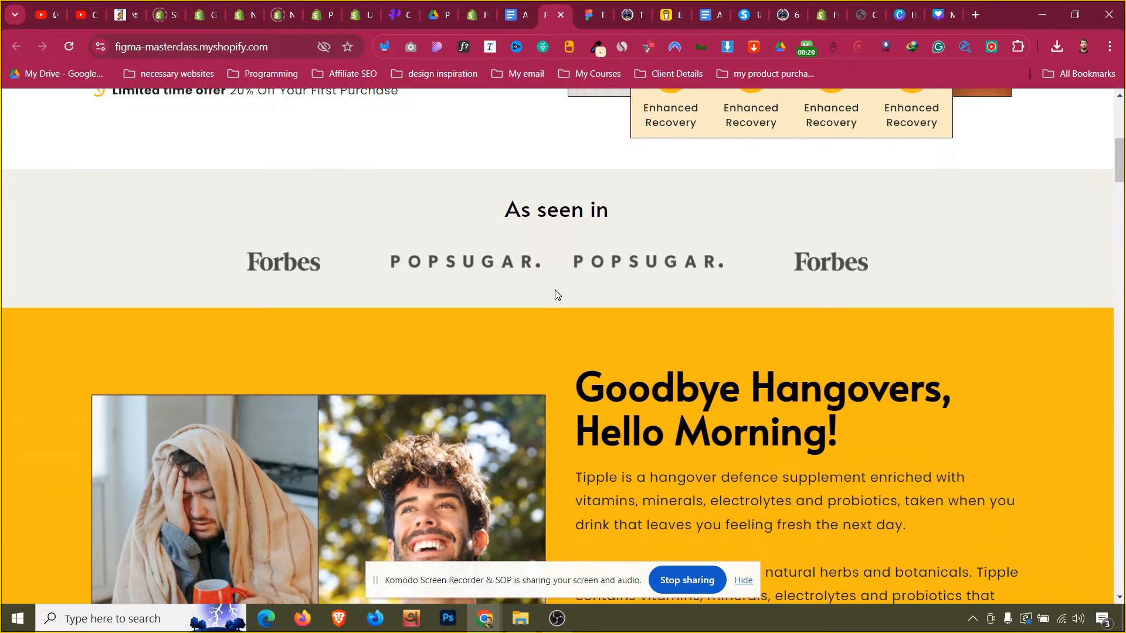
Review the published Tipple landing page on the Figma MasterClass storefront, from its hero section down to the footer
{"action": "scroll", "coordinate": [556, 295], "scroll_direction": "down", "scroll_amount": 15}
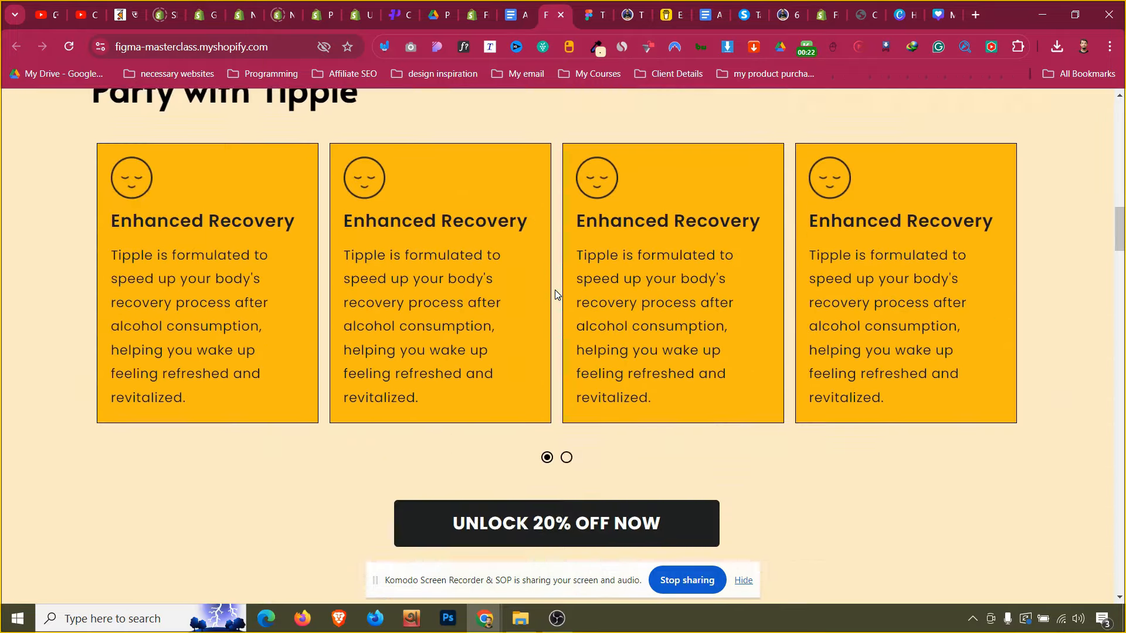
{"action": "scroll", "coordinate": [557, 294], "scroll_direction": "down", "scroll_amount": 15}
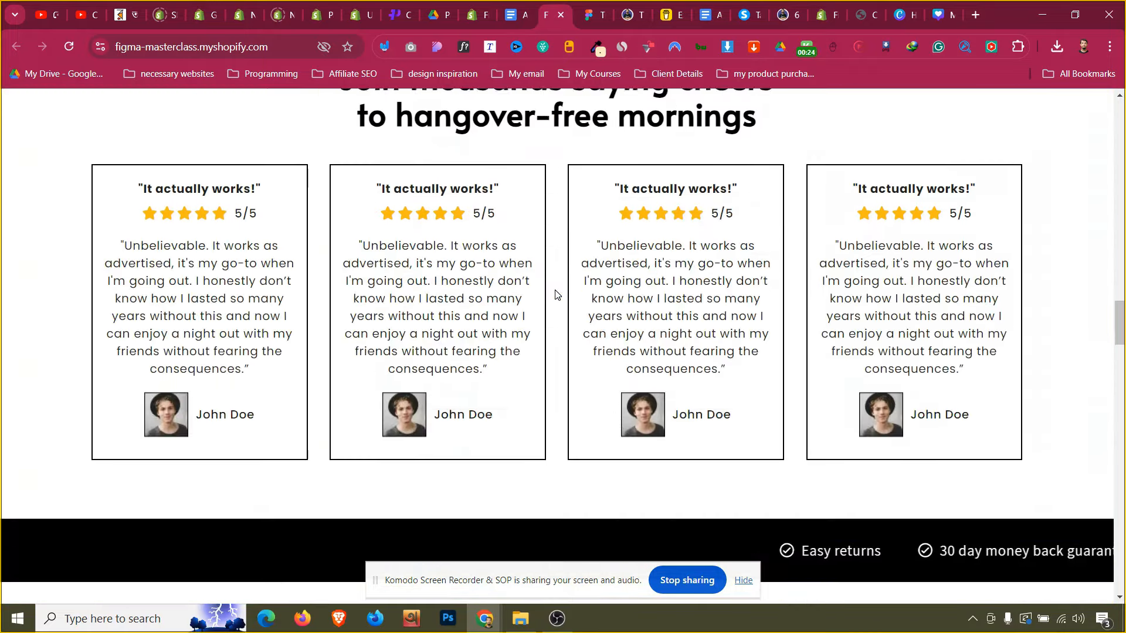
{"action": "scroll", "coordinate": [556, 294], "scroll_direction": "down", "scroll_amount": 3}
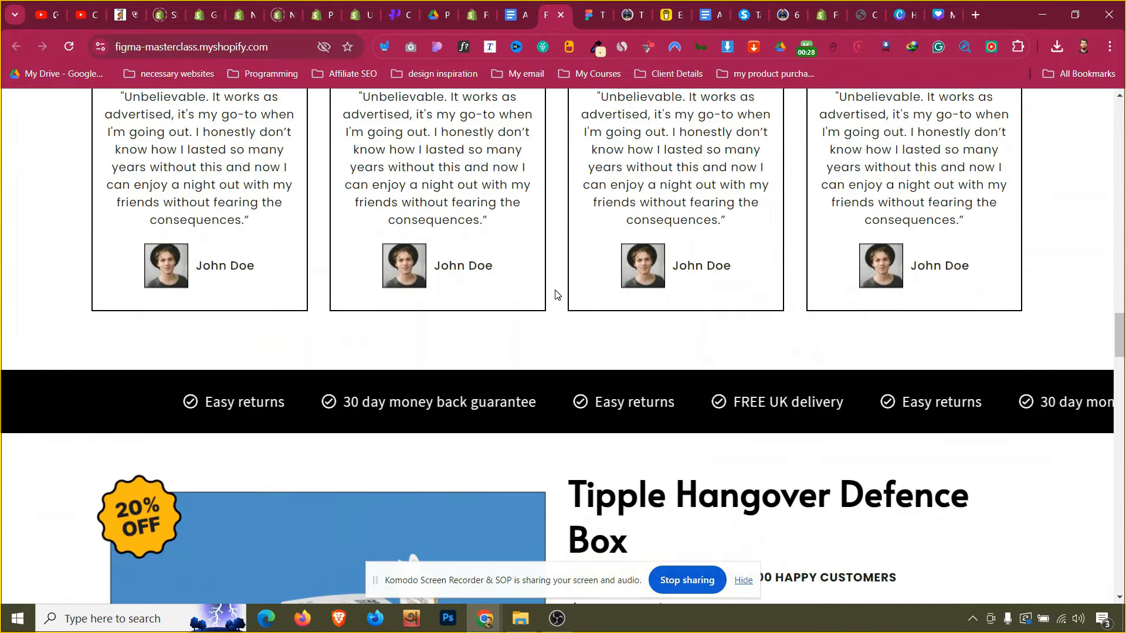
{"action": "left_click", "coordinate": [474, 5]}
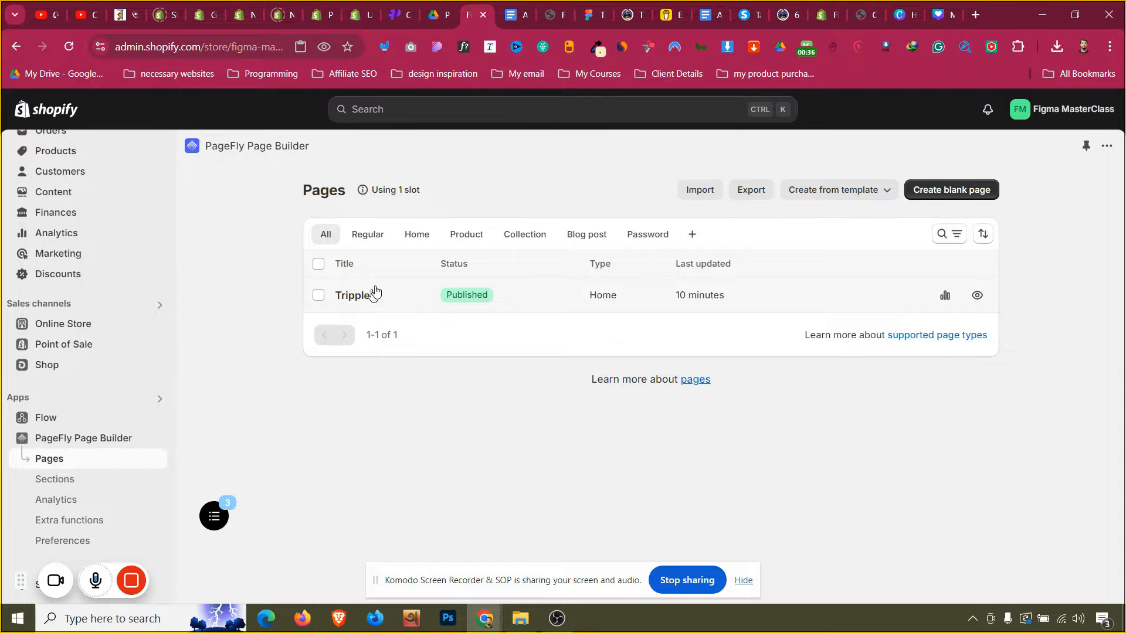
{"action": "left_click", "coordinate": [550, 15]}
{"action": "scroll", "coordinate": [620, 241], "scroll_direction": "up", "scroll_amount": 10}
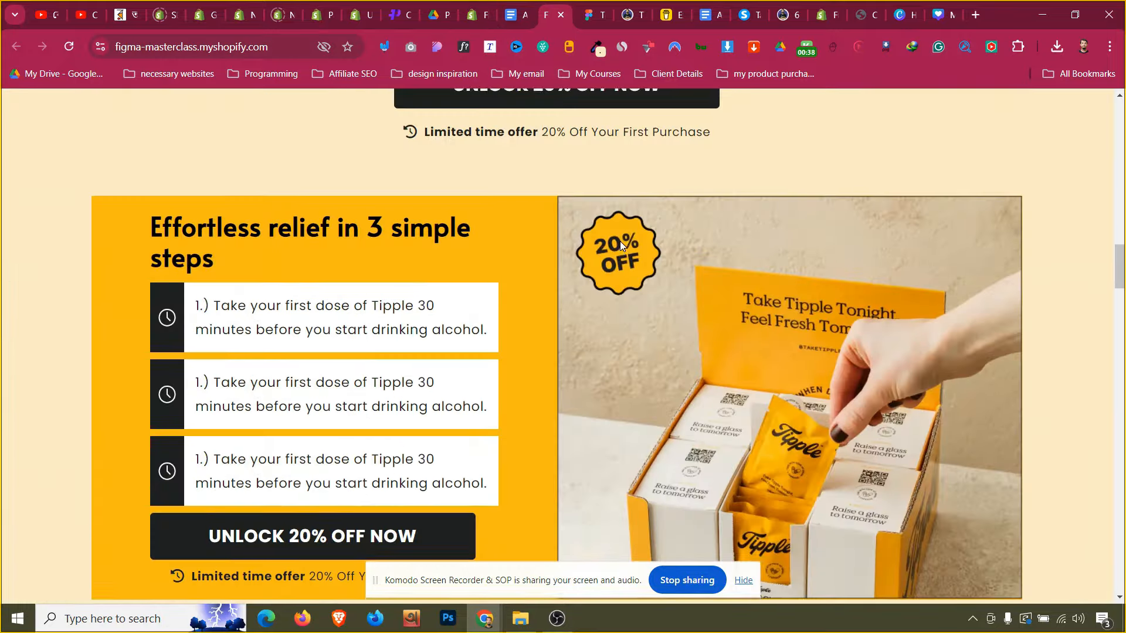
{"action": "scroll", "coordinate": [620, 241], "scroll_direction": "up", "scroll_amount": 10}
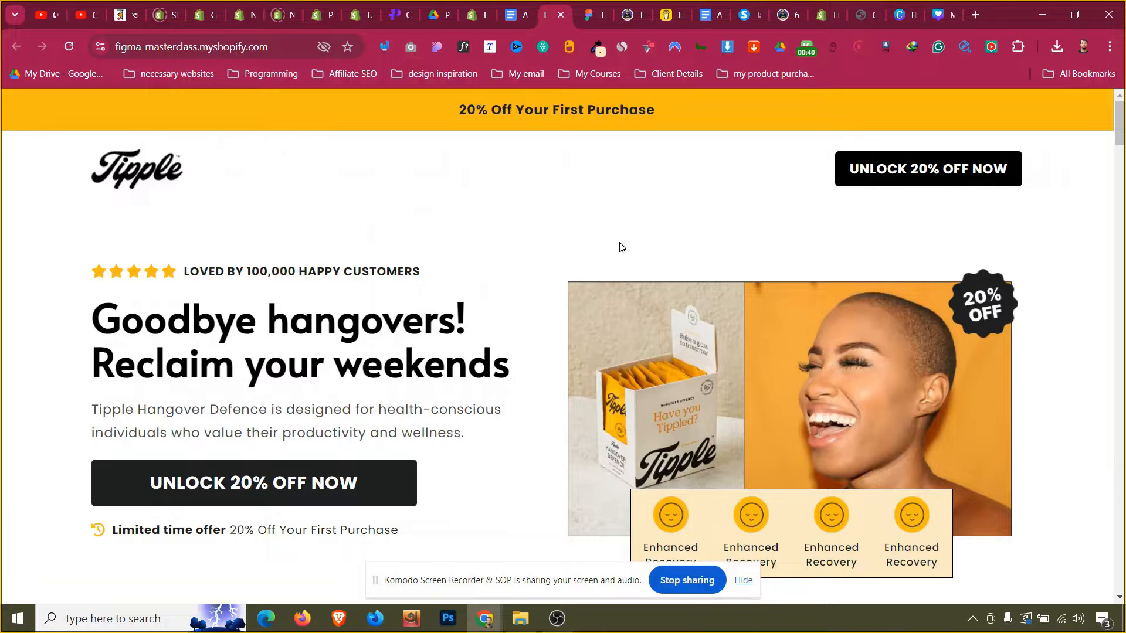
{"action": "scroll", "coordinate": [921, 235], "scroll_direction": "down", "scroll_amount": 15}
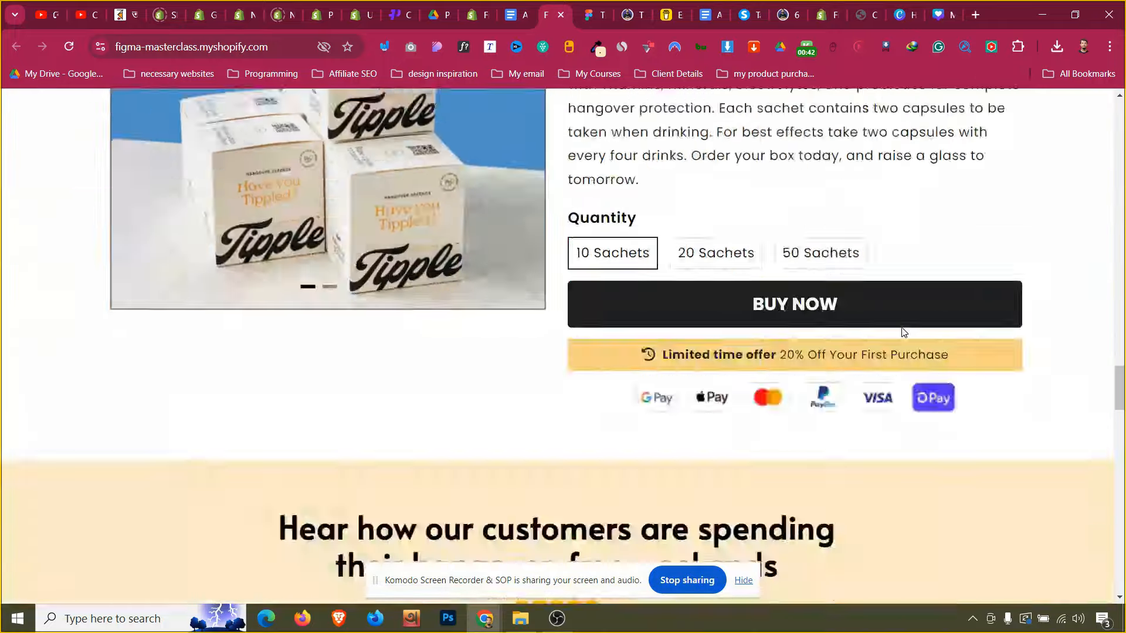
{"action": "scroll", "coordinate": [903, 332], "scroll_direction": "down", "scroll_amount": 15}
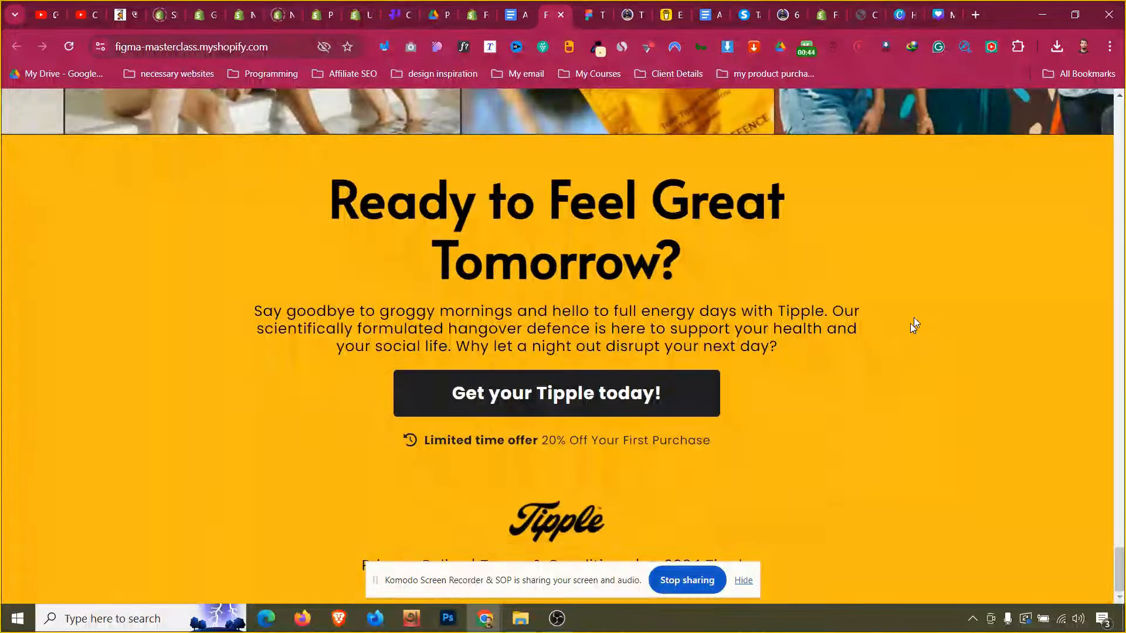
Shrink the browser window to check the landing page's mobile layout, restore it to full size and review the upper desktop sections
{"action": "left_click", "coordinate": [1075, 15]}
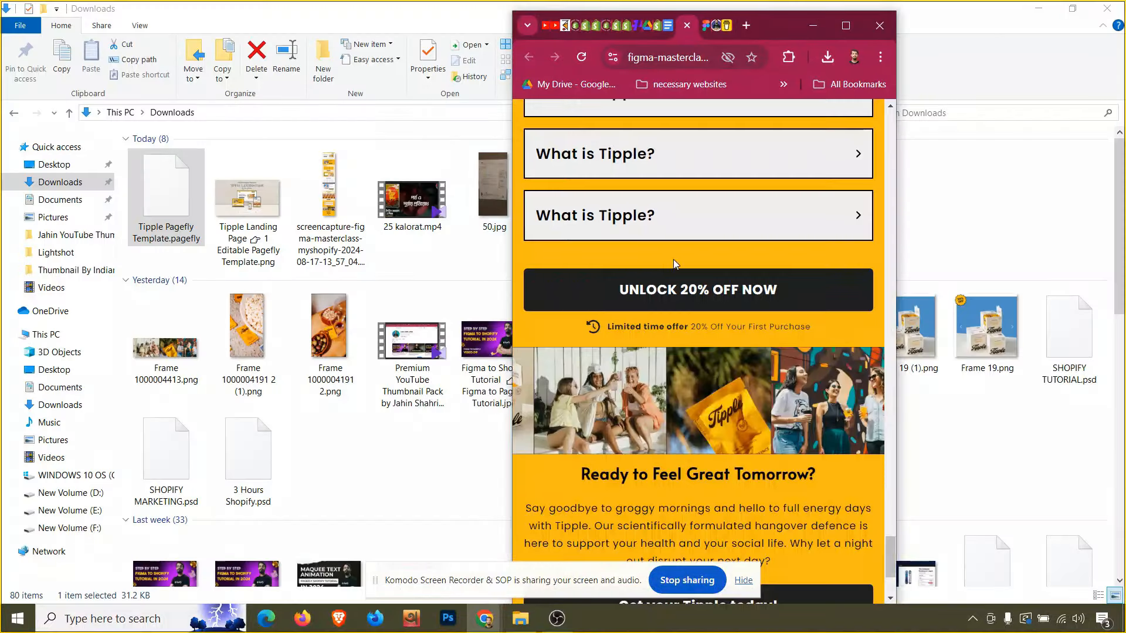
{"action": "scroll", "coordinate": [673, 259], "scroll_direction": "up", "scroll_amount": 15}
{"action": "left_click", "coordinate": [846, 25]}
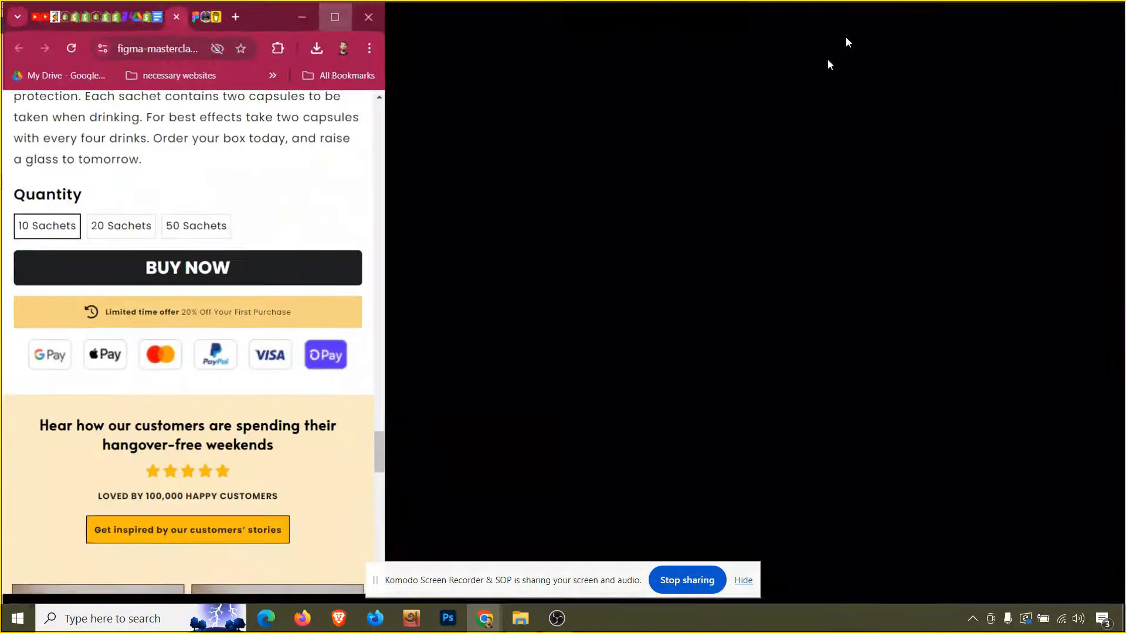
{"action": "scroll", "coordinate": [595, 265], "scroll_direction": "up", "scroll_amount": 20}
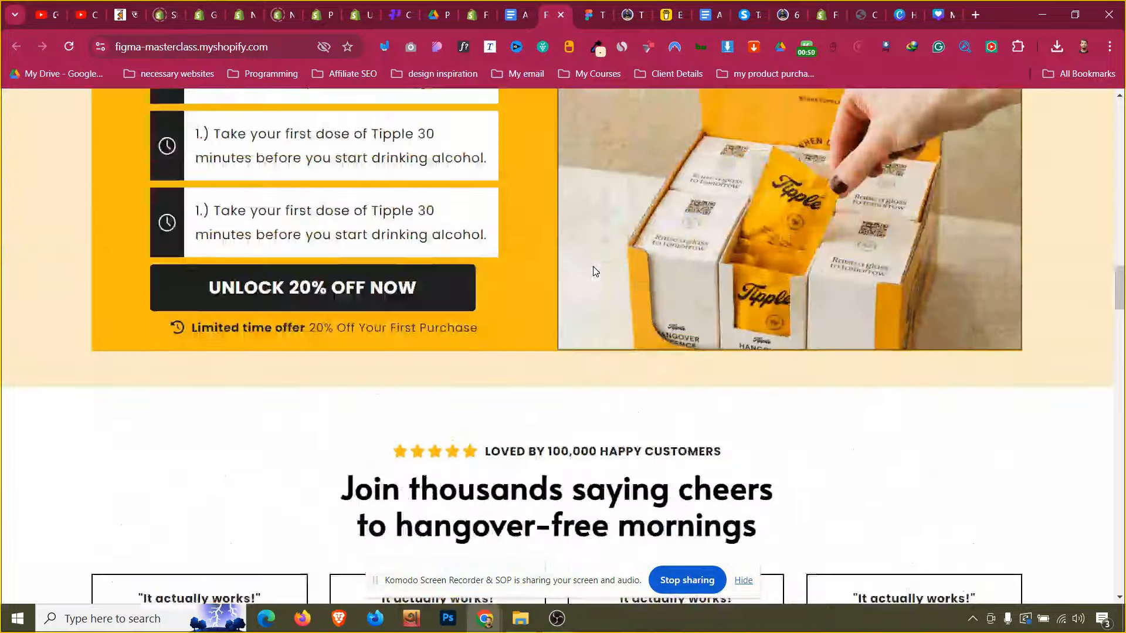
{"action": "scroll", "coordinate": [593, 270], "scroll_direction": "up", "scroll_amount": 15}
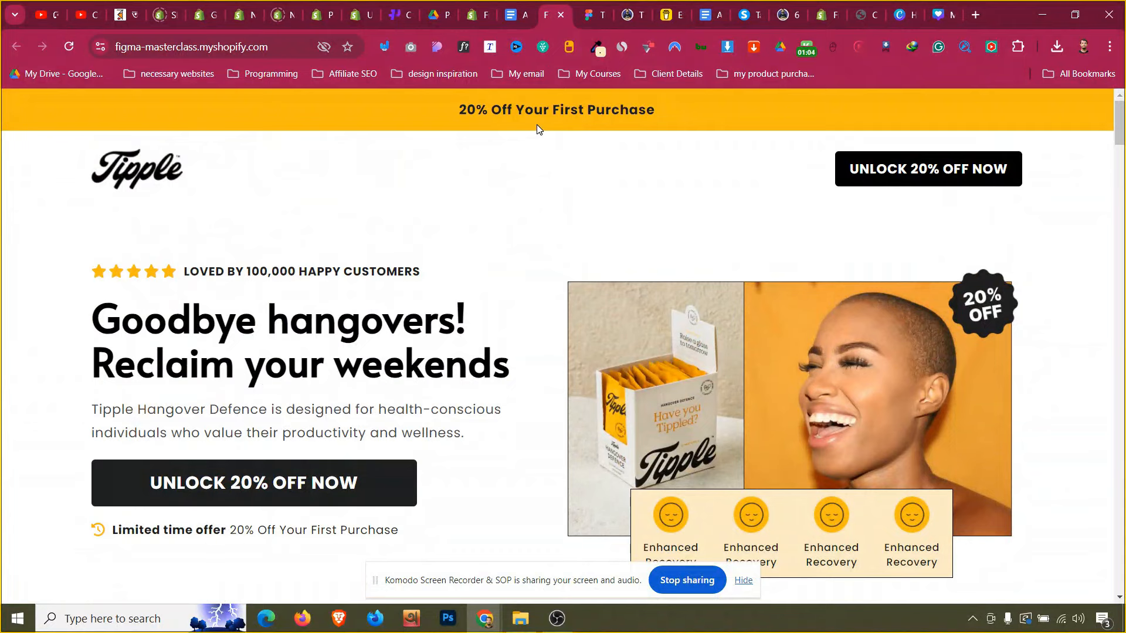
{"action": "scroll", "coordinate": [506, 205], "scroll_direction": "down", "scroll_amount": 10}
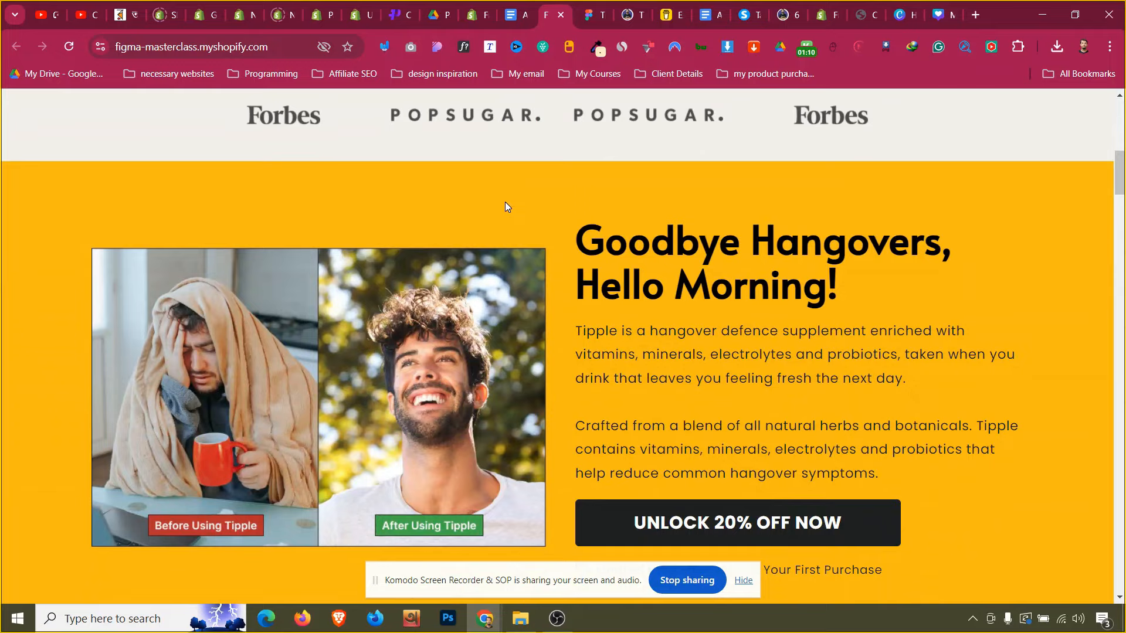
{"action": "scroll", "coordinate": [507, 207], "scroll_direction": "down", "scroll_amount": 10}
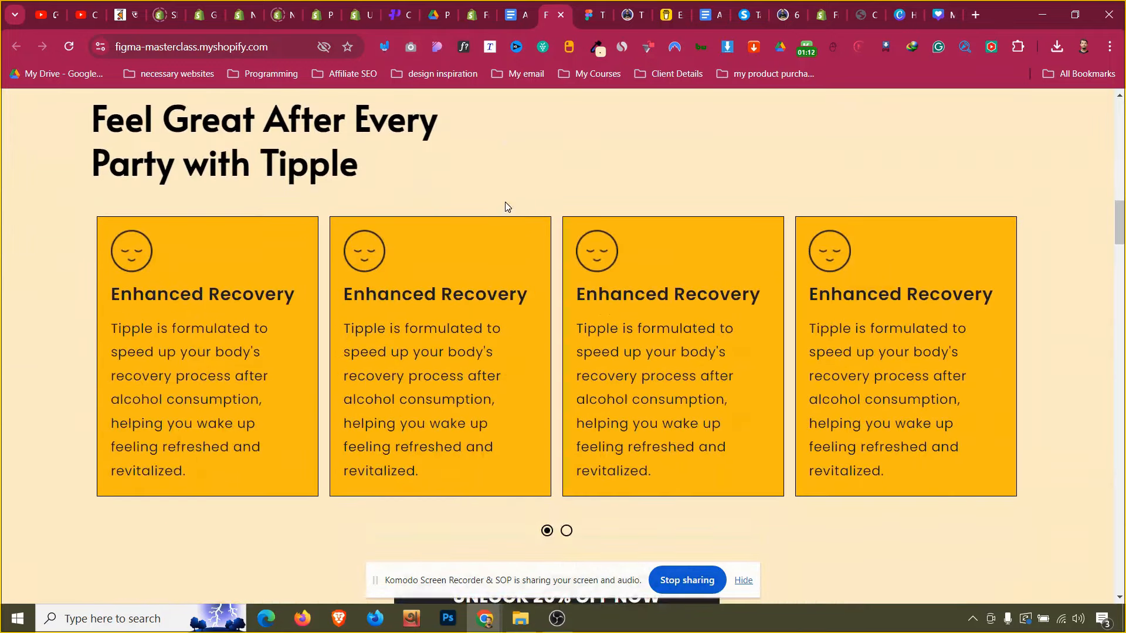
Examine the Tipple Landing Page PageFly template listing on Buy Me a Coffee, including its preview image, price and description
{"action": "left_click_drag", "start_coordinate": [625, 8], "coordinate": [591, 7]}
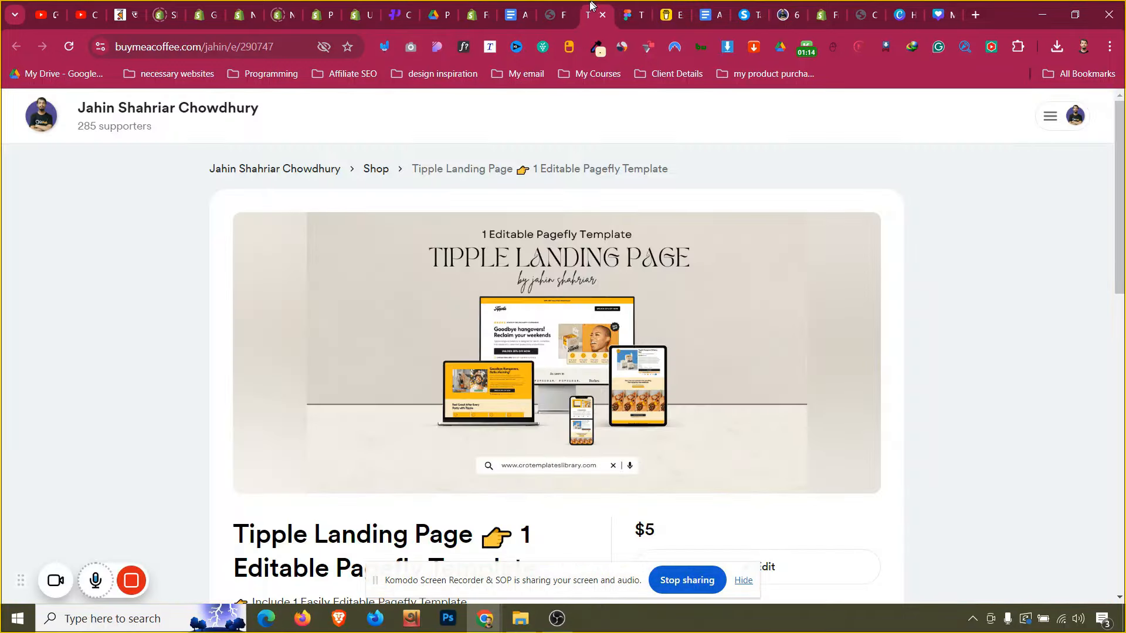
{"action": "scroll", "coordinate": [540, 254], "scroll_direction": "down", "scroll_amount": 1}
{"action": "scroll", "coordinate": [539, 256], "scroll_direction": "down", "scroll_amount": 3}
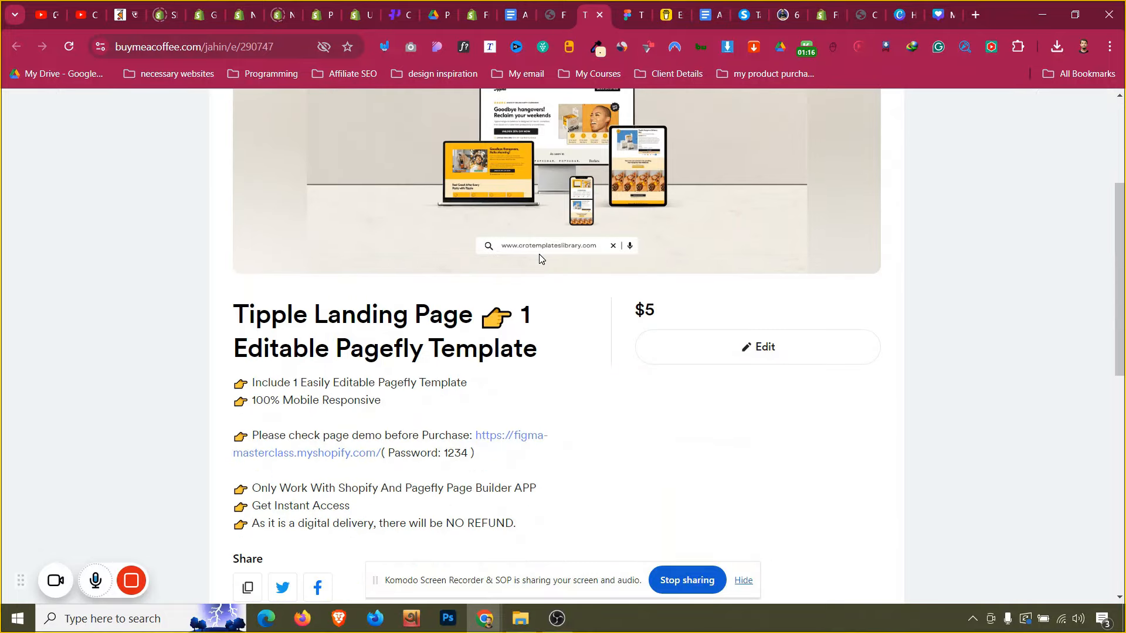
{"action": "left_click_drag", "start_coordinate": [658, 310], "coordinate": [634, 315]}
{"action": "left_click", "coordinate": [613, 317]}
{"action": "scroll", "coordinate": [610, 309], "scroll_direction": "down", "scroll_amount": 2}
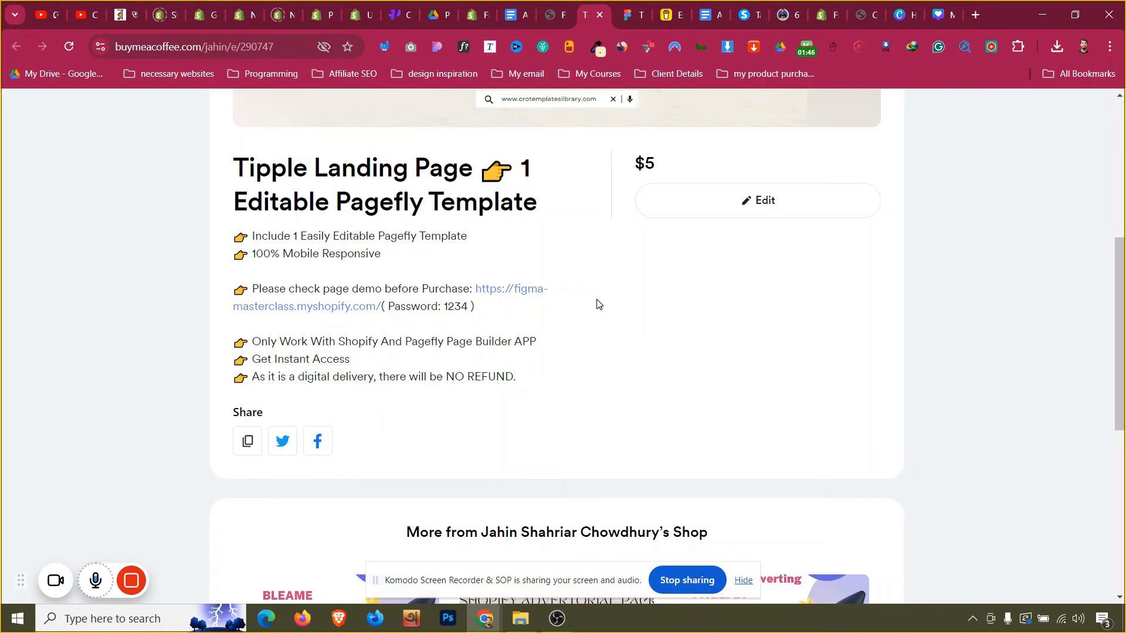
{"action": "scroll", "coordinate": [598, 304], "scroll_direction": "up", "scroll_amount": 5}
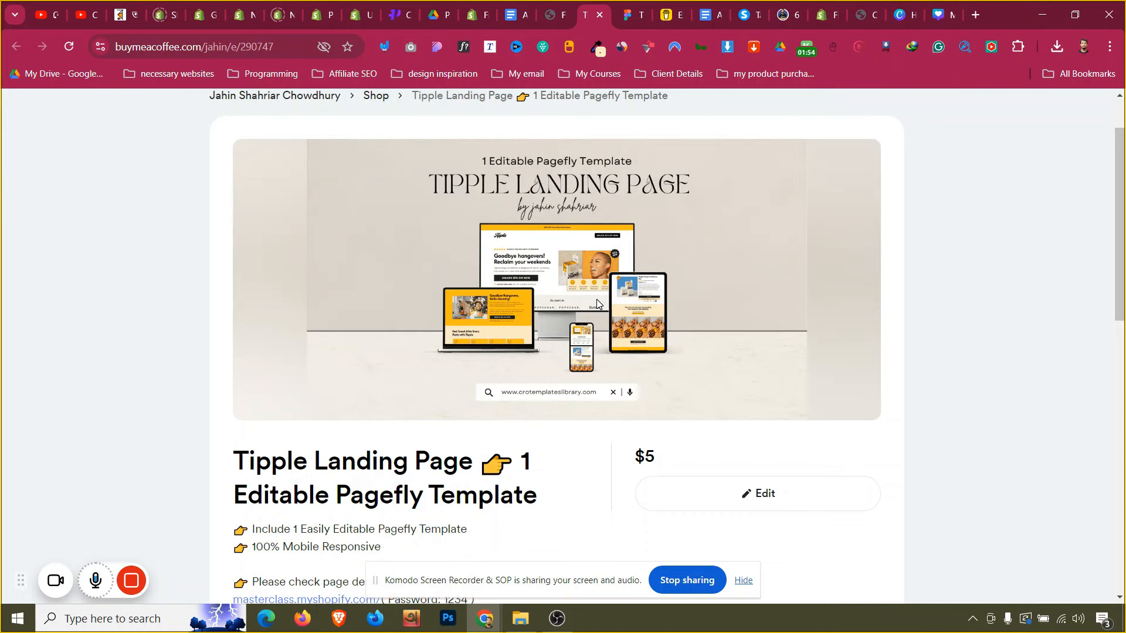
{"action": "scroll", "coordinate": [597, 303], "scroll_direction": "up", "scroll_amount": 2}
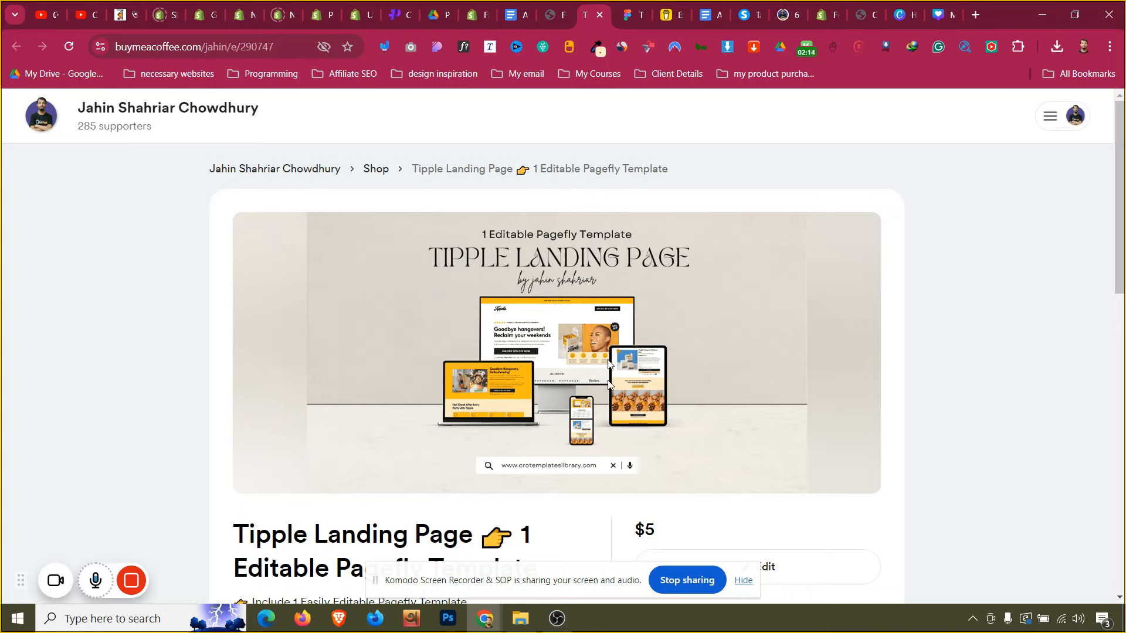
{"action": "scroll", "coordinate": [588, 436], "scroll_direction": "down", "scroll_amount": 1}
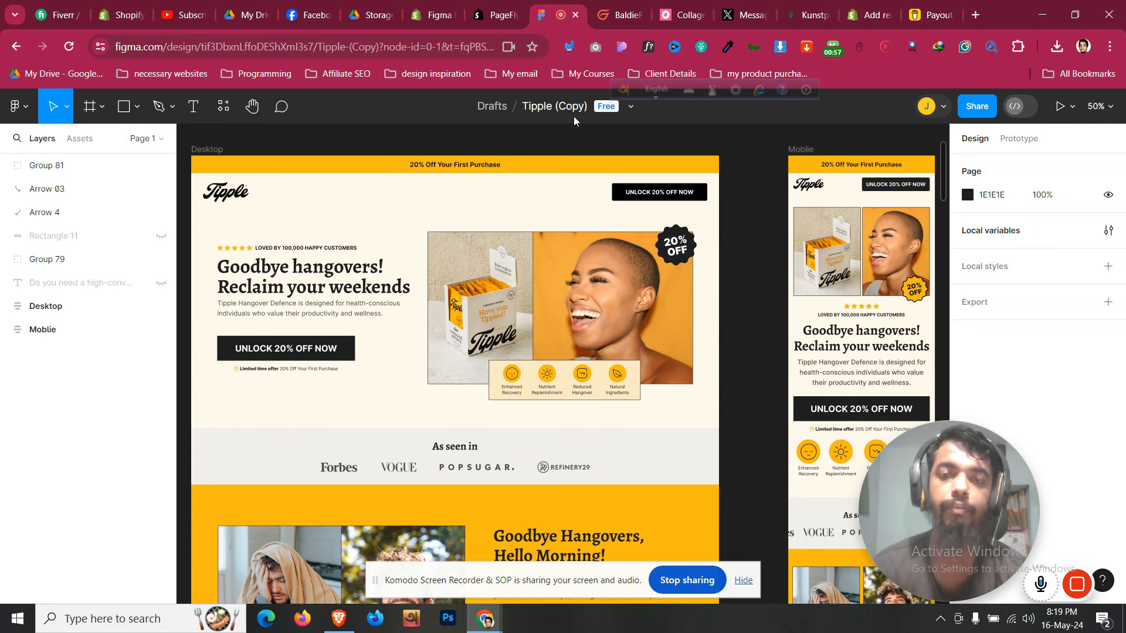
Look at the Duplicate option for the Tipple (Copy) design file in Figma
{"action": "left_click", "coordinate": [630, 106]}
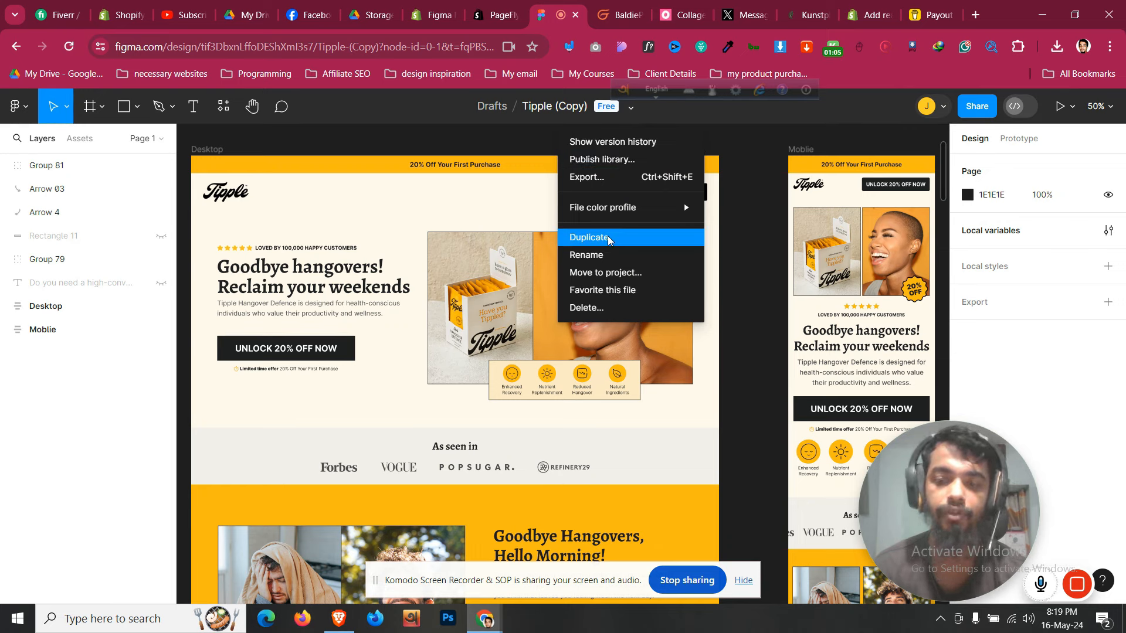
{"action": "left_click", "coordinate": [630, 106]}
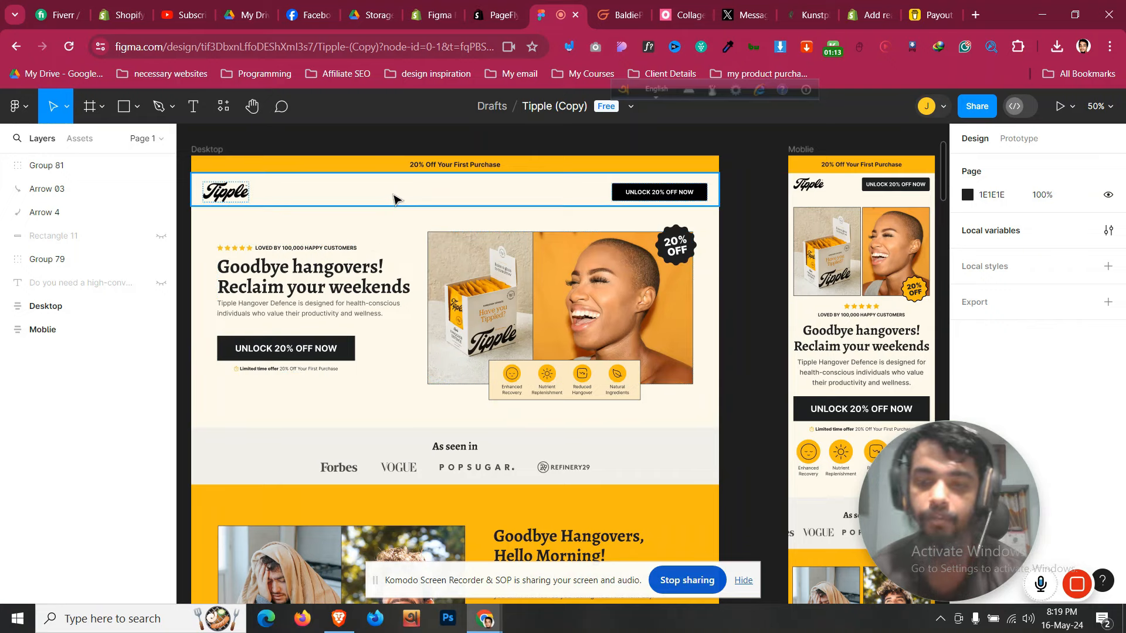
Switch to the Shopify admin, dismiss the suggested apps, and install PageFly Landing Page Builder from the Shopify App Store
{"action": "mouse_move", "coordinate": [499, 18]}
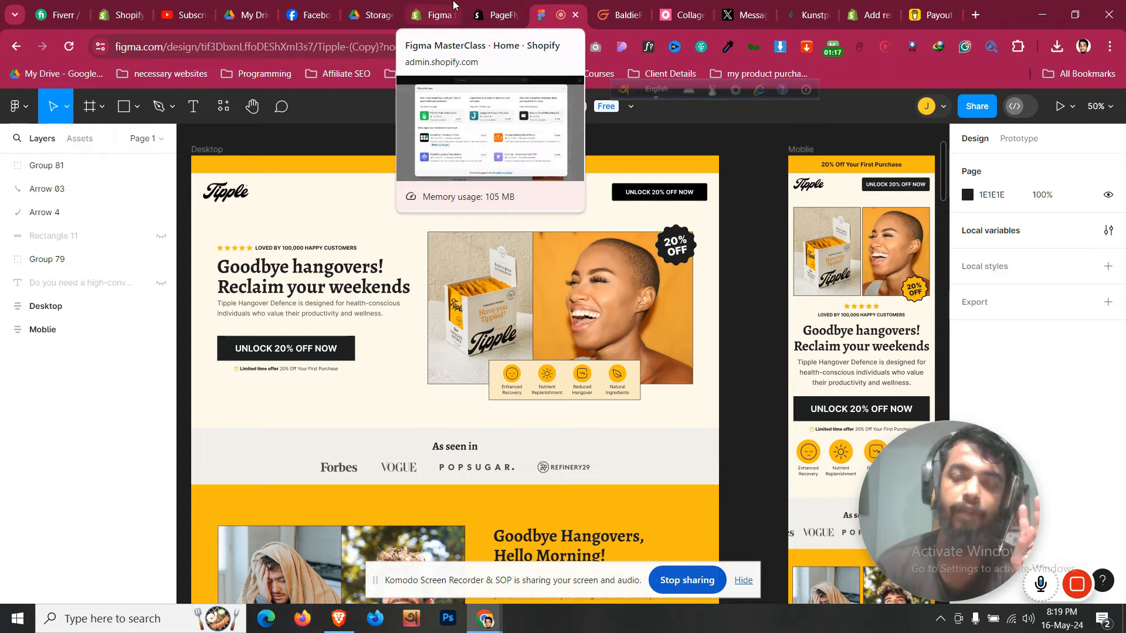
{"action": "left_click", "coordinate": [454, 5]}
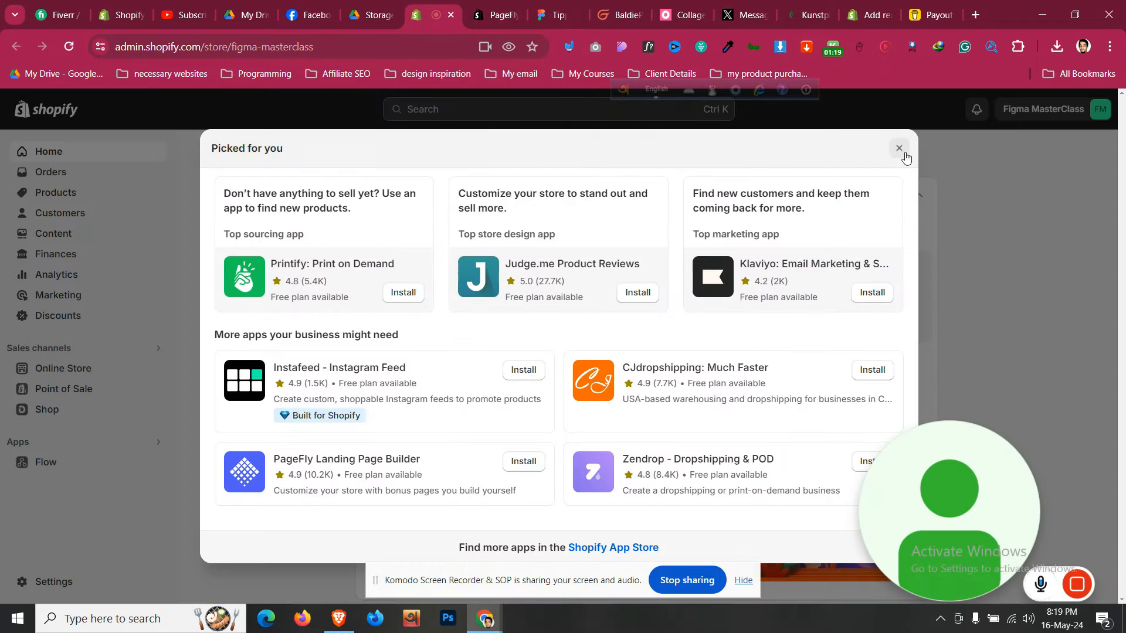
{"action": "left_click", "coordinate": [900, 146]}
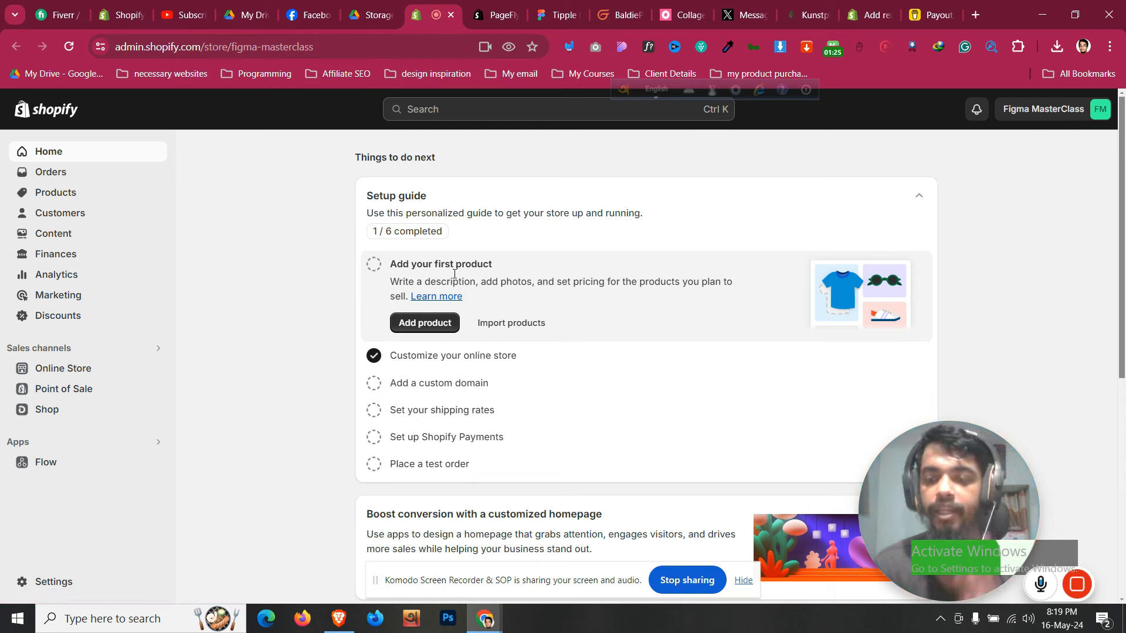
{"action": "left_click", "coordinate": [487, 5]}
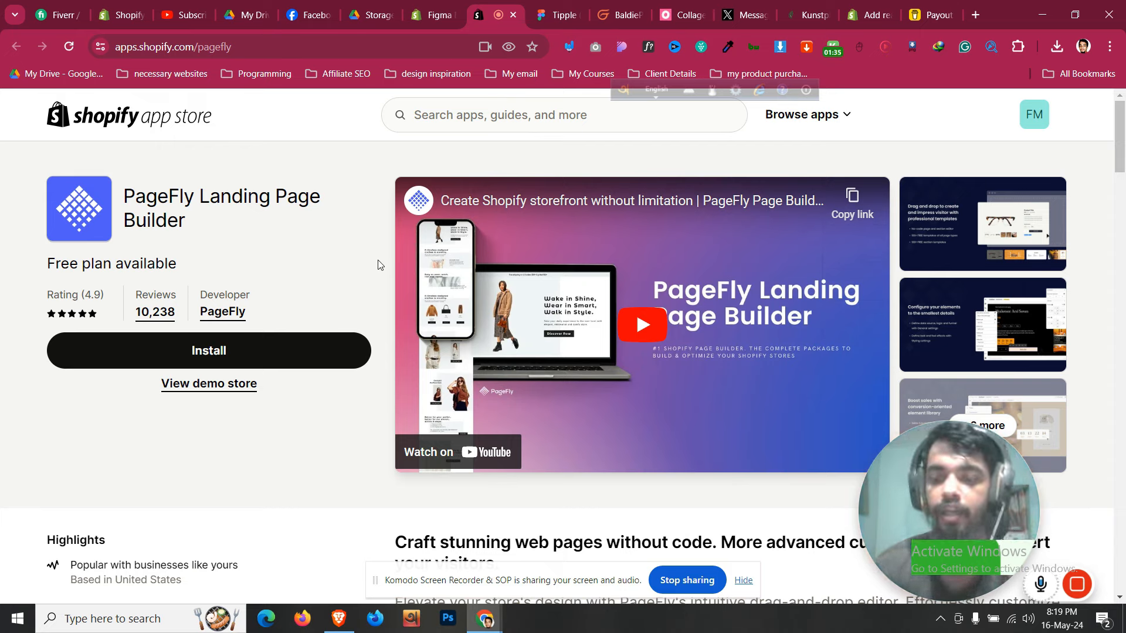
{"action": "left_click", "coordinate": [337, 357]}
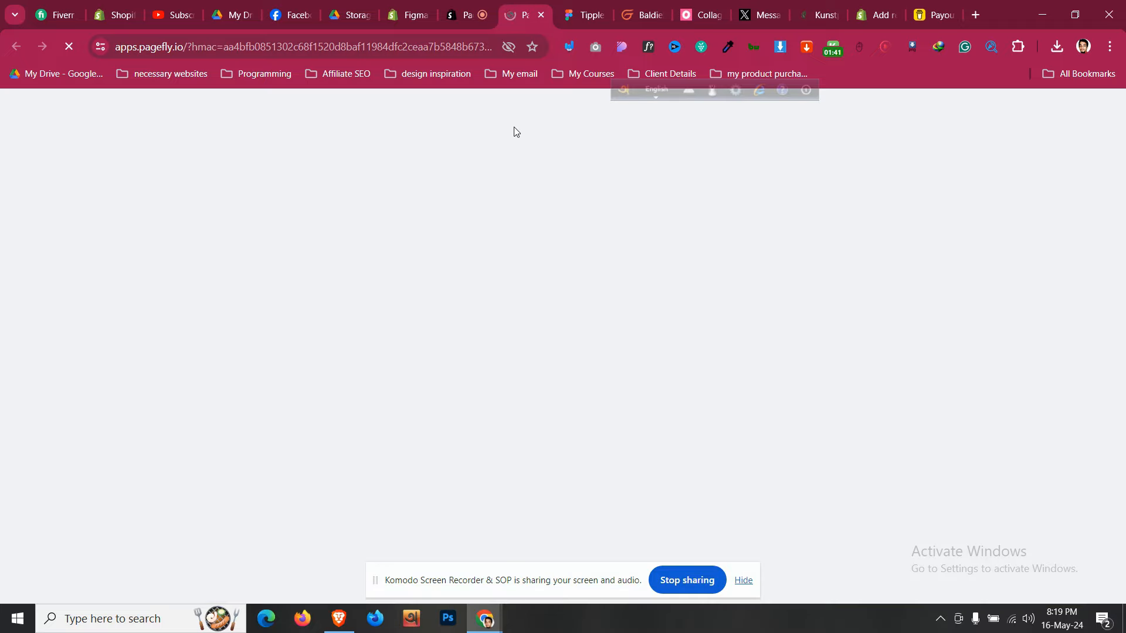
Switch to the Tipple (Copy) file in Figma and examine the landing page design down to the Frequently Asked Questions section
{"action": "left_click", "coordinate": [583, 14]}
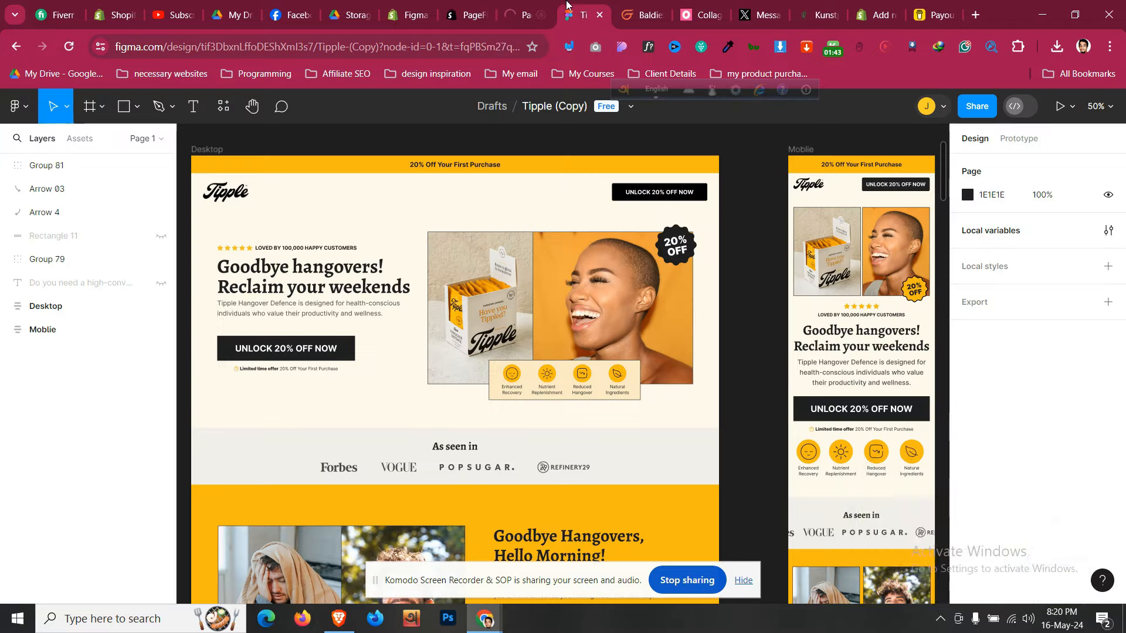
{"action": "scroll", "coordinate": [487, 323], "scroll_direction": "down", "scroll_amount": 10}
{"action": "scroll", "coordinate": [486, 322], "scroll_direction": "down", "scroll_amount": 15}
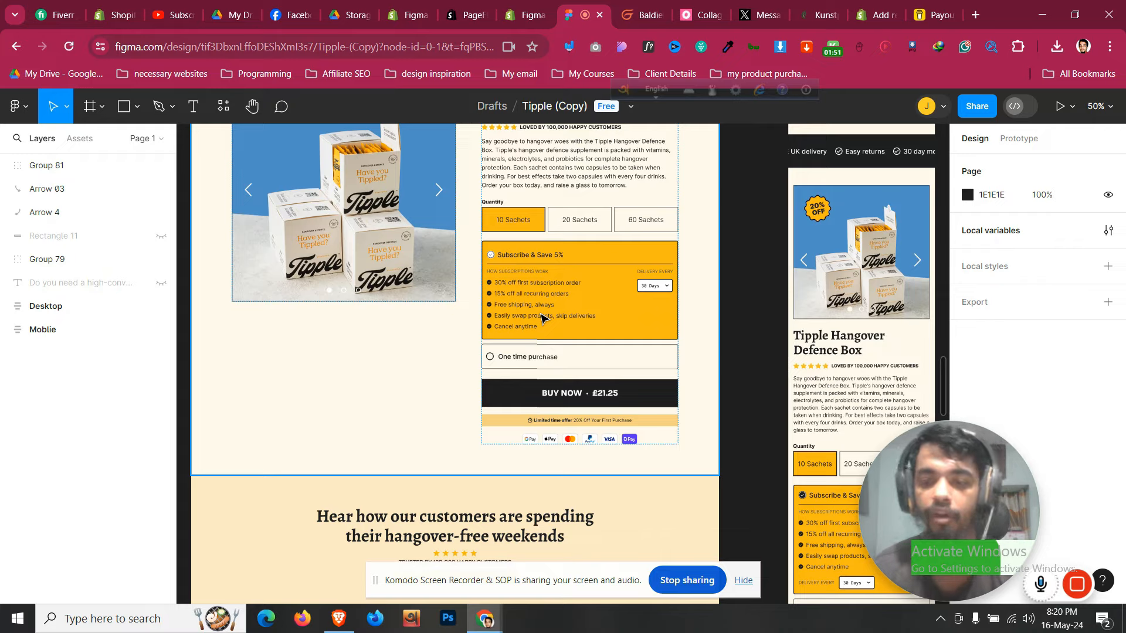
{"action": "scroll", "coordinate": [541, 318], "scroll_direction": "down", "scroll_amount": 3}
{"action": "scroll", "coordinate": [541, 317], "scroll_direction": "down", "scroll_amount": 20}
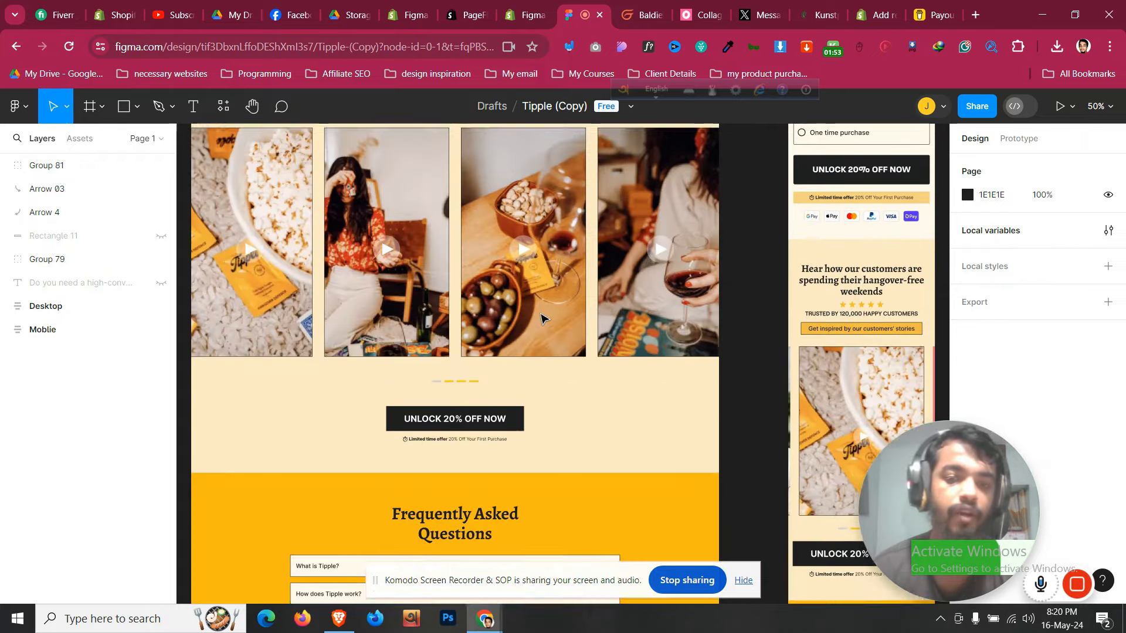
{"action": "scroll", "coordinate": [543, 317], "scroll_direction": "up", "scroll_amount": 20}
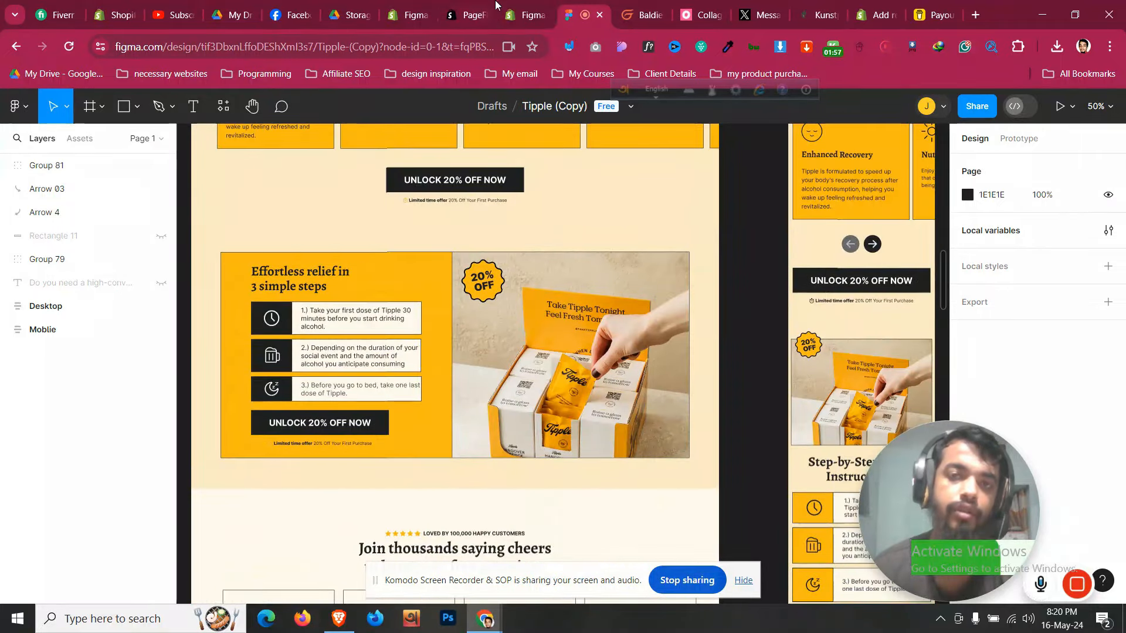
Return to PageFly Page Builder in the Shopify admin and open its Pages section to find the page creation options
{"action": "left_click", "coordinate": [526, 15]}
{"action": "left_click", "coordinate": [837, 432]}
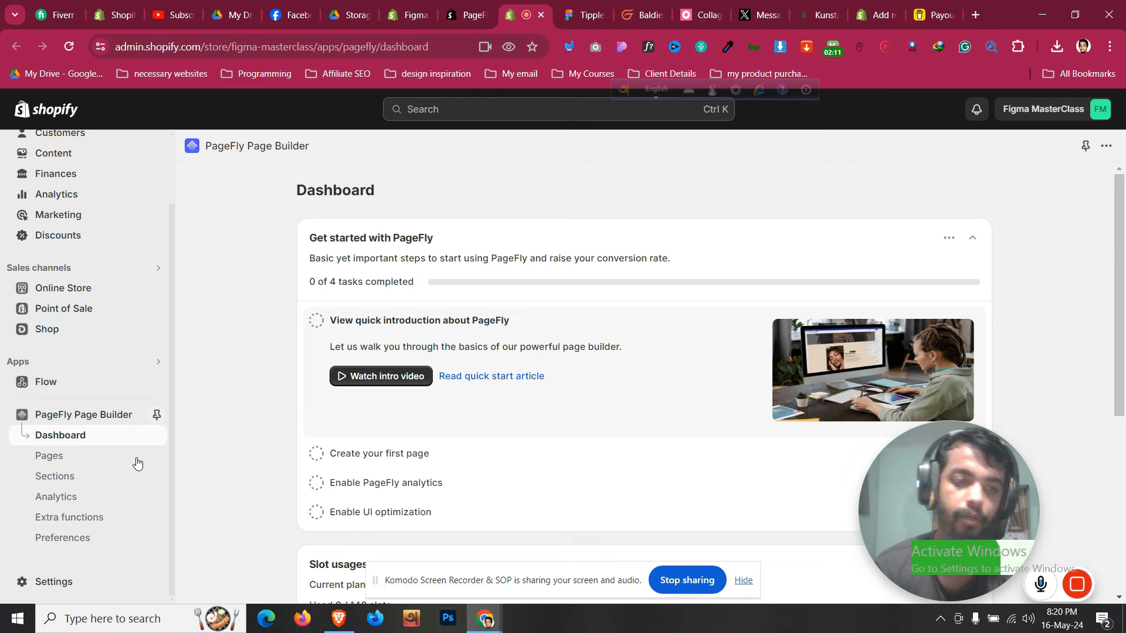
{"action": "left_click", "coordinate": [88, 459]}
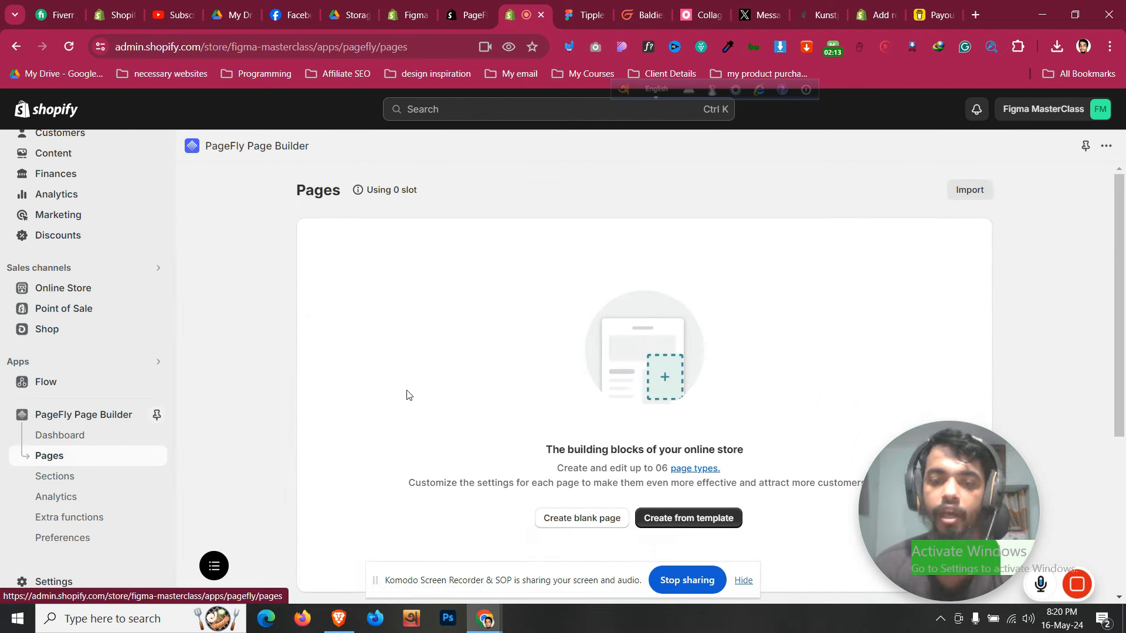
{"action": "left_click", "coordinate": [64, 437]}
{"action": "left_click", "coordinate": [80, 464]}
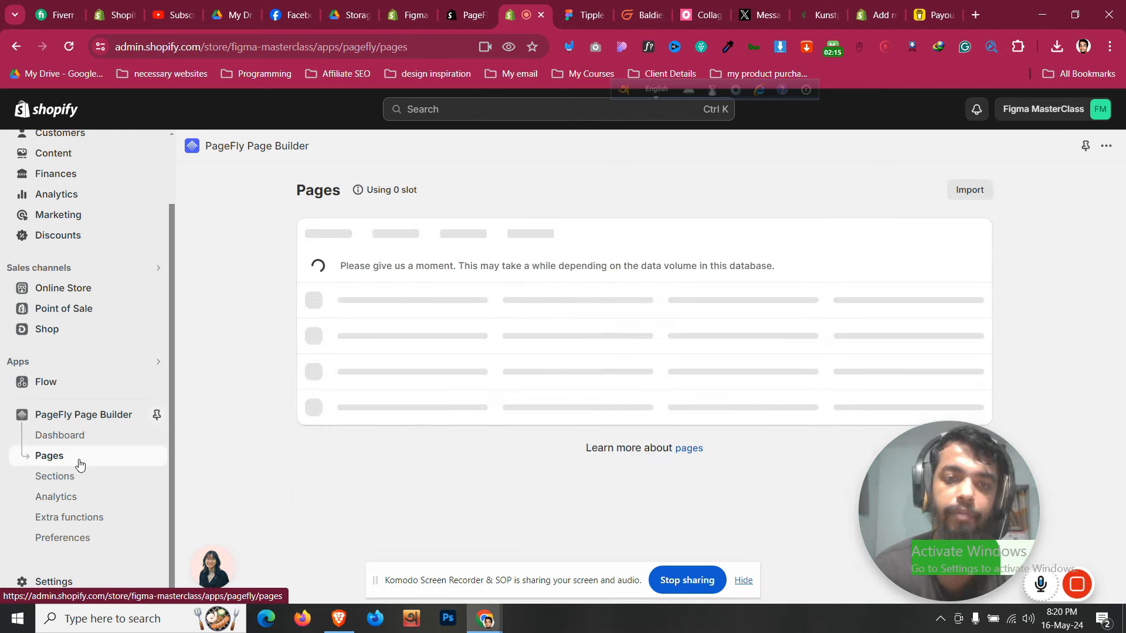
{"action": "scroll", "coordinate": [495, 270], "scroll_direction": "down", "scroll_amount": 2}
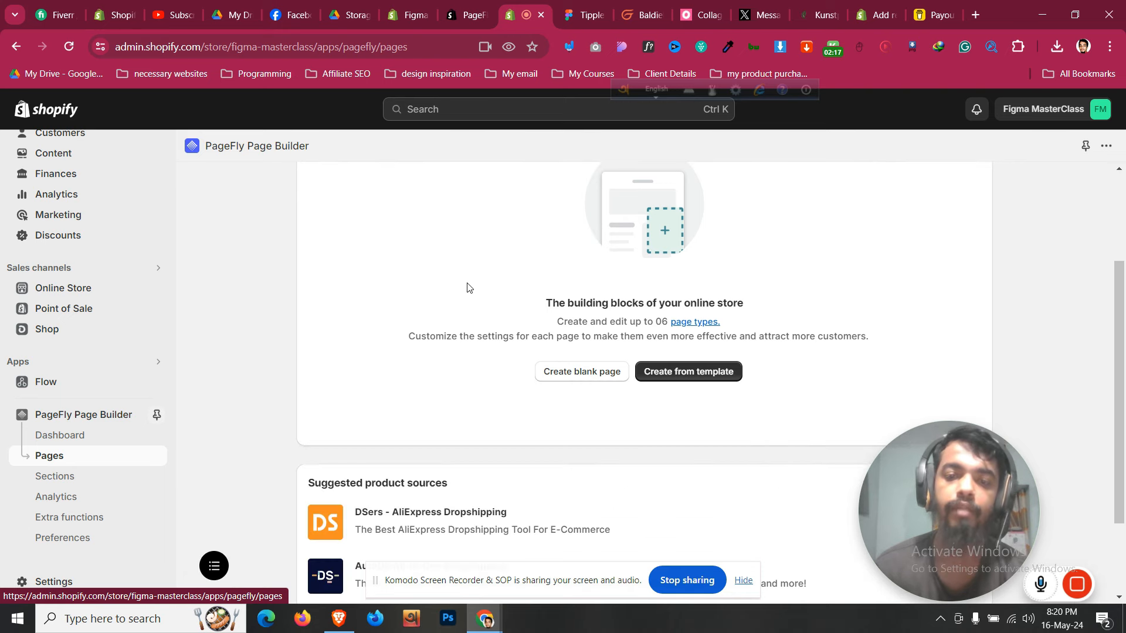
Create a blank Home page in PageFly and enable UI optimization with all cookies accepted
{"action": "scroll", "coordinate": [538, 358], "scroll_direction": "up", "scroll_amount": 1}
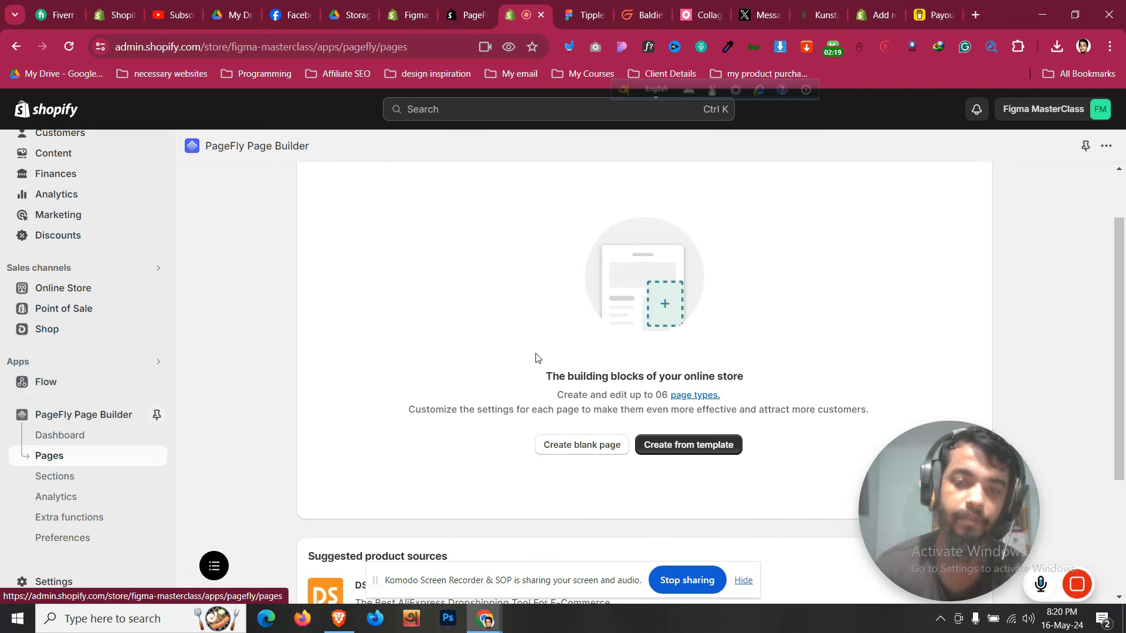
{"action": "left_click", "coordinate": [595, 452]}
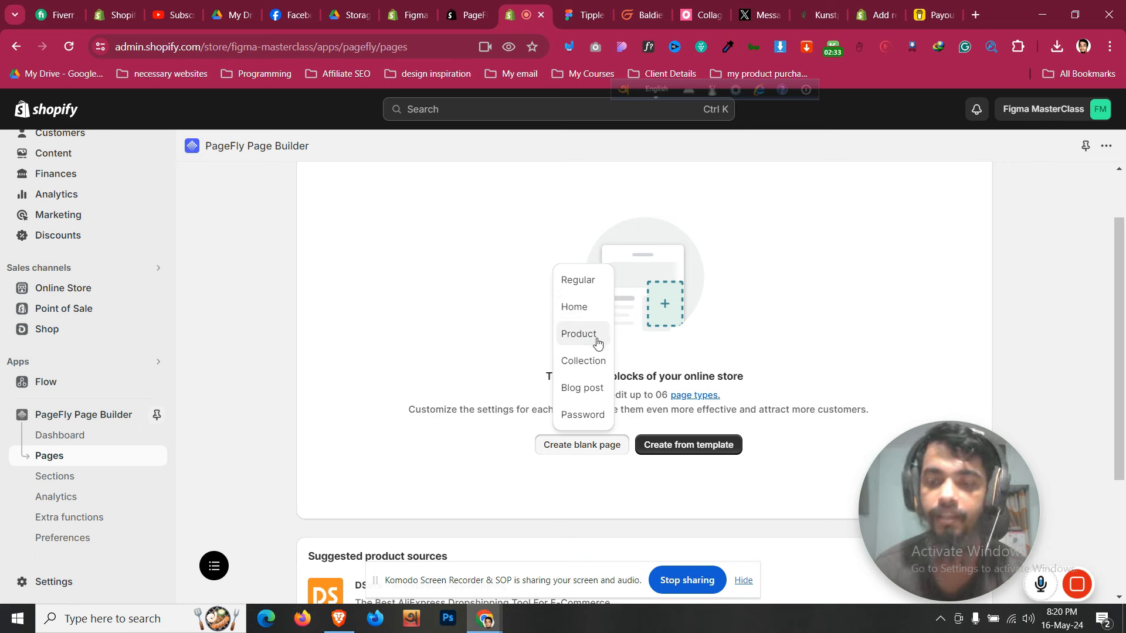
{"action": "left_click", "coordinate": [587, 307]}
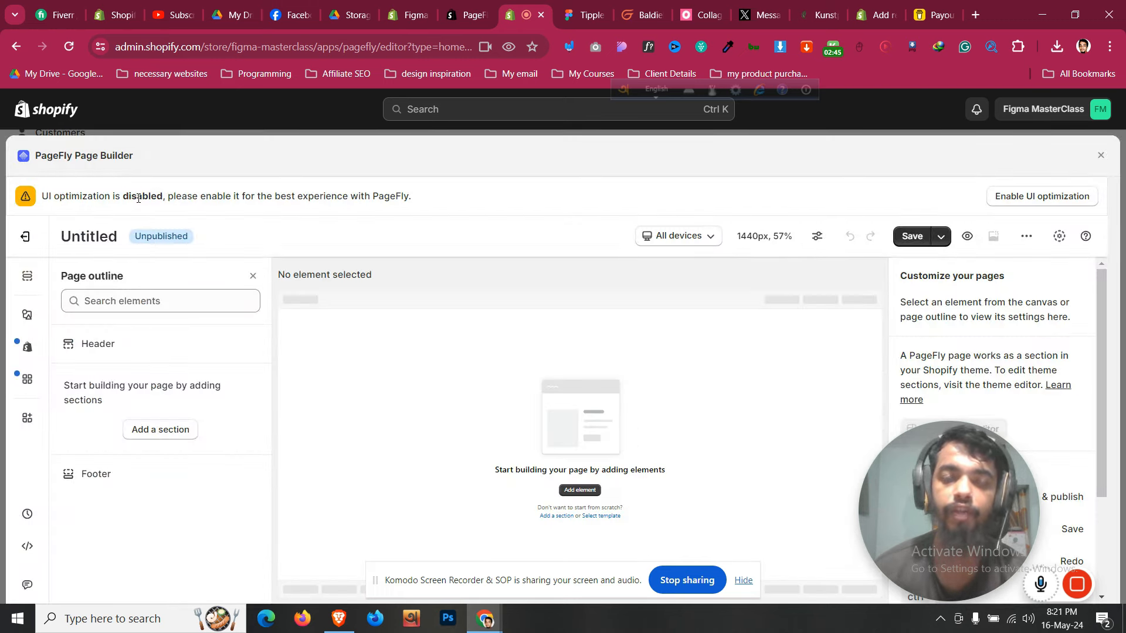
{"action": "left_click", "coordinate": [1047, 199]}
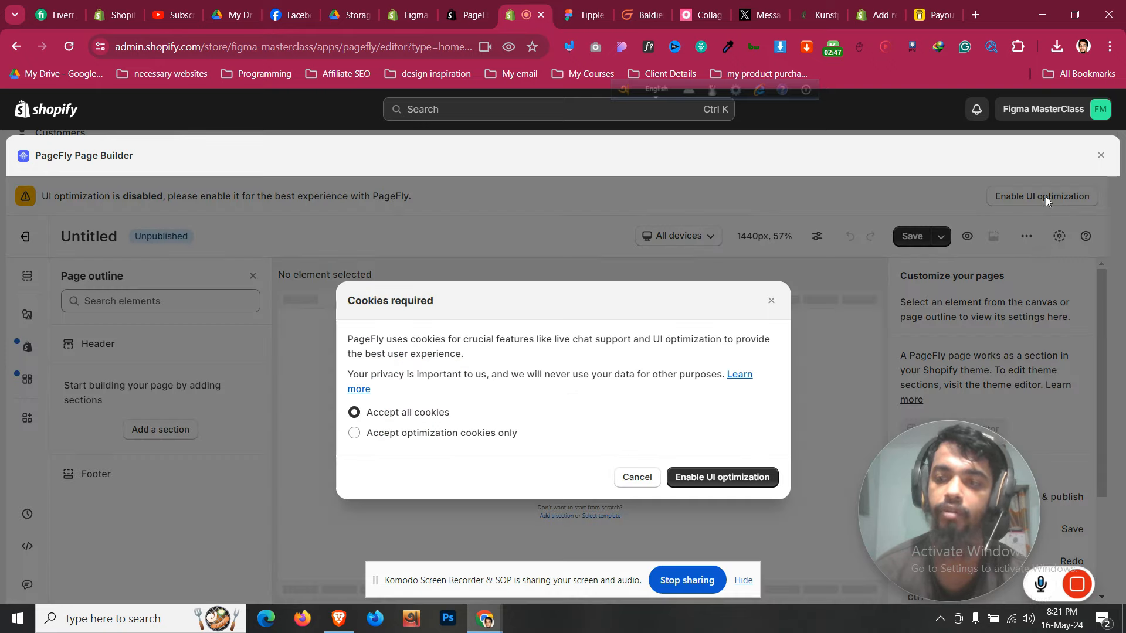
{"action": "left_click", "coordinate": [727, 485]}
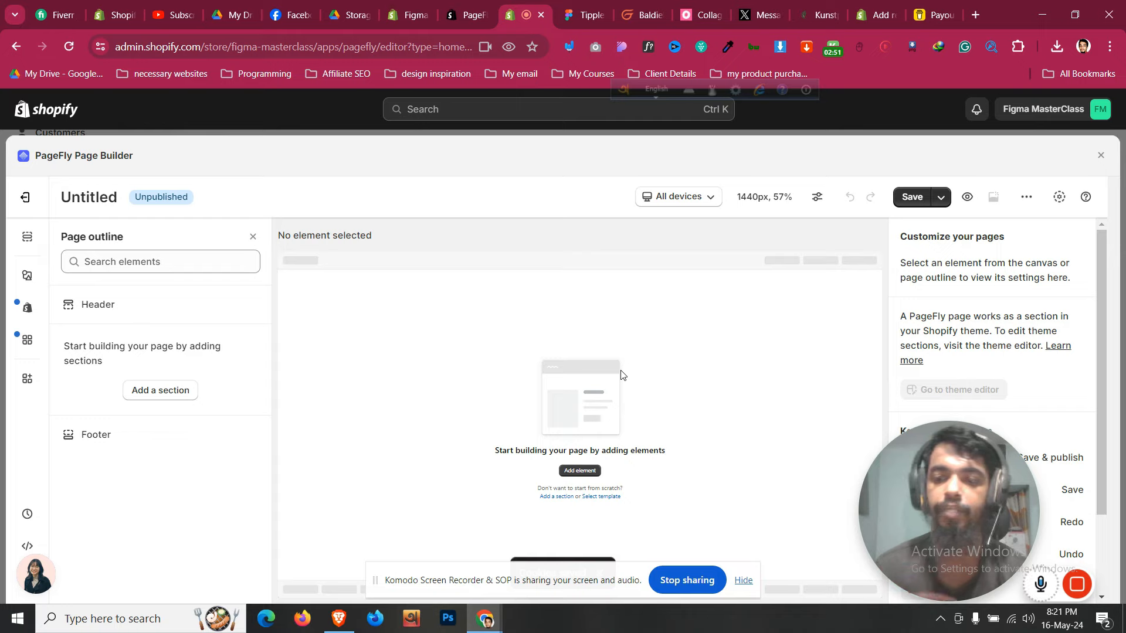
Switch to the Tipple (Copy) file in Figma and inspect the Desktop hero section's frame and side padding
{"action": "left_click", "coordinate": [590, 14]}
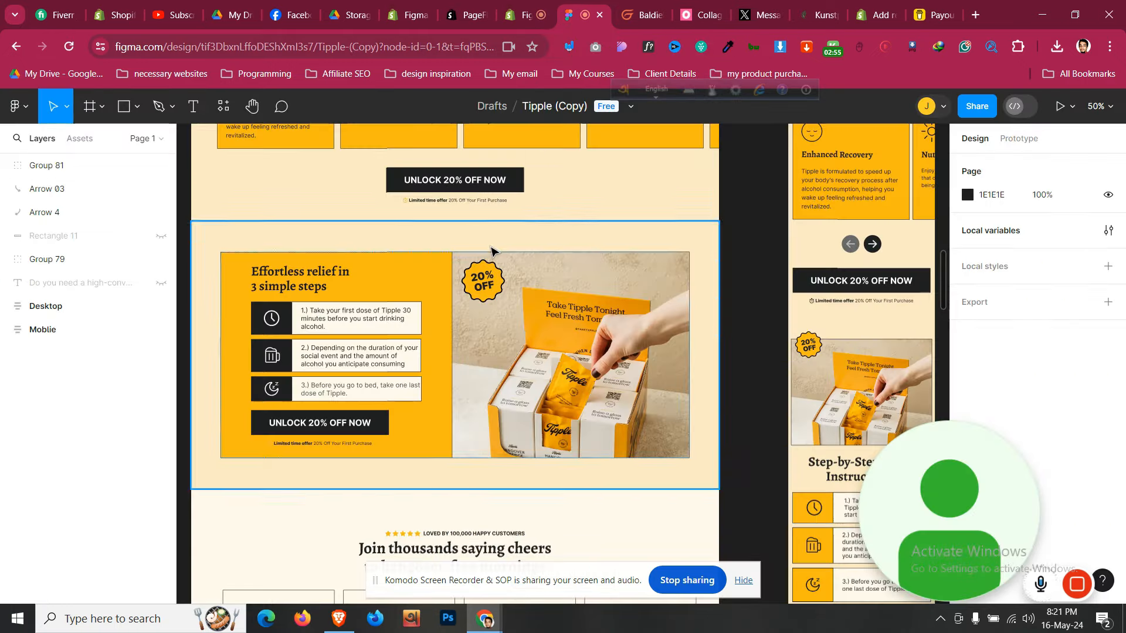
{"action": "scroll", "coordinate": [492, 251], "scroll_direction": "up", "scroll_amount": 3}
{"action": "scroll", "coordinate": [491, 251], "scroll_direction": "up", "scroll_amount": 15}
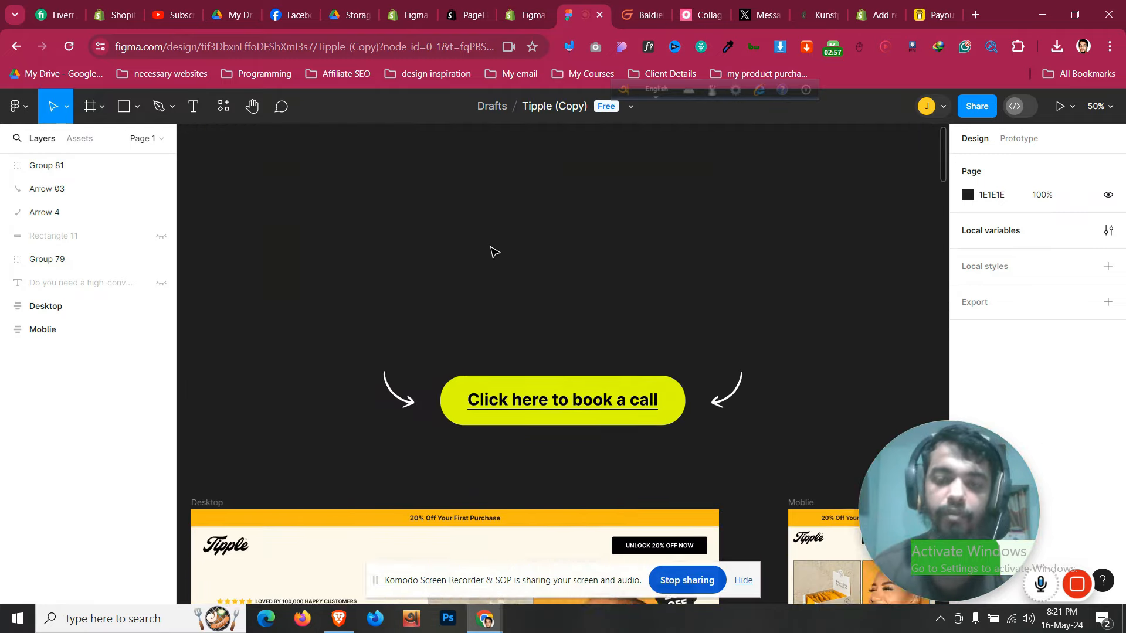
{"action": "scroll", "coordinate": [491, 251], "scroll_direction": "down", "scroll_amount": 3}
{"action": "scroll", "coordinate": [491, 250], "scroll_direction": "down", "scroll_amount": 2}
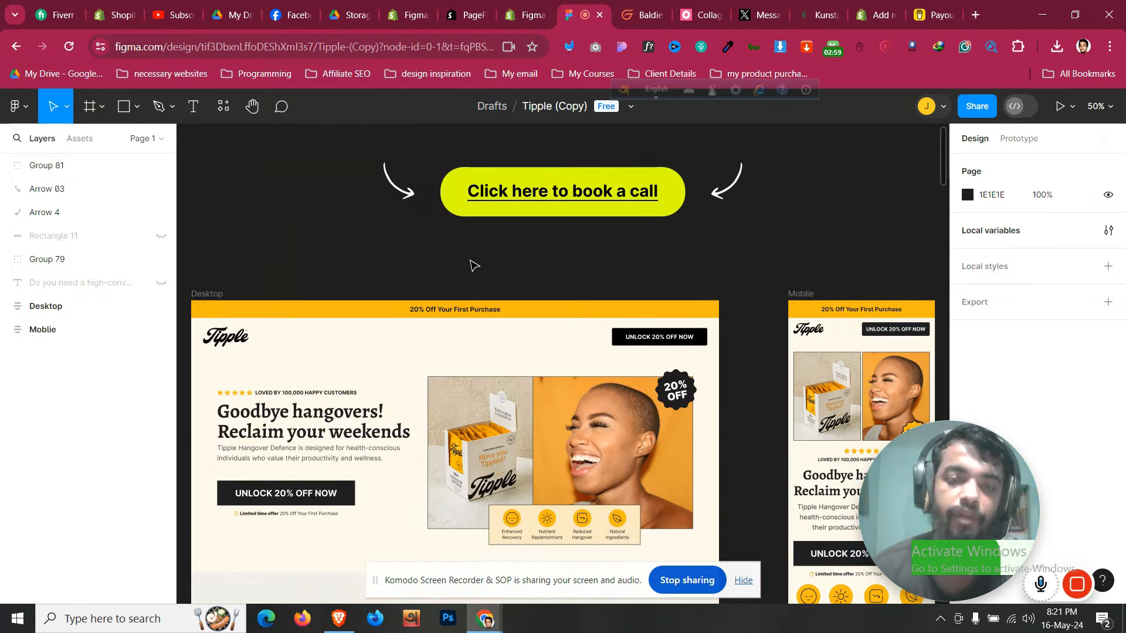
{"action": "scroll", "coordinate": [473, 266], "scroll_direction": "down", "scroll_amount": 2}
{"action": "left_click", "coordinate": [253, 240]}
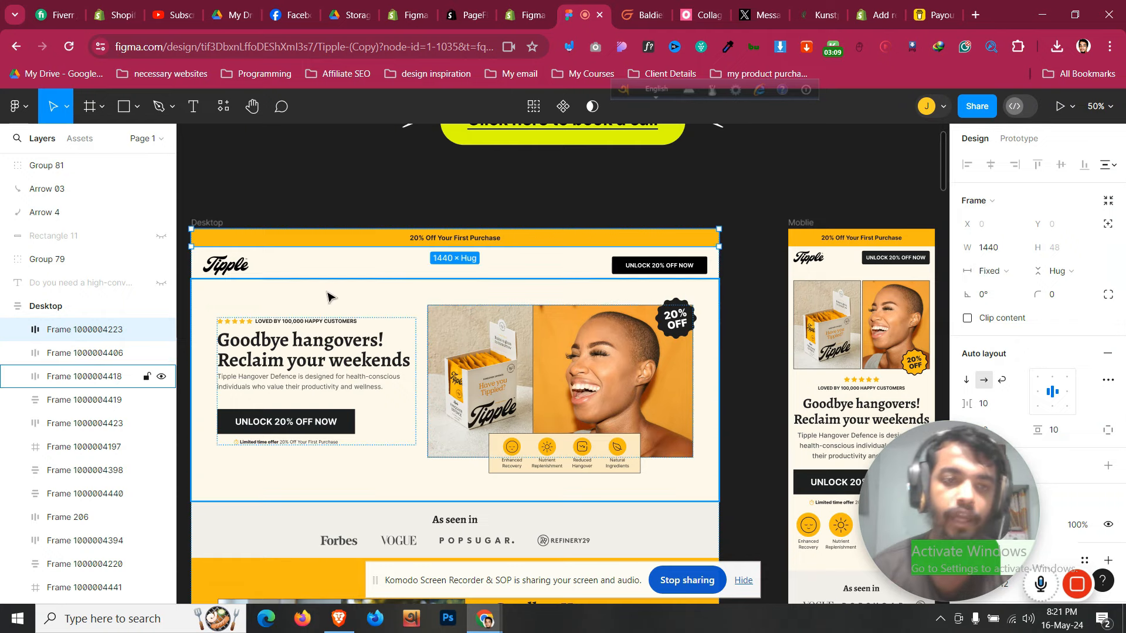
{"action": "left_click", "coordinate": [258, 307]}
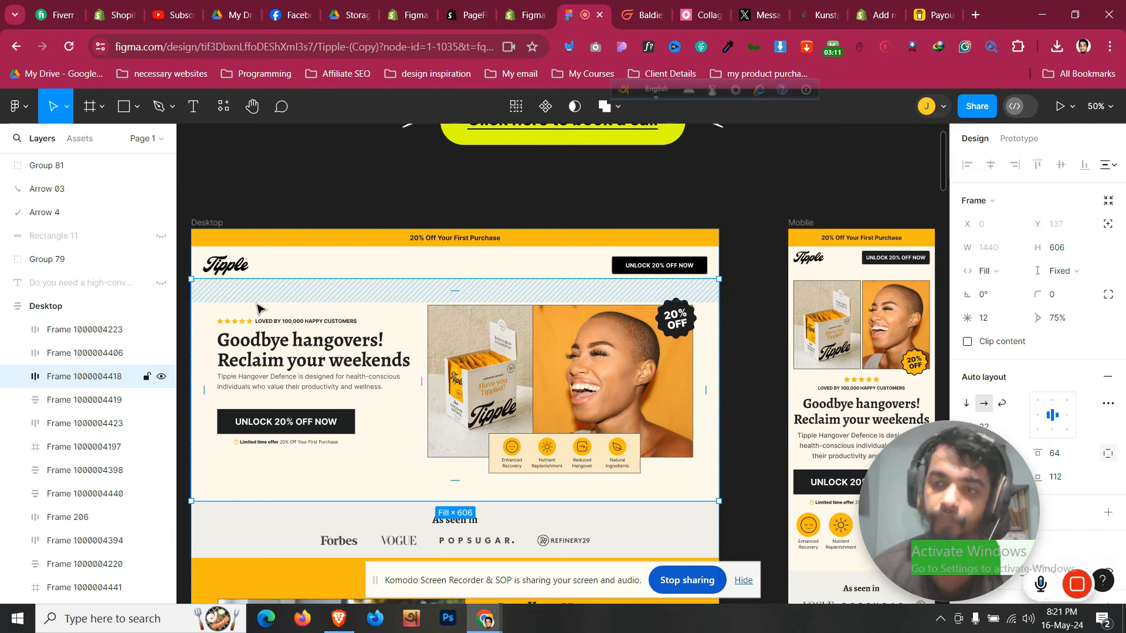
{"action": "left_click", "coordinate": [211, 330]}
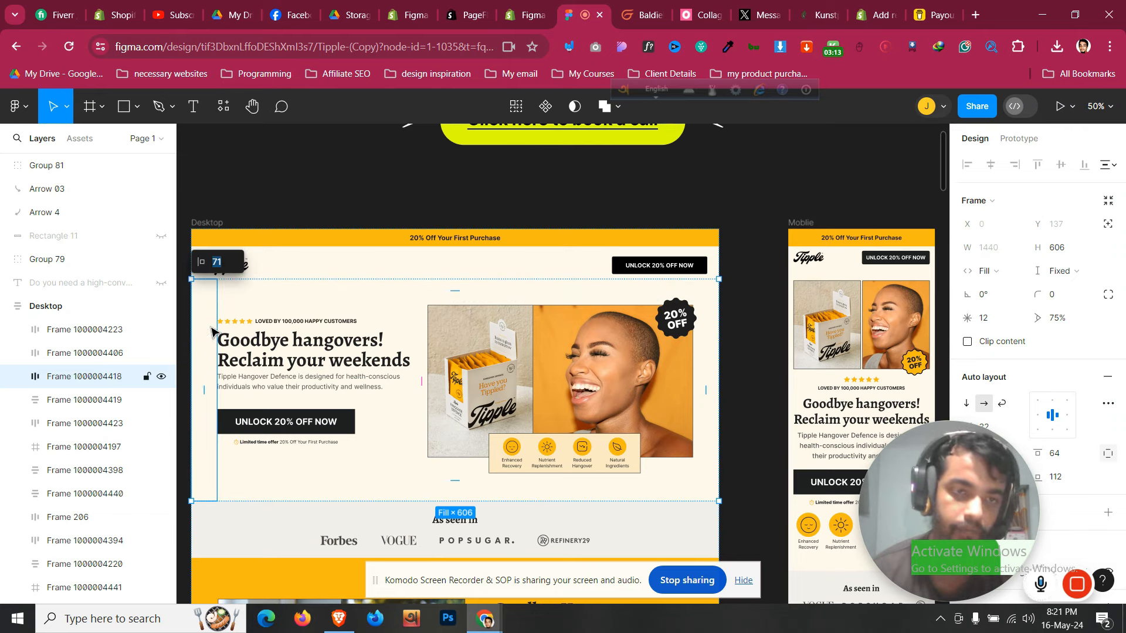
{"action": "left_click", "coordinate": [708, 352]}
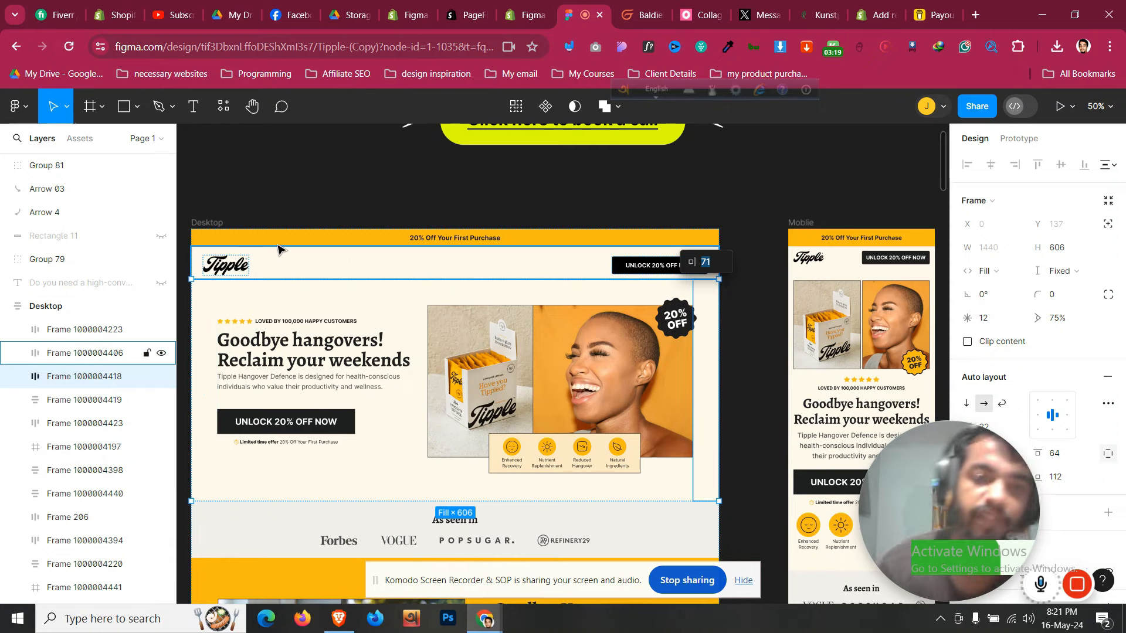
Inspect the "20% Off Your First Purchase" announcement bar's layer, fill colour and text properties in the Desktop frame
{"action": "left_click", "coordinate": [277, 237]}
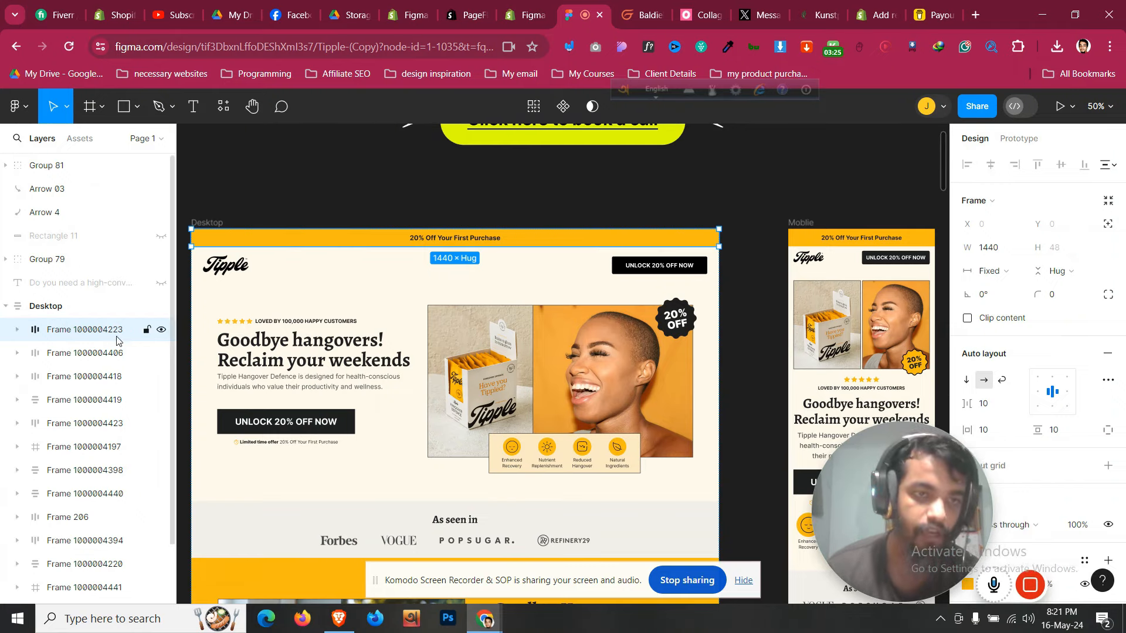
{"action": "left_click", "coordinate": [162, 331]}
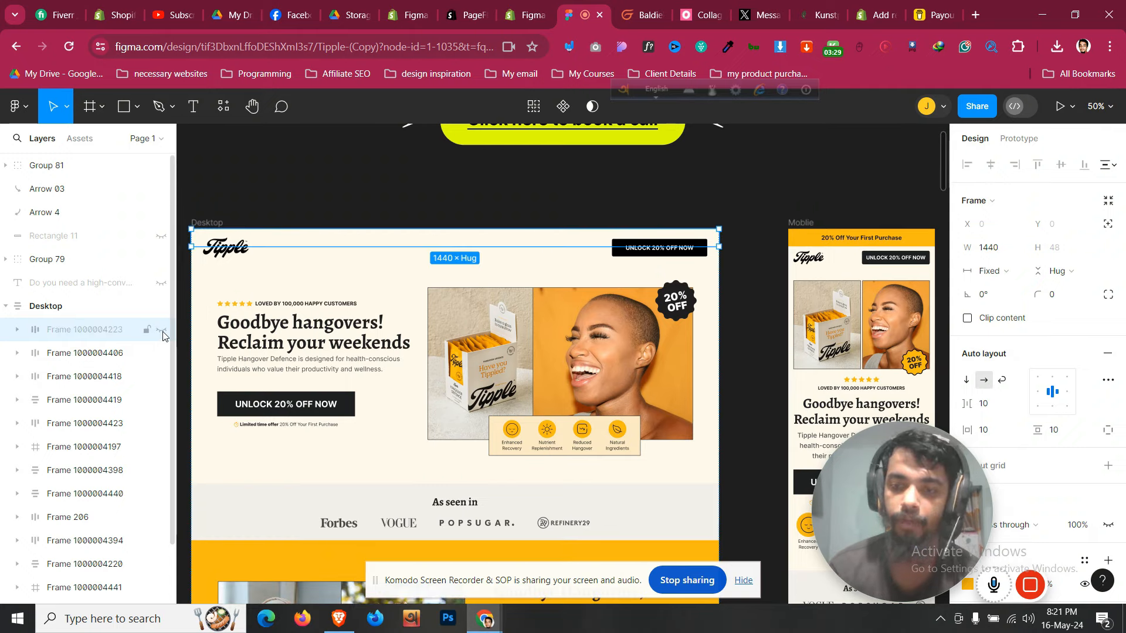
{"action": "left_click", "coordinate": [162, 330]}
{"action": "left_click", "coordinate": [18, 329]}
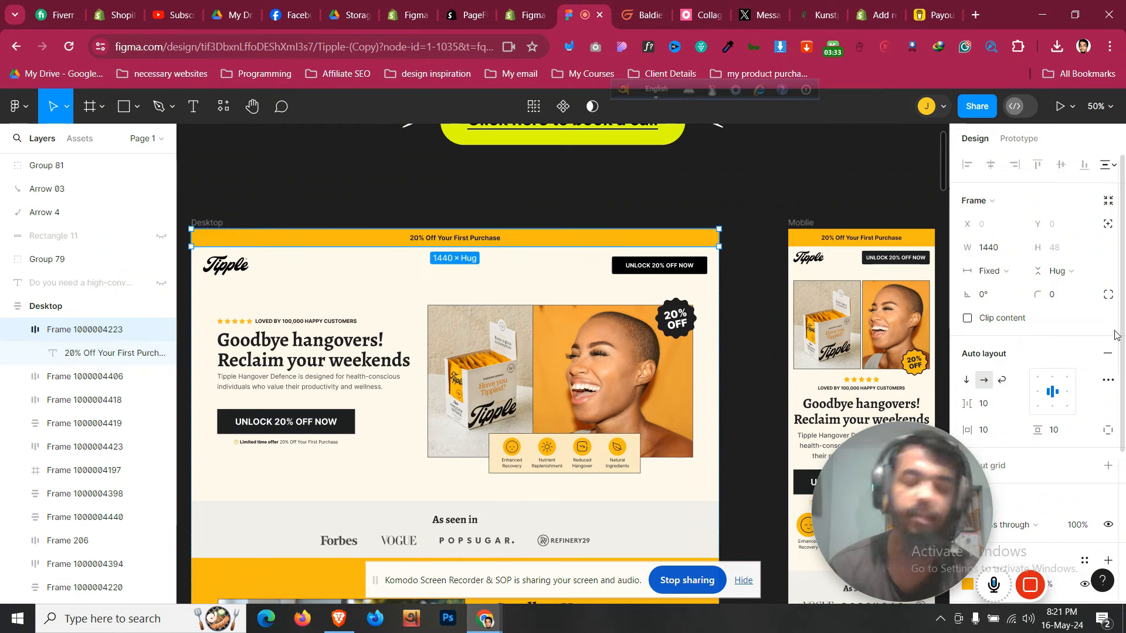
{"action": "scroll", "coordinate": [1013, 409], "scroll_direction": "down", "scroll_amount": 4}
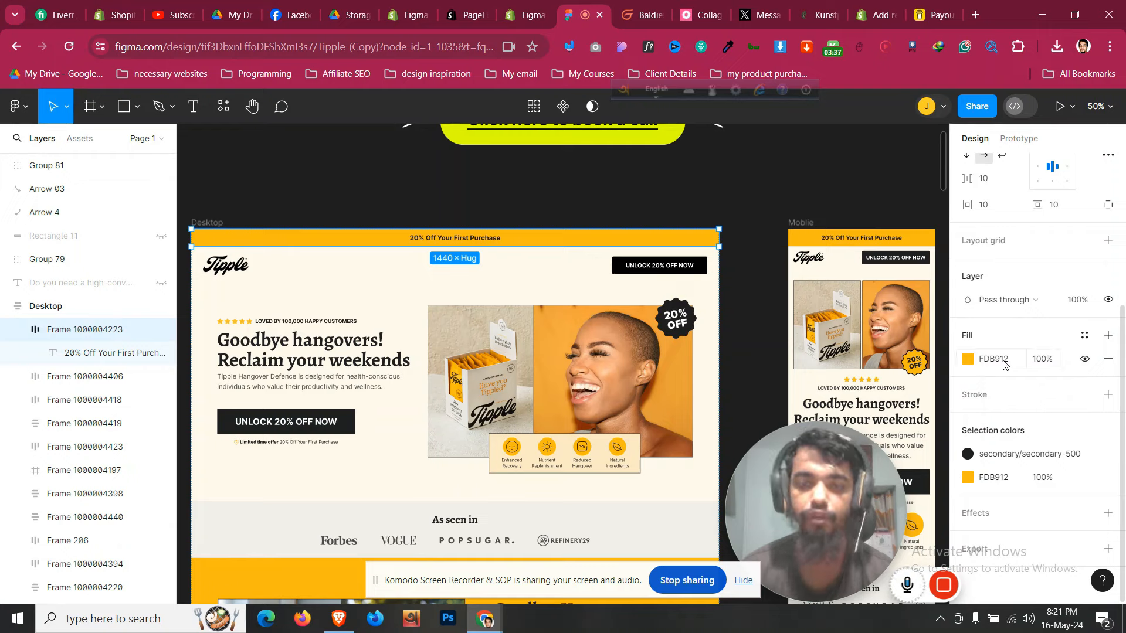
{"action": "double_click", "coordinate": [486, 239]}
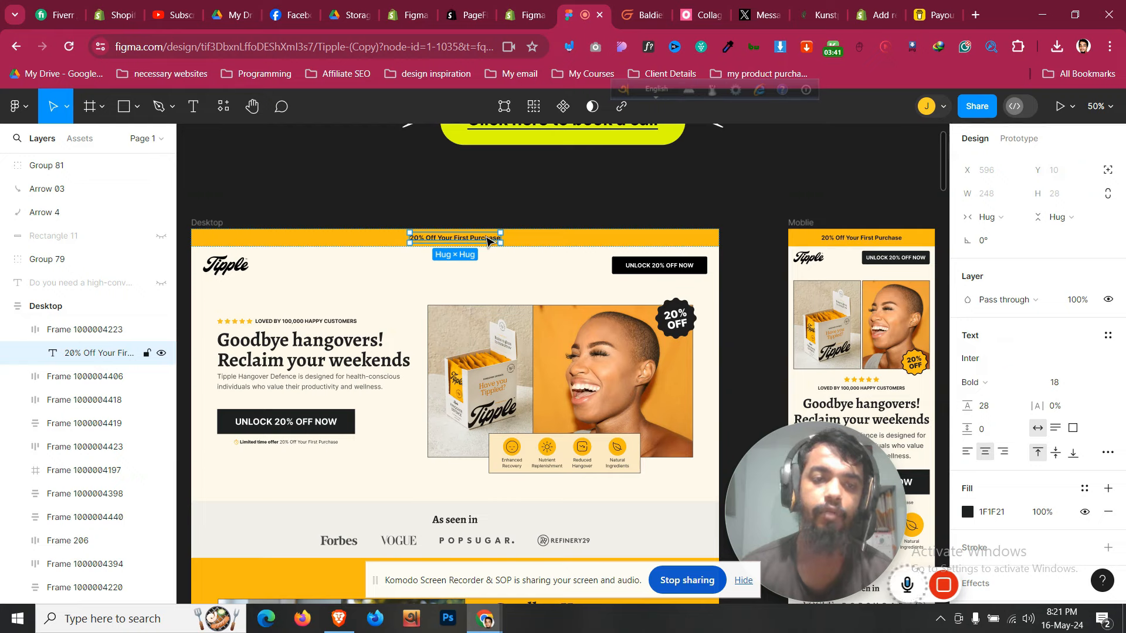
{"action": "scroll", "coordinate": [994, 385], "scroll_direction": "up", "scroll_amount": 1}
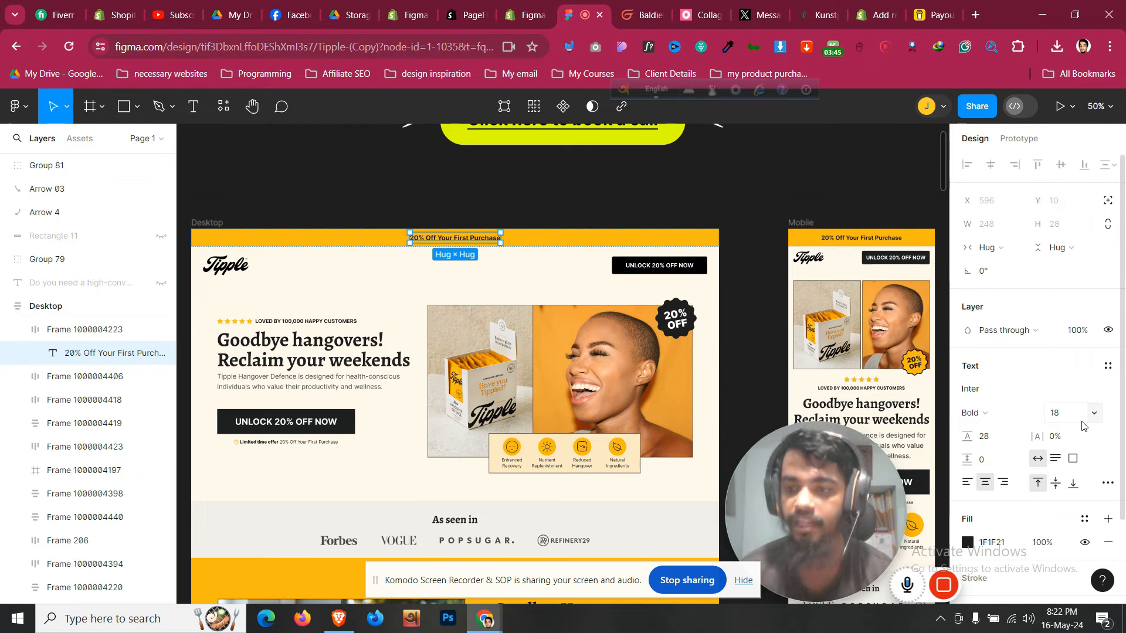
{"action": "scroll", "coordinate": [1082, 428], "scroll_direction": "down", "scroll_amount": 2}
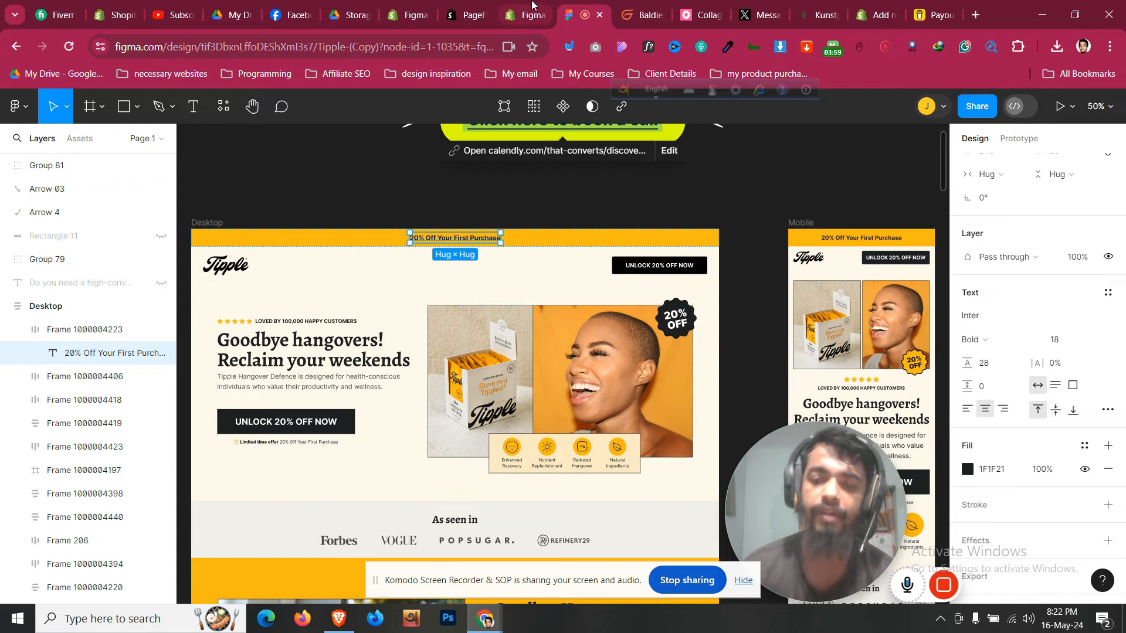
Compare the PageFly editor's page outline and Layout elements with the announcement bar's frame structure in Figma
{"action": "left_click", "coordinate": [525, 15]}
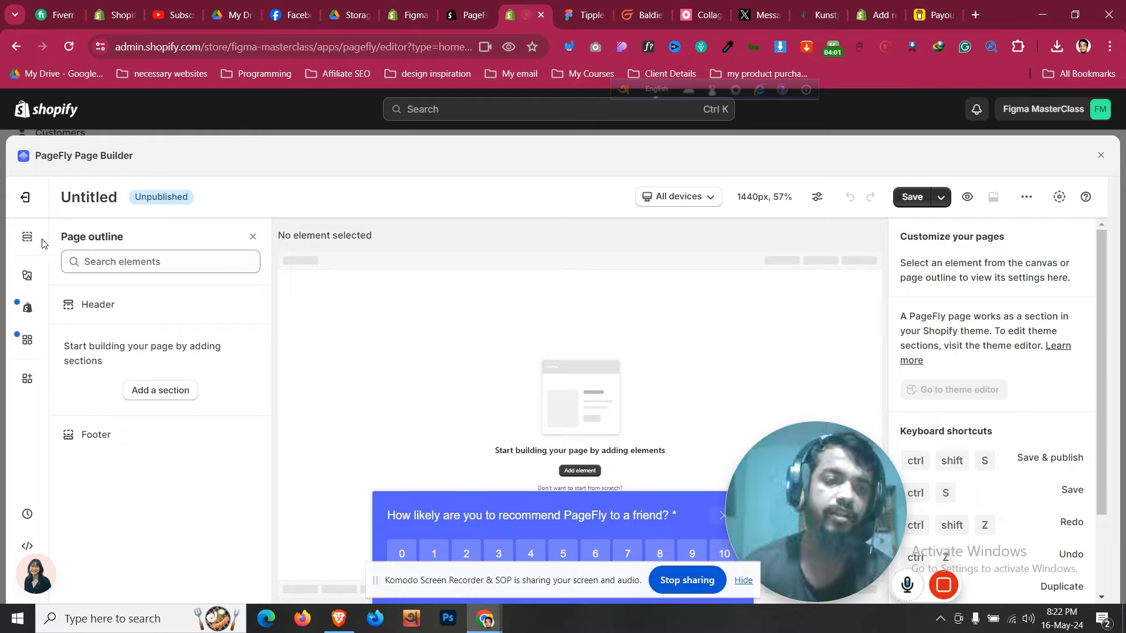
{"action": "left_click", "coordinate": [26, 237]}
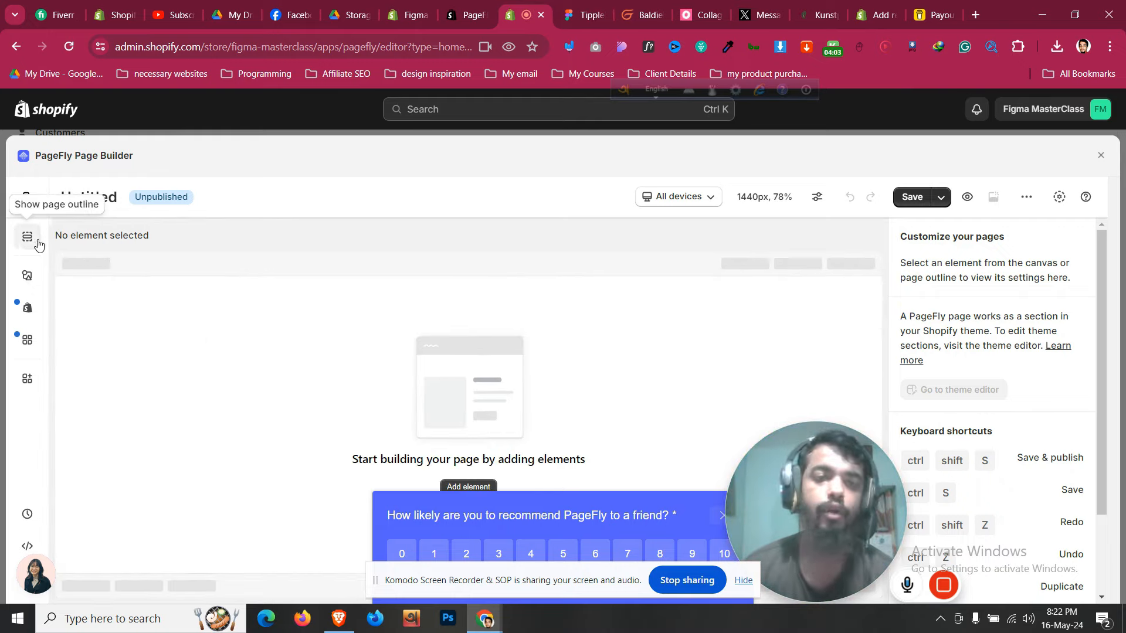
{"action": "left_click", "coordinate": [27, 237]}
{"action": "left_click", "coordinate": [583, 15]}
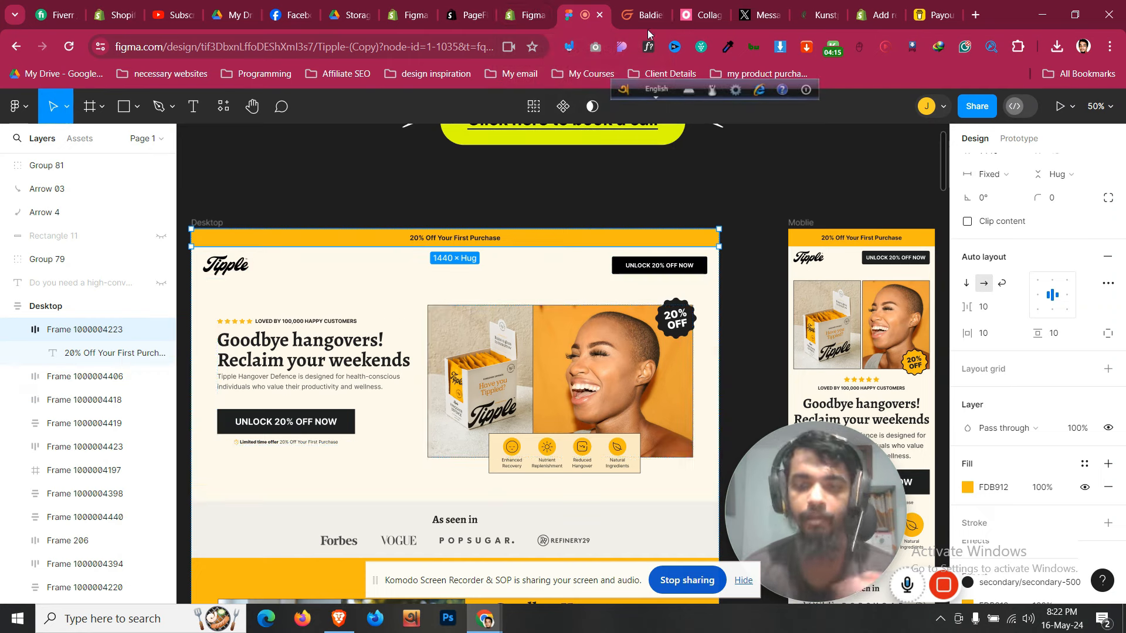
{"action": "left_click", "coordinate": [525, 15]}
{"action": "left_click", "coordinate": [32, 284]}
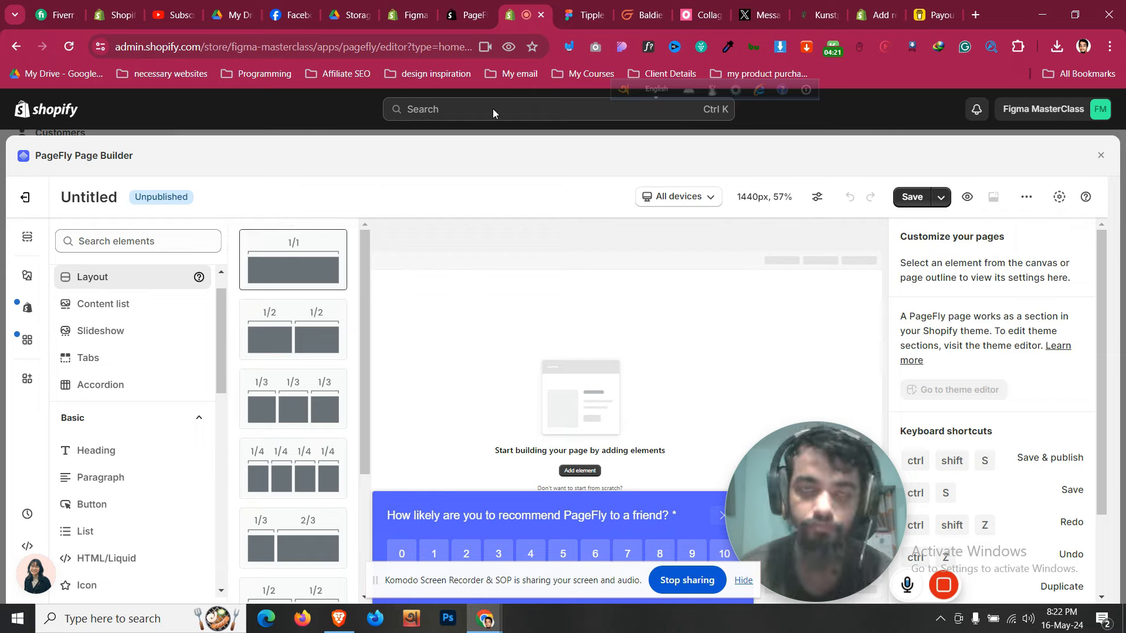
{"action": "left_click", "coordinate": [566, 15]}
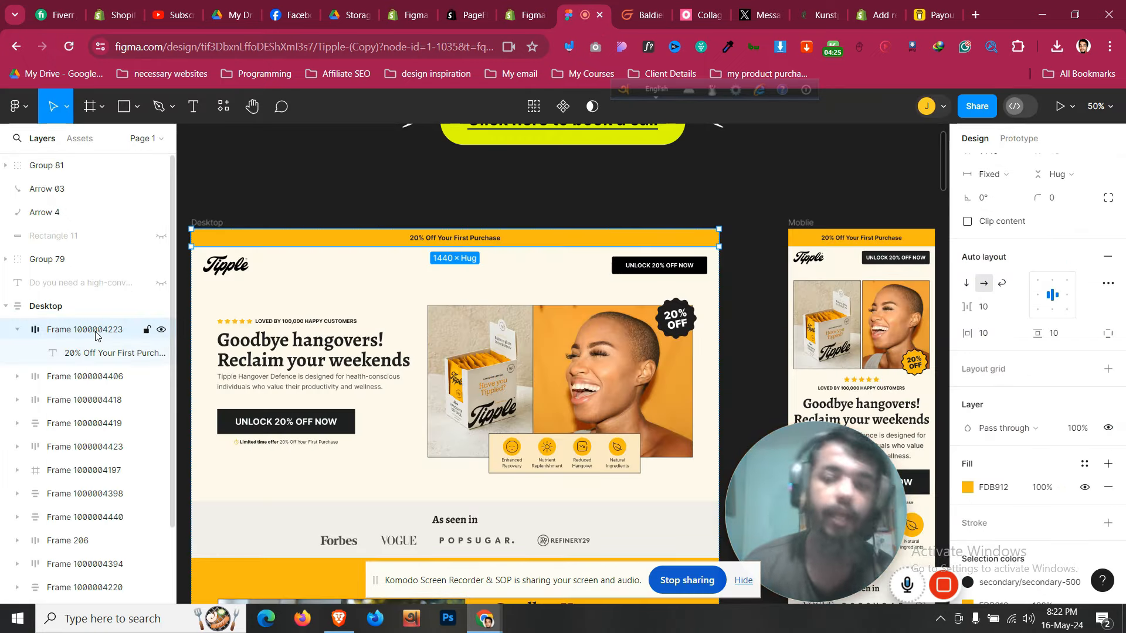
{"action": "left_click", "coordinate": [523, 8]}
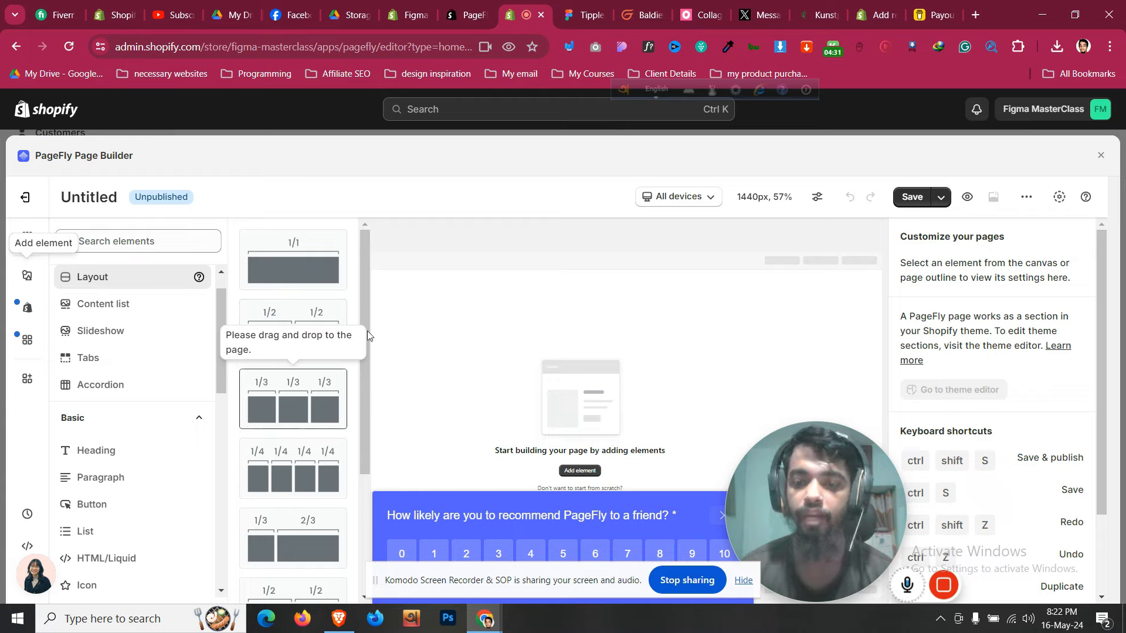
Switch to the BaldiePro Head Shaver Kit page and examine how its sections are structured, down to Our Customer Reviews
{"action": "left_click", "coordinate": [644, 15]}
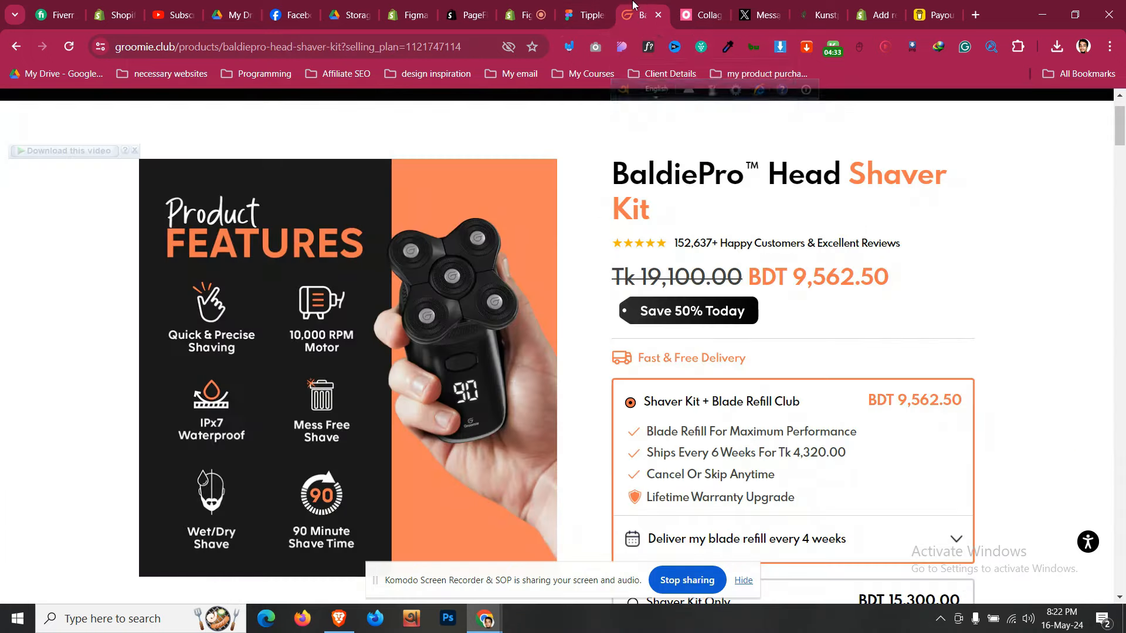
{"action": "scroll", "coordinate": [637, 322], "scroll_direction": "down", "scroll_amount": 15}
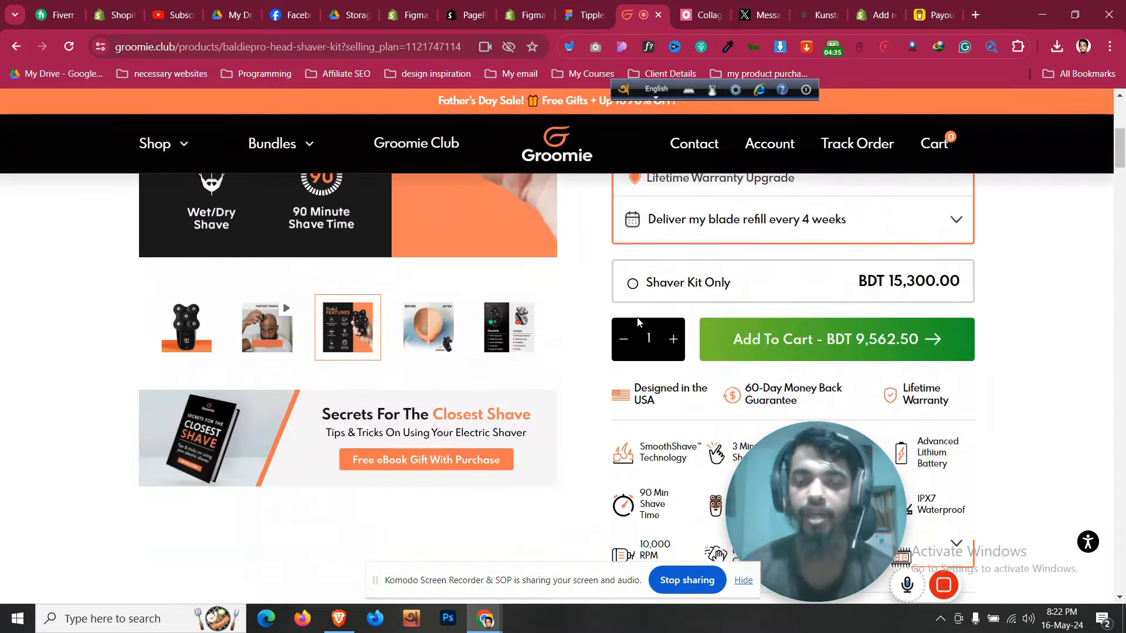
{"action": "scroll", "coordinate": [638, 322], "scroll_direction": "down", "scroll_amount": 5}
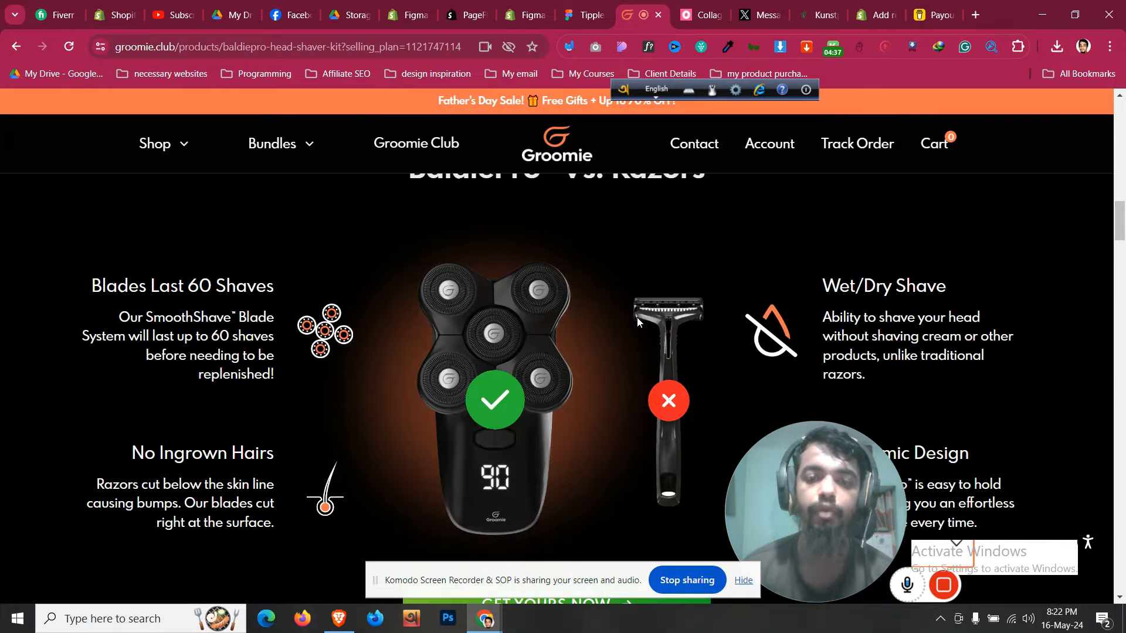
{"action": "scroll", "coordinate": [638, 322], "scroll_direction": "down", "scroll_amount": 5}
{"action": "scroll", "coordinate": [637, 319], "scroll_direction": "down", "scroll_amount": 3}
{"action": "scroll", "coordinate": [636, 318], "scroll_direction": "up", "scroll_amount": 2}
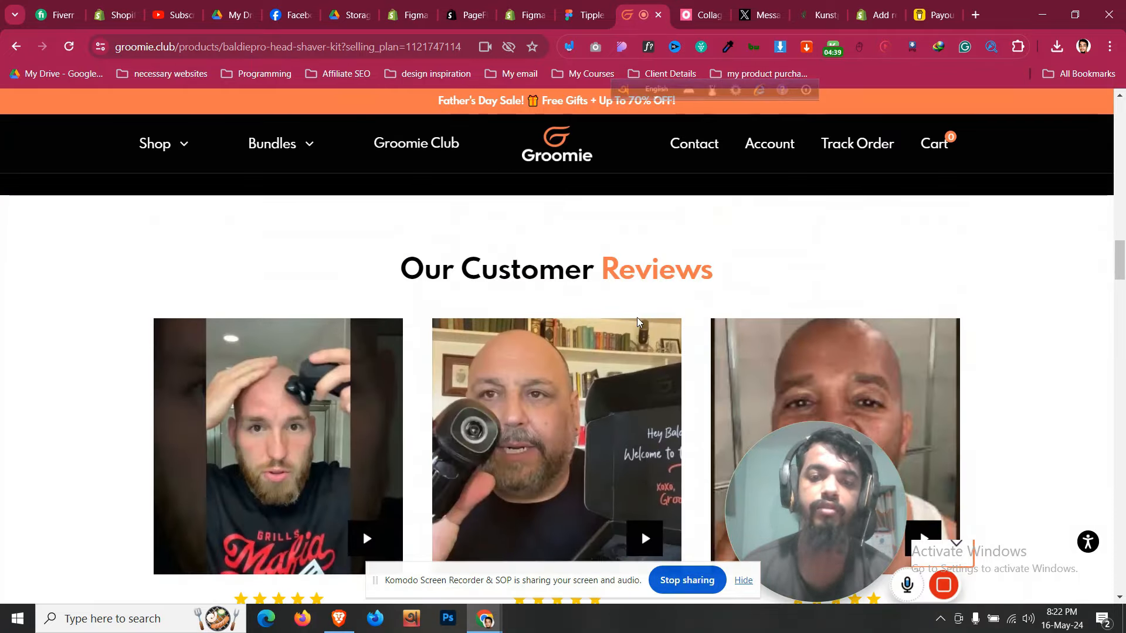
{"action": "left_click_drag", "start_coordinate": [402, 267], "coordinate": [713, 271]}
{"action": "scroll", "coordinate": [408, 314], "scroll_direction": "down", "scroll_amount": 1}
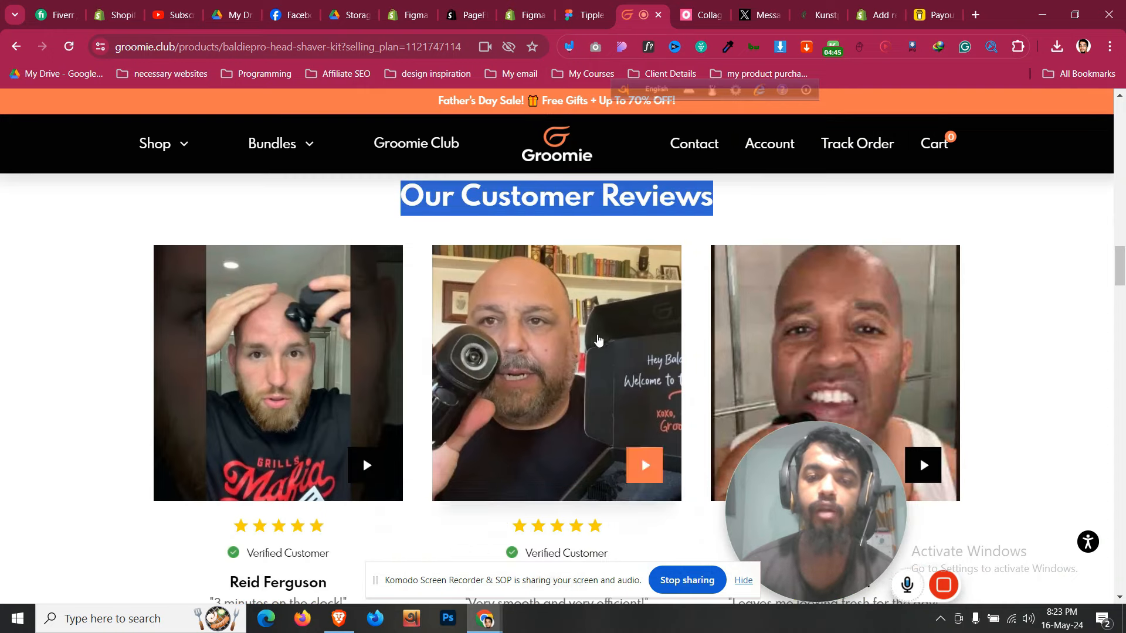
Return to the PageFly editor by way of the Figma design and add a one-column (1/1) layout to the blank page
{"action": "left_click", "coordinate": [586, 13]}
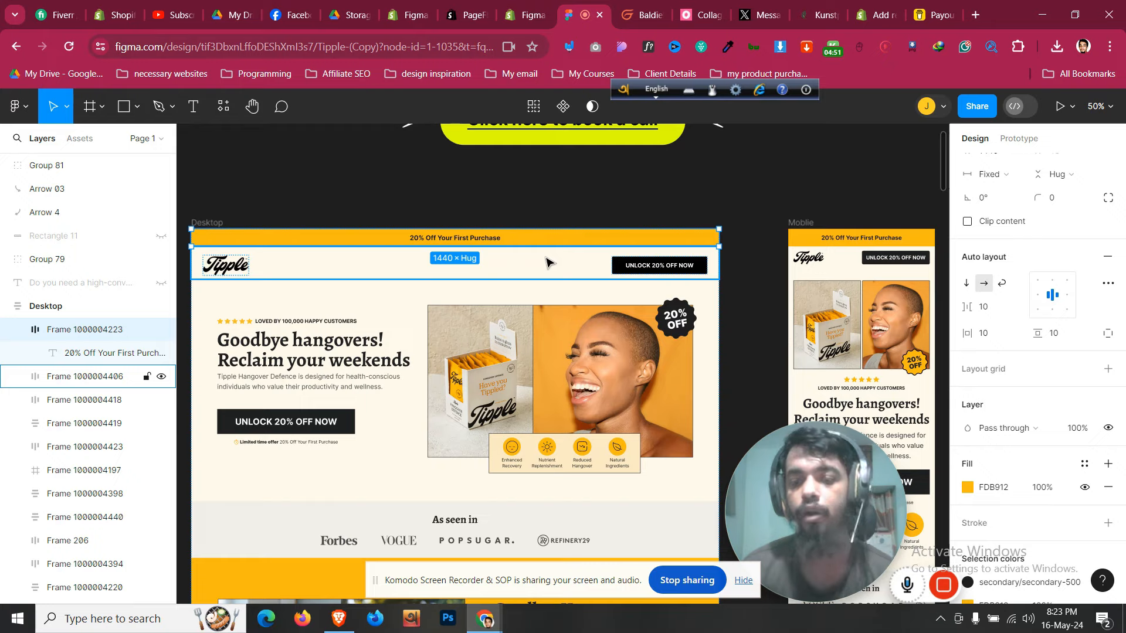
{"action": "key", "text": "ctrl+shift+Tab"}
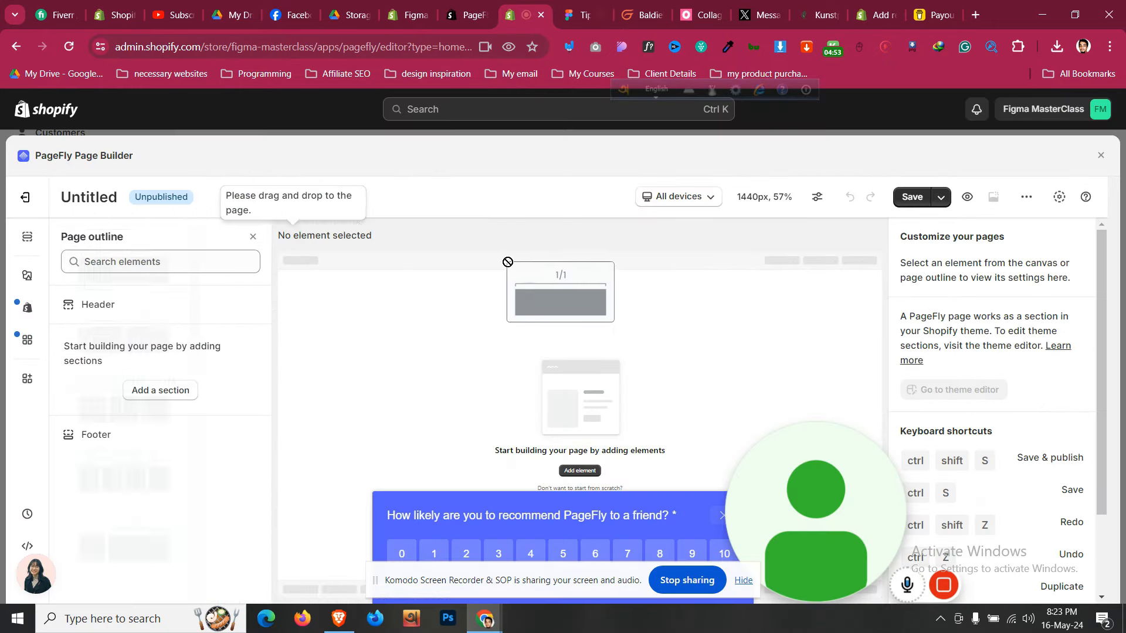
{"action": "left_click_drag", "start_coordinate": [508, 262], "coordinate": [583, 294]}
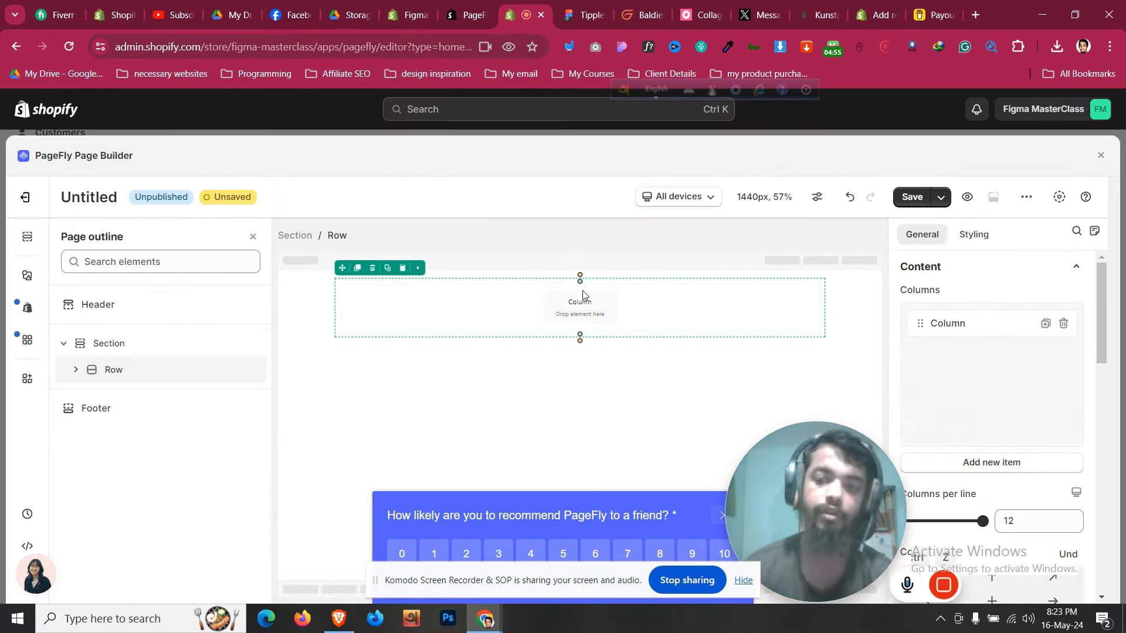
Select the new section, hide the page outline, and select the column inside the section's row
{"action": "left_click", "coordinate": [304, 284]}
{"action": "left_click", "coordinate": [27, 236]}
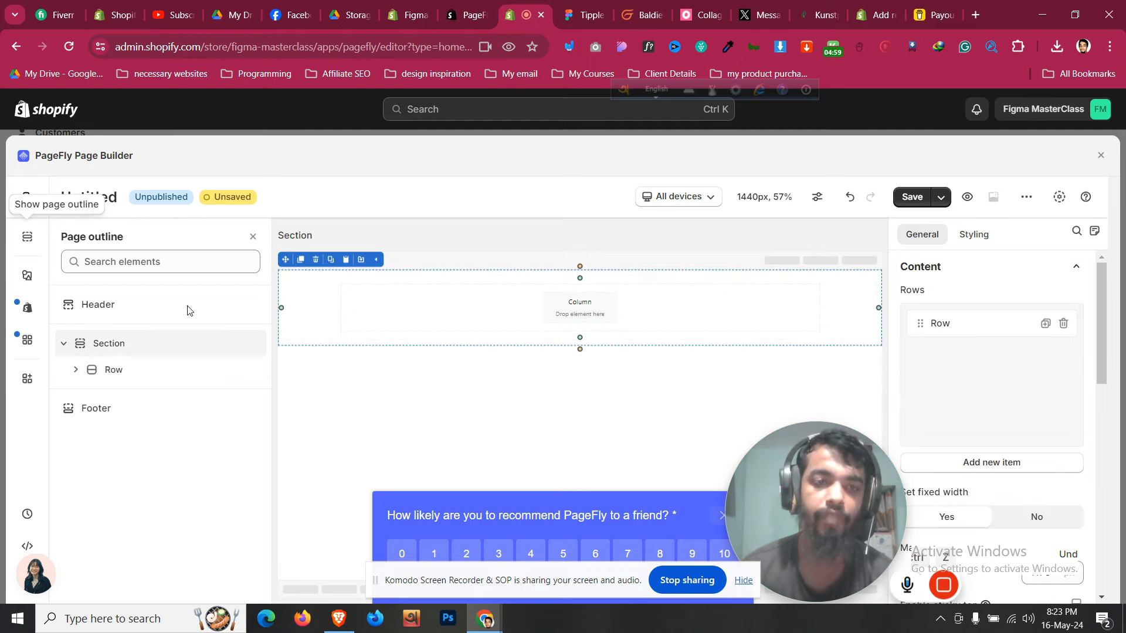
{"action": "left_click", "coordinate": [397, 326]}
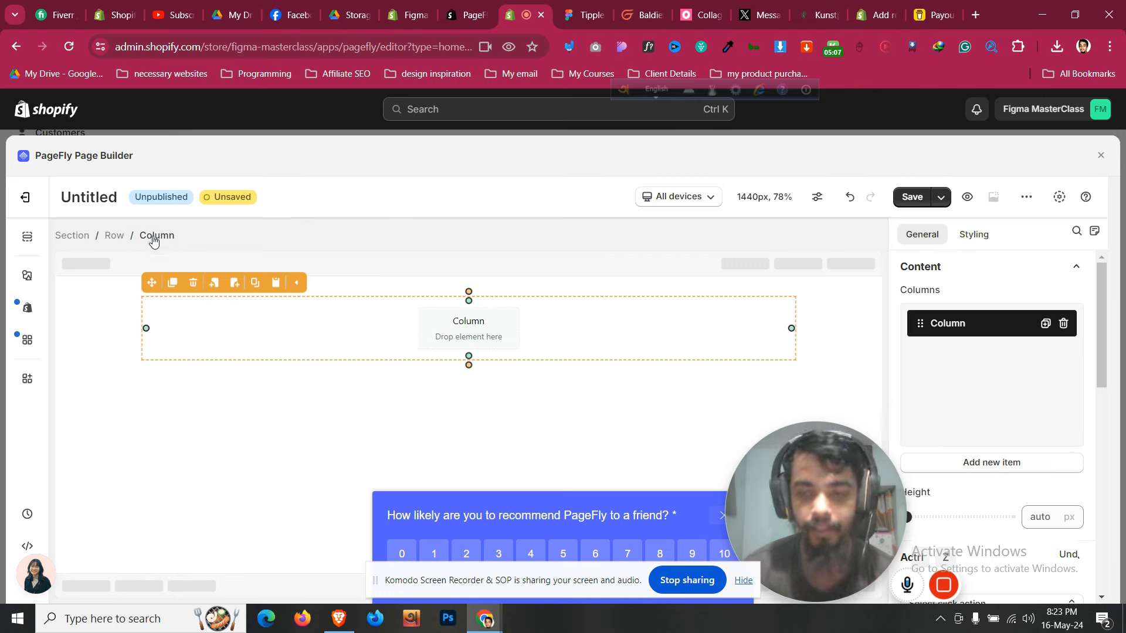
Select the parent section of the column and set its max width to 1300 px
{"action": "left_click", "coordinate": [109, 239]}
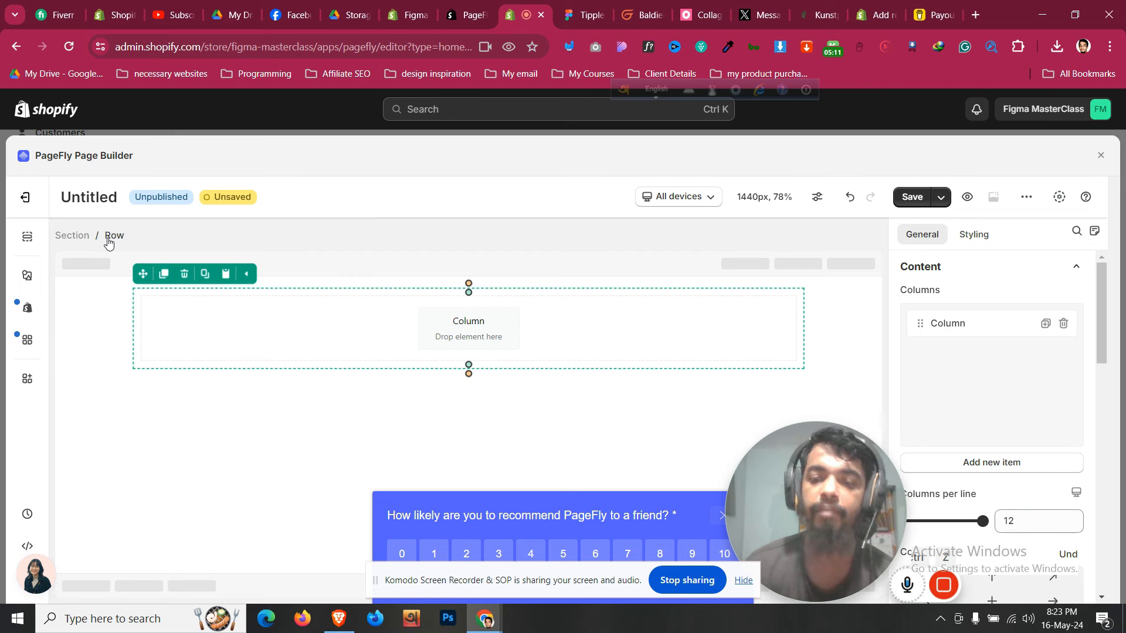
{"action": "left_click", "coordinate": [66, 238]}
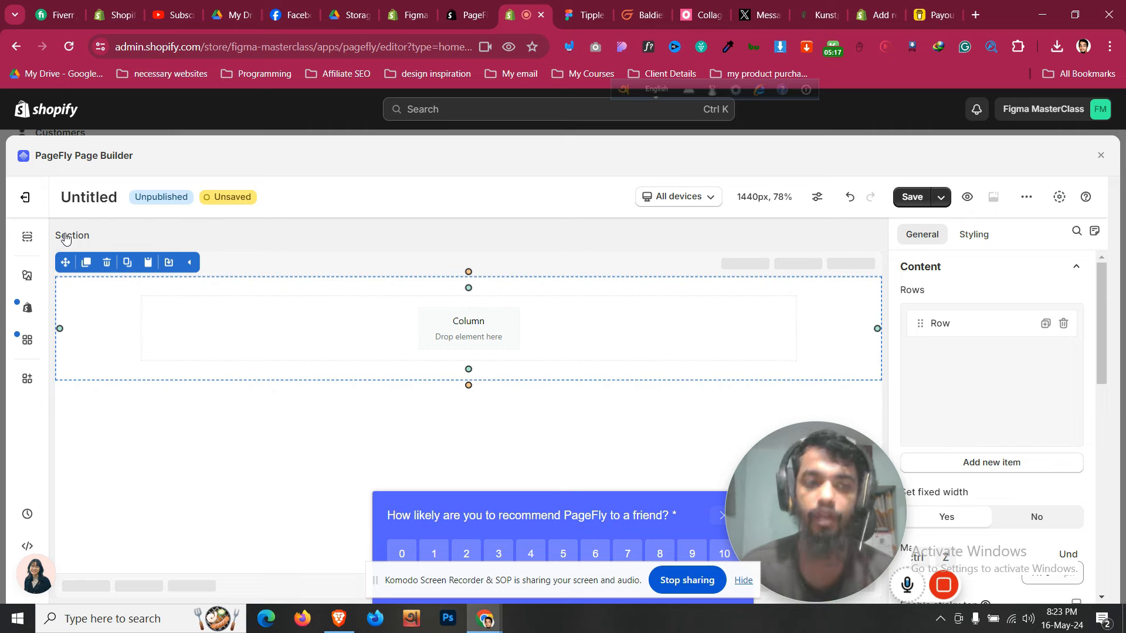
{"action": "scroll", "coordinate": [1020, 369], "scroll_direction": "down", "scroll_amount": 6}
{"action": "scroll", "coordinate": [1038, 357], "scroll_direction": "up", "scroll_amount": 2}
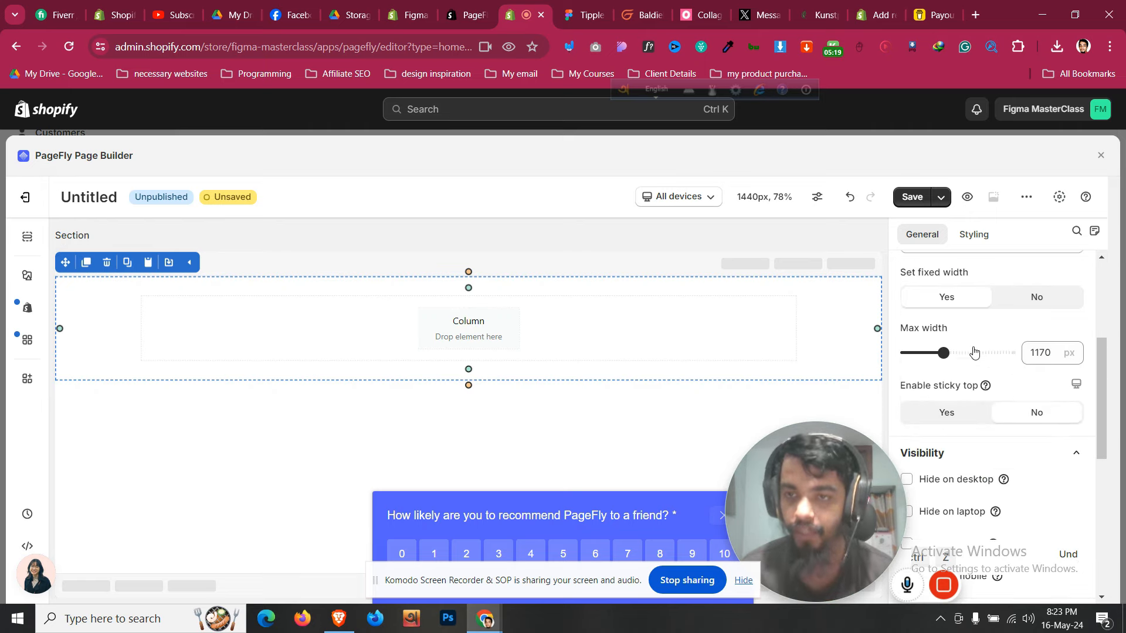
{"action": "left_click", "coordinate": [1046, 354]}
{"action": "double_click", "coordinate": [1046, 354]}
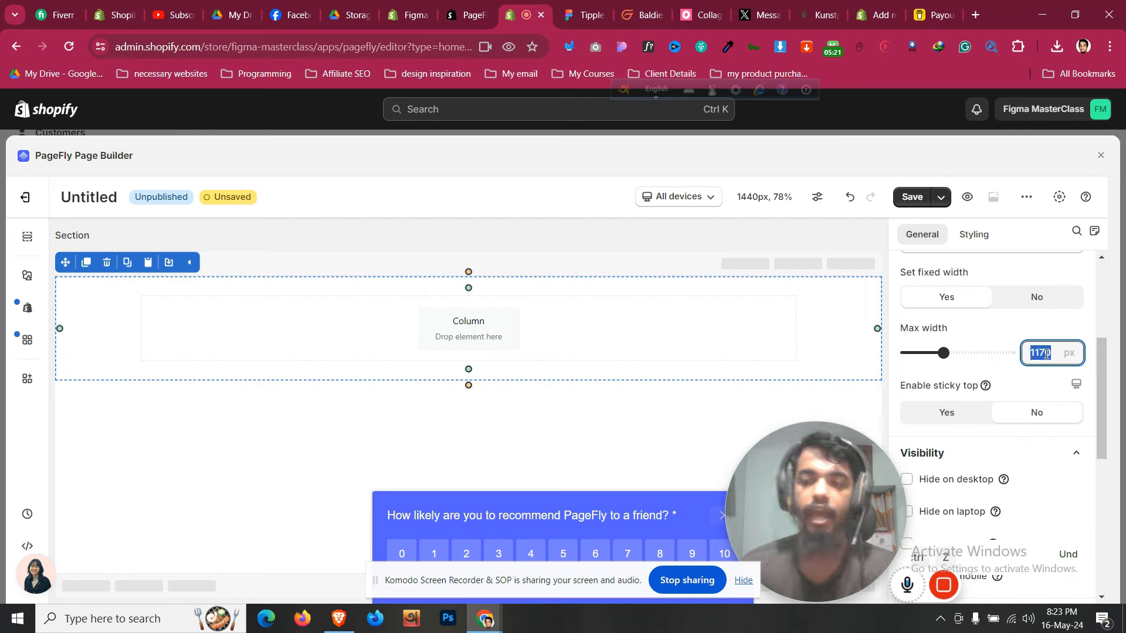
{"action": "type", "text": "13"}
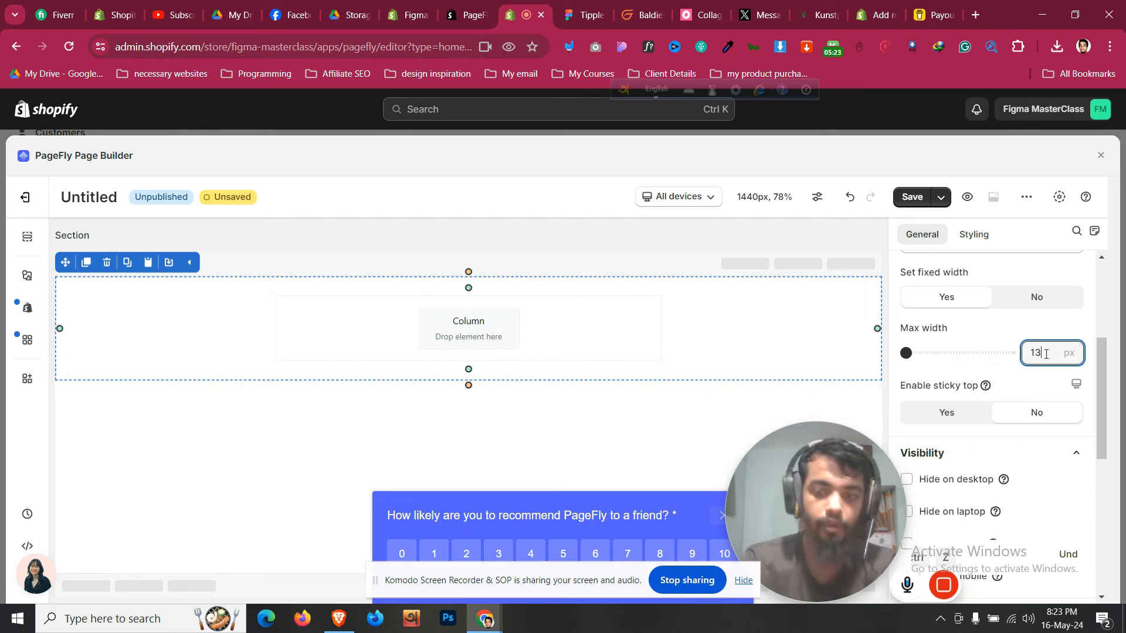
{"action": "type", "text": "00"}
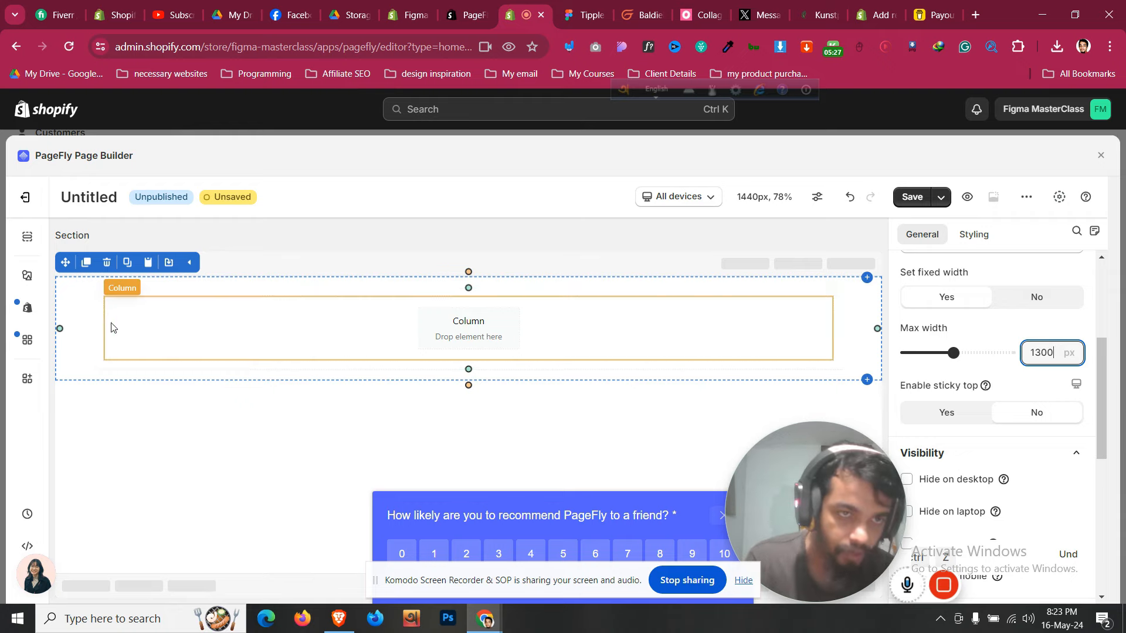
Switch to the Figma design and copy the announcement bar frame's fill colour, FDB912
{"action": "left_click", "coordinate": [113, 299]}
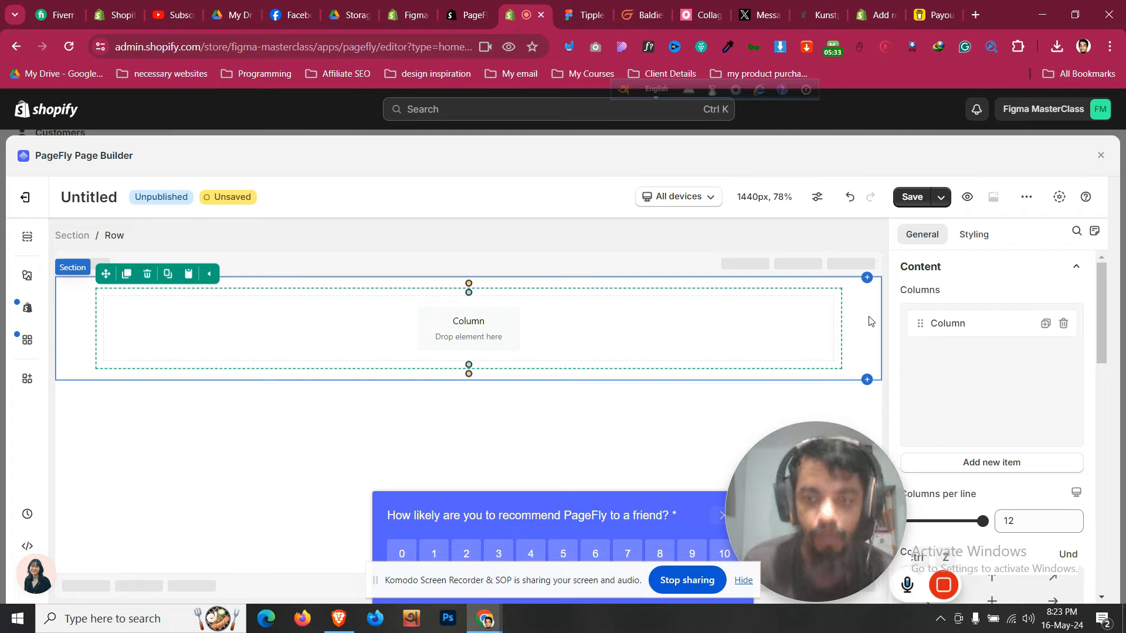
{"action": "key", "text": "ctrl+Tab"}
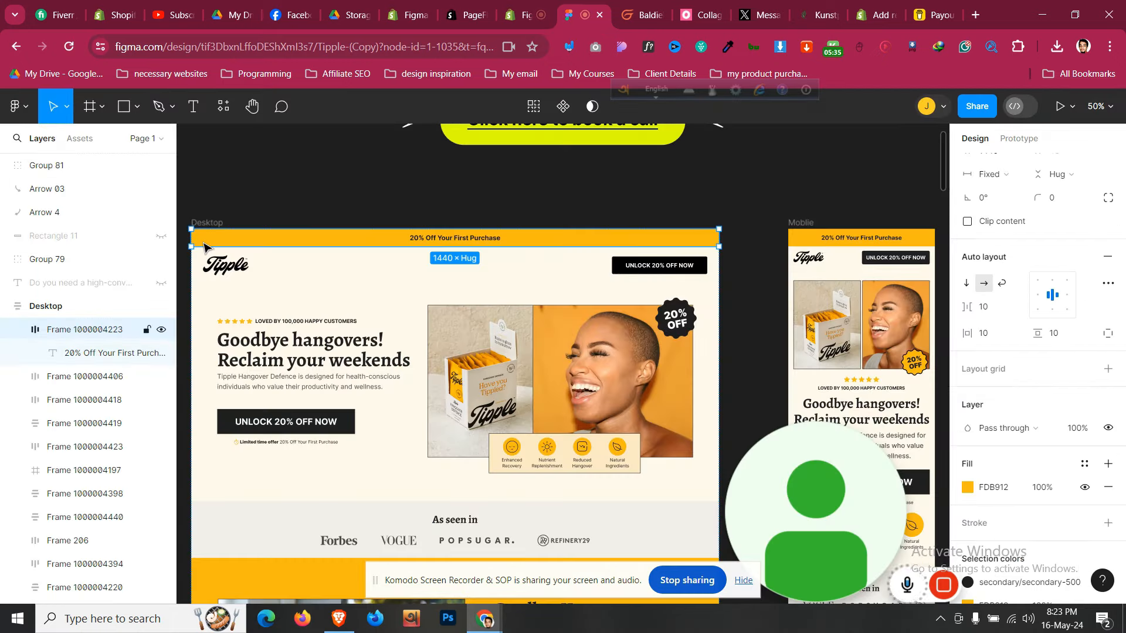
{"action": "left_click", "coordinate": [966, 488]}
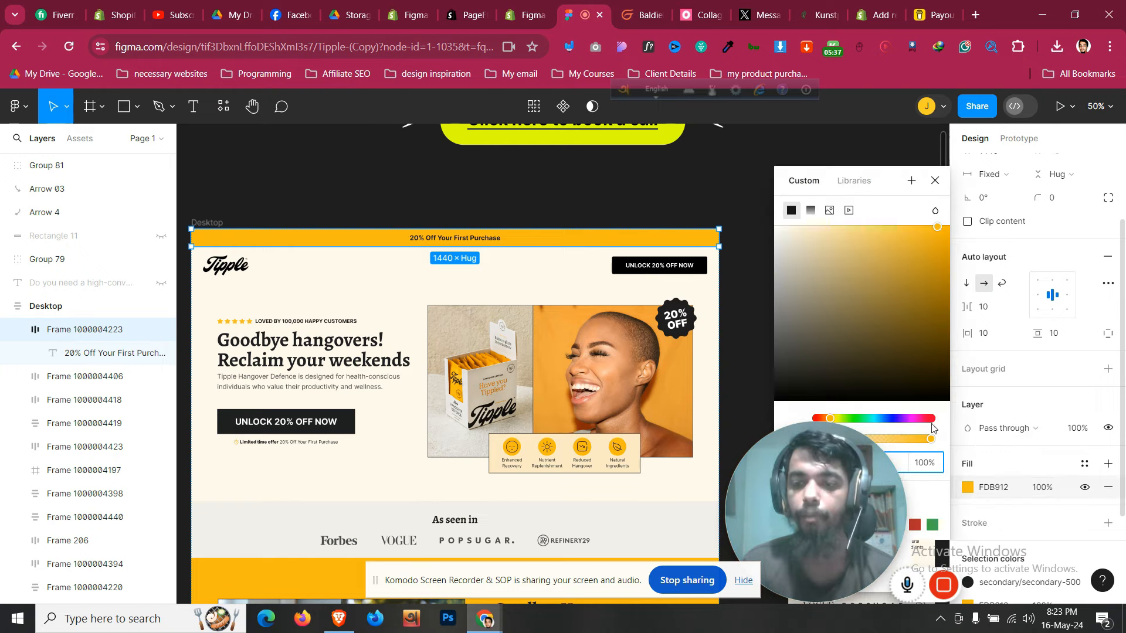
{"action": "left_click", "coordinate": [1012, 488]}
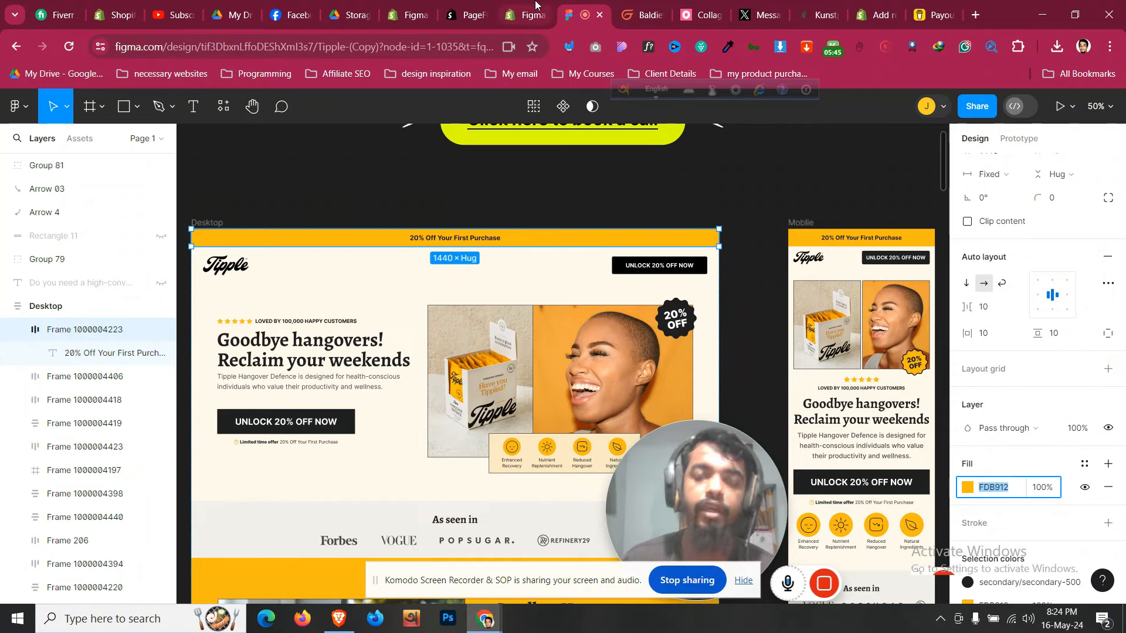
Return to the PageFly editor and set the section's background color to rgb(253, 185, 18)
{"action": "key", "text": "ctrl+shift+Tab"}
{"action": "left_click", "coordinate": [71, 320]}
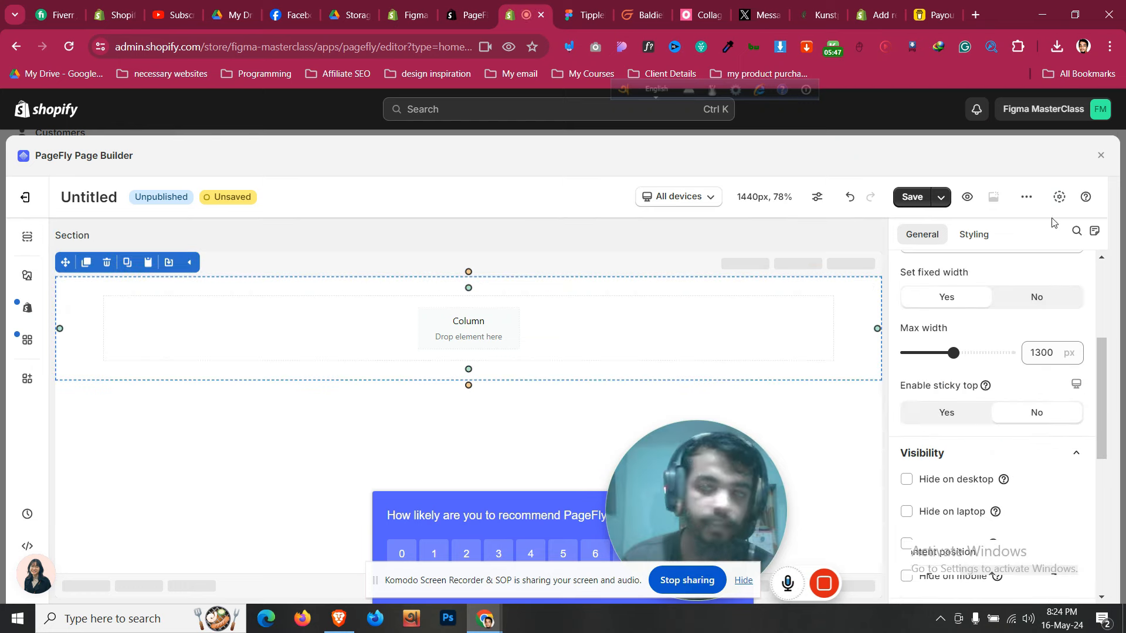
{"action": "scroll", "coordinate": [996, 300], "scroll_direction": "up", "scroll_amount": 4}
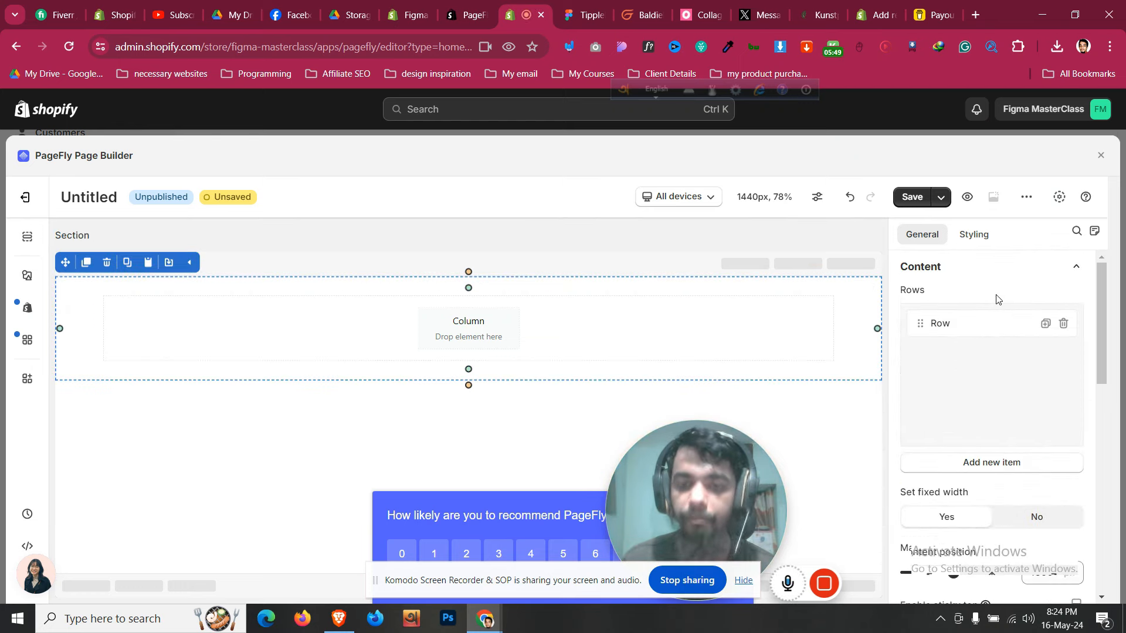
{"action": "left_click", "coordinate": [979, 240]}
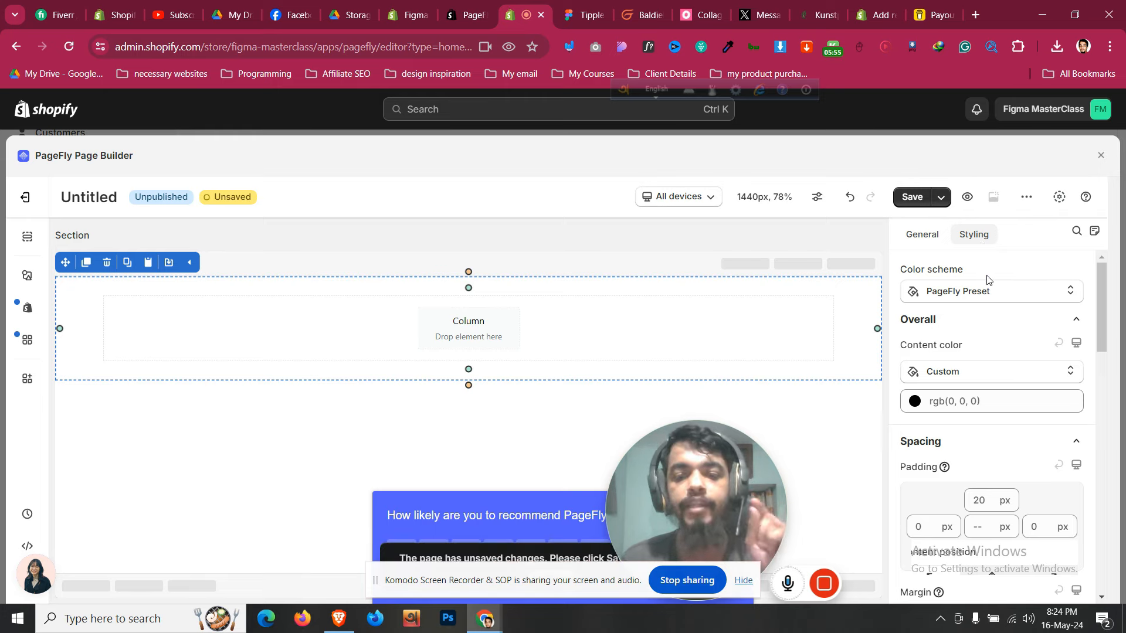
{"action": "scroll", "coordinate": [993, 337], "scroll_direction": "down", "scroll_amount": 6}
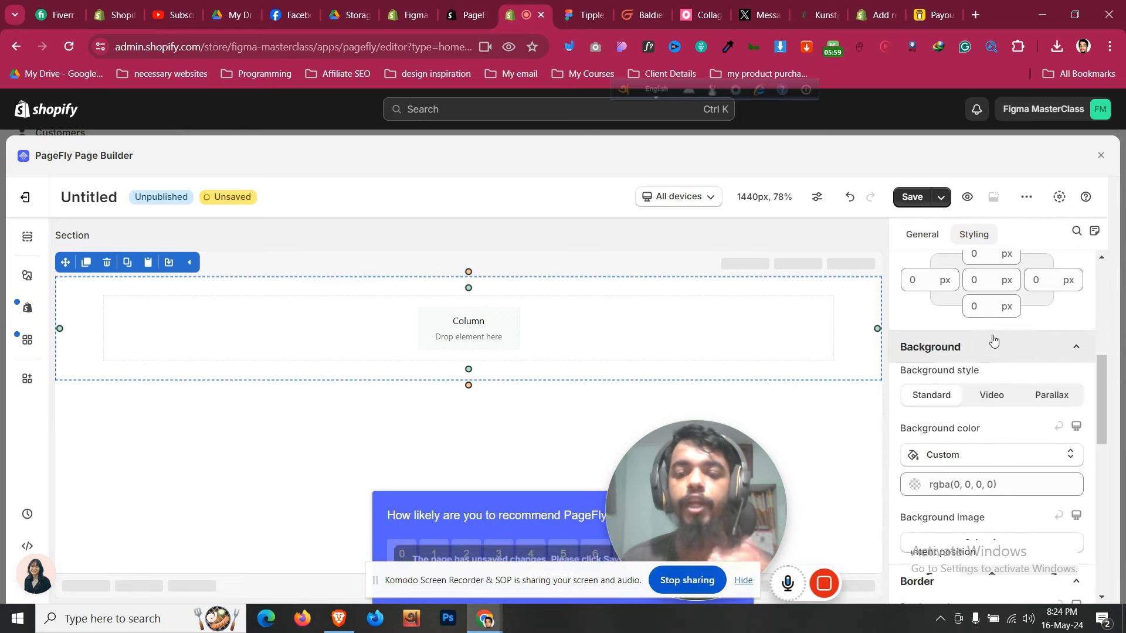
{"action": "left_click", "coordinate": [978, 483]}
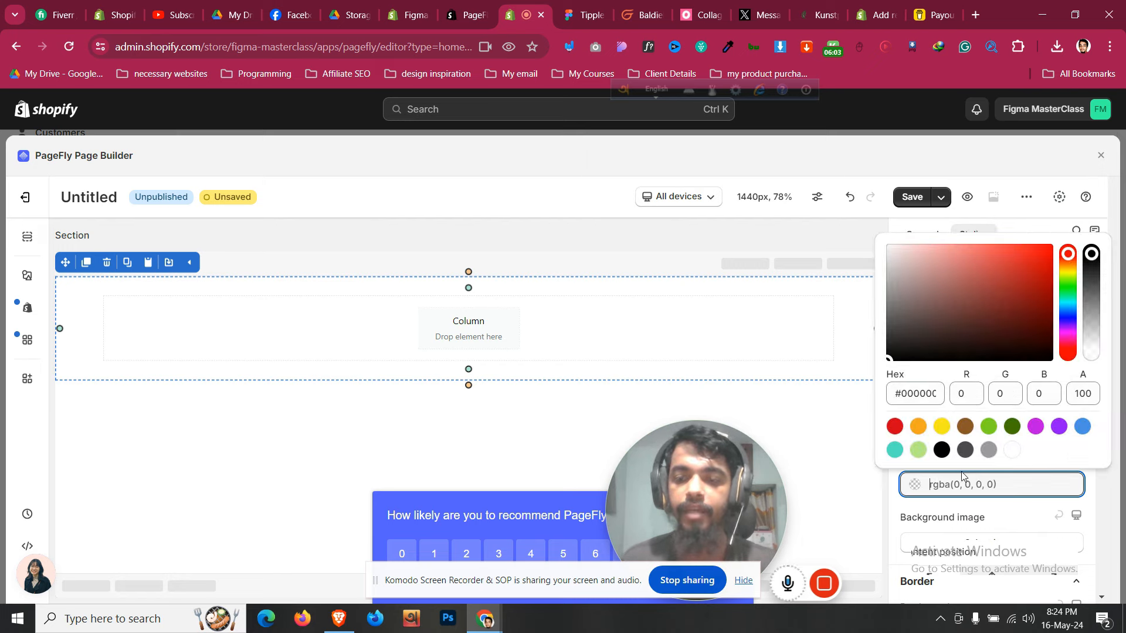
{"action": "key", "text": "ctrl+a"}
{"action": "type", "text": "rgb(253, 185, 18)"}
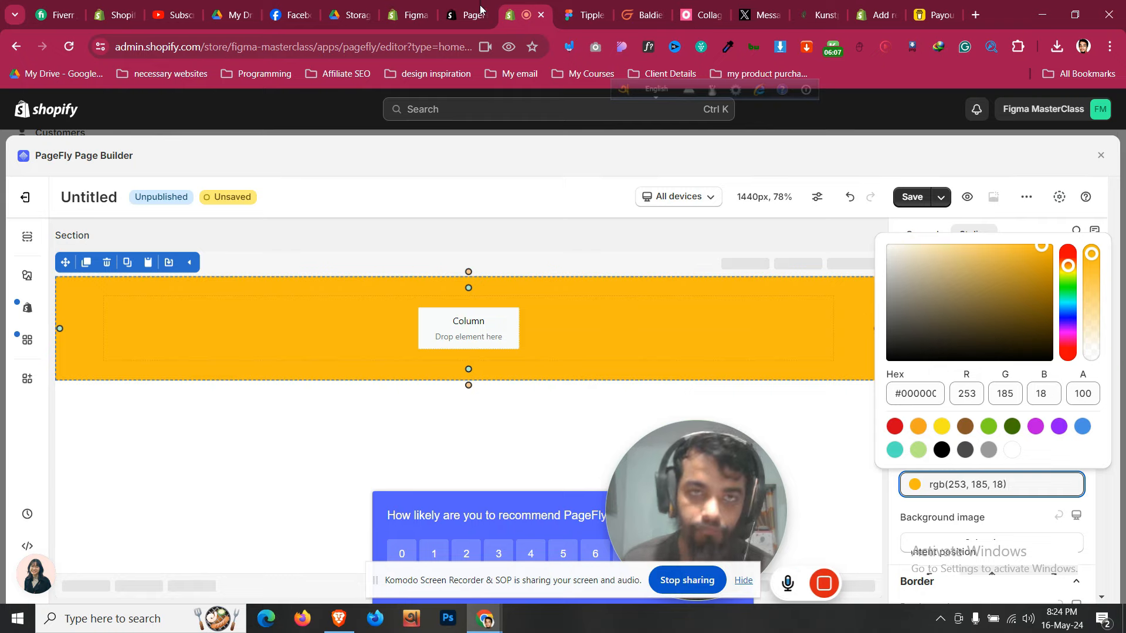
Add a Paragraph element to the empty column of the yellow section
{"action": "left_click", "coordinate": [27, 276]}
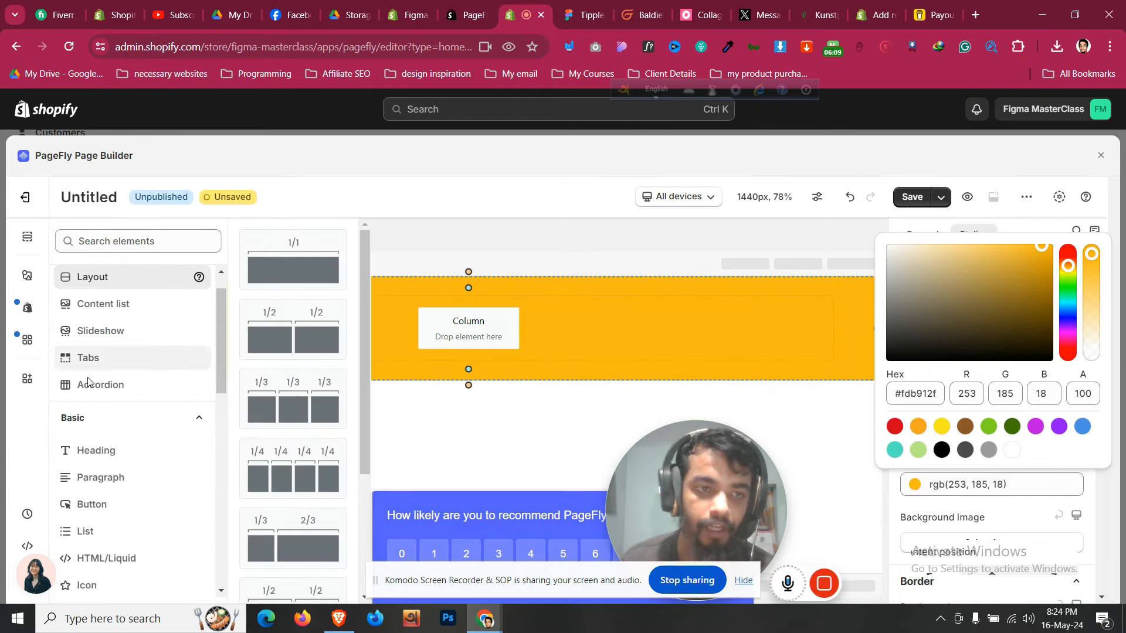
{"action": "left_click", "coordinate": [130, 477]}
{"action": "left_click_drag", "start_coordinate": [306, 249], "coordinate": [461, 319]}
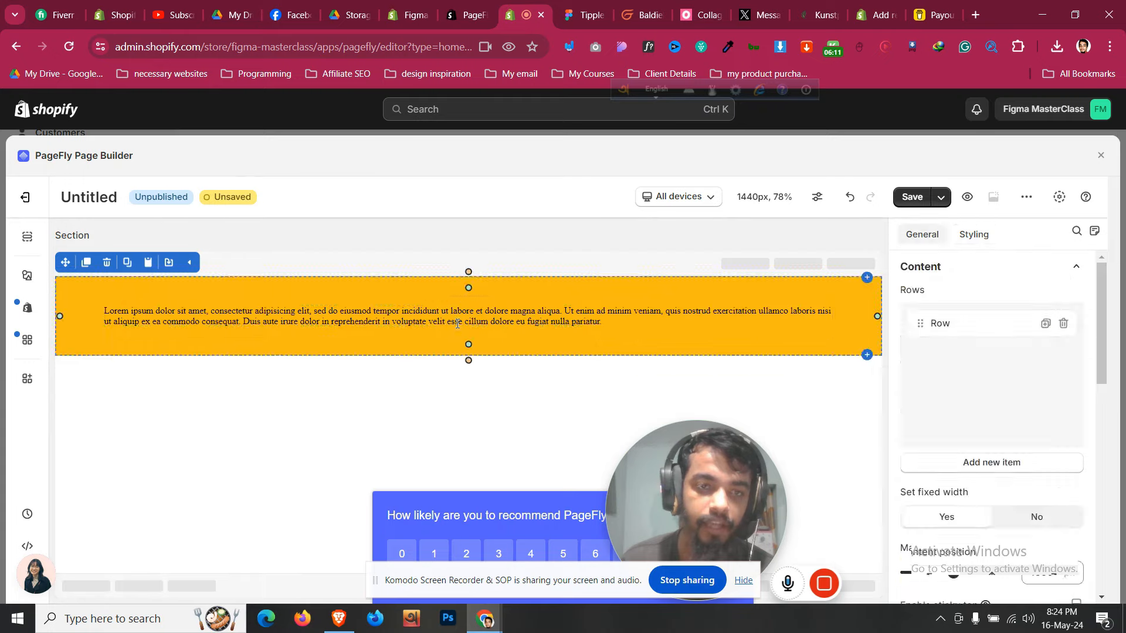
Set the paragraph's margin to 0 px on all sides
{"action": "scroll", "coordinate": [993, 404], "scroll_direction": "down", "scroll_amount": 5}
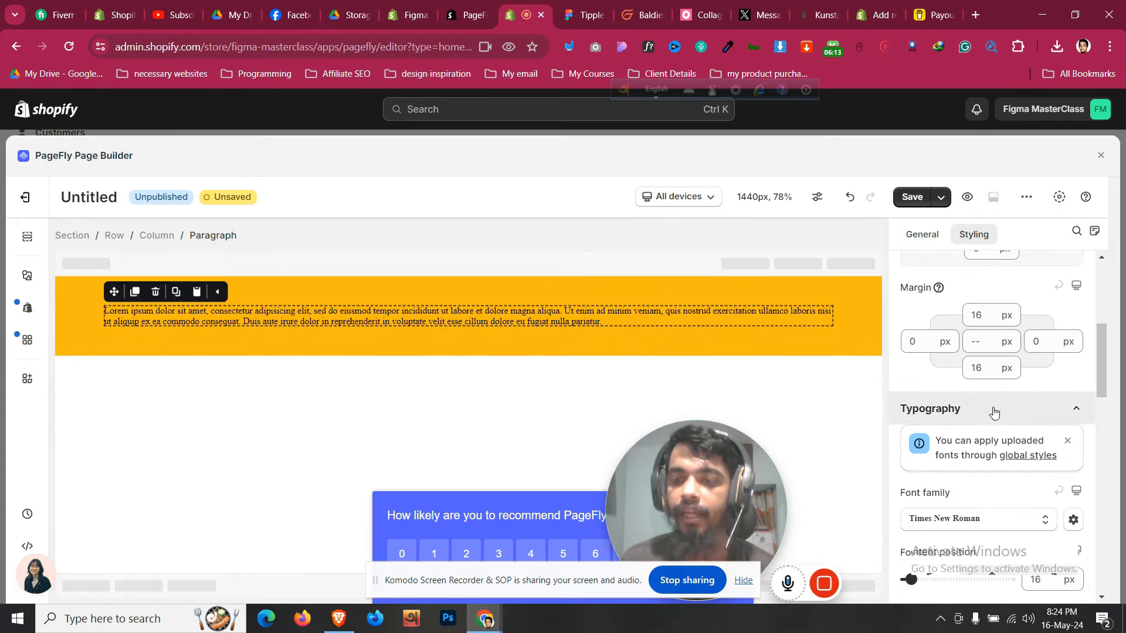
{"action": "left_click", "coordinate": [972, 340]}
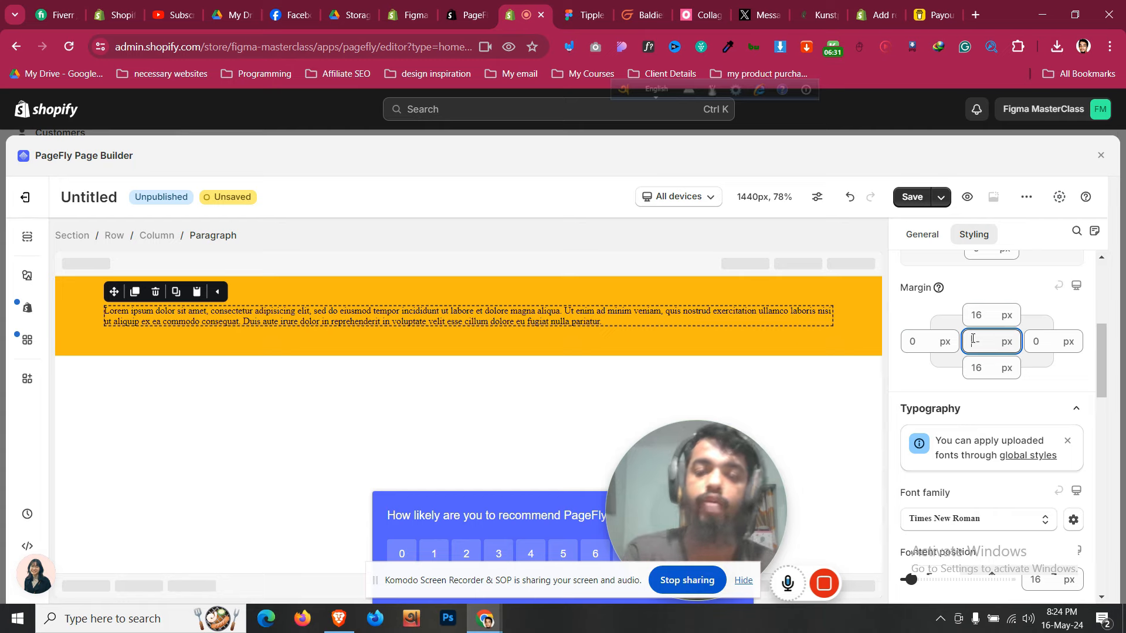
{"action": "type", "text": "0"}
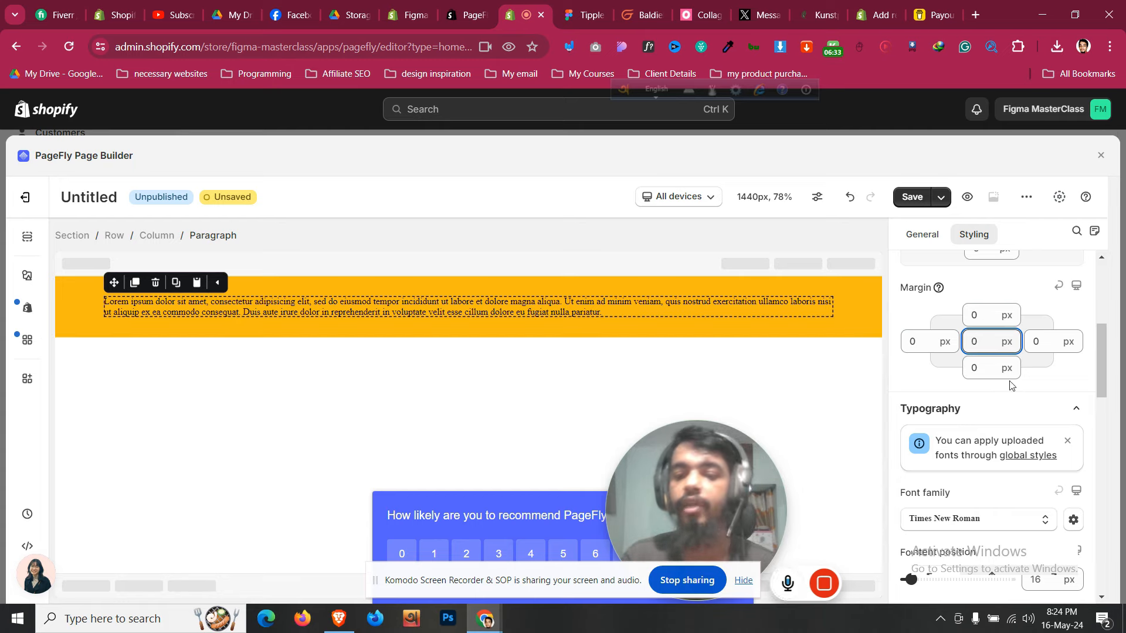
Add the Google fonts Poppins and Montserrat to the page's available fonts through the font manager
{"action": "scroll", "coordinate": [1011, 385], "scroll_direction": "down", "scroll_amount": 1}
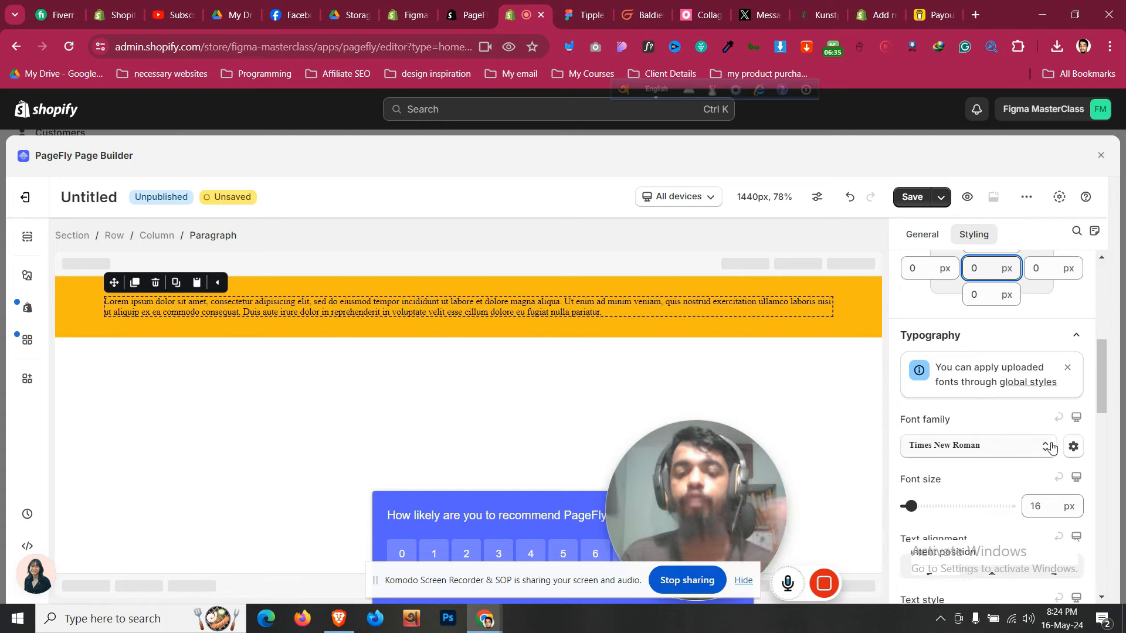
{"action": "left_click", "coordinate": [1072, 447]}
{"action": "left_click", "coordinate": [474, 243]}
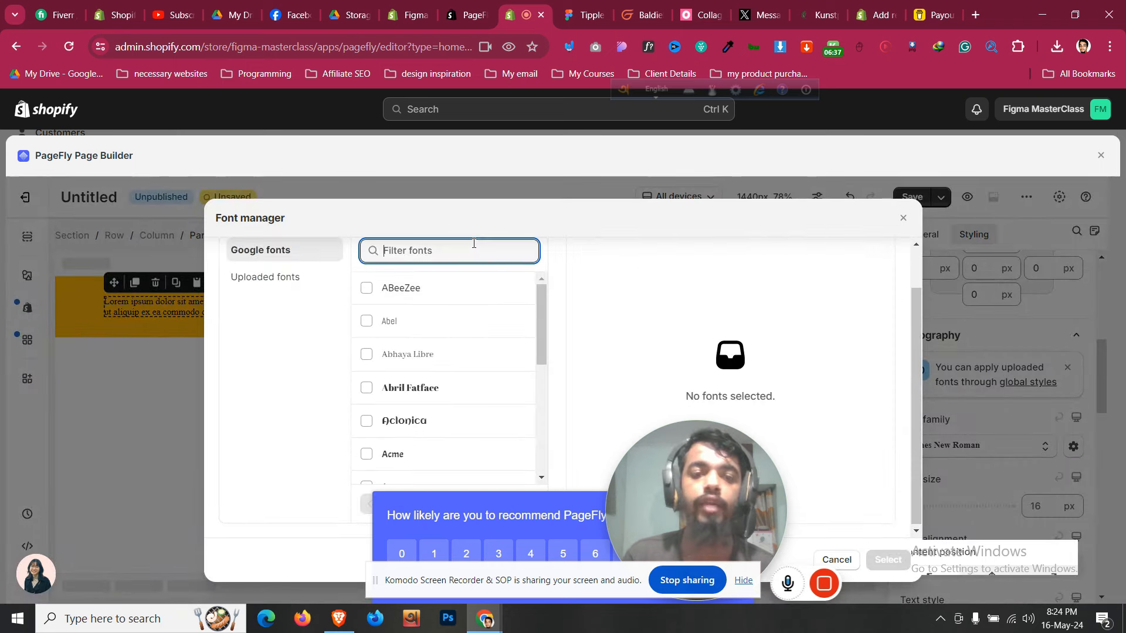
{"action": "type", "text": "popp"}
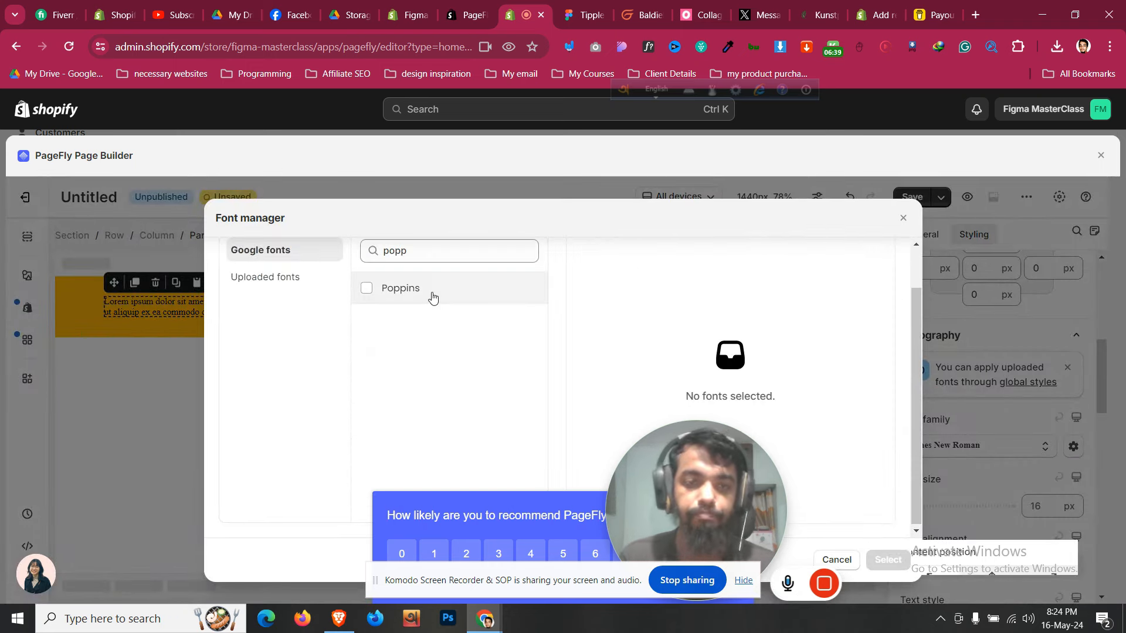
{"action": "left_click", "coordinate": [433, 297]}
{"action": "left_click", "coordinate": [516, 252]}
{"action": "key", "text": "ctrl+a"}
{"action": "type", "text": "m"}
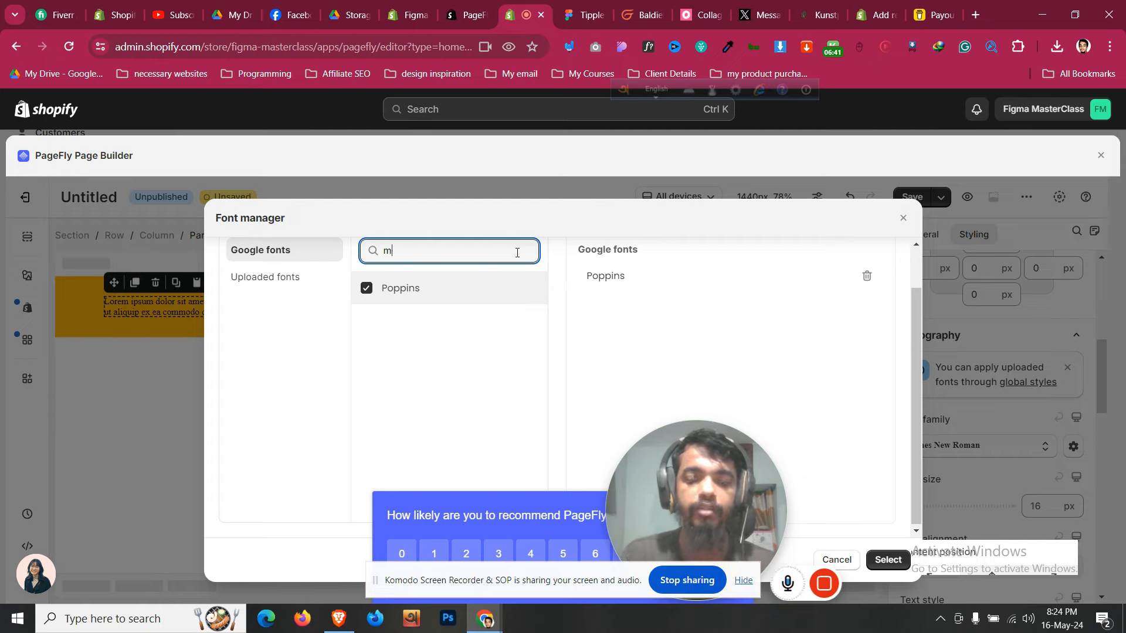
{"action": "type", "text": "ont"}
{"action": "left_click", "coordinate": [450, 364]}
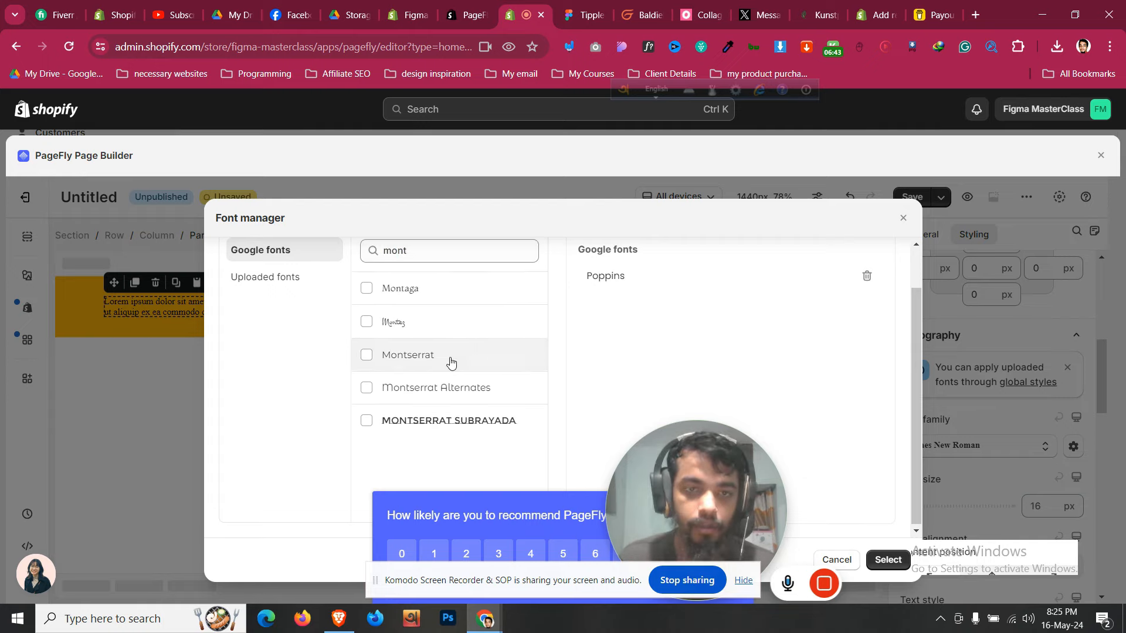
{"action": "left_click", "coordinate": [888, 559]}
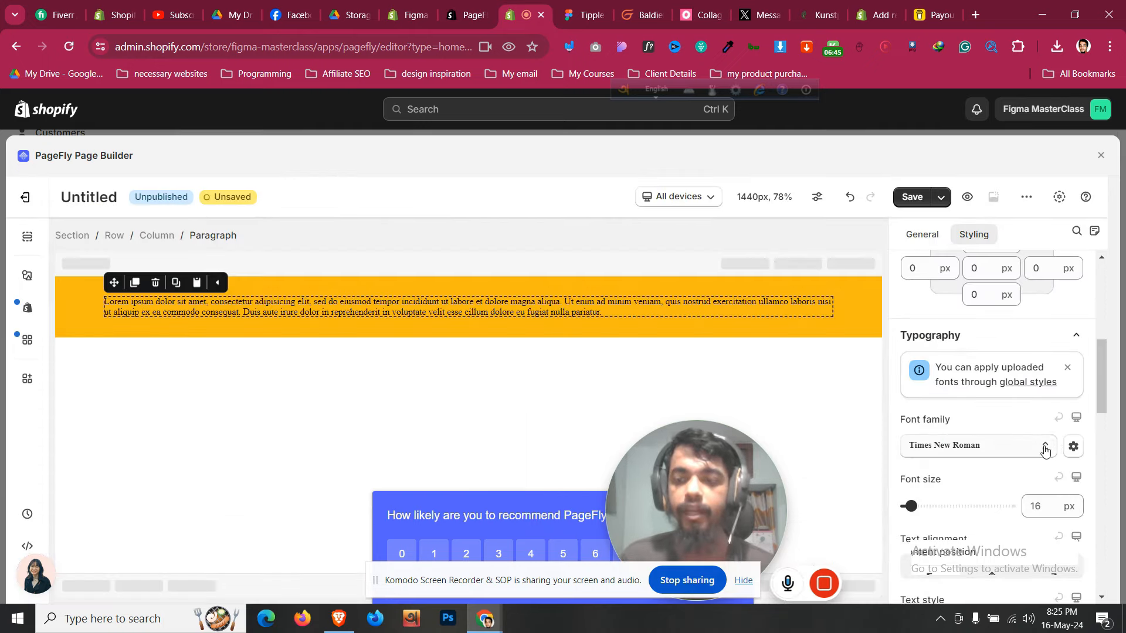
Set the paragraph's font family to Poppins and center its text
{"action": "left_click", "coordinate": [1042, 448]}
{"action": "left_click", "coordinate": [974, 381]}
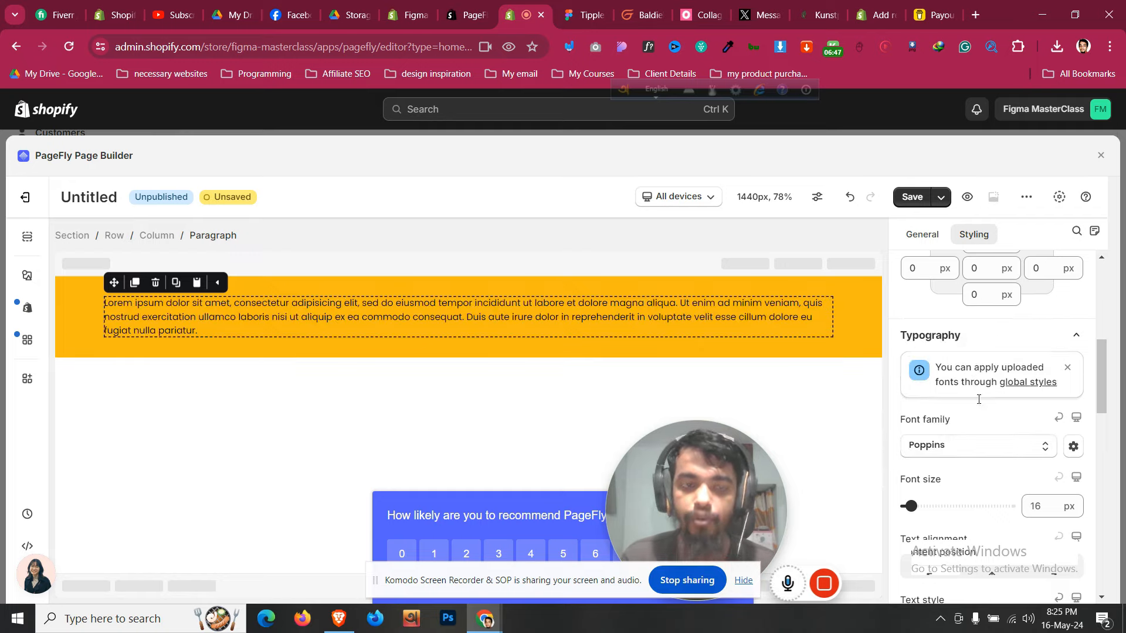
{"action": "scroll", "coordinate": [987, 452], "scroll_direction": "down", "scroll_amount": 3}
{"action": "left_click", "coordinate": [974, 426]}
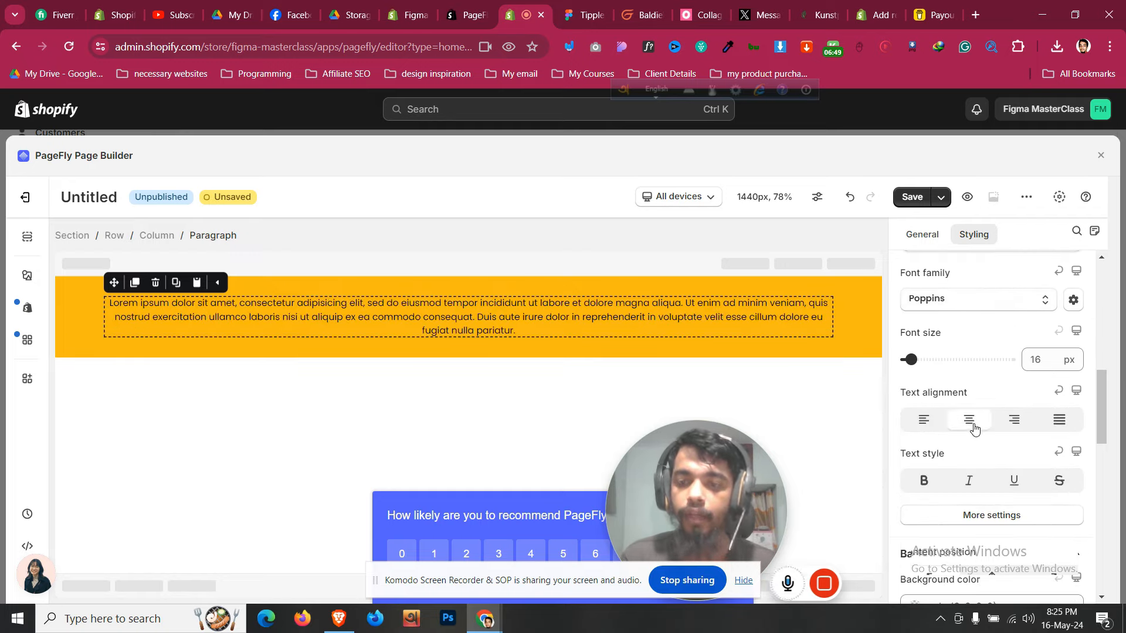
Switch to the Figma design and copy the announcement bar text "20% Off Your First Purchase"
{"action": "left_click", "coordinate": [558, 5]}
{"action": "left_click", "coordinate": [551, 3]}
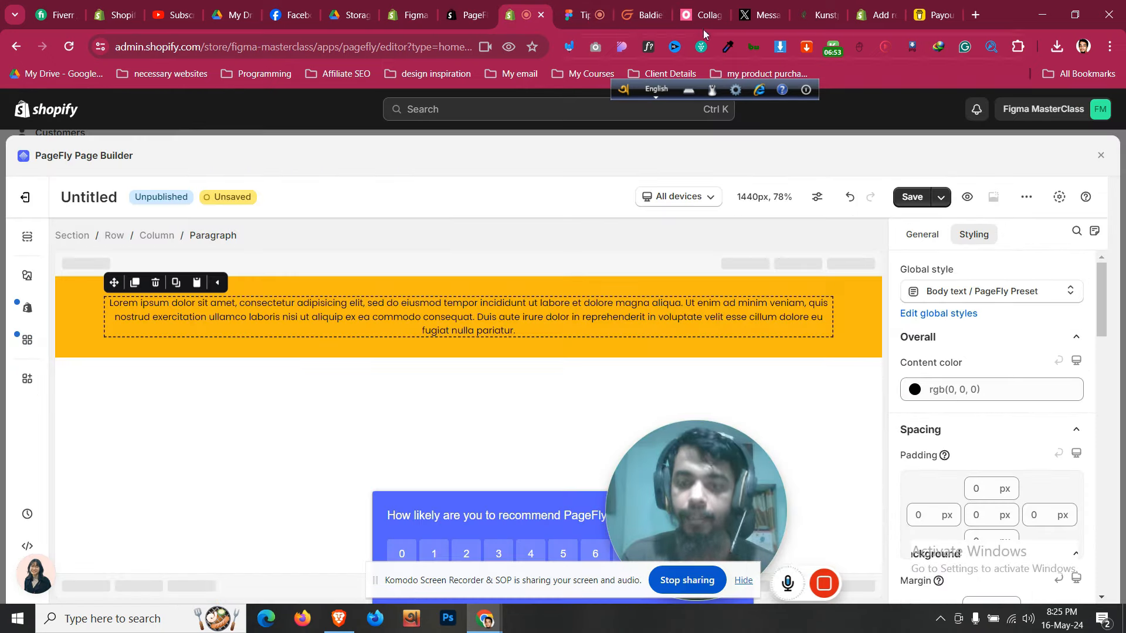
{"action": "left_click", "coordinate": [583, 15]}
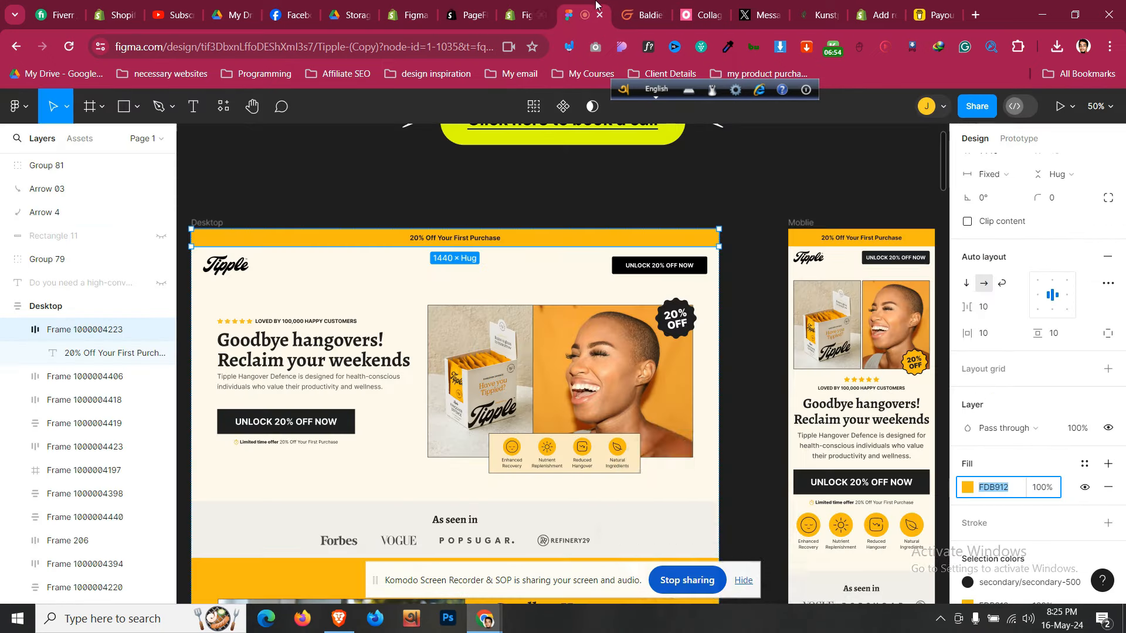
{"action": "left_click", "coordinate": [473, 243]}
{"action": "double_click", "coordinate": [480, 239]}
{"action": "key", "text": "ctrl+c"}
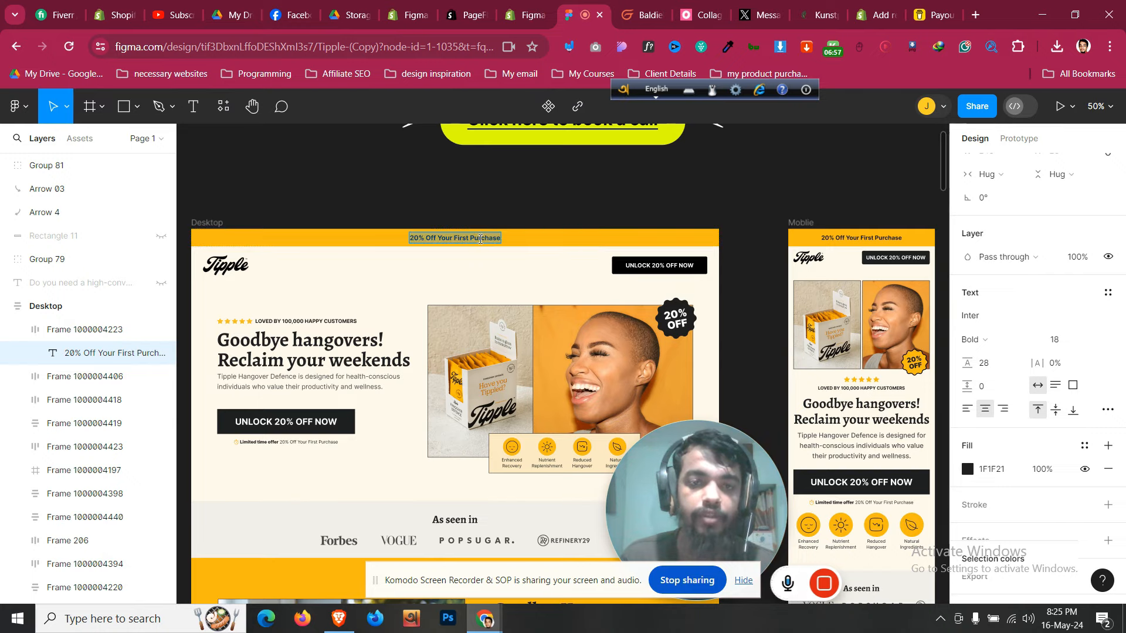
Return to the PageFly editor and replace the paragraph's placeholder text with "20% Off Your First Purchase"
{"action": "key", "text": "ctrl+shift+Tab"}
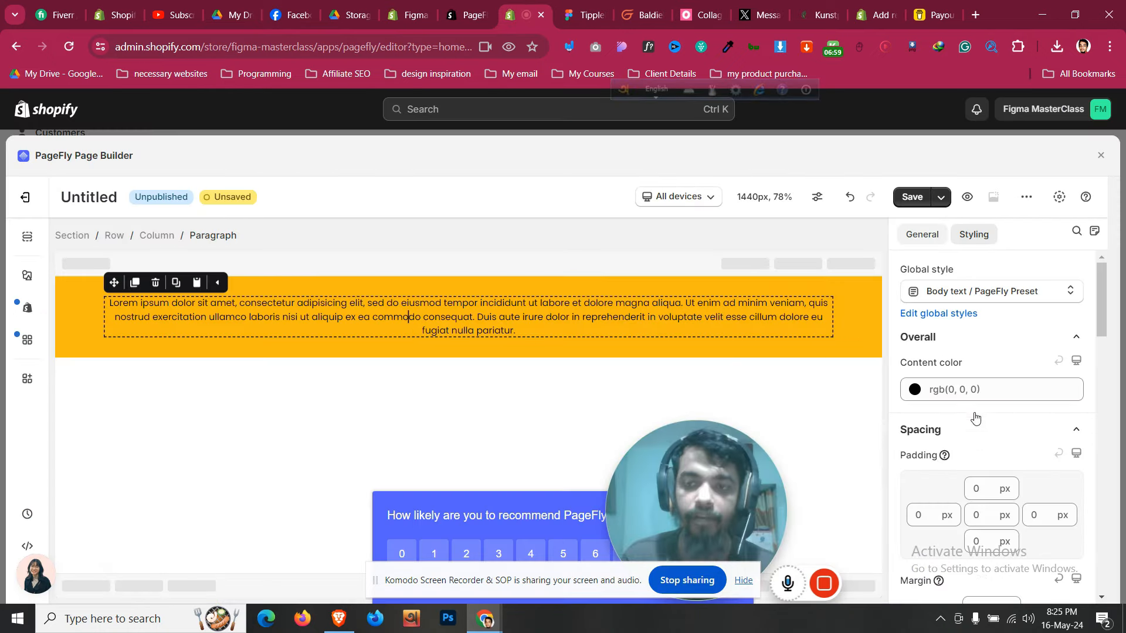
{"action": "left_click", "coordinate": [922, 234]}
{"action": "left_click", "coordinate": [989, 414]}
{"action": "key", "text": "ctrl+a"}
{"action": "key", "text": "ctrl+v"}
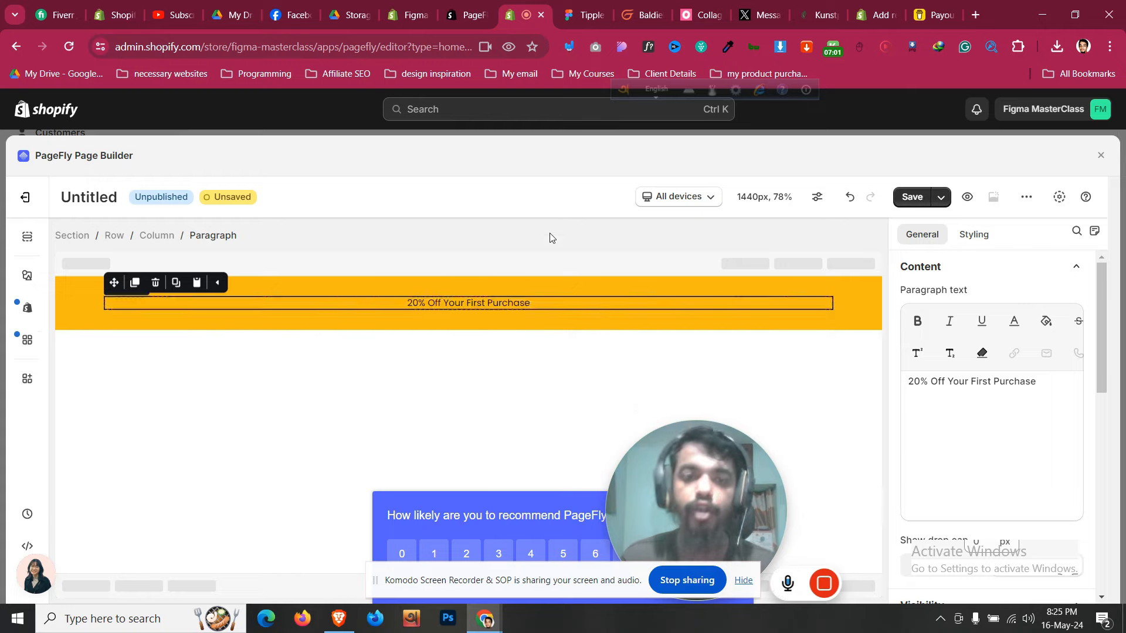
Copy the announcement text's fill color 1F1F21 from the Figma design and apply it as the paragraph's content color in PageFly
{"action": "key", "text": "ctrl+Tab"}
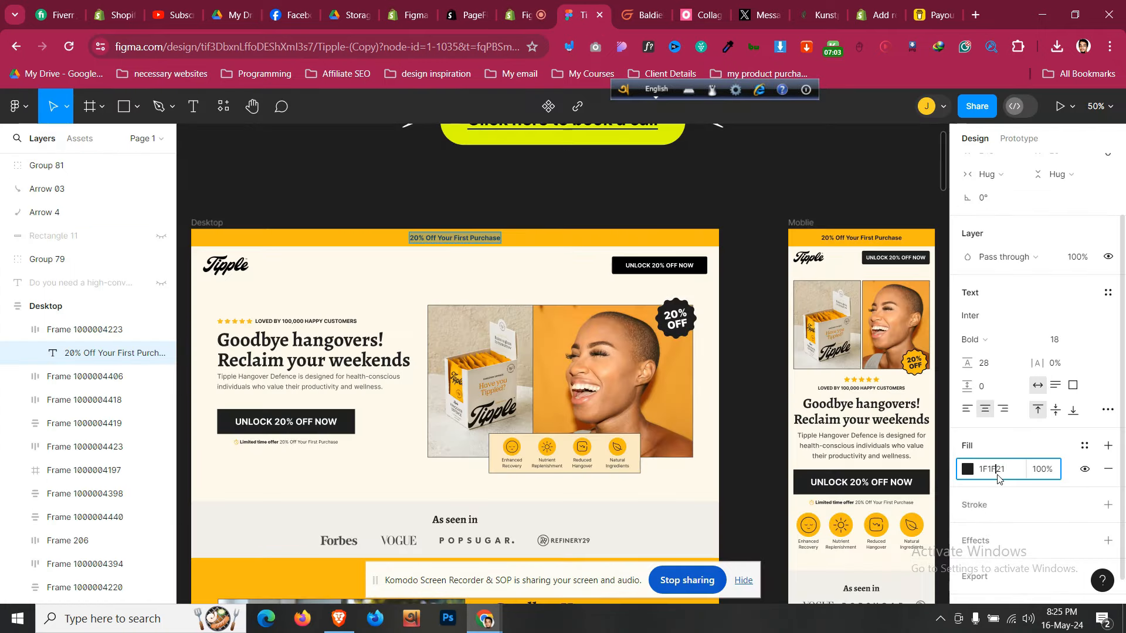
{"action": "left_click", "coordinate": [999, 476]}
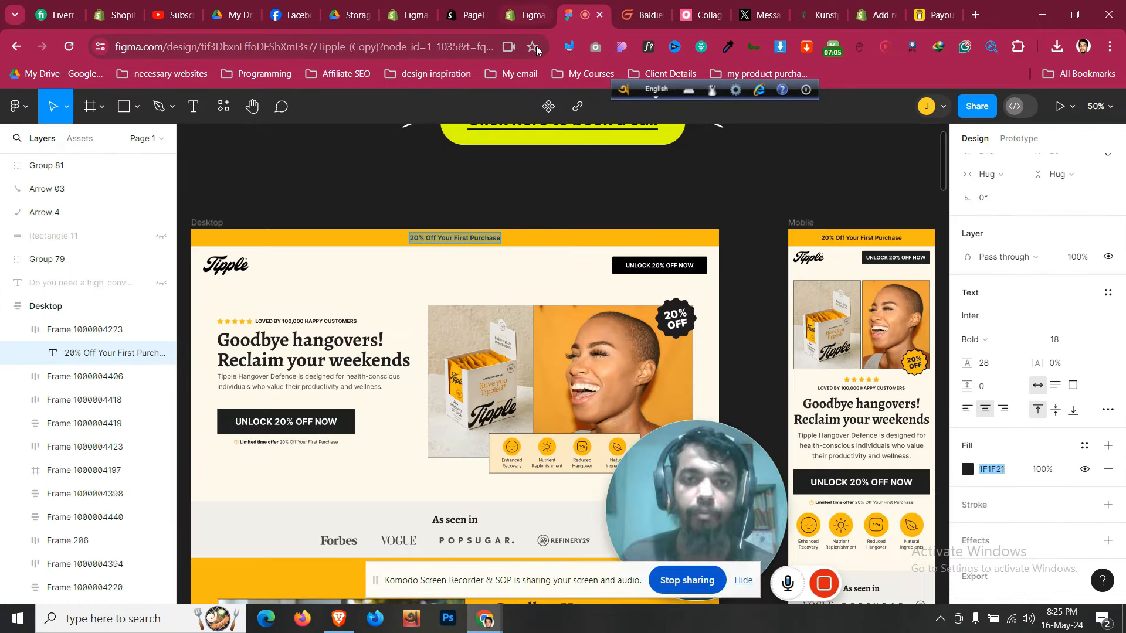
{"action": "key", "text": "ctrl+shift+Tab"}
{"action": "left_click", "coordinate": [973, 234]}
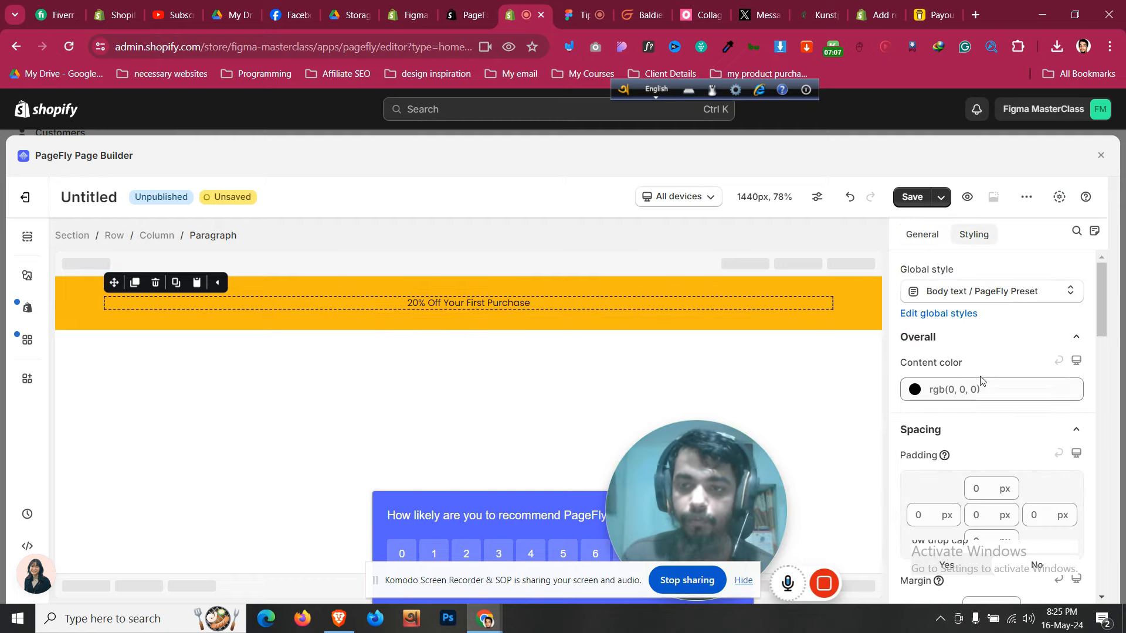
{"action": "left_click", "coordinate": [986, 387]}
{"action": "type", "text": "rgb(31, 31, 33)"}
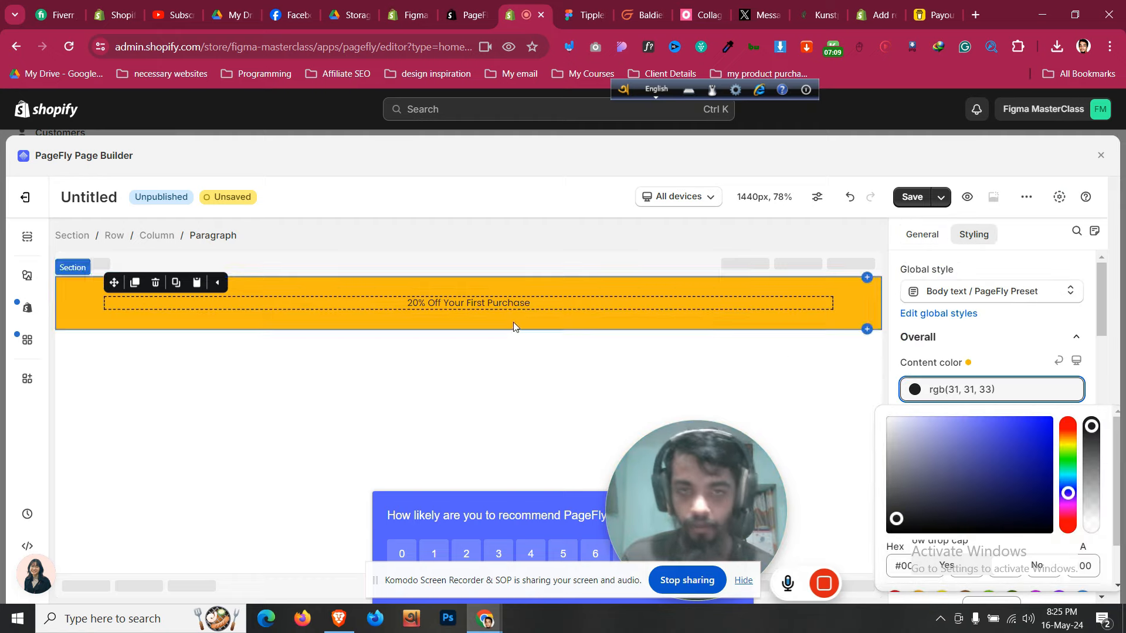
Set the yellow announcement bar section's padding to 0 px on all sides
{"action": "left_click", "coordinate": [385, 283]}
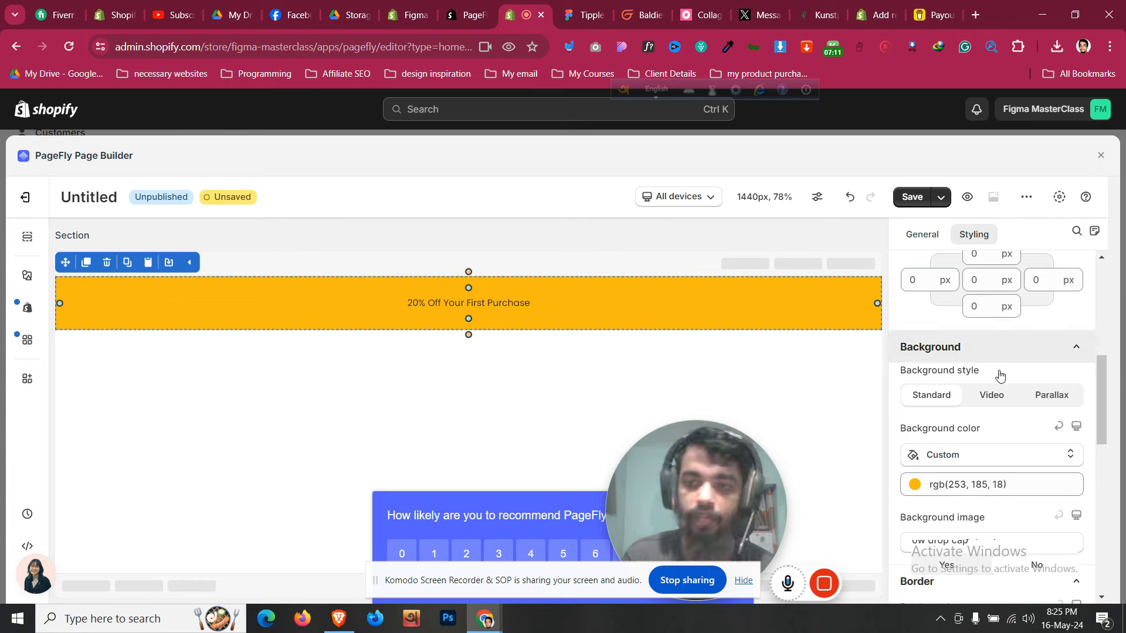
{"action": "scroll", "coordinate": [997, 375], "scroll_direction": "up", "scroll_amount": 3}
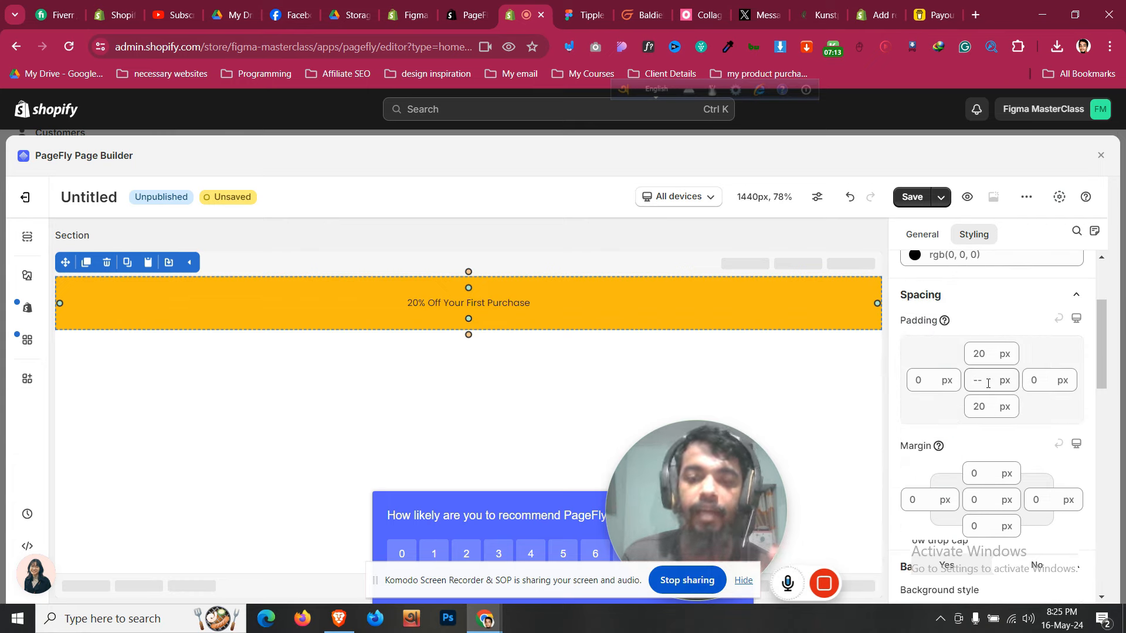
{"action": "left_click", "coordinate": [990, 382]}
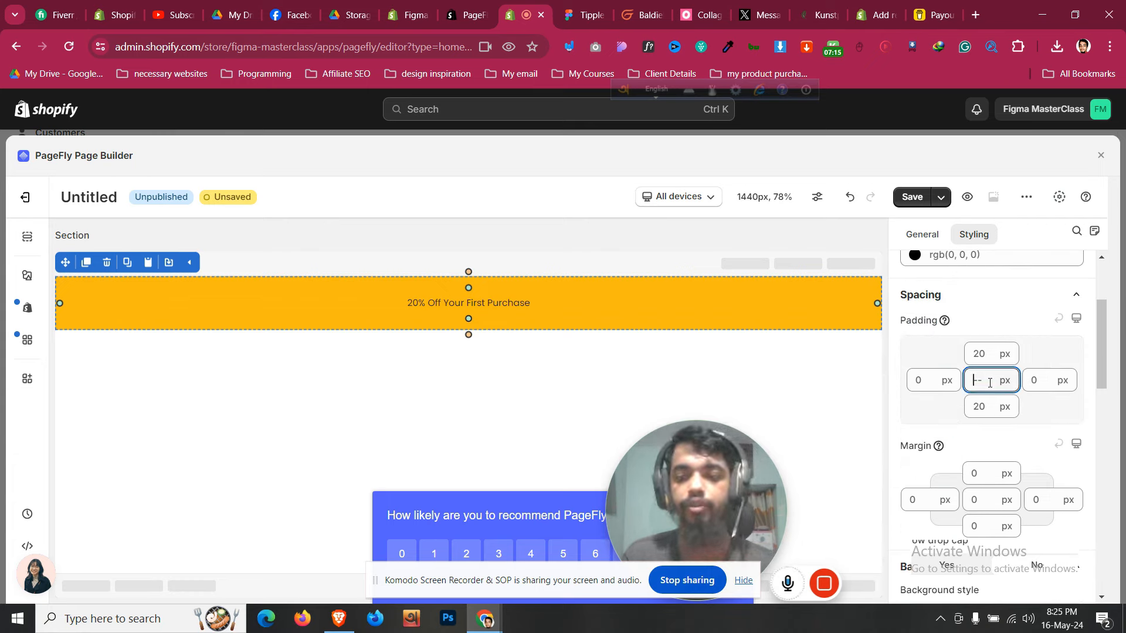
{"action": "type", "text": "0"}
Check the announcement text's typography in Figma and set the PageFly paragraph's font size to 18 px
{"action": "key", "text": "ctrl+Tab"}
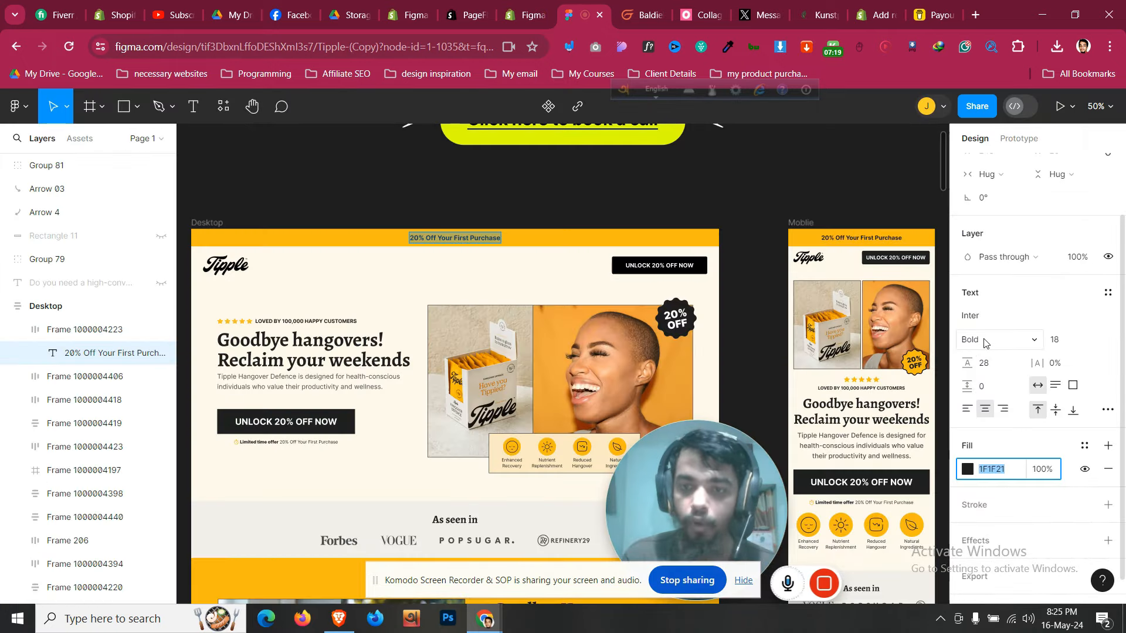
{"action": "left_click", "coordinate": [521, 15]}
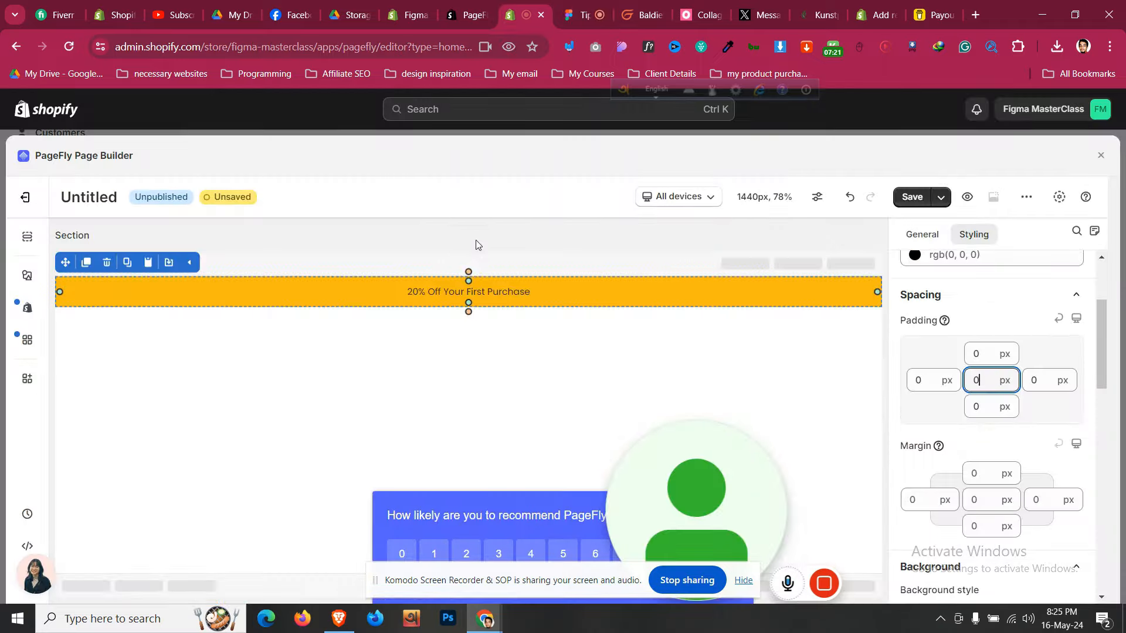
{"action": "left_click", "coordinate": [490, 289]}
{"action": "scroll", "coordinate": [1084, 432], "scroll_direction": "down", "scroll_amount": 3}
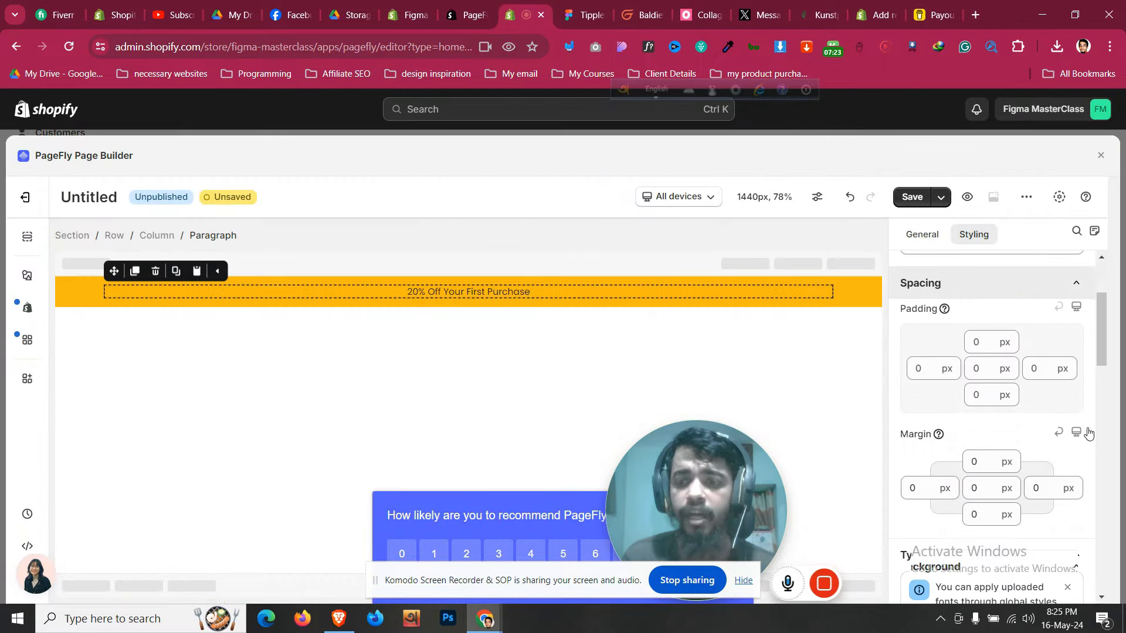
{"action": "scroll", "coordinate": [1005, 403], "scroll_direction": "down", "scroll_amount": 5}
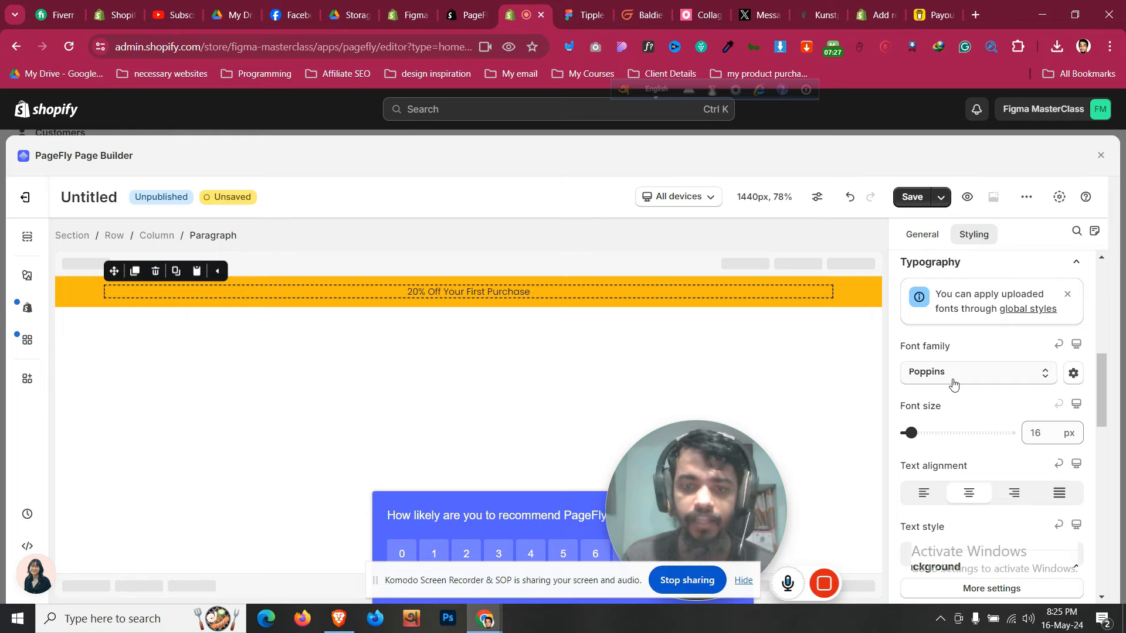
{"action": "left_click", "coordinate": [580, 8]}
{"action": "left_click", "coordinate": [511, 5]}
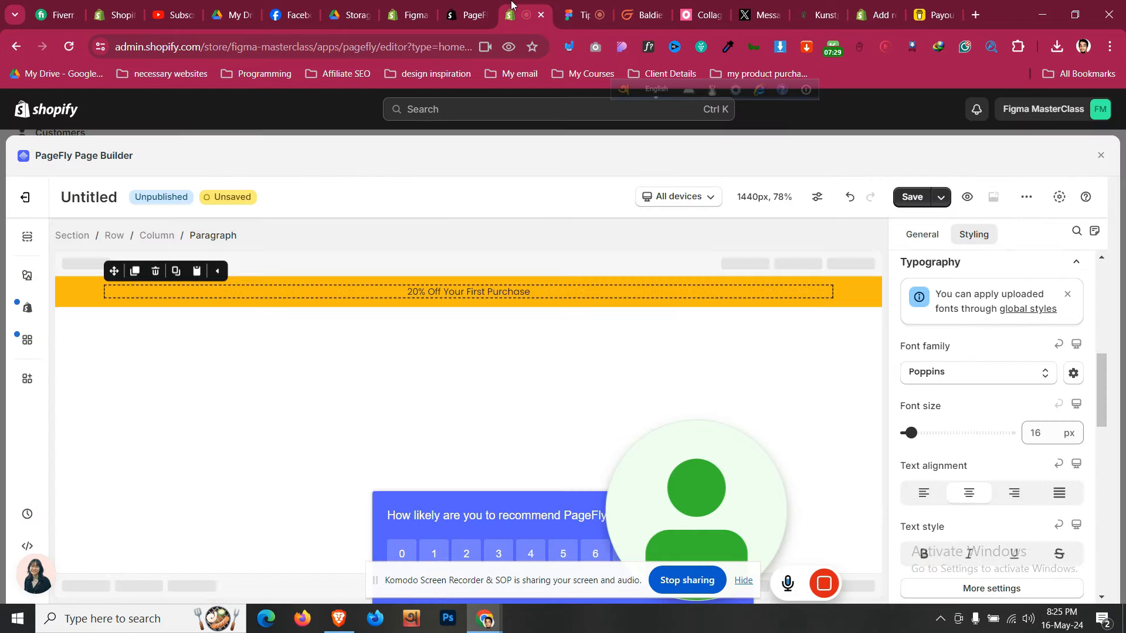
{"action": "double_click", "coordinate": [1037, 433]}
{"action": "type", "text": "18"}
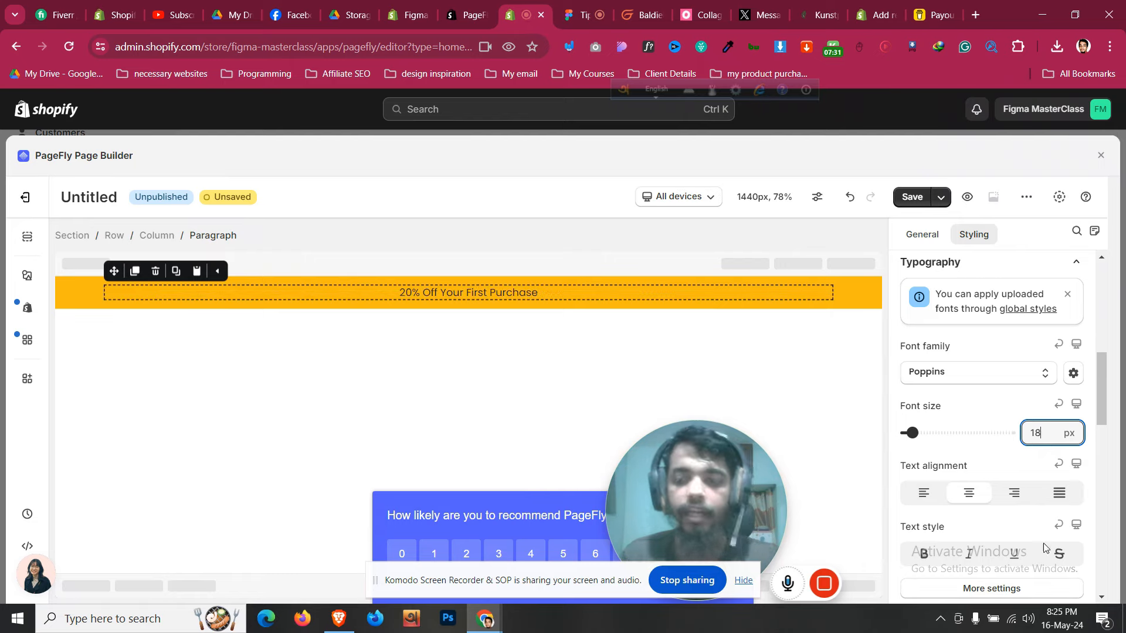
Set the announcement paragraph's font weight to Bold
{"action": "scroll", "coordinate": [1043, 549], "scroll_direction": "down", "scroll_amount": 2}
{"action": "left_click", "coordinate": [1019, 517]}
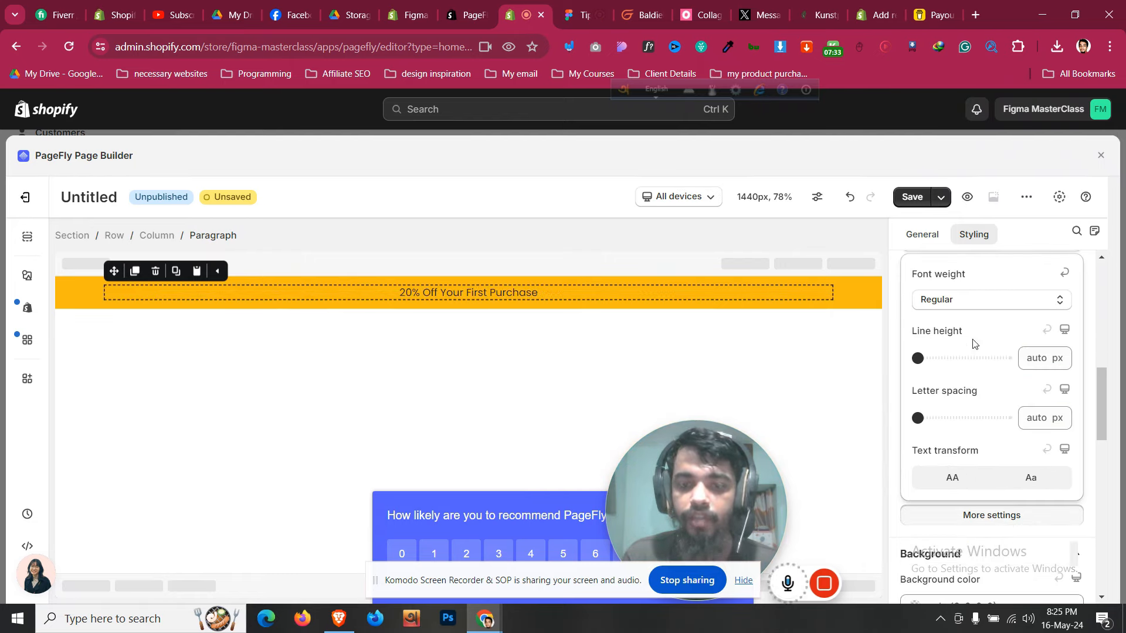
{"action": "left_click", "coordinate": [968, 301]}
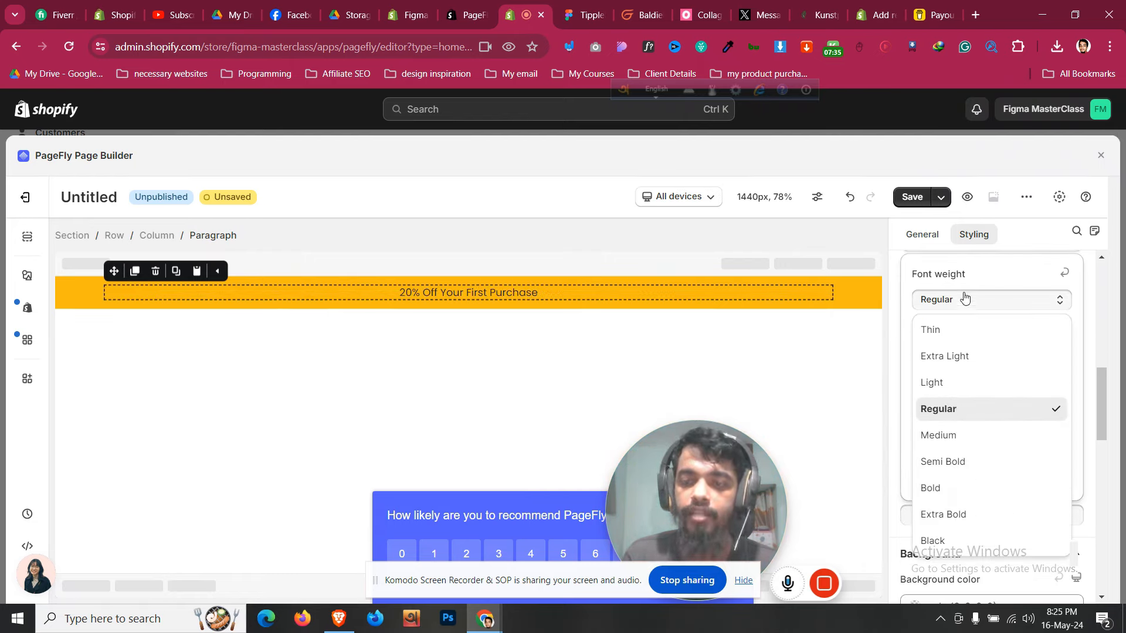
{"action": "left_click", "coordinate": [934, 491]}
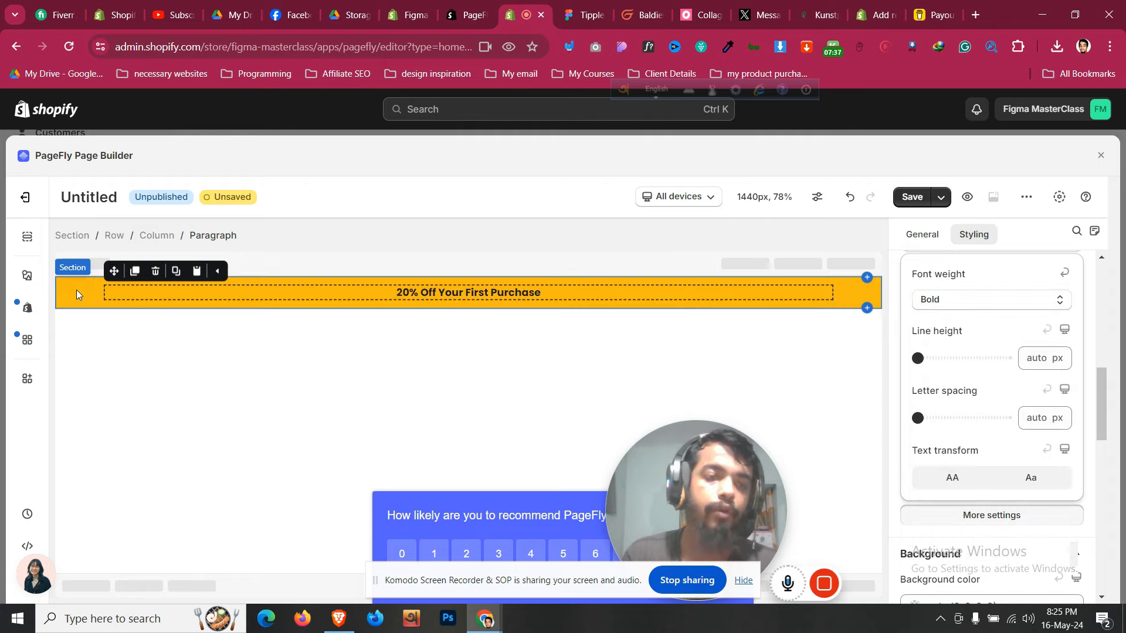
Compare the bar with the Figma design and set the column spacing of the announcement bar's row to 24 px
{"action": "left_click", "coordinate": [59, 290]}
{"action": "left_click", "coordinate": [589, 7]}
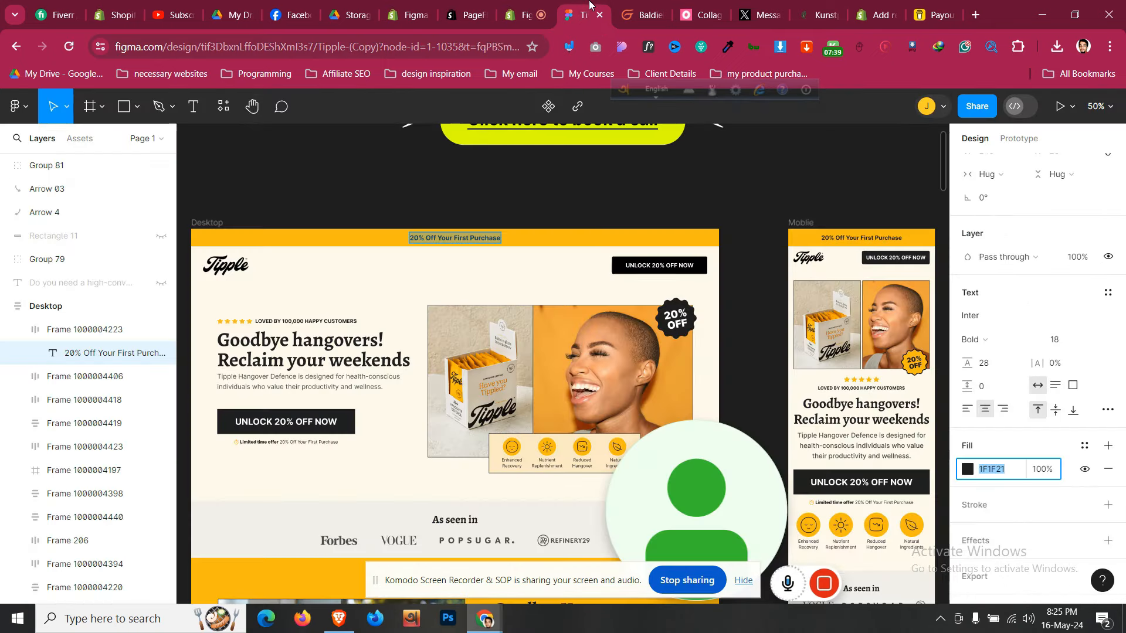
{"action": "left_click", "coordinate": [530, 15]}
{"action": "left_click", "coordinate": [159, 279]}
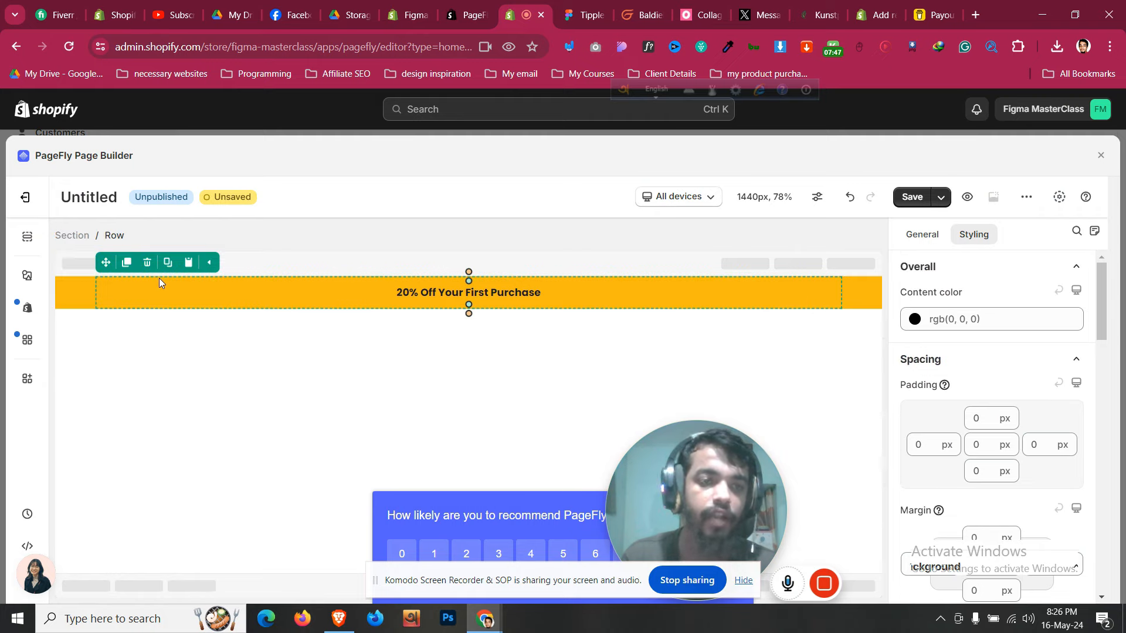
{"action": "left_click", "coordinate": [162, 292]}
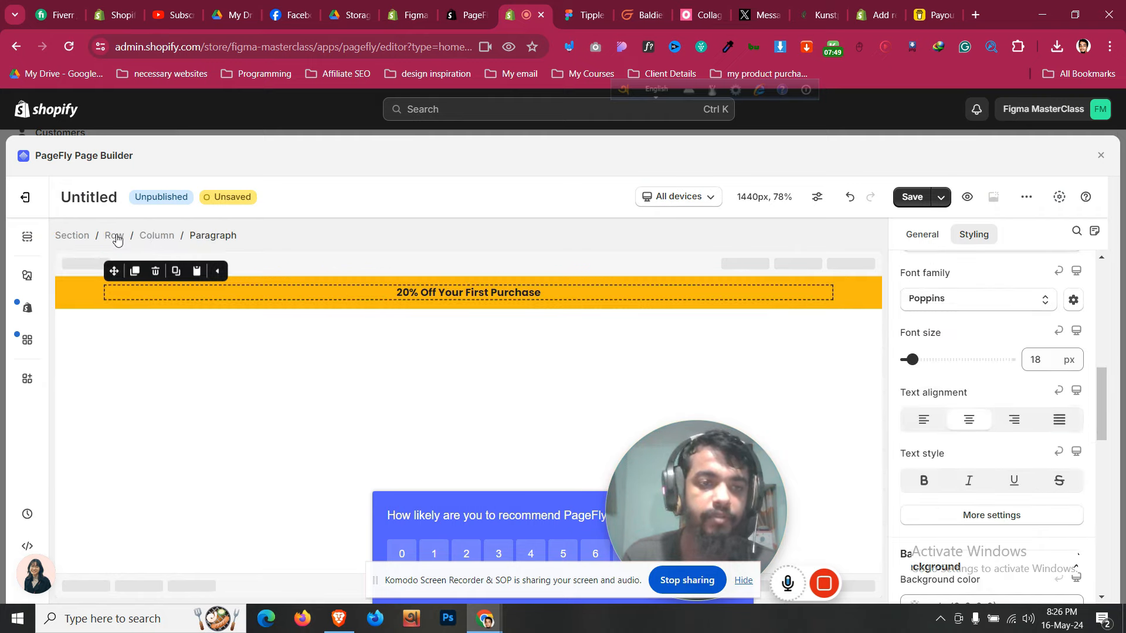
{"action": "left_click", "coordinate": [116, 236]}
{"action": "left_click", "coordinate": [930, 234]}
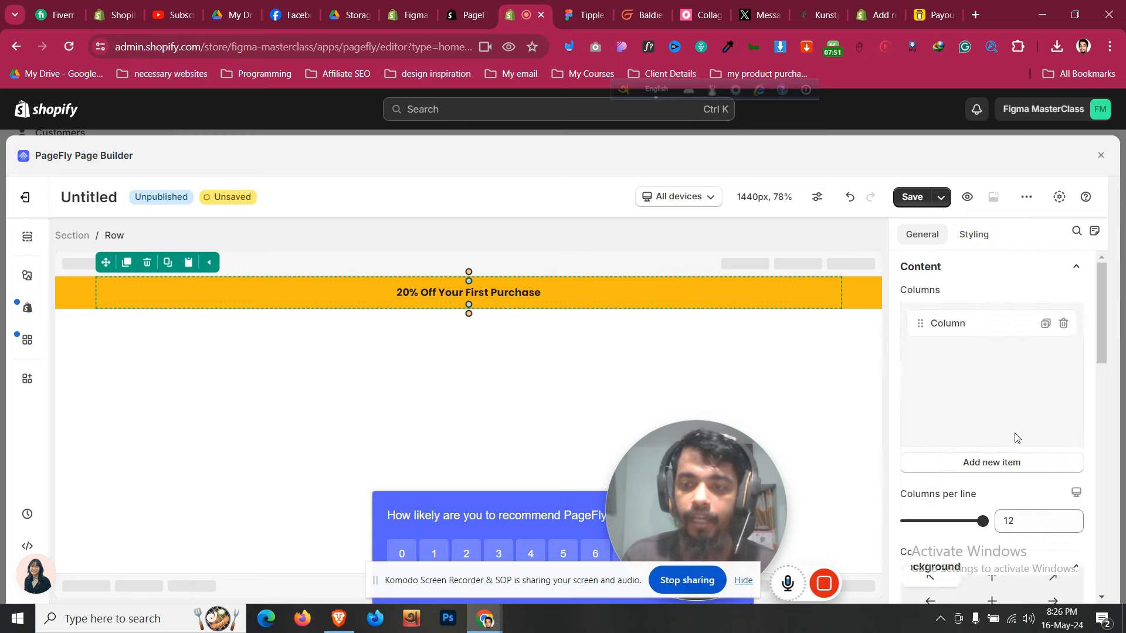
{"action": "scroll", "coordinate": [1016, 437], "scroll_direction": "down", "scroll_amount": 5}
{"action": "left_click", "coordinate": [1044, 447]}
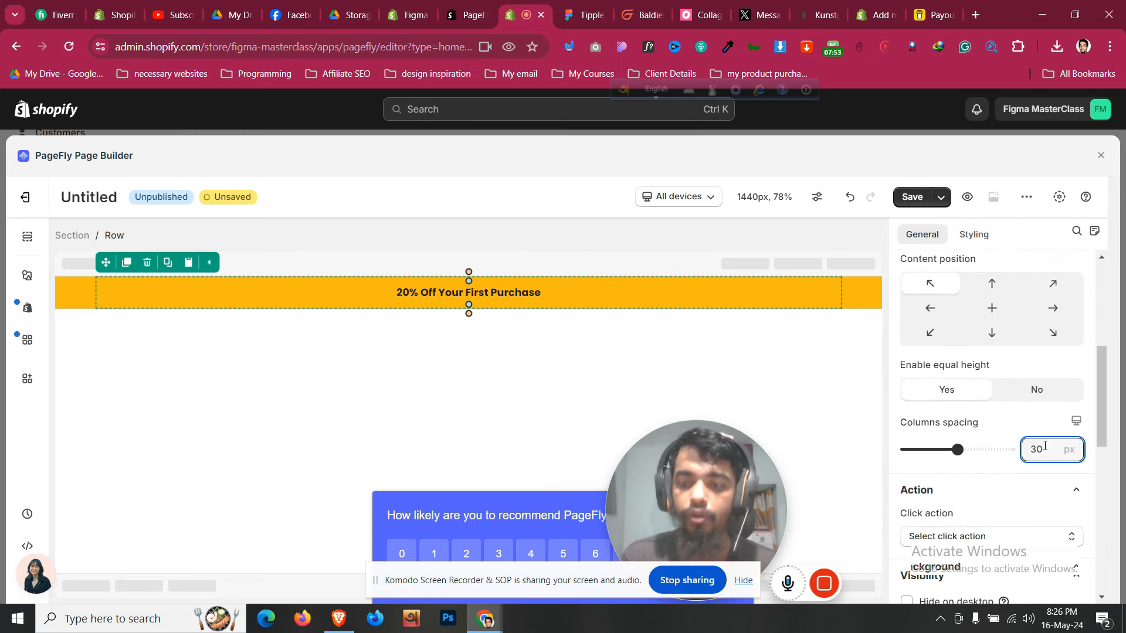
{"action": "key", "text": "BackSpace"}
{"action": "key", "text": "BackSpace"}
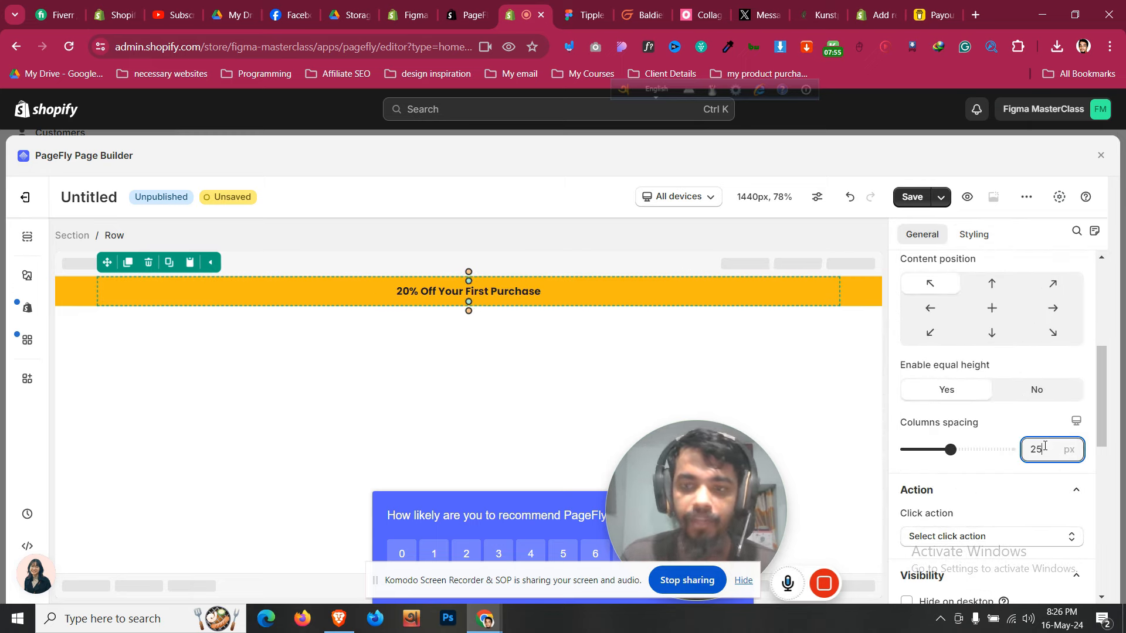
{"action": "type", "text": "22"}
{"action": "key", "text": "Up"}
{"action": "key", "text": "Up"}
{"action": "key", "text": "Up"}
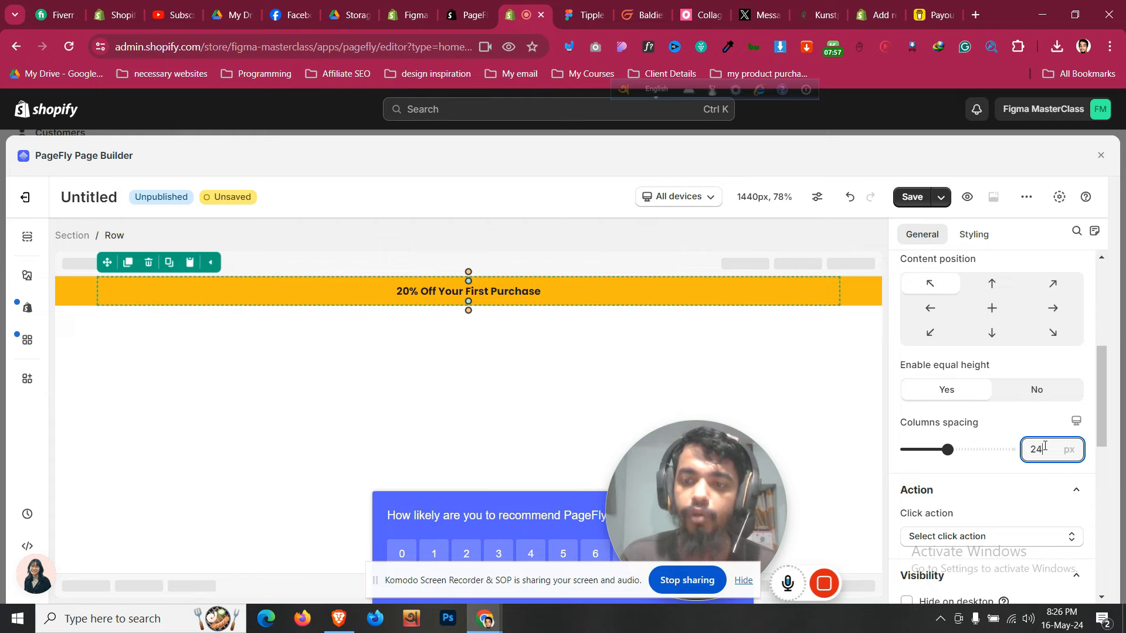
Switch to Figma and inspect the text properties of the announcement text in the mobile frame
{"action": "left_click", "coordinate": [76, 294]}
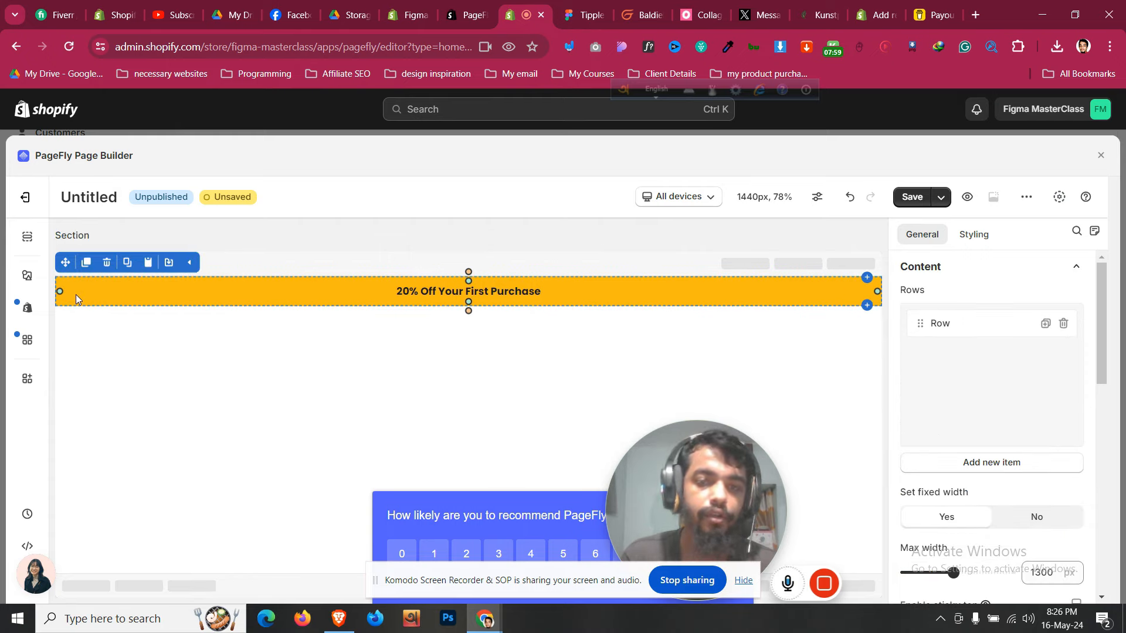
{"action": "left_click", "coordinate": [371, 290]}
{"action": "left_click", "coordinate": [79, 287]}
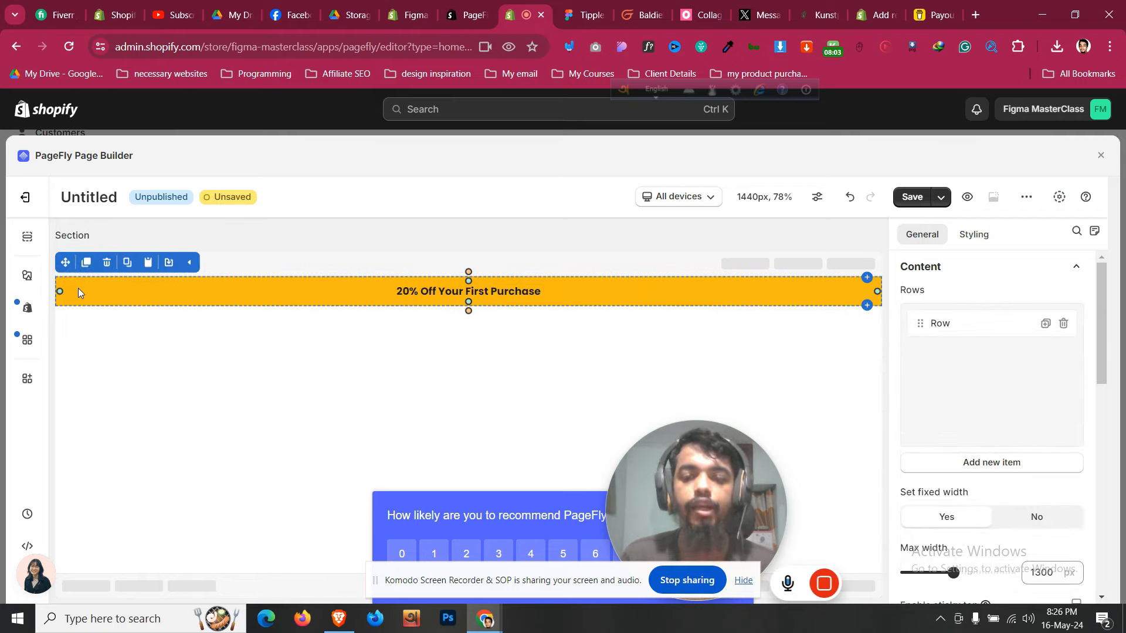
{"action": "left_click", "coordinate": [599, 7]}
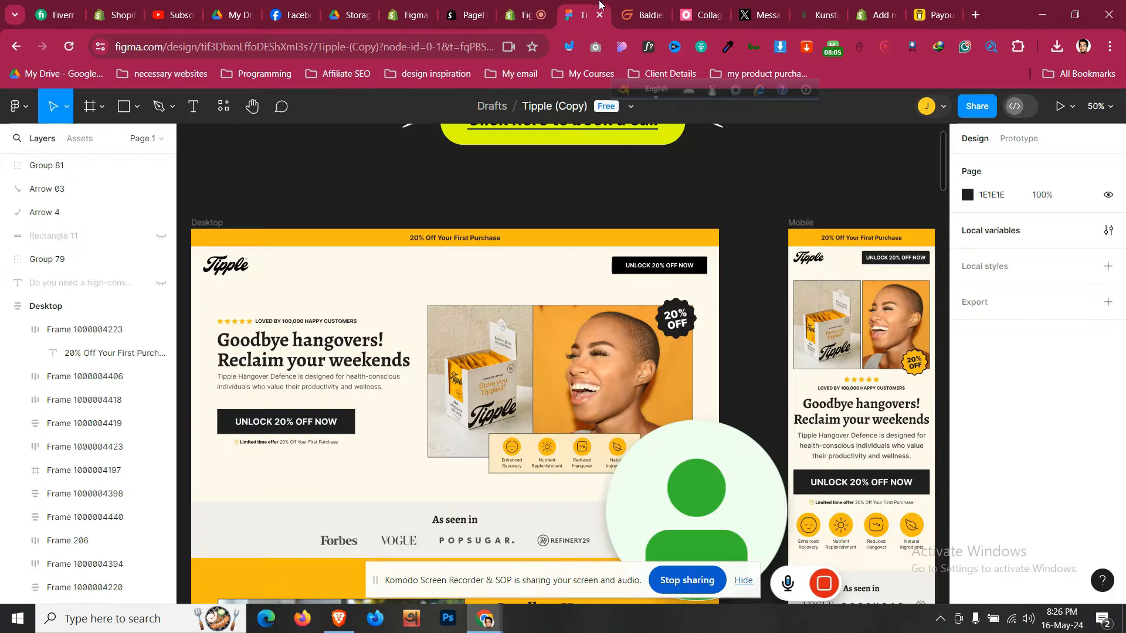
{"action": "left_click", "coordinate": [895, 242]}
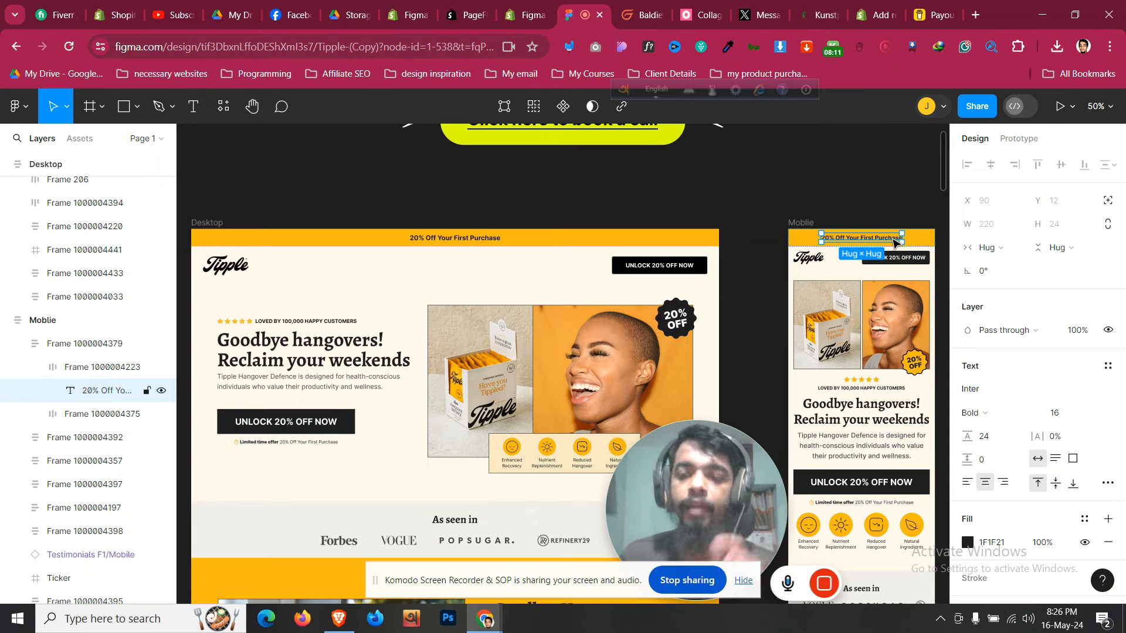
Return to the PageFly editor and switch the page preview from all devices to Mobile
{"action": "left_click", "coordinate": [528, 13]}
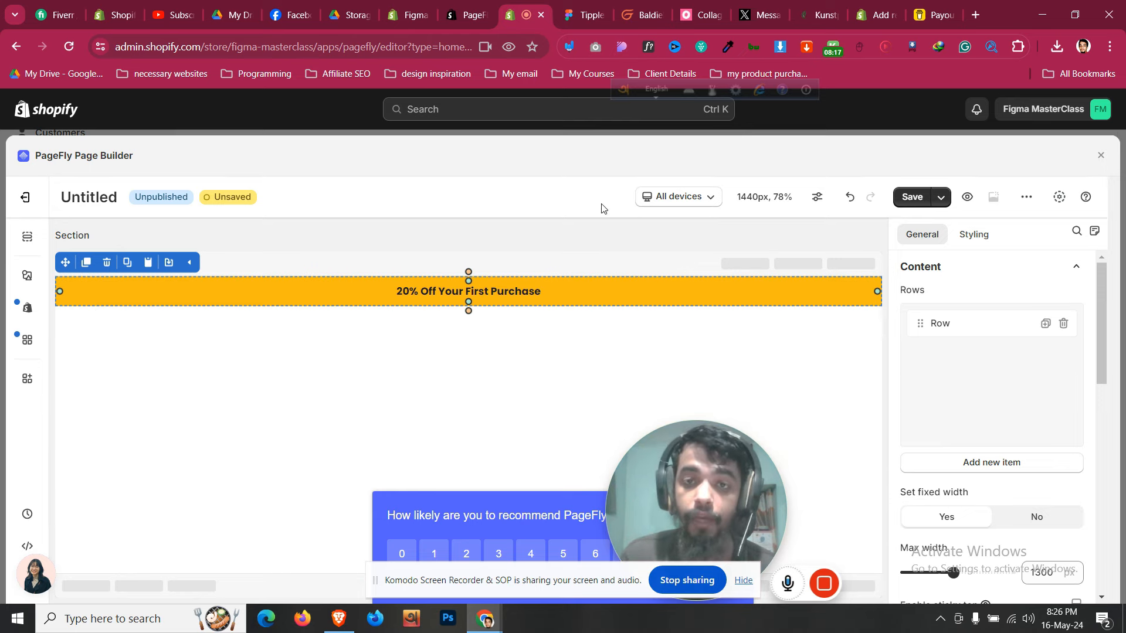
{"action": "left_click", "coordinate": [693, 199]}
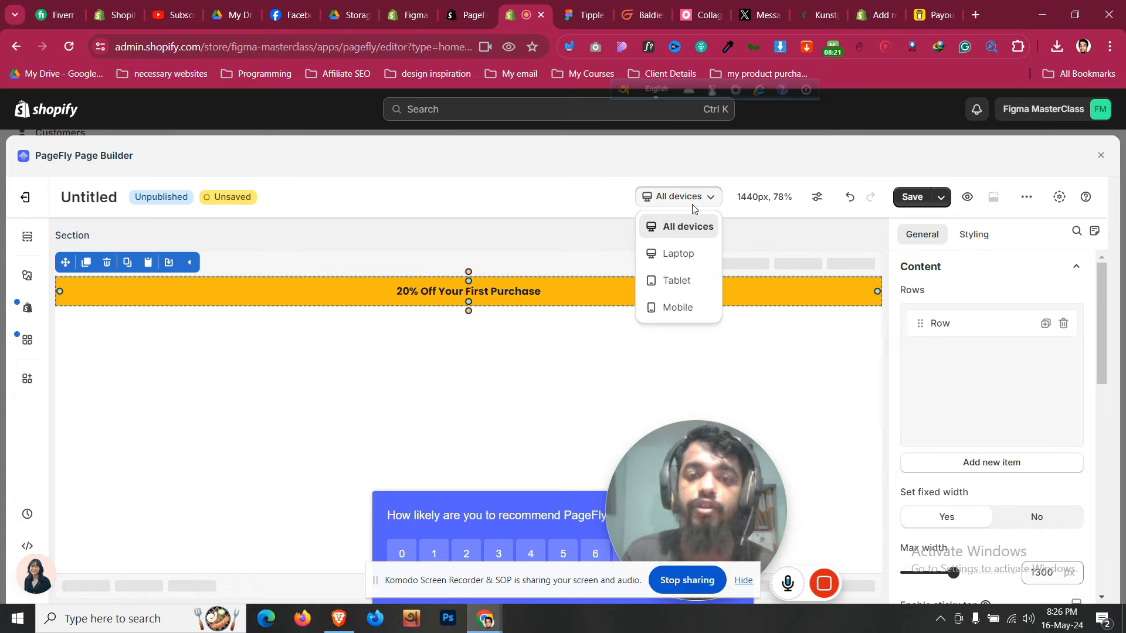
{"action": "left_click", "coordinate": [695, 309]}
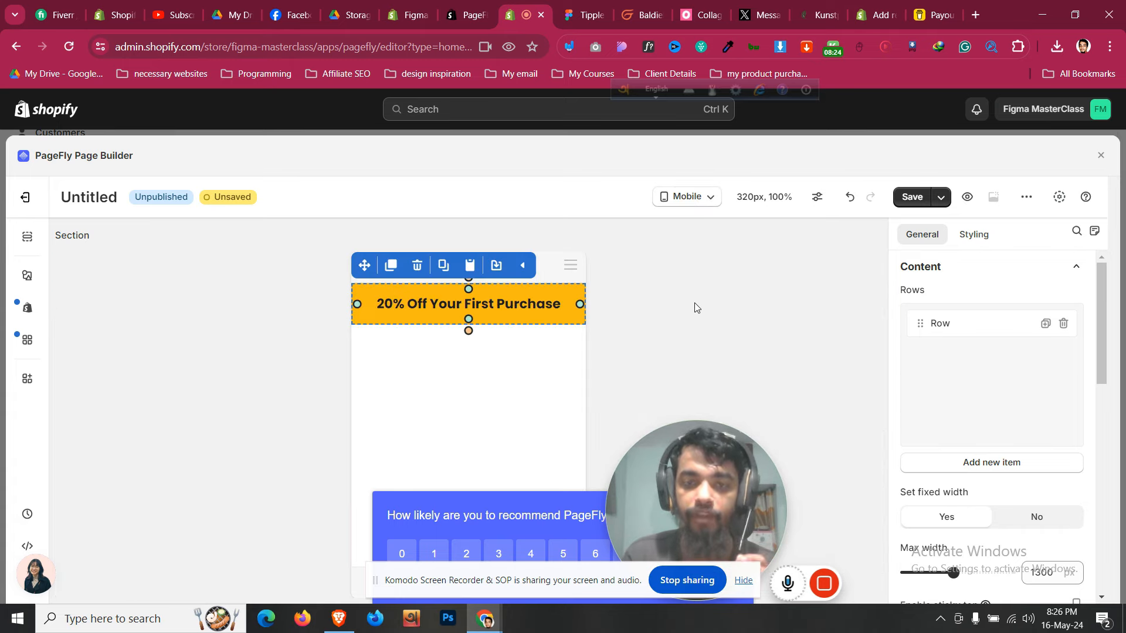
Set the announcement paragraph's font size to 16 px for the mobile view
{"action": "left_click", "coordinate": [520, 312]}
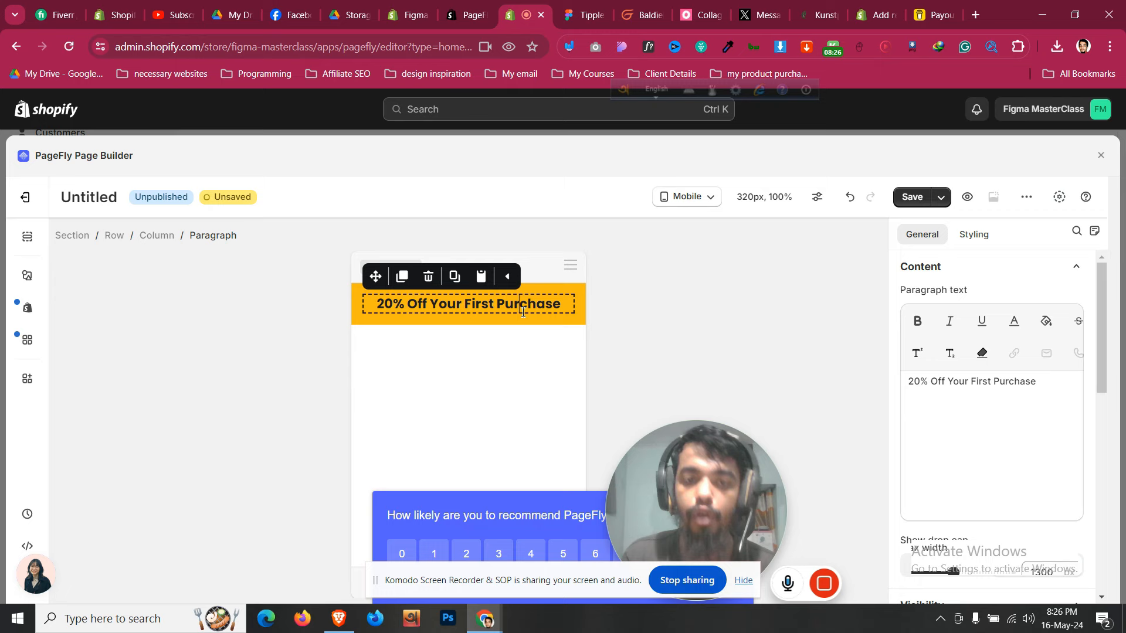
{"action": "left_click", "coordinate": [984, 238]}
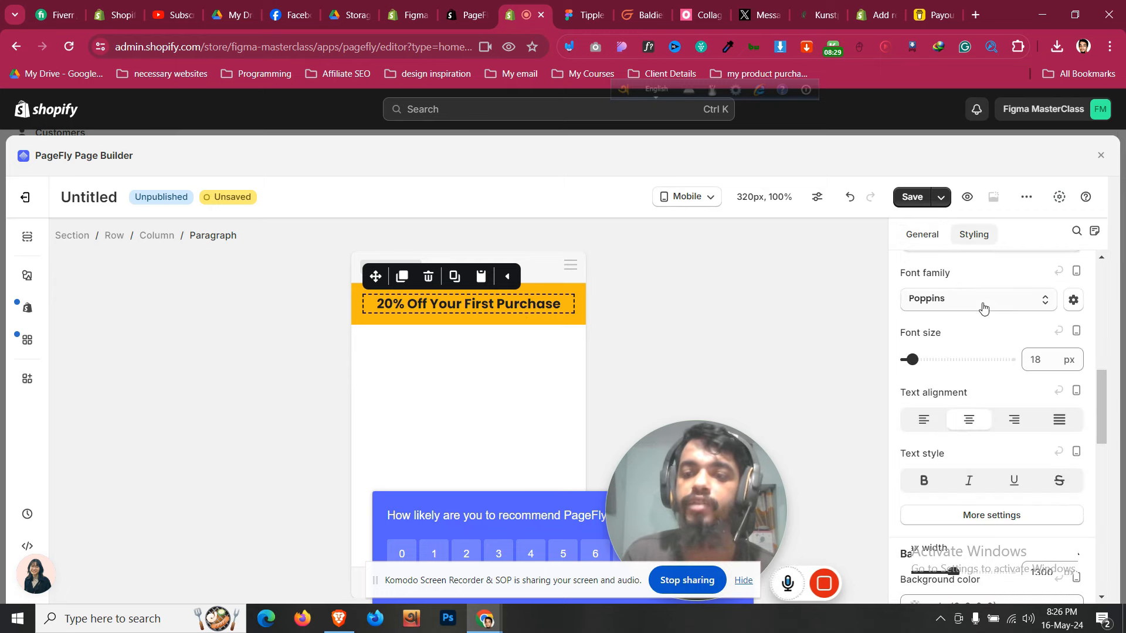
{"action": "double_click", "coordinate": [1037, 369]}
{"action": "type", "text": "16"}
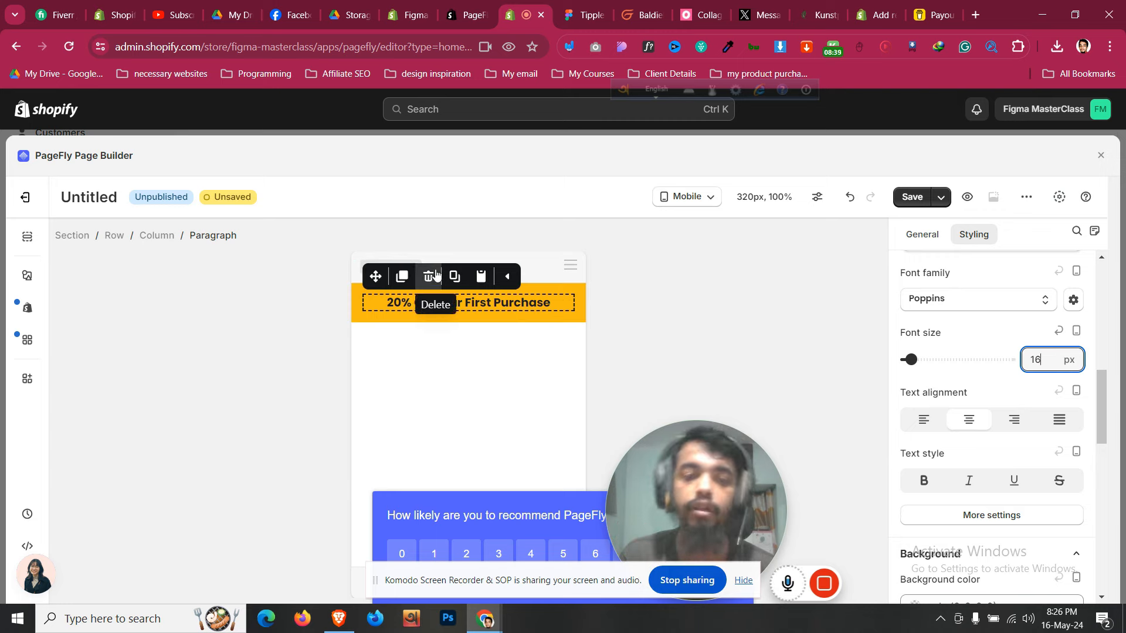
{"action": "left_click", "coordinate": [547, 305]}
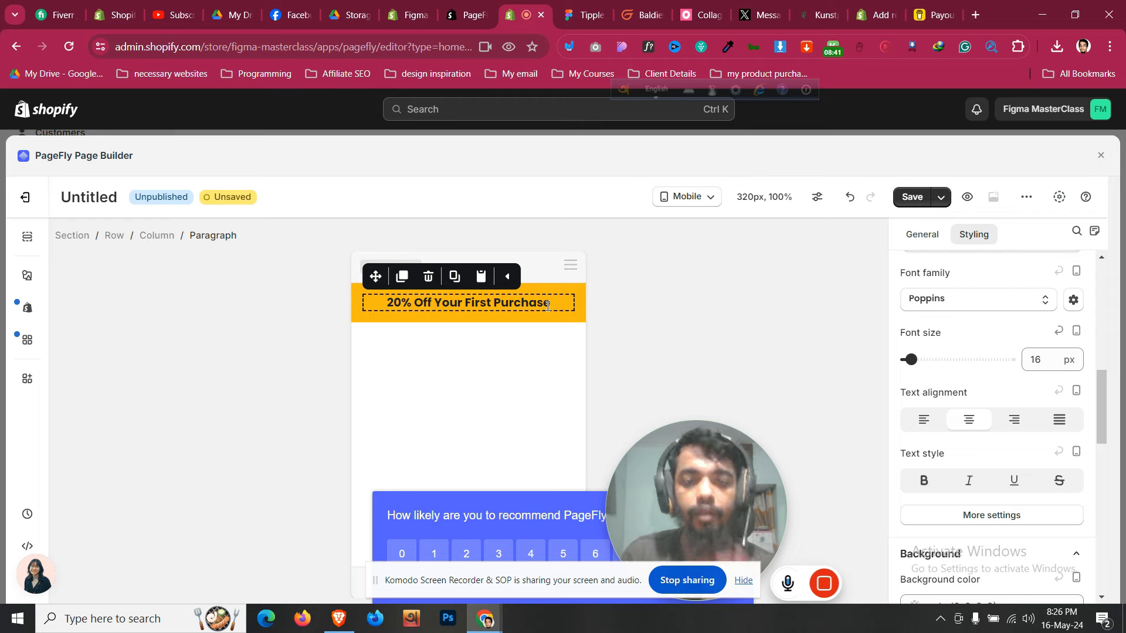
{"action": "left_click", "coordinate": [452, 324]}
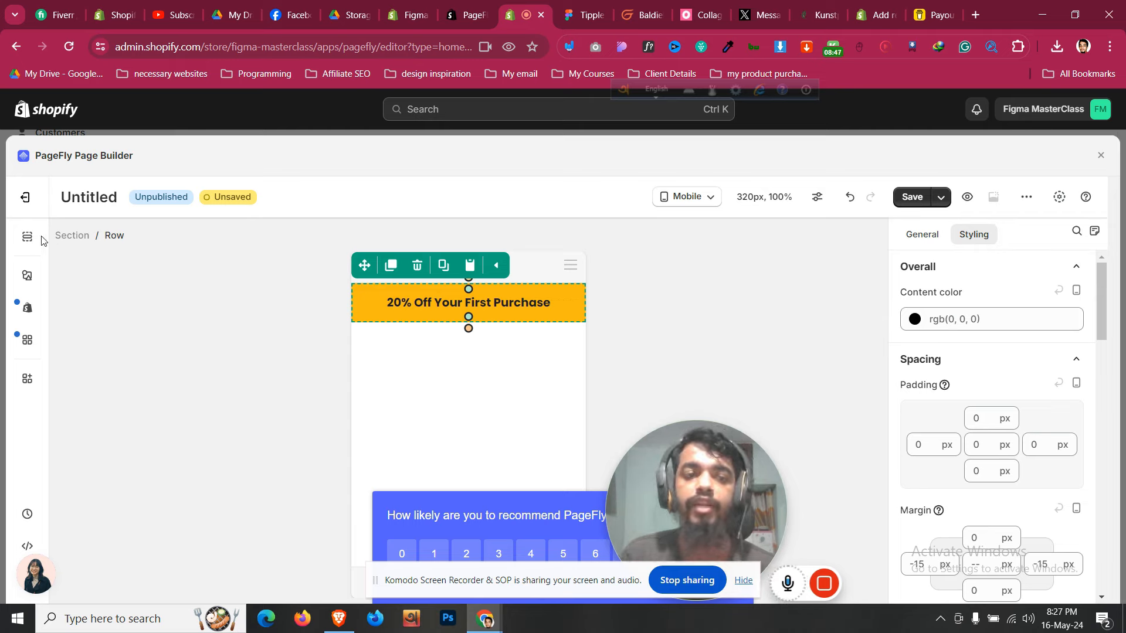
Check the background color setting of the announcement bar's section in the mobile view
{"action": "left_click", "coordinate": [72, 236]}
{"action": "scroll", "coordinate": [1066, 373], "scroll_direction": "down", "scroll_amount": 5}
{"action": "scroll", "coordinate": [1065, 372], "scroll_direction": "down", "scroll_amount": 3}
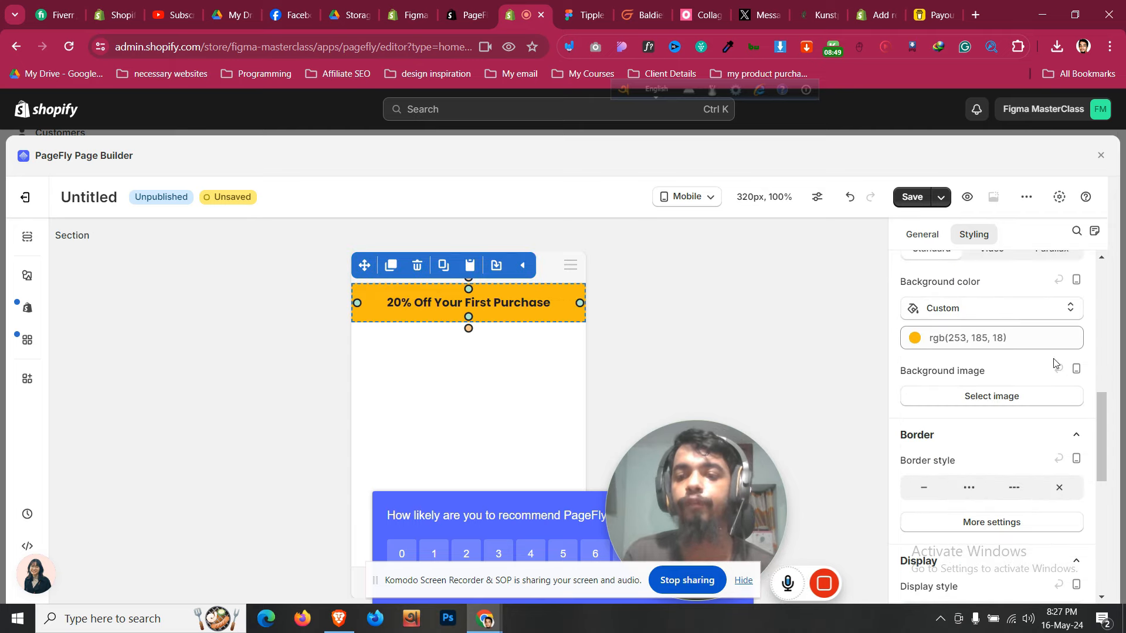
{"action": "left_click", "coordinate": [1037, 346]}
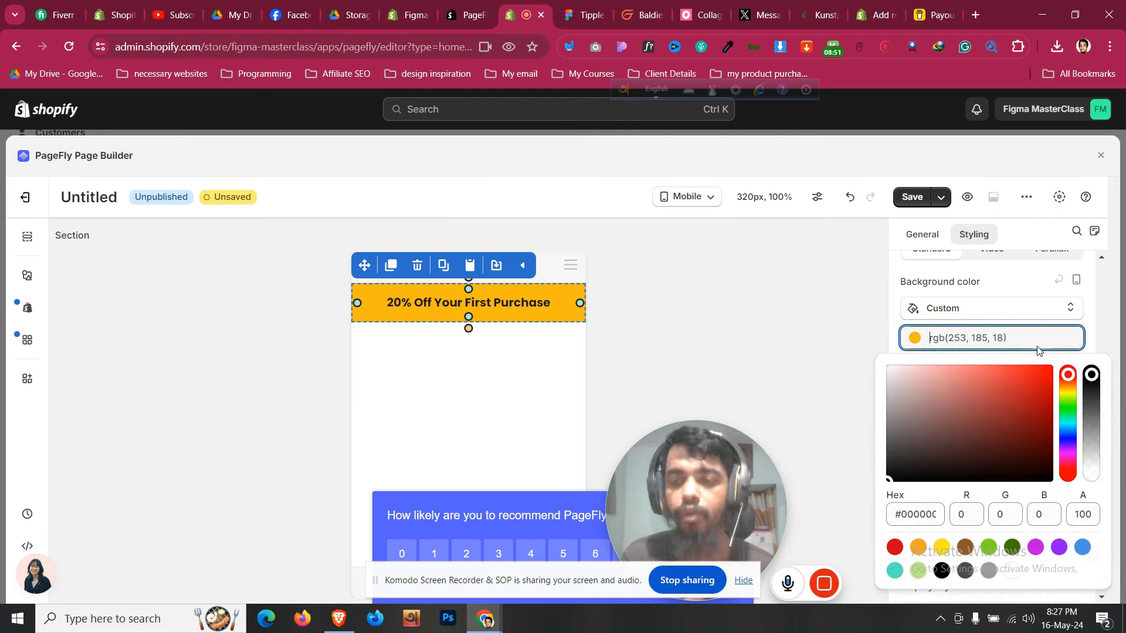
{"action": "left_click", "coordinate": [1038, 349]}
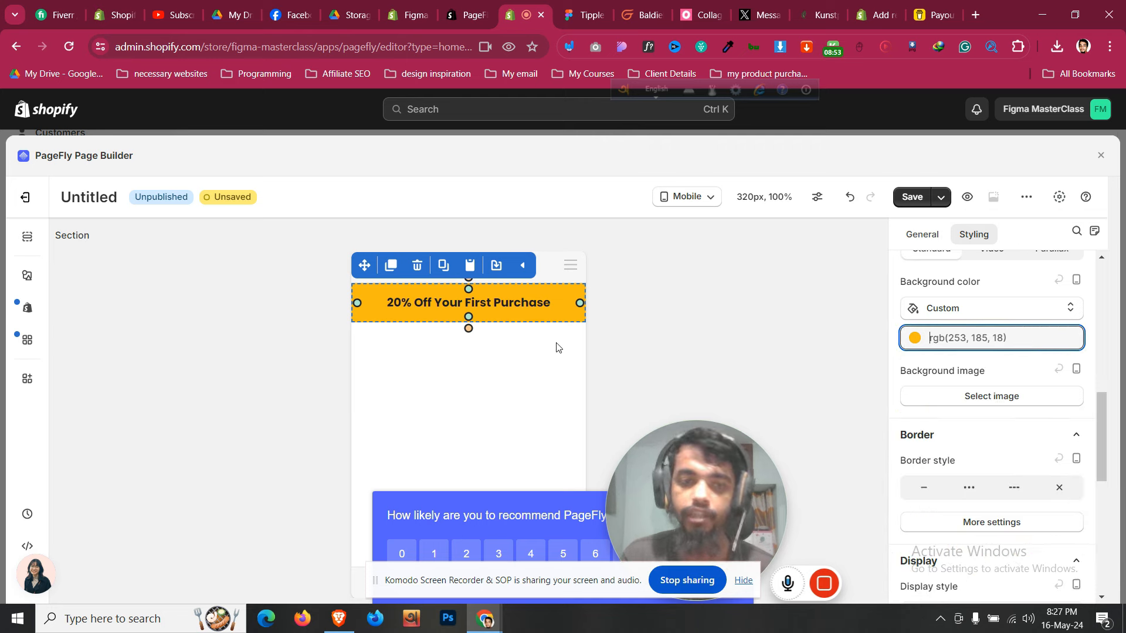
Compare the announcement bar and its paragraph's font size across the Tablet, Mobile and all-devices previews
{"action": "left_click", "coordinate": [692, 206]}
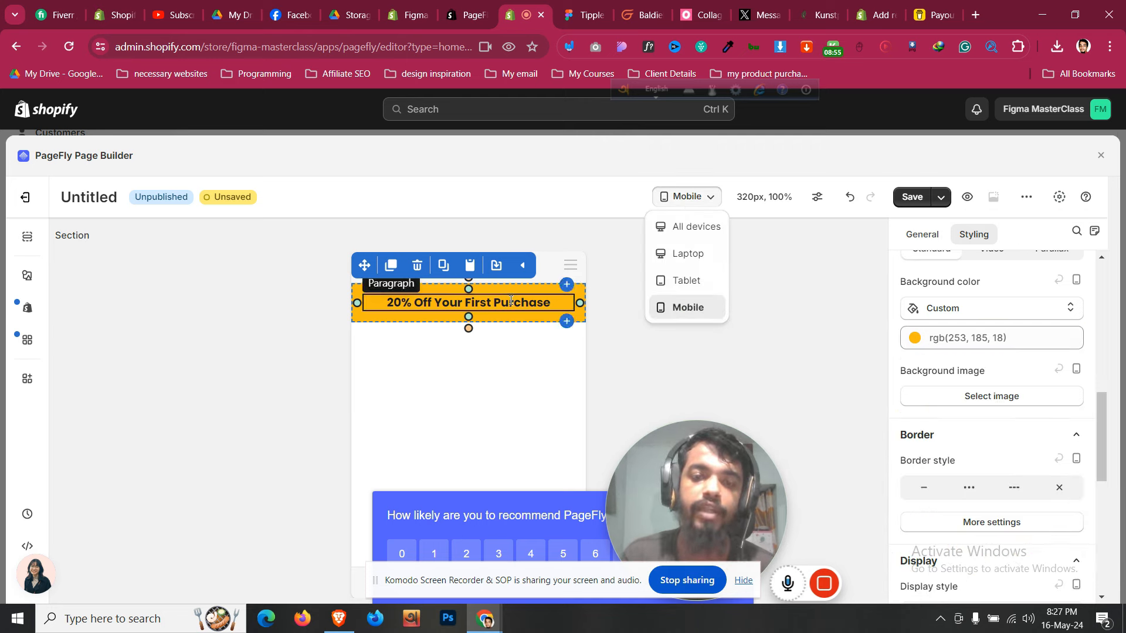
{"action": "left_click", "coordinate": [687, 280]}
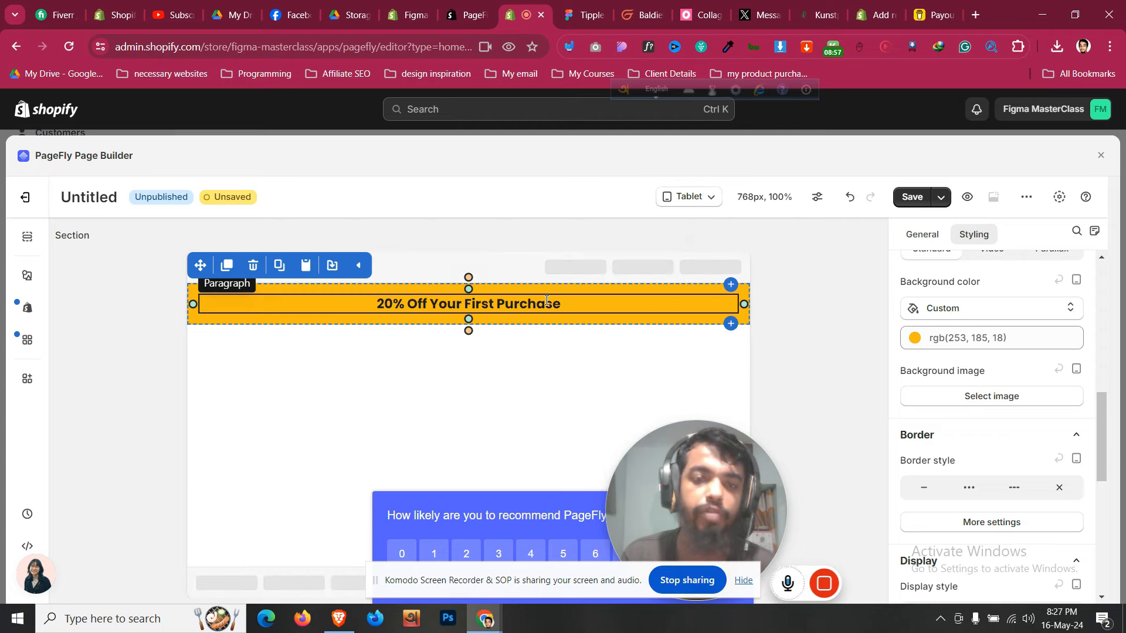
{"action": "left_click", "coordinate": [713, 198]}
{"action": "left_click", "coordinate": [707, 228]}
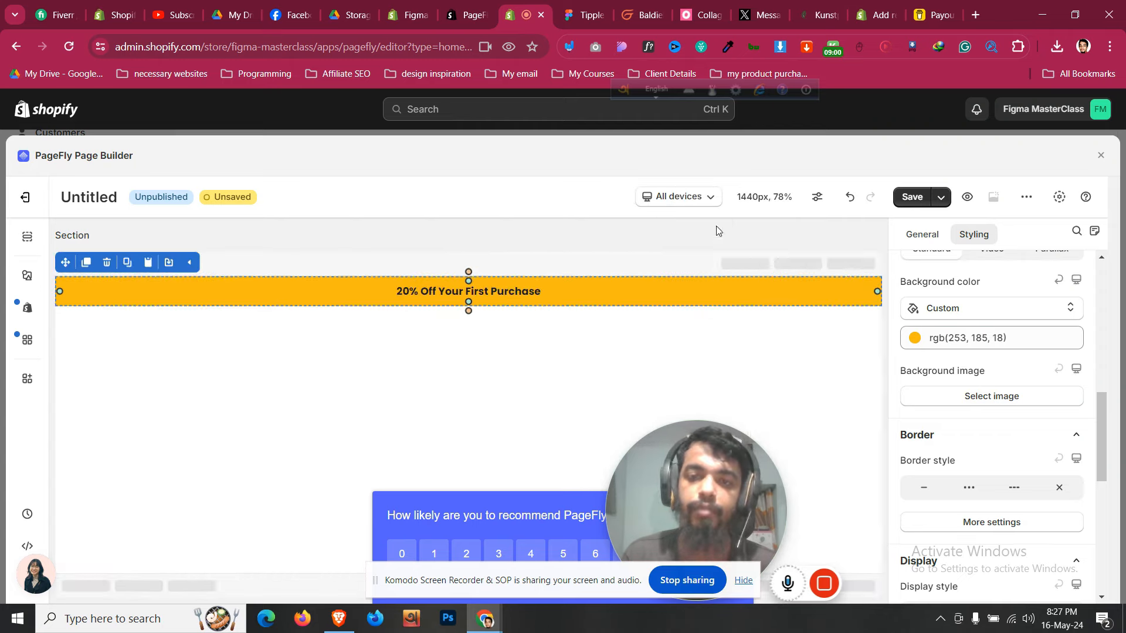
{"action": "left_click", "coordinate": [506, 288]}
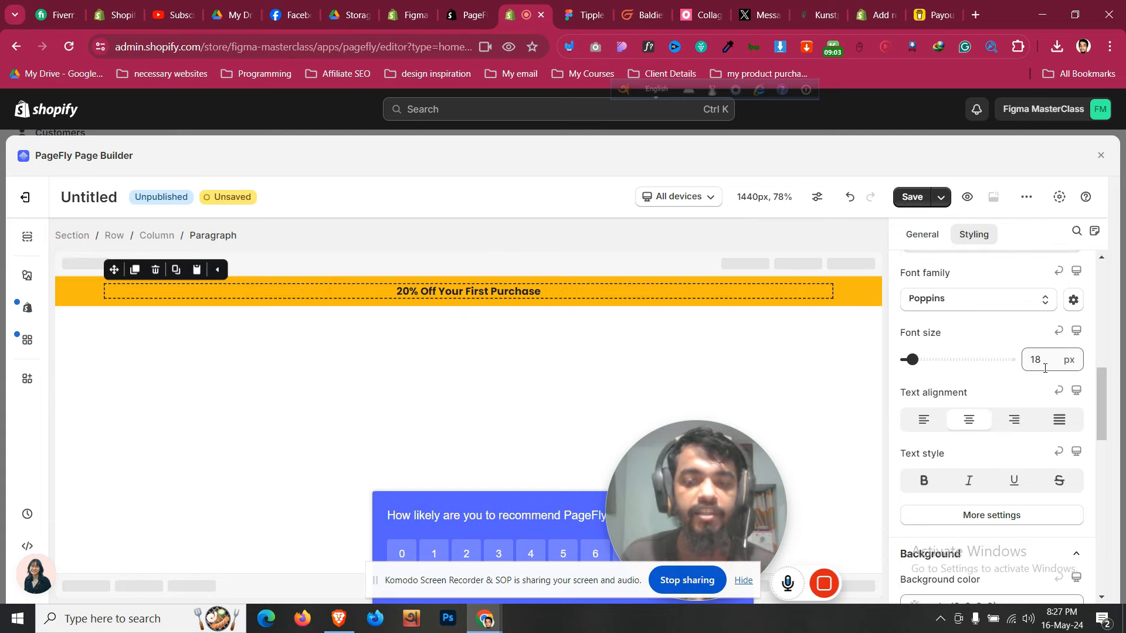
{"action": "left_click", "coordinate": [674, 198]}
{"action": "left_click", "coordinate": [679, 309]}
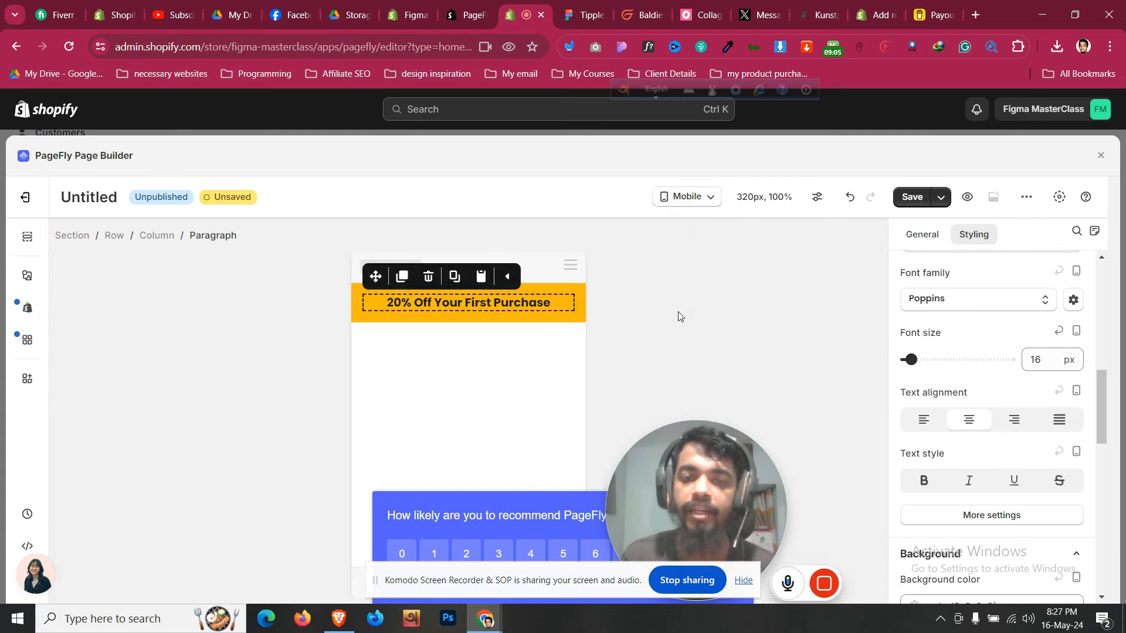
{"action": "left_click", "coordinate": [680, 198]}
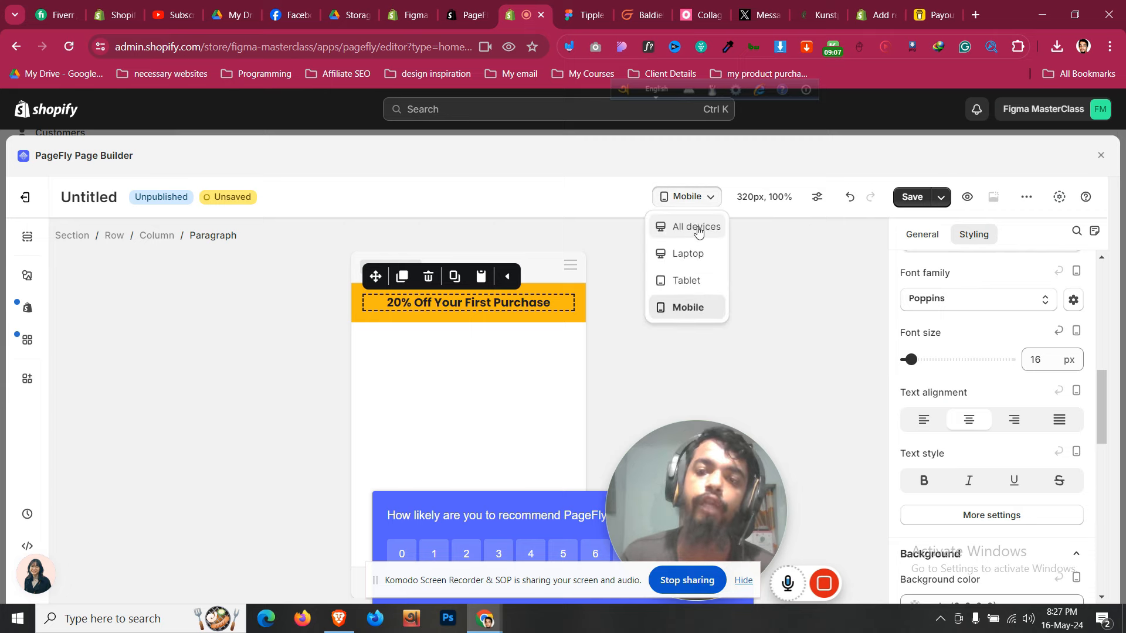
{"action": "left_click", "coordinate": [697, 227]}
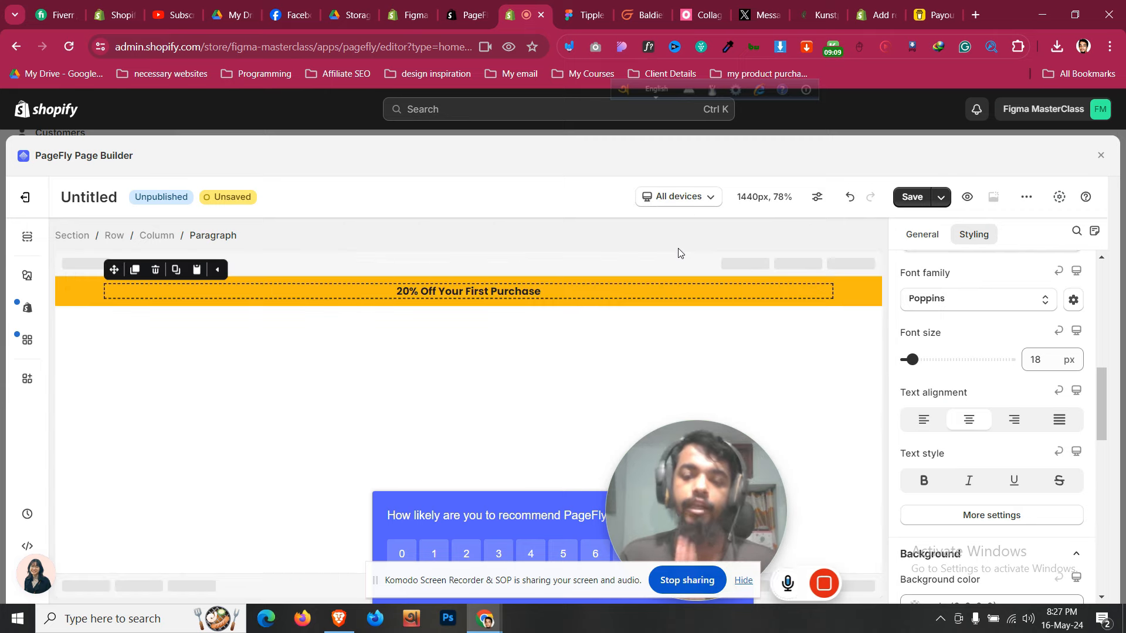
Save the page with the title "Tripple"
{"action": "left_click", "coordinate": [912, 197]}
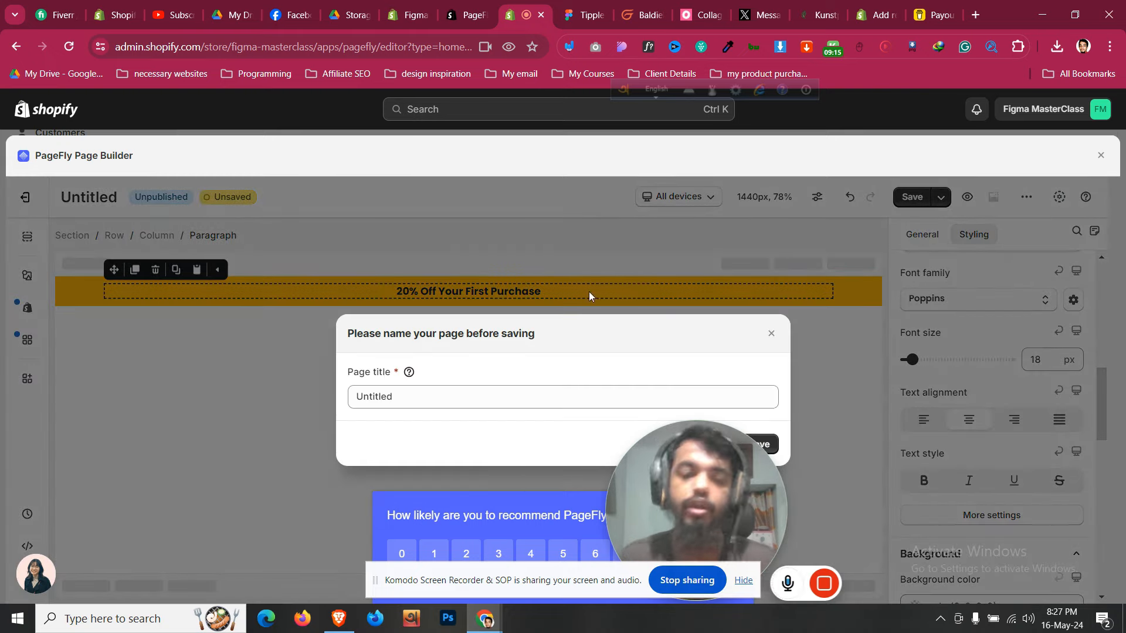
{"action": "double_click", "coordinate": [521, 390]}
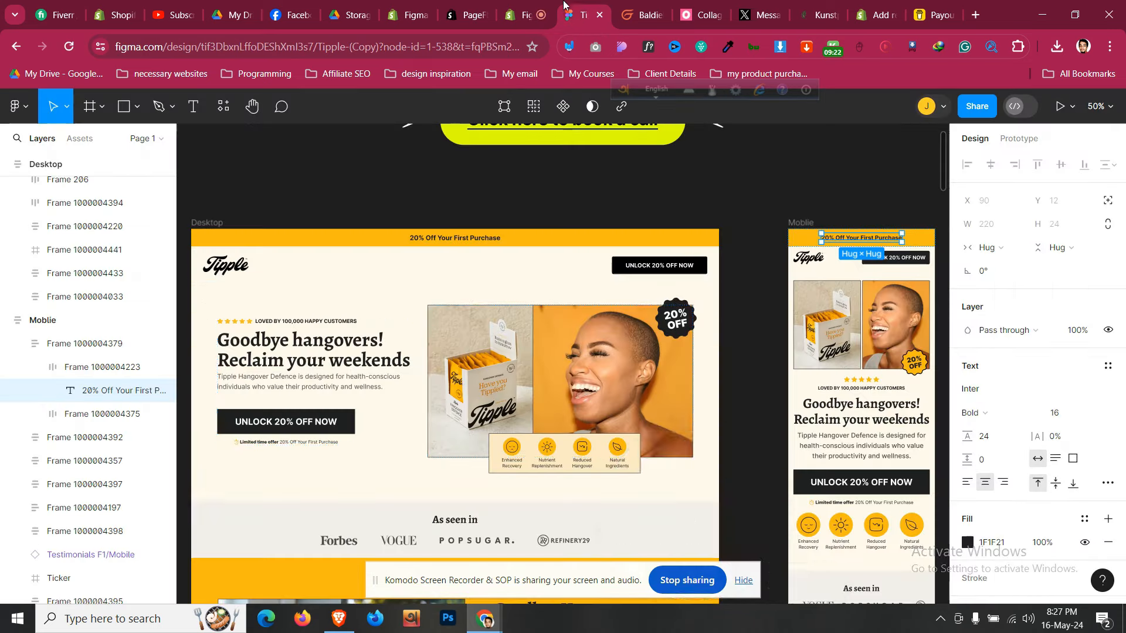
{"action": "left_click", "coordinate": [578, 6]}
{"action": "left_click", "coordinate": [523, 14]}
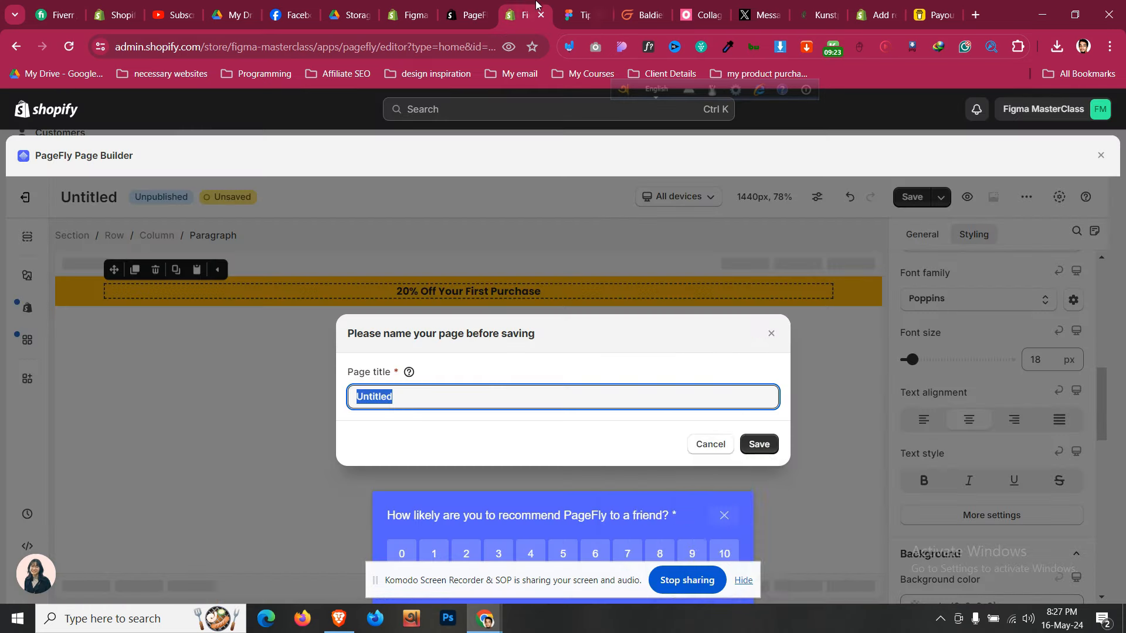
{"action": "type", "text": "Trip"}
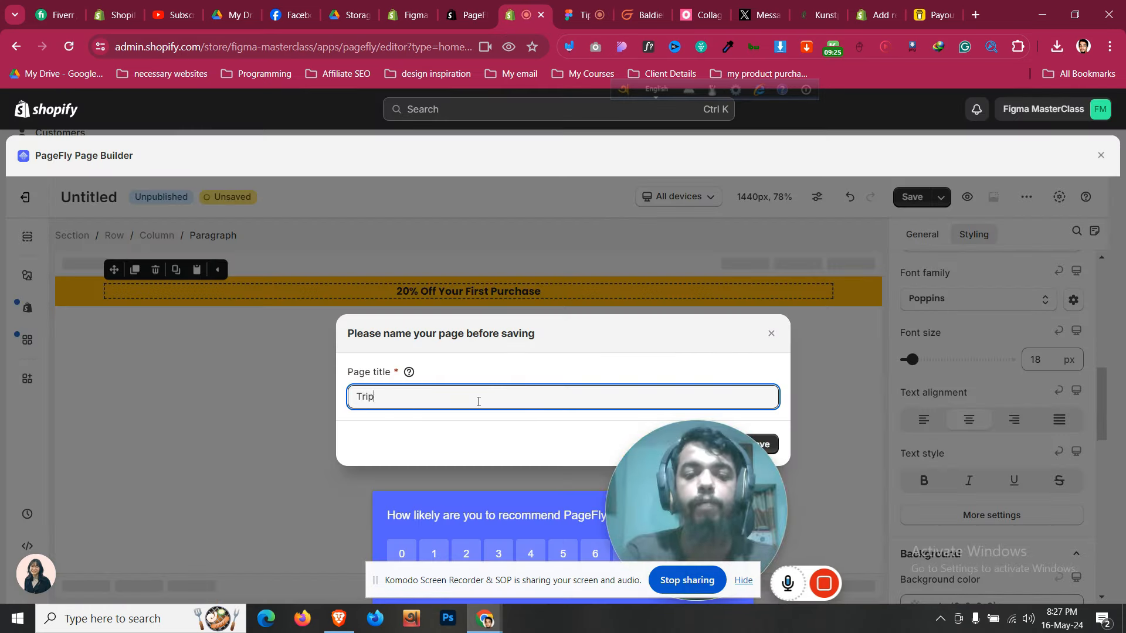
{"action": "type", "text": "ple"}
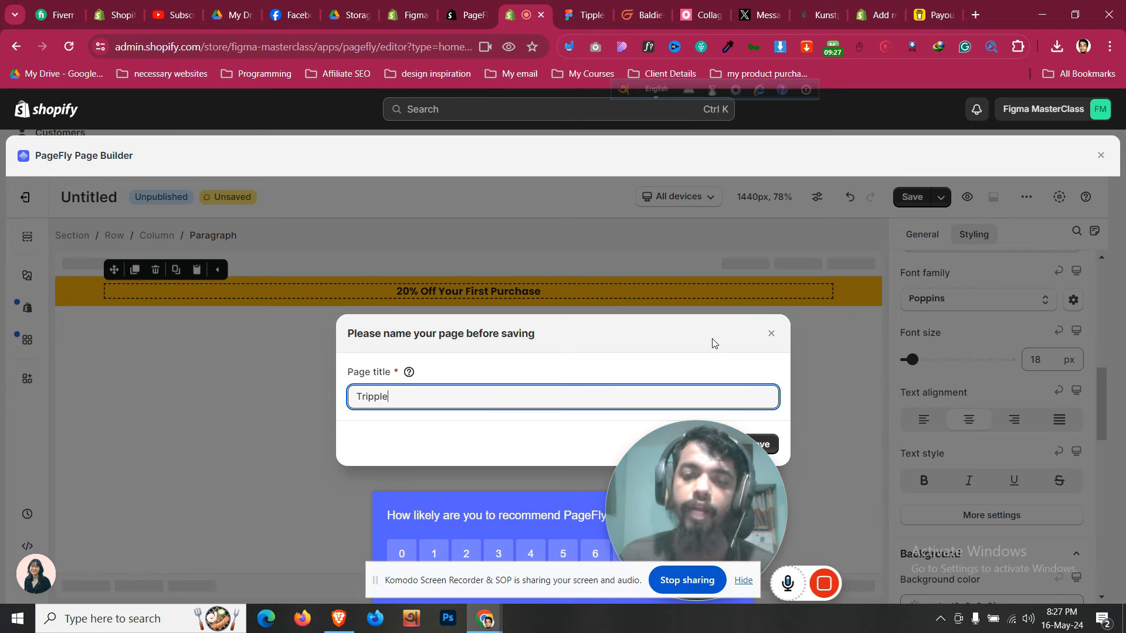
{"action": "left_click_drag", "start_coordinate": [737, 456], "coordinate": [910, 458]}
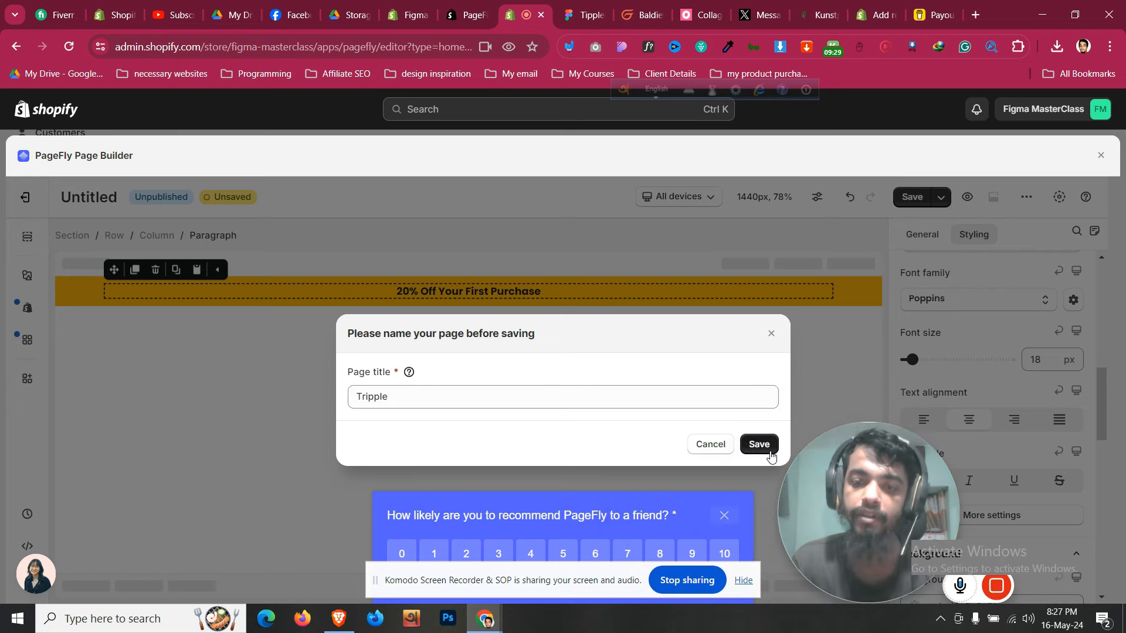
{"action": "left_click", "coordinate": [758, 444]}
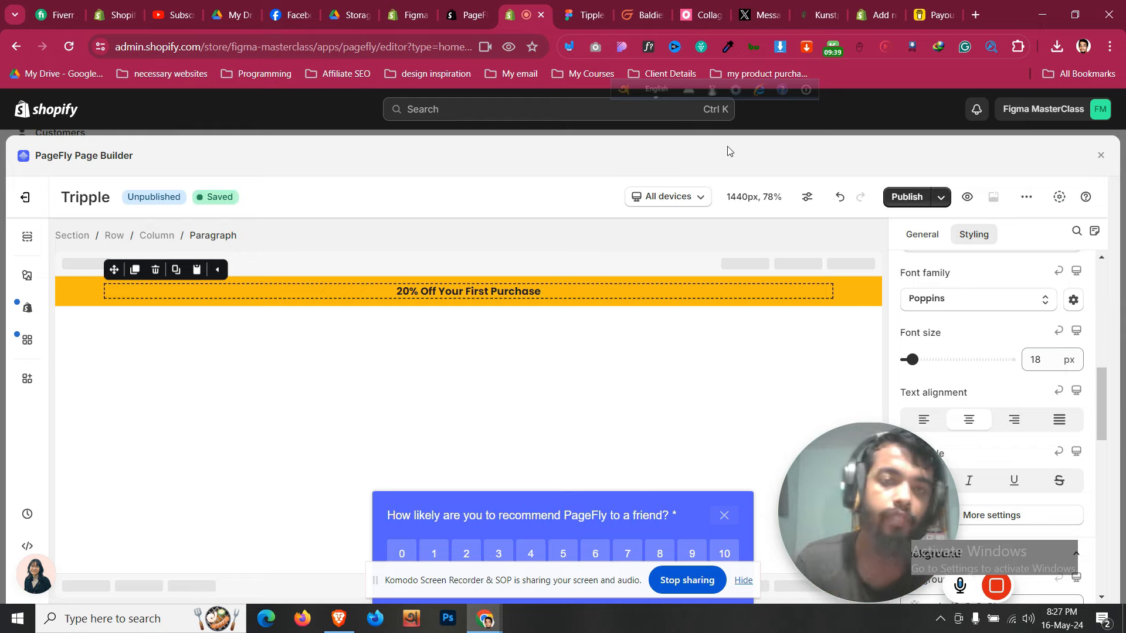
Switch to Figma and look through the desktop landing page sections, ending at the header with the logo and button
{"action": "key", "text": "ctrl+Tab"}
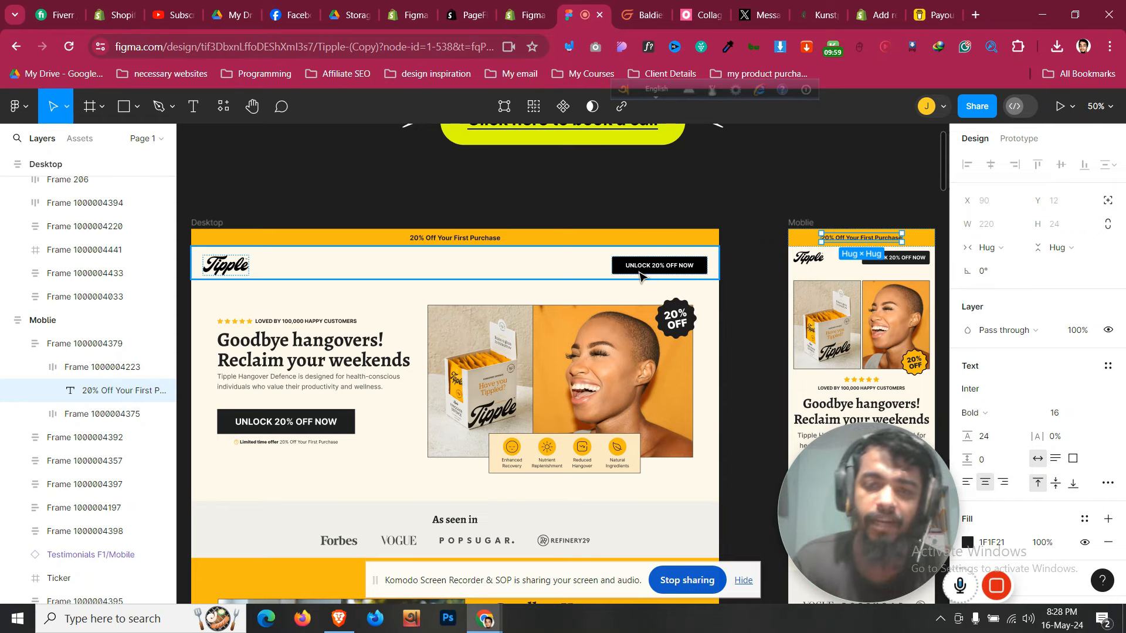
{"action": "scroll", "coordinate": [643, 271], "scroll_direction": "down", "scroll_amount": 8}
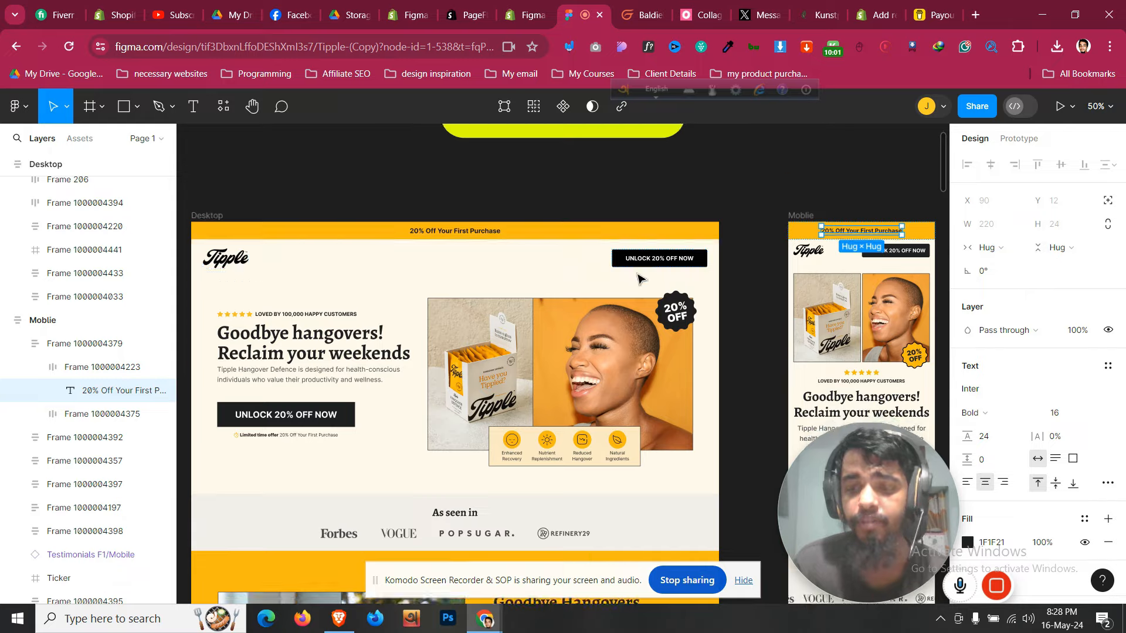
{"action": "scroll", "coordinate": [639, 278], "scroll_direction": "down", "scroll_amount": 15}
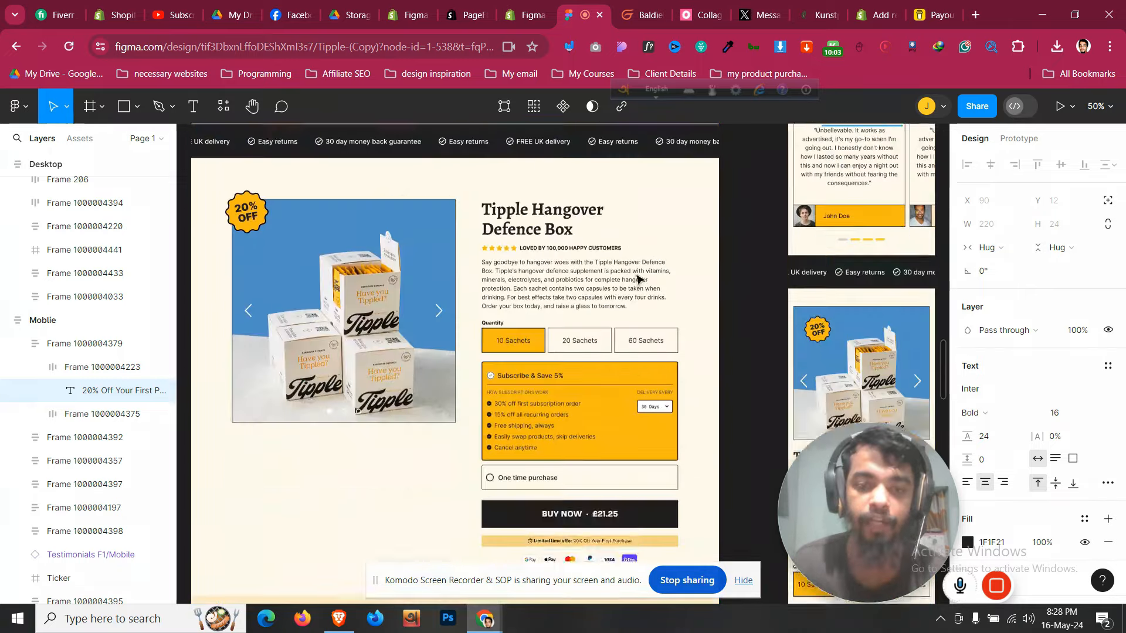
{"action": "scroll", "coordinate": [638, 278], "scroll_direction": "up", "scroll_amount": 20}
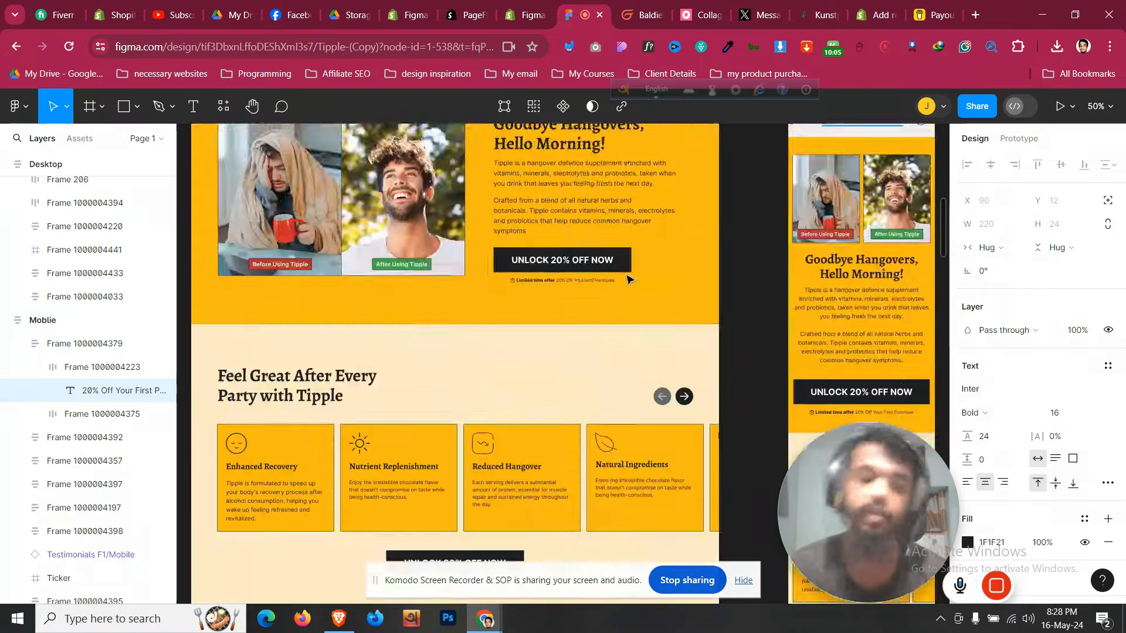
{"action": "scroll", "coordinate": [627, 276], "scroll_direction": "up", "scroll_amount": 2}
{"action": "scroll", "coordinate": [628, 274], "scroll_direction": "down", "scroll_amount": 1}
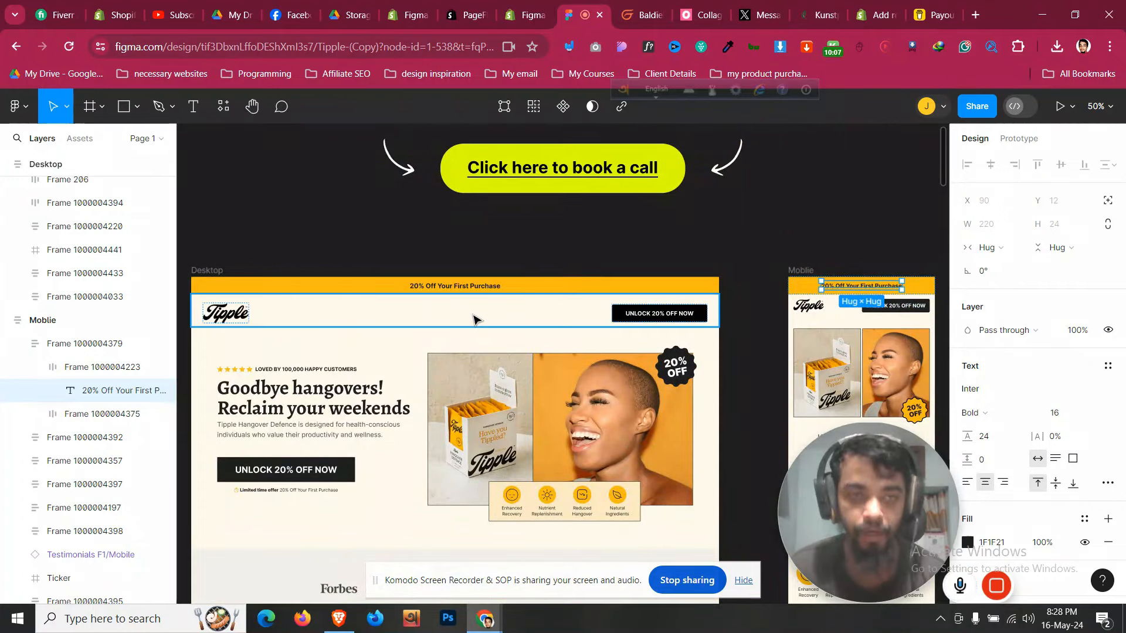
Return to the PageFly editor and add a 1/2 + 1/2 two-column layout directly below the announcement bar
{"action": "left_click", "coordinate": [529, 9]}
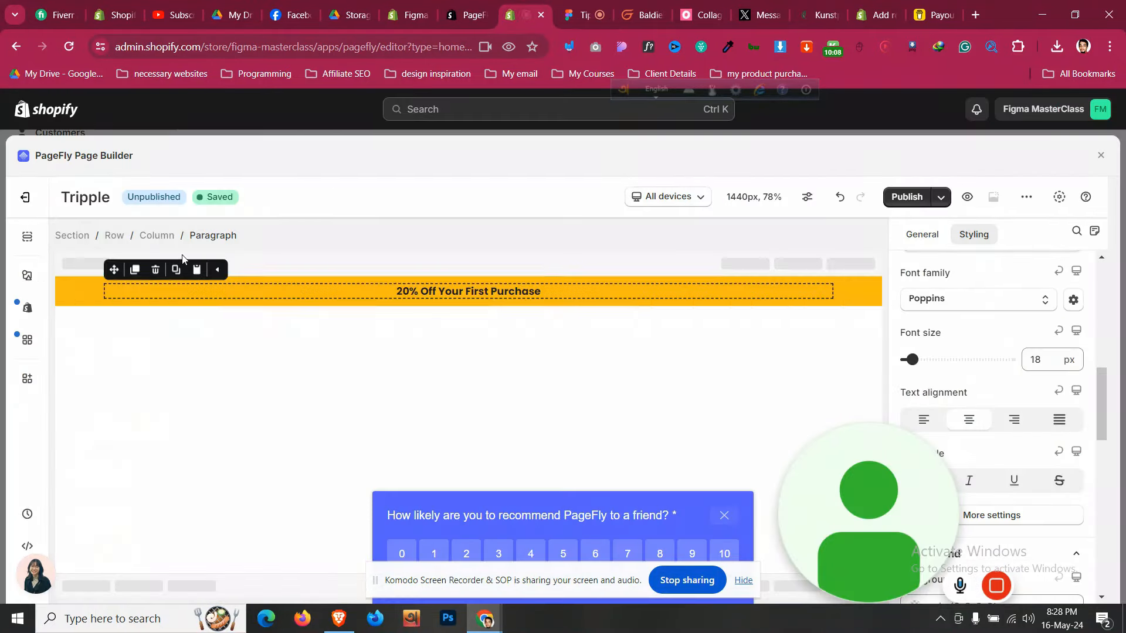
{"action": "left_click", "coordinate": [26, 277]}
{"action": "scroll", "coordinate": [113, 309], "scroll_direction": "up", "scroll_amount": 4}
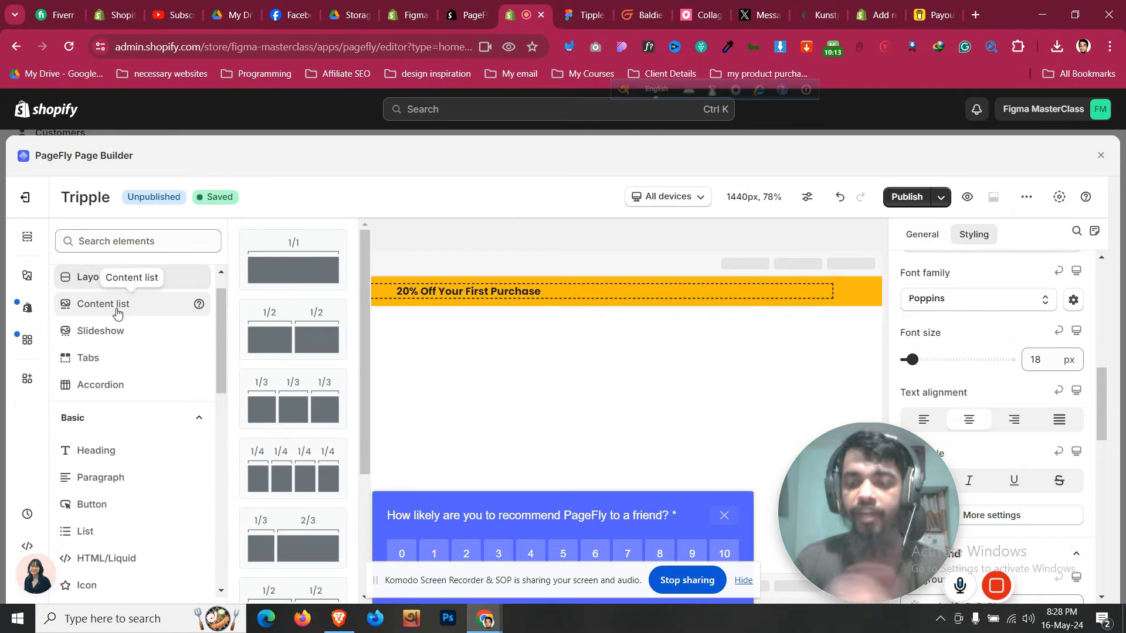
{"action": "scroll", "coordinate": [117, 312], "scroll_direction": "up", "scroll_amount": 1}
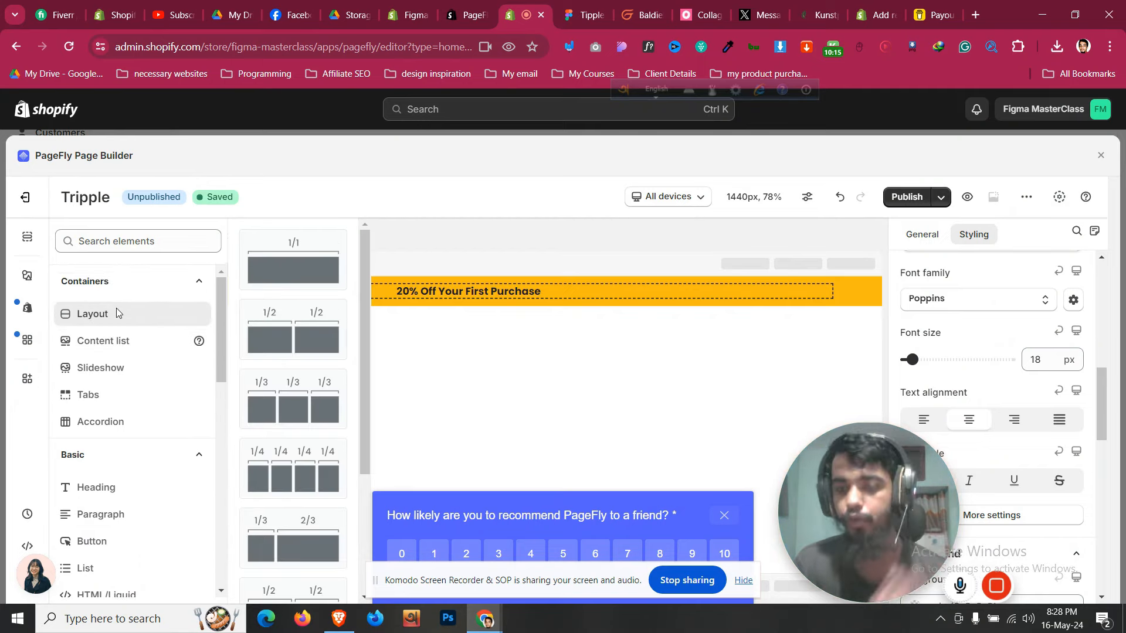
{"action": "key", "text": "ctrl+Tab"}
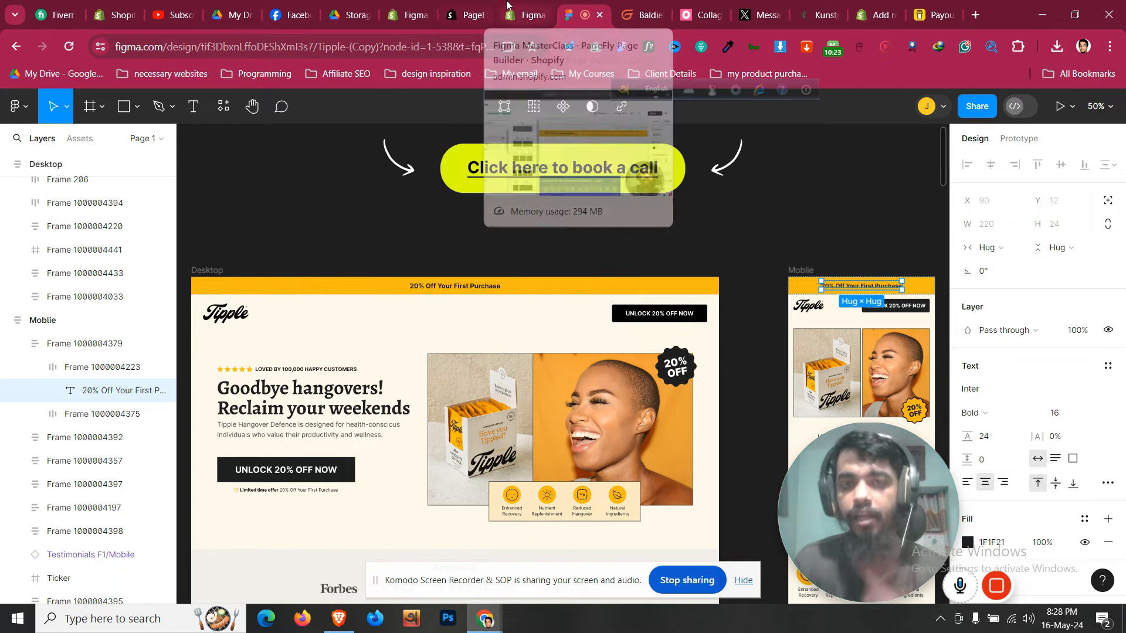
{"action": "left_click", "coordinate": [519, 14]}
{"action": "left_click_drag", "start_coordinate": [293, 332], "coordinate": [469, 316]}
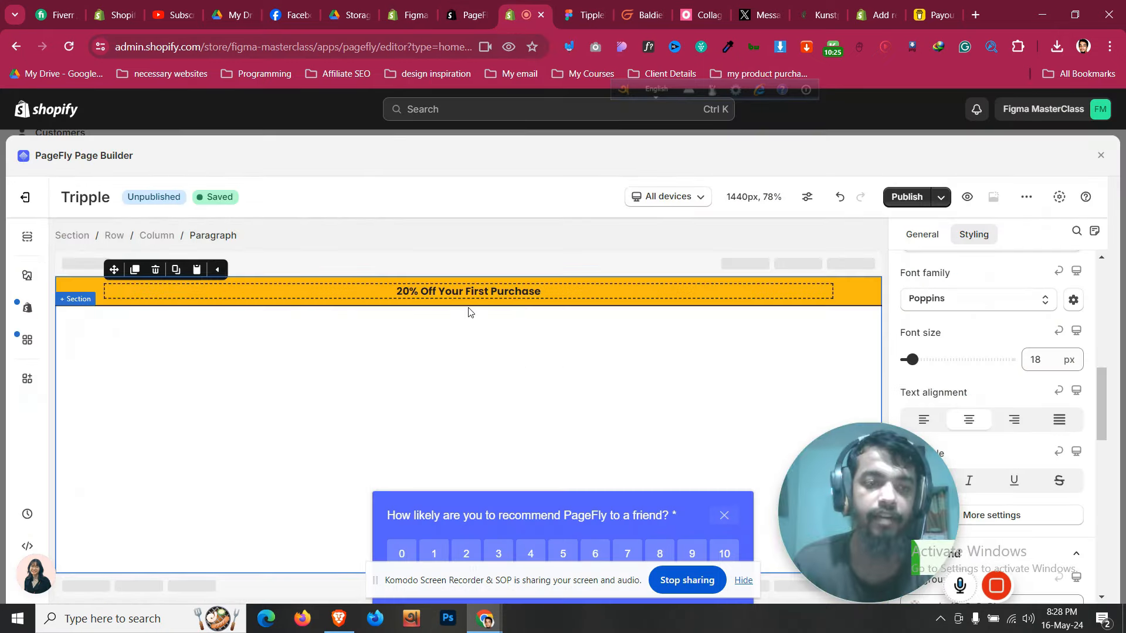
Set the max width of the new two-column section to 1300 px and select its row
{"action": "left_click", "coordinate": [106, 335]}
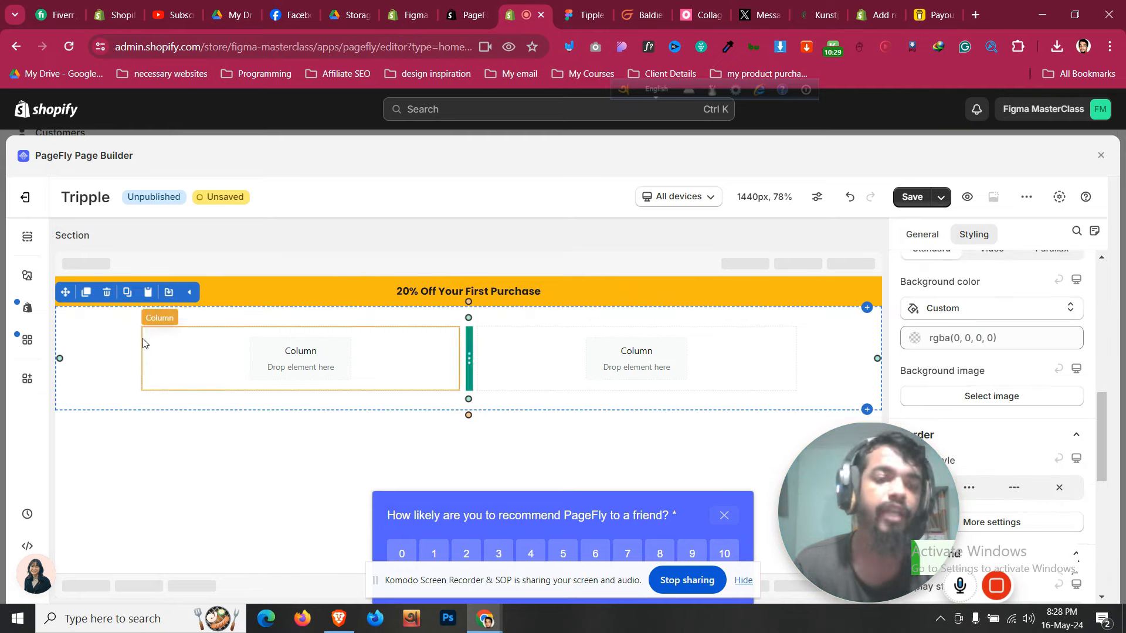
{"action": "left_click", "coordinate": [930, 237]}
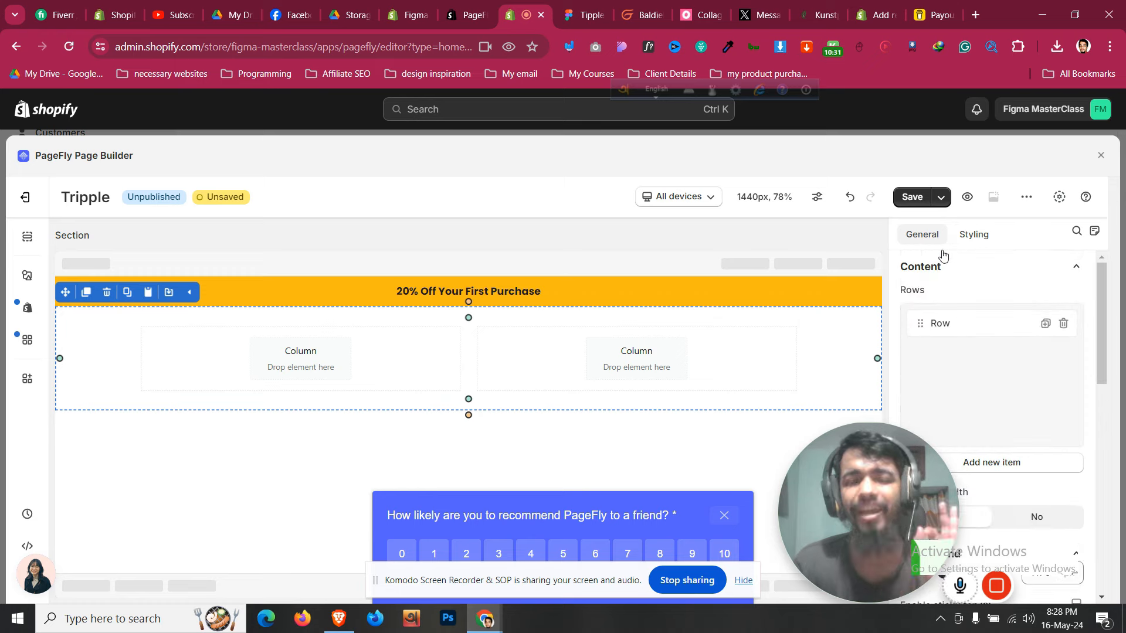
{"action": "scroll", "coordinate": [1031, 389], "scroll_direction": "down", "scroll_amount": 5}
{"action": "double_click", "coordinate": [1052, 359]}
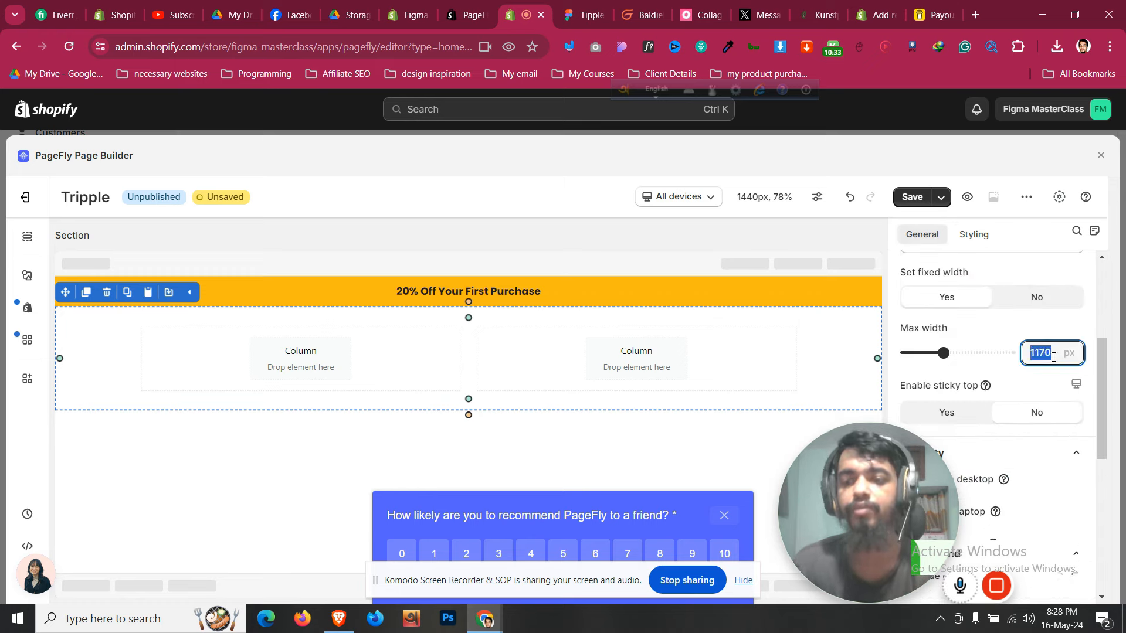
{"action": "type", "text": "1300"}
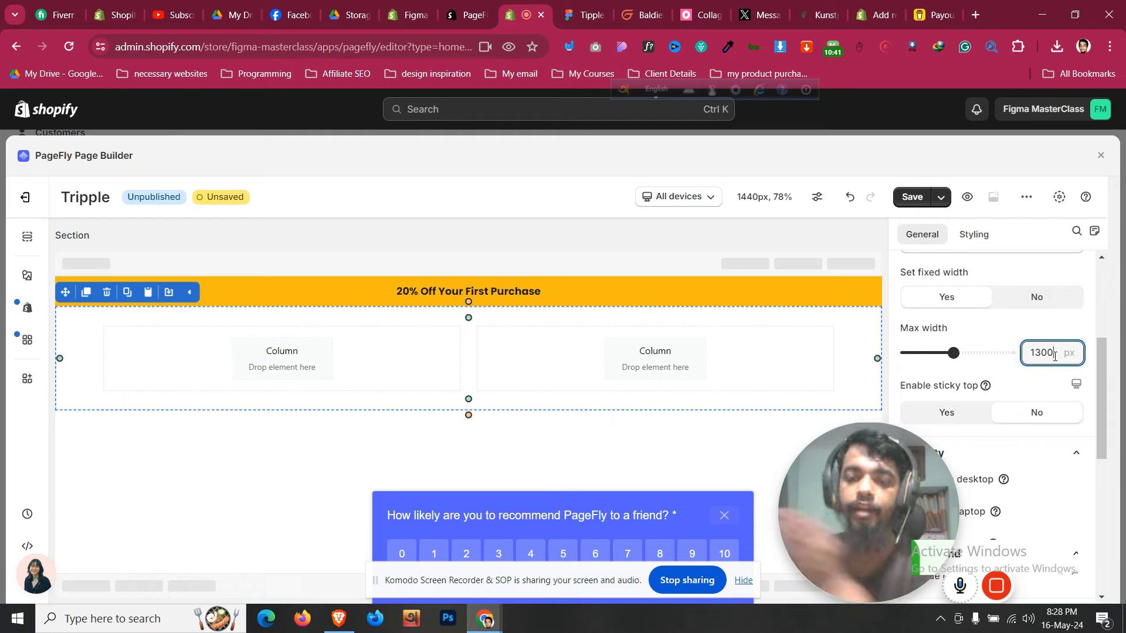
{"action": "left_click", "coordinate": [122, 330]}
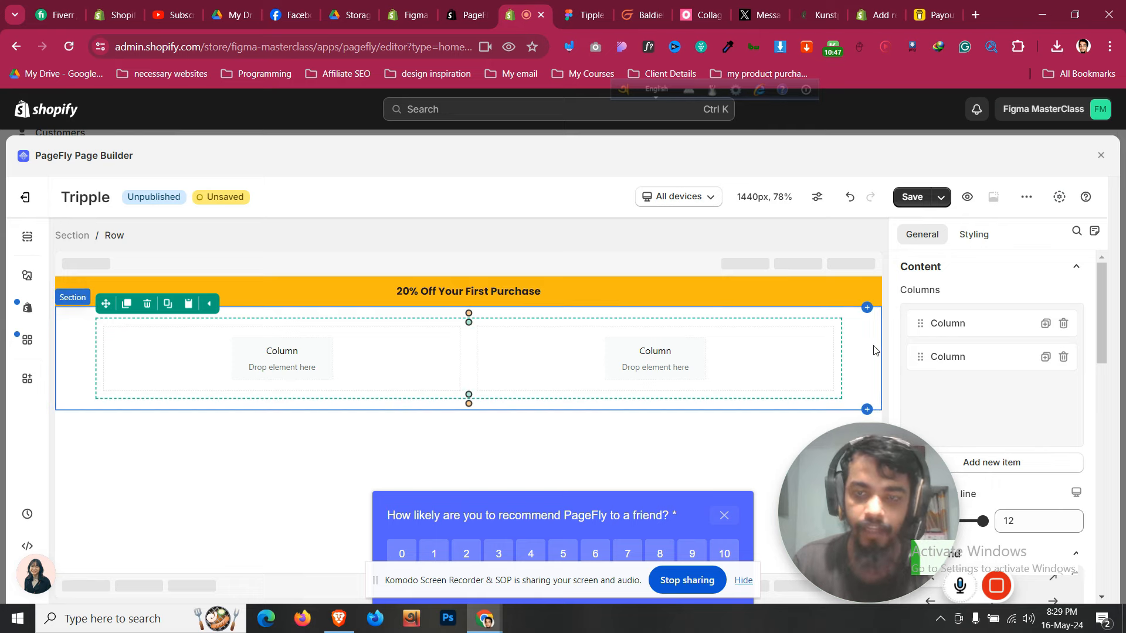
Switch to Figma and export the header logo, image 311, at 1x as PNG and then as SVG
{"action": "left_click", "coordinate": [586, 15]}
{"action": "left_click", "coordinate": [228, 316]}
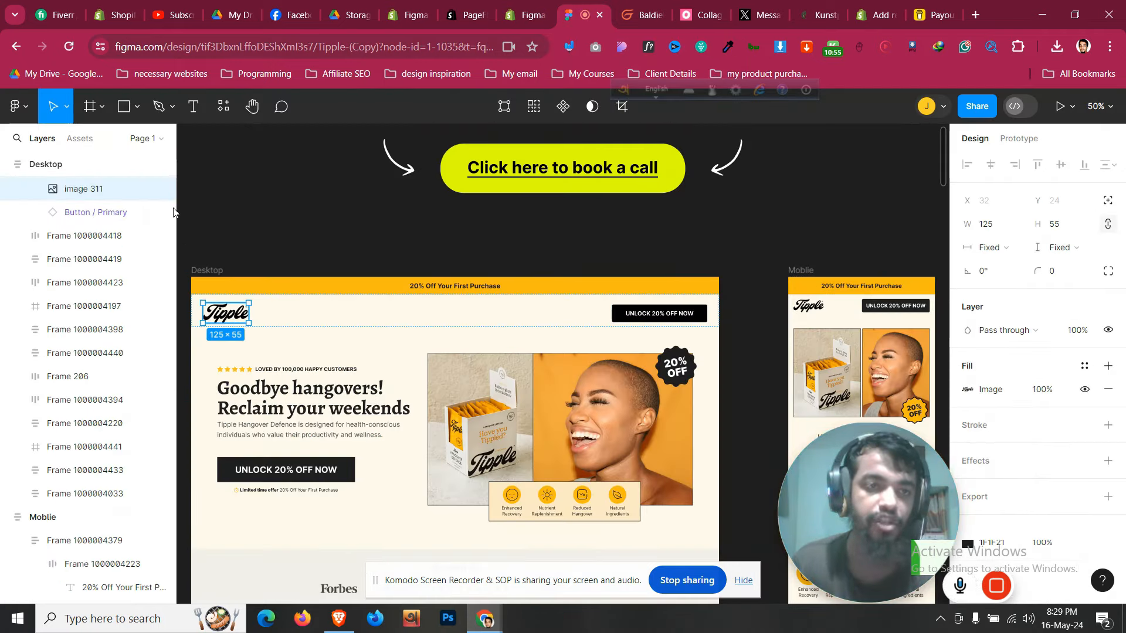
{"action": "left_click", "coordinate": [162, 188]}
{"action": "left_click", "coordinate": [163, 189]}
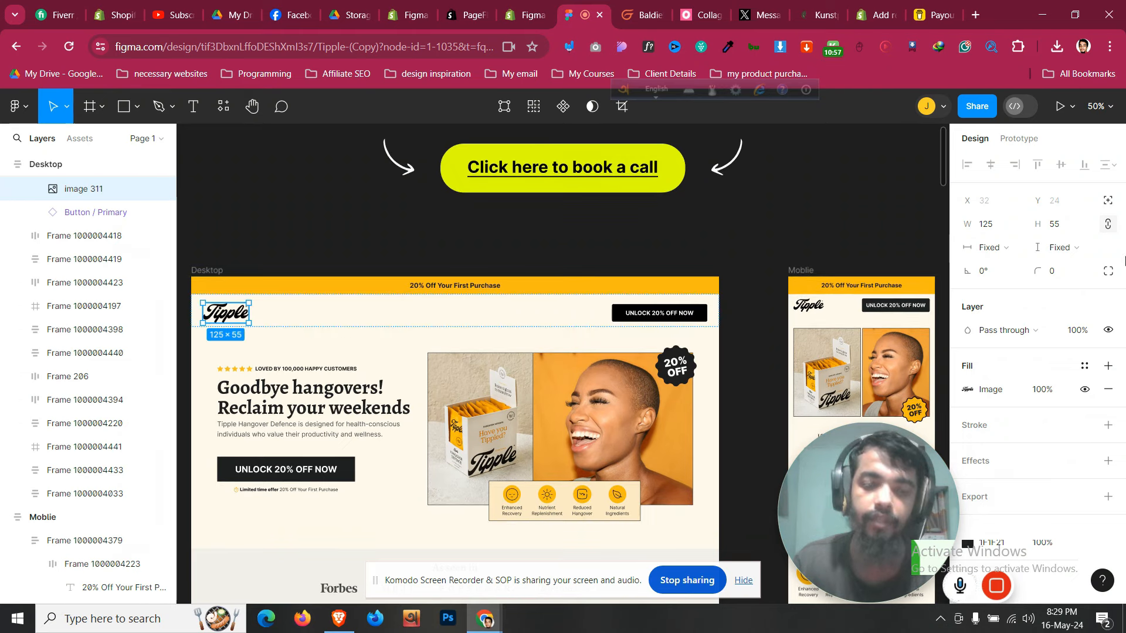
{"action": "left_click", "coordinate": [1107, 497]}
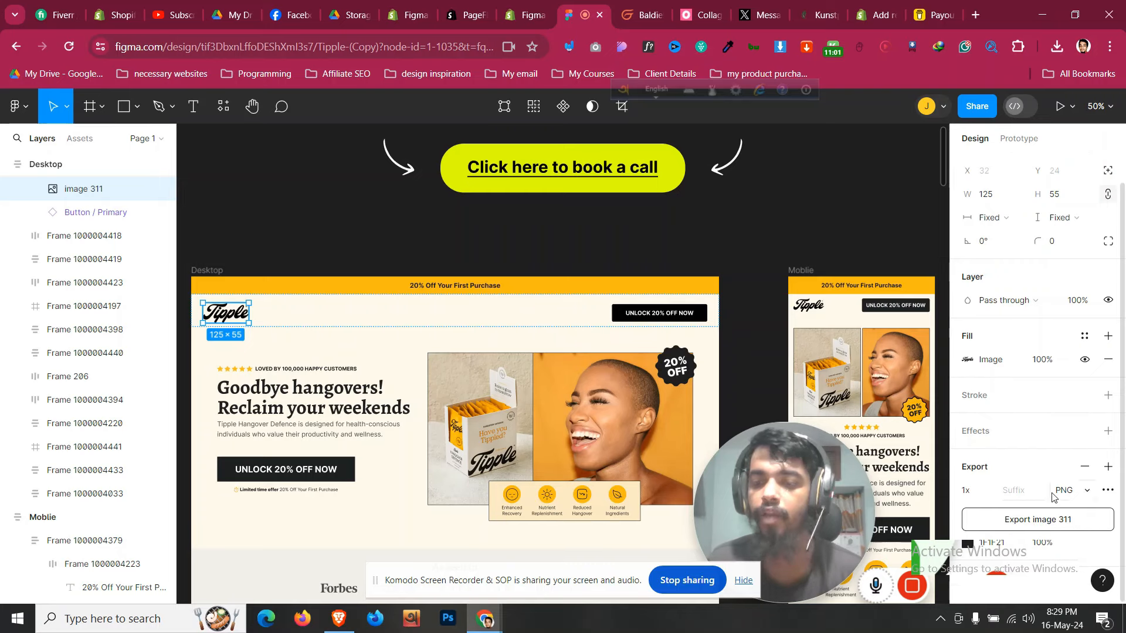
{"action": "left_click", "coordinate": [1086, 497]}
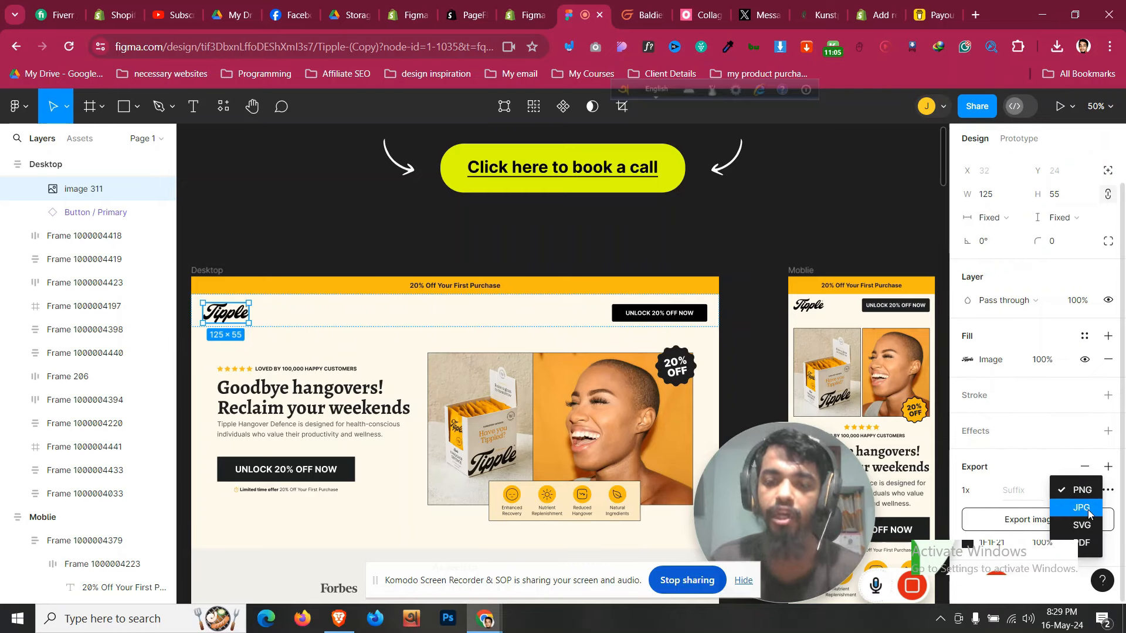
{"action": "left_click", "coordinate": [1090, 494]}
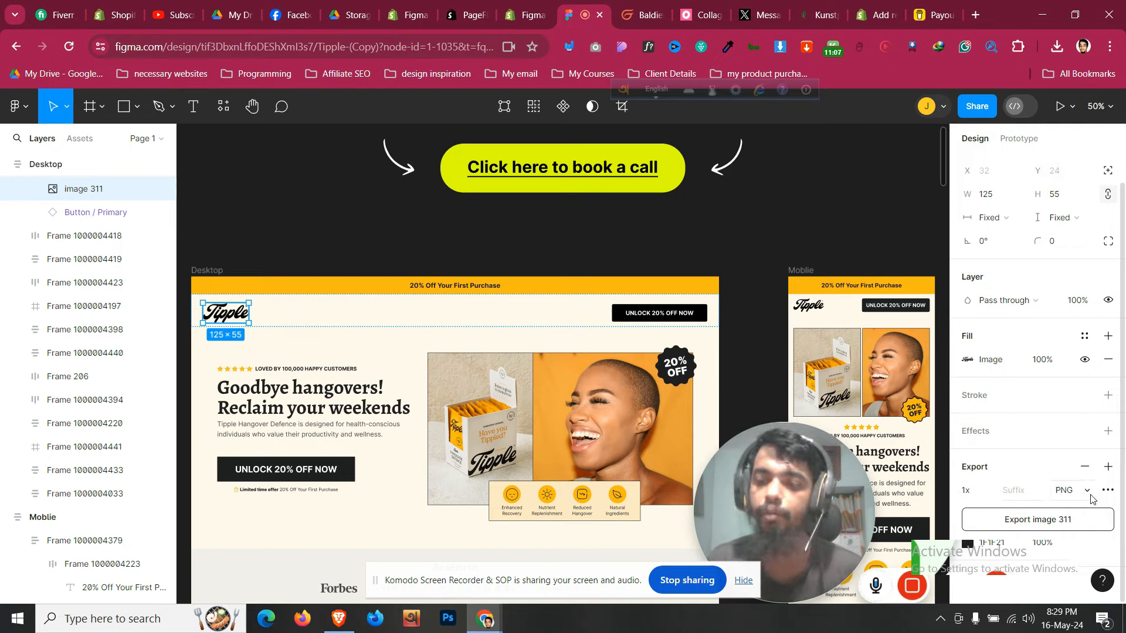
{"action": "left_click", "coordinate": [1088, 521]}
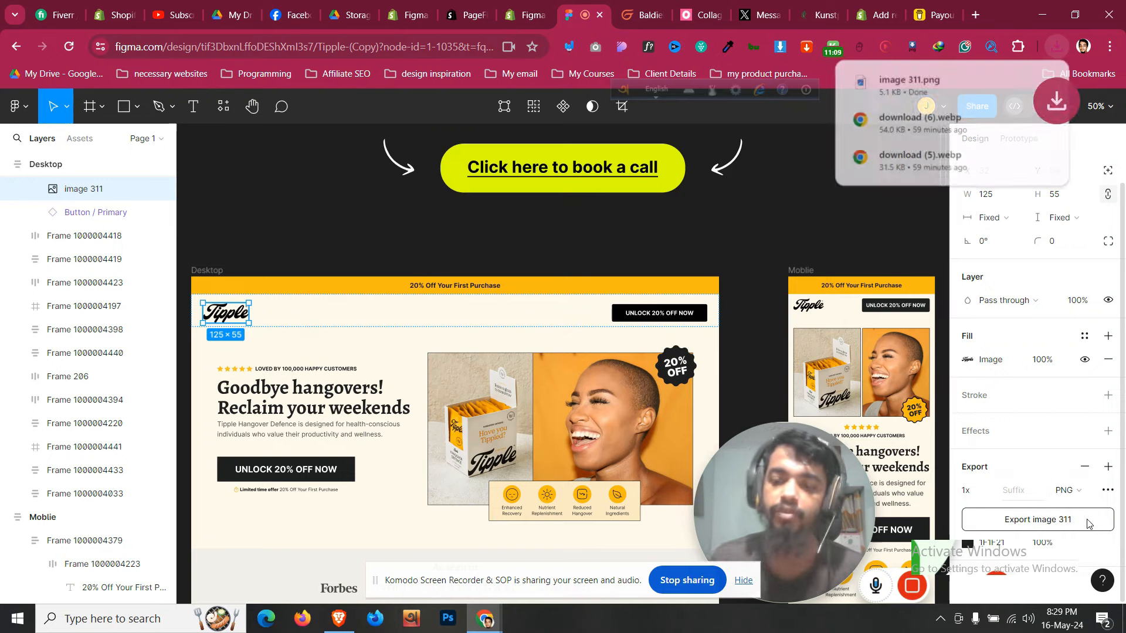
{"action": "left_click", "coordinate": [1084, 493]}
{"action": "left_click", "coordinate": [1085, 525]}
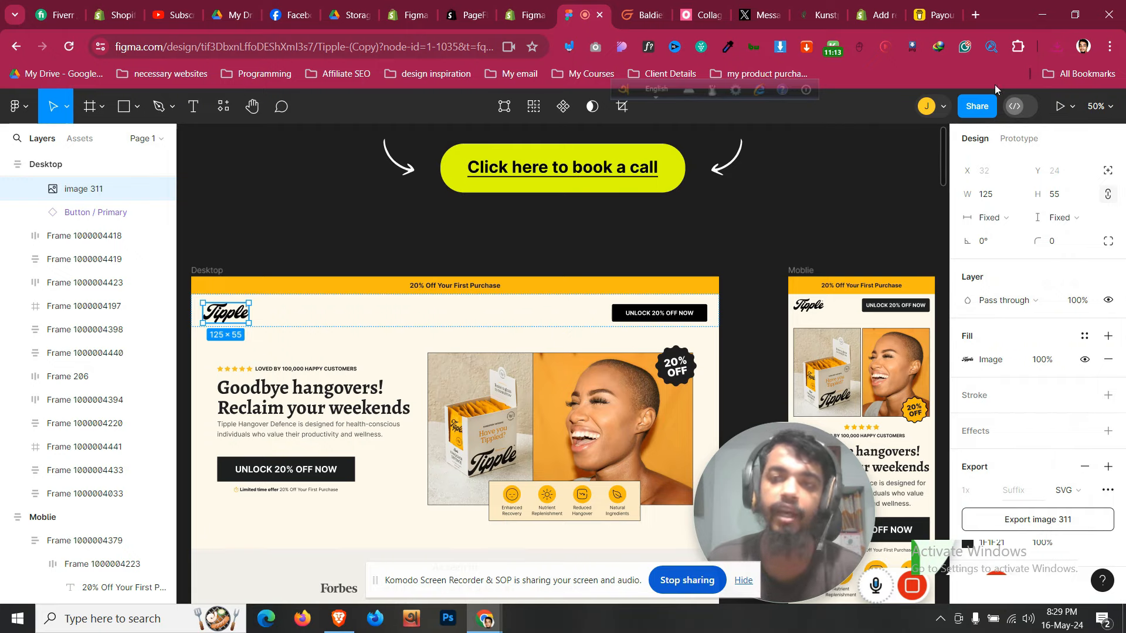
Open the Downloads folder in File Explorer, compare the exported logo's SVG and PNG files, and copy image 311.png
{"action": "left_click", "coordinate": [1018, 47]}
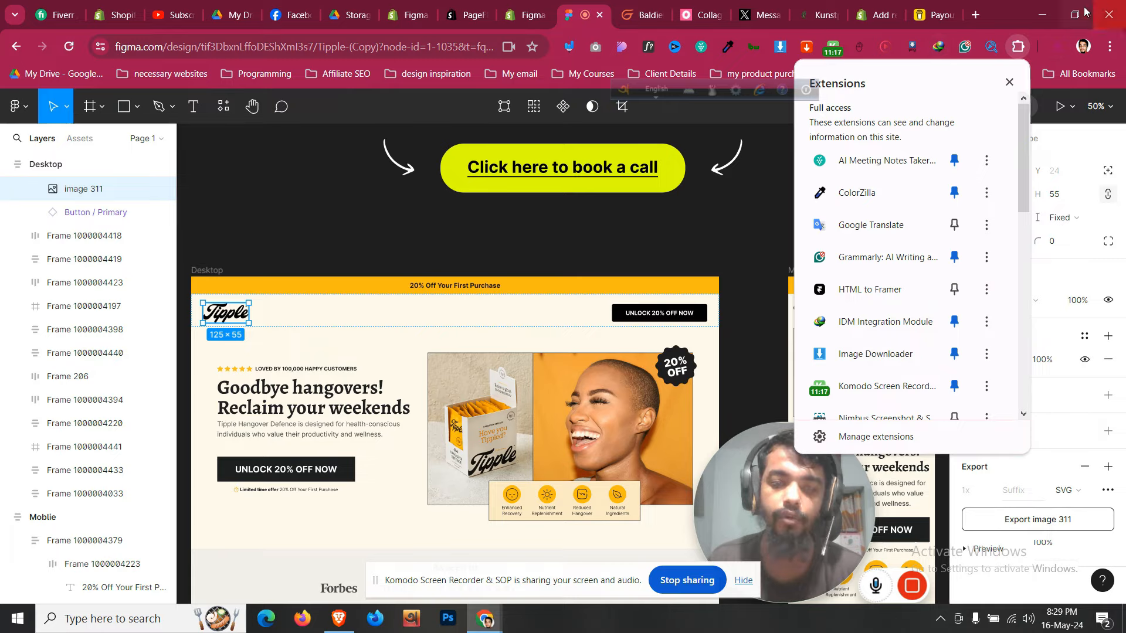
{"action": "left_click", "coordinate": [1042, 12]}
{"action": "left_click", "coordinate": [1042, 12]}
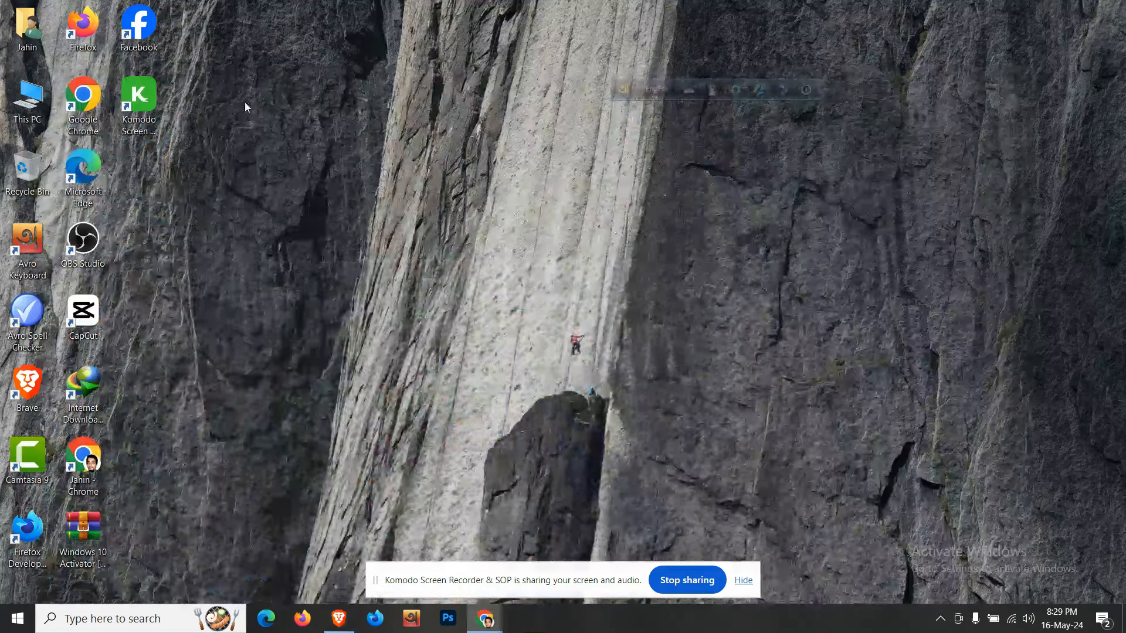
{"action": "double_click", "coordinate": [28, 99]}
{"action": "left_click", "coordinate": [140, 262]}
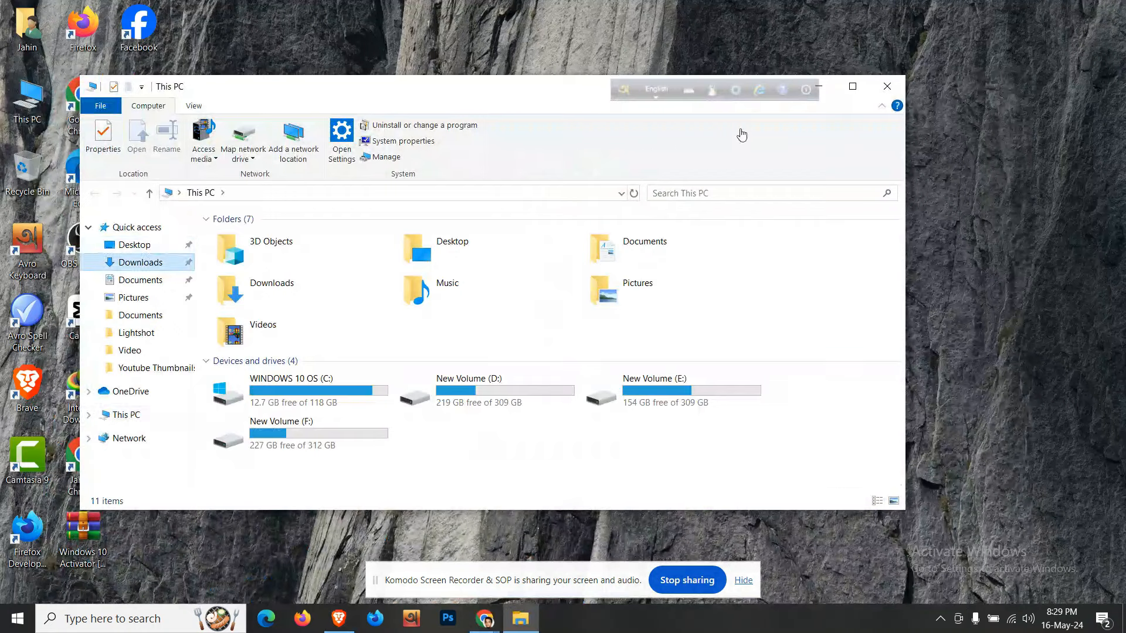
{"action": "left_click", "coordinate": [852, 86]}
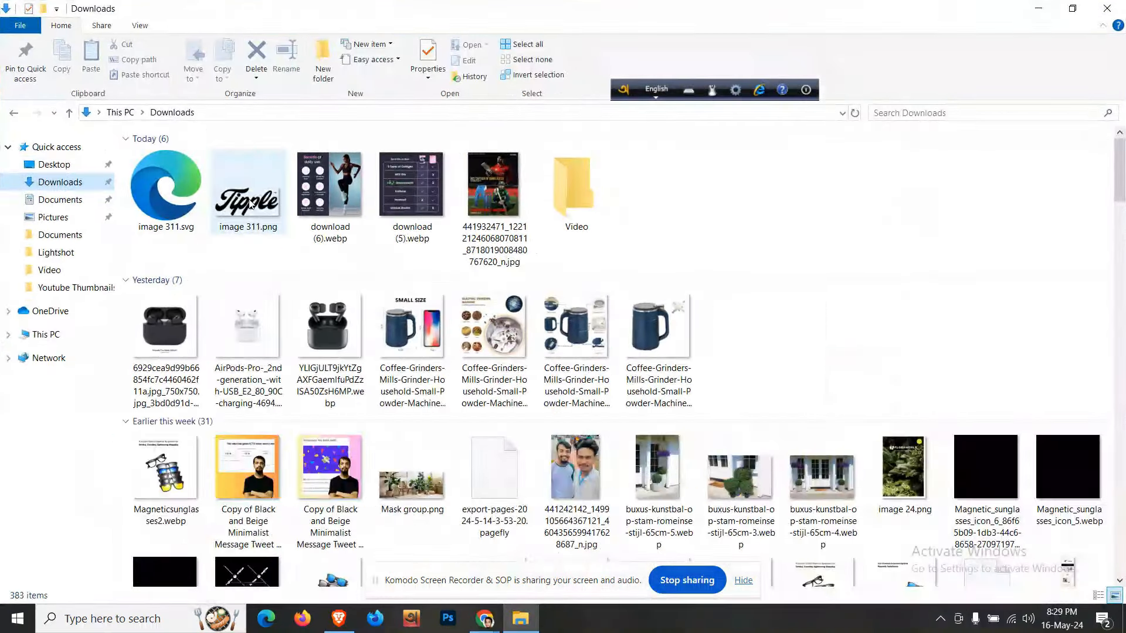
{"action": "mouse_move", "coordinate": [251, 204]}
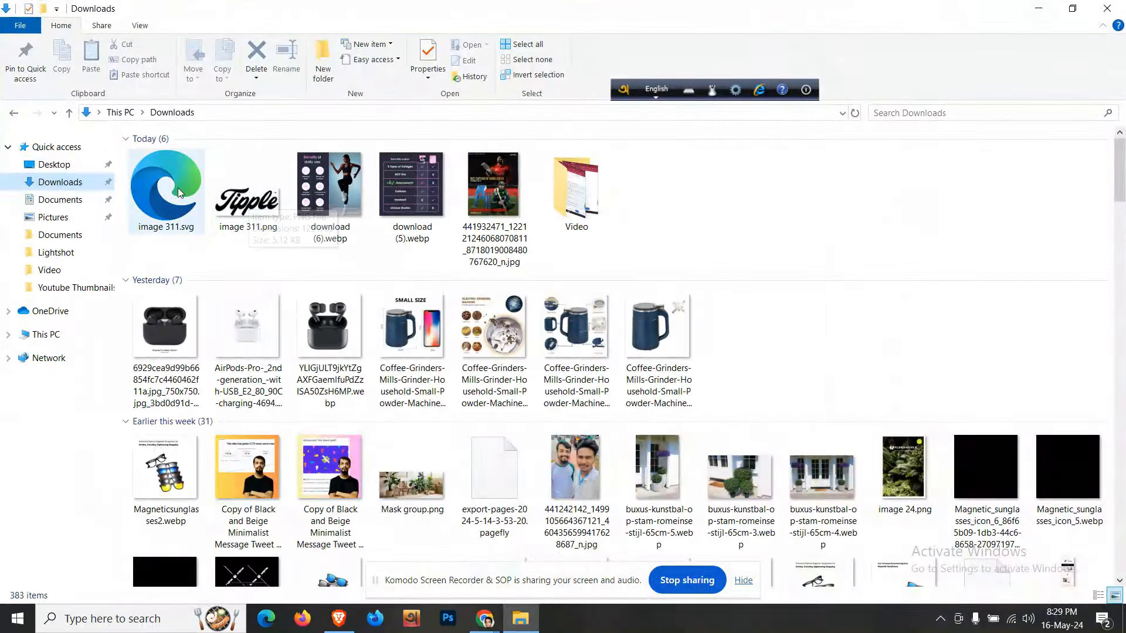
{"action": "mouse_move", "coordinate": [179, 192]}
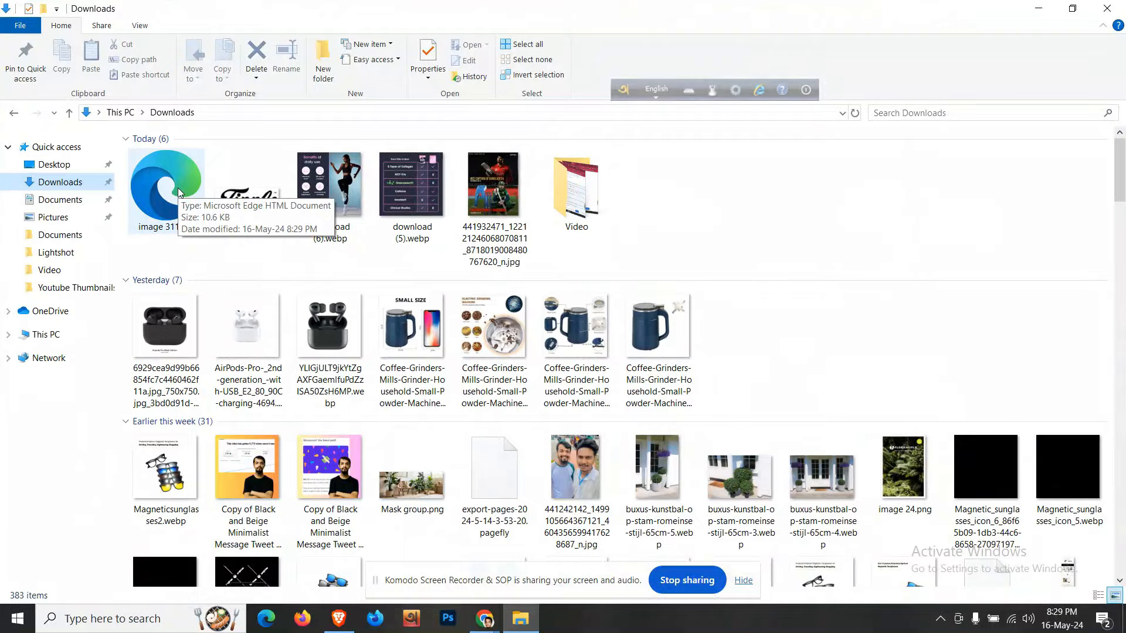
{"action": "left_click", "coordinate": [256, 221]}
{"action": "key", "text": "ctrl+c"}
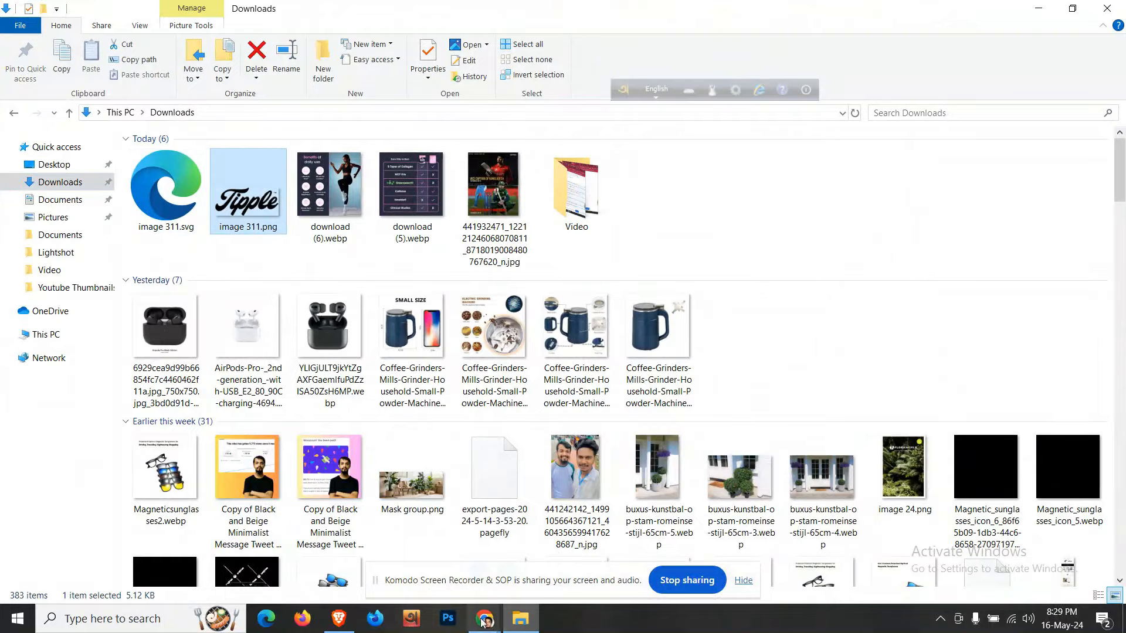
Return to the PageFly editor and add an Image element to the first column of the two-column section
{"action": "left_click", "coordinate": [407, 557]}
{"action": "key", "text": "ctrl+v"}
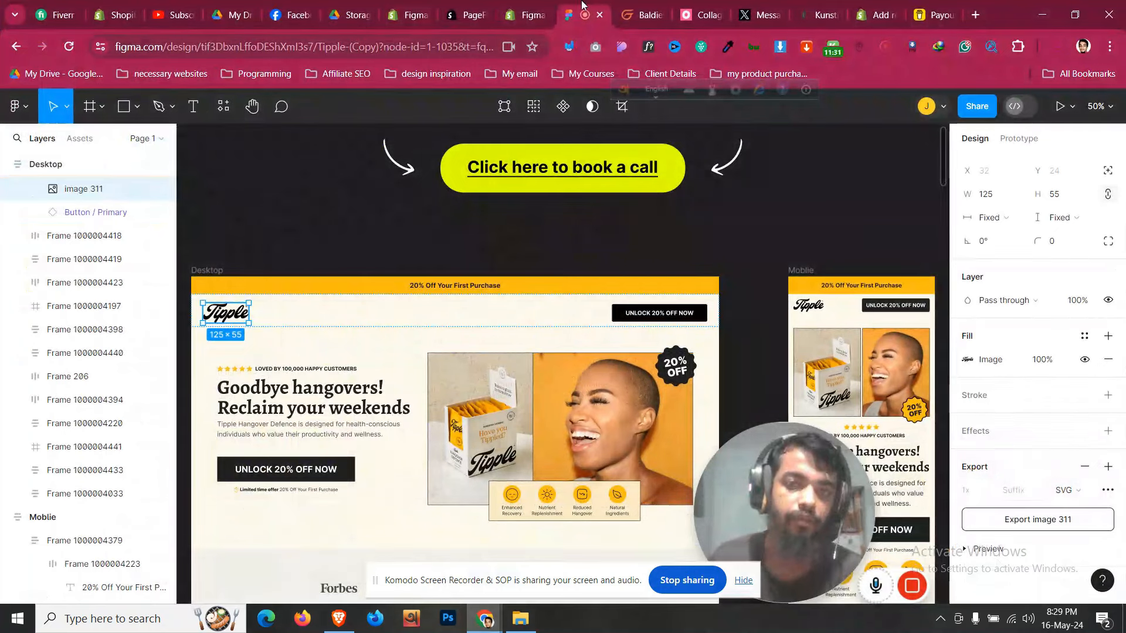
{"action": "key", "text": "ctrl+Page_Up"}
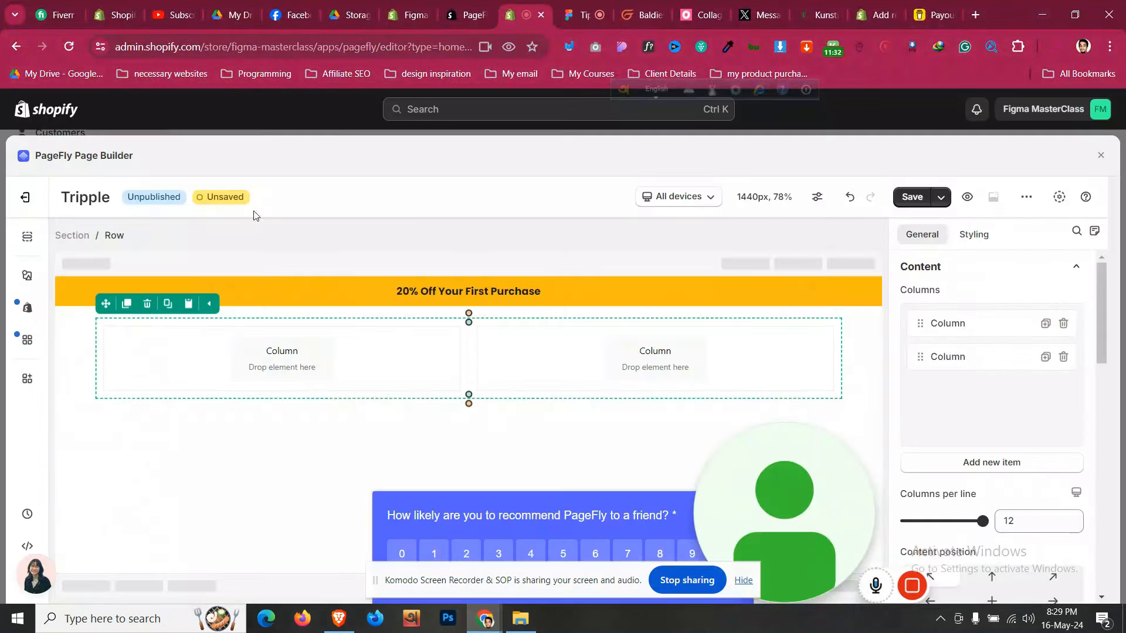
{"action": "left_click", "coordinate": [27, 275]}
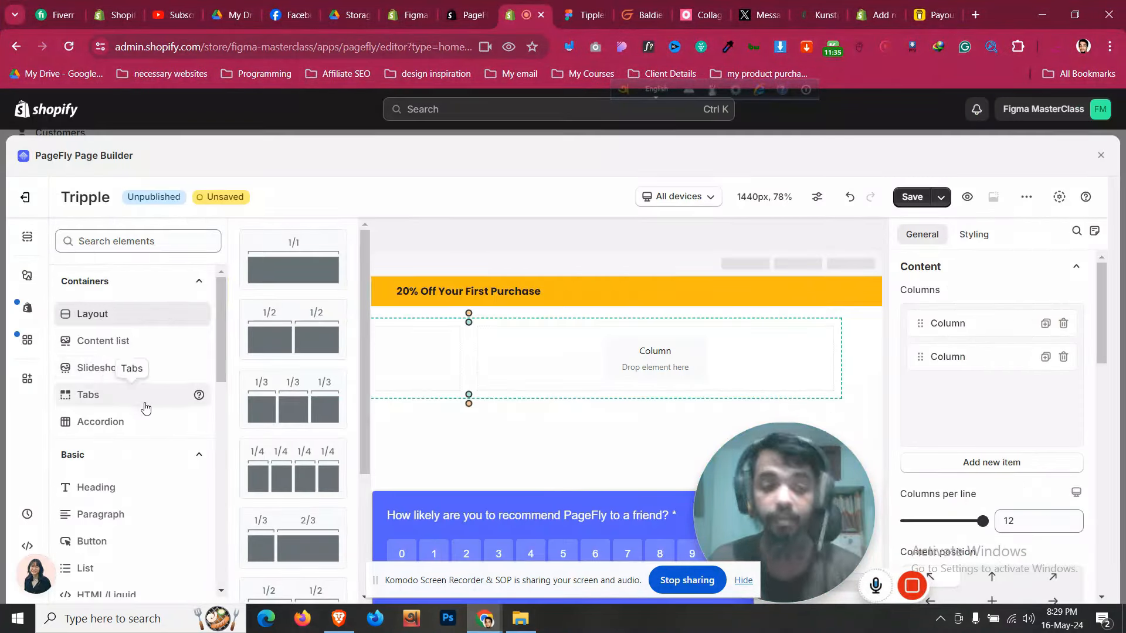
{"action": "scroll", "coordinate": [143, 404], "scroll_direction": "down", "scroll_amount": 4}
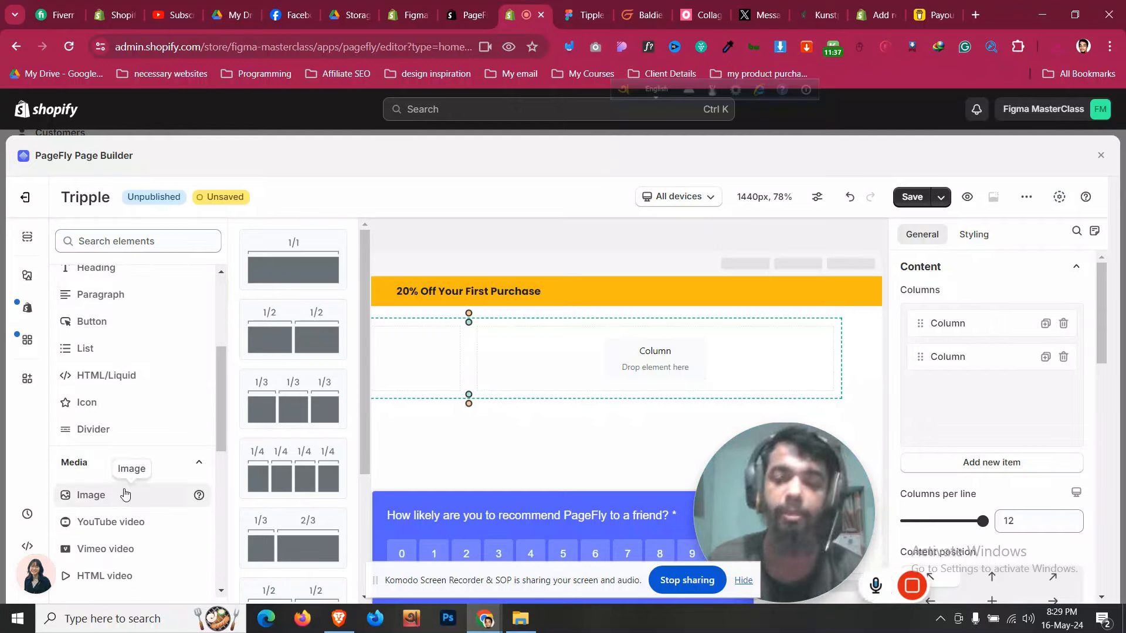
{"action": "left_click_drag", "start_coordinate": [294, 259], "coordinate": [315, 358]}
Upload image 311.png from the Downloads folder and set it as the source of the new image element
{"action": "left_click", "coordinate": [991, 313]}
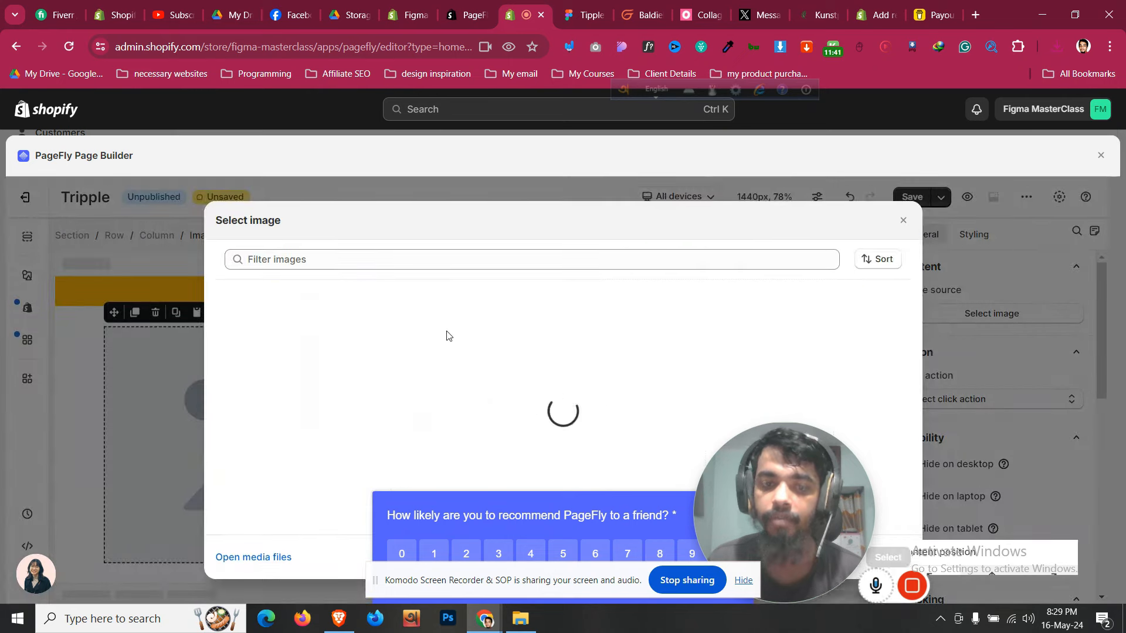
{"action": "left_click", "coordinate": [597, 469]}
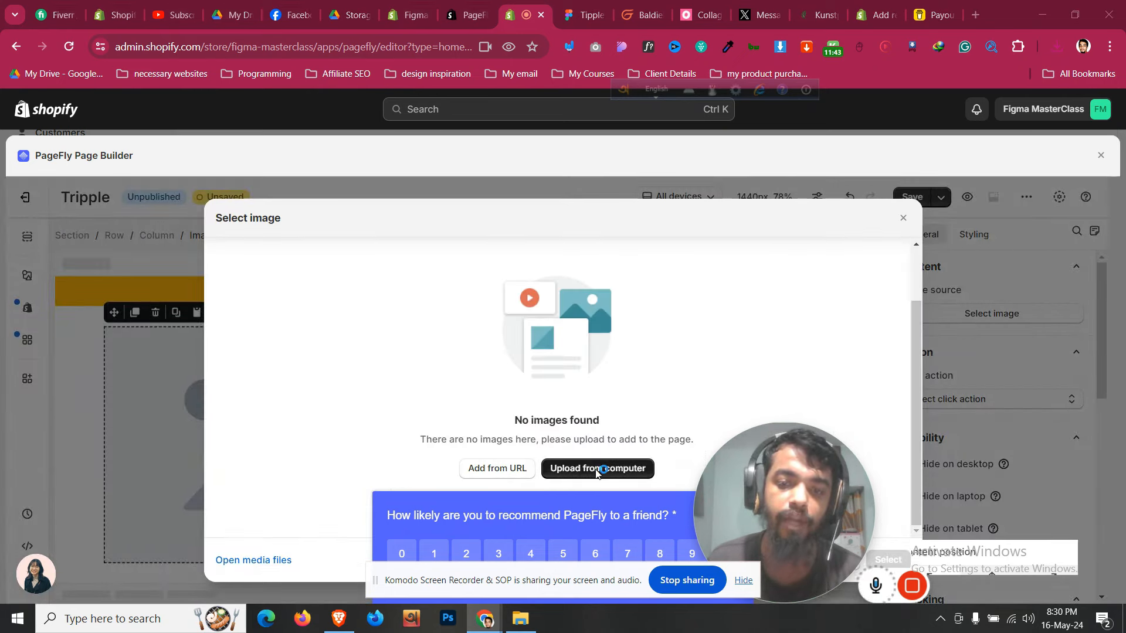
{"action": "left_click", "coordinate": [170, 35]}
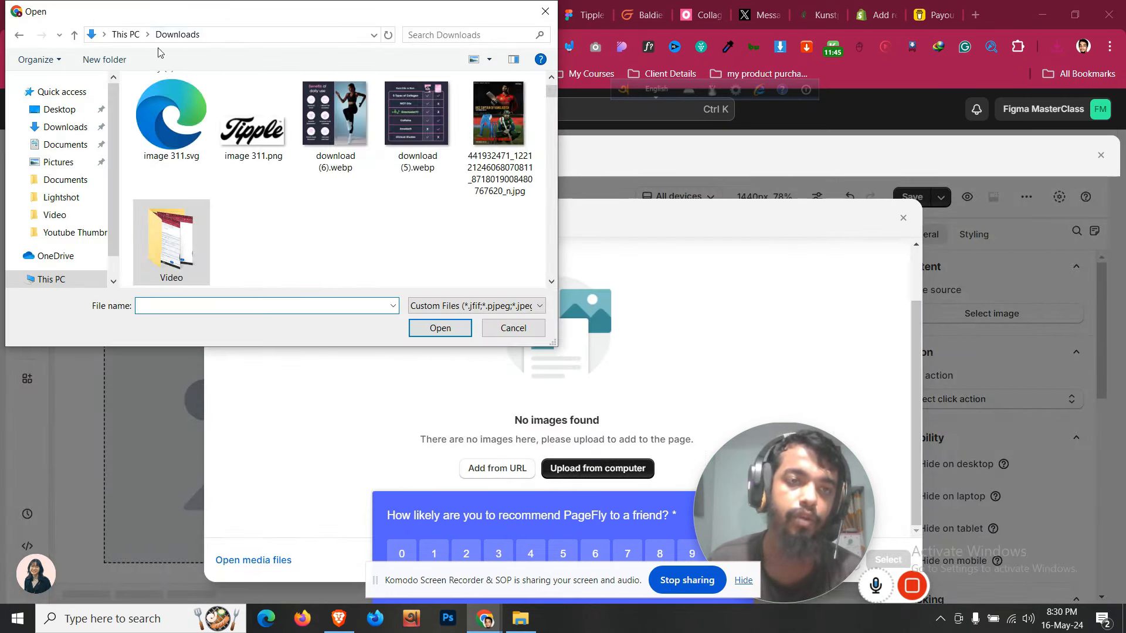
{"action": "double_click", "coordinate": [249, 151]}
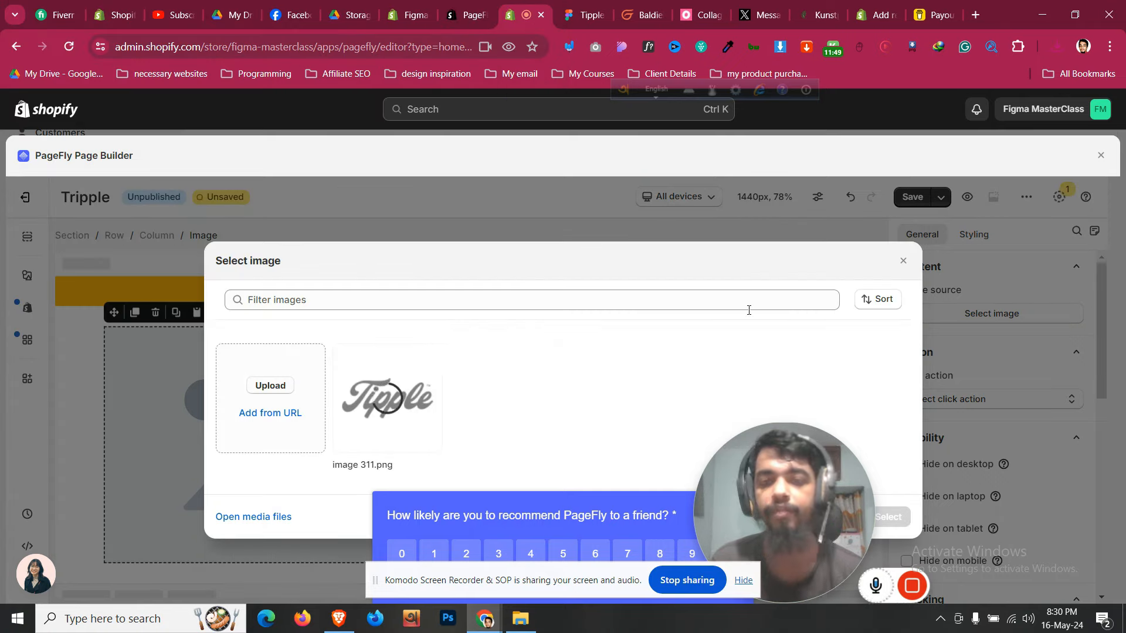
{"action": "left_click_drag", "start_coordinate": [786, 466], "coordinate": [935, 460]}
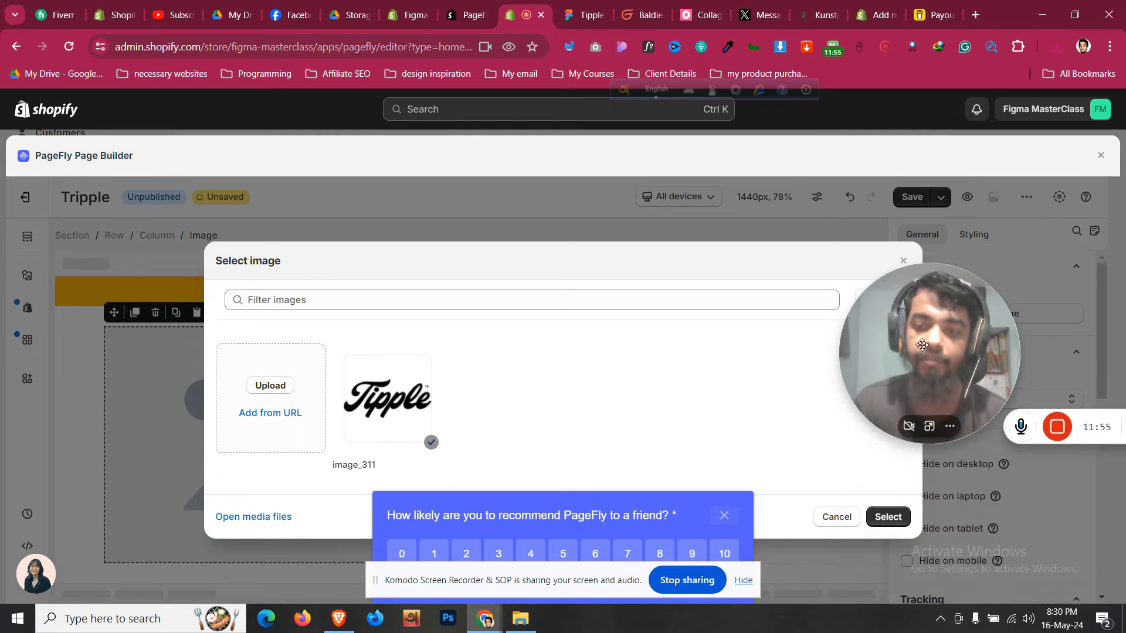
{"action": "left_click", "coordinate": [894, 513]}
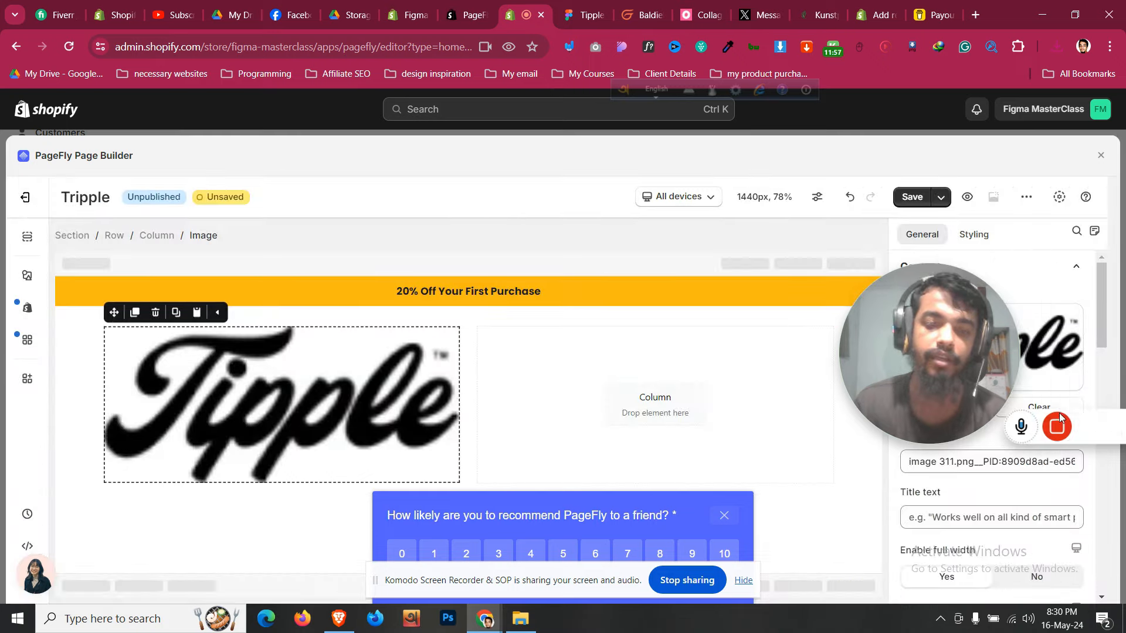
Turn off full width for the logo image and select the section containing it
{"action": "left_click_drag", "start_coordinate": [916, 393], "coordinate": [727, 493]}
{"action": "scroll", "coordinate": [997, 381], "scroll_direction": "down", "scroll_amount": 3}
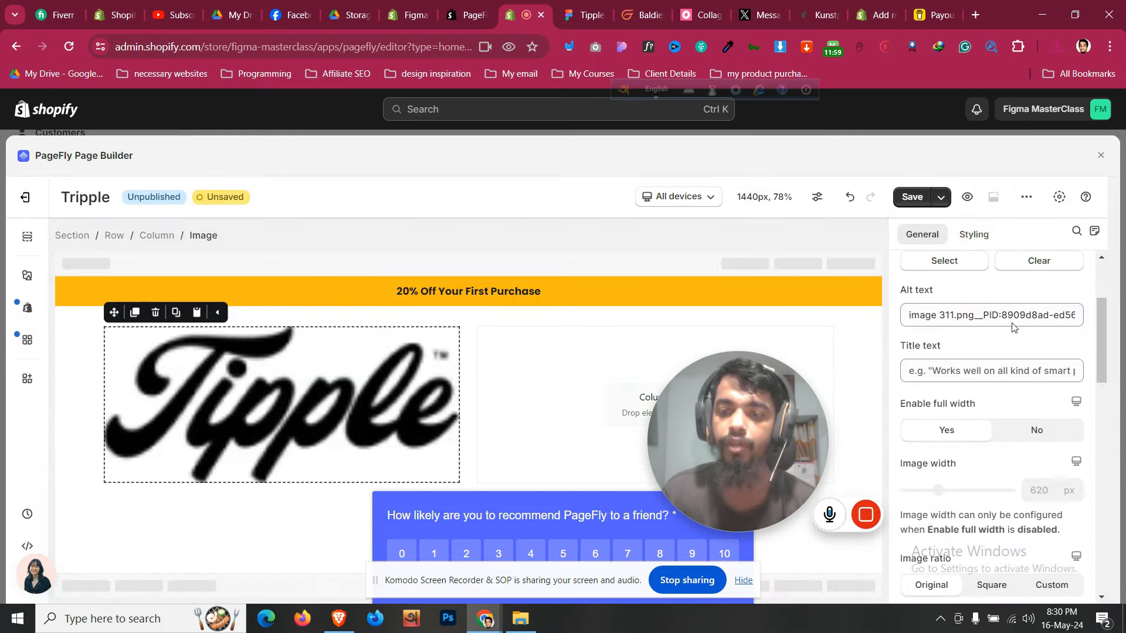
{"action": "scroll", "coordinate": [1012, 327], "scroll_direction": "down", "scroll_amount": 3}
{"action": "left_click", "coordinate": [1037, 285]}
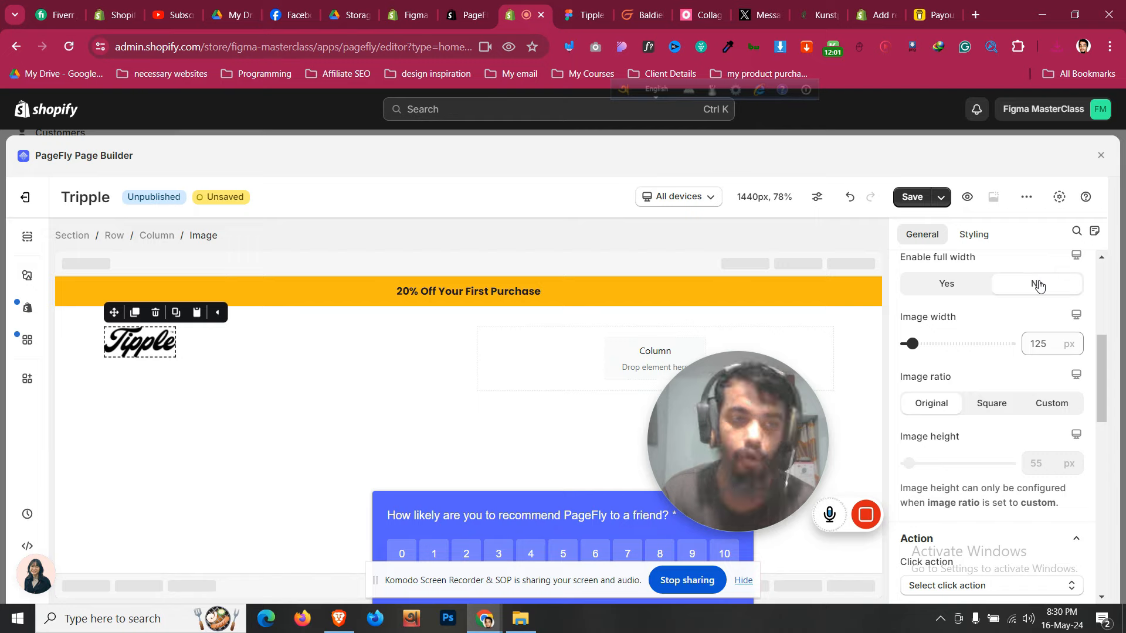
{"action": "left_click", "coordinate": [81, 332]}
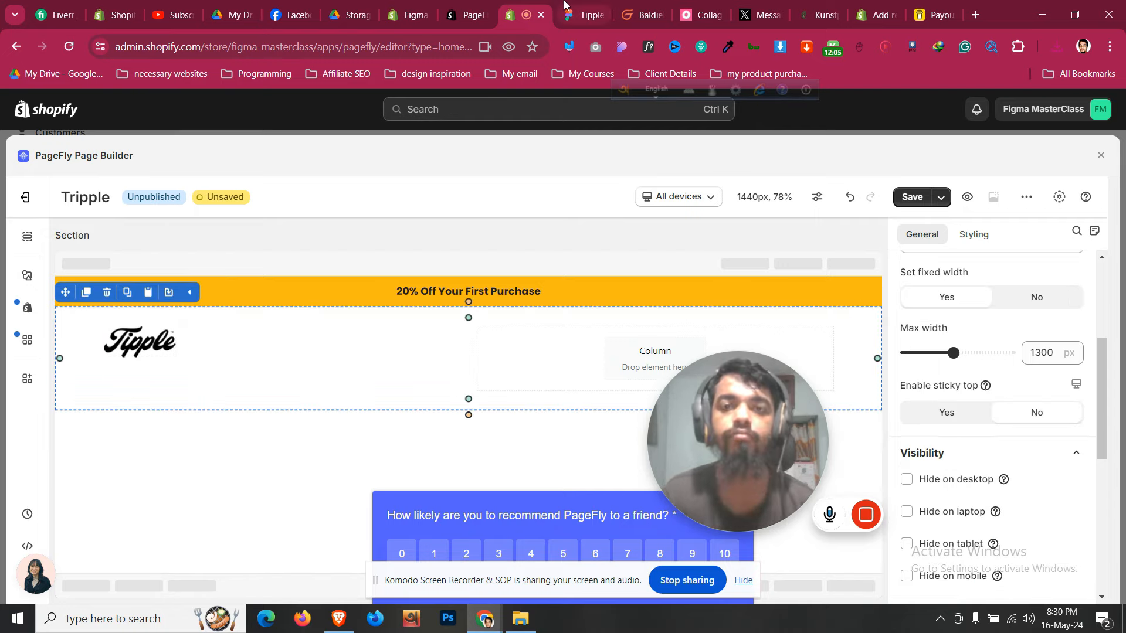
Switch to Figma and examine the header button's size, corner radius, fill, inner frame and label typography
{"action": "left_click", "coordinate": [564, 6]}
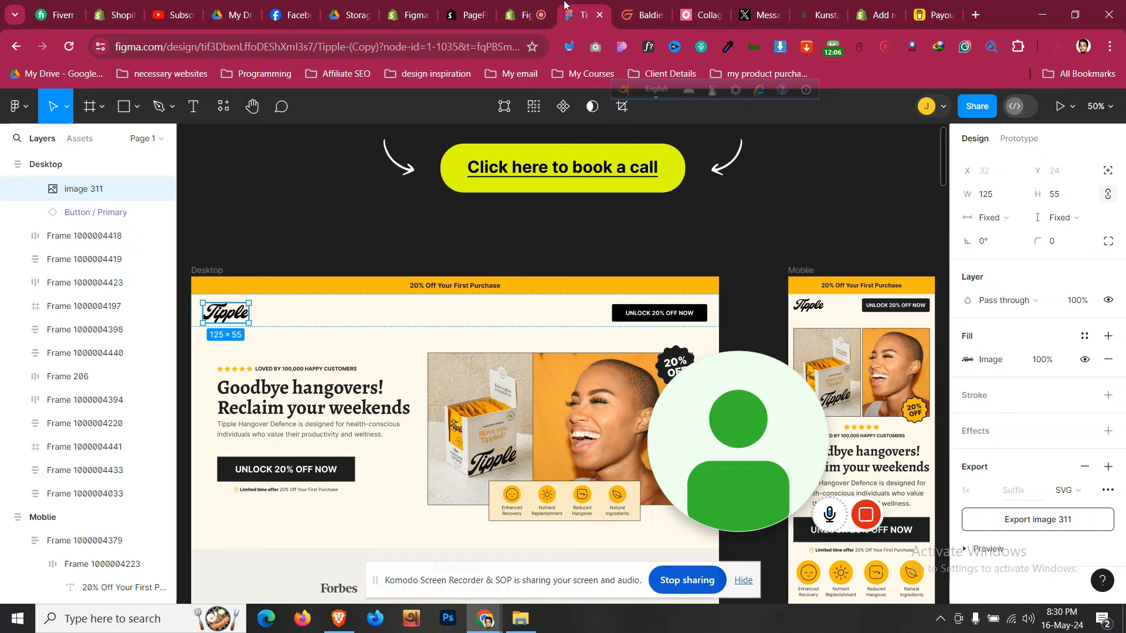
{"action": "left_click", "coordinate": [621, 320]}
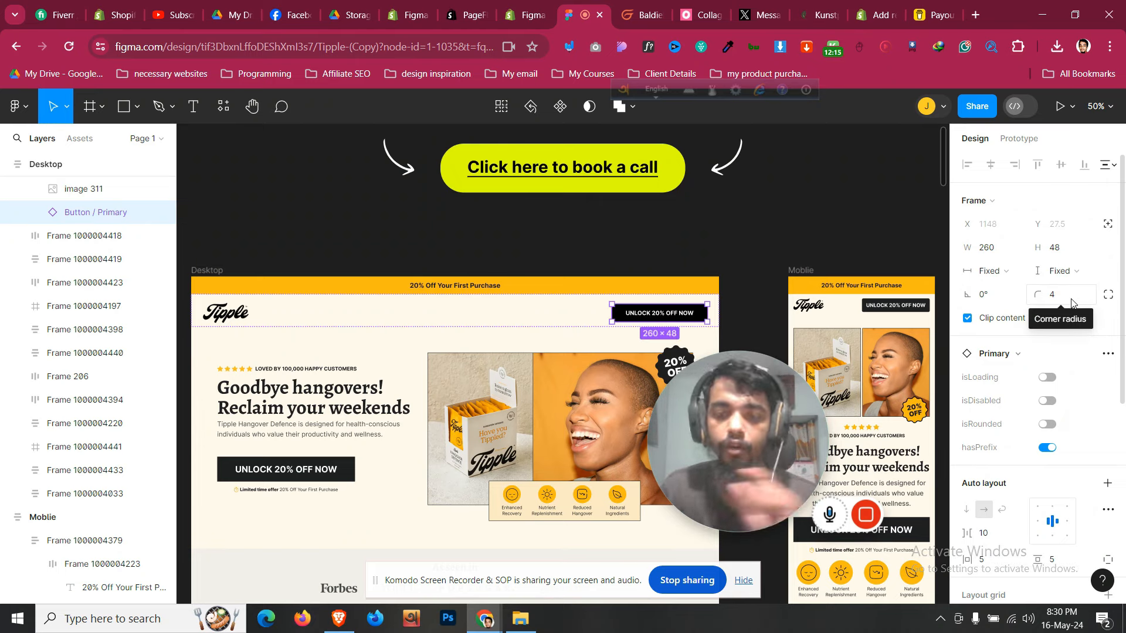
{"action": "scroll", "coordinate": [1048, 416], "scroll_direction": "down", "scroll_amount": 5}
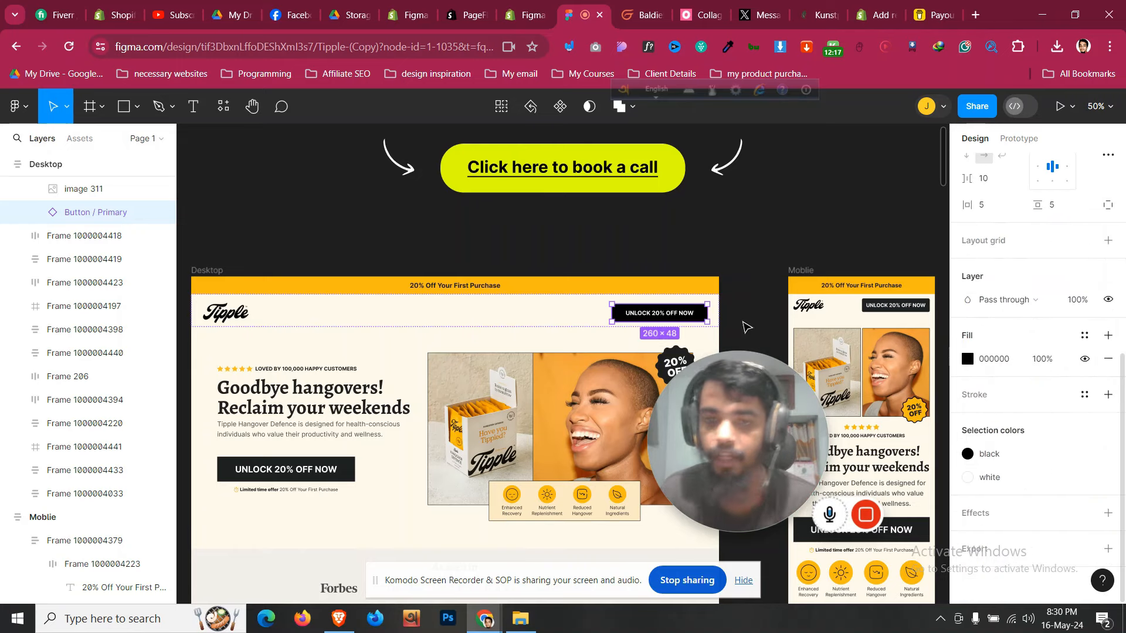
{"action": "double_click", "coordinate": [680, 319]}
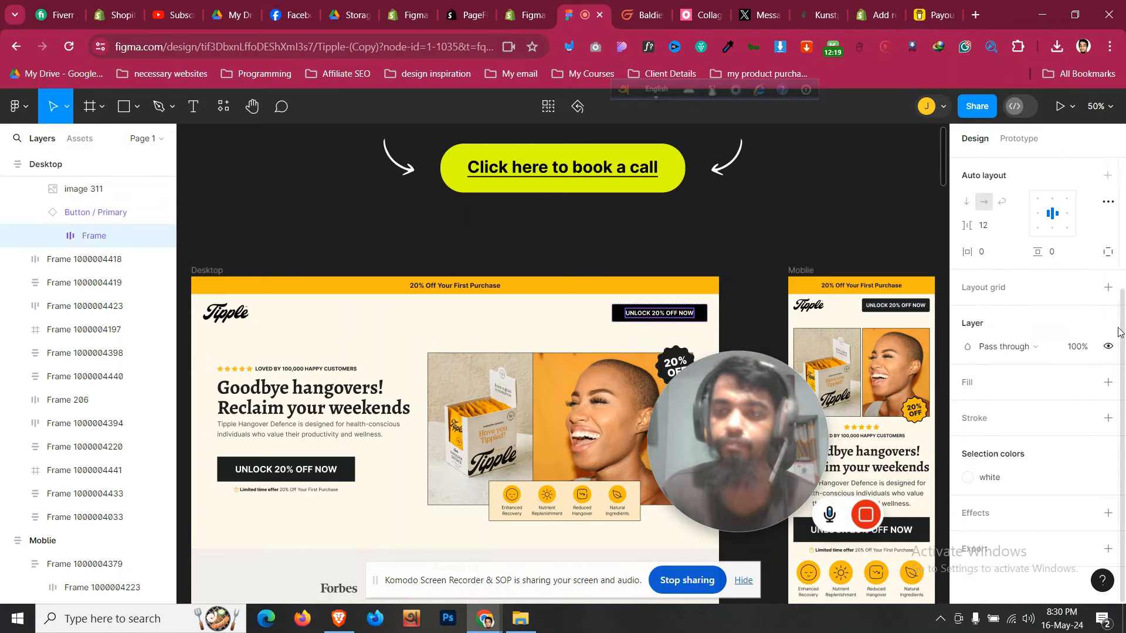
{"action": "scroll", "coordinate": [1035, 355], "scroll_direction": "down", "scroll_amount": 2}
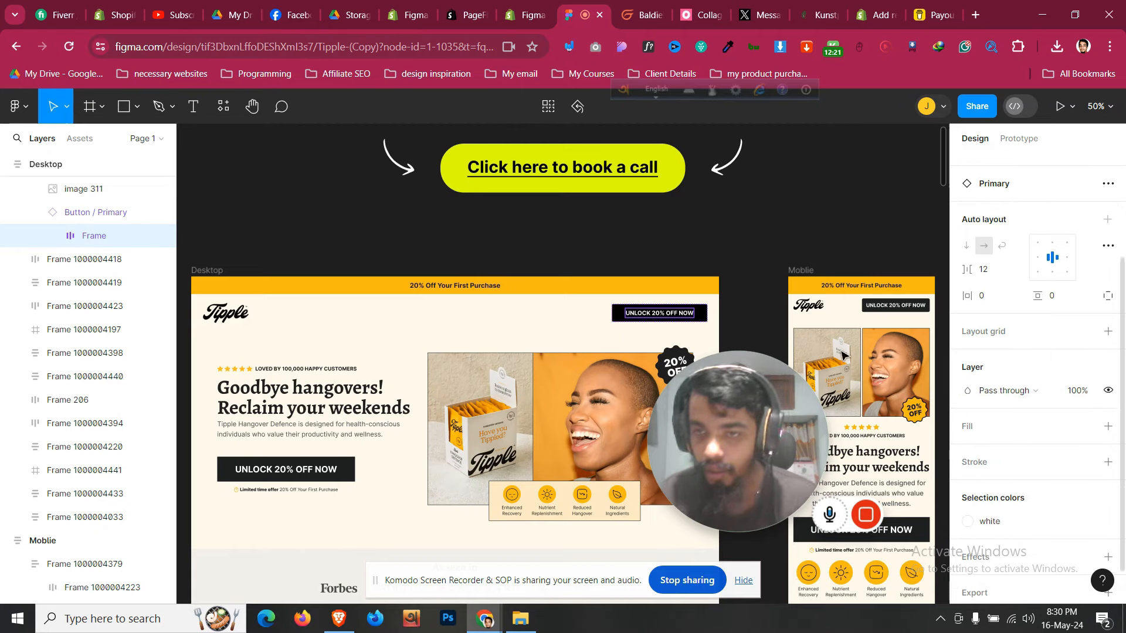
{"action": "double_click", "coordinate": [683, 317]}
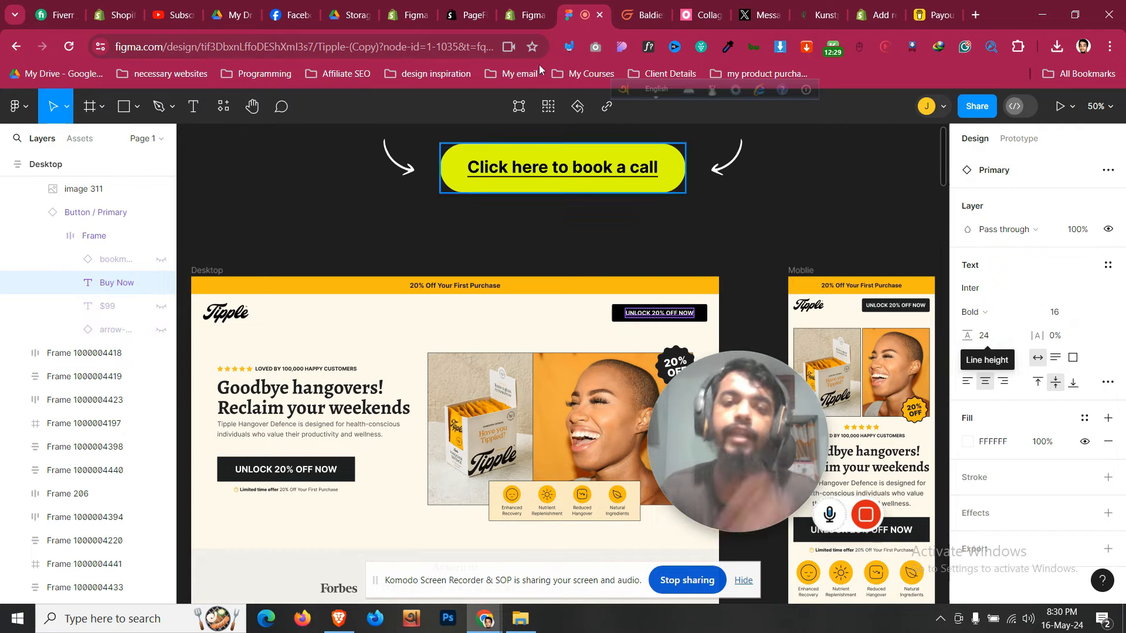
Return to the PageFly editor and add a Button element to the empty second column beside the Tipple logo
{"action": "left_click", "coordinate": [522, 8]}
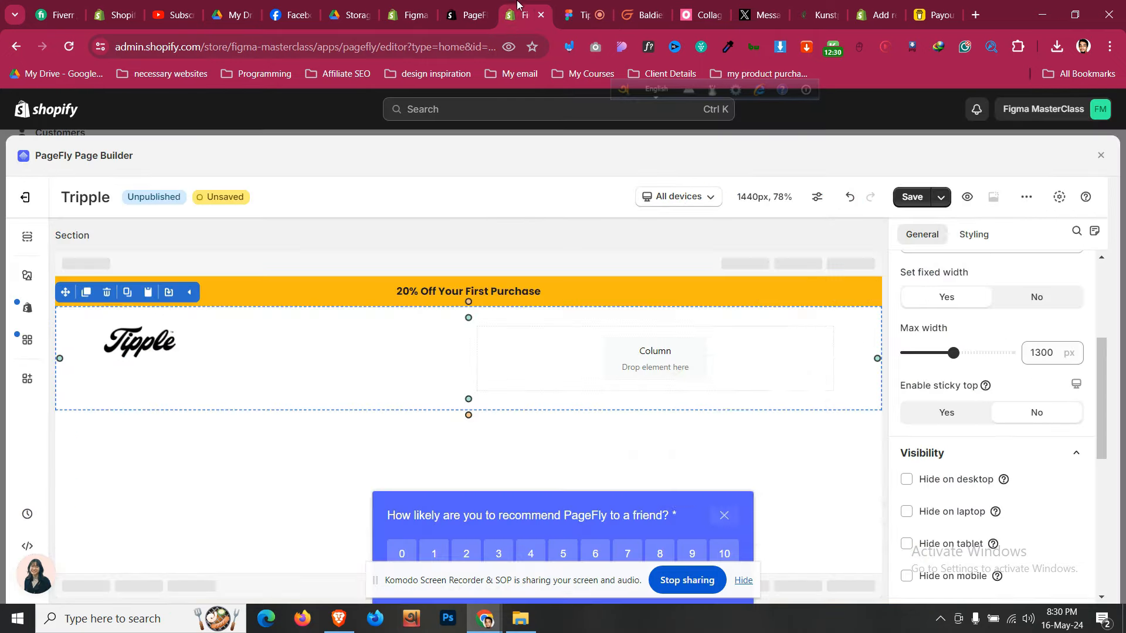
{"action": "left_click", "coordinate": [27, 275]}
{"action": "scroll", "coordinate": [152, 462], "scroll_direction": "down", "scroll_amount": 5}
{"action": "scroll", "coordinate": [153, 461], "scroll_direction": "up", "scroll_amount": 10}
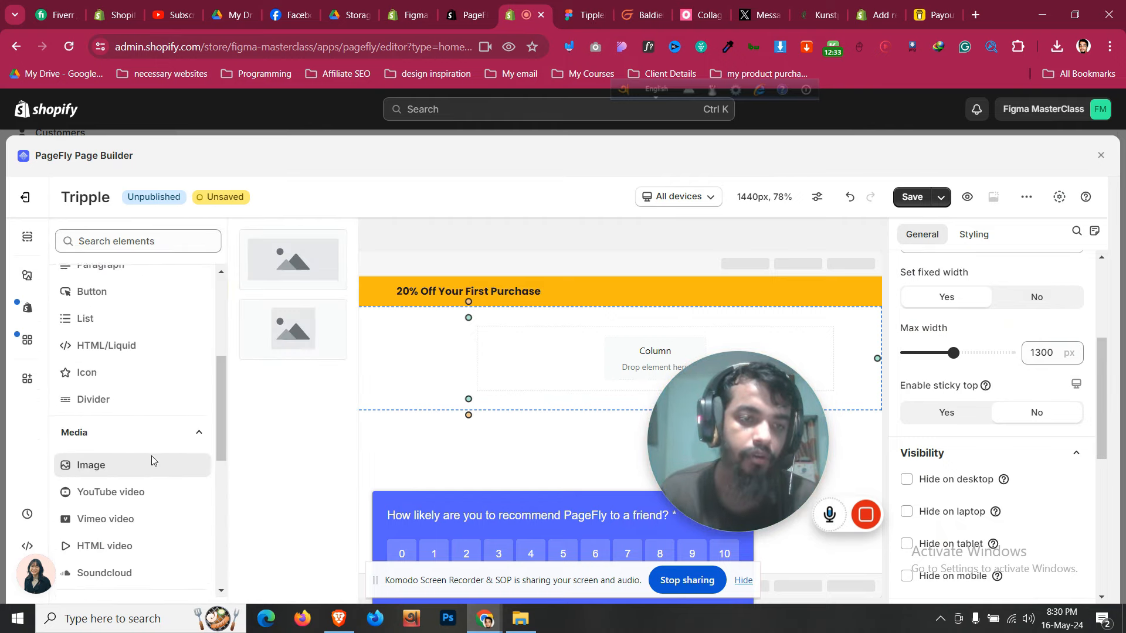
{"action": "scroll", "coordinate": [146, 434], "scroll_direction": "down", "scroll_amount": 1}
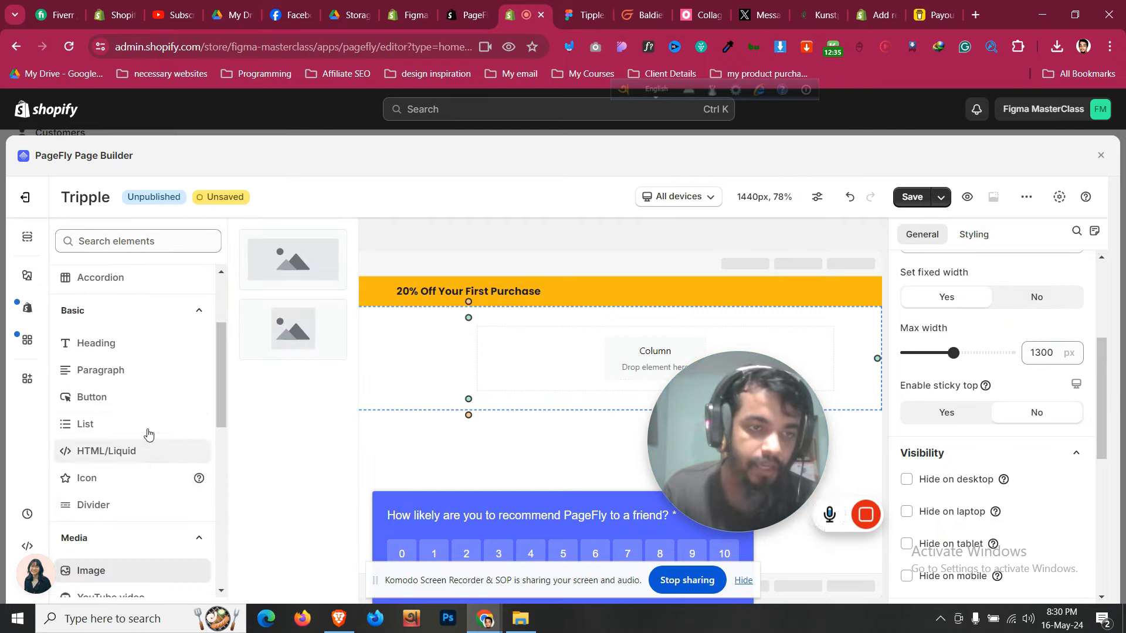
{"action": "left_click", "coordinate": [143, 402]}
{"action": "left_click_drag", "start_coordinate": [294, 259], "coordinate": [564, 354]}
{"action": "left_click", "coordinate": [592, 6]}
{"action": "left_click", "coordinate": [530, 6]}
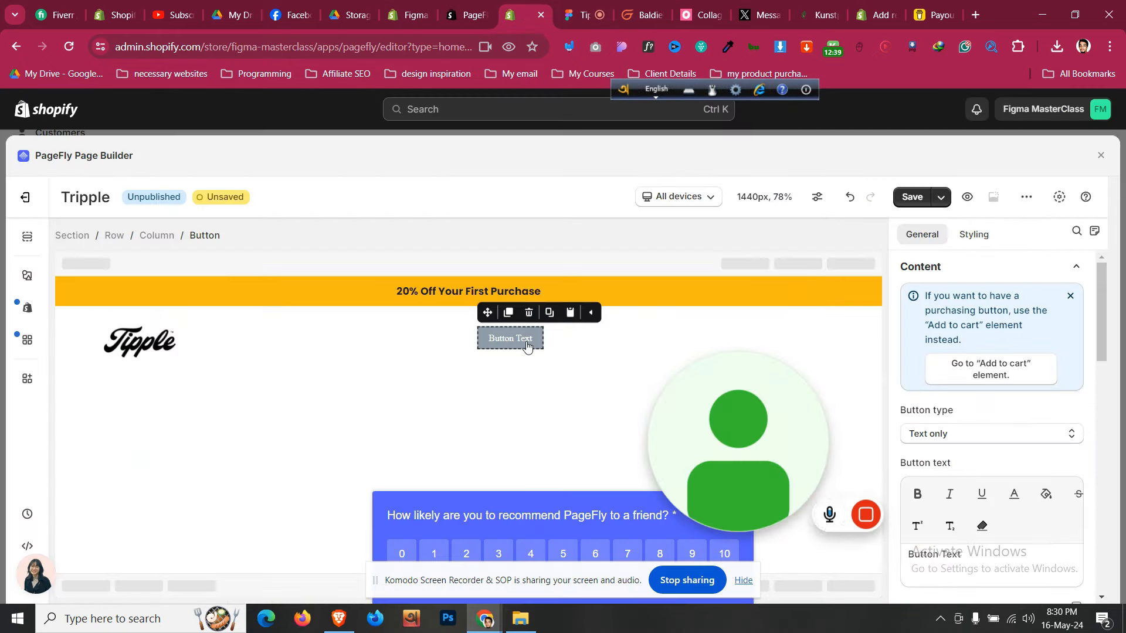
Set the new button's font family to Poppins
{"action": "left_click", "coordinate": [973, 235]}
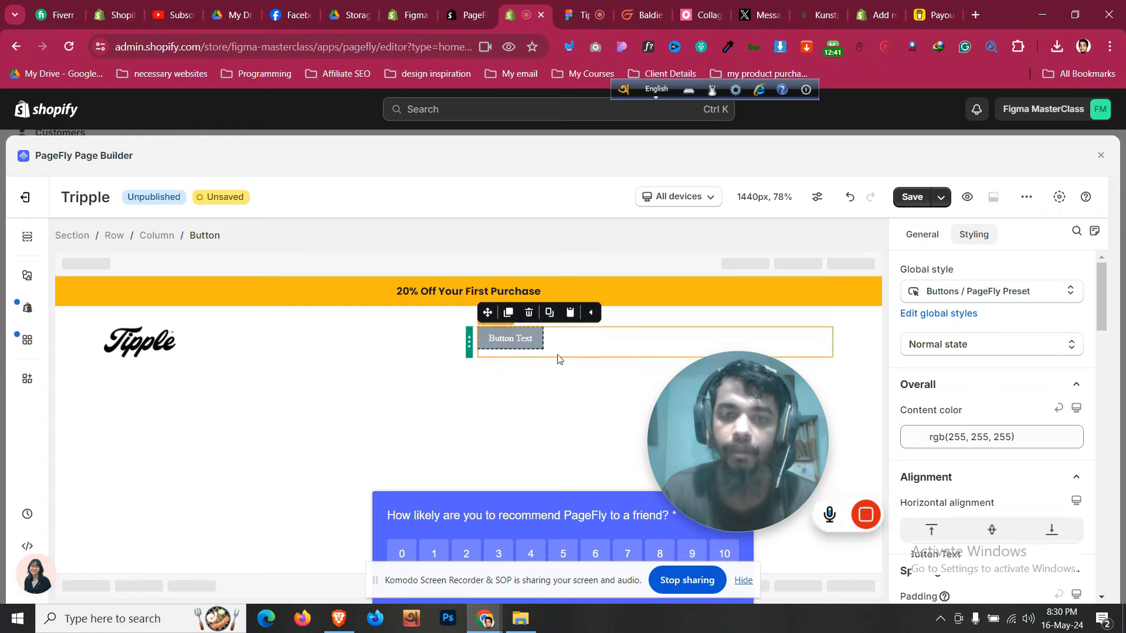
{"action": "scroll", "coordinate": [938, 334], "scroll_direction": "down", "scroll_amount": 3}
{"action": "scroll", "coordinate": [1007, 336], "scroll_direction": "up", "scroll_amount": 1}
{"action": "scroll", "coordinate": [1007, 337], "scroll_direction": "down", "scroll_amount": 5}
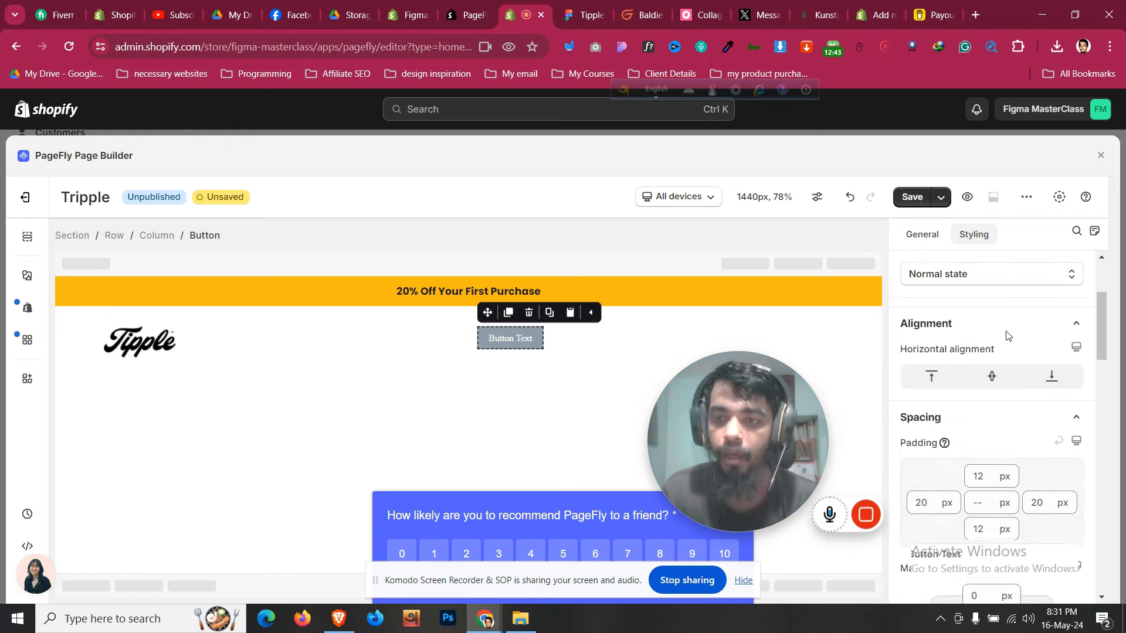
{"action": "scroll", "coordinate": [1008, 347], "scroll_direction": "down", "scroll_amount": 1}
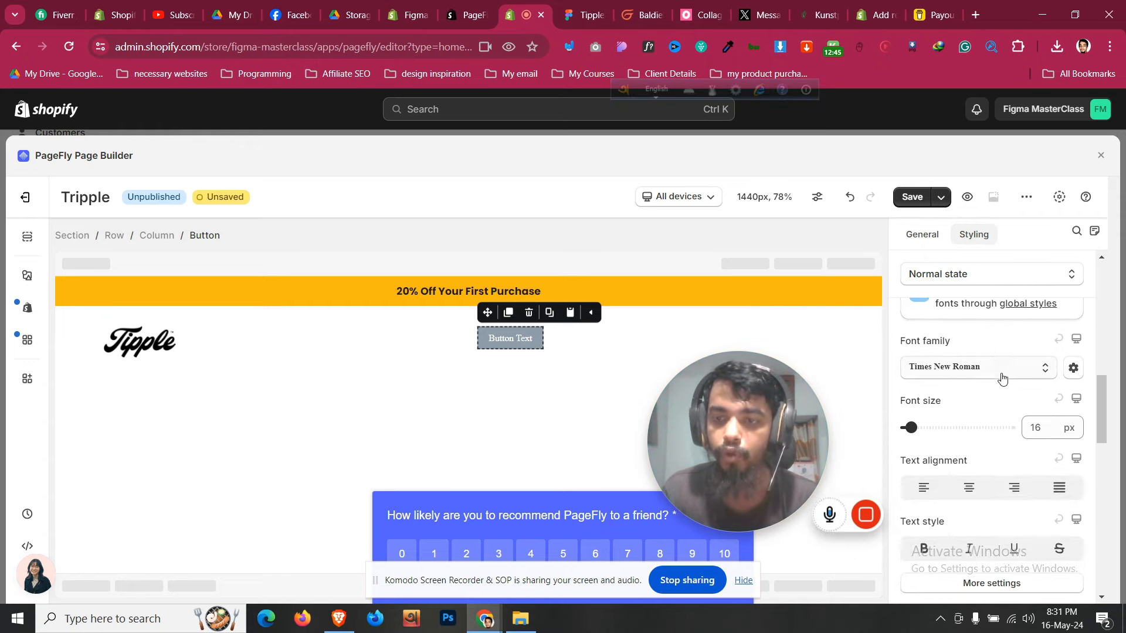
{"action": "left_click", "coordinate": [1000, 369]}
{"action": "left_click", "coordinate": [953, 461]}
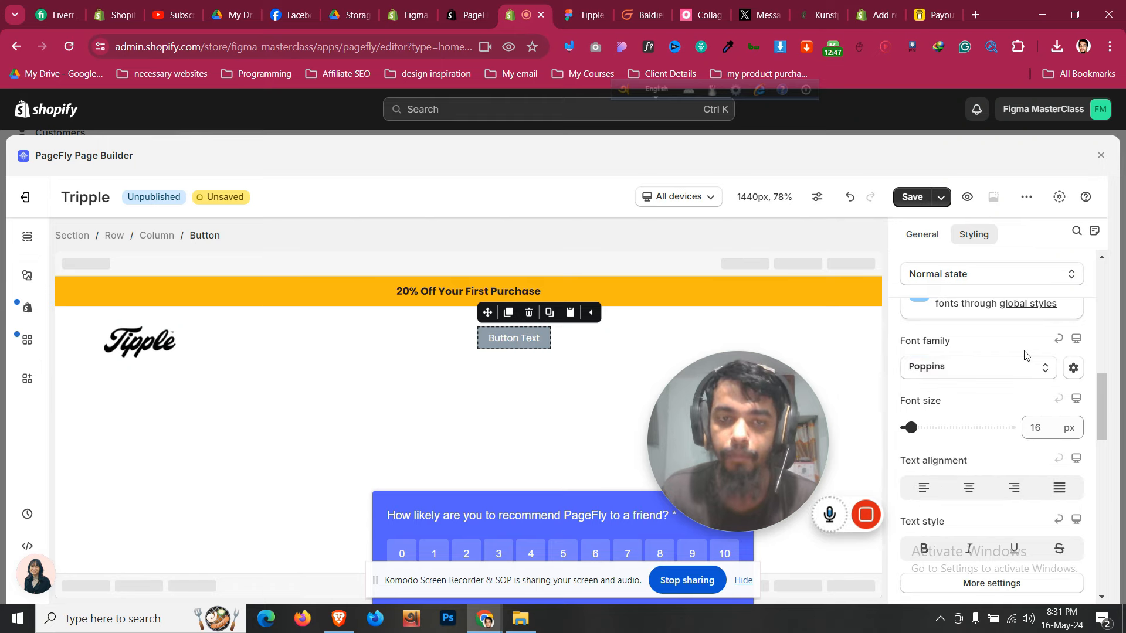
Set the button's background color to black and its content color to white
{"action": "scroll", "coordinate": [954, 382], "scroll_direction": "down", "scroll_amount": 4}
{"action": "left_click", "coordinate": [995, 455]}
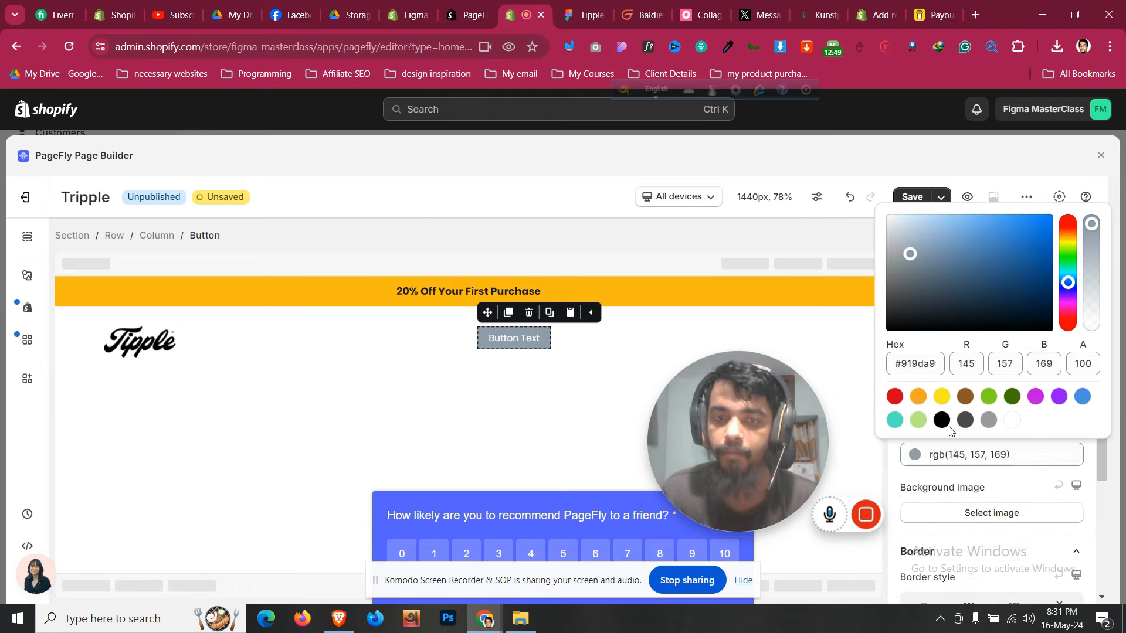
{"action": "left_click", "coordinate": [944, 424]}
{"action": "left_click", "coordinate": [1055, 465]}
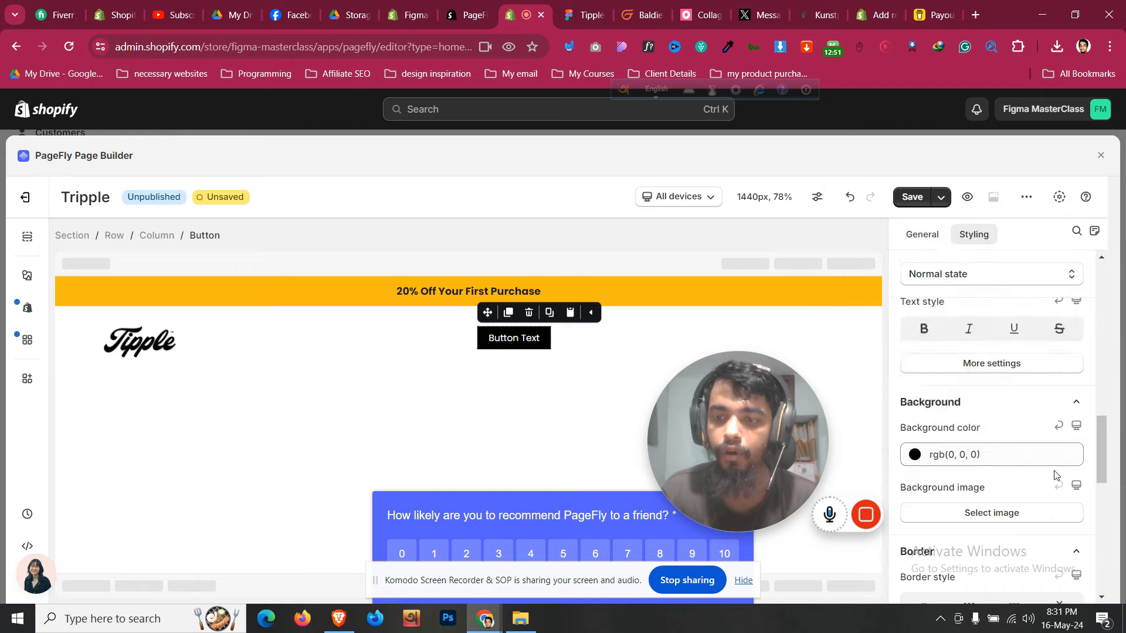
{"action": "scroll", "coordinate": [997, 410], "scroll_direction": "up", "scroll_amount": 3}
{"action": "left_click", "coordinate": [979, 436]}
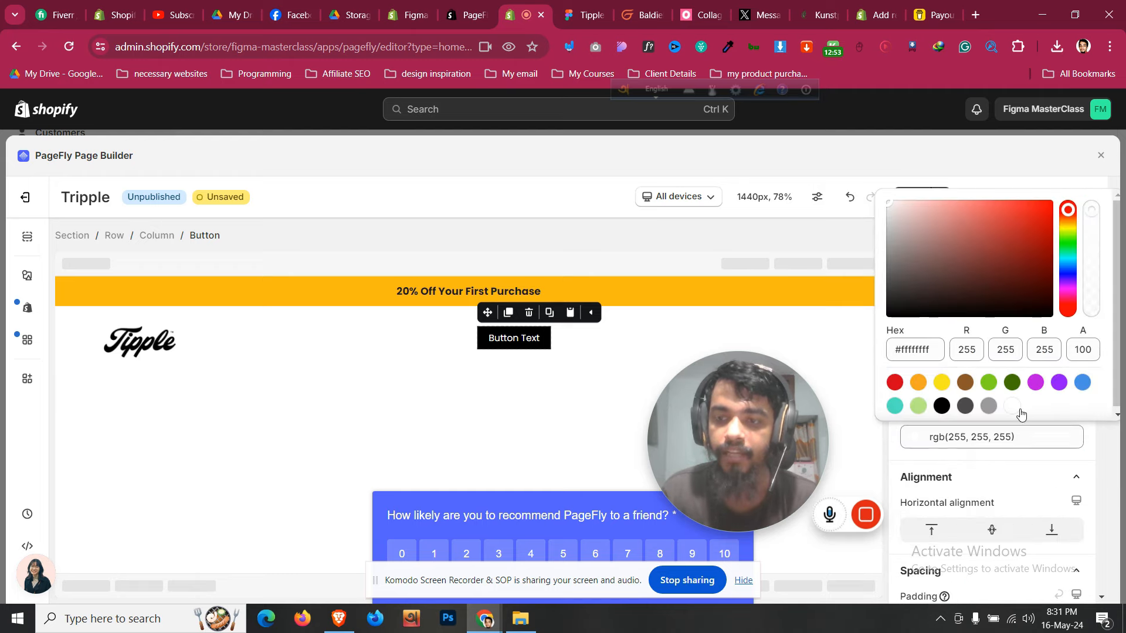
{"action": "scroll", "coordinate": [1008, 489], "scroll_direction": "down", "scroll_amount": 5}
{"action": "scroll", "coordinate": [992, 443], "scroll_direction": "up", "scroll_amount": 1}
{"action": "scroll", "coordinate": [992, 443], "scroll_direction": "down", "scroll_amount": 2}
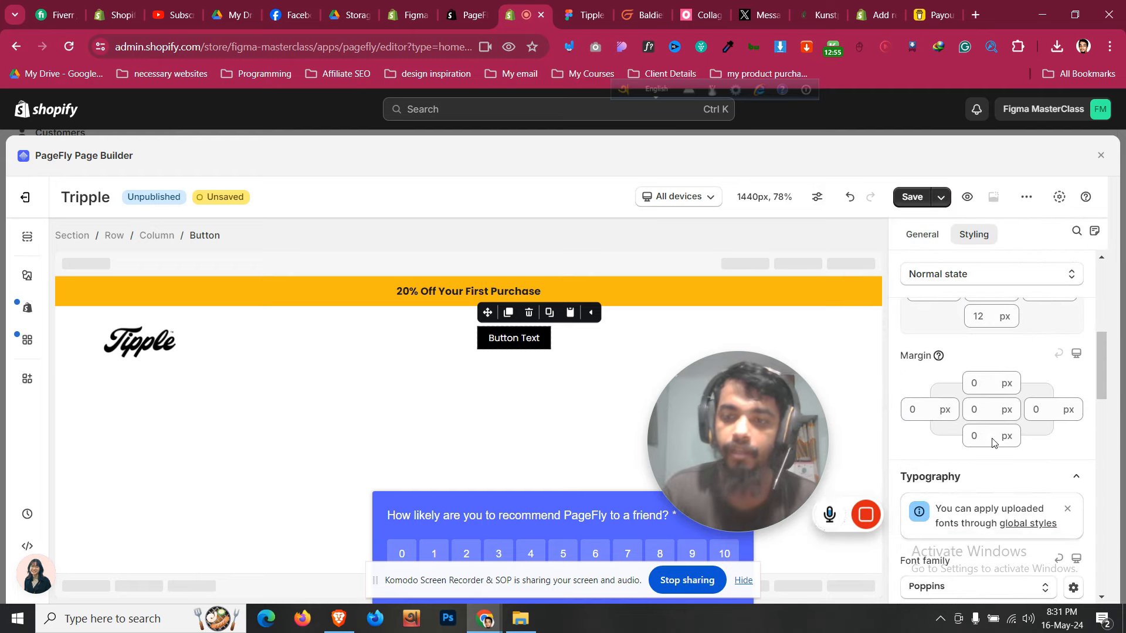
Copy the header button's label from the Figma design and replace the PageFly button's text with "UNLOCK 20% OFF NOW"
{"action": "left_click", "coordinate": [585, 13]}
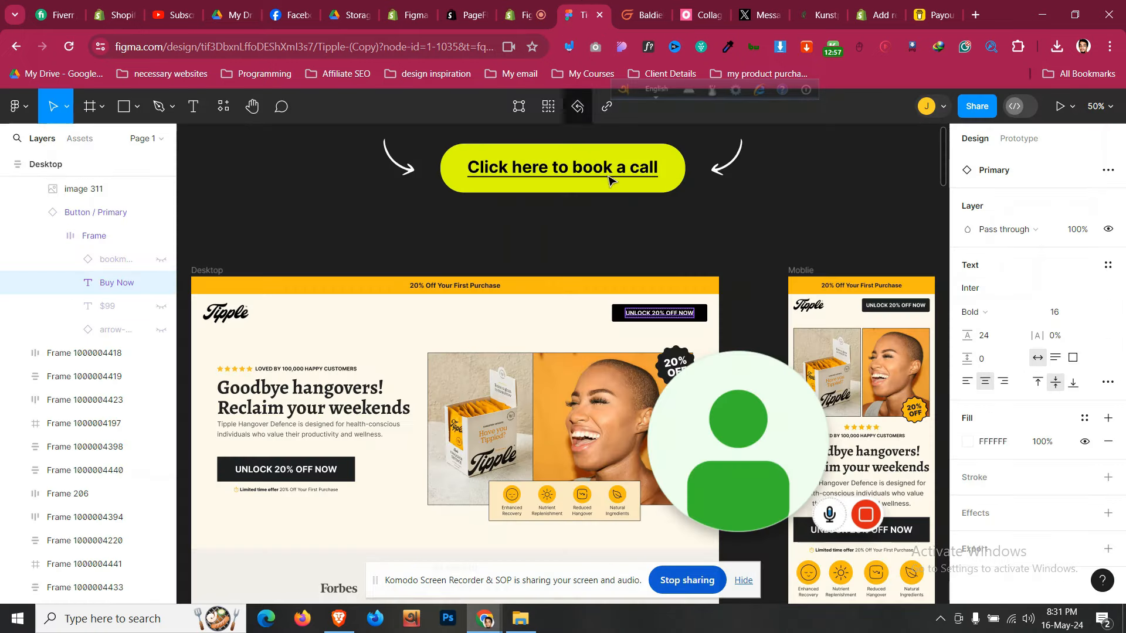
{"action": "double_click", "coordinate": [680, 313]}
{"action": "key", "text": "ctrl+c"}
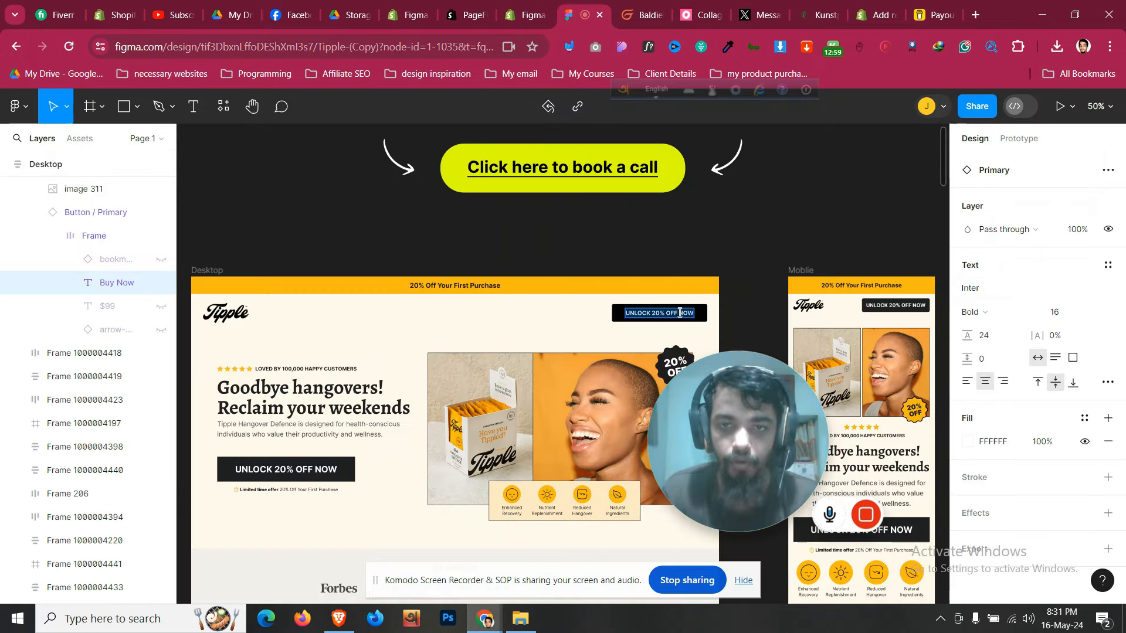
{"action": "left_click", "coordinate": [551, 16]}
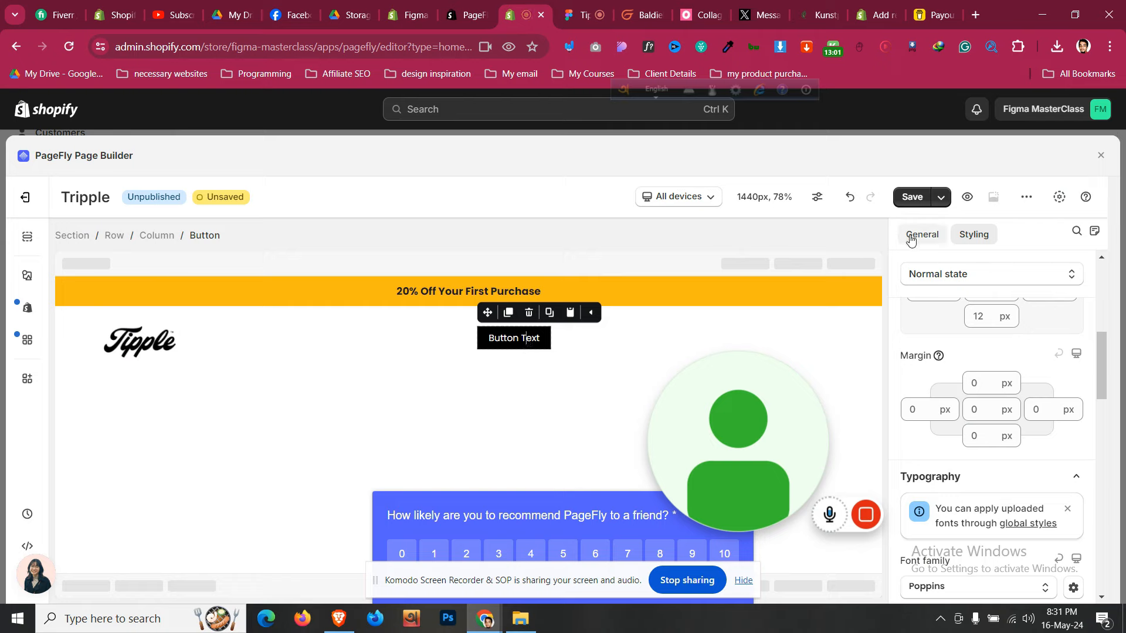
{"action": "left_click", "coordinate": [908, 234]}
{"action": "scroll", "coordinate": [982, 392], "scroll_direction": "down", "scroll_amount": 4}
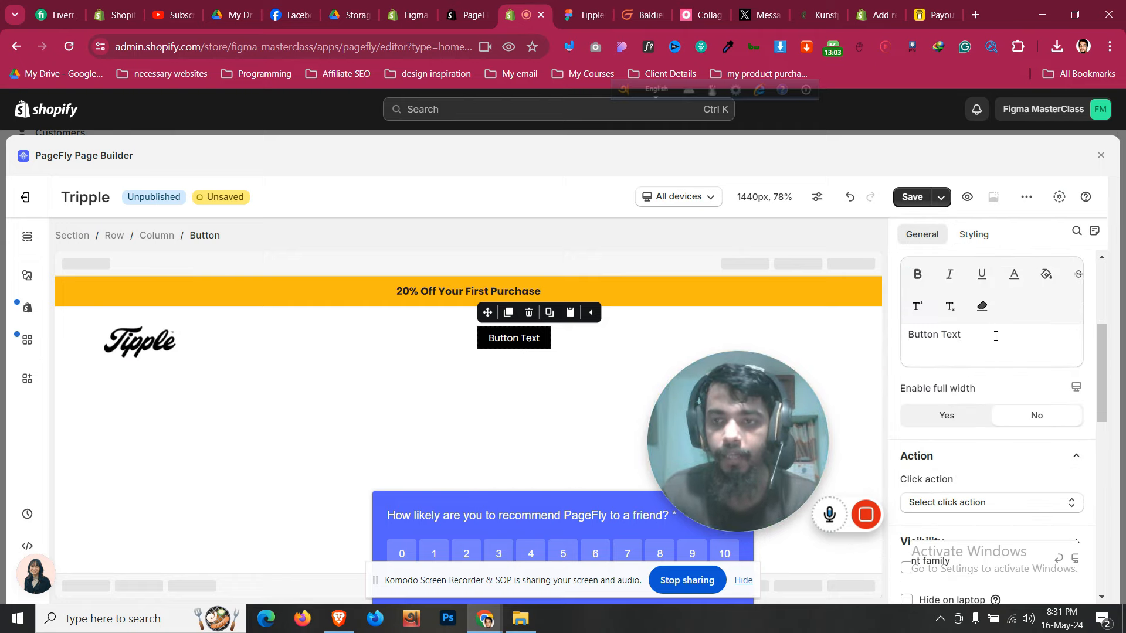
{"action": "triple_click", "coordinate": [995, 336]}
{"action": "key", "text": "ctrl+v"}
Set the button's border radius to 2 px on all corners
{"action": "left_click", "coordinate": [983, 240]}
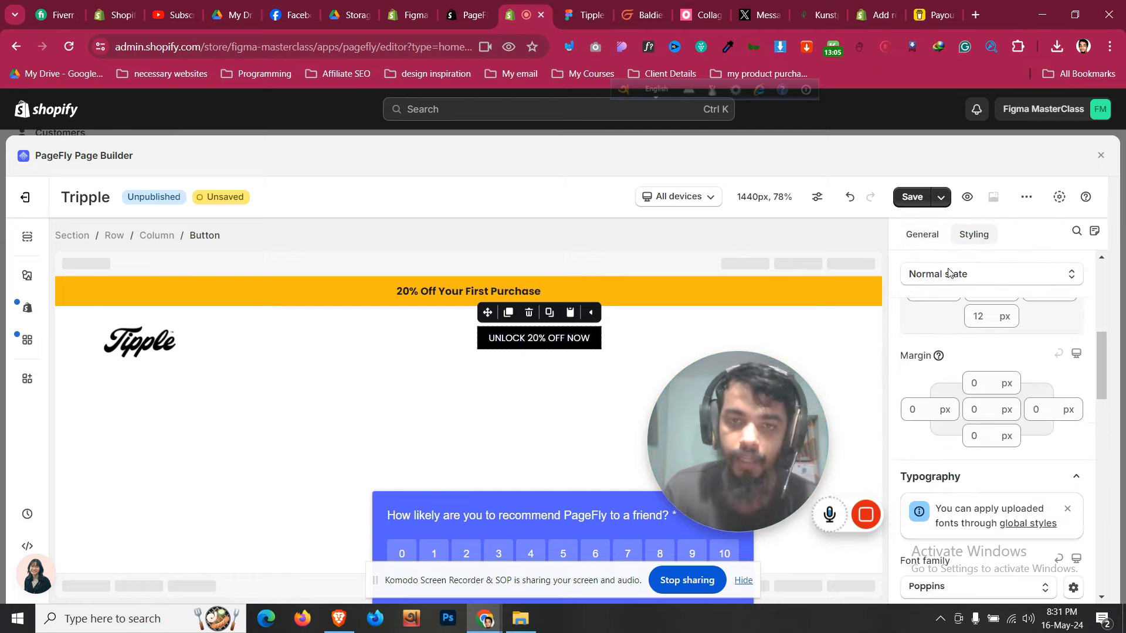
{"action": "scroll", "coordinate": [1033, 434], "scroll_direction": "down", "scroll_amount": 6}
{"action": "scroll", "coordinate": [1030, 432], "scroll_direction": "down", "scroll_amount": 5}
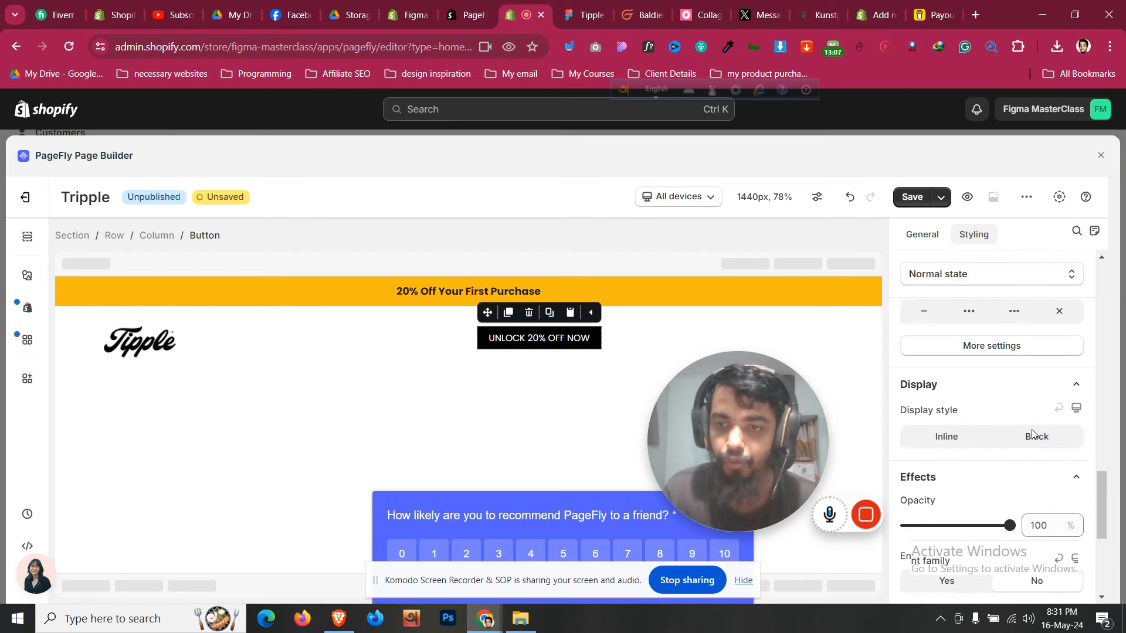
{"action": "scroll", "coordinate": [1029, 432], "scroll_direction": "up", "scroll_amount": 1}
{"action": "left_click", "coordinate": [988, 420]}
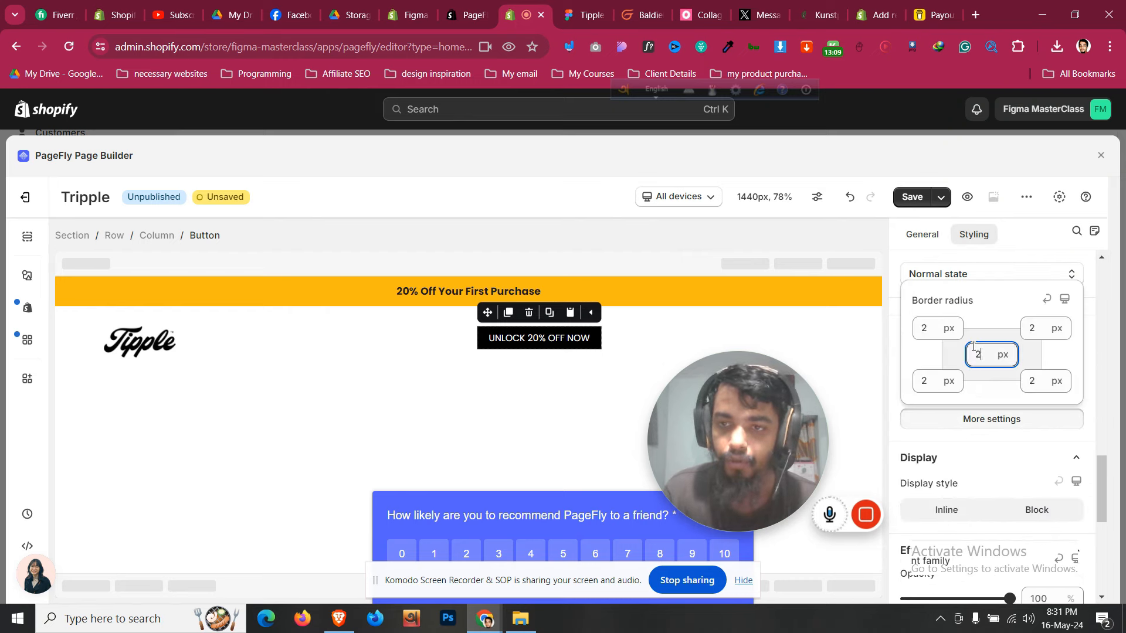
{"action": "left_click", "coordinate": [708, 340]}
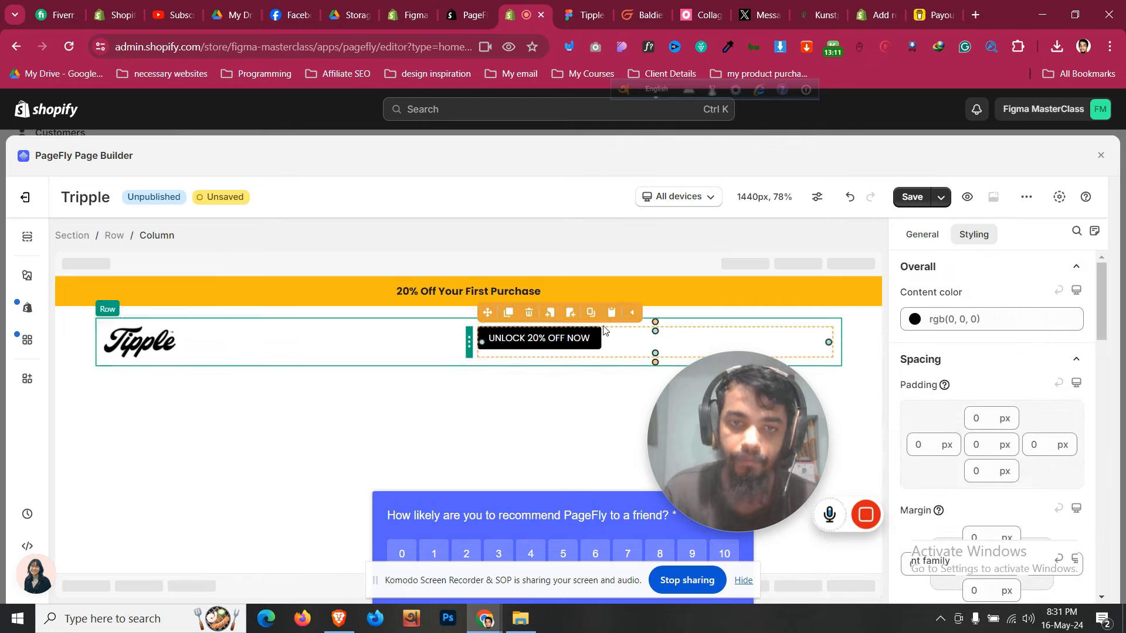
Set the header button's top and bottom padding to 15 px each
{"action": "left_click", "coordinate": [580, 339]}
{"action": "scroll", "coordinate": [1052, 398], "scroll_direction": "up", "scroll_amount": 8}
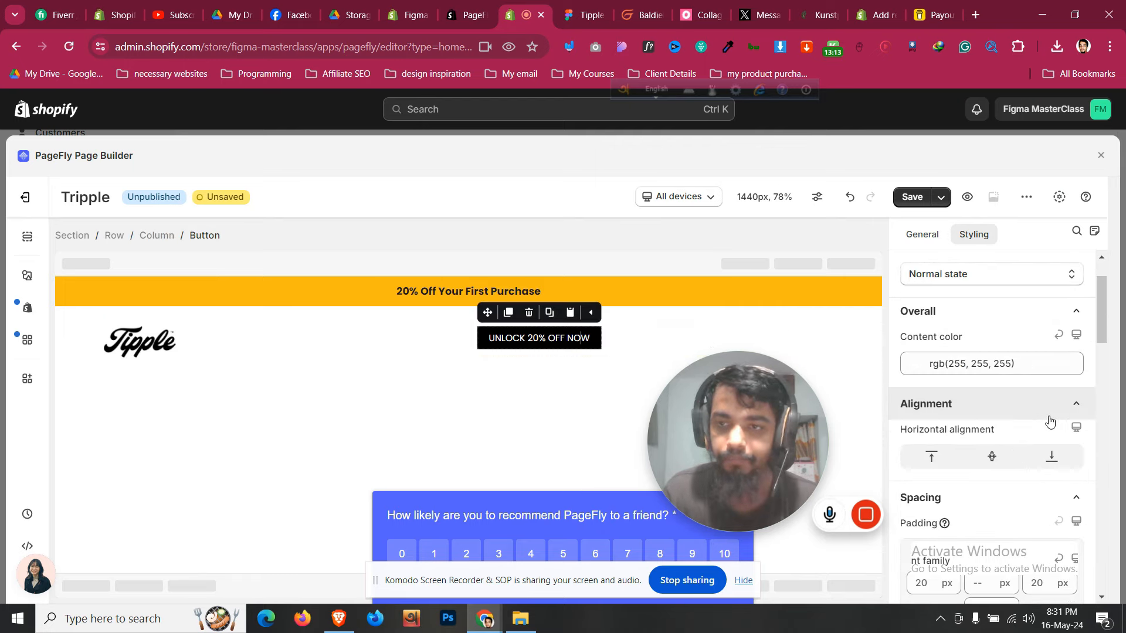
{"action": "scroll", "coordinate": [1048, 420], "scroll_direction": "down", "scroll_amount": 2}
{"action": "double_click", "coordinate": [979, 331]}
{"action": "type", "text": "15"}
{"action": "double_click", "coordinate": [976, 390]}
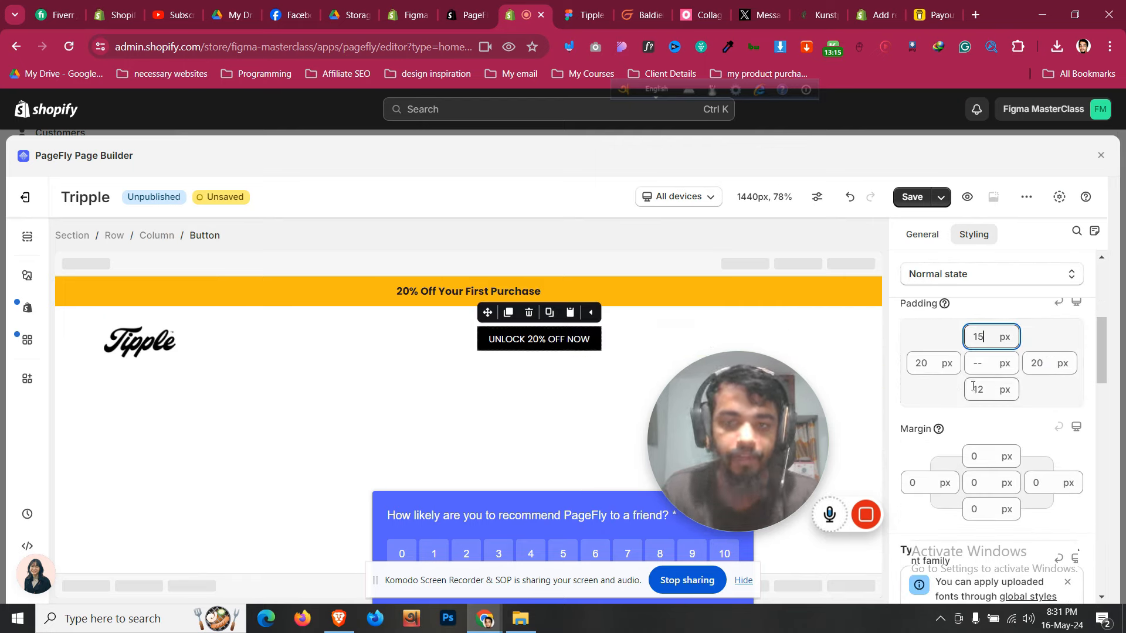
{"action": "type", "text": "15"}
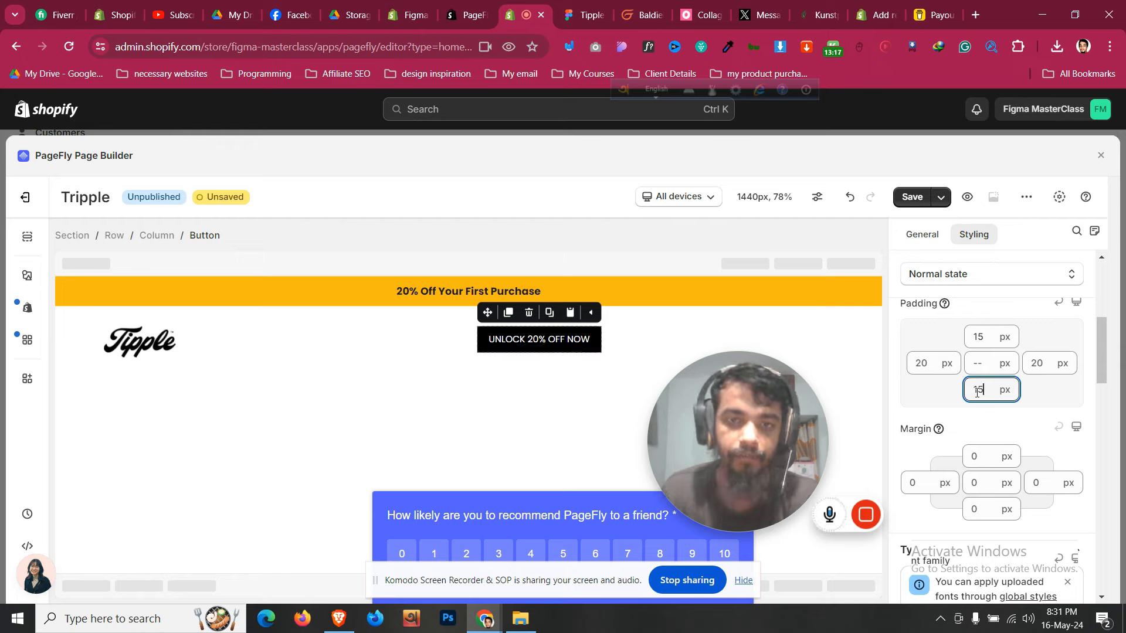
{"action": "left_click", "coordinate": [73, 373]}
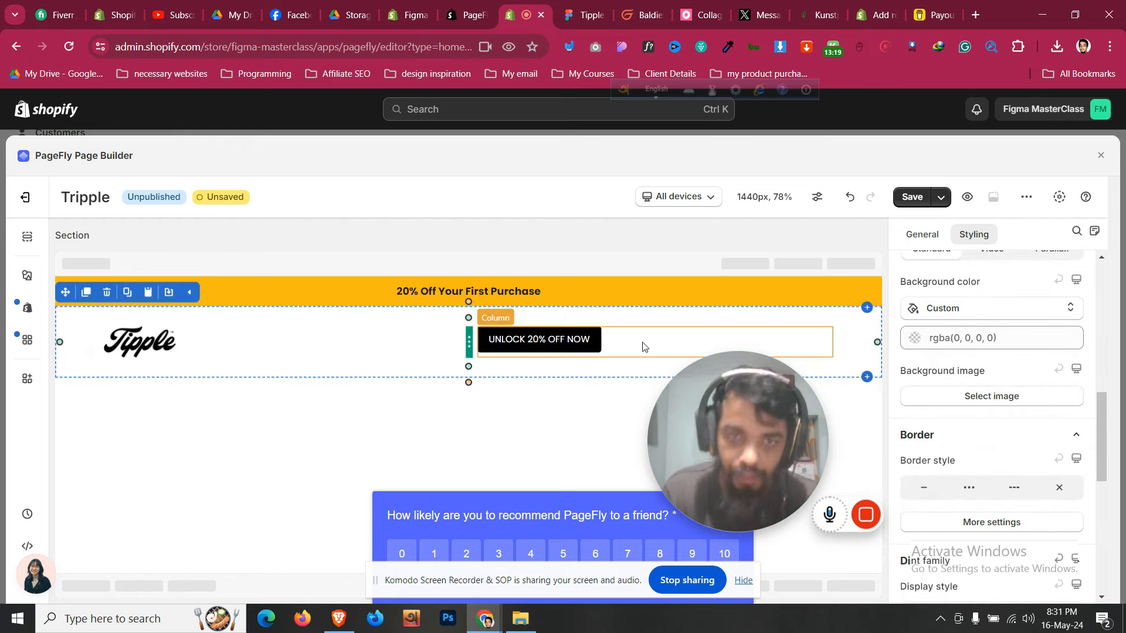
Set the header button's font size to 18 px and its font weight to Bold
{"action": "left_click", "coordinate": [599, 346]}
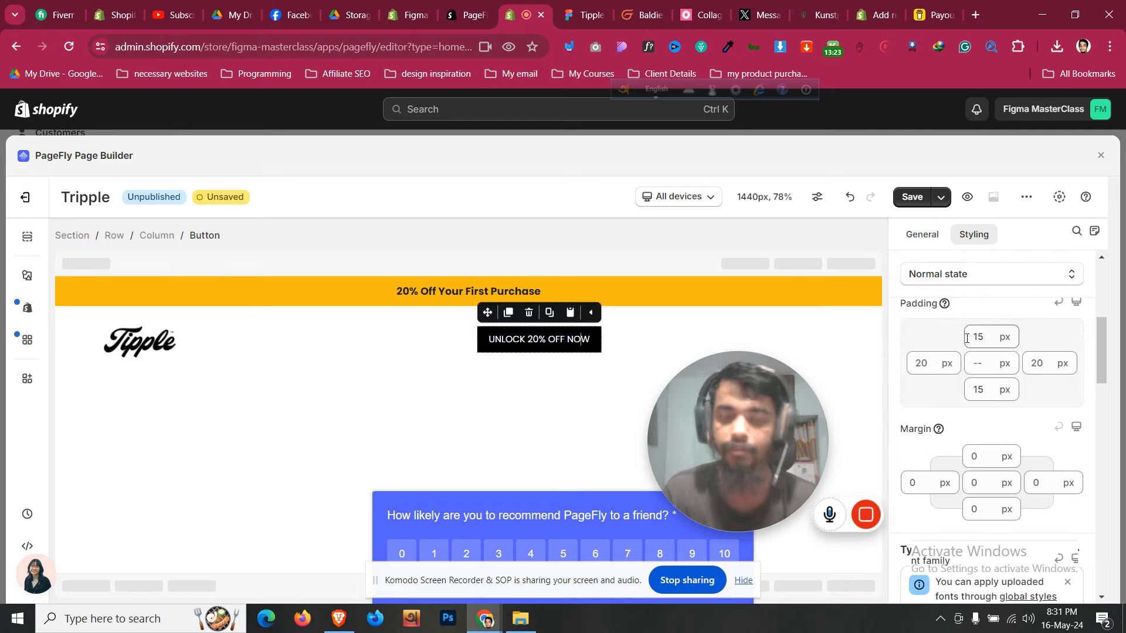
{"action": "scroll", "coordinate": [1041, 360], "scroll_direction": "down", "scroll_amount": 6}
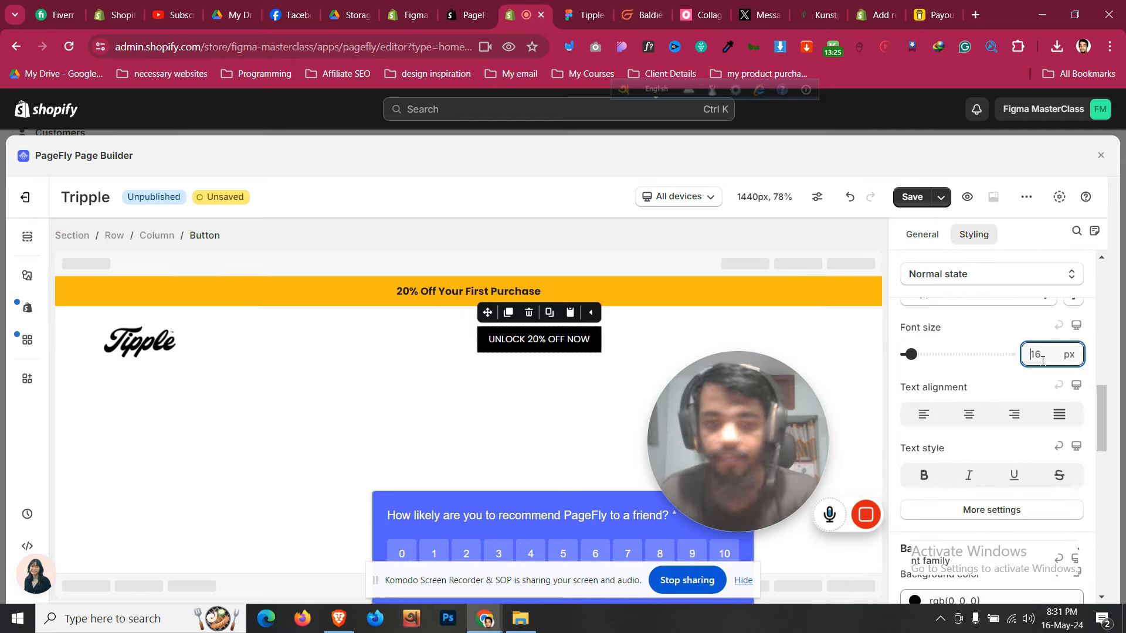
{"action": "type", "text": "18"}
{"action": "left_click", "coordinate": [1039, 511]}
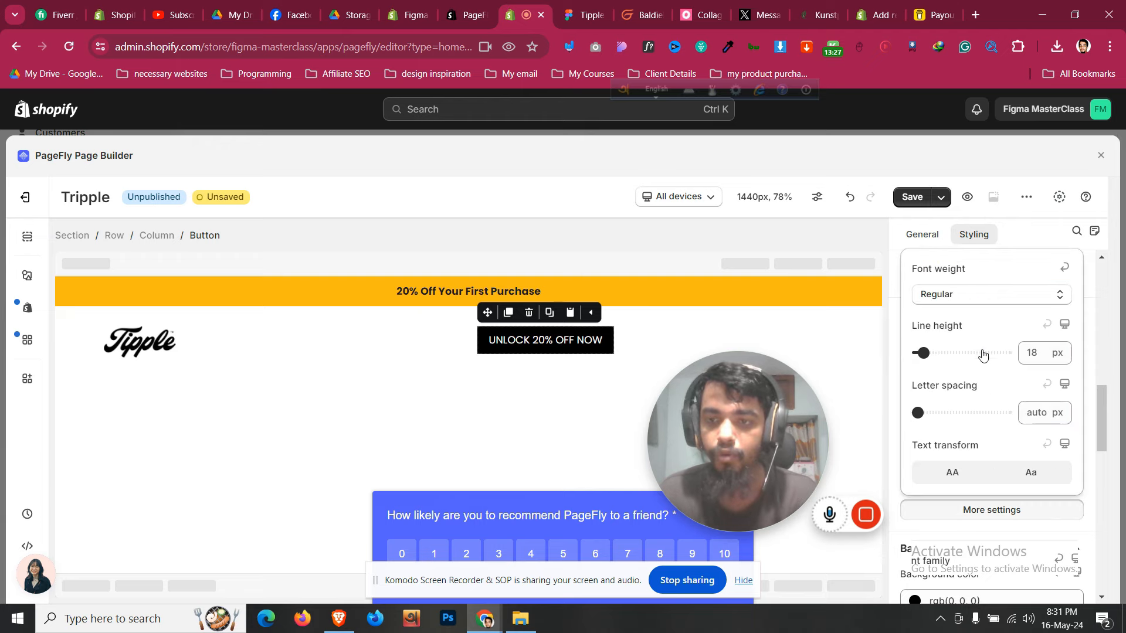
{"action": "left_click", "coordinate": [979, 296]}
{"action": "left_click", "coordinate": [946, 486]}
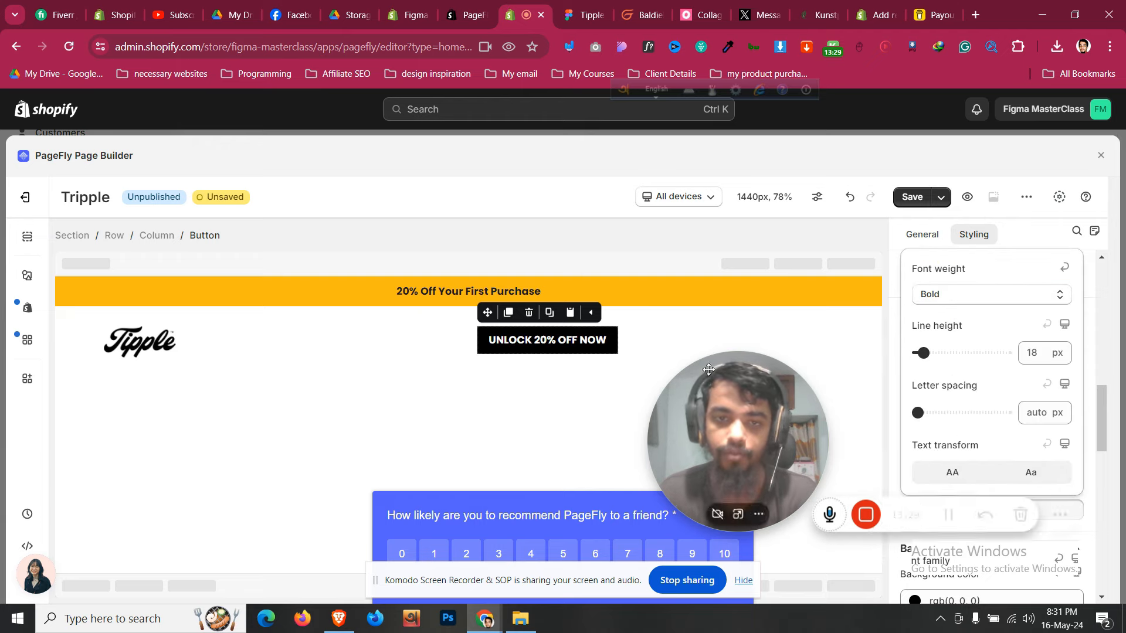
{"action": "left_click", "coordinate": [901, 248]}
Align the button horizontally to the right end of its column and select the header section
{"action": "scroll", "coordinate": [942, 383], "scroll_direction": "up", "scroll_amount": 10}
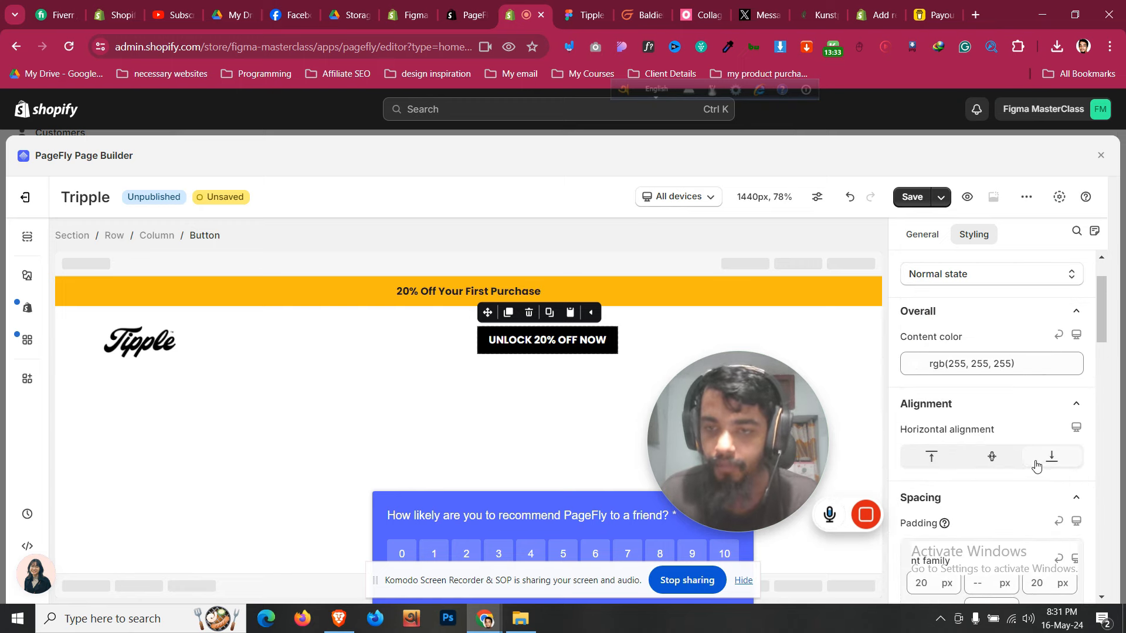
{"action": "left_click", "coordinate": [1035, 465]}
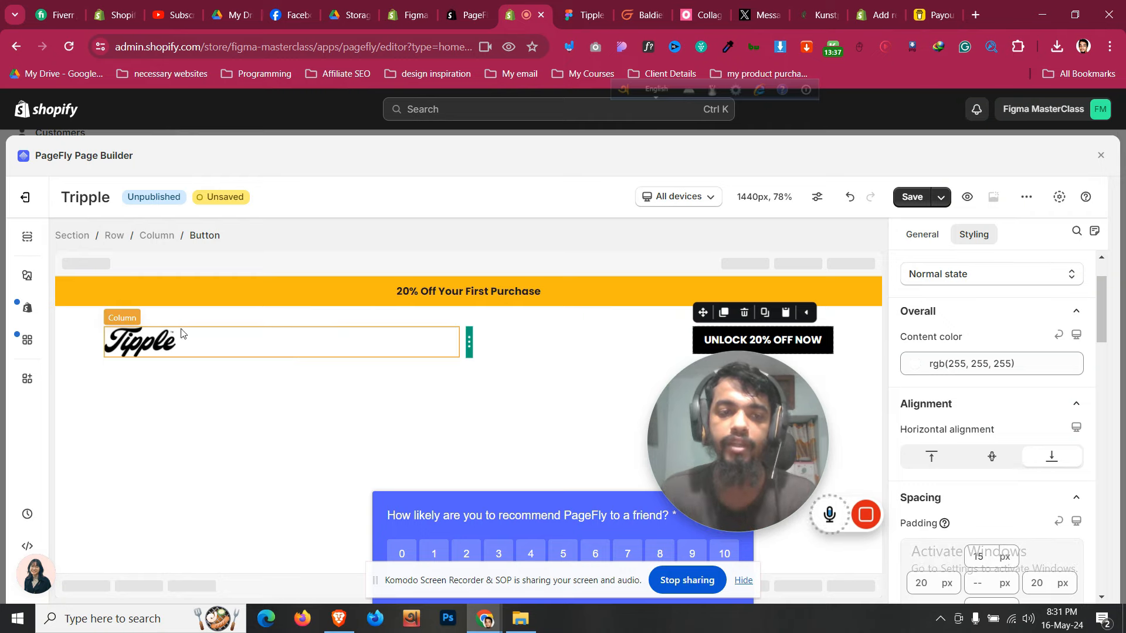
{"action": "left_click", "coordinate": [74, 326]}
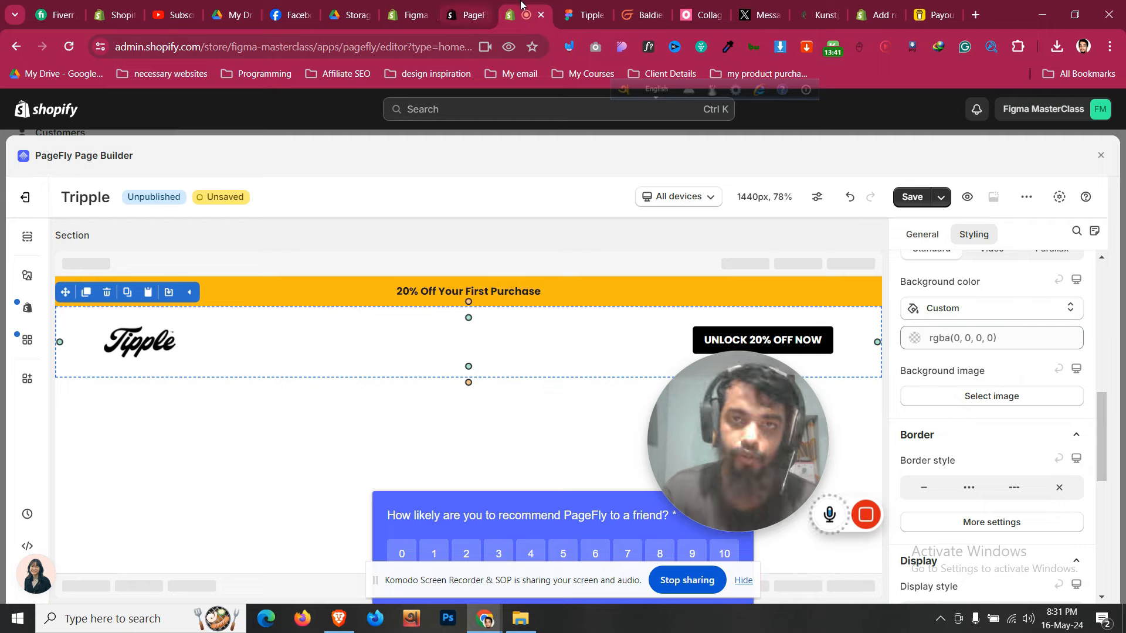
Compare the header with the Figma design and set the header row's content position to centered
{"action": "left_click", "coordinate": [582, 7]}
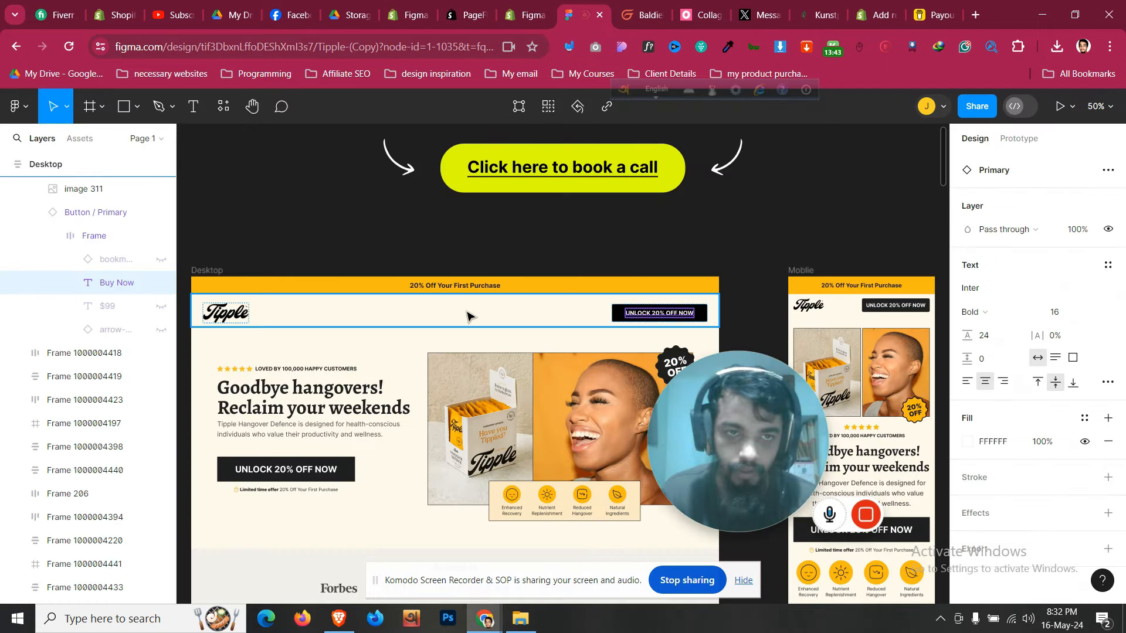
{"action": "left_click", "coordinate": [528, 9]}
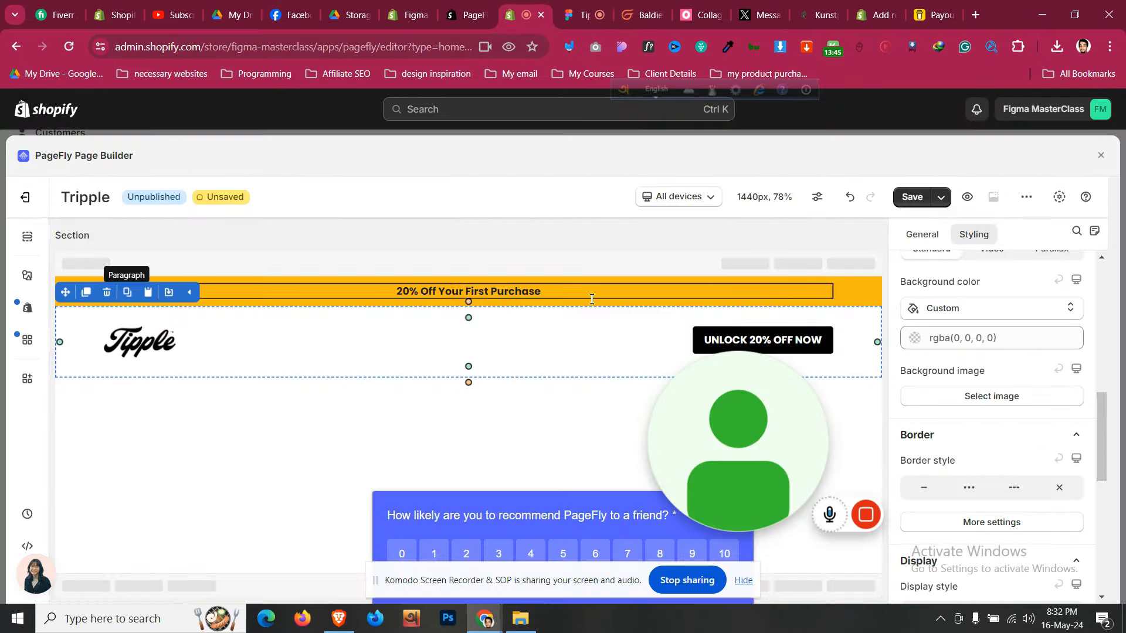
{"action": "left_click", "coordinate": [585, 364]}
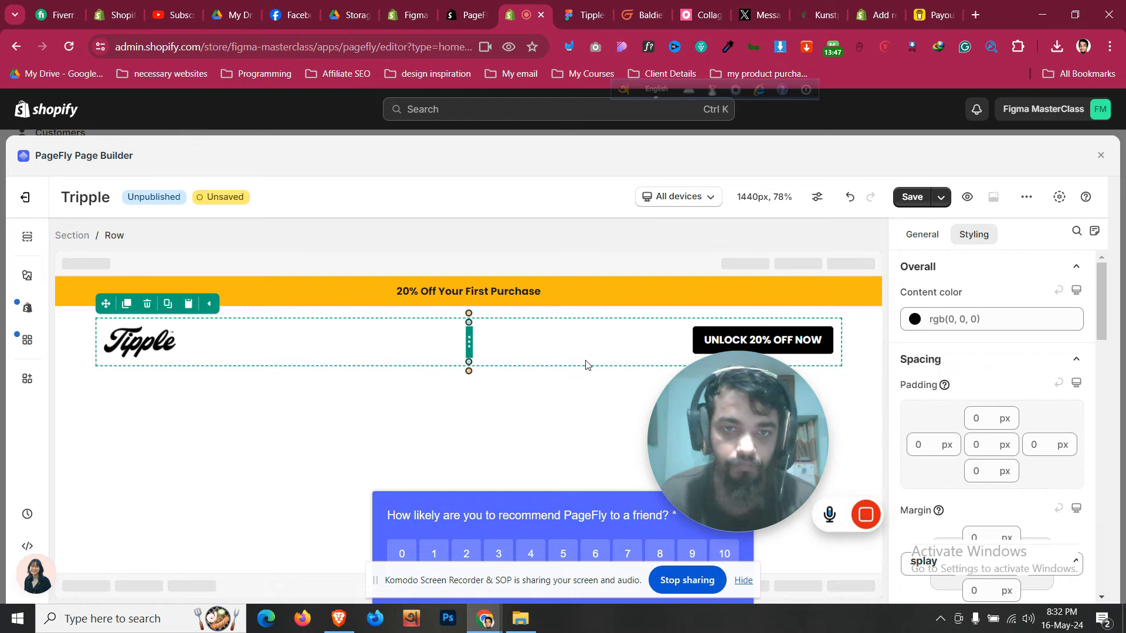
{"action": "left_click", "coordinate": [923, 233]}
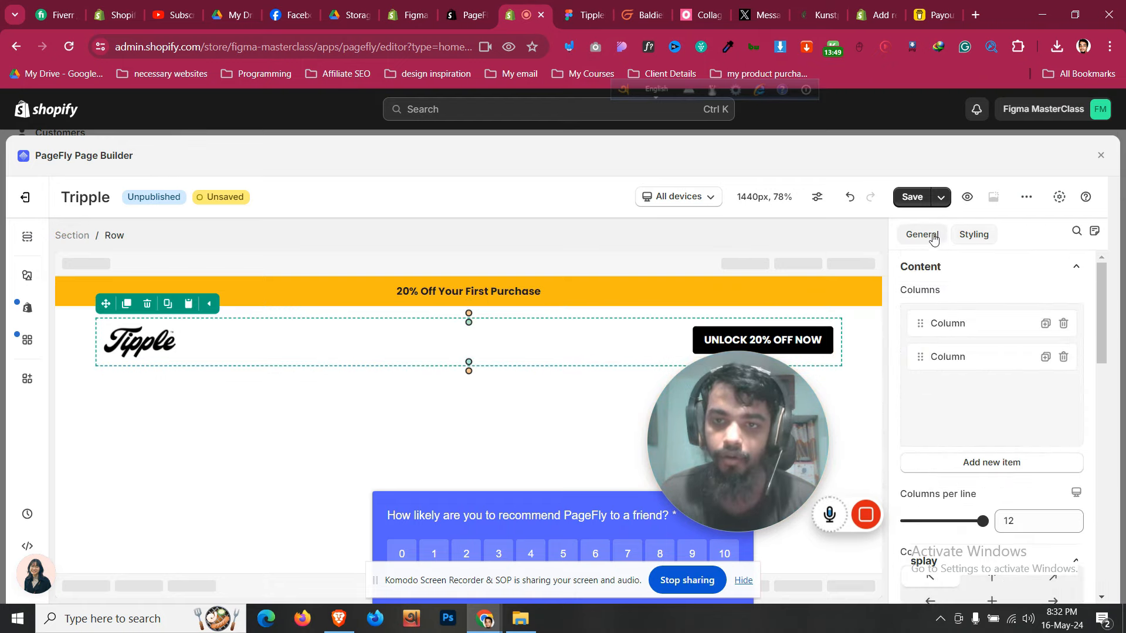
{"action": "scroll", "coordinate": [983, 437], "scroll_direction": "down", "scroll_amount": 4}
{"action": "left_click", "coordinate": [991, 382]}
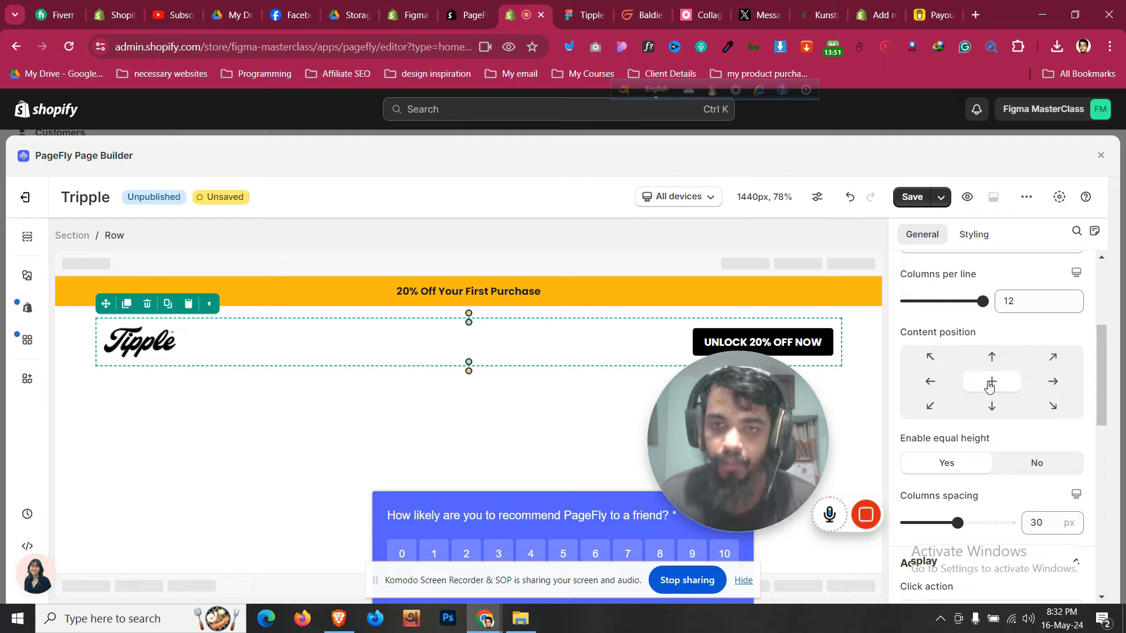
Set the header section's top and bottom padding to 15 px each
{"action": "left_click", "coordinate": [81, 362]}
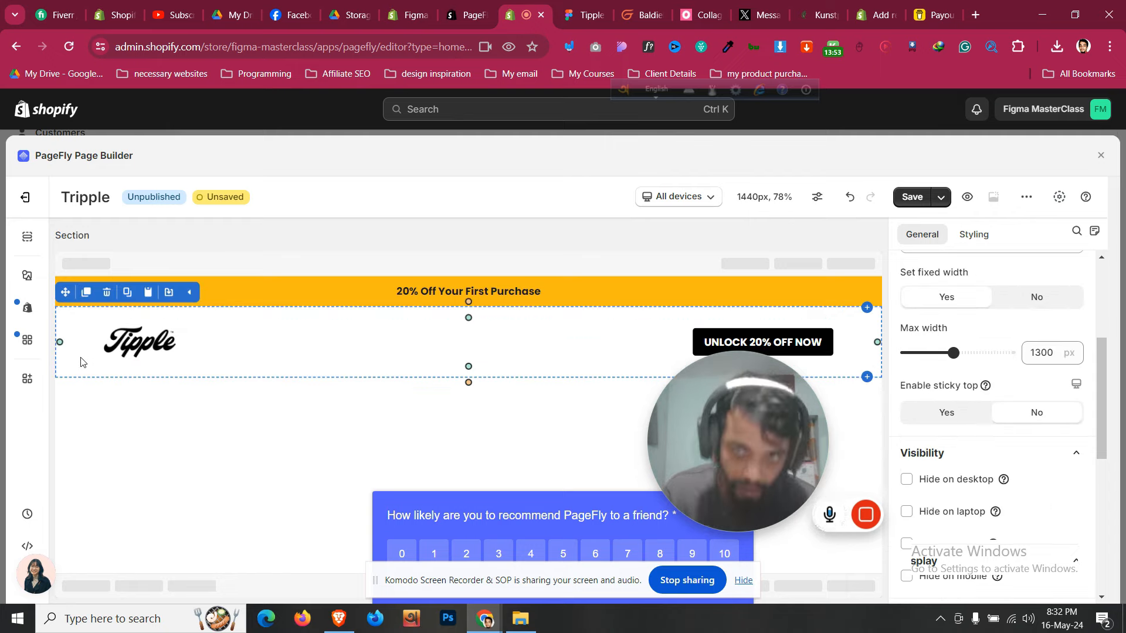
{"action": "left_click", "coordinate": [988, 236]}
{"action": "scroll", "coordinate": [991, 364], "scroll_direction": "up", "scroll_amount": 5}
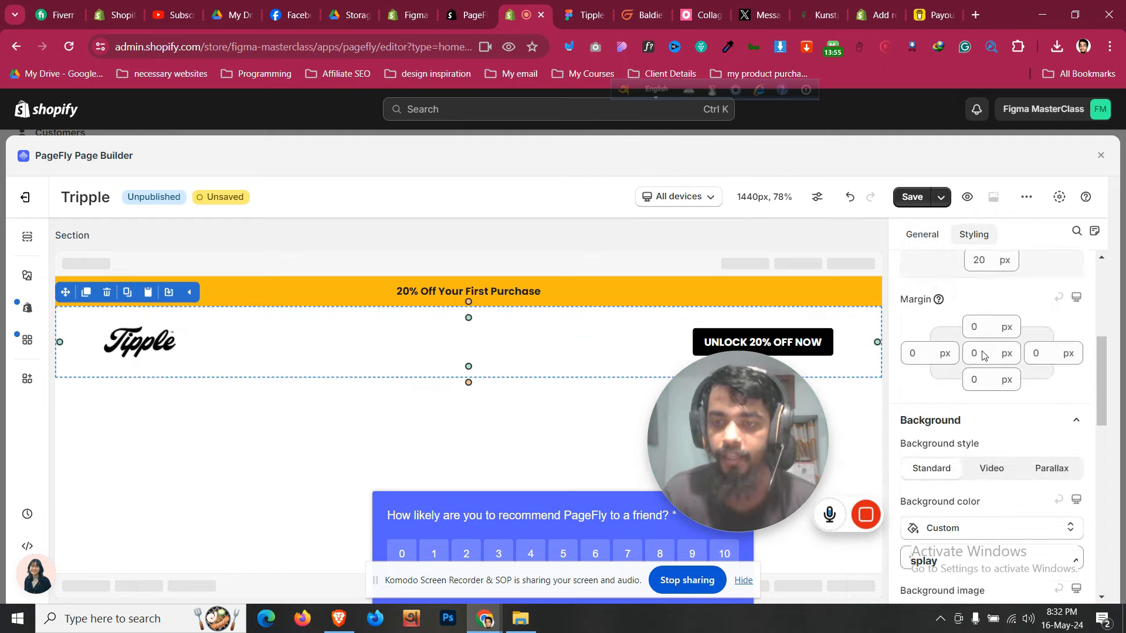
{"action": "left_click", "coordinate": [990, 360]}
{"action": "key", "text": "ctrl+a"}
{"action": "type", "text": "15"}
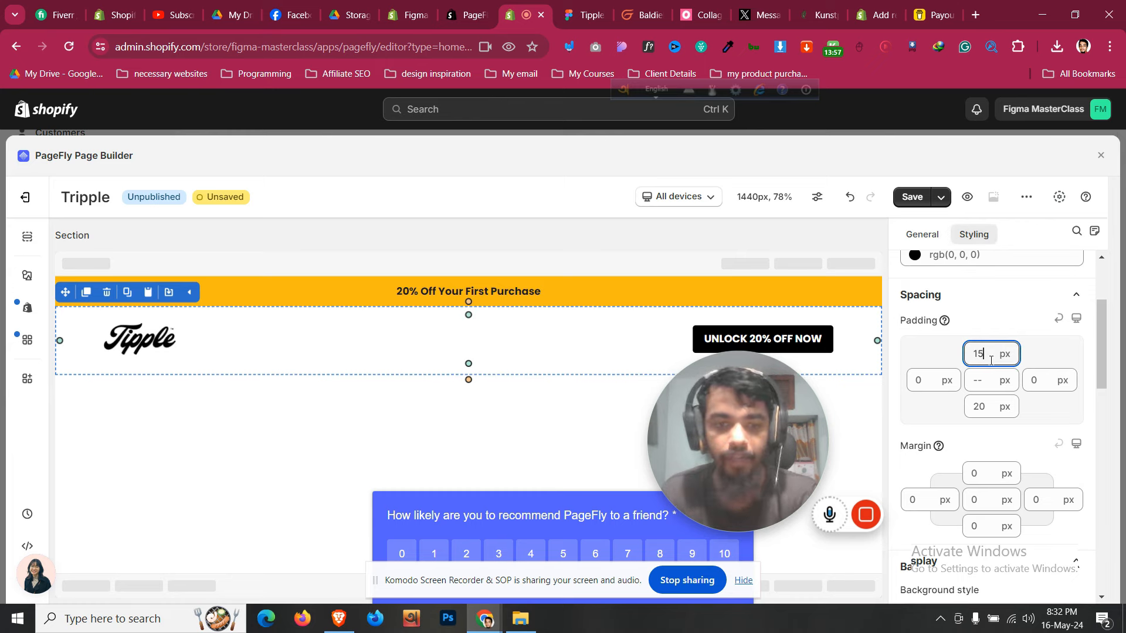
{"action": "left_click", "coordinate": [987, 404]}
{"action": "key", "text": "ctrl+a"}
{"action": "type", "text": "15"}
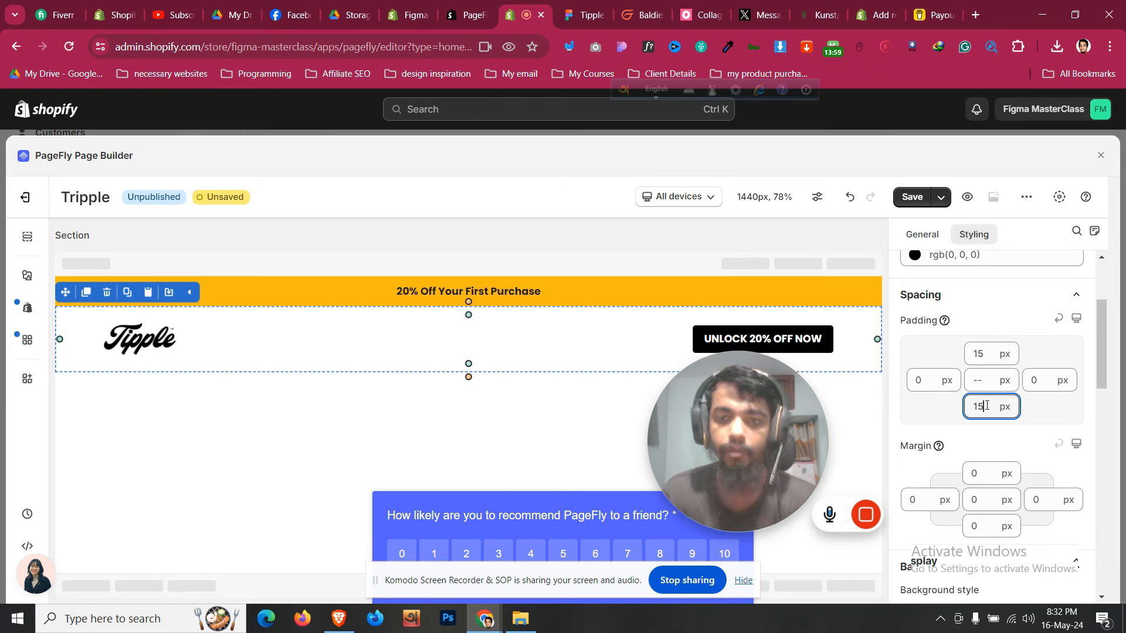
Reduce the header section's top and bottom padding to 10 px each
{"action": "key", "text": "BackSpace"}
{"action": "type", "text": "3"}
{"action": "key", "text": "BackSpace"}
{"action": "type", "text": "0"}
{"action": "left_click", "coordinate": [988, 353]}
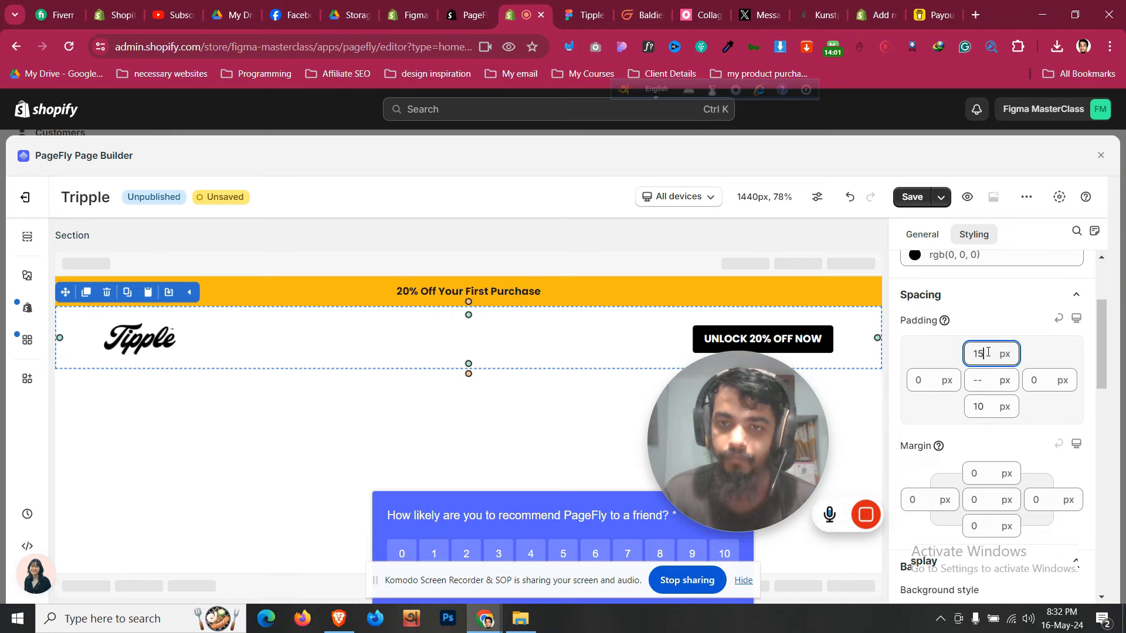
{"action": "key", "text": "BackSpace"}
{"action": "type", "text": "2"}
{"action": "key", "text": "BackSpace"}
{"action": "type", "text": "0"}
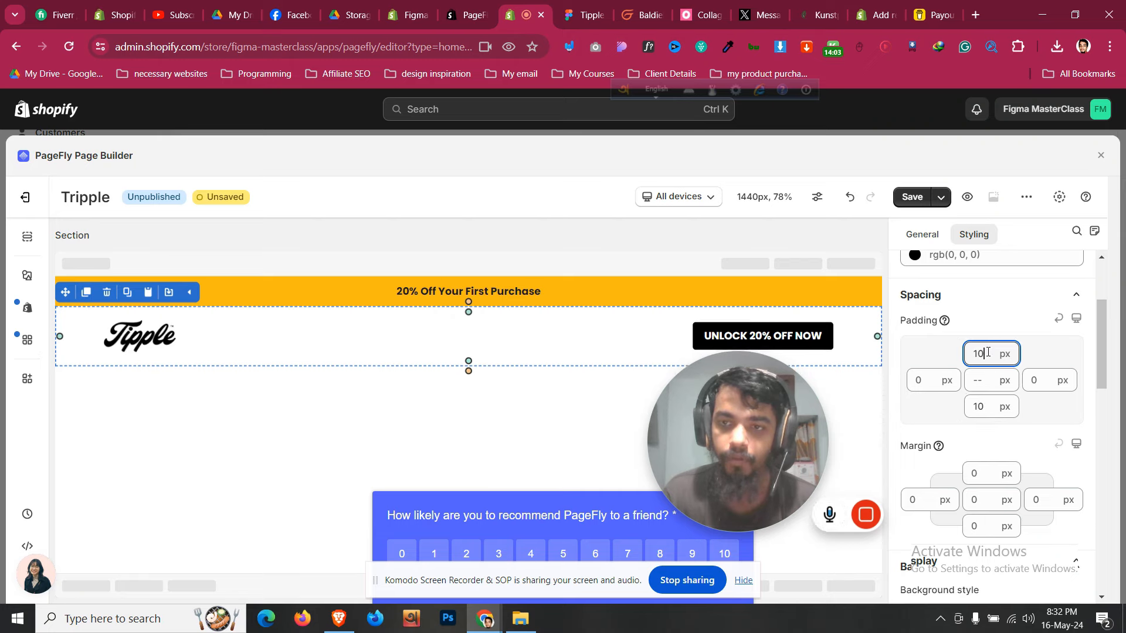
{"action": "left_click", "coordinate": [737, 338]}
{"action": "scroll", "coordinate": [997, 422], "scroll_direction": "down", "scroll_amount": 5}
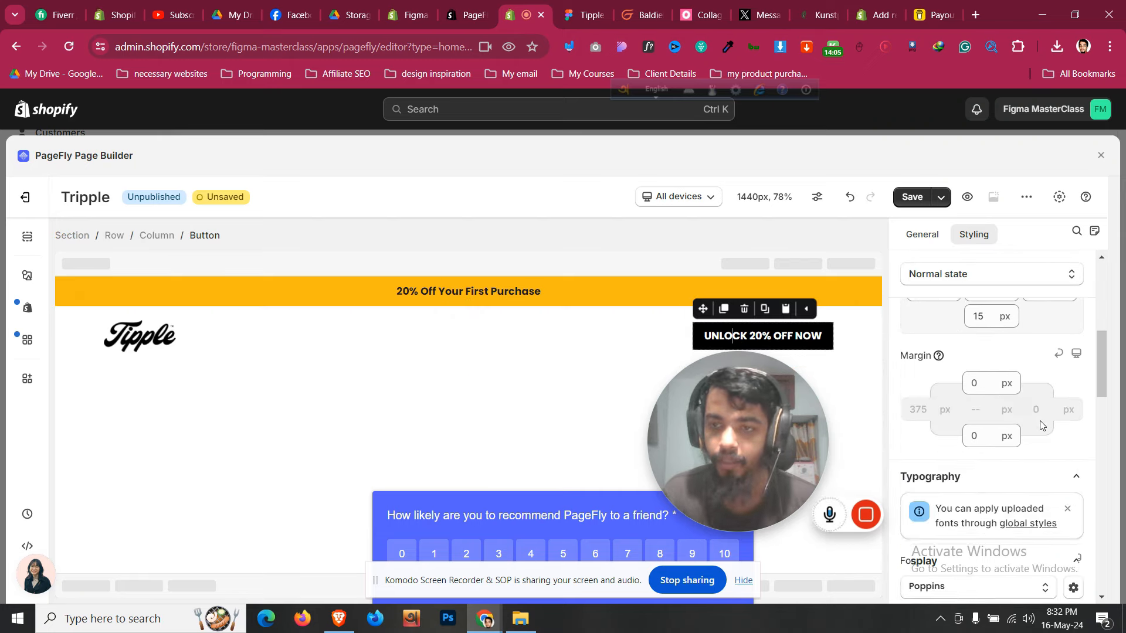
{"action": "scroll", "coordinate": [1040, 420], "scroll_direction": "up", "scroll_amount": 5}
{"action": "left_click", "coordinate": [82, 354]}
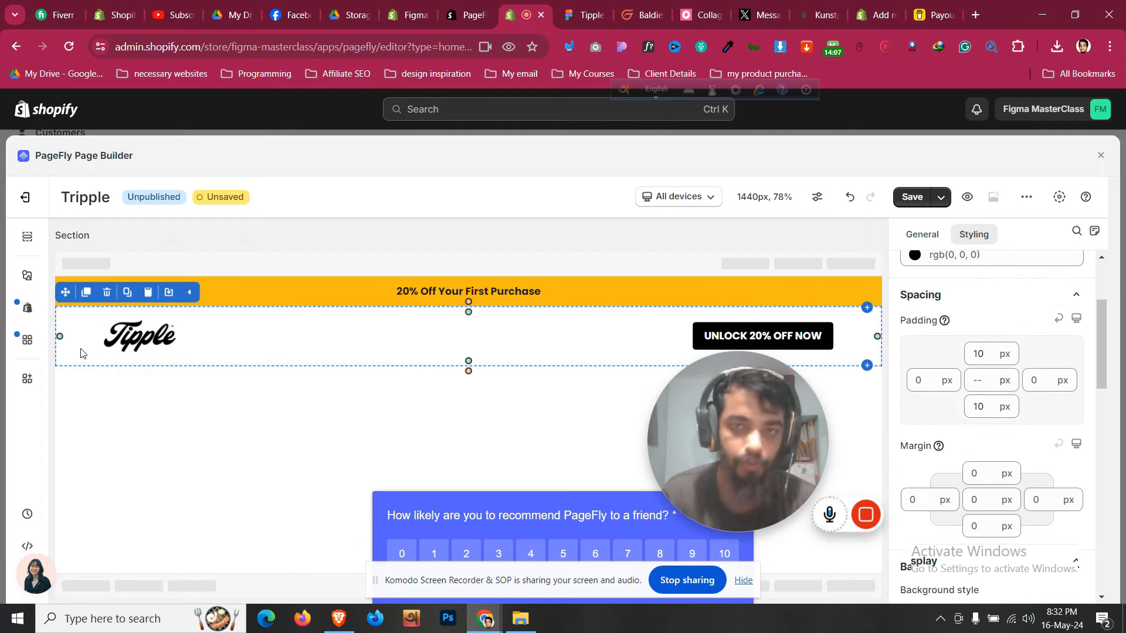
Check the mobile design in Figma and switch the PageFly editor to the Mobile view
{"action": "left_click", "coordinate": [604, 12]}
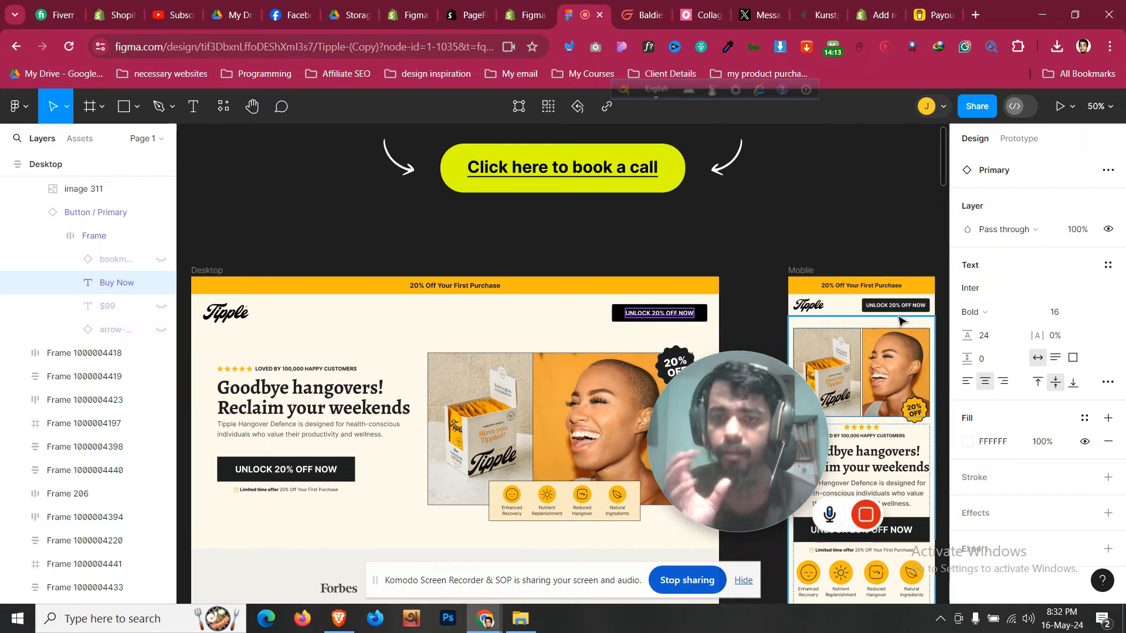
{"action": "left_click", "coordinate": [521, 15]}
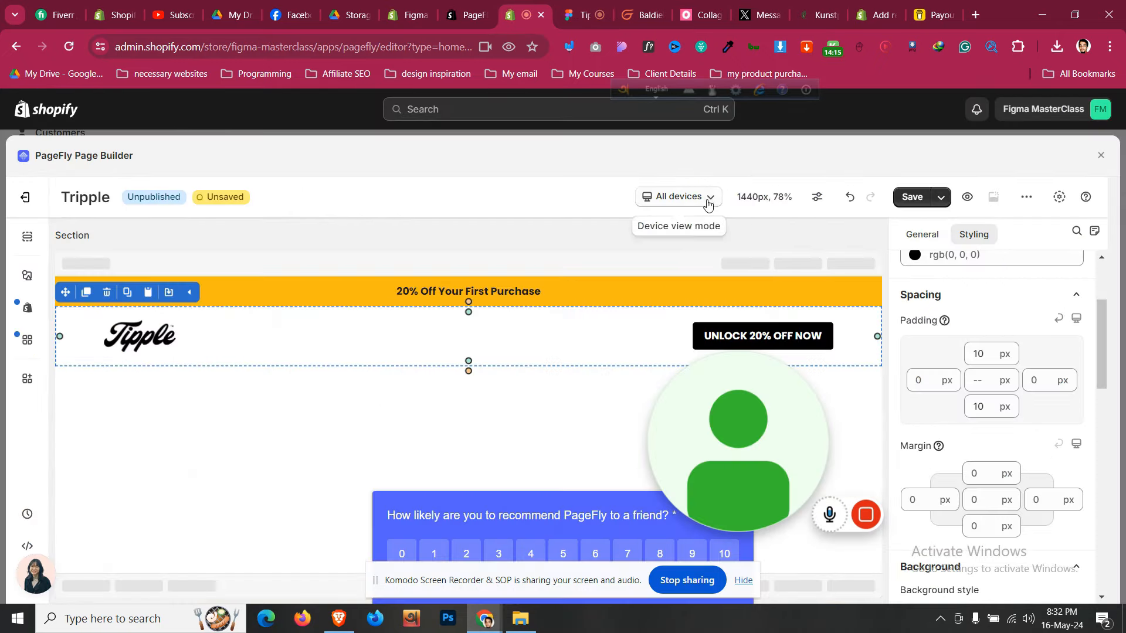
{"action": "left_click", "coordinate": [679, 197]}
{"action": "left_click", "coordinate": [685, 308]}
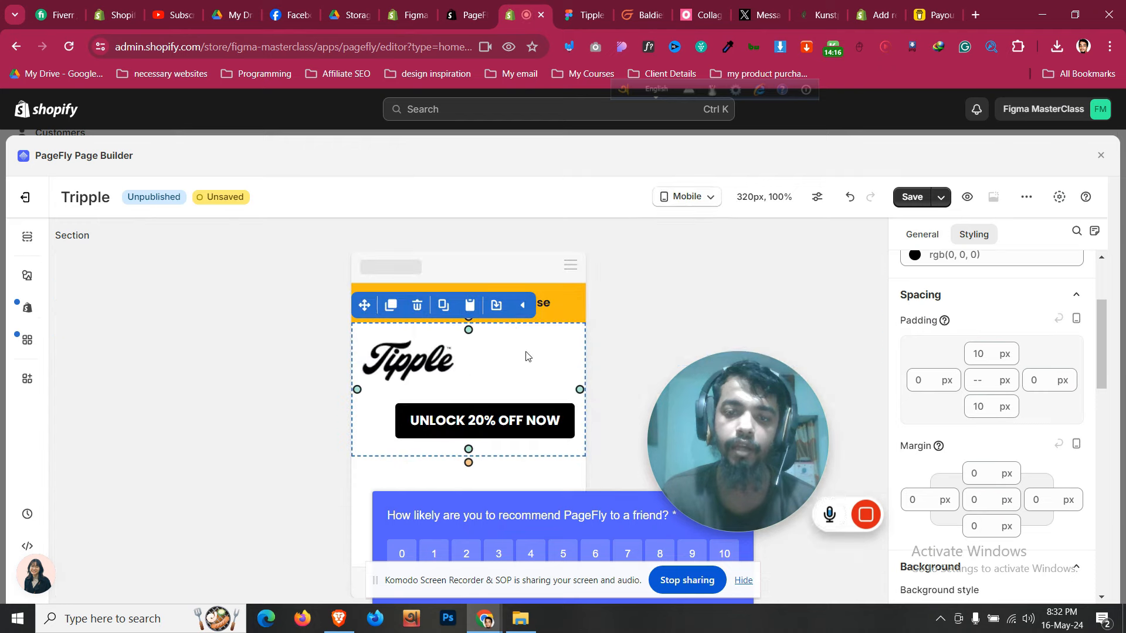
Set the header row to 2 columns per line on mobile
{"action": "left_click", "coordinate": [452, 342]}
{"action": "left_click", "coordinate": [923, 235]}
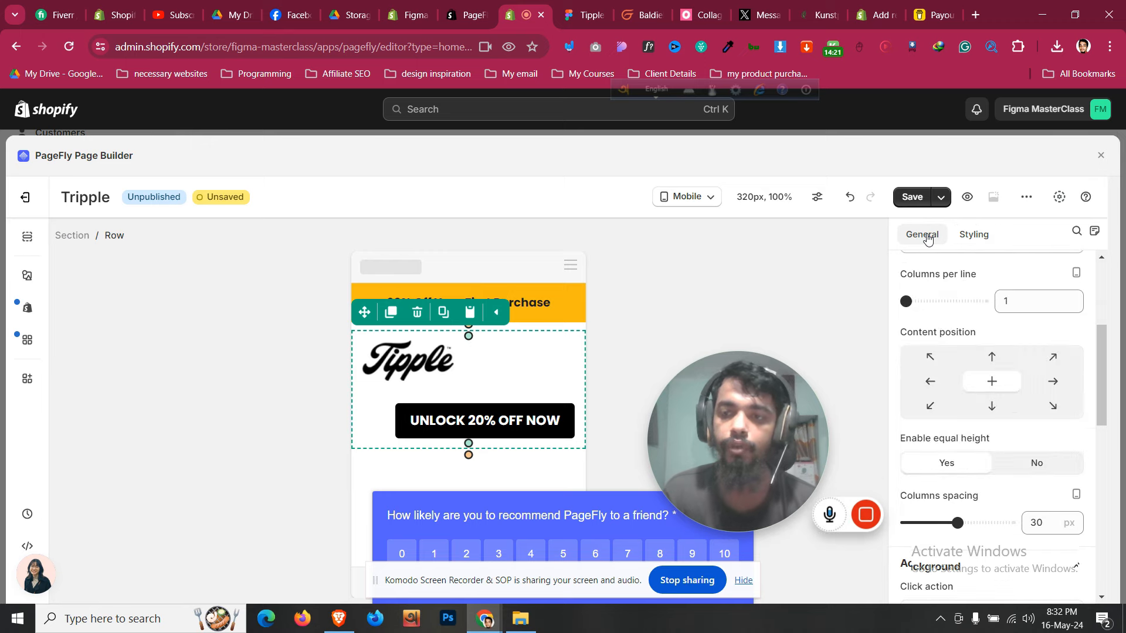
{"action": "scroll", "coordinate": [932, 319], "scroll_direction": "up", "scroll_amount": 1}
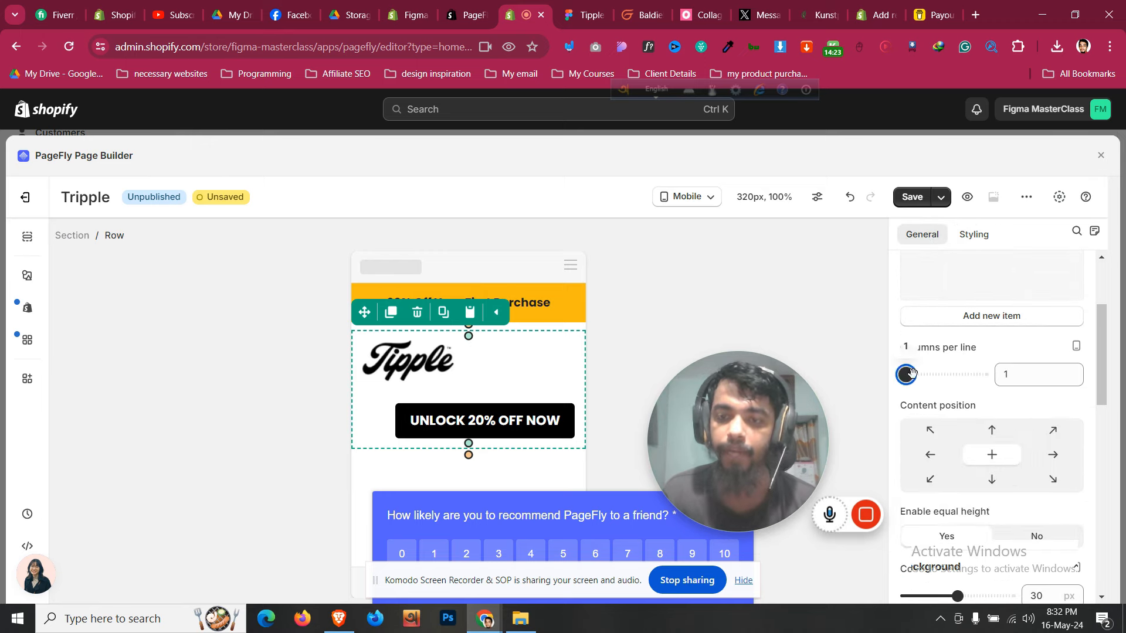
{"action": "left_click_drag", "start_coordinate": [911, 372], "coordinate": [923, 372]}
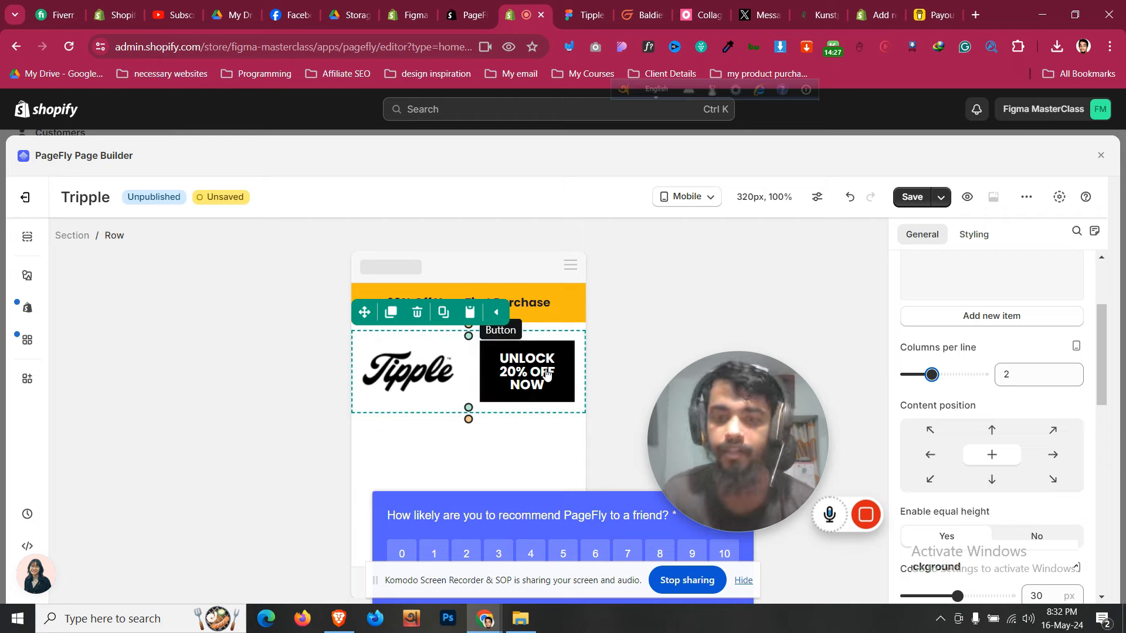
Turn off full width for the logo image on mobile and set its image width to 90 px
{"action": "left_click", "coordinate": [437, 382]}
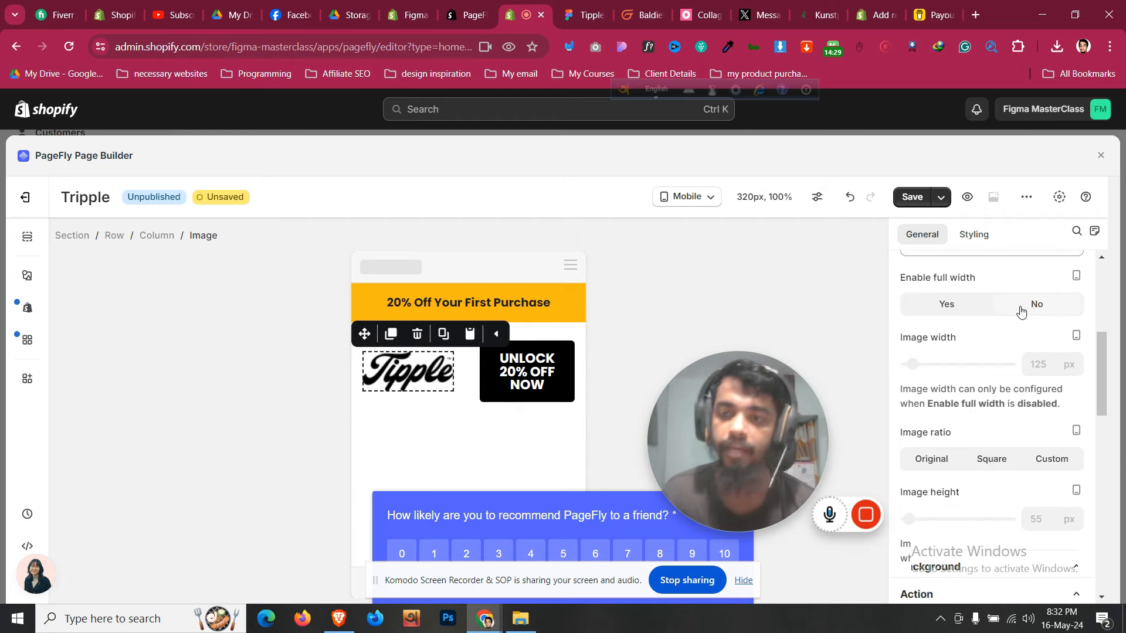
{"action": "left_click", "coordinate": [1020, 310]}
{"action": "key", "text": "ctrl+a"}
{"action": "type", "text": "6"}
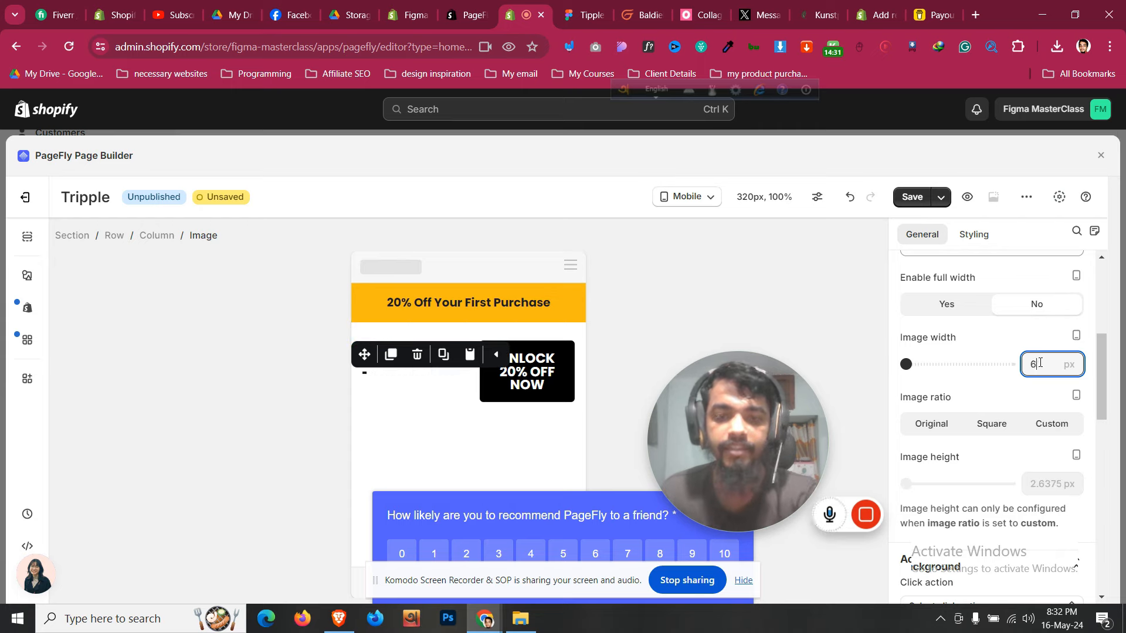
{"action": "type", "text": "0"}
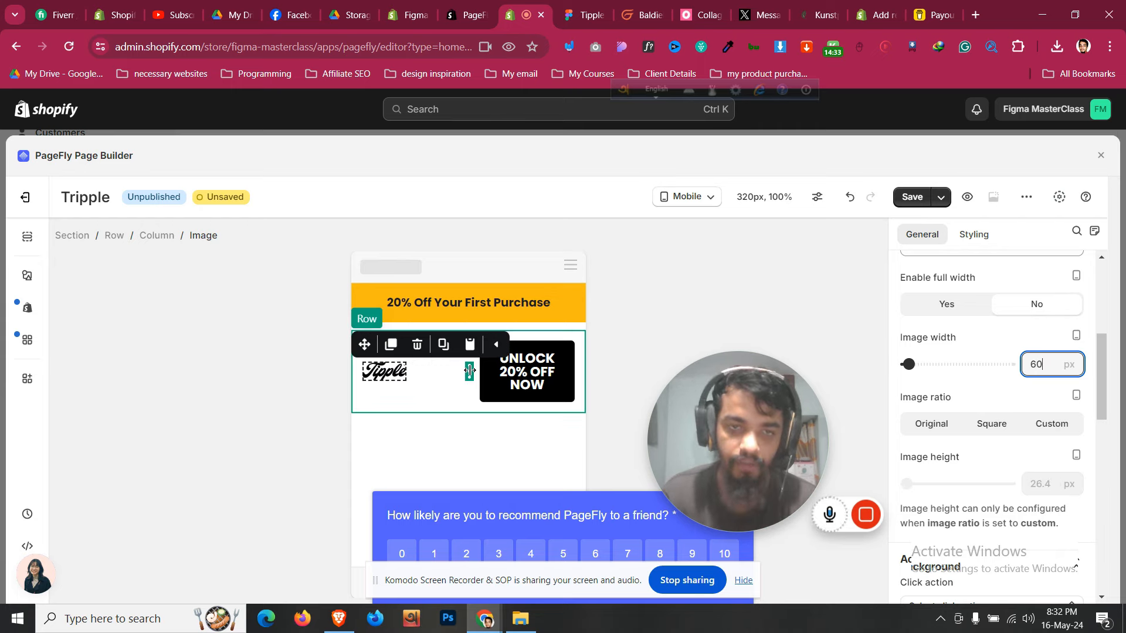
{"action": "scroll", "coordinate": [1041, 365], "scroll_direction": "up", "scroll_amount": 18}
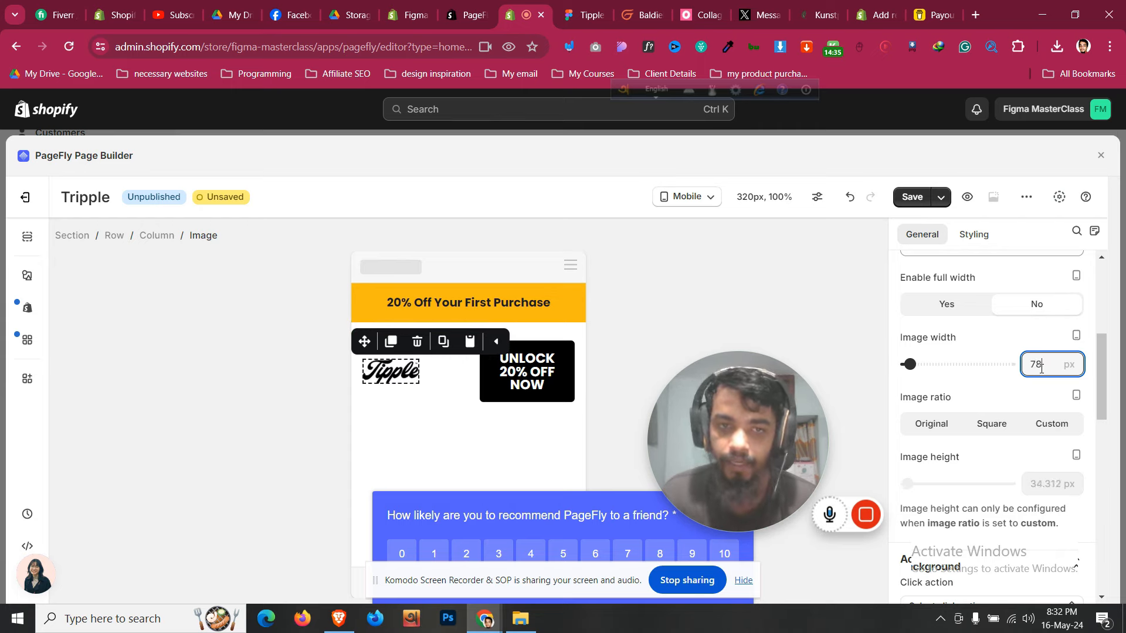
{"action": "scroll", "coordinate": [1042, 365], "scroll_direction": "up", "scroll_amount": 9}
{"action": "scroll", "coordinate": [1041, 367], "scroll_direction": "up", "scroll_amount": 2}
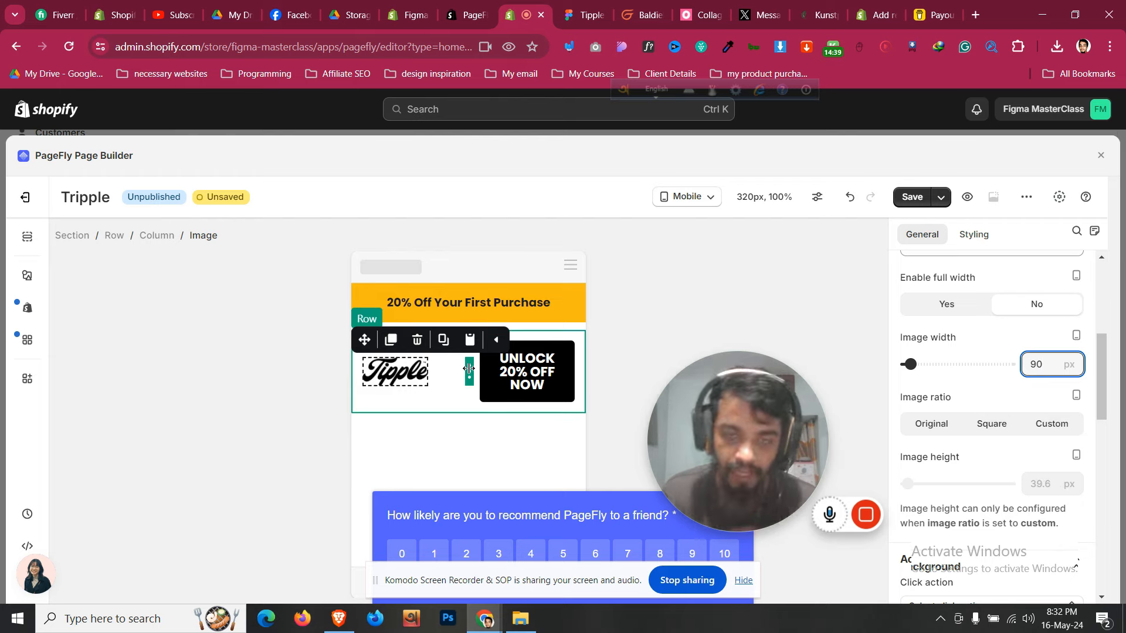
Narrow the logo column in the mobile header row to widen the button column, and check the all-devices layout
{"action": "left_click", "coordinate": [460, 404]}
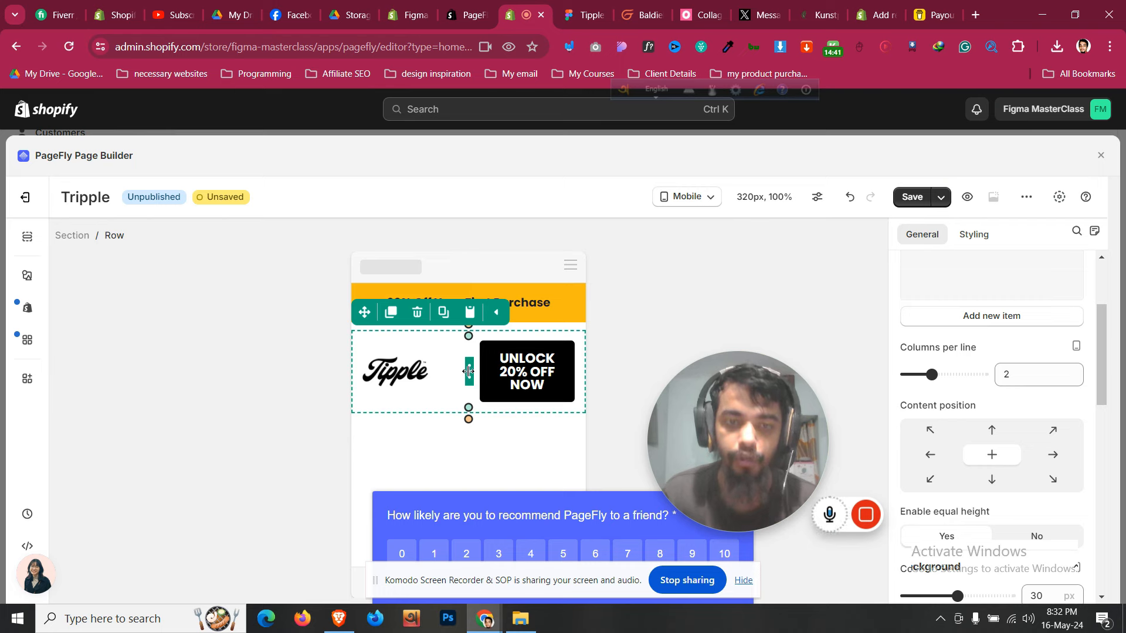
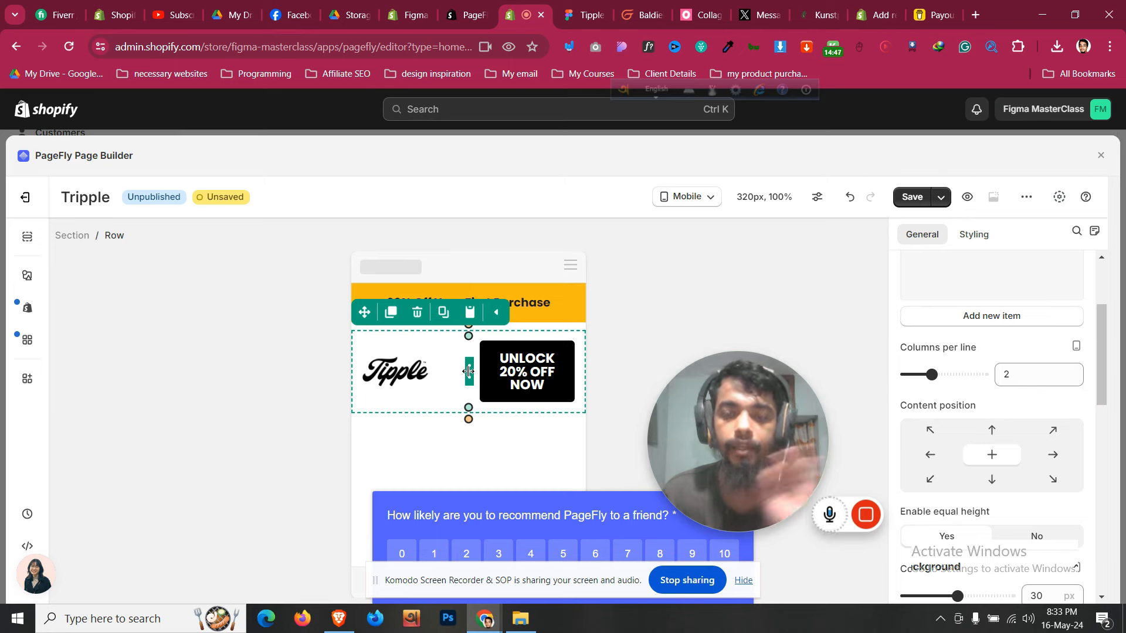
{"action": "left_click_drag", "start_coordinate": [468, 371], "coordinate": [435, 366]}
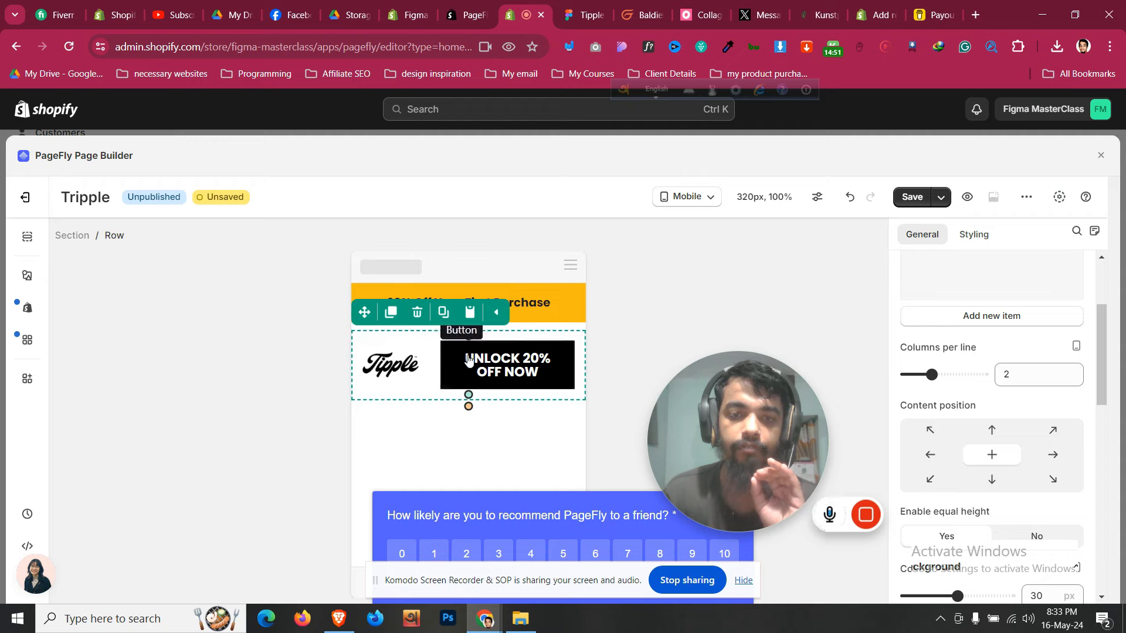
{"action": "left_click", "coordinate": [710, 197]}
{"action": "left_click", "coordinate": [704, 226]}
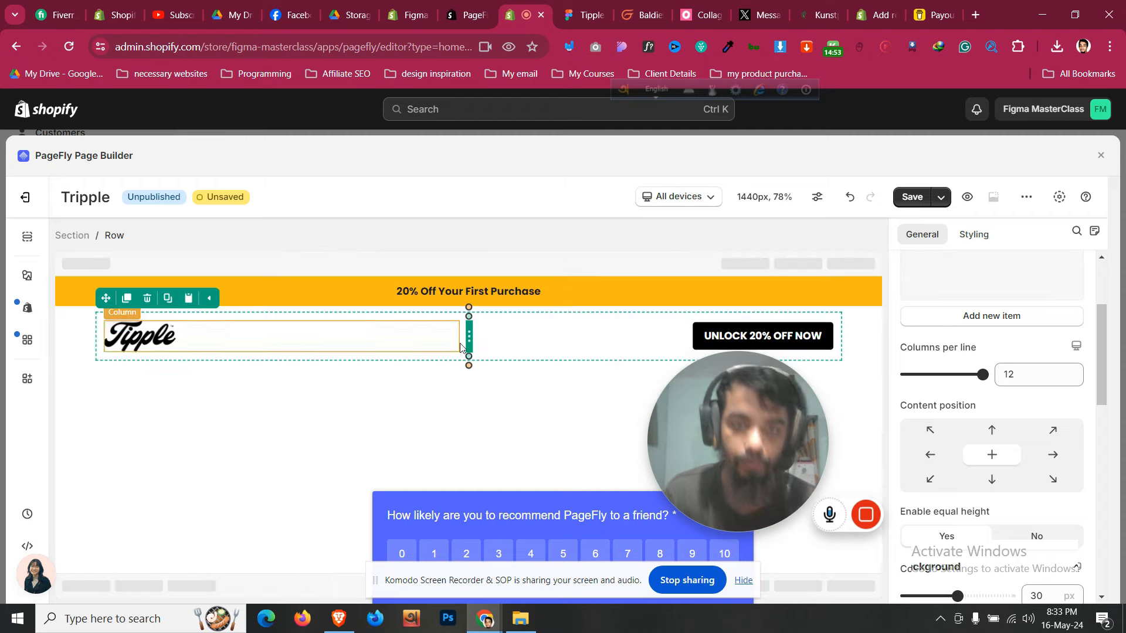
{"action": "left_click", "coordinate": [644, 197]}
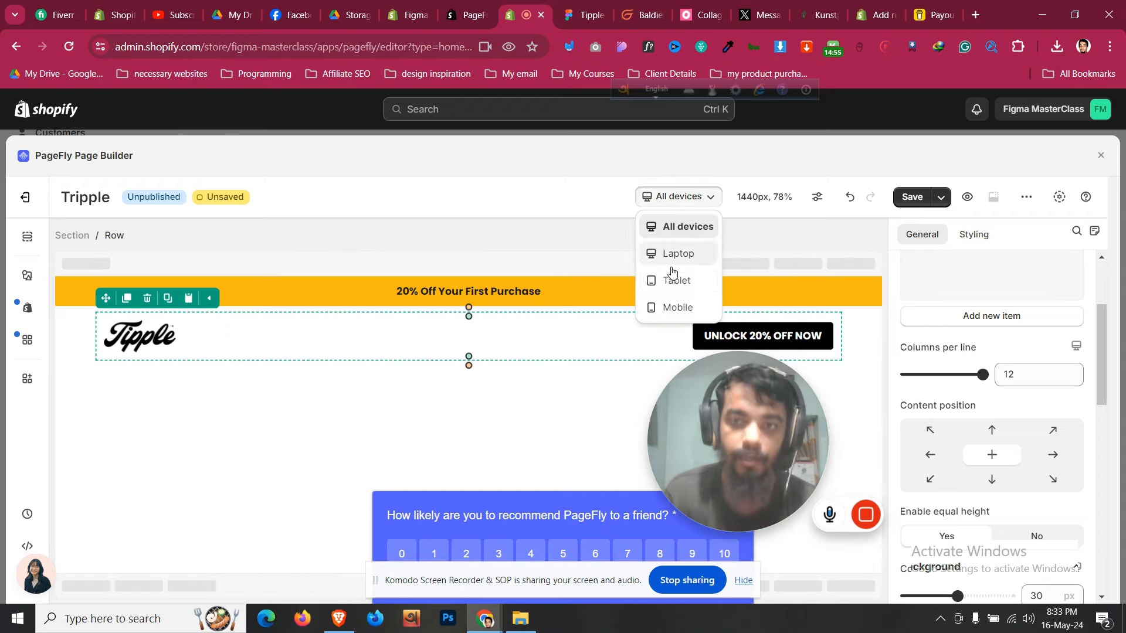
{"action": "left_click", "coordinate": [674, 306]}
Set the header button's font size to 16 px in the mobile view
{"action": "left_click", "coordinate": [491, 363]}
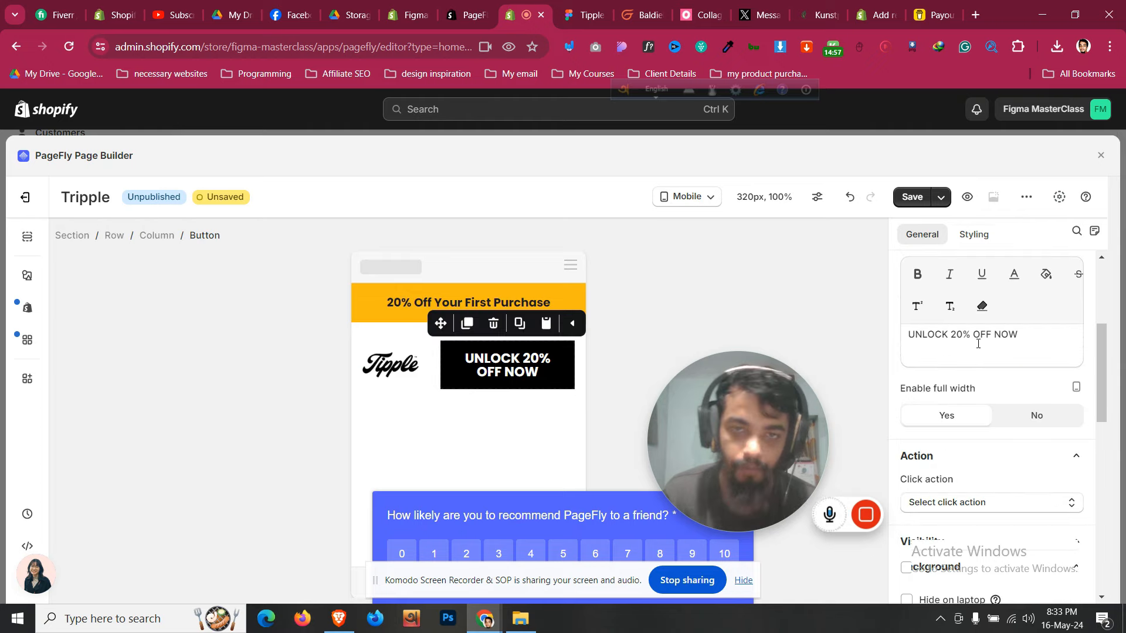
{"action": "left_click", "coordinate": [975, 235]}
{"action": "scroll", "coordinate": [1020, 402], "scroll_direction": "down", "scroll_amount": 6}
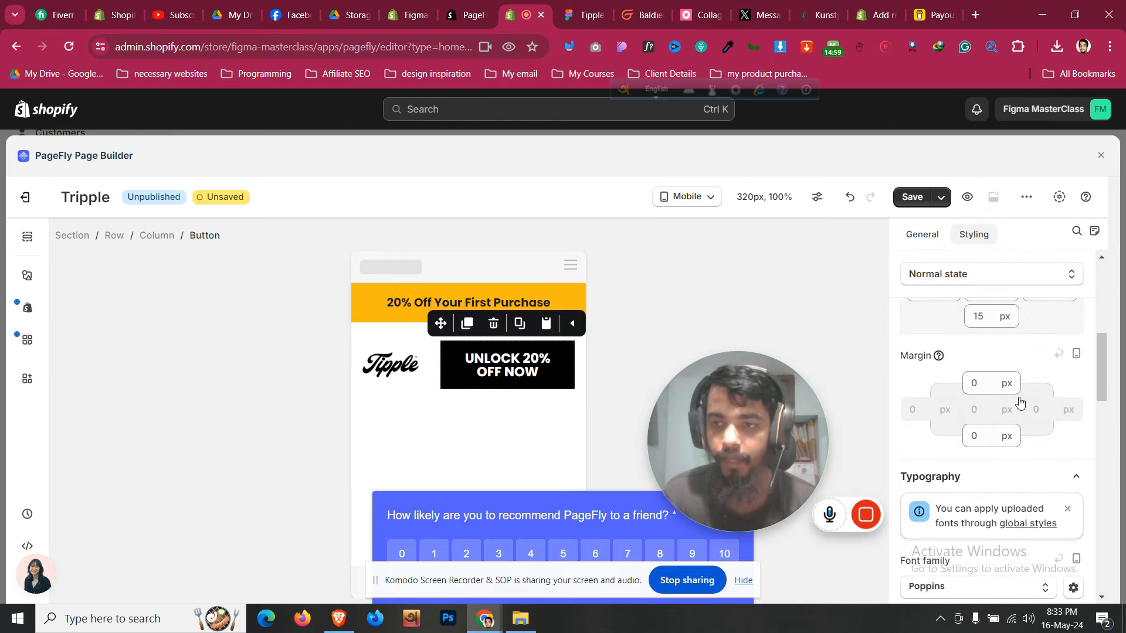
{"action": "scroll", "coordinate": [1020, 402], "scroll_direction": "down", "scroll_amount": 3}
{"action": "type", "text": "16"}
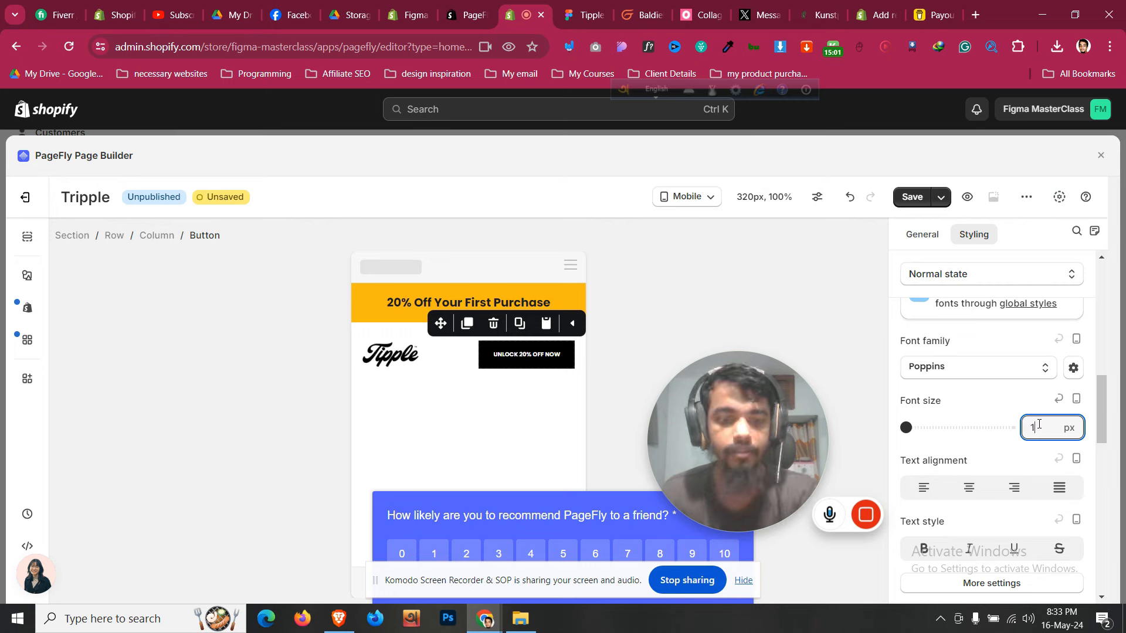
{"action": "key", "text": "Down"}
{"action": "key", "text": "Down"}
{"action": "key", "text": "Down"}
{"action": "key", "text": "Down"}
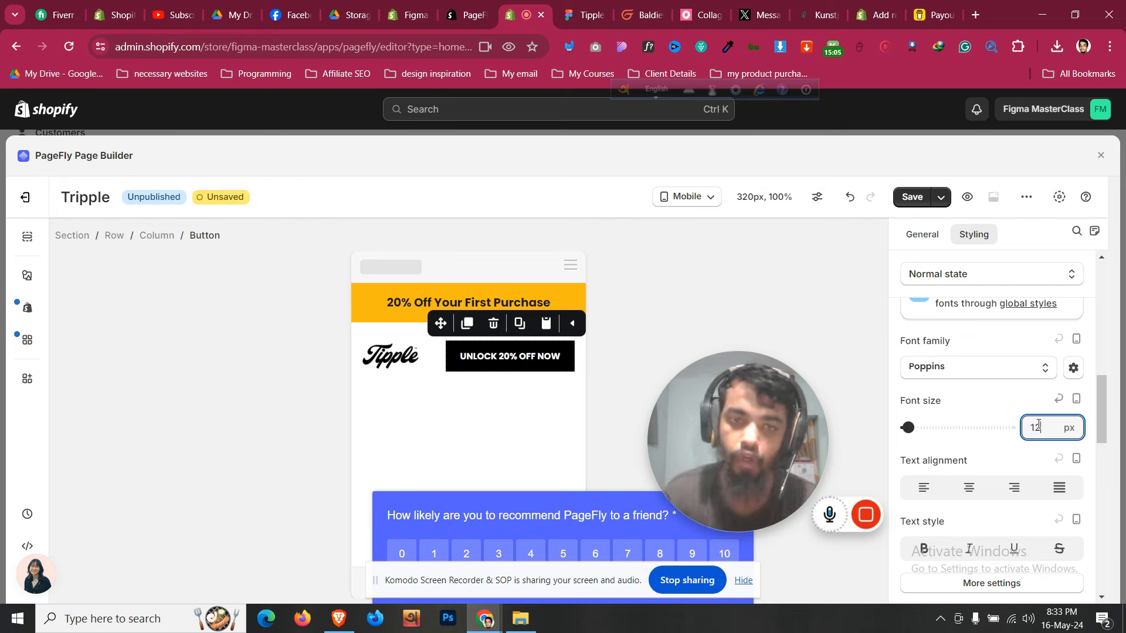
{"action": "key", "text": "Up"}
{"action": "key", "text": "Up"}
{"action": "key", "text": "Up"}
{"action": "key", "text": "Up"}
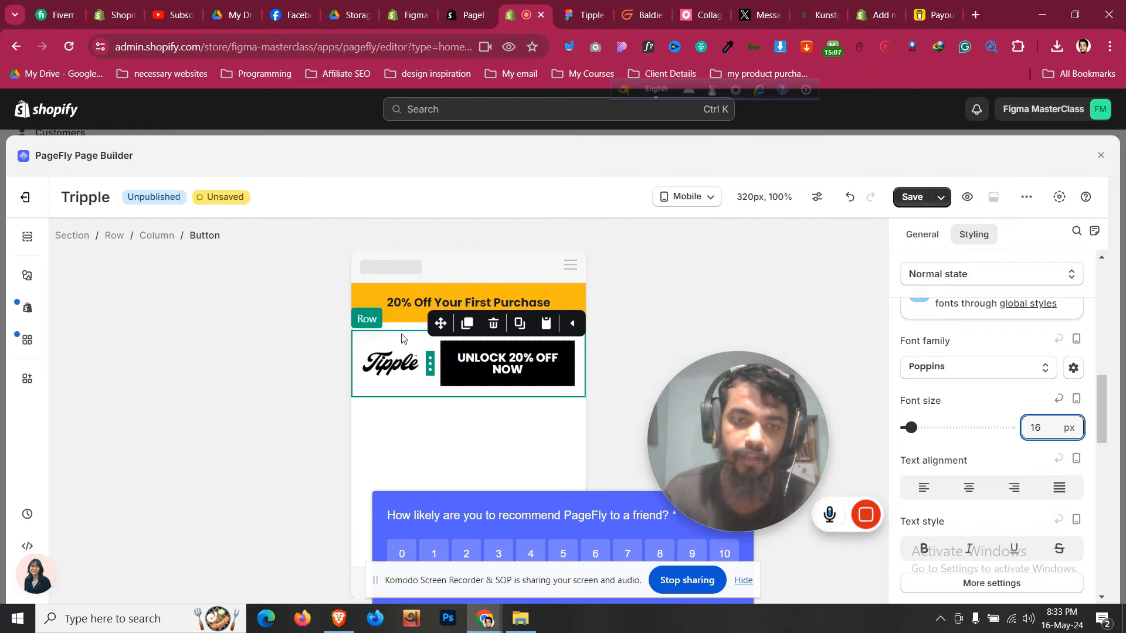
Set the column spacing of the mobile header row with the logo and button to 15 px
{"action": "left_click", "coordinate": [402, 338]}
{"action": "left_click", "coordinate": [922, 235]}
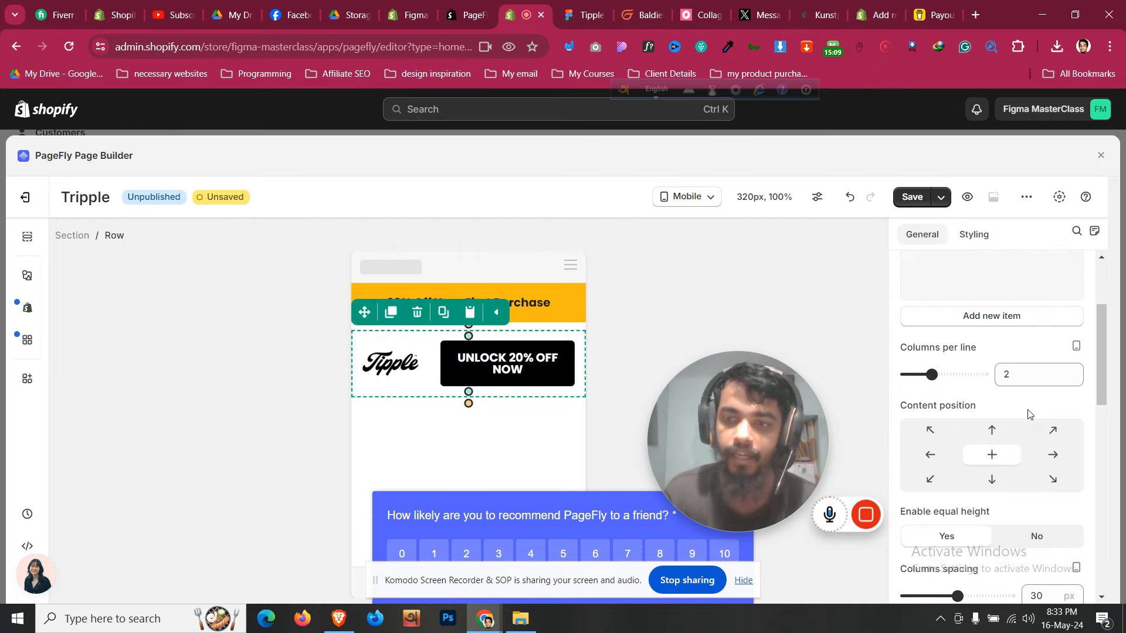
{"action": "scroll", "coordinate": [1027, 414], "scroll_direction": "down", "scroll_amount": 4}
{"action": "double_click", "coordinate": [1045, 376]}
{"action": "type", "text": "12"}
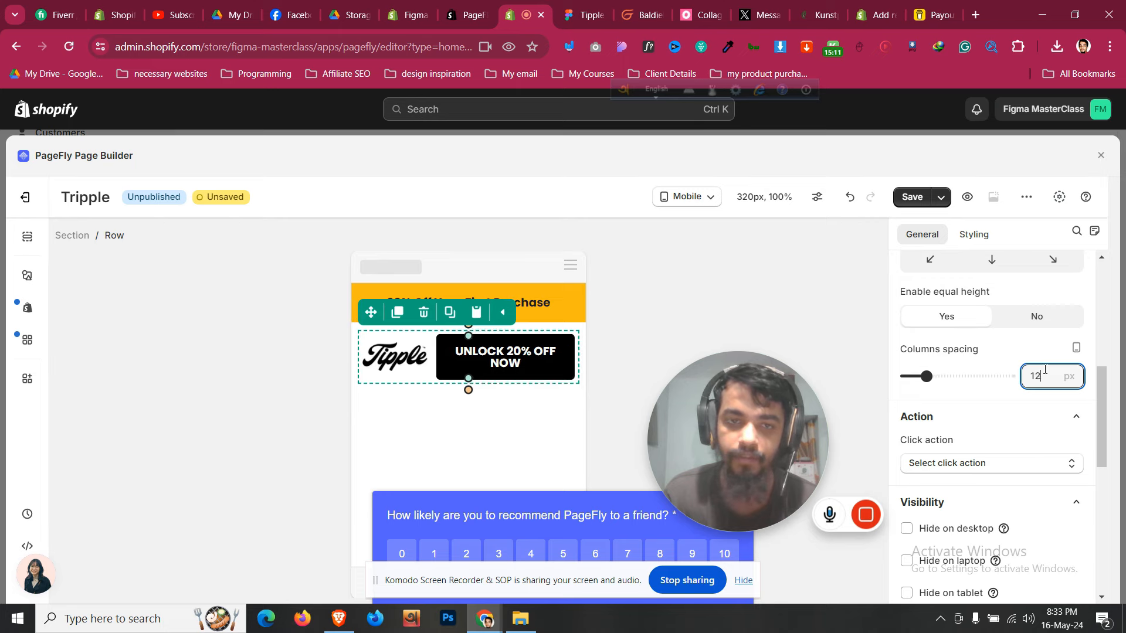
{"action": "key", "text": "Up"}
{"action": "key", "text": "Up"}
{"action": "key", "text": "Up"}
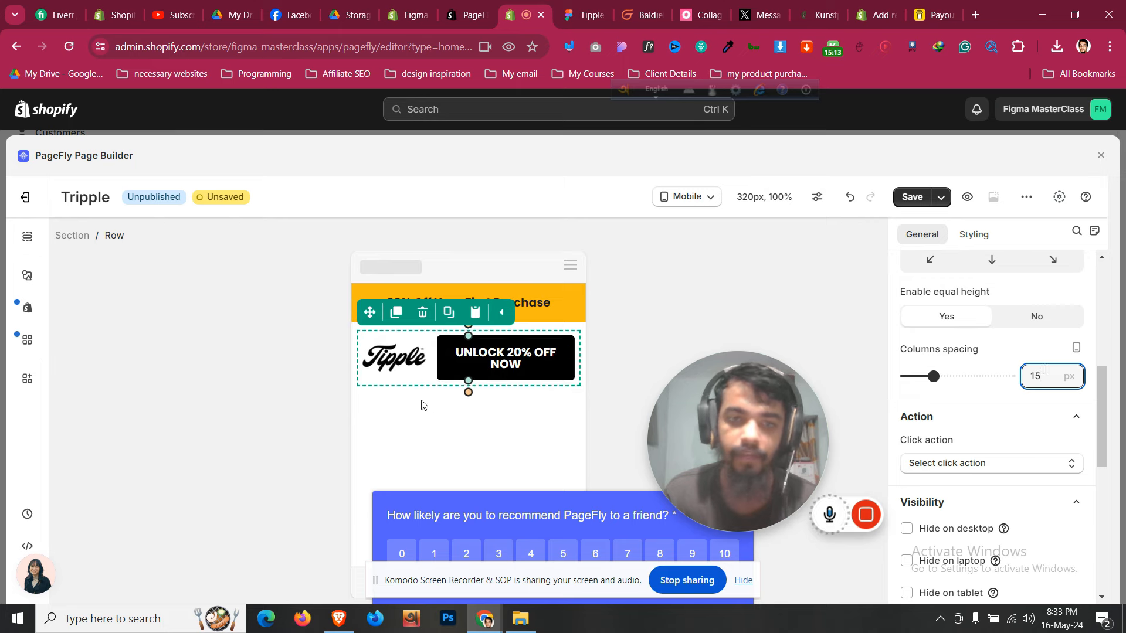
Set the header button's left and right padding to 15 px in the mobile view
{"action": "left_click", "coordinate": [376, 390]}
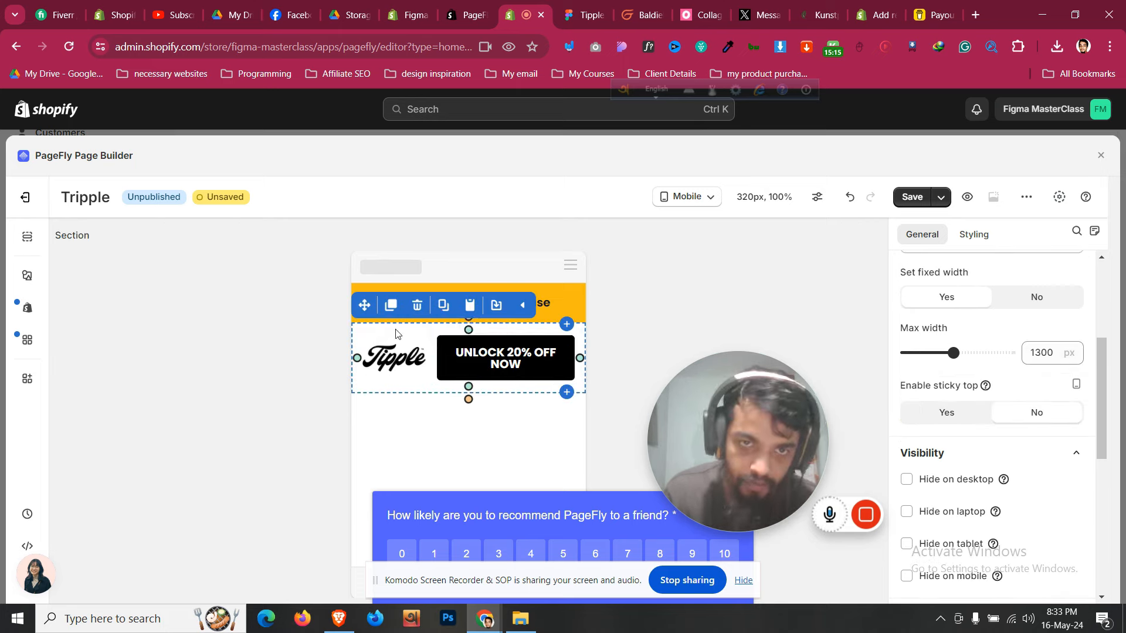
{"action": "left_click", "coordinate": [466, 359]}
{"action": "left_click", "coordinate": [456, 351]}
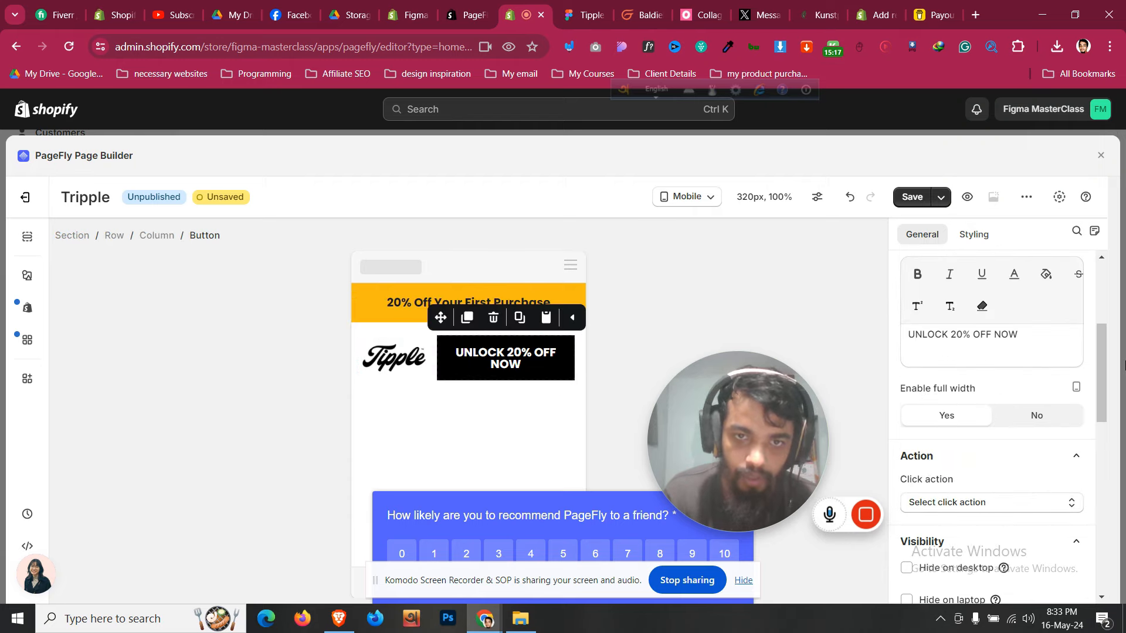
{"action": "scroll", "coordinate": [1042, 381], "scroll_direction": "up", "scroll_amount": 4}
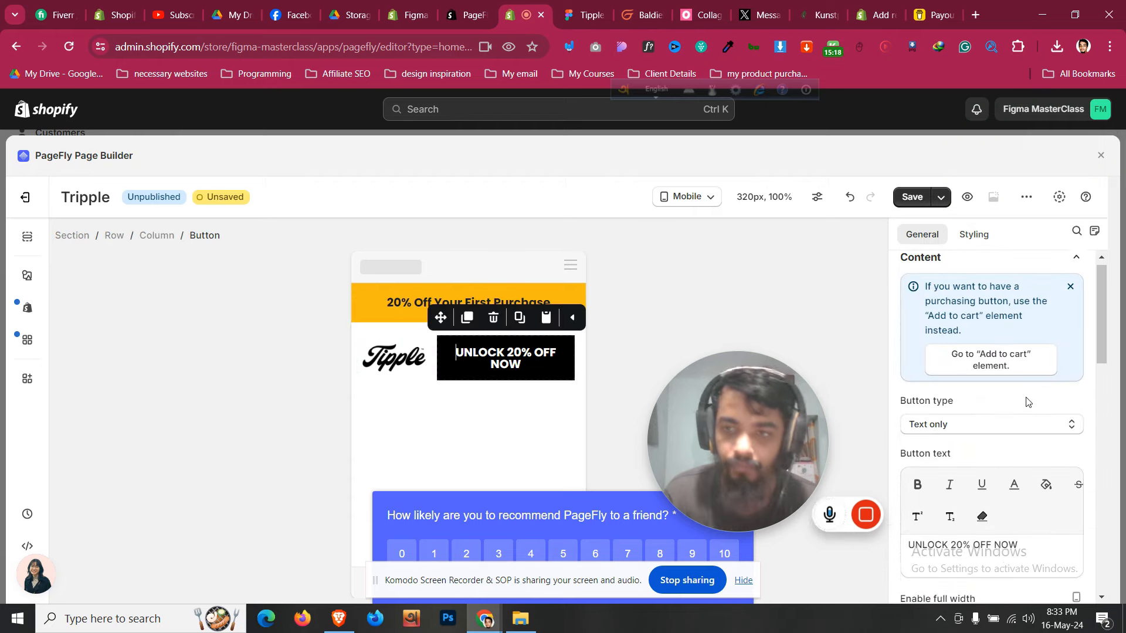
{"action": "left_click", "coordinate": [973, 235]}
{"action": "scroll", "coordinate": [949, 384], "scroll_direction": "down", "scroll_amount": 3}
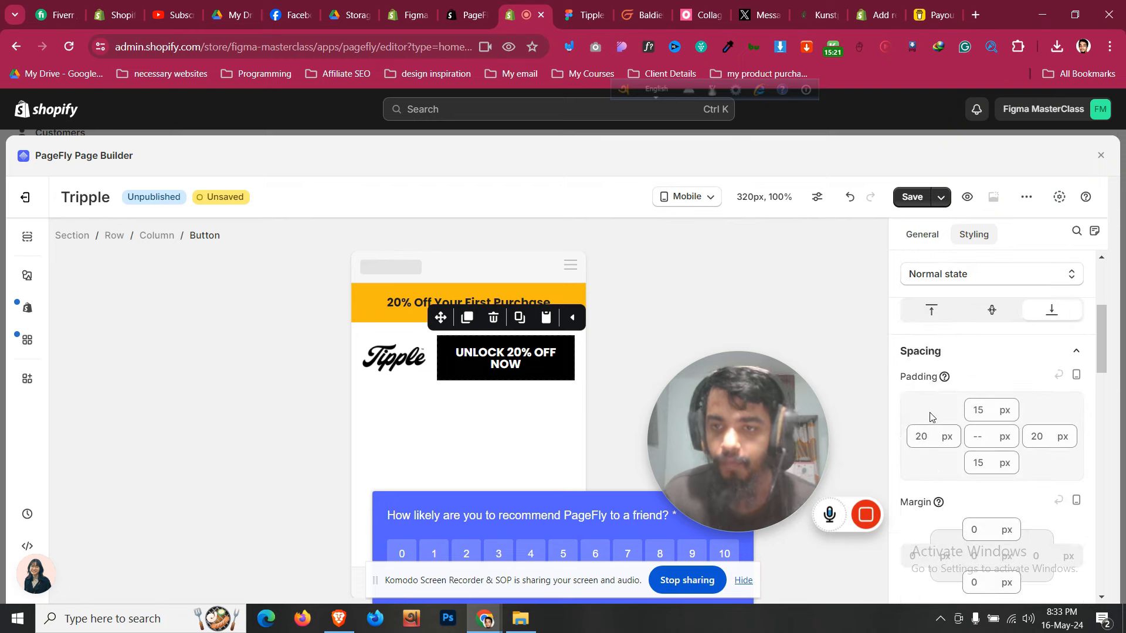
{"action": "left_click", "coordinate": [921, 436]}
{"action": "type", "text": "15"}
{"action": "left_click", "coordinate": [1036, 435]}
{"action": "type", "text": "15"}
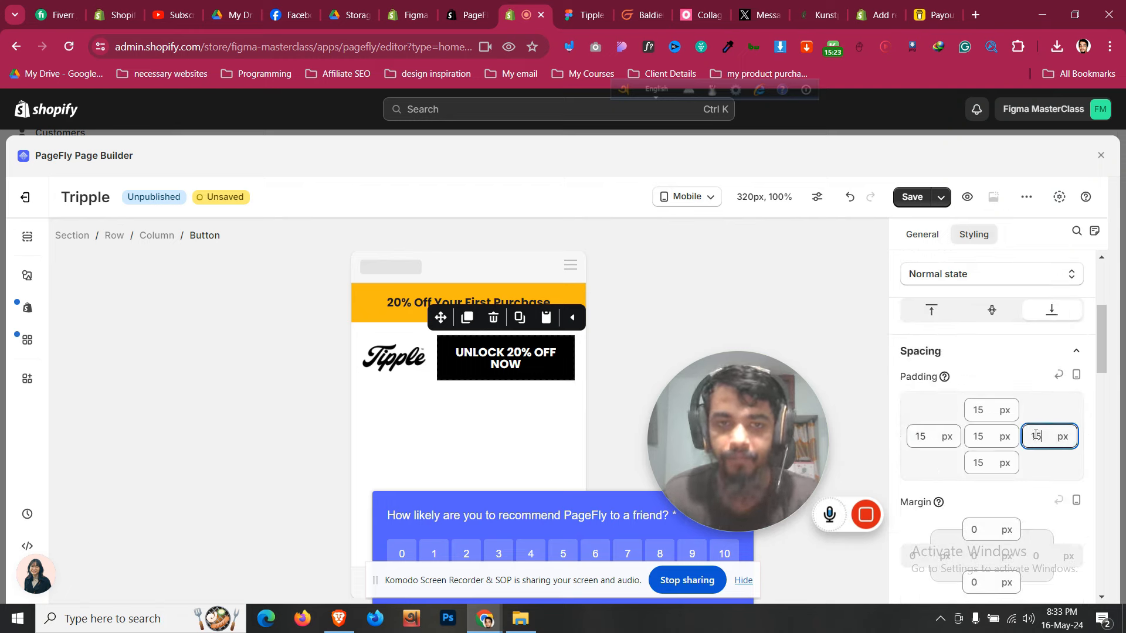
Reduce the header button's font size to 13 px in the mobile view
{"action": "scroll", "coordinate": [996, 492], "scroll_direction": "down", "scroll_amount": 4}
{"action": "key", "text": "BackSpace"}
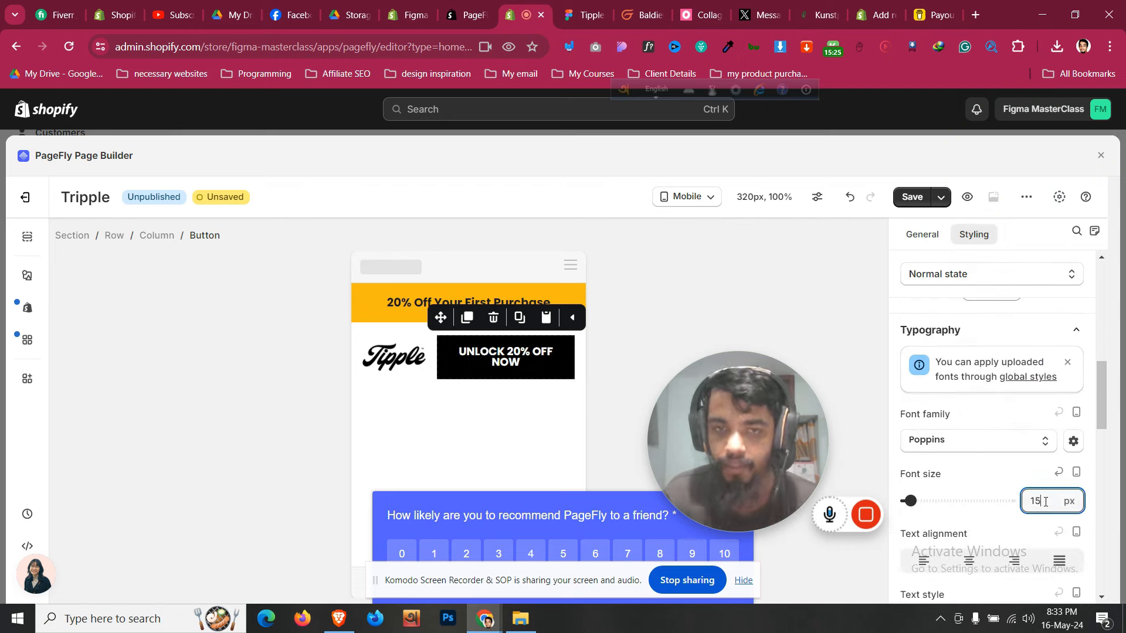
{"action": "type", "text": "3"}
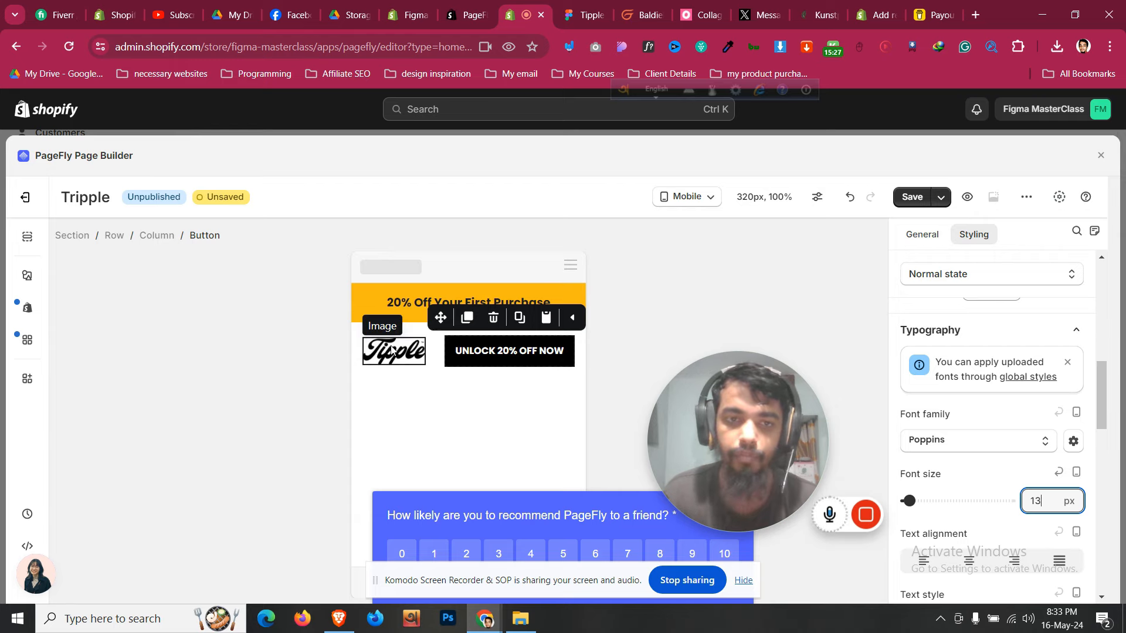
{"action": "left_click", "coordinate": [391, 330]}
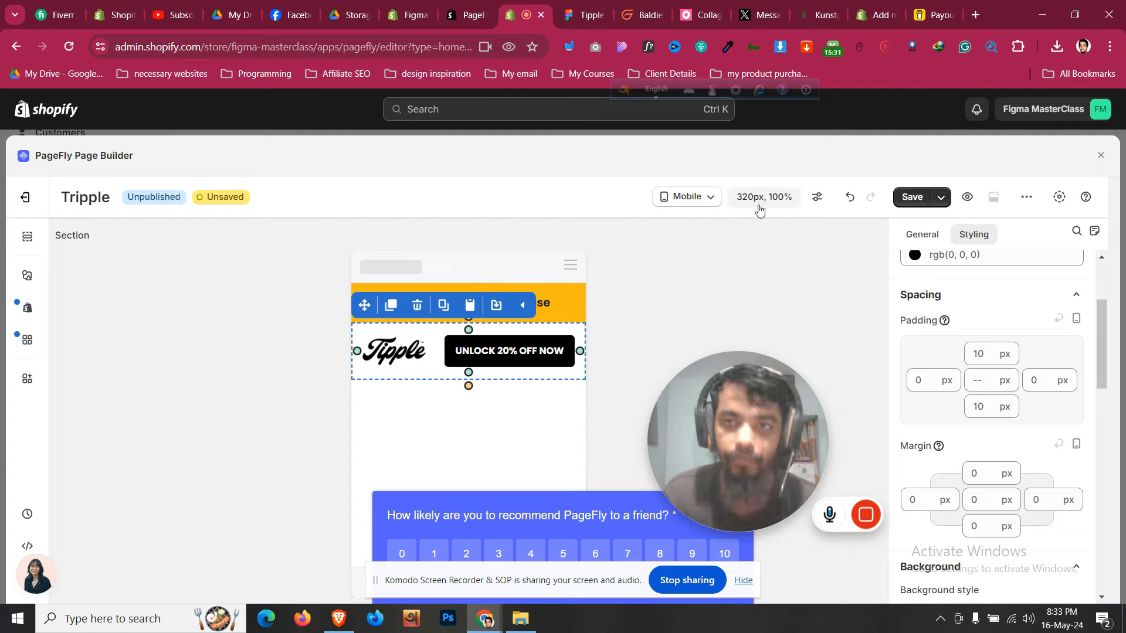
Switch to the all-devices view and check the header button's border radius in its normal state
{"action": "left_click", "coordinate": [686, 197]}
{"action": "left_click", "coordinate": [696, 229]}
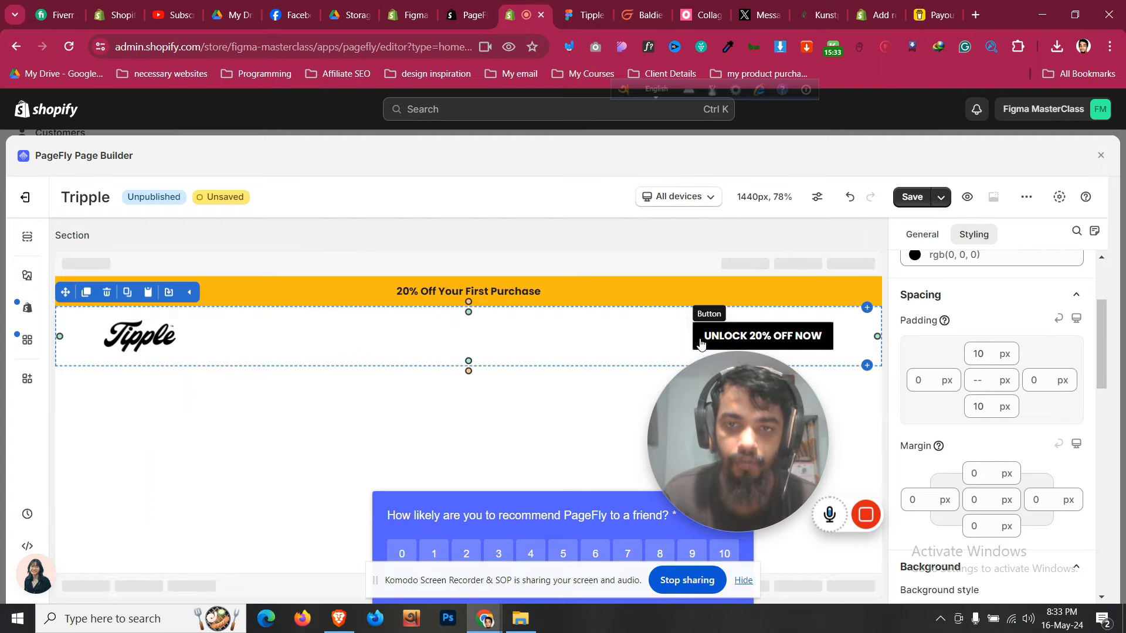
{"action": "left_click", "coordinate": [735, 333]}
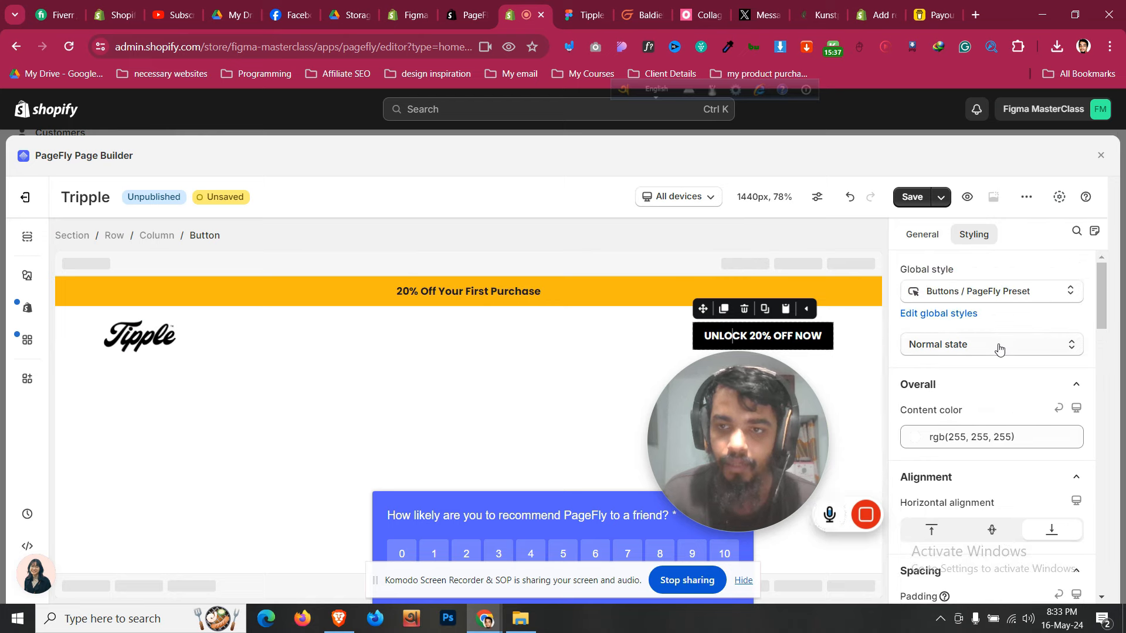
{"action": "scroll", "coordinate": [998, 363], "scroll_direction": "down", "scroll_amount": 10}
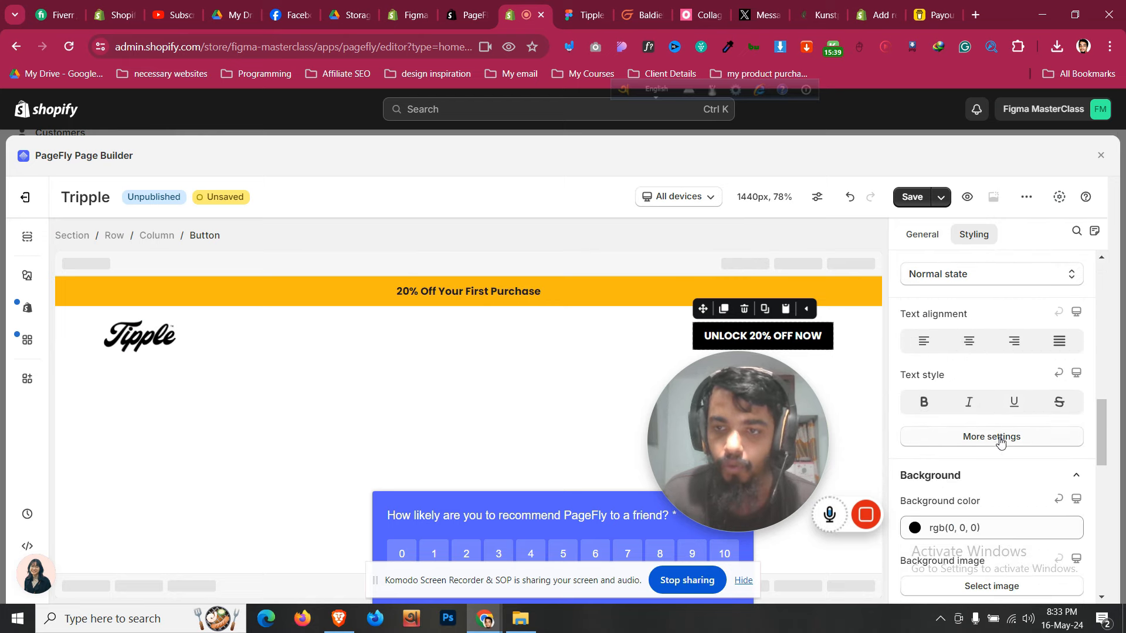
{"action": "scroll", "coordinate": [999, 441], "scroll_direction": "down", "scroll_amount": 4}
{"action": "left_click", "coordinate": [1004, 491]}
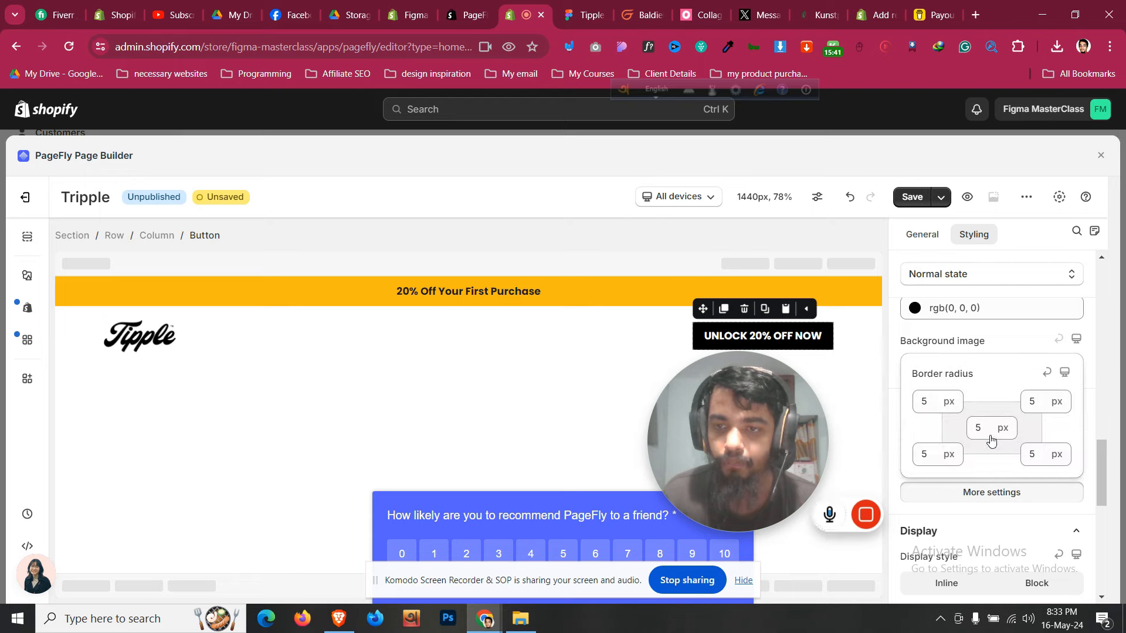
Check the header button's border settings in the mouse over state, and return to the mobile view
{"action": "scroll", "coordinate": [982, 282], "scroll_direction": "up", "scroll_amount": 15}
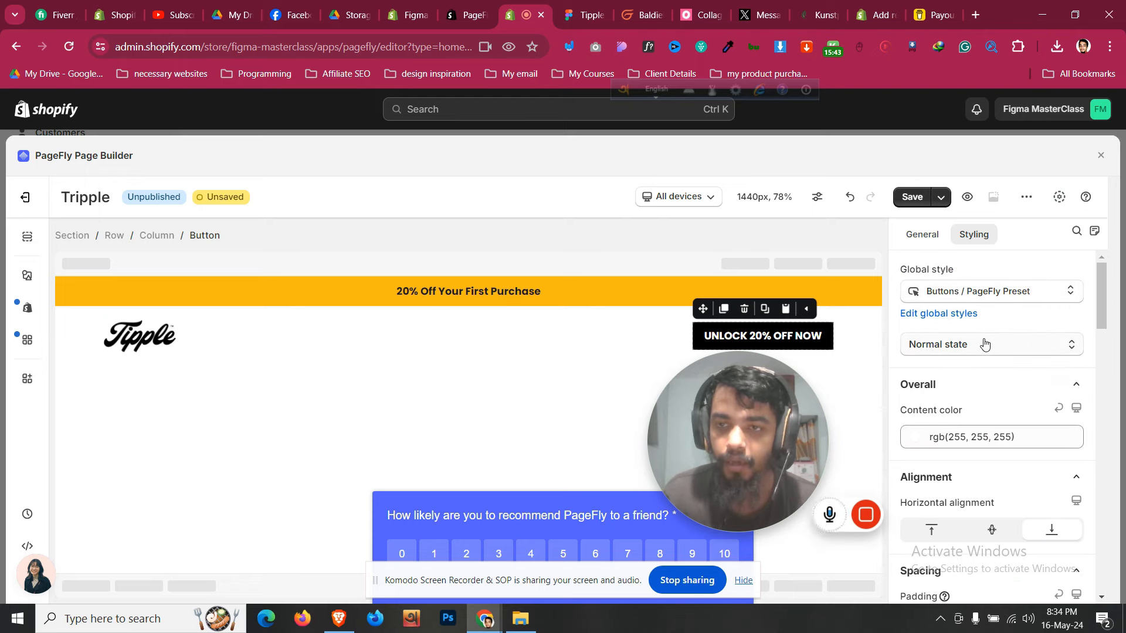
{"action": "left_click", "coordinate": [984, 344]}
{"action": "left_click", "coordinate": [977, 402]}
{"action": "scroll", "coordinate": [977, 410], "scroll_direction": "down", "scroll_amount": 6}
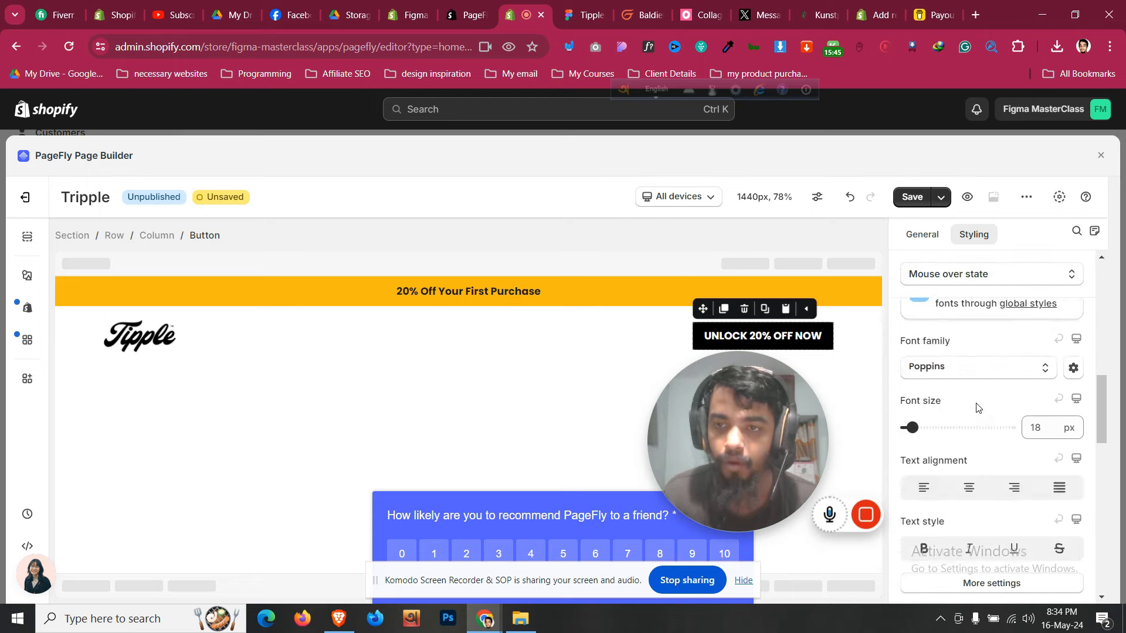
{"action": "scroll", "coordinate": [976, 405], "scroll_direction": "down", "scroll_amount": 6}
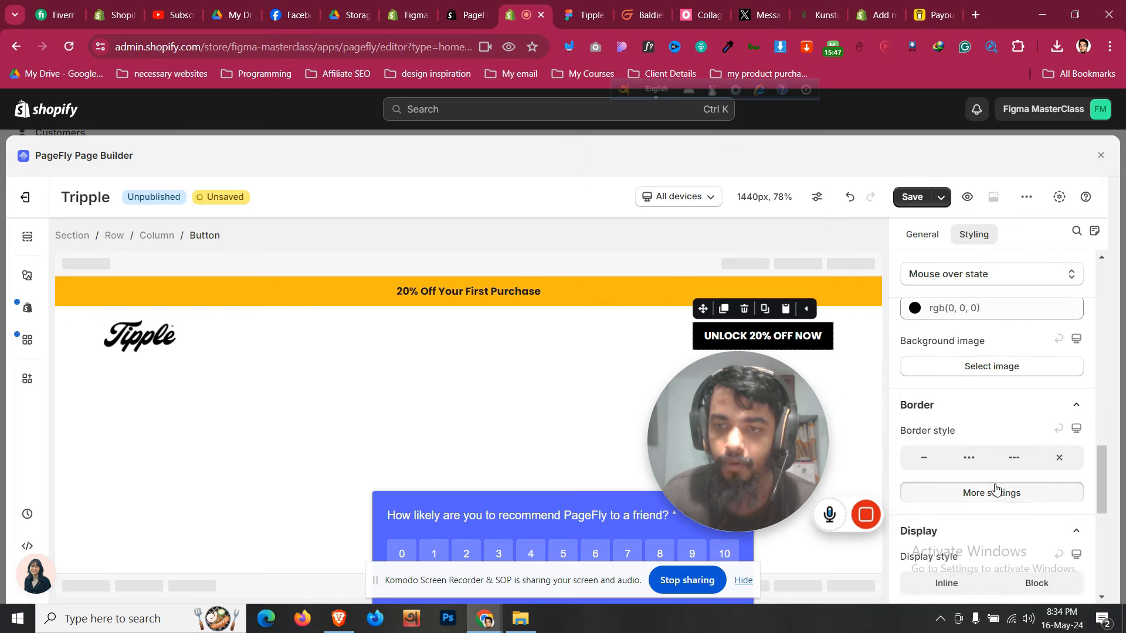
{"action": "left_click", "coordinate": [992, 493]}
{"action": "scroll", "coordinate": [997, 352], "scroll_direction": "up", "scroll_amount": 10}
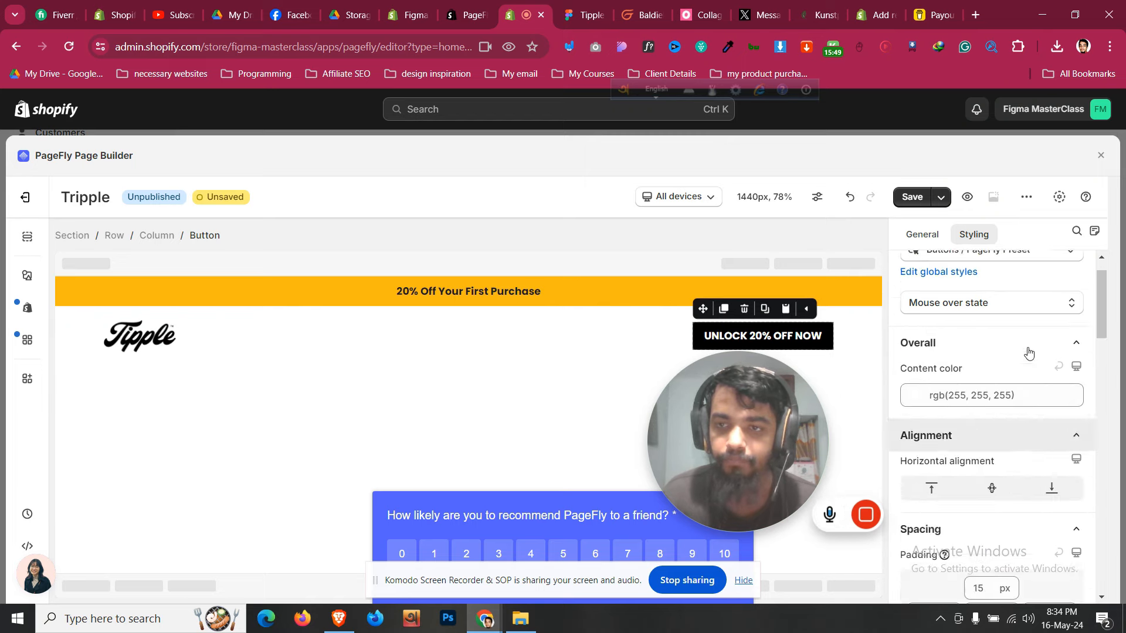
{"action": "left_click", "coordinate": [981, 349]}
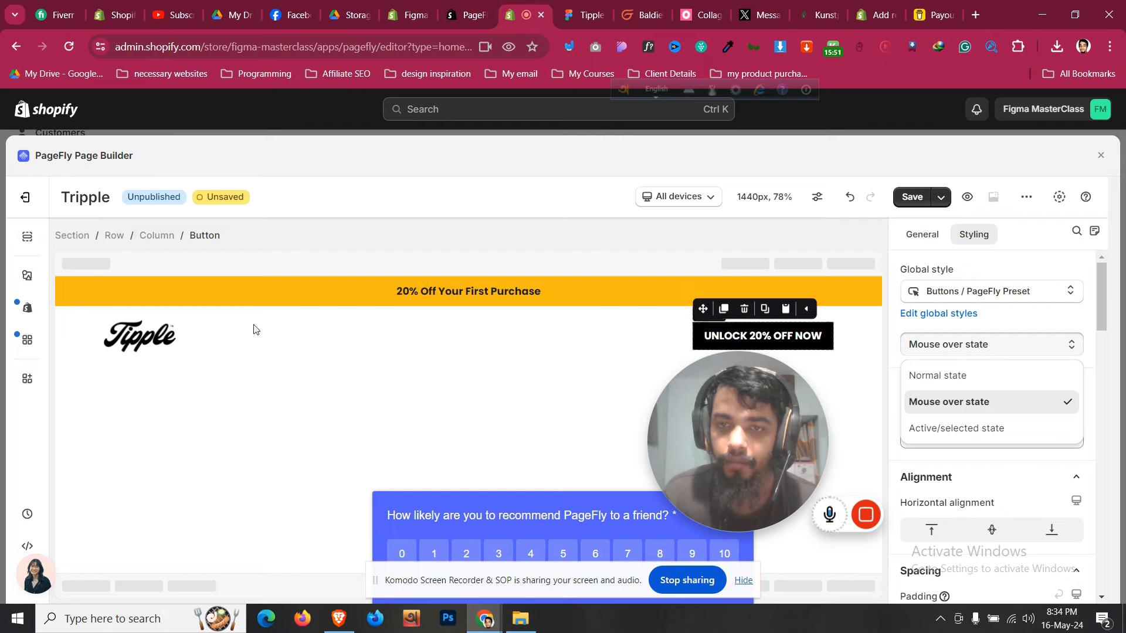
{"action": "left_click", "coordinate": [88, 328]}
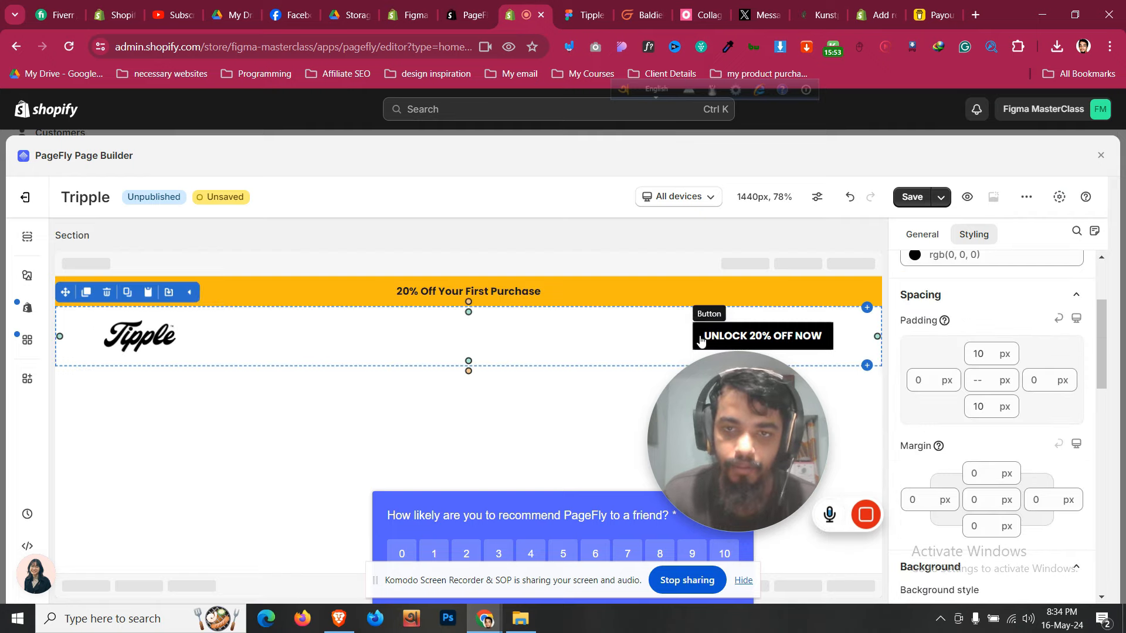
{"action": "left_click", "coordinate": [678, 196]}
{"action": "left_click", "coordinate": [687, 303]}
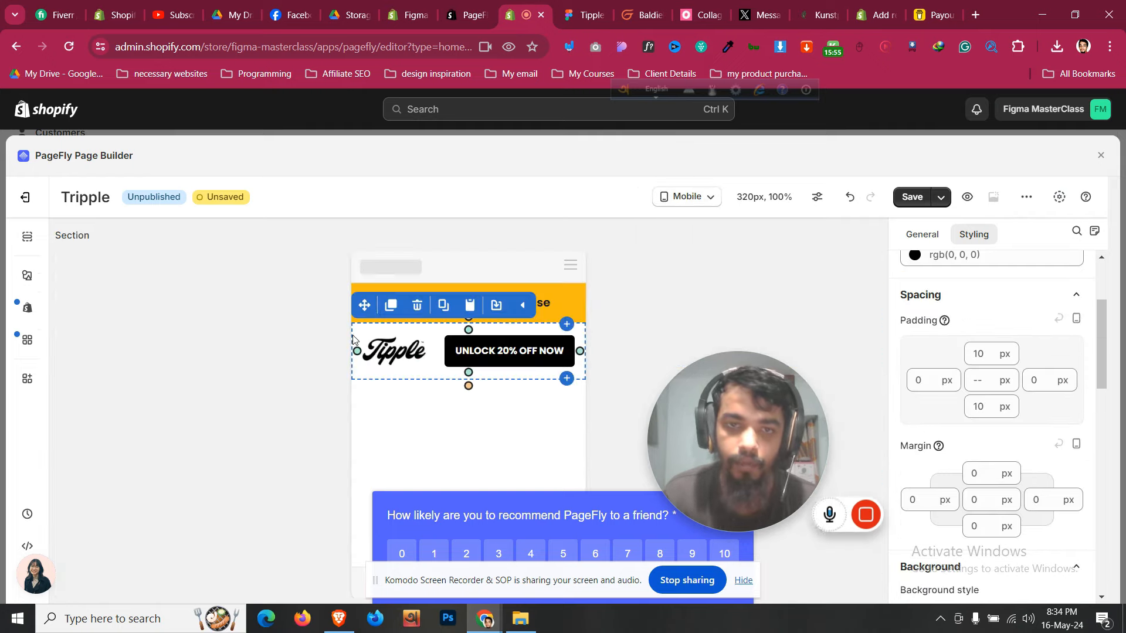
Switch to the Figma design and check the width of the mobile landing page frame
{"action": "left_click", "coordinate": [598, 8]}
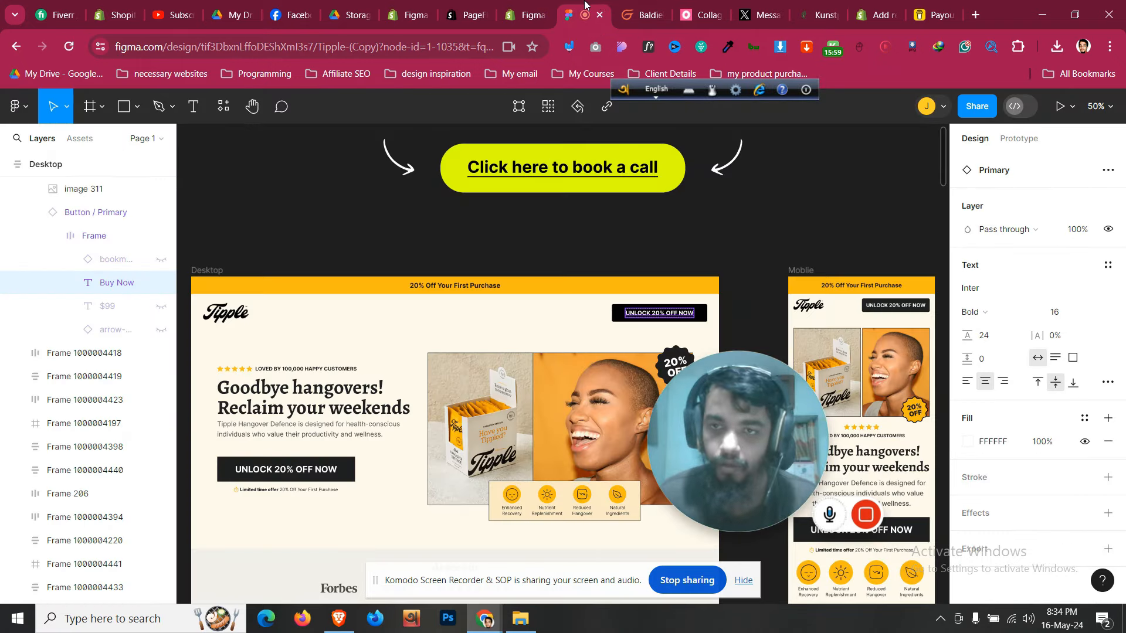
{"action": "left_click", "coordinate": [798, 311]}
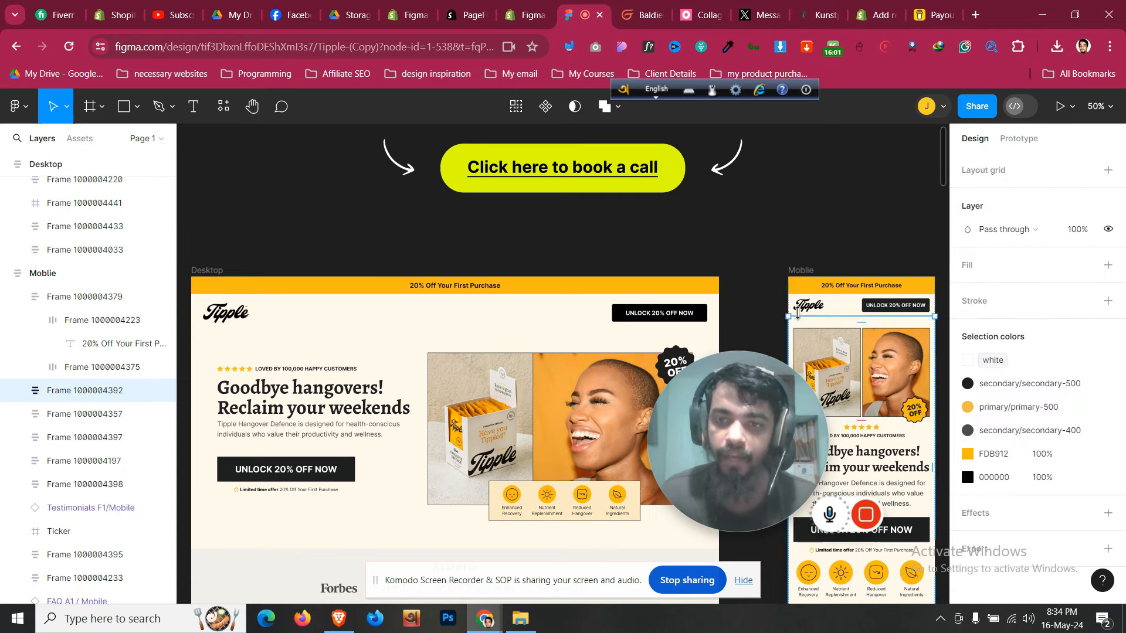
{"action": "left_click", "coordinate": [66, 274]}
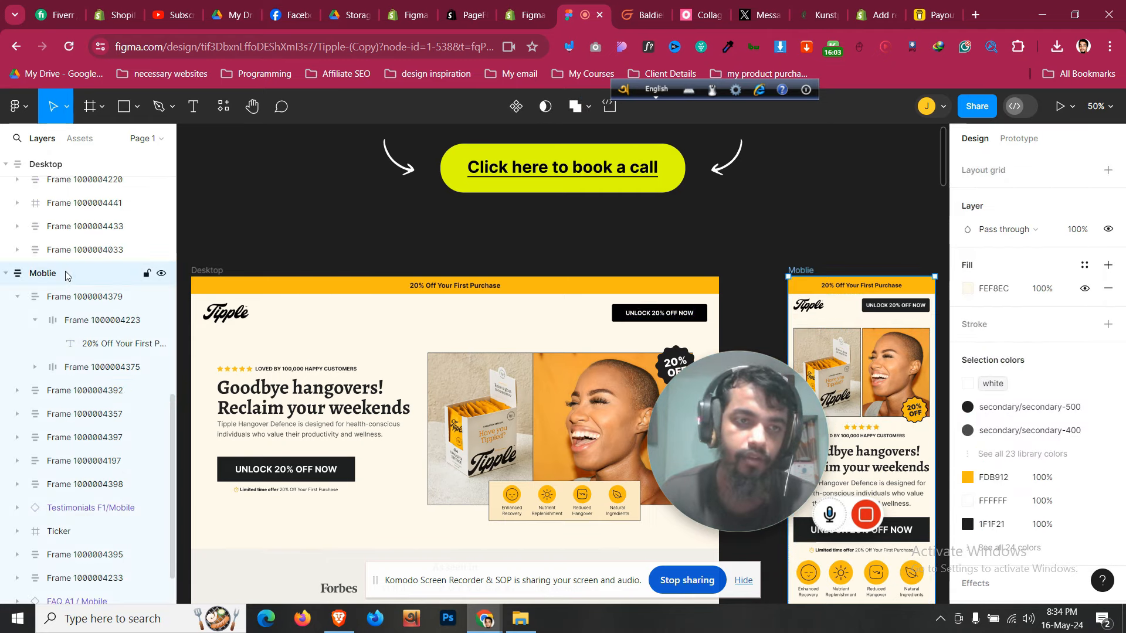
{"action": "scroll", "coordinate": [1038, 276], "scroll_direction": "up", "scroll_amount": 2}
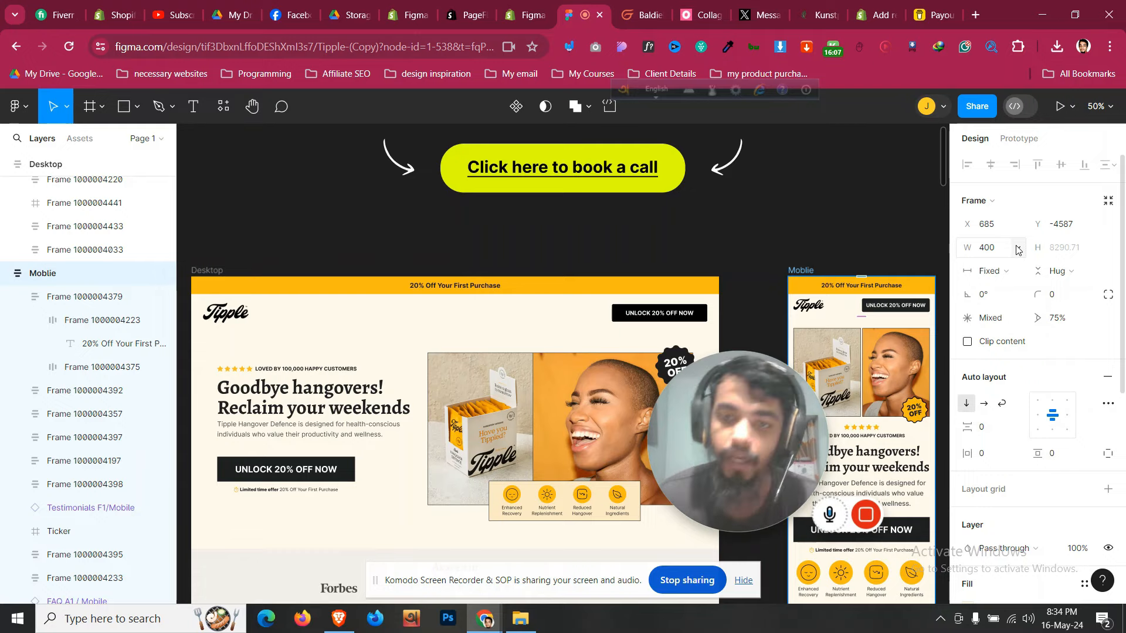
Return to the PageFly editor and set the mobile canvas width to 400 px
{"action": "left_click", "coordinate": [521, 15]}
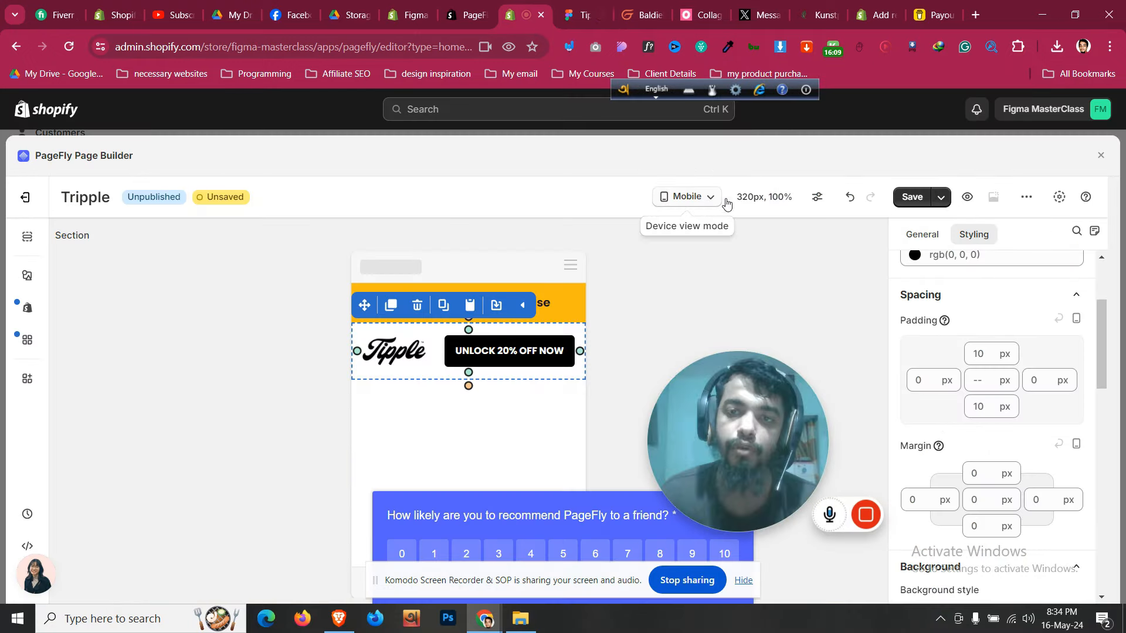
{"action": "left_click", "coordinate": [756, 205]}
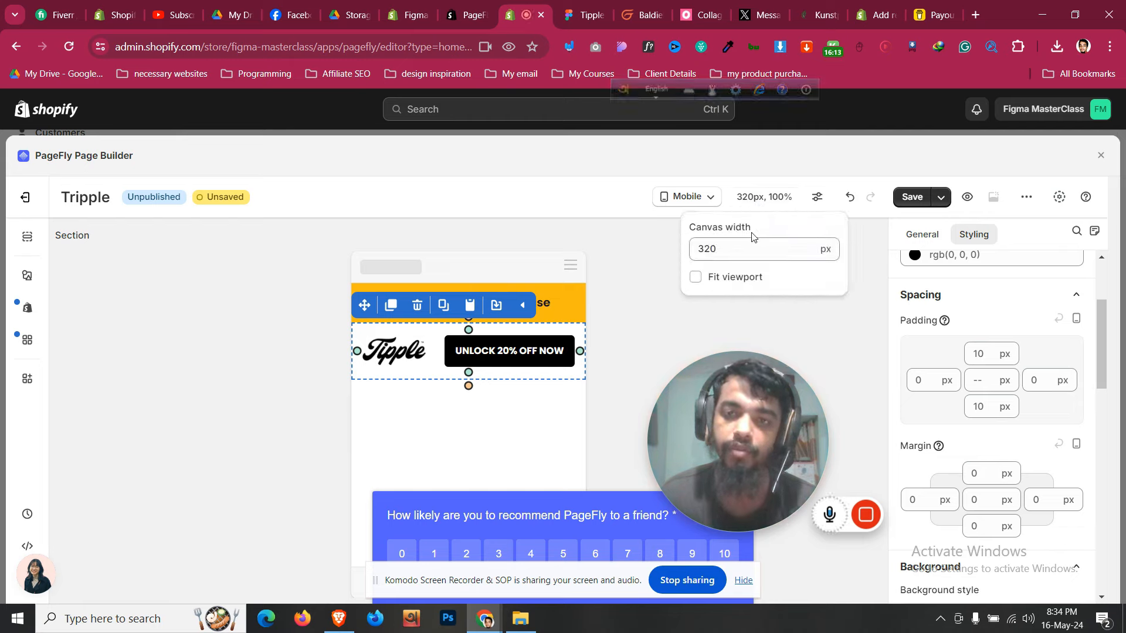
{"action": "left_click", "coordinate": [753, 249]}
{"action": "type", "text": "400"}
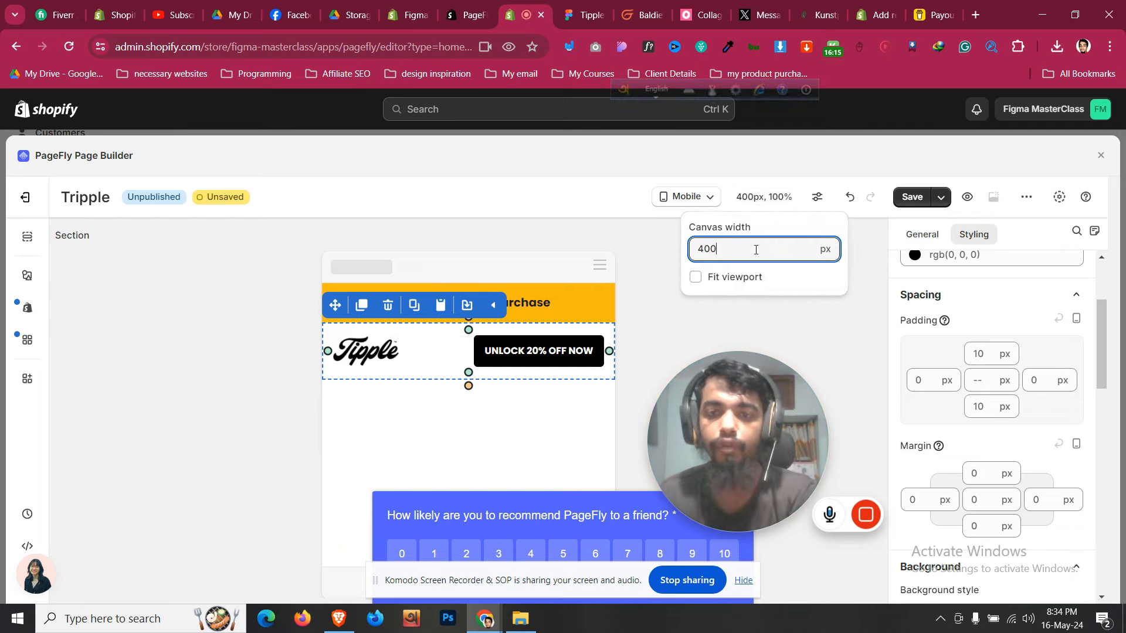
Increase the header button's font size to 16 px on the 400 px mobile canvas
{"action": "left_click", "coordinate": [491, 356]}
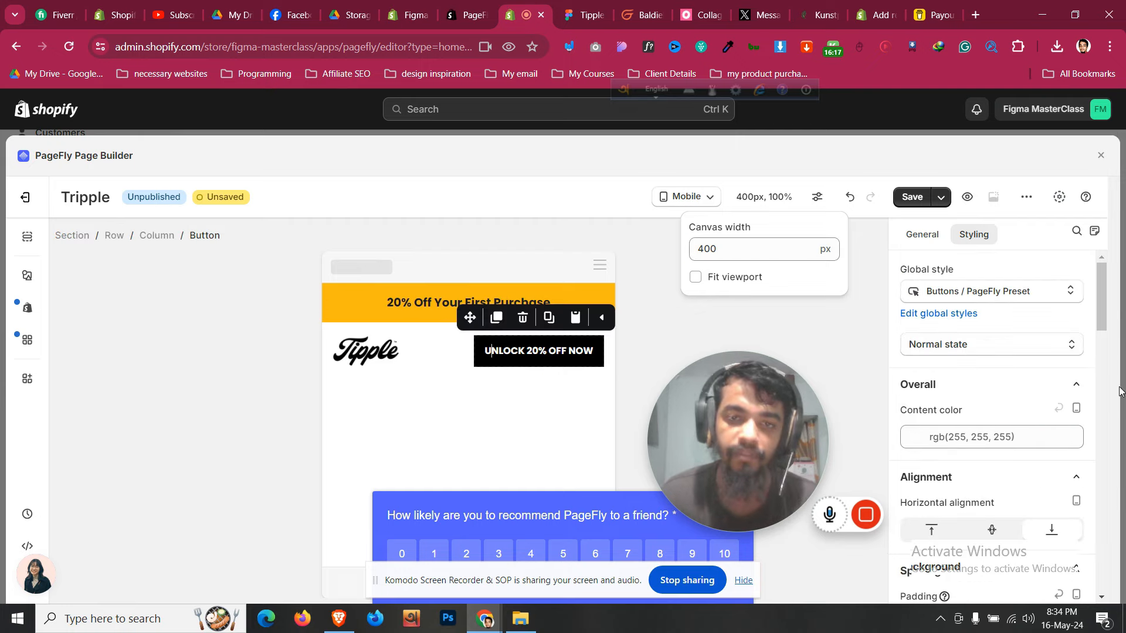
{"action": "scroll", "coordinate": [1049, 488], "scroll_direction": "down", "scroll_amount": 8}
{"action": "left_click", "coordinate": [1043, 423]}
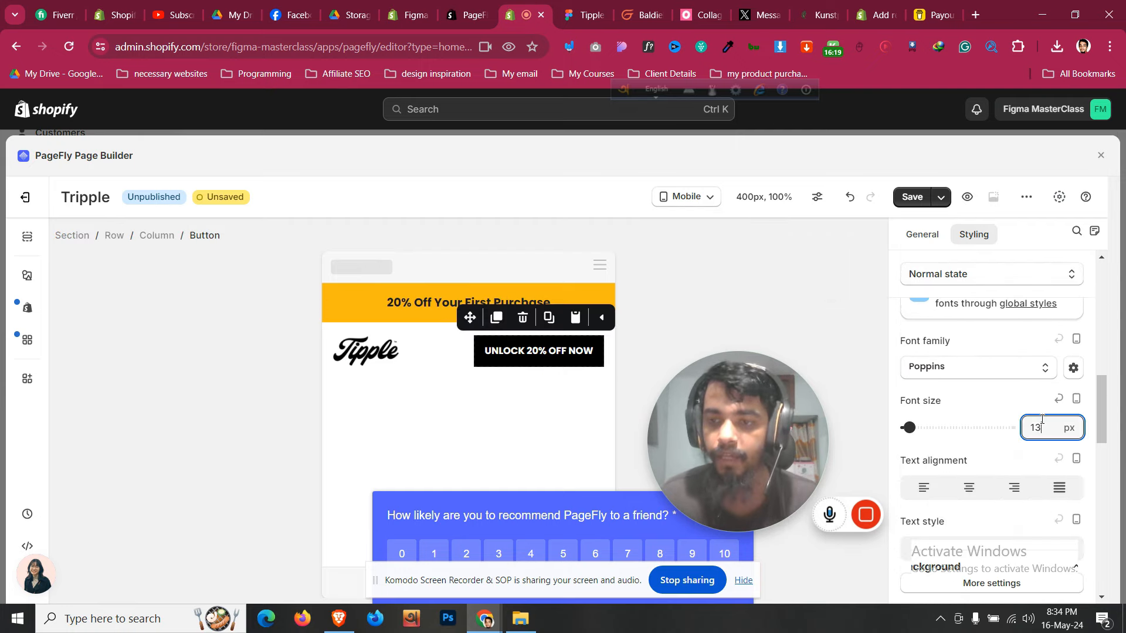
{"action": "key", "text": "Up"}
{"action": "key", "text": "Up"}
{"action": "key", "text": "Up"}
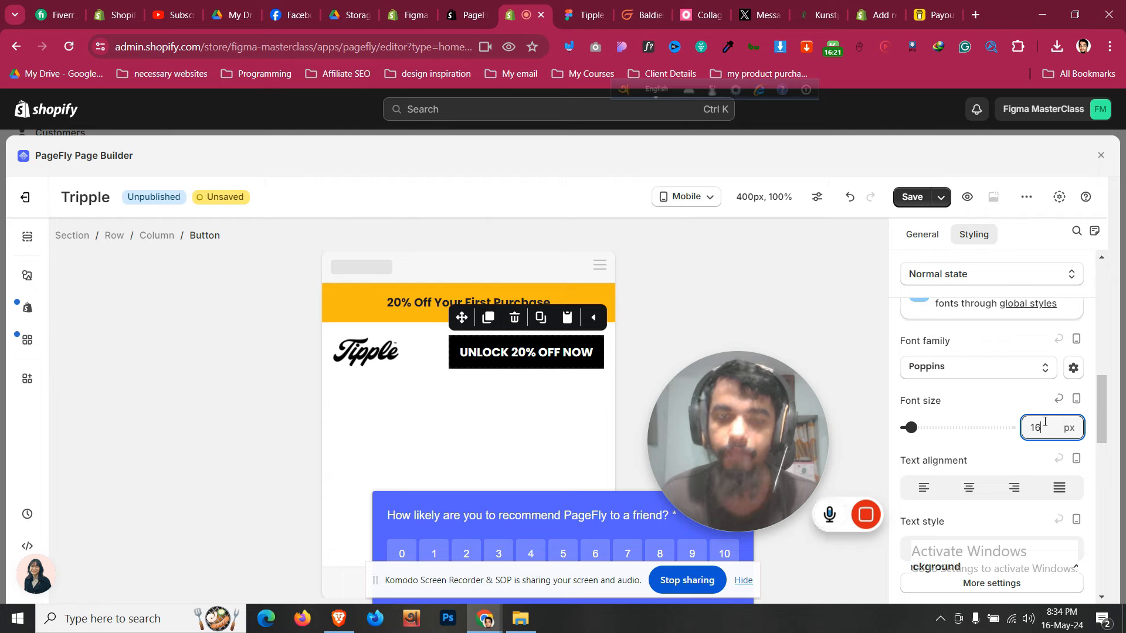
Switch to all devices and back to the mobile view, and lower the header button's font size to 14 px
{"action": "left_click", "coordinate": [710, 198]}
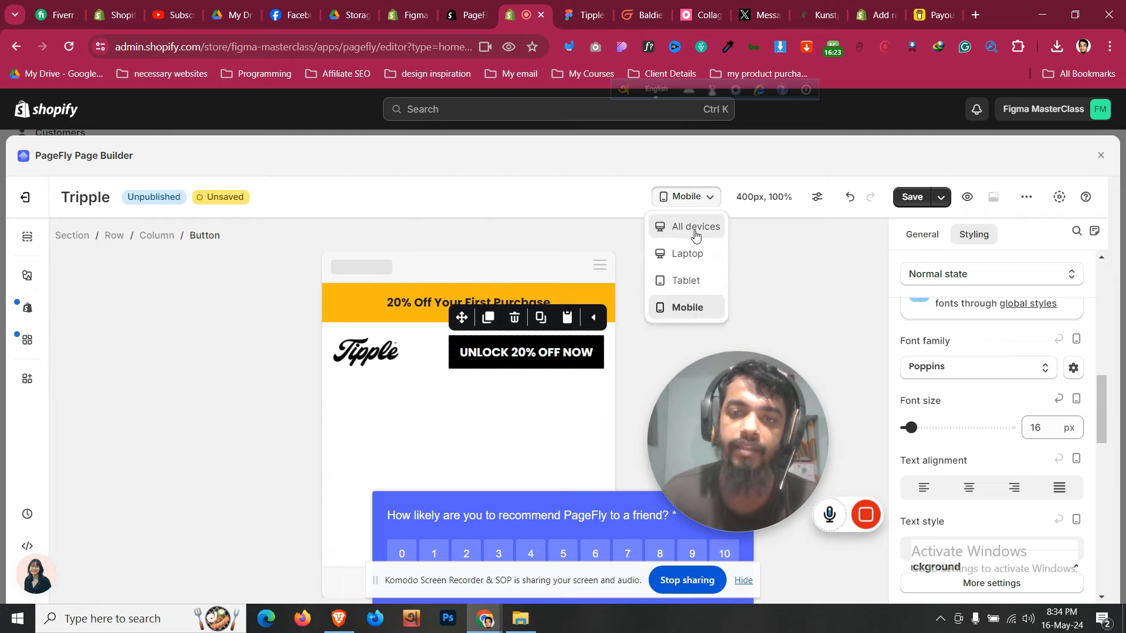
{"action": "left_click", "coordinate": [695, 229]}
{"action": "left_click", "coordinate": [701, 196]}
{"action": "left_click", "coordinate": [713, 304]}
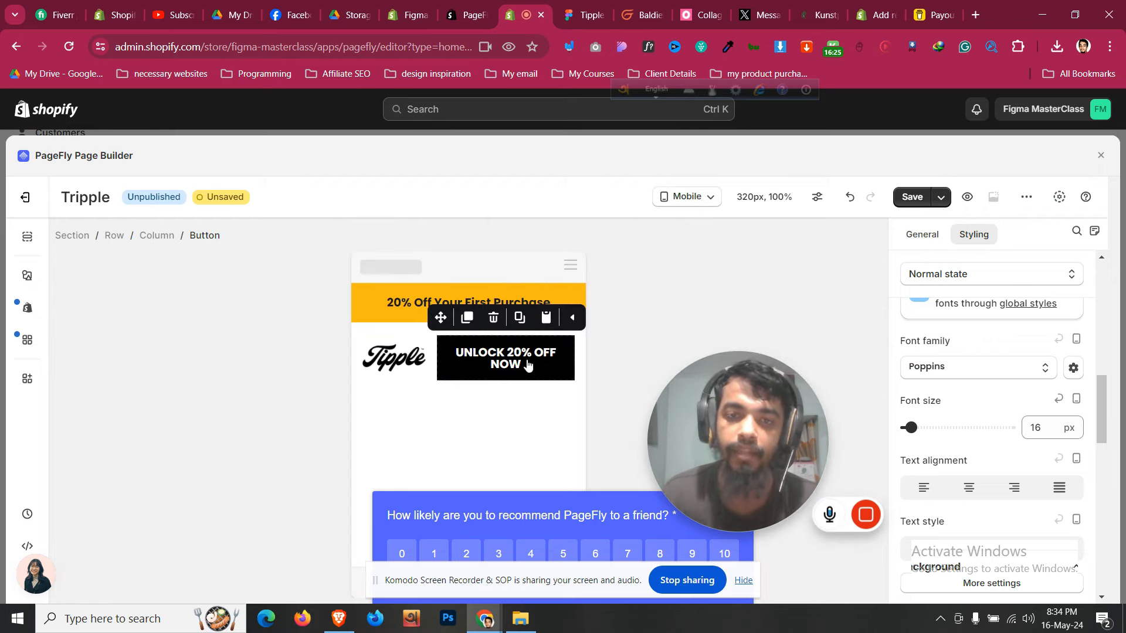
{"action": "key", "text": "Down"}
{"action": "key", "text": "Down"}
{"action": "key", "text": "Down"}
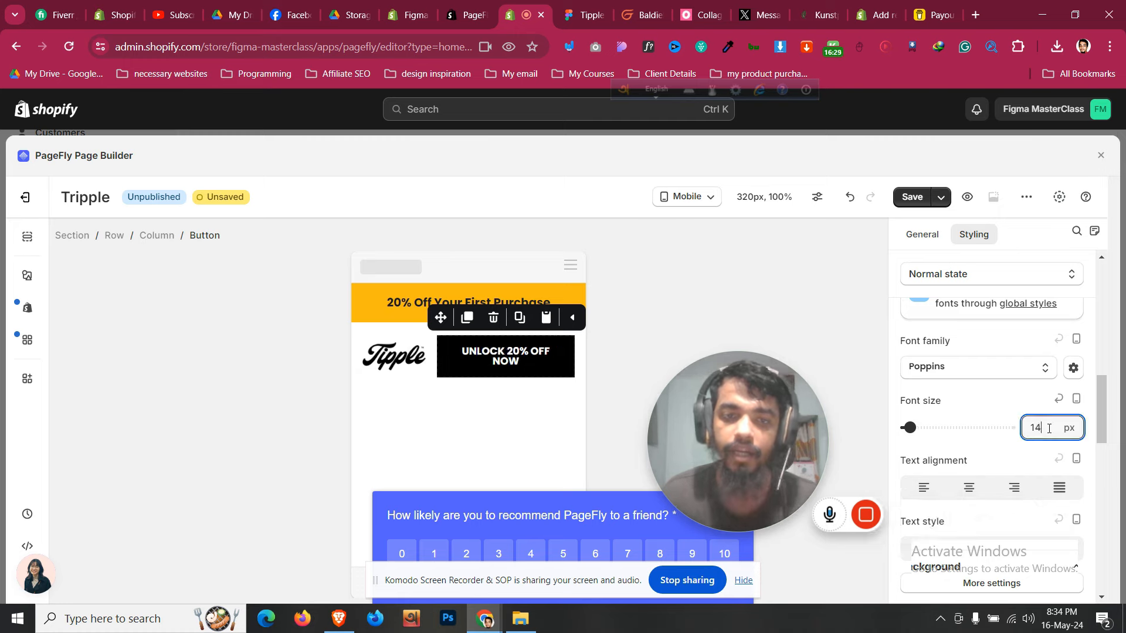
Return the editor to the all-devices view, then save and publish the page with the title Tripple
{"action": "left_click", "coordinate": [493, 403]}
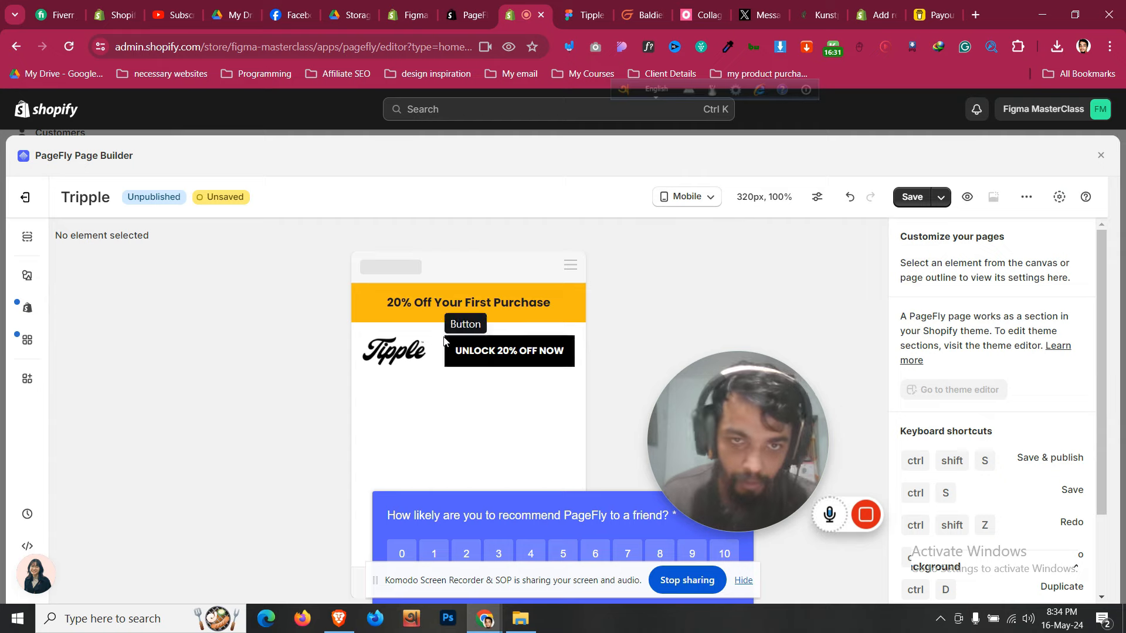
{"action": "left_click", "coordinate": [564, 375]}
{"action": "scroll", "coordinate": [1022, 413], "scroll_direction": "up", "scroll_amount": 2}
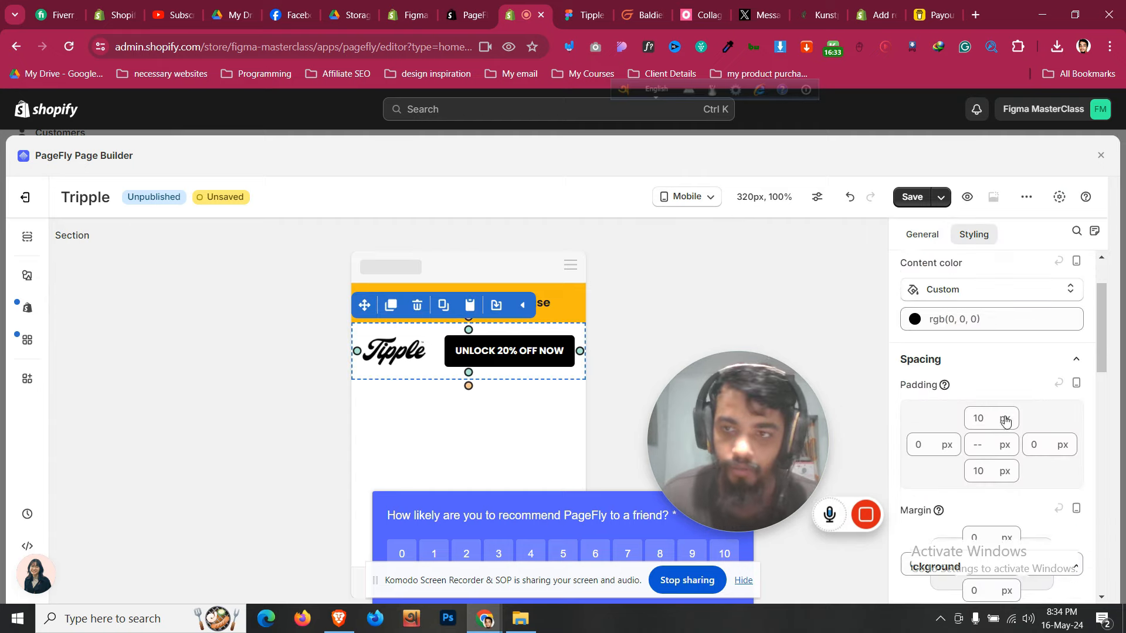
{"action": "left_click", "coordinate": [680, 196]}
{"action": "left_click", "coordinate": [685, 225]}
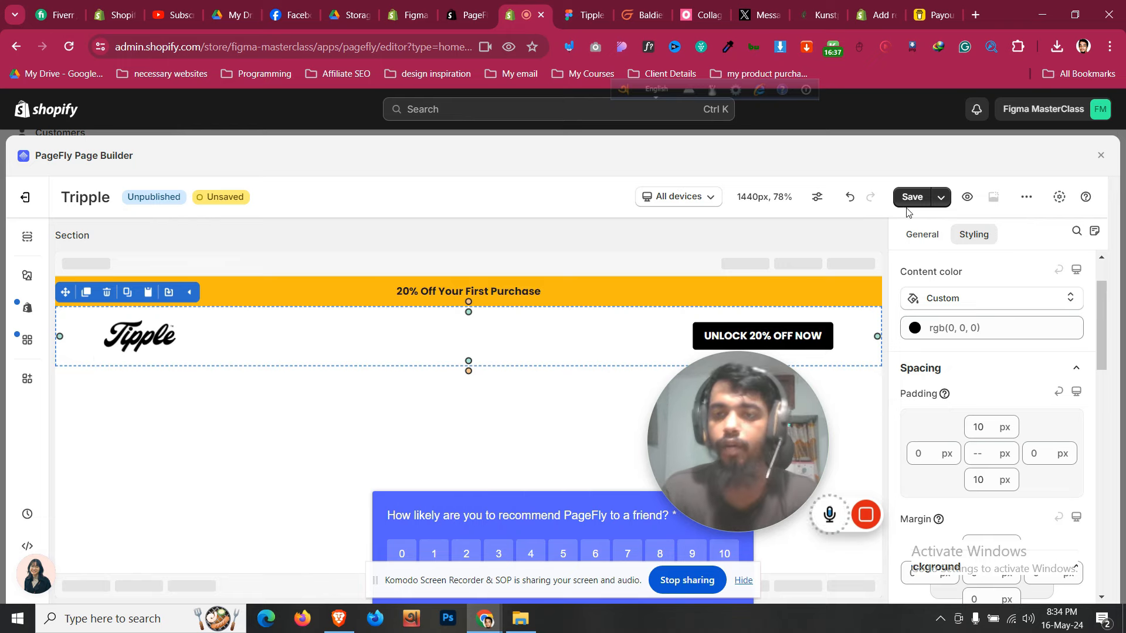
{"action": "left_click", "coordinate": [942, 202]}
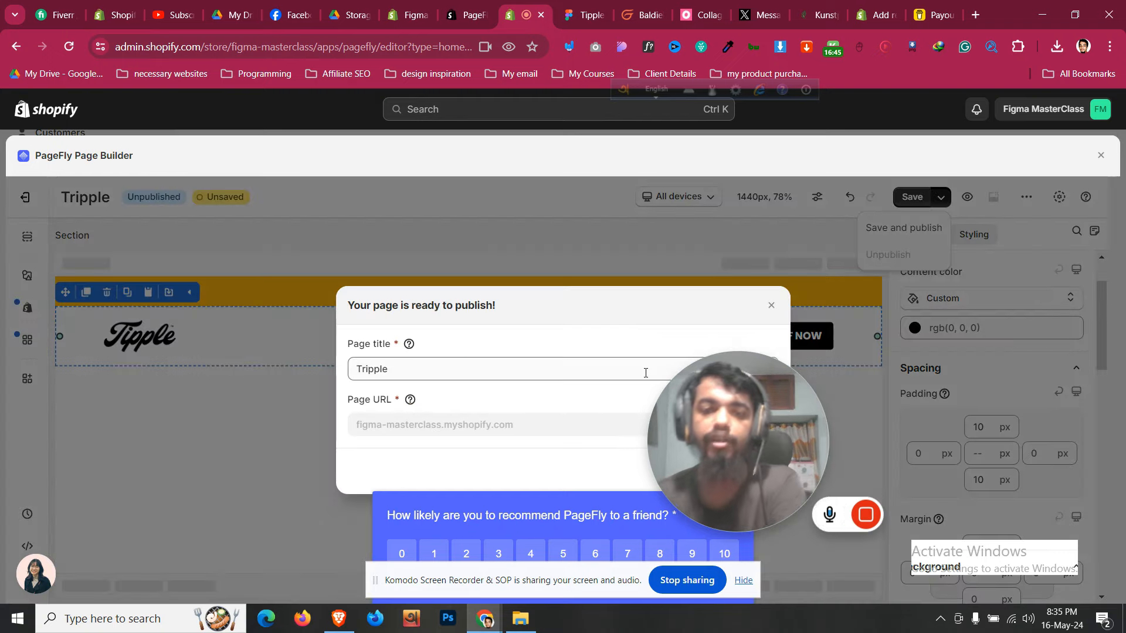
{"action": "left_click_drag", "start_coordinate": [715, 425], "coordinate": [857, 460]}
{"action": "left_click", "coordinate": [764, 475]}
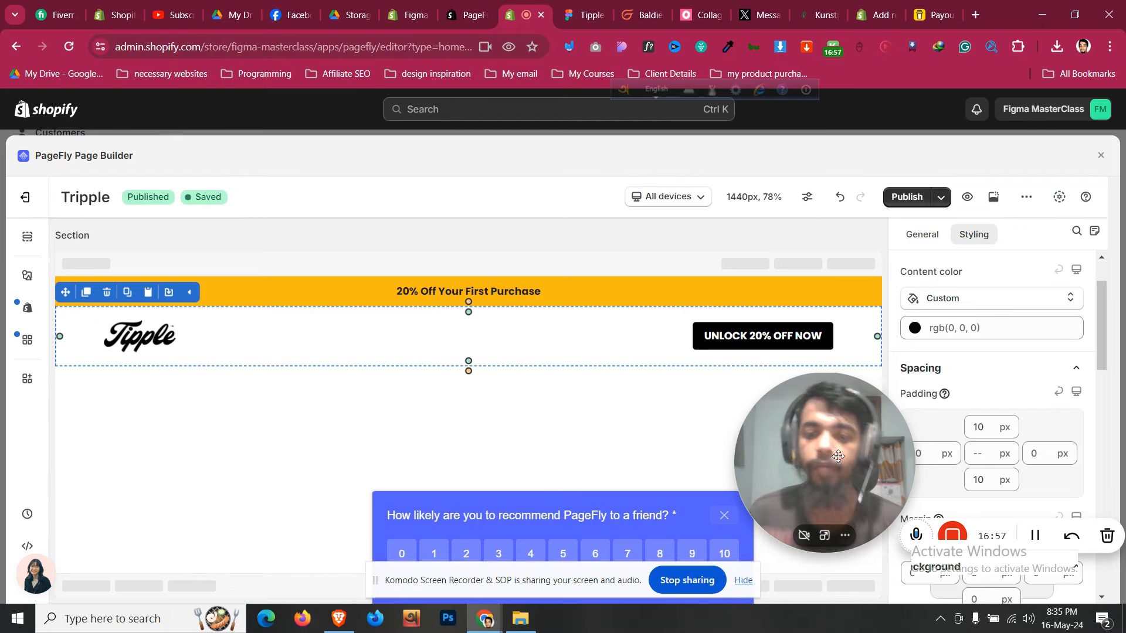
{"action": "key", "text": "ctrl+k"}
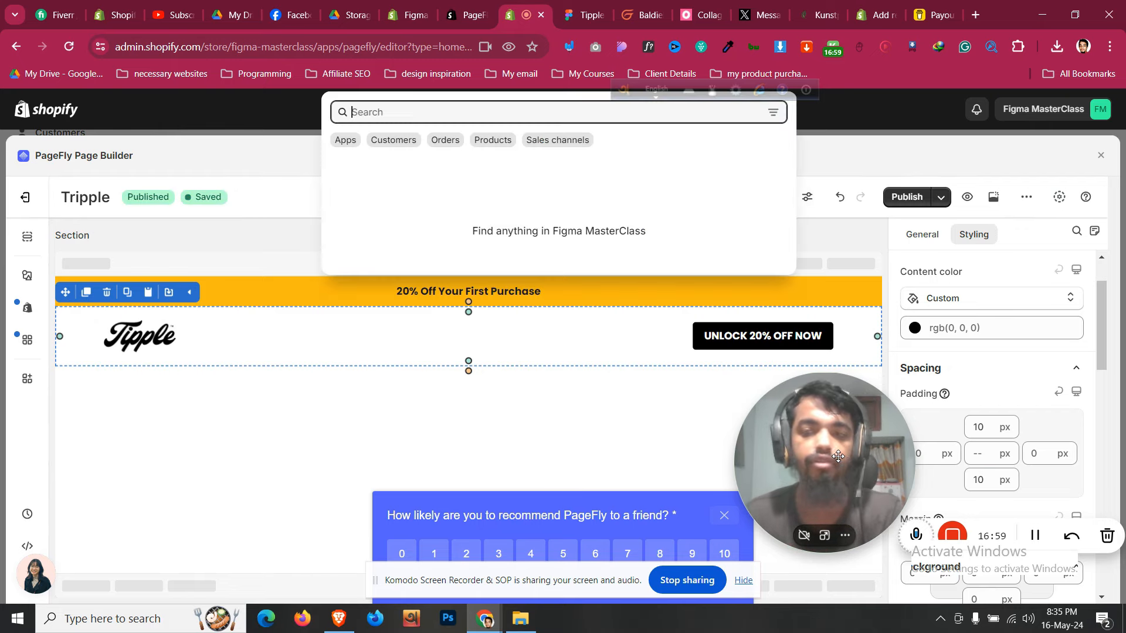
{"action": "left_click", "coordinate": [838, 457]}
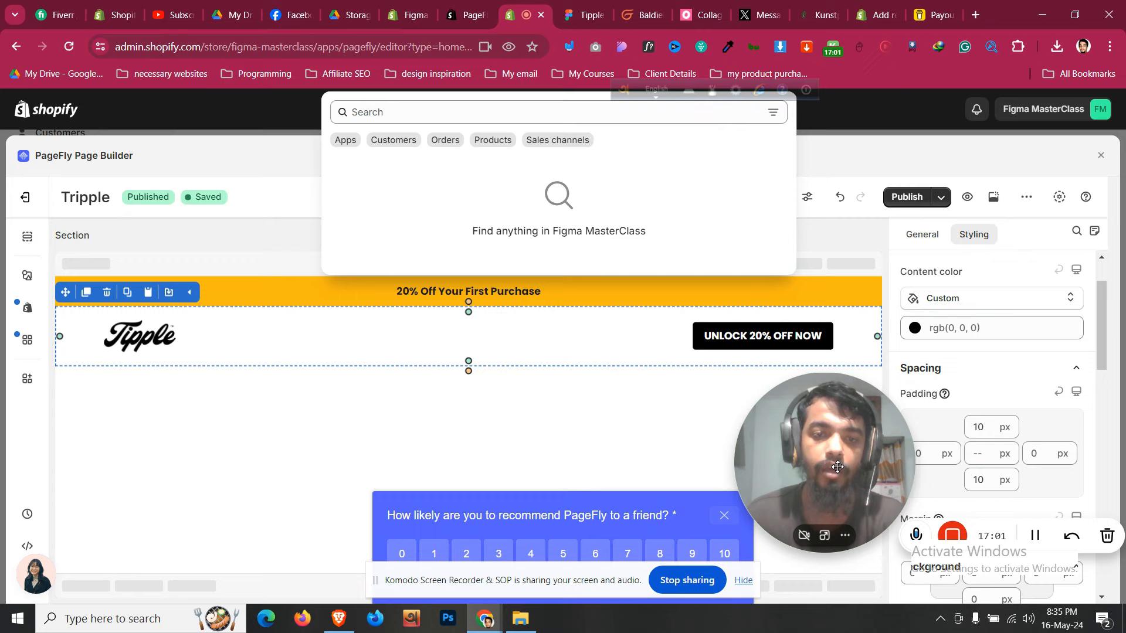
{"action": "left_click", "coordinate": [505, 393]}
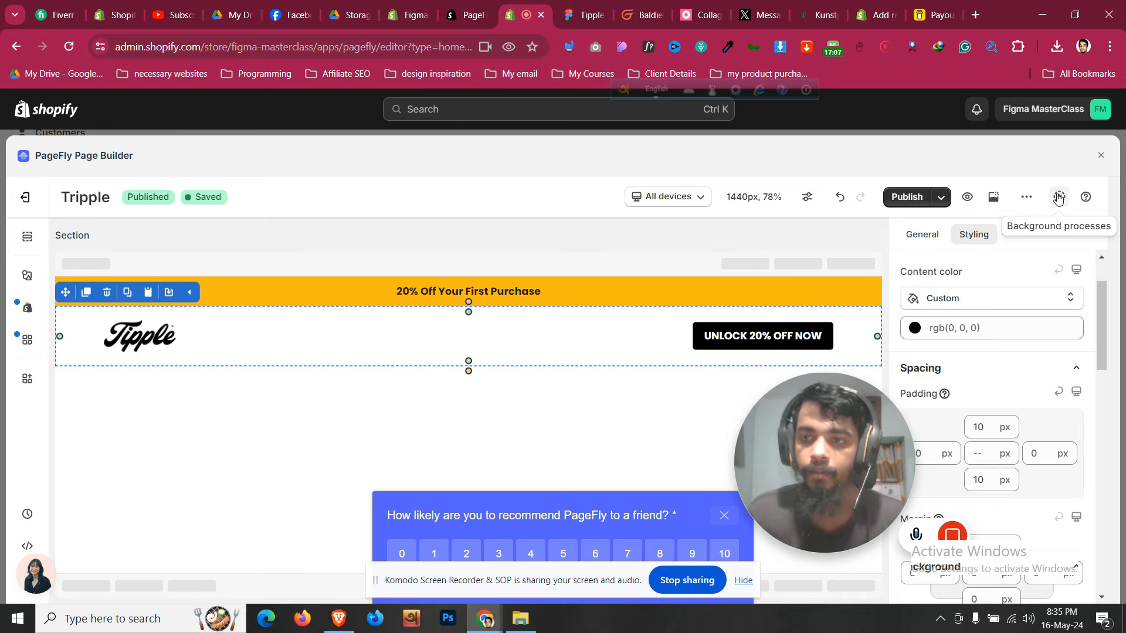
{"action": "left_click", "coordinate": [1085, 198]}
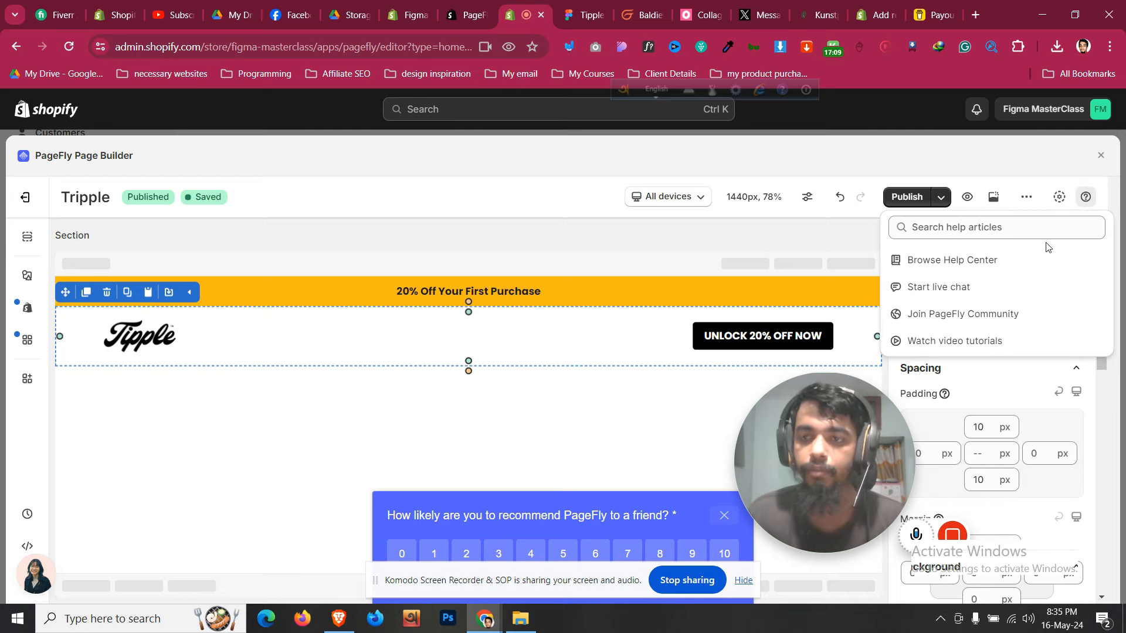
{"action": "left_click", "coordinate": [18, 252]}
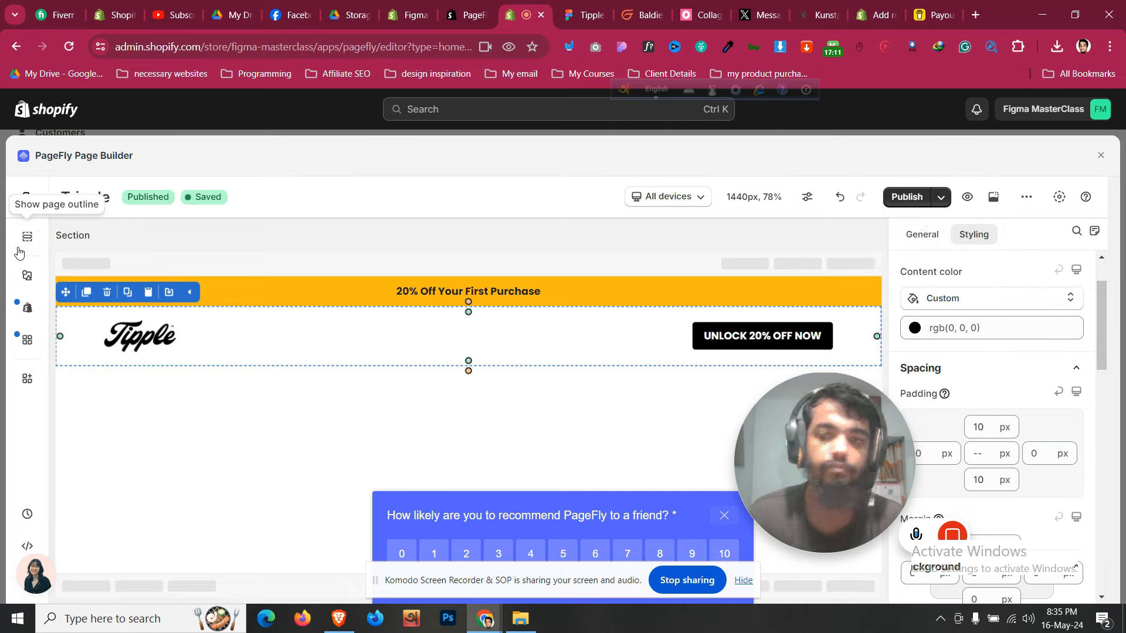
{"action": "left_click", "coordinate": [19, 253]}
{"action": "left_click", "coordinate": [922, 233]}
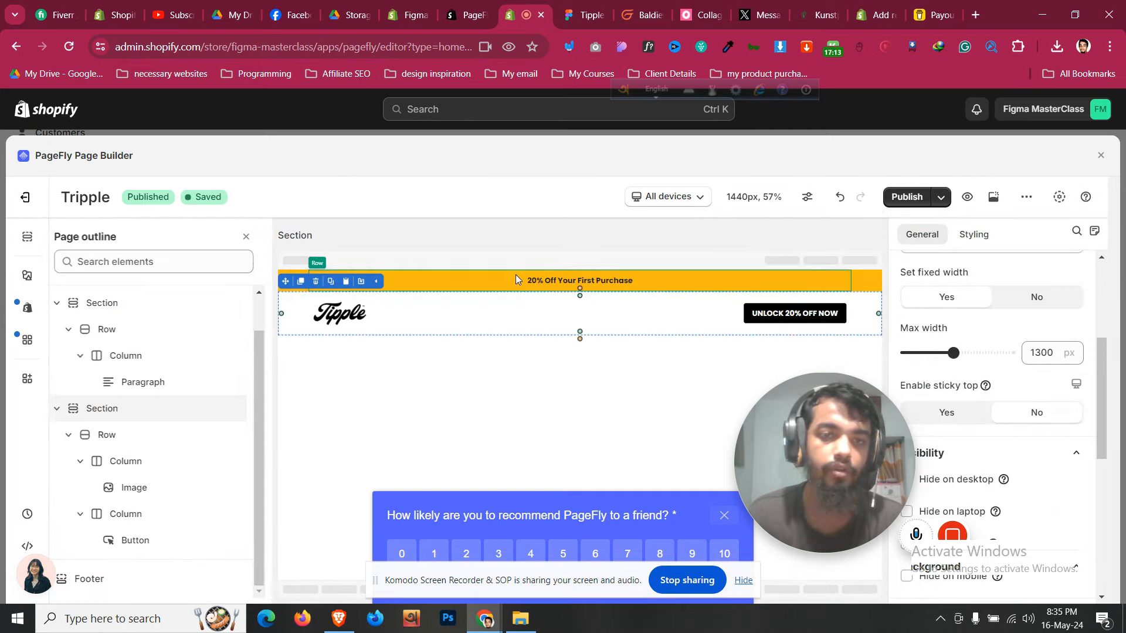
{"action": "left_click", "coordinate": [680, 341]}
Dismiss the PageFly recommendation survey and select the header section holding the logo and button
{"action": "left_click_drag", "start_coordinate": [791, 440], "coordinate": [830, 468]}
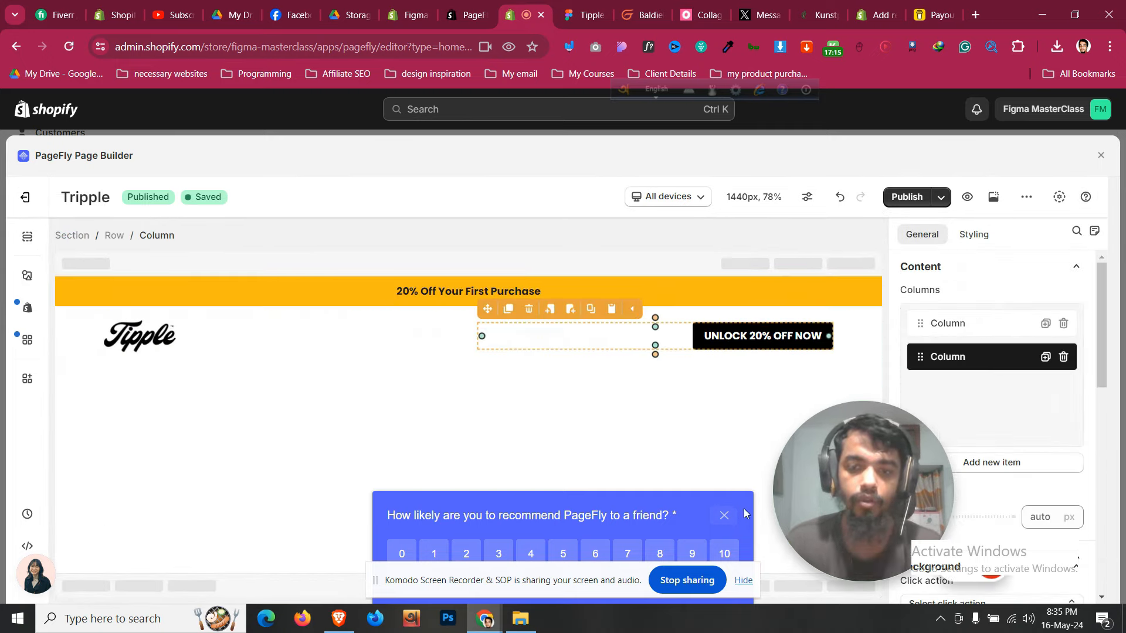
{"action": "left_click", "coordinate": [723, 515]}
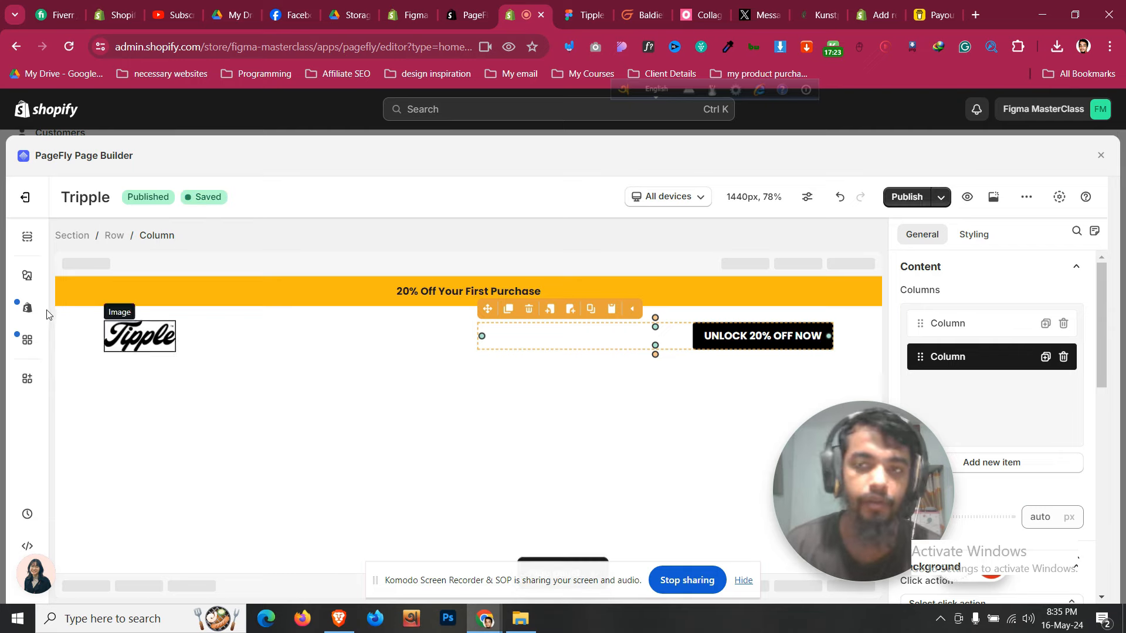
{"action": "left_click", "coordinate": [77, 328]}
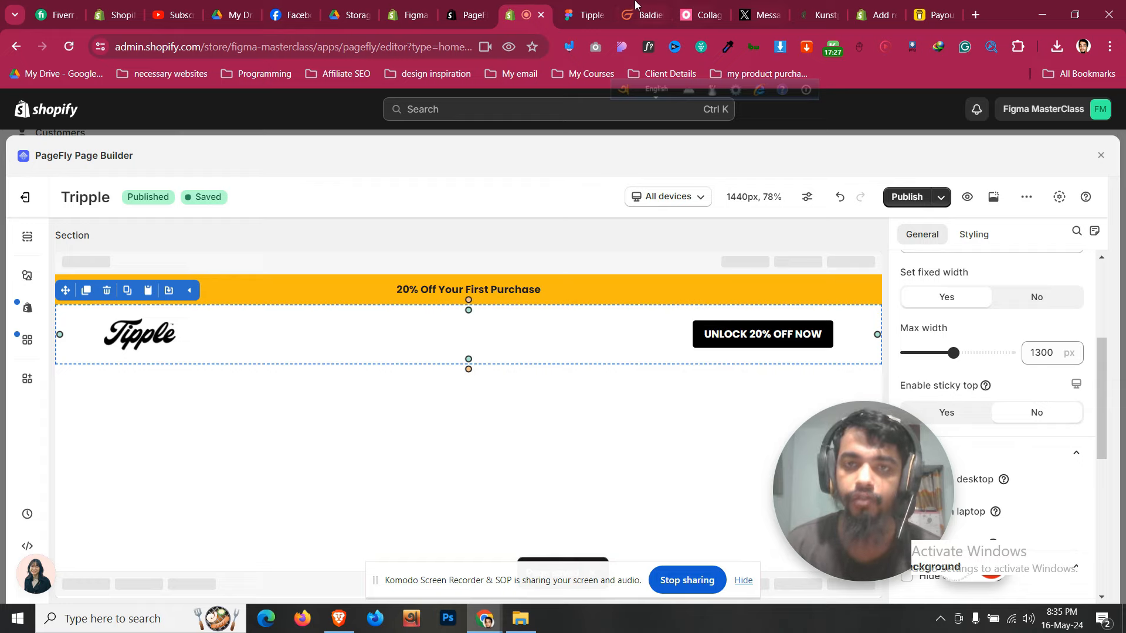
Switch to the Figma design and review the desktop and mobile landing page sections from the hero to the FAQ
{"action": "left_click", "coordinate": [639, 13]}
{"action": "left_click", "coordinate": [584, 15]}
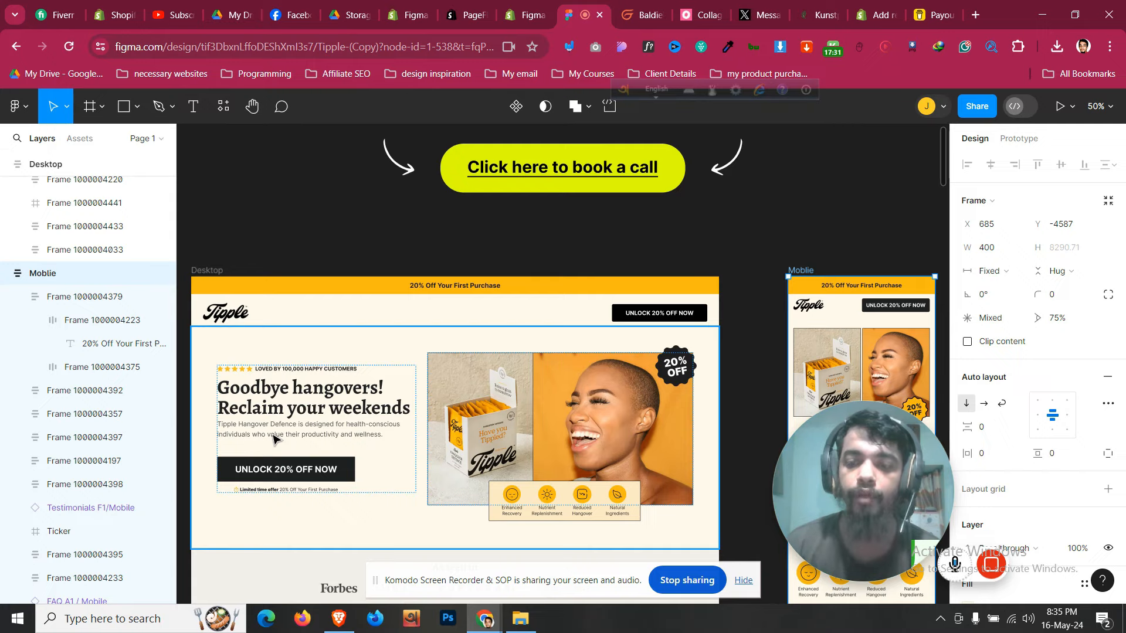
{"action": "scroll", "coordinate": [273, 438], "scroll_direction": "down", "scroll_amount": 4}
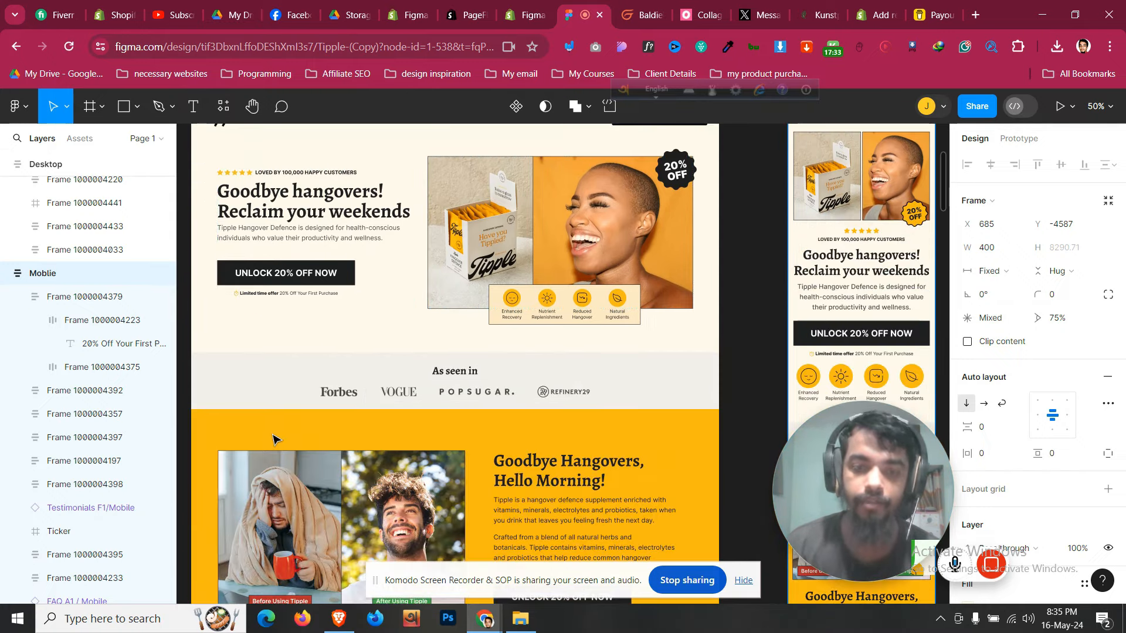
{"action": "scroll", "coordinate": [274, 438], "scroll_direction": "down", "scroll_amount": 5}
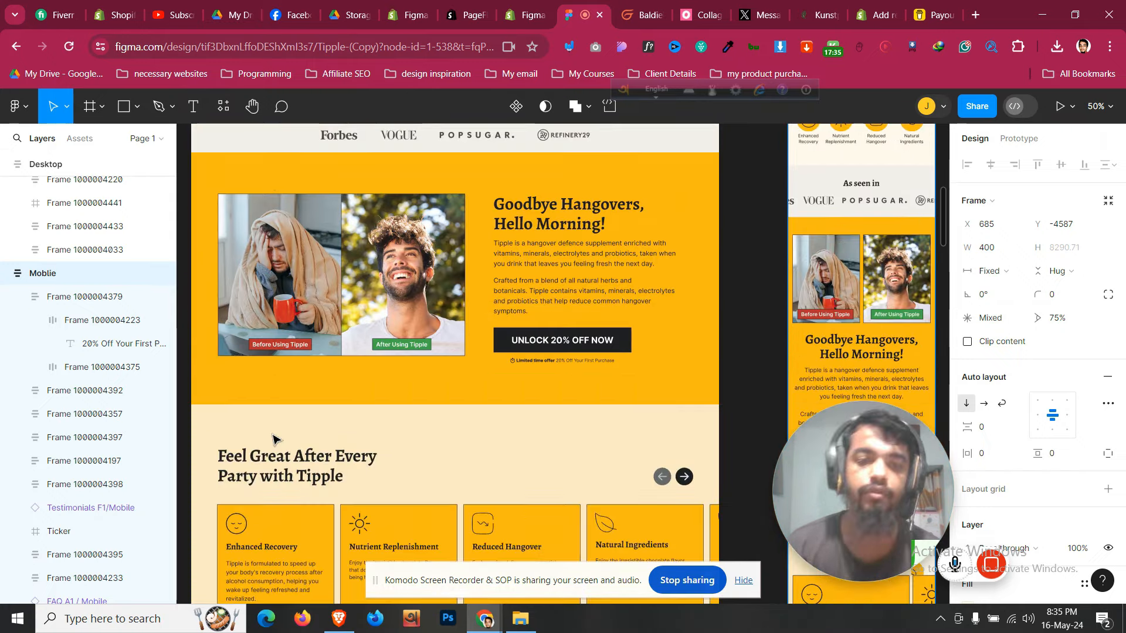
{"action": "scroll", "coordinate": [273, 439], "scroll_direction": "down", "scroll_amount": 16}
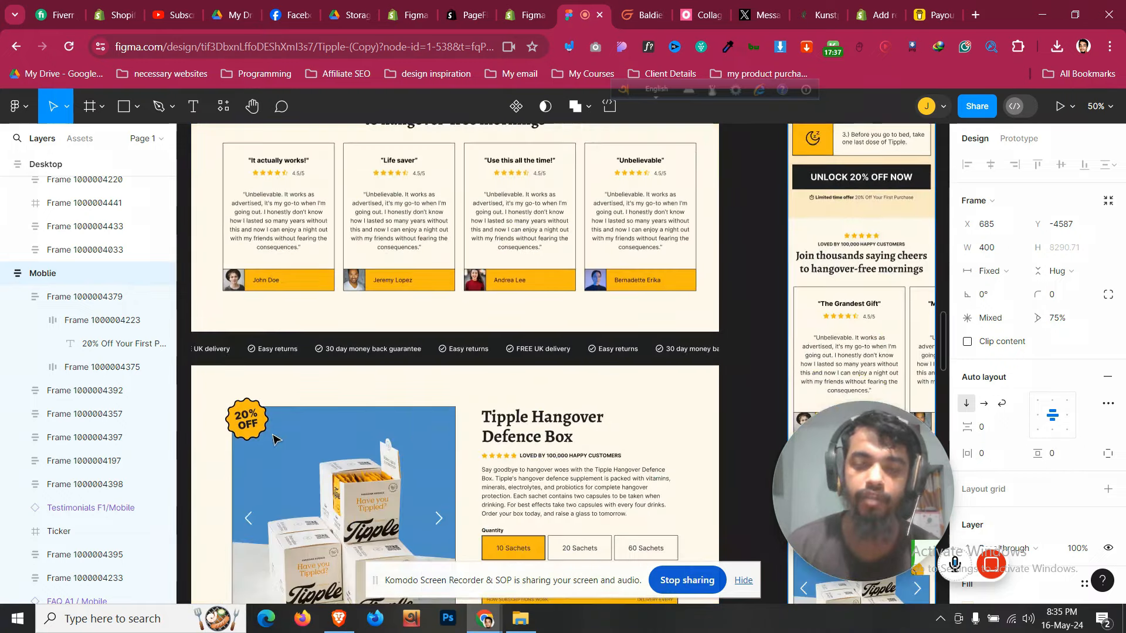
{"action": "scroll", "coordinate": [274, 439], "scroll_direction": "down", "scroll_amount": 6}
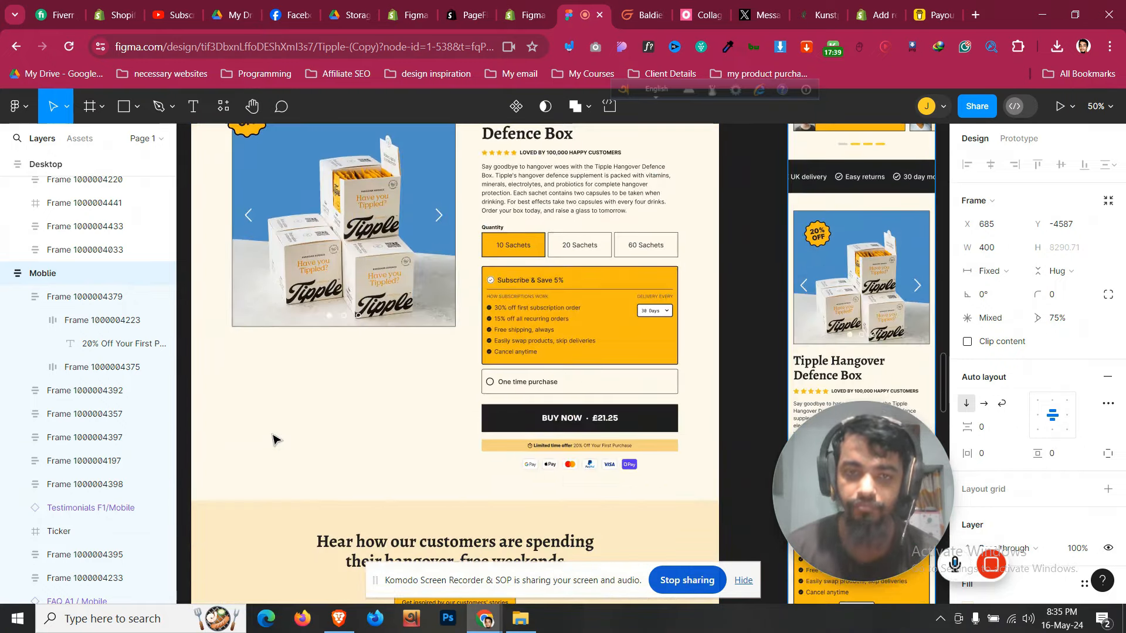
{"action": "scroll", "coordinate": [273, 439], "scroll_direction": "down", "scroll_amount": 11}
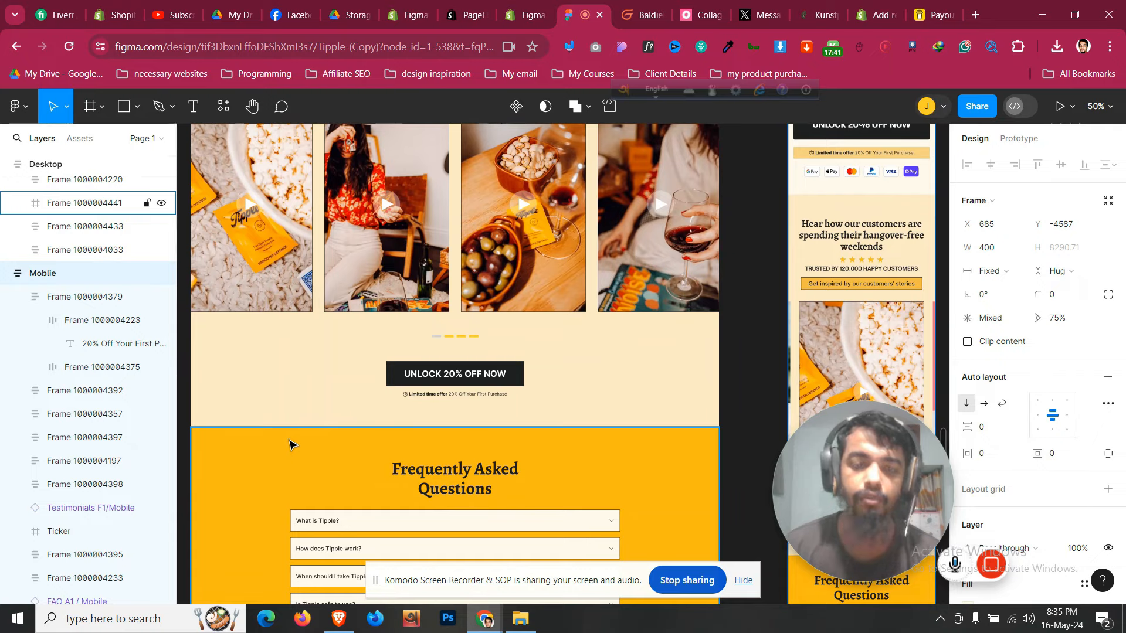
{"action": "scroll", "coordinate": [291, 445], "scroll_direction": "down", "scroll_amount": 8}
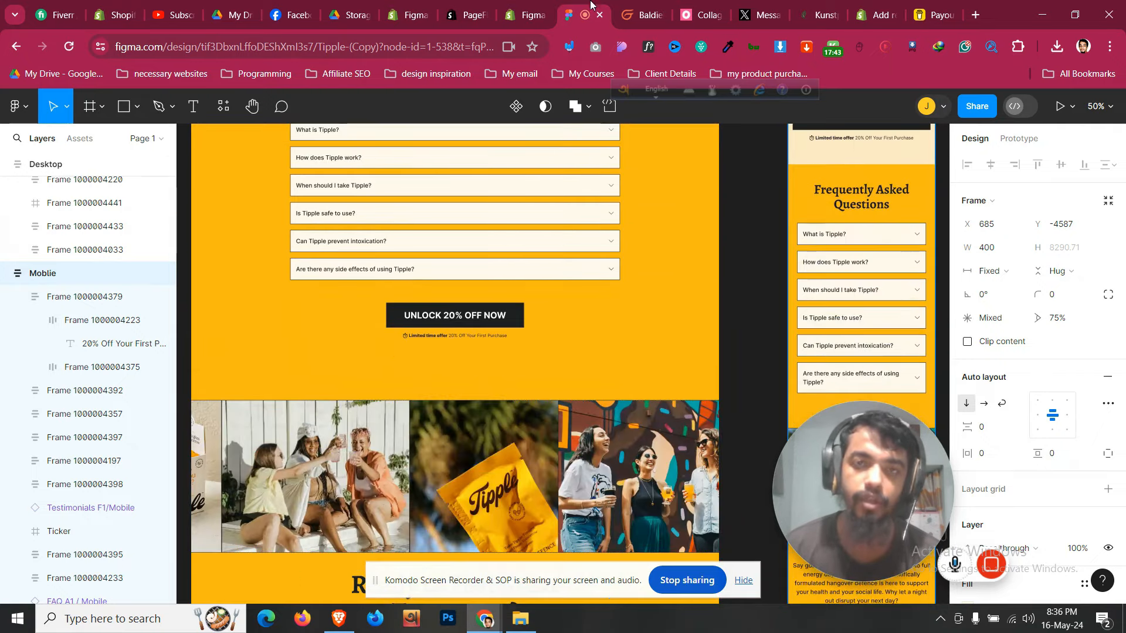
Go back up the Figma landing page and examine the layout of the desktop hero section
{"action": "left_click", "coordinate": [541, 5]}
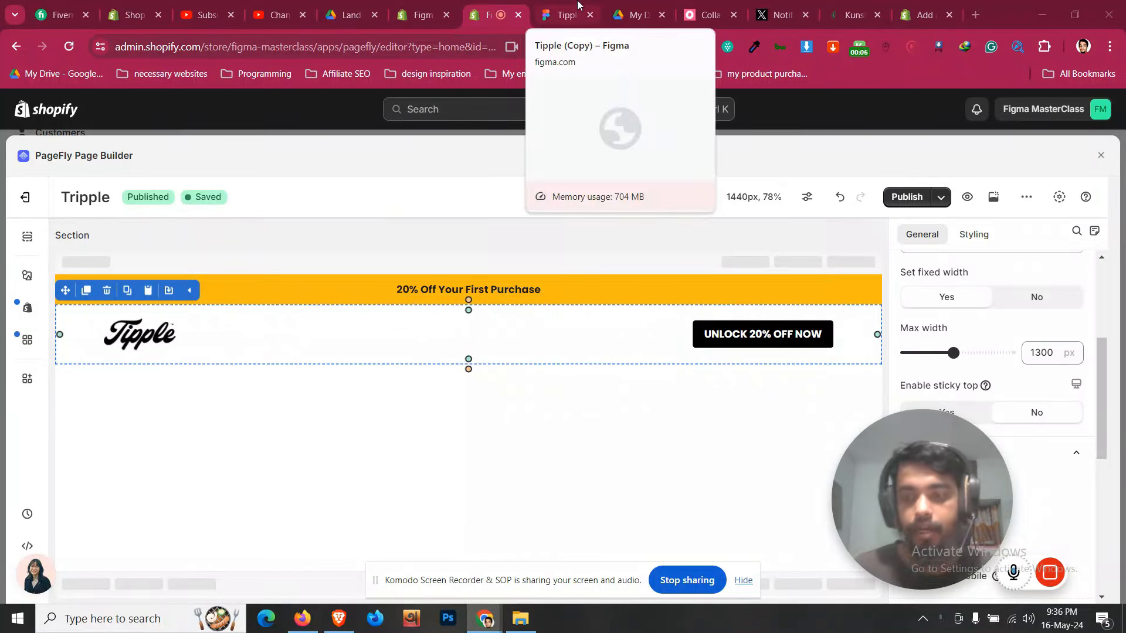
{"action": "left_click", "coordinate": [577, 7]}
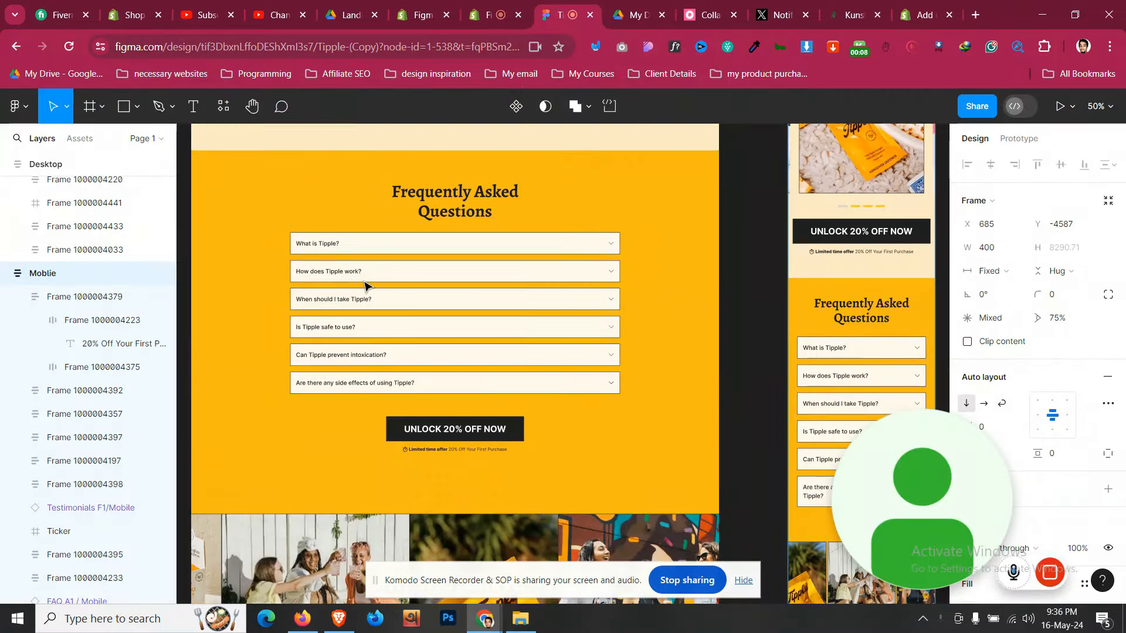
{"action": "scroll", "coordinate": [364, 286], "scroll_direction": "up", "scroll_amount": 15}
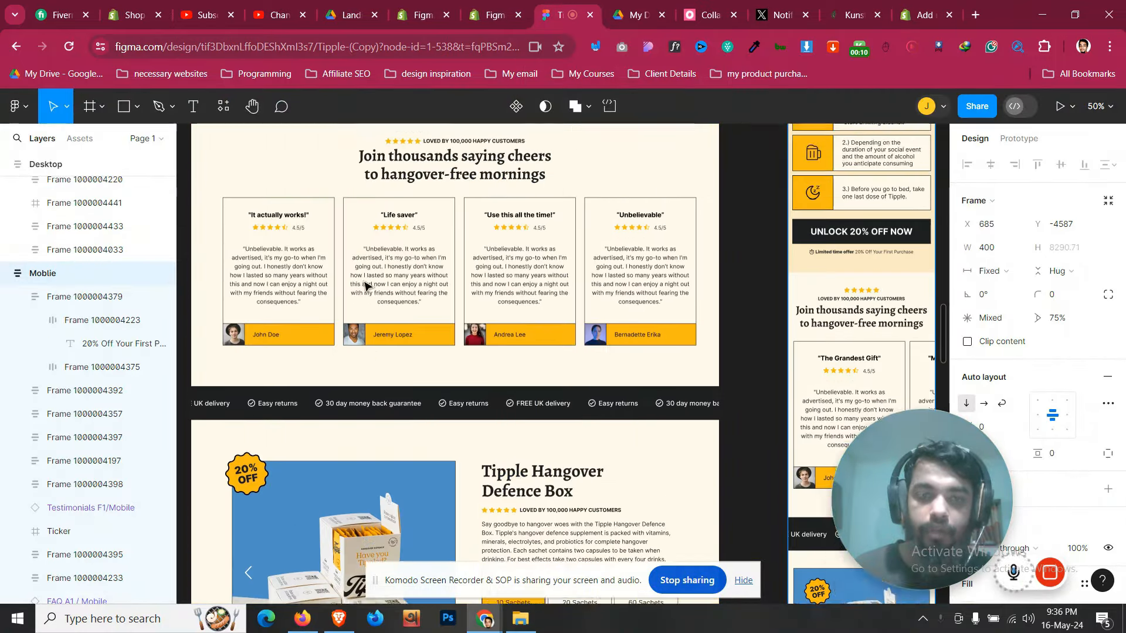
{"action": "scroll", "coordinate": [365, 286], "scroll_direction": "up", "scroll_amount": 8}
{"action": "scroll", "coordinate": [364, 286], "scroll_direction": "up", "scroll_amount": 6}
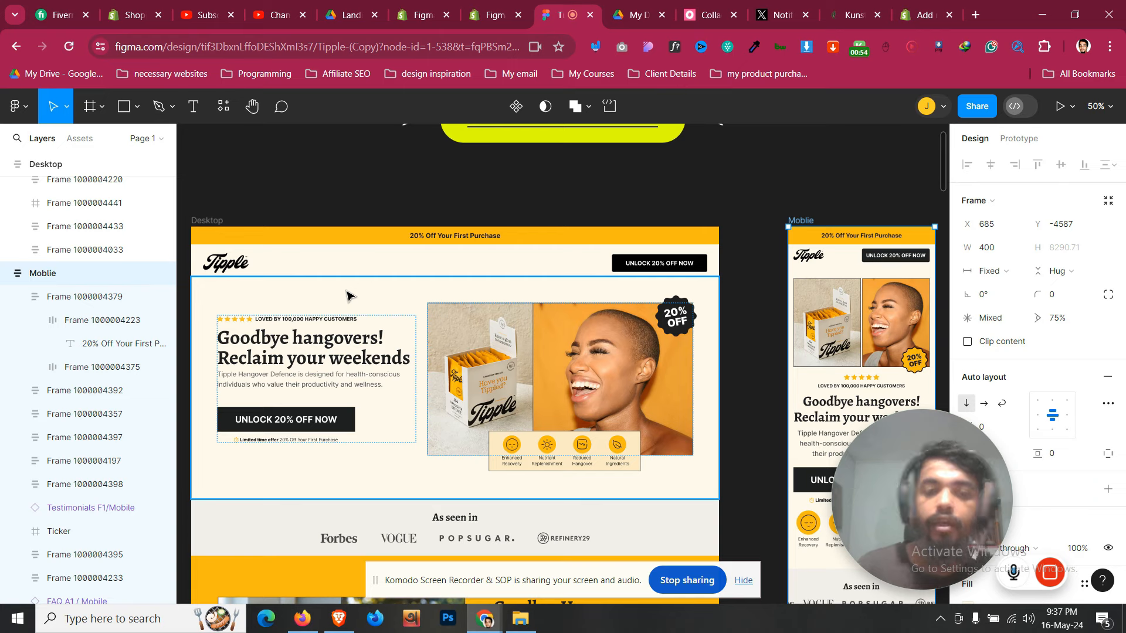
Switch to the PageFly editor and add a two-column 1/2 + 1/2 layout below the header section
{"action": "left_click", "coordinate": [489, 6]}
{"action": "left_click", "coordinate": [27, 275]}
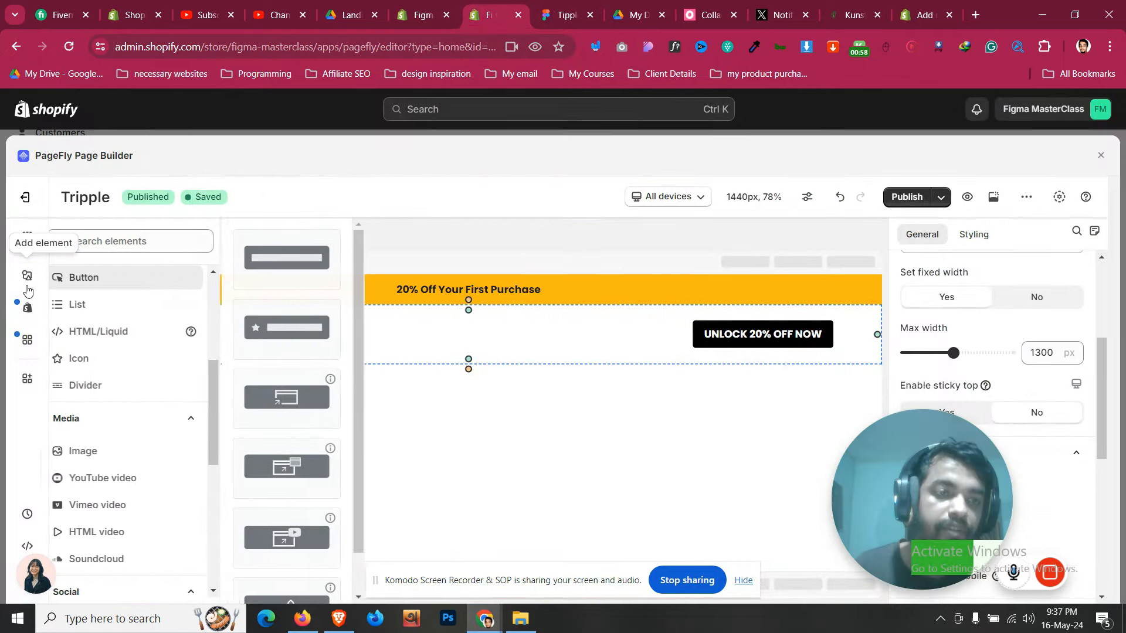
{"action": "scroll", "coordinate": [156, 297], "scroll_direction": "up", "scroll_amount": 5}
{"action": "left_click", "coordinate": [156, 311]}
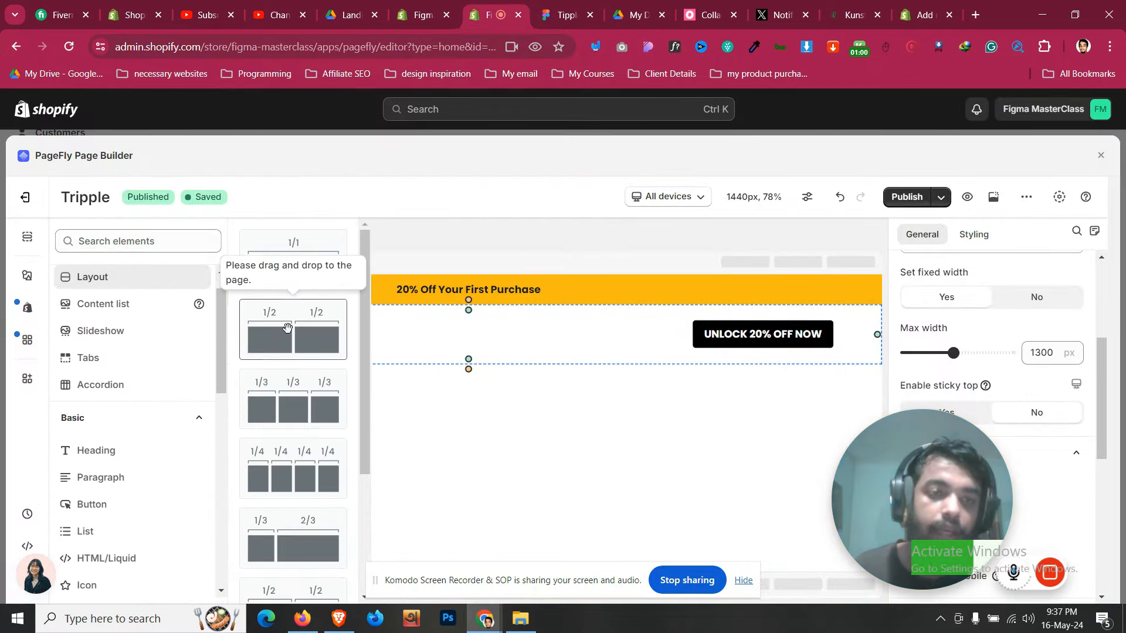
{"action": "left_click_drag", "start_coordinate": [293, 328], "coordinate": [500, 371]}
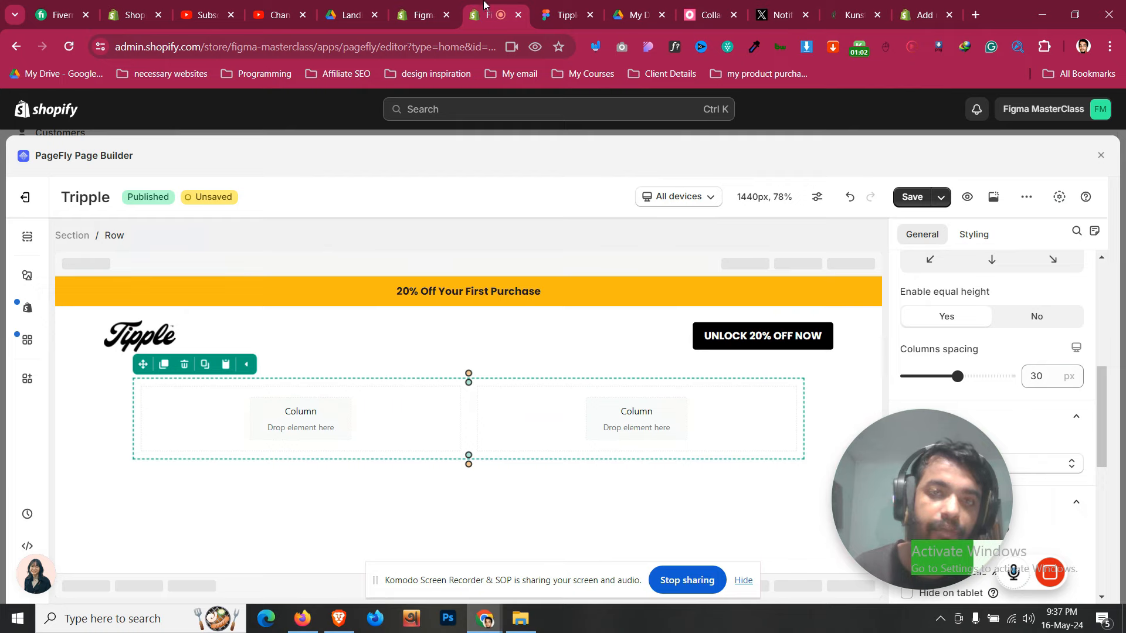
Compare the new layout with the Figma hero, and set the new section's max width to 1300 px in PageFly
{"action": "left_click", "coordinate": [555, 7]}
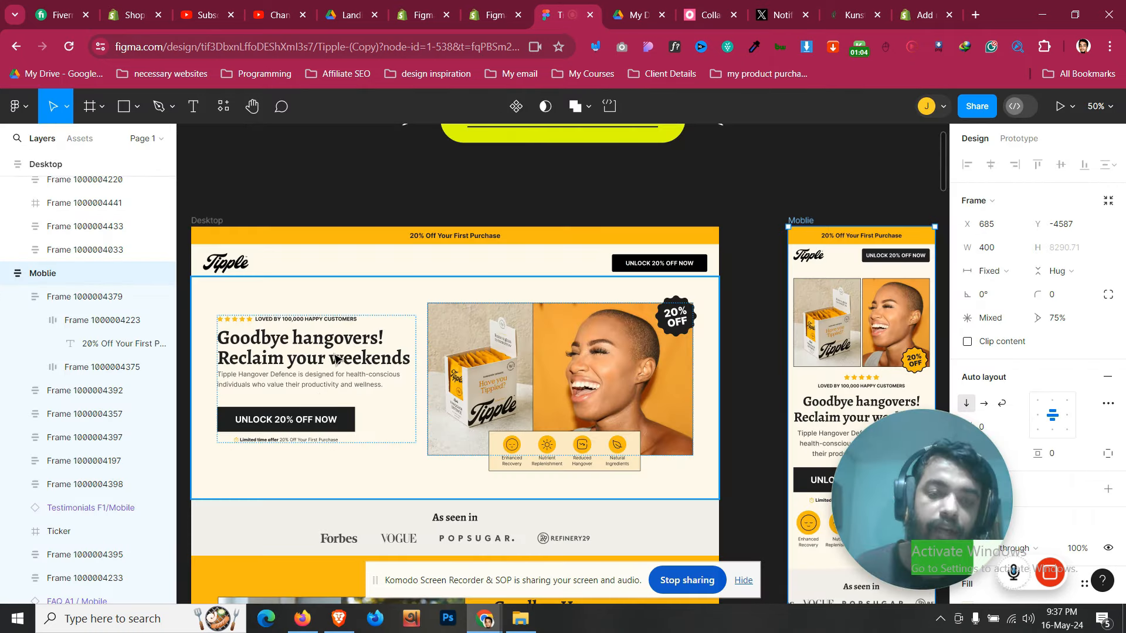
{"action": "left_click", "coordinate": [492, 14]}
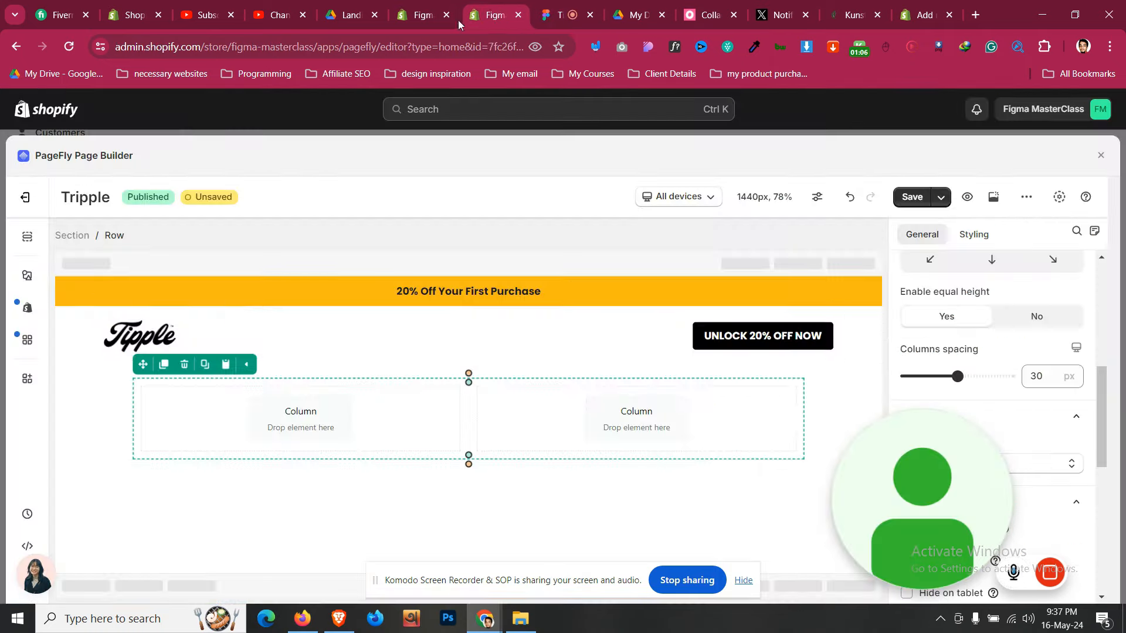
{"action": "left_click", "coordinate": [116, 397]}
{"action": "left_click", "coordinate": [1041, 359]}
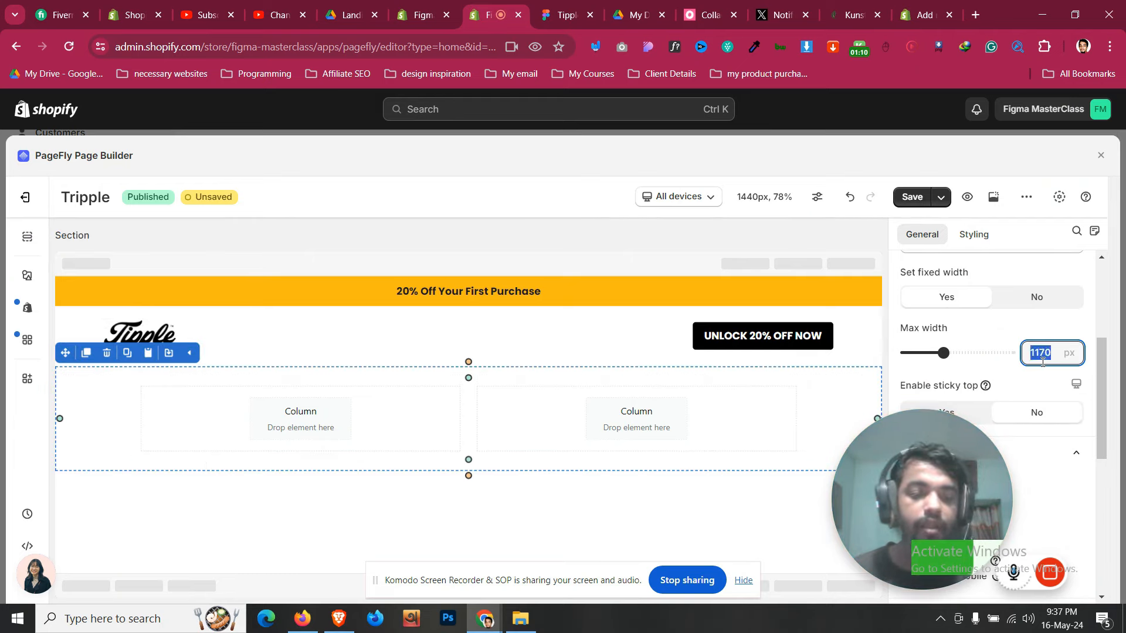
{"action": "type", "text": "1300"}
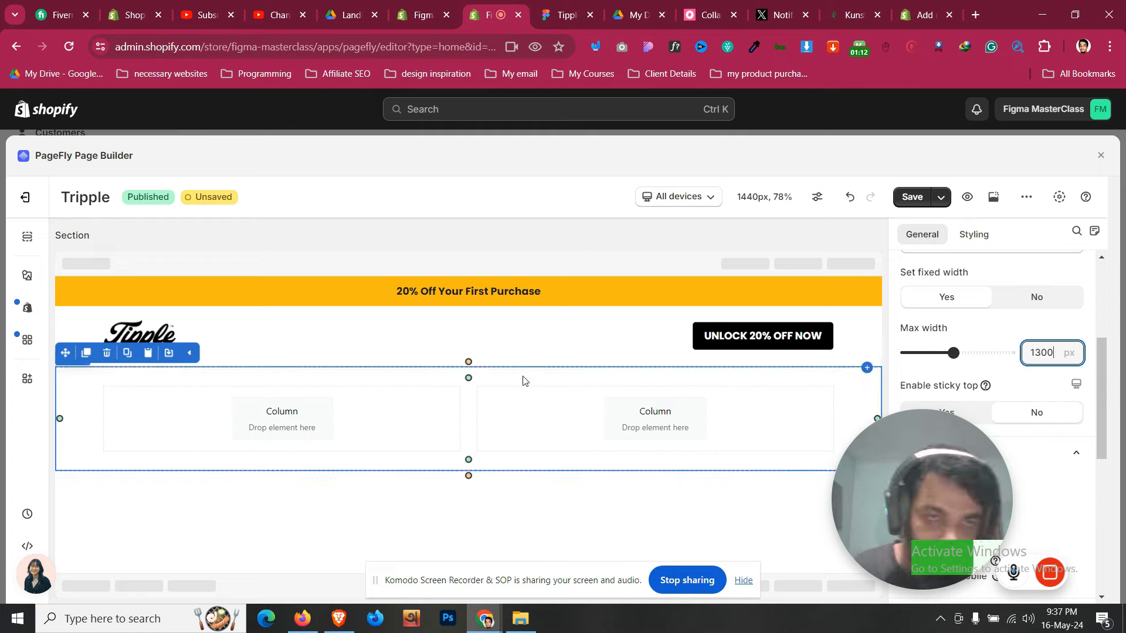
Switch to the Figma design and examine the star rating in the desktop hero down to its first star layer
{"action": "left_click", "coordinate": [566, 15]}
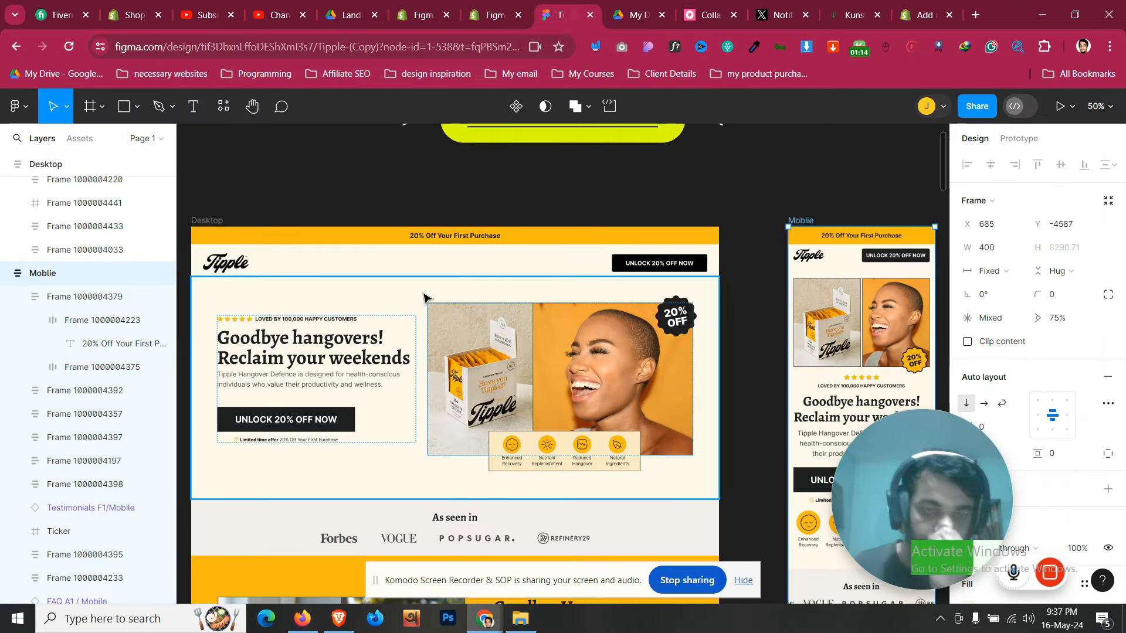
{"action": "left_click", "coordinate": [224, 323]}
{"action": "left_click", "coordinate": [225, 322]}
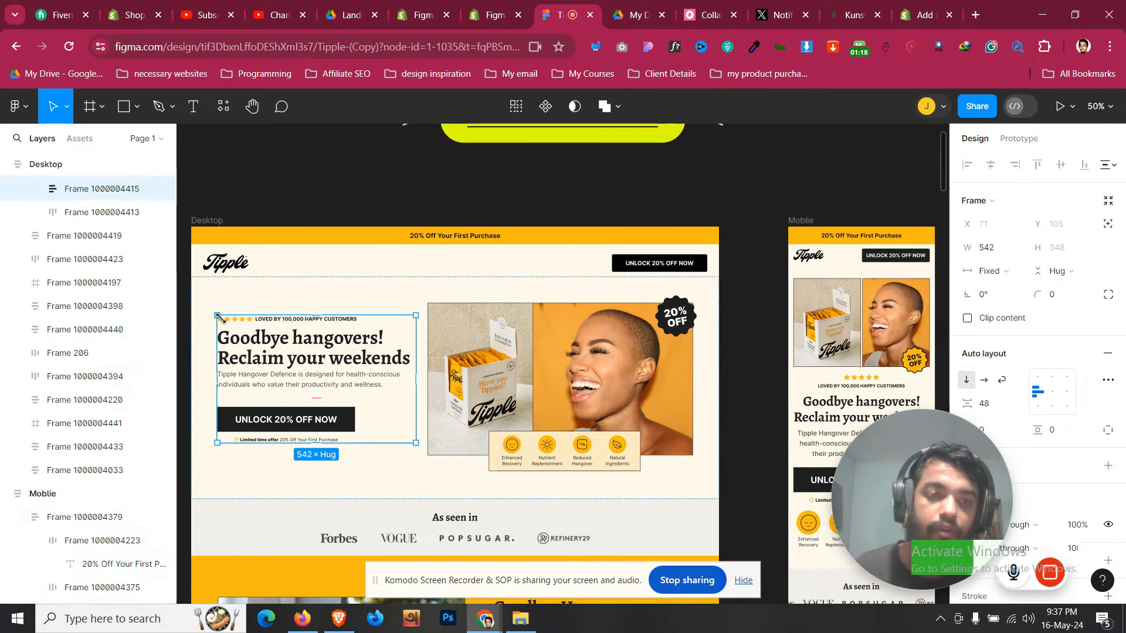
{"action": "left_click", "coordinate": [232, 320]}
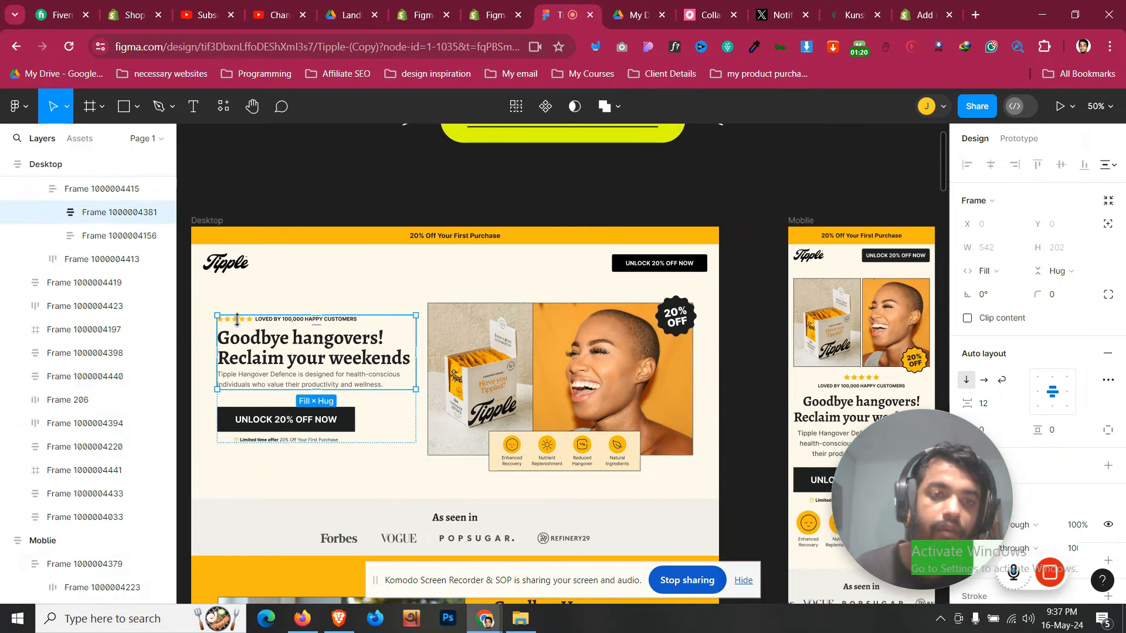
{"action": "left_click", "coordinate": [234, 318]}
{"action": "left_click", "coordinate": [234, 316]}
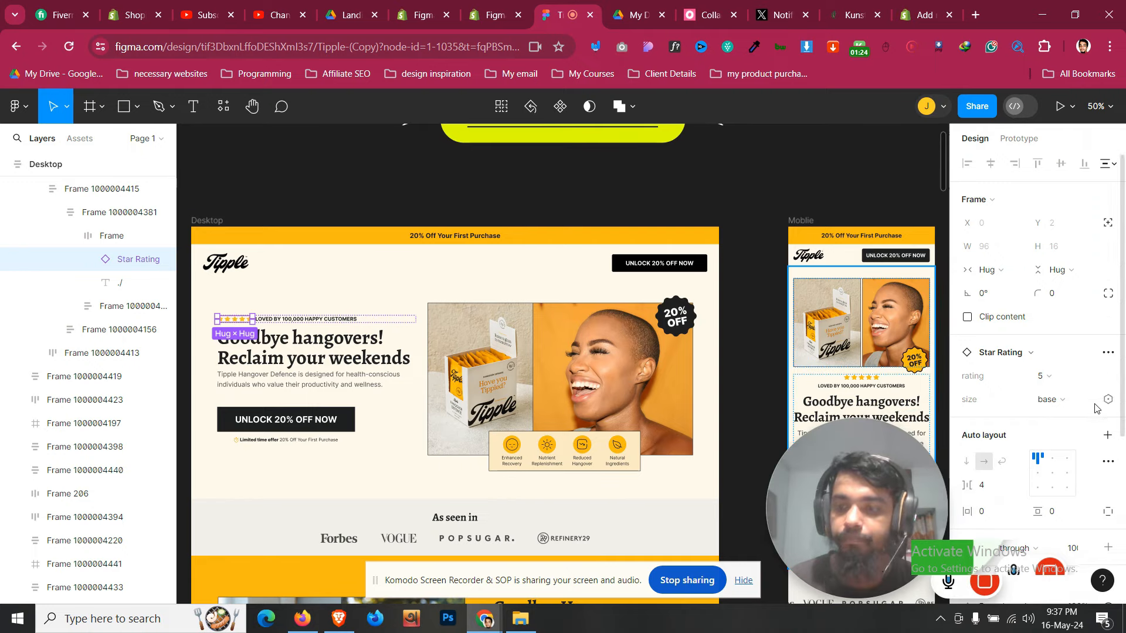
{"action": "scroll", "coordinate": [1095, 407], "scroll_direction": "down", "scroll_amount": 5}
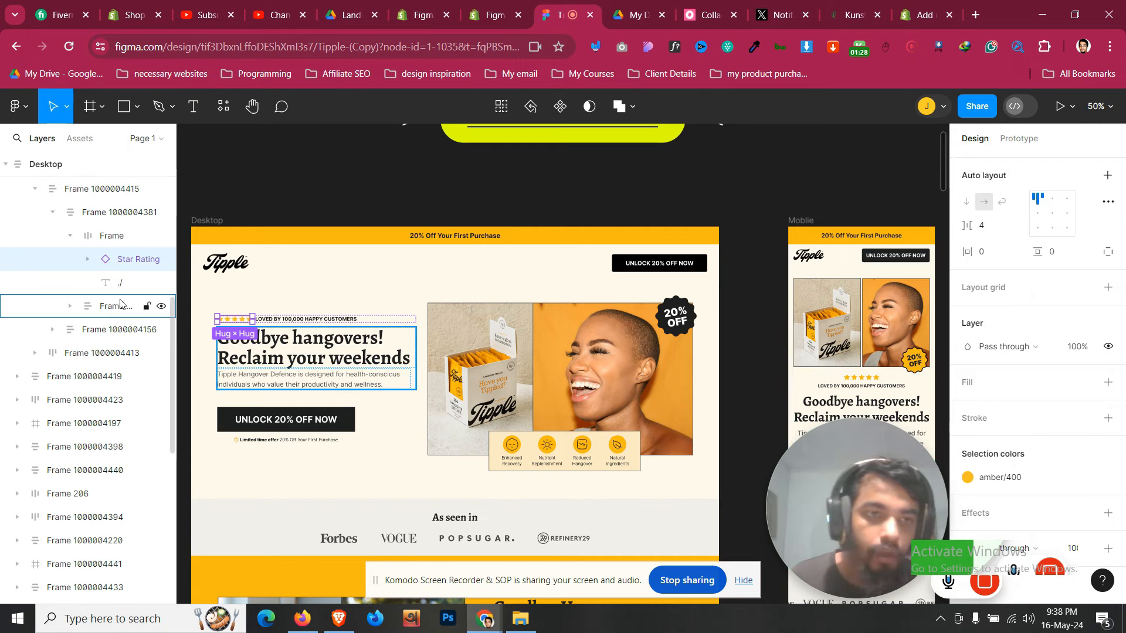
{"action": "left_click", "coordinate": [88, 260]}
{"action": "left_click", "coordinate": [127, 285]}
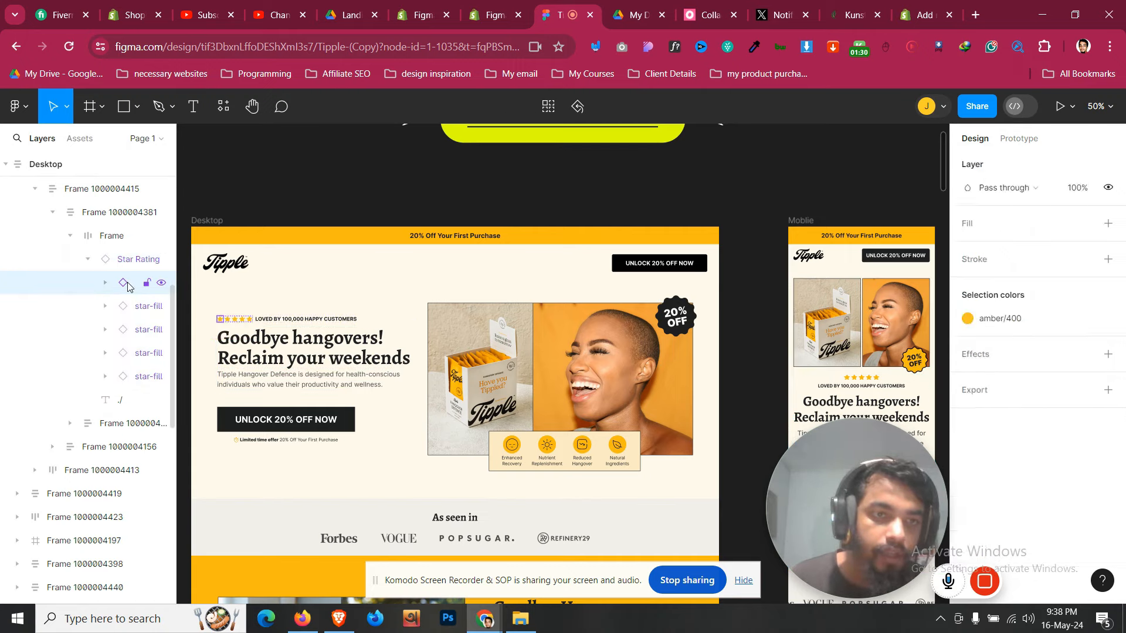
Examine the selection color of the first star in the hero's star rating
{"action": "left_click", "coordinate": [967, 477]}
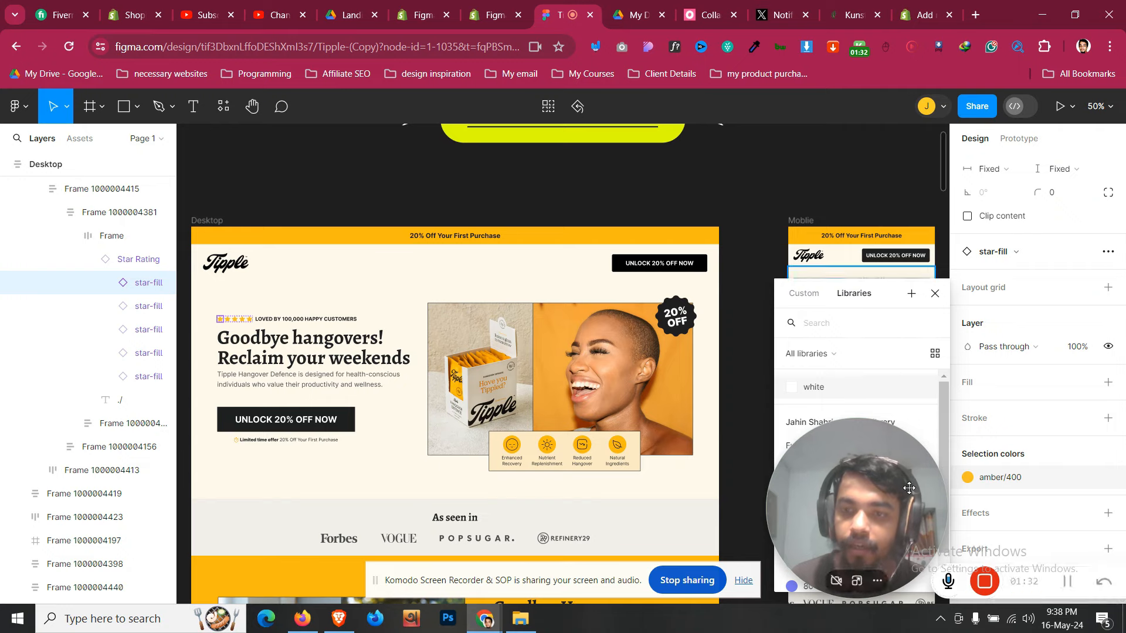
{"action": "left_click_drag", "start_coordinate": [909, 487], "coordinate": [668, 472]}
{"action": "left_click", "coordinate": [967, 477]}
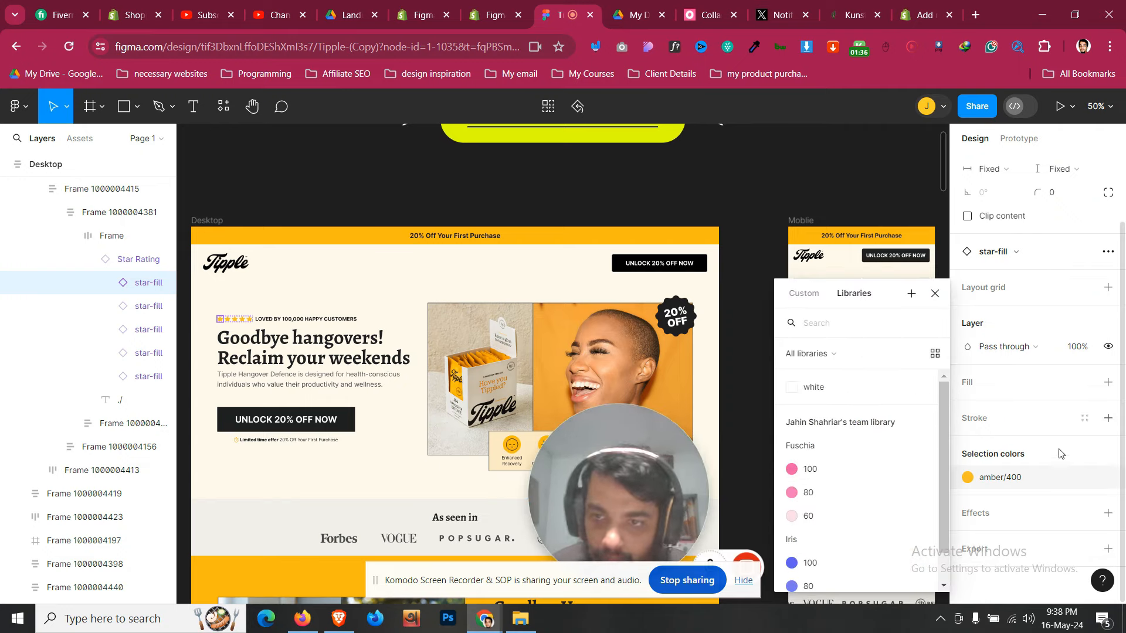
{"action": "left_click", "coordinate": [1037, 477]}
{"action": "left_click", "coordinate": [1012, 478]}
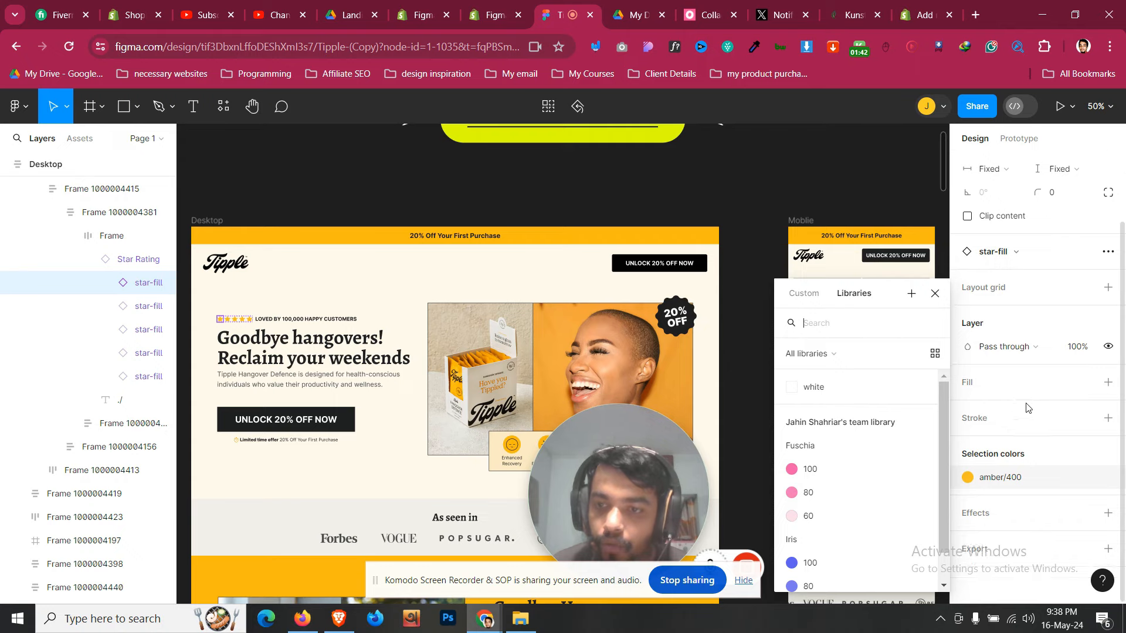
{"action": "scroll", "coordinate": [1026, 410], "scroll_direction": "up", "scroll_amount": 2}
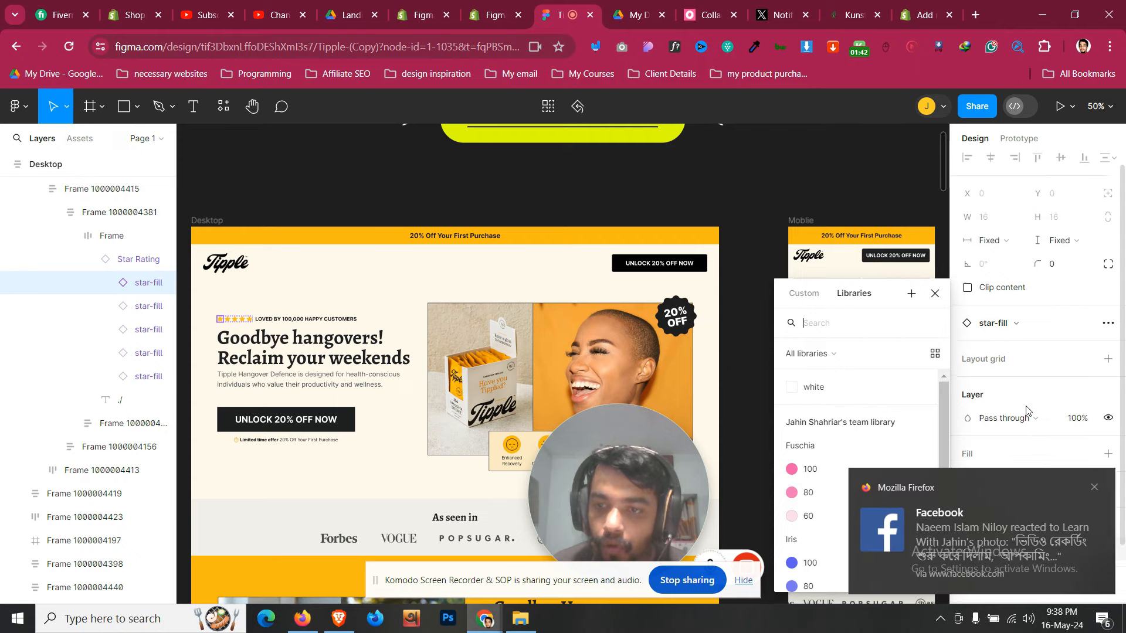
{"action": "left_click", "coordinate": [1026, 141]}
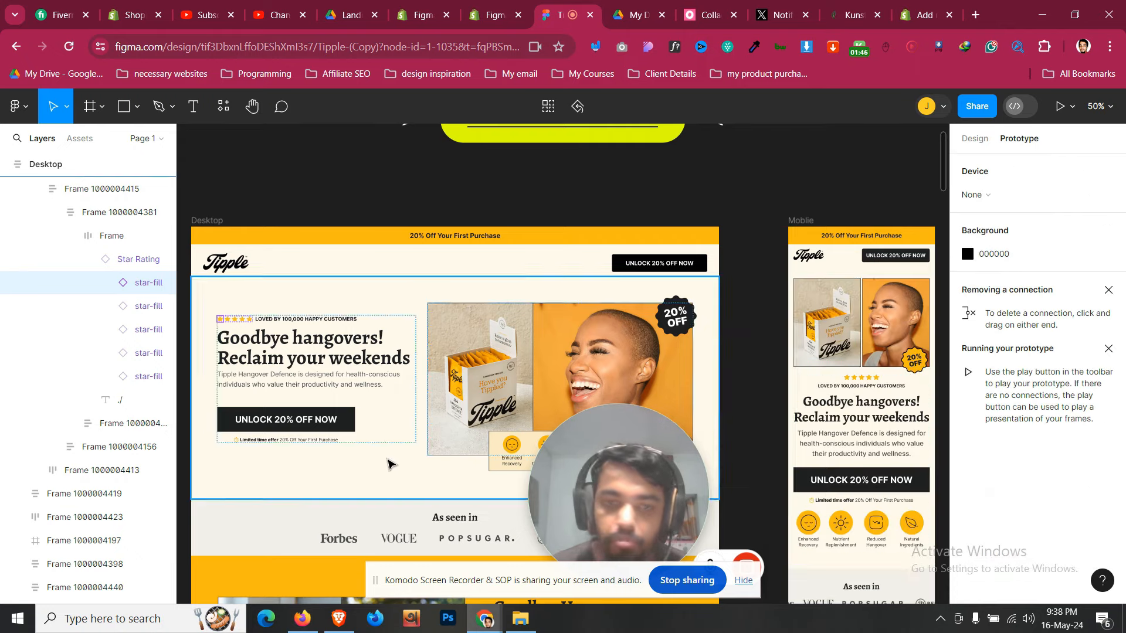
Examine the fill and spacing of the yellow before-and-after section below the "As seen in" strip
{"action": "scroll", "coordinate": [512, 443], "scroll_direction": "down", "scroll_amount": 3}
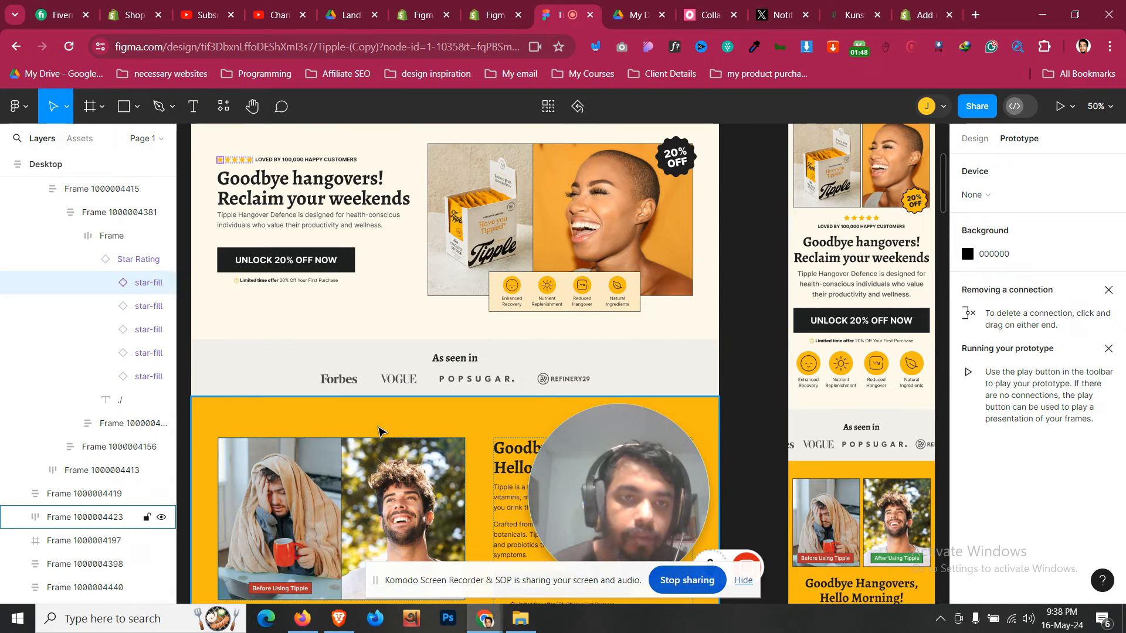
{"action": "left_click", "coordinate": [477, 431]}
{"action": "left_click", "coordinate": [974, 138]}
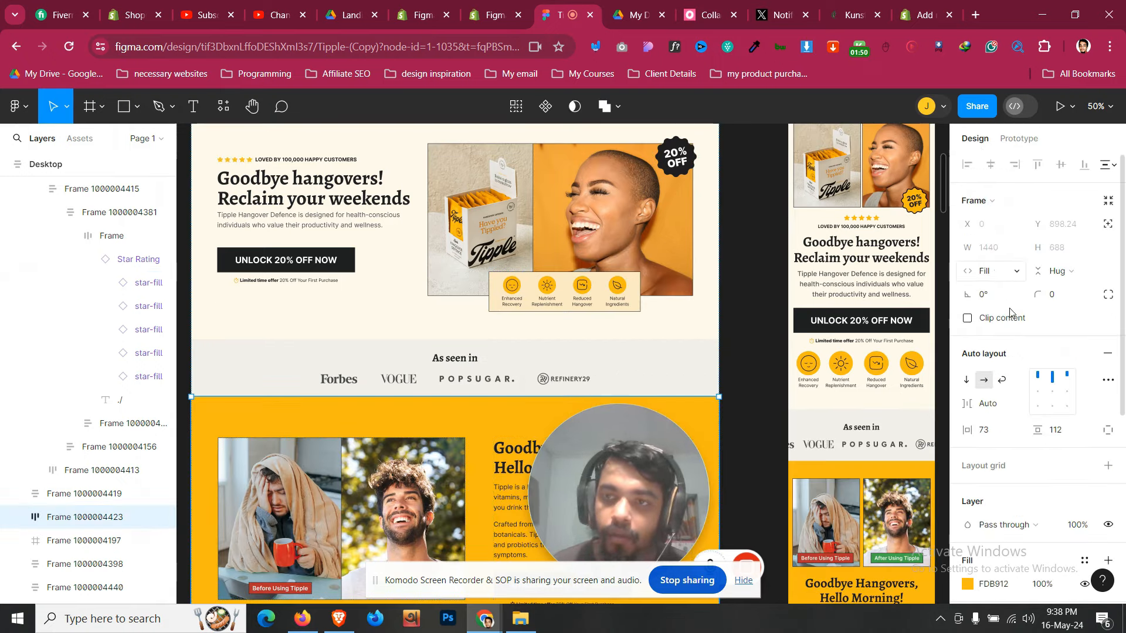
{"action": "scroll", "coordinate": [1032, 381], "scroll_direction": "down", "scroll_amount": 5}
{"action": "scroll", "coordinate": [1002, 478], "scroll_direction": "up", "scroll_amount": 3}
{"action": "scroll", "coordinate": [441, 313], "scroll_direction": "up", "scroll_amount": 5}
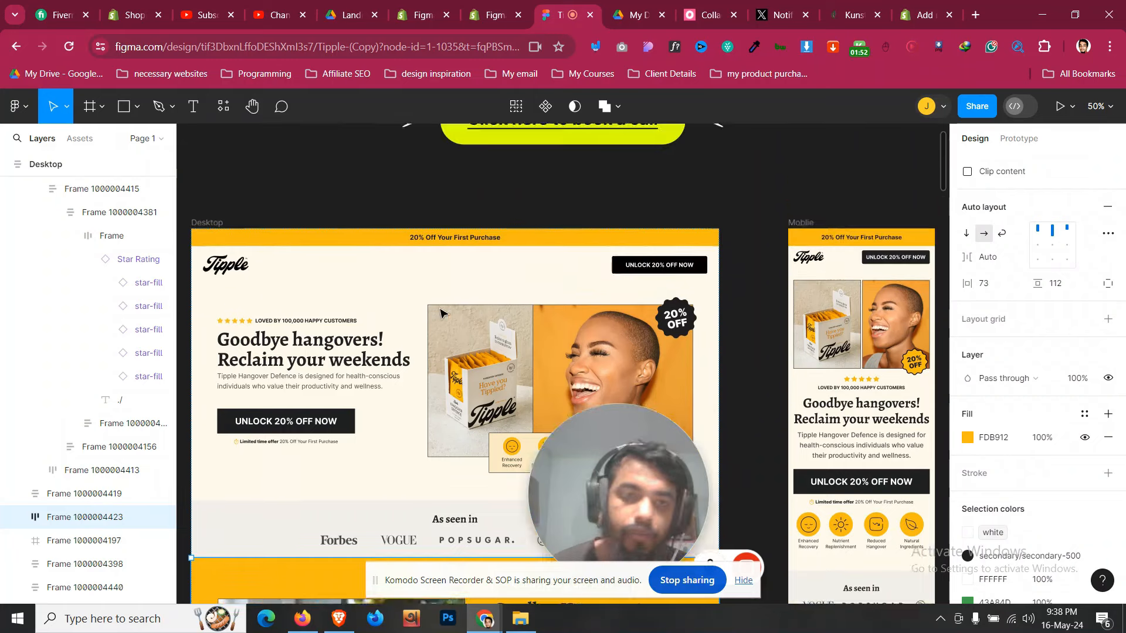
{"action": "scroll", "coordinate": [442, 305], "scroll_direction": "down", "scroll_amount": 4}
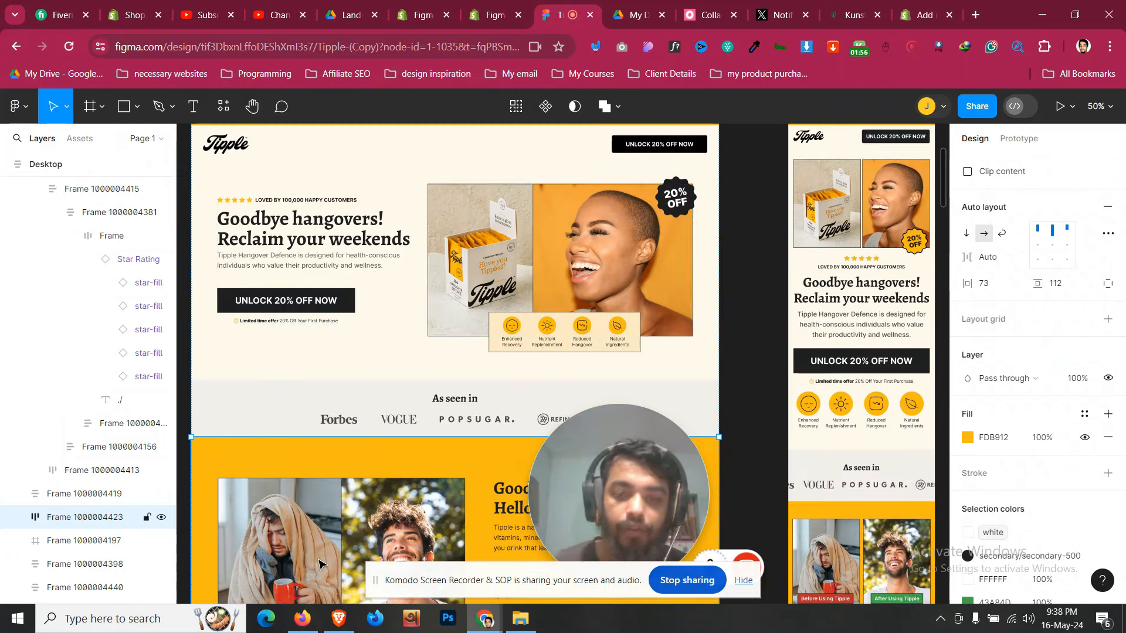
{"action": "mouse_move", "coordinate": [302, 619]}
{"action": "left_click", "coordinate": [366, 515]}
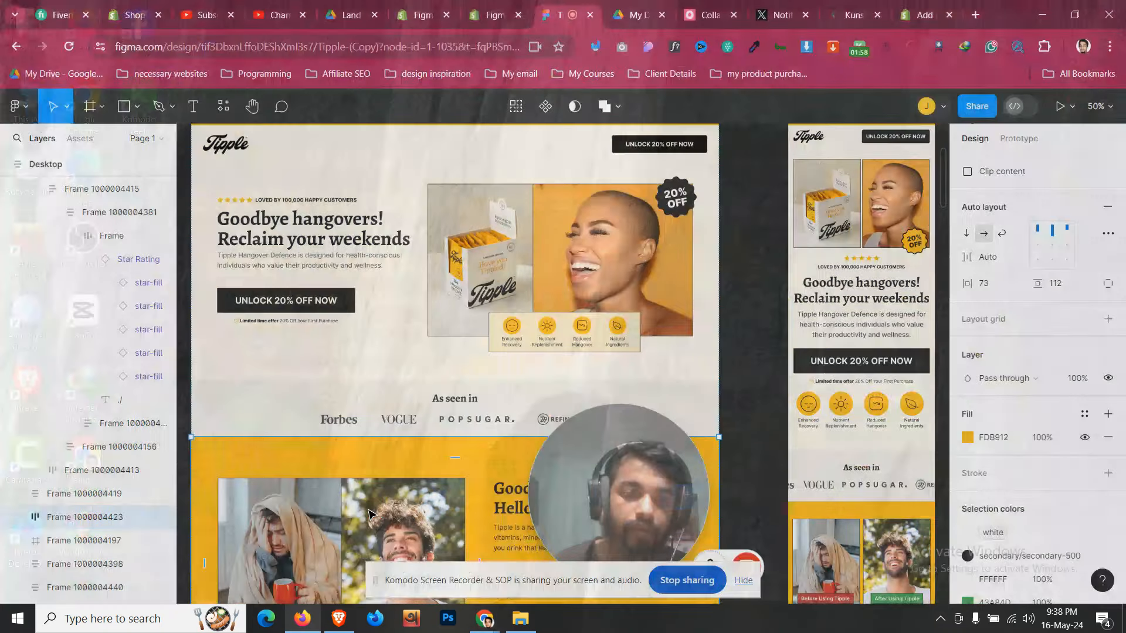
Examine the typography of the "LOVED BY 100,000 HAPPY CUSTOMERS" text beside the hero's stars
{"action": "scroll", "coordinate": [387, 376], "scroll_direction": "up", "scroll_amount": 2}
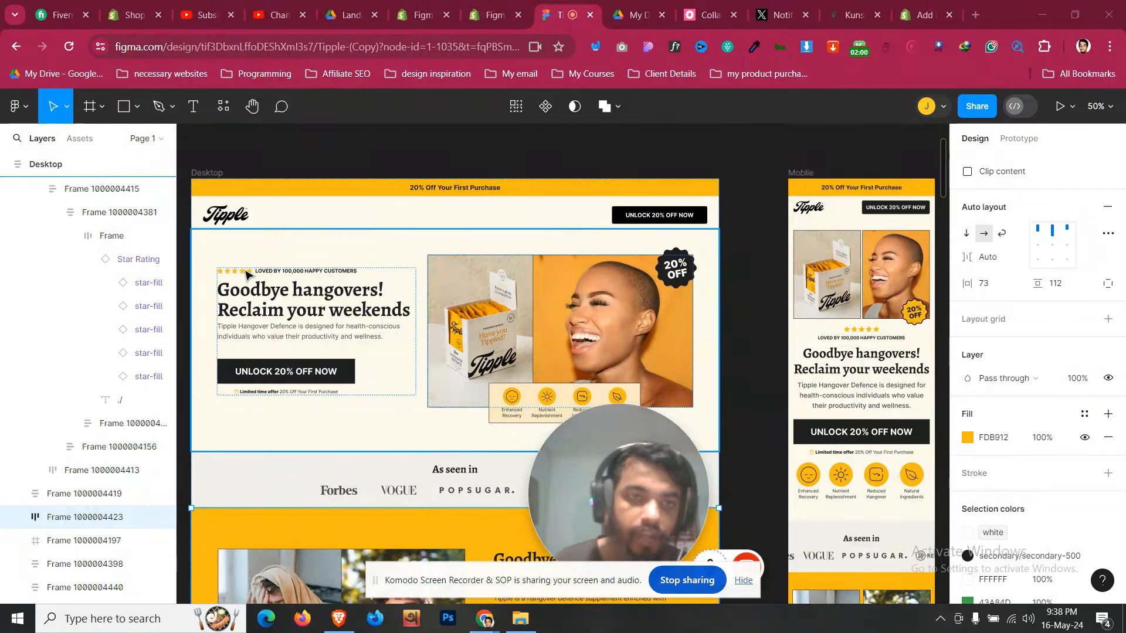
{"action": "double_click", "coordinate": [270, 272]}
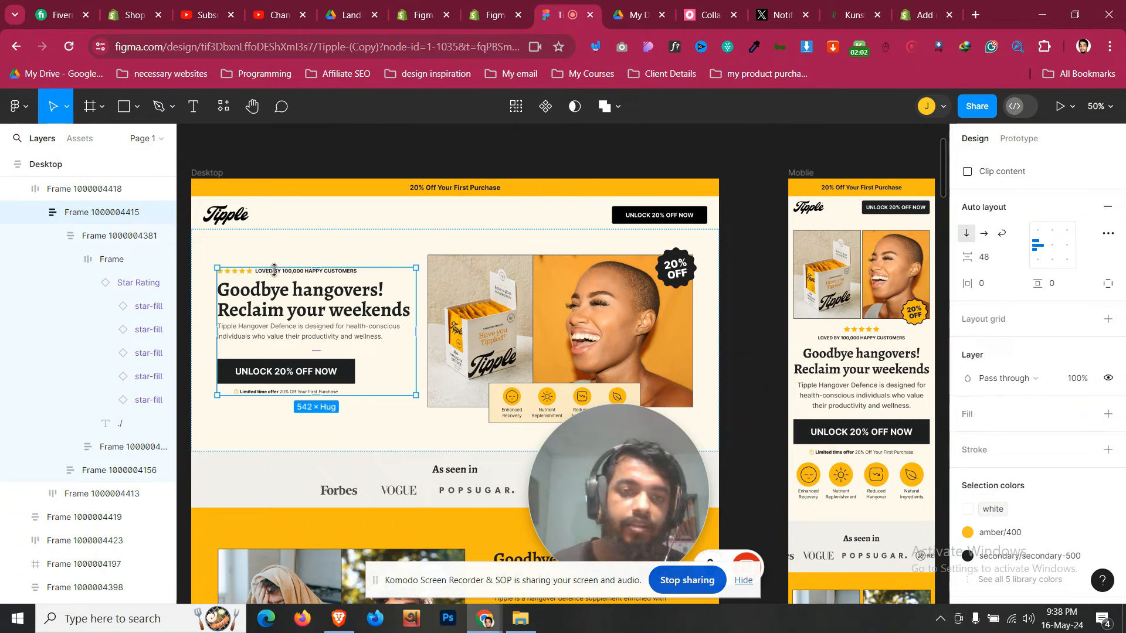
{"action": "double_click", "coordinate": [273, 270]}
{"action": "double_click", "coordinate": [274, 269]}
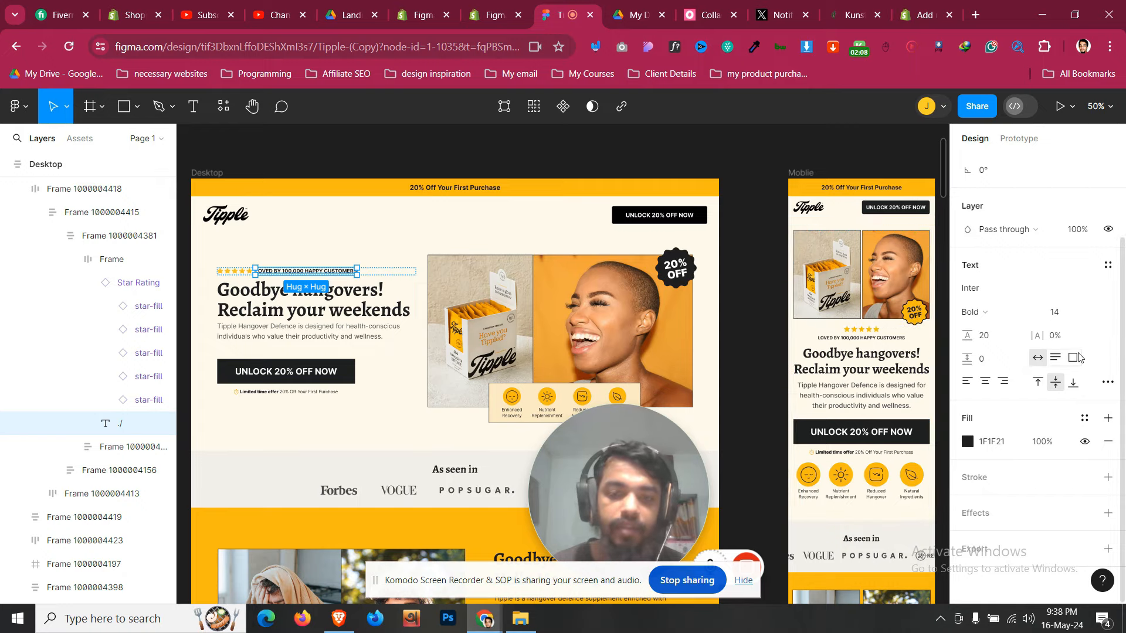
Switch to the PageFly editor and add a Block to the first column of the new section below the header
{"action": "left_click", "coordinate": [488, 22]}
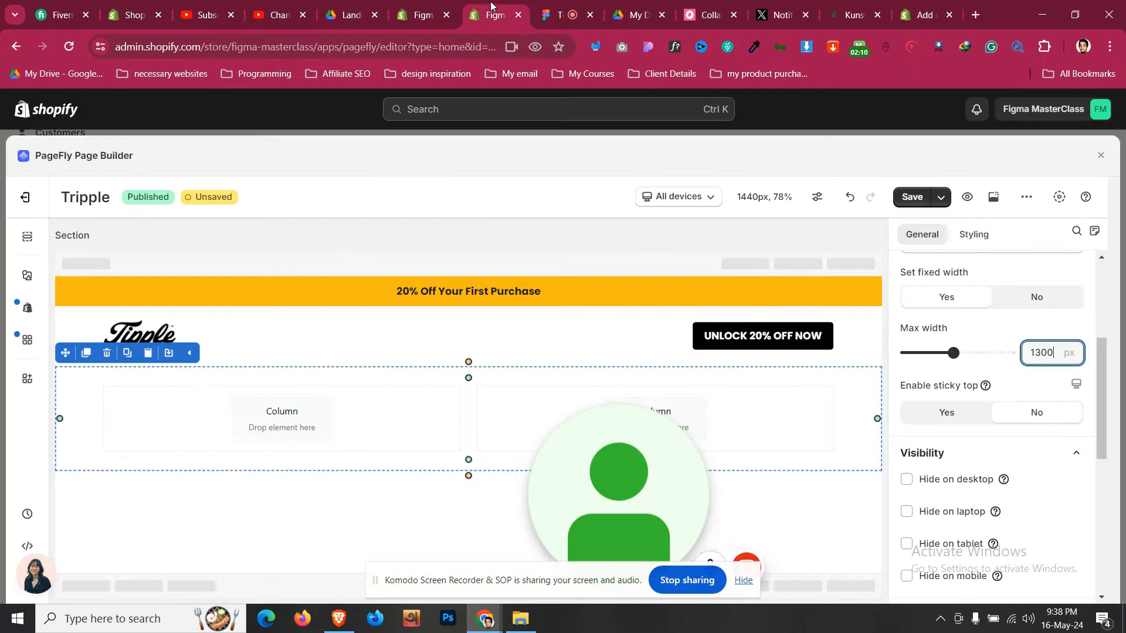
{"action": "left_click", "coordinate": [33, 272]}
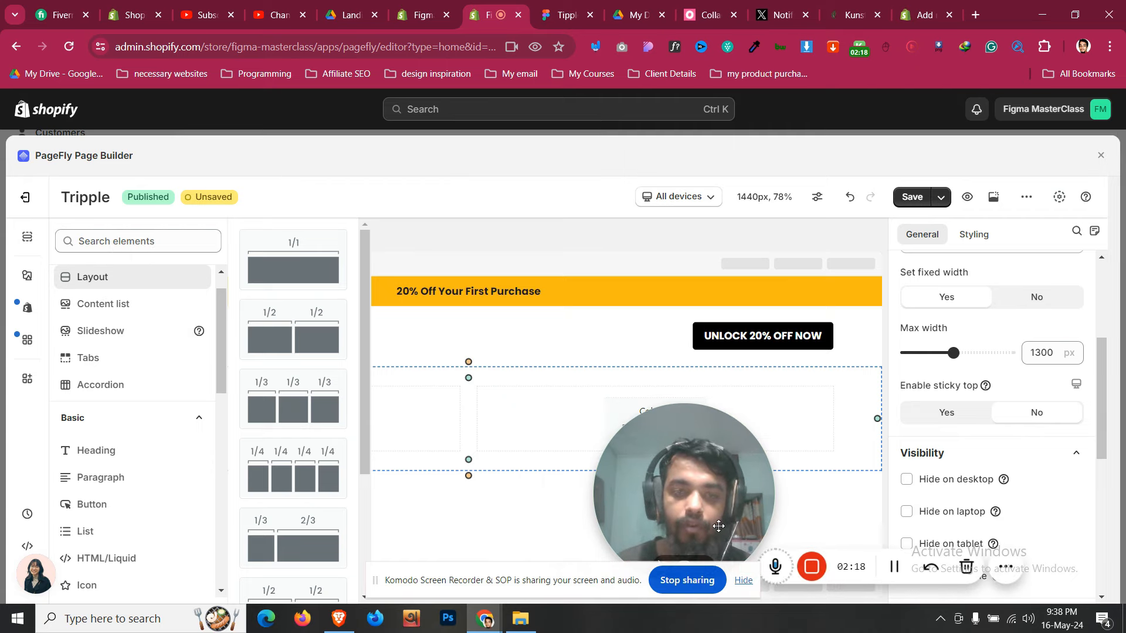
{"action": "scroll", "coordinate": [294, 414], "scroll_direction": "down", "scroll_amount": 3}
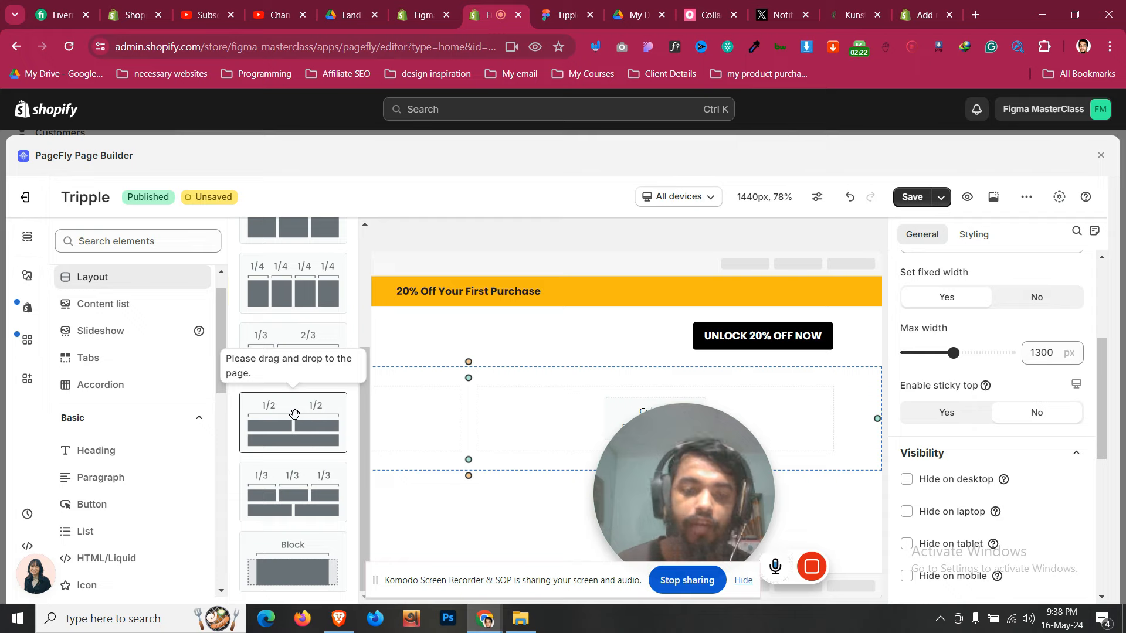
{"action": "left_click_drag", "start_coordinate": [293, 560], "coordinate": [360, 417]}
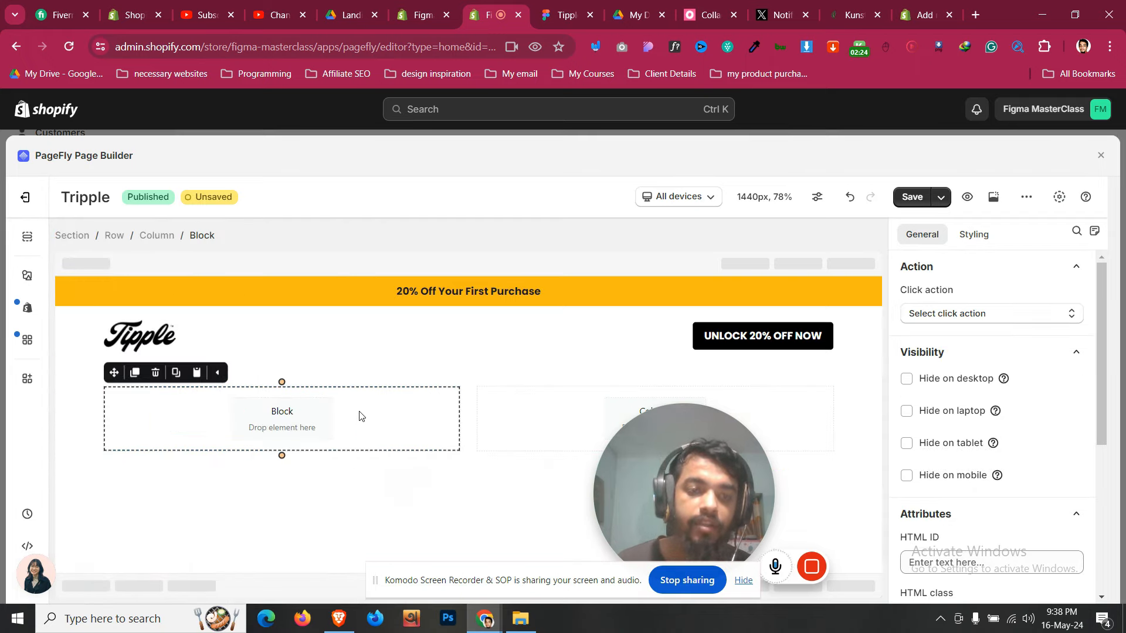
Set the block's top and bottom padding to 10 px each
{"action": "left_click", "coordinate": [973, 234]}
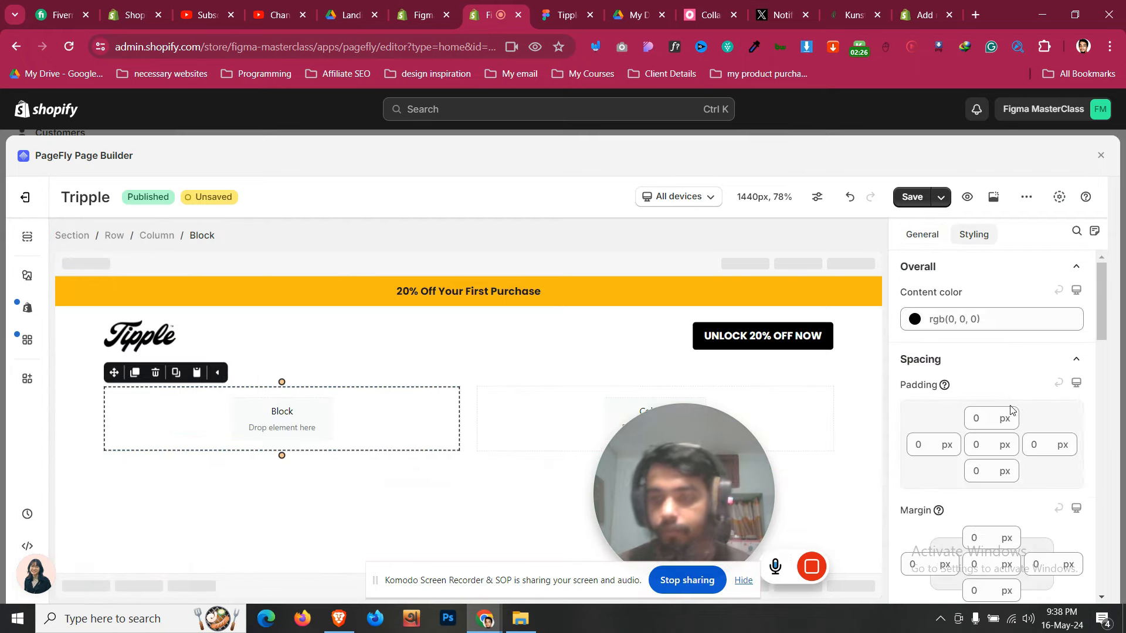
{"action": "left_click", "coordinate": [996, 419]}
{"action": "double_click", "coordinate": [989, 414]}
{"action": "type", "text": "10"}
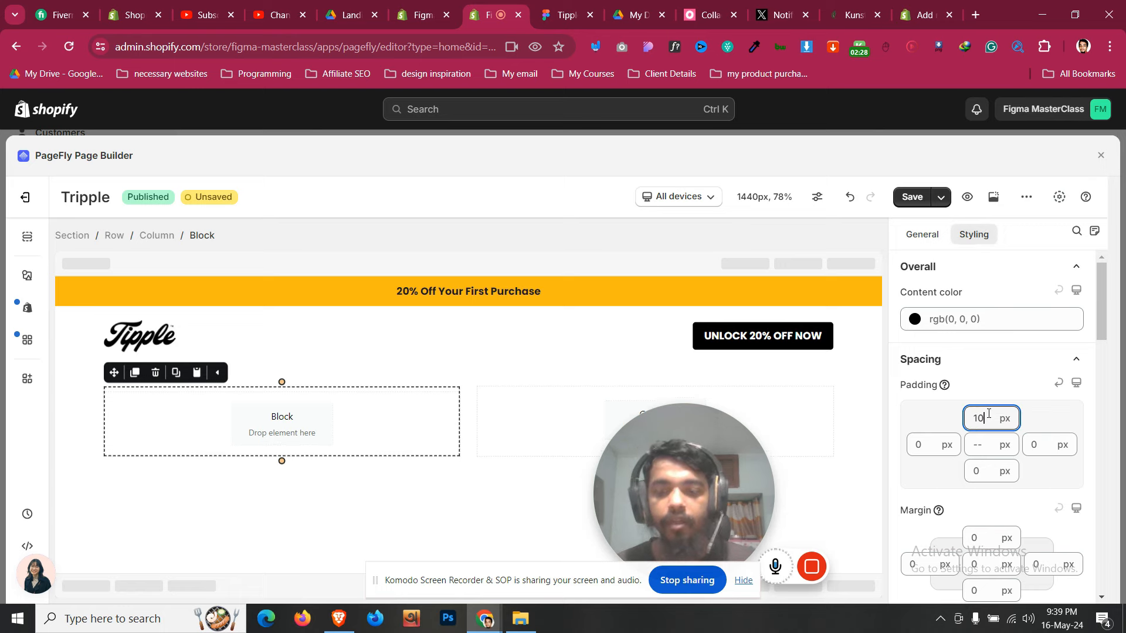
{"action": "double_click", "coordinate": [982, 469]}
{"action": "type", "text": "10"}
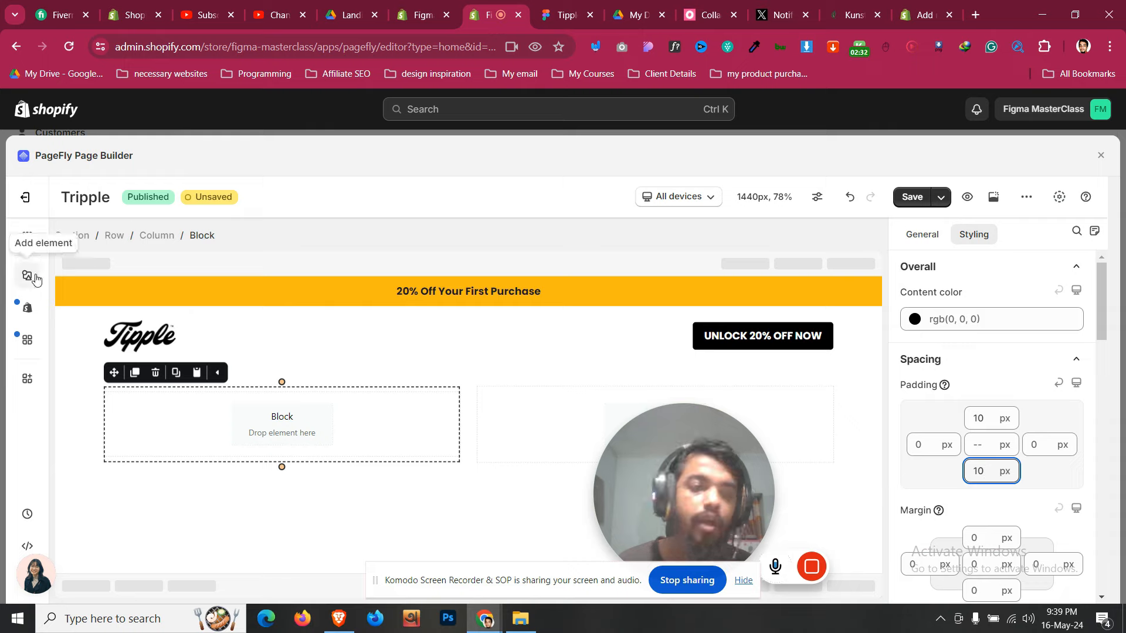
Place an Icon element inside the block
{"action": "left_click", "coordinate": [27, 236]}
{"action": "scroll", "coordinate": [120, 464], "scroll_direction": "down", "scroll_amount": 2}
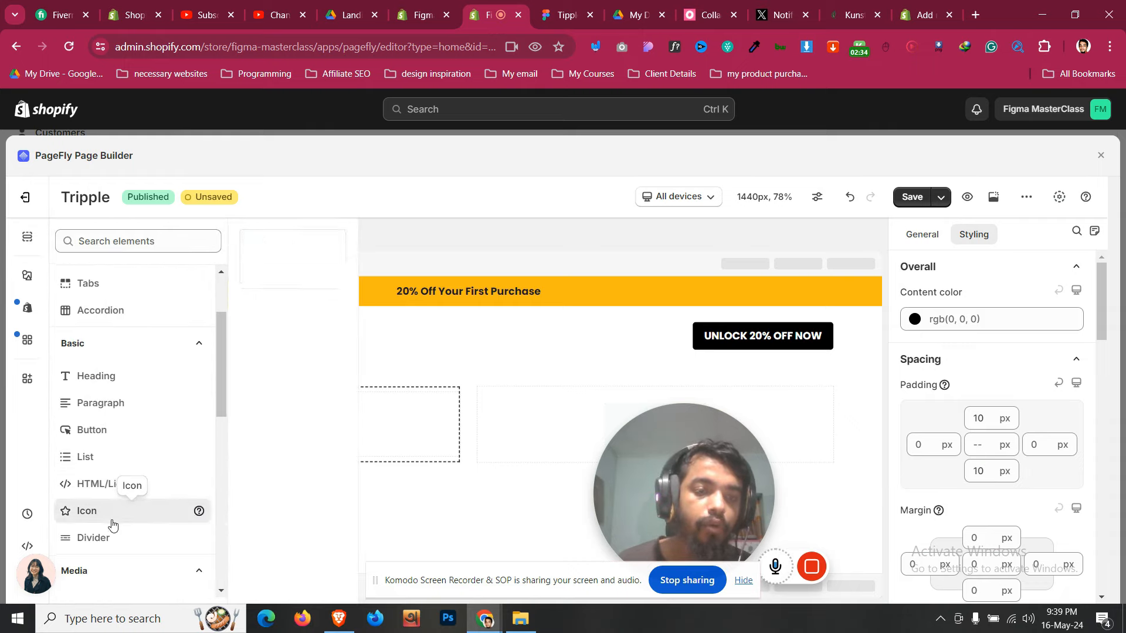
{"action": "left_click_drag", "start_coordinate": [111, 514], "coordinate": [301, 418]}
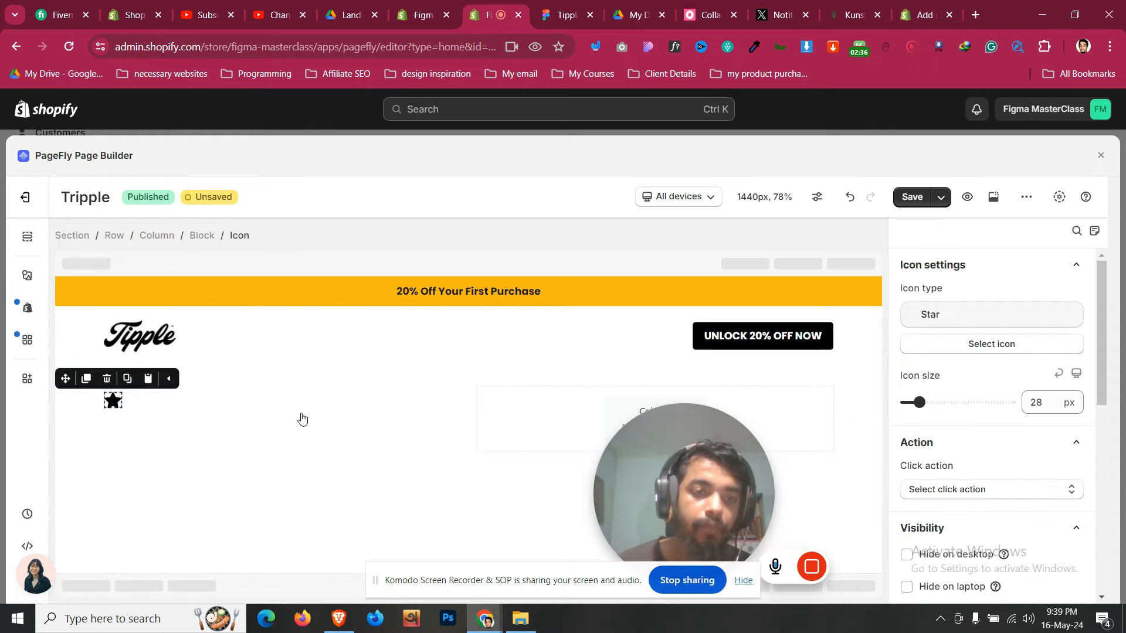
Set the star icon's content color to rgb(253, 185, 18), reusing the background color of the discount banner
{"action": "left_click", "coordinate": [66, 301]}
{"action": "scroll", "coordinate": [1055, 363], "scroll_direction": "down", "scroll_amount": 5}
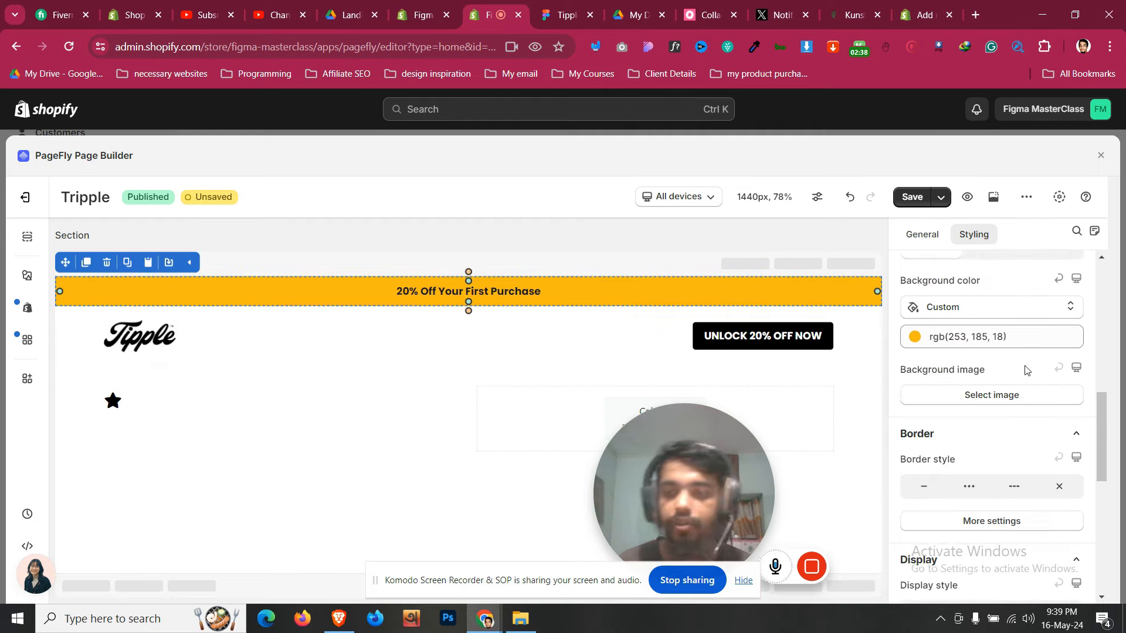
{"action": "scroll", "coordinate": [1022, 369], "scroll_direction": "down", "scroll_amount": 2}
{"action": "scroll", "coordinate": [1023, 369], "scroll_direction": "up", "scroll_amount": 2}
{"action": "left_click", "coordinate": [997, 337]}
{"action": "triple_click", "coordinate": [928, 514]}
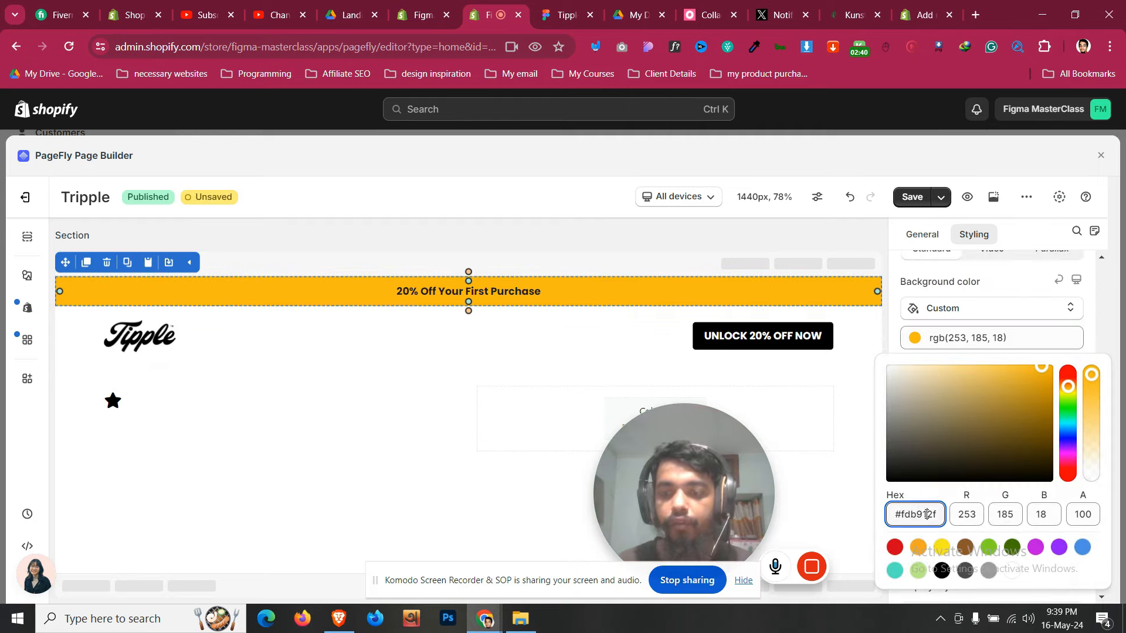
{"action": "left_click", "coordinate": [113, 402]}
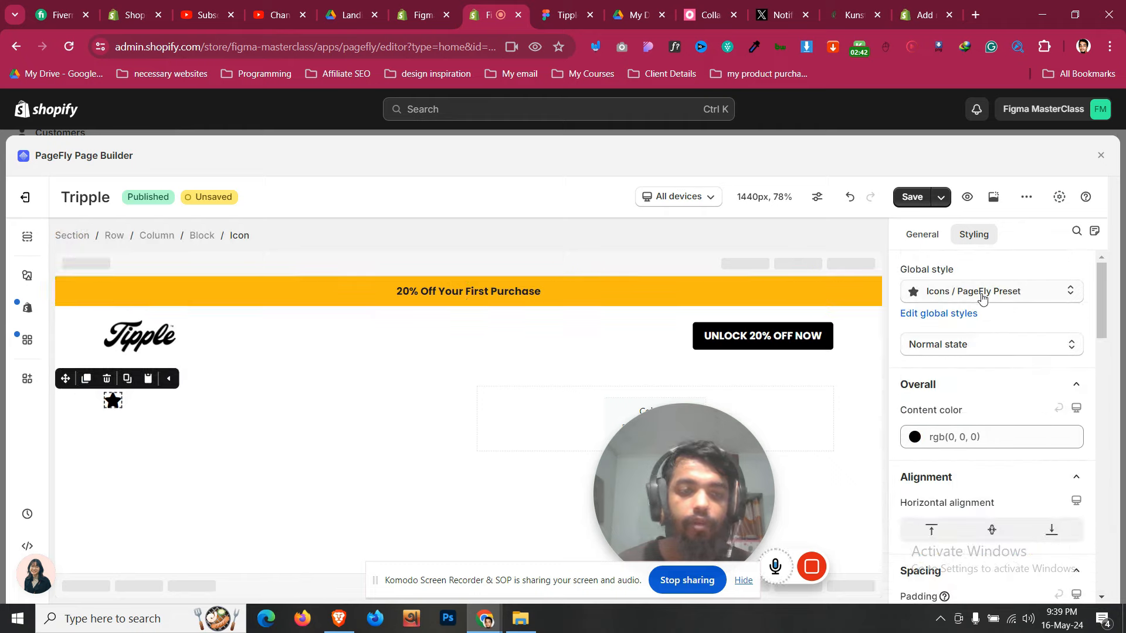
{"action": "left_click", "coordinate": [995, 441]}
{"action": "type", "text": "rgb(253, 185, 18)"}
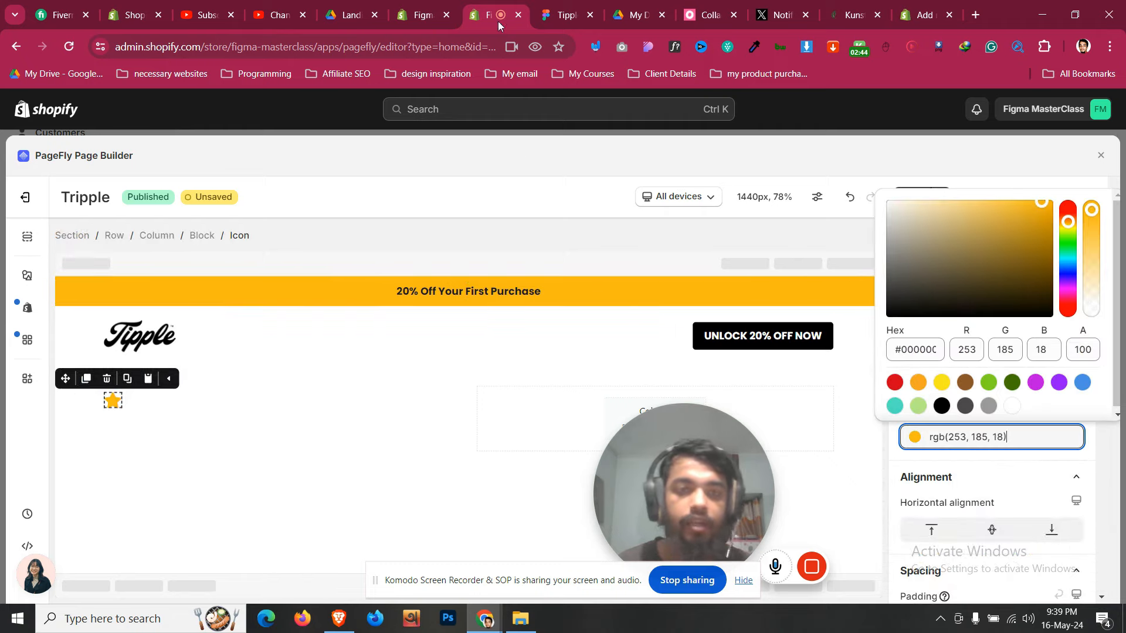
Check the rating star's size in the Figma design, then set the PageFly star icon's size to 18 px
{"action": "left_click", "coordinate": [563, 15]}
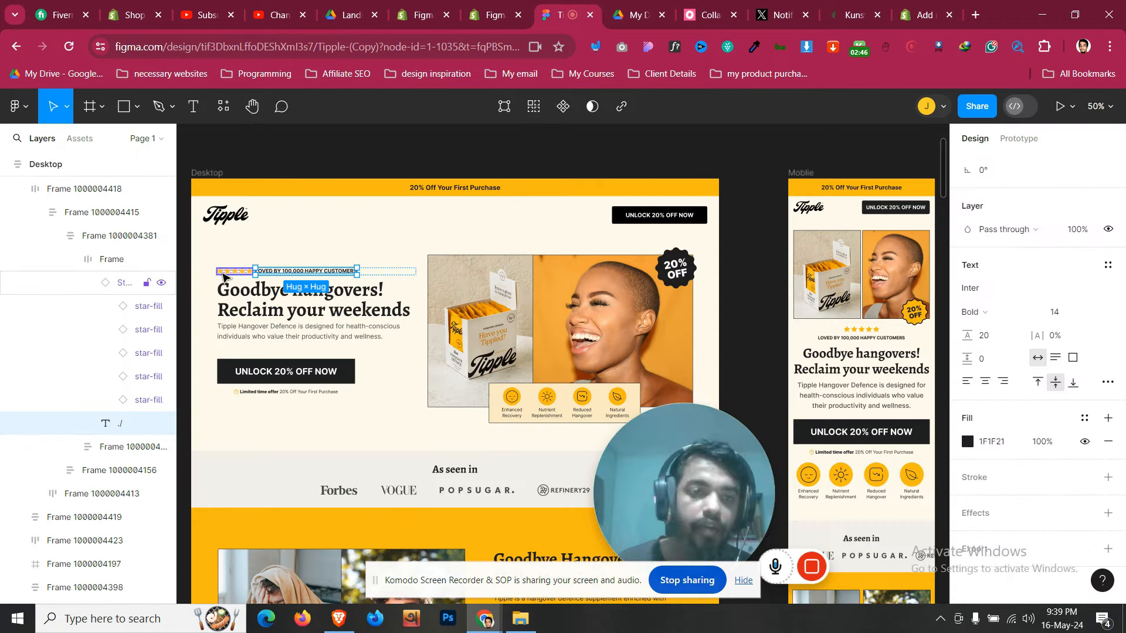
{"action": "left_click", "coordinate": [223, 276]}
{"action": "left_click", "coordinate": [223, 277]}
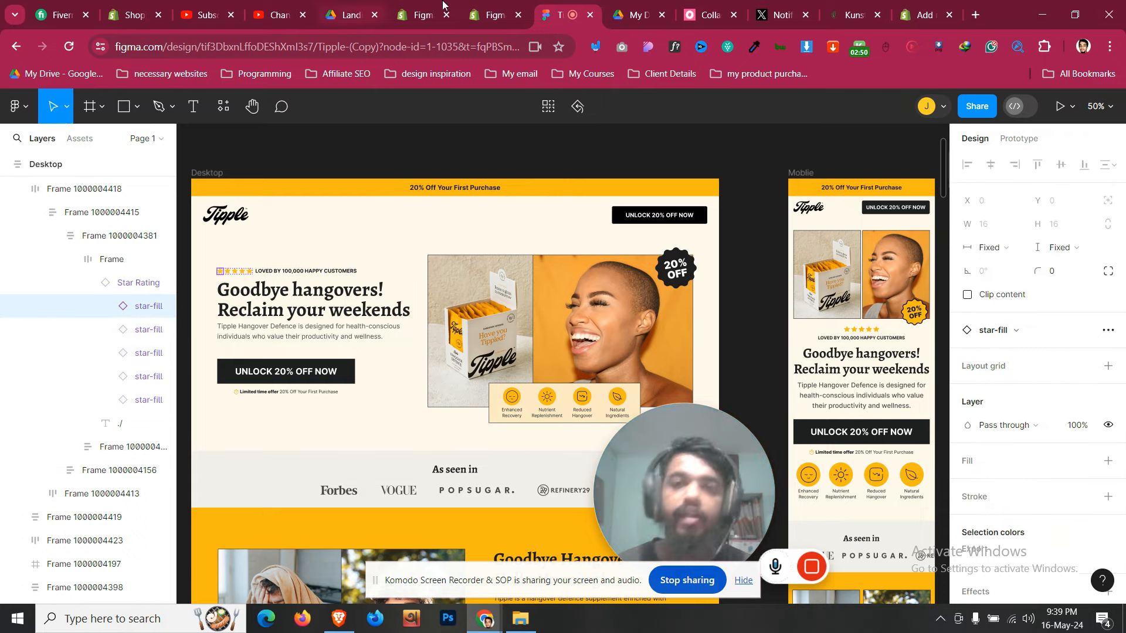
{"action": "key", "text": "ctrl+shift+Tab"}
{"action": "left_click", "coordinate": [1072, 503]}
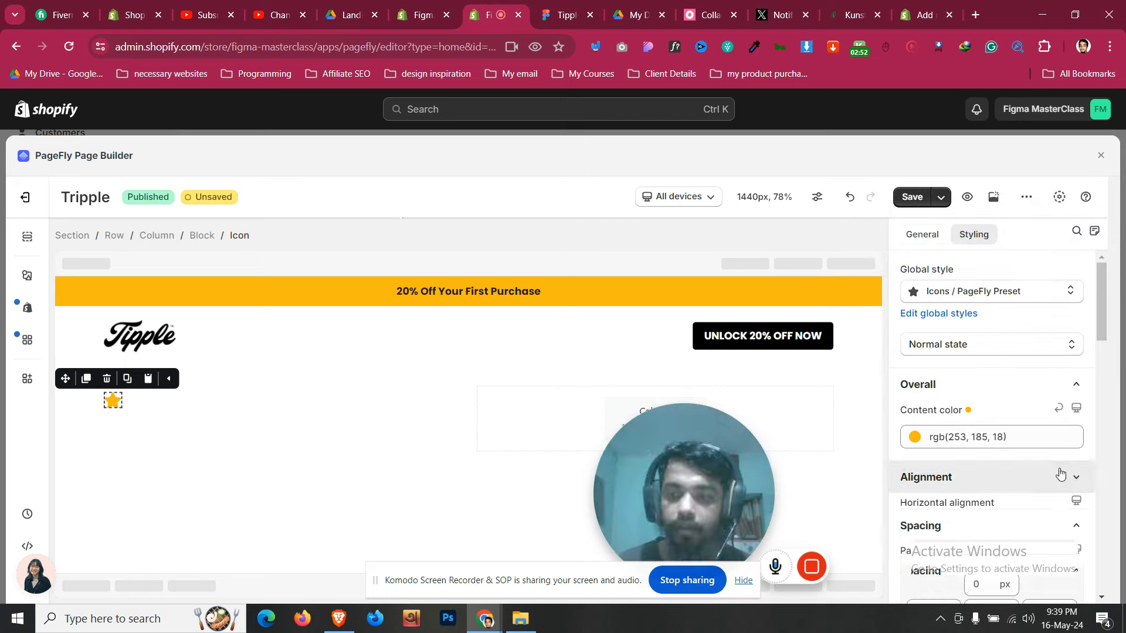
{"action": "left_click", "coordinate": [921, 234]}
{"action": "left_click", "coordinate": [1033, 401]}
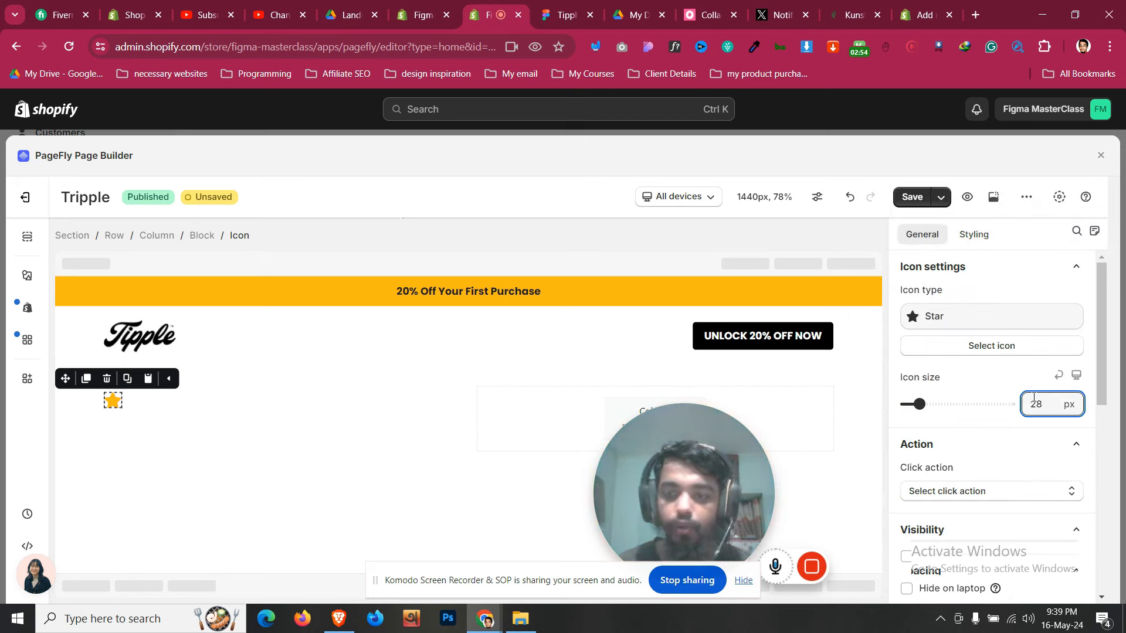
{"action": "key", "text": "Down"}
{"action": "key", "text": "Down"}
{"action": "key", "text": "Down"}
{"action": "key", "text": "Down"}
{"action": "key", "text": "Down"}
{"action": "key", "text": "Down"}
{"action": "key", "text": "Down"}
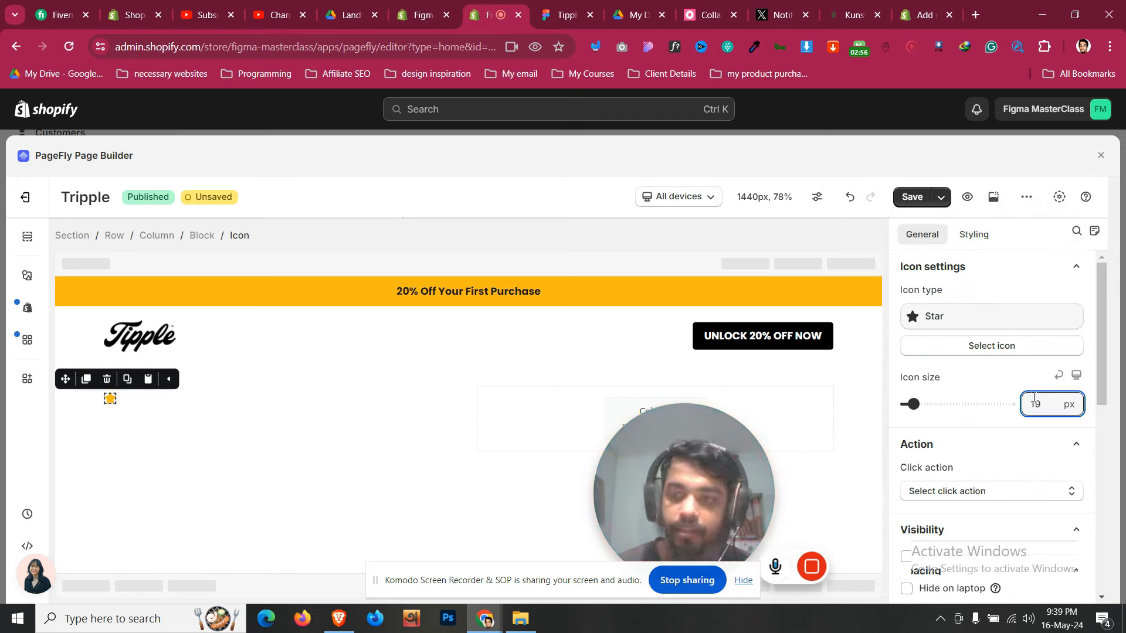
{"action": "key", "text": "Down"}
{"action": "key", "text": "Down"}
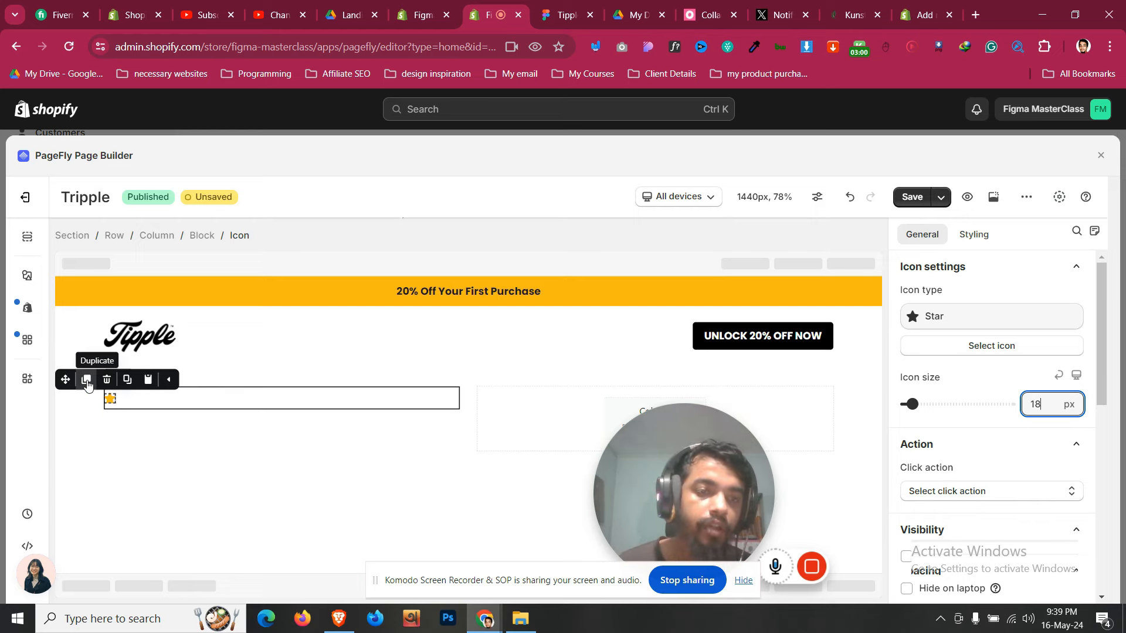
Duplicate the star icon and give the copy a 3 px left margin, checking the star spacing in Figma
{"action": "left_click", "coordinate": [86, 379]}
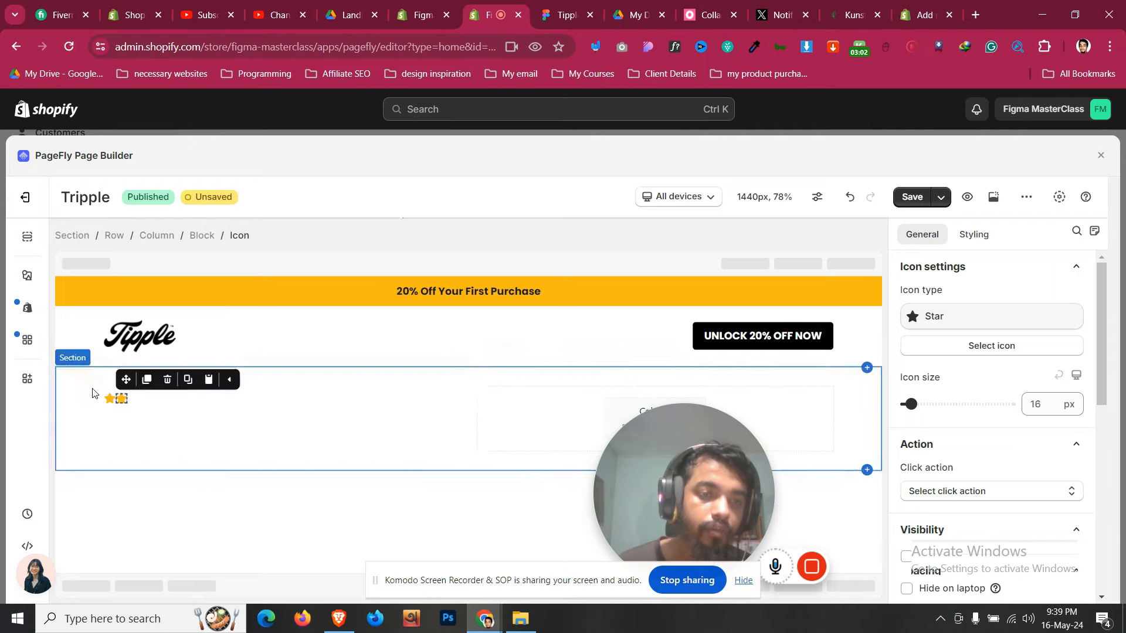
{"action": "left_click", "coordinate": [92, 423]}
{"action": "left_click", "coordinate": [562, 14]}
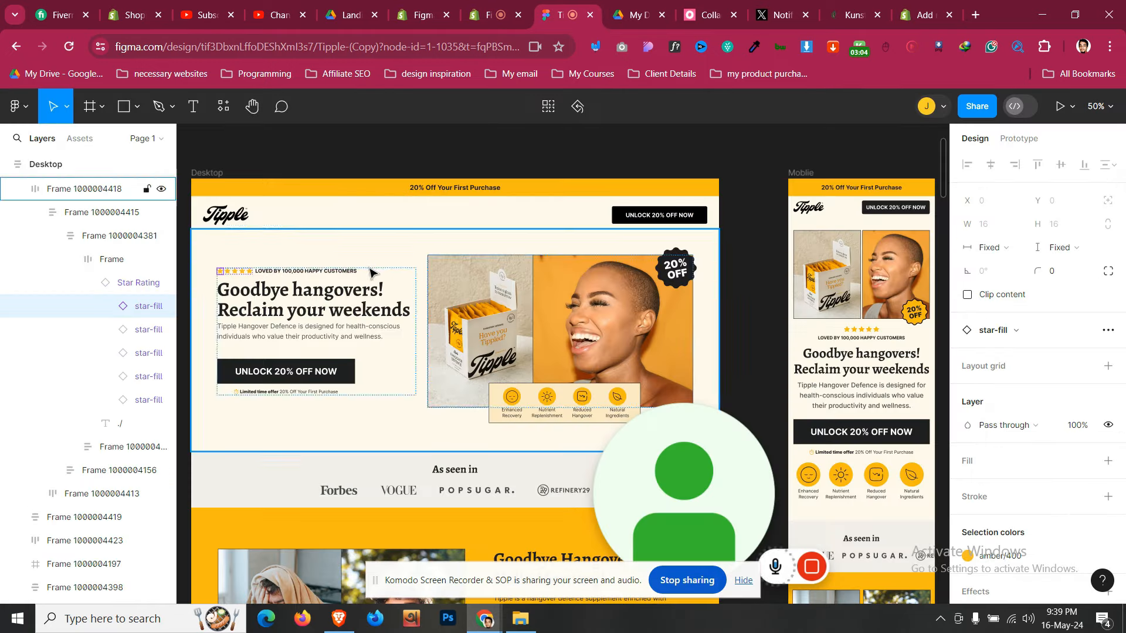
{"action": "left_click", "coordinate": [491, 15]}
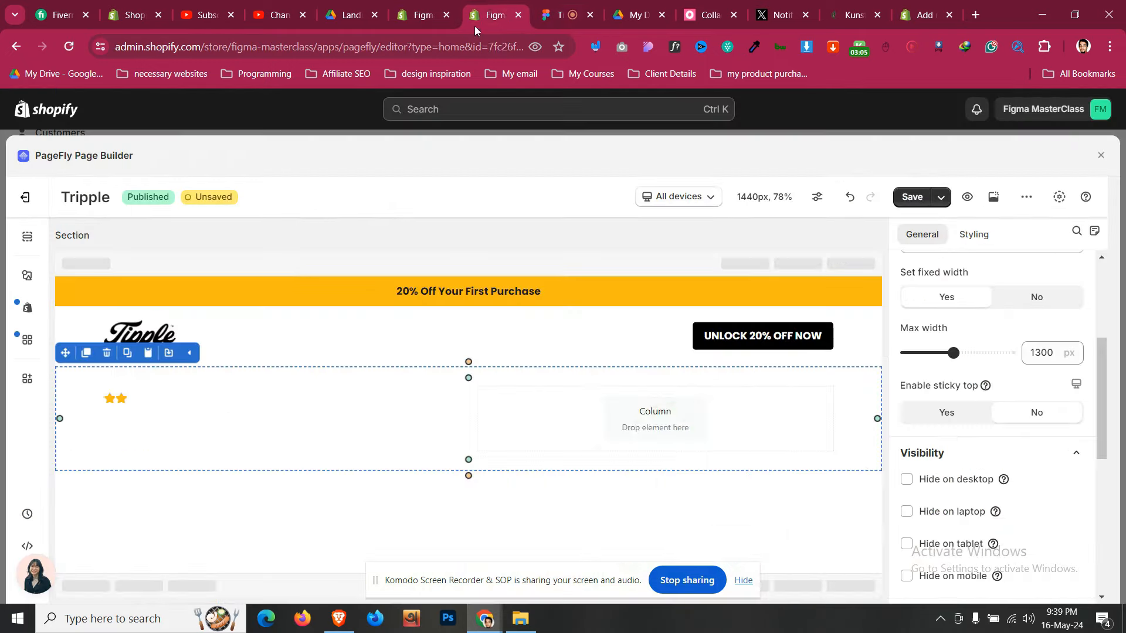
{"action": "left_click", "coordinate": [122, 398]}
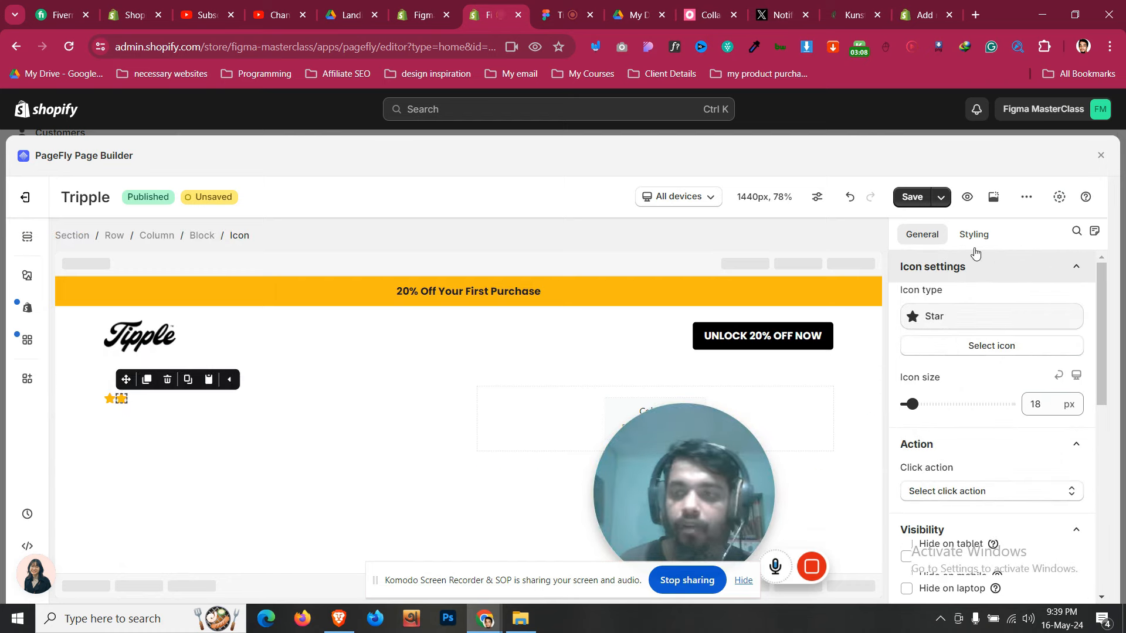
{"action": "left_click", "coordinate": [973, 236]}
{"action": "scroll", "coordinate": [953, 461], "scroll_direction": "down", "scroll_amount": 3}
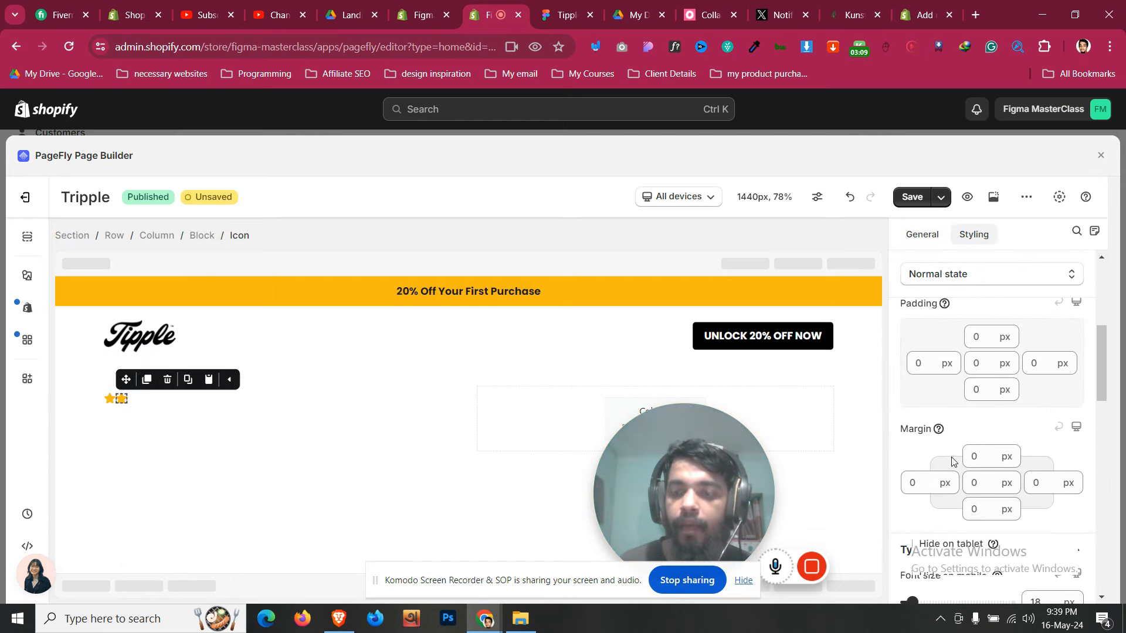
{"action": "left_click", "coordinate": [923, 476]}
{"action": "type", "text": "3"}
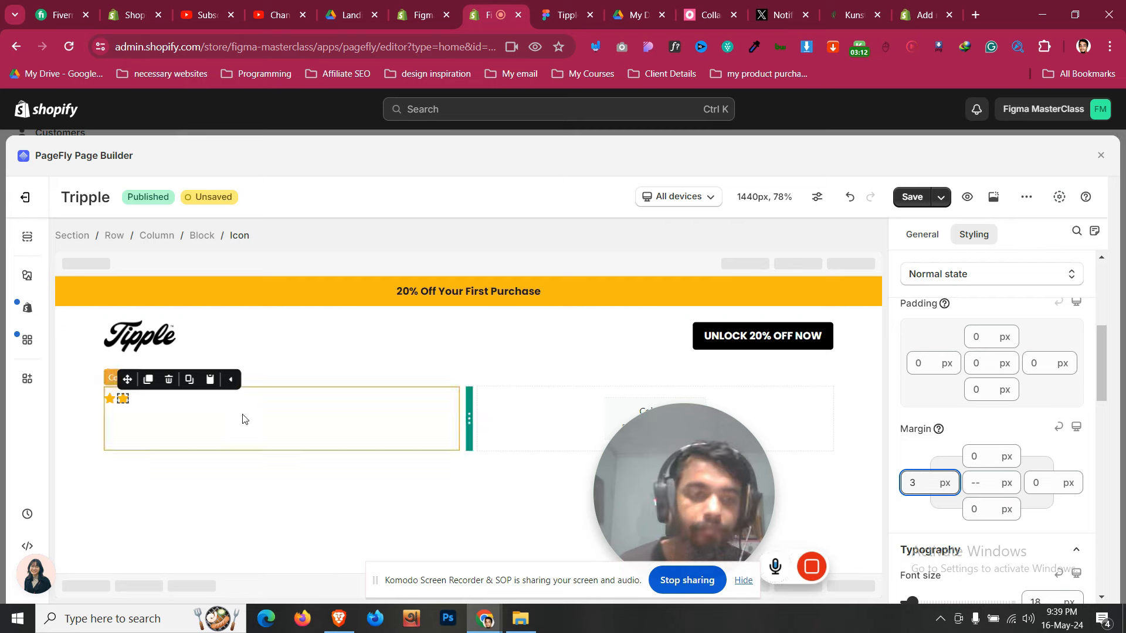
Duplicate the spaced star icon three times to complete a row of five stars
{"action": "left_click", "coordinate": [148, 390]}
{"action": "left_click", "coordinate": [156, 388]}
{"action": "left_click", "coordinate": [161, 388]}
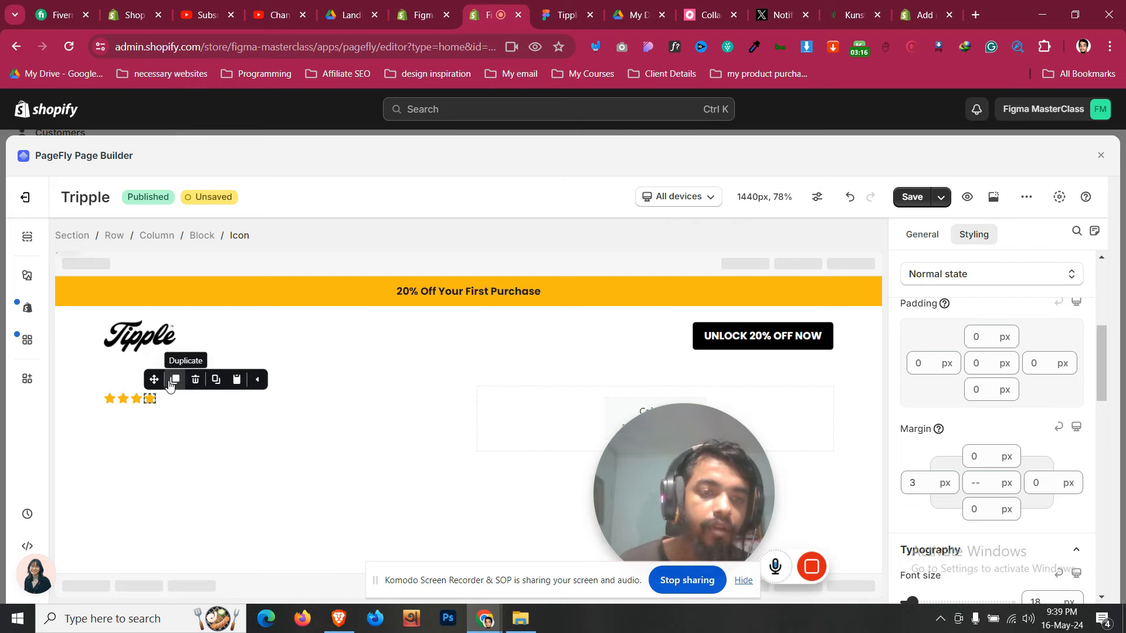
{"action": "left_click", "coordinate": [171, 382]}
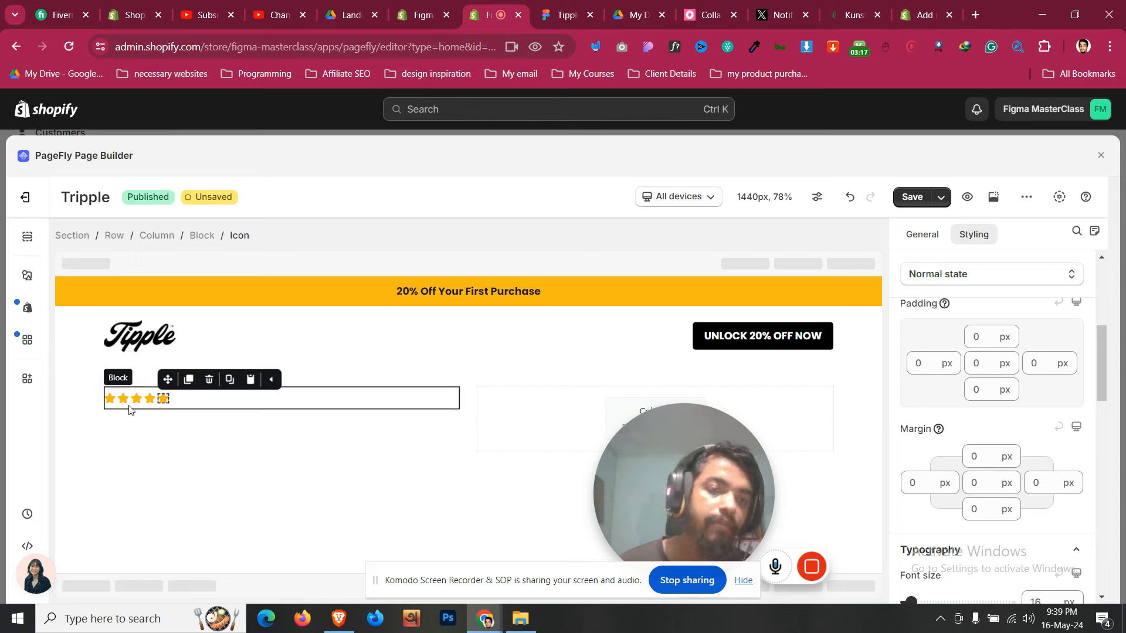
Duplicate the "20% Off Your First Purchase" banner paragraph and move the copy into the block after the stars
{"action": "left_click", "coordinate": [490, 295]}
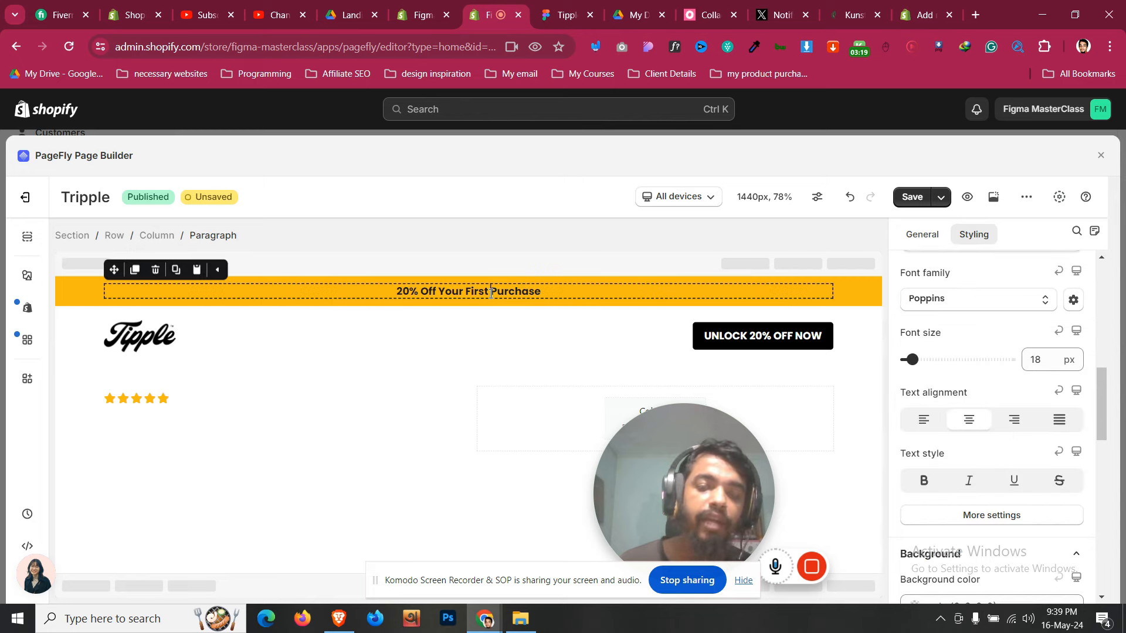
{"action": "left_click", "coordinate": [135, 270]}
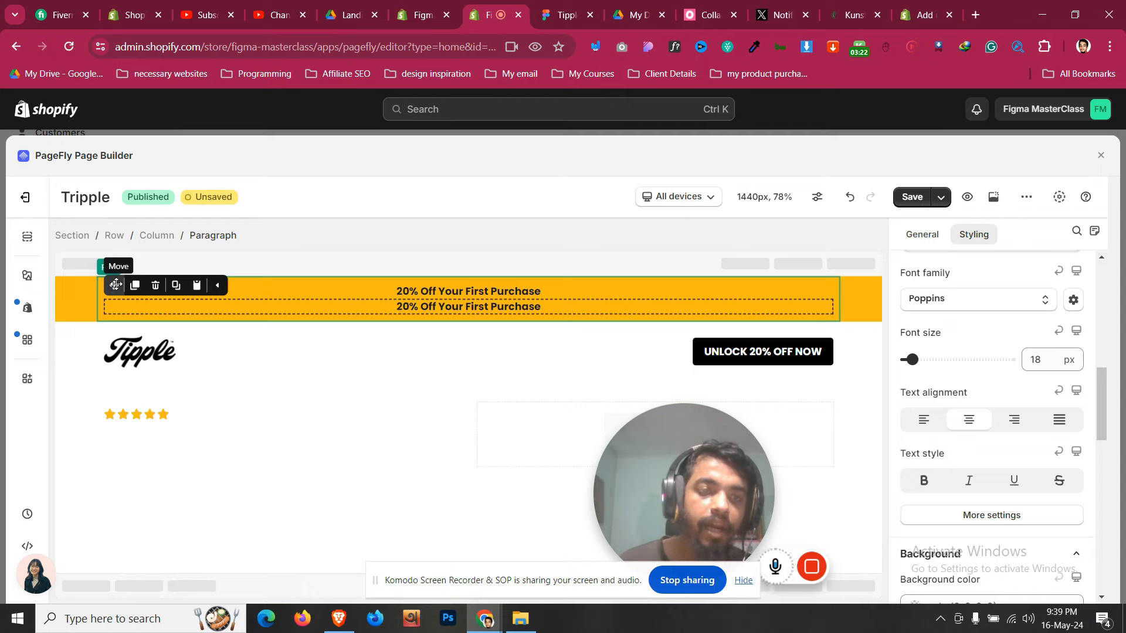
{"action": "left_click_drag", "start_coordinate": [115, 285], "coordinate": [167, 424]}
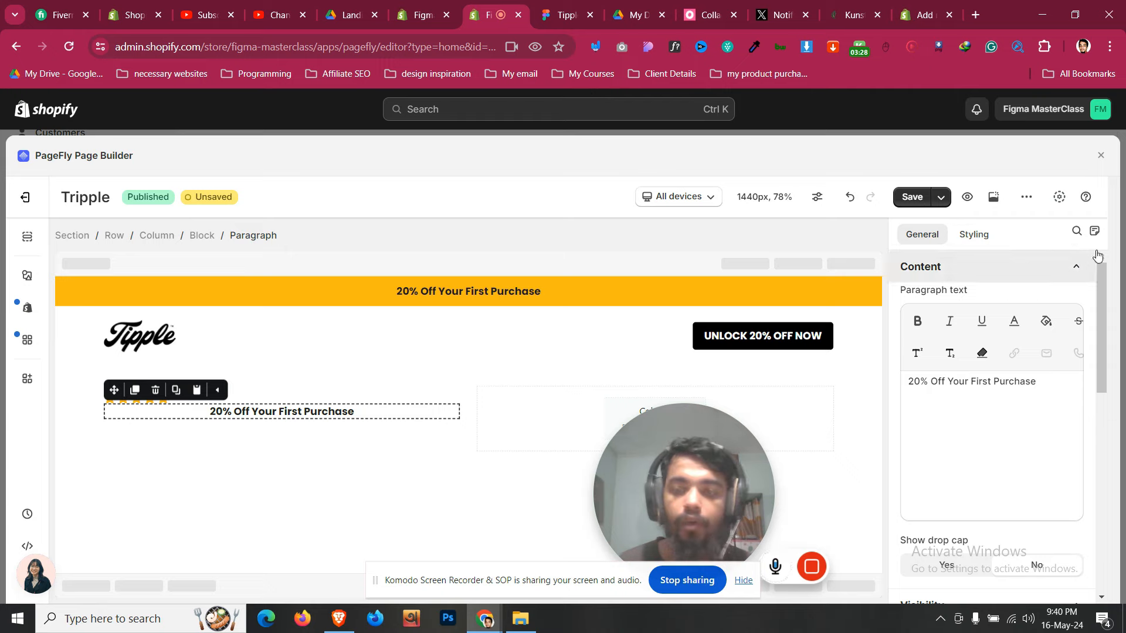
Set the moved paragraph's font size to 14 px, check the matching text in Figma, and left-align the paragraph
{"action": "left_click", "coordinate": [974, 234]}
{"action": "scroll", "coordinate": [1046, 370], "scroll_direction": "down", "scroll_amount": 5}
{"action": "scroll", "coordinate": [1045, 370], "scroll_direction": "up", "scroll_amount": 6}
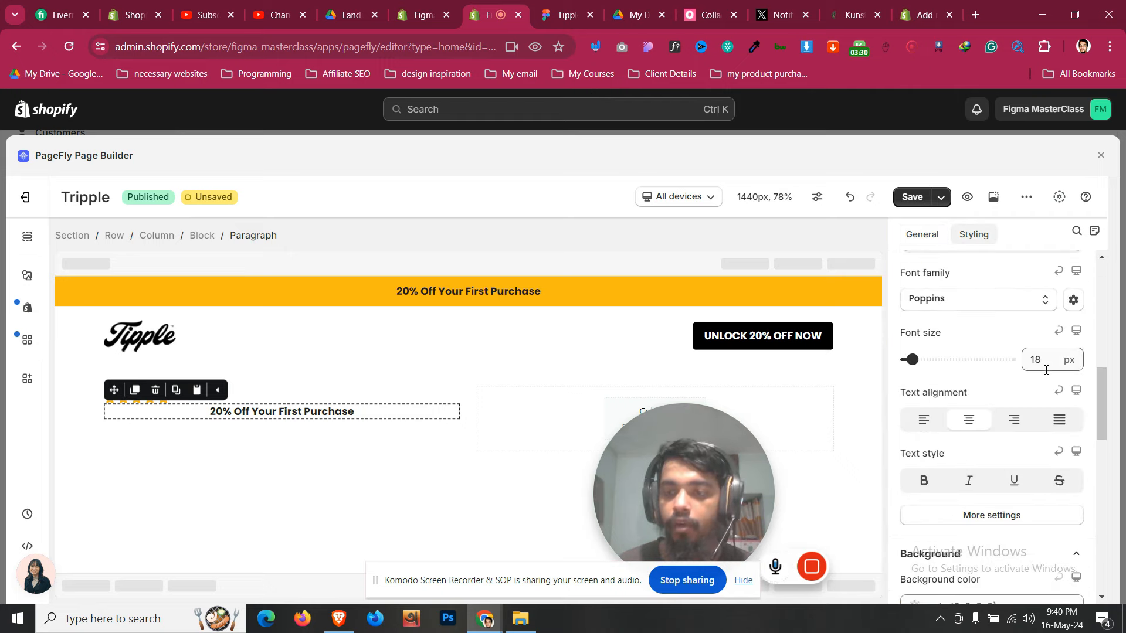
{"action": "double_click", "coordinate": [1045, 359]}
{"action": "type", "text": "14"}
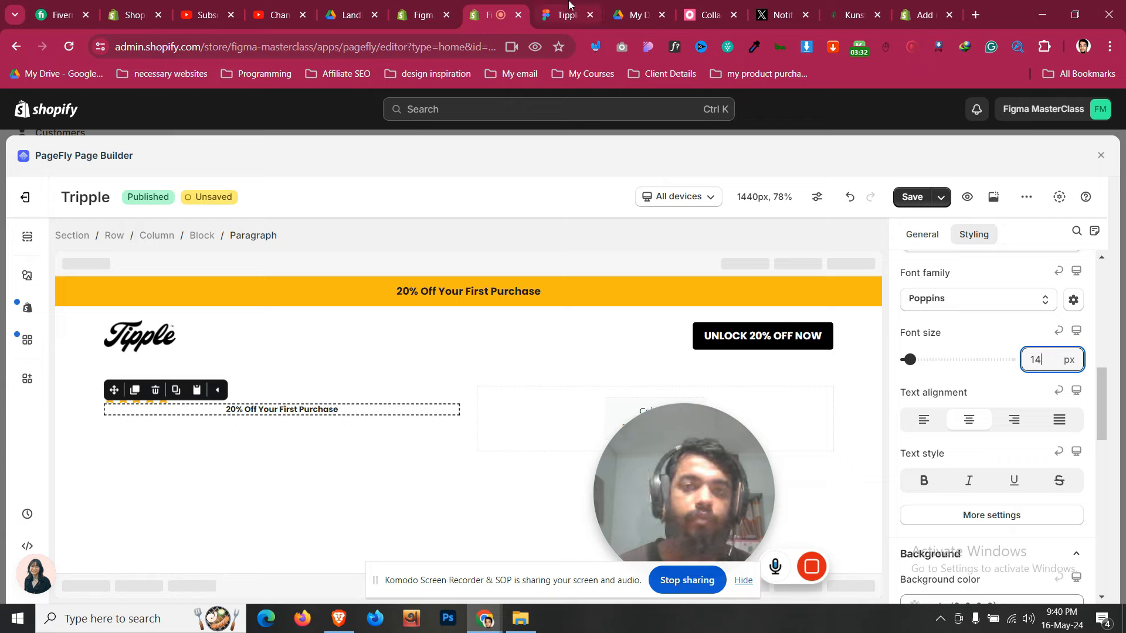
{"action": "left_click", "coordinate": [569, 6]}
{"action": "double_click", "coordinate": [347, 269]}
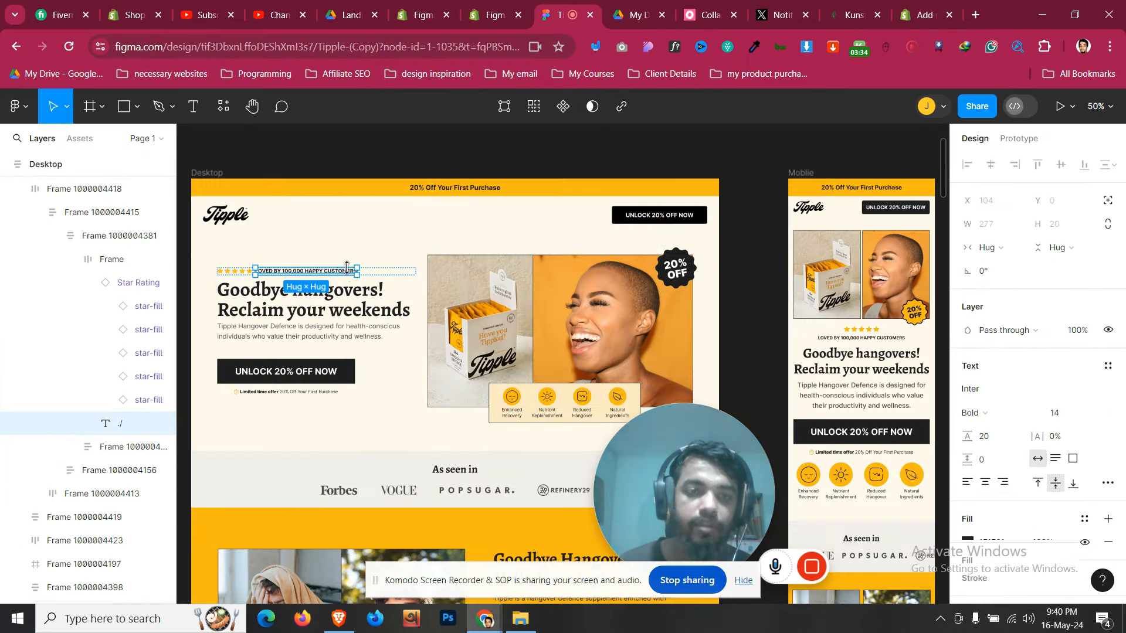
{"action": "left_click", "coordinate": [475, 5]}
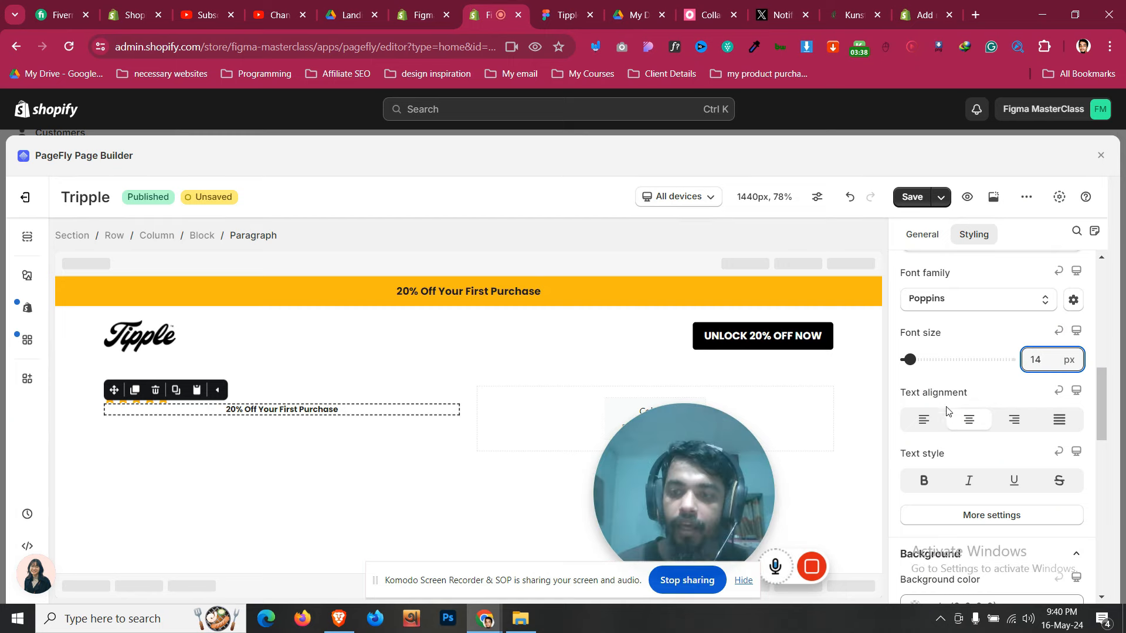
{"action": "left_click", "coordinate": [925, 420]}
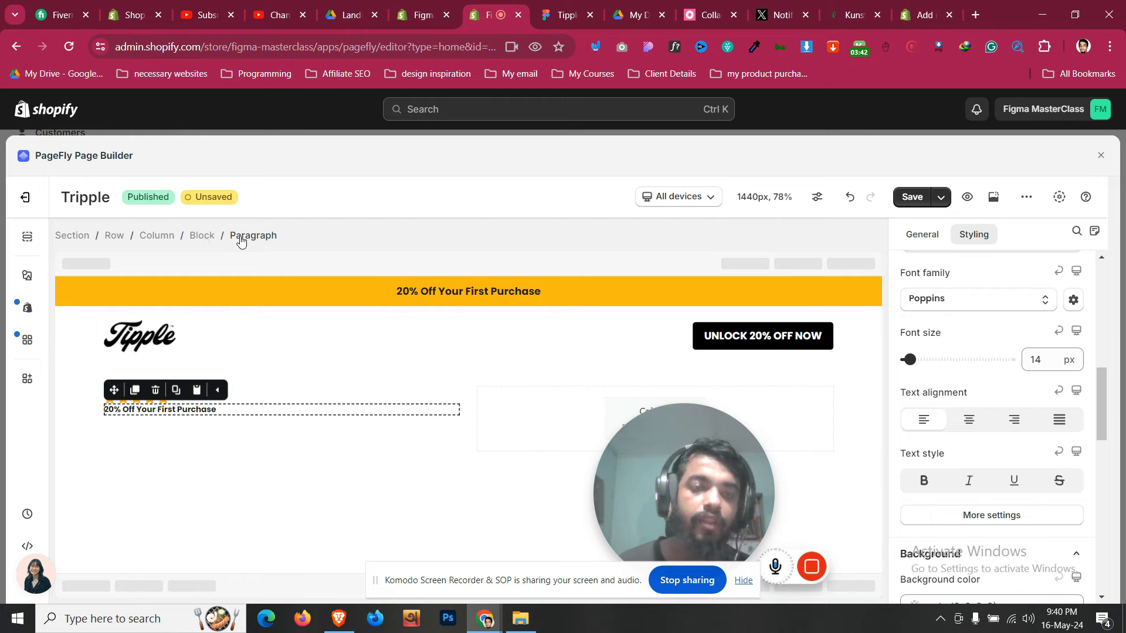
Set the display style of the block holding the stars and paragraph to Flex
{"action": "left_click", "coordinate": [202, 237]}
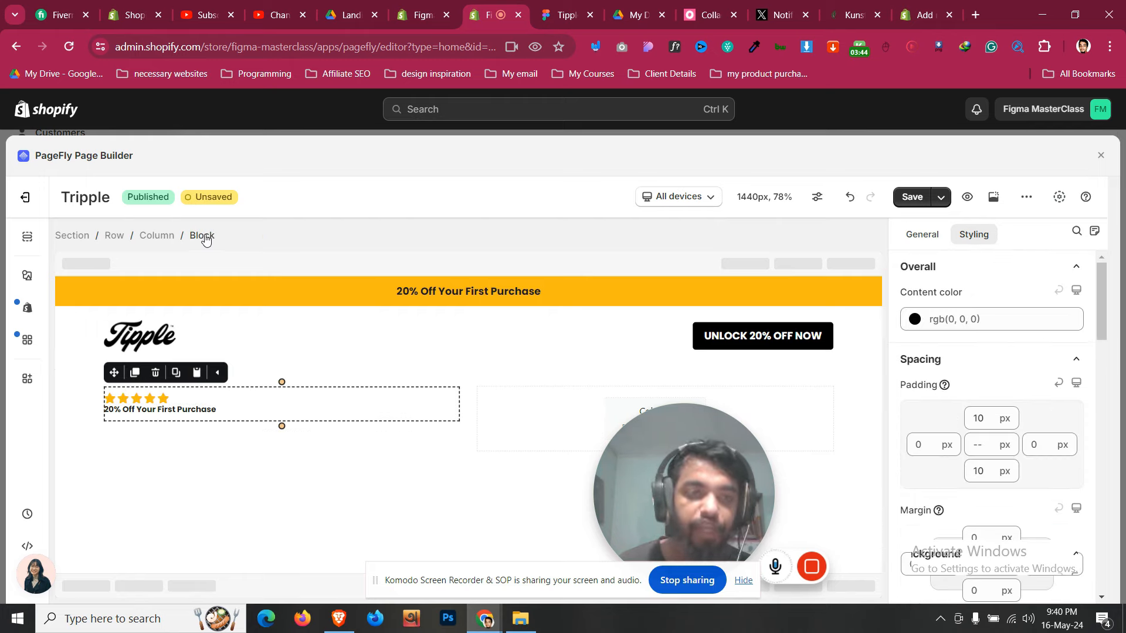
{"action": "scroll", "coordinate": [1032, 381], "scroll_direction": "down", "scroll_amount": 15}
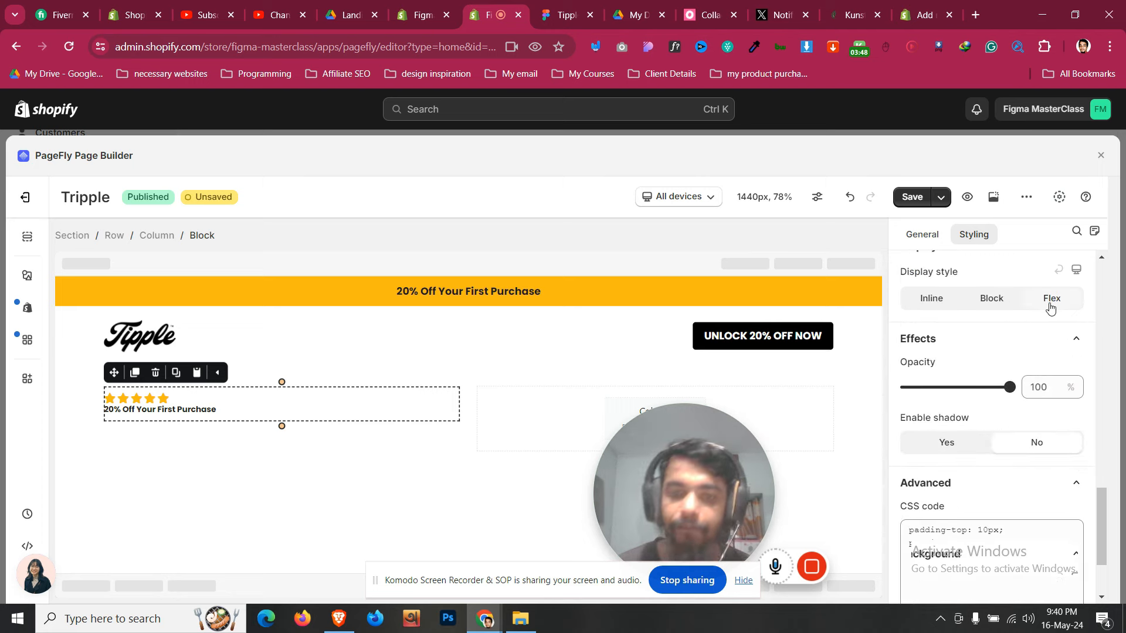
{"action": "left_click", "coordinate": [1050, 307]}
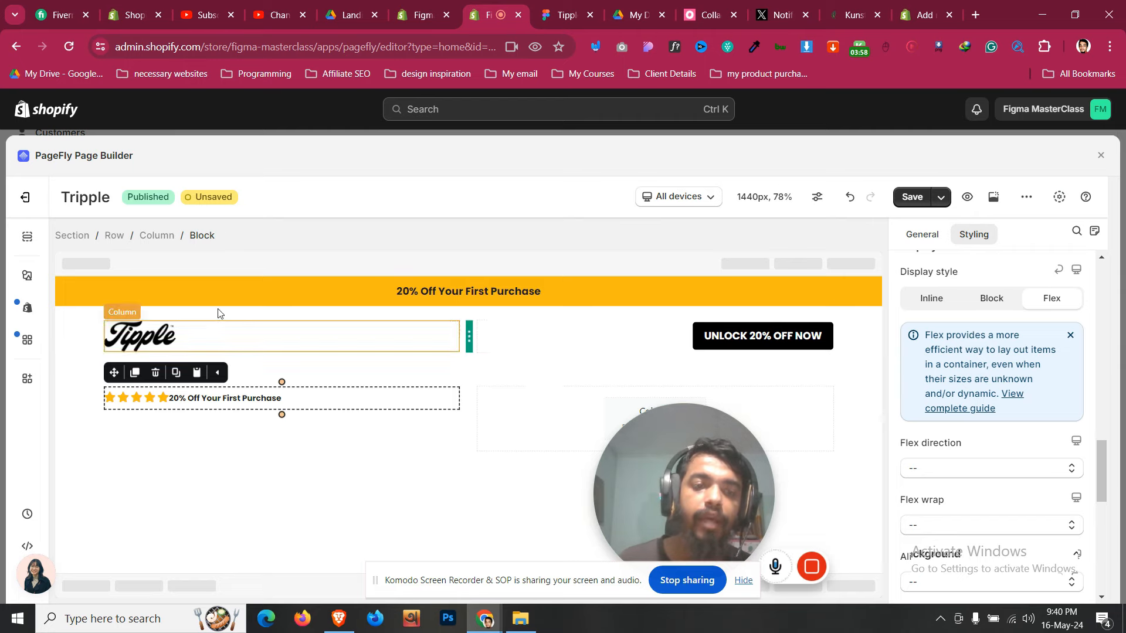
Set the font size of the paragraph beside the stars to 16 px
{"action": "left_click", "coordinate": [236, 397]}
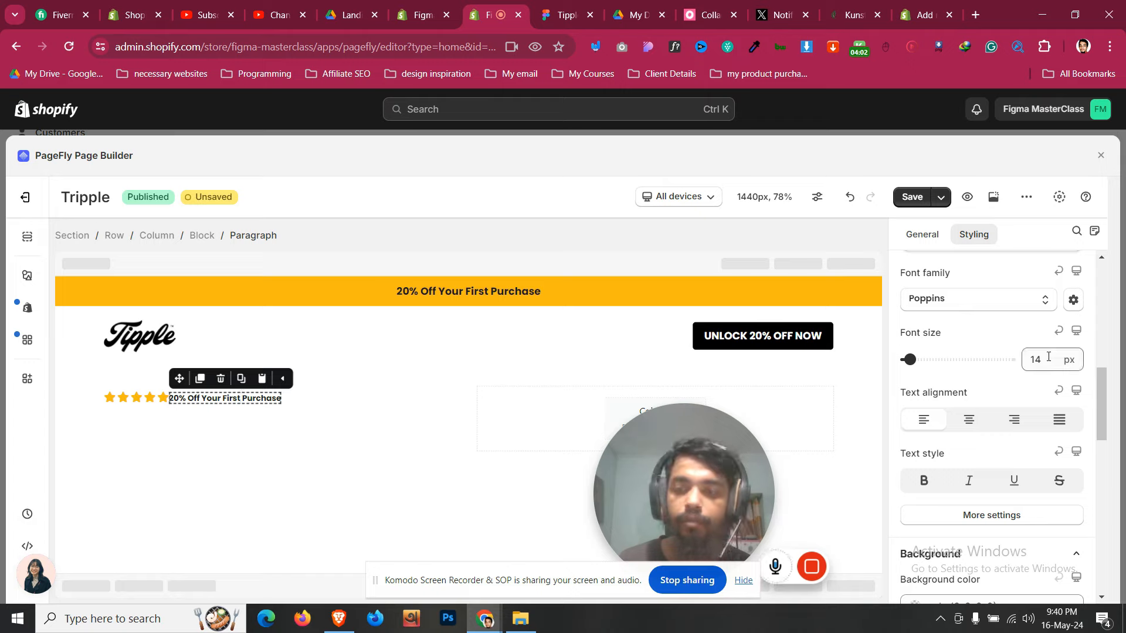
{"action": "left_click", "coordinate": [1049, 358]}
{"action": "key", "text": "Up"}
{"action": "key", "text": "Up"}
{"action": "scroll", "coordinate": [995, 440], "scroll_direction": "up", "scroll_amount": 5}
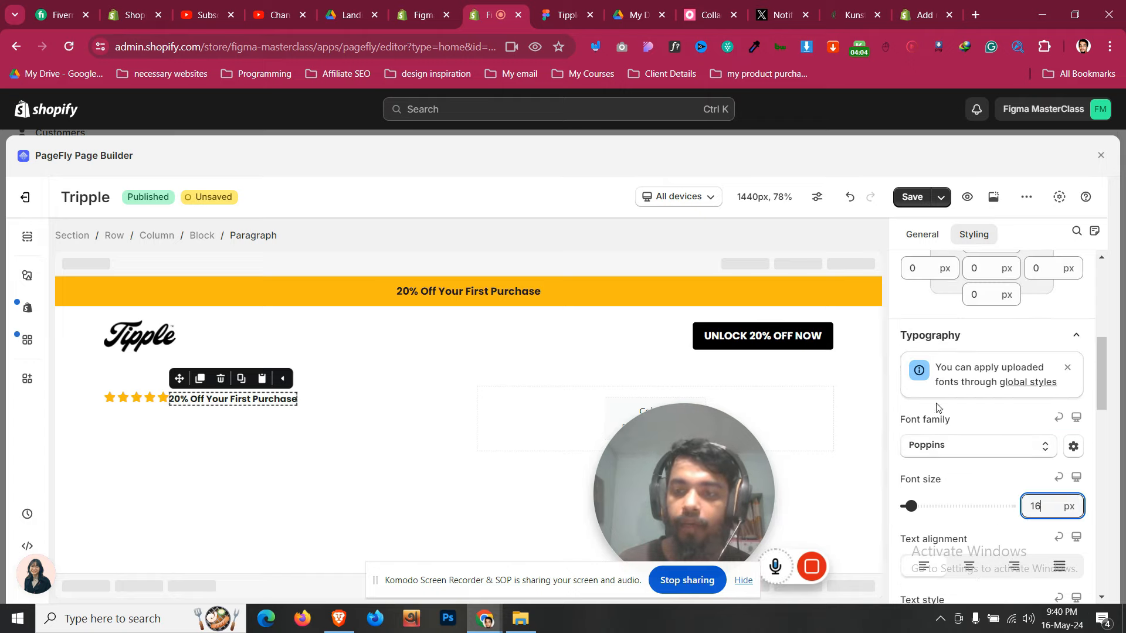
Switch to Figma and copy the text "LOVED BY 100,000 HAPPY CUSTOMERS" from the desktop hero
{"action": "left_click", "coordinate": [599, 8]}
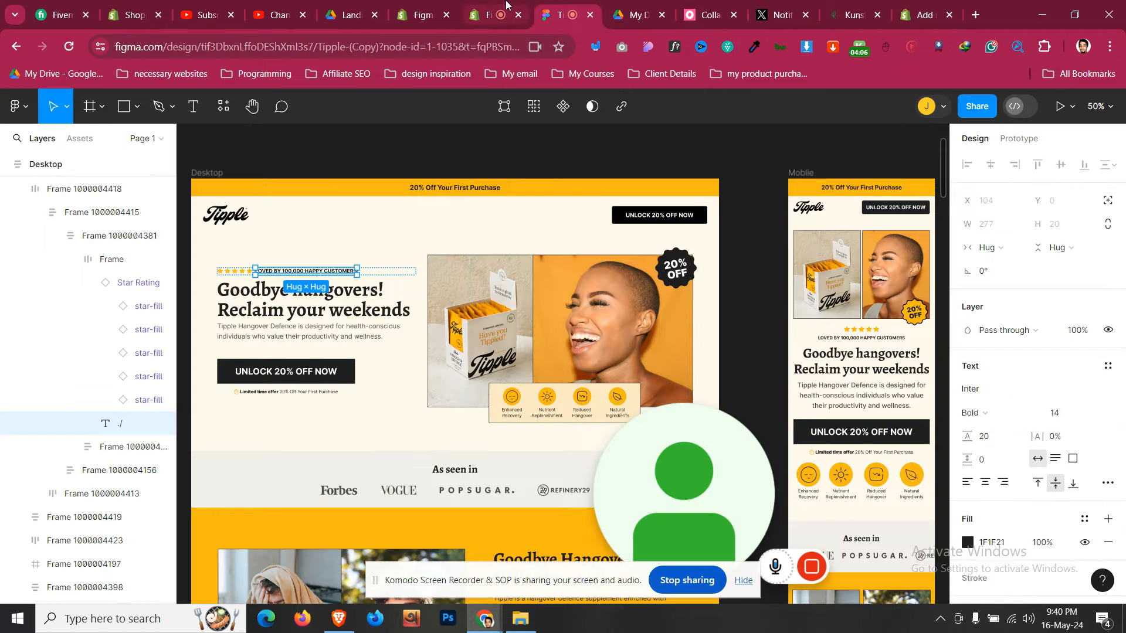
{"action": "double_click", "coordinate": [292, 273]}
{"action": "key", "text": "ctrl+c"}
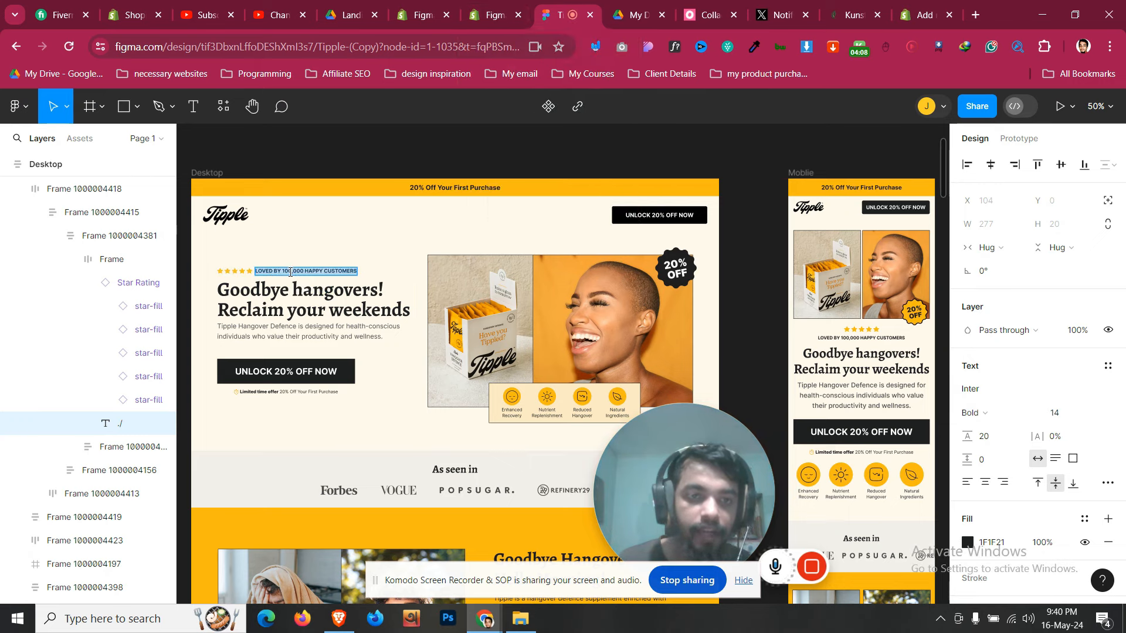
Switch to the PageFly editor and replace the paragraph beside the stars with the copied "LOVED BY 100,000 HAPPY CUSTOMERS" text
{"action": "left_click", "coordinate": [501, 5]}
{"action": "left_click", "coordinate": [922, 234]}
{"action": "triple_click", "coordinate": [996, 383]}
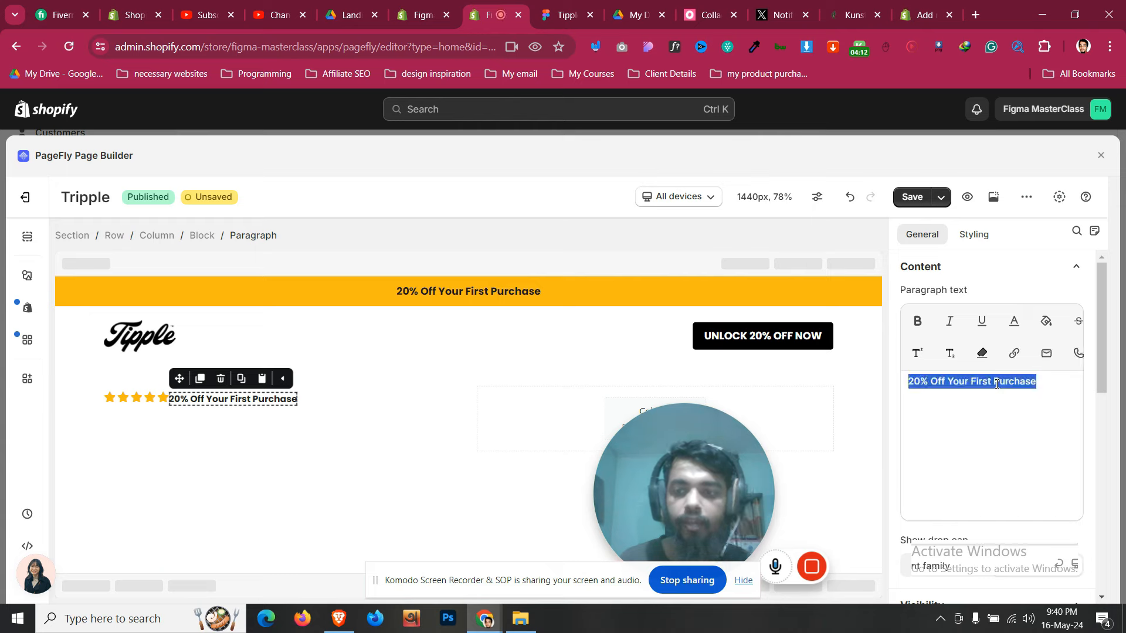
{"action": "key", "text": "ctrl+v"}
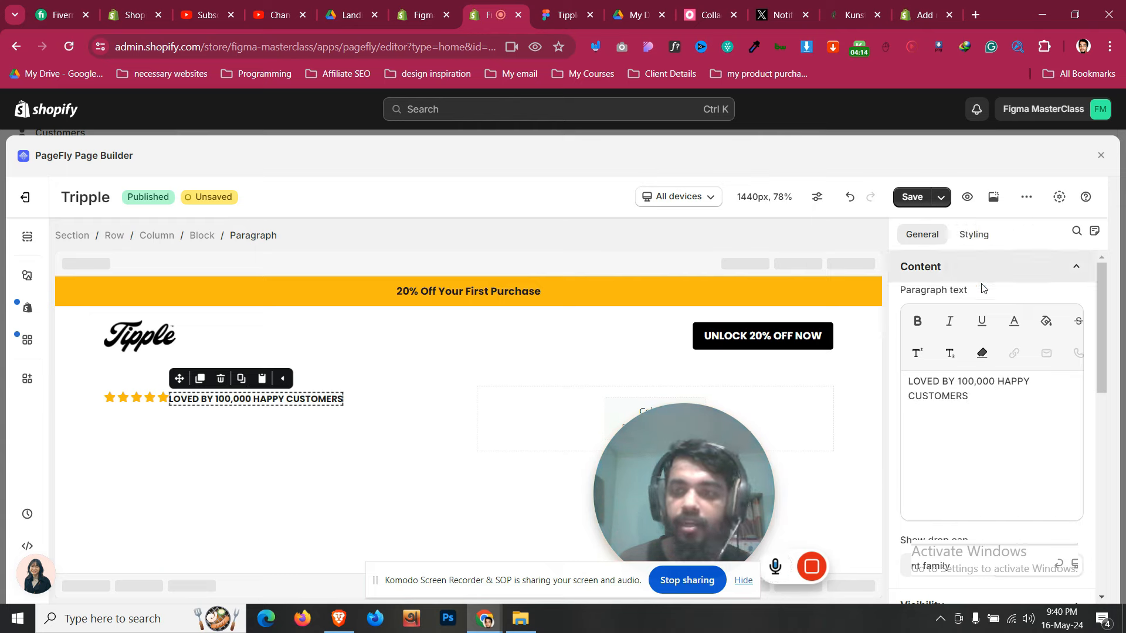
Set the left margin of the "LOVED BY 100,000 HAPPY CUSTOMERS" paragraph to 10 px
{"action": "left_click", "coordinate": [973, 234]}
{"action": "scroll", "coordinate": [937, 417], "scroll_direction": "down", "scroll_amount": 2}
{"action": "scroll", "coordinate": [937, 417], "scroll_direction": "up", "scroll_amount": 1}
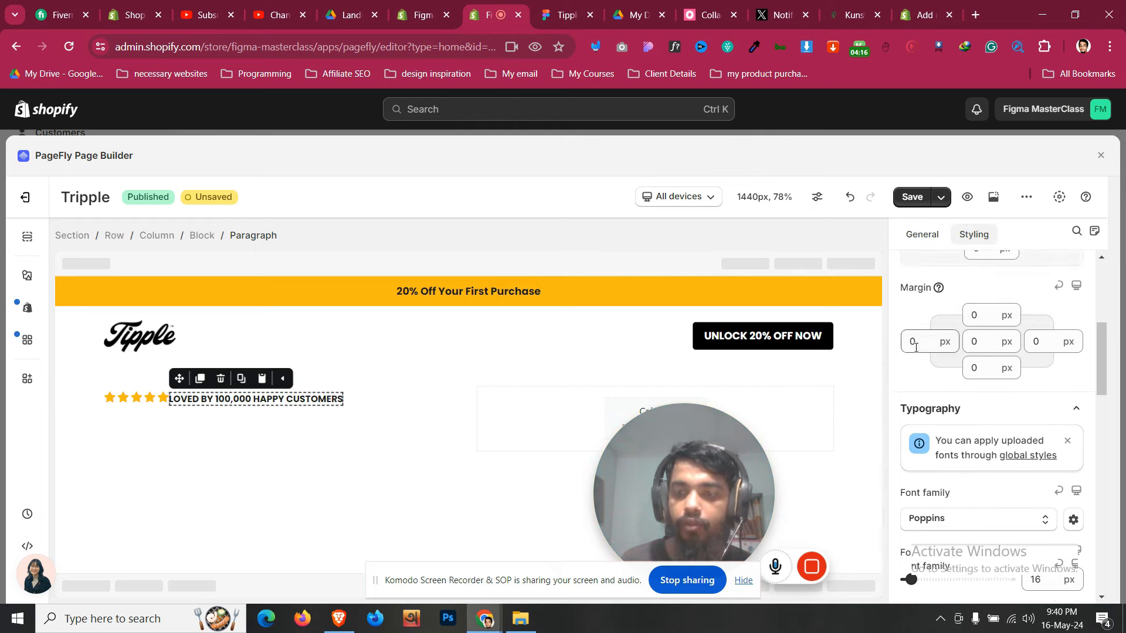
{"action": "left_click", "coordinate": [916, 342]}
{"action": "type", "text": "9"}
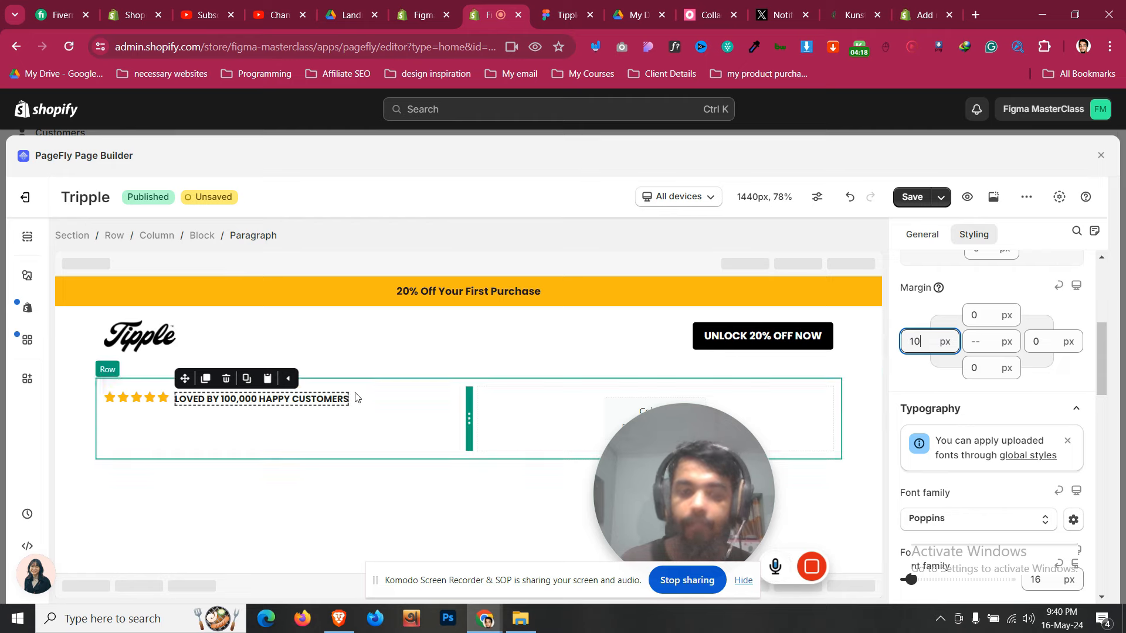
{"action": "left_click", "coordinate": [295, 418]}
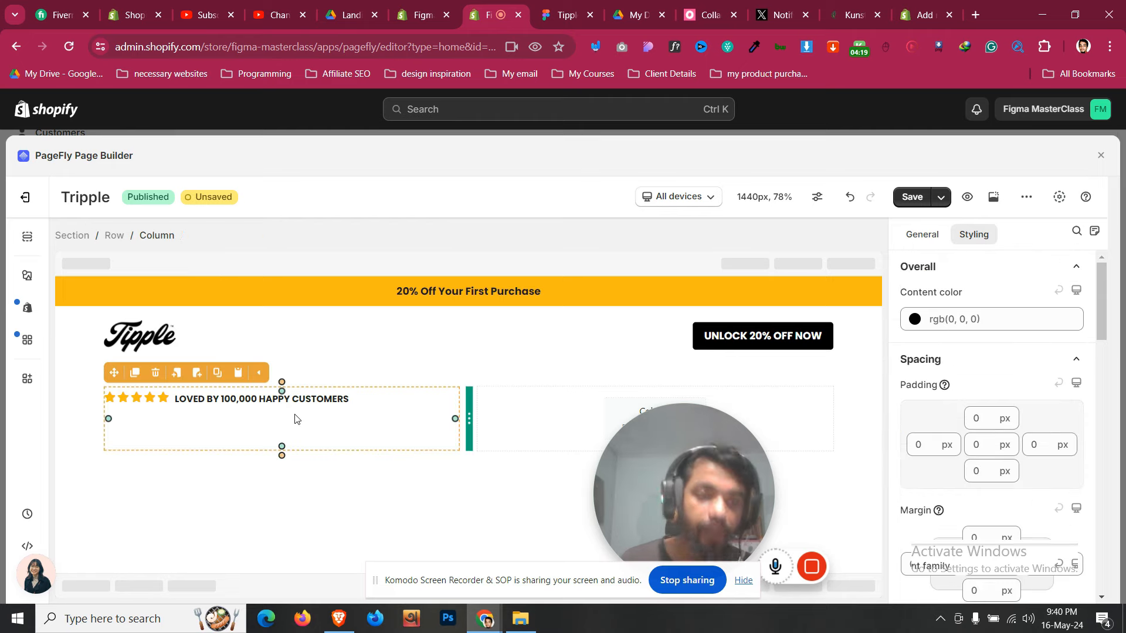
{"action": "left_click", "coordinate": [344, 404]}
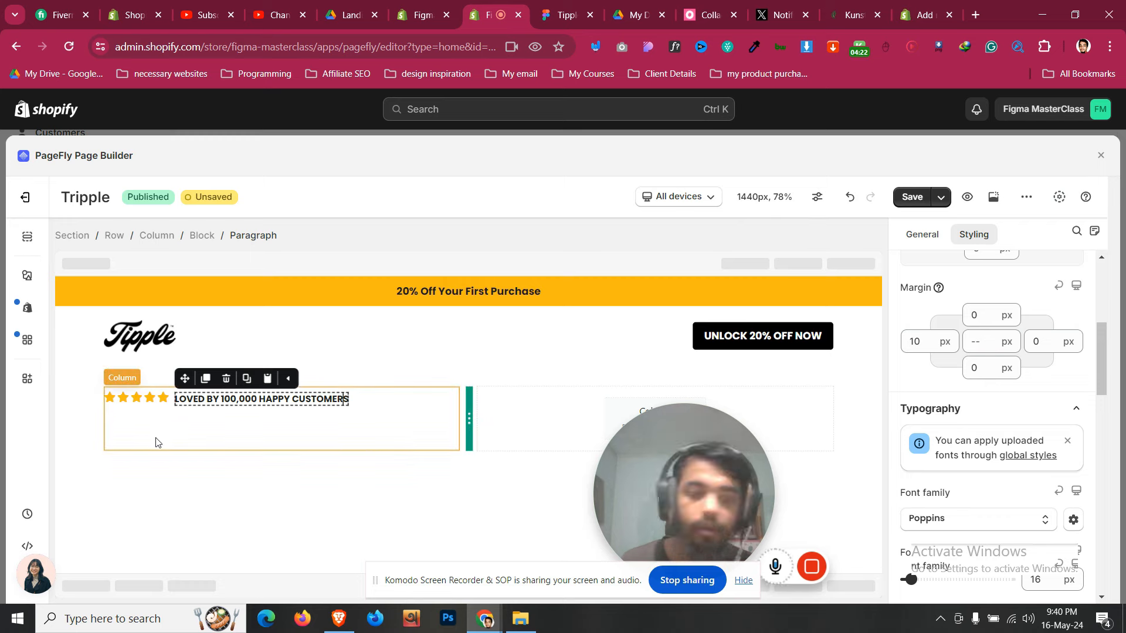
{"action": "left_click", "coordinate": [115, 420]}
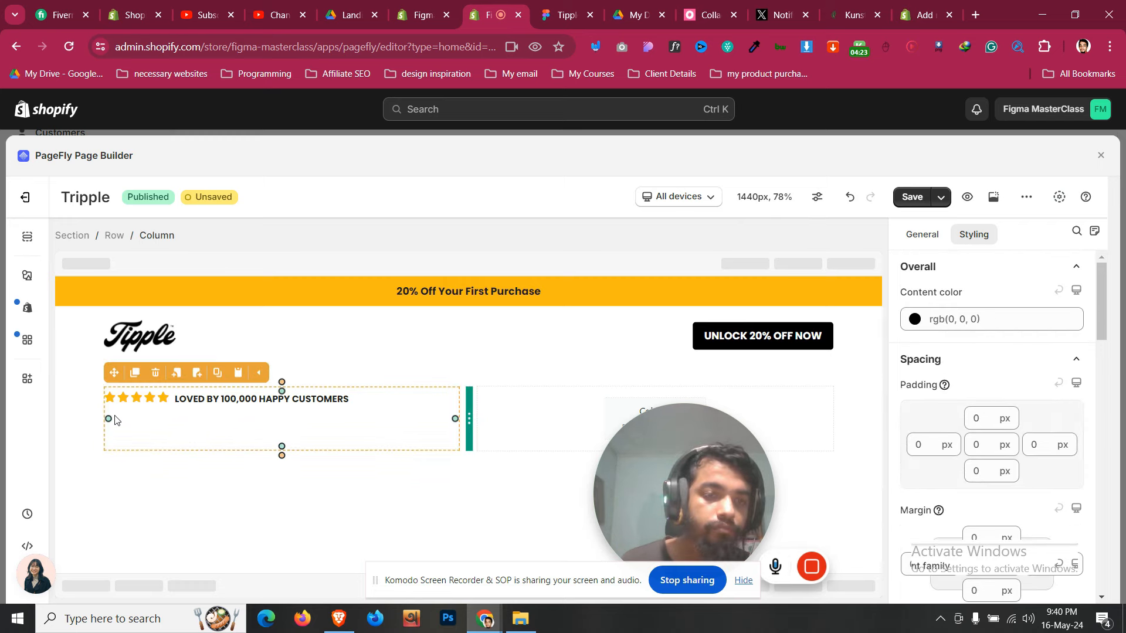
{"action": "left_click", "coordinate": [165, 398]}
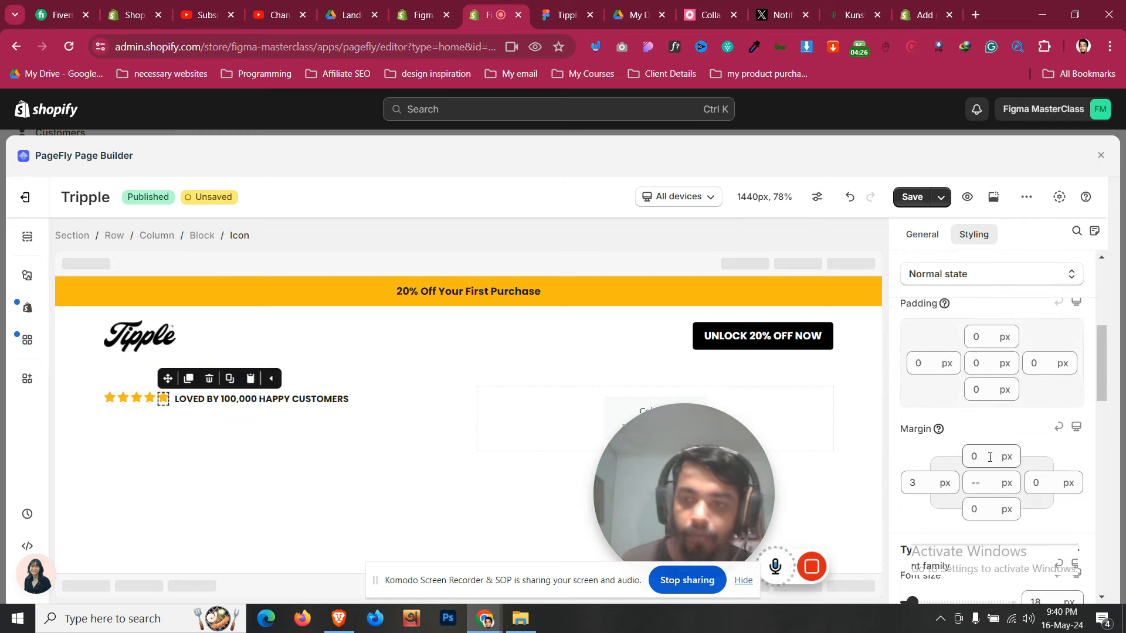
{"action": "left_click", "coordinate": [367, 398]}
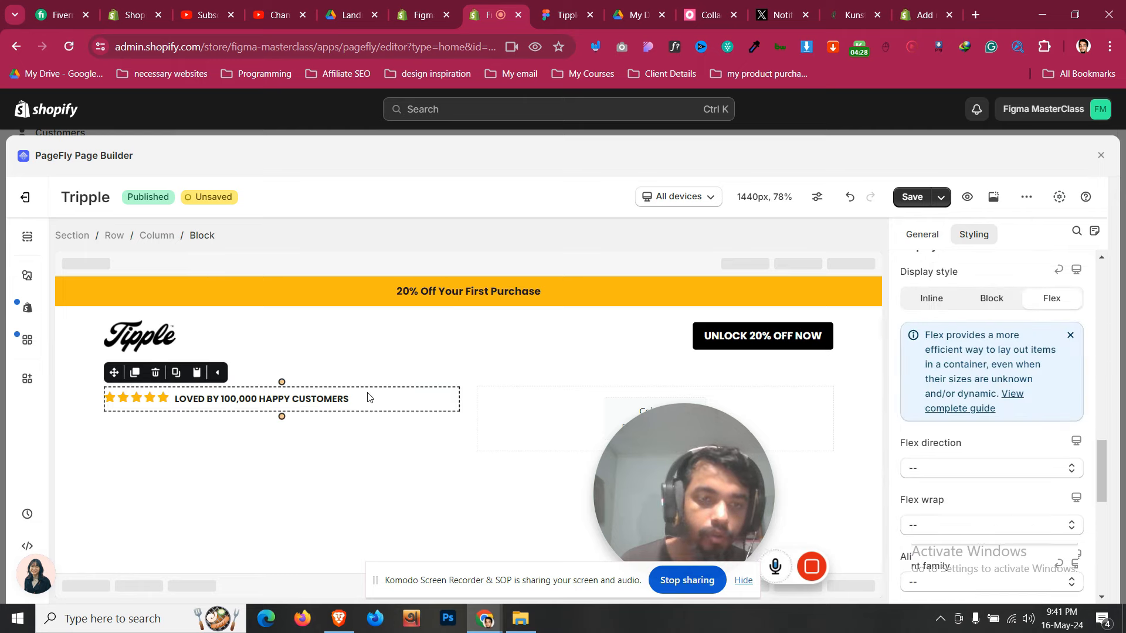
Set the line height of the paragraph beside the stars to 22 px
{"action": "left_click", "coordinate": [312, 400]}
{"action": "scroll", "coordinate": [975, 443], "scroll_direction": "down", "scroll_amount": 5}
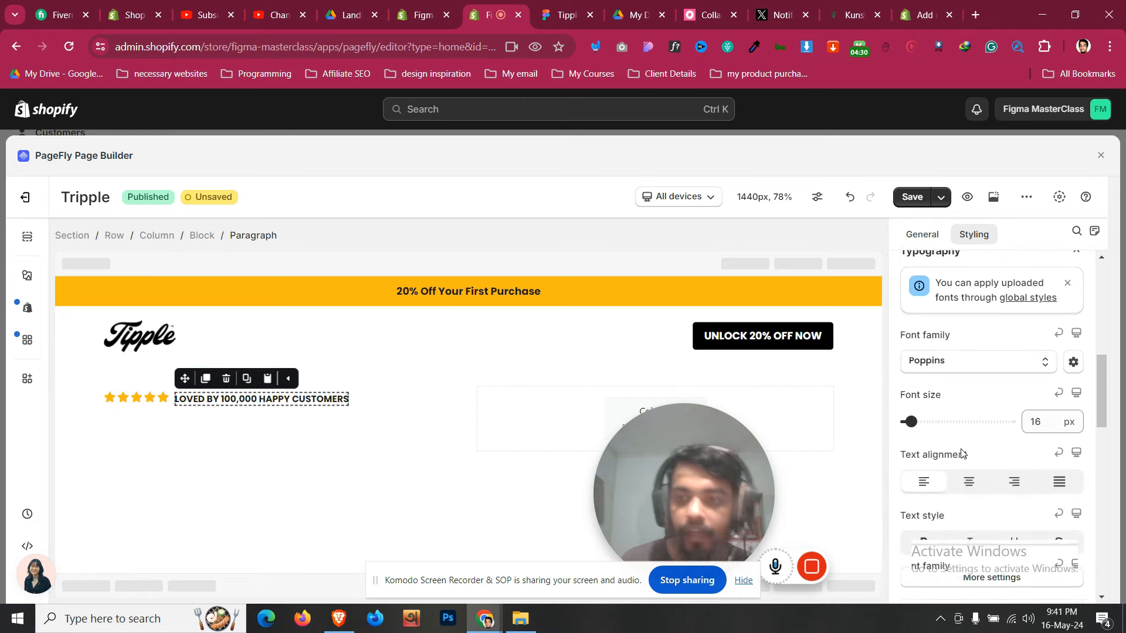
{"action": "left_click", "coordinate": [969, 440]}
{"action": "left_click", "coordinate": [1035, 294]}
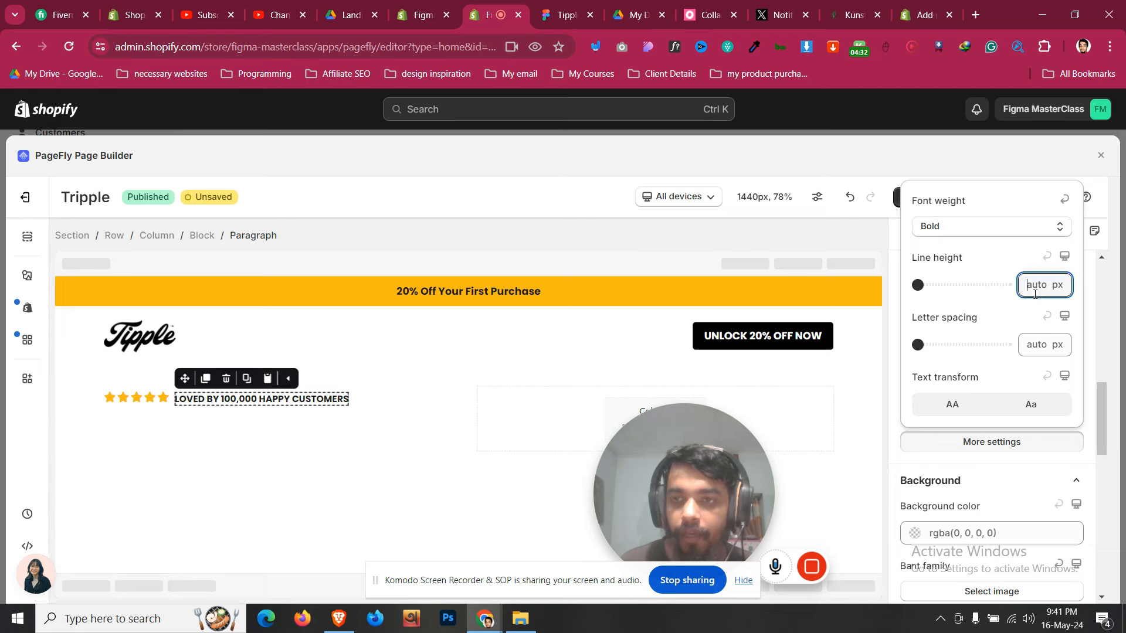
{"action": "type", "text": "16"}
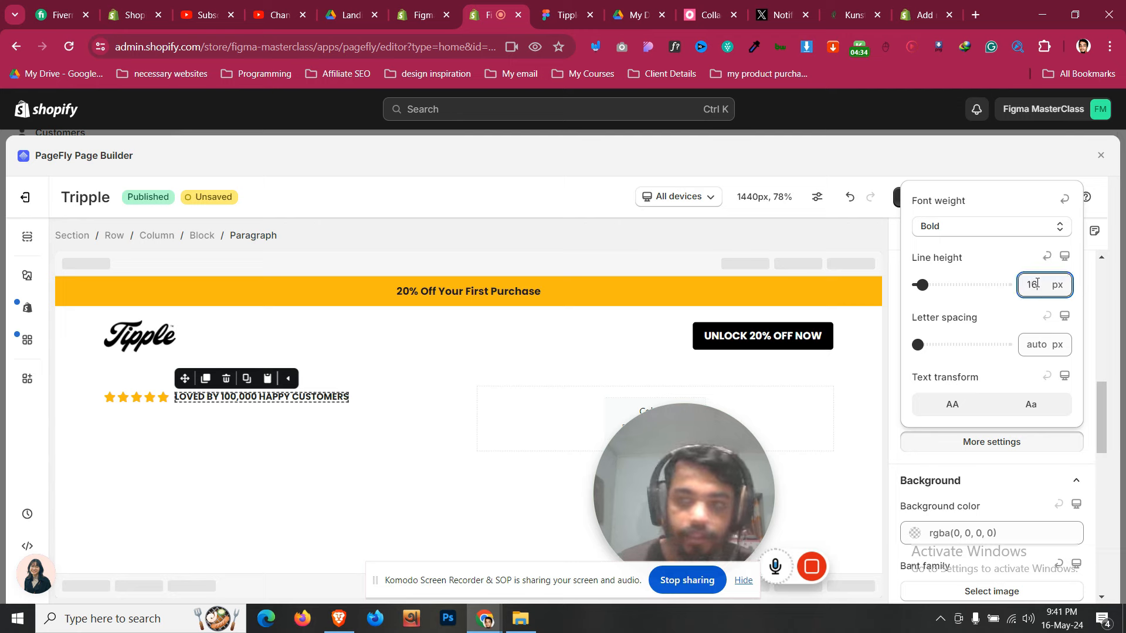
{"action": "key", "text": "Up"}
{"action": "key", "text": "Up"}
{"action": "key", "text": "Up"}
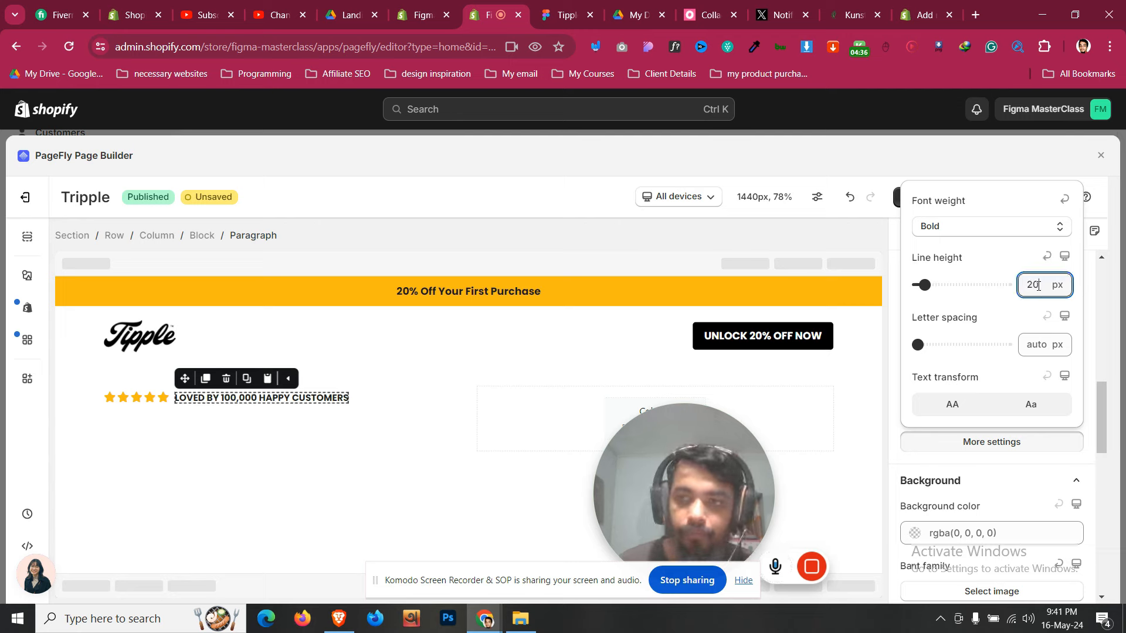
{"action": "key", "text": "Down"}
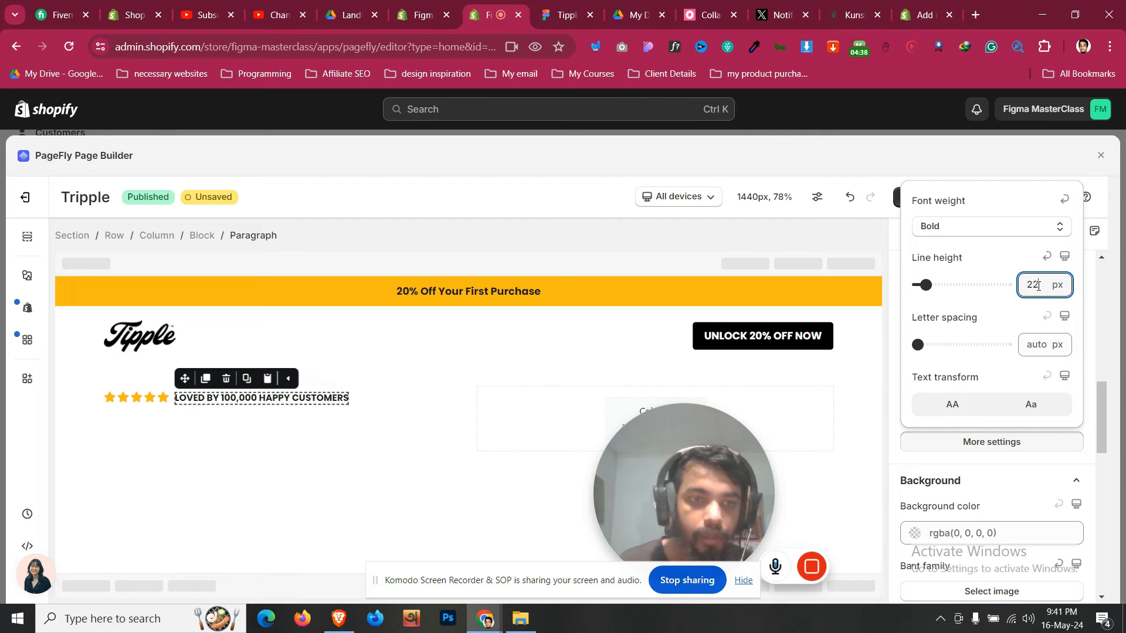
Set Align items to Center for the flex block that holds the stars and the customer text
{"action": "left_click", "coordinate": [435, 408]}
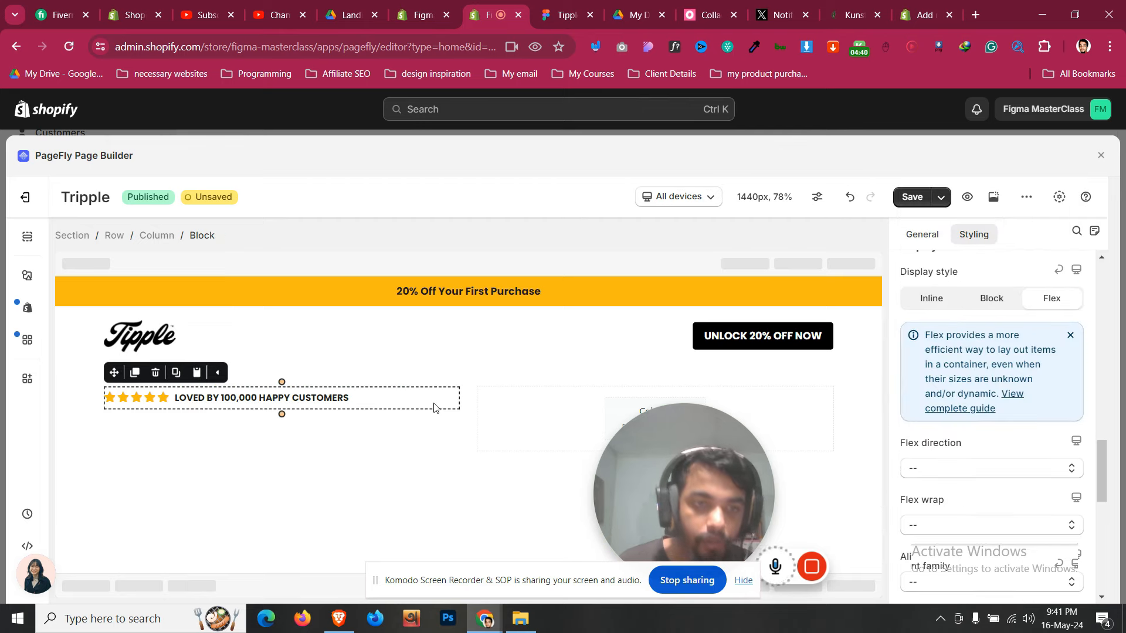
{"action": "scroll", "coordinate": [1075, 417], "scroll_direction": "down", "scroll_amount": 4}
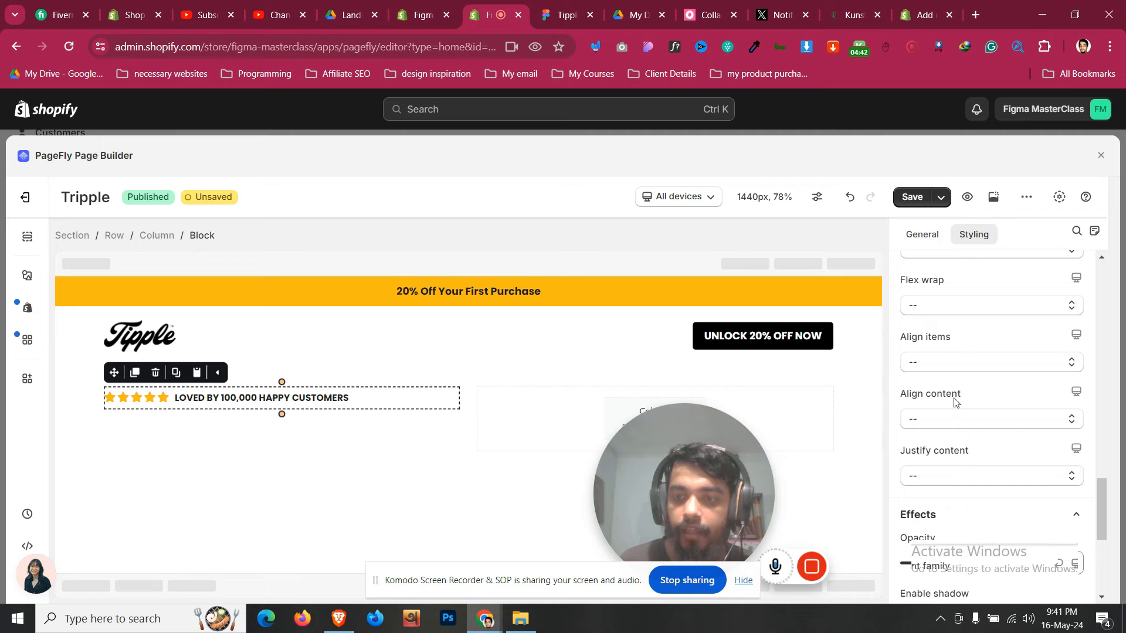
{"action": "left_click", "coordinate": [950, 366]}
{"action": "left_click", "coordinate": [945, 416]}
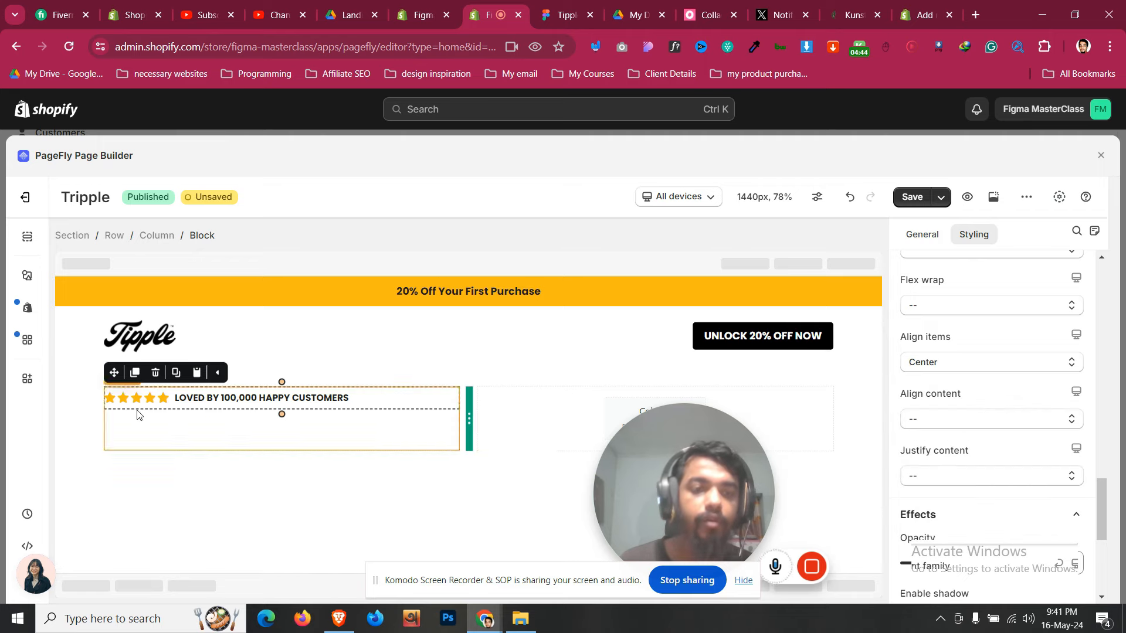
{"action": "left_click", "coordinate": [81, 416]}
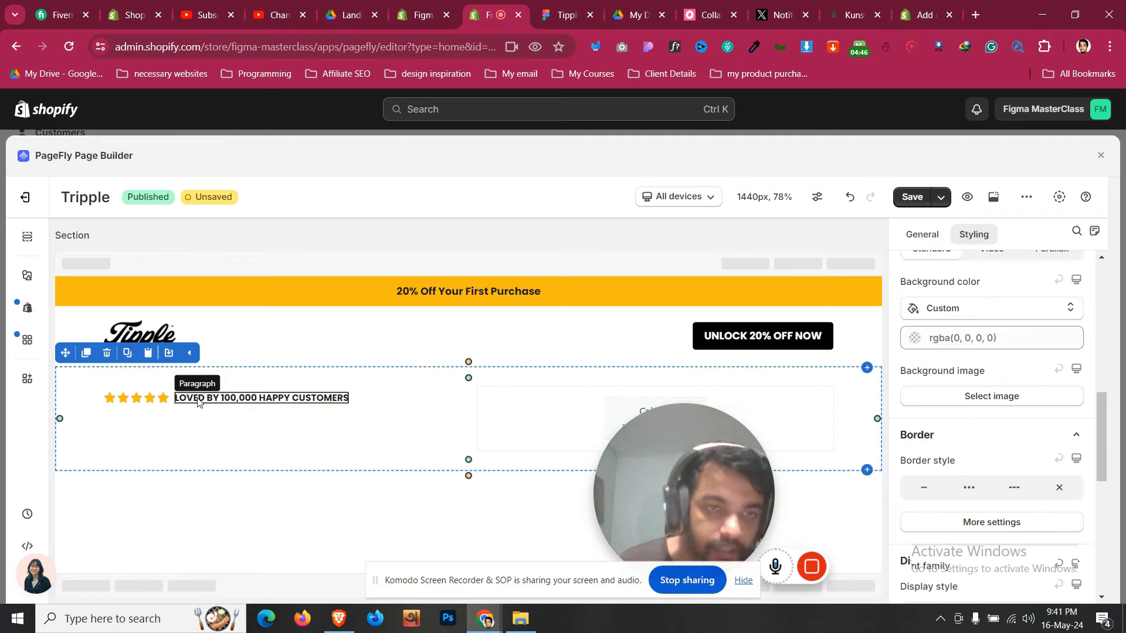
Set the line height of the "LOVED BY 100,000 HAPPY CUSTOMERS" paragraph to 24 px
{"action": "left_click", "coordinate": [370, 398]}
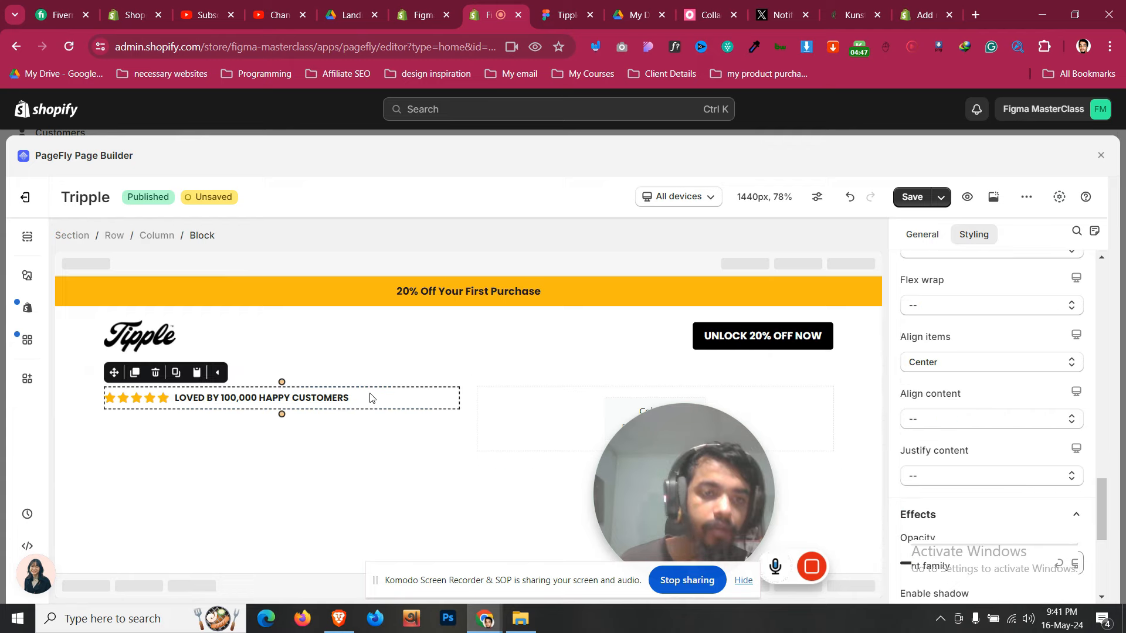
{"action": "left_click", "coordinate": [334, 404]}
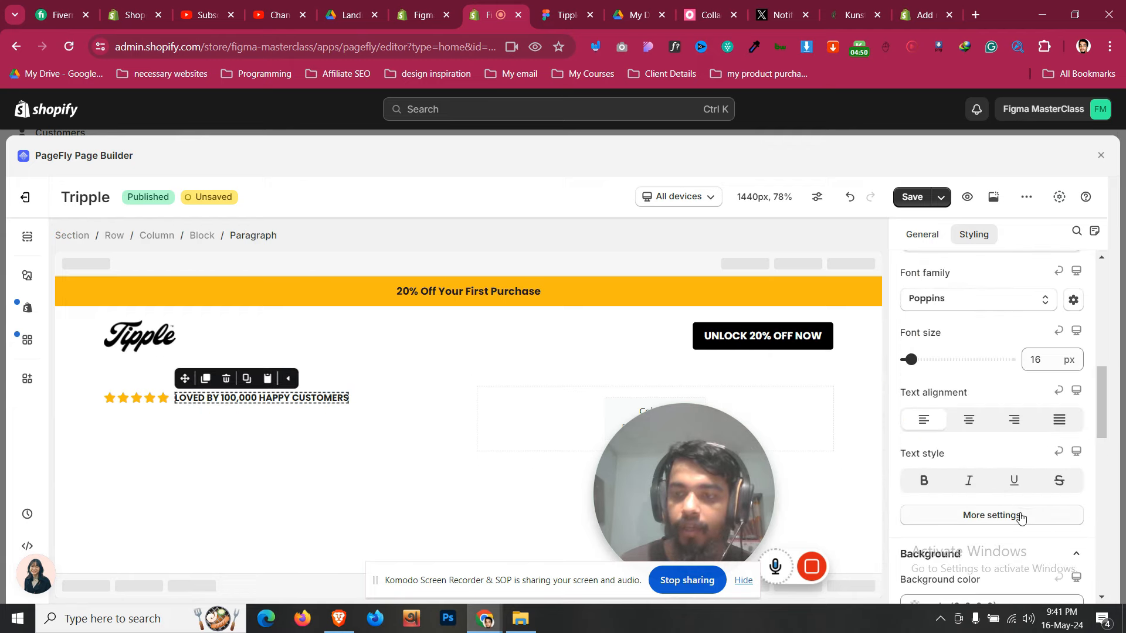
{"action": "left_click", "coordinate": [1020, 517]}
{"action": "left_click", "coordinate": [1032, 359]}
{"action": "key", "text": "Up"}
{"action": "key", "text": "Up"}
{"action": "key", "text": "Up"}
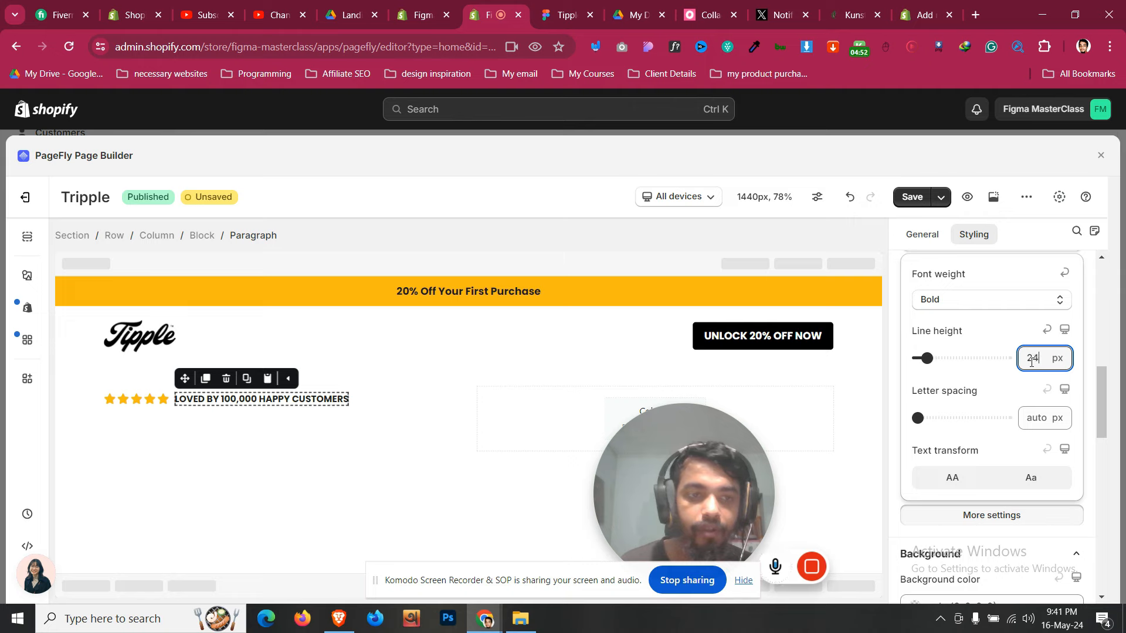
{"action": "left_click", "coordinate": [74, 411]}
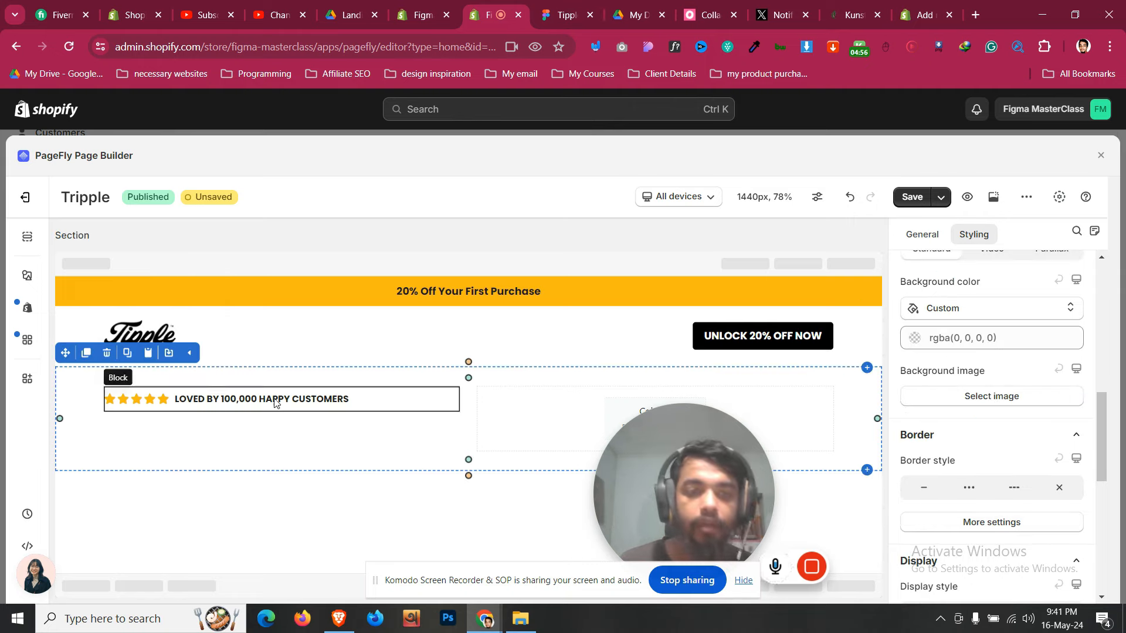
{"action": "left_click", "coordinate": [244, 404]}
{"action": "left_click", "coordinate": [244, 412]}
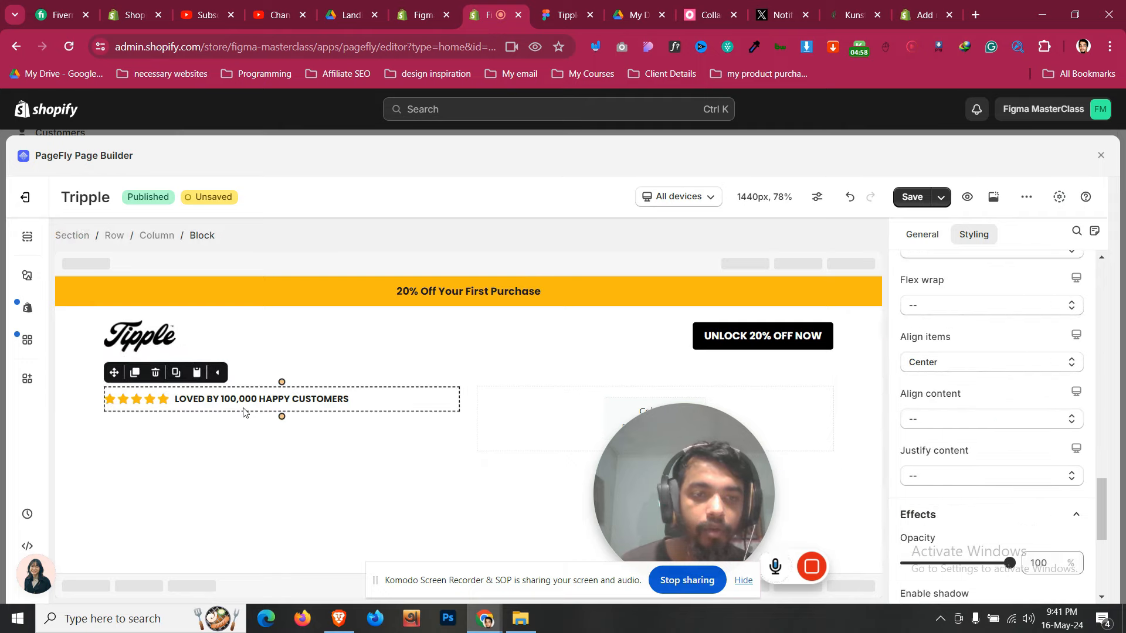
{"action": "scroll", "coordinate": [1066, 441], "scroll_direction": "up", "scroll_amount": 3}
{"action": "scroll", "coordinate": [1066, 441], "scroll_direction": "down", "scroll_amount": 5}
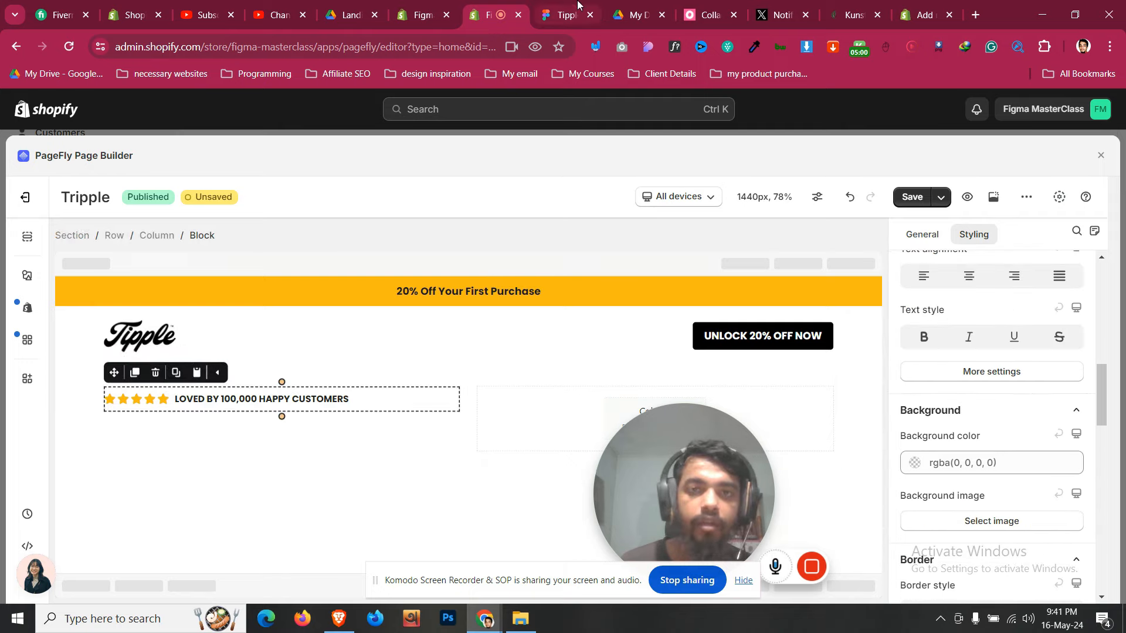
Check the main headline's text properties in the Figma design and add a Heading element below the star rating block in PageFly
{"action": "left_click", "coordinate": [556, 15]}
{"action": "left_click", "coordinate": [337, 298]}
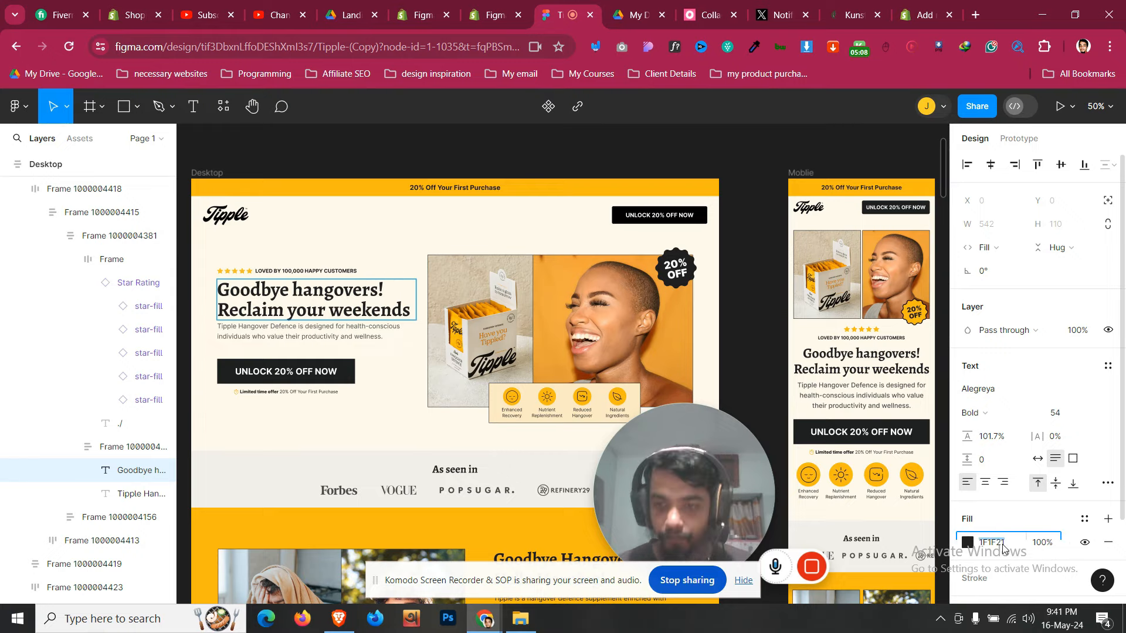
{"action": "left_click", "coordinate": [492, 15]}
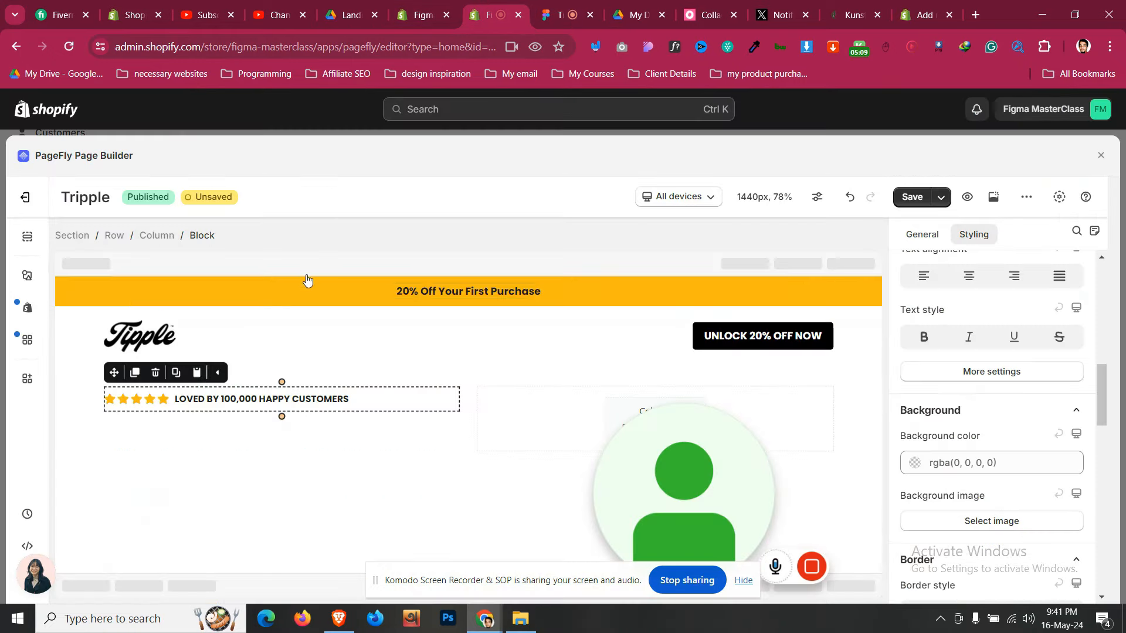
{"action": "left_click", "coordinate": [26, 270]}
{"action": "scroll", "coordinate": [92, 479], "scroll_direction": "up", "scroll_amount": 5}
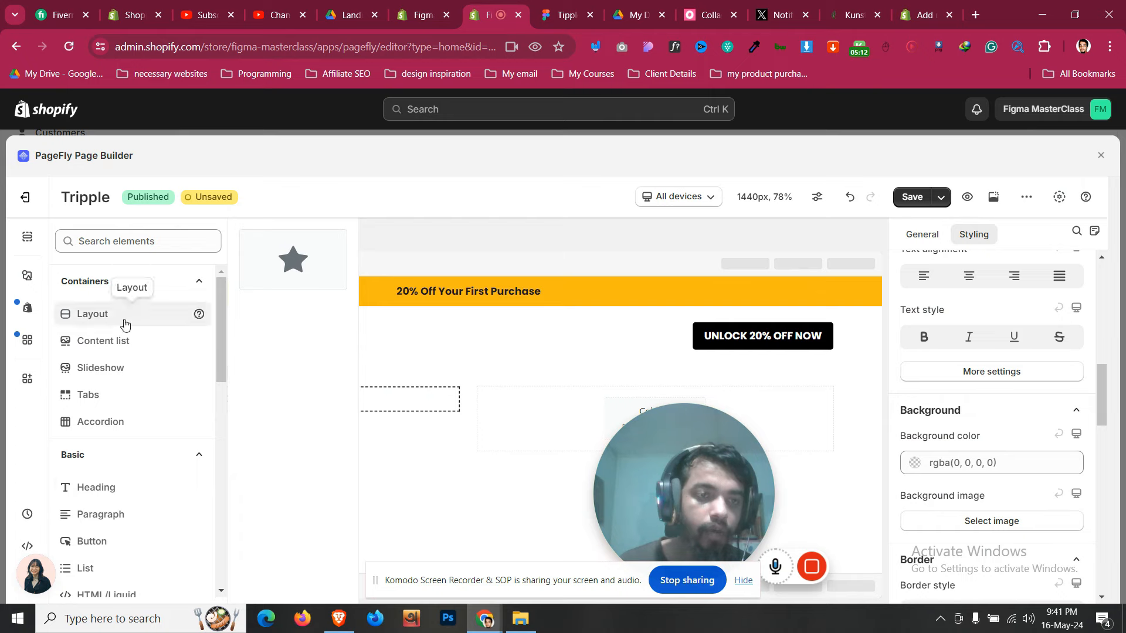
{"action": "left_click_drag", "start_coordinate": [294, 259], "coordinate": [261, 434]}
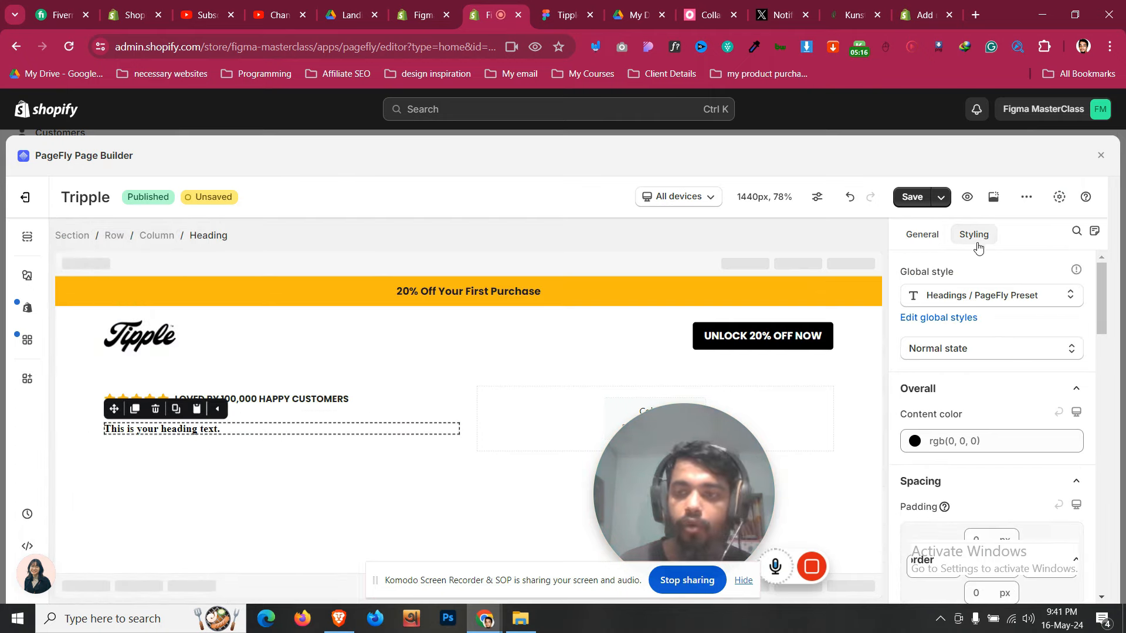
Open the font manager for the new heading, search the Google fonts for "algre" and clear the search
{"action": "scroll", "coordinate": [983, 393], "scroll_direction": "down", "scroll_amount": 8}
{"action": "left_click", "coordinate": [1074, 351]}
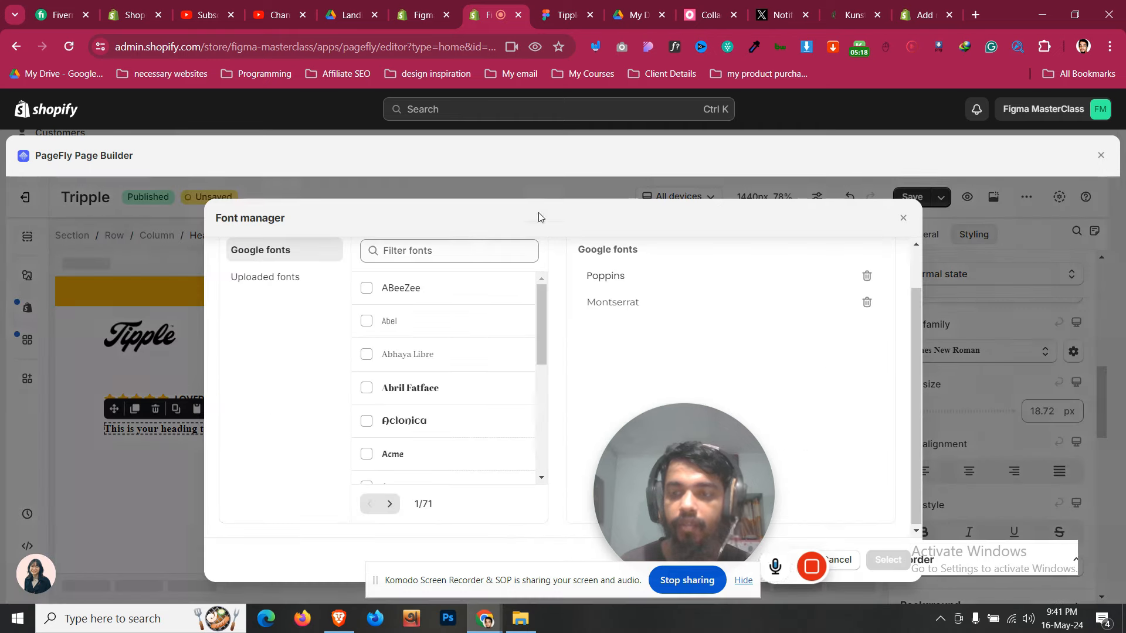
{"action": "type", "text": "aigre"}
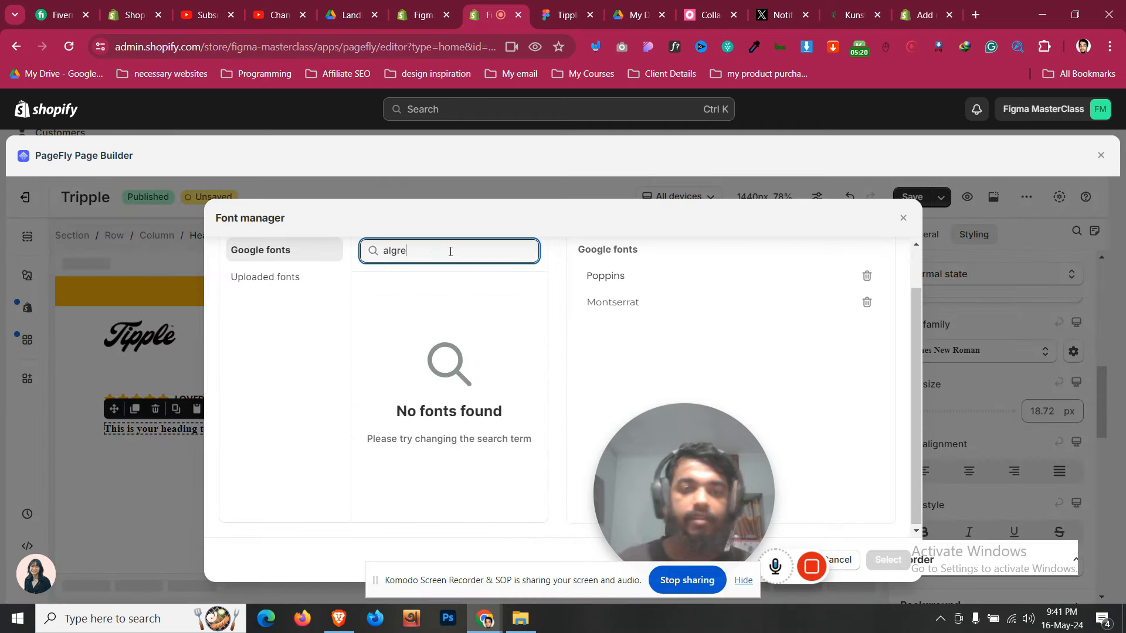
{"action": "key", "text": "ctrl+a"}
{"action": "key", "text": "BackSpace"}
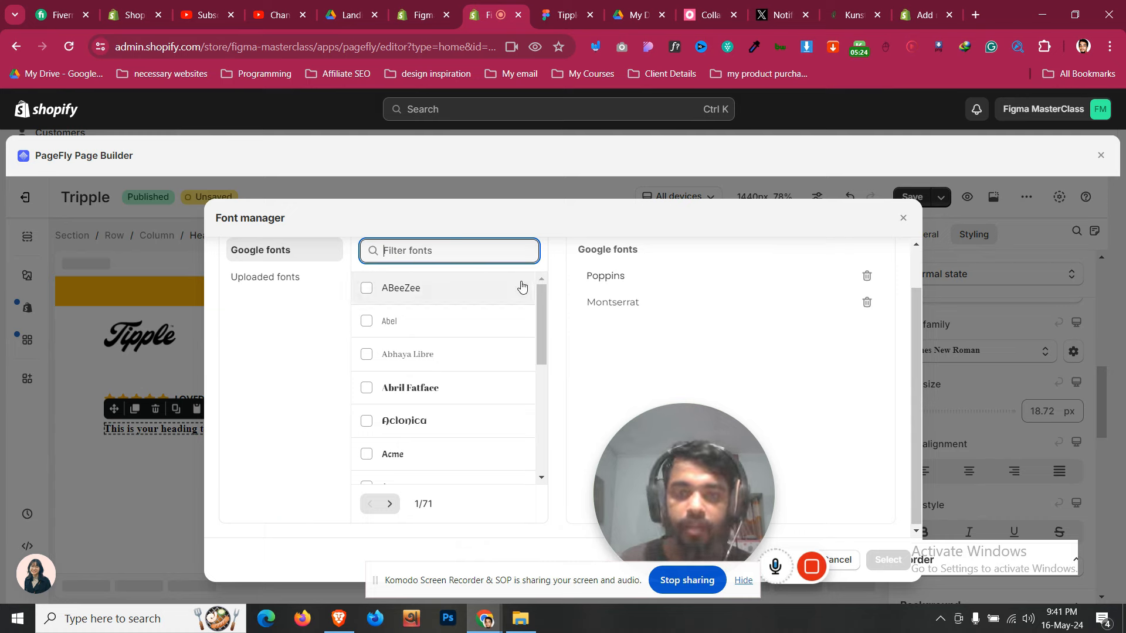
Add the Google font Alata to the page's fonts and apply it as the heading's font family
{"action": "scroll", "coordinate": [502, 344], "scroll_direction": "down", "scroll_amount": 5}
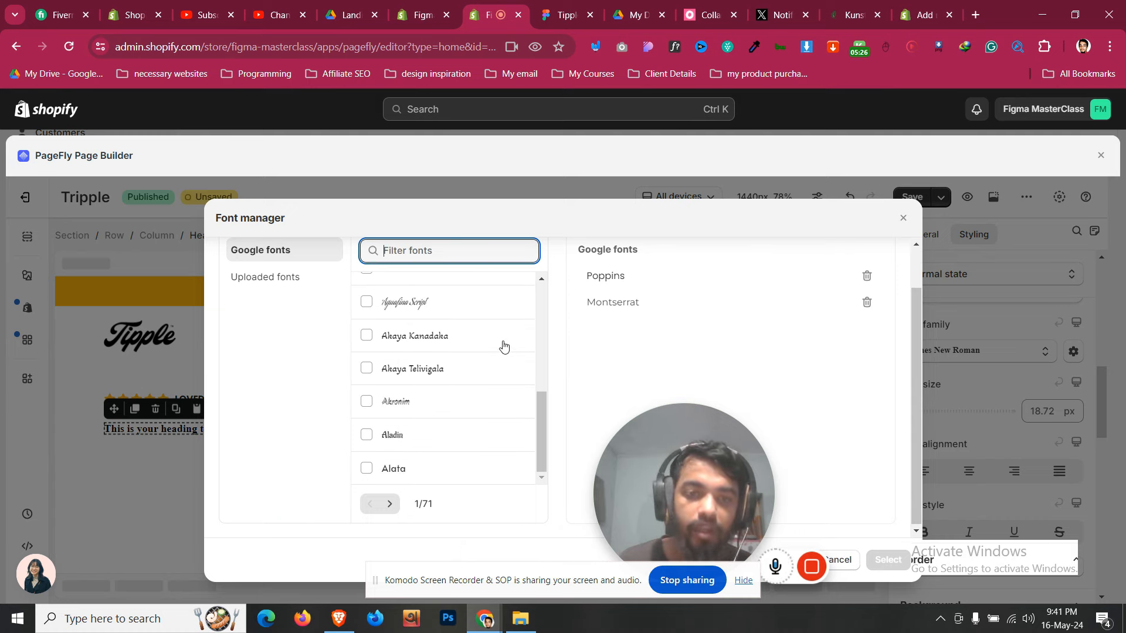
{"action": "left_click", "coordinate": [442, 466]}
{"action": "left_click", "coordinate": [387, 505]}
{"action": "left_click", "coordinate": [888, 560]}
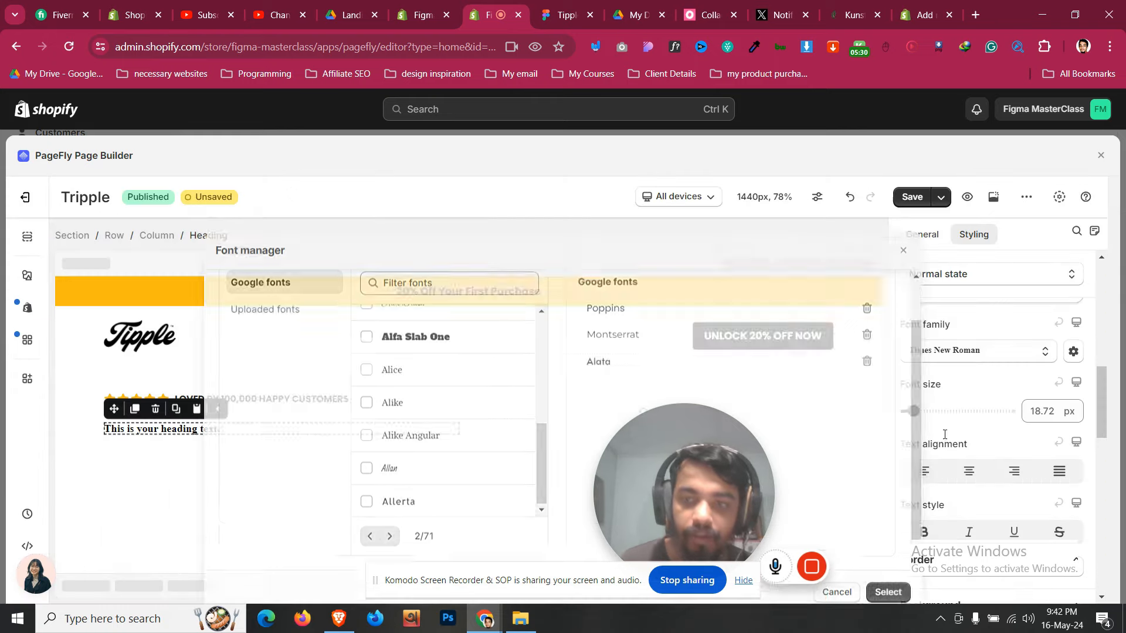
{"action": "left_click", "coordinate": [972, 363]}
{"action": "left_click", "coordinate": [956, 505]}
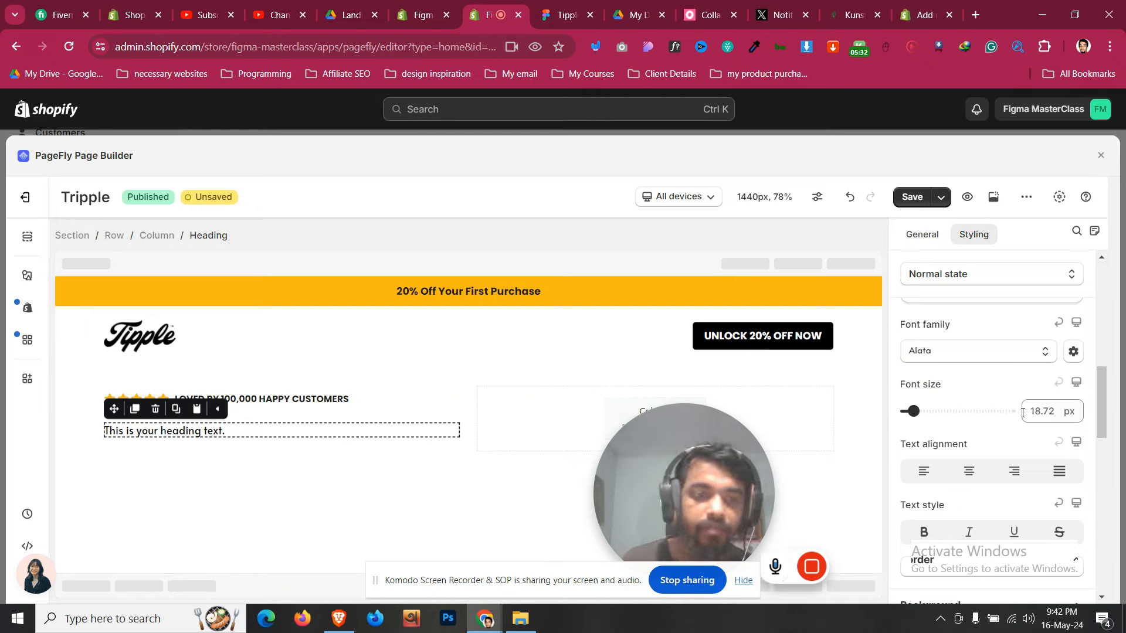
Set the heading's font size to 54 px
{"action": "left_click", "coordinate": [1032, 411]}
{"action": "key", "text": "ctrl+a"}
{"action": "type", "text": "54"}
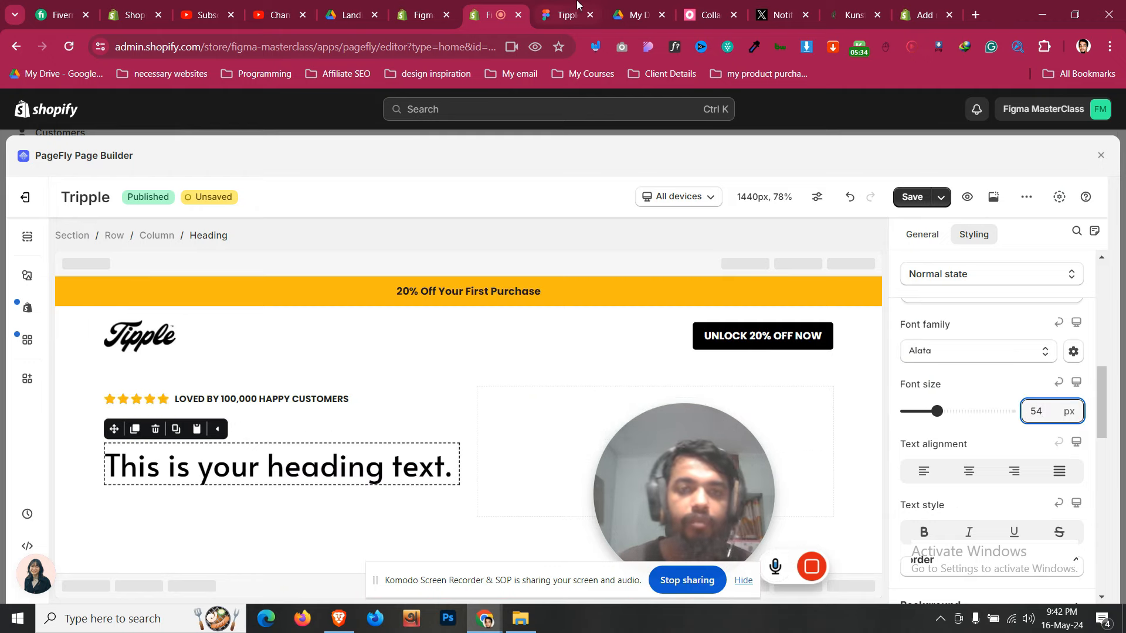
Set the new heading's margin to 0 px on all sides
{"action": "scroll", "coordinate": [955, 364], "scroll_direction": "up", "scroll_amount": 5}
{"action": "scroll", "coordinate": [955, 364], "scroll_direction": "down", "scroll_amount": 2}
{"action": "left_click", "coordinate": [985, 394]}
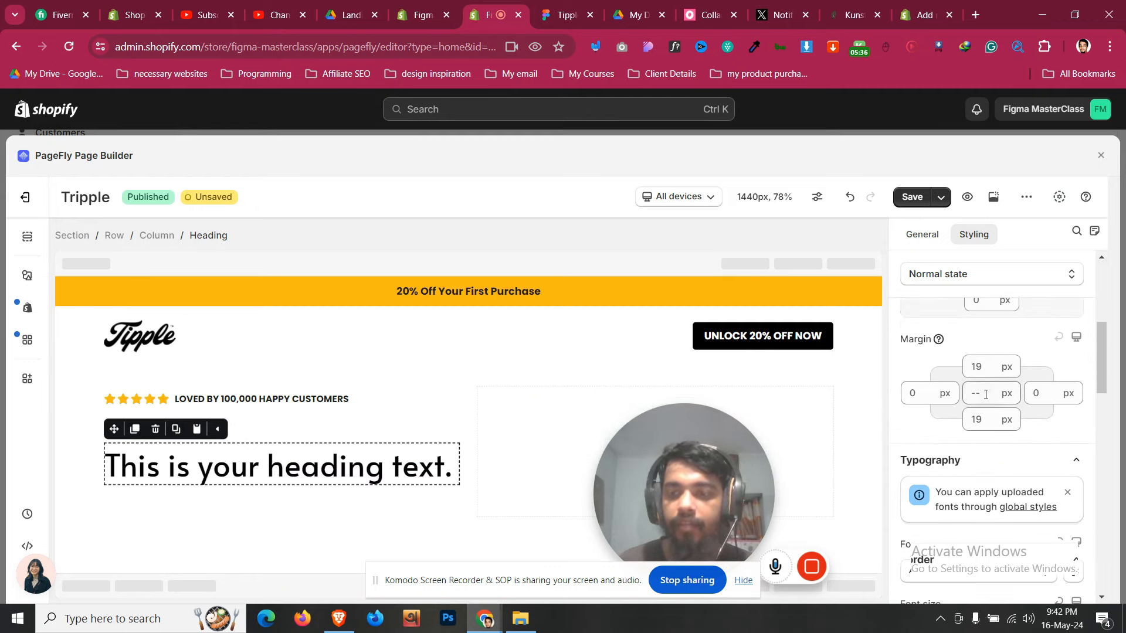
{"action": "type", "text": "0"}
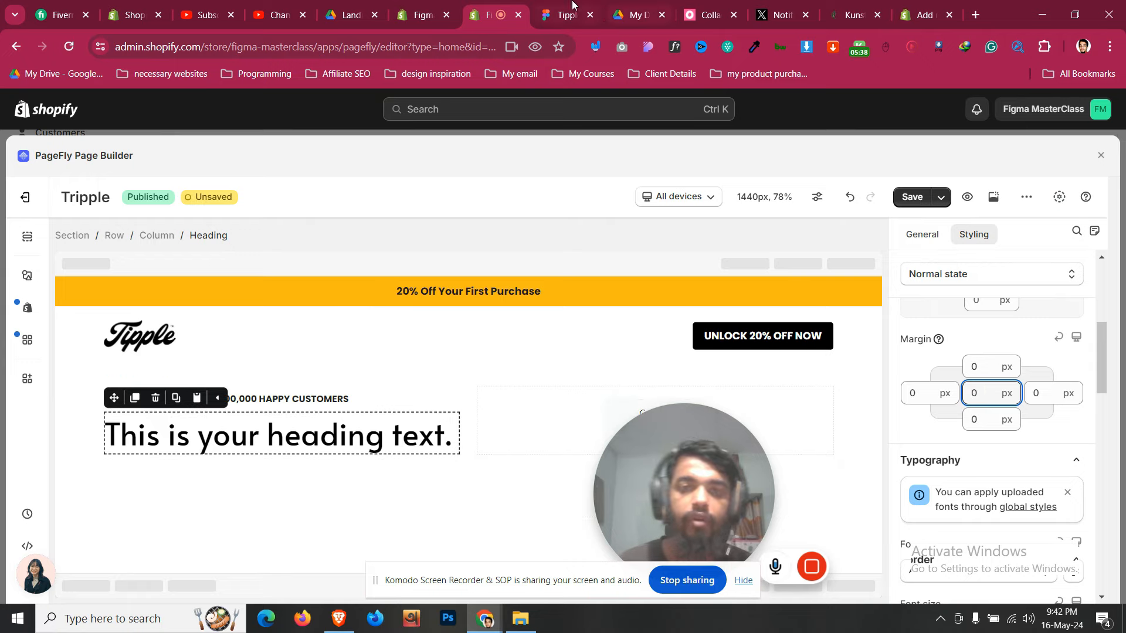
{"action": "left_click", "coordinate": [287, 440]}
Copy the main headline from the Figma design and replace the PageFly heading's text with "Goodbye hangovers! Reclaim your weekends"
{"action": "left_click", "coordinate": [552, 11]}
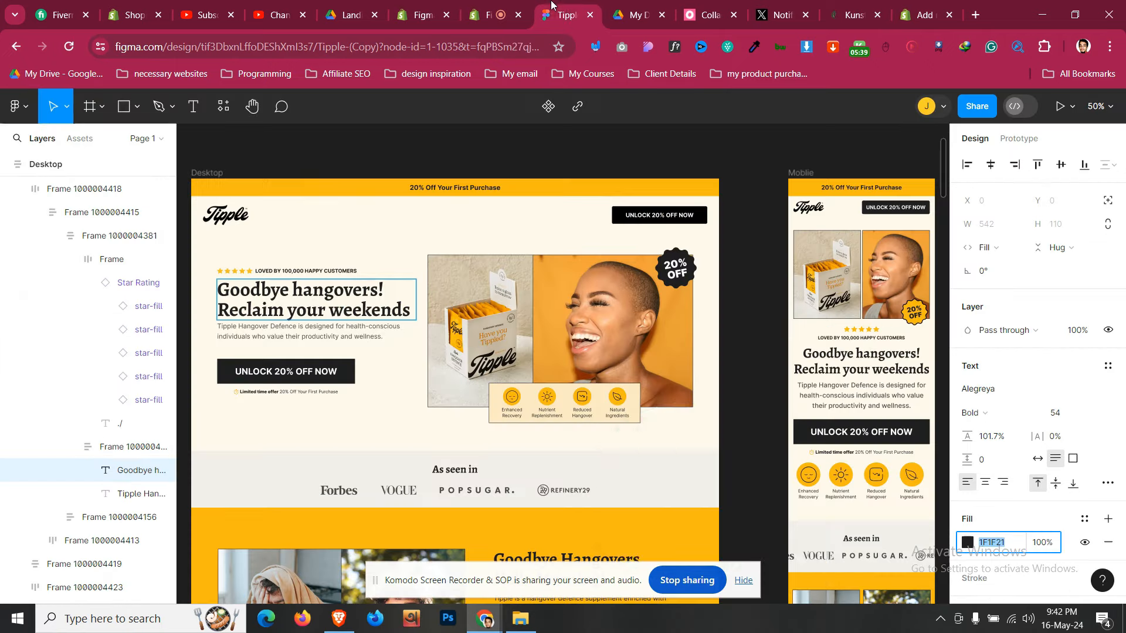
{"action": "left_click", "coordinate": [361, 310]}
{"action": "key", "text": "ctrl+a"}
{"action": "key", "text": "ctrl+c"}
{"action": "left_click", "coordinate": [490, 10]}
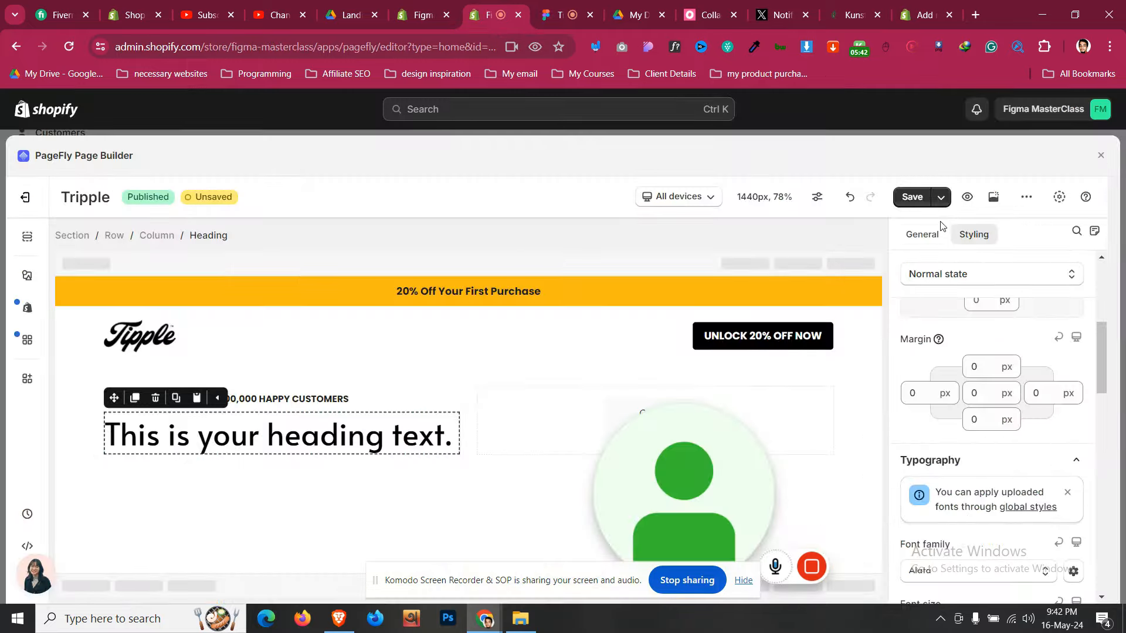
{"action": "left_click", "coordinate": [922, 234]}
{"action": "left_click", "coordinate": [996, 405]}
{"action": "key", "text": "ctrl+a"}
{"action": "key", "text": "ctrl+v"}
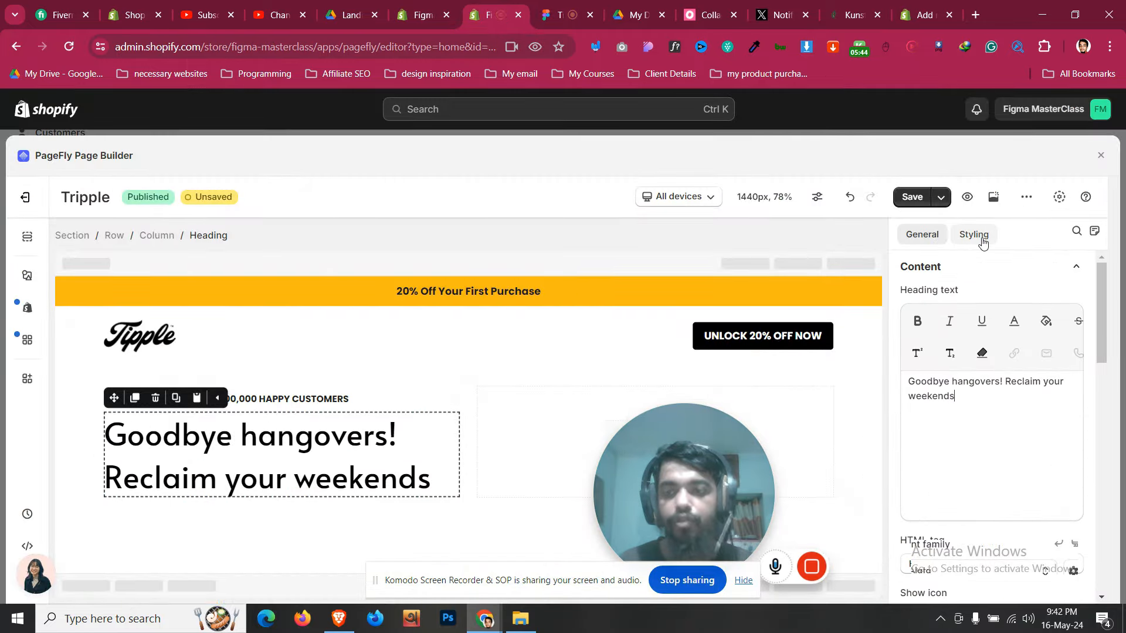
Set the heading's line height to 60 px in its additional text style settings
{"action": "left_click", "coordinate": [974, 234]}
{"action": "scroll", "coordinate": [1003, 502], "scroll_direction": "down", "scroll_amount": 4}
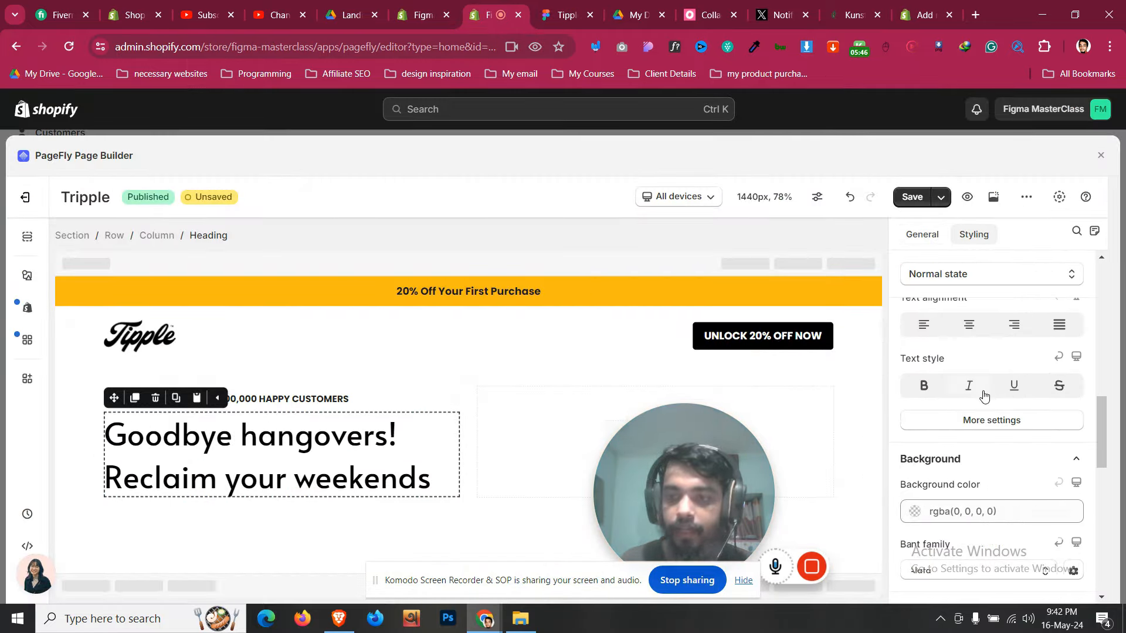
{"action": "scroll", "coordinate": [967, 402], "scroll_direction": "up", "scroll_amount": 3}
{"action": "scroll", "coordinate": [987, 488], "scroll_direction": "down", "scroll_amount": 1}
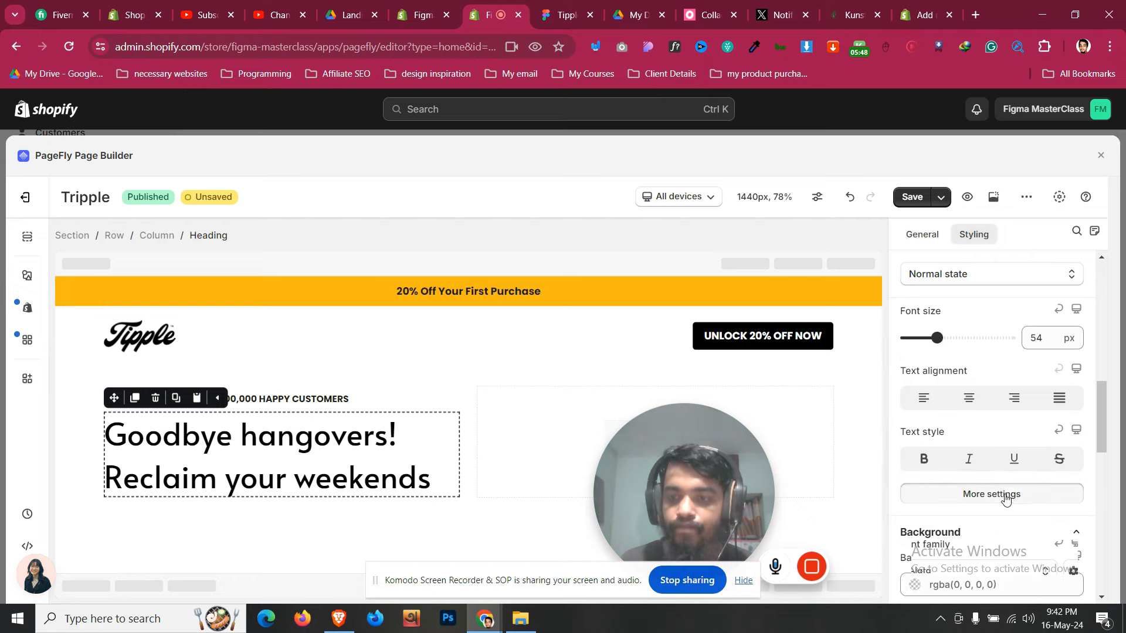
{"action": "left_click", "coordinate": [978, 493]}
{"action": "left_click", "coordinate": [1035, 337]}
{"action": "type", "text": "60"}
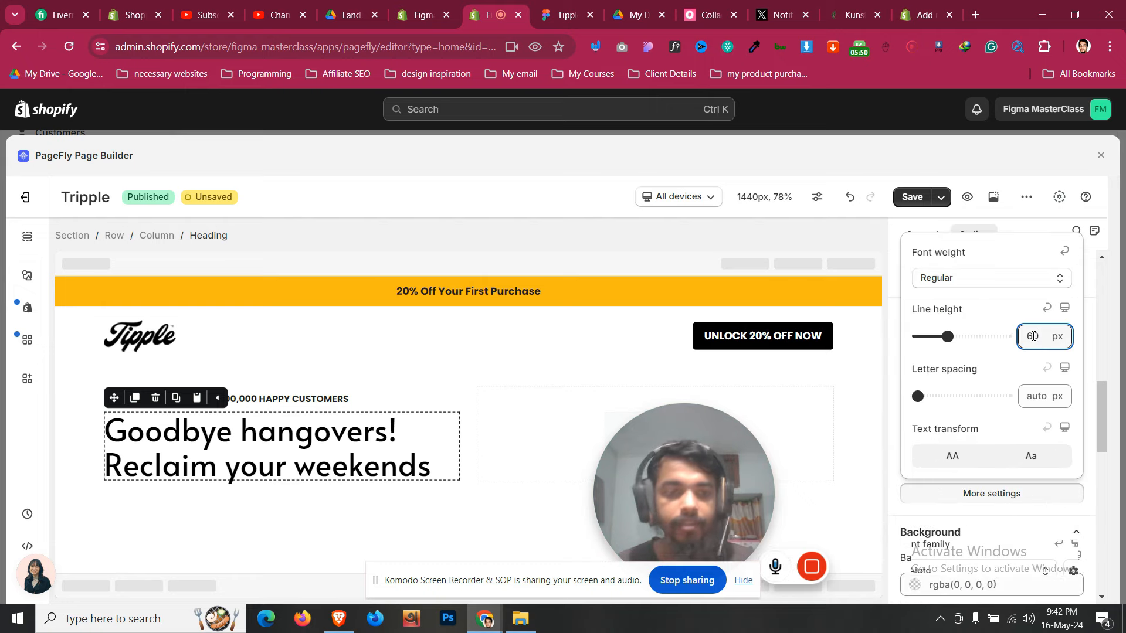
{"action": "left_click", "coordinate": [82, 419]}
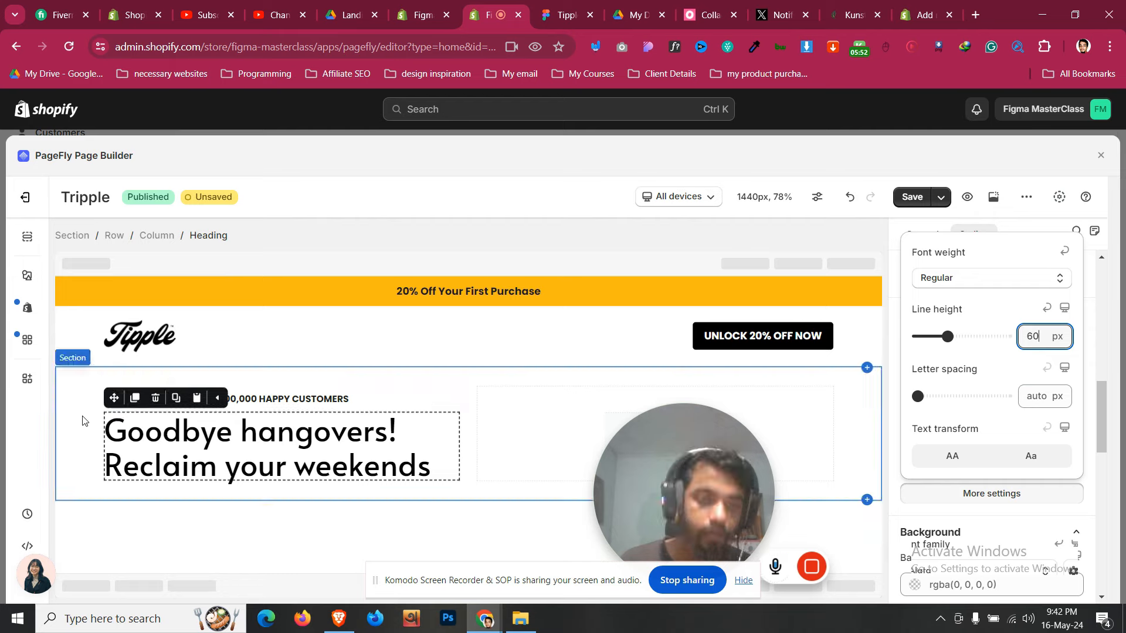
Try Montserrat as the heading's font family, check the headline in the Figma design, and reapply Alata
{"action": "left_click", "coordinate": [167, 434]}
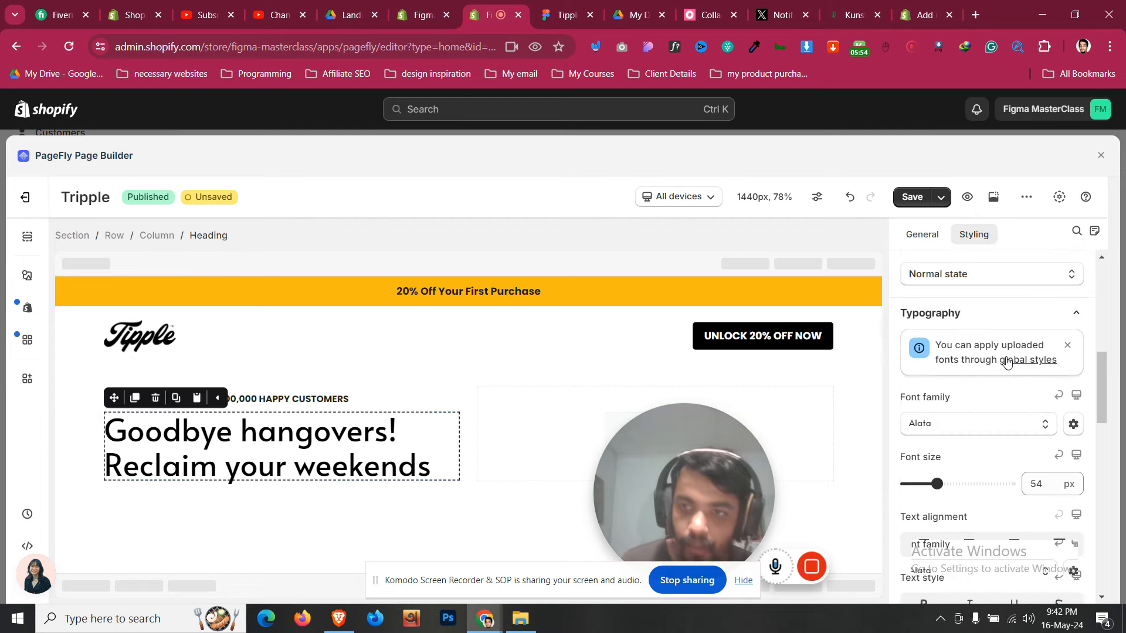
{"action": "left_click", "coordinate": [967, 425]}
{"action": "left_click", "coordinate": [955, 357]}
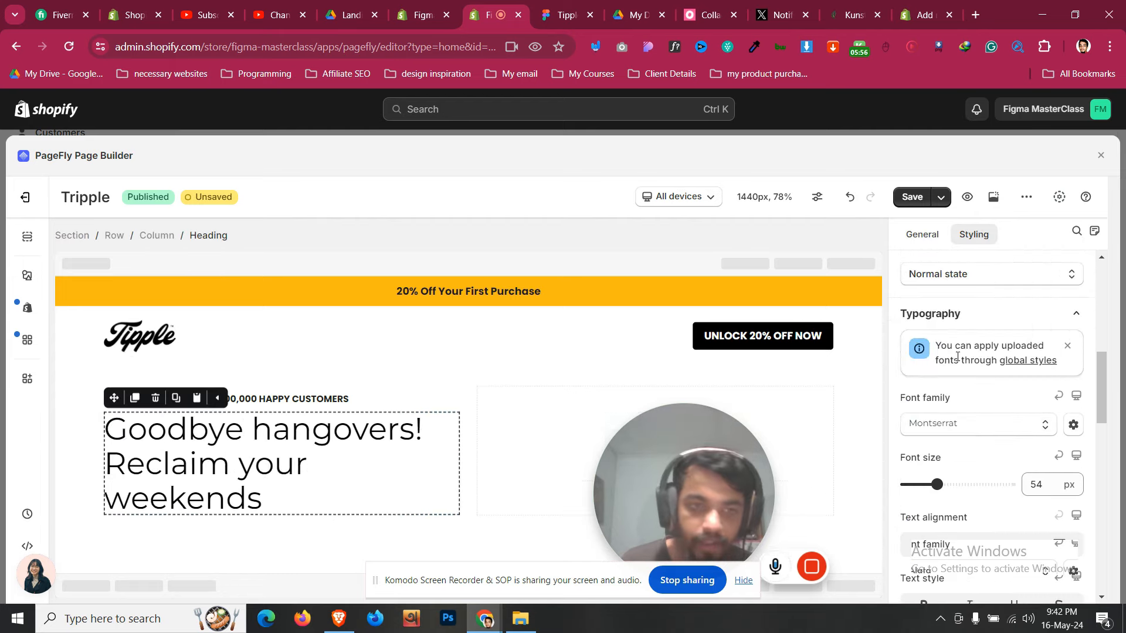
{"action": "left_click", "coordinate": [575, 6]}
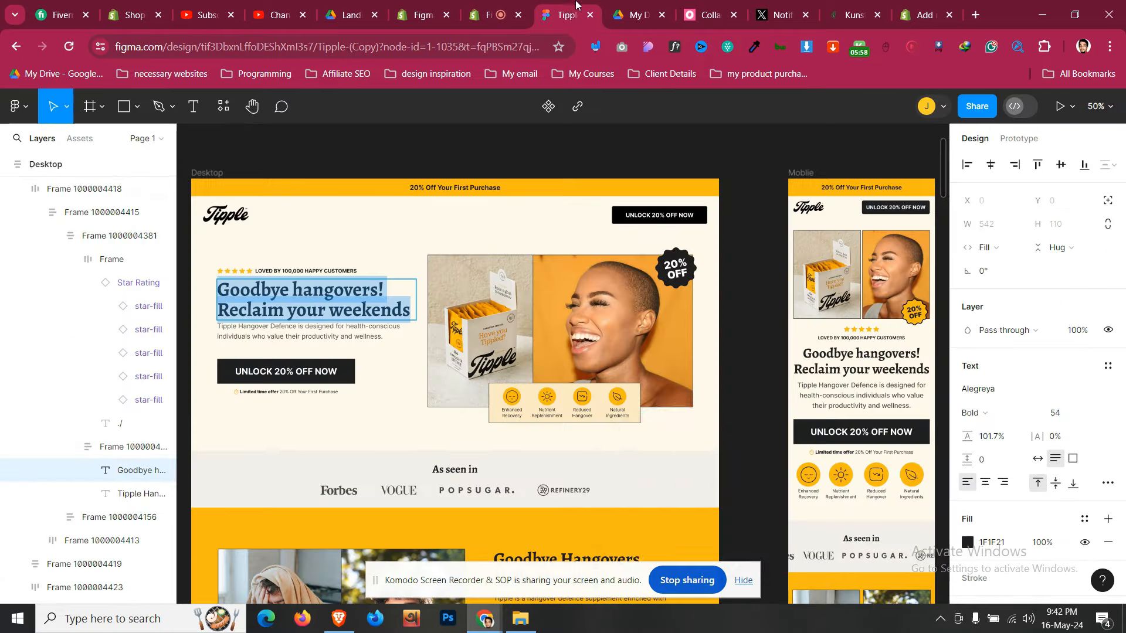
{"action": "left_click", "coordinate": [491, 6]}
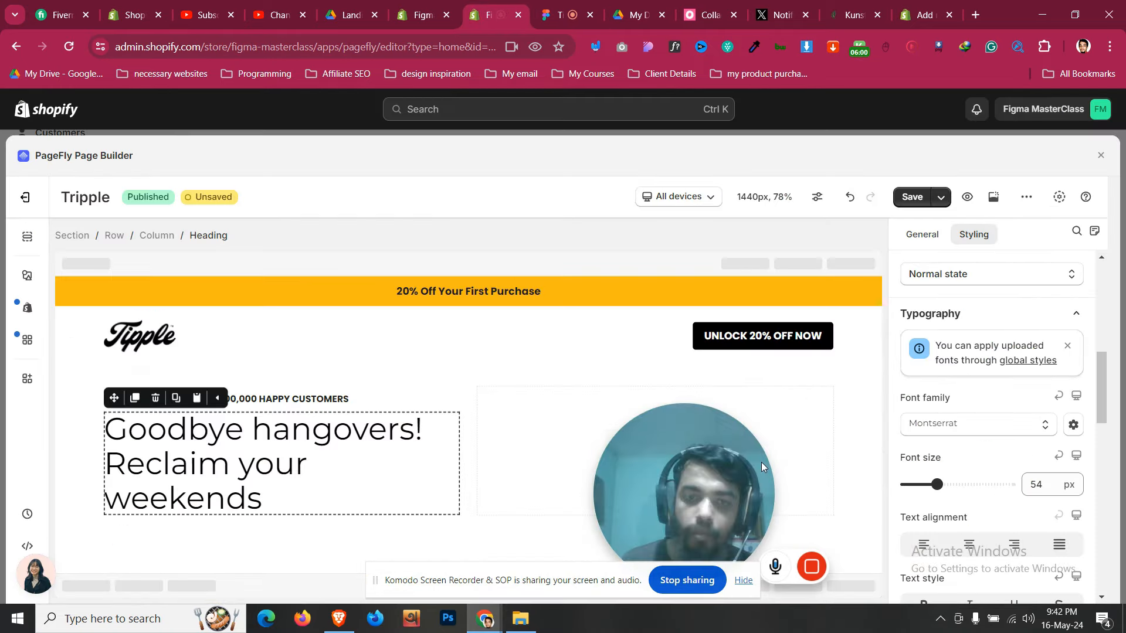
{"action": "left_click", "coordinate": [984, 431]}
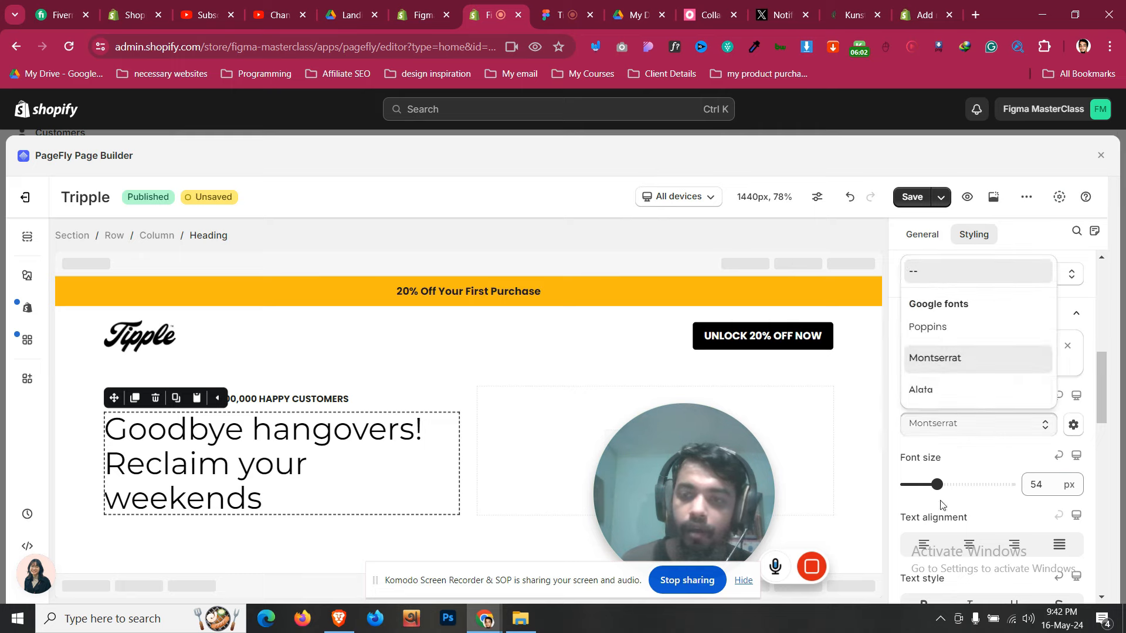
{"action": "left_click", "coordinate": [948, 390]}
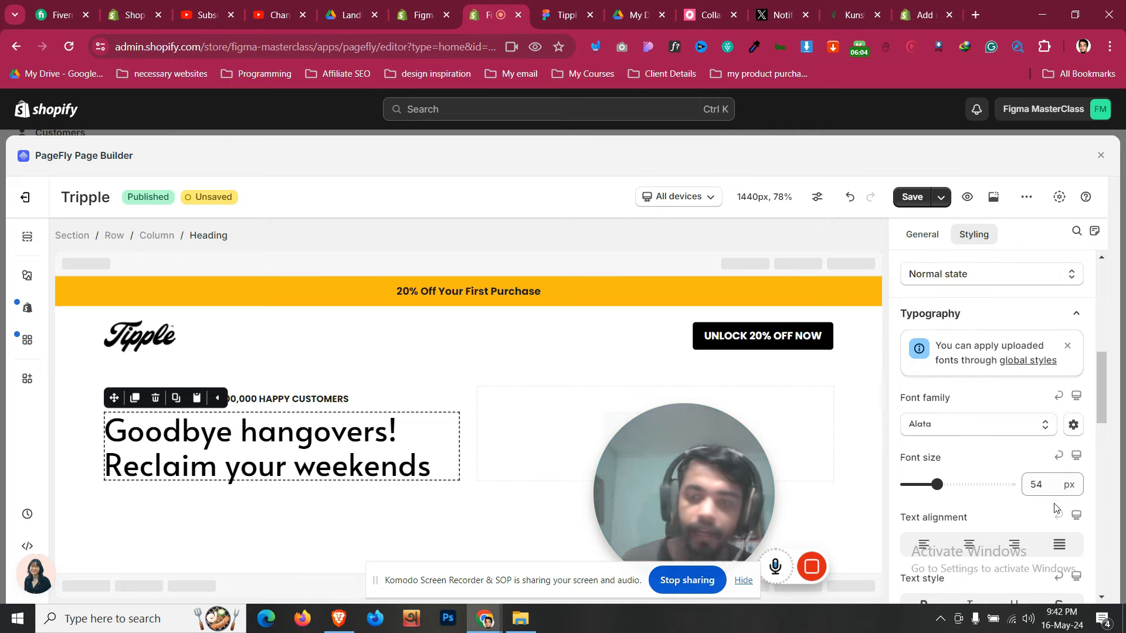
Check the font weight options in the heading's additional text style settings
{"action": "scroll", "coordinate": [1000, 505], "scroll_direction": "down", "scroll_amount": 3}
{"action": "left_click", "coordinate": [999, 498]}
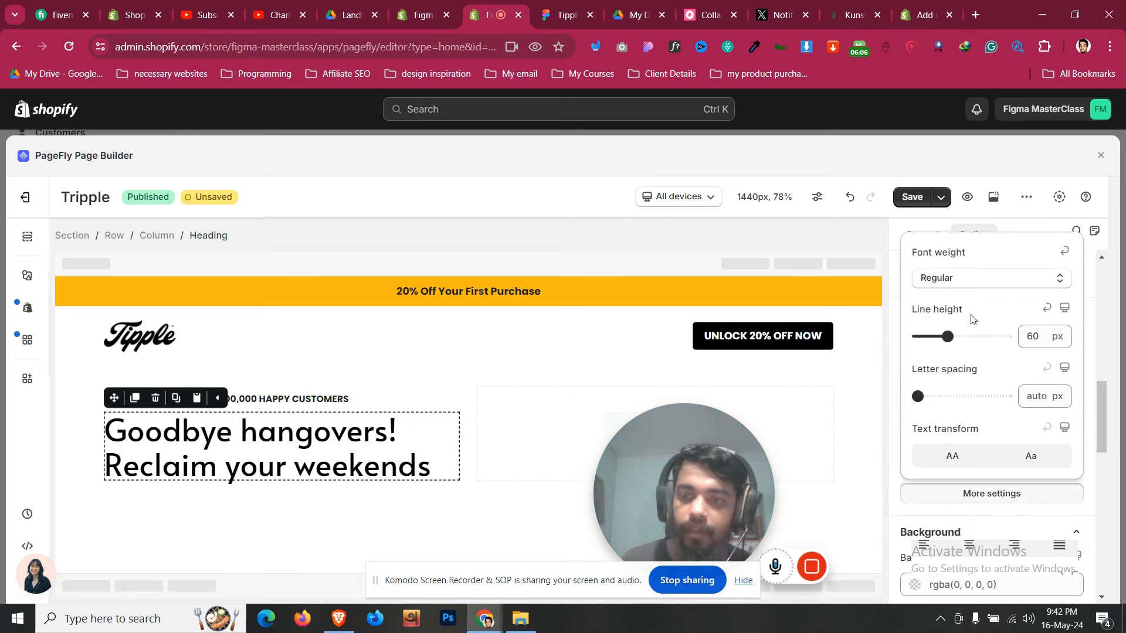
{"action": "left_click", "coordinate": [967, 279]}
{"action": "left_click", "coordinate": [963, 285]}
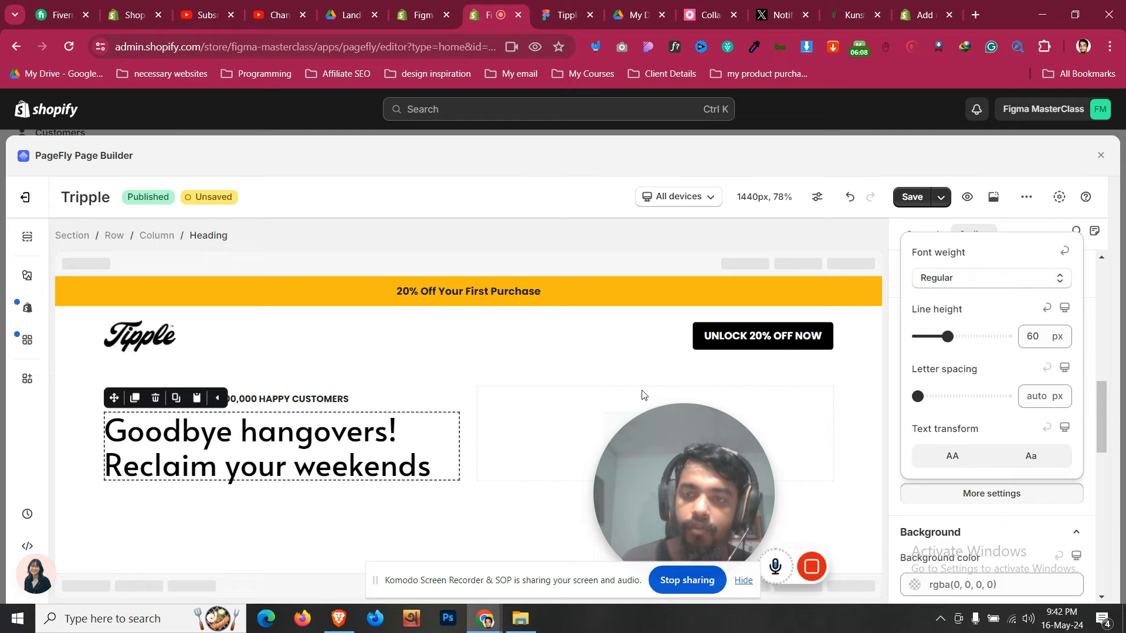
{"action": "left_click", "coordinate": [66, 422]}
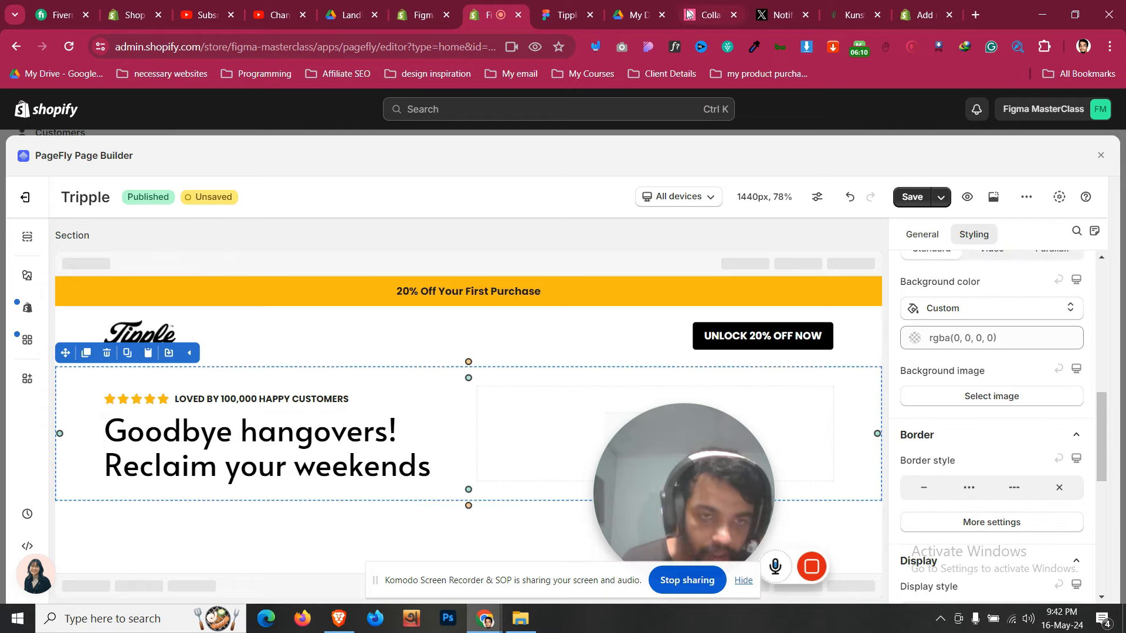
Switch to the Figma design and copy the description text below the main headline
{"action": "left_click", "coordinate": [598, 4]}
{"action": "left_click", "coordinate": [344, 329]}
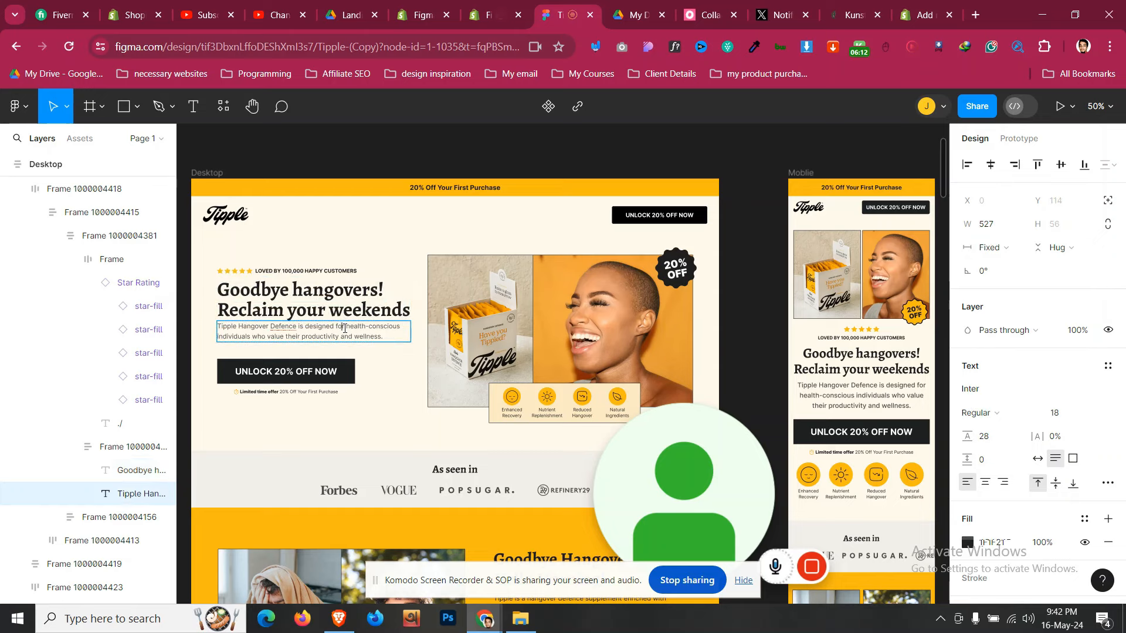
{"action": "double_click", "coordinate": [345, 329]}
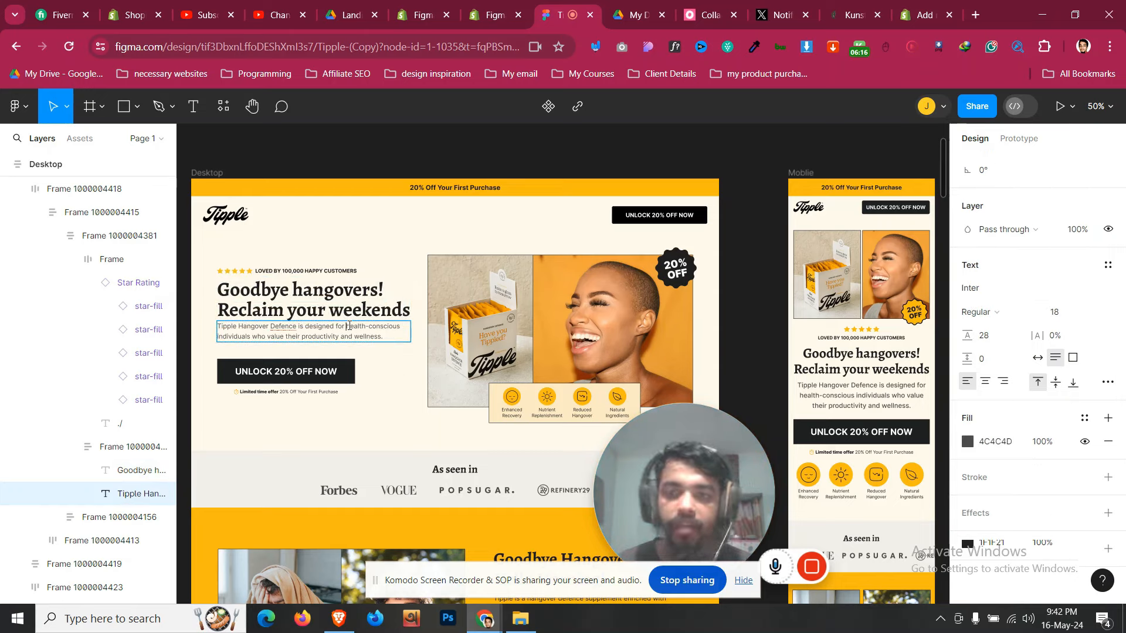
{"action": "key", "text": "ctrl+a"}
{"action": "key", "text": "ctrl+c"}
Return to PageFly and add a Paragraph element directly below the main heading
{"action": "left_click", "coordinate": [475, 6]}
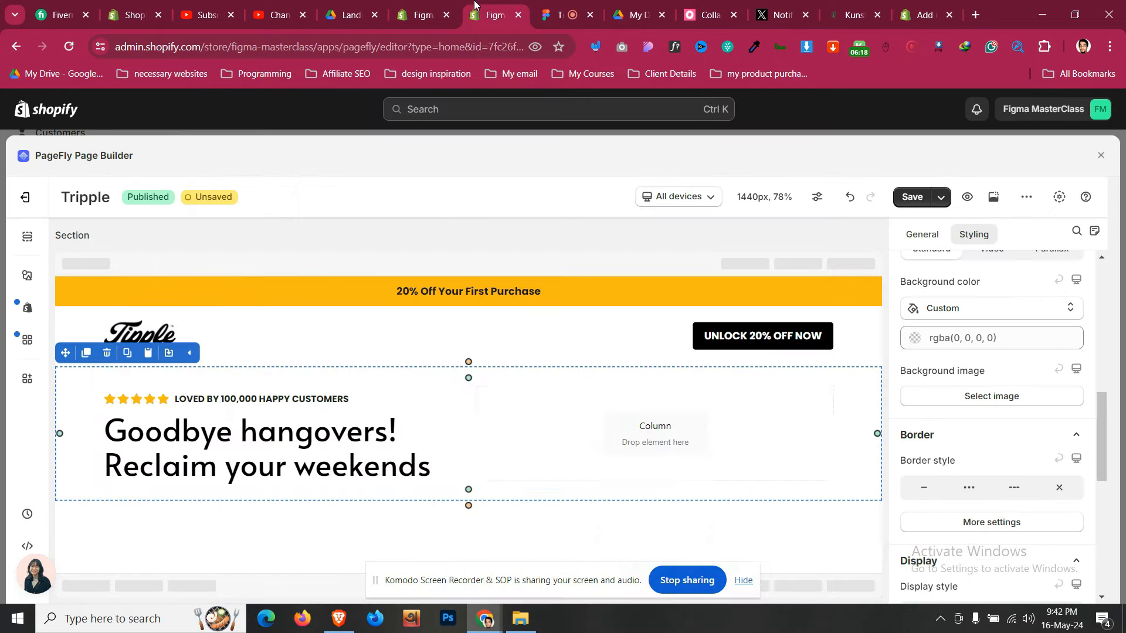
{"action": "left_click", "coordinate": [27, 275]}
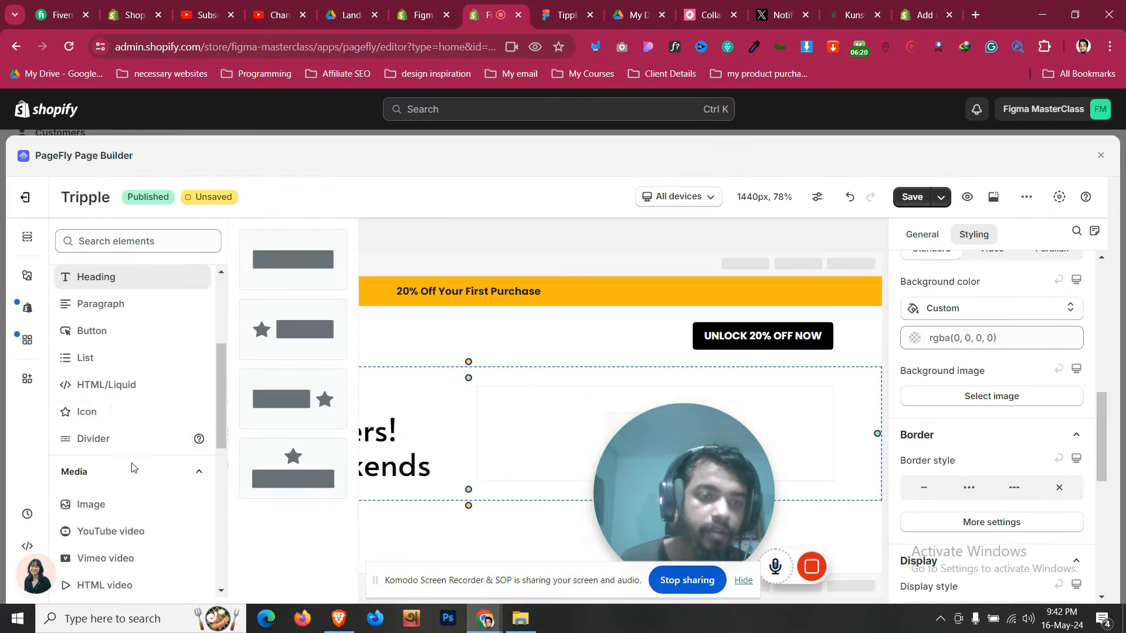
{"action": "scroll", "coordinate": [133, 467], "scroll_direction": "up", "scroll_amount": 4}
{"action": "left_click", "coordinate": [126, 512]}
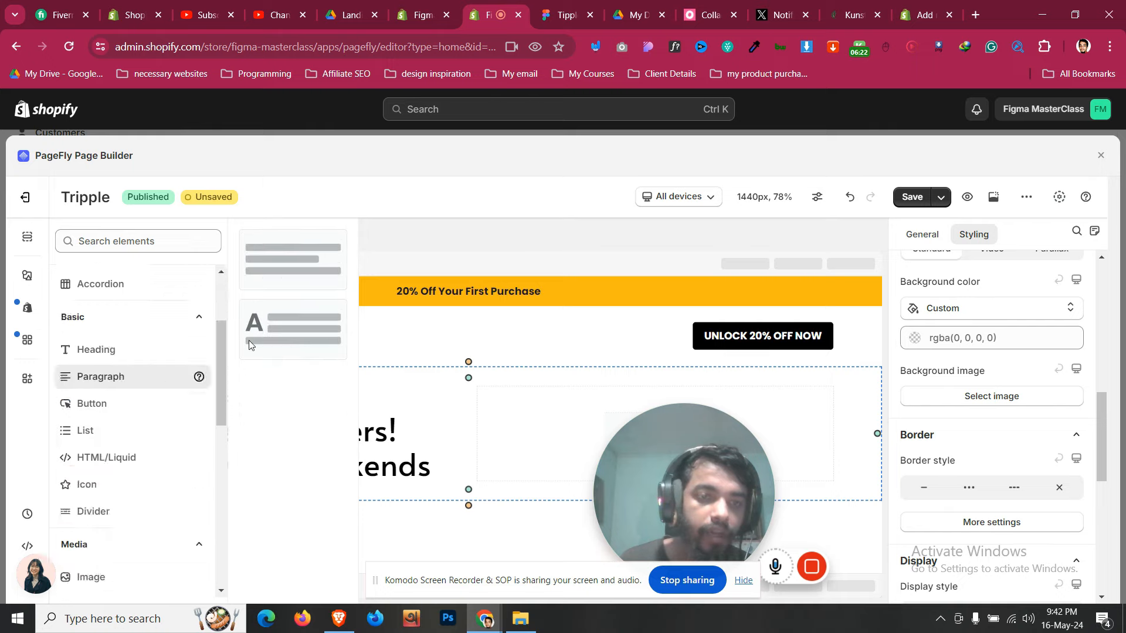
{"action": "left_click_drag", "start_coordinate": [296, 327], "coordinate": [375, 504]}
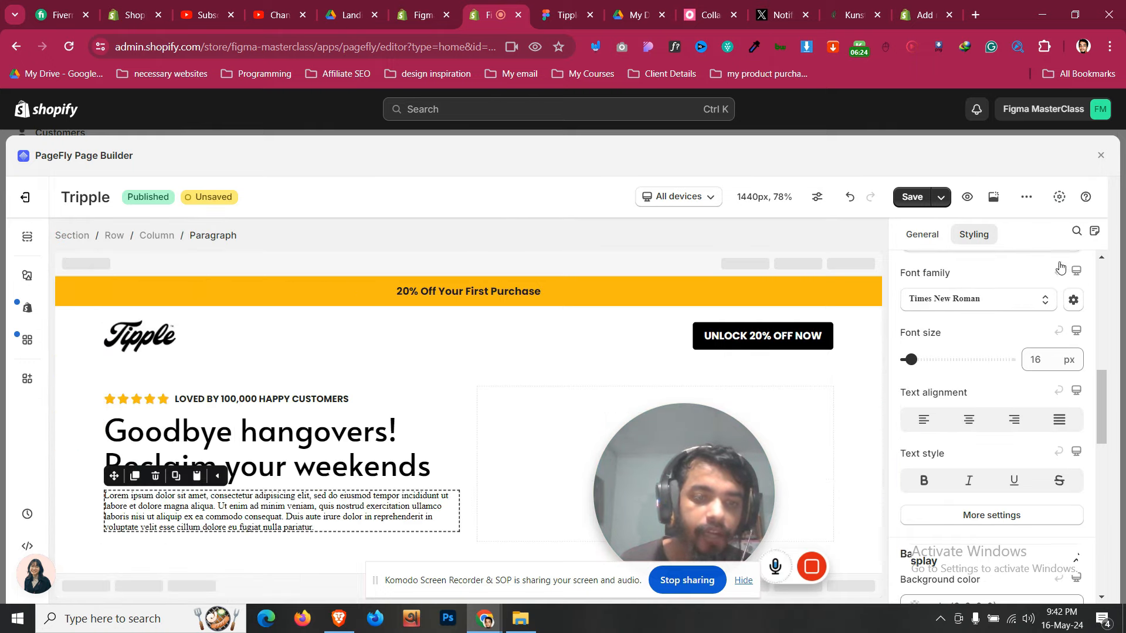
Set the paragraph's margin to 0 px on all sides except for a top margin of 10 px
{"action": "scroll", "coordinate": [965, 416], "scroll_direction": "up", "scroll_amount": 8}
{"action": "scroll", "coordinate": [970, 431], "scroll_direction": "down", "scroll_amount": 5}
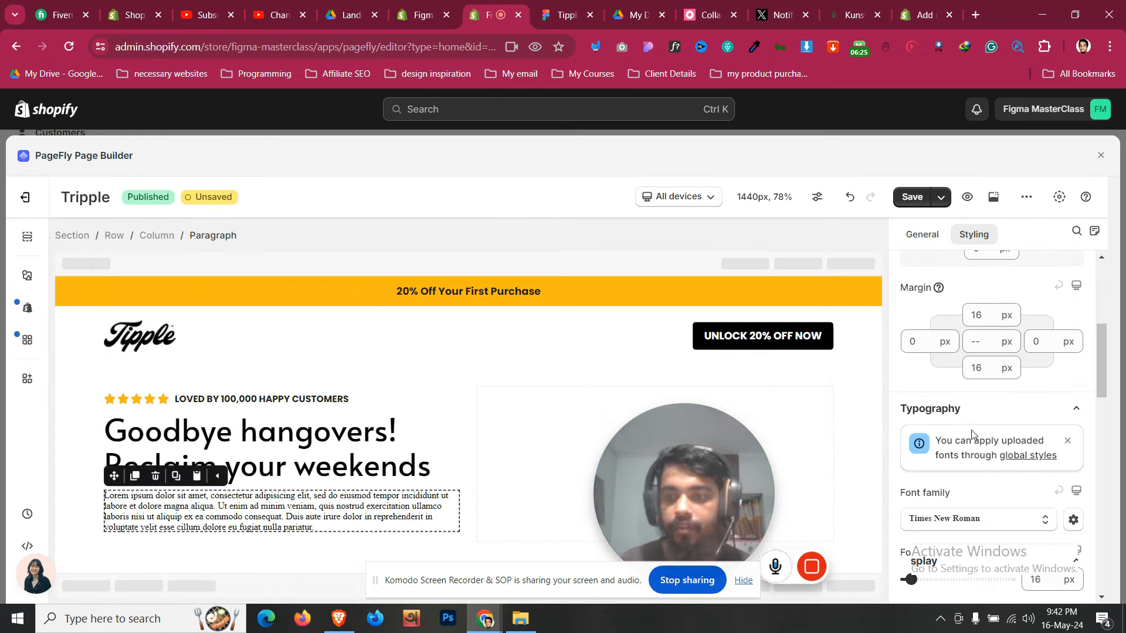
{"action": "left_click", "coordinate": [977, 342]}
{"action": "type", "text": "0"}
{"action": "left_click", "coordinate": [975, 315]}
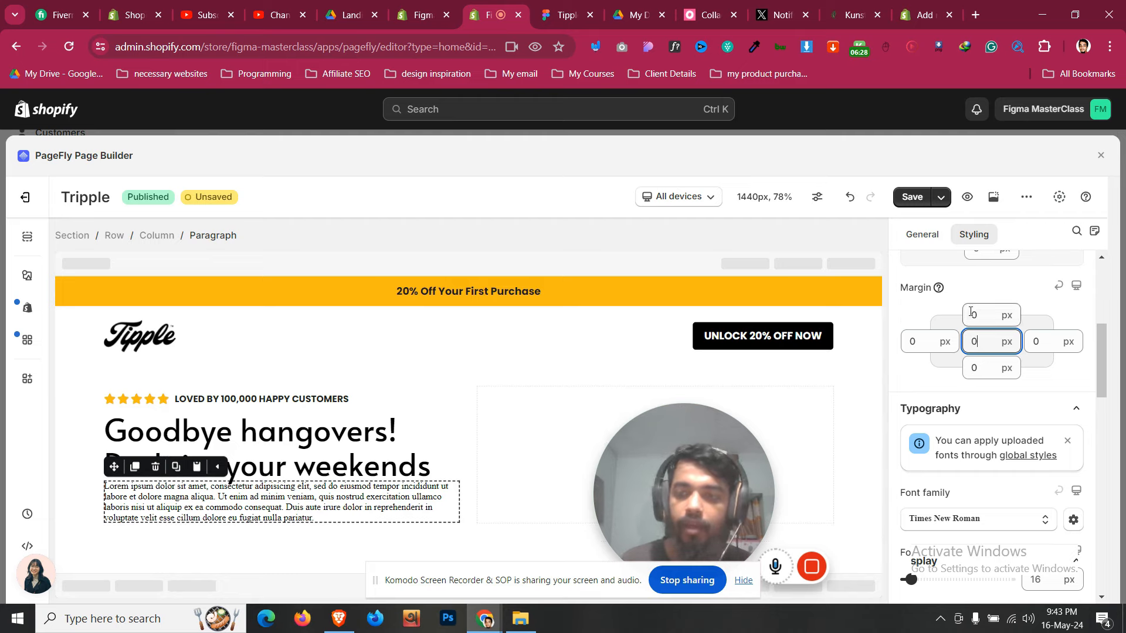
{"action": "type", "text": "10"}
{"action": "left_click", "coordinate": [424, 514]}
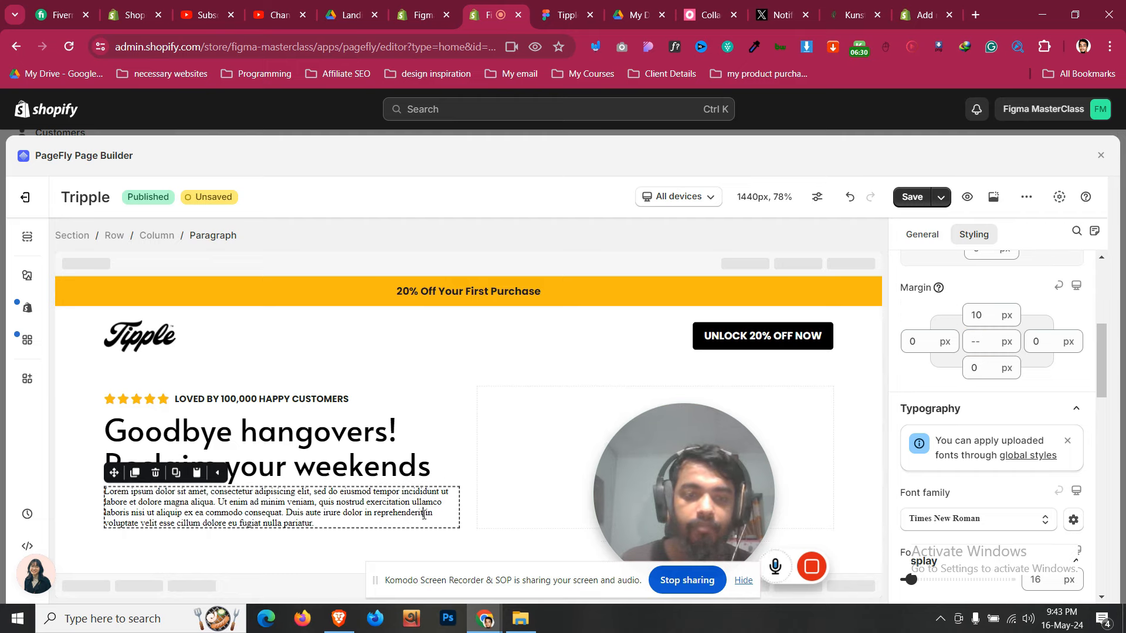
Replace the placeholder paragraph with the copied text "Tipple Hangover Defence is designed for health-conscious individuals who value their productivity and wellness."
{"action": "left_click", "coordinate": [921, 234]}
{"action": "left_click", "coordinate": [967, 395]}
{"action": "key", "text": "ctrl+a"}
{"action": "key", "text": "ctrl+v"}
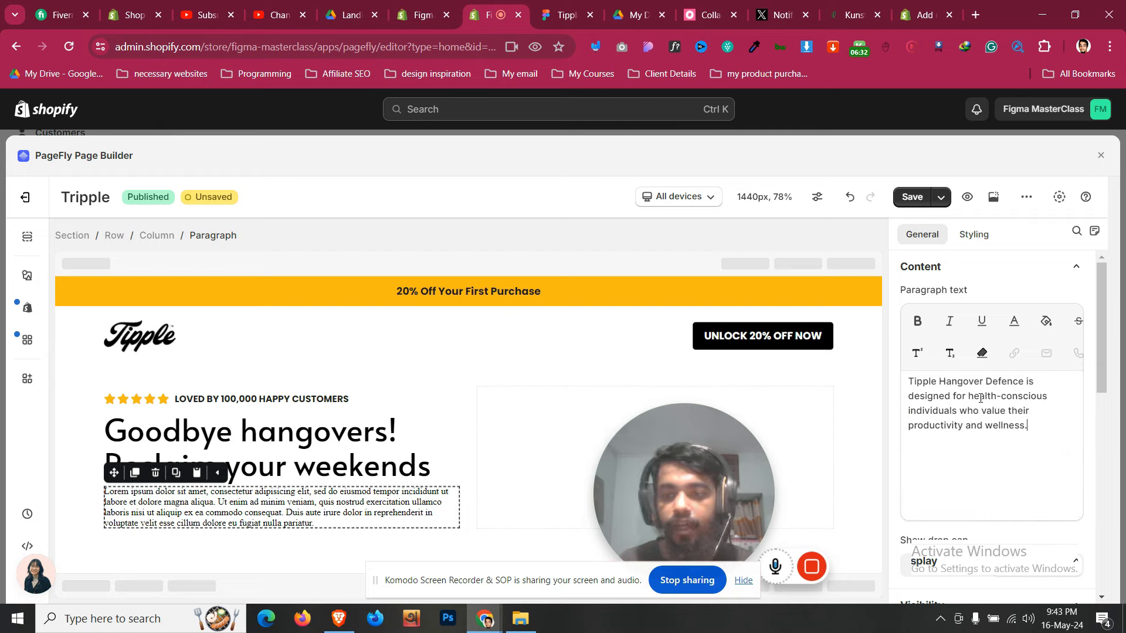
Take the description's fill color 4C4C4D from the Figma design and set the paragraph's content color to rgb(76, 76, 77)
{"action": "left_click", "coordinate": [542, 7]}
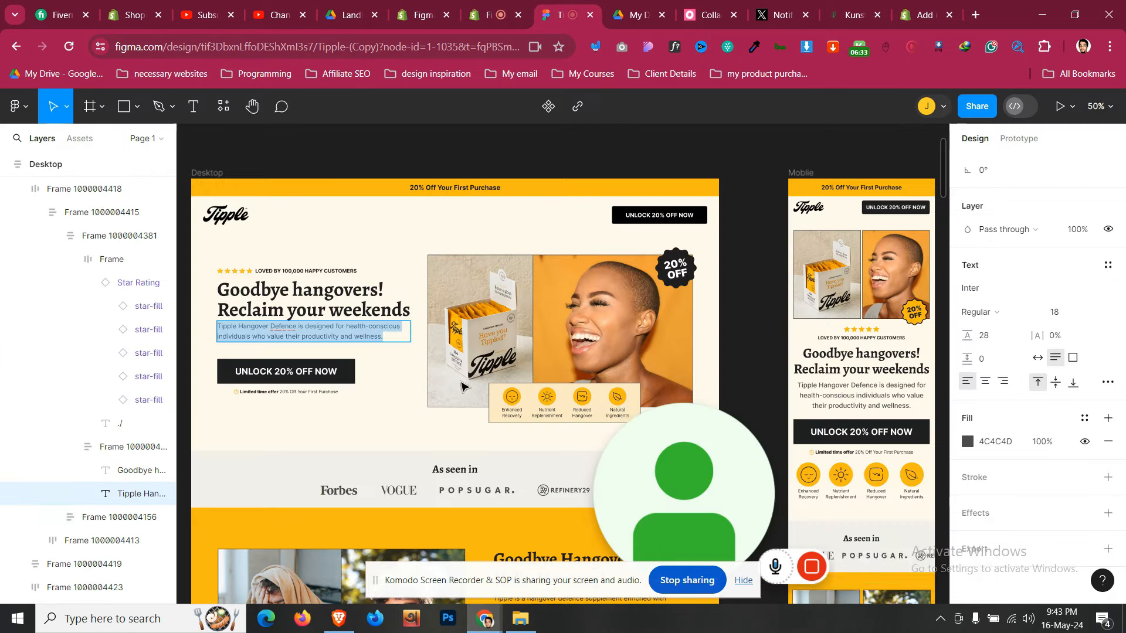
{"action": "left_click", "coordinate": [995, 443]}
{"action": "left_click", "coordinate": [495, 14]}
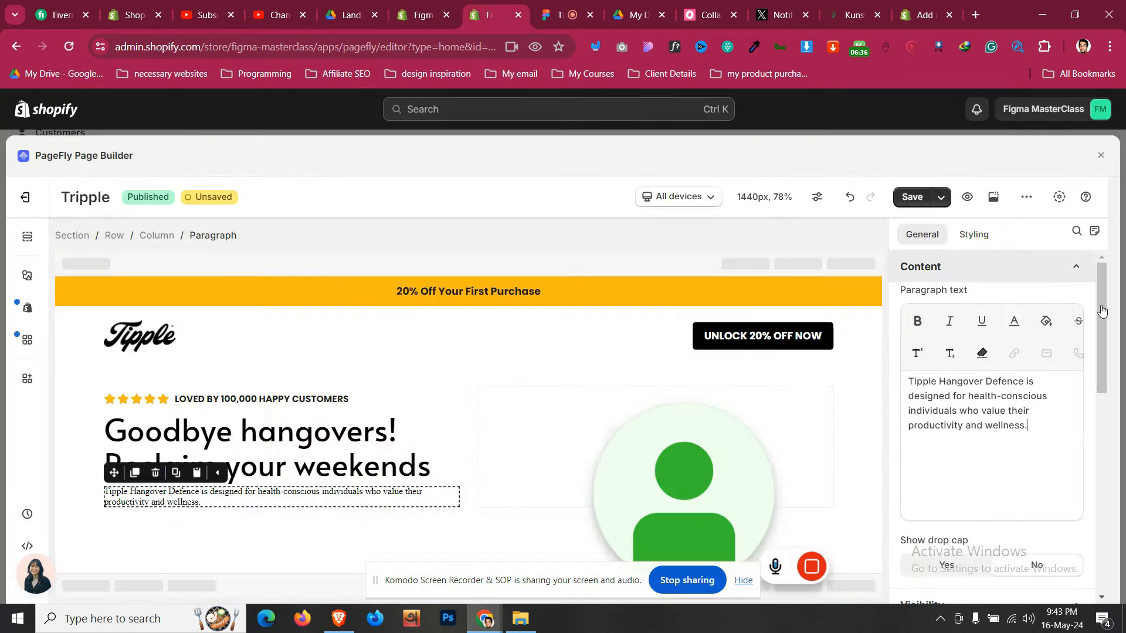
{"action": "left_click", "coordinate": [982, 245]}
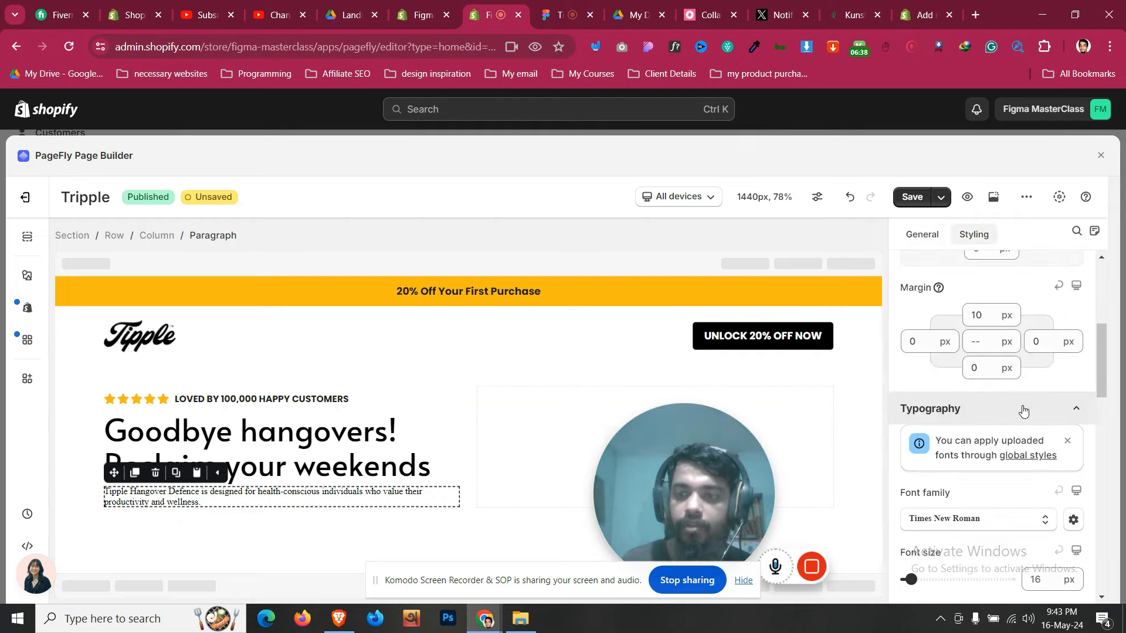
{"action": "scroll", "coordinate": [1023, 412], "scroll_direction": "up", "scroll_amount": 5}
{"action": "left_click", "coordinate": [966, 388]}
{"action": "key", "text": "ctrl+a"}
{"action": "type", "text": "rgb(76, 76, 77)"}
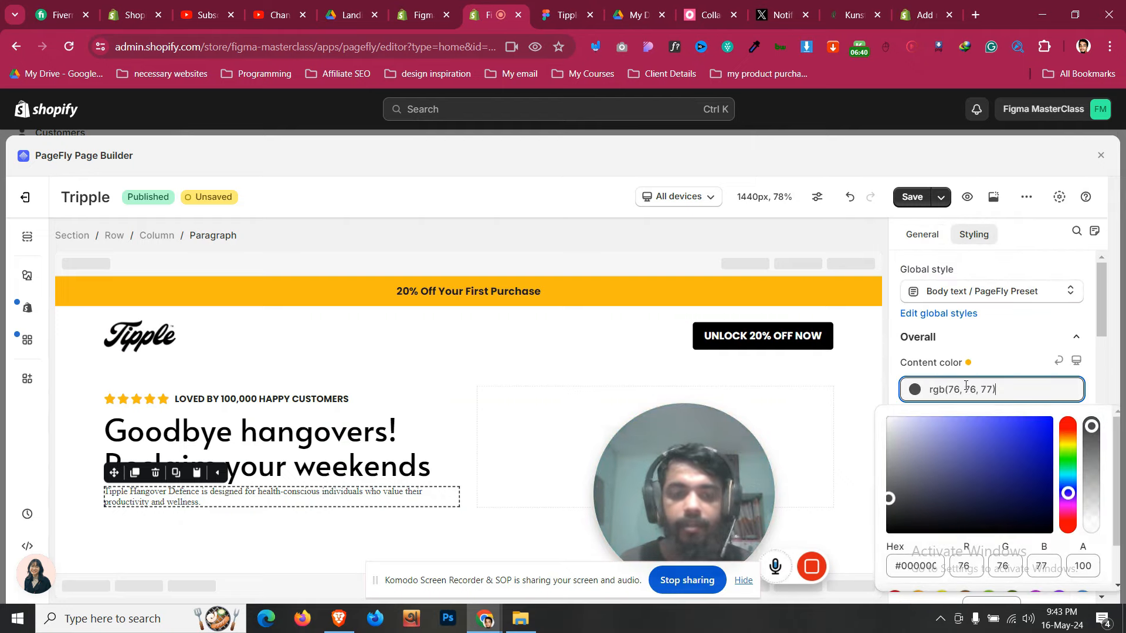
{"action": "left_click", "coordinate": [1000, 360]}
Set the paragraph's top margin to 20 px
{"action": "scroll", "coordinate": [990, 375], "scroll_direction": "down", "scroll_amount": 5}
{"action": "left_click", "coordinate": [980, 384]}
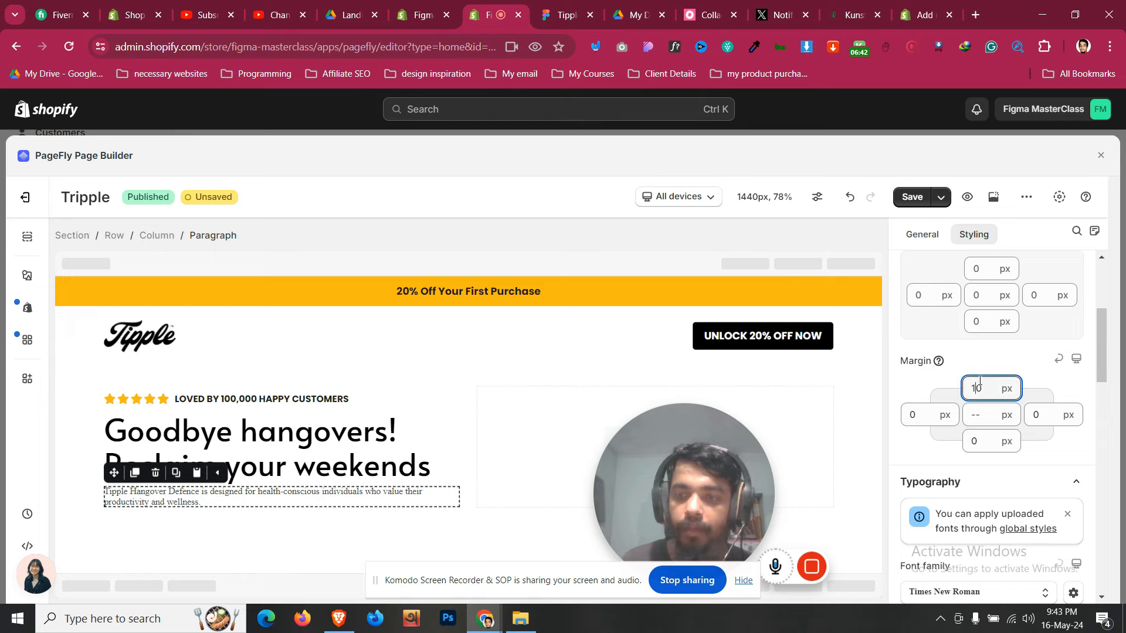
{"action": "type", "text": "15"}
{"action": "key", "text": "BackSpace"}
{"action": "key", "text": "BackSpace"}
{"action": "type", "text": "20"}
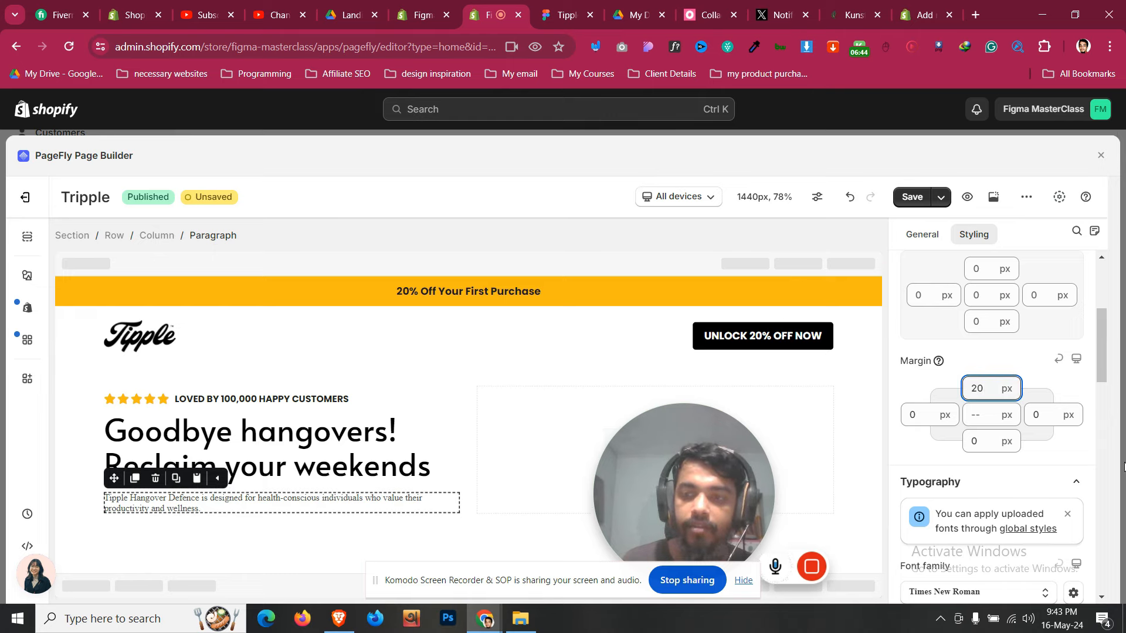
{"action": "scroll", "coordinate": [1001, 427], "scroll_direction": "down", "scroll_amount": 5}
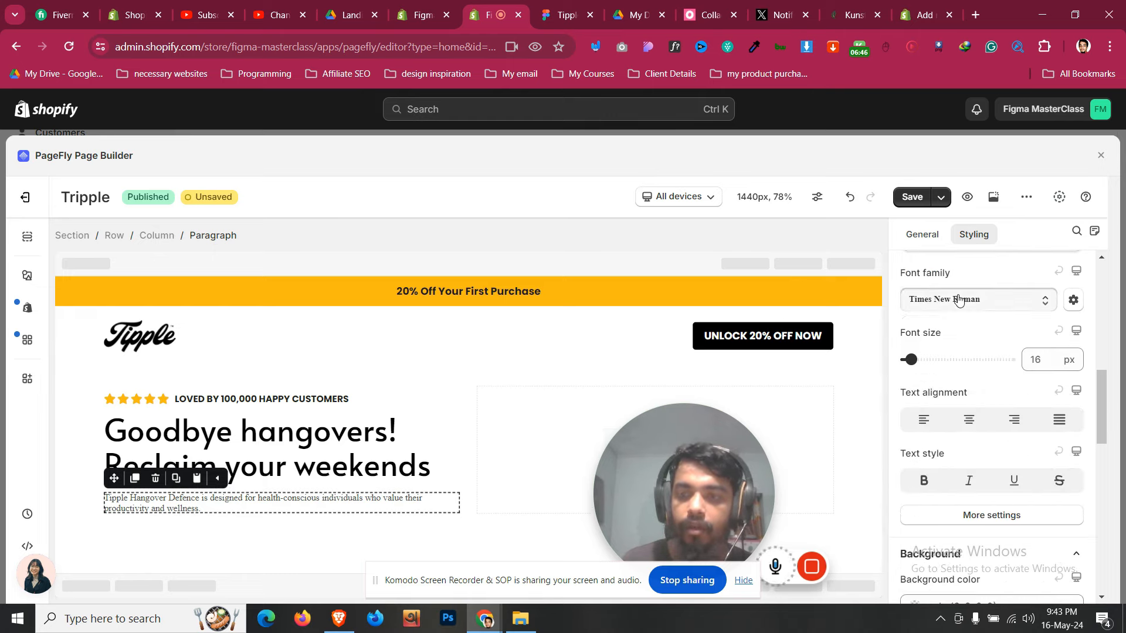
Set the description paragraph's font family to Poppins and its font size to 18 px
{"action": "left_click", "coordinate": [958, 300]}
{"action": "left_click", "coordinate": [961, 384]}
{"action": "left_click", "coordinate": [1039, 362]}
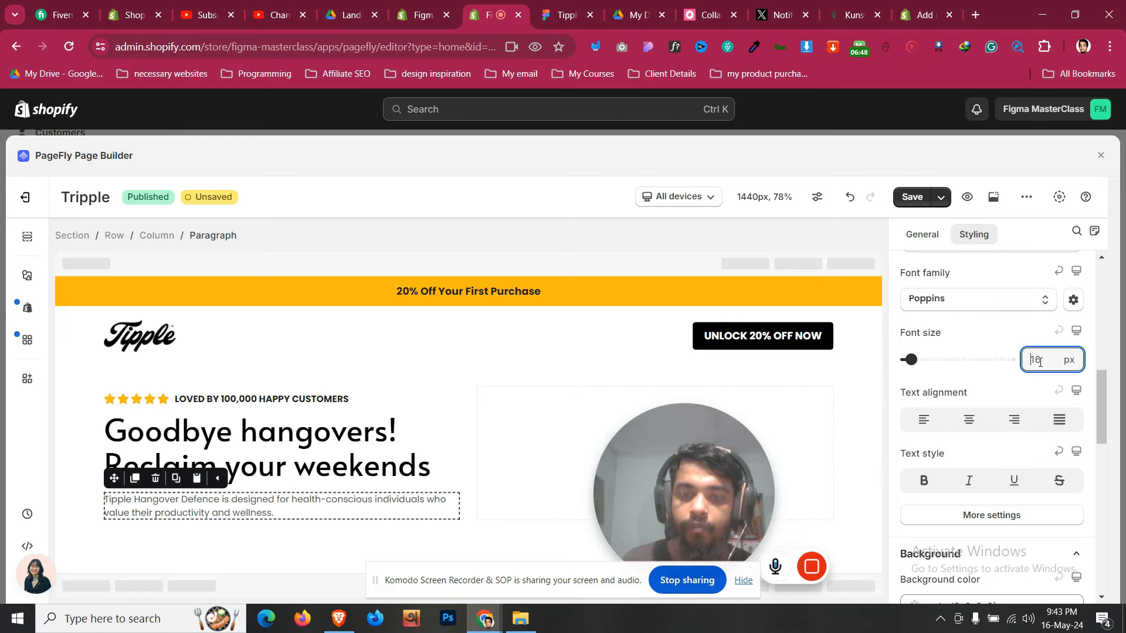
{"action": "key", "text": "BackSpace"}
{"action": "type", "text": "8"}
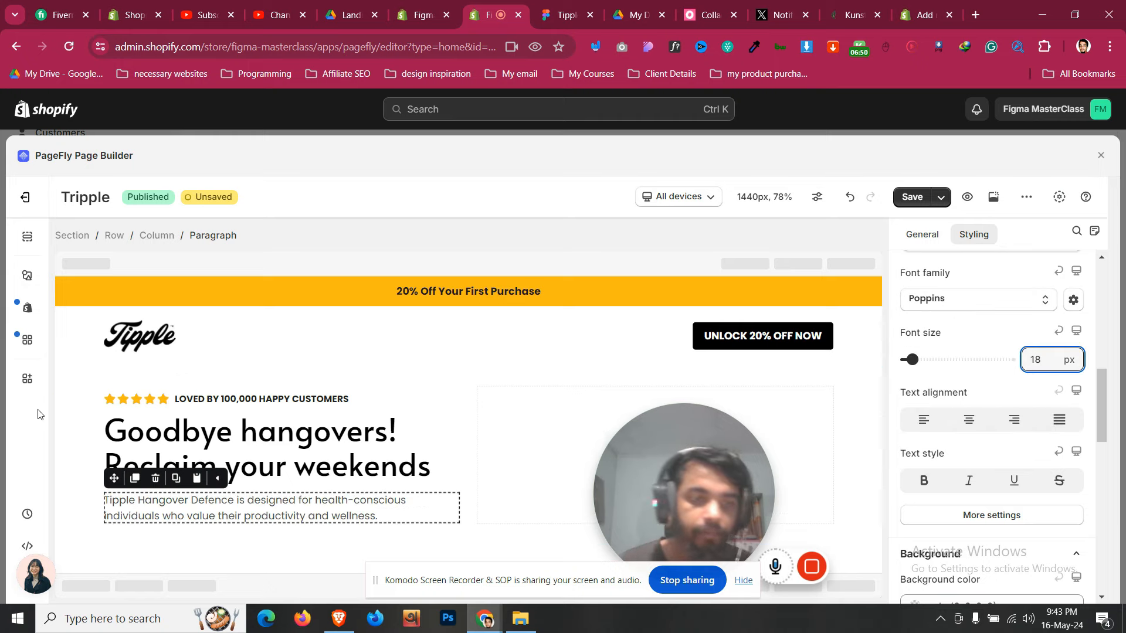
{"action": "left_click", "coordinate": [75, 410]}
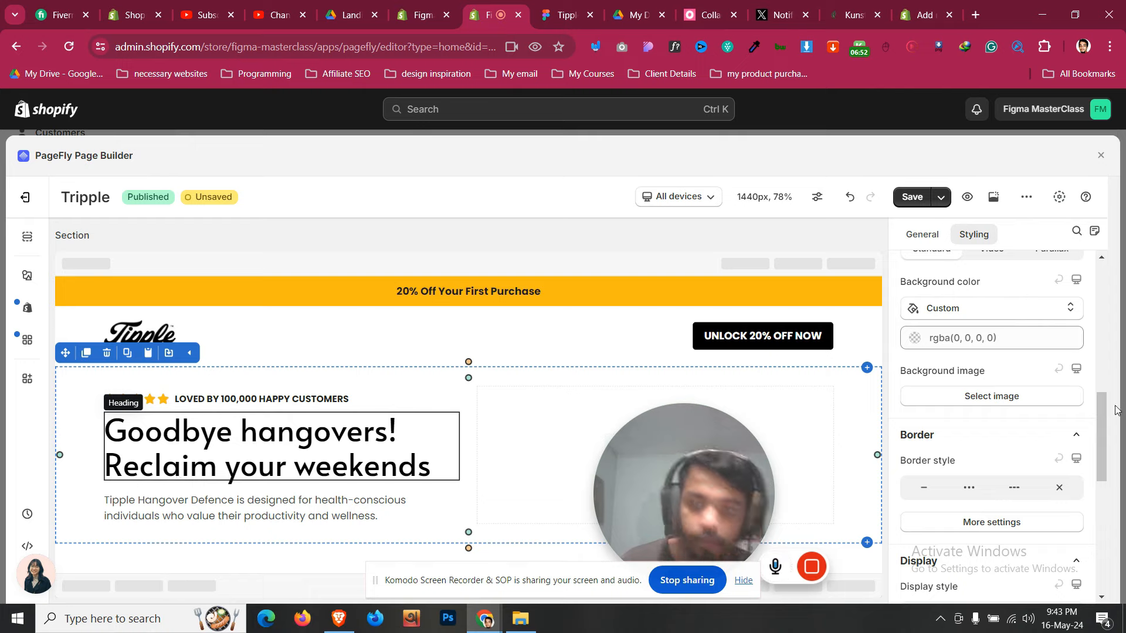
Set the top margin of the "Goodbye hangovers! Reclaim your weekends" heading to 10 px
{"action": "left_click", "coordinate": [181, 466]}
{"action": "left_click", "coordinate": [291, 515]}
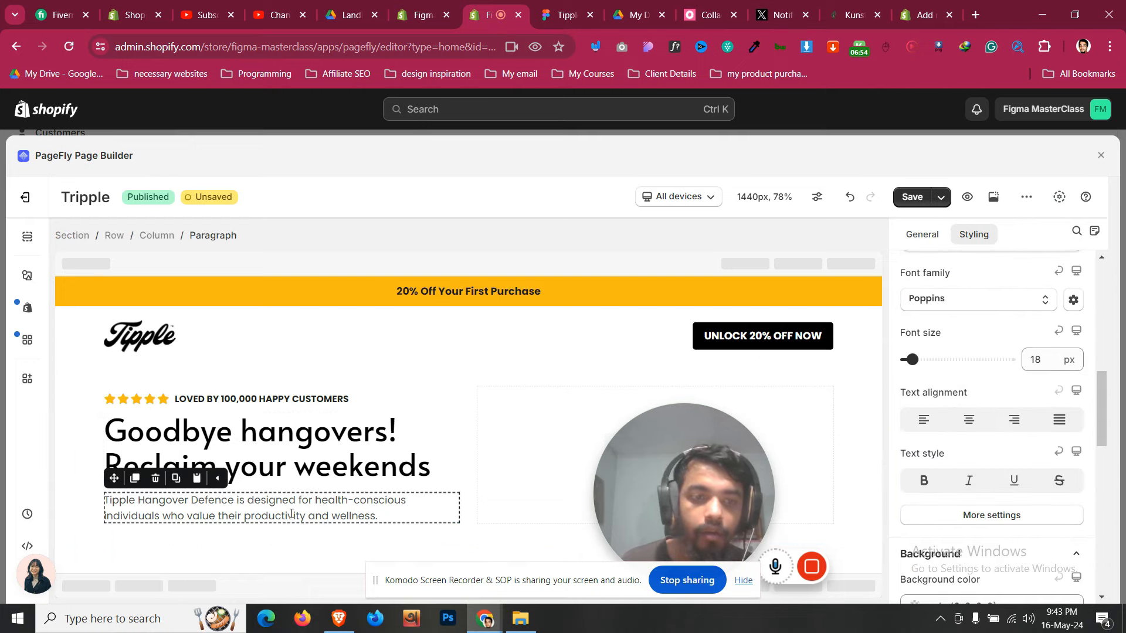
{"action": "scroll", "coordinate": [979, 486], "scroll_direction": "up", "scroll_amount": 3}
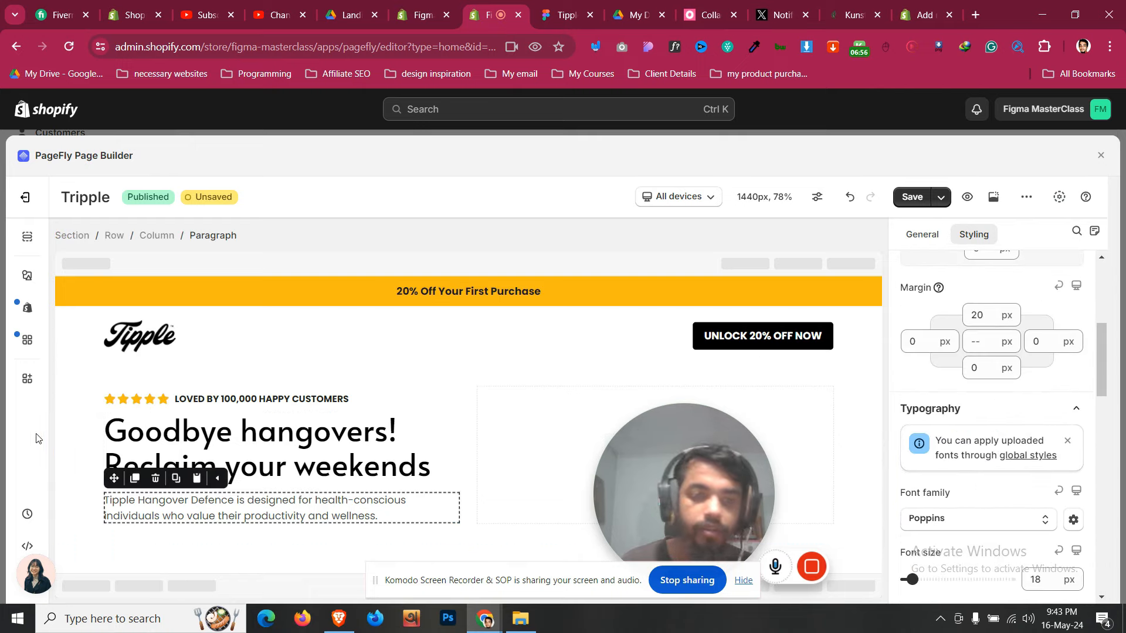
{"action": "left_click", "coordinate": [76, 437]}
{"action": "left_click", "coordinate": [130, 437]}
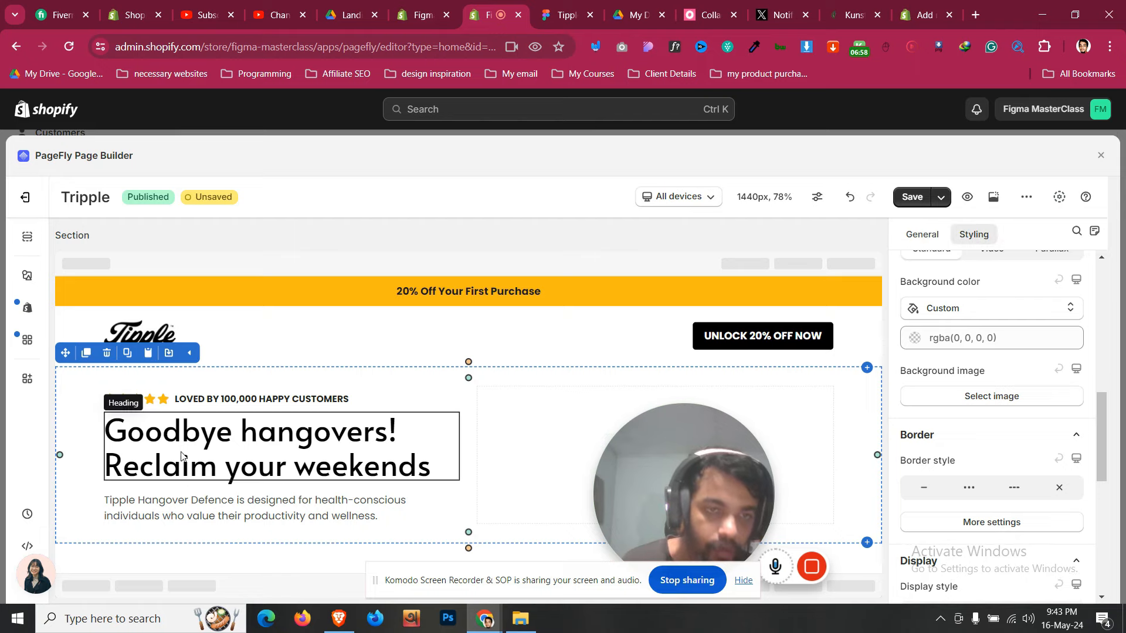
{"action": "scroll", "coordinate": [1003, 455], "scroll_direction": "down", "scroll_amount": 2}
{"action": "left_click", "coordinate": [978, 440]}
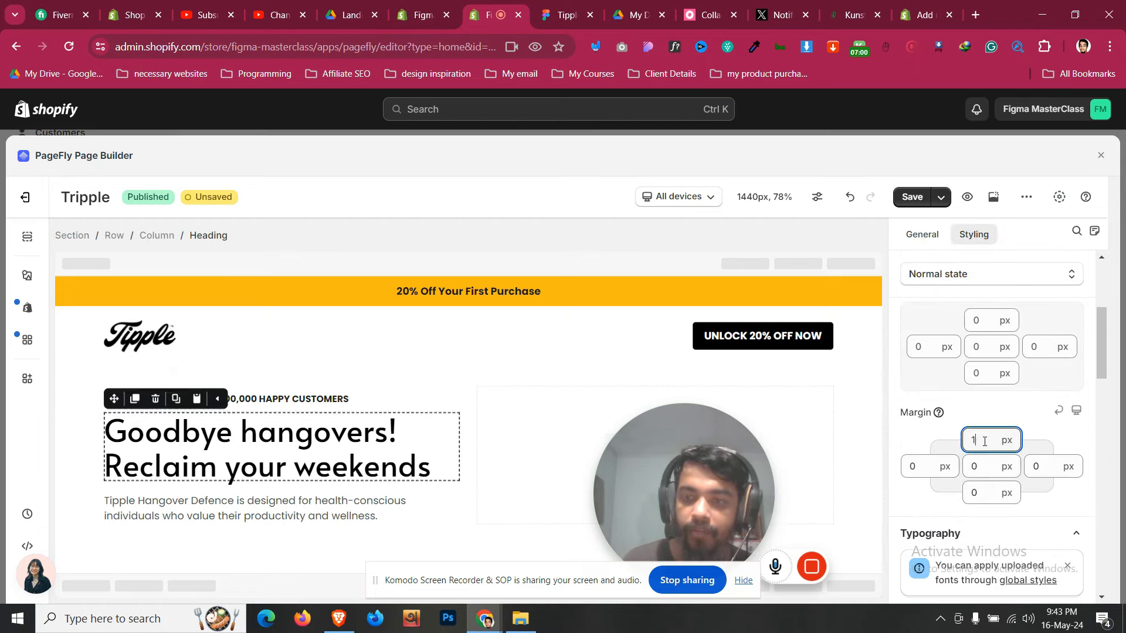
{"action": "type", "text": "10"}
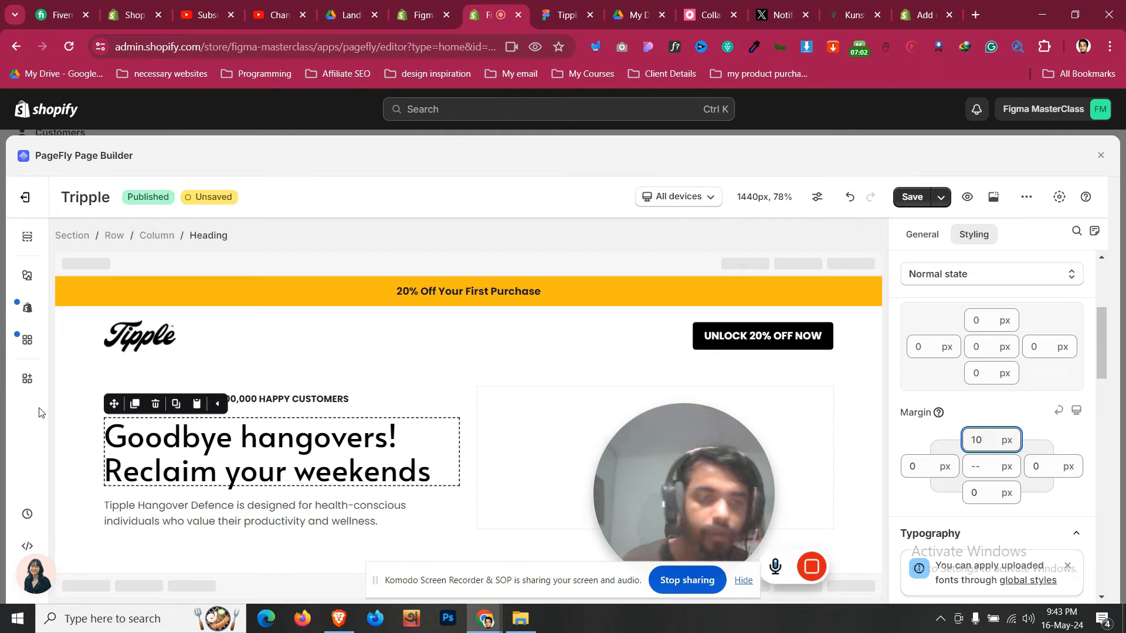
{"action": "left_click", "coordinate": [76, 409]}
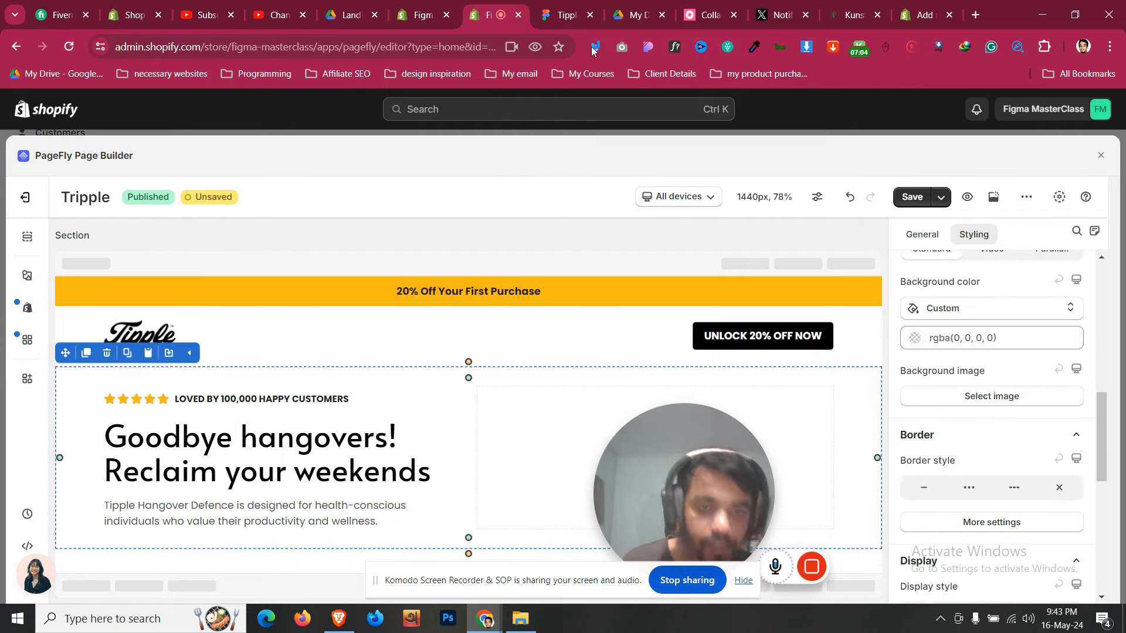
Switch to the Figma design and inspect the hero's "UNLOCK 20% OFF NOW" button for its spacing, padding, fill and text style
{"action": "left_click", "coordinate": [564, 15]}
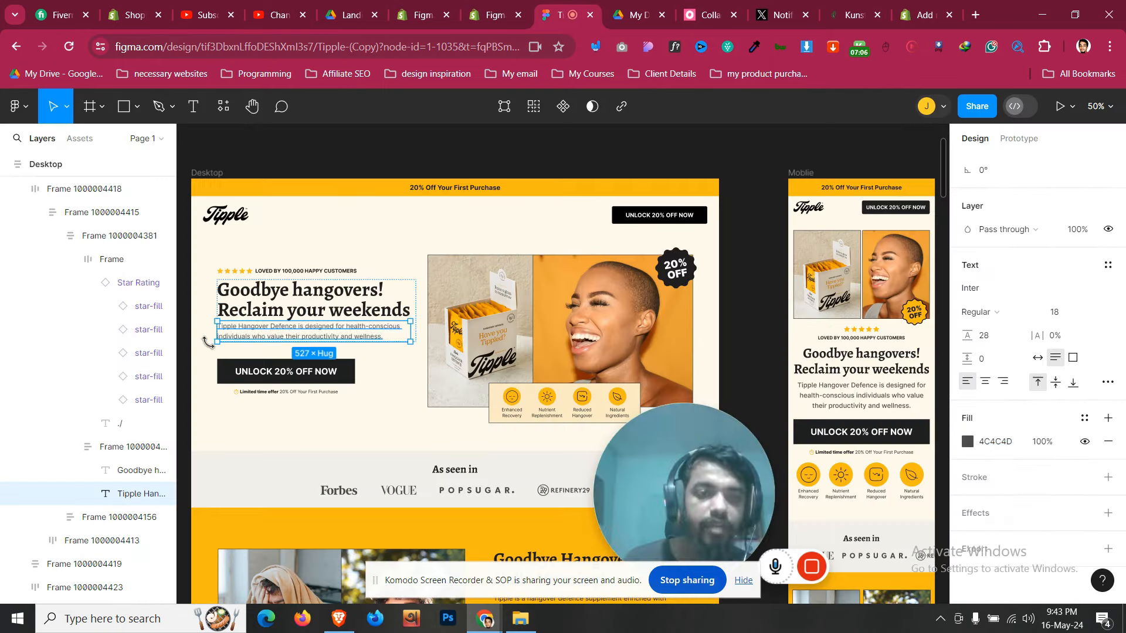
{"action": "left_click", "coordinate": [214, 397]}
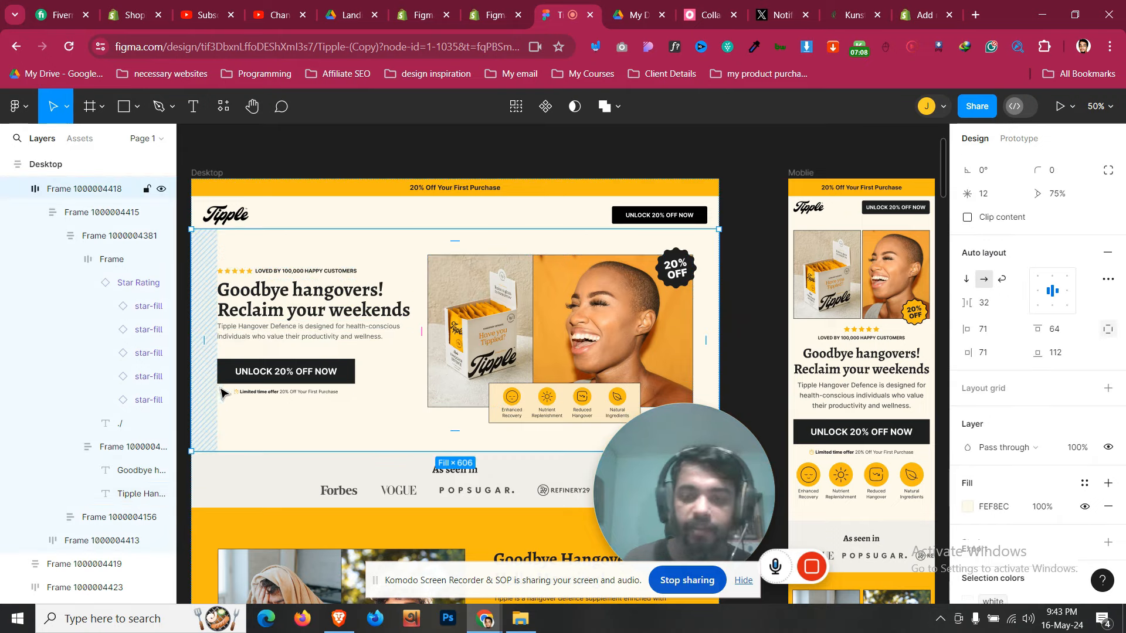
{"action": "double_click", "coordinate": [233, 378]}
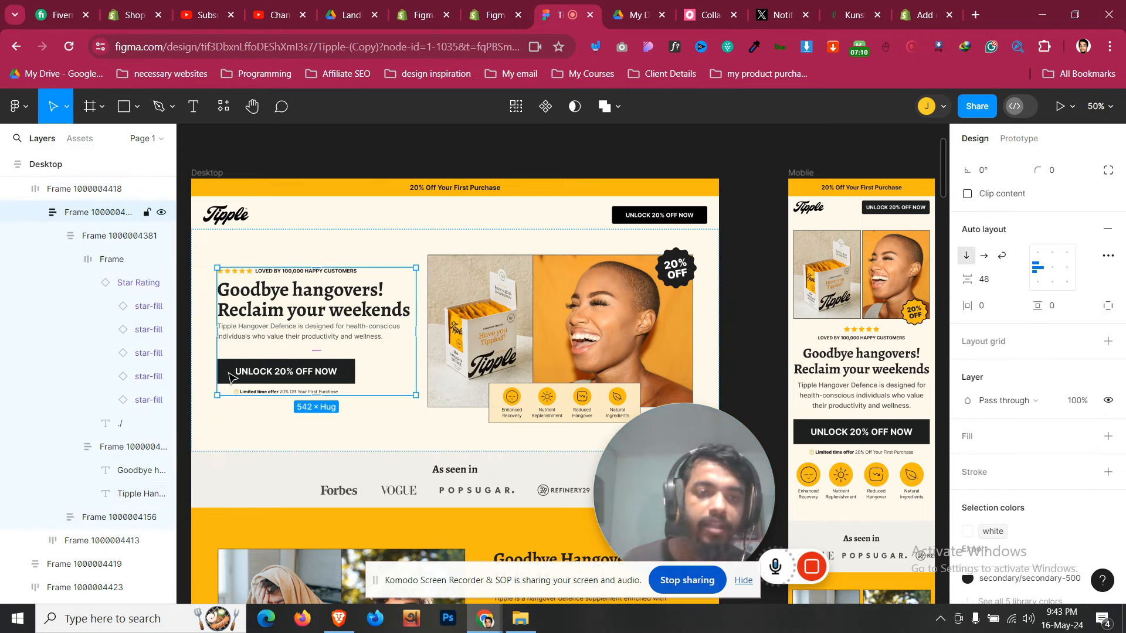
{"action": "double_click", "coordinate": [233, 378]}
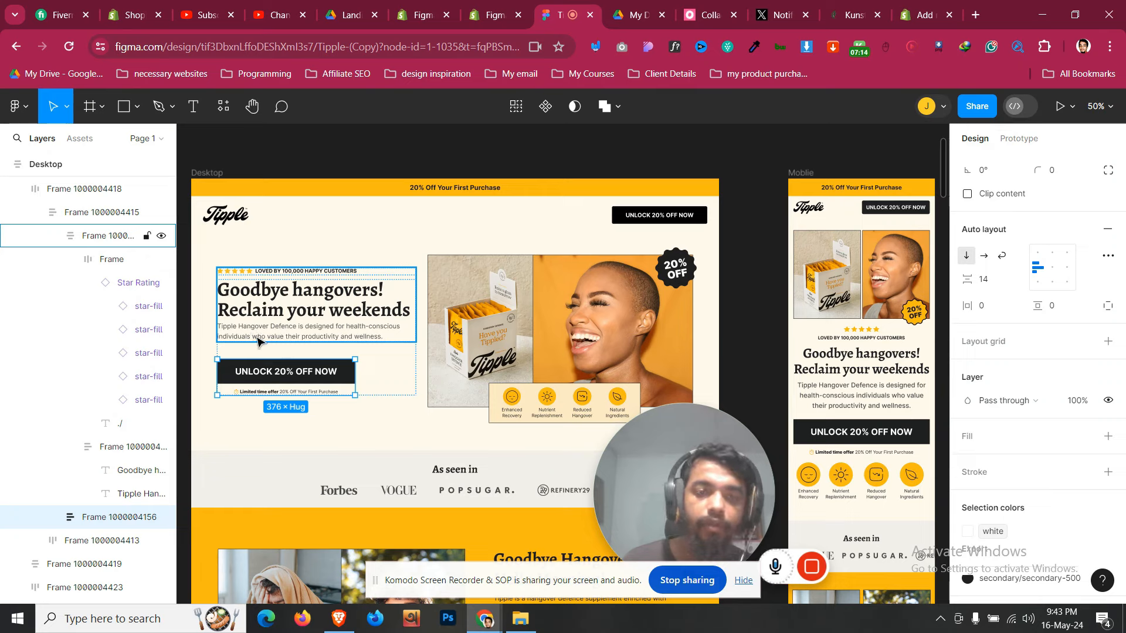
{"action": "double_click", "coordinate": [233, 378]}
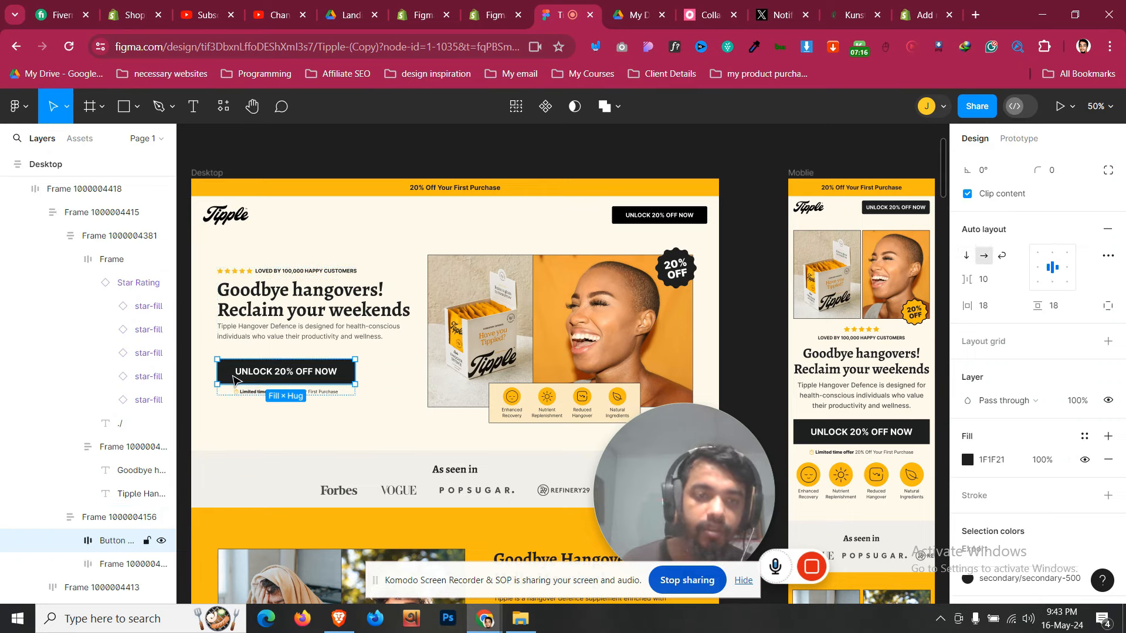
{"action": "double_click", "coordinate": [267, 373]}
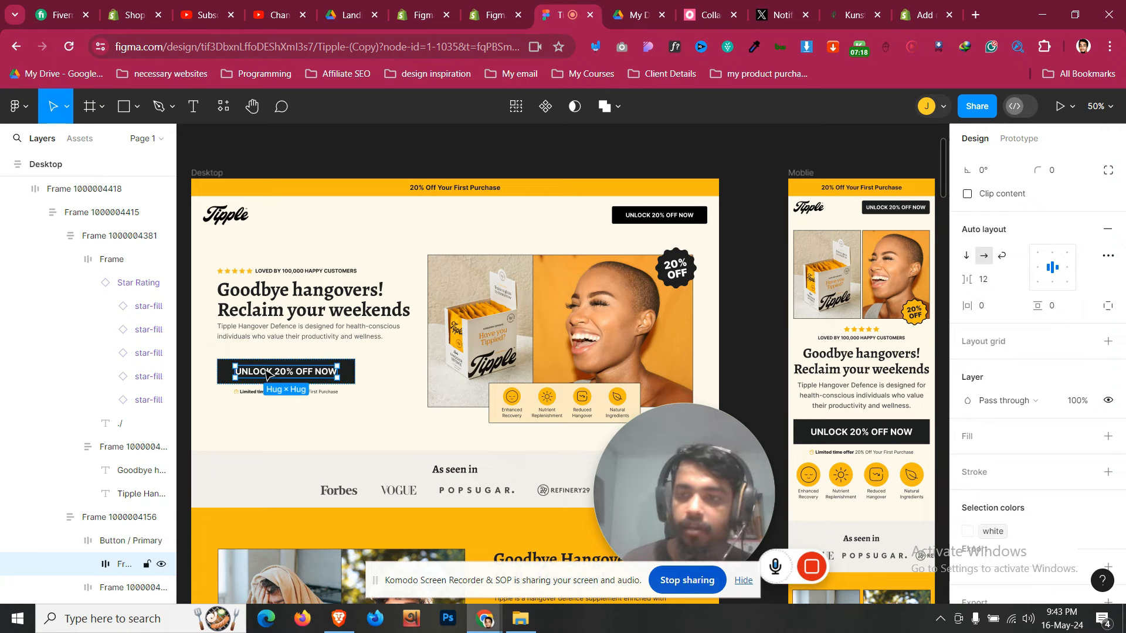
{"action": "double_click", "coordinate": [267, 373]}
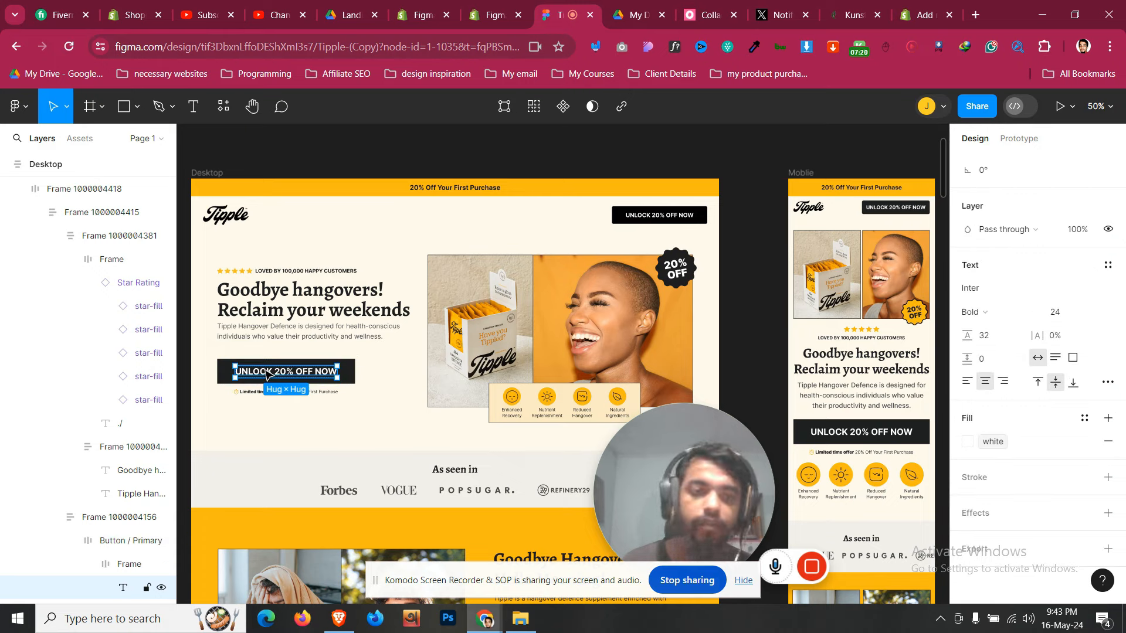
Back in PageFly, duplicate the header's "UNLOCK 20% OFF NOW" button, move the copy below the description paragraph and align it left
{"action": "left_click", "coordinate": [508, 7]}
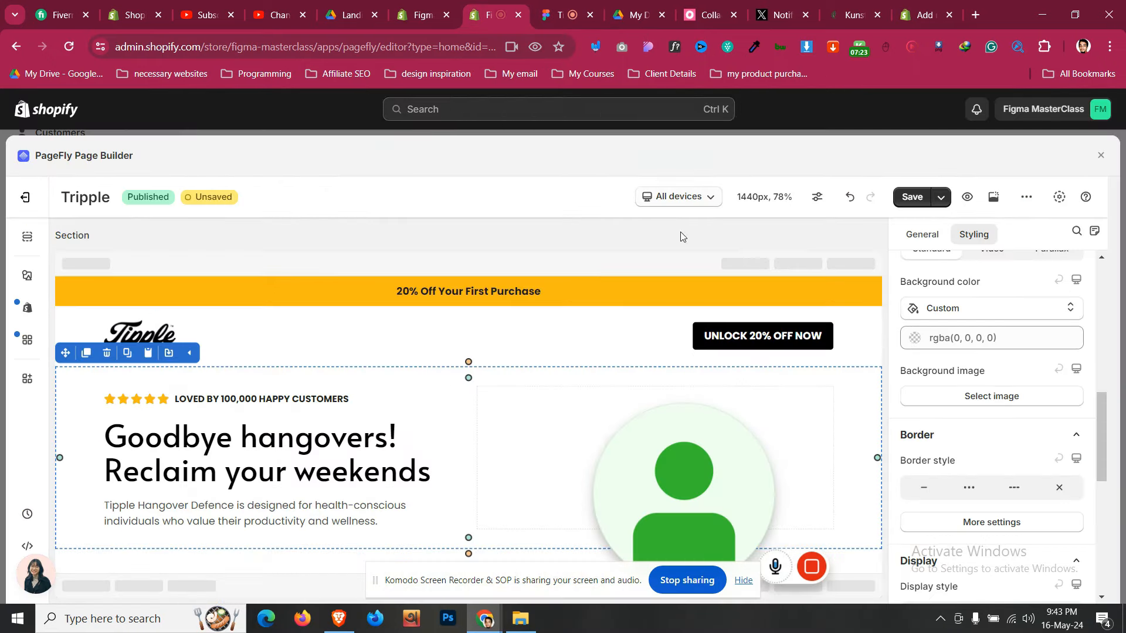
{"action": "left_click", "coordinate": [700, 337]}
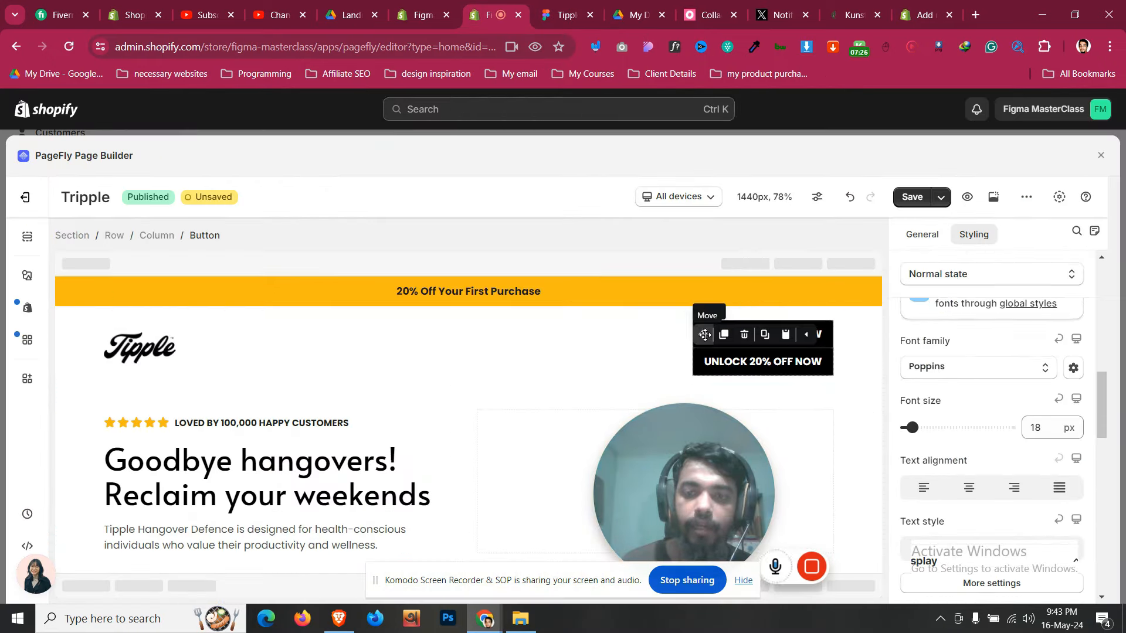
{"action": "left_click_drag", "start_coordinate": [704, 335], "coordinate": [232, 546]}
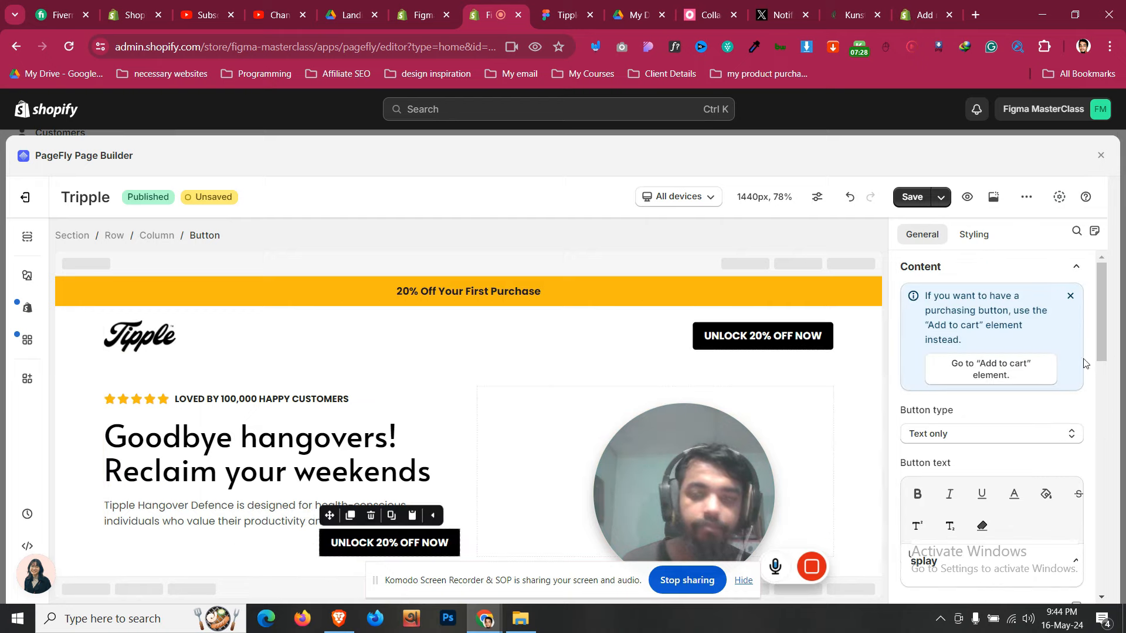
{"action": "scroll", "coordinate": [997, 364], "scroll_direction": "down", "scroll_amount": 5}
{"action": "left_click", "coordinate": [974, 235]}
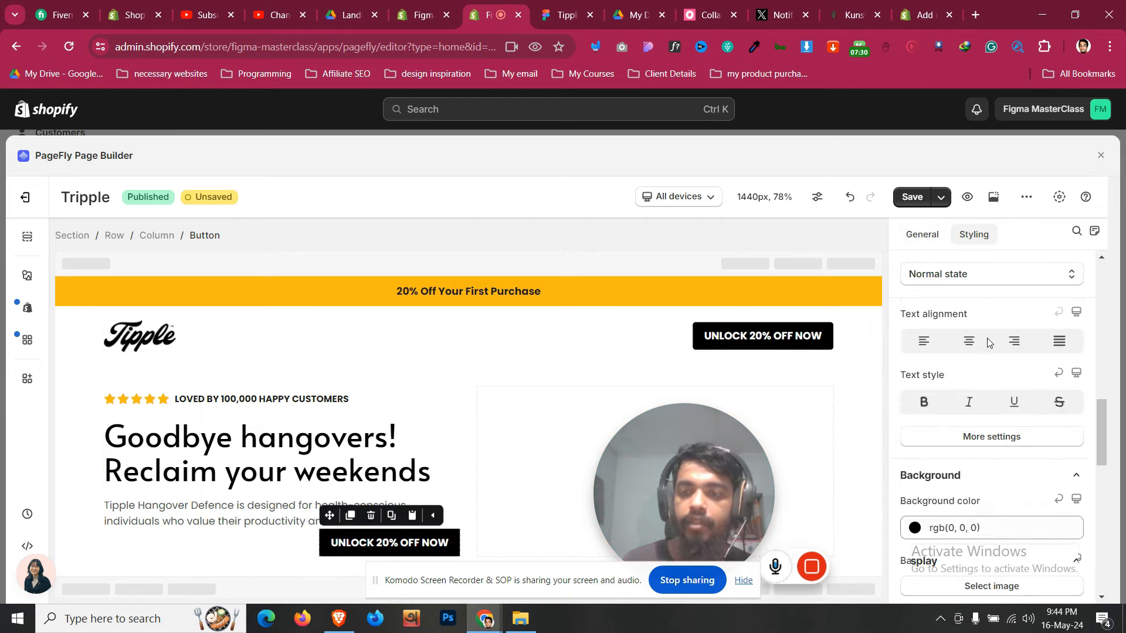
{"action": "left_click", "coordinate": [931, 456]}
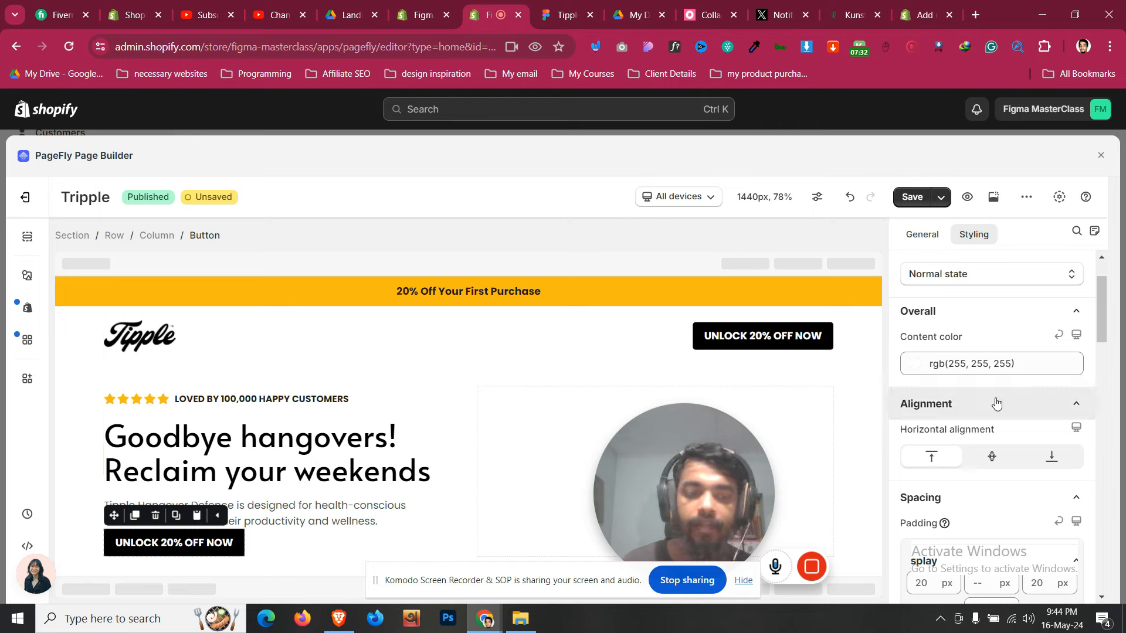
Set the hero button's top margin to 20 px
{"action": "scroll", "coordinate": [995, 402], "scroll_direction": "down", "scroll_amount": 3}
{"action": "left_click", "coordinate": [986, 457]}
{"action": "type", "text": "1"}
{"action": "key", "text": "Up"}
{"action": "key", "text": "Up"}
{"action": "key", "text": "Up"}
{"action": "key", "text": "Up"}
{"action": "key", "text": "Up"}
{"action": "key", "text": "Up"}
{"action": "key", "text": "Up"}
{"action": "key", "text": "Up"}
{"action": "key", "text": "Up"}
{"action": "key", "text": "Up"}
{"action": "key", "text": "Up"}
{"action": "key", "text": "Up"}
{"action": "key", "text": "Up"}
{"action": "key", "text": "Up"}
{"action": "key", "text": "Up"}
{"action": "key", "text": "Up"}
{"action": "key", "text": "Up"}
{"action": "key", "text": "Up"}
{"action": "key", "text": "Up"}
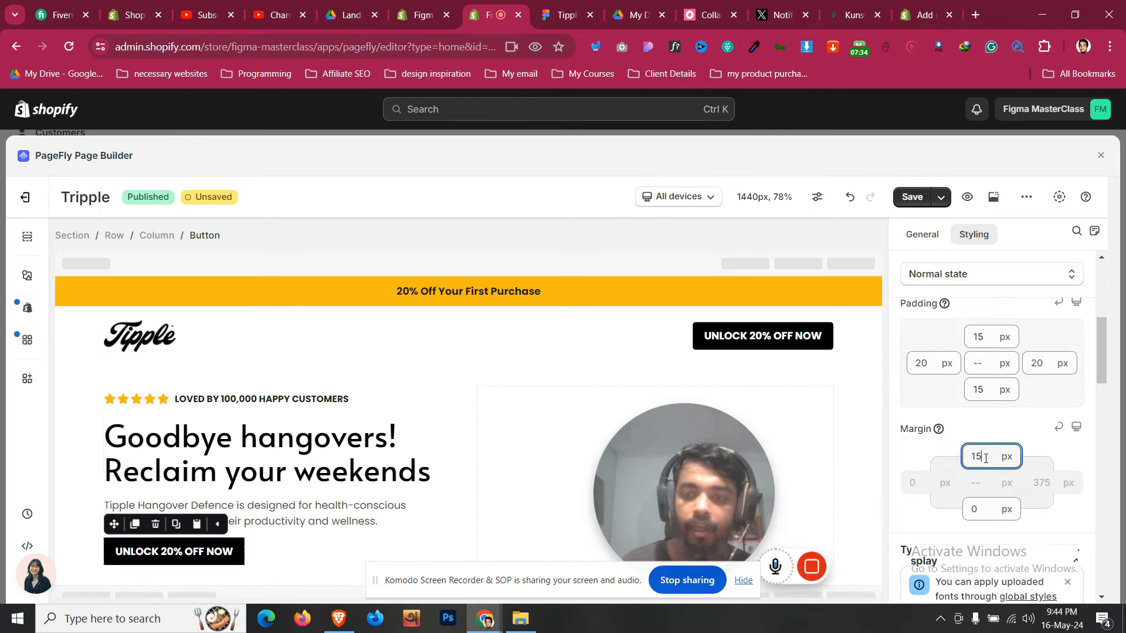
Set the hero button's font size to 24 px
{"action": "scroll", "coordinate": [1092, 433], "scroll_direction": "down", "scroll_amount": 5}
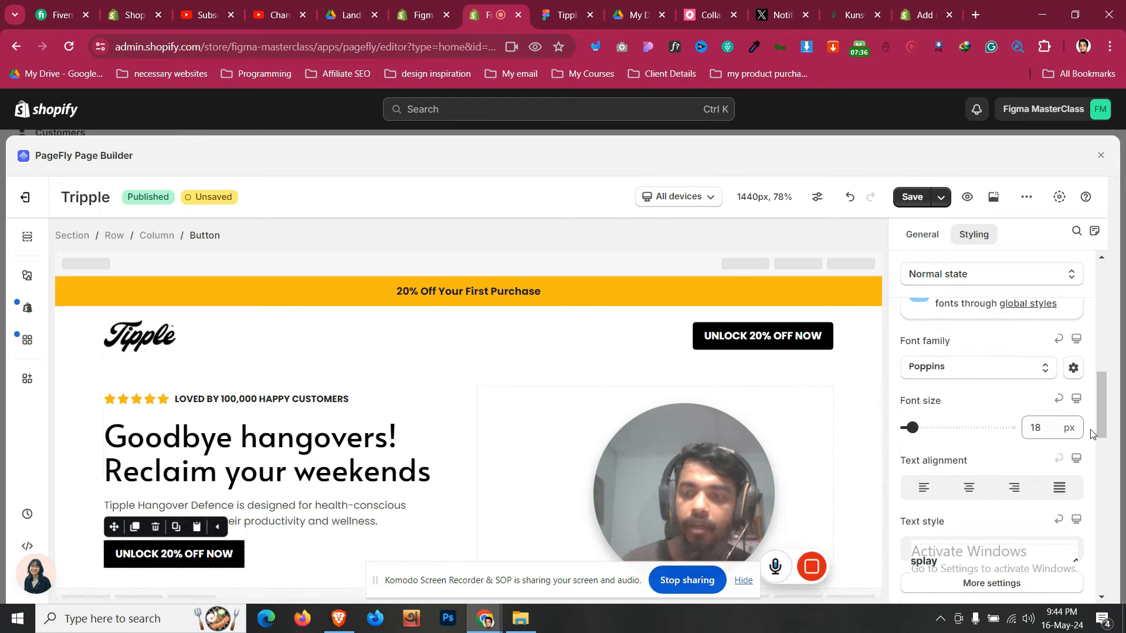
{"action": "left_click", "coordinate": [1041, 428]}
{"action": "key", "text": "Up"}
{"action": "key", "text": "Up"}
{"action": "key", "text": "Up"}
{"action": "key", "text": "Up"}
{"action": "key", "text": "Up"}
{"action": "key", "text": "Up"}
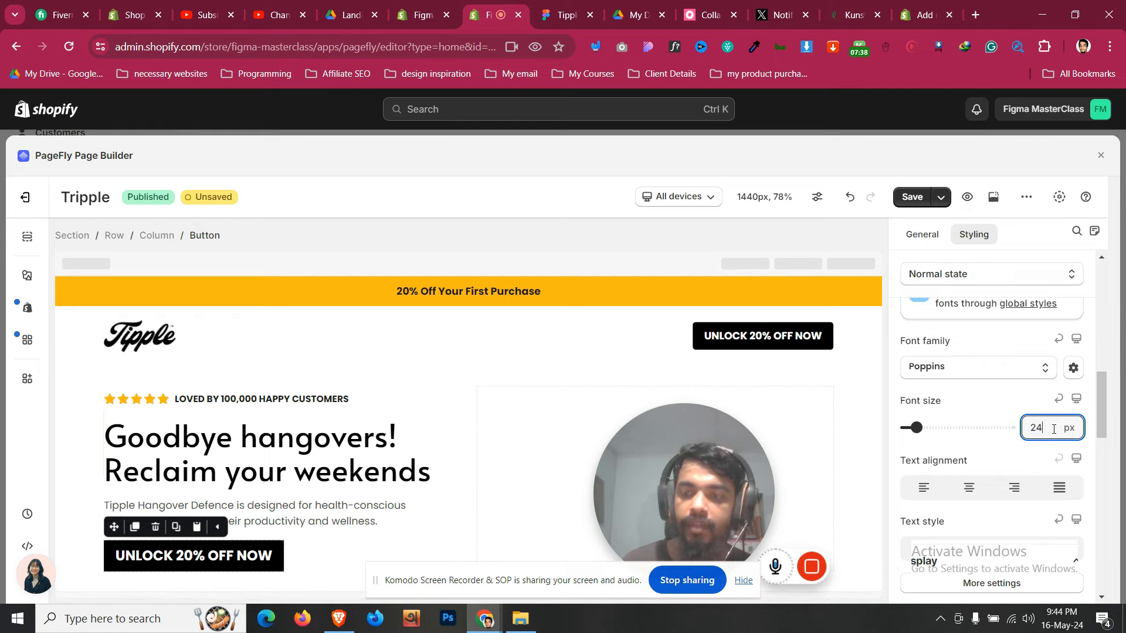
{"action": "left_click", "coordinate": [63, 466]}
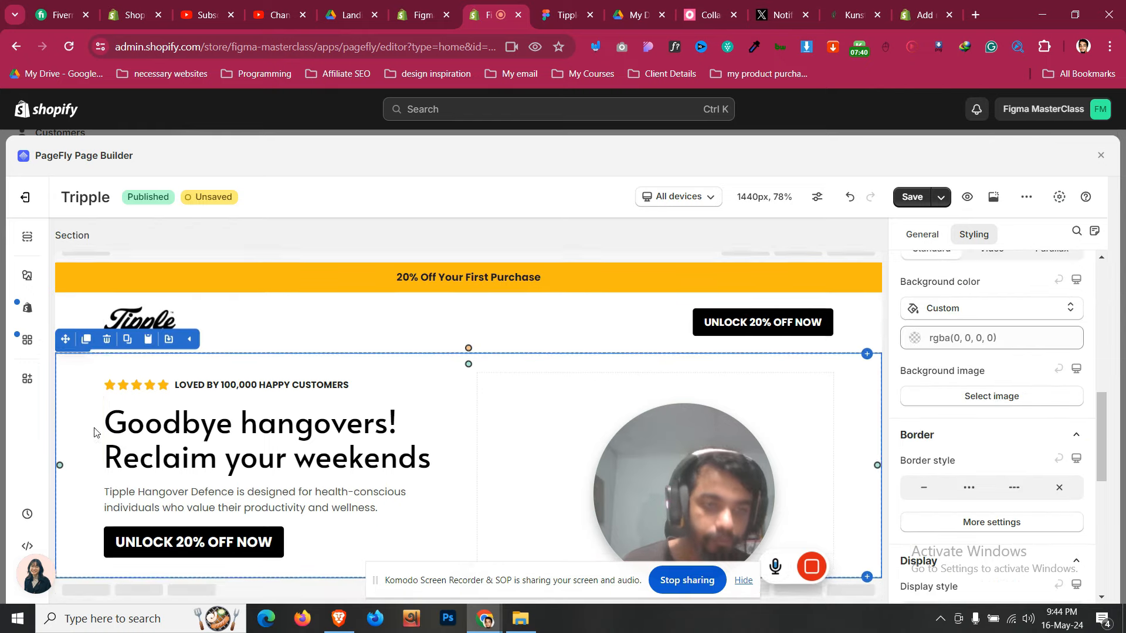
Take the button's fill color 1F1F21 from the Figma design and set the hero button's background color to rgb(31, 31, 33)
{"action": "left_click", "coordinate": [574, 6]}
{"action": "left_click", "coordinate": [500, 14]}
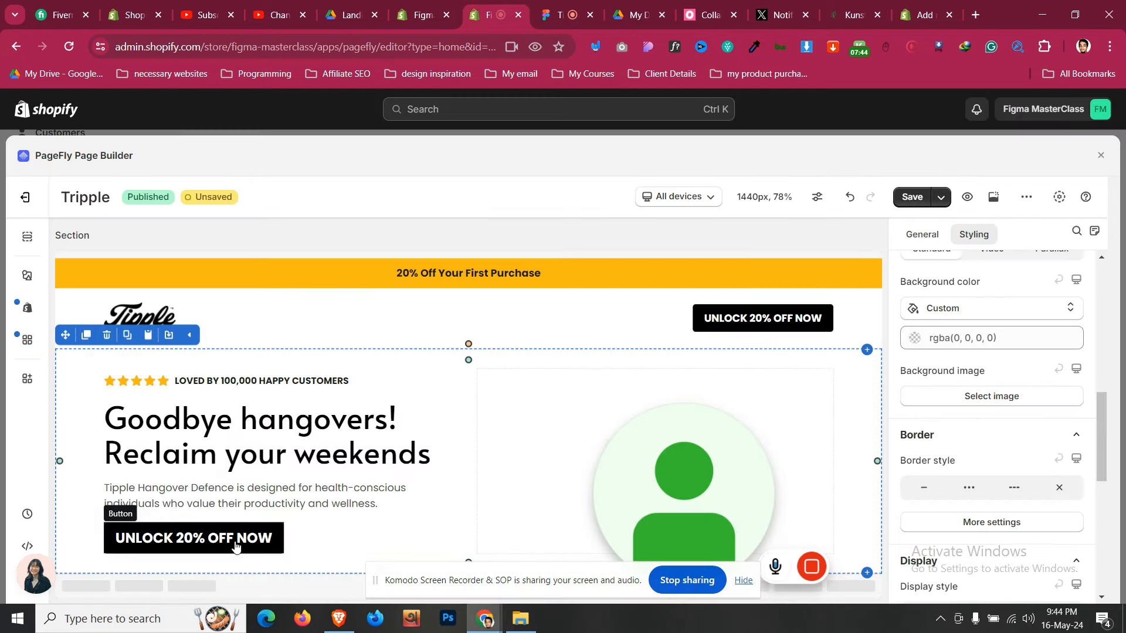
{"action": "left_click", "coordinate": [551, 14]}
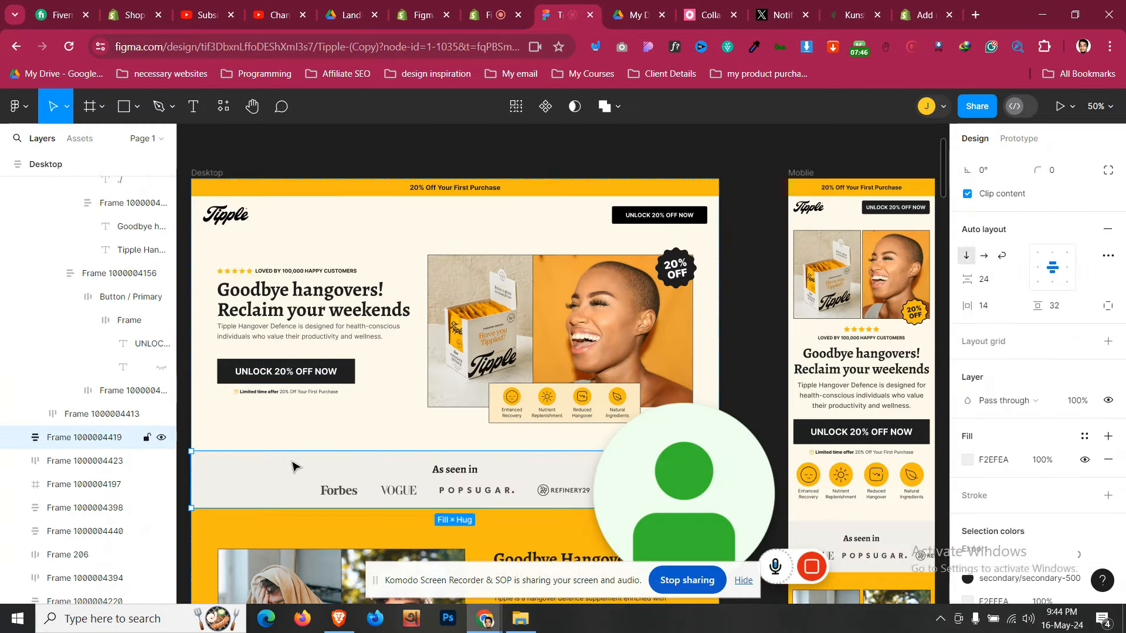
{"action": "double_click", "coordinate": [230, 376]}
{"action": "double_click", "coordinate": [231, 376]}
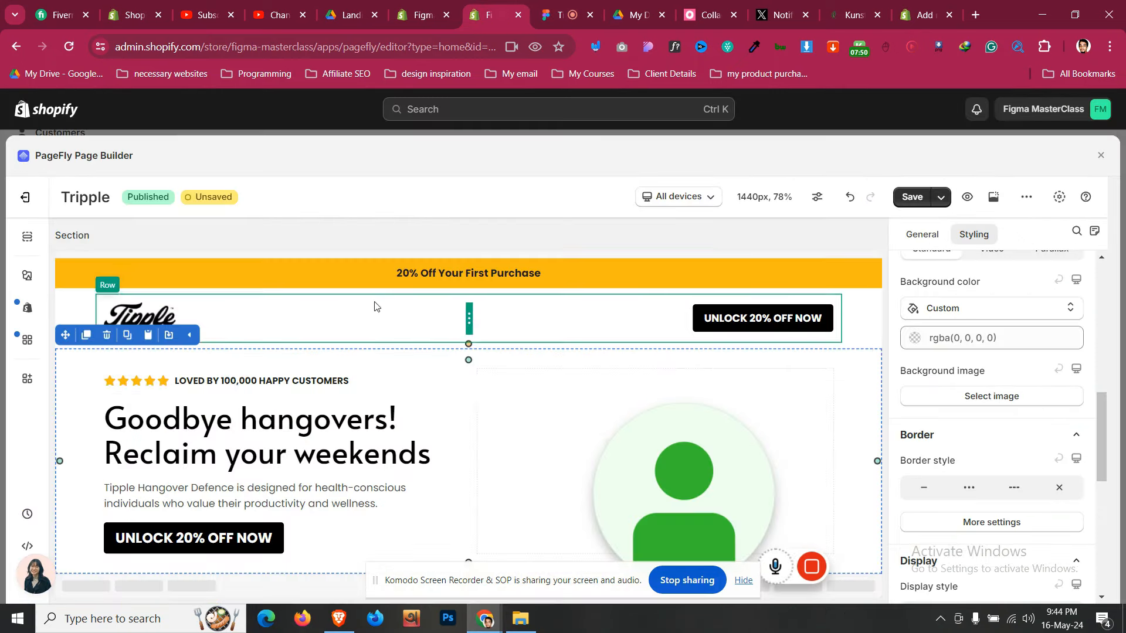
{"action": "key", "text": "ctrl+shift+Tab"}
{"action": "left_click", "coordinate": [113, 533]}
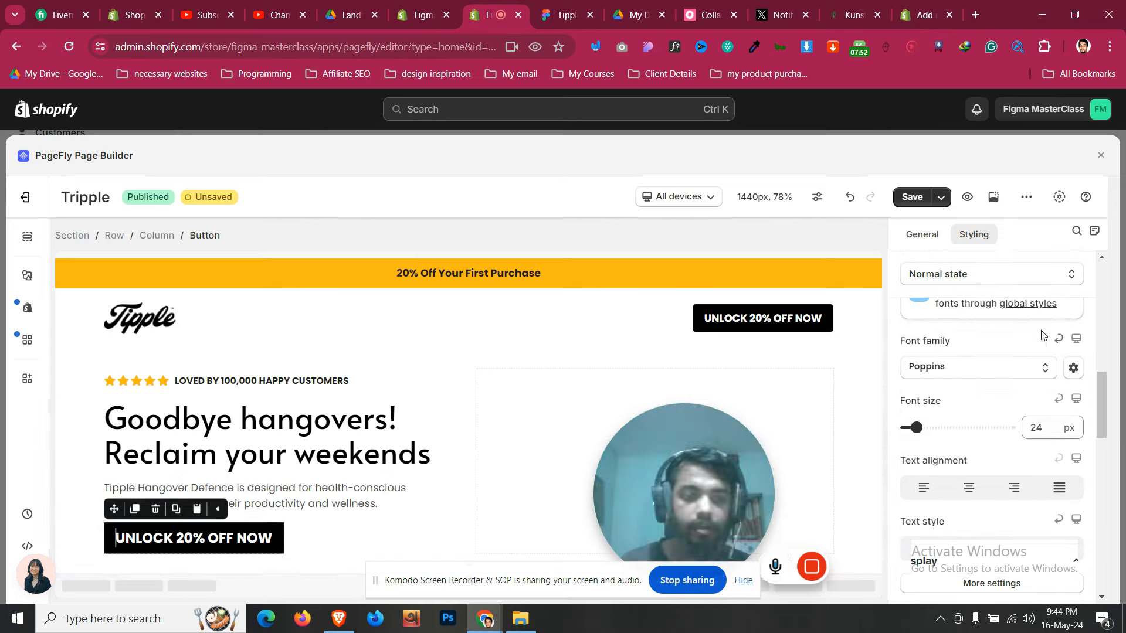
{"action": "scroll", "coordinate": [983, 339], "scroll_direction": "down", "scroll_amount": 5}
{"action": "left_click", "coordinate": [992, 381]}
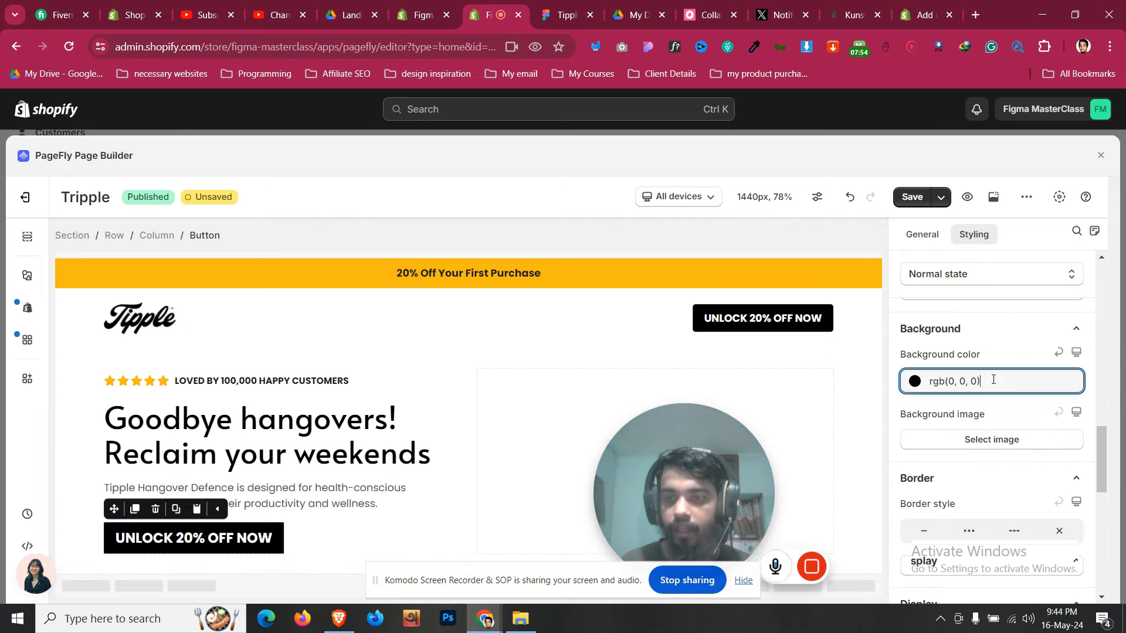
{"action": "key", "text": "ctrl+a"}
{"action": "type", "text": "rgb(31, 31, 33)"}
{"action": "scroll", "coordinate": [1003, 352], "scroll_direction": "up", "scroll_amount": 6}
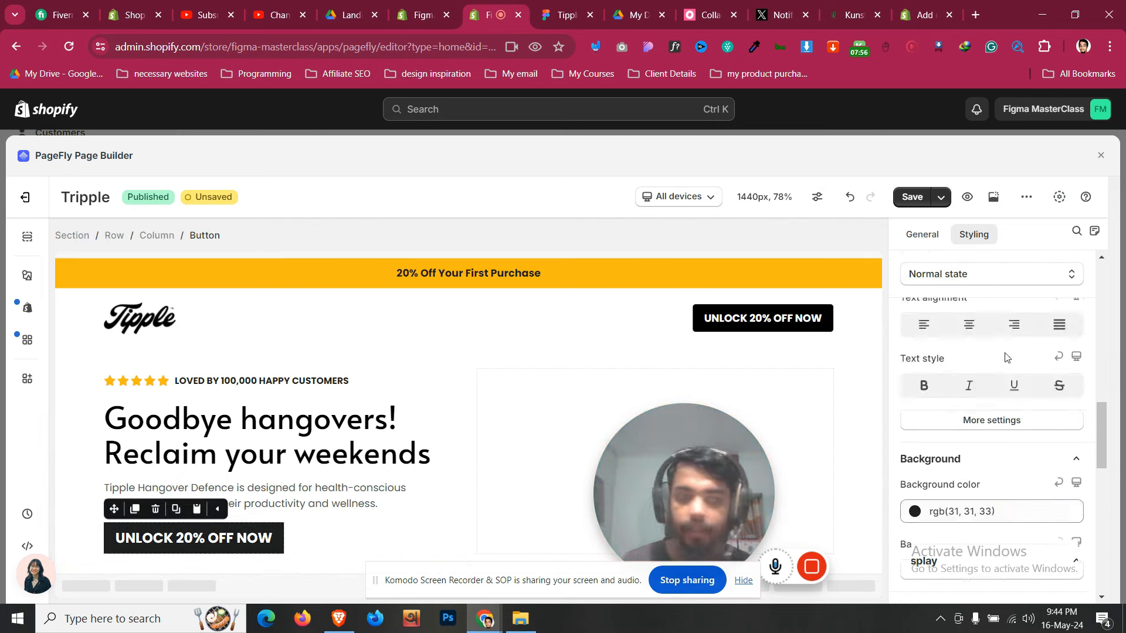
Set the hero button's left padding to 30 px and save the page
{"action": "key", "text": "ctrl+Tab"}
{"action": "key", "text": "ctrl+shift+Tab"}
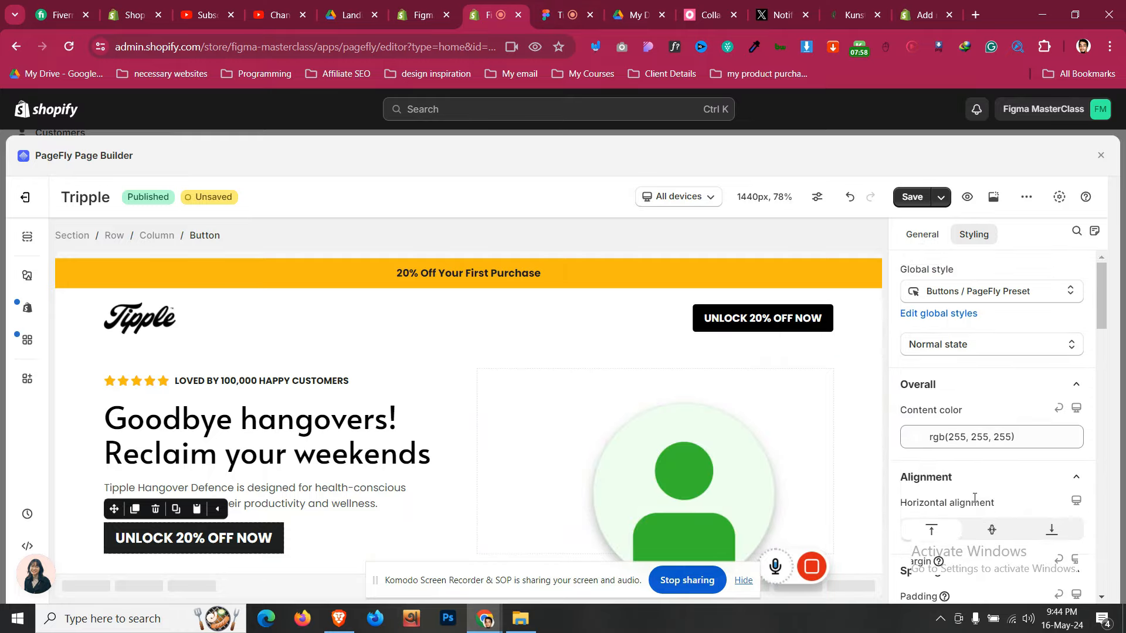
{"action": "left_click", "coordinate": [926, 441]}
{"action": "key", "text": "BackSpace"}
{"action": "key", "text": "BackSpace"}
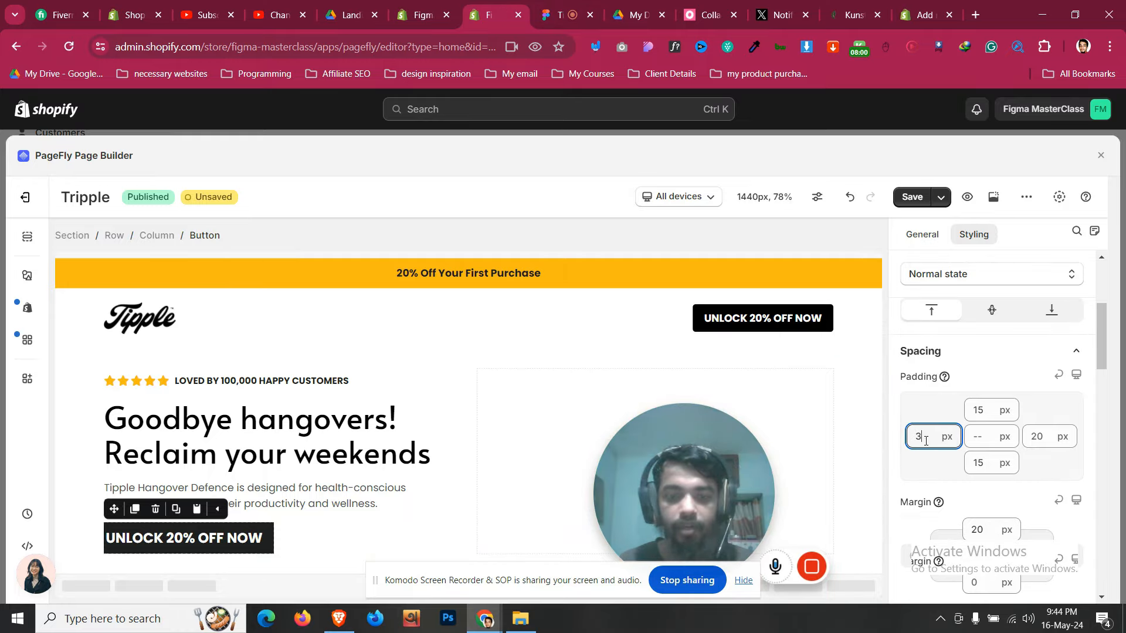
{"action": "type", "text": "30"}
{"action": "key", "text": "ctrl+s"}
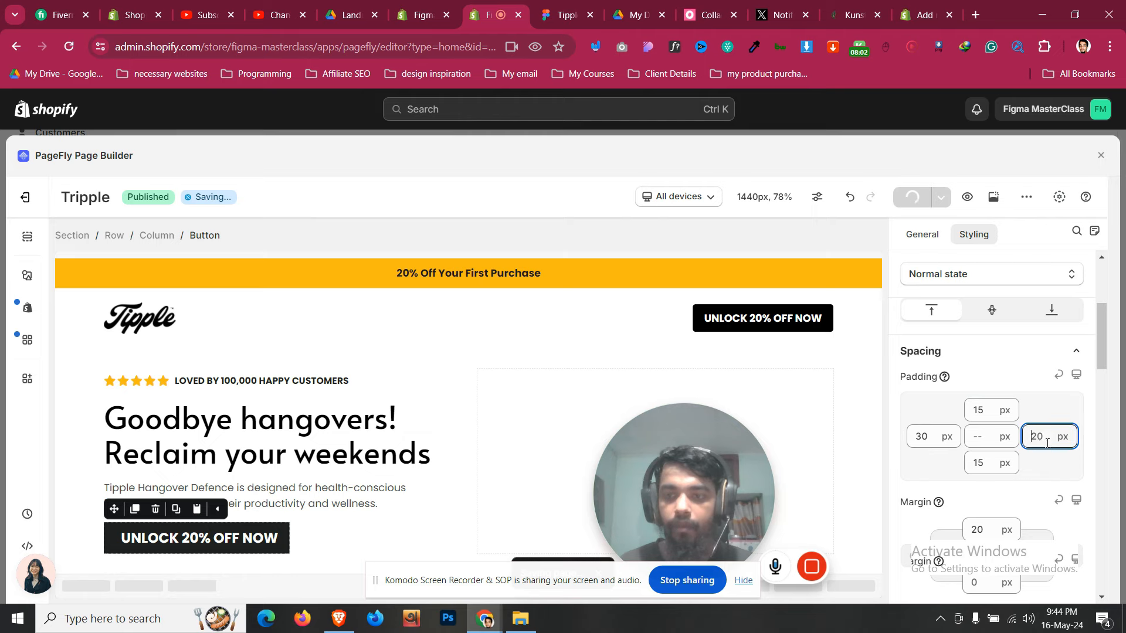
Set the hero button's right padding to 30 px
{"action": "type", "text": "11"}
{"action": "type", "text": "3"}
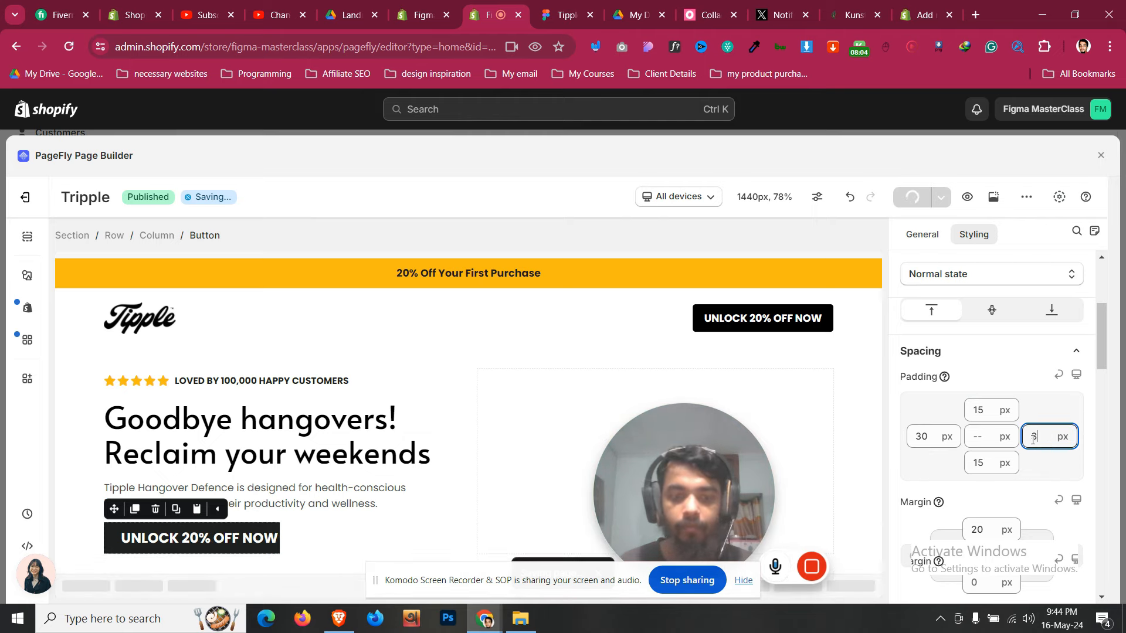
{"action": "type", "text": "0"}
{"action": "left_click", "coordinate": [328, 487]}
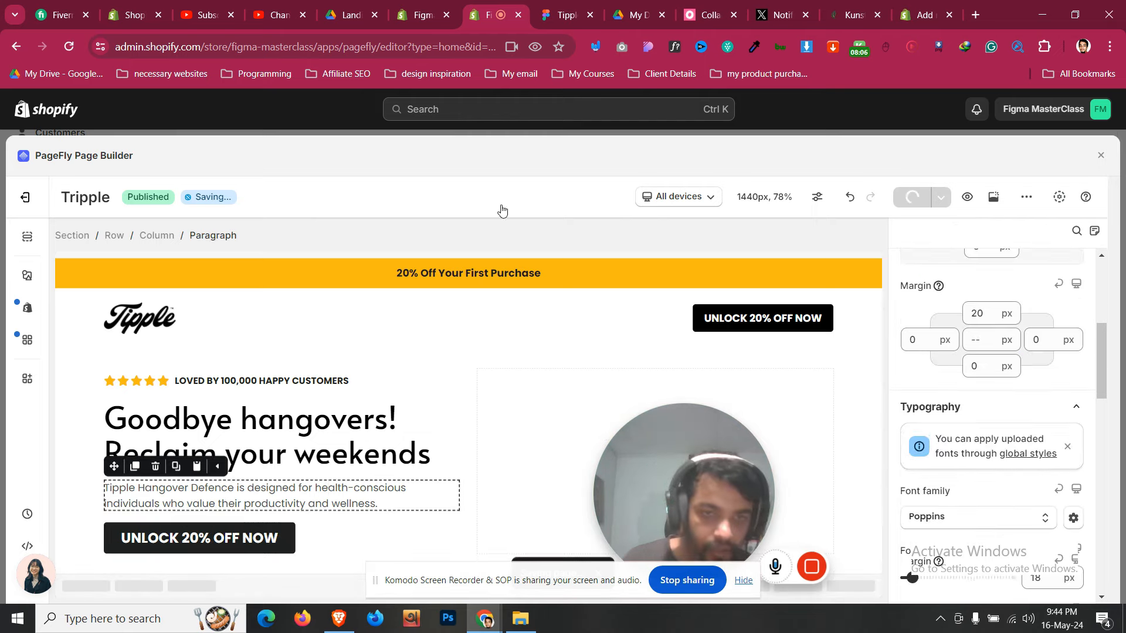
Set the hero button's top and bottom padding to 20 px each
{"action": "left_click", "coordinate": [566, 6]}
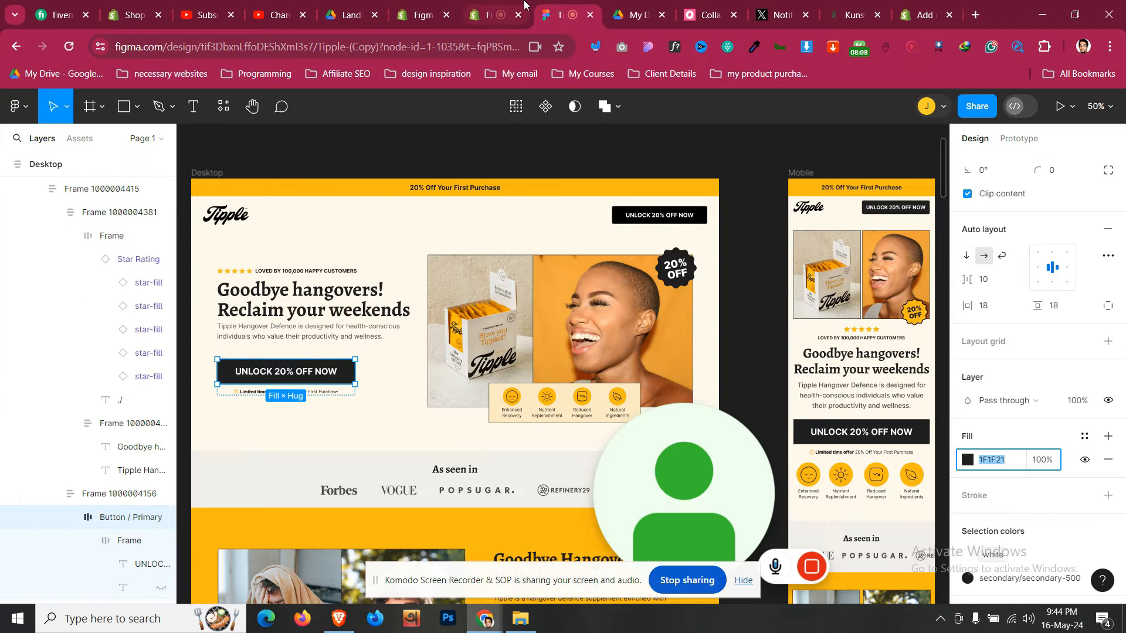
{"action": "left_click", "coordinate": [524, 5]}
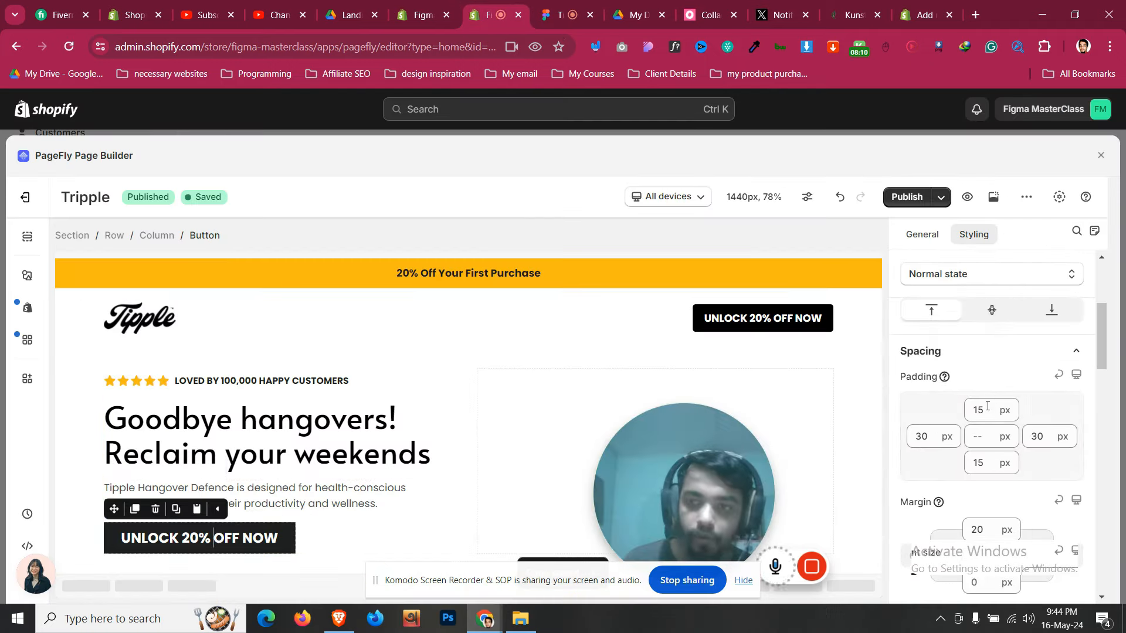
{"action": "key", "text": "BackSpace"}
{"action": "key", "text": "BackSpace"}
{"action": "type", "text": "20"}
{"action": "left_click", "coordinate": [989, 469]}
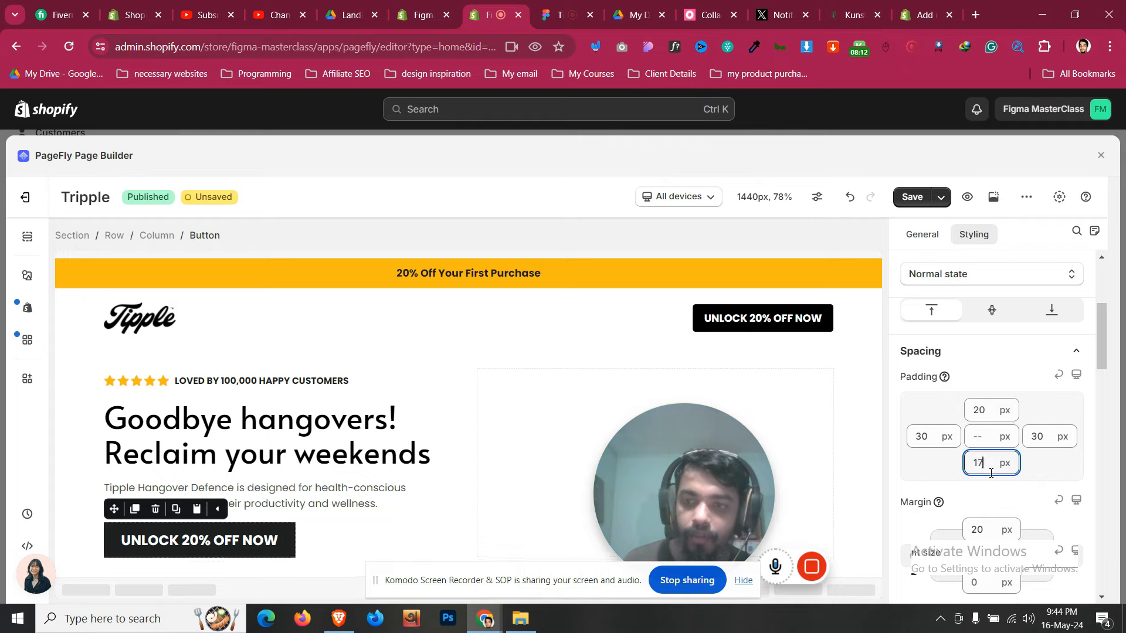
{"action": "key", "text": "BackSpace"}
{"action": "key", "text": "BackSpace"}
{"action": "type", "text": "20"}
{"action": "left_click", "coordinate": [86, 473]}
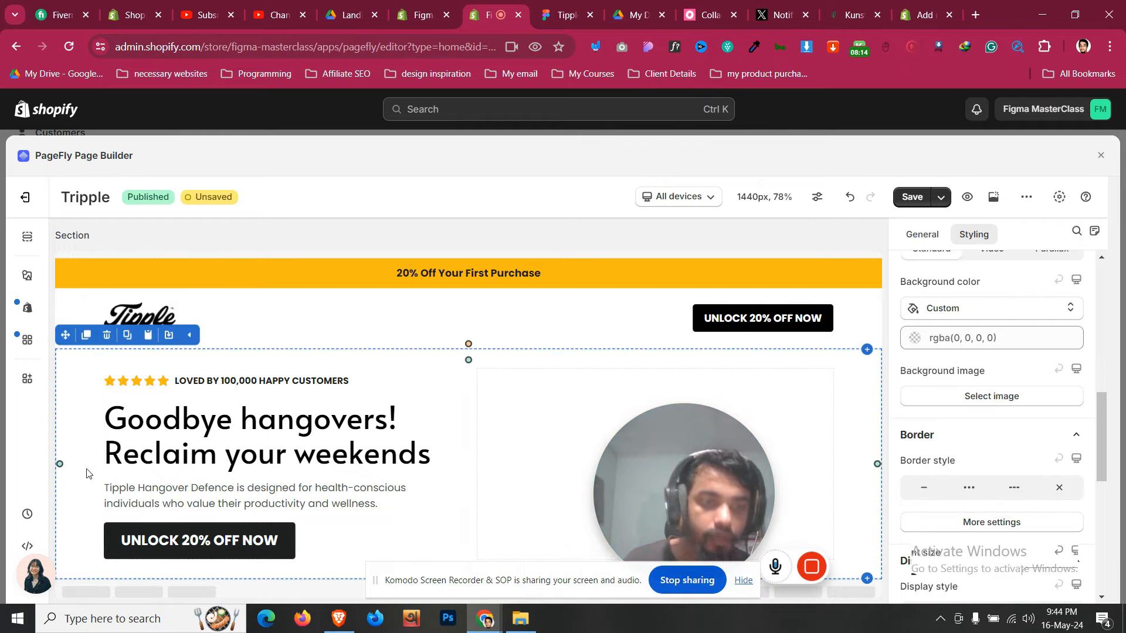
In the Figma design, examine the limited time offer line under the hero button, including its icon and text styling
{"action": "key", "text": "ctrl+Tab"}
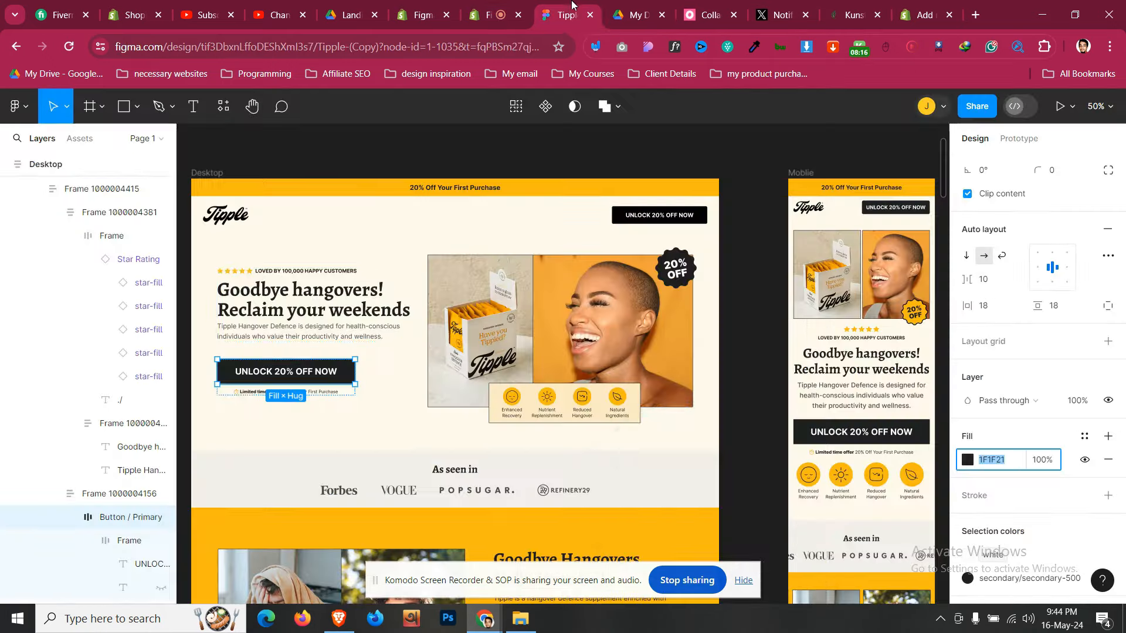
{"action": "left_click", "coordinate": [332, 391]}
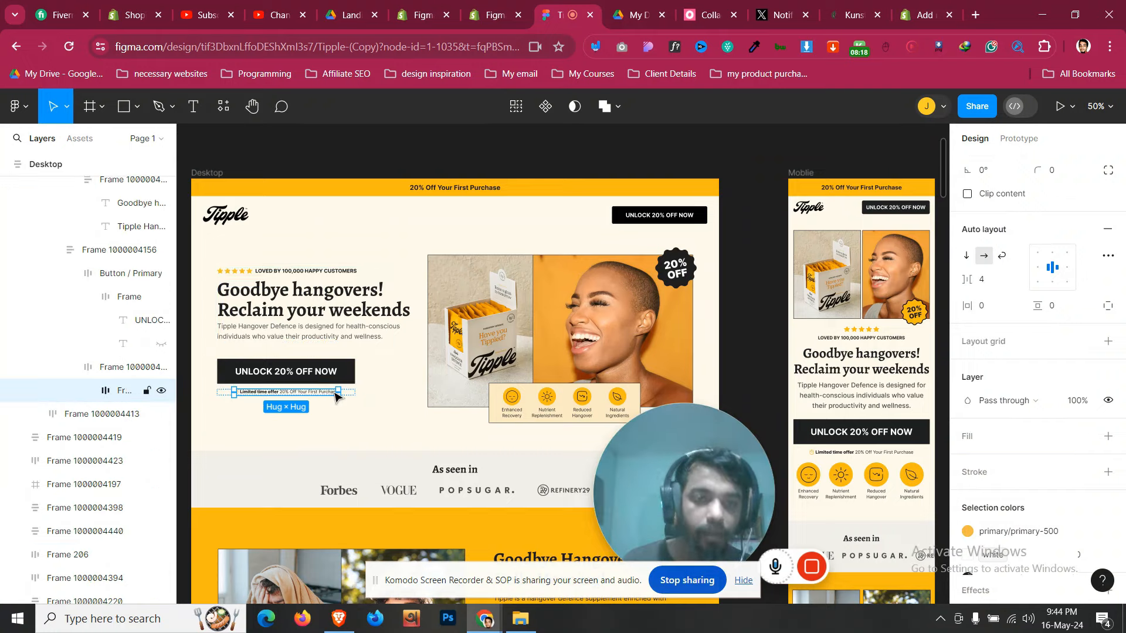
{"action": "left_click", "coordinate": [244, 463]}
{"action": "key", "text": "shift+0"}
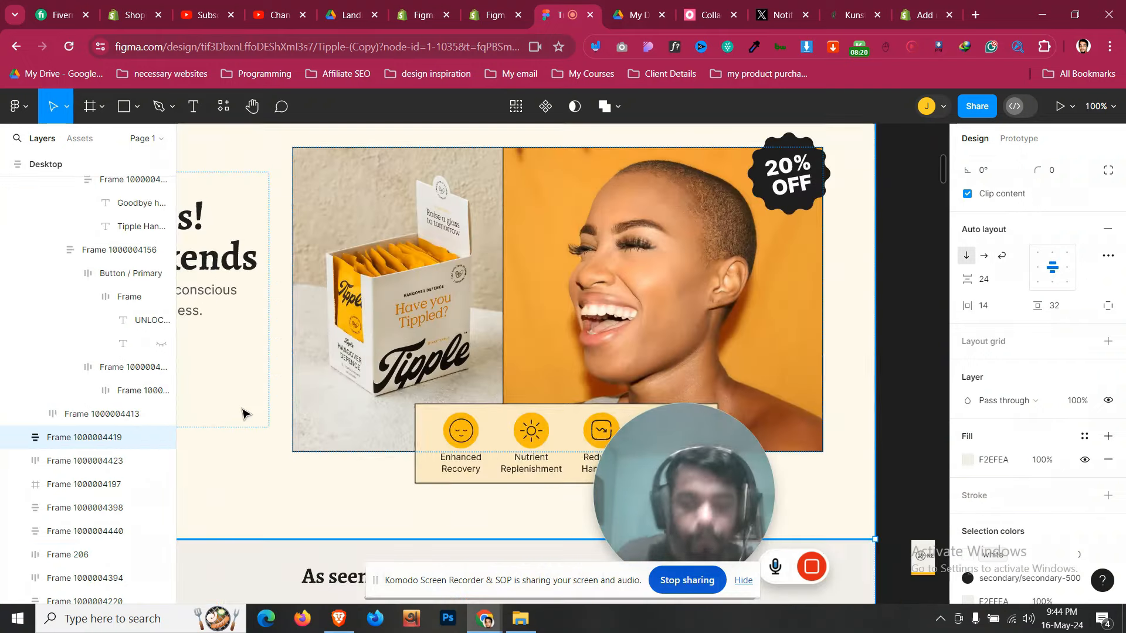
{"action": "left_click_drag", "start_coordinate": [375, 580], "coordinate": [425, 529]}
{"action": "left_click_drag", "start_coordinate": [659, 598], "coordinate": [531, 598]}
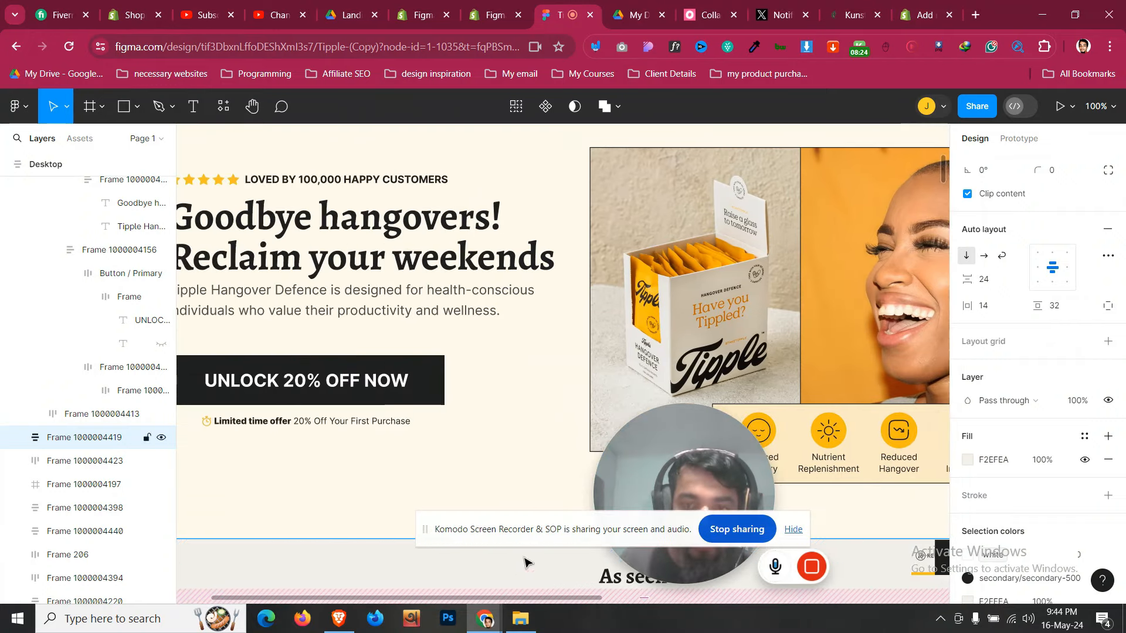
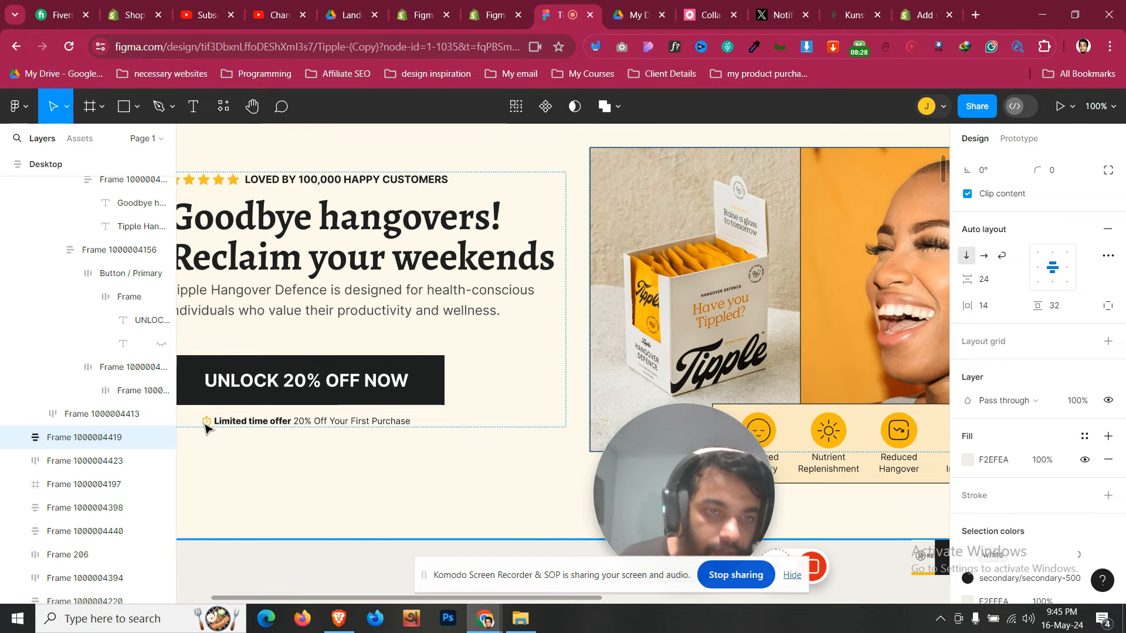
{"action": "left_click", "coordinate": [205, 424]}
{"action": "left_click", "coordinate": [210, 425]}
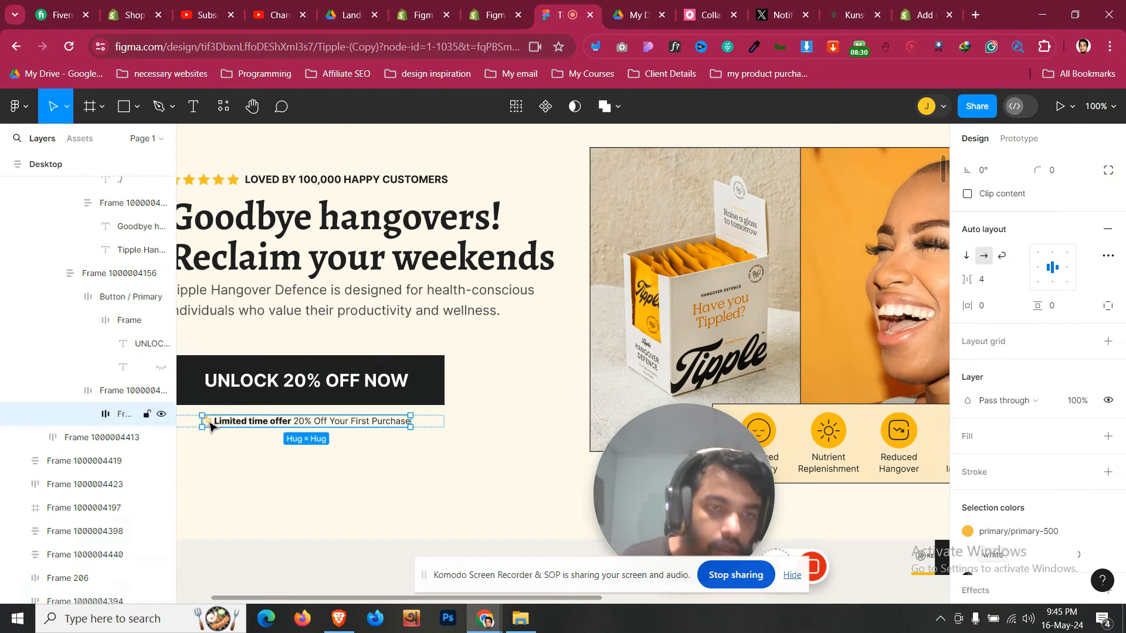
{"action": "double_click", "coordinate": [209, 422]}
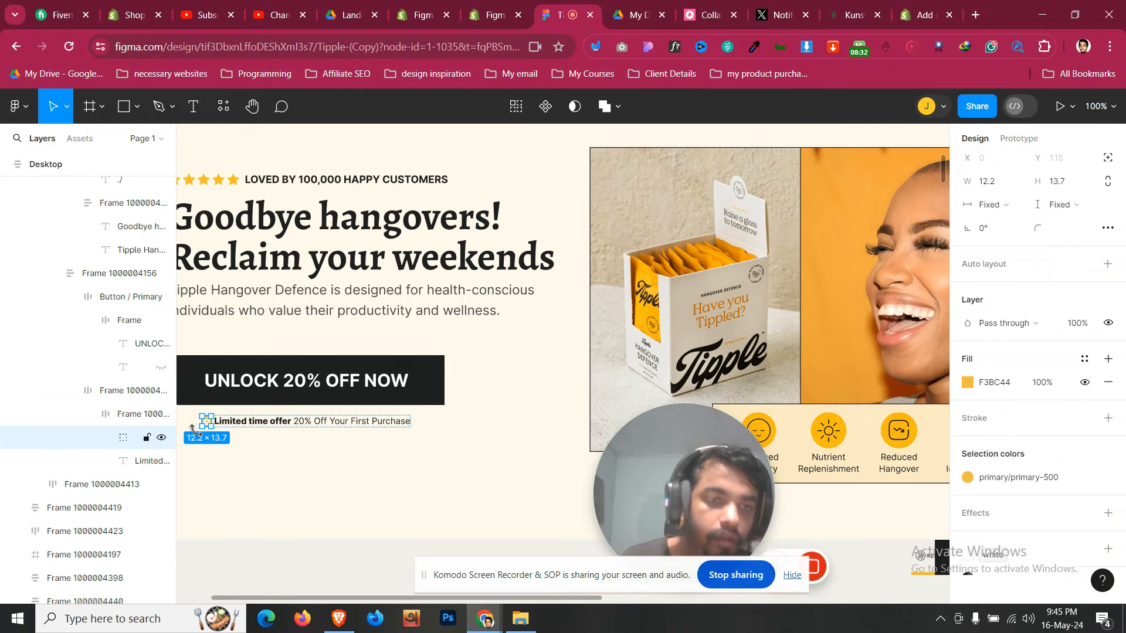
{"action": "double_click", "coordinate": [270, 423]}
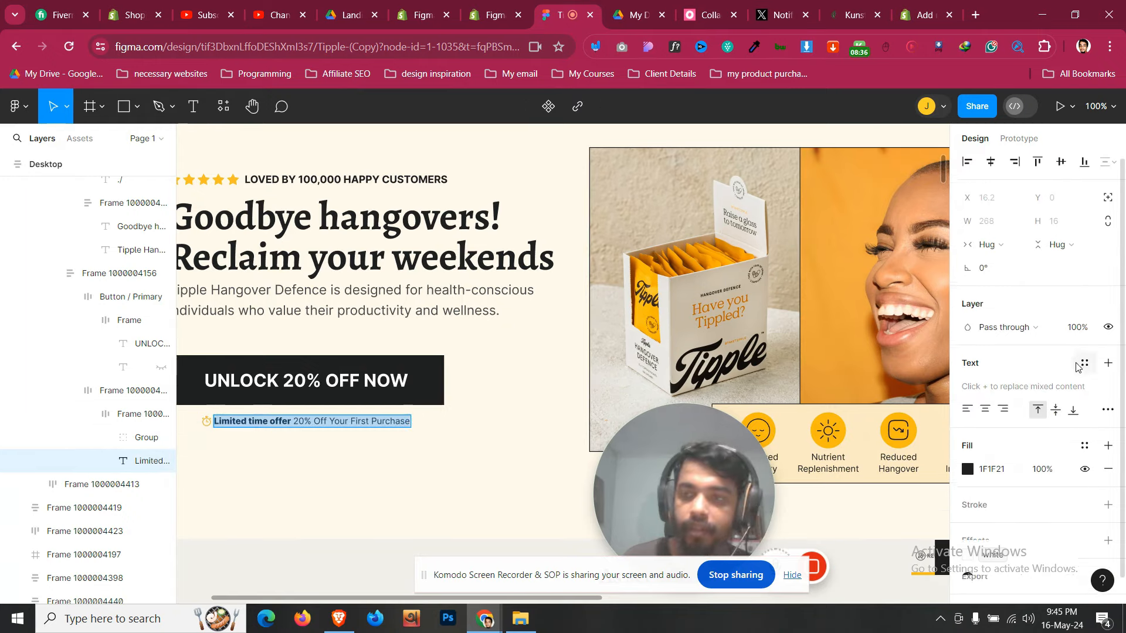
{"action": "double_click", "coordinate": [378, 418]}
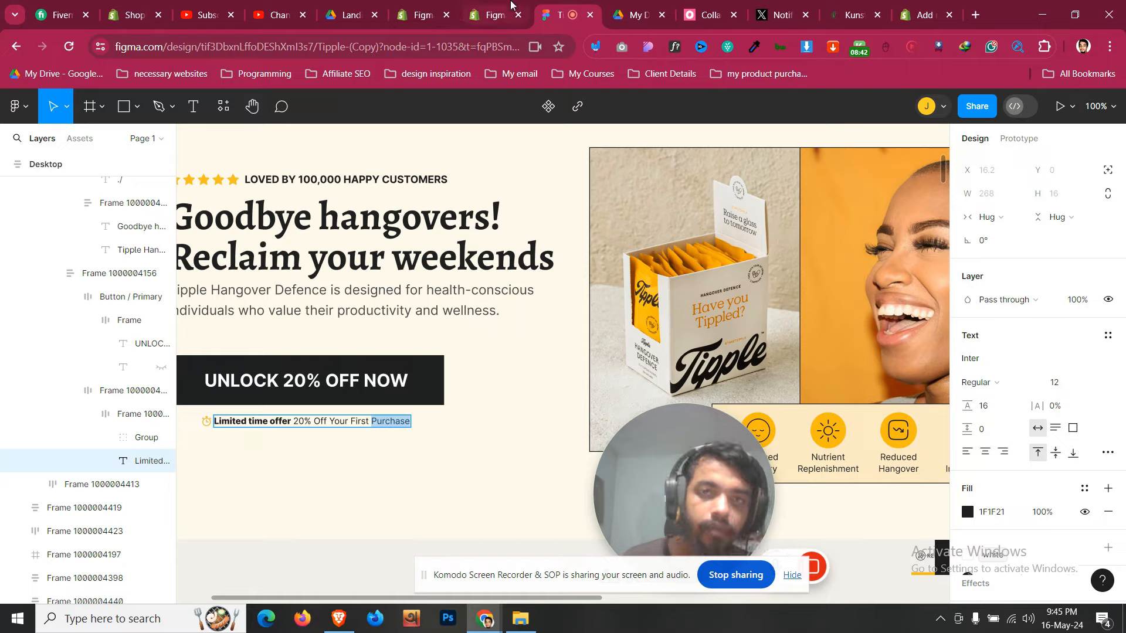
Back in PageFly, duplicate the star rating block and move the copy directly below the hero button
{"action": "key", "text": "ctrl+shift+Tab"}
{"action": "left_click", "coordinate": [374, 371]}
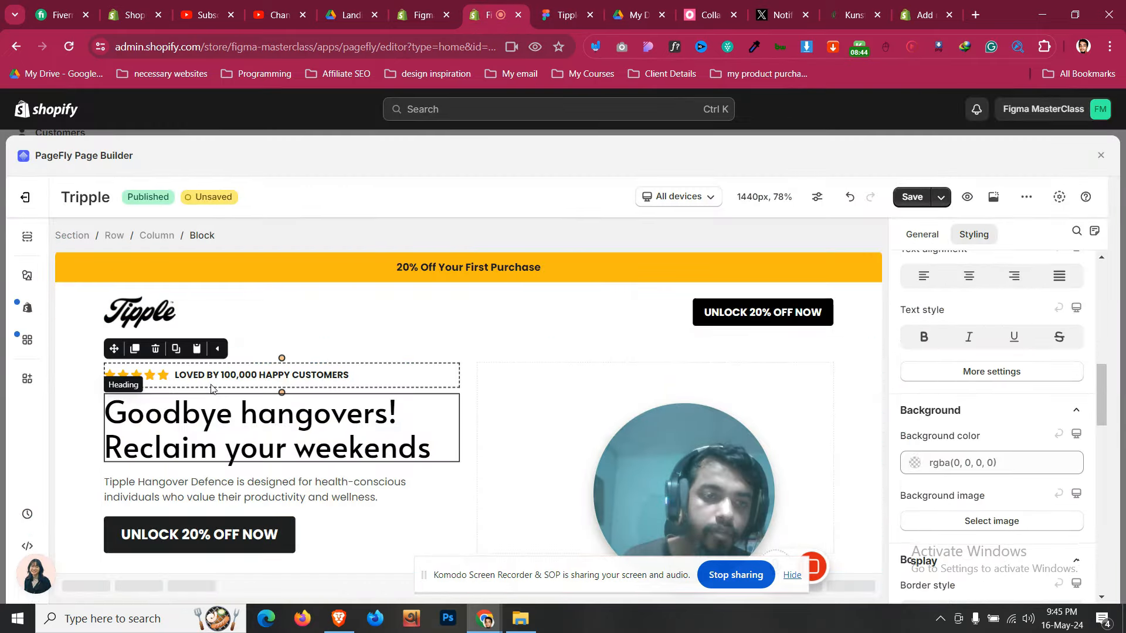
{"action": "left_click", "coordinate": [135, 350]}
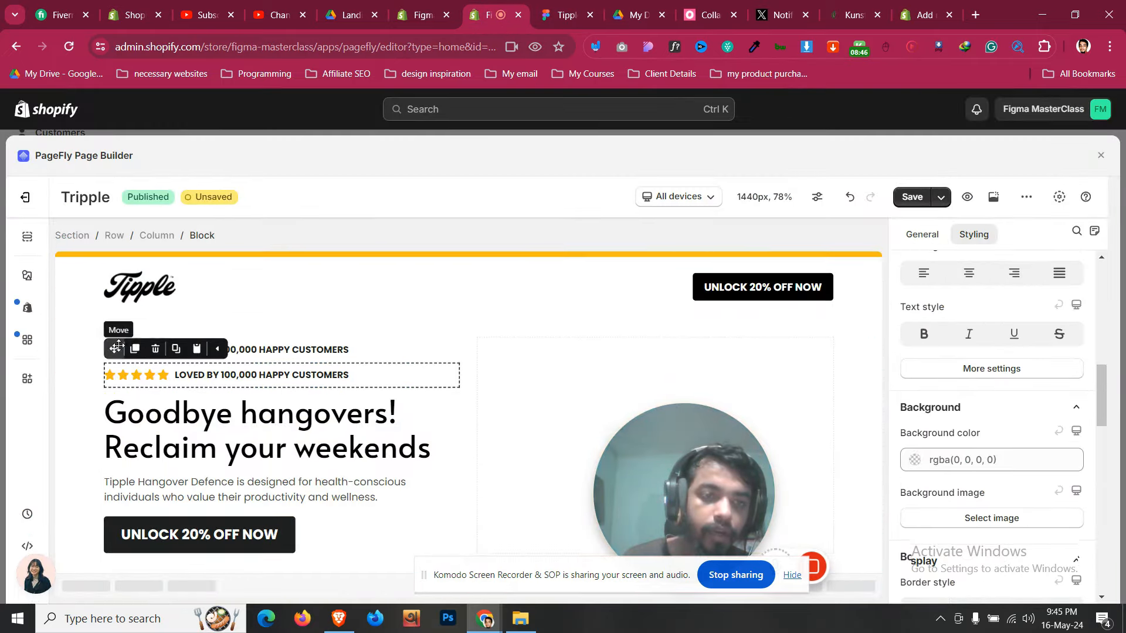
{"action": "left_click_drag", "start_coordinate": [113, 349], "coordinate": [194, 545]}
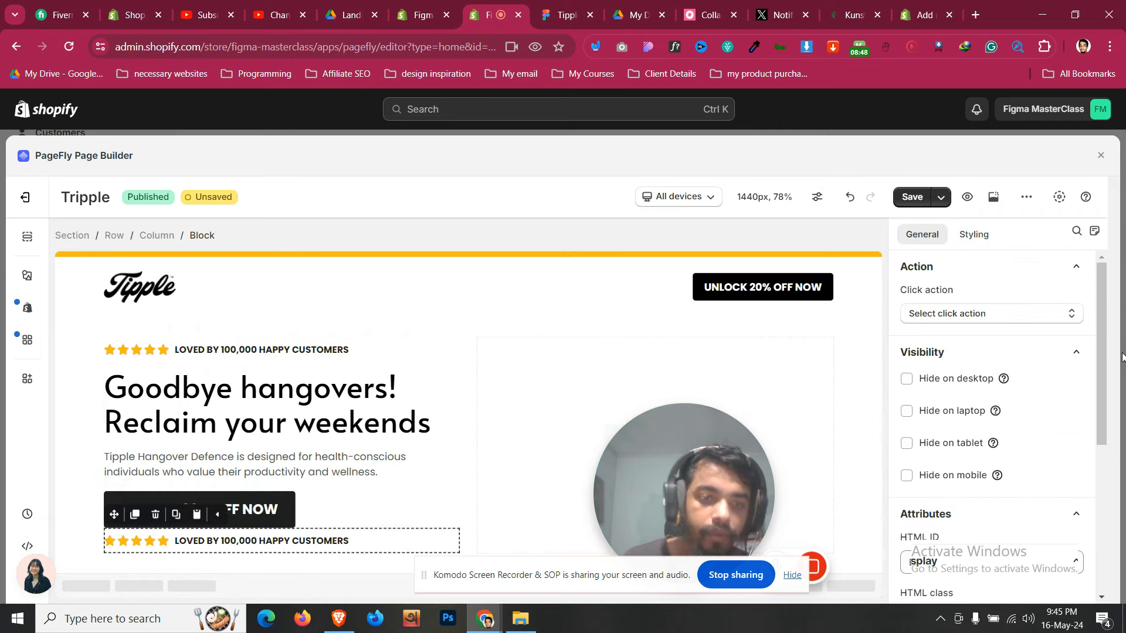
Set the top margin of the rating block copy below the button to 7 px
{"action": "left_click", "coordinate": [984, 242]}
{"action": "scroll", "coordinate": [1029, 410], "scroll_direction": "up", "scroll_amount": 5}
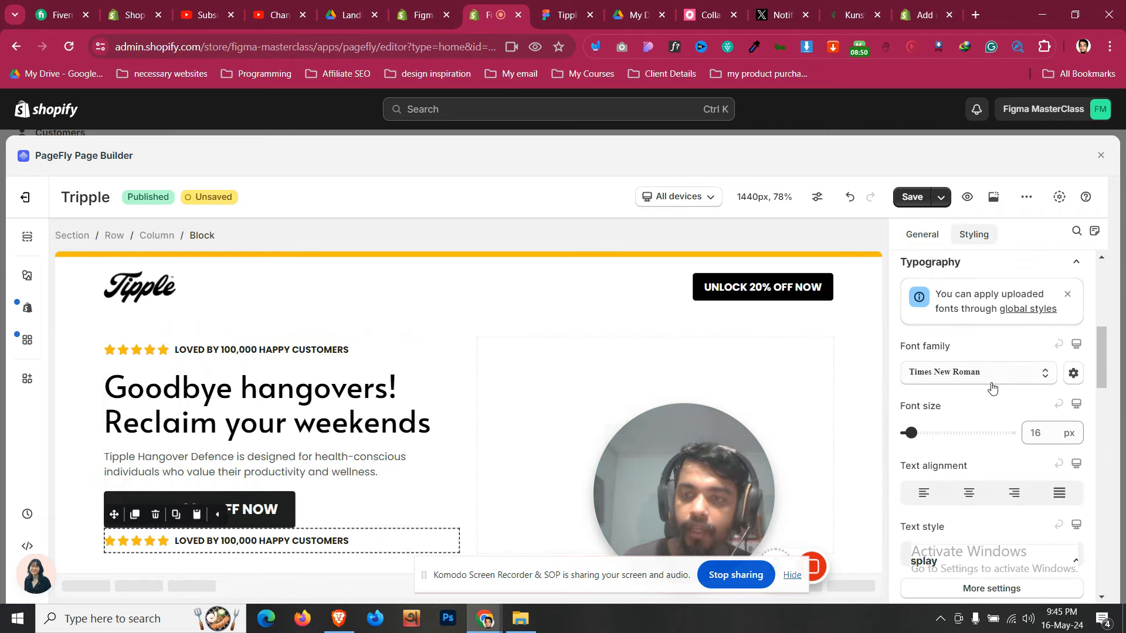
{"action": "type", "text": "10"}
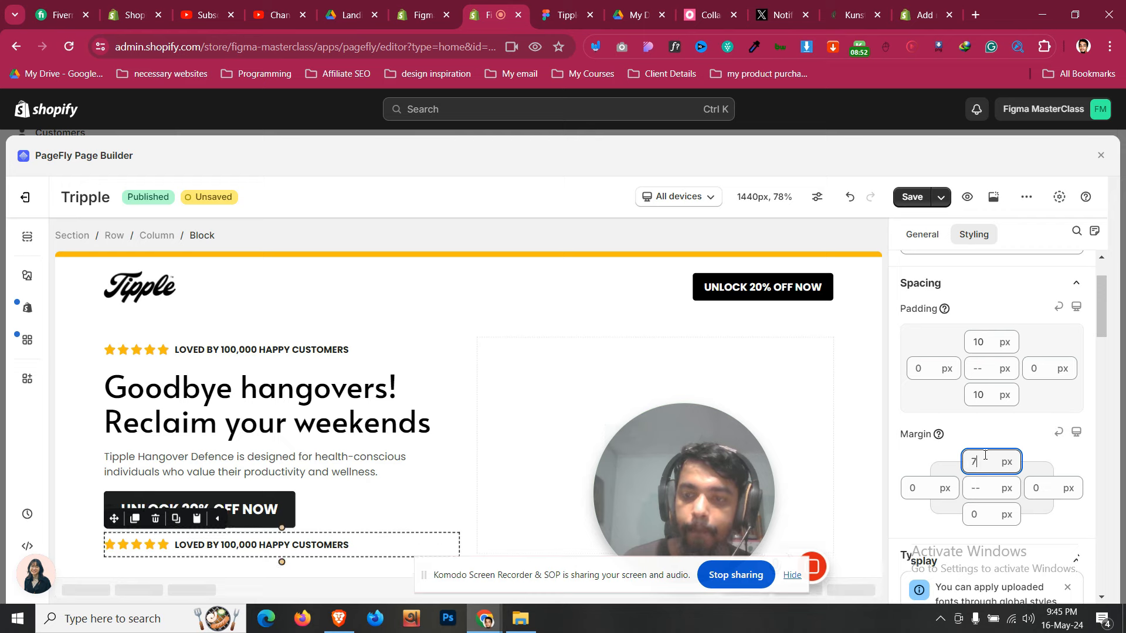
Delete four of the five star icons from the block copy below the button, keeping the first one
{"action": "left_click", "coordinate": [162, 552]}
{"action": "left_click", "coordinate": [209, 529]}
{"action": "left_click", "coordinate": [148, 551]}
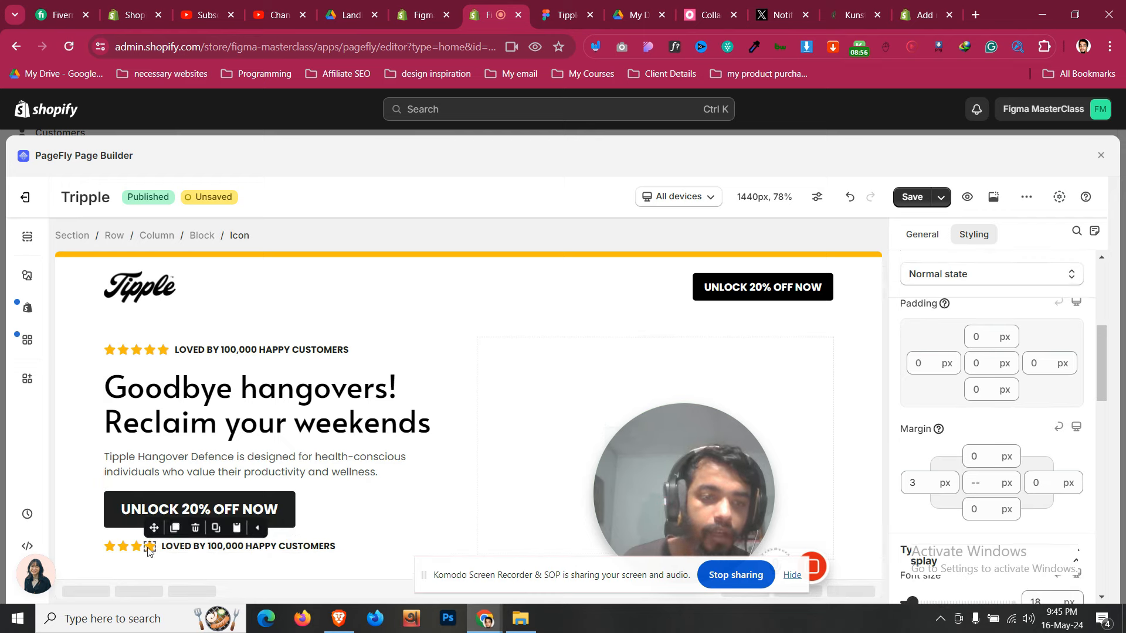
{"action": "left_click", "coordinate": [195, 529]}
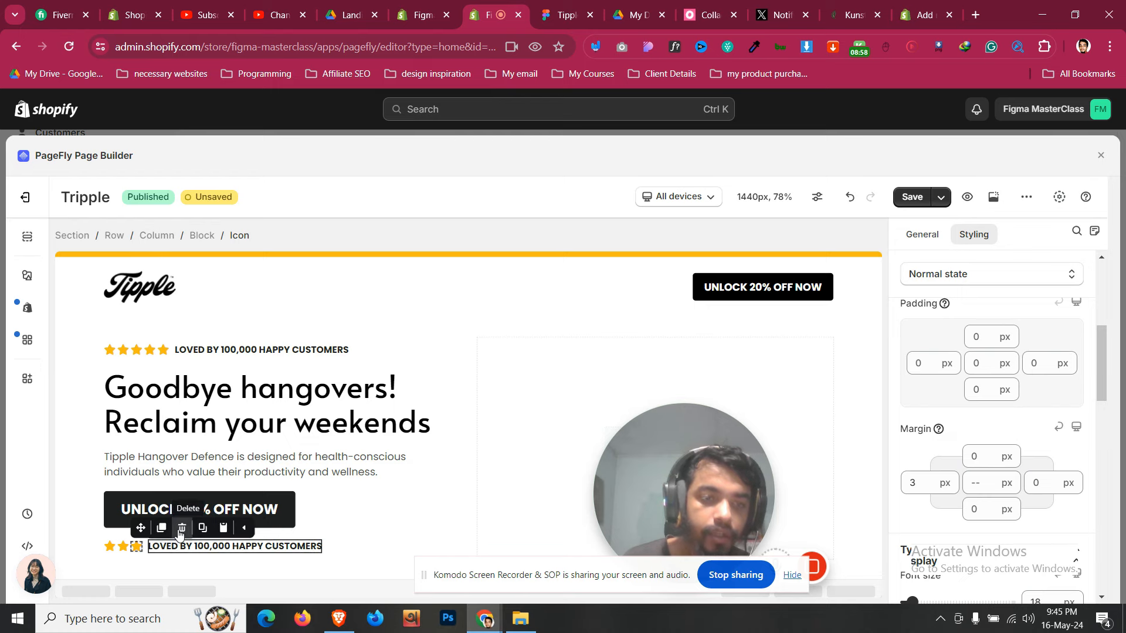
{"action": "left_click", "coordinate": [182, 528]}
{"action": "left_click", "coordinate": [168, 528]}
{"action": "left_click", "coordinate": [110, 547]}
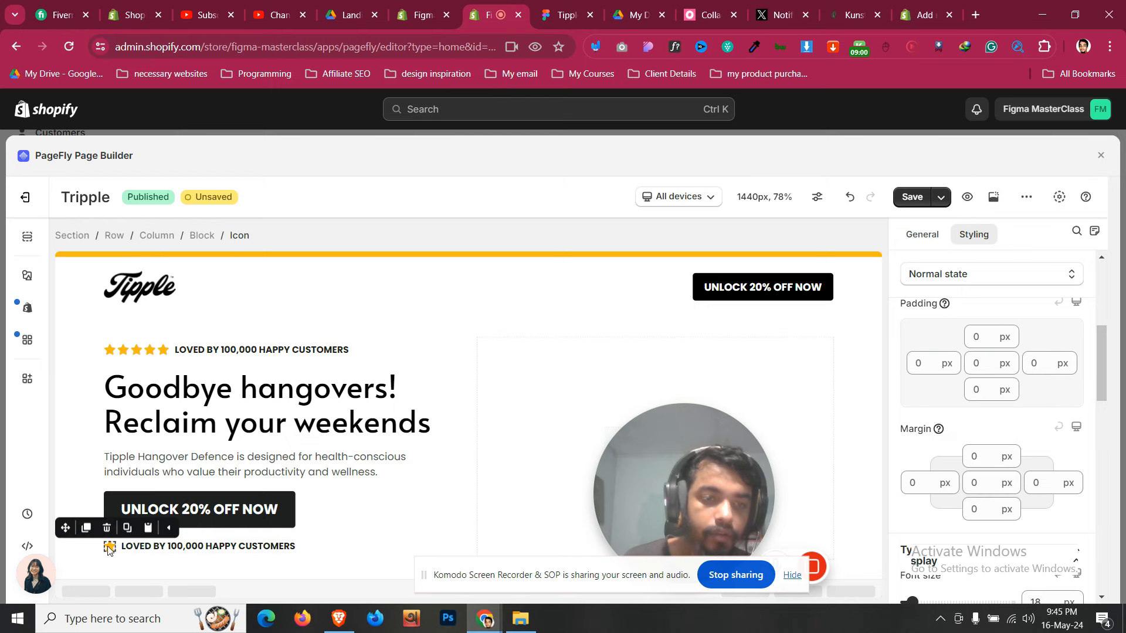
{"action": "left_click", "coordinate": [106, 527]}
{"action": "left_click", "coordinate": [573, 8]}
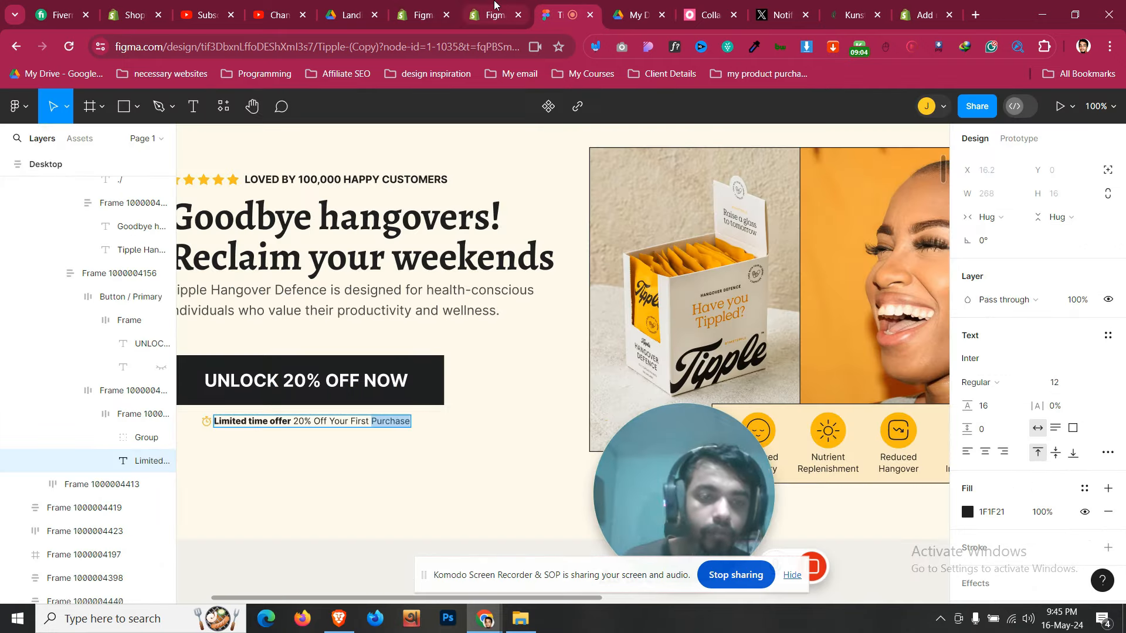
{"action": "left_click", "coordinate": [494, 6]}
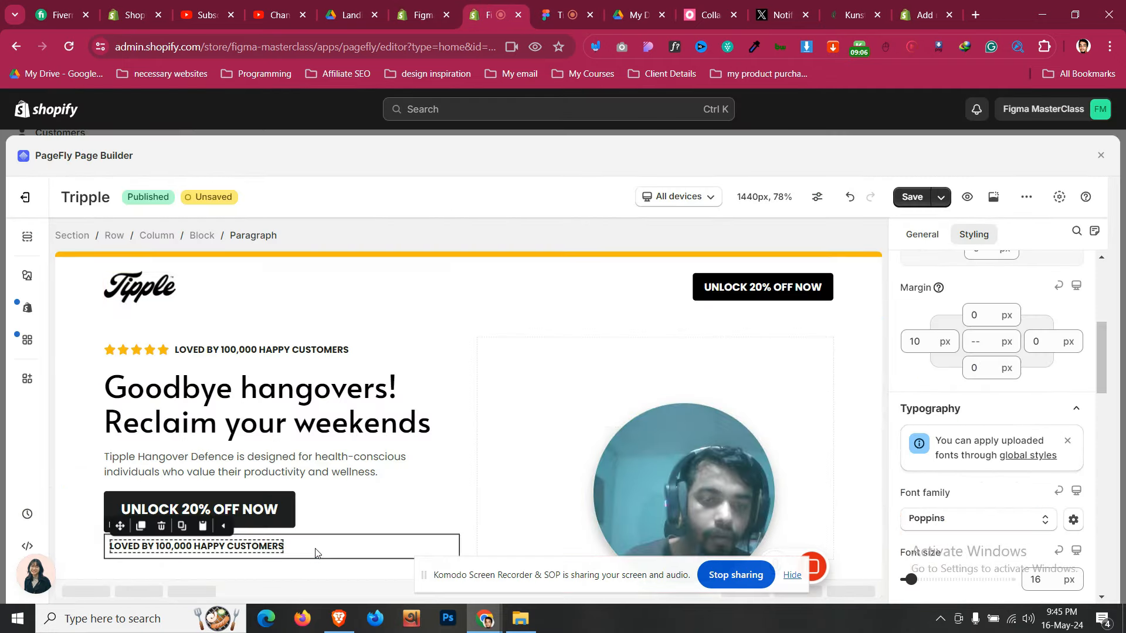
{"action": "left_click", "coordinate": [320, 517]}
{"action": "left_click", "coordinate": [294, 516]}
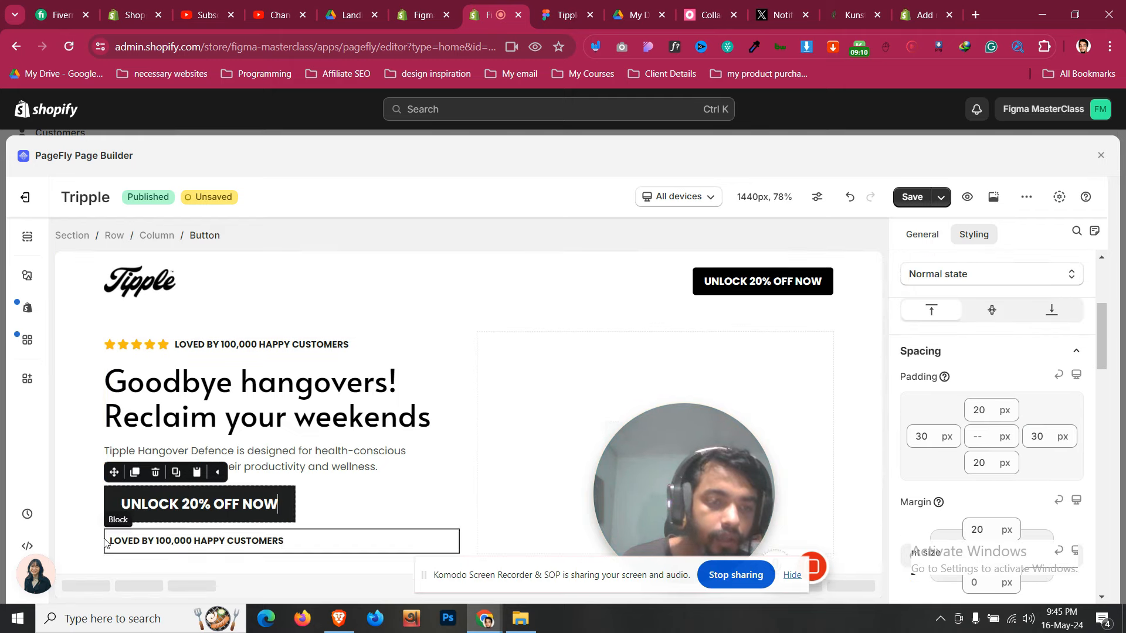
{"action": "key", "text": "ctrl+z"}
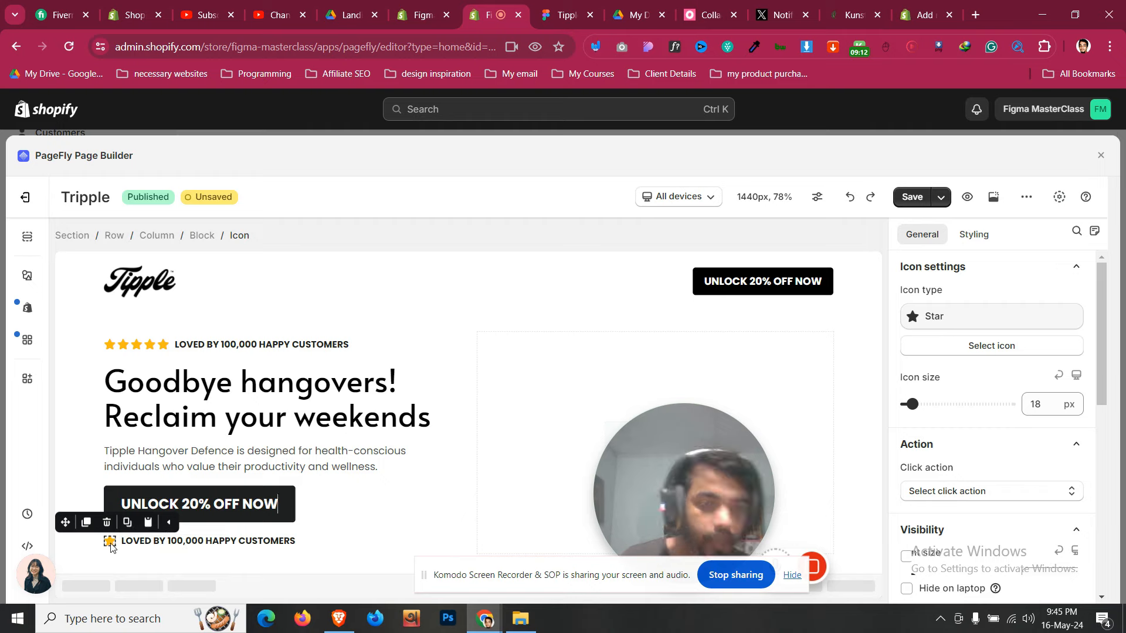
Search the icon library for "clock" and replace the remaining star below the button with the Clock-rotate-left icon
{"action": "left_click", "coordinate": [976, 346]}
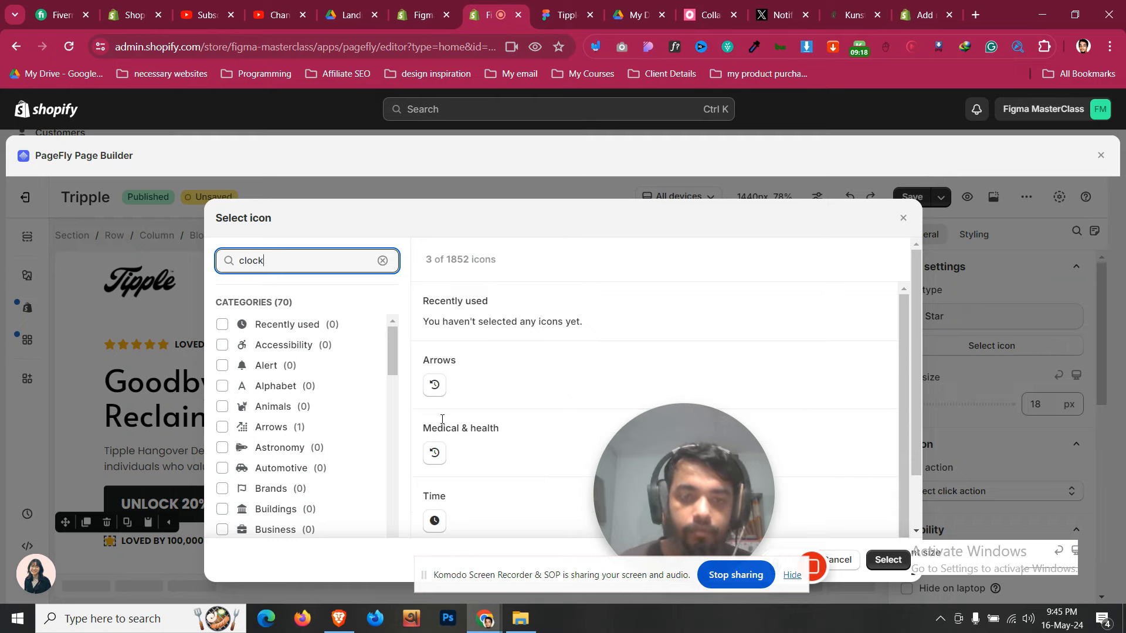
{"action": "left_click", "coordinate": [434, 521]}
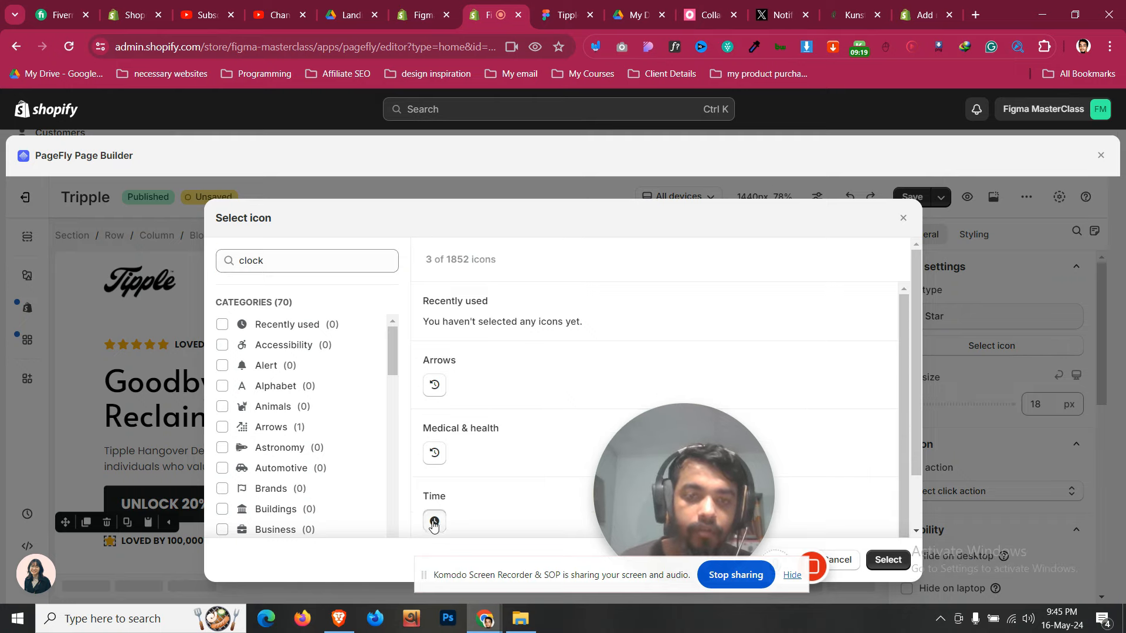
{"action": "left_click", "coordinate": [445, 390]}
{"action": "left_click", "coordinate": [906, 564]}
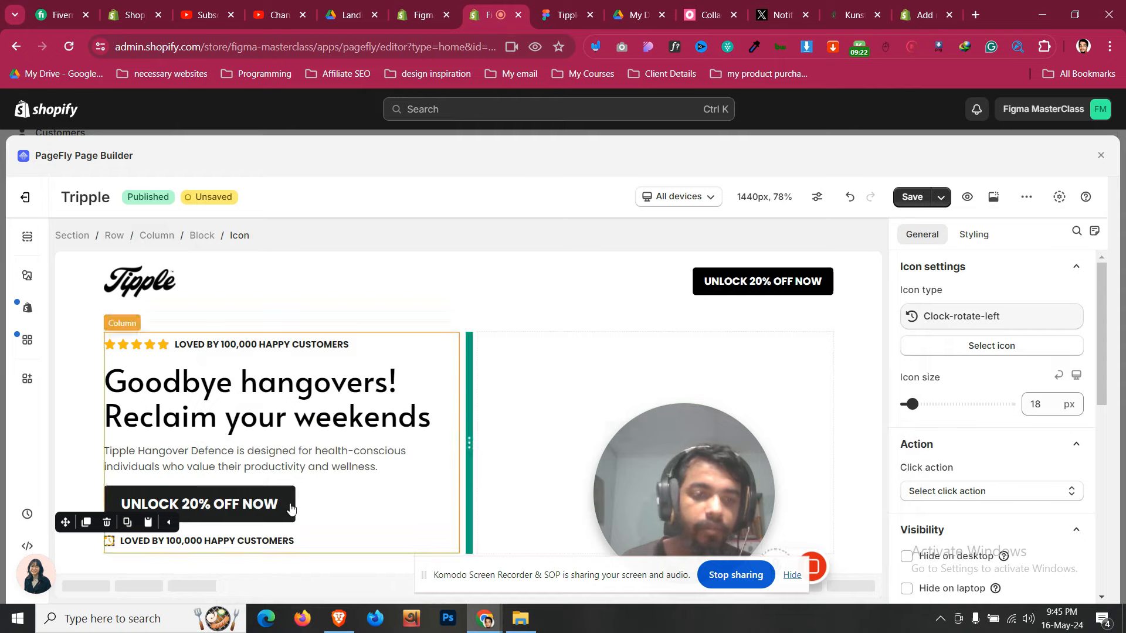
Copy "Limited time offer 20% Off Your First Purchase" from the Figma design and replace the paragraph text beside the clock icon with it
{"action": "left_click", "coordinate": [288, 541]}
{"action": "left_click", "coordinate": [560, 14]}
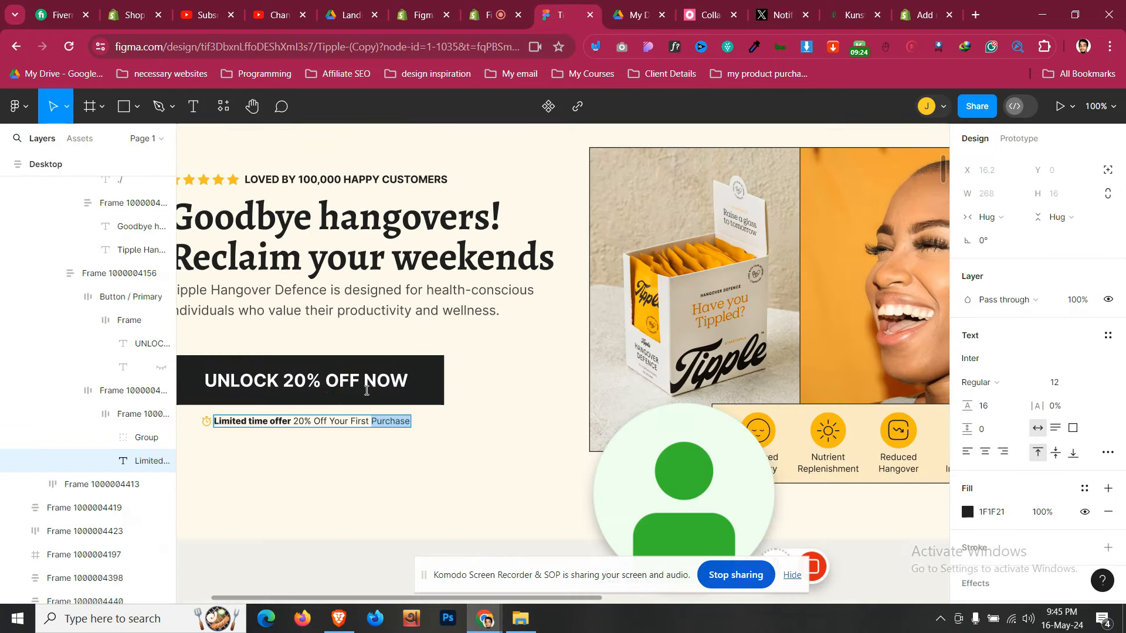
{"action": "left_click", "coordinate": [362, 419]}
{"action": "key", "text": "ctrl+a"}
{"action": "key", "text": "ctrl+c"}
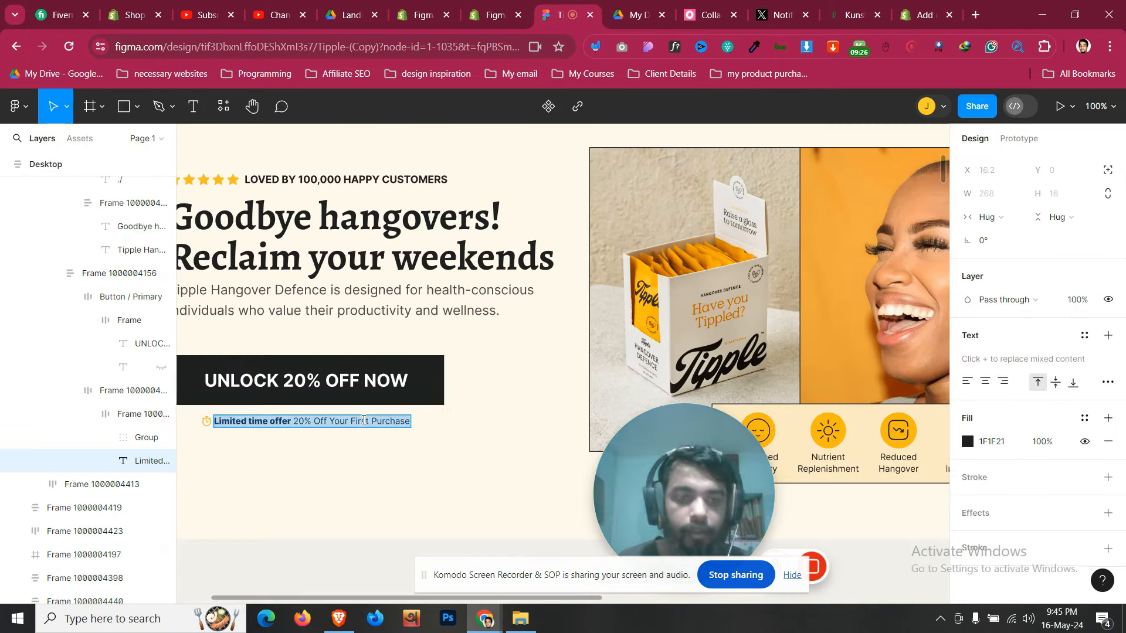
{"action": "left_click", "coordinate": [495, 15]}
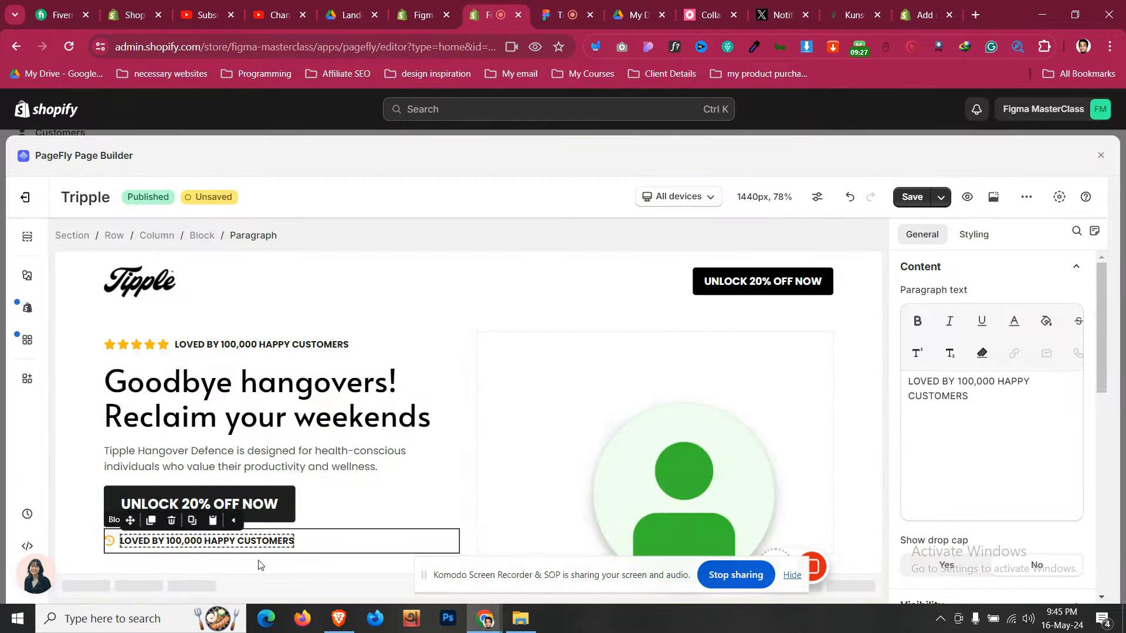
{"action": "left_click", "coordinate": [1007, 427]}
{"action": "key", "text": "ctrl+a"}
{"action": "key", "text": "ctrl+v"}
Set the font weight of the limited-time-offer paragraph below the hero button to Regular
{"action": "left_click", "coordinate": [974, 235]}
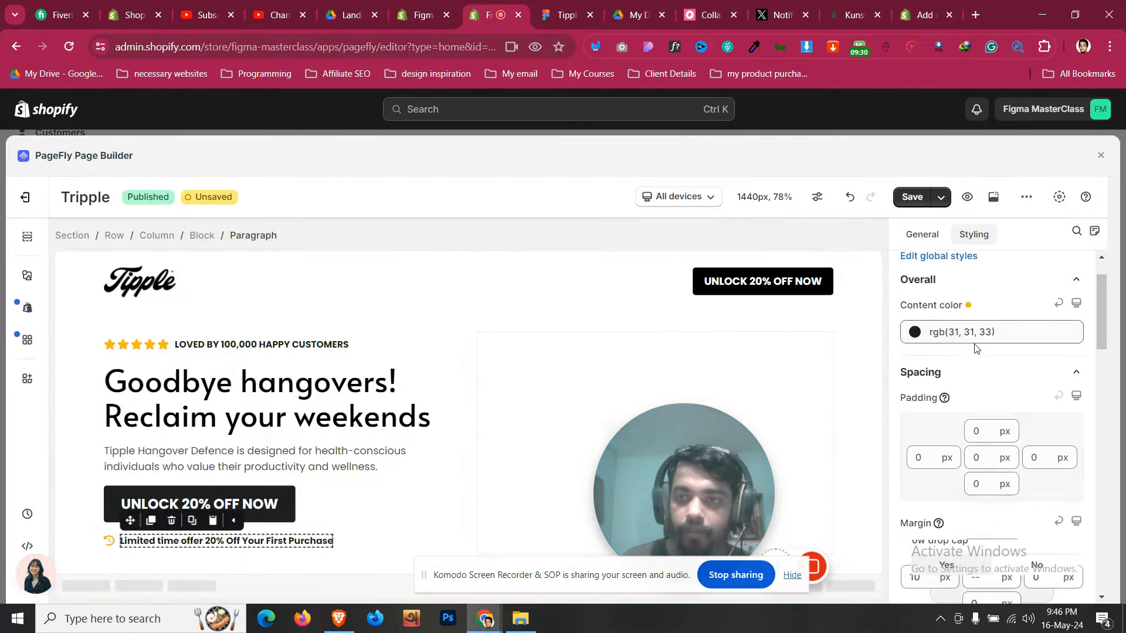
{"action": "scroll", "coordinate": [979, 363], "scroll_direction": "down", "scroll_amount": 10}
{"action": "left_click", "coordinate": [984, 449]}
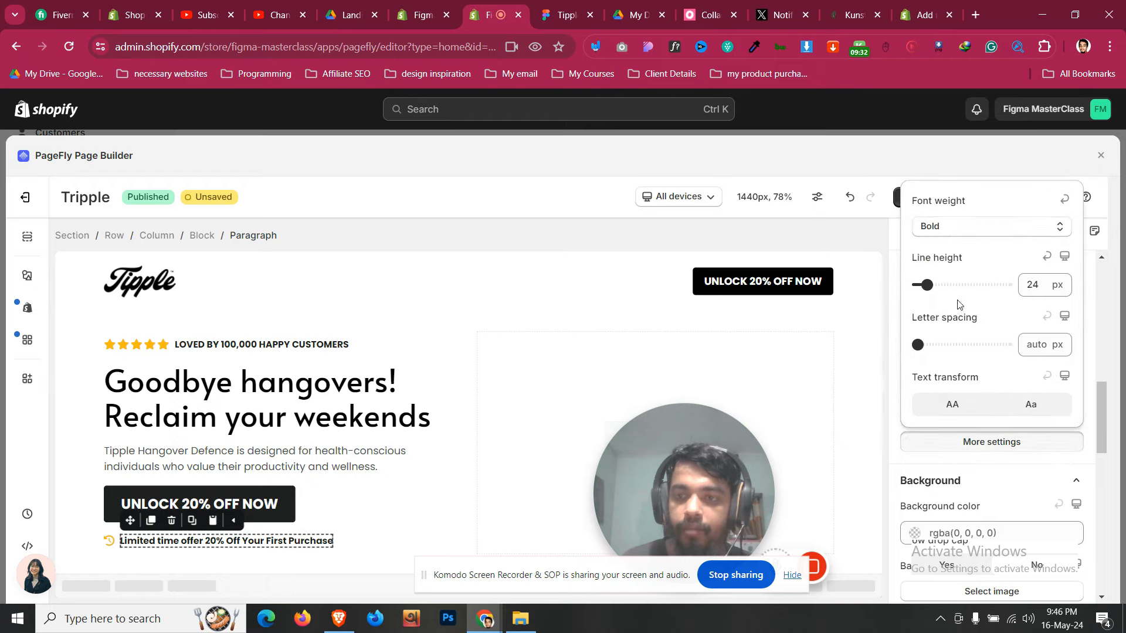
{"action": "left_click", "coordinate": [961, 228]}
{"action": "left_click", "coordinate": [941, 333]}
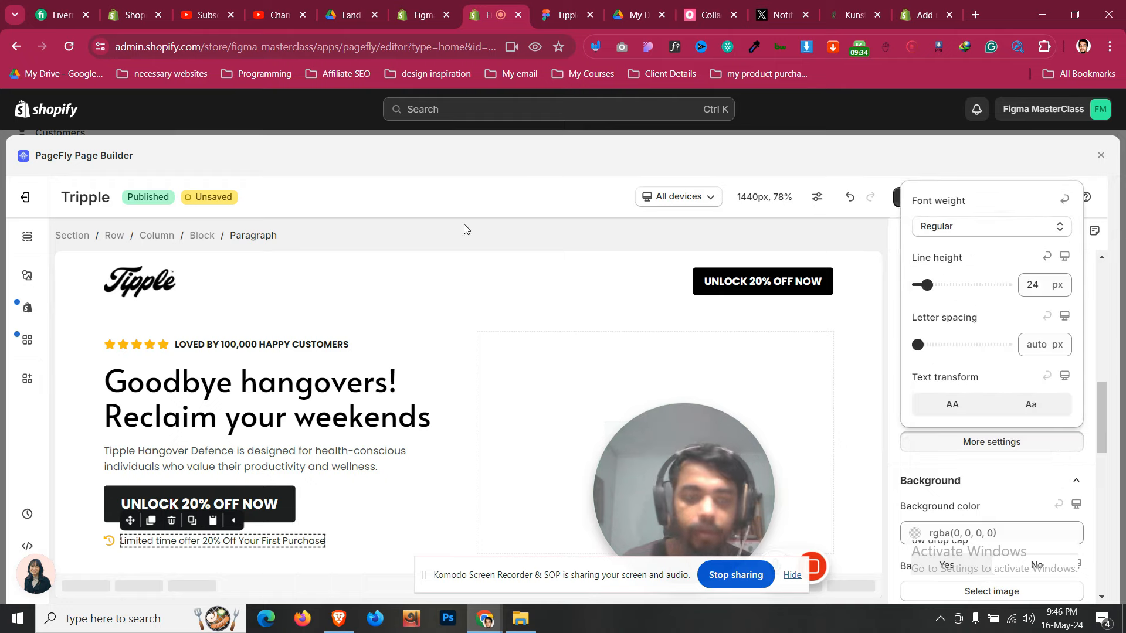
Check the offer line's styling in the Figma design and make only "Limited time offer" bold in the PageFly paragraph
{"action": "left_click", "coordinate": [551, 7]}
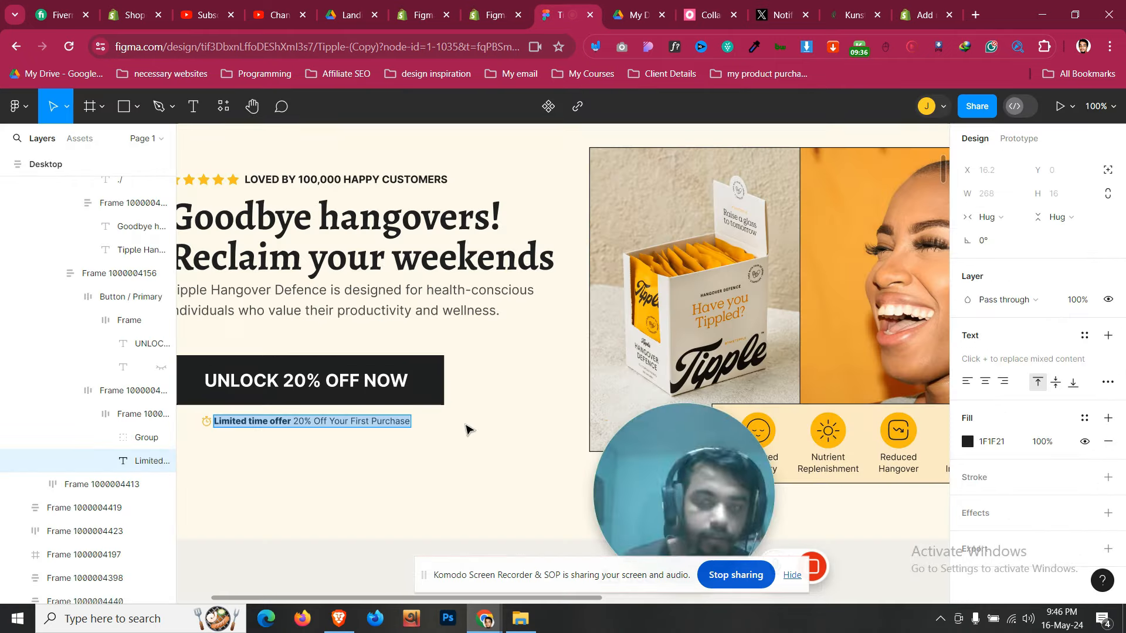
{"action": "double_click", "coordinate": [361, 425]}
{"action": "left_click", "coordinate": [362, 422]}
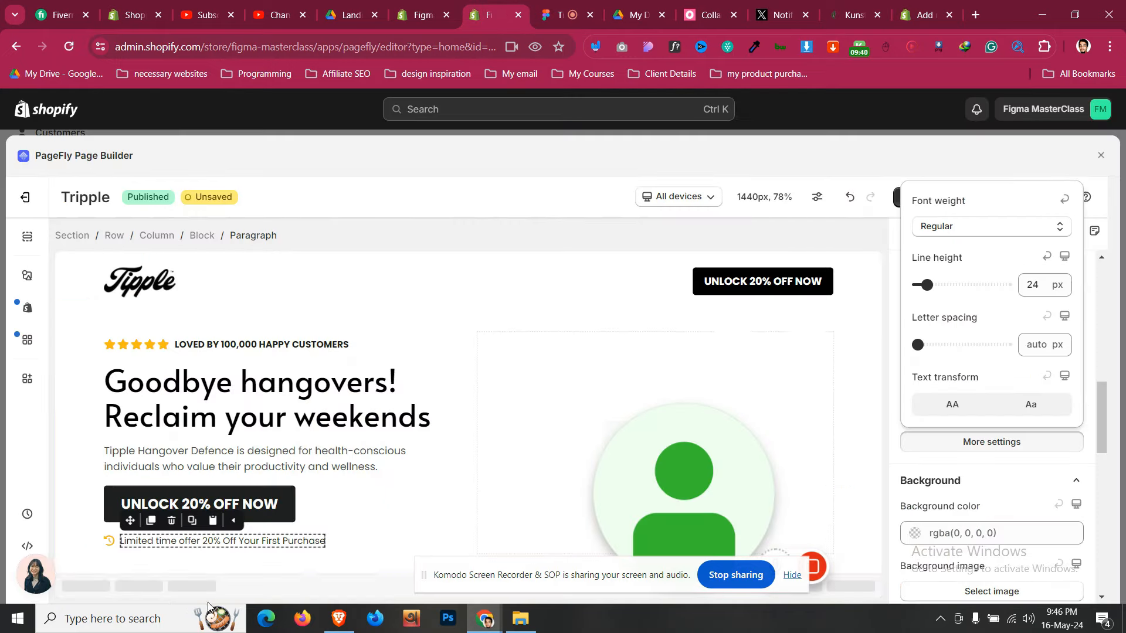
{"action": "left_click", "coordinate": [492, 13]}
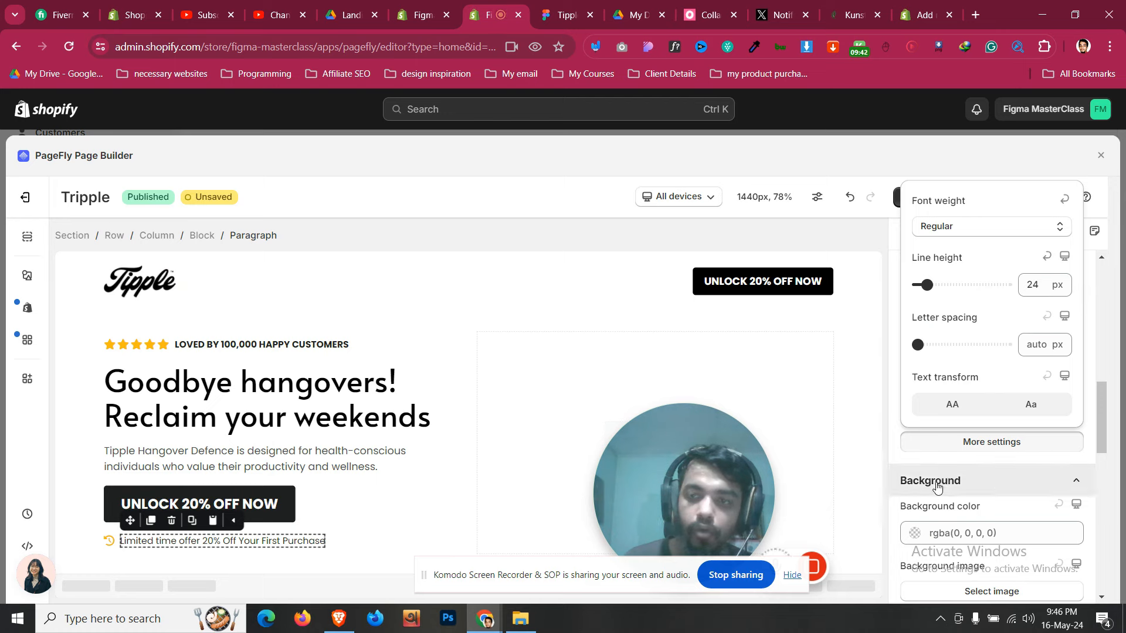
{"action": "left_click", "coordinate": [897, 459]}
{"action": "left_click", "coordinate": [922, 234]}
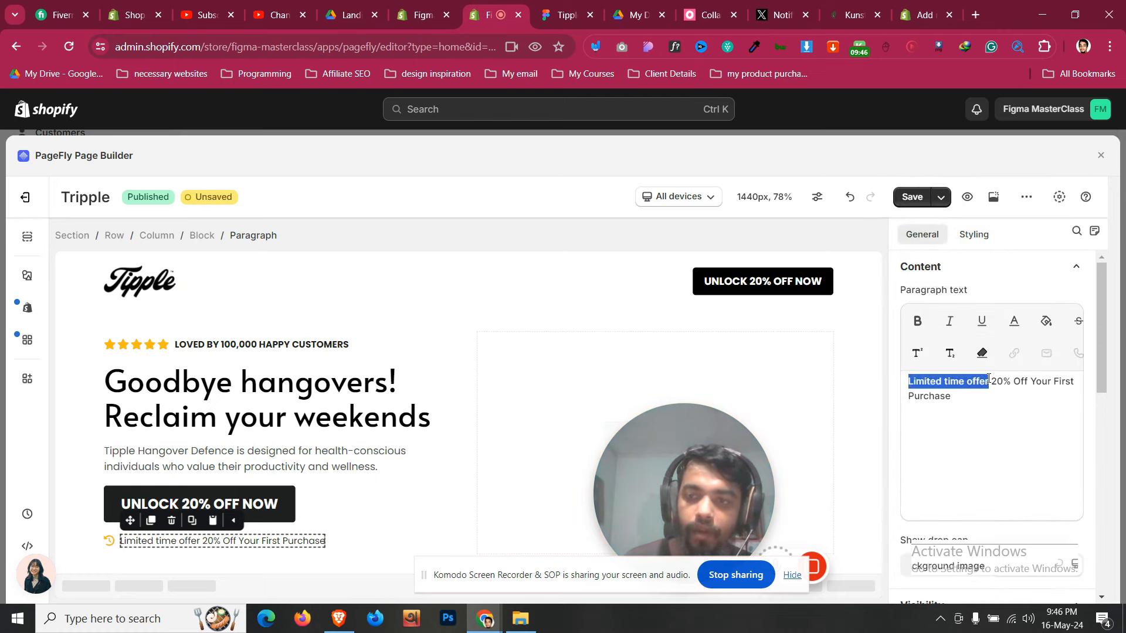
{"action": "left_click", "coordinate": [918, 330]}
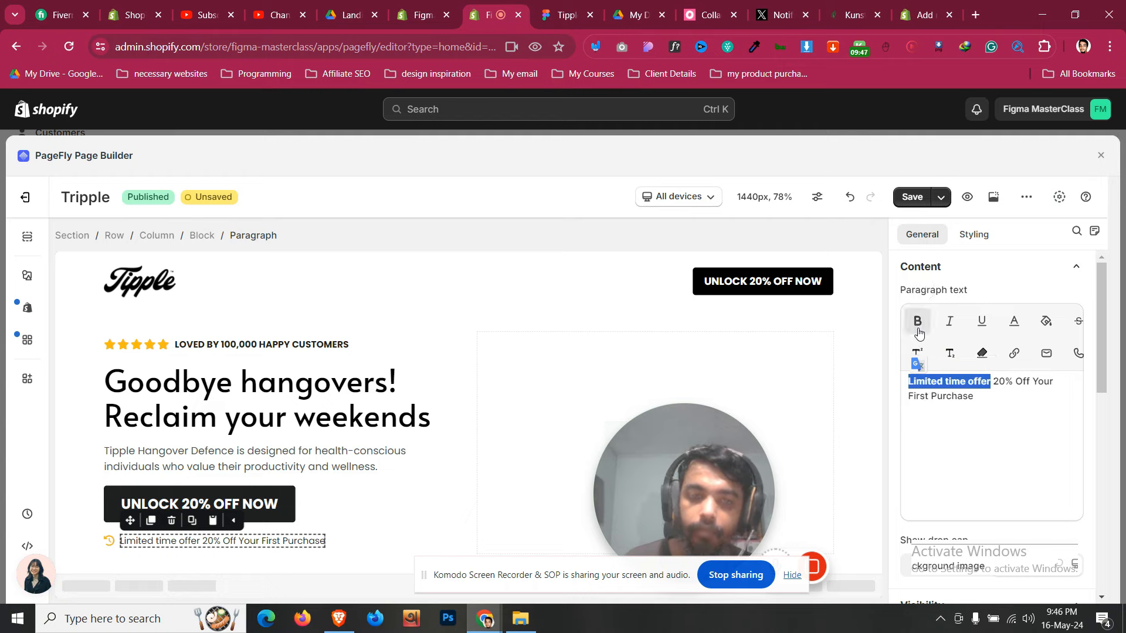
{"action": "left_click", "coordinate": [414, 513]}
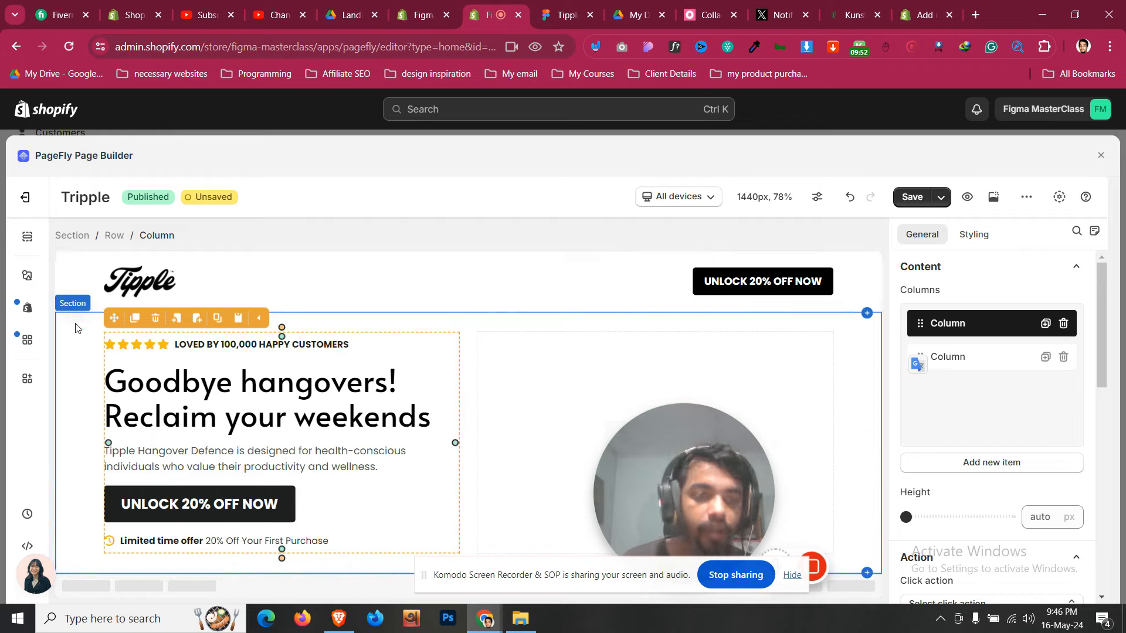
Compare the hero section's button and offer line in PageFly with the Figma design
{"action": "left_click", "coordinate": [76, 432]}
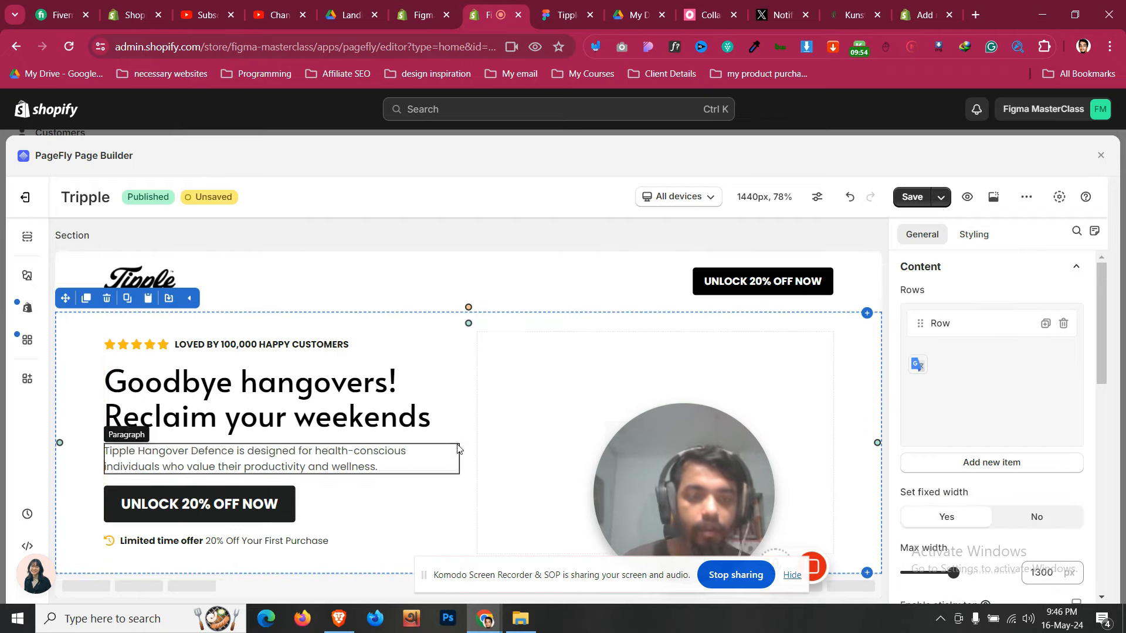
{"action": "left_click", "coordinate": [591, 4]}
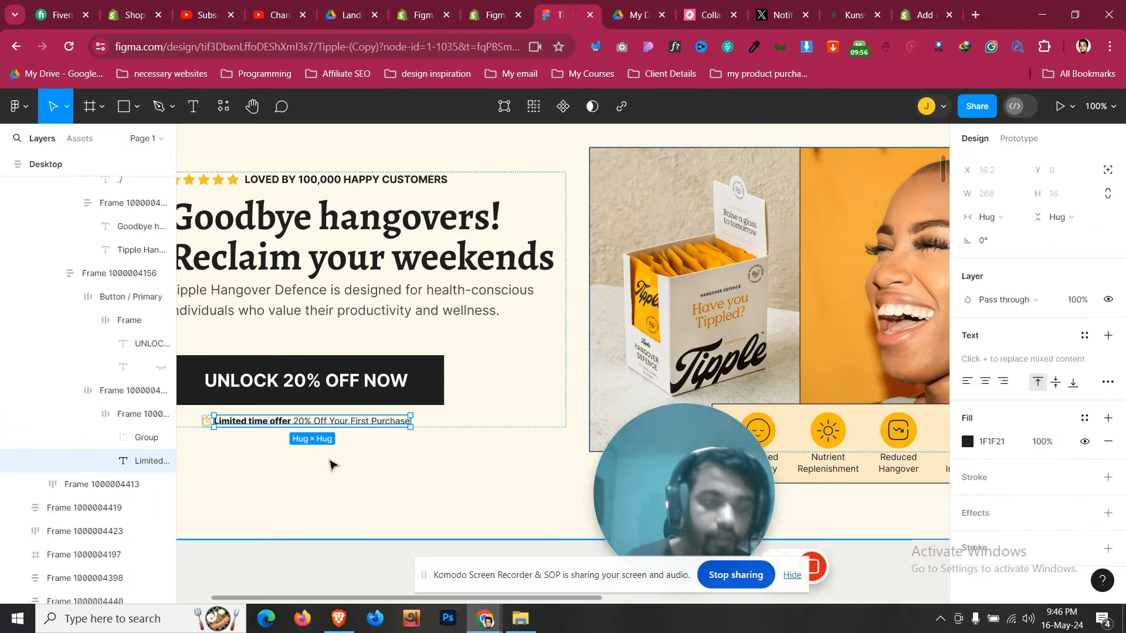
{"action": "left_click_drag", "start_coordinate": [551, 604], "coordinate": [492, 603]}
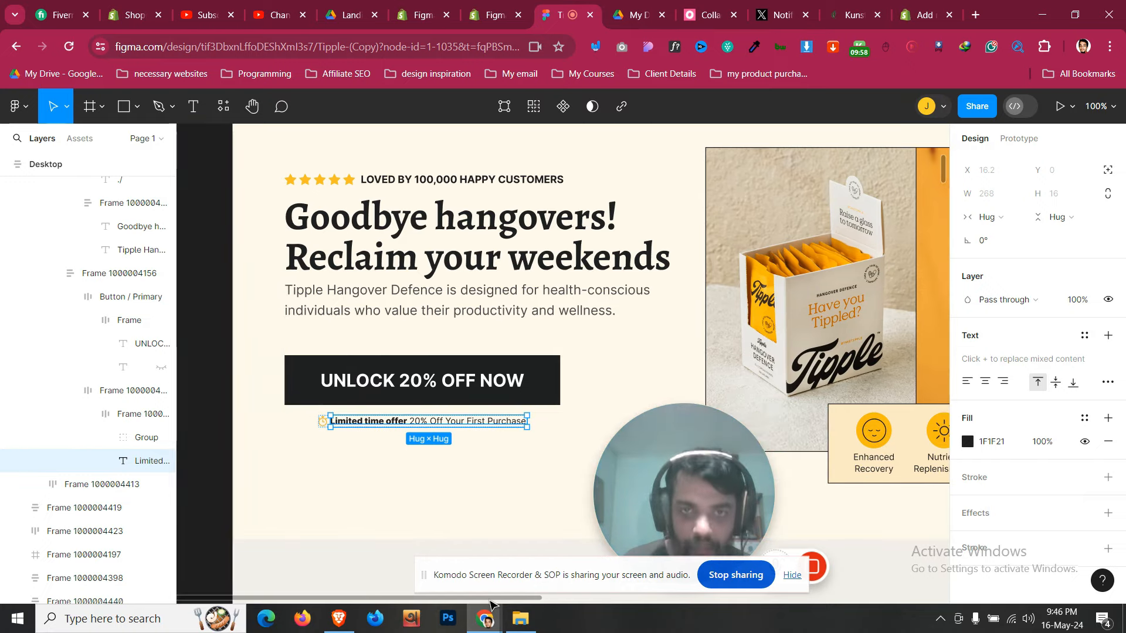
{"action": "left_click", "coordinate": [517, 4]}
{"action": "left_click", "coordinate": [566, 12]}
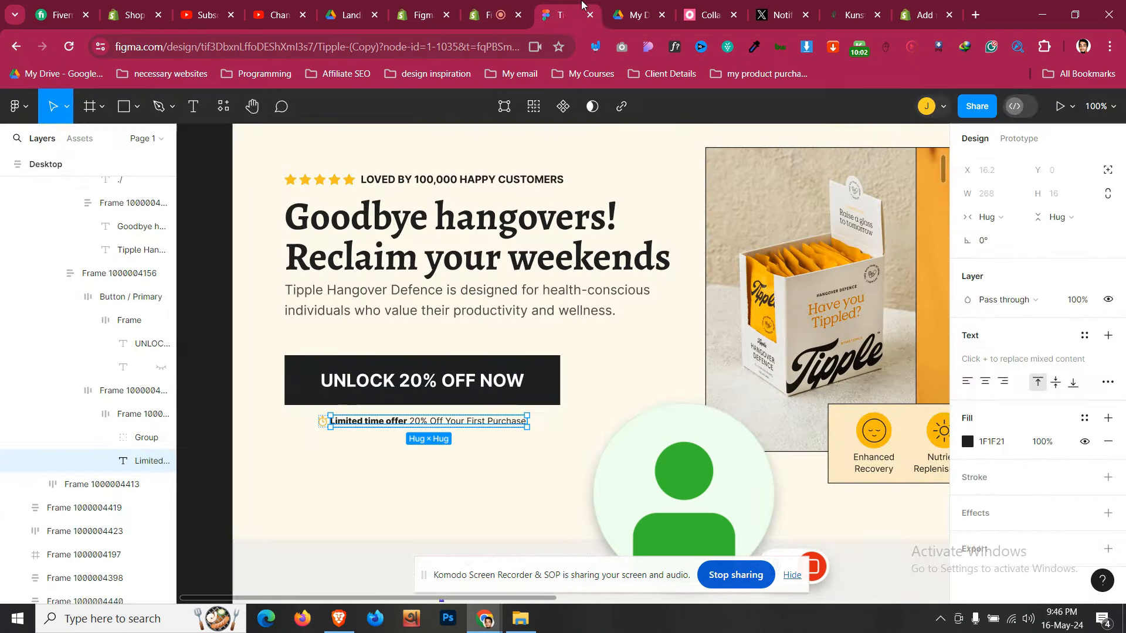
{"action": "left_click", "coordinate": [495, 6]}
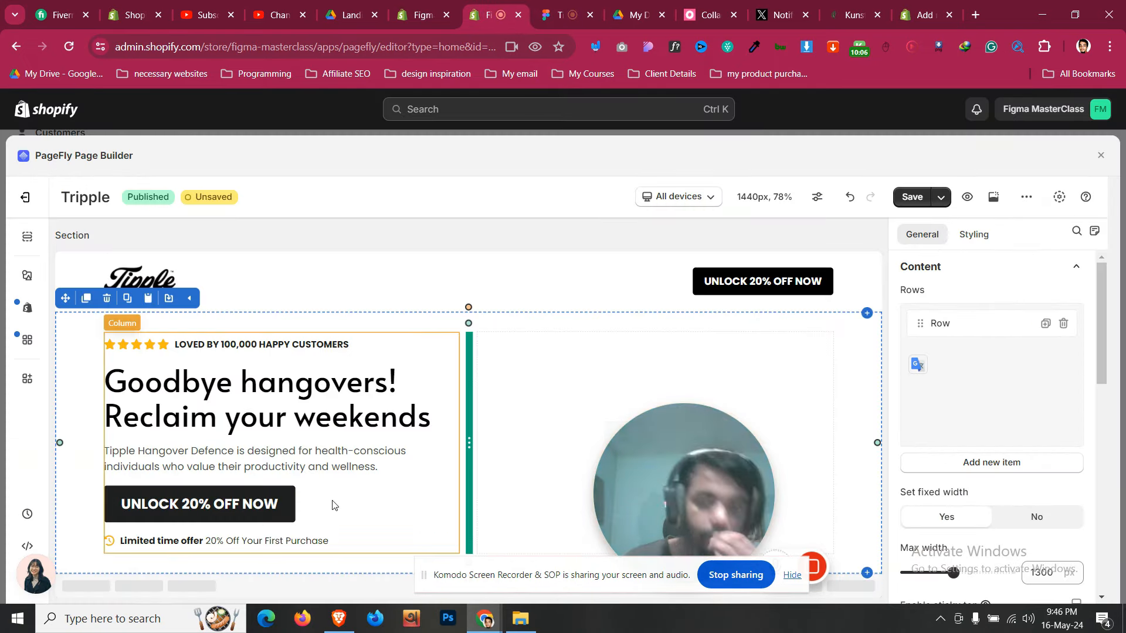
Try the full-width option on the hero's "UNLOCK 20% OFF NOW" button and compare it with the Figma design
{"action": "left_click", "coordinate": [287, 511]}
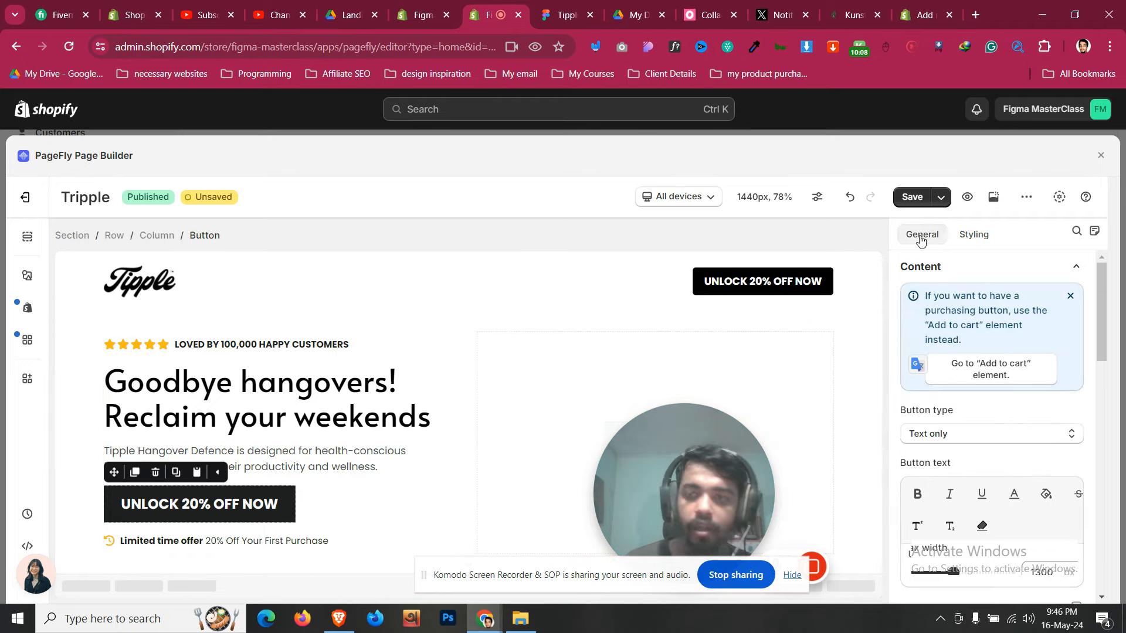
{"action": "scroll", "coordinate": [1023, 504], "scroll_direction": "down", "scroll_amount": 1}
{"action": "scroll", "coordinate": [1023, 504], "scroll_direction": "down", "scroll_amount": 5}
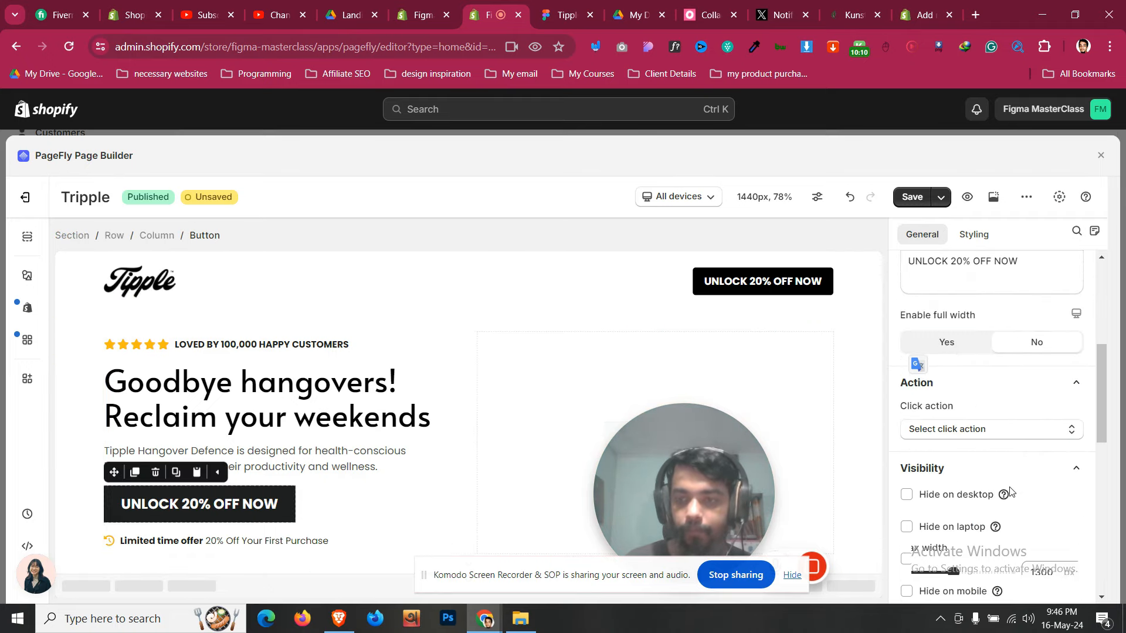
{"action": "left_click", "coordinate": [968, 346]}
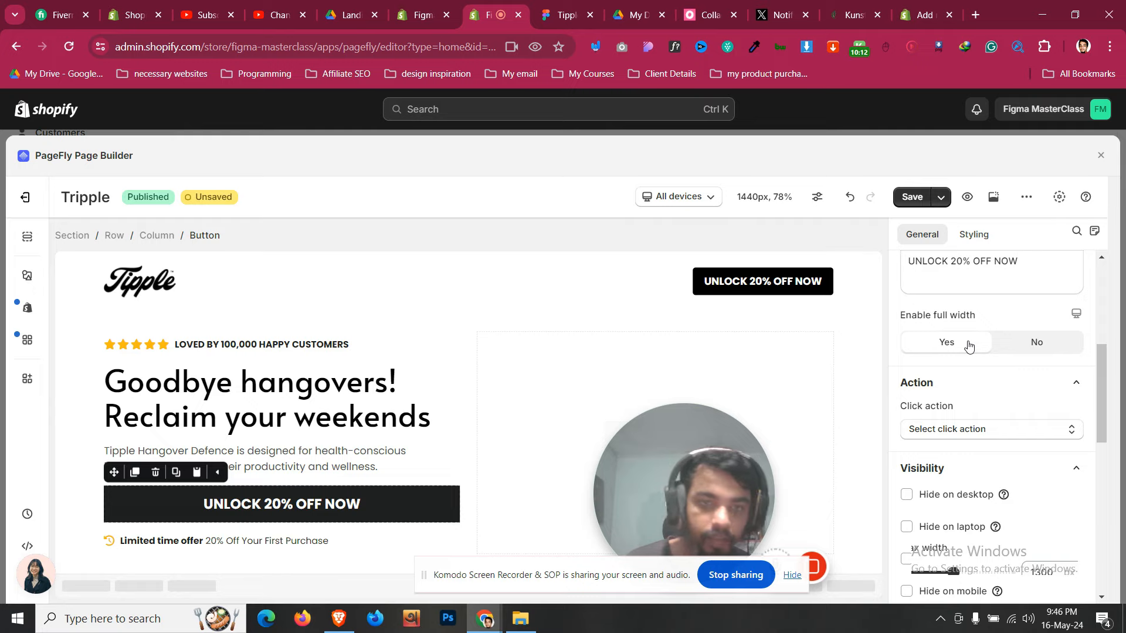
{"action": "left_click", "coordinate": [1020, 351]}
{"action": "left_click", "coordinate": [967, 351]}
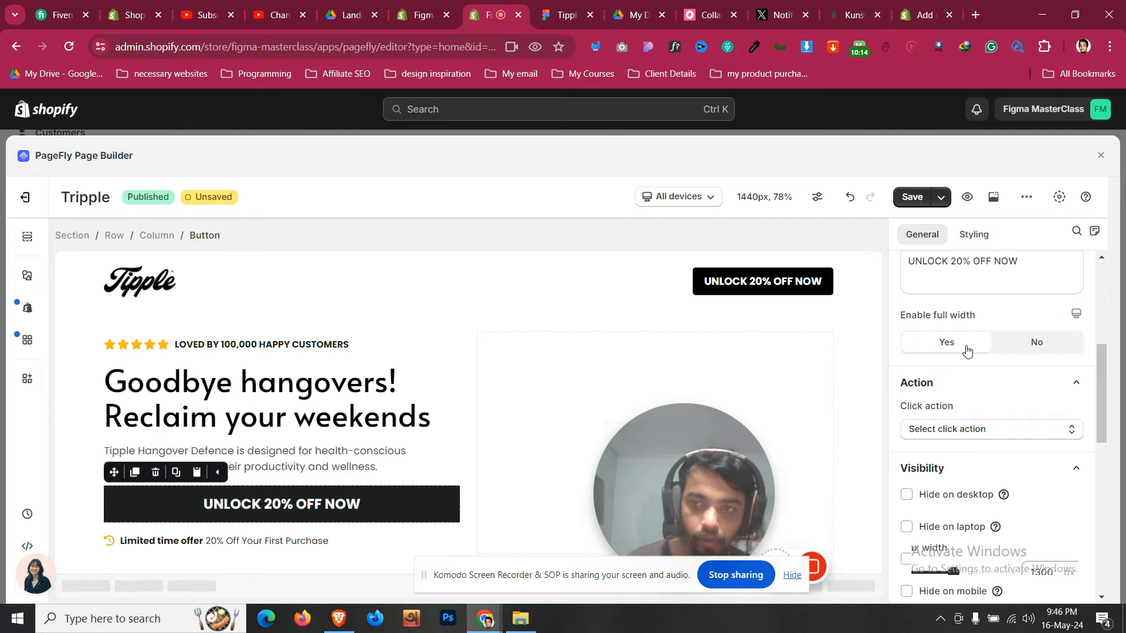
{"action": "left_click", "coordinate": [604, 5]}
{"action": "left_click", "coordinate": [525, 5]}
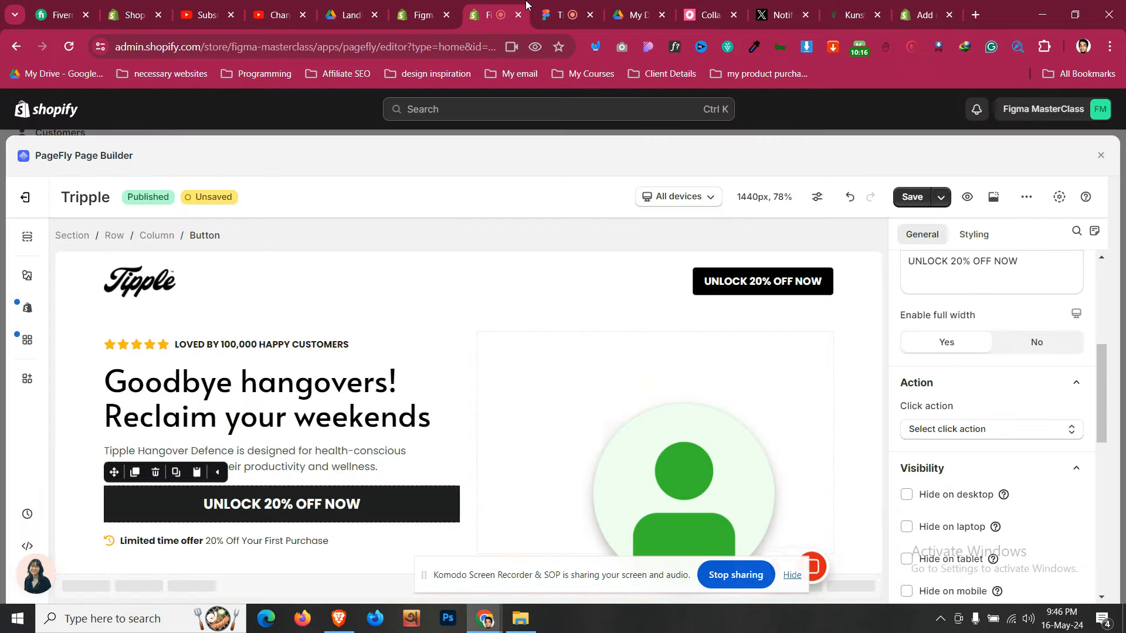
{"action": "left_click", "coordinate": [1020, 346]}
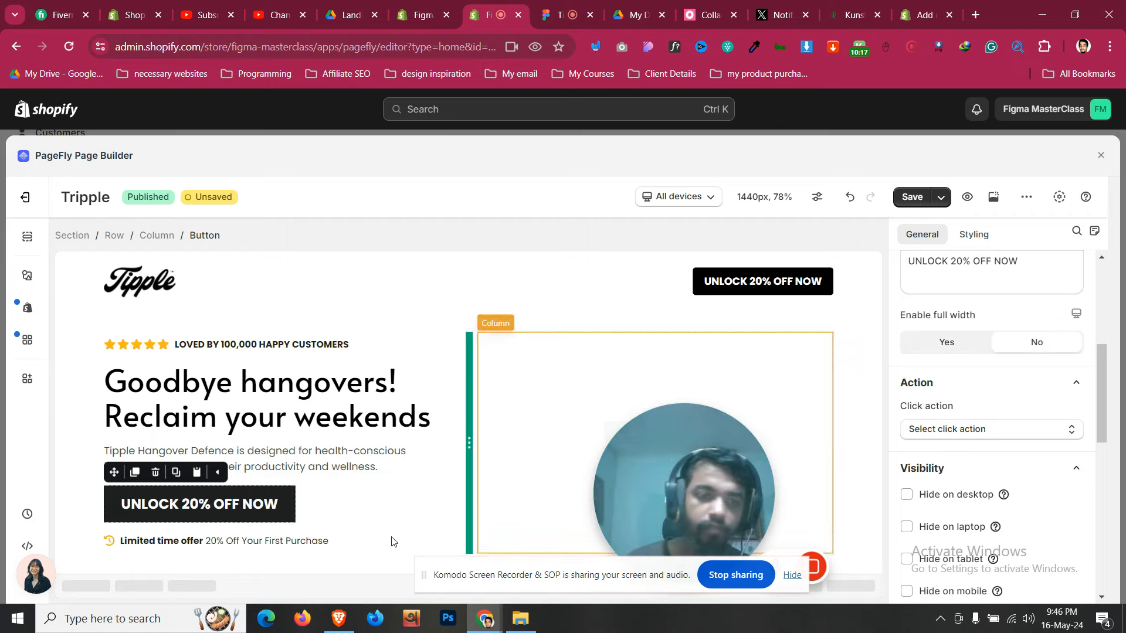
Widen the hero's "UNLOCK 20% OFF NOW" button by setting its left and right padding to 80 px each
{"action": "left_click", "coordinate": [343, 513]}
{"action": "left_click", "coordinate": [350, 544]}
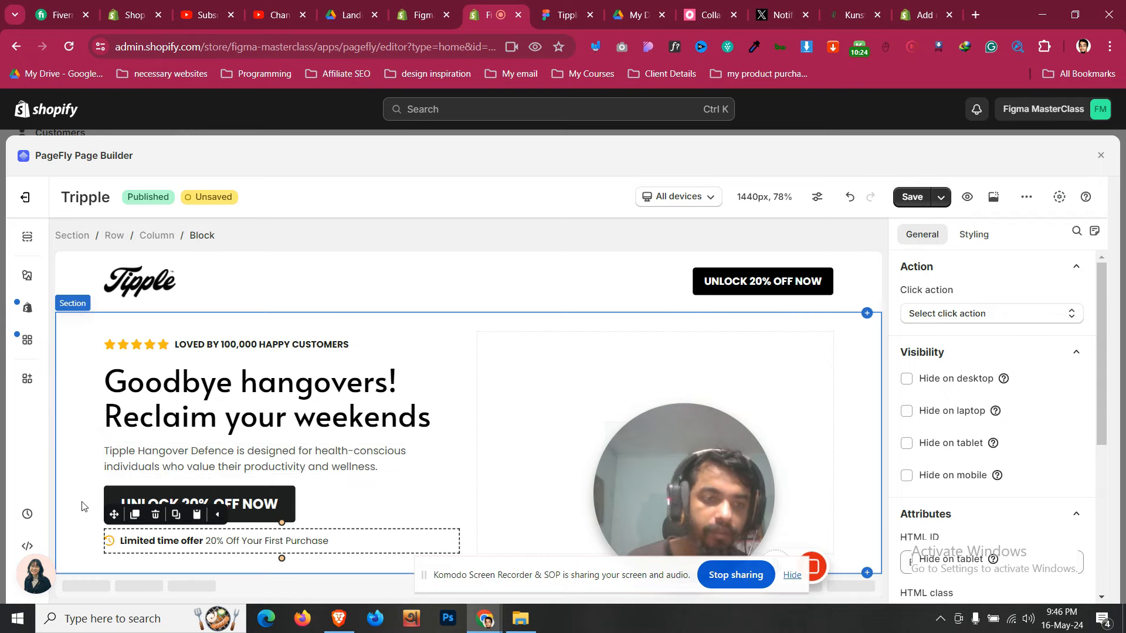
{"action": "left_click", "coordinate": [230, 506]}
{"action": "scroll", "coordinate": [926, 298], "scroll_direction": "down", "scroll_amount": 3}
{"action": "left_click", "coordinate": [974, 234]}
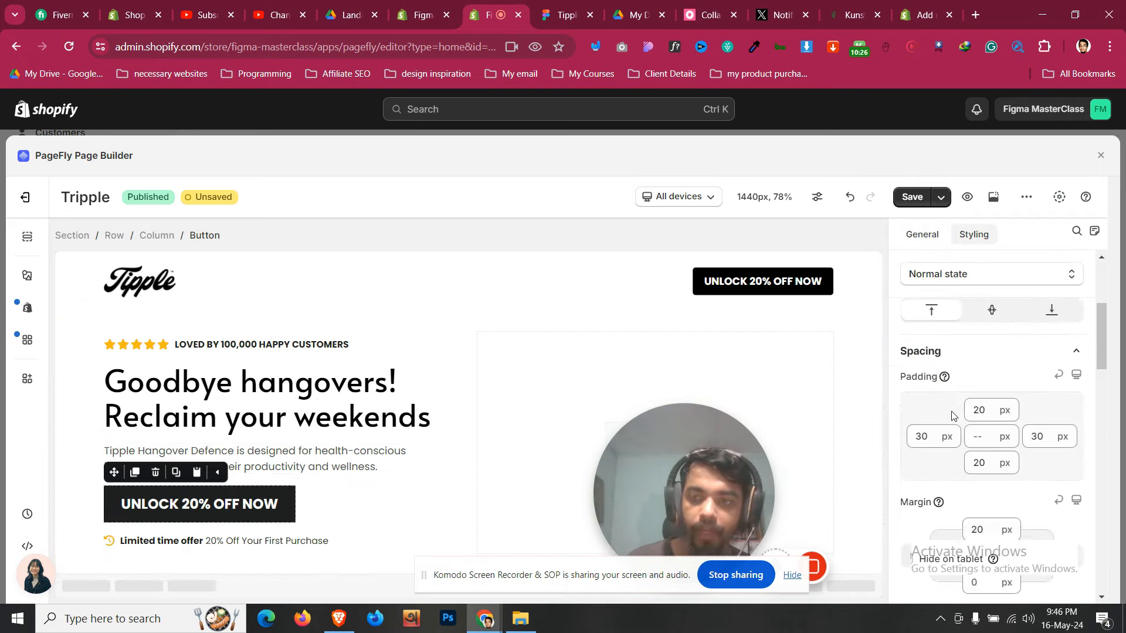
{"action": "scroll", "coordinate": [938, 469], "scroll_direction": "up", "scroll_amount": 1}
{"action": "scroll", "coordinate": [925, 504], "scroll_direction": "down", "scroll_amount": 1}
{"action": "left_click", "coordinate": [932, 439]}
{"action": "key", "text": "Up"}
{"action": "key", "text": "Up"}
{"action": "key", "text": "Up"}
{"action": "key", "text": "Up"}
{"action": "key", "text": "Up"}
{"action": "key", "text": "Up"}
{"action": "key", "text": "Up"}
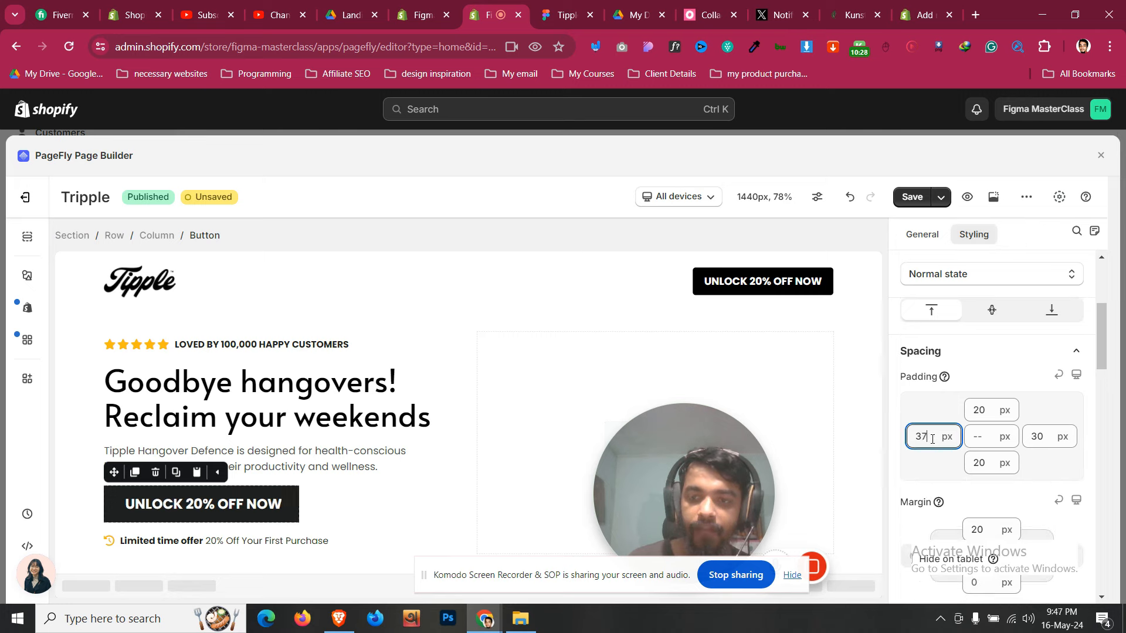
{"action": "key", "text": "Up"}
{"action": "key", "text": "Up"}
{"action": "key", "text": "Up"}
{"action": "key", "text": "Up"}
{"action": "key", "text": "Up"}
{"action": "key", "text": "Up"}
{"action": "key", "text": "Up"}
{"action": "key", "text": "Up"}
{"action": "key", "text": "Up"}
{"action": "key", "text": "Up"}
{"action": "key", "text": "Up"}
{"action": "key", "text": "Up"}
{"action": "key", "text": "Up"}
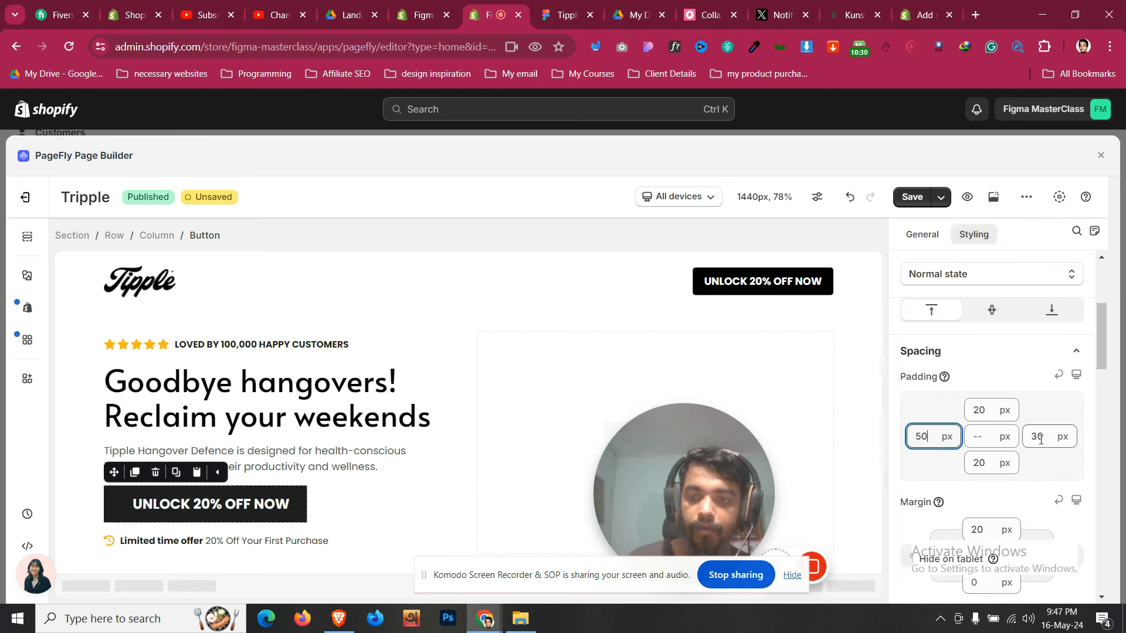
{"action": "left_click", "coordinate": [1040, 440]}
{"action": "key", "text": "Up"}
{"action": "key", "text": "Up"}
{"action": "key", "text": "Up"}
{"action": "key", "text": "Up"}
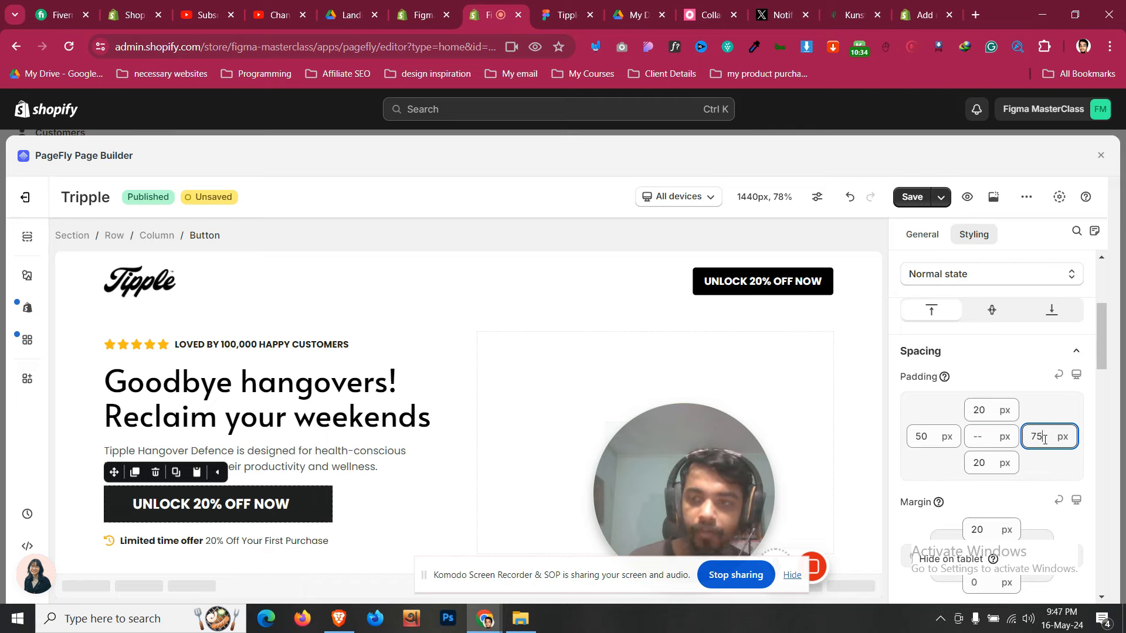
{"action": "left_click", "coordinate": [925, 444]}
{"action": "key", "text": "Up"}
{"action": "key", "text": "Up"}
{"action": "key", "text": "Up"}
{"action": "key", "text": "Up"}
{"action": "key", "text": "Up"}
{"action": "key", "text": "Up"}
{"action": "key", "text": "Up"}
{"action": "key", "text": "Up"}
{"action": "key", "text": "Up"}
{"action": "key", "text": "Up"}
{"action": "key", "text": "Up"}
{"action": "key", "text": "Up"}
{"action": "key", "text": "Up"}
{"action": "key", "text": "Up"}
{"action": "key", "text": "Up"}
{"action": "key", "text": "Up"}
{"action": "key", "text": "Up"}
{"action": "key", "text": "Up"}
{"action": "key", "text": "Up"}
{"action": "key", "text": "Up"}
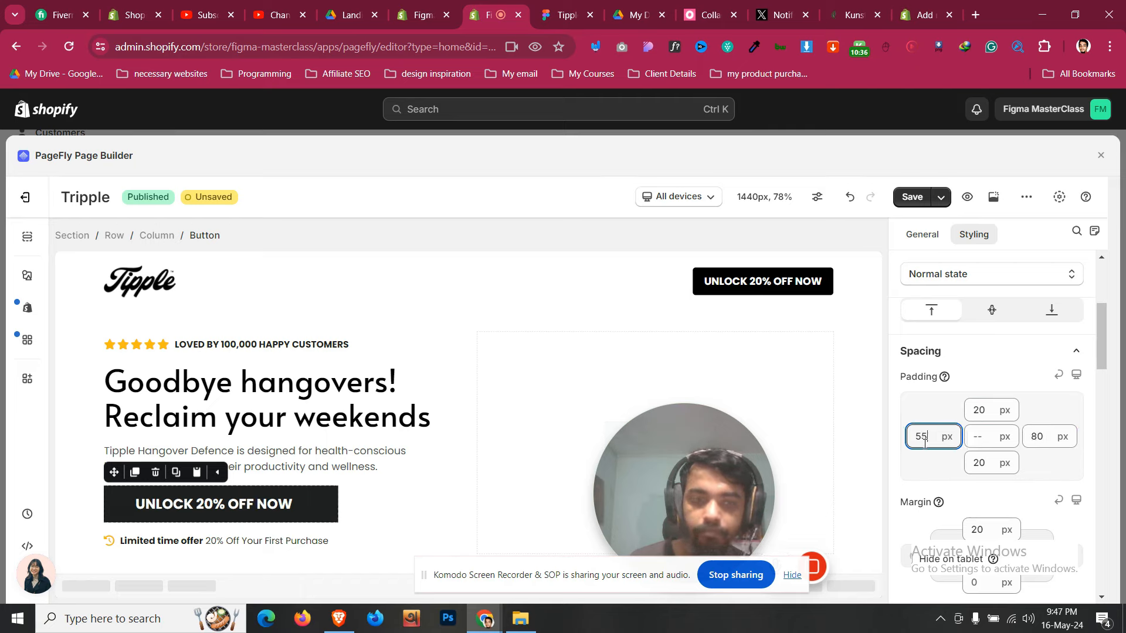
{"action": "key", "text": "Up"}
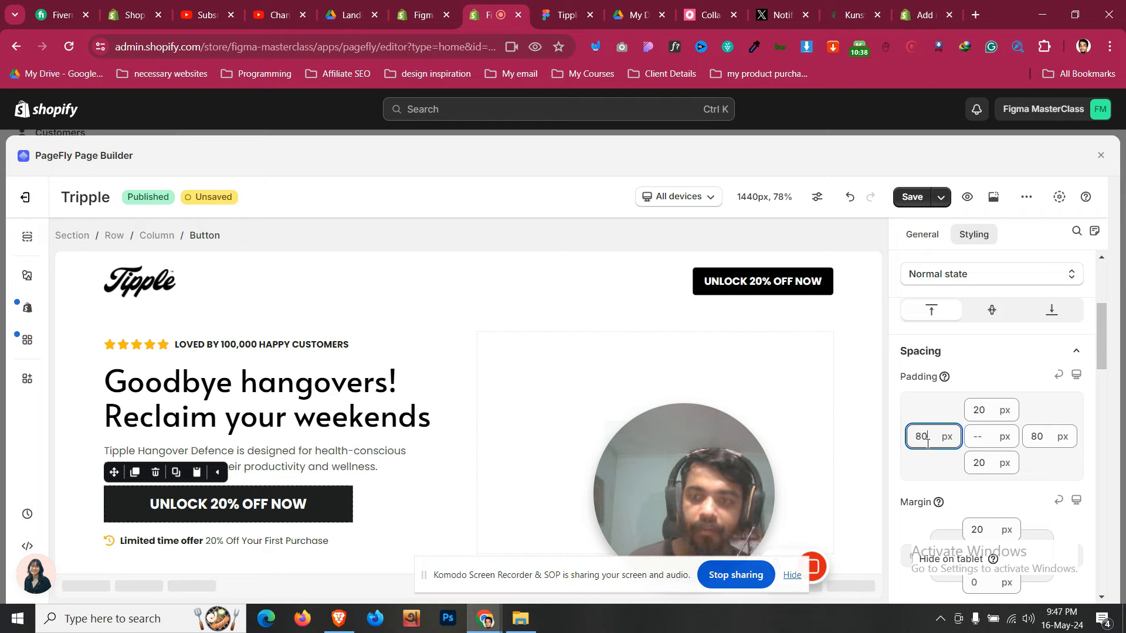
{"action": "left_click", "coordinate": [85, 406]}
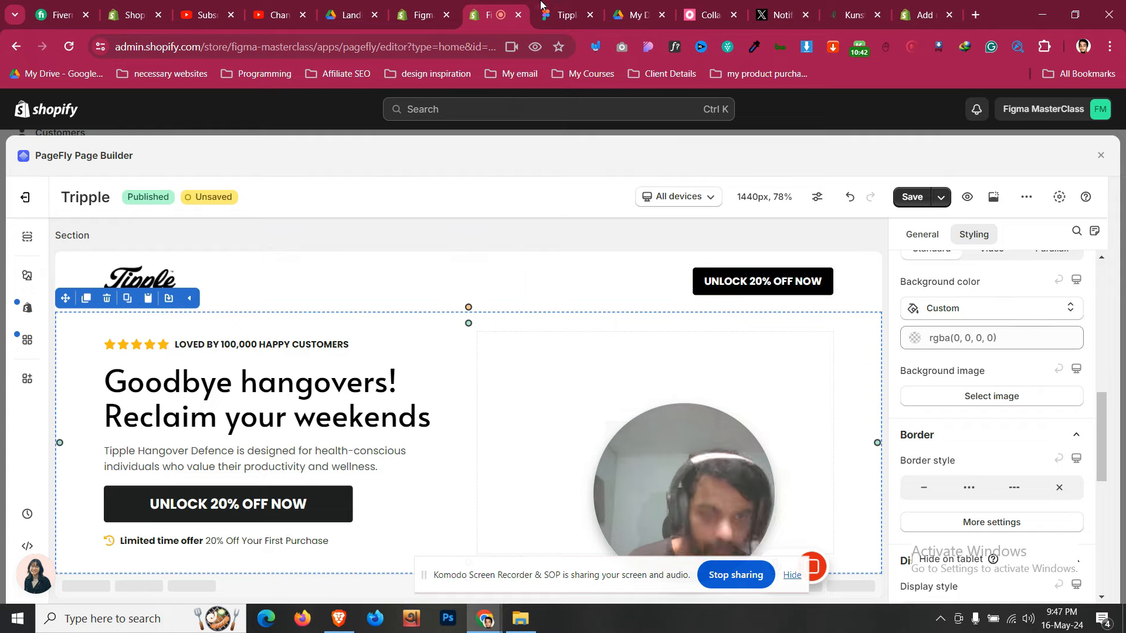
Switch to the Figma design and examine the layers of the hero image group, including both photos and the "20% OFF" badge
{"action": "left_click", "coordinate": [560, 14]}
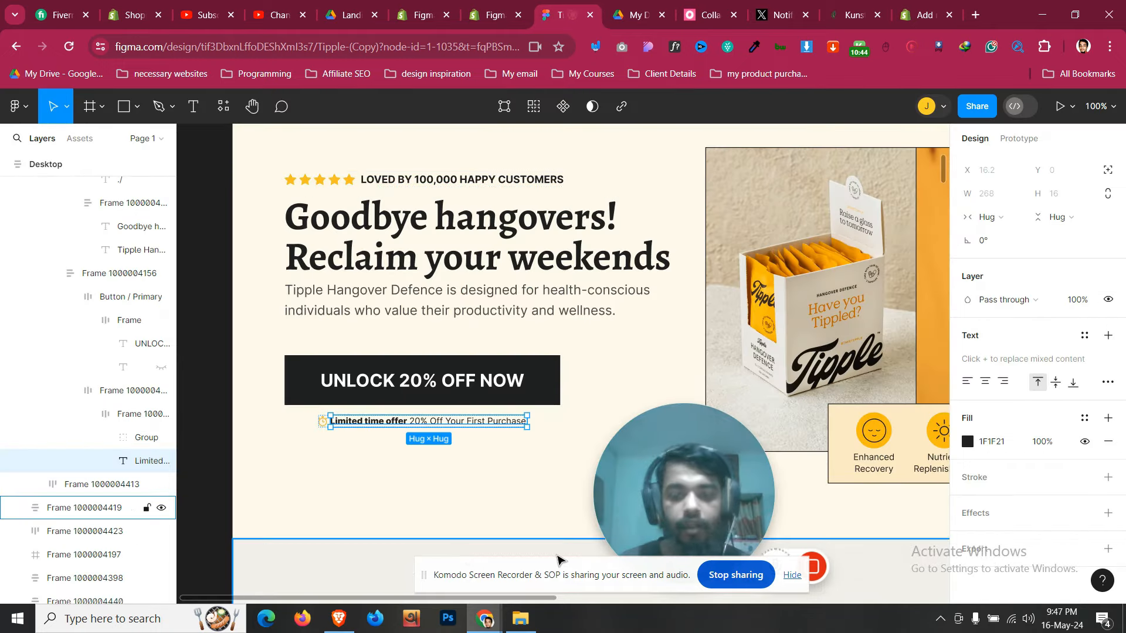
{"action": "key", "text": "ctrl+minus"}
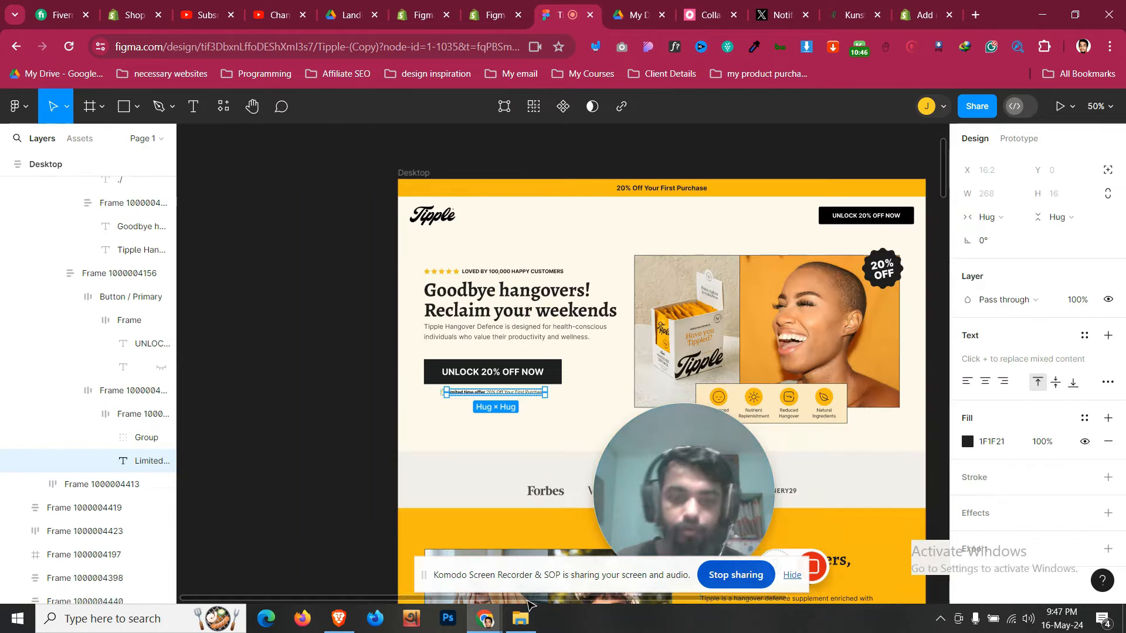
{"action": "left_click_drag", "start_coordinate": [525, 599], "coordinate": [676, 588]}
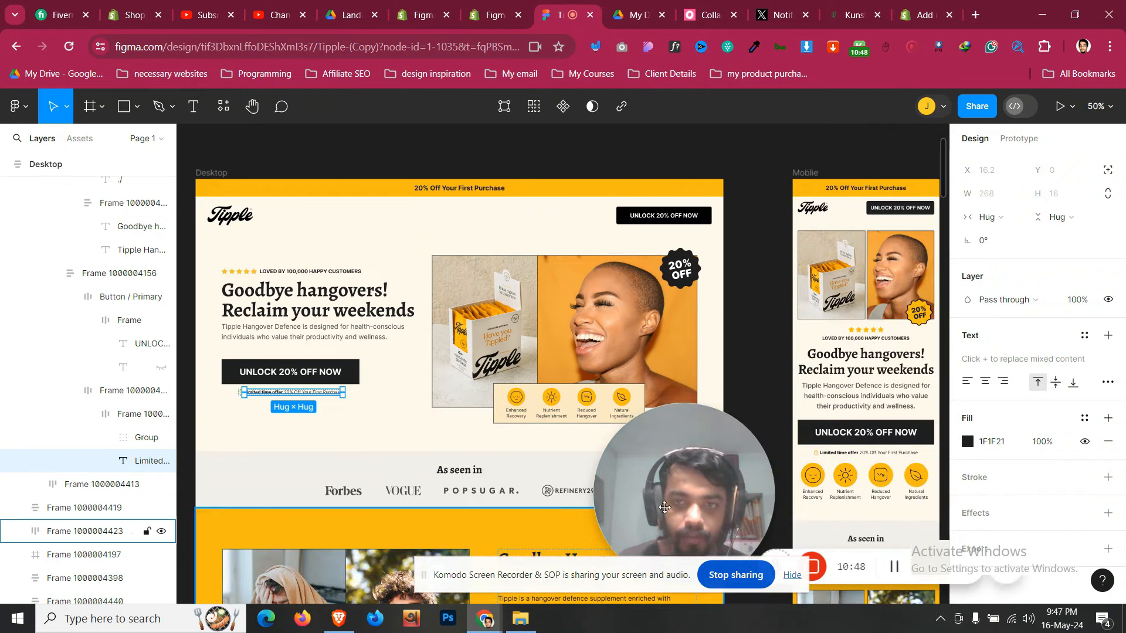
{"action": "left_click", "coordinate": [606, 347]}
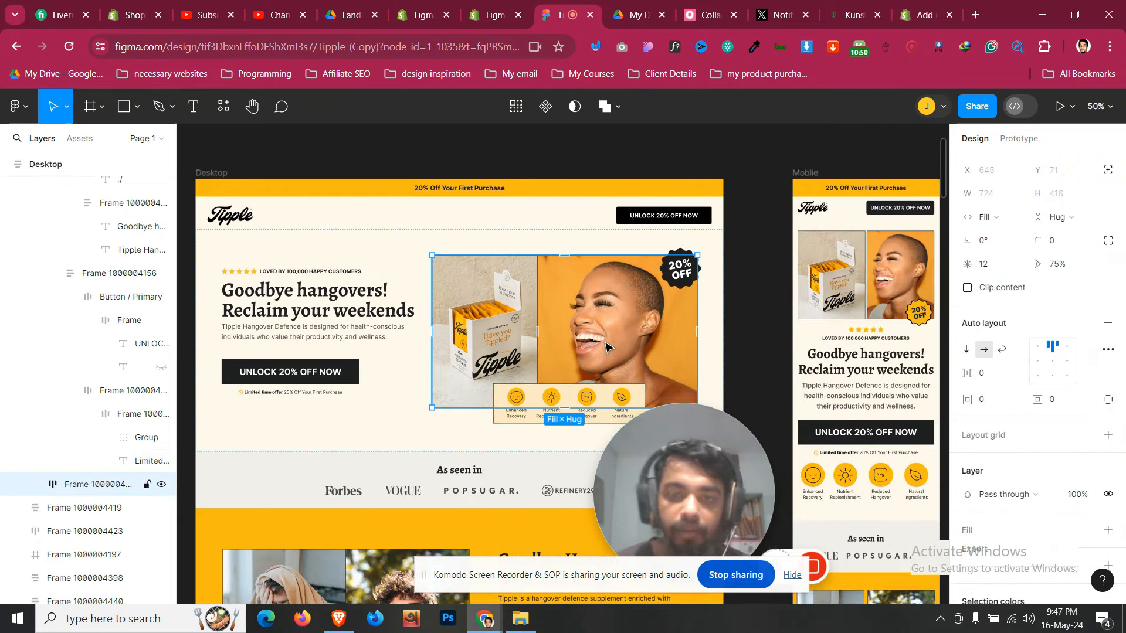
{"action": "double_click", "coordinate": [679, 273]}
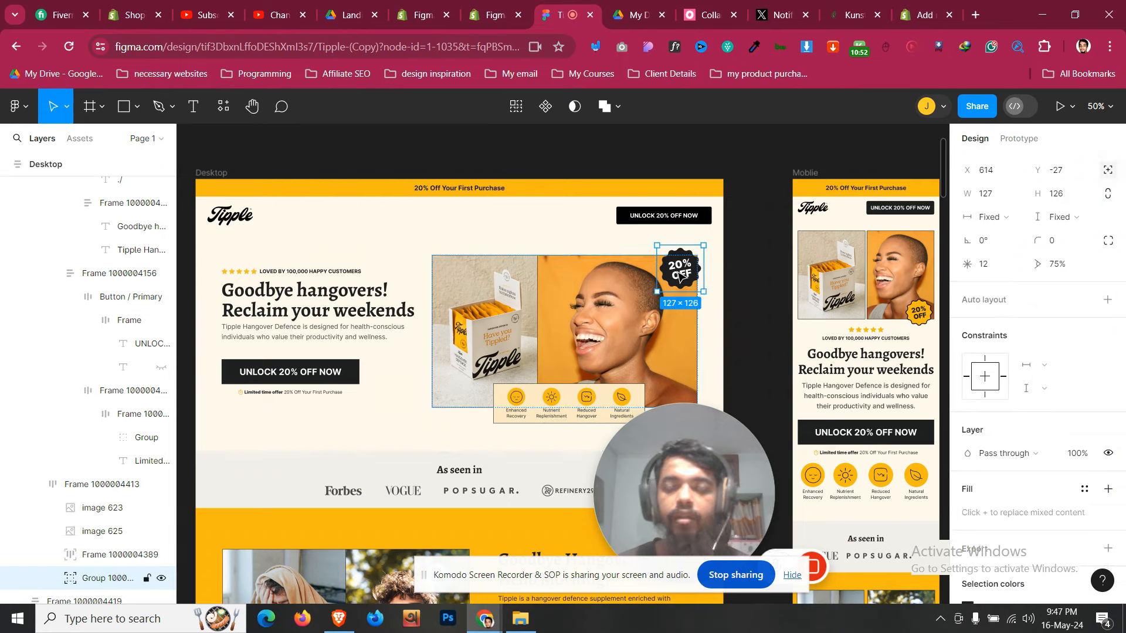
{"action": "left_click", "coordinate": [468, 297]}
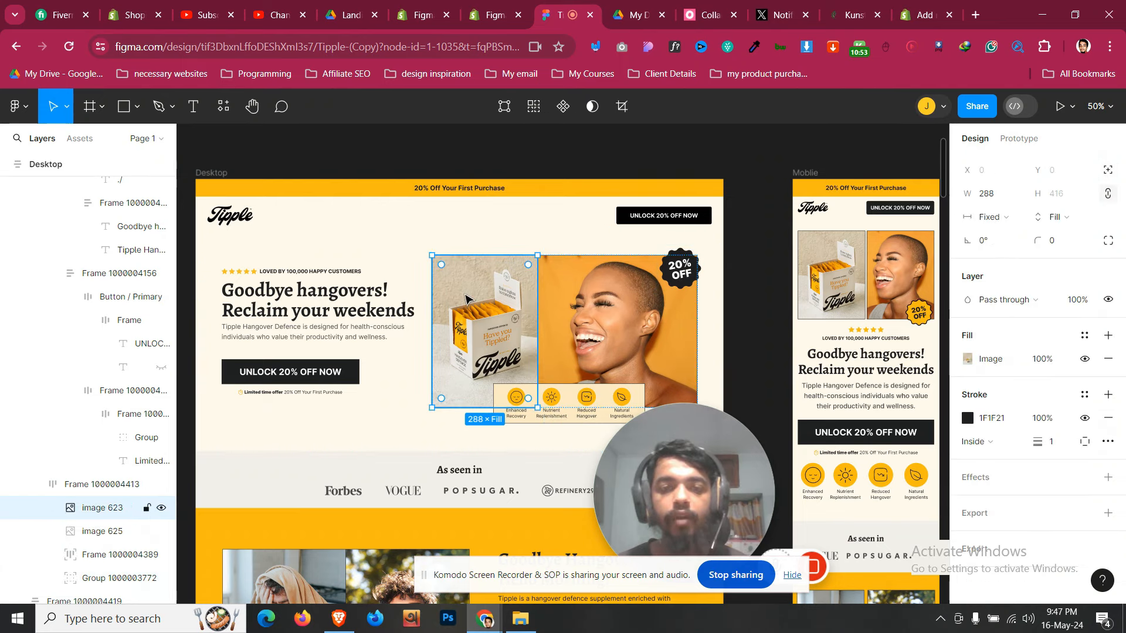
{"action": "left_click", "coordinate": [594, 302]}
{"action": "left_click", "coordinate": [117, 578]}
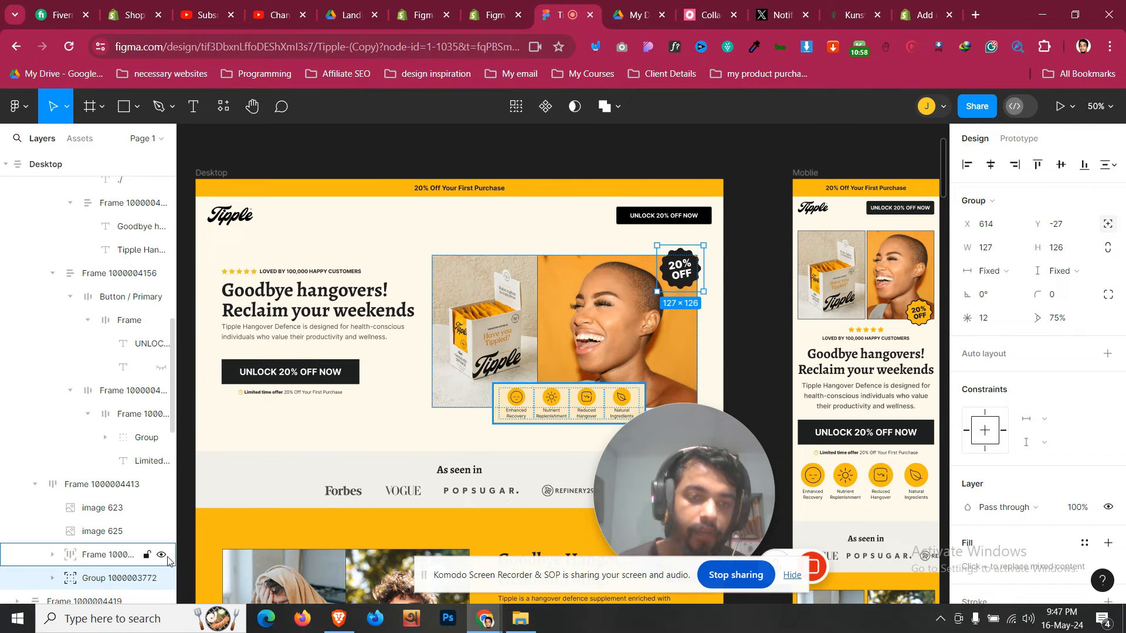
Check which layer holds the hero's benefits strip by hiding it and showing it again
{"action": "left_click", "coordinate": [161, 555]}
{"action": "left_click", "coordinate": [161, 554]}
{"action": "left_click", "coordinate": [162, 554]}
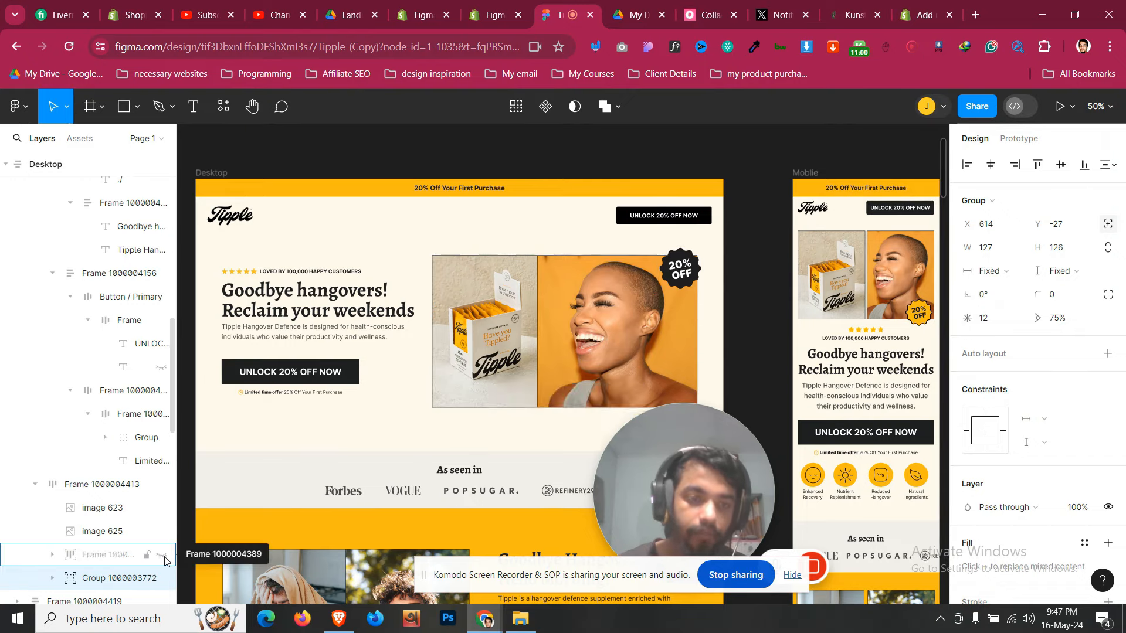
{"action": "left_click", "coordinate": [161, 555]}
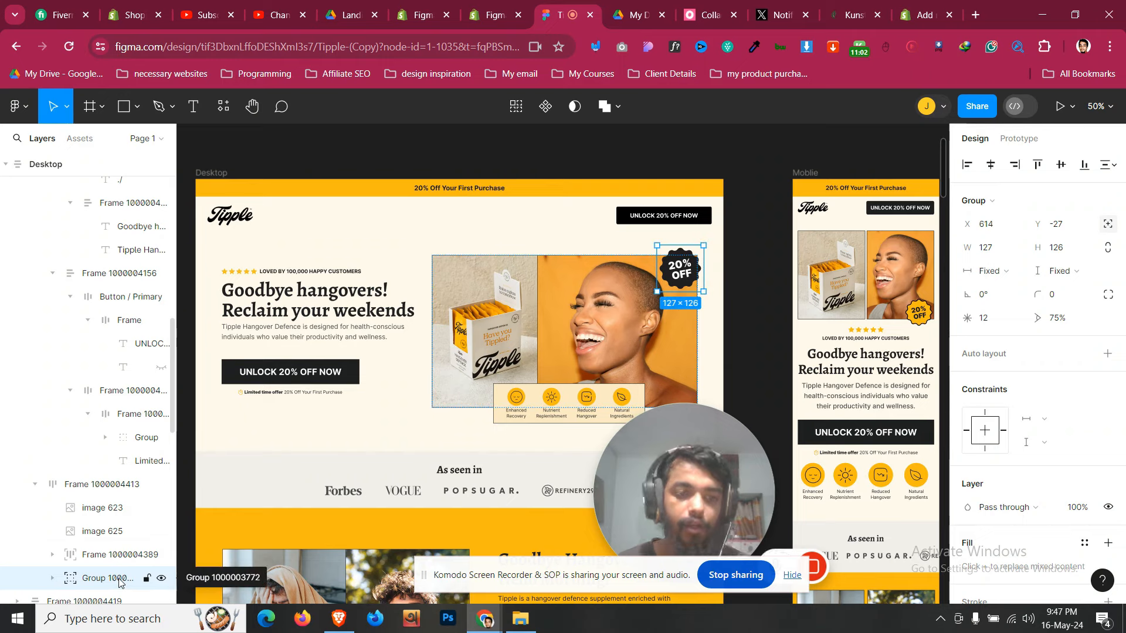
Group image 623, image 625 and the "20% OFF" badge group, leaving the benefits strip out
{"action": "left_click", "coordinate": [121, 530], "text": "shift"}
{"action": "left_click", "coordinate": [122, 516], "text": "shift"}
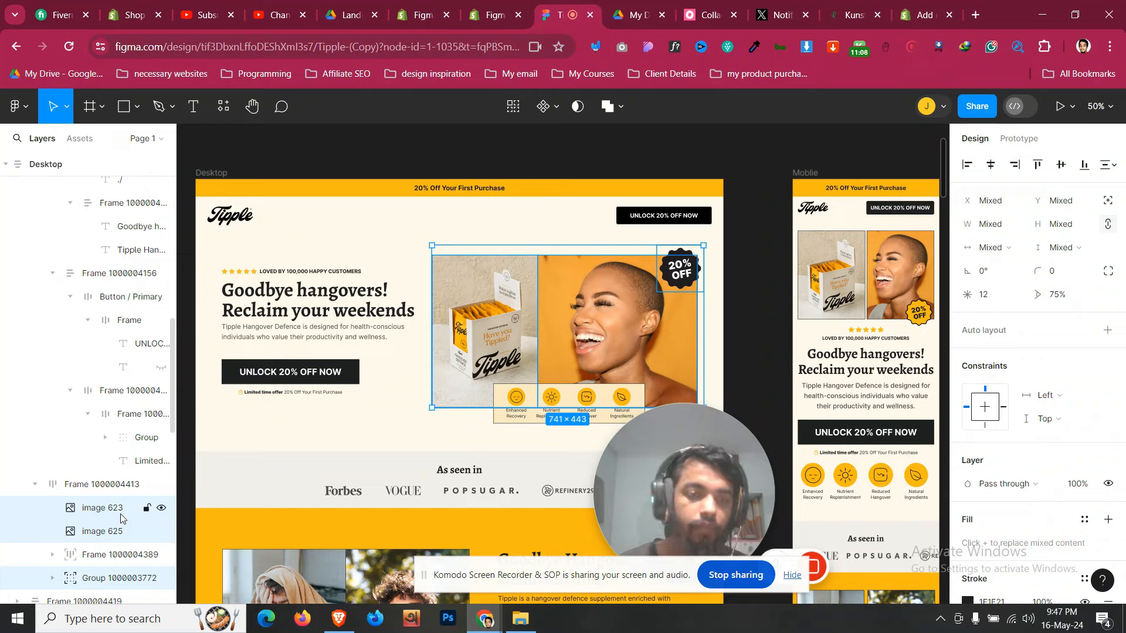
{"action": "left_click", "coordinate": [2, 538]}
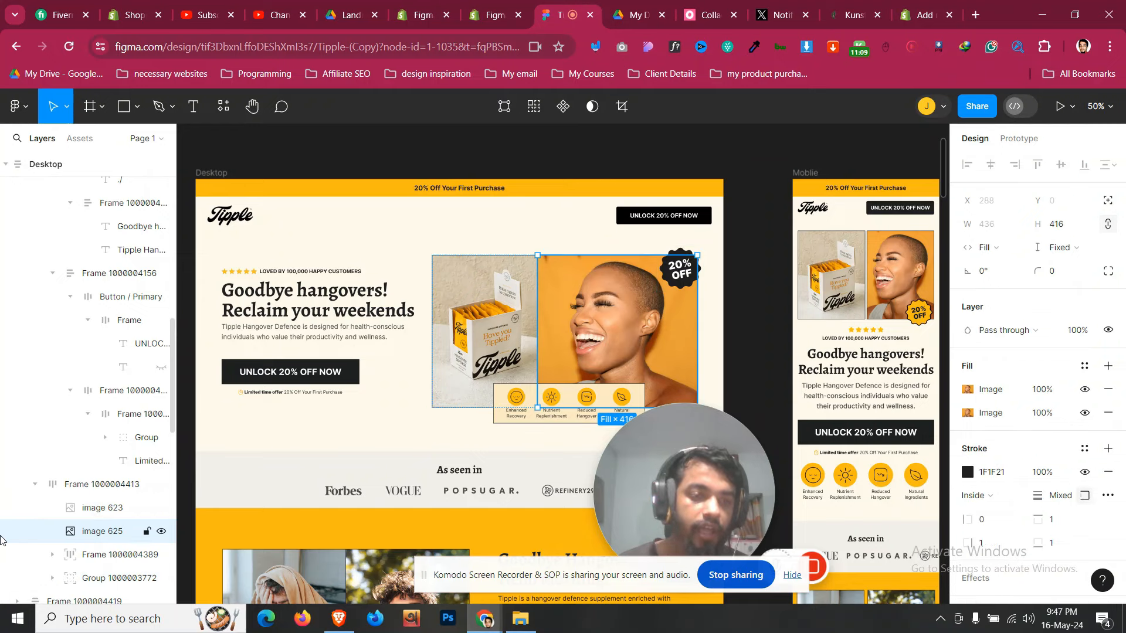
{"action": "left_click", "coordinate": [113, 513]}
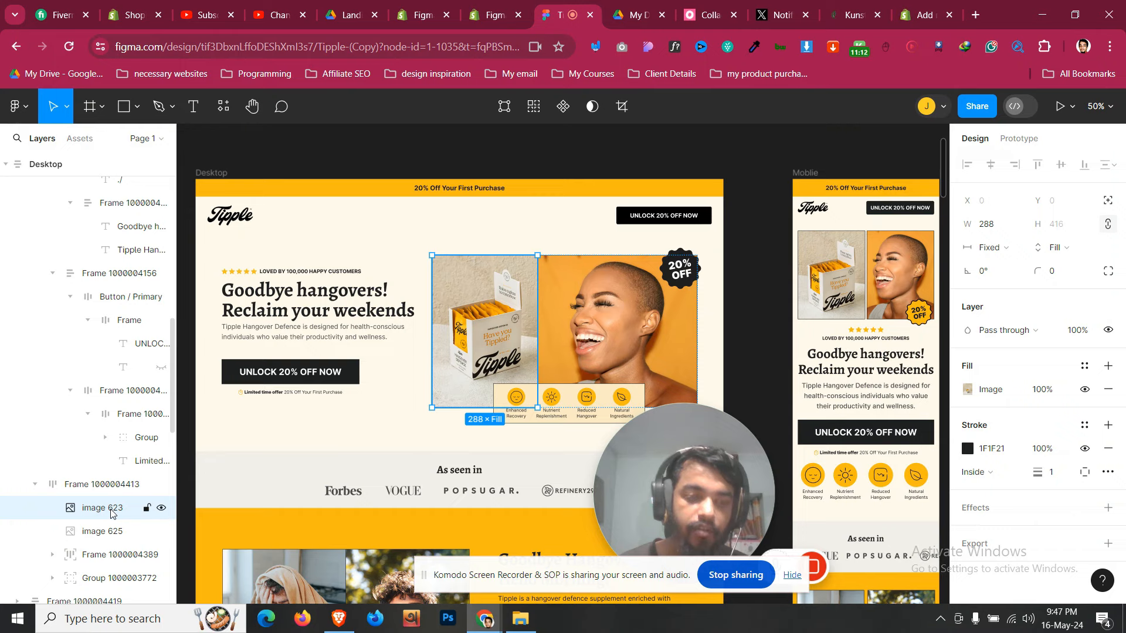
{"action": "left_click", "coordinate": [122, 533], "text": "shift"}
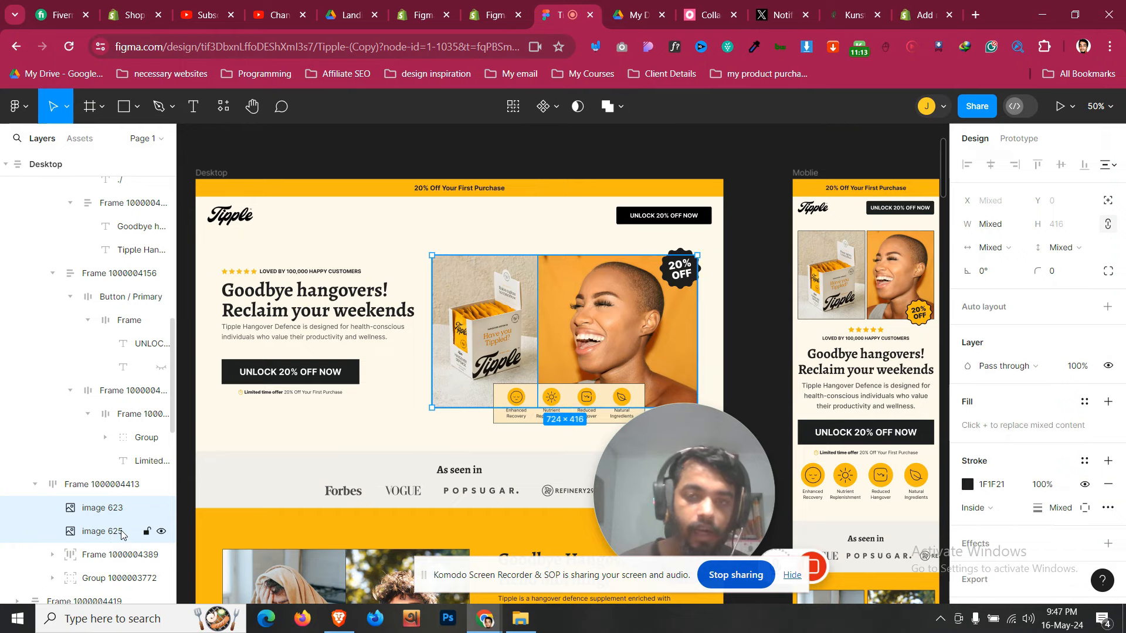
{"action": "left_click", "coordinate": [116, 580], "text": "shift"}
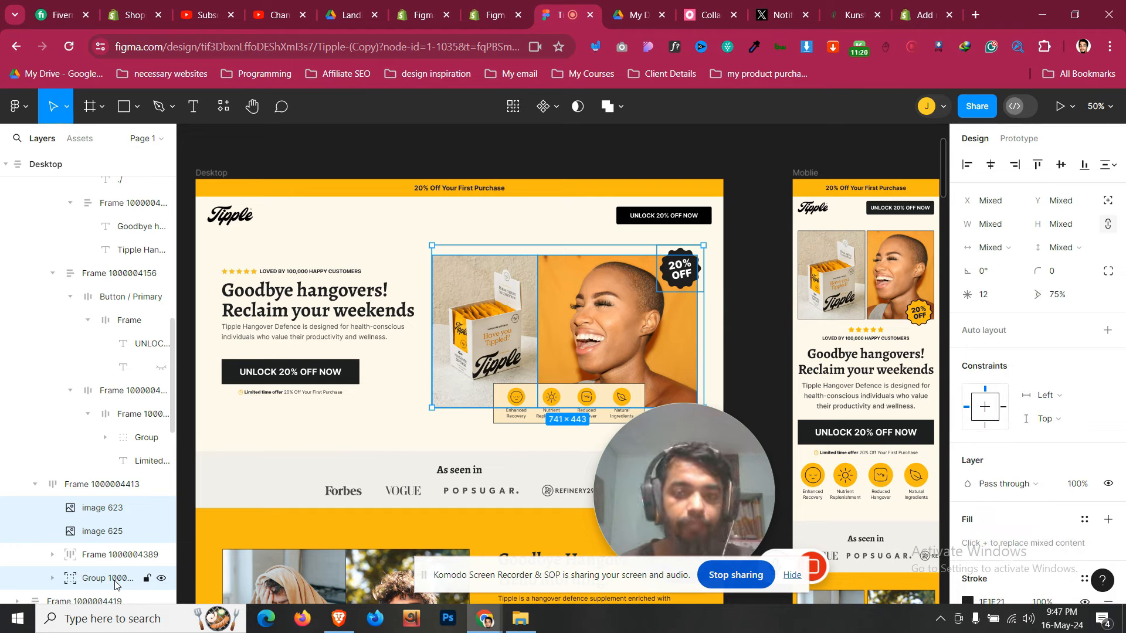
{"action": "key", "text": "ctrl+g"}
Rename the new hero image group as "first section 20% off with images"
{"action": "double_click", "coordinate": [111, 531]}
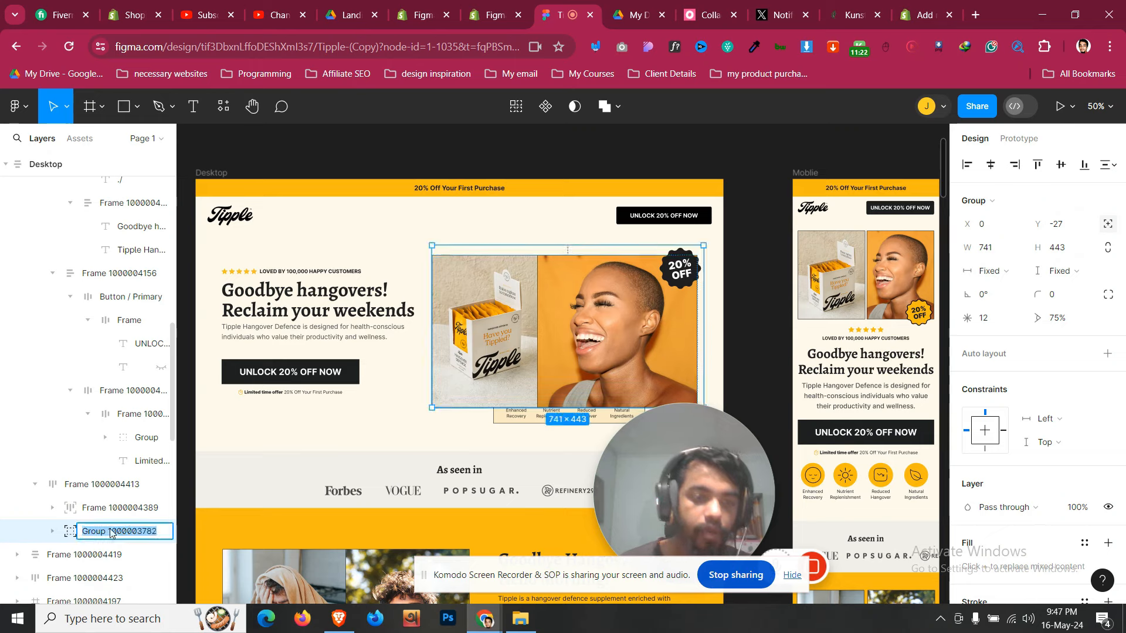
{"action": "type", "text": "first section 2"}
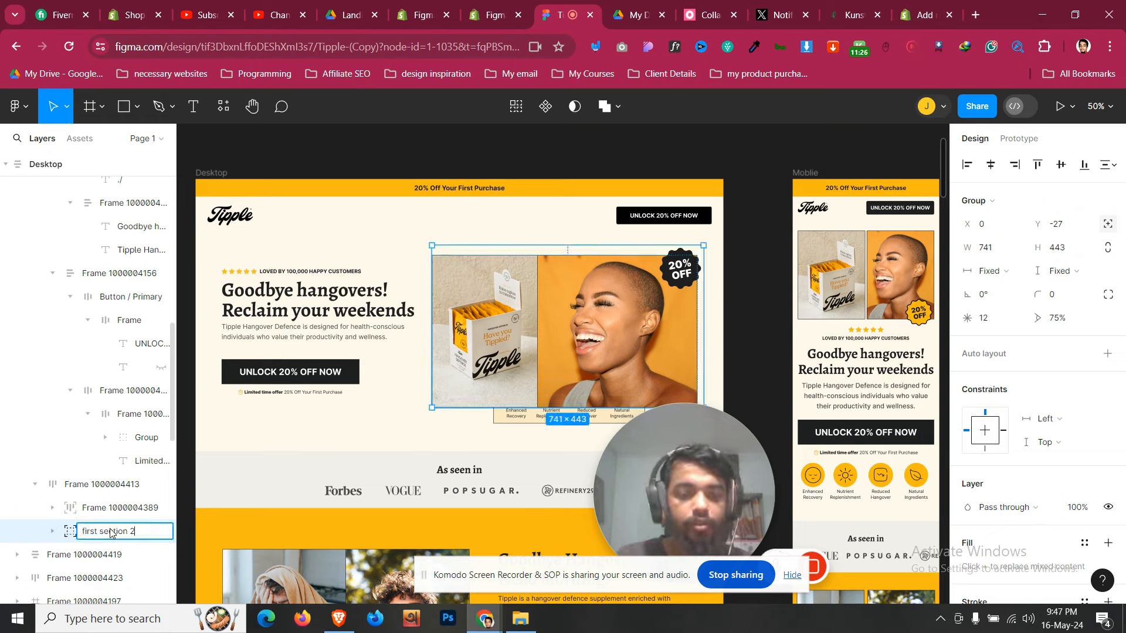
{"action": "type", "text": "0% off with"}
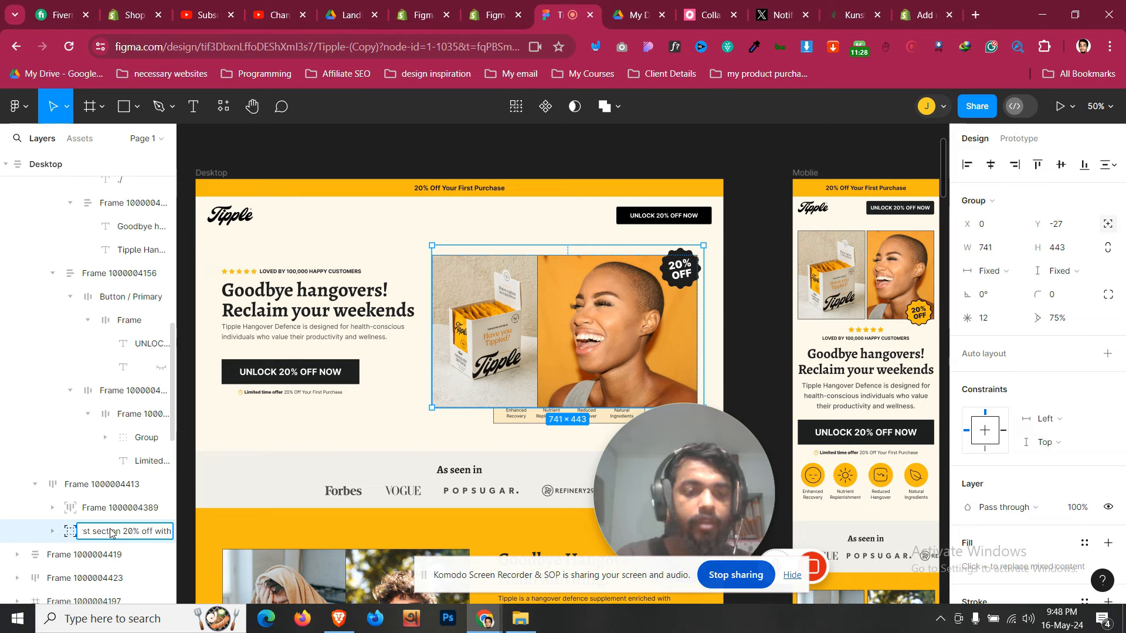
{"action": "key", "text": "Return"}
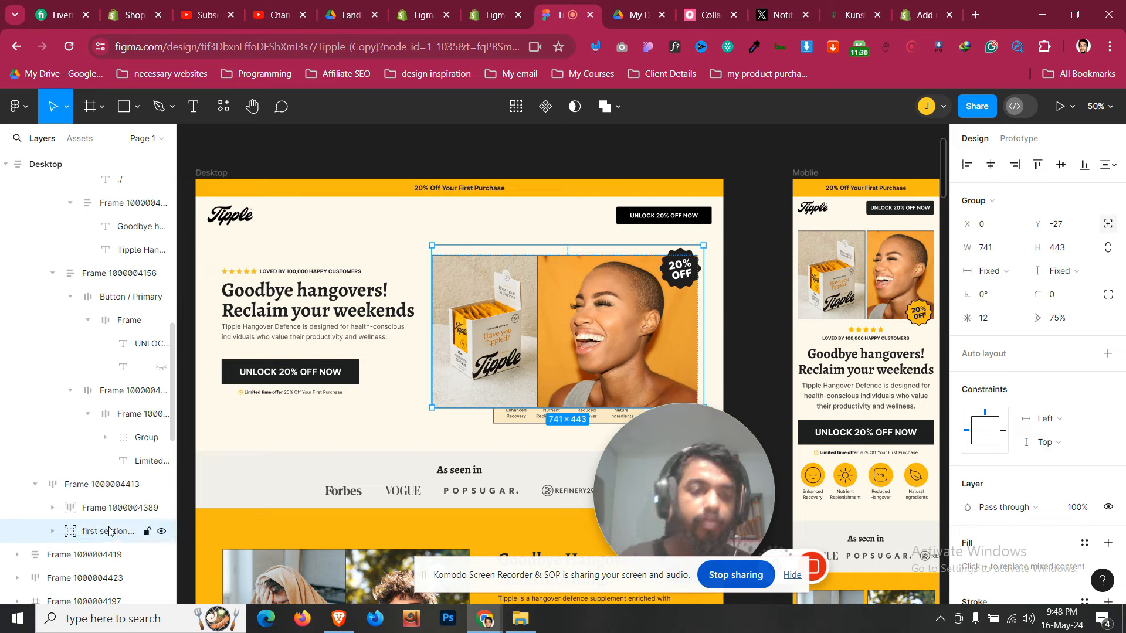
Check the hero image group's visibility, leave it shown, and reorder it so the benefits strip sits in front of the photos
{"action": "left_click", "coordinate": [162, 533]}
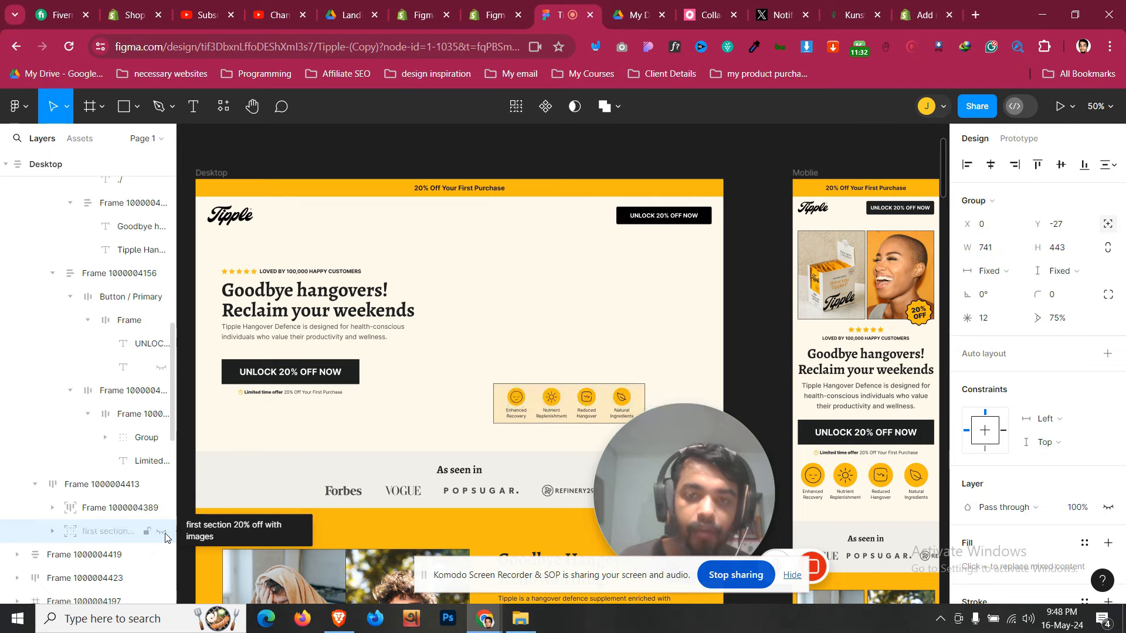
{"action": "left_click", "coordinate": [162, 533]}
{"action": "left_click_drag", "start_coordinate": [113, 531], "coordinate": [113, 504]}
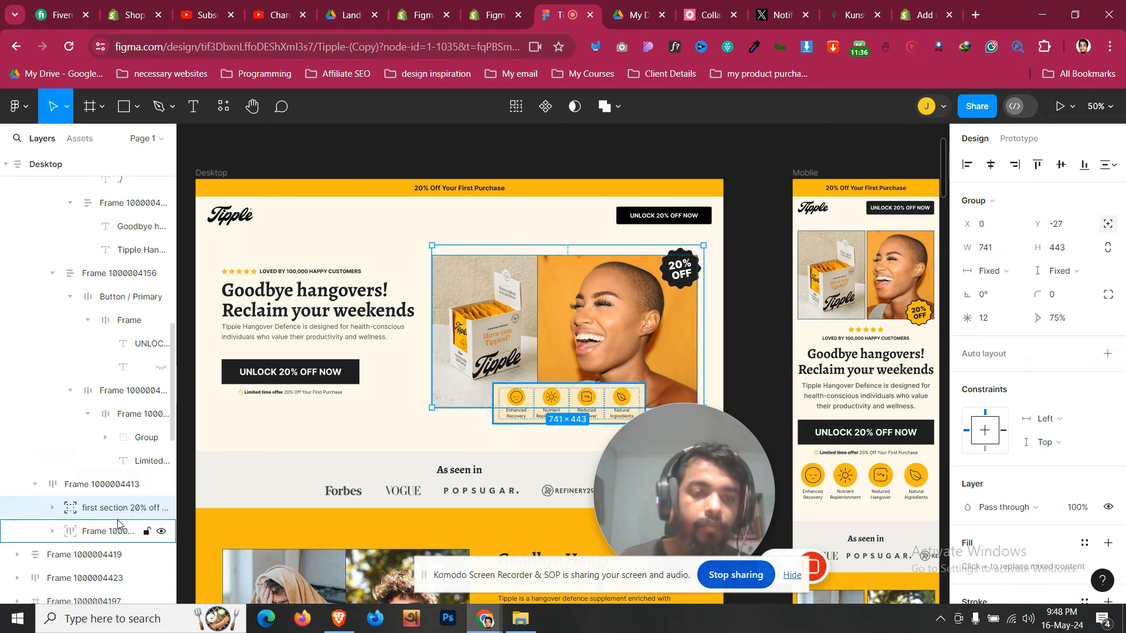
Export the "first section 20% off with images" group as a PNG at 1x
{"action": "scroll", "coordinate": [1070, 472], "scroll_direction": "down", "scroll_amount": 1}
{"action": "scroll", "coordinate": [1067, 493], "scroll_direction": "down", "scroll_amount": 5}
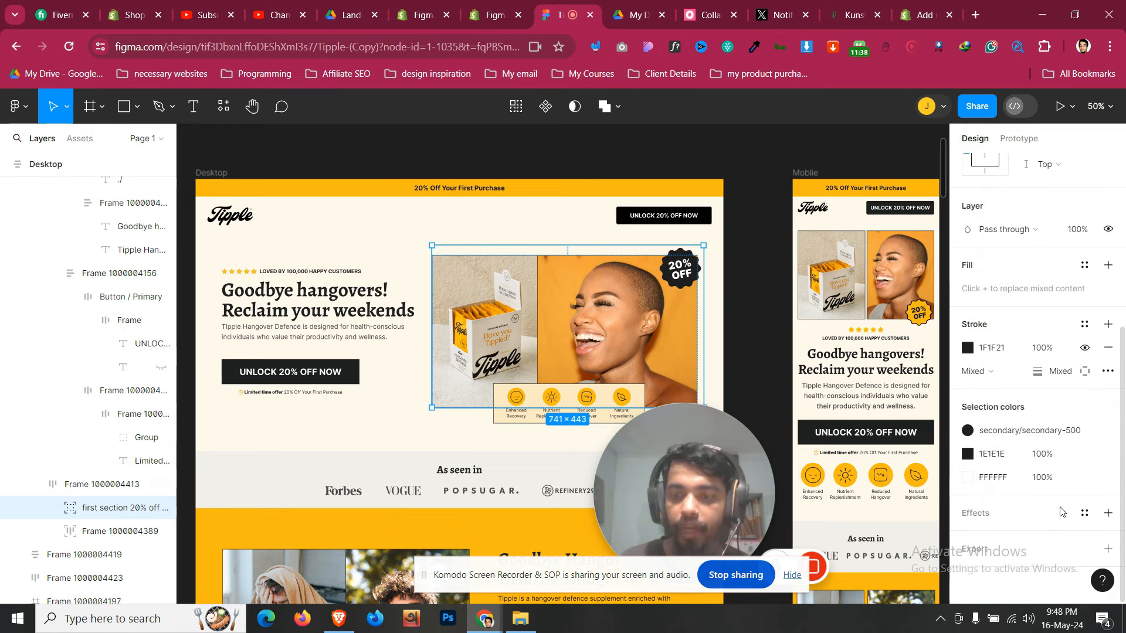
{"action": "left_click", "coordinate": [1041, 555]}
{"action": "scroll", "coordinate": [1044, 533], "scroll_direction": "down", "scroll_amount": 2}
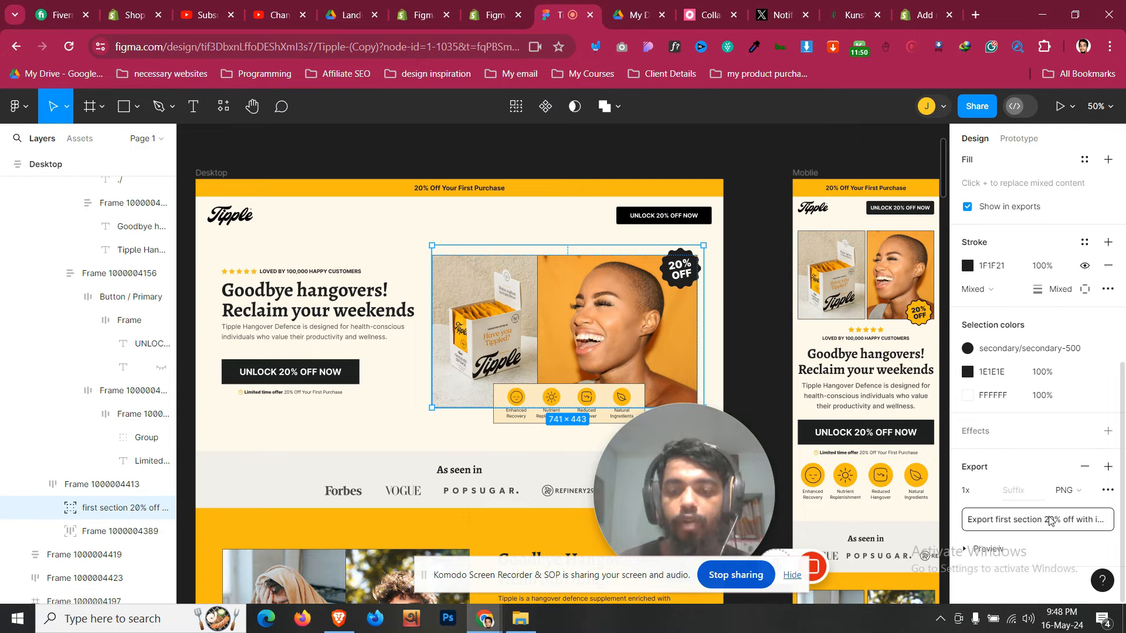
{"action": "left_click", "coordinate": [1049, 521]}
Switch to PageFly and add an Image element to the empty column of the hero section
{"action": "left_click", "coordinate": [493, 15]}
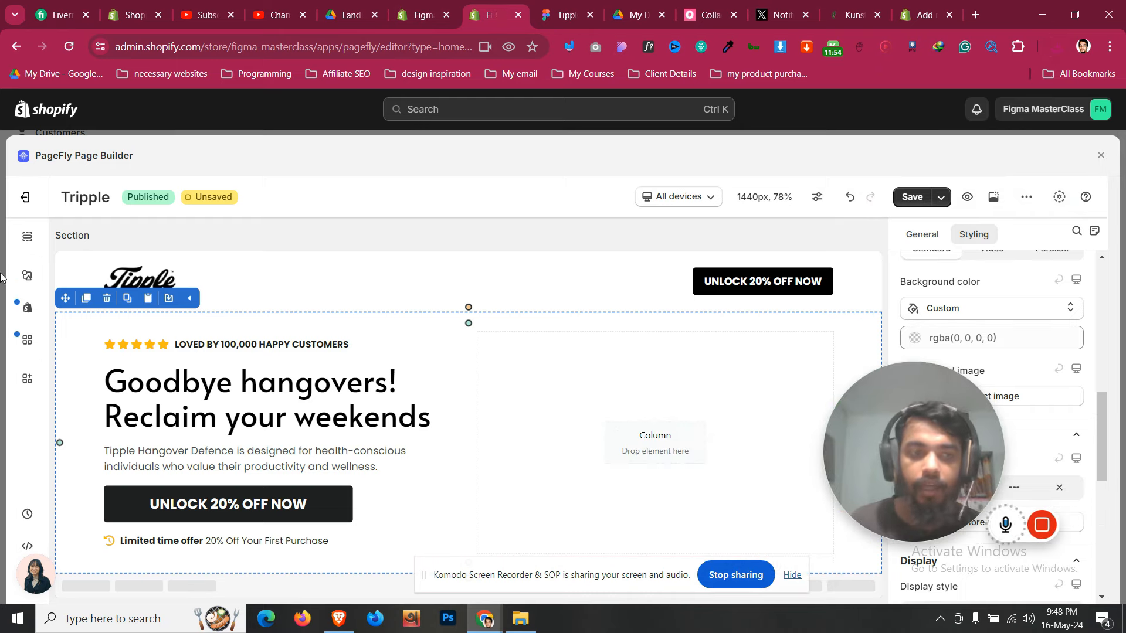
{"action": "left_click", "coordinate": [27, 236]}
{"action": "scroll", "coordinate": [102, 428], "scroll_direction": "down", "scroll_amount": 3}
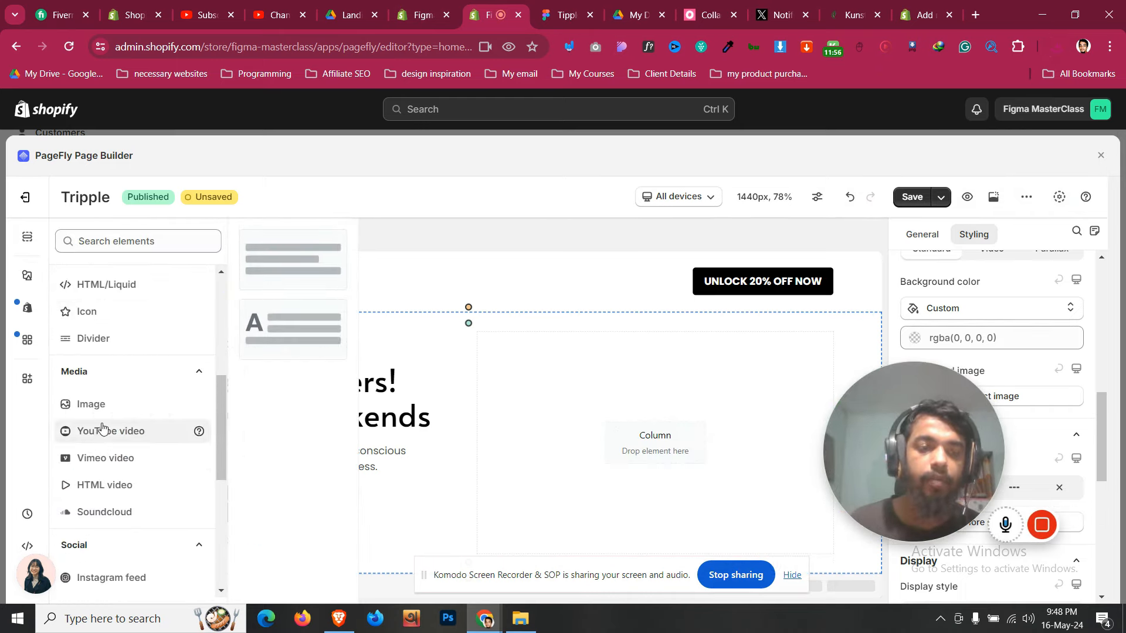
{"action": "mouse_move", "coordinate": [105, 409]}
{"action": "left_click_drag", "start_coordinate": [294, 258], "coordinate": [598, 410]}
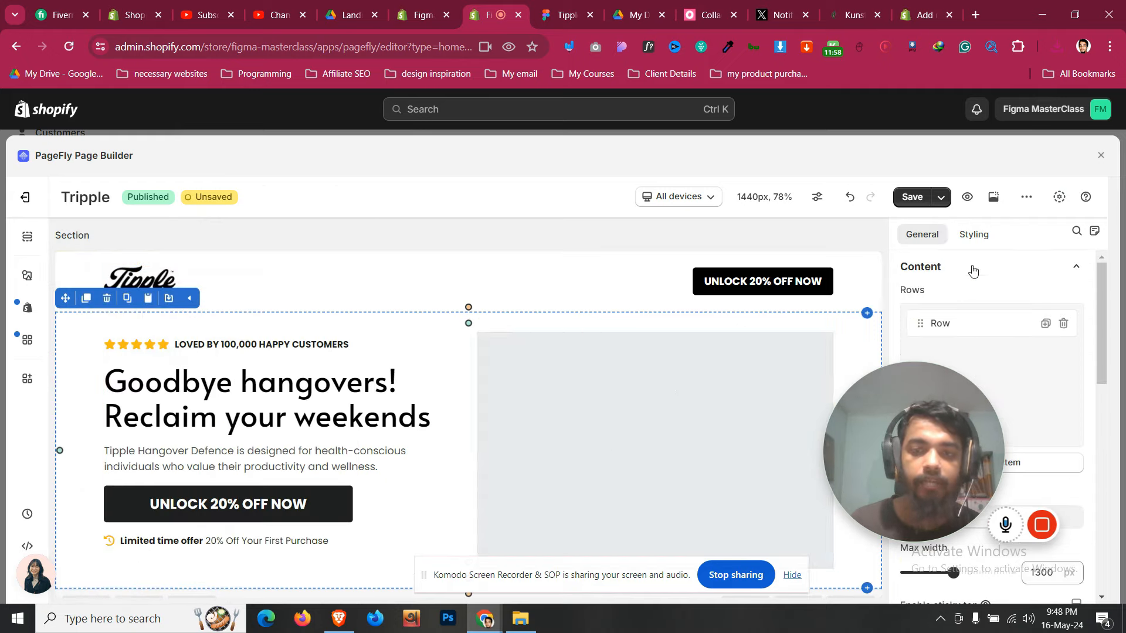
Upload "first section 20% off with images.png" from the Downloads folder and set it as the hero image's source
{"action": "left_click", "coordinate": [1017, 313]}
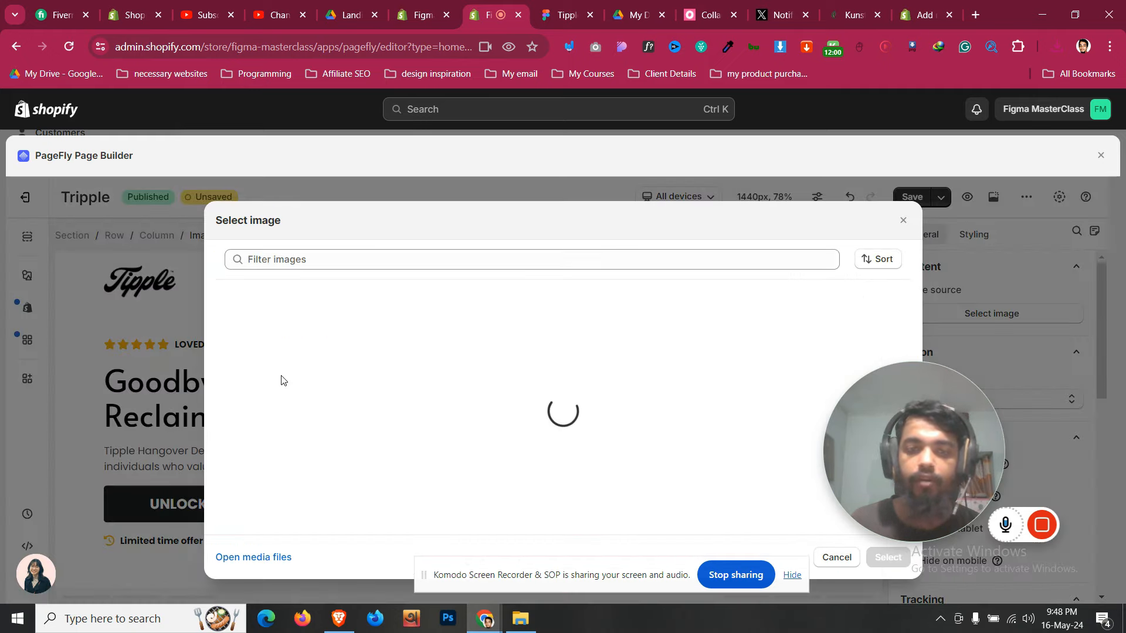
{"action": "left_click", "coordinate": [309, 369]}
{"action": "left_click", "coordinate": [203, 153]}
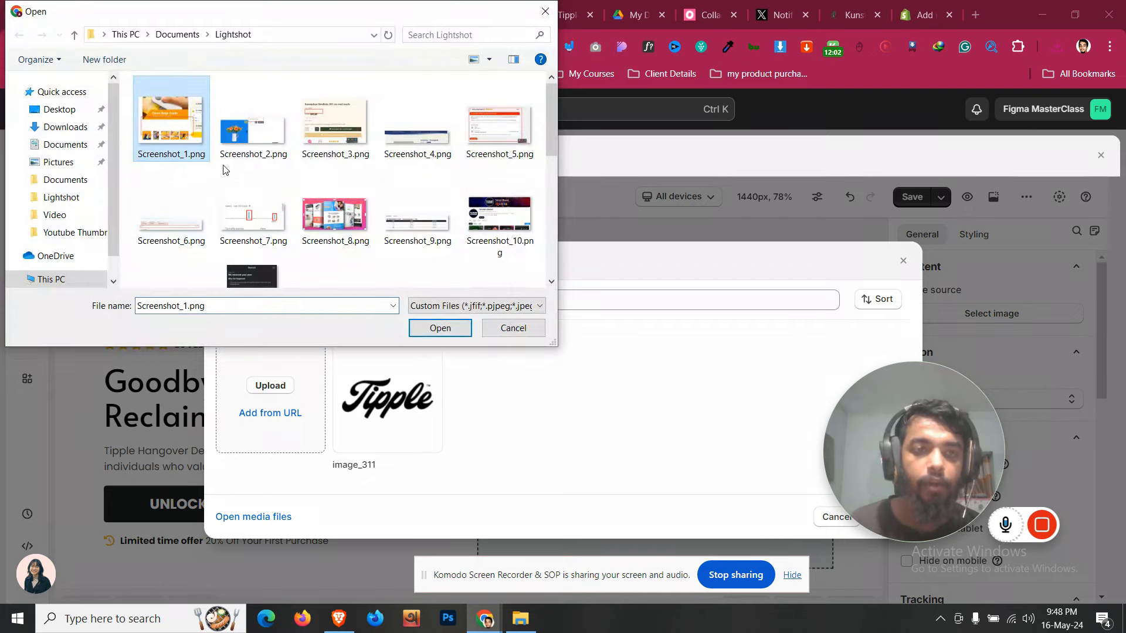
{"action": "left_click", "coordinate": [65, 127]}
{"action": "left_click", "coordinate": [167, 173]}
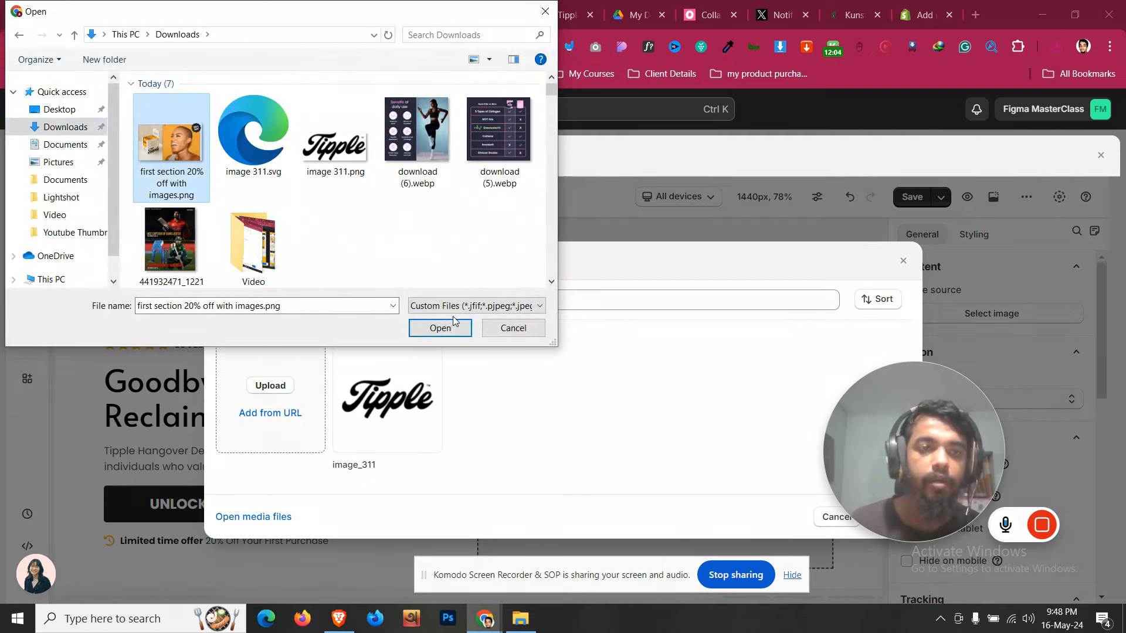
{"action": "left_click", "coordinate": [453, 323]}
{"action": "left_click_drag", "start_coordinate": [911, 445], "coordinate": [555, 470]}
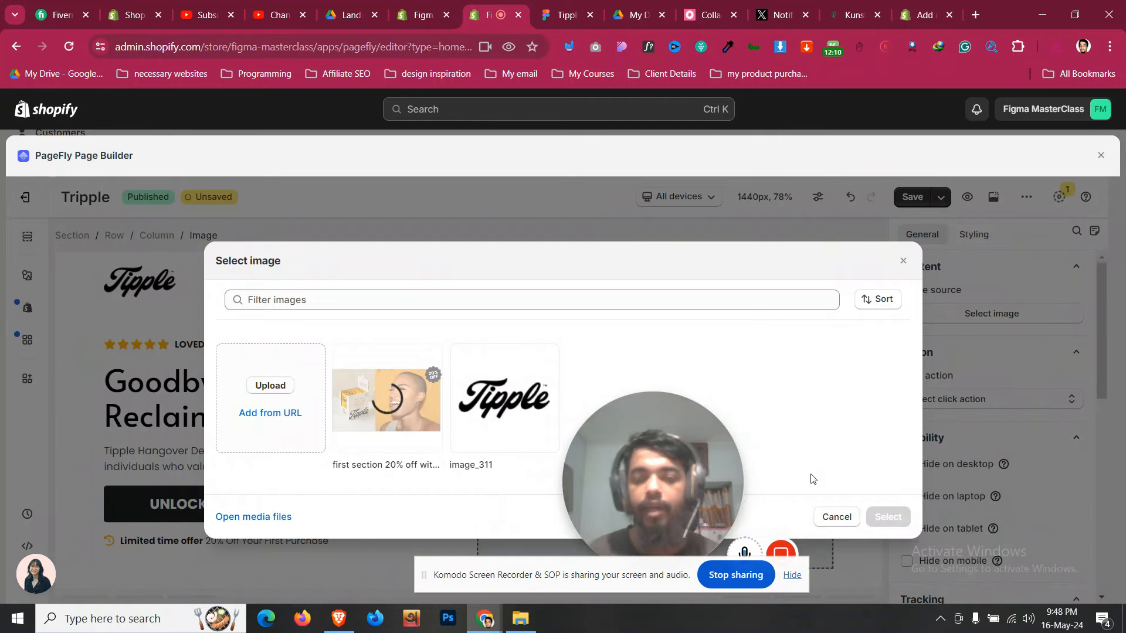
{"action": "left_click", "coordinate": [426, 414]}
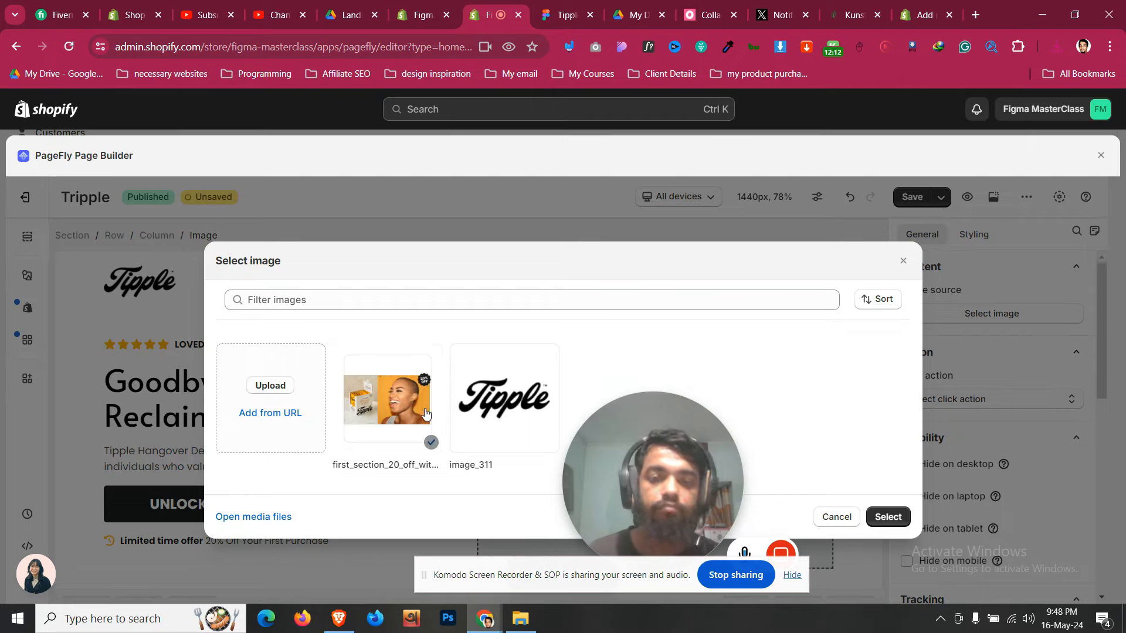
{"action": "left_click", "coordinate": [887, 516]}
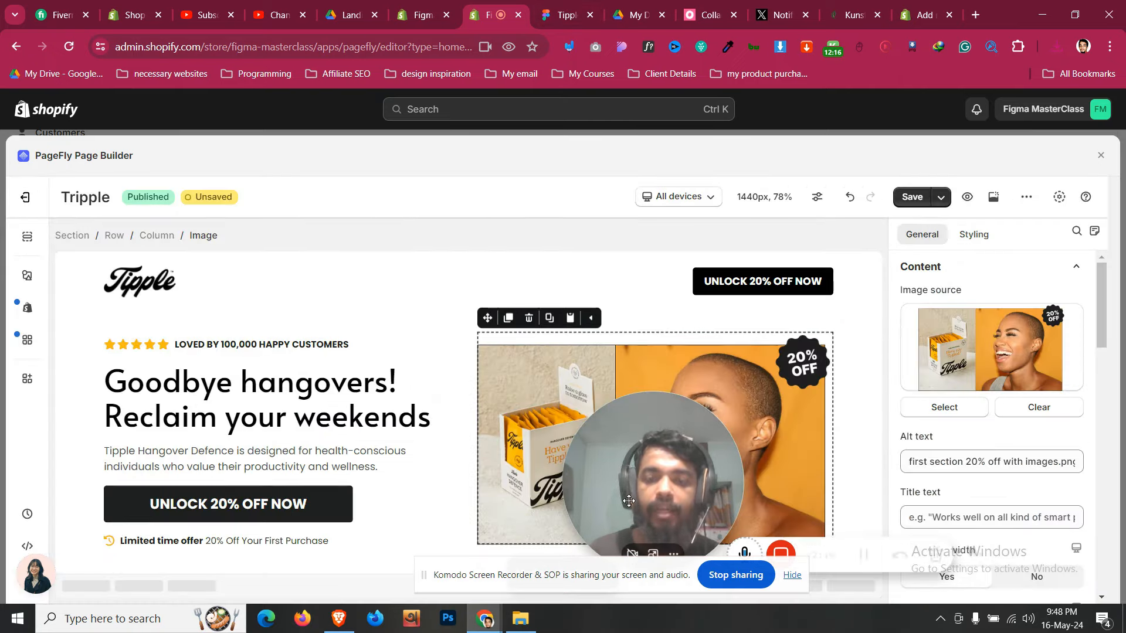
{"action": "left_click_drag", "start_coordinate": [629, 501], "coordinate": [788, 269]}
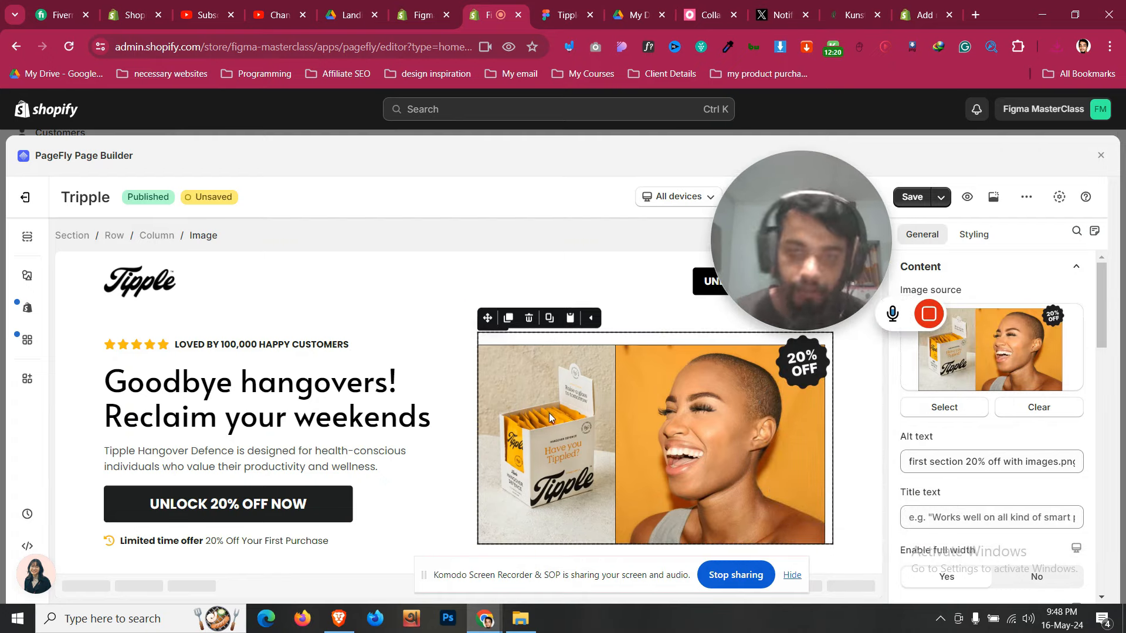
Compare the benefits strip overlapping the hero photos in the Figma design with the hero image in PageFly
{"action": "left_click", "coordinate": [557, 7]}
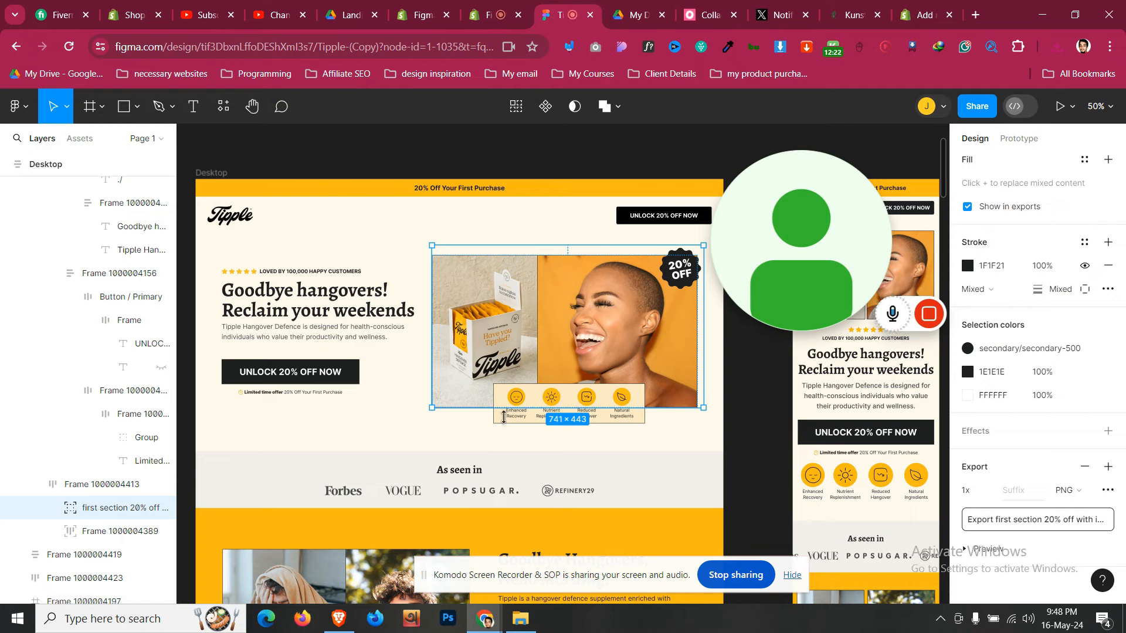
{"action": "left_click", "coordinate": [498, 444]}
{"action": "left_click", "coordinate": [498, 410]}
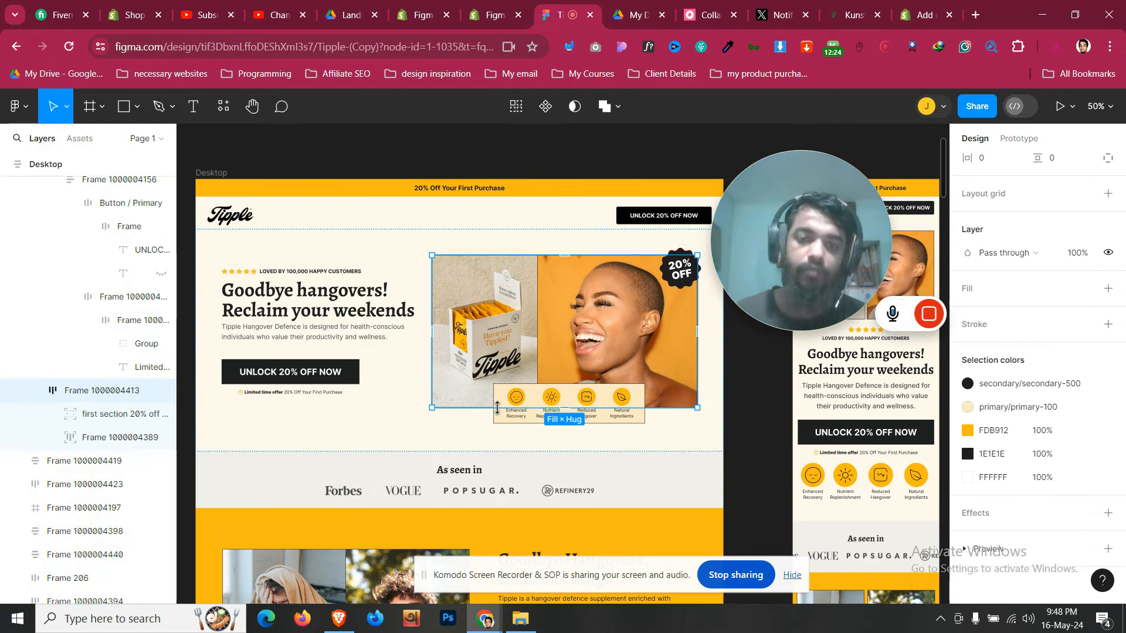
{"action": "left_click", "coordinate": [501, 398]}
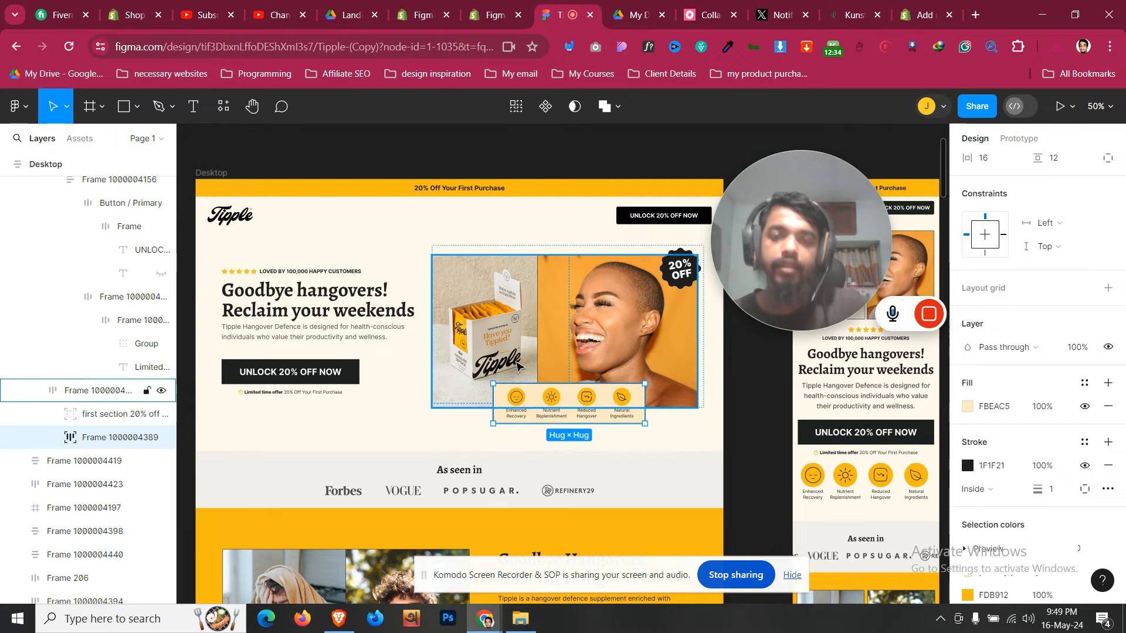
{"action": "left_click", "coordinate": [496, 15]}
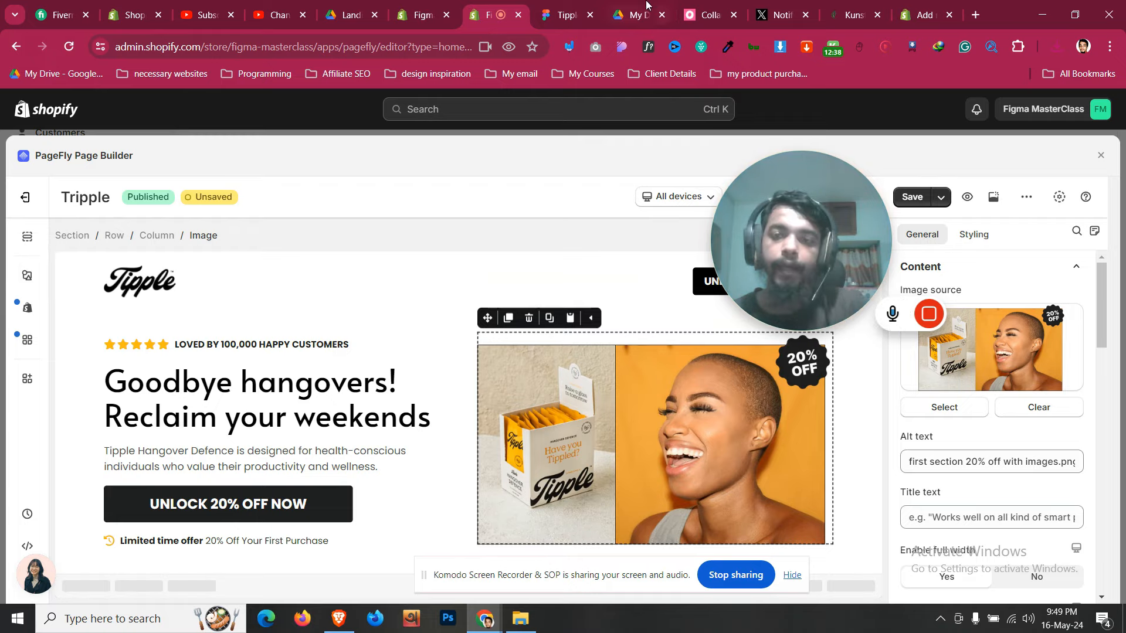
{"action": "left_click", "coordinate": [561, 7]}
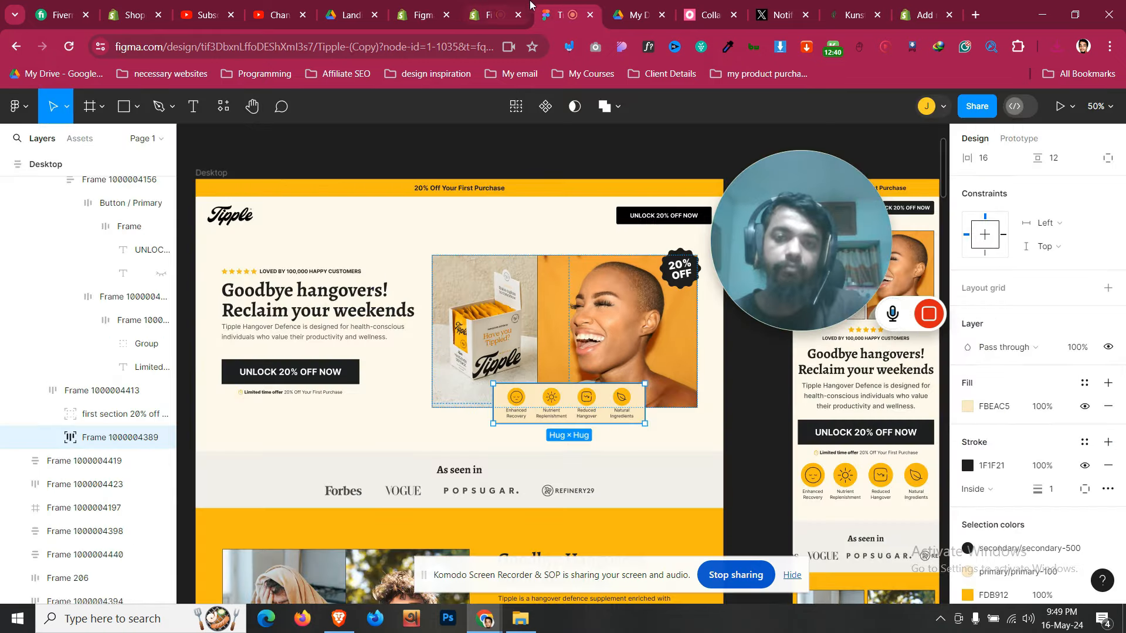
Switch to PageFly and insert a four-column layout directly below the hero image in the same column
{"action": "left_click", "coordinate": [499, 12]}
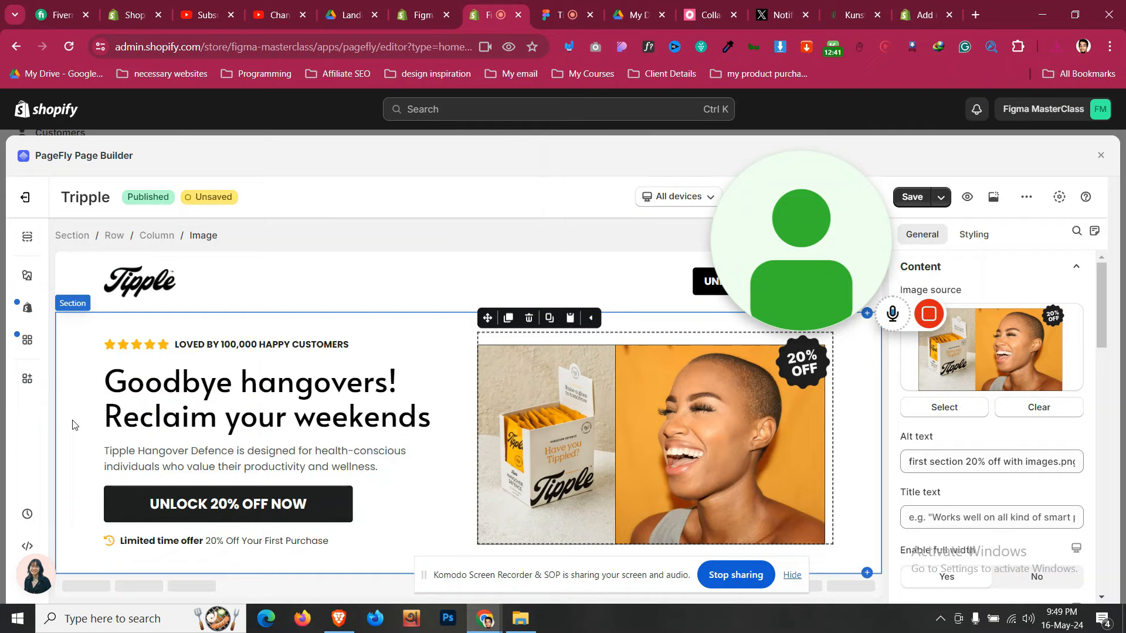
{"action": "left_click", "coordinate": [28, 277]}
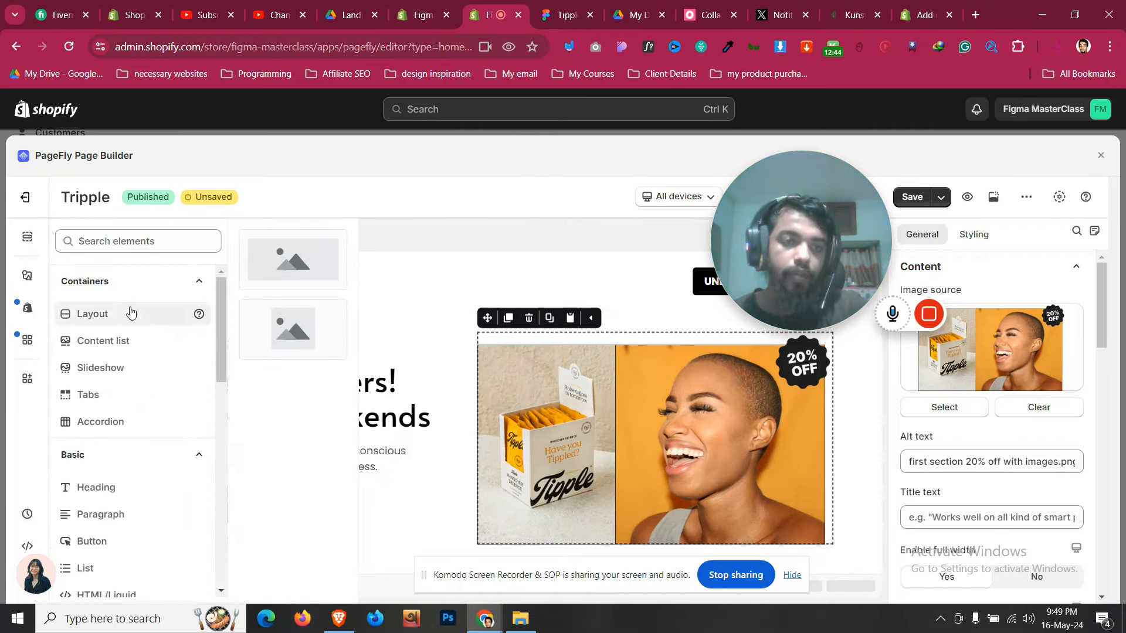
{"action": "mouse_move", "coordinate": [131, 311]}
{"action": "left_click_drag", "start_coordinate": [317, 477], "coordinate": [677, 544]}
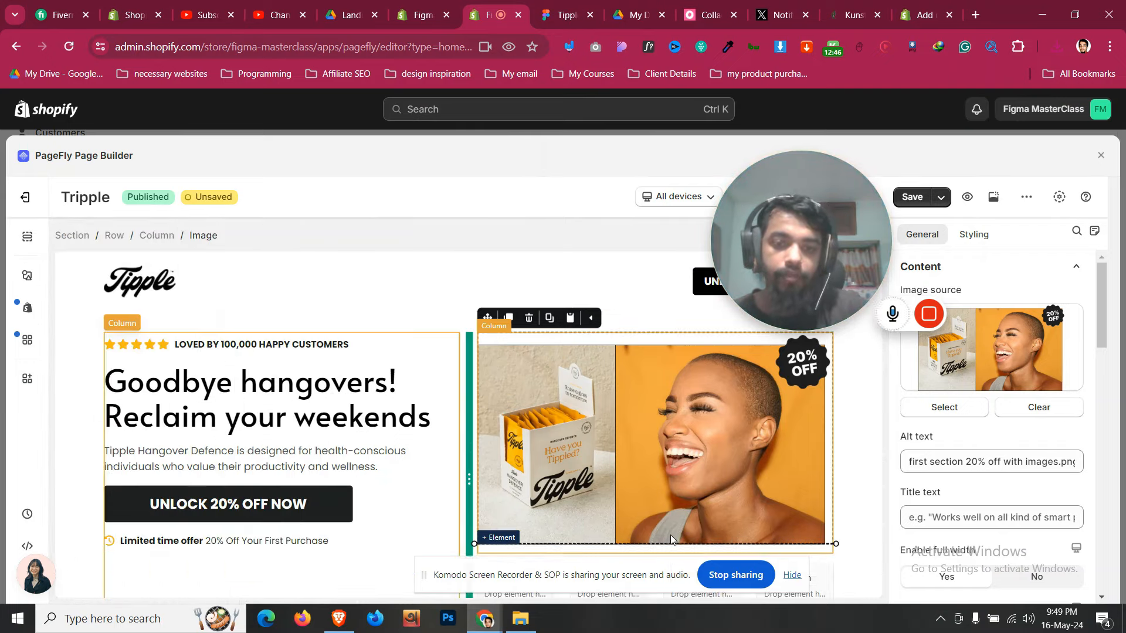
Switch to Figma, select the benefits strip frame overlapping the hero photos and copy its fill colour code FBEAC5
{"action": "left_click", "coordinate": [563, 15]}
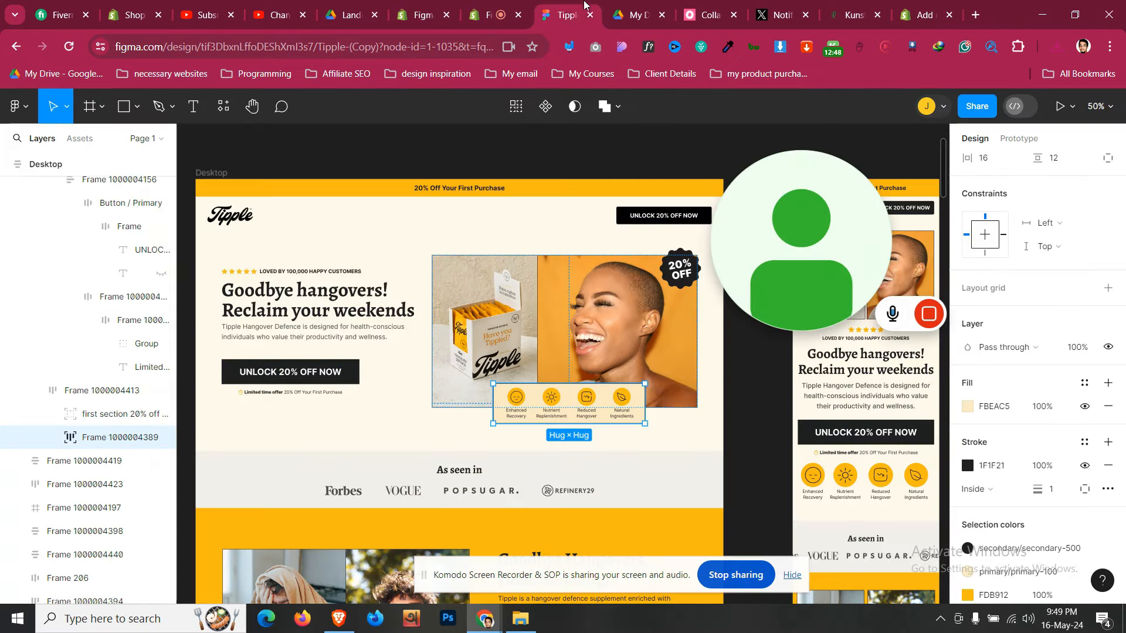
{"action": "left_click", "coordinate": [503, 391]}
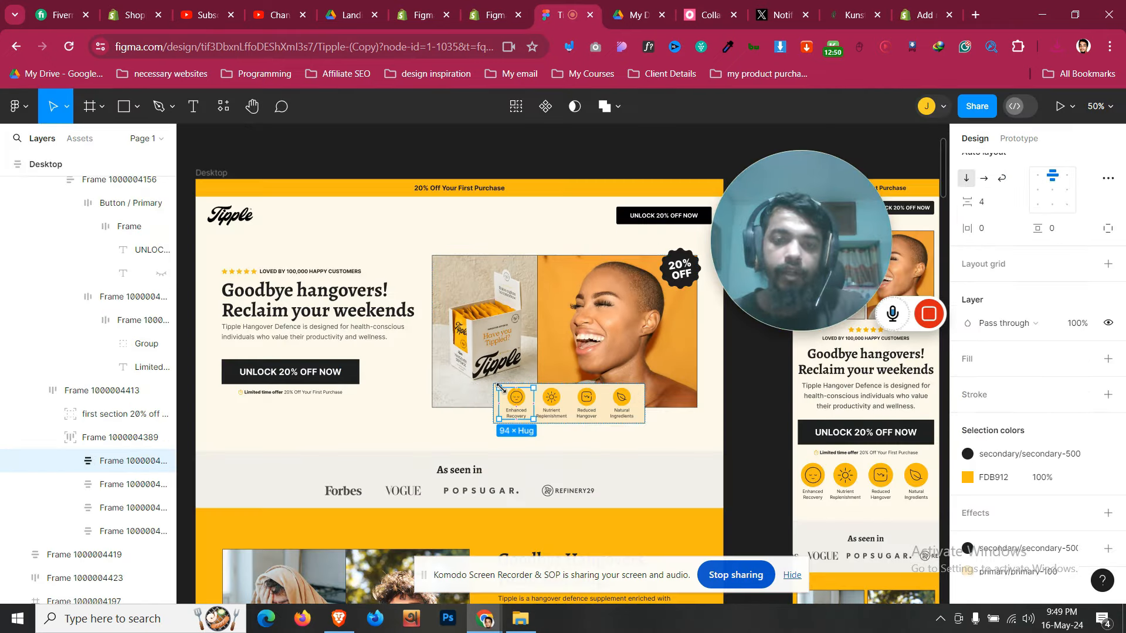
{"action": "left_click", "coordinate": [117, 438]}
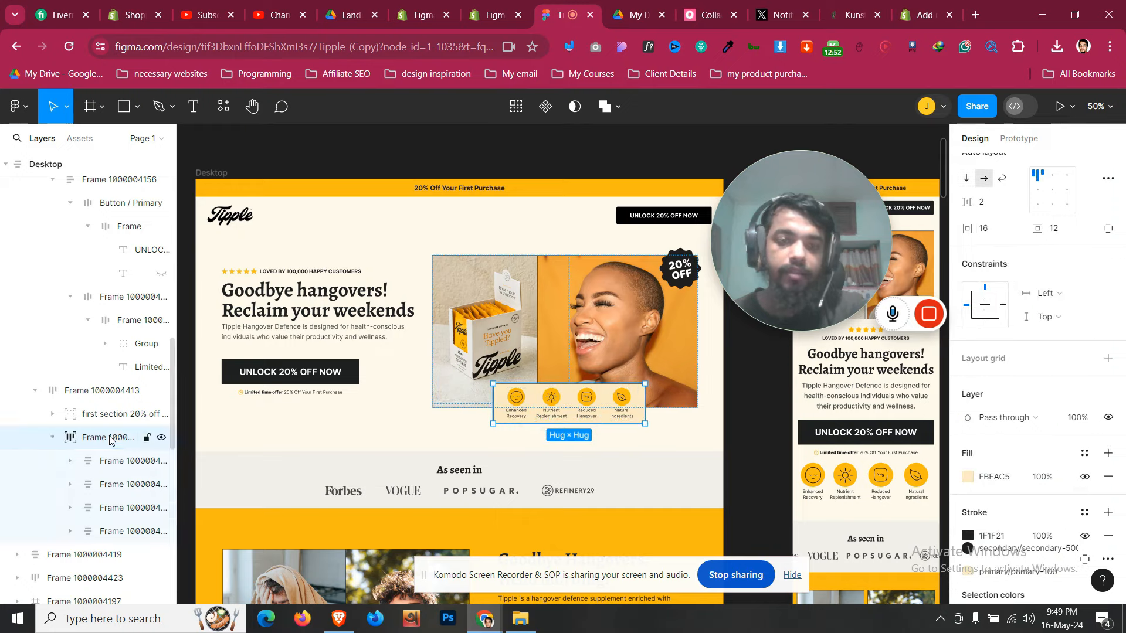
{"action": "scroll", "coordinate": [1063, 474], "scroll_direction": "down", "scroll_amount": 3}
{"action": "left_click", "coordinate": [996, 288]}
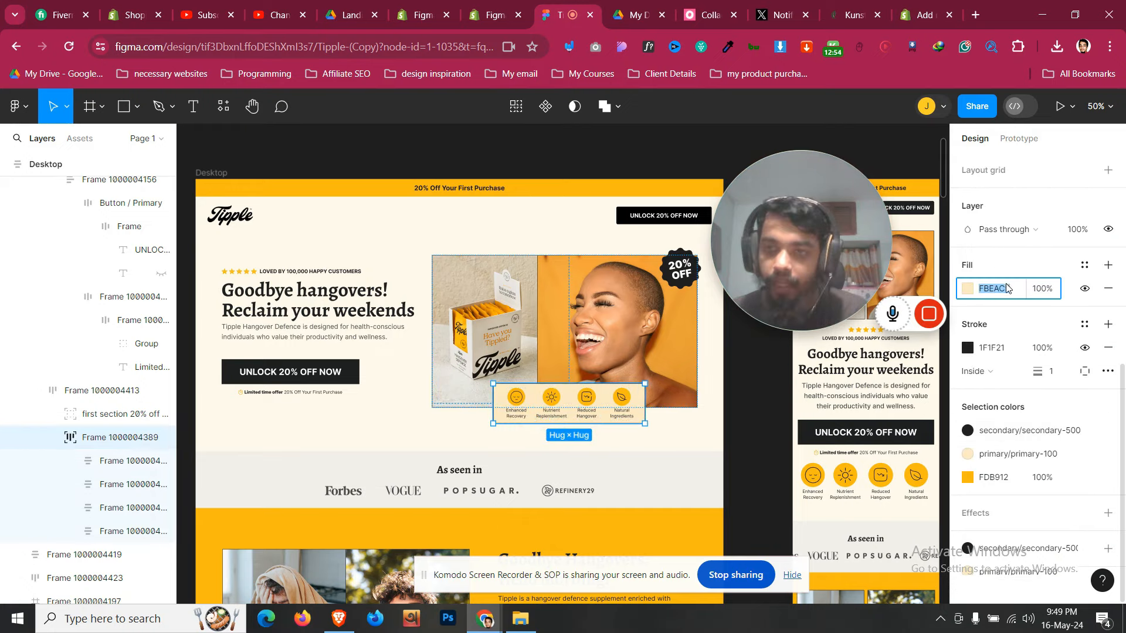
Switch to PageFly and set the background colour of the four-column row below the hero image to rgb(251, 234, 197)
{"action": "left_click", "coordinate": [486, 15]}
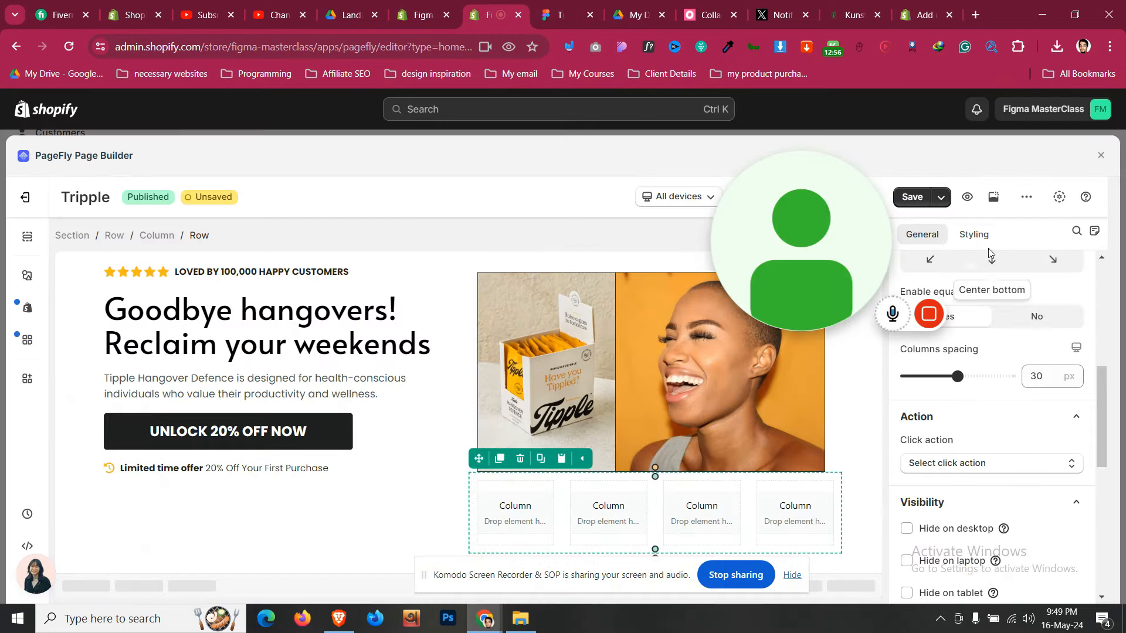
{"action": "scroll", "coordinate": [989, 410], "scroll_direction": "down", "scroll_amount": 3}
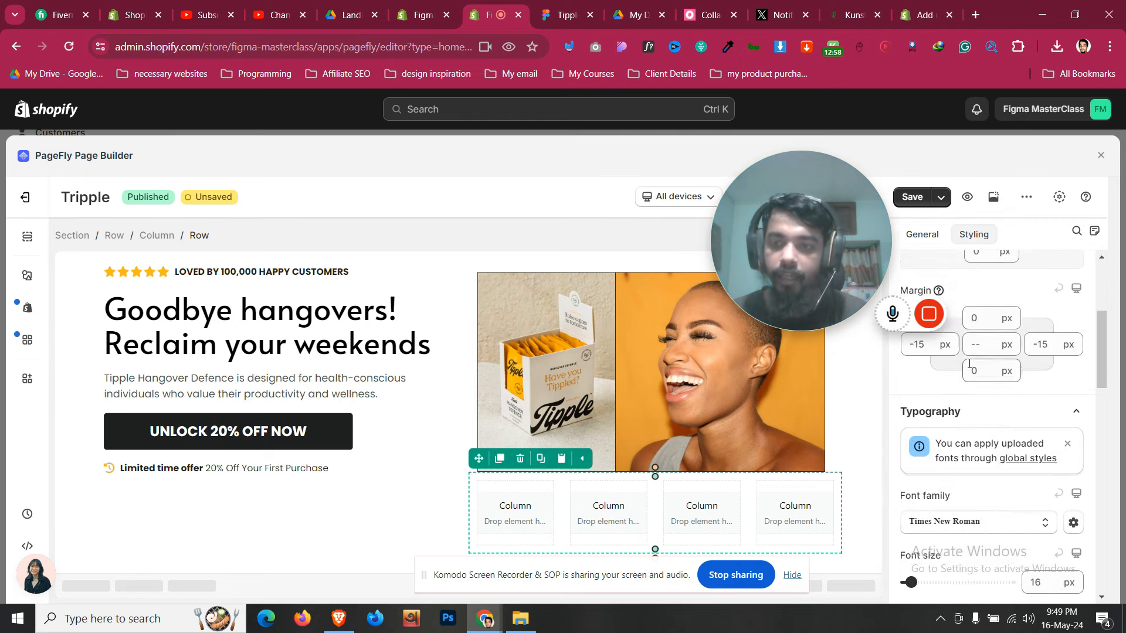
{"action": "scroll", "coordinate": [970, 410], "scroll_direction": "down", "scroll_amount": 6}
{"action": "left_click", "coordinate": [971, 463]}
{"action": "type", "text": "rgb(251, 234, 197)"}
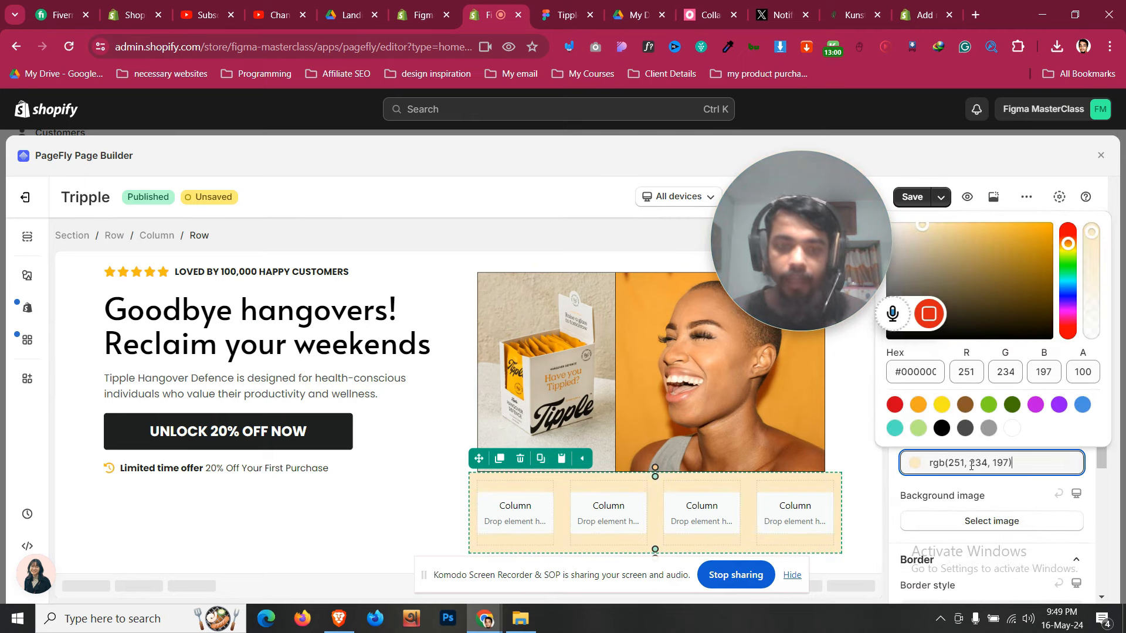
{"action": "left_click", "coordinate": [83, 490]}
Set the margin of the four-column row to 0 px on all sides
{"action": "left_click", "coordinate": [507, 478]}
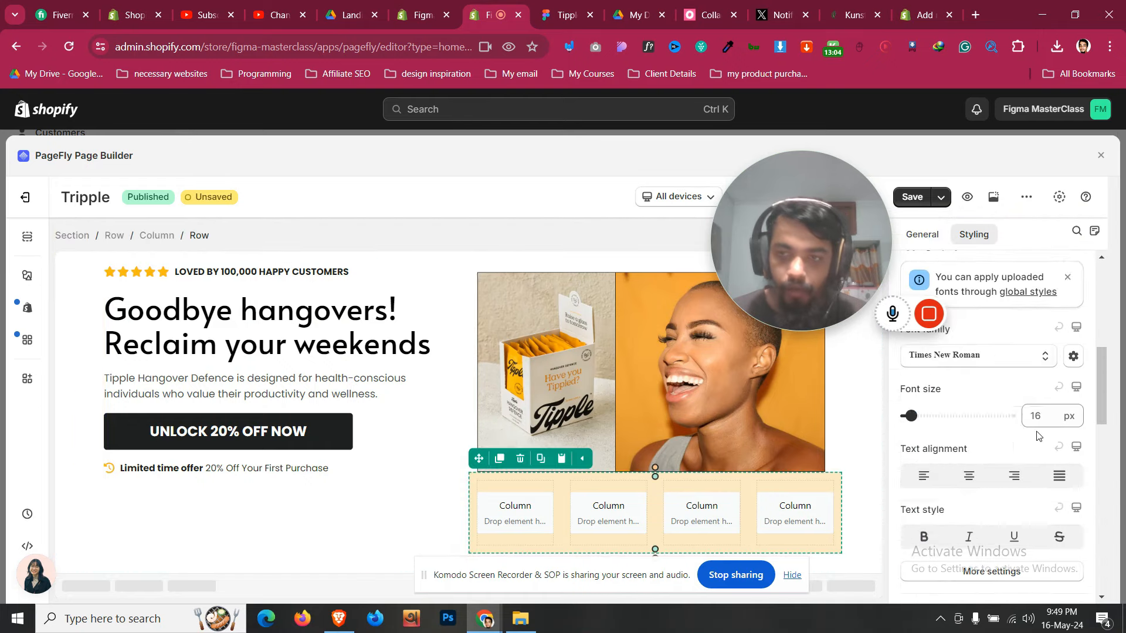
{"action": "scroll", "coordinate": [959, 448], "scroll_direction": "up", "scroll_amount": 4}
{"action": "left_click", "coordinate": [978, 420]}
{"action": "type", "text": "1"}
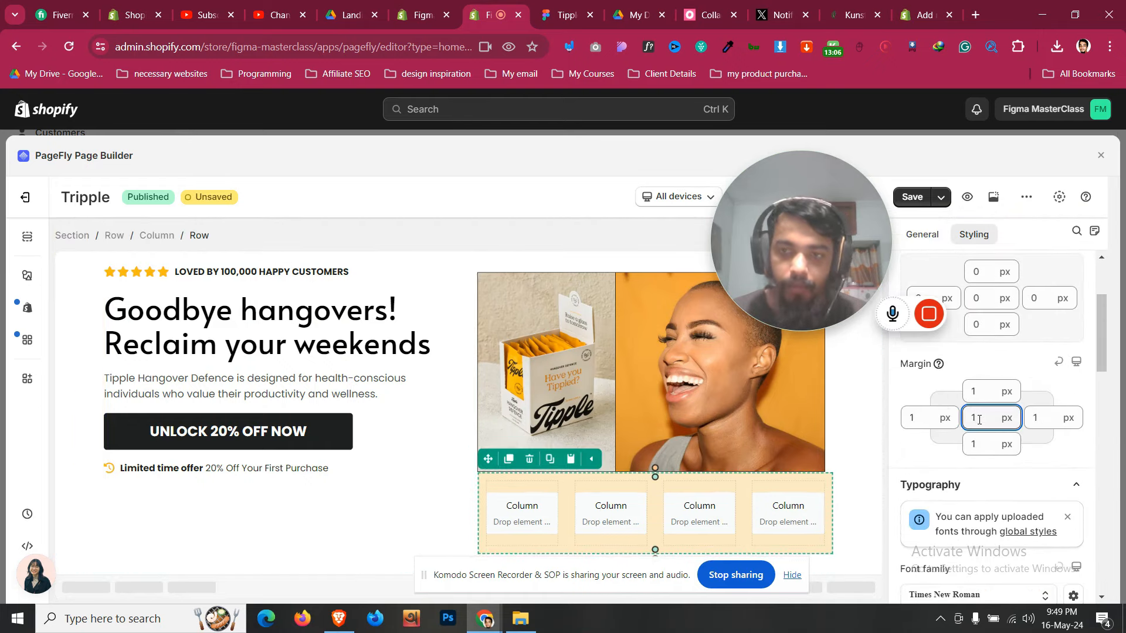
{"action": "key", "text": "BackSpace"}
{"action": "type", "text": "0"}
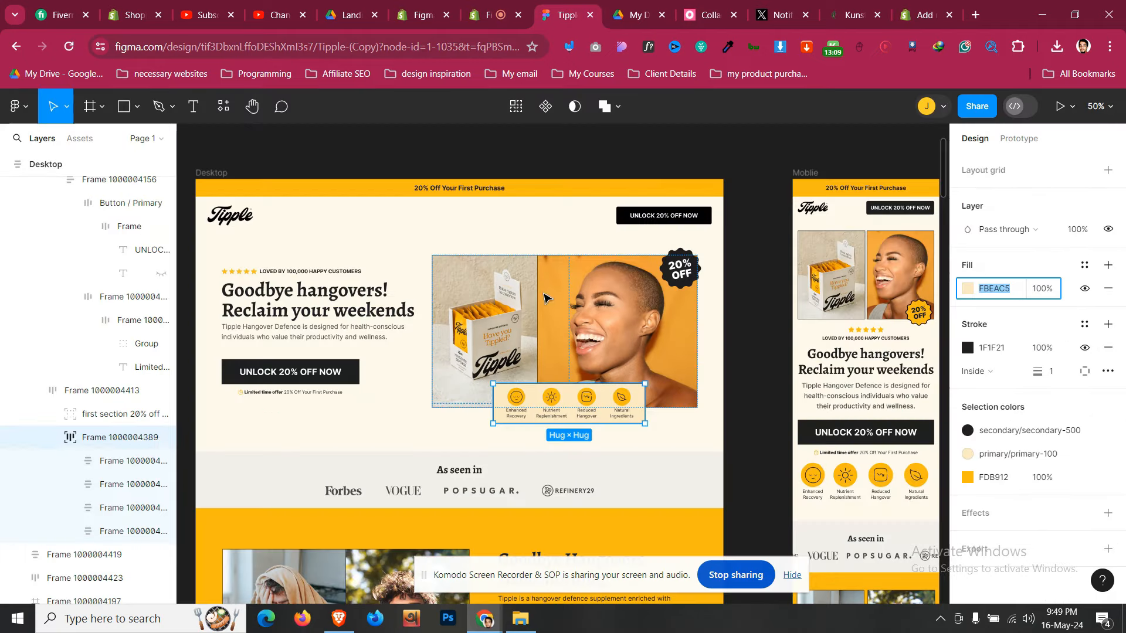
Switch to Figma and export the smiley icon group of the benefits strip as a 1x PNG
{"action": "left_click", "coordinate": [565, 15]}
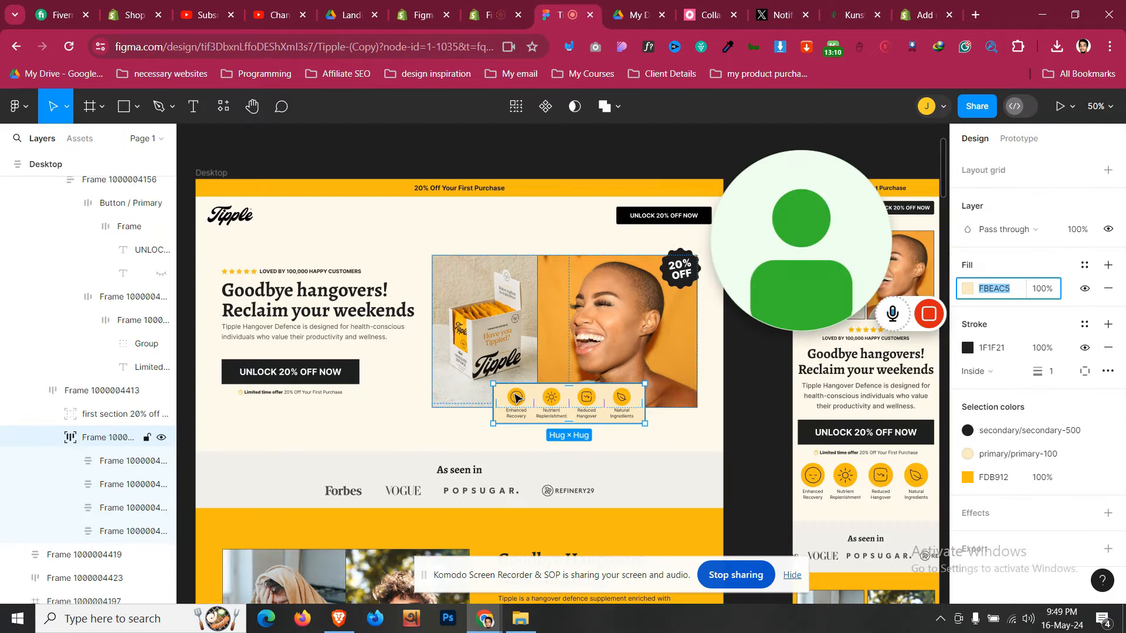
{"action": "double_click", "coordinate": [516, 398]}
{"action": "double_click", "coordinate": [515, 398]}
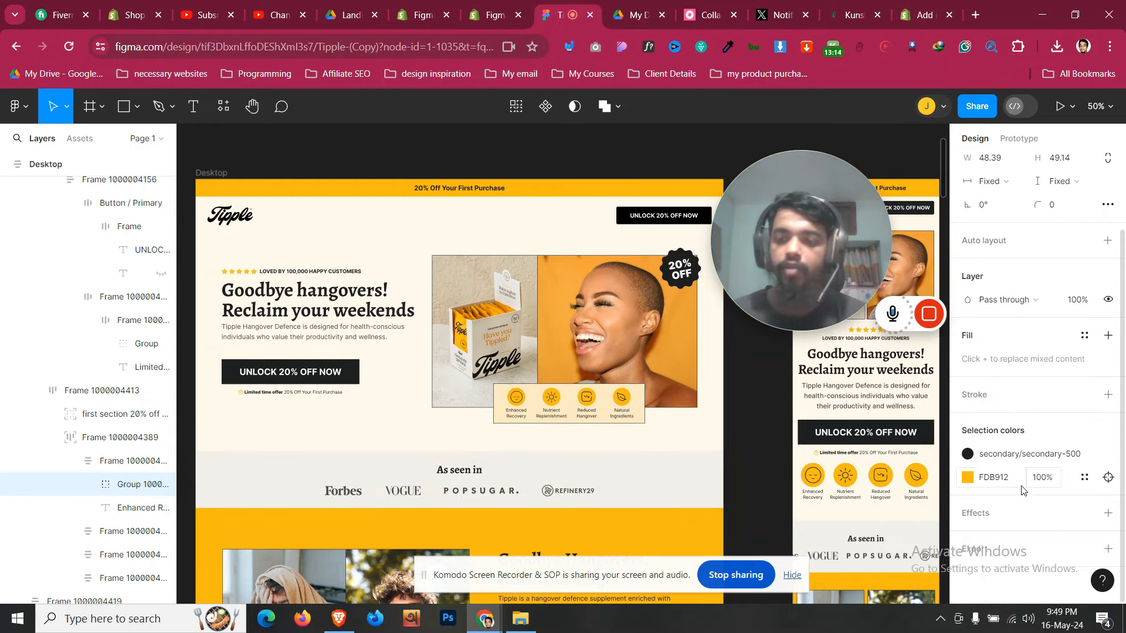
{"action": "left_click", "coordinate": [1107, 548]}
{"action": "scroll", "coordinate": [1036, 445], "scroll_direction": "down", "scroll_amount": 2}
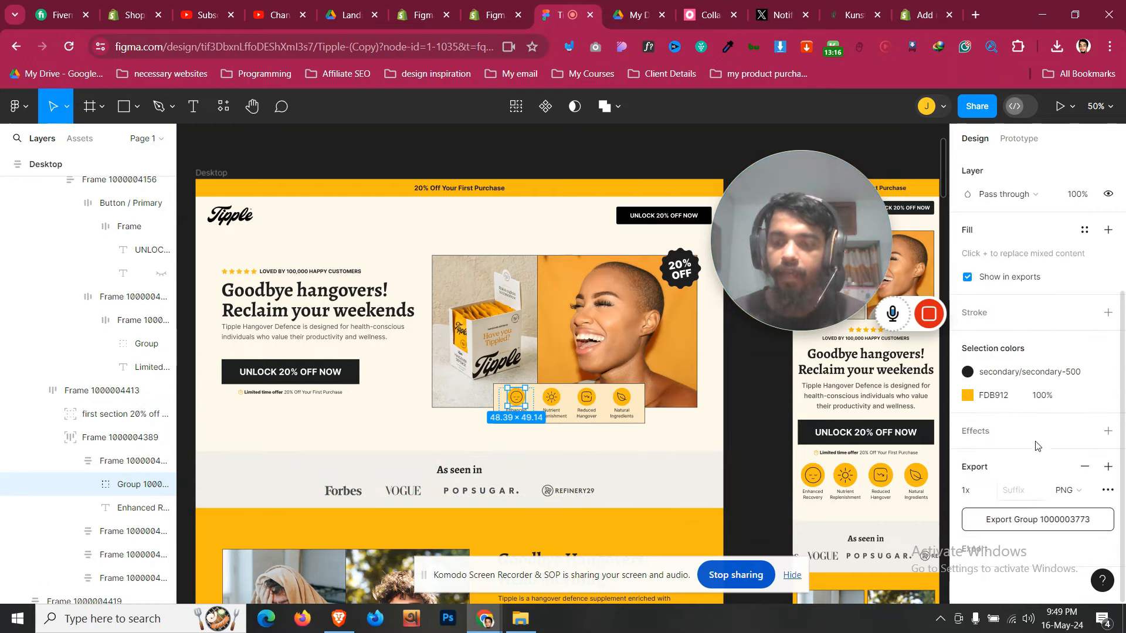
{"action": "left_click", "coordinate": [1049, 520]}
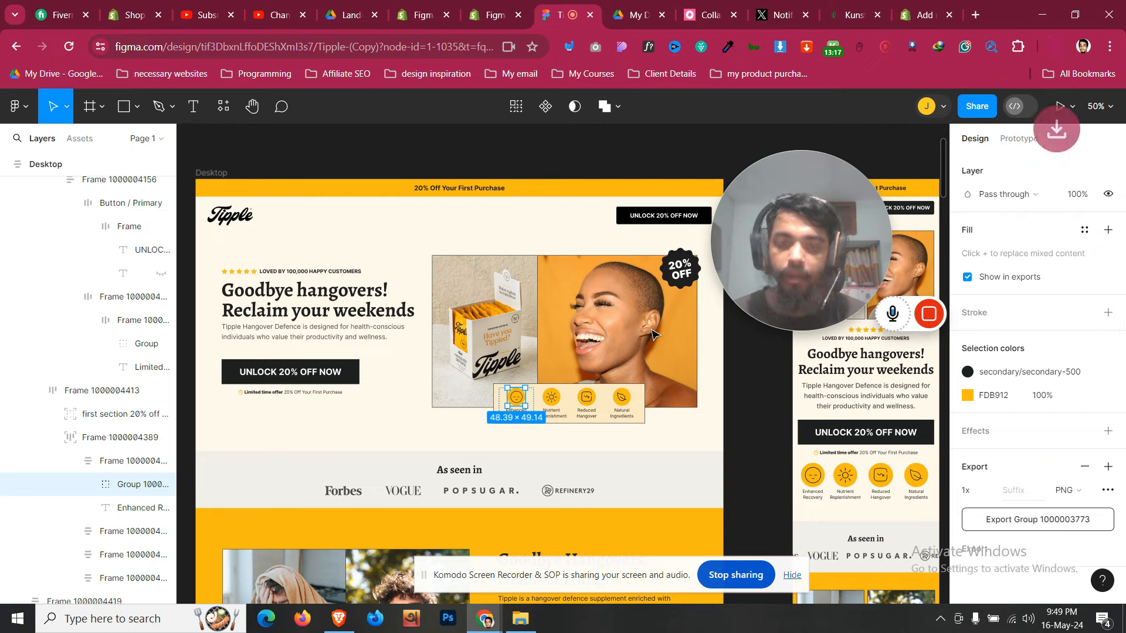
Inspect the text style of the "Enhanced Recovery" label in the benefits strip
{"action": "left_click", "coordinate": [540, 435]}
{"action": "double_click", "coordinate": [522, 420]}
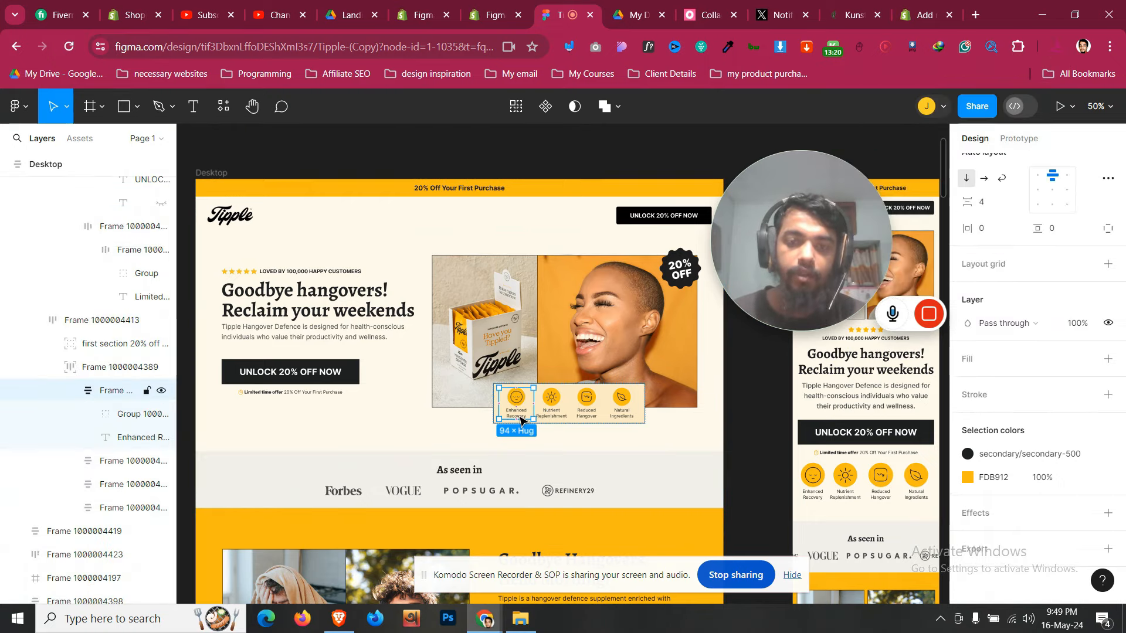
{"action": "double_click", "coordinate": [522, 421]}
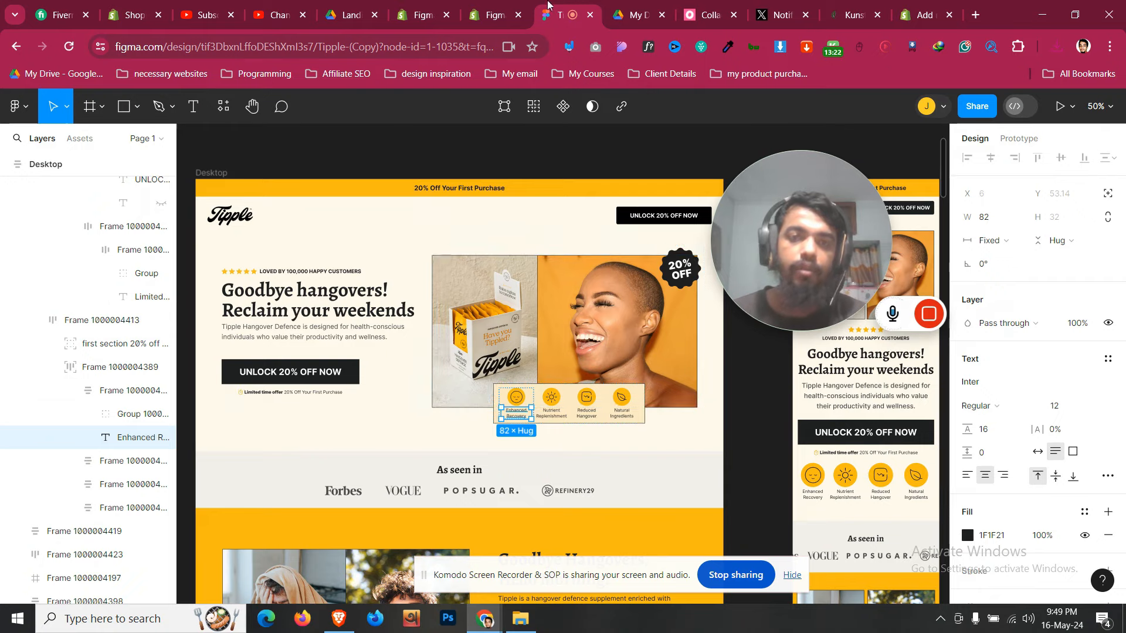
Switch to PageFly and add an Image element to the first column of the four-column row
{"action": "left_click", "coordinate": [499, 8]}
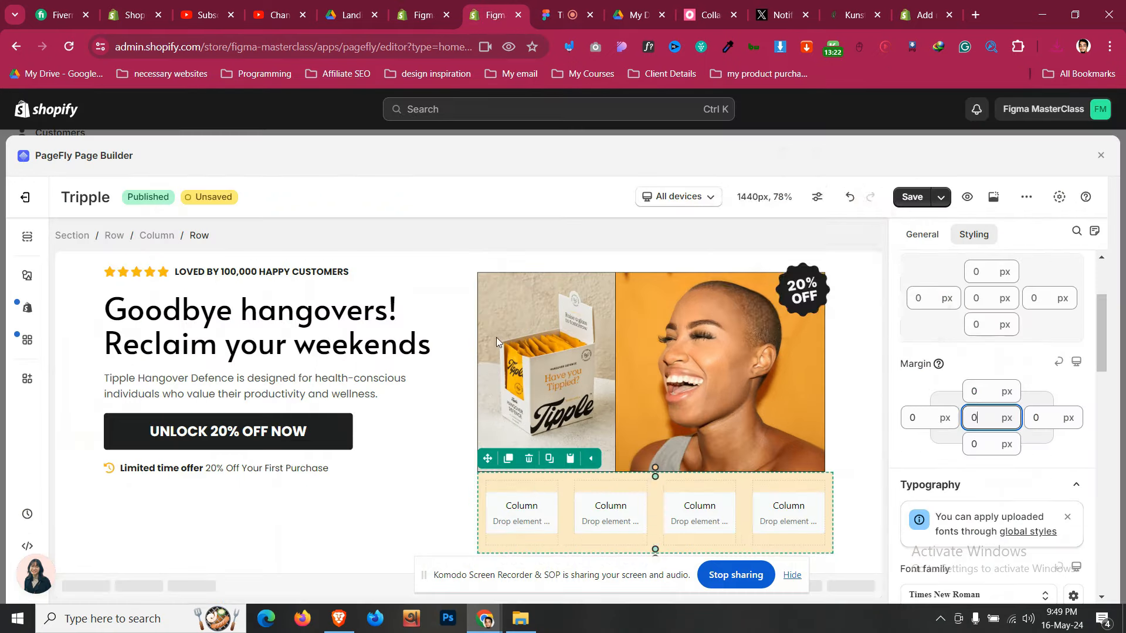
{"action": "left_click", "coordinate": [27, 276]}
{"action": "scroll", "coordinate": [134, 411], "scroll_direction": "down", "scroll_amount": 4}
{"action": "scroll", "coordinate": [158, 440], "scroll_direction": "down", "scroll_amount": 3}
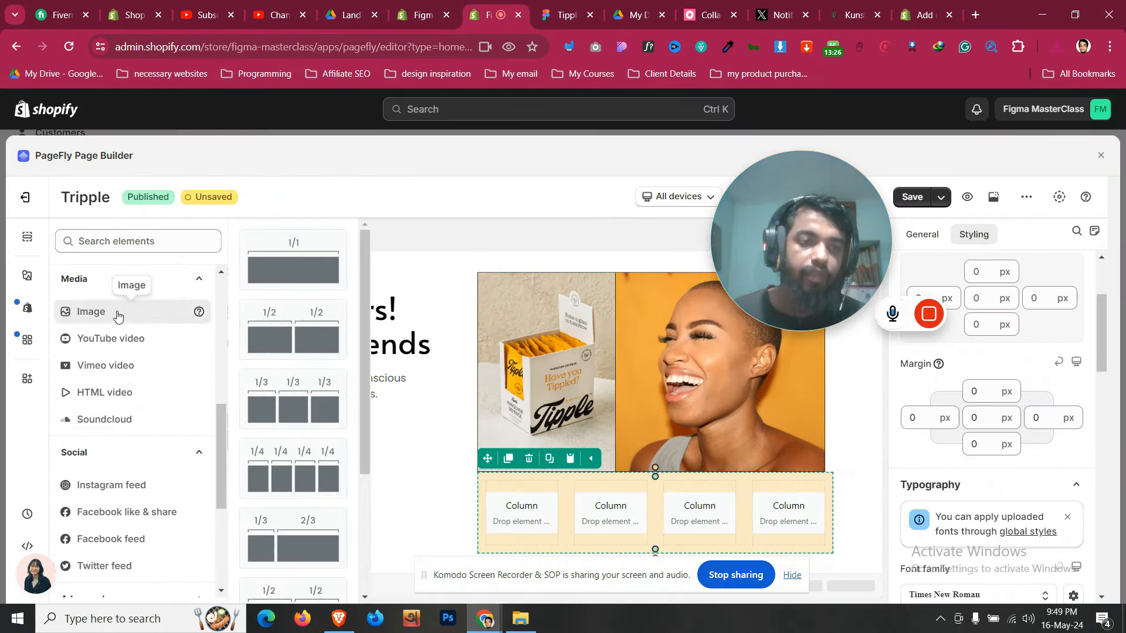
{"action": "mouse_move", "coordinate": [116, 312]}
{"action": "left_click_drag", "start_coordinate": [291, 259], "coordinate": [530, 507]}
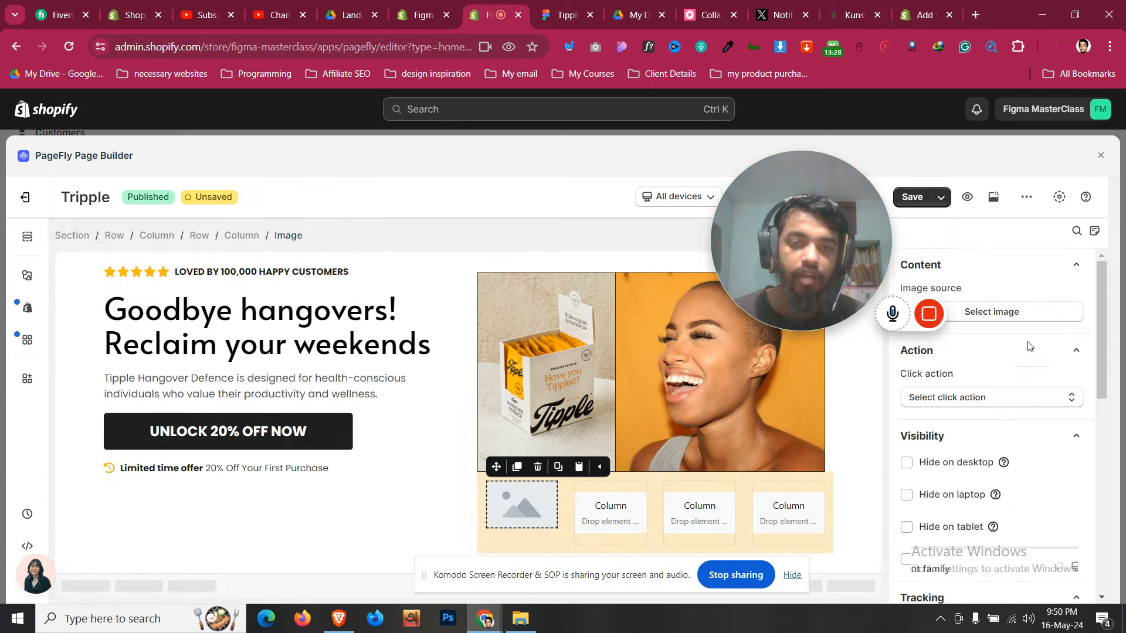
Upload "Group 1000003773.png" from the Downloads folder and set it as the new image's source
{"action": "left_click", "coordinate": [922, 234]}
{"action": "left_click", "coordinate": [1006, 316]}
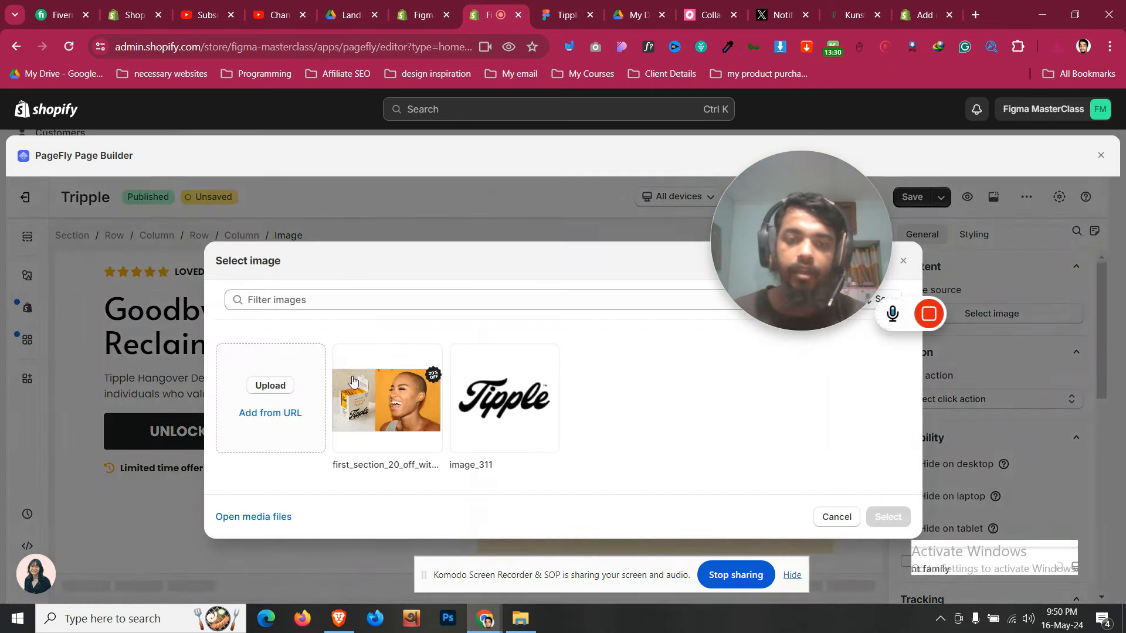
{"action": "left_click", "coordinate": [269, 388]}
{"action": "left_click", "coordinate": [171, 141]}
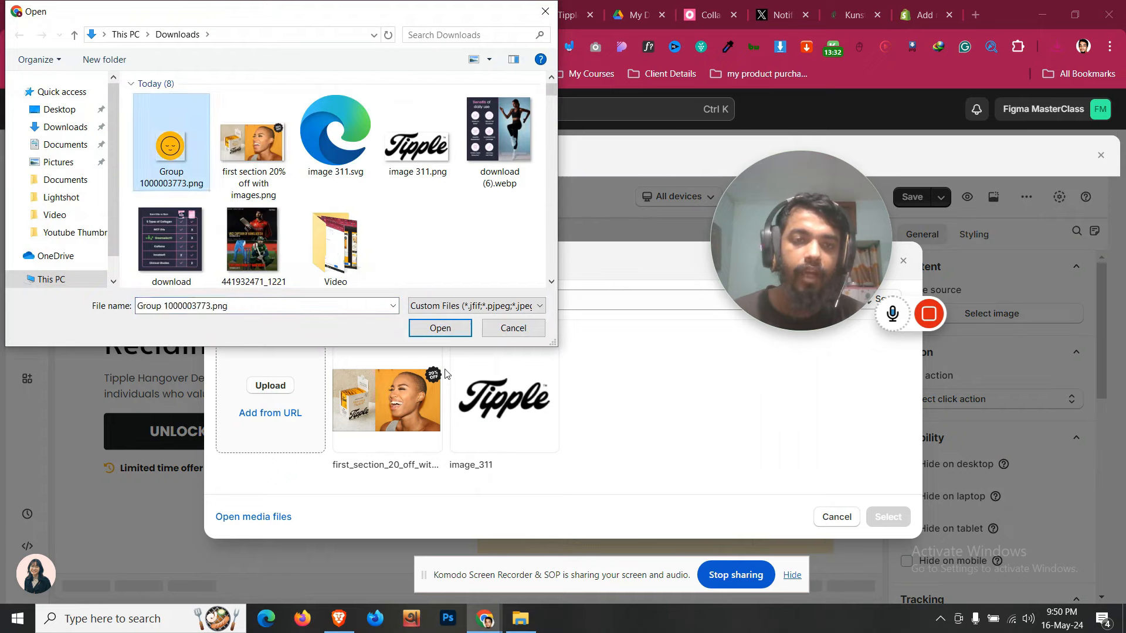
{"action": "left_click", "coordinate": [439, 328]}
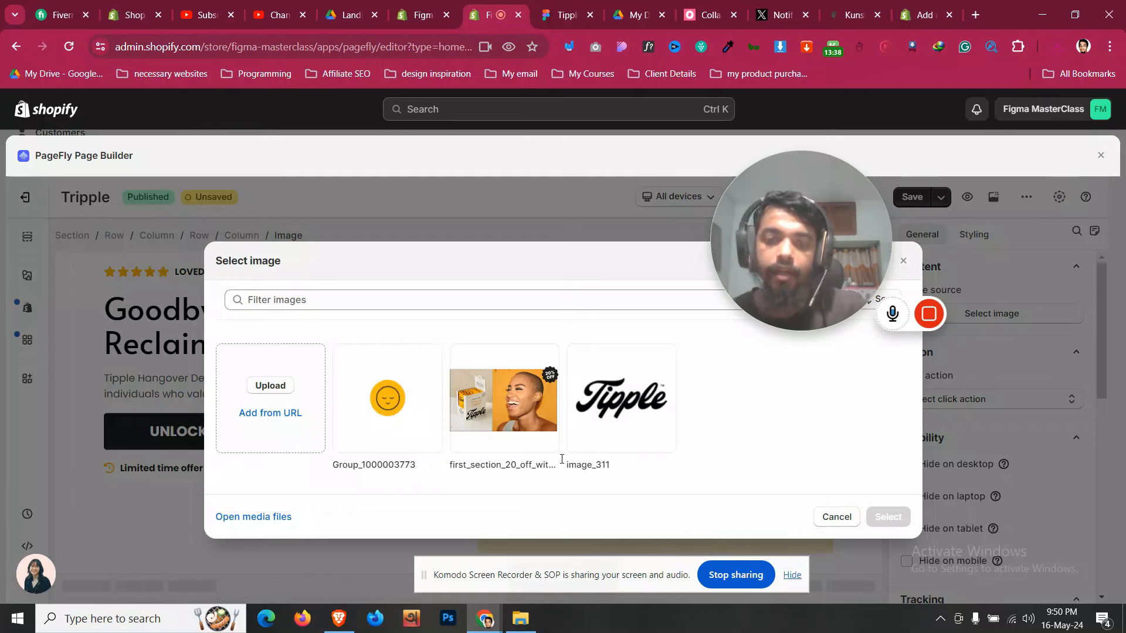
{"action": "left_click", "coordinate": [371, 404]}
{"action": "left_click", "coordinate": [887, 516]}
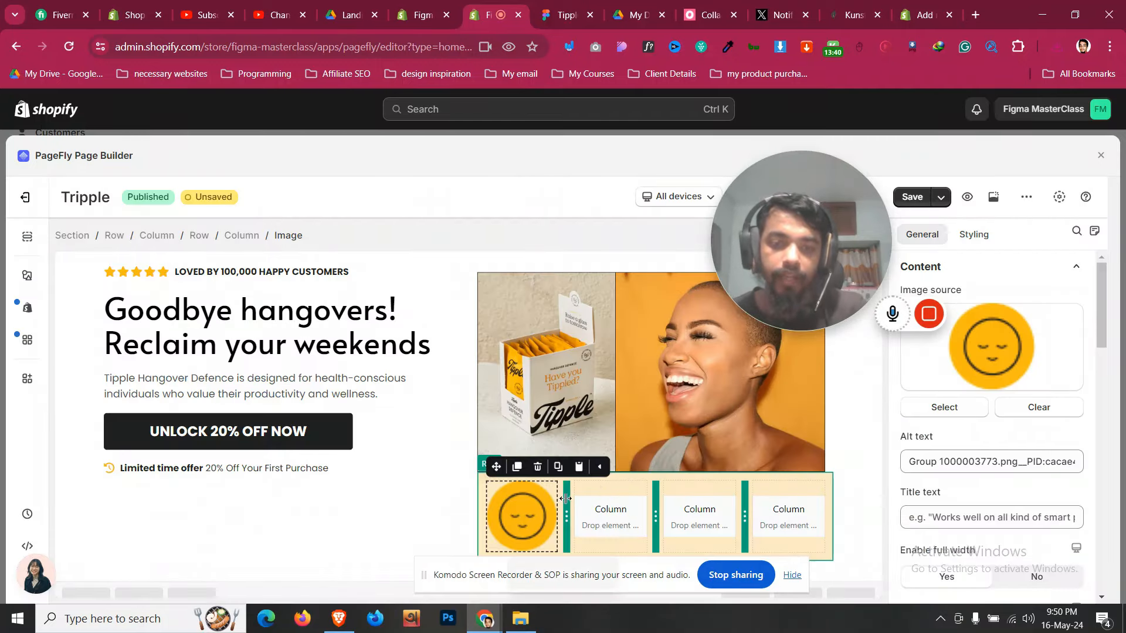
Turn off full width for the smiley icon, set its image width to 50 px and centre it horizontally in its column
{"action": "scroll", "coordinate": [1083, 450], "scroll_direction": "down", "scroll_amount": 5}
{"action": "scroll", "coordinate": [1049, 381], "scroll_direction": "up", "scroll_amount": 4}
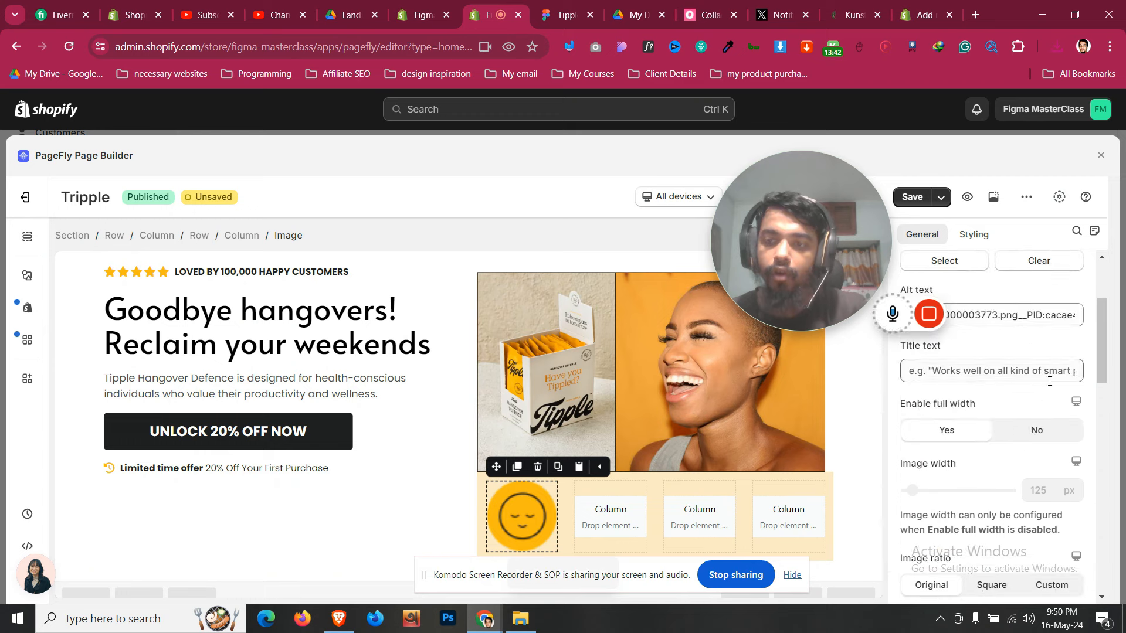
{"action": "left_click", "coordinate": [1050, 438]}
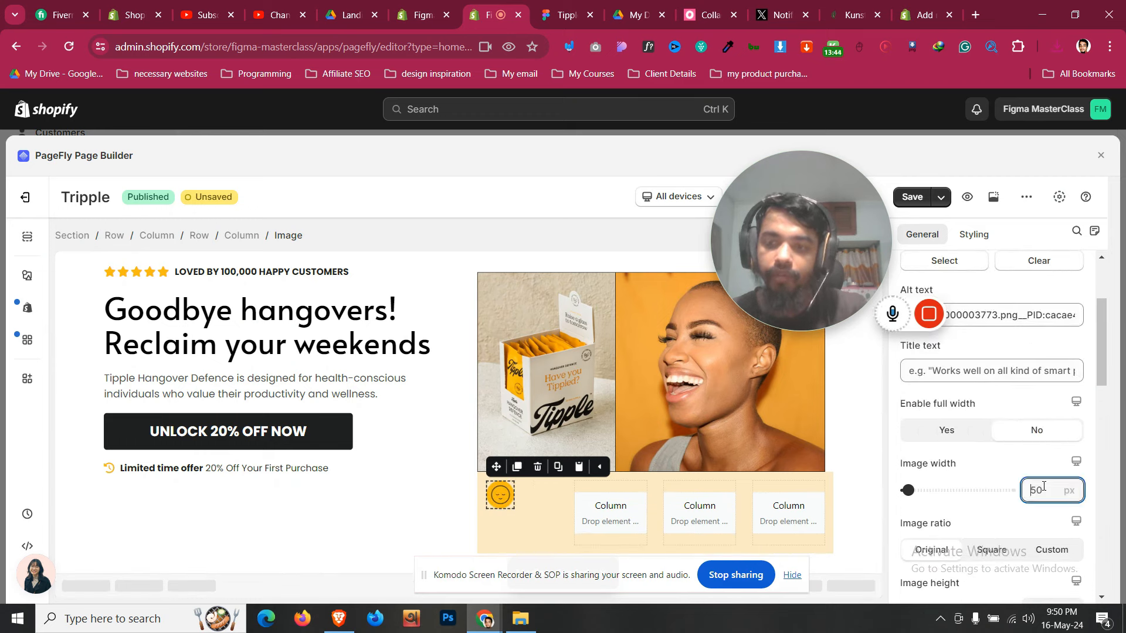
{"action": "left_click", "coordinate": [974, 235]}
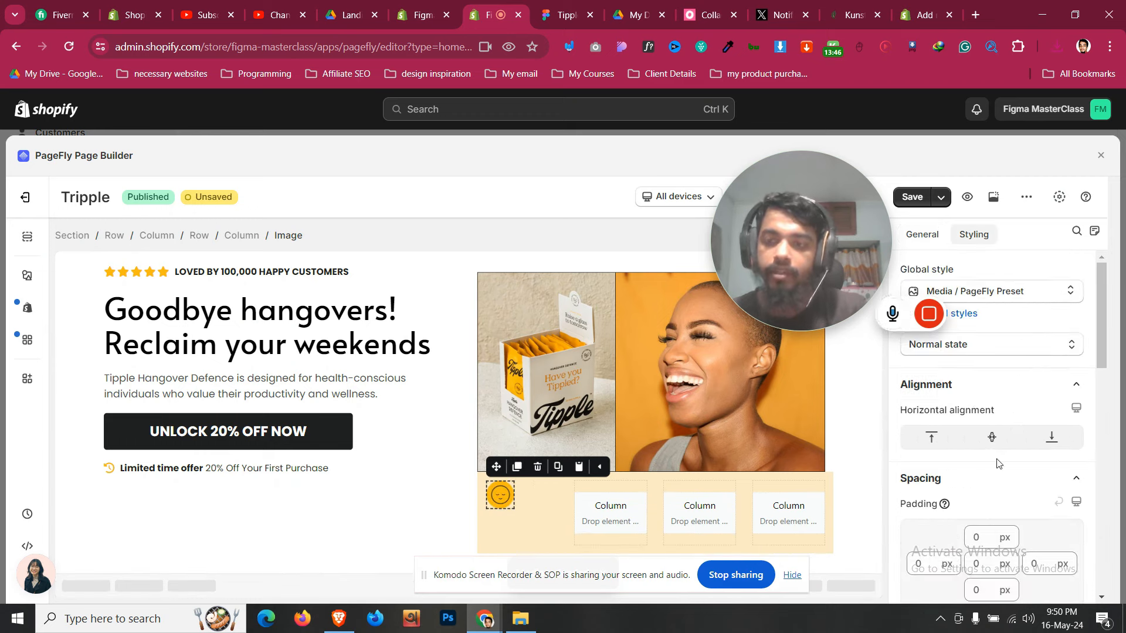
{"action": "left_click", "coordinate": [992, 437]}
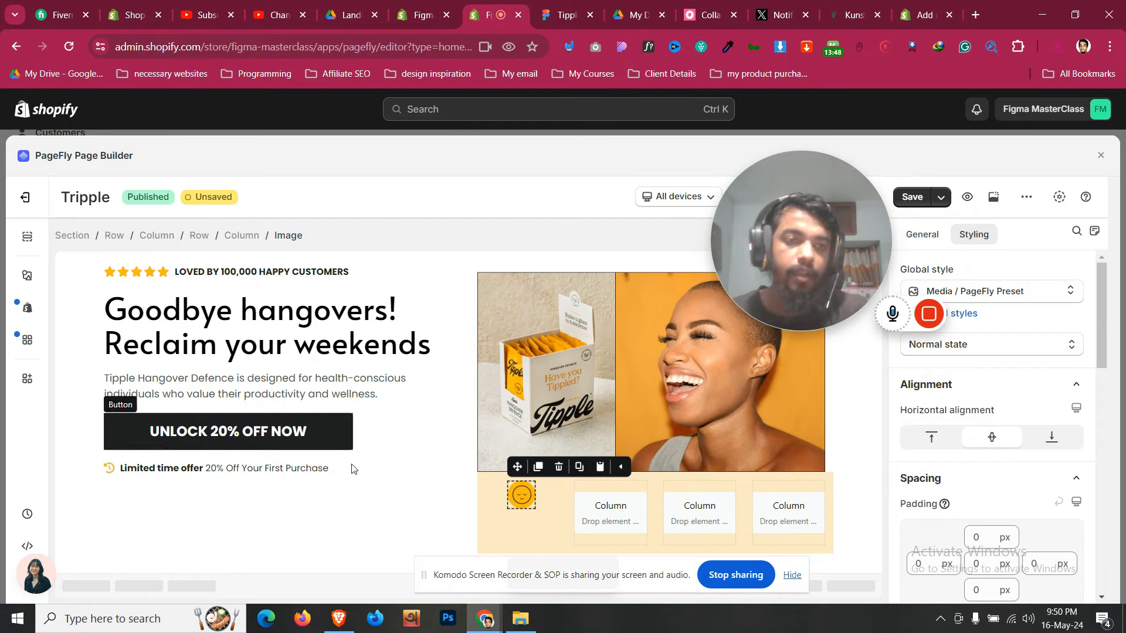
Duplicate the "Limited time offer" paragraph and move the copy under the smiley icon in the first column
{"action": "left_click", "coordinate": [297, 469]}
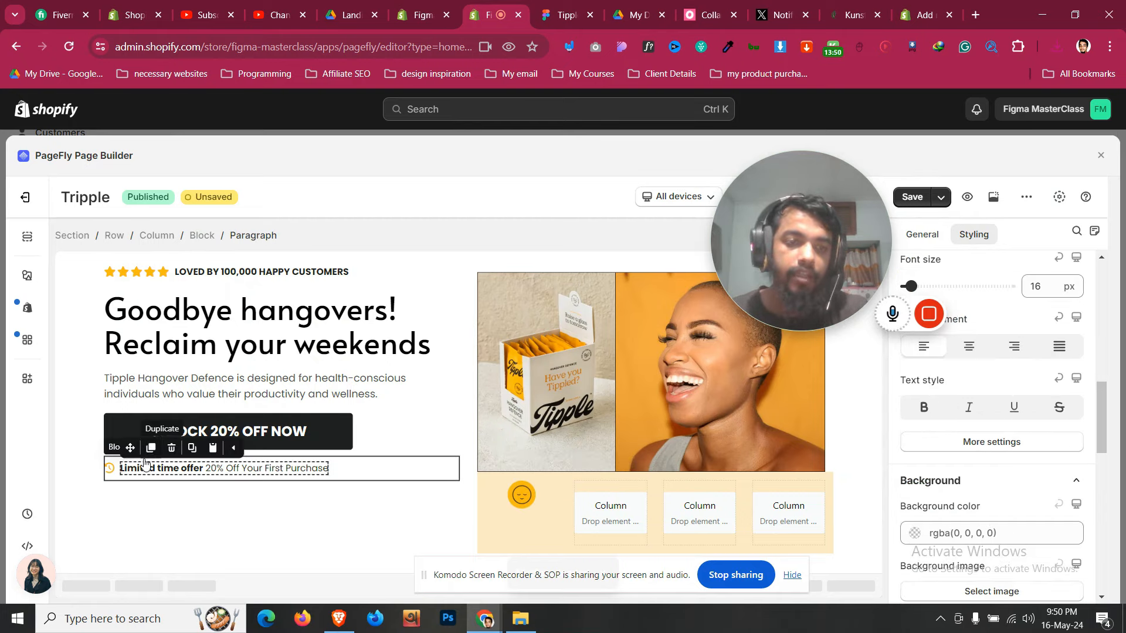
{"action": "left_click", "coordinate": [151, 447]}
{"action": "left_click_drag", "start_coordinate": [305, 445], "coordinate": [522, 513]}
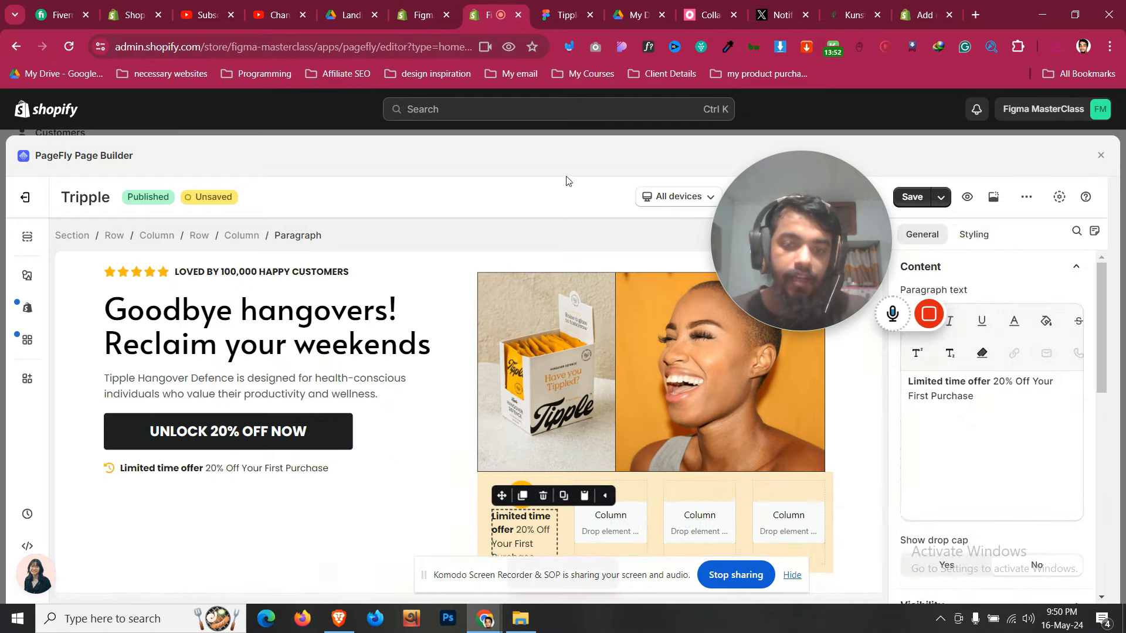
Copy the smiley icon's label from the Figma design and replace the duplicated PageFly paragraph's text with "Enhanced Recovery"
{"action": "left_click", "coordinate": [563, 15]}
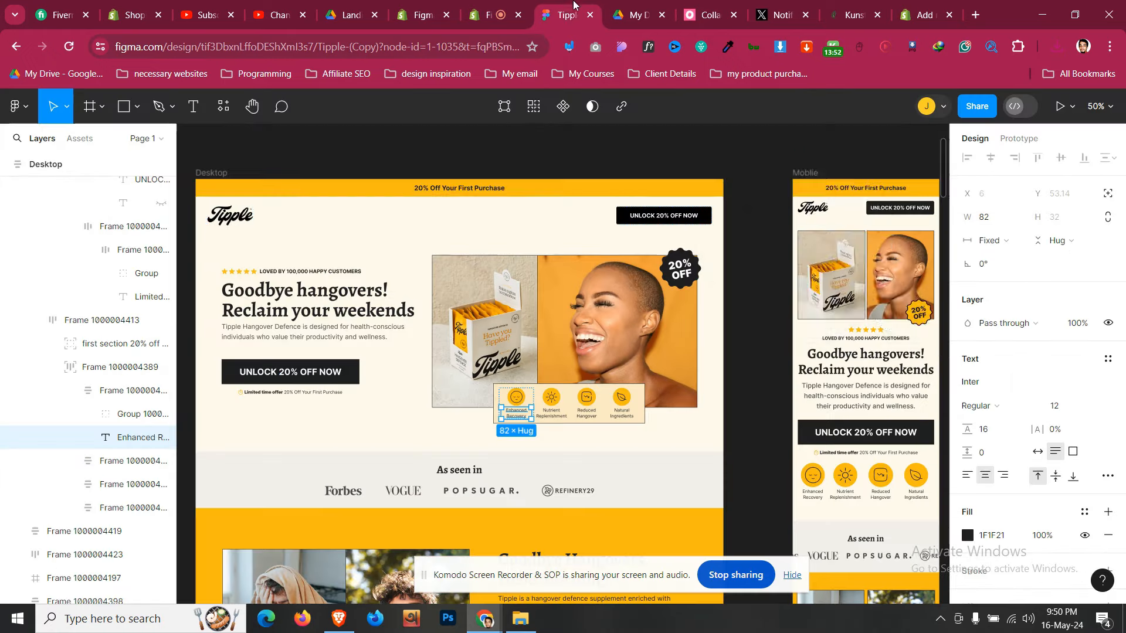
{"action": "double_click", "coordinate": [523, 413]}
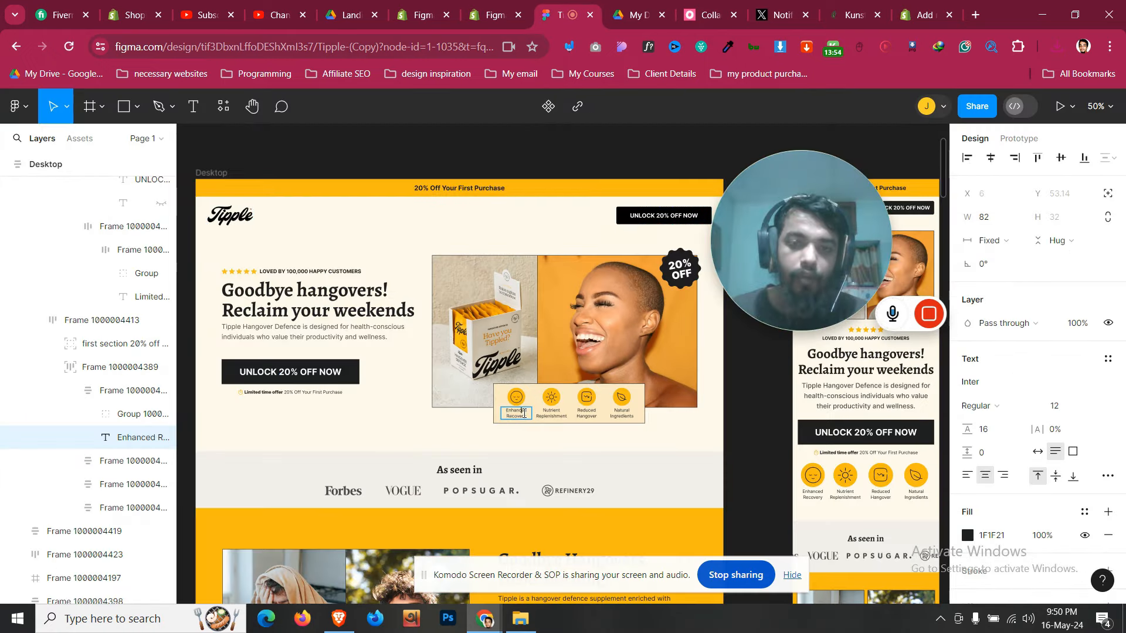
{"action": "left_click", "coordinate": [508, 7]}
{"action": "key", "text": "ctrl+a"}
{"action": "type", "text": "Enhanced Recovery"}
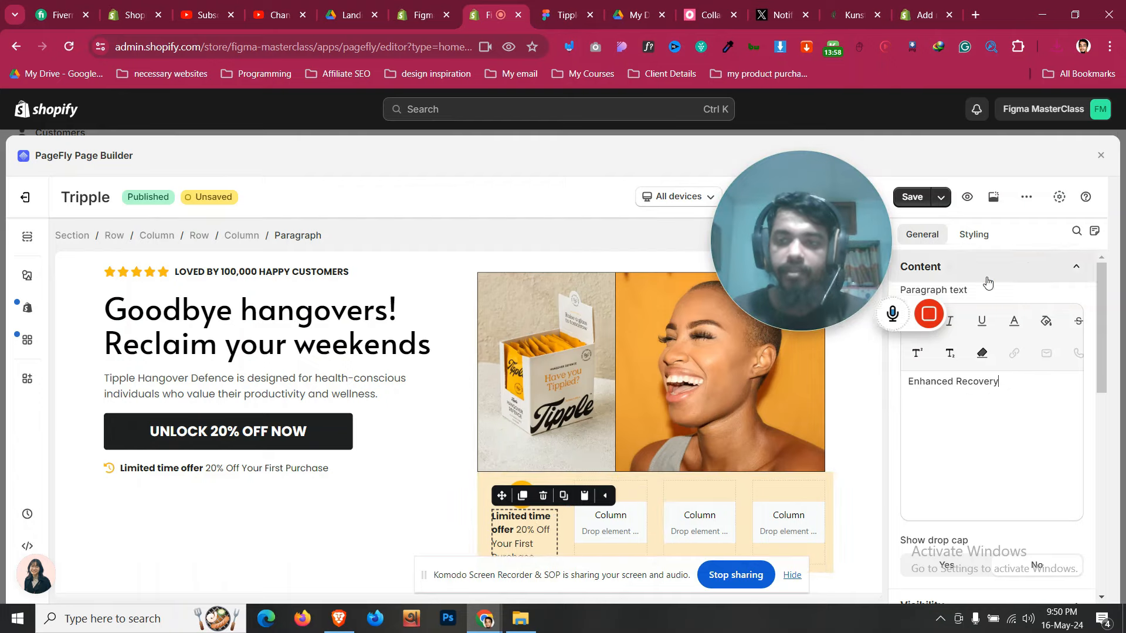
Set the "Enhanced Recovery" paragraph's margin to 0 px on all sides and its font size to 14 px
{"action": "left_click", "coordinate": [973, 234]}
{"action": "scroll", "coordinate": [967, 433], "scroll_direction": "up", "scroll_amount": 3}
{"action": "scroll", "coordinate": [967, 433], "scroll_direction": "up", "scroll_amount": 3}
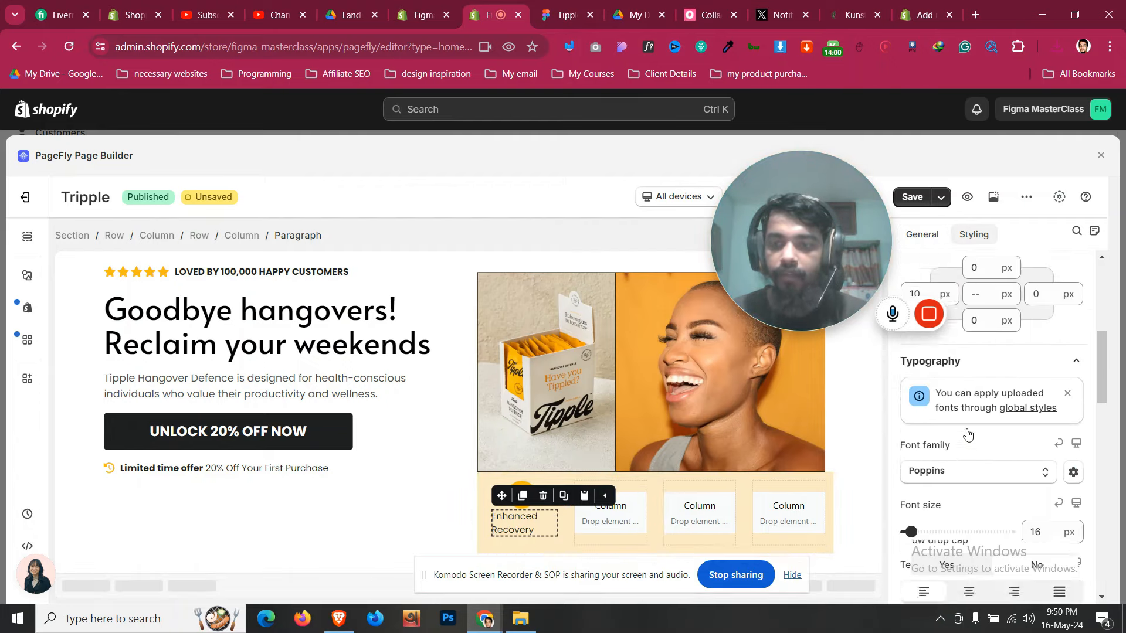
{"action": "type", "text": "0"}
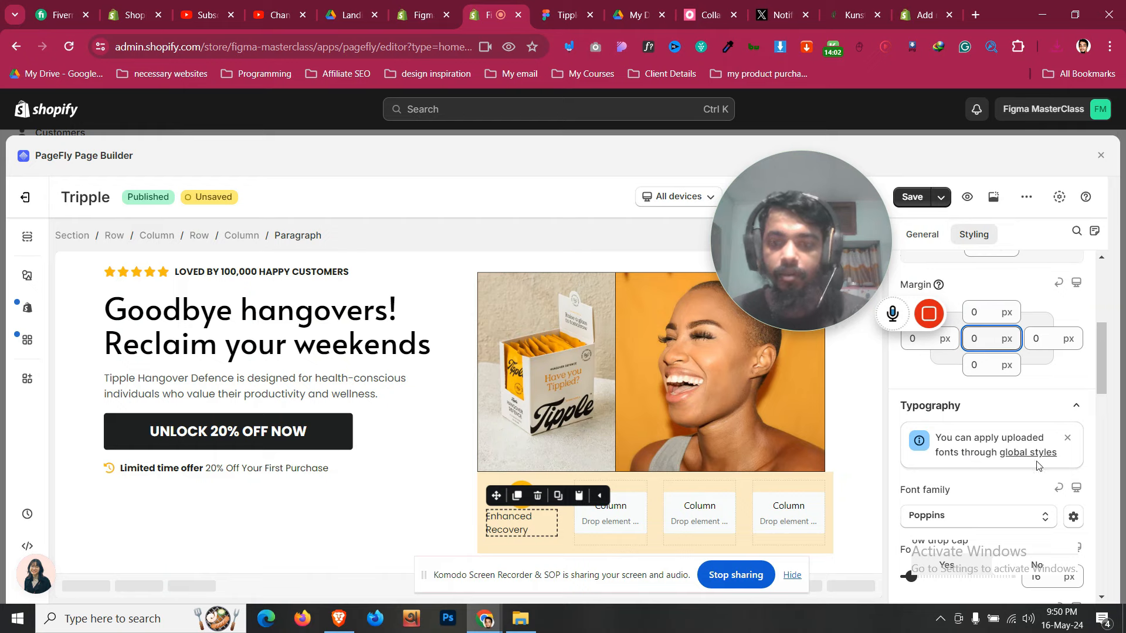
{"action": "scroll", "coordinate": [1037, 426], "scroll_direction": "down", "scroll_amount": 3}
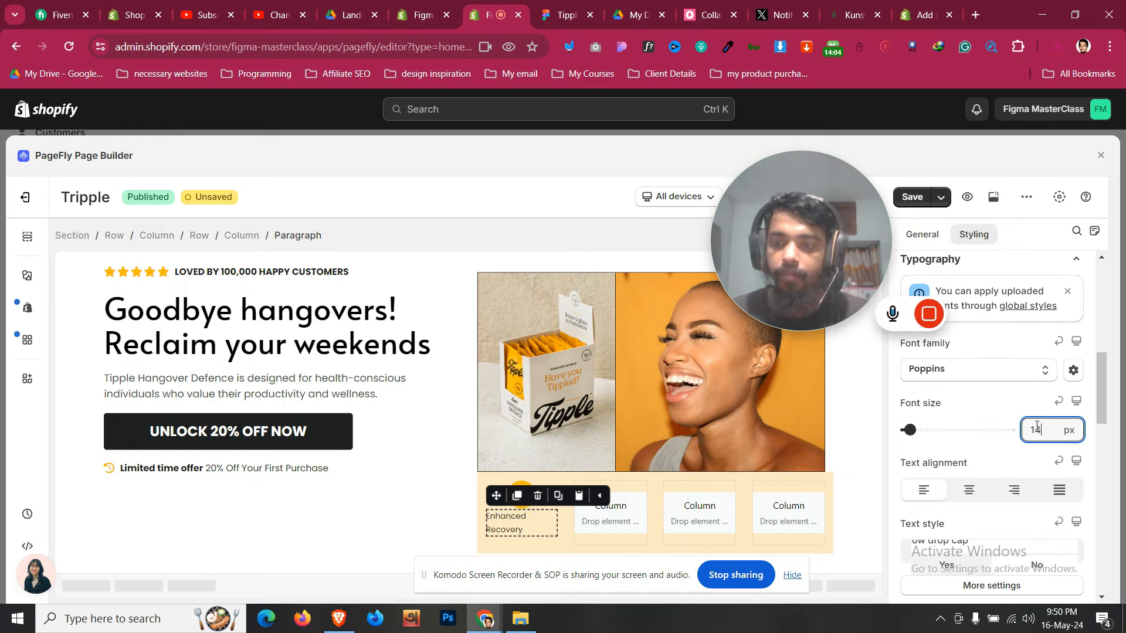
Set the "Enhanced Recovery" paragraph's font size to 12 px, give it a small top margin and centre its text
{"action": "key", "text": "Down"}
{"action": "scroll", "coordinate": [975, 449], "scroll_direction": "up", "scroll_amount": 4}
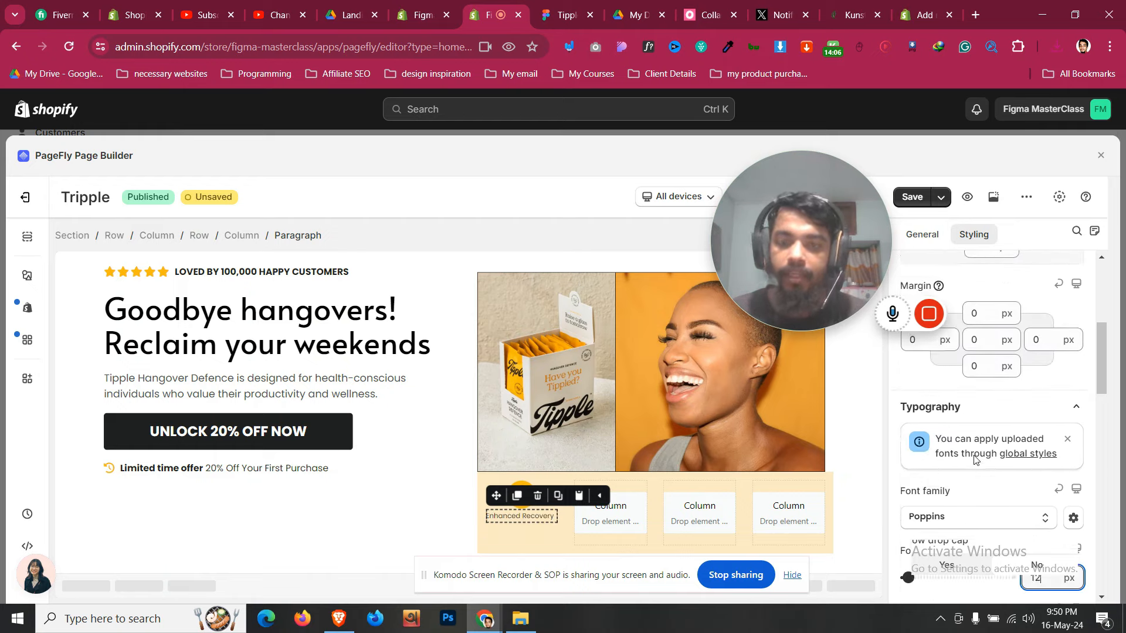
{"action": "left_click", "coordinate": [988, 388]}
{"action": "type", "text": "9"}
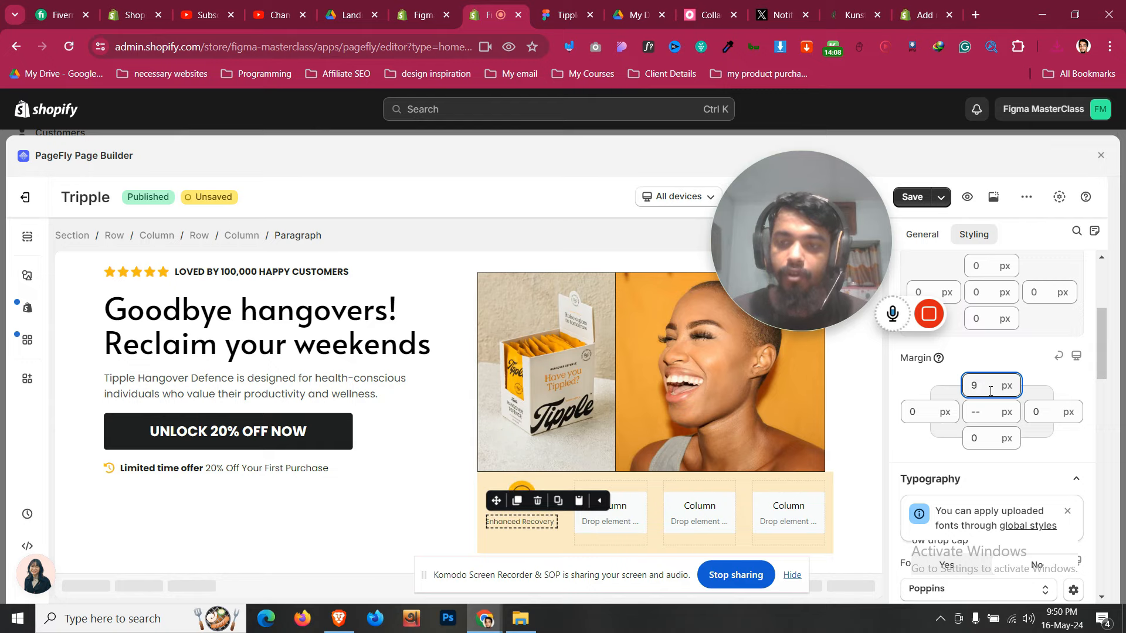
{"action": "key", "text": "Up"}
{"action": "scroll", "coordinate": [1014, 466], "scroll_direction": "down", "scroll_amount": 3}
{"action": "left_click", "coordinate": [969, 494]}
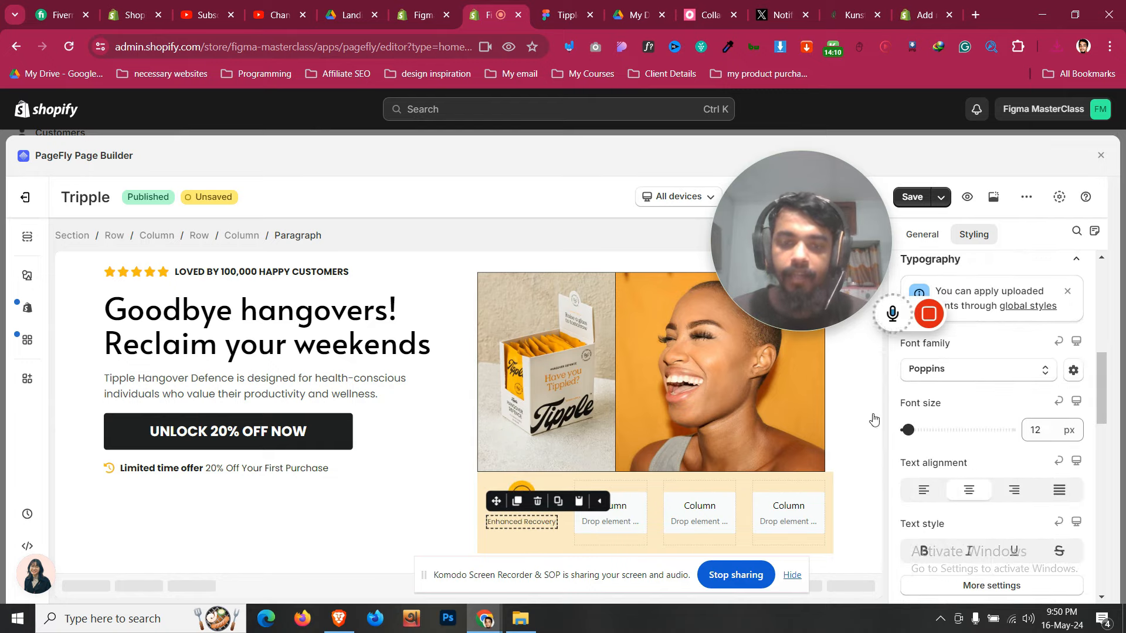
{"action": "key", "text": "ctrl+Tab"}
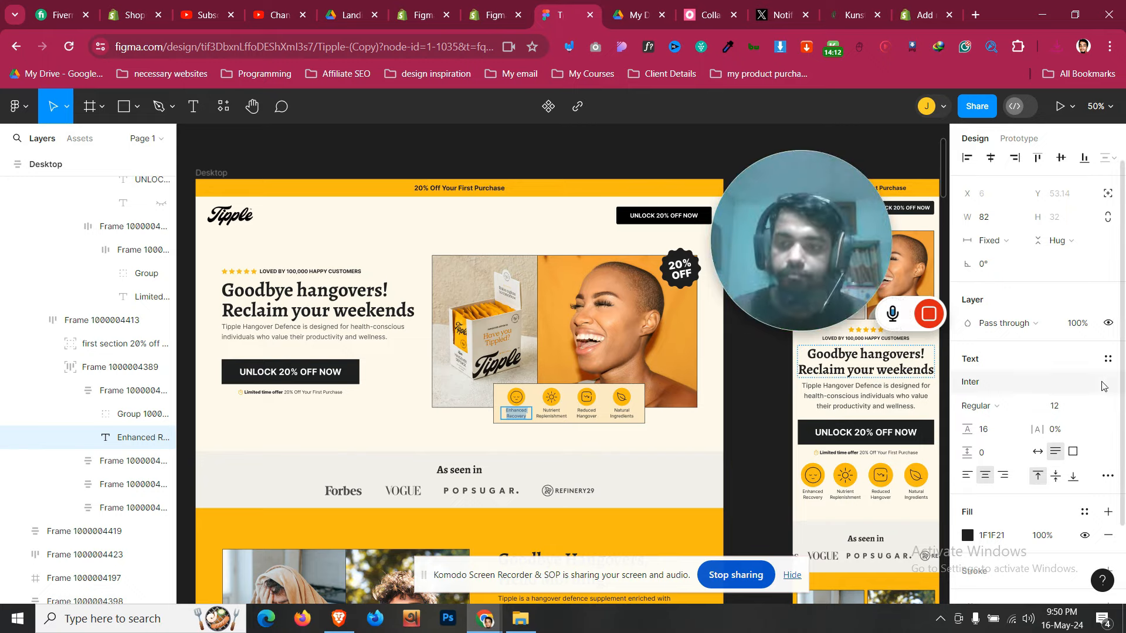
{"action": "key", "text": "ctrl+shift+Tab"}
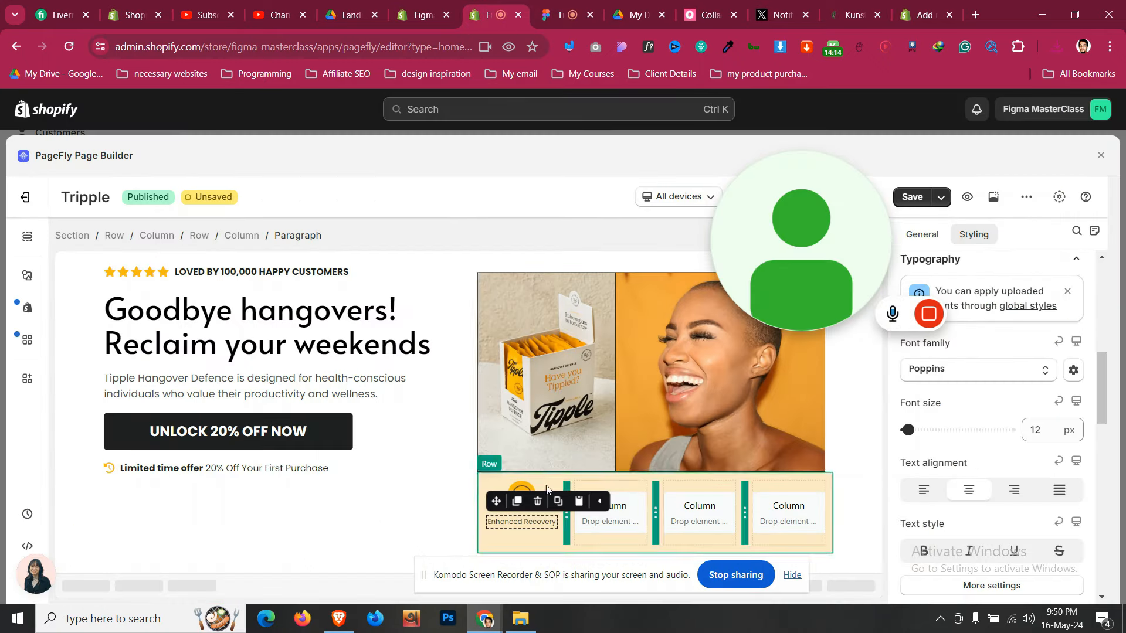
Try margins of 2 px, 5 px and 3 px on all sides of the row holding the icon strip
{"action": "left_click", "coordinate": [74, 495]}
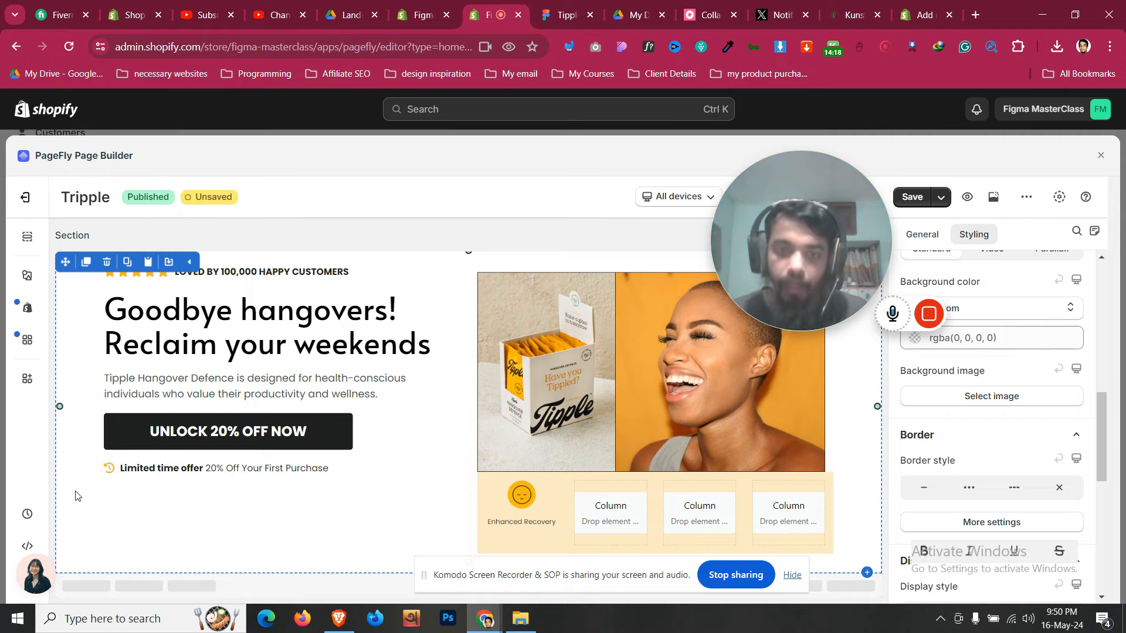
{"action": "left_click", "coordinate": [491, 477]}
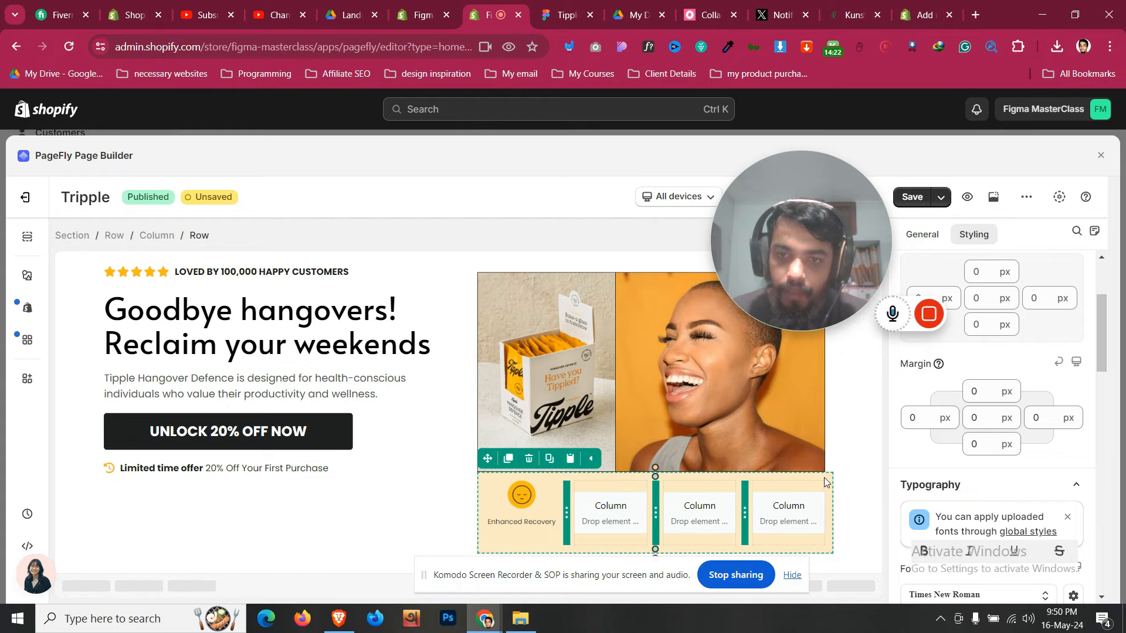
{"action": "left_click", "coordinate": [83, 522]}
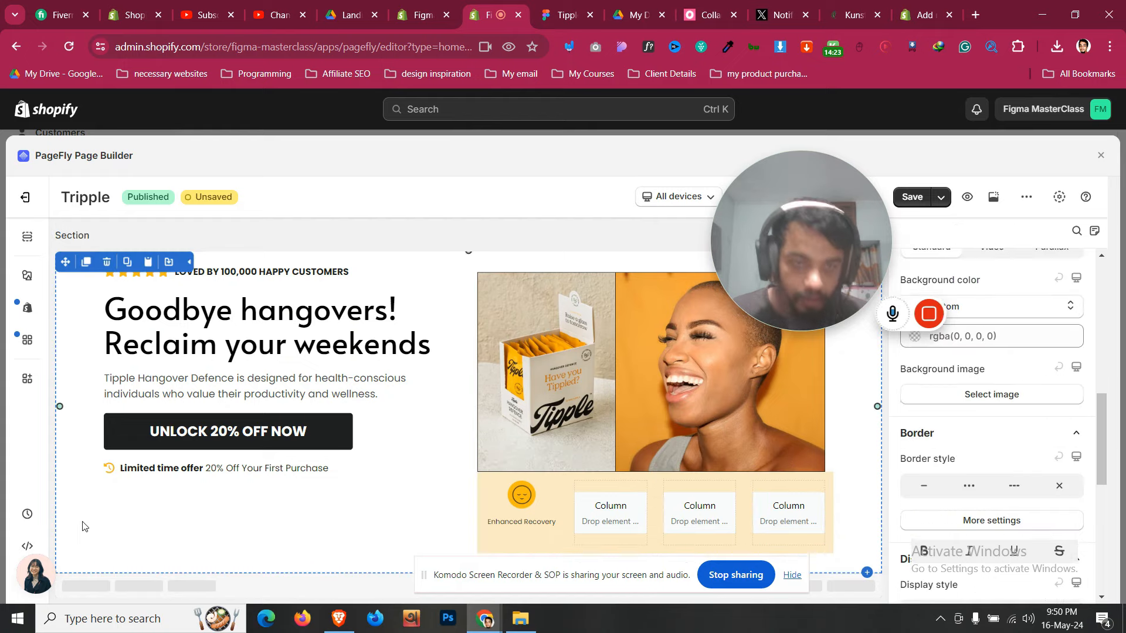
{"action": "left_click", "coordinate": [496, 477]}
{"action": "left_click", "coordinate": [982, 418]}
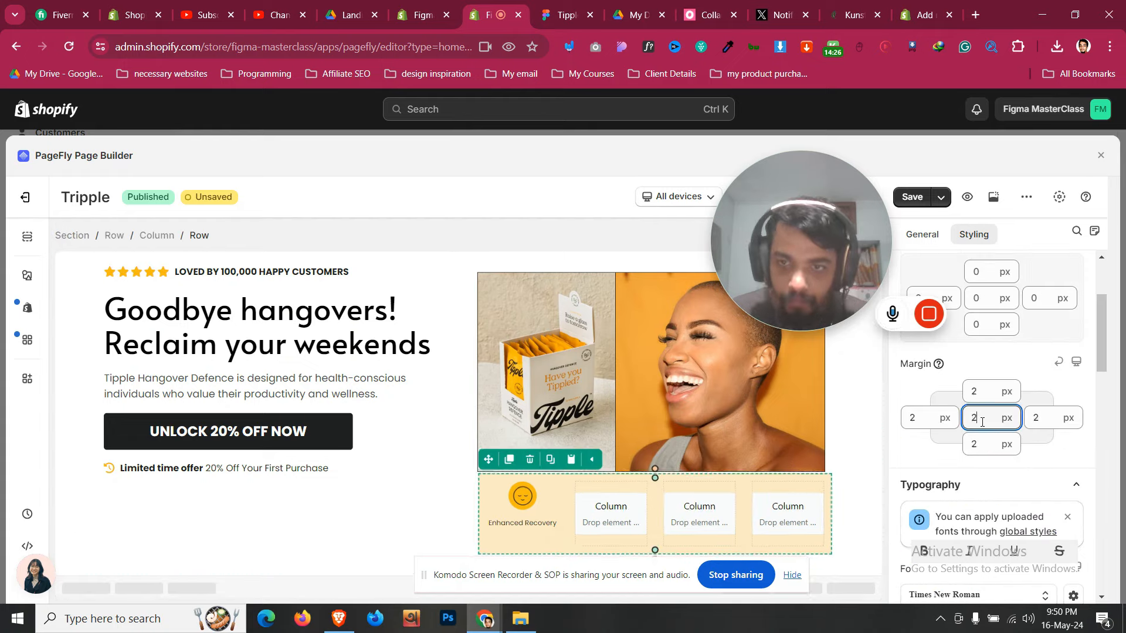
{"action": "key", "text": "BackSpace"}
{"action": "key", "text": "BackSpace"}
{"action": "type", "text": "8"}
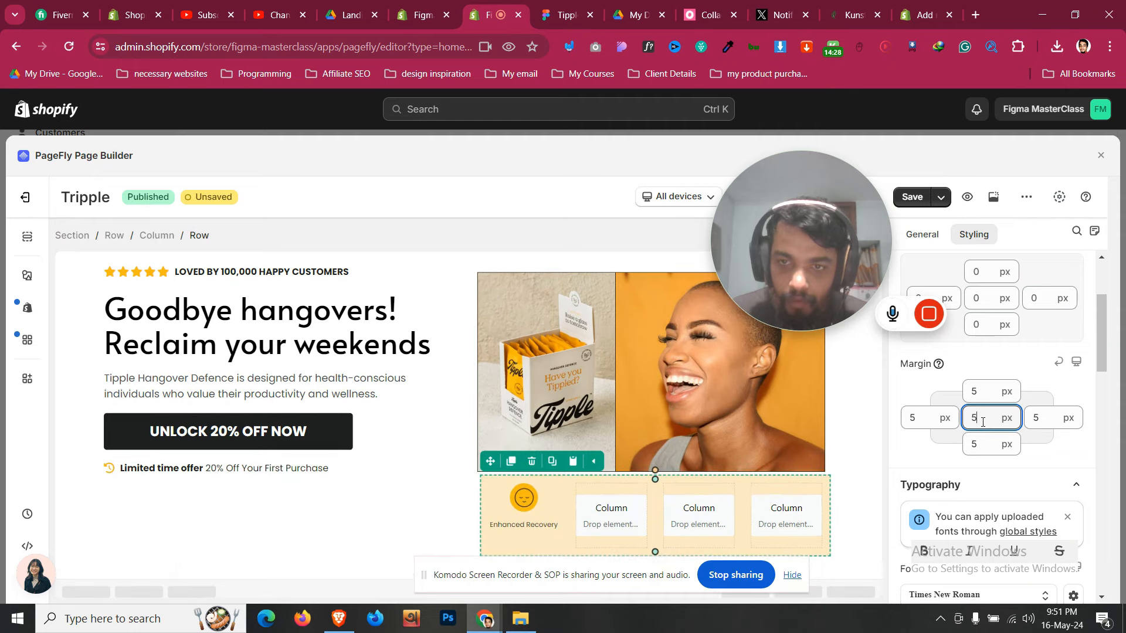
{"action": "key", "text": "BackSpace"}
{"action": "type", "text": "1"}
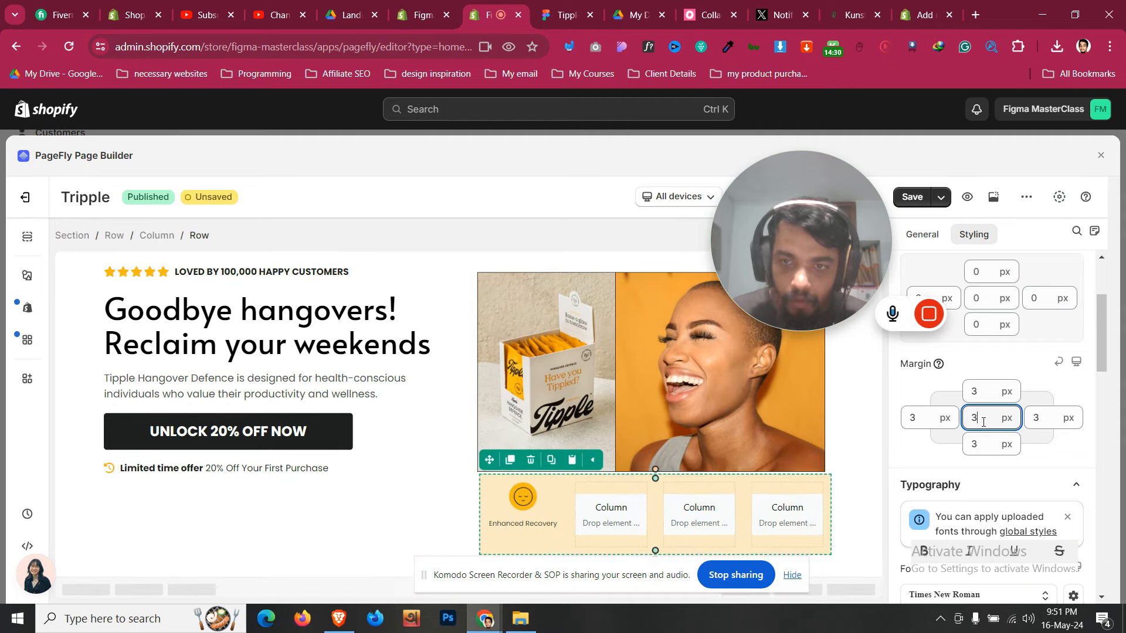
Duplicate the smiley icon and its "Enhanced Recovery" label and move the copies into the strip's second column
{"action": "left_click", "coordinate": [521, 496]}
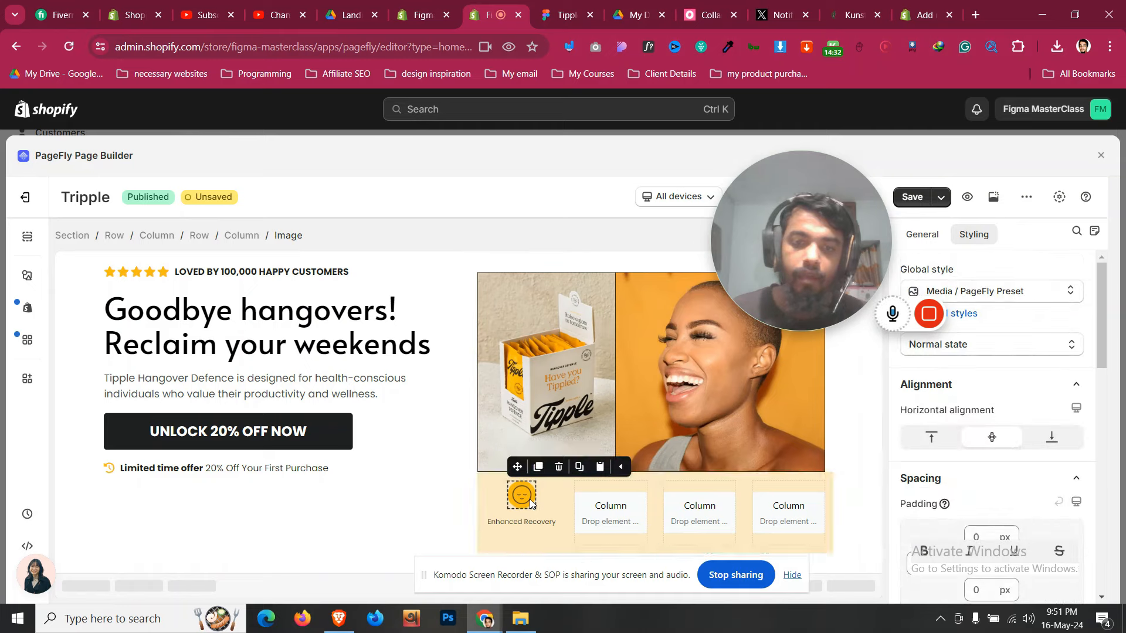
{"action": "left_click", "coordinate": [539, 467]}
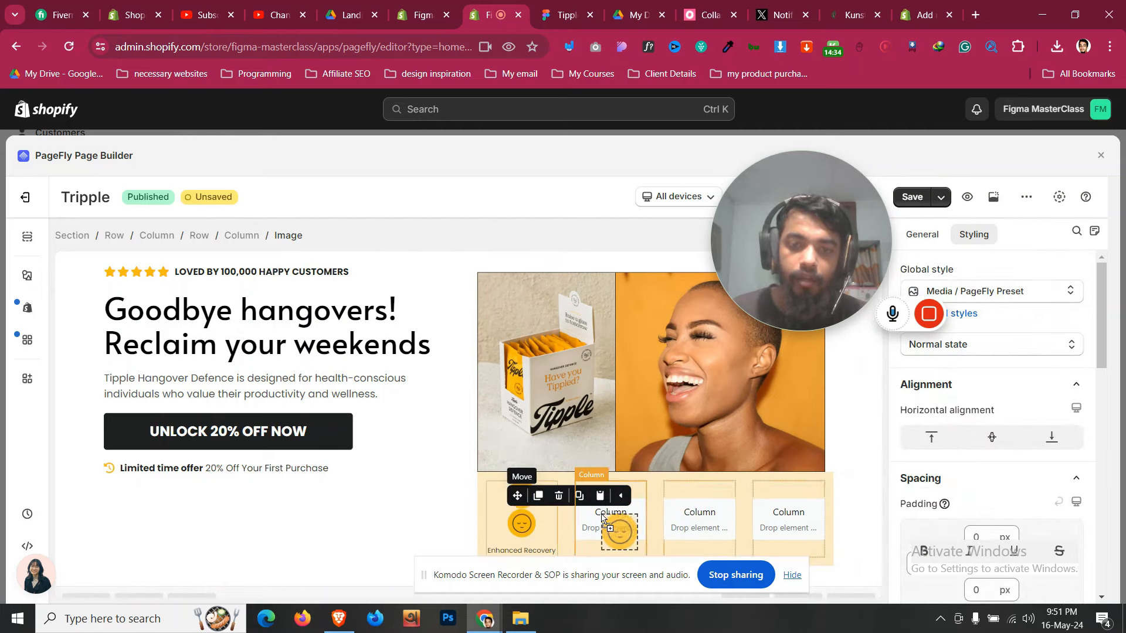
{"action": "left_click", "coordinate": [519, 516]}
{"action": "left_click", "coordinate": [517, 500]}
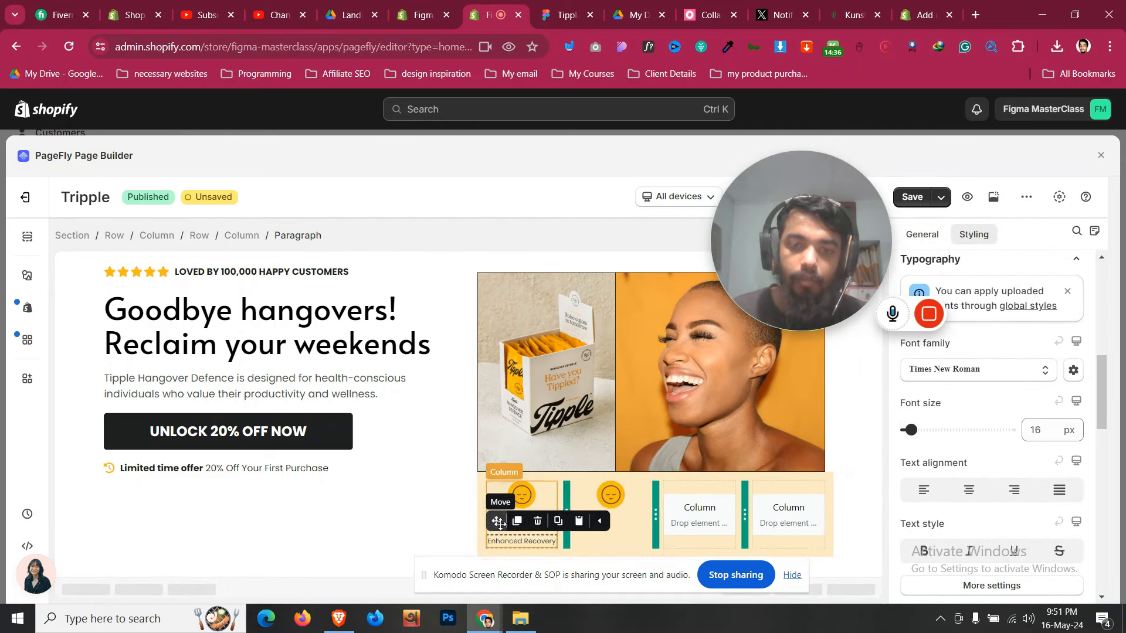
{"action": "left_click", "coordinate": [612, 488]}
Duplicate the second column's smiley icon and "Enhanced Recovery" label and move the copies into the third column
{"action": "left_click", "coordinate": [607, 494]}
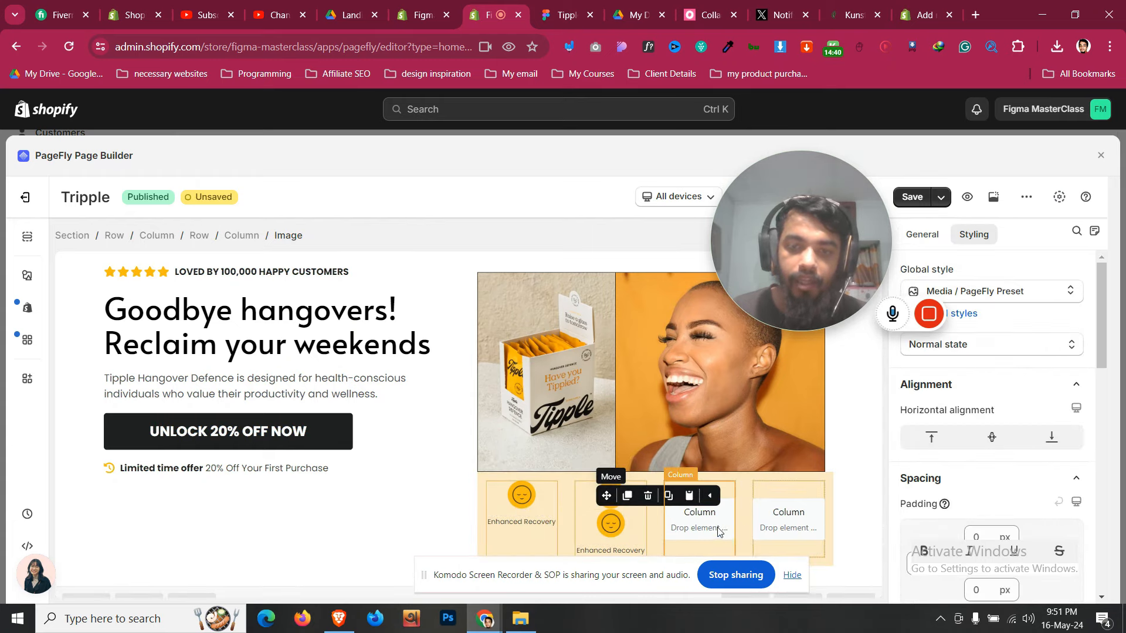
{"action": "left_click", "coordinate": [608, 517]}
{"action": "left_click", "coordinate": [605, 501]}
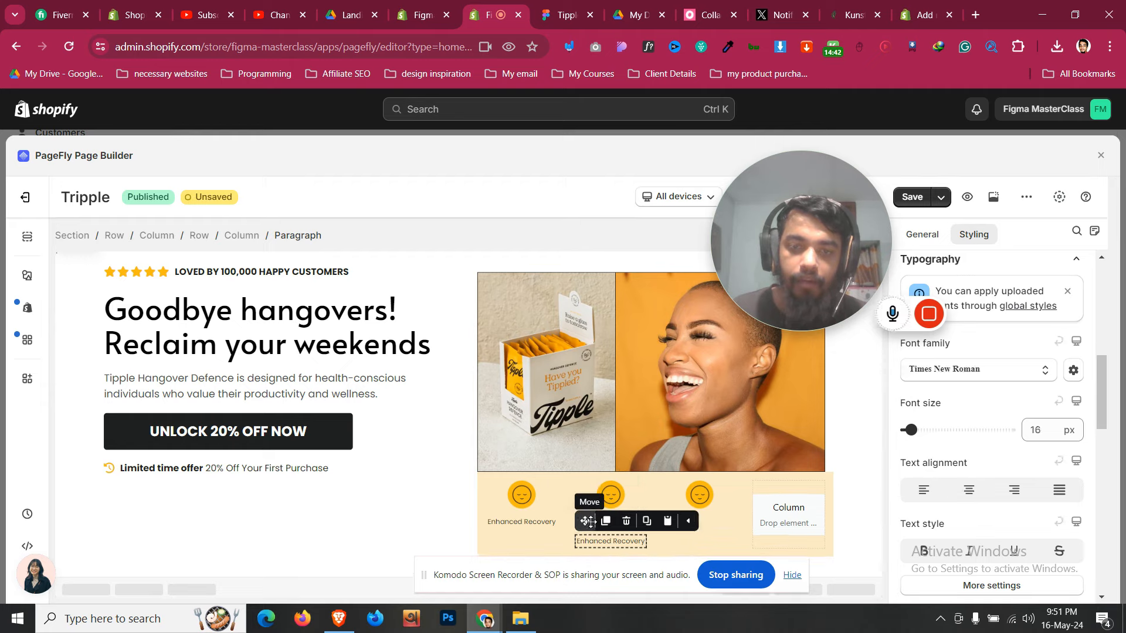
{"action": "left_click_drag", "start_coordinate": [711, 512], "coordinate": [708, 509]}
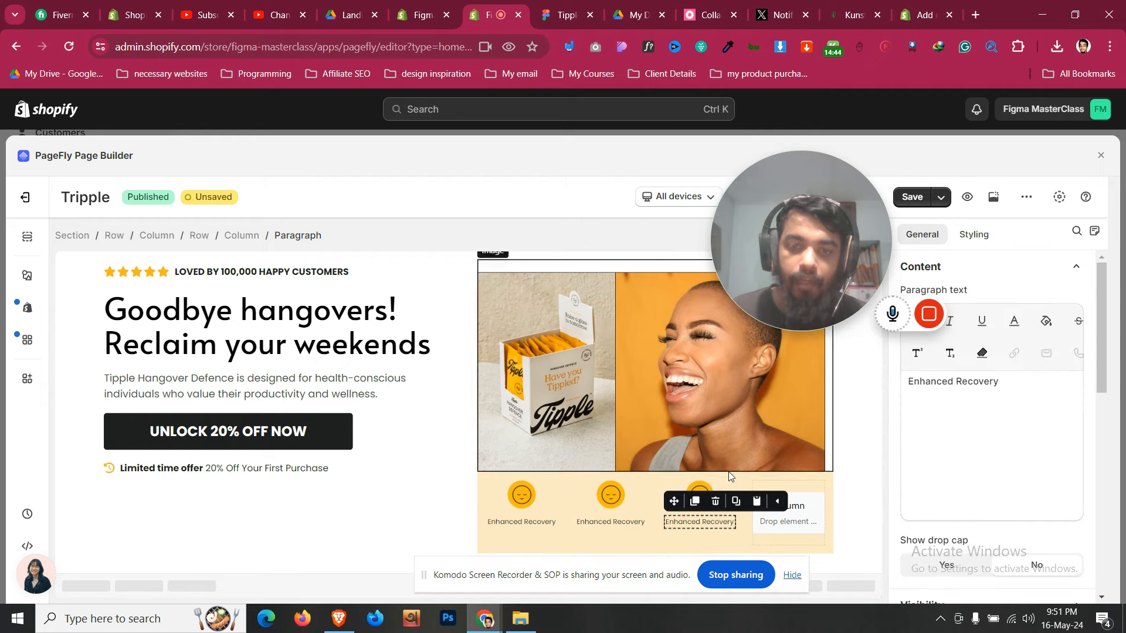
Duplicate the third column's smiley icon and "Enhanced Recovery" label and move the copies into the fourth column
{"action": "left_click", "coordinate": [709, 487]}
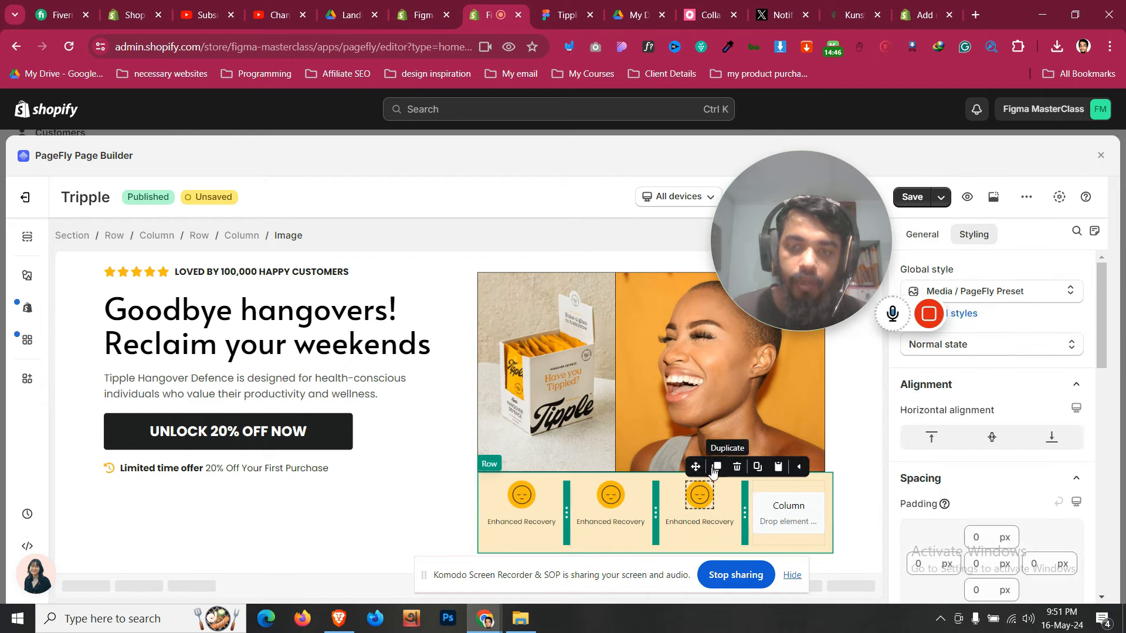
{"action": "left_click_drag", "start_coordinate": [695, 466], "coordinate": [821, 503]}
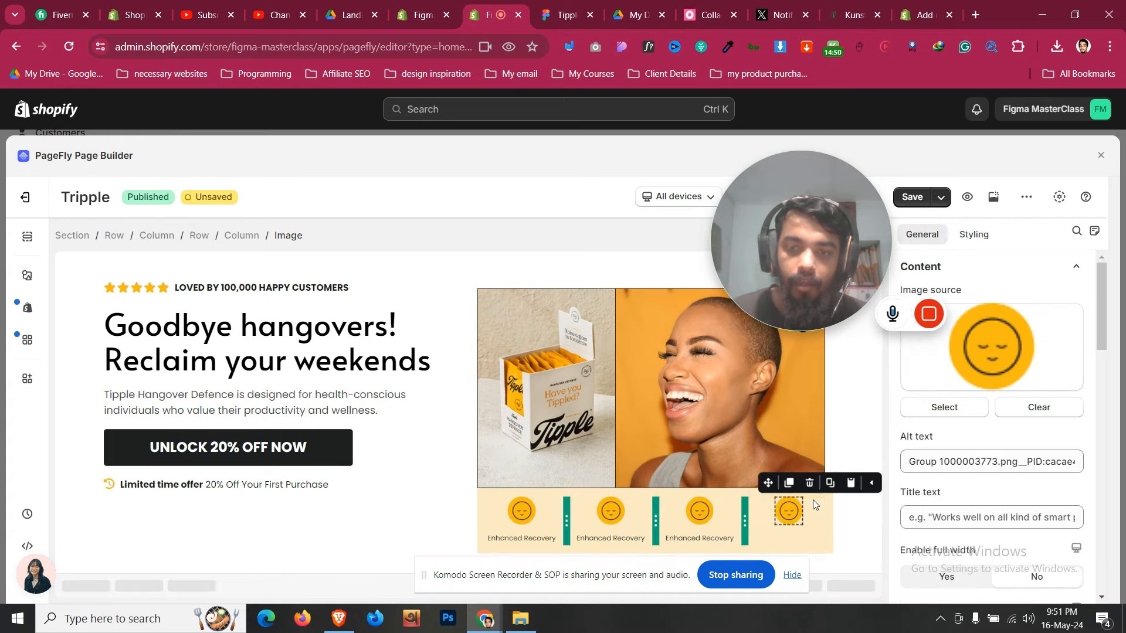
{"action": "left_click", "coordinate": [699, 536]}
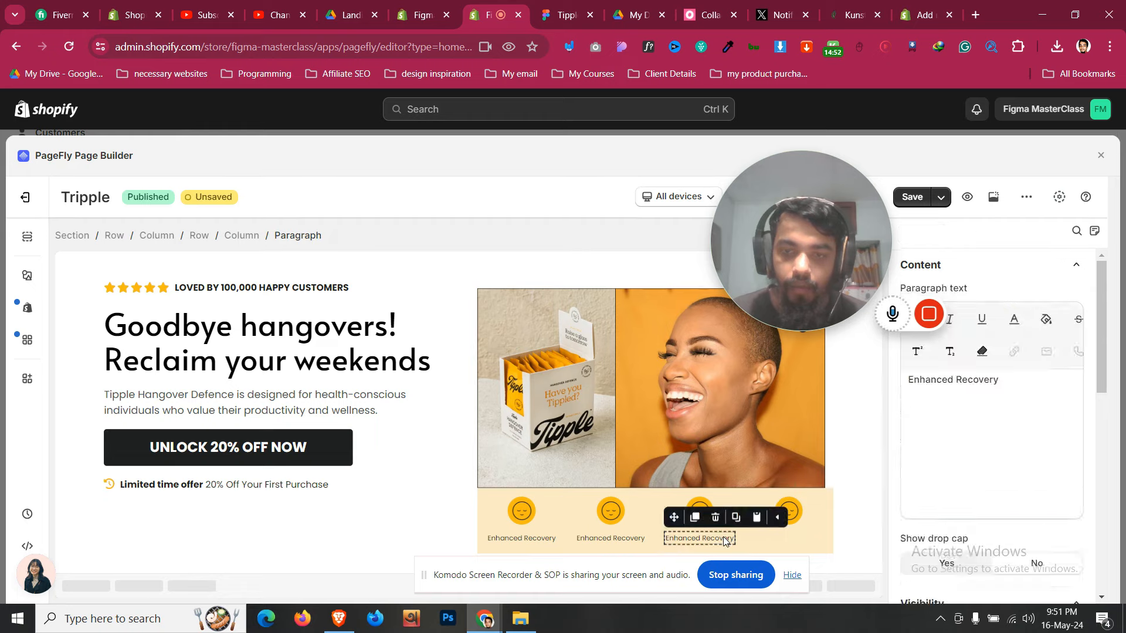
{"action": "left_click", "coordinate": [693, 520]}
{"action": "left_click_drag", "start_coordinate": [674, 538], "coordinate": [819, 537]}
Try a 12 px right margin on the icon-strip row to align its edge with the hero image
{"action": "left_click", "coordinate": [830, 503]}
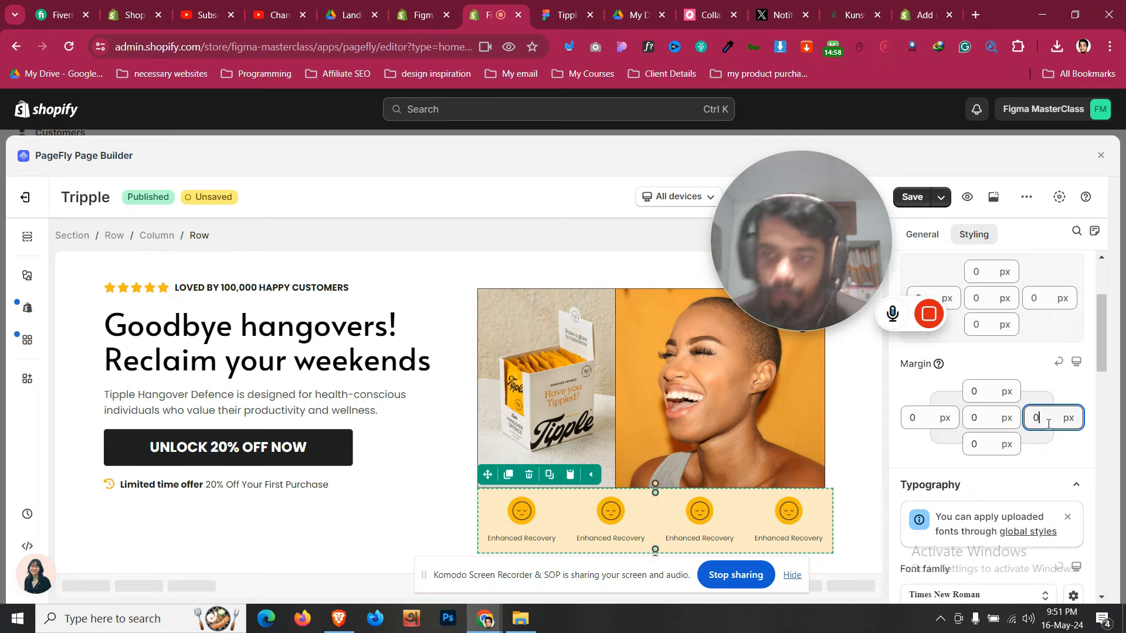
{"action": "scroll", "coordinate": [1049, 424], "scroll_direction": "down", "scroll_amount": 8}
{"action": "scroll", "coordinate": [1048, 424], "scroll_direction": "up", "scroll_amount": 20}
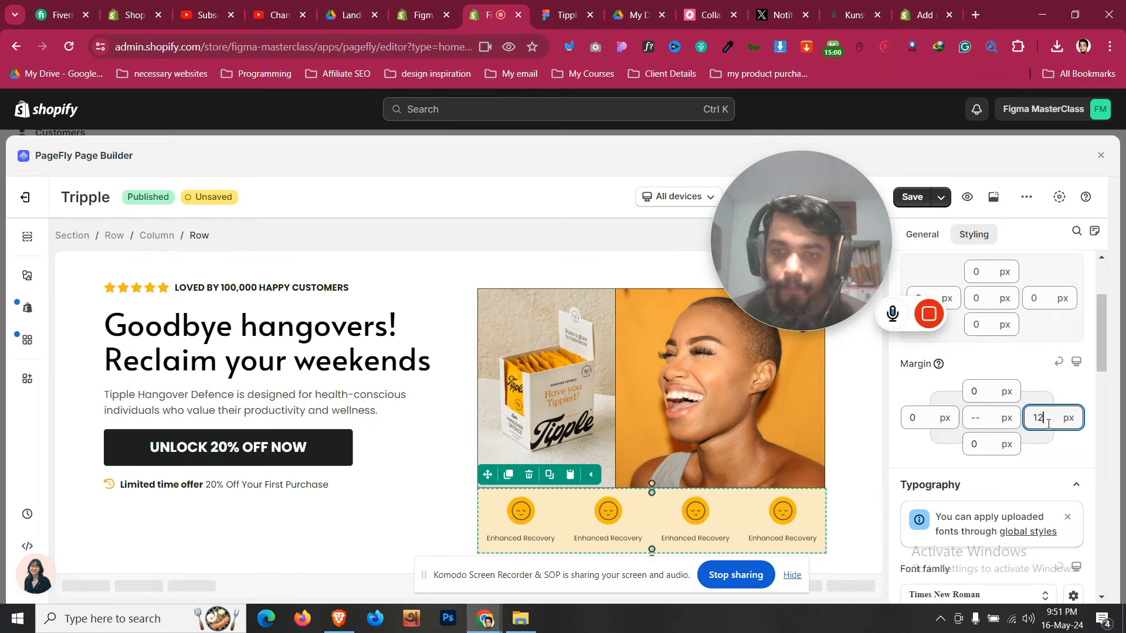
{"action": "scroll", "coordinate": [1048, 424], "scroll_direction": "down", "scroll_amount": 7}
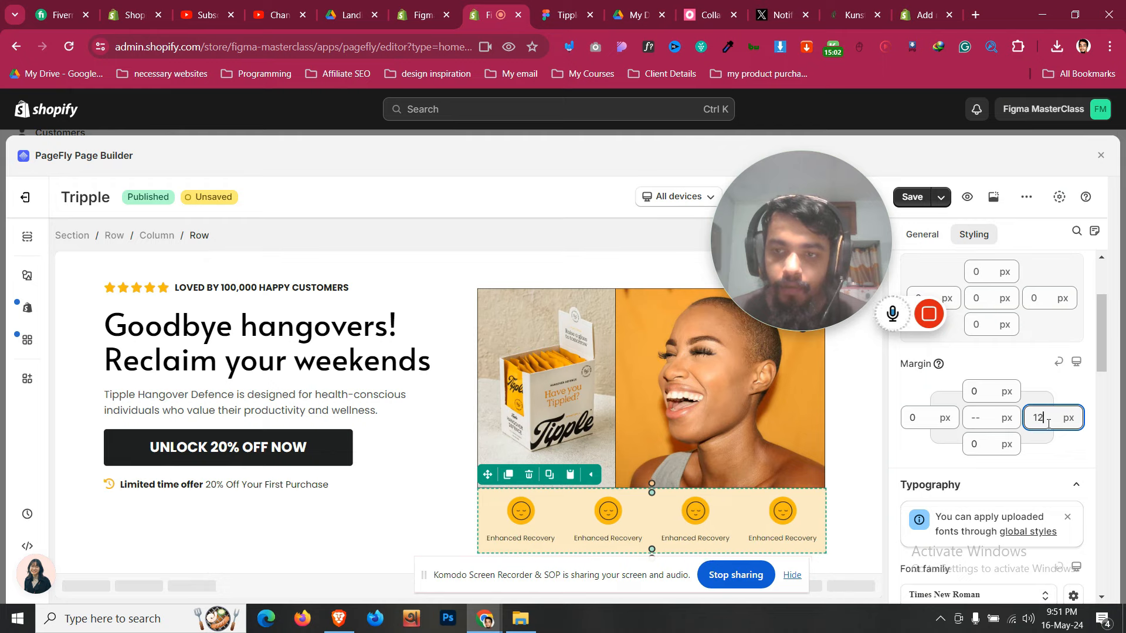
Try the hero image with full width turned off and with the Square and Custom image ratios
{"action": "left_click", "coordinate": [811, 446]}
{"action": "scroll", "coordinate": [1016, 481], "scroll_direction": "down", "scroll_amount": 4}
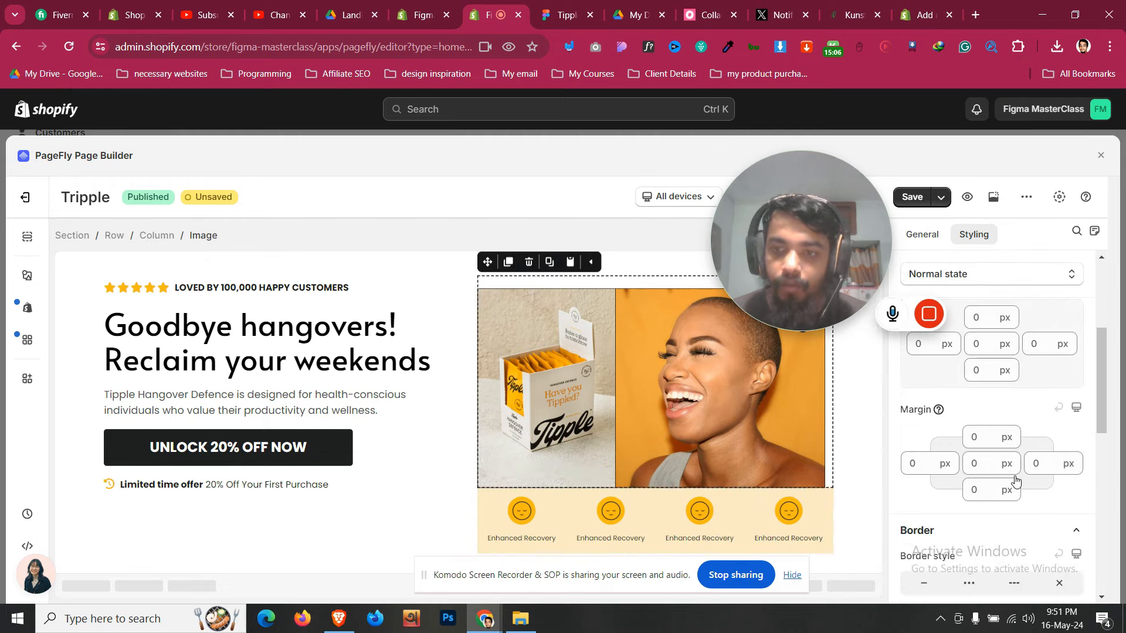
{"action": "left_click", "coordinate": [922, 233]}
{"action": "scroll", "coordinate": [976, 422], "scroll_direction": "down", "scroll_amount": 4}
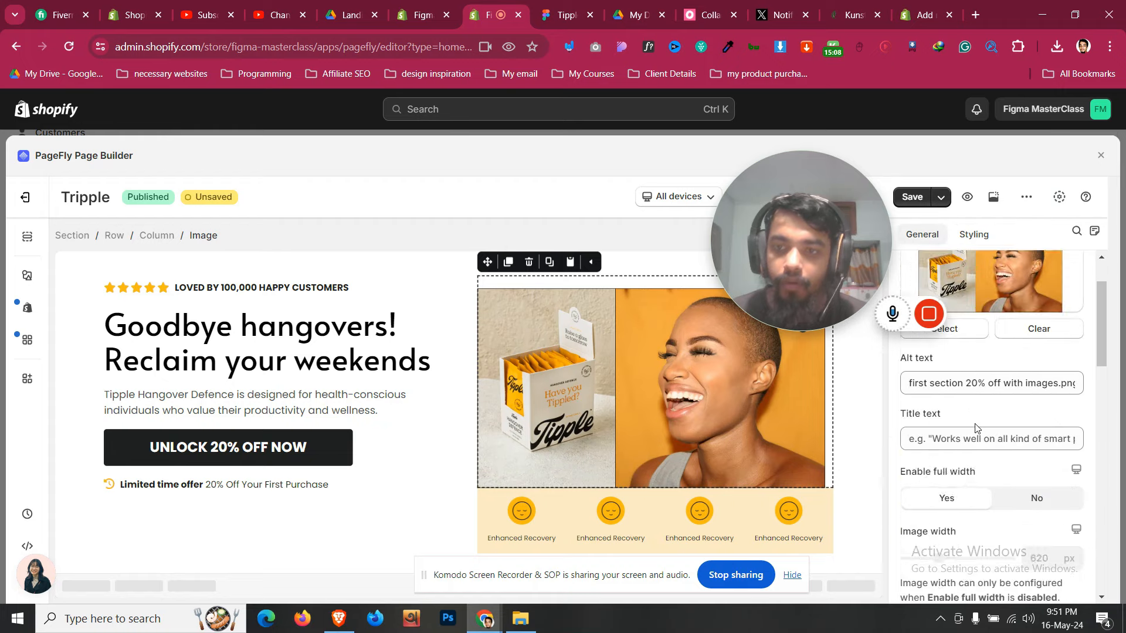
{"action": "left_click", "coordinate": [1015, 360]}
{"action": "left_click", "coordinate": [980, 360]}
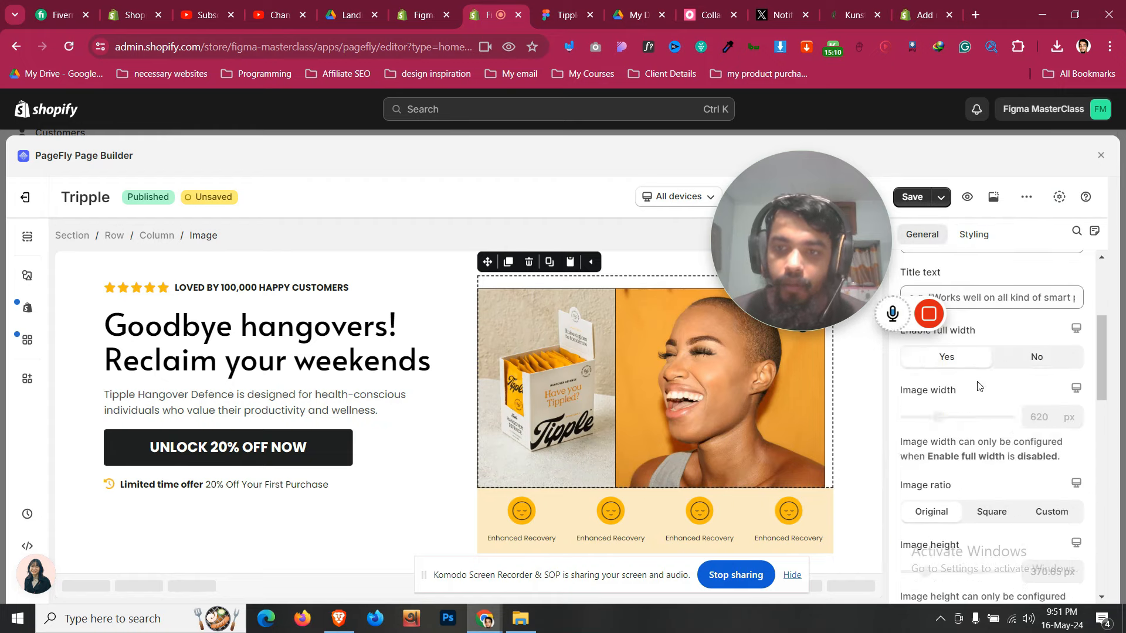
{"action": "scroll", "coordinate": [963, 379], "scroll_direction": "down", "scroll_amount": 3}
{"action": "left_click", "coordinate": [991, 366]}
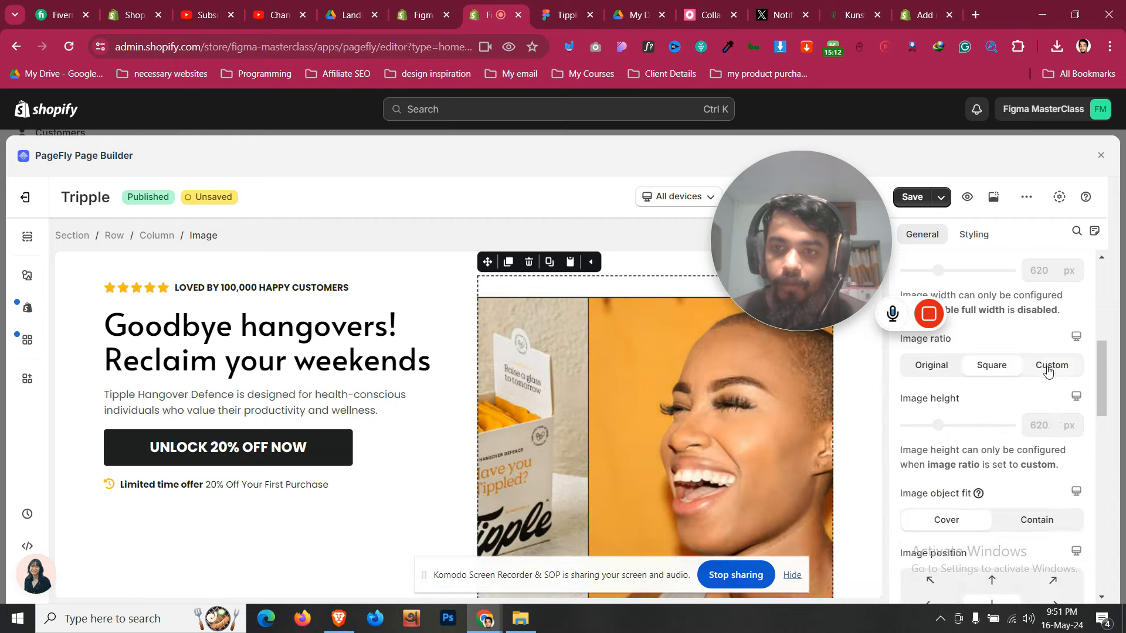
{"action": "left_click", "coordinate": [1023, 366]}
{"action": "left_click", "coordinate": [949, 366]}
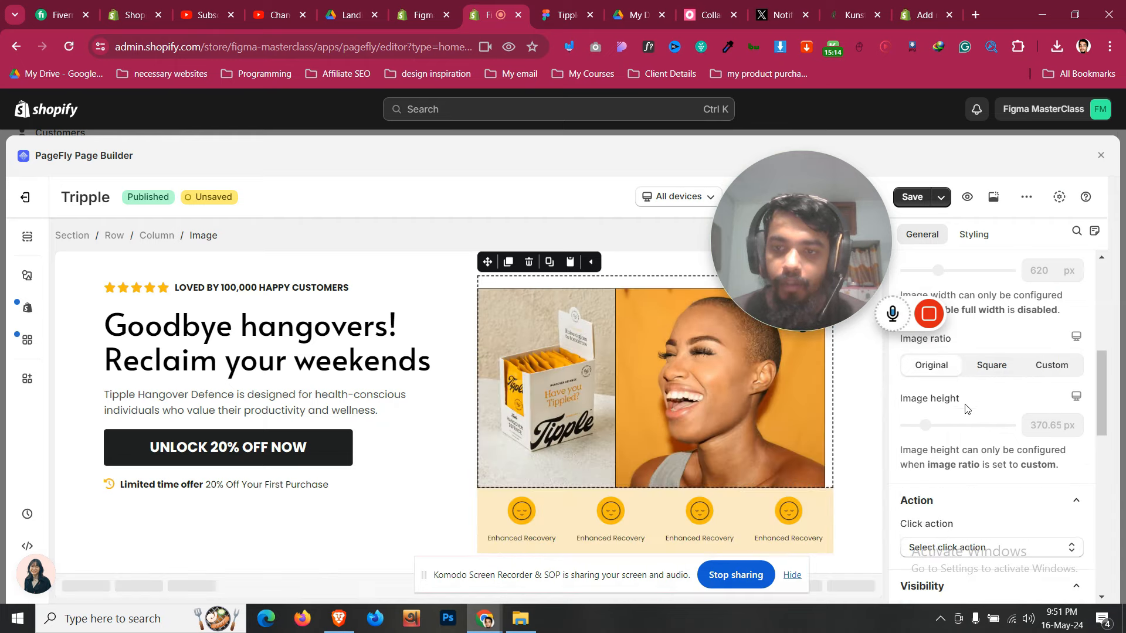
Try the Square image ratio with Contain object fit on the hero image and restore the Original ratio
{"action": "scroll", "coordinate": [962, 375], "scroll_direction": "down", "scroll_amount": 3}
{"action": "scroll", "coordinate": [985, 378], "scroll_direction": "up", "scroll_amount": 3}
{"action": "left_click", "coordinate": [990, 366]}
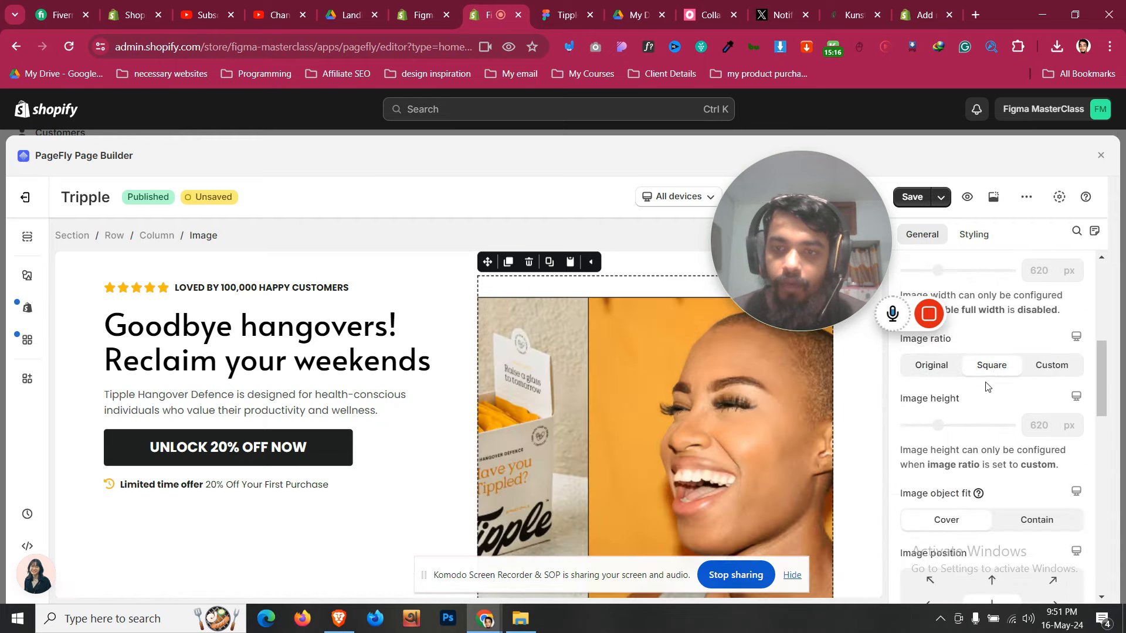
{"action": "scroll", "coordinate": [982, 384], "scroll_direction": "down", "scroll_amount": 3}
{"action": "left_click", "coordinate": [1021, 376]}
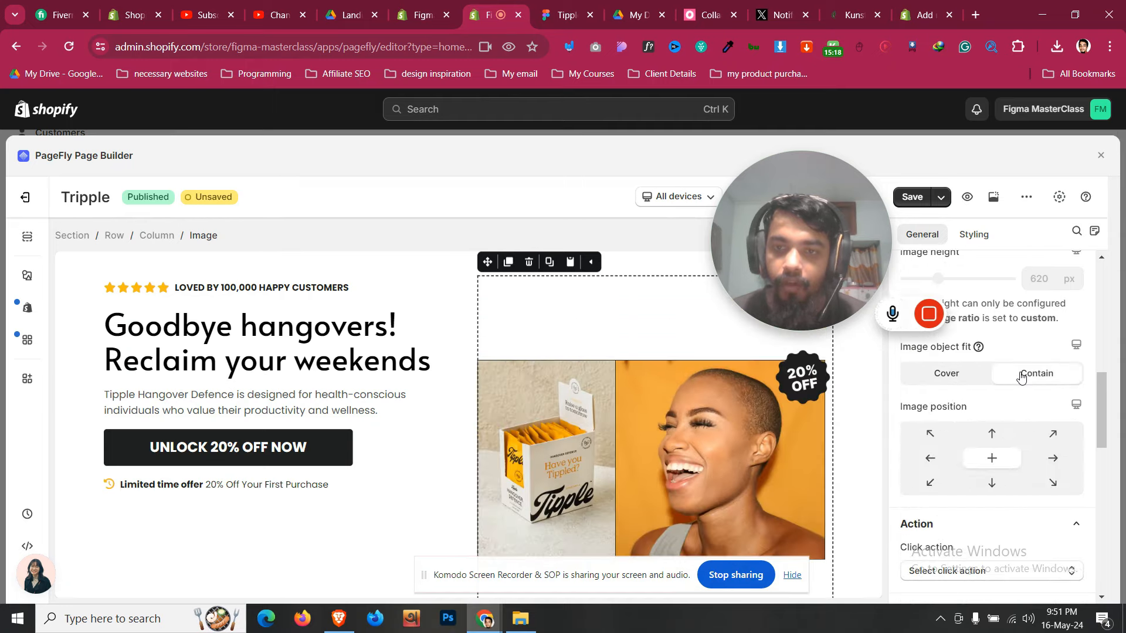
{"action": "scroll", "coordinate": [991, 381], "scroll_direction": "up", "scroll_amount": 2}
{"action": "left_click", "coordinate": [950, 367]}
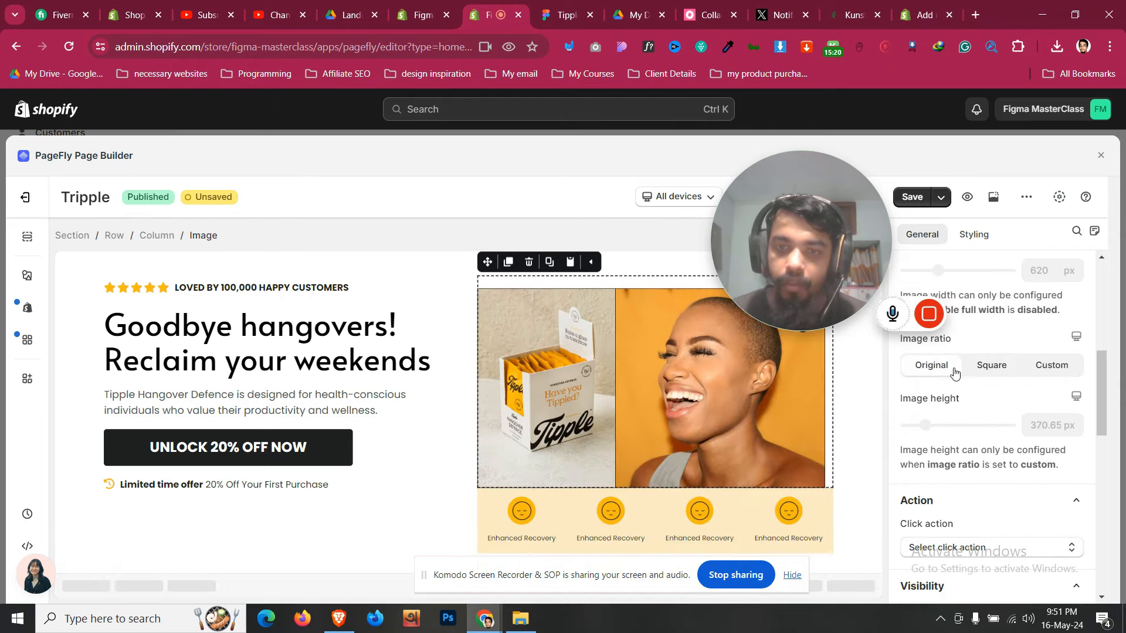
{"action": "scroll", "coordinate": [975, 408], "scroll_direction": "down", "scroll_amount": 3}
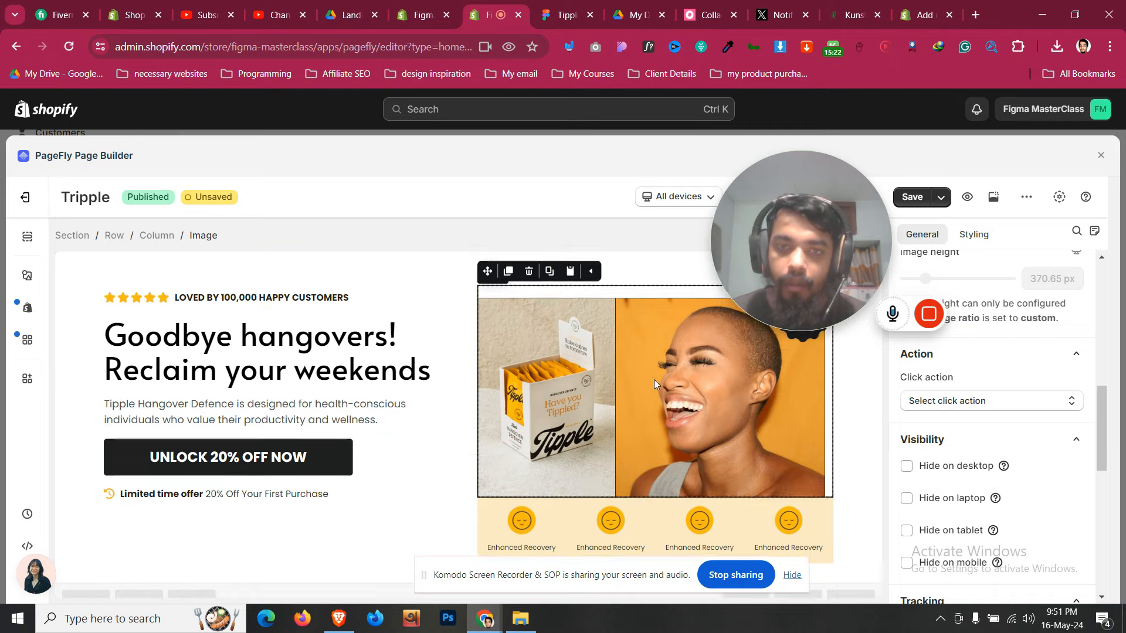
{"action": "scroll", "coordinate": [680, 387], "scroll_direction": "up", "scroll_amount": 2}
{"action": "scroll", "coordinate": [712, 402], "scroll_direction": "down", "scroll_amount": 2}
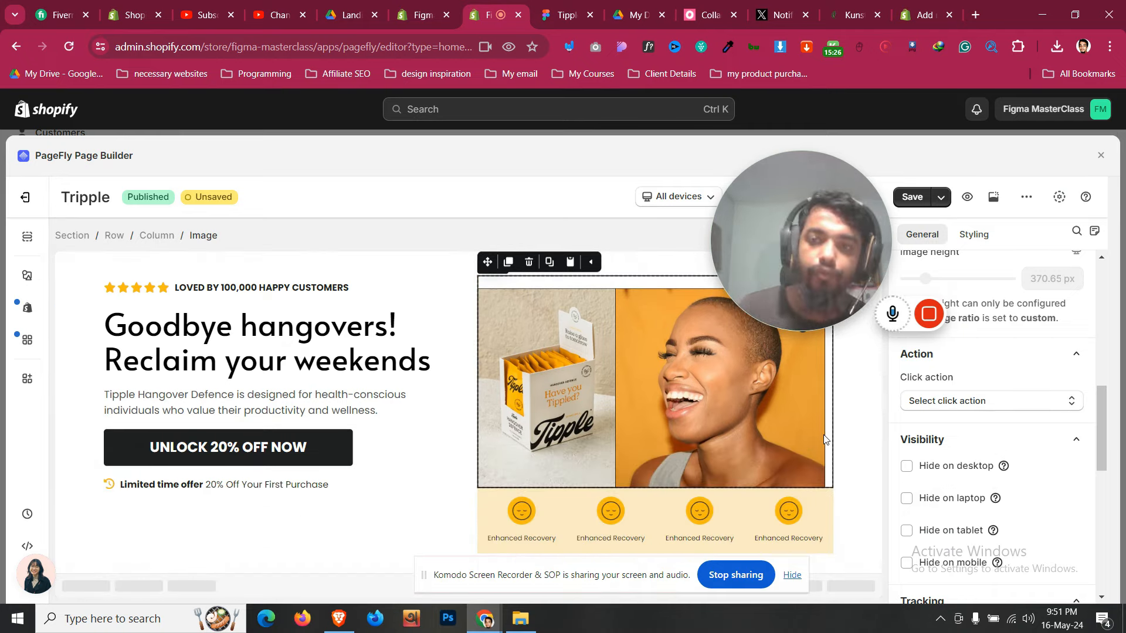
{"action": "left_click", "coordinate": [984, 236]}
{"action": "scroll", "coordinate": [1006, 362], "scroll_direction": "up", "scroll_amount": 3}
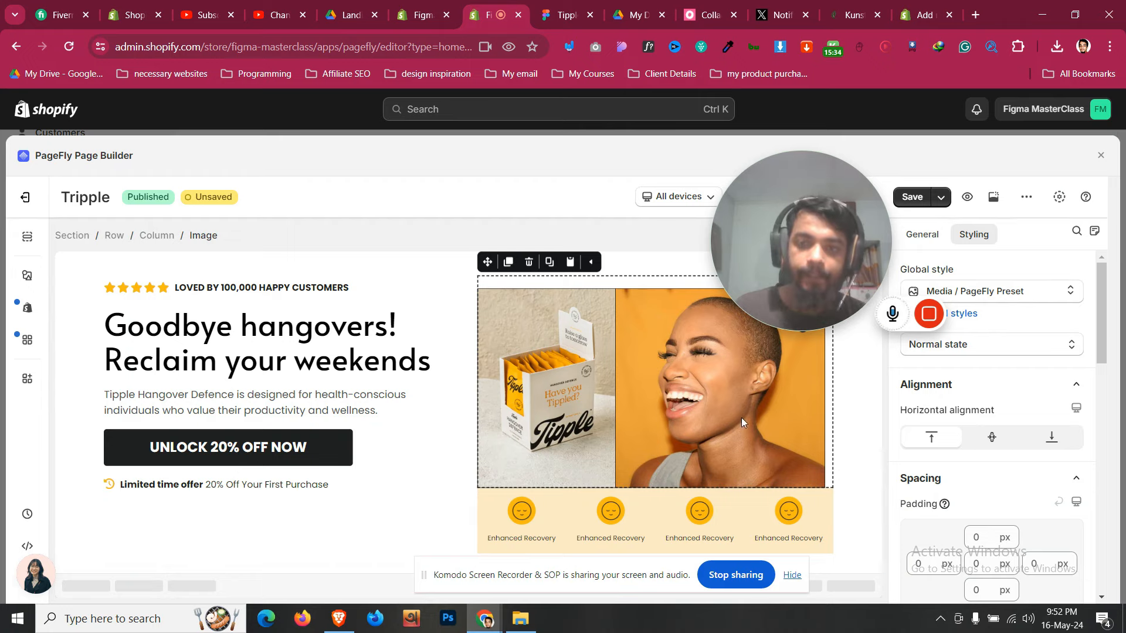
{"action": "left_click_drag", "start_coordinate": [773, 293], "coordinate": [810, 232]}
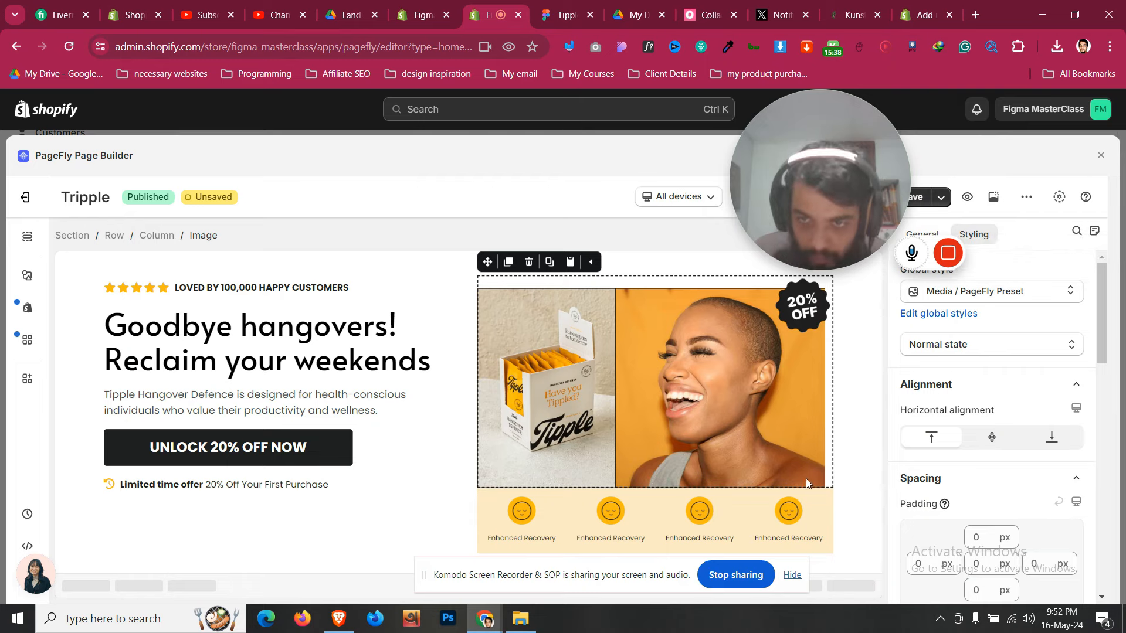
Check the four-icon benefits strip frame in the Figma design against the icon strip on the page
{"action": "left_click", "coordinate": [817, 497]}
{"action": "left_click", "coordinate": [703, 491]}
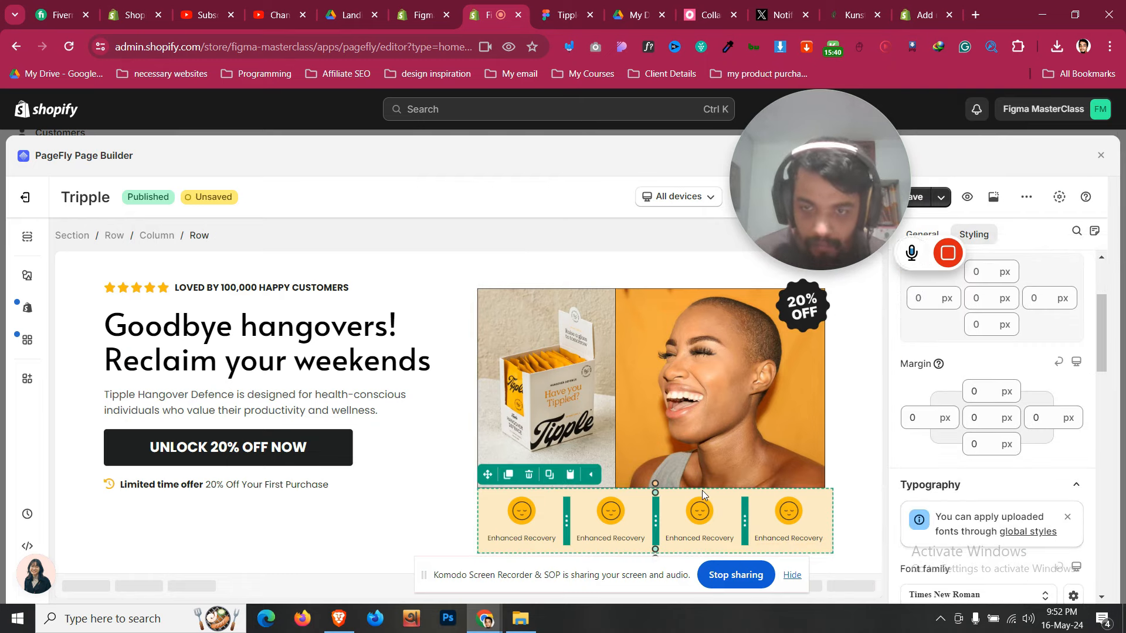
{"action": "left_click", "coordinate": [687, 452]}
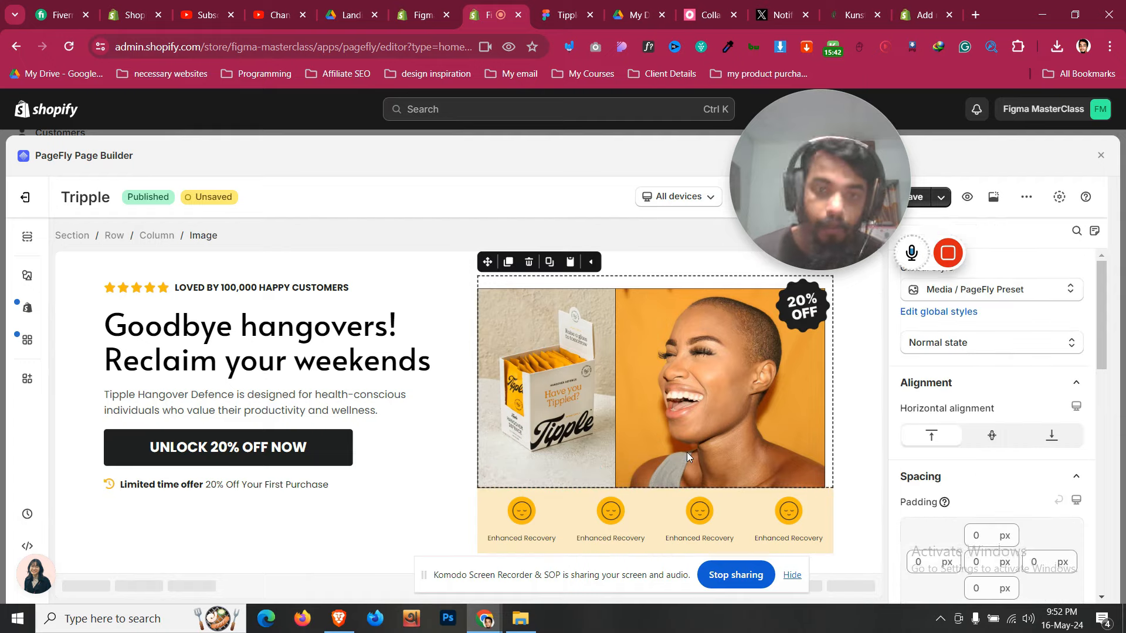
{"action": "left_click", "coordinate": [605, 8]}
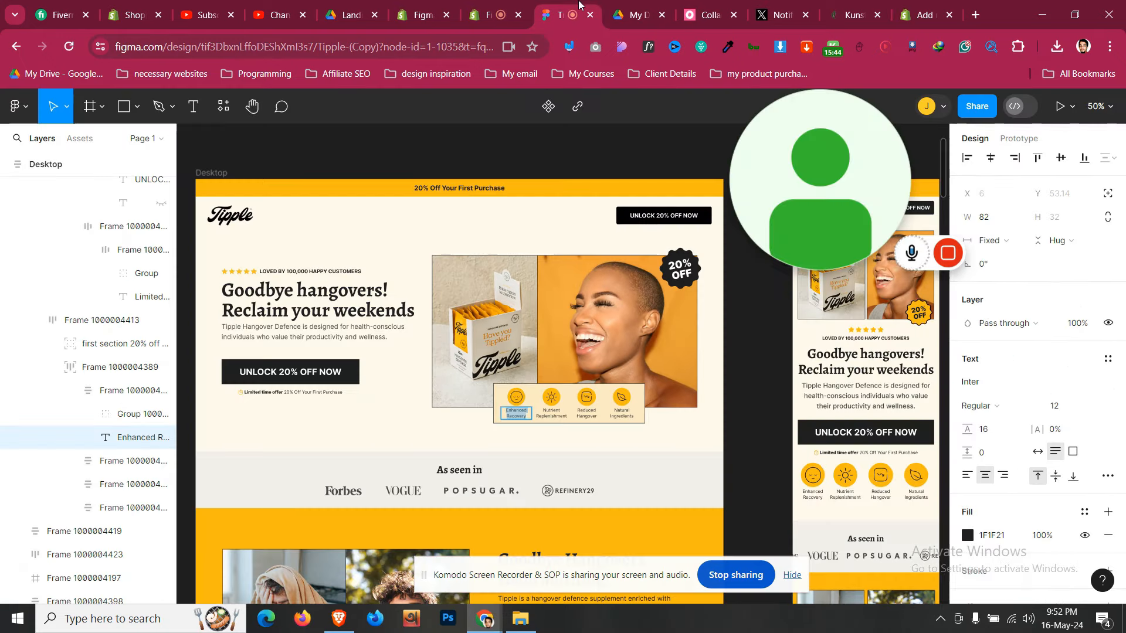
{"action": "left_click", "coordinate": [494, 389]}
{"action": "left_click", "coordinate": [463, 6]}
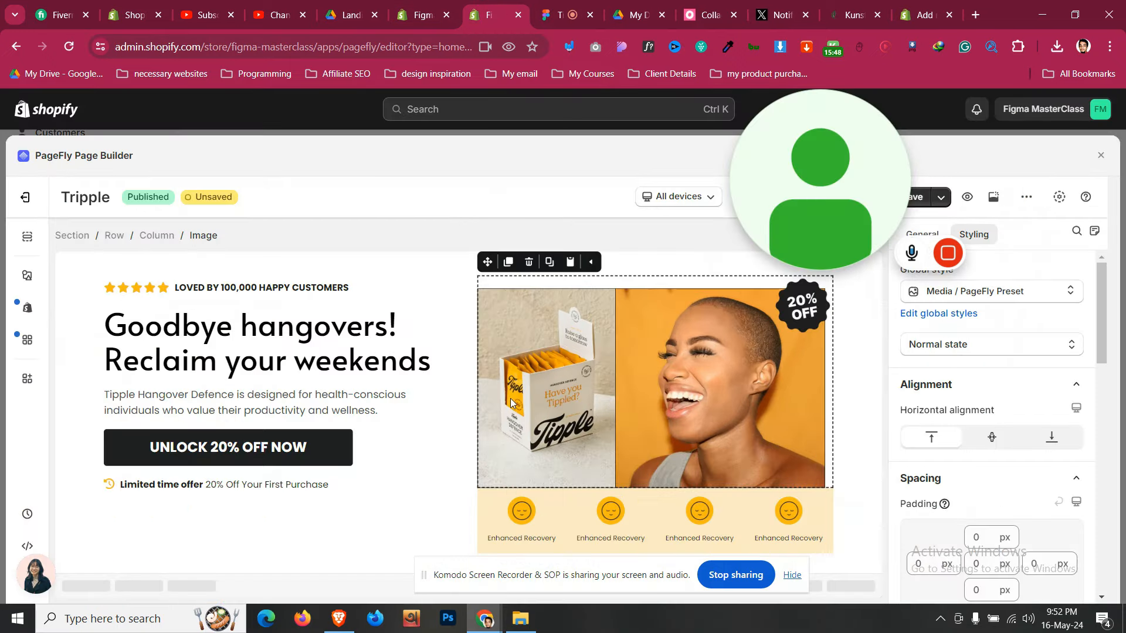
Give the icon-strip row under the hero image a solid border 1 px wide on all sides
{"action": "left_click", "coordinate": [496, 491]}
{"action": "scroll", "coordinate": [983, 436], "scroll_direction": "down", "scroll_amount": 4}
{"action": "scroll", "coordinate": [983, 436], "scroll_direction": "down", "scroll_amount": 5}
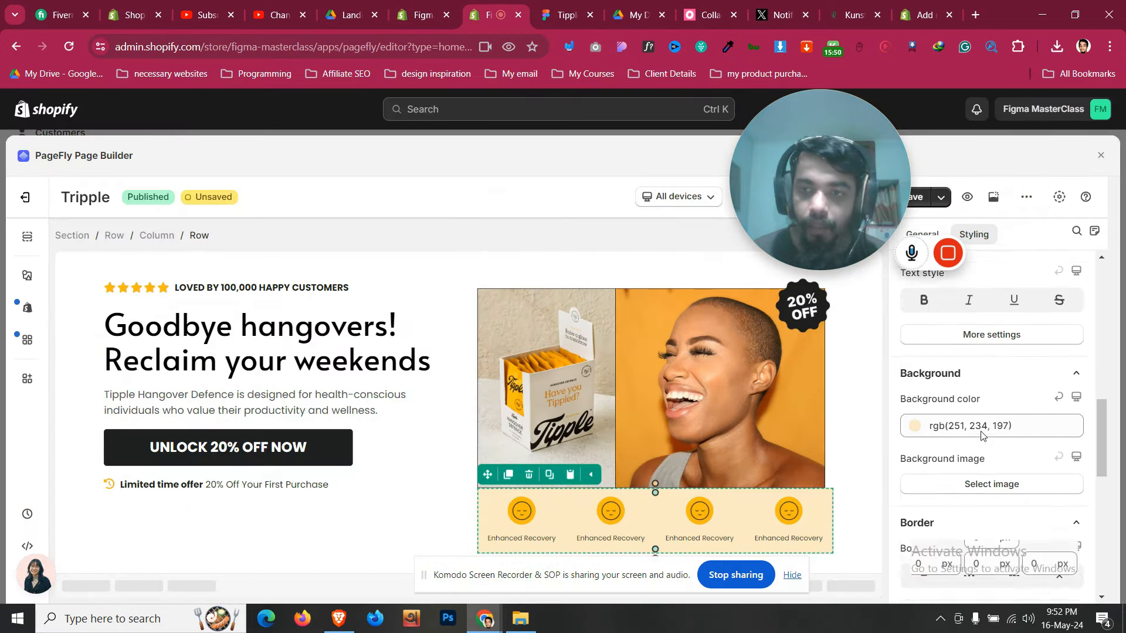
{"action": "left_click", "coordinate": [938, 397]}
{"action": "scroll", "coordinate": [991, 537], "scroll_direction": "down", "scroll_amount": 4}
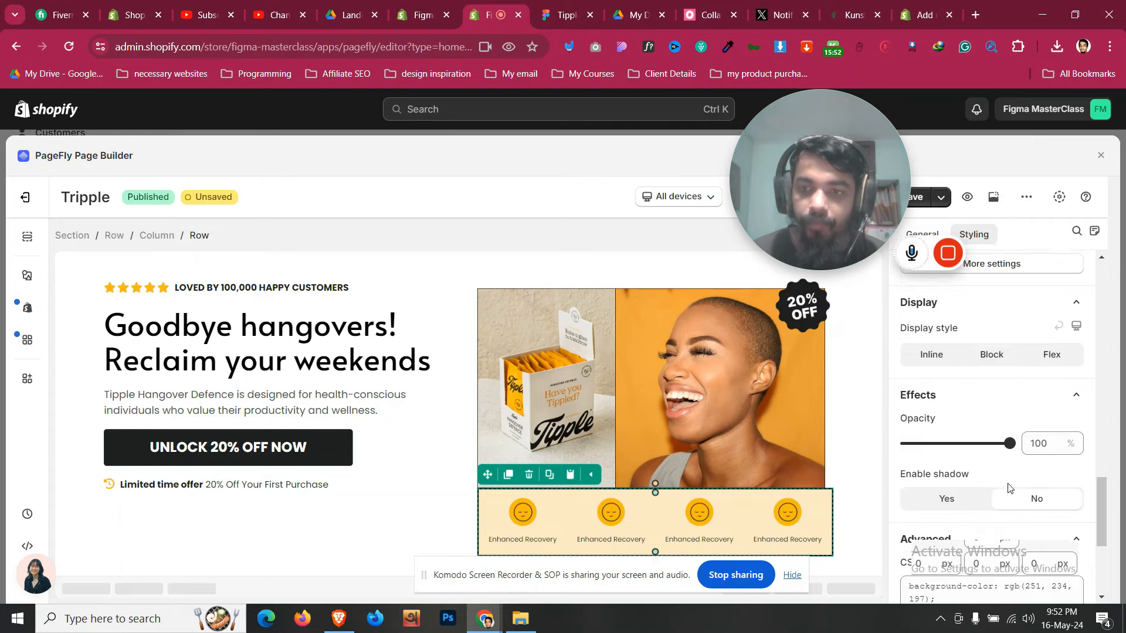
{"action": "scroll", "coordinate": [988, 351], "scroll_direction": "up", "scroll_amount": 1}
{"action": "left_click", "coordinate": [991, 329]}
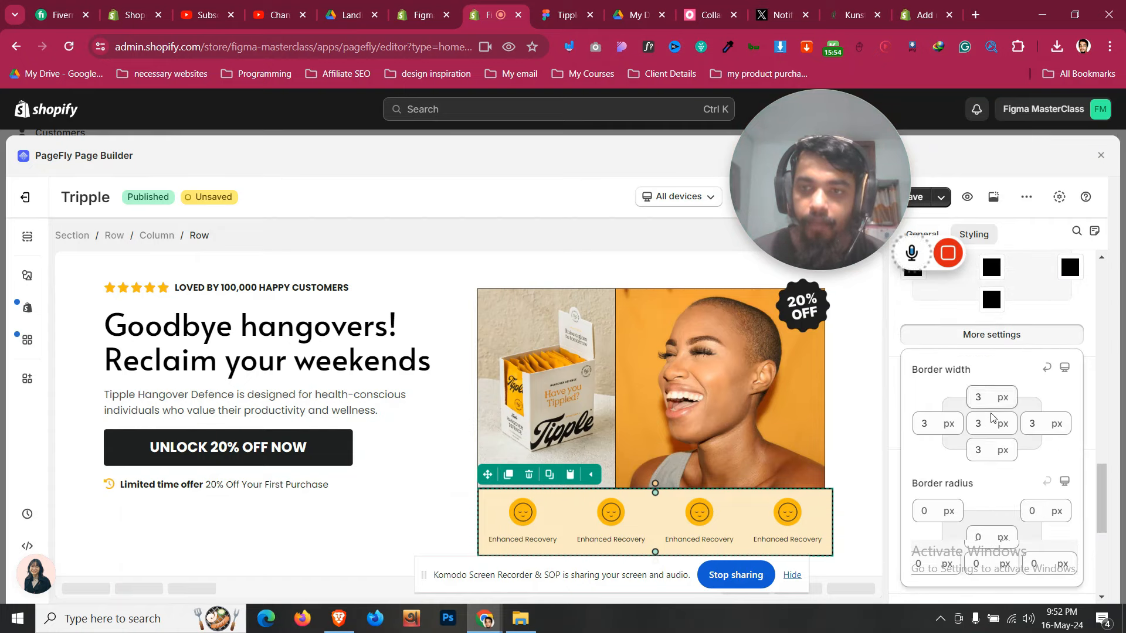
{"action": "double_click", "coordinate": [977, 423]}
{"action": "type", "text": "1"}
{"action": "left_click", "coordinate": [82, 424]}
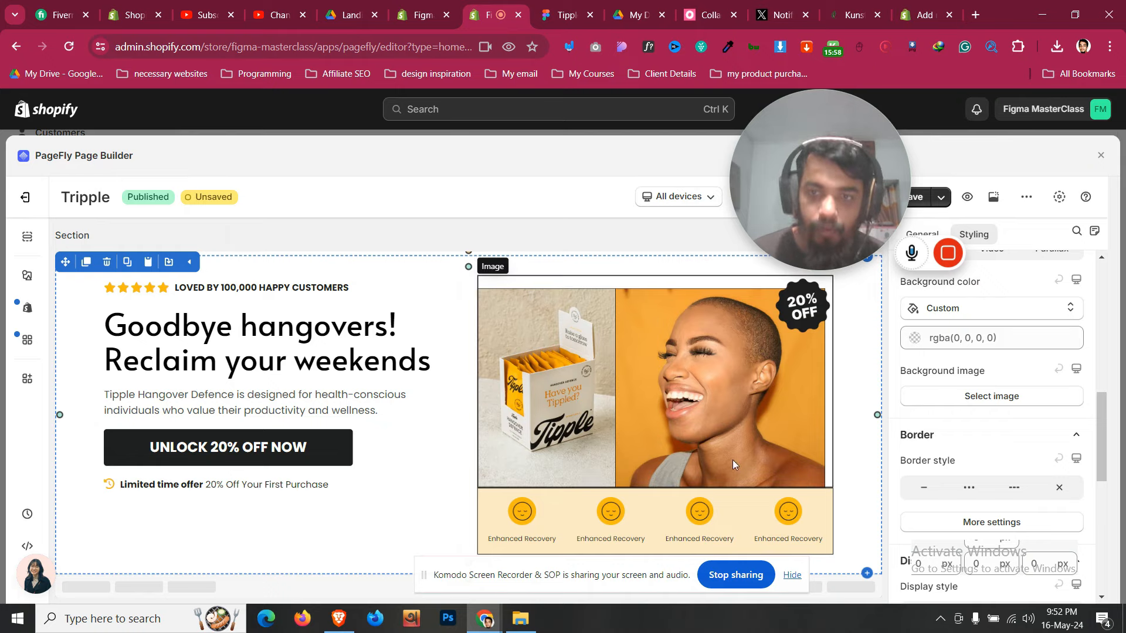
Try a -60 px top margin on the icon-strip row to overlap it with the hero image
{"action": "left_click", "coordinate": [699, 494]}
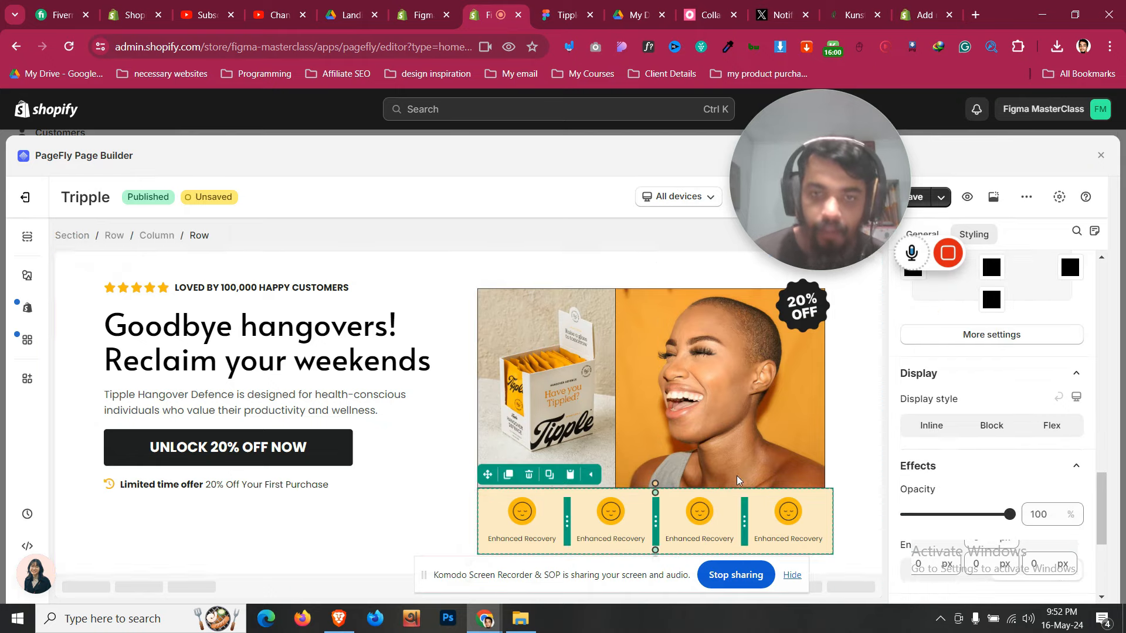
{"action": "scroll", "coordinate": [962, 392], "scroll_direction": "up", "scroll_amount": 10}
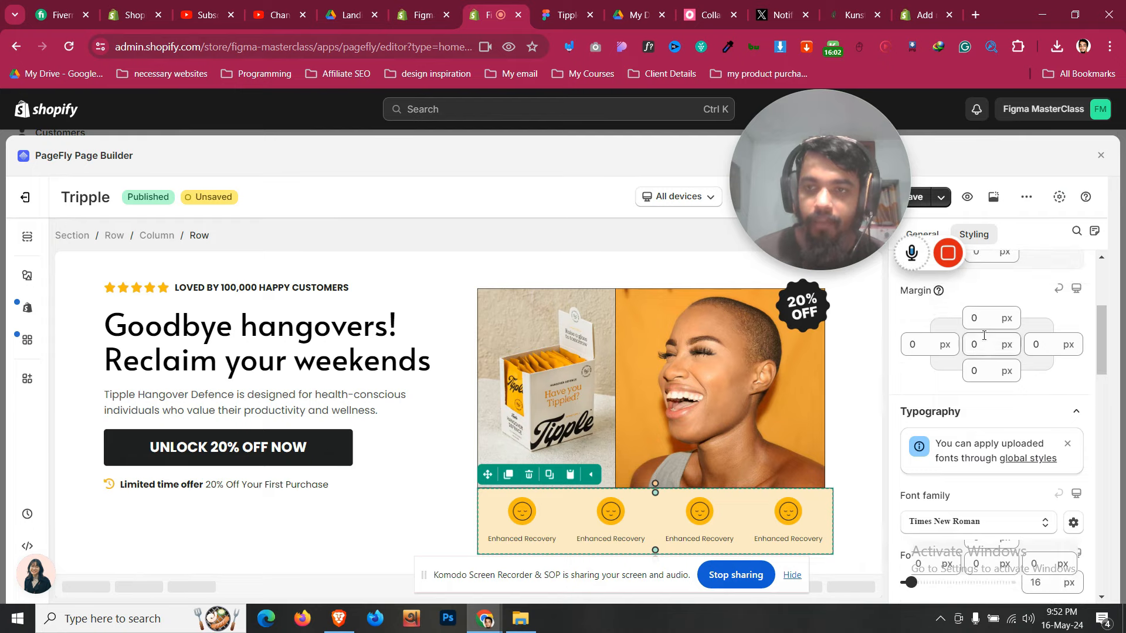
{"action": "left_click", "coordinate": [980, 317]}
{"action": "type", "text": "-2"}
{"action": "key", "text": "Down"}
{"action": "key", "text": "Down"}
{"action": "key", "text": "Down"}
{"action": "key", "text": "Down"}
{"action": "key", "text": "Down"}
{"action": "key", "text": "Down"}
{"action": "key", "text": "Down"}
{"action": "key", "text": "Down"}
{"action": "key", "text": "Down"}
{"action": "key", "text": "Down"}
{"action": "key", "text": "Down"}
{"action": "key", "text": "Down"}
{"action": "key", "text": "Down"}
{"action": "key", "text": "Down"}
{"action": "key", "text": "Down"}
{"action": "key", "text": "Down"}
{"action": "key", "text": "Down"}
{"action": "key", "text": "Down"}
{"action": "key", "text": "Down"}
{"action": "key", "text": "Down"}
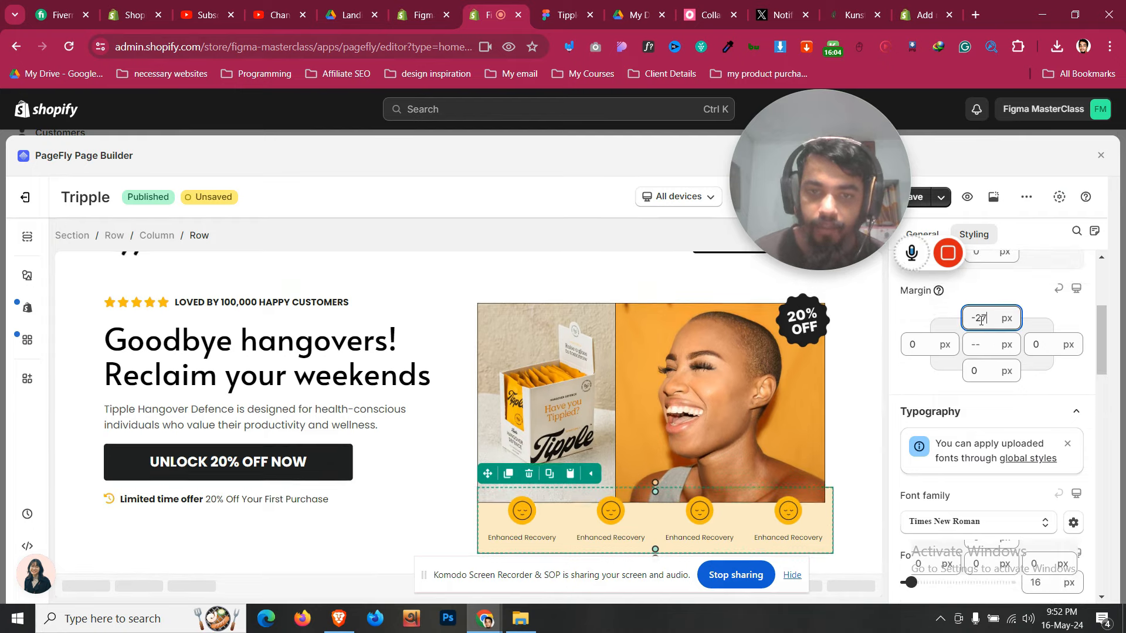
{"action": "key", "text": "Down"}
{"action": "key", "text": "Down"}
{"action": "key", "text": "Down"}
{"action": "key", "text": "Down"}
{"action": "key", "text": "Down"}
{"action": "key", "text": "Down"}
{"action": "key", "text": "Down"}
{"action": "key", "text": "Down"}
{"action": "key", "text": "Down"}
{"action": "key", "text": "Down"}
{"action": "key", "text": "Down"}
{"action": "key", "text": "Down"}
{"action": "key", "text": "Down"}
{"action": "key", "text": "Down"}
{"action": "key", "text": "Down"}
{"action": "key", "text": "Down"}
{"action": "key", "text": "Down"}
{"action": "key", "text": "Down"}
{"action": "key", "text": "Down"}
{"action": "key", "text": "Down"}
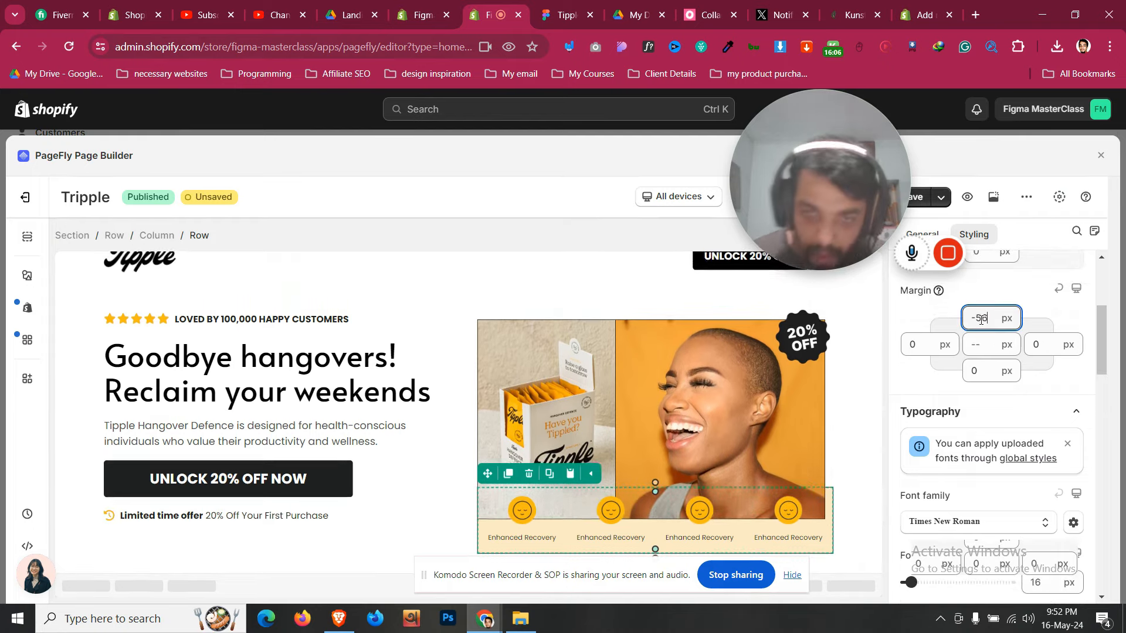
{"action": "key", "text": "Down"}
{"action": "key", "text": "Down"}
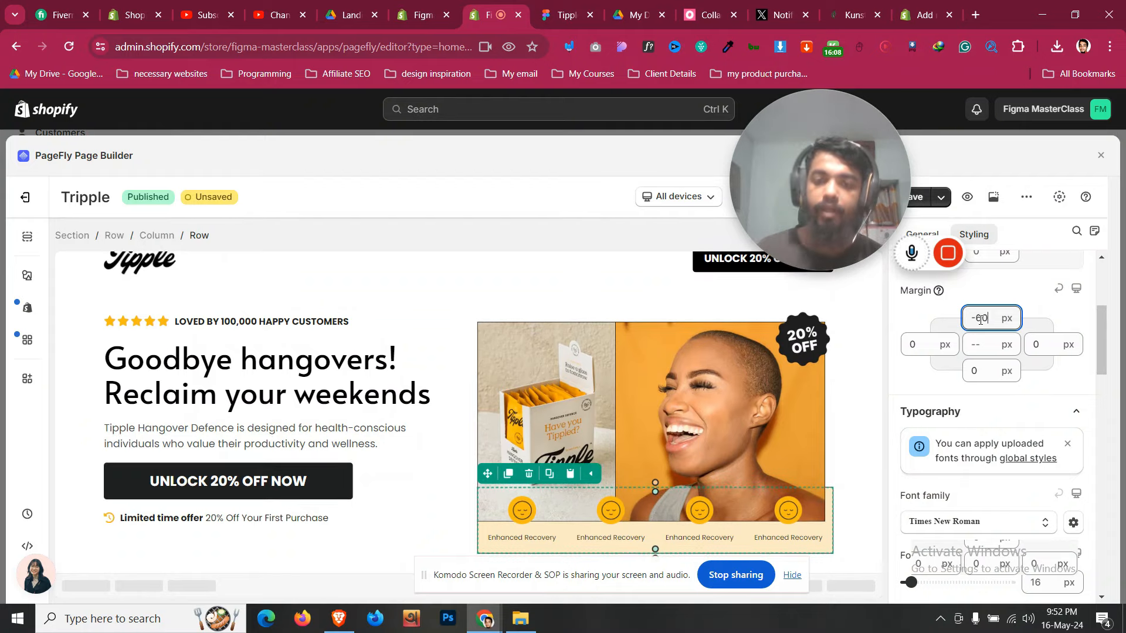
Inspect the hero section frame and its layout settings in the Figma desktop design
{"action": "left_click", "coordinate": [552, 7]}
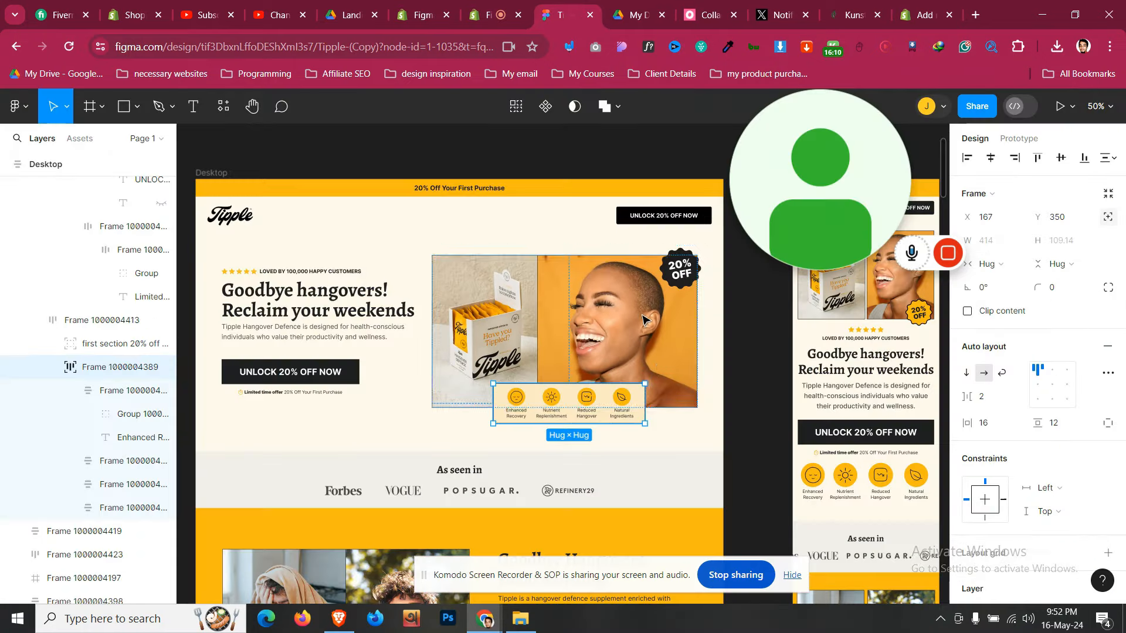
{"action": "left_click", "coordinate": [238, 432]}
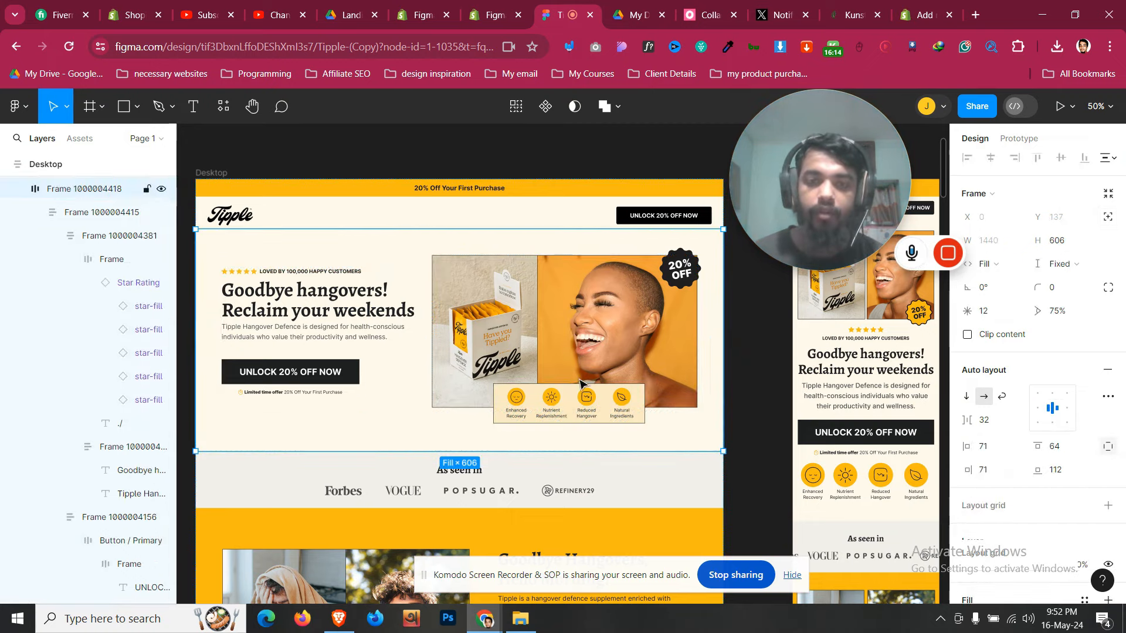
{"action": "left_click", "coordinate": [496, 6]}
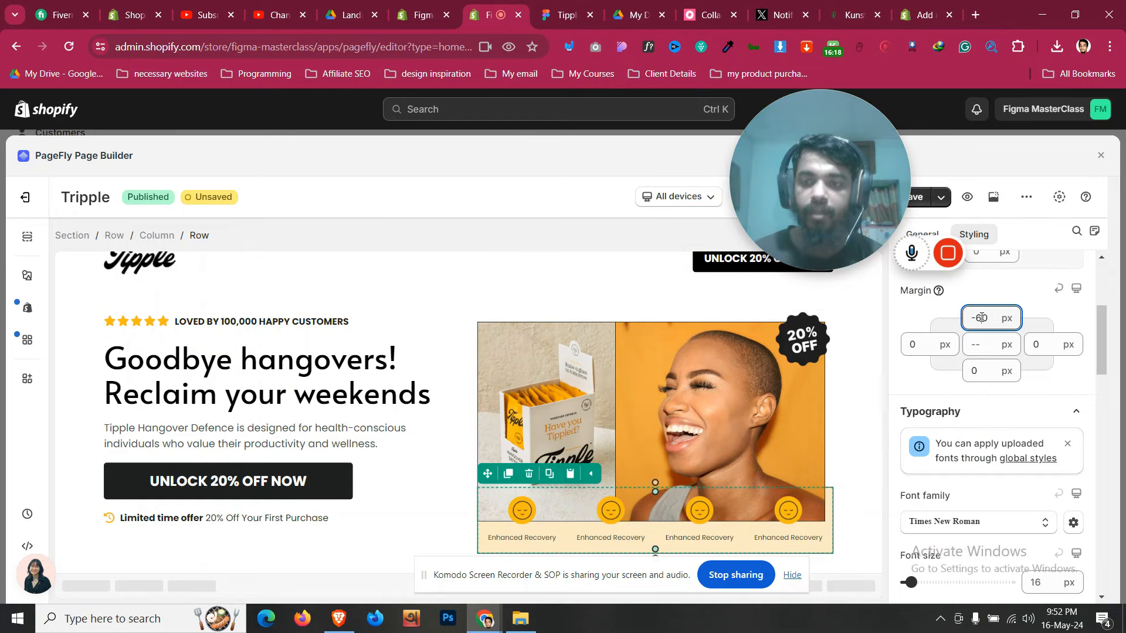
Clear the icon-strip row's negative top margin and try 15 px, raising it to 20 px
{"action": "key", "text": "BackSpace"}
{"action": "key", "text": "BackSpace"}
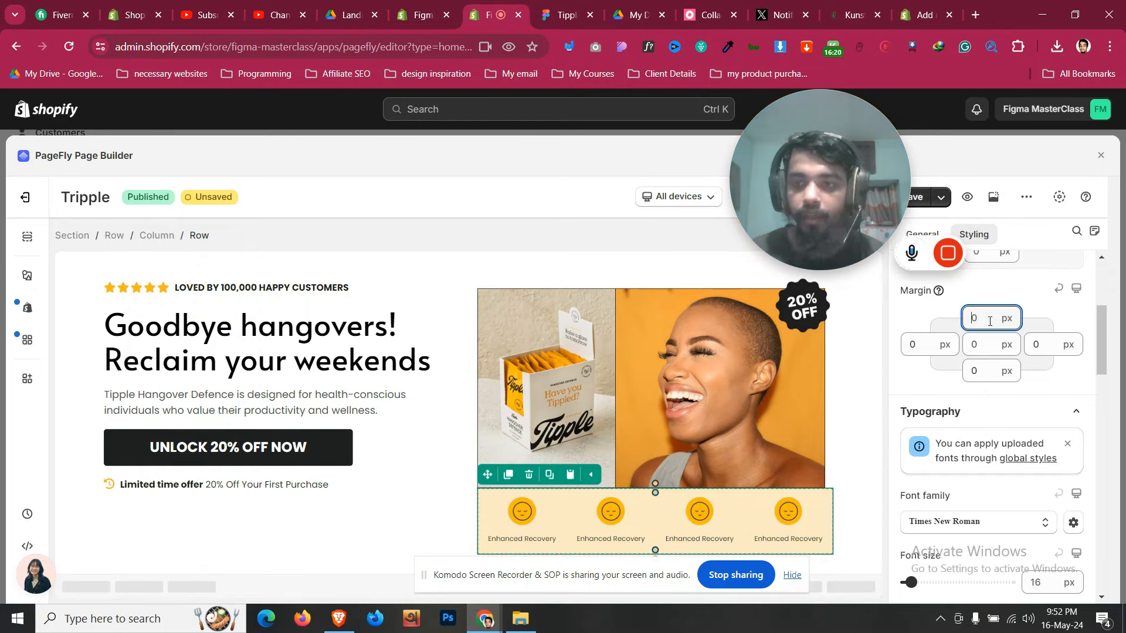
{"action": "type", "text": "15"}
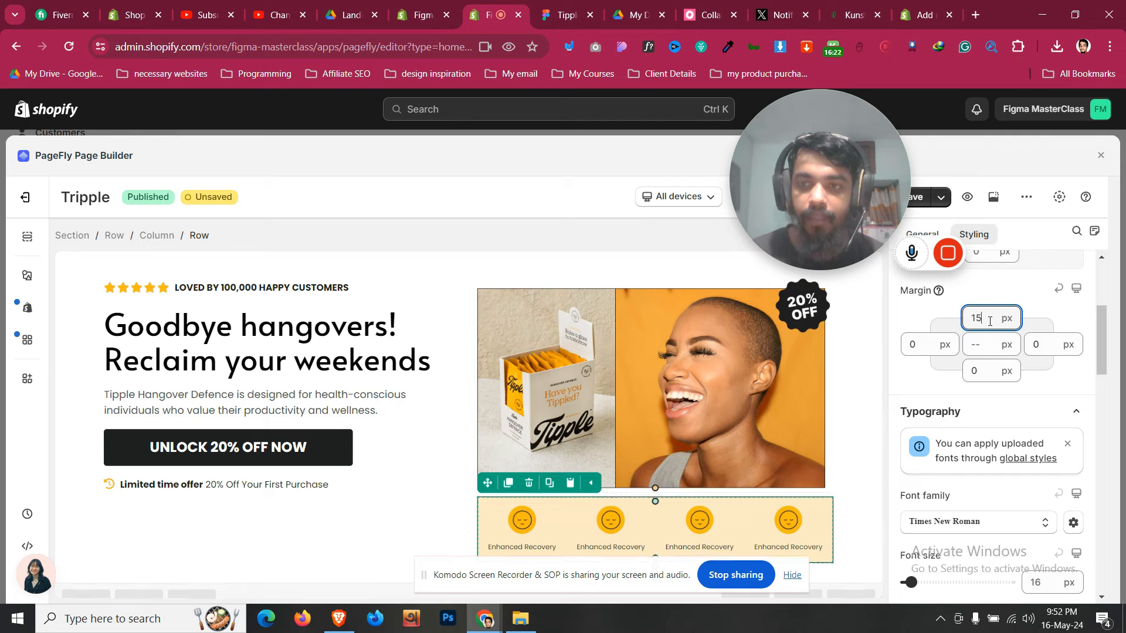
{"action": "key", "text": "Up"}
{"action": "key", "text": "Up"}
{"action": "key", "text": "Up"}
{"action": "key", "text": "Up"}
{"action": "key", "text": "Up"}
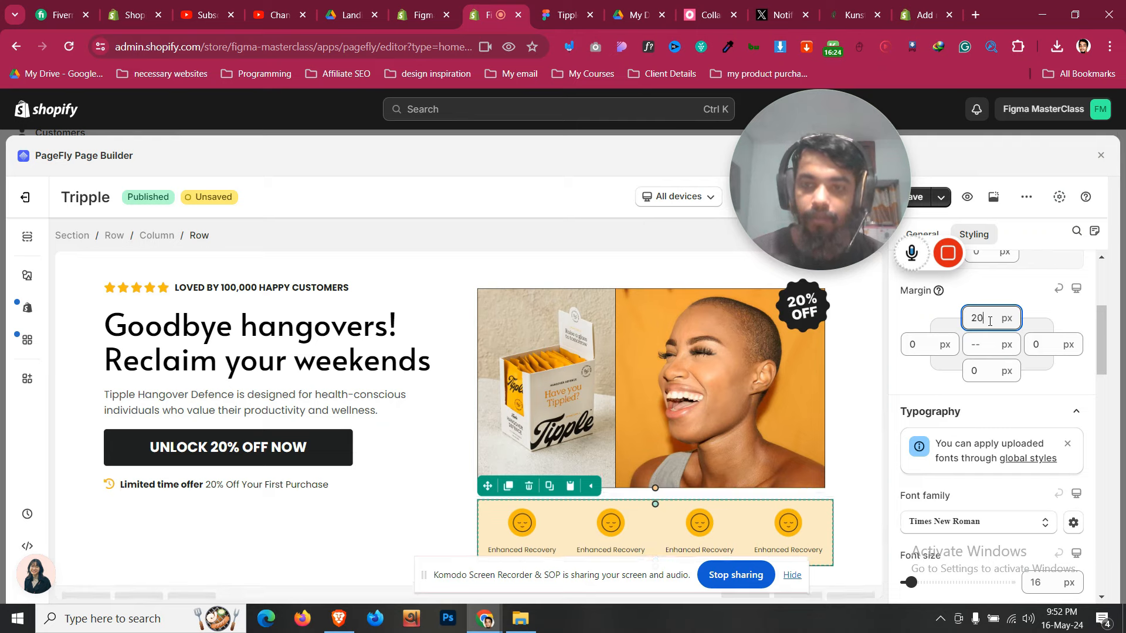
Set the content position of the hero's main row to centre so its columns align vertically
{"action": "left_click", "coordinate": [114, 276]}
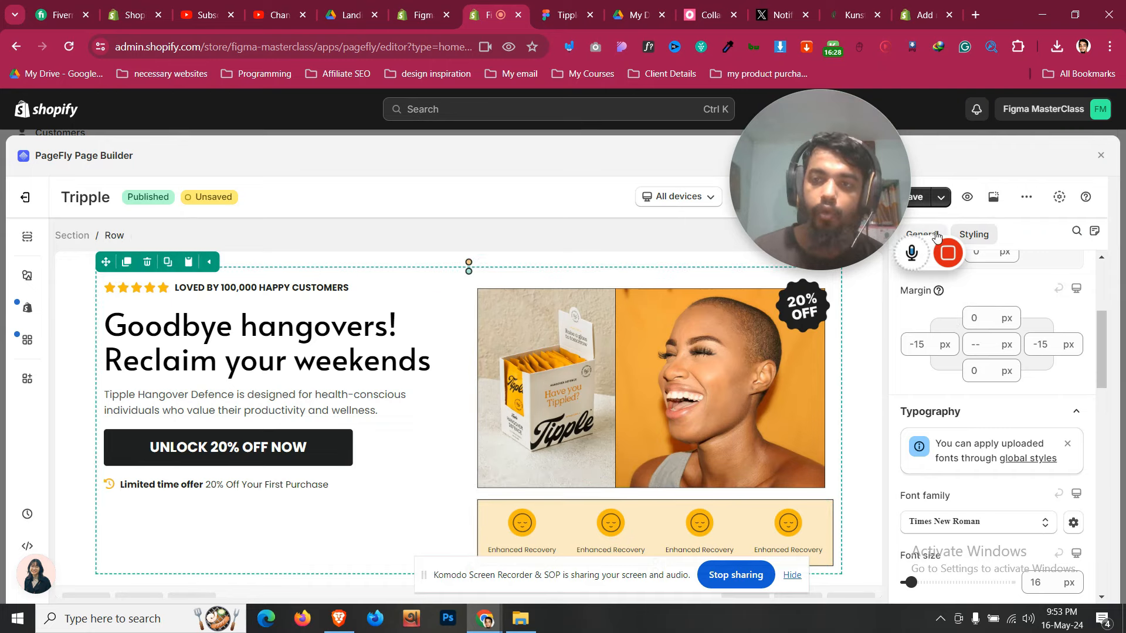
{"action": "left_click", "coordinate": [923, 233]}
{"action": "scroll", "coordinate": [969, 425], "scroll_direction": "down", "scroll_amount": 3}
{"action": "left_click", "coordinate": [992, 454]}
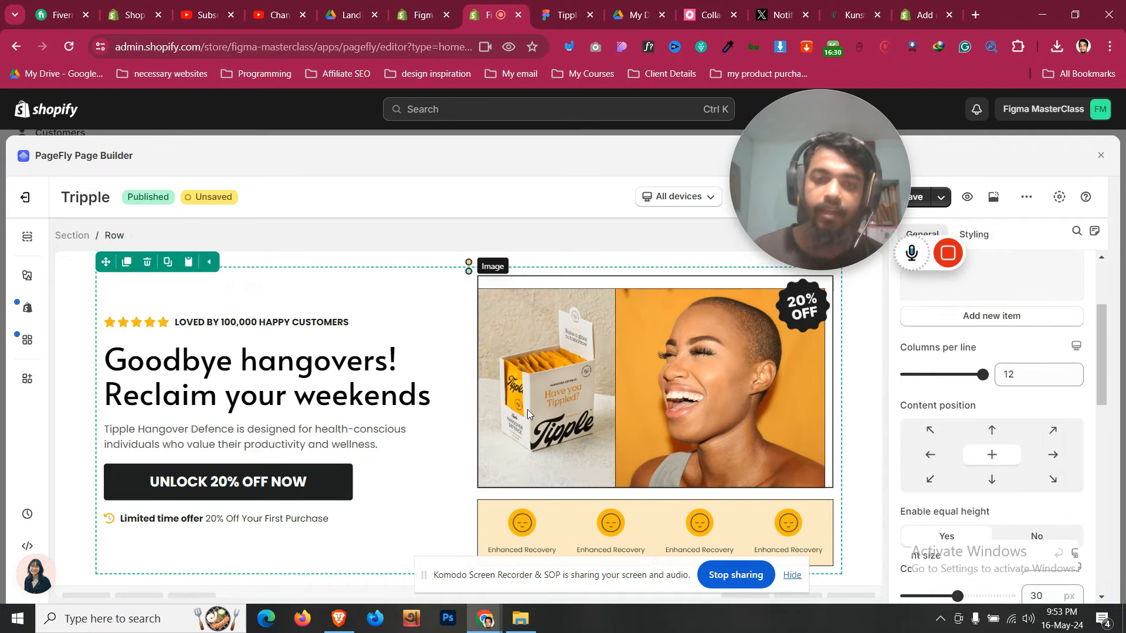
Set the top and bottom padding of the hero section to 50 px each
{"action": "left_click", "coordinate": [83, 442]}
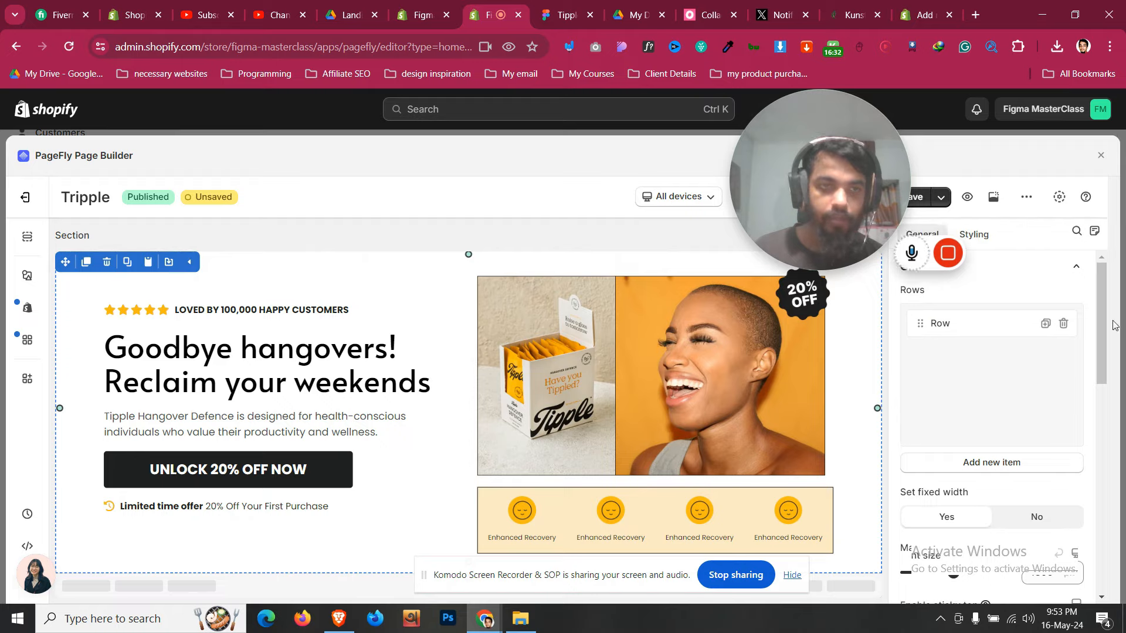
{"action": "left_click", "coordinate": [984, 243]}
{"action": "left_click", "coordinate": [566, 15]}
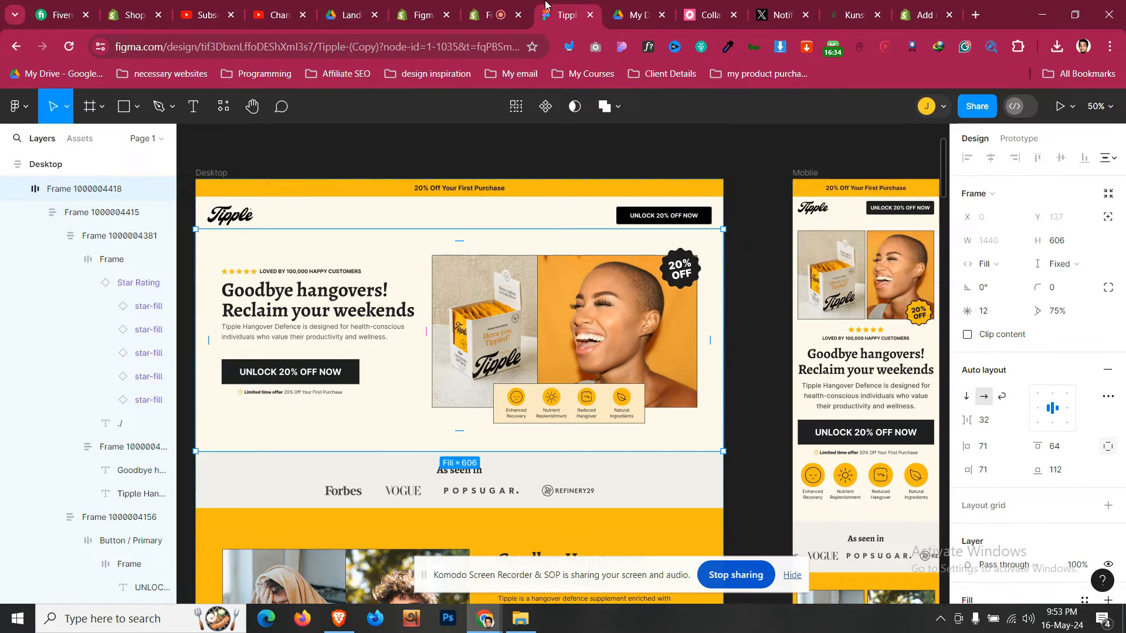
{"action": "left_click", "coordinate": [513, 7]}
{"action": "scroll", "coordinate": [985, 457], "scroll_direction": "up", "scroll_amount": 5}
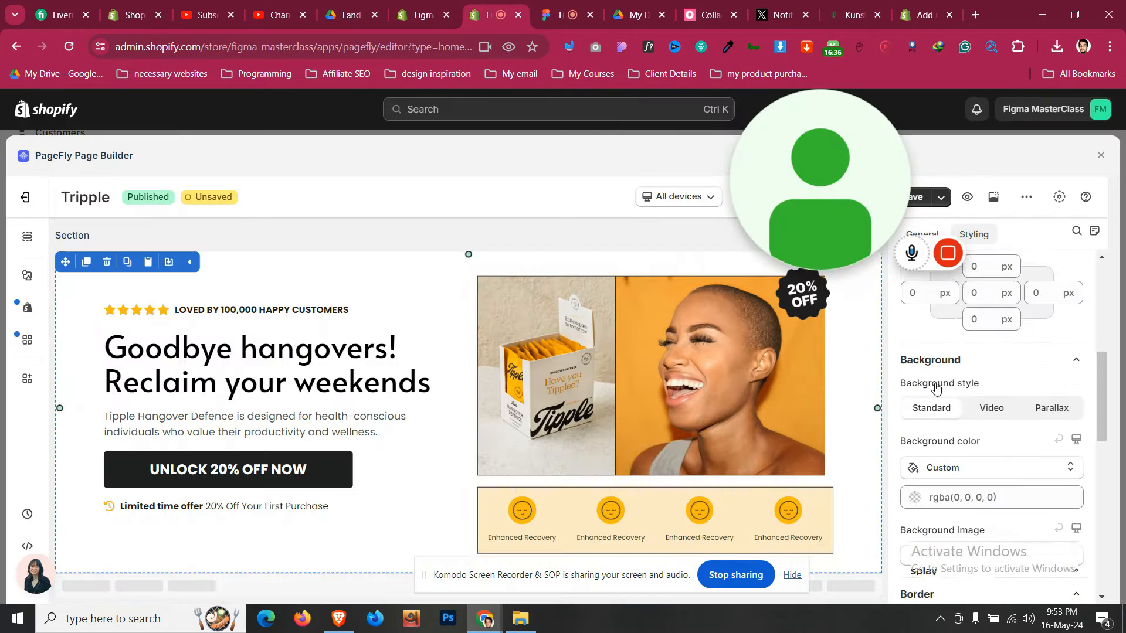
{"action": "scroll", "coordinate": [985, 459], "scroll_direction": "down", "scroll_amount": 2}
{"action": "left_click", "coordinate": [980, 412]}
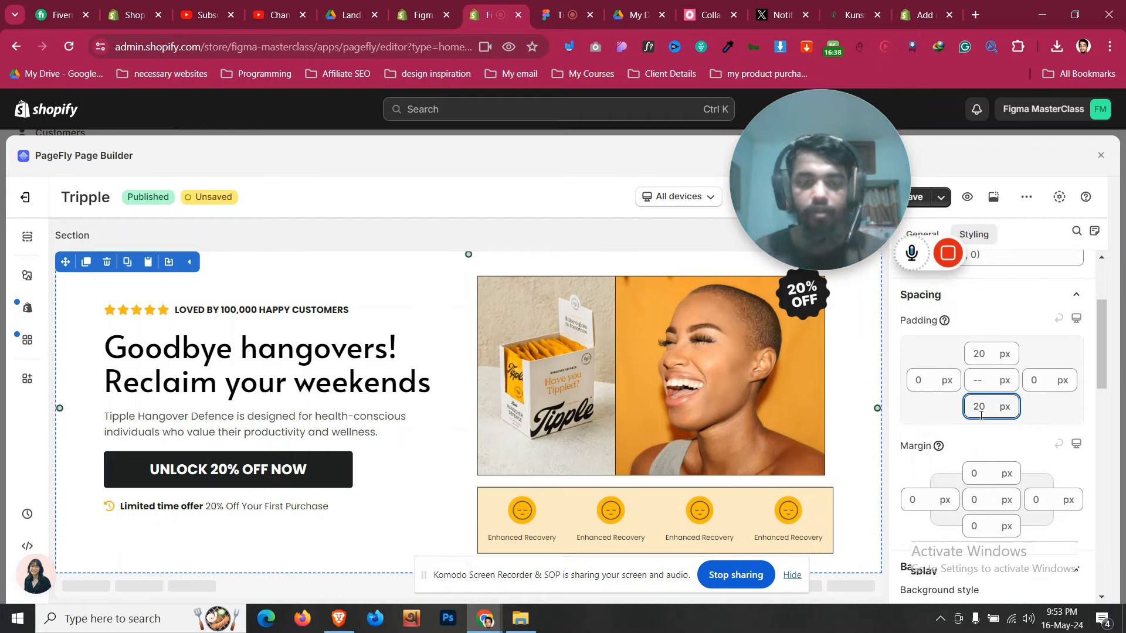
{"action": "key", "text": "ctrl+a"}
{"action": "type", "text": "50"}
{"action": "left_click", "coordinate": [977, 355]}
{"action": "key", "text": "ctrl+a"}
{"action": "type", "text": "50"}
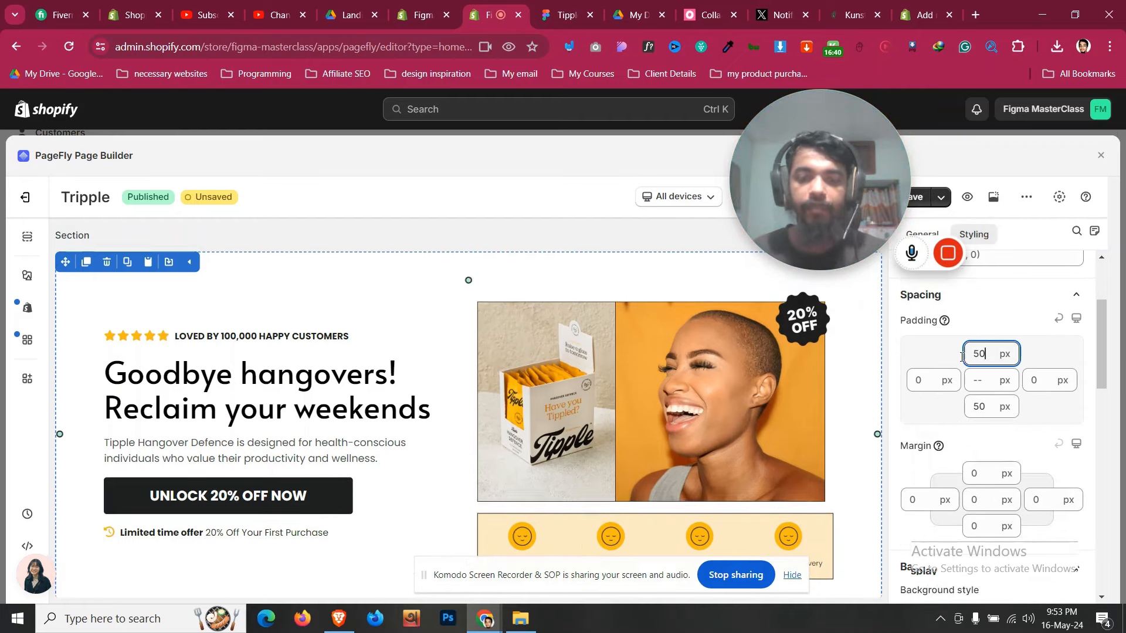
Review the hero section's spacing on the page and compare it with the Figma design
{"action": "scroll", "coordinate": [536, 395], "scroll_direction": "up", "scroll_amount": 2}
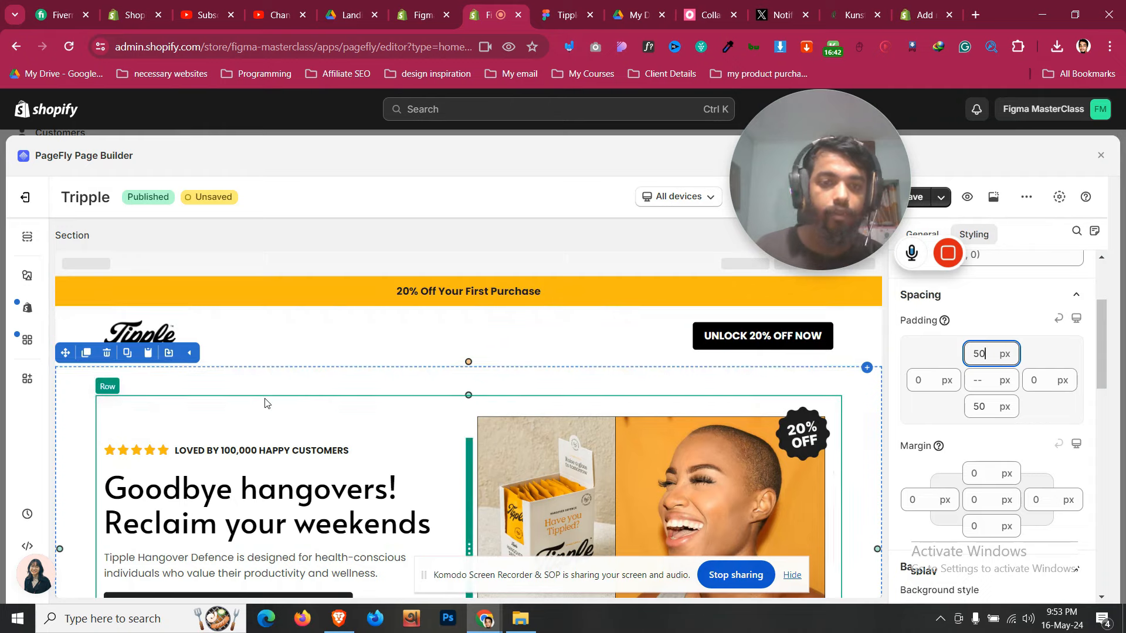
{"action": "scroll", "coordinate": [265, 404], "scroll_direction": "down", "scroll_amount": 3}
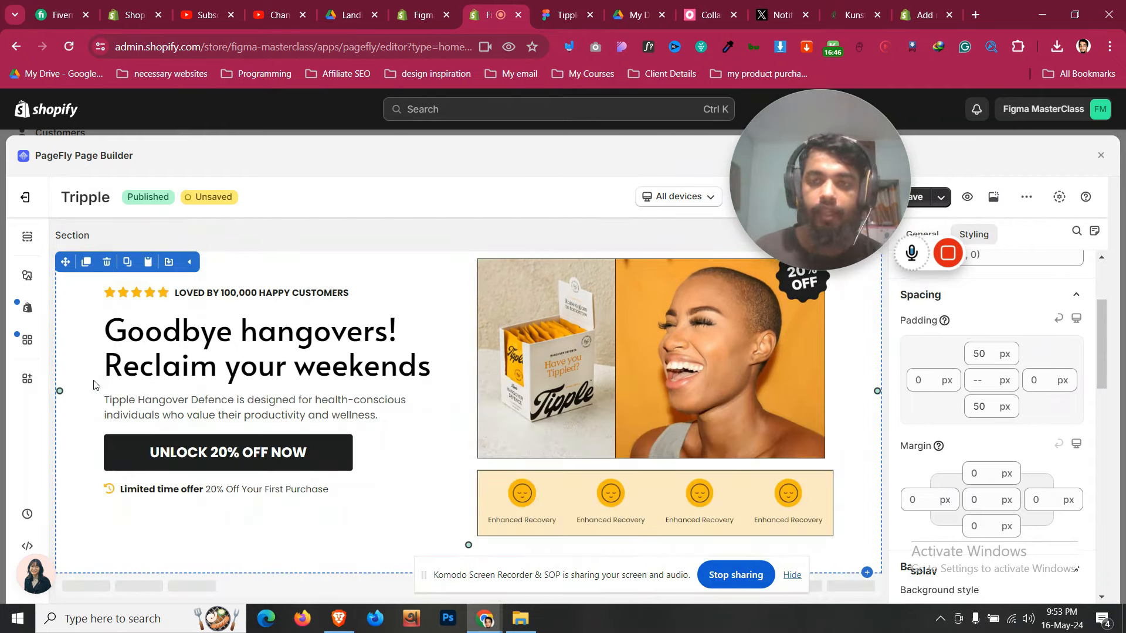
{"action": "scroll", "coordinate": [94, 384], "scroll_direction": "up", "scroll_amount": 3}
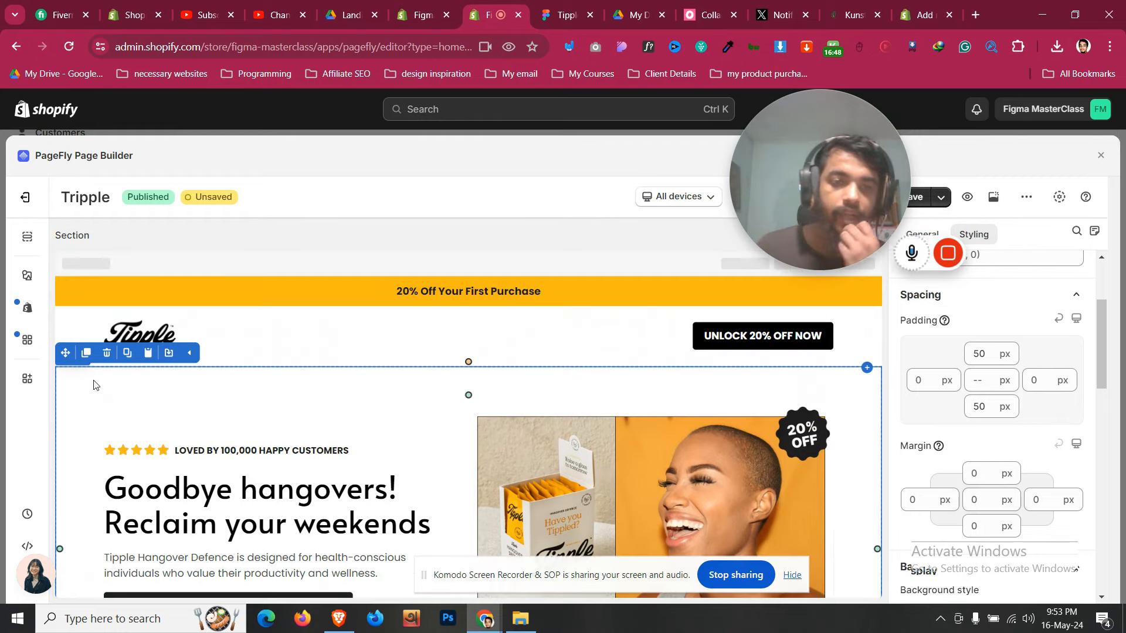
{"action": "left_click", "coordinate": [547, 6]}
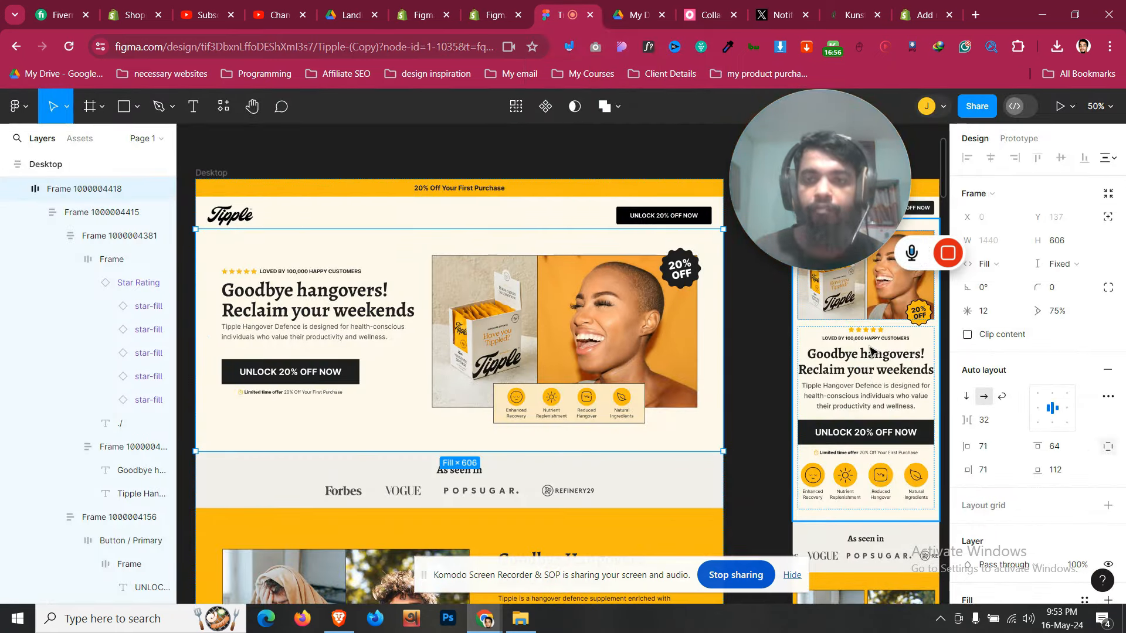
{"action": "left_click_drag", "start_coordinate": [813, 200], "coordinate": [717, 431]}
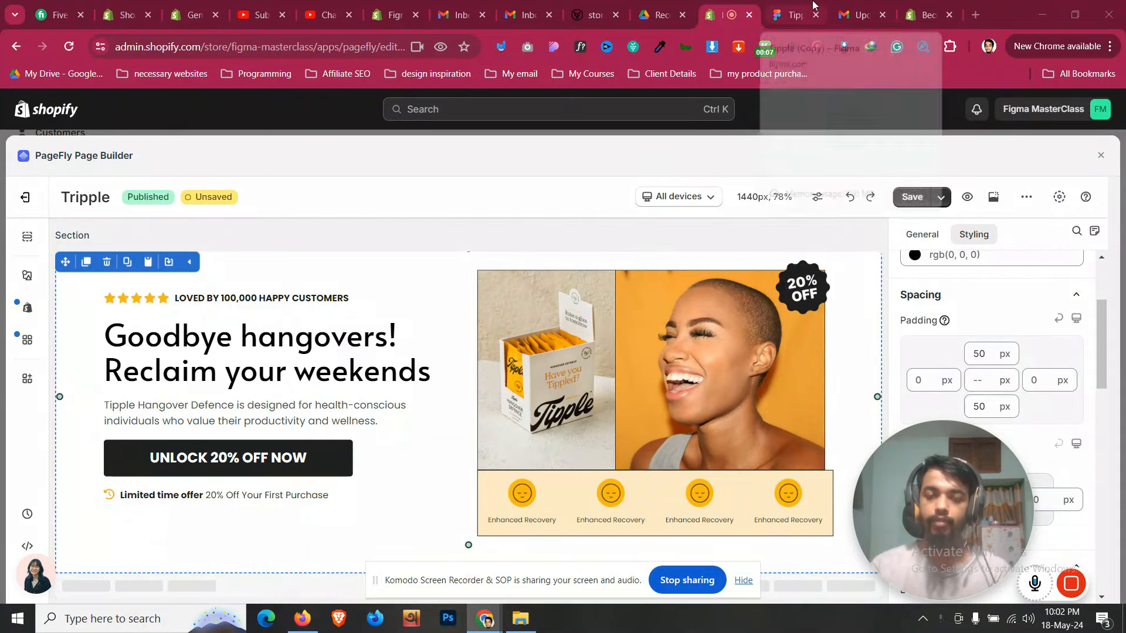
{"action": "key", "text": "ctrl+Tab"}
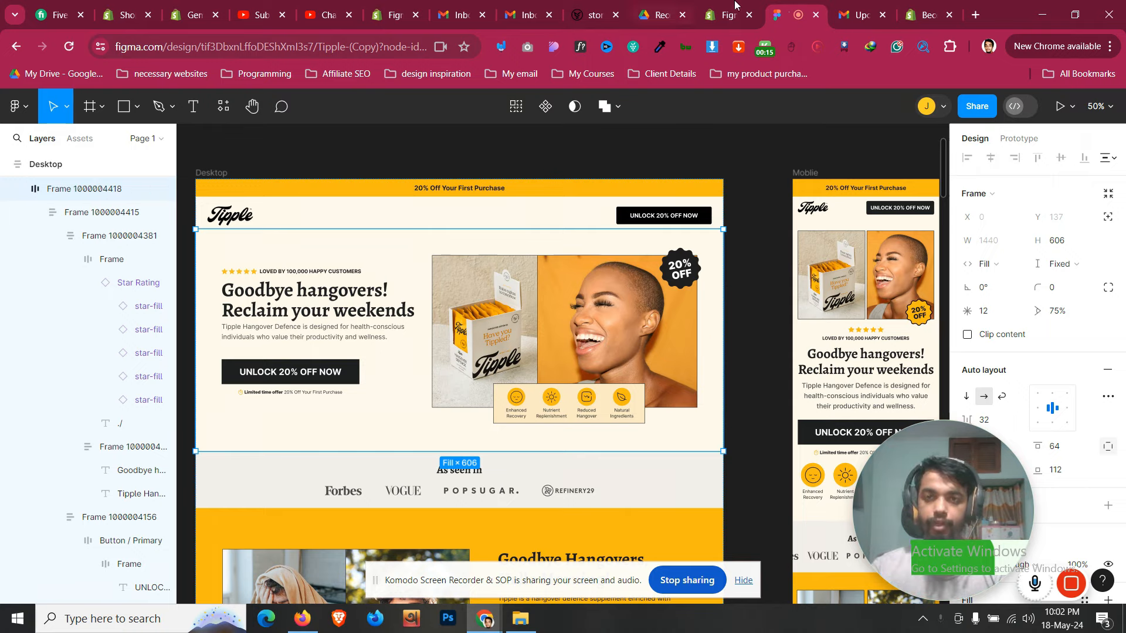
{"action": "key", "text": "ctrl+shift+Tab"}
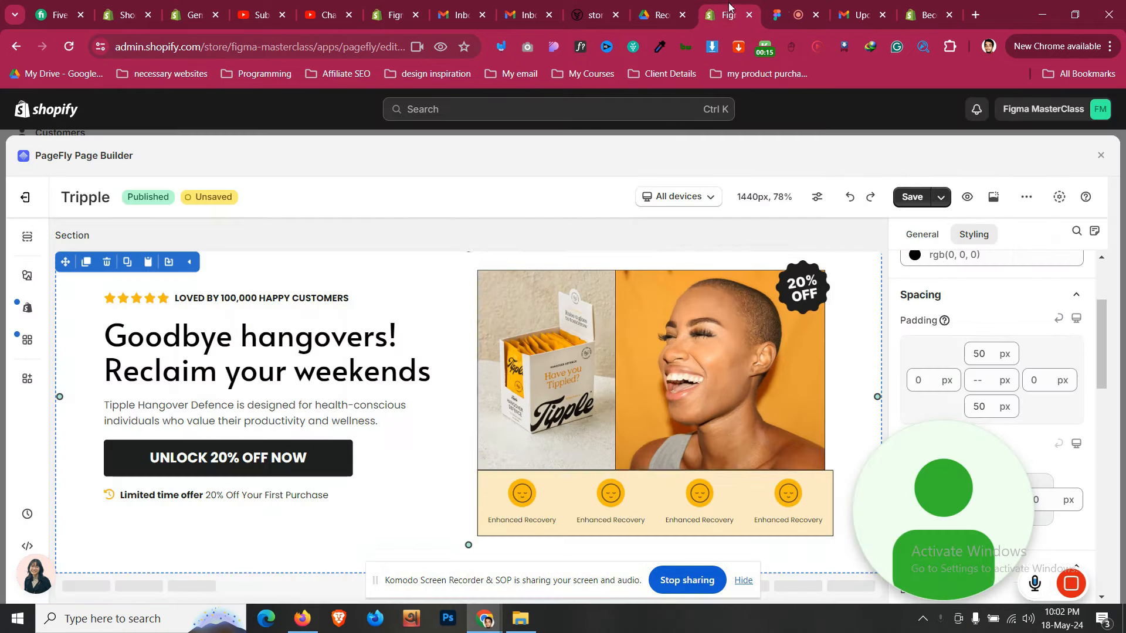
Add the CSS rule "position: absolute;" to the icon-strip row's custom code
{"action": "left_click", "coordinate": [481, 475]}
{"action": "left_click_drag", "start_coordinate": [938, 442], "coordinate": [745, 201]}
{"action": "scroll", "coordinate": [984, 264], "scroll_direction": "up", "scroll_amount": 2}
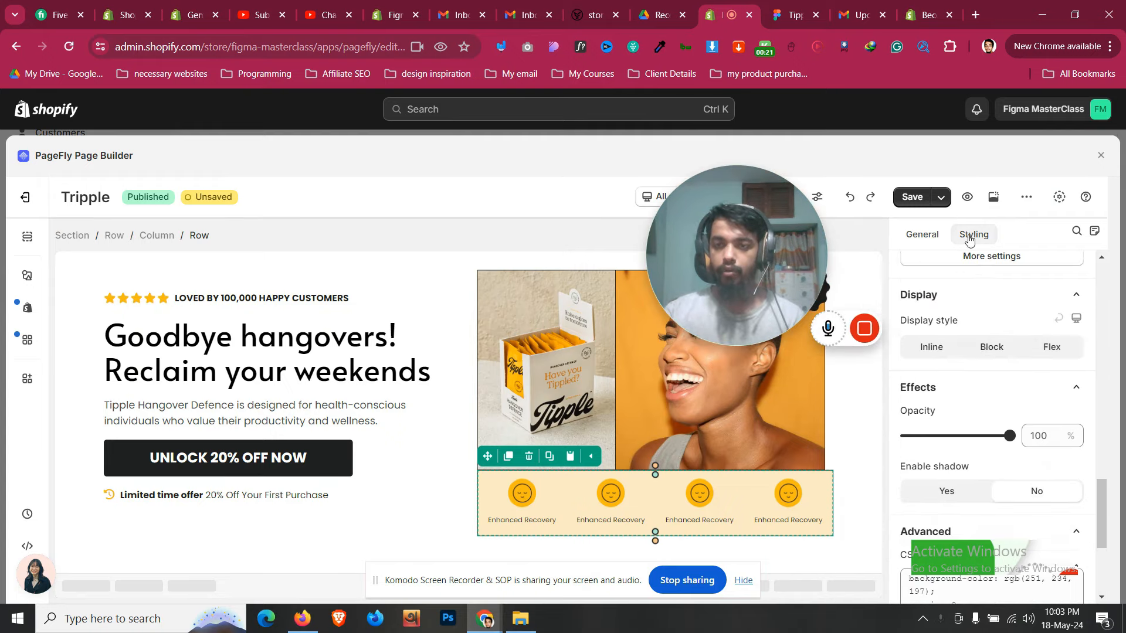
{"action": "scroll", "coordinate": [1033, 447], "scroll_direction": "down", "scroll_amount": 3}
{"action": "left_click", "coordinate": [1033, 446]}
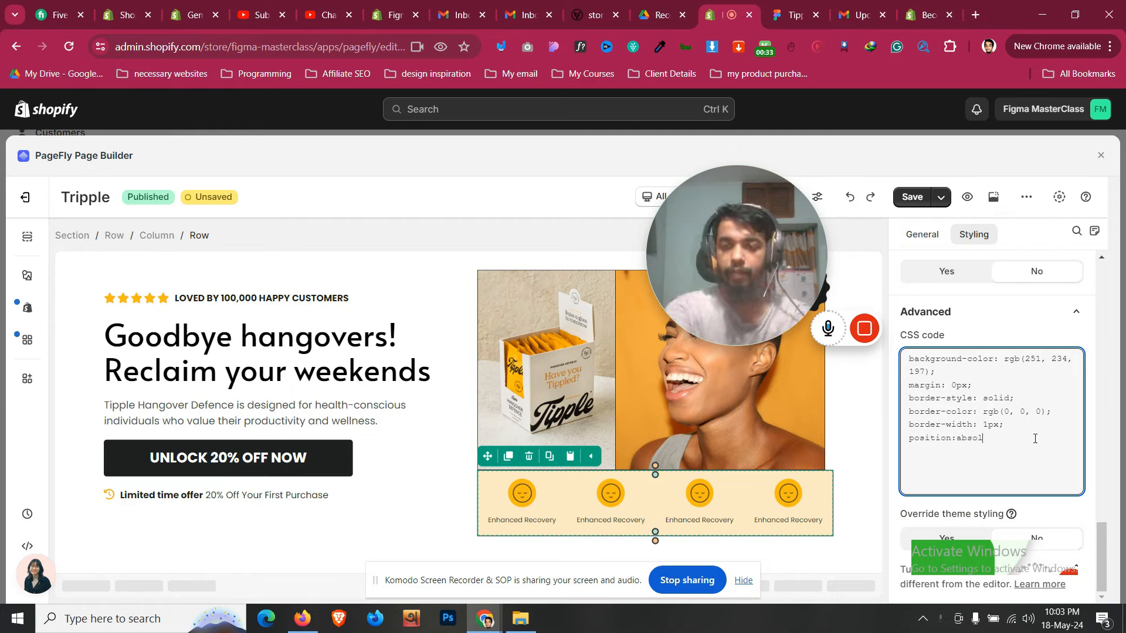
{"action": "type", "text": "e;"}
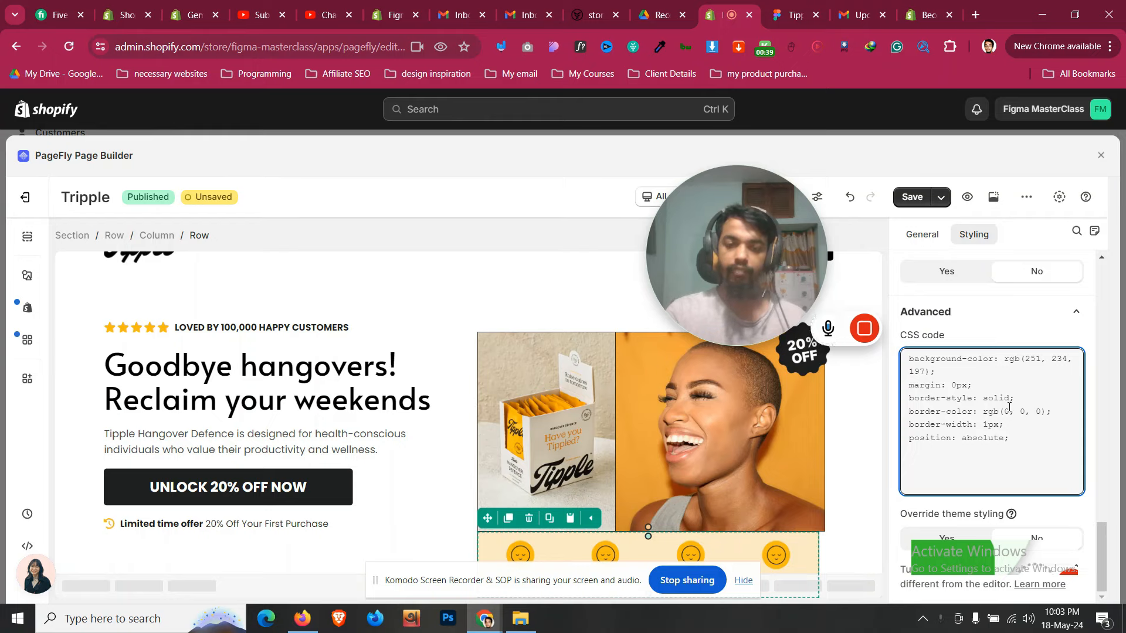
Set the hero section's bottom padding to 150 px and check the spacing on the page
{"action": "left_click", "coordinate": [75, 407]}
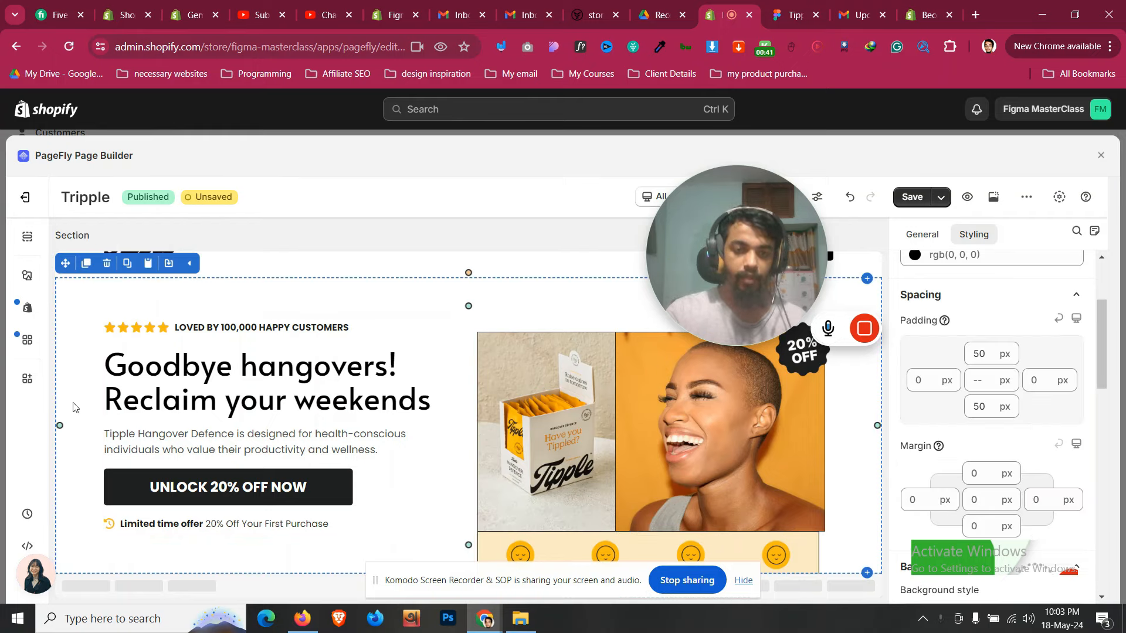
{"action": "key", "text": "Up"}
{"action": "key", "text": "Up"}
{"action": "key", "text": "Up"}
{"action": "key", "text": "Up"}
{"action": "key", "text": "Up"}
{"action": "key", "text": "Up"}
{"action": "key", "text": "Up"}
{"action": "key", "text": "Up"}
{"action": "key", "text": "Up"}
{"action": "key", "text": "Up"}
{"action": "key", "text": "Up"}
{"action": "key", "text": "Up"}
{"action": "key", "text": "Up"}
{"action": "key", "text": "Up"}
{"action": "key", "text": "Up"}
{"action": "key", "text": "Up"}
{"action": "key", "text": "Up"}
{"action": "key", "text": "Up"}
{"action": "key", "text": "Up"}
{"action": "key", "text": "Up"}
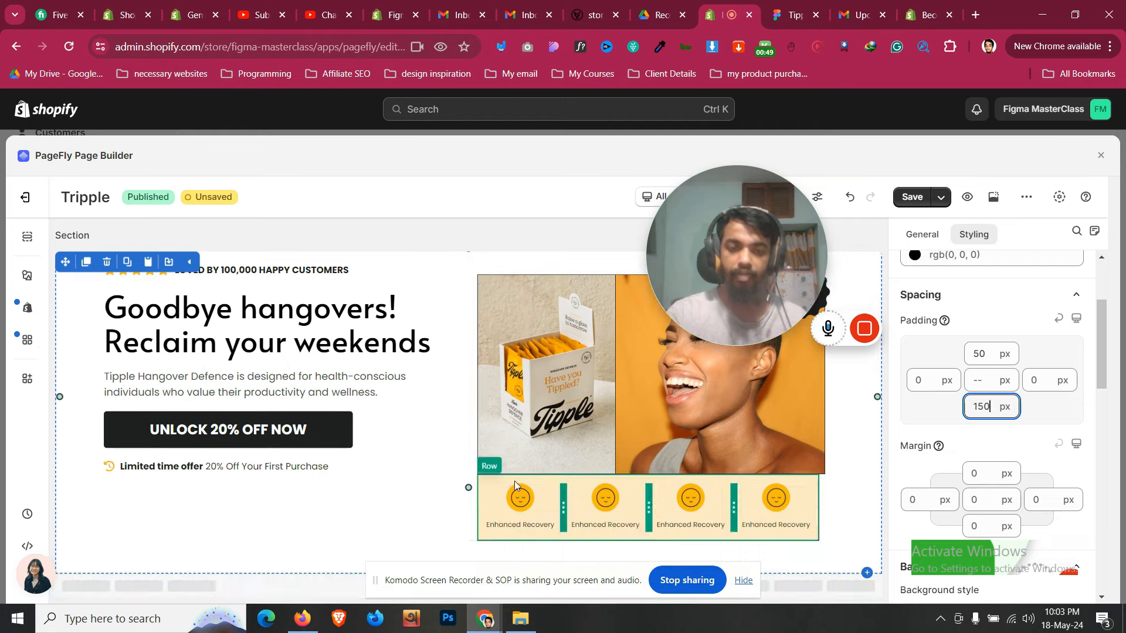
{"action": "scroll", "coordinate": [515, 480], "scroll_direction": "up", "scroll_amount": 2}
{"action": "left_click", "coordinate": [436, 409]}
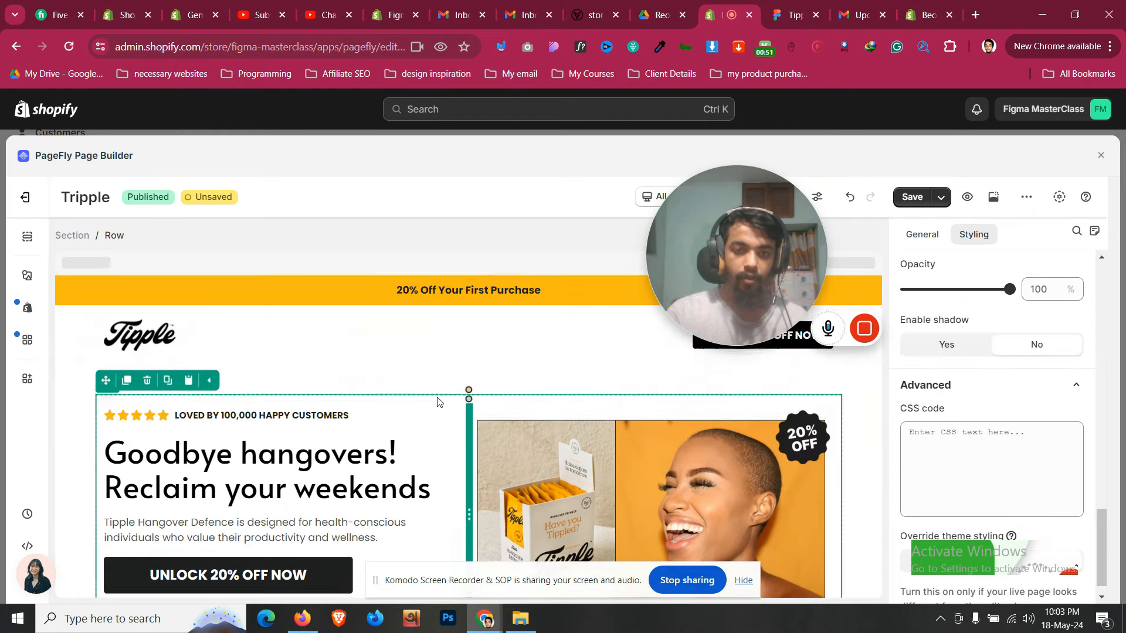
{"action": "scroll", "coordinate": [436, 410], "scroll_direction": "down", "scroll_amount": 3}
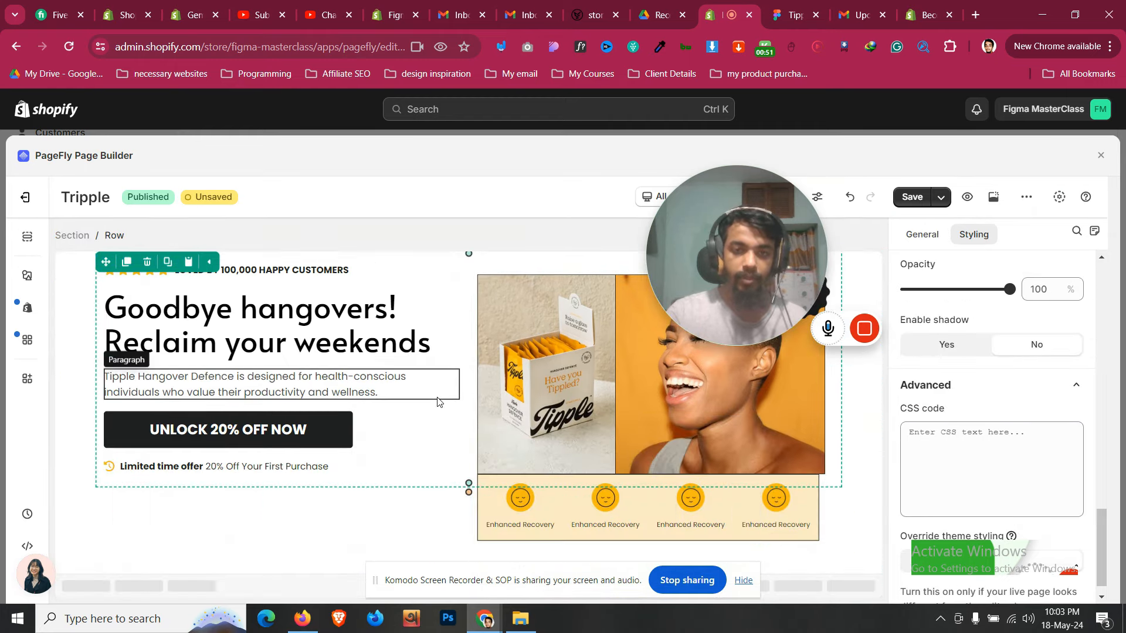
Set the icon-strip row's top margin to -80 px and compare its overlap with the Figma design
{"action": "left_click", "coordinate": [515, 483]}
{"action": "scroll", "coordinate": [1017, 356], "scroll_direction": "up", "scroll_amount": 10}
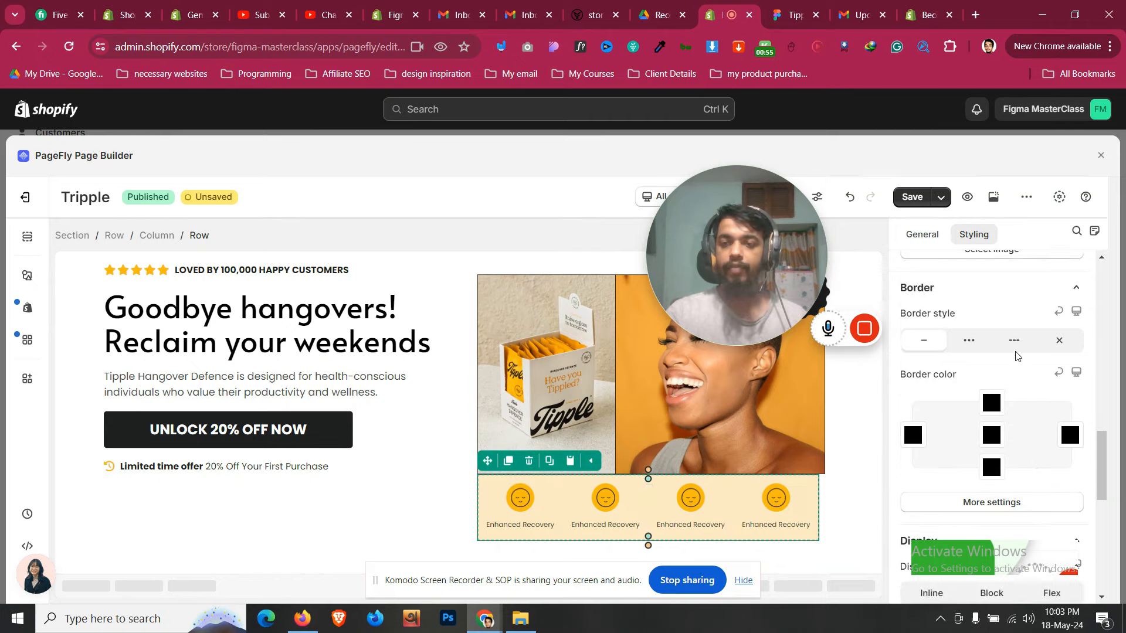
{"action": "scroll", "coordinate": [991, 381], "scroll_direction": "down", "scroll_amount": 1}
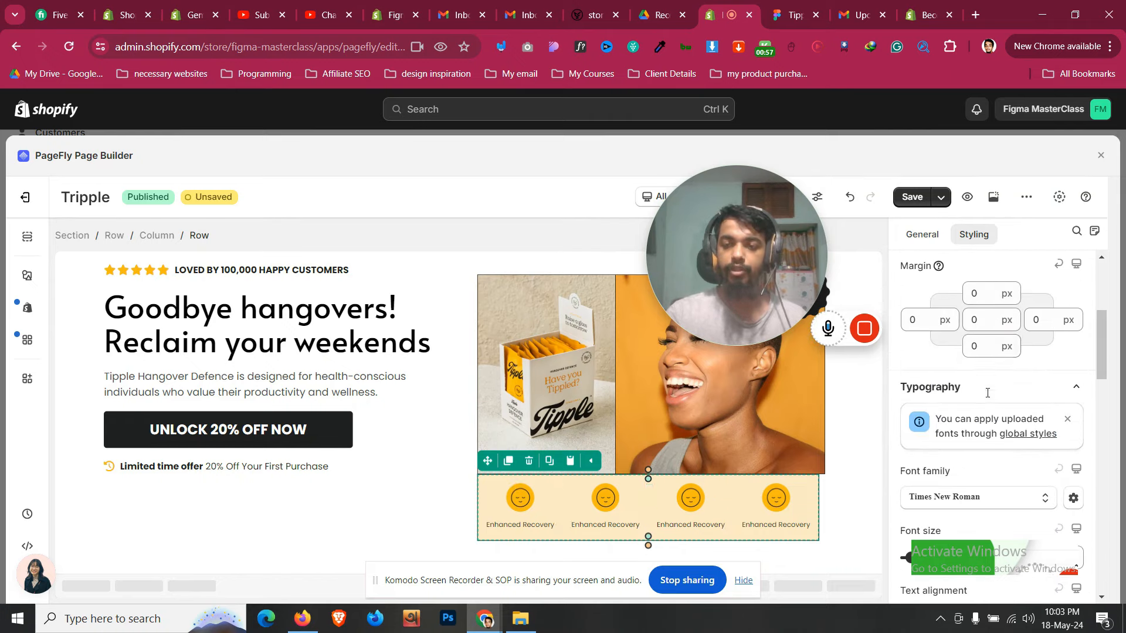
{"action": "key", "text": "Down"}
{"action": "key", "text": "Down"}
{"action": "key", "text": "Down"}
{"action": "key", "text": "Down"}
{"action": "key", "text": "Down"}
{"action": "key", "text": "Down"}
{"action": "key", "text": "Down"}
{"action": "key", "text": "Down"}
{"action": "key", "text": "Down"}
{"action": "key", "text": "Down"}
{"action": "key", "text": "Down"}
{"action": "key", "text": "Down"}
{"action": "key", "text": "Down"}
{"action": "key", "text": "Down"}
{"action": "key", "text": "Down"}
{"action": "key", "text": "Down"}
{"action": "key", "text": "Down"}
{"action": "key", "text": "Down"}
{"action": "key", "text": "Down"}
{"action": "key", "text": "Down"}
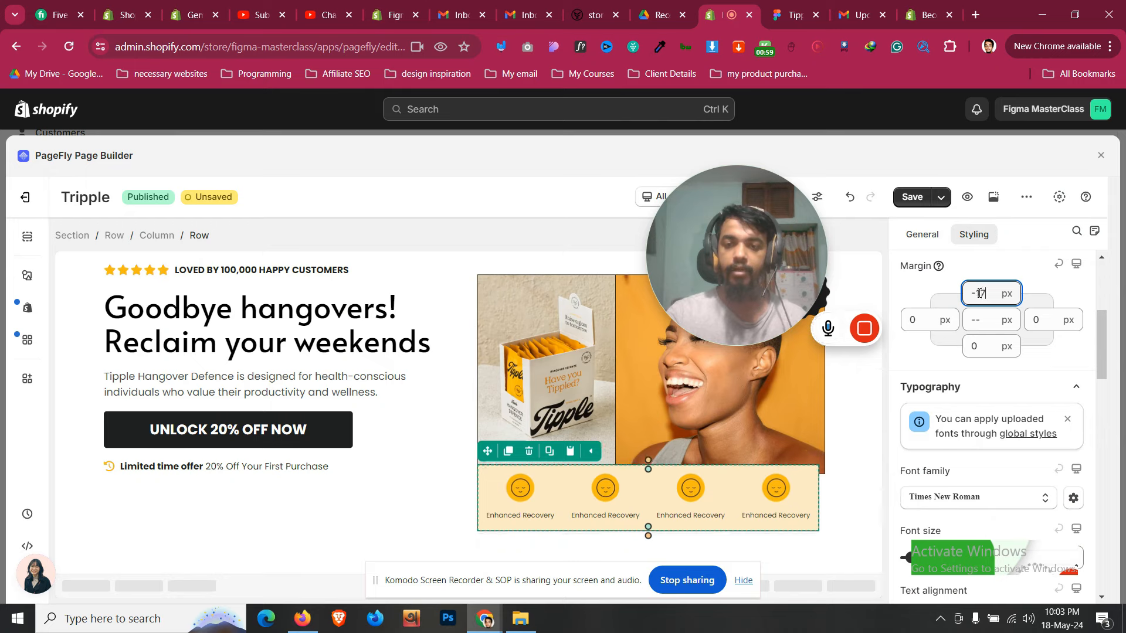
{"action": "key", "text": "Down"}
{"action": "key", "text": "Down"}
{"action": "key", "text": "Down"}
{"action": "key", "text": "Down"}
{"action": "key", "text": "Down"}
{"action": "key", "text": "Down"}
{"action": "key", "text": "Down"}
{"action": "key", "text": "Down"}
{"action": "key", "text": "Down"}
{"action": "key", "text": "Down"}
{"action": "key", "text": "Down"}
{"action": "key", "text": "Down"}
{"action": "key", "text": "Down"}
{"action": "key", "text": "Down"}
{"action": "key", "text": "Down"}
{"action": "key", "text": "Down"}
{"action": "key", "text": "Down"}
{"action": "key", "text": "Down"}
{"action": "key", "text": "Down"}
{"action": "key", "text": "Down"}
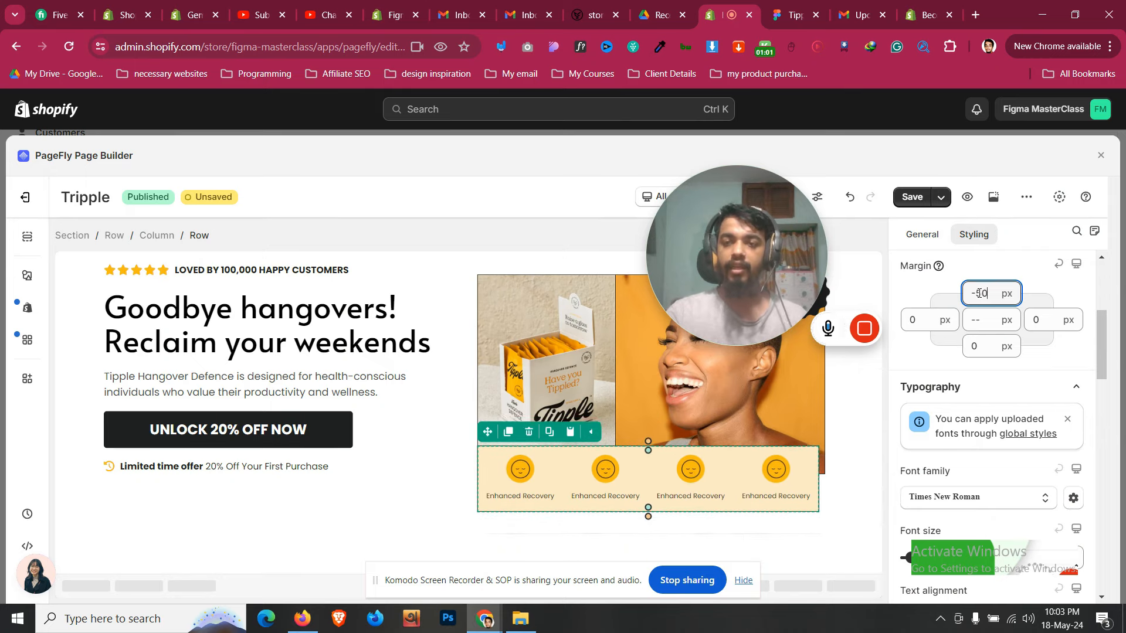
{"action": "key", "text": "Down"}
{"action": "key", "text": "Down"}
{"action": "key", "text": "Down"}
{"action": "key", "text": "Down"}
{"action": "key", "text": "Down"}
{"action": "key", "text": "Down"}
{"action": "key", "text": "Down"}
{"action": "key", "text": "Down"}
{"action": "key", "text": "Down"}
{"action": "key", "text": "Down"}
{"action": "key", "text": "Down"}
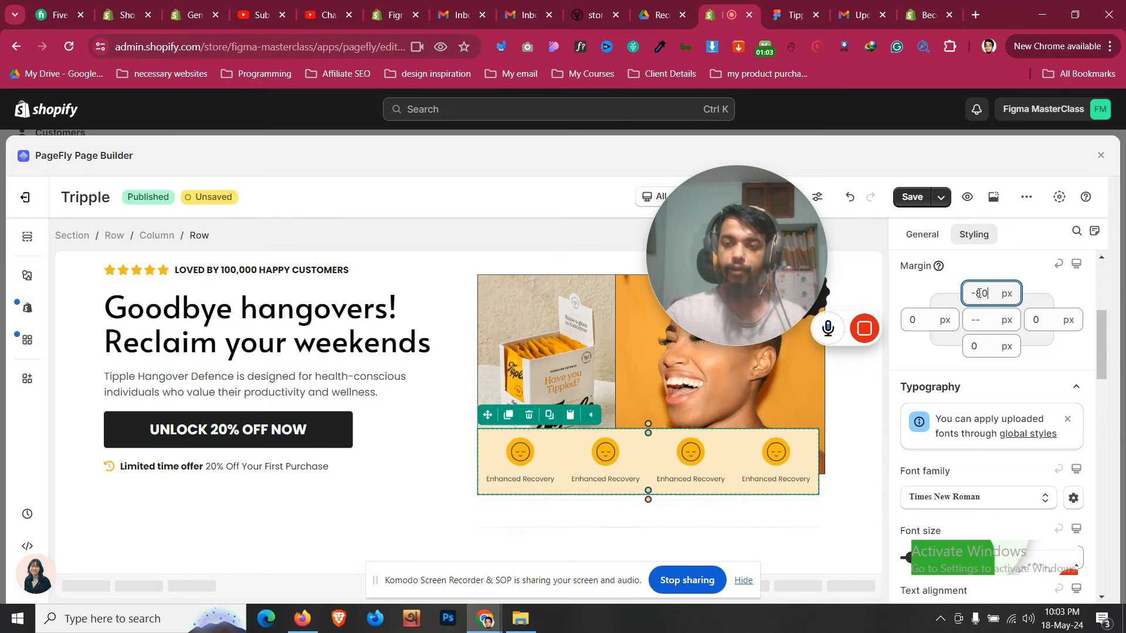
{"action": "left_click", "coordinate": [811, 7]}
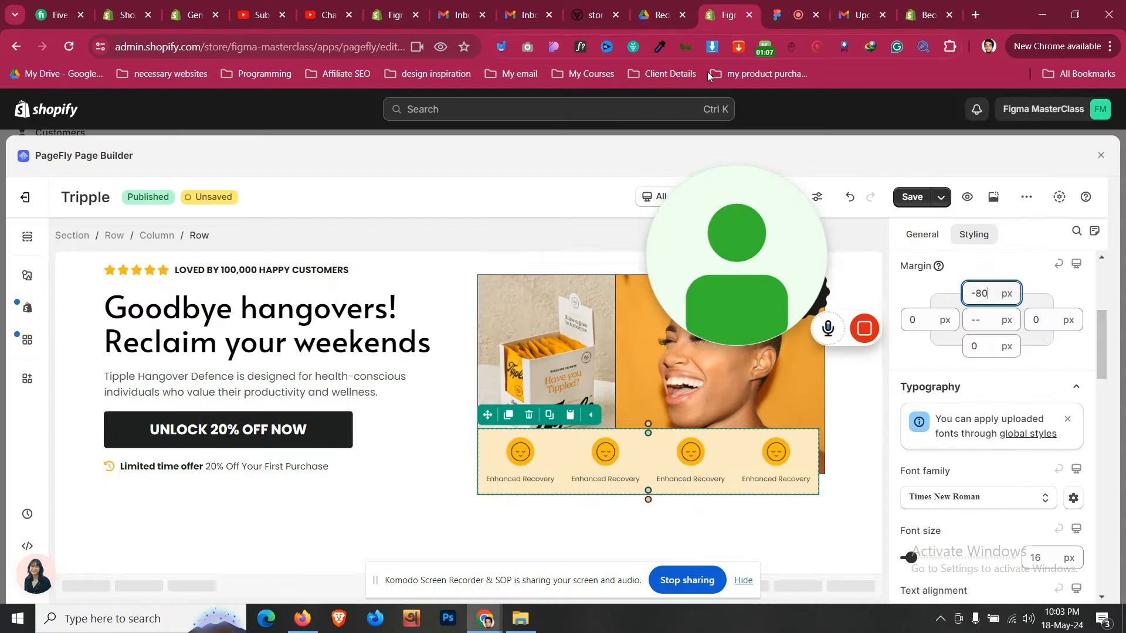
{"action": "key", "text": "ctrl+shift+Tab"}
Set the icon-strip row's left margin to 50 px
{"action": "left_click", "coordinate": [925, 320]}
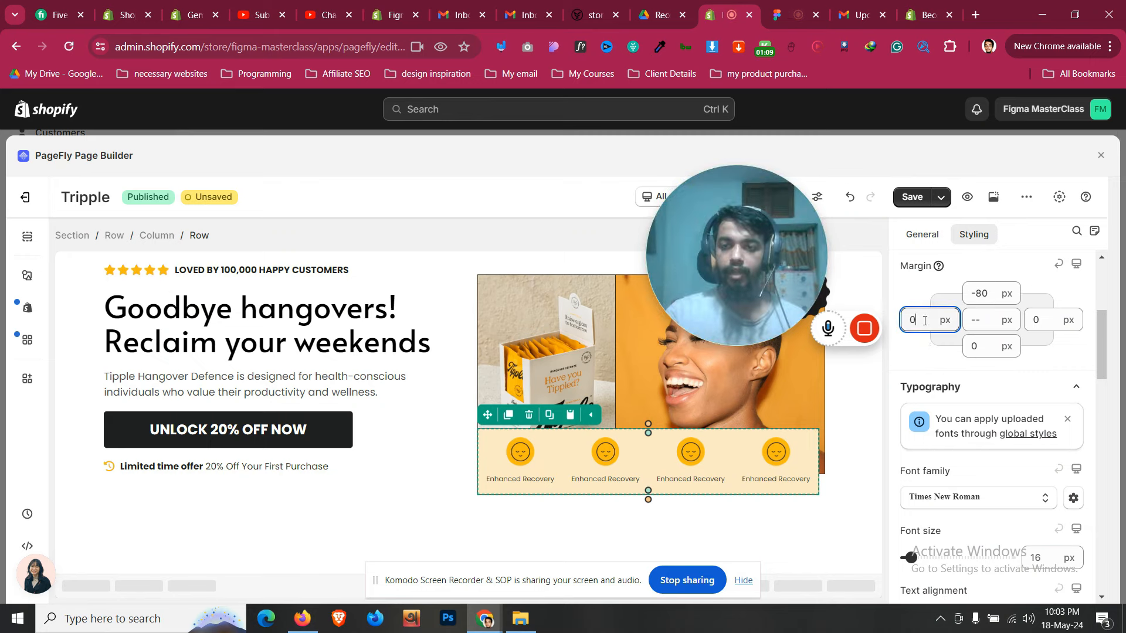
{"action": "key", "text": "Up"}
{"action": "key", "text": "Up"}
{"action": "key", "text": "Up"}
{"action": "key", "text": "Up"}
{"action": "key", "text": "Up"}
{"action": "key", "text": "Up"}
{"action": "key", "text": "Up"}
{"action": "key", "text": "Up"}
{"action": "key", "text": "Up"}
{"action": "key", "text": "Up"}
{"action": "key", "text": "Up"}
{"action": "key", "text": "Up"}
{"action": "key", "text": "Up"}
{"action": "key", "text": "Up"}
{"action": "key", "text": "Up"}
{"action": "key", "text": "Up"}
{"action": "key", "text": "Up"}
{"action": "key", "text": "Up"}
{"action": "key", "text": "Up"}
{"action": "key", "text": "Up"}
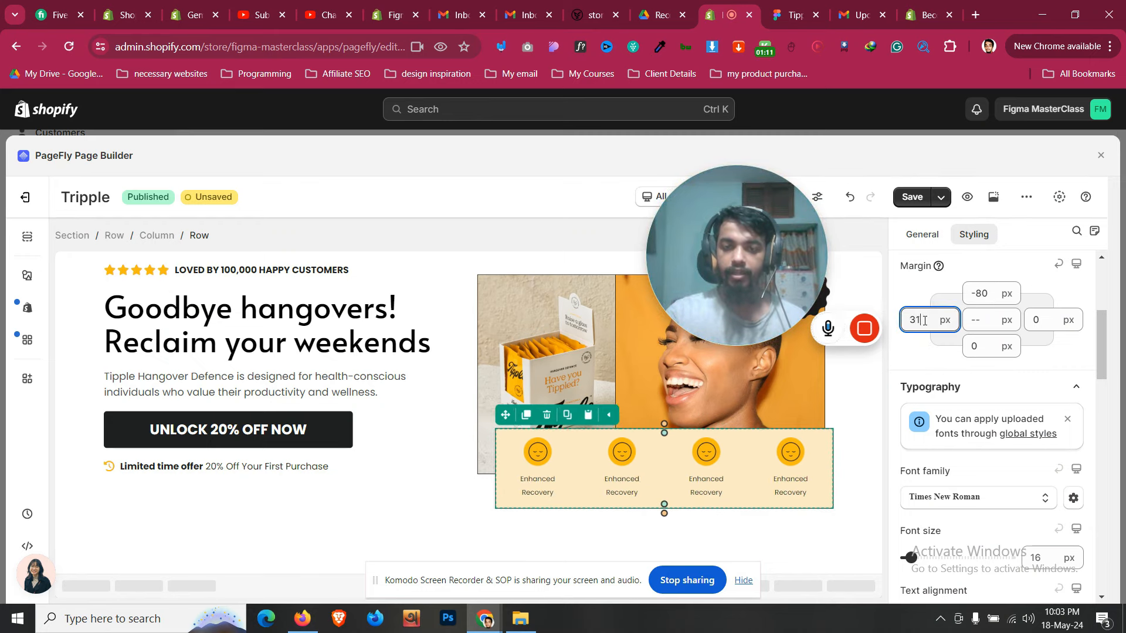
{"action": "key", "text": "Up"}
{"action": "key", "text": "Up"}
{"action": "key", "text": "Up"}
{"action": "key", "text": "Up"}
{"action": "key", "text": "Up"}
{"action": "key", "text": "Up"}
{"action": "key", "text": "Up"}
{"action": "key", "text": "Up"}
{"action": "key", "text": "Up"}
{"action": "key", "text": "Up"}
{"action": "key", "text": "Up"}
{"action": "key", "text": "Up"}
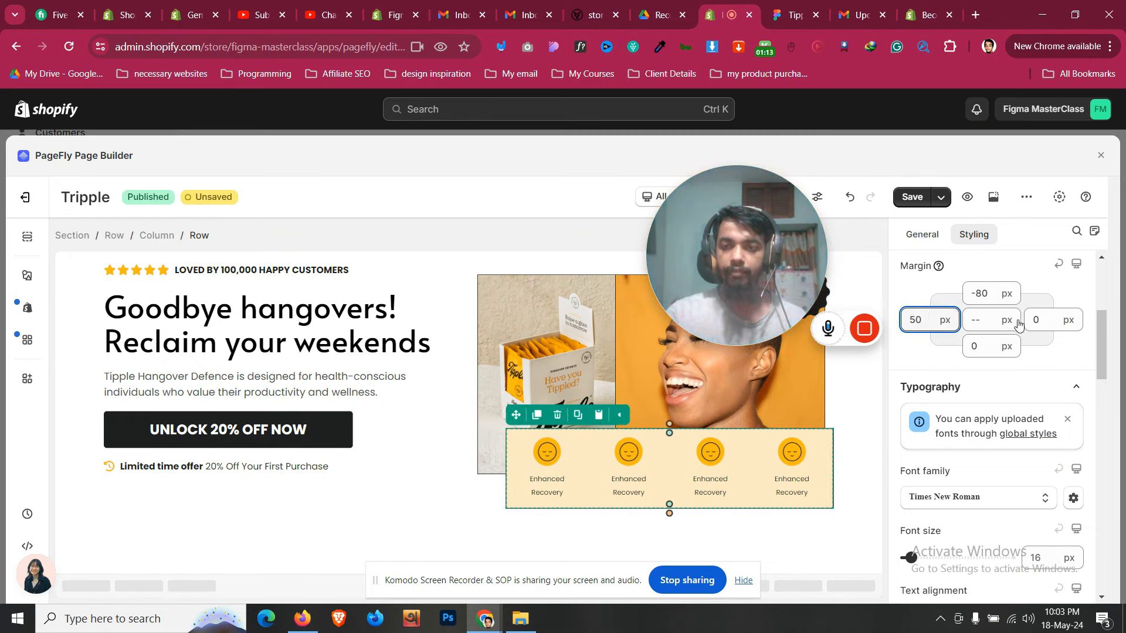
Set the icon-strip row's right margin to 80 px
{"action": "key", "text": "Up"}
{"action": "key", "text": "Up"}
{"action": "key", "text": "Up"}
{"action": "key", "text": "Up"}
{"action": "key", "text": "Up"}
{"action": "key", "text": "Up"}
{"action": "key", "text": "Up"}
{"action": "key", "text": "Up"}
{"action": "key", "text": "Up"}
{"action": "key", "text": "Up"}
{"action": "key", "text": "Up"}
{"action": "key", "text": "Up"}
{"action": "key", "text": "Up"}
{"action": "key", "text": "Up"}
{"action": "key", "text": "Up"}
{"action": "key", "text": "Up"}
{"action": "key", "text": "Up"}
{"action": "key", "text": "Up"}
{"action": "key", "text": "Up"}
{"action": "key", "text": "Up"}
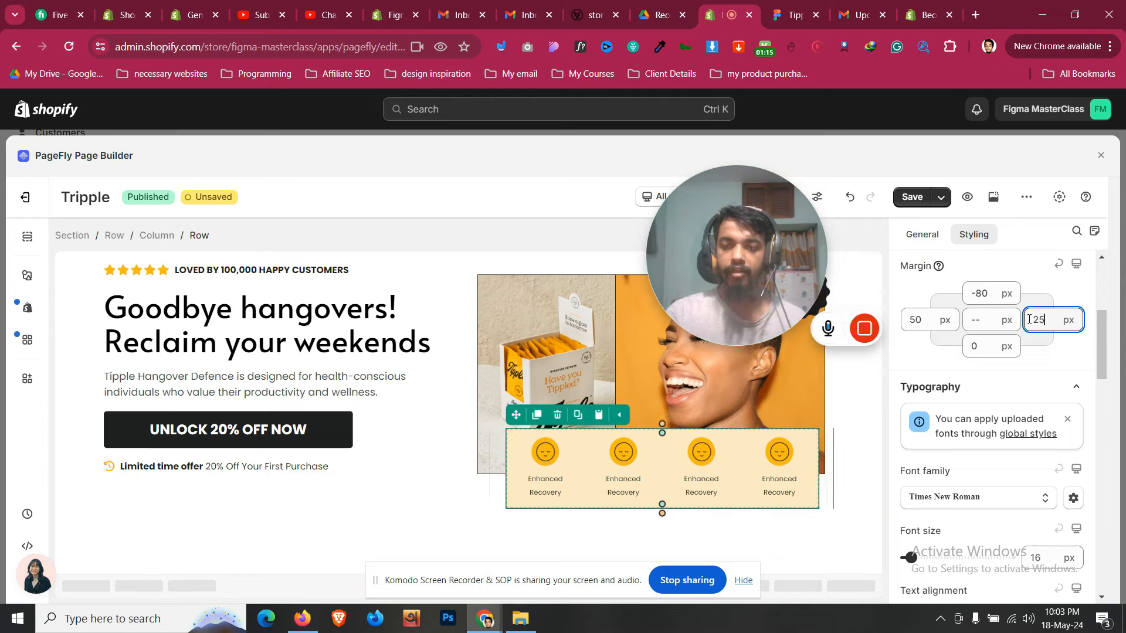
{"action": "key", "text": "Up"}
{"action": "key", "text": "Up"}
{"action": "key", "text": "Up"}
{"action": "key", "text": "Up"}
{"action": "key", "text": "Up"}
{"action": "key", "text": "Up"}
{"action": "key", "text": "Up"}
{"action": "key", "text": "Up"}
{"action": "key", "text": "Up"}
{"action": "key", "text": "Up"}
{"action": "key", "text": "Up"}
{"action": "key", "text": "Up"}
{"action": "key", "text": "Up"}
{"action": "key", "text": "Up"}
{"action": "key", "text": "Up"}
{"action": "key", "text": "Up"}
{"action": "key", "text": "Up"}
{"action": "key", "text": "Up"}
{"action": "key", "text": "Up"}
{"action": "key", "text": "Up"}
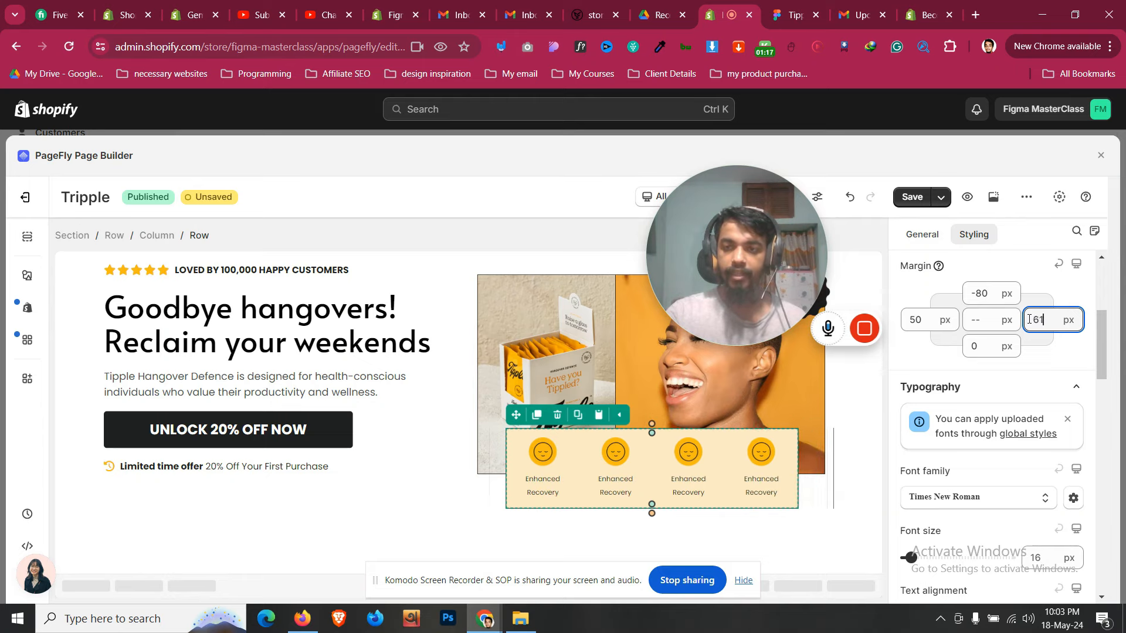
{"action": "key", "text": "Up"}
{"action": "key", "text": "Up"}
{"action": "key", "text": "Up"}
{"action": "key", "text": "Up"}
{"action": "key", "text": "Up"}
{"action": "key", "text": "Up"}
{"action": "key", "text": "Up"}
{"action": "key", "text": "Up"}
{"action": "key", "text": "Up"}
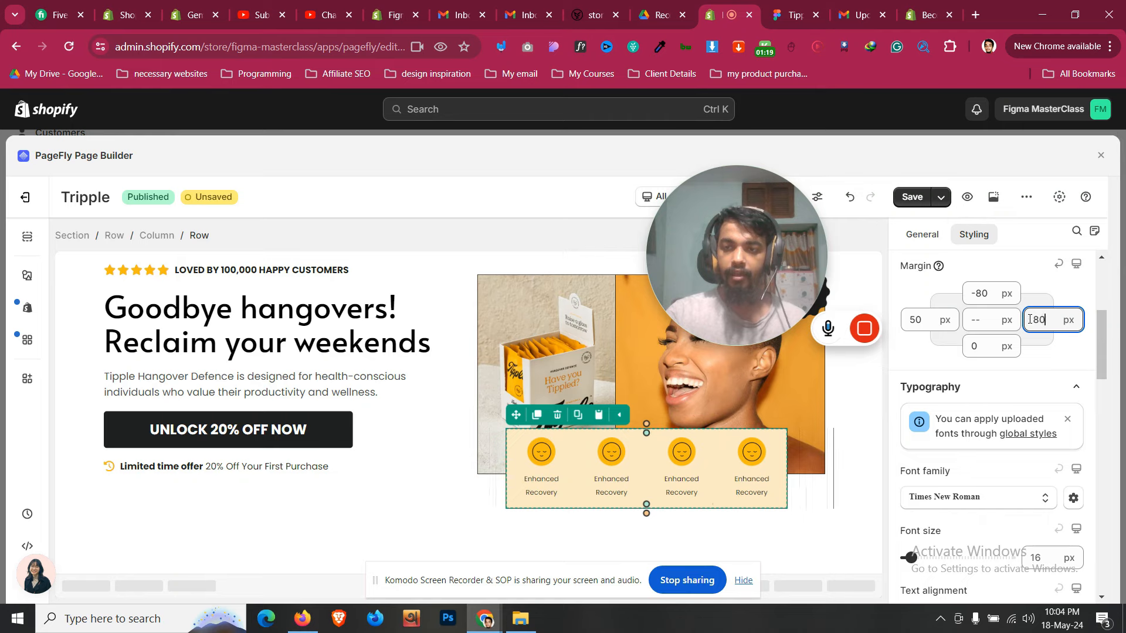
Set the icon-strip row's left margin to 70 px
{"action": "left_click", "coordinate": [935, 322]}
{"action": "key", "text": "Up"}
{"action": "key", "text": "Up"}
{"action": "key", "text": "Up"}
{"action": "key", "text": "Up"}
{"action": "key", "text": "Up"}
{"action": "key", "text": "Up"}
{"action": "key", "text": "Up"}
{"action": "key", "text": "Up"}
{"action": "key", "text": "Up"}
{"action": "key", "text": "Up"}
{"action": "key", "text": "Up"}
{"action": "key", "text": "Up"}
{"action": "key", "text": "Up"}
{"action": "key", "text": "Up"}
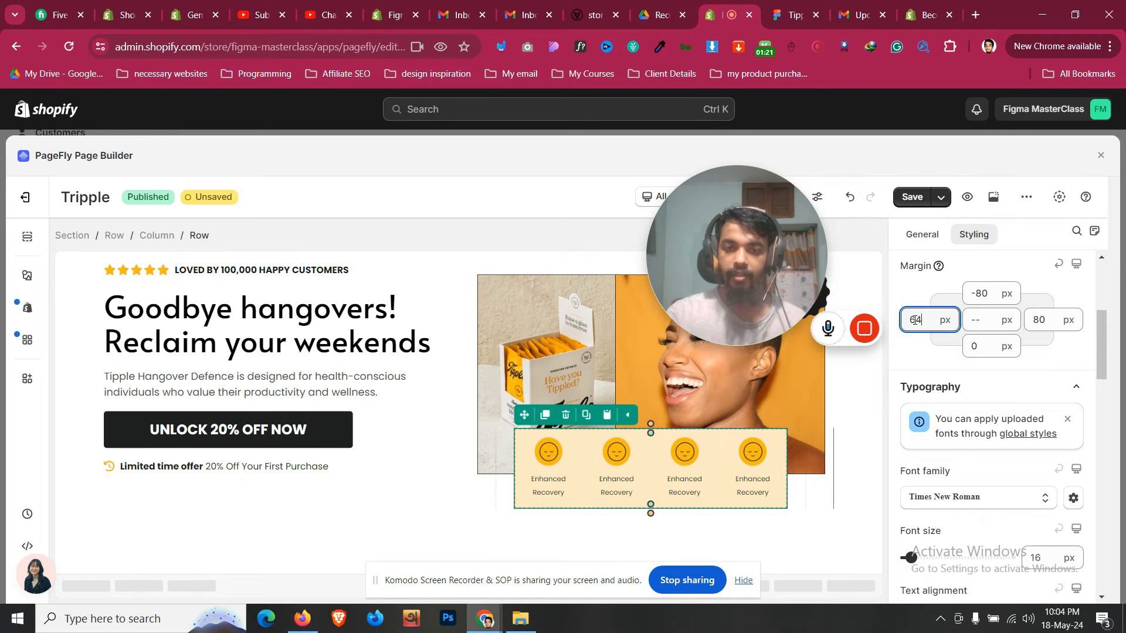
{"action": "key", "text": "Up"}
{"action": "key", "text": "Up"}
{"action": "key", "text": "Up"}
{"action": "key", "text": "Up"}
{"action": "key", "text": "Up"}
{"action": "key", "text": "Up"}
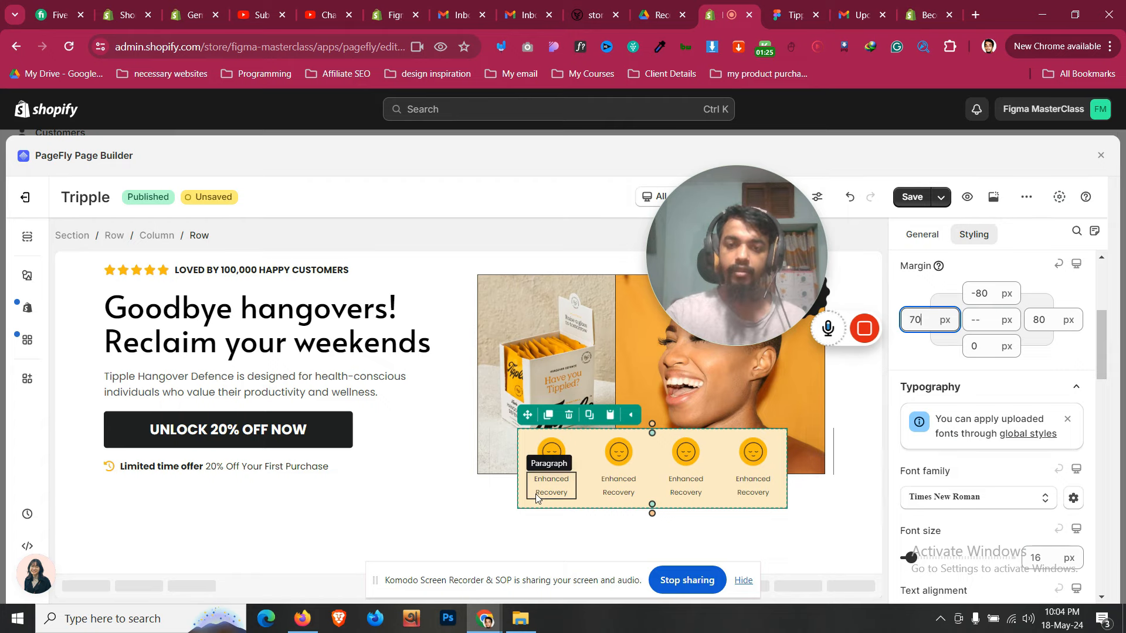
Set the columns spacing of the icon-strip row to 10 px
{"action": "left_click", "coordinate": [937, 238]}
{"action": "key", "text": "Down"}
{"action": "key", "text": "Down"}
{"action": "key", "text": "Down"}
{"action": "key", "text": "Down"}
{"action": "key", "text": "Down"}
{"action": "key", "text": "Down"}
{"action": "key", "text": "Down"}
{"action": "key", "text": "Down"}
{"action": "key", "text": "Down"}
{"action": "key", "text": "Down"}
{"action": "key", "text": "Down"}
{"action": "key", "text": "Down"}
{"action": "key", "text": "Down"}
{"action": "key", "text": "Down"}
{"action": "key", "text": "Down"}
{"action": "key", "text": "Down"}
{"action": "key", "text": "Down"}
{"action": "key", "text": "Down"}
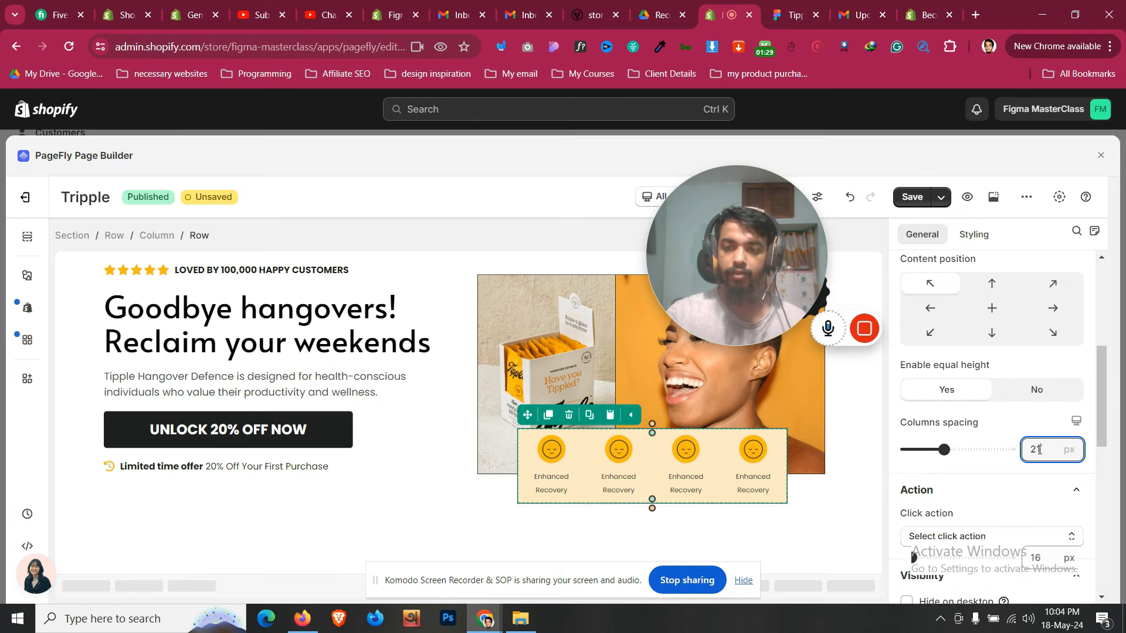
{"action": "key", "text": "Down"}
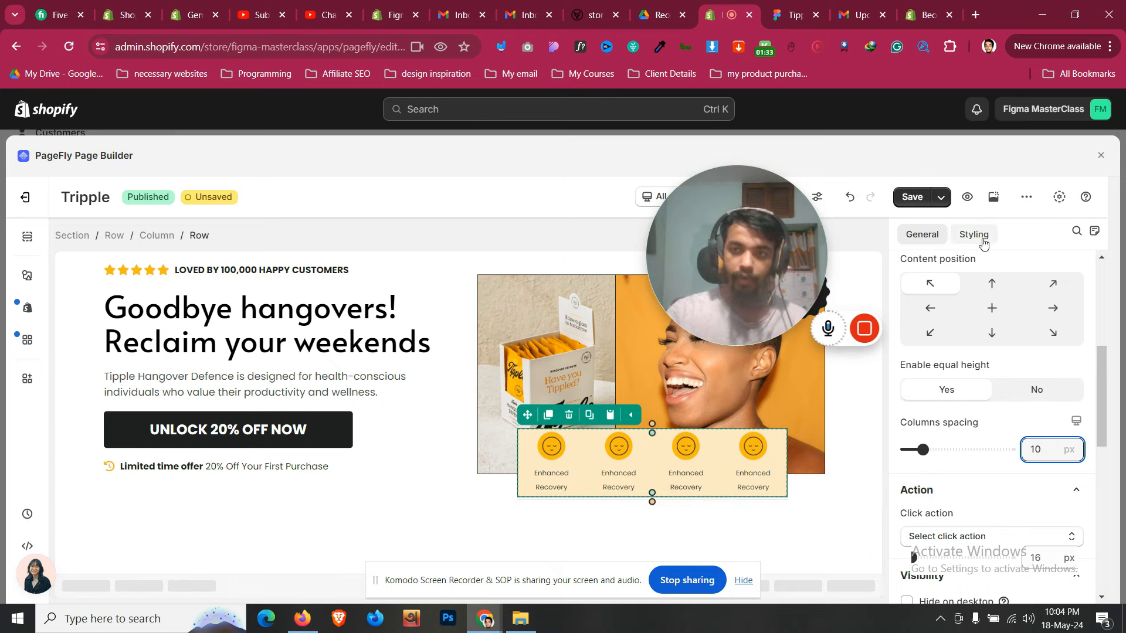
Set the icon-strip row's top padding to 10 px and its bottom padding to 11 px
{"action": "left_click", "coordinate": [974, 234]}
{"action": "key", "text": "Up"}
{"action": "key", "text": "Up"}
{"action": "key", "text": "Up"}
{"action": "key", "text": "Up"}
{"action": "key", "text": "Up"}
{"action": "key", "text": "Up"}
{"action": "key", "text": "Up"}
{"action": "key", "text": "Up"}
{"action": "key", "text": "Up"}
{"action": "key", "text": "Up"}
{"action": "key", "text": "Up"}
{"action": "key", "text": "Up"}
{"action": "key", "text": "Up"}
{"action": "key", "text": "Up"}
{"action": "key", "text": "Up"}
{"action": "key", "text": "Up"}
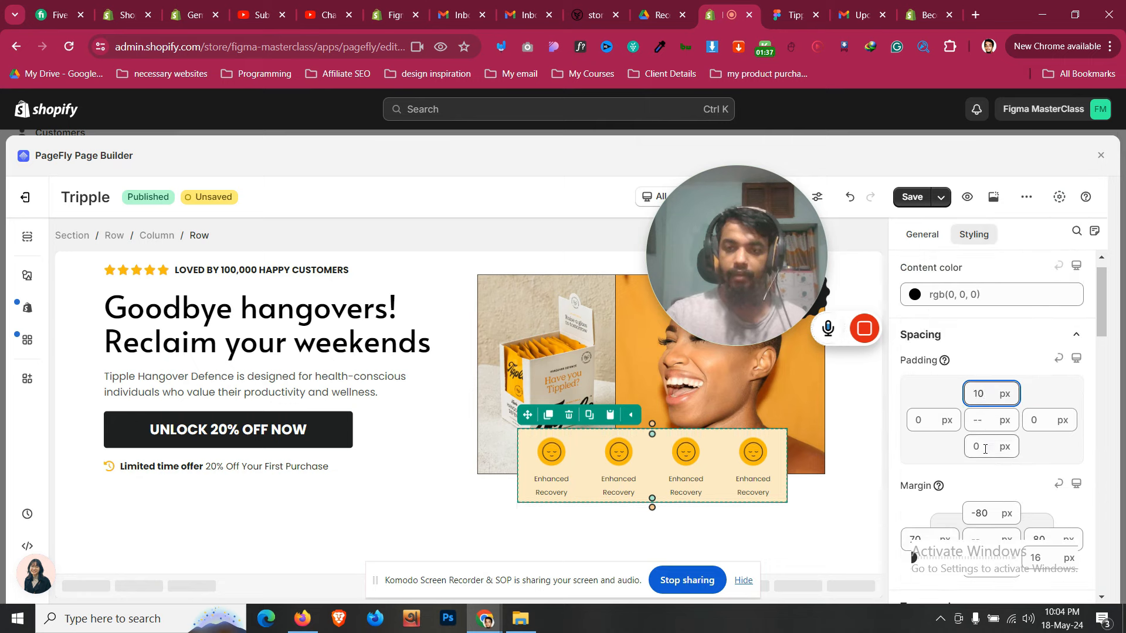
{"action": "left_click", "coordinate": [985, 449]}
{"action": "key", "text": "Up"}
{"action": "key", "text": "Up"}
{"action": "key", "text": "Up"}
{"action": "key", "text": "Up"}
{"action": "key", "text": "Up"}
{"action": "key", "text": "Up"}
{"action": "key", "text": "Up"}
{"action": "key", "text": "Up"}
{"action": "key", "text": "Up"}
{"action": "key", "text": "Up"}
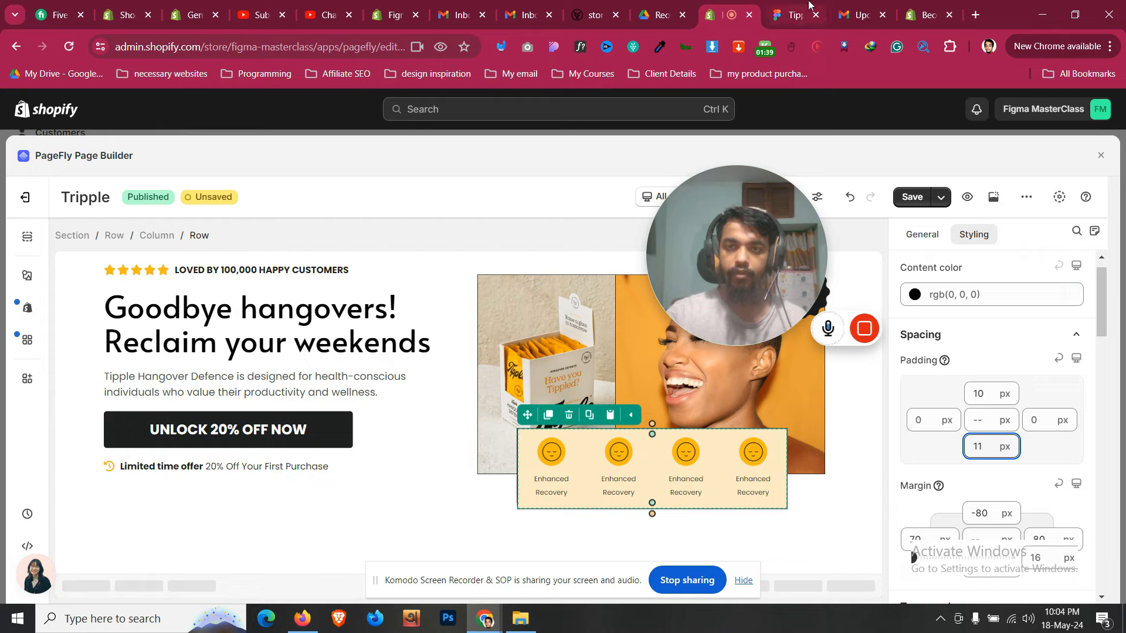
Set the icon-strip row's bottom and top padding to 5 px each and compare the strip with the Figma design
{"action": "left_click", "coordinate": [808, 6]}
{"action": "left_click", "coordinate": [727, 22]}
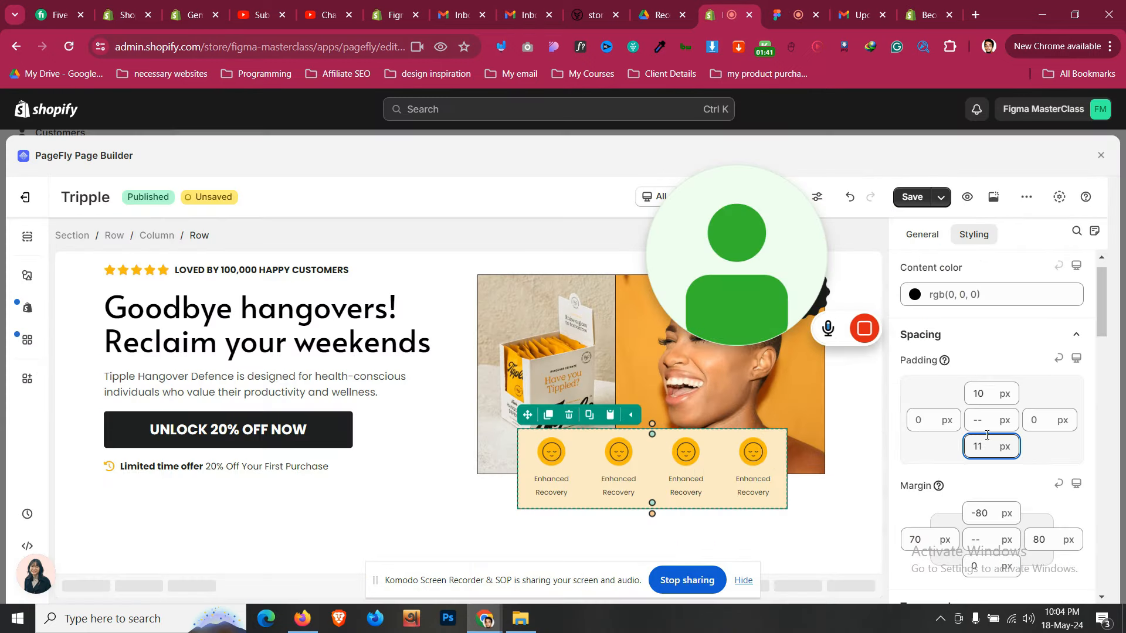
{"action": "key", "text": "Down"}
{"action": "key", "text": "Down"}
{"action": "key", "text": "Down"}
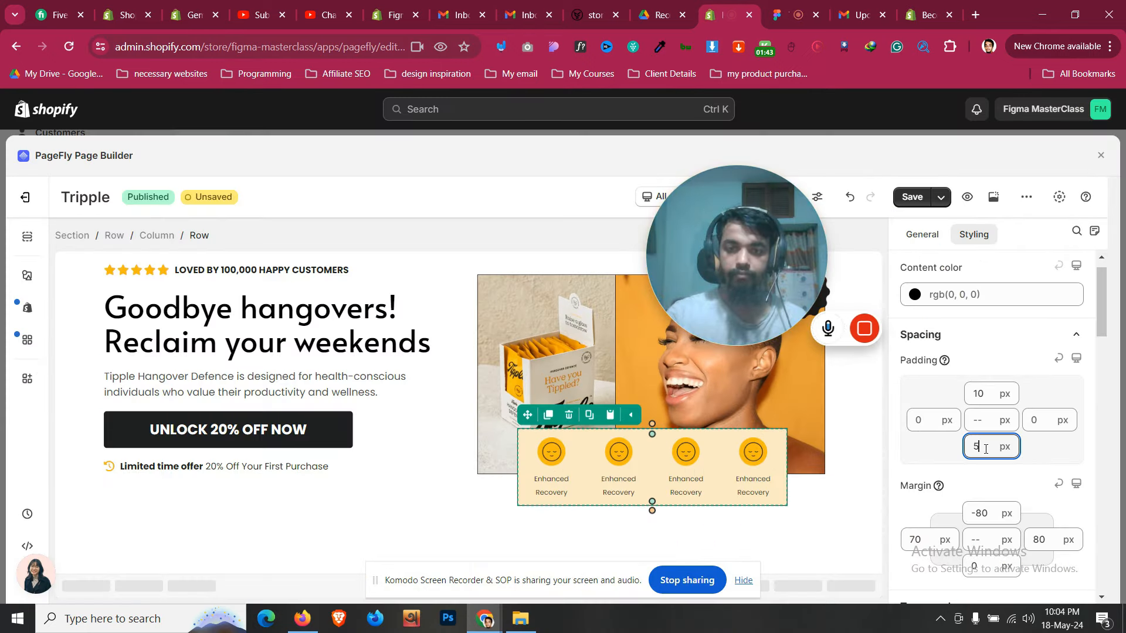
{"action": "left_click", "coordinate": [982, 403]}
{"action": "key", "text": "Down"}
{"action": "key", "text": "Down"}
{"action": "key", "text": "Down"}
{"action": "key", "text": "Down"}
{"action": "key", "text": "Down"}
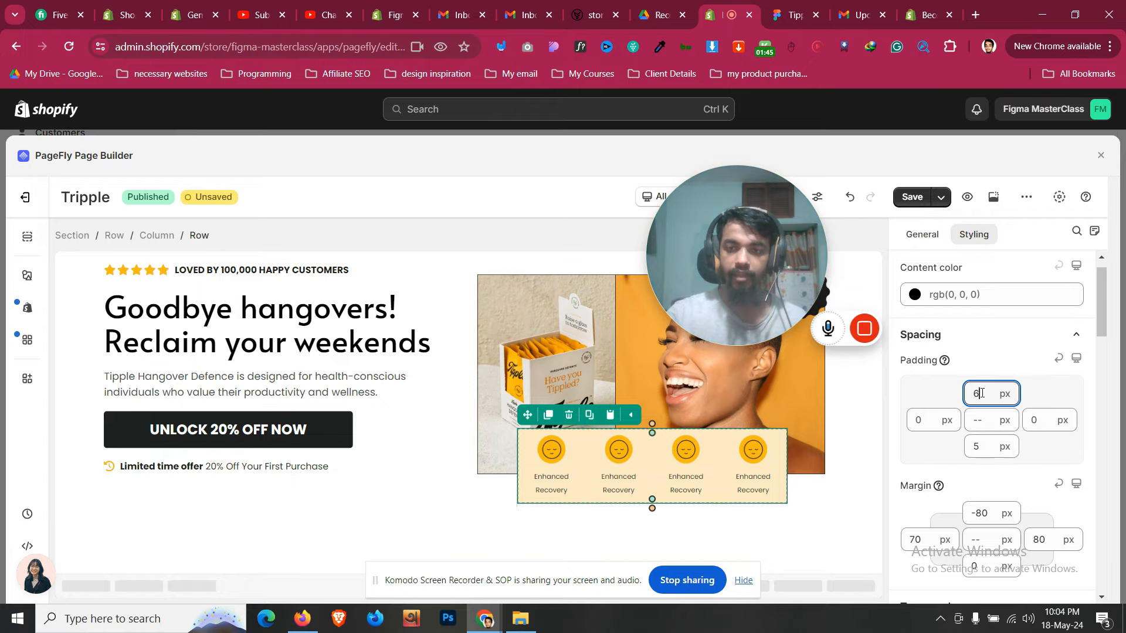
{"action": "left_click", "coordinate": [780, 15]}
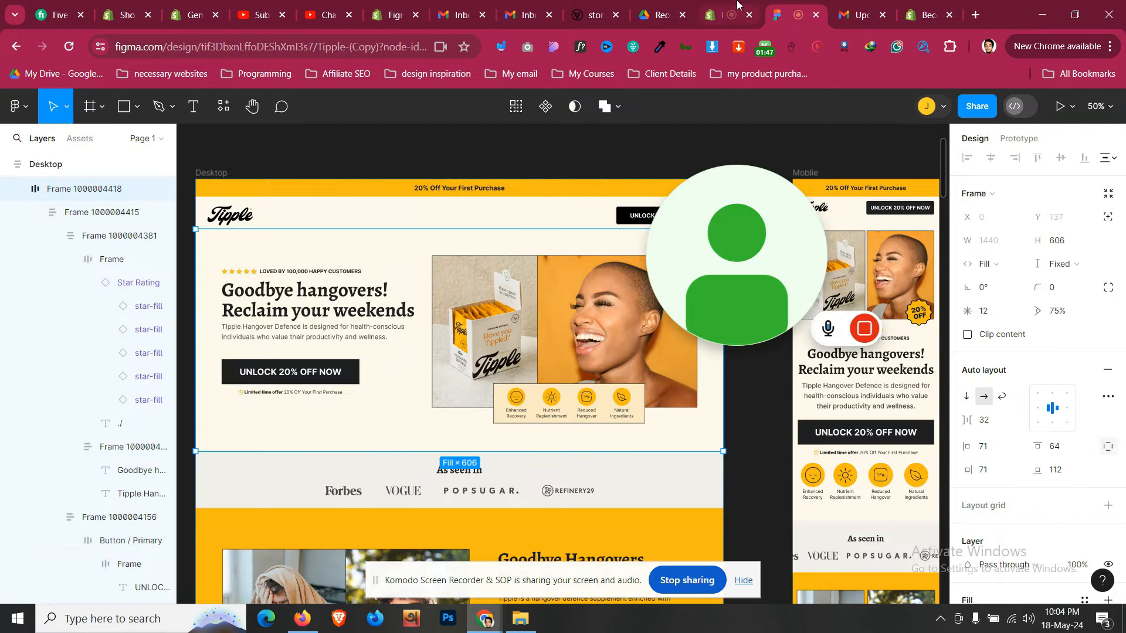
{"action": "left_click", "coordinate": [727, 16]}
Give the first icon's "Enhanced Recovery" label a Medium font weight and a 20 px line height
{"action": "left_click", "coordinate": [542, 480]}
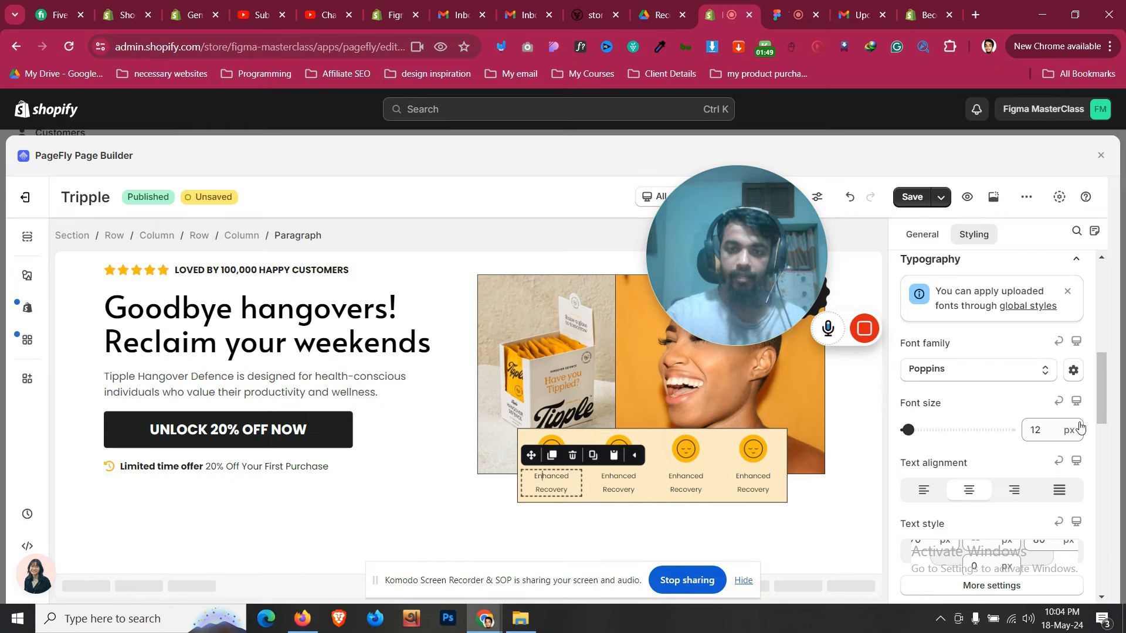
{"action": "scroll", "coordinate": [1030, 430], "scroll_direction": "down", "scroll_amount": 4}
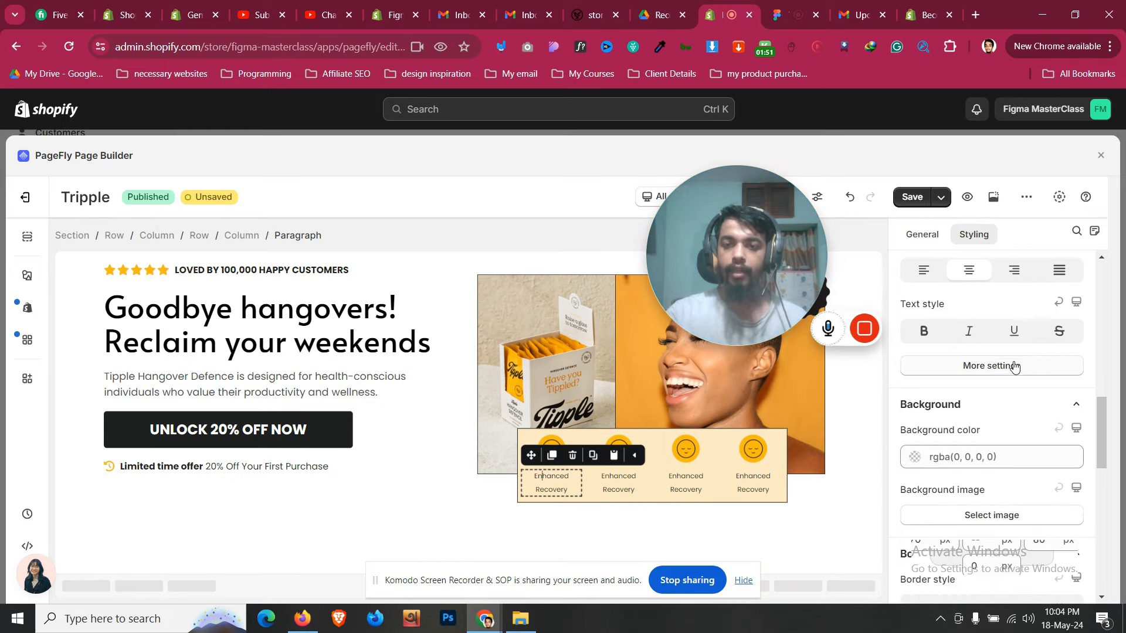
{"action": "left_click", "coordinate": [1011, 365]}
{"action": "left_click", "coordinate": [983, 431]}
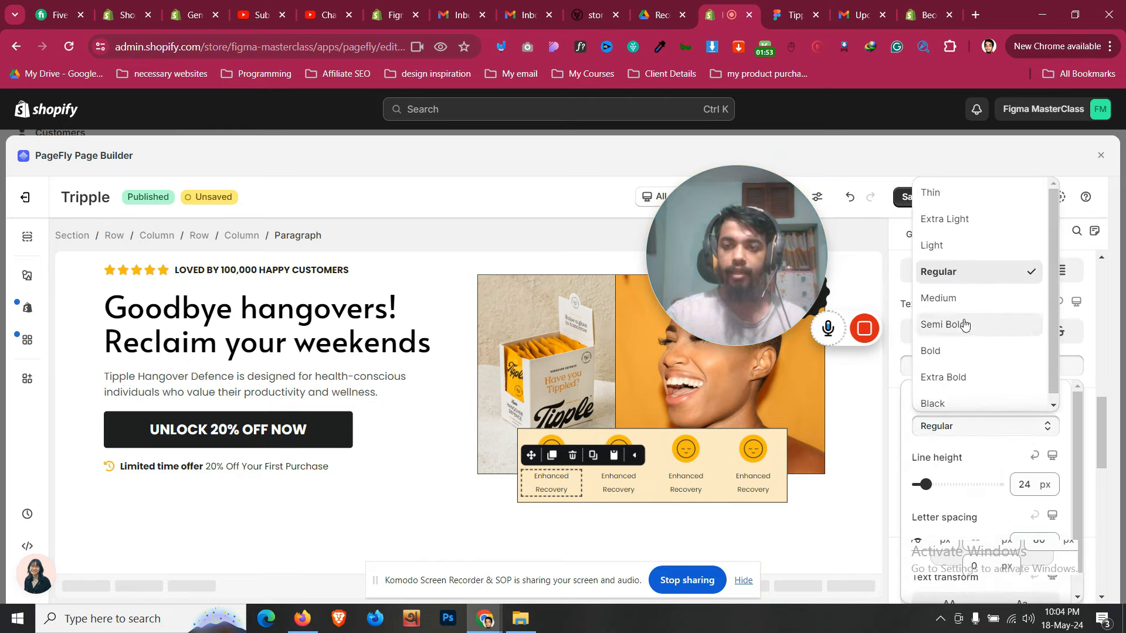
{"action": "left_click", "coordinate": [964, 300]}
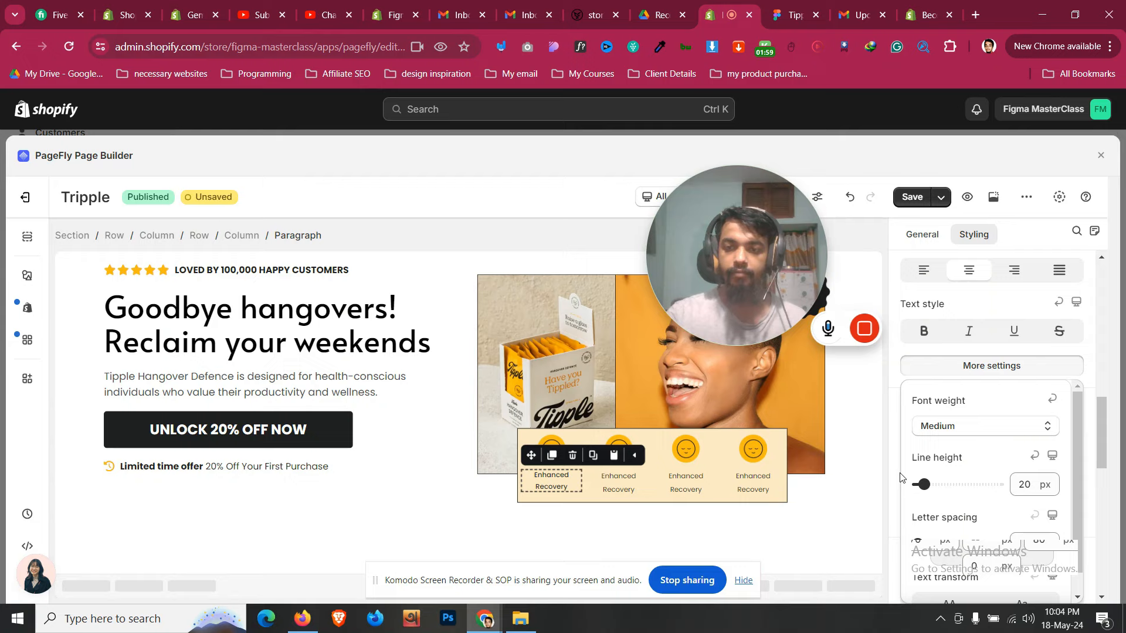
{"action": "left_click", "coordinate": [996, 366]}
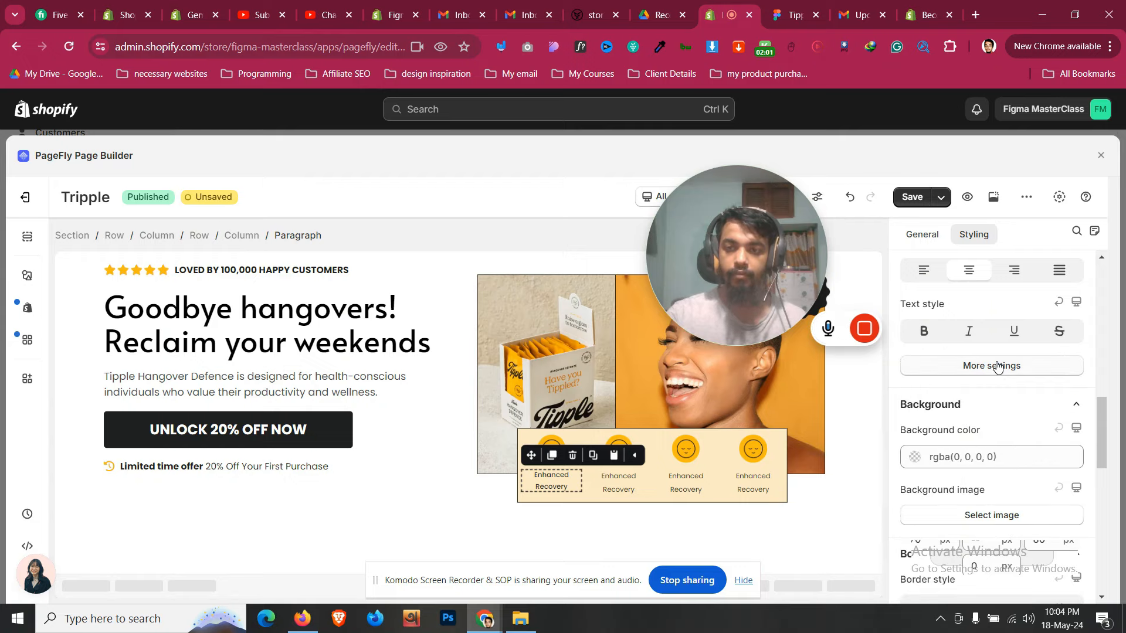
Set the font size of the first icon's "Enhanced Recovery" label to 14 px
{"action": "scroll", "coordinate": [1003, 410], "scroll_direction": "up", "scroll_amount": 10}
{"action": "scroll", "coordinate": [1006, 424], "scroll_direction": "down", "scroll_amount": 6}
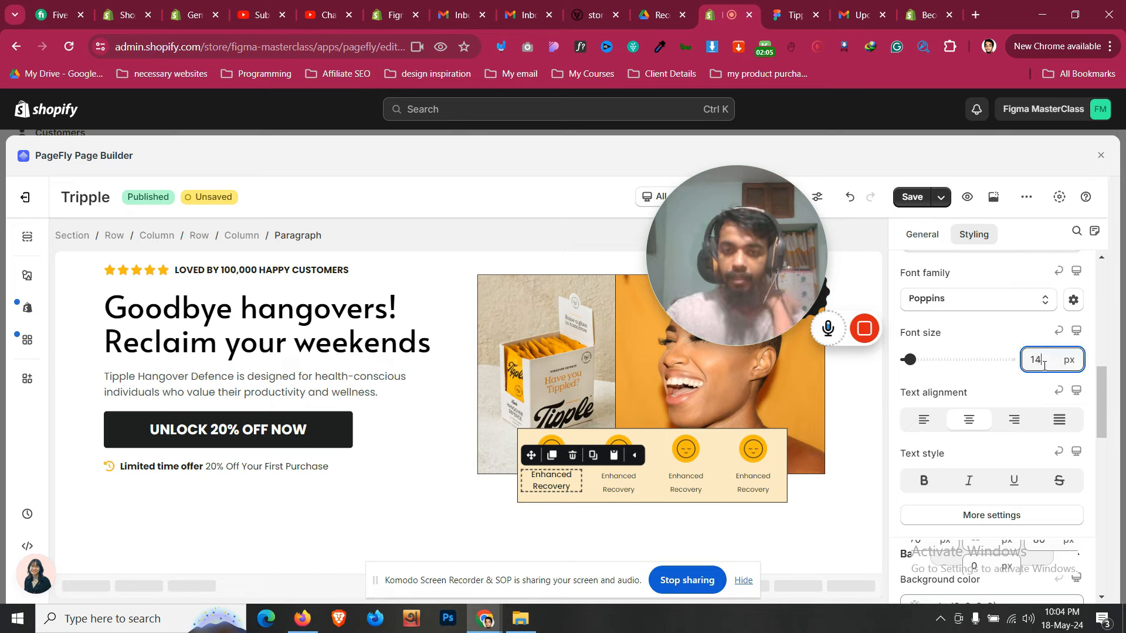
{"action": "scroll", "coordinate": [1011, 510], "scroll_direction": "down", "scroll_amount": 4}
{"action": "scroll", "coordinate": [1012, 513], "scroll_direction": "up", "scroll_amount": 4}
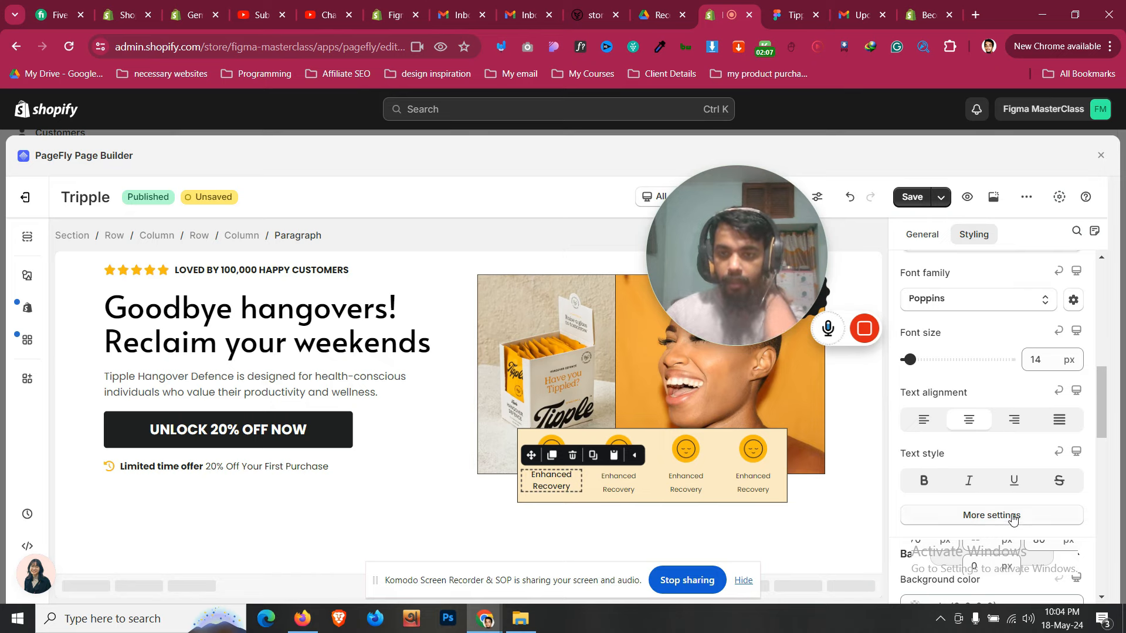
Copy the first icon label's style and paste it onto the other three "Enhanced Recovery" labels
{"action": "left_click", "coordinate": [594, 456]}
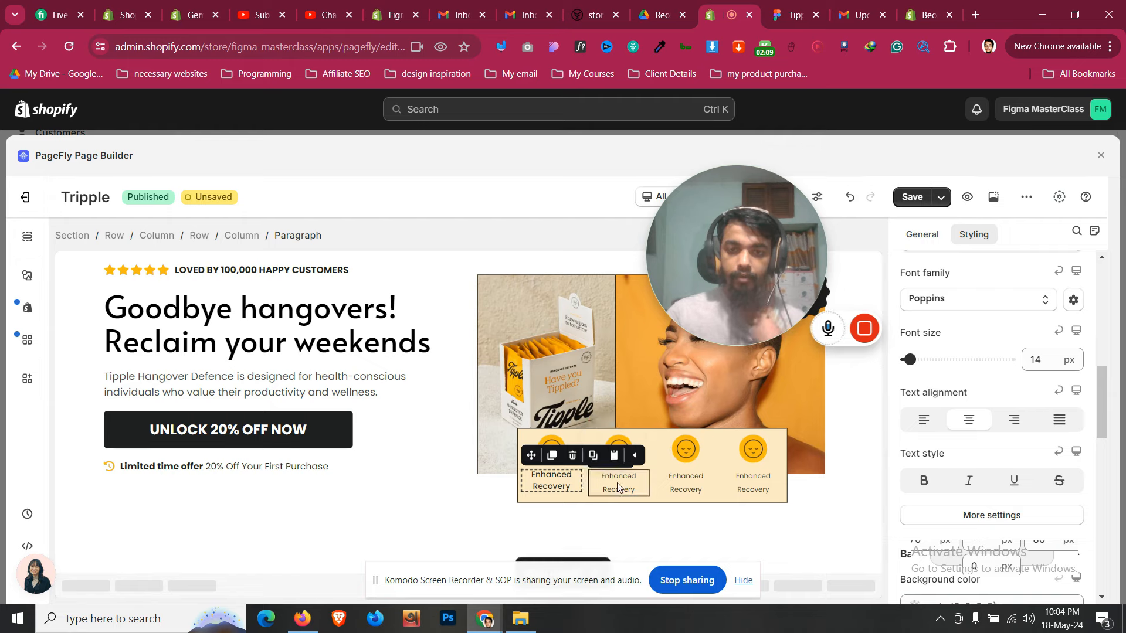
{"action": "left_click", "coordinate": [617, 483]}
{"action": "left_click", "coordinate": [681, 455]}
{"action": "left_click", "coordinate": [685, 479]}
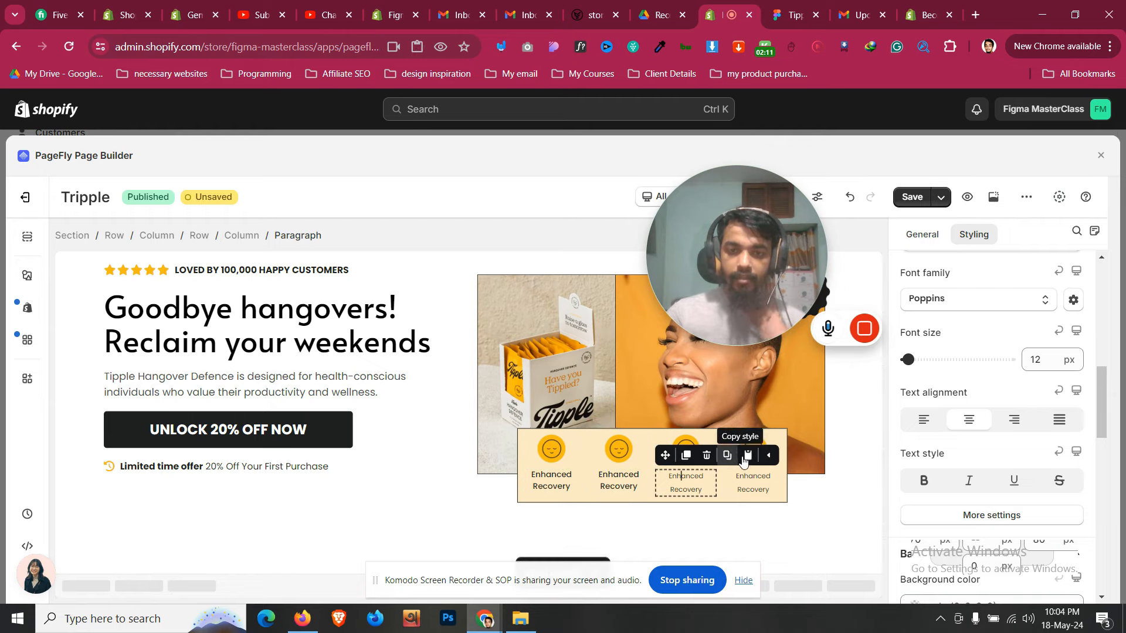
{"action": "left_click", "coordinate": [748, 455]}
{"action": "left_click", "coordinate": [762, 472]}
{"action": "left_click", "coordinate": [815, 455]}
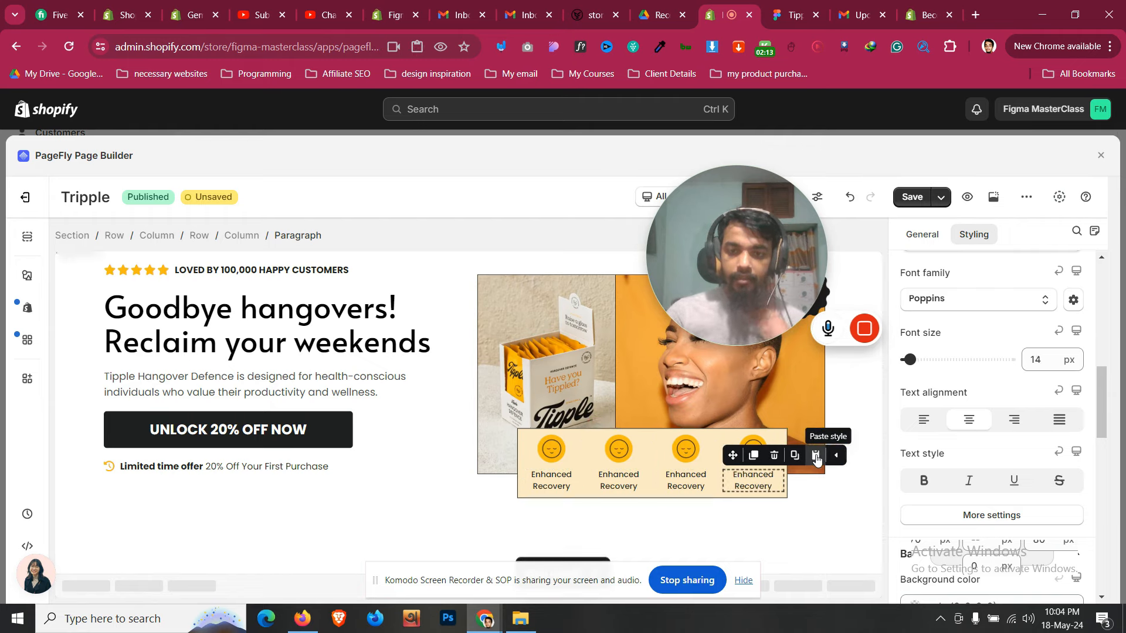
Set the icon-strip row's top margin to -65 px and compare the strip's overlap with the Figma design
{"action": "left_click", "coordinate": [482, 448]}
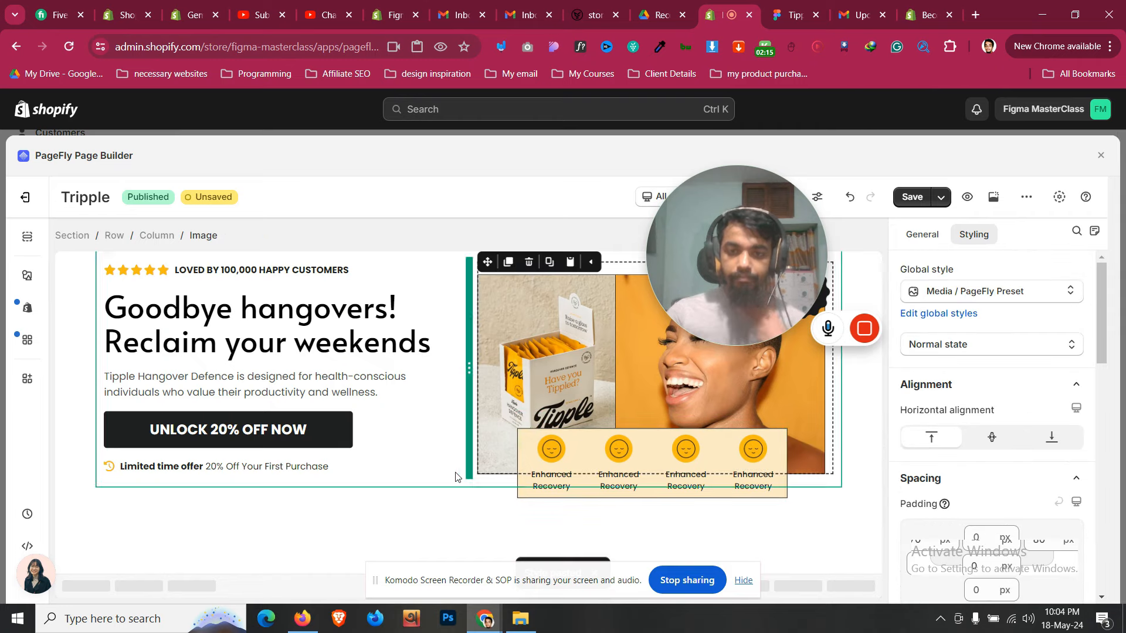
{"action": "left_click", "coordinate": [289, 514]}
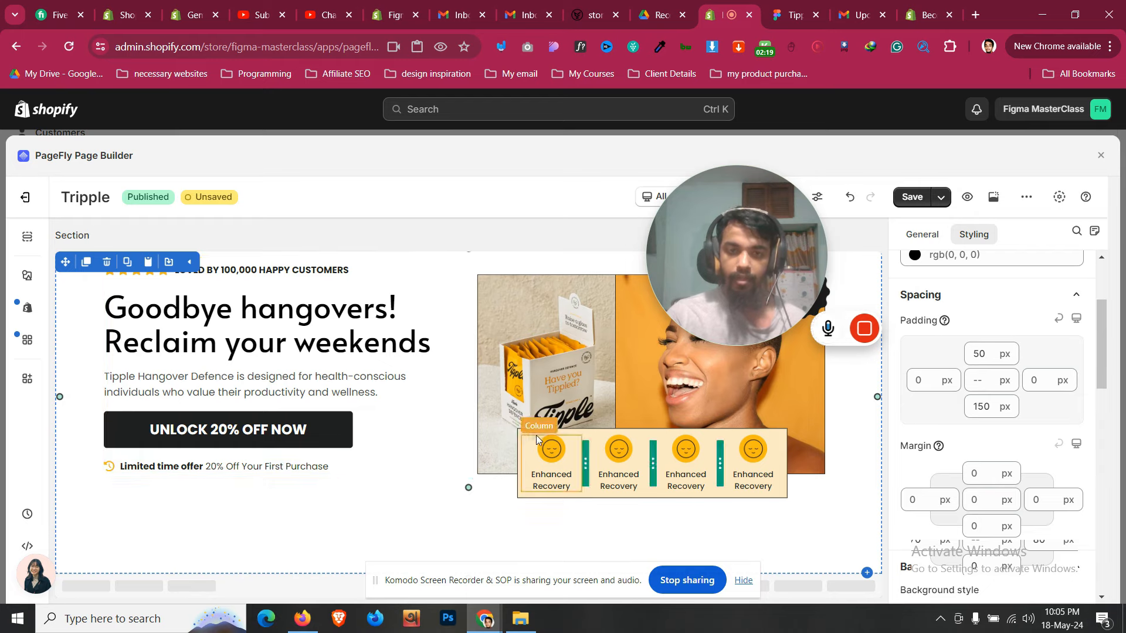
{"action": "left_click", "coordinate": [592, 429]}
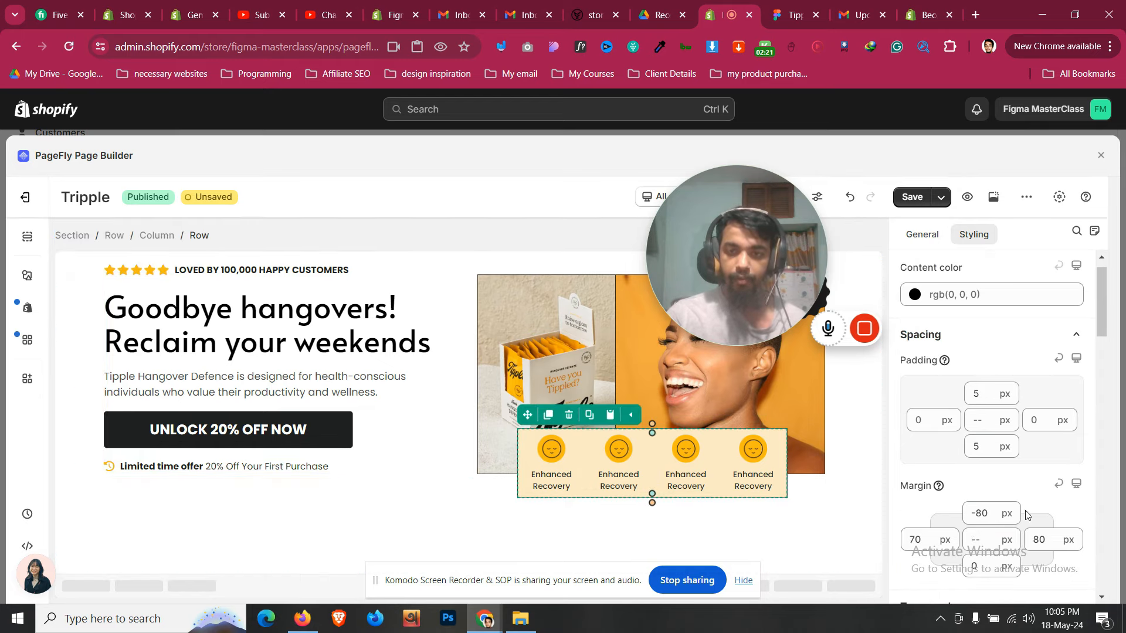
{"action": "key", "text": "Up"}
{"action": "key", "text": "Up"}
{"action": "key", "text": "Up"}
{"action": "key", "text": "Up"}
{"action": "key", "text": "Up"}
{"action": "key", "text": "Up"}
{"action": "key", "text": "Up"}
{"action": "key", "text": "Up"}
{"action": "key", "text": "Up"}
{"action": "key", "text": "Up"}
{"action": "key", "text": "Up"}
{"action": "key", "text": "Up"}
{"action": "key", "text": "Up"}
{"action": "key", "text": "Up"}
{"action": "key", "text": "Up"}
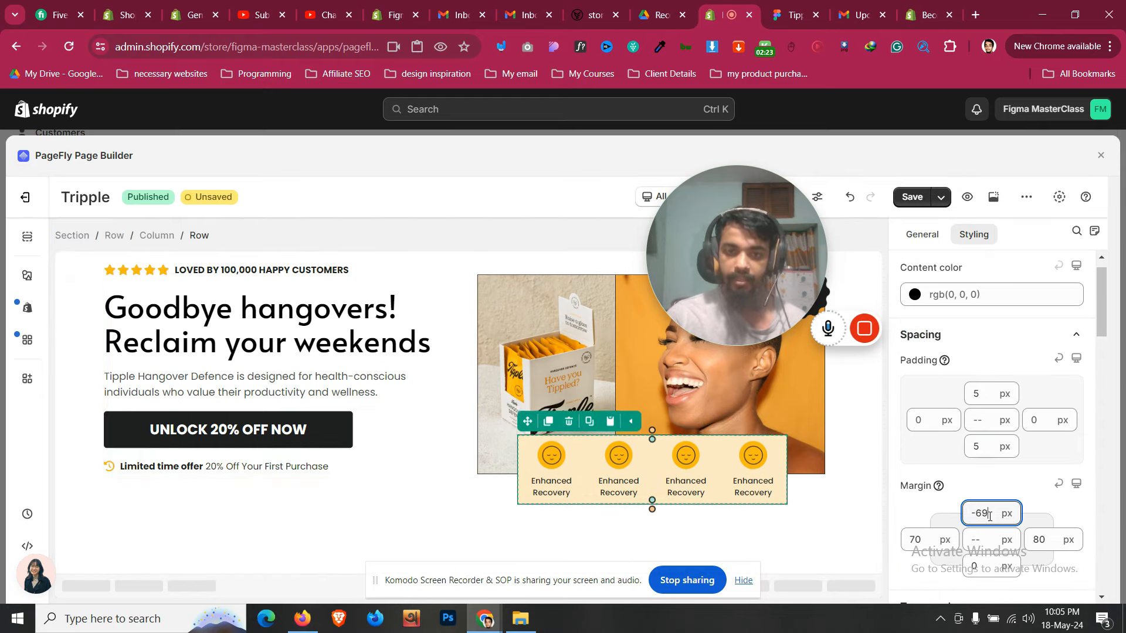
{"action": "key", "text": "Up"}
{"action": "key", "text": "Up"}
{"action": "key", "text": "Up"}
{"action": "key", "text": "Up"}
{"action": "key", "text": "Up"}
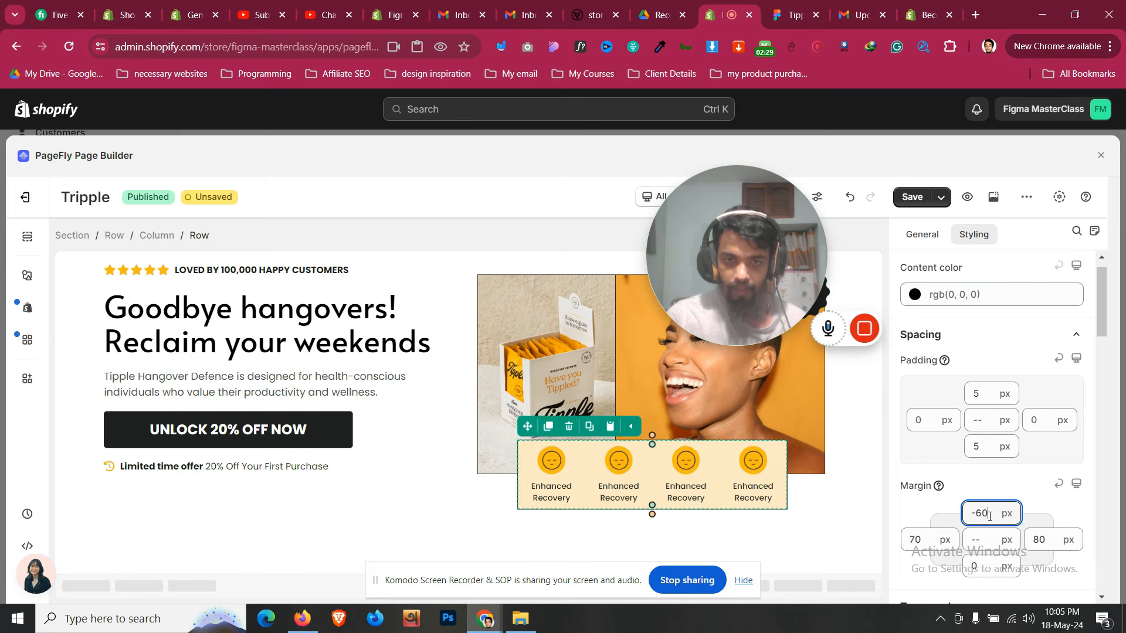
{"action": "key", "text": "Down"}
{"action": "key", "text": "Down"}
{"action": "key", "text": "Down"}
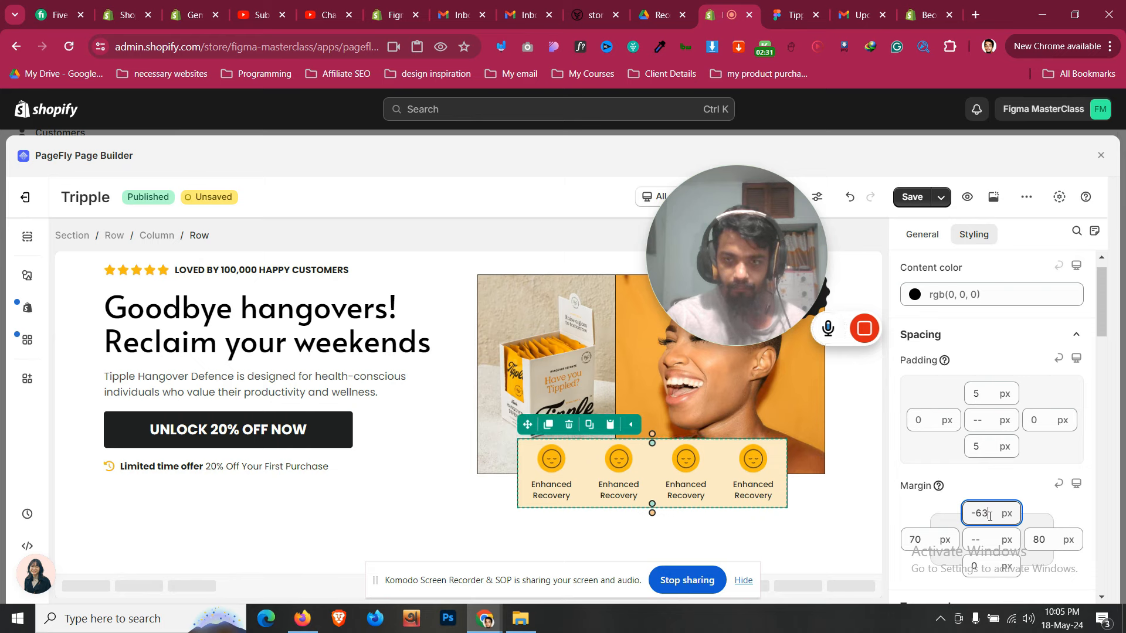
{"action": "key", "text": "Up"}
{"action": "key", "text": "Up"}
{"action": "key", "text": "Up"}
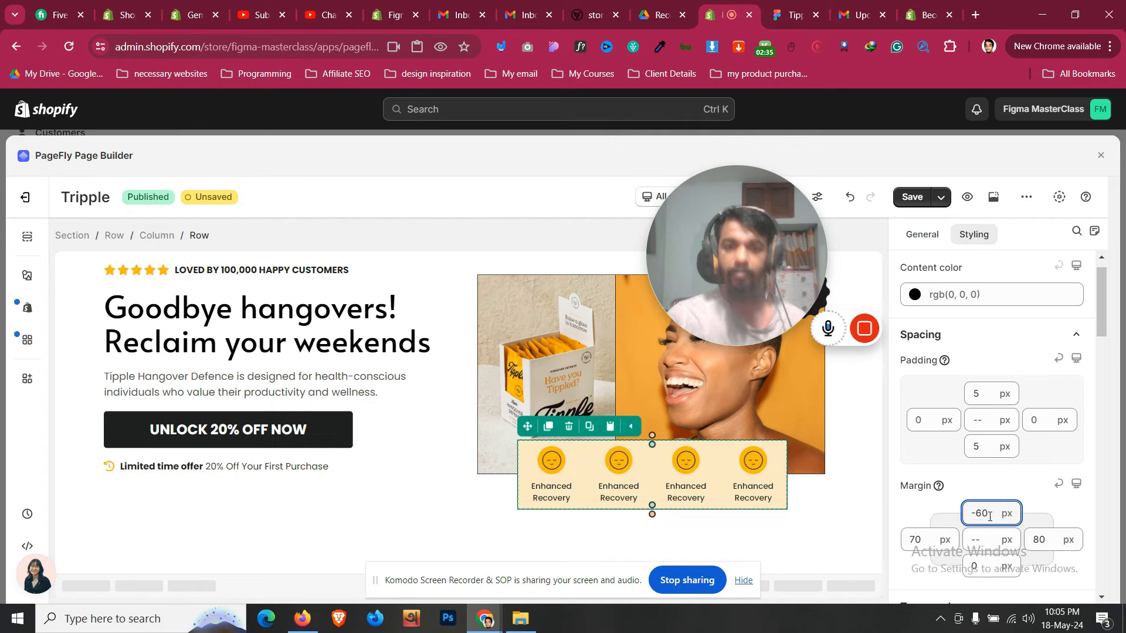
{"action": "key", "text": "Down"}
{"action": "key", "text": "Down"}
{"action": "key", "text": "Down"}
{"action": "key", "text": "Down"}
{"action": "key", "text": "Down"}
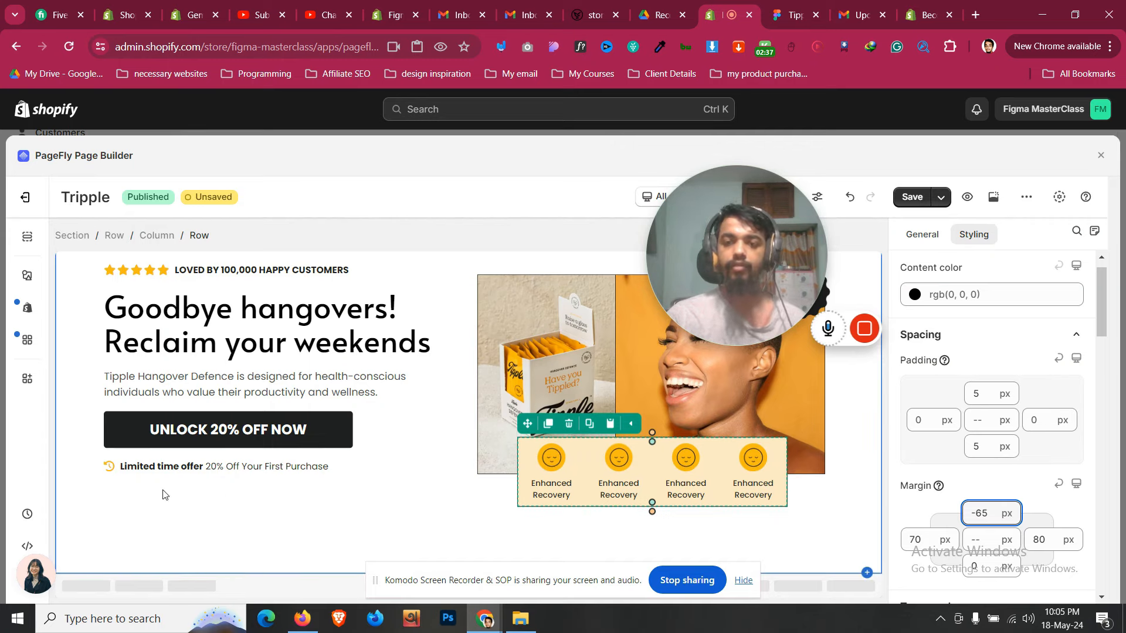
{"action": "left_click", "coordinate": [64, 358]}
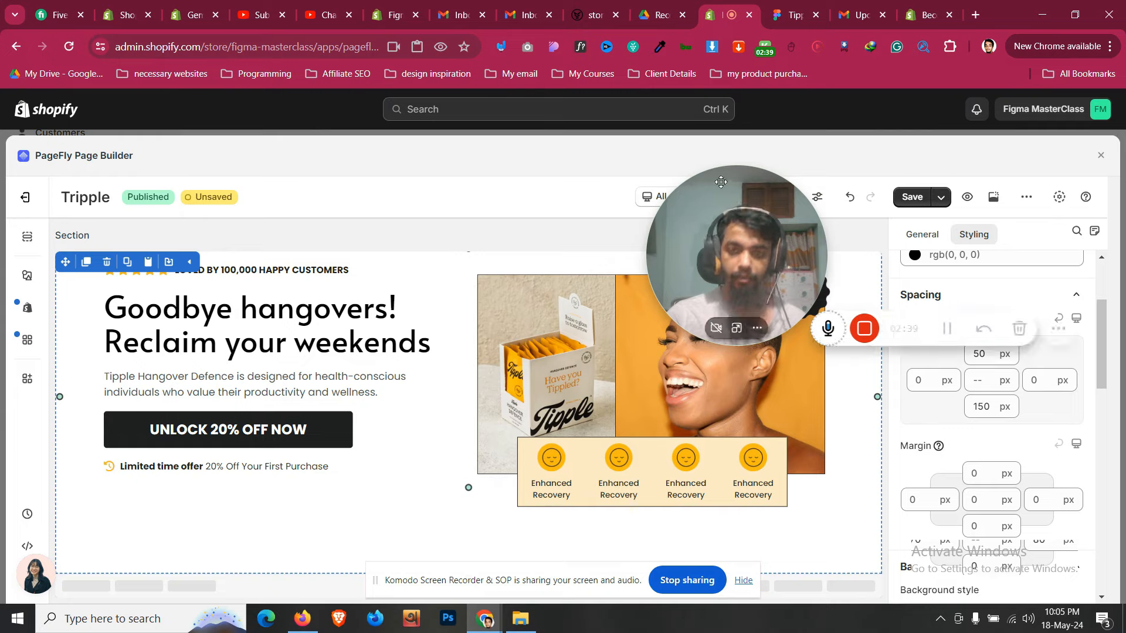
{"action": "left_click", "coordinate": [811, 7]}
{"action": "left_click", "coordinate": [756, 6]}
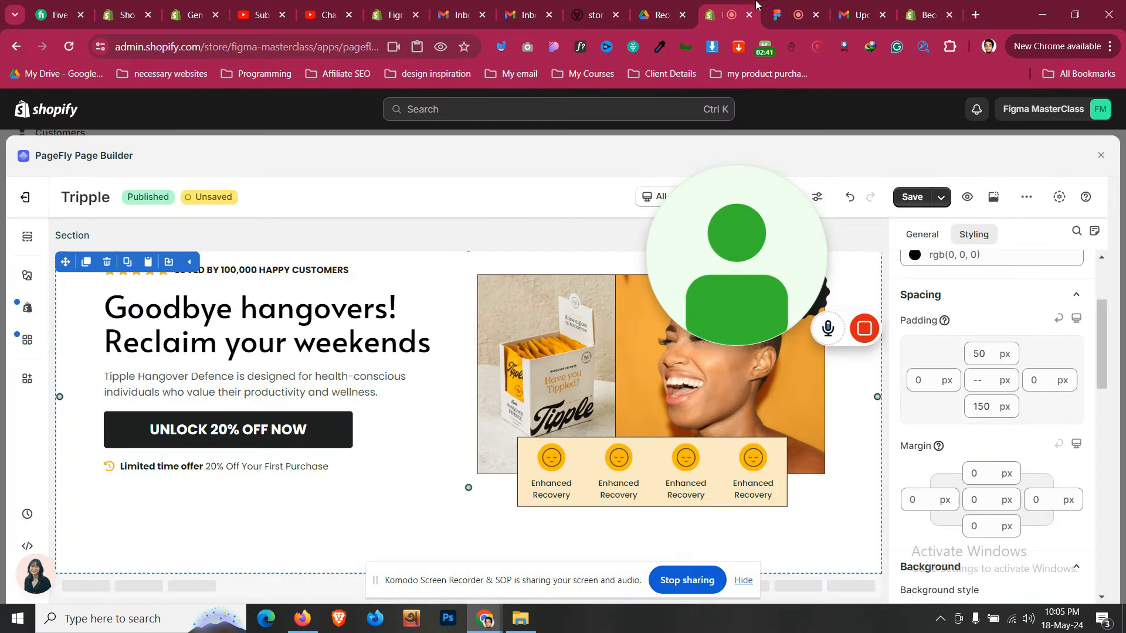
Set the icon-strip row's left margin to 85 px
{"action": "left_click", "coordinate": [575, 439]}
{"action": "scroll", "coordinate": [991, 411], "scroll_direction": "down", "scroll_amount": 3}
{"action": "left_click", "coordinate": [913, 393]}
{"action": "key", "text": "Up"}
{"action": "key", "text": "Up"}
{"action": "key", "text": "Up"}
{"action": "key", "text": "Up"}
{"action": "key", "text": "Up"}
{"action": "key", "text": "Up"}
{"action": "key", "text": "Up"}
{"action": "key", "text": "Up"}
{"action": "key", "text": "Up"}
{"action": "key", "text": "Up"}
{"action": "key", "text": "Up"}
{"action": "key", "text": "Up"}
{"action": "key", "text": "Up"}
{"action": "key", "text": "Up"}
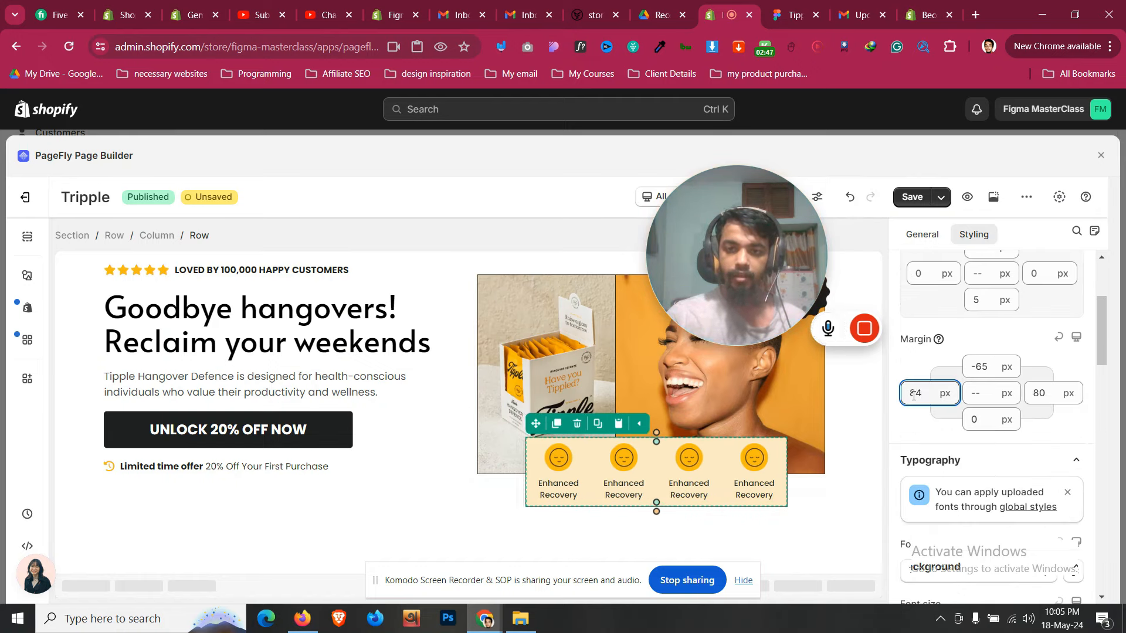
{"action": "key", "text": "Up"}
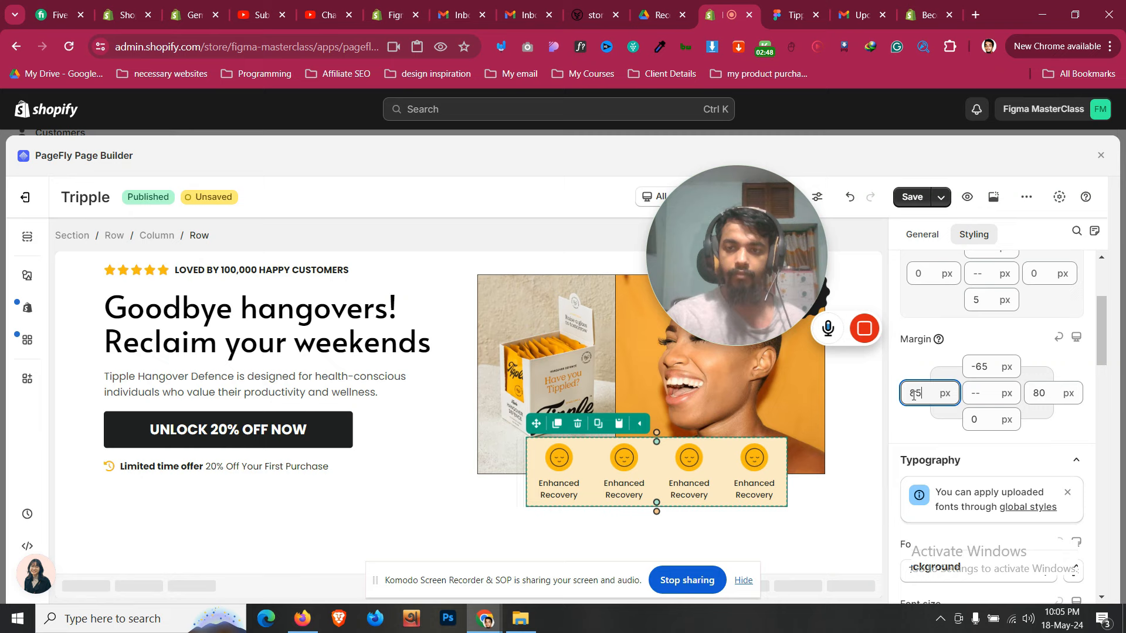
Set the icon-strip row's right margin to 95 px and deselect the row
{"action": "left_click", "coordinate": [1038, 389]}
{"action": "key", "text": "Up"}
{"action": "key", "text": "Up"}
{"action": "key", "text": "Up"}
{"action": "key", "text": "Up"}
{"action": "key", "text": "Up"}
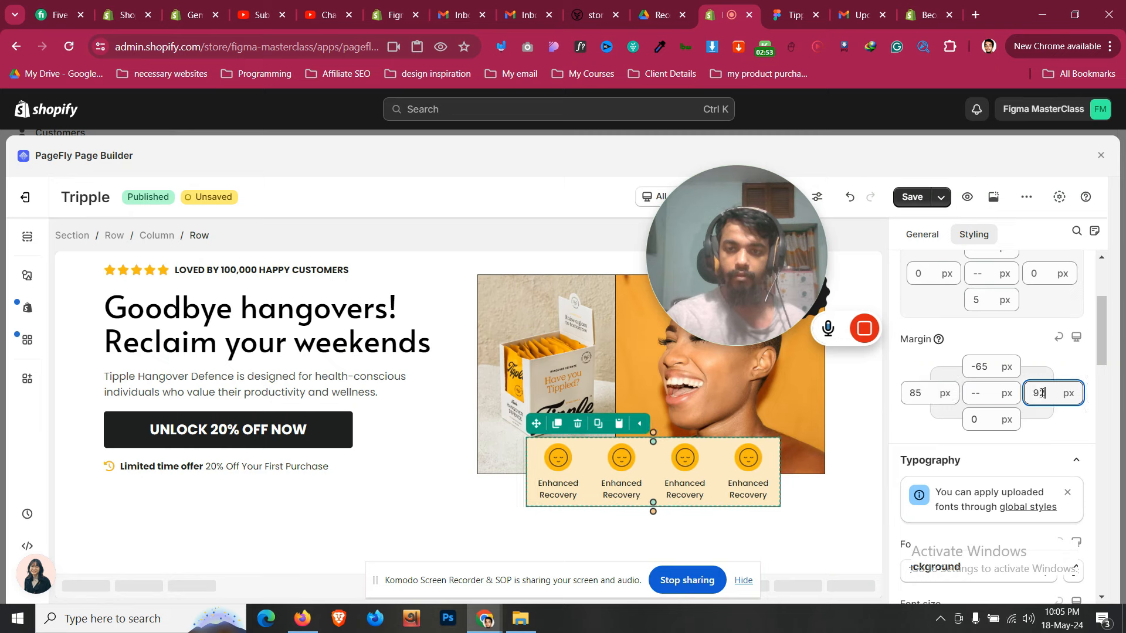
{"action": "key", "text": "Up"}
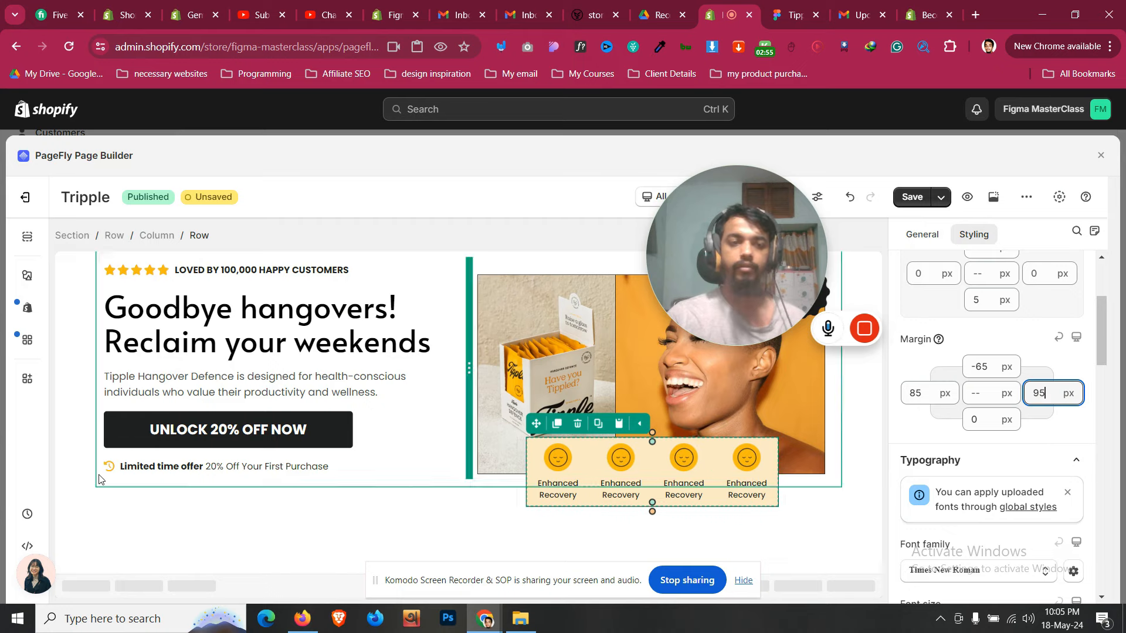
{"action": "left_click", "coordinate": [79, 507]}
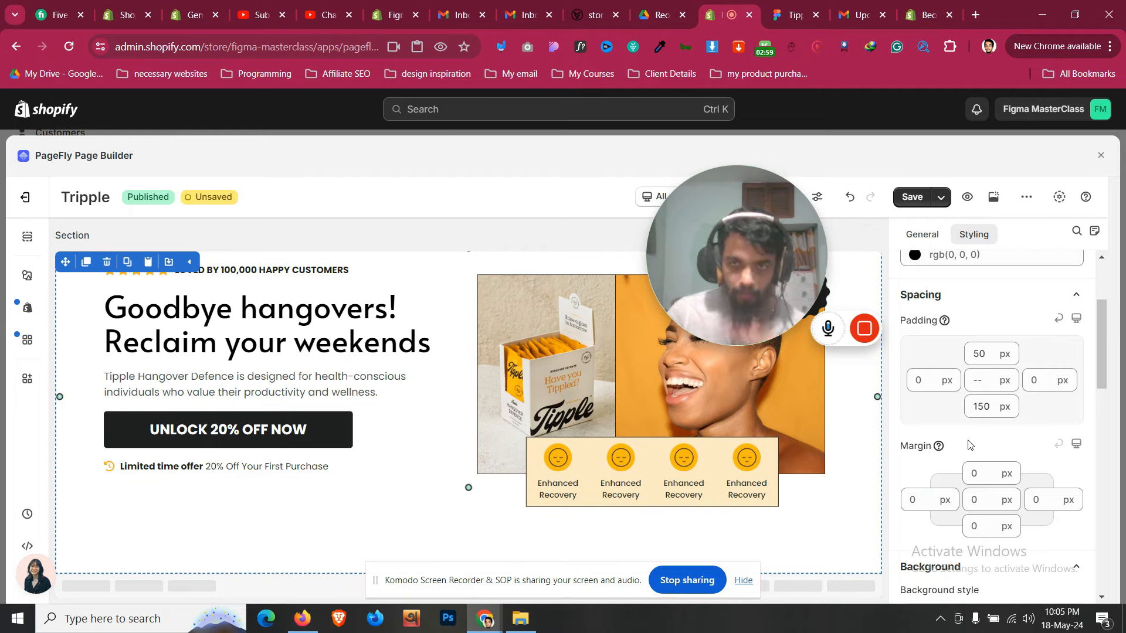
Switch to the Figma design and compare the icon strip's placement in the desktop and mobile hero frames
{"action": "left_click", "coordinate": [785, 5]}
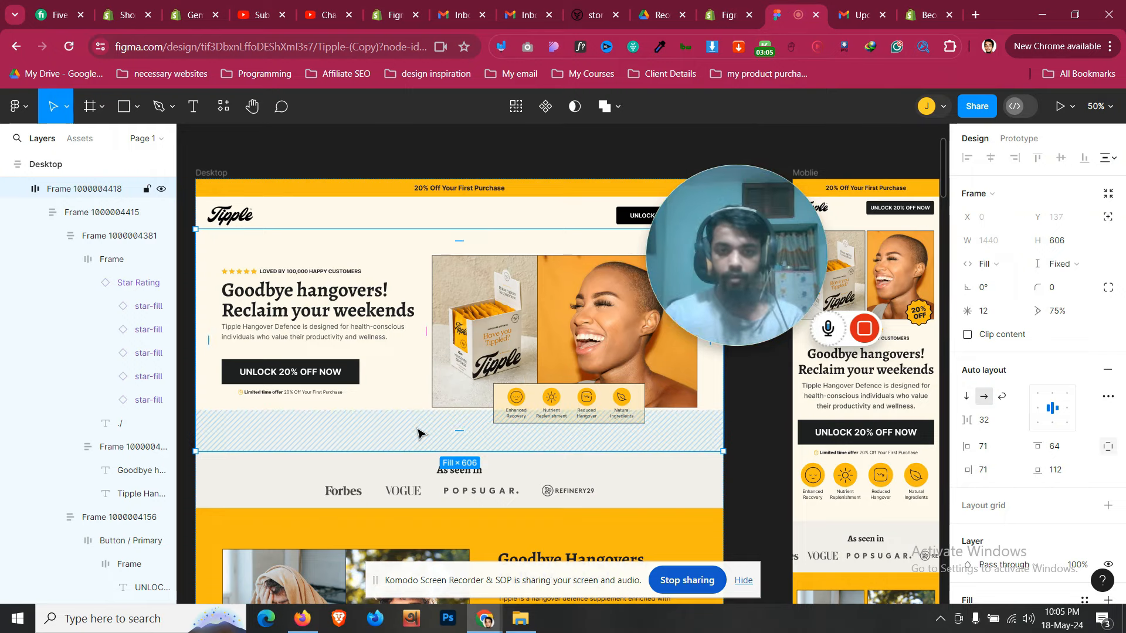
{"action": "left_click_drag", "start_coordinate": [797, 254], "coordinate": [611, 333]}
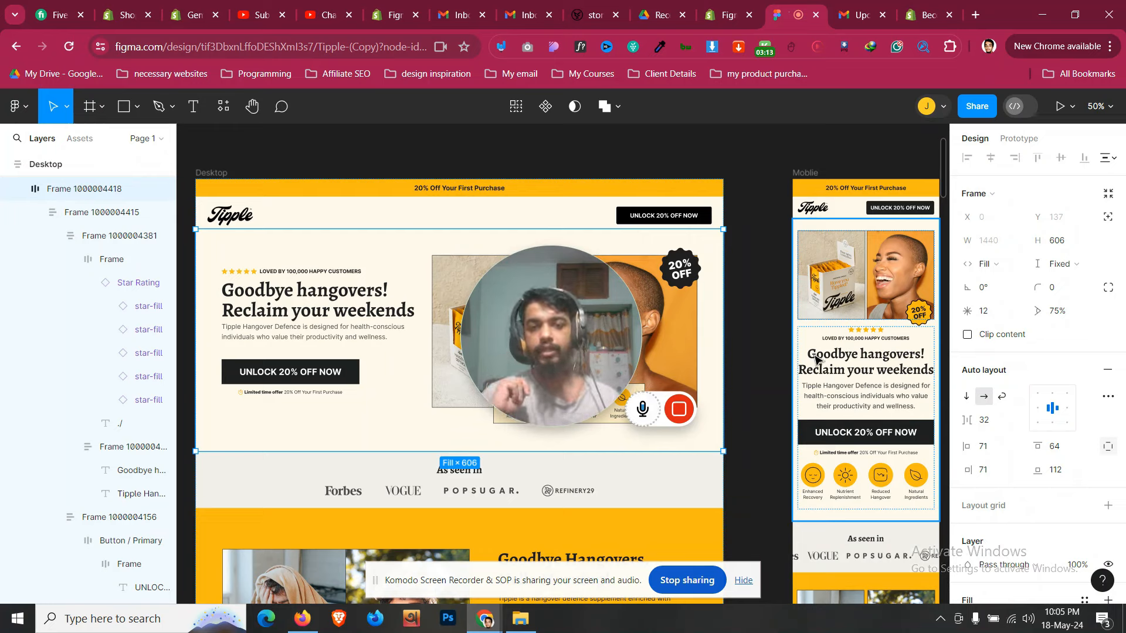
{"action": "left_click_drag", "start_coordinate": [627, 324], "coordinate": [625, 444]}
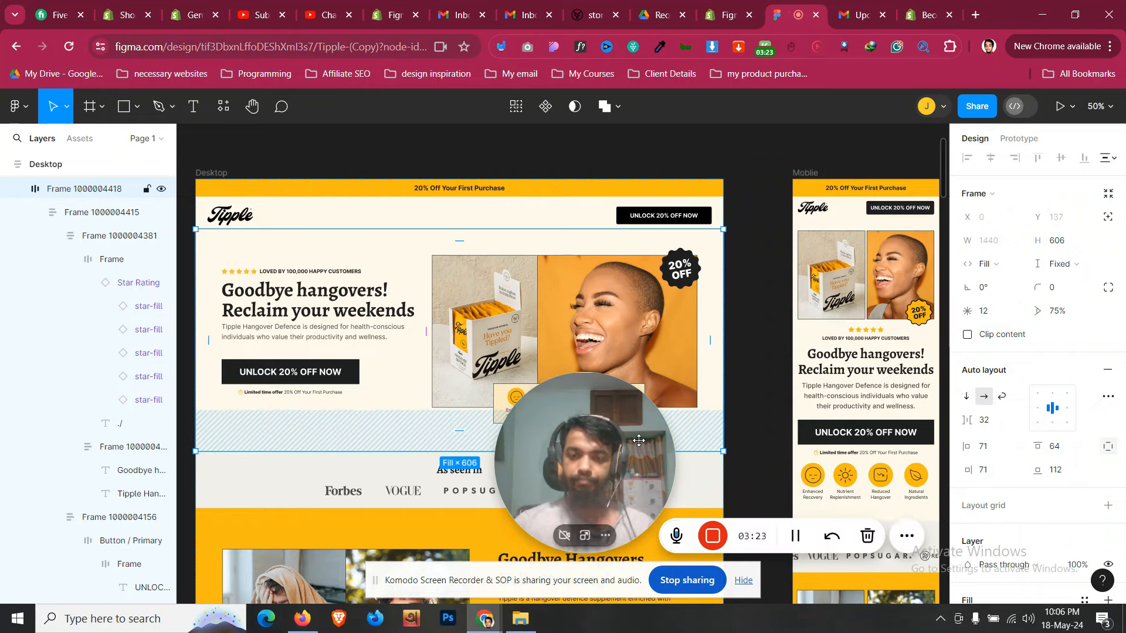
Return to PageFly, examine how the icon strip lays out in the mobile view, and switch back to the all-devices view
{"action": "left_click", "coordinate": [729, 12]}
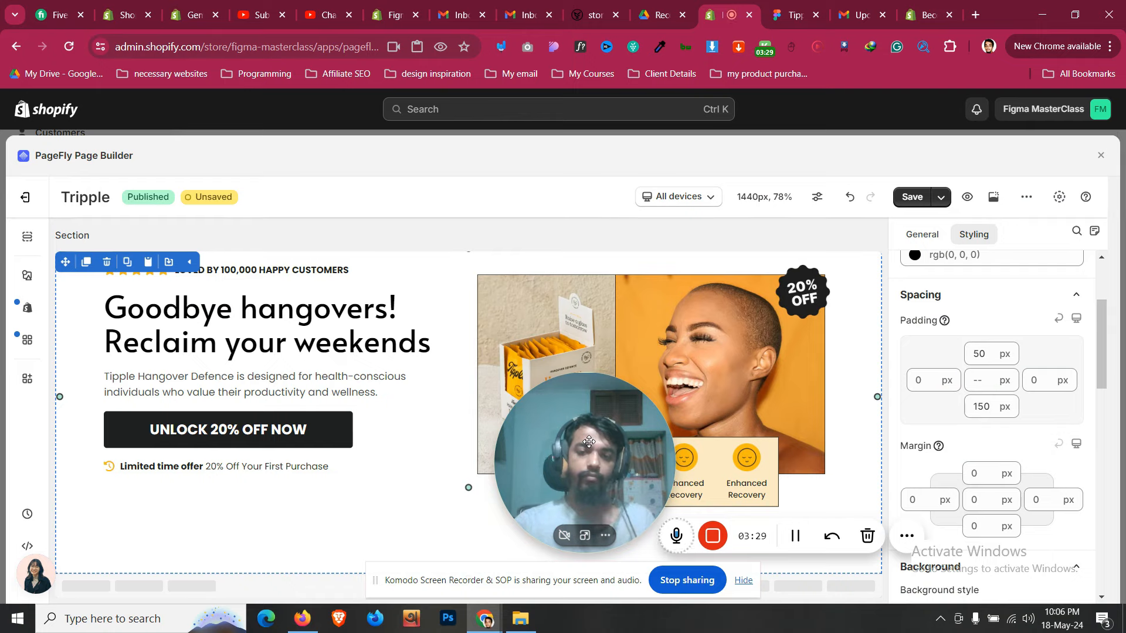
{"action": "left_click", "coordinate": [707, 199]}
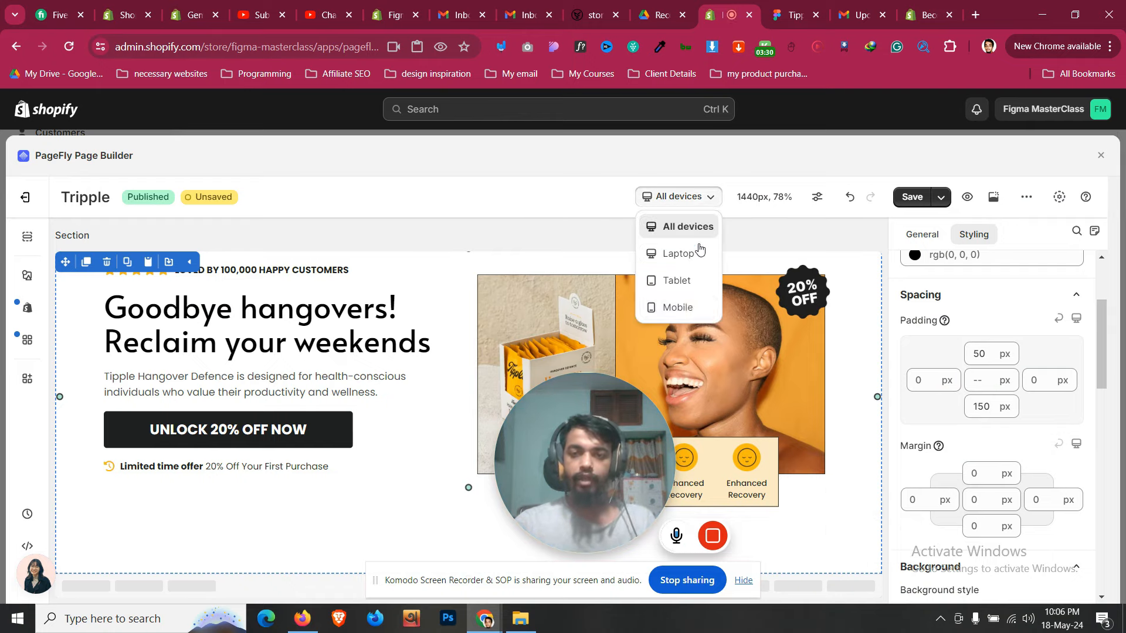
{"action": "left_click", "coordinate": [679, 307]}
{"action": "scroll", "coordinate": [446, 397], "scroll_direction": "down", "scroll_amount": 5}
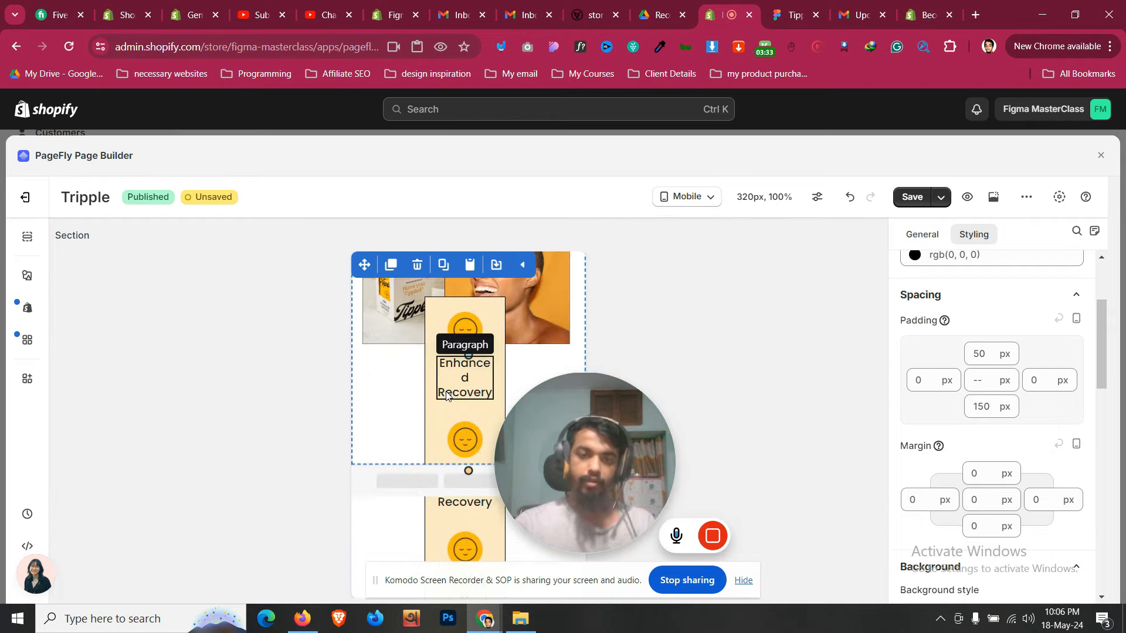
{"action": "scroll", "coordinate": [445, 392], "scroll_direction": "down", "scroll_amount": 3}
{"action": "scroll", "coordinate": [446, 393], "scroll_direction": "up", "scroll_amount": 3}
{"action": "left_click", "coordinate": [430, 314]}
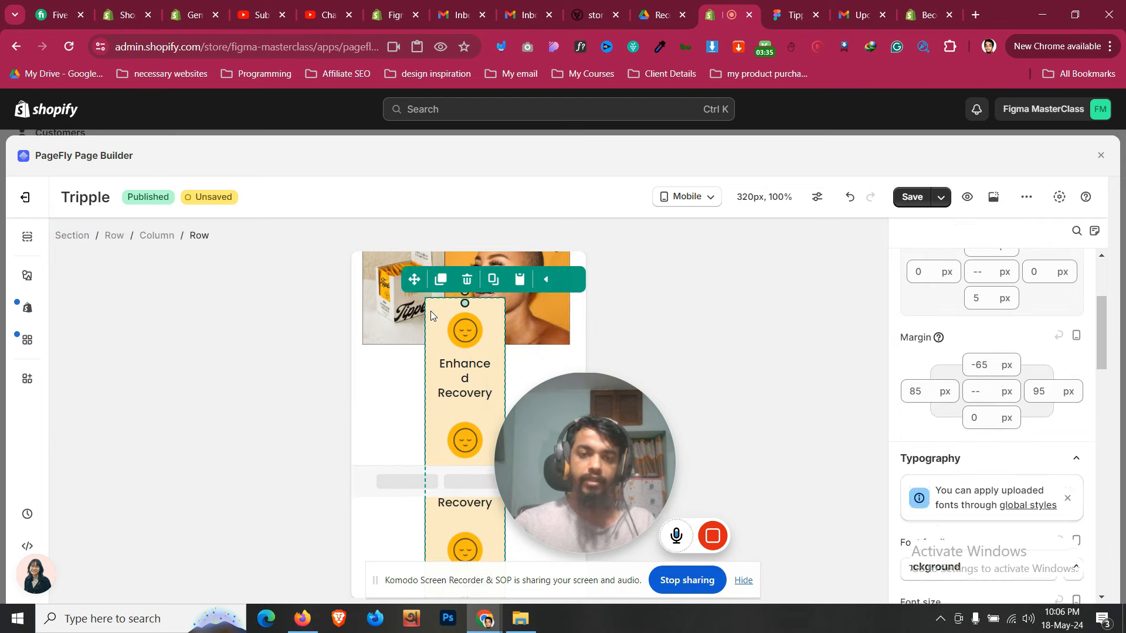
{"action": "scroll", "coordinate": [430, 312], "scroll_direction": "down", "scroll_amount": 2}
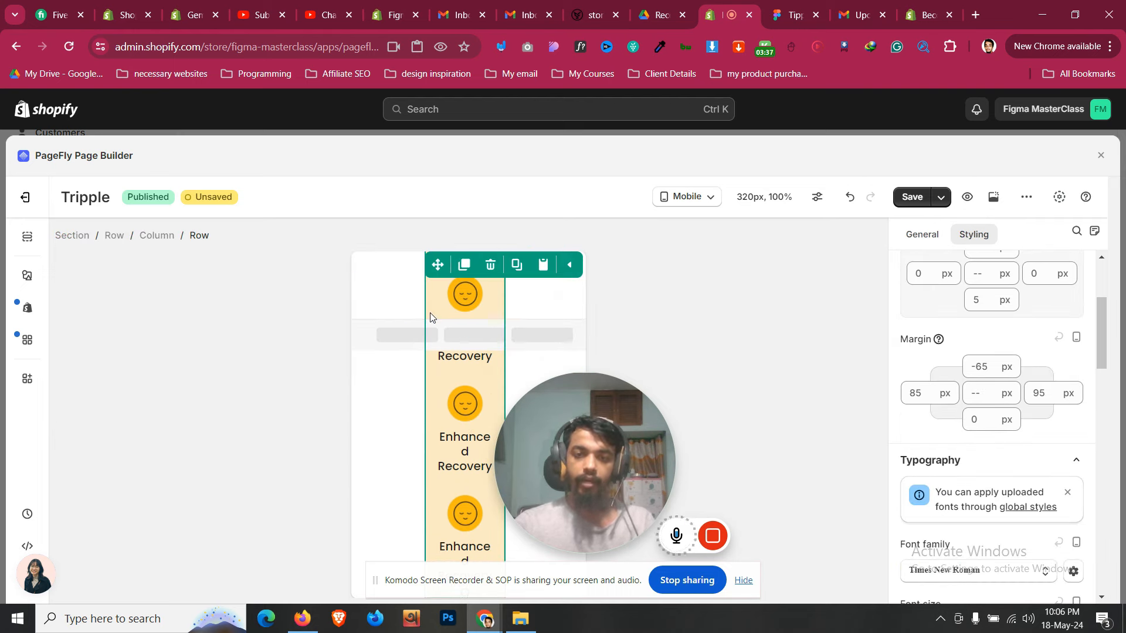
{"action": "scroll", "coordinate": [431, 319], "scroll_direction": "up", "scroll_amount": 2}
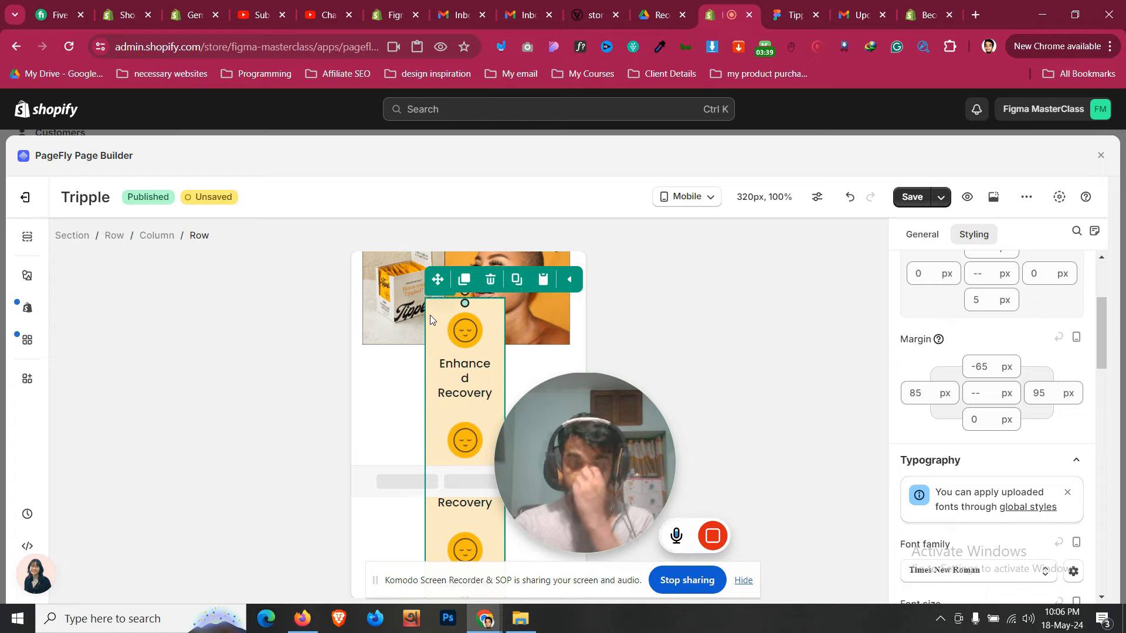
{"action": "scroll", "coordinate": [434, 329], "scroll_direction": "up", "scroll_amount": 8}
{"action": "scroll", "coordinate": [443, 380], "scroll_direction": "down", "scroll_amount": 1}
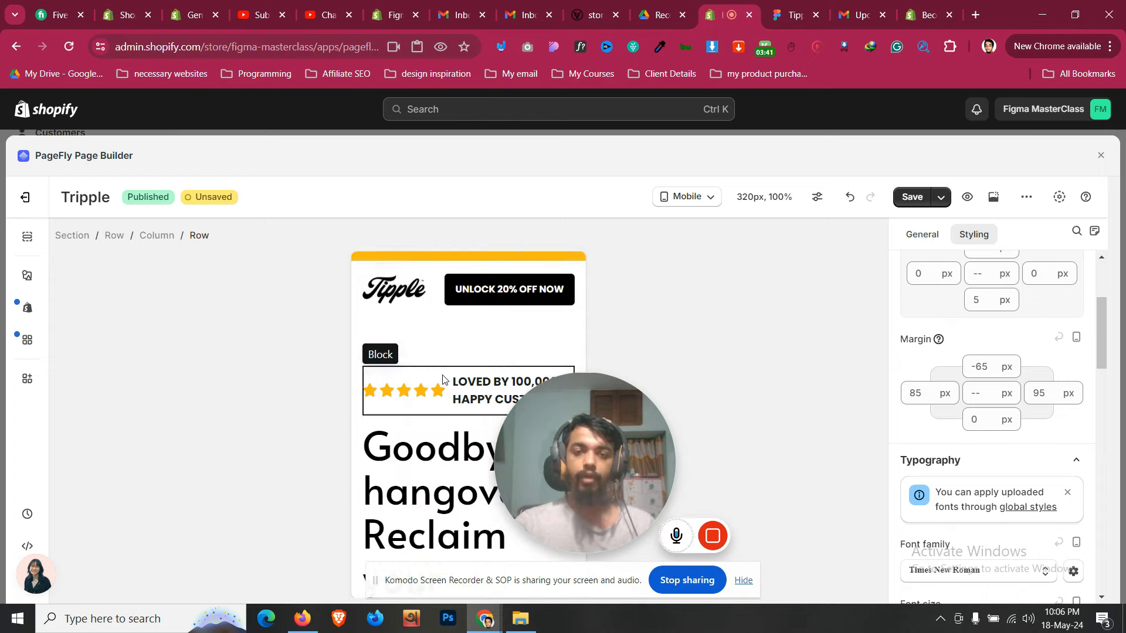
{"action": "left_click", "coordinate": [707, 198]}
{"action": "left_click", "coordinate": [708, 228]}
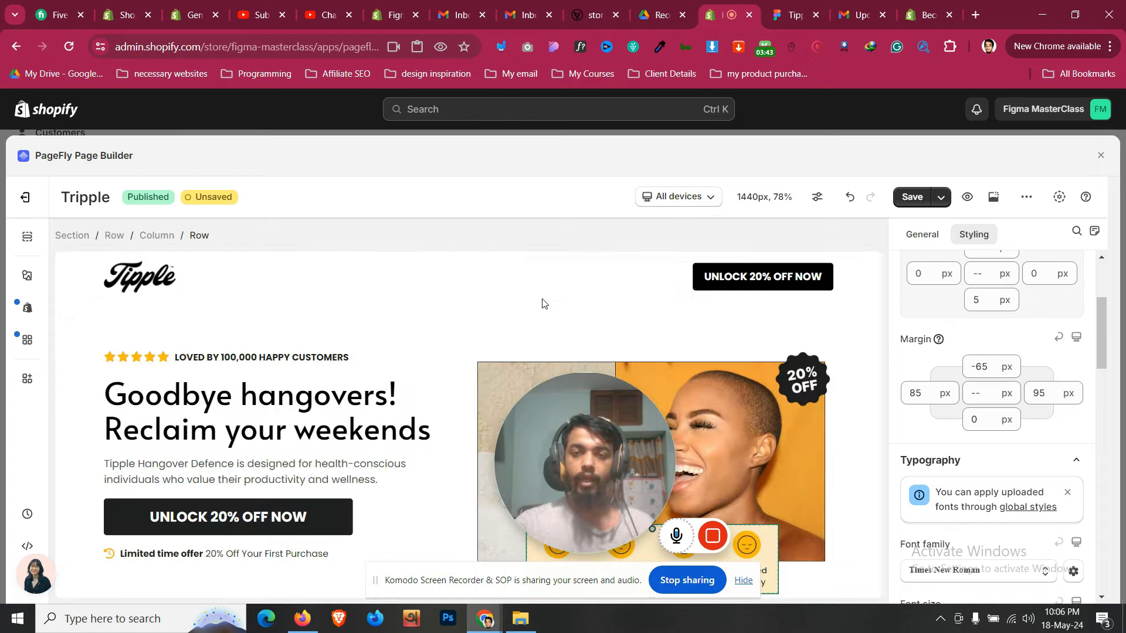
Hide the icon-strip row on tablet and mobile through its visibility settings
{"action": "scroll", "coordinate": [515, 320], "scroll_direction": "down", "scroll_amount": 2}
{"action": "left_click", "coordinate": [638, 318]}
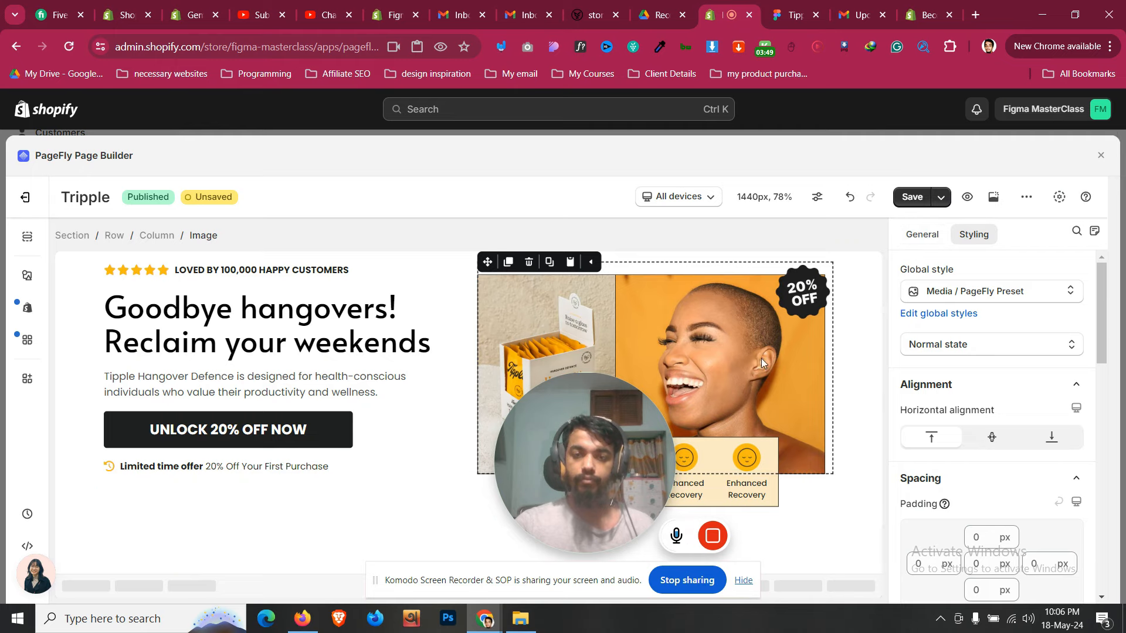
{"action": "left_click", "coordinate": [769, 446]}
{"action": "scroll", "coordinate": [1035, 345], "scroll_direction": "down", "scroll_amount": 5}
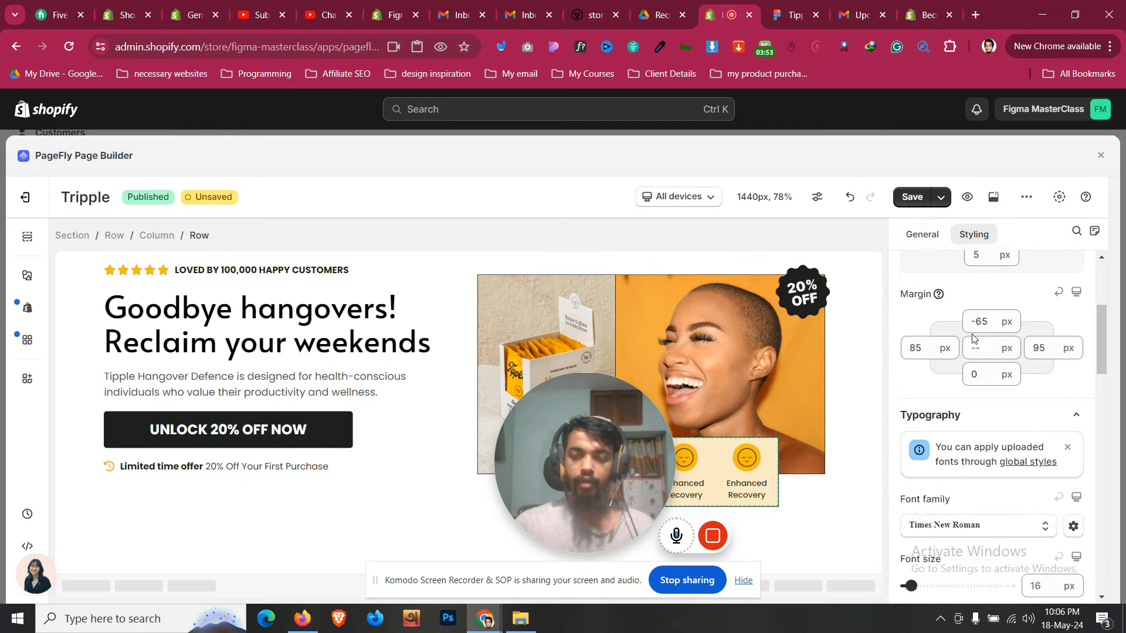
{"action": "left_click", "coordinate": [930, 237]}
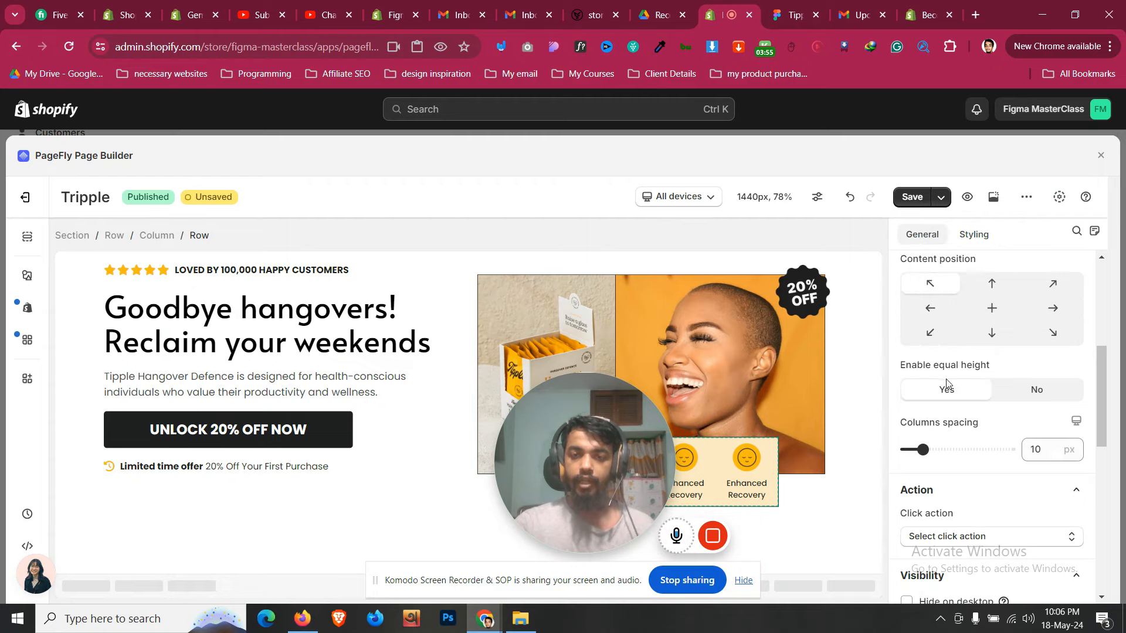
{"action": "scroll", "coordinate": [946, 385], "scroll_direction": "down", "scroll_amount": 5}
{"action": "scroll", "coordinate": [947, 381], "scroll_direction": "up", "scroll_amount": 2}
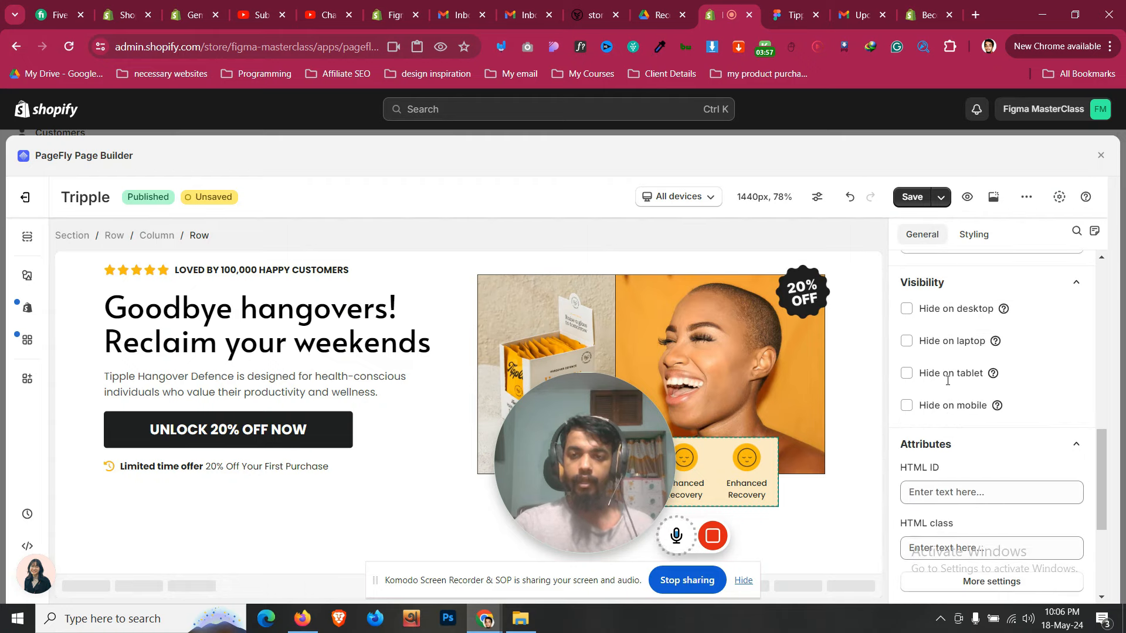
{"action": "scroll", "coordinate": [924, 381], "scroll_direction": "up", "scroll_amount": 1}
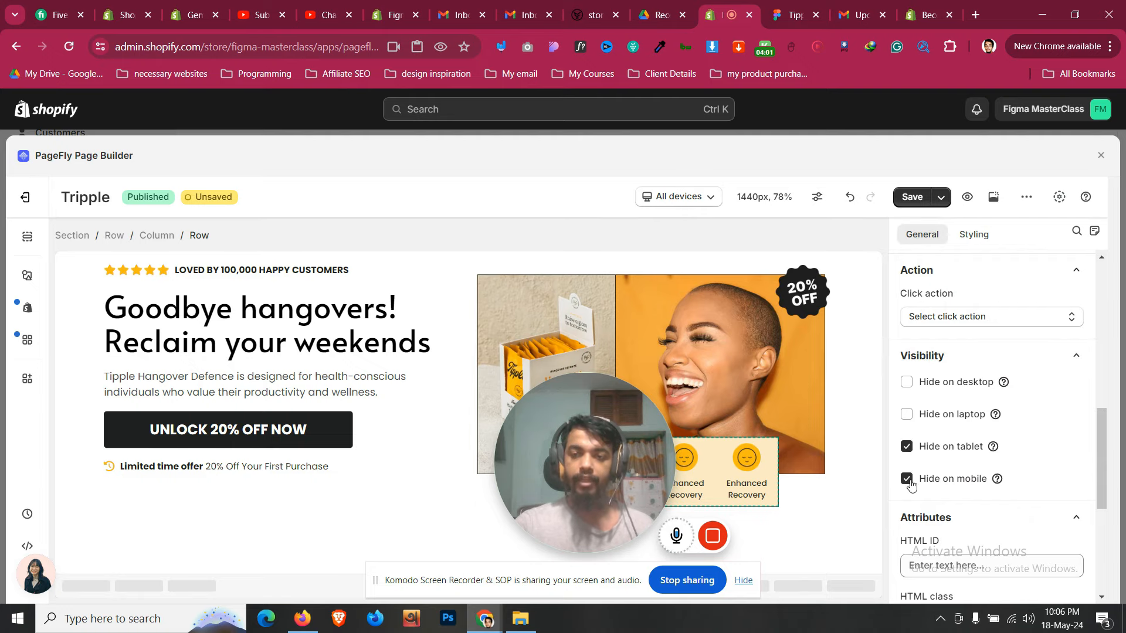
Check the hero image area in the mobile view, then restore the all-devices view
{"action": "left_click", "coordinate": [683, 196]}
{"action": "left_click", "coordinate": [678, 307]}
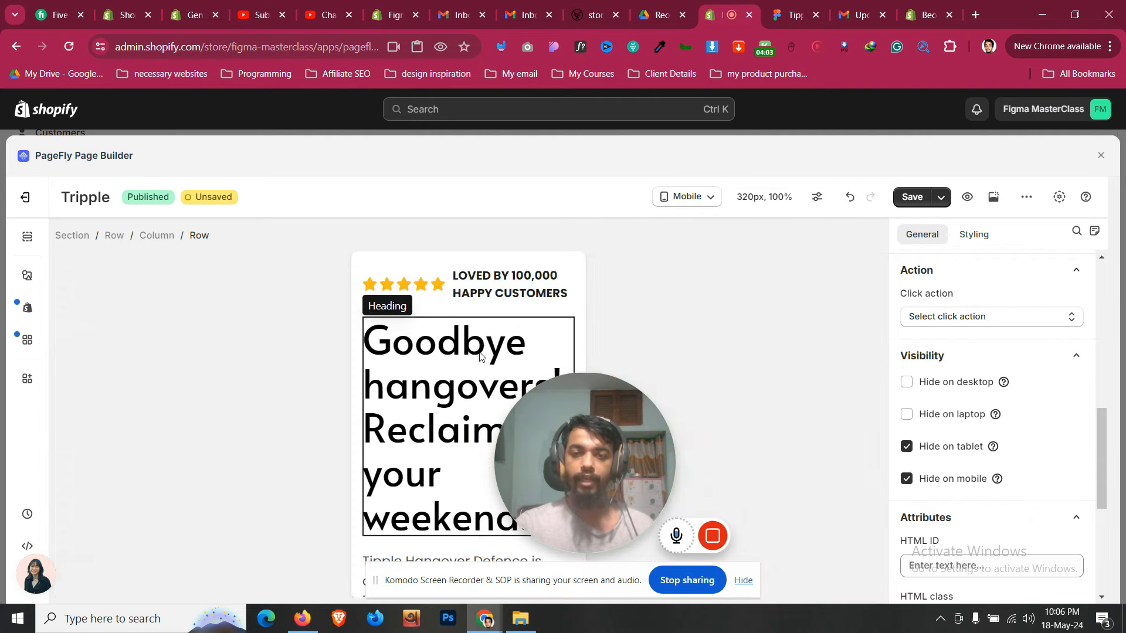
{"action": "scroll", "coordinate": [403, 355], "scroll_direction": "down", "scroll_amount": 6}
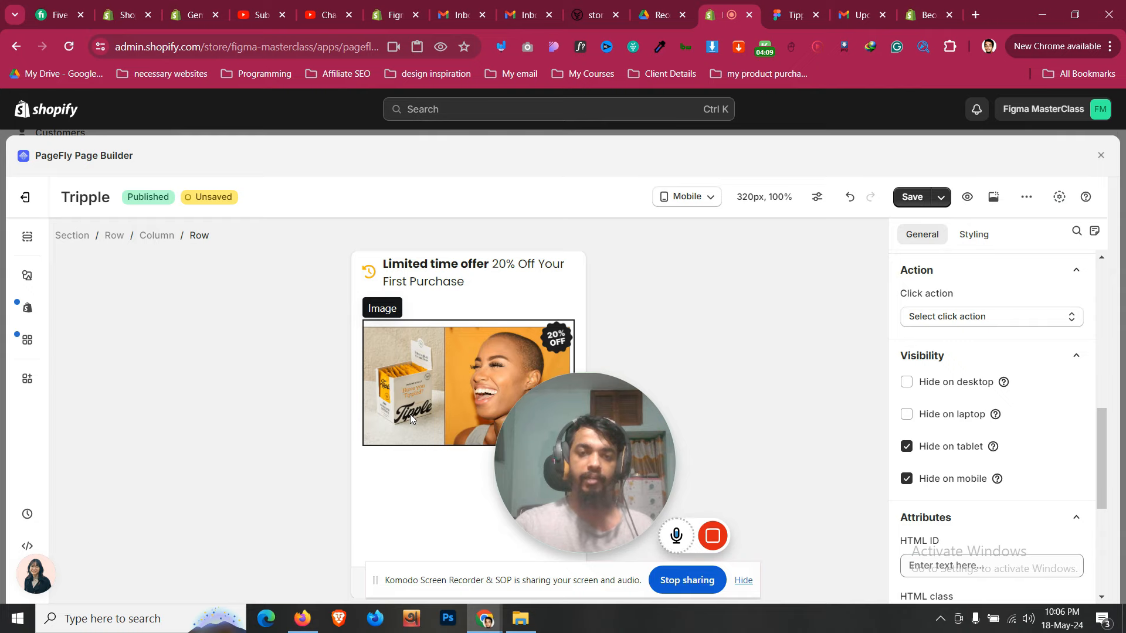
{"action": "left_click", "coordinate": [698, 203]}
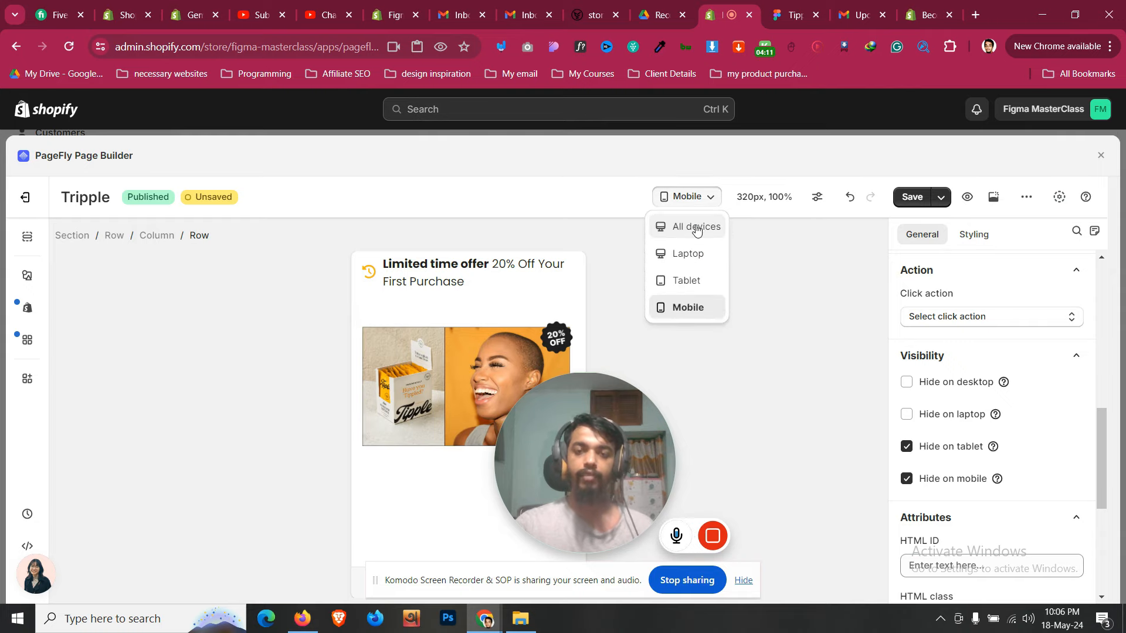
{"action": "left_click", "coordinate": [696, 227]}
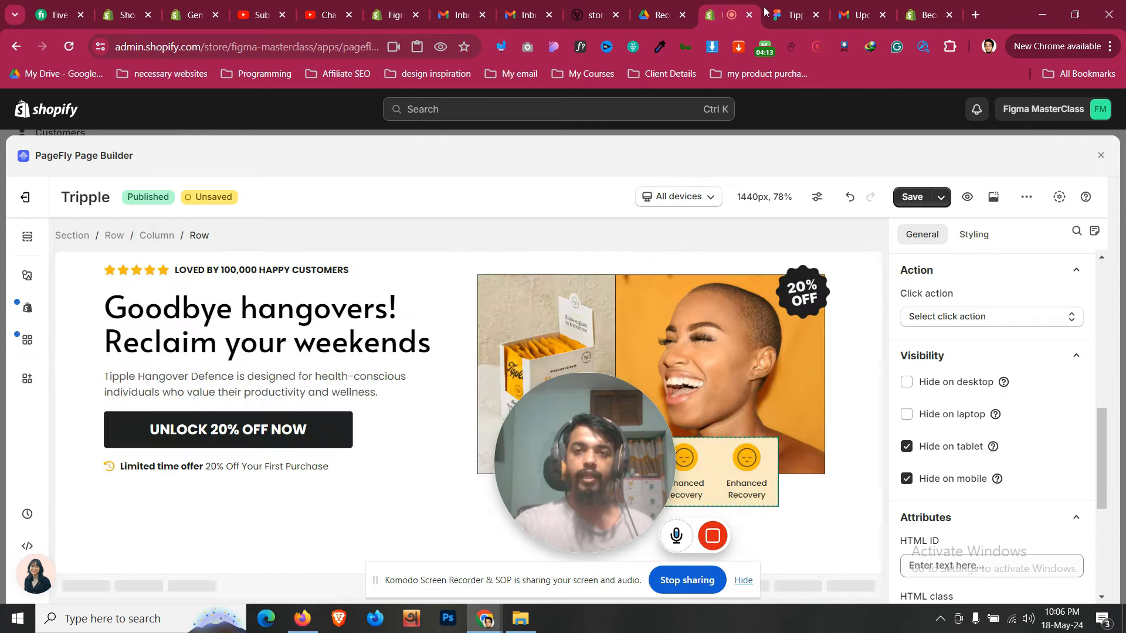
Check the icon strip's mobile placement in Figma, then duplicate the PageFly icon-strip row and place the copy below the limited-time offer line
{"action": "key", "text": "ctrl+Tab"}
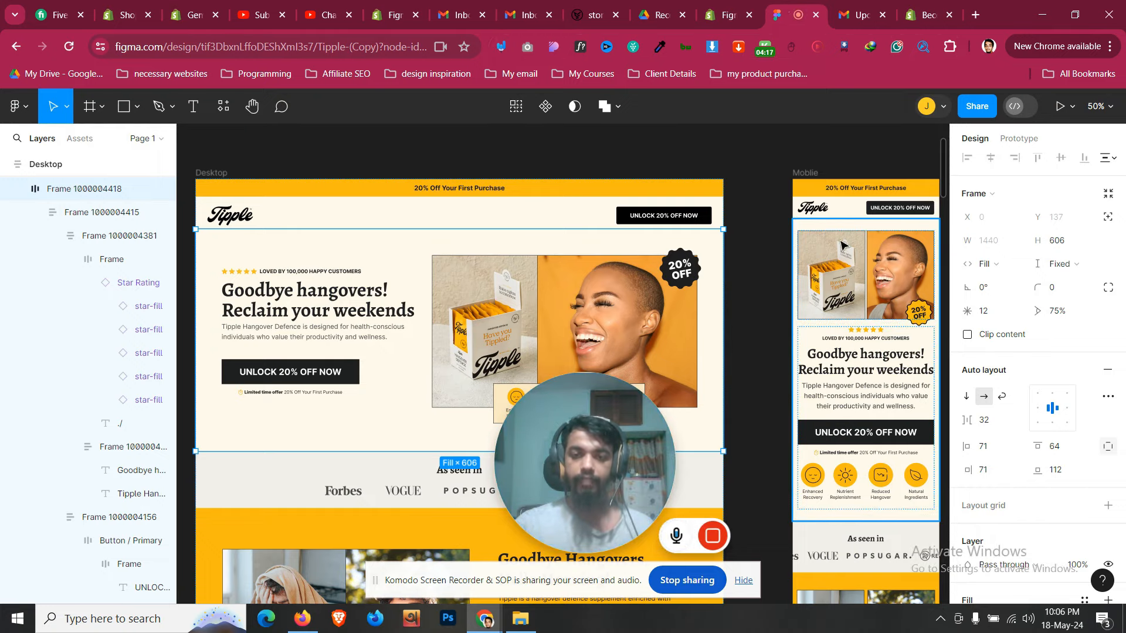
{"action": "key", "text": "ctrl+shift+Tab"}
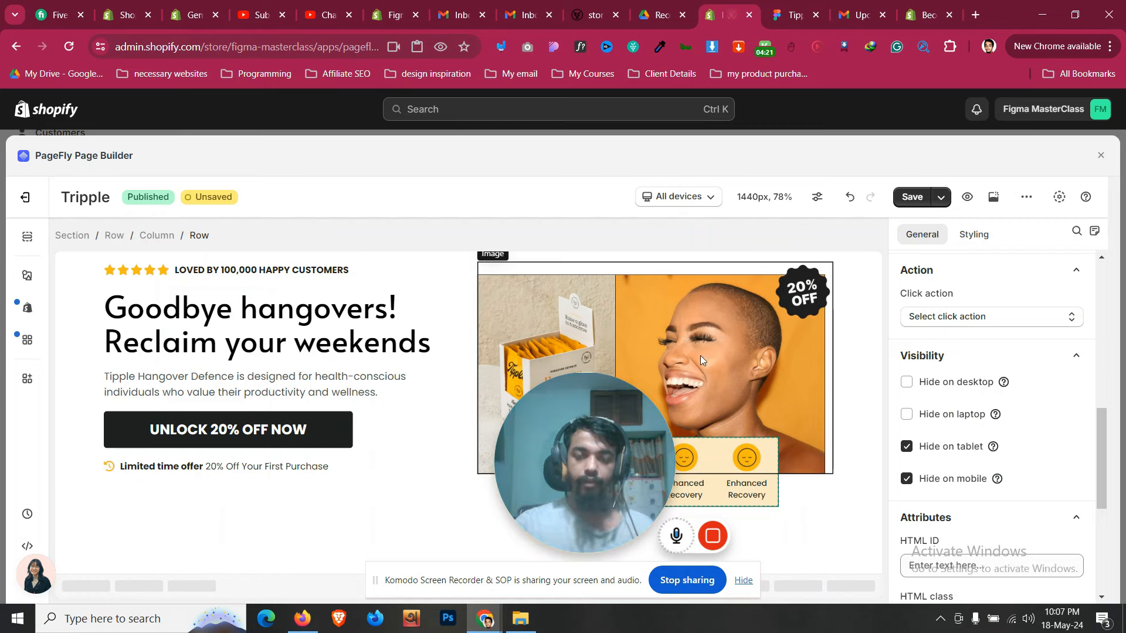
{"action": "left_click_drag", "start_coordinate": [557, 425], "coordinate": [663, 292]}
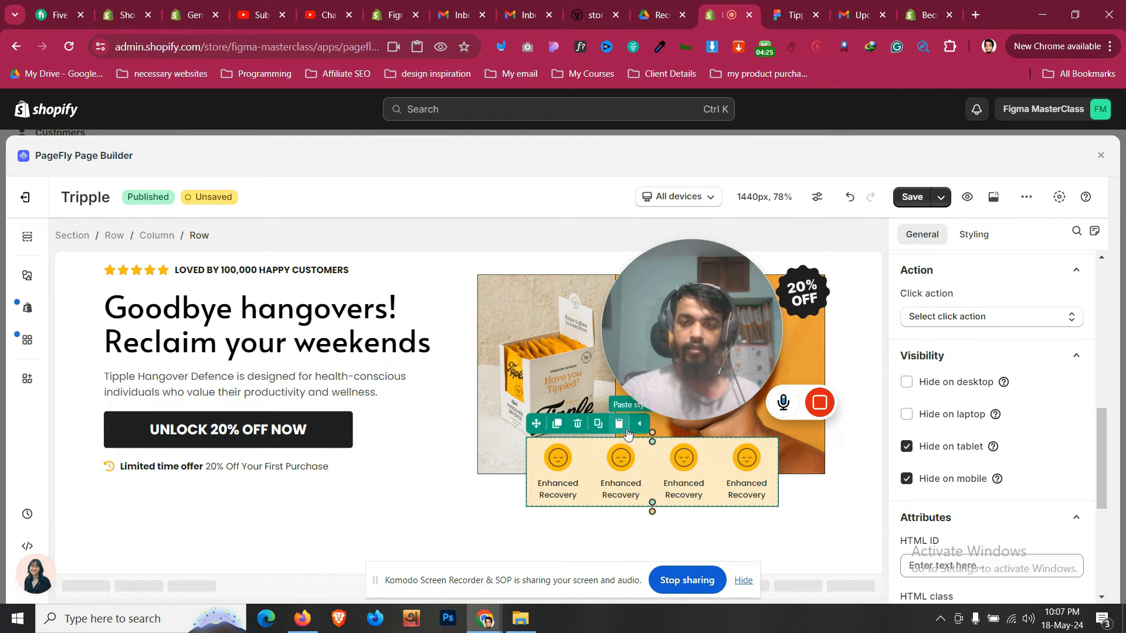
{"action": "left_click", "coordinate": [557, 423]}
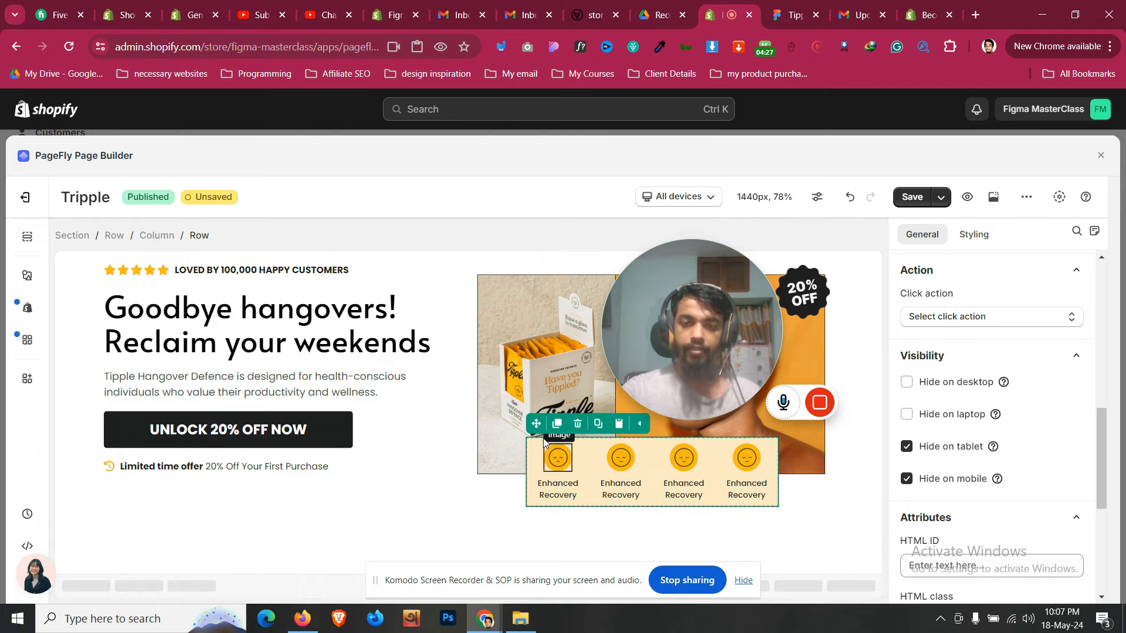
{"action": "left_click_drag", "start_coordinate": [535, 424], "coordinate": [295, 482]}
Remove the position: absolute declaration from the copied icon-strip row's CSS code
{"action": "left_click", "coordinate": [972, 235]}
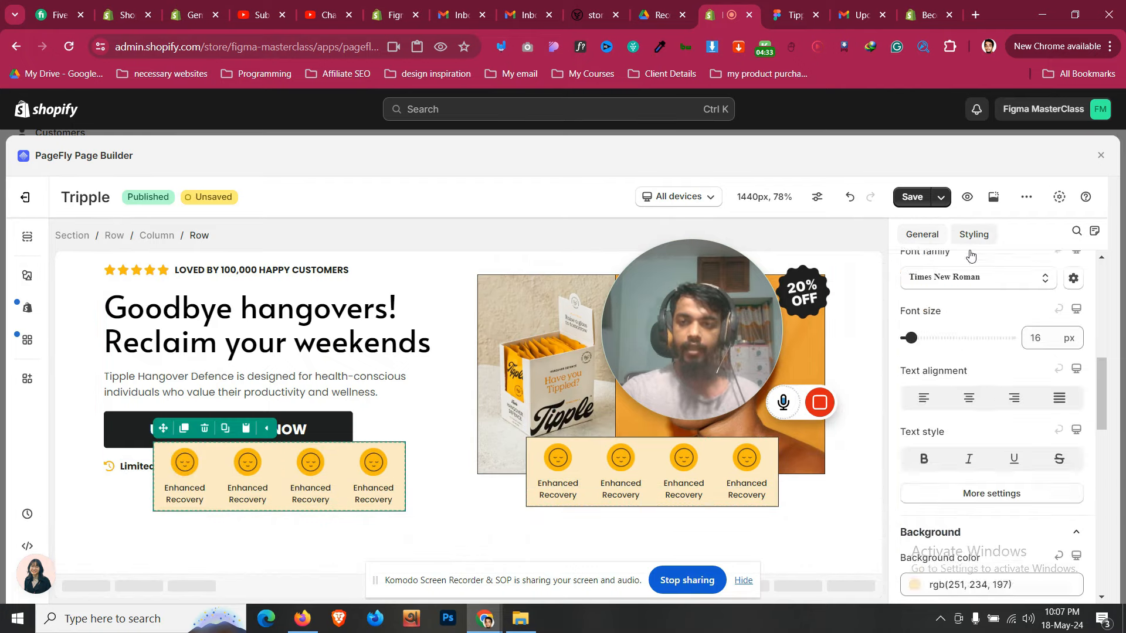
{"action": "scroll", "coordinate": [985, 364], "scroll_direction": "down", "scroll_amount": 10}
{"action": "triple_click", "coordinate": [1015, 438]}
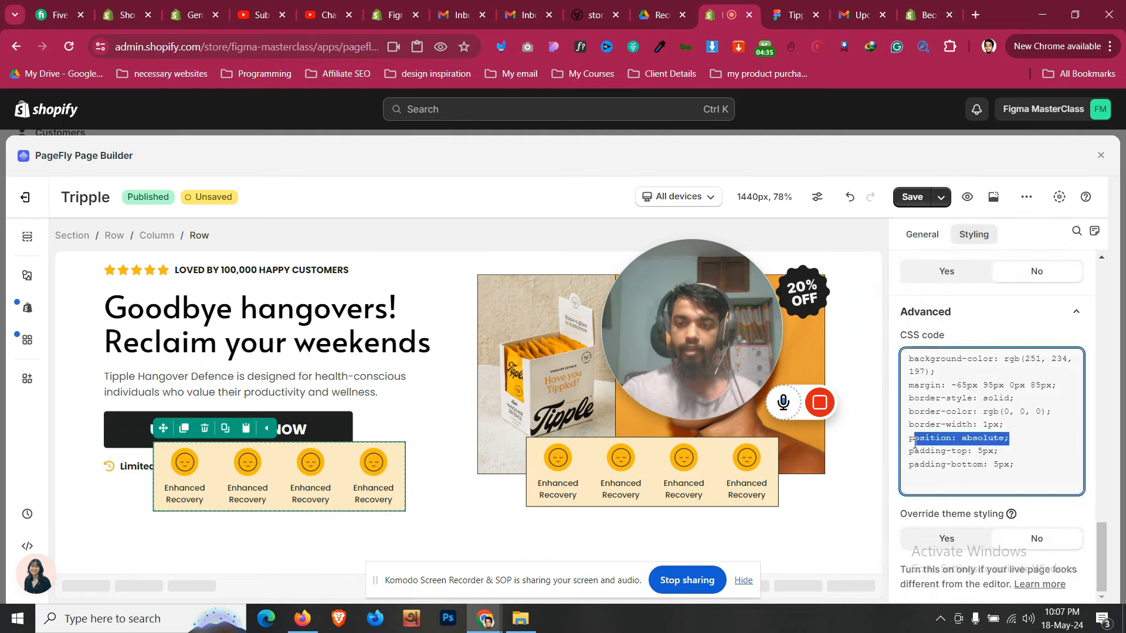
{"action": "key", "text": "BackSpace"}
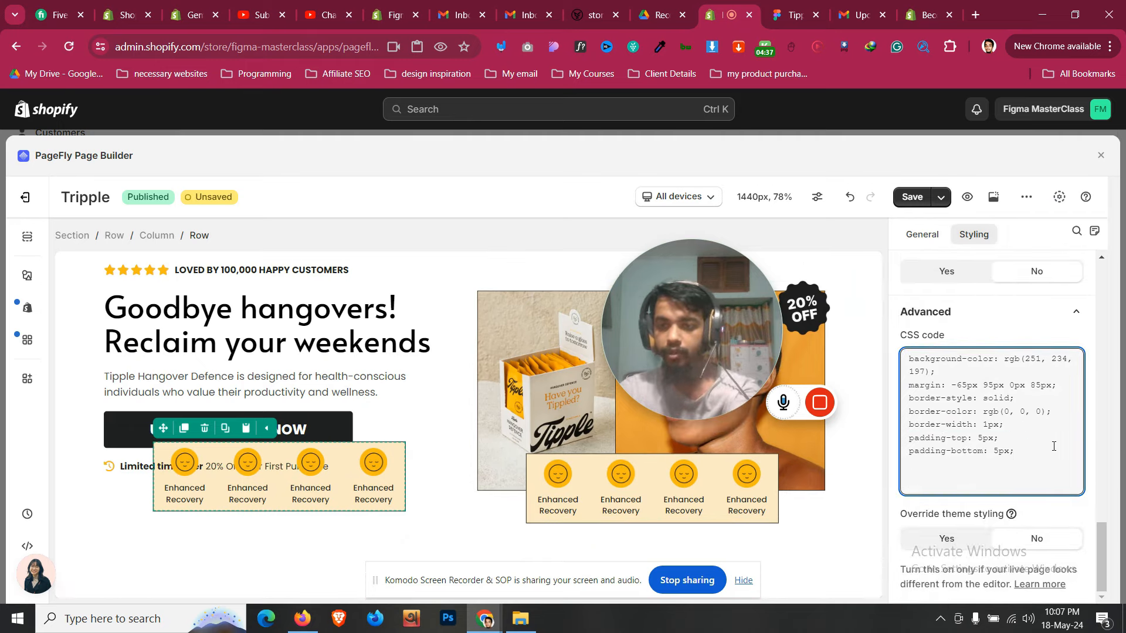
Set all margins of the copied icon-strip row to 0 px and turn off its hiding on tablet and mobile
{"action": "scroll", "coordinate": [1017, 424], "scroll_direction": "up", "scroll_amount": 10}
{"action": "scroll", "coordinate": [997, 404], "scroll_direction": "up", "scroll_amount": 5}
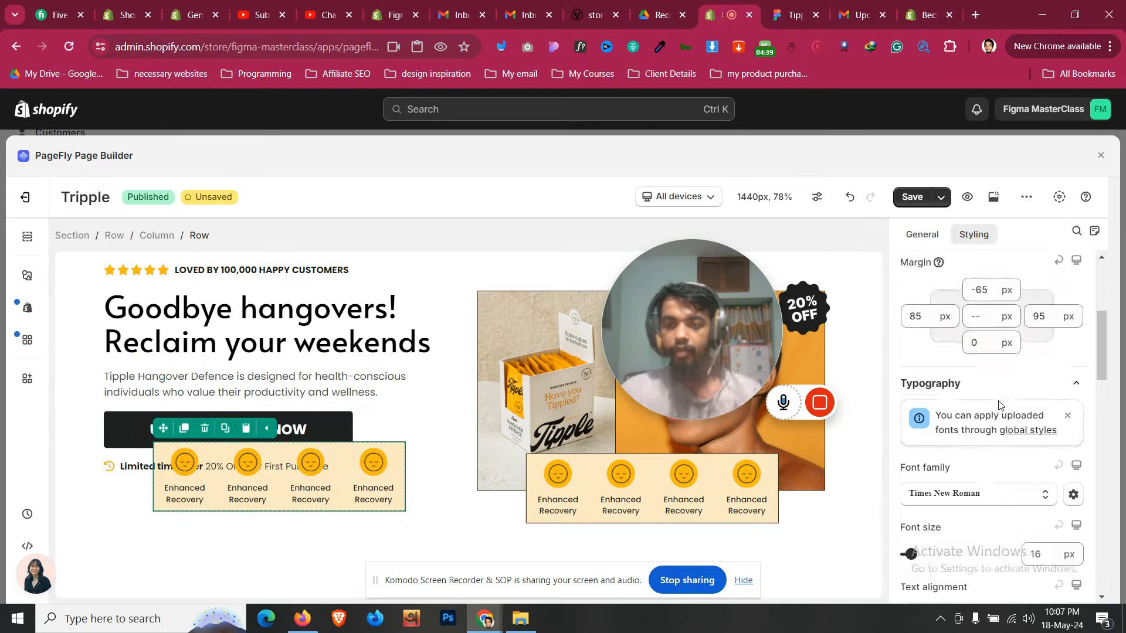
{"action": "scroll", "coordinate": [1000, 465], "scroll_direction": "down", "scroll_amount": 2}
{"action": "left_click", "coordinate": [976, 409]}
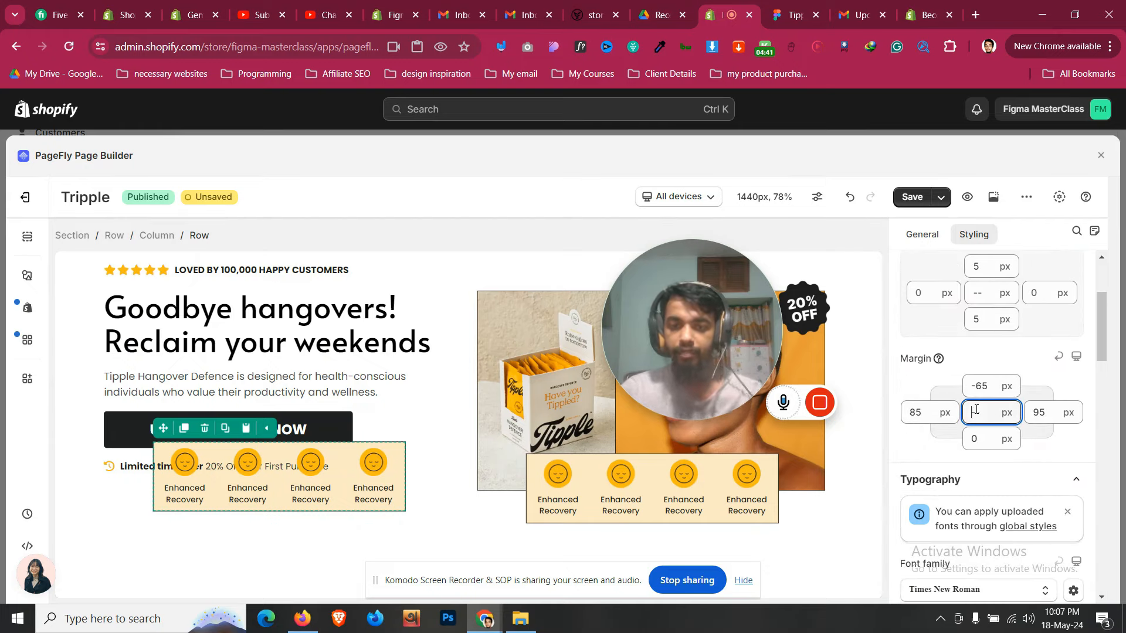
{"action": "type", "text": "0"}
{"action": "left_click", "coordinate": [921, 236]}
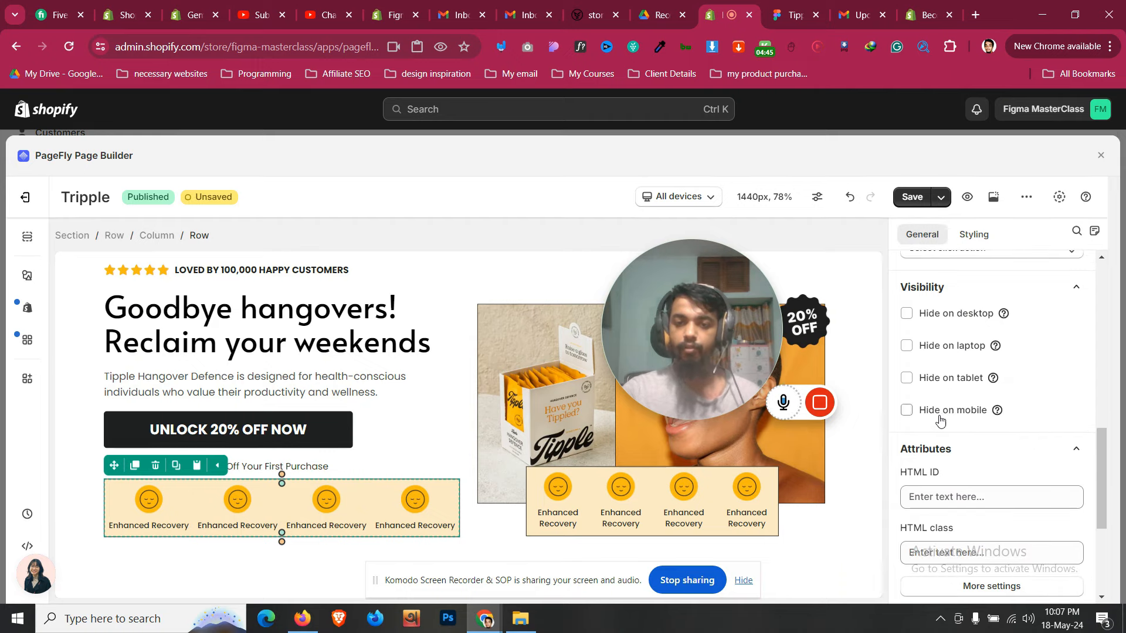
Set the copied icon-strip row's top margin to 20 px
{"action": "left_click", "coordinate": [974, 235]}
{"action": "scroll", "coordinate": [989, 391], "scroll_direction": "up", "scroll_amount": 1}
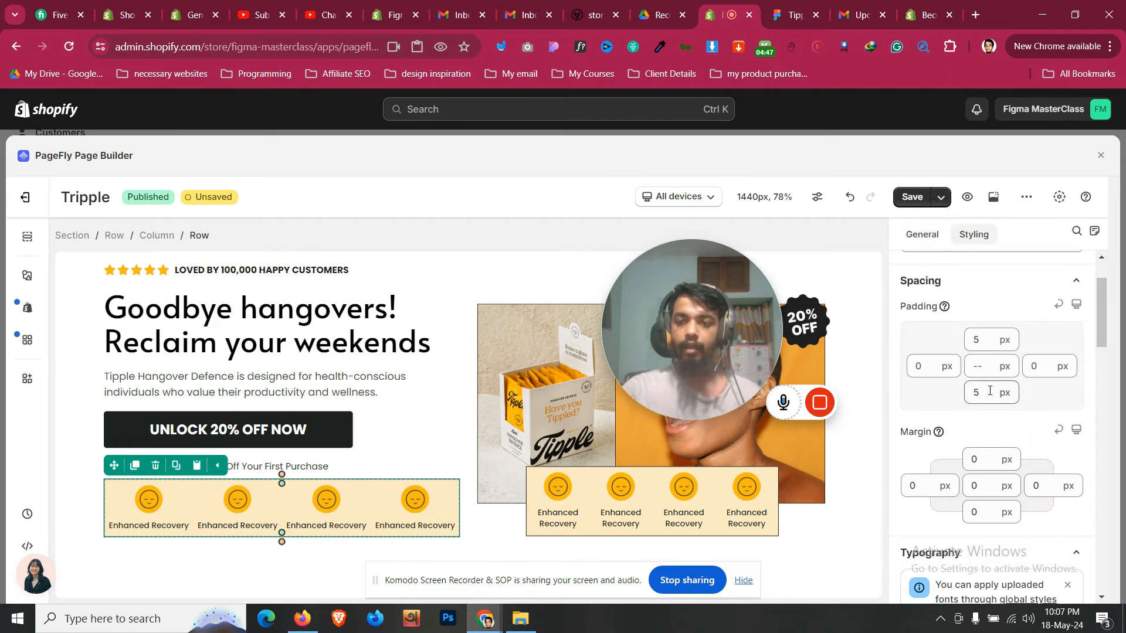
{"action": "left_click", "coordinate": [982, 458]}
{"action": "scroll", "coordinate": [981, 460], "scroll_direction": "up", "scroll_amount": 19}
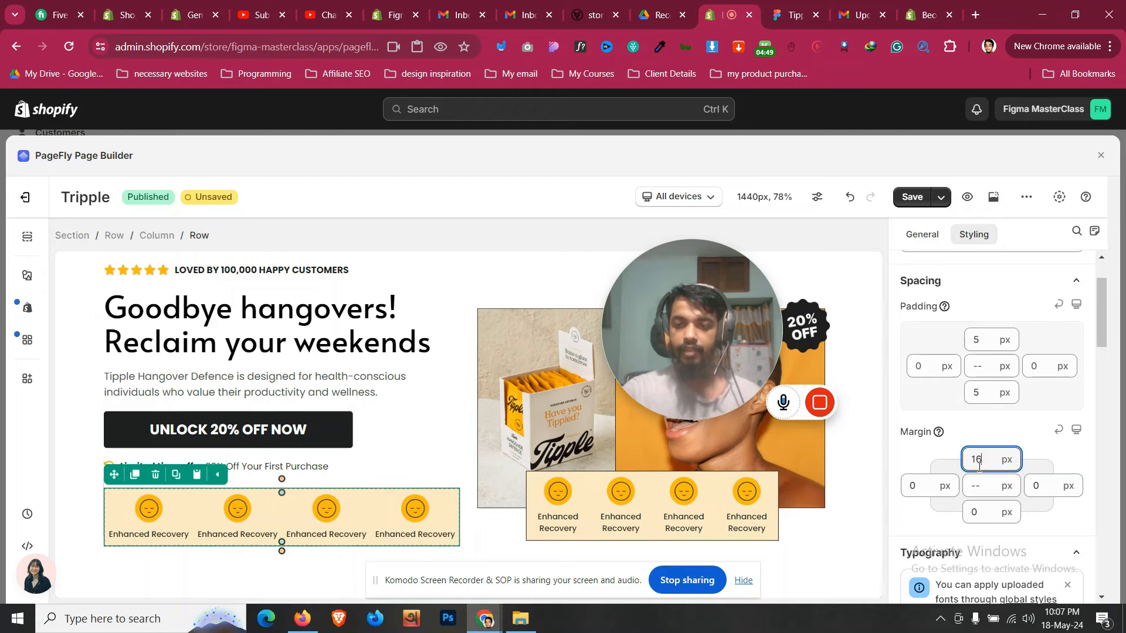
{"action": "scroll", "coordinate": [979, 460], "scroll_direction": "up", "scroll_amount": 1}
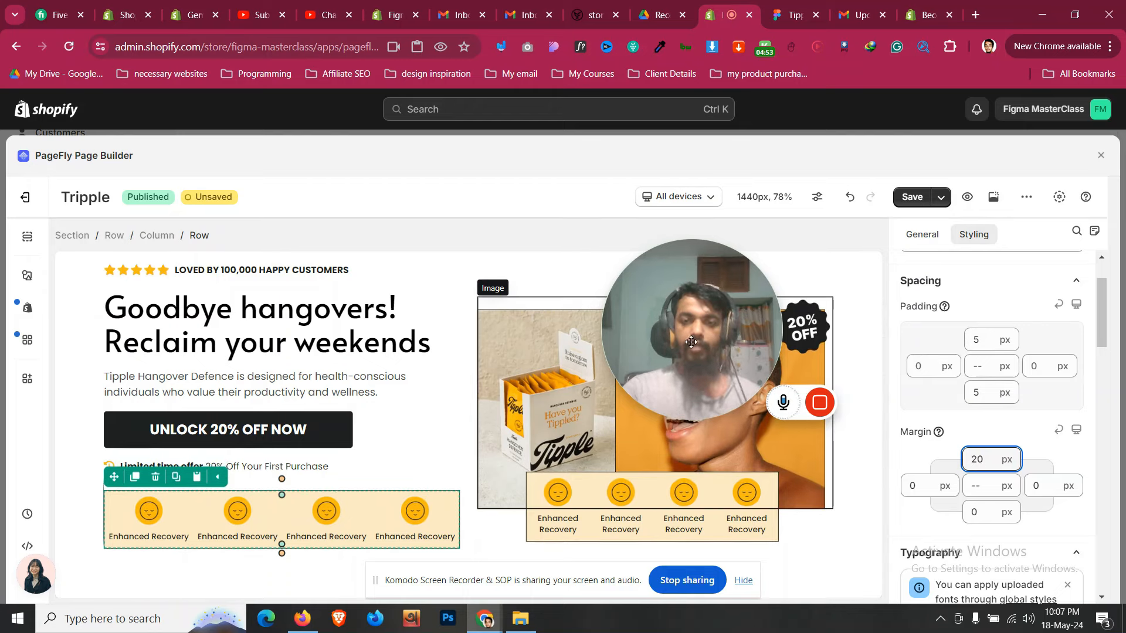
Select the hero image and bring up its general visibility settings
{"action": "left_click", "coordinate": [724, 309]}
{"action": "left_click_drag", "start_coordinate": [723, 309], "coordinate": [805, 270]}
{"action": "left_click", "coordinate": [628, 378]}
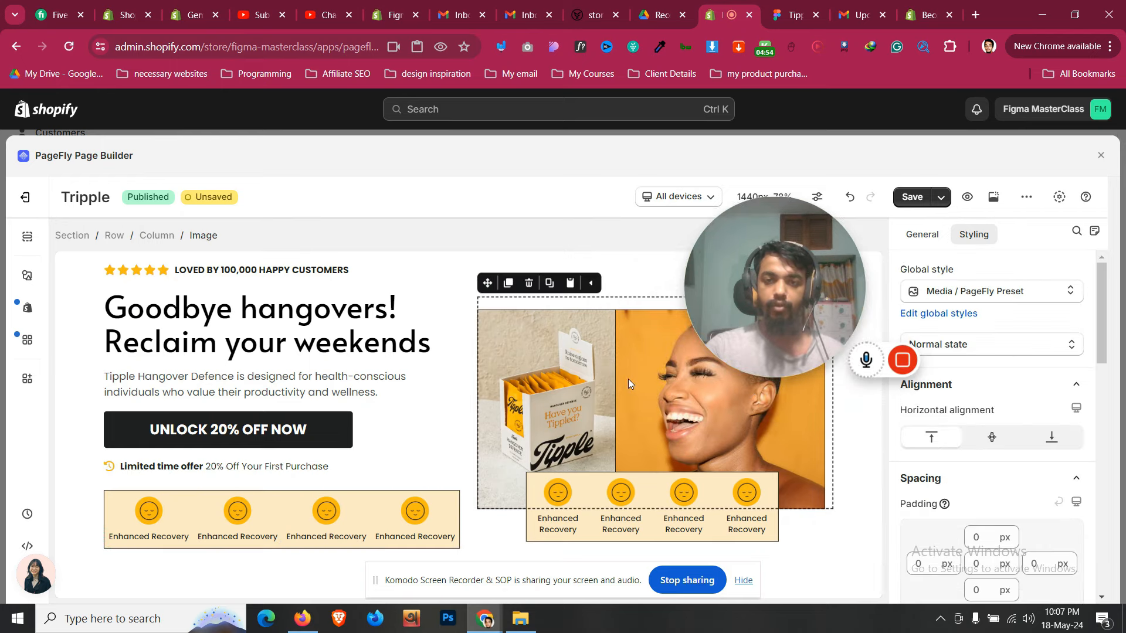
{"action": "left_click", "coordinate": [932, 238]}
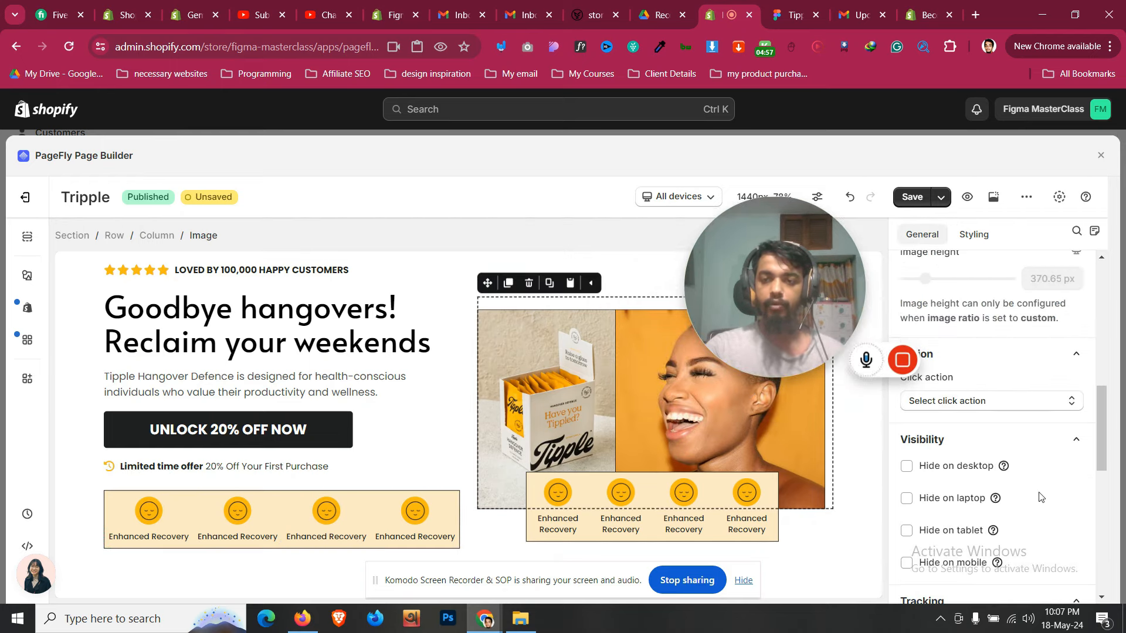
Hide the right-column hero image on tablet and mobile devices
{"action": "scroll", "coordinate": [1040, 497], "scroll_direction": "down", "scroll_amount": 1}
{"action": "left_click", "coordinate": [958, 496]}
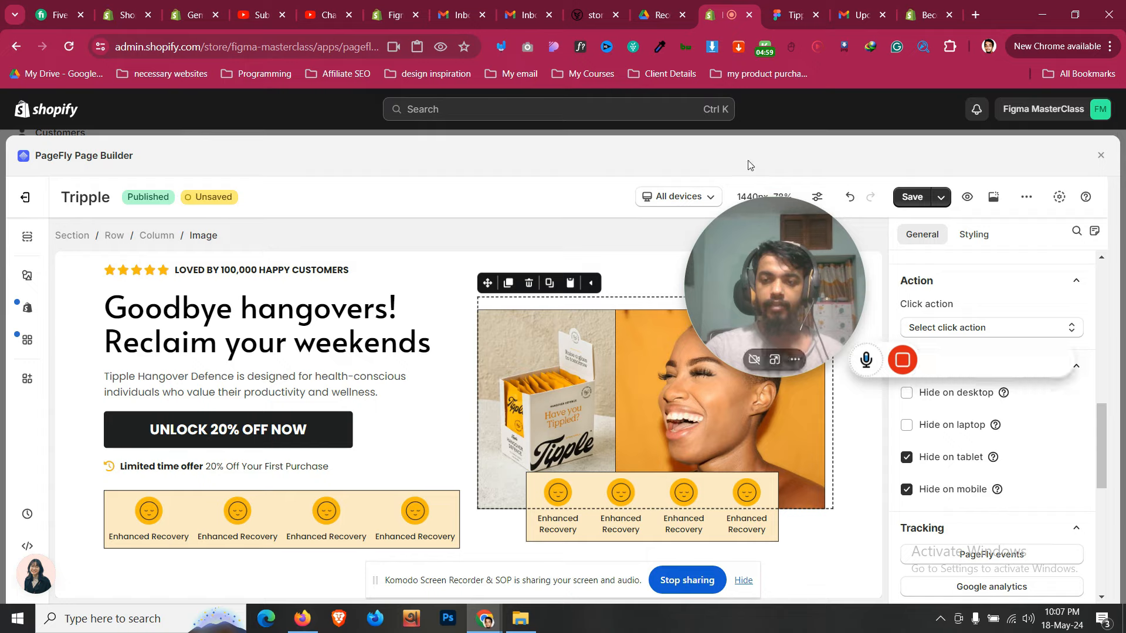
Switch to the Figma design and select the frame holding both hero images in the mobile layout, checking it by toggling its visibility
{"action": "left_click", "coordinate": [795, 15]}
{"action": "left_click_drag", "start_coordinate": [783, 273], "coordinate": [652, 409]}
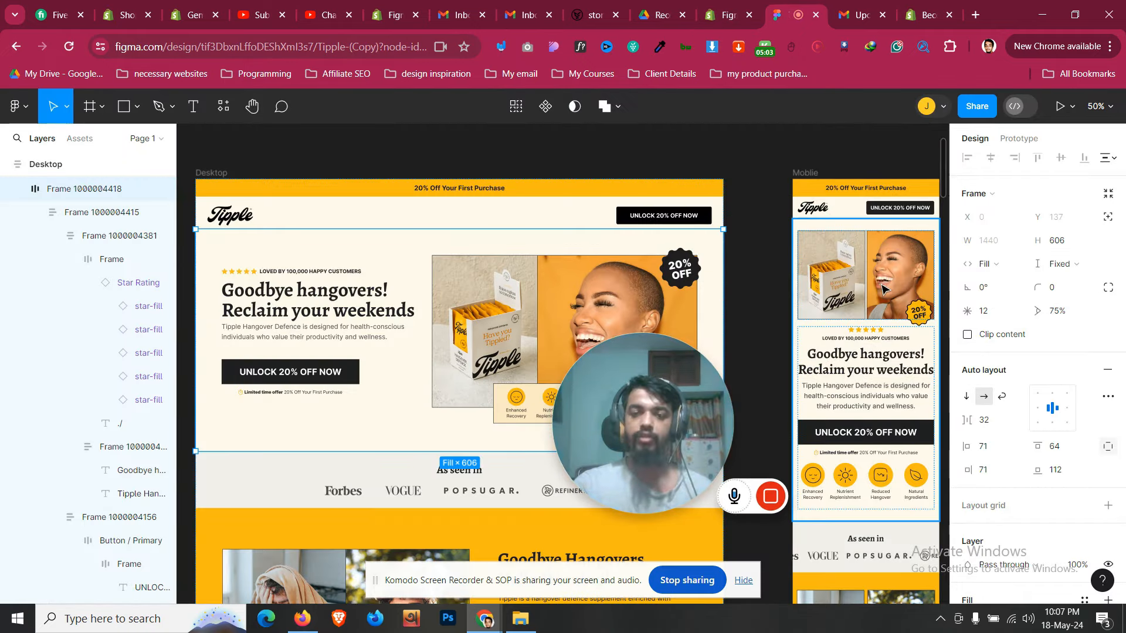
{"action": "left_click_drag", "start_coordinate": [688, 410], "coordinate": [679, 432]}
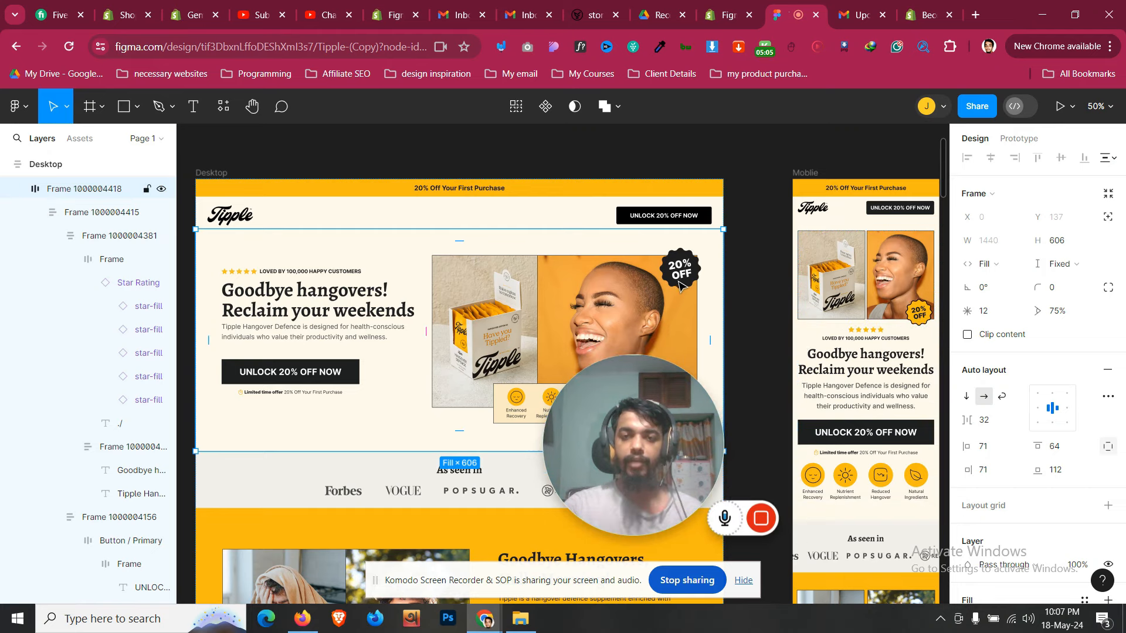
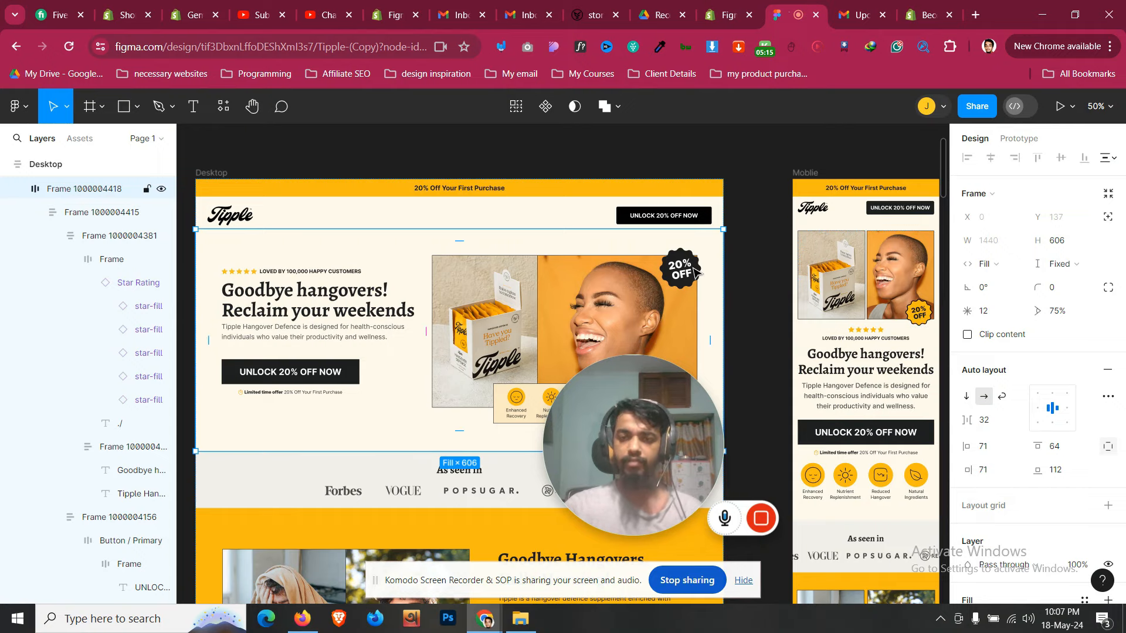
{"action": "double_click", "coordinate": [833, 271]}
{"action": "double_click", "coordinate": [834, 271]}
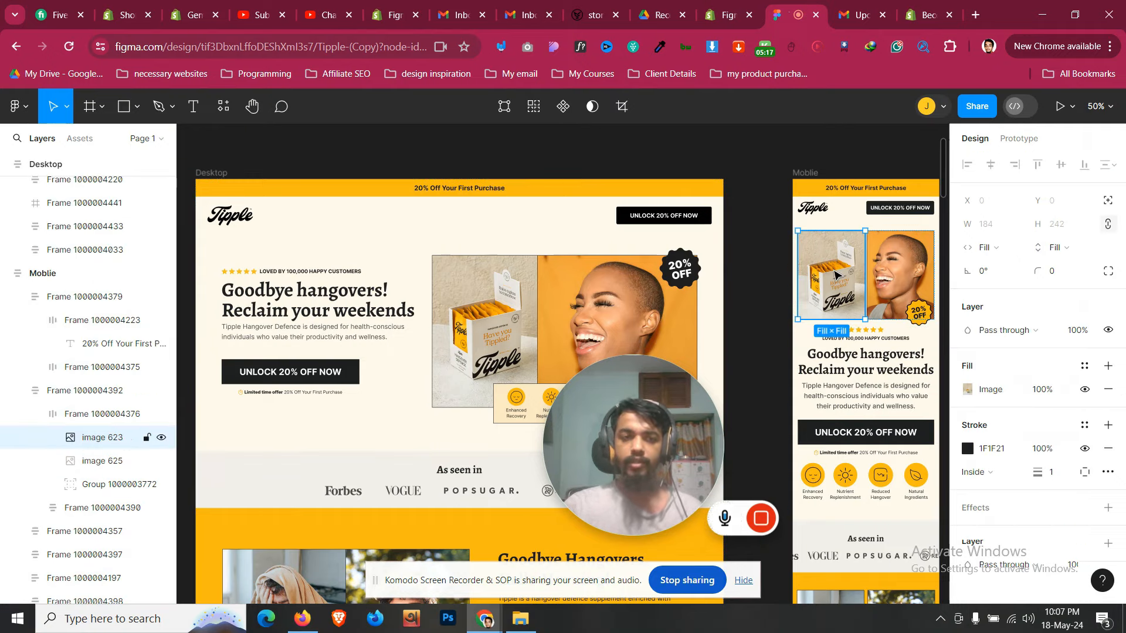
{"action": "left_click", "coordinate": [155, 417]}
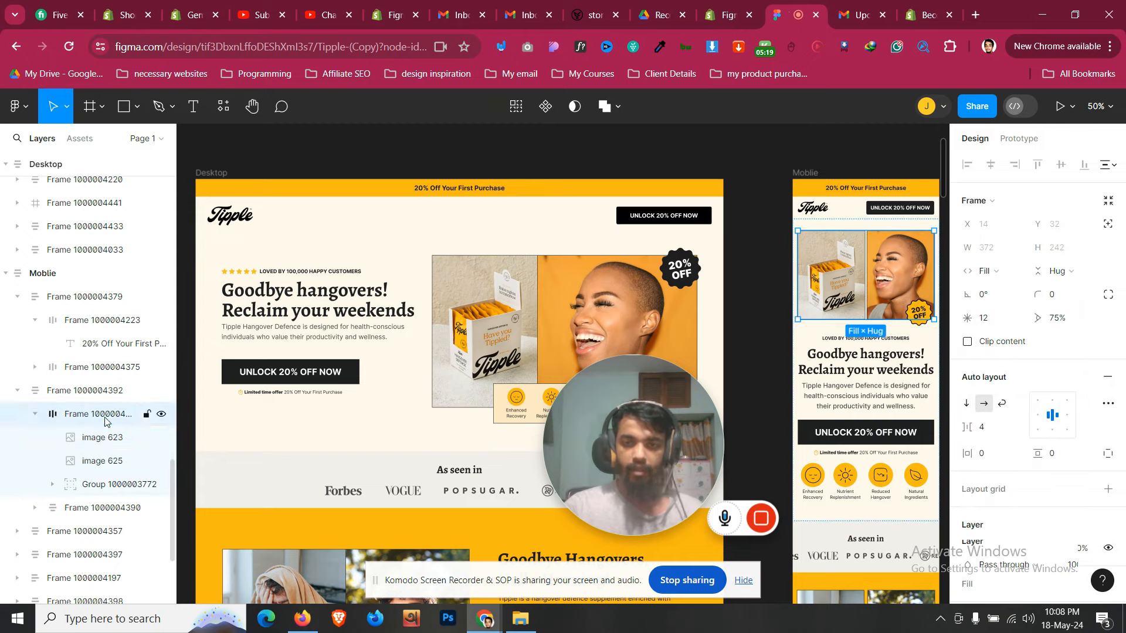
{"action": "left_click", "coordinate": [161, 417]}
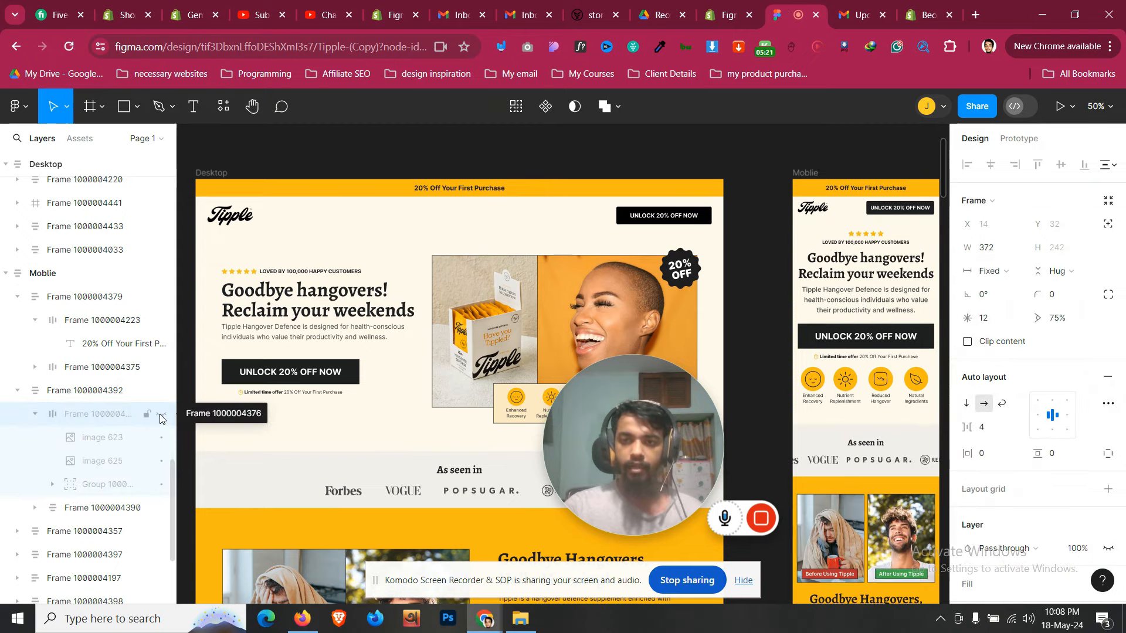
{"action": "left_click", "coordinate": [161, 417]}
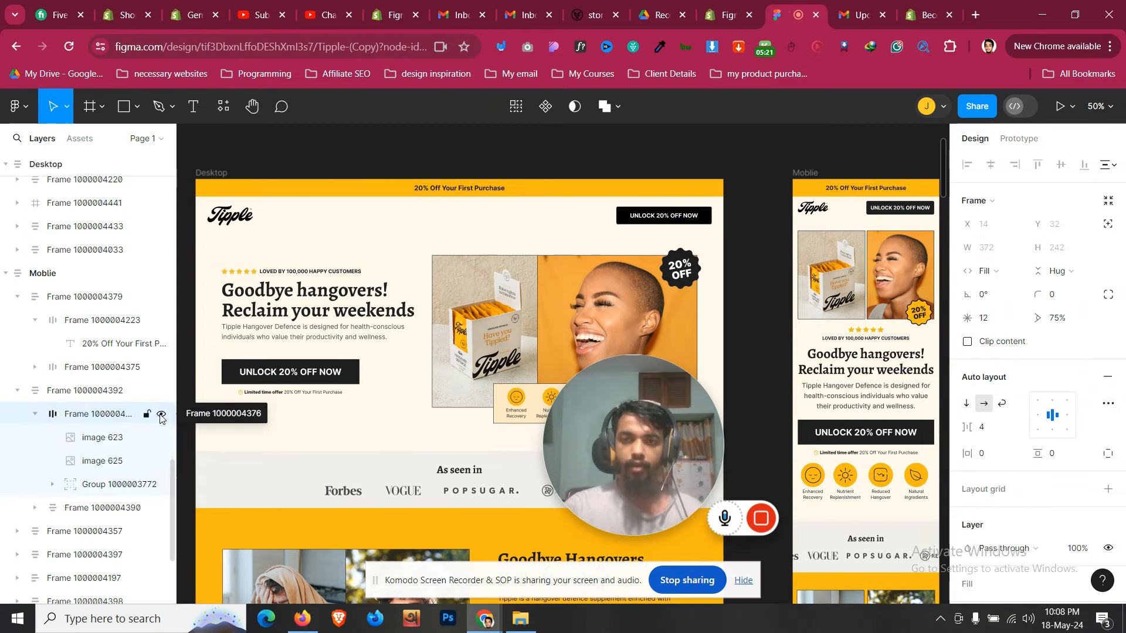
Add a 1x PNG export setting to the mobile hero image frame and export it
{"action": "left_click", "coordinate": [36, 414]}
{"action": "scroll", "coordinate": [1096, 469], "scroll_direction": "down", "scroll_amount": 4}
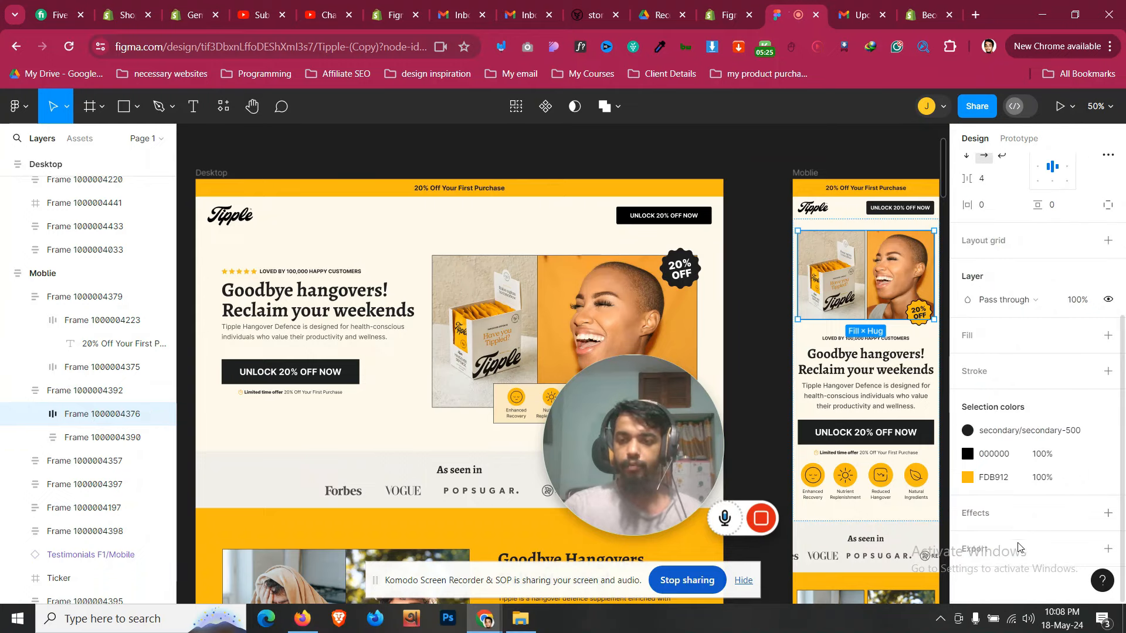
{"action": "left_click", "coordinate": [1108, 548]}
{"action": "left_click", "coordinate": [1031, 522]}
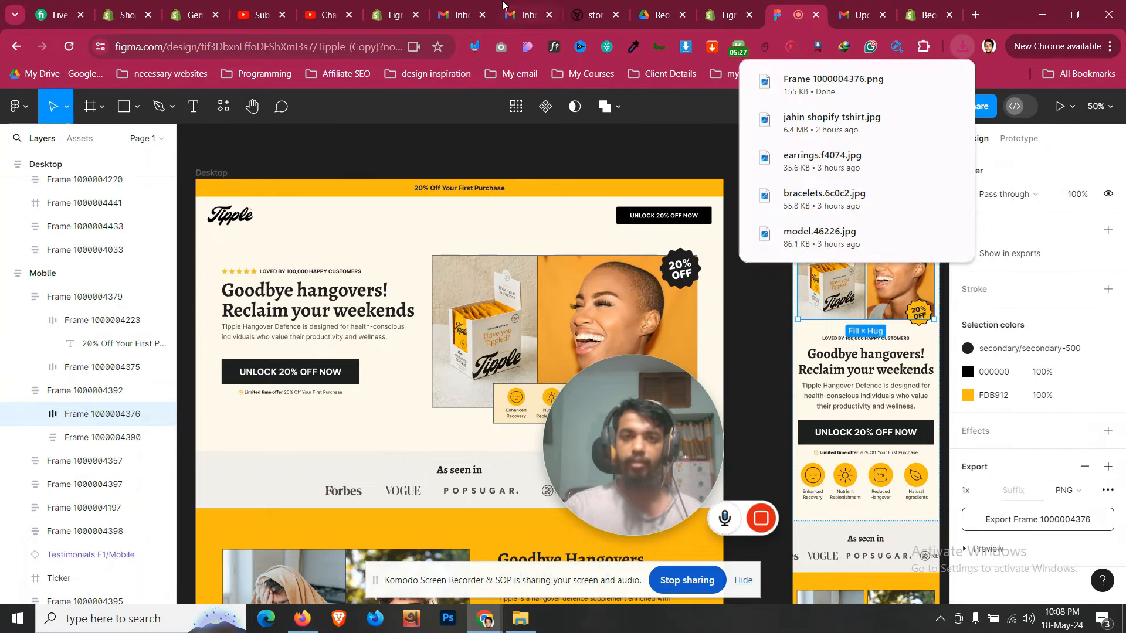
Return to the PageFly editor and insert an image element between the star rating and the "Goodbye hangovers!" heading
{"action": "left_click", "coordinate": [413, 7]}
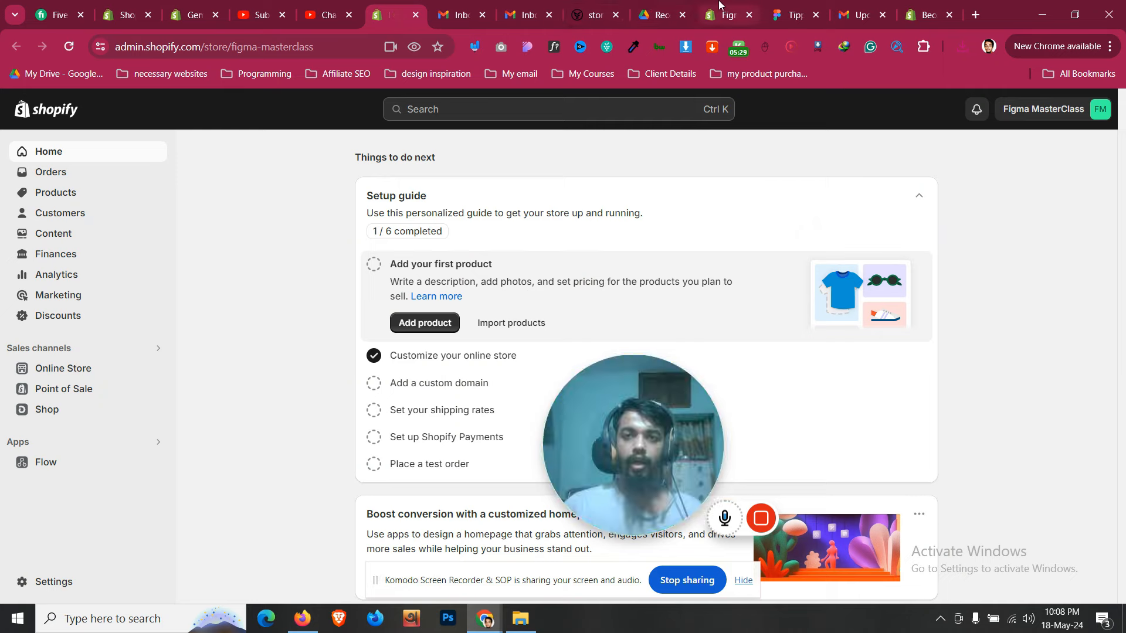
{"action": "left_click_drag", "start_coordinate": [720, 5], "coordinate": [455, 7]}
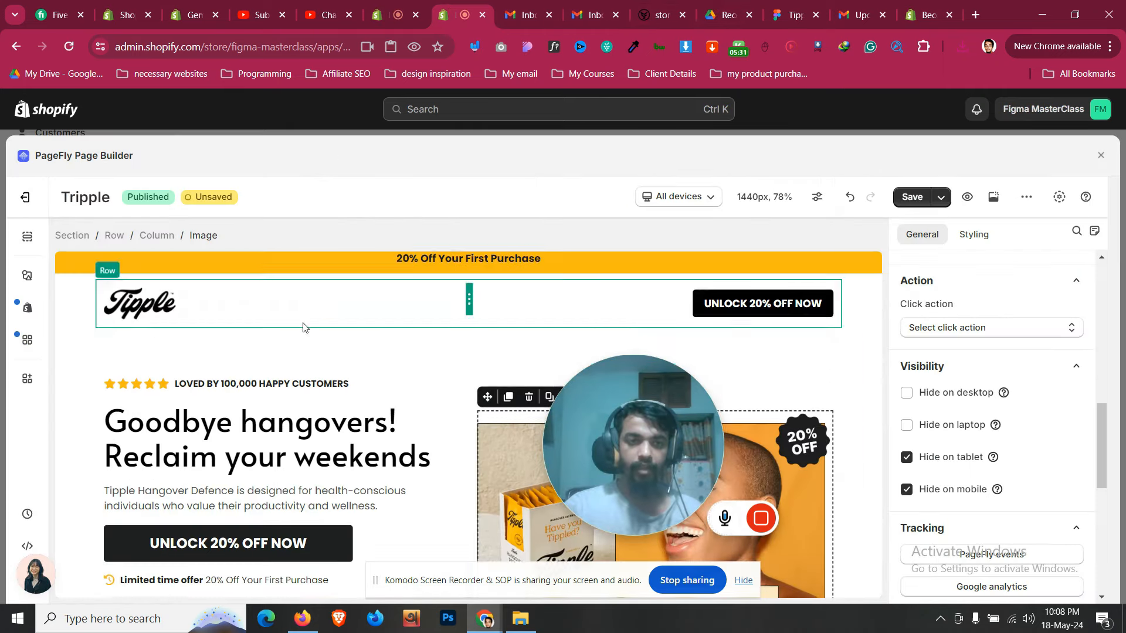
{"action": "left_click", "coordinate": [26, 275]}
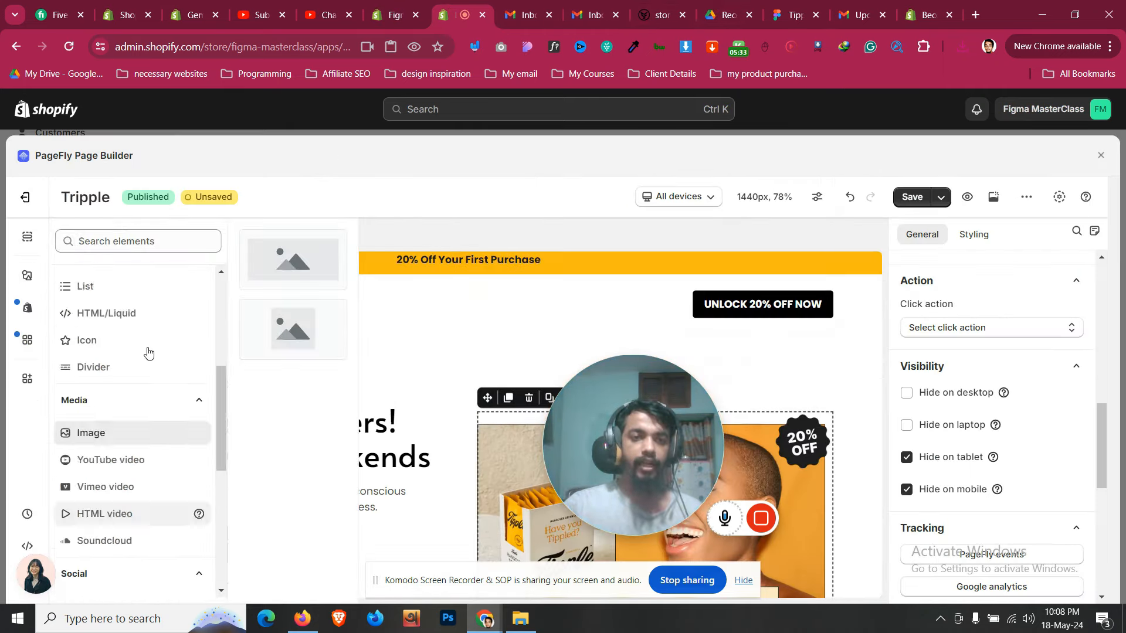
{"action": "scroll", "coordinate": [144, 364], "scroll_direction": "up", "scroll_amount": 2}
{"action": "scroll", "coordinate": [131, 370], "scroll_direction": "down", "scroll_amount": 4}
{"action": "left_click_drag", "start_coordinate": [294, 259], "coordinate": [333, 402]}
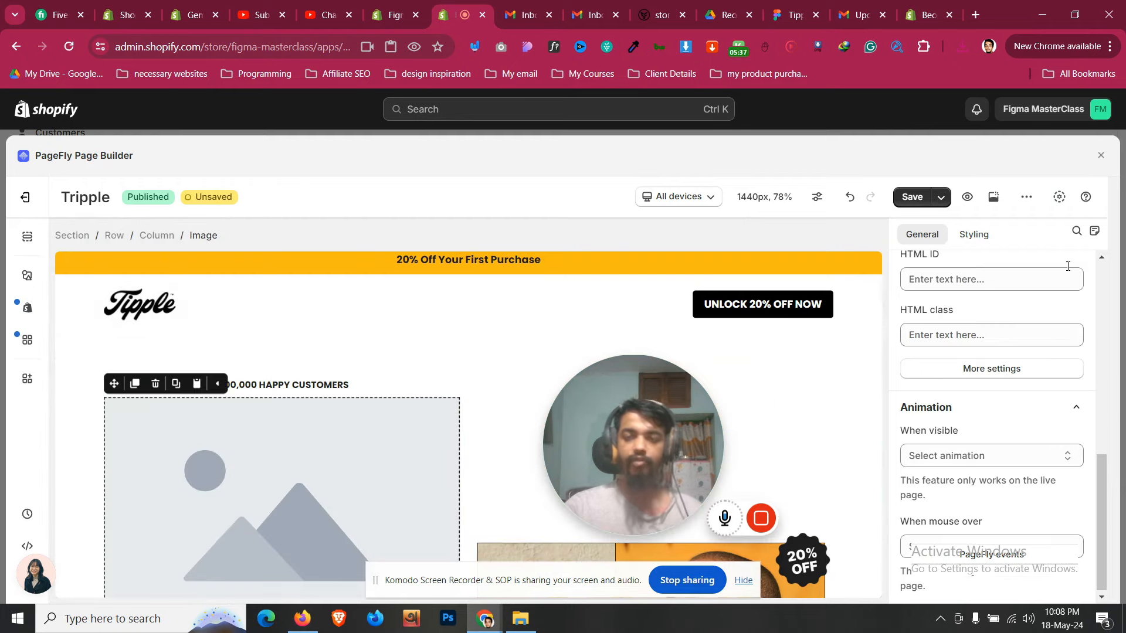
Upload Frame 1000004376.png from Downloads and use it as the new image element's source
{"action": "scroll", "coordinate": [985, 340], "scroll_direction": "up", "scroll_amount": 10}
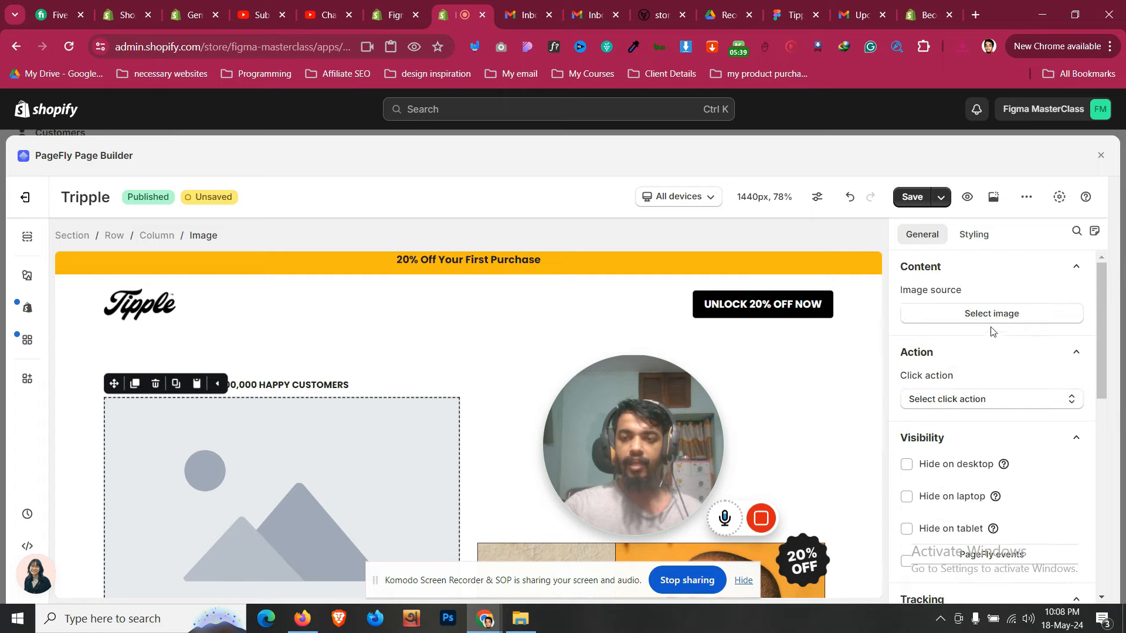
{"action": "left_click", "coordinate": [989, 313]}
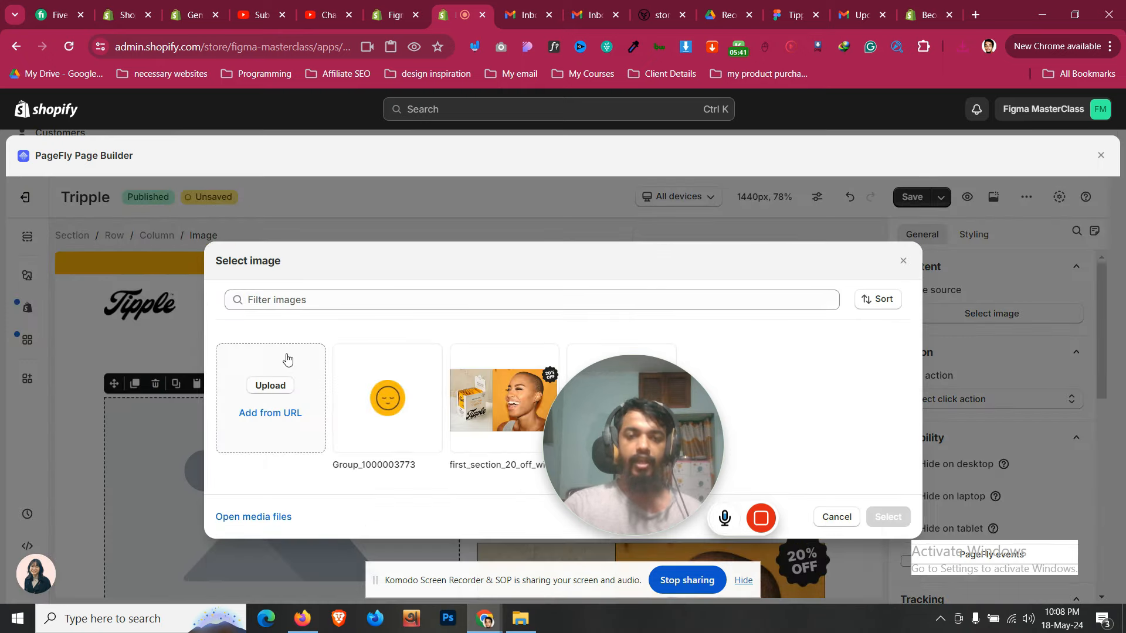
{"action": "left_click", "coordinate": [279, 387]}
{"action": "left_click", "coordinate": [195, 154]}
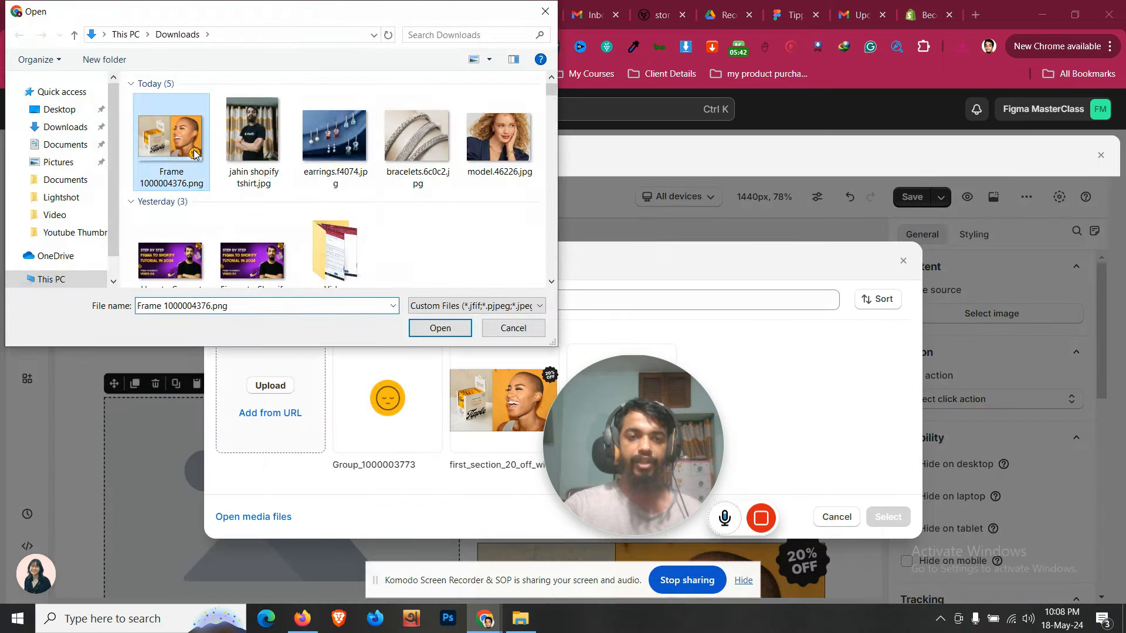
{"action": "left_click", "coordinate": [451, 333]}
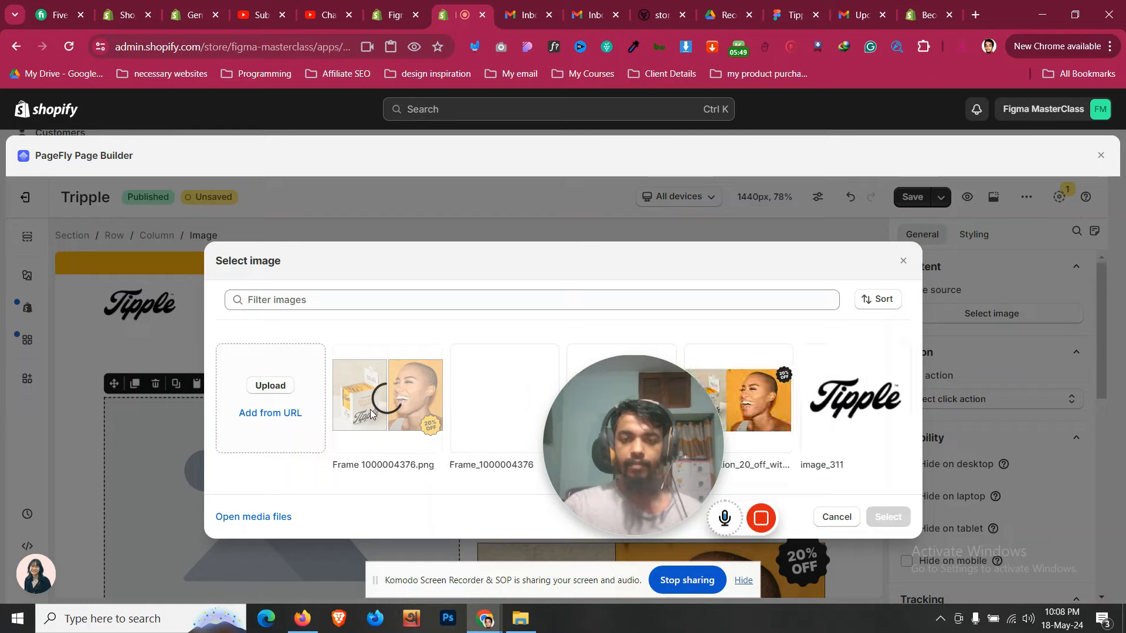
{"action": "left_click", "coordinate": [888, 517]}
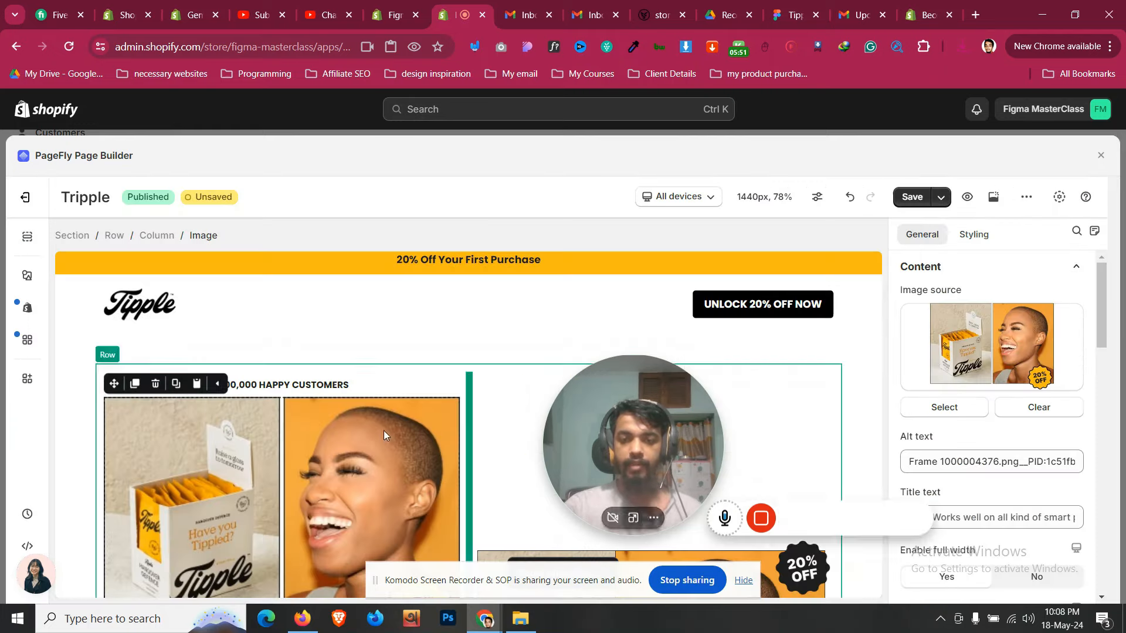
Move the "LOVED BY 100,000 HAPPY CUSTOMERS" rating block below the newly added image
{"action": "left_click", "coordinate": [196, 388]}
{"action": "scroll", "coordinate": [195, 363], "scroll_direction": "down", "scroll_amount": 1}
{"action": "scroll", "coordinate": [195, 363], "scroll_direction": "down", "scroll_amount": 3}
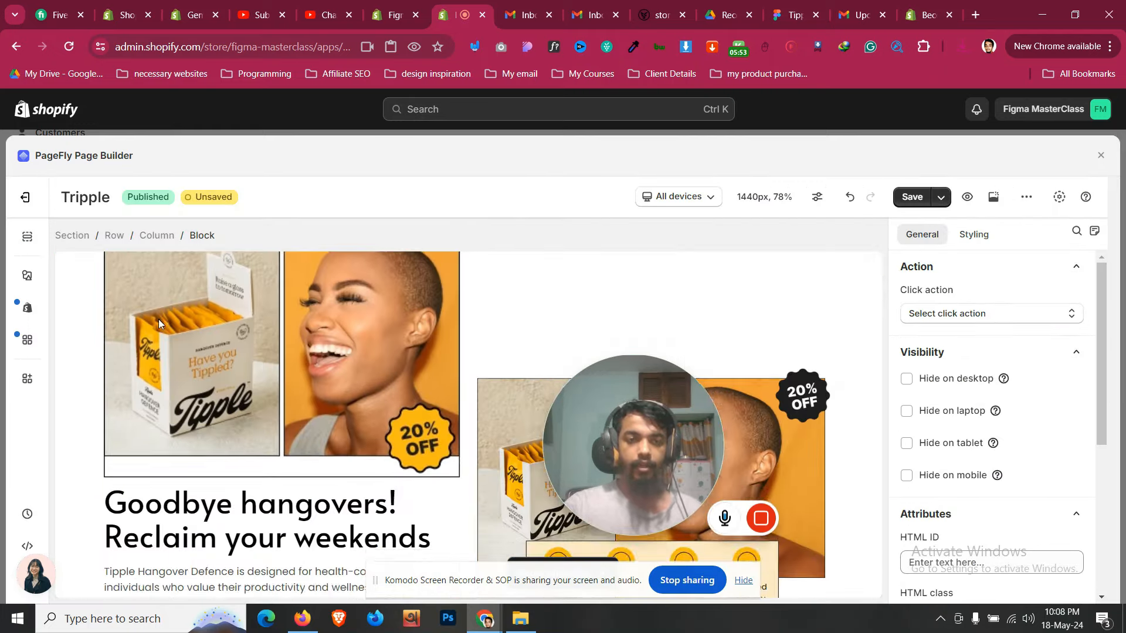
{"action": "scroll", "coordinate": [158, 319], "scroll_direction": "up", "scroll_amount": 2}
{"action": "left_click_drag", "start_coordinate": [114, 262], "coordinate": [272, 495]}
Hide the newly added image above the rating on desktop and laptop
{"action": "left_click", "coordinate": [376, 427]}
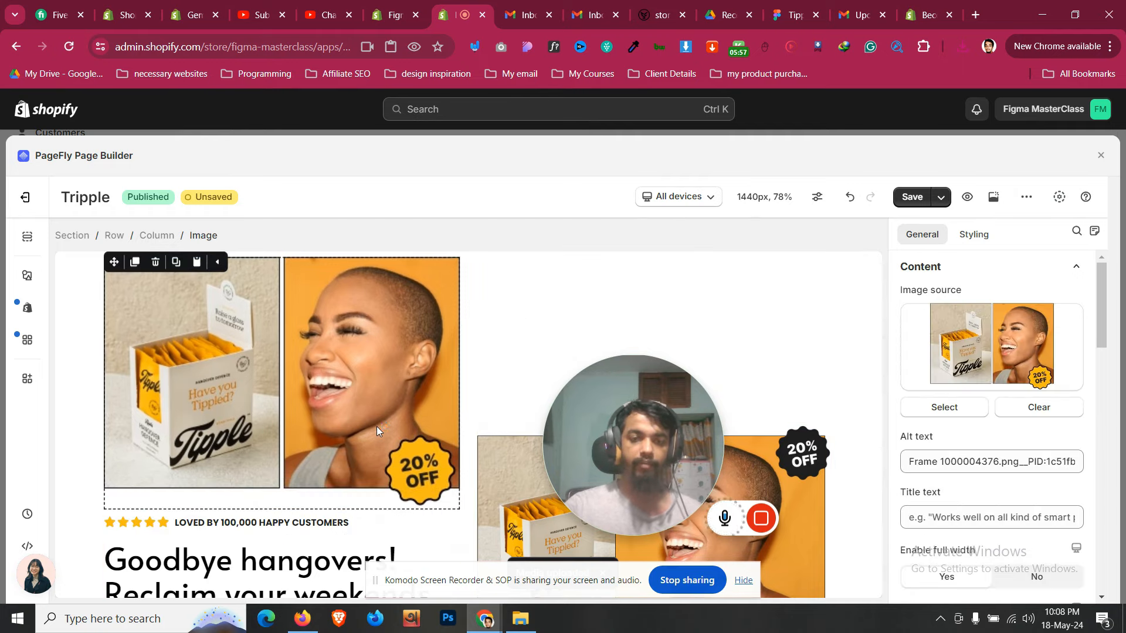
{"action": "scroll", "coordinate": [950, 341], "scroll_direction": "down", "scroll_amount": 5}
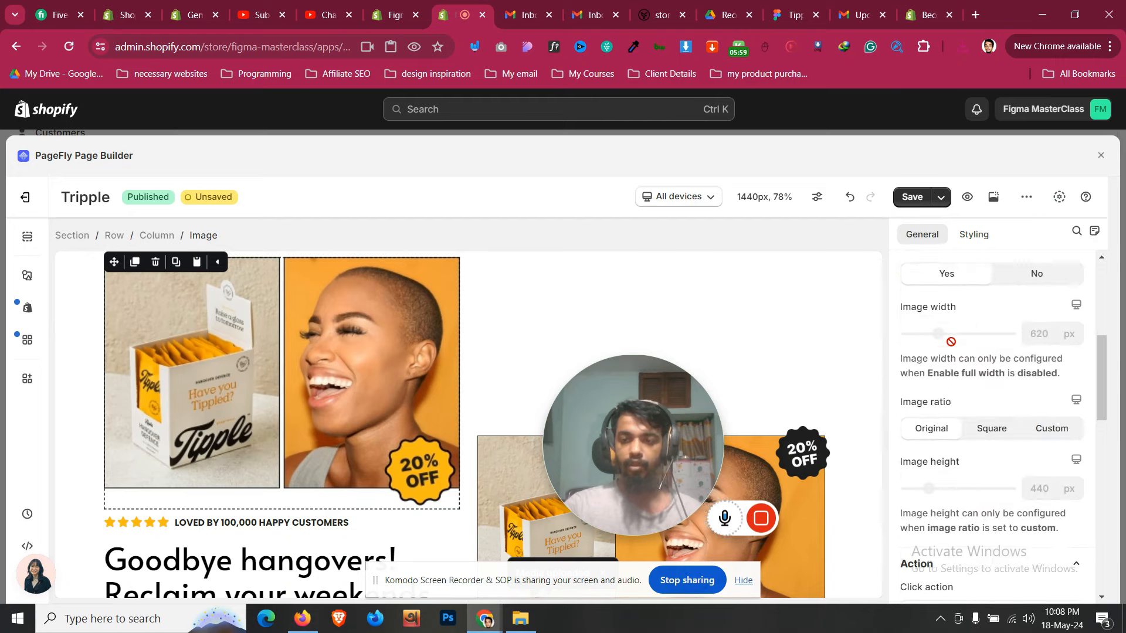
{"action": "scroll", "coordinate": [951, 341], "scroll_direction": "down", "scroll_amount": 6}
{"action": "left_click", "coordinate": [952, 326]}
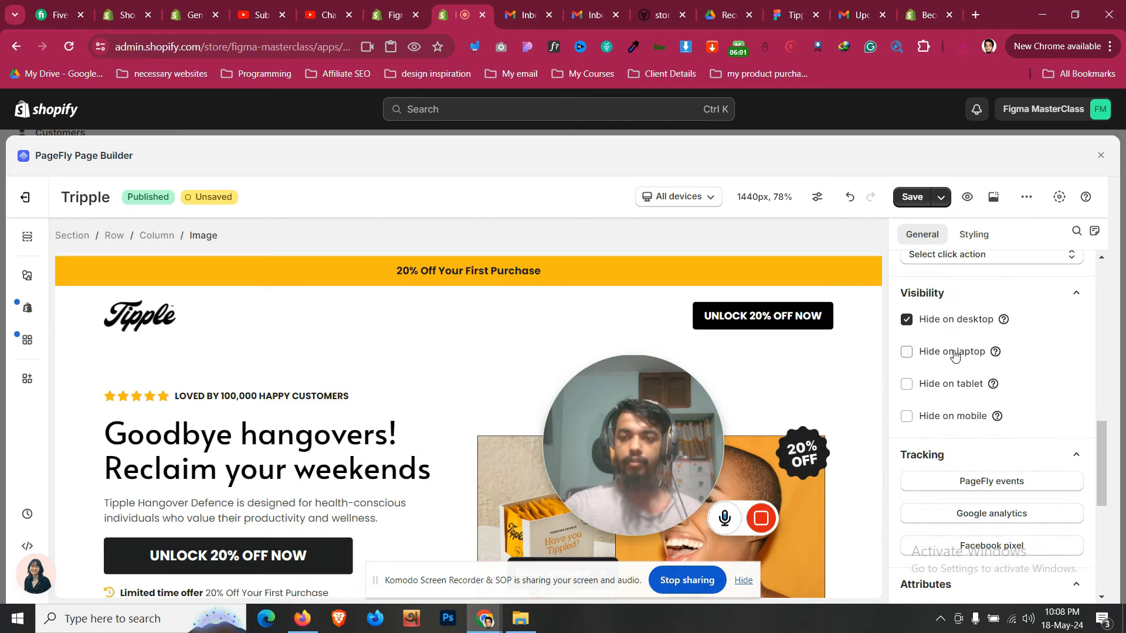
{"action": "left_click", "coordinate": [954, 357]}
Make the background of the left column's Enhanced Recovery icon row fully transparent, with an alpha of 0
{"action": "left_click", "coordinate": [751, 472]}
{"action": "scroll", "coordinate": [481, 440], "scroll_direction": "down", "scroll_amount": 3}
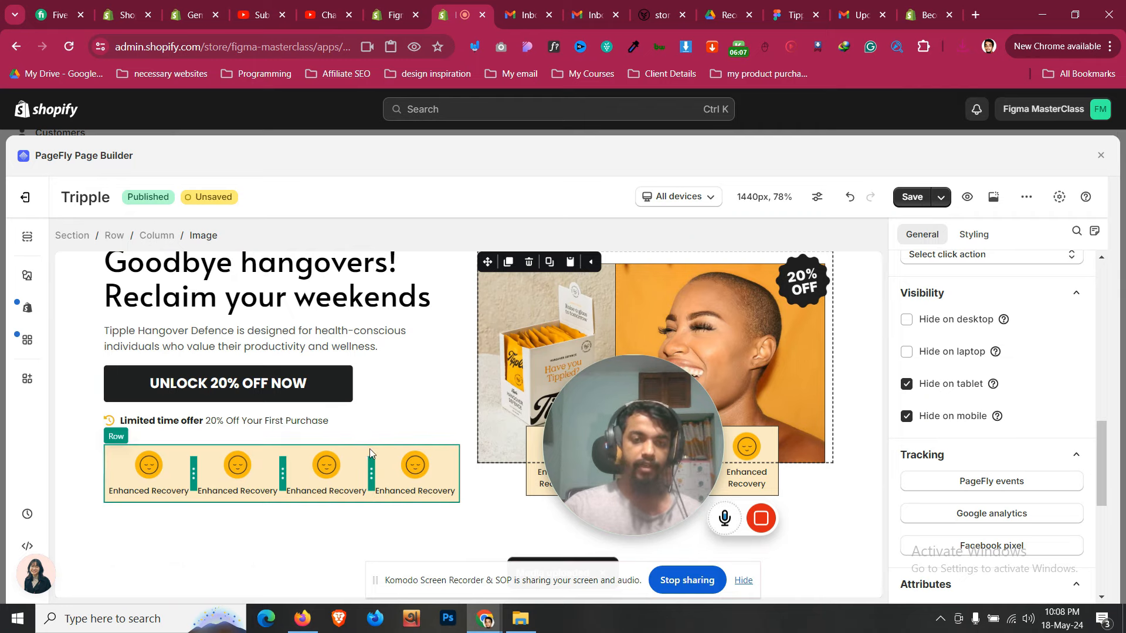
{"action": "left_click", "coordinate": [353, 449]}
{"action": "left_click", "coordinate": [788, 15]}
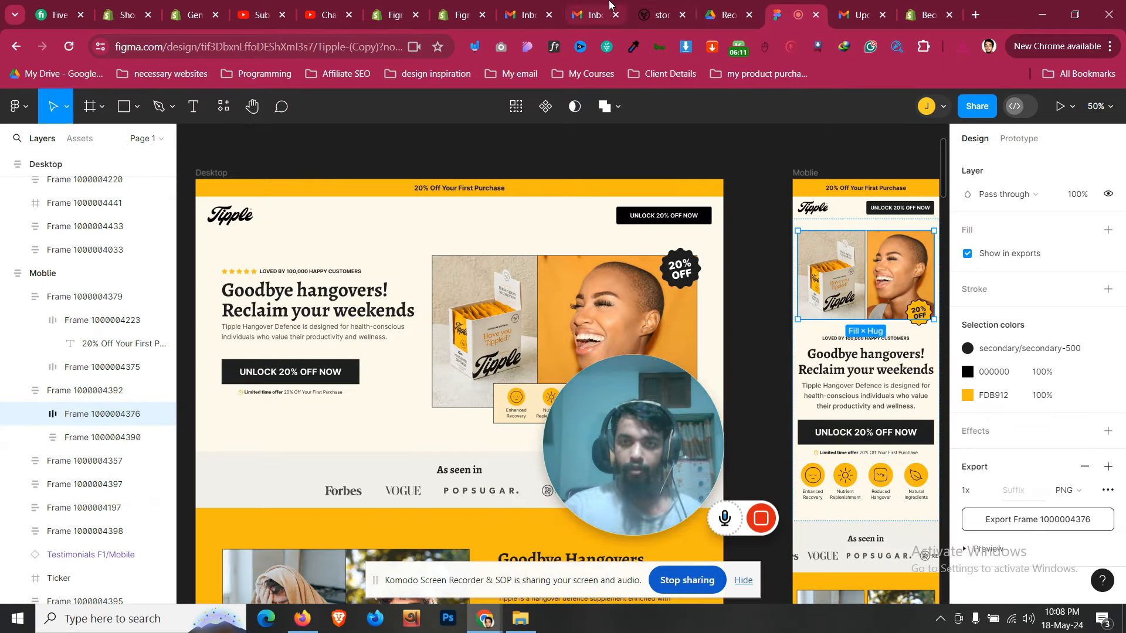
{"action": "left_click", "coordinate": [471, 5]}
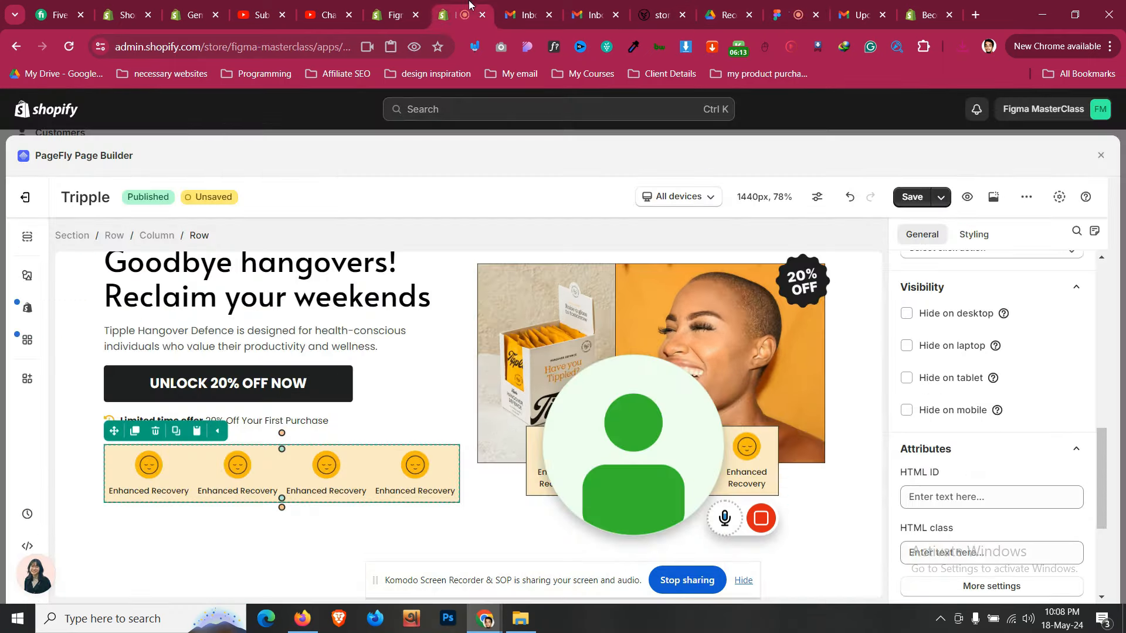
{"action": "left_click", "coordinate": [973, 234]}
{"action": "scroll", "coordinate": [987, 357], "scroll_direction": "down", "scroll_amount": 6}
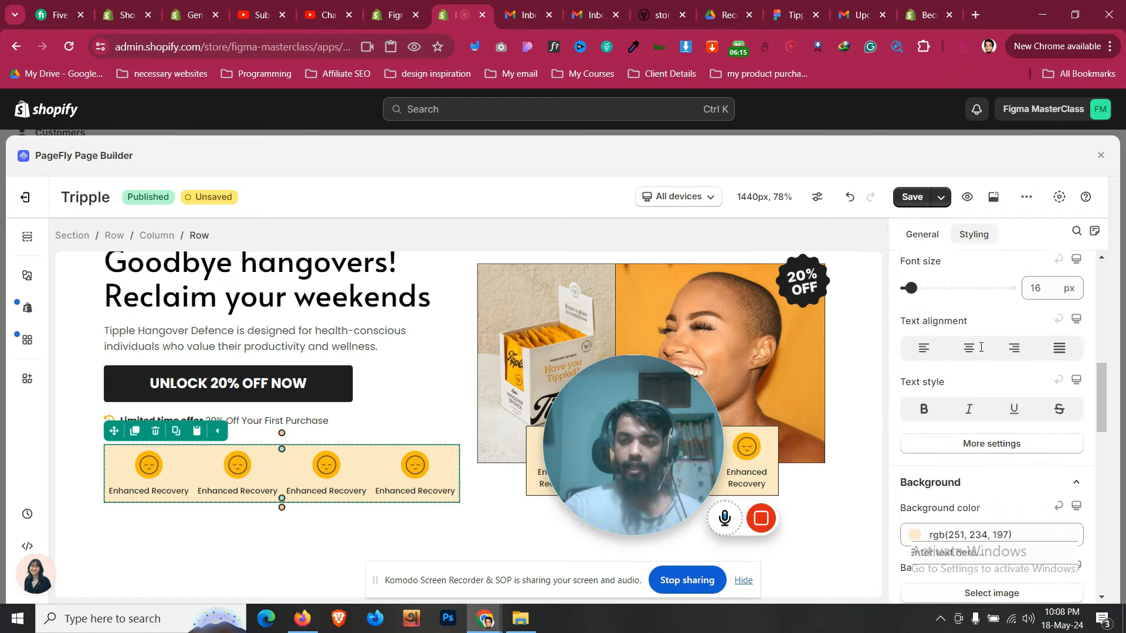
{"action": "left_click", "coordinate": [1036, 381]}
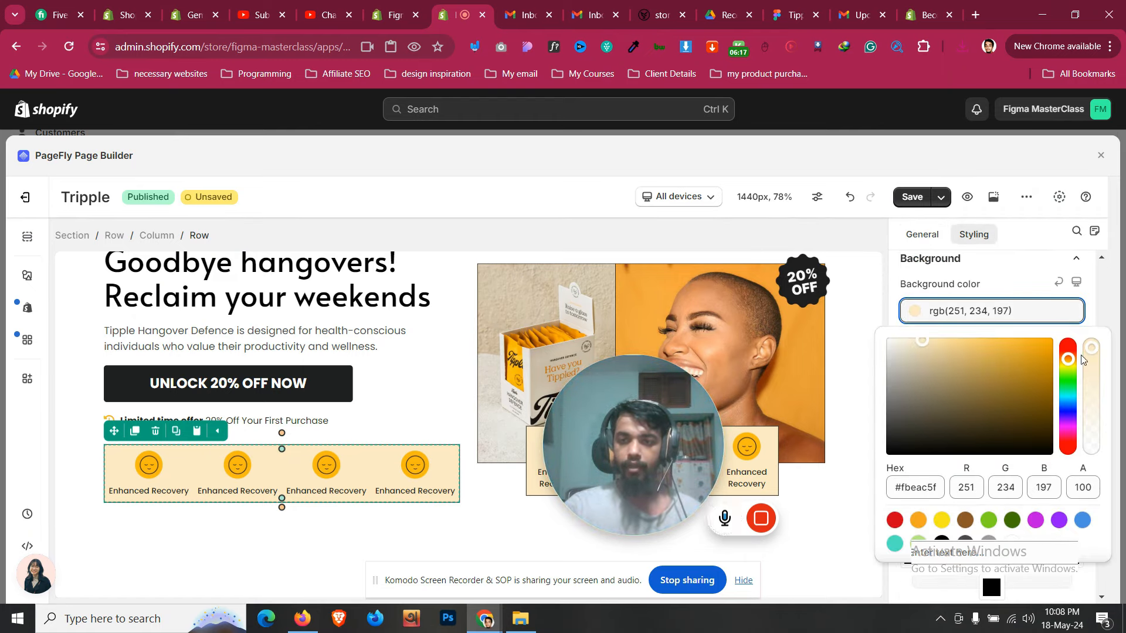
{"action": "left_click_drag", "start_coordinate": [1090, 345], "coordinate": [1092, 463]}
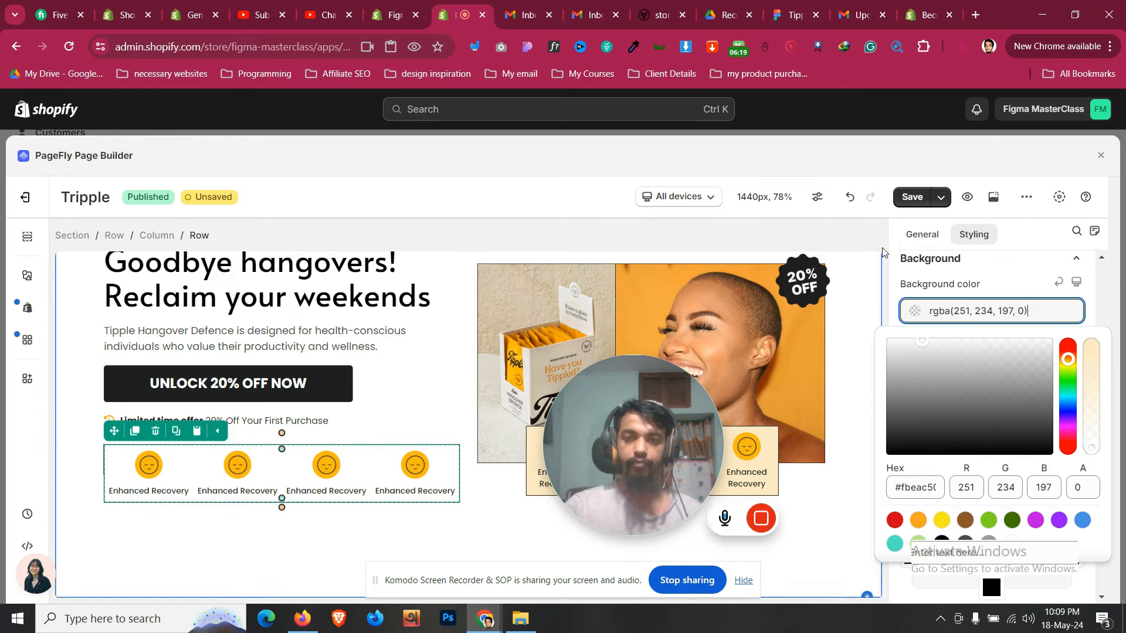
Hide the left column's Enhanced Recovery icon row on desktop and laptop
{"action": "left_click", "coordinate": [925, 236]}
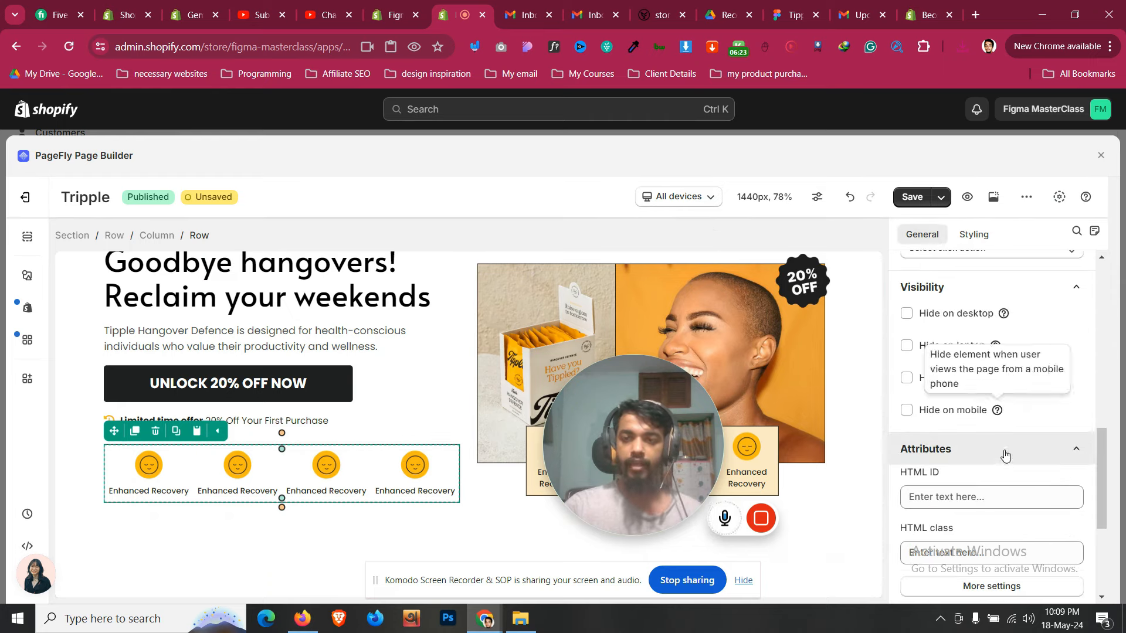
{"action": "scroll", "coordinate": [1005, 455], "scroll_direction": "down", "scroll_amount": 2}
{"action": "scroll", "coordinate": [985, 416], "scroll_direction": "up", "scroll_amount": 2}
{"action": "left_click", "coordinate": [952, 317]}
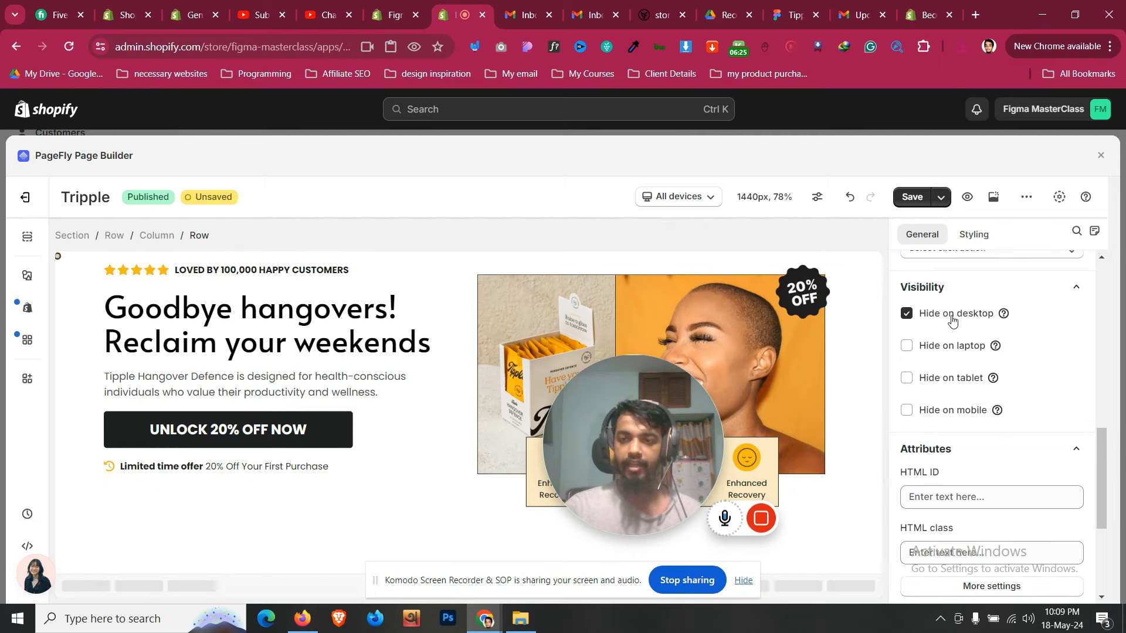
{"action": "left_click", "coordinate": [954, 348]}
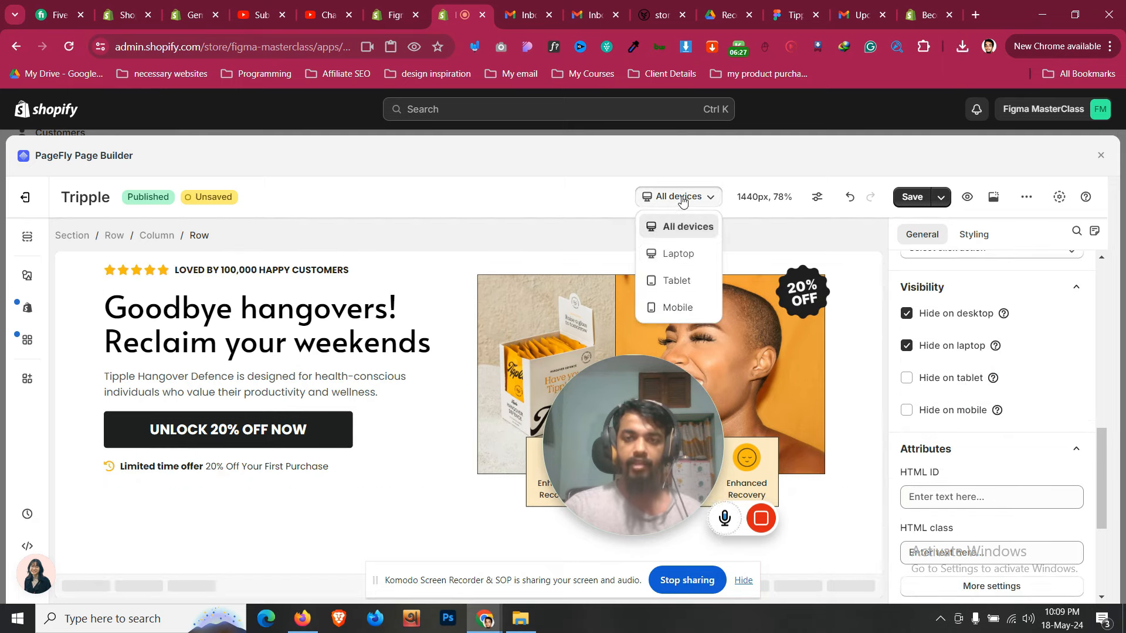
Switch the editor to the Mobile device view and set the hero section's top padding to 0 px
{"action": "left_click", "coordinate": [712, 202]}
{"action": "left_click", "coordinate": [668, 306]}
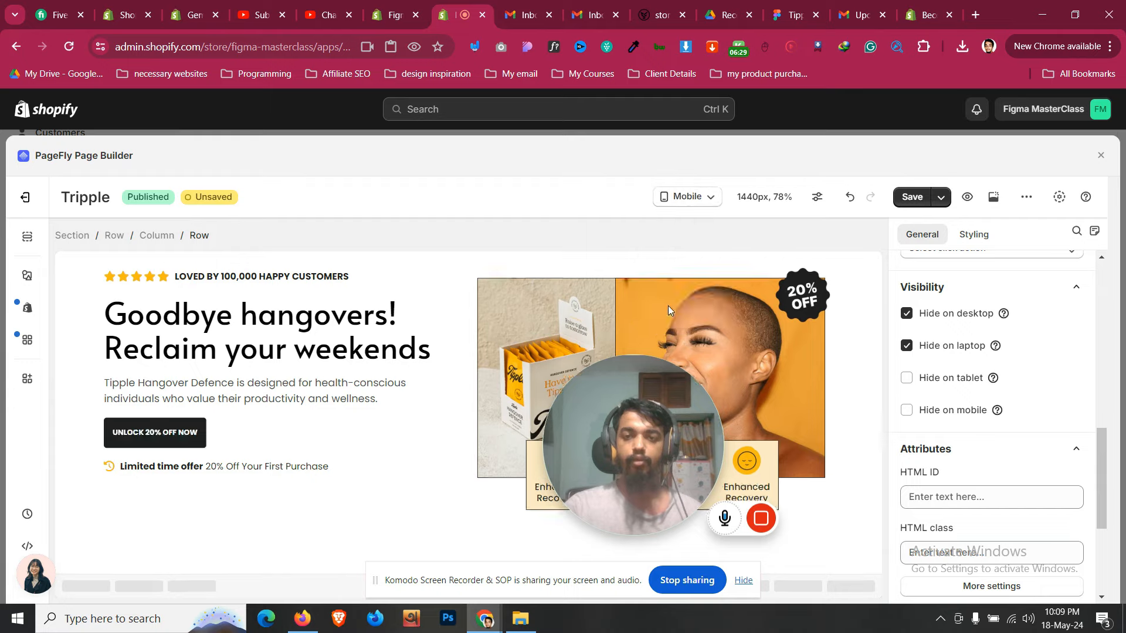
{"action": "scroll", "coordinate": [410, 356], "scroll_direction": "up", "scroll_amount": 6}
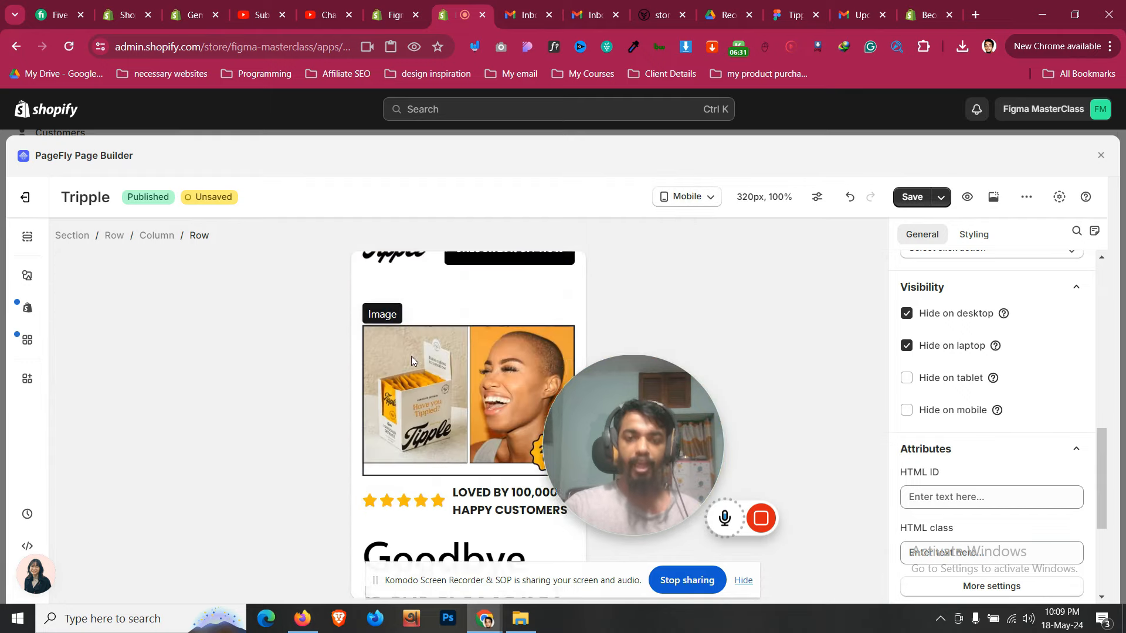
{"action": "left_click", "coordinate": [458, 322]}
{"action": "left_click", "coordinate": [973, 234]}
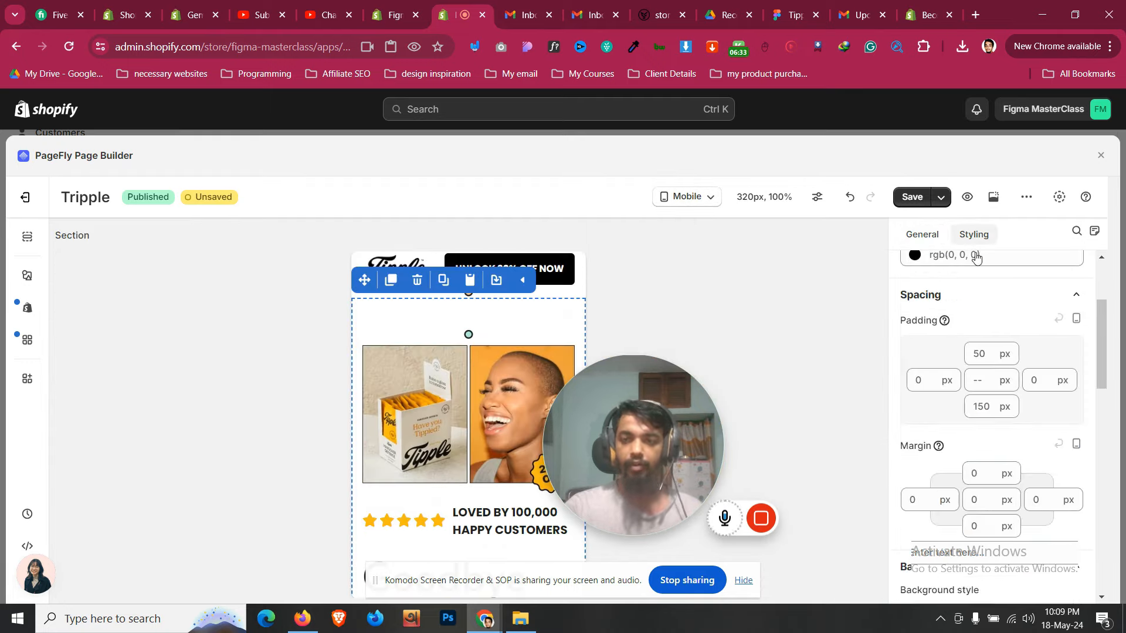
{"action": "type", "text": "0"}
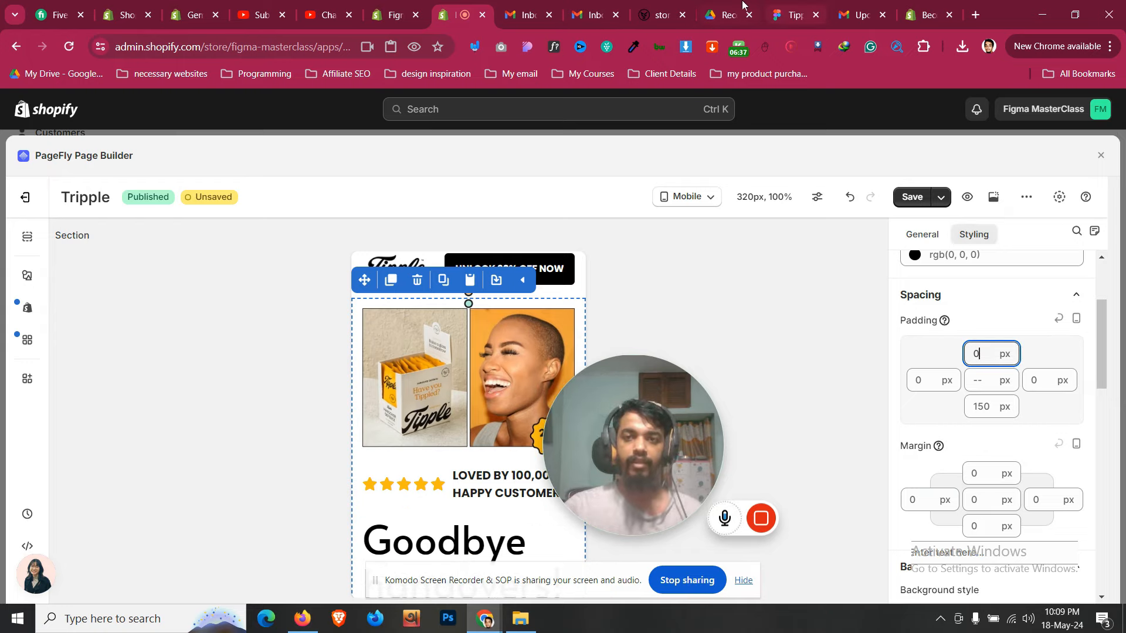
Check the mobile hero layout in Figma and set the PageFly rating block's display style to Block on mobile
{"action": "left_click", "coordinate": [788, 8]}
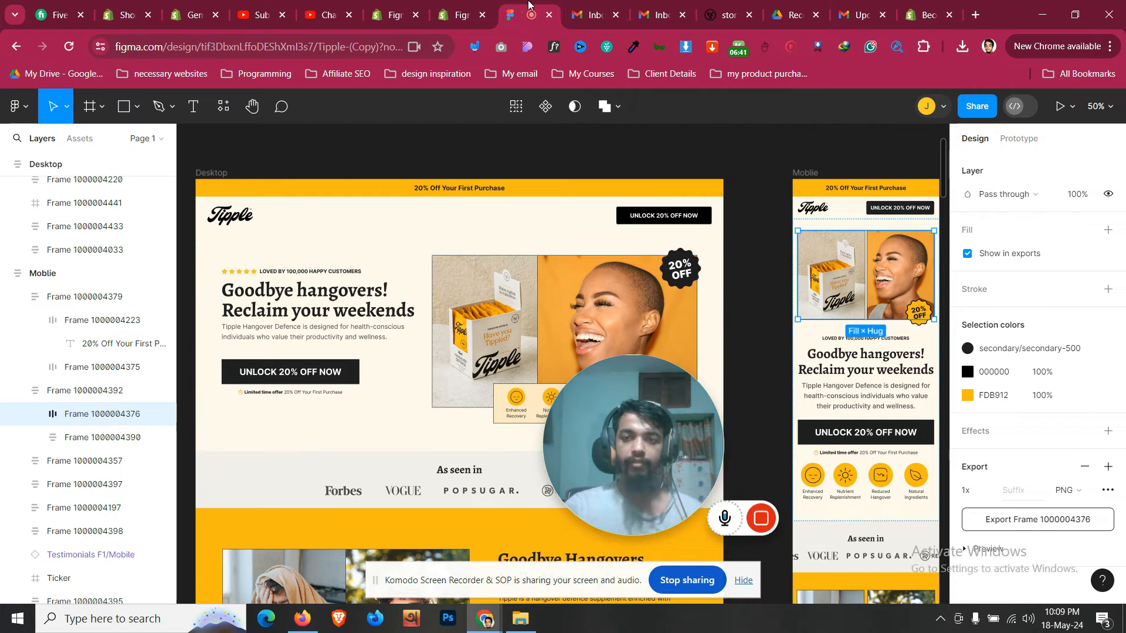
{"action": "left_click", "coordinate": [464, 13]}
{"action": "left_click", "coordinate": [520, 15]}
{"action": "left_click", "coordinate": [833, 372]}
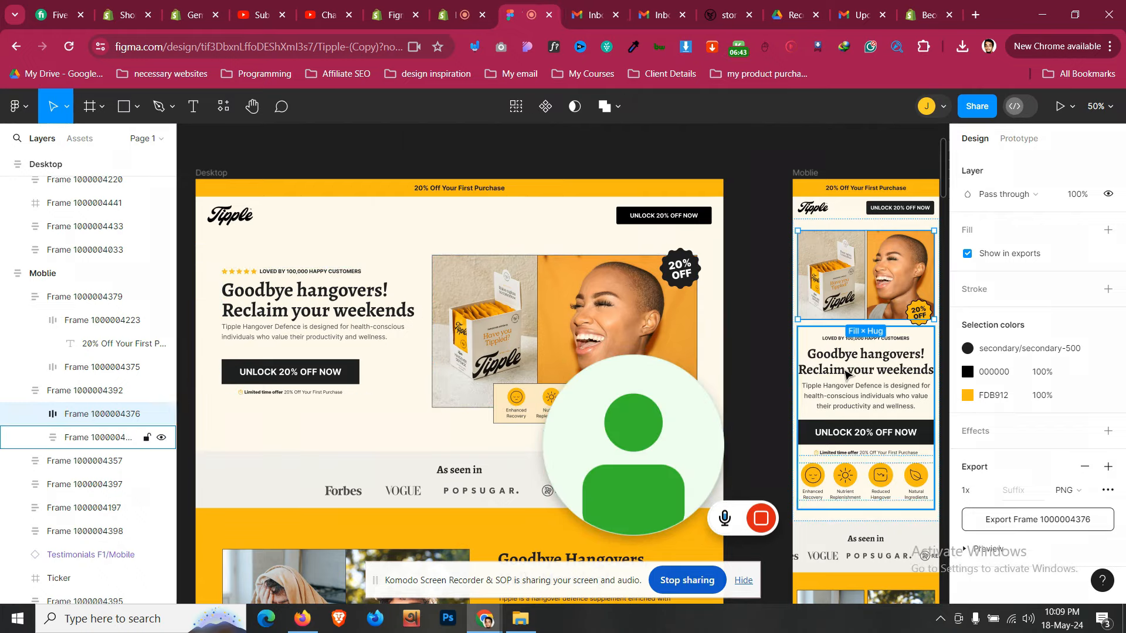
{"action": "left_click", "coordinate": [463, 15]}
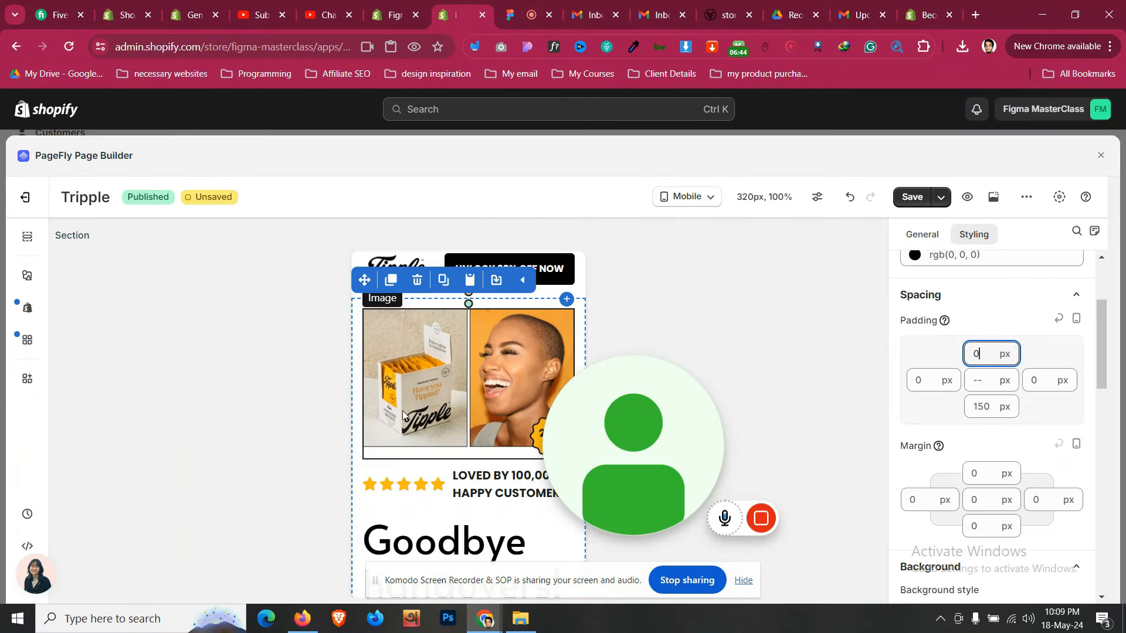
{"action": "left_click", "coordinate": [420, 469]}
{"action": "scroll", "coordinate": [1025, 418], "scroll_direction": "down", "scroll_amount": 3}
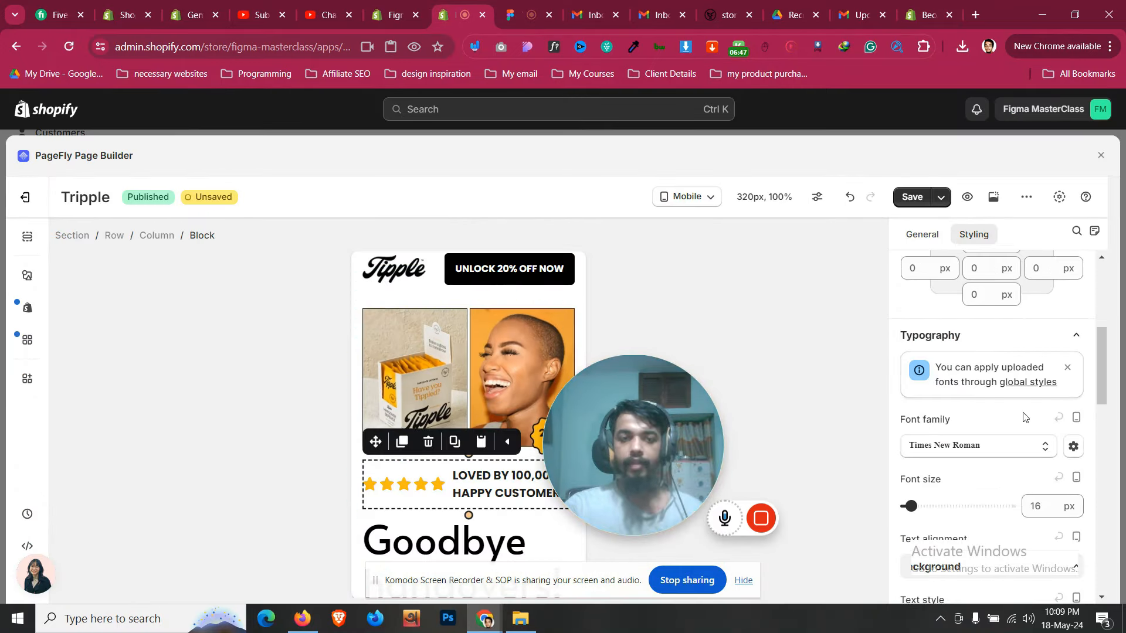
{"action": "scroll", "coordinate": [1061, 360], "scroll_direction": "down", "scroll_amount": 8}
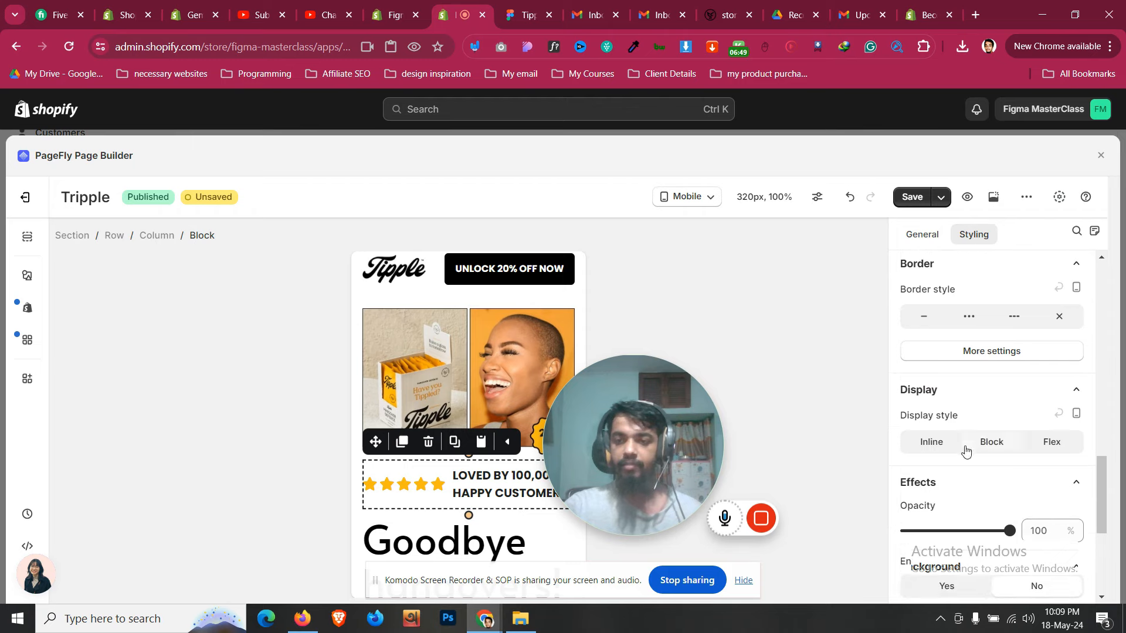
{"action": "left_click", "coordinate": [966, 449]}
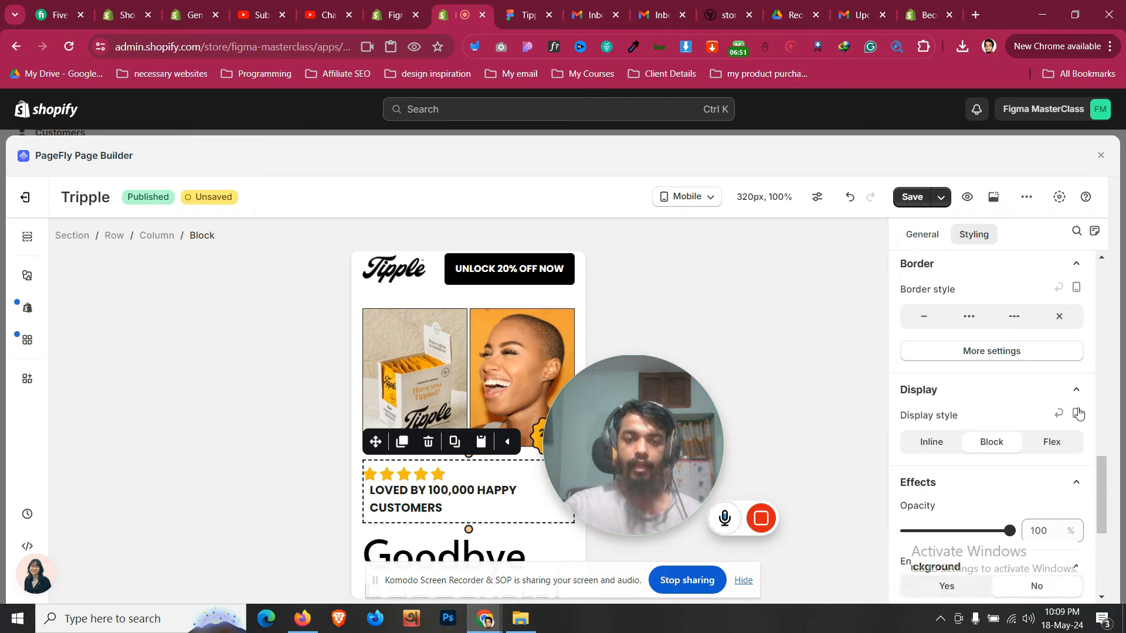
Center the "LOVED BY 100,000 HAPPY CUSTOMERS" paragraph and set its font size to 12 px
{"action": "scroll", "coordinate": [1056, 404], "scroll_direction": "down", "scroll_amount": 4}
{"action": "scroll", "coordinate": [1050, 400], "scroll_direction": "up", "scroll_amount": 9}
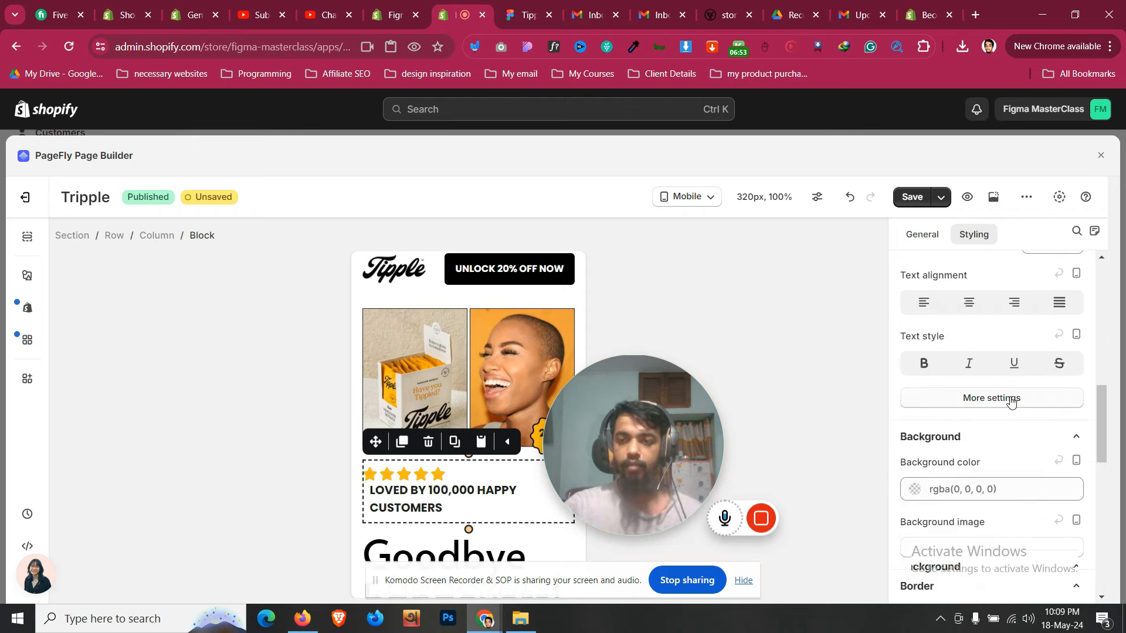
{"action": "left_click", "coordinate": [473, 504]}
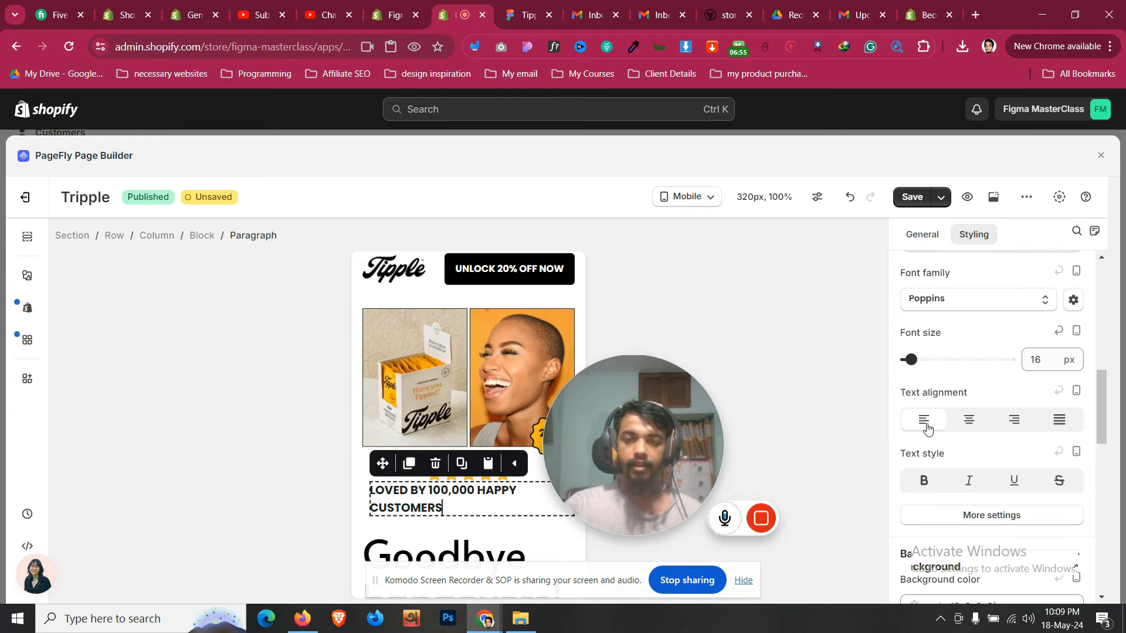
{"action": "left_click", "coordinate": [966, 421]}
{"action": "scroll", "coordinate": [994, 451], "scroll_direction": "up", "scroll_amount": 2}
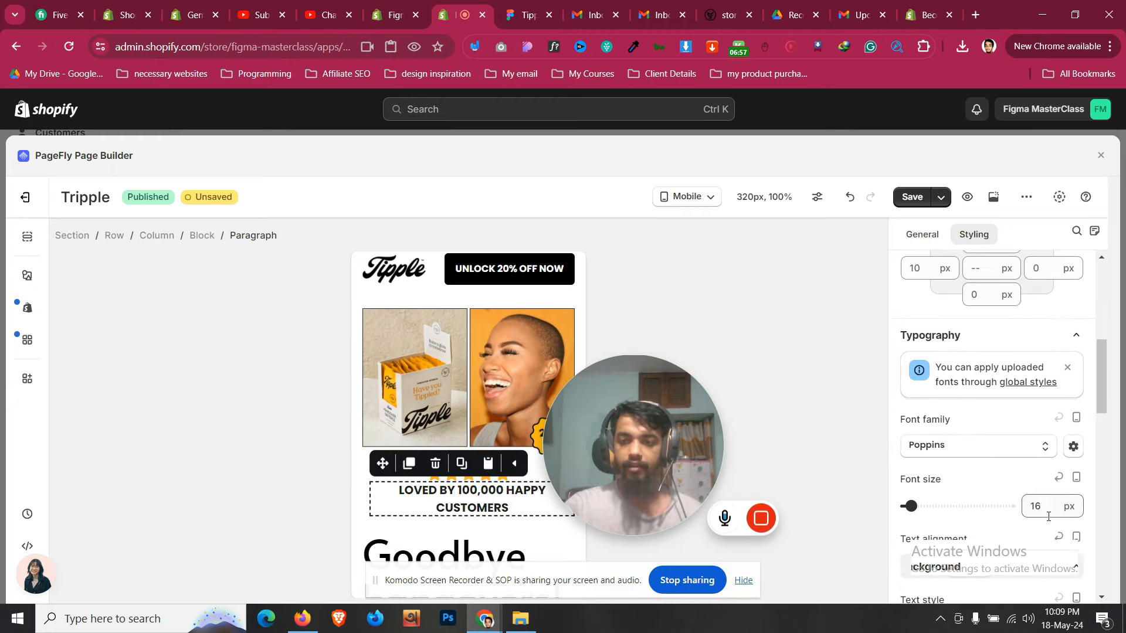
{"action": "key", "text": "BackSpace"}
{"action": "type", "text": "4"}
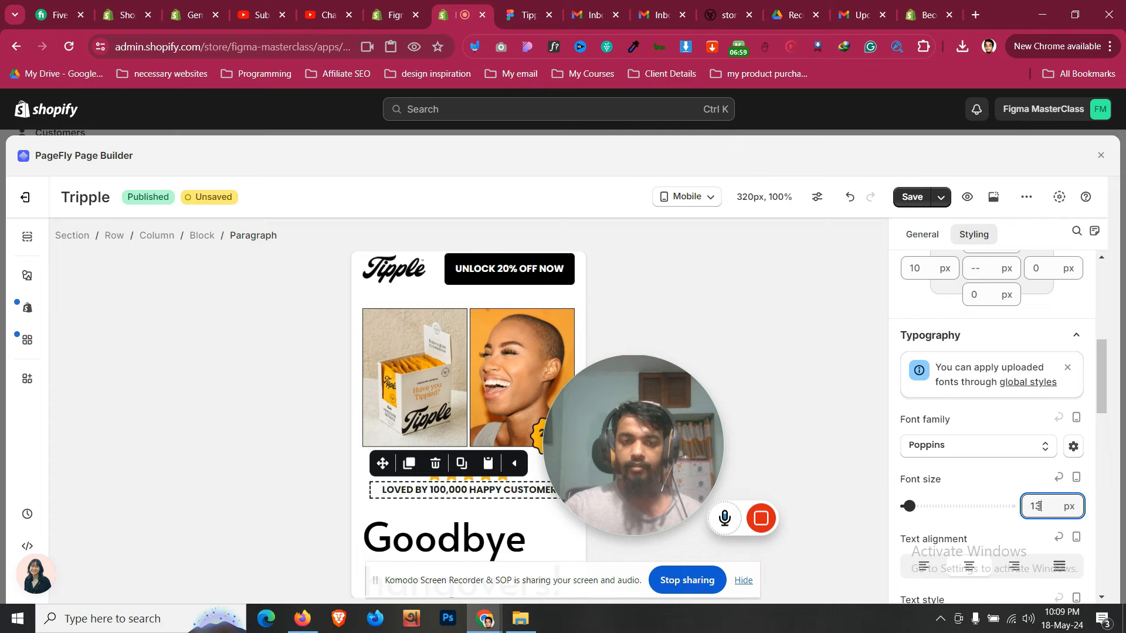
Set the rating paragraph's top margin to 10 px and its left margin to 0 px
{"action": "scroll", "coordinate": [1039, 394], "scroll_direction": "up", "scroll_amount": 2}
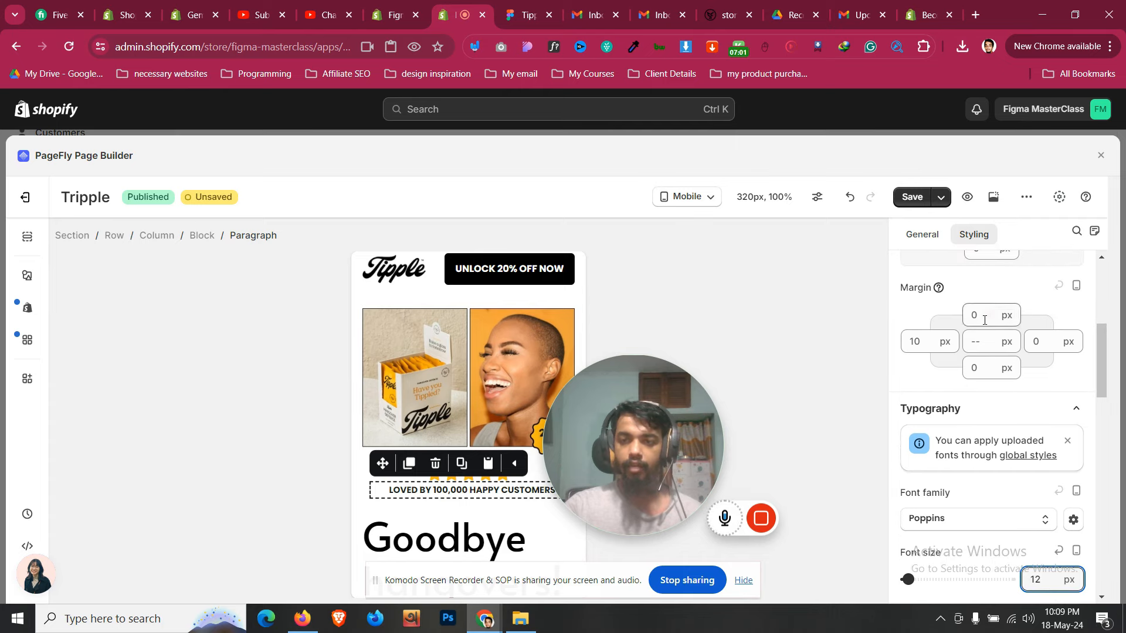
{"action": "left_click", "coordinate": [984, 317]}
{"action": "type", "text": "8"}
{"action": "key", "text": "BackSpace"}
{"action": "type", "text": "10"}
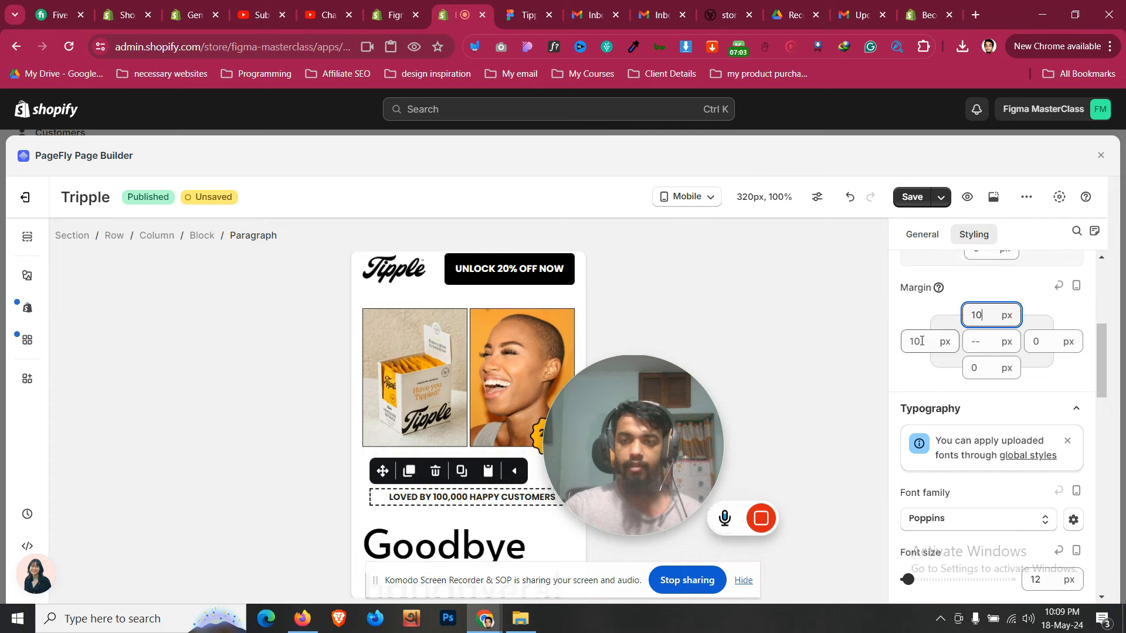
{"action": "left_click", "coordinate": [921, 341]}
{"action": "key", "text": "BackSpace"}
{"action": "key", "text": "BackSpace"}
{"action": "type", "text": "0"}
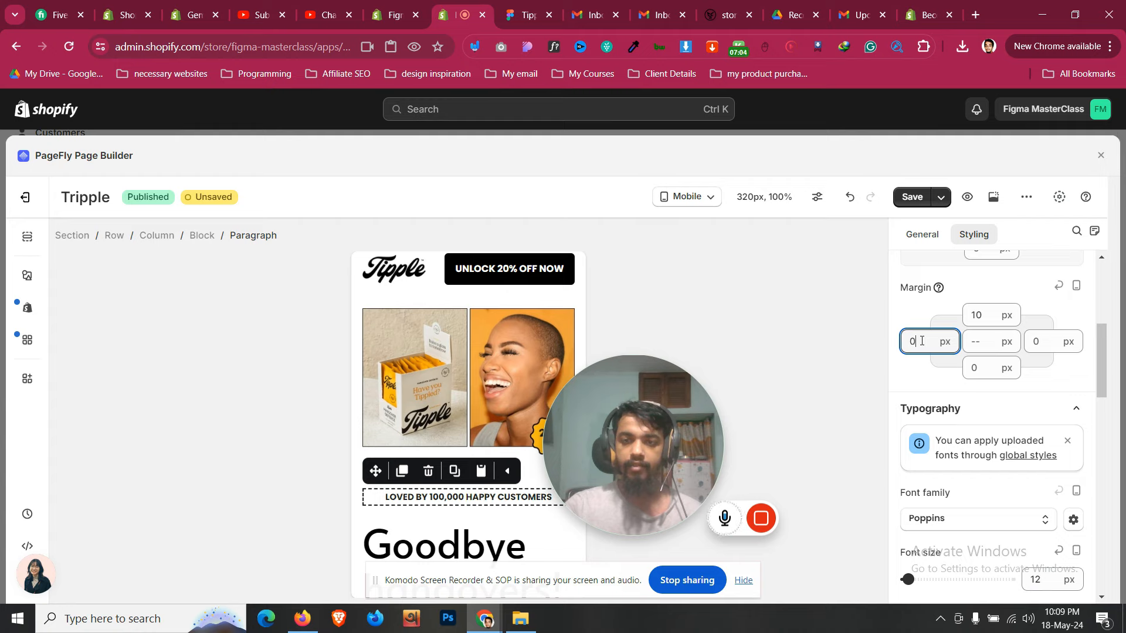
Set the rating block's top padding to 0 px and its top margin to 10 px
{"action": "left_click", "coordinate": [369, 525]}
{"action": "left_click", "coordinate": [382, 470]}
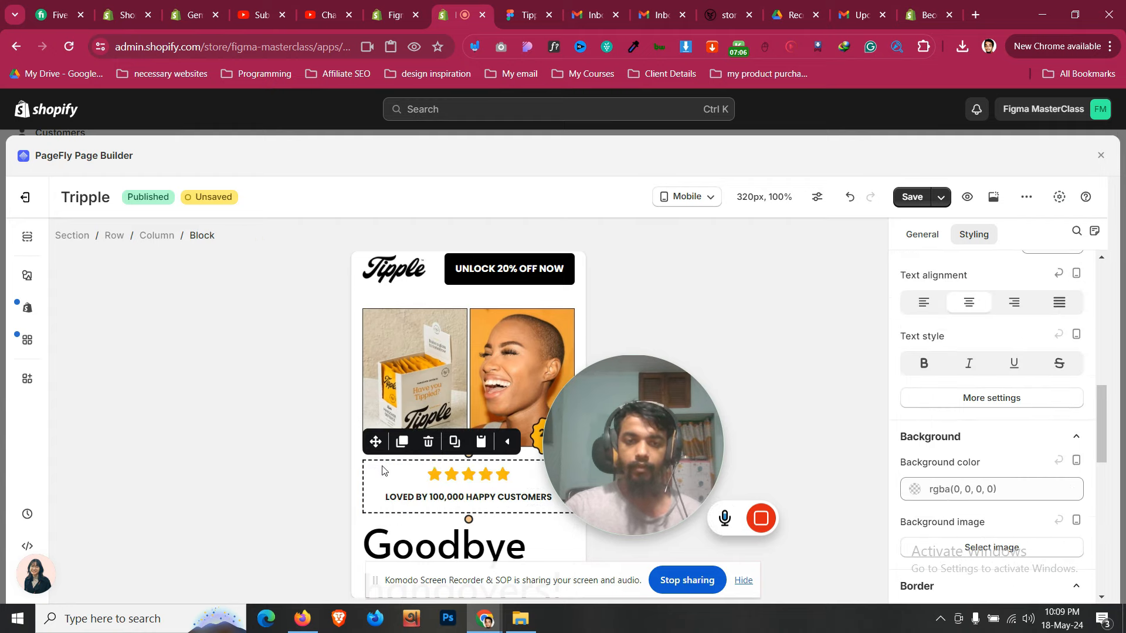
{"action": "scroll", "coordinate": [989, 387], "scroll_direction": "up", "scroll_amount": 10}
{"action": "left_click", "coordinate": [991, 378]}
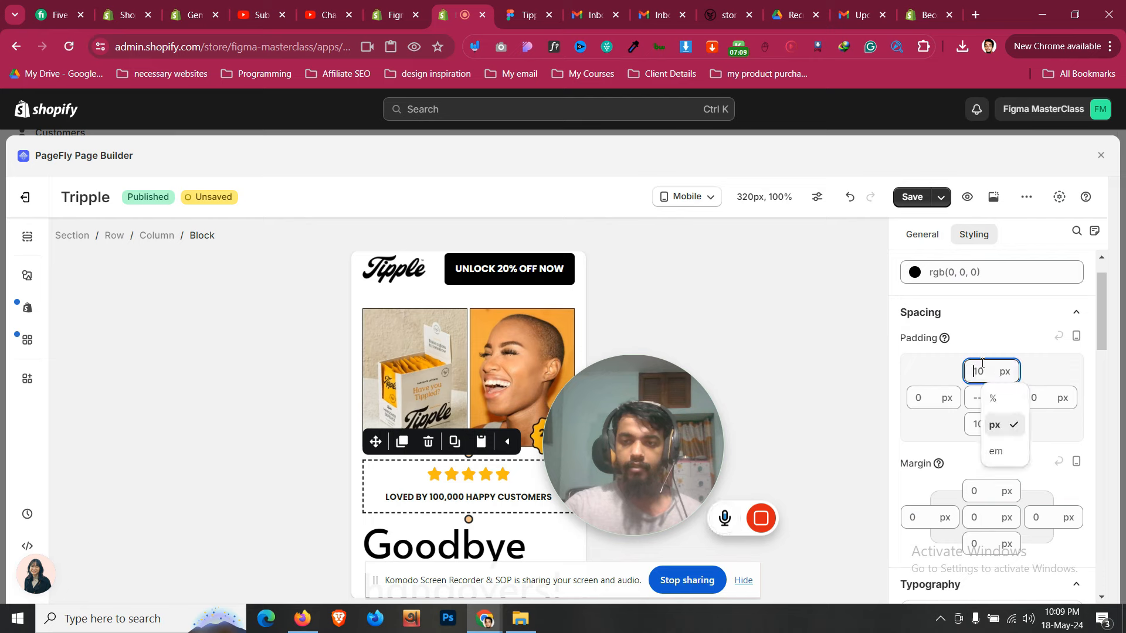
{"action": "type", "text": "0"}
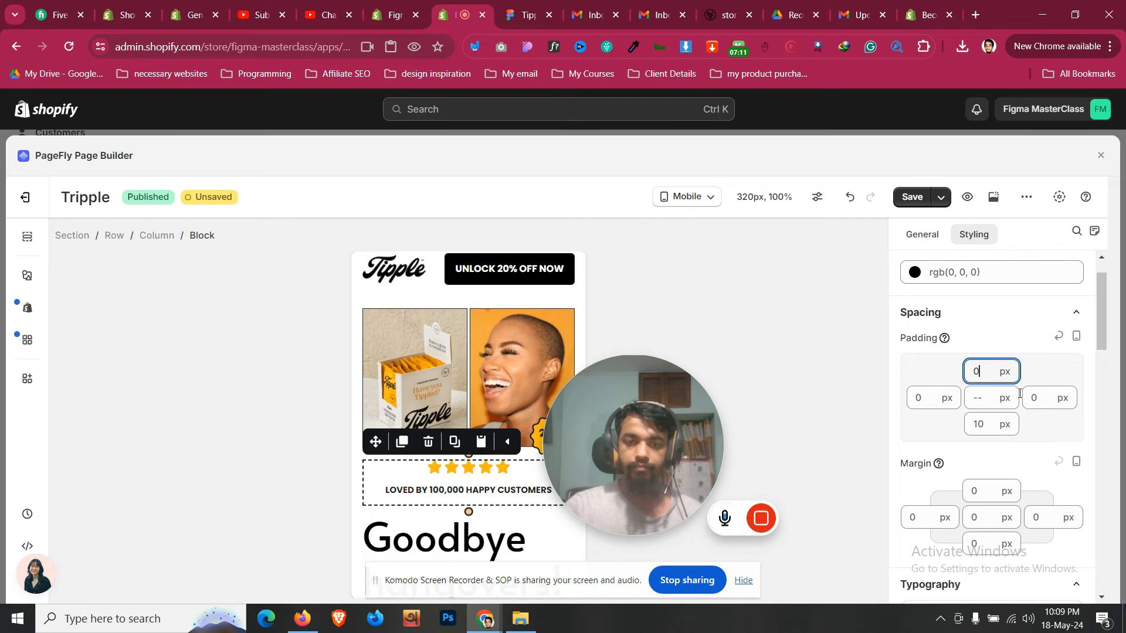
{"action": "type", "text": "10"}
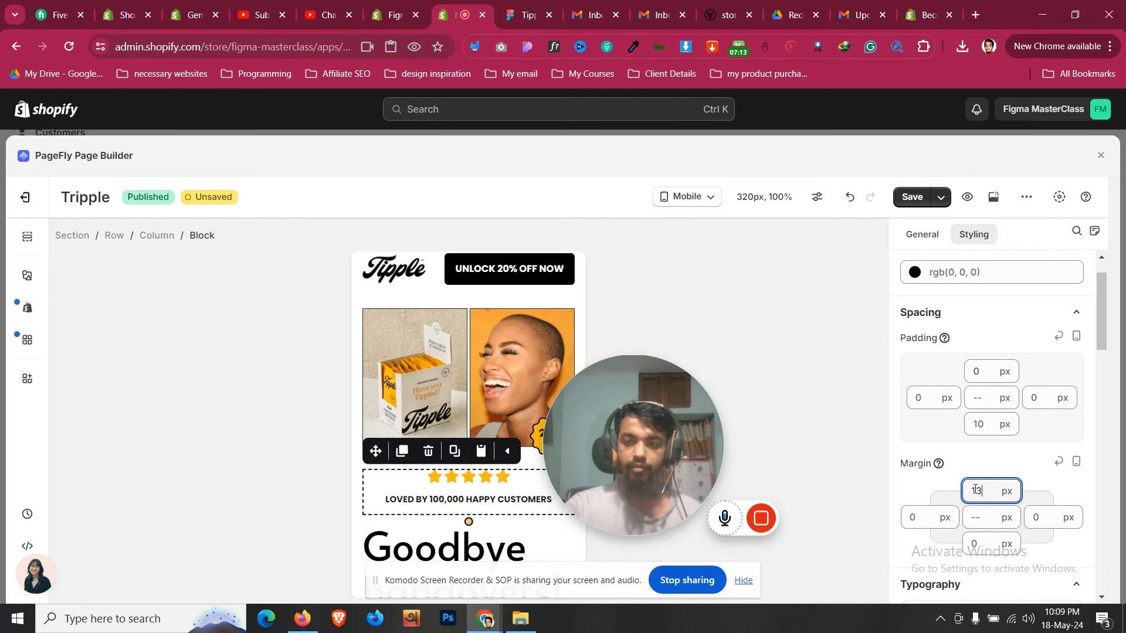
Inspect the text properties of the hero heading and description in the Figma mobile frame
{"action": "scroll", "coordinate": [516, 340], "scroll_direction": "down", "scroll_amount": 2}
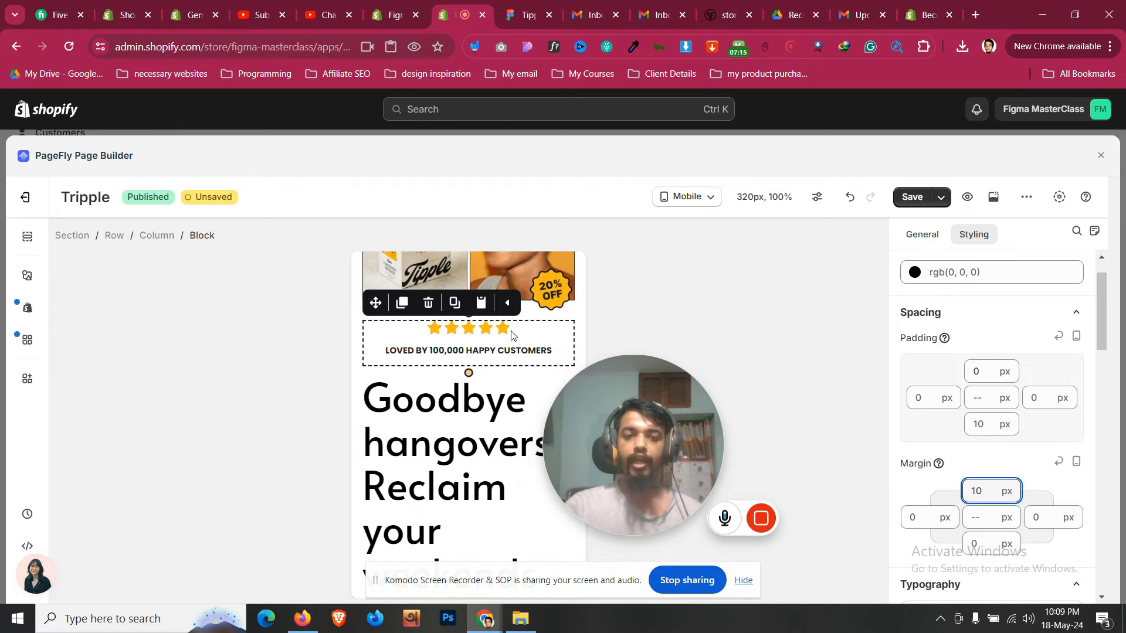
{"action": "key", "text": "ctrl+Tab"}
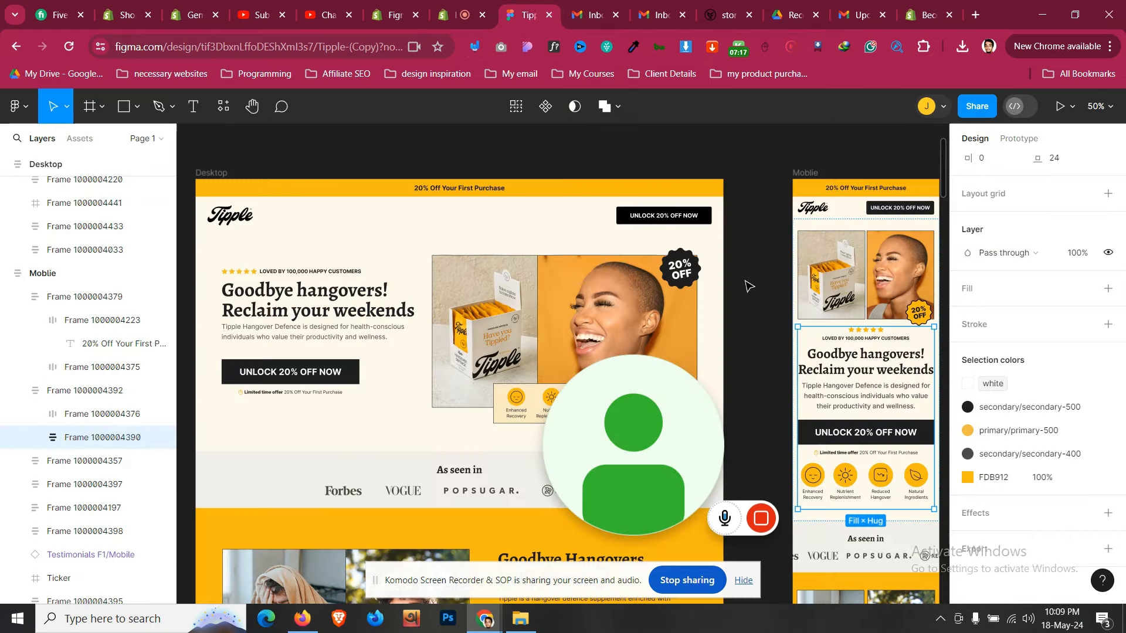
{"action": "double_click", "coordinate": [851, 374]}
{"action": "double_click", "coordinate": [852, 373]}
{"action": "double_click", "coordinate": [854, 369]}
{"action": "double_click", "coordinate": [854, 368]}
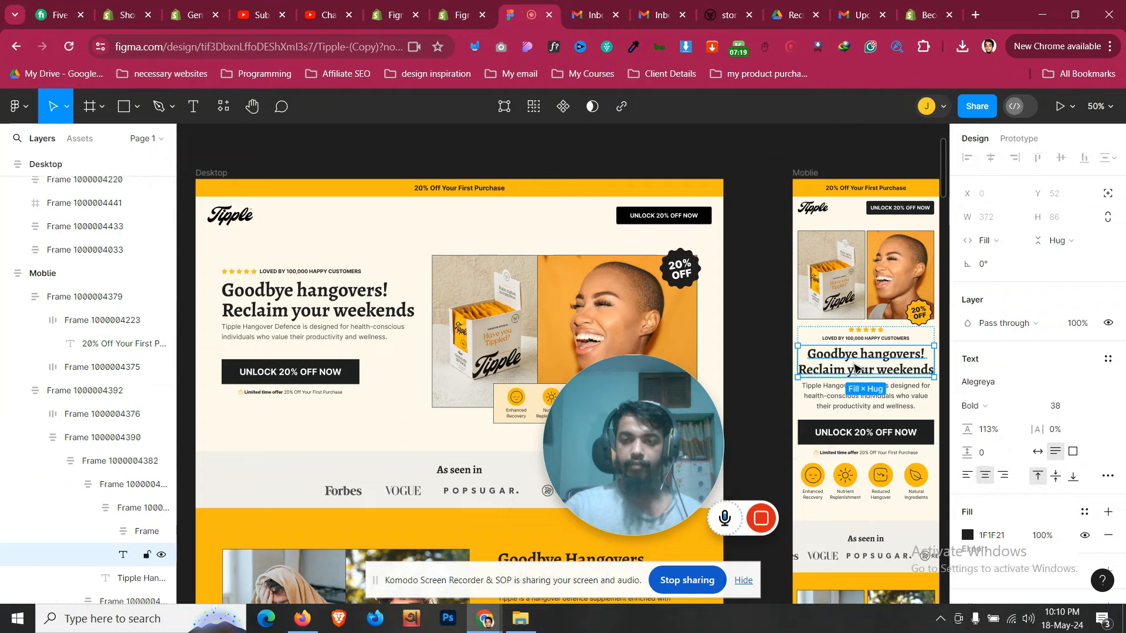
{"action": "left_click", "coordinate": [821, 401]}
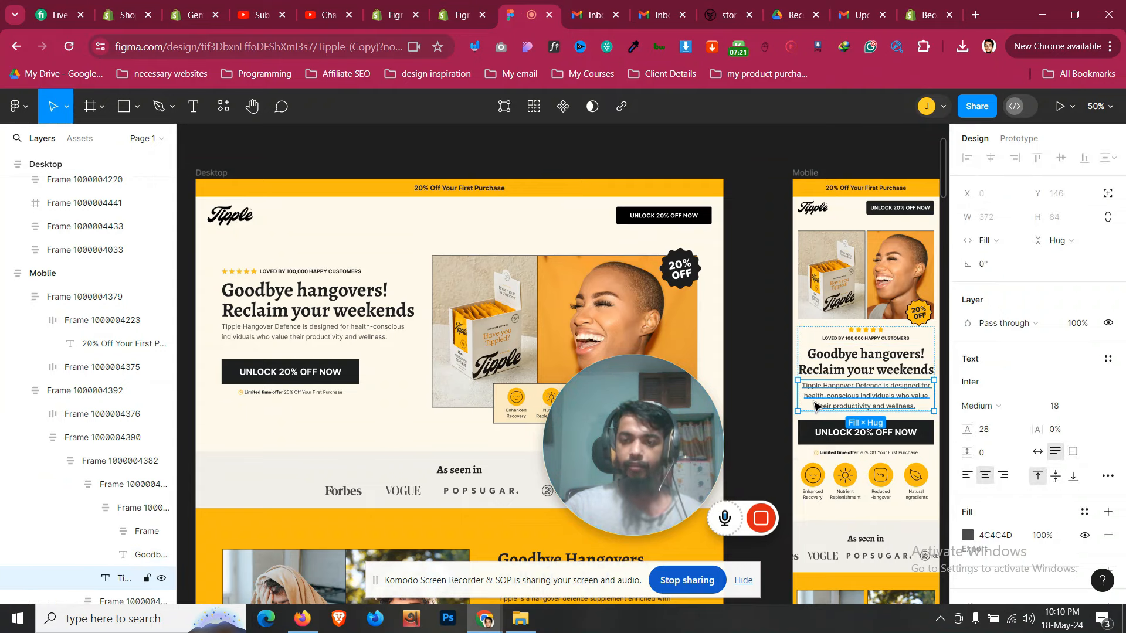
{"action": "key", "text": "ctrl+shift+Tab"}
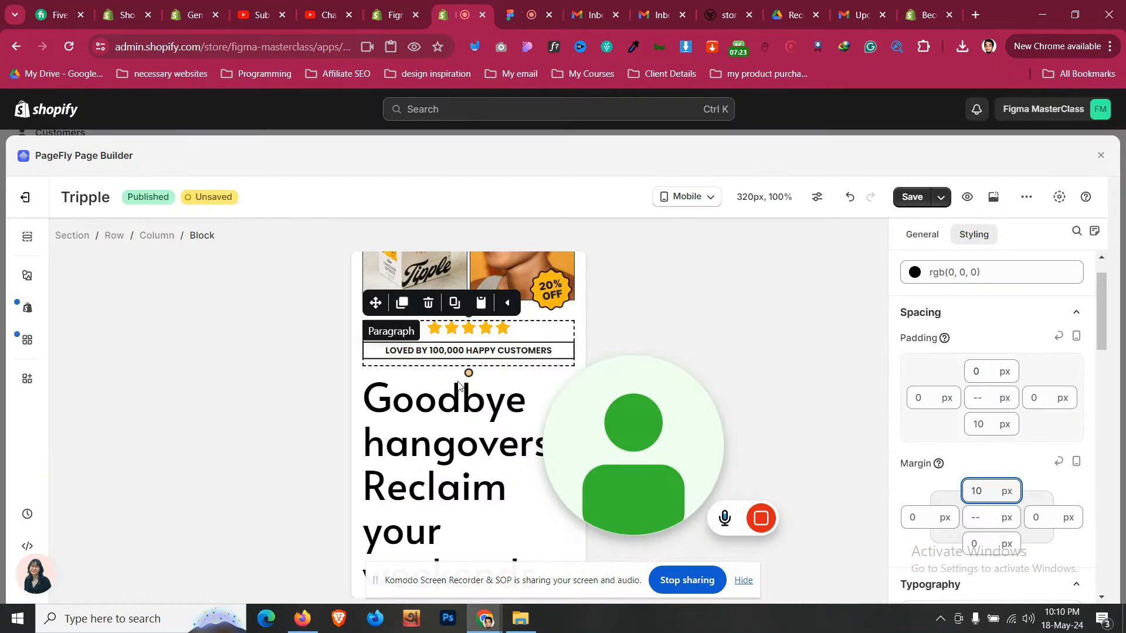
Set the "Goodbye hangovers!" heading's mobile font size to 38 px and its line height to 44 px
{"action": "left_click", "coordinate": [461, 400]}
{"action": "scroll", "coordinate": [1029, 478], "scroll_direction": "down", "scroll_amount": 5}
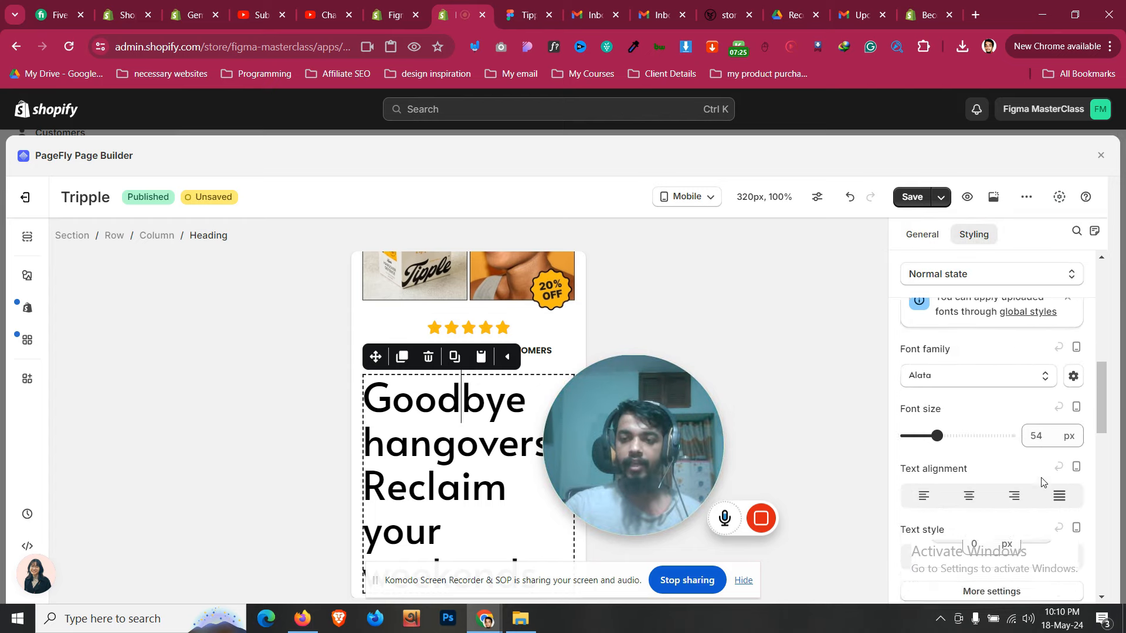
{"action": "double_click", "coordinate": [1043, 414]}
{"action": "type", "text": "38"}
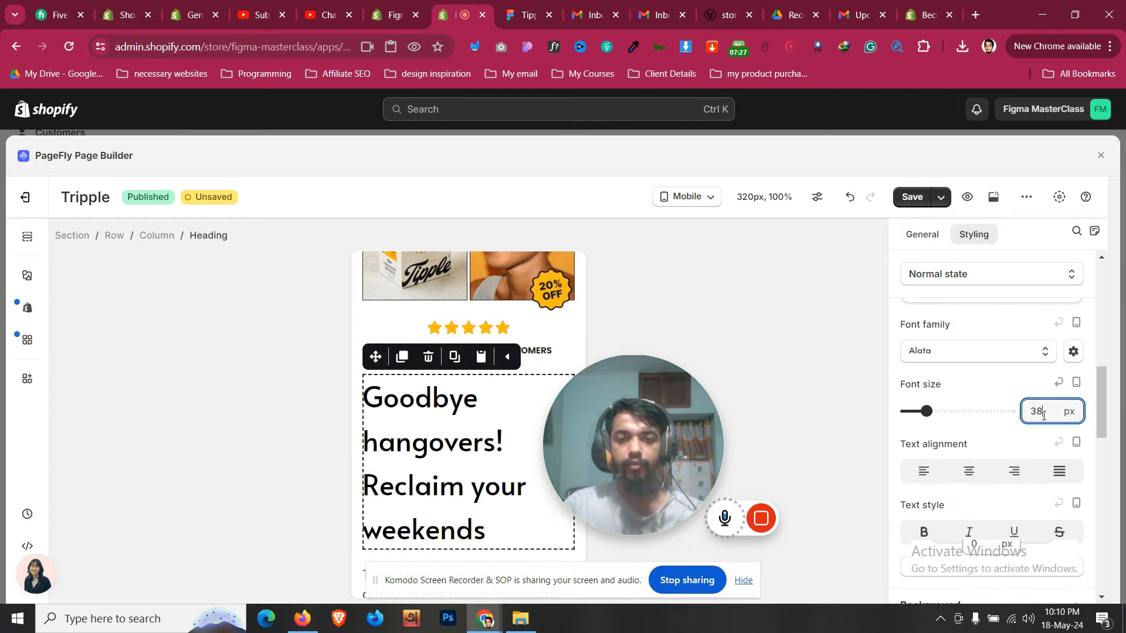
{"action": "scroll", "coordinate": [1023, 460], "scroll_direction": "down", "scroll_amount": 3}
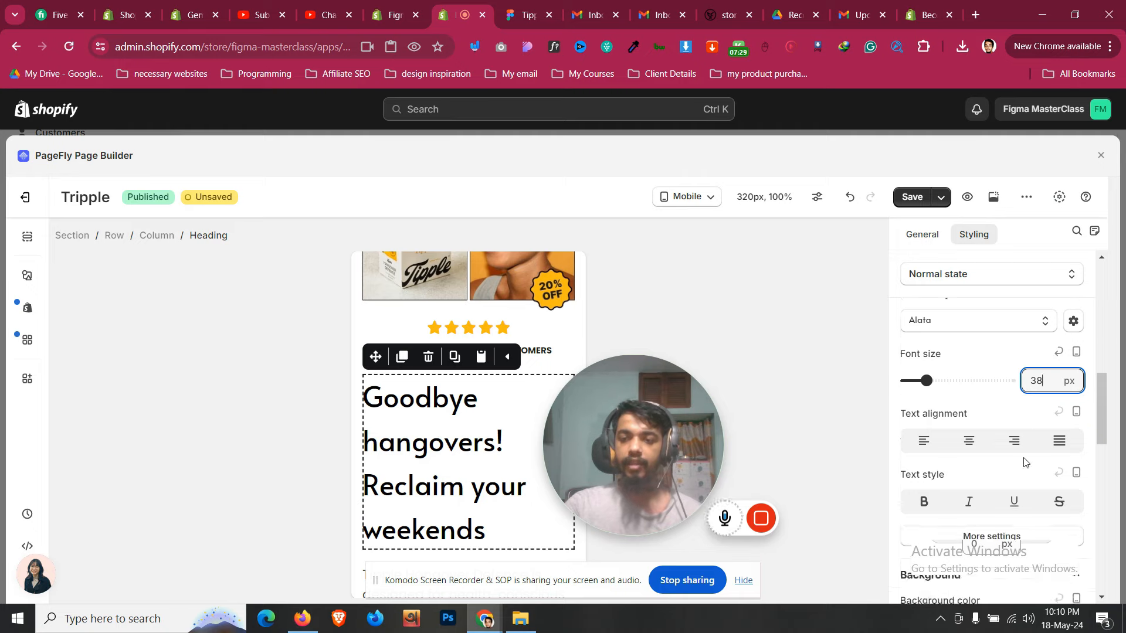
{"action": "left_click", "coordinate": [1017, 420]}
{"action": "double_click", "coordinate": [1036, 282]}
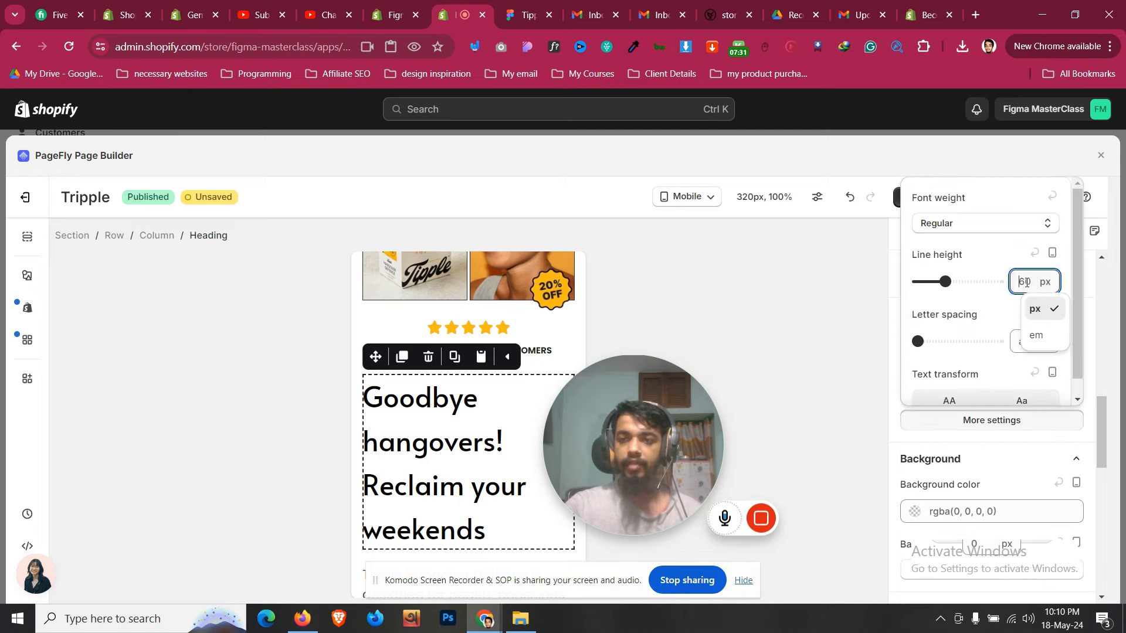
{"action": "type", "text": "44"}
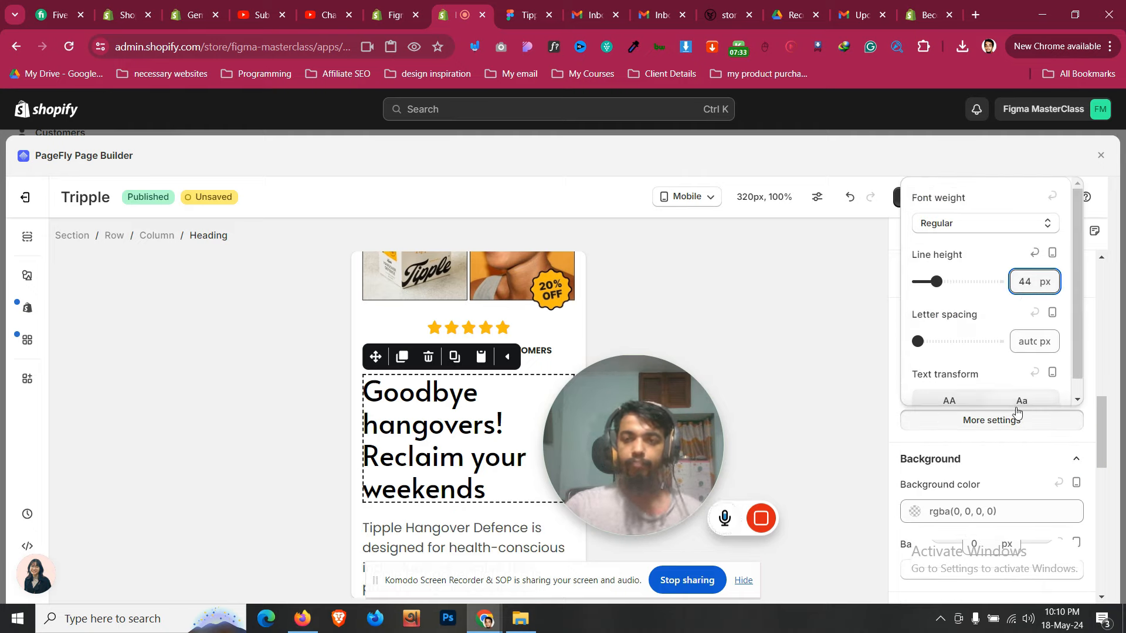
{"action": "left_click", "coordinate": [1017, 429]}
Center-align the hero heading on mobile to match the Figma design
{"action": "left_click", "coordinate": [526, 3]}
{"action": "left_click", "coordinate": [476, 3]}
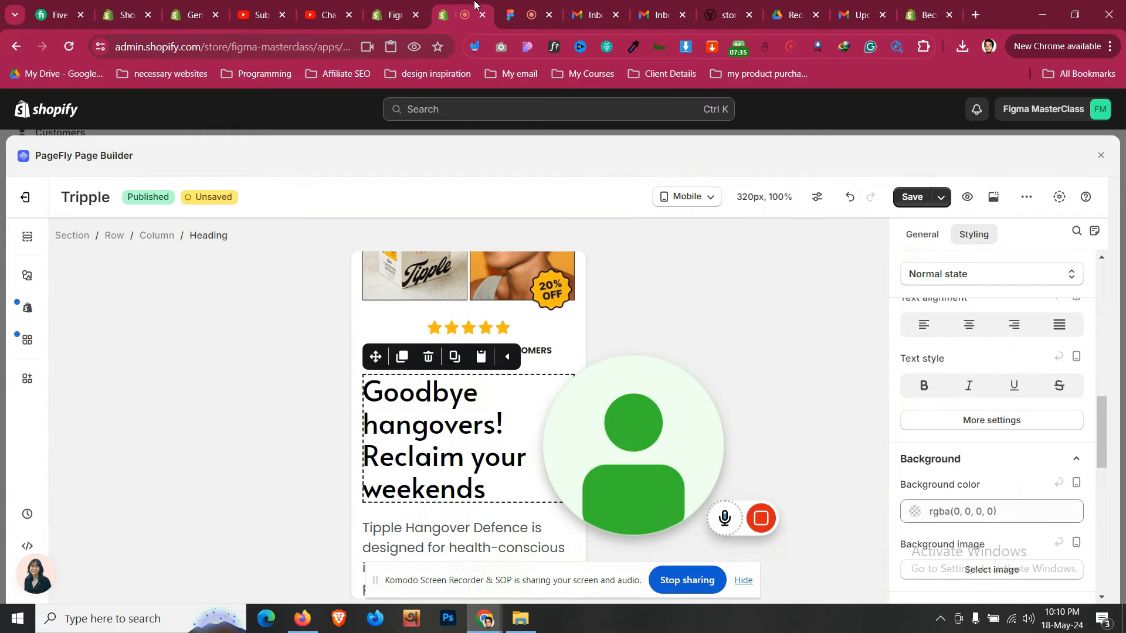
{"action": "left_click", "coordinate": [968, 324]}
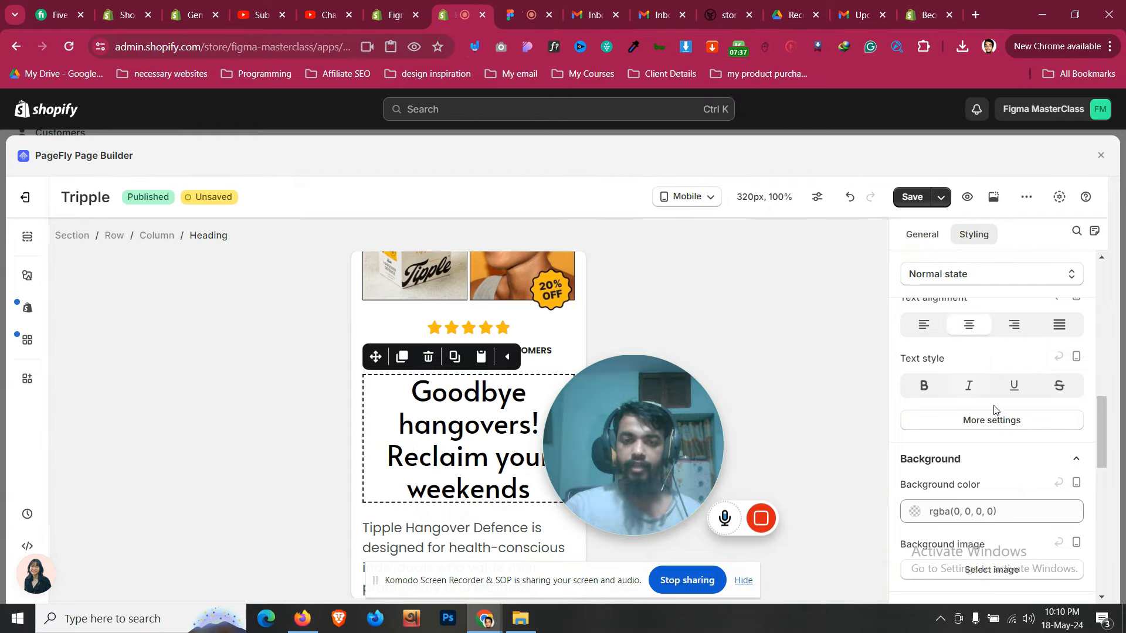
Reduce the hero heading's mobile font size to 25 px
{"action": "scroll", "coordinate": [1005, 417], "scroll_direction": "up", "scroll_amount": 4}
{"action": "left_click", "coordinate": [1038, 484]}
{"action": "key", "text": "Down"}
{"action": "key", "text": "Down"}
{"action": "key", "text": "Down"}
{"action": "key", "text": "Down"}
{"action": "key", "text": "Down"}
{"action": "key", "text": "Down"}
{"action": "key", "text": "Down"}
{"action": "key", "text": "Down"}
{"action": "key", "text": "Down"}
{"action": "key", "text": "Down"}
{"action": "key", "text": "Down"}
{"action": "key", "text": "Down"}
{"action": "key", "text": "Down"}
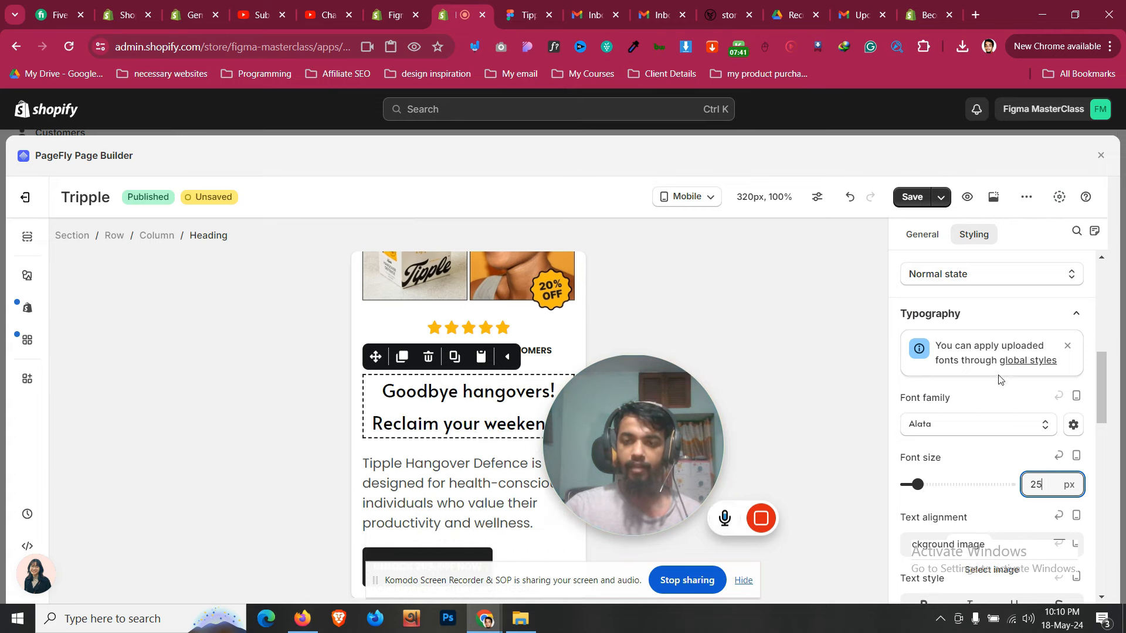
Reduce the hero heading's mobile line height to 31 px
{"action": "scroll", "coordinate": [1000, 380], "scroll_direction": "down", "scroll_amount": 4}
{"action": "left_click", "coordinate": [1011, 422]}
{"action": "key", "text": "Down"}
{"action": "key", "text": "Down"}
{"action": "key", "text": "Down"}
{"action": "key", "text": "Down"}
{"action": "key", "text": "Down"}
{"action": "key", "text": "Down"}
{"action": "key", "text": "Down"}
{"action": "key", "text": "Down"}
{"action": "key", "text": "Down"}
{"action": "key", "text": "Down"}
{"action": "key", "text": "Down"}
{"action": "key", "text": "Down"}
{"action": "key", "text": "Down"}
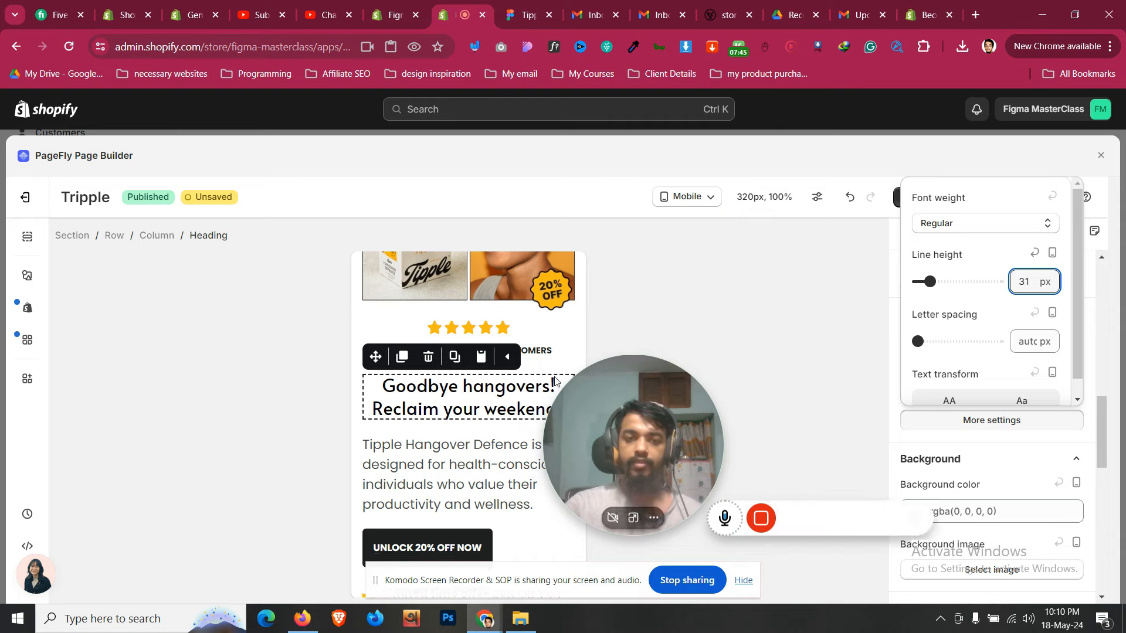
Center-align the "Tipple Hangover Defence" paragraph below the hero heading on mobile
{"action": "left_click", "coordinate": [475, 453]}
{"action": "scroll", "coordinate": [993, 375], "scroll_direction": "up", "scroll_amount": 1}
{"action": "scroll", "coordinate": [990, 387], "scroll_direction": "up", "scroll_amount": 3}
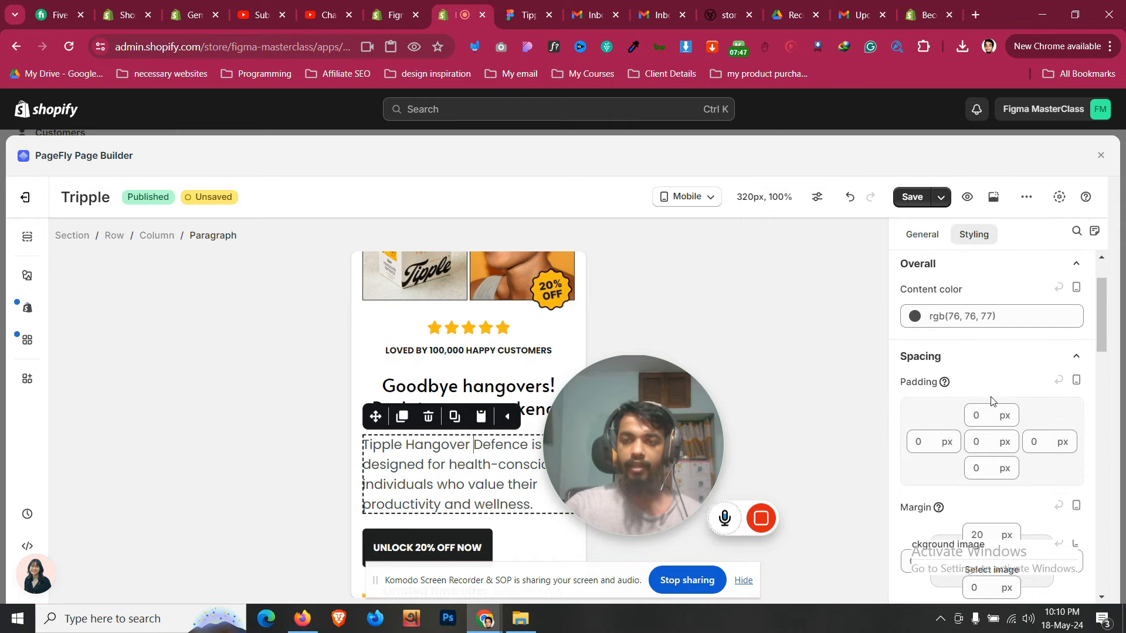
{"action": "scroll", "coordinate": [990, 402], "scroll_direction": "down", "scroll_amount": 6}
{"action": "left_click", "coordinate": [970, 494]}
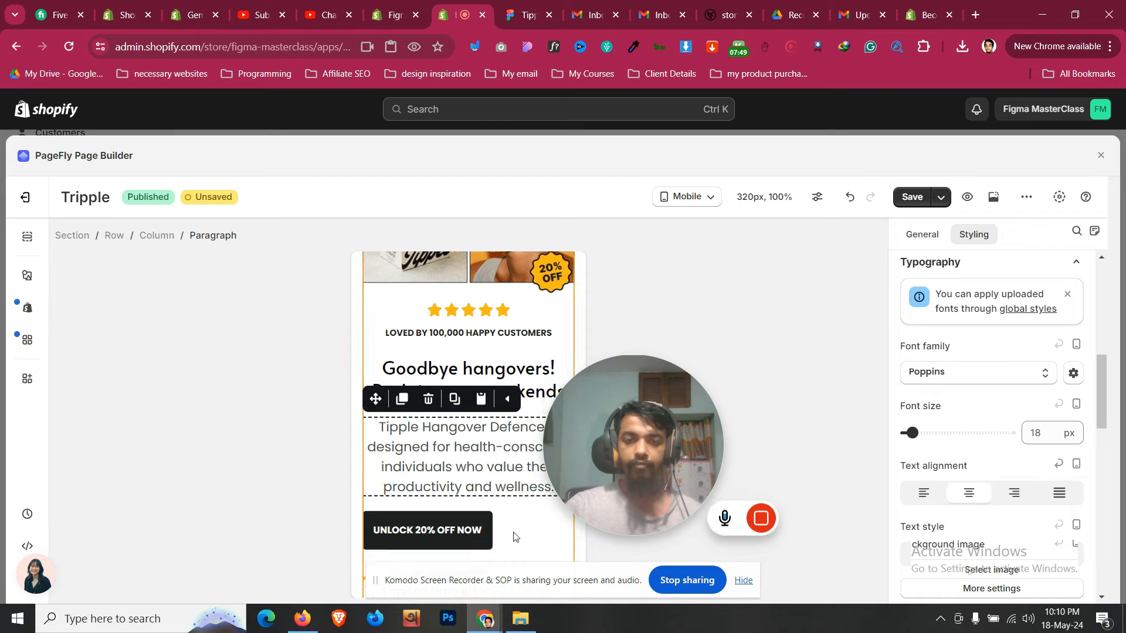
Enable full width for the "UNLOCK 20% OFF NOW" button below the hero paragraph
{"action": "scroll", "coordinate": [512, 533], "scroll_direction": "down", "scroll_amount": 3}
{"action": "left_click", "coordinate": [479, 403]}
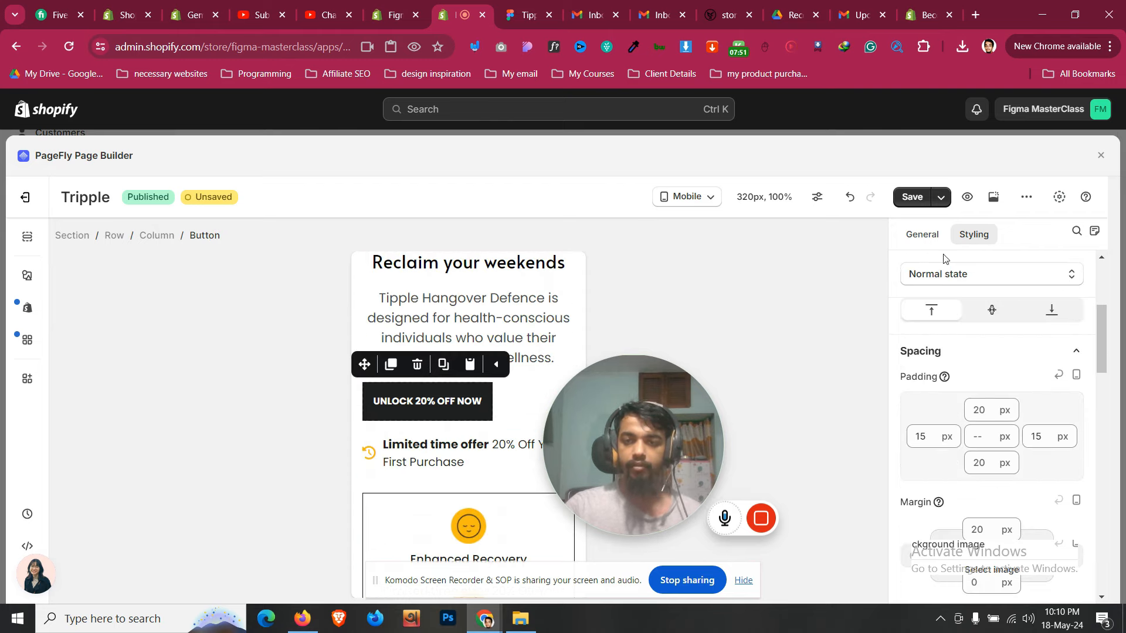
{"action": "left_click", "coordinate": [923, 236]}
{"action": "left_click", "coordinate": [946, 343]}
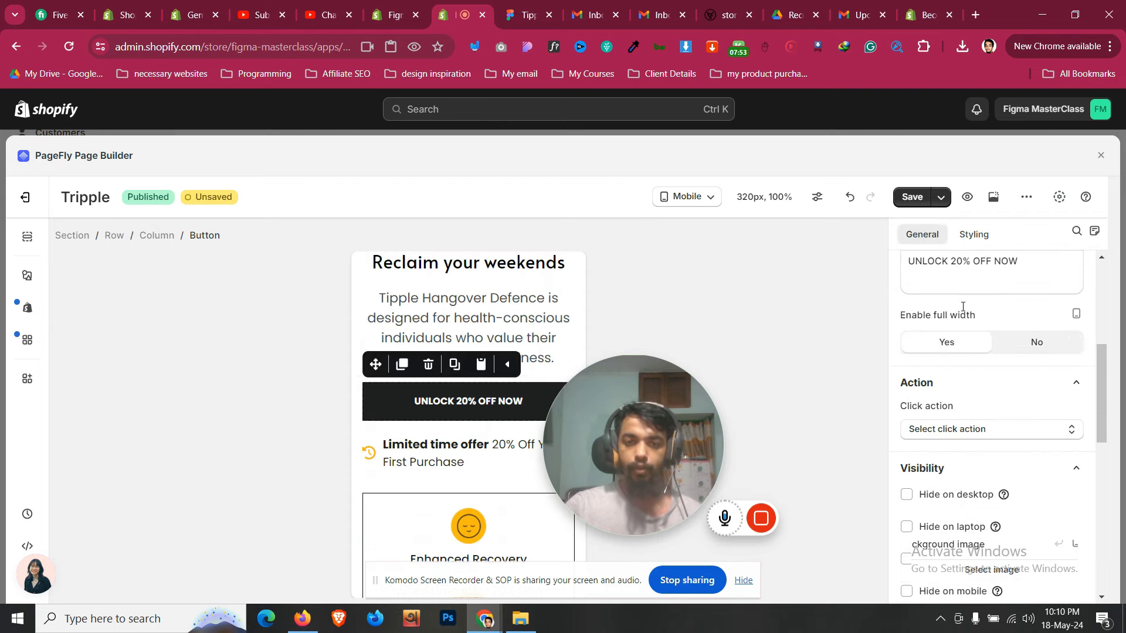
Increase the hero button's mobile font size to 18 px and check it against the Figma design
{"action": "left_click", "coordinate": [983, 242]}
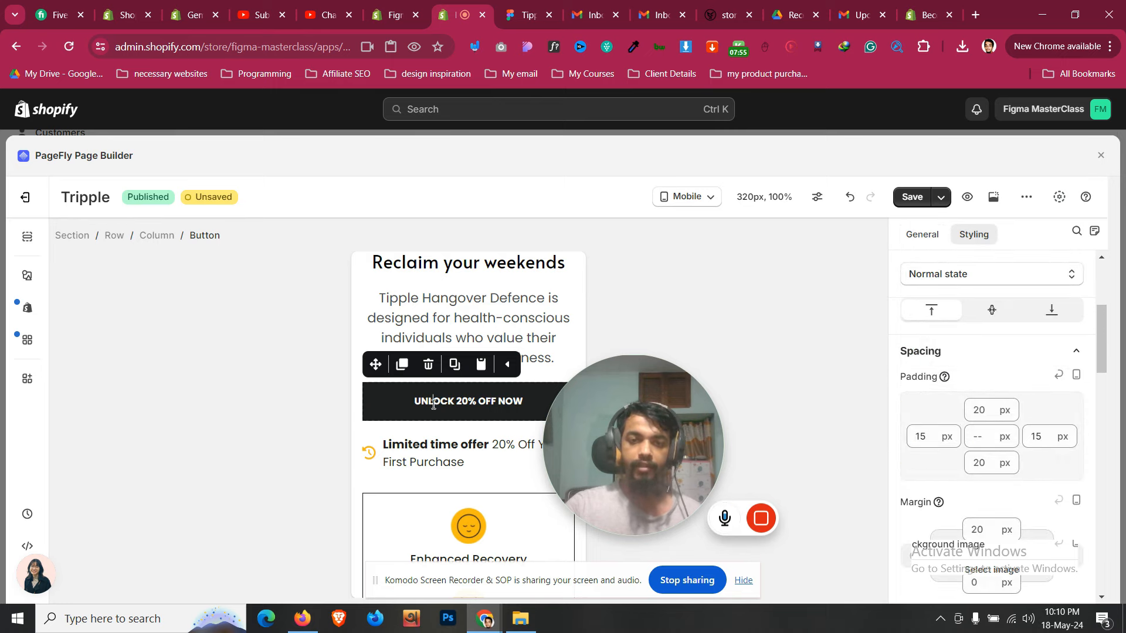
{"action": "scroll", "coordinate": [966, 408], "scroll_direction": "down", "scroll_amount": 5}
{"action": "left_click", "coordinate": [1044, 420]}
{"action": "key", "text": "Up"}
{"action": "key", "text": "Up"}
{"action": "key", "text": "Up"}
{"action": "key", "text": "Up"}
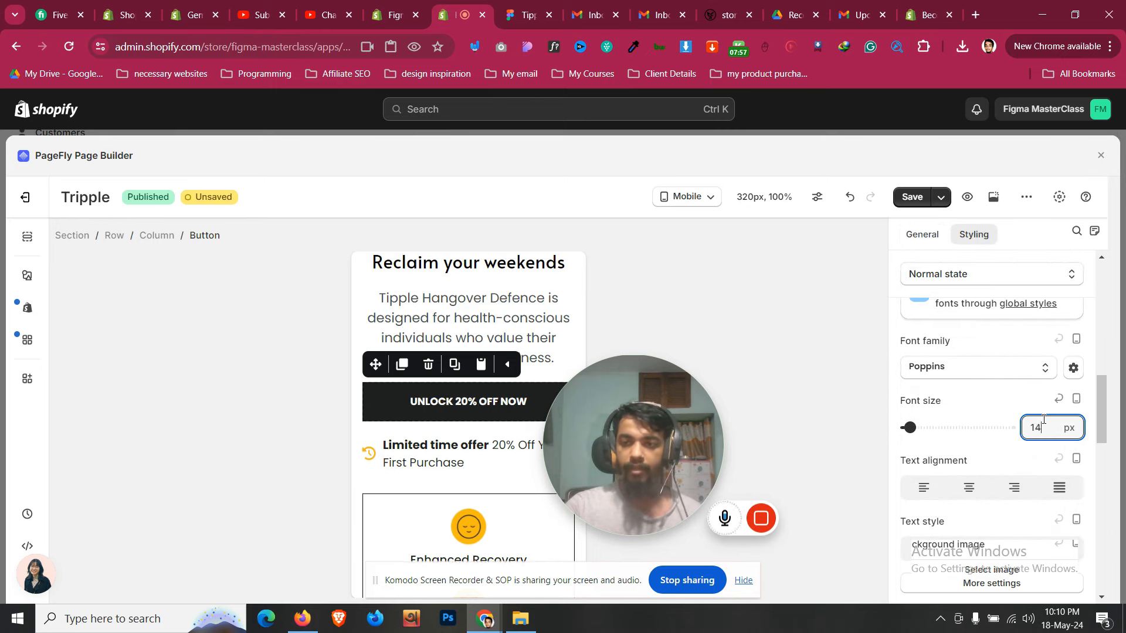
{"action": "key", "text": "Up"}
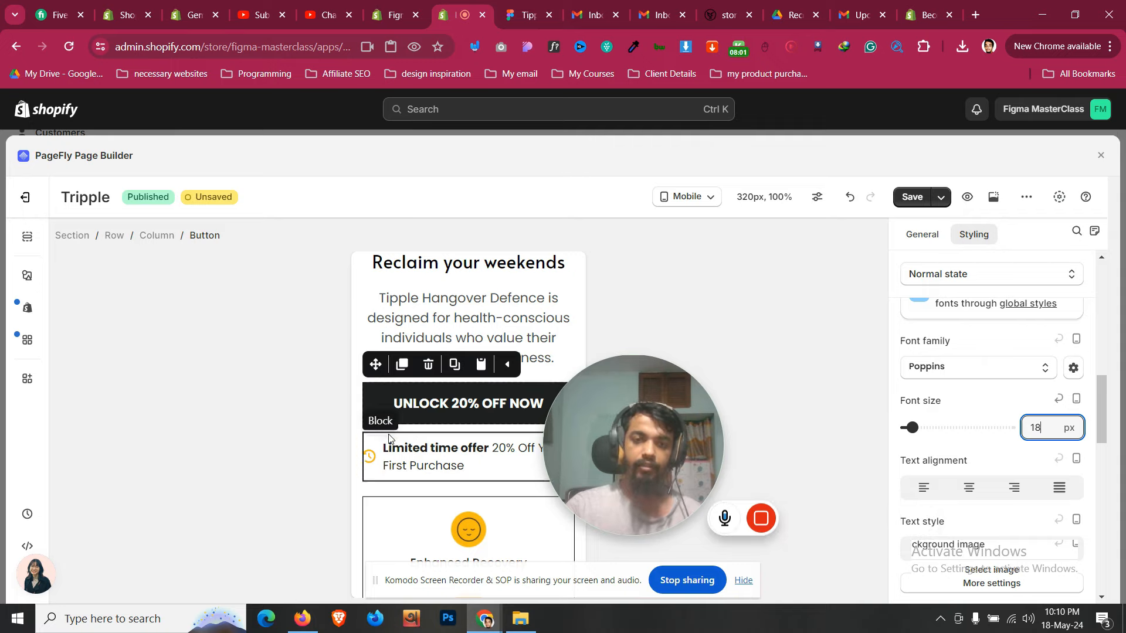
{"action": "left_click", "coordinate": [557, 7]}
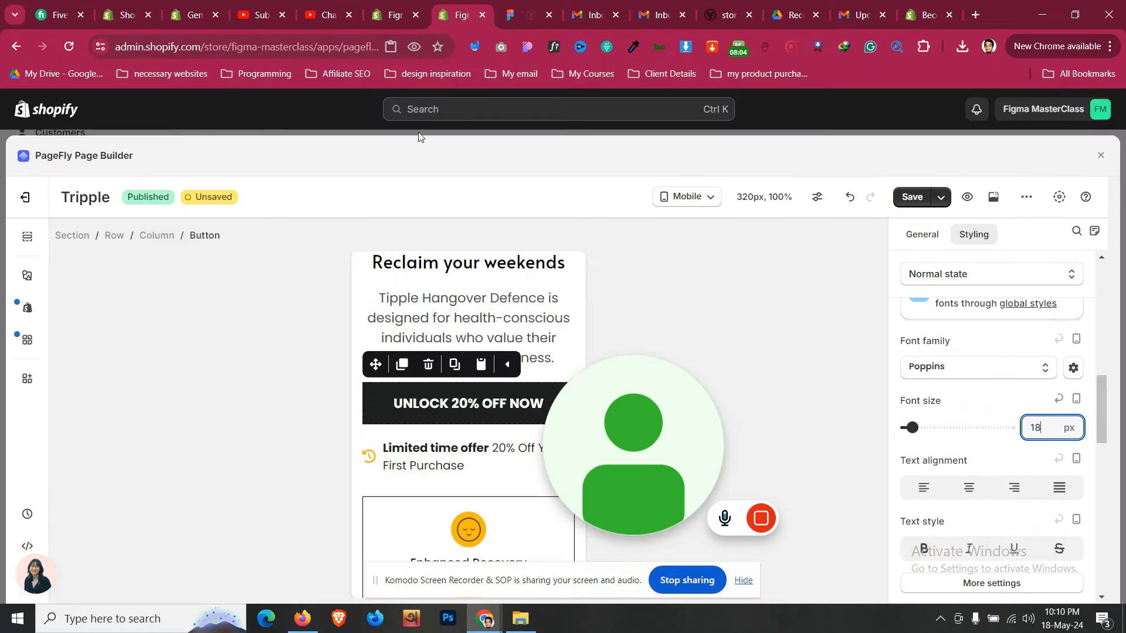
{"action": "left_click", "coordinate": [464, 14]}
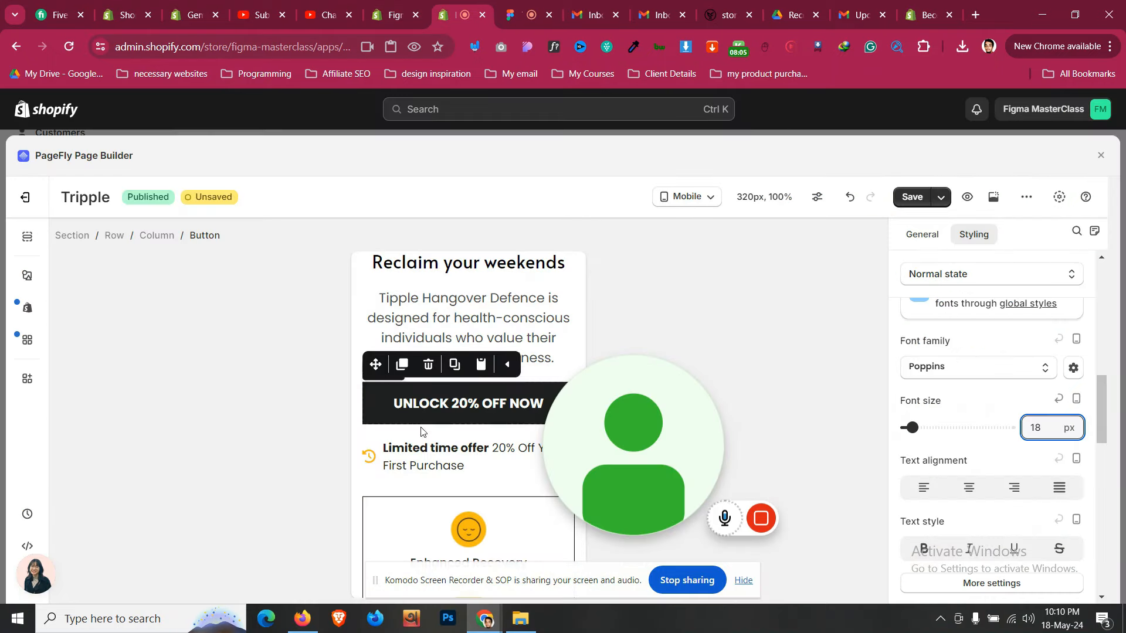
Reduce the "Limited time offer" paragraph's mobile font size to 11 px
{"action": "left_click", "coordinate": [412, 449]}
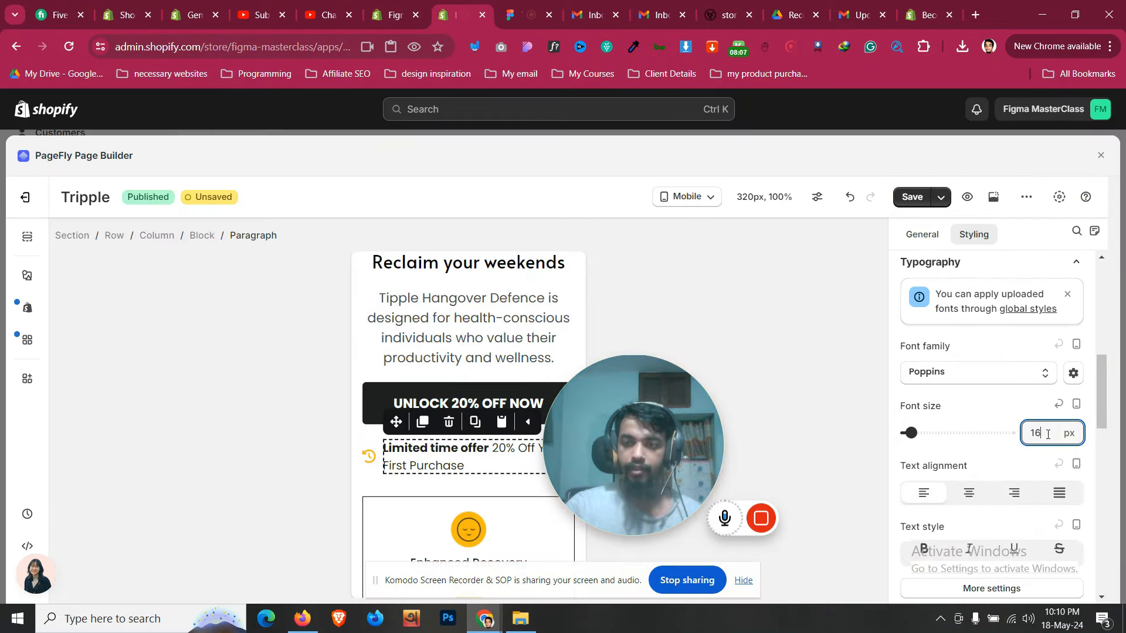
{"action": "key", "text": "Down"}
{"action": "key", "text": "Down"}
{"action": "key", "text": "Down"}
{"action": "key", "text": "Down"}
{"action": "key", "text": "Down"}
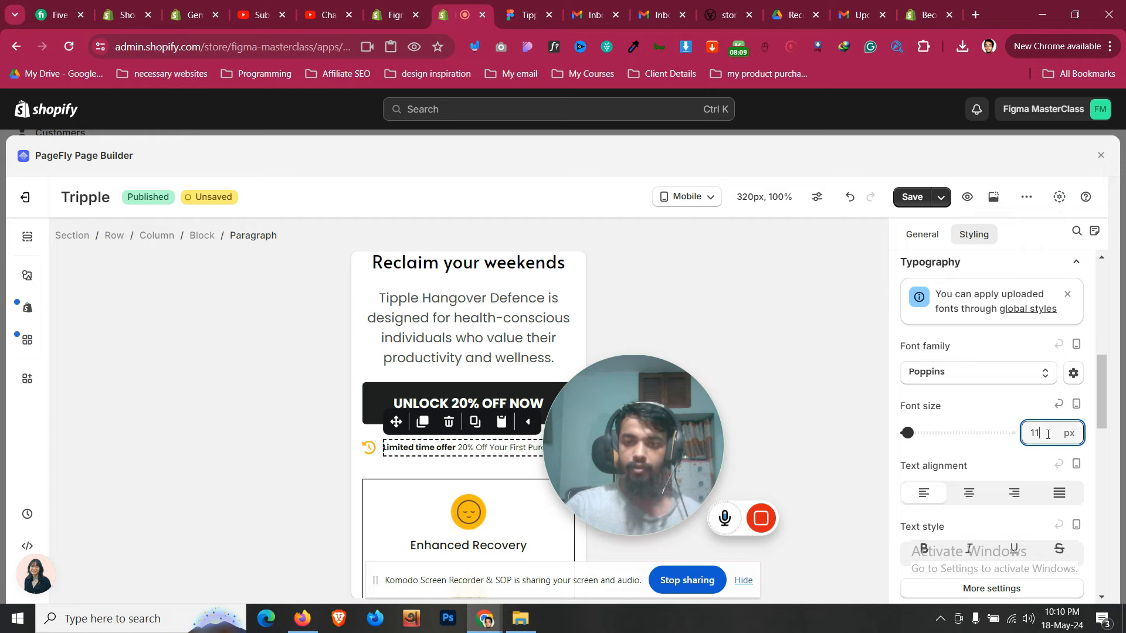
Set the top and bottom padding of the "Limited time offer" block to 0 px on mobile
{"action": "left_click", "coordinate": [437, 469]}
{"action": "scroll", "coordinate": [436, 469], "scroll_direction": "down", "scroll_amount": 3}
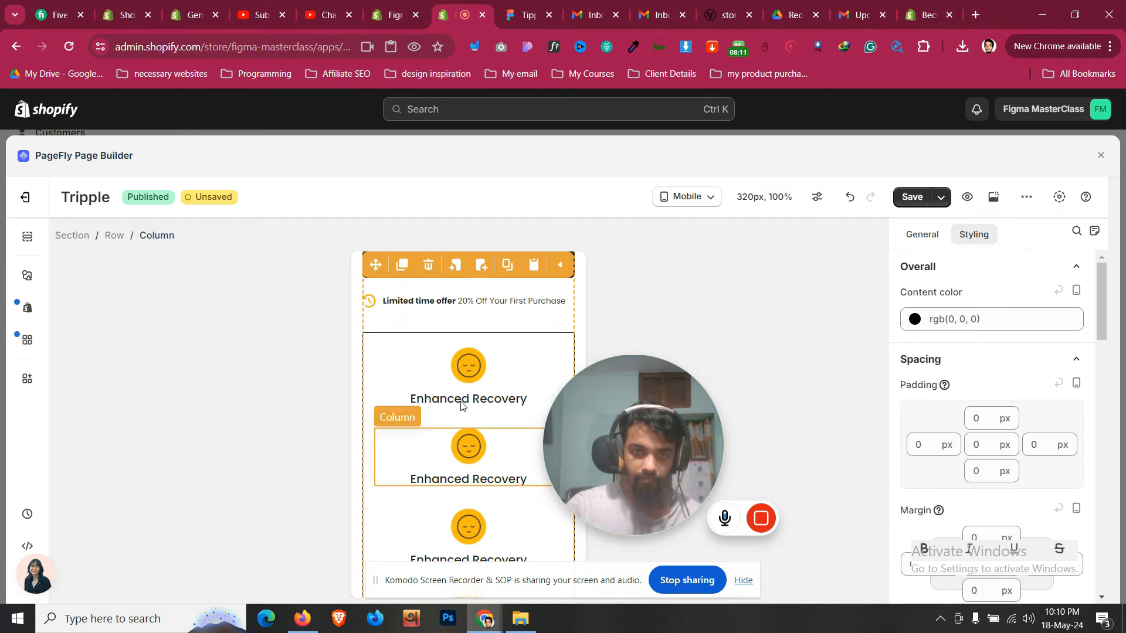
{"action": "left_click", "coordinate": [523, 318]}
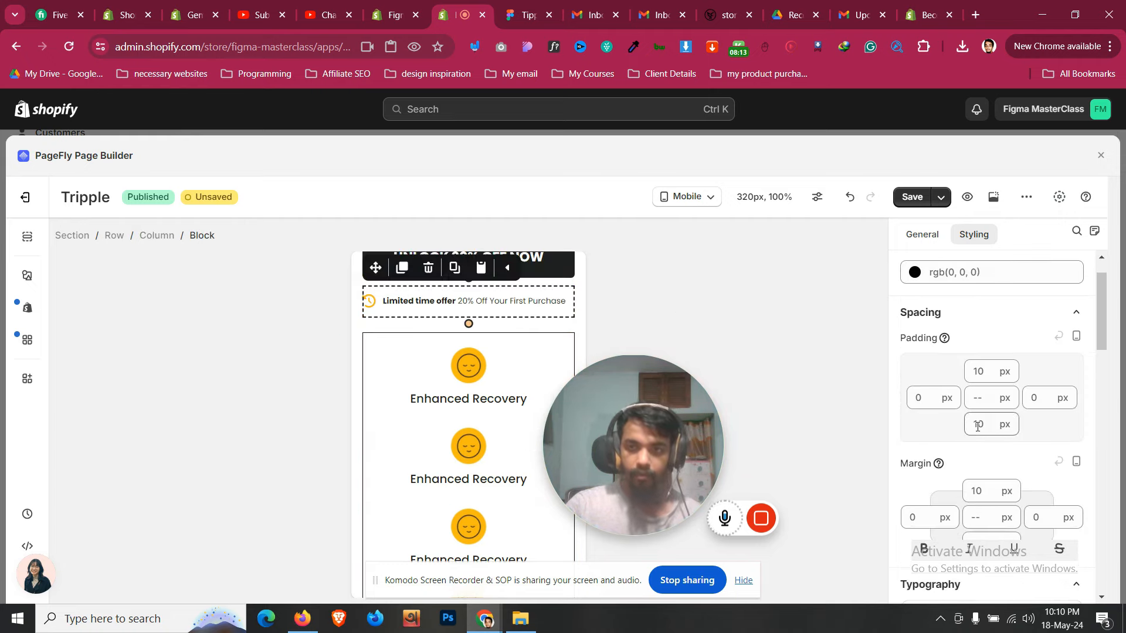
{"action": "type", "text": "0"}
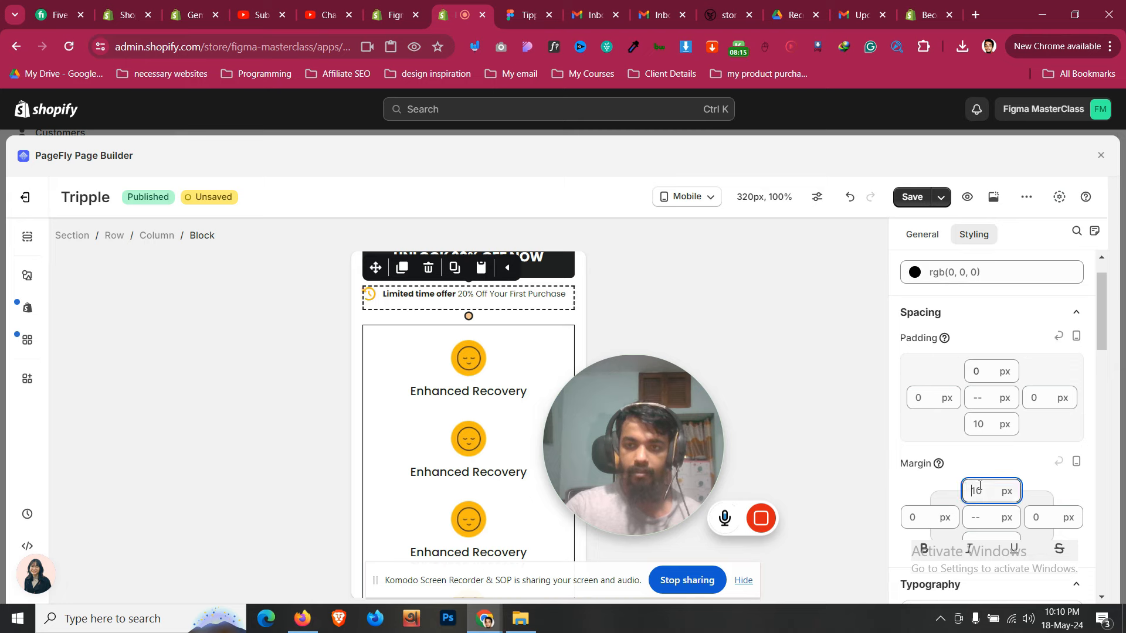
{"action": "type", "text": "0"}
{"action": "key", "text": "BackSpace"}
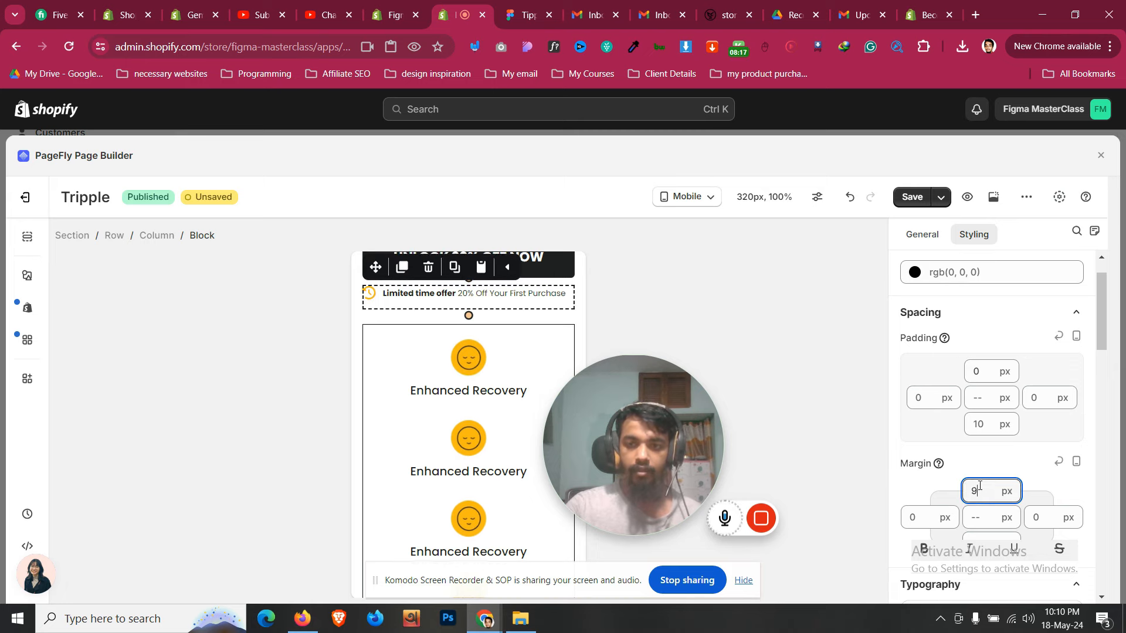
{"action": "left_click", "coordinate": [980, 426]}
{"action": "type", "text": "2"}
{"action": "key", "text": "BackSpace"}
{"action": "type", "text": "0"}
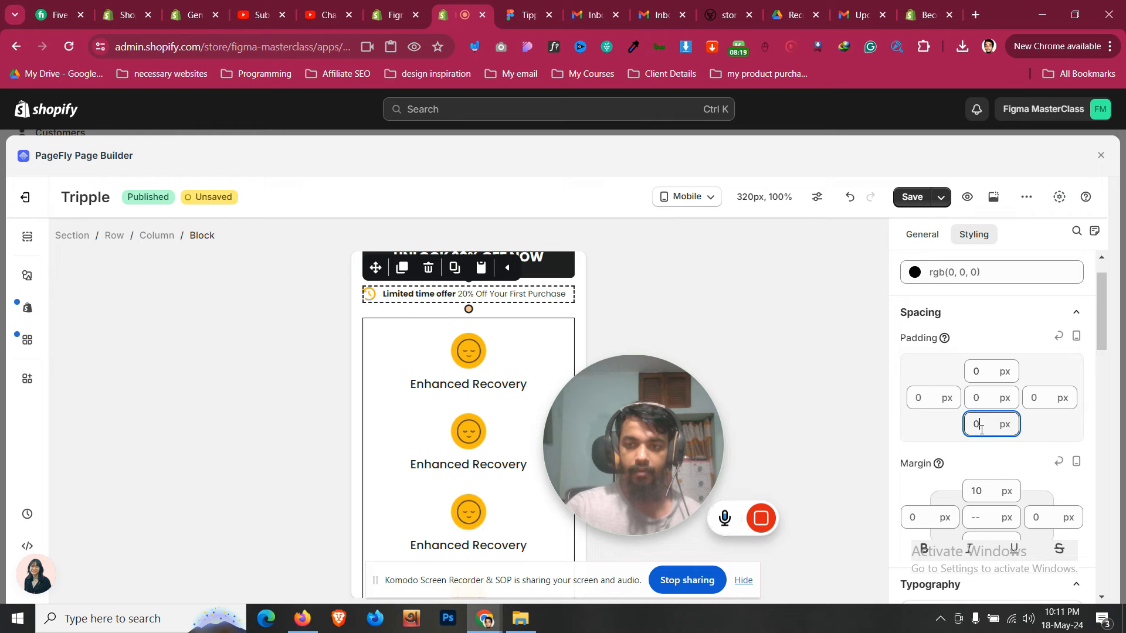
Arrange the "Enhanced Recovery" icon row in two columns per line on mobile
{"action": "left_click", "coordinate": [383, 332]}
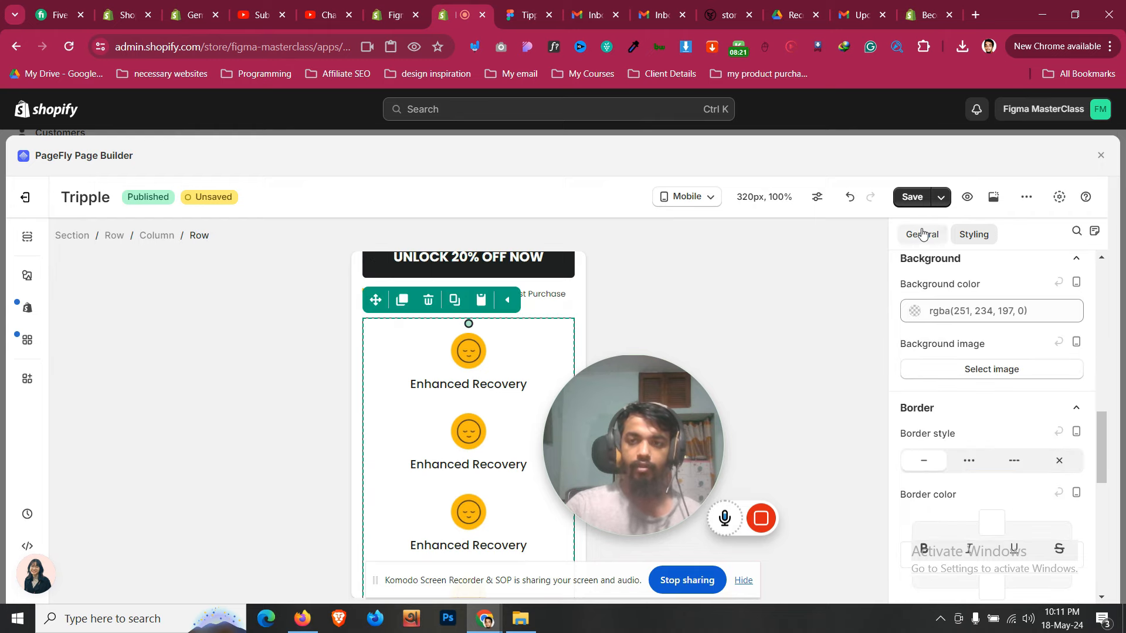
{"action": "left_click", "coordinate": [922, 234]}
{"action": "scroll", "coordinate": [950, 433], "scroll_direction": "up", "scroll_amount": 6}
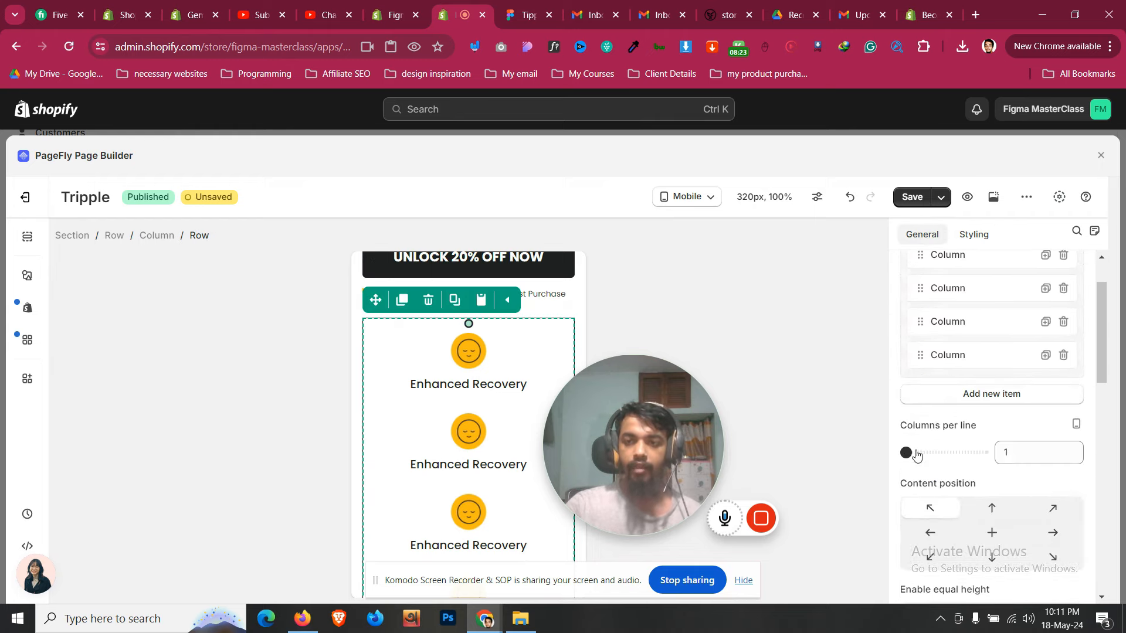
{"action": "left_click_drag", "start_coordinate": [905, 451], "coordinate": [925, 448]}
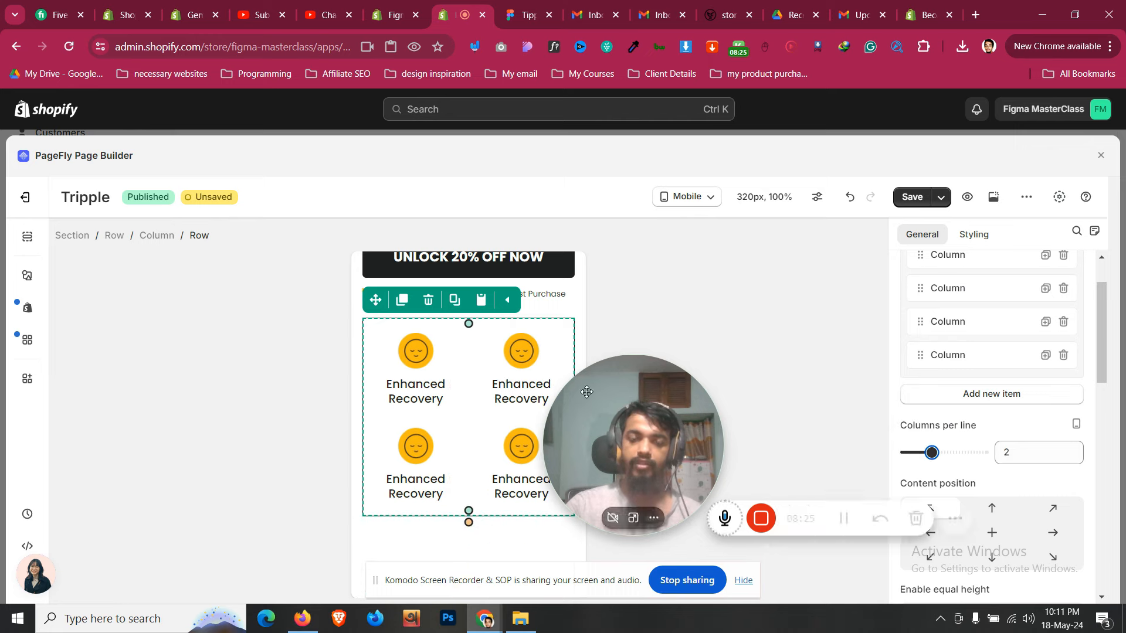
Try four columns per line for the icon row against the Figma mobile design, and return to two columns
{"action": "left_click_drag", "start_coordinate": [932, 452], "coordinate": [997, 450]}
{"action": "left_click", "coordinate": [526, 15]}
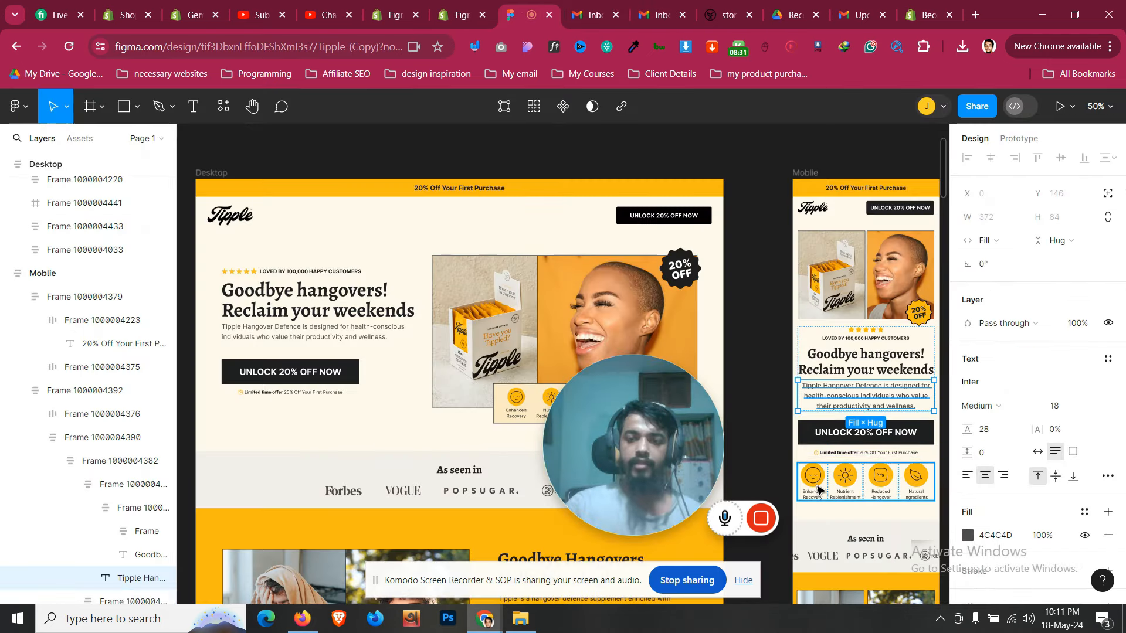
{"action": "key", "text": "ctrl+shift+Tab"}
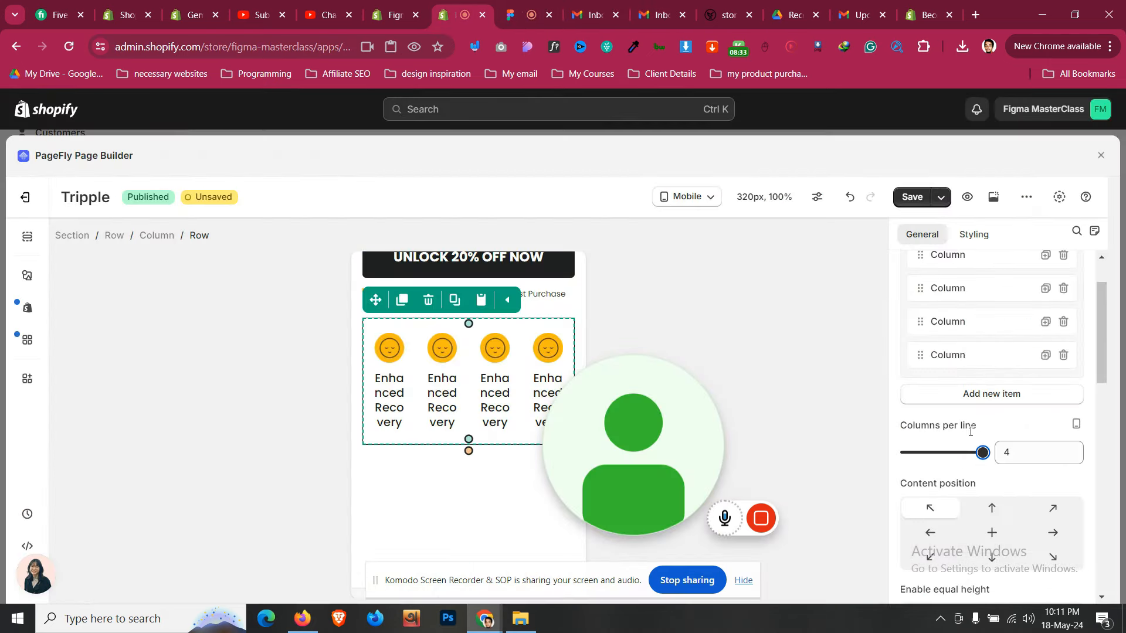
{"action": "left_click_drag", "start_coordinate": [982, 451], "coordinate": [930, 453]}
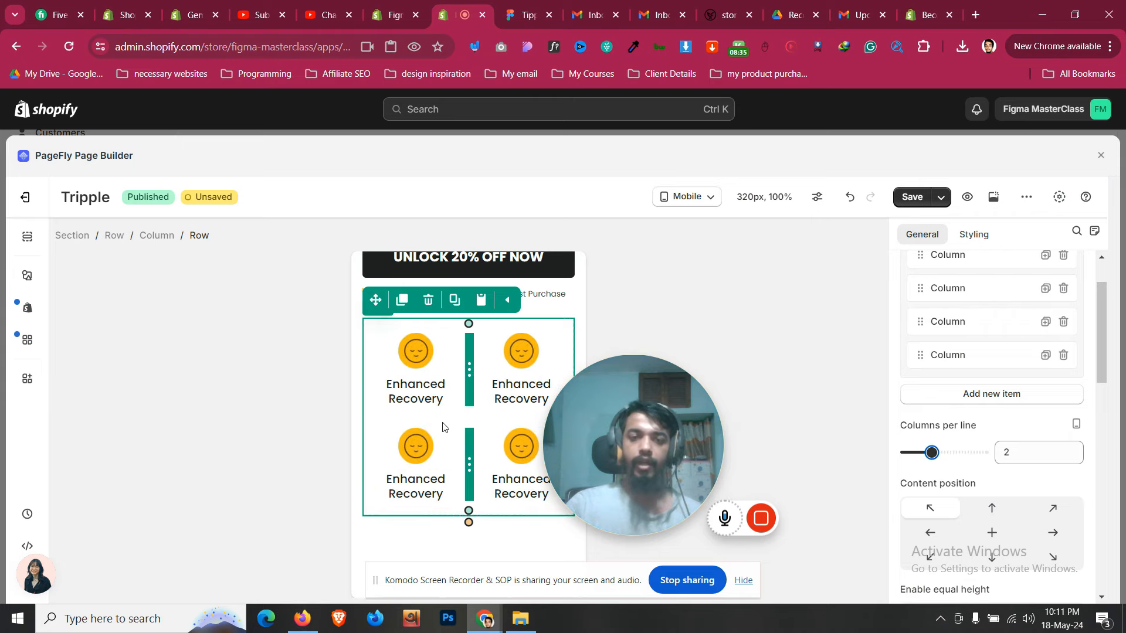
Try a 15 px mobile font size on the first "Enhanced Recovery" label
{"action": "left_click", "coordinate": [359, 533]}
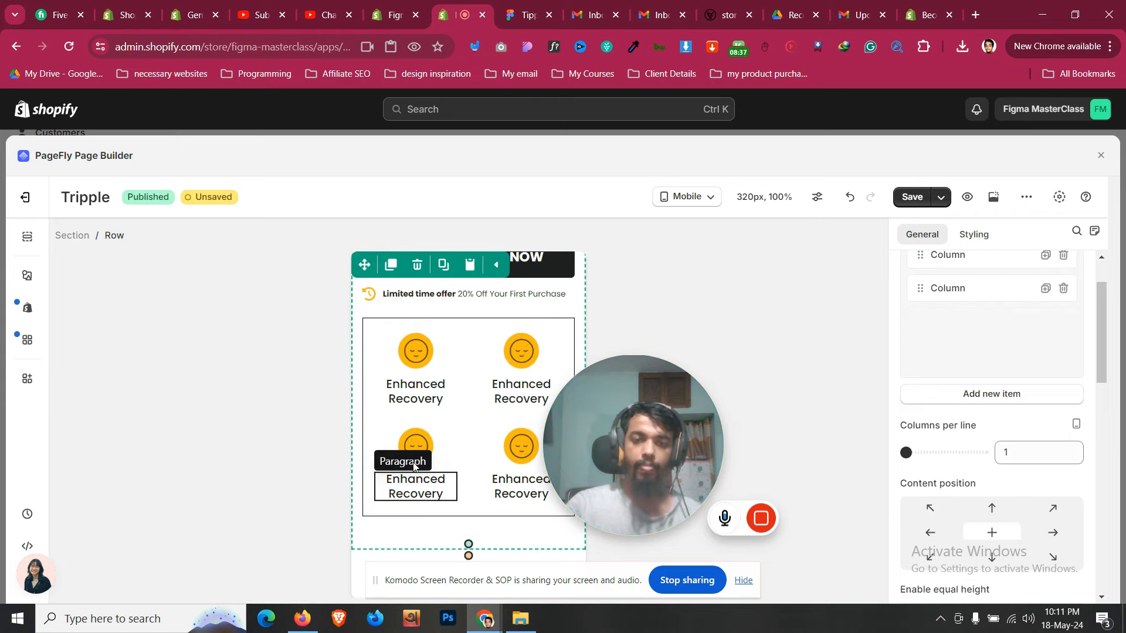
{"action": "left_click", "coordinate": [432, 398]}
{"action": "left_click", "coordinate": [983, 246]}
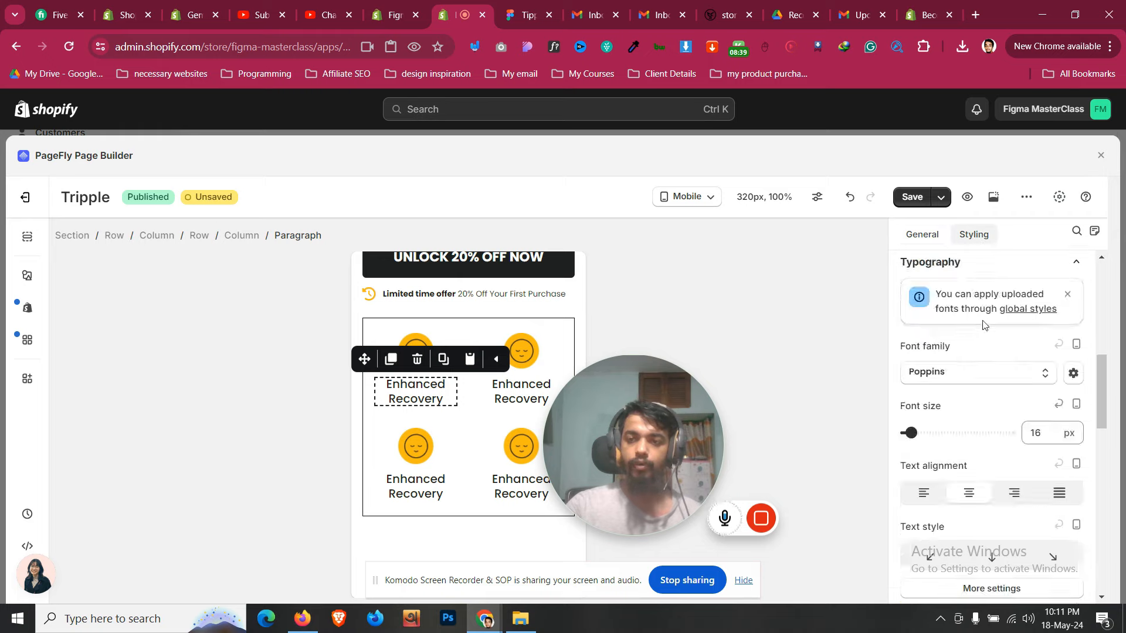
{"action": "scroll", "coordinate": [1020, 351], "scroll_direction": "down", "scroll_amount": 4}
{"action": "scroll", "coordinate": [1040, 355], "scroll_direction": "up", "scroll_amount": 3}
{"action": "key", "text": "Down"}
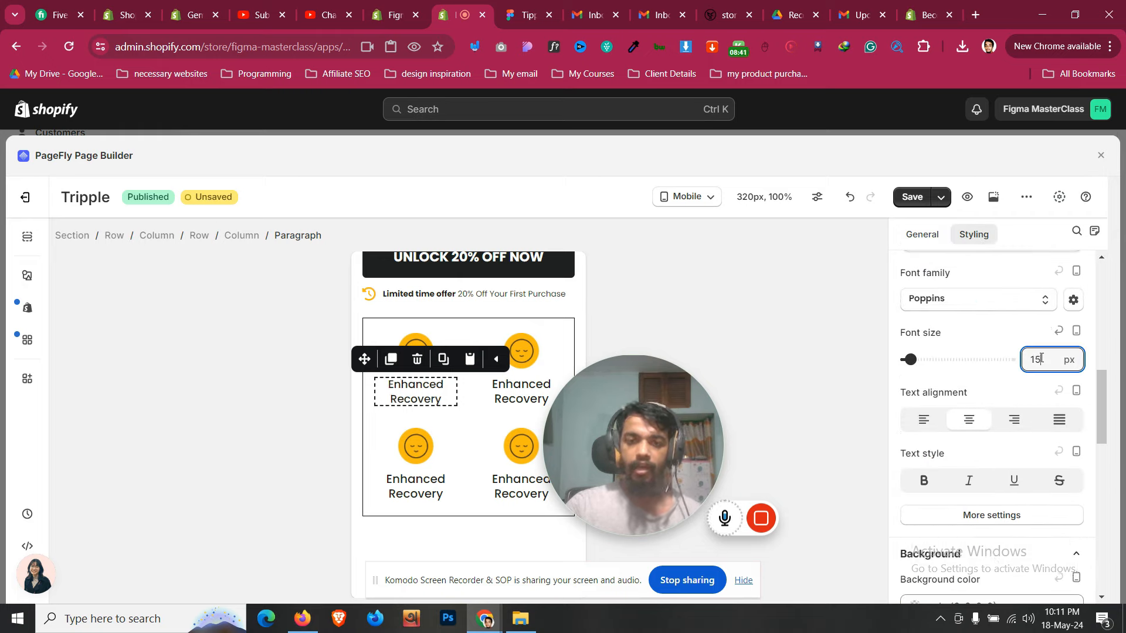
Set the hero section's mobile bottom padding to 40 px
{"action": "left_click", "coordinate": [397, 545]}
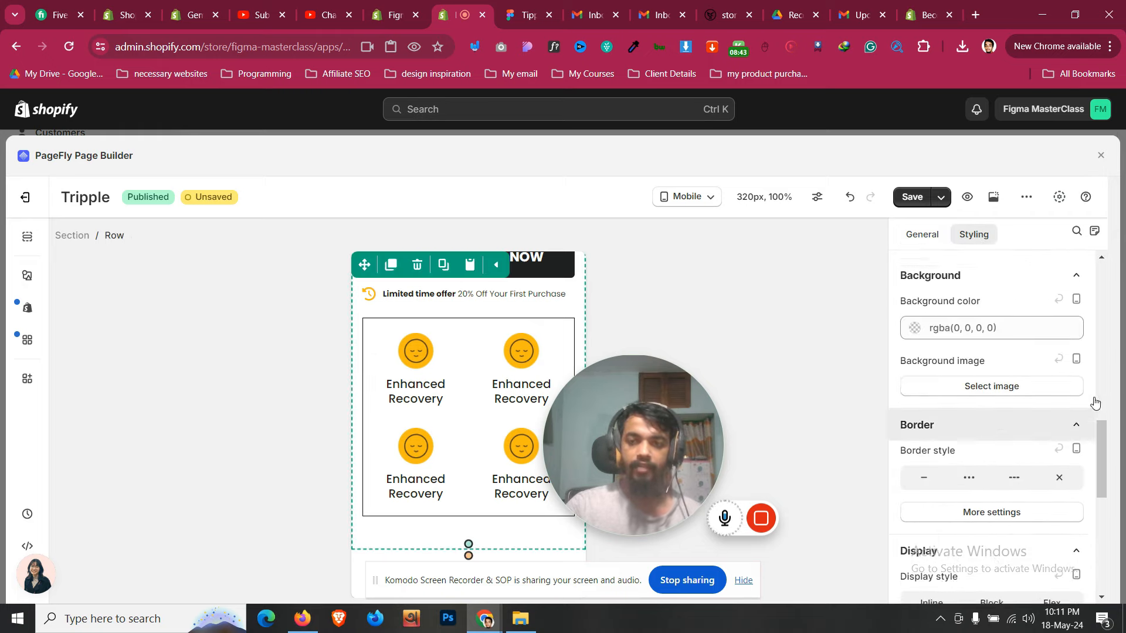
{"action": "scroll", "coordinate": [997, 364], "scroll_direction": "up", "scroll_amount": 5}
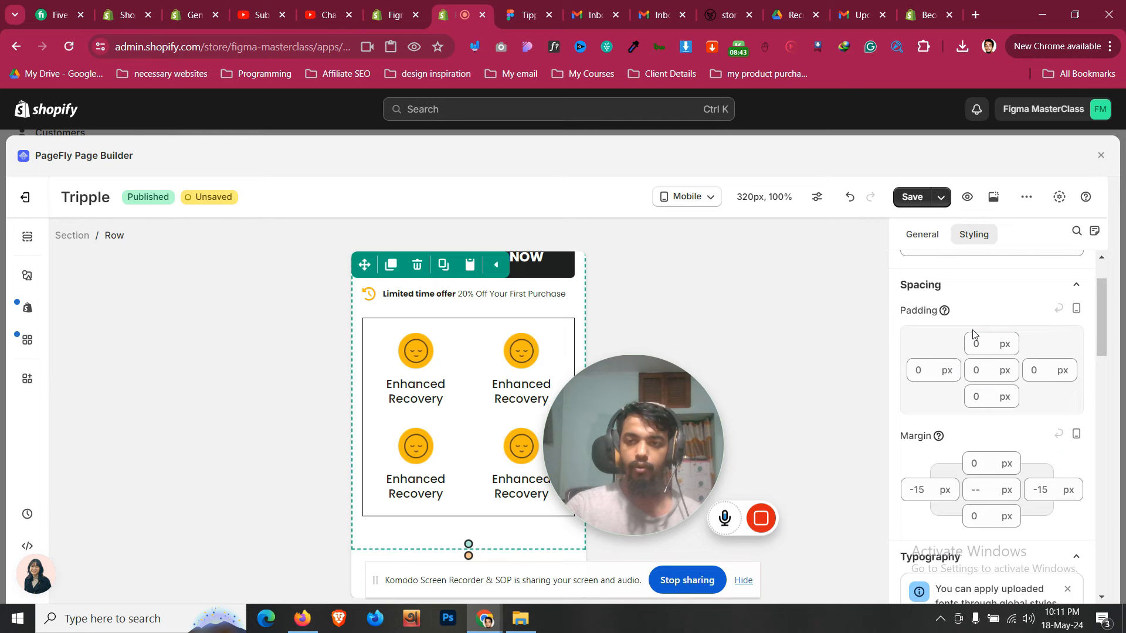
{"action": "left_click", "coordinate": [77, 235]}
{"action": "double_click", "coordinate": [976, 405]}
{"action": "type", "text": "0"}
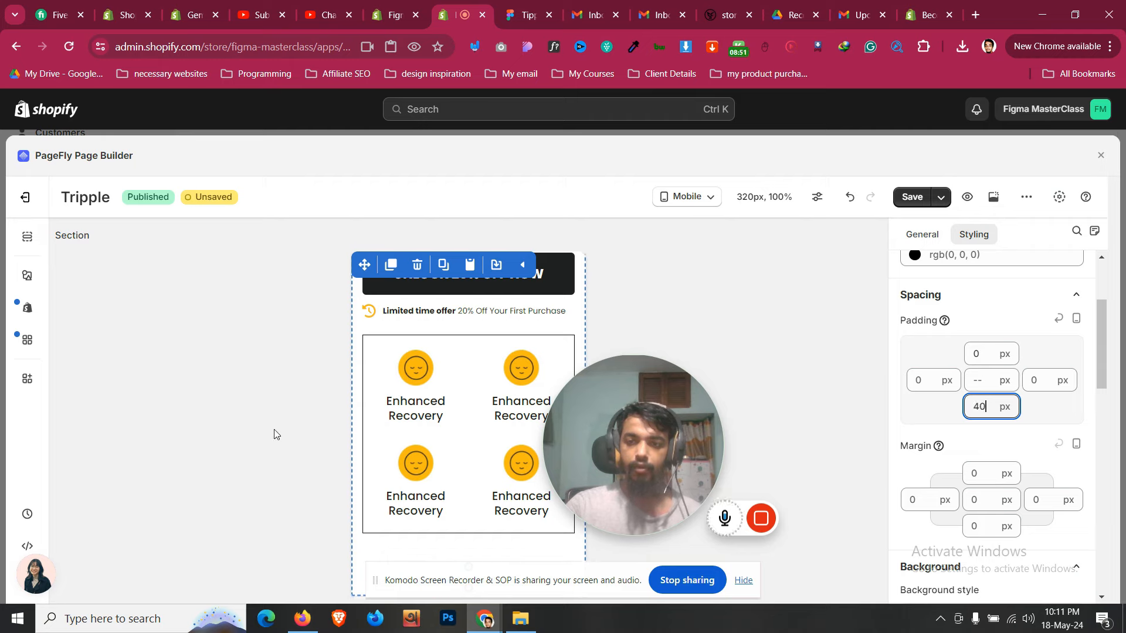
Reduce the hero section's mobile bottom padding to 0 px
{"action": "scroll", "coordinate": [382, 420], "scroll_direction": "down", "scroll_amount": 1}
{"action": "left_click", "coordinate": [399, 520]}
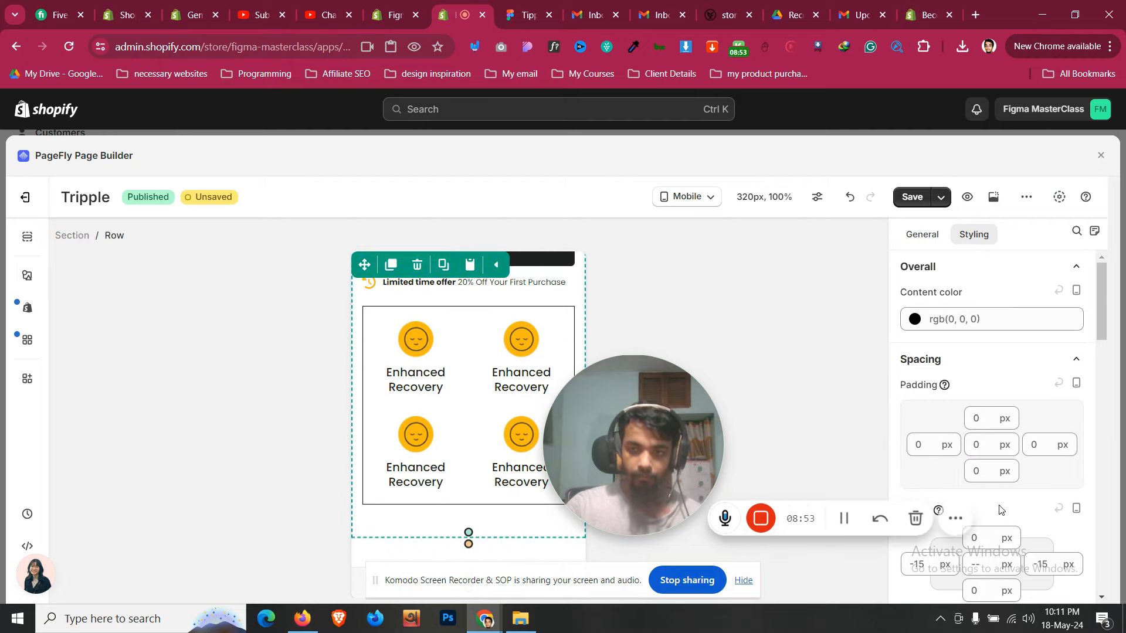
{"action": "left_click", "coordinate": [396, 552]}
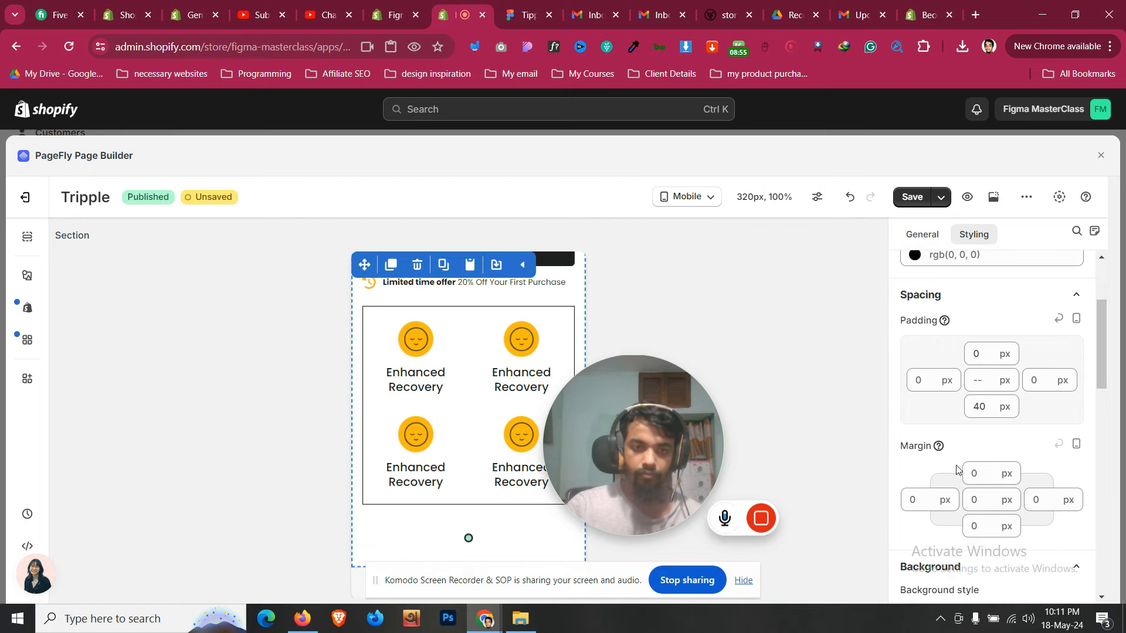
{"action": "key", "text": "Down"}
{"action": "key", "text": "Down"}
{"action": "key", "text": "Down"}
{"action": "key", "text": "Down"}
{"action": "key", "text": "Down"}
{"action": "key", "text": "Down"}
{"action": "key", "text": "Down"}
{"action": "key", "text": "Down"}
{"action": "key", "text": "Down"}
{"action": "key", "text": "Down"}
{"action": "key", "text": "Down"}
{"action": "key", "text": "Down"}
{"action": "key", "text": "Down"}
{"action": "key", "text": "Down"}
{"action": "key", "text": "Down"}
{"action": "key", "text": "Down"}
{"action": "key", "text": "Down"}
{"action": "key", "text": "Down"}
{"action": "key", "text": "Down"}
{"action": "key", "text": "Down"}
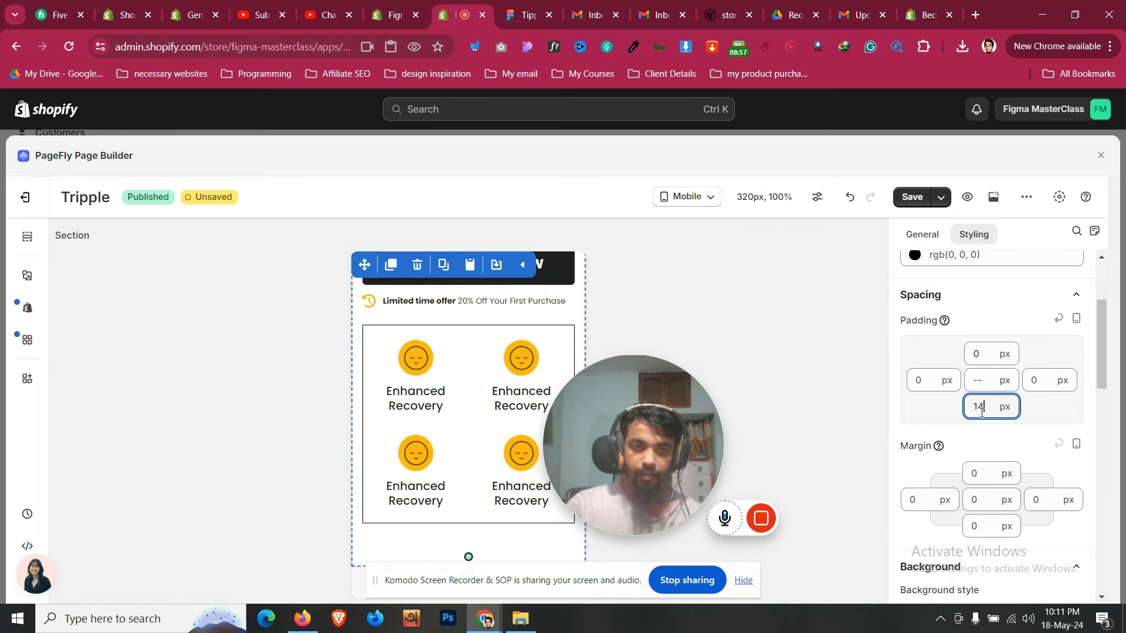
{"action": "key", "text": "Down"}
{"action": "key", "text": "Down"}
{"action": "key", "text": "Down"}
{"action": "key", "text": "Down"}
{"action": "key", "text": "Down"}
{"action": "key", "text": "Down"}
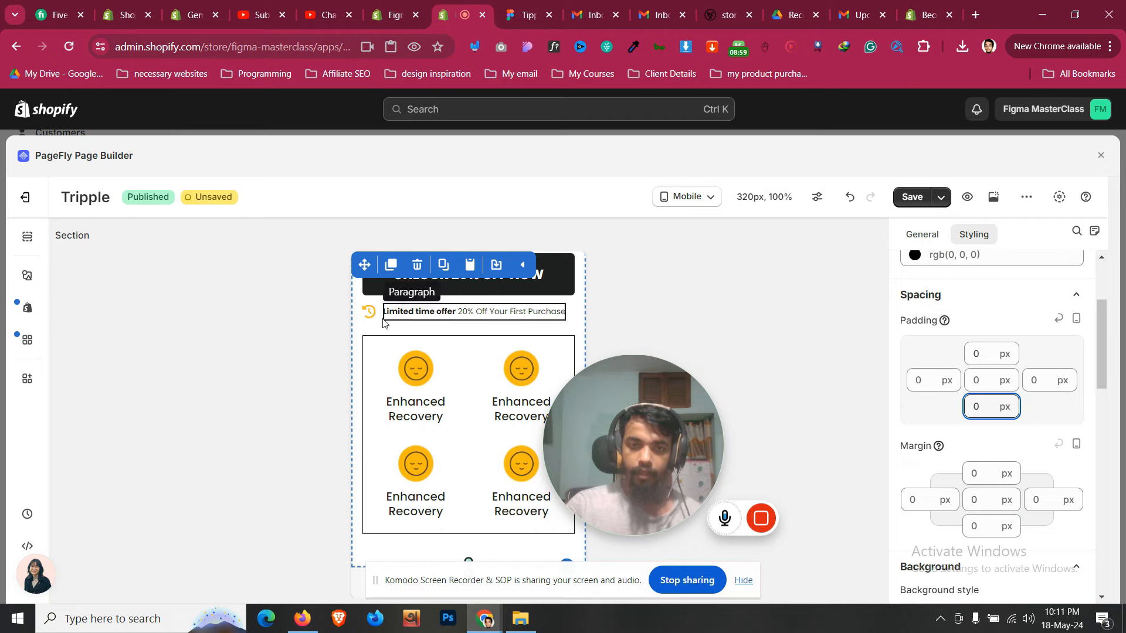
Remove the border around the "Enhanced Recovery" icon row on mobile and review the hero section
{"action": "left_click", "coordinate": [366, 342]}
{"action": "scroll", "coordinate": [1003, 402], "scroll_direction": "down", "scroll_amount": 8}
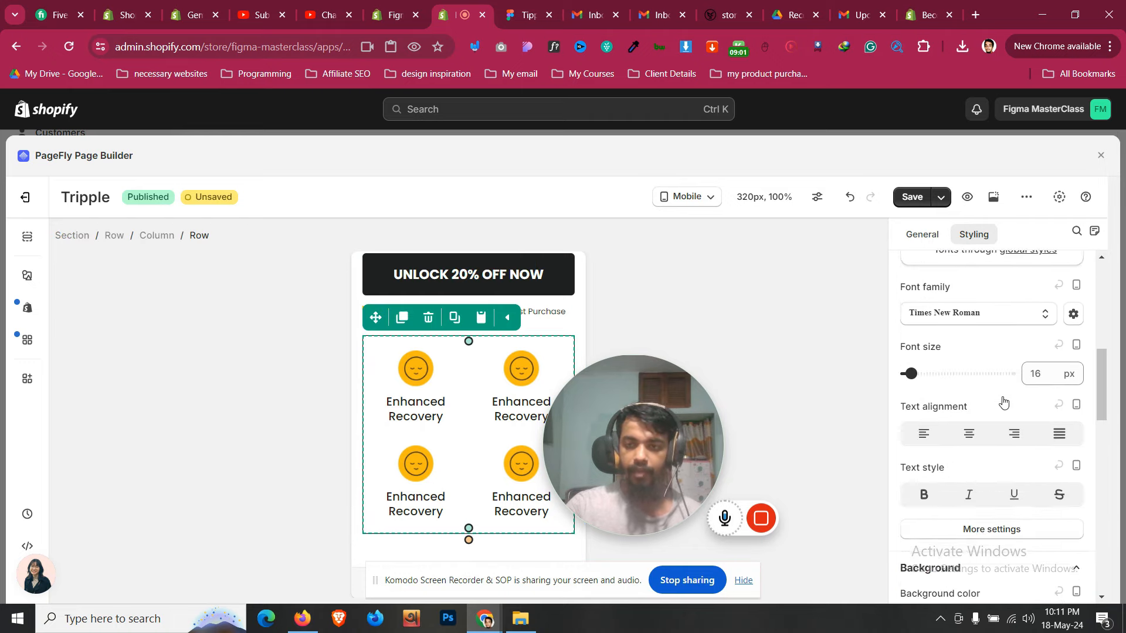
{"action": "scroll", "coordinate": [1003, 402], "scroll_direction": "down", "scroll_amount": 4}
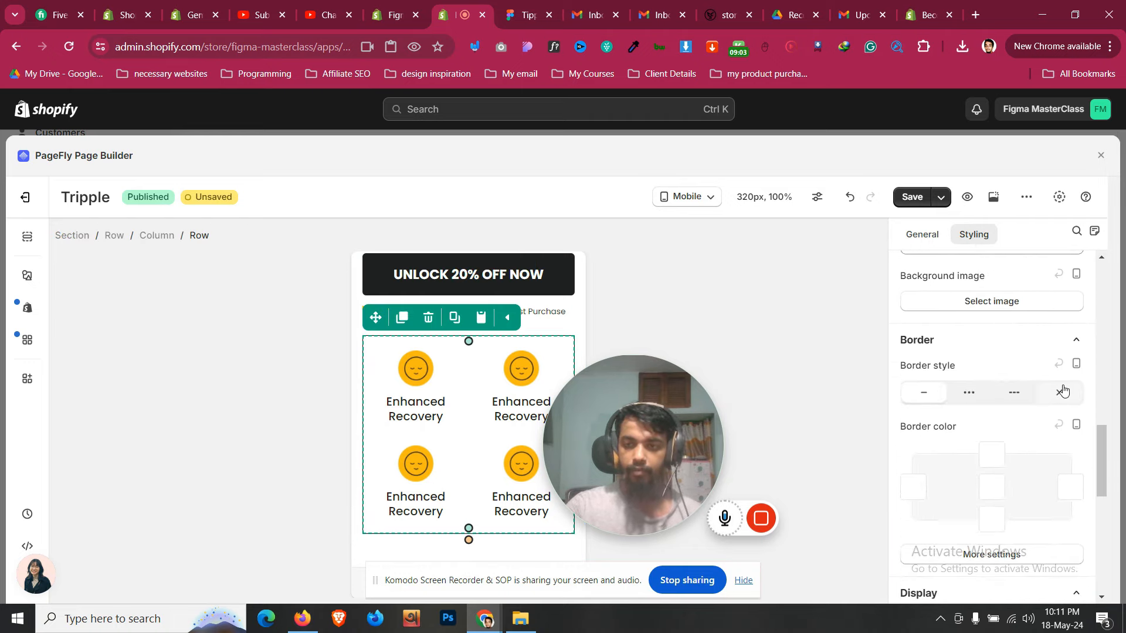
{"action": "left_click", "coordinate": [1063, 391]}
{"action": "left_click", "coordinate": [360, 554]}
{"action": "scroll", "coordinate": [360, 555], "scroll_direction": "up", "scroll_amount": 2}
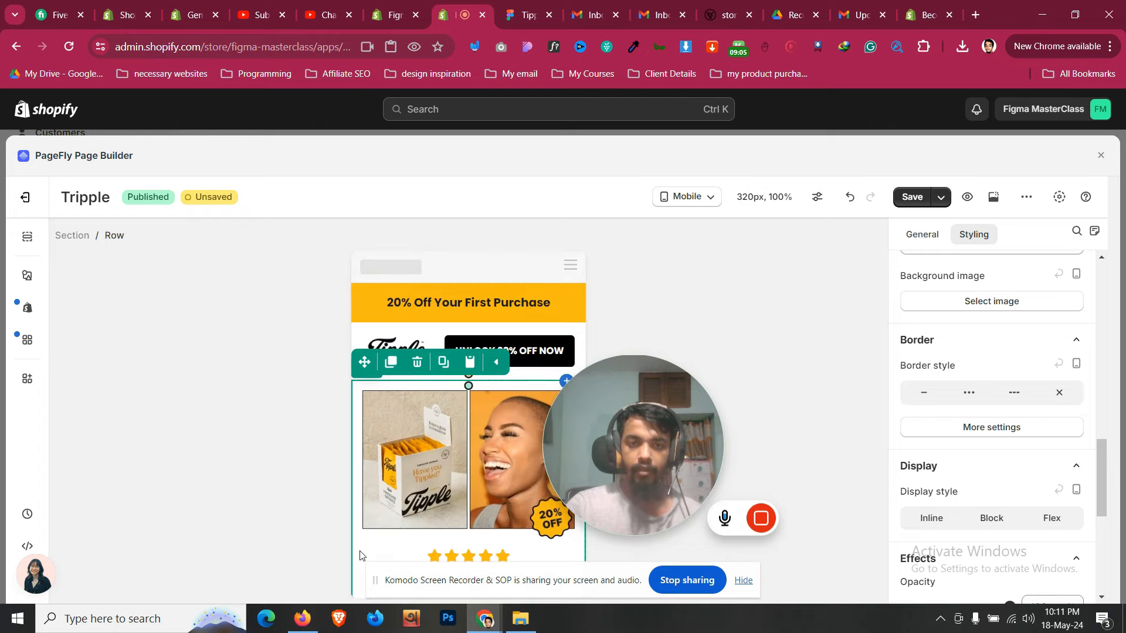
Compare the mobile header, hero images and text in PageFly with the Figma mobile design
{"action": "left_click", "coordinate": [357, 338]}
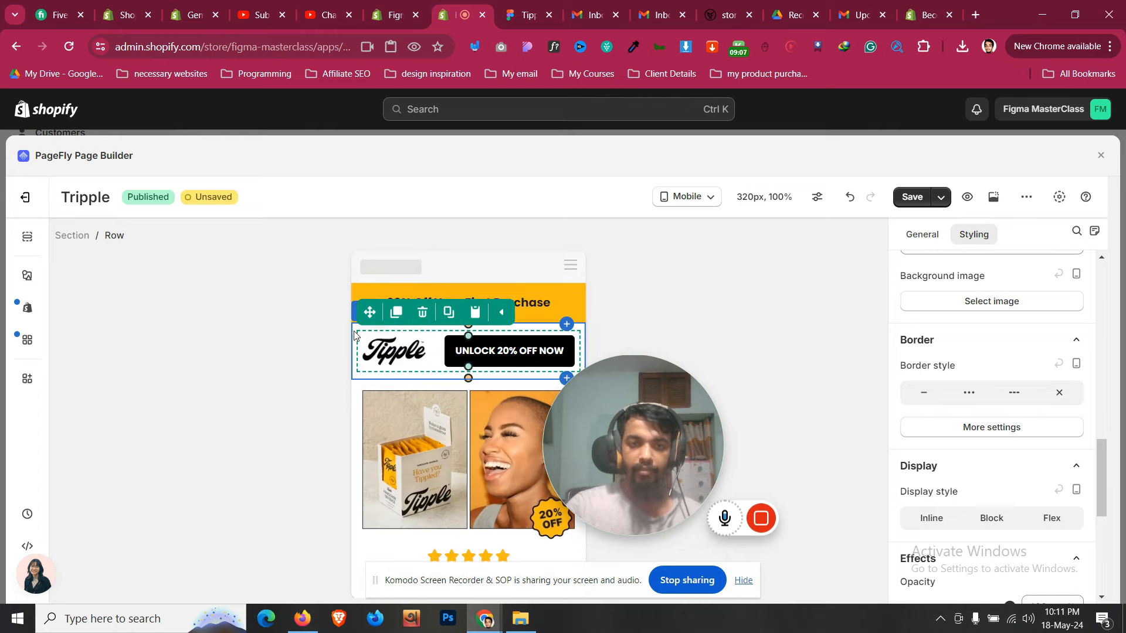
{"action": "left_click", "coordinate": [354, 335]}
{"action": "left_click", "coordinate": [551, 5]}
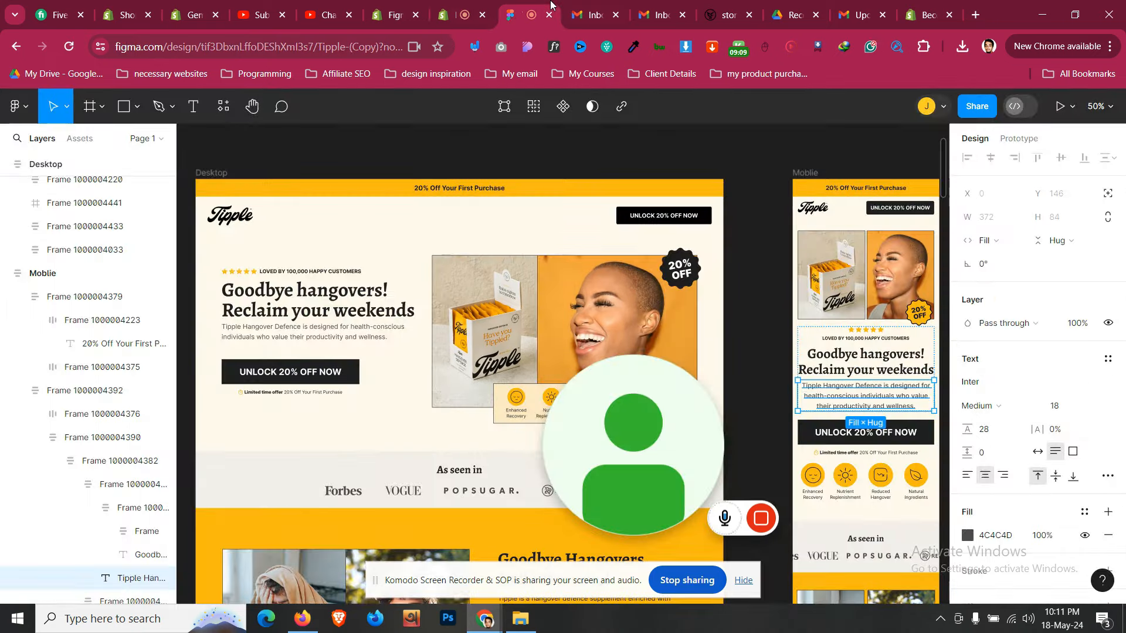
{"action": "left_click", "coordinate": [464, 6]}
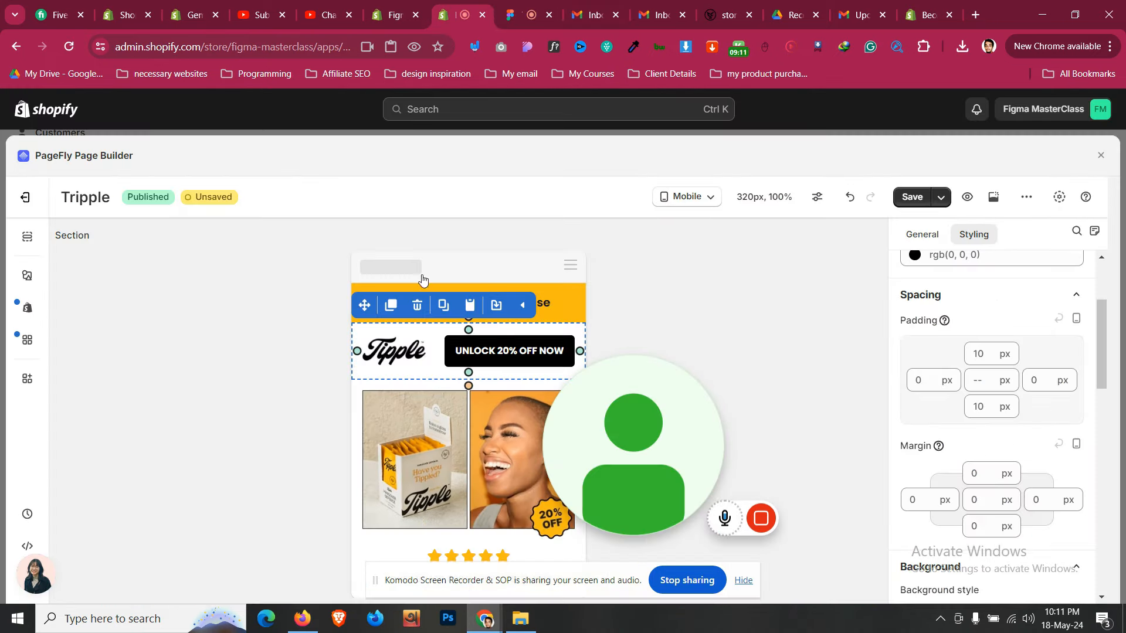
{"action": "left_click", "coordinate": [354, 396]}
{"action": "scroll", "coordinate": [354, 397], "scroll_direction": "down", "scroll_amount": 4}
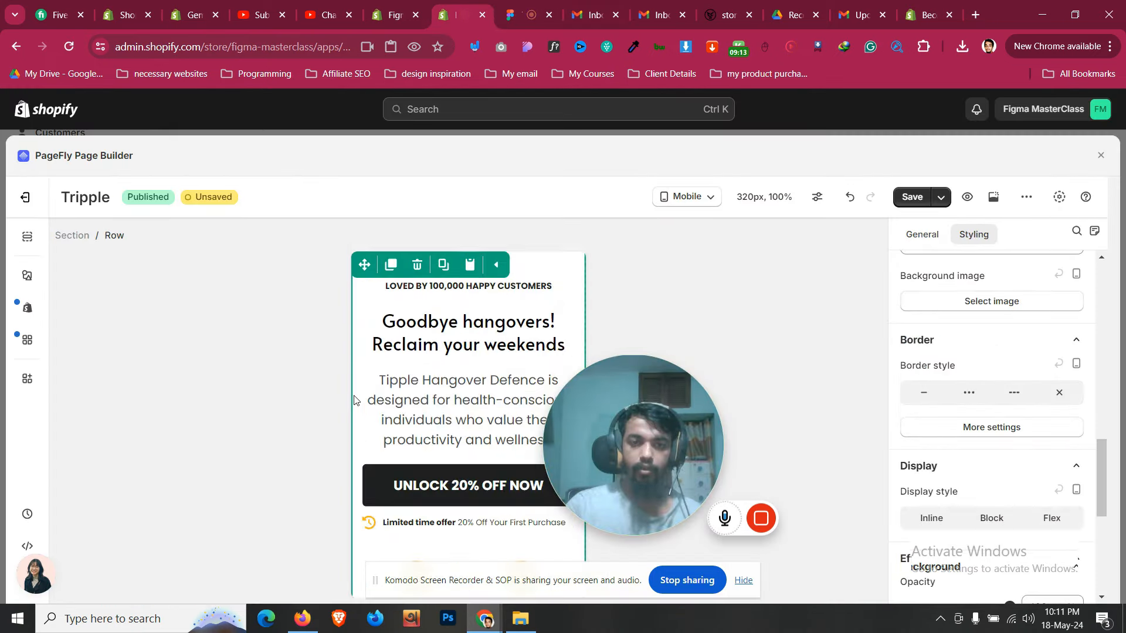
{"action": "scroll", "coordinate": [354, 399], "scroll_direction": "down", "scroll_amount": 1}
{"action": "scroll", "coordinate": [354, 399], "scroll_direction": "up", "scroll_amount": 1}
{"action": "left_click", "coordinate": [428, 399]}
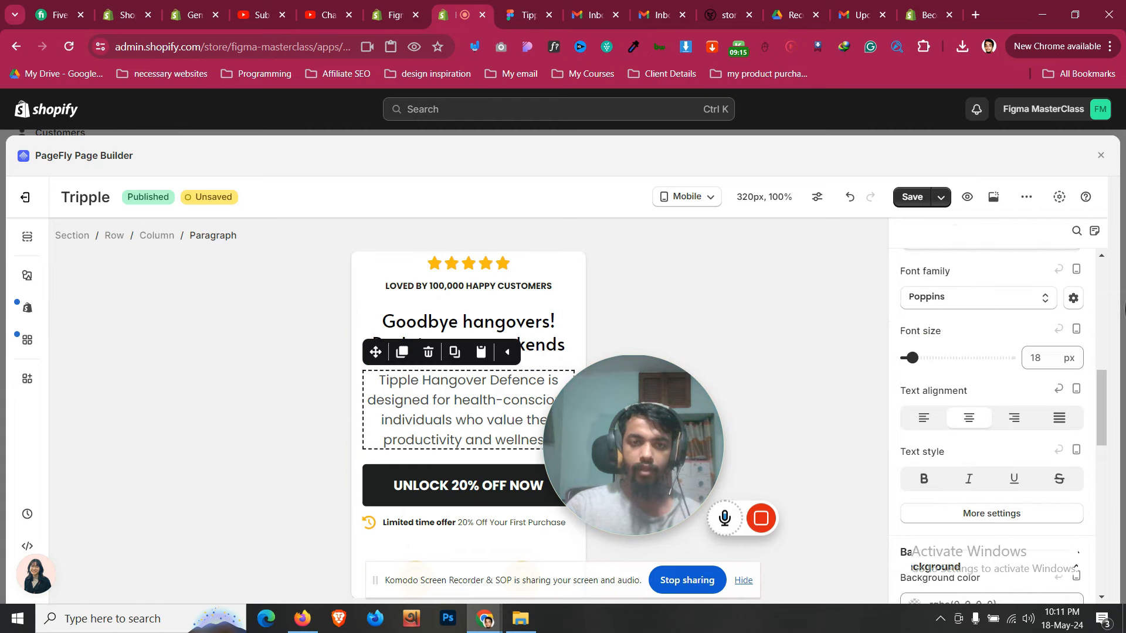
{"action": "scroll", "coordinate": [378, 428], "scroll_direction": "down", "scroll_amount": 3}
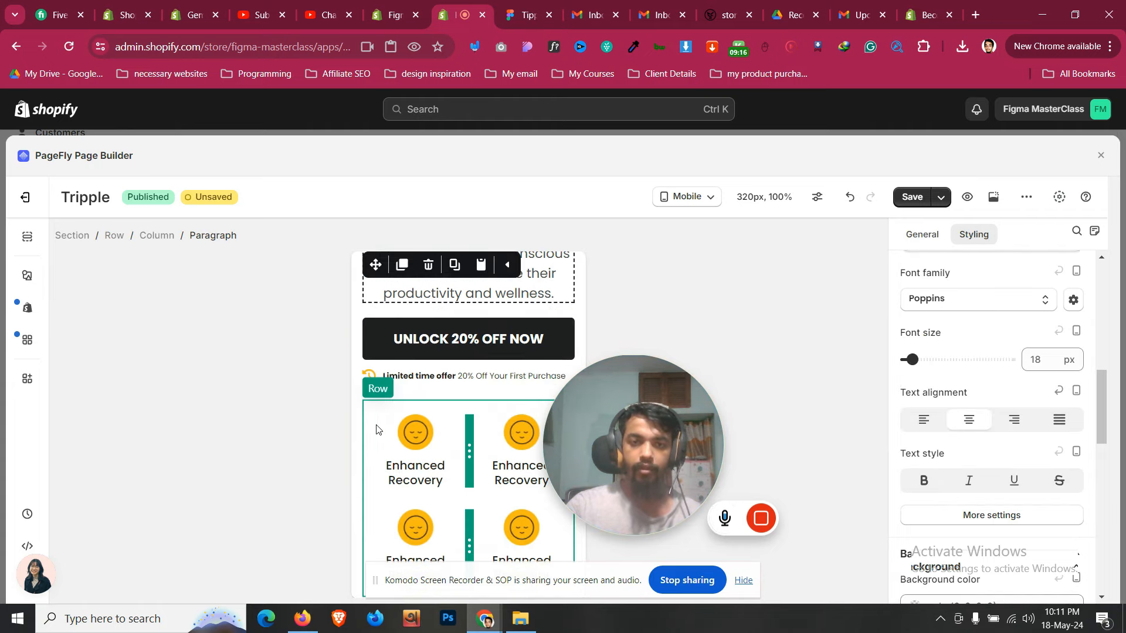
Set the top margin of the "Enhanced Recovery" icon row to 0 px on mobile
{"action": "left_click", "coordinate": [442, 405]}
{"action": "scroll", "coordinate": [984, 390], "scroll_direction": "up", "scroll_amount": 6}
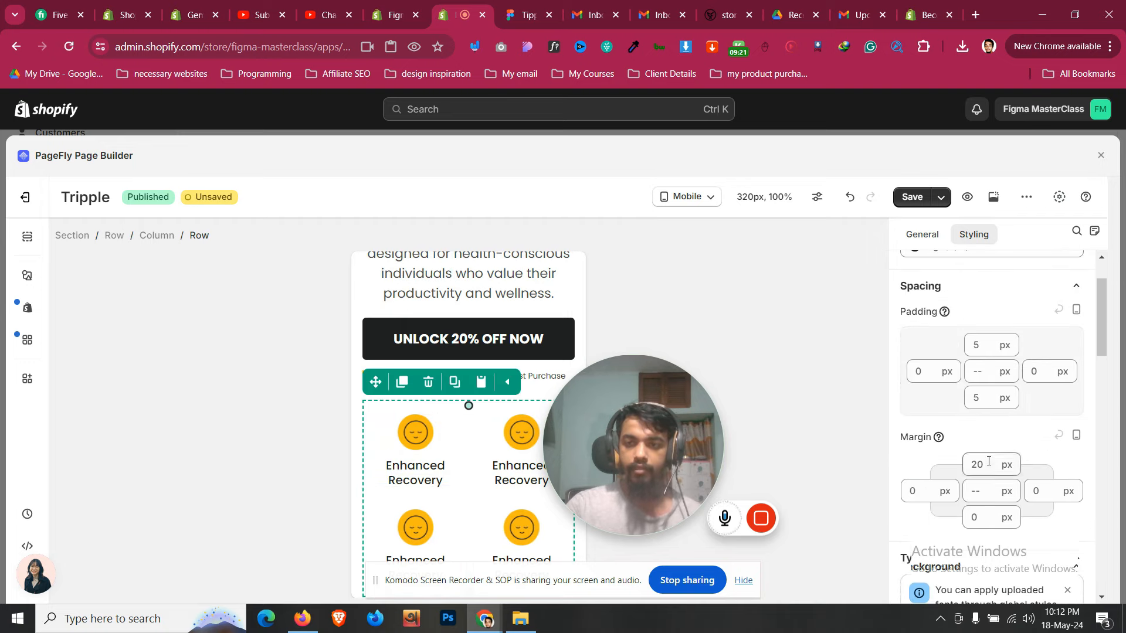
{"action": "double_click", "coordinate": [989, 462]}
{"action": "type", "text": "1"}
{"action": "key", "text": "BackSpace"}
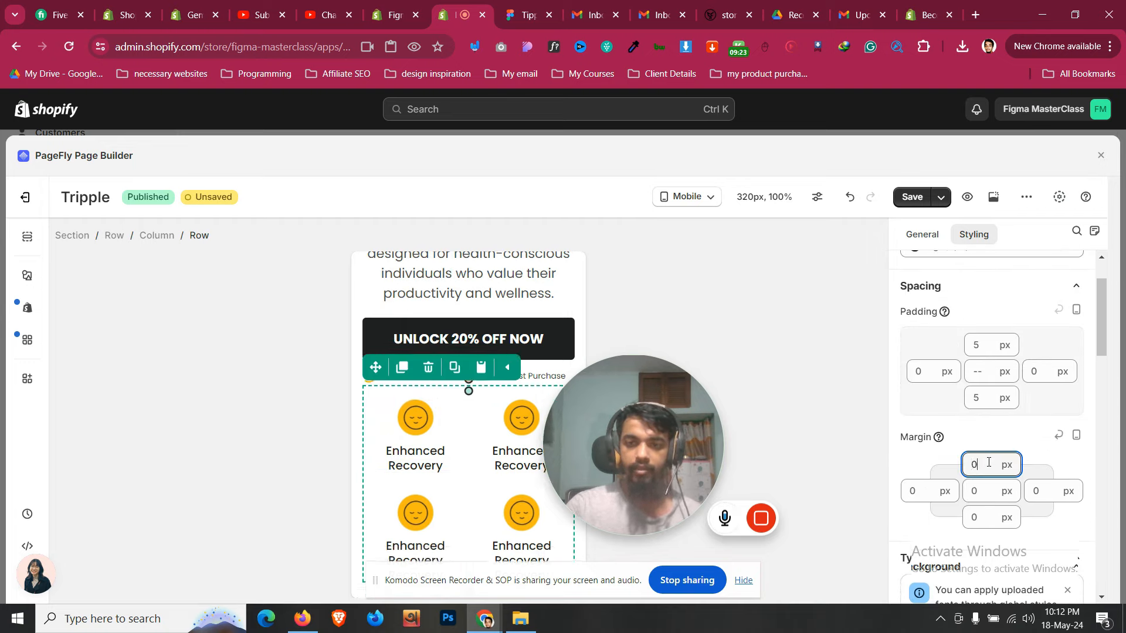
{"action": "scroll", "coordinate": [415, 445], "scroll_direction": "down", "scroll_amount": 1}
{"action": "left_click", "coordinate": [391, 556]}
{"action": "scroll", "coordinate": [391, 528], "scroll_direction": "up", "scroll_amount": 8}
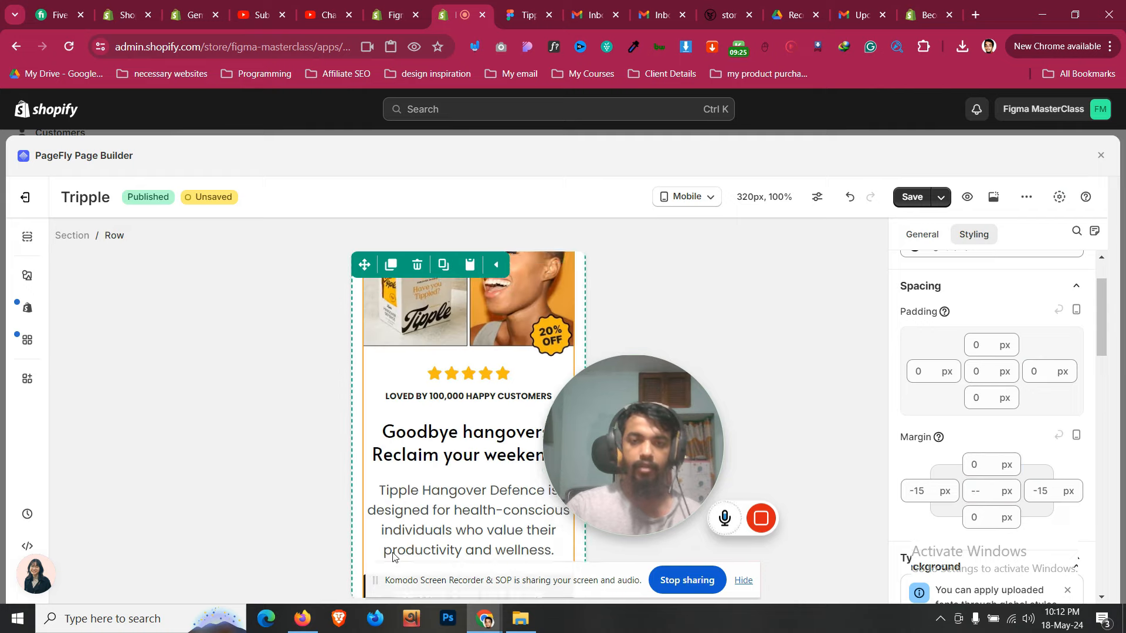
Switch the preview to the tablet layout and set the hero row to 1 column per line
{"action": "left_click", "coordinate": [708, 198]}
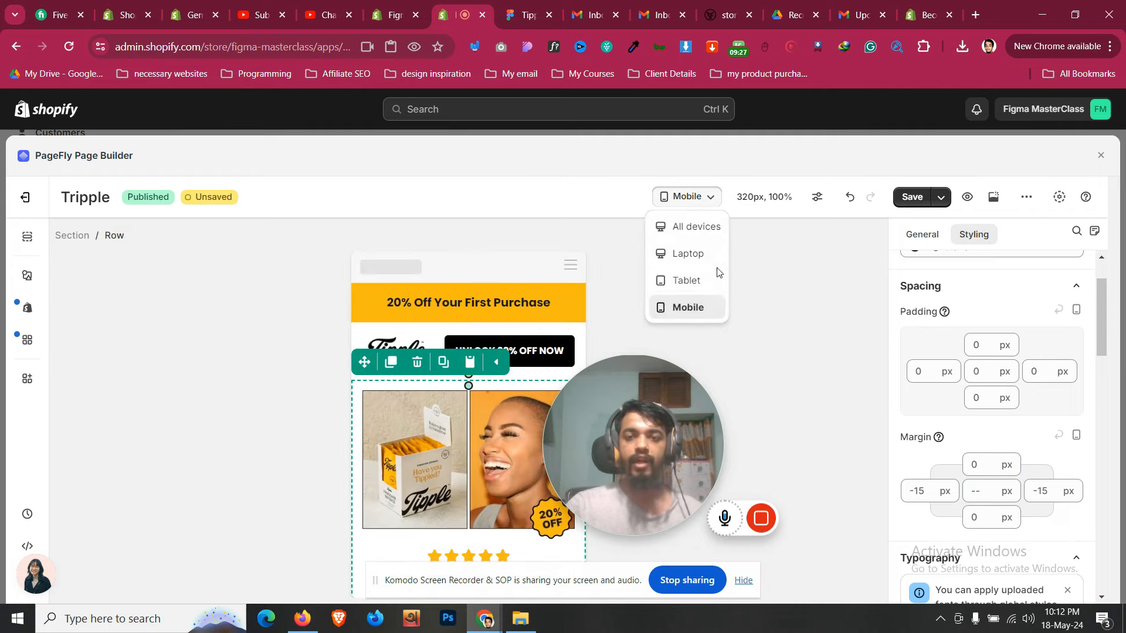
{"action": "left_click", "coordinate": [684, 279]}
{"action": "scroll", "coordinate": [530, 334], "scroll_direction": "down", "scroll_amount": 5}
{"action": "scroll", "coordinate": [539, 355], "scroll_direction": "down", "scroll_amount": 3}
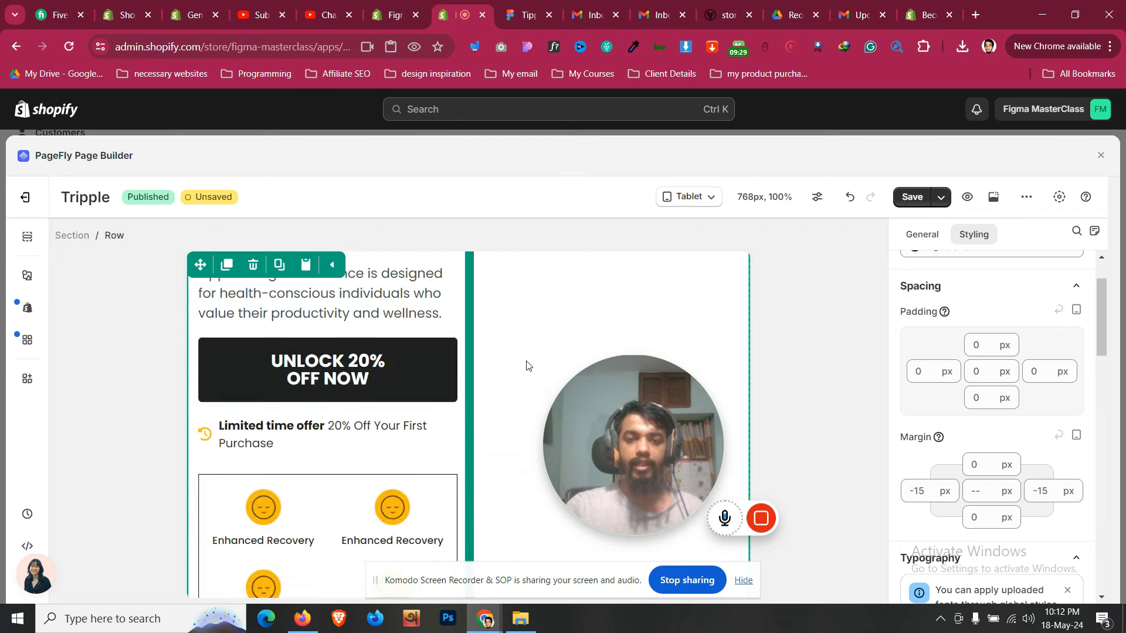
{"action": "scroll", "coordinate": [526, 365], "scroll_direction": "up", "scroll_amount": 6}
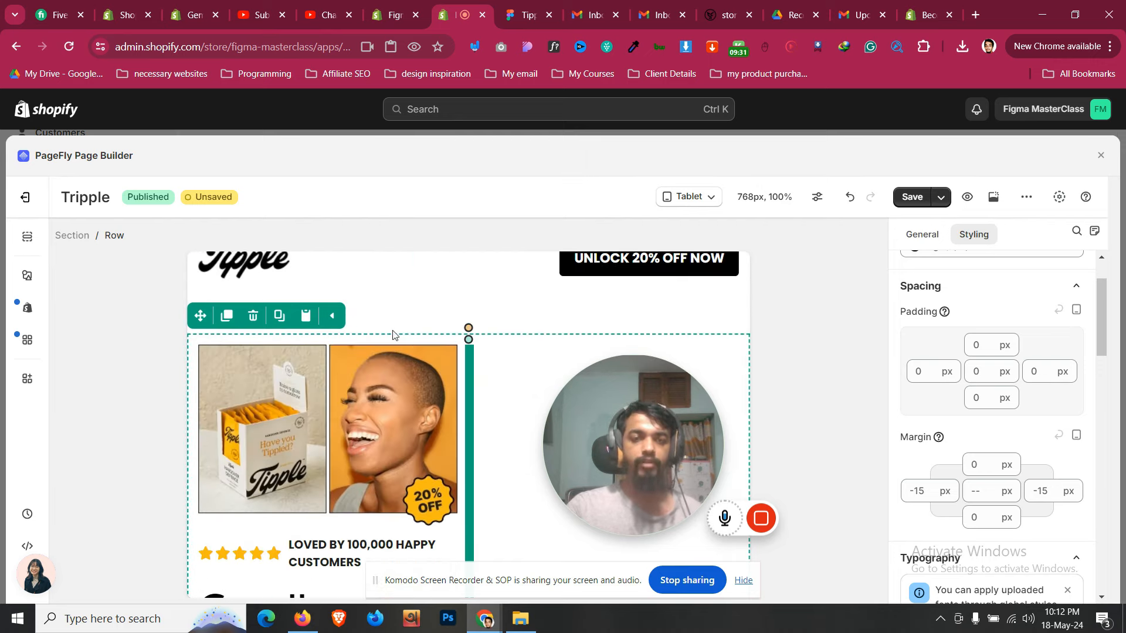
{"action": "left_click", "coordinate": [934, 245]}
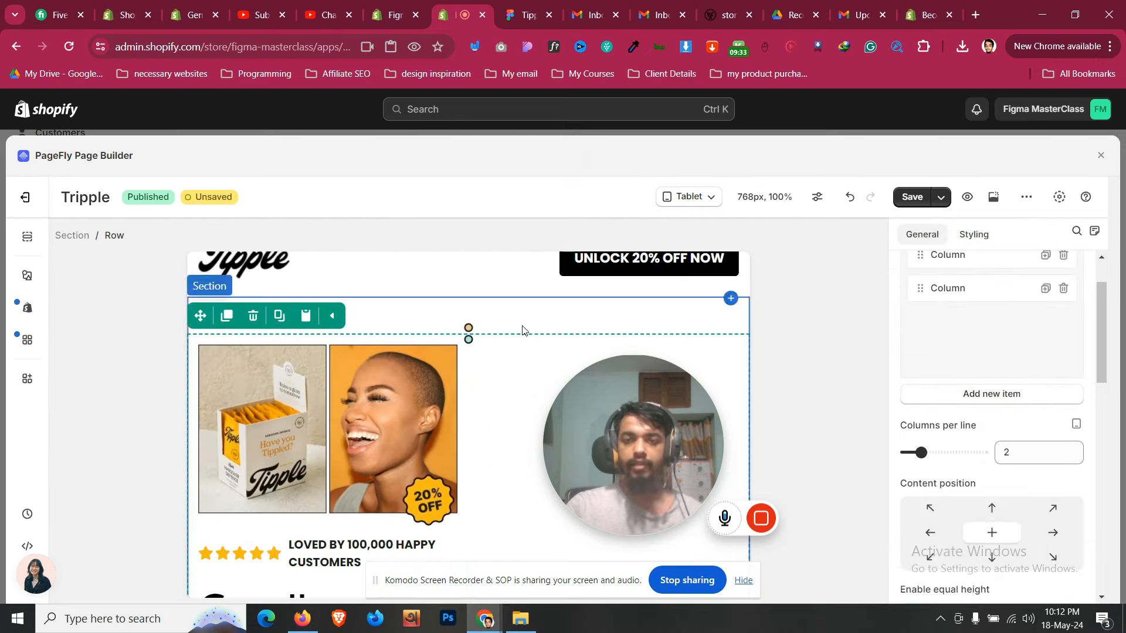
{"action": "left_click_drag", "start_coordinate": [922, 453], "coordinate": [898, 445]}
{"action": "scroll", "coordinate": [305, 411], "scroll_direction": "down", "scroll_amount": 8}
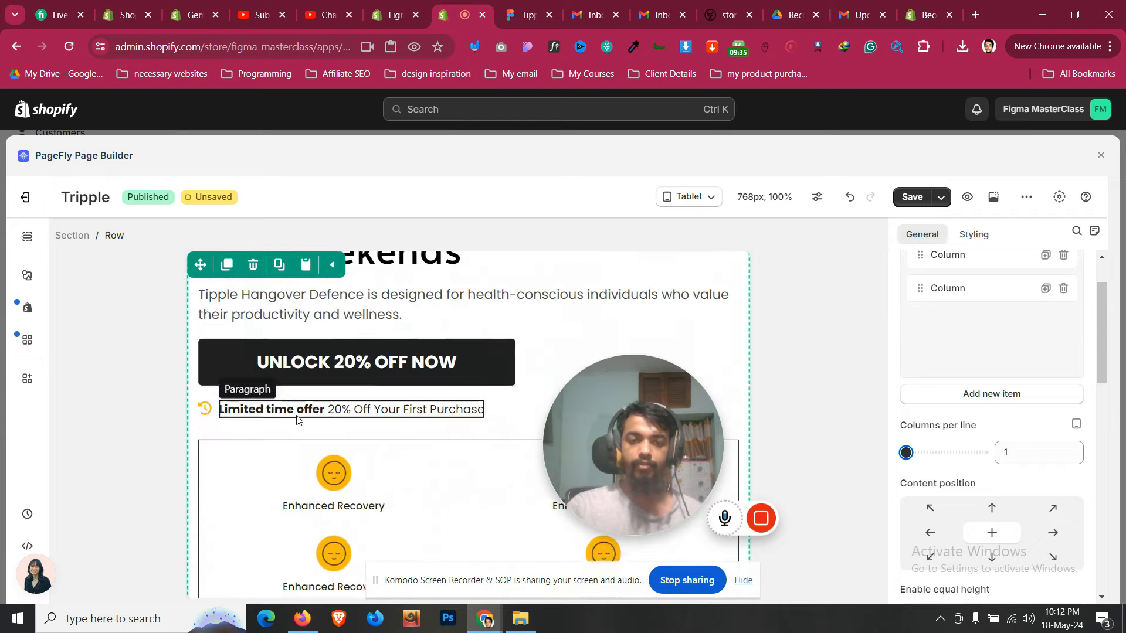
{"action": "scroll", "coordinate": [352, 376], "scroll_direction": "up", "scroll_amount": 3}
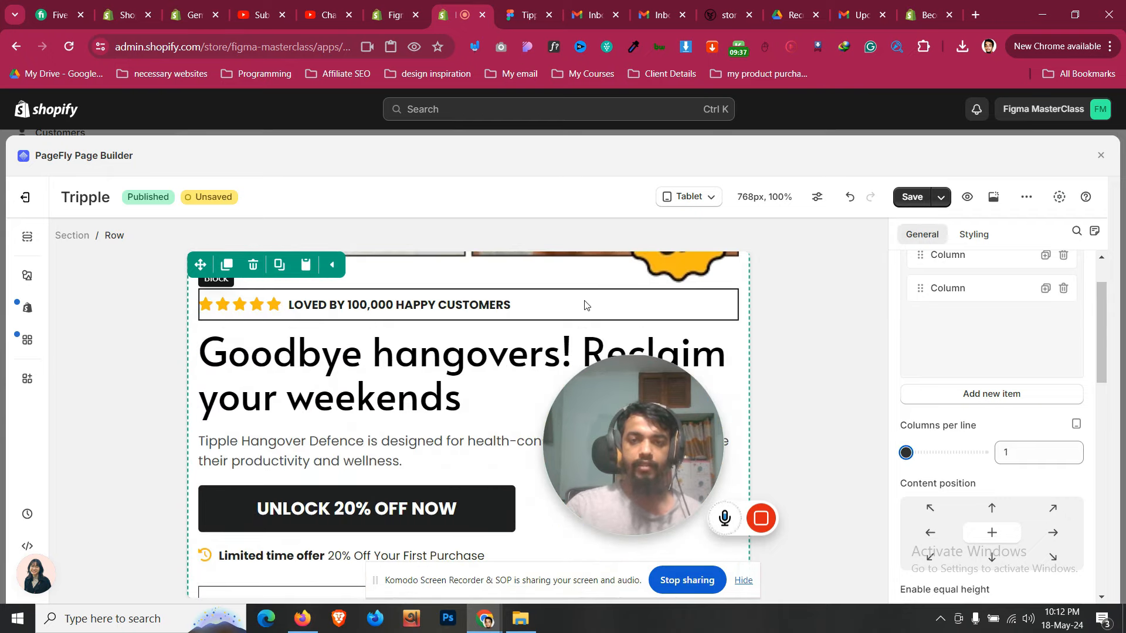
Give the star rating block a Flex display on tablet with its content justified to Center
{"action": "left_click", "coordinate": [584, 305]}
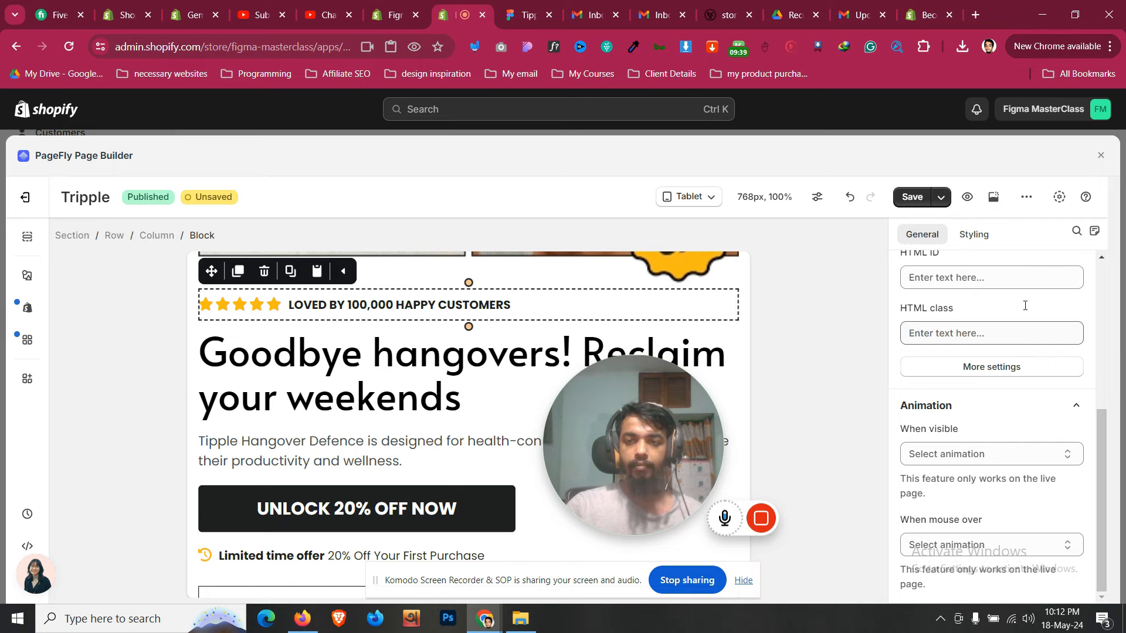
{"action": "left_click", "coordinate": [973, 234]}
{"action": "scroll", "coordinate": [1019, 307], "scroll_direction": "down", "scroll_amount": 5}
{"action": "scroll", "coordinate": [1039, 401], "scroll_direction": "down", "scroll_amount": 3}
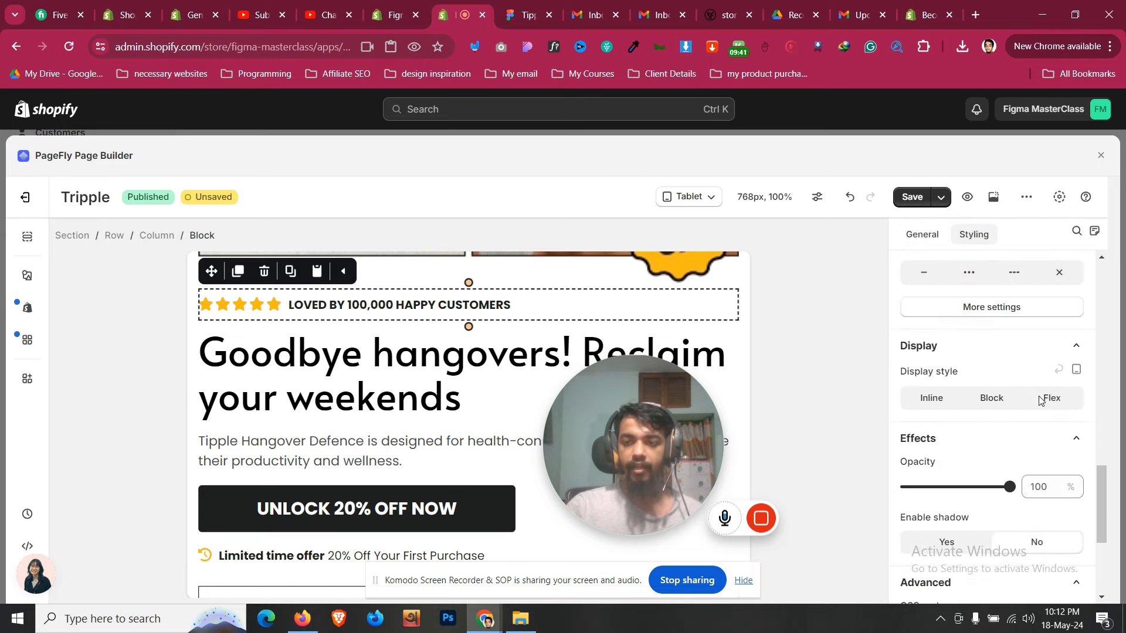
{"action": "left_click", "coordinate": [1048, 398]}
{"action": "scroll", "coordinate": [968, 378], "scroll_direction": "down", "scroll_amount": 5}
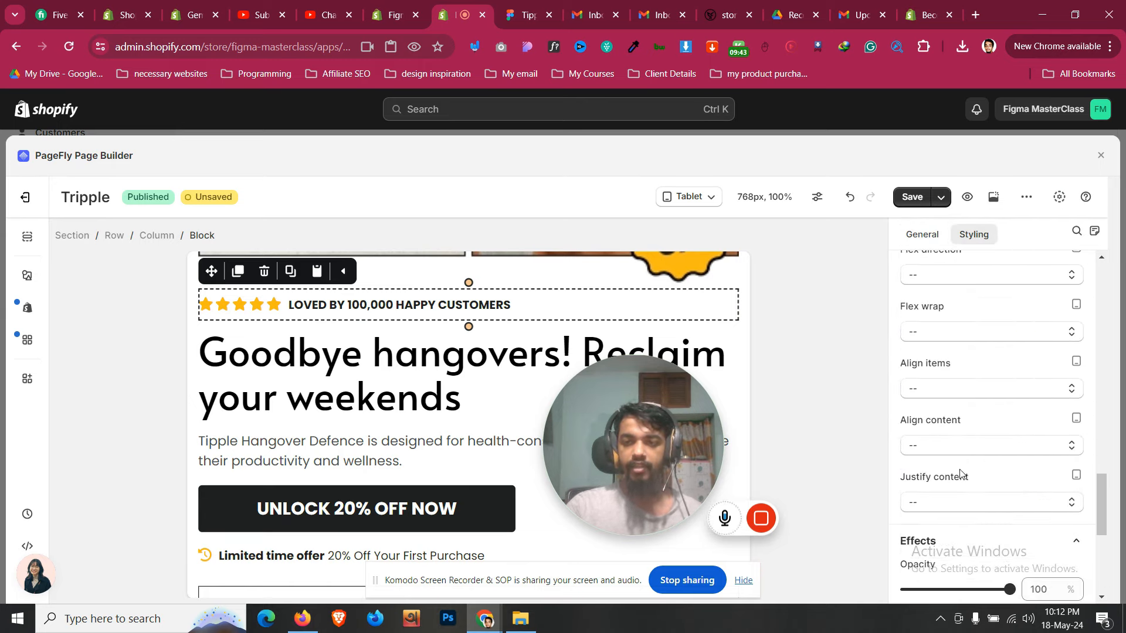
{"action": "left_click", "coordinate": [965, 502]}
{"action": "left_click", "coordinate": [925, 340]}
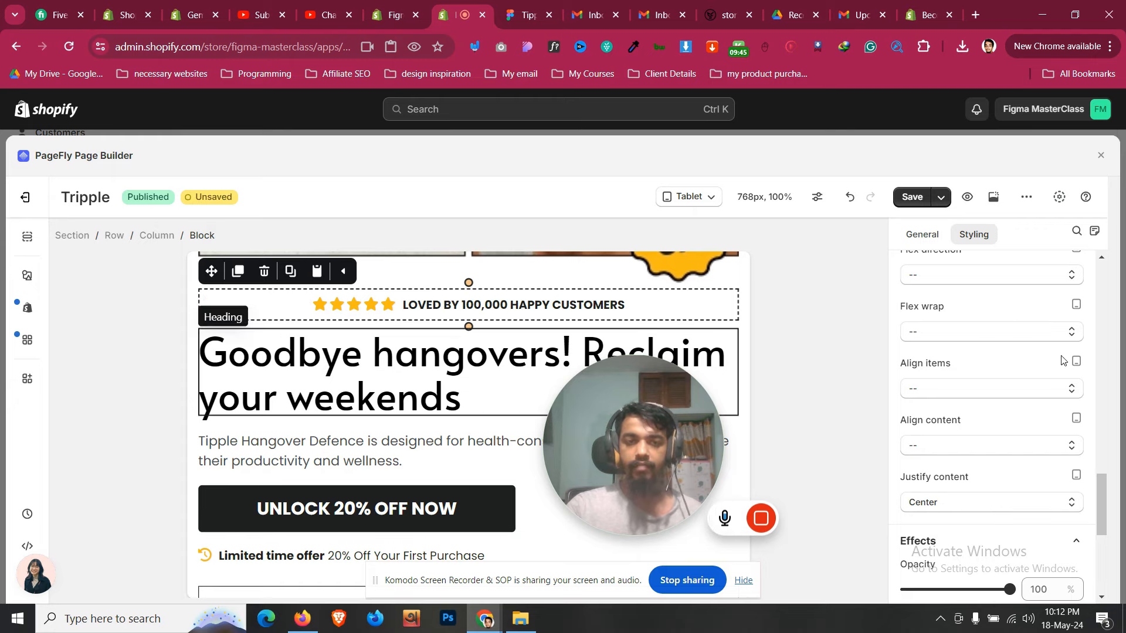
Restyle the hero heading on tablet with centered text, a smaller font size and a 35 px line height
{"action": "left_click", "coordinate": [586, 375]}
{"action": "scroll", "coordinate": [996, 393], "scroll_direction": "up", "scroll_amount": 5}
{"action": "left_click", "coordinate": [974, 474]}
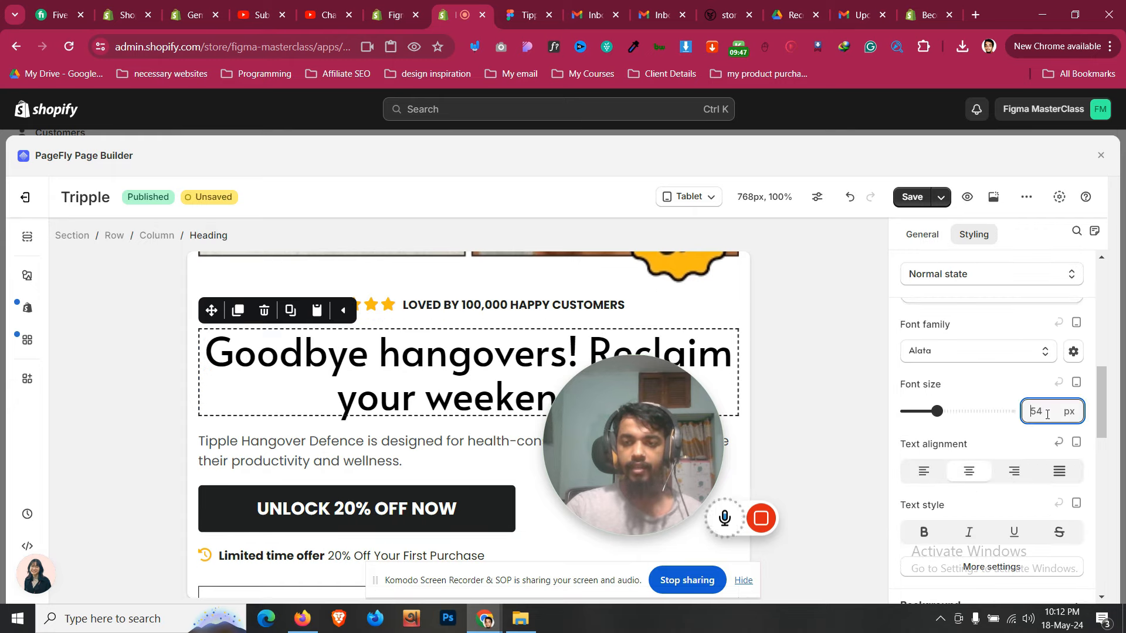
{"action": "type", "text": "40"}
{"action": "scroll", "coordinate": [1045, 403], "scroll_direction": "down", "scroll_amount": 10}
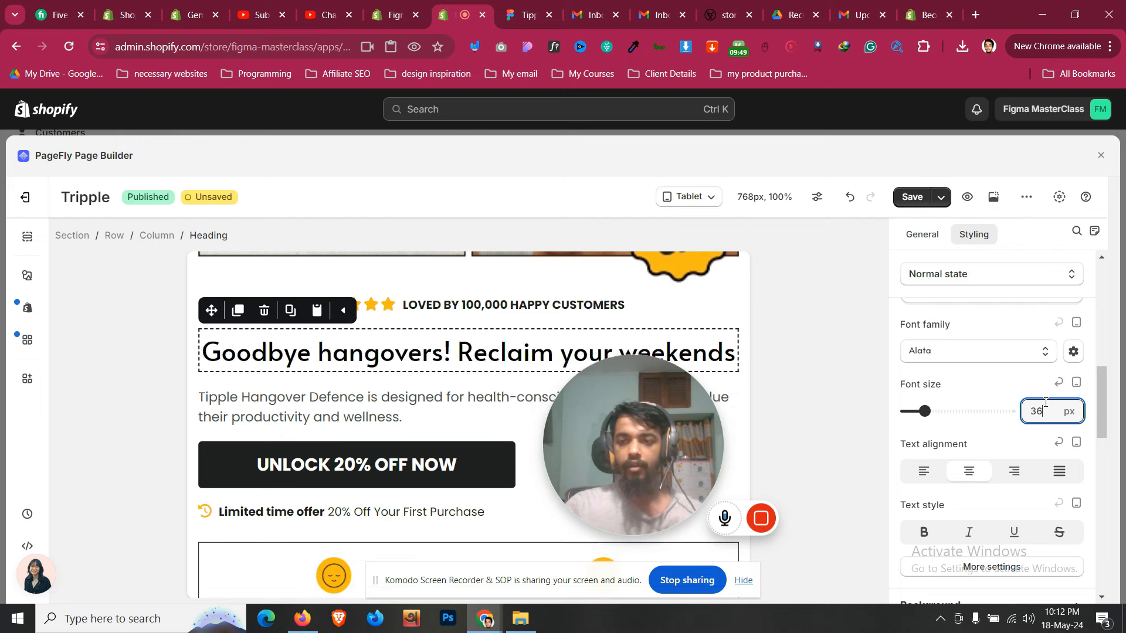
{"action": "left_click", "coordinate": [1030, 579]}
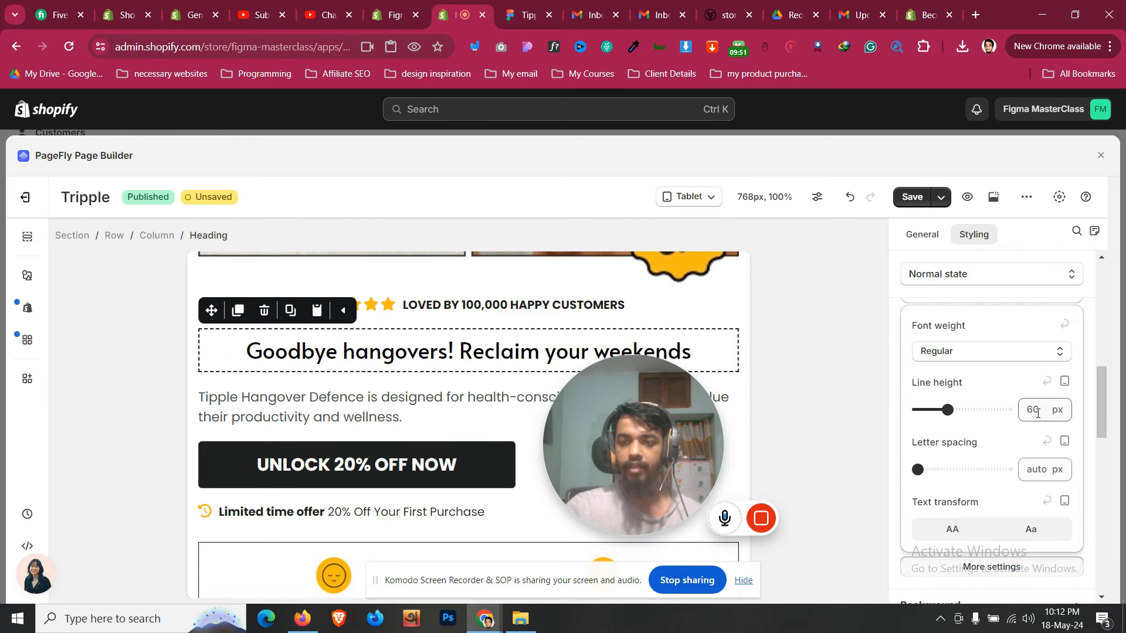
{"action": "type", "text": "35"}
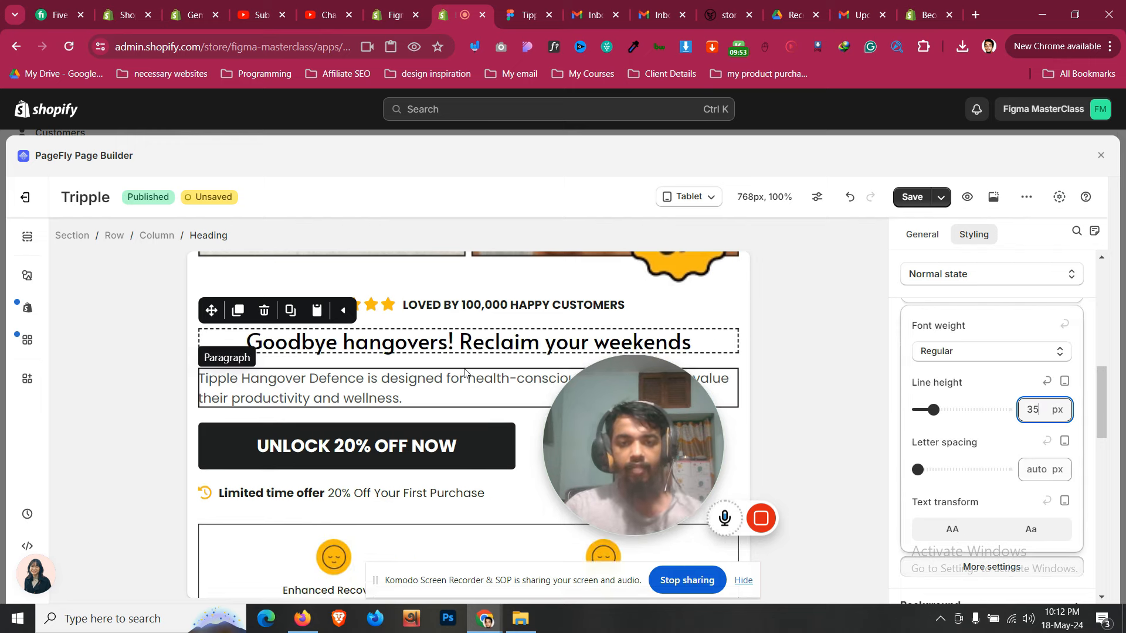
Center the hero description text and the "UNLOCK 20% OFF NOW" button below it on tablet
{"action": "left_click", "coordinate": [465, 386]}
{"action": "left_click", "coordinate": [987, 424]}
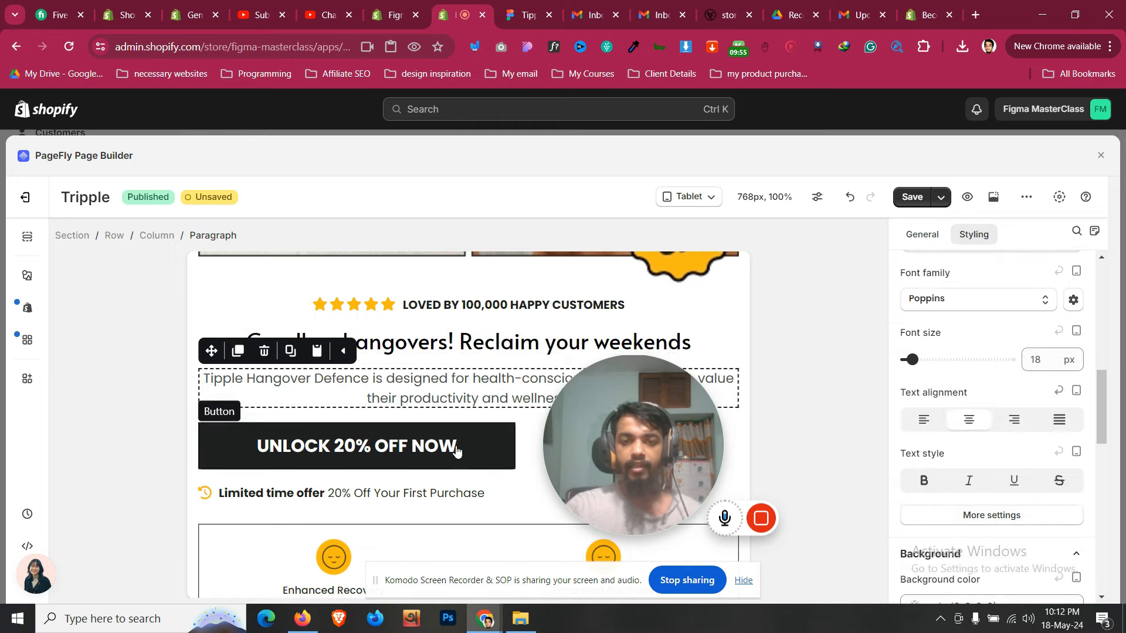
{"action": "left_click", "coordinate": [453, 452]}
{"action": "scroll", "coordinate": [978, 363], "scroll_direction": "down", "scroll_amount": 3}
{"action": "scroll", "coordinate": [978, 362], "scroll_direction": "up", "scroll_amount": 2}
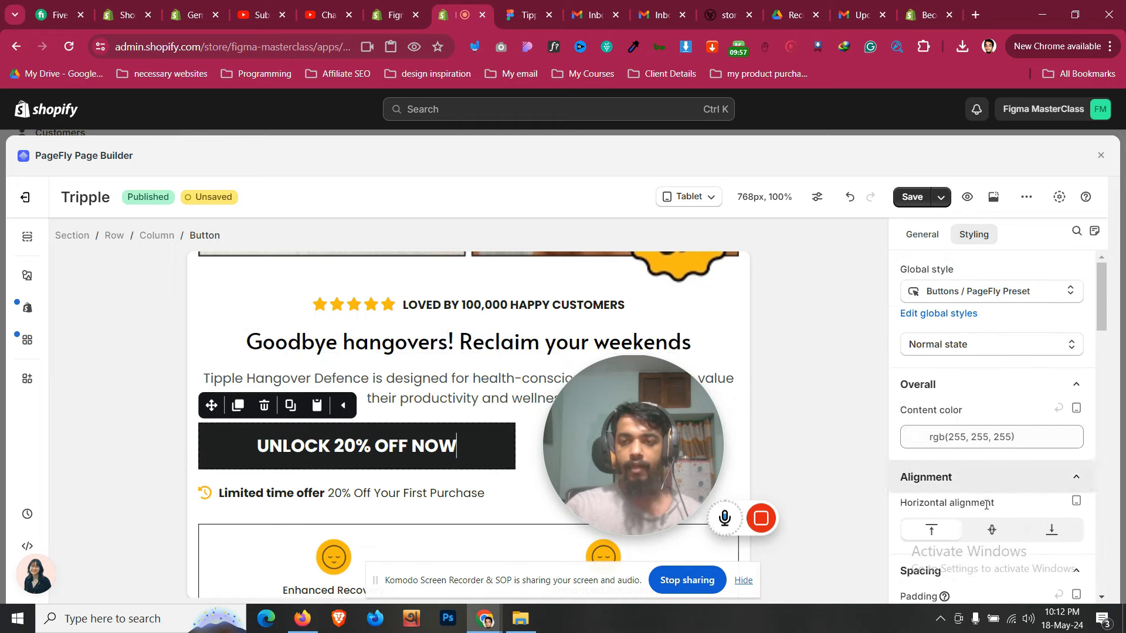
{"action": "left_click", "coordinate": [991, 530]}
Give the "Limited time offer" block a Flex display on tablet with its content justified to Center
{"action": "left_click", "coordinate": [531, 494]}
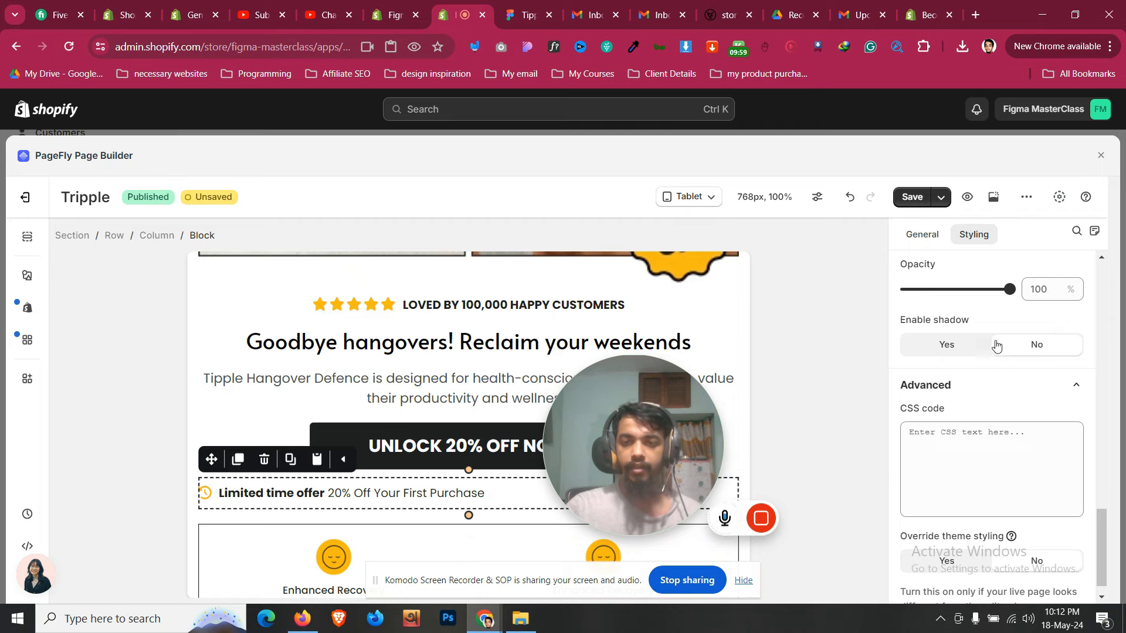
{"action": "scroll", "coordinate": [991, 346], "scroll_direction": "up", "scroll_amount": 6}
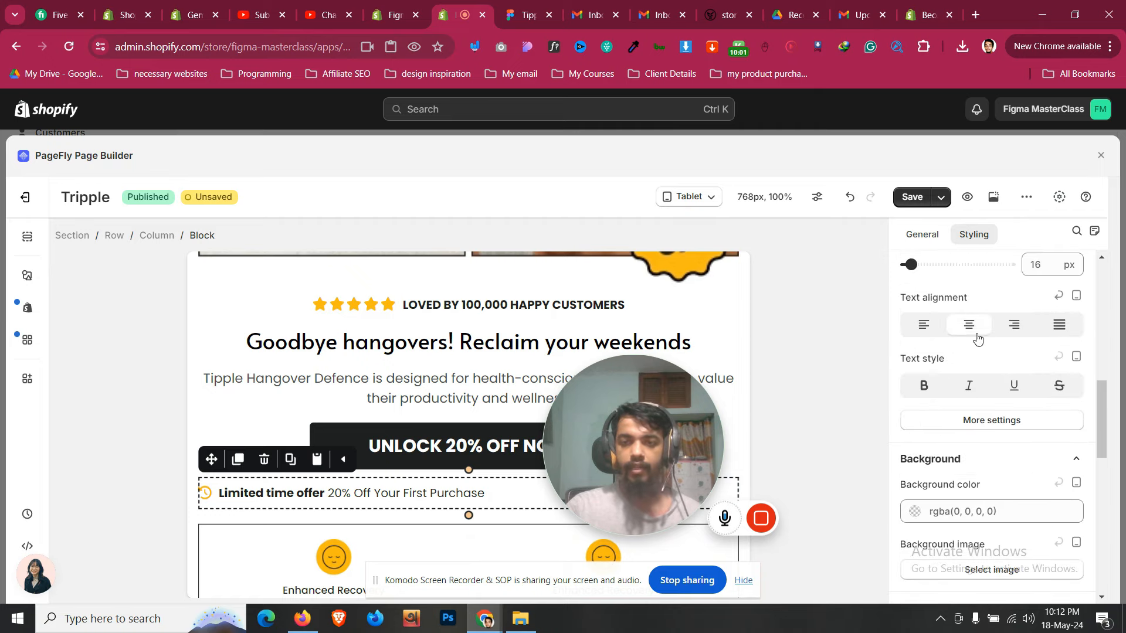
{"action": "scroll", "coordinate": [990, 352], "scroll_direction": "down", "scroll_amount": 8}
{"action": "scroll", "coordinate": [1007, 377], "scroll_direction": "up", "scroll_amount": 3}
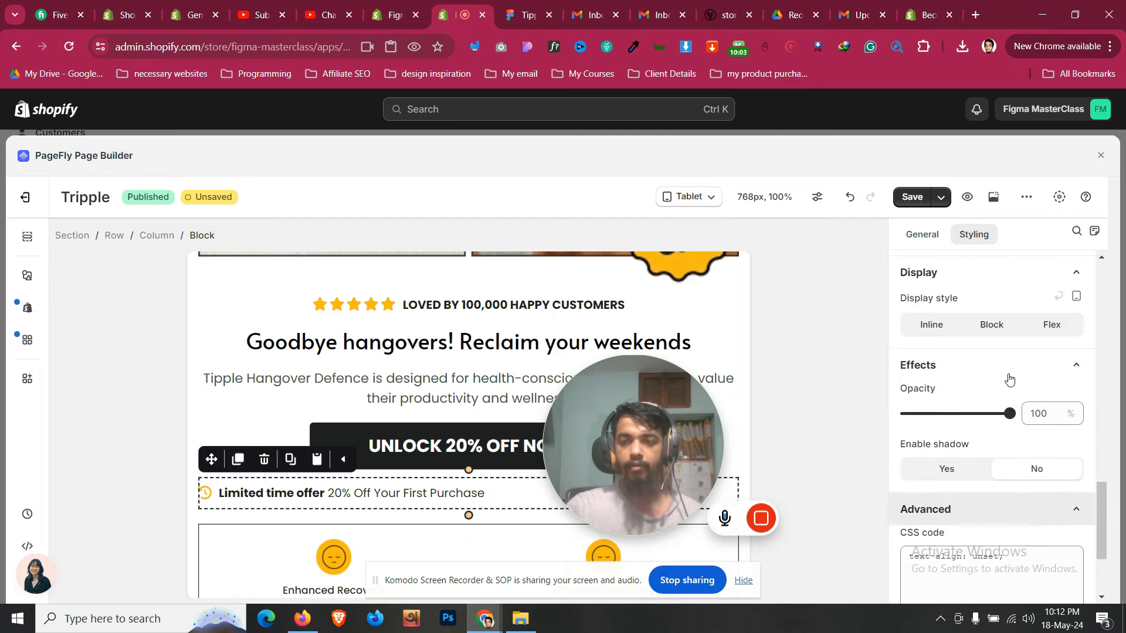
{"action": "left_click", "coordinate": [1055, 338]}
{"action": "left_click", "coordinate": [965, 430]}
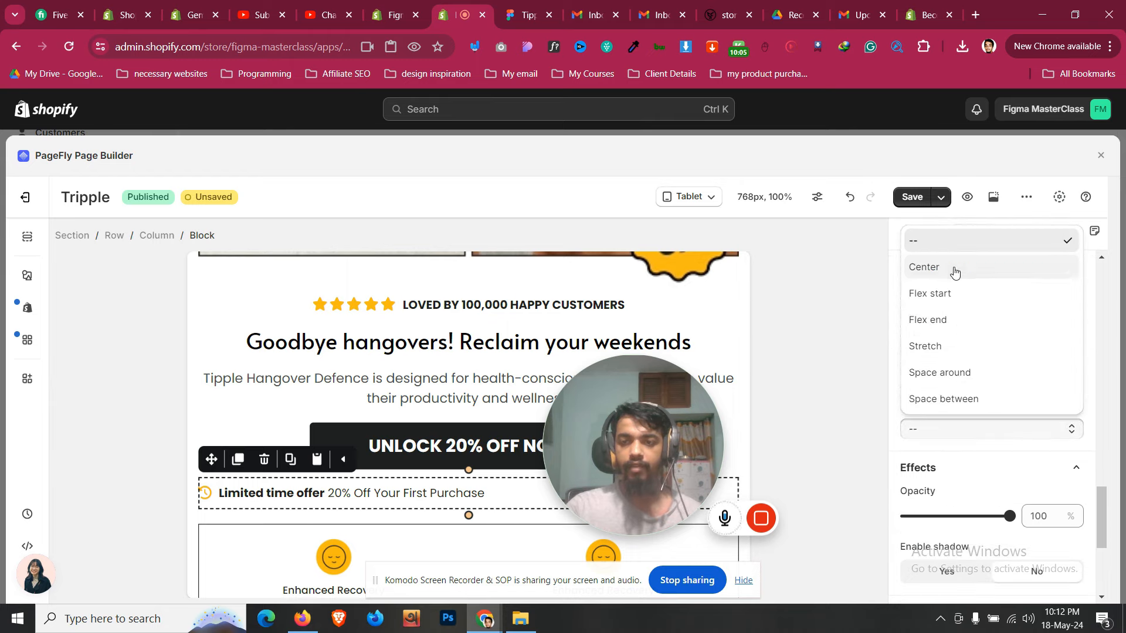
{"action": "left_click", "coordinate": [955, 268]}
{"action": "scroll", "coordinate": [455, 485], "scroll_direction": "down", "scroll_amount": 4}
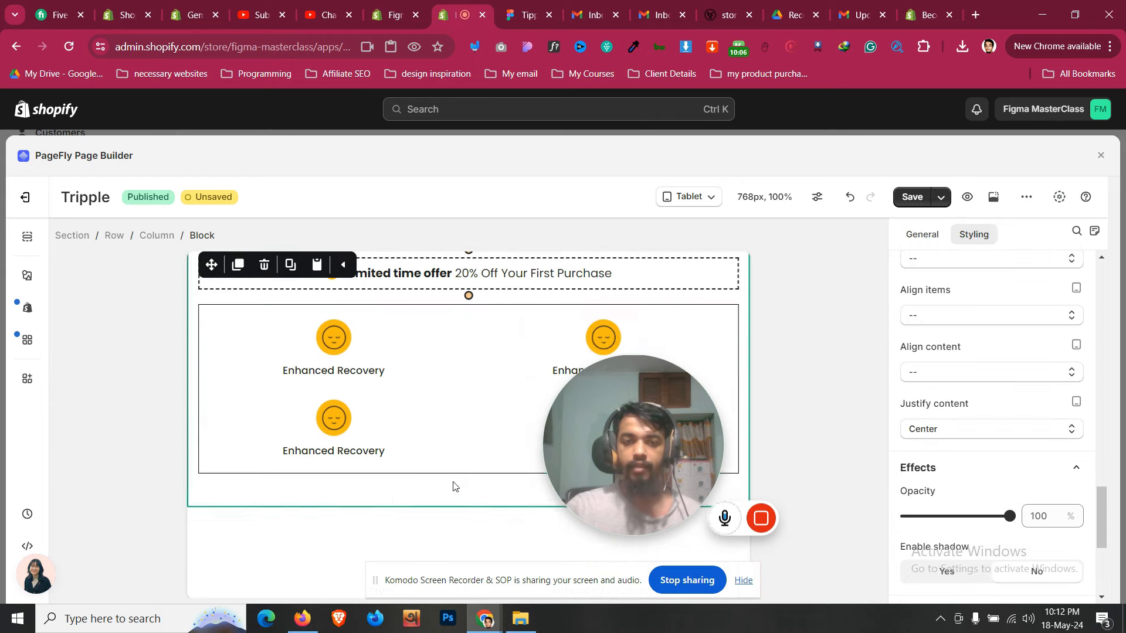
Remove the border around the "Enhanced Recovery" icon row on tablet
{"action": "left_click", "coordinate": [309, 311]}
{"action": "scroll", "coordinate": [991, 416], "scroll_direction": "down", "scroll_amount": 12}
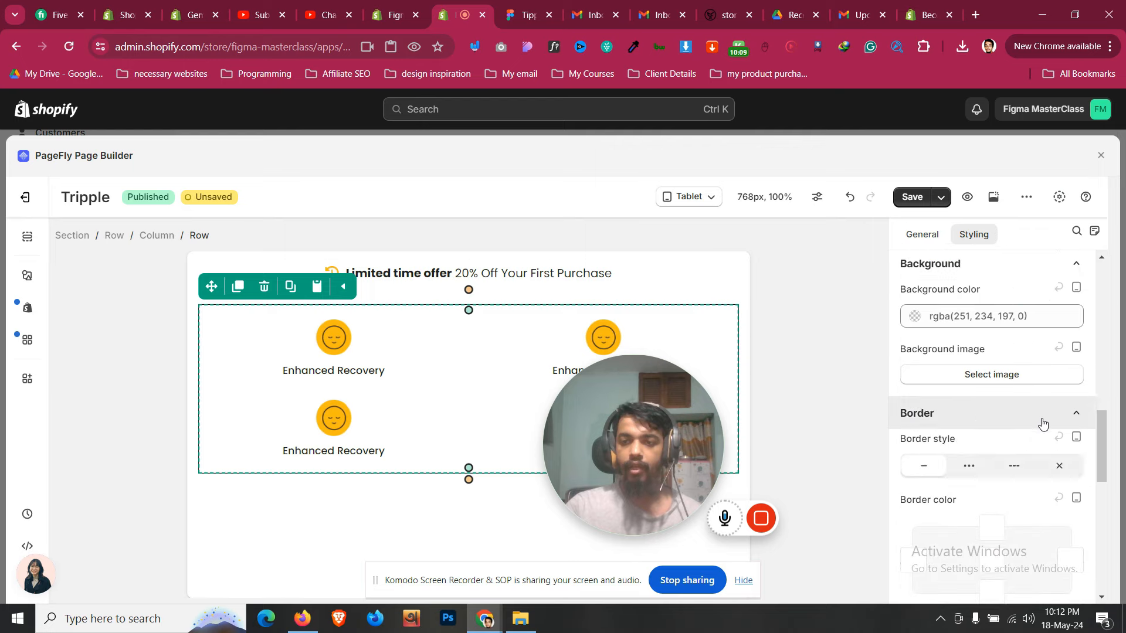
{"action": "left_click", "coordinate": [1055, 468]}
Set the "Enhanced Recovery" icon row to 5 columns per line on tablet and reduce its columns spacing
{"action": "left_click", "coordinate": [932, 234]}
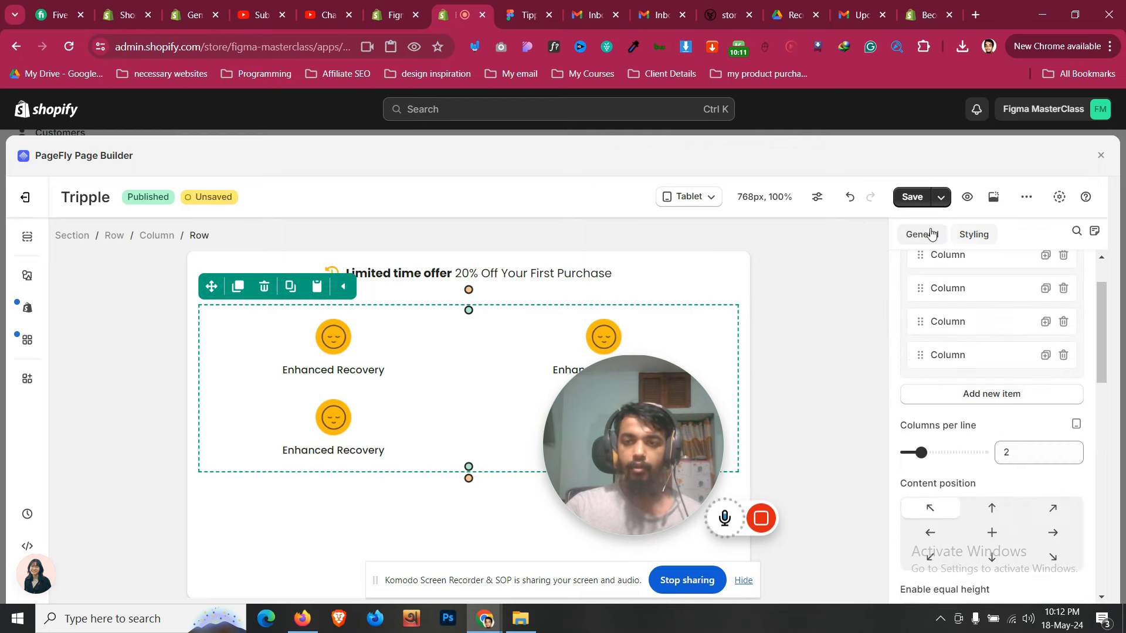
{"action": "left_click_drag", "start_coordinate": [924, 456], "coordinate": [960, 451]}
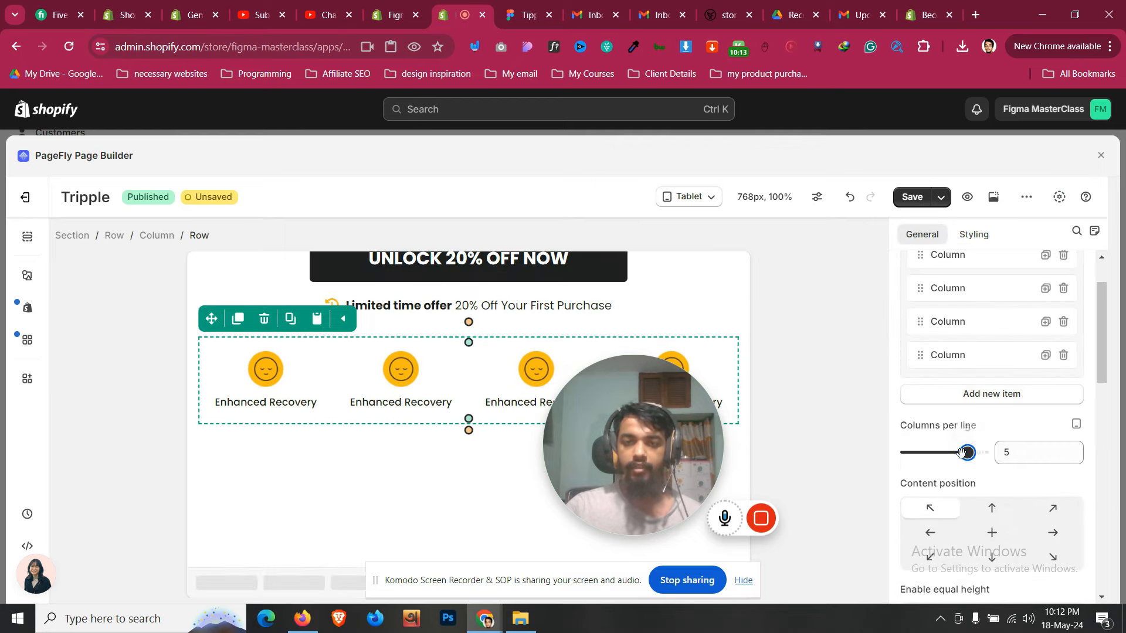
{"action": "scroll", "coordinate": [1039, 372], "scroll_direction": "down", "scroll_amount": 4}
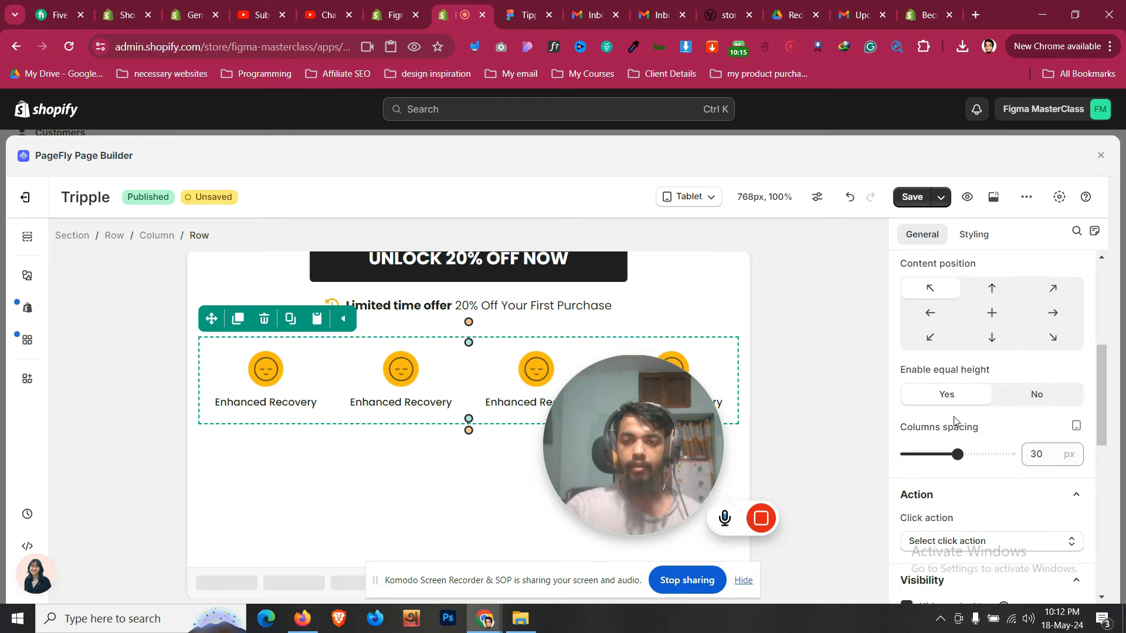
{"action": "scroll", "coordinate": [1035, 452], "scroll_direction": "down", "scroll_amount": 14}
{"action": "scroll", "coordinate": [1036, 451], "scroll_direction": "up", "scroll_amount": 3}
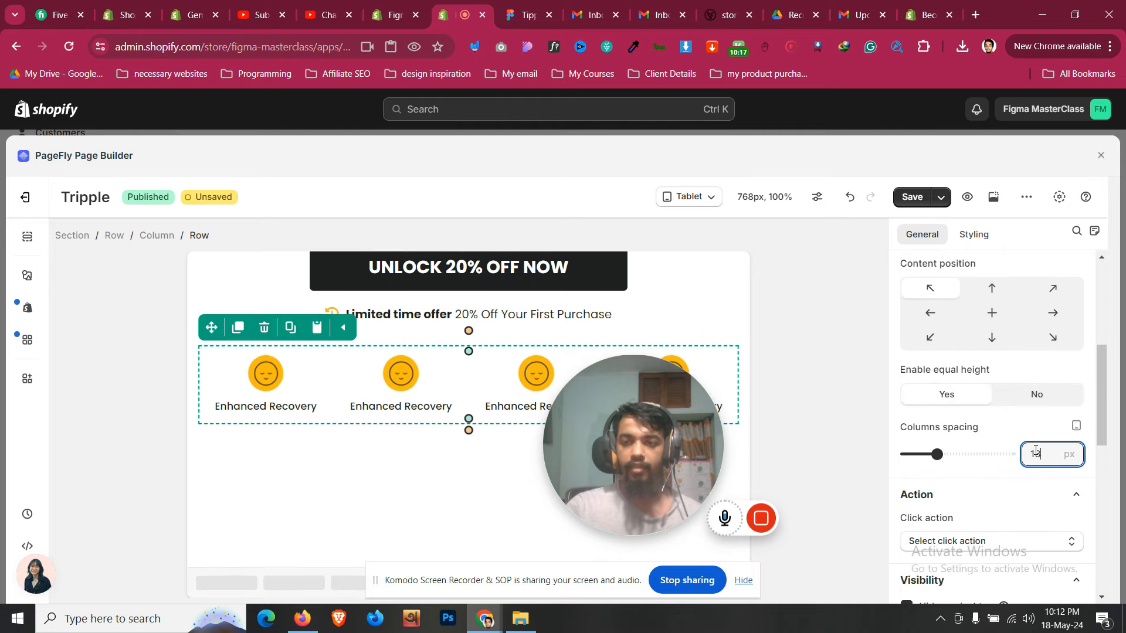
Set the hero section's bottom padding to 10 px on tablet
{"action": "left_click", "coordinate": [372, 504]}
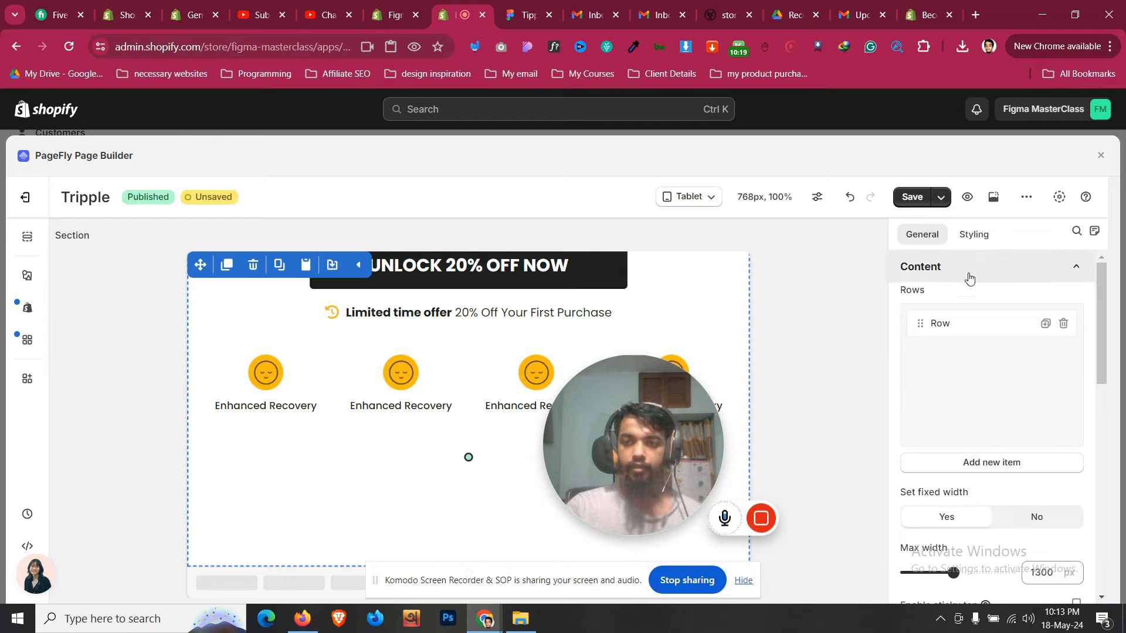
{"action": "left_click", "coordinate": [973, 234]}
{"action": "scroll", "coordinate": [1001, 381], "scroll_direction": "up", "scroll_amount": 3}
{"action": "left_click", "coordinate": [981, 553]}
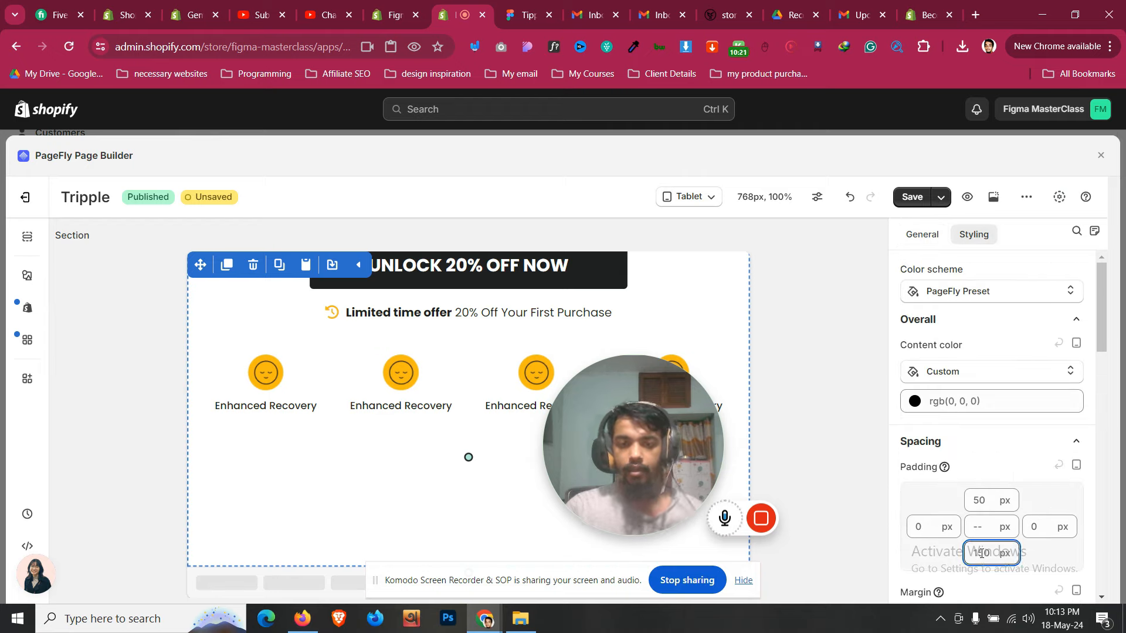
{"action": "key", "text": "BackSpace"}
{"action": "key", "text": "BackSpace"}
{"action": "key", "text": "BackSpace"}
{"action": "type", "text": "4"}
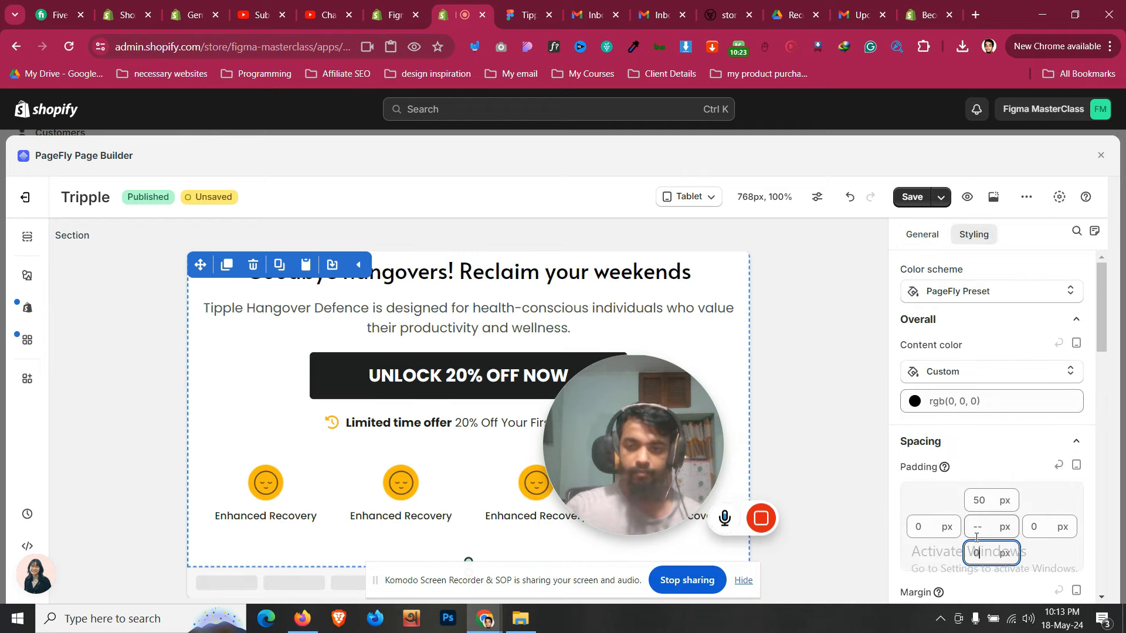
{"action": "key", "text": "BackSpace"}
{"action": "type", "text": "12"}
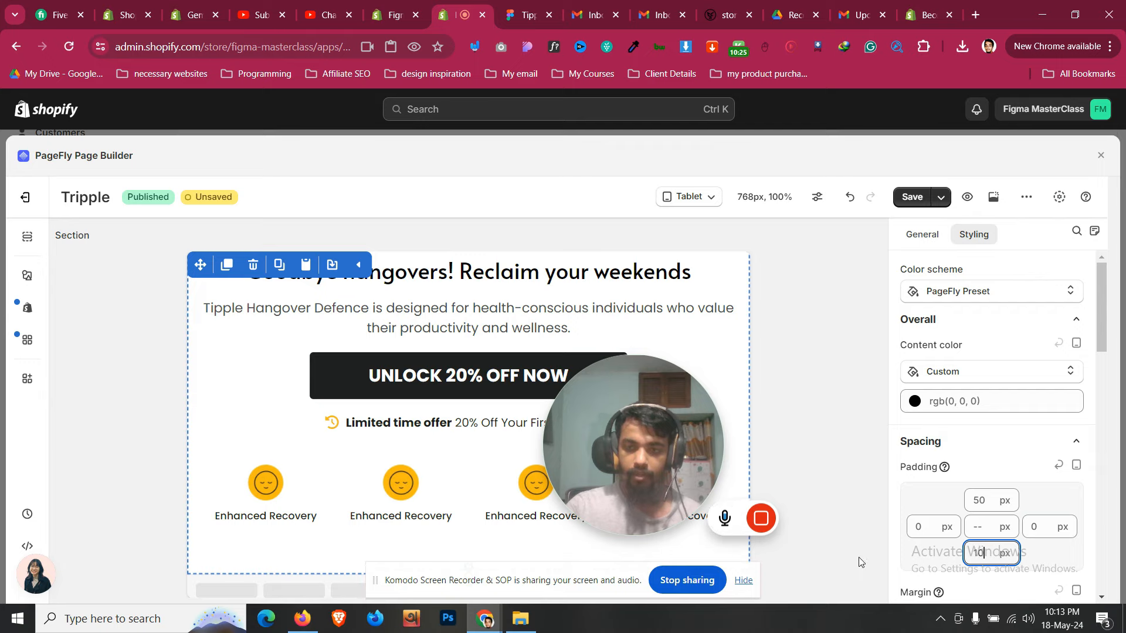
Set the hero section's top padding to 20 px on tablet
{"action": "scroll", "coordinate": [297, 437], "scroll_direction": "up", "scroll_amount": 5}
{"action": "left_click", "coordinate": [980, 499]}
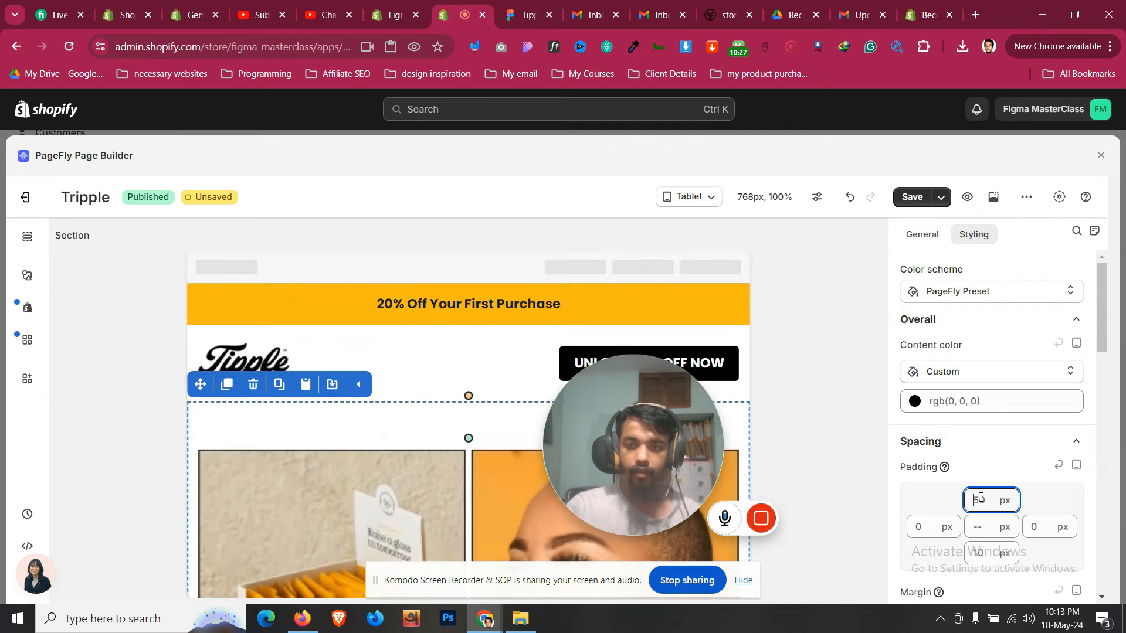
{"action": "key", "text": "BackSpace"}
{"action": "key", "text": "BackSpace"}
{"action": "key", "text": "Up"}
{"action": "key", "text": "Up"}
{"action": "key", "text": "Up"}
{"action": "key", "text": "Up"}
{"action": "key", "text": "Up"}
{"action": "key", "text": "Up"}
{"action": "key", "text": "Up"}
{"action": "key", "text": "Up"}
{"action": "key", "text": "Up"}
{"action": "key", "text": "Up"}
{"action": "key", "text": "Up"}
{"action": "key", "text": "Up"}
{"action": "key", "text": "Up"}
{"action": "key", "text": "Up"}
{"action": "key", "text": "Up"}
{"action": "key", "text": "Up"}
{"action": "key", "text": "Up"}
{"action": "key", "text": "Up"}
{"action": "key", "text": "Up"}
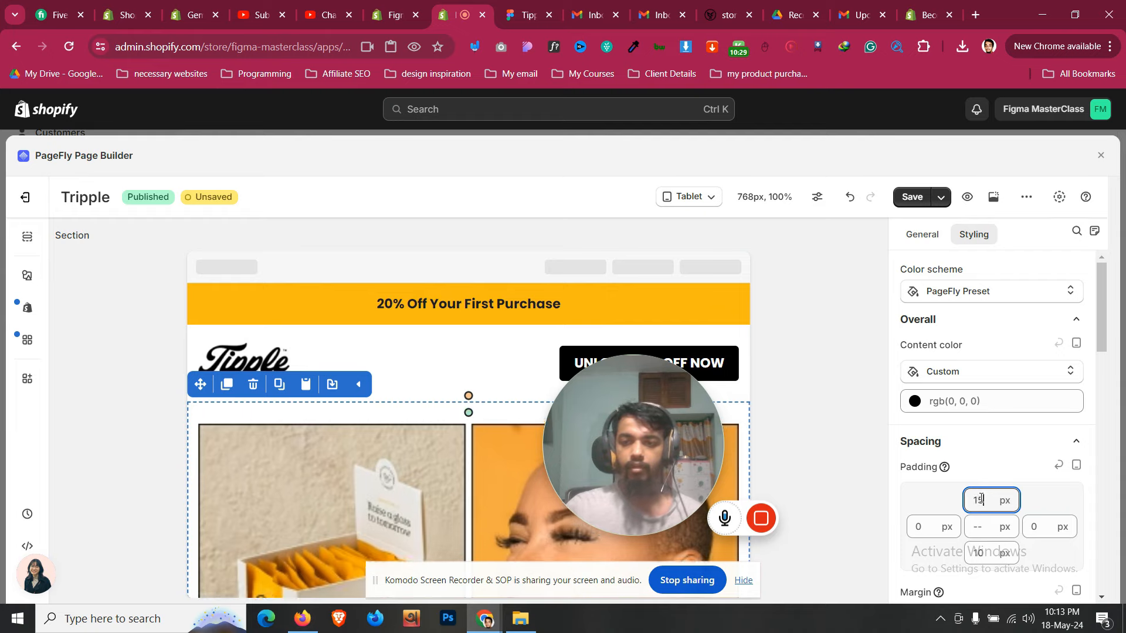
{"action": "key", "text": "Up"}
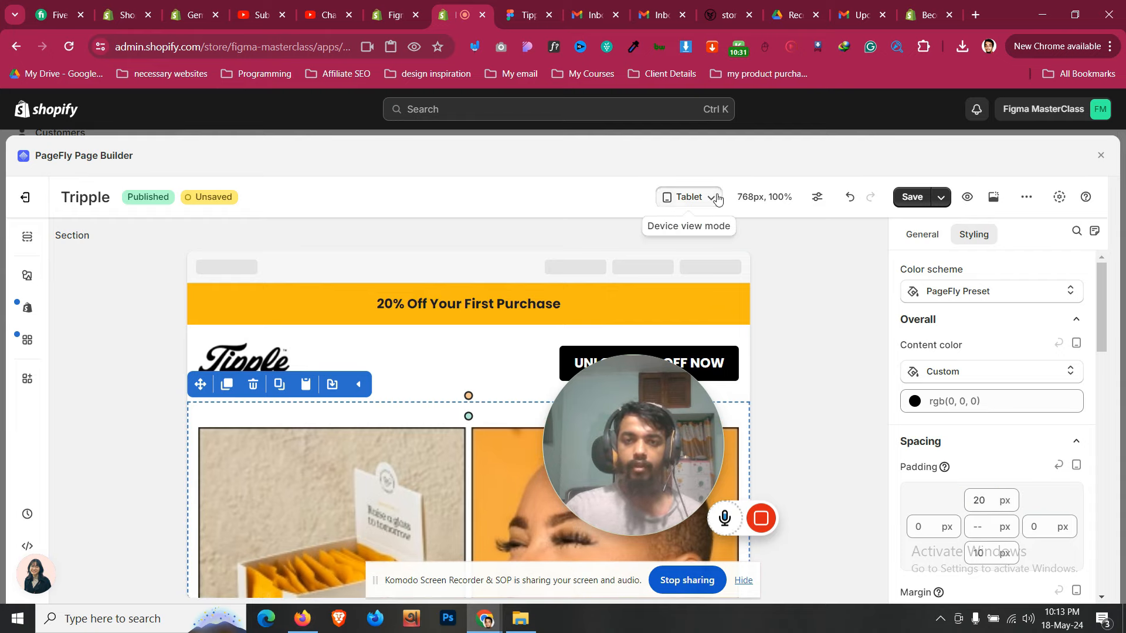
In the laptop view, set the "Enhanced Recovery" icon row's left margin to 0 px and right margin to 10 px
{"action": "left_click", "coordinate": [712, 196]}
{"action": "left_click", "coordinate": [690, 254]}
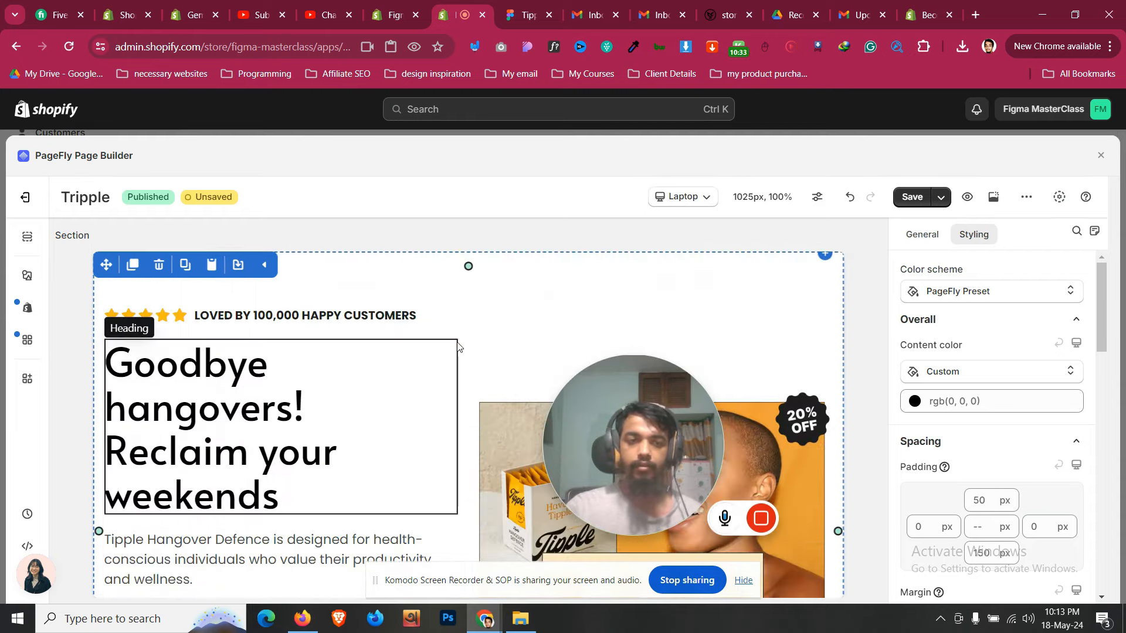
{"action": "scroll", "coordinate": [284, 443], "scroll_direction": "down", "scroll_amount": 4}
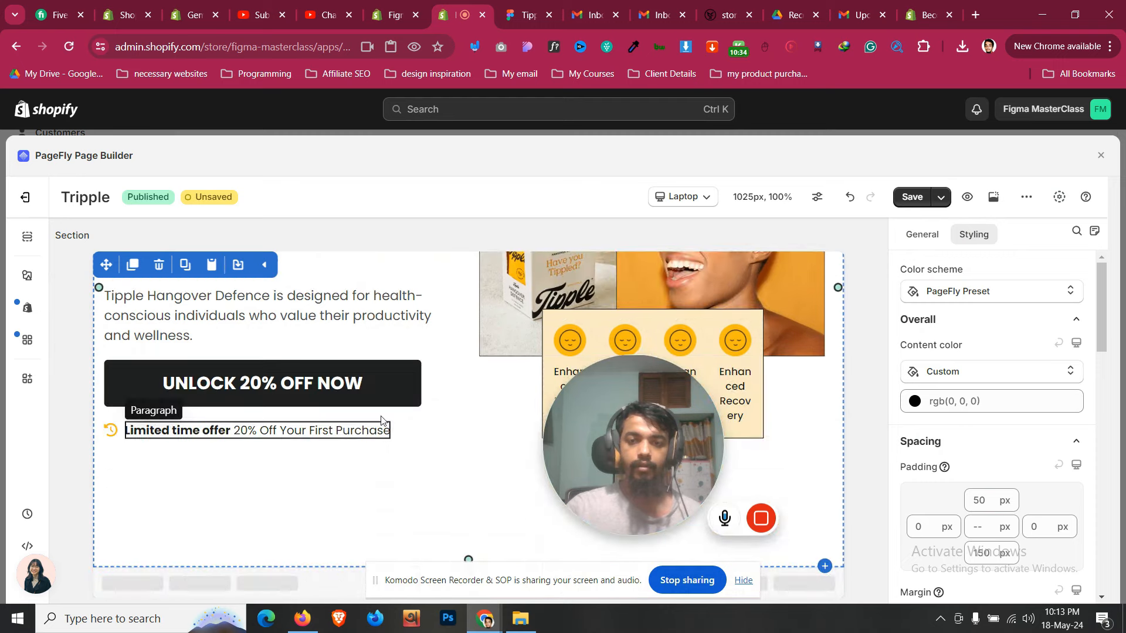
{"action": "left_click", "coordinate": [572, 312]}
{"action": "scroll", "coordinate": [989, 395], "scroll_direction": "up", "scroll_amount": 5}
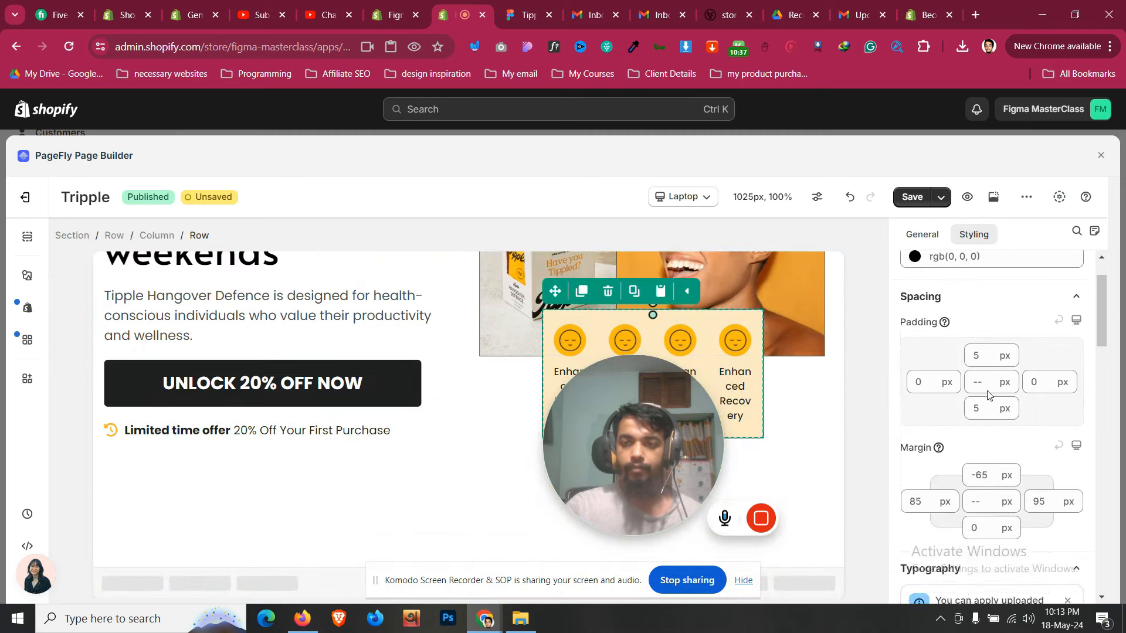
{"action": "left_click", "coordinate": [925, 490]}
{"action": "type", "text": "1"}
{"action": "key", "text": "BackSpace"}
{"action": "type", "text": "0"}
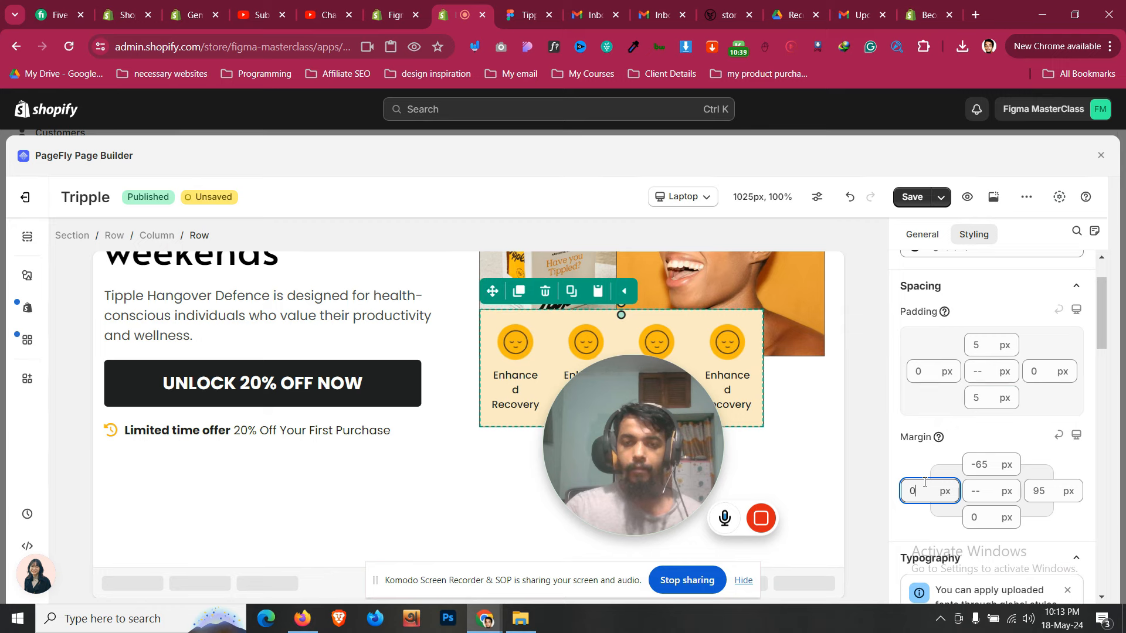
{"action": "double_click", "coordinate": [1035, 485]}
{"action": "type", "text": "0"}
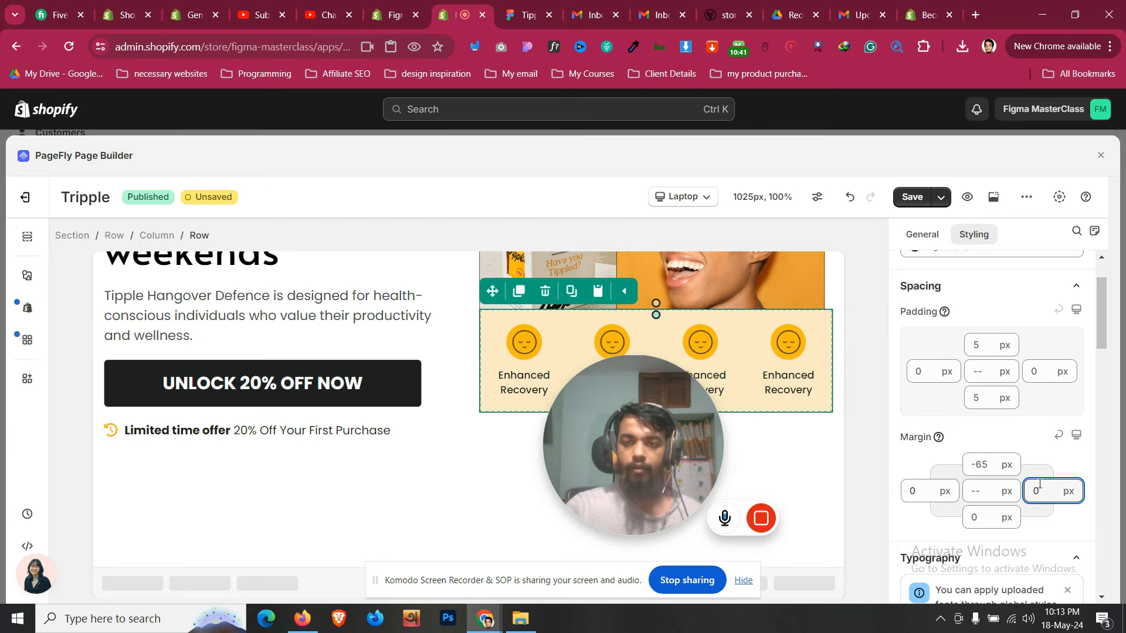
{"action": "key", "text": "BackSpace"}
{"action": "type", "text": "14"}
{"action": "key", "text": "Down"}
{"action": "key", "text": "Down"}
{"action": "key", "text": "Down"}
{"action": "key", "text": "Down"}
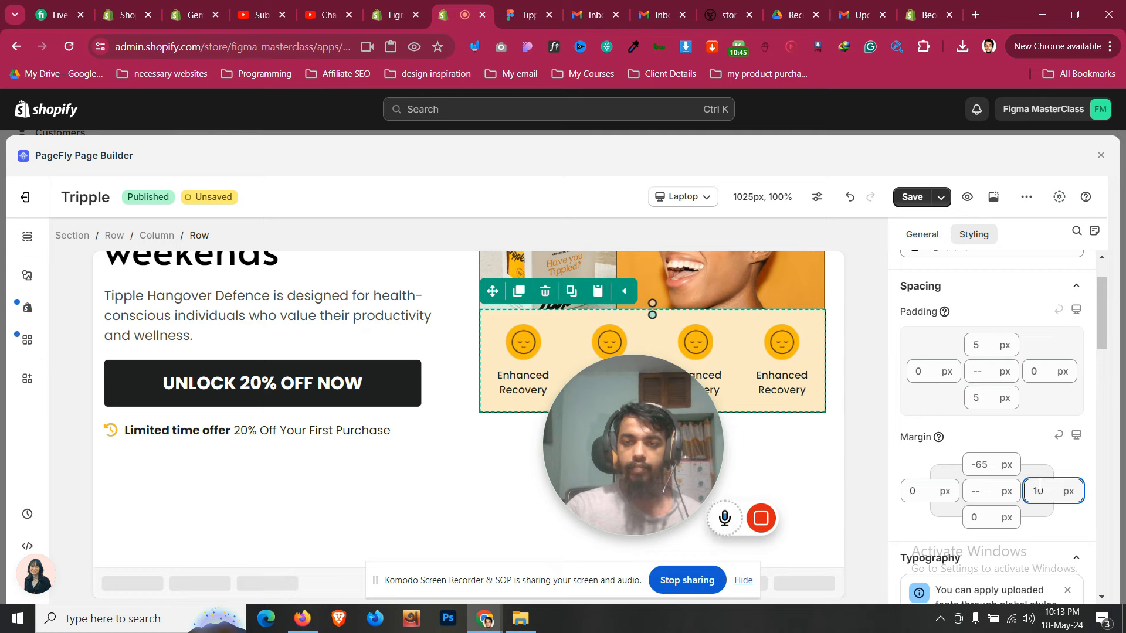
Set the icon row's top margin to 10 px on laptop so it sits below the hero image
{"action": "double_click", "coordinate": [984, 462]}
{"action": "key", "text": "BackSpace"}
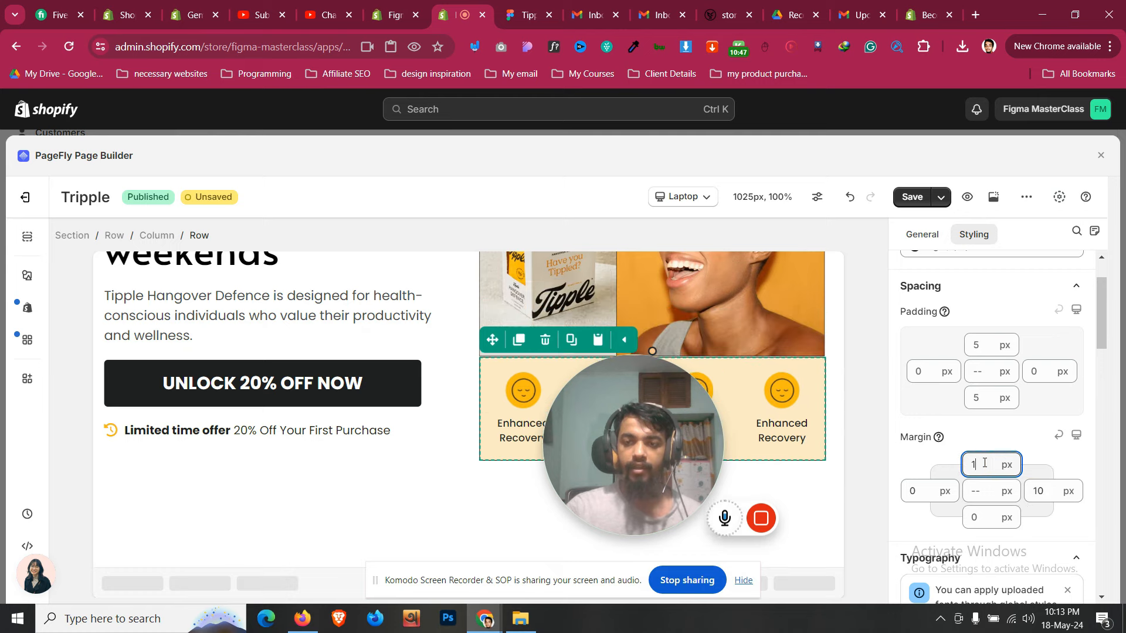
{"action": "type", "text": "3"}
{"action": "key", "text": "BackSpace"}
{"action": "type", "text": "3"}
{"action": "key", "text": "Up"}
{"action": "key", "text": "Up"}
{"action": "key", "text": "Up"}
{"action": "key", "text": "Up"}
{"action": "key", "text": "Up"}
{"action": "key", "text": "Up"}
{"action": "key", "text": "Up"}
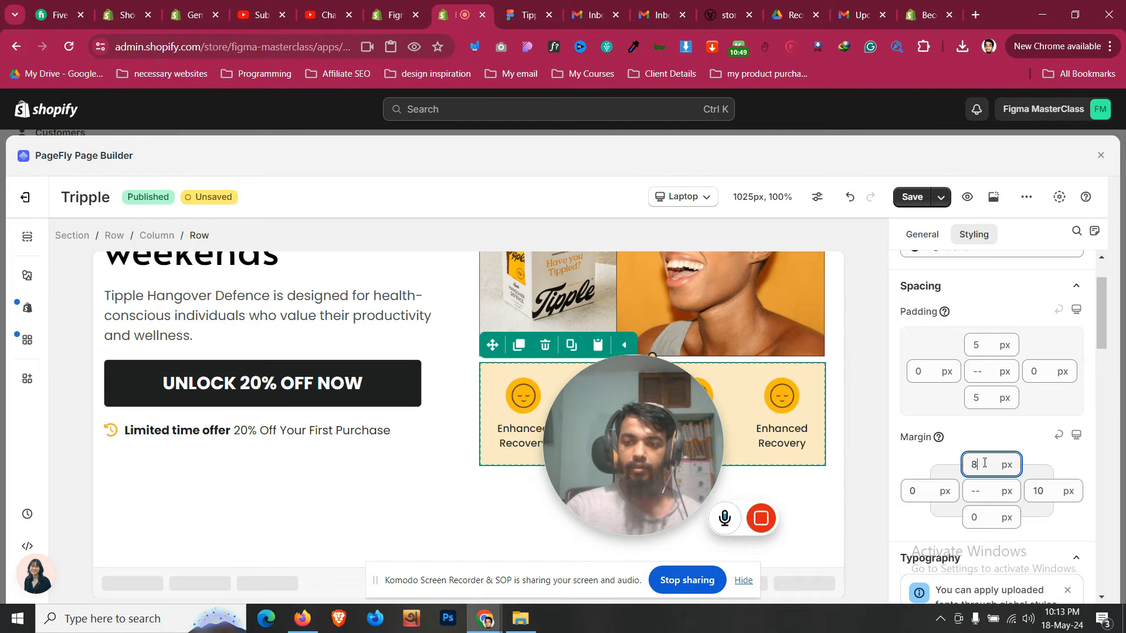
Set the hero heading's font size to 40 px and its line height to 46 px on laptop
{"action": "scroll", "coordinate": [320, 476], "scroll_direction": "up", "scroll_amount": 4}
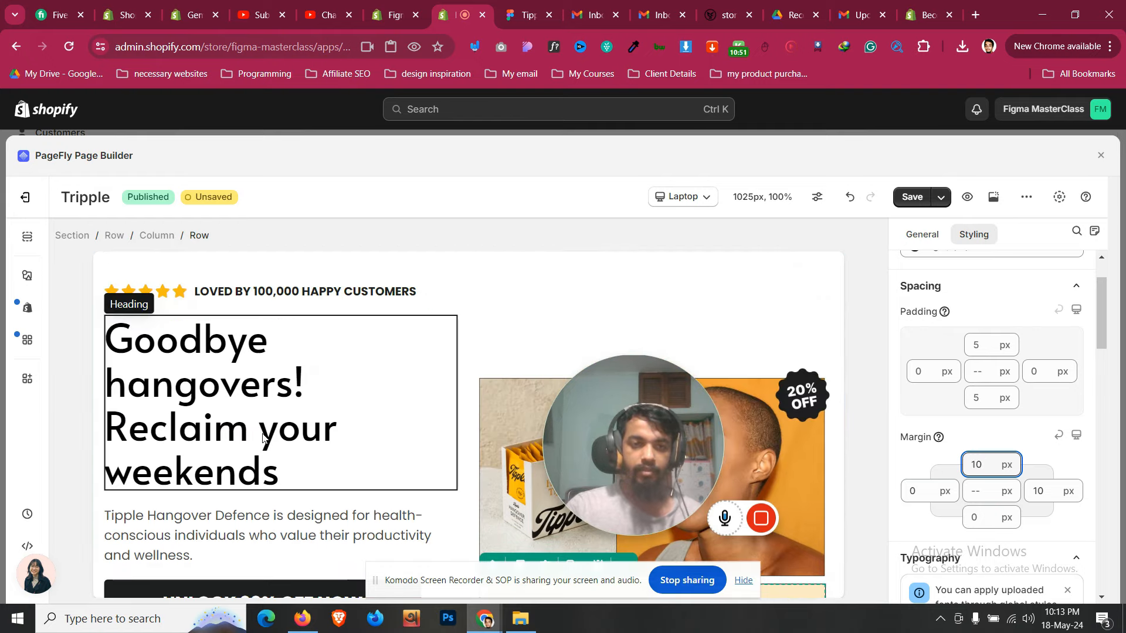
{"action": "left_click", "coordinate": [262, 433]}
{"action": "double_click", "coordinate": [1047, 408]}
{"action": "type", "text": "40"}
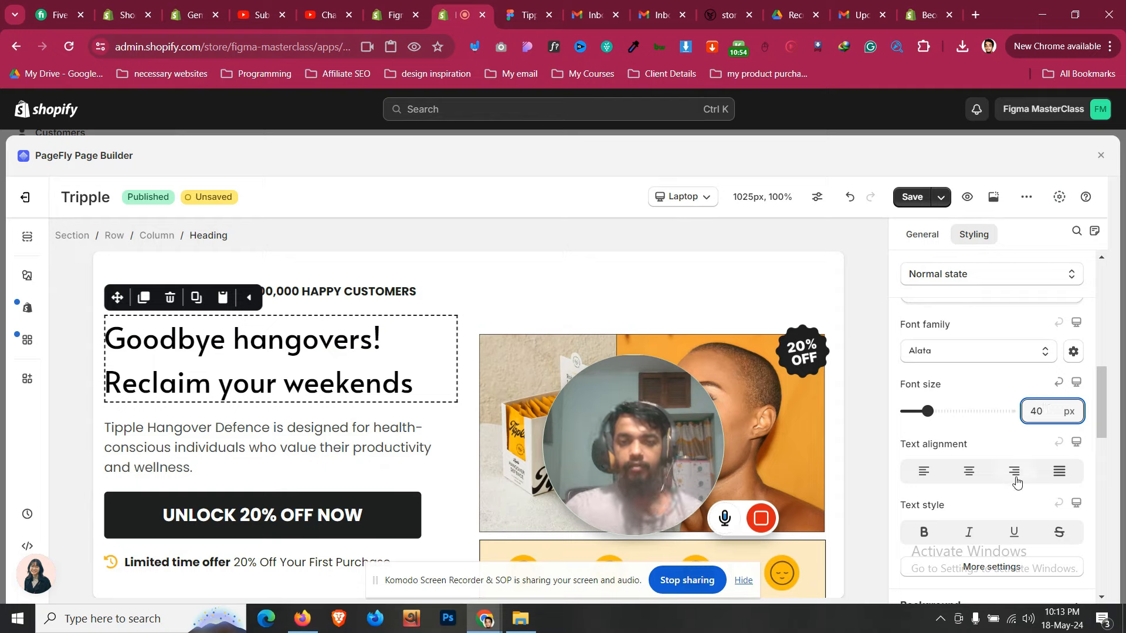
{"action": "scroll", "coordinate": [1017, 482], "scroll_direction": "down", "scroll_amount": 3}
{"action": "left_click", "coordinate": [1027, 420]}
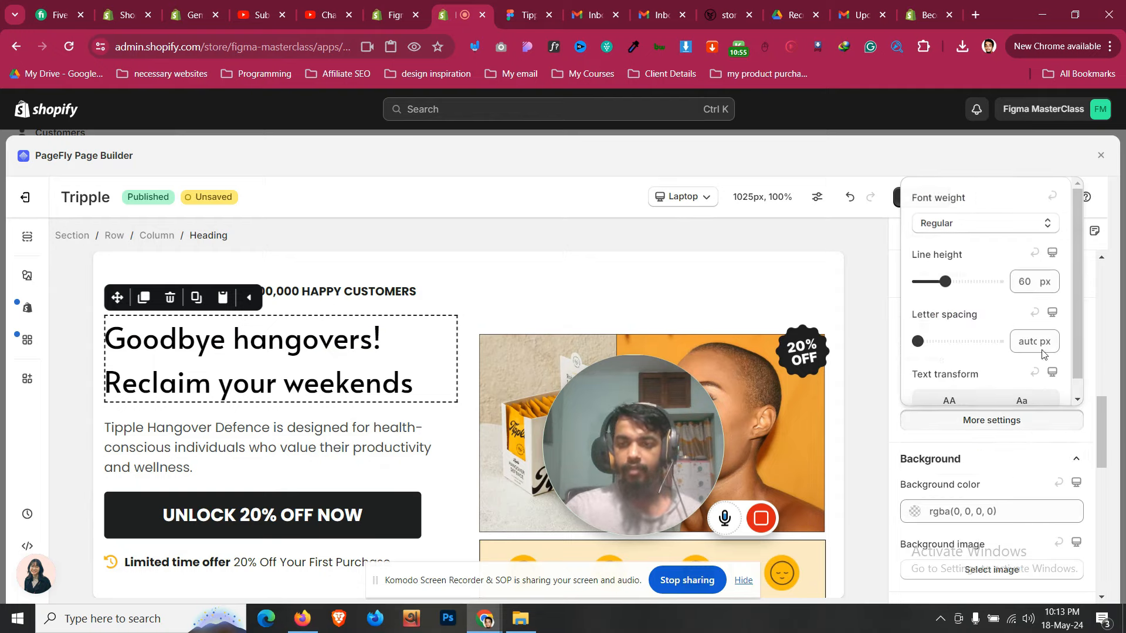
{"action": "double_click", "coordinate": [1026, 282]}
{"action": "type", "text": "46"}
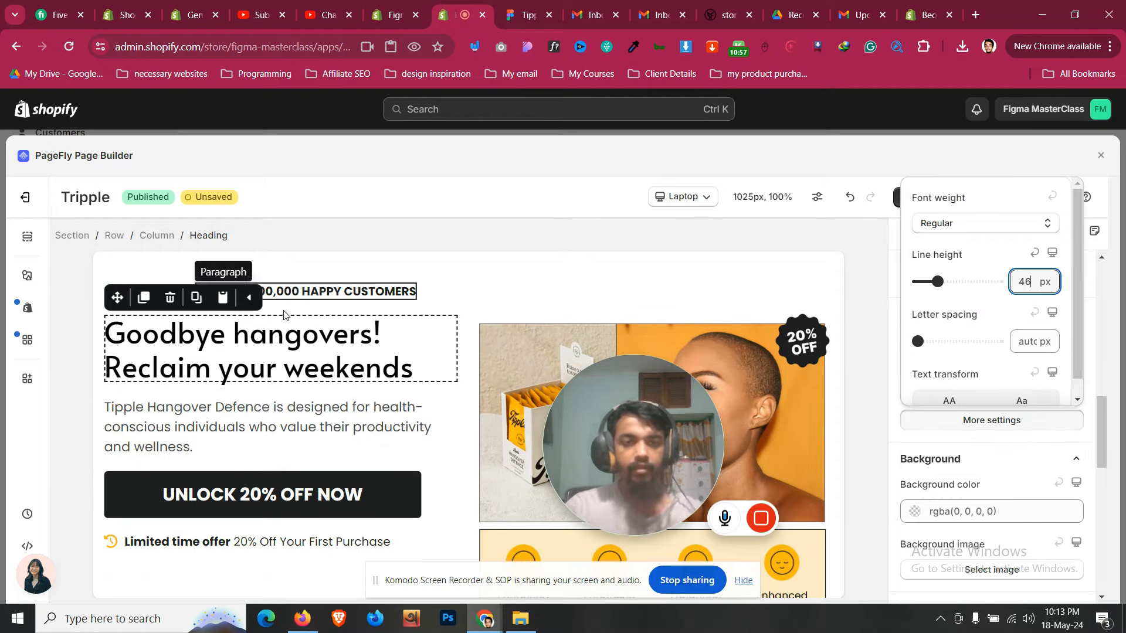
Set the hero section's top padding to 0 px and bottom padding to 30 px on laptop
{"action": "scroll", "coordinate": [284, 316], "scroll_direction": "up", "scroll_amount": 3}
{"action": "left_click", "coordinate": [209, 397]}
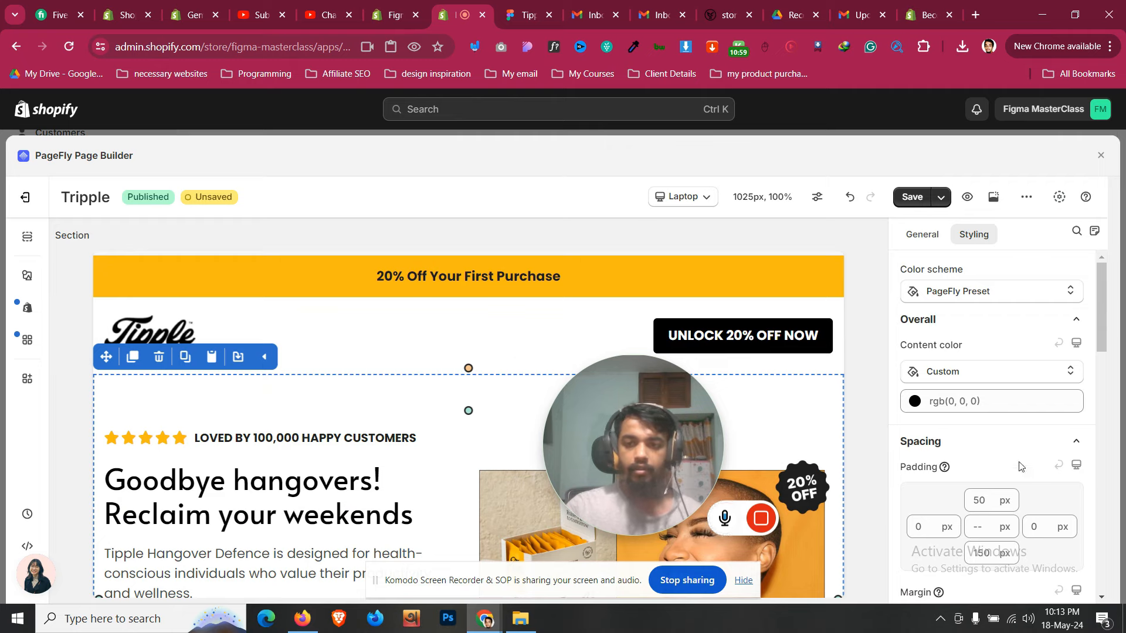
{"action": "type", "text": "0"}
{"action": "left_click", "coordinate": [980, 552]}
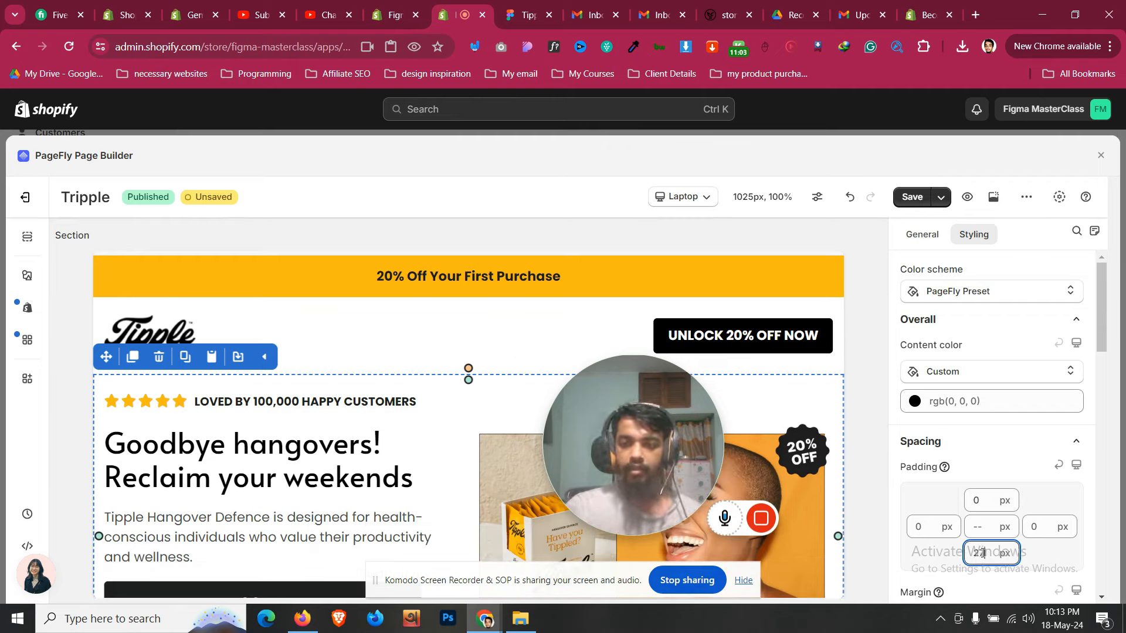
{"action": "type", "text": "30"}
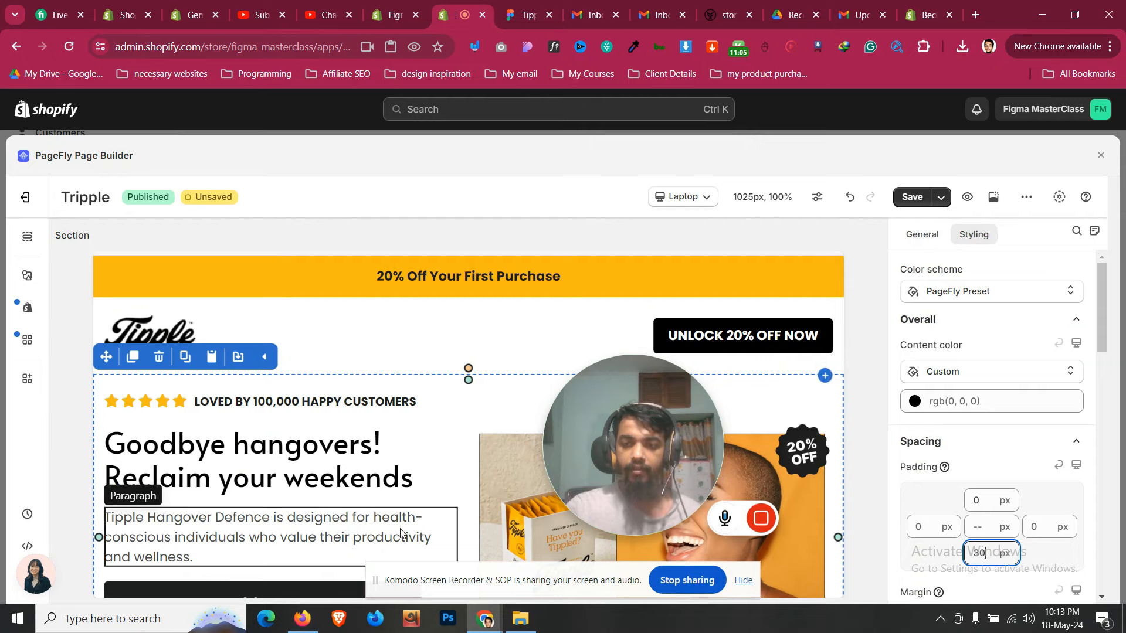
Enable full width for the hero's "UNLOCK 20% OFF NOW" button on laptop
{"action": "left_click", "coordinate": [397, 454]}
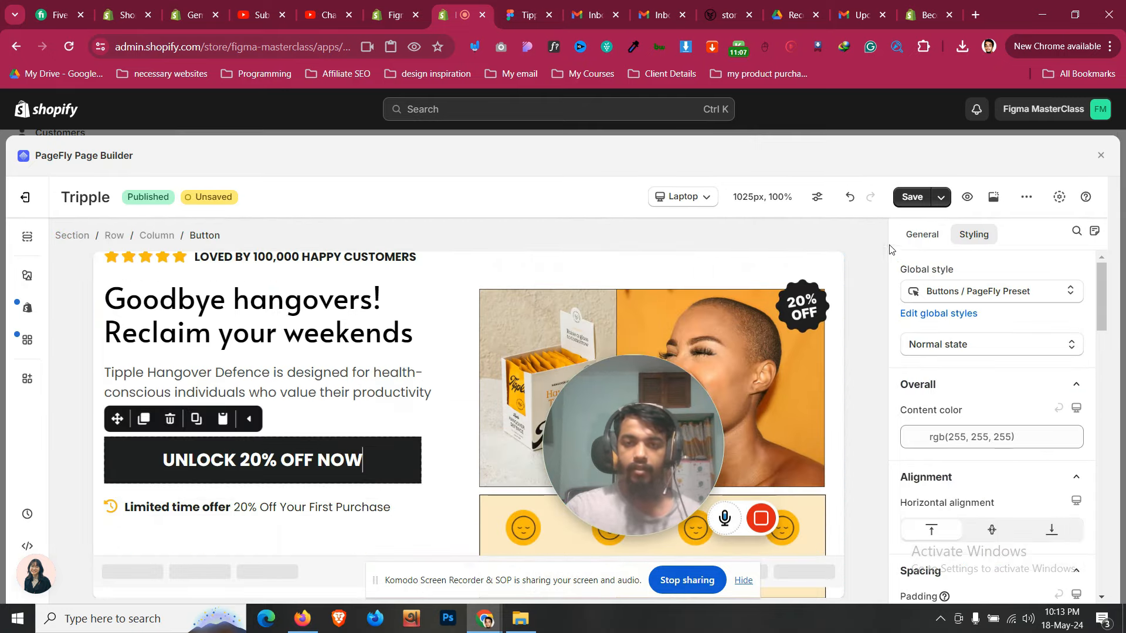
{"action": "scroll", "coordinate": [967, 375], "scroll_direction": "down", "scroll_amount": 5}
{"action": "left_click", "coordinate": [961, 347]}
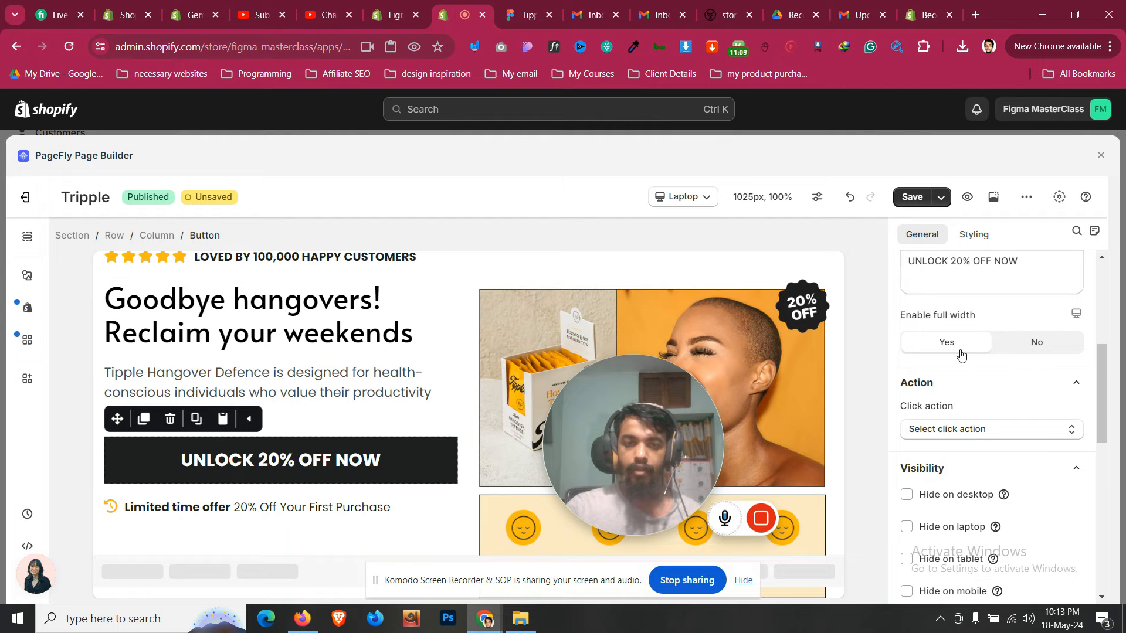
Check the icon row's margin settings and its custom CSS code on laptop
{"action": "left_click", "coordinate": [201, 546]}
{"action": "left_click", "coordinate": [974, 235]}
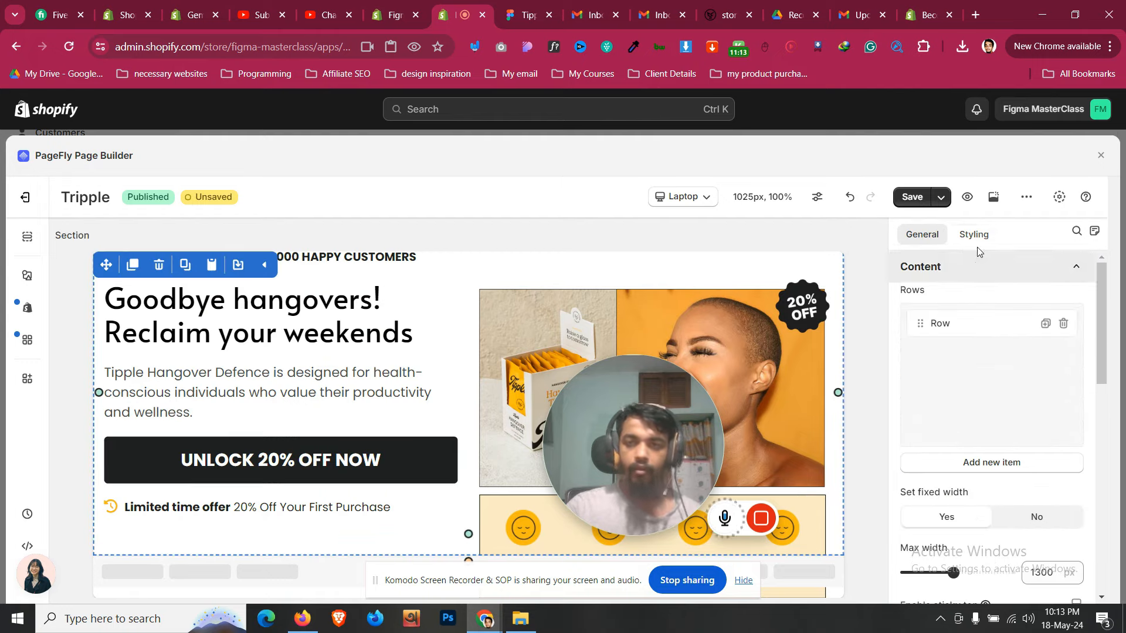
{"action": "left_click", "coordinate": [484, 508]}
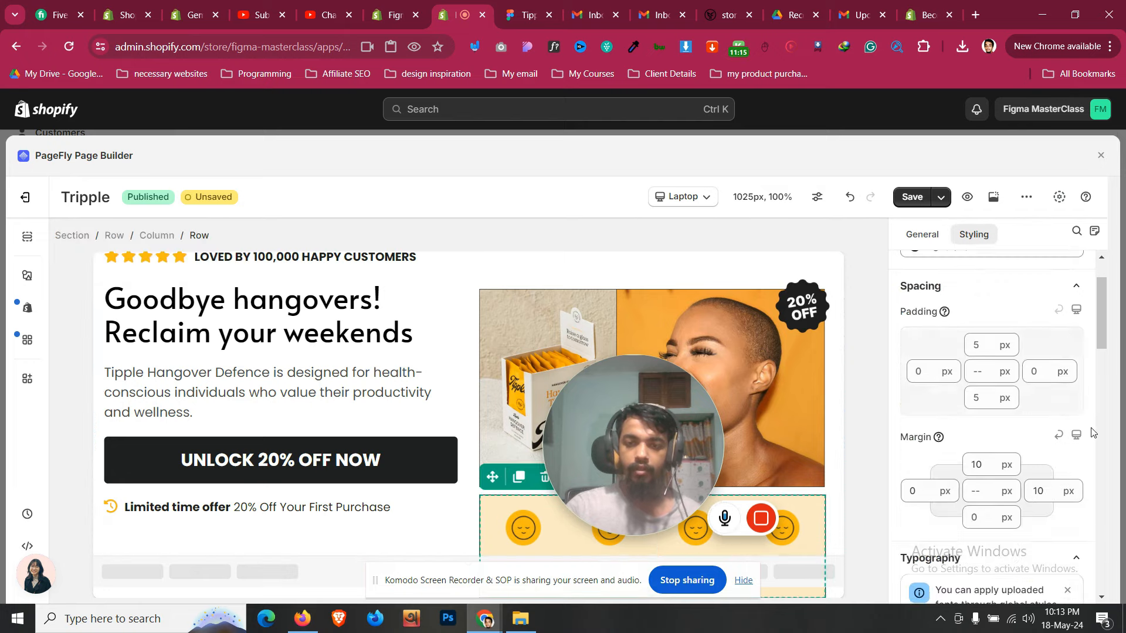
{"action": "scroll", "coordinate": [1050, 452], "scroll_direction": "down", "scroll_amount": 10}
{"action": "left_click", "coordinate": [1039, 437]}
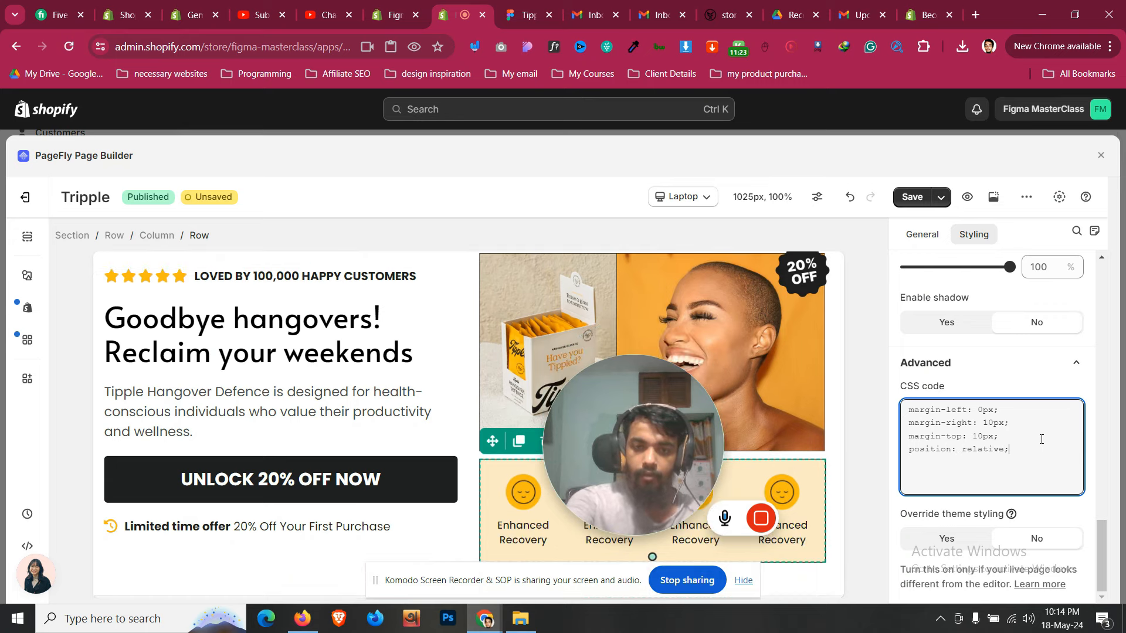
Set the bottom padding of the hero's main row to 30 px on laptop
{"action": "left_click", "coordinate": [113, 558]}
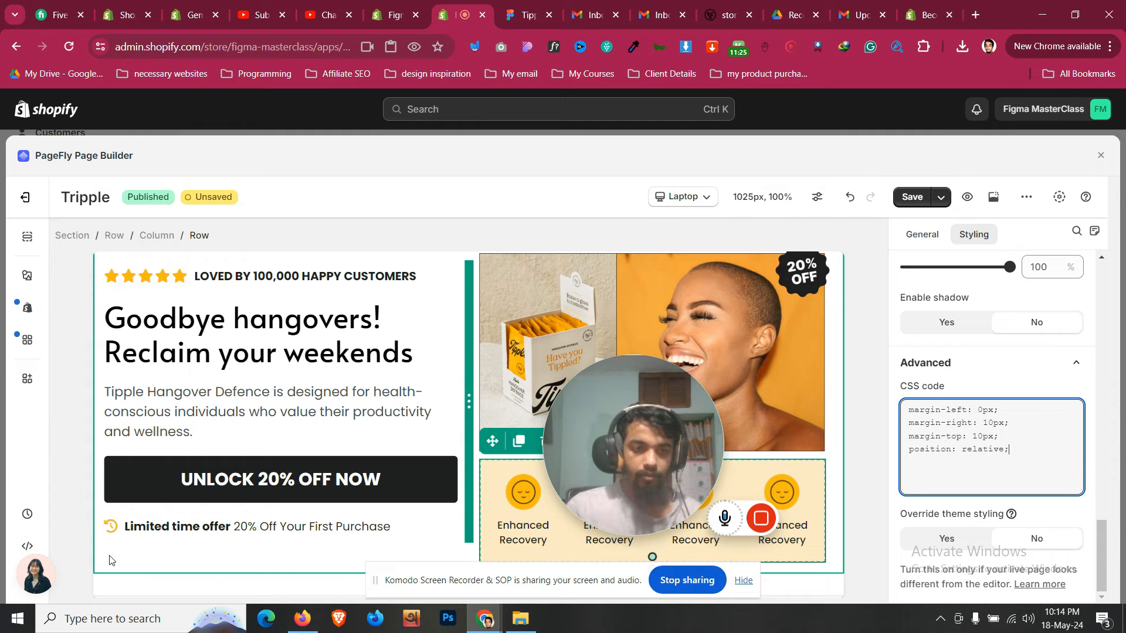
{"action": "scroll", "coordinate": [119, 556], "scroll_direction": "down", "scroll_amount": 1}
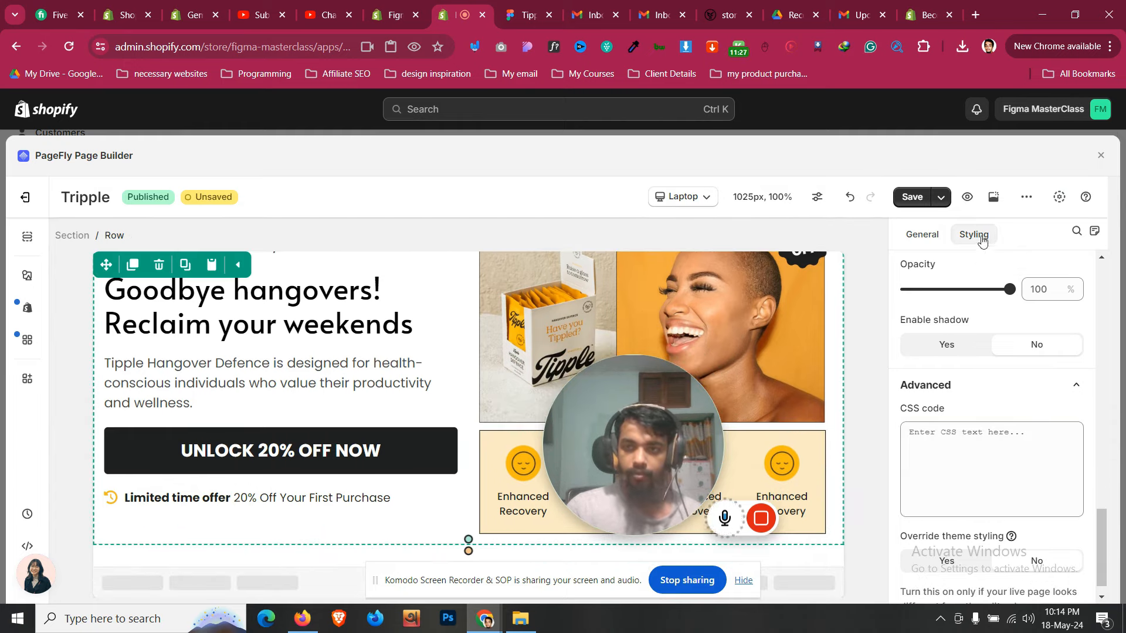
{"action": "scroll", "coordinate": [1001, 432], "scroll_direction": "up", "scroll_amount": 15}
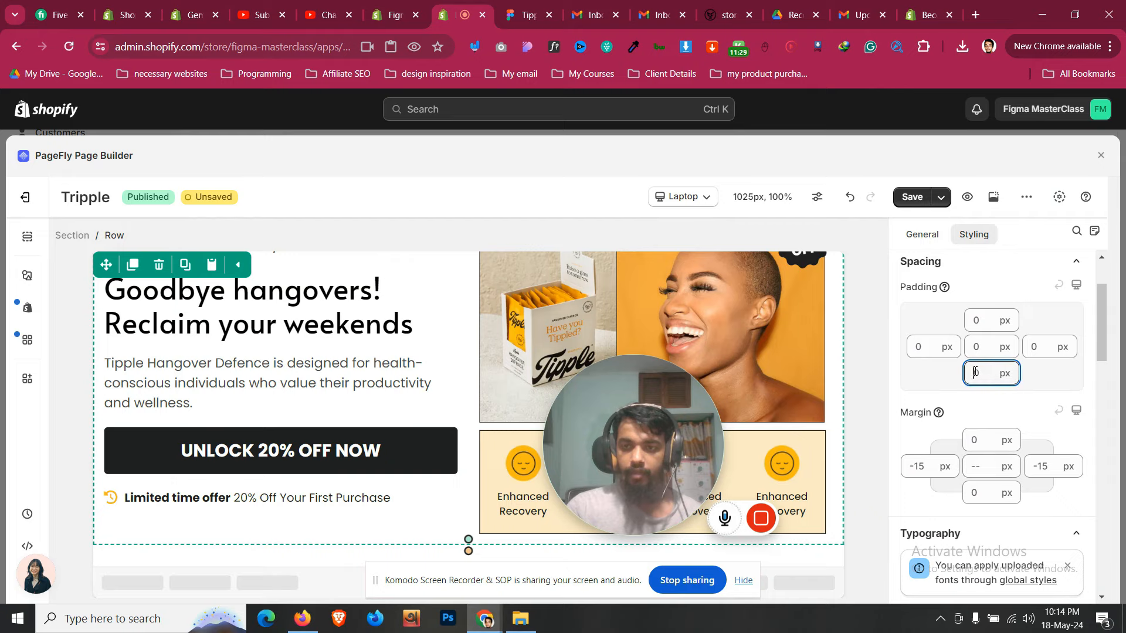
{"action": "key", "text": "Up"}
{"action": "key", "text": "Up"}
{"action": "key", "text": "Up"}
{"action": "key", "text": "Up"}
{"action": "key", "text": "Up"}
{"action": "key", "text": "Up"}
{"action": "key", "text": "Up"}
{"action": "key", "text": "Up"}
{"action": "key", "text": "Up"}
{"action": "key", "text": "Up"}
{"action": "key", "text": "Up"}
{"action": "key", "text": "Up"}
{"action": "key", "text": "Up"}
{"action": "key", "text": "Up"}
{"action": "key", "text": "Up"}
{"action": "key", "text": "Up"}
{"action": "key", "text": "Up"}
{"action": "key", "text": "Up"}
{"action": "key", "text": "Up"}
{"action": "key", "text": "Up"}
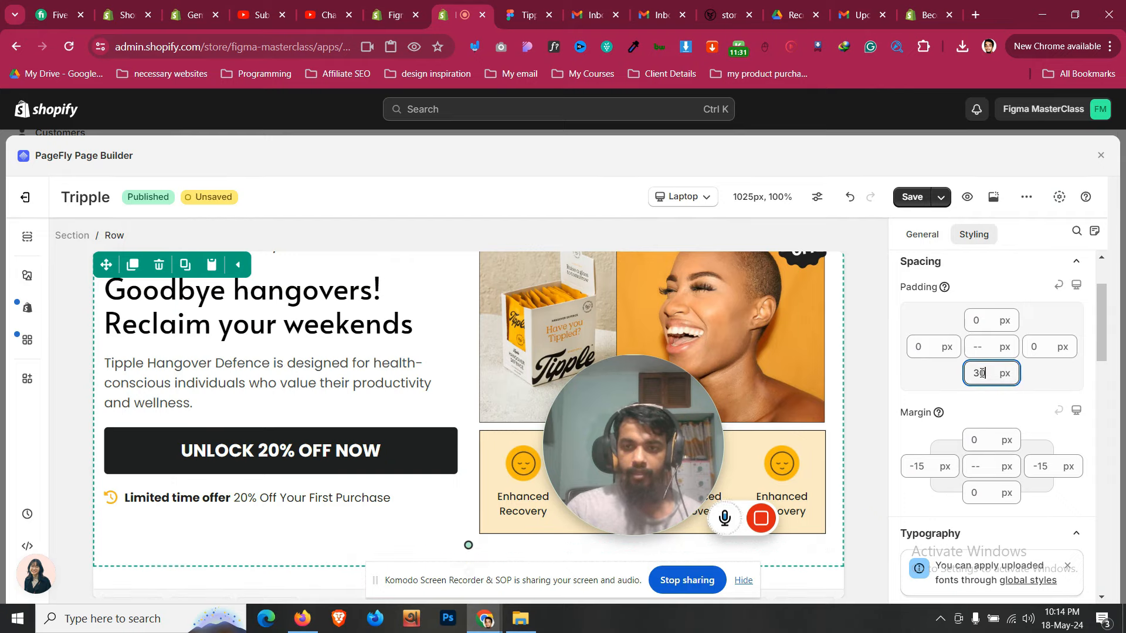
Set the hero section's bottom padding to 70 px in the all-devices view
{"action": "left_click", "coordinate": [683, 196]}
{"action": "left_click", "coordinate": [693, 228]}
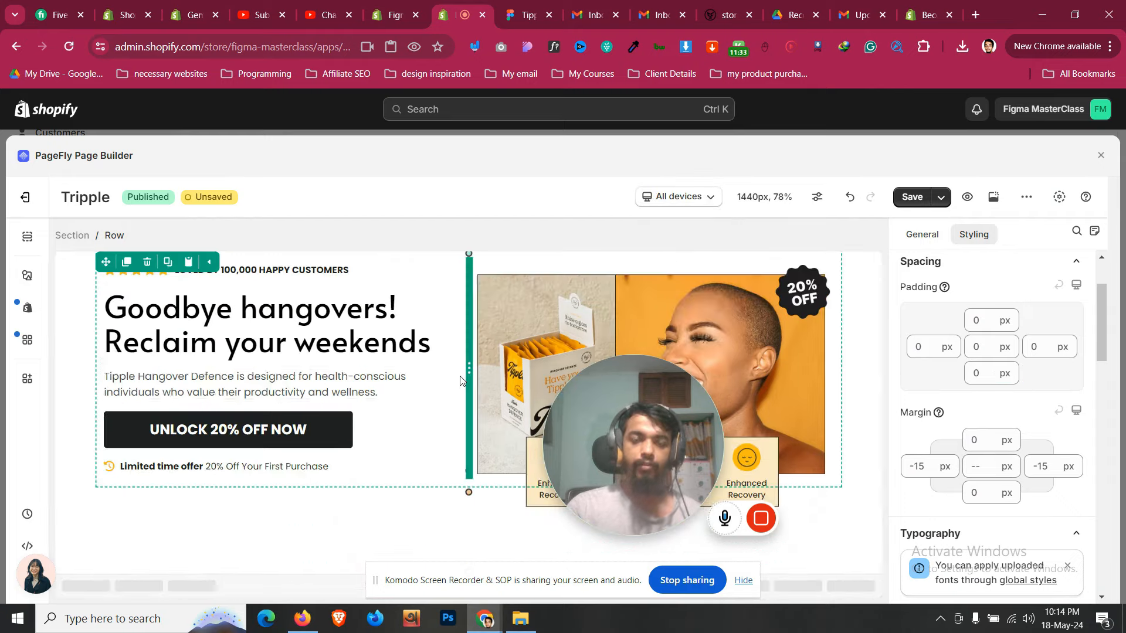
{"action": "scroll", "coordinate": [458, 384], "scroll_direction": "up", "scroll_amount": 1}
{"action": "scroll", "coordinate": [411, 411], "scroll_direction": "down", "scroll_amount": 2}
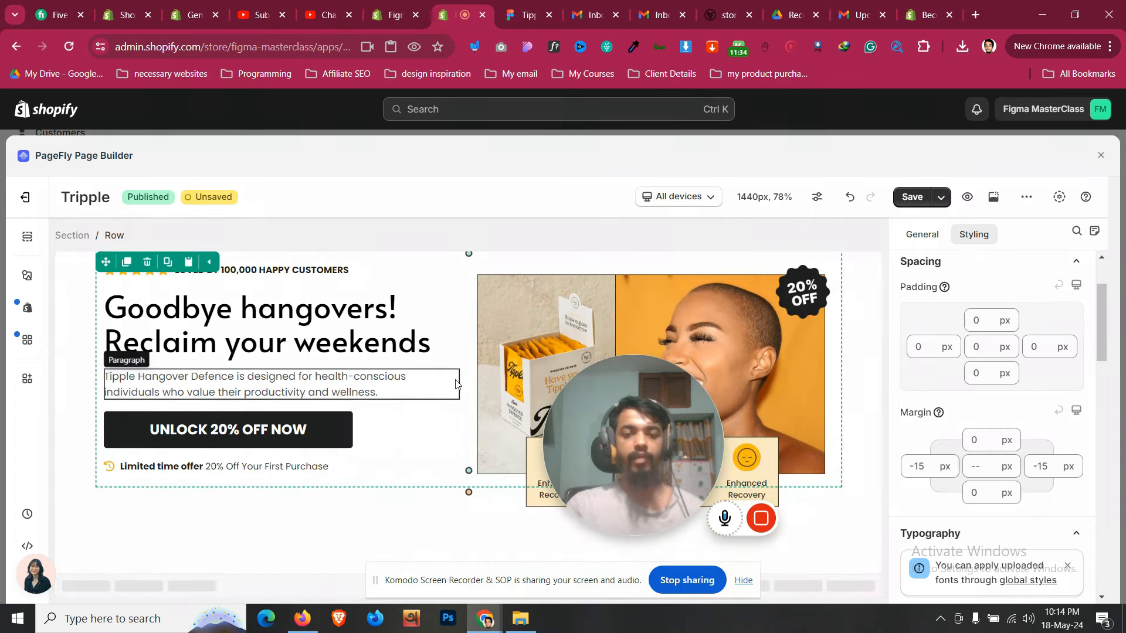
{"action": "left_click", "coordinate": [140, 535]}
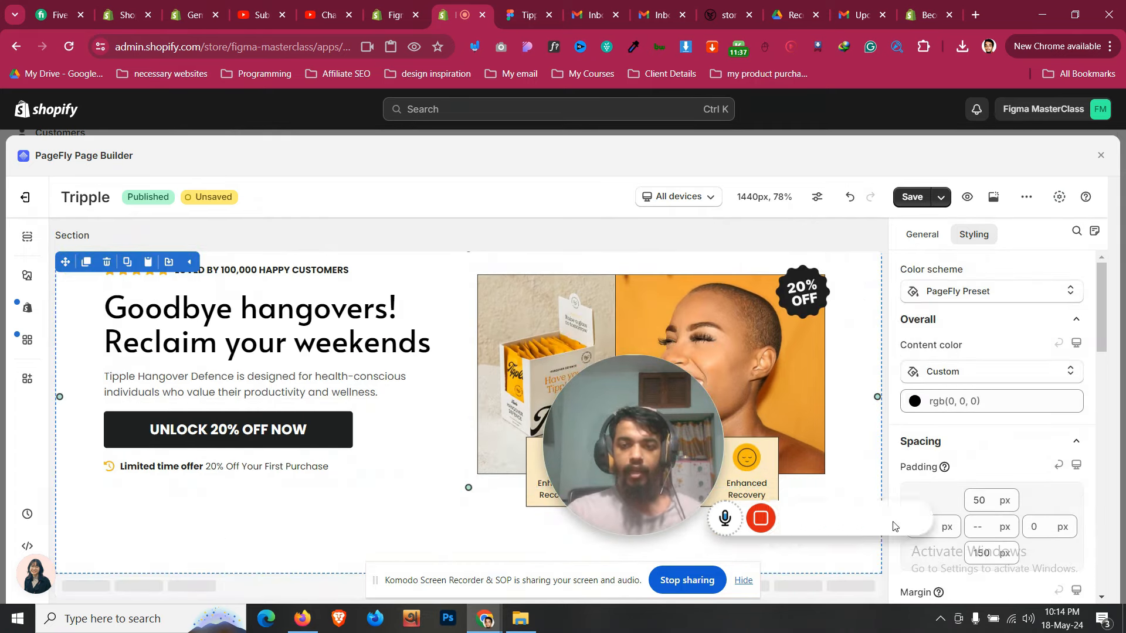
{"action": "double_click", "coordinate": [975, 551]}
{"action": "type", "text": "241"}
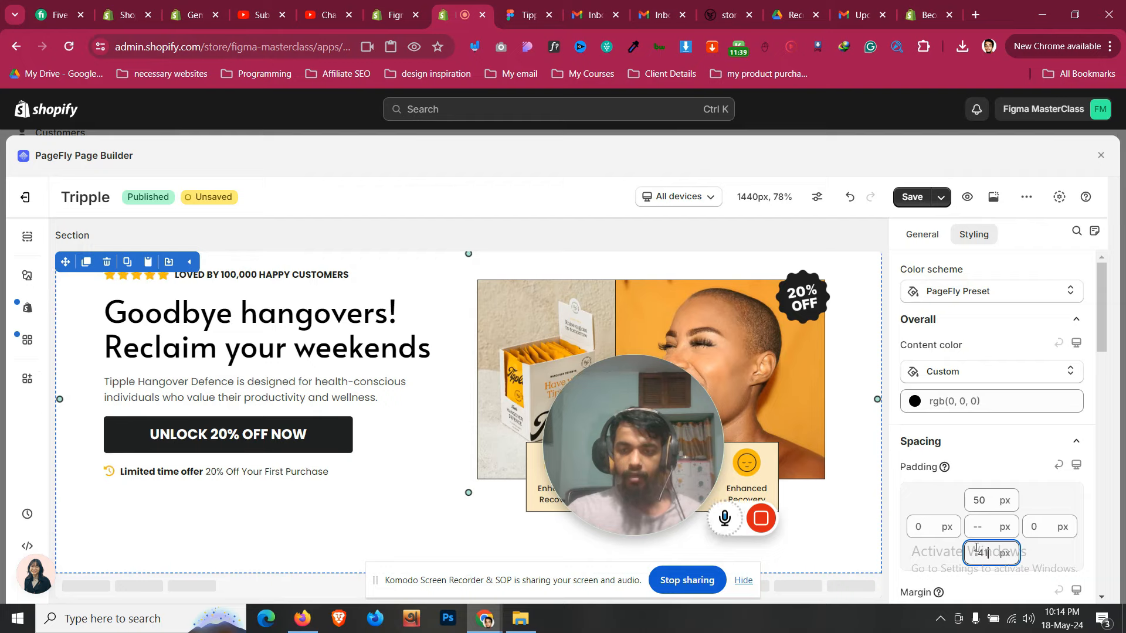
{"action": "key", "text": "Down"}
{"action": "key", "text": "Down"}
{"action": "key", "text": "Down"}
{"action": "key", "text": "Down"}
{"action": "key", "text": "Down"}
{"action": "key", "text": "Down"}
{"action": "key", "text": "Down"}
{"action": "key", "text": "Down"}
{"action": "key", "text": "Down"}
{"action": "key", "text": "Down"}
{"action": "key", "text": "Down"}
{"action": "key", "text": "Down"}
{"action": "key", "text": "Down"}
{"action": "key", "text": "Down"}
{"action": "key", "text": "Down"}
{"action": "key", "text": "Down"}
{"action": "key", "text": "Down"}
{"action": "key", "text": "Down"}
{"action": "key", "text": "Down"}
{"action": "key", "text": "Down"}
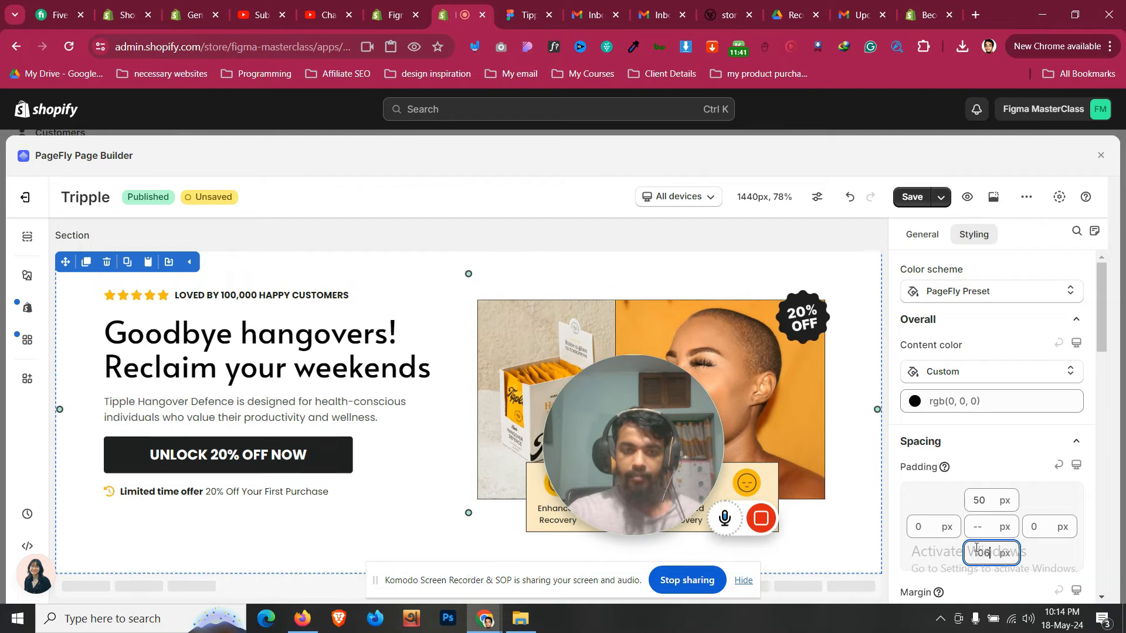
{"action": "key", "text": "Down"}
{"action": "key", "text": "Down"}
{"action": "key", "text": "Down"}
{"action": "key", "text": "Down"}
{"action": "key", "text": "Down"}
{"action": "key", "text": "Down"}
{"action": "key", "text": "Down"}
{"action": "key", "text": "Down"}
{"action": "key", "text": "Down"}
{"action": "key", "text": "Down"}
{"action": "key", "text": "Down"}
{"action": "key", "text": "Down"}
{"action": "key", "text": "Down"}
{"action": "key", "text": "Down"}
{"action": "key", "text": "Down"}
{"action": "key", "text": "Down"}
{"action": "key", "text": "Down"}
{"action": "key", "text": "Down"}
{"action": "key", "text": "Down"}
{"action": "key", "text": "Down"}
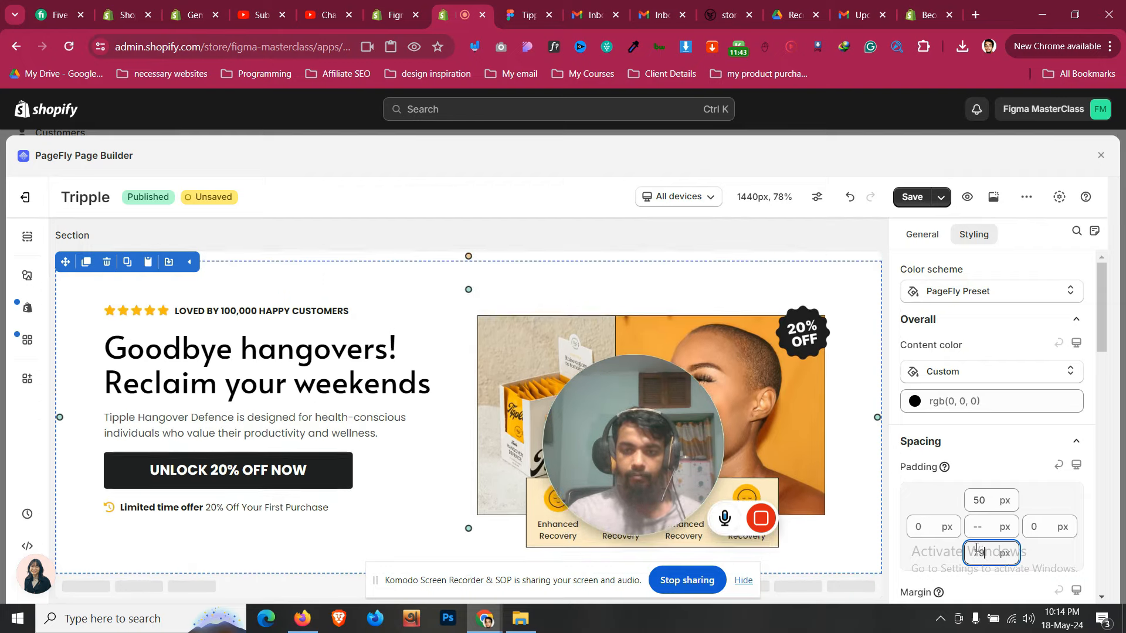
{"action": "key", "text": "Up"}
{"action": "key", "text": "Up"}
{"action": "key", "text": "Up"}
{"action": "key", "text": "Up"}
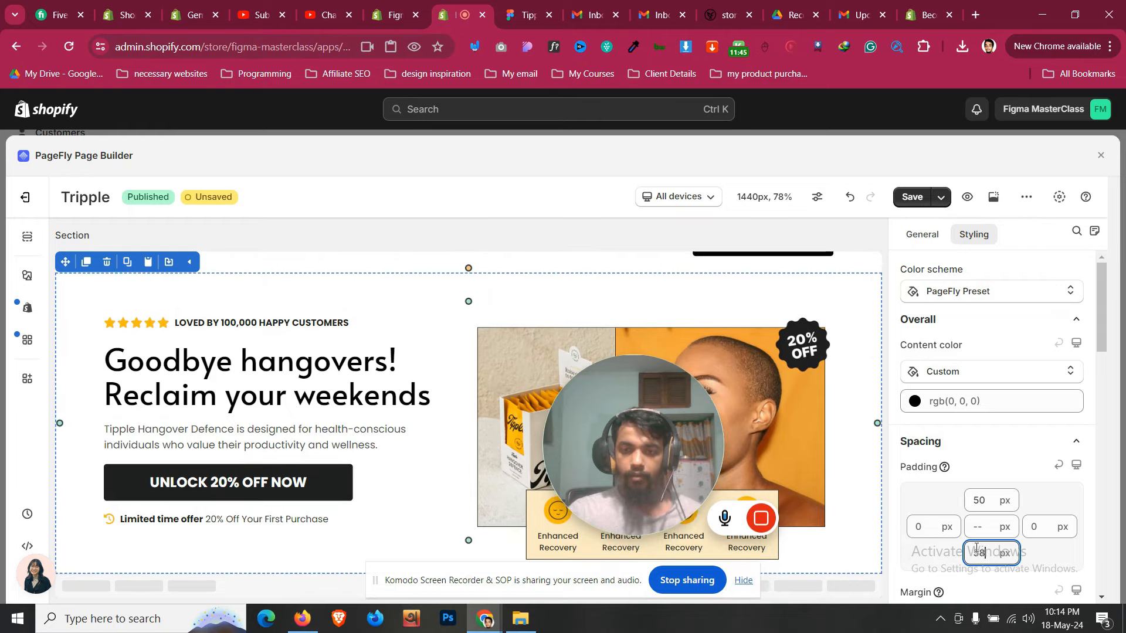
{"action": "key", "text": "Down"}
{"action": "key", "text": "Up"}
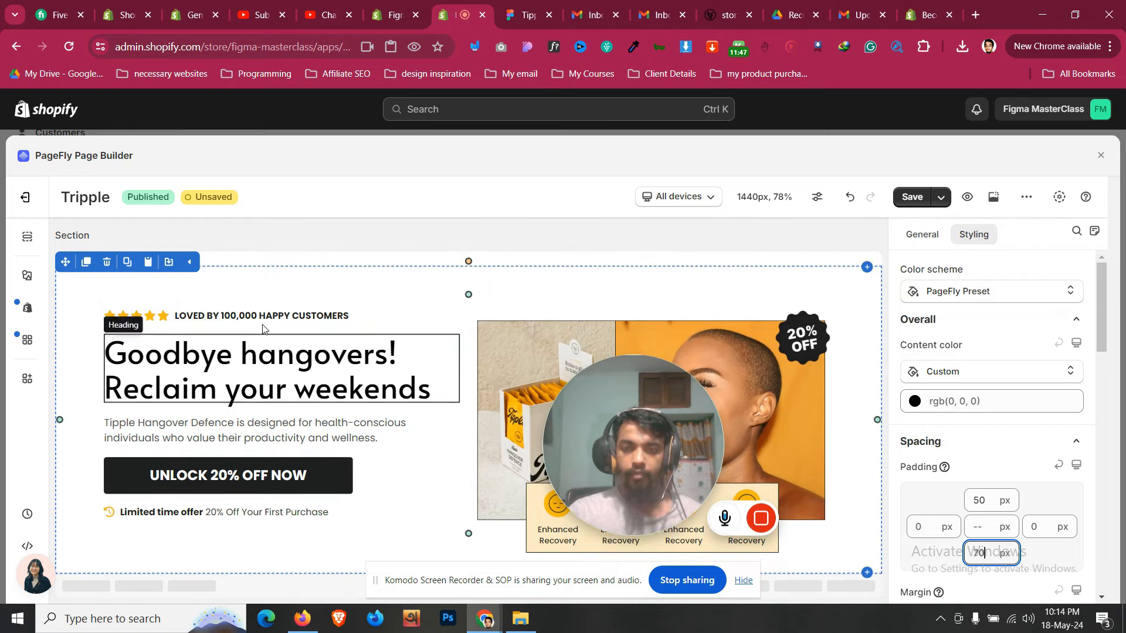
Switch to the Figma design and compare the desktop and mobile layouts from the hero down to the testimonials
{"action": "scroll", "coordinate": [264, 328], "scroll_direction": "up", "scroll_amount": 3}
{"action": "left_click", "coordinate": [550, 4]}
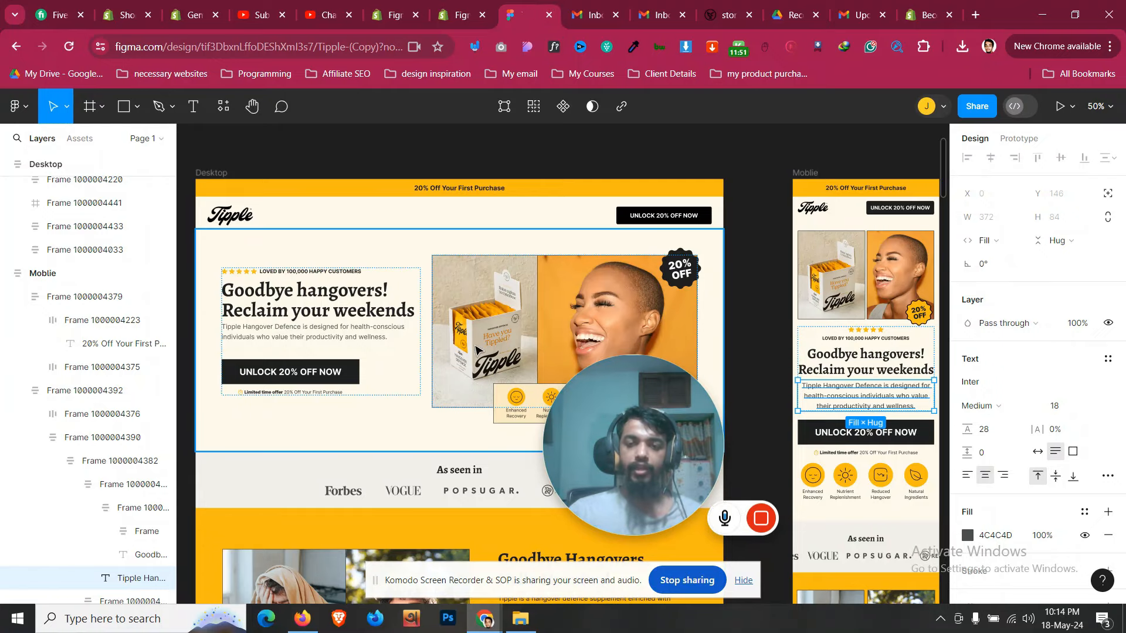
{"action": "mouse_move", "coordinate": [653, 404]}
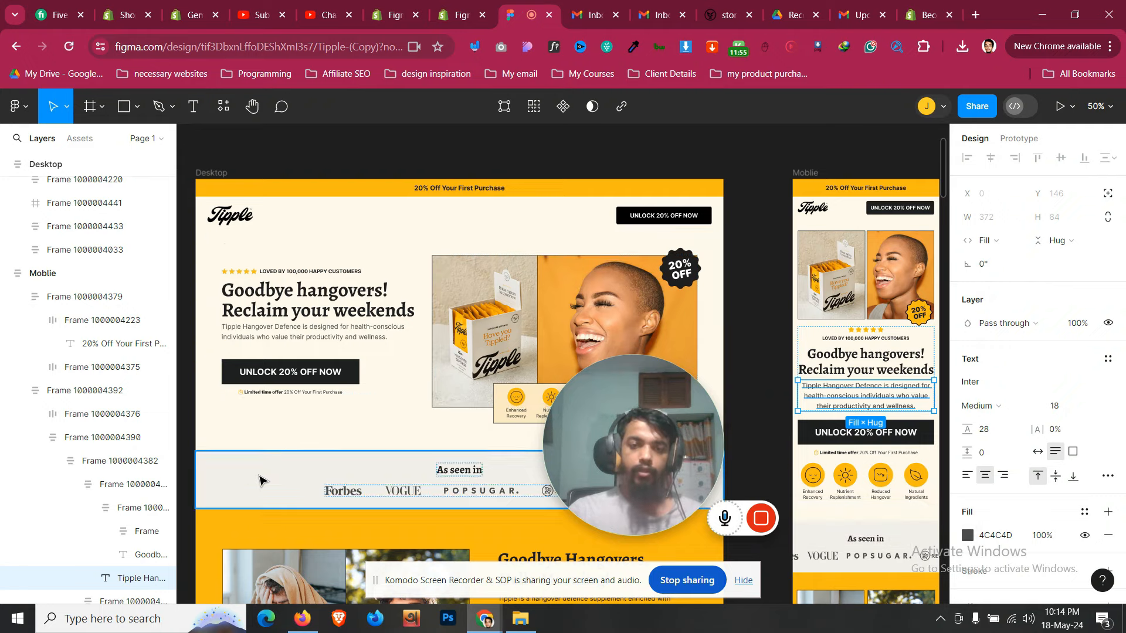
{"action": "scroll", "coordinate": [270, 437], "scroll_direction": "down", "scroll_amount": 2}
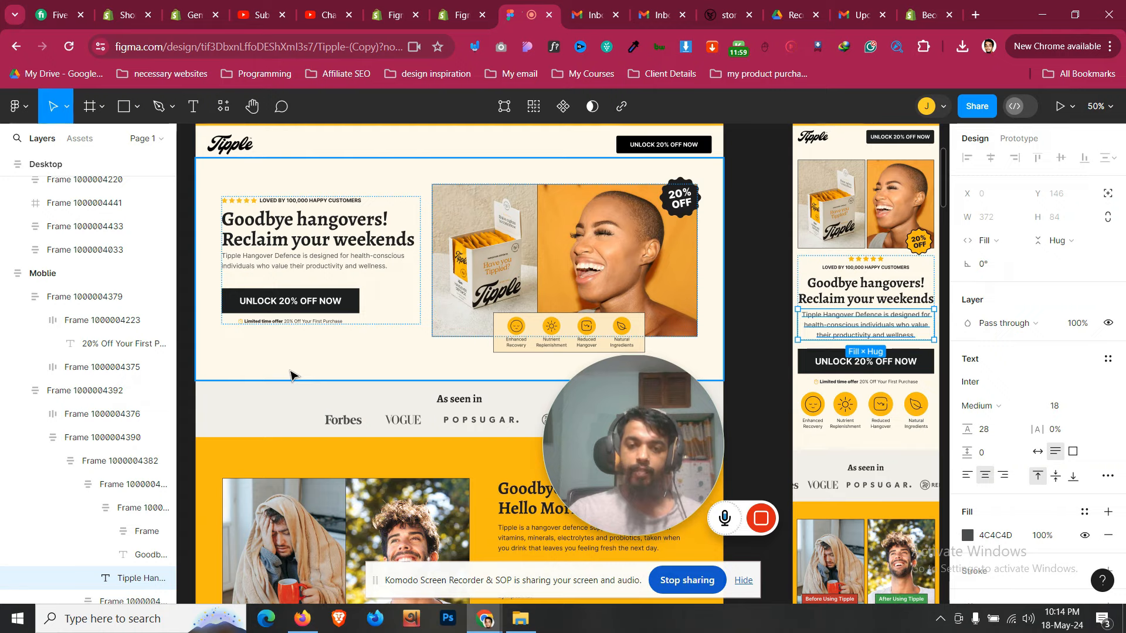
{"action": "scroll", "coordinate": [291, 373], "scroll_direction": "down", "scroll_amount": 3}
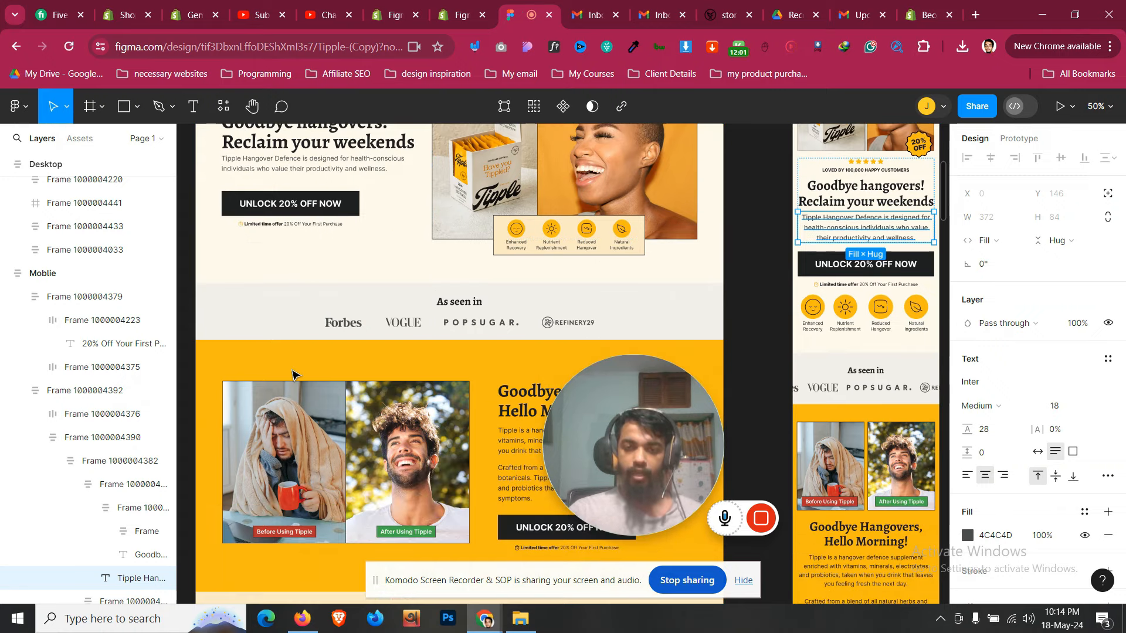
{"action": "scroll", "coordinate": [291, 373], "scroll_direction": "down", "scroll_amount": 3}
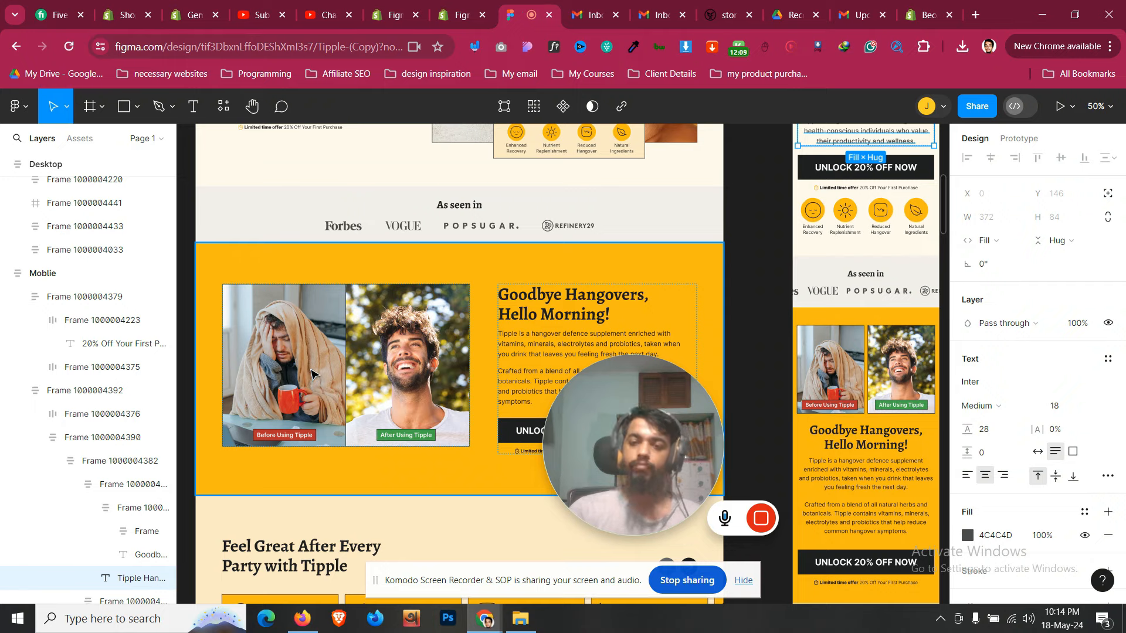
{"action": "scroll", "coordinate": [311, 373], "scroll_direction": "down", "scroll_amount": 2}
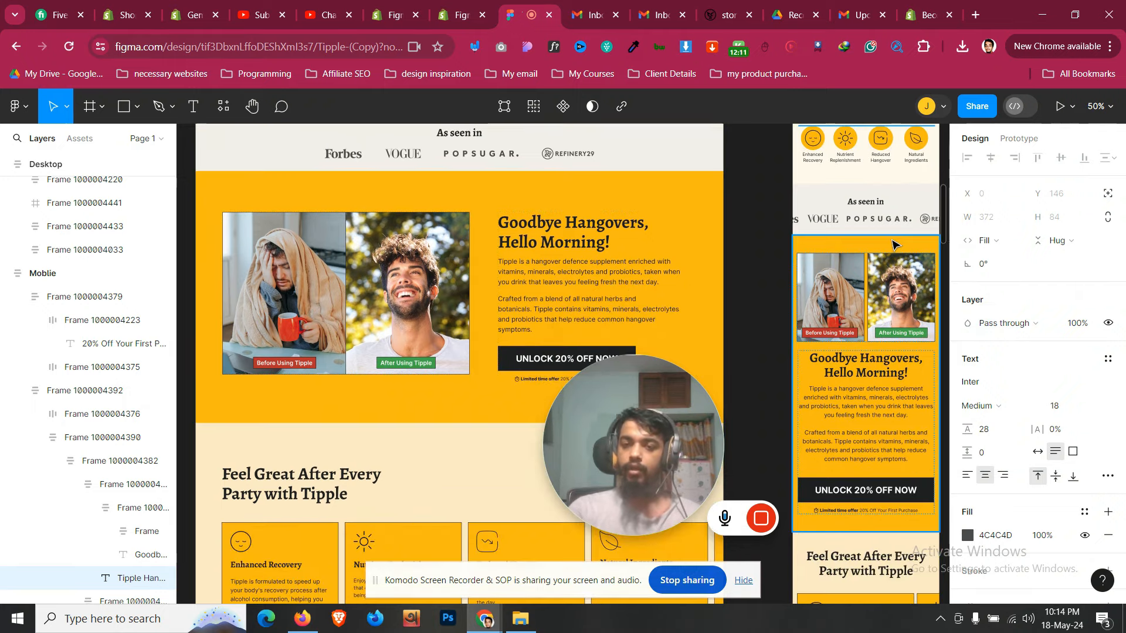
{"action": "scroll", "coordinate": [892, 243], "scroll_direction": "down", "scroll_amount": 1}
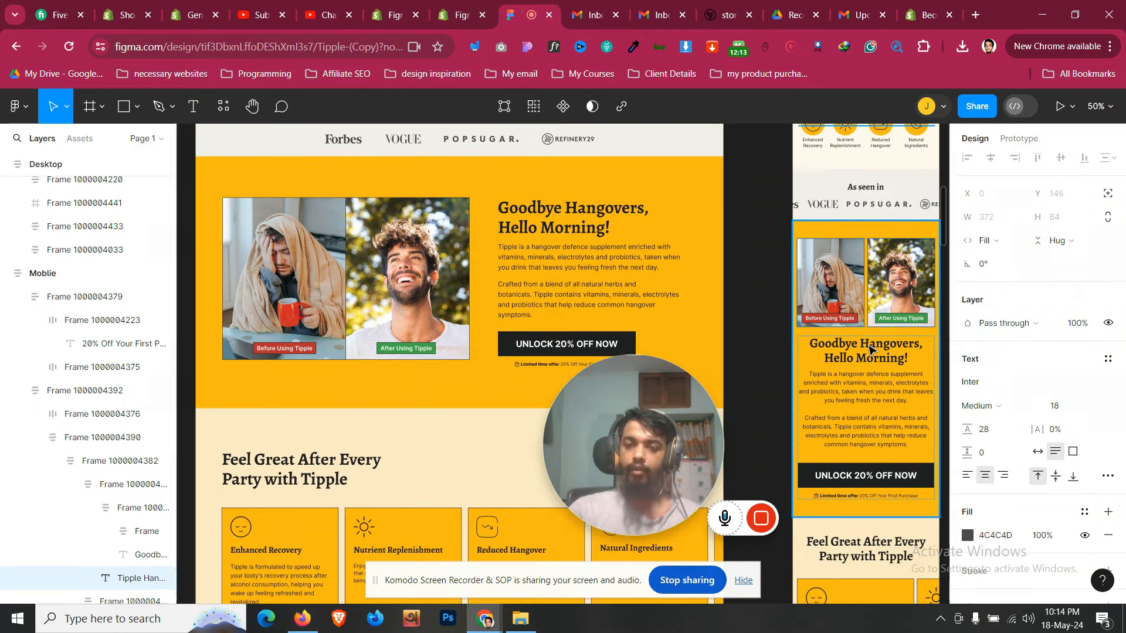
{"action": "scroll", "coordinate": [869, 349], "scroll_direction": "down", "scroll_amount": 2}
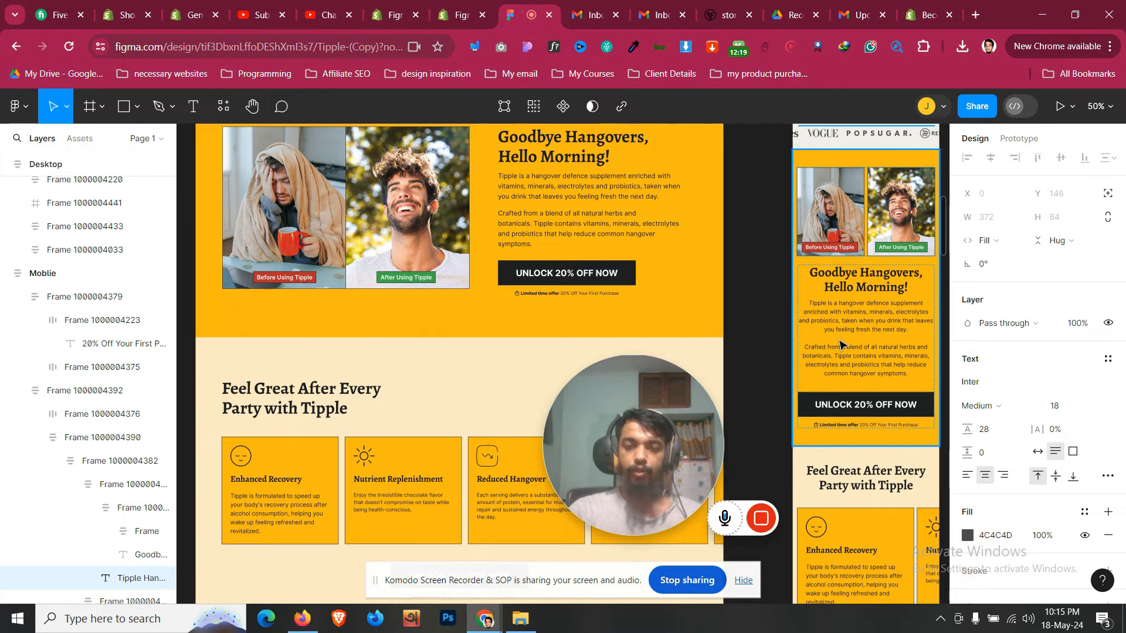
{"action": "scroll", "coordinate": [840, 344], "scroll_direction": "down", "scroll_amount": 10}
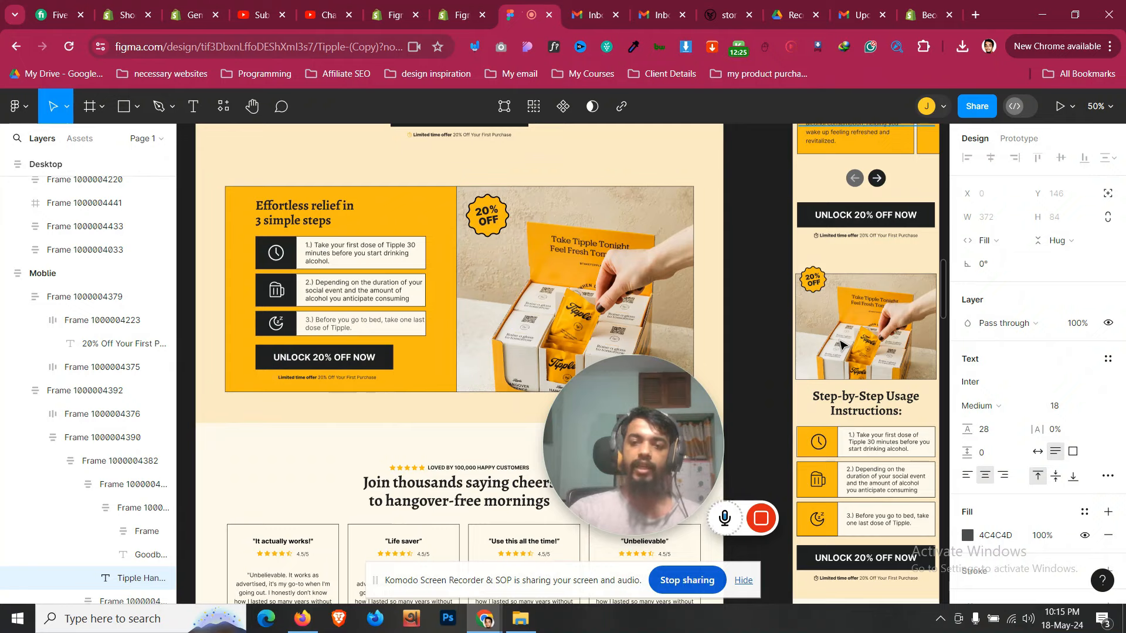
{"action": "scroll", "coordinate": [840, 344], "scroll_direction": "down", "scroll_amount": 3}
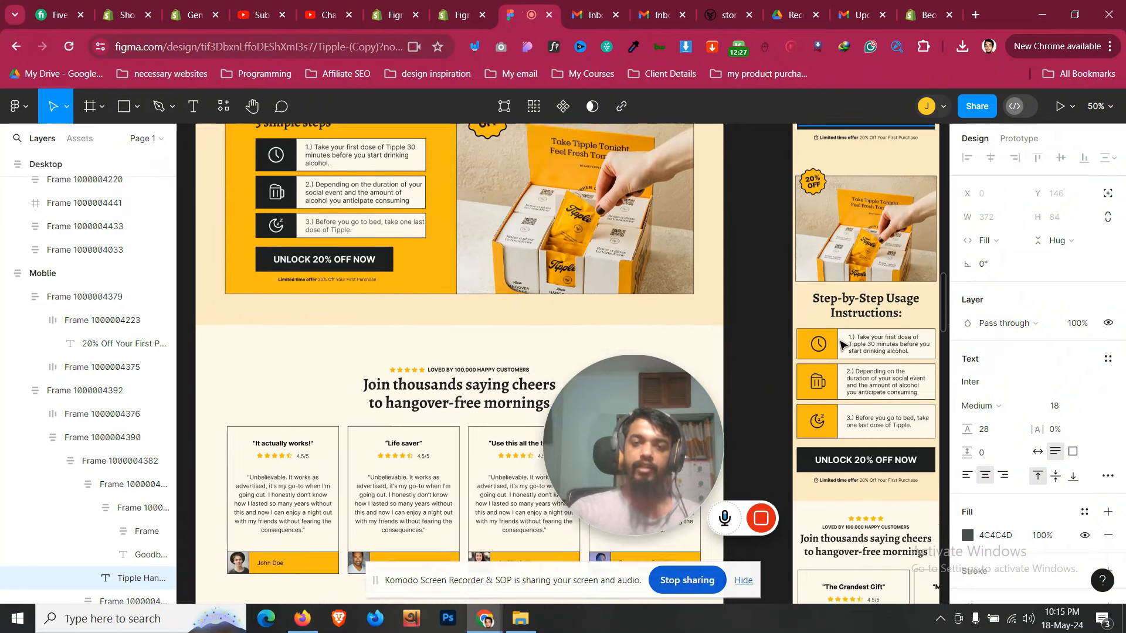
Switch back to PageFly and save the Tripple page
{"action": "left_click", "coordinate": [467, 5]}
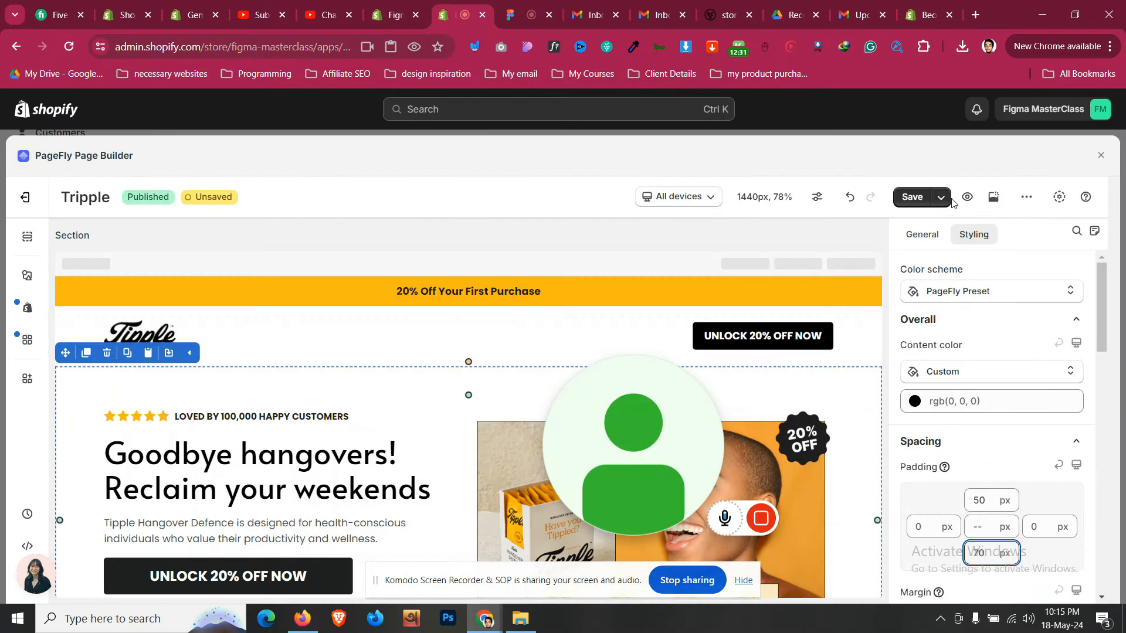
{"action": "left_click", "coordinate": [908, 199]}
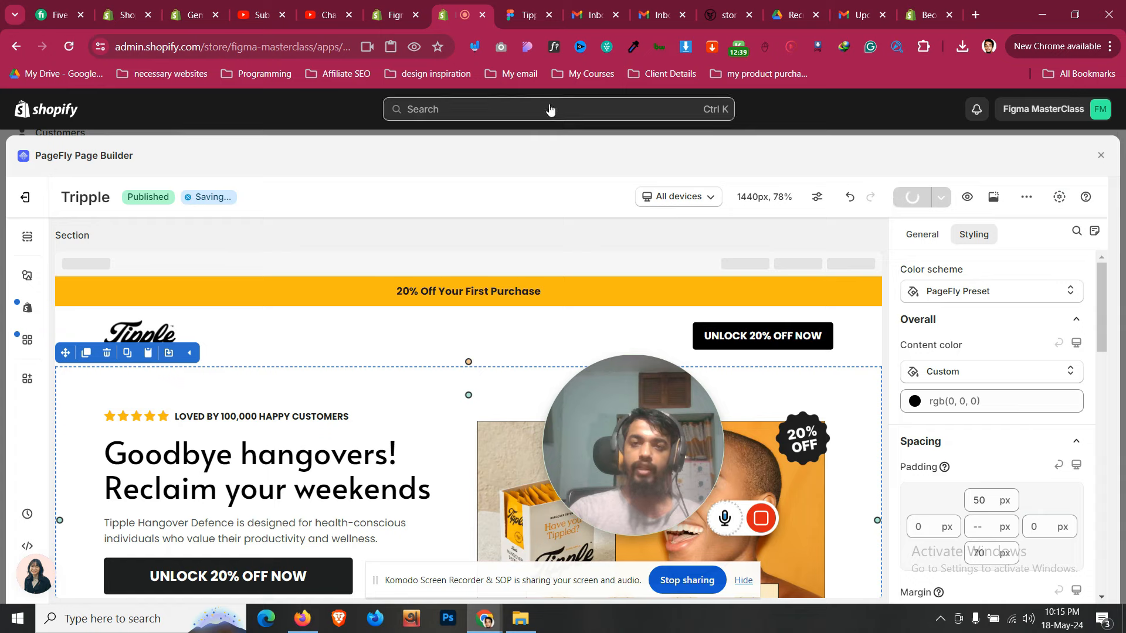
{"action": "mouse_move", "coordinate": [717, 453]}
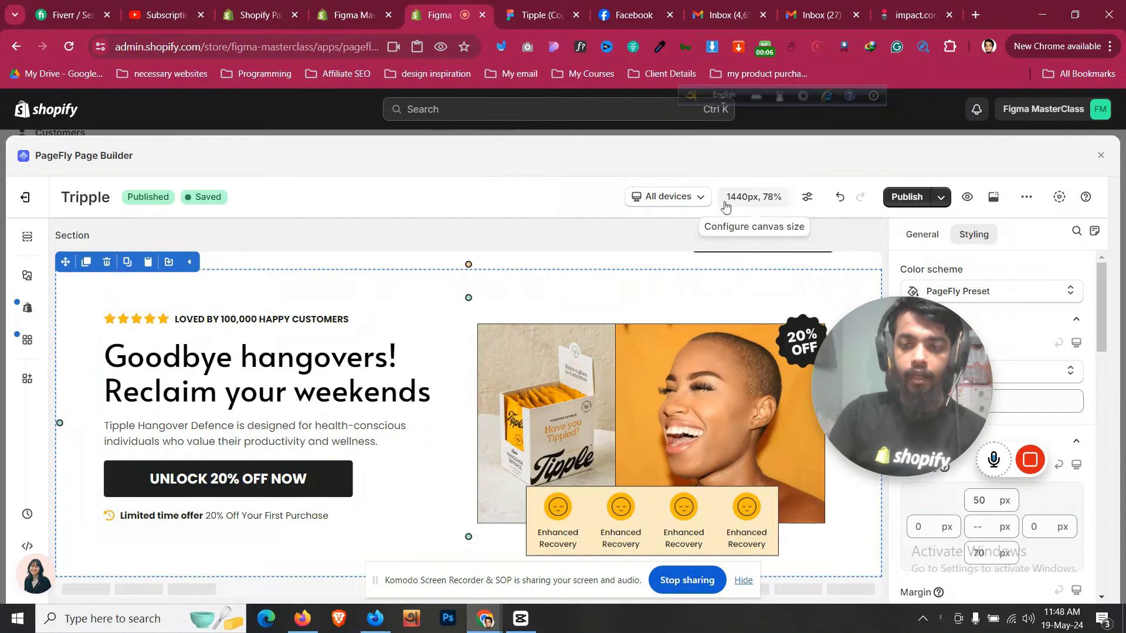
Switch to Figma and export the Forbes and POPSUGAR logos from the desktop "As seen in" section as 1x PNG files
{"action": "left_click", "coordinate": [537, 14]}
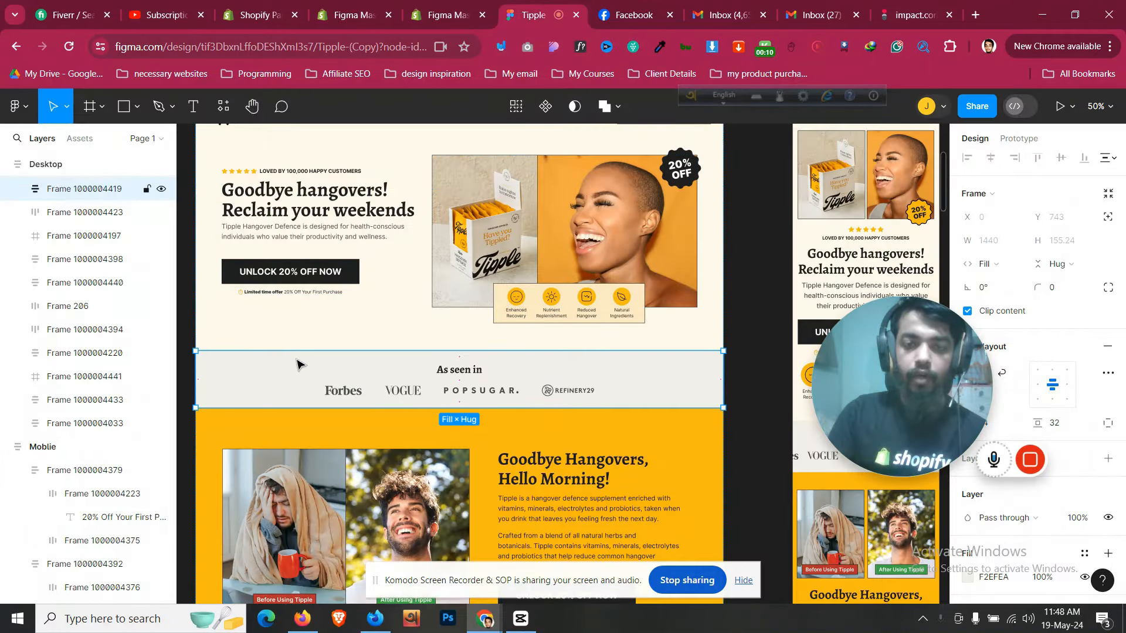
{"action": "left_click_drag", "start_coordinate": [956, 373], "coordinate": [756, 207]}
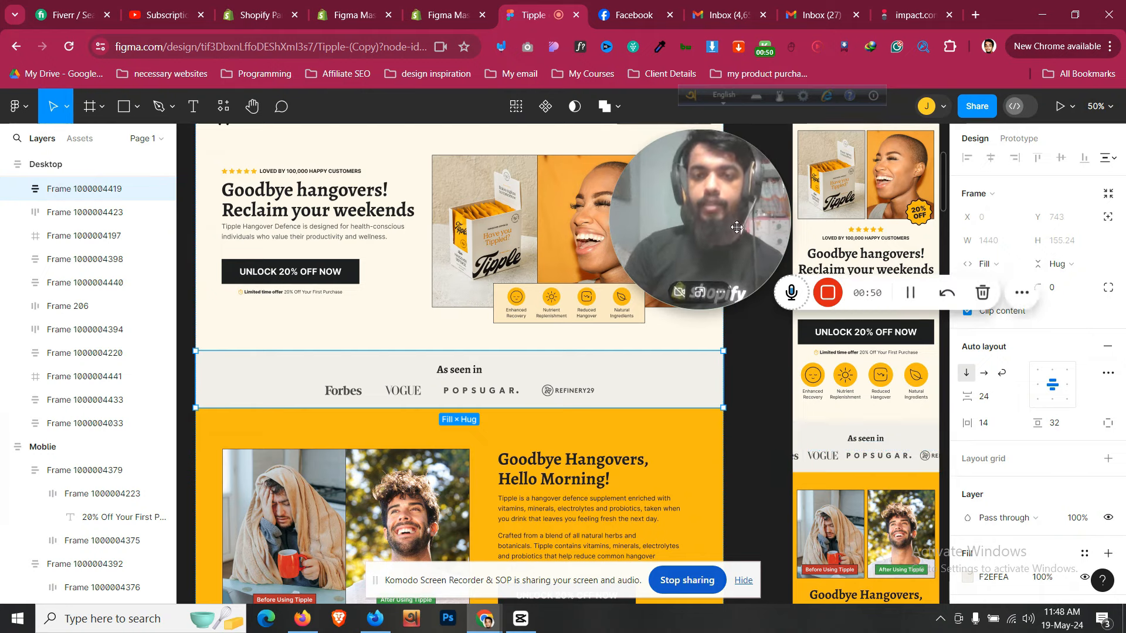
{"action": "left_click_drag", "start_coordinate": [736, 227], "coordinate": [817, 312]}
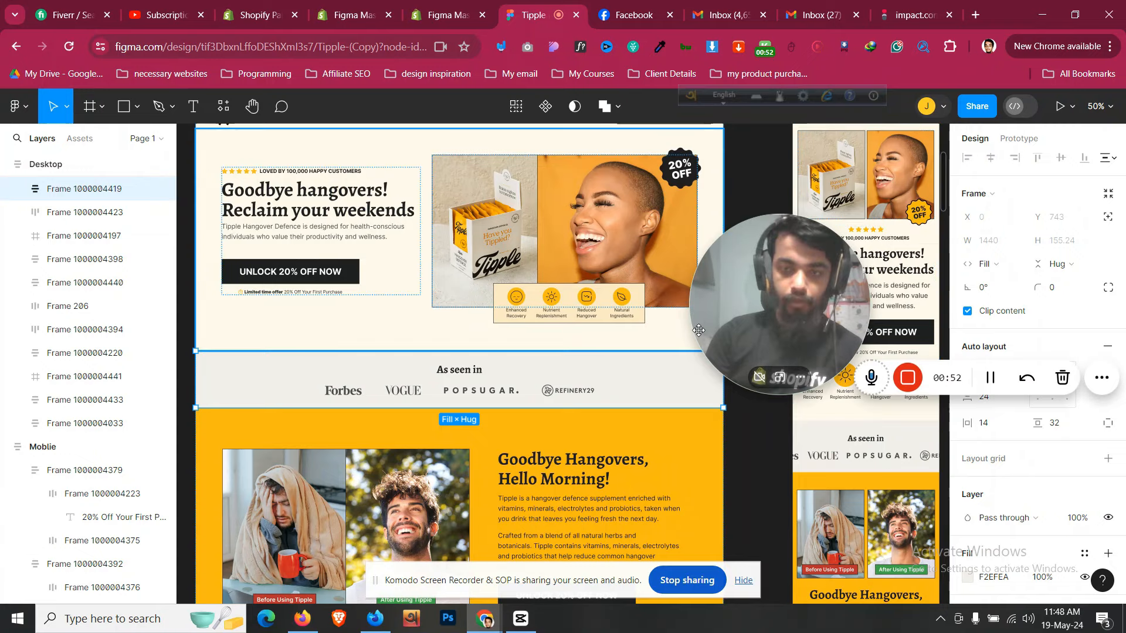
{"action": "left_click", "coordinate": [355, 394], "text": "ctrl"}
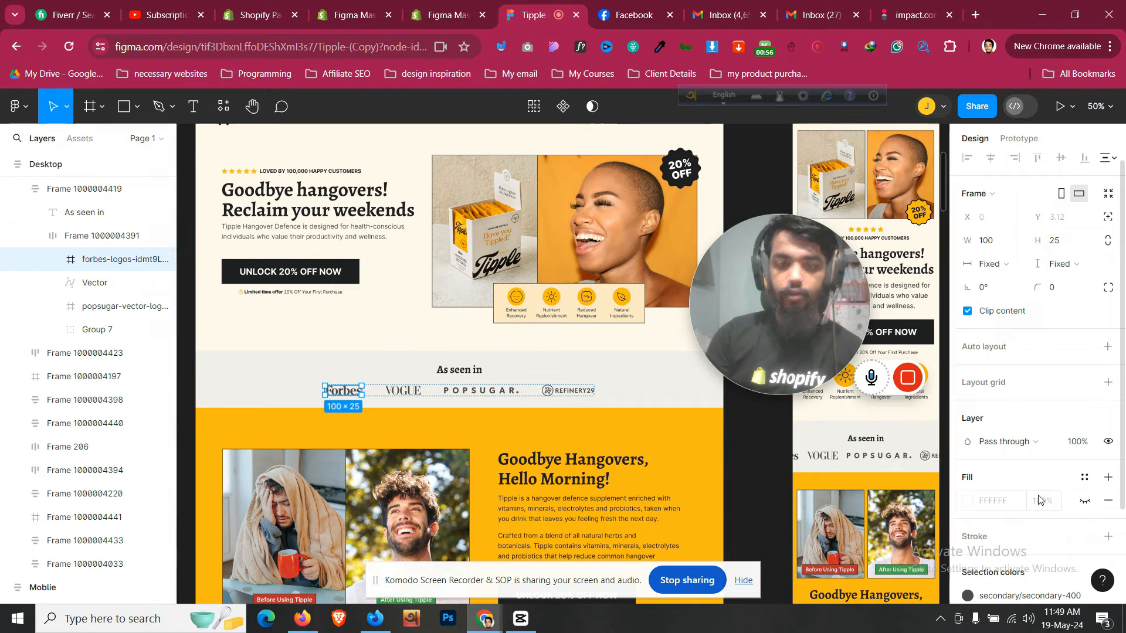
{"action": "scroll", "coordinate": [1038, 500], "scroll_direction": "down", "scroll_amount": 5}
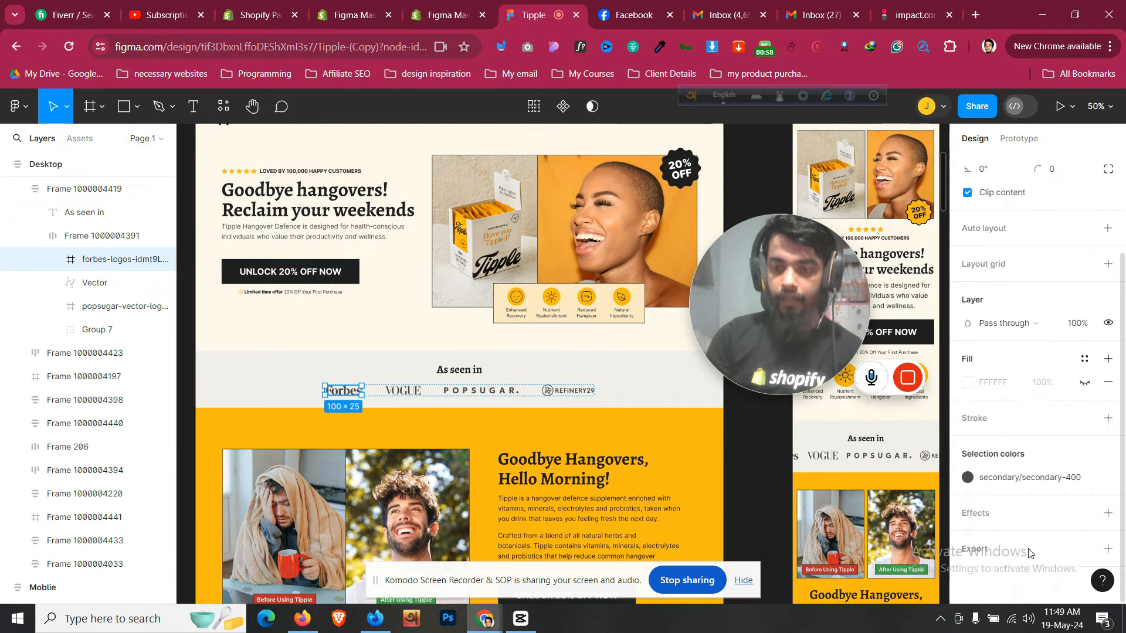
{"action": "left_click", "coordinate": [1034, 519]}
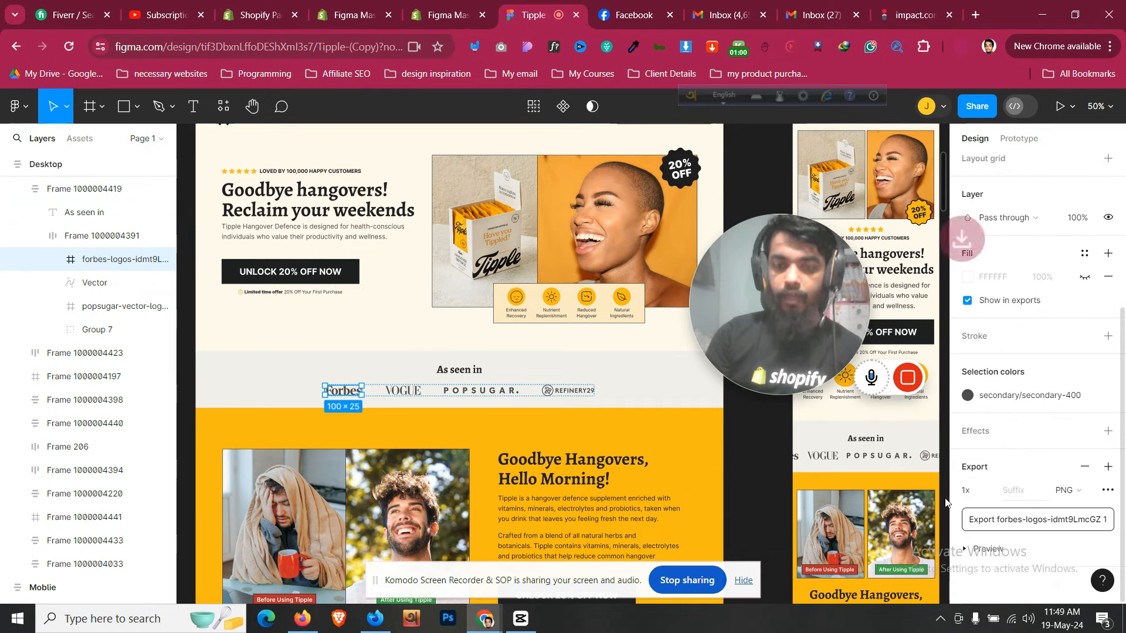
{"action": "left_click", "coordinate": [479, 394]}
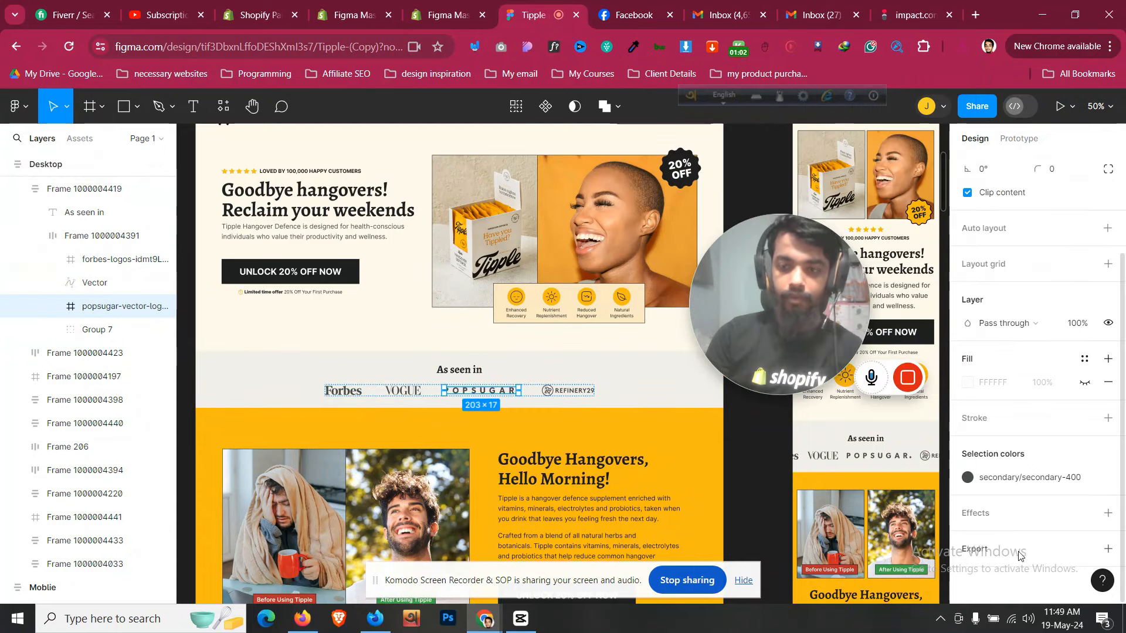
{"action": "scroll", "coordinate": [1026, 521], "scroll_direction": "down", "scroll_amount": 3}
{"action": "left_click", "coordinate": [1028, 521]}
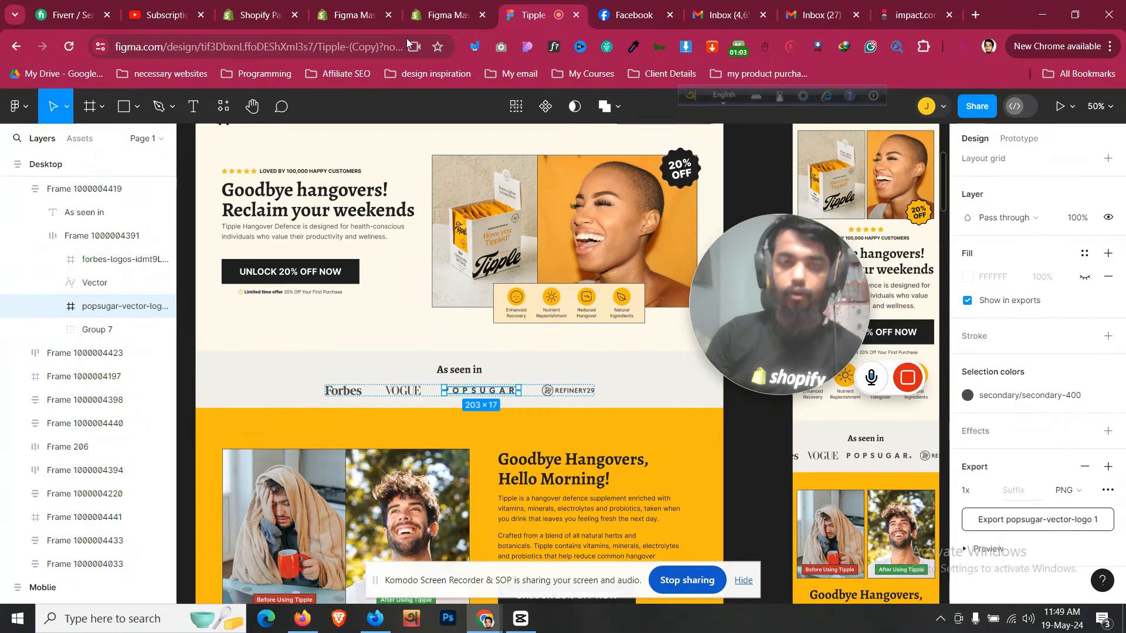
Switch to PageFly and add a new section with a single-column 1/1 layout directly below the hero section
{"action": "left_click", "coordinate": [431, 7]}
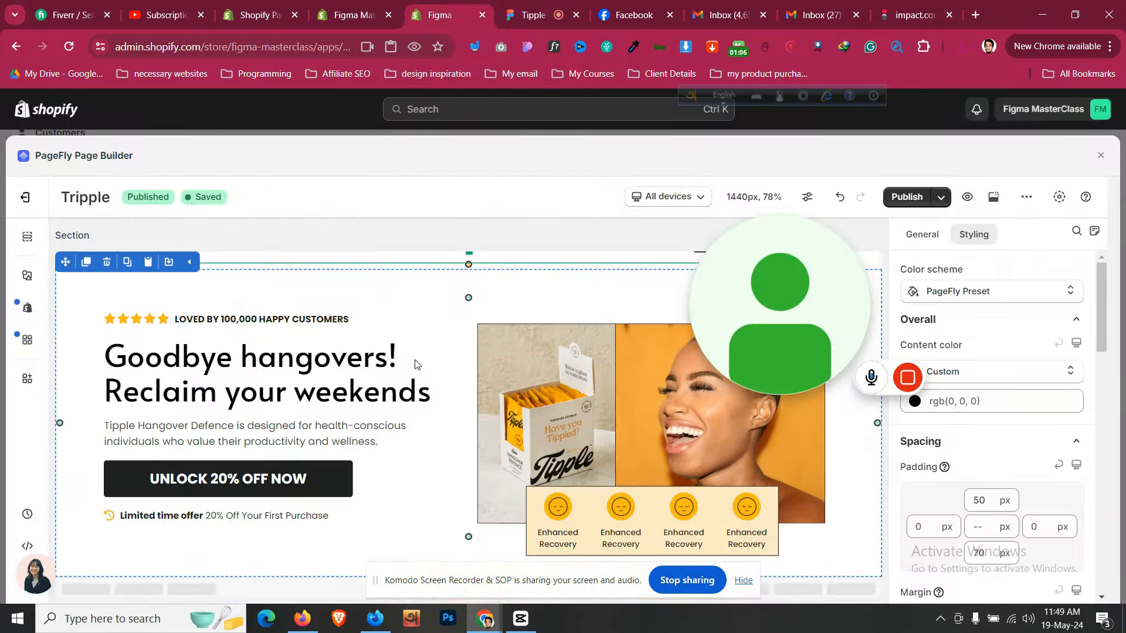
{"action": "left_click", "coordinate": [27, 275]}
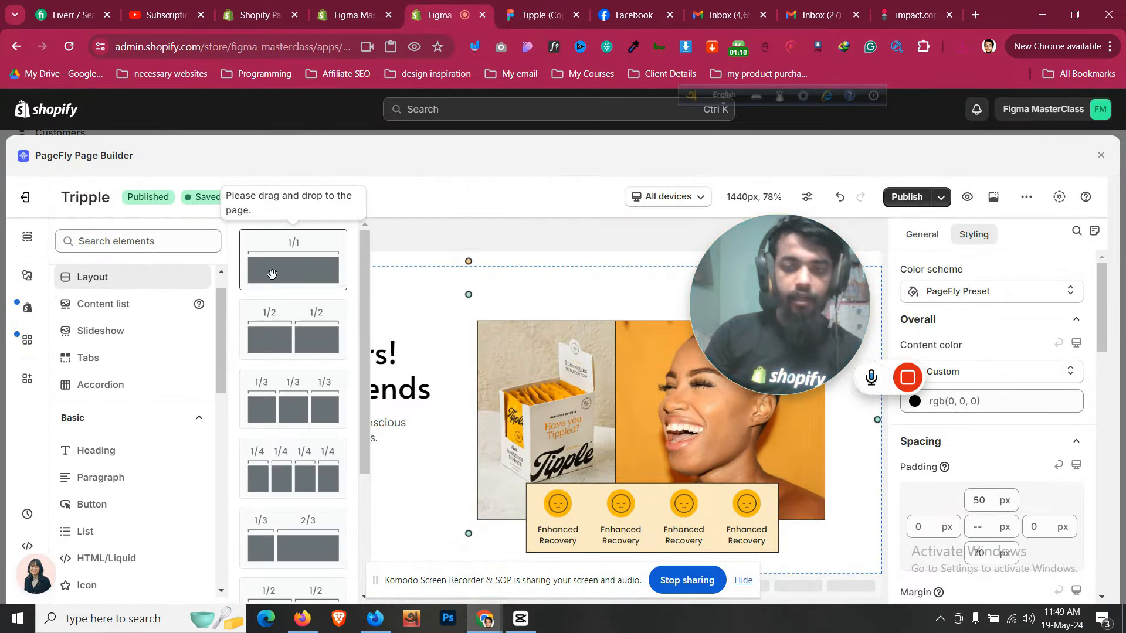
{"action": "left_click_drag", "start_coordinate": [284, 283], "coordinate": [203, 574]}
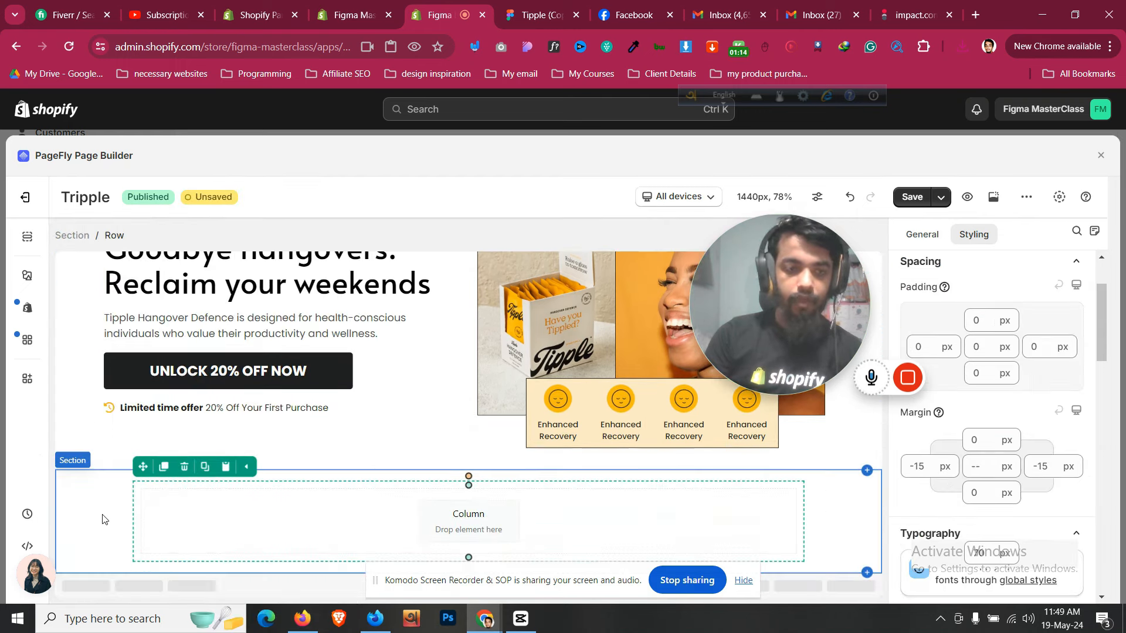
Look up the fill colour of the desktop "As seen in" frame in Figma and return to PageFly
{"action": "left_click", "coordinate": [527, 14]}
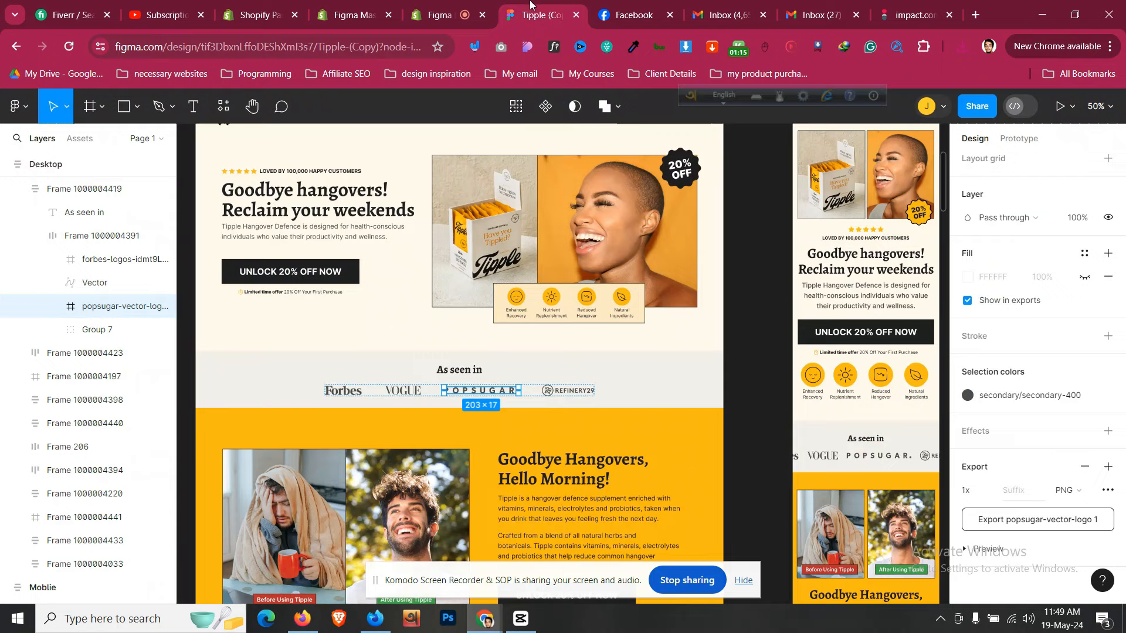
{"action": "left_click", "coordinate": [229, 375]}
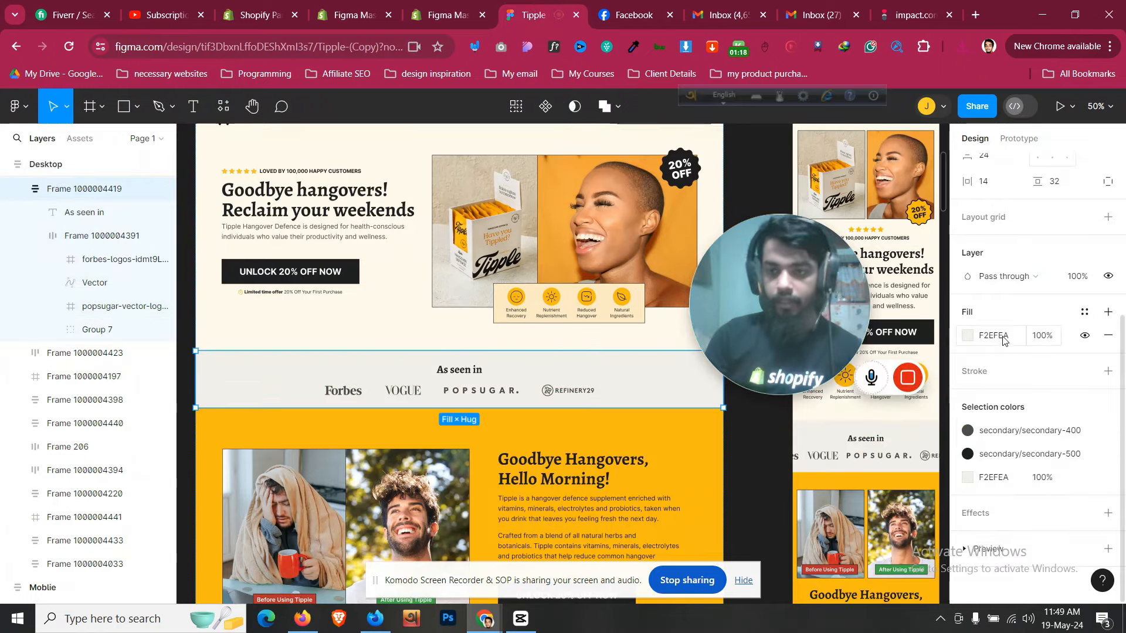
{"action": "left_click", "coordinate": [445, 15]}
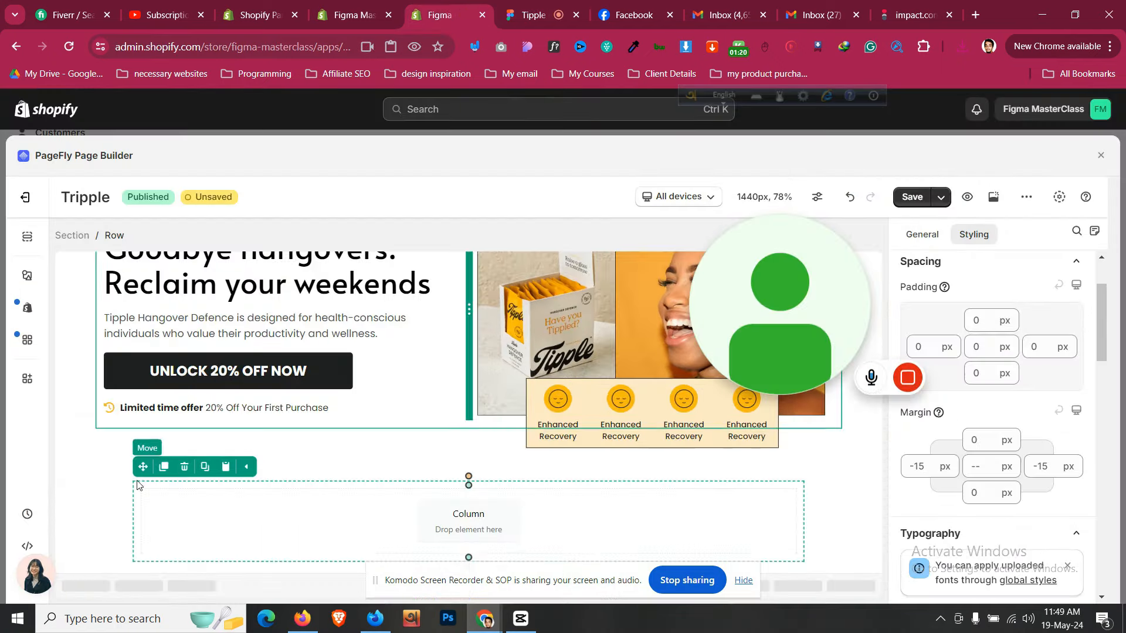
Set the background colour of the new section below the hero to rgb(242, 239, 234)
{"action": "left_click", "coordinate": [105, 521]}
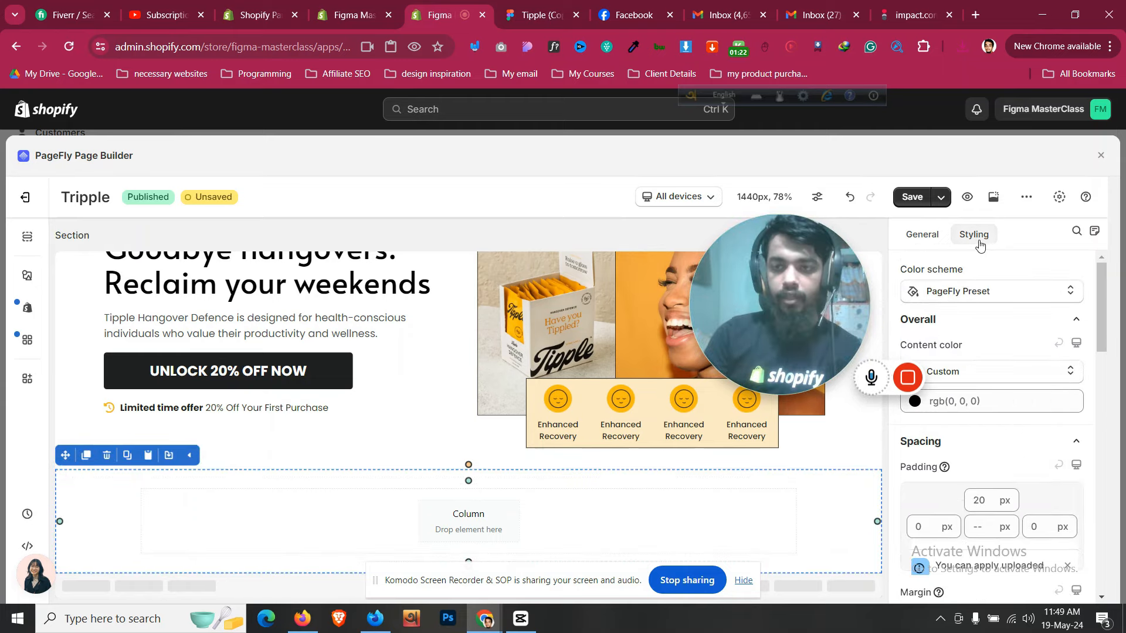
{"action": "scroll", "coordinate": [979, 381], "scroll_direction": "down", "scroll_amount": 10}
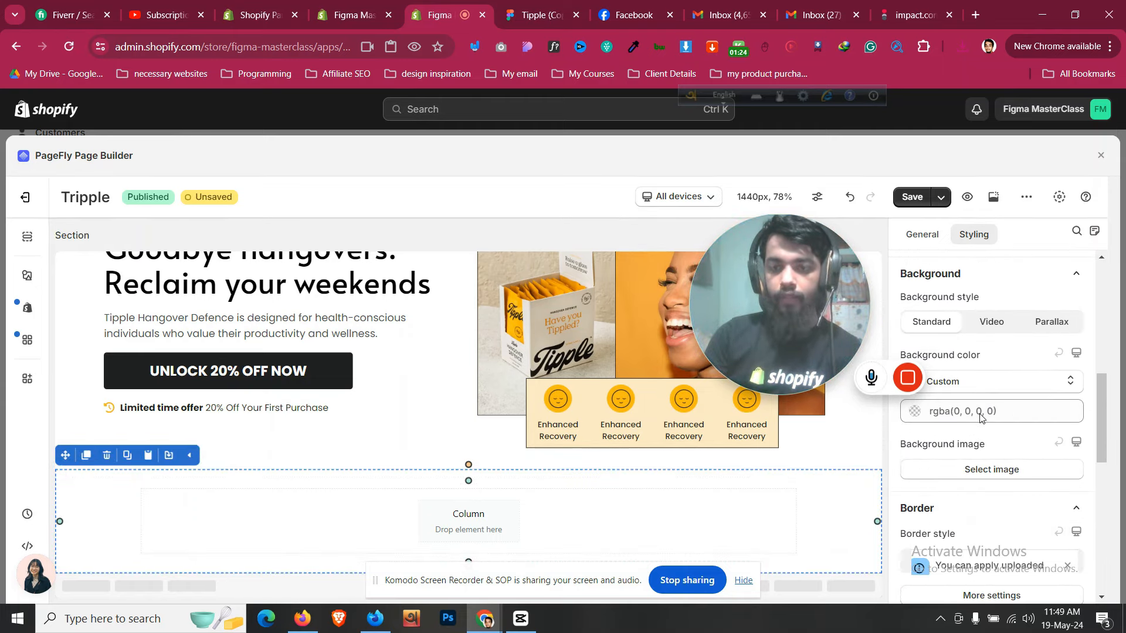
{"action": "scroll", "coordinate": [979, 416], "scroll_direction": "down", "scroll_amount": 1}
{"action": "left_click", "coordinate": [990, 338]}
{"action": "type", "text": "rgb(242, 239, 234)"}
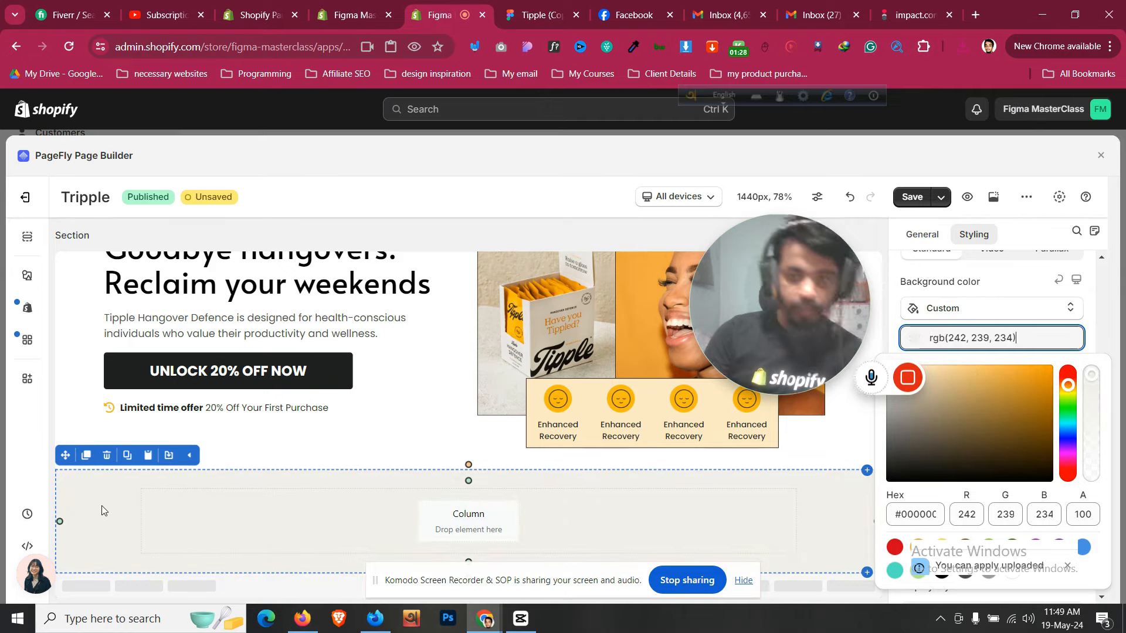
Look up the text style of the desktop "As seen in" title in Figma and return to PageFly
{"action": "left_click", "coordinate": [534, 15]}
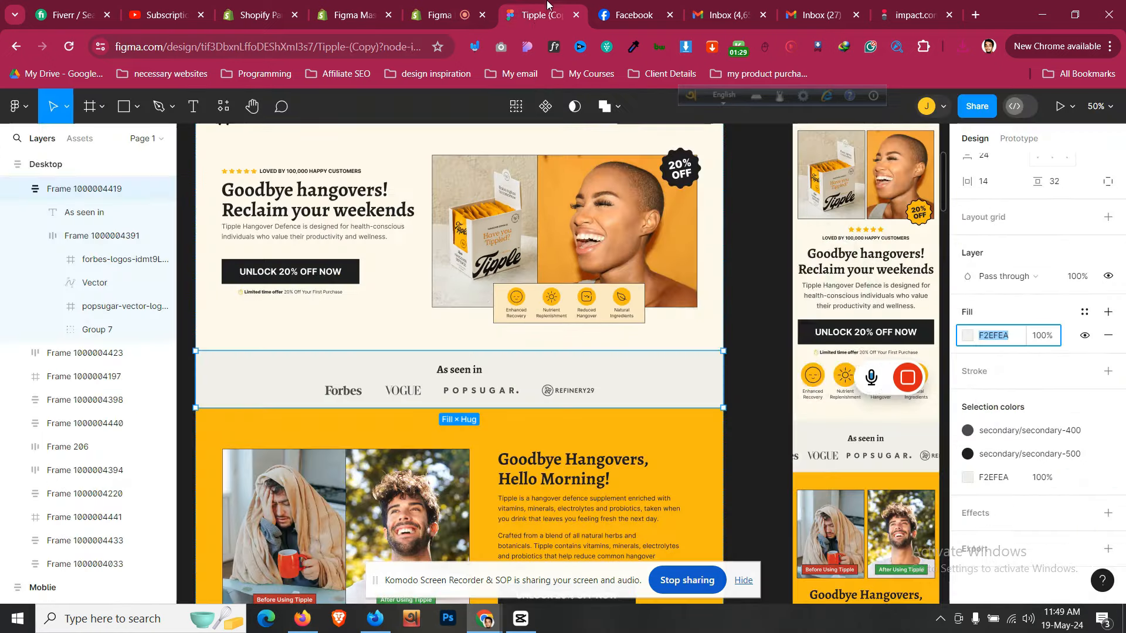
{"action": "left_click", "coordinate": [473, 376]}
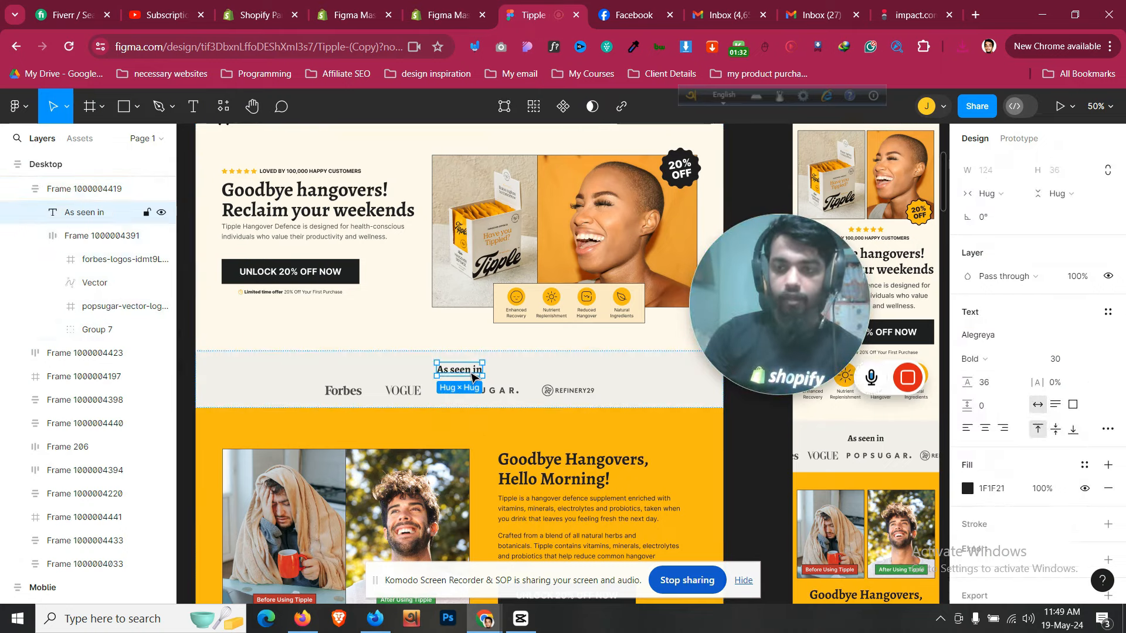
{"action": "left_click", "coordinate": [422, 8]}
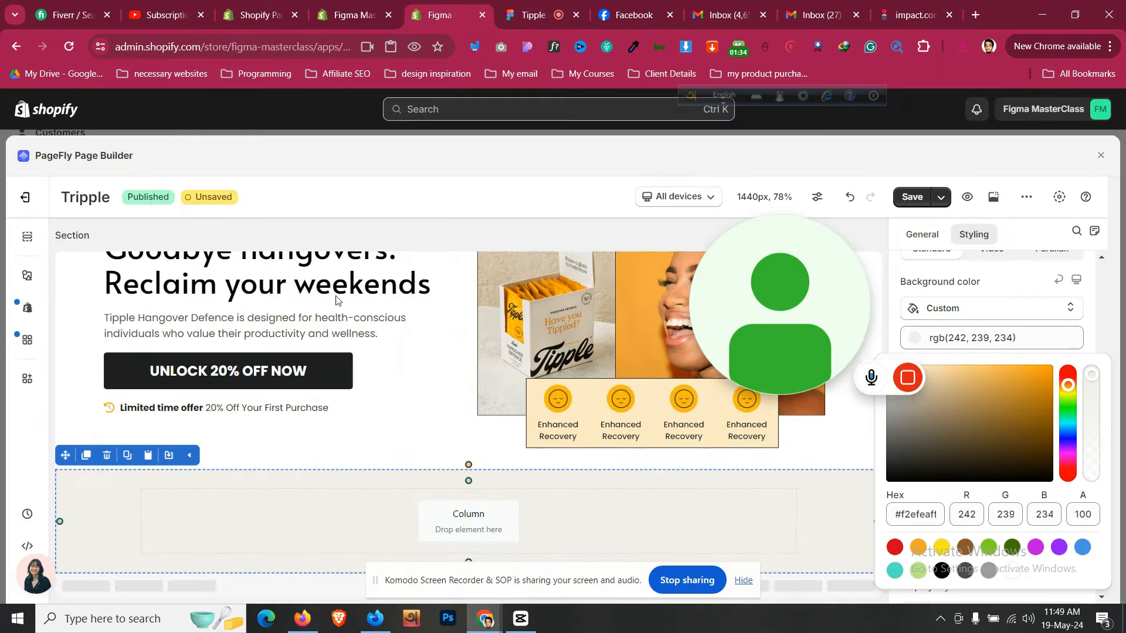
Add a plain Heading element to the empty column of the new section
{"action": "left_click", "coordinate": [27, 276]}
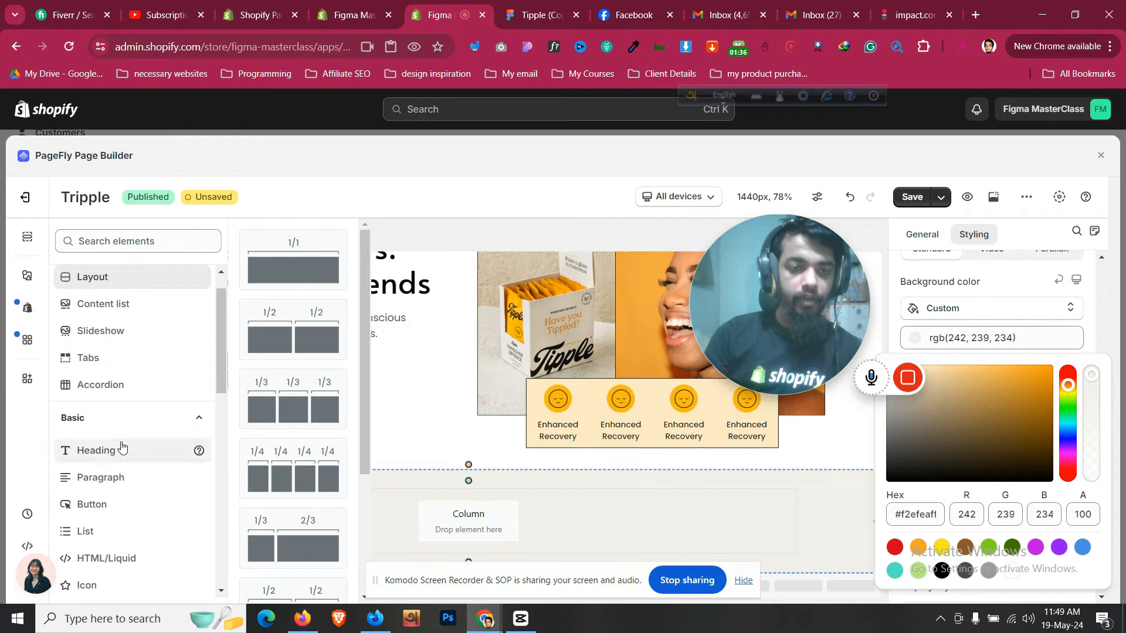
{"action": "left_click", "coordinate": [120, 449]}
{"action": "left_click_drag", "start_coordinate": [291, 281], "coordinate": [533, 520]}
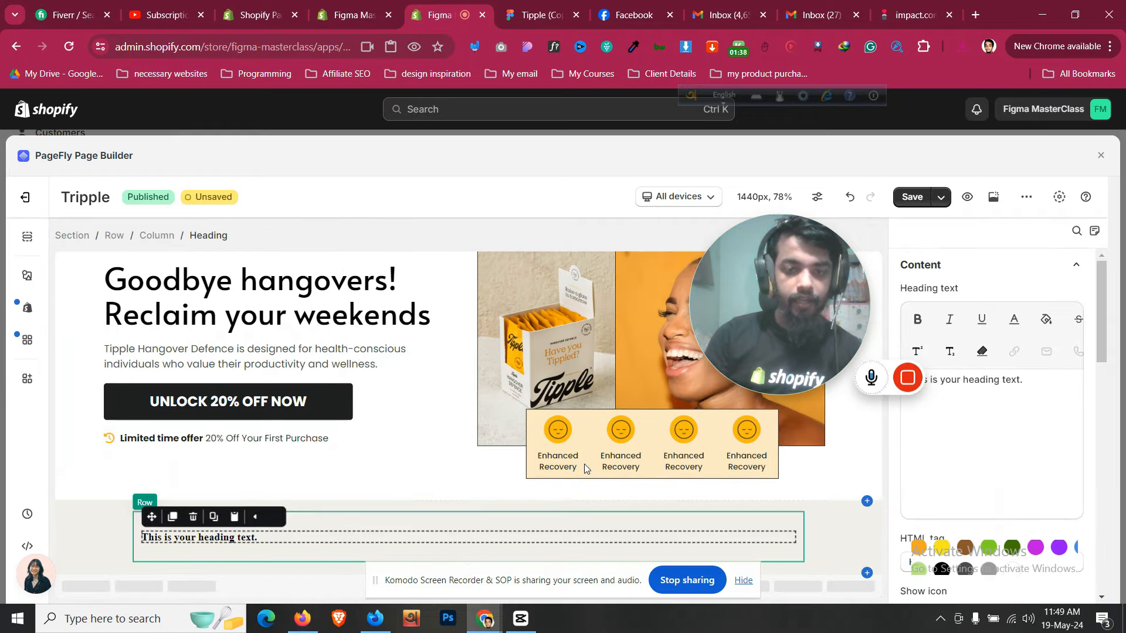
Compare the HTML tag settings of the new heading and the hero heading
{"action": "left_click", "coordinate": [937, 237]}
{"action": "scroll", "coordinate": [980, 385], "scroll_direction": "down", "scroll_amount": 3}
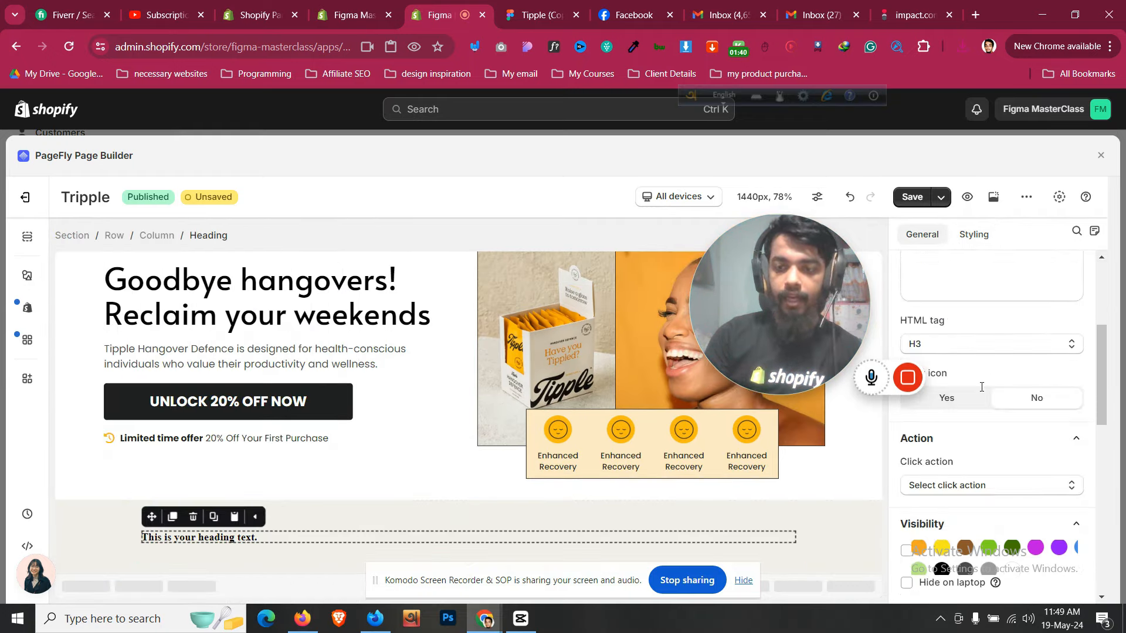
{"action": "left_click", "coordinate": [991, 349]}
{"action": "left_click", "coordinate": [985, 420]}
{"action": "left_click", "coordinate": [347, 311]}
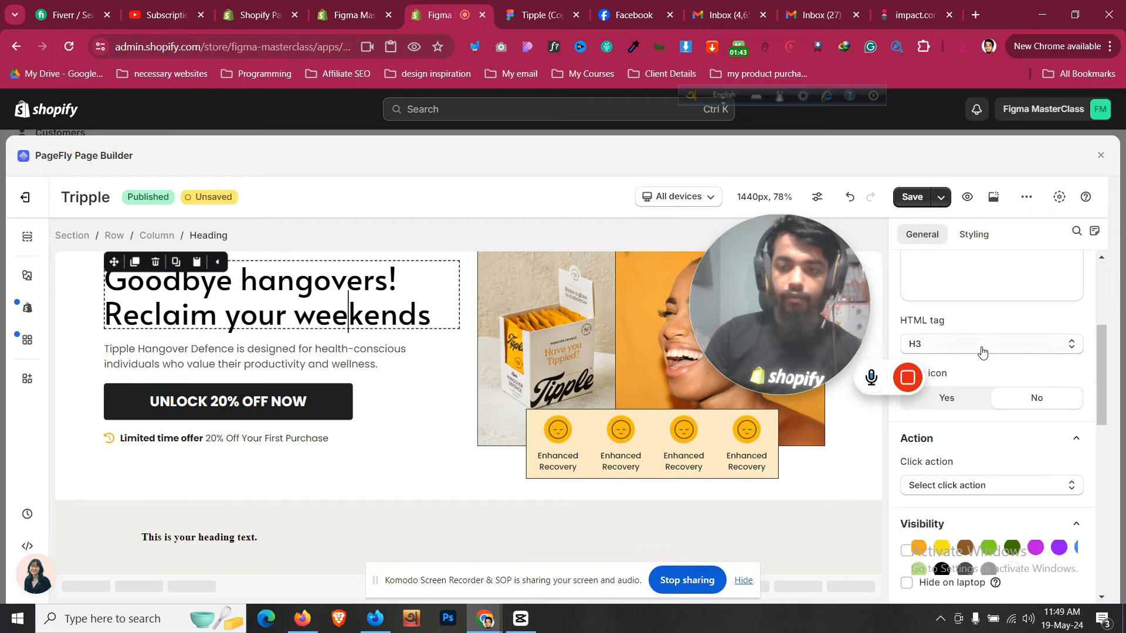
{"action": "left_click", "coordinate": [188, 538]}
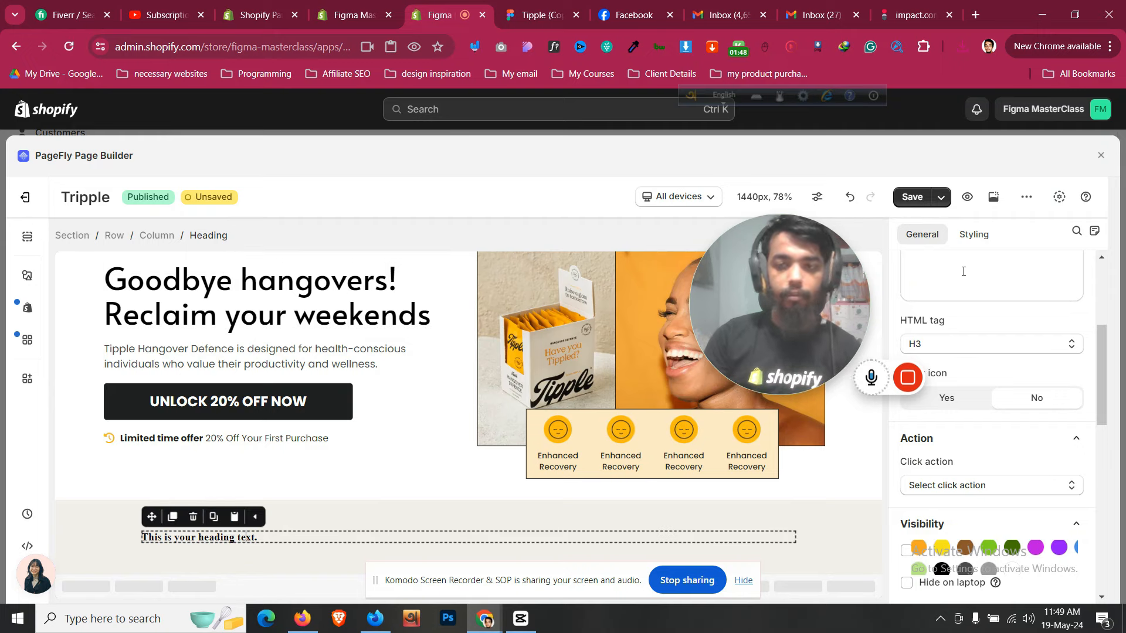
Style the new heading with centred text, the Alata font, a 30 px size and 0 px margin on all sides
{"action": "left_click", "coordinate": [973, 235]}
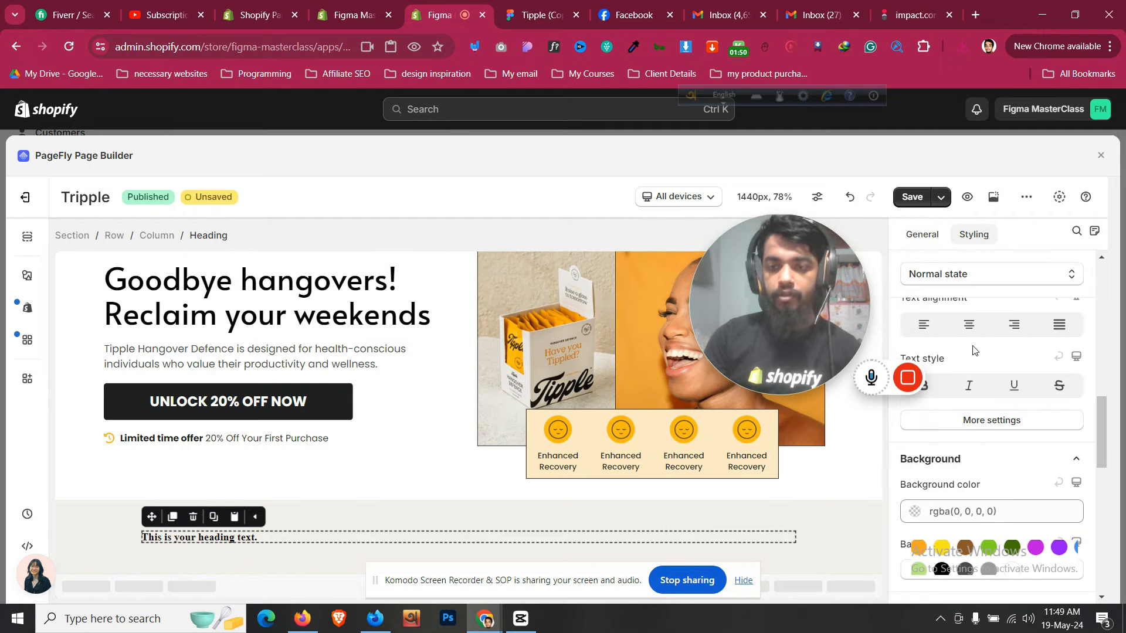
{"action": "left_click", "coordinate": [969, 325]}
{"action": "scroll", "coordinate": [985, 375], "scroll_direction": "up", "scroll_amount": 3}
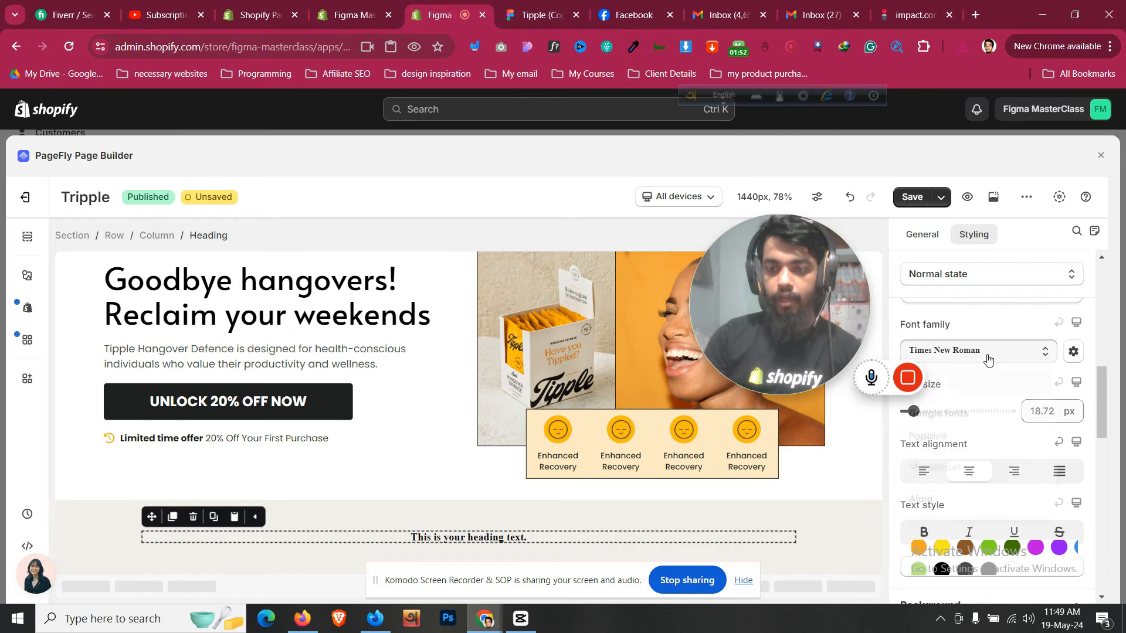
{"action": "left_click", "coordinate": [991, 351]}
{"action": "left_click", "coordinate": [962, 501]}
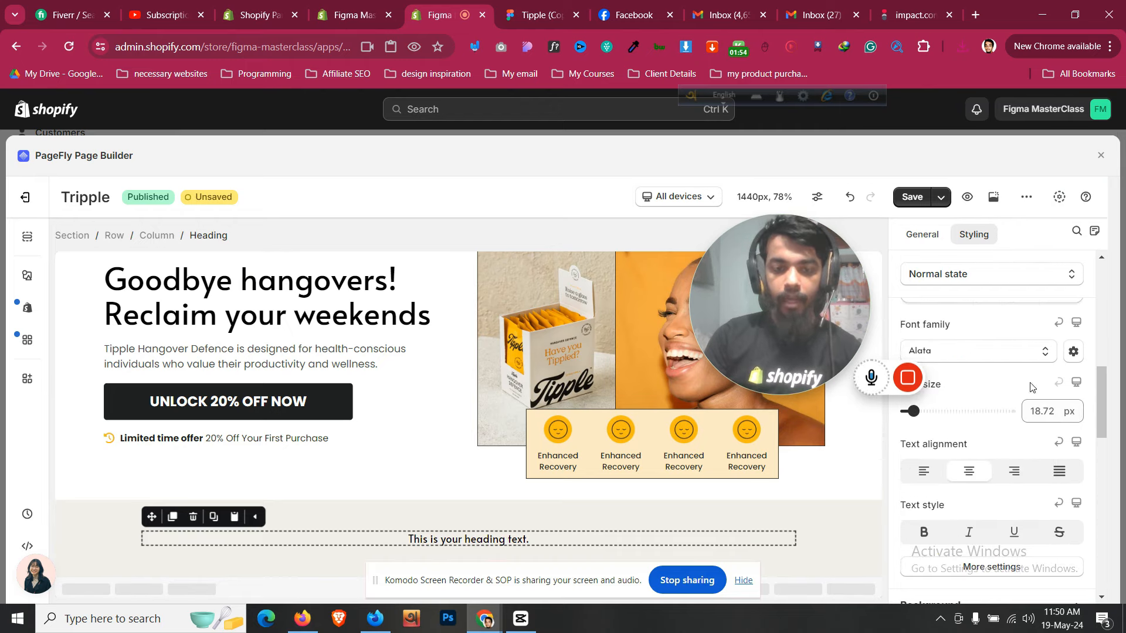
{"action": "left_click", "coordinate": [1038, 411]}
{"action": "key", "text": "ctrl+a"}
{"action": "type", "text": "30"}
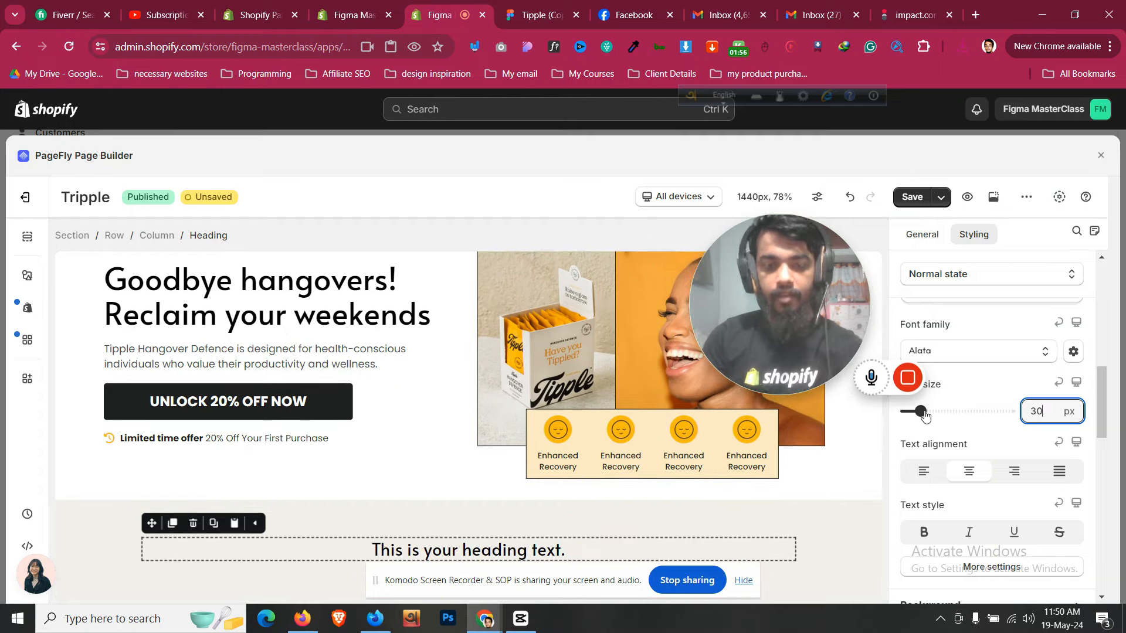
{"action": "scroll", "coordinate": [902, 393], "scroll_direction": "up", "scroll_amount": 5}
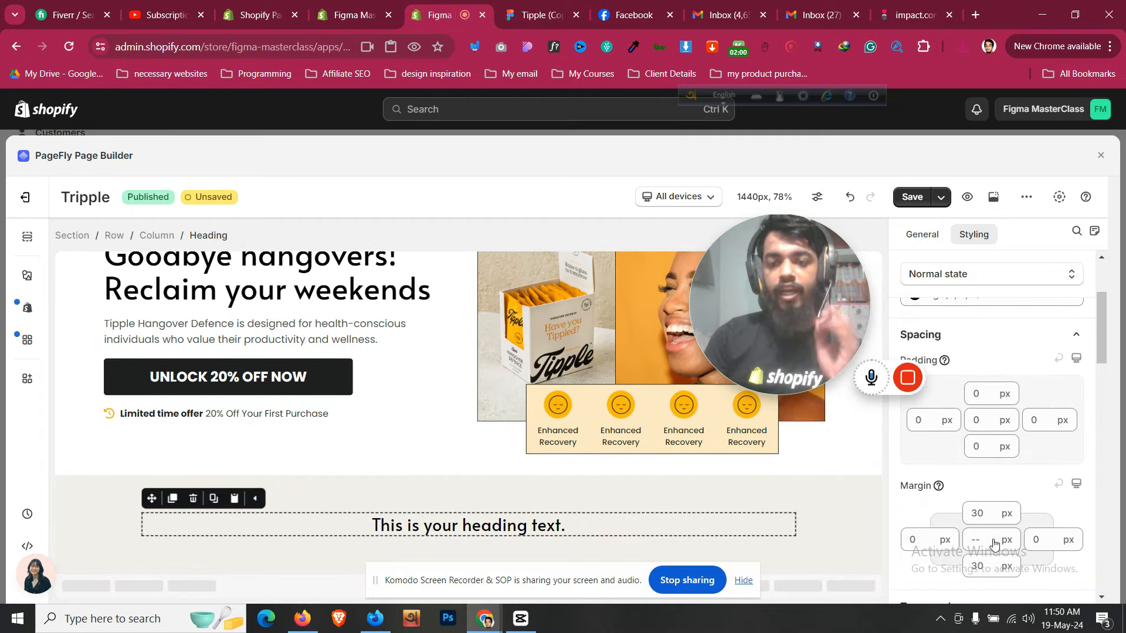
{"action": "left_click", "coordinate": [989, 540]}
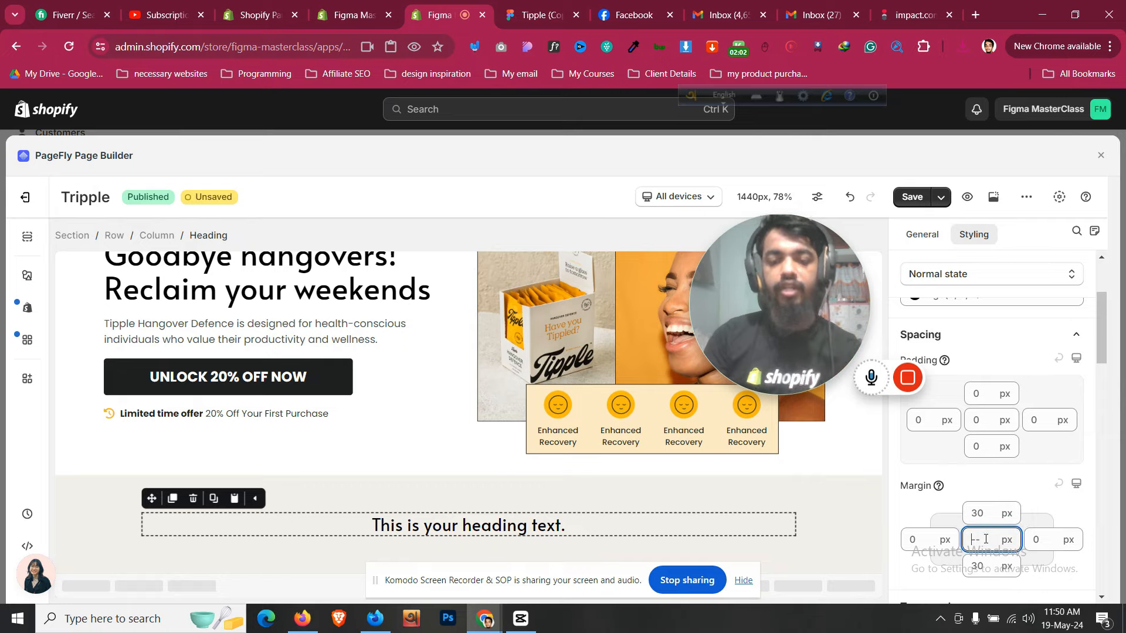
Replace the heading text with "As seen in", checking the wording against the Figma design
{"action": "left_click", "coordinate": [556, 5]}
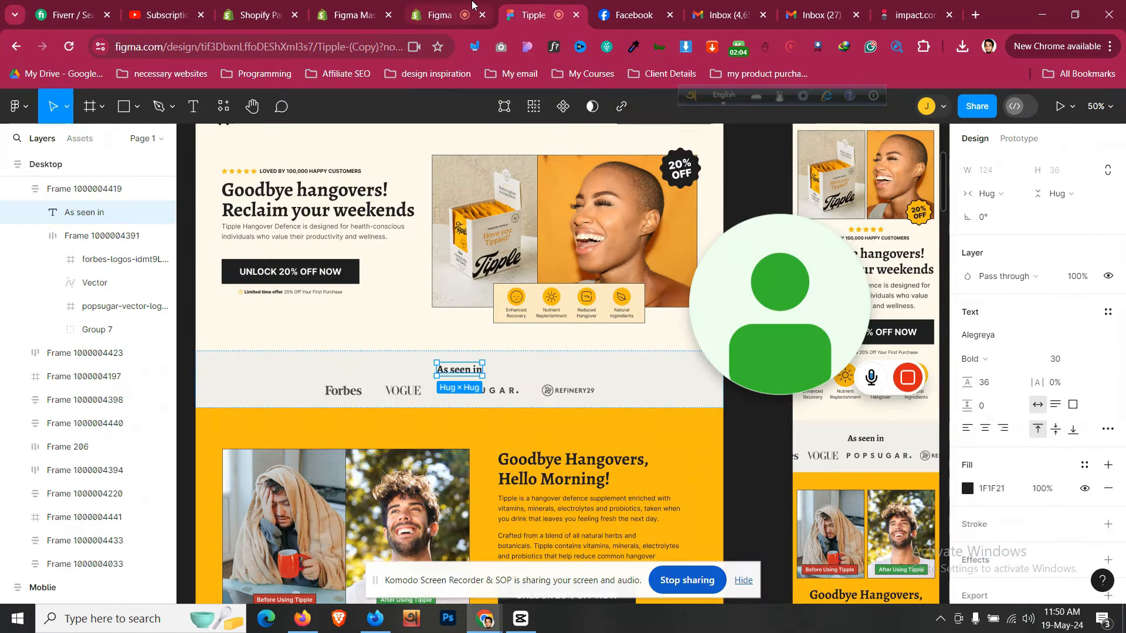
{"action": "left_click", "coordinate": [446, 14]}
{"action": "left_click", "coordinate": [922, 234]}
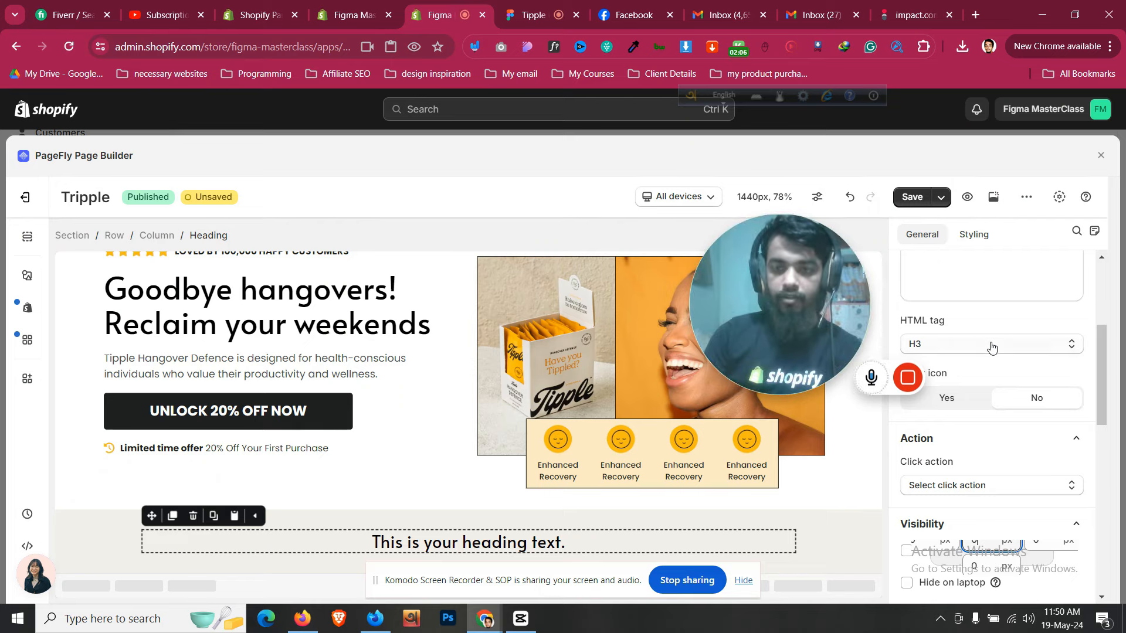
{"action": "scroll", "coordinate": [990, 346], "scroll_direction": "up", "scroll_amount": 4}
{"action": "triple_click", "coordinate": [1015, 402]}
{"action": "type", "text": "As"}
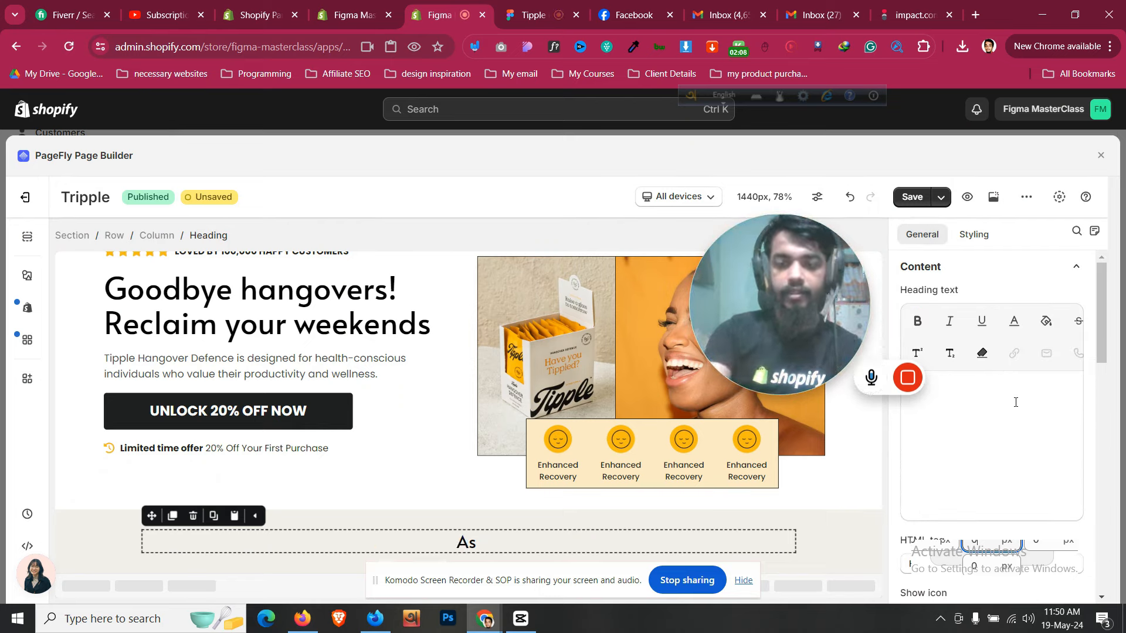
{"action": "type", "text": " Seen in"}
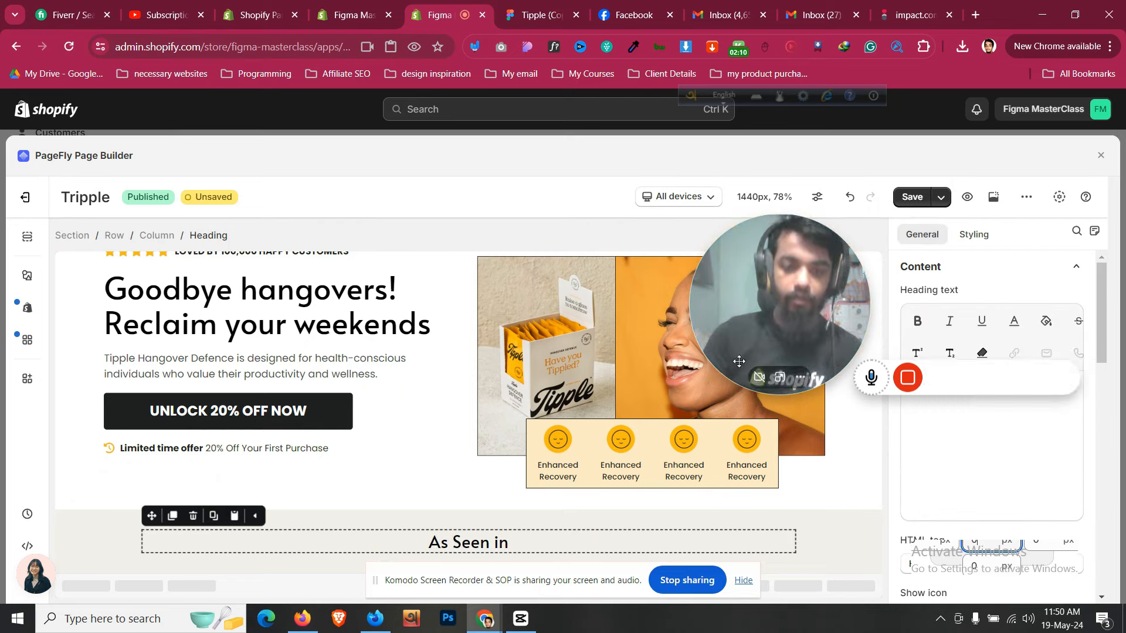
{"action": "left_click", "coordinate": [550, 6]}
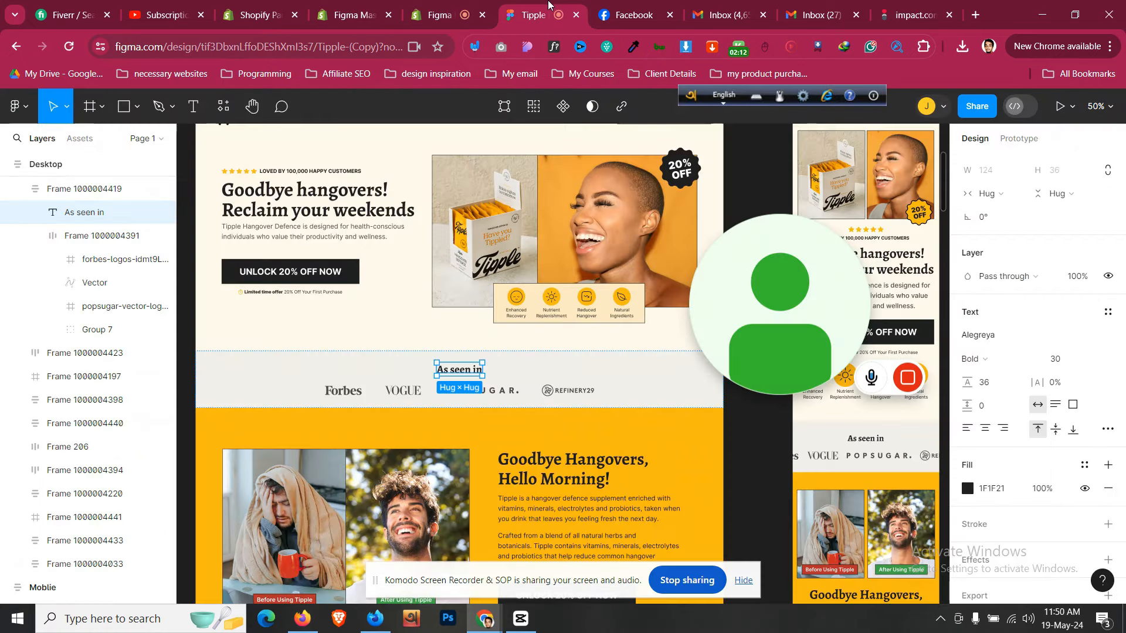
{"action": "left_click", "coordinate": [446, 7]}
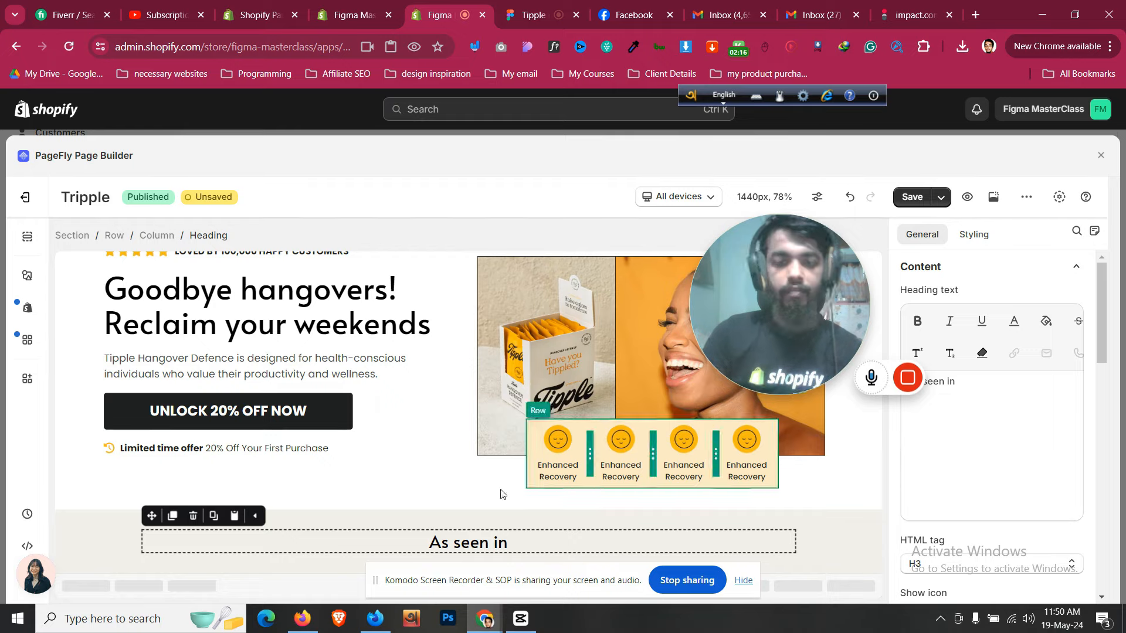
Examine the logo row in the desktop and mobile "As seen in" frames in Figma, and return to PageFly
{"action": "left_click", "coordinate": [504, 6]}
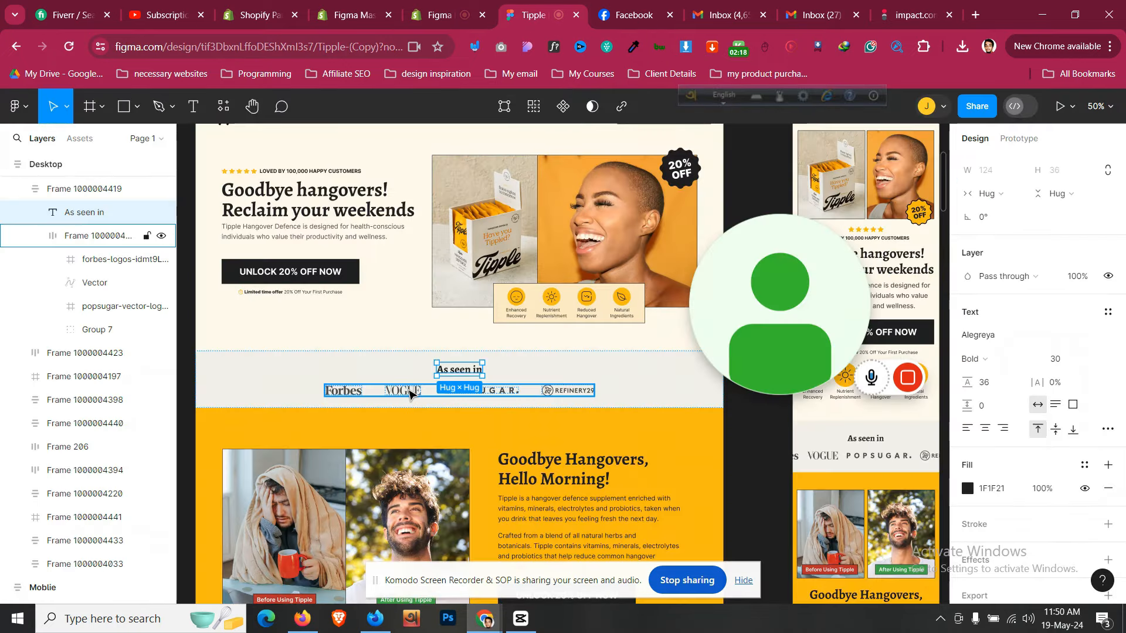
{"action": "left_click", "coordinate": [409, 394]}
{"action": "left_click", "coordinate": [875, 463]}
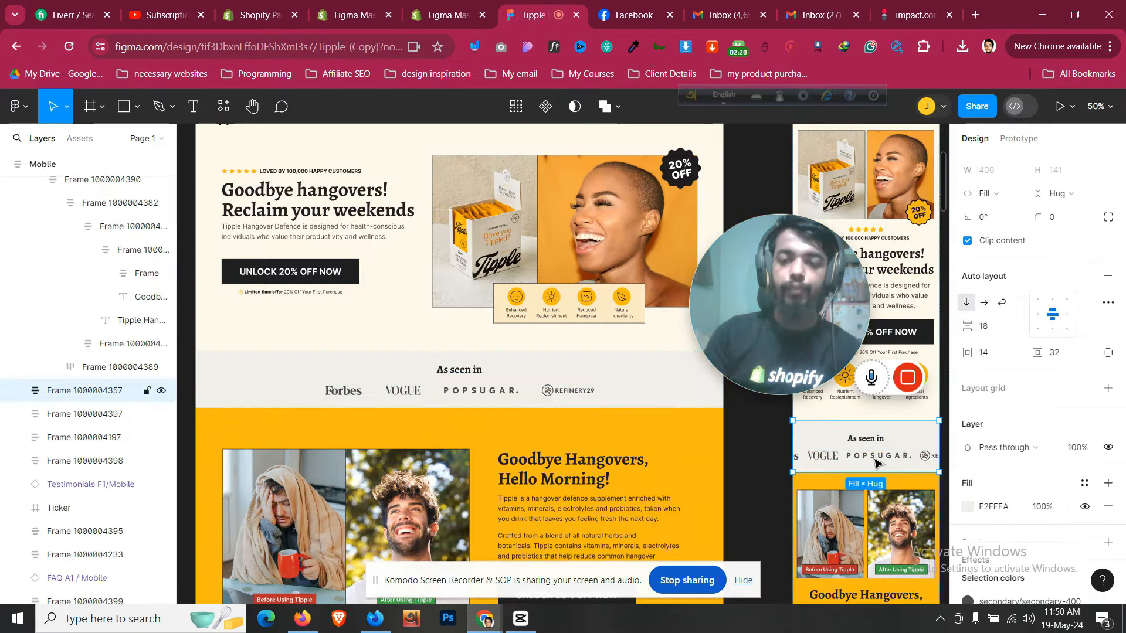
{"action": "left_click", "coordinate": [458, 9]}
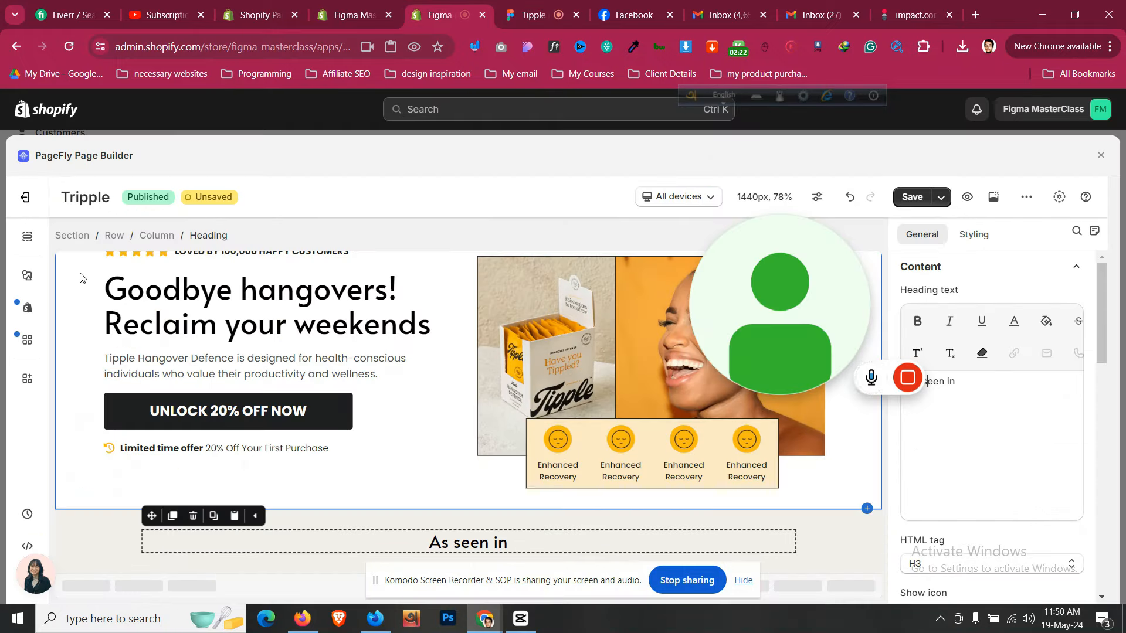
Add a slideshow with the three-image layout directly below the "As seen in" heading
{"action": "left_click", "coordinate": [31, 286]}
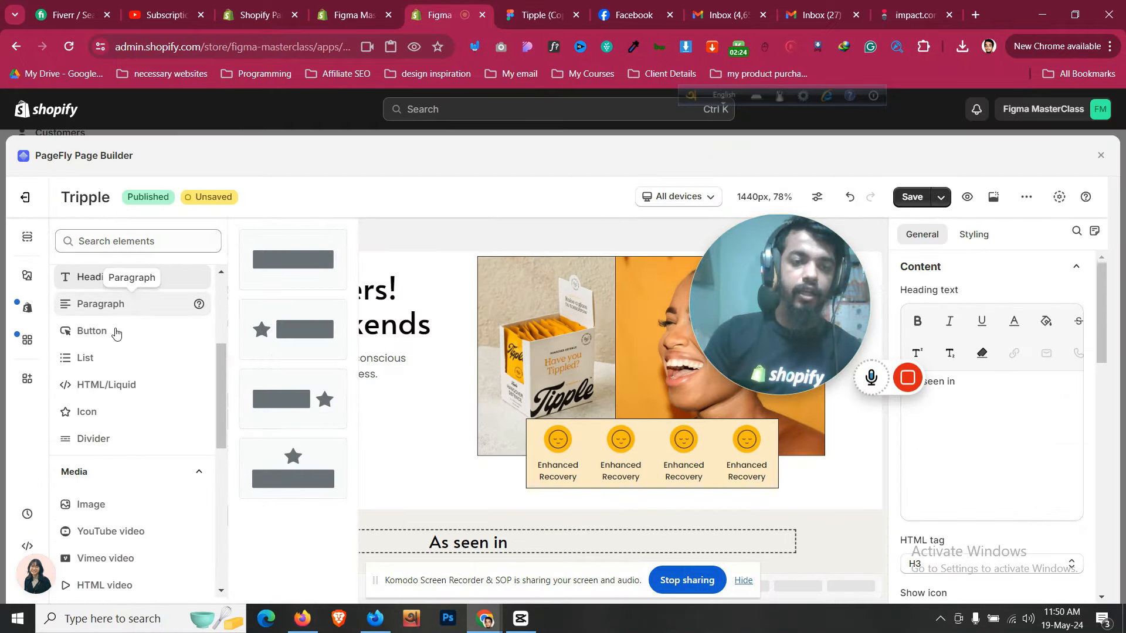
{"action": "scroll", "coordinate": [146, 354], "scroll_direction": "down", "scroll_amount": 3}
{"action": "scroll", "coordinate": [148, 356], "scroll_direction": "up", "scroll_amount": 5}
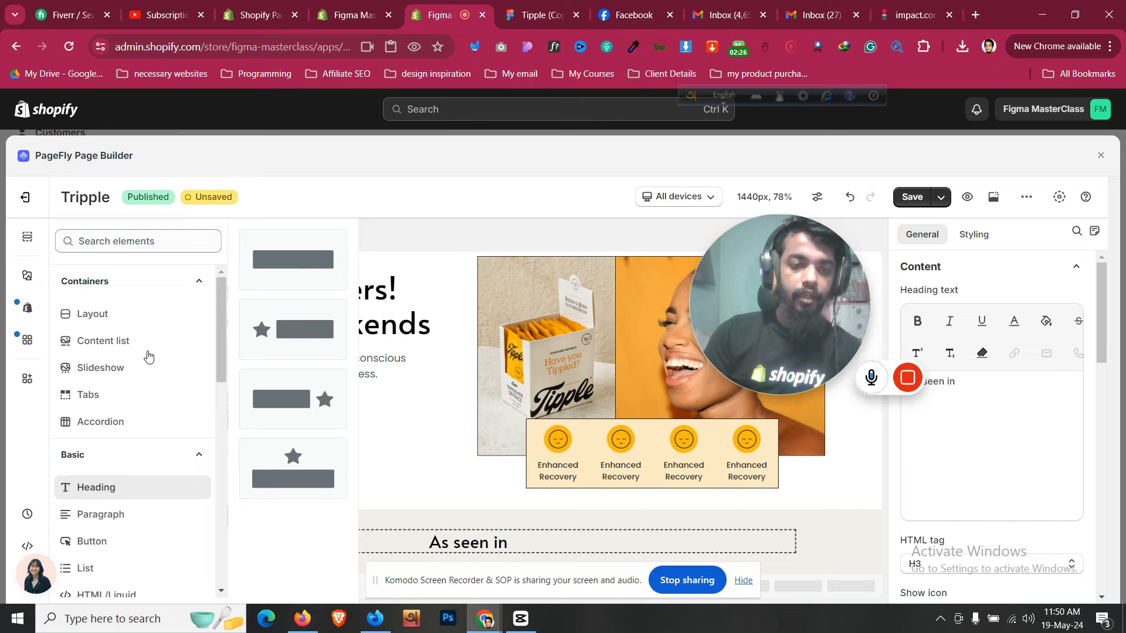
{"action": "left_click", "coordinate": [111, 369]}
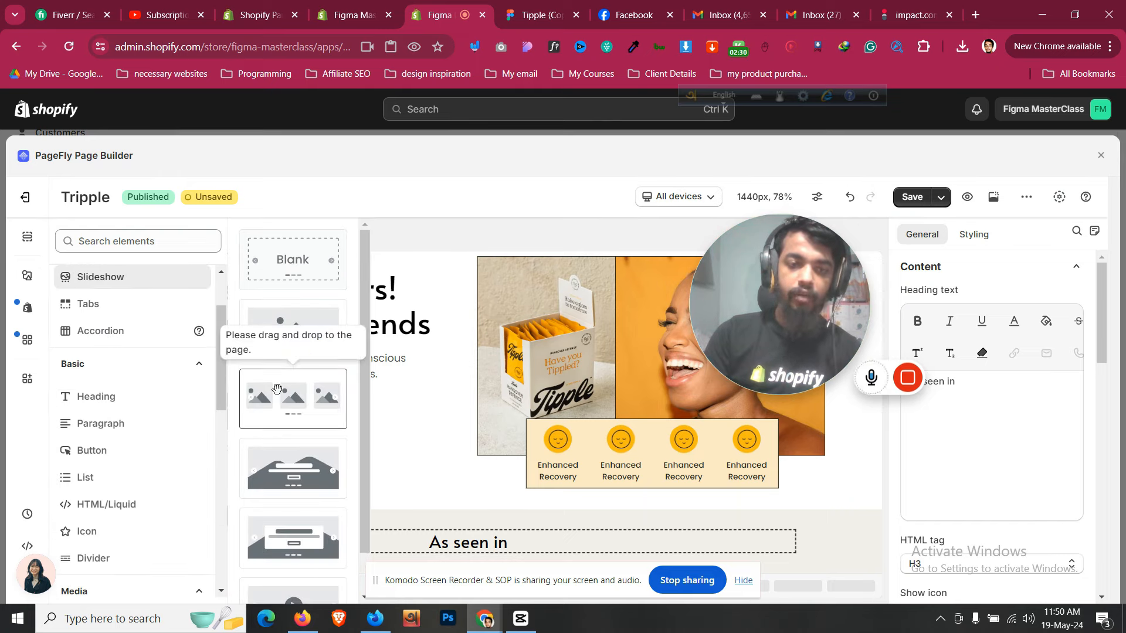
{"action": "left_click_drag", "start_coordinate": [277, 390], "coordinate": [508, 549]}
{"action": "scroll", "coordinate": [510, 469], "scroll_direction": "down", "scroll_amount": 2}
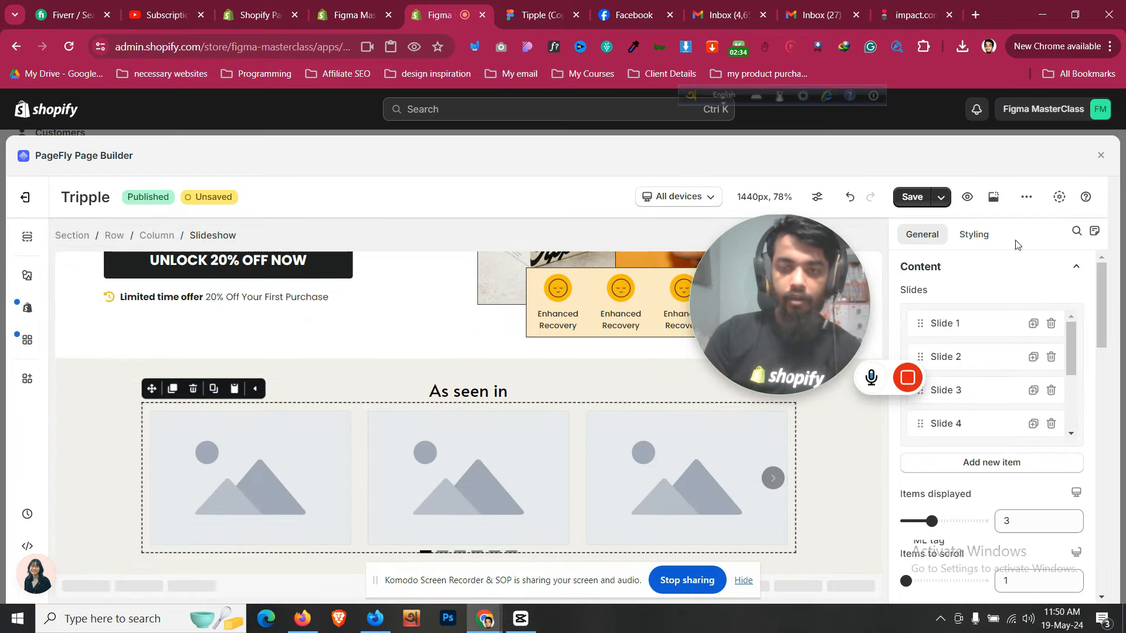
Increase the slideshow's top margin to about 25 px
{"action": "left_click", "coordinate": [973, 234]}
{"action": "scroll", "coordinate": [991, 452], "scroll_direction": "down", "scroll_amount": 2}
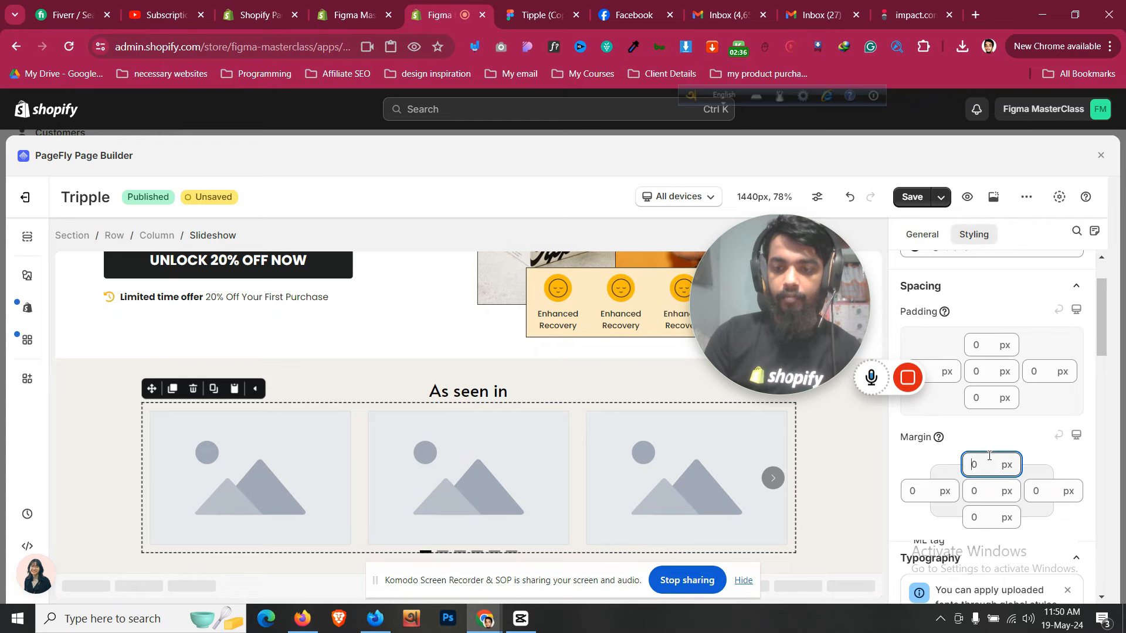
{"action": "key", "text": "Up"}
{"action": "key", "text": "Up"}
{"action": "key", "text": "Up"}
{"action": "key", "text": "Up"}
{"action": "key", "text": "Up"}
{"action": "key", "text": "Up"}
{"action": "key", "text": "Up"}
{"action": "key", "text": "Up"}
{"action": "key", "text": "Up"}
{"action": "key", "text": "Up"}
{"action": "key", "text": "Up"}
{"action": "key", "text": "Up"}
{"action": "key", "text": "Up"}
{"action": "key", "text": "Up"}
{"action": "key", "text": "Up"}
{"action": "key", "text": "Up"}
{"action": "key", "text": "Up"}
{"action": "key", "text": "Up"}
{"action": "key", "text": "Up"}
{"action": "key", "text": "Up"}
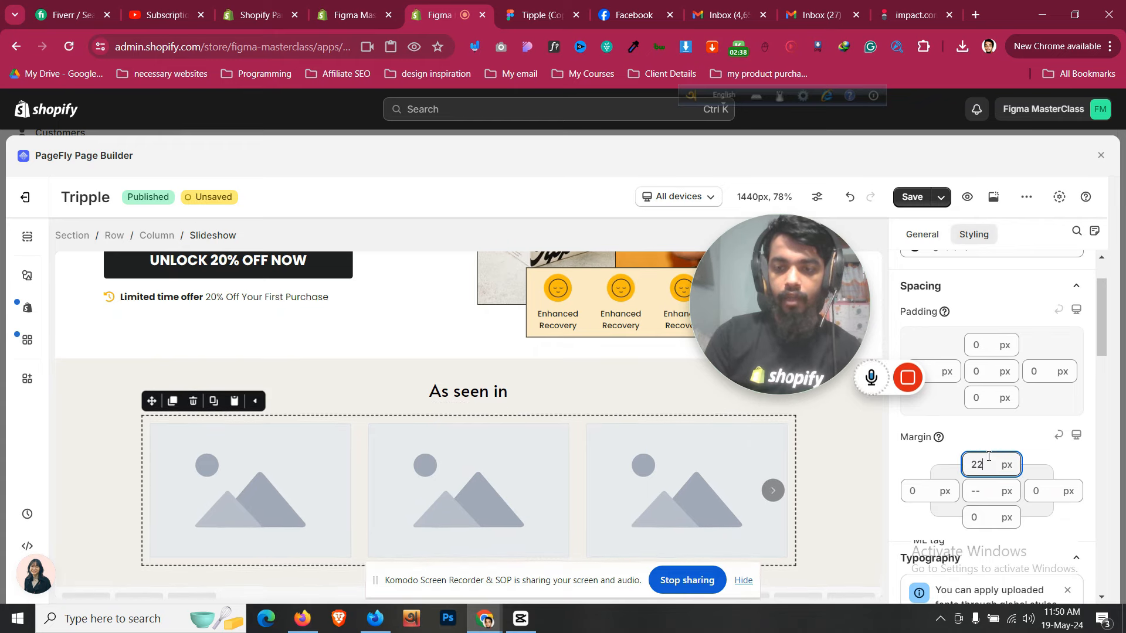
{"action": "key", "text": "Up"}
{"action": "key", "text": "Up"}
{"action": "key", "text": "Up"}
Delete Slide 6, Slide 7 and Slide 8 from the slideshow
{"action": "left_click", "coordinate": [922, 235]}
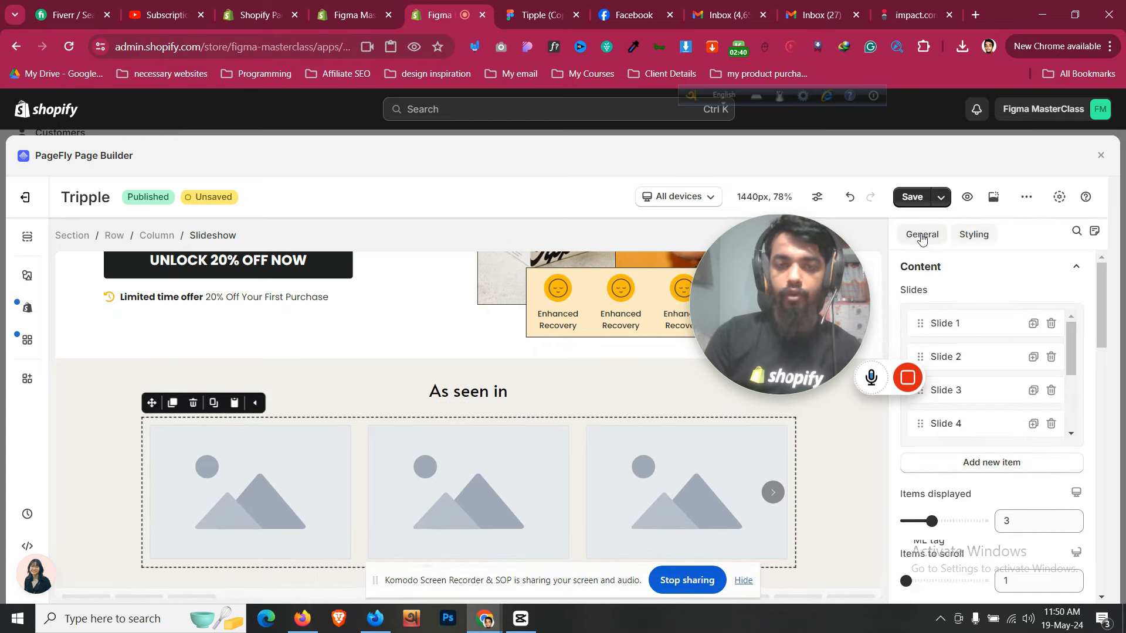
{"action": "scroll", "coordinate": [1011, 368], "scroll_direction": "down", "scroll_amount": 4}
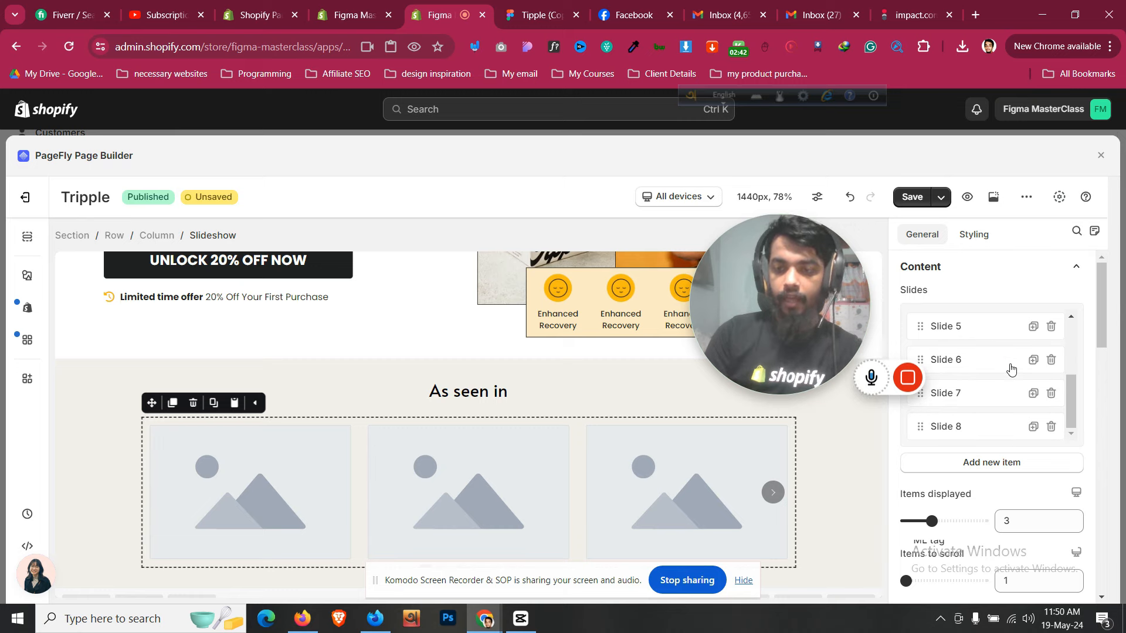
{"action": "left_click", "coordinate": [1054, 431]}
{"action": "left_click", "coordinate": [1054, 431]}
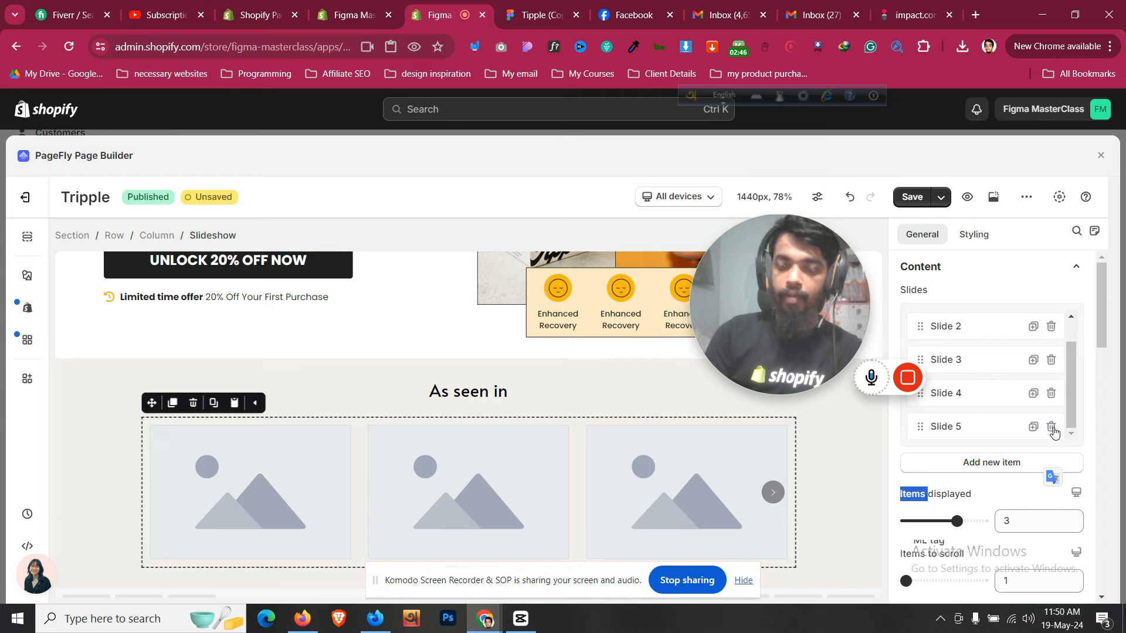
Delete Slide 5 from the slideshow and try to set its number of displayed items to 4
{"action": "left_click", "coordinate": [1052, 429]}
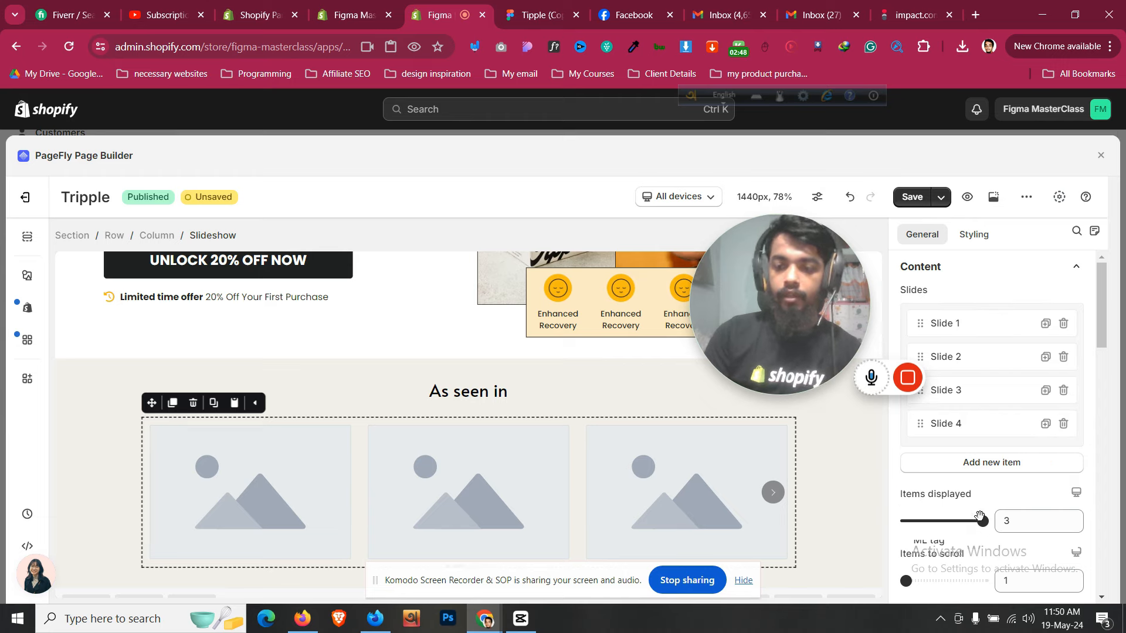
{"action": "scroll", "coordinate": [991, 469], "scroll_direction": "down", "scroll_amount": 4}
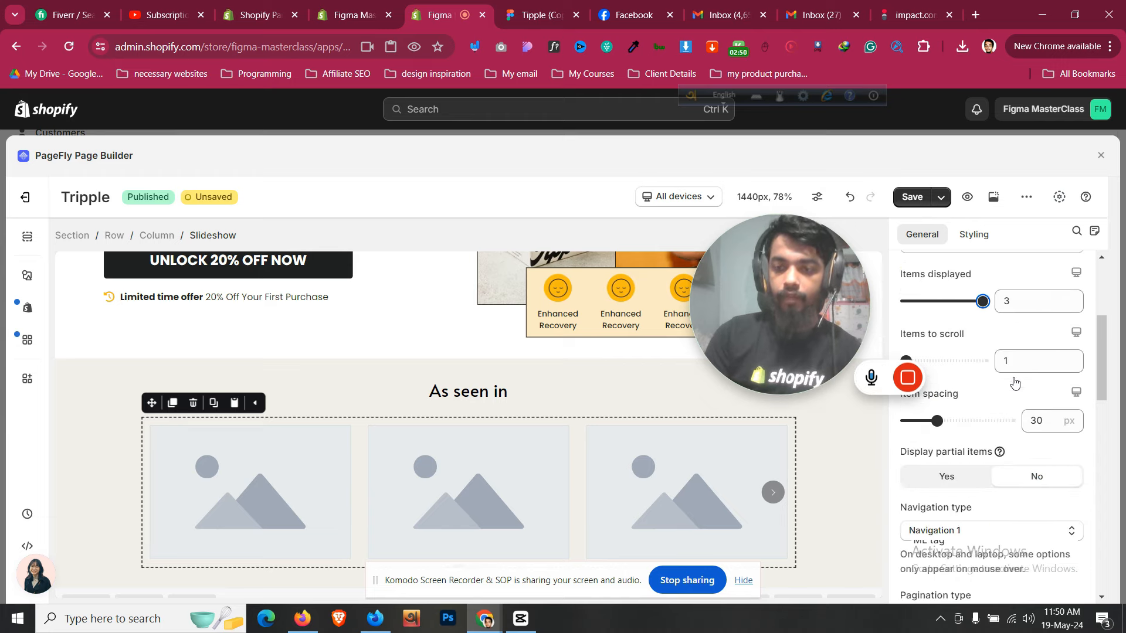
{"action": "scroll", "coordinate": [977, 406], "scroll_direction": "up", "scroll_amount": 1}
{"action": "mouse_move", "coordinate": [983, 375]}
{"action": "left_mouse_down"}
{"action": "mouse_move", "coordinate": [1030, 380]}
{"action": "mouse_move", "coordinate": [985, 388]}
{"action": "left_mouse_up"}
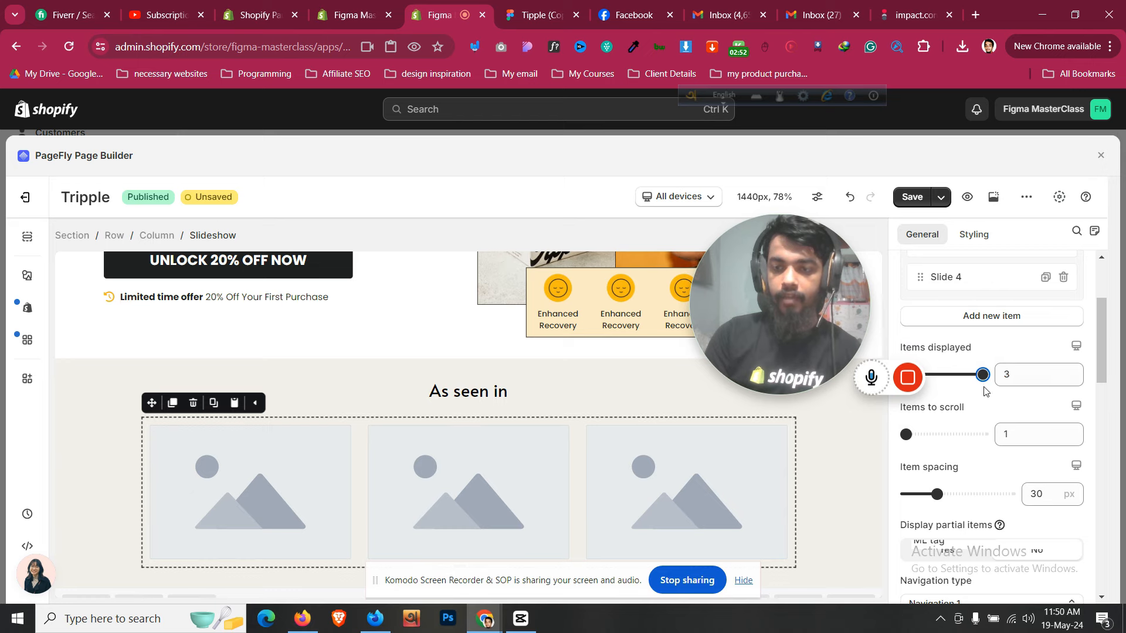
{"action": "left_click", "coordinate": [1077, 377]}
{"action": "left_click", "coordinate": [1074, 379]}
{"action": "left_click", "coordinate": [1074, 380]}
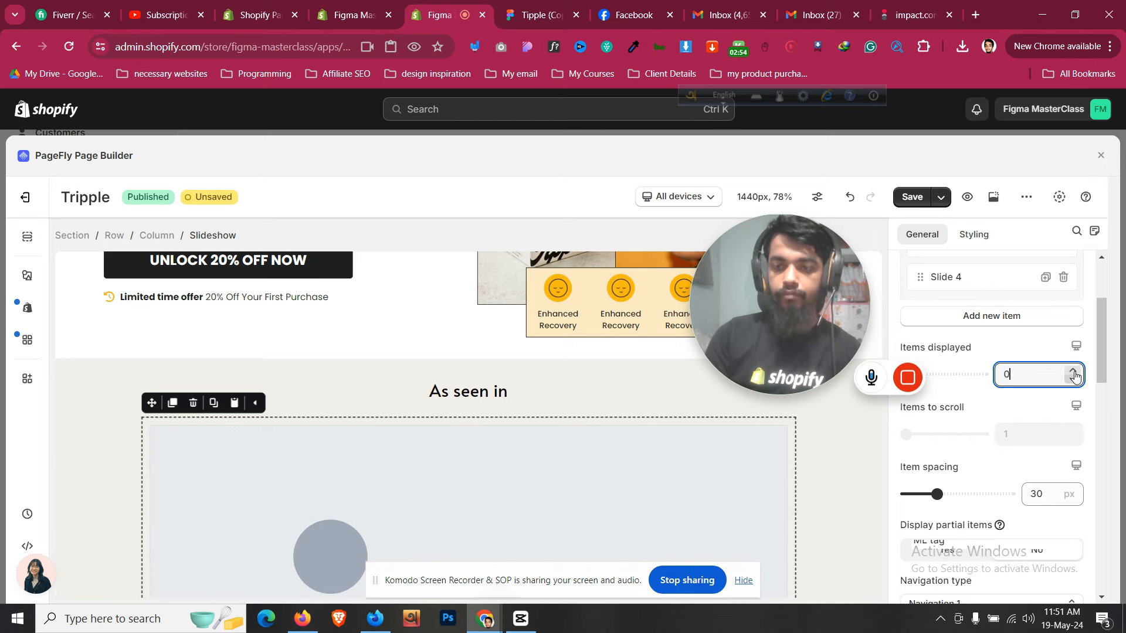
{"action": "left_click", "coordinate": [1073, 381]}
{"action": "left_click", "coordinate": [1073, 375]}
{"action": "left_click", "coordinate": [1074, 376]}
{"action": "left_click", "coordinate": [1073, 376]}
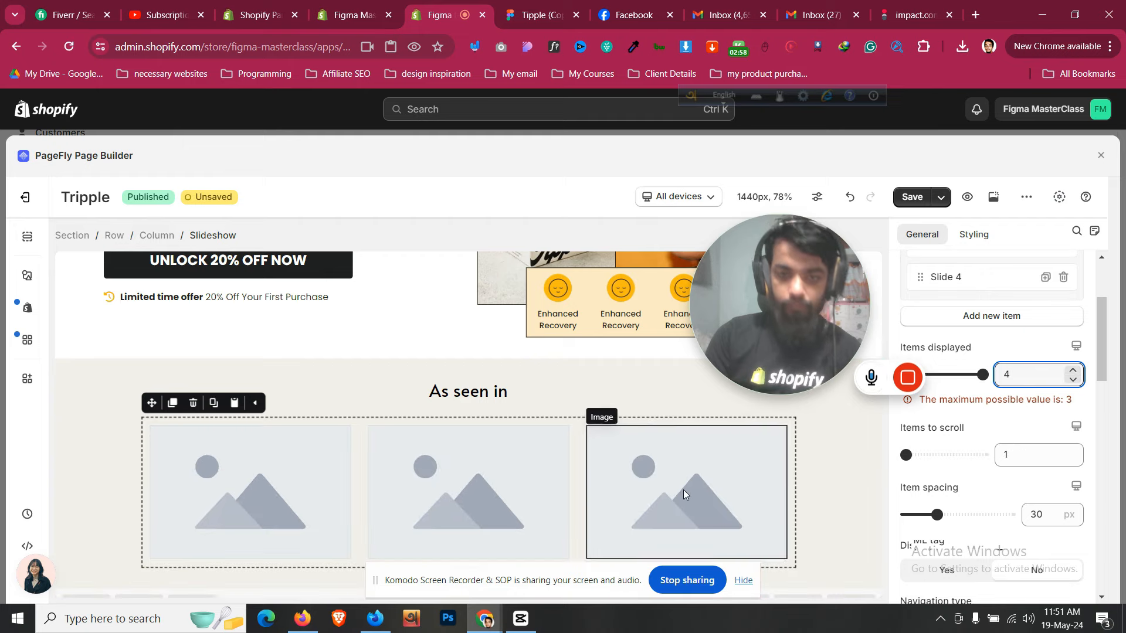
{"action": "scroll", "coordinate": [987, 289], "scroll_direction": "up", "scroll_amount": 3}
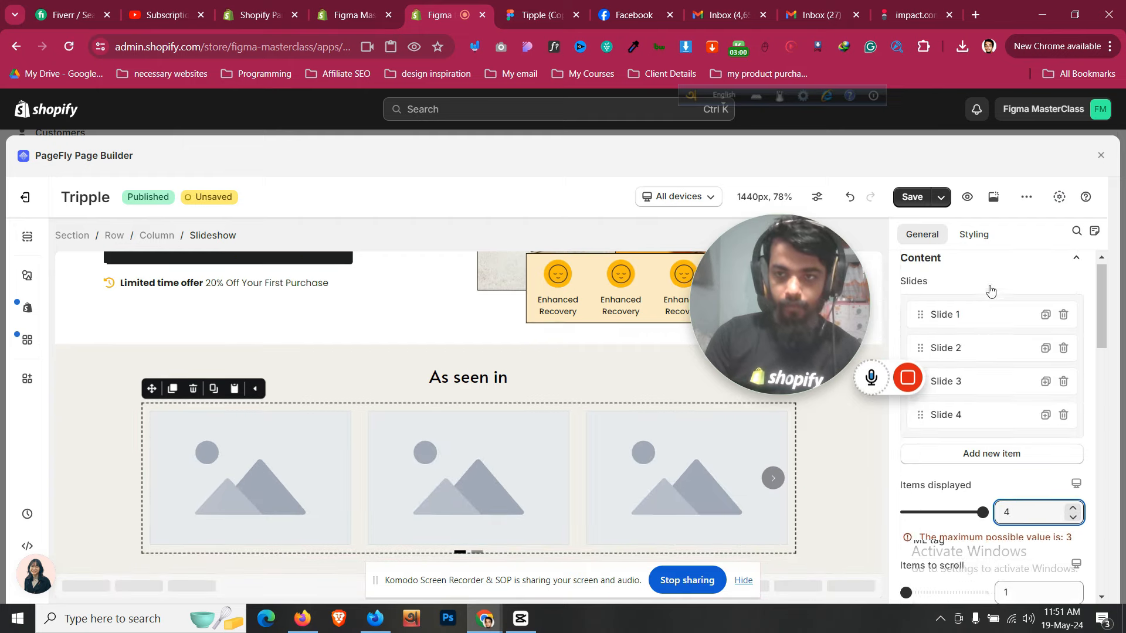
{"action": "scroll", "coordinate": [1033, 397], "scroll_direction": "down", "scroll_amount": 2}
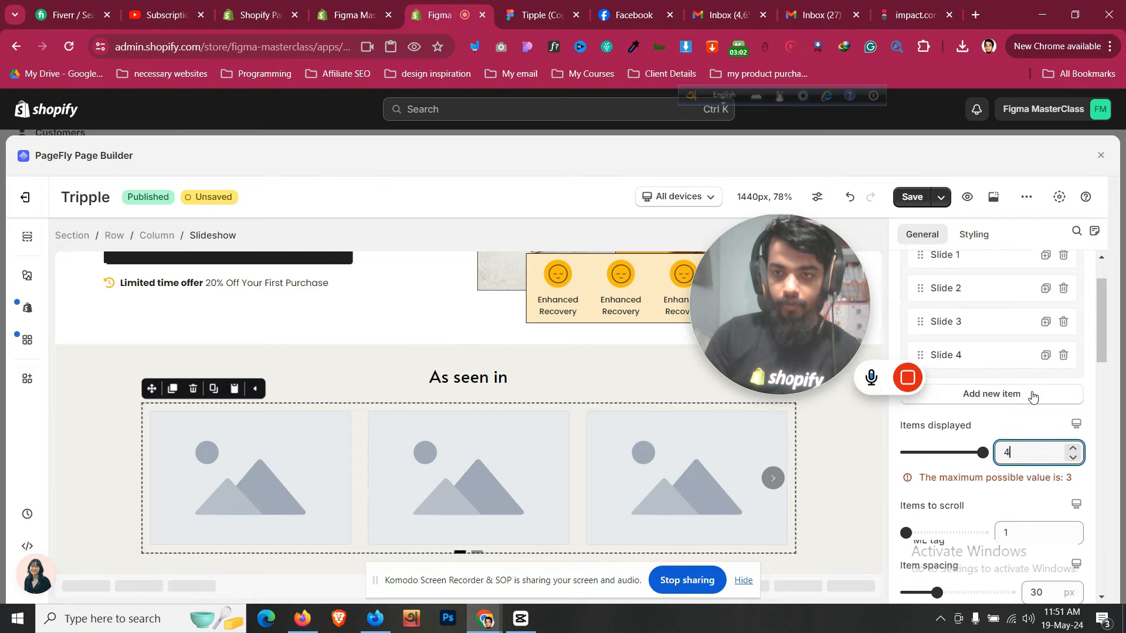
{"action": "scroll", "coordinate": [1032, 404], "scroll_direction": "up", "scroll_amount": 2}
{"action": "scroll", "coordinate": [974, 508], "scroll_direction": "down", "scroll_amount": 3}
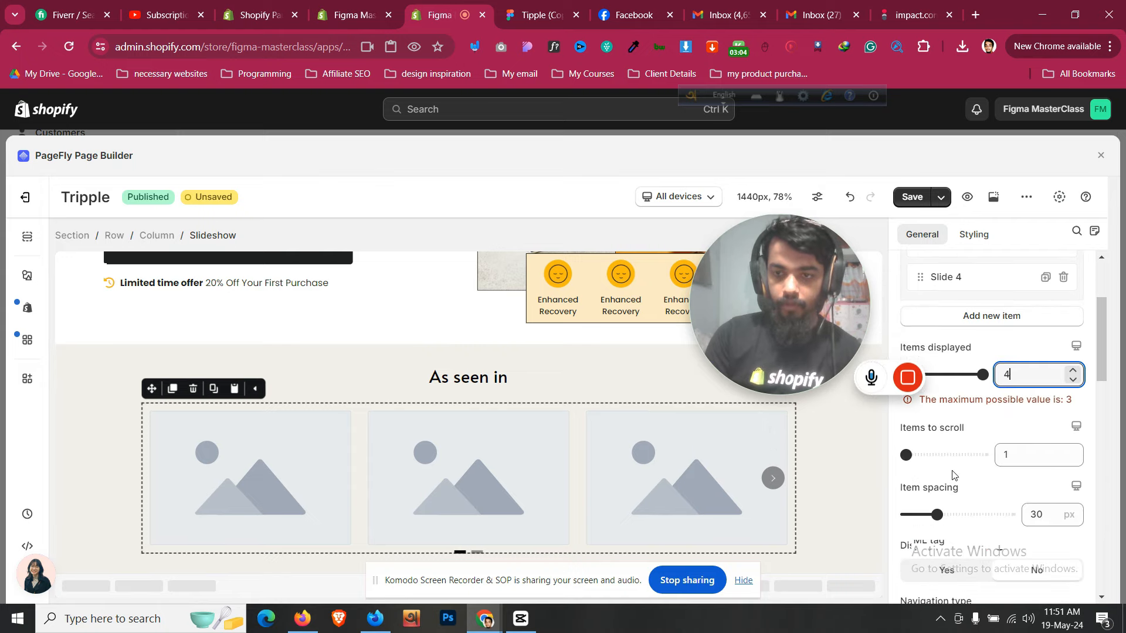
{"action": "scroll", "coordinate": [942, 406], "scroll_direction": "up", "scroll_amount": 2}
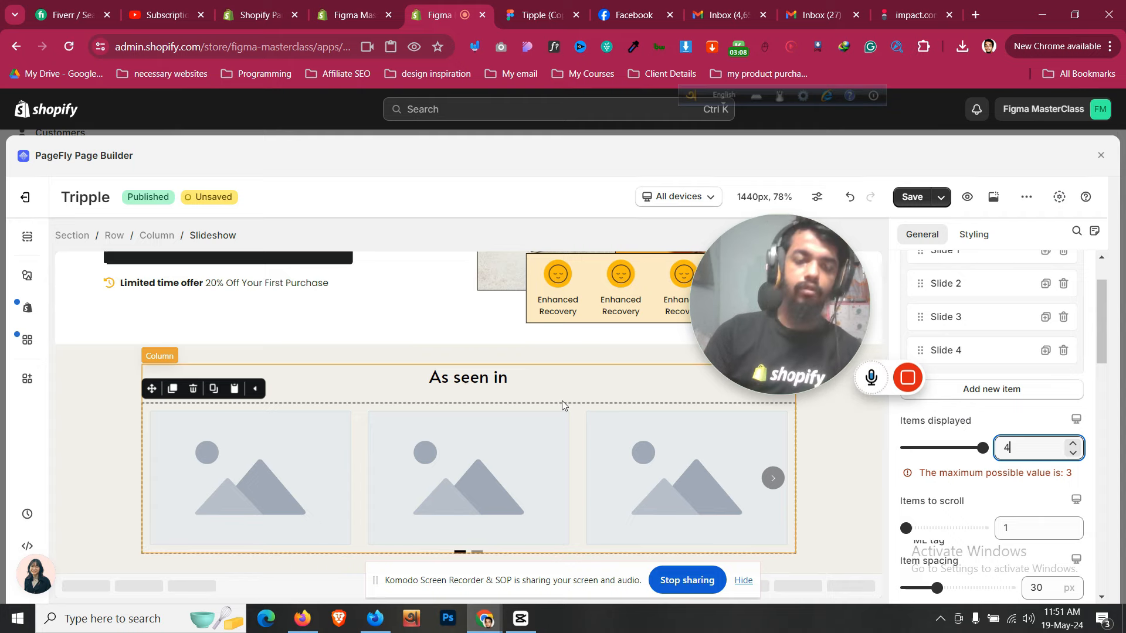
Add a single-image slideshow directly below the "As seen in" heading and set its displayed items to 2
{"action": "left_click", "coordinate": [21, 281]}
{"action": "left_click", "coordinate": [21, 280]}
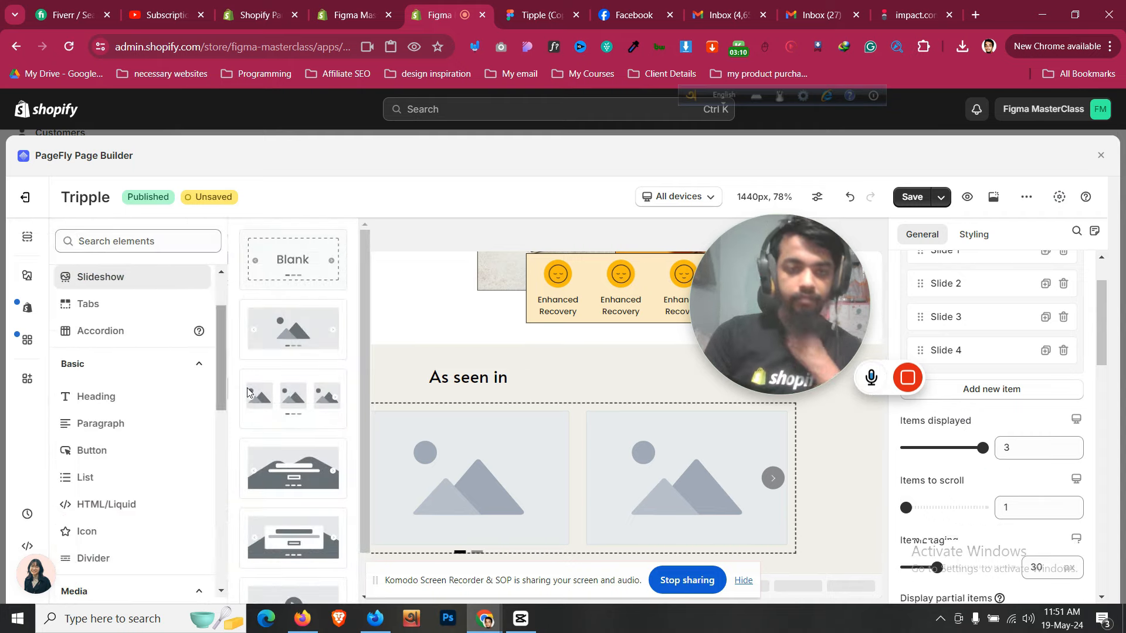
{"action": "left_click_drag", "start_coordinate": [299, 325], "coordinate": [512, 388]}
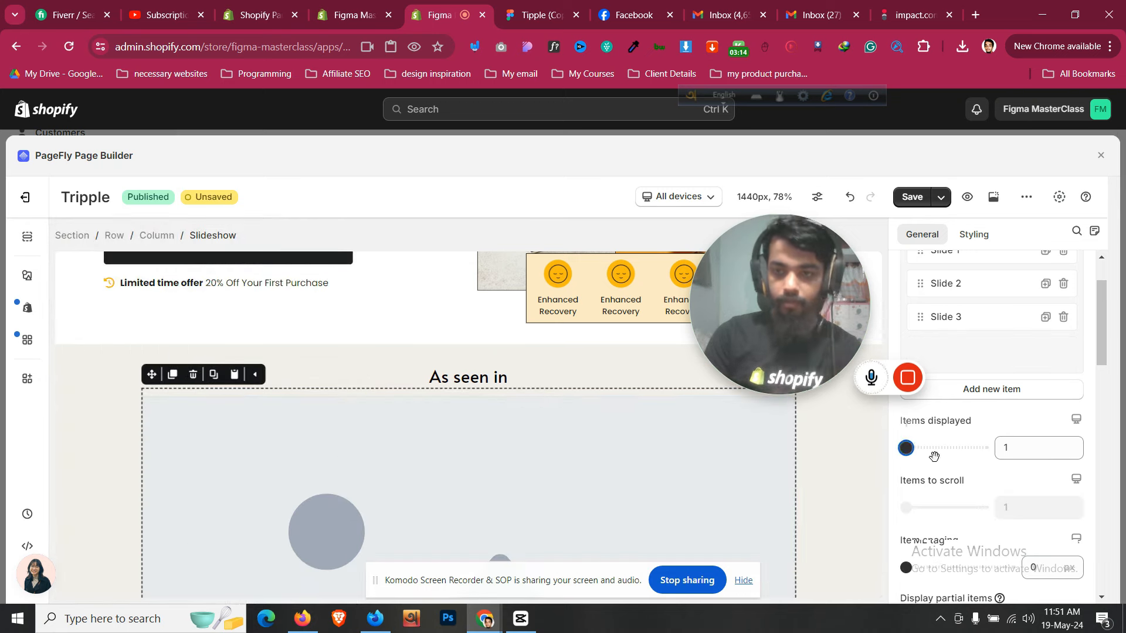
{"action": "left_click_drag", "start_coordinate": [908, 447], "coordinate": [960, 447]}
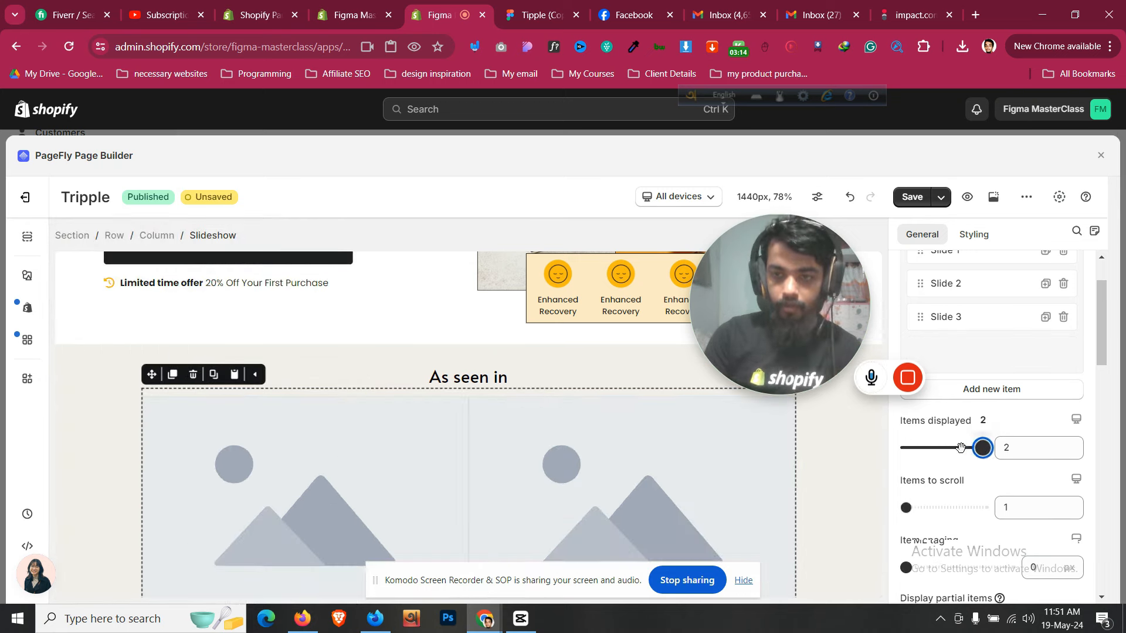
{"action": "left_click", "coordinate": [1077, 447]}
{"action": "left_click", "coordinate": [1073, 455]}
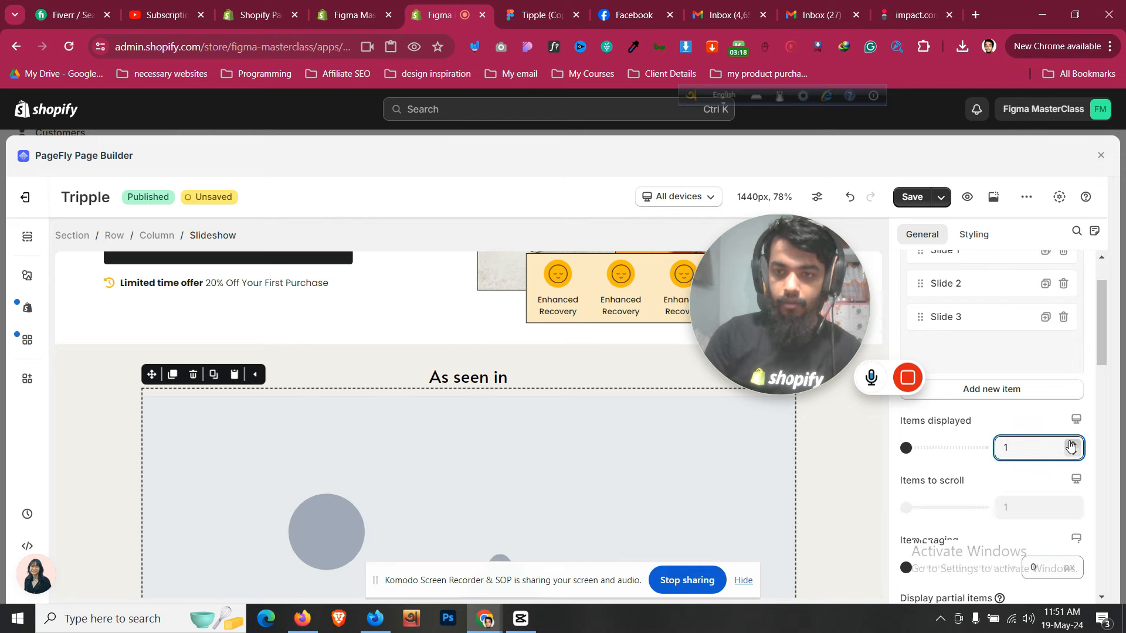
{"action": "left_click", "coordinate": [1072, 445]}
Duplicate Slide 3 once and Slide 1 twice in the new slideshow, and set its displayed items to 4
{"action": "left_click", "coordinate": [1044, 318]}
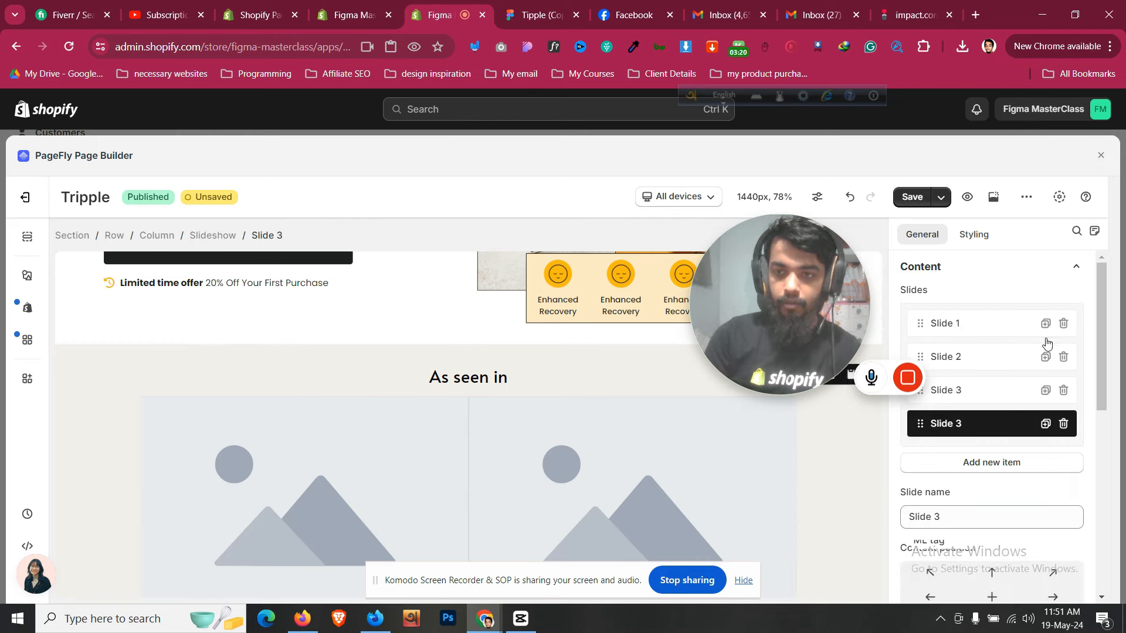
{"action": "left_click", "coordinate": [1036, 326]}
{"action": "scroll", "coordinate": [996, 437], "scroll_direction": "down", "scroll_amount": 4}
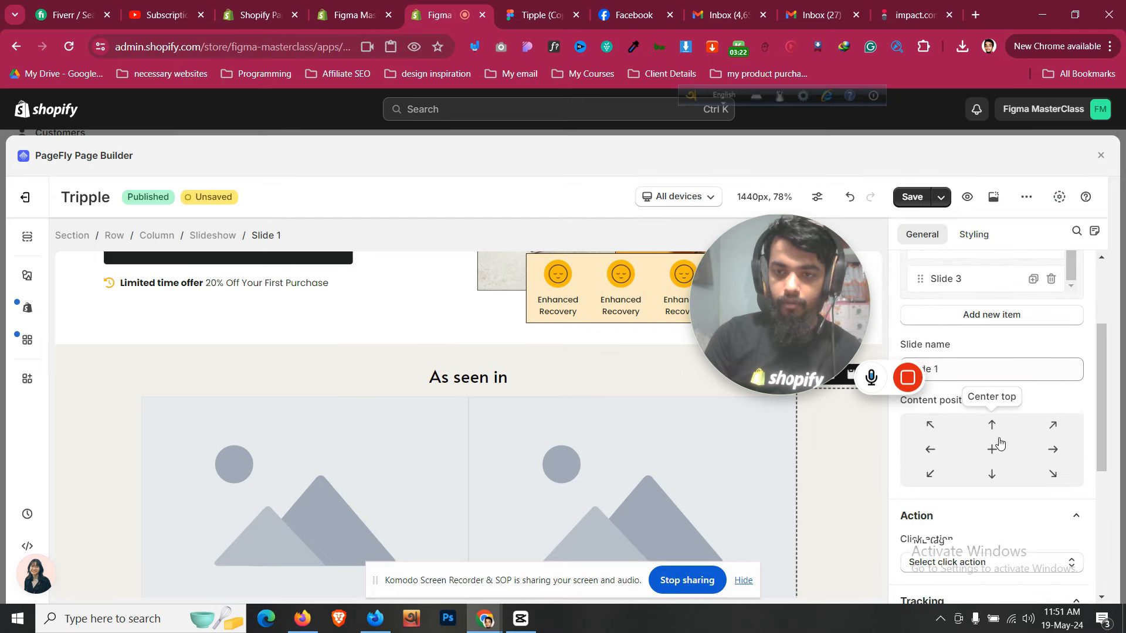
{"action": "left_click", "coordinate": [213, 235]}
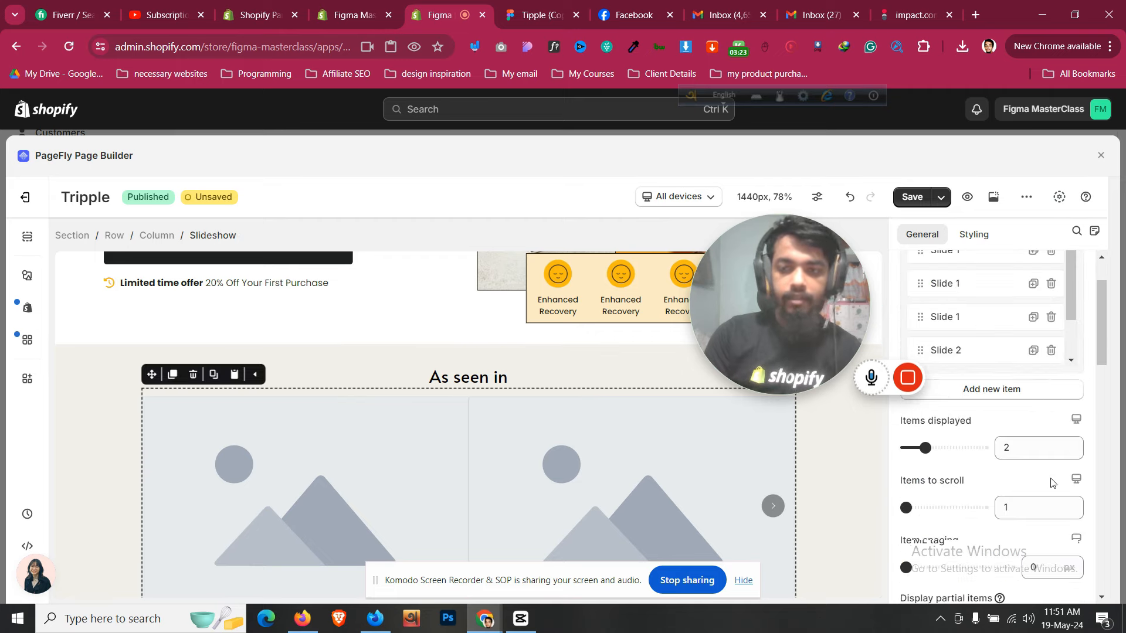
{"action": "left_click", "coordinate": [1073, 444]}
{"action": "left_click", "coordinate": [1072, 443]}
{"action": "scroll", "coordinate": [1008, 286], "scroll_direction": "up", "scroll_amount": 5}
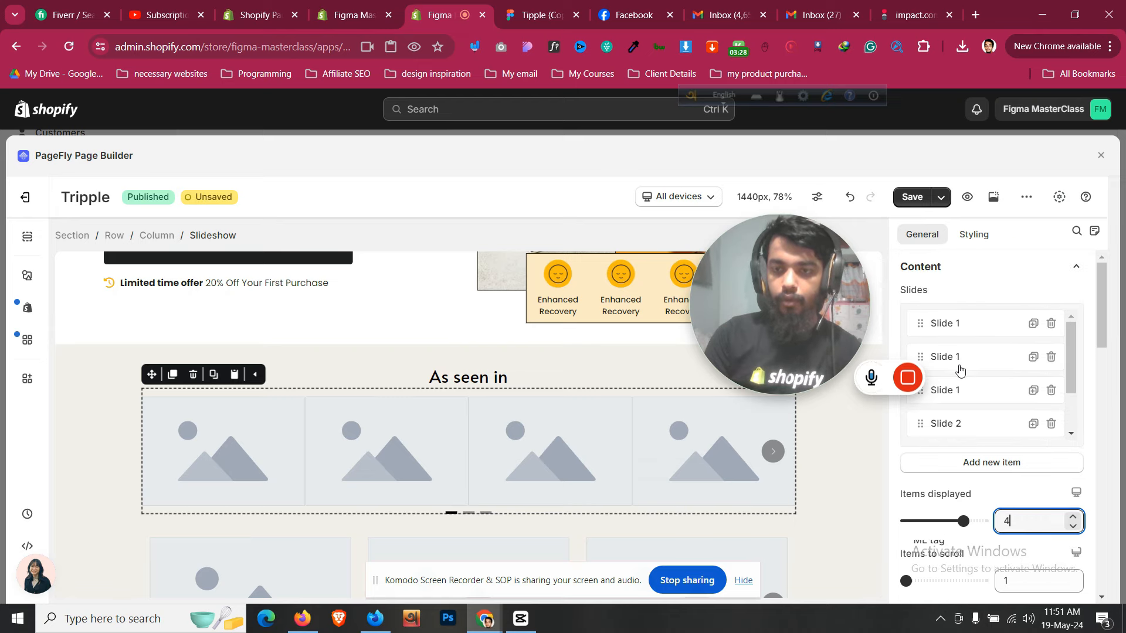
Delete both Slide 3 items from the new slideshow and try to raise its displayed items above 3
{"action": "scroll", "coordinate": [962, 358], "scroll_direction": "down", "scroll_amount": 2}
{"action": "scroll", "coordinate": [990, 369], "scroll_direction": "down", "scroll_amount": 1}
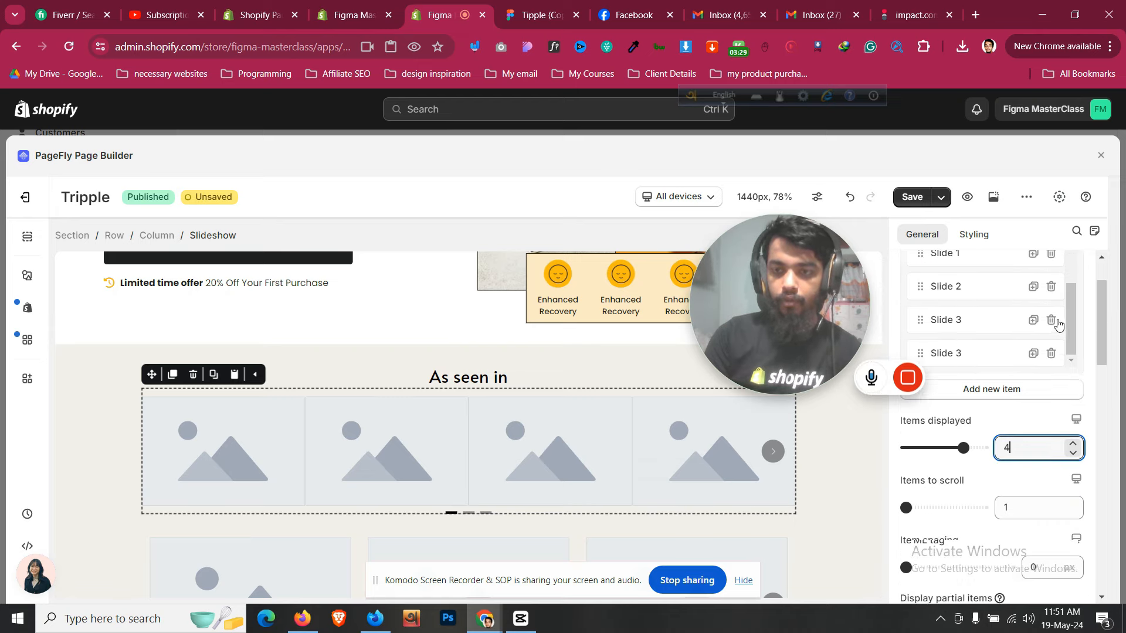
{"action": "left_click", "coordinate": [1052, 321]}
{"action": "left_click", "coordinate": [1052, 320]}
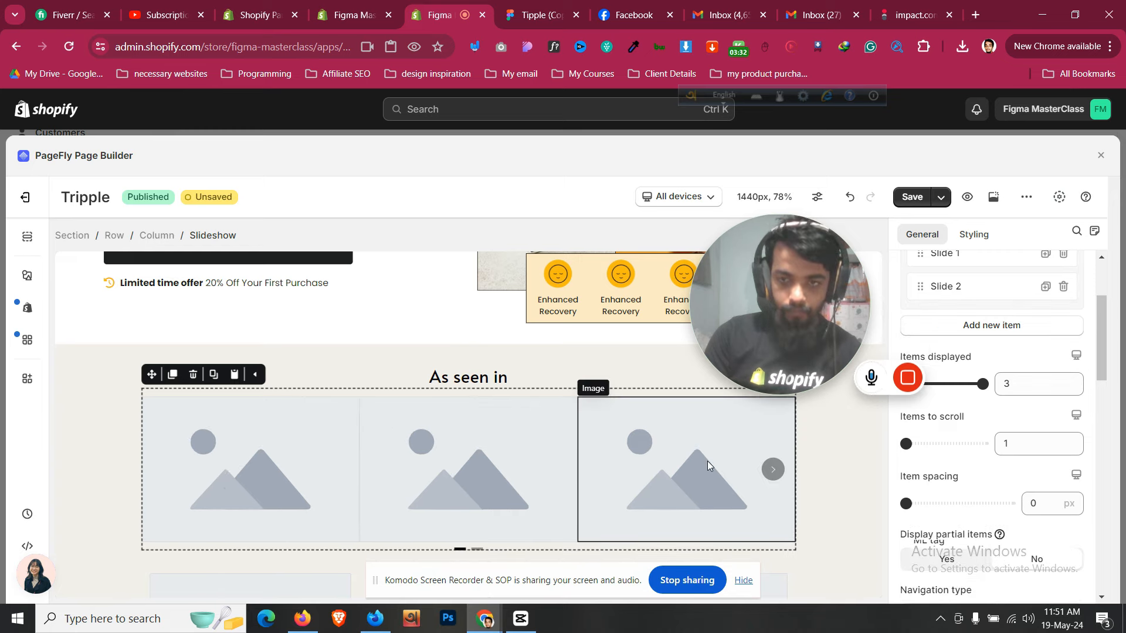
{"action": "left_click", "coordinate": [1069, 387]}
{"action": "left_click", "coordinate": [1069, 379]}
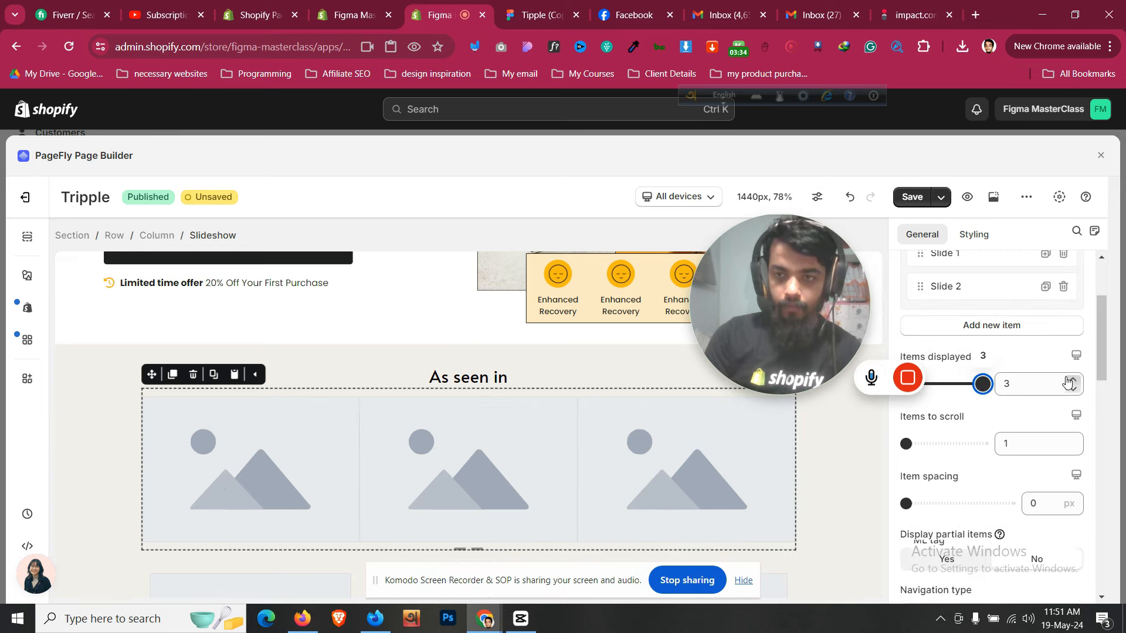
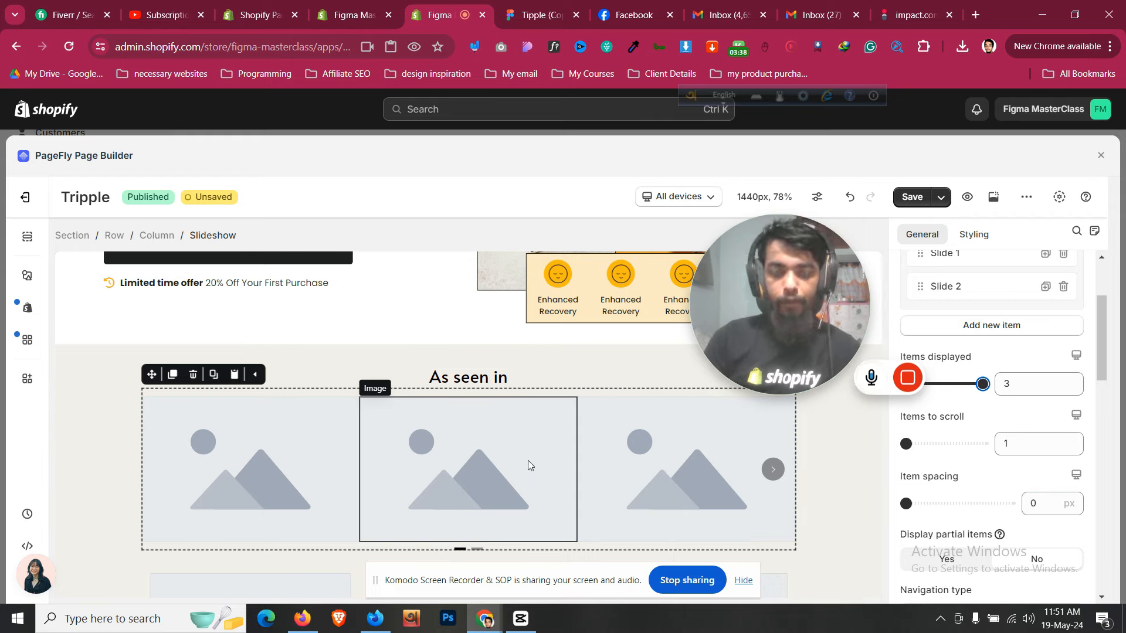
Delete both slideshows below the "As seen in" heading
{"action": "left_click", "coordinate": [187, 376]}
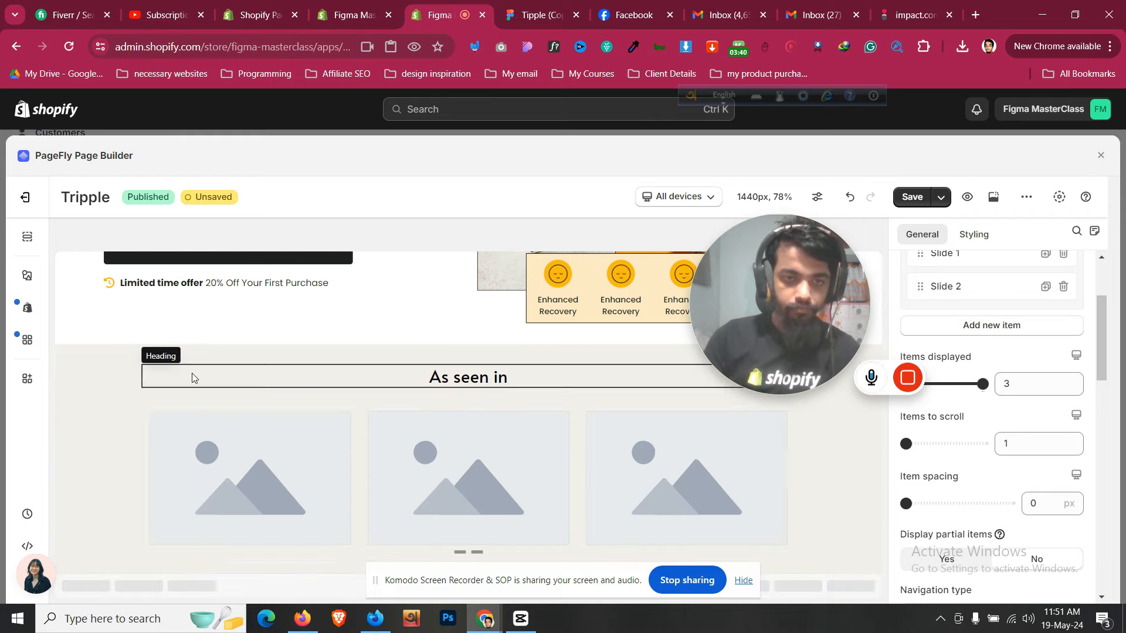
{"action": "left_click", "coordinate": [334, 404]}
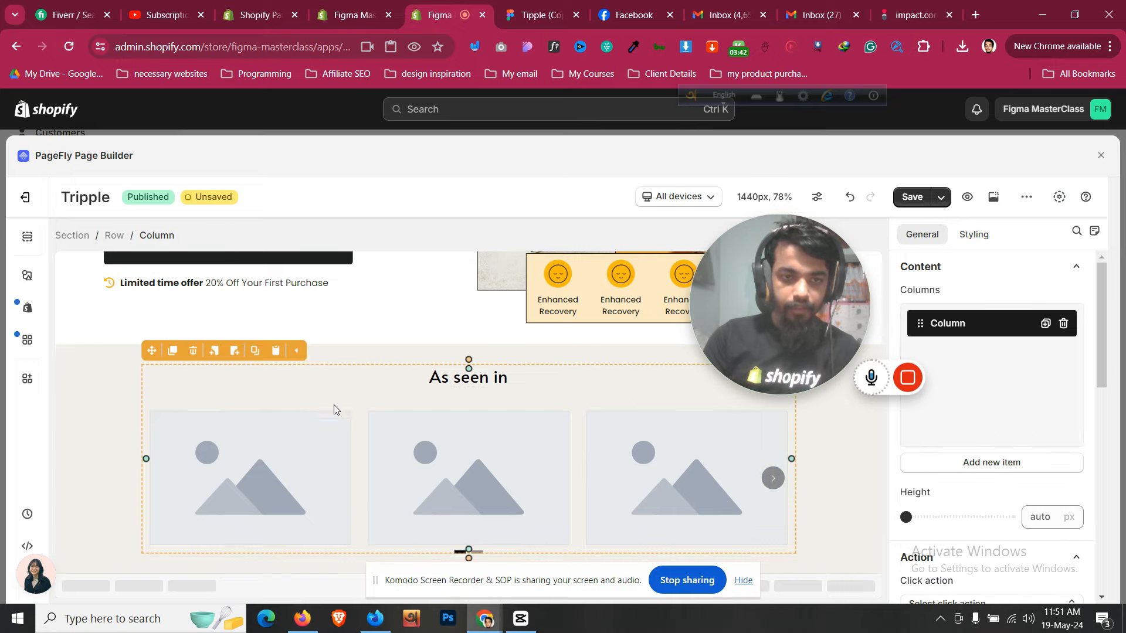
{"action": "left_click", "coordinate": [214, 236]}
{"action": "left_click", "coordinate": [193, 391]}
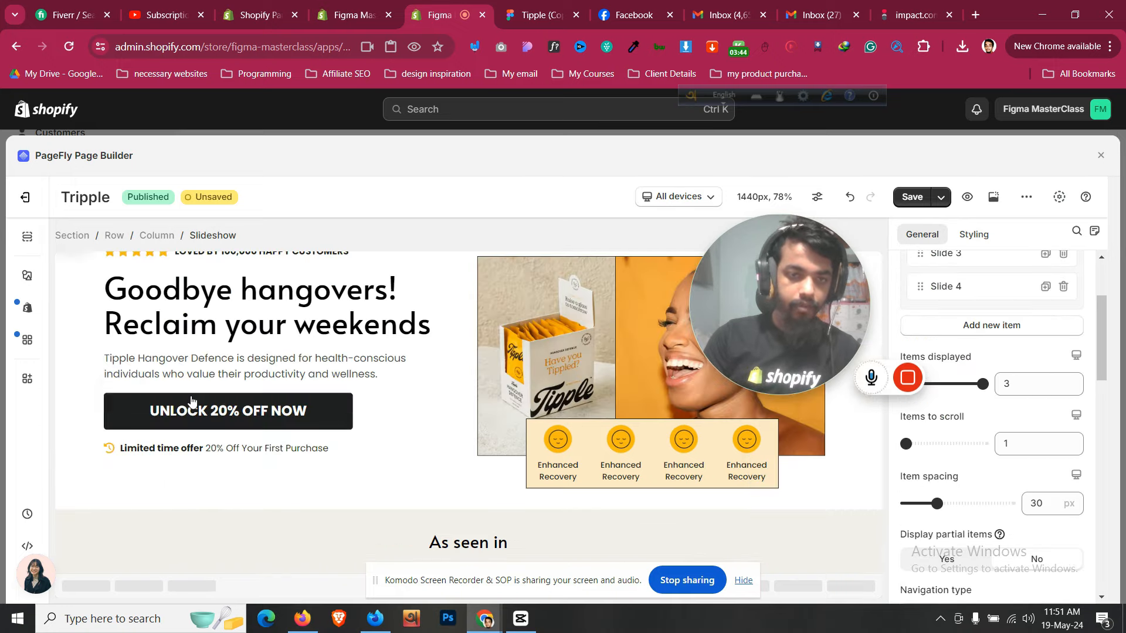
Add a layout row with four equal columns directly below the "As seen in" heading
{"action": "left_click", "coordinate": [25, 283]}
{"action": "scroll", "coordinate": [123, 331], "scroll_direction": "up", "scroll_amount": 2}
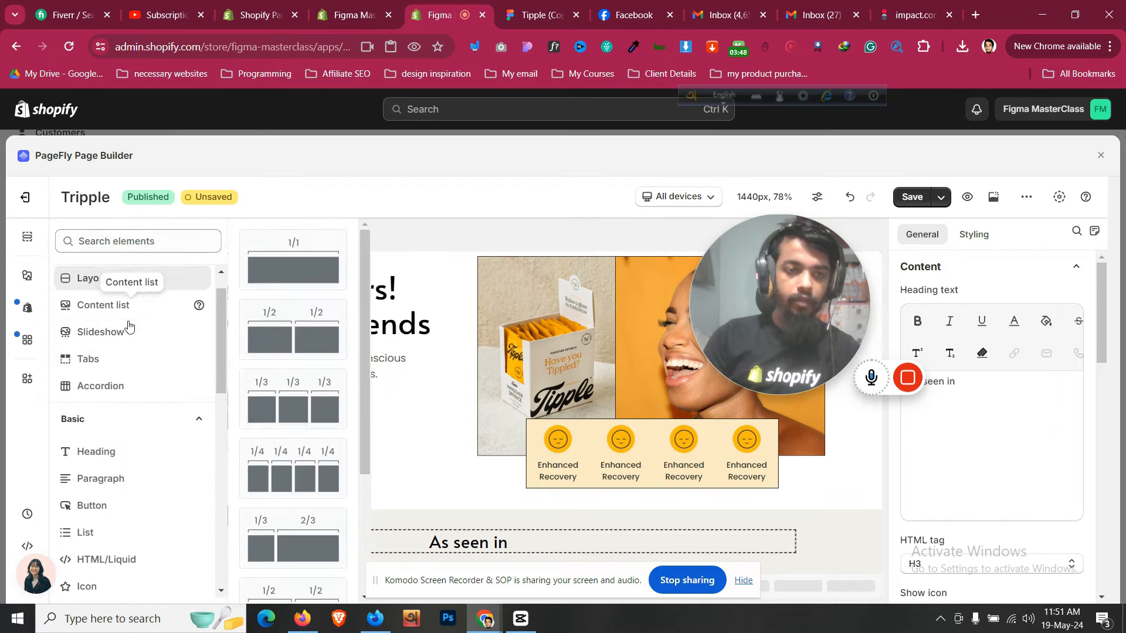
{"action": "left_click_drag", "start_coordinate": [311, 455], "coordinate": [531, 486]}
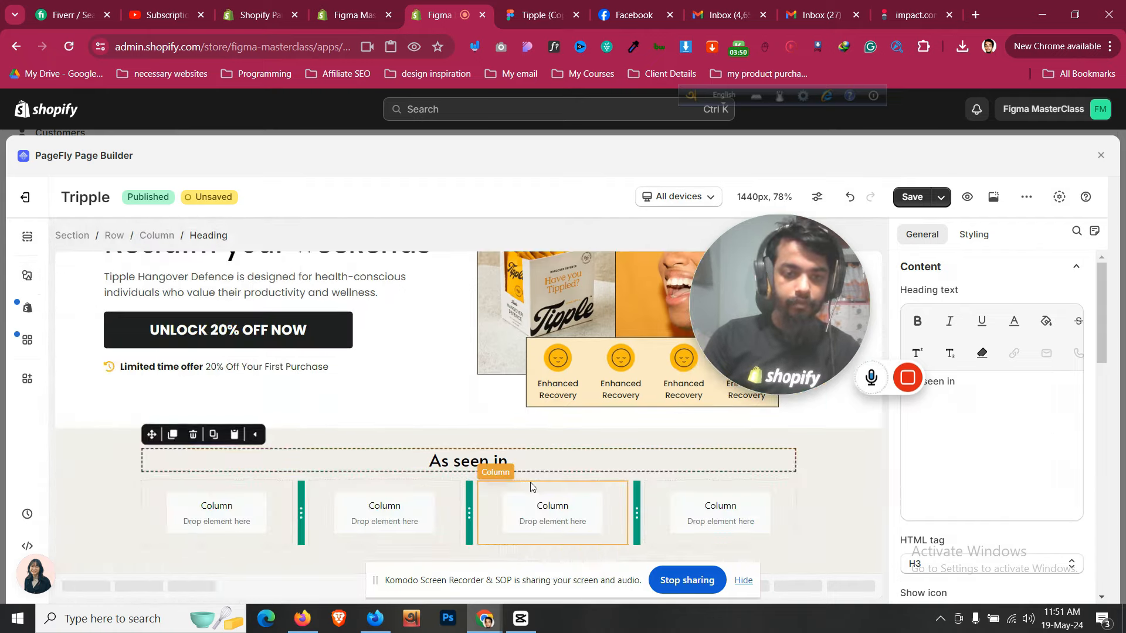
Increase the four-column row's top margin to about 21 px
{"action": "left_click", "coordinate": [976, 235]}
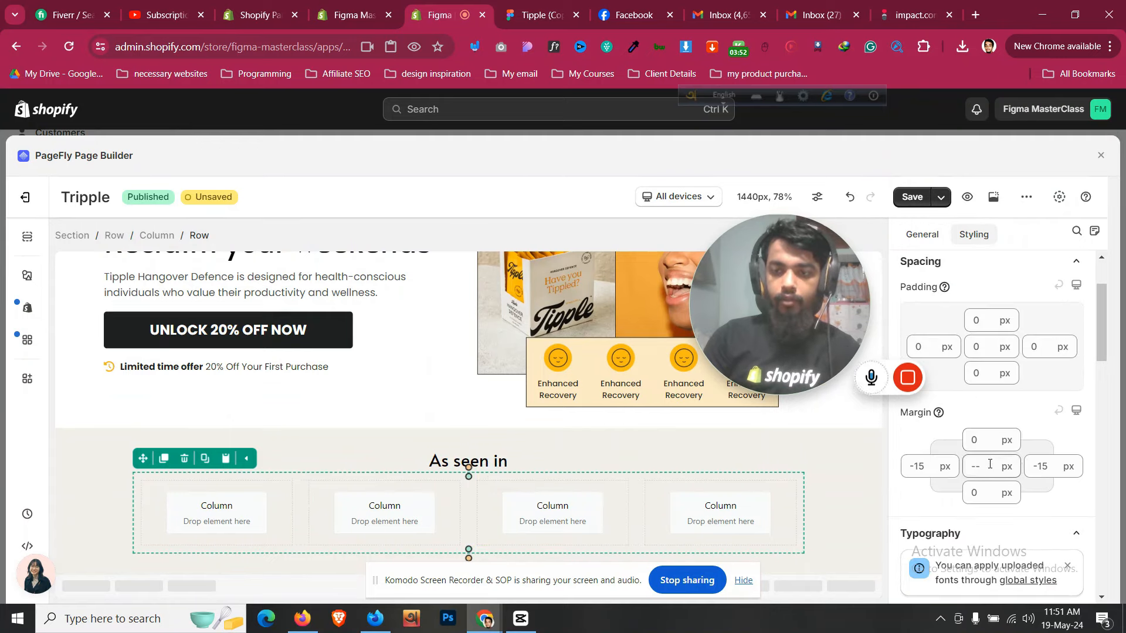
{"action": "key", "text": "Up"}
{"action": "key", "text": "Up"}
{"action": "key", "text": "Up"}
{"action": "key", "text": "Up"}
{"action": "key", "text": "Up"}
{"action": "key", "text": "Up"}
{"action": "key", "text": "Up"}
{"action": "key", "text": "Up"}
{"action": "key", "text": "Up"}
{"action": "key", "text": "Up"}
{"action": "key", "text": "Up"}
{"action": "key", "text": "Up"}
{"action": "key", "text": "Up"}
{"action": "key", "text": "Up"}
{"action": "key", "text": "Up"}
{"action": "key", "text": "Up"}
{"action": "key", "text": "Up"}
{"action": "key", "text": "Up"}
{"action": "key", "text": "Up"}
{"action": "key", "text": "Up"}
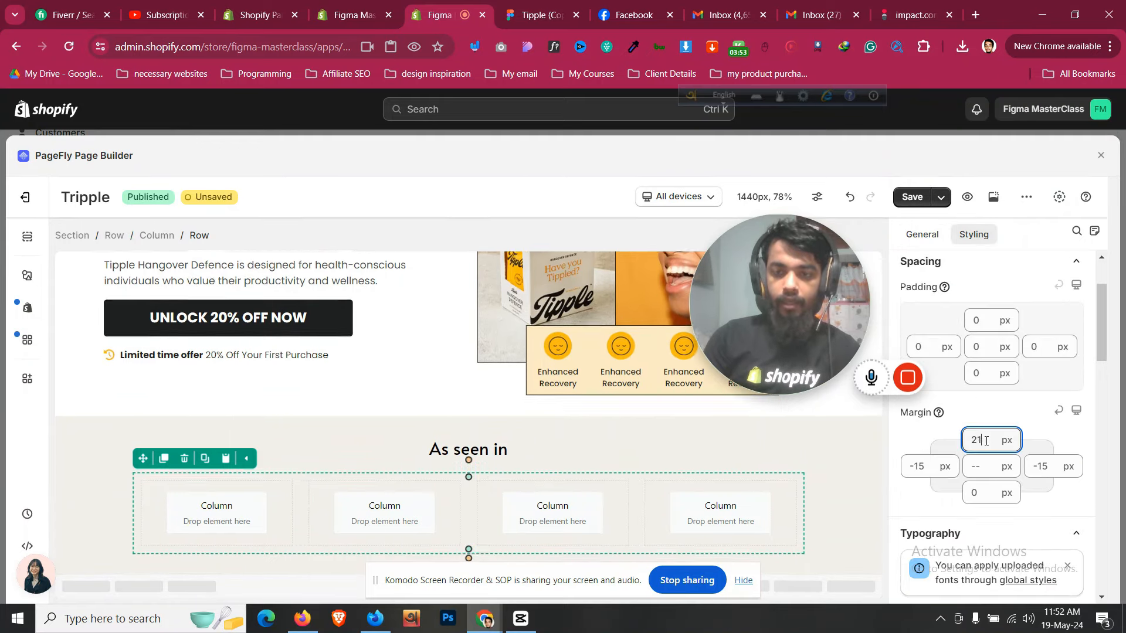
Place an image element in the first column of the four-column row
{"action": "left_click", "coordinate": [84, 473]}
{"action": "left_click", "coordinate": [26, 378]}
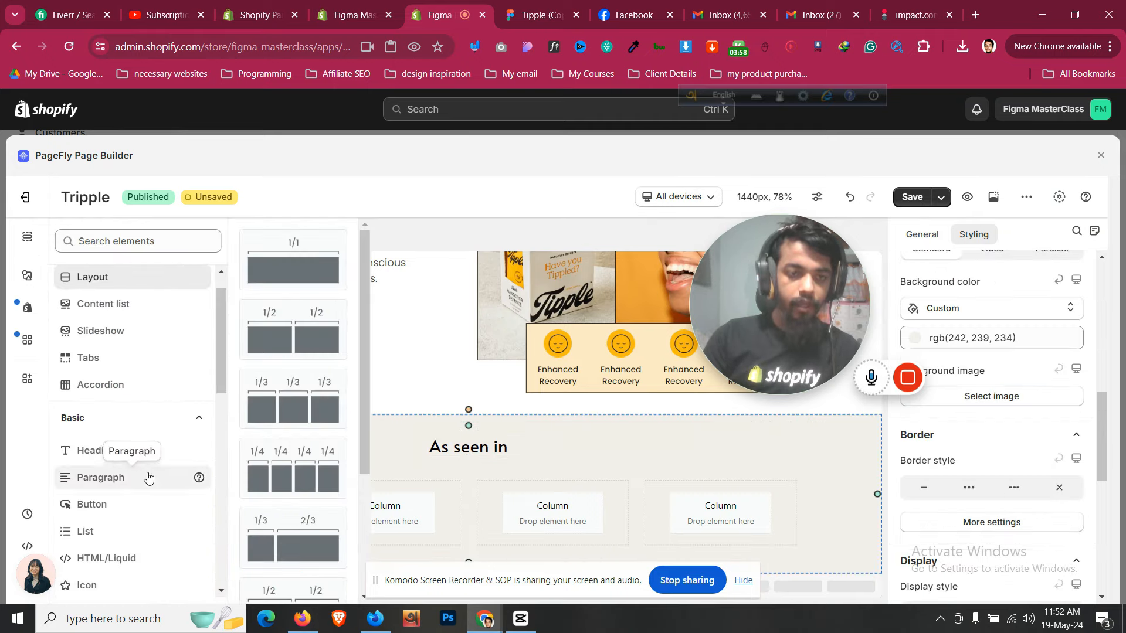
{"action": "scroll", "coordinate": [149, 479], "scroll_direction": "down", "scroll_amount": 3}
{"action": "scroll", "coordinate": [149, 479], "scroll_direction": "down", "scroll_amount": 5}
{"action": "left_click_drag", "start_coordinate": [146, 300], "coordinate": [244, 520]}
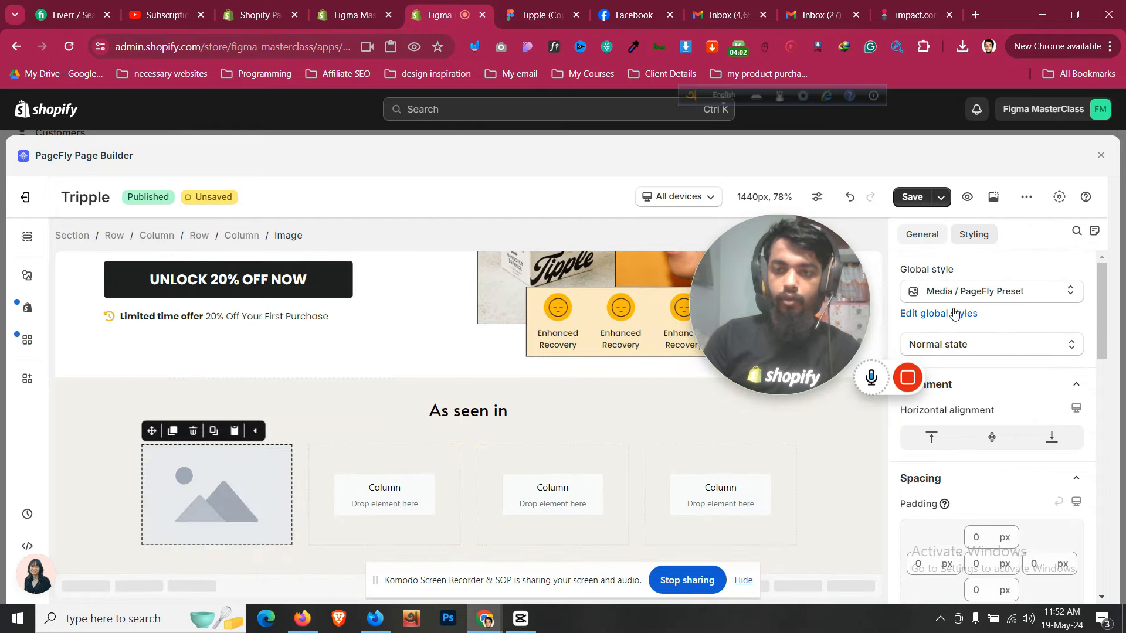
Upload the Popsugar and Forbes logo files from Downloads and use the Forbes logo as the first column's image
{"action": "left_click", "coordinate": [931, 240]}
{"action": "left_click", "coordinate": [992, 313]}
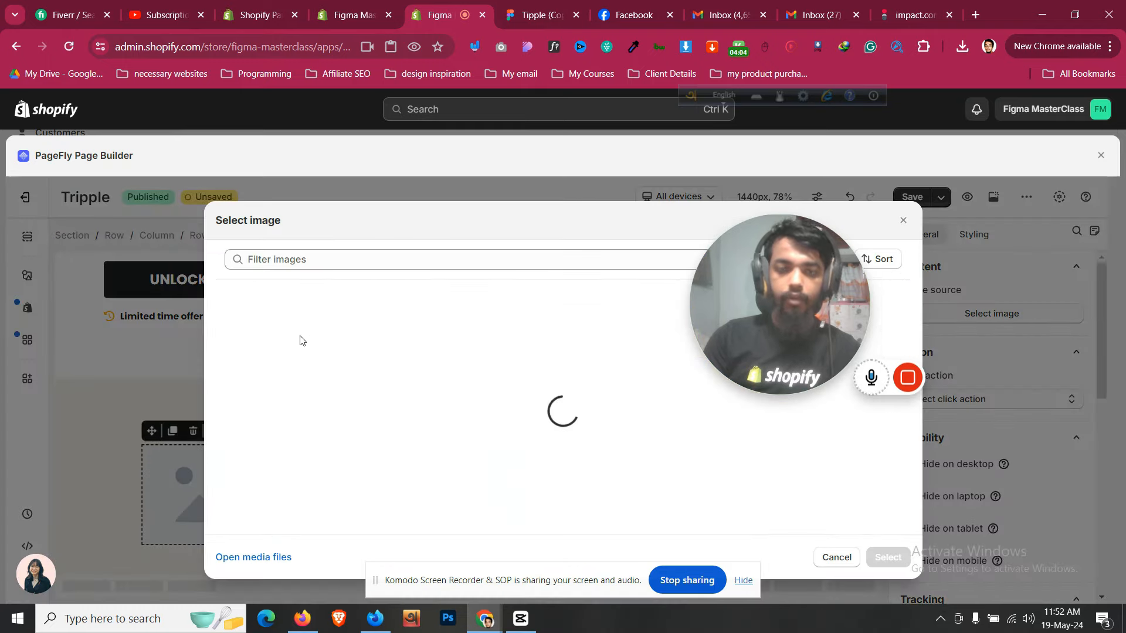
{"action": "left_click", "coordinate": [270, 385]}
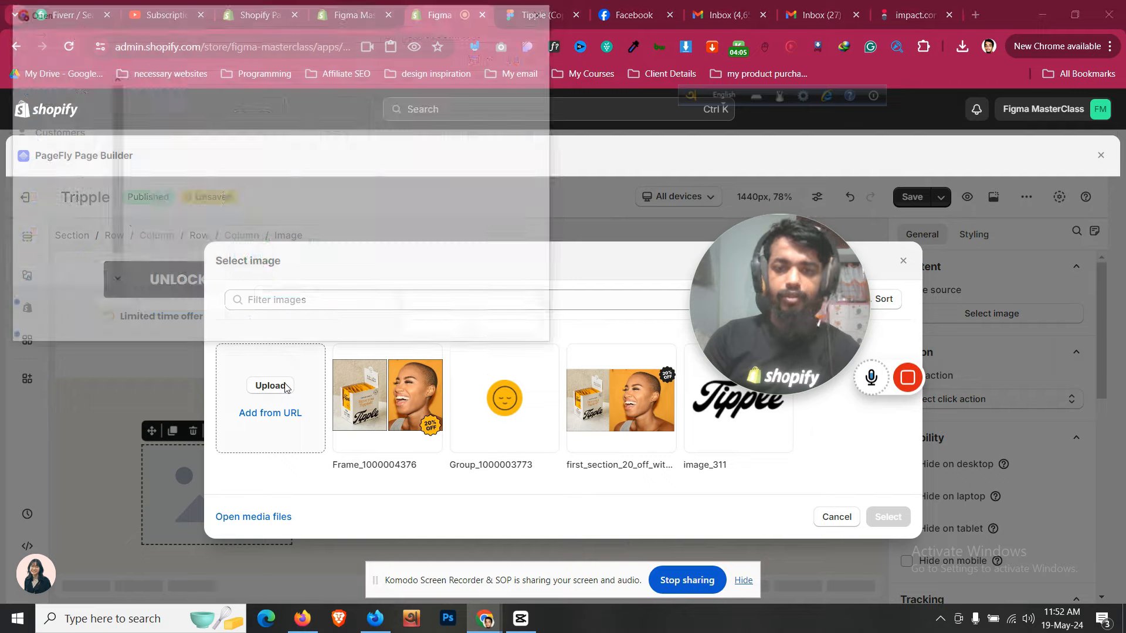
{"action": "left_click", "coordinate": [252, 153]}
{"action": "left_click", "coordinate": [198, 175], "text": "ctrl"}
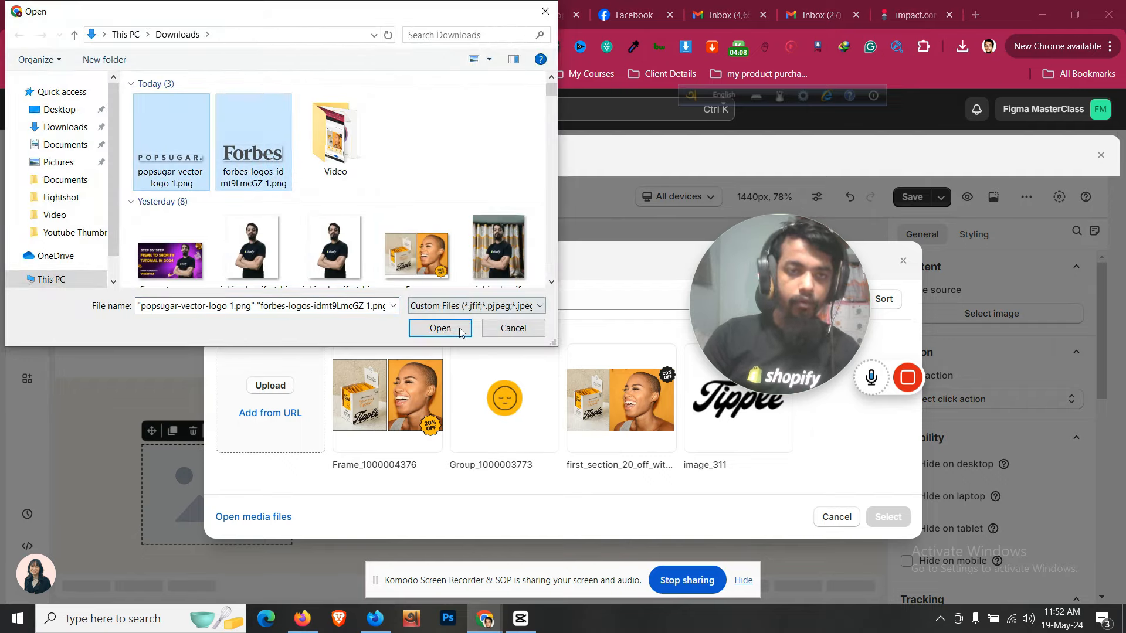
{"action": "left_click", "coordinate": [462, 332]}
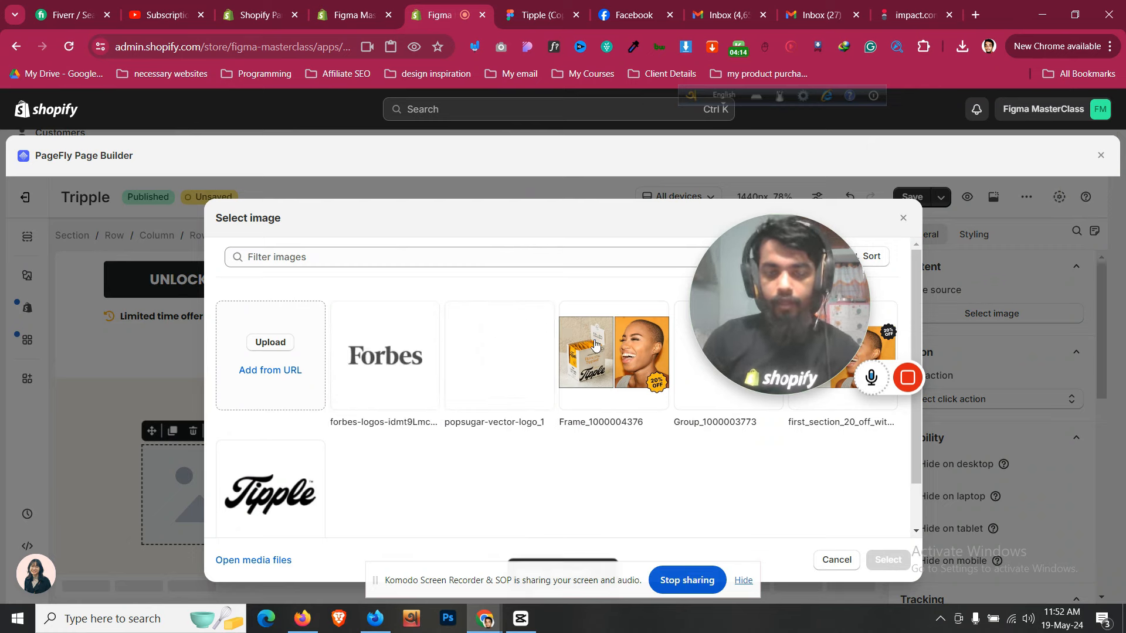
{"action": "left_click", "coordinate": [403, 376]}
{"action": "left_click", "coordinate": [882, 560]}
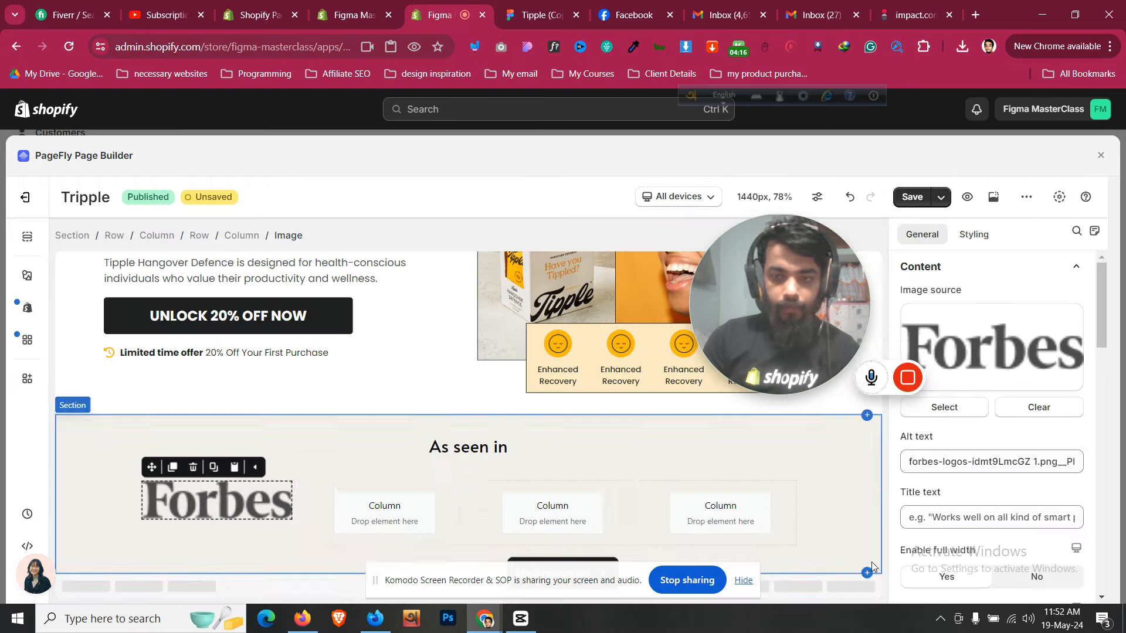
Turn off full width for the Forbes logo and place a duplicate of it in the second column
{"action": "scroll", "coordinate": [1020, 428], "scroll_direction": "down", "scroll_amount": 3}
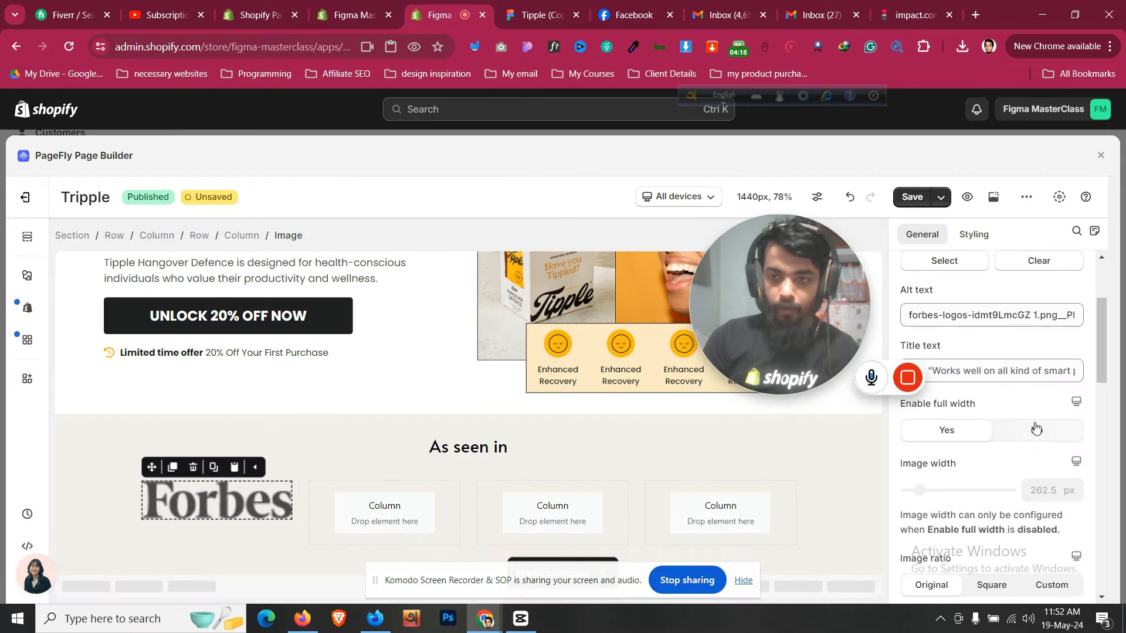
{"action": "left_click", "coordinate": [1035, 430]}
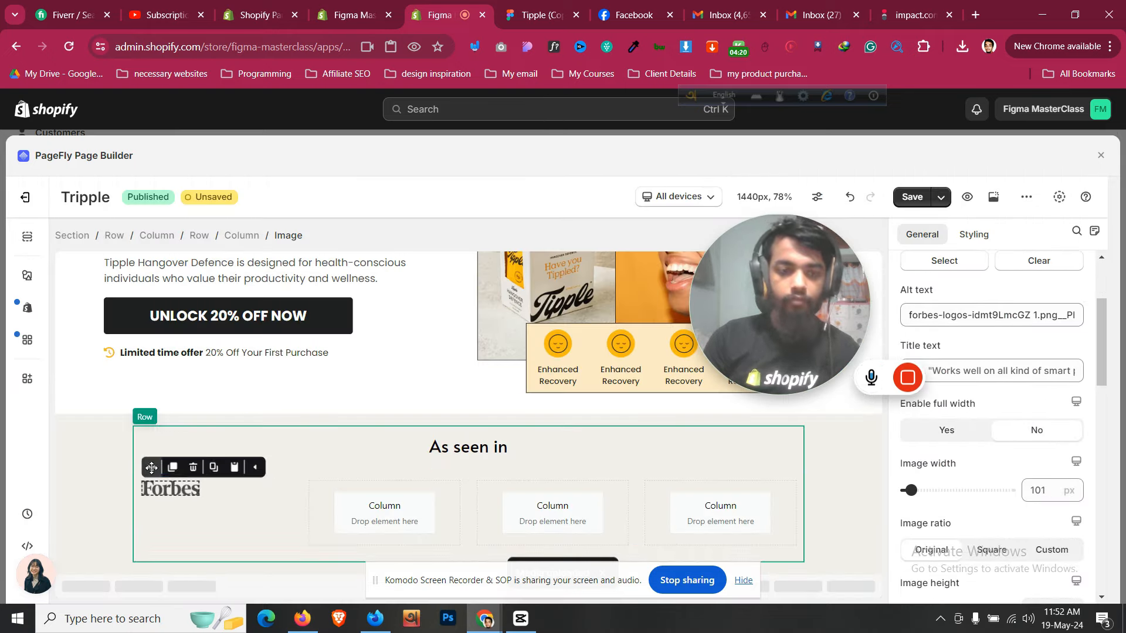
{"action": "left_click", "coordinate": [172, 466]}
{"action": "left_click_drag", "start_coordinate": [209, 467], "coordinate": [352, 504]}
Replace the second column's logo with the Popsugar image and keep its full width off at 204 px wide
{"action": "scroll", "coordinate": [944, 352], "scroll_direction": "up", "scroll_amount": 3}
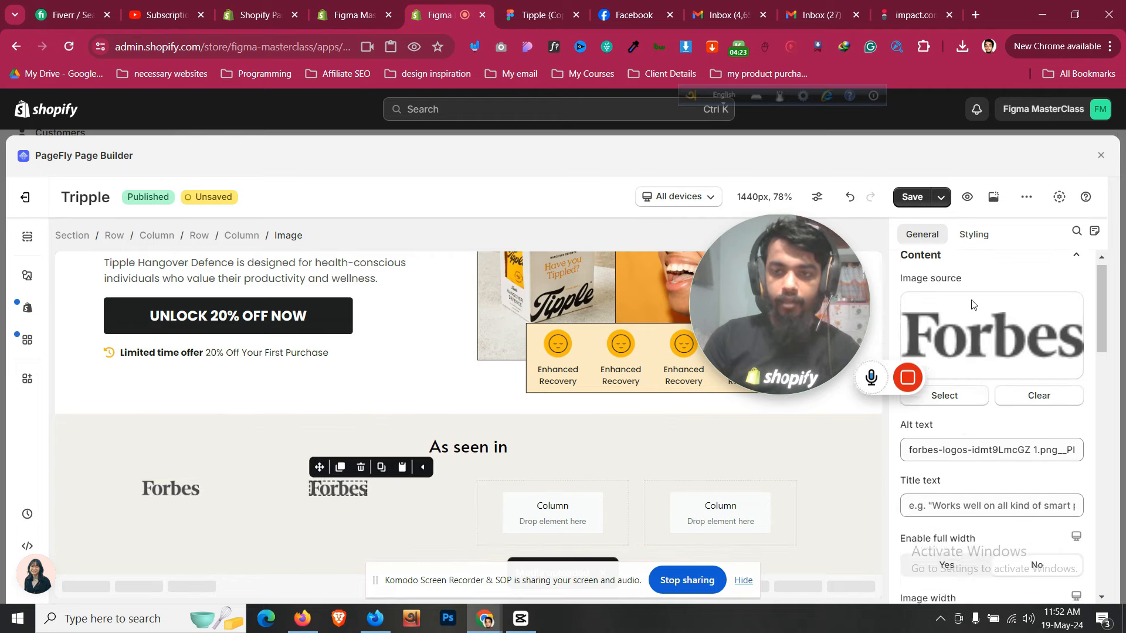
{"action": "left_click", "coordinate": [944, 407]}
{"action": "left_click", "coordinate": [888, 560]}
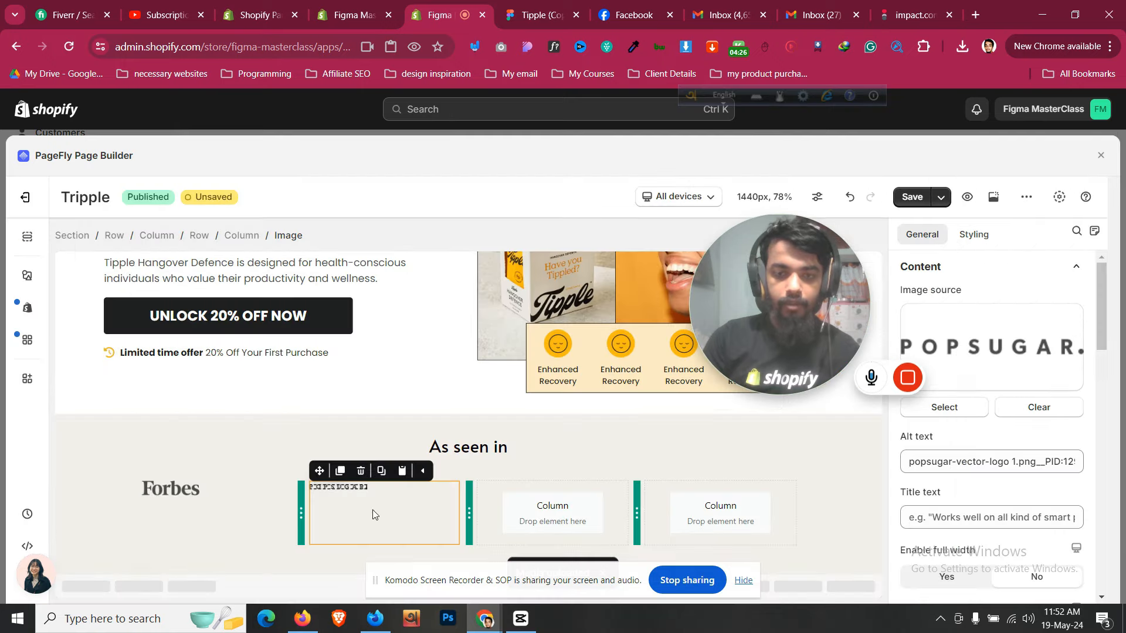
{"action": "left_click", "coordinate": [354, 491]}
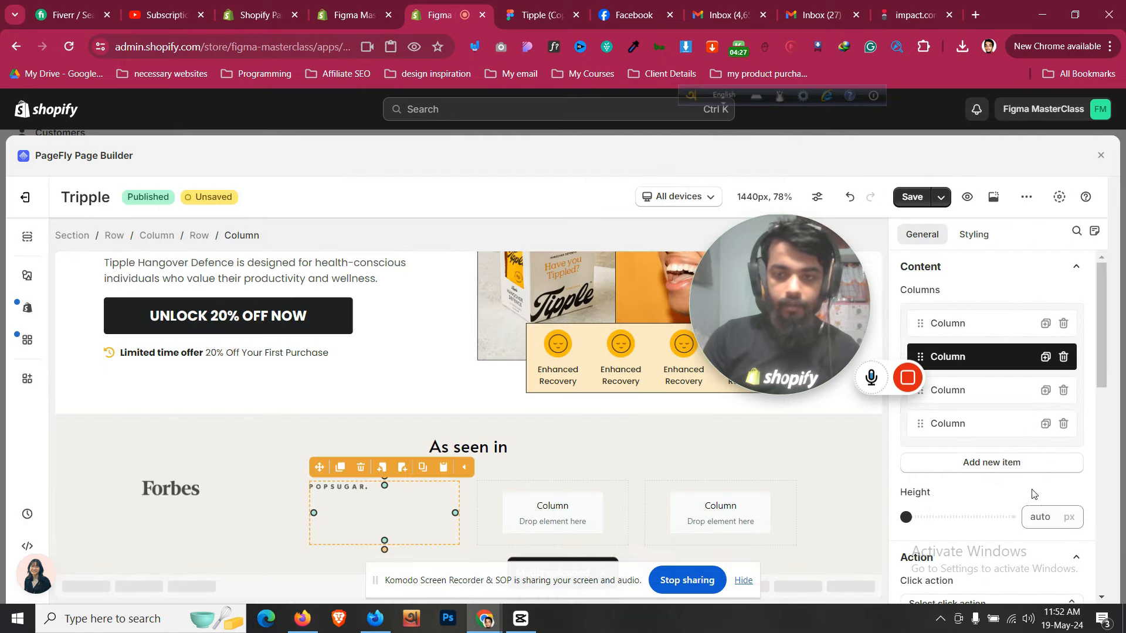
{"action": "left_click", "coordinate": [344, 485]}
{"action": "scroll", "coordinate": [1040, 400], "scroll_direction": "down", "scroll_amount": 3}
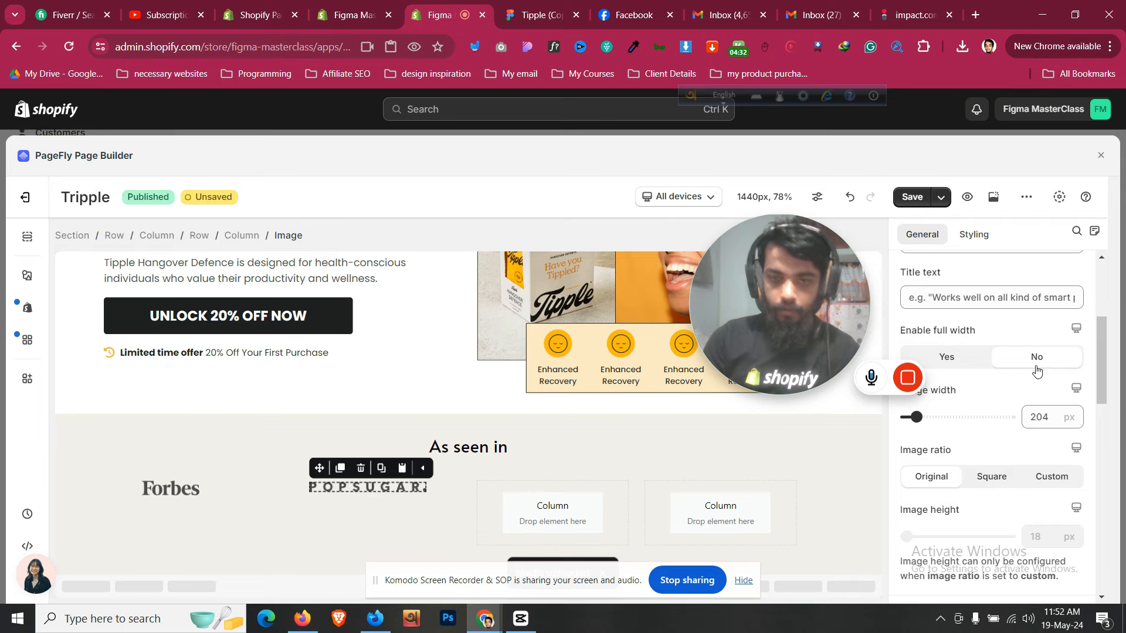
Duplicate the Popsugar logo into the third column and the Forbes logo into the fourth column
{"action": "left_click", "coordinate": [338, 468]}
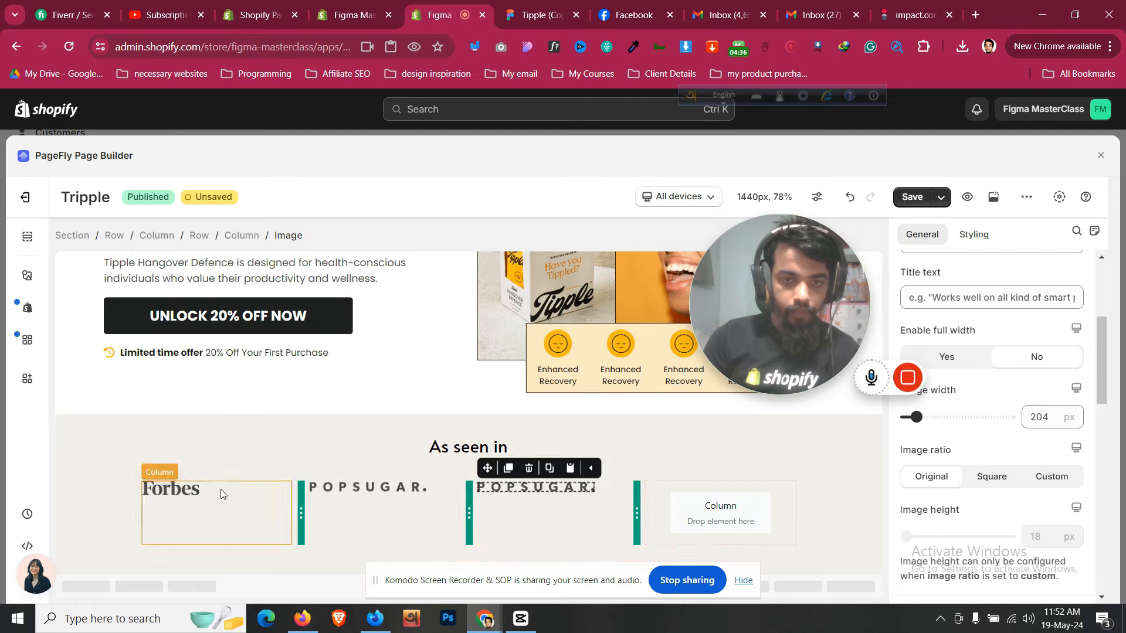
{"action": "left_click", "coordinate": [192, 491]}
{"action": "left_click", "coordinate": [173, 467]}
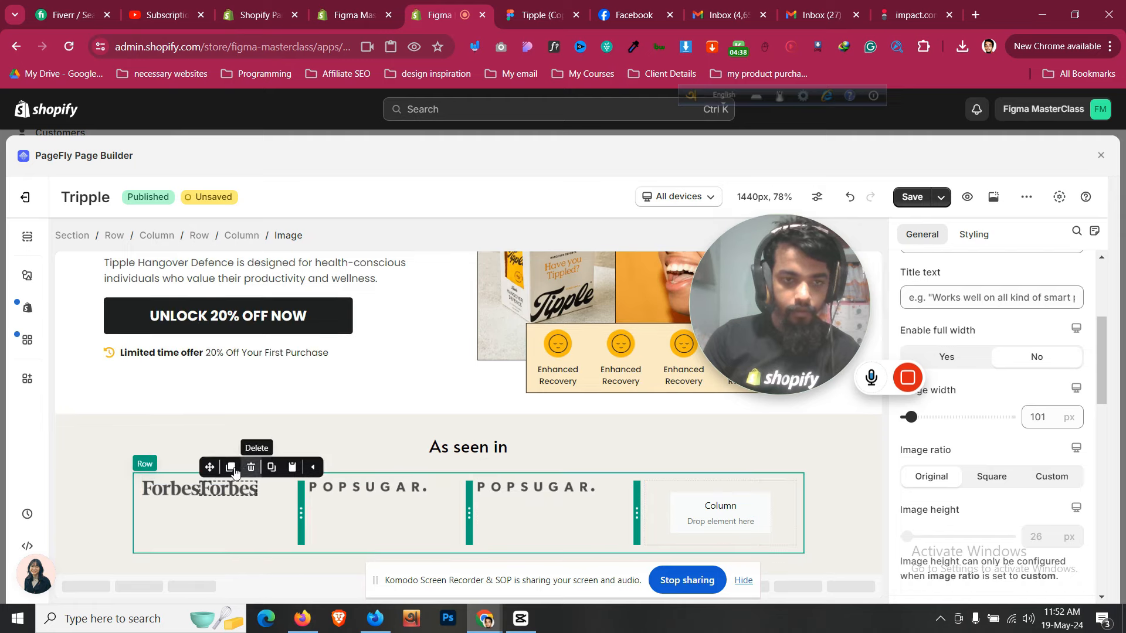
{"action": "left_click_drag", "start_coordinate": [209, 467], "coordinate": [698, 512]}
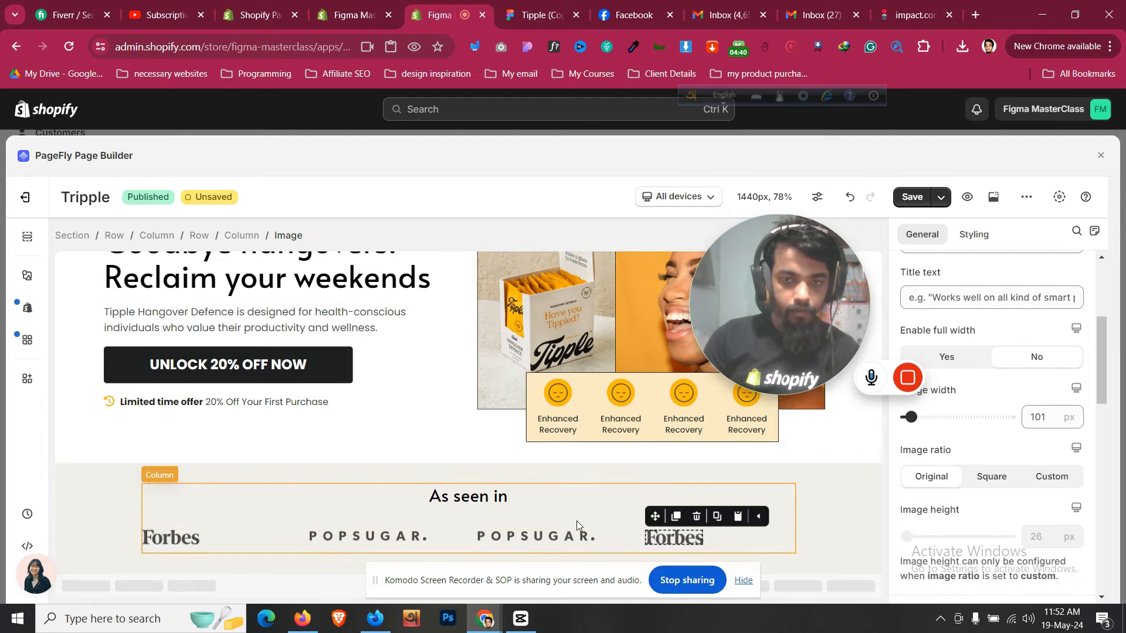
Center all four brand logos horizontally within their columns
{"action": "left_click", "coordinate": [276, 530]}
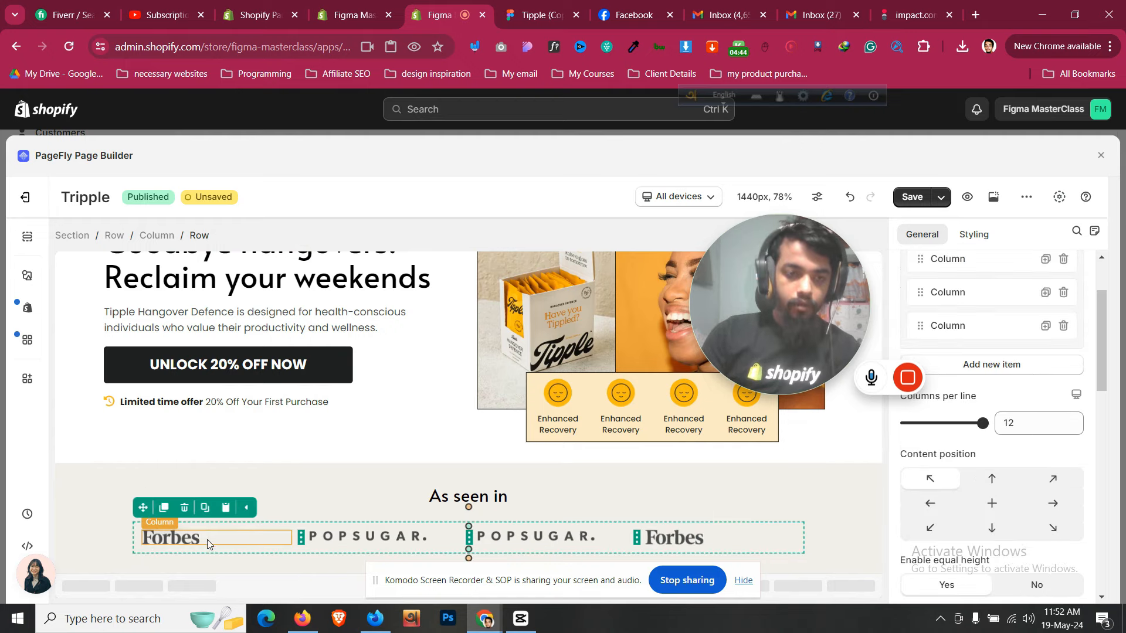
{"action": "left_click", "coordinate": [171, 542]}
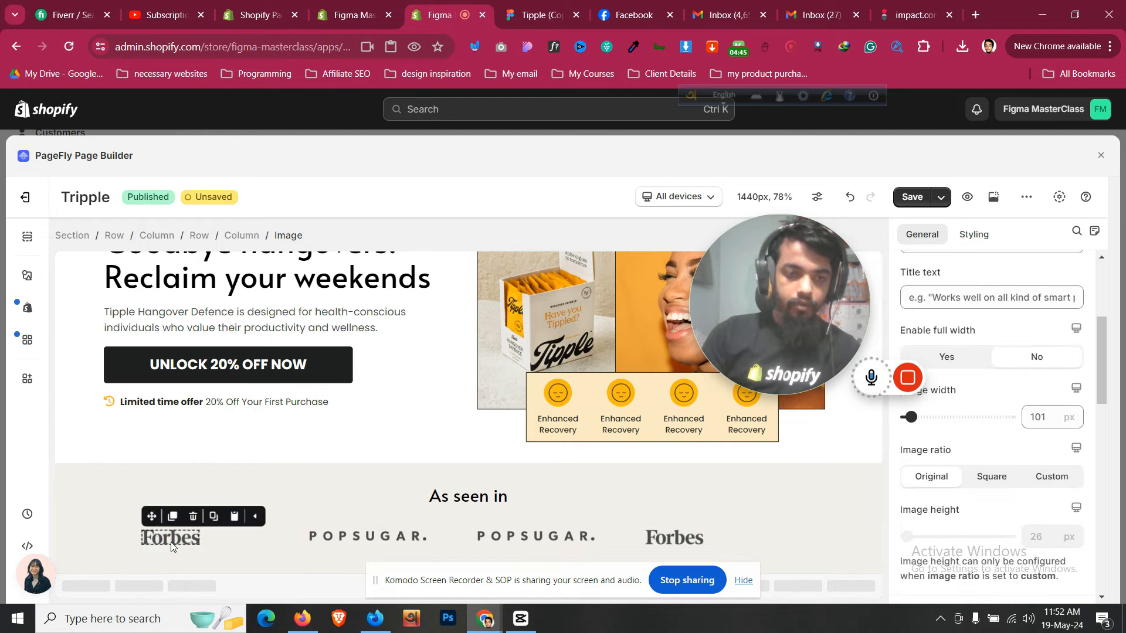
{"action": "left_click", "coordinate": [966, 244]}
{"action": "left_click", "coordinate": [988, 445]}
{"action": "left_click", "coordinate": [384, 538]}
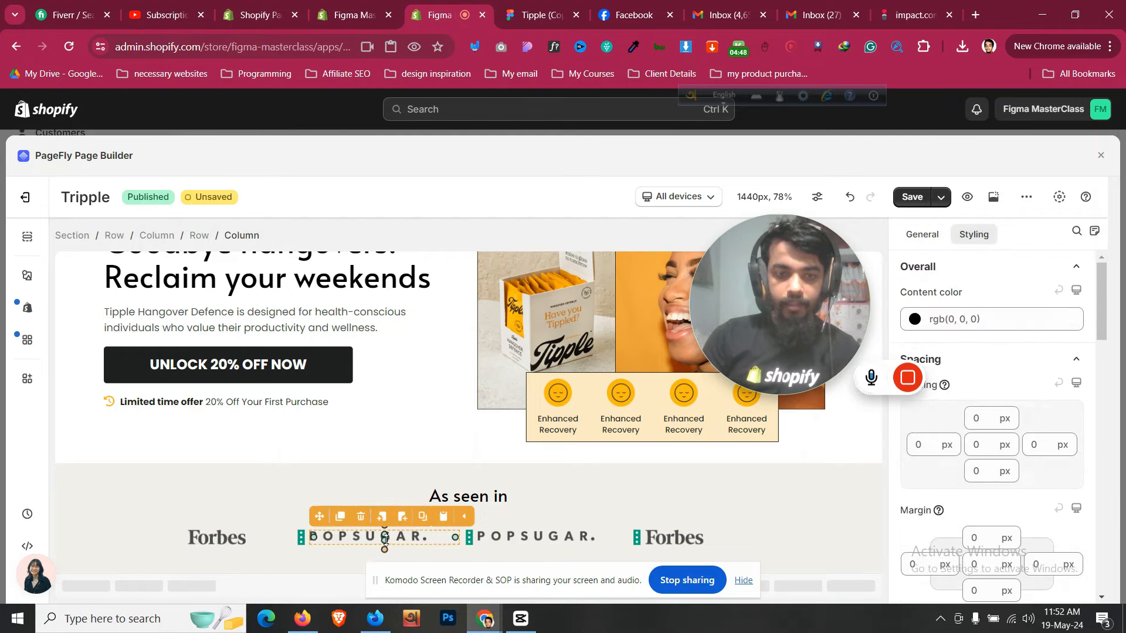
{"action": "left_click", "coordinate": [389, 537]}
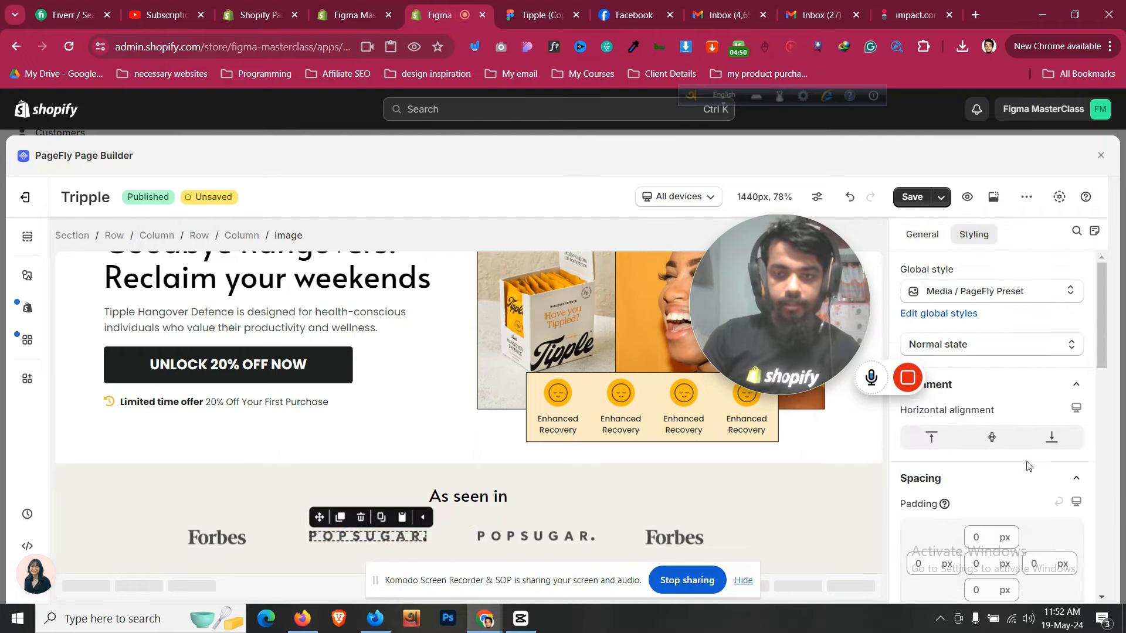
{"action": "left_click", "coordinate": [991, 437]}
{"action": "left_click", "coordinate": [992, 438]}
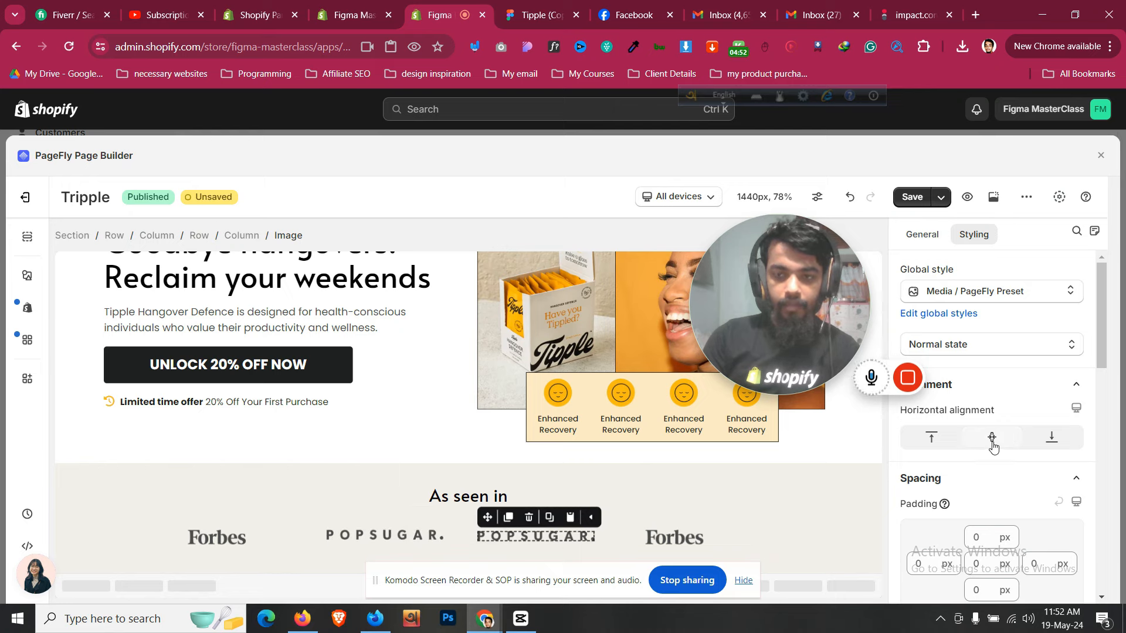
{"action": "left_click", "coordinate": [671, 542]}
{"action": "left_click", "coordinate": [991, 437]}
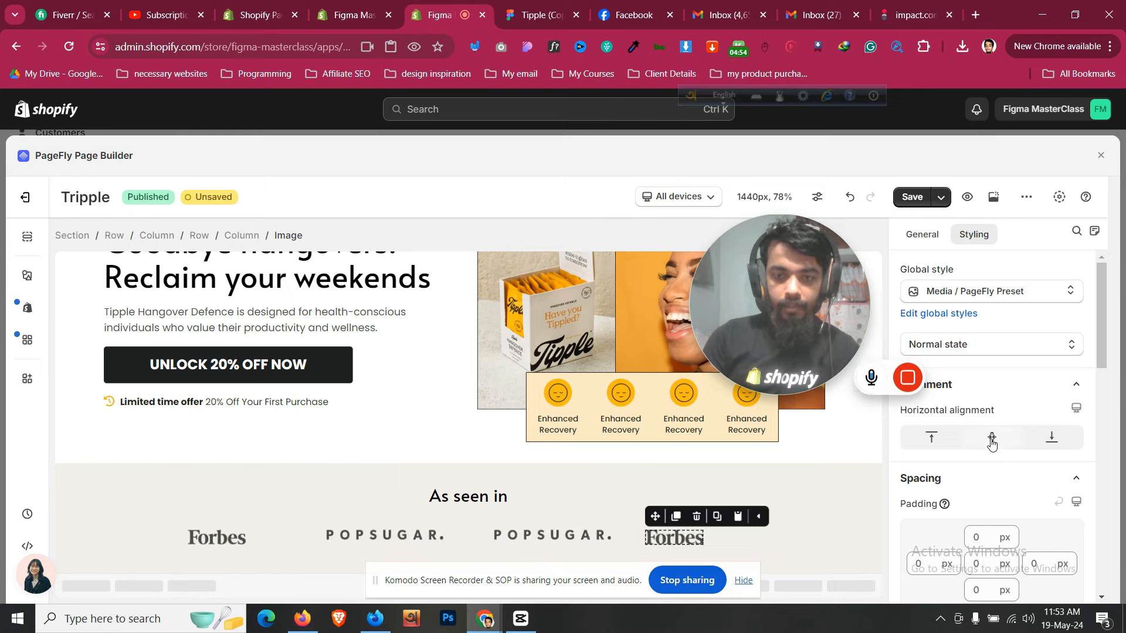
Set the logo row's content position to center so the logos line up vertically
{"action": "left_click", "coordinate": [384, 534]}
{"action": "scroll", "coordinate": [996, 436], "scroll_direction": "down", "scroll_amount": 5}
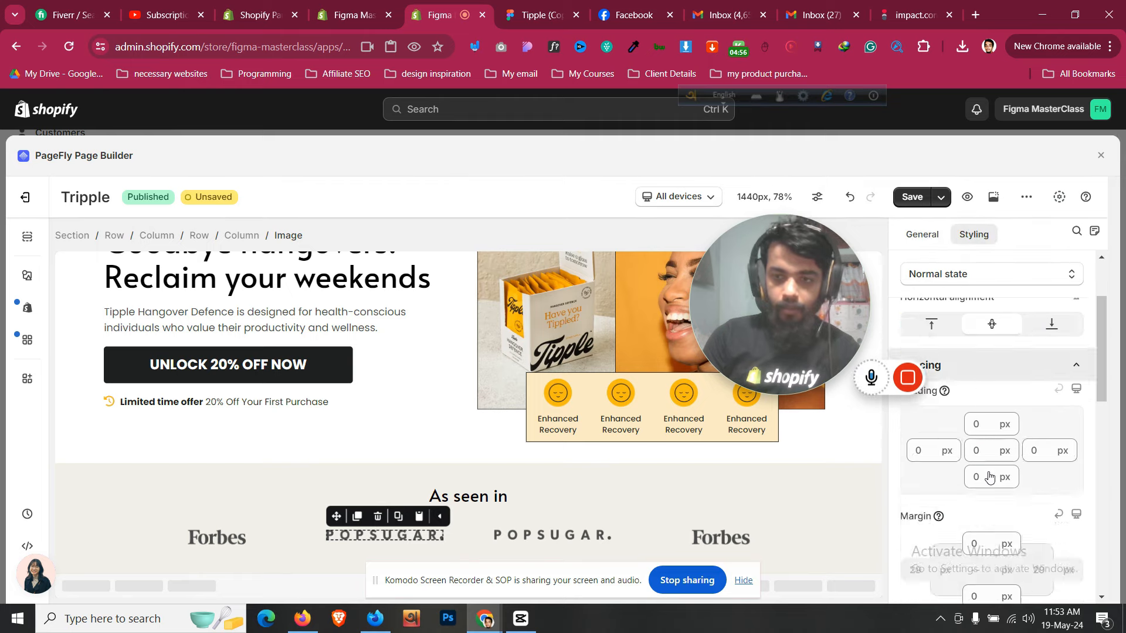
{"action": "left_click", "coordinate": [396, 542]}
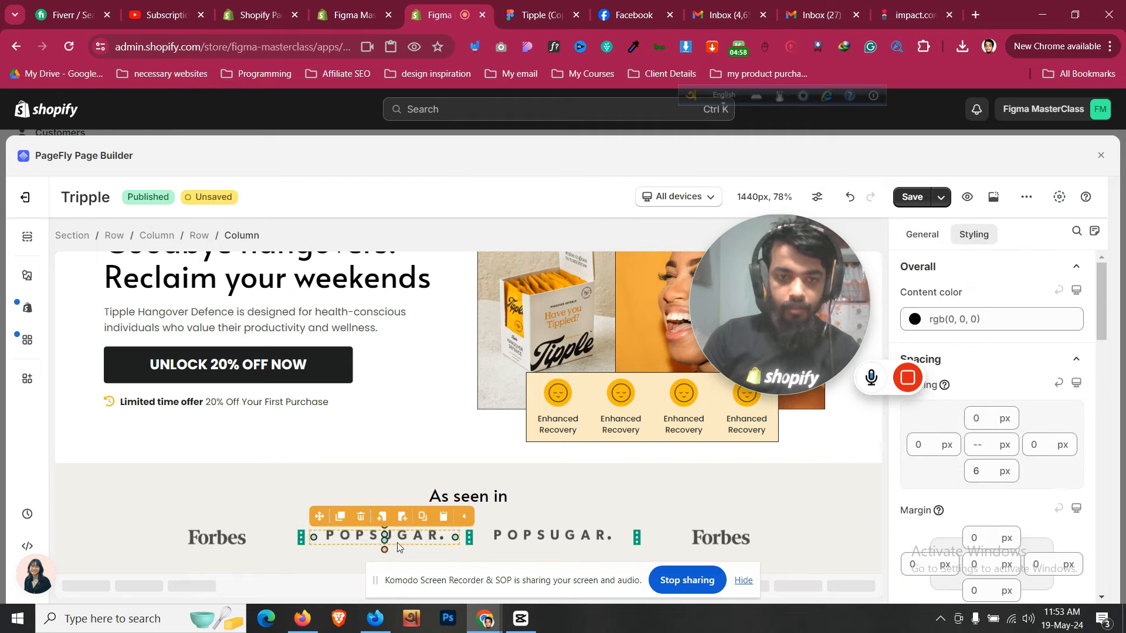
{"action": "left_click", "coordinate": [185, 530]}
{"action": "left_click", "coordinate": [924, 235]}
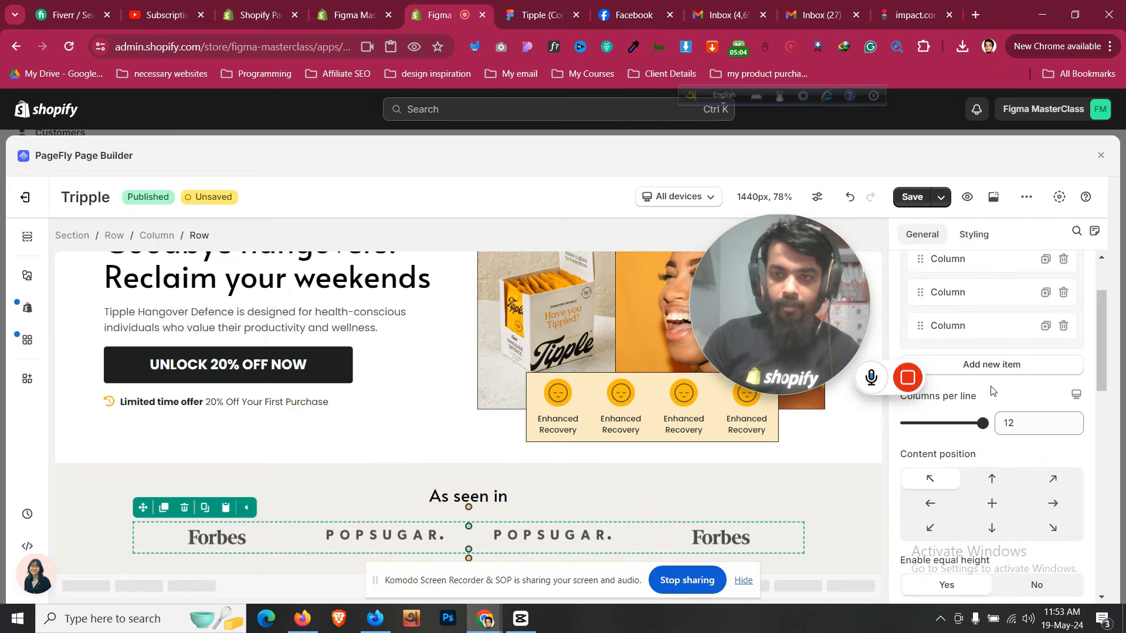
{"action": "scroll", "coordinate": [995, 397], "scroll_direction": "up", "scroll_amount": 2}
{"action": "scroll", "coordinate": [994, 397], "scroll_direction": "down", "scroll_amount": 1}
{"action": "left_click", "coordinate": [990, 527]}
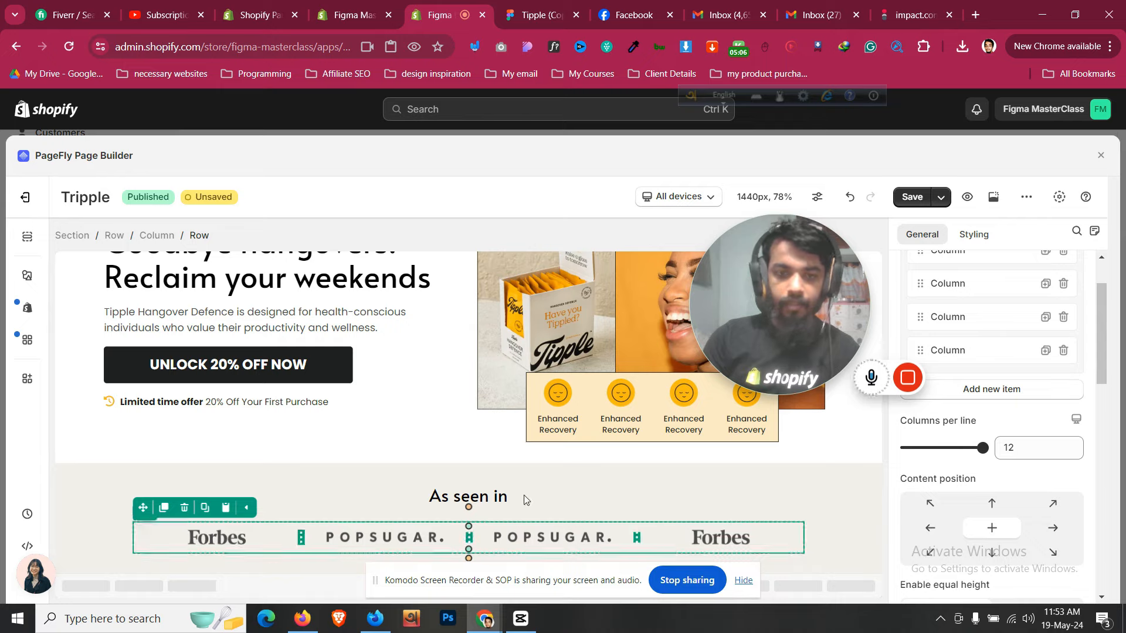
Check the "As seen in" logo spacing in the Figma design, and reduce the PageFly section's max width to 996 px
{"action": "left_click", "coordinate": [101, 499]}
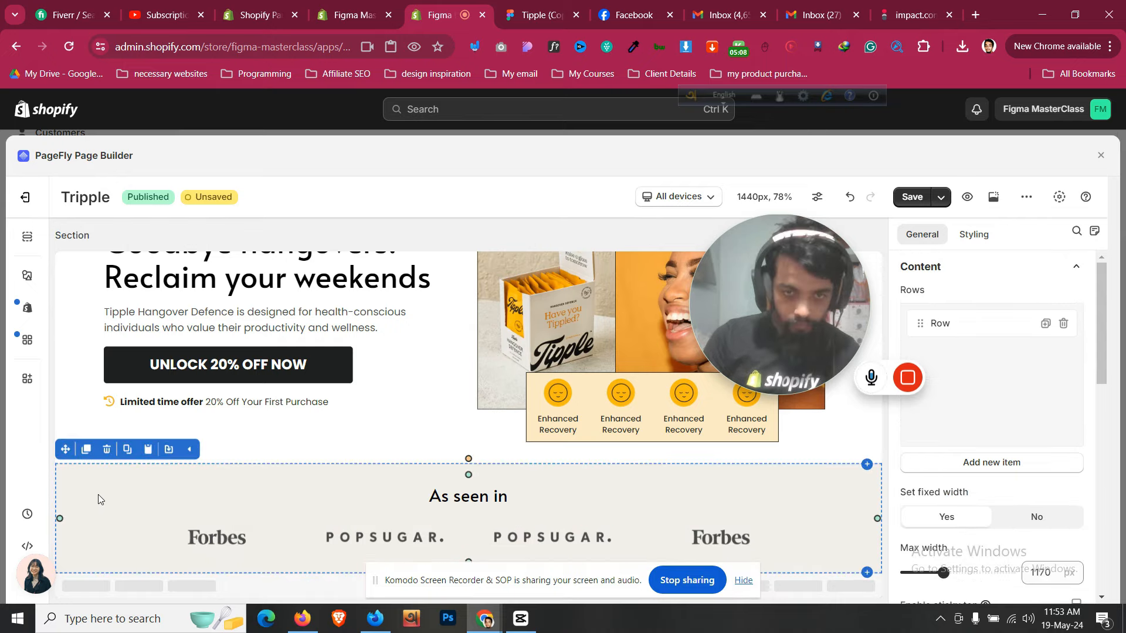
{"action": "left_click", "coordinate": [533, 7]}
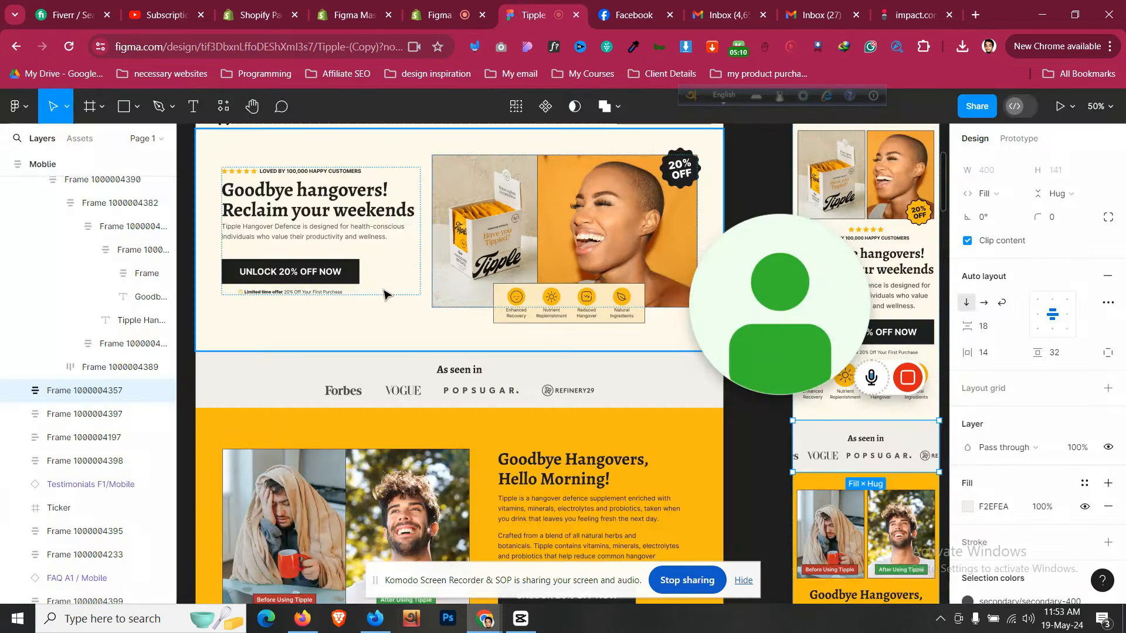
{"action": "left_click", "coordinate": [321, 391]}
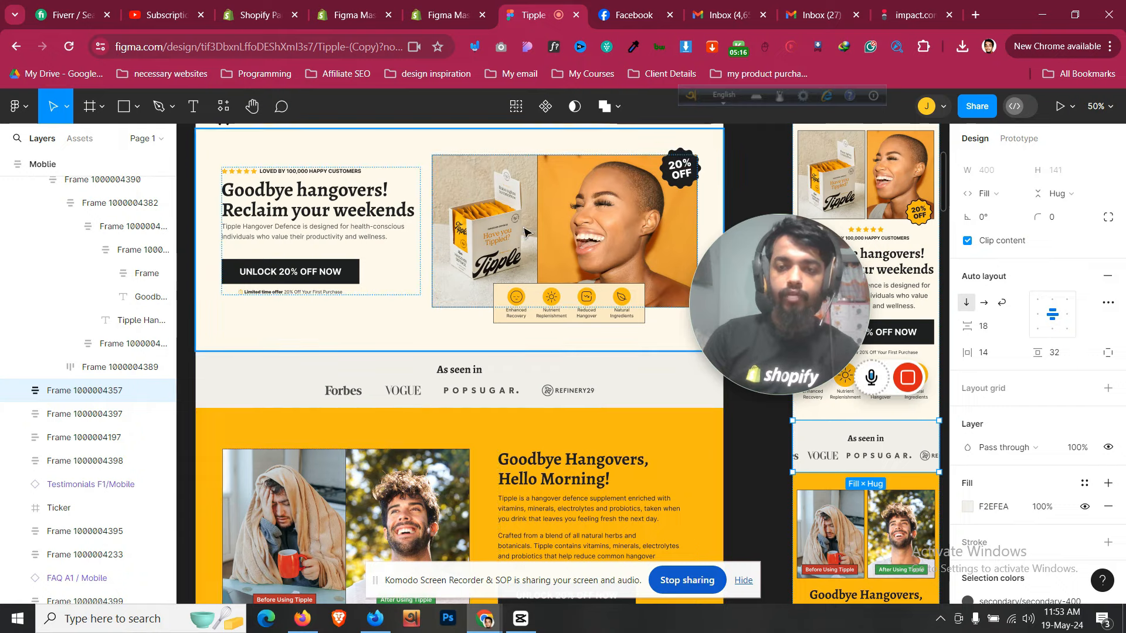
{"action": "left_click", "coordinate": [441, 14]}
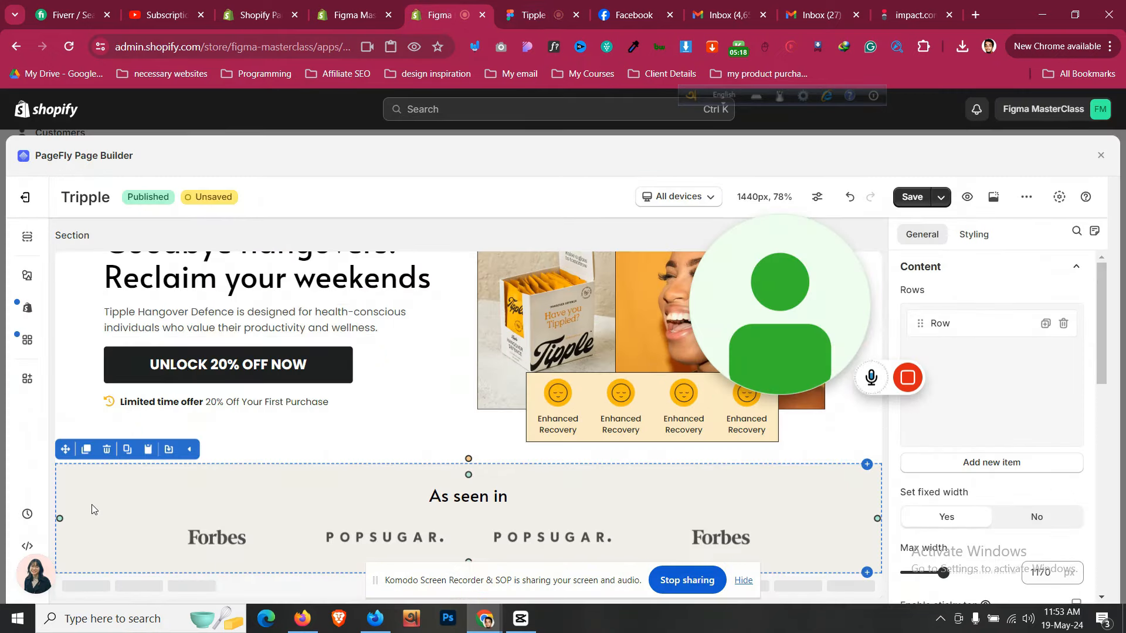
{"action": "left_click", "coordinate": [227, 526]}
{"action": "scroll", "coordinate": [1012, 479], "scroll_direction": "down", "scroll_amount": 5}
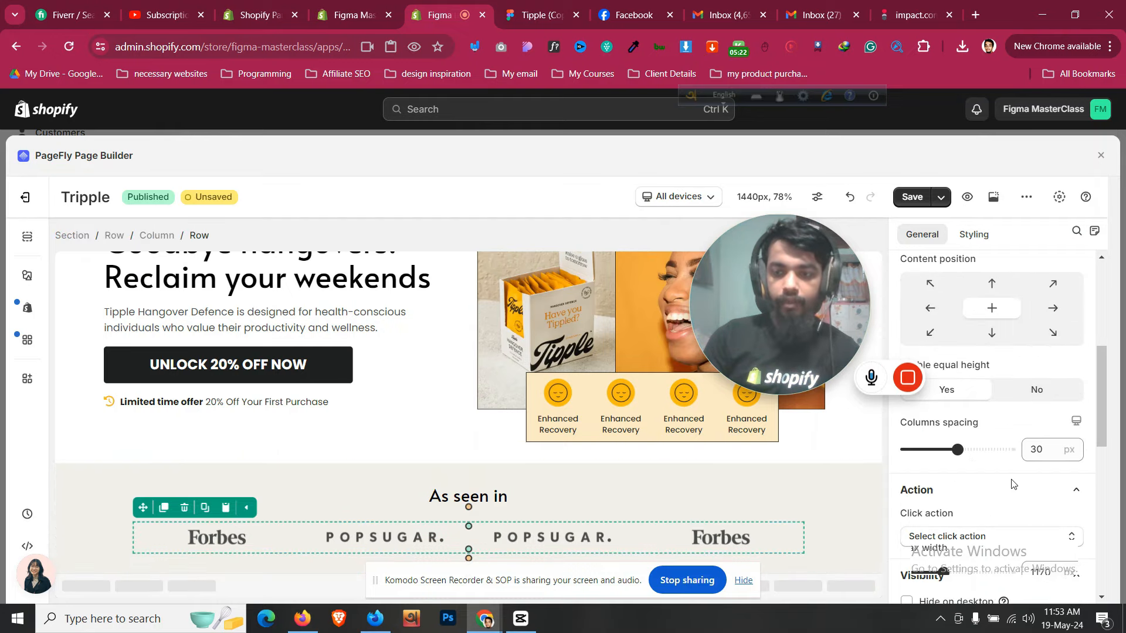
{"action": "left_click", "coordinate": [88, 535]}
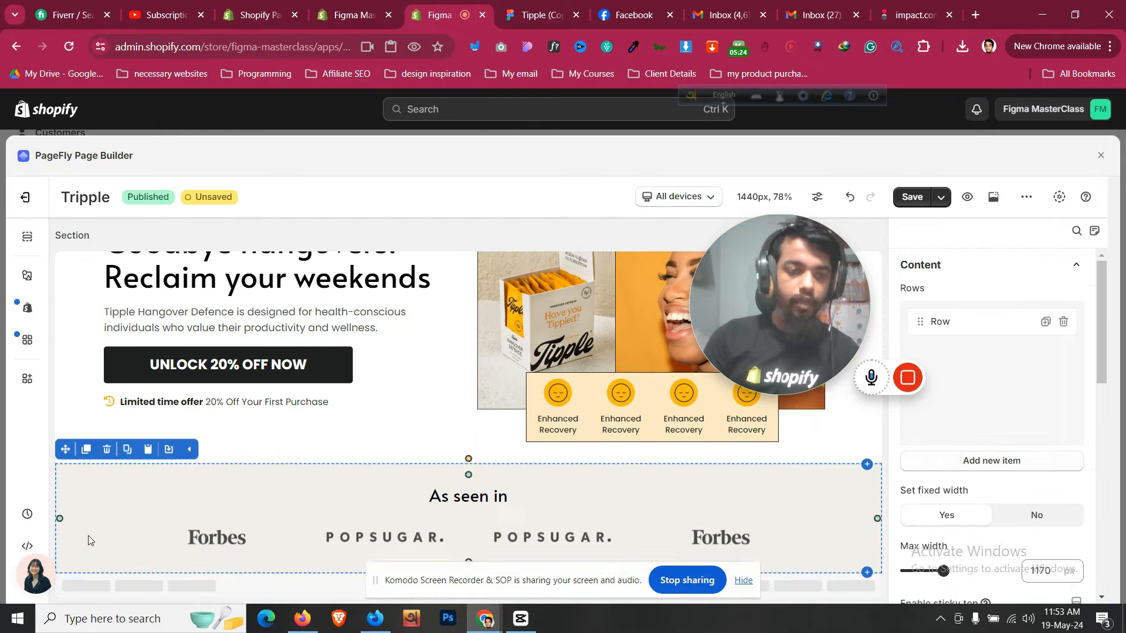
{"action": "scroll", "coordinate": [1052, 424], "scroll_direction": "down", "scroll_amount": 3}
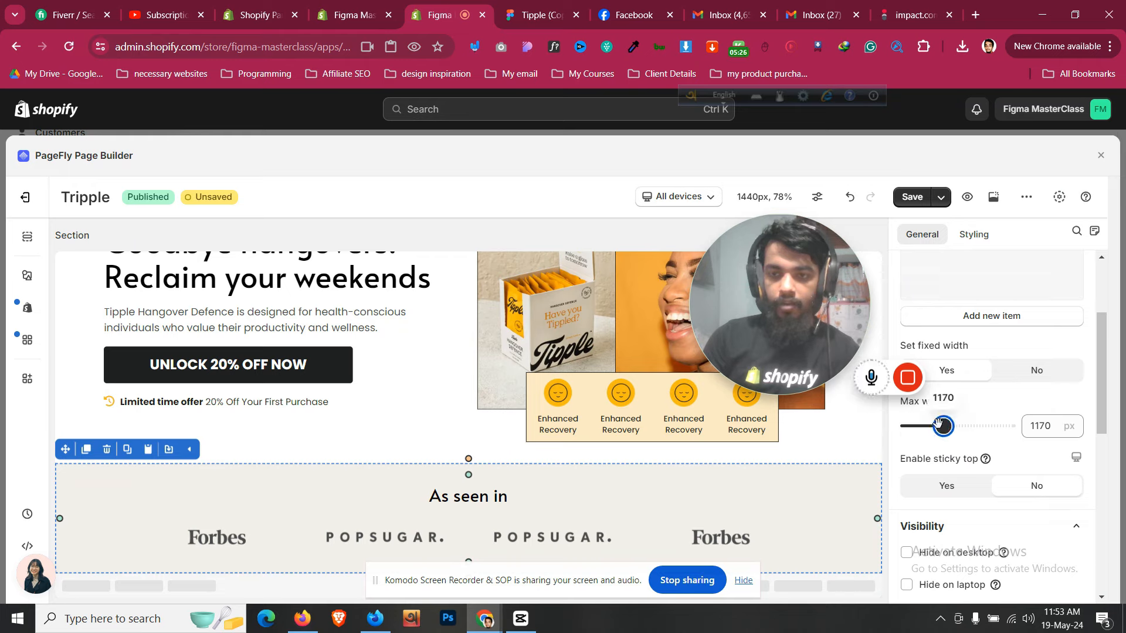
{"action": "left_click_drag", "start_coordinate": [938, 424], "coordinate": [929, 426]}
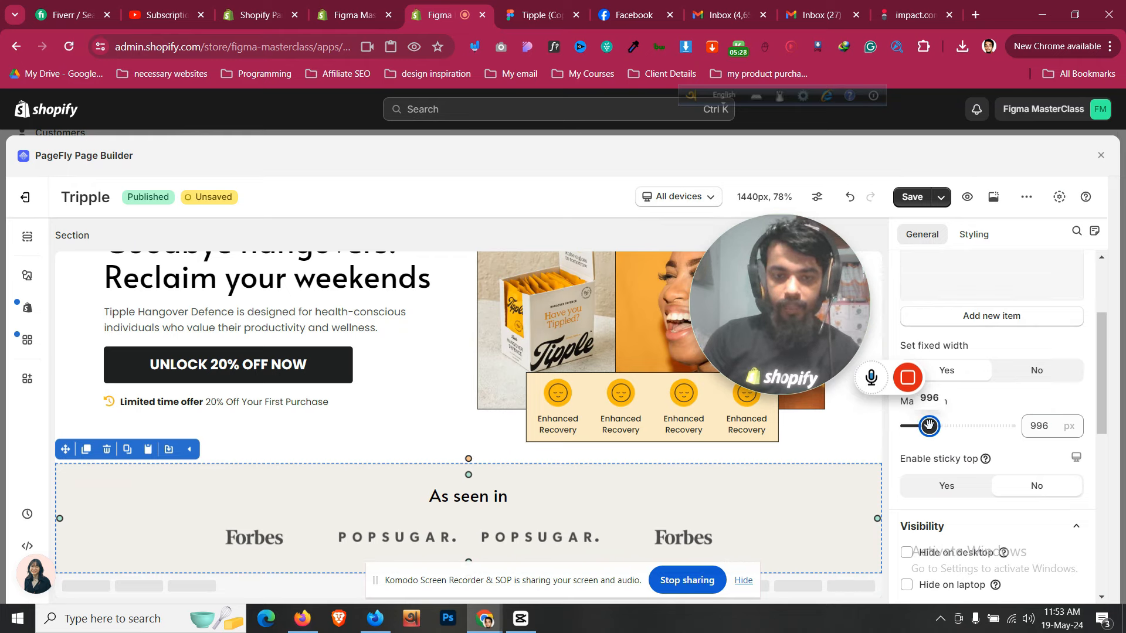
Inspect the alignment and spacing settings of the third logo, the logo row and the "As seen in" section
{"action": "left_click", "coordinate": [539, 537]}
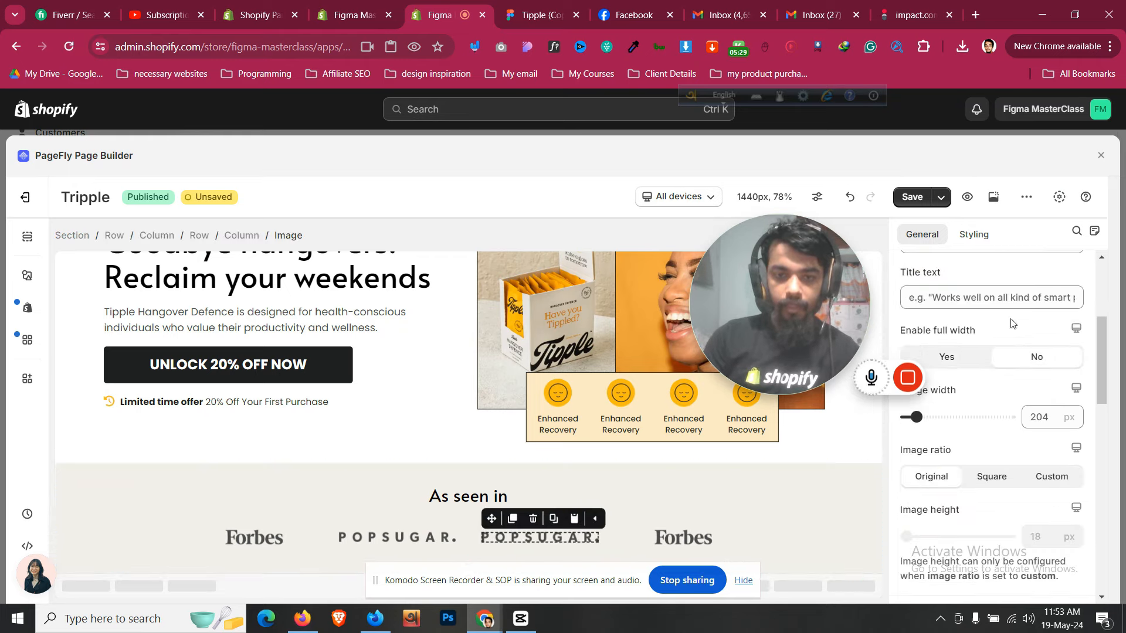
{"action": "left_click", "coordinate": [991, 235]}
{"action": "scroll", "coordinate": [992, 428], "scroll_direction": "up", "scroll_amount": 3}
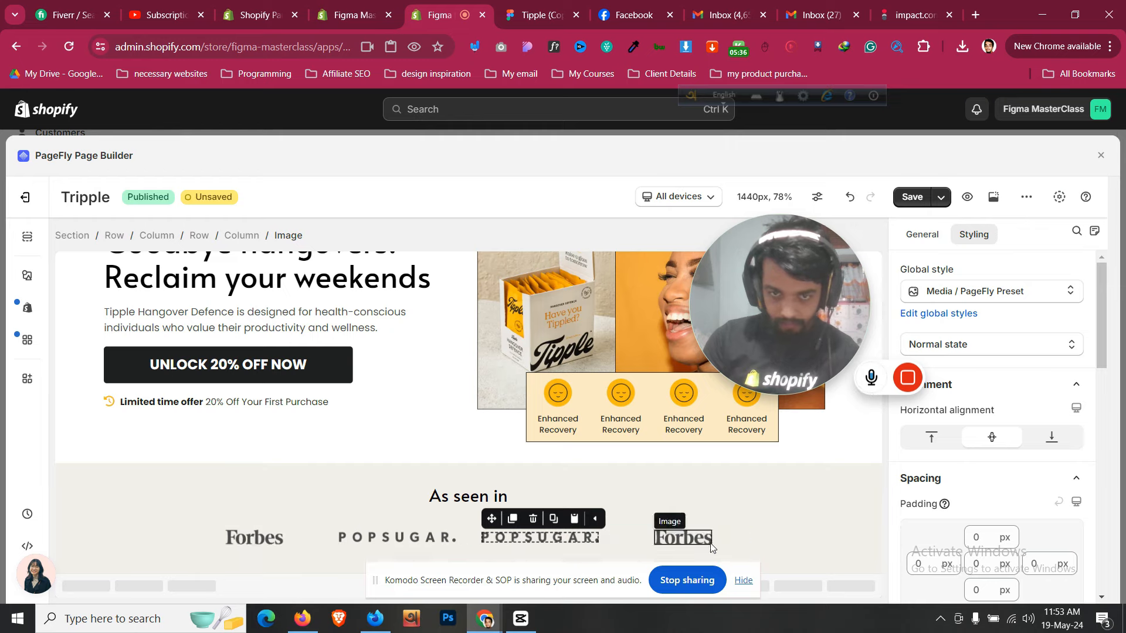
{"action": "left_click", "coordinate": [691, 537]}
{"action": "left_click", "coordinate": [485, 538]}
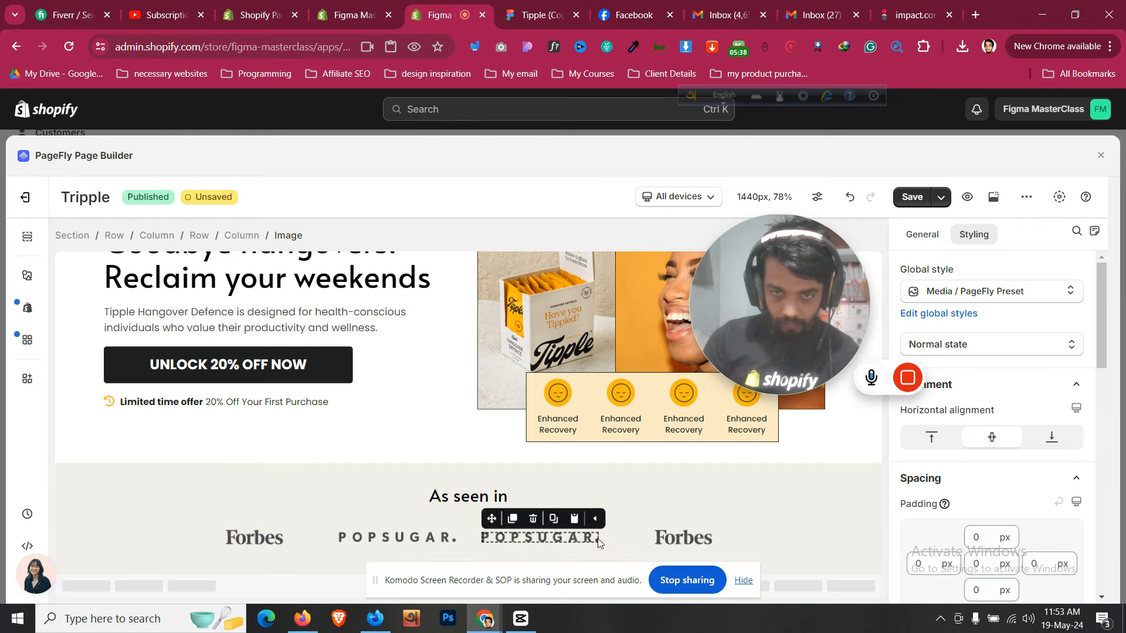
{"action": "left_click", "coordinate": [471, 541]}
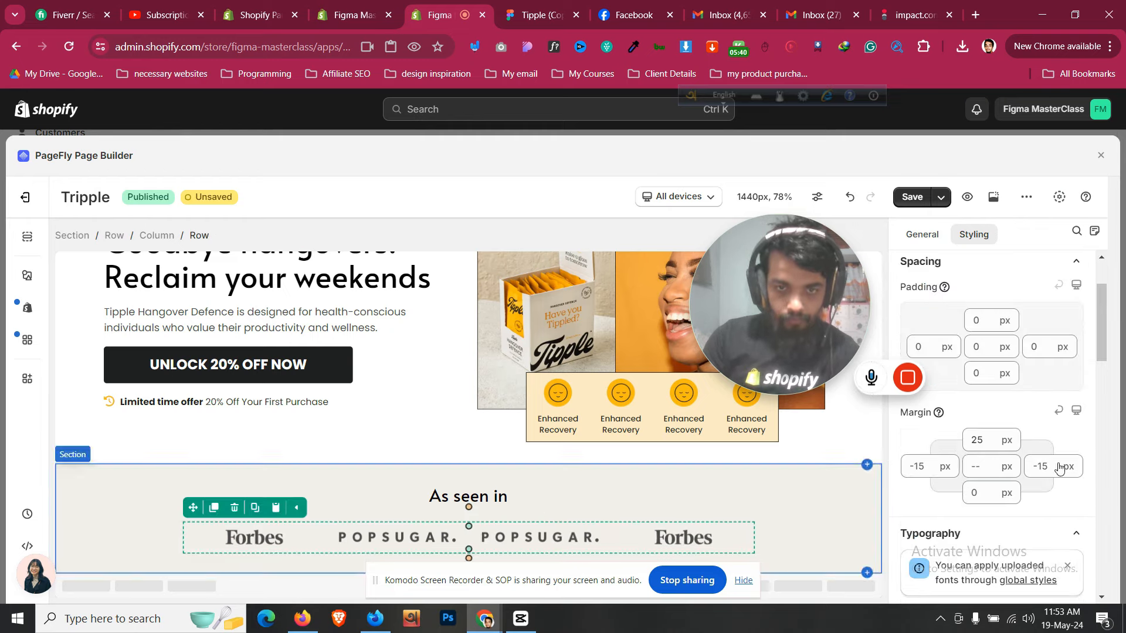
{"action": "left_click", "coordinate": [133, 499]}
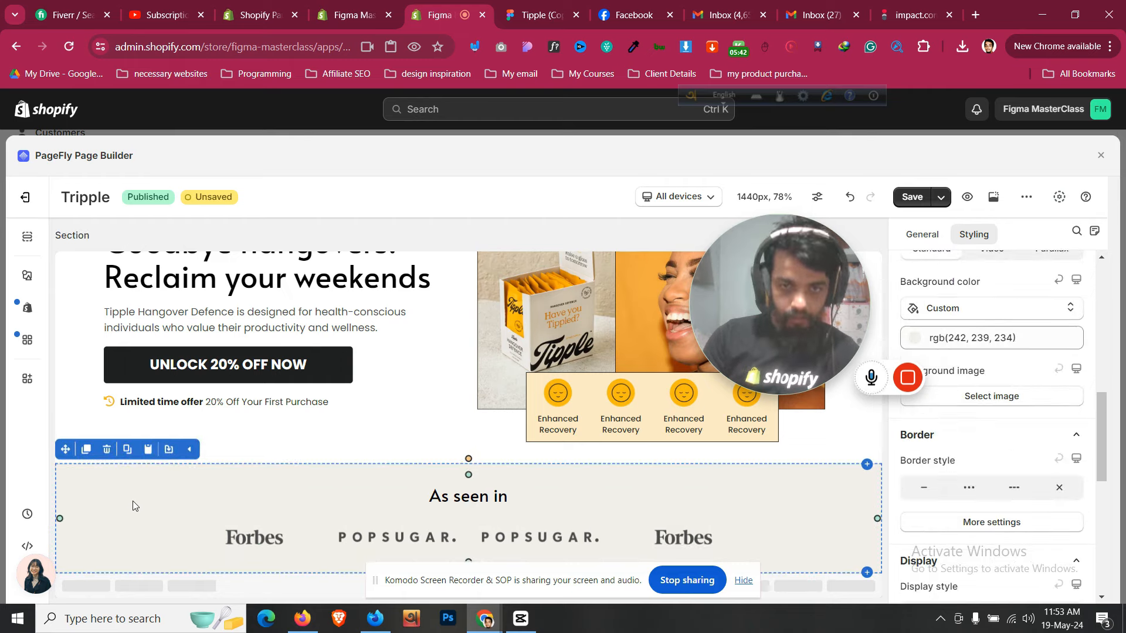
Switch the editor to the mobile view and set the "As seen in" logo row to 2 columns per line
{"action": "left_click", "coordinate": [678, 197]}
{"action": "left_click", "coordinate": [669, 305]}
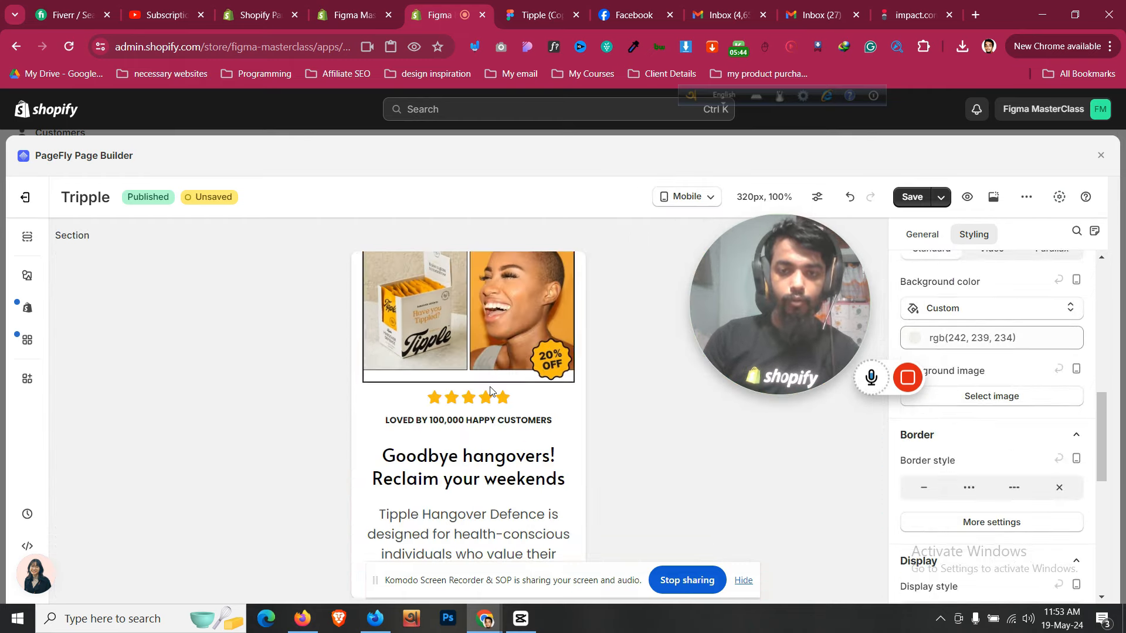
{"action": "scroll", "coordinate": [521, 363], "scroll_direction": "down", "scroll_amount": 8}
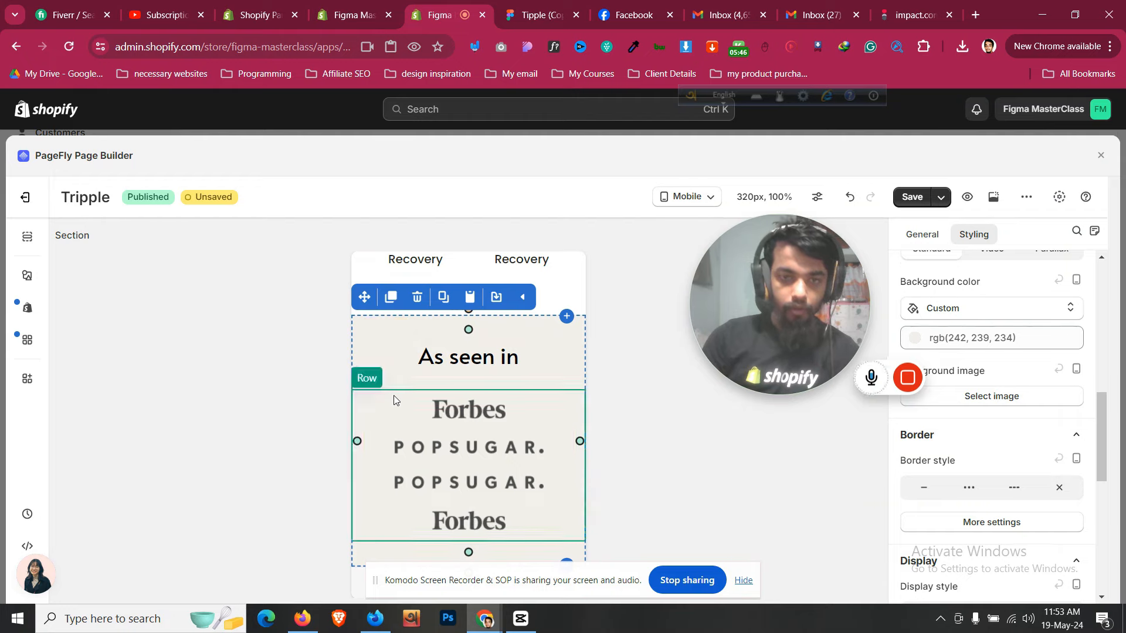
{"action": "left_click", "coordinate": [394, 401]}
{"action": "left_click", "coordinate": [921, 234]}
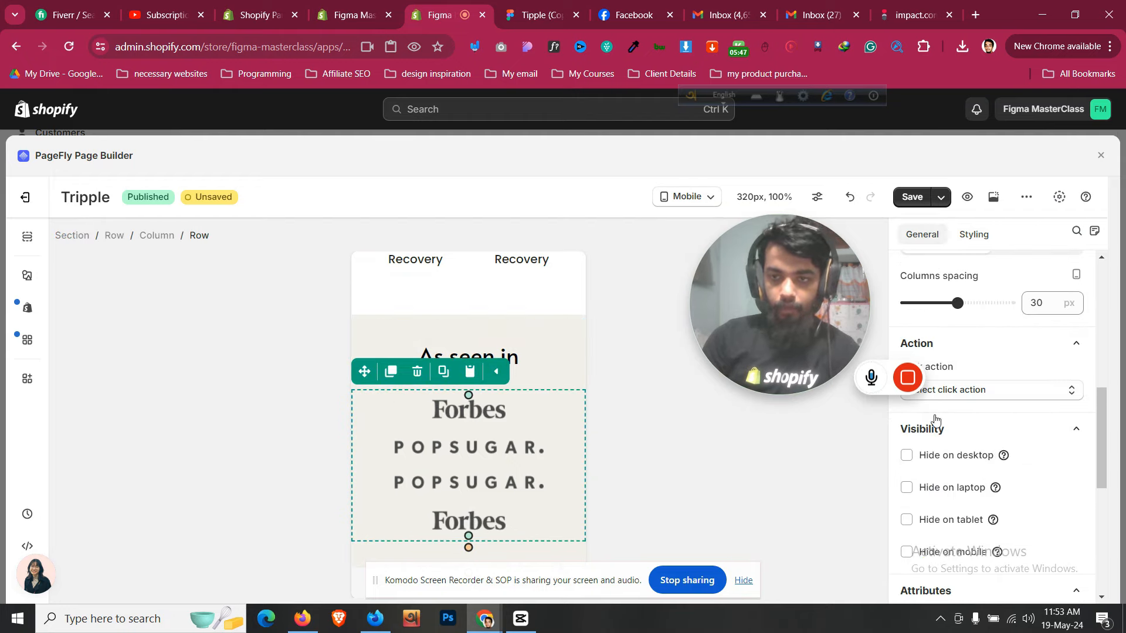
{"action": "scroll", "coordinate": [932, 328], "scroll_direction": "up", "scroll_amount": 3}
{"action": "scroll", "coordinate": [944, 346], "scroll_direction": "down", "scroll_amount": 1}
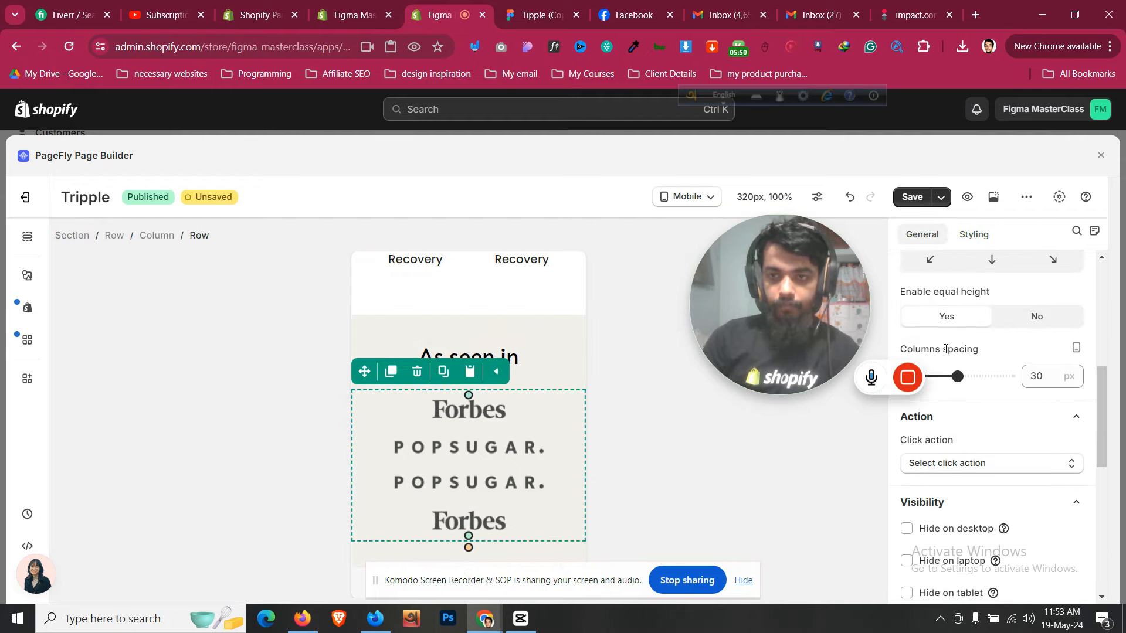
{"action": "scroll", "coordinate": [947, 352], "scroll_direction": "up", "scroll_amount": 3}
{"action": "left_click_drag", "start_coordinate": [935, 309], "coordinate": [938, 301]}
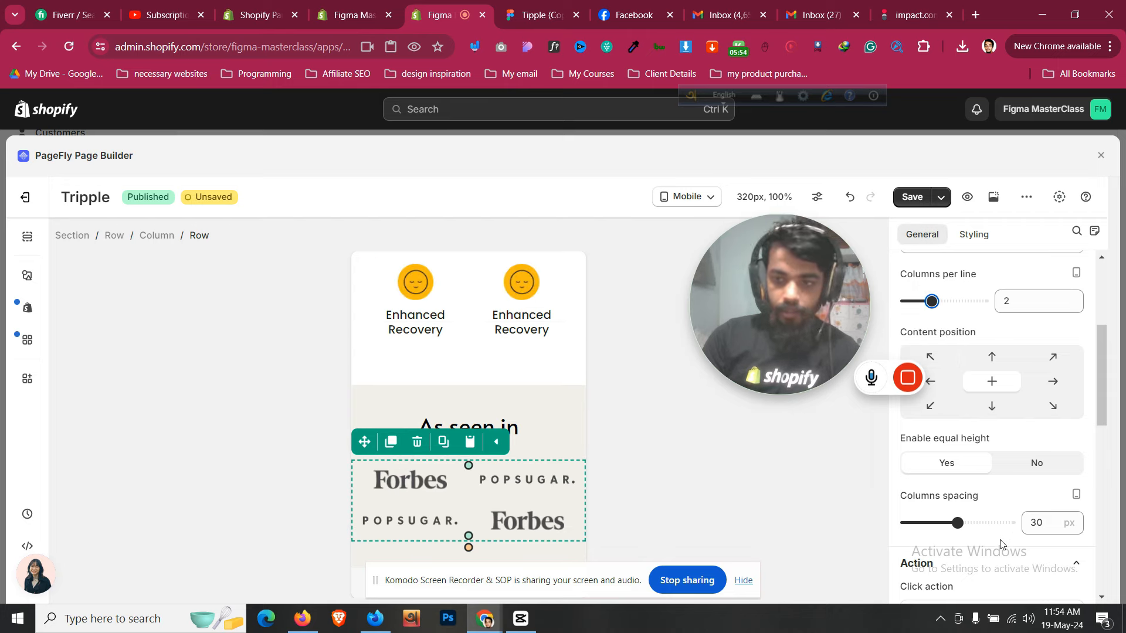
Set the mobile logo row's columns spacing to 20 px
{"action": "key", "text": "Down"}
{"action": "key", "text": "Down"}
{"action": "key", "text": "Down"}
{"action": "key", "text": "Down"}
{"action": "key", "text": "Down"}
{"action": "key", "text": "Down"}
{"action": "key", "text": "Down"}
{"action": "key", "text": "Down"}
{"action": "key", "text": "Down"}
{"action": "key", "text": "Down"}
{"action": "key", "text": "Down"}
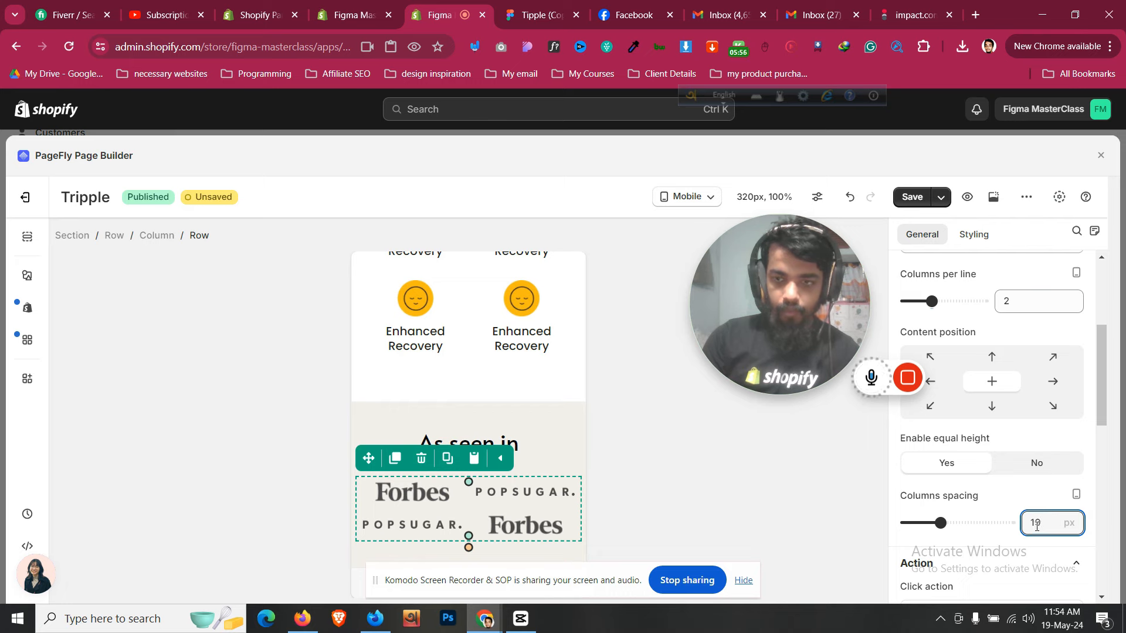
{"action": "key", "text": "Up"}
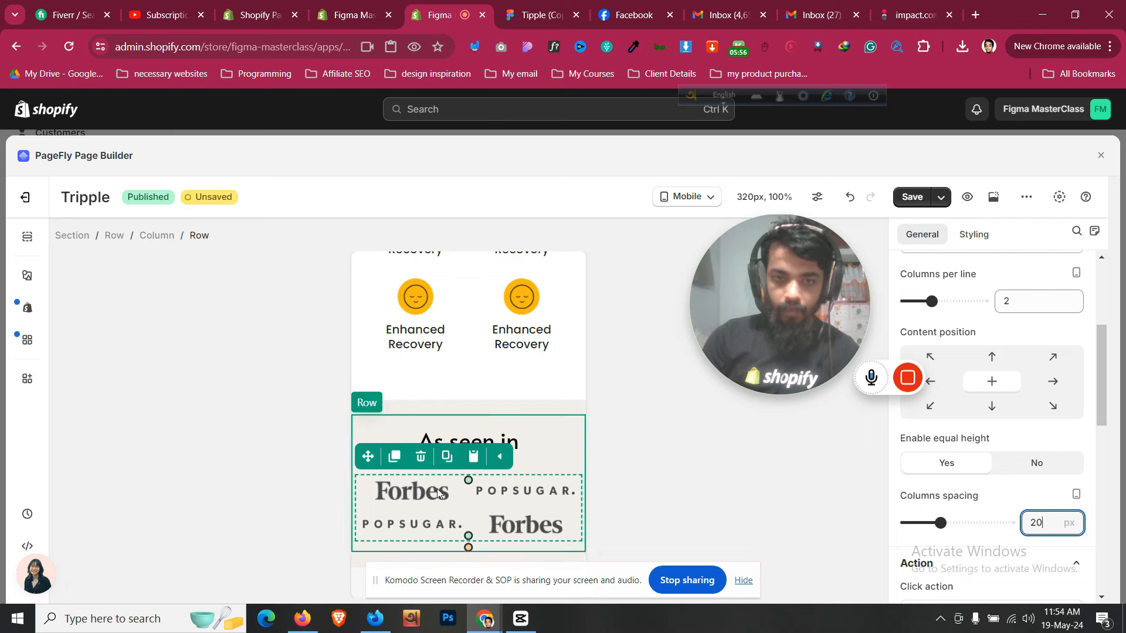
Try a 25 px mobile font size for the "As seen in" heading and compare it with the hero heading
{"action": "left_click", "coordinate": [352, 497]}
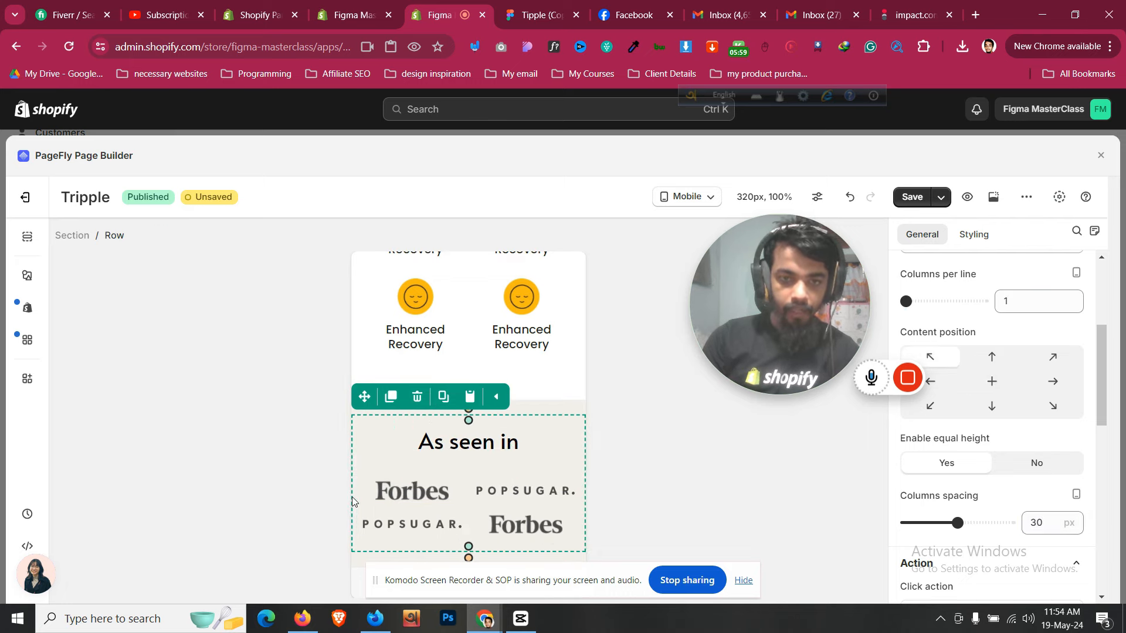
{"action": "left_click", "coordinate": [497, 459]}
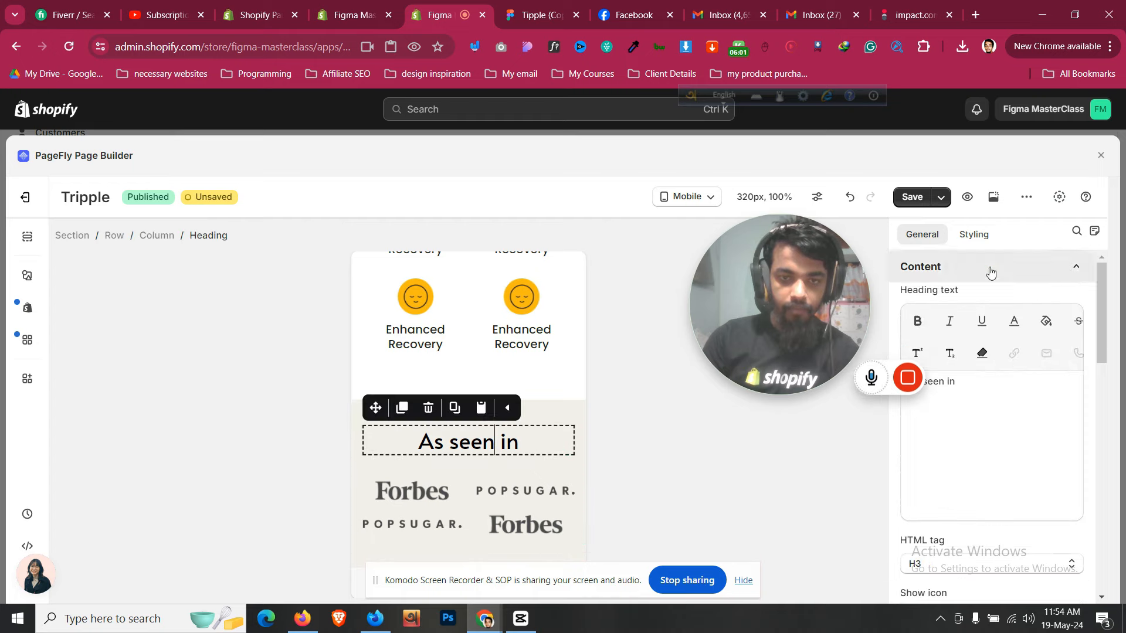
{"action": "left_click", "coordinate": [973, 234]}
{"action": "scroll", "coordinate": [1030, 394], "scroll_direction": "down", "scroll_amount": 2}
{"action": "scroll", "coordinate": [1030, 394], "scroll_direction": "down", "scroll_amount": 5}
{"action": "scroll", "coordinate": [1029, 395], "scroll_direction": "up", "scroll_amount": 5}
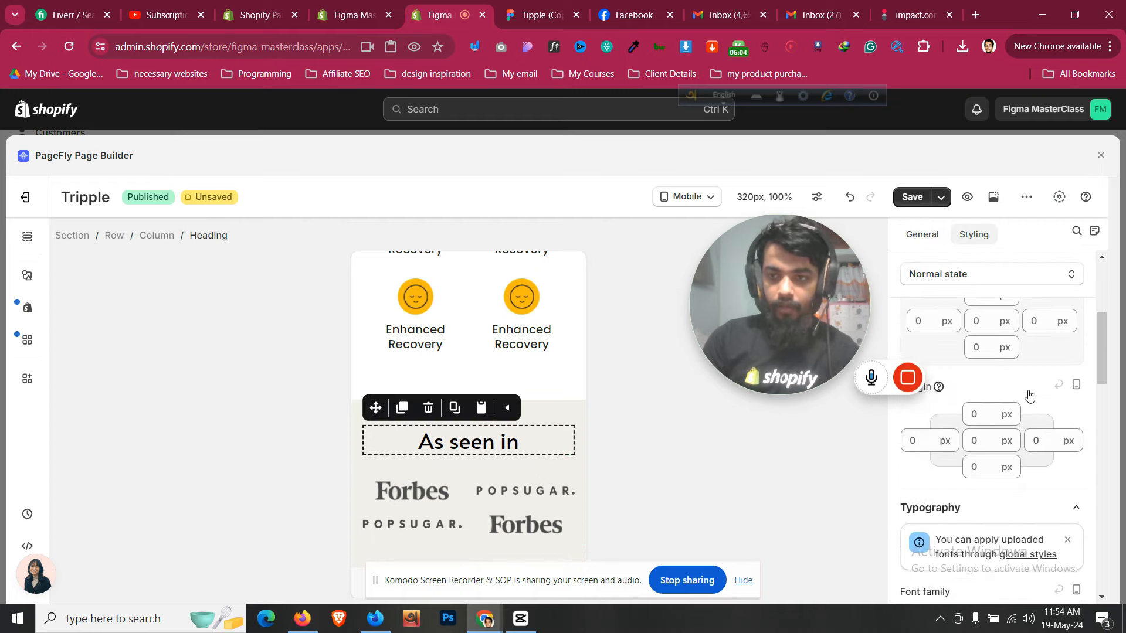
{"action": "scroll", "coordinate": [1029, 394], "scroll_direction": "up", "scroll_amount": 2}
{"action": "scroll", "coordinate": [1030, 396], "scroll_direction": "down", "scroll_amount": 6}
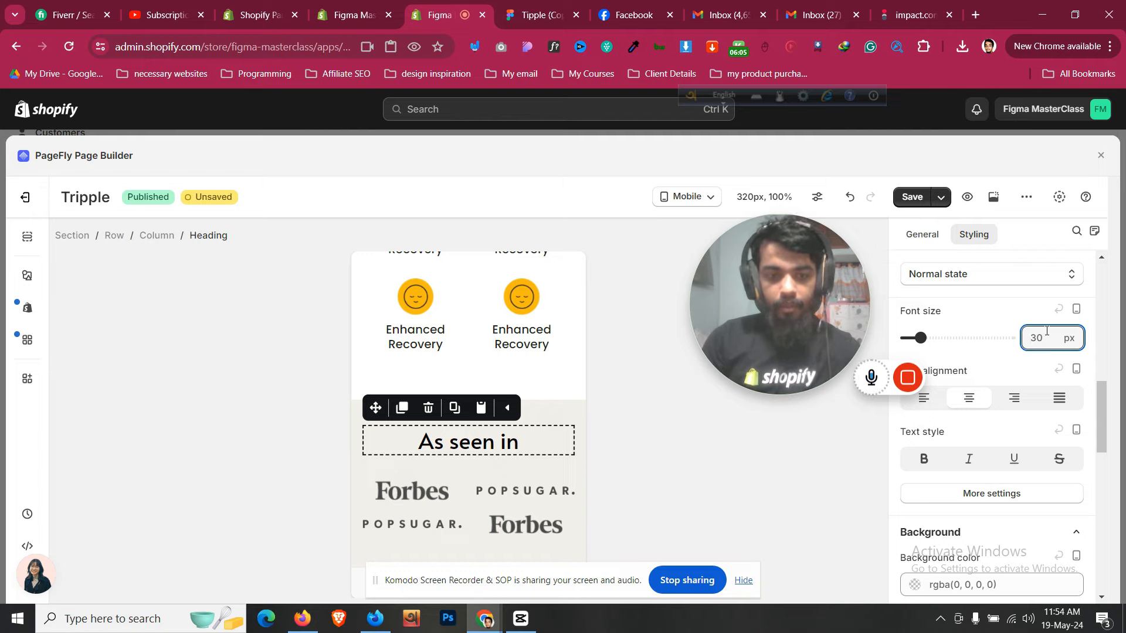
{"action": "type", "text": "25"}
{"action": "scroll", "coordinate": [467, 437], "scroll_direction": "up", "scroll_amount": 8}
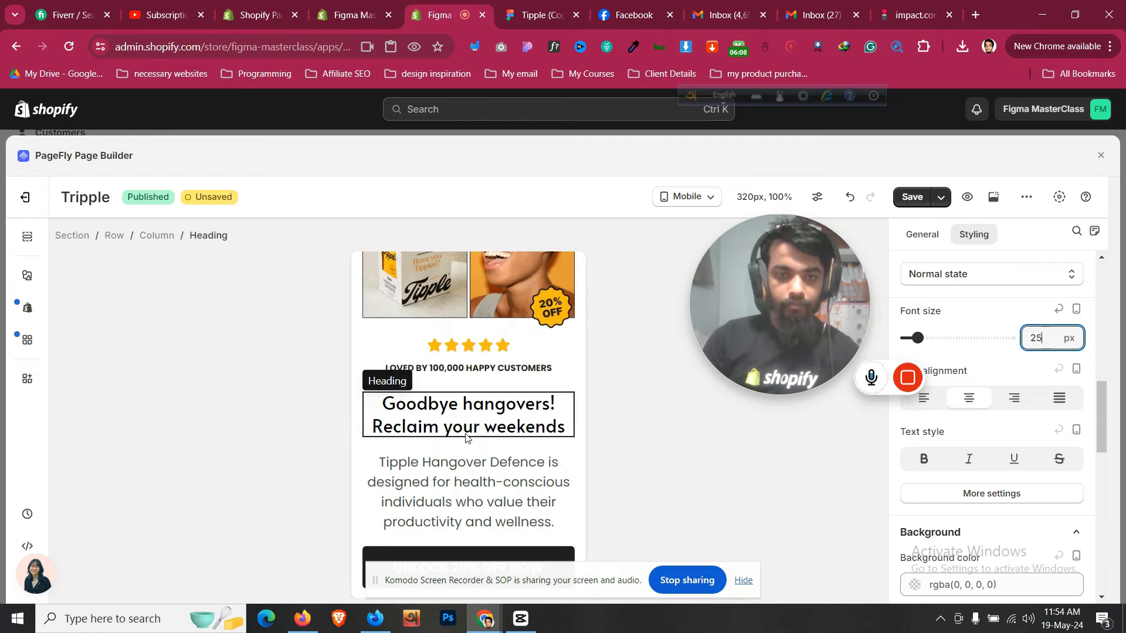
{"action": "left_click", "coordinate": [469, 438]}
{"action": "scroll", "coordinate": [475, 439], "scroll_direction": "down", "scroll_amount": 8}
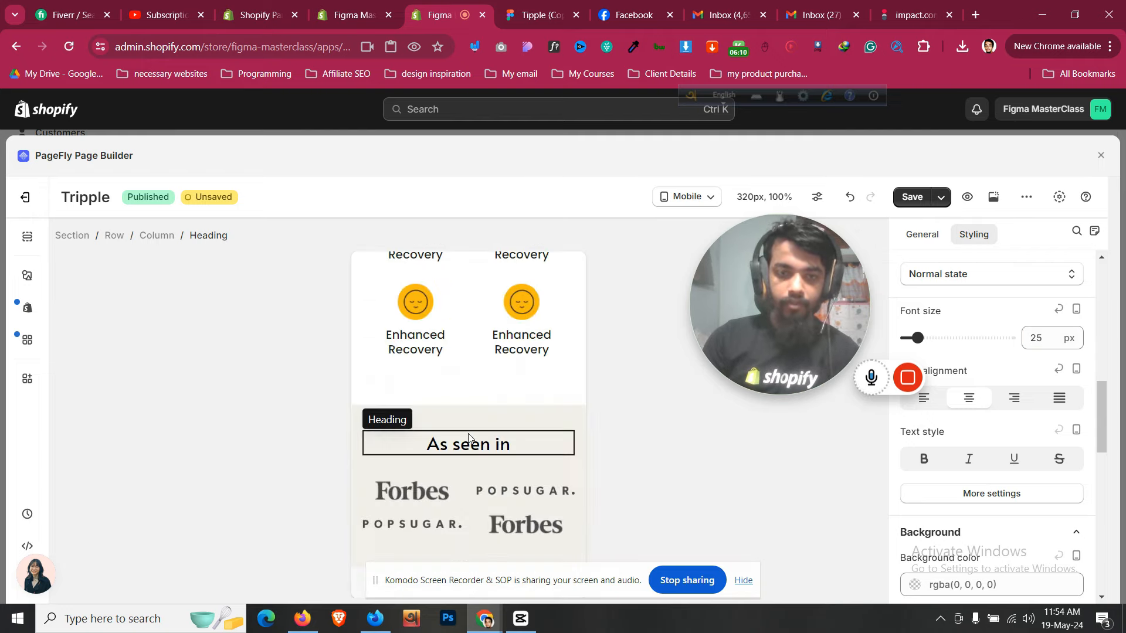
Set the "As seen in" heading's mobile font size to 20 px and return the editor to the all-devices view
{"action": "left_click", "coordinate": [481, 446]}
{"action": "double_click", "coordinate": [1038, 338]}
{"action": "type", "text": "21"}
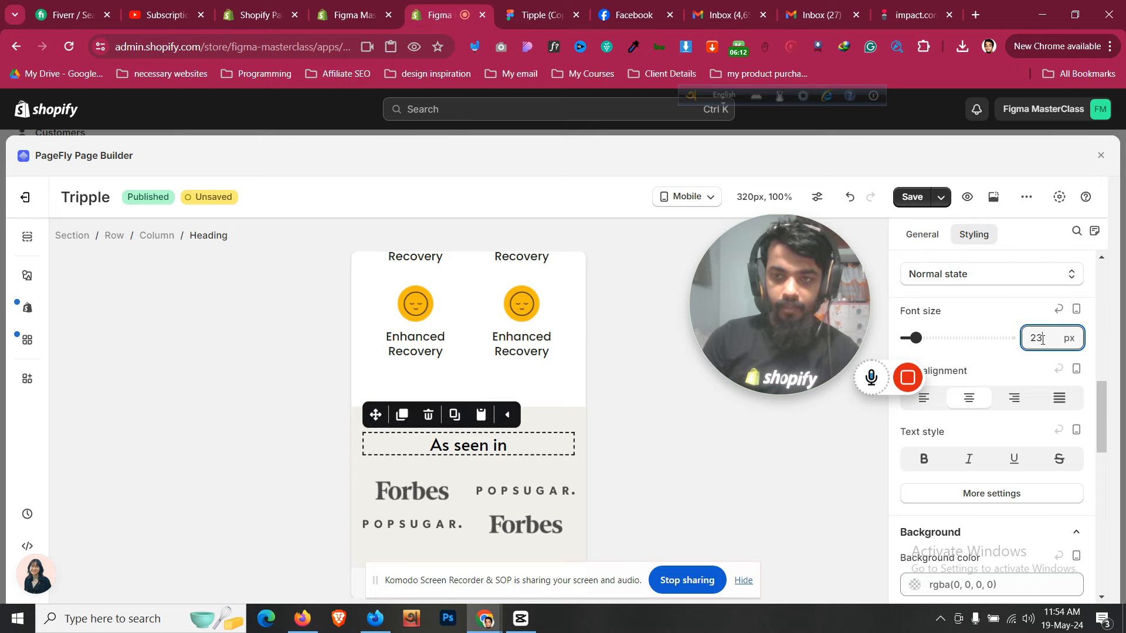
{"action": "key", "text": "Down"}
{"action": "key", "text": "Down"}
{"action": "key", "text": "Up"}
{"action": "key", "text": "Up"}
{"action": "key", "text": "Up"}
{"action": "key", "text": "Up"}
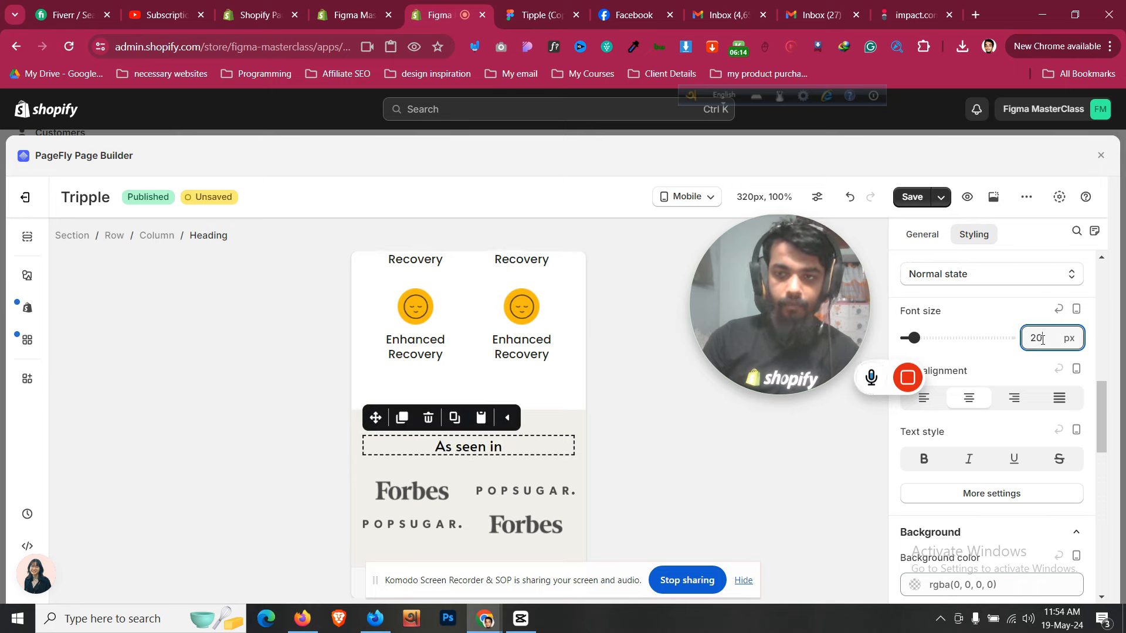
{"action": "key", "text": "Down"}
{"action": "key", "text": "Down"}
{"action": "key", "text": "Down"}
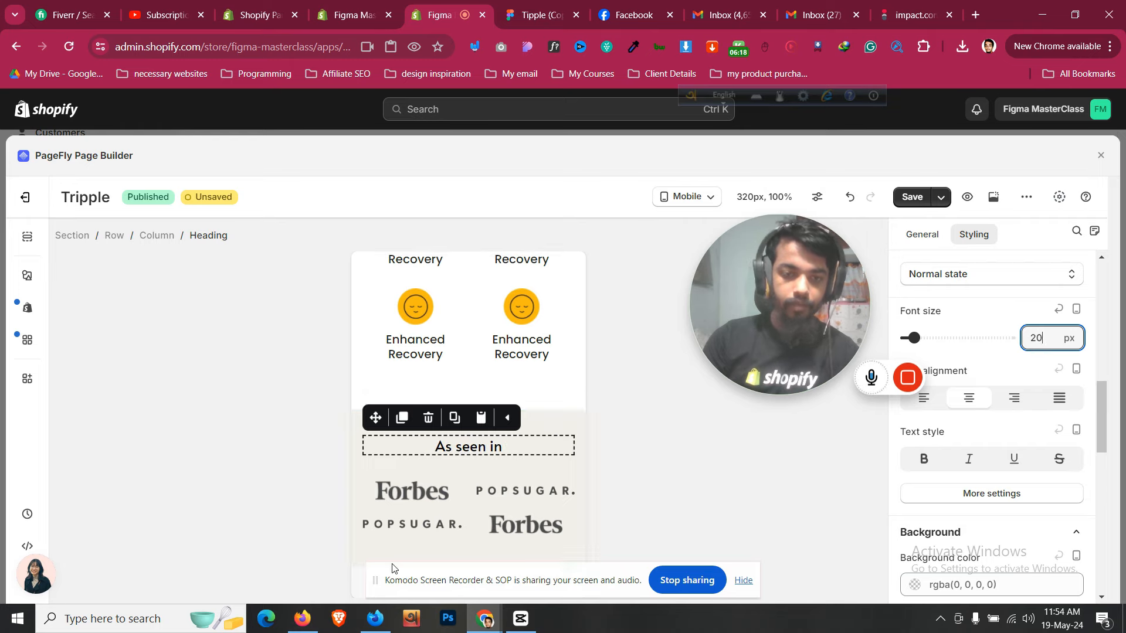
{"action": "left_click", "coordinate": [368, 563]}
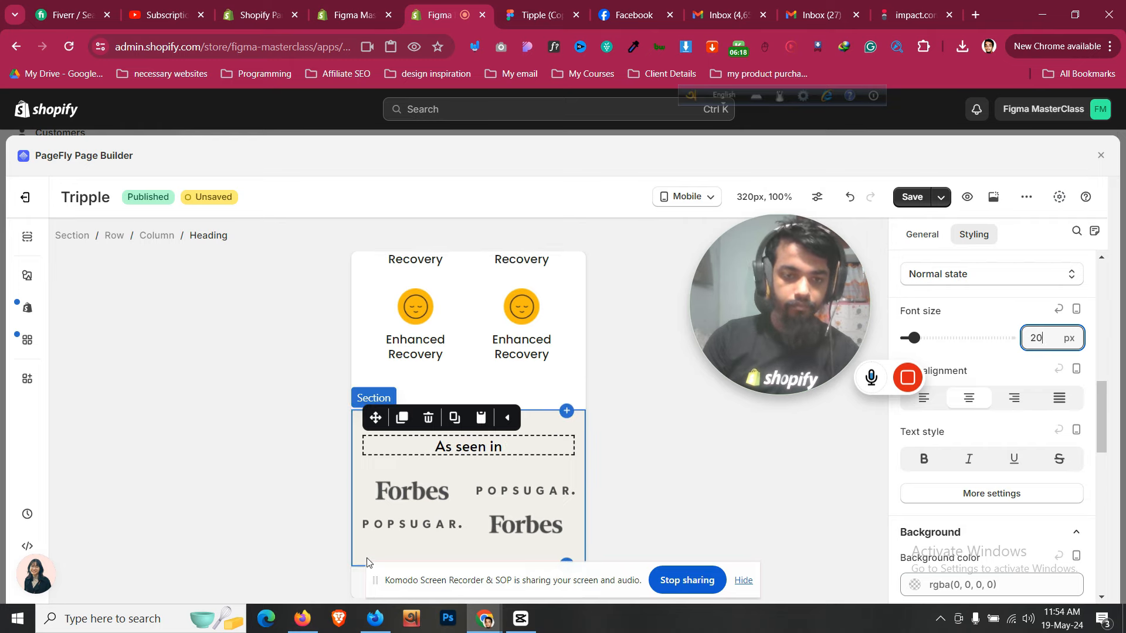
{"action": "left_click", "coordinate": [692, 197]}
{"action": "left_click", "coordinate": [675, 226]}
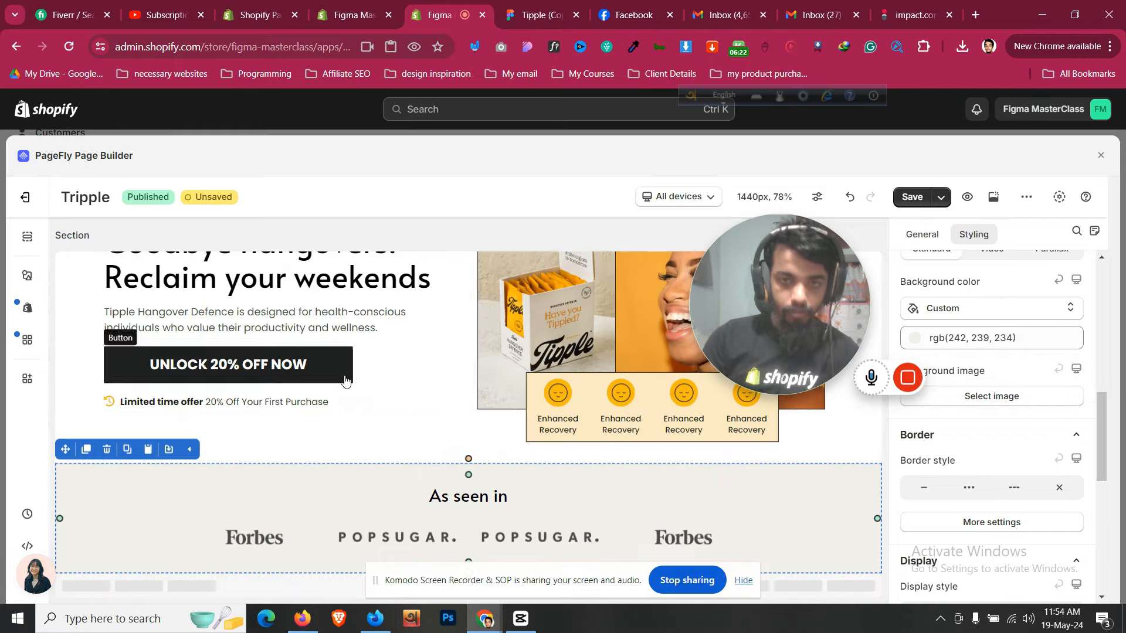
In the Figma design, inspect the layout and fill of the desktop "Goodbye Hangovers, Hello Morning!" section
{"action": "key", "text": "ctrl+Tab"}
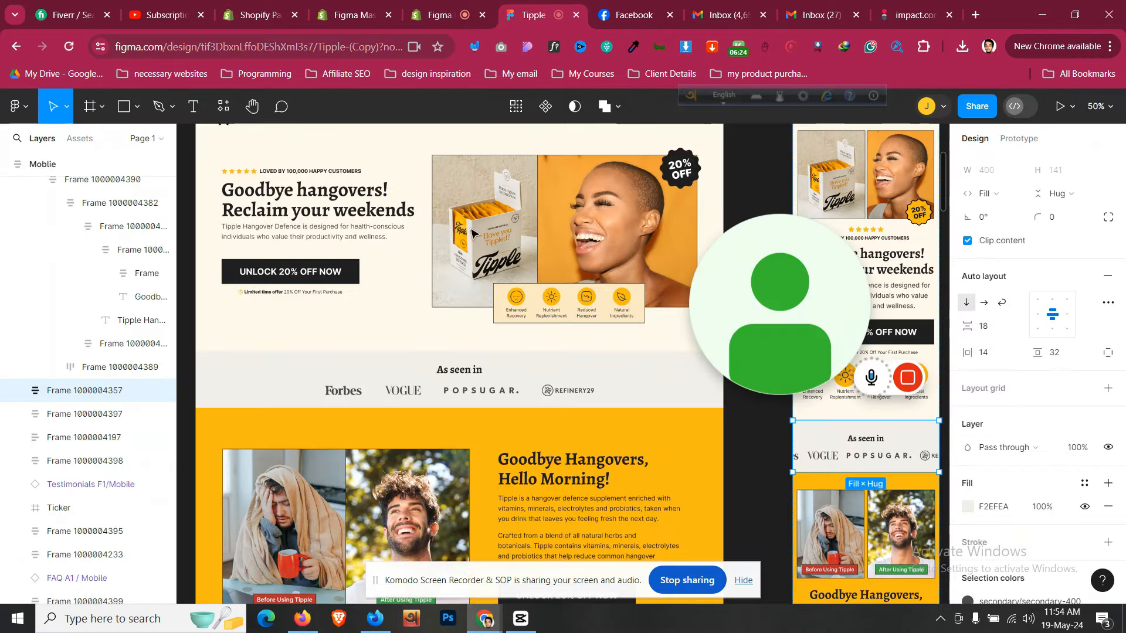
{"action": "scroll", "coordinate": [422, 333], "scroll_direction": "down", "scroll_amount": 2}
{"action": "scroll", "coordinate": [422, 333], "scroll_direction": "down", "scroll_amount": 3}
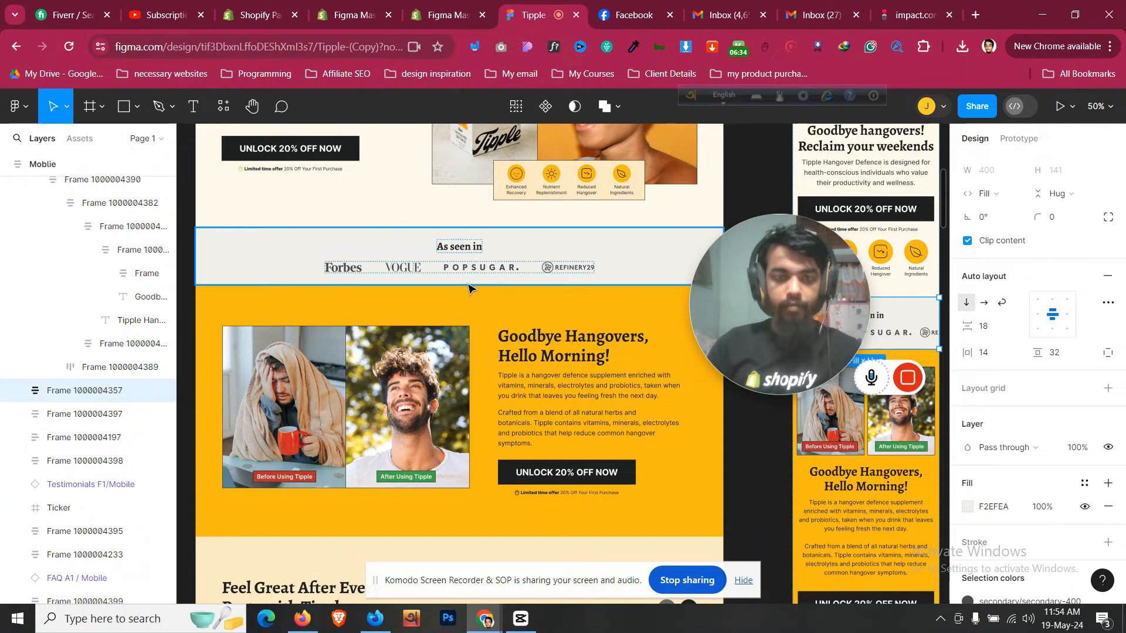
{"action": "left_click", "coordinate": [459, 306]}
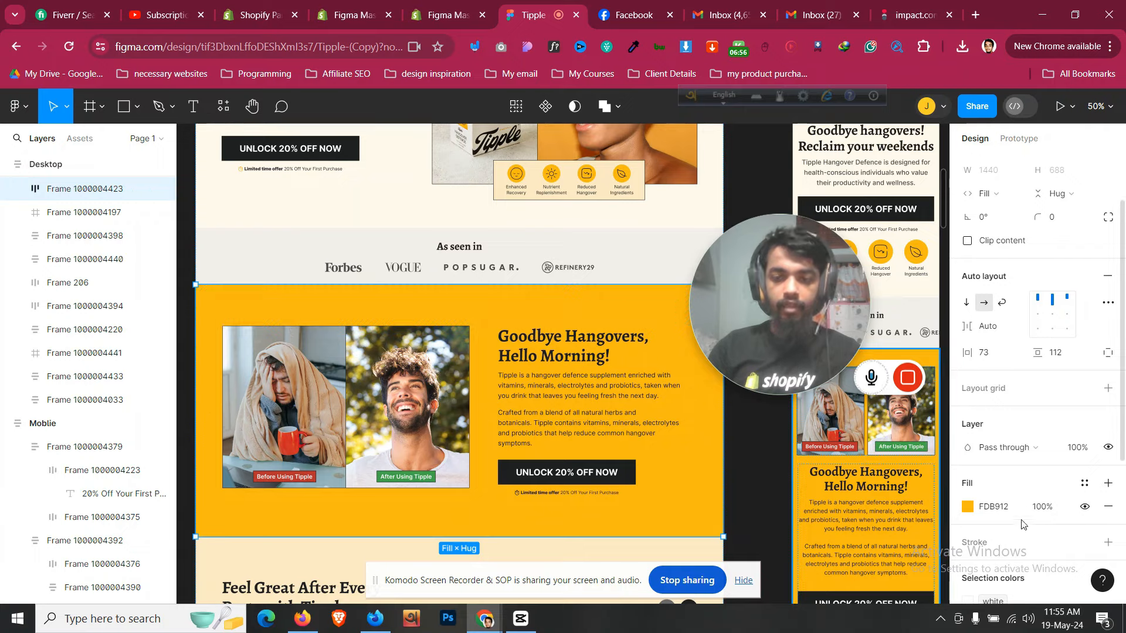
Back in PageFly, add a layout with two equal columns below the "As seen in" section
{"action": "left_click", "coordinate": [441, 5]}
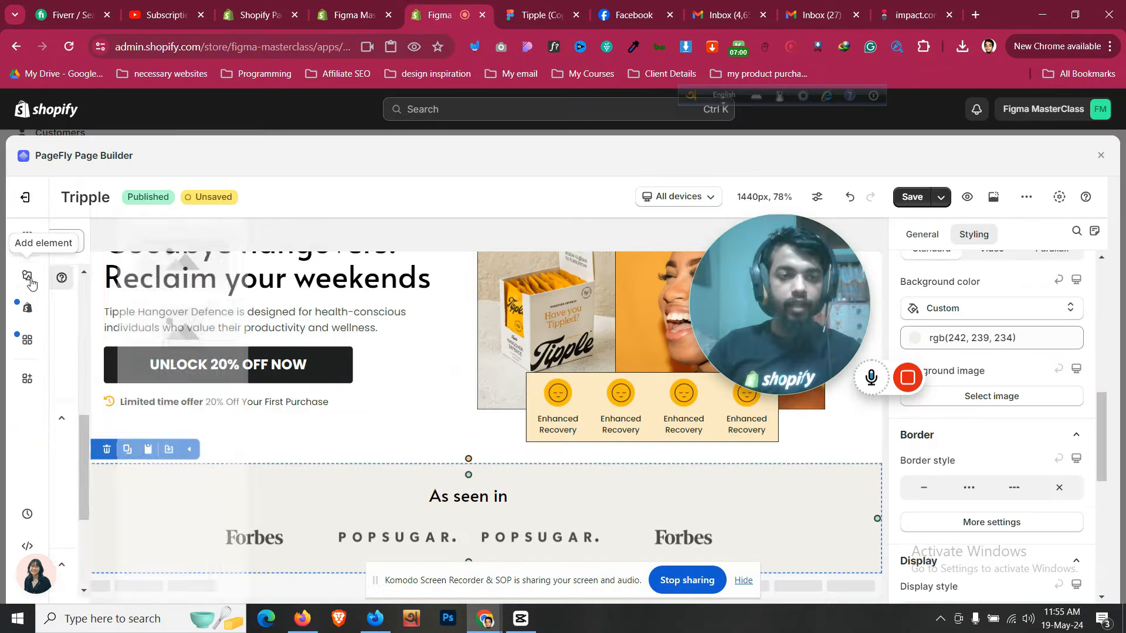
{"action": "scroll", "coordinate": [114, 282], "scroll_direction": "up", "scroll_amount": 8}
{"action": "left_click", "coordinate": [122, 315]}
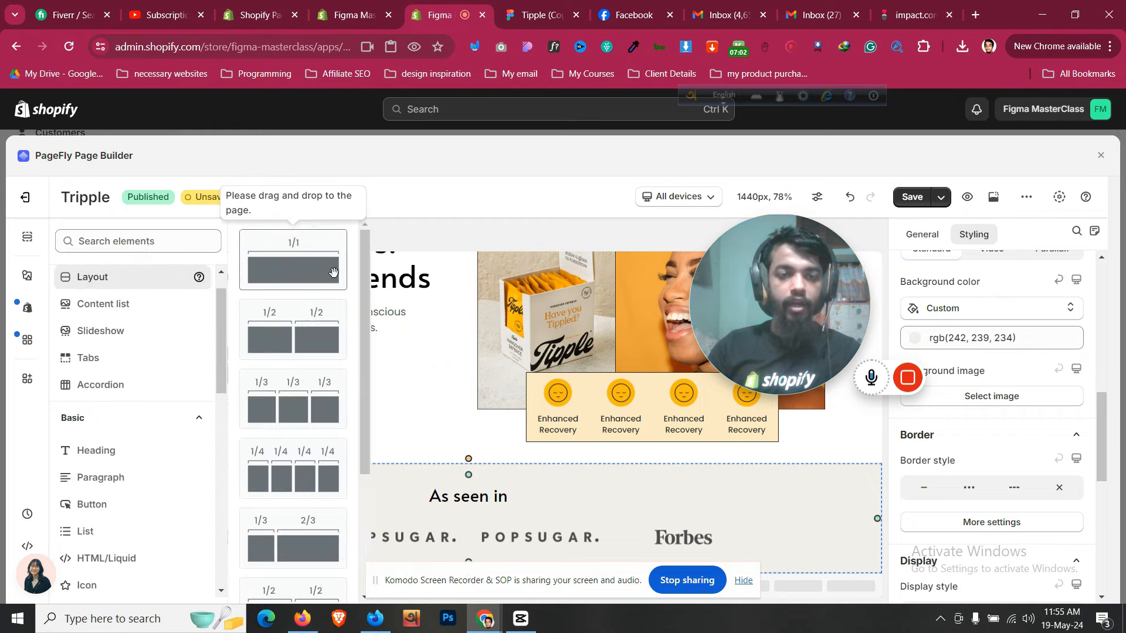
{"action": "left_click", "coordinate": [463, 487]}
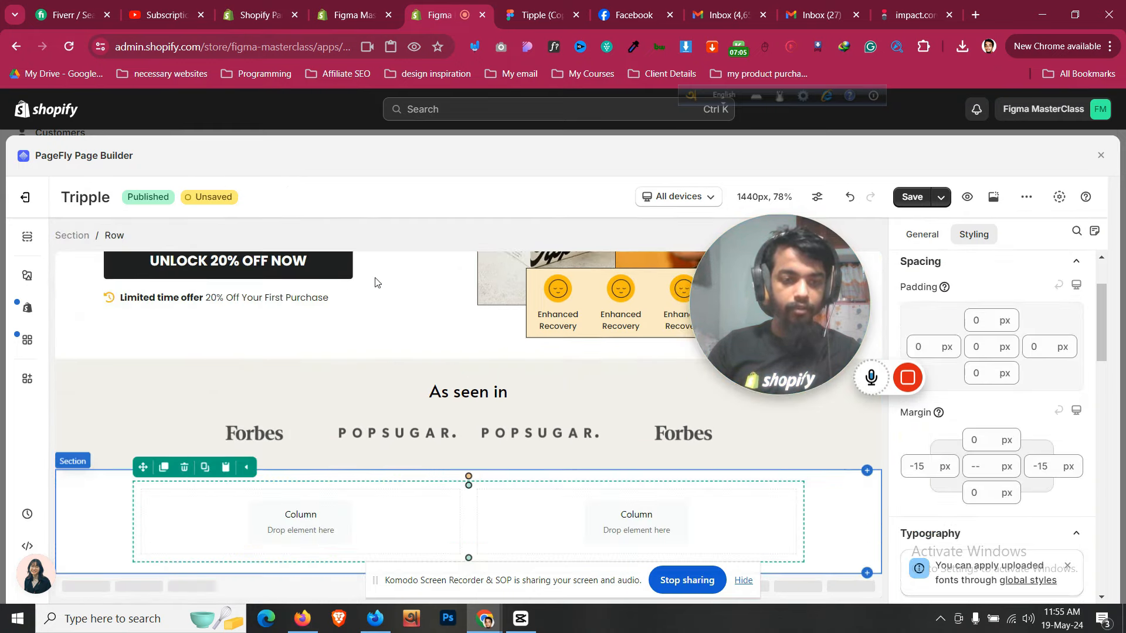
Check the hero section's padding, and set the new two-column section's top and bottom padding to 50 px
{"action": "left_click", "coordinate": [176, 410]}
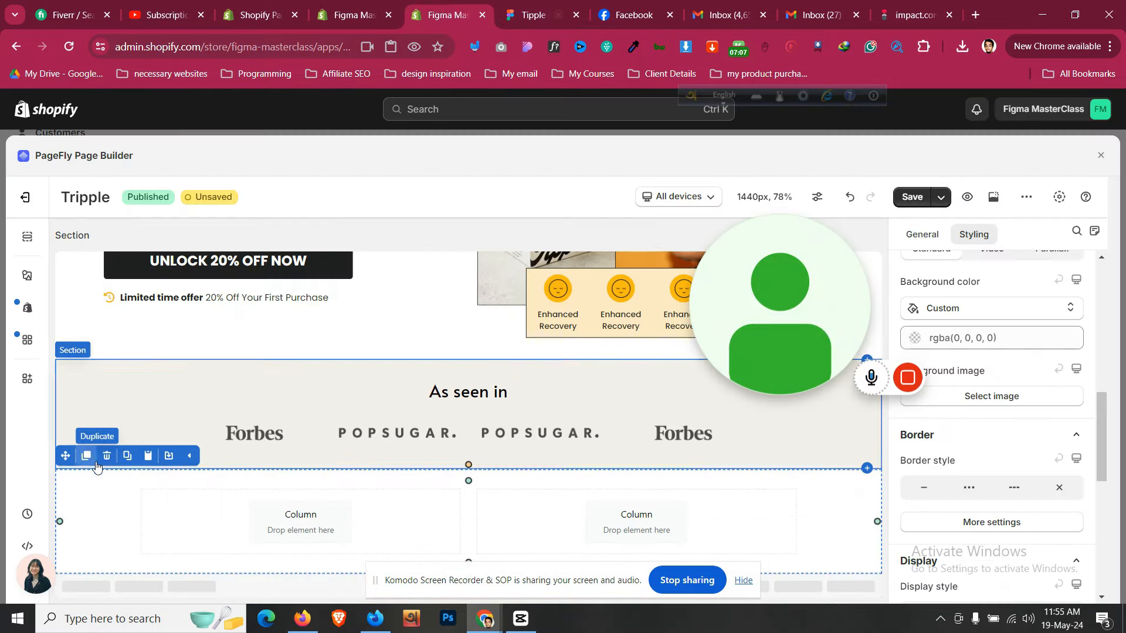
{"action": "scroll", "coordinate": [725, 451], "scroll_direction": "up", "scroll_amount": 2}
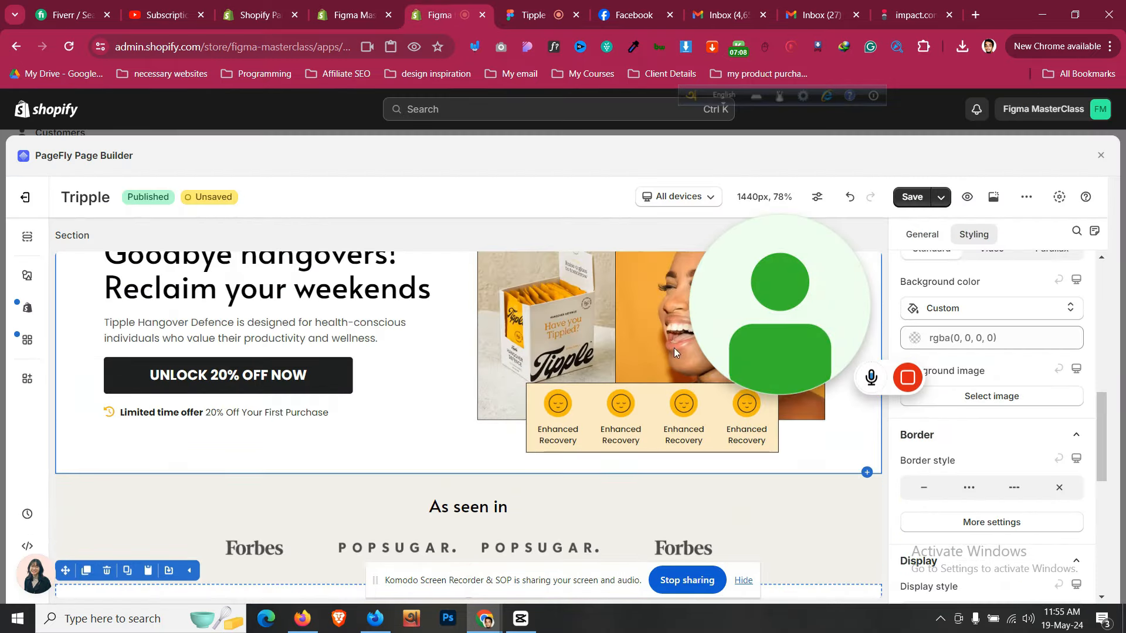
{"action": "left_click", "coordinate": [725, 452]}
{"action": "scroll", "coordinate": [204, 452], "scroll_direction": "down", "scroll_amount": 2}
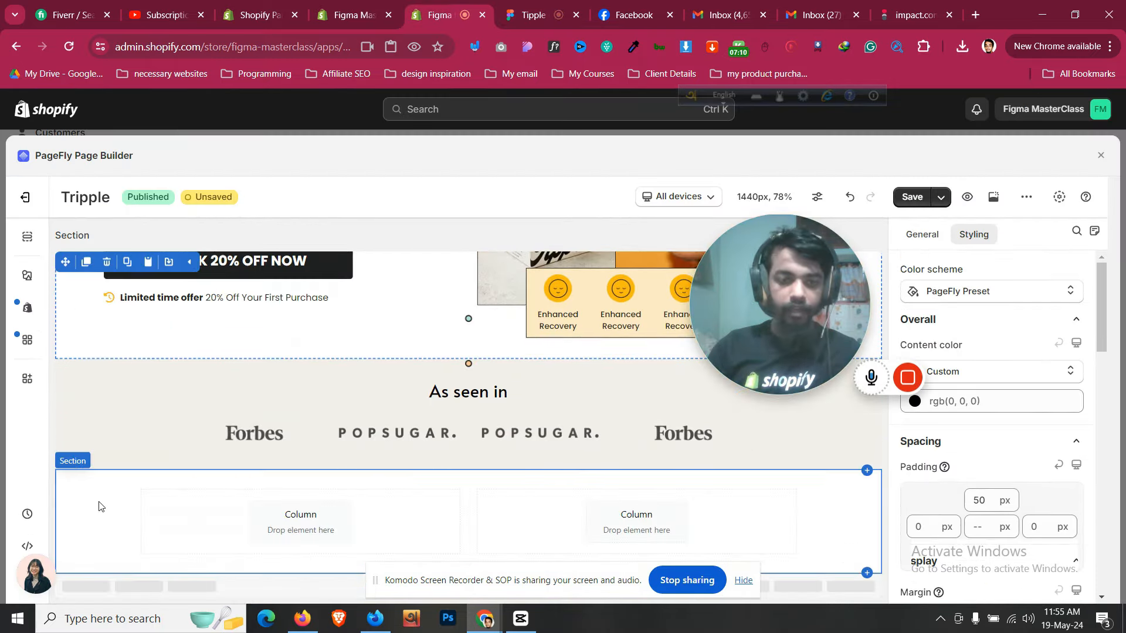
{"action": "double_click", "coordinate": [980, 500]}
{"action": "type", "text": "50"}
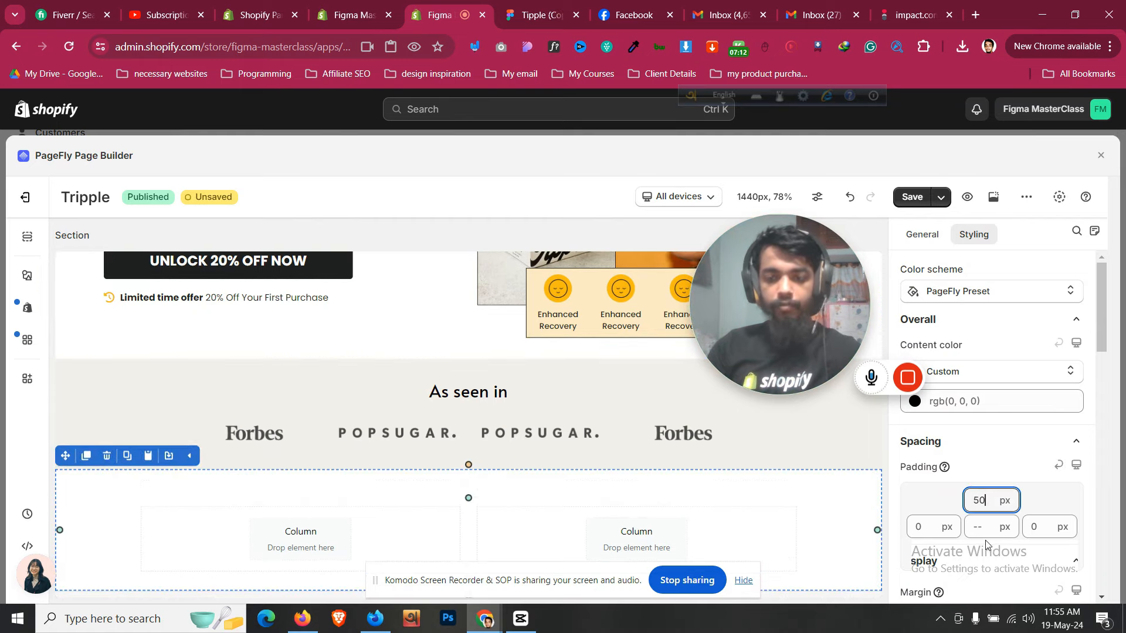
{"action": "scroll", "coordinate": [1004, 467], "scroll_direction": "down", "scroll_amount": 3}
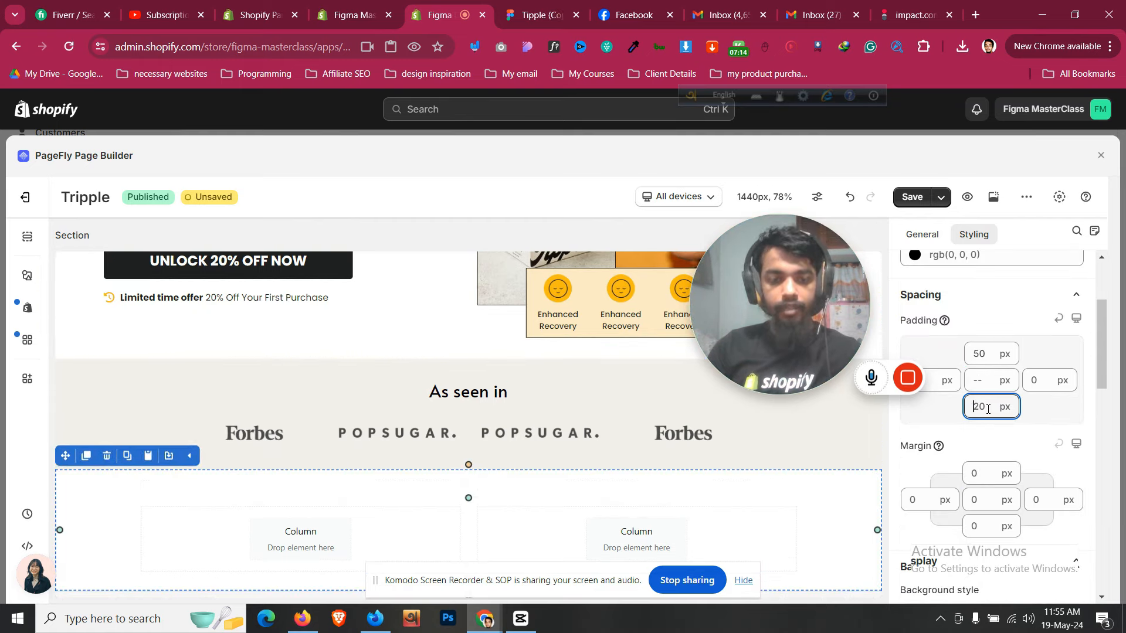
{"action": "double_click", "coordinate": [987, 409]}
{"action": "type", "text": "50"}
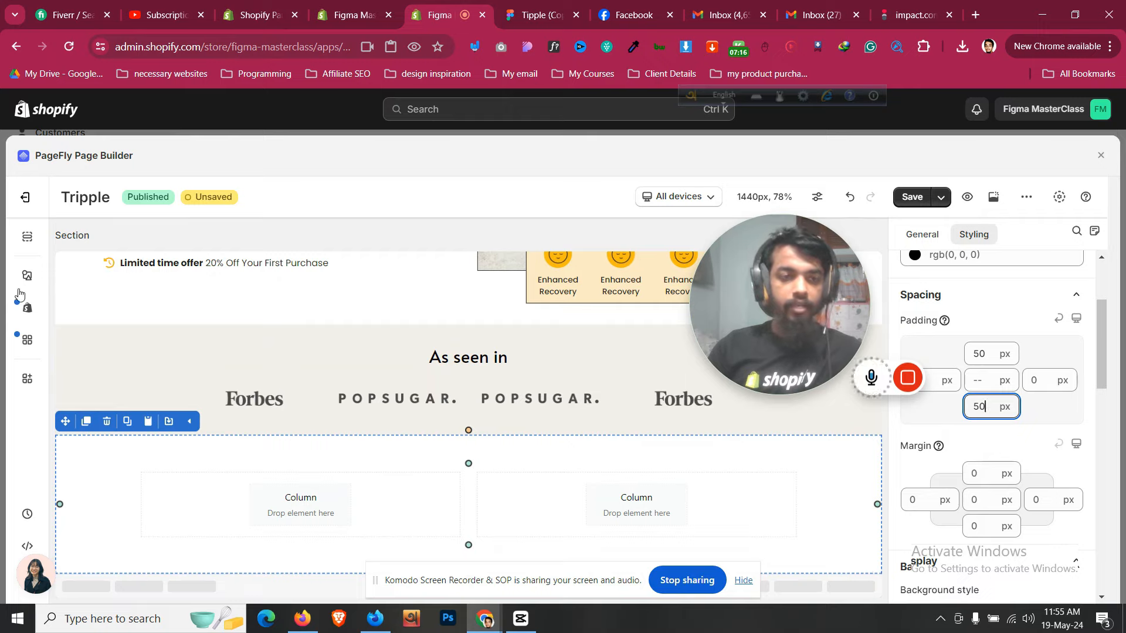
Place an Image element in the first column of the new two-column section
{"action": "left_click", "coordinate": [26, 275]}
{"action": "scroll", "coordinate": [112, 404], "scroll_direction": "down", "scroll_amount": 4}
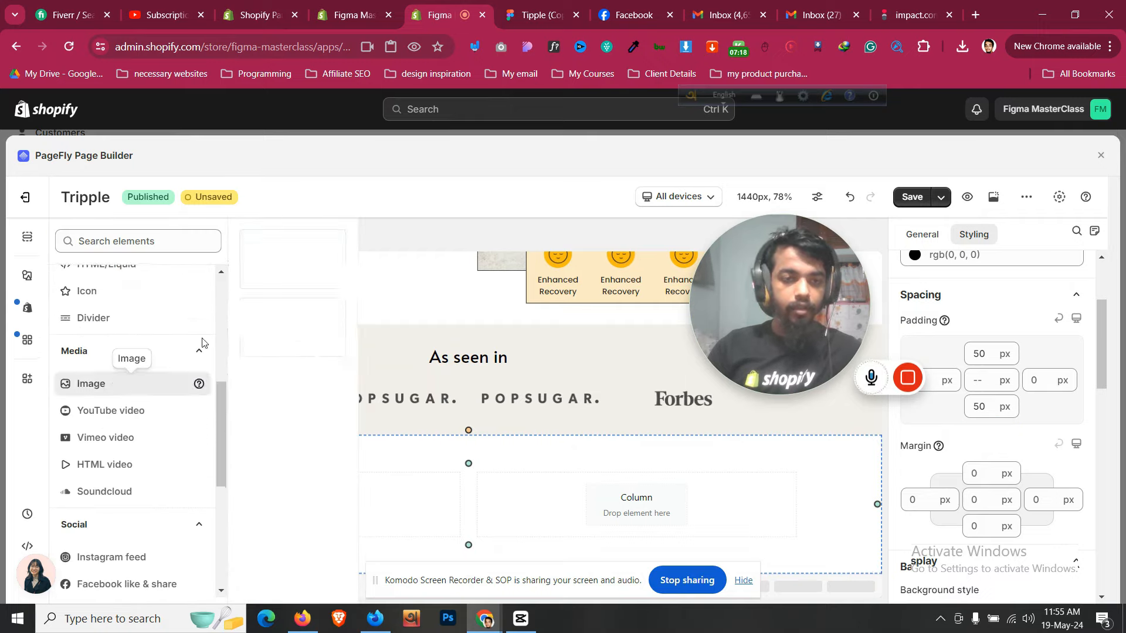
{"action": "left_click_drag", "start_coordinate": [129, 383], "coordinate": [352, 516]}
In the Figma design, find the frame holding the before/after images by expanding the section's layers and toggling their visibility
{"action": "key", "text": "ctrl+Tab"}
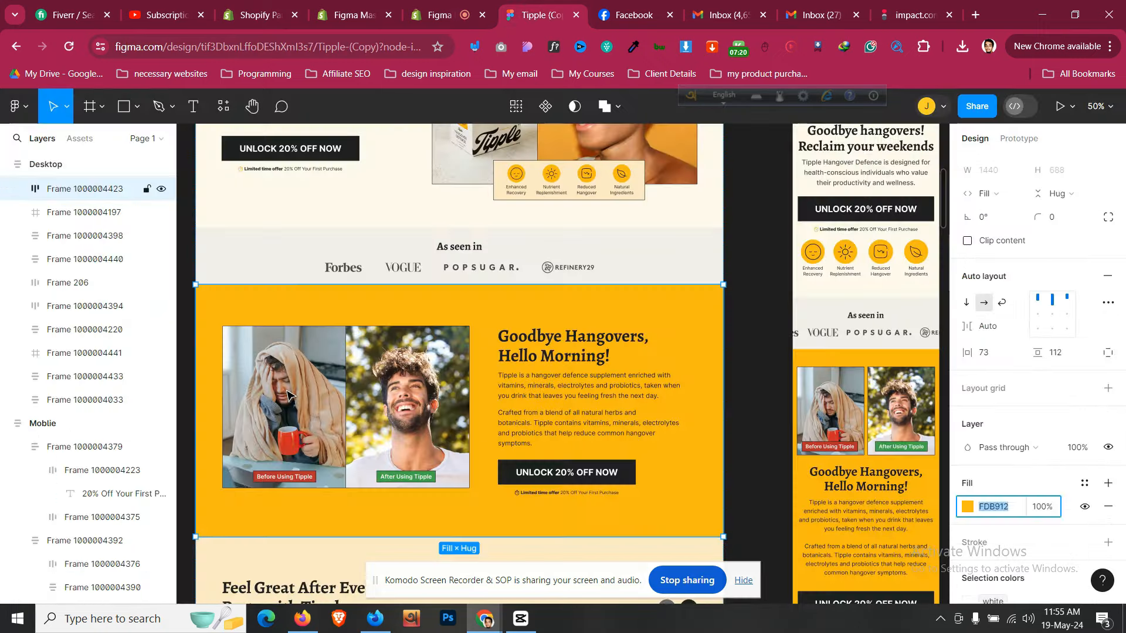
{"action": "double_click", "coordinate": [287, 395]}
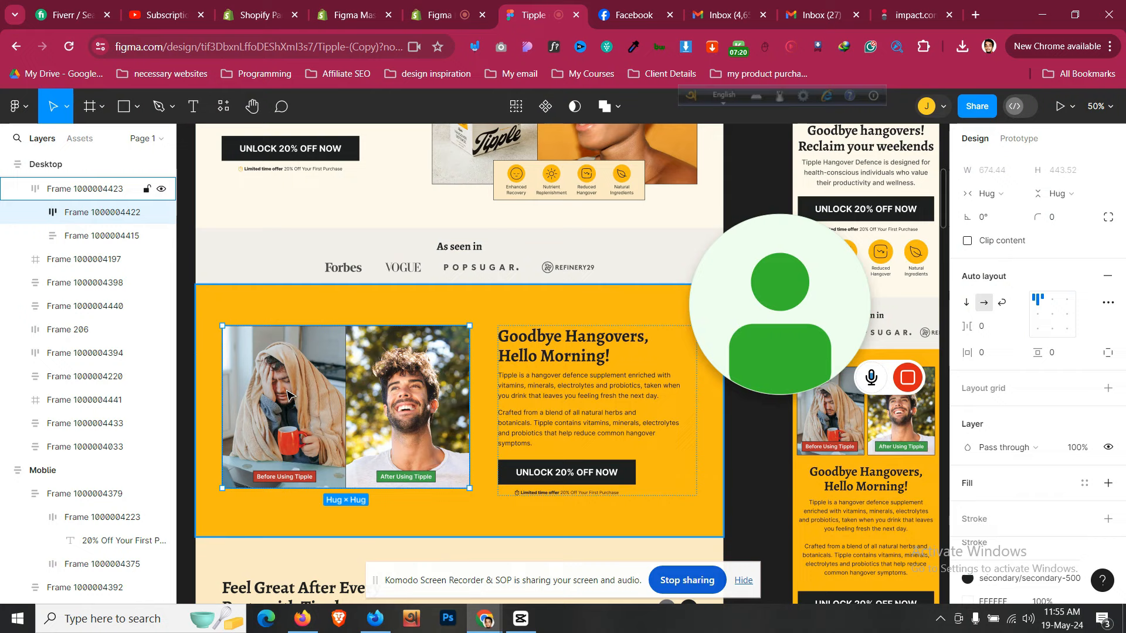
{"action": "left_click", "coordinate": [162, 213]}
{"action": "left_click", "coordinate": [163, 213]}
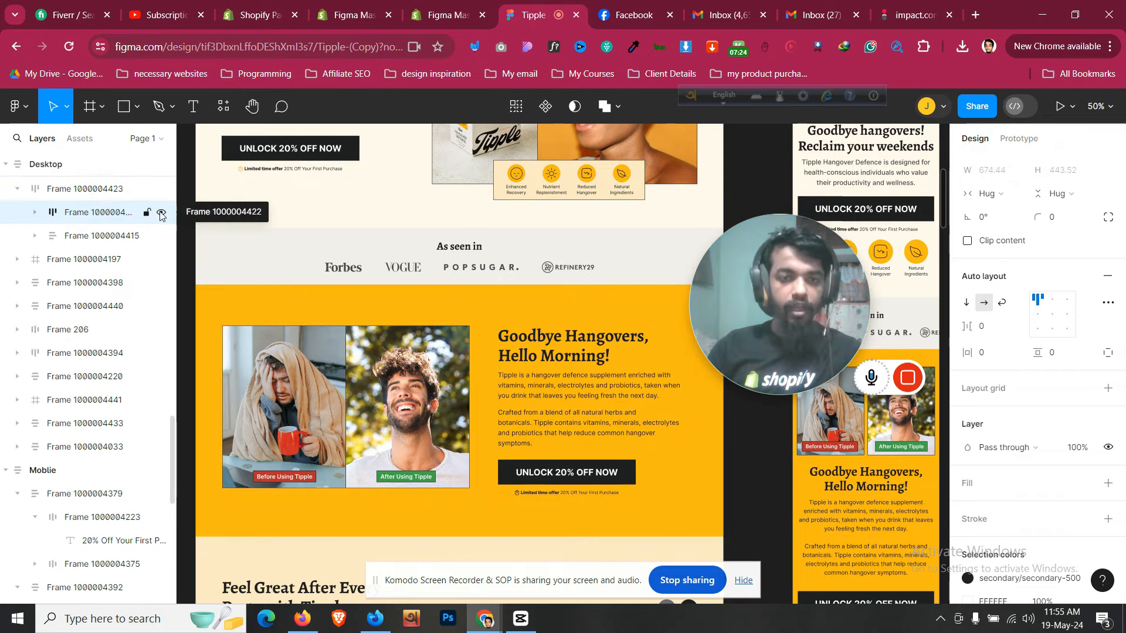
{"action": "left_click", "coordinate": [152, 193]}
{"action": "left_click", "coordinate": [162, 190]}
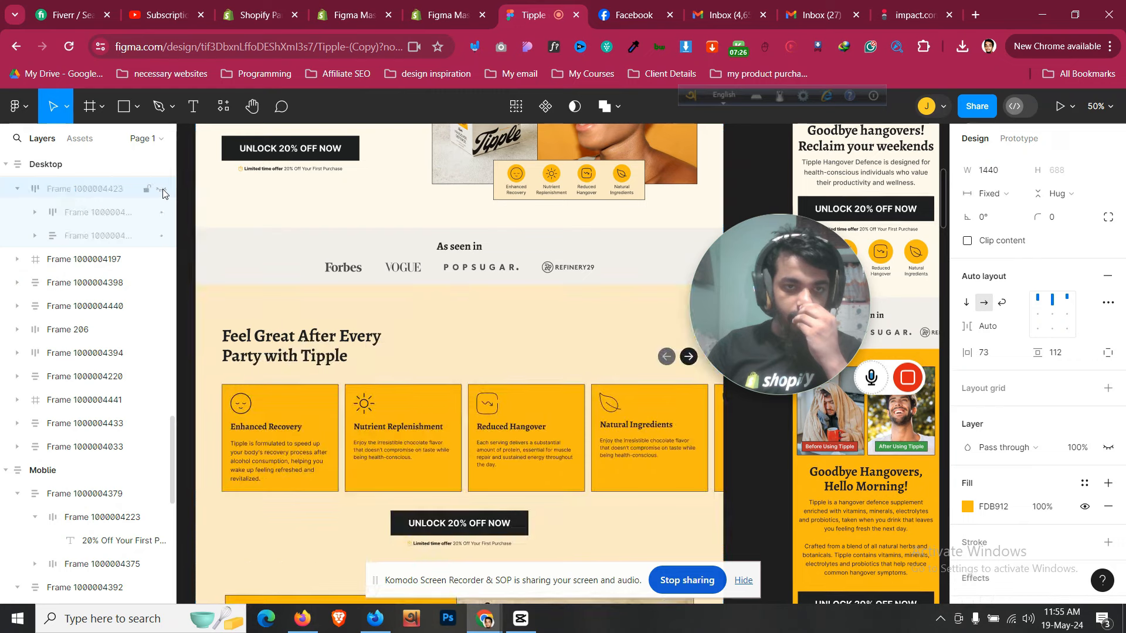
{"action": "left_click", "coordinate": [162, 190]}
{"action": "left_click", "coordinate": [98, 214]}
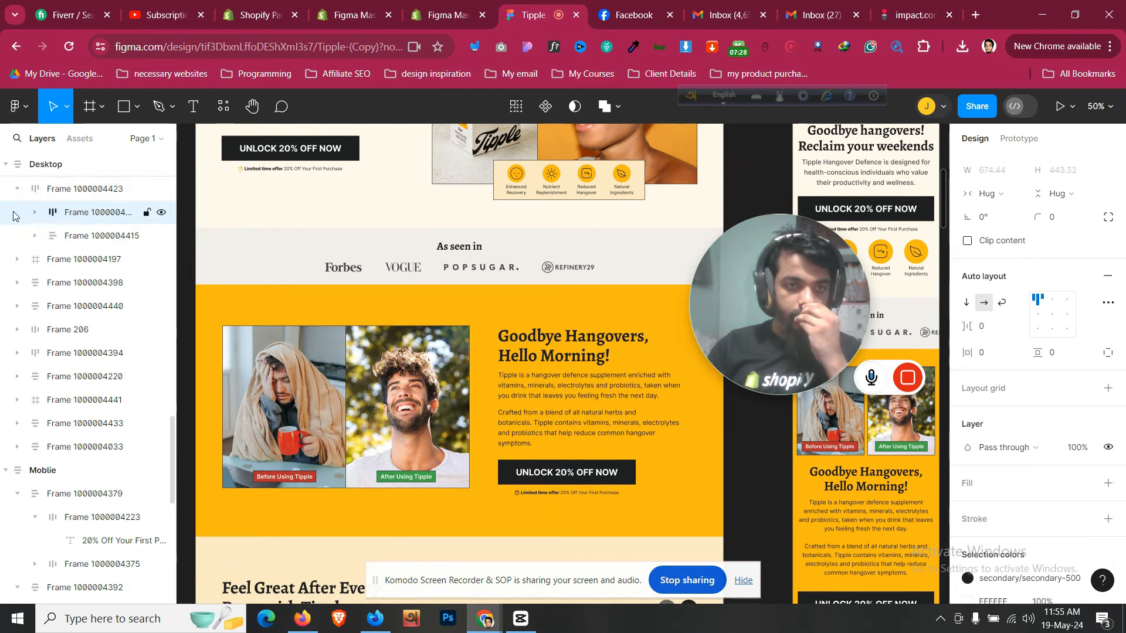
{"action": "left_click", "coordinate": [35, 212]}
{"action": "left_click", "coordinate": [162, 213]}
{"action": "left_click", "coordinate": [162, 212]}
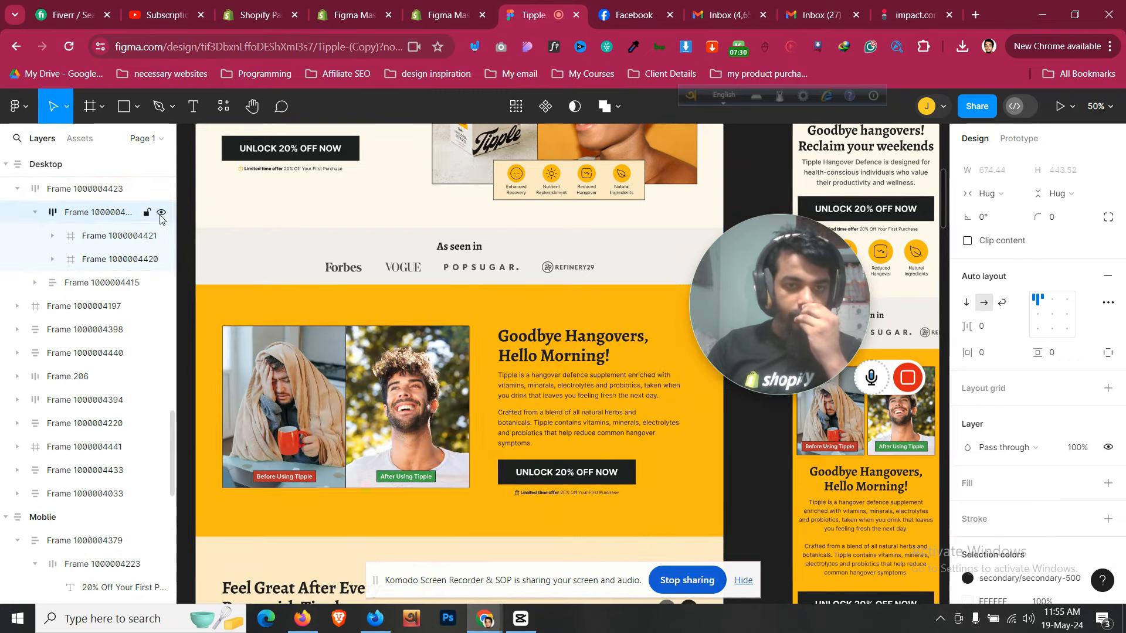
{"action": "left_click", "coordinate": [107, 220]}
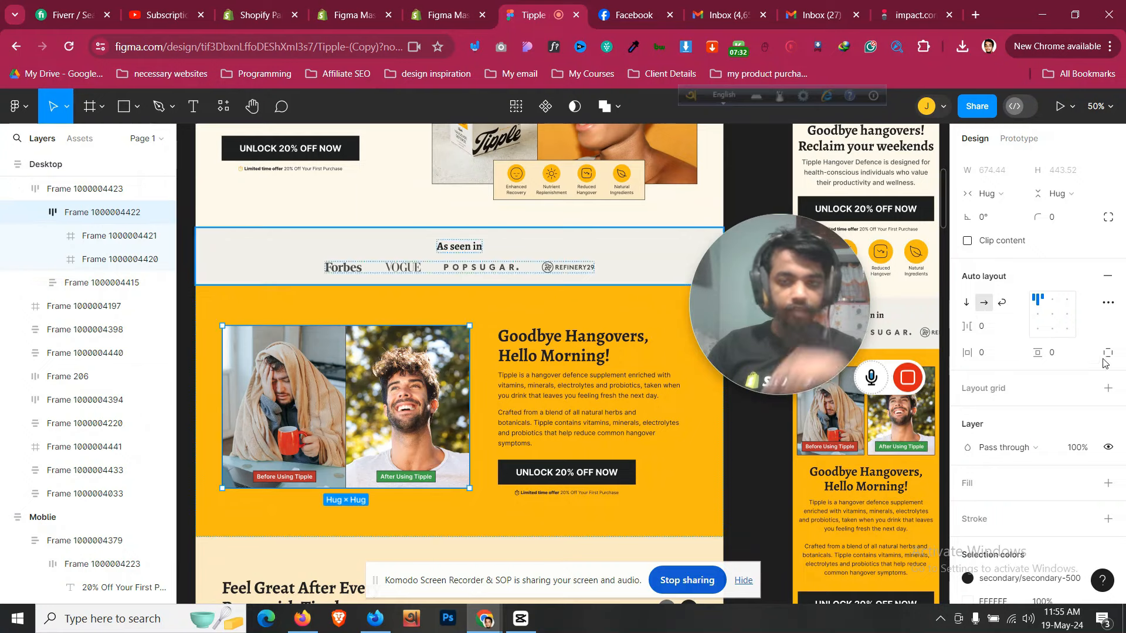
{"action": "scroll", "coordinate": [1000, 481], "scroll_direction": "down", "scroll_amount": 3}
{"action": "left_click", "coordinate": [1007, 551]}
{"action": "scroll", "coordinate": [1011, 516], "scroll_direction": "down", "scroll_amount": 2}
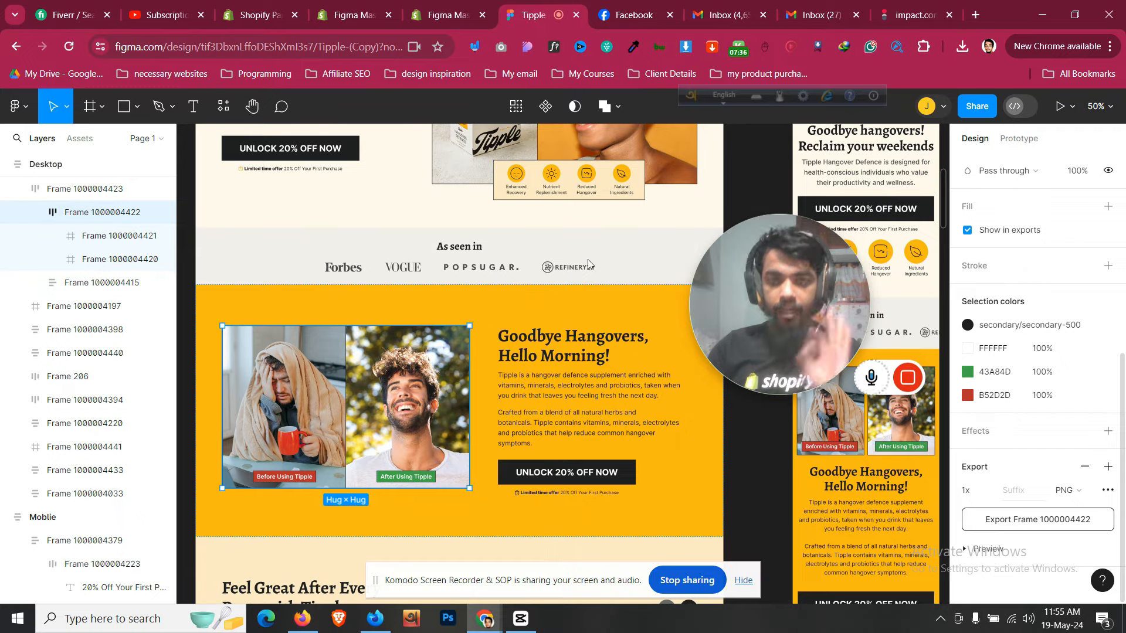
Back in PageFly, upload Frame 1000004422.png and use it as the source of the first column's Image element
{"action": "left_click", "coordinate": [456, 11]}
{"action": "scroll", "coordinate": [344, 335], "scroll_direction": "down", "scroll_amount": 3}
{"action": "left_click", "coordinate": [358, 450]}
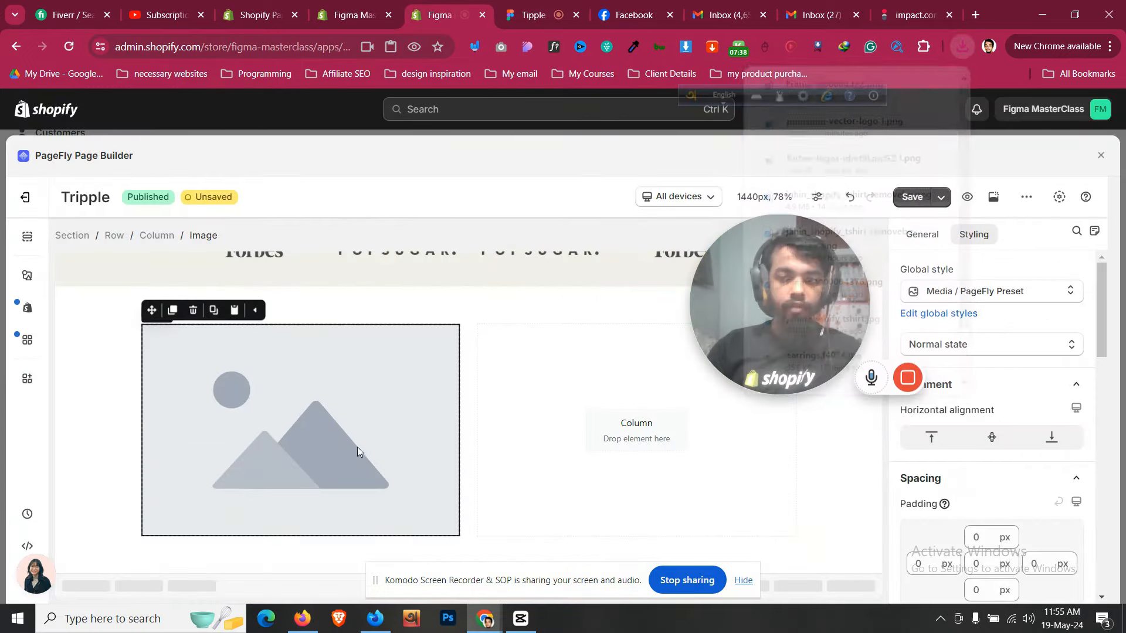
{"action": "left_click", "coordinate": [927, 239]}
{"action": "left_click", "coordinate": [985, 314]}
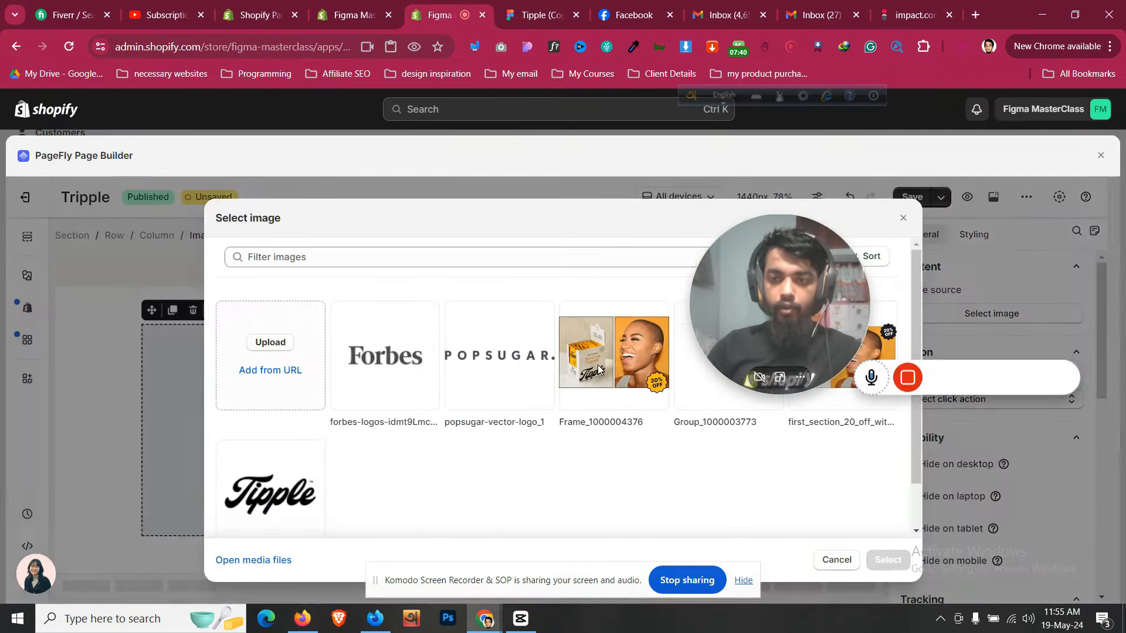
{"action": "left_click", "coordinate": [173, 162]}
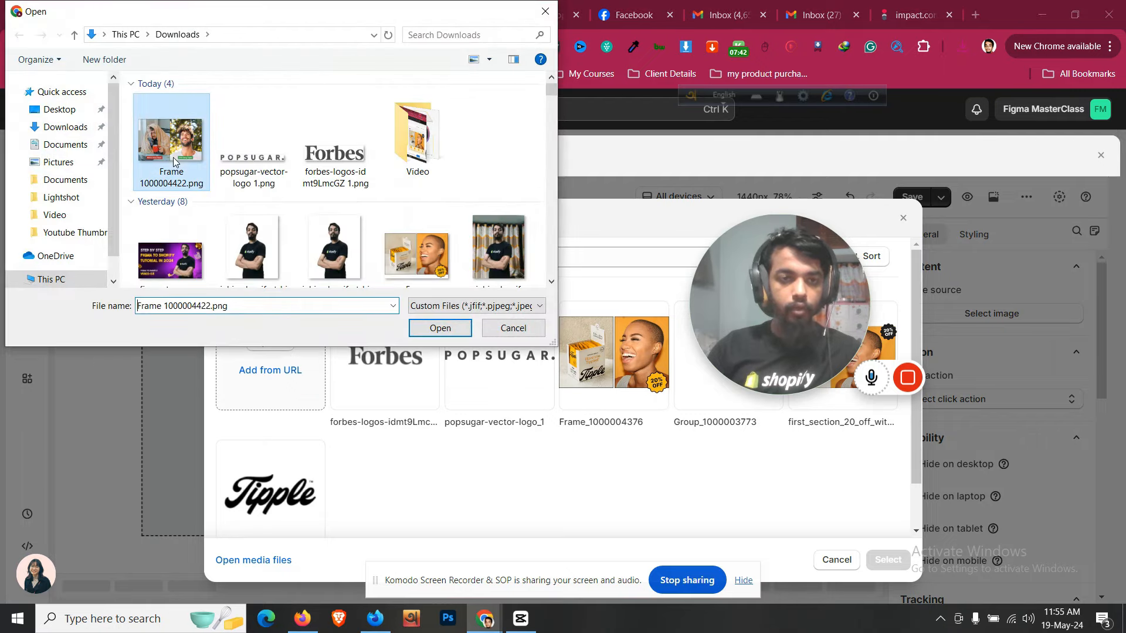
{"action": "left_click", "coordinate": [438, 327]}
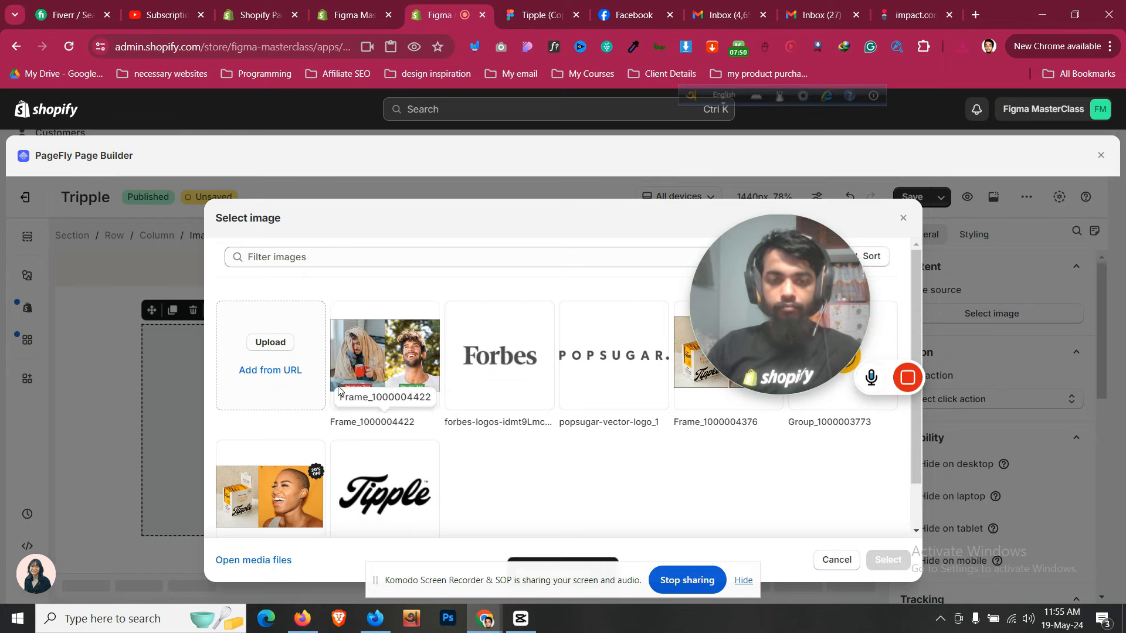
{"action": "left_click", "coordinate": [886, 560]}
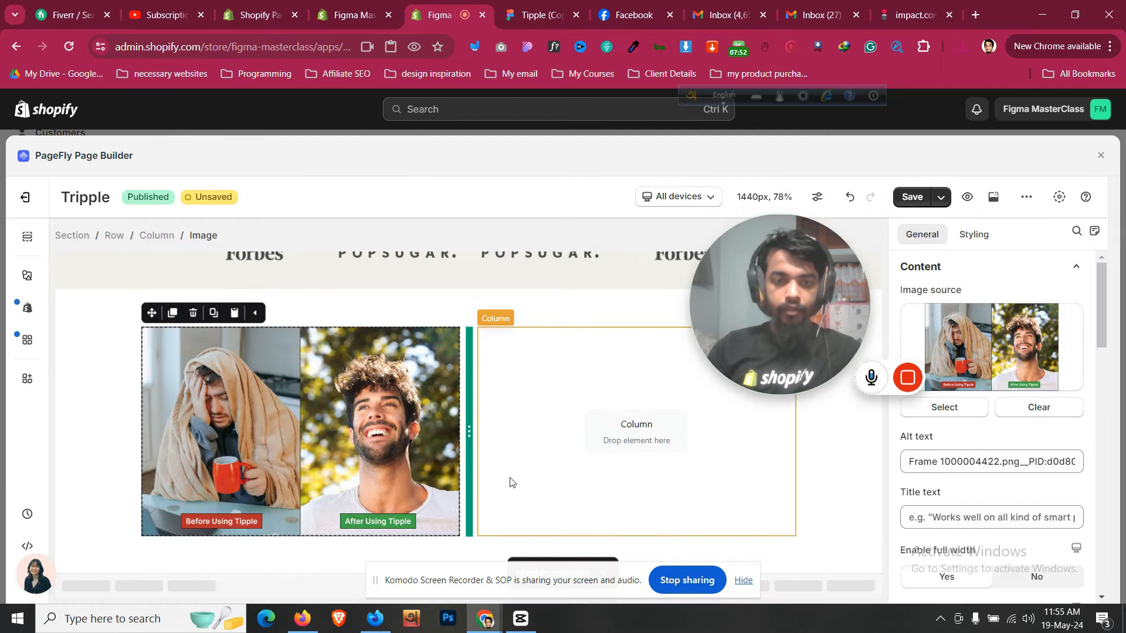
Check the section's text block in Figma, and set the two-column section's max width to 1300 px in PageFly
{"action": "left_click", "coordinate": [533, 15]}
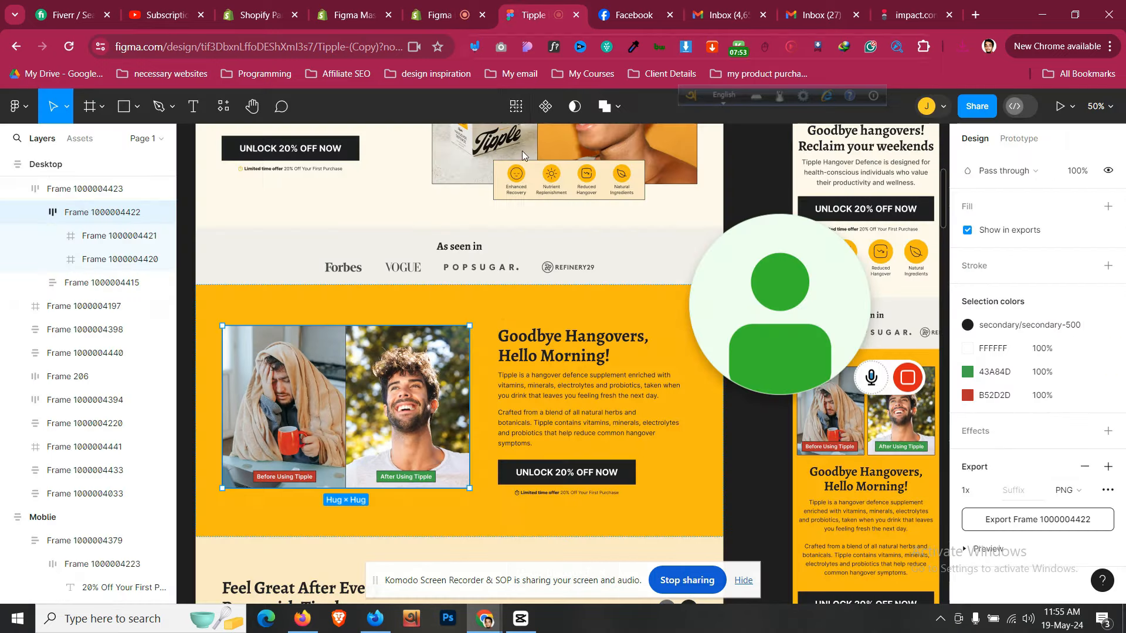
{"action": "double_click", "coordinate": [535, 345]}
{"action": "double_click", "coordinate": [534, 345]}
{"action": "left_click", "coordinate": [436, 8]}
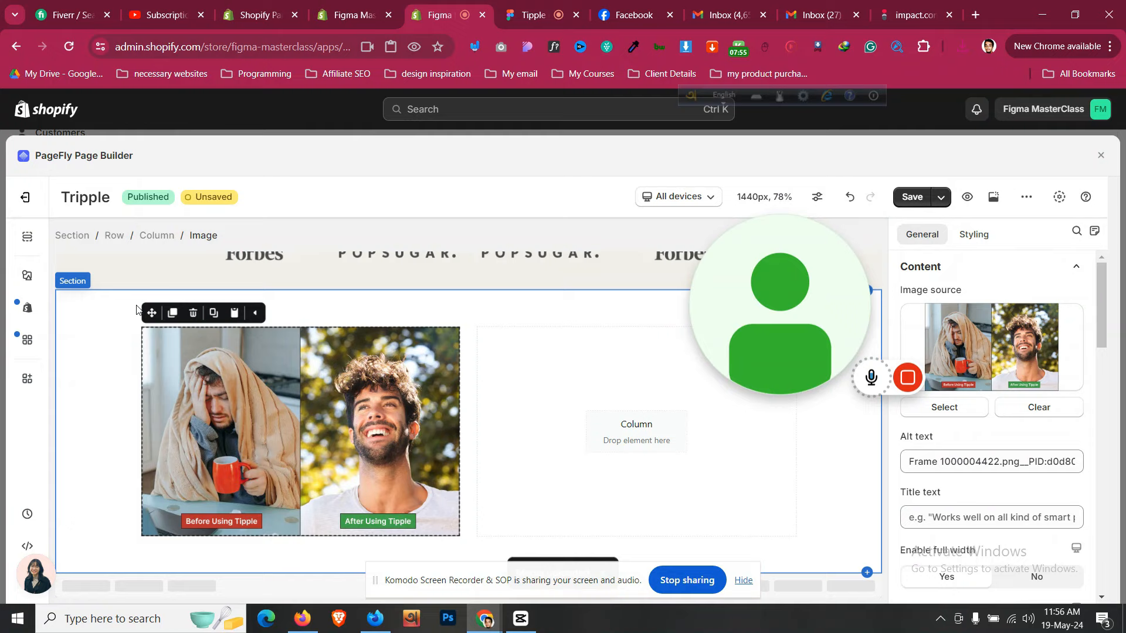
{"action": "left_click", "coordinate": [102, 326]}
{"action": "key", "text": "BackSpace"}
{"action": "key", "text": "BackSpace"}
{"action": "key", "text": "BackSpace"}
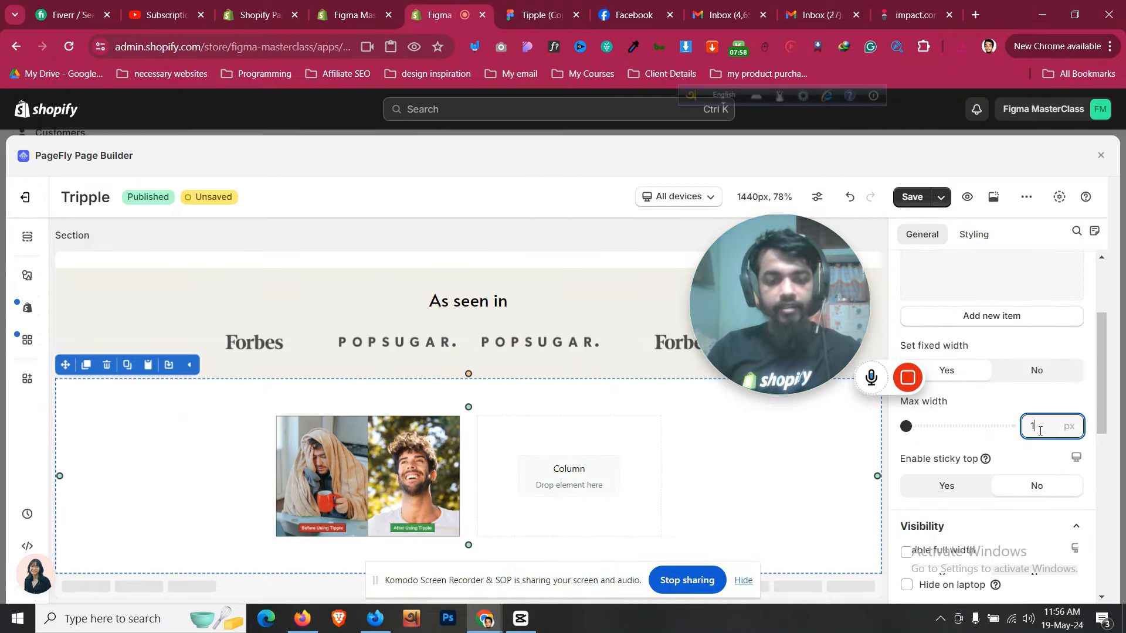
{"action": "type", "text": "300"}
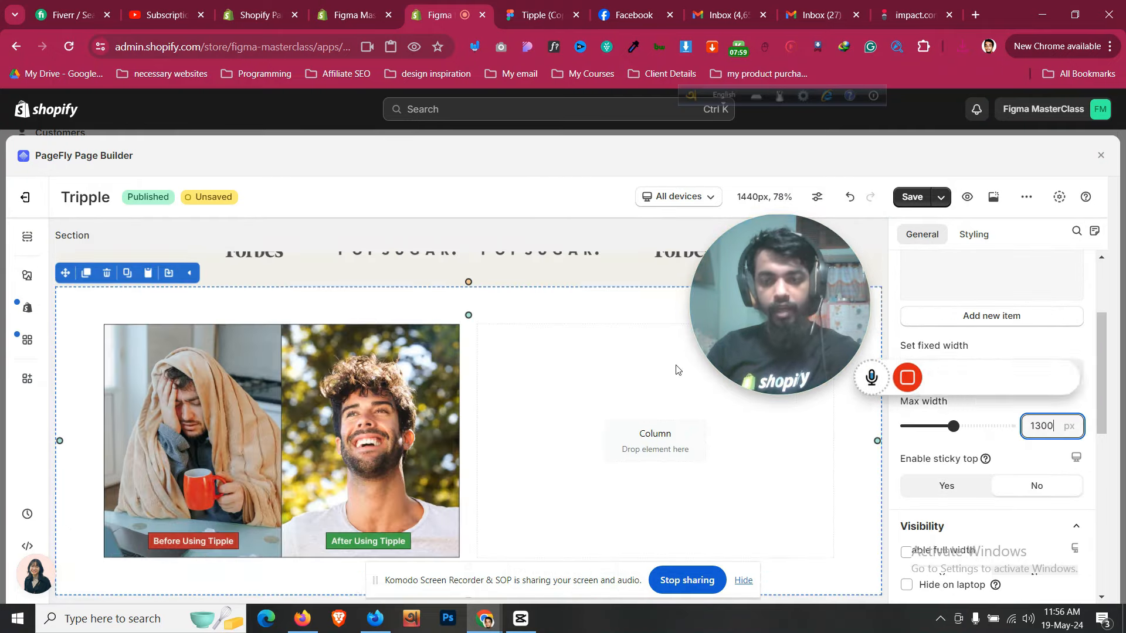
Set the two-column section's background color to rgb(253, 185, 18)
{"action": "left_click", "coordinate": [971, 240]}
{"action": "scroll", "coordinate": [992, 352], "scroll_direction": "down", "scroll_amount": 7}
{"action": "scroll", "coordinate": [995, 358], "scroll_direction": "up", "scroll_amount": 5}
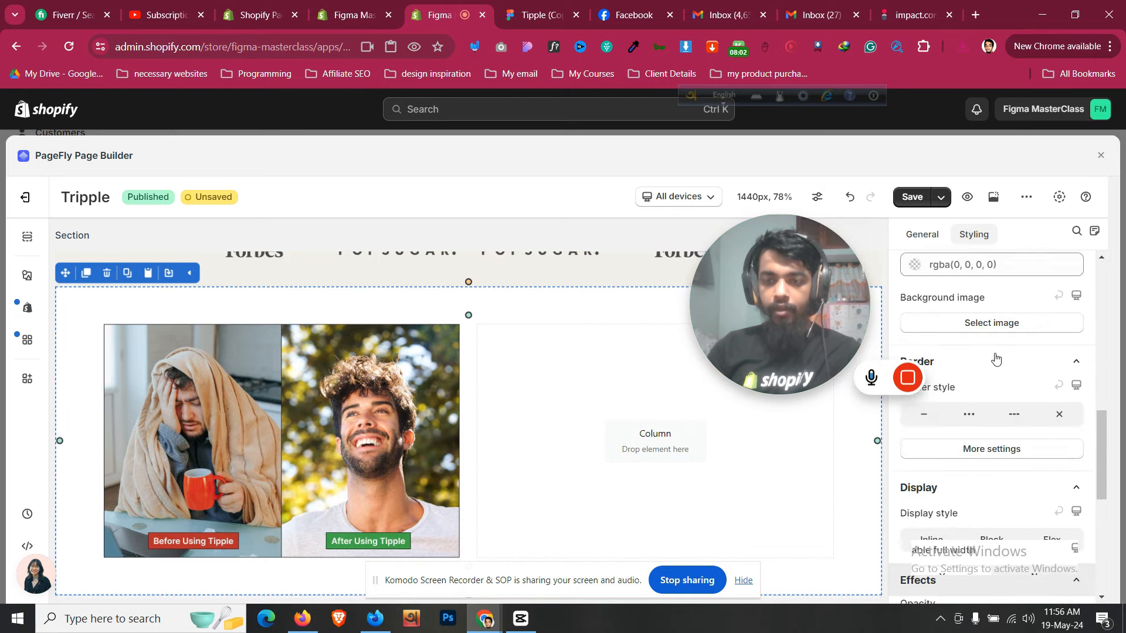
{"action": "scroll", "coordinate": [995, 359], "scroll_direction": "up", "scroll_amount": 3}
{"action": "left_click", "coordinate": [1000, 404]}
{"action": "type", "text": "rgb(253, 185, 18)"}
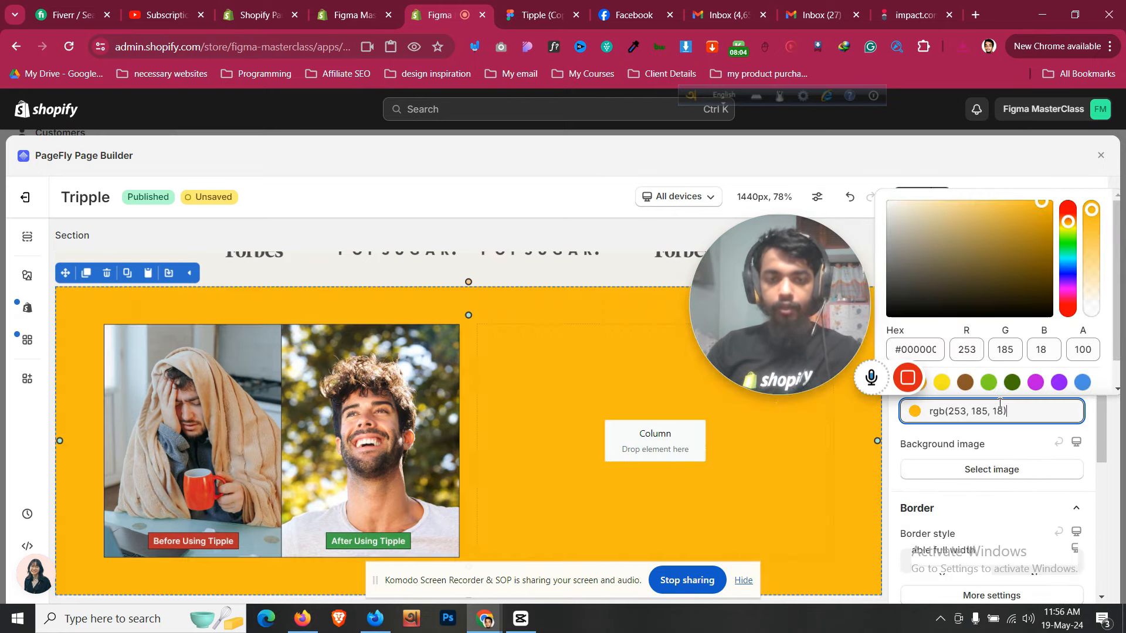
{"action": "scroll", "coordinate": [487, 298], "scroll_direction": "up", "scroll_amount": 3}
Check the section heading in Figma, and in PageFly duplicate the hero heading and move the copy into the new section's second column
{"action": "key", "text": "ctrl+Tab"}
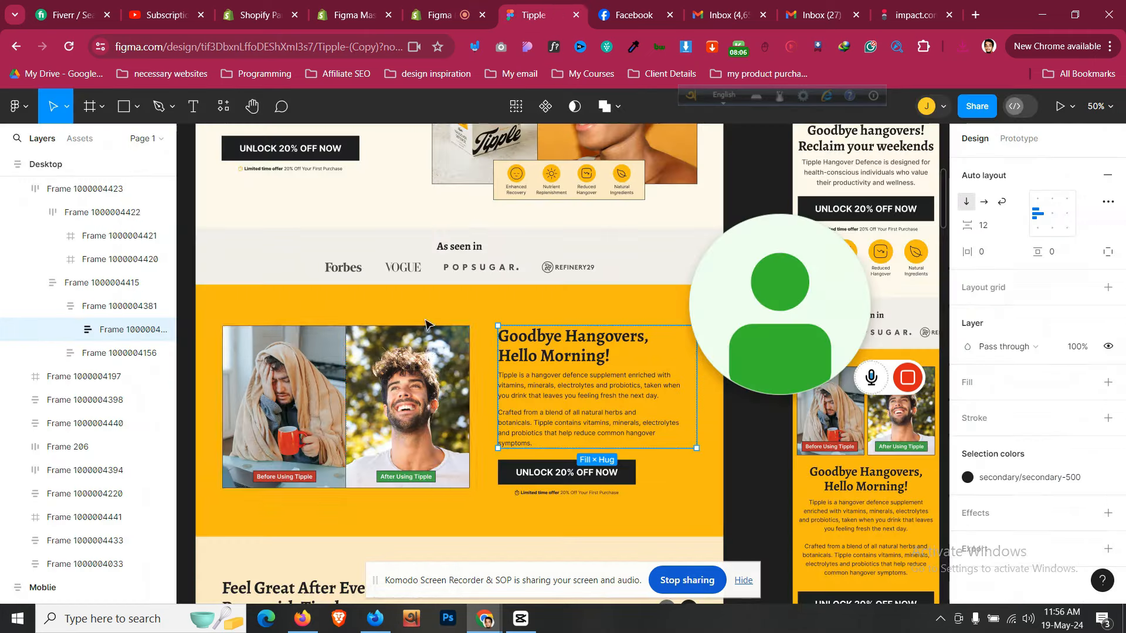
{"action": "scroll", "coordinate": [431, 357], "scroll_direction": "up", "scroll_amount": 5}
{"action": "scroll", "coordinate": [431, 358], "scroll_direction": "down", "scroll_amount": 8}
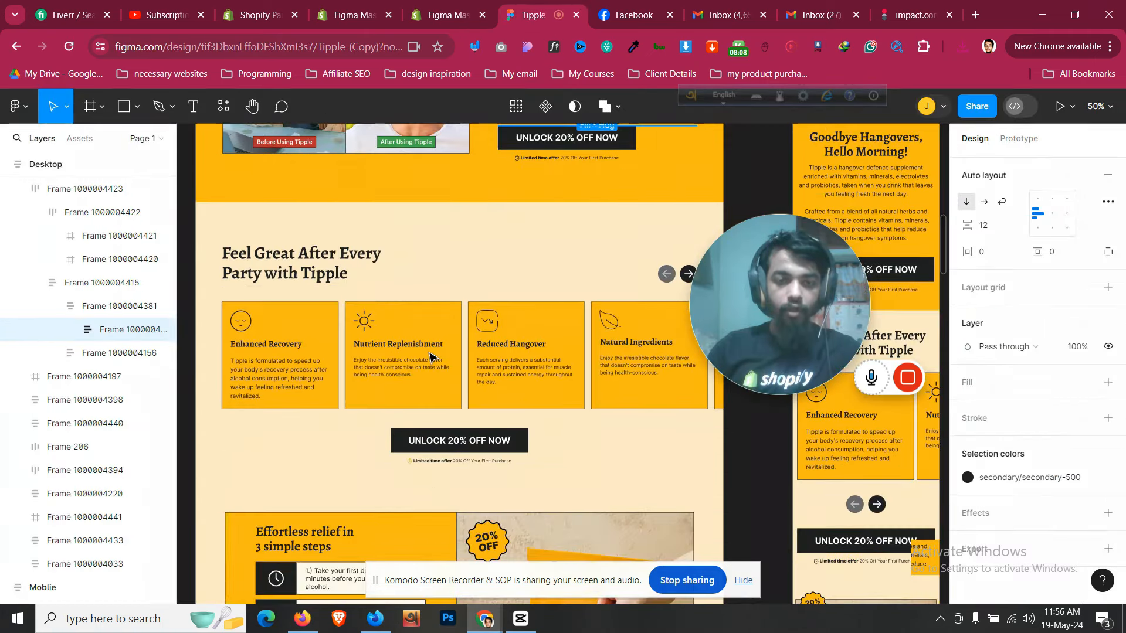
{"action": "scroll", "coordinate": [427, 276], "scroll_direction": "up", "scroll_amount": 5}
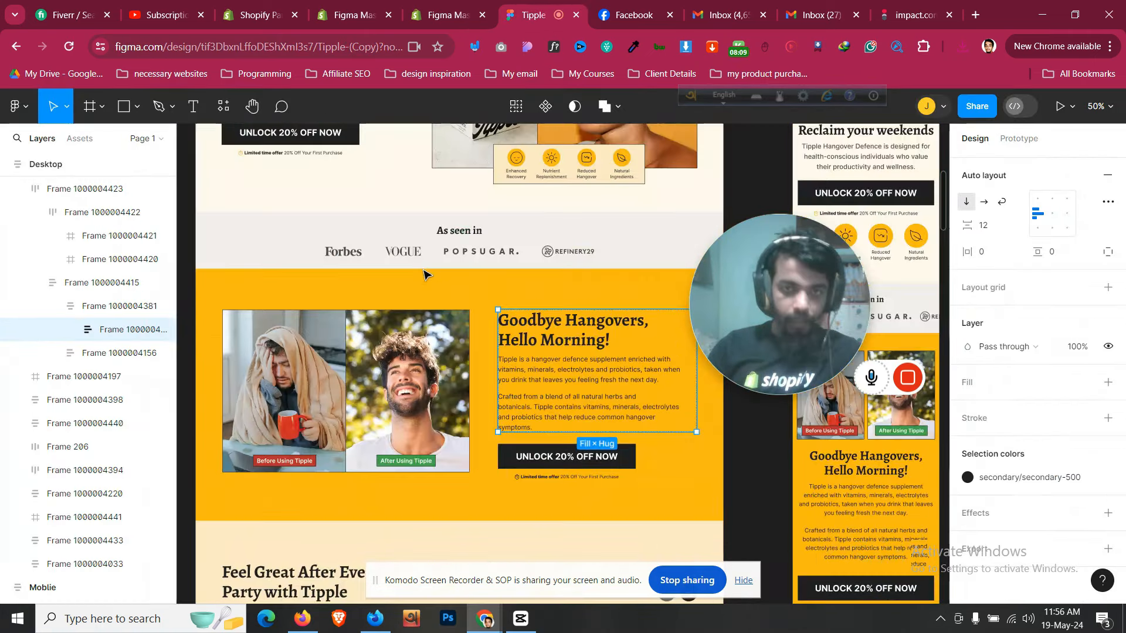
{"action": "left_click", "coordinate": [545, 337]}
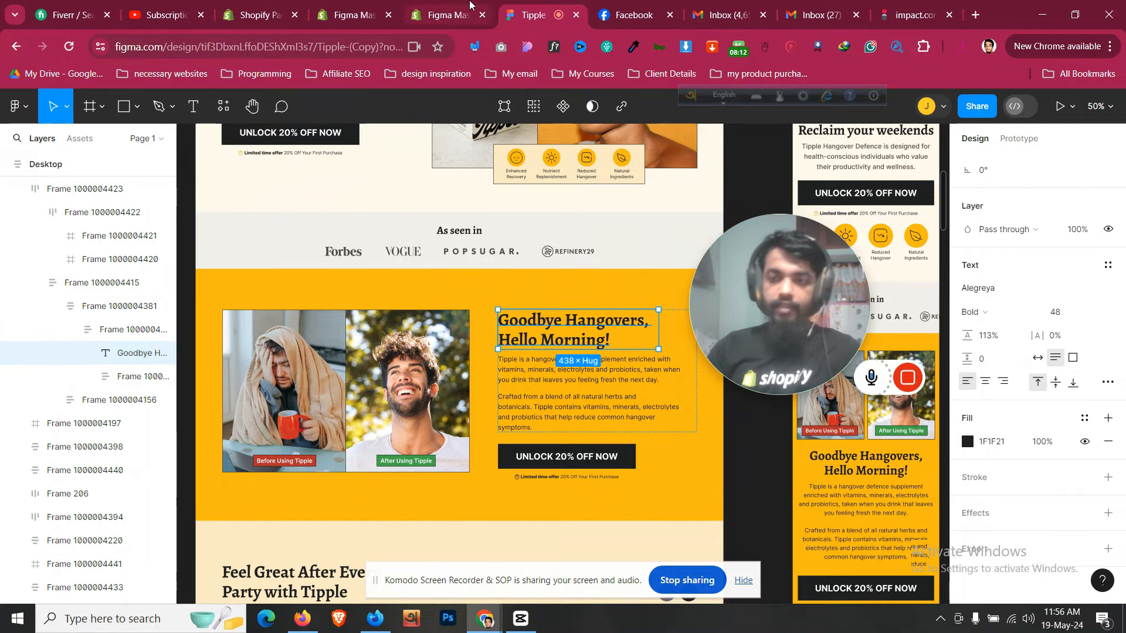
{"action": "left_click", "coordinate": [469, 5]}
{"action": "scroll", "coordinate": [298, 358], "scroll_direction": "up", "scroll_amount": 5}
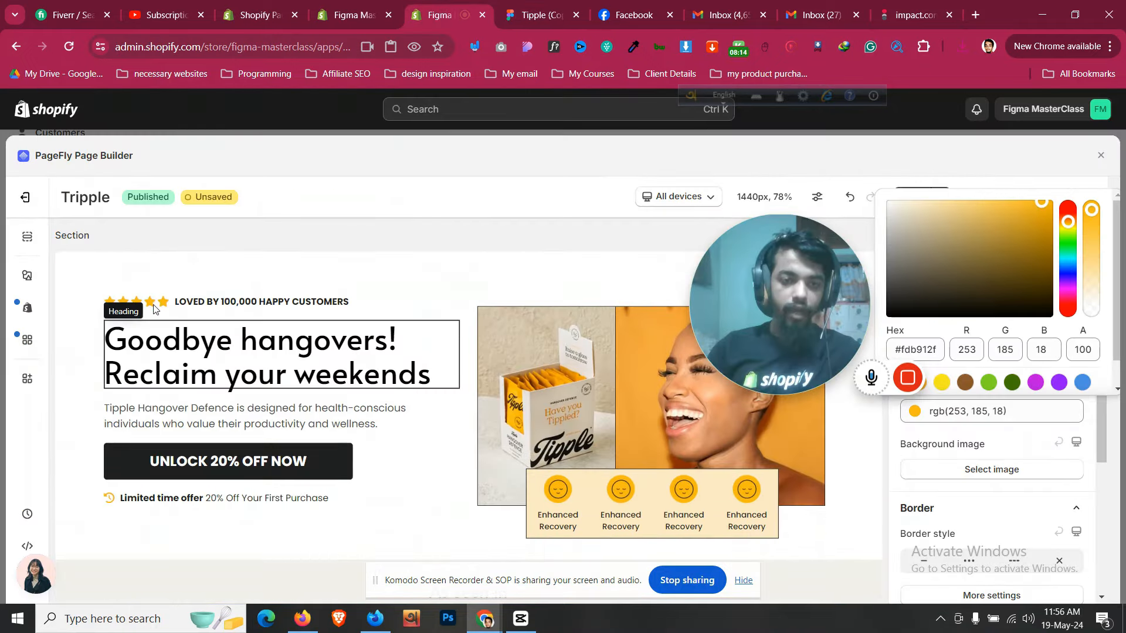
{"action": "left_click", "coordinate": [155, 311]}
{"action": "left_click", "coordinate": [134, 305]}
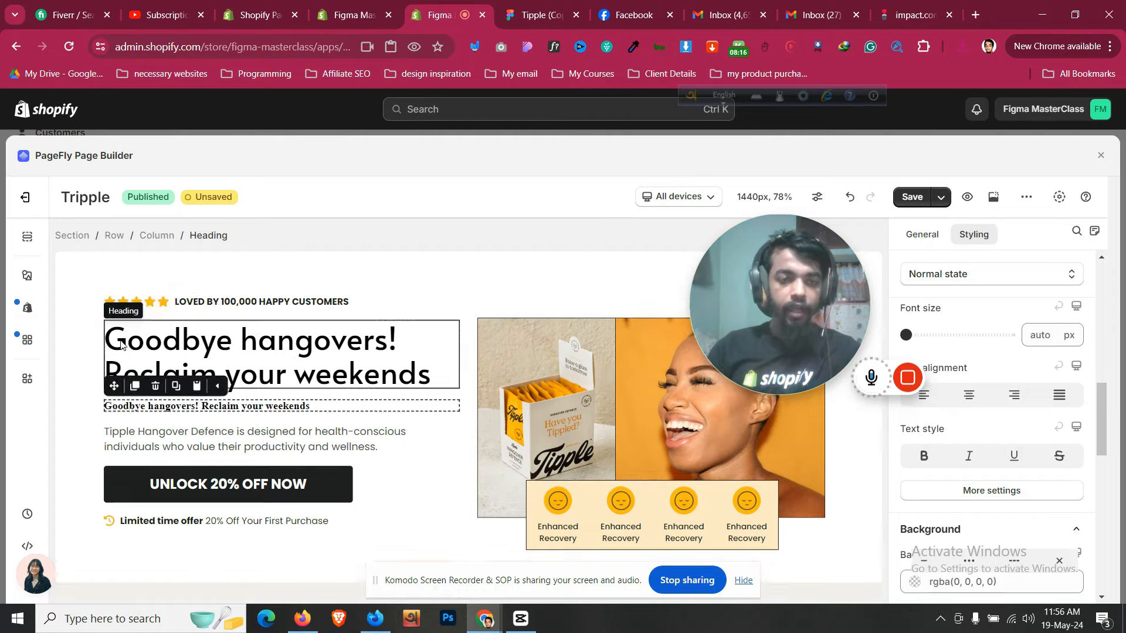
{"action": "left_click_drag", "start_coordinate": [116, 381], "coordinate": [613, 378]}
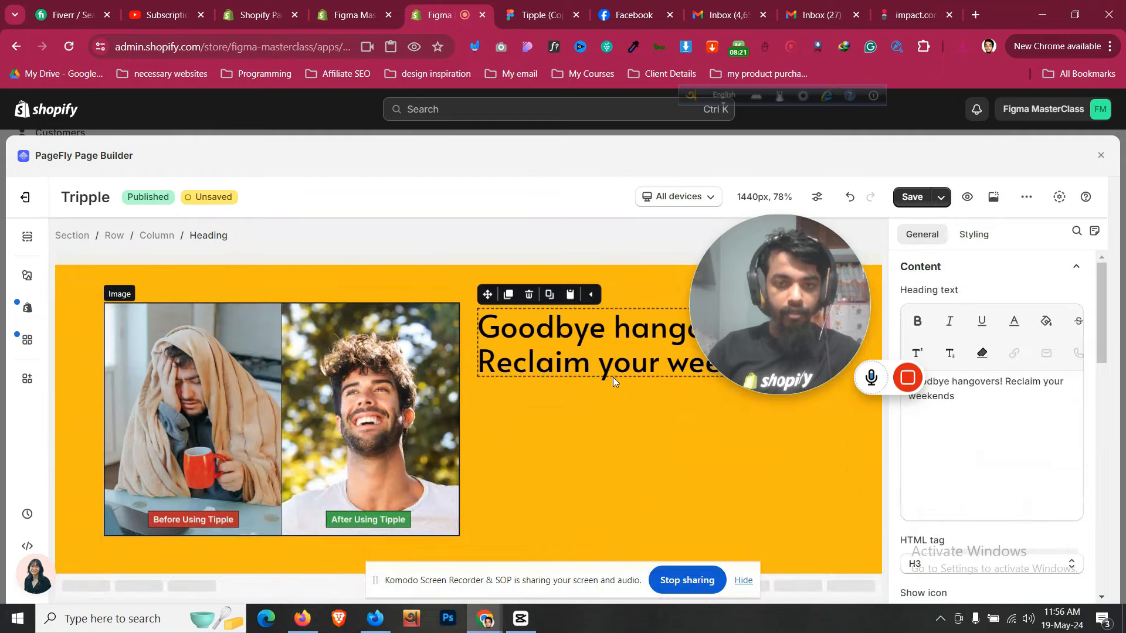
Replace the copied heading's text with "Goodbye Hangovers, Hello Morning!" copied from the Figma design
{"action": "left_click", "coordinate": [572, 7]}
{"action": "double_click", "coordinate": [605, 324]}
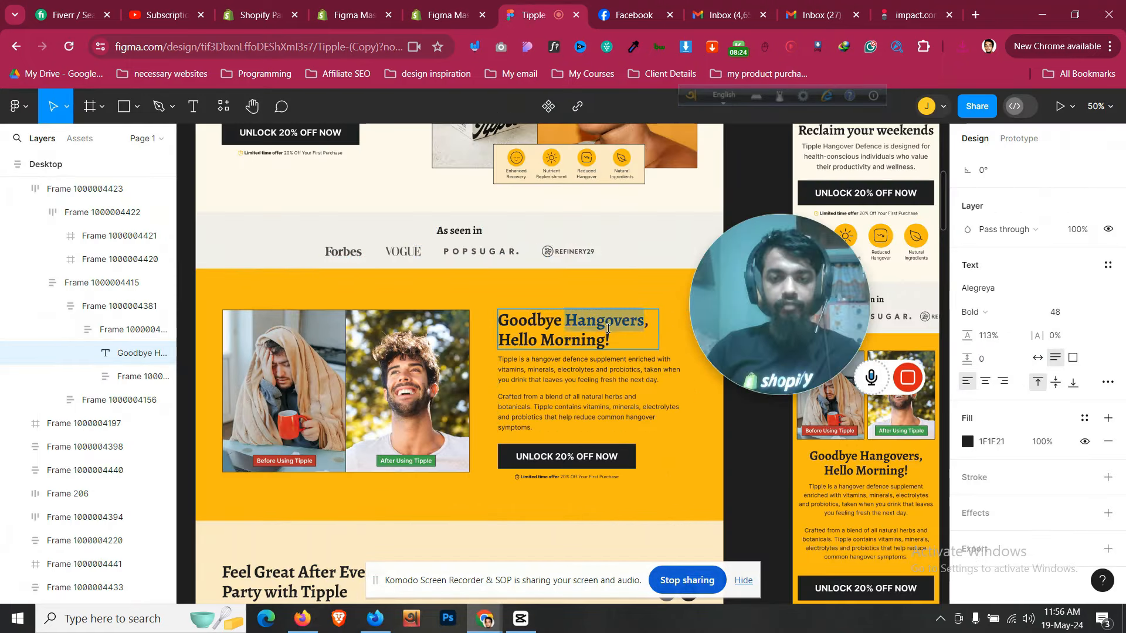
{"action": "key", "text": "ctrl+a"}
{"action": "key", "text": "ctrl+c"}
{"action": "key", "text": "ctrl+shift+Tab"}
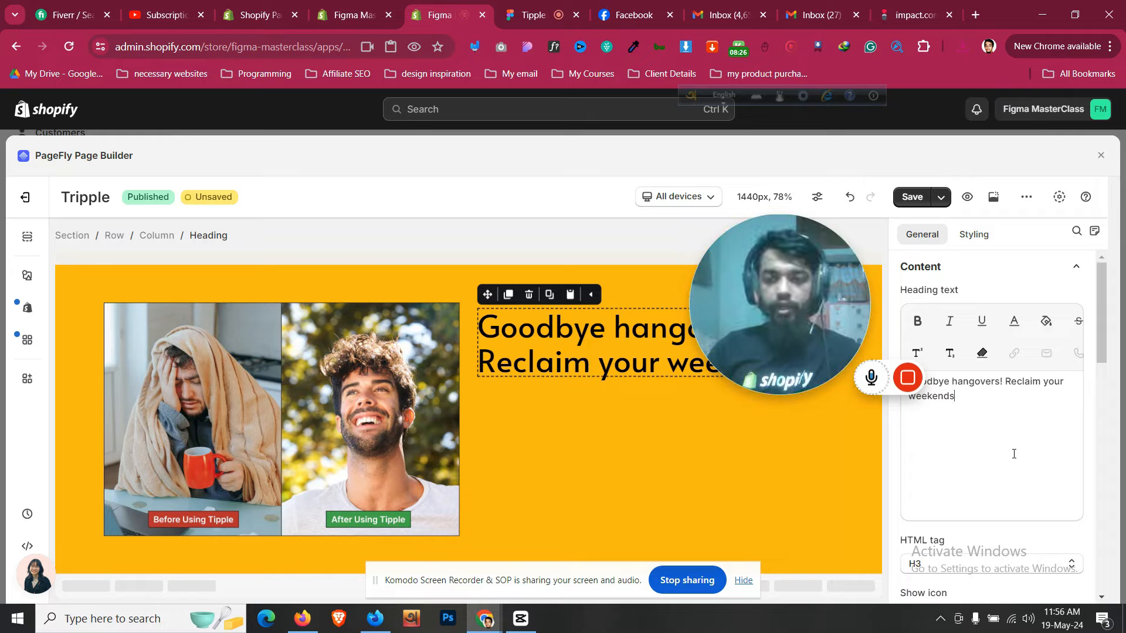
{"action": "key", "text": "ctrl+a"}
{"action": "key", "text": "ctrl+v"}
Duplicate the hero paragraph and place the copy below the "Goodbye Hangovers, Hello Morning!" heading
{"action": "scroll", "coordinate": [586, 486], "scroll_direction": "up", "scroll_amount": 4}
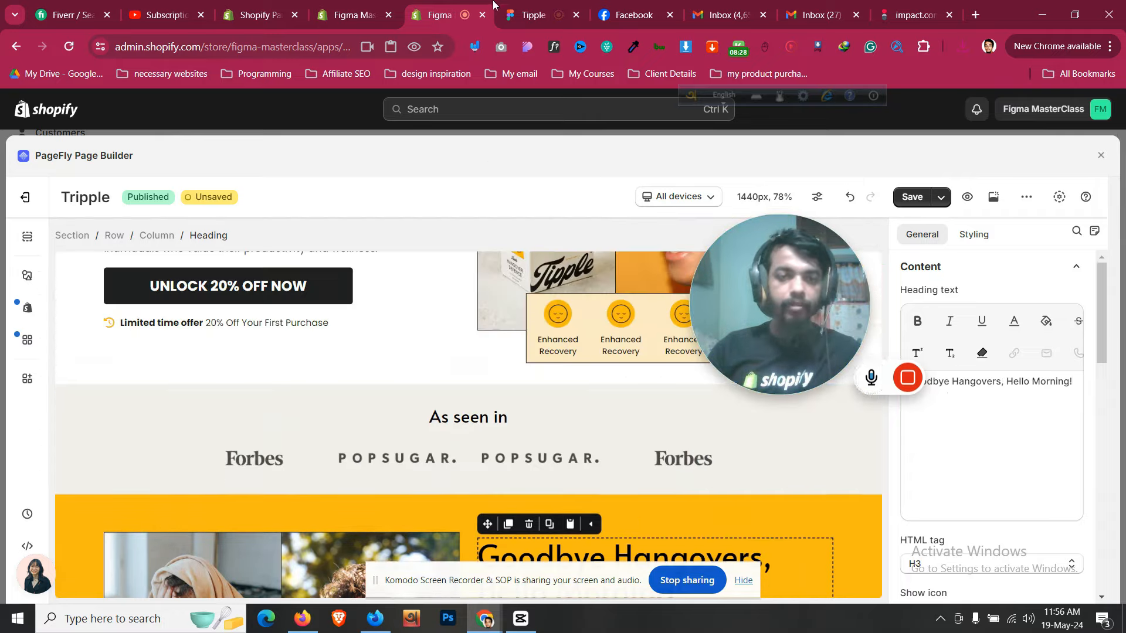
{"action": "left_click", "coordinate": [534, 11]}
{"action": "left_click", "coordinate": [490, 10]}
{"action": "scroll", "coordinate": [269, 361], "scroll_direction": "up", "scroll_amount": 2}
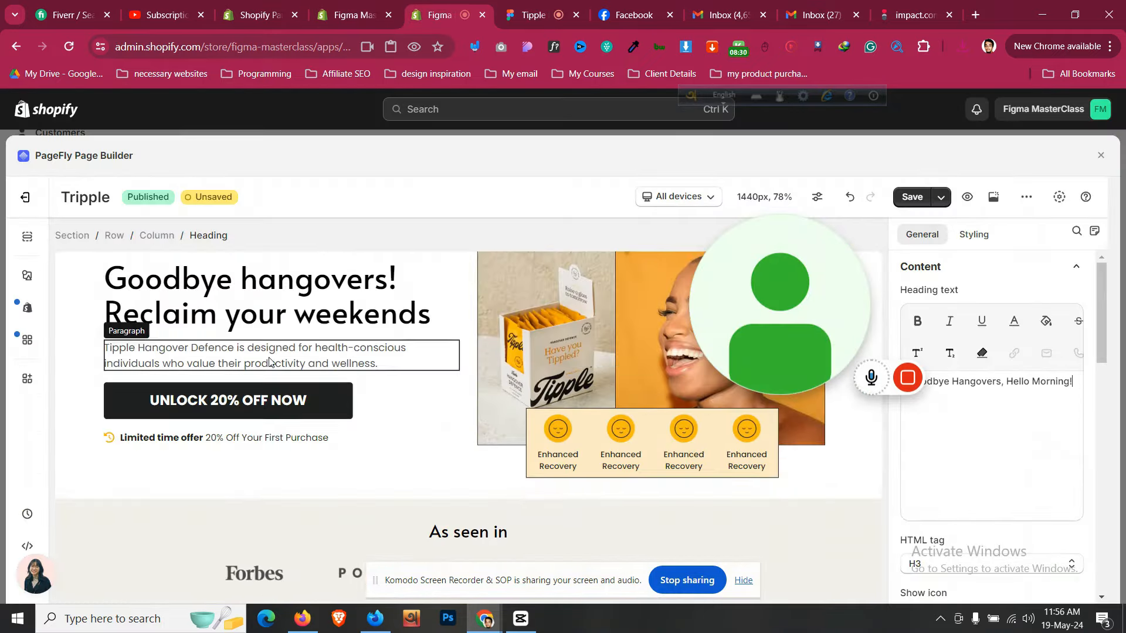
{"action": "left_click", "coordinate": [270, 361]}
{"action": "left_click_drag", "start_coordinate": [115, 348], "coordinate": [604, 441]}
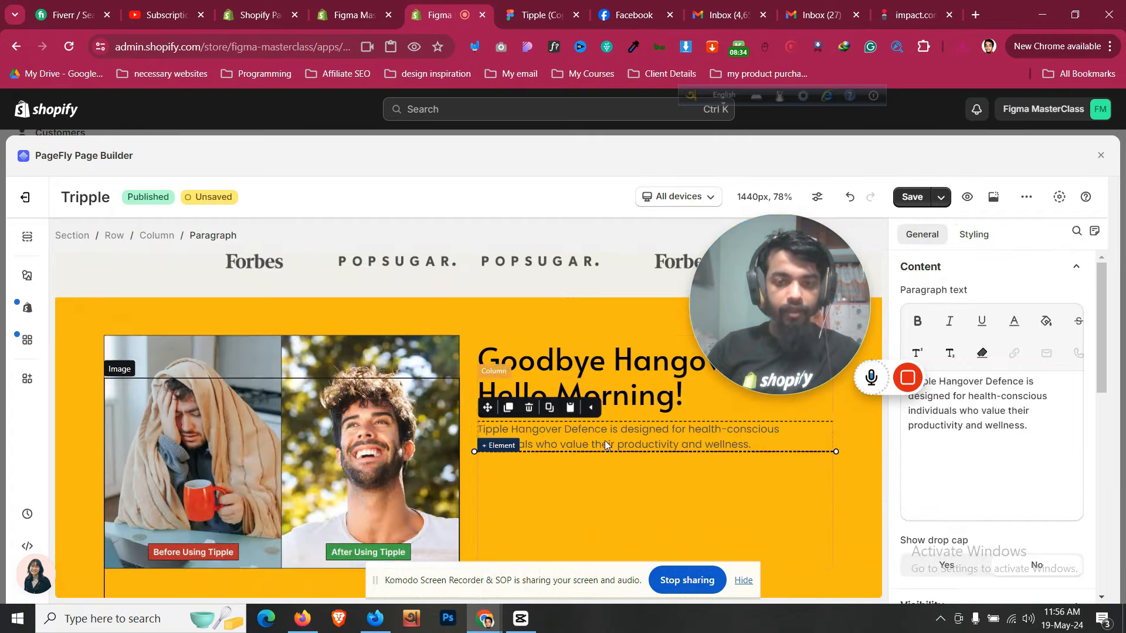
Copy the body text color 1F1F21 from Figma and apply it as the copied paragraph's content color in PageFly
{"action": "left_click", "coordinate": [535, 13]}
{"action": "left_click", "coordinate": [536, 373]}
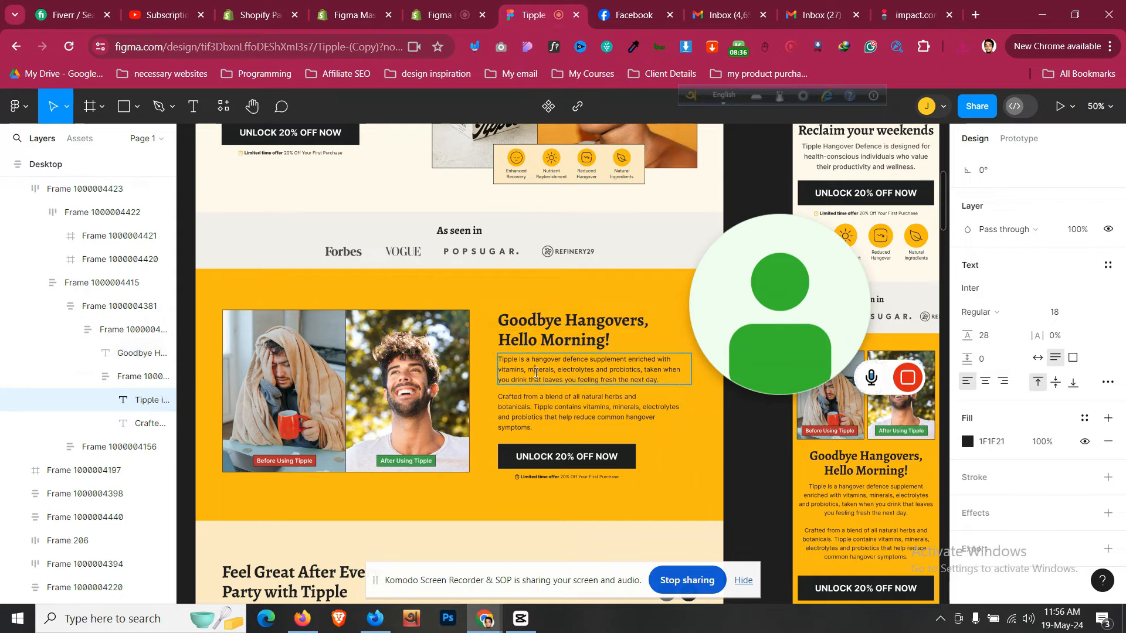
{"action": "double_click", "coordinate": [997, 441]}
{"action": "left_click", "coordinate": [440, 14]}
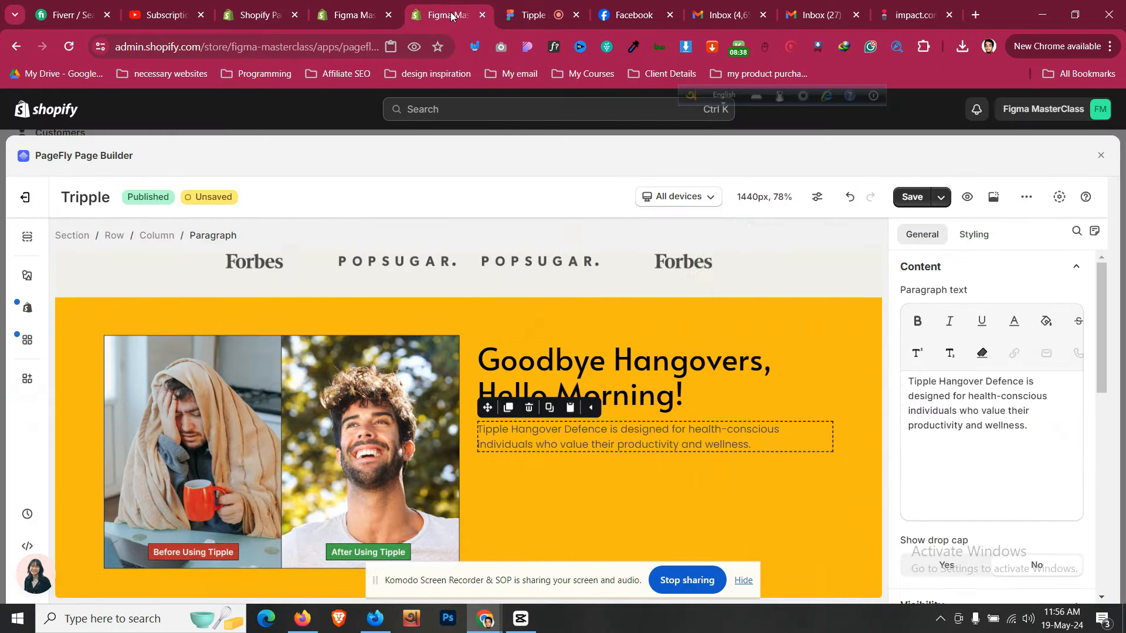
{"action": "left_click", "coordinate": [973, 234]}
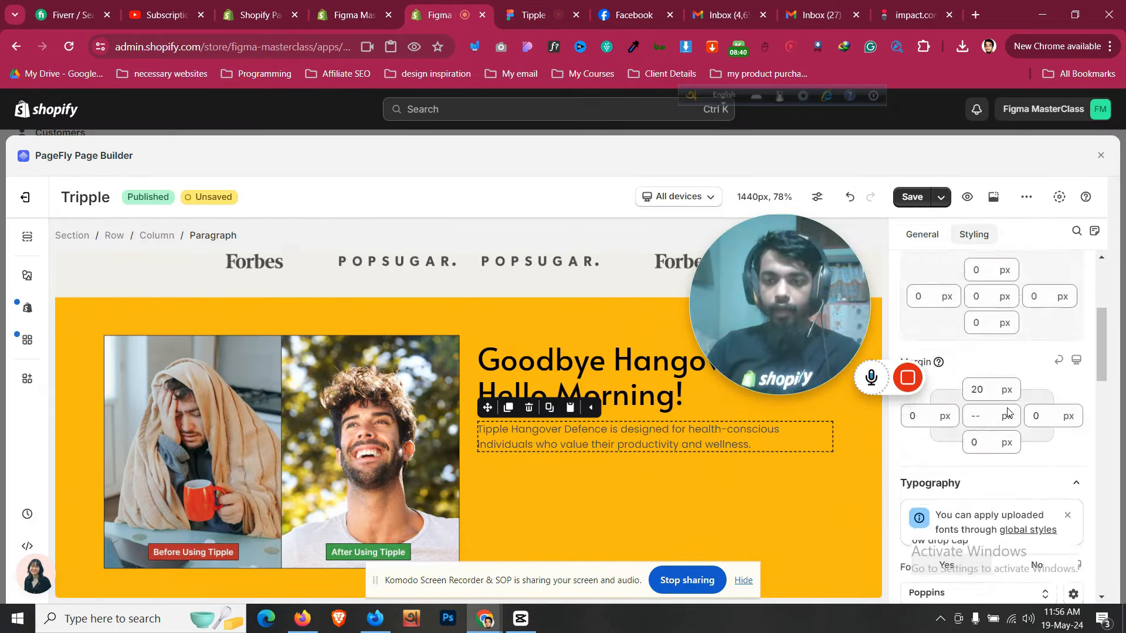
{"action": "scroll", "coordinate": [996, 351], "scroll_direction": "up", "scroll_amount": 5}
{"action": "left_click", "coordinate": [1011, 390]}
{"action": "key", "text": "Return"}
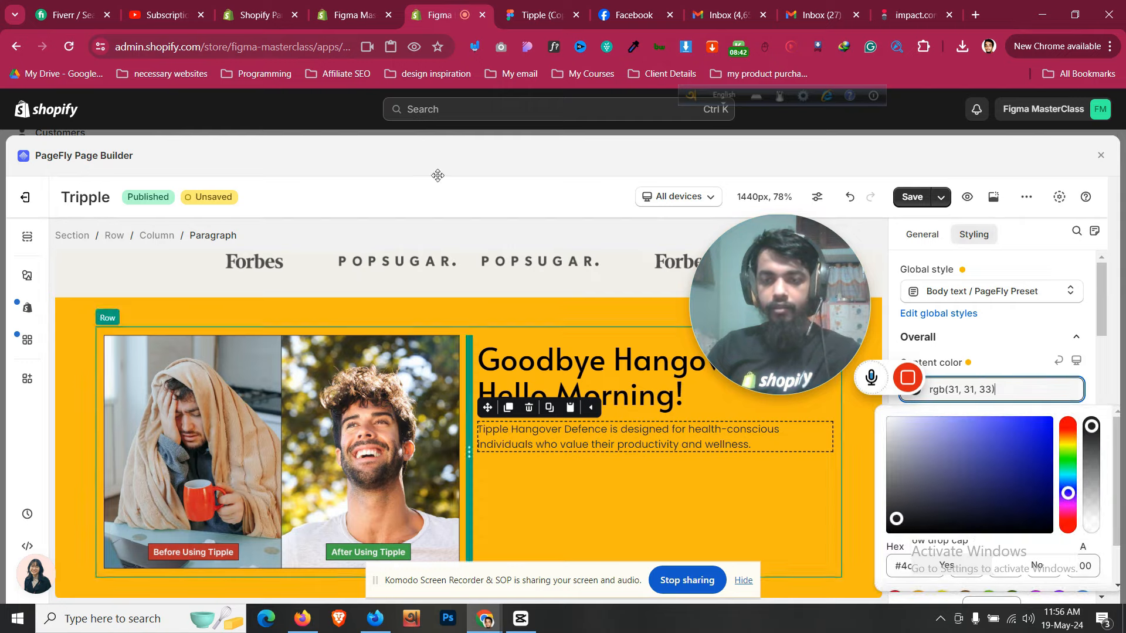
Replace the copied paragraph's text with the section's first paragraph, "Tipple is a hangover defence supplement...", copied from Figma
{"action": "left_click", "coordinate": [531, 14]}
{"action": "key", "text": "ctrl+a"}
{"action": "key", "text": "ctrl+c"}
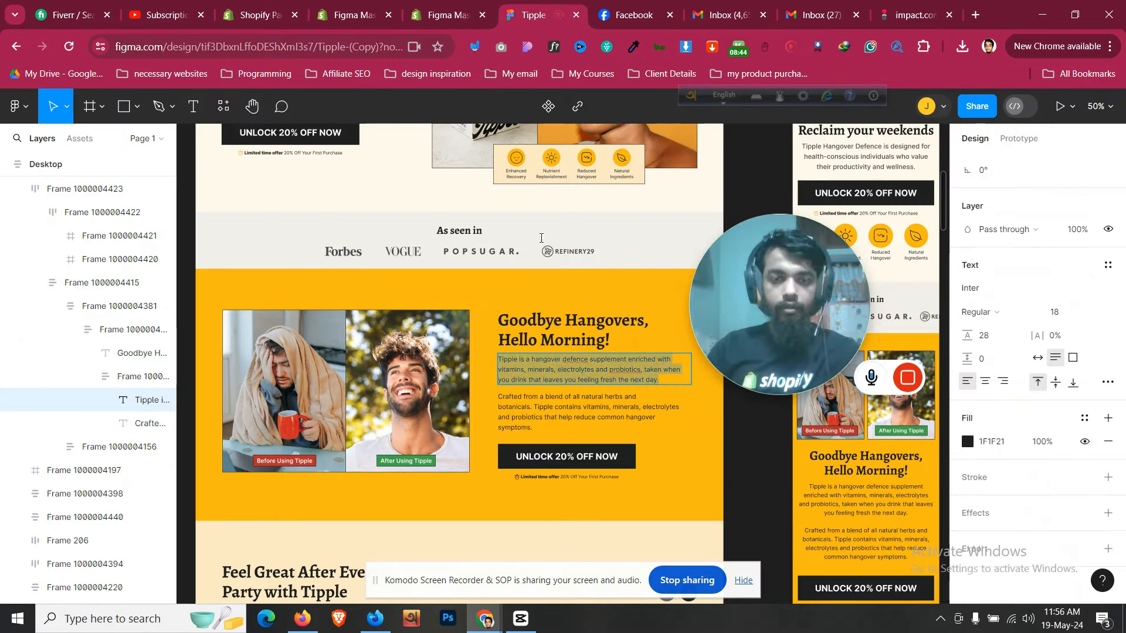
{"action": "left_click", "coordinate": [439, 15]}
{"action": "left_click", "coordinate": [622, 441]}
{"action": "left_click", "coordinate": [904, 239]}
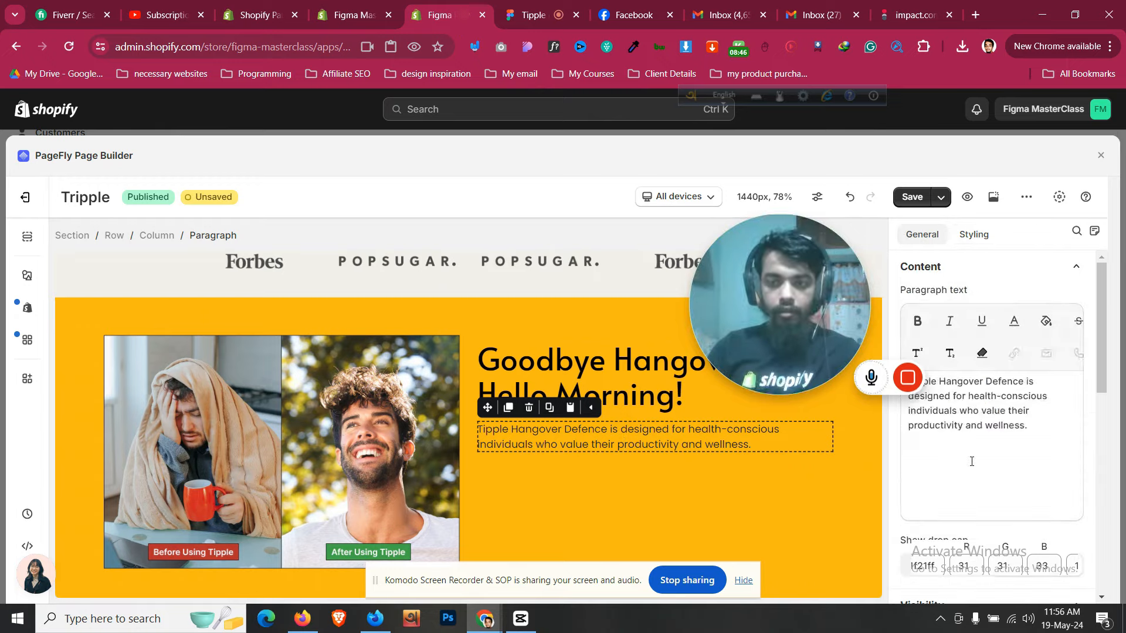
{"action": "key", "text": "ctrl+a"}
{"action": "key", "text": "ctrl+v"}
Copy the second Figma paragraph, "Crafted from a blend of all natural herbs...", and append it below the first text in PageFly's paragraph
{"action": "left_click", "coordinate": [545, 13]}
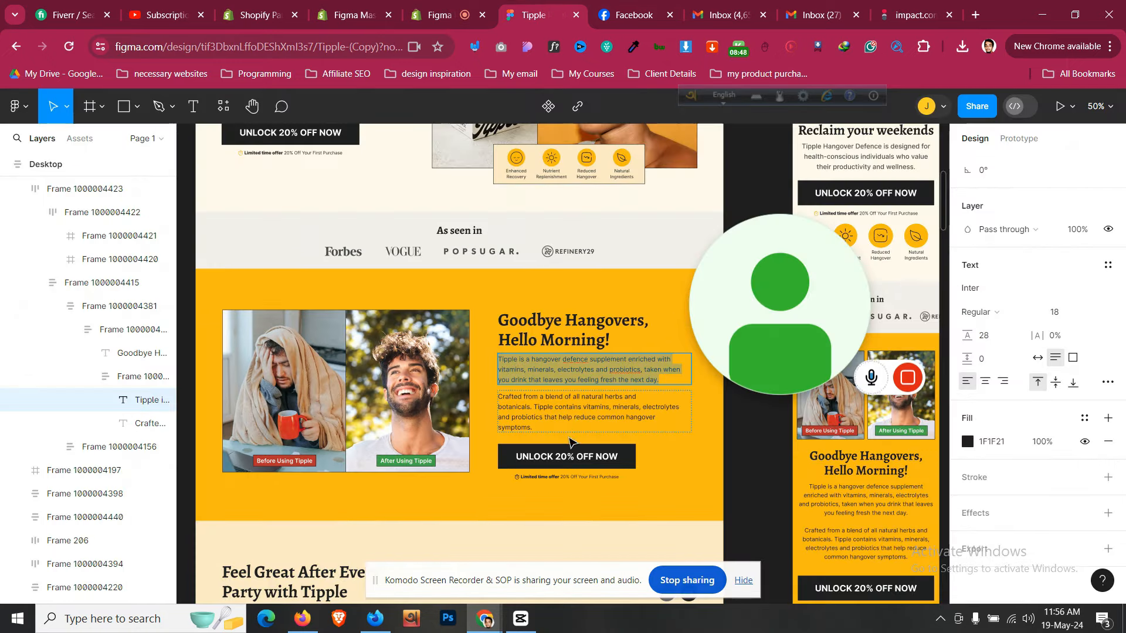
{"action": "left_click", "coordinate": [575, 413]}
{"action": "key", "text": "Return"}
{"action": "key", "text": "ctrl+c"}
{"action": "left_click", "coordinate": [463, 13]}
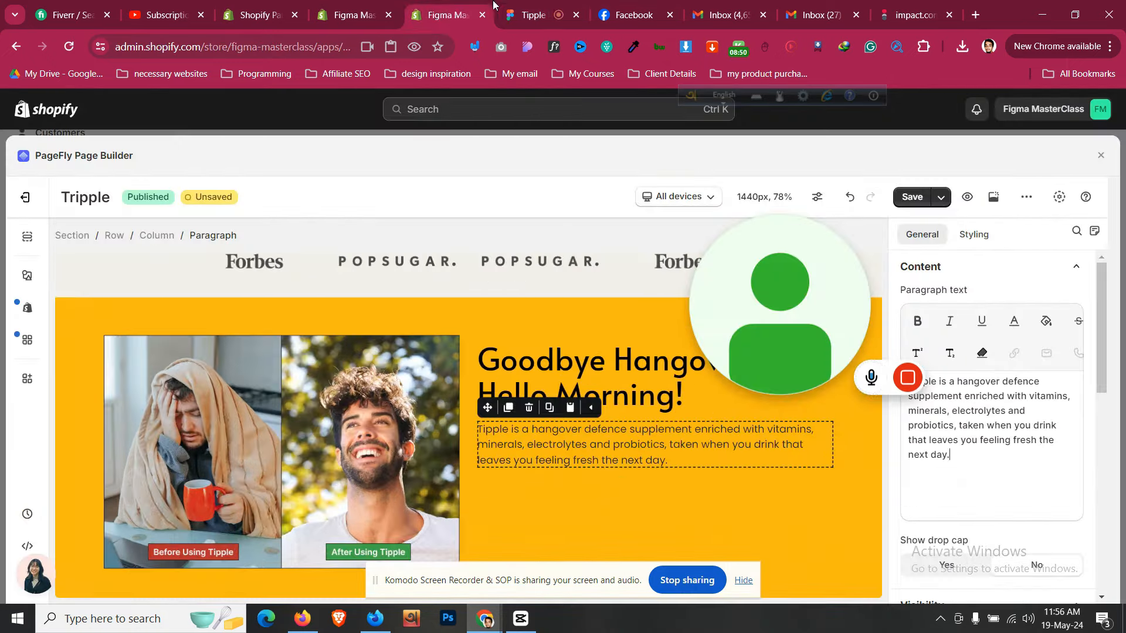
{"action": "key", "text": "Return"}
{"action": "key", "text": "ctrl+v"}
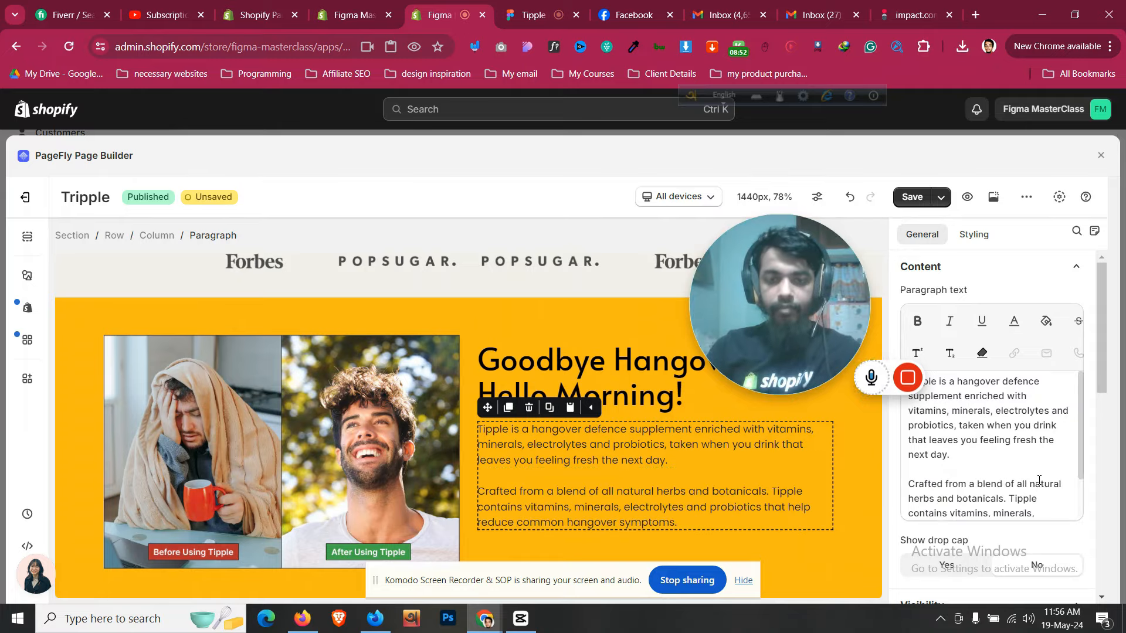
Duplicate the hero's "UNLOCK 20% OFF NOW" button and place the copy below the new section's paragraph
{"action": "left_click", "coordinate": [515, 23]}
{"action": "left_click", "coordinate": [440, 14]}
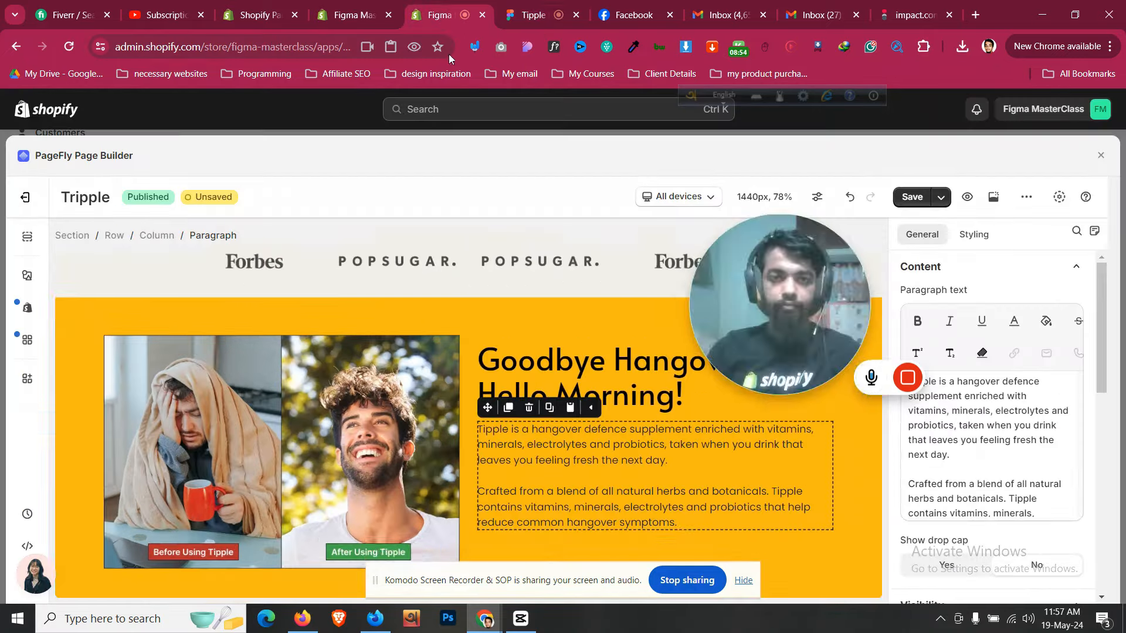
{"action": "scroll", "coordinate": [380, 319], "scroll_direction": "up", "scroll_amount": 5}
{"action": "left_click", "coordinate": [107, 315]}
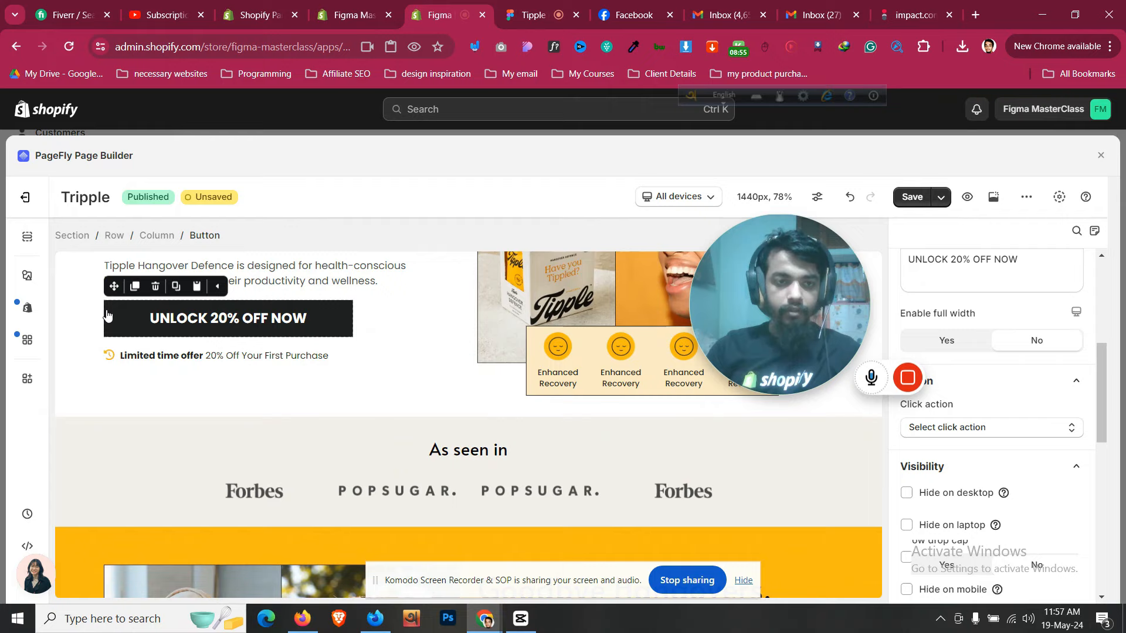
{"action": "left_click", "coordinate": [134, 286]}
{"action": "left_click_drag", "start_coordinate": [113, 311], "coordinate": [811, 584]}
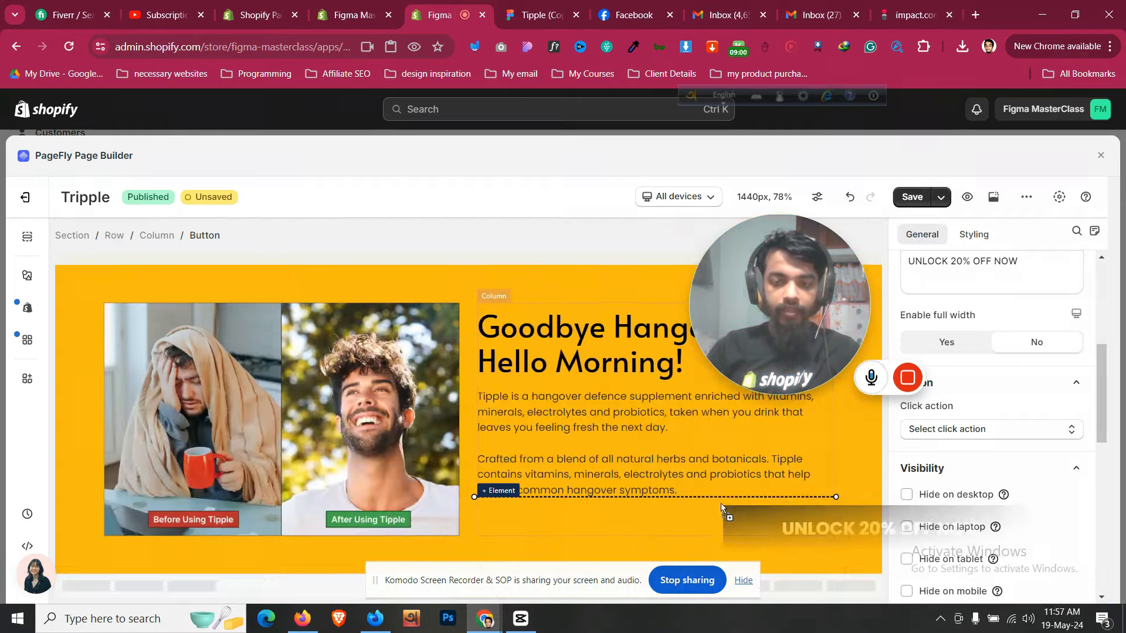
Duplicate the hero's "Limited time offer" block and place the copy below the new section's button
{"action": "scroll", "coordinate": [706, 497], "scroll_direction": "up", "scroll_amount": 3}
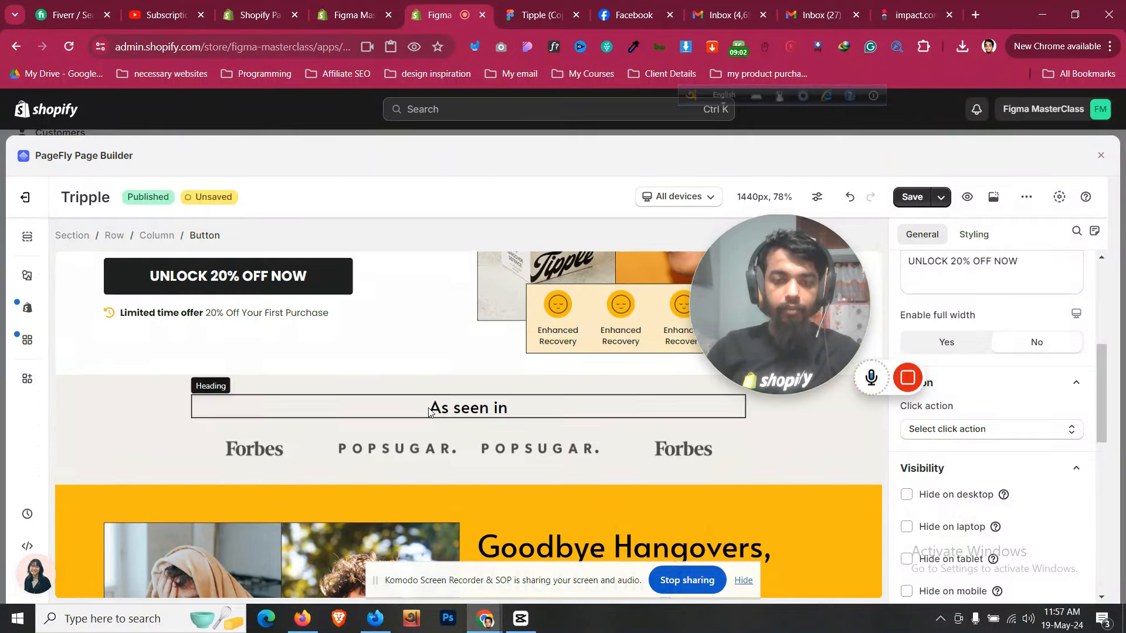
{"action": "left_click", "coordinate": [359, 315]}
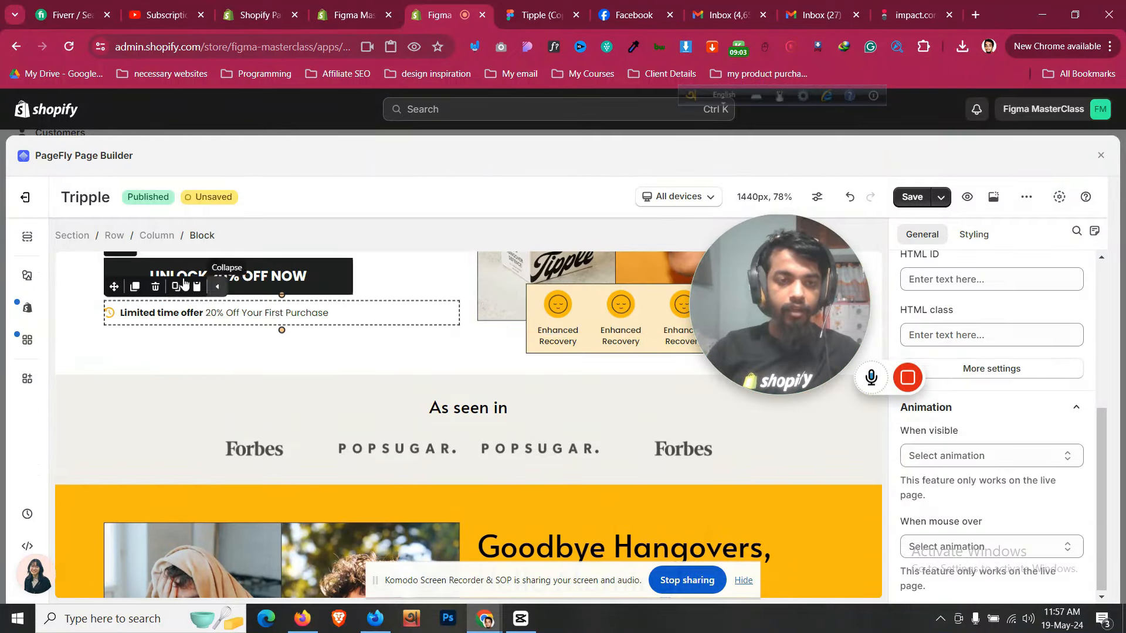
{"action": "left_click", "coordinate": [136, 287]}
{"action": "left_click_drag", "start_coordinate": [159, 340], "coordinate": [641, 524]}
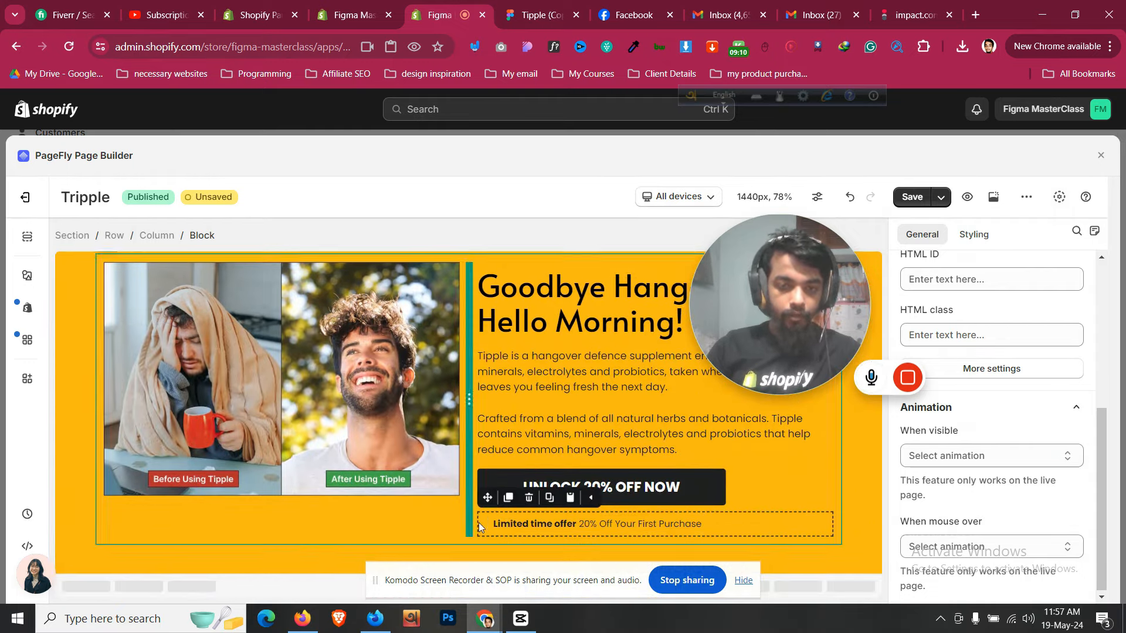
Copy the offer paragraph's content color rgb(31, 31, 33) and apply it to the clock icon in the copied offer block
{"action": "left_click", "coordinate": [503, 9]}
{"action": "left_click", "coordinate": [477, 7]}
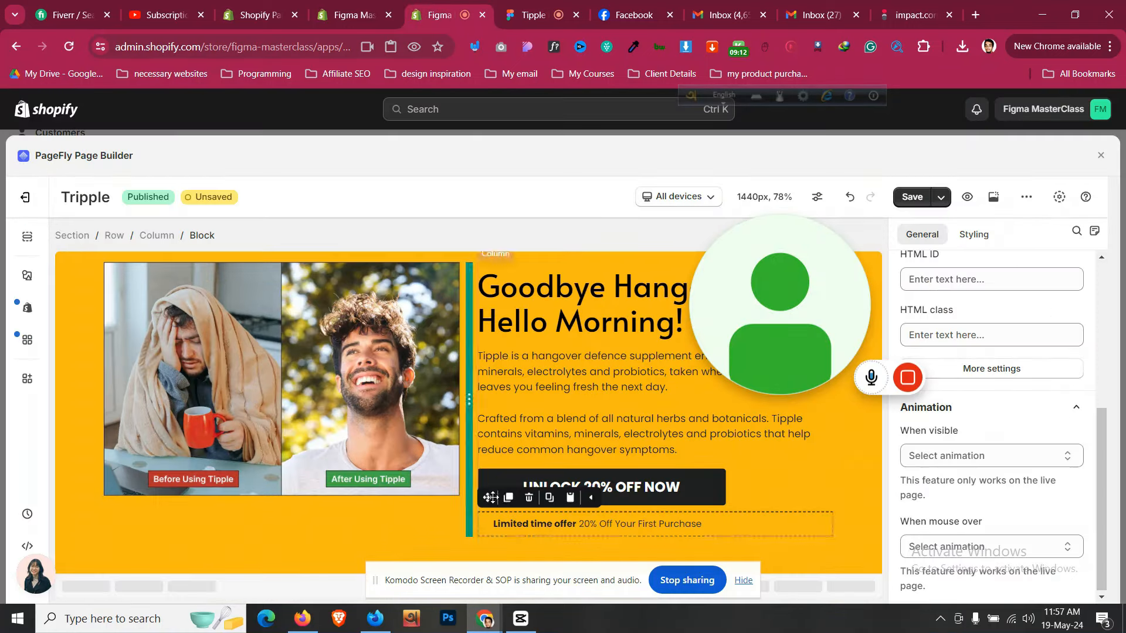
{"action": "left_click", "coordinate": [973, 233]}
{"action": "left_click", "coordinate": [1011, 388]}
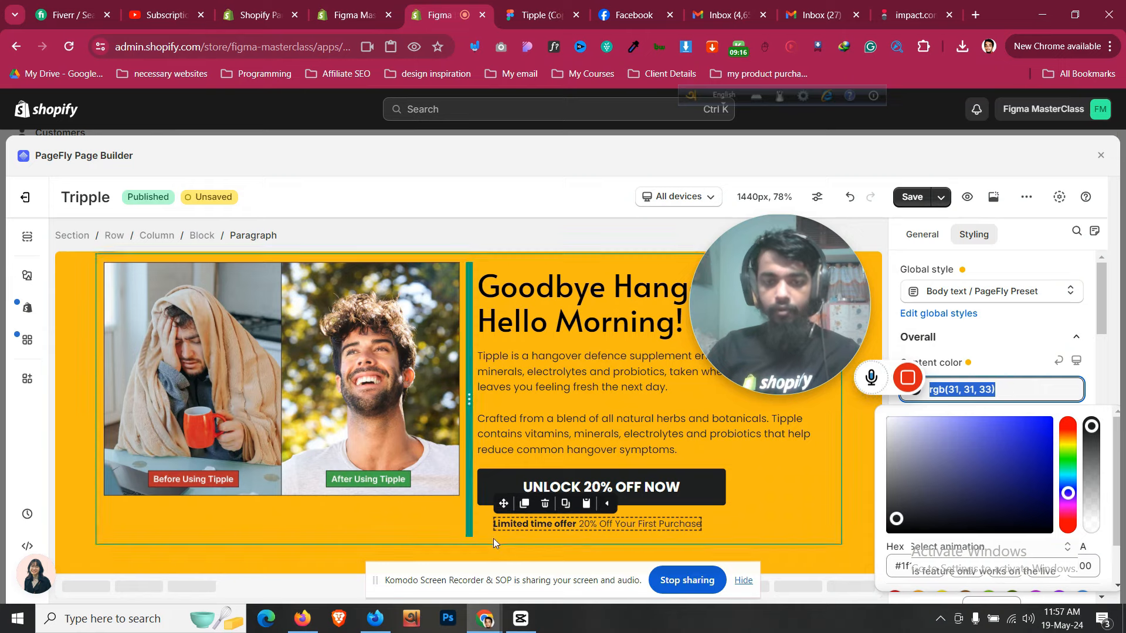
{"action": "left_click", "coordinate": [483, 523]}
{"action": "scroll", "coordinate": [987, 317], "scroll_direction": "up", "scroll_amount": 5}
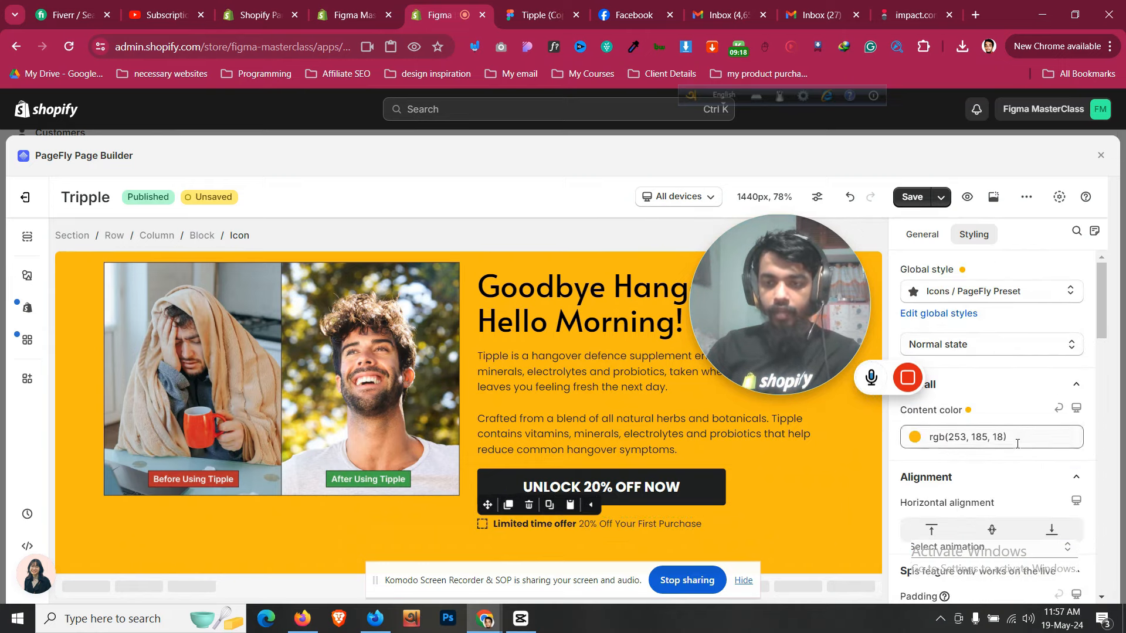
{"action": "triple_click", "coordinate": [1022, 438]}
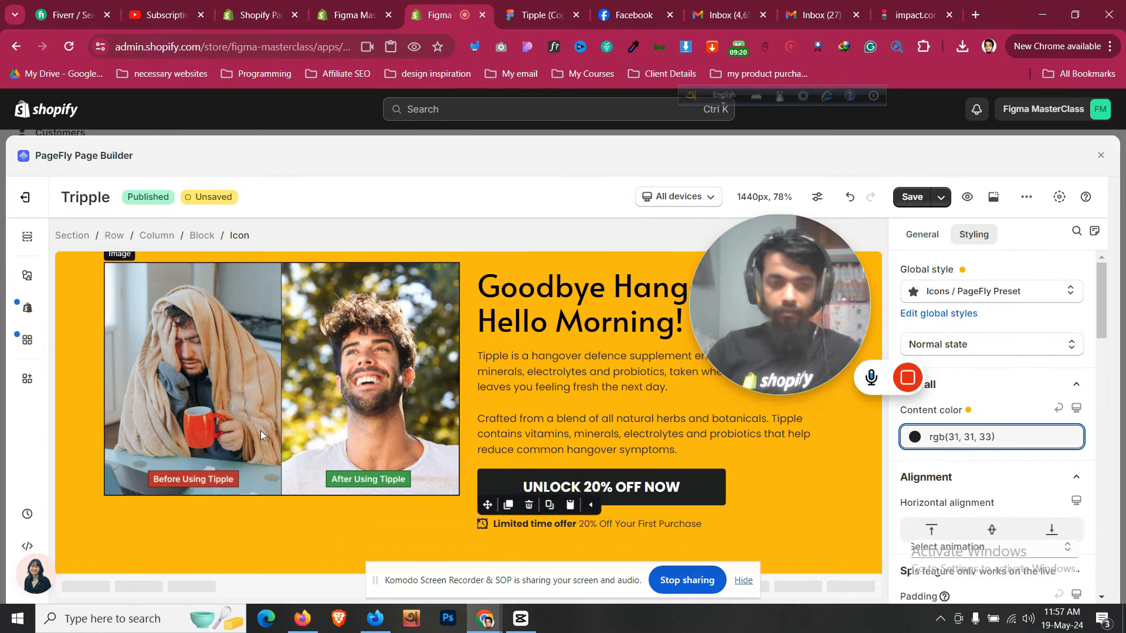
Check the section against Figma and set the content position of its PageFly row to center
{"action": "left_click", "coordinate": [83, 451]}
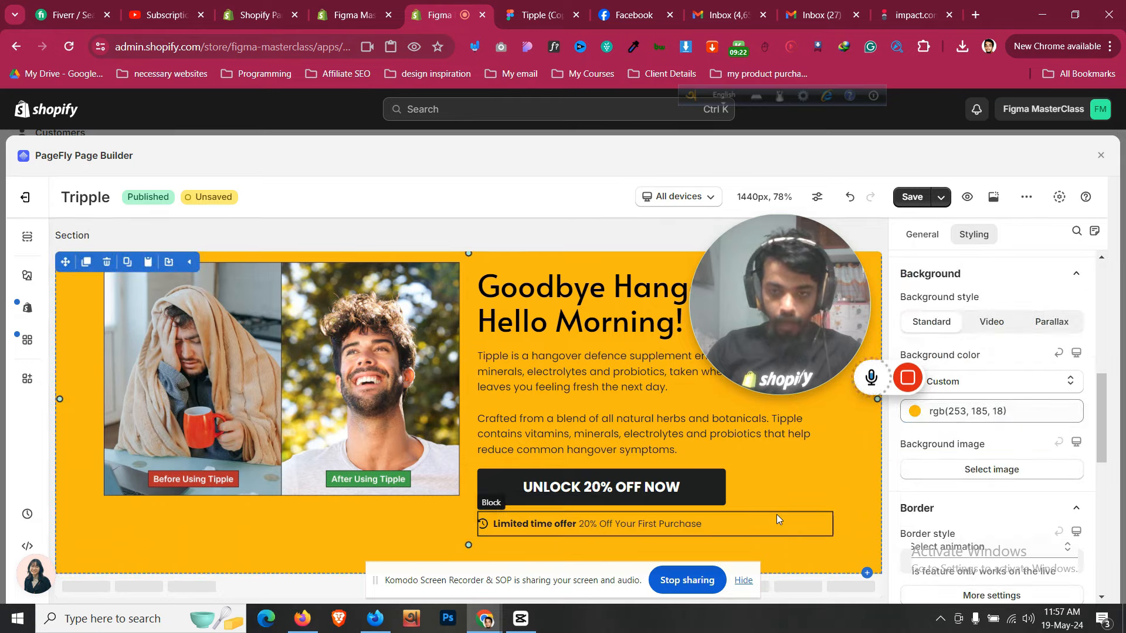
{"action": "left_click", "coordinate": [524, 7]}
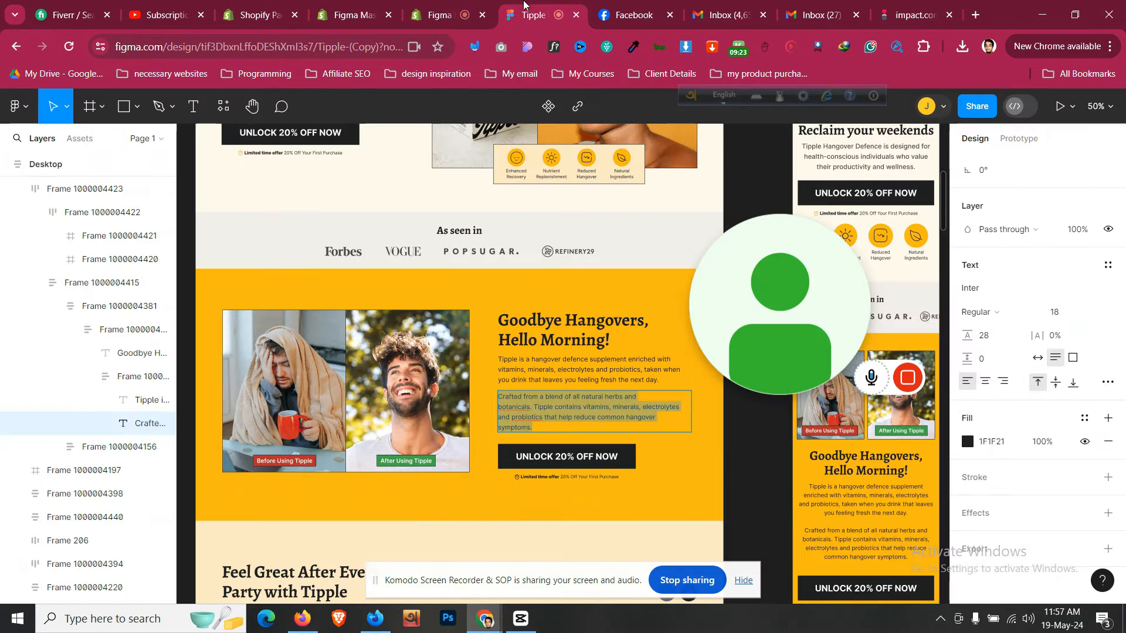
{"action": "left_click", "coordinate": [488, 6]}
{"action": "scroll", "coordinate": [746, 432], "scroll_direction": "up", "scroll_amount": 2}
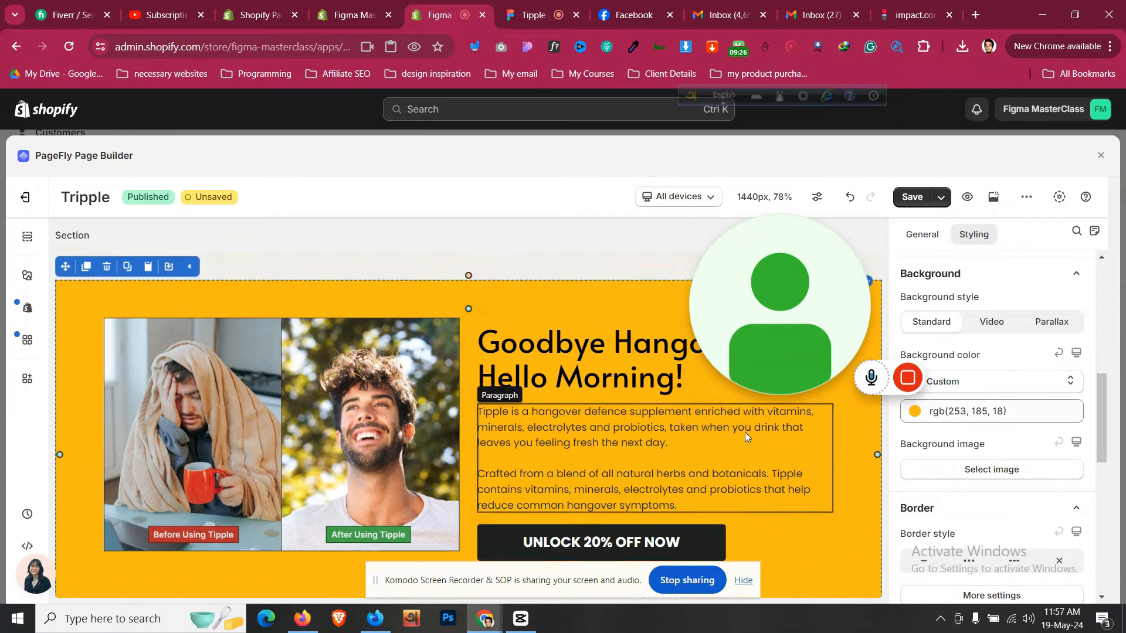
{"action": "left_click", "coordinate": [535, 378]}
{"action": "scroll", "coordinate": [535, 379], "scroll_direction": "down", "scroll_amount": 1}
{"action": "scroll", "coordinate": [533, 374], "scroll_direction": "down", "scroll_amount": 1}
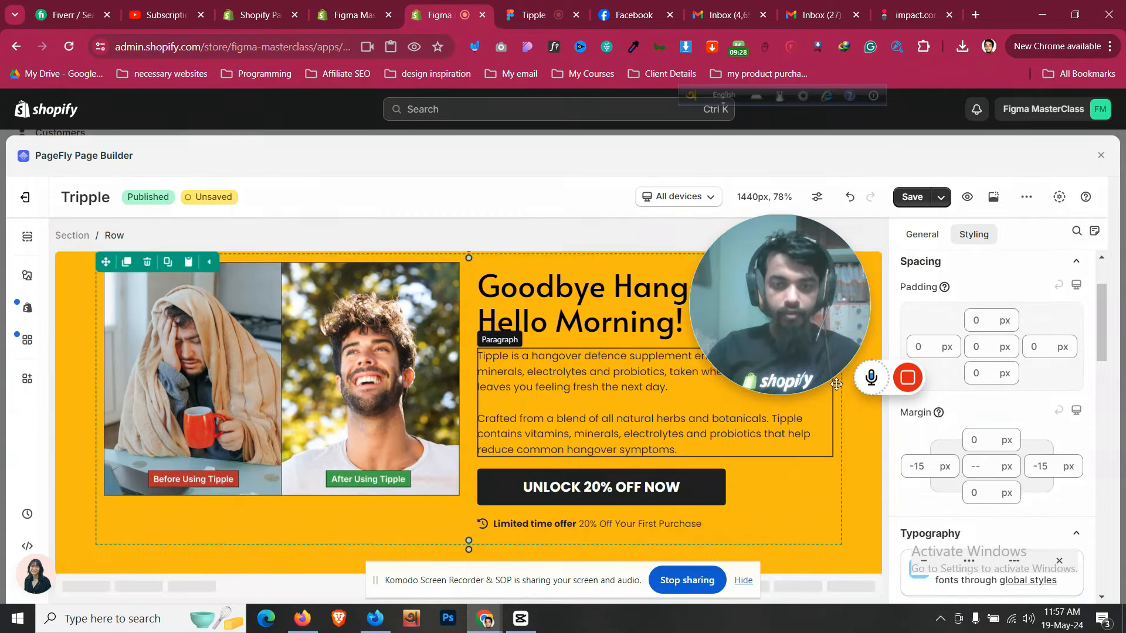
{"action": "left_click", "coordinate": [921, 234]}
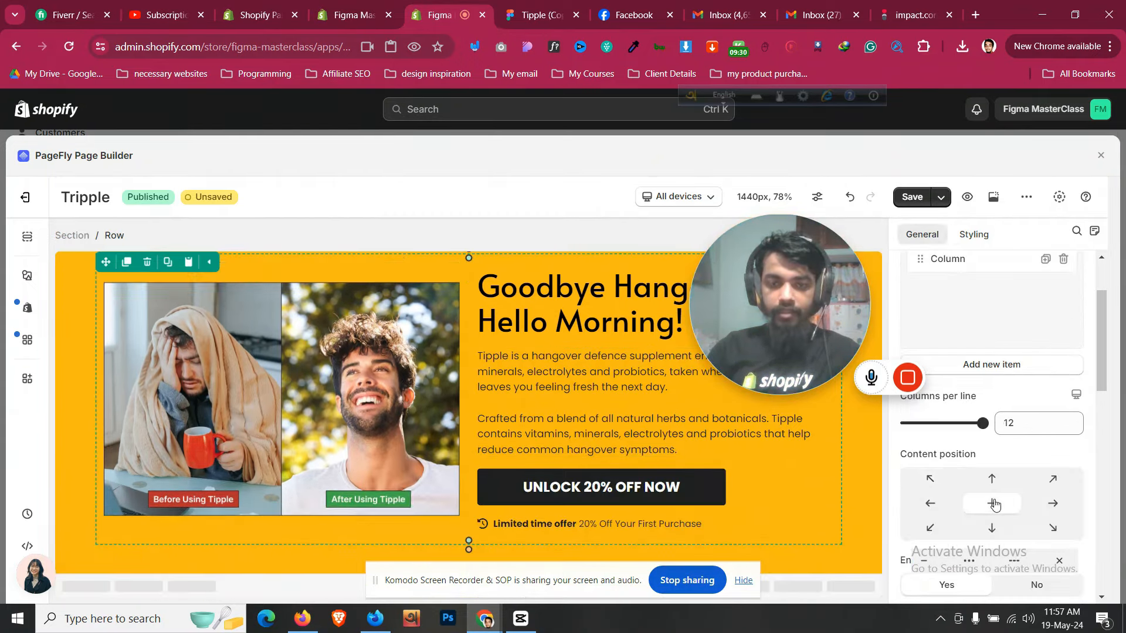
Examine the orange section frame's layout and spacing in Figma and compare it with the section in PageFly
{"action": "left_click", "coordinate": [519, 9]}
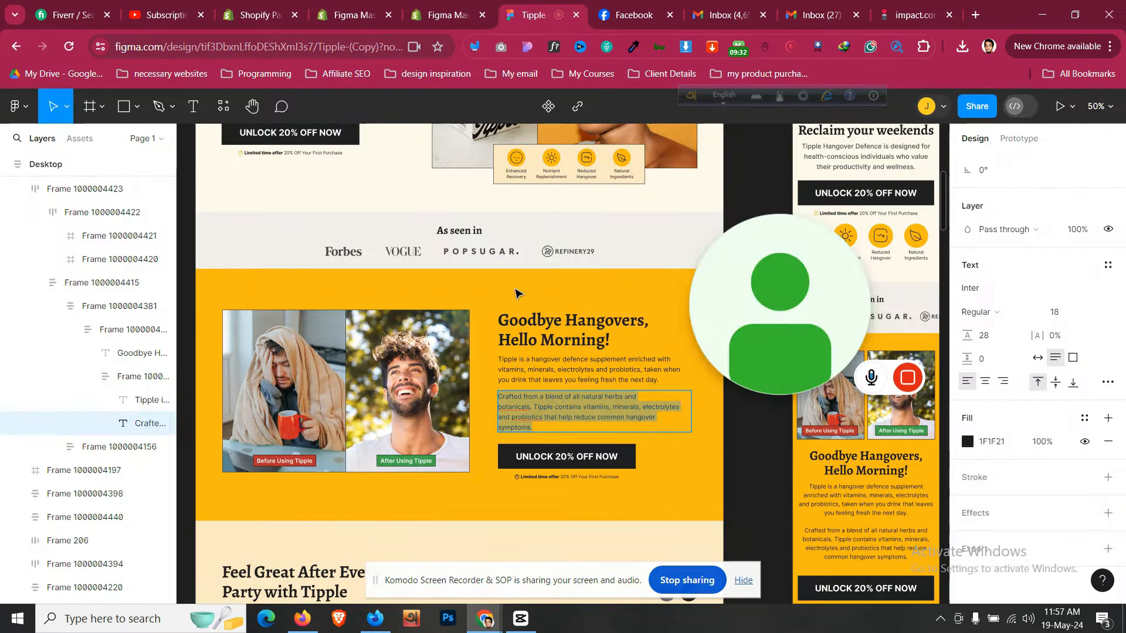
{"action": "left_click", "coordinate": [482, 377]}
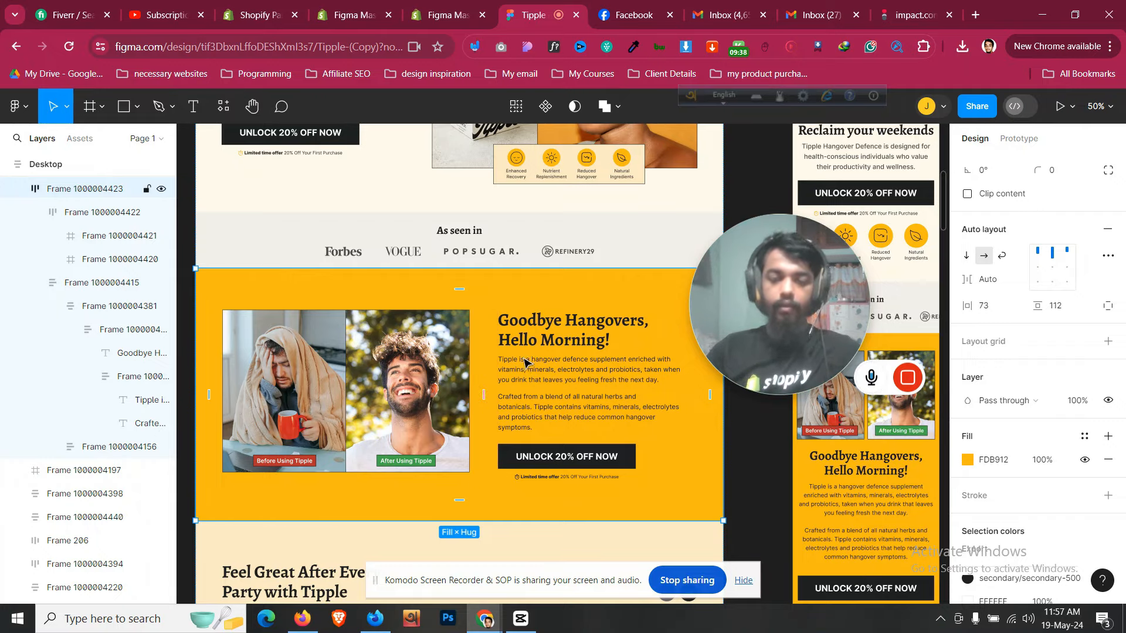
{"action": "left_click", "coordinate": [467, 7]}
{"action": "scroll", "coordinate": [506, 377], "scroll_direction": "up", "scroll_amount": 1}
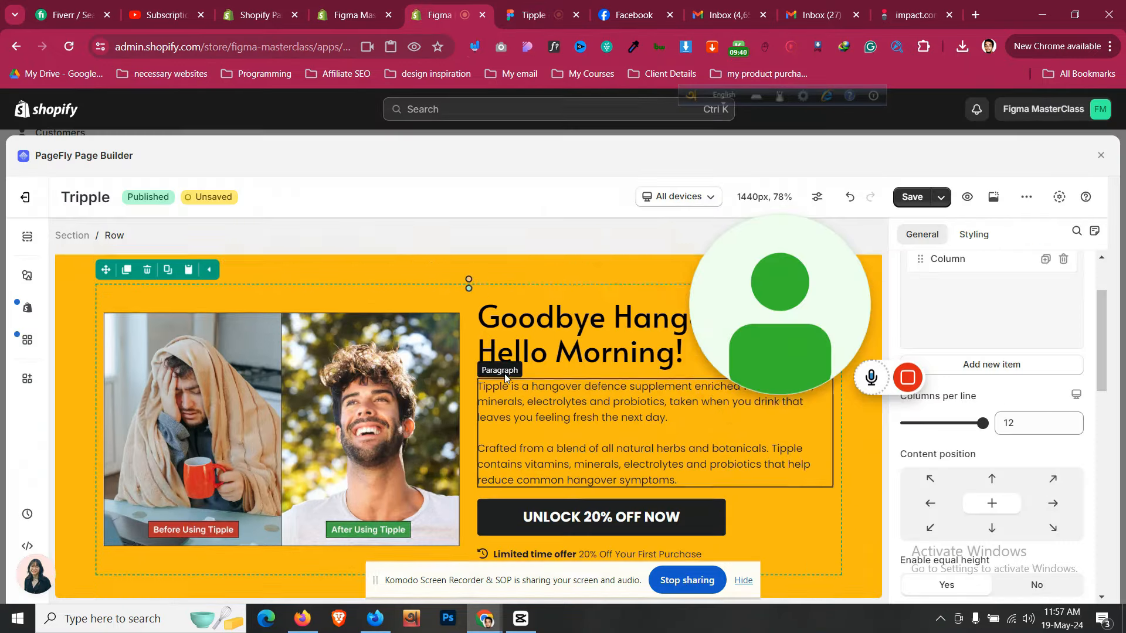
{"action": "scroll", "coordinate": [504, 374], "scroll_direction": "down", "scroll_amount": 1}
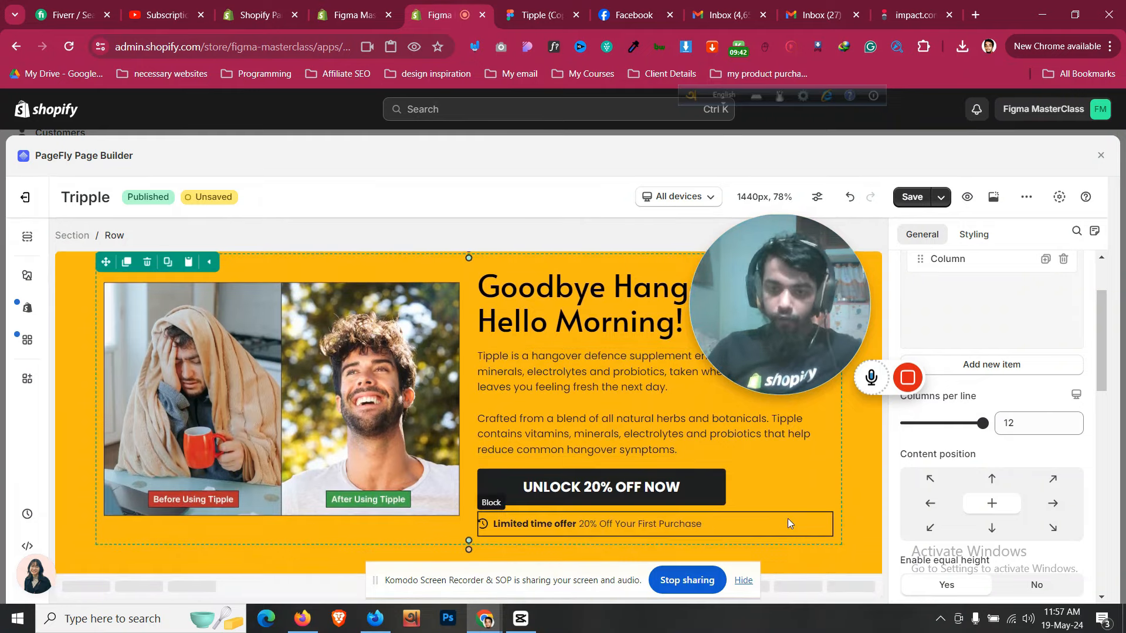
{"action": "scroll", "coordinate": [586, 352], "scroll_direction": "up", "scroll_amount": 4}
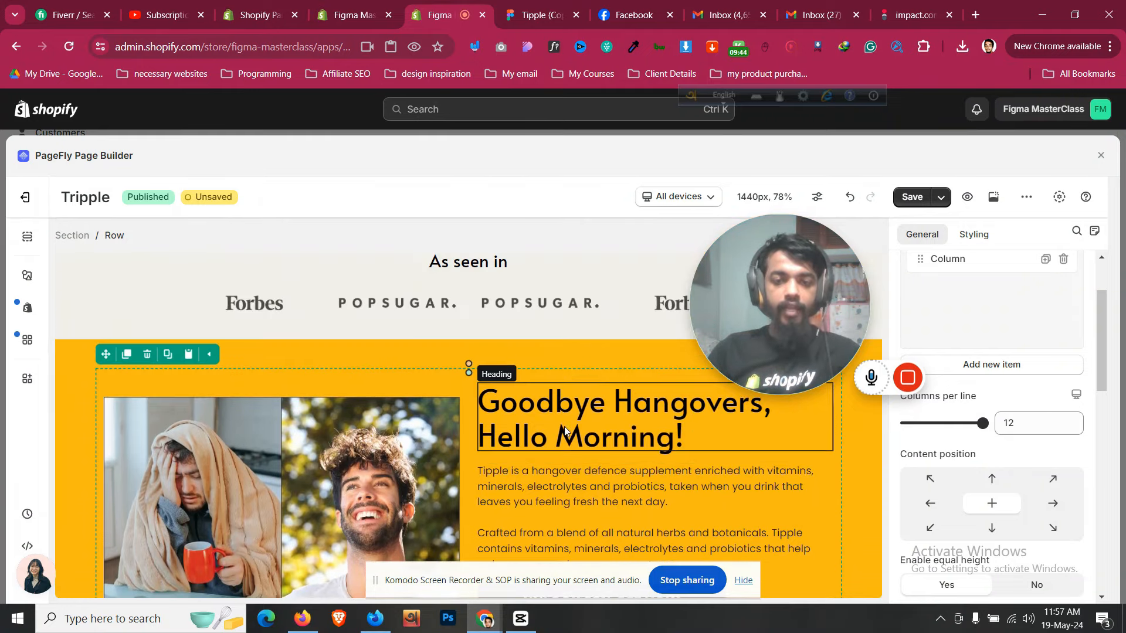
Select the column that contains the "Goodbye Hangovers, Hello Morning!" heading
{"action": "left_click", "coordinate": [554, 437]}
{"action": "left_click", "coordinate": [157, 236]}
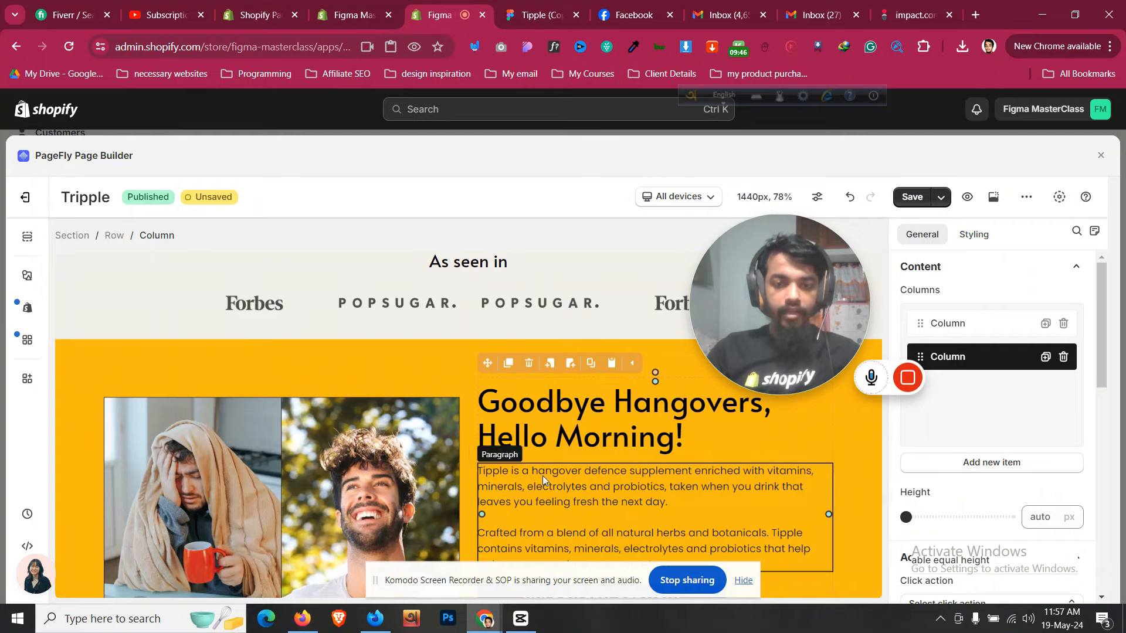
Set the left margin of the "Goodbye Hangovers" text column to 10 px for all devices
{"action": "scroll", "coordinate": [543, 476], "scroll_direction": "down", "scroll_amount": 4}
{"action": "left_click", "coordinate": [973, 234]}
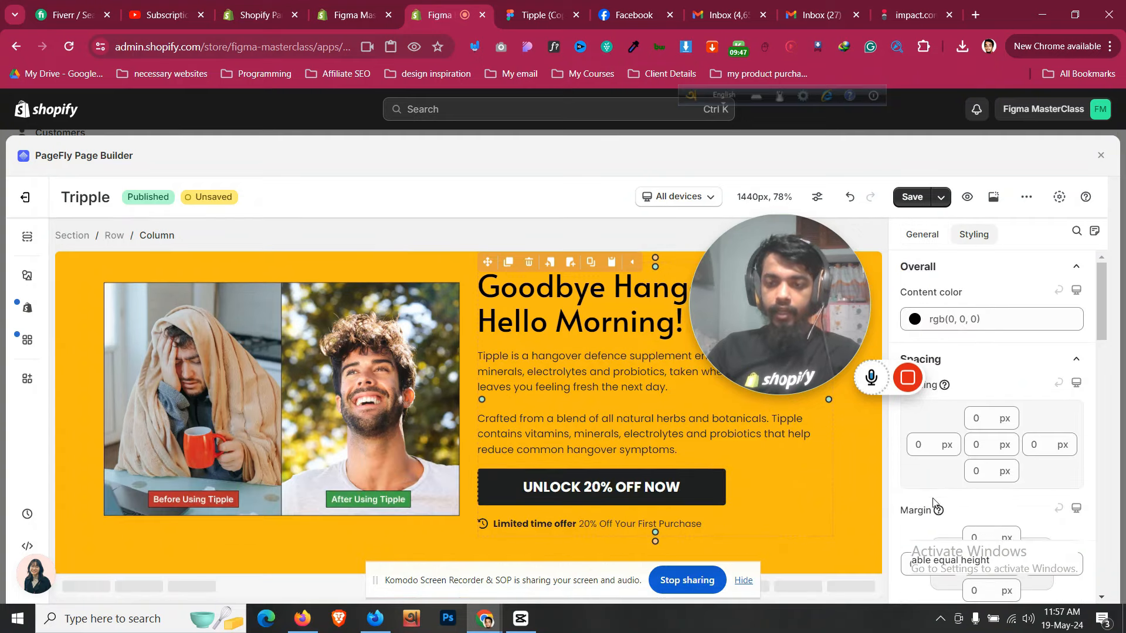
{"action": "scroll", "coordinate": [934, 502], "scroll_direction": "down", "scroll_amount": 3}
{"action": "left_click", "coordinate": [922, 424]}
{"action": "type", "text": "18"}
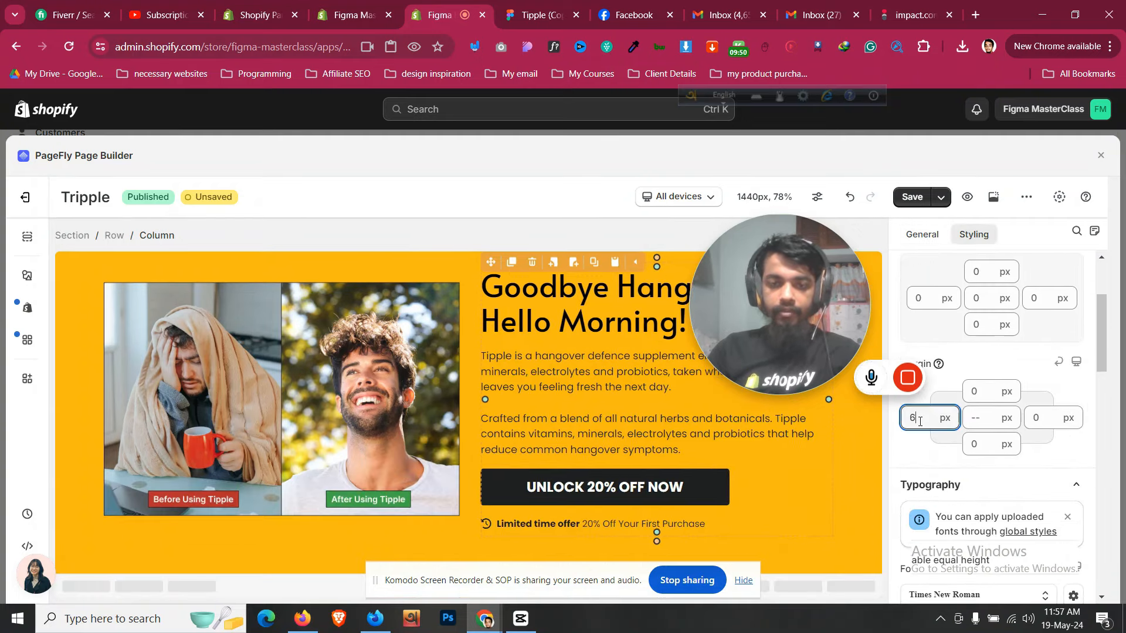
{"action": "key", "text": "Up"}
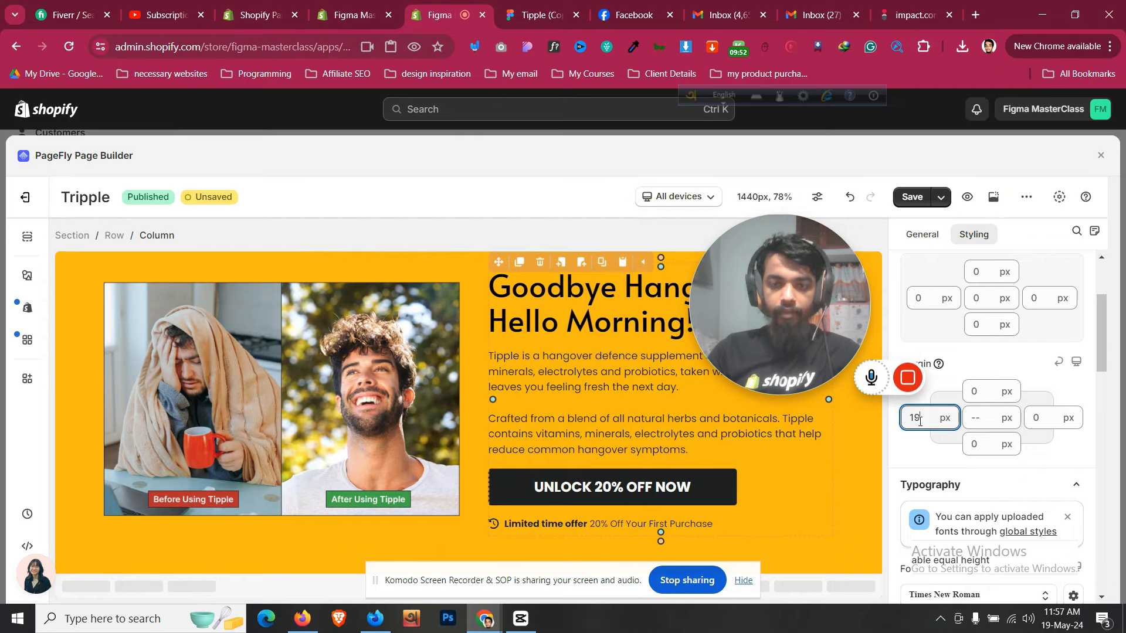
{"action": "key", "text": "Down"}
{"action": "key", "text": "Down"}
{"action": "key", "text": "Down"}
{"action": "key", "text": "Down"}
{"action": "key", "text": "Down"}
{"action": "key", "text": "Down"}
{"action": "key", "text": "Down"}
{"action": "key", "text": "Down"}
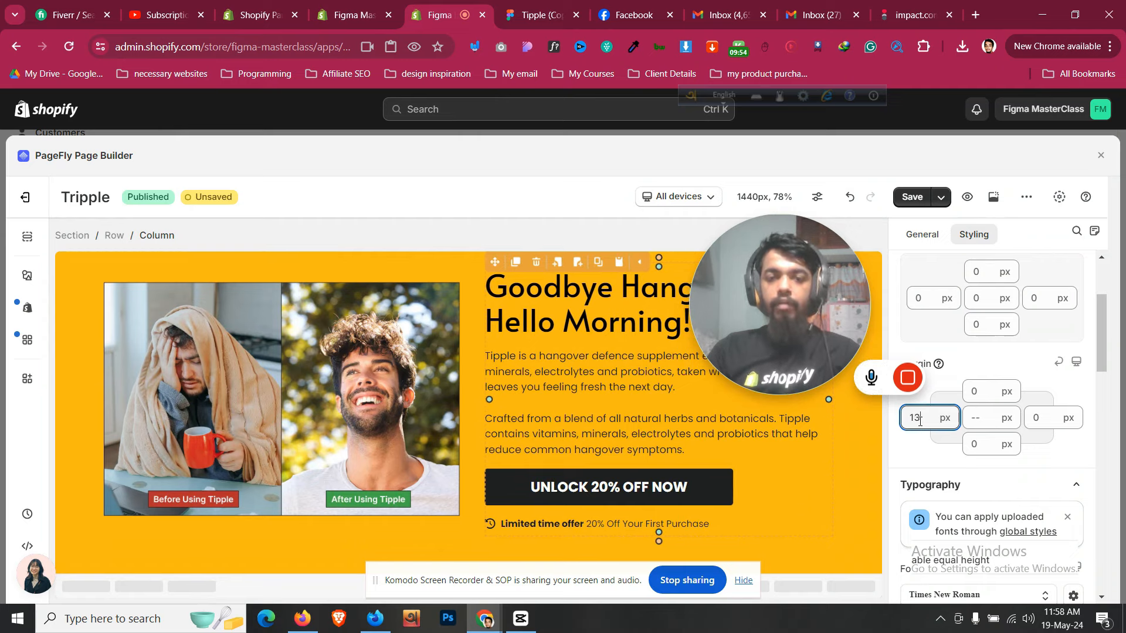
{"action": "key", "text": "Down"}
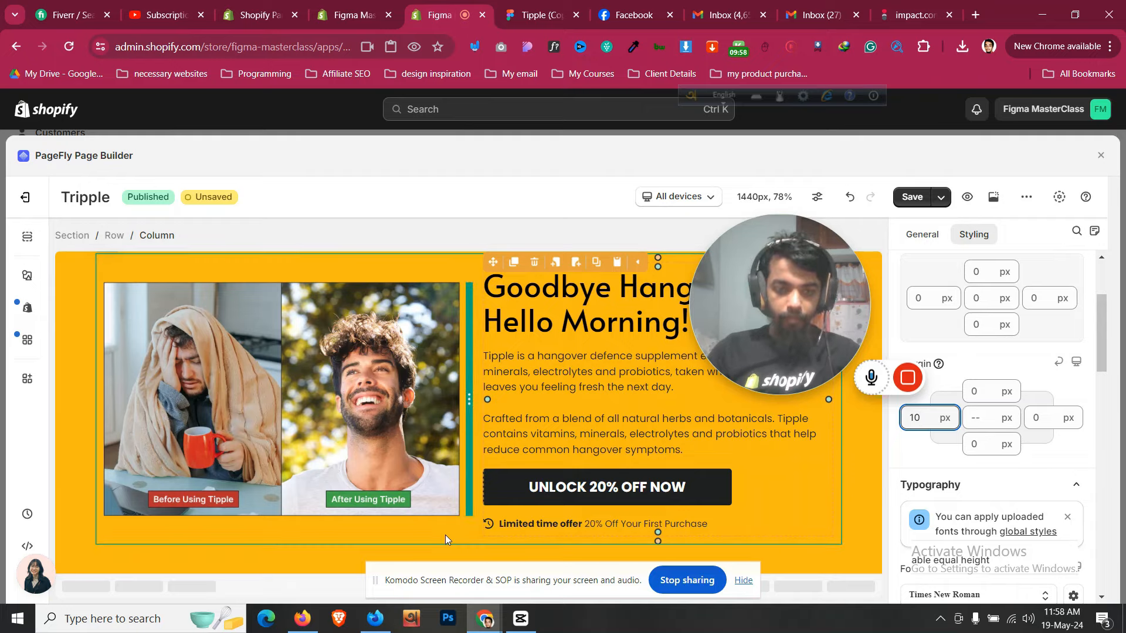
In the mobile view, set the left margin of the "Goodbye Hangovers" text column to 0 px
{"action": "scroll", "coordinate": [445, 534], "scroll_direction": "up", "scroll_amount": 3}
{"action": "key", "text": "ctrl+Tab"}
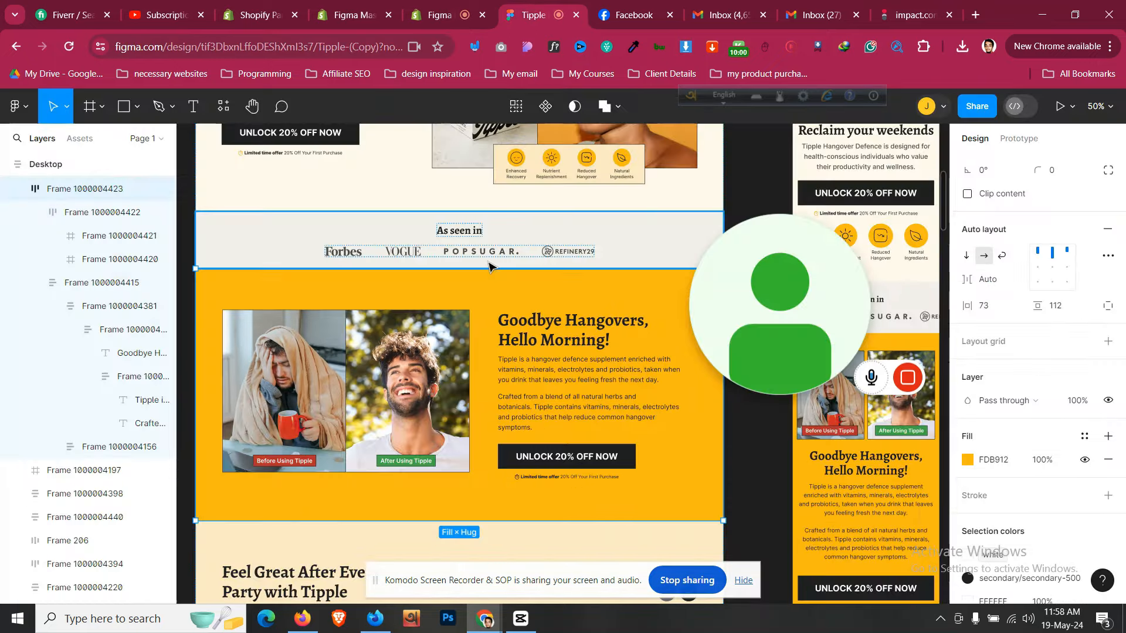
{"action": "key", "text": "ctrl+shift+Tab"}
{"action": "scroll", "coordinate": [576, 473], "scroll_direction": "down", "scroll_amount": 3}
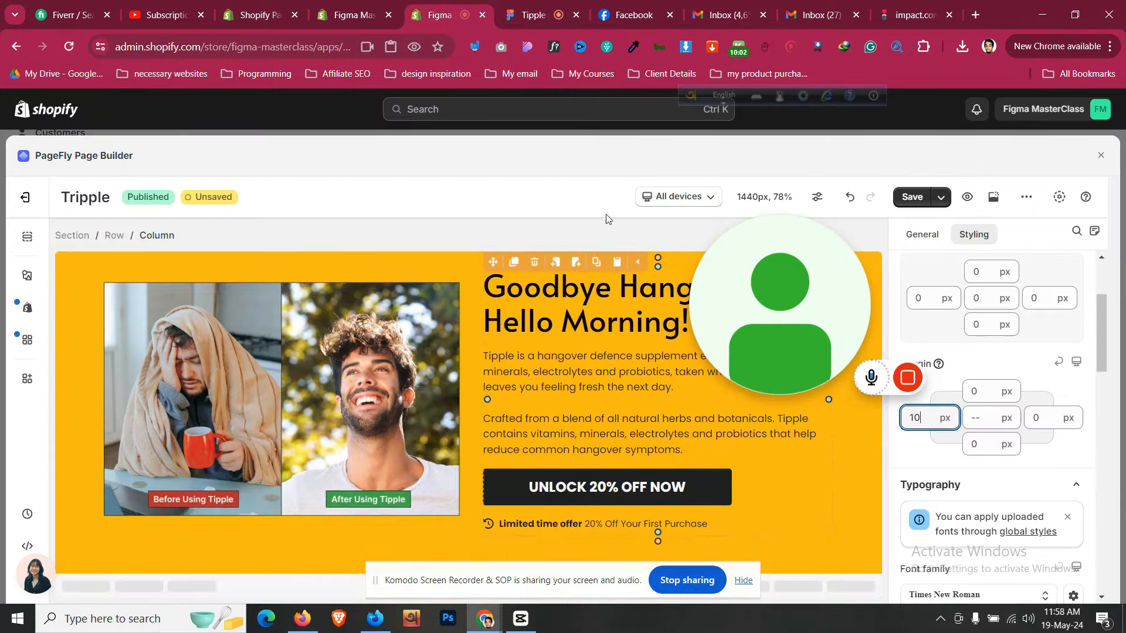
{"action": "left_click", "coordinate": [674, 197]}
{"action": "left_click", "coordinate": [671, 307]}
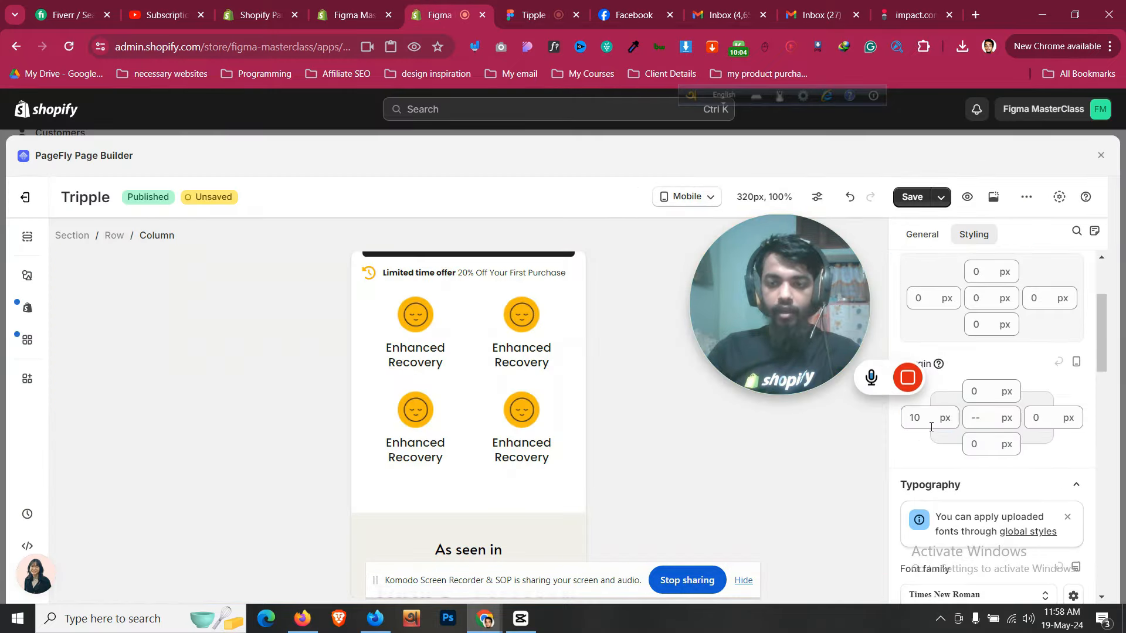
{"action": "left_click", "coordinate": [919, 420]}
{"action": "key", "text": "BackSpace"}
{"action": "key", "text": "BackSpace"}
{"action": "type", "text": "0"}
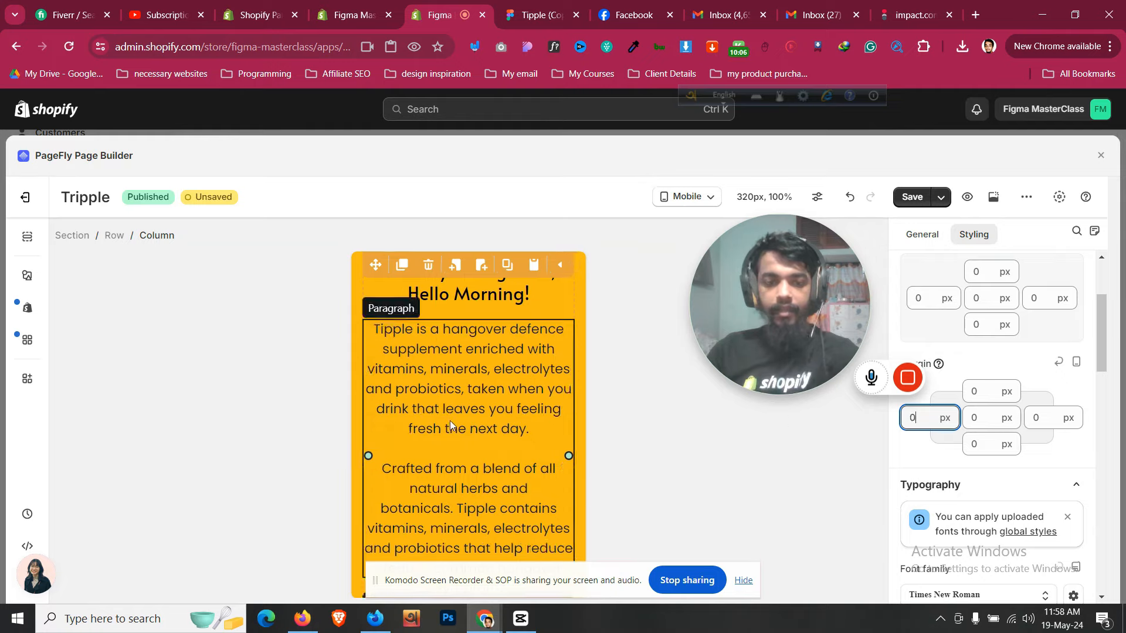
Compare the mobile "Goodbye Hangovers" section with the mobile layout in the Figma design
{"action": "scroll", "coordinate": [449, 421], "scroll_direction": "up", "scroll_amount": 3}
{"action": "left_click", "coordinate": [359, 465]}
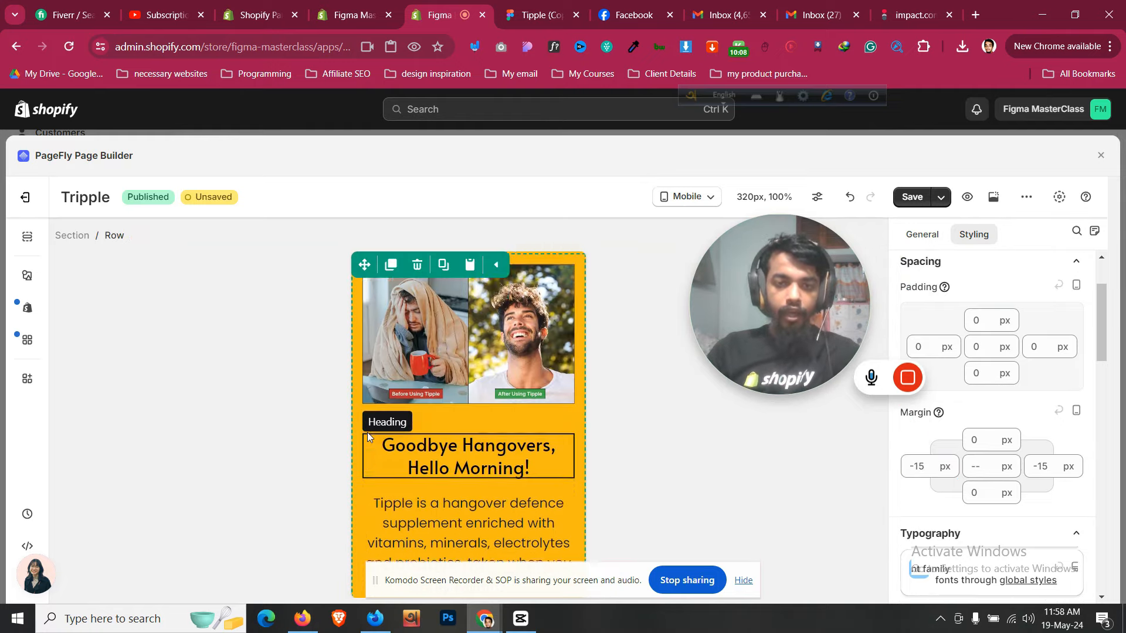
{"action": "scroll", "coordinate": [367, 432], "scroll_direction": "up", "scroll_amount": 3}
{"action": "left_click", "coordinate": [549, 5]}
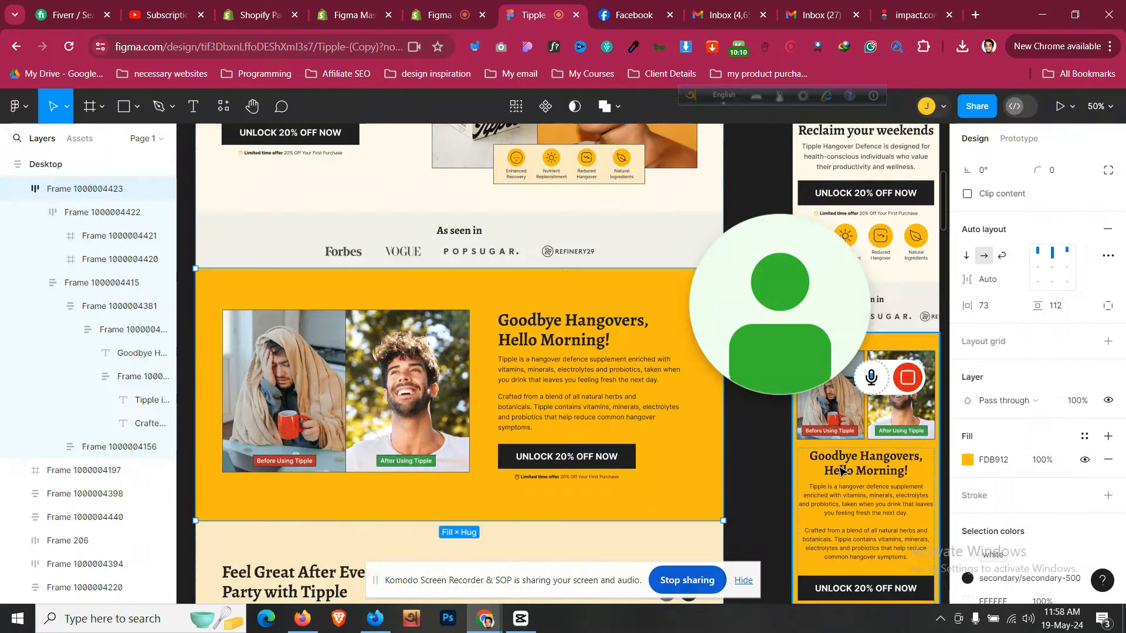
{"action": "scroll", "coordinate": [842, 469], "scroll_direction": "down", "scroll_amount": 1}
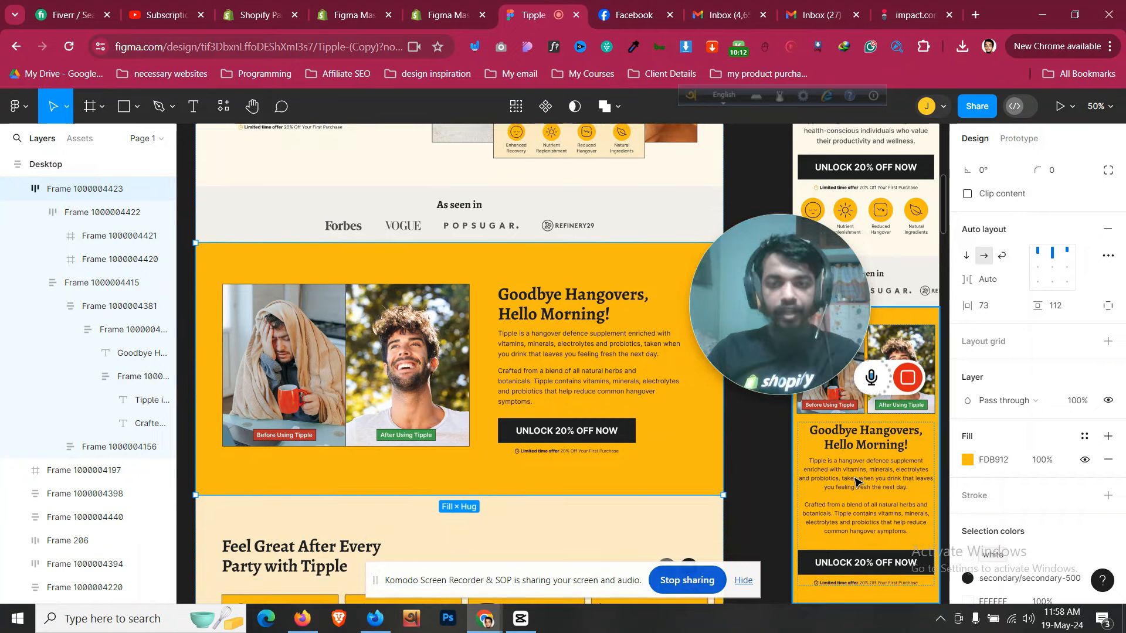
{"action": "scroll", "coordinate": [856, 481], "scroll_direction": "up", "scroll_amount": 2}
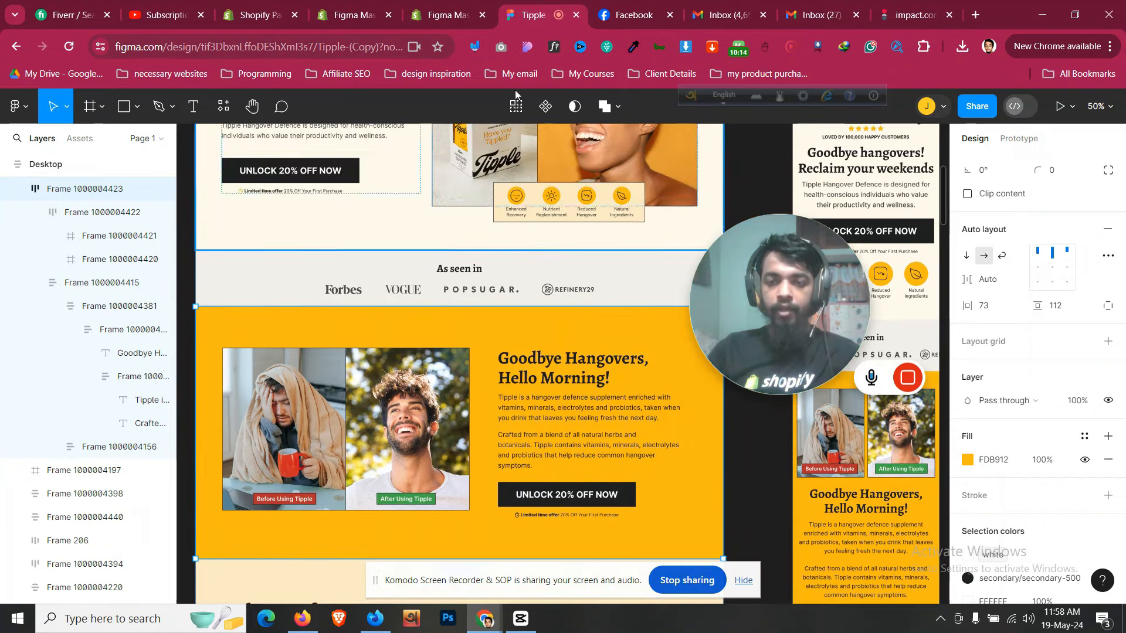
{"action": "left_click", "coordinate": [442, 15]}
Set the top and bottom padding of the orange "Goodbye Hangovers" section to 0 px in the mobile view
{"action": "left_click", "coordinate": [524, 345]}
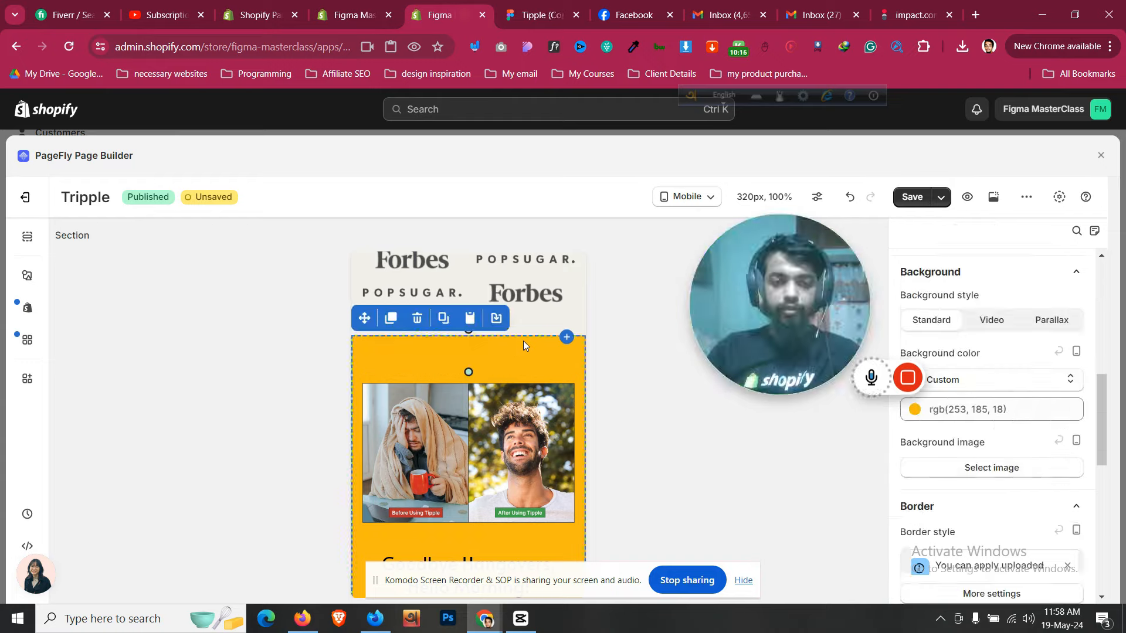
{"action": "scroll", "coordinate": [524, 345], "scroll_direction": "down", "scroll_amount": 5}
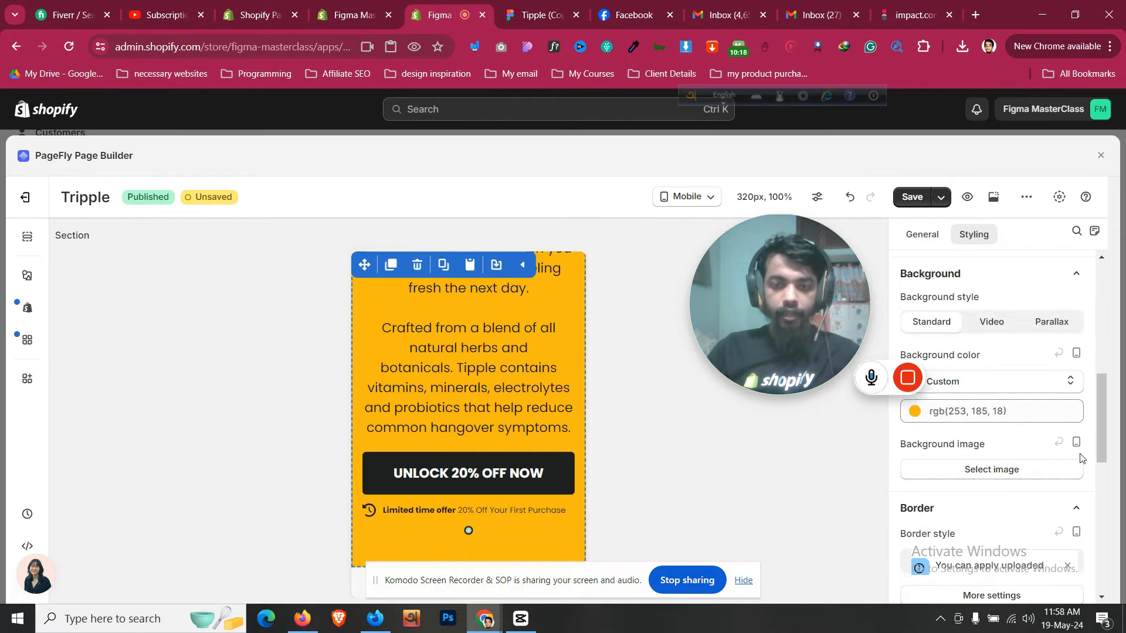
{"action": "scroll", "coordinate": [976, 499], "scroll_direction": "up", "scroll_amount": 5}
{"action": "type", "text": "0"}
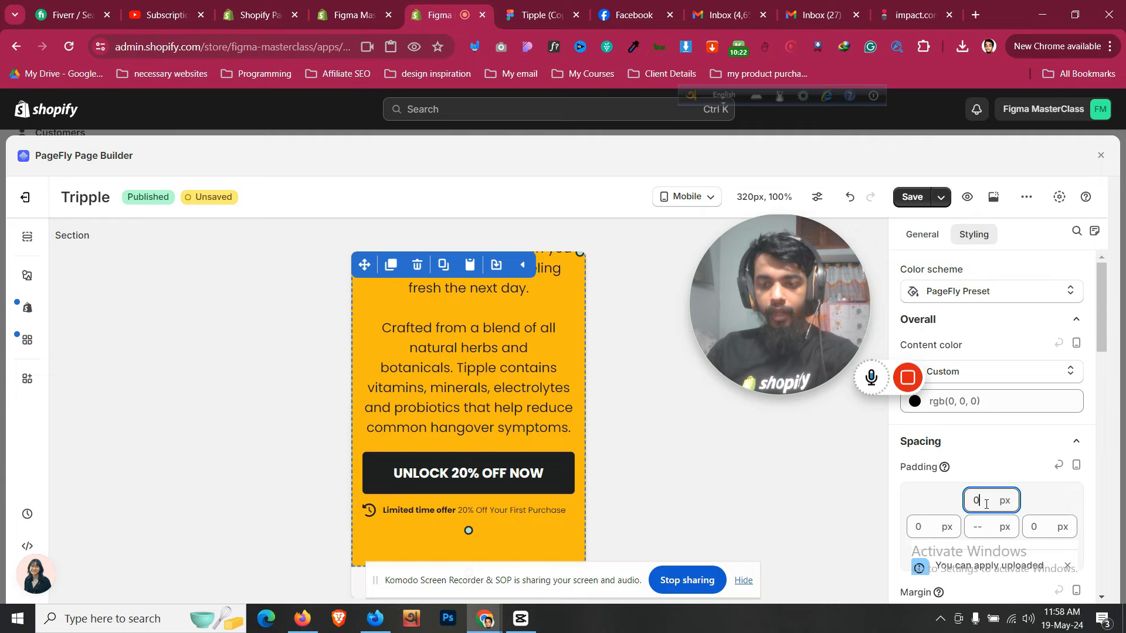
{"action": "scroll", "coordinate": [1104, 496], "scroll_direction": "down", "scroll_amount": 1}
{"action": "left_click", "coordinate": [990, 479]}
{"action": "type", "text": "0"}
{"action": "scroll", "coordinate": [529, 318], "scroll_direction": "up", "scroll_amount": 5}
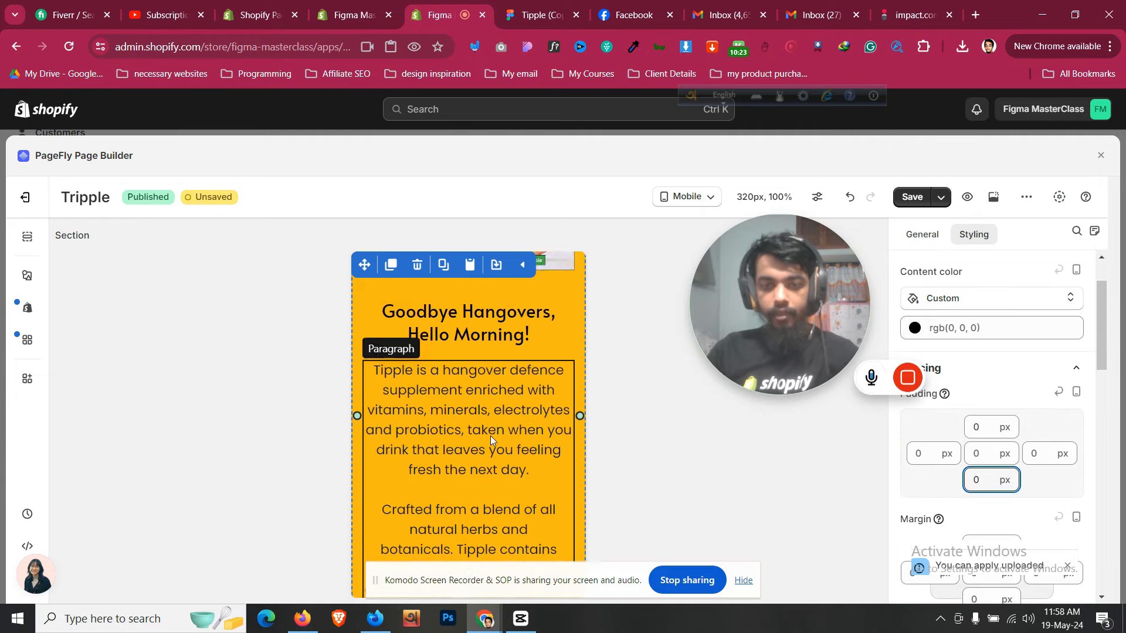
{"action": "scroll", "coordinate": [529, 317], "scroll_direction": "up", "scroll_amount": 1}
{"action": "scroll", "coordinate": [536, 326], "scroll_direction": "down", "scroll_amount": 6}
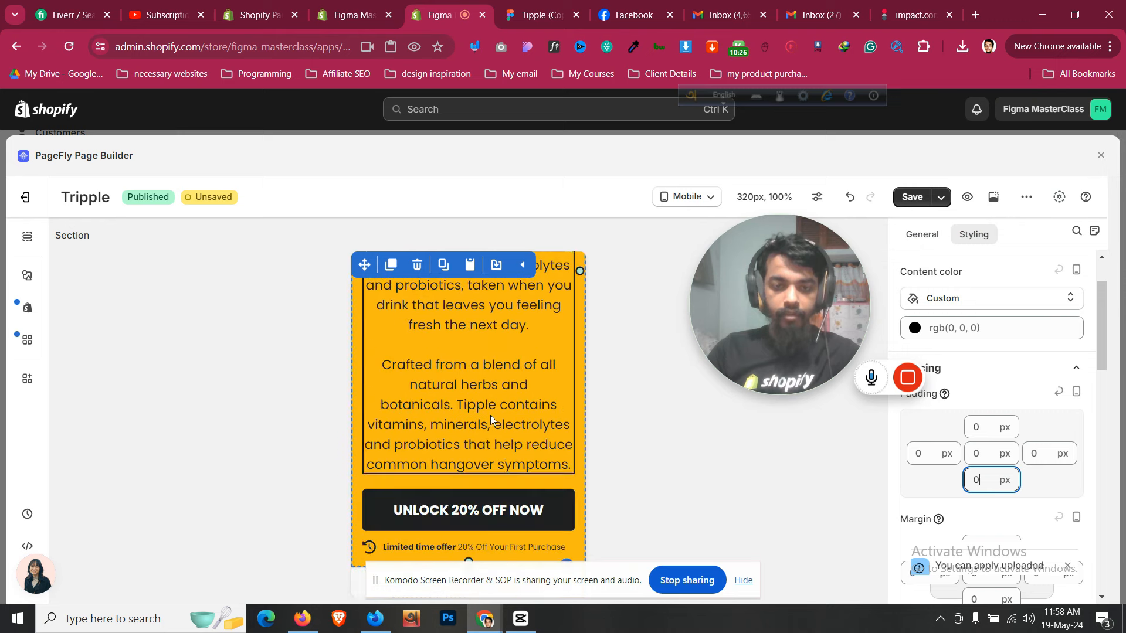
Set the orange section's top and bottom padding to 20 px in the mobile view
{"action": "left_click", "coordinate": [986, 428]}
{"action": "type", "text": "20"}
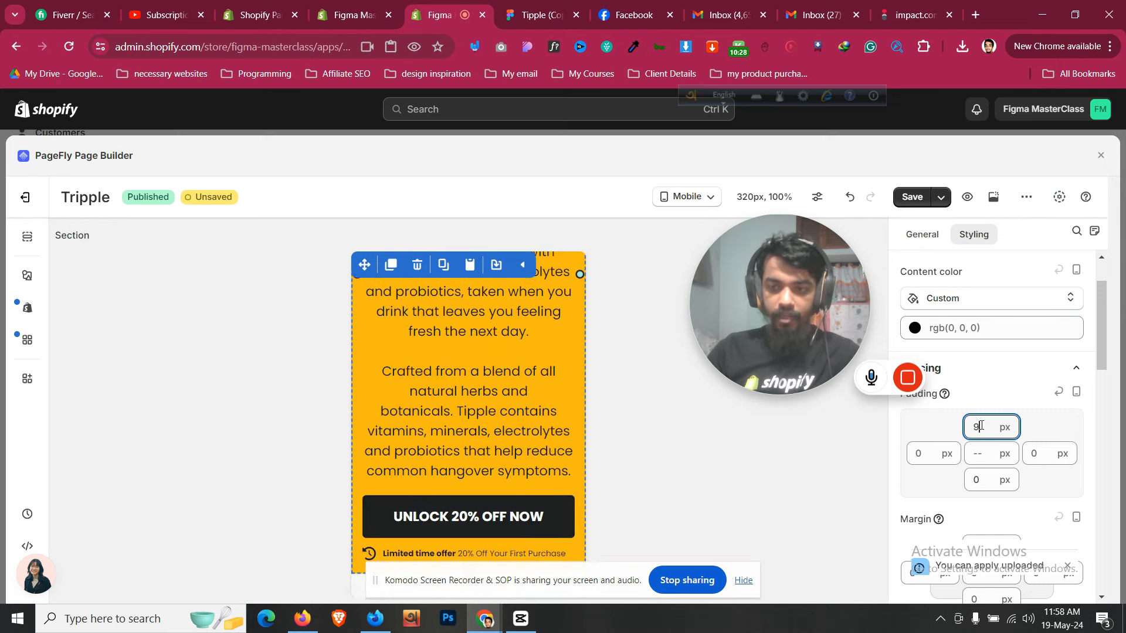
{"action": "left_click", "coordinate": [978, 478]}
{"action": "type", "text": "1"}
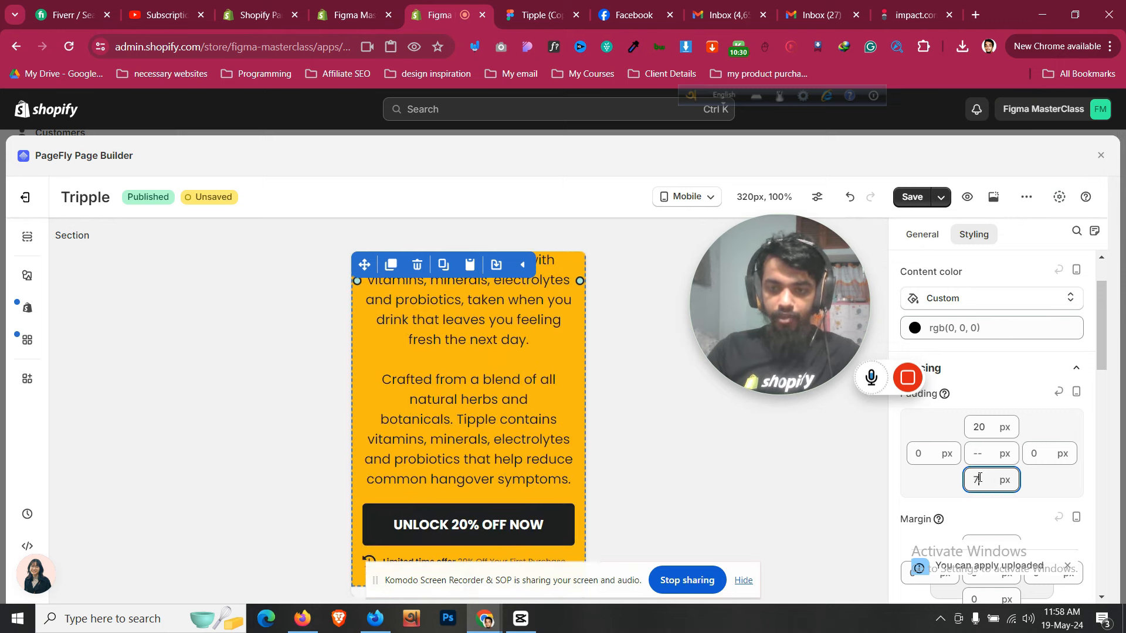
{"action": "type", "text": "5"}
{"action": "key", "text": "BackSpace"}
{"action": "key", "text": "BackSpace"}
{"action": "type", "text": "20"}
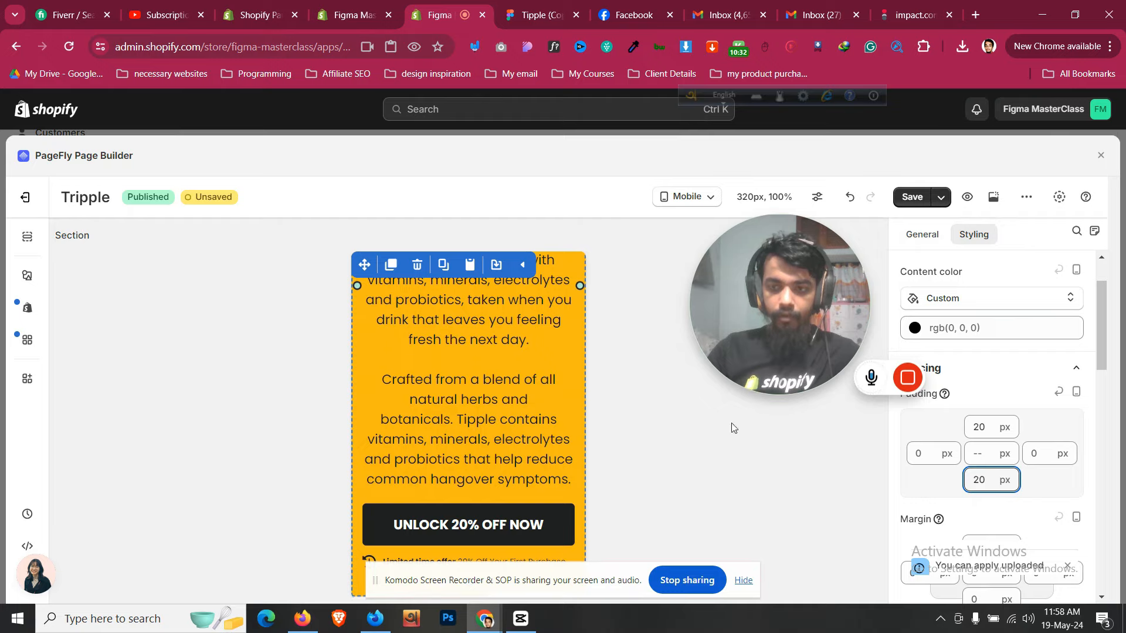
Check the mobile section spacing against the Figma design and inspect the padding of the "As seen in" section
{"action": "scroll", "coordinate": [476, 441], "scroll_direction": "up", "scroll_amount": 6}
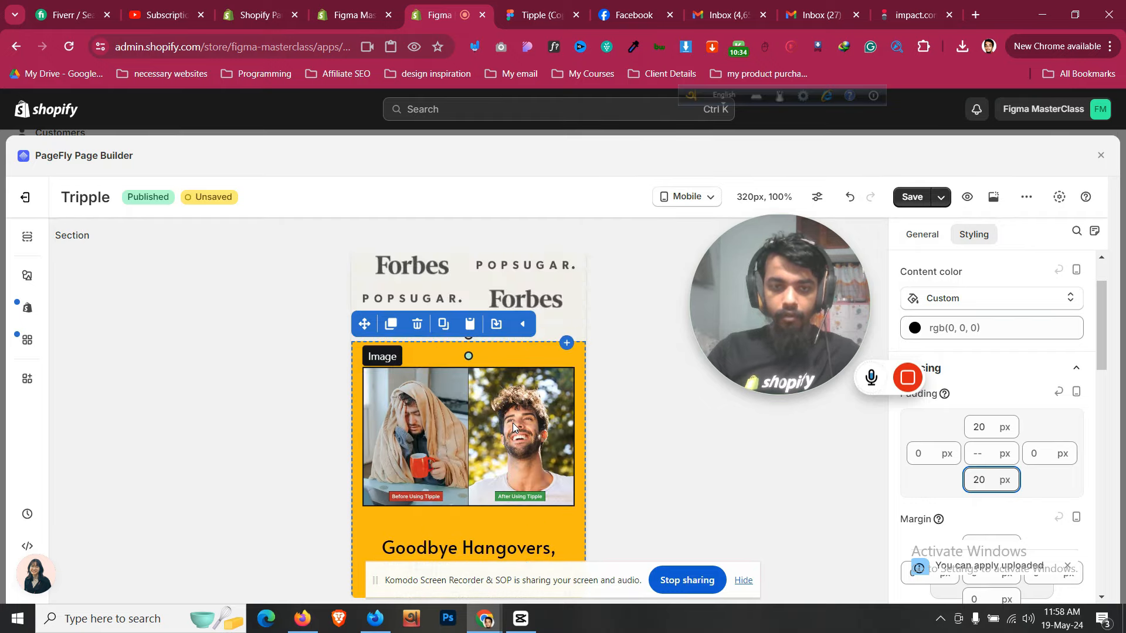
{"action": "scroll", "coordinate": [513, 427], "scroll_direction": "down", "scroll_amount": 3}
{"action": "left_click", "coordinate": [547, 6]}
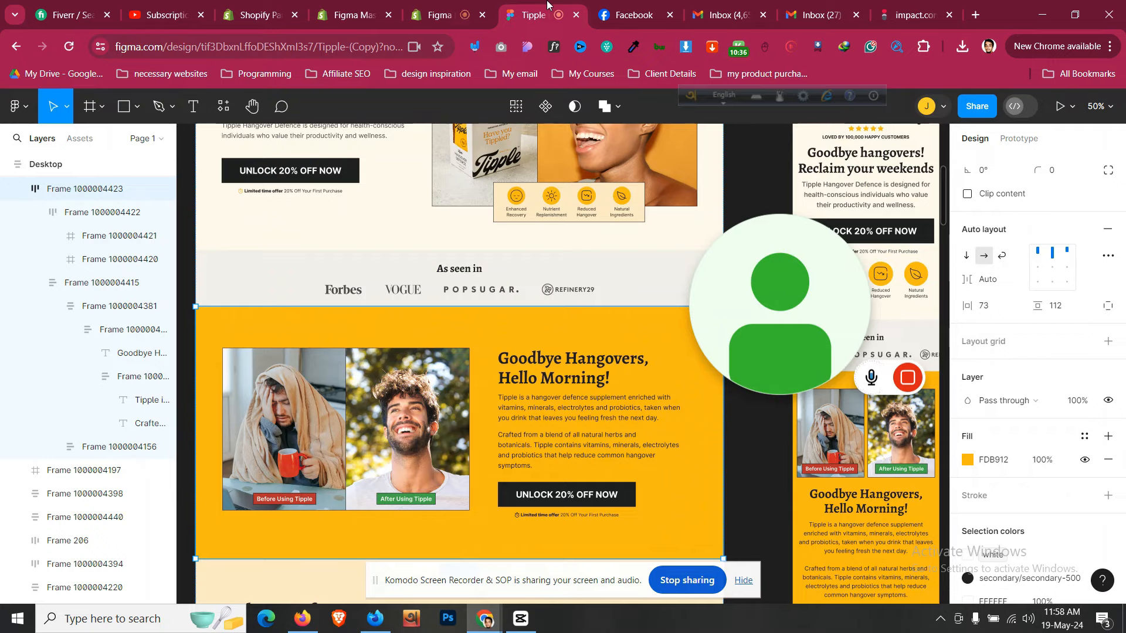
{"action": "left_click", "coordinate": [441, 15]}
{"action": "scroll", "coordinate": [491, 388], "scroll_direction": "down", "scroll_amount": 3}
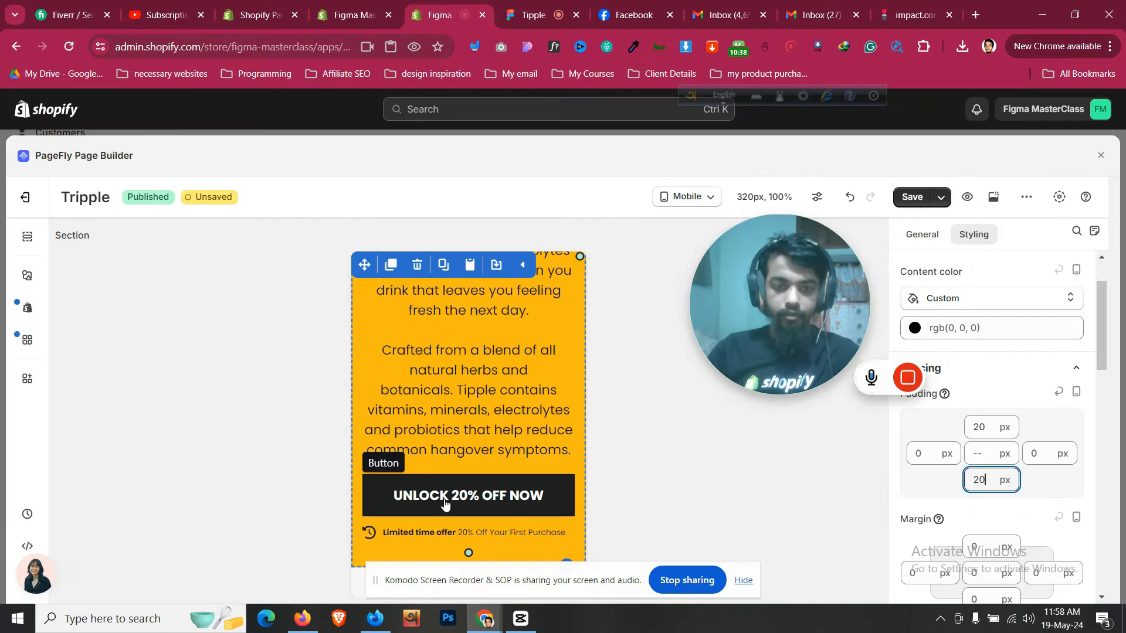
{"action": "scroll", "coordinate": [445, 503], "scroll_direction": "up", "scroll_amount": 3}
{"action": "scroll", "coordinate": [562, 316], "scroll_direction": "up", "scroll_amount": 3}
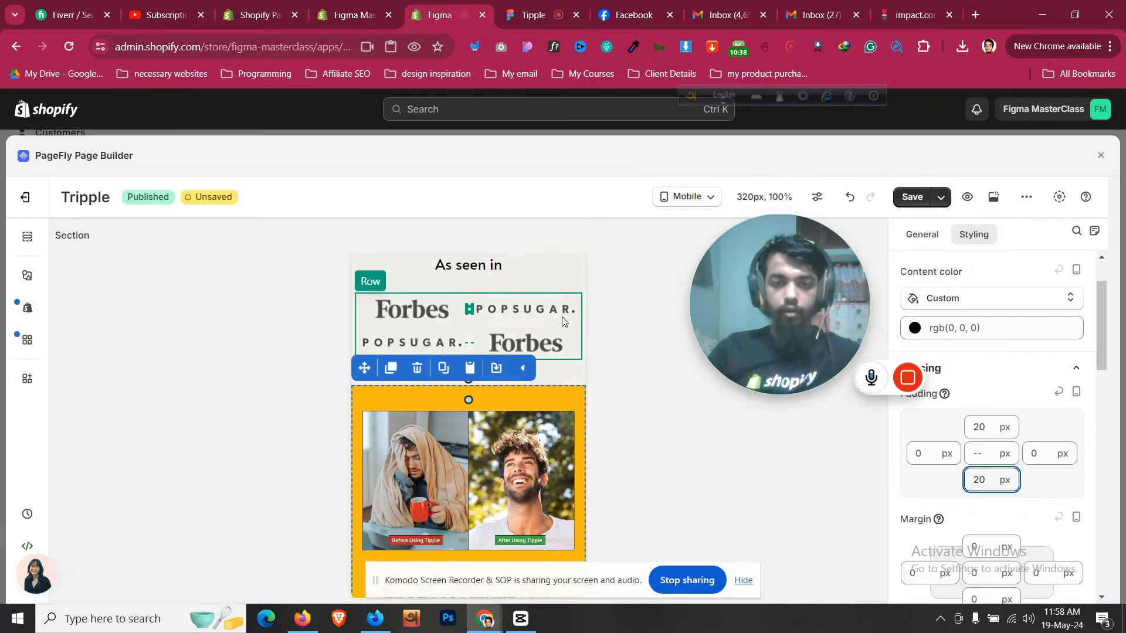
{"action": "left_click", "coordinate": [546, 378]}
{"action": "scroll", "coordinate": [547, 375], "scroll_direction": "up", "scroll_amount": 3}
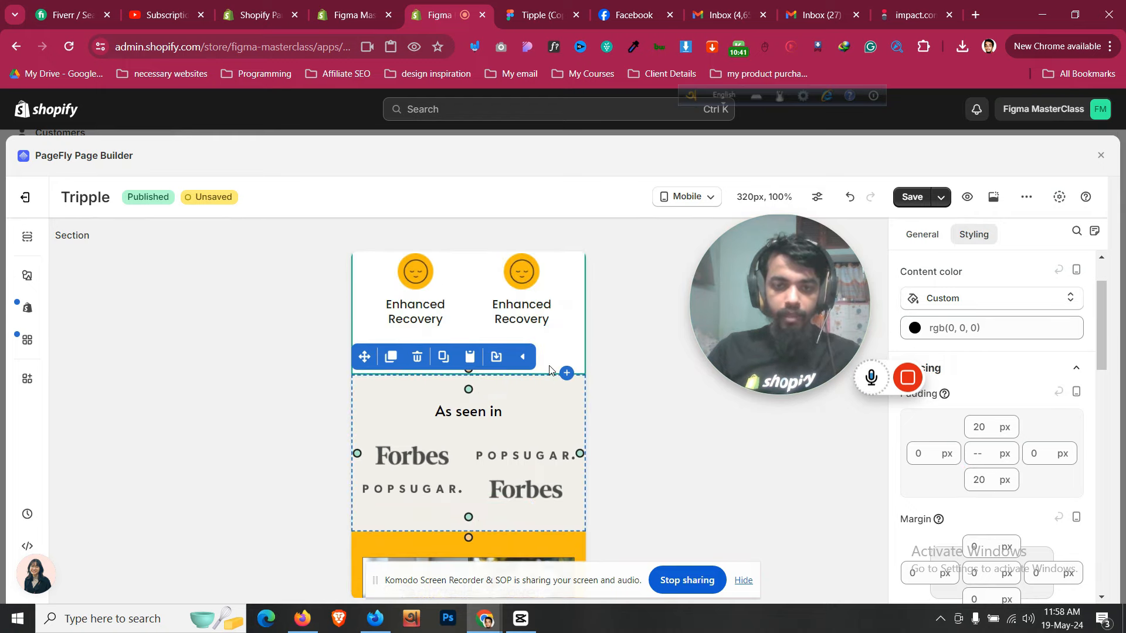
Set the top padding of the hero row with the product images to 10 px in the mobile view
{"action": "left_click", "coordinate": [550, 369]}
{"action": "scroll", "coordinate": [549, 371], "scroll_direction": "up", "scroll_amount": 5}
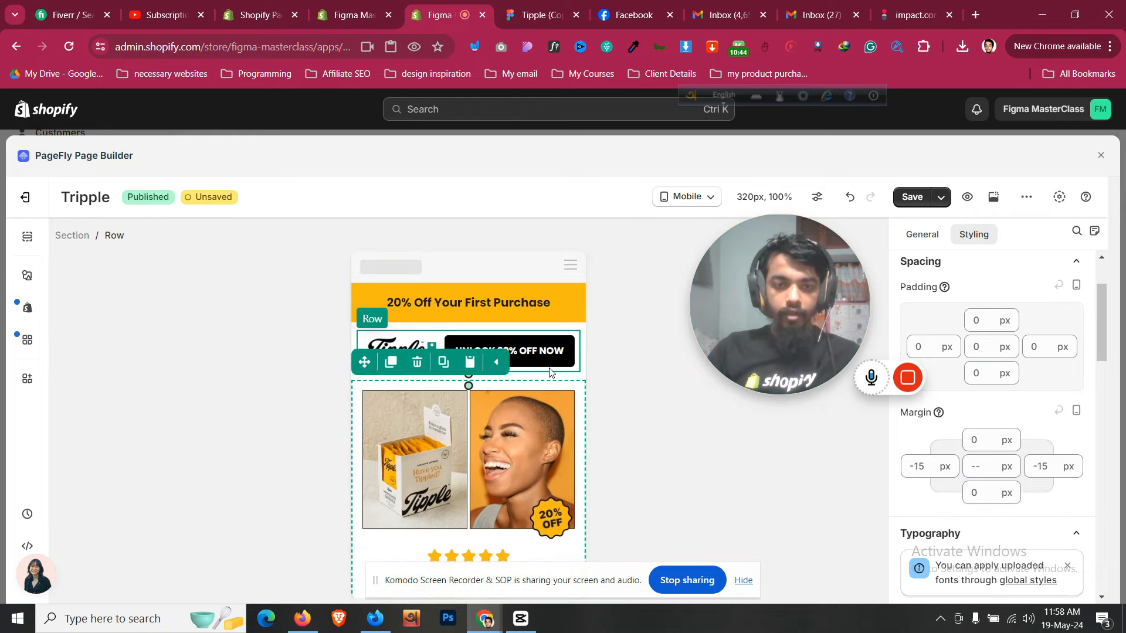
{"action": "left_click", "coordinate": [978, 325]}
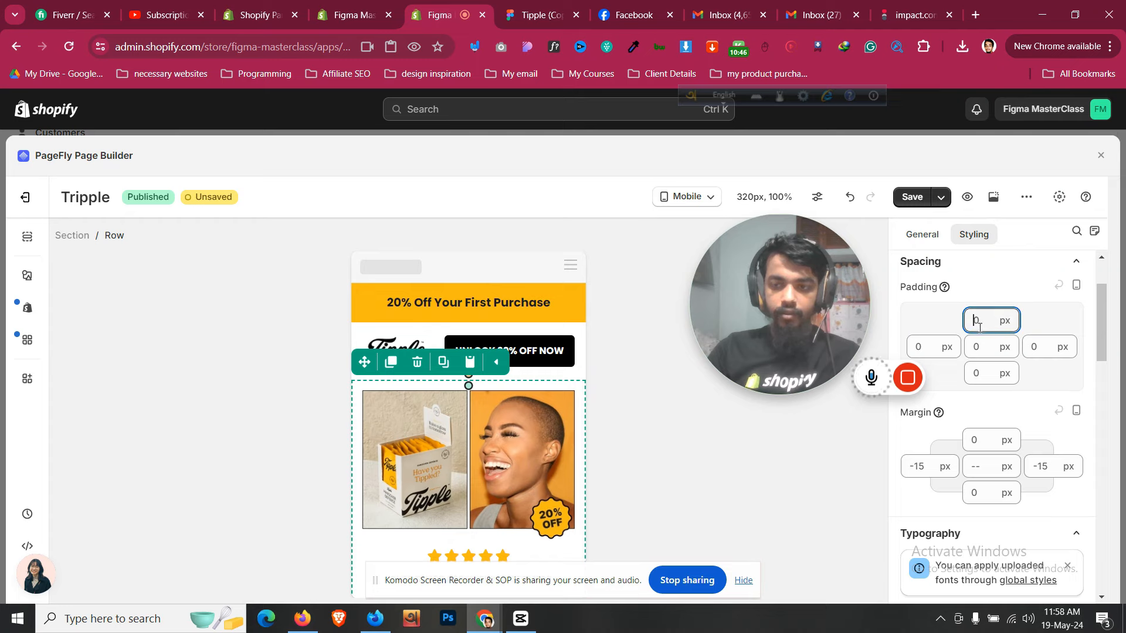
{"action": "type", "text": "1"}
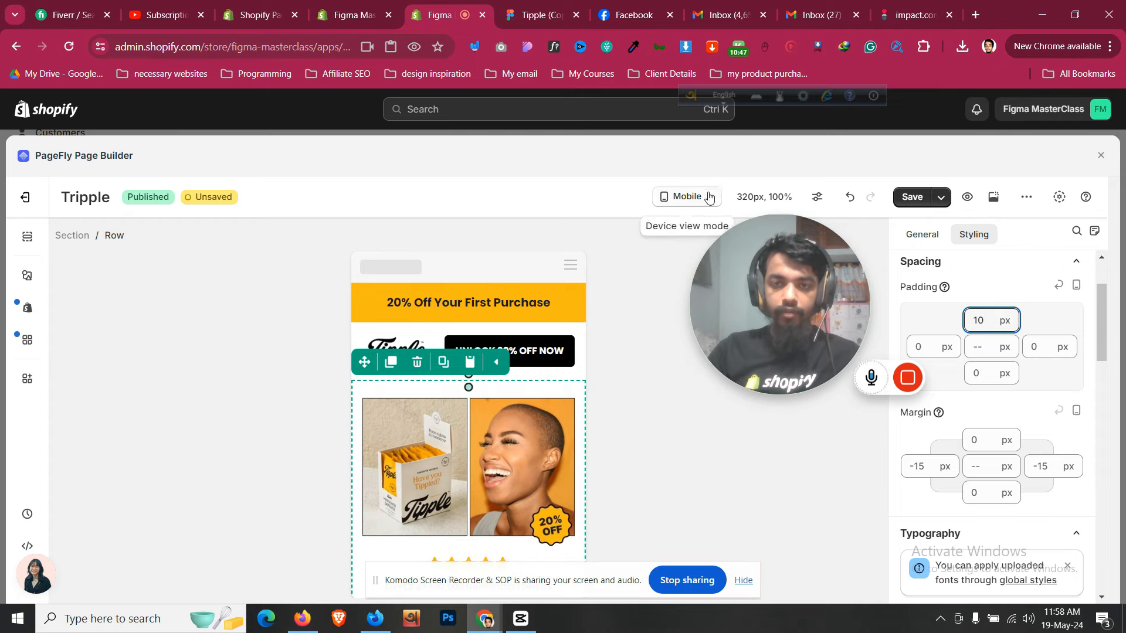
In the tablet view, set the "Goodbye Hangovers" row to 1 column per line
{"action": "left_click", "coordinate": [709, 198]}
{"action": "left_click", "coordinate": [675, 283]}
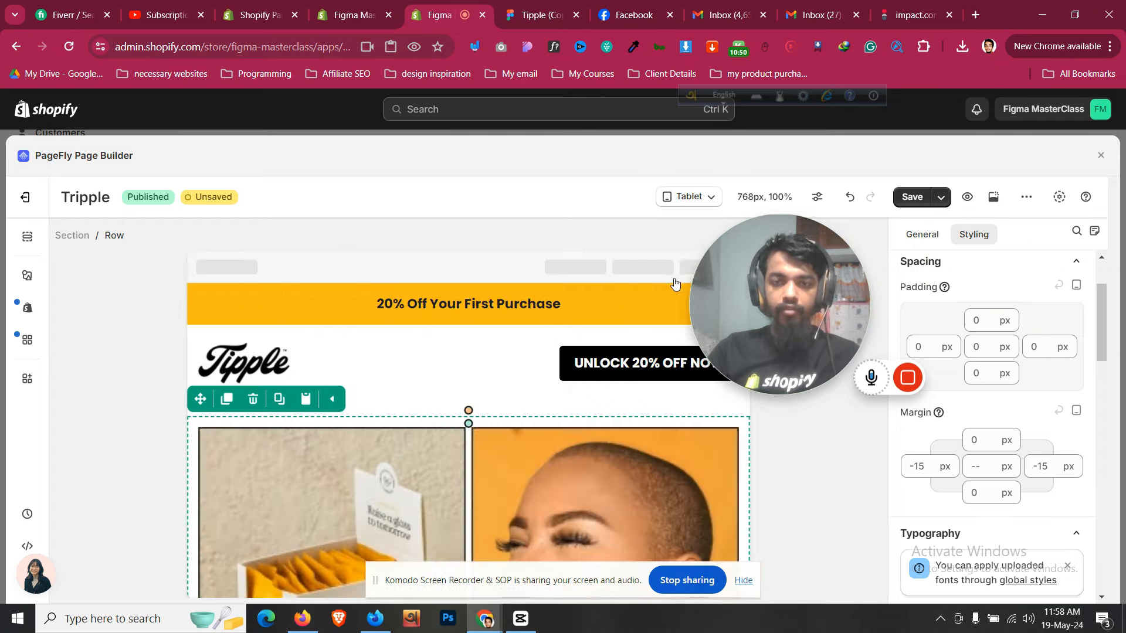
{"action": "scroll", "coordinate": [560, 399], "scroll_direction": "down", "scroll_amount": 15}
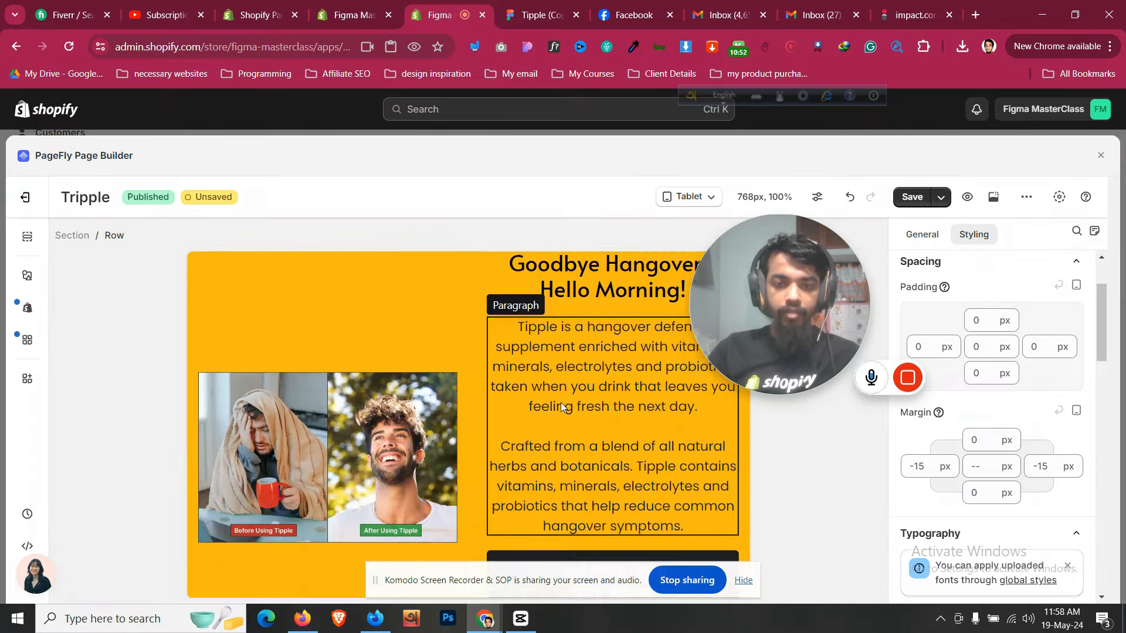
{"action": "scroll", "coordinate": [560, 402], "scroll_direction": "up", "scroll_amount": 2}
{"action": "left_click", "coordinate": [443, 366]}
{"action": "left_click", "coordinate": [921, 234]}
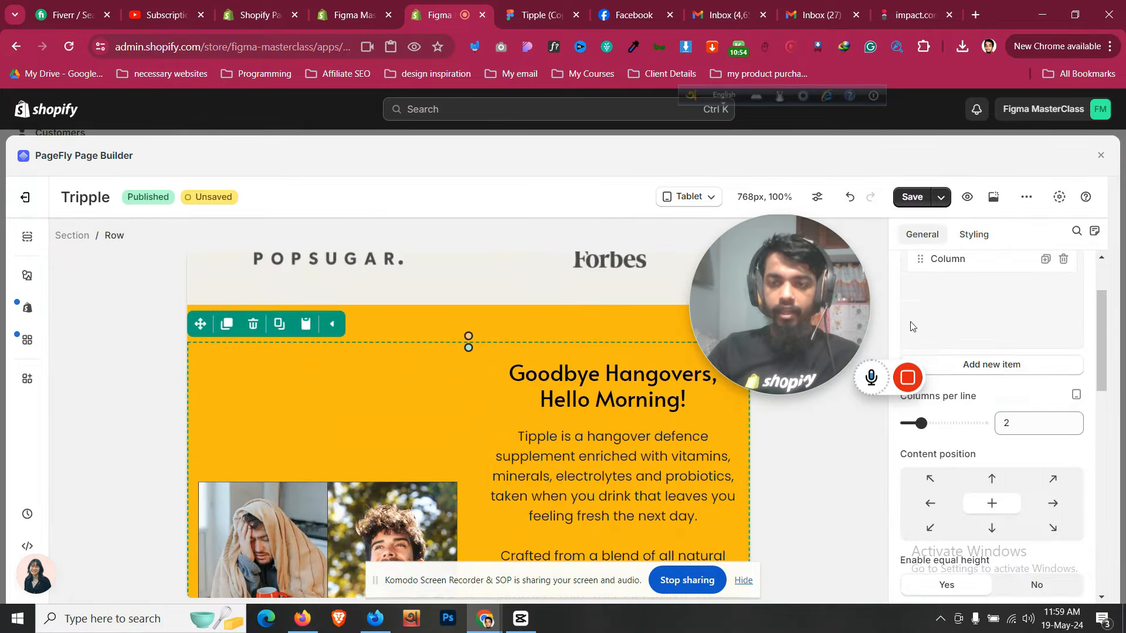
{"action": "left_click_drag", "start_coordinate": [917, 423], "coordinate": [906, 423]}
Set the orange "Goodbye Hangovers" section's top and bottom padding to 30 px in the tablet view
{"action": "scroll", "coordinate": [409, 423], "scroll_direction": "down", "scroll_amount": 5}
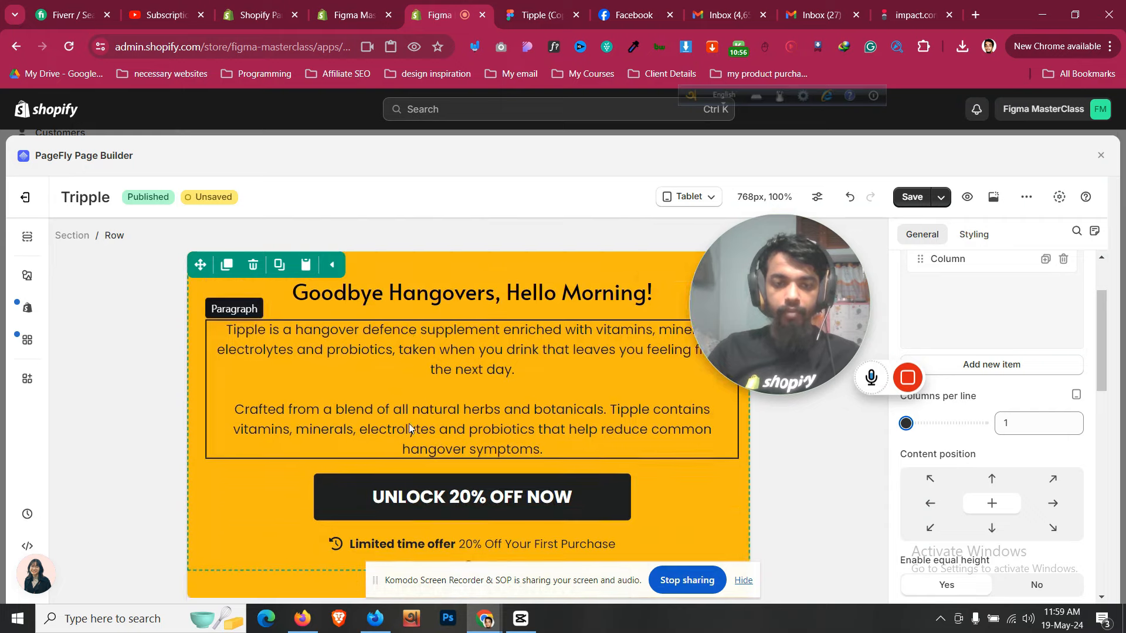
{"action": "left_click", "coordinate": [311, 541]}
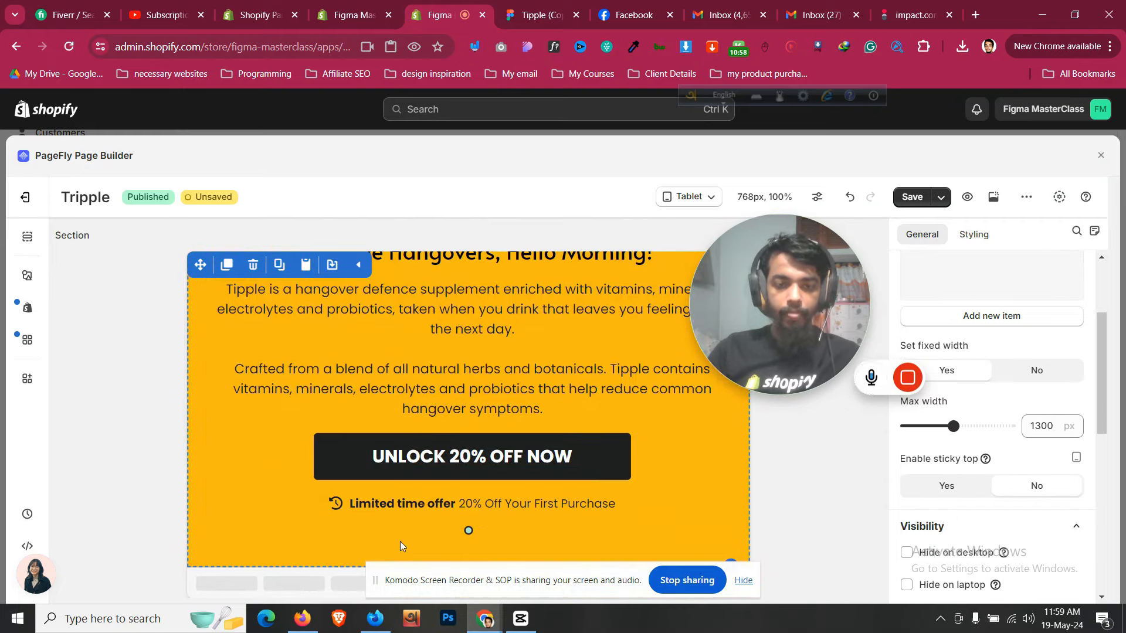
{"action": "scroll", "coordinate": [1060, 420], "scroll_direction": "up", "scroll_amount": 3}
{"action": "left_click", "coordinate": [973, 234]}
{"action": "left_click", "coordinate": [980, 480]}
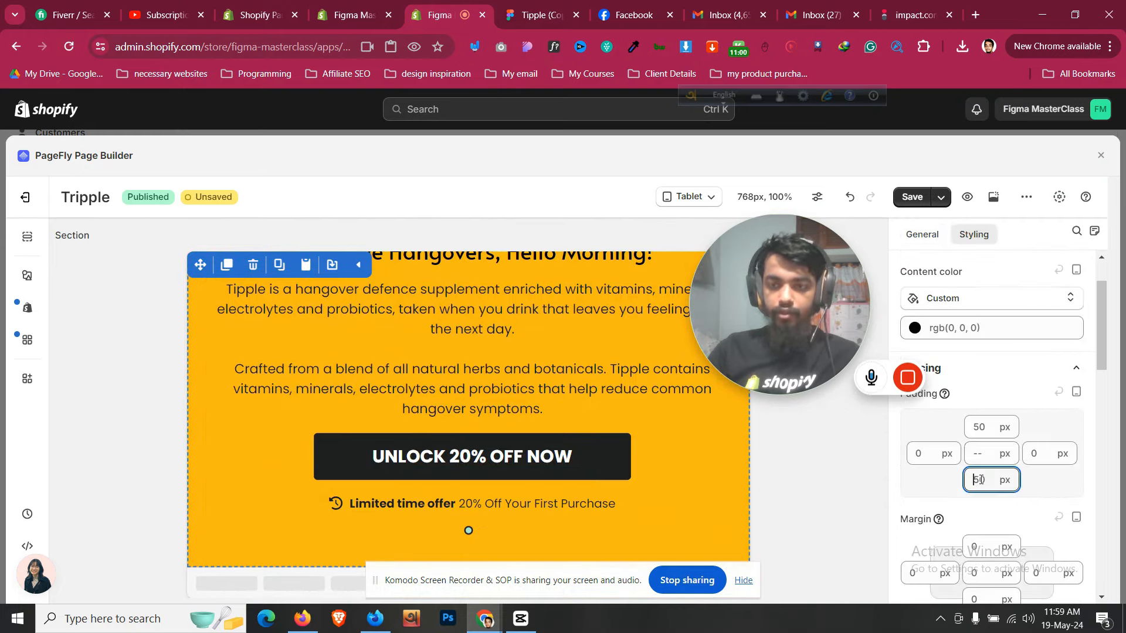
{"action": "type", "text": "30"}
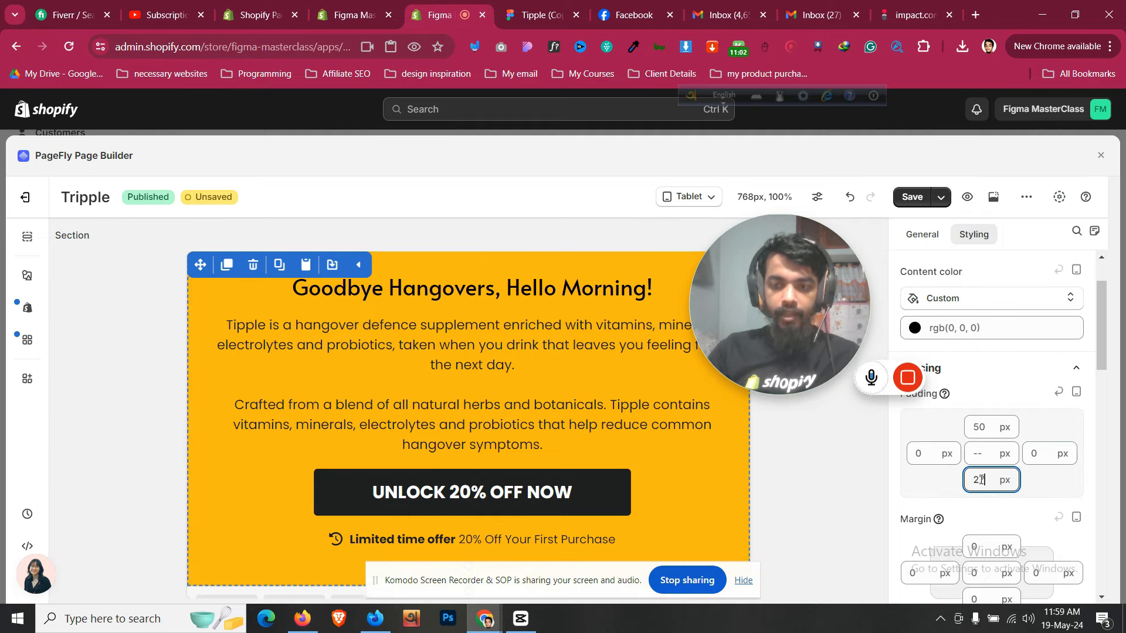
{"action": "left_click", "coordinate": [977, 426]}
{"action": "type", "text": "40"}
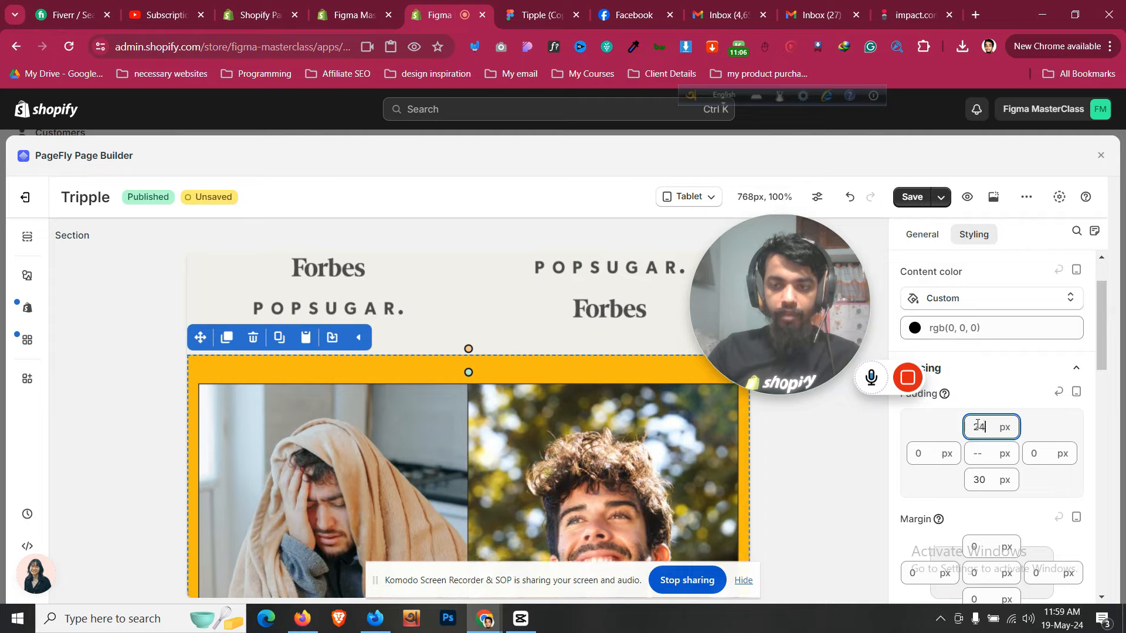
{"action": "key", "text": "Up"}
{"action": "scroll", "coordinate": [381, 296], "scroll_direction": "up", "scroll_amount": 2}
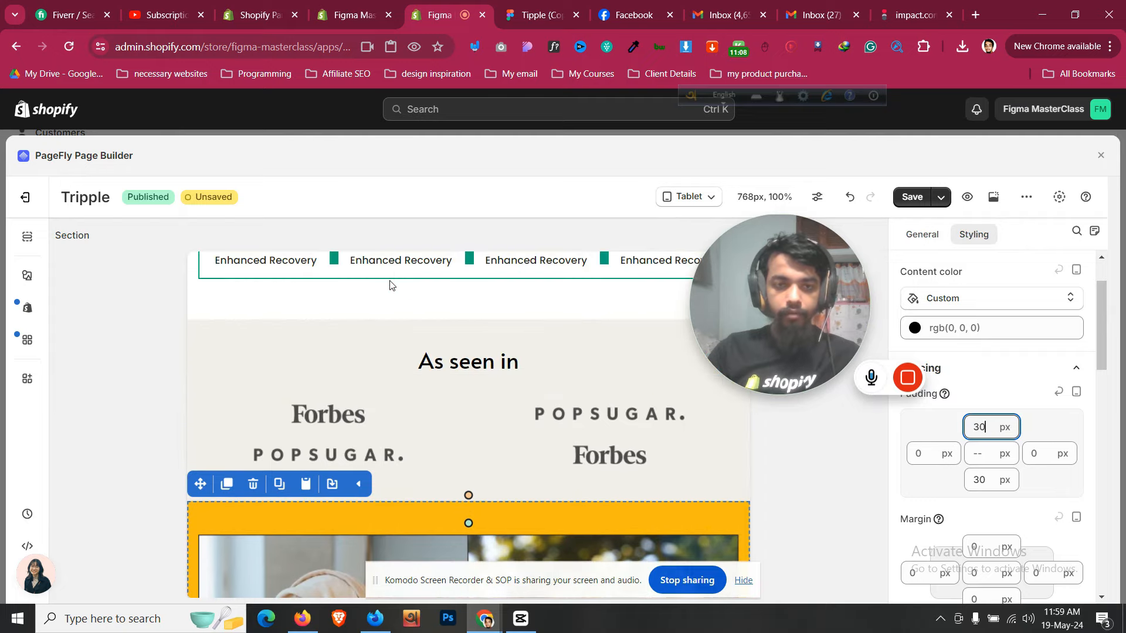
Set the top and bottom padding of the header section with the Tipple logo to 0 px in the tablet view
{"action": "left_click", "coordinate": [392, 292]}
{"action": "scroll", "coordinate": [391, 292], "scroll_direction": "up", "scroll_amount": 6}
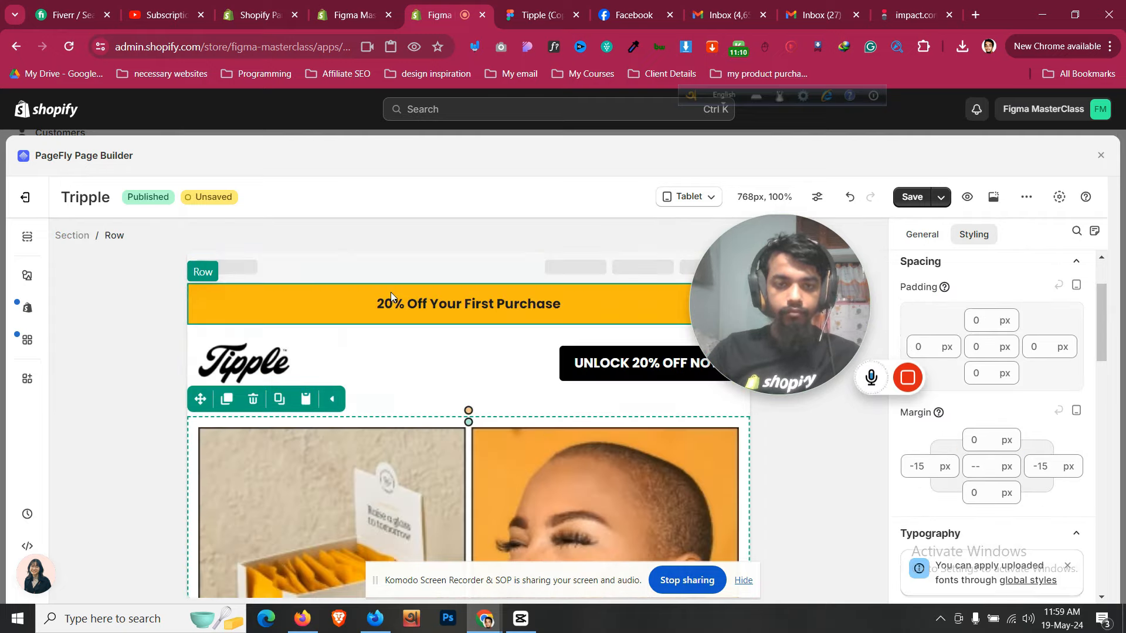
{"action": "left_click", "coordinate": [432, 330]}
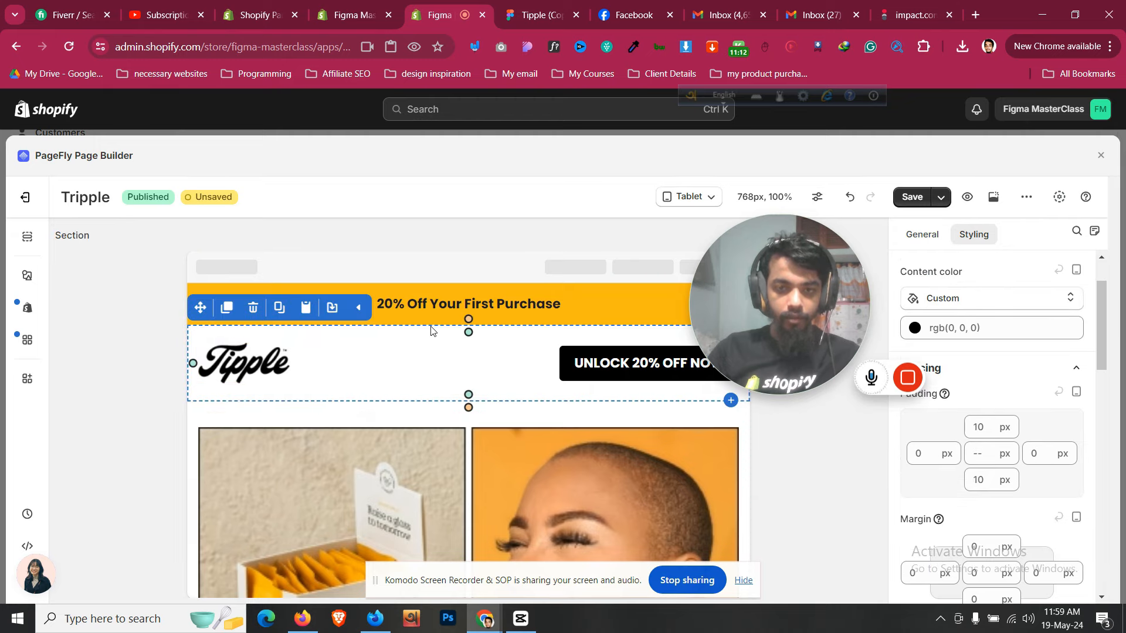
{"action": "left_click", "coordinate": [986, 428]}
{"action": "key", "text": "BackSpace"}
{"action": "key", "text": "BackSpace"}
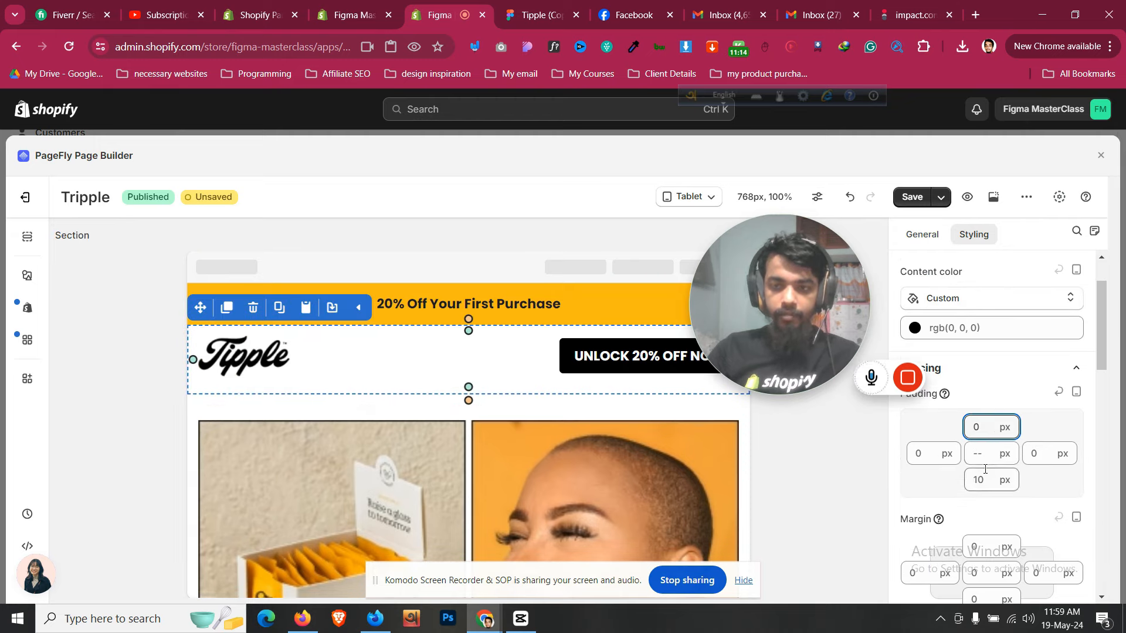
{"action": "left_click", "coordinate": [985, 475]}
{"action": "key", "text": "BackSpace"}
{"action": "key", "text": "BackSpace"}
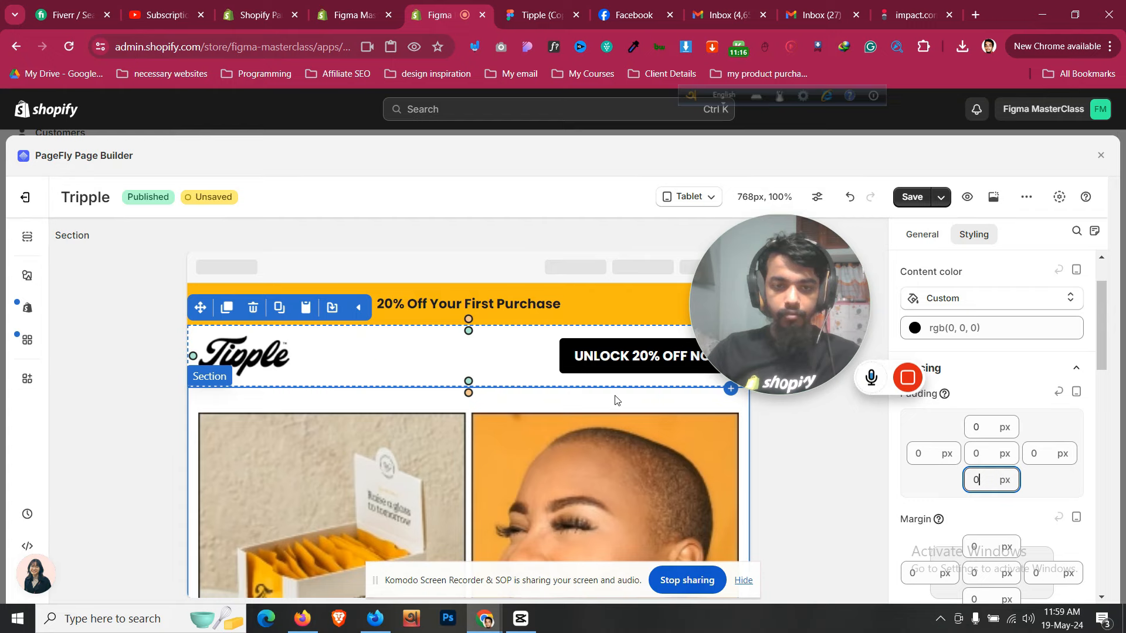
Switch the editor back to the All devices view and save the page
{"action": "left_click", "coordinate": [615, 401]}
{"action": "left_click", "coordinate": [708, 199]}
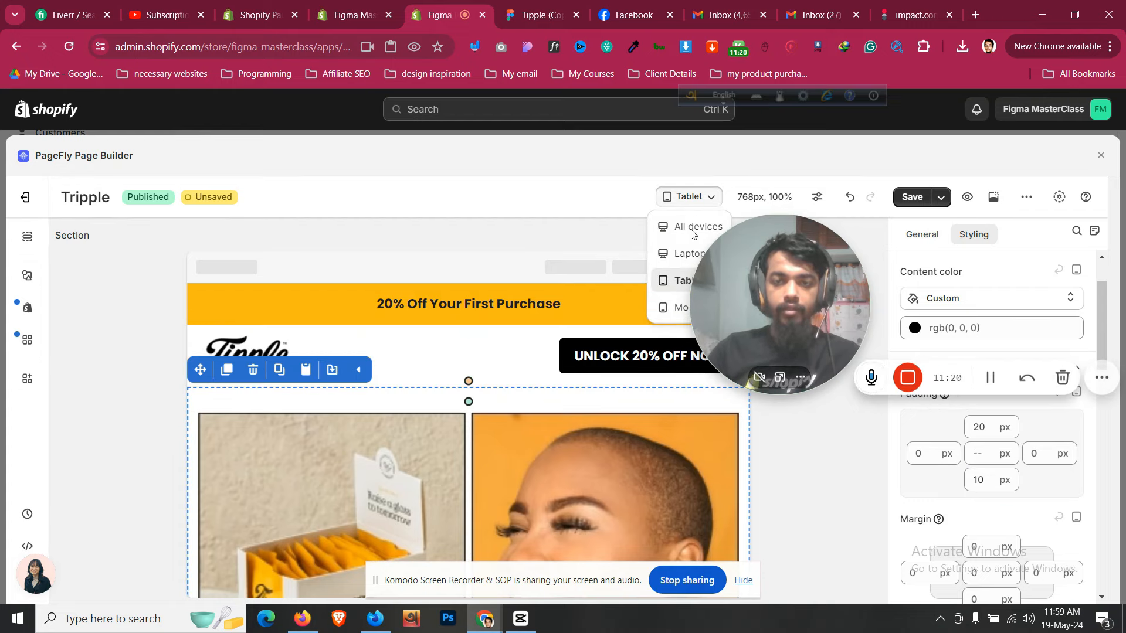
{"action": "left_click_drag", "start_coordinate": [796, 279], "coordinate": [871, 396]}
{"action": "left_click", "coordinate": [689, 226]}
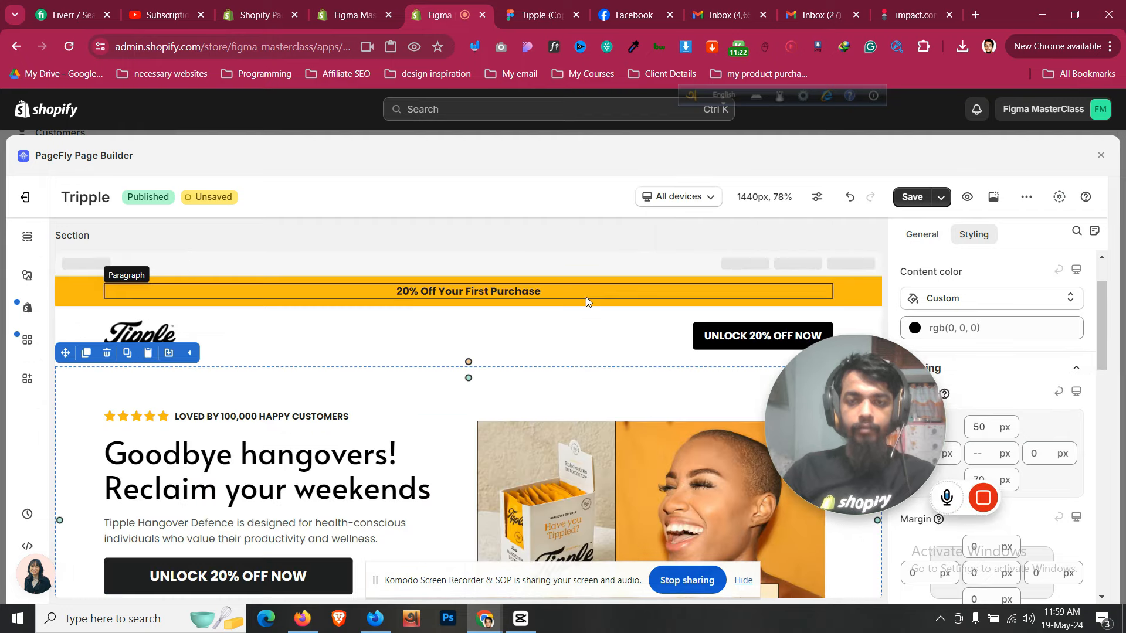
{"action": "left_click", "coordinate": [911, 197]}
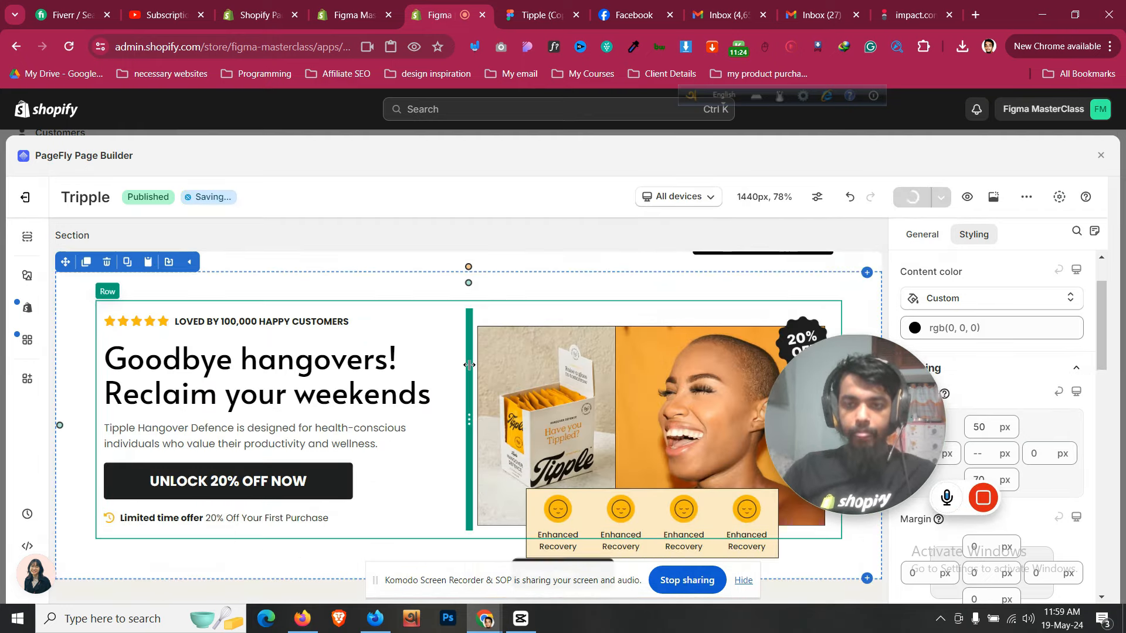
Switch to the Figma design and review the desktop sections below "Goodbye Hangovers" down to the footer
{"action": "scroll", "coordinate": [384, 487], "scroll_direction": "down", "scroll_amount": 8}
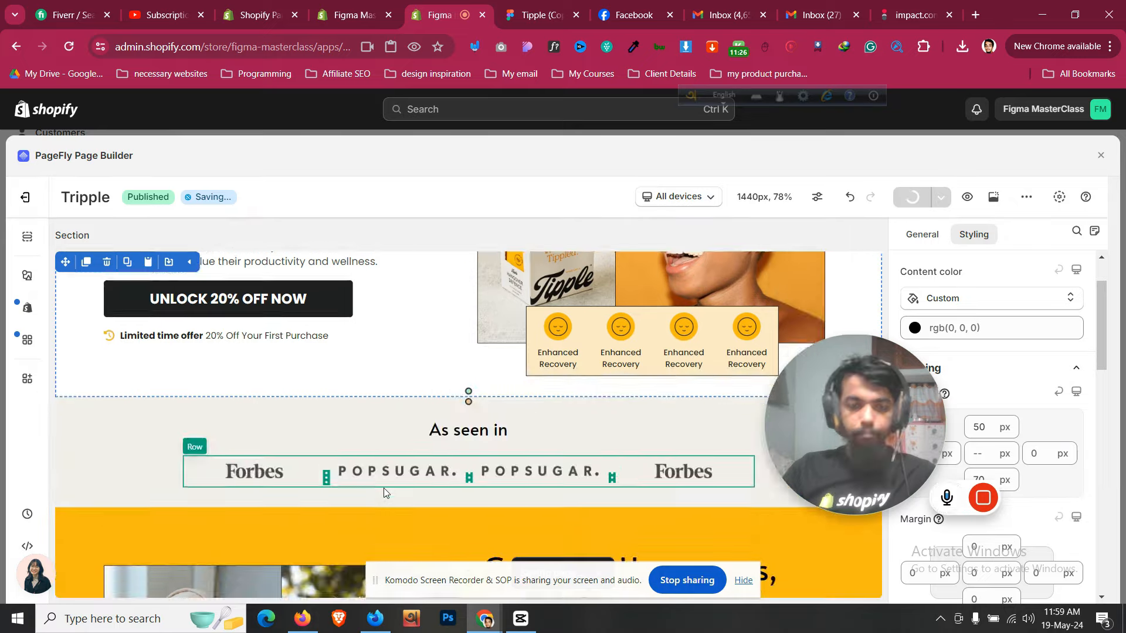
{"action": "key", "text": "ctrl+Tab"}
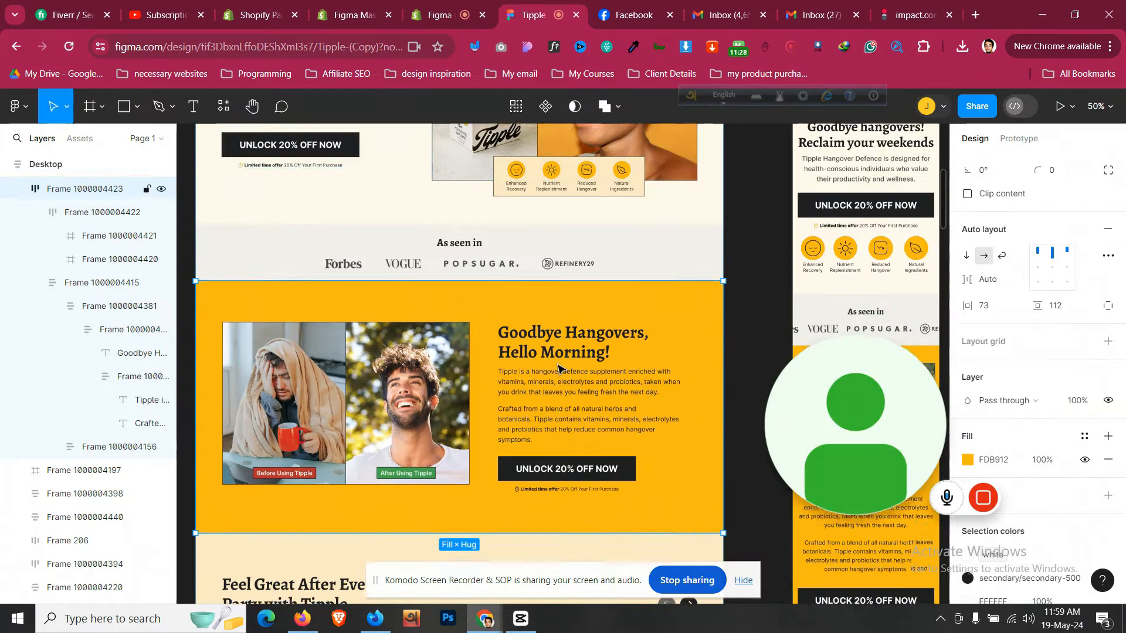
{"action": "scroll", "coordinate": [560, 371], "scroll_direction": "down", "scroll_amount": 4}
{"action": "scroll", "coordinate": [560, 372], "scroll_direction": "down", "scroll_amount": 2}
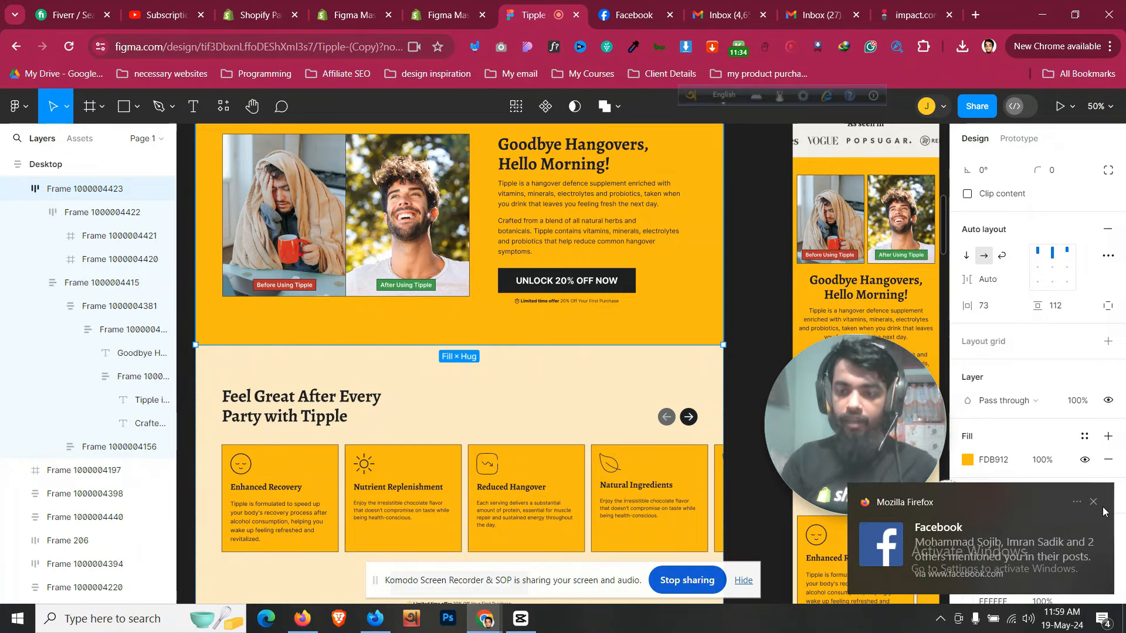
{"action": "left_click", "coordinate": [1094, 503]}
{"action": "scroll", "coordinate": [602, 382], "scroll_direction": "down", "scroll_amount": 1}
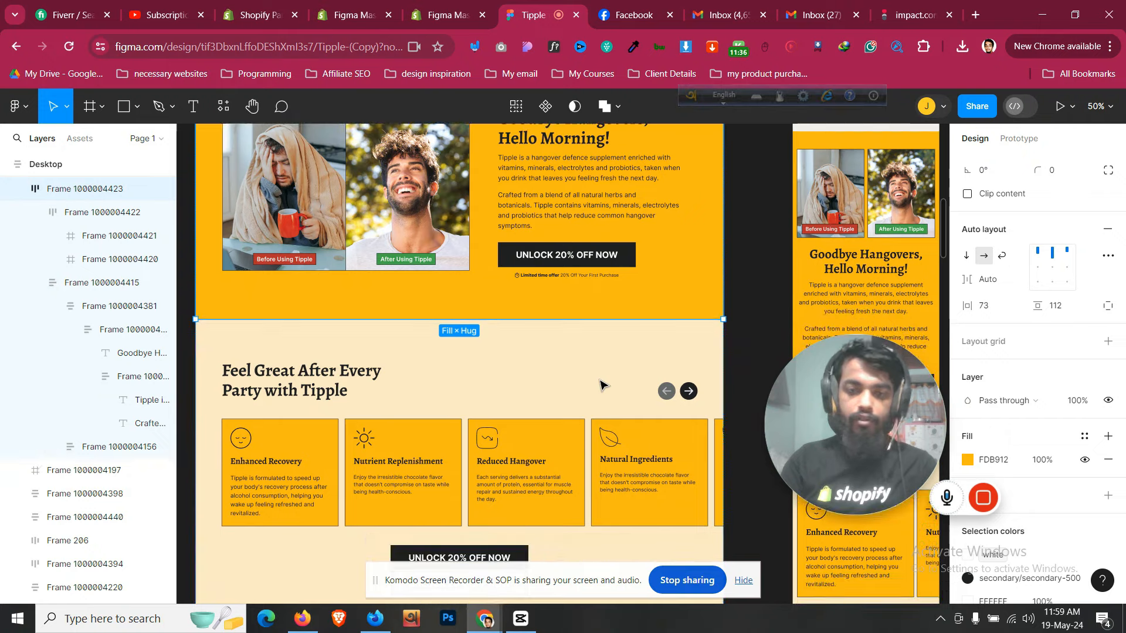
{"action": "scroll", "coordinate": [602, 384], "scroll_direction": "down", "scroll_amount": 6}
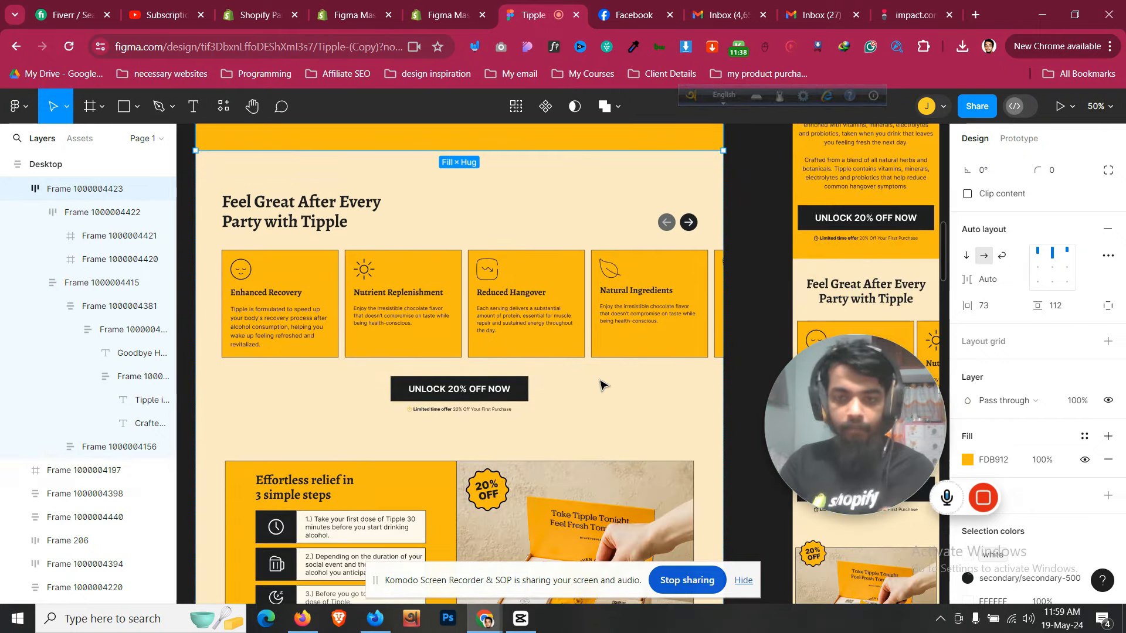
{"action": "scroll", "coordinate": [602, 384], "scroll_direction": "up", "scroll_amount": 11}
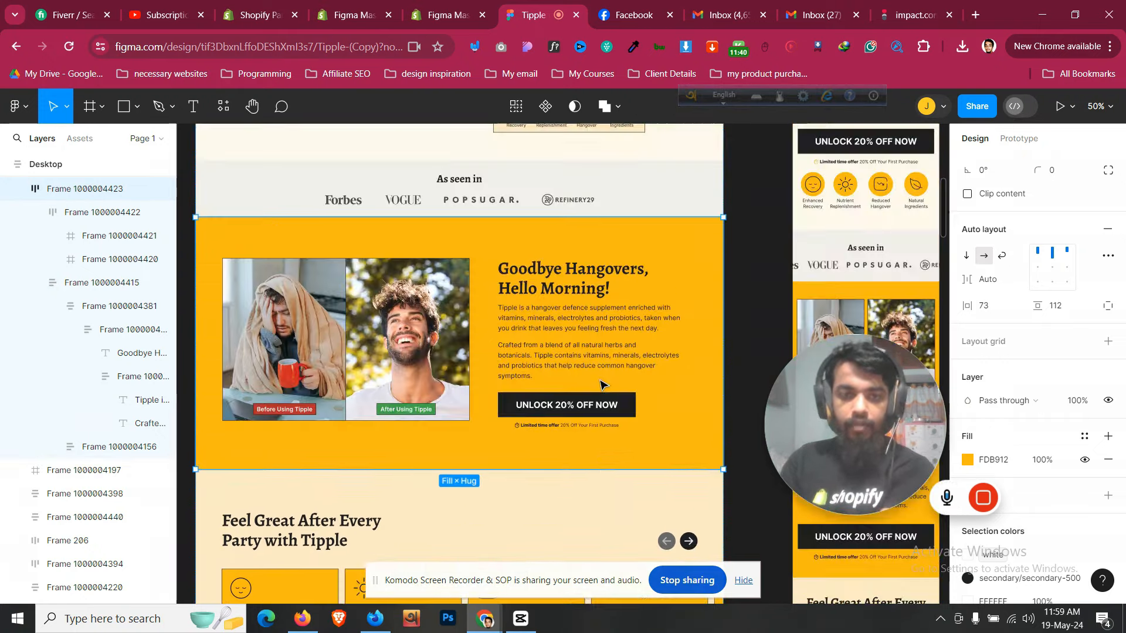
{"action": "scroll", "coordinate": [492, 360], "scroll_direction": "down", "scroll_amount": 1}
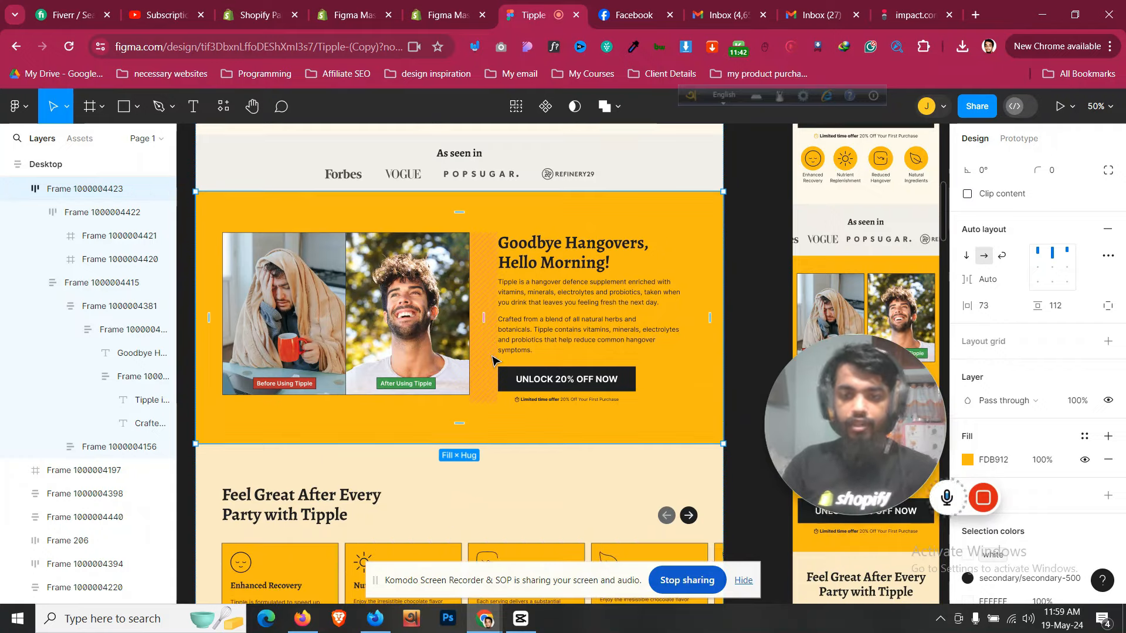
{"action": "scroll", "coordinate": [493, 360], "scroll_direction": "down", "scroll_amount": 20}
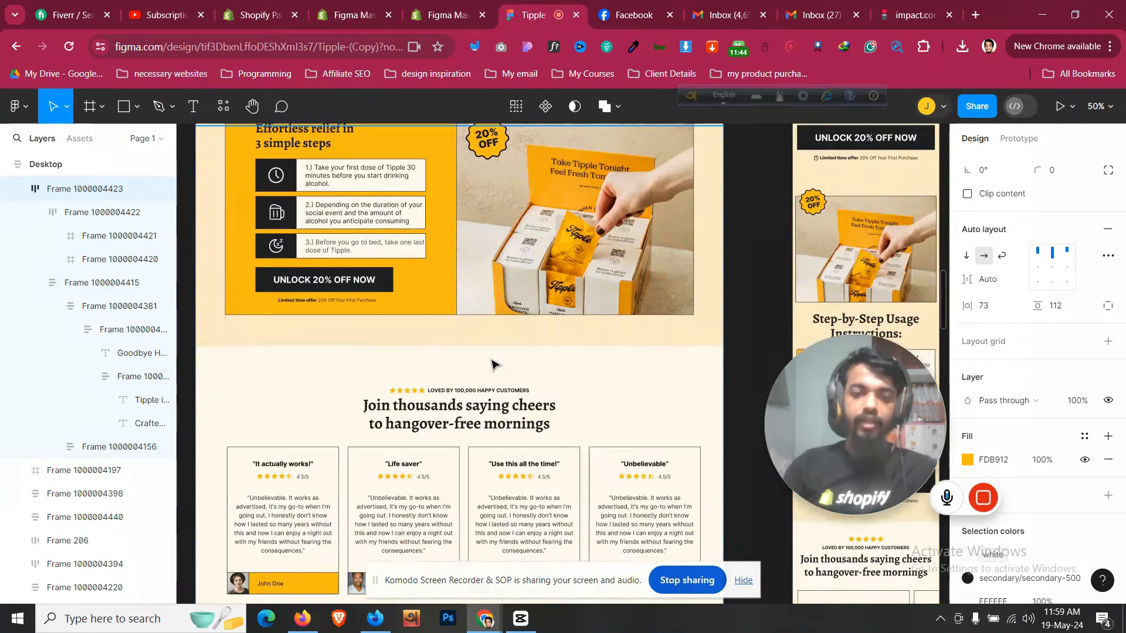
{"action": "scroll", "coordinate": [492, 364], "scroll_direction": "down", "scroll_amount": 20}
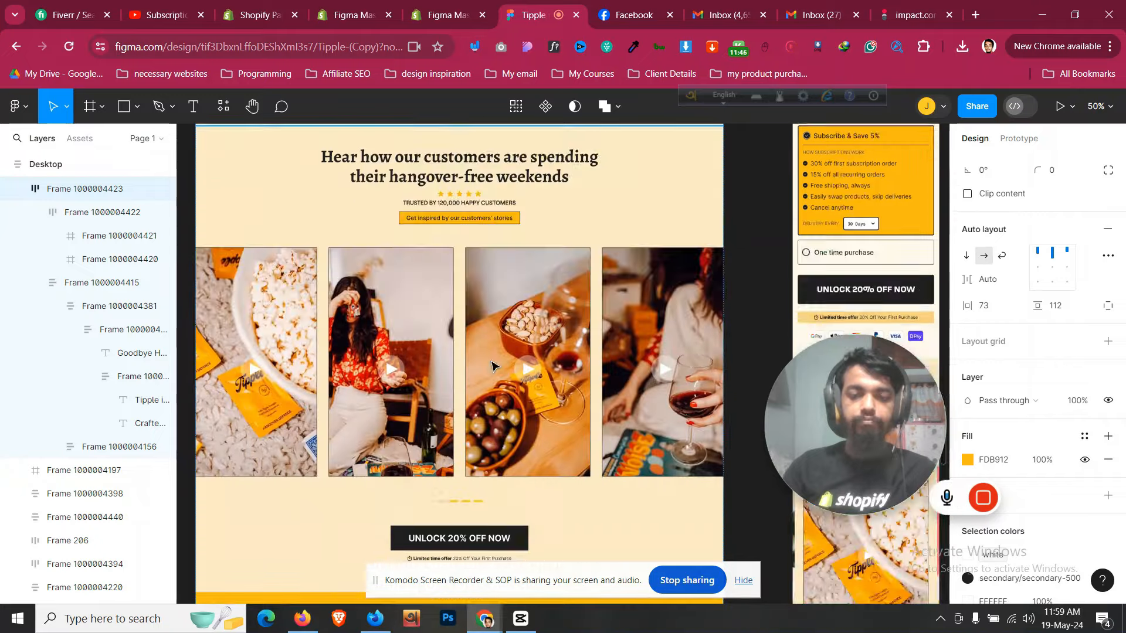
{"action": "scroll", "coordinate": [492, 365], "scroll_direction": "down", "scroll_amount": 10}
{"action": "scroll", "coordinate": [493, 364], "scroll_direction": "down", "scroll_amount": 15}
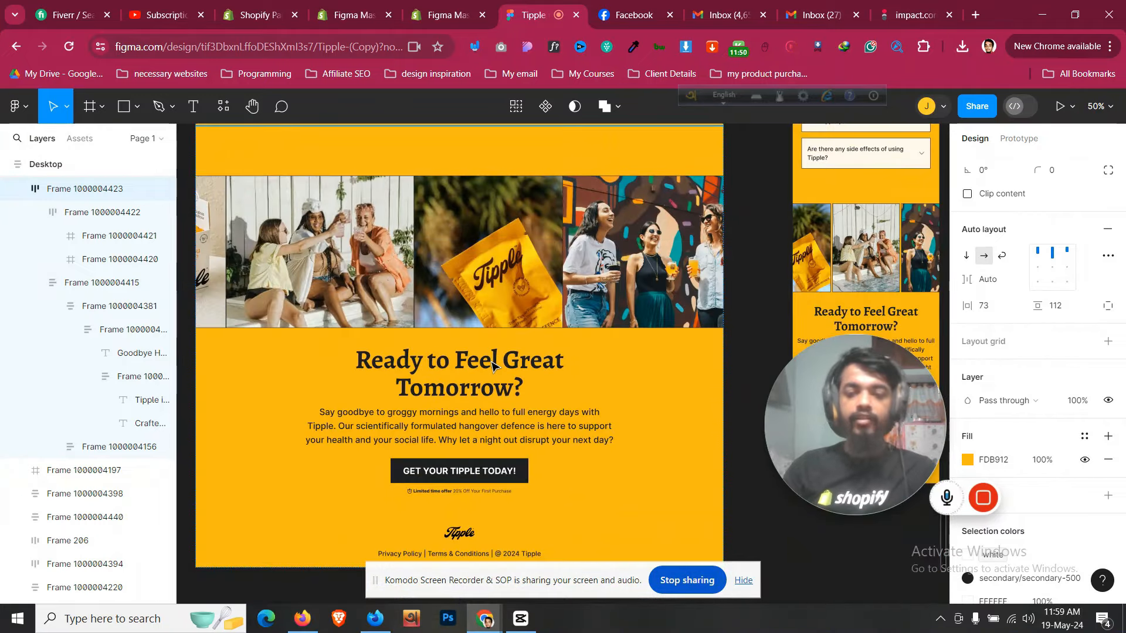
Review the Figma sections from the FAQ back up and select the "Feel Great After Every Party with Tipple" frame
{"action": "scroll", "coordinate": [491, 363], "scroll_direction": "up", "scroll_amount": 15}
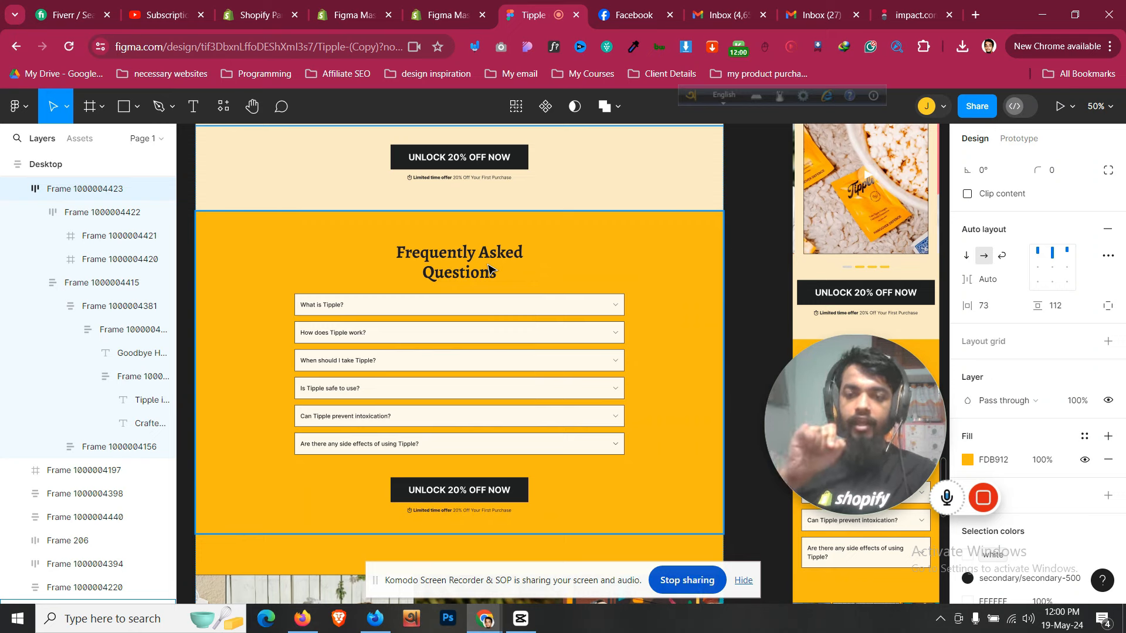
{"action": "scroll", "coordinate": [490, 268], "scroll_direction": "up", "scroll_amount": 1}
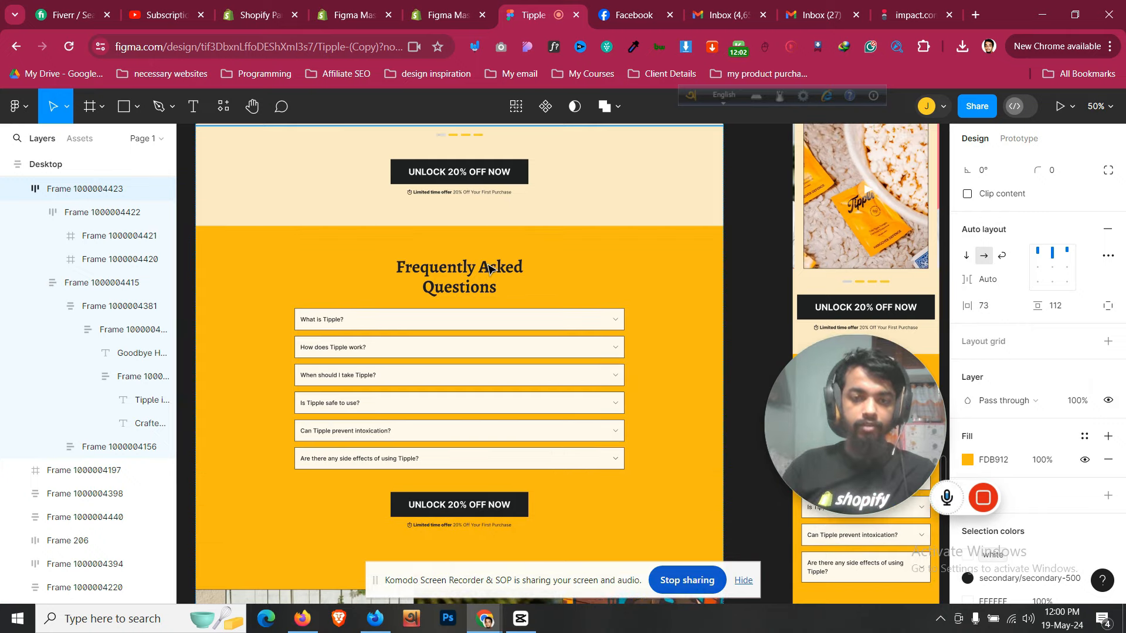
{"action": "scroll", "coordinate": [490, 268], "scroll_direction": "up", "scroll_amount": 10}
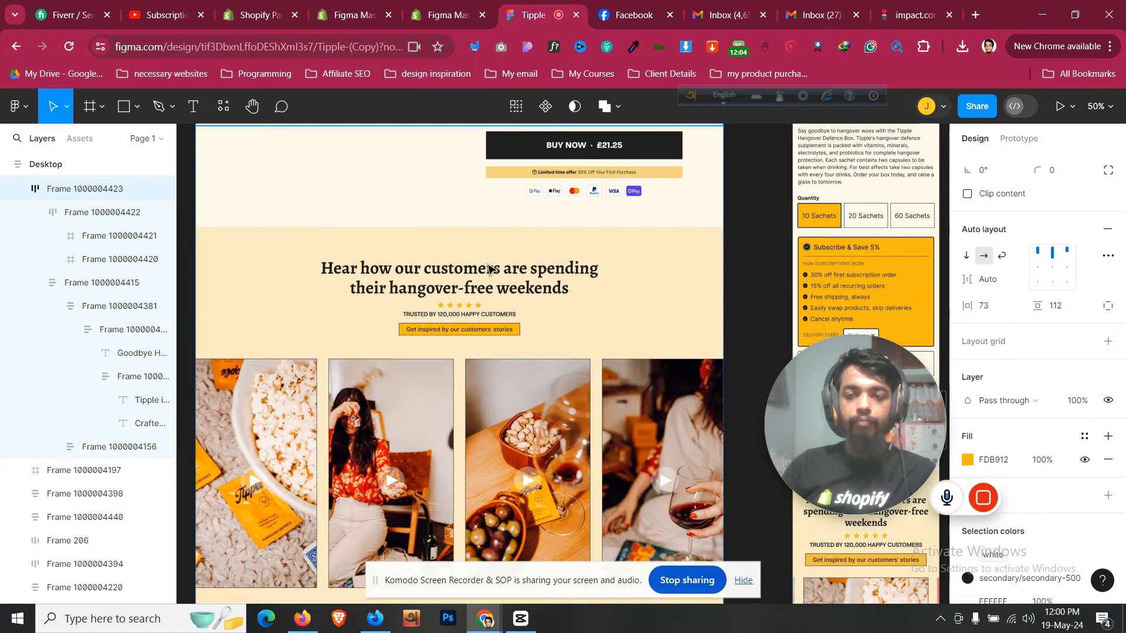
{"action": "scroll", "coordinate": [489, 268], "scroll_direction": "up", "scroll_amount": 5}
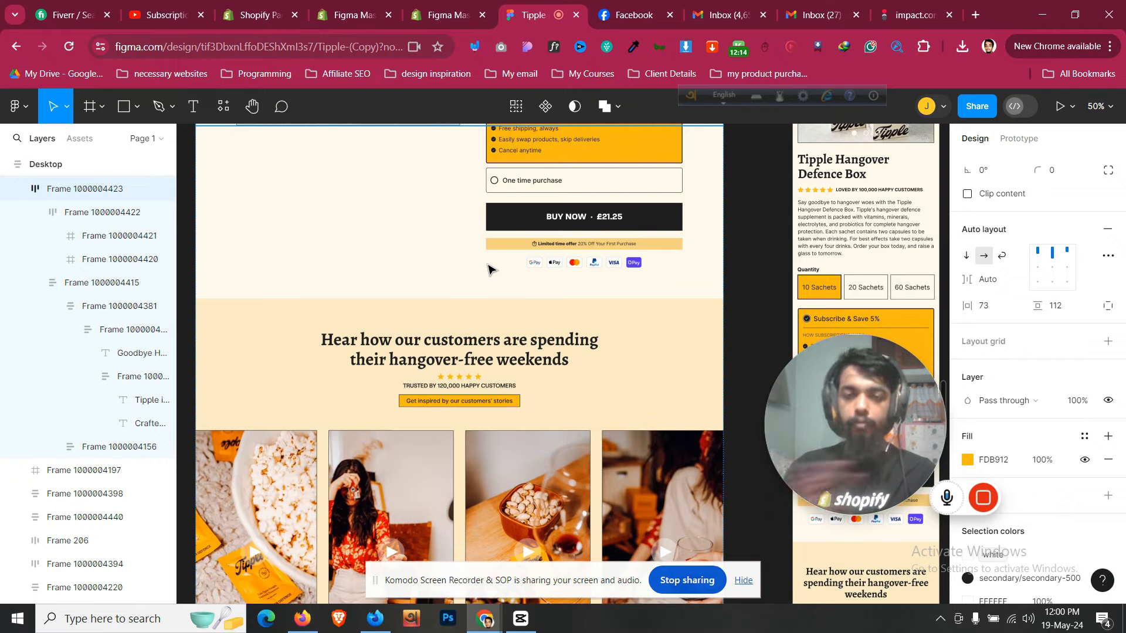
{"action": "scroll", "coordinate": [487, 269], "scroll_direction": "up", "scroll_amount": 10}
{"action": "scroll", "coordinate": [489, 269], "scroll_direction": "down", "scroll_amount": 2}
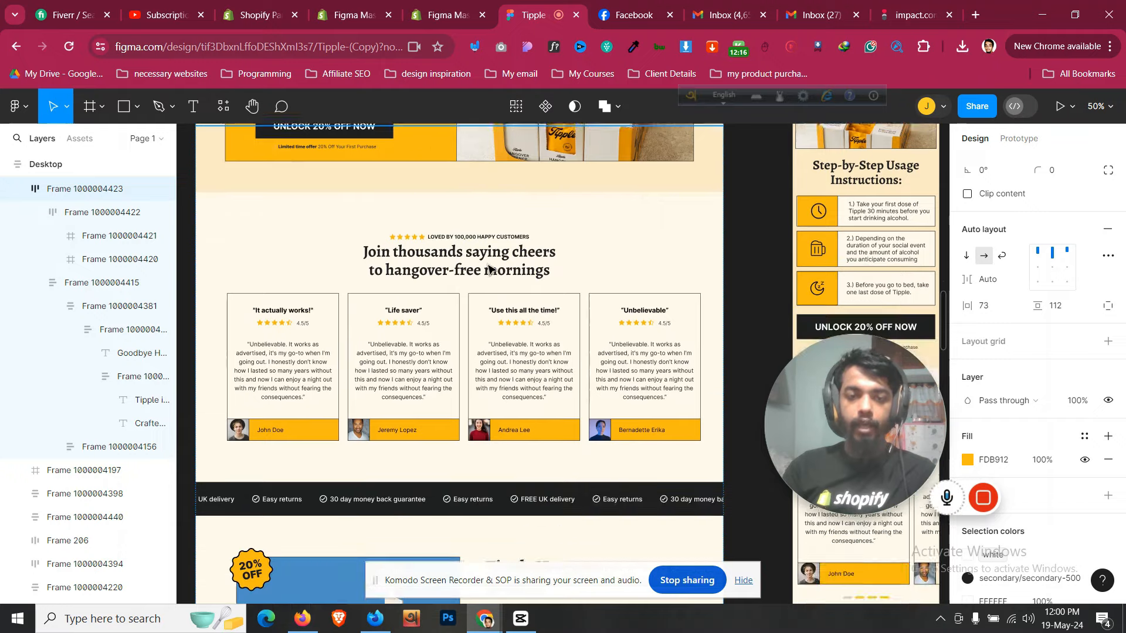
{"action": "scroll", "coordinate": [489, 269], "scroll_direction": "down", "scroll_amount": 2}
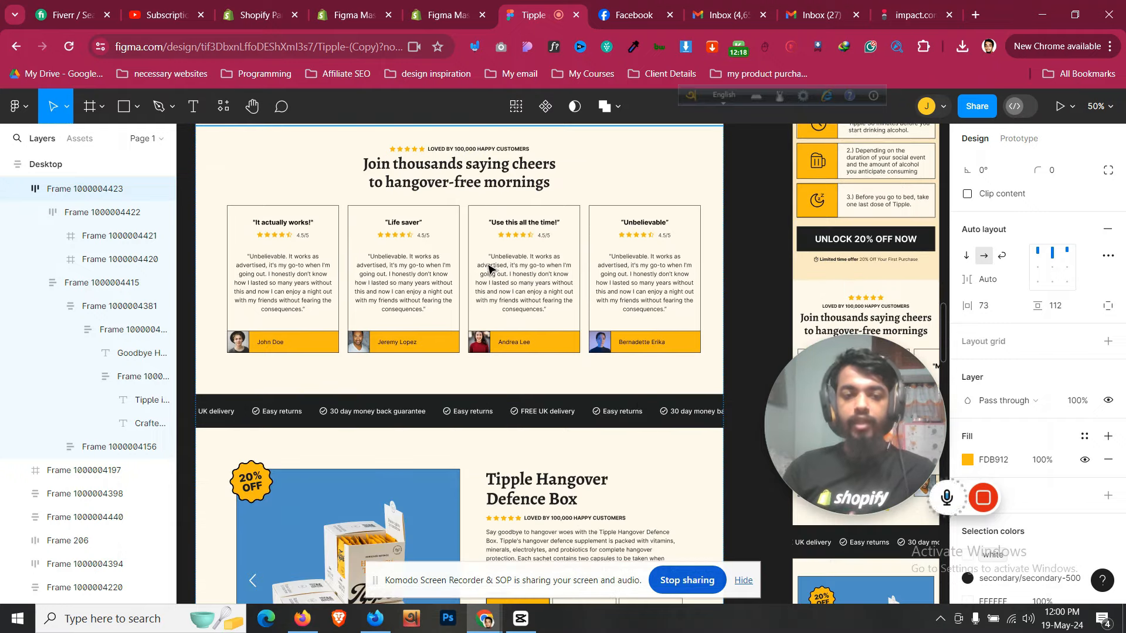
{"action": "scroll", "coordinate": [489, 269], "scroll_direction": "up", "scroll_amount": 10}
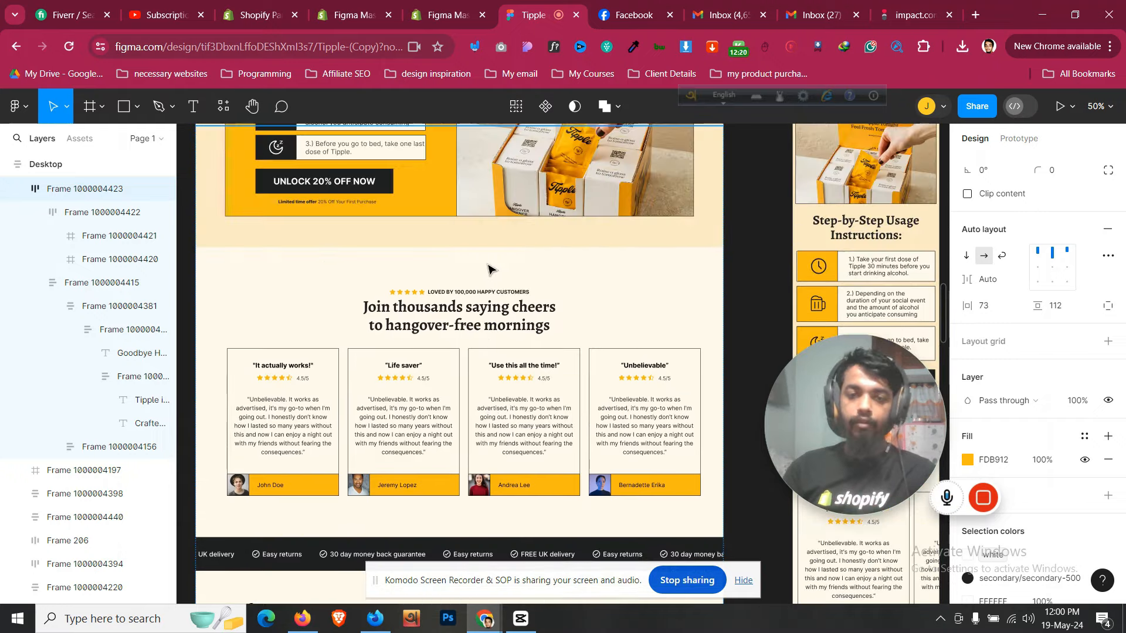
{"action": "scroll", "coordinate": [488, 268], "scroll_direction": "up", "scroll_amount": 3}
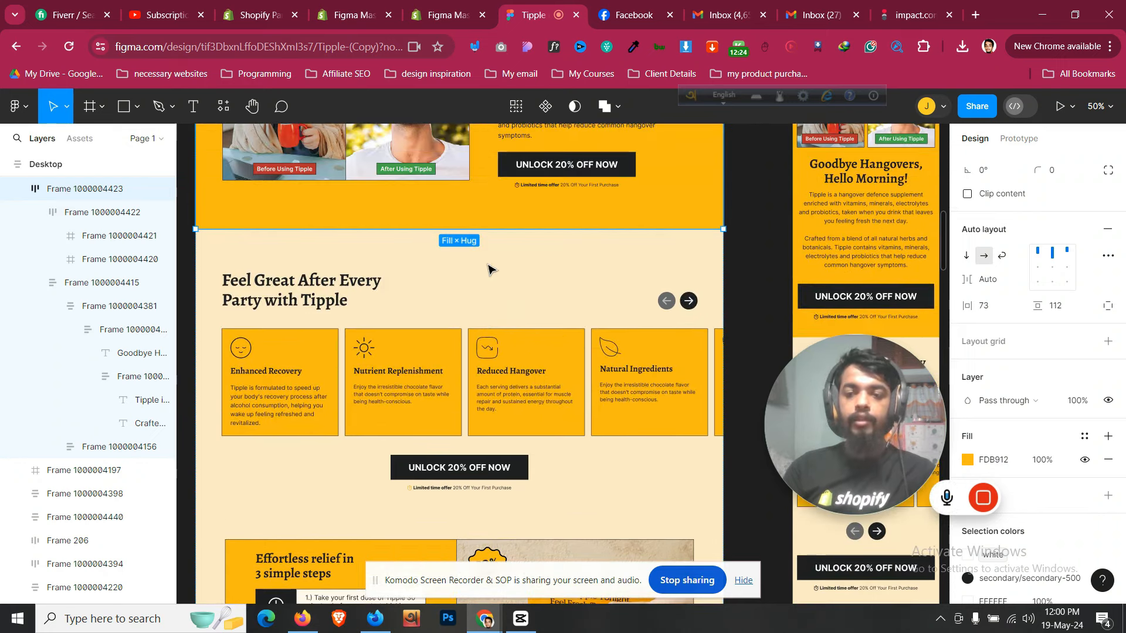
{"action": "scroll", "coordinate": [488, 268], "scroll_direction": "up", "scroll_amount": 3}
{"action": "scroll", "coordinate": [489, 268], "scroll_direction": "down", "scroll_amount": 6}
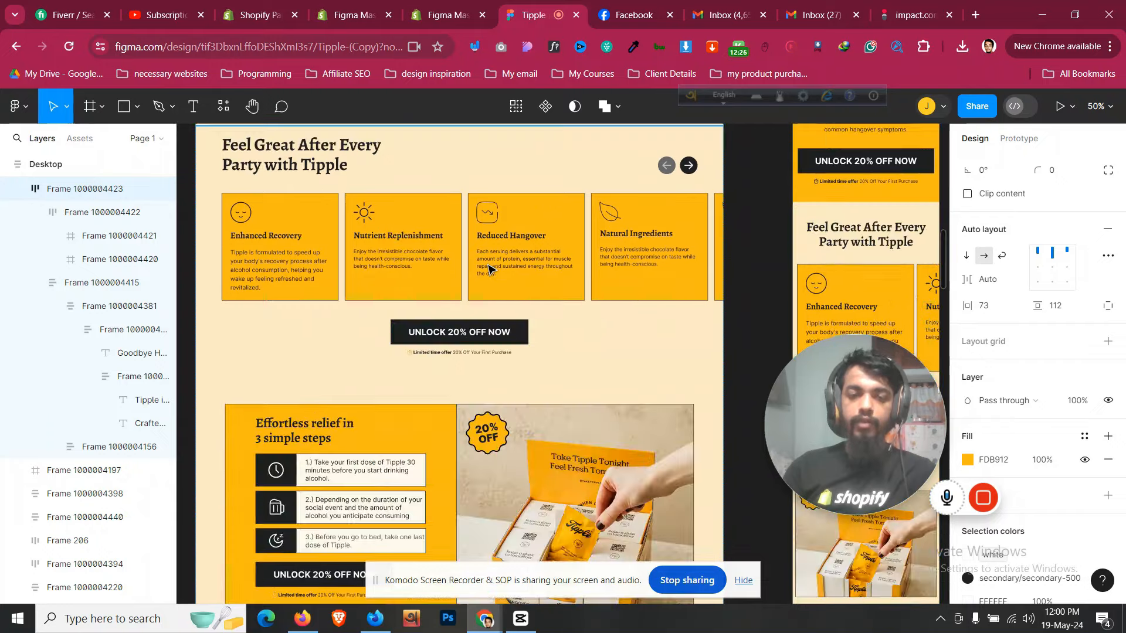
{"action": "scroll", "coordinate": [488, 268], "scroll_direction": "up", "scroll_amount": 1}
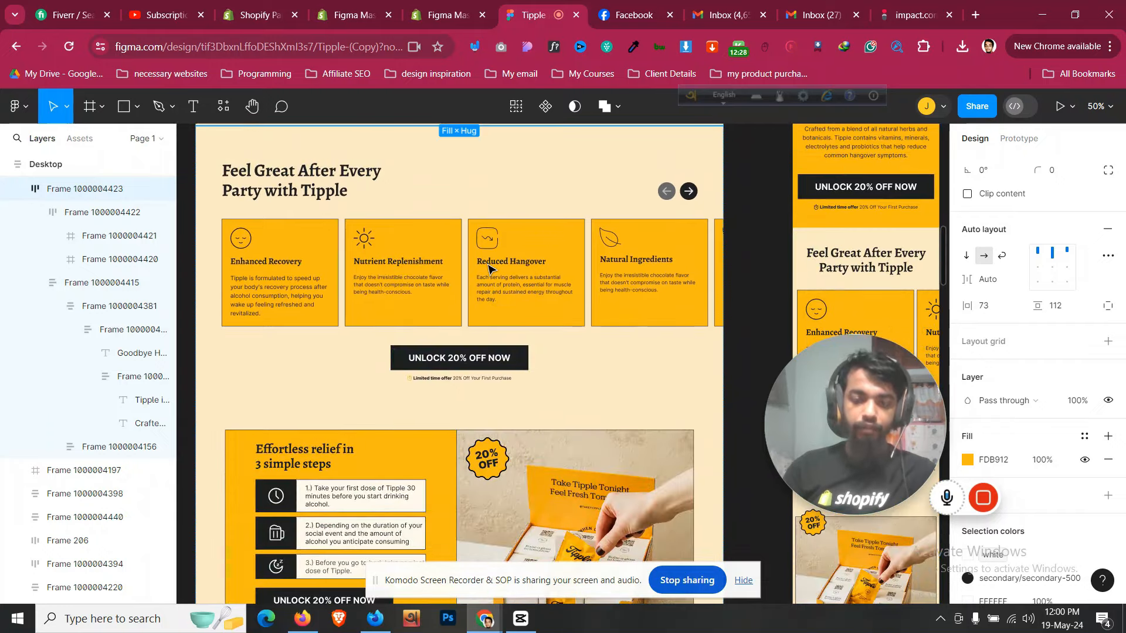
{"action": "scroll", "coordinate": [489, 269], "scroll_direction": "up", "scroll_amount": 1}
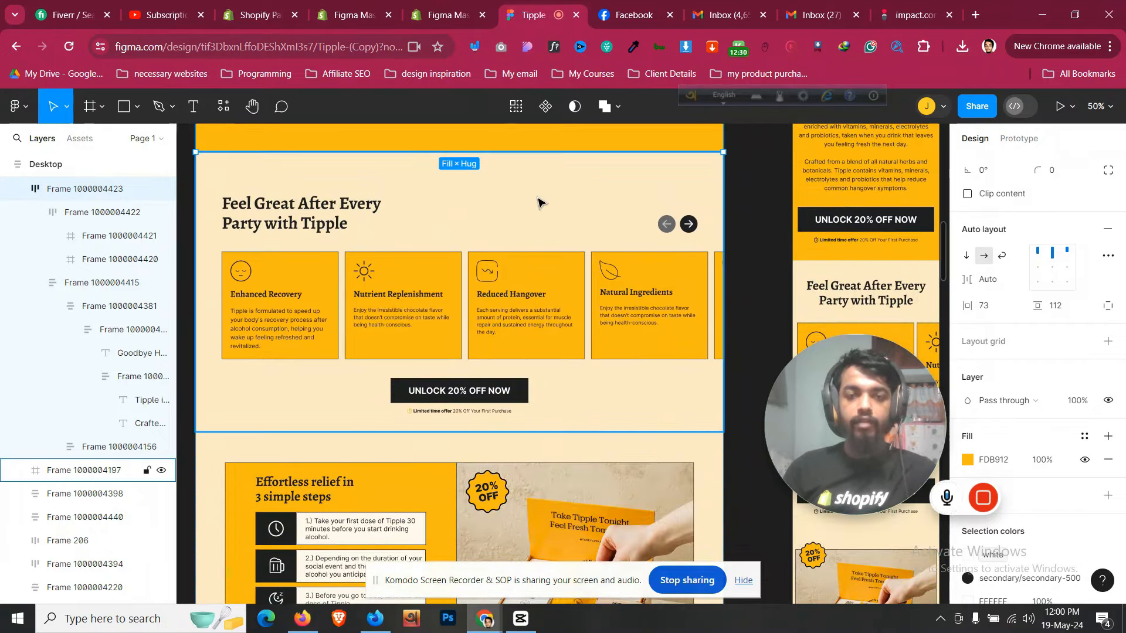
{"action": "left_click", "coordinate": [538, 206]}
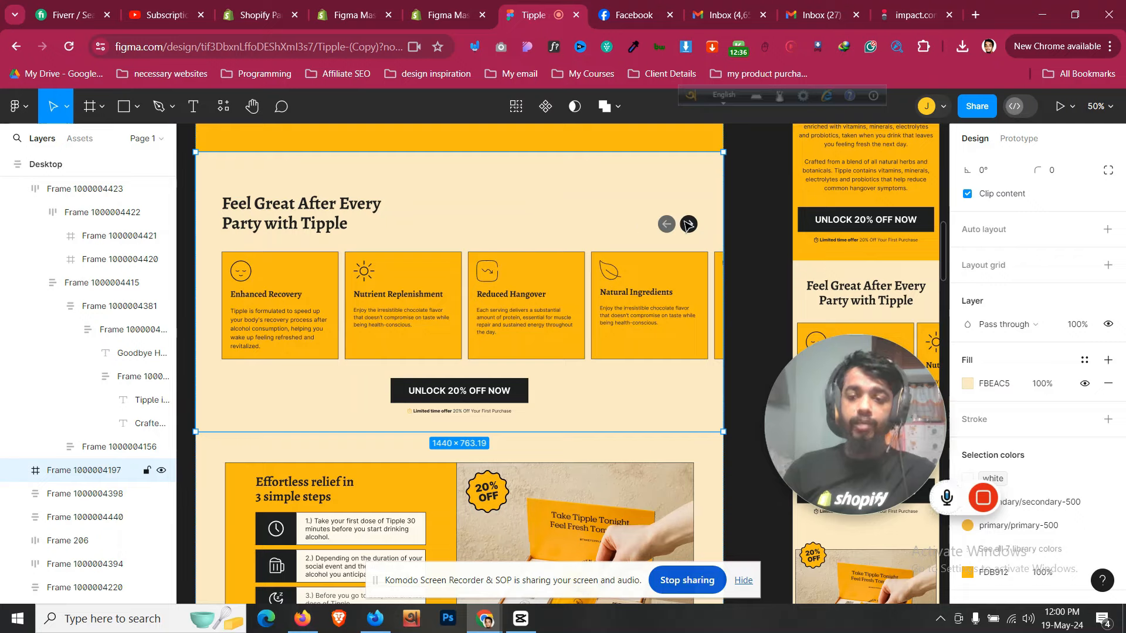
Set the auto layout gap of the "UNLOCK 20% OFF NOW" button in the desktop "Goodbye Hangovers" section to 17
{"action": "mouse_move", "coordinate": [977, 513]}
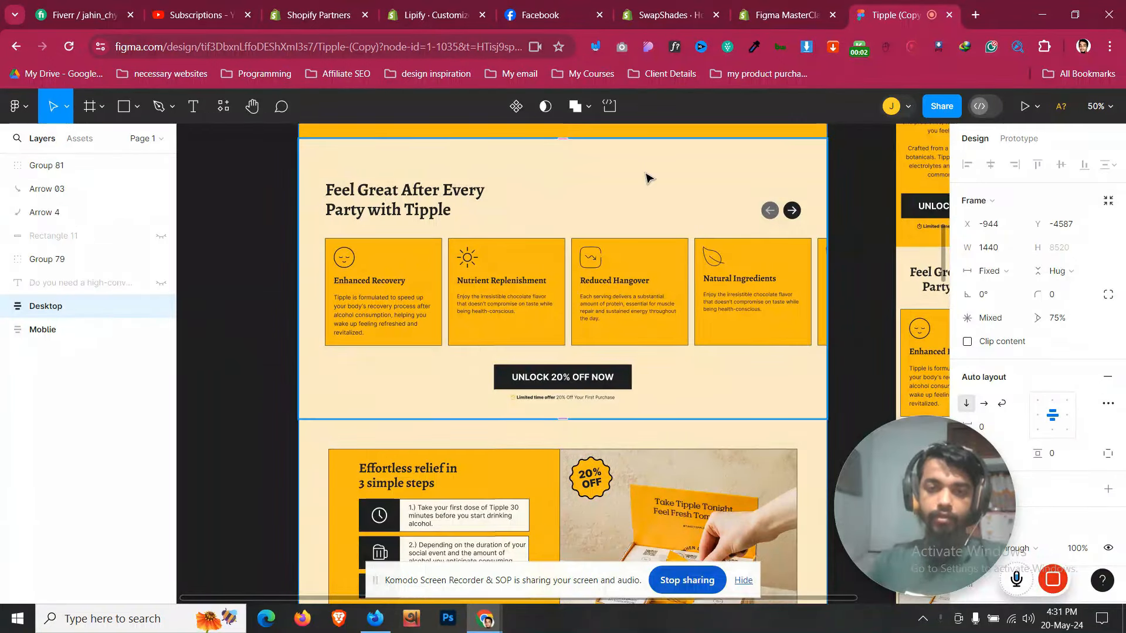
{"action": "scroll", "coordinate": [648, 191], "scroll_direction": "up", "scroll_amount": 1}
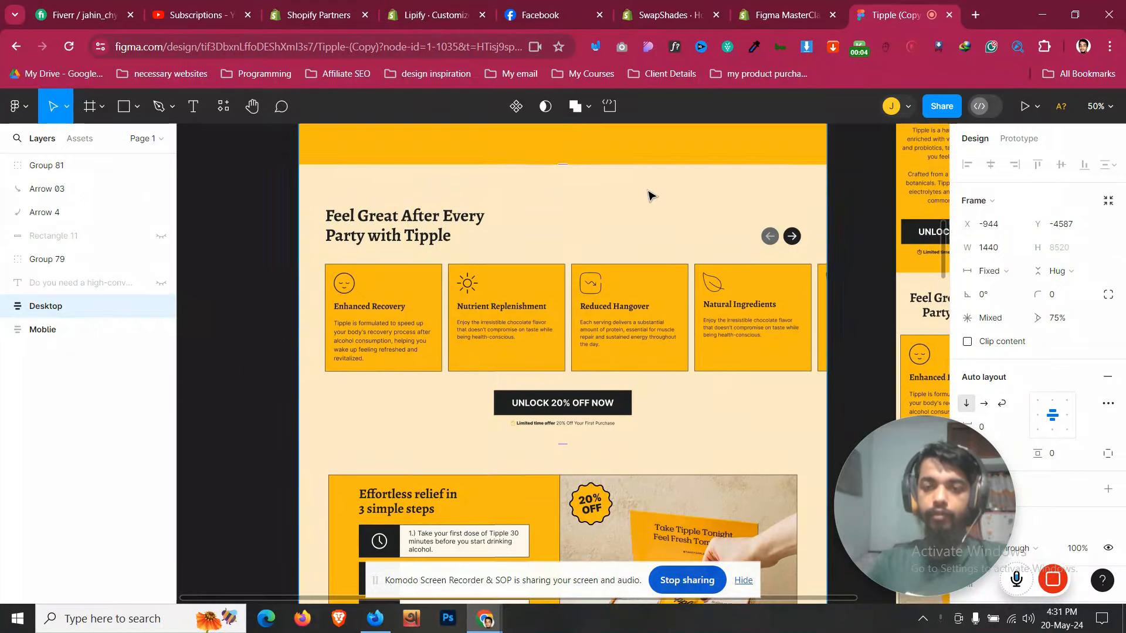
{"action": "scroll", "coordinate": [663, 217], "scroll_direction": "up", "scroll_amount": 5}
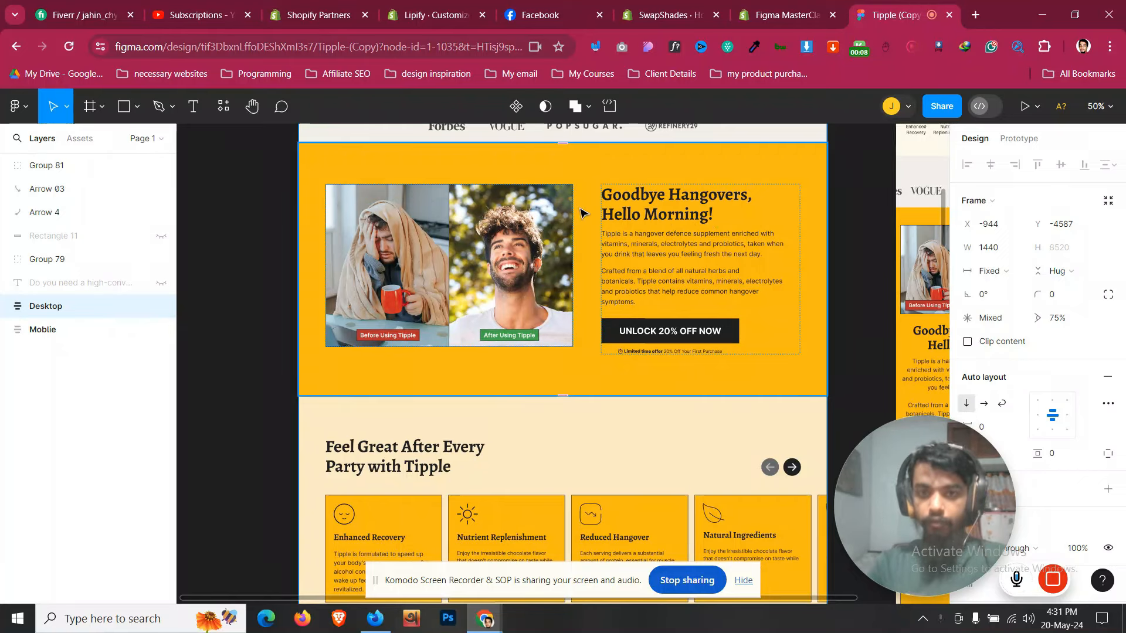
{"action": "left_click", "coordinate": [620, 334]}
{"action": "left_click", "coordinate": [620, 334]}
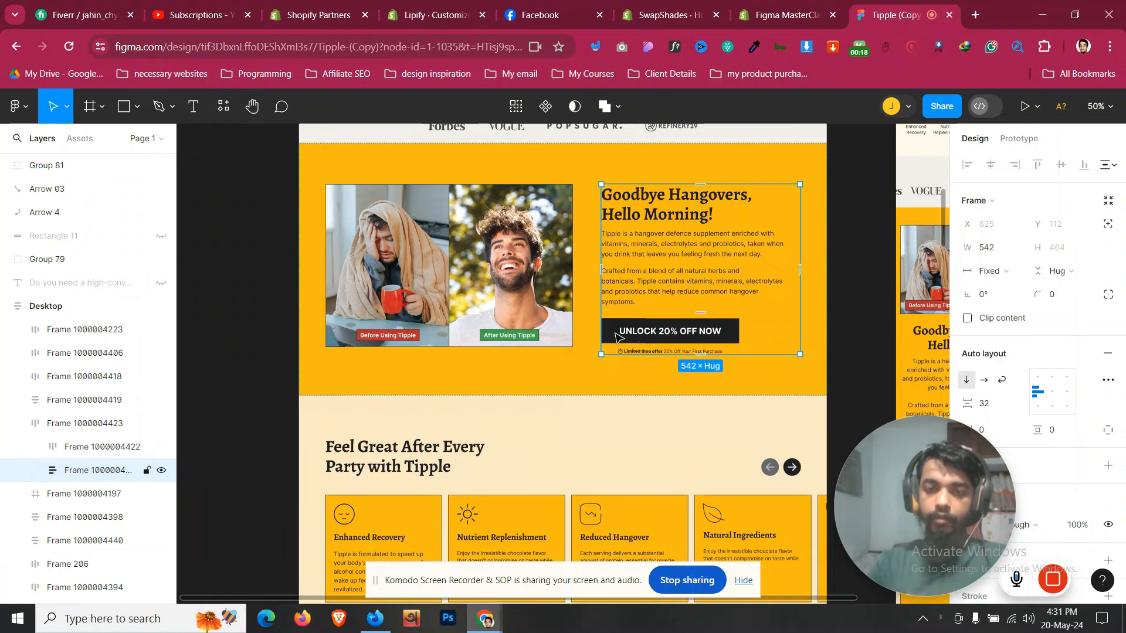
{"action": "left_click", "coordinate": [616, 335]}
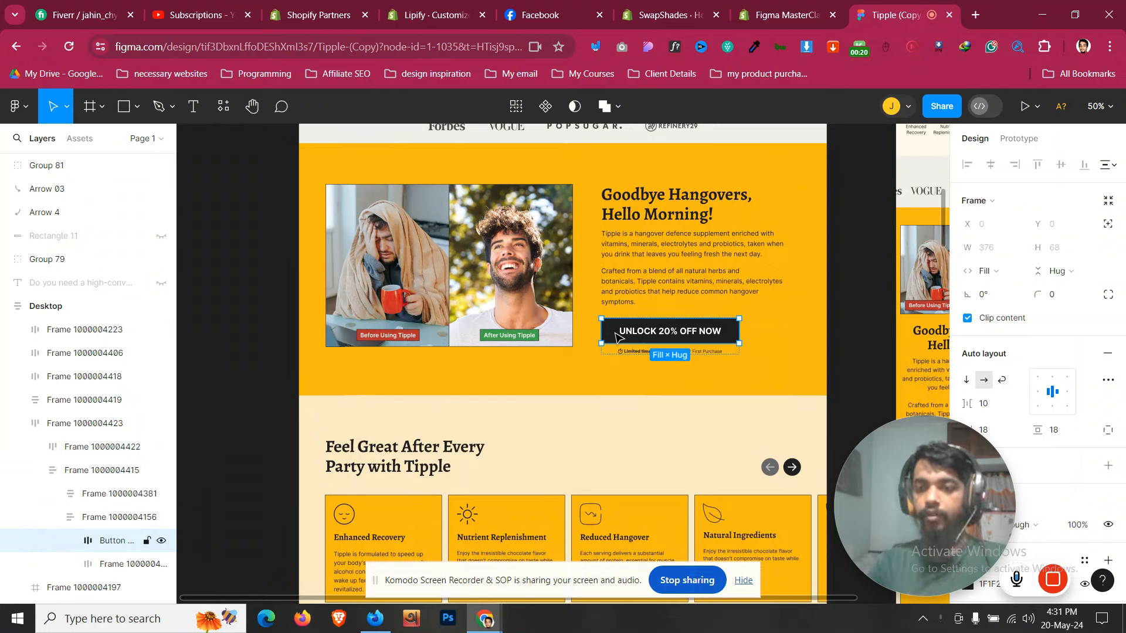
{"action": "left_click_drag", "start_coordinate": [981, 453], "coordinate": [868, 458]}
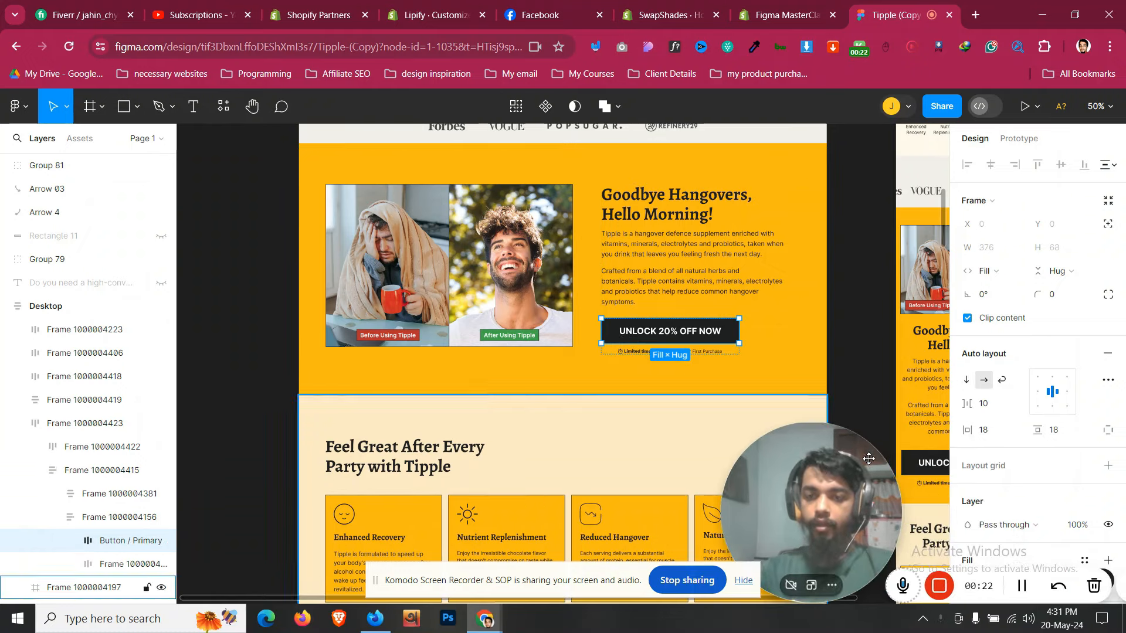
{"action": "scroll", "coordinate": [997, 422], "scroll_direction": "down", "scroll_amount": 2}
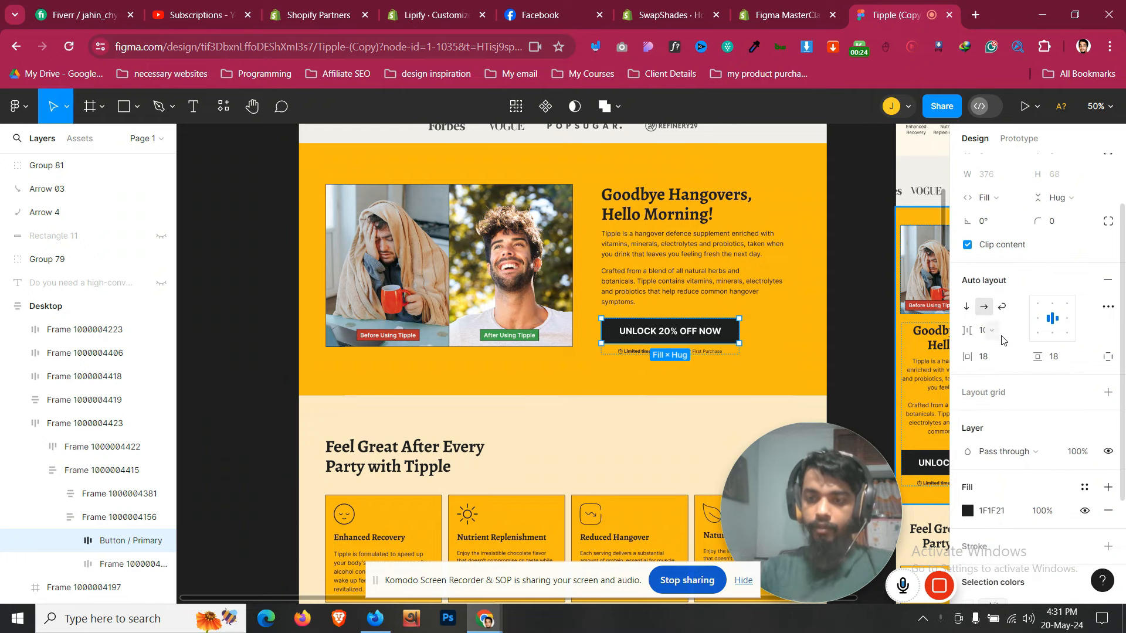
{"action": "left_click", "coordinate": [1017, 334]}
{"action": "left_click", "coordinate": [1016, 333]}
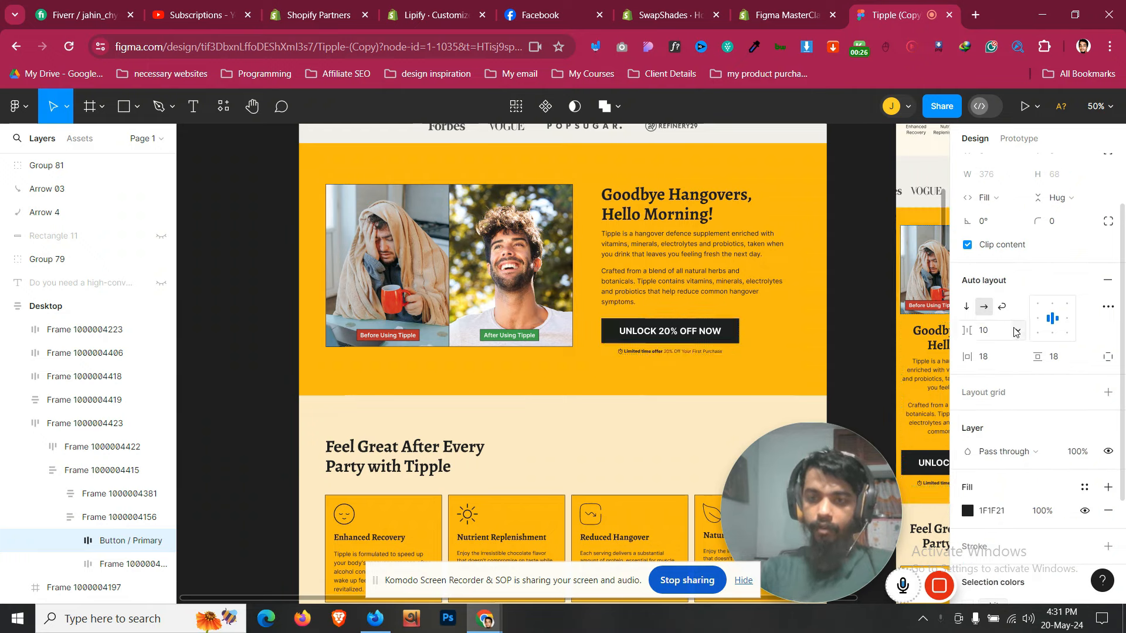
{"action": "key", "text": "Up"}
{"action": "key", "text": "Up"}
{"action": "key", "text": "Up"}
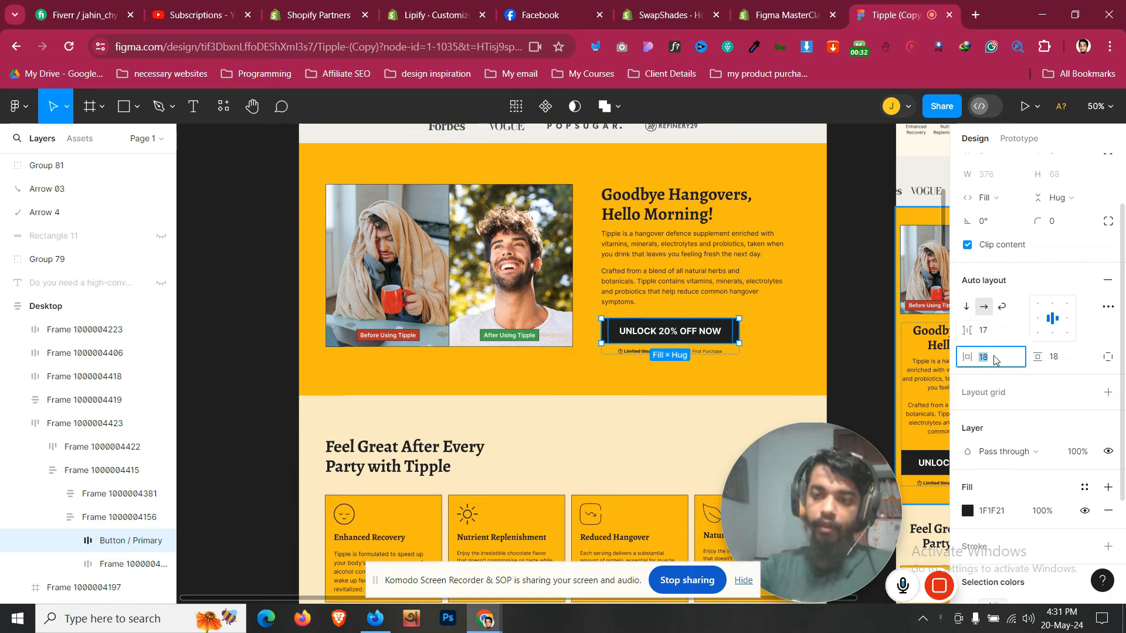
Set the horizontal padding of the "UNLOCK 20% OFF NOW" button to 28, keeping the Button / Primary frame selected
{"action": "key", "text": "Up"}
{"action": "key", "text": "Up"}
{"action": "key", "text": "Up"}
{"action": "key", "text": "Up"}
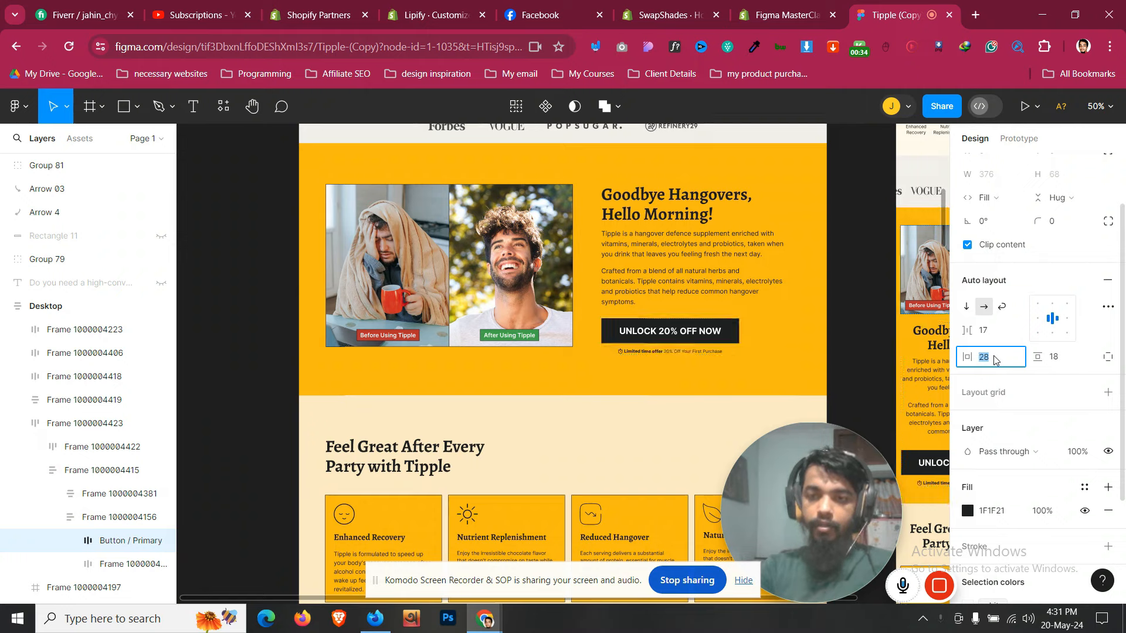
{"action": "key", "text": "Return"}
{"action": "key", "text": "Return"}
{"action": "key", "text": "Return"}
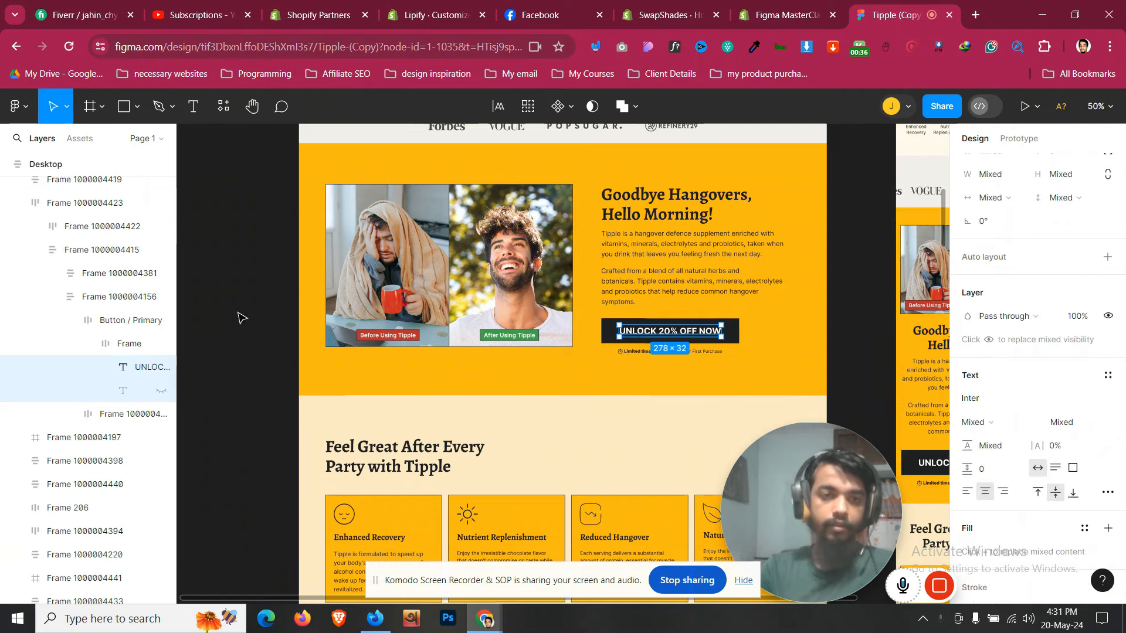
{"action": "left_click", "coordinate": [116, 321]}
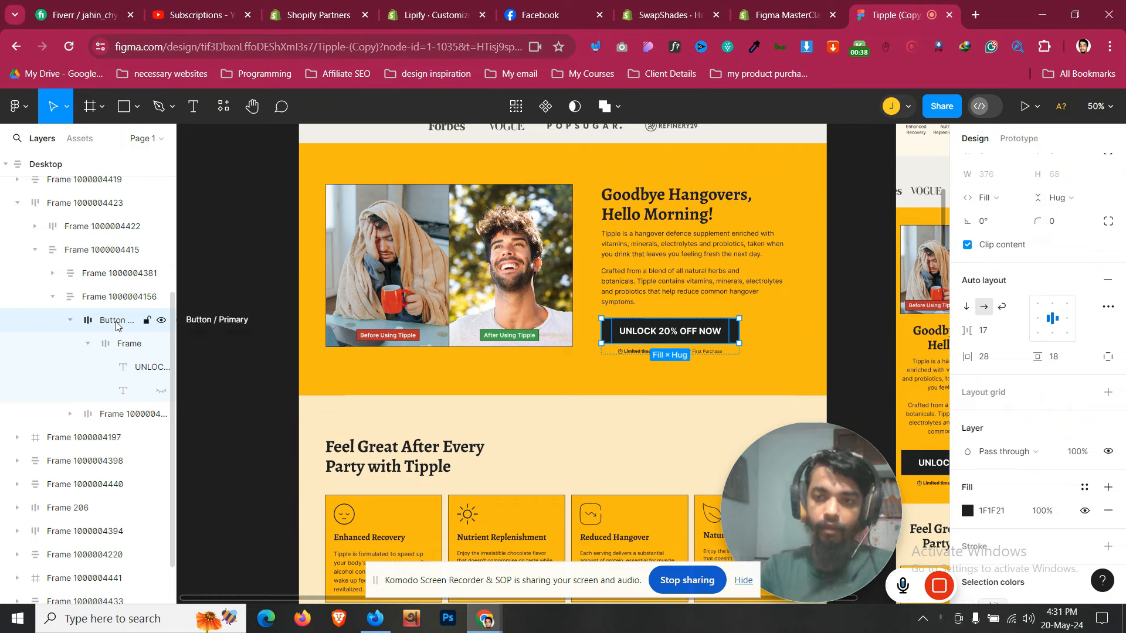
{"action": "left_click", "coordinate": [117, 298]}
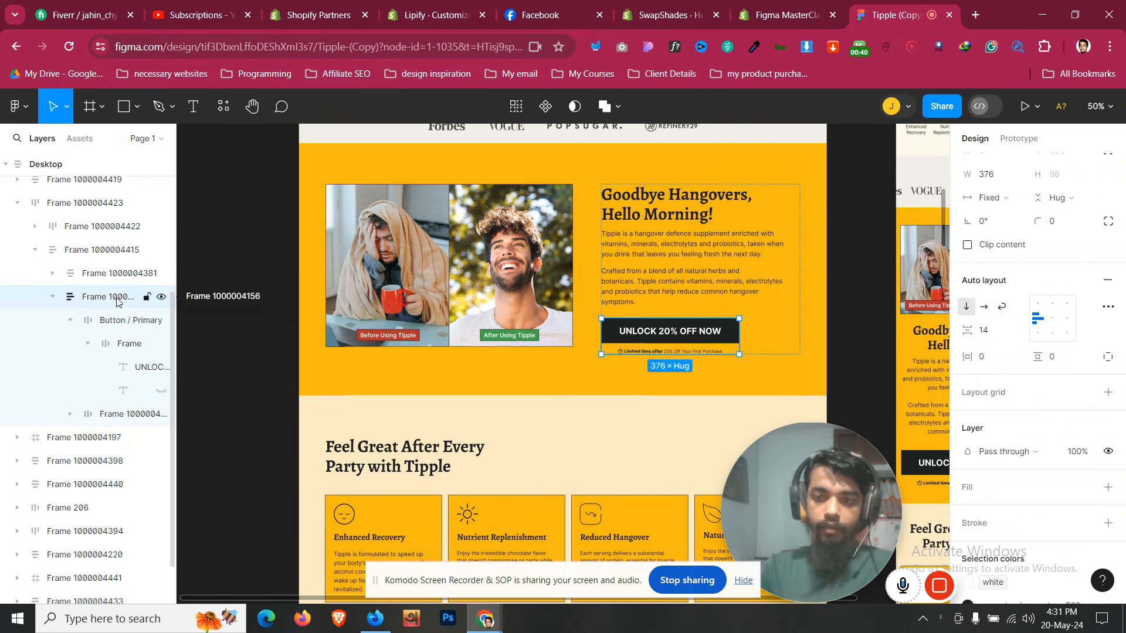
{"action": "type", "text": "23"}
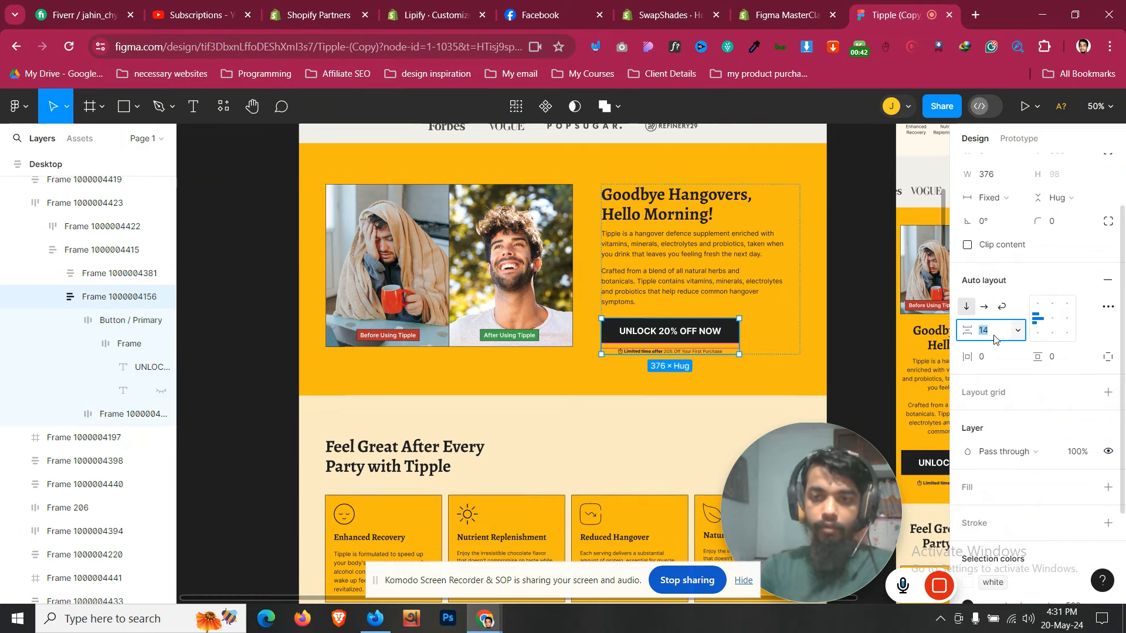
{"action": "key", "text": "Return"}
{"action": "key", "text": "Down"}
{"action": "key", "text": "Down"}
{"action": "key", "text": "Down"}
{"action": "key", "text": "Down"}
{"action": "key", "text": "Down"}
{"action": "key", "text": "Down"}
{"action": "key", "text": "Down"}
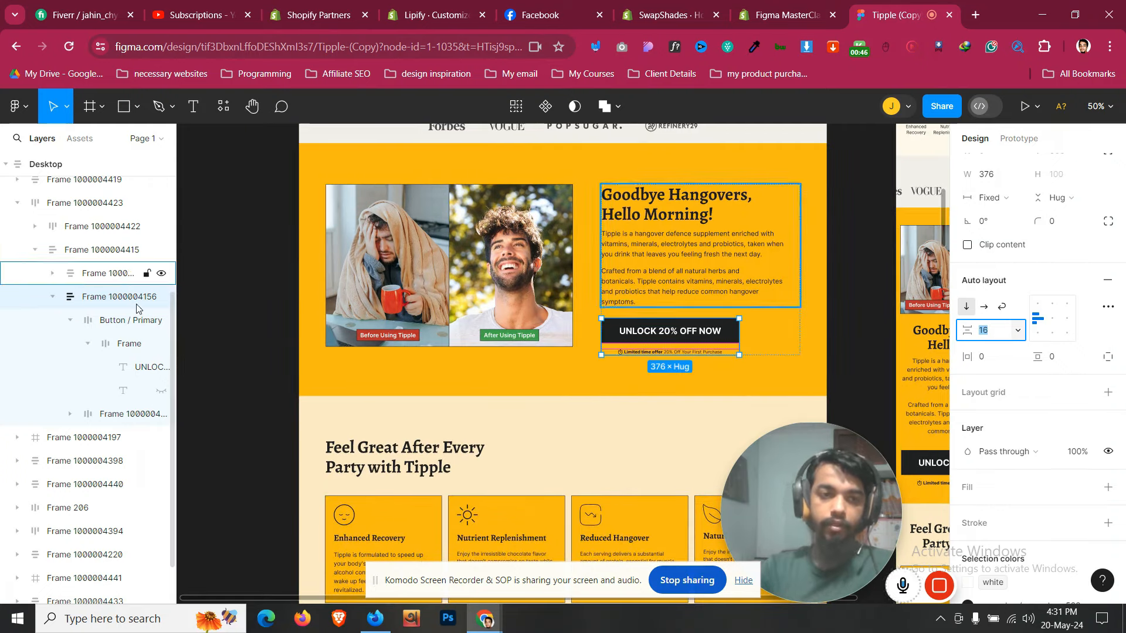
{"action": "left_click", "coordinate": [161, 298]}
{"action": "left_click", "coordinate": [162, 298]}
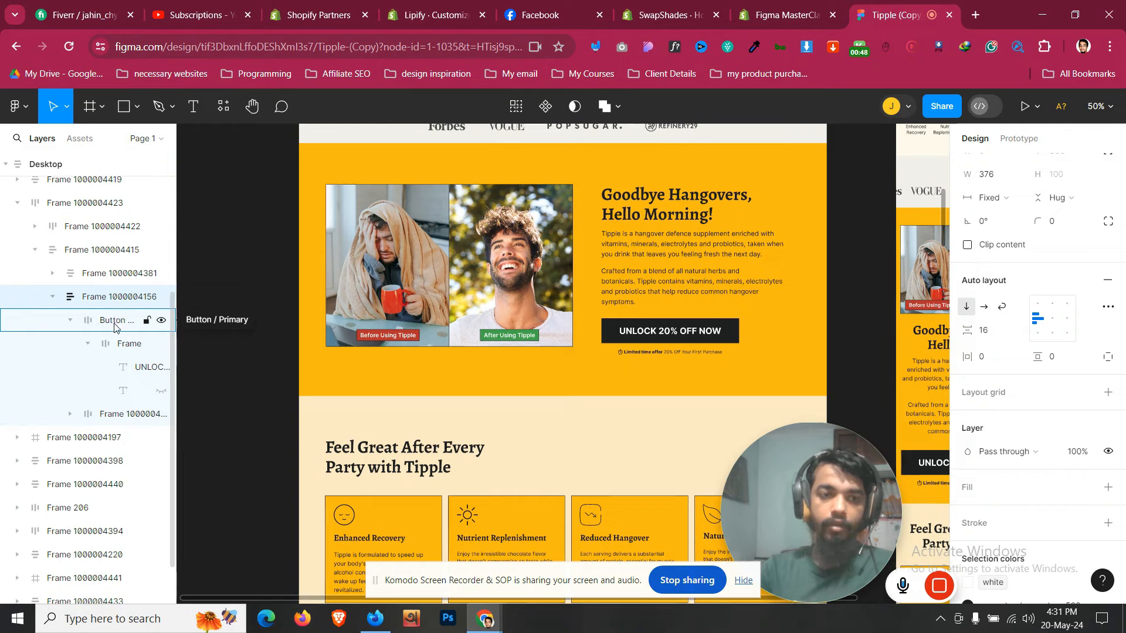
{"action": "left_click", "coordinate": [115, 326]}
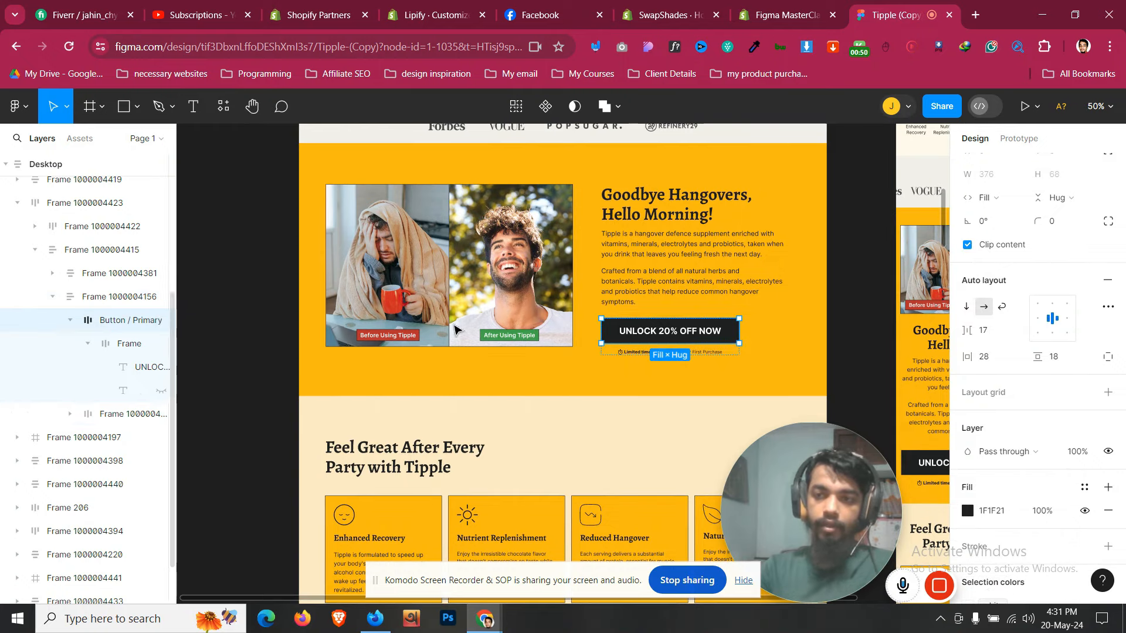
{"action": "scroll", "coordinate": [1043, 326], "scroll_direction": "up", "scroll_amount": 2}
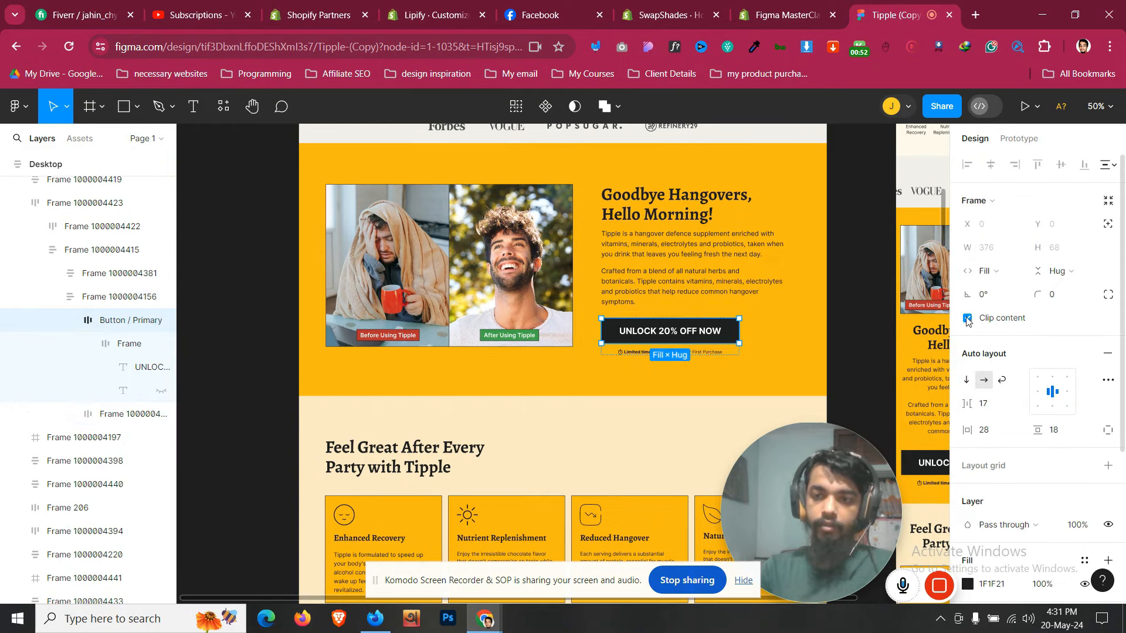
{"action": "left_click", "coordinate": [968, 319]}
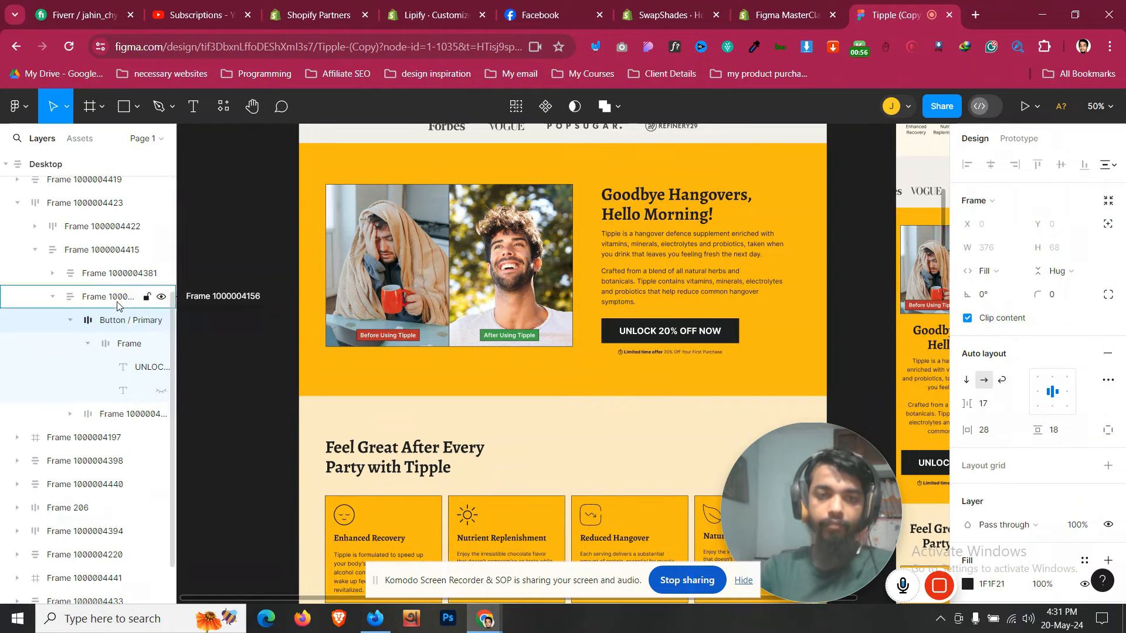
{"action": "left_click", "coordinate": [154, 297]}
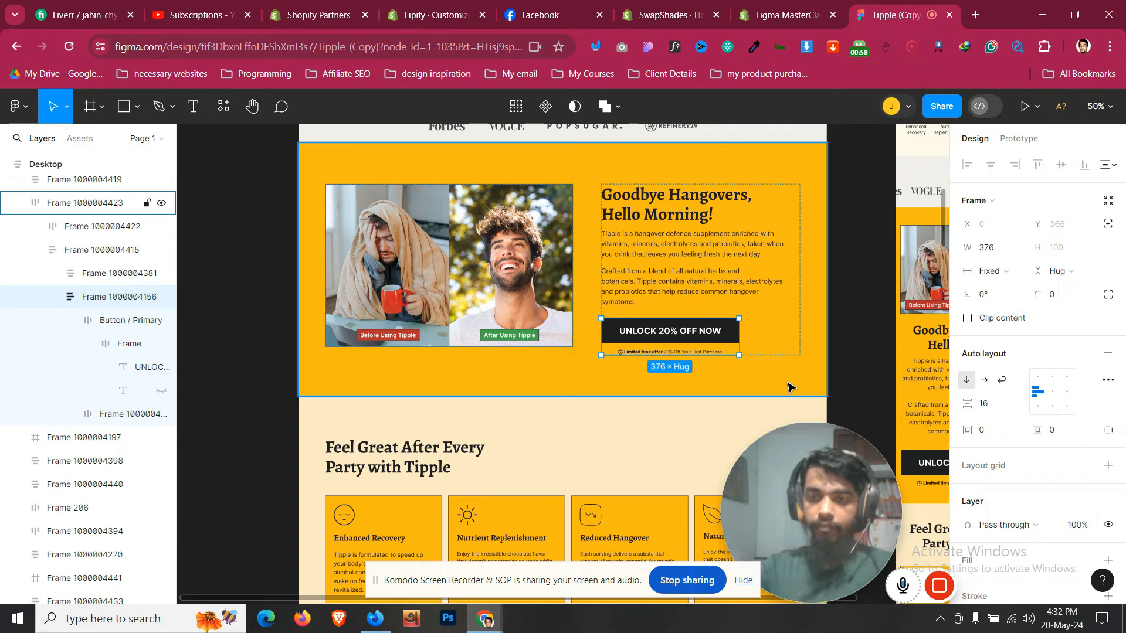
Zoom the design to 100% and use the screen-capture selection to measure the space between the button's left edge and its text
{"action": "key", "text": "shift+0"}
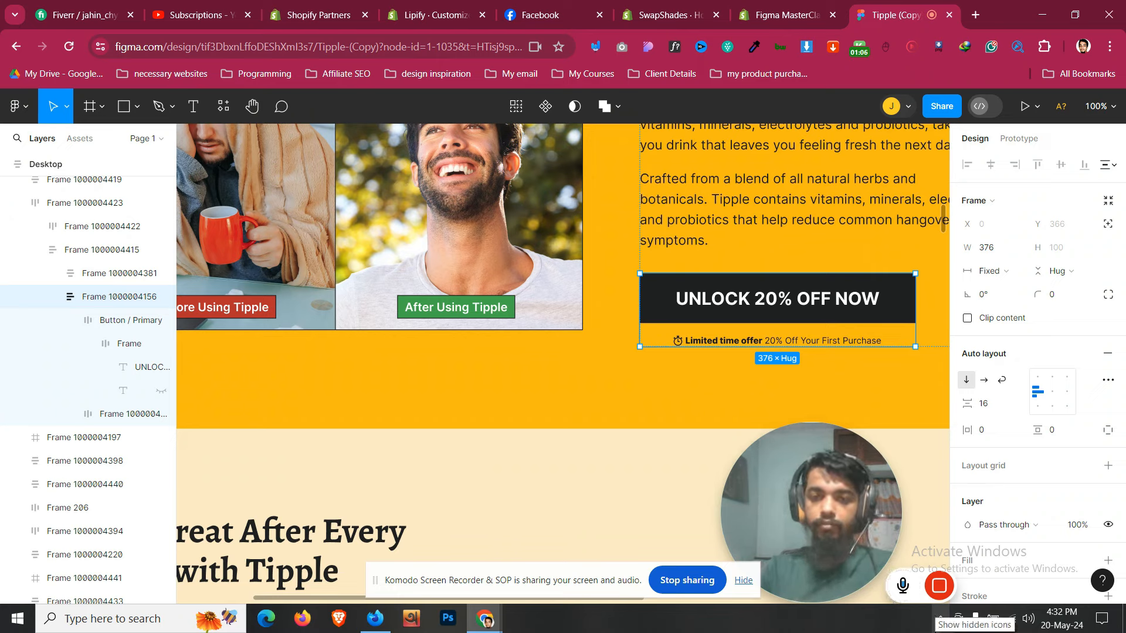
{"action": "left_click", "coordinate": [940, 619]}
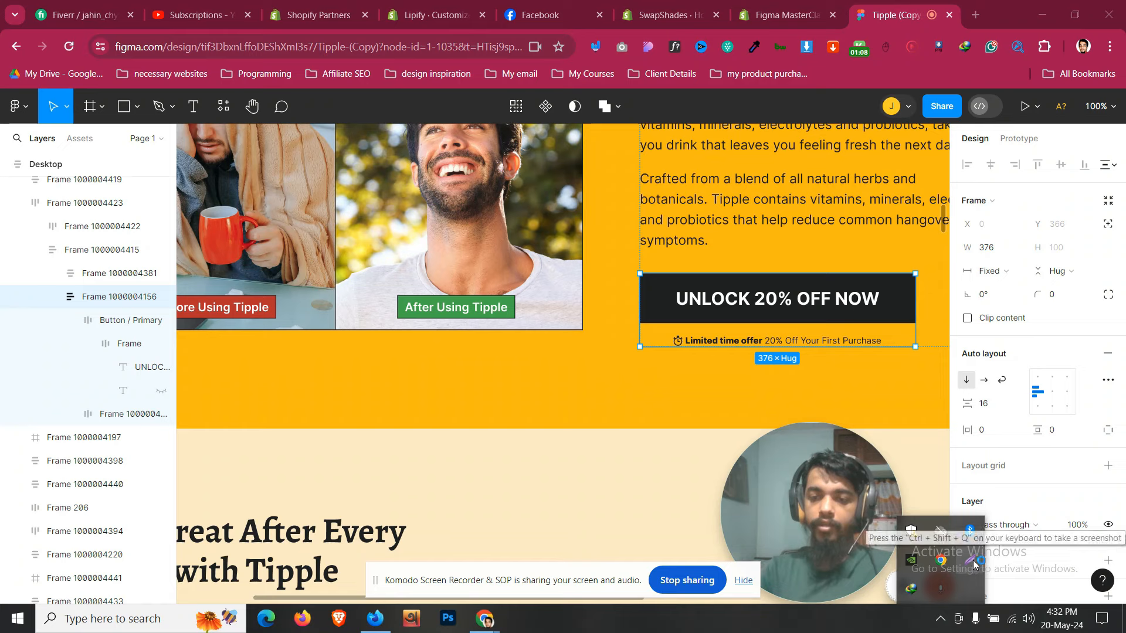
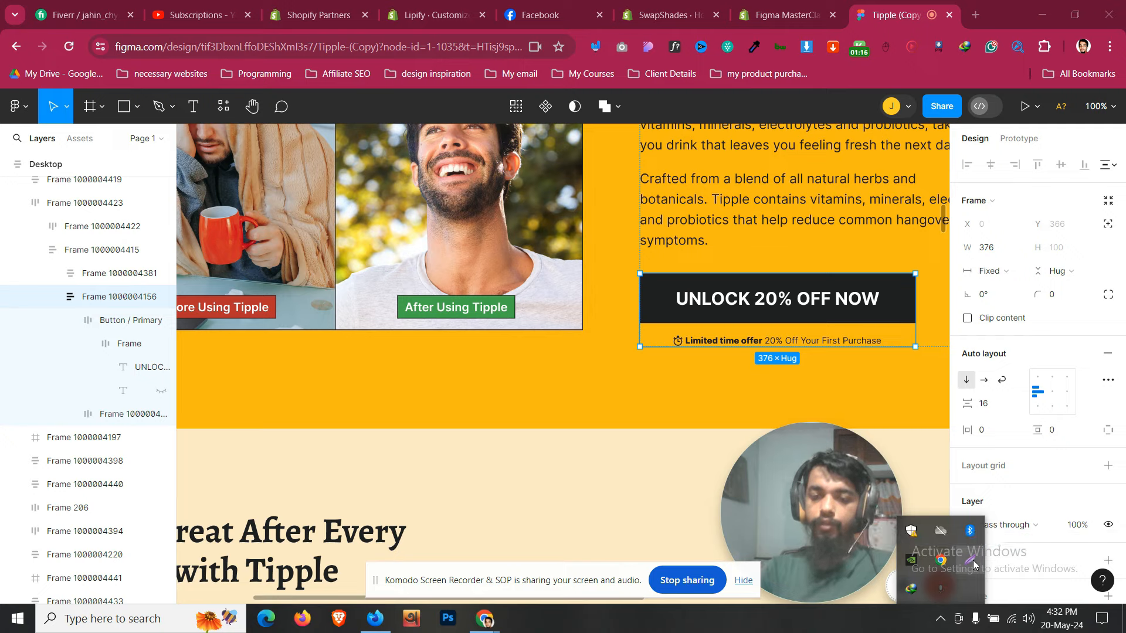
{"action": "left_click", "coordinate": [972, 564]}
{"action": "left_click_drag", "start_coordinate": [690, 274], "coordinate": [754, 295]}
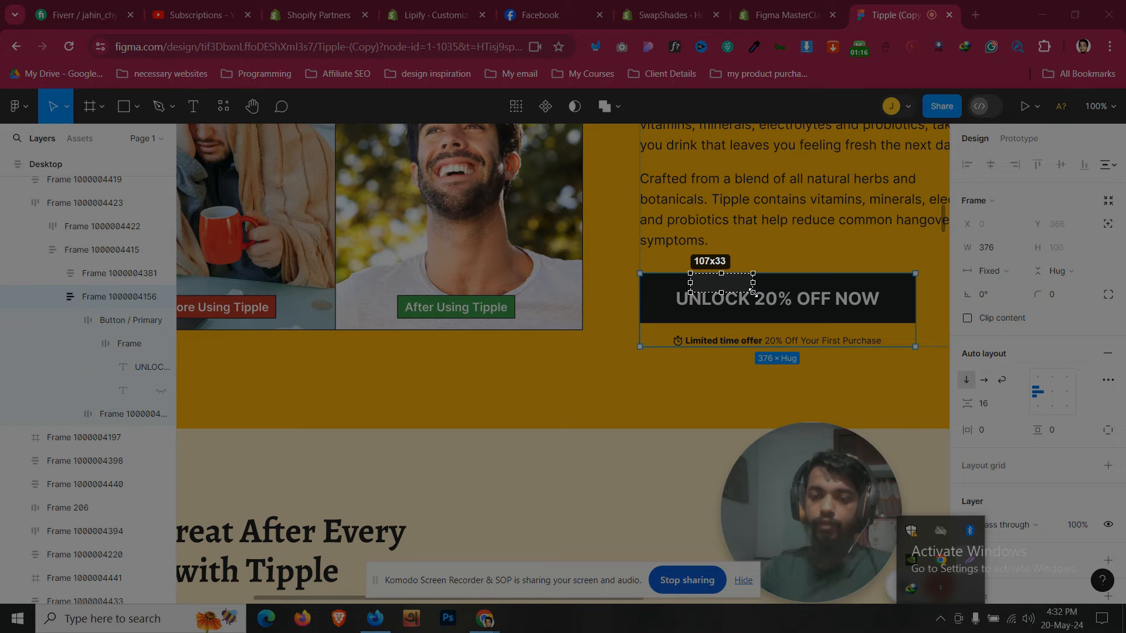
{"action": "left_click_drag", "start_coordinate": [752, 291], "coordinate": [752, 292]}
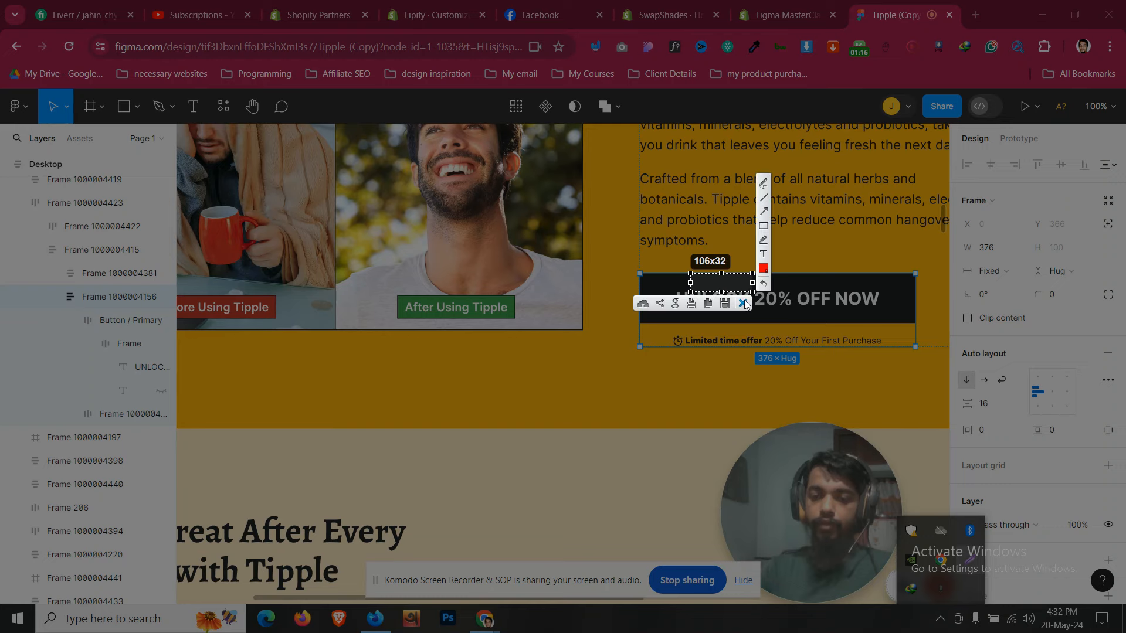
{"action": "left_click", "coordinate": [743, 303]}
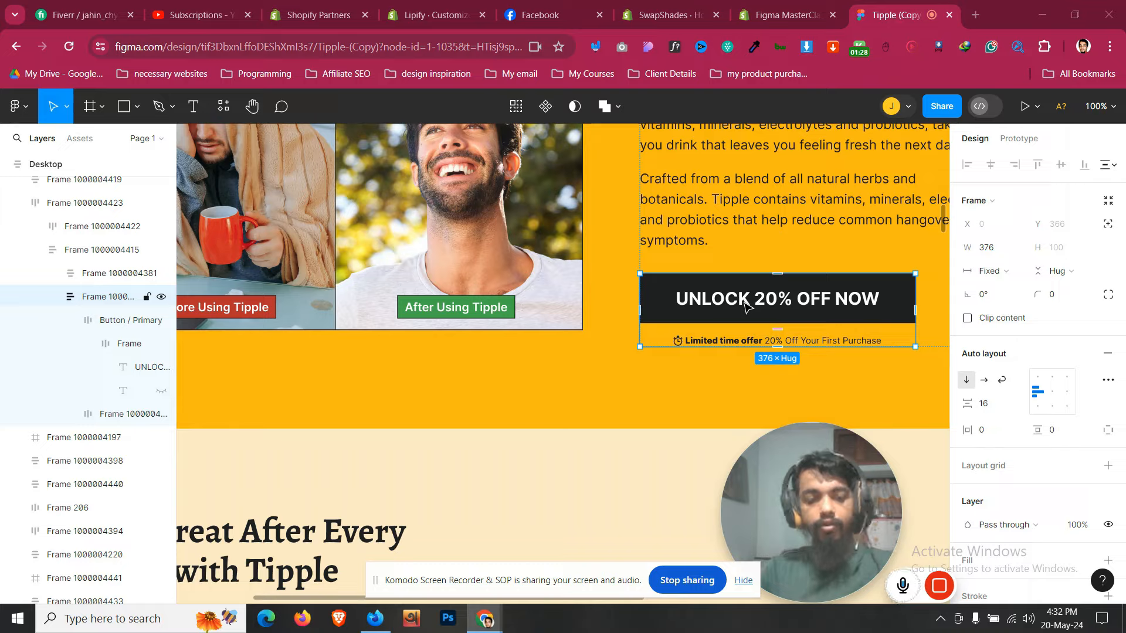
{"action": "key", "text": "Print"}
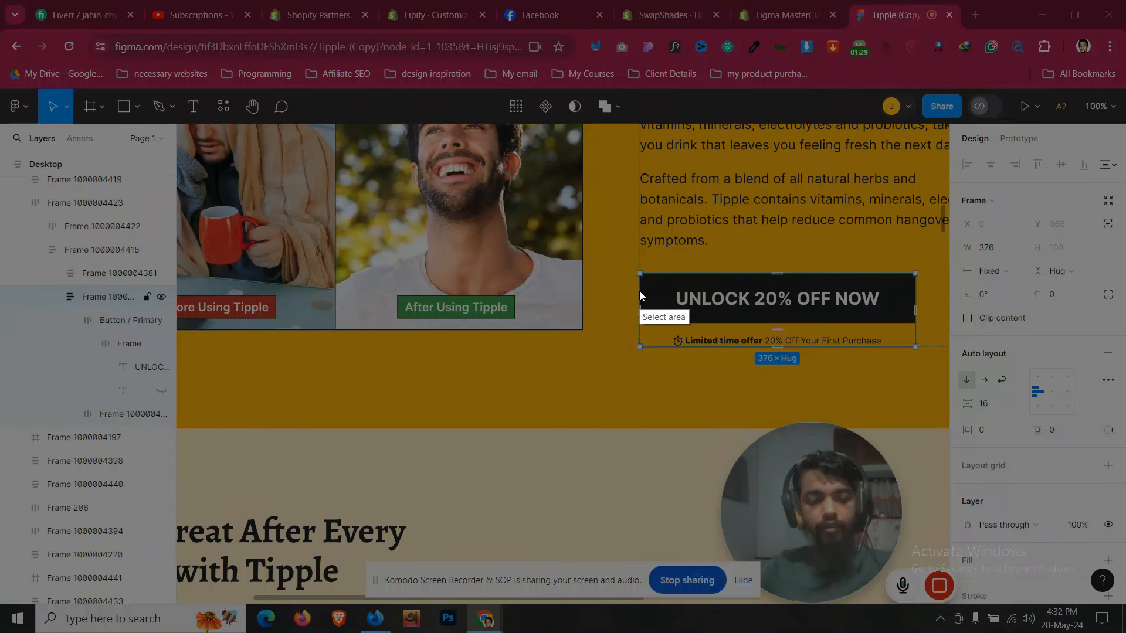
{"action": "left_click_drag", "start_coordinate": [639, 291], "coordinate": [677, 309]}
{"action": "left_click", "coordinate": [669, 318]}
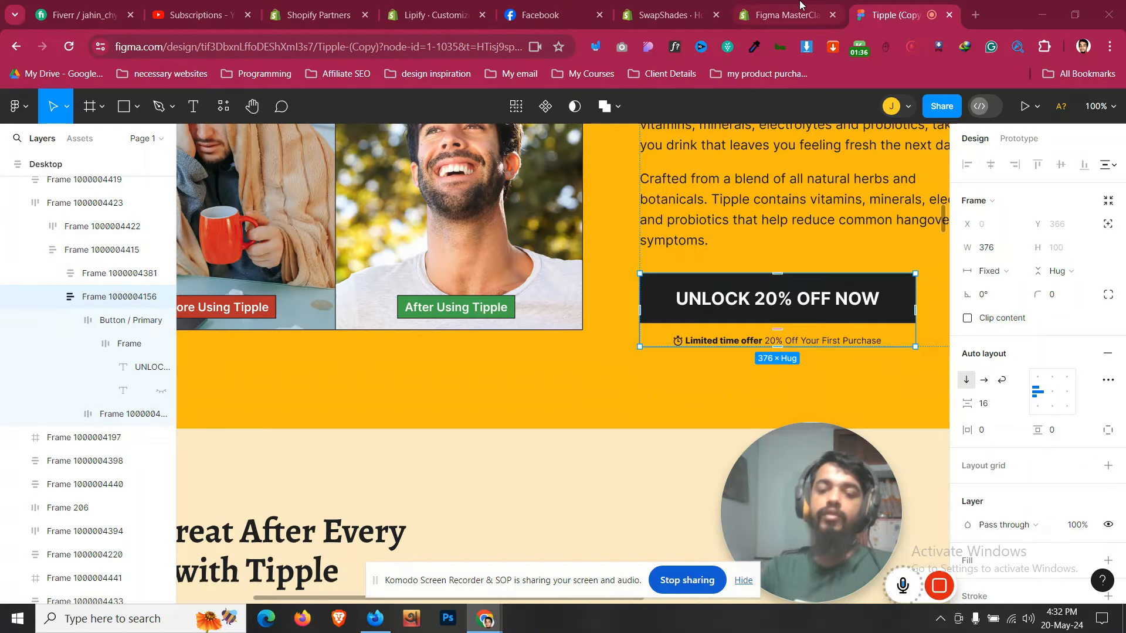
Switch to the PageFly editor and check the padding of the "UNLOCK 20% OFF NOW" buttons in the hero and "Goodbye Hangovers" sections
{"action": "left_click", "coordinate": [800, 6]}
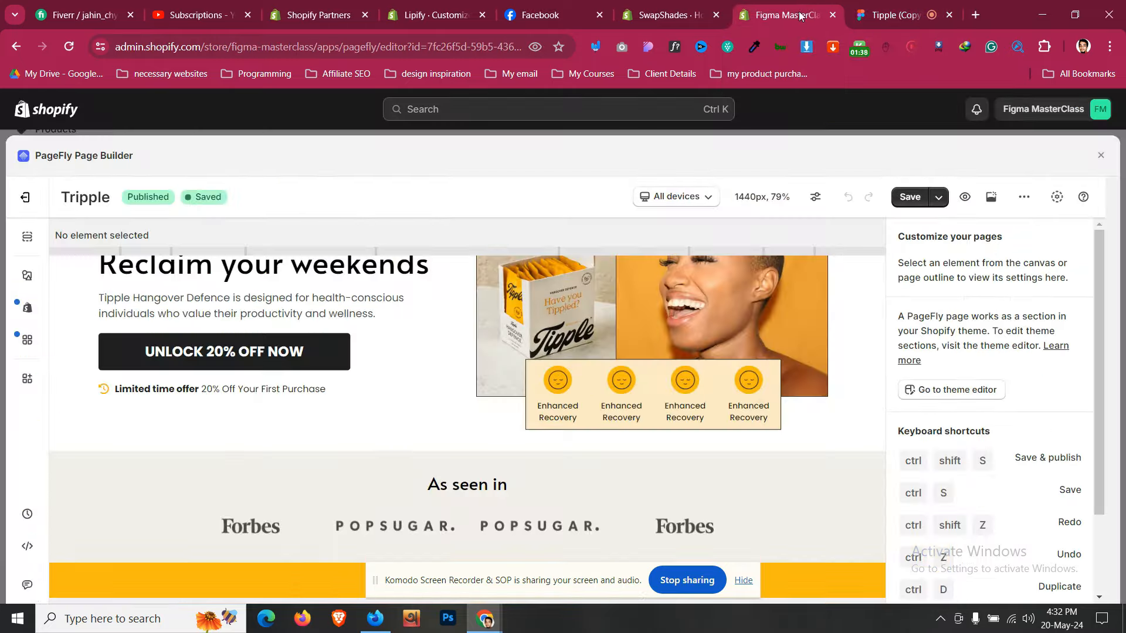
{"action": "left_click", "coordinate": [322, 354]}
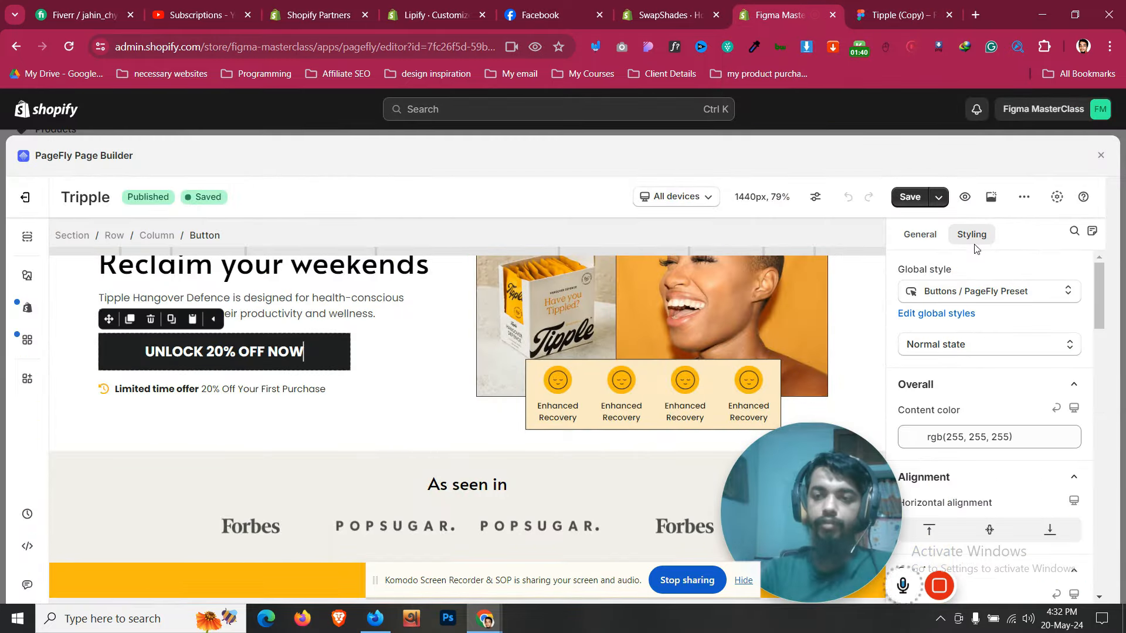
{"action": "scroll", "coordinate": [1020, 352], "scroll_direction": "down", "scroll_amount": 5}
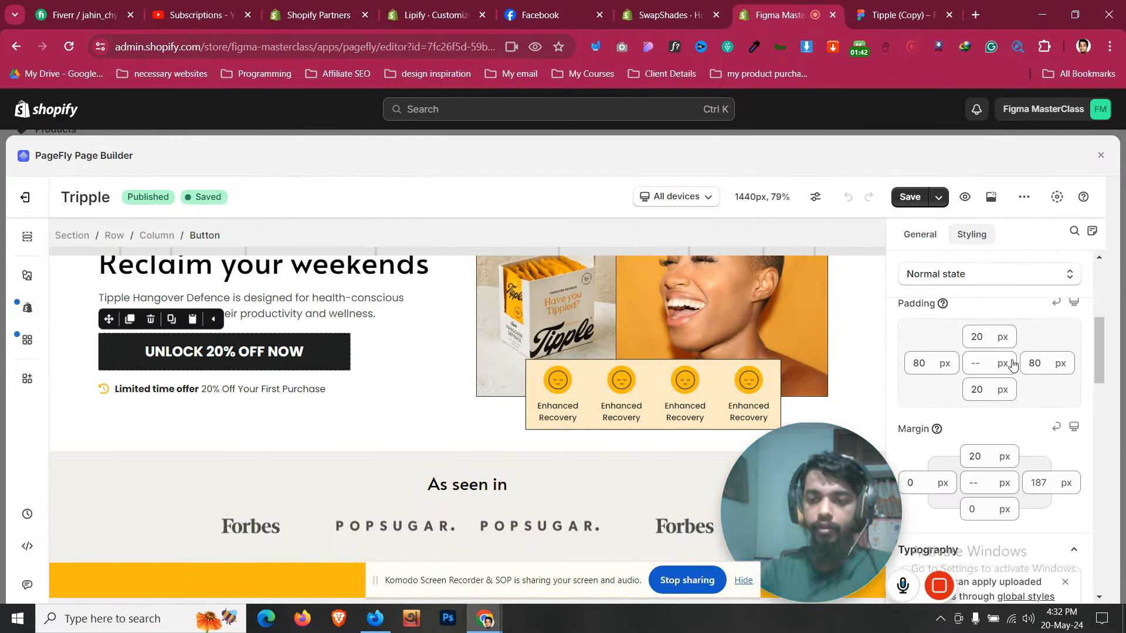
{"action": "left_click", "coordinate": [978, 336]}
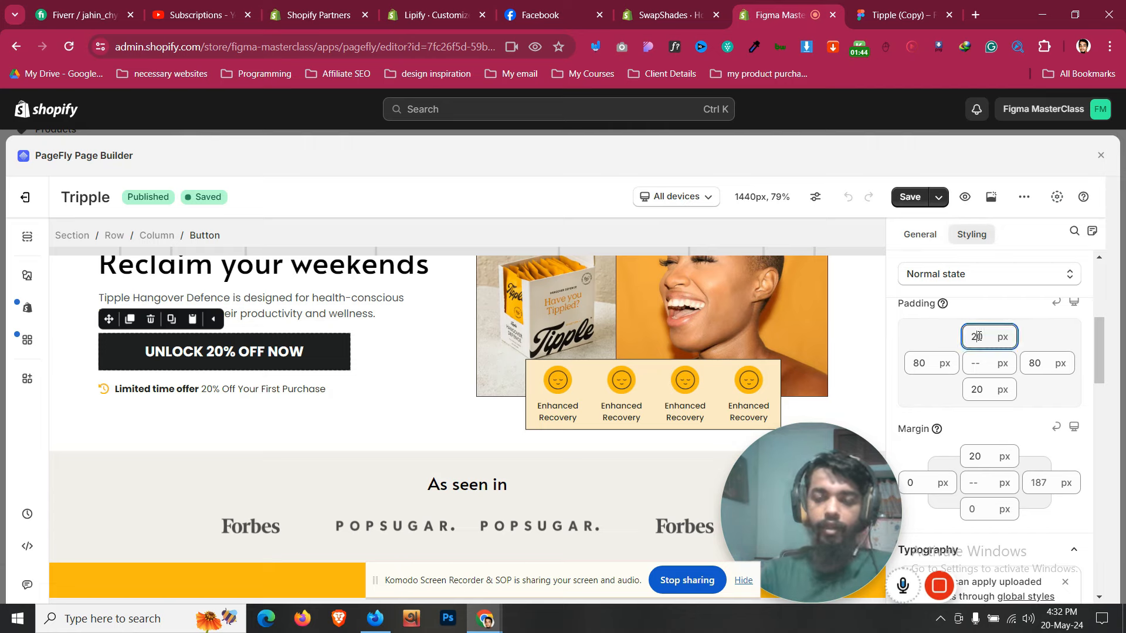
{"action": "left_click", "coordinate": [914, 365]}
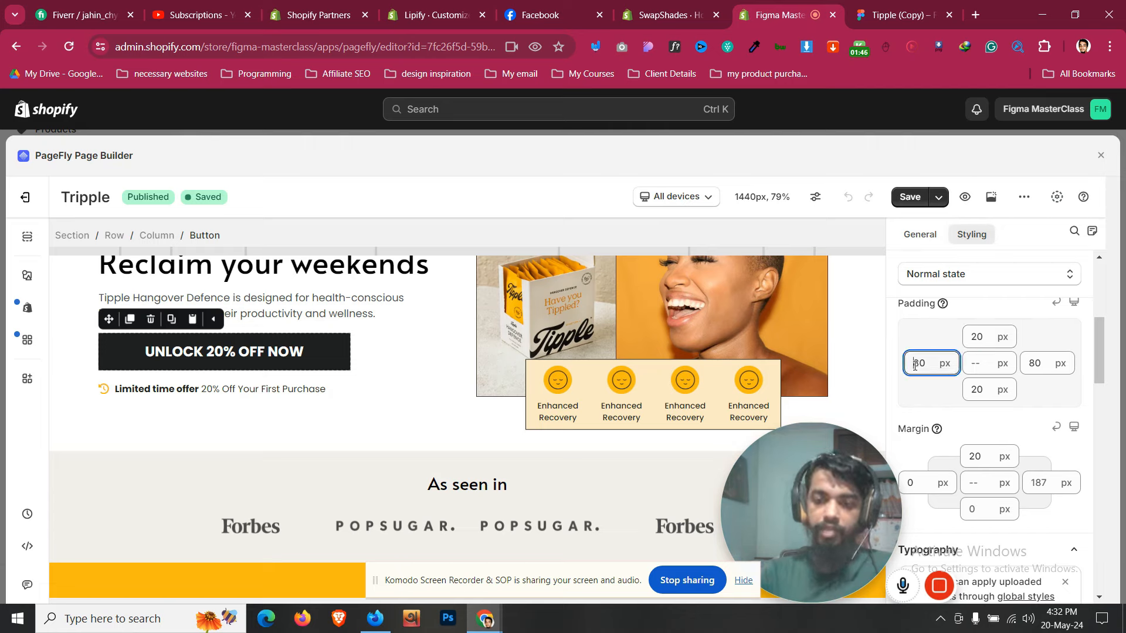
{"action": "scroll", "coordinate": [552, 482], "scroll_direction": "down", "scroll_amount": 5}
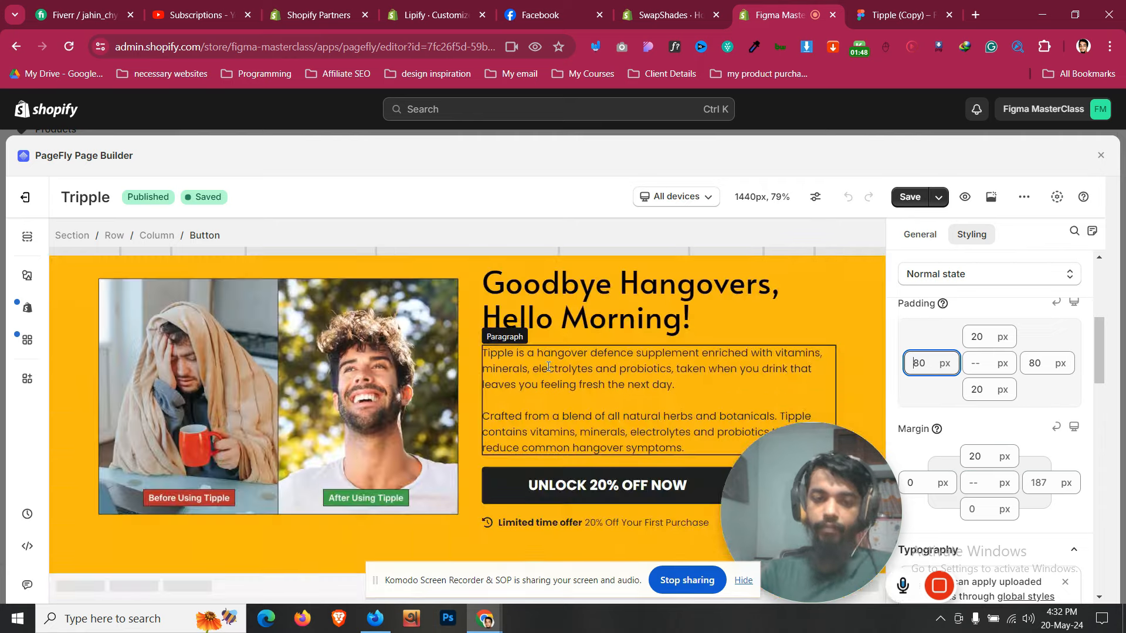
{"action": "left_click", "coordinate": [512, 494]}
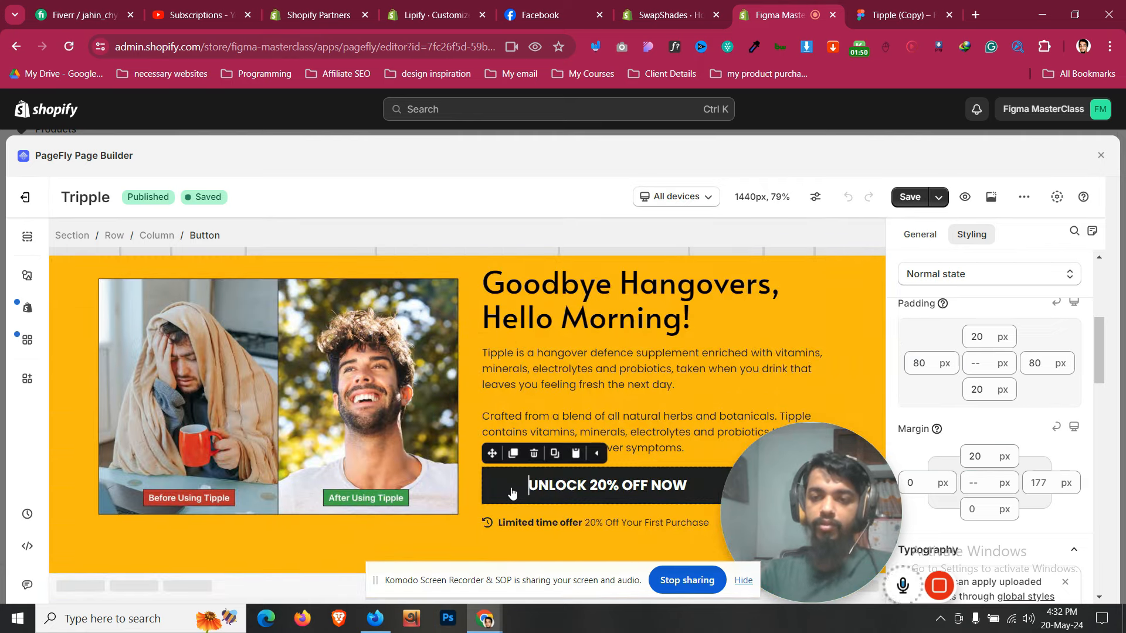
Try larger top padding values, up to 30 px, on the "Goodbye Hangovers" section's button and return it to 20 px
{"action": "left_click", "coordinate": [971, 340]}
{"action": "key", "text": "Up"}
{"action": "key", "text": "Up"}
{"action": "key", "text": "Up"}
{"action": "key", "text": "Up"}
{"action": "key", "text": "Up"}
{"action": "key", "text": "Up"}
{"action": "key", "text": "Up"}
{"action": "key", "text": "Up"}
{"action": "key", "text": "Up"}
{"action": "key", "text": "Up"}
{"action": "key", "text": "Up"}
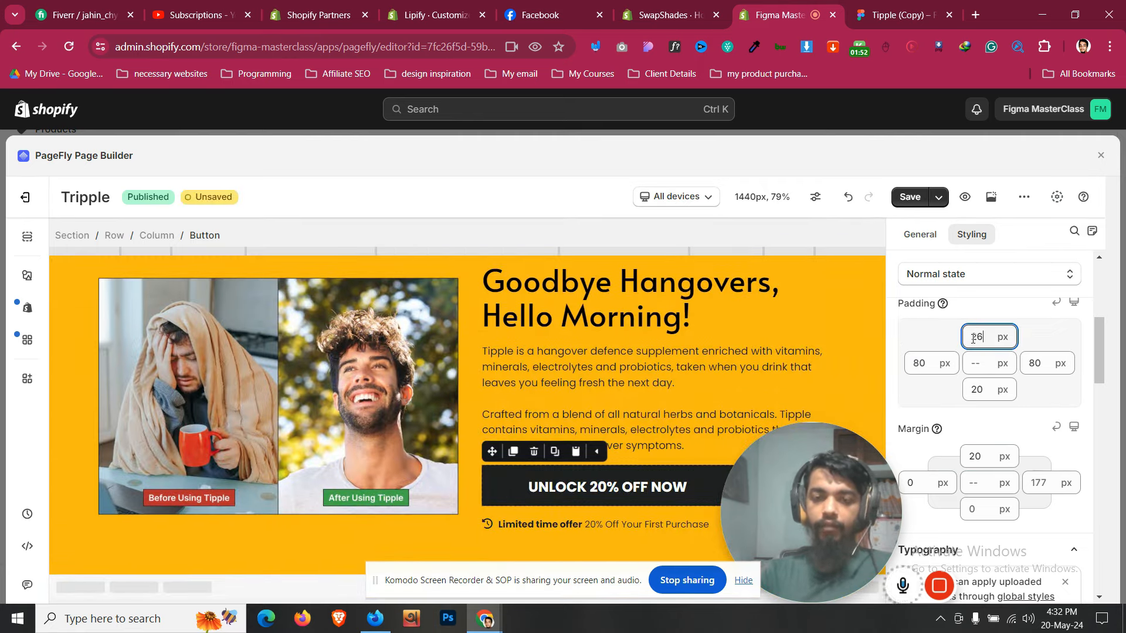
{"action": "key", "text": "Down"}
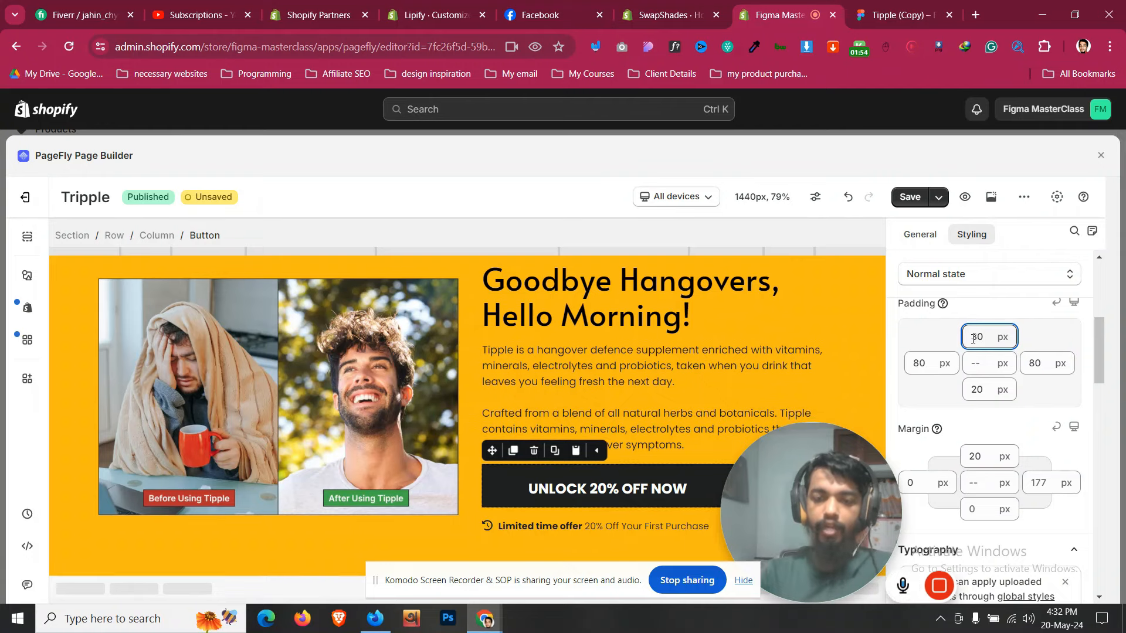
{"action": "key", "text": "Down"}
{"action": "key", "text": "Down"}
{"action": "key", "text": "Down"}
{"action": "key", "text": "Down"}
{"action": "key", "text": "Down"}
{"action": "key", "text": "Down"}
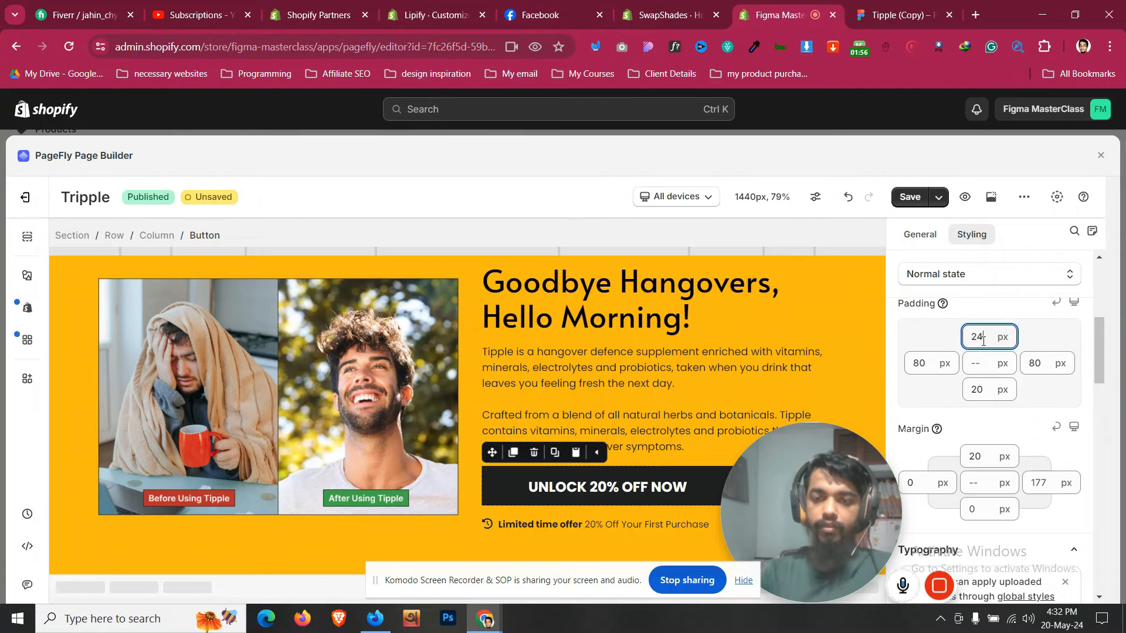
{"action": "key", "text": "Down"}
{"action": "key", "text": "Down"}
{"action": "key", "text": "Down"}
{"action": "key", "text": "Down"}
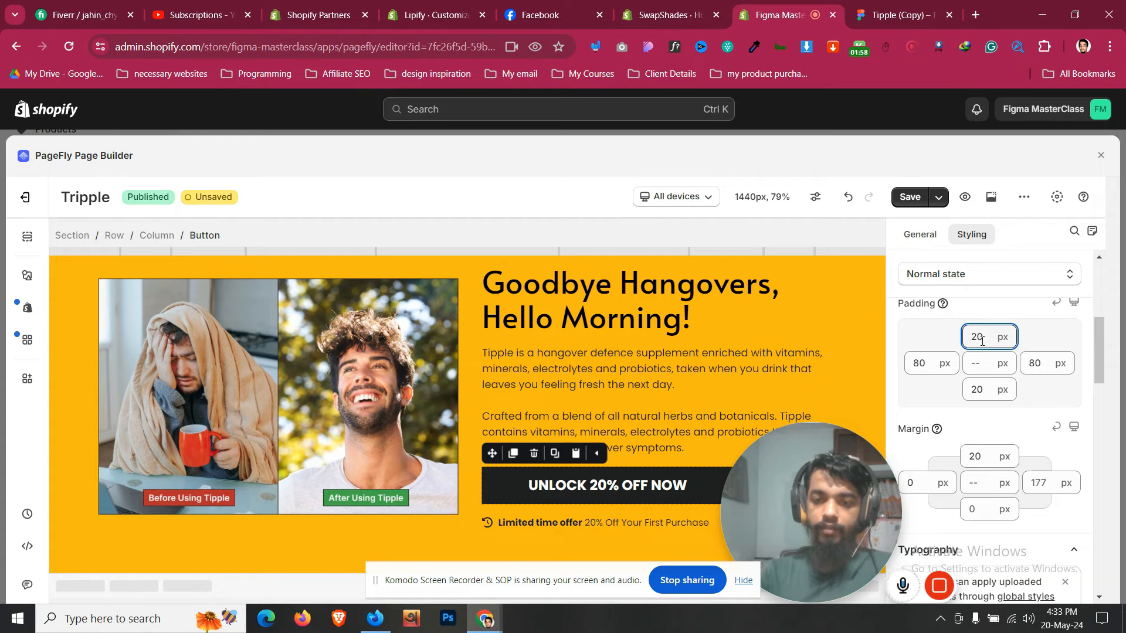
Select the "Goodbye Hangovers" section's button, switch to the Figma design and inspect the text of its "UNLOCK 20% OFF NOW" button
{"action": "left_click", "coordinate": [596, 486]}
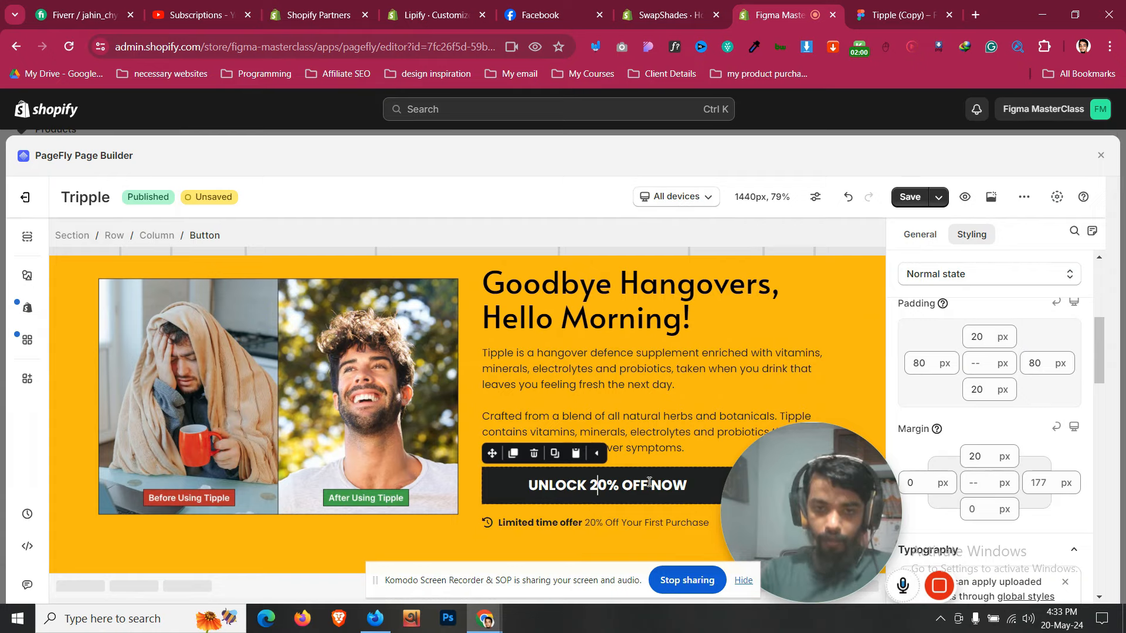
{"action": "left_click", "coordinate": [318, 547]}
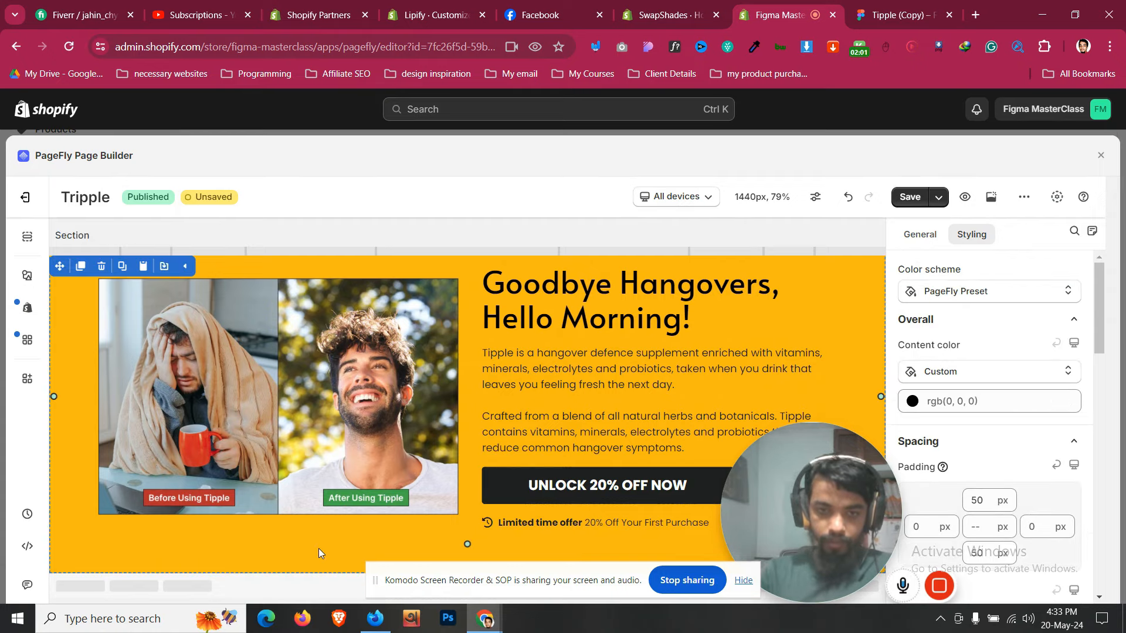
{"action": "left_click", "coordinate": [519, 499]}
{"action": "left_click", "coordinate": [855, 5]}
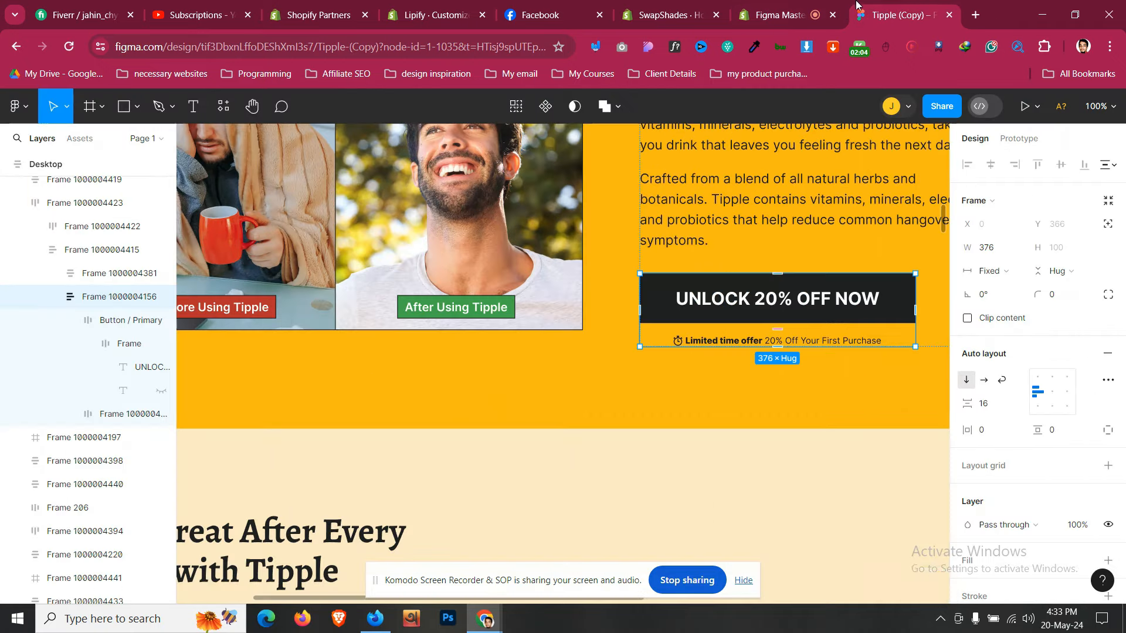
{"action": "double_click", "coordinate": [721, 289]}
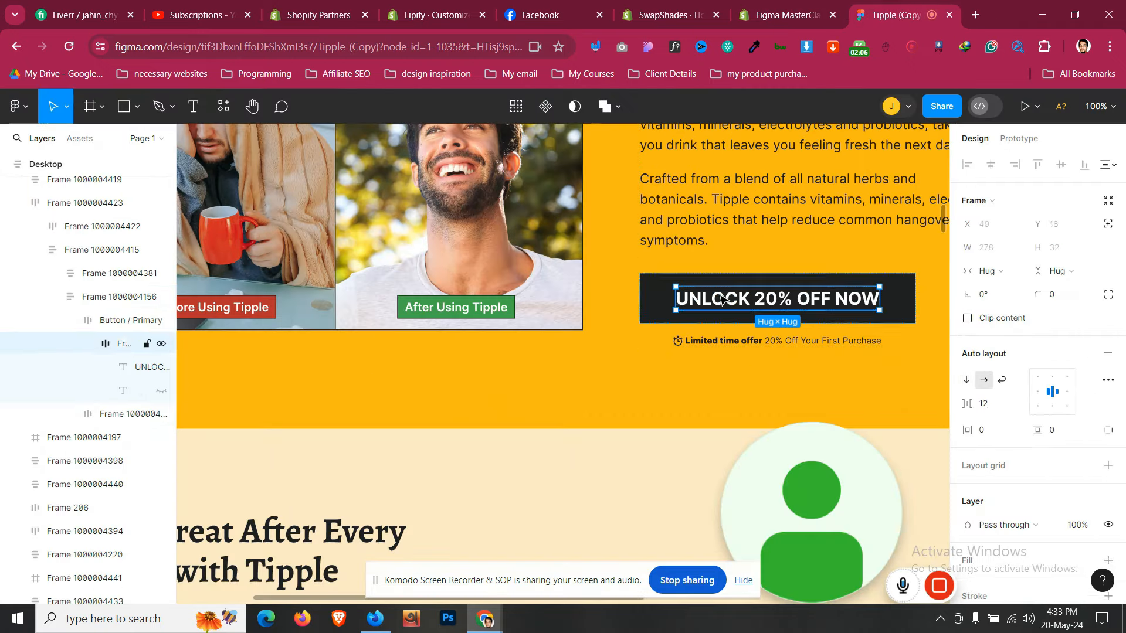
Switch back to PageFly and set the line height of the "Goodbye Hangovers" section's button text to 32 px
{"action": "left_click", "coordinate": [780, 15]}
{"action": "scroll", "coordinate": [1026, 512], "scroll_direction": "down", "scroll_amount": 5}
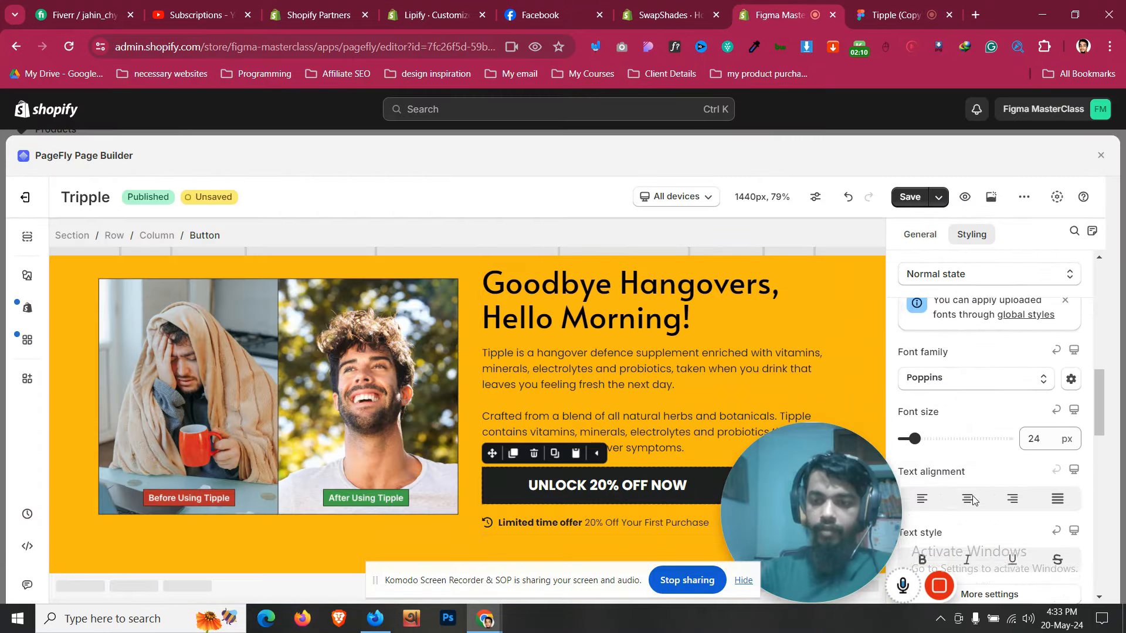
{"action": "left_click", "coordinate": [1026, 512]}
{"action": "left_click", "coordinate": [1032, 356]}
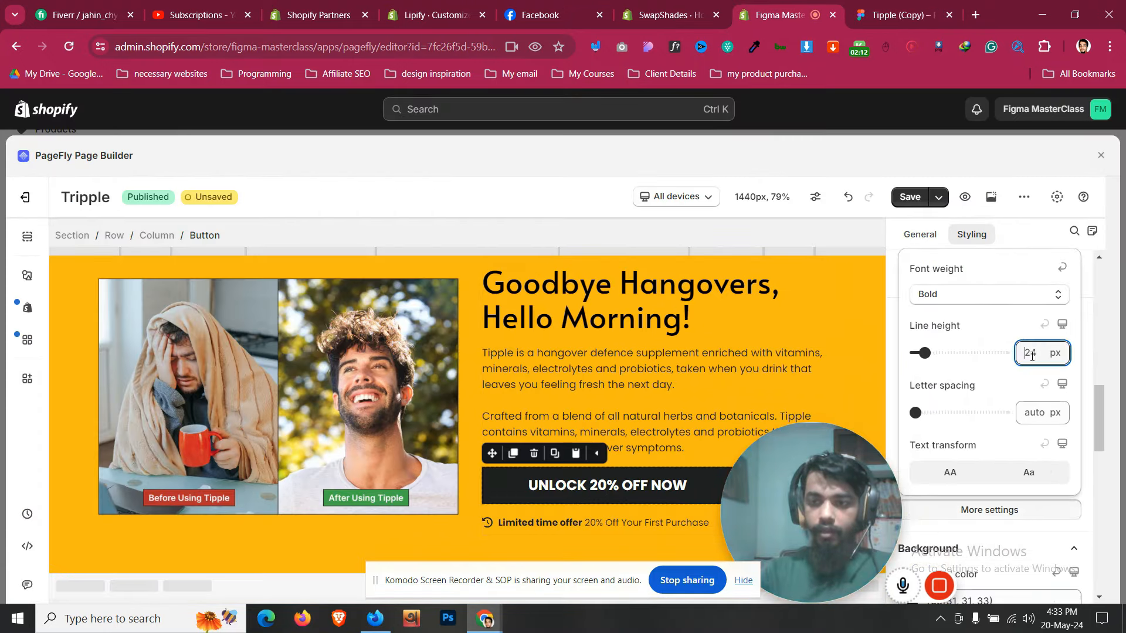
{"action": "type", "text": "32"}
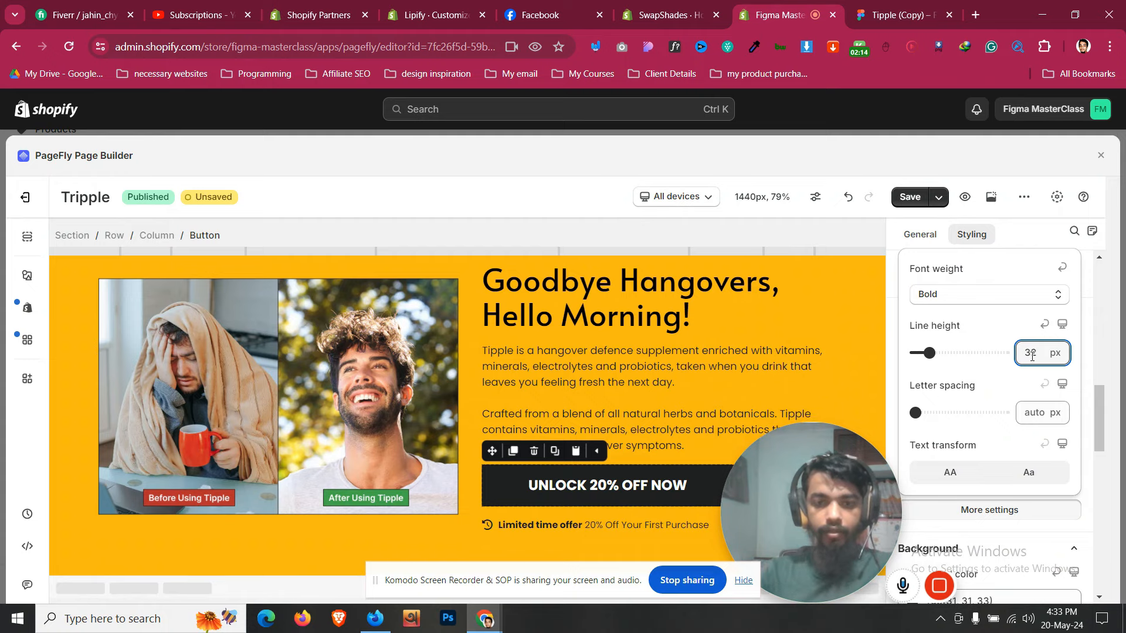
{"action": "left_click", "coordinate": [574, 415]}
{"action": "left_click", "coordinate": [521, 499]}
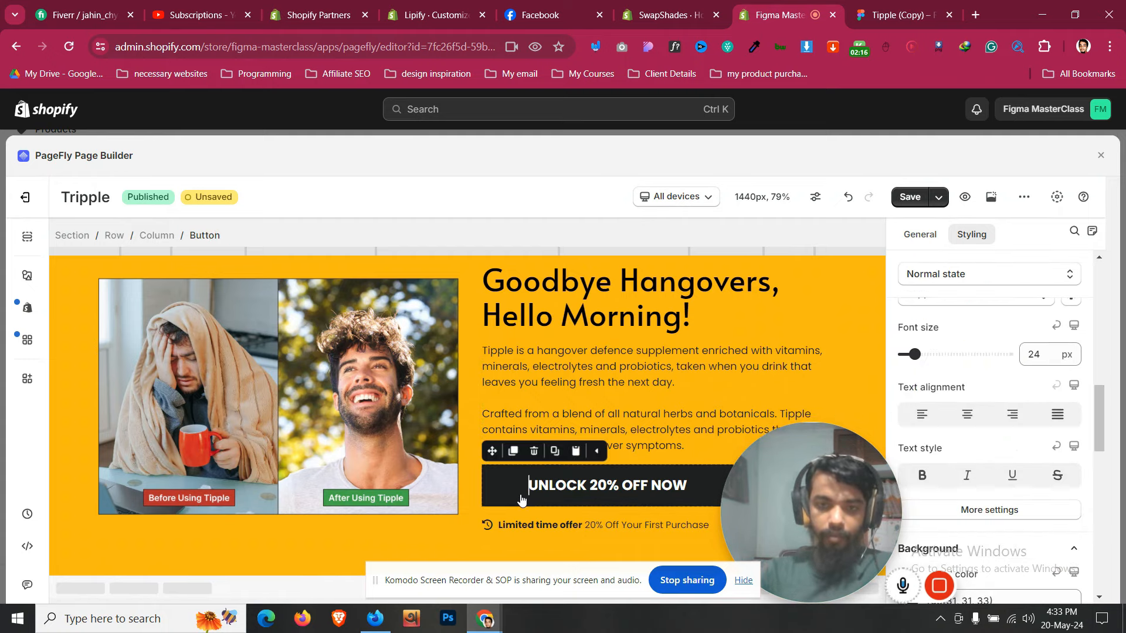
Compare the padding and margin of the "UNLOCK 20% OFF NOW" buttons in the "Goodbye Hangovers" and hero sections
{"action": "scroll", "coordinate": [979, 422], "scroll_direction": "up", "scroll_amount": 5}
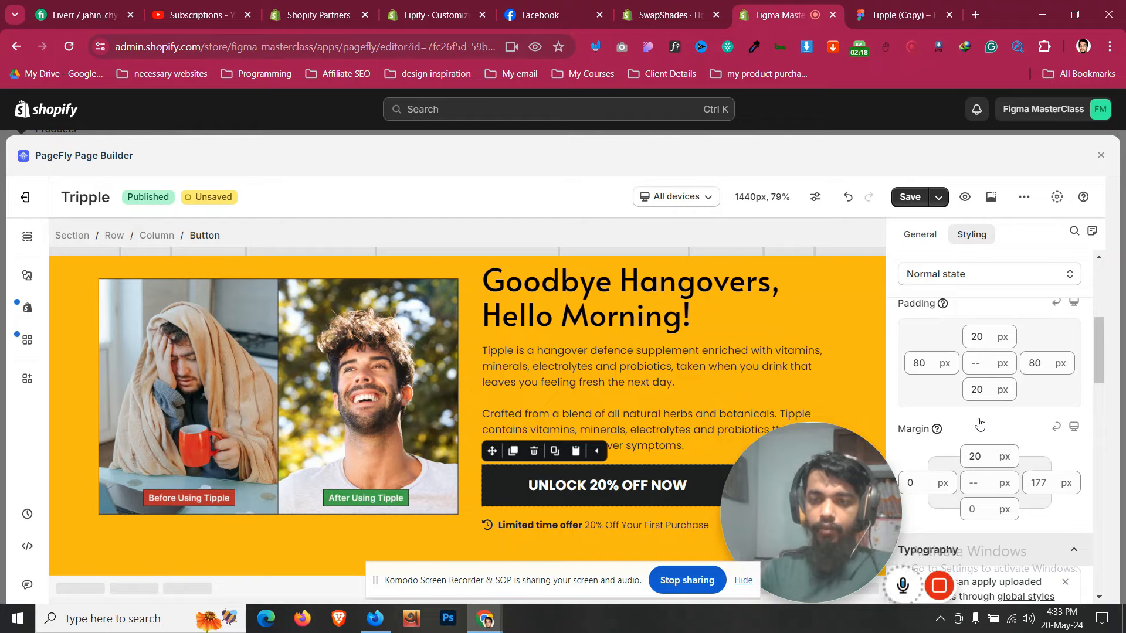
{"action": "left_click", "coordinate": [558, 455]}
{"action": "scroll", "coordinate": [316, 417], "scroll_direction": "down", "scroll_amount": 7}
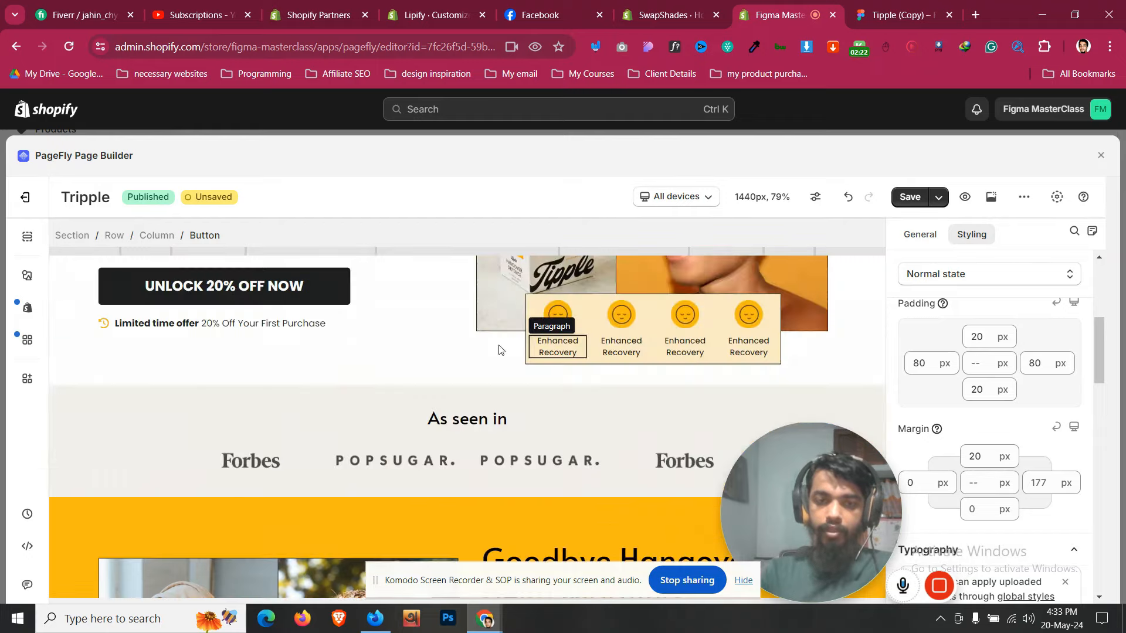
{"action": "scroll", "coordinate": [317, 417], "scroll_direction": "up", "scroll_amount": 2}
{"action": "left_click", "coordinate": [316, 417]}
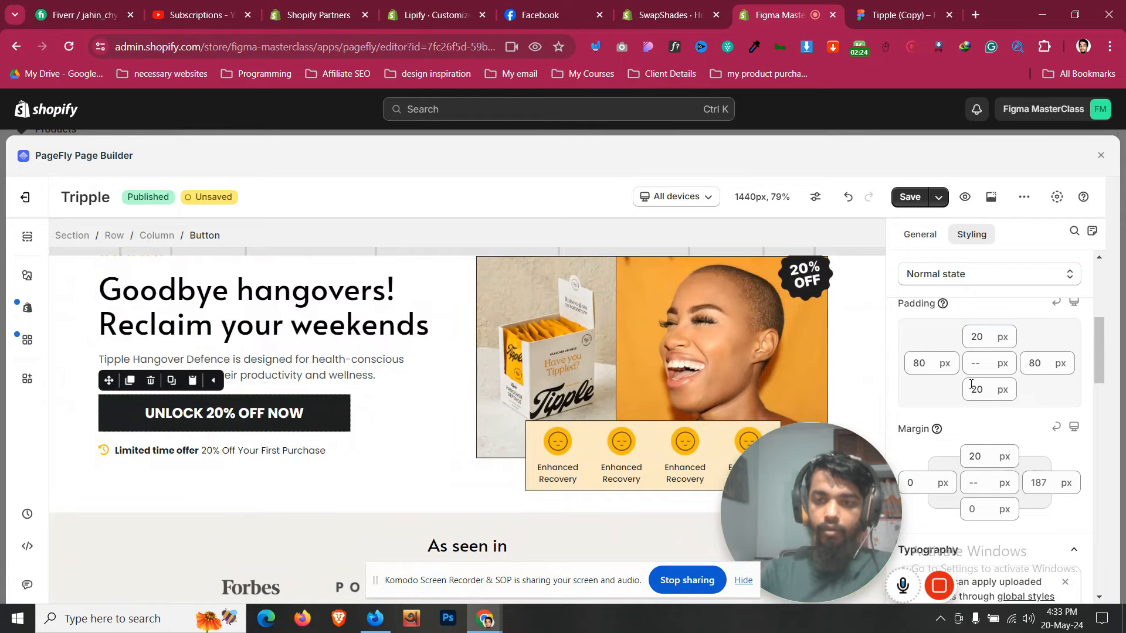
{"action": "scroll", "coordinate": [294, 424], "scroll_direction": "up", "scroll_amount": 3}
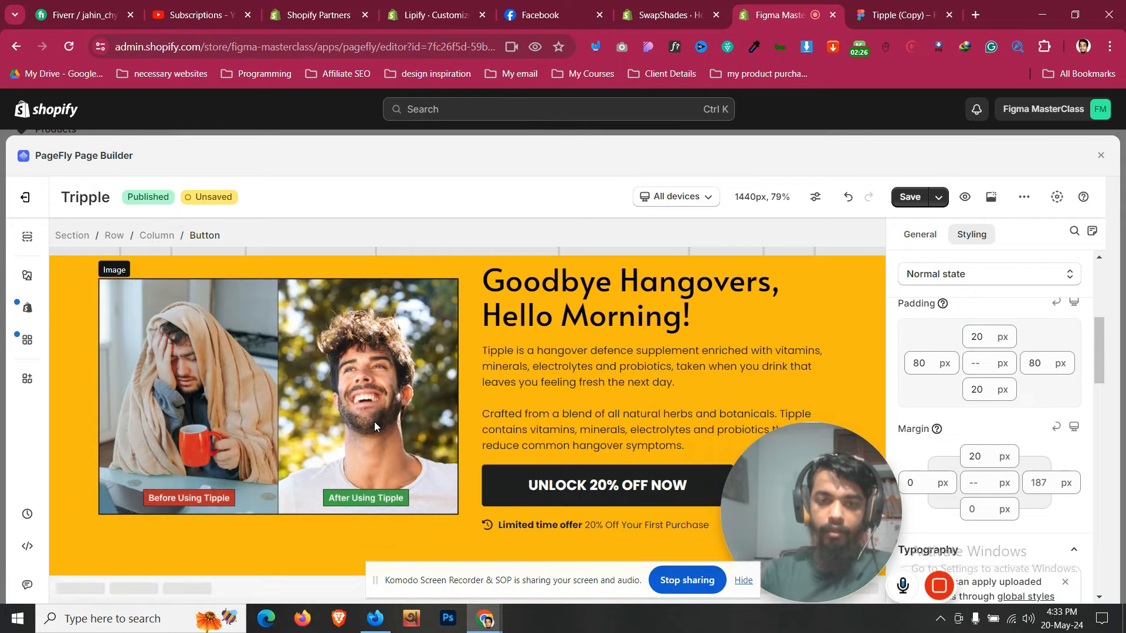
Copy the hero button's styling onto the "UNLOCK 20% OFF NOW" button in the "Goodbye Hangovers" section
{"action": "scroll", "coordinate": [327, 322], "scroll_direction": "up", "scroll_amount": 3}
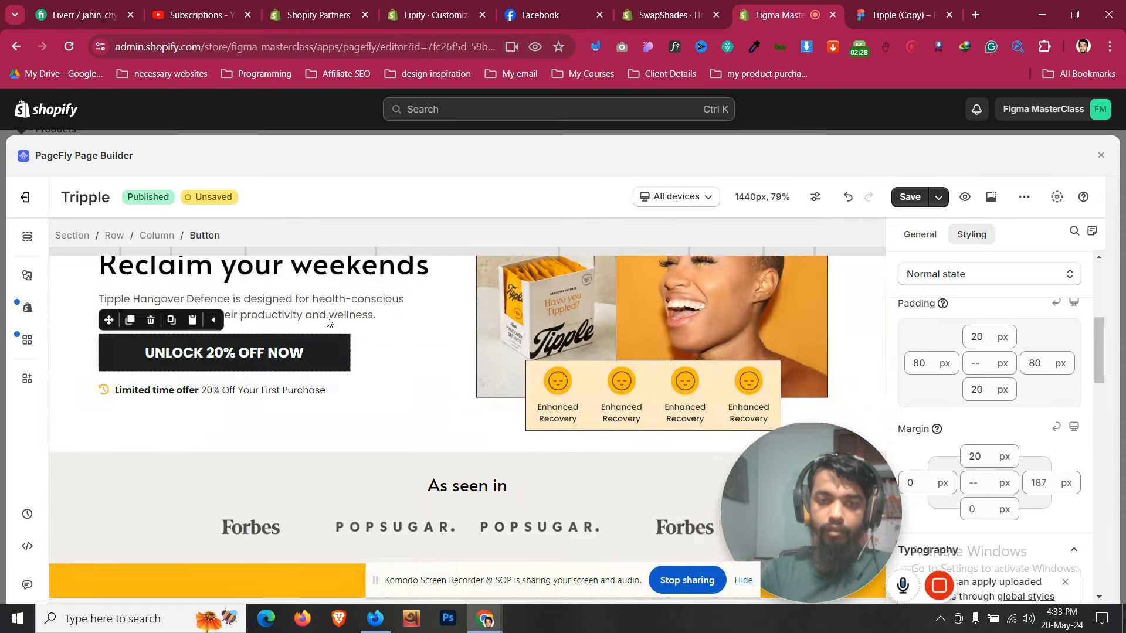
{"action": "left_click", "coordinate": [171, 321]}
{"action": "scroll", "coordinate": [614, 382], "scroll_direction": "down", "scroll_amount": 5}
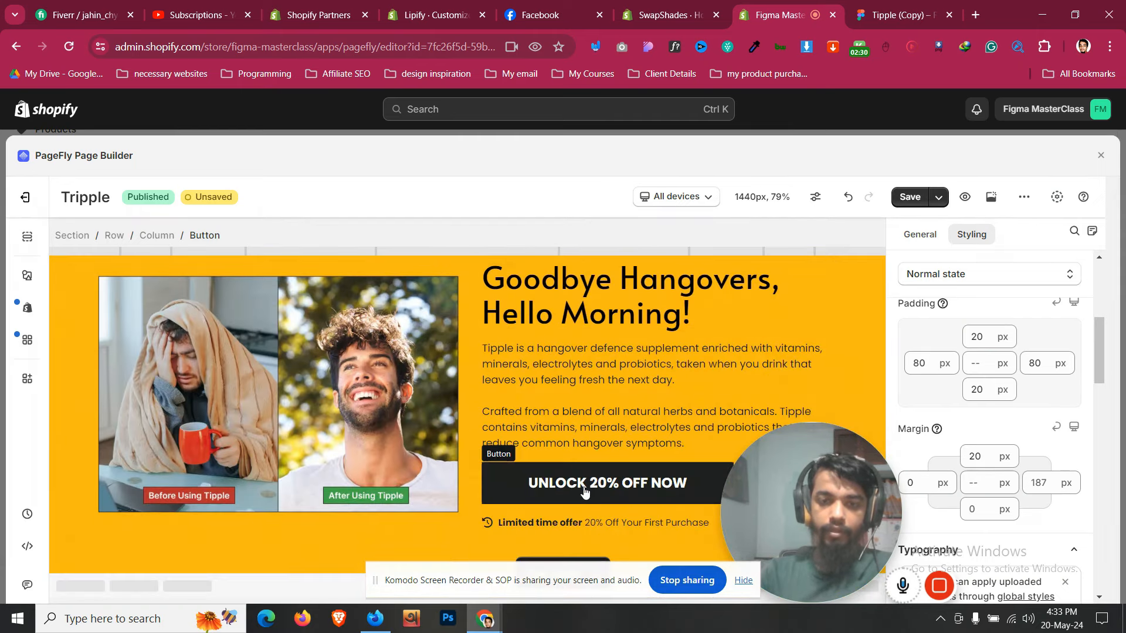
{"action": "left_click", "coordinate": [726, 398]}
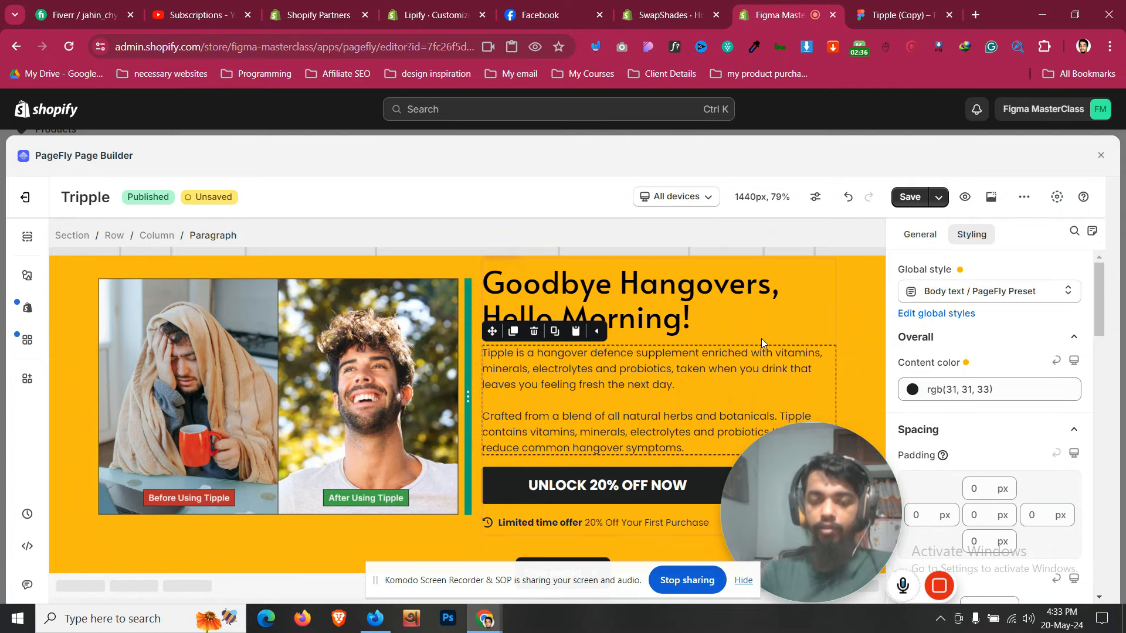
Review the hero and "Goodbye Hangovers" sections, comparing their buttons and section padding
{"action": "scroll", "coordinate": [751, 331], "scroll_direction": "up", "scroll_amount": 2}
{"action": "scroll", "coordinate": [751, 329], "scroll_direction": "down", "scroll_amount": 2}
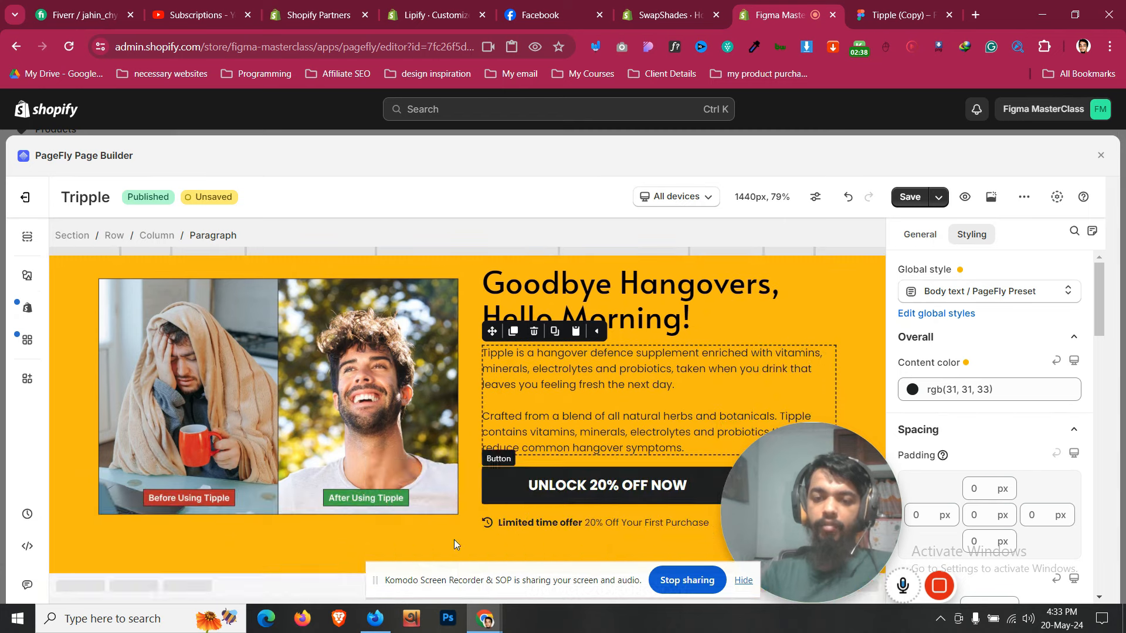
{"action": "left_click", "coordinate": [158, 552]}
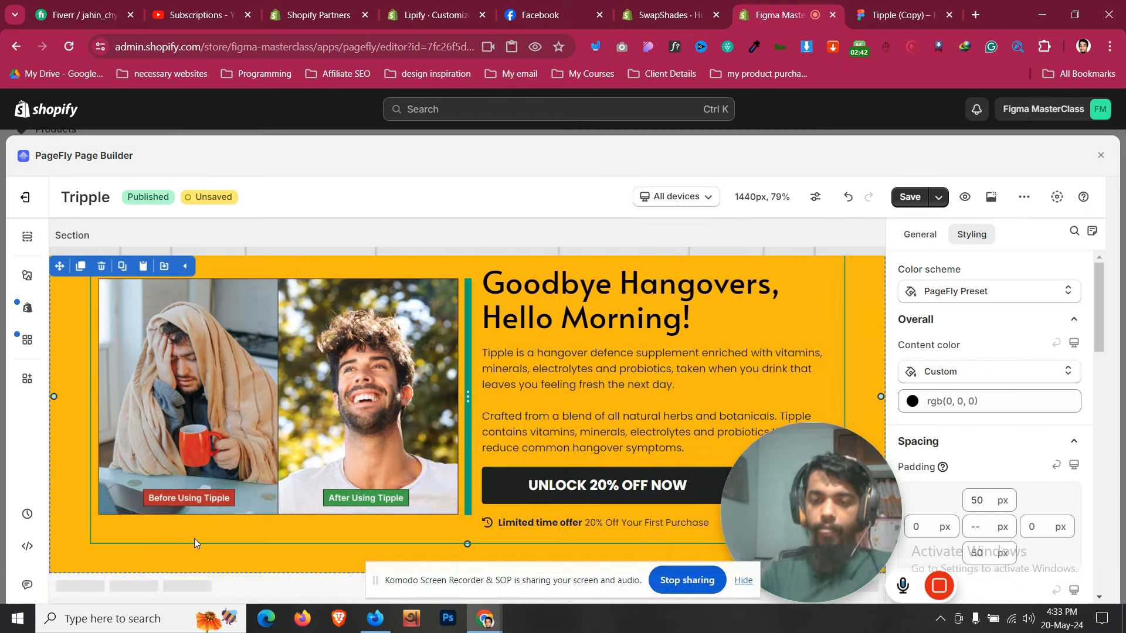
{"action": "scroll", "coordinate": [195, 543], "scroll_direction": "up", "scroll_amount": 3}
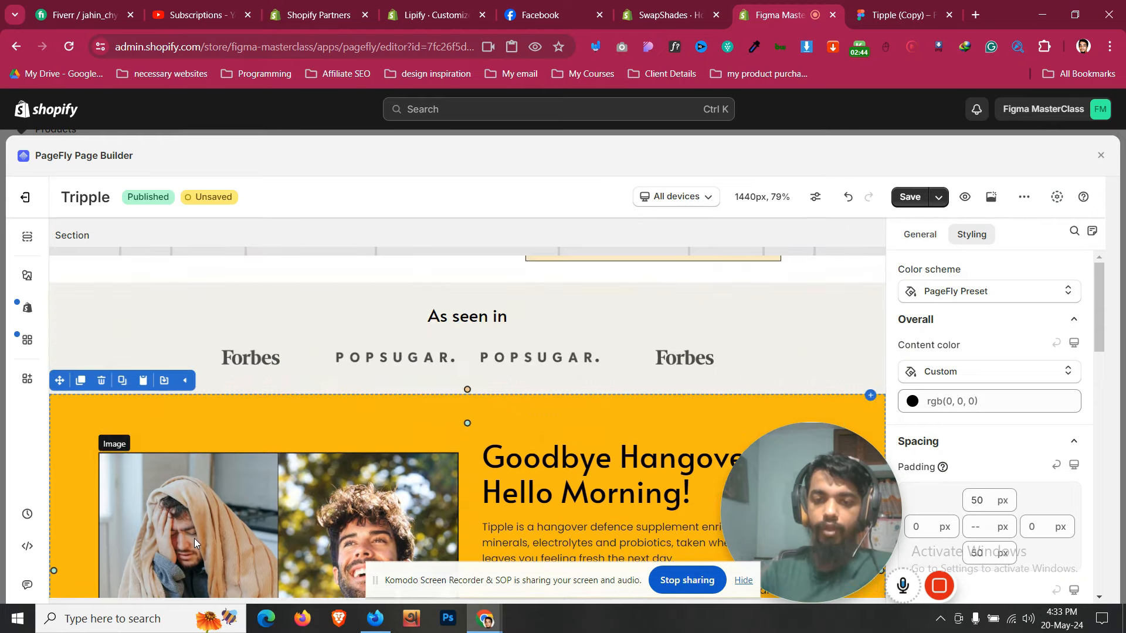
{"action": "scroll", "coordinate": [195, 538], "scroll_direction": "up", "scroll_amount": 2}
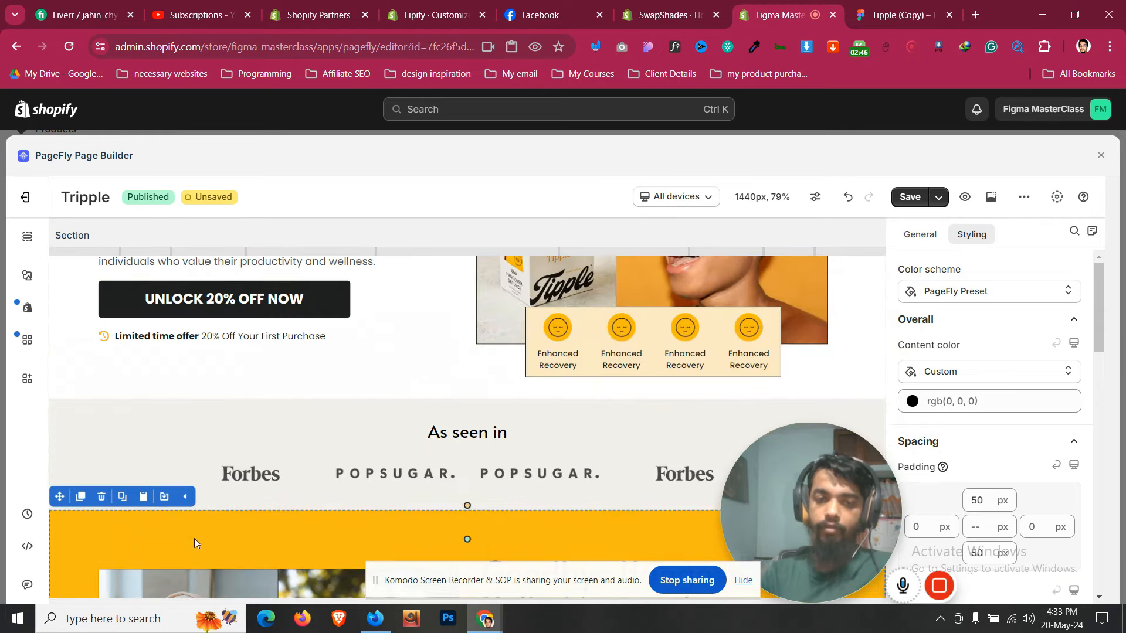
{"action": "left_click", "coordinate": [69, 456]}
{"action": "scroll", "coordinate": [68, 455], "scroll_direction": "up", "scroll_amount": 2}
{"action": "left_click", "coordinate": [77, 443]}
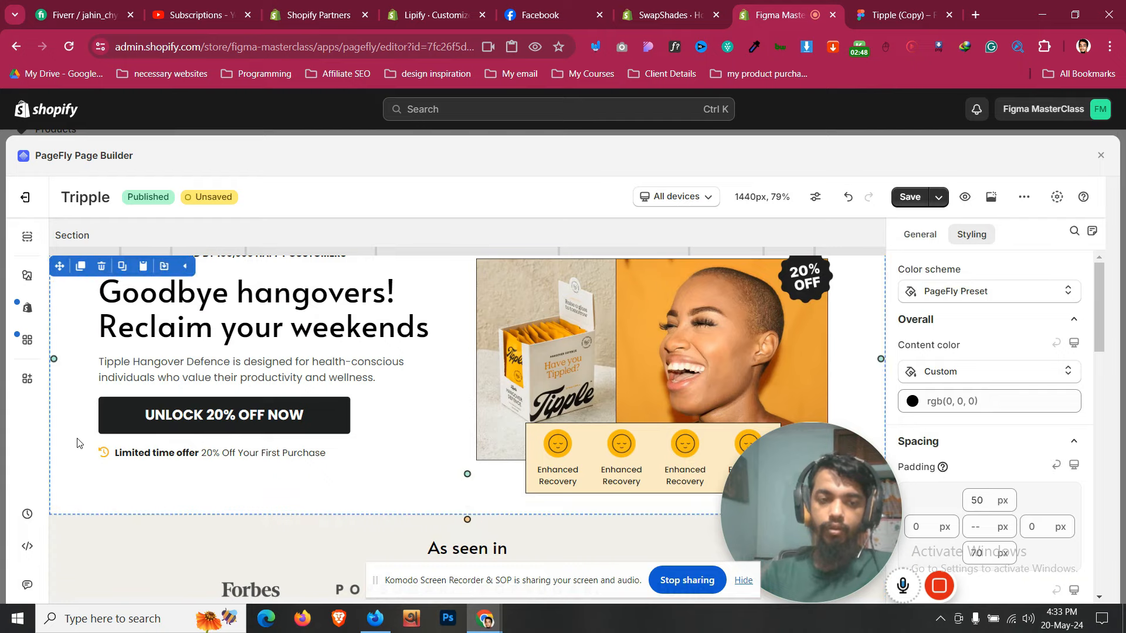
{"action": "scroll", "coordinate": [81, 438], "scroll_direction": "down", "scroll_amount": 6}
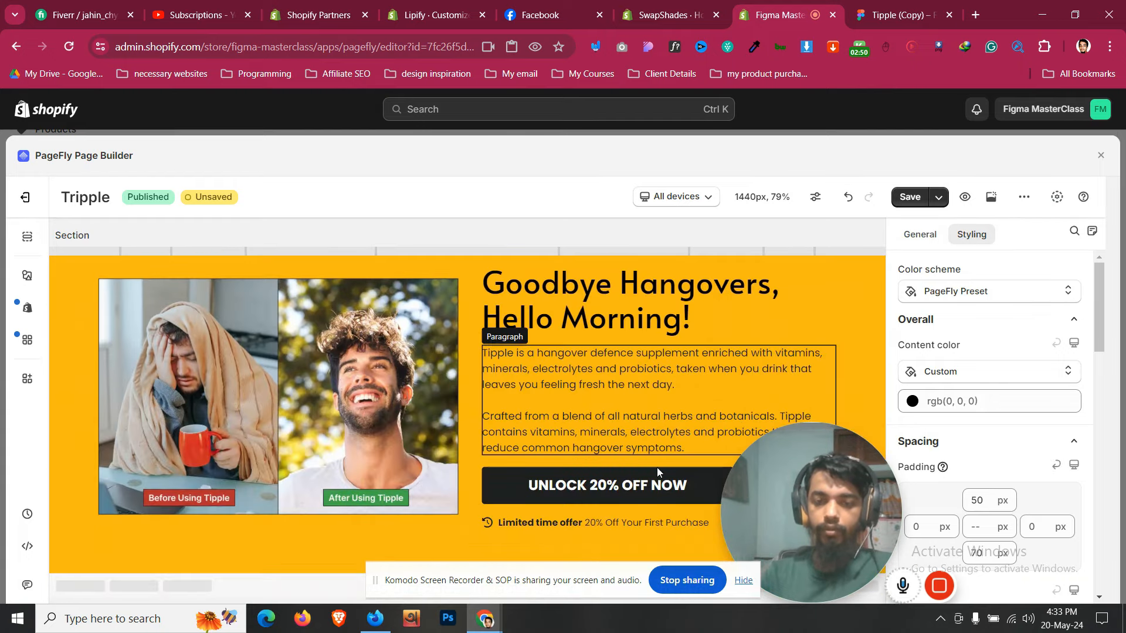
Switch to the Figma design and examine the card row and overall layout of the "Feel Great After Every Party with Tipple" section
{"action": "left_click", "coordinate": [904, 6]}
{"action": "scroll", "coordinate": [766, 376], "scroll_direction": "down", "scroll_amount": 5}
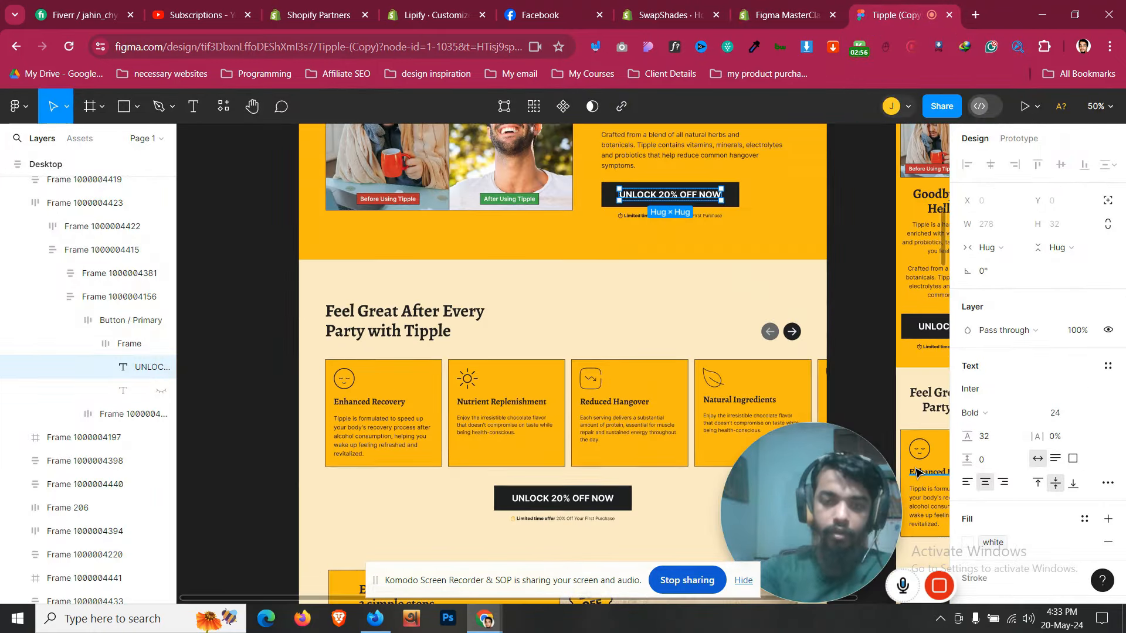
{"action": "key", "text": "minus"}
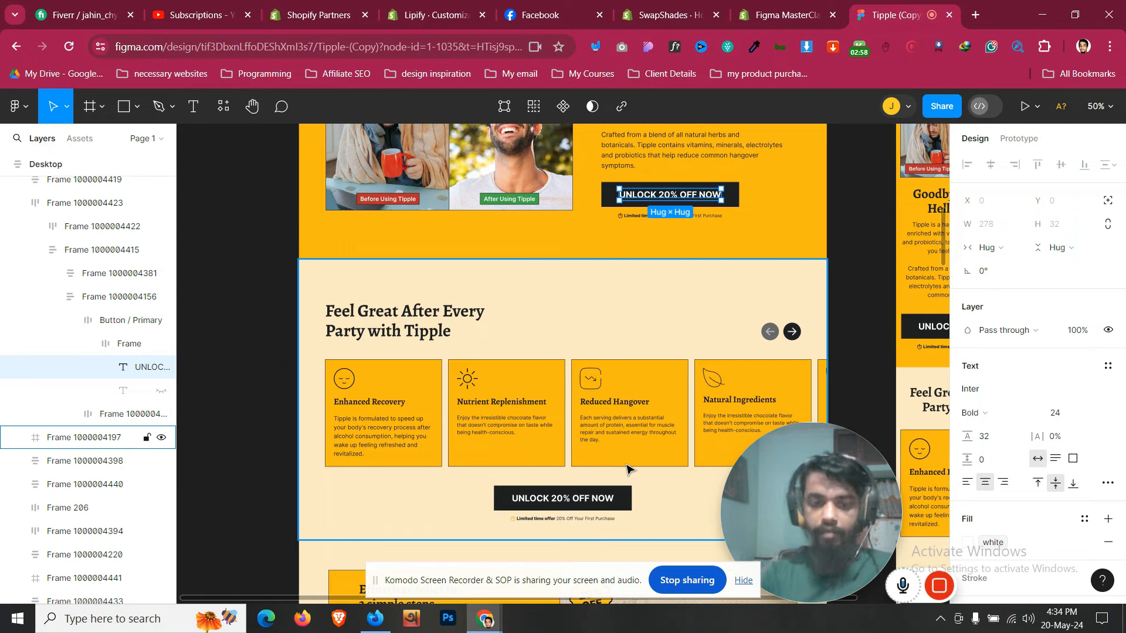
{"action": "double_click", "coordinate": [403, 392]}
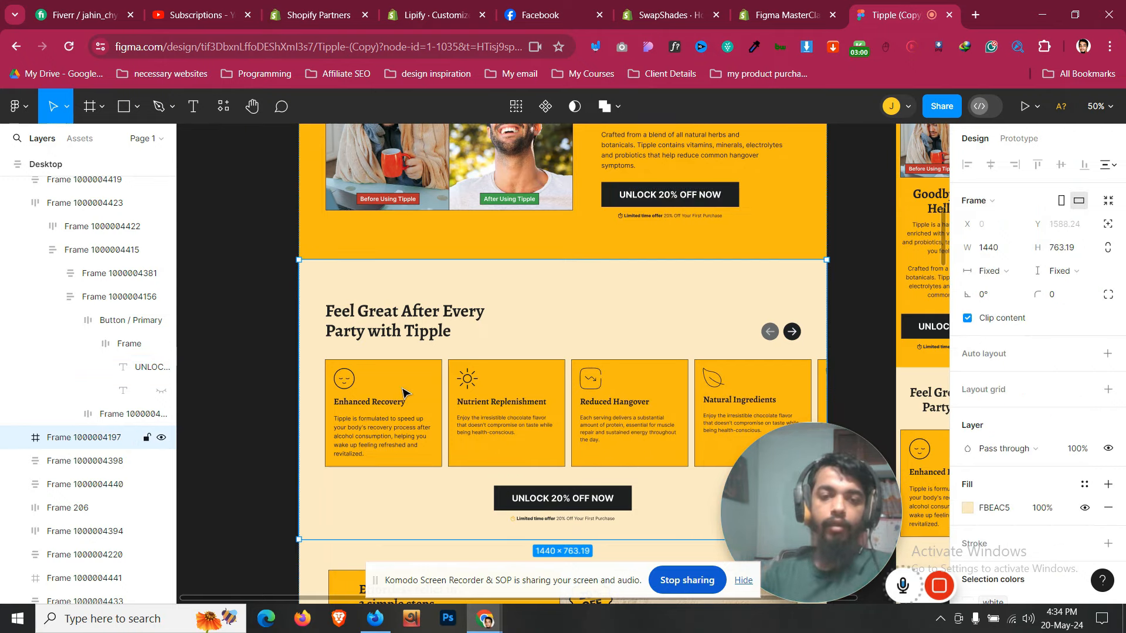
{"action": "double_click", "coordinate": [404, 393]}
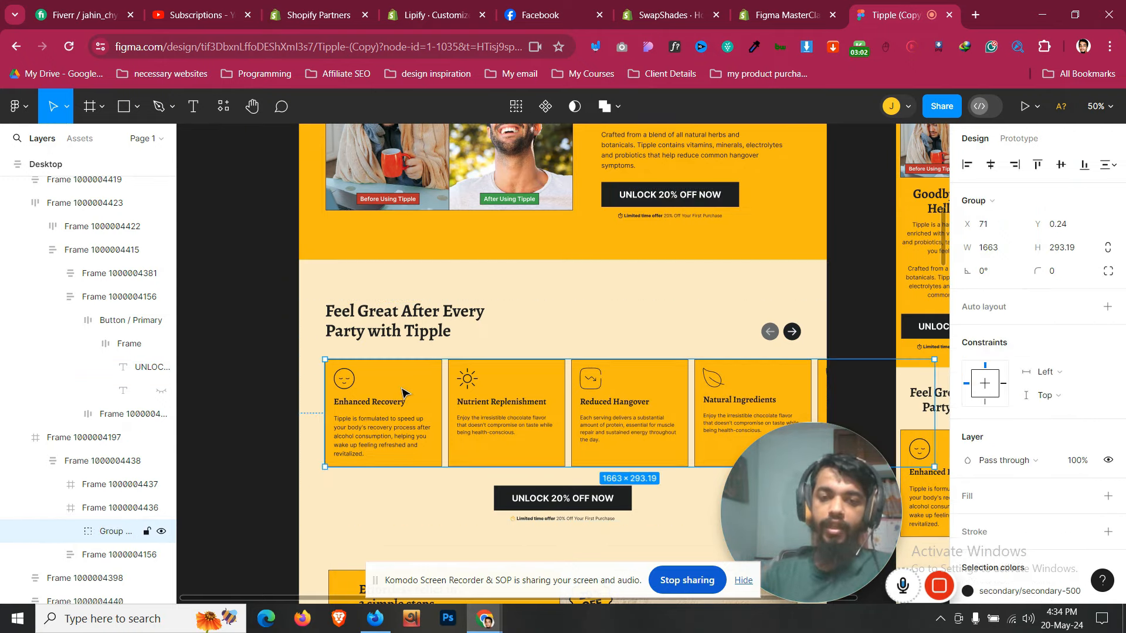
{"action": "double_click", "coordinate": [508, 388]}
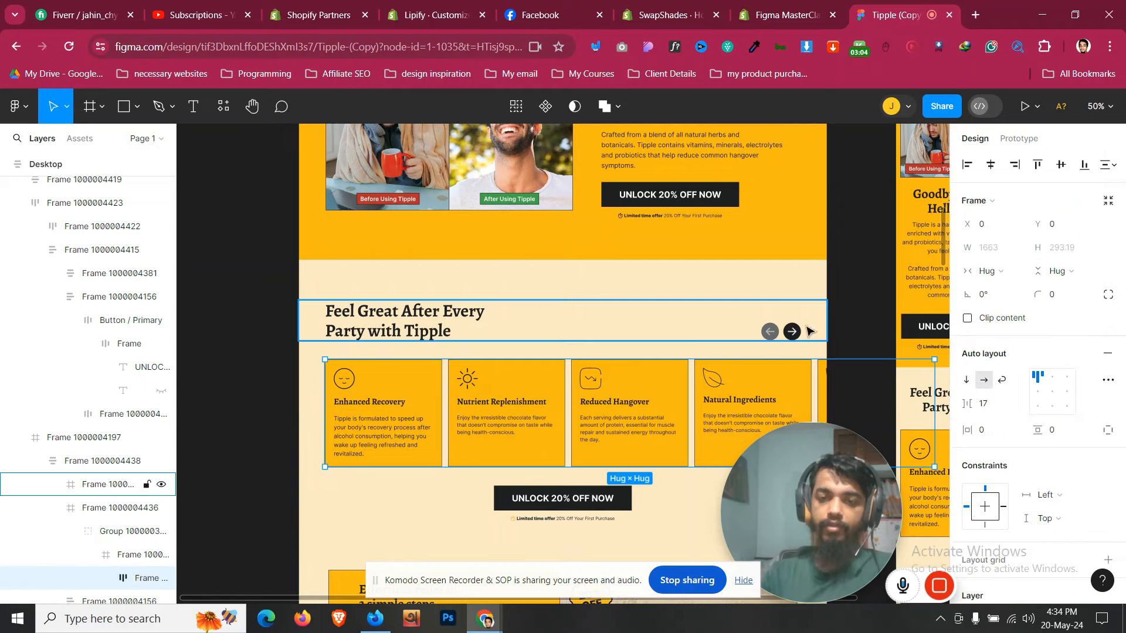
{"action": "left_click", "coordinate": [389, 493]}
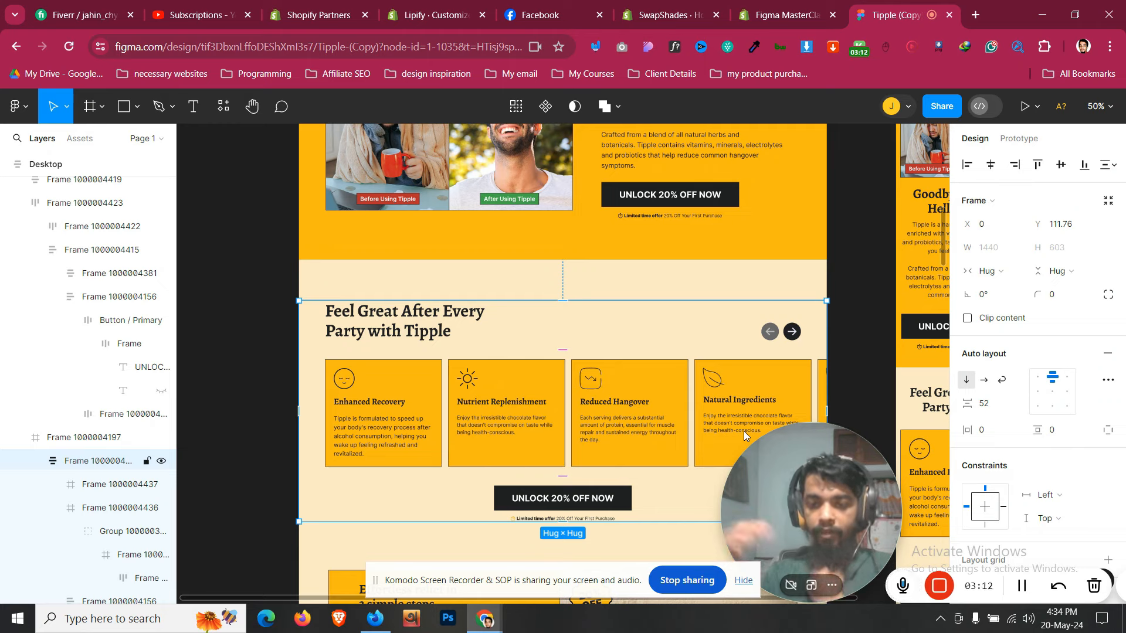
Check the fill color of the "Feel Great" section's frame and view the section's mobile version
{"action": "left_click", "coordinate": [662, 285]}
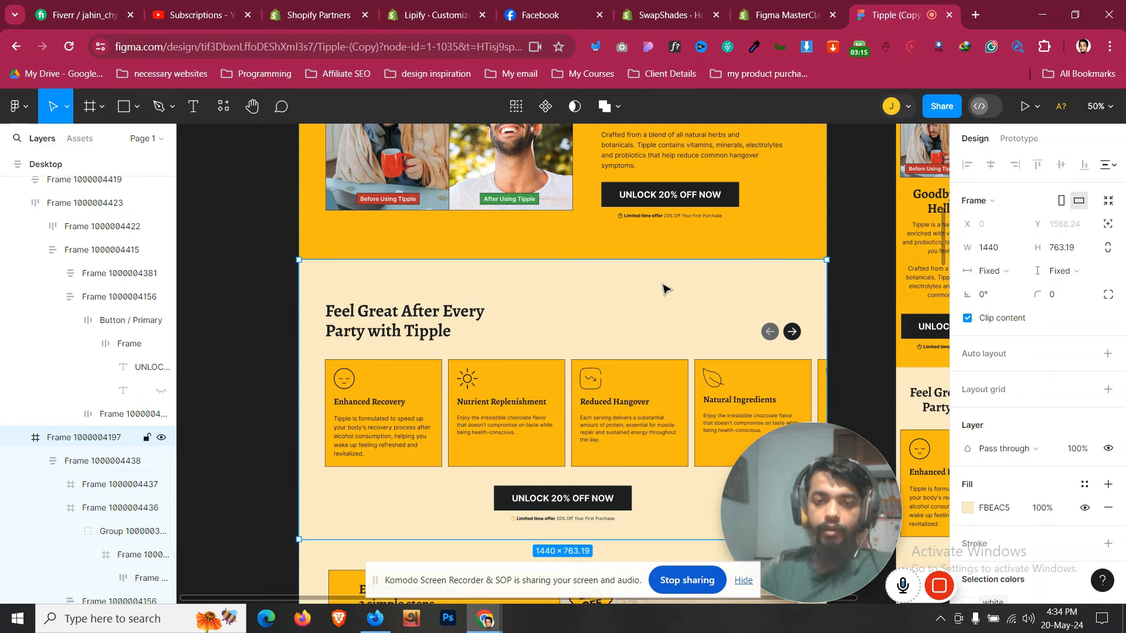
{"action": "left_click", "coordinate": [999, 512]}
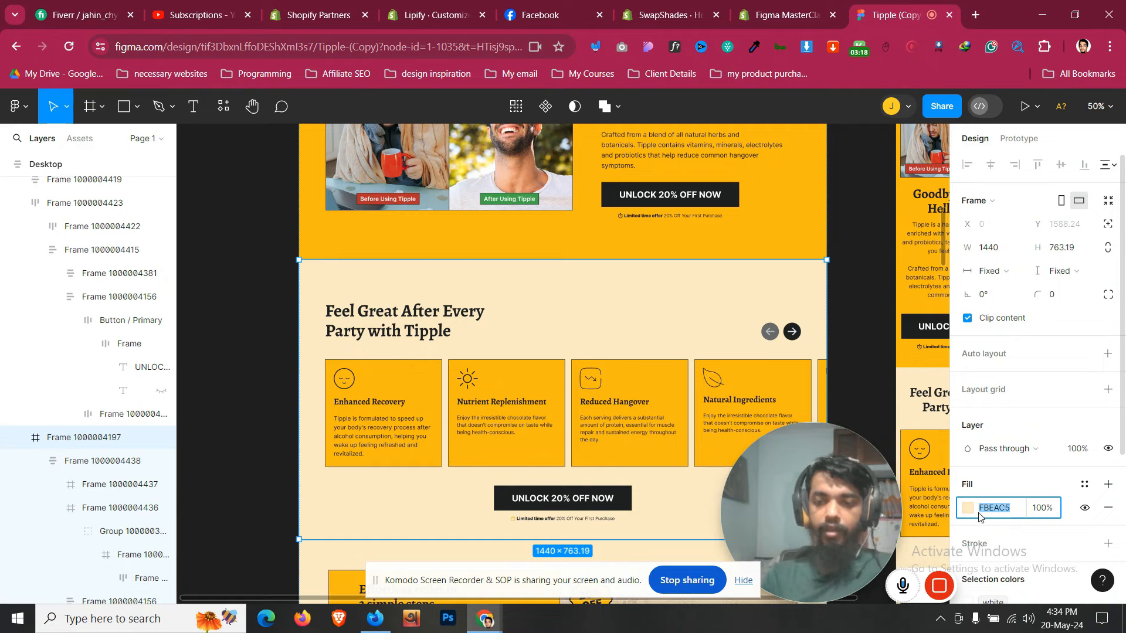
{"action": "left_click_drag", "start_coordinate": [315, 600], "coordinate": [607, 588]}
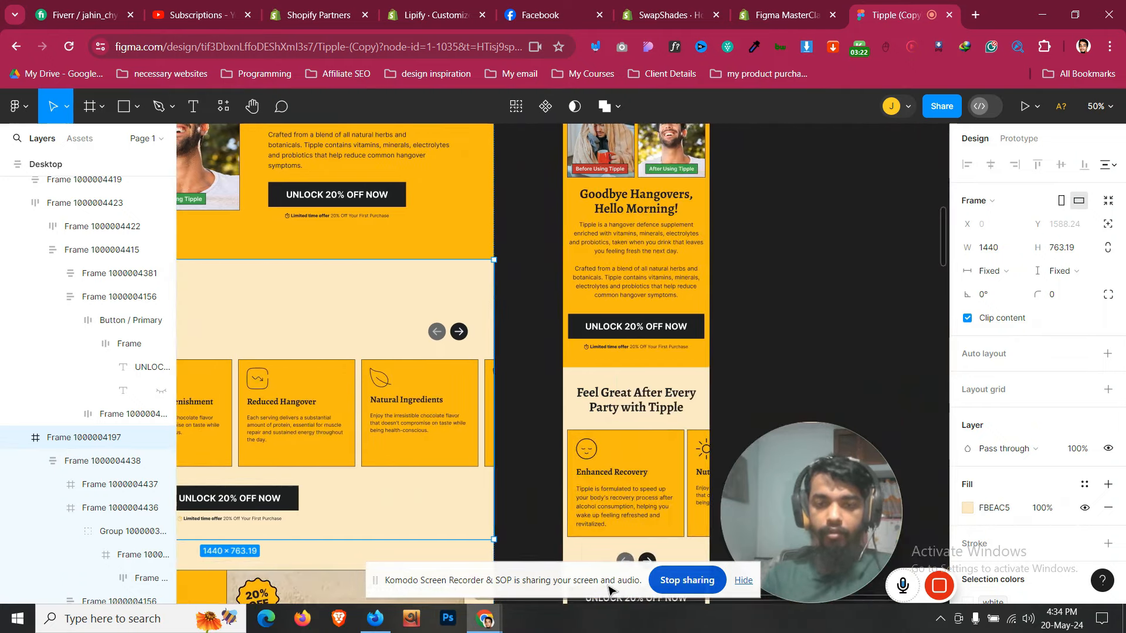
{"action": "scroll", "coordinate": [633, 484], "scroll_direction": "down", "scroll_amount": 2}
{"action": "scroll", "coordinate": [634, 486], "scroll_direction": "up", "scroll_amount": 1}
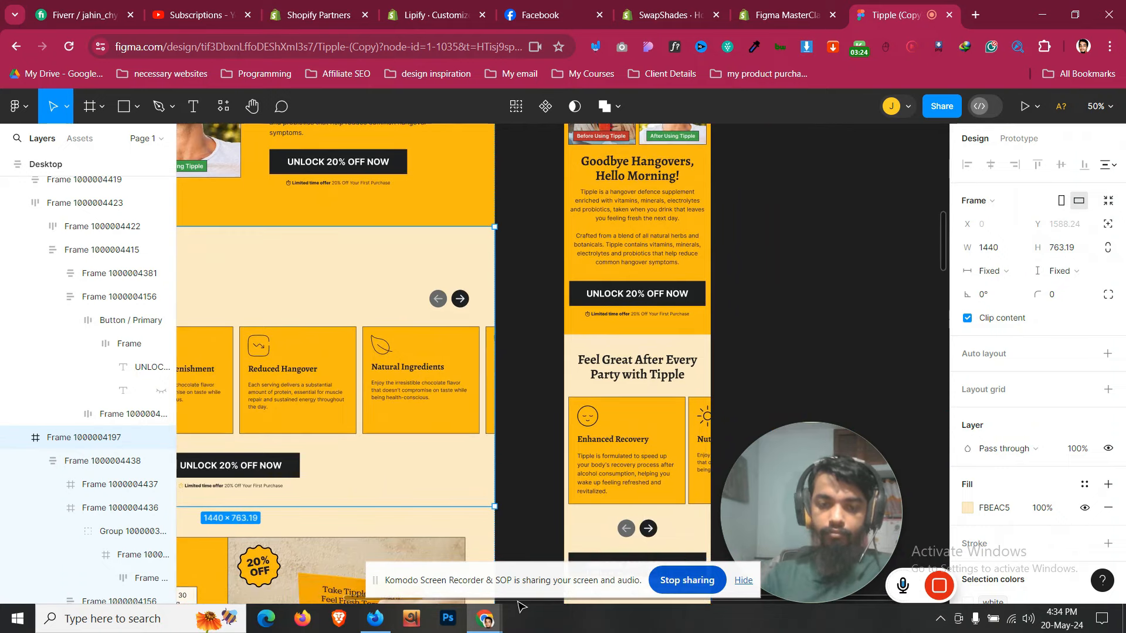
Switch to the PageFly editor and add a single-column layout section below the "Goodbye Hangovers" section
{"action": "left_click_drag", "start_coordinate": [351, 601], "coordinate": [151, 606]}
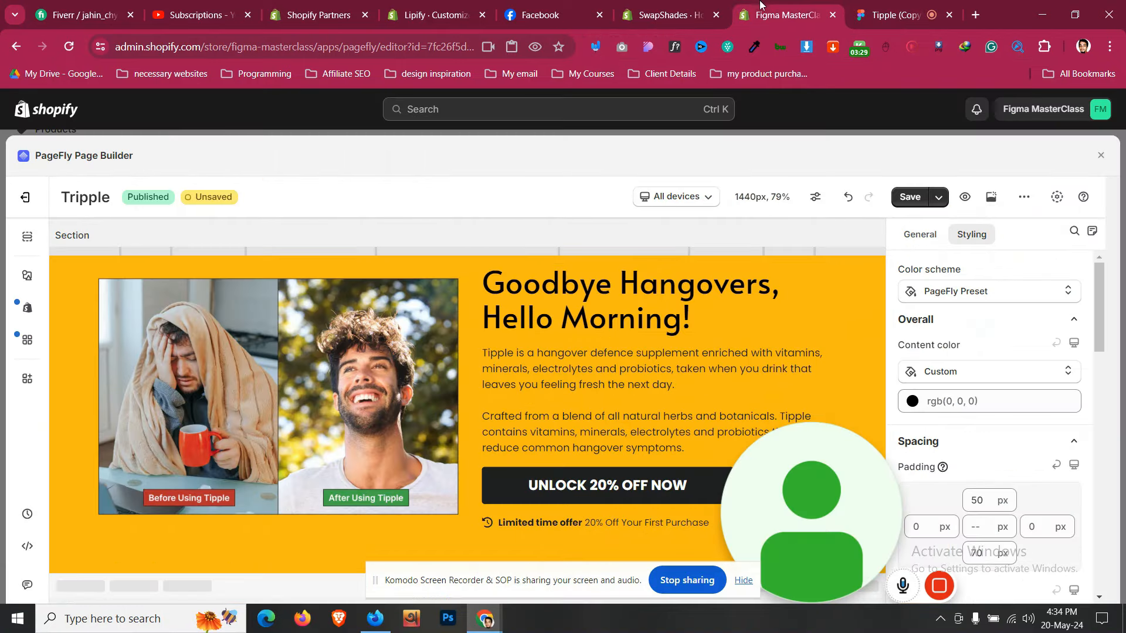
{"action": "left_click", "coordinate": [786, 15]}
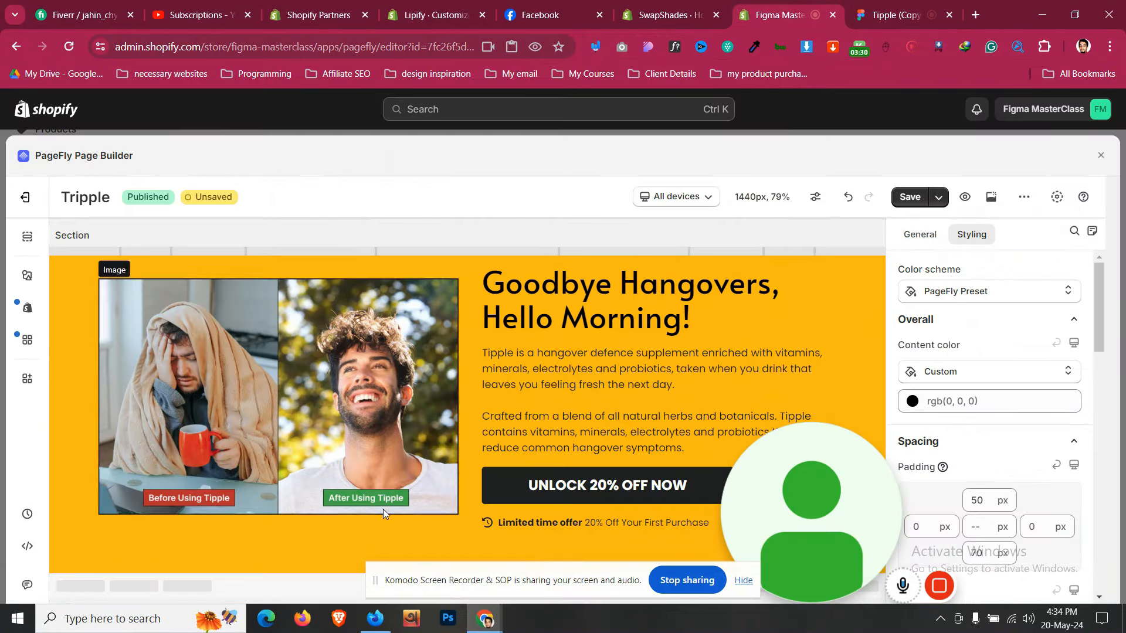
{"action": "left_click", "coordinate": [27, 275]}
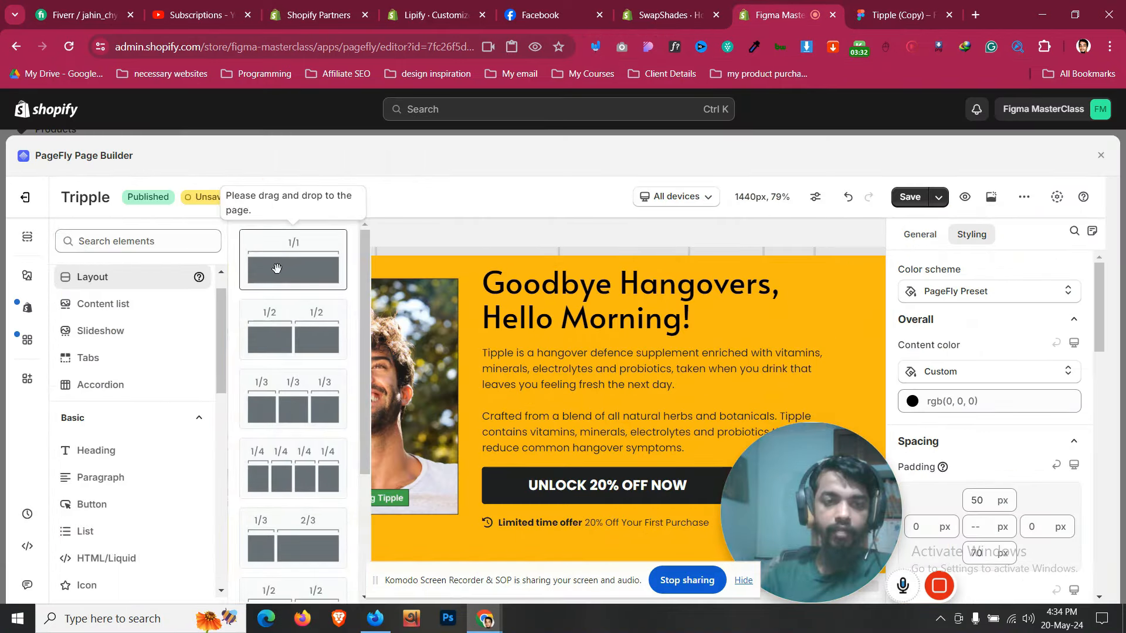
{"action": "left_click_drag", "start_coordinate": [276, 268], "coordinate": [166, 520]}
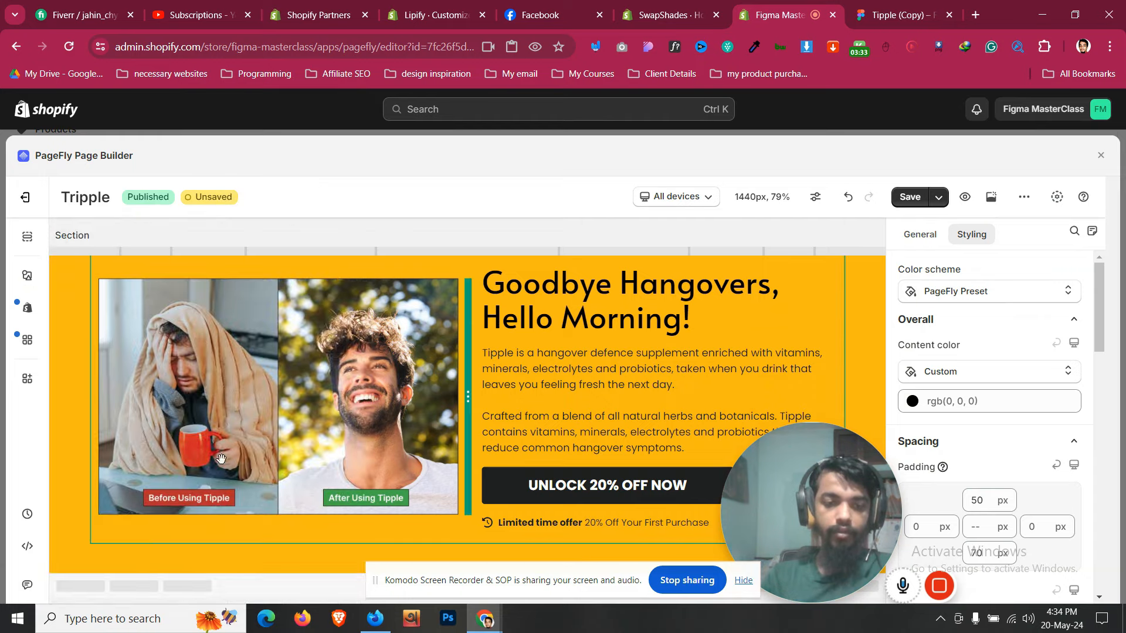
{"action": "left_click_drag", "start_coordinate": [220, 458], "coordinate": [94, 604]}
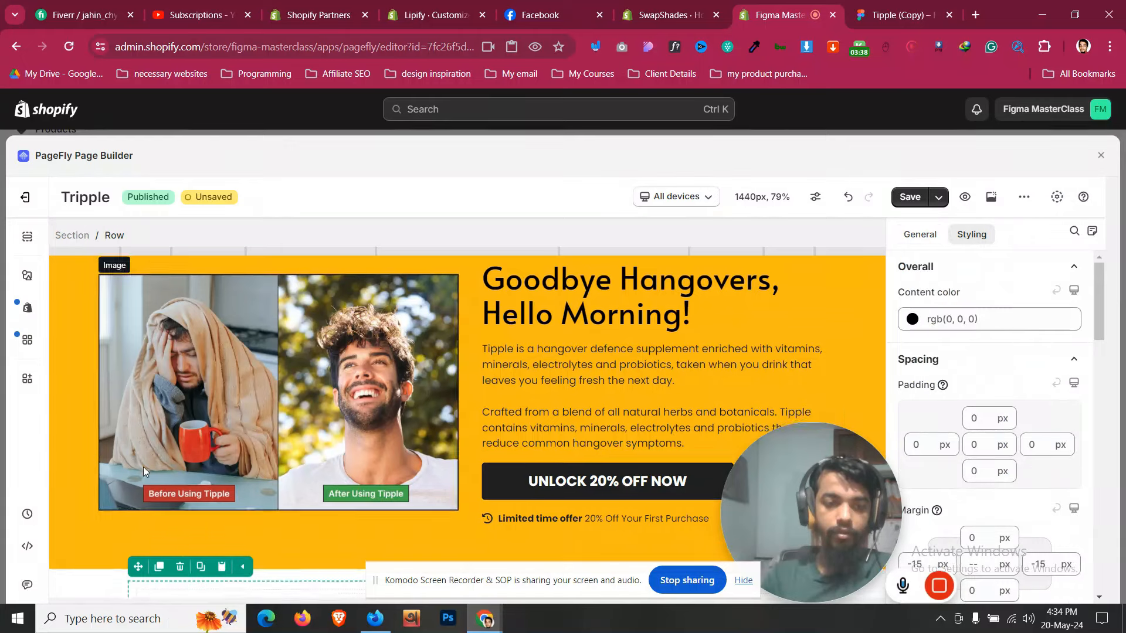
Set the new empty section's top and bottom padding to 50 px
{"action": "left_click", "coordinate": [64, 448]}
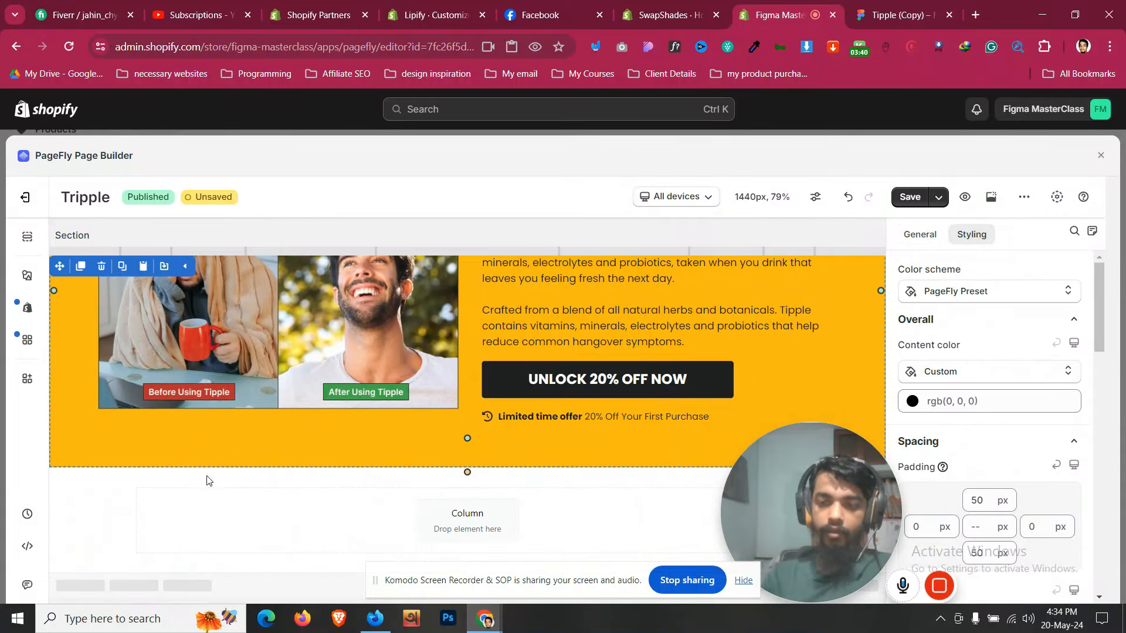
{"action": "left_click", "coordinate": [88, 495]}
{"action": "double_click", "coordinate": [972, 500]}
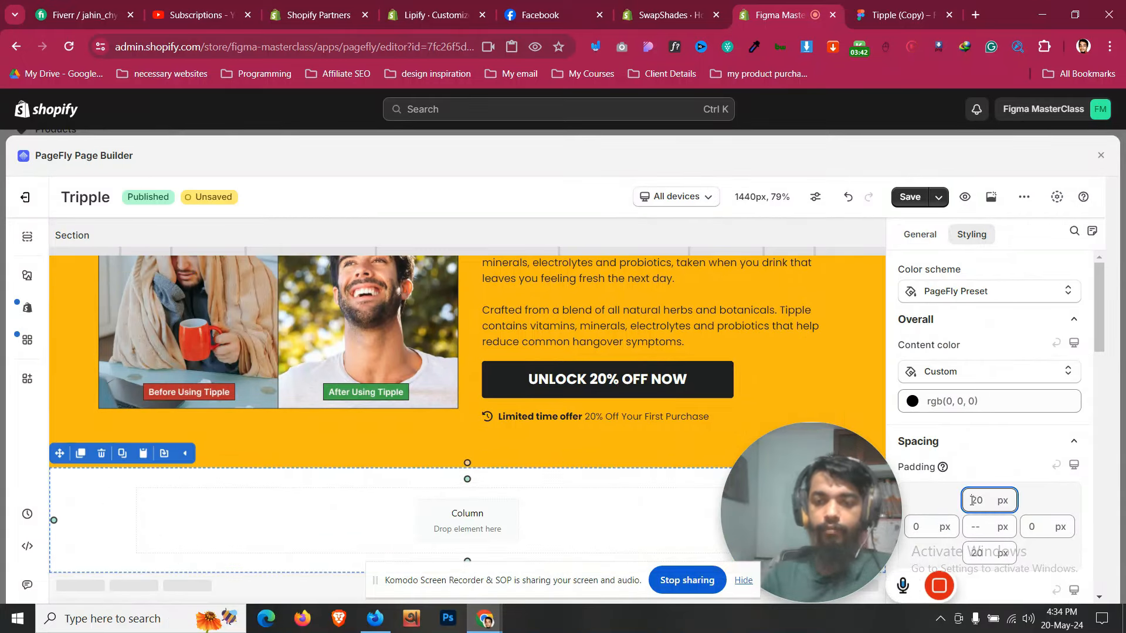
{"action": "type", "text": "50"}
{"action": "left_click", "coordinate": [978, 557]}
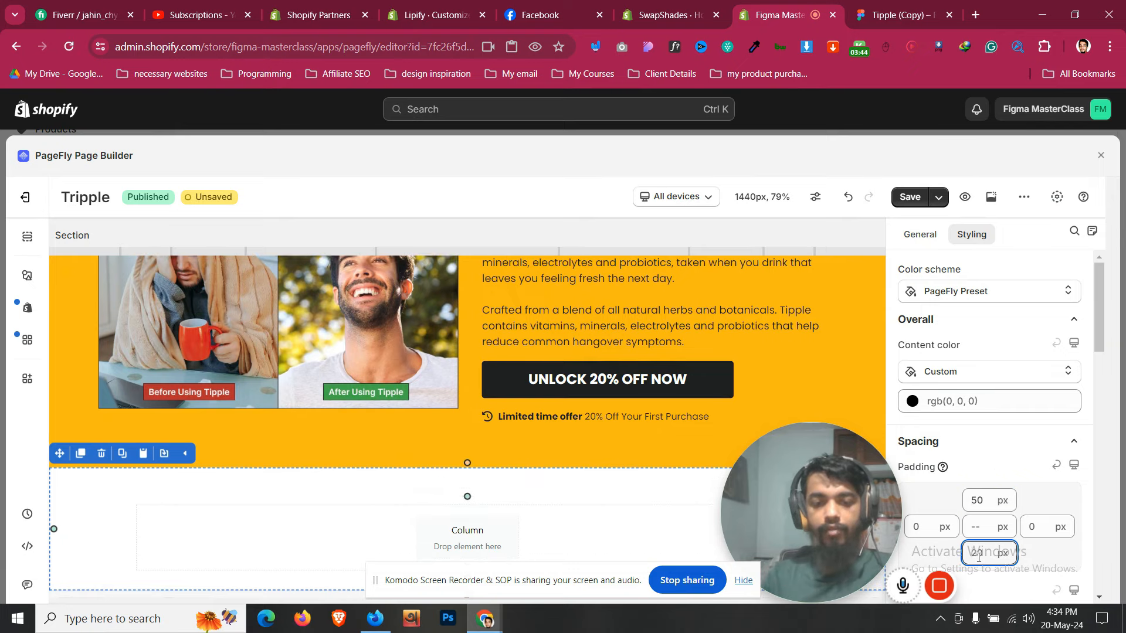
{"action": "type", "text": "50"}
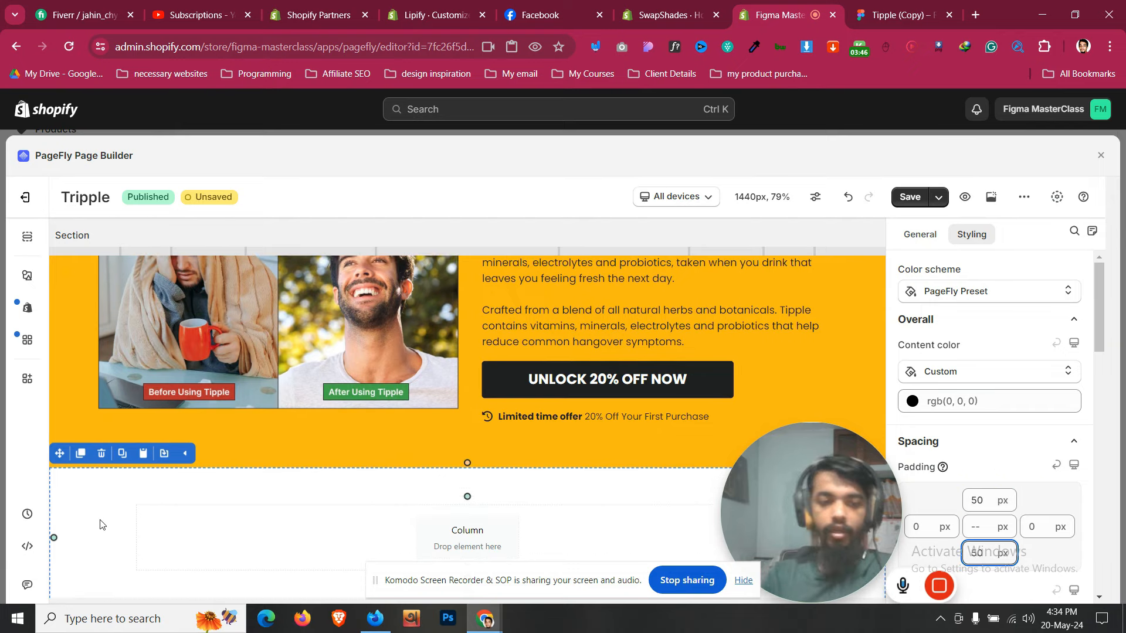
Set the new section's max width to 1300 px
{"action": "left_click", "coordinate": [920, 235]}
{"action": "scroll", "coordinate": [1002, 452], "scroll_direction": "down", "scroll_amount": 4}
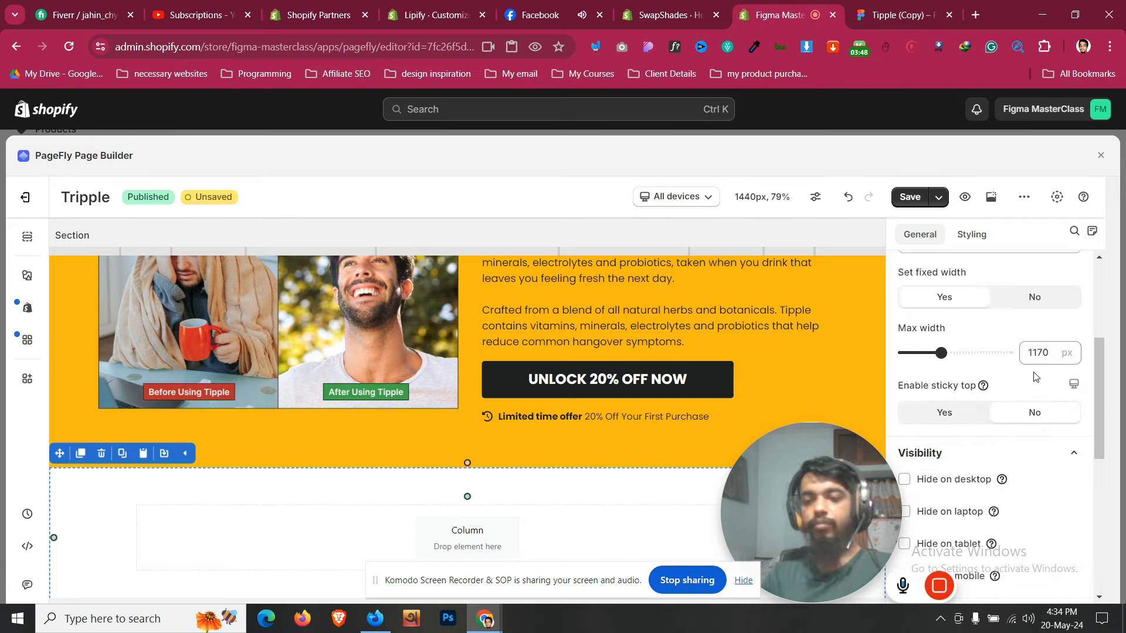
{"action": "left_click", "coordinate": [1040, 352]}
{"action": "type", "text": "13"}
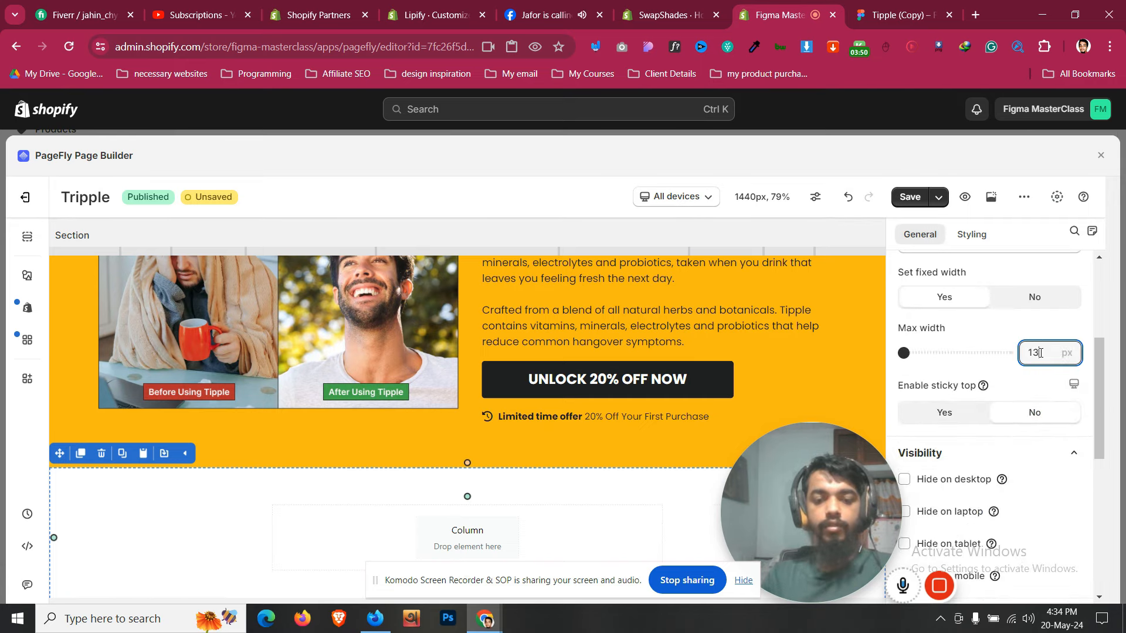
{"action": "type", "text": "00"}
{"action": "left_click", "coordinate": [535, 6]}
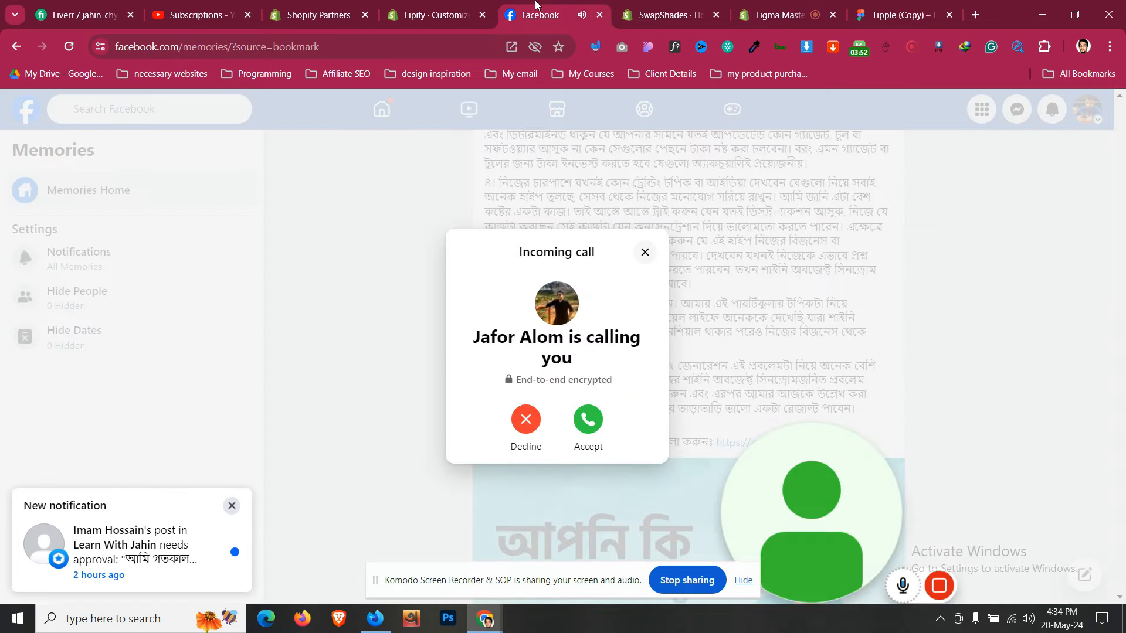
{"action": "mouse_move", "coordinate": [905, 586]}
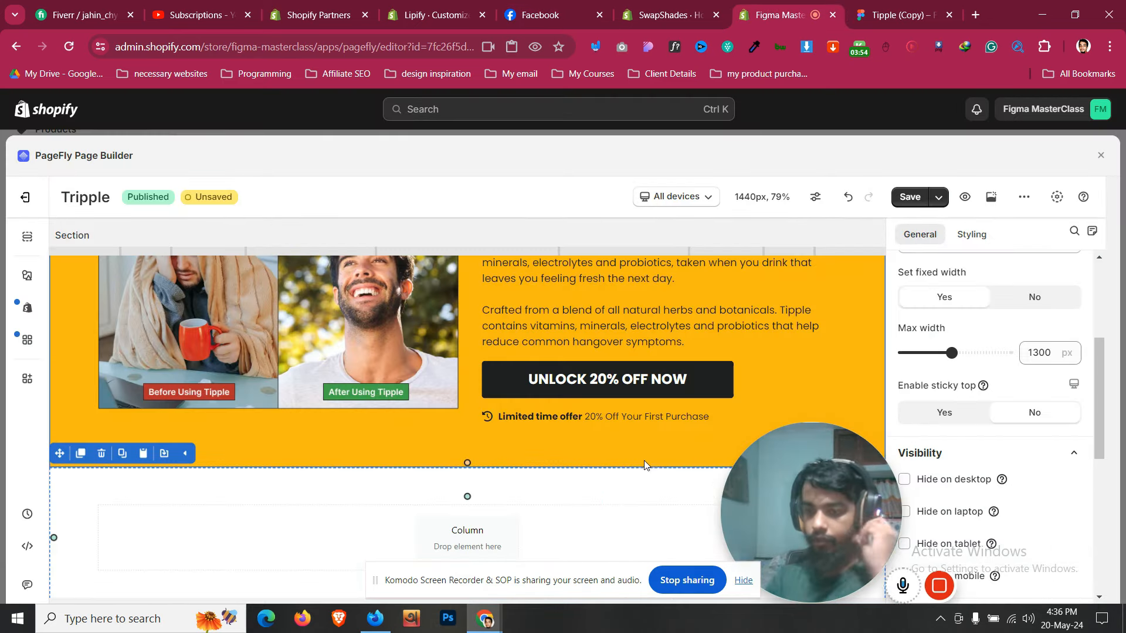
Switch to the Figma design, apply auto layout to the "Feel Great" heading and arrows group, and inspect the heading's text properties
{"action": "scroll", "coordinate": [643, 462], "scroll_direction": "down", "scroll_amount": 1}
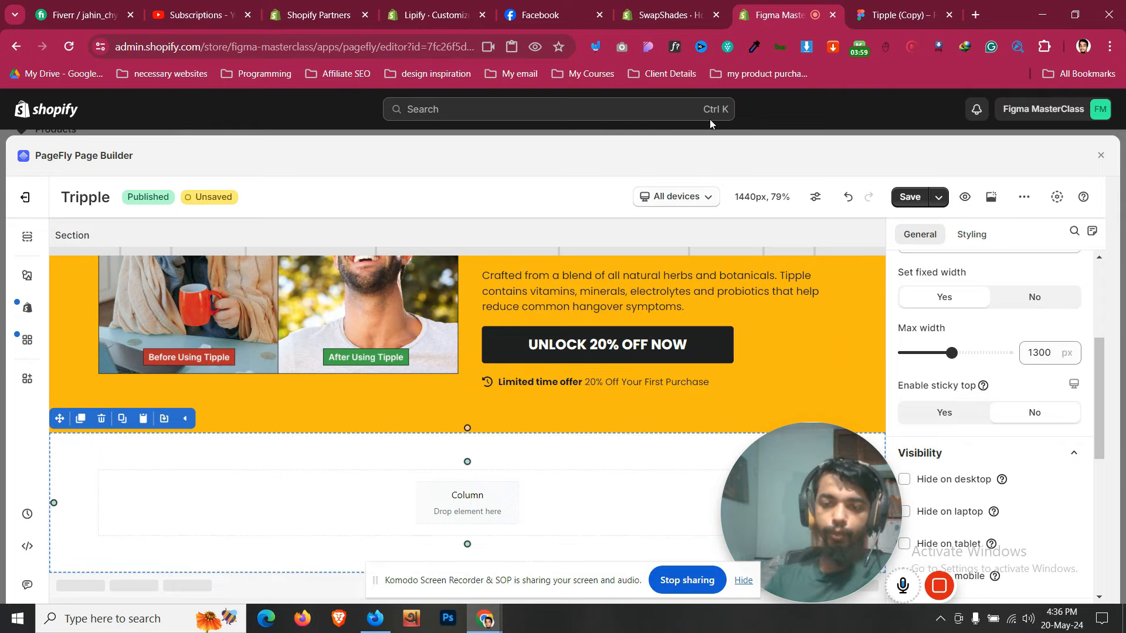
{"action": "left_click", "coordinate": [856, 8]}
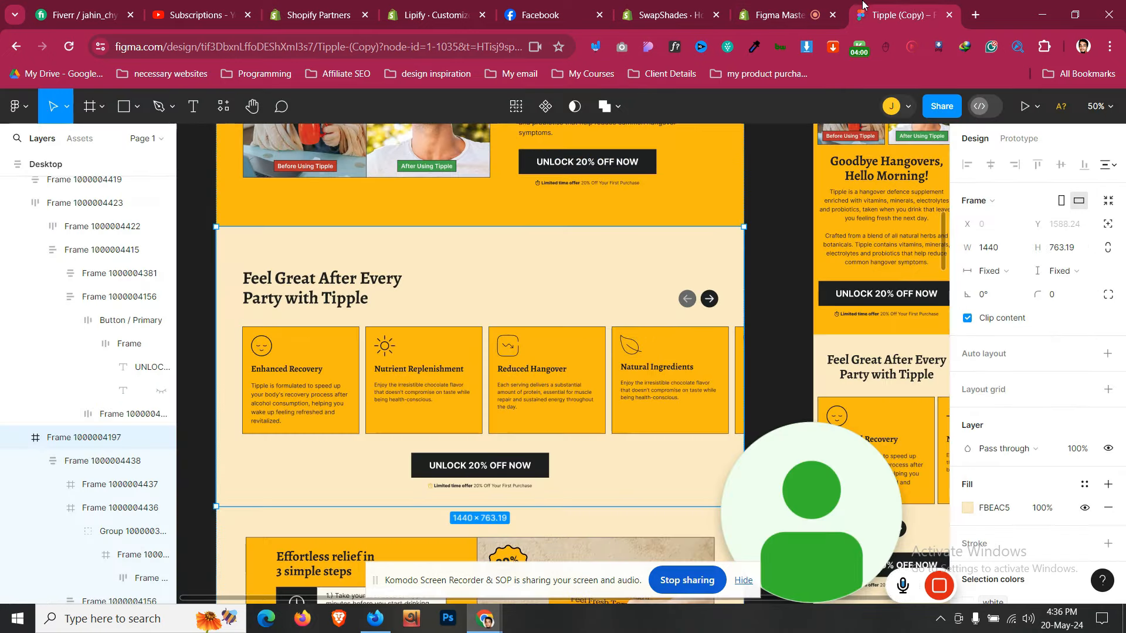
{"action": "left_click", "coordinate": [370, 296]}
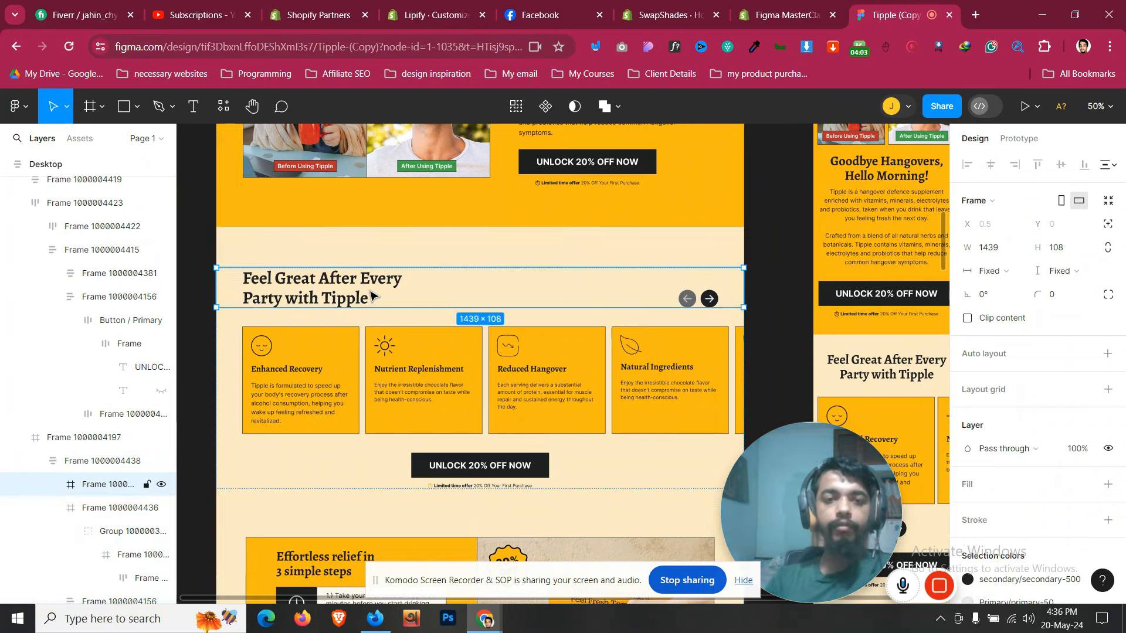
{"action": "left_click", "coordinate": [370, 296]}
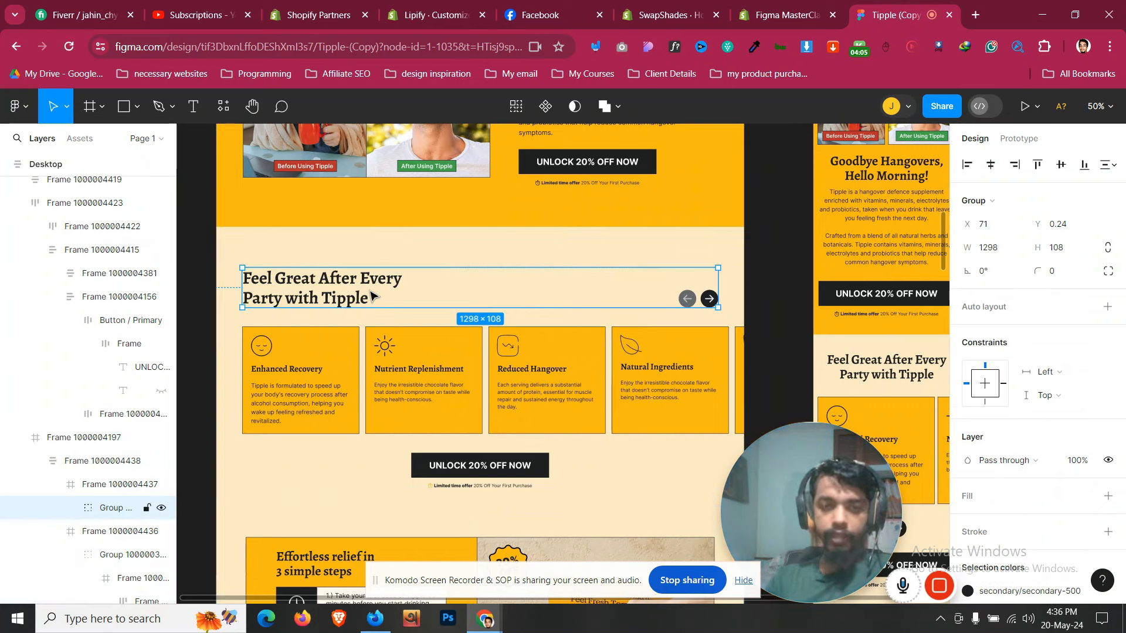
{"action": "key", "text": "shift+a"}
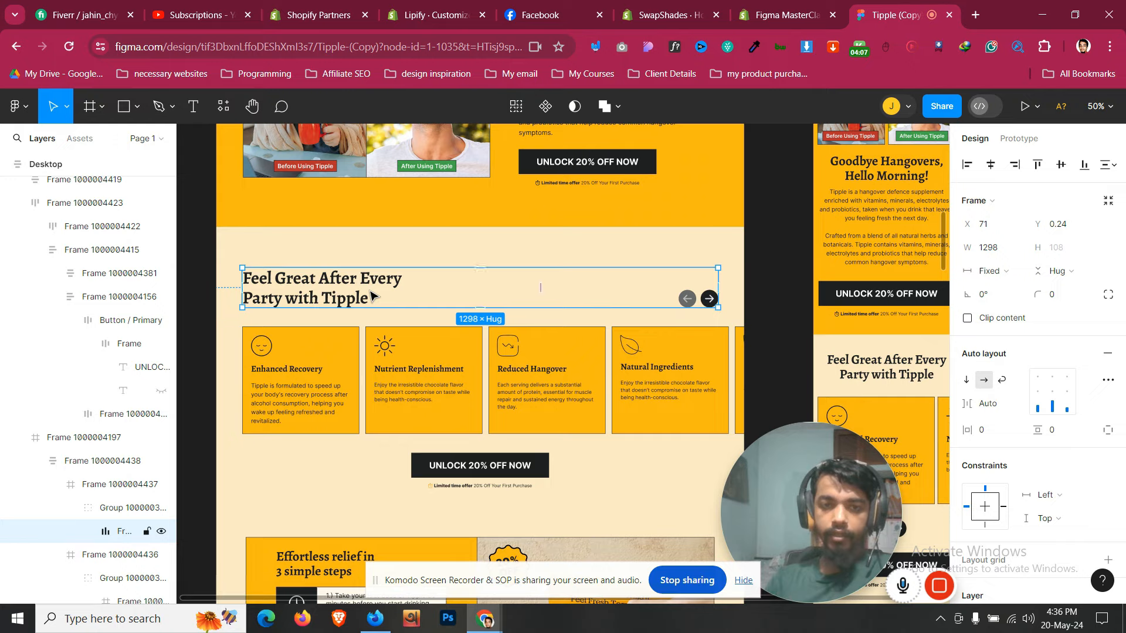
{"action": "left_click", "coordinate": [370, 296]}
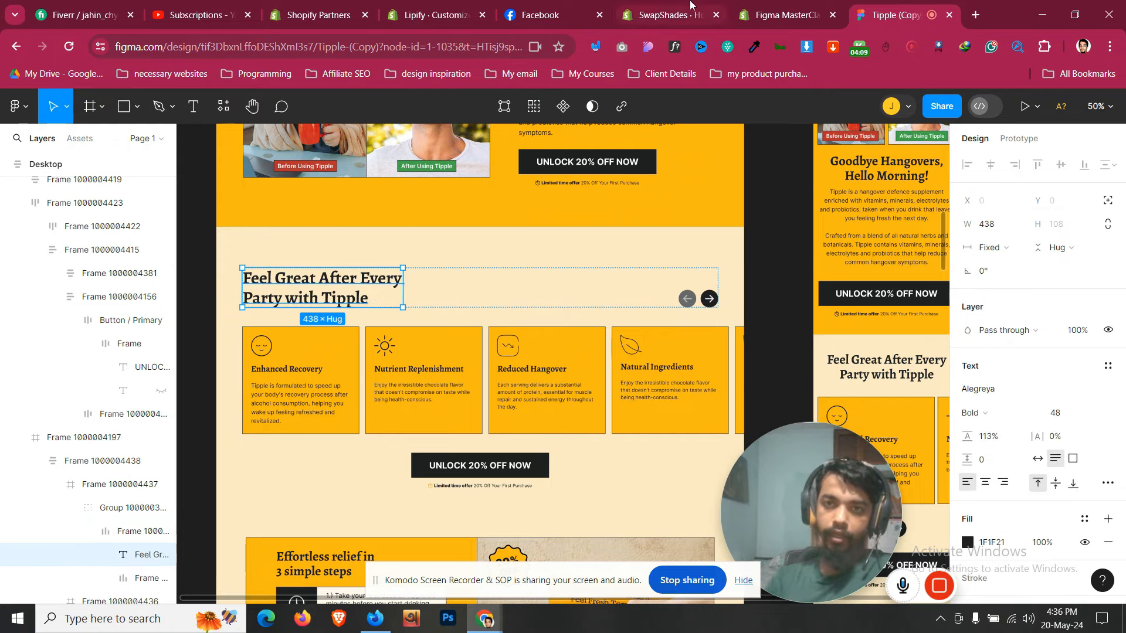
Switch back to PageFly, duplicate the "Goodbye Hangovers, Hello Morning!" heading and move the copy into the new section's column
{"action": "left_click", "coordinate": [782, 7]}
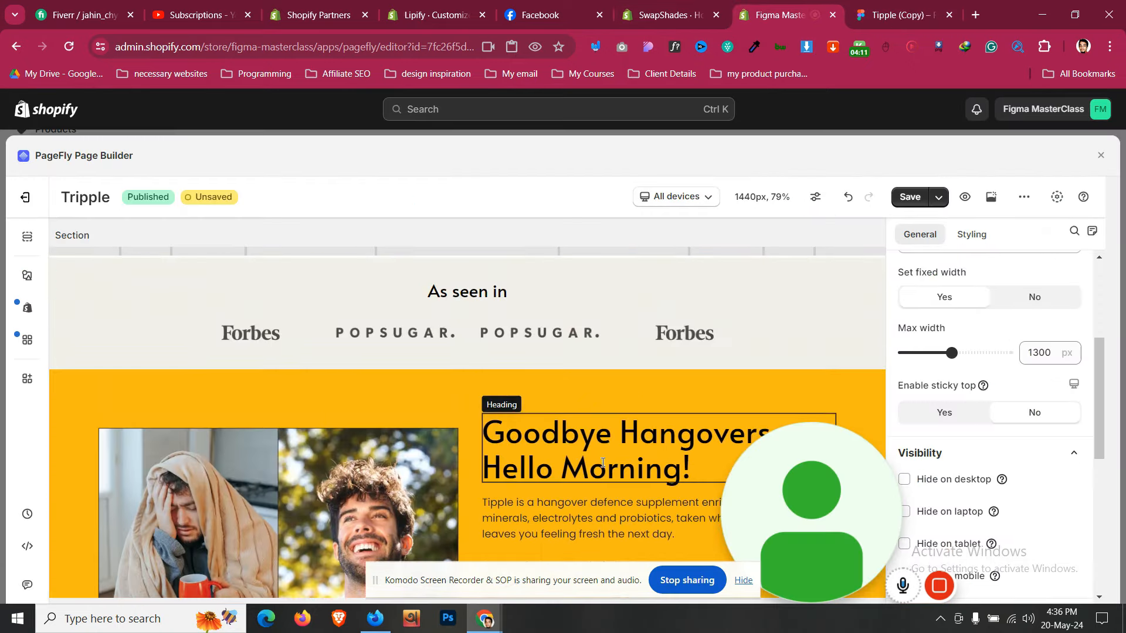
{"action": "left_click", "coordinate": [560, 450]}
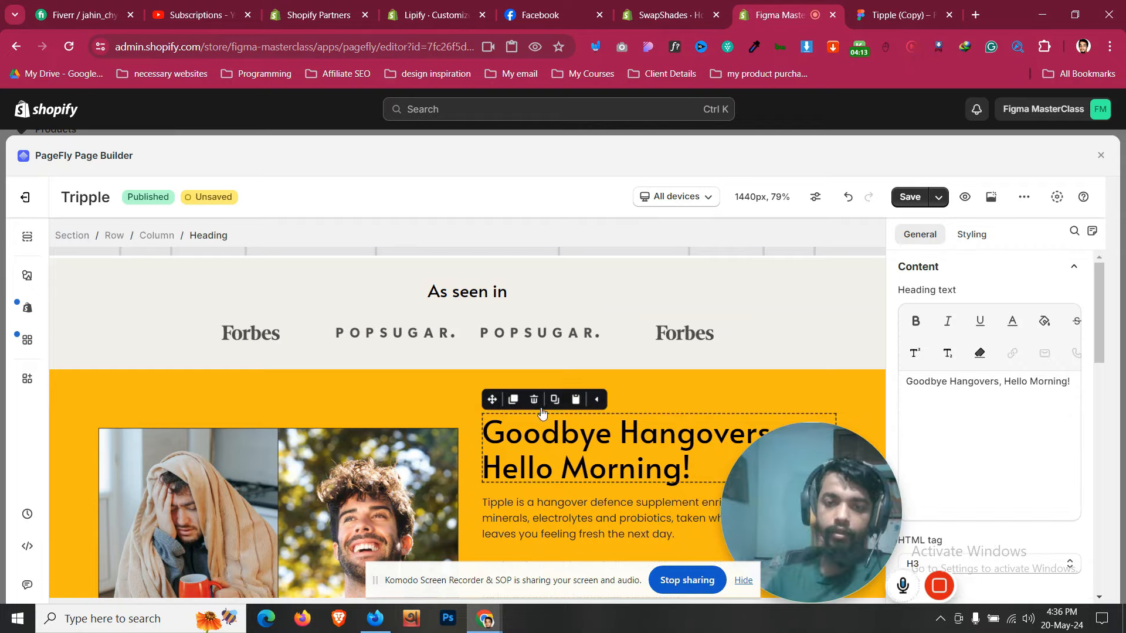
{"action": "left_click", "coordinate": [514, 398]}
{"action": "left_click_drag", "start_coordinate": [513, 421], "coordinate": [267, 597]}
{"action": "left_click_drag", "start_coordinate": [252, 483], "coordinate": [251, 499]}
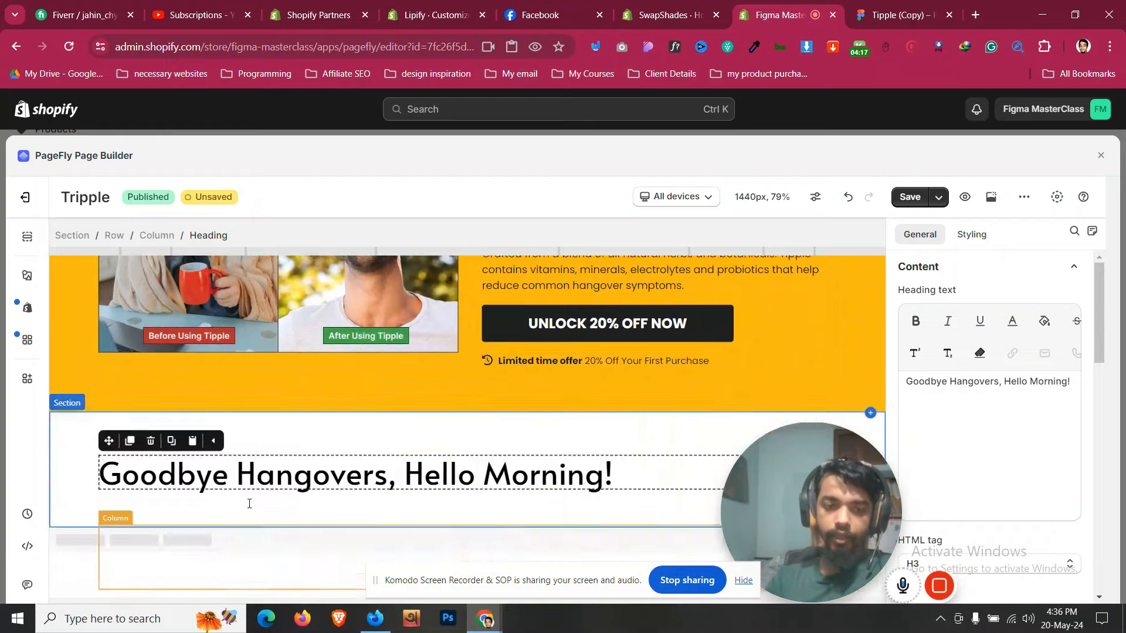
Replace the copied heading's text with "Feel Great After Every Party with Tipple" taken from the Figma design
{"action": "left_click", "coordinate": [901, 5]}
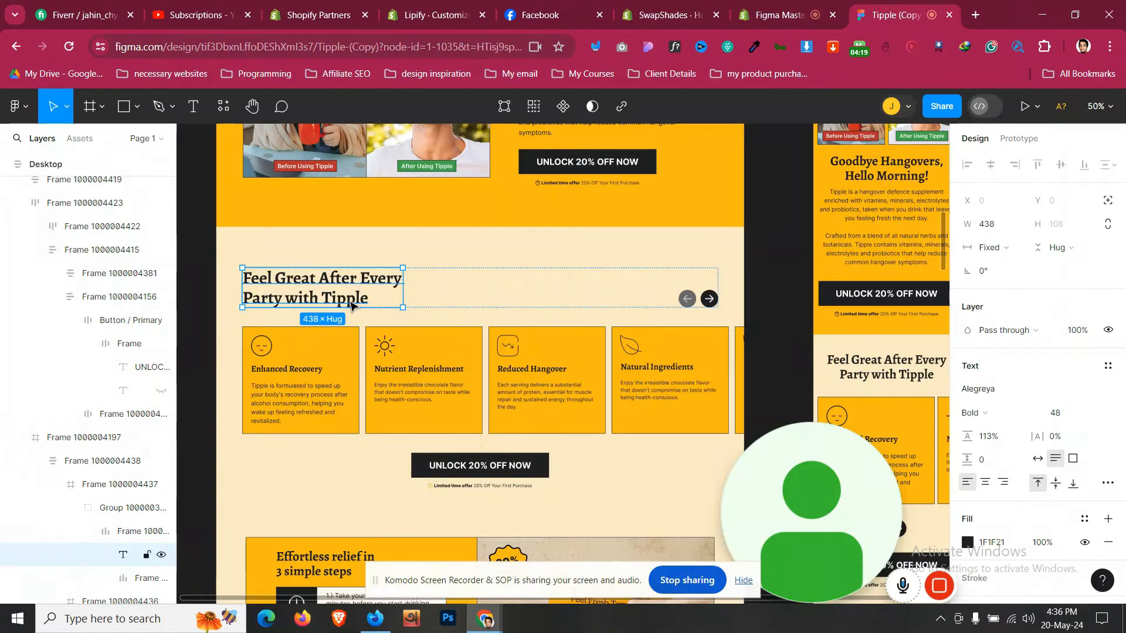
{"action": "double_click", "coordinate": [376, 299]}
{"action": "key", "text": "ctrl+c"}
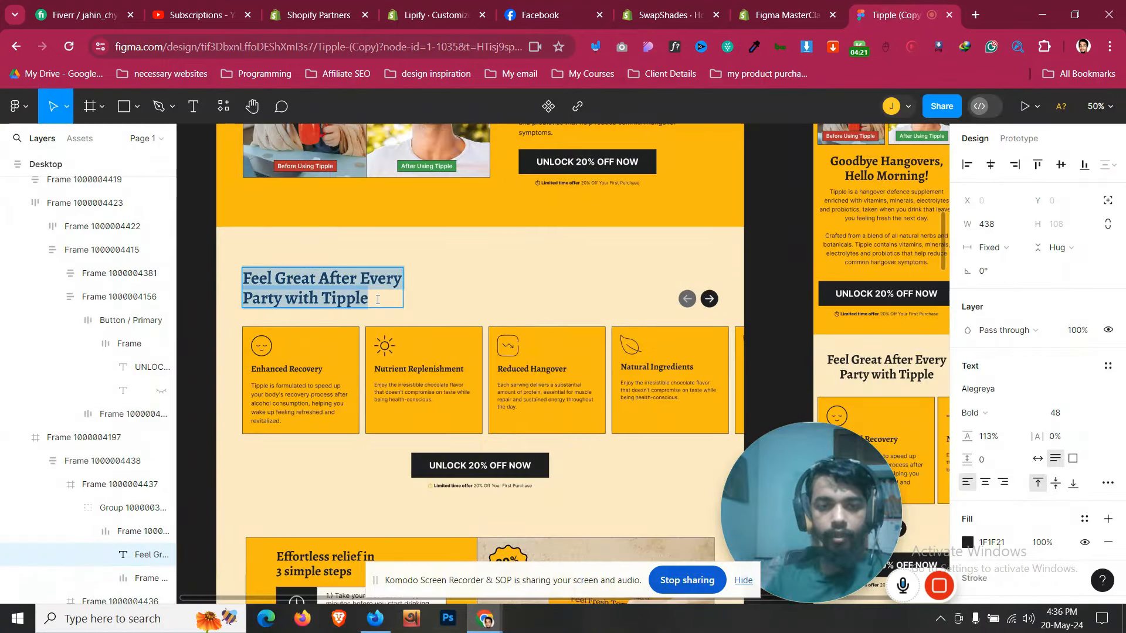
{"action": "left_click", "coordinate": [791, 5]}
{"action": "left_click", "coordinate": [1008, 409]}
{"action": "key", "text": "ctrl+a"}
{"action": "key", "text": "ctrl+v"}
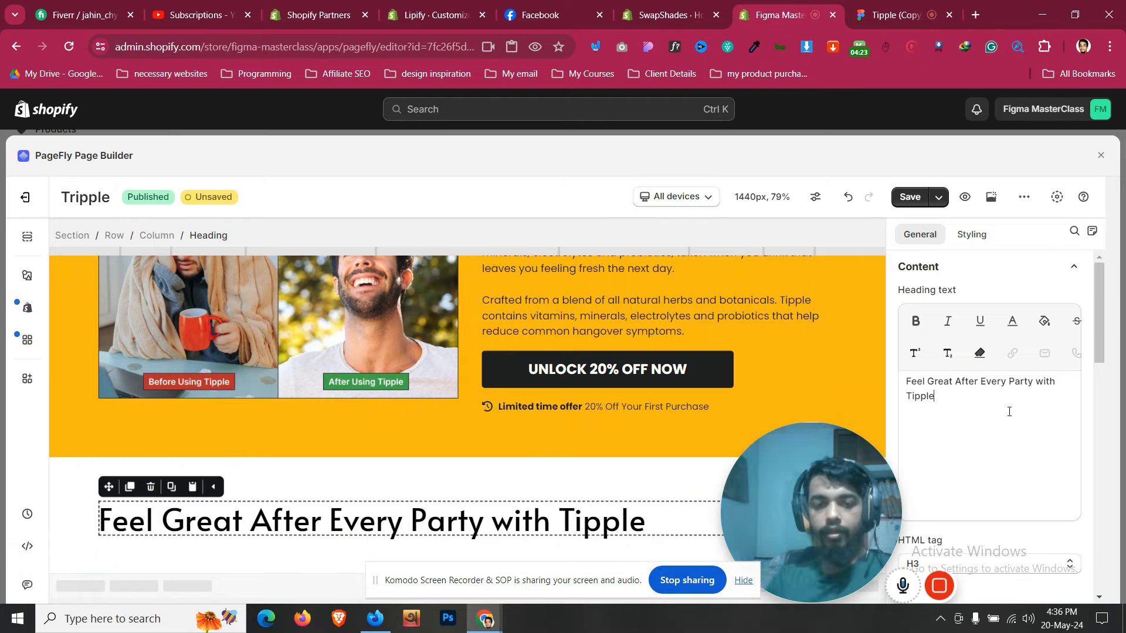
Duplicate the heading's column within its row and delete the copied heading to leave an empty second column
{"action": "left_click", "coordinate": [377, 498]}
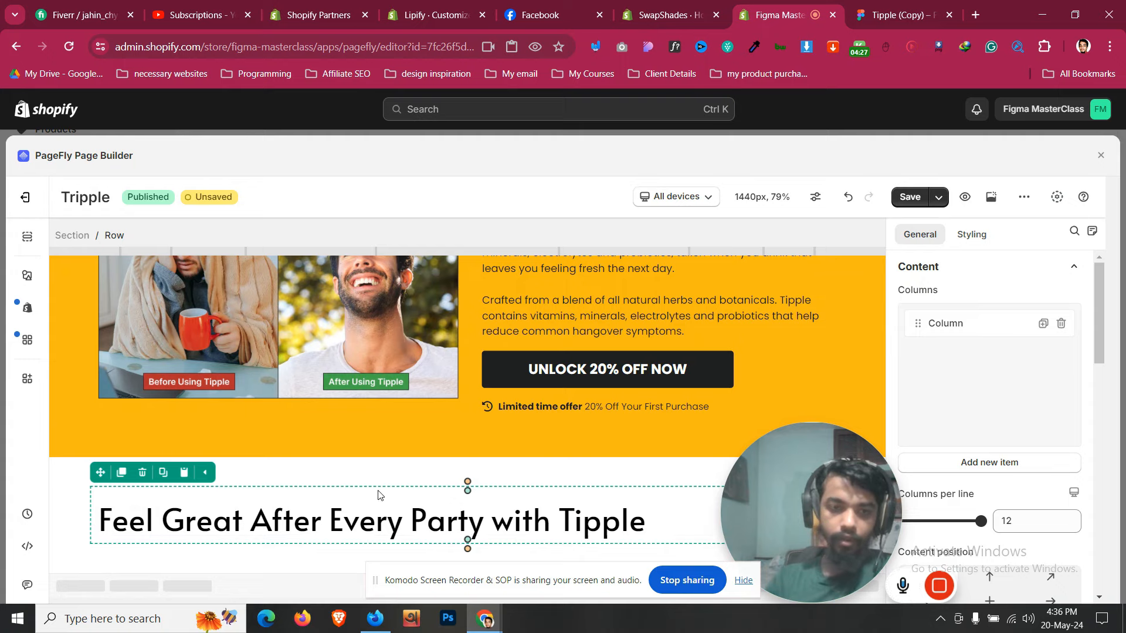
{"action": "left_click", "coordinate": [1043, 323]}
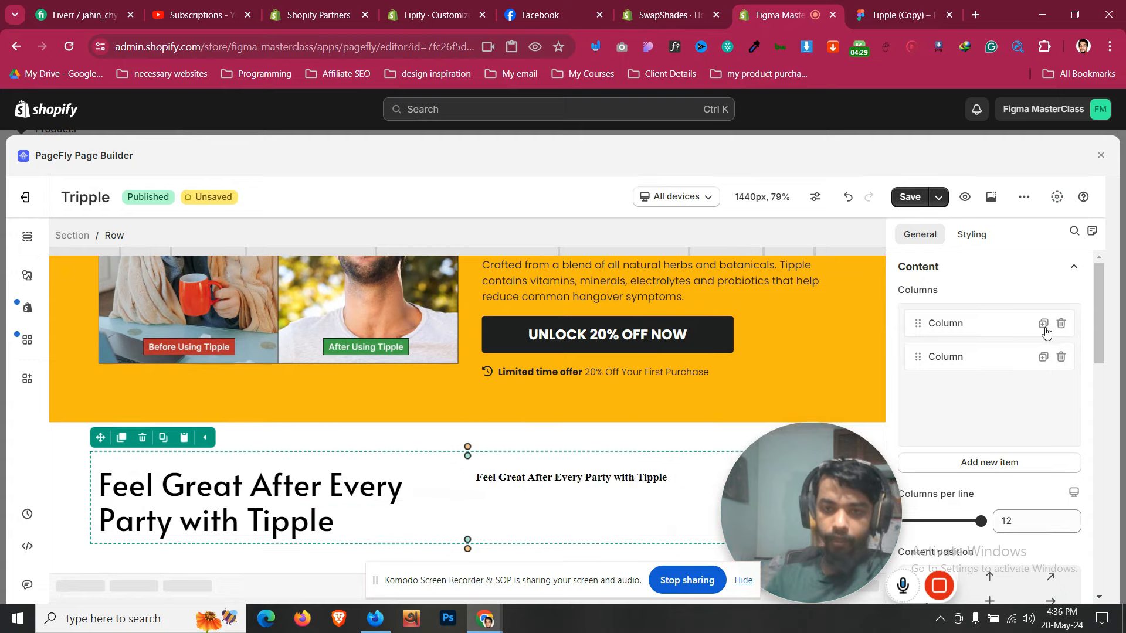
{"action": "left_click", "coordinate": [540, 482]}
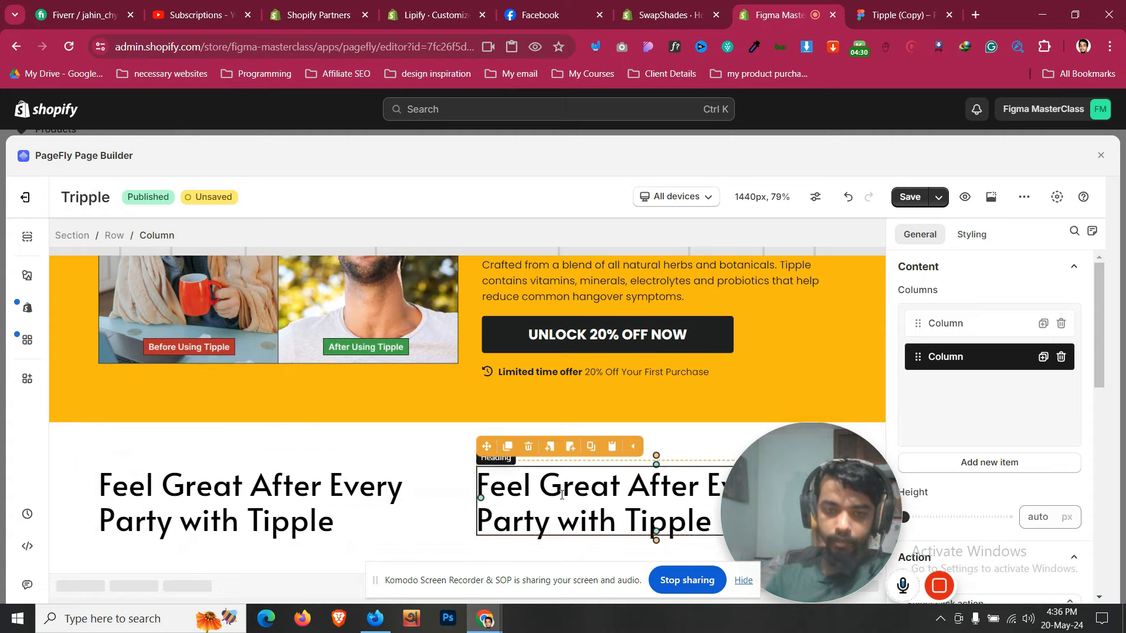
{"action": "left_click", "coordinate": [528, 452]}
Set the "Feel Great After Every Party with Tipple" heading's font size to 48 px
{"action": "left_click", "coordinate": [167, 467]}
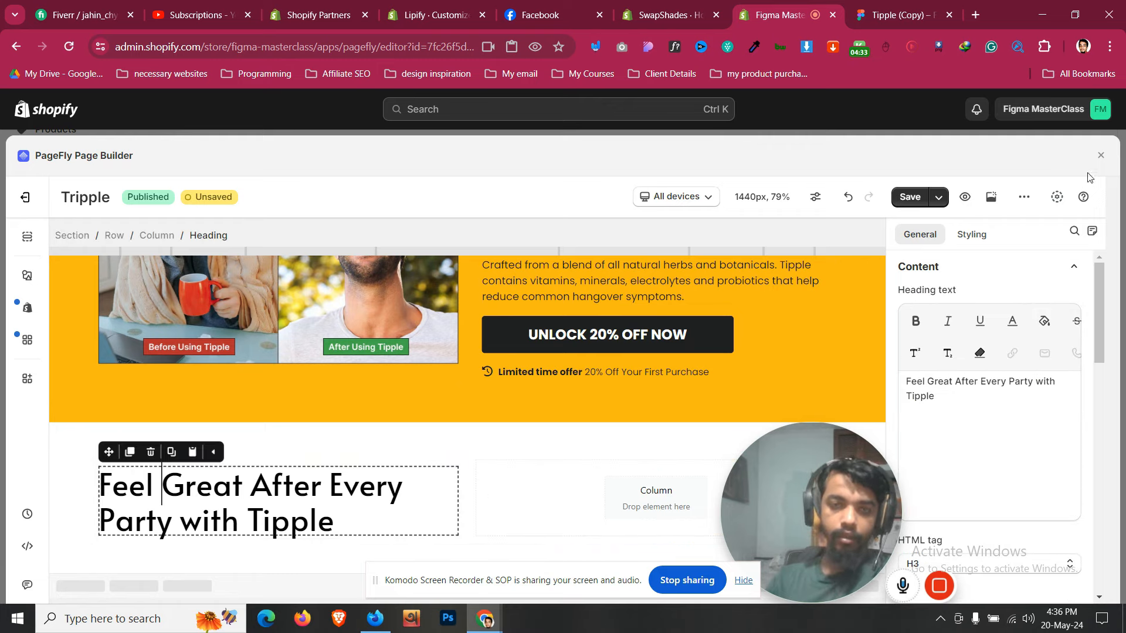
{"action": "left_click", "coordinate": [984, 235]}
{"action": "scroll", "coordinate": [1025, 332], "scroll_direction": "down", "scroll_amount": 5}
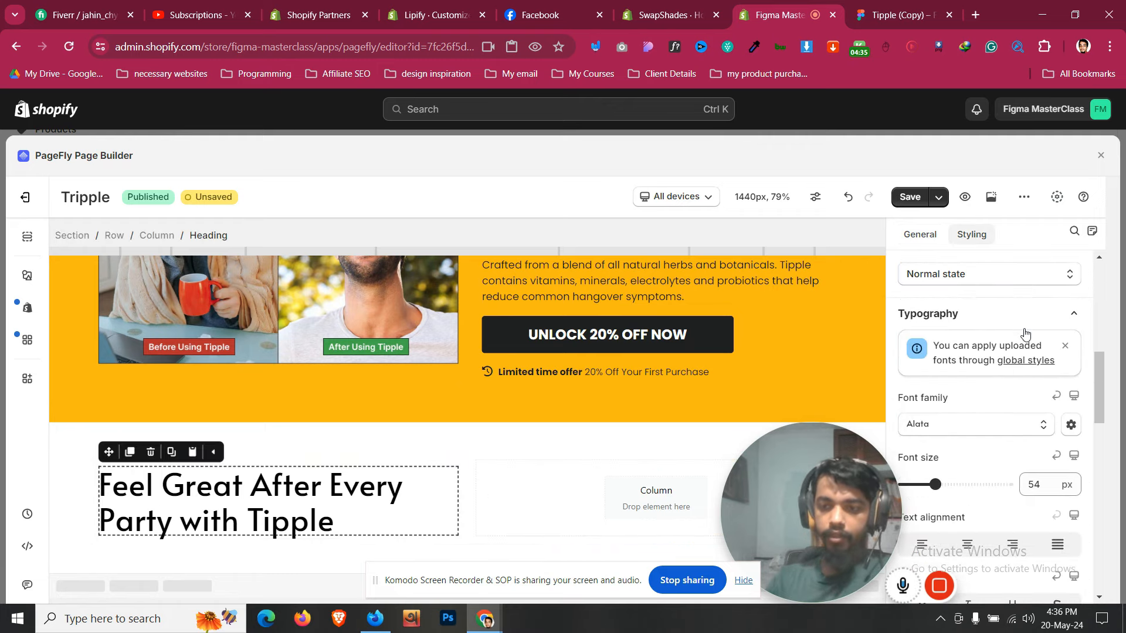
{"action": "left_click", "coordinate": [1039, 482]}
{"action": "key", "text": "Down"}
{"action": "key", "text": "Down"}
{"action": "key", "text": "Down"}
{"action": "key", "text": "Down"}
{"action": "key", "text": "Down"}
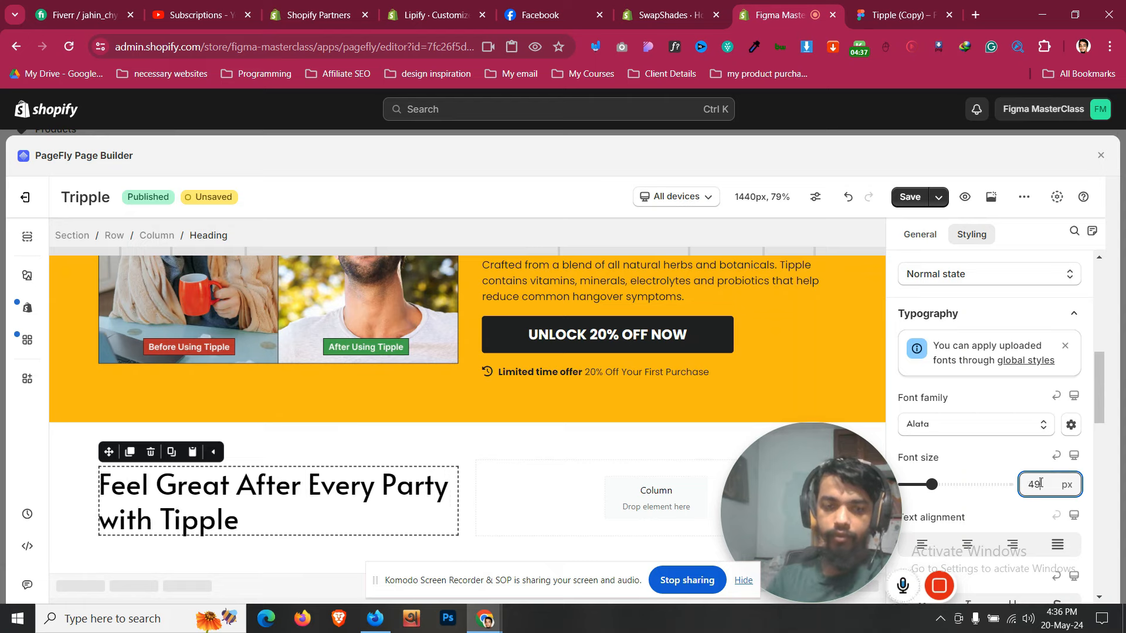
{"action": "key", "text": "Down"}
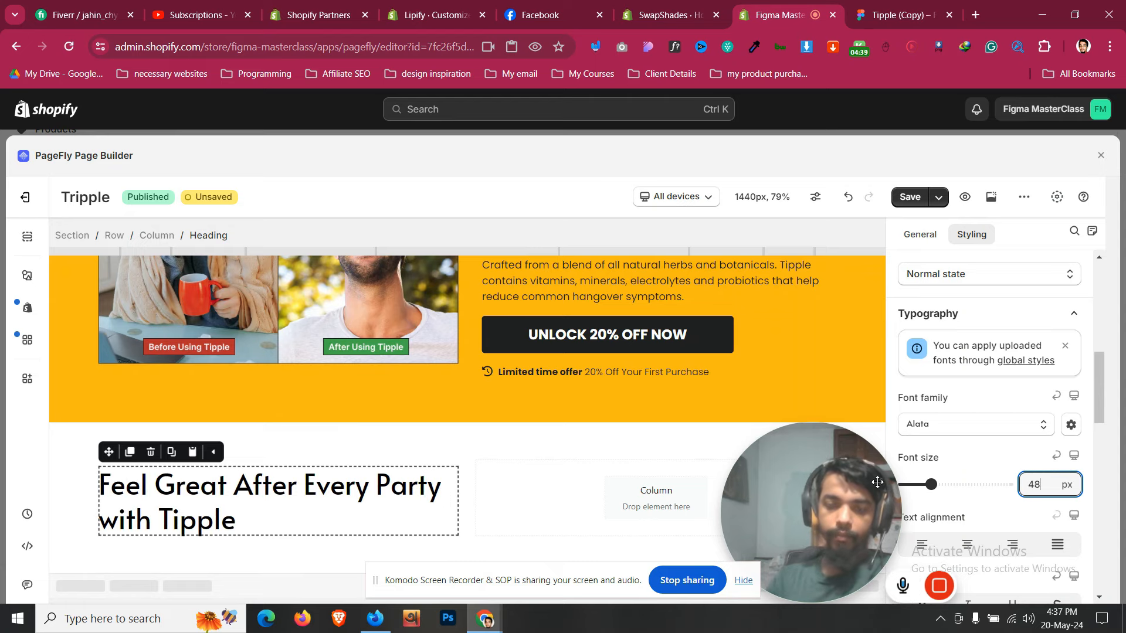
Narrow the heading's column so the text breaks after "Every", and reselect the heading
{"action": "left_click_drag", "start_coordinate": [453, 494], "coordinate": [428, 491]}
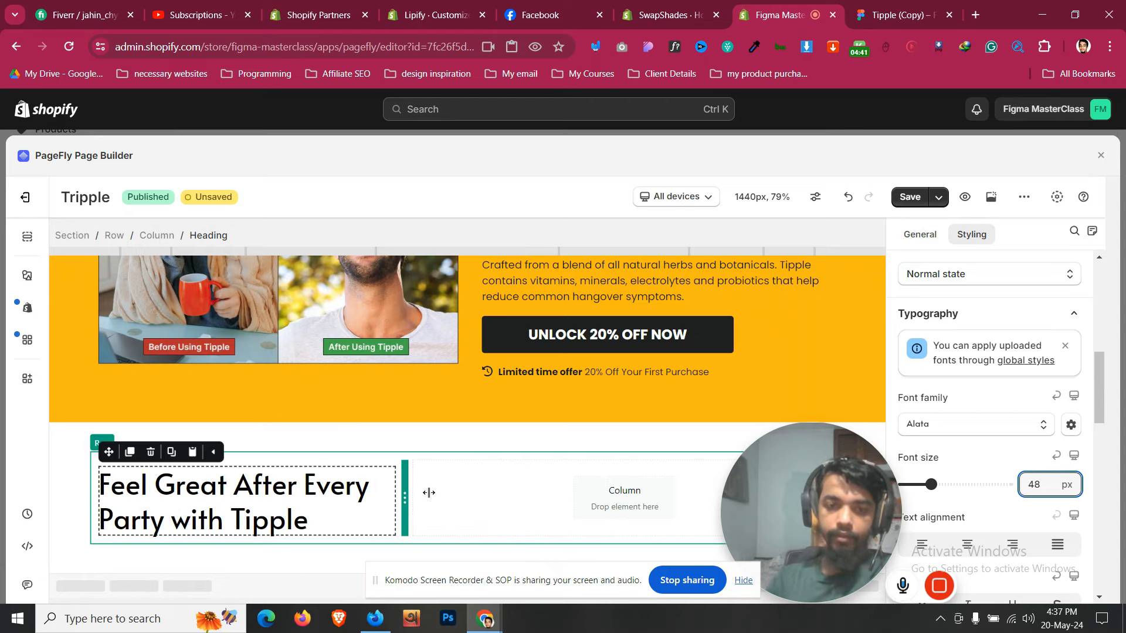
{"action": "left_click", "coordinate": [66, 487]}
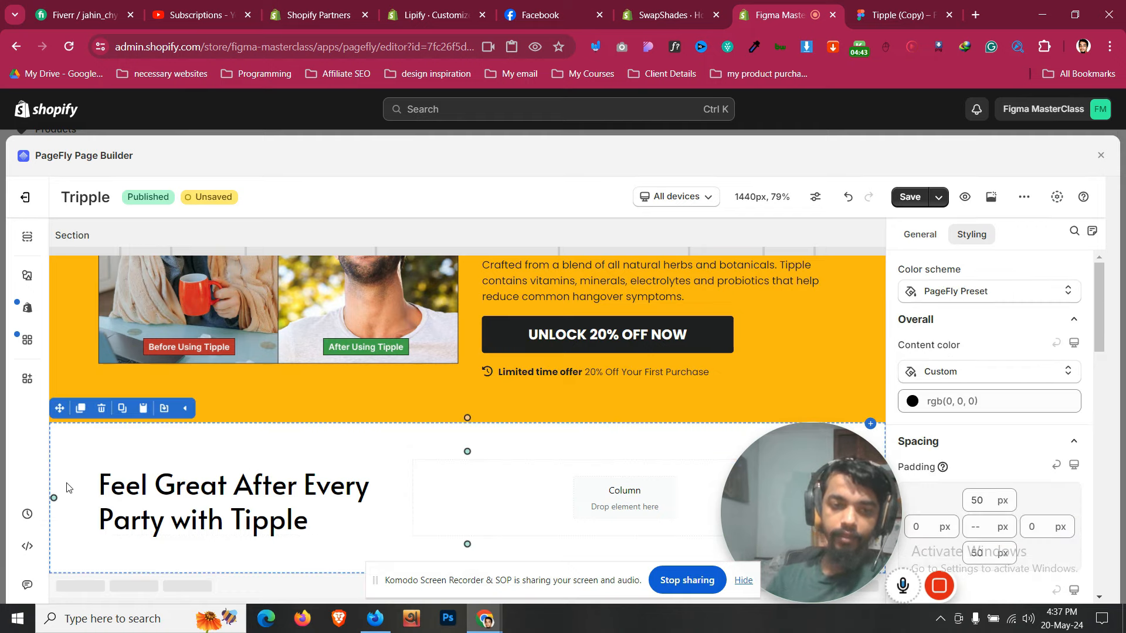
{"action": "left_click", "coordinate": [184, 491]}
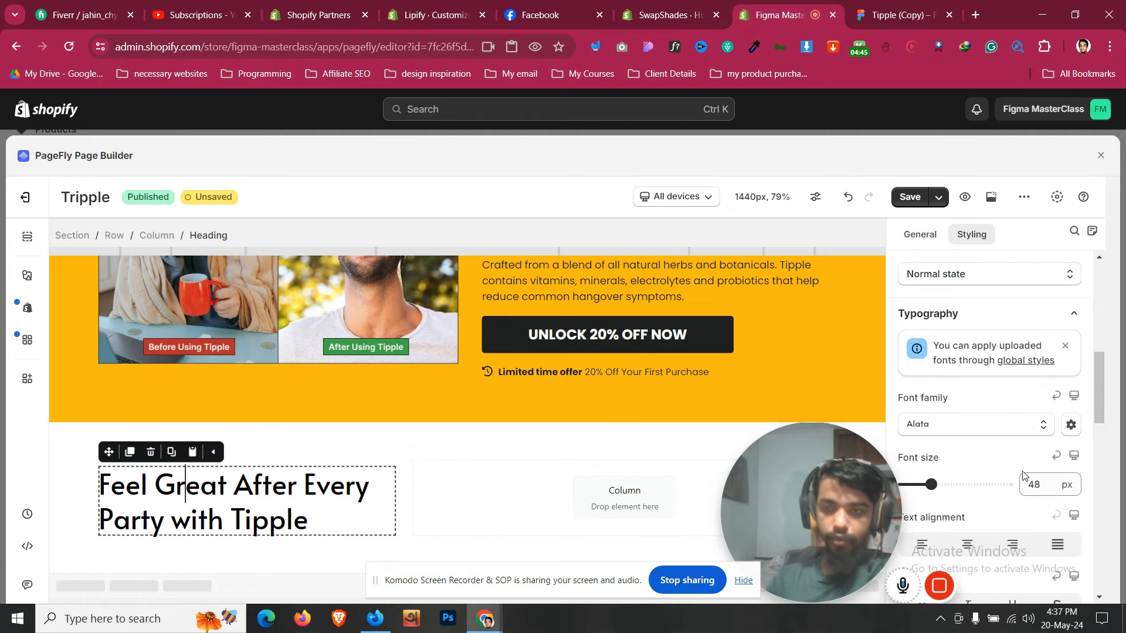
Check the section's layout in the Figma design, and add a blank Slideshow element below the heading row in PageFly
{"action": "scroll", "coordinate": [994, 441], "scroll_direction": "down", "scroll_amount": 3}
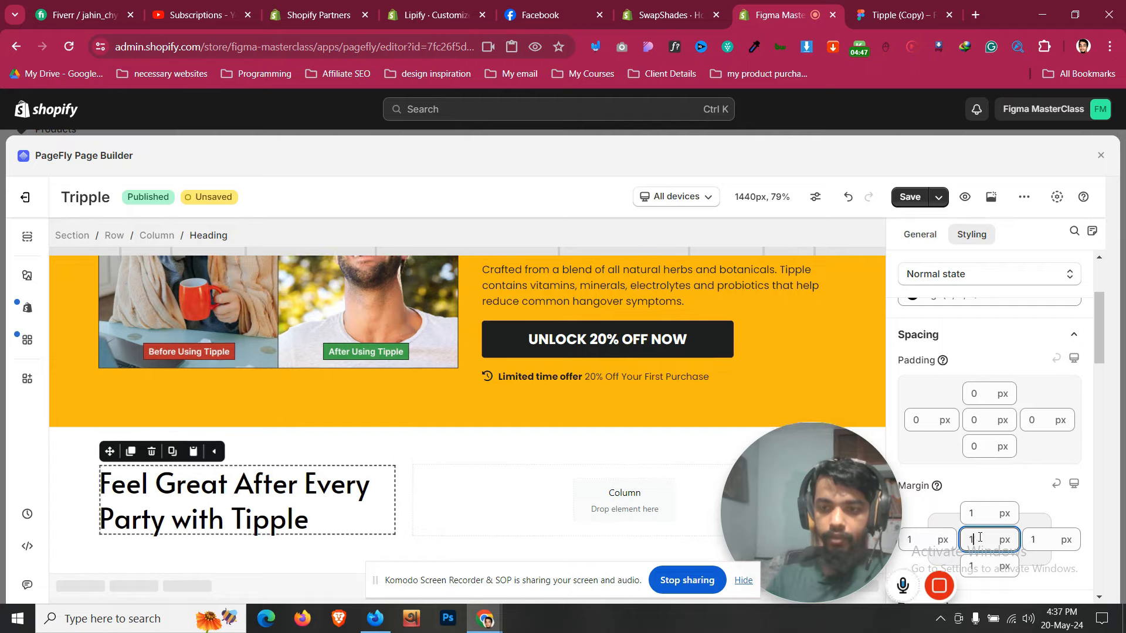
{"action": "left_click", "coordinate": [83, 481]}
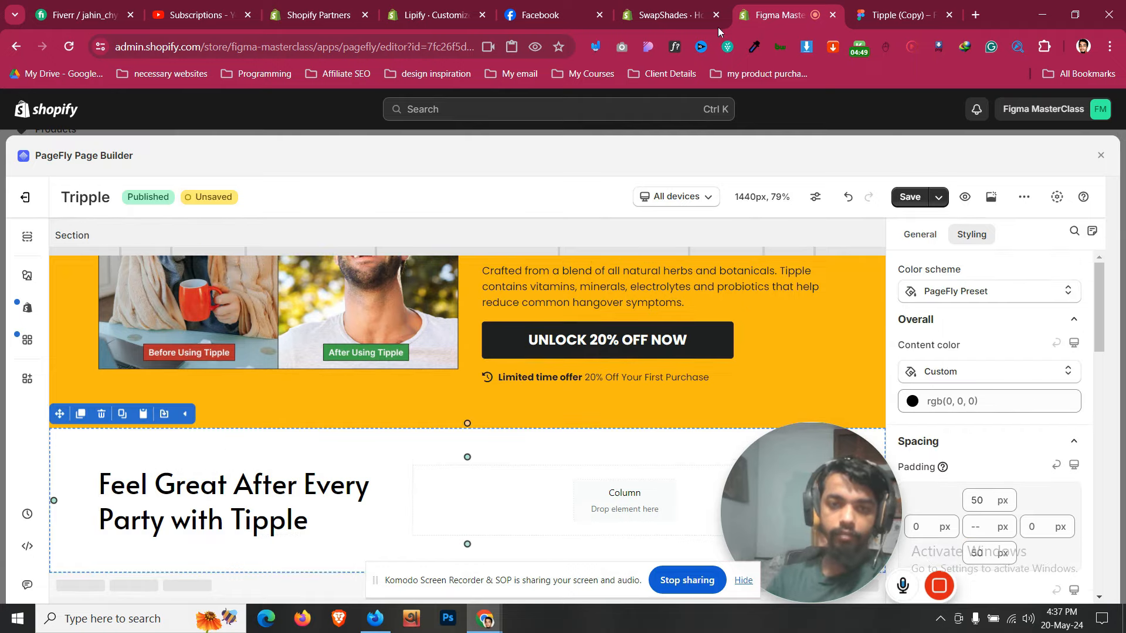
{"action": "left_click", "coordinate": [887, 6]}
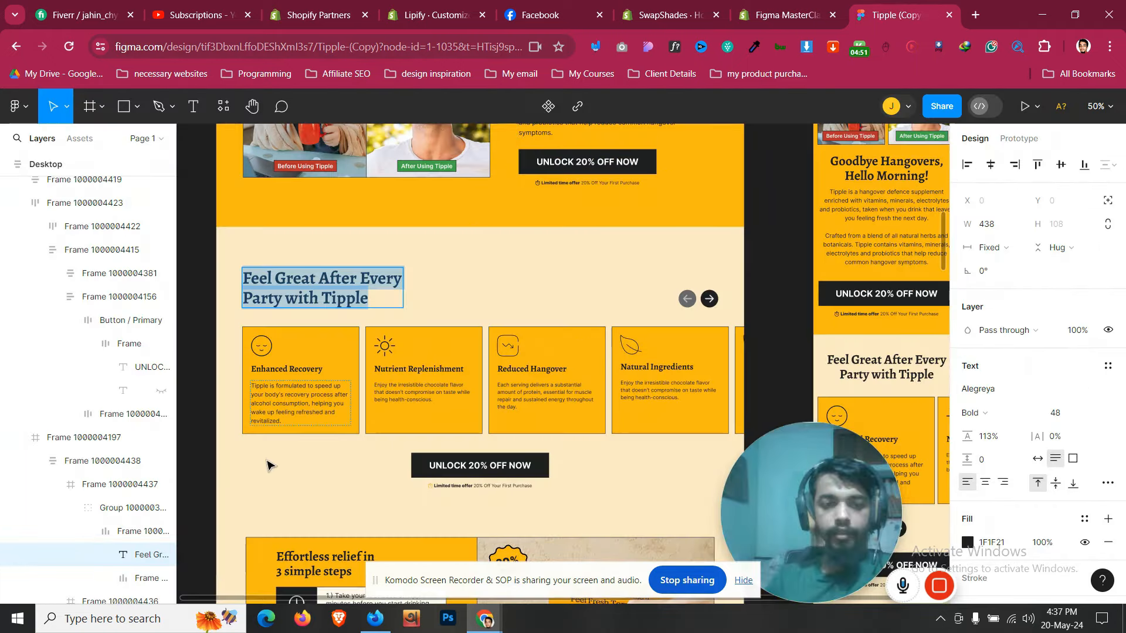
{"action": "key", "text": "Escape"}
{"action": "left_click", "coordinate": [269, 465]}
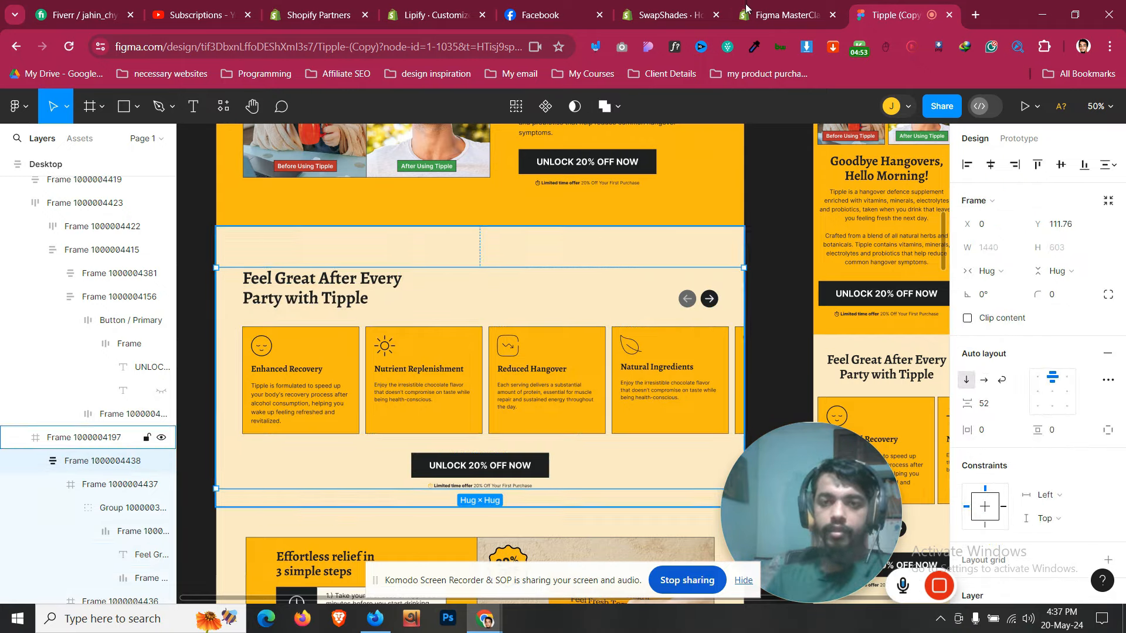
{"action": "left_click", "coordinate": [799, 7]}
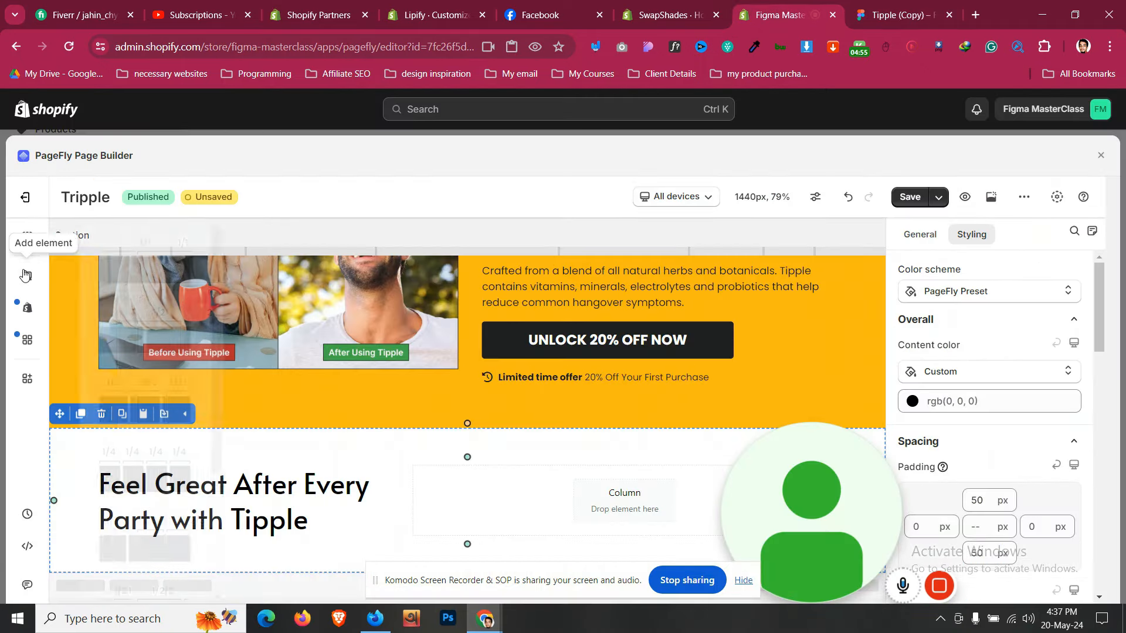
{"action": "left_click", "coordinate": [27, 236]}
{"action": "left_click", "coordinate": [119, 332]}
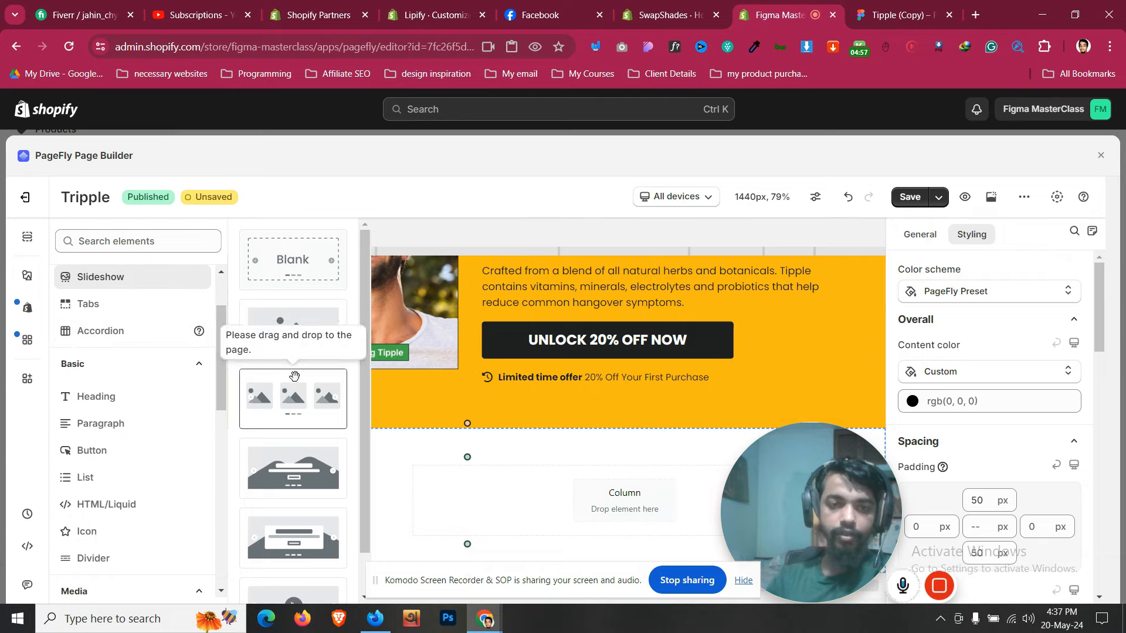
{"action": "left_click_drag", "start_coordinate": [311, 276], "coordinate": [332, 548]}
Compare with the Figma design and set the slideshow's top margin to 20 px in PageFly
{"action": "left_click", "coordinate": [897, 15]}
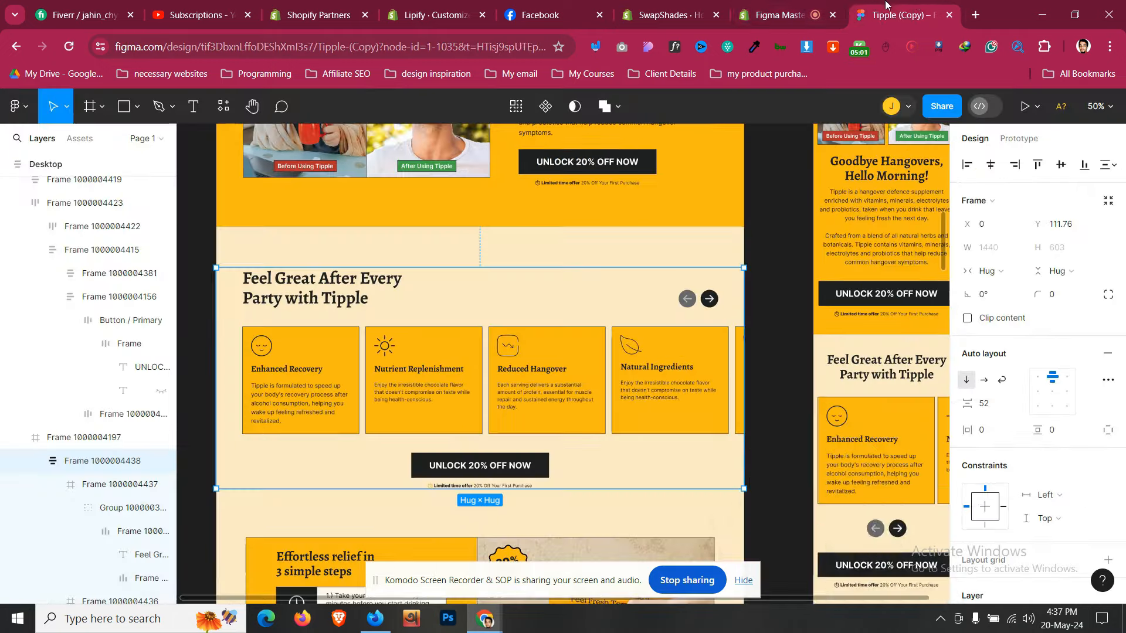
{"action": "left_click", "coordinate": [779, 15]}
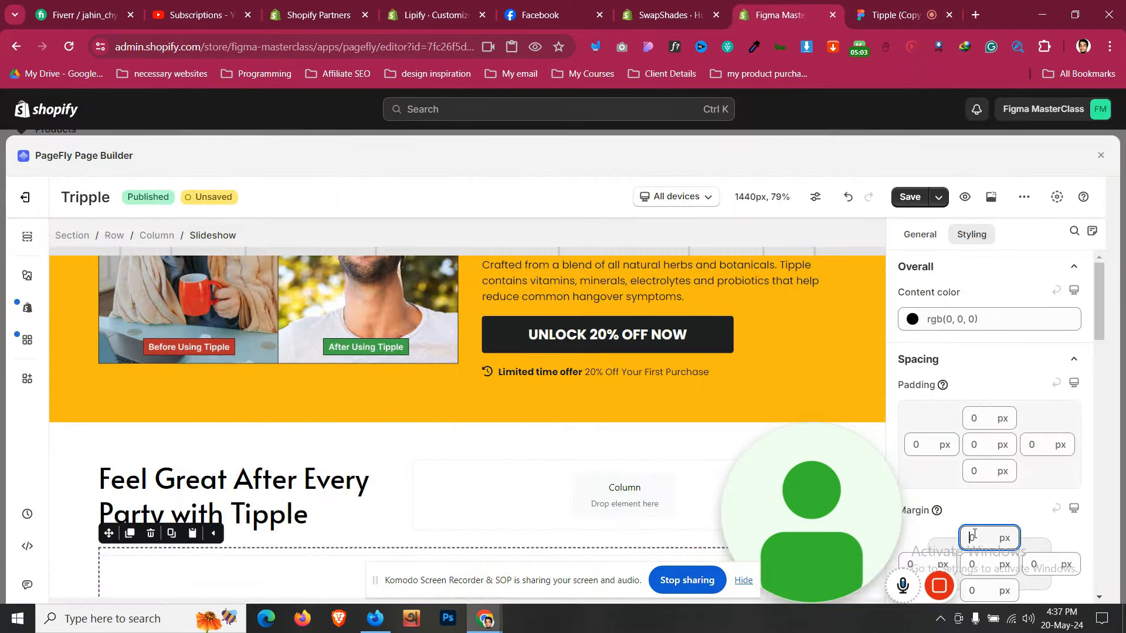
{"action": "type", "text": "18"}
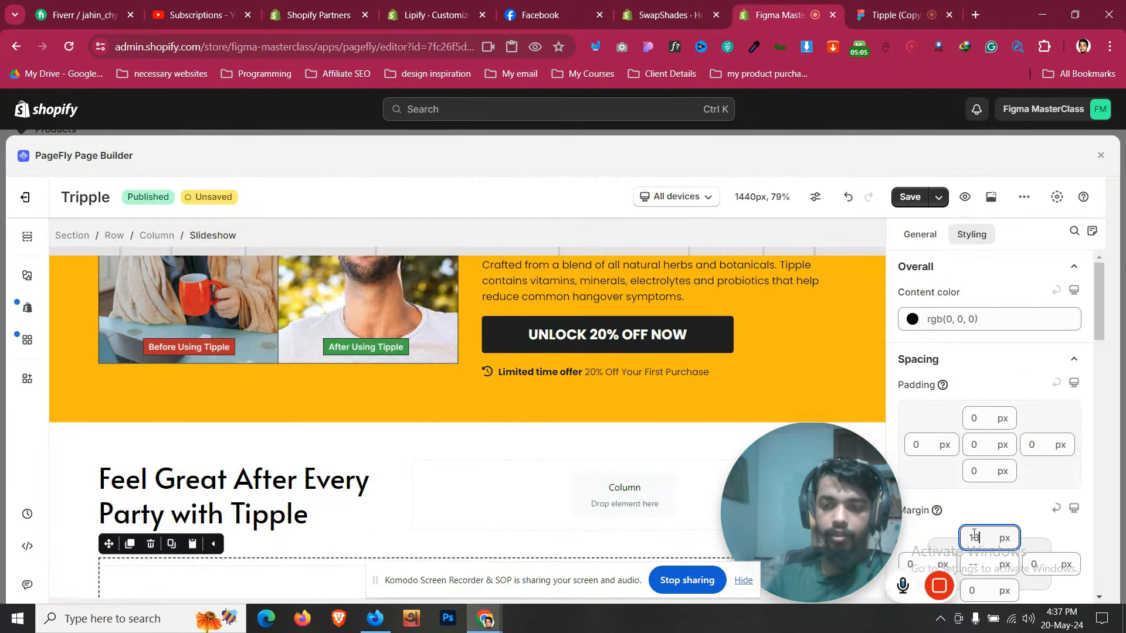
{"action": "key", "text": "Up"}
{"action": "key", "text": "Up"}
{"action": "scroll", "coordinate": [102, 470], "scroll_direction": "down", "scroll_amount": 2}
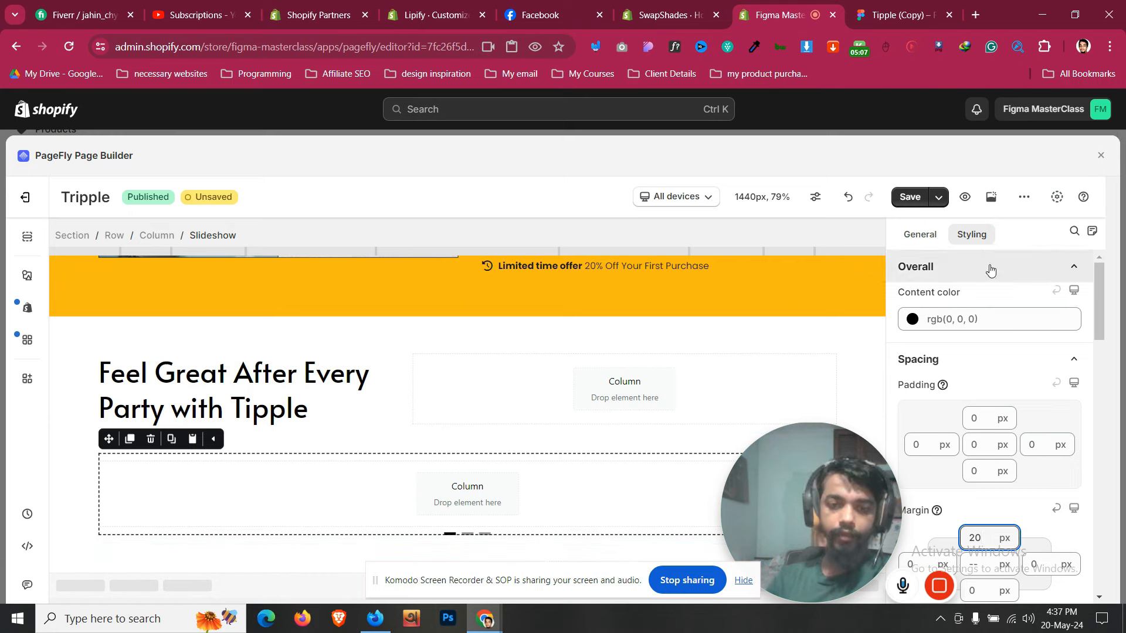
Duplicate the slideshow's third slide twice to make five slides
{"action": "left_click", "coordinate": [937, 235]}
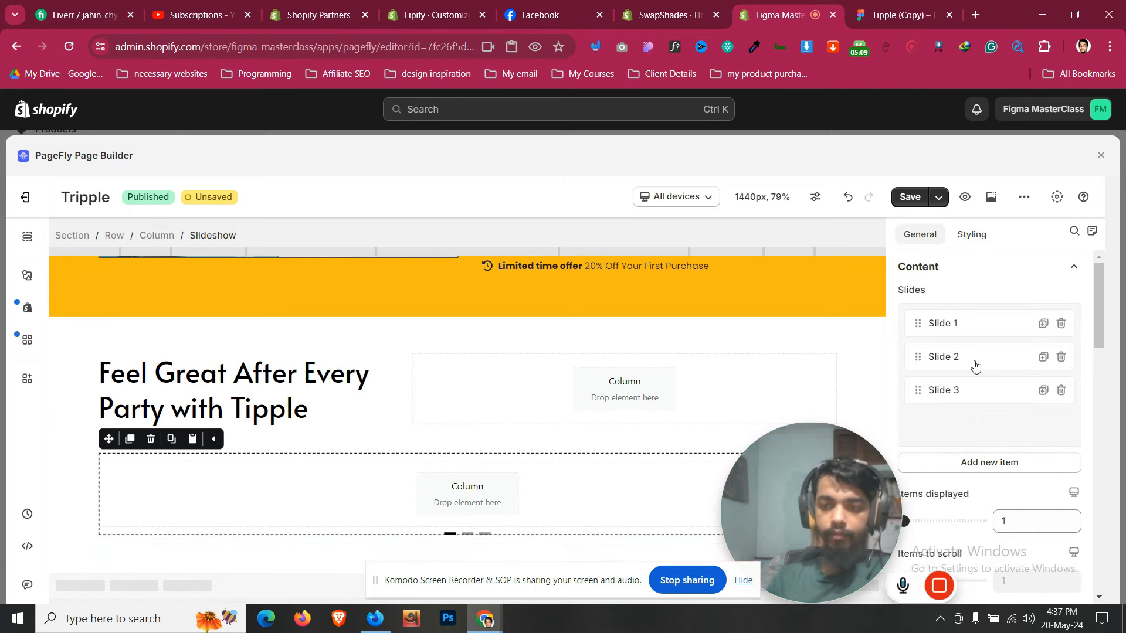
{"action": "left_click", "coordinate": [1043, 392]}
{"action": "scroll", "coordinate": [1038, 381], "scroll_direction": "down", "scroll_amount": 2}
{"action": "left_click", "coordinate": [1043, 280]}
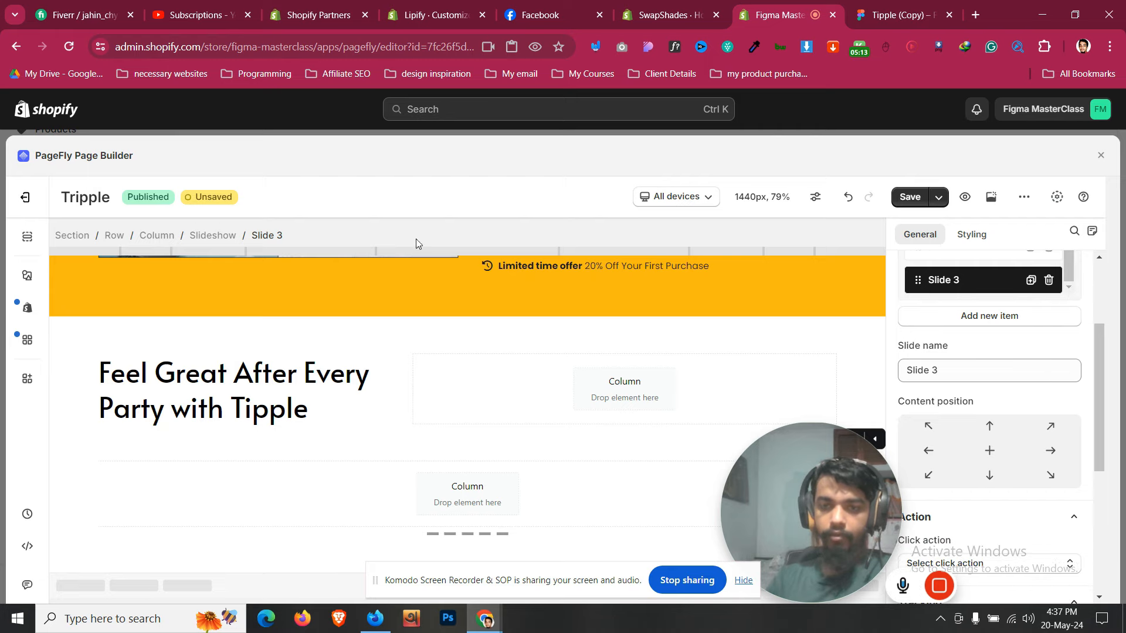
Reselect the whole slideshow and set its items displayed to 4
{"action": "left_click", "coordinate": [202, 241]}
{"action": "scroll", "coordinate": [987, 432], "scroll_direction": "down", "scroll_amount": 5}
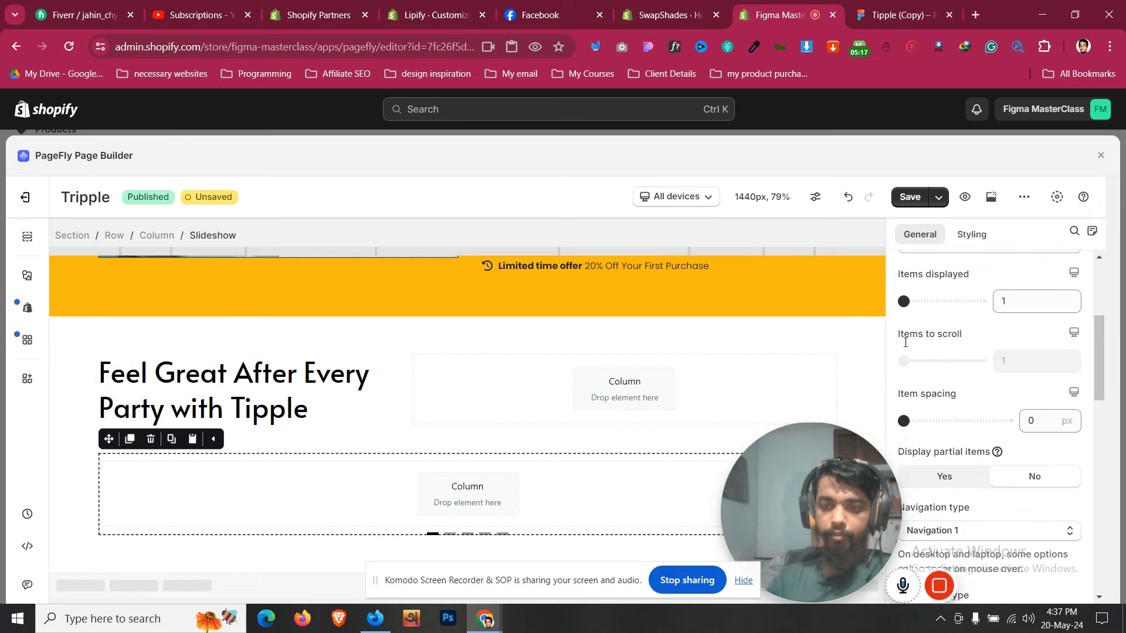
{"action": "scroll", "coordinate": [1033, 369], "scroll_direction": "up", "scroll_amount": 4}
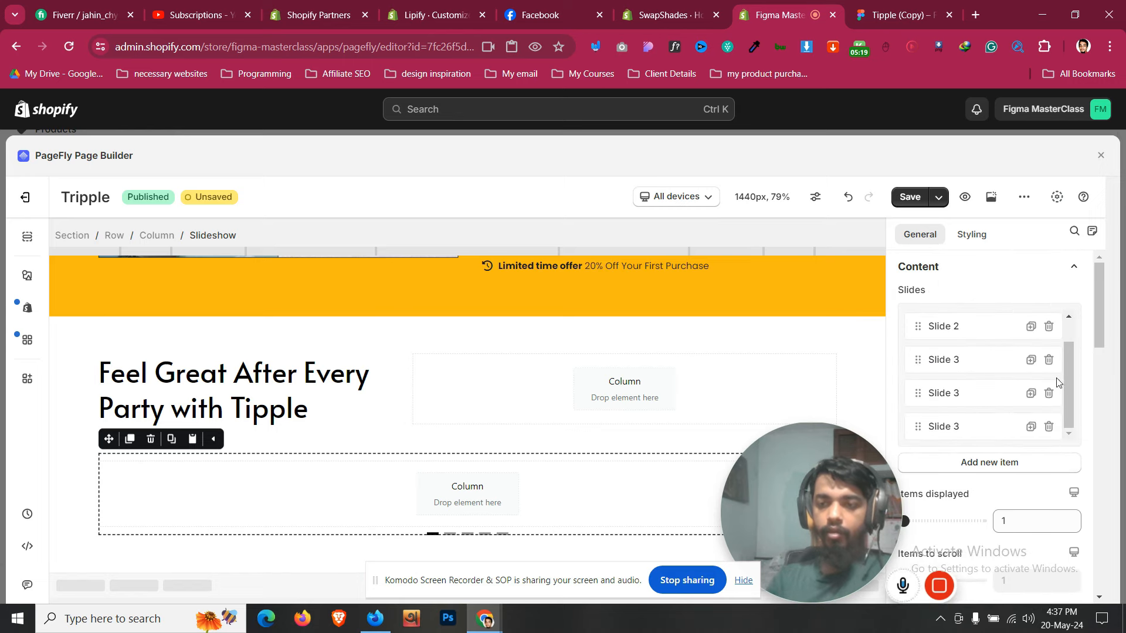
{"action": "scroll", "coordinate": [956, 469], "scroll_direction": "down", "scroll_amount": 2}
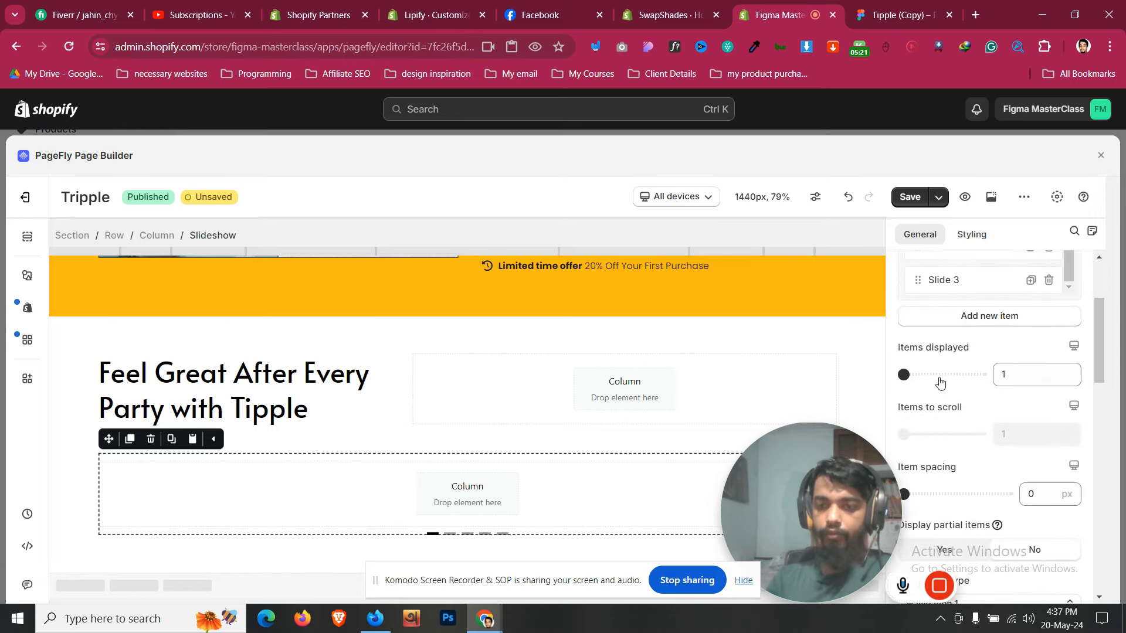
{"action": "left_click_drag", "start_coordinate": [940, 381], "coordinate": [969, 371]}
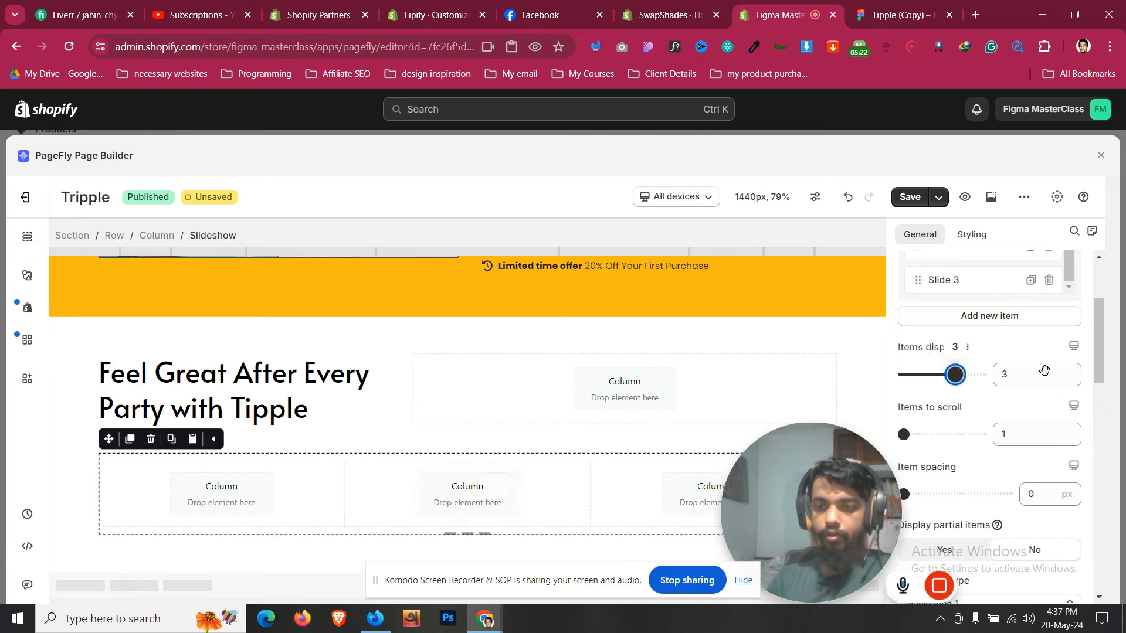
{"action": "left_click_drag", "start_coordinate": [1044, 370], "coordinate": [1013, 378]}
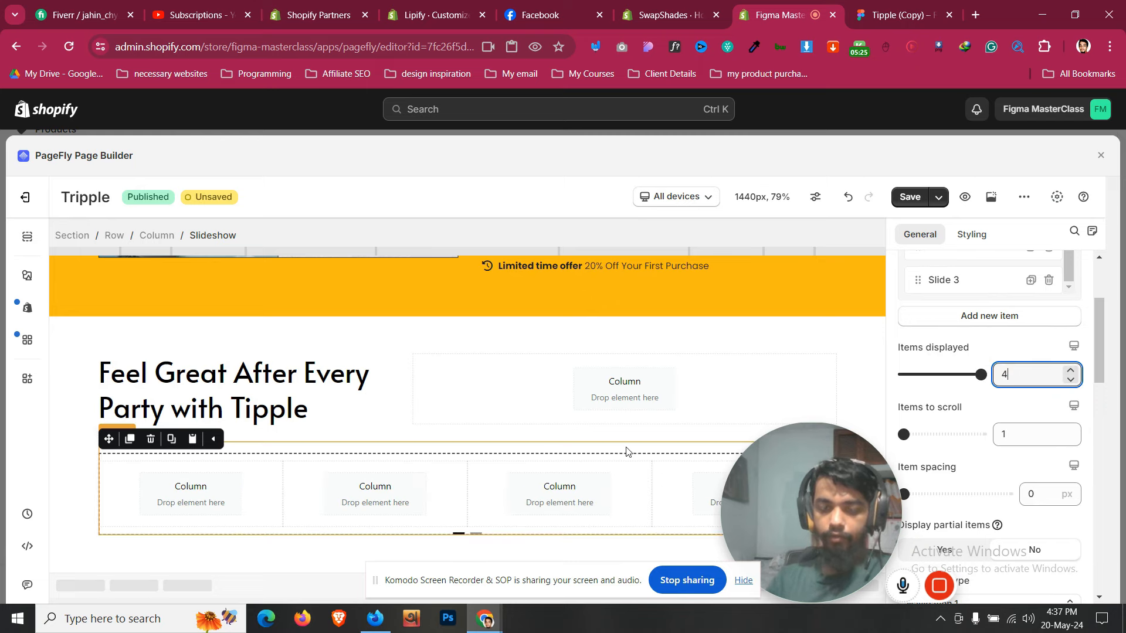
Set the slideshow's navigation type to None and its pagination type to Pagination 2
{"action": "scroll", "coordinate": [1073, 436], "scroll_direction": "down", "scroll_amount": 1}
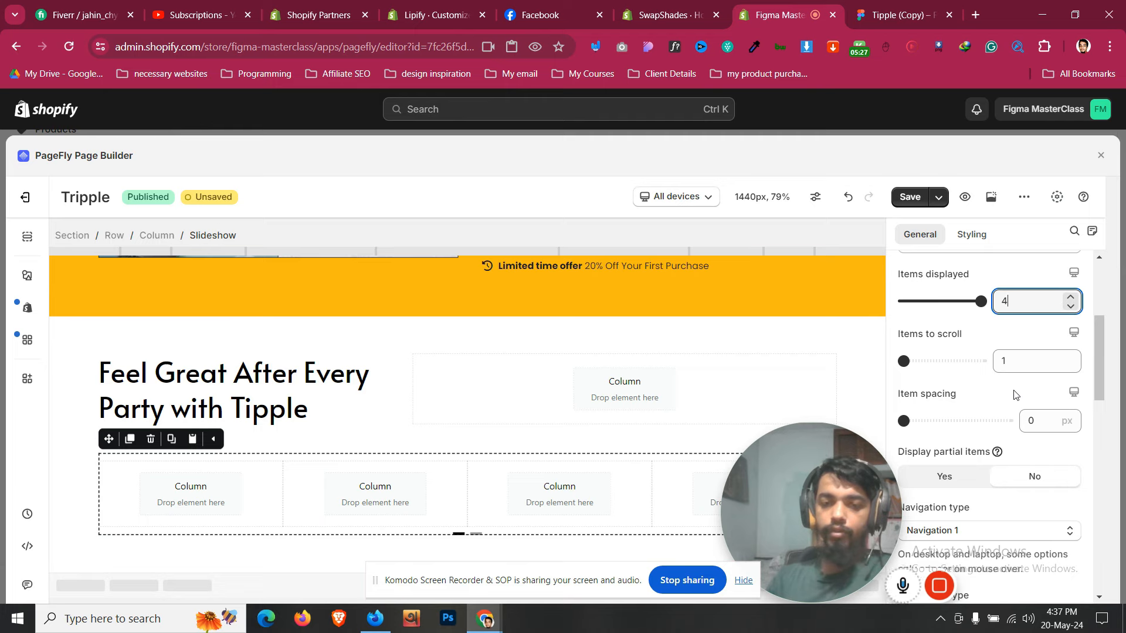
{"action": "scroll", "coordinate": [997, 422], "scroll_direction": "down", "scroll_amount": 1}
{"action": "scroll", "coordinate": [976, 410], "scroll_direction": "down", "scroll_amount": 2}
{"action": "left_click", "coordinate": [958, 312]}
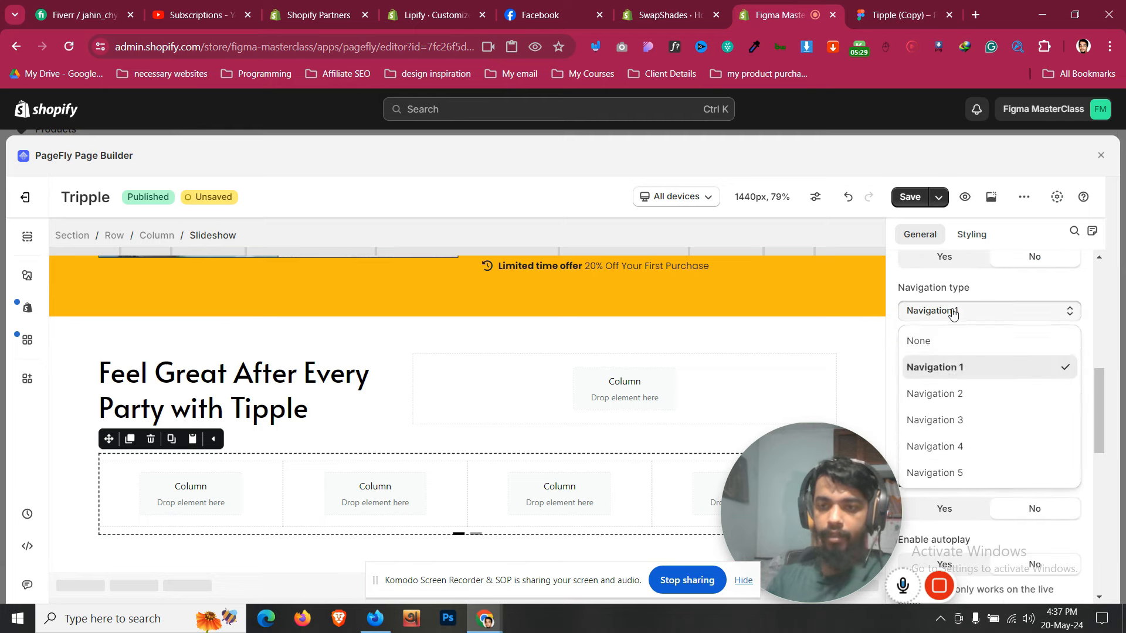
{"action": "left_click", "coordinate": [959, 396]}
{"action": "left_click", "coordinate": [960, 311]}
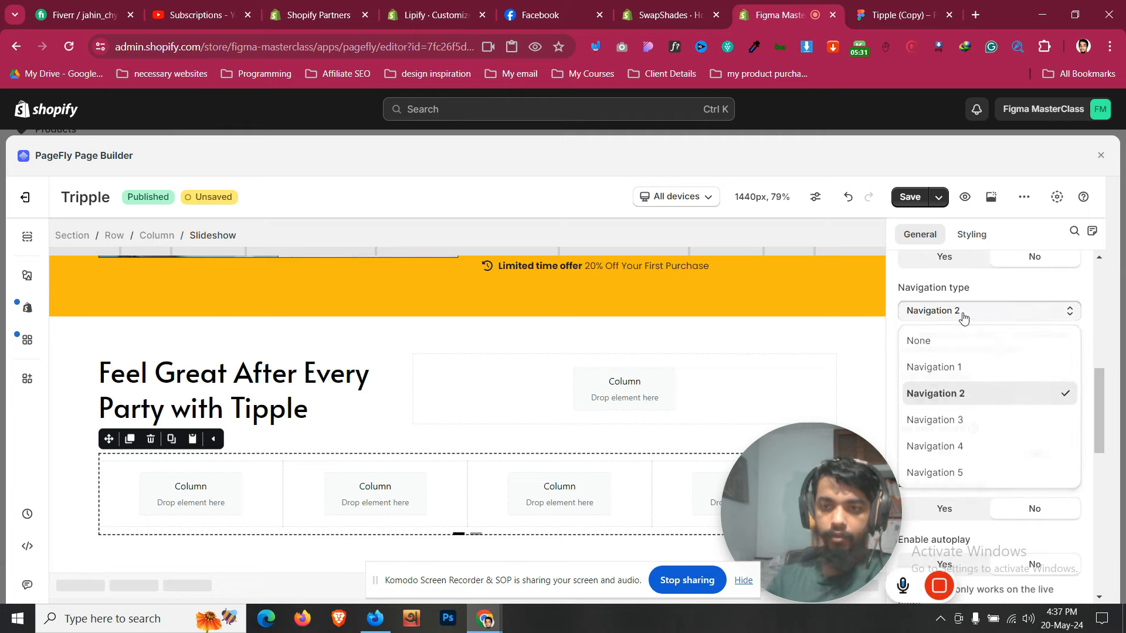
{"action": "left_click", "coordinate": [955, 339]}
{"action": "left_click", "coordinate": [959, 400]}
{"action": "left_click", "coordinate": [951, 481]}
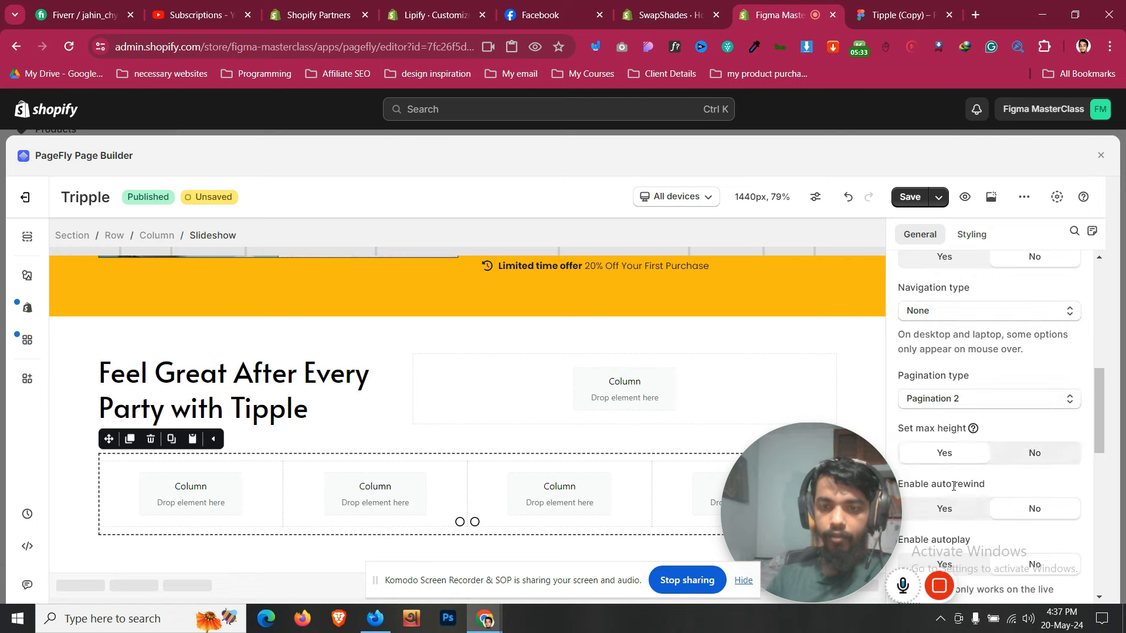
Set the slideshow's bottom padding to 40 px
{"action": "left_click", "coordinate": [974, 235]}
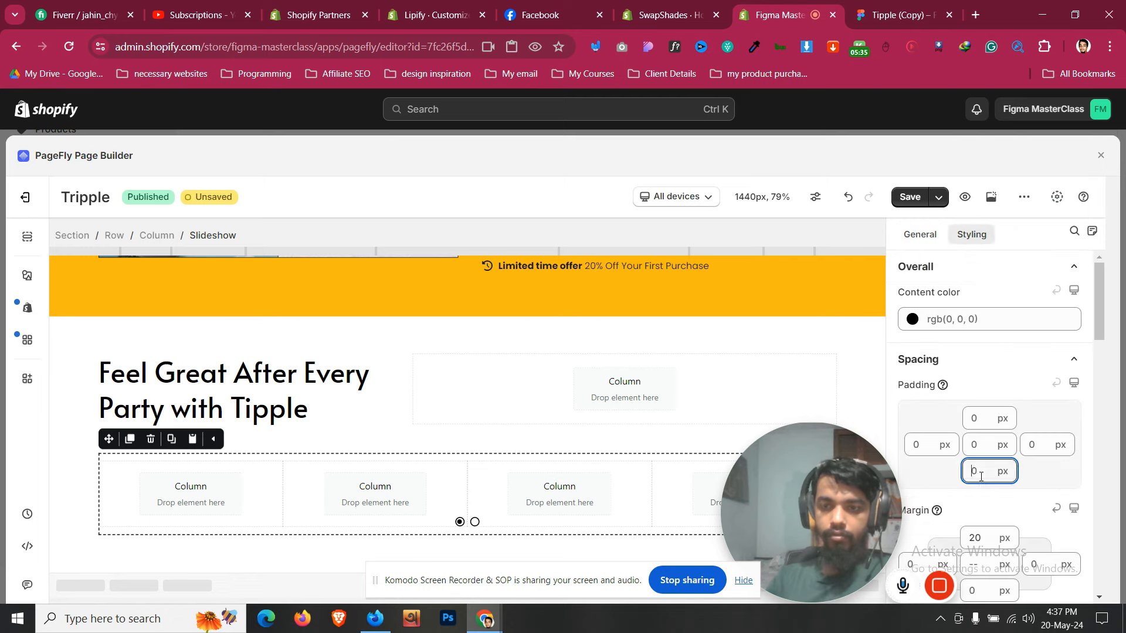
{"action": "type", "text": "28"}
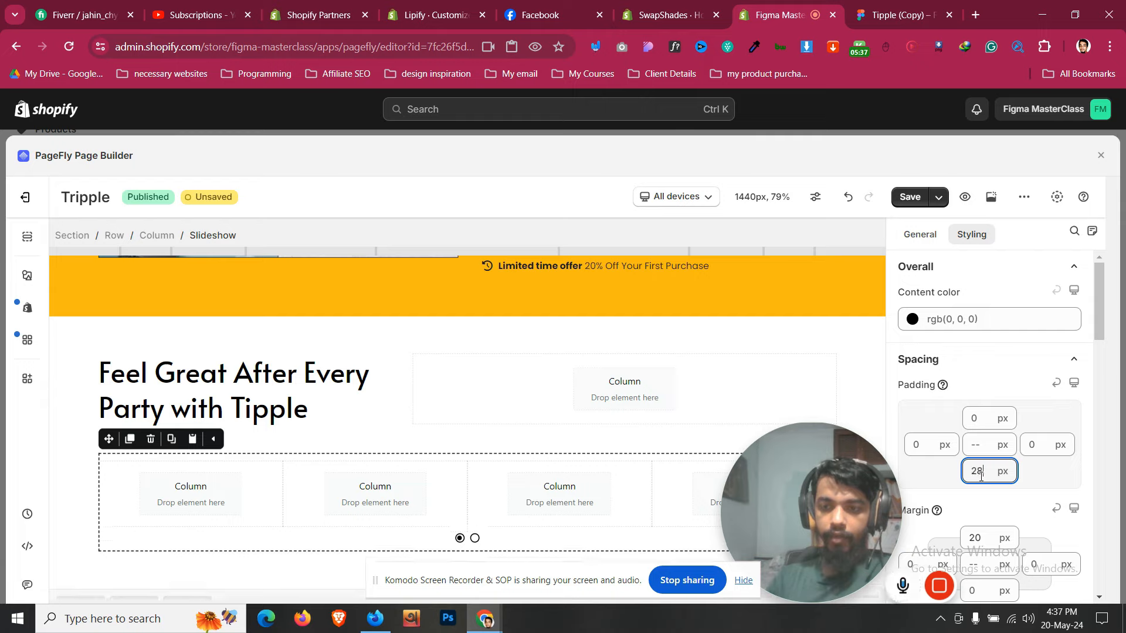
{"action": "key", "text": "BackSpace"}
{"action": "key", "text": "BackSpace"}
{"action": "type", "text": "40"}
{"action": "scroll", "coordinate": [359, 465], "scroll_direction": "down", "scroll_amount": 1}
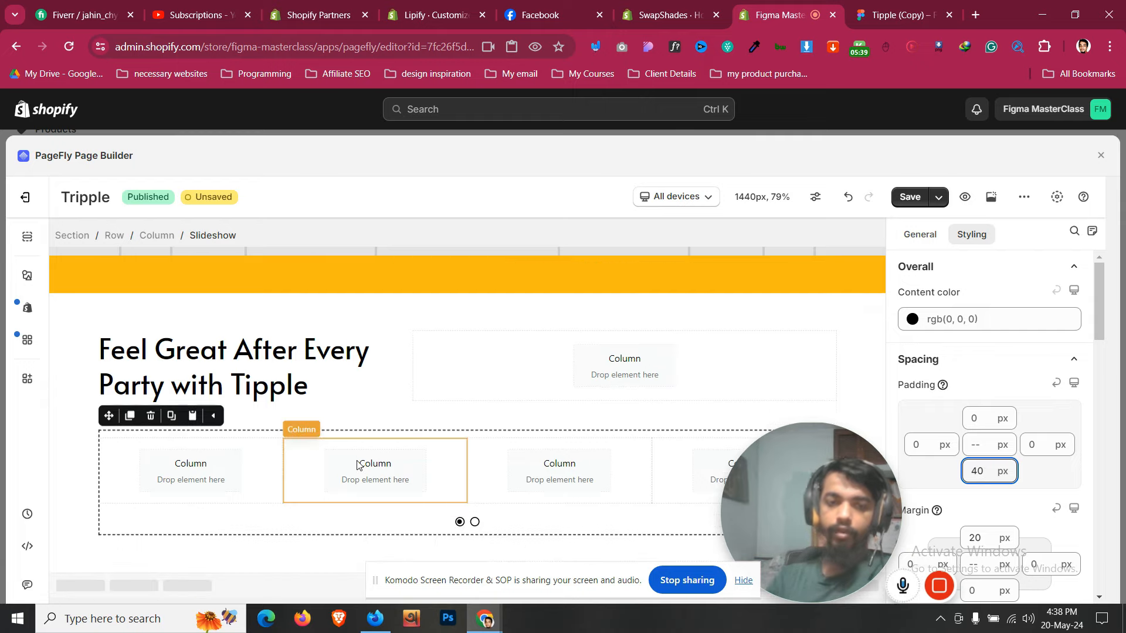
Select the first slide's column and copy the benefit cards' fill colour FDB912 from the Figma design
{"action": "left_click", "coordinate": [875, 8]}
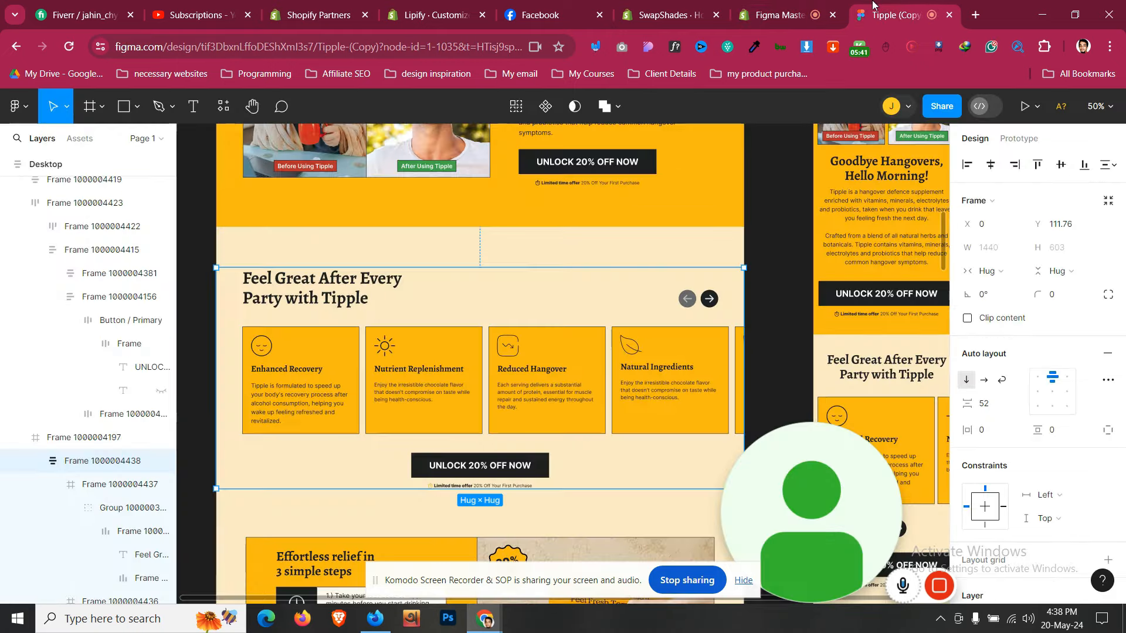
{"action": "left_click", "coordinate": [777, 15]}
{"action": "left_click", "coordinate": [188, 469]}
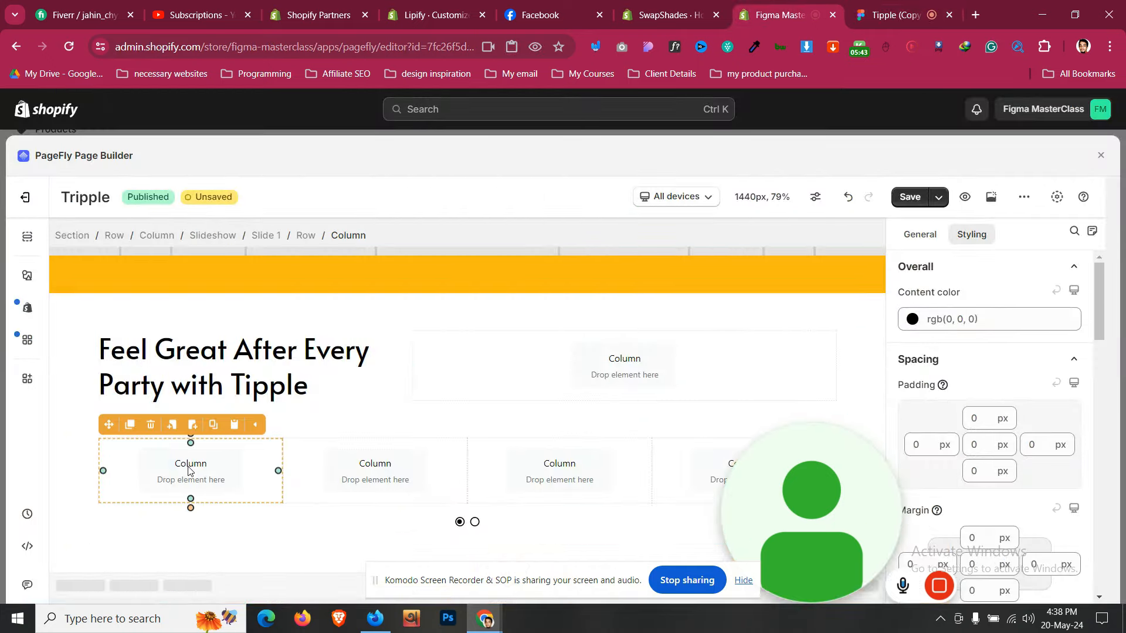
{"action": "key", "text": "ctrl+Tab"}
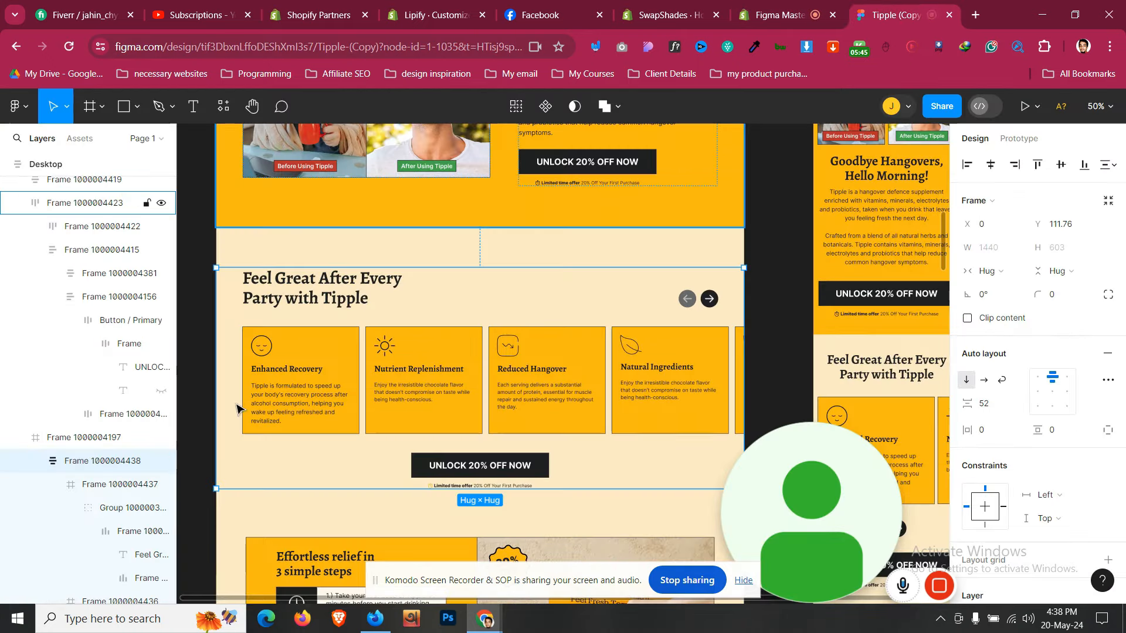
{"action": "left_click", "coordinate": [315, 343]}
{"action": "scroll", "coordinate": [1031, 381], "scroll_direction": "down", "scroll_amount": 3}
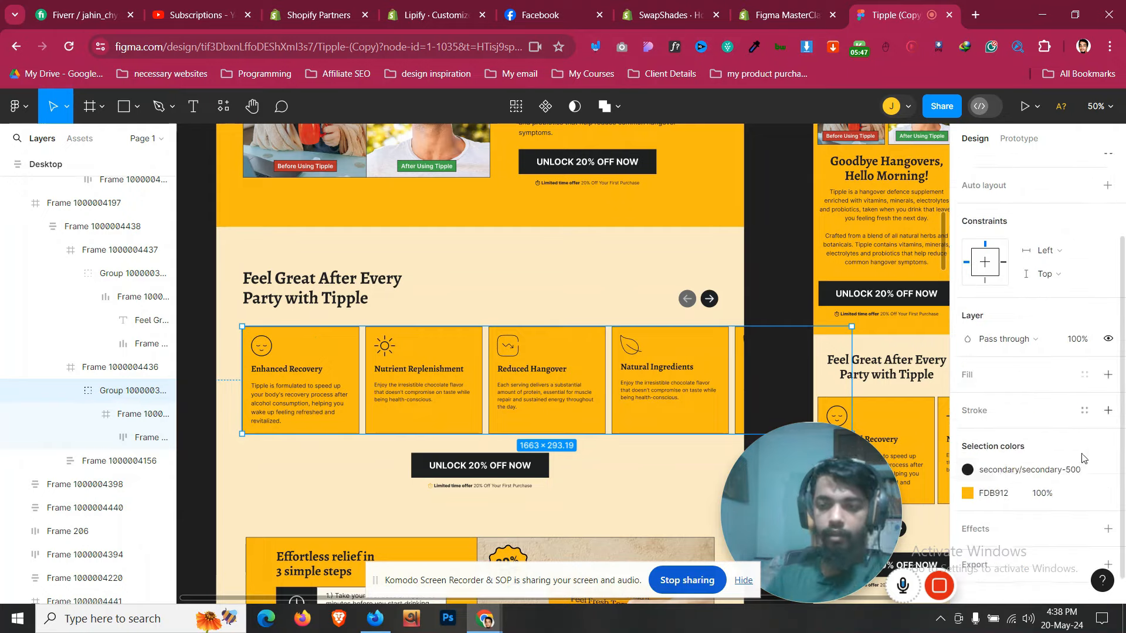
{"action": "left_click", "coordinate": [993, 478]}
{"action": "key", "text": "ctrl+c"}
{"action": "left_click", "coordinate": [786, 15]}
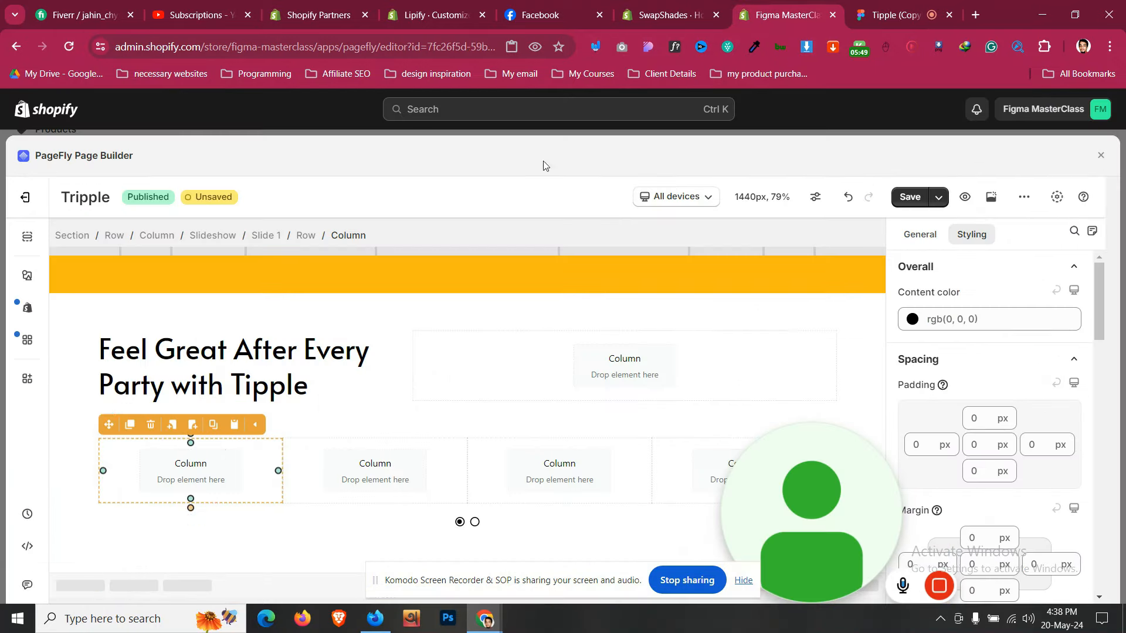
Set the background colour of the first slide's column to the copied FDB912
{"action": "scroll", "coordinate": [1032, 340], "scroll_direction": "down", "scroll_amount": 10}
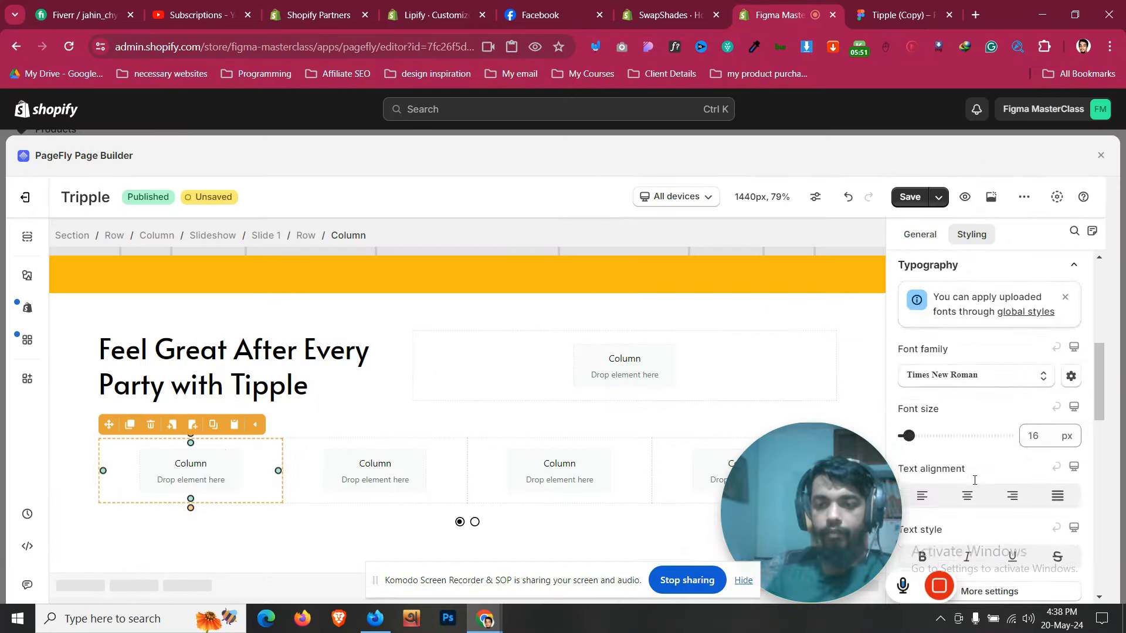
{"action": "left_click", "coordinate": [980, 390]}
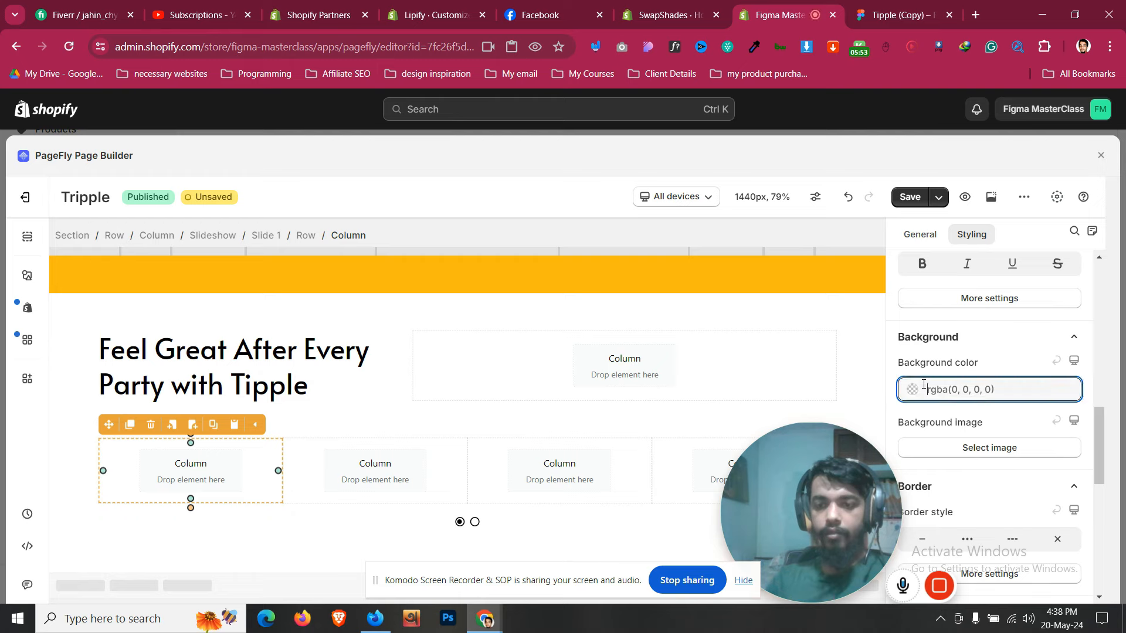
{"action": "key", "text": "ctrl+a"}
{"action": "key", "text": "ctrl+v"}
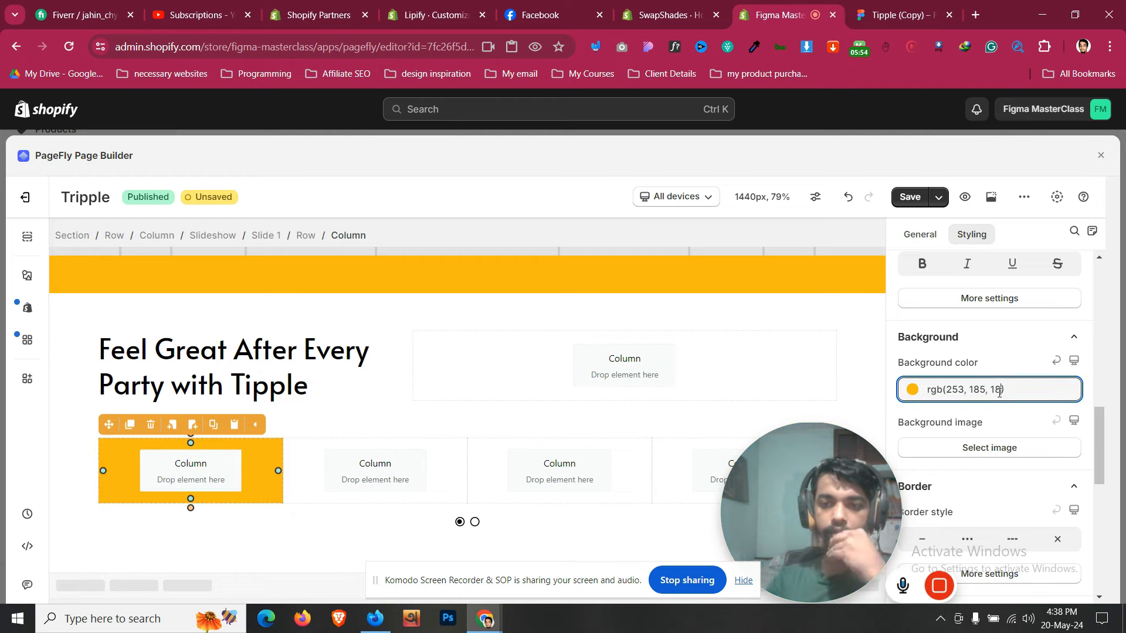
Select the "Feel Great After Every Party" section and copy its fill colour FBEAC5 from the Figma design
{"action": "left_click", "coordinate": [88, 430]}
{"action": "scroll", "coordinate": [1076, 399], "scroll_direction": "down", "scroll_amount": 10}
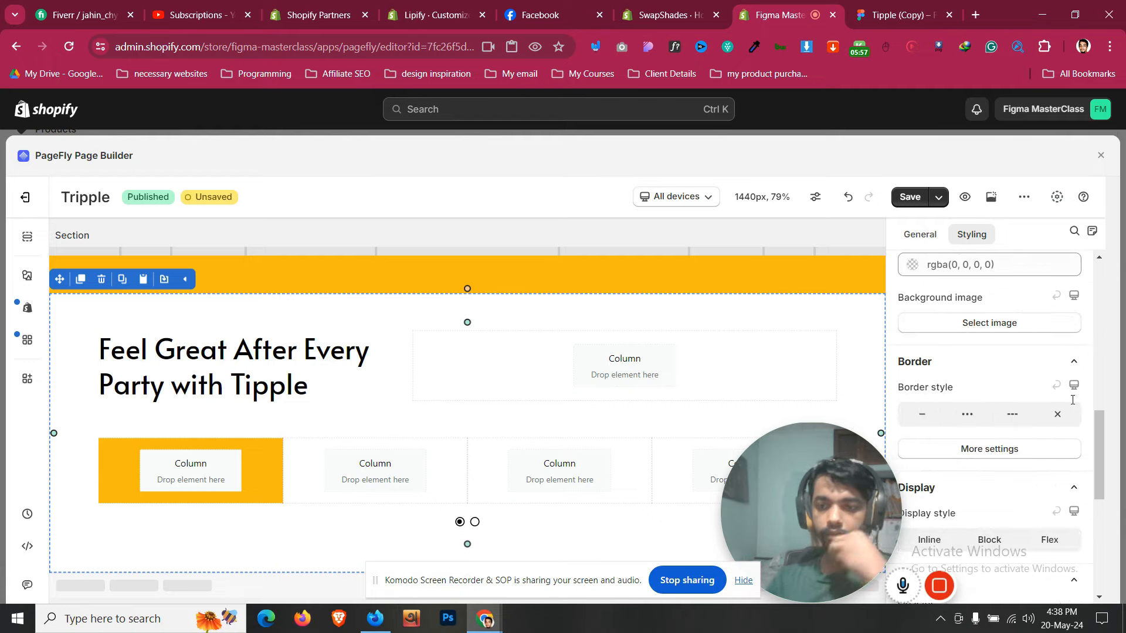
{"action": "left_click", "coordinate": [886, 13]}
{"action": "left_click", "coordinate": [229, 254]}
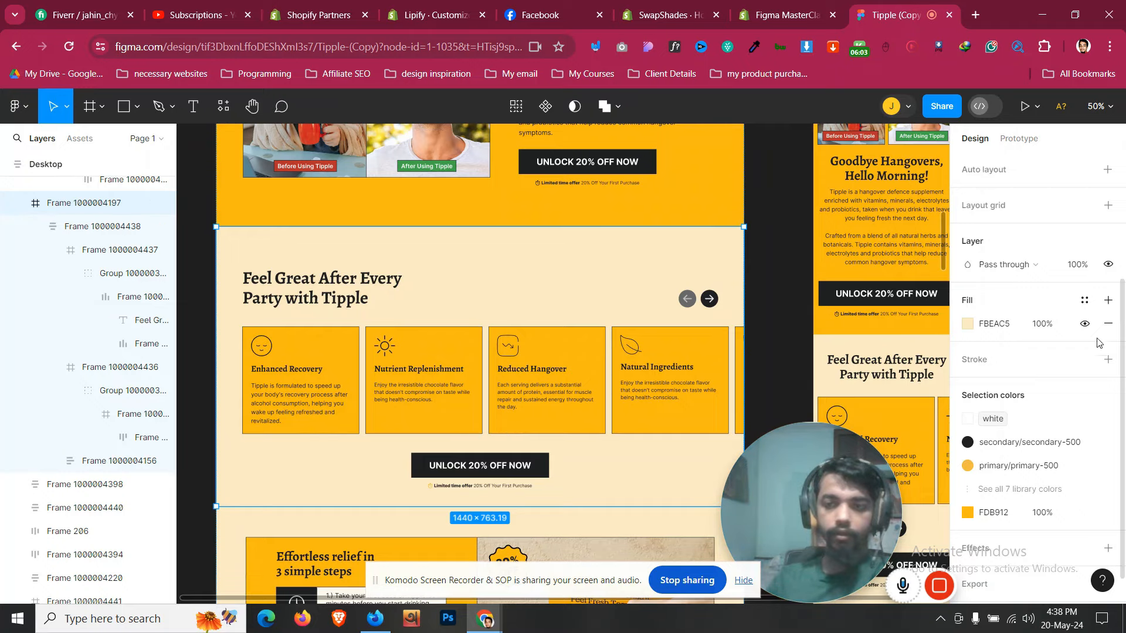
Set the section's custom background colour in PageFly to rgb(251, 234, 197)
{"action": "left_click", "coordinate": [774, 15]}
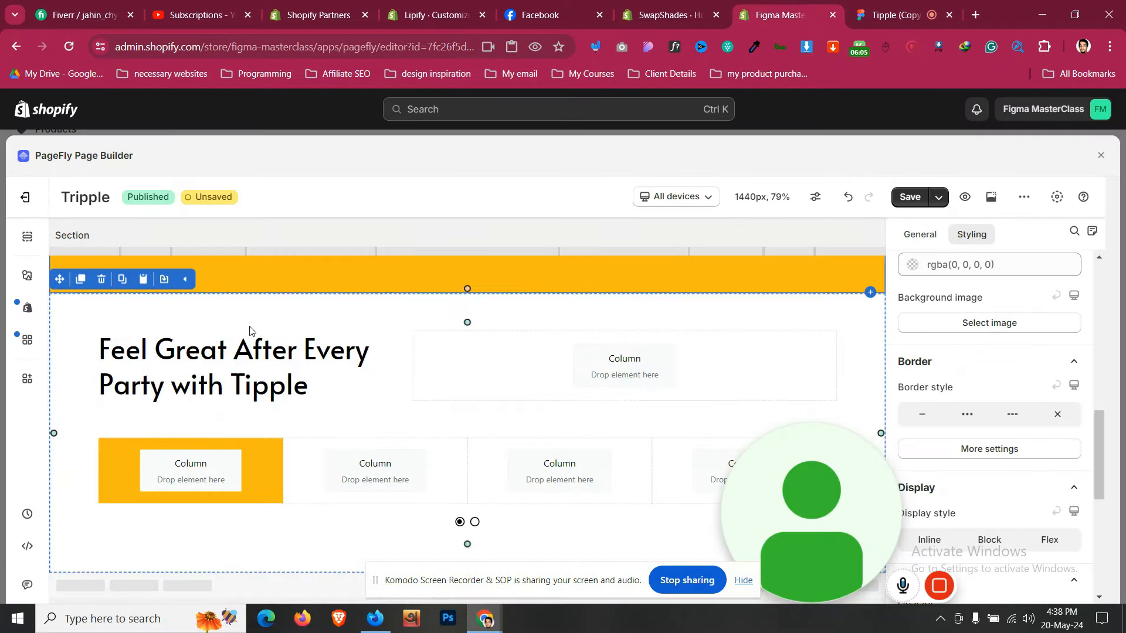
{"action": "scroll", "coordinate": [1049, 410], "scroll_direction": "down", "scroll_amount": 3}
{"action": "scroll", "coordinate": [1029, 431], "scroll_direction": "up", "scroll_amount": 4}
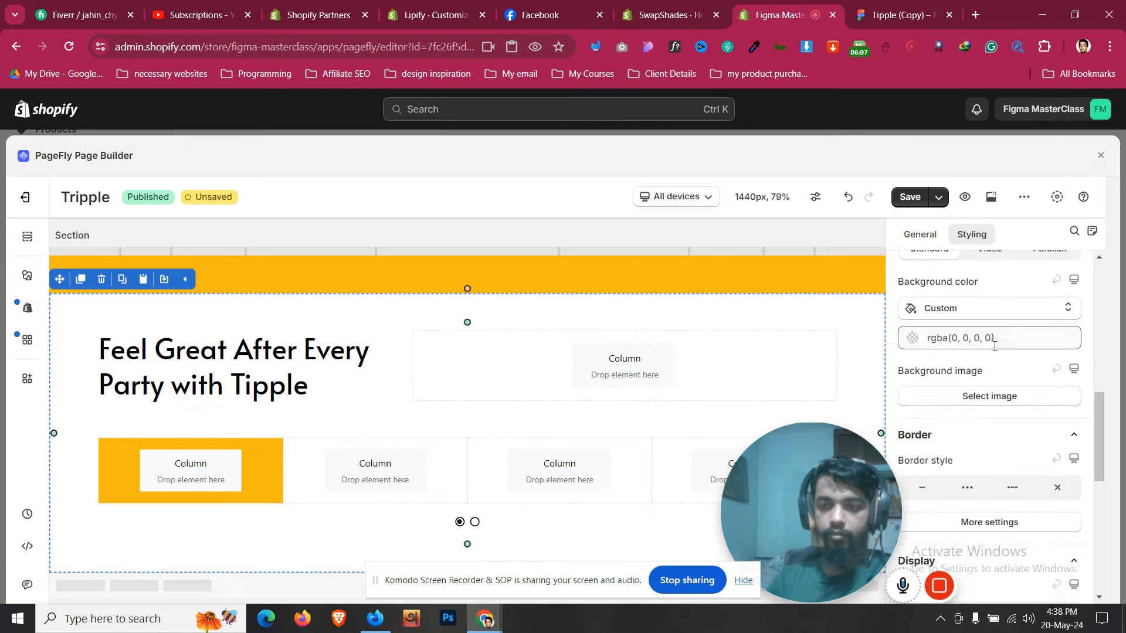
{"action": "left_click", "coordinate": [992, 341]}
{"action": "key", "text": "ctrl+a"}
{"action": "type", "text": "rgb(251, 234, 197)"}
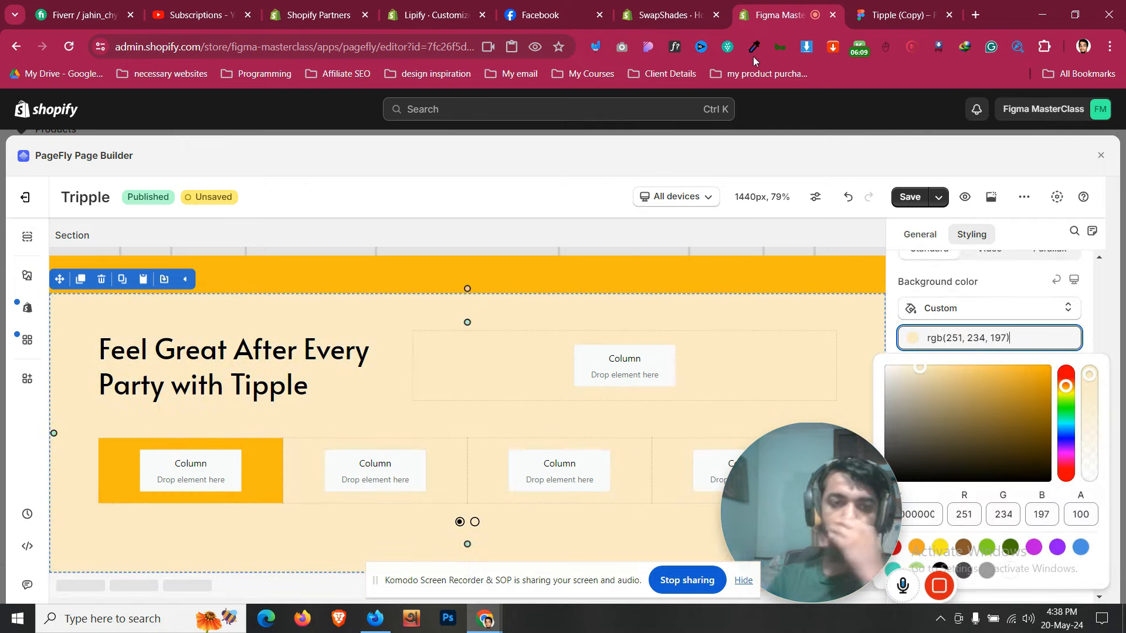
Switch to Figma and select the circle group of the face icon in the Enhanced Recovery card
{"action": "left_click", "coordinate": [867, 5]}
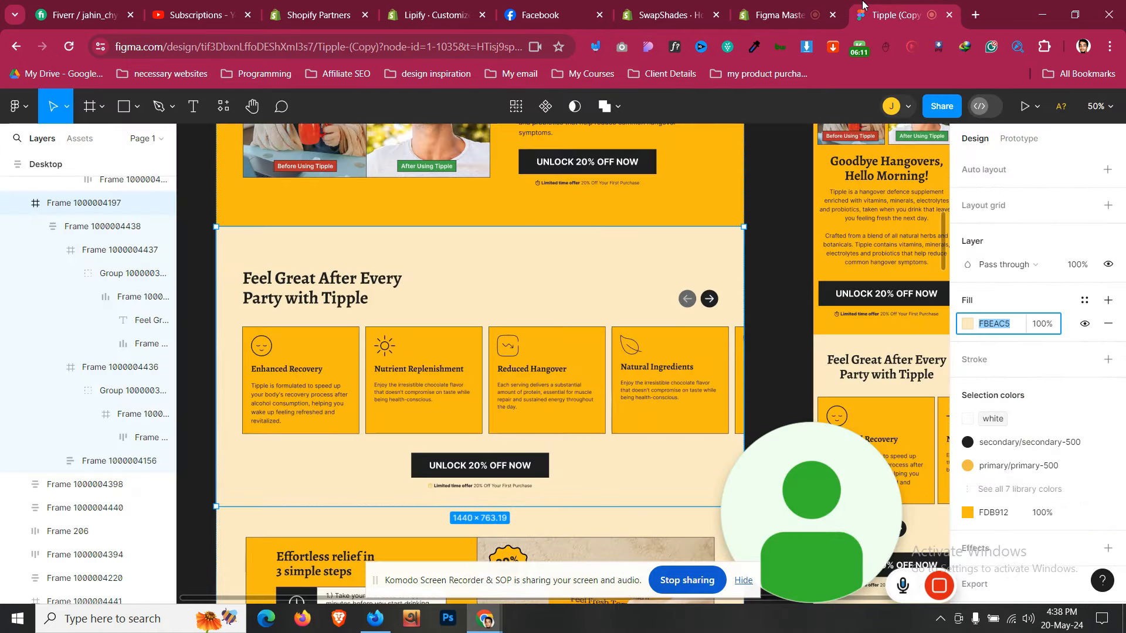
{"action": "left_click", "coordinate": [265, 350]}
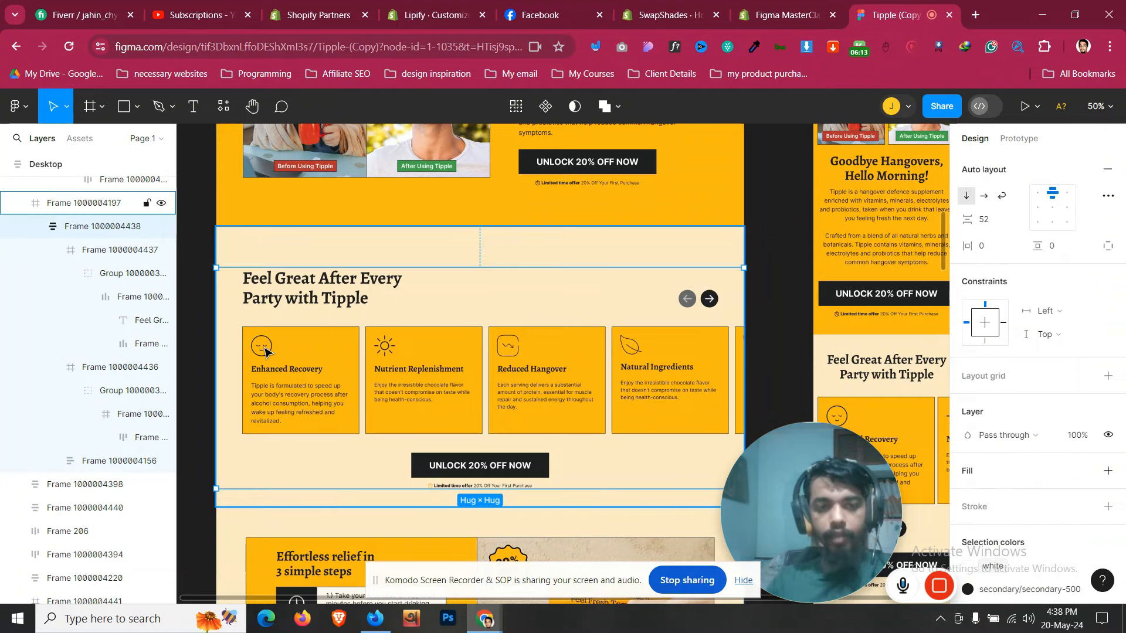
{"action": "double_click", "coordinate": [265, 350]}
{"action": "double_click", "coordinate": [265, 350]}
{"action": "double_click", "coordinate": [265, 350]}
{"action": "double_click", "coordinate": [265, 351]}
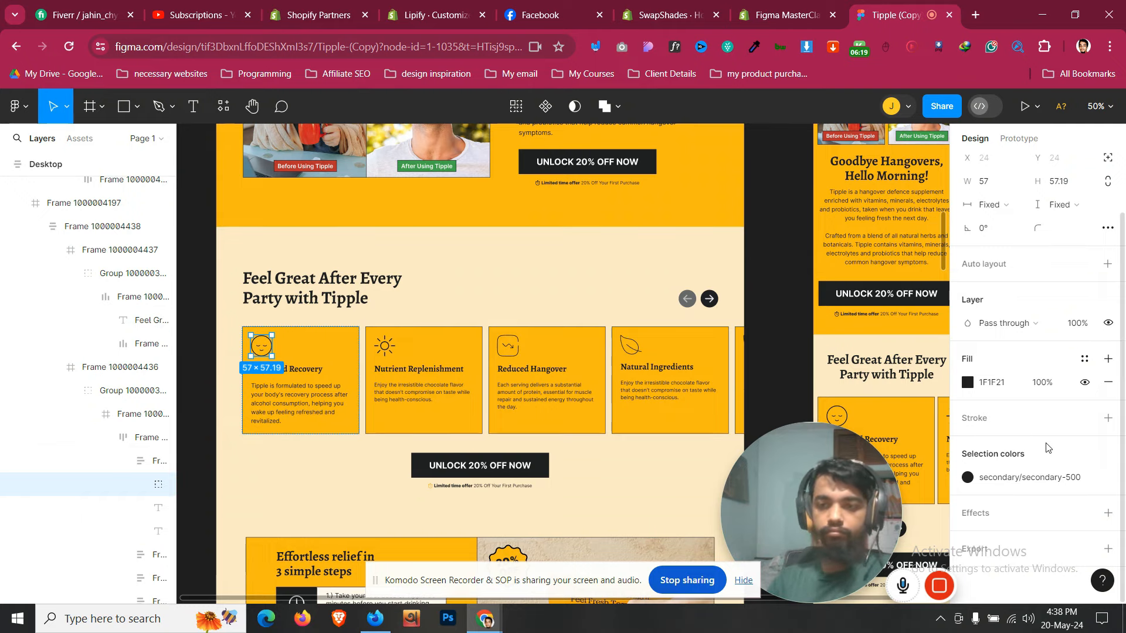
{"action": "double_click", "coordinate": [264, 349]}
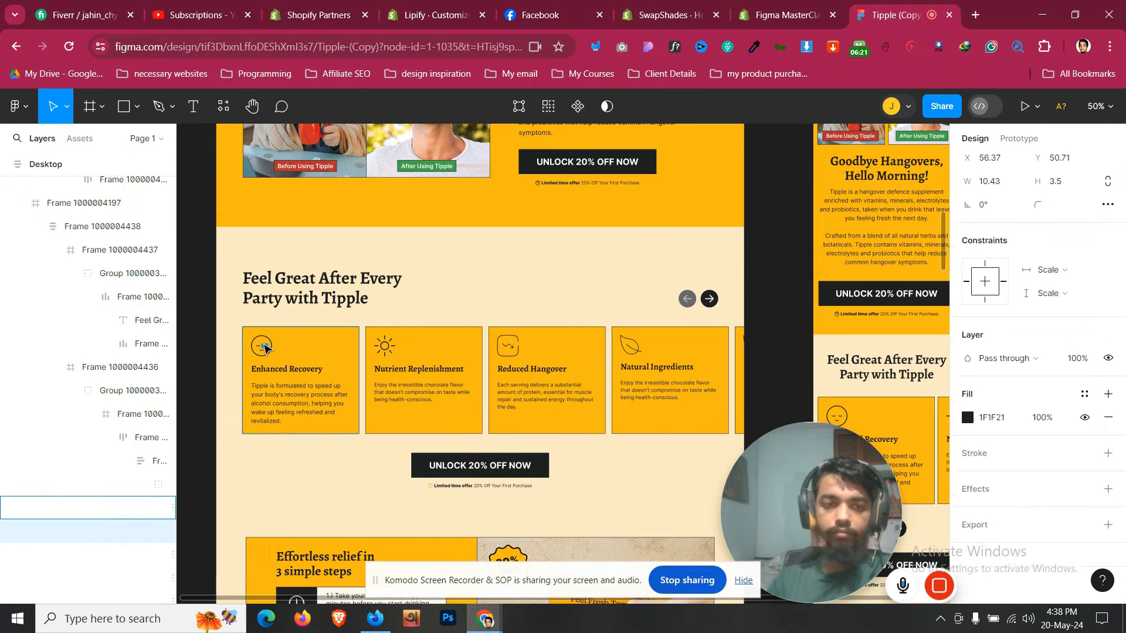
{"action": "double_click", "coordinate": [263, 347]}
{"action": "left_click", "coordinate": [261, 339]}
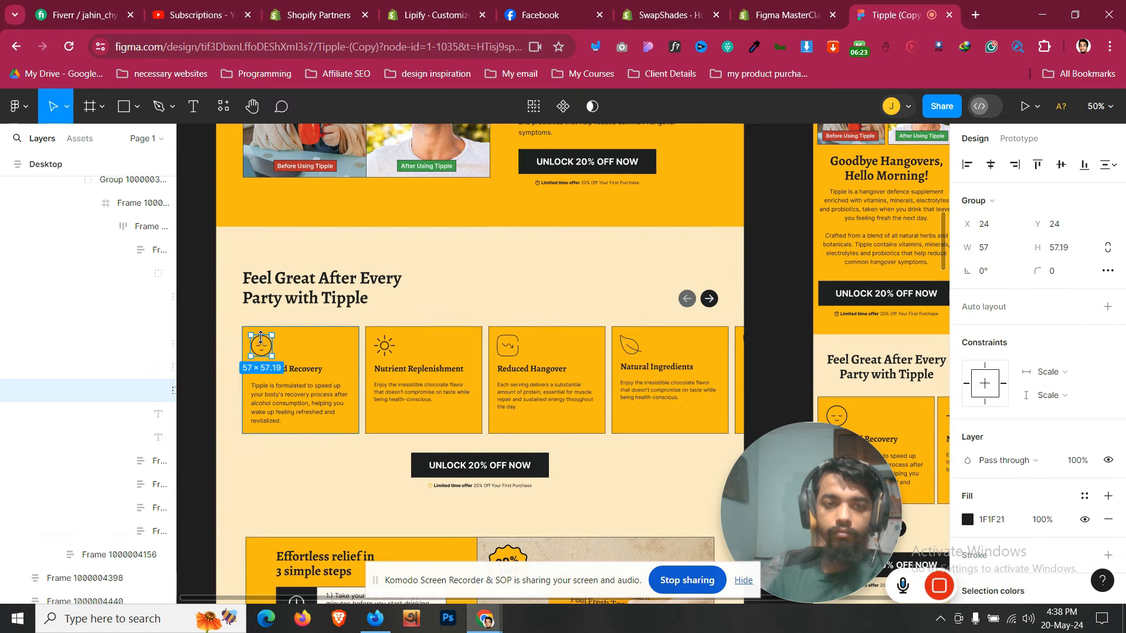
Add an export setting to the selected icon group and export it as a 1x PNG
{"action": "scroll", "coordinate": [1038, 533], "scroll_direction": "down", "scroll_amount": 3}
{"action": "left_click", "coordinate": [1036, 549]}
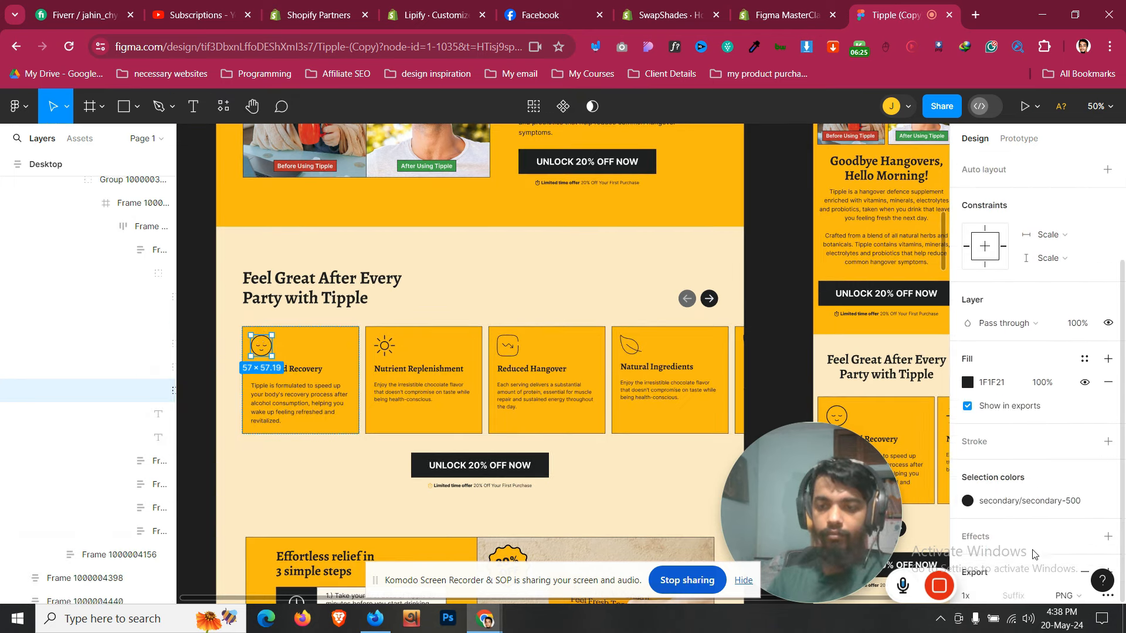
{"action": "scroll", "coordinate": [1037, 545], "scroll_direction": "down", "scroll_amount": 3}
{"action": "left_click", "coordinate": [1035, 519]}
{"action": "left_click", "coordinate": [328, 352]}
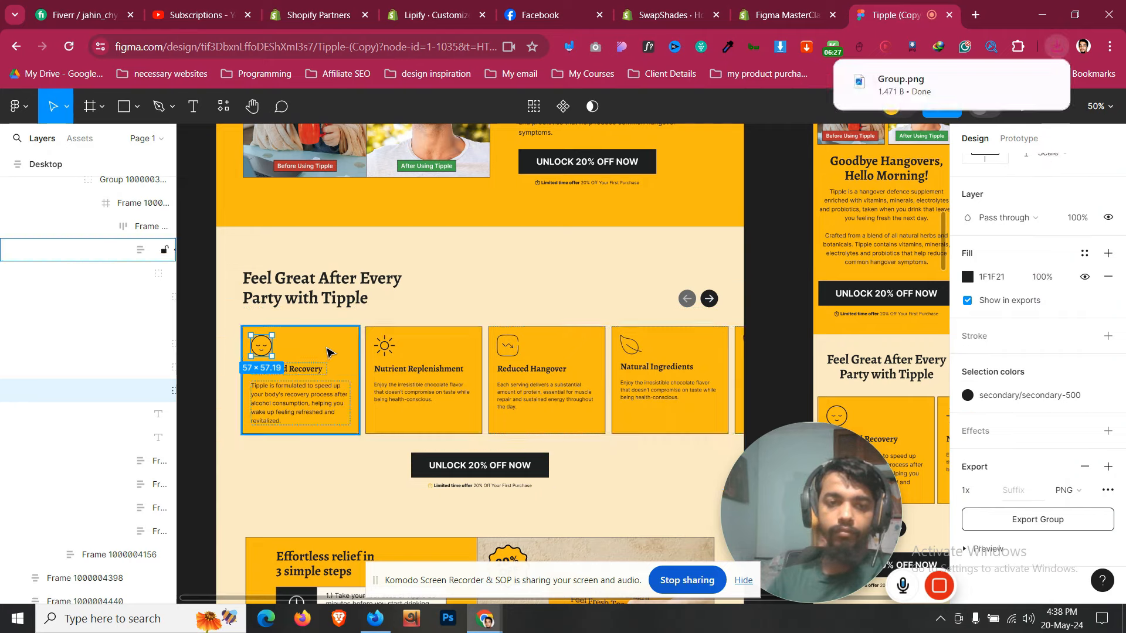
Examine the text properties of the Enhanced Recovery card's heading and description in the Figma design
{"action": "left_click", "coordinate": [224, 327]}
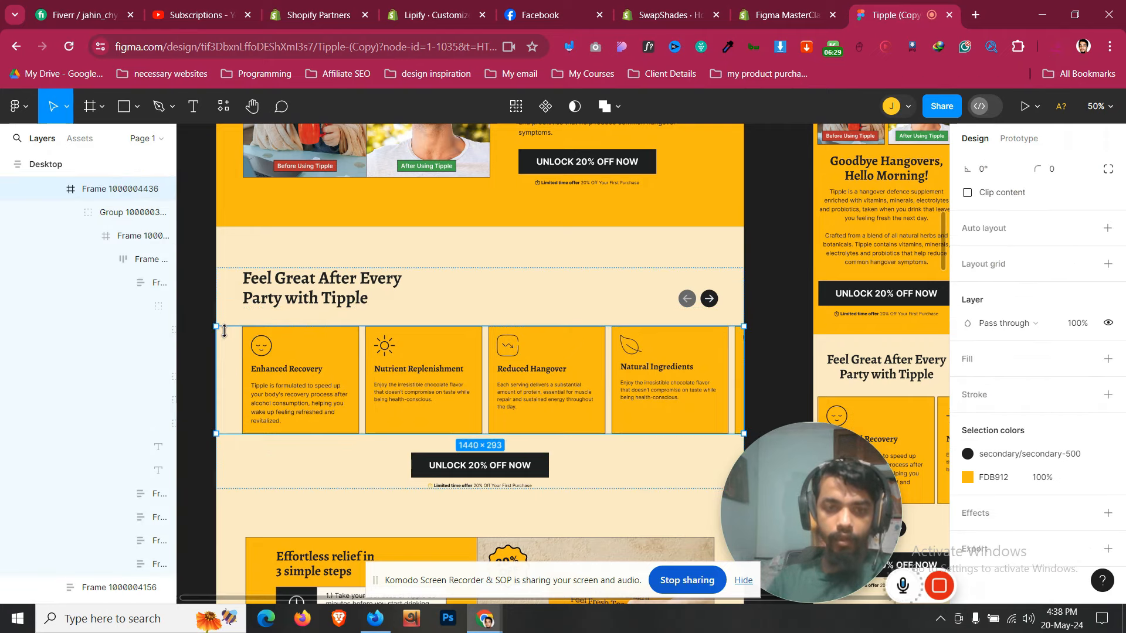
{"action": "double_click", "coordinate": [310, 346]}
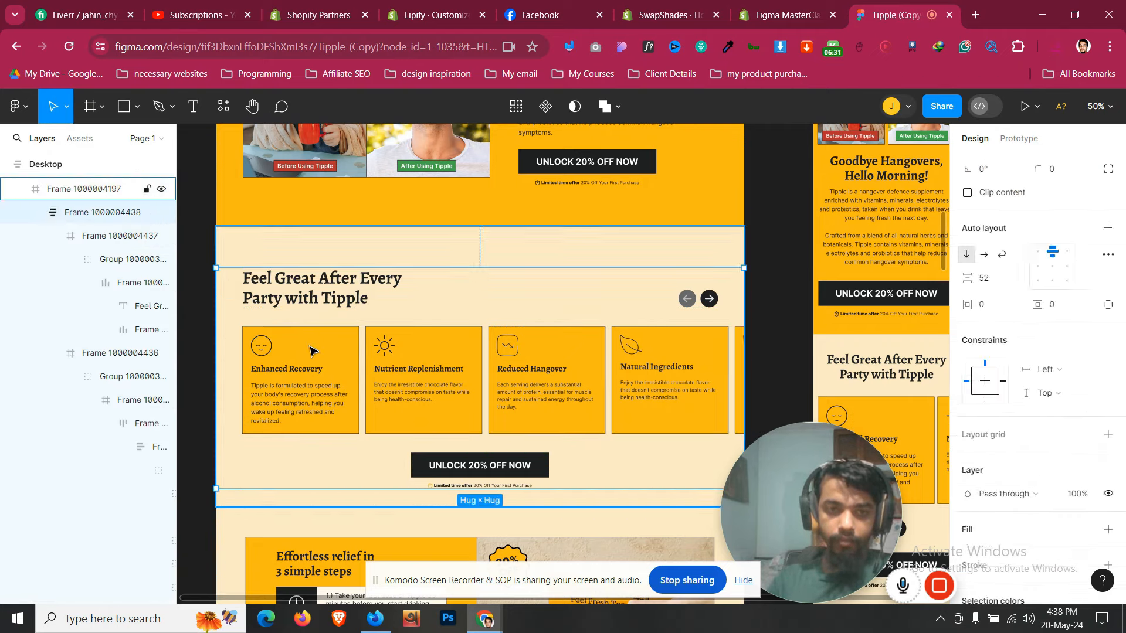
{"action": "double_click", "coordinate": [310, 346]}
{"action": "double_click", "coordinate": [310, 346]}
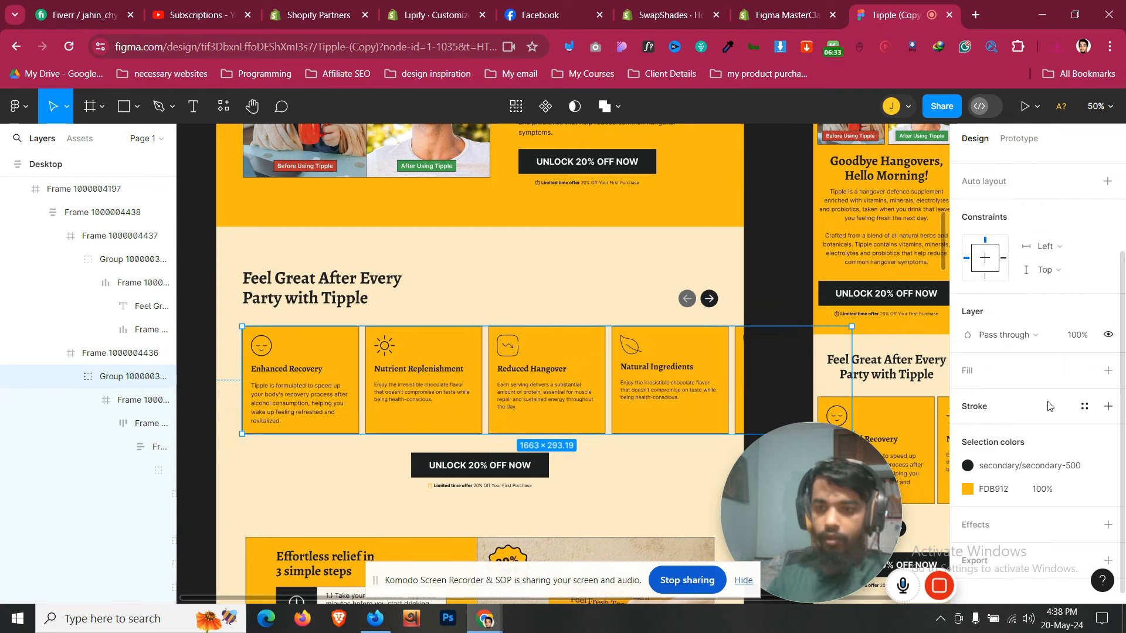
{"action": "scroll", "coordinate": [1049, 407], "scroll_direction": "down", "scroll_amount": 1}
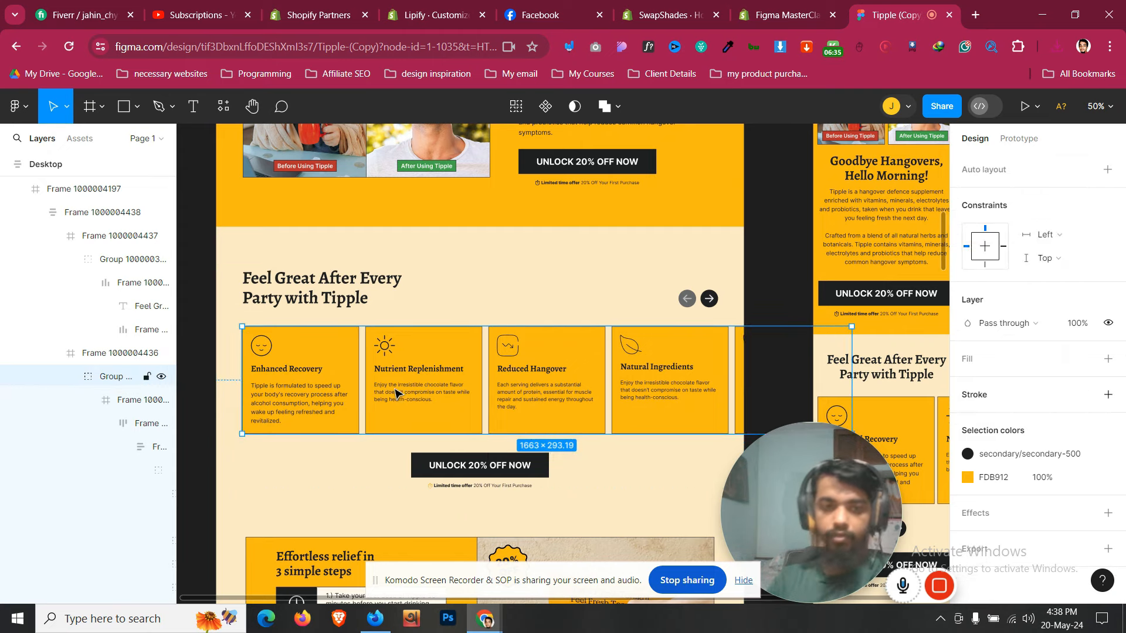
{"action": "double_click", "coordinate": [310, 370]}
{"action": "double_click", "coordinate": [311, 372]}
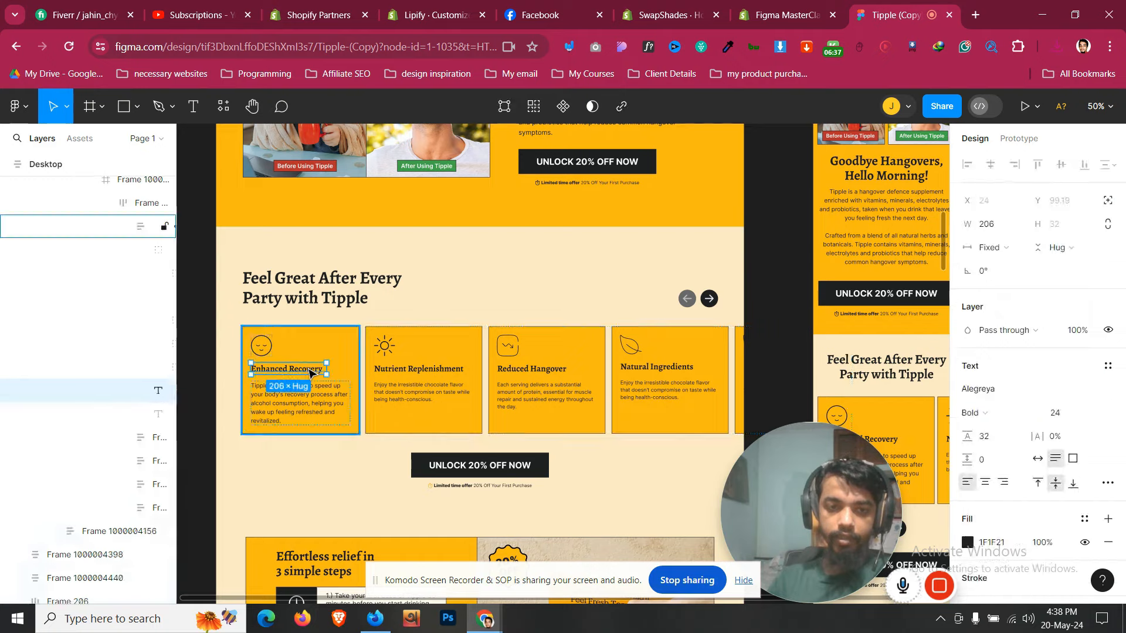
{"action": "double_click", "coordinate": [275, 402]}
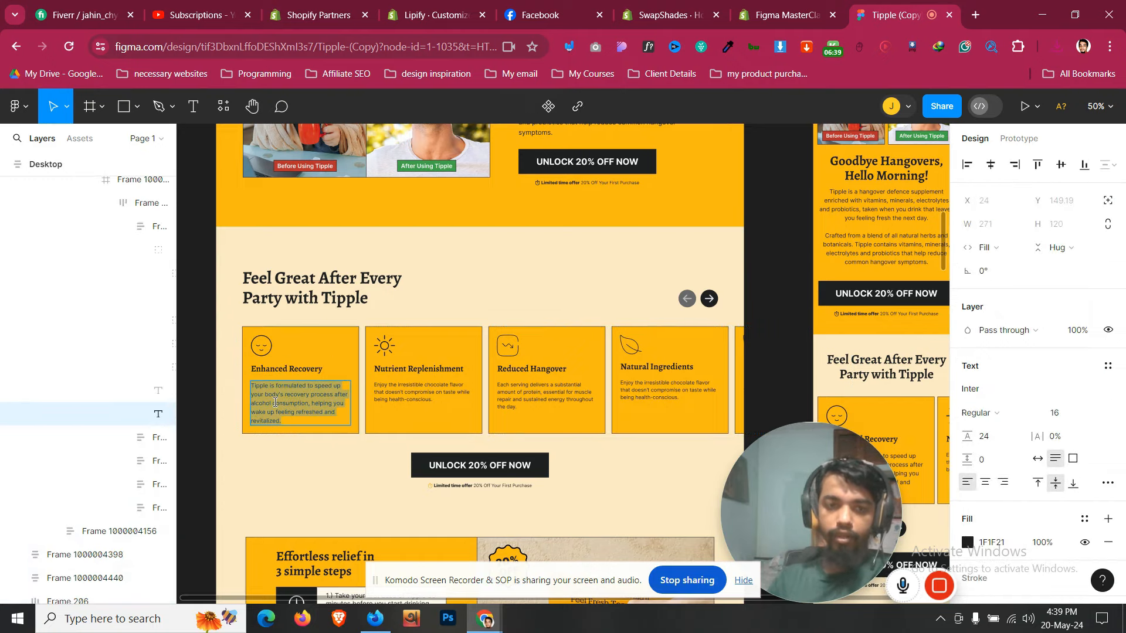
{"action": "left_click", "coordinate": [224, 371]}
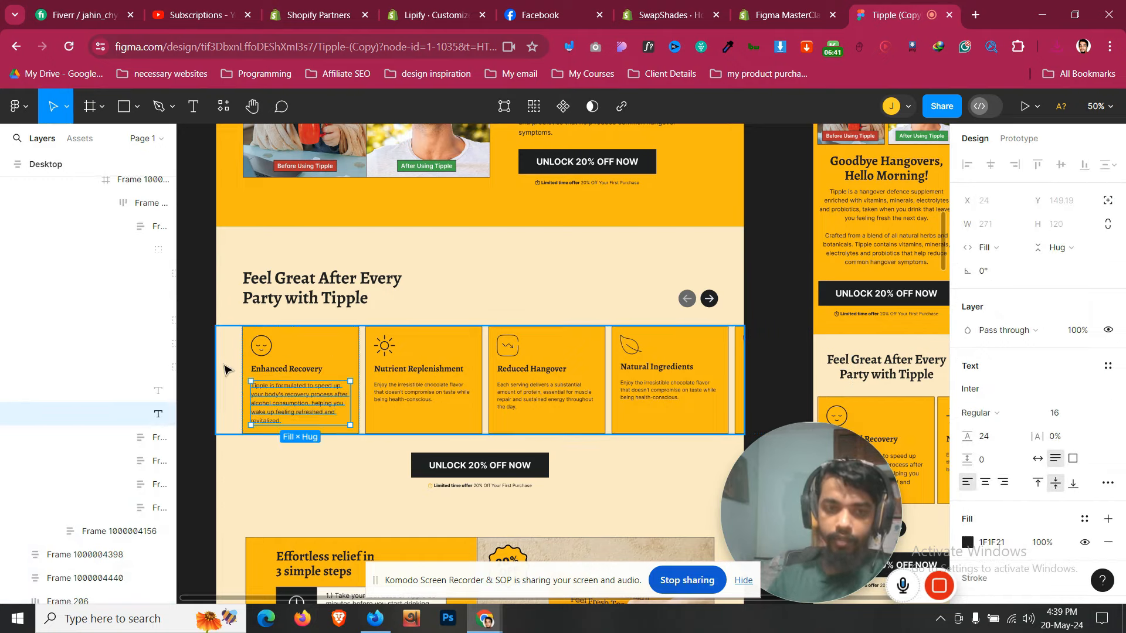
Switch to PageFly and add an Image element to the slideshow's first column
{"action": "left_click", "coordinate": [770, 6]}
{"action": "left_click", "coordinate": [197, 451]}
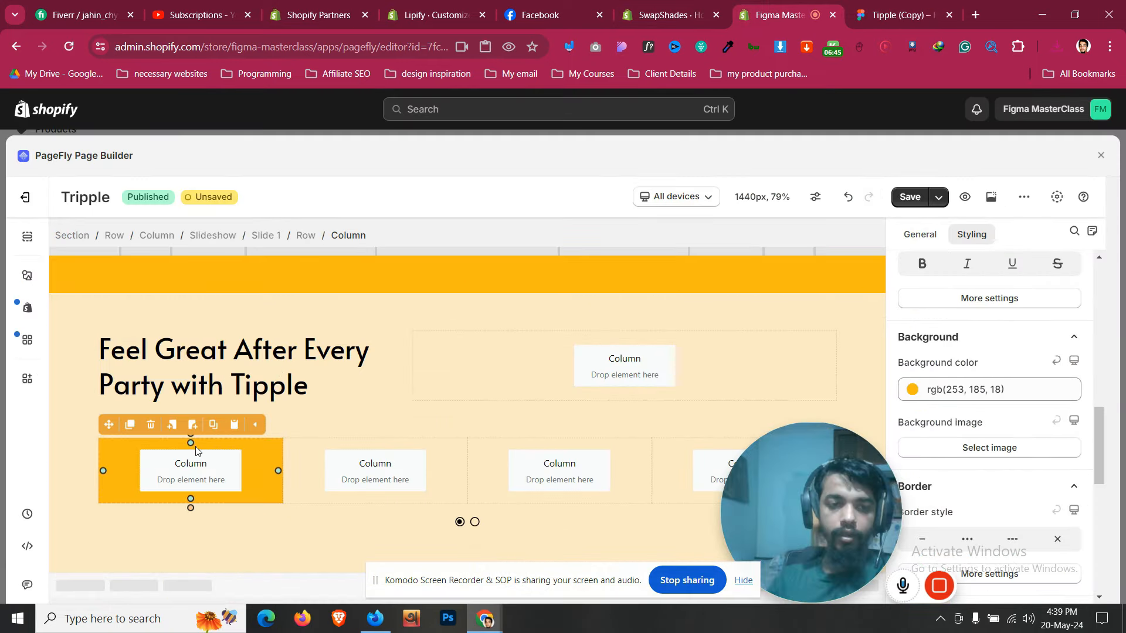
{"action": "left_click", "coordinate": [27, 281]}
{"action": "scroll", "coordinate": [131, 428], "scroll_direction": "down", "scroll_amount": 3}
{"action": "left_click", "coordinate": [127, 413]}
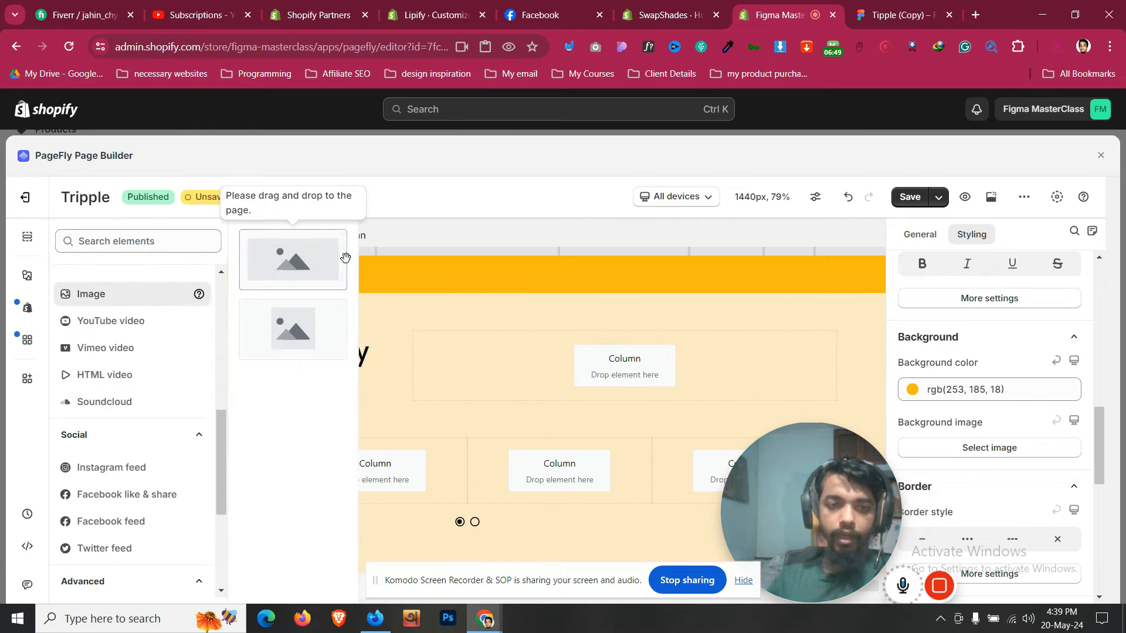
{"action": "left_click_drag", "start_coordinate": [346, 258], "coordinate": [246, 459]}
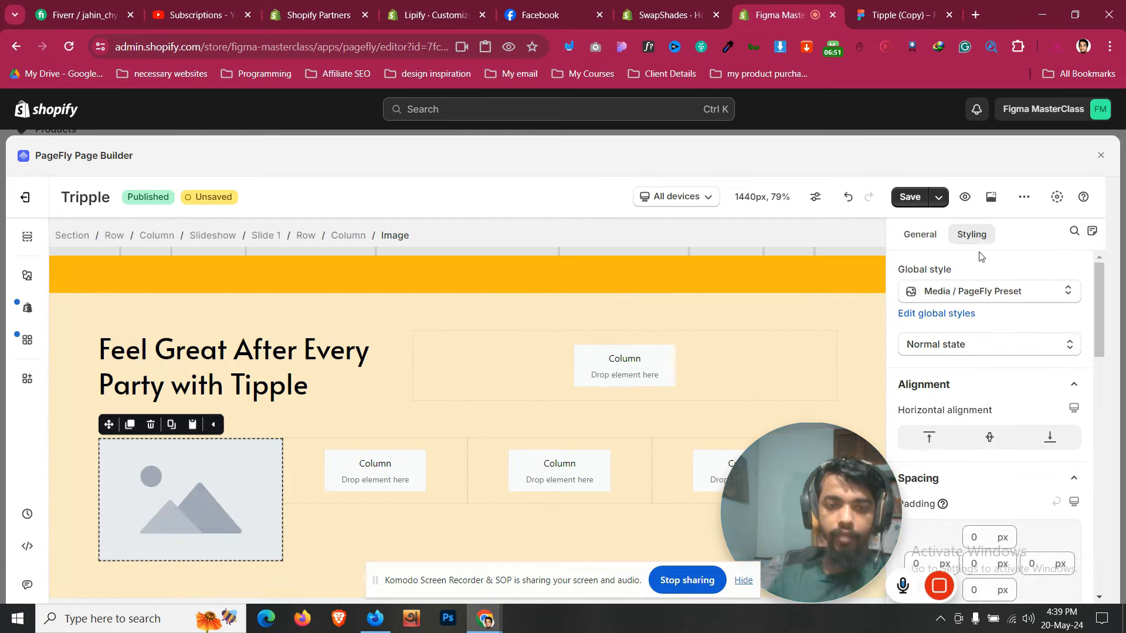
Upload Group.png from Downloads and use it as the new image element's source
{"action": "left_click", "coordinate": [932, 237]}
{"action": "left_click", "coordinate": [990, 316]}
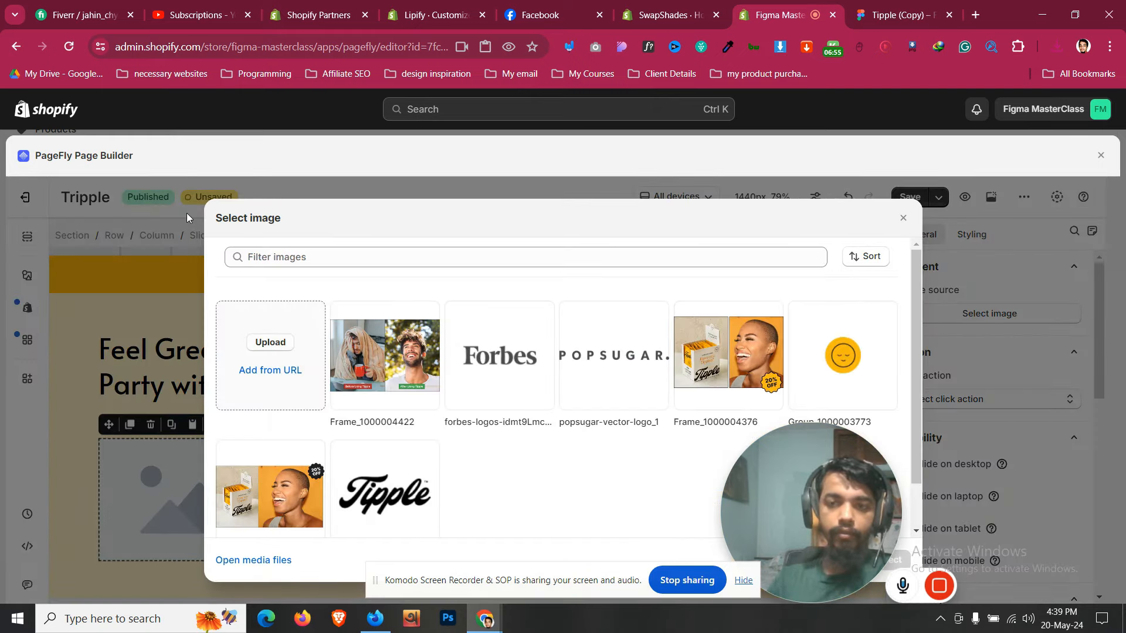
{"action": "left_click", "coordinate": [170, 137]}
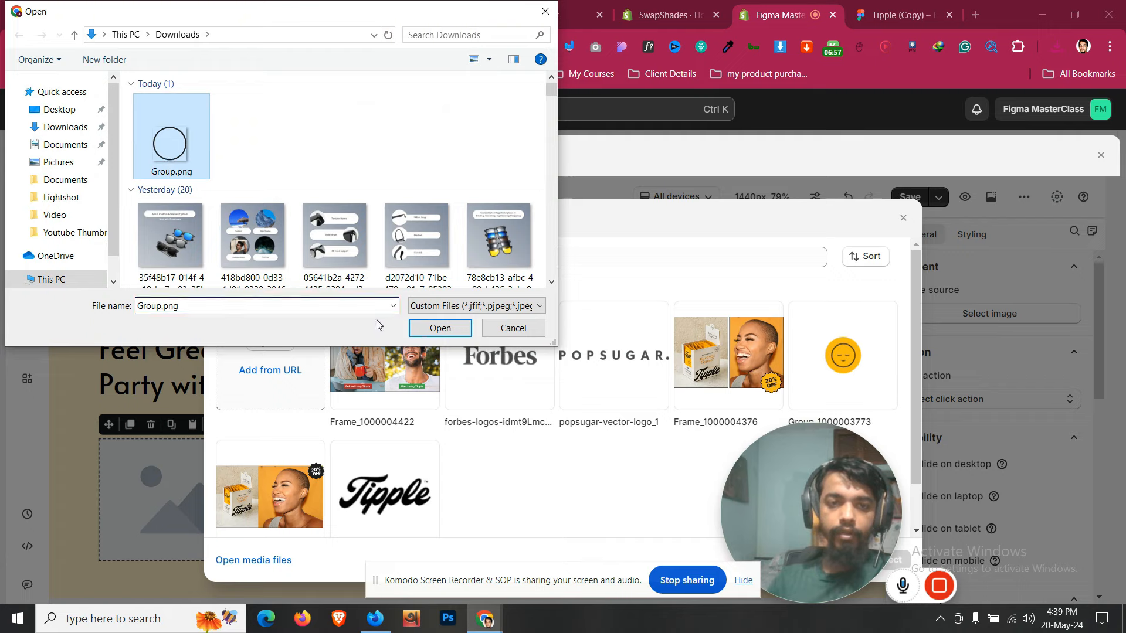
{"action": "left_click", "coordinate": [440, 328]}
{"action": "left_click_drag", "start_coordinate": [814, 506], "coordinate": [847, 248]}
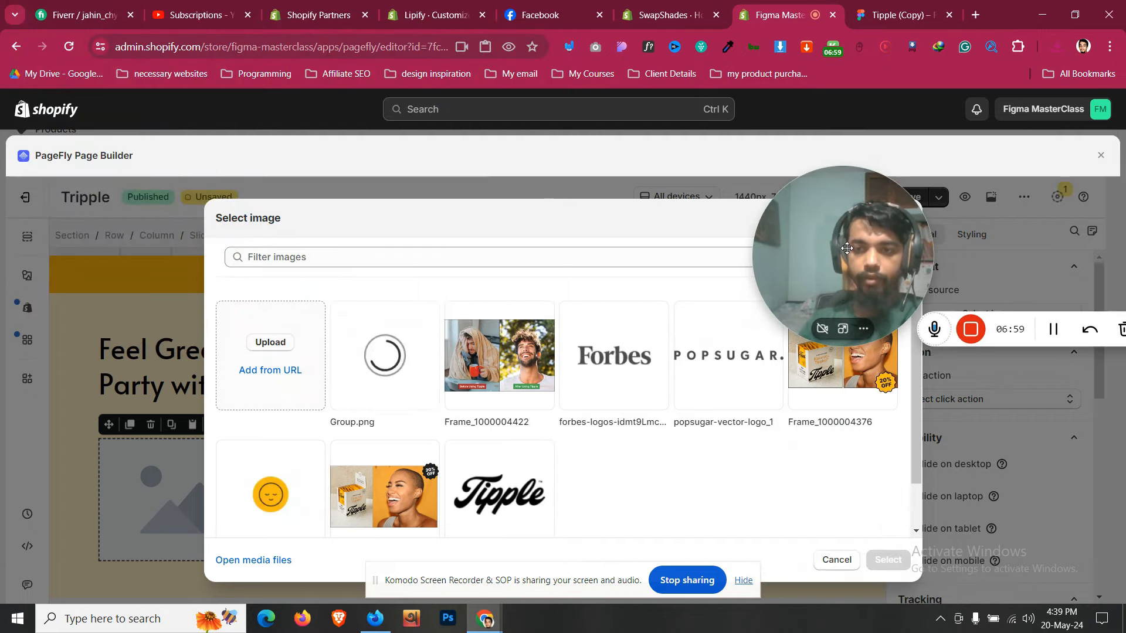
{"action": "left_click", "coordinate": [395, 382]}
{"action": "left_click", "coordinate": [888, 560]}
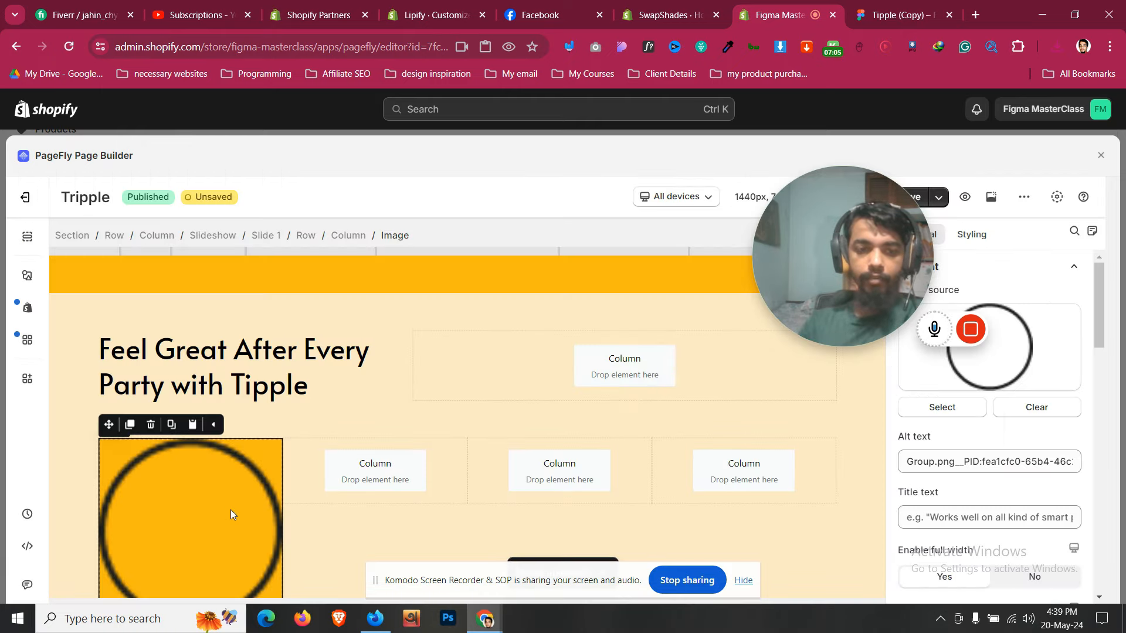
{"action": "left_click", "coordinate": [853, 8]}
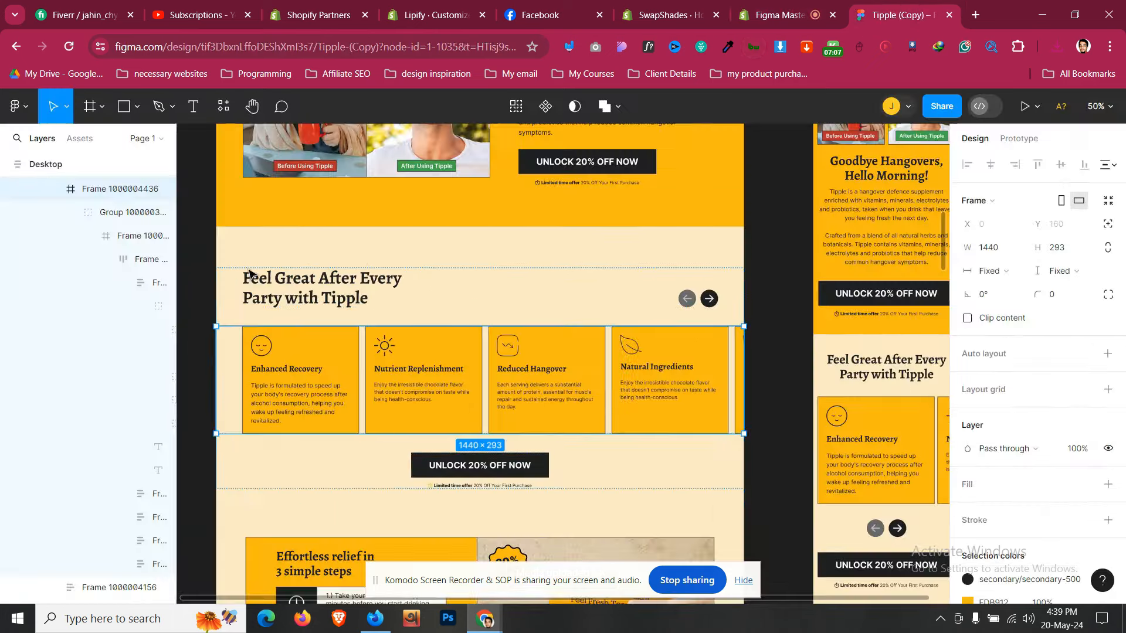
{"action": "double_click", "coordinate": [262, 350]}
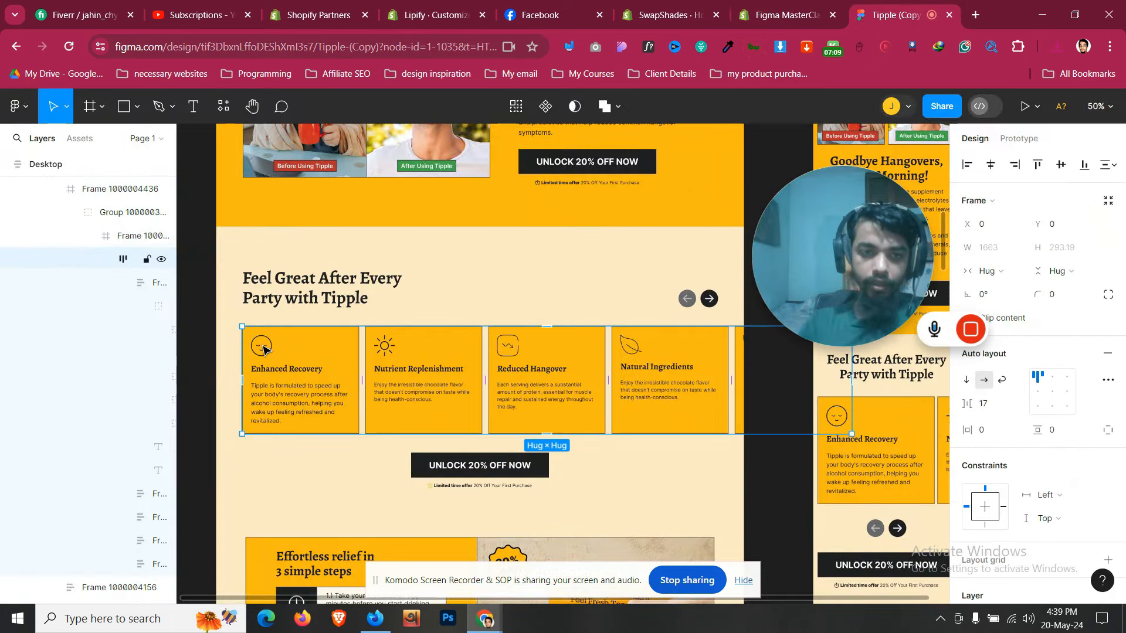
{"action": "double_click", "coordinate": [262, 350]}
{"action": "double_click", "coordinate": [262, 350]}
{"action": "double_click", "coordinate": [263, 350]}
{"action": "left_click", "coordinate": [143, 267]}
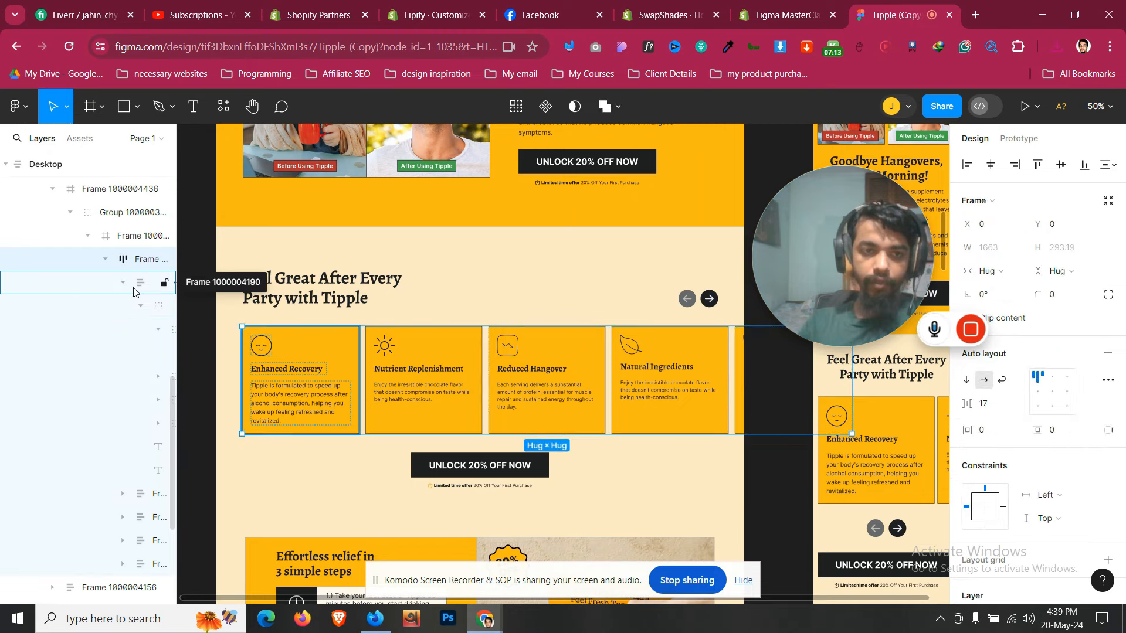
{"action": "left_click", "coordinate": [134, 284]}
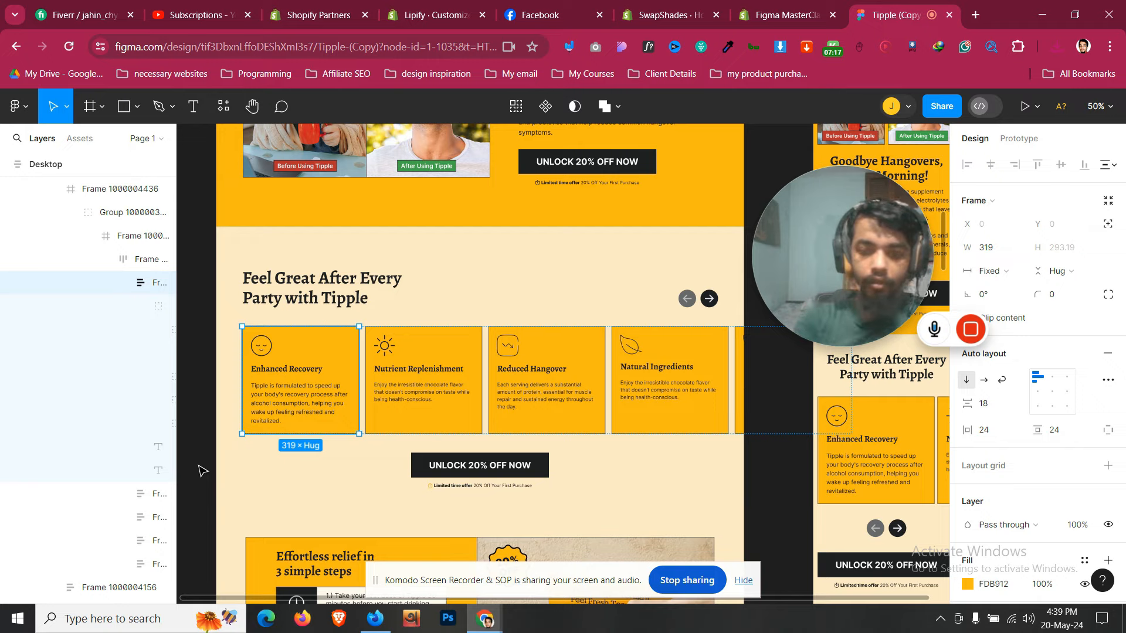
Widen the layer list and toggle the Enhanced Recovery card's visibility off and back on to identify it
{"action": "key", "text": "ctrl+minus"}
{"action": "key", "text": "ctrl+equal"}
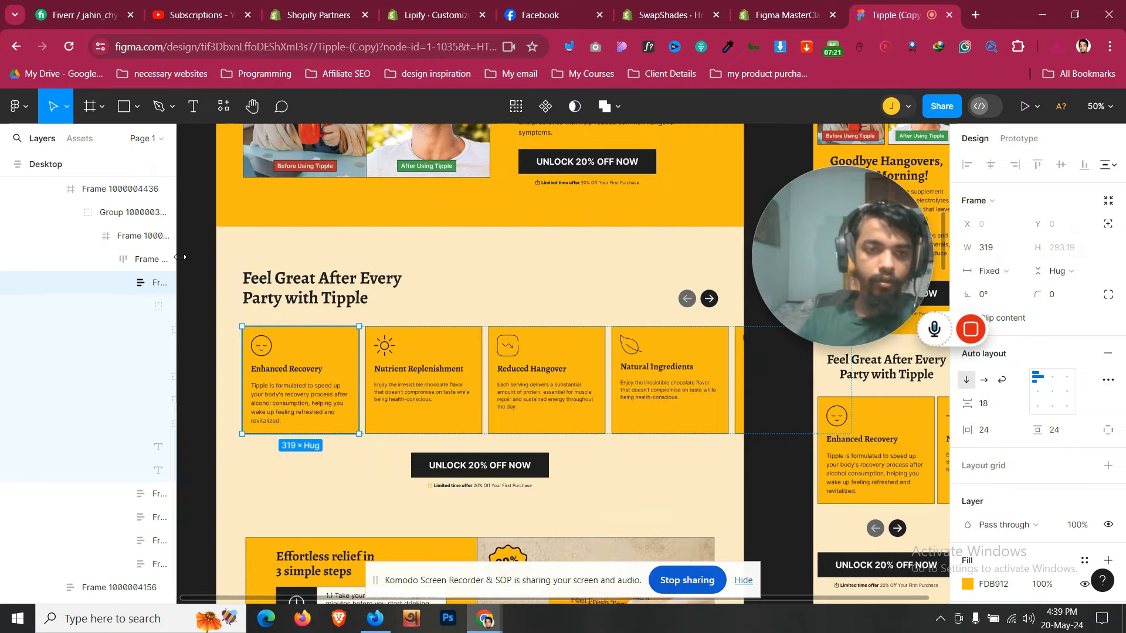
{"action": "left_click_drag", "start_coordinate": [180, 257], "coordinate": [244, 254]}
{"action": "left_click", "coordinate": [225, 283]}
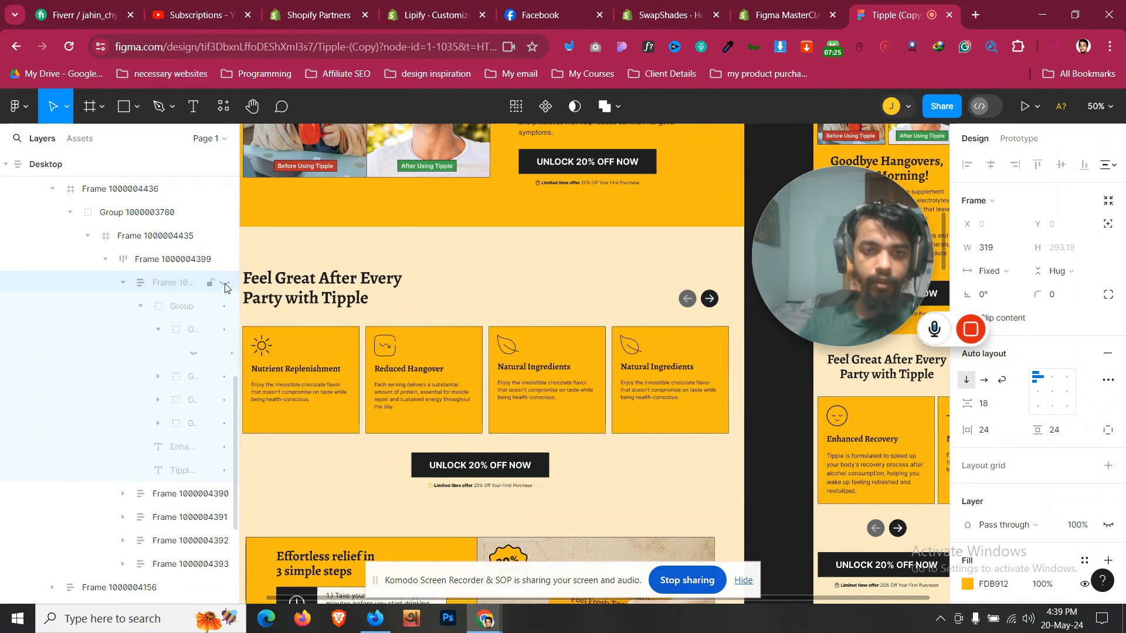
{"action": "left_click", "coordinate": [224, 283]}
Select the face icon group inside the Enhanced Recovery card and export it as a 1x PNG
{"action": "left_click", "coordinate": [203, 307]}
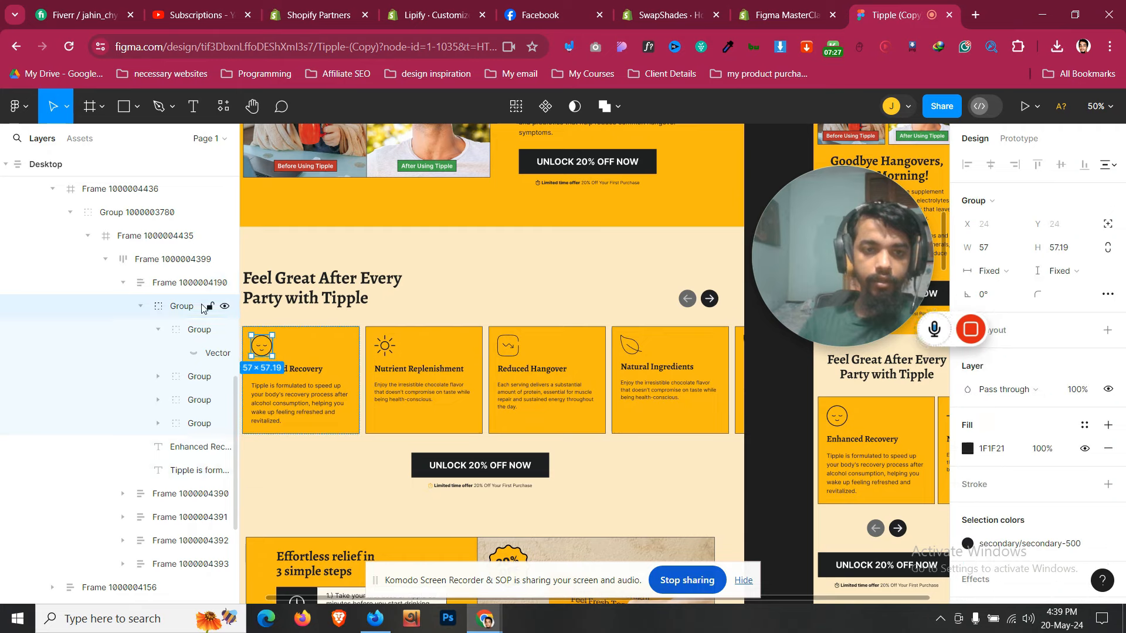
{"action": "left_click", "coordinate": [225, 307]}
{"action": "left_click", "coordinate": [221, 309]}
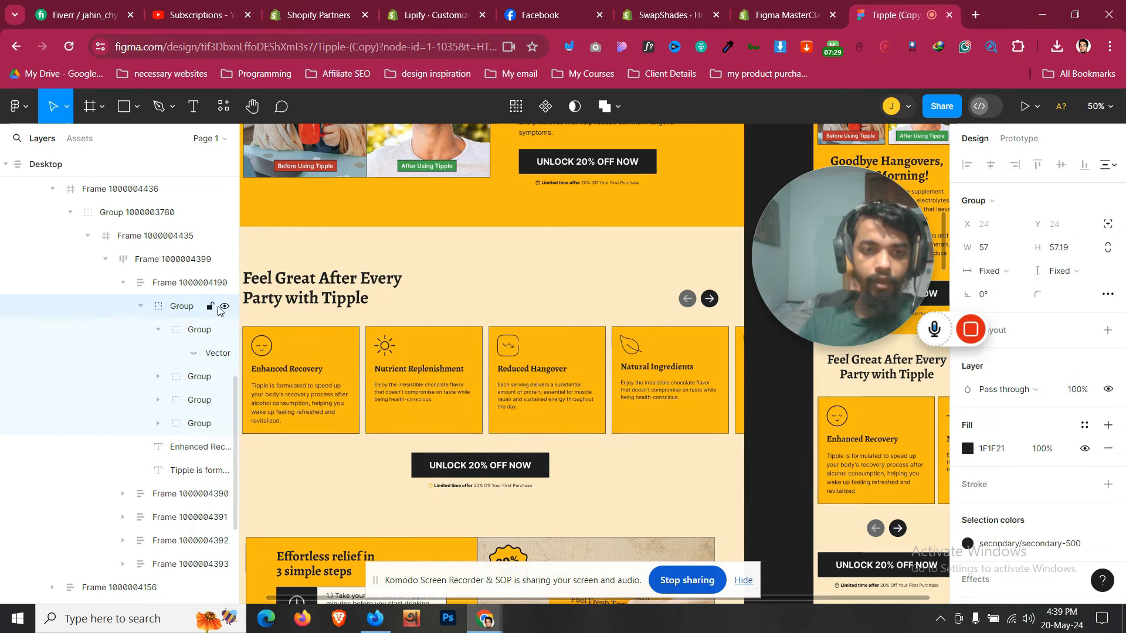
{"action": "left_click", "coordinate": [140, 308]}
{"action": "scroll", "coordinate": [1032, 546], "scroll_direction": "down", "scroll_amount": 2}
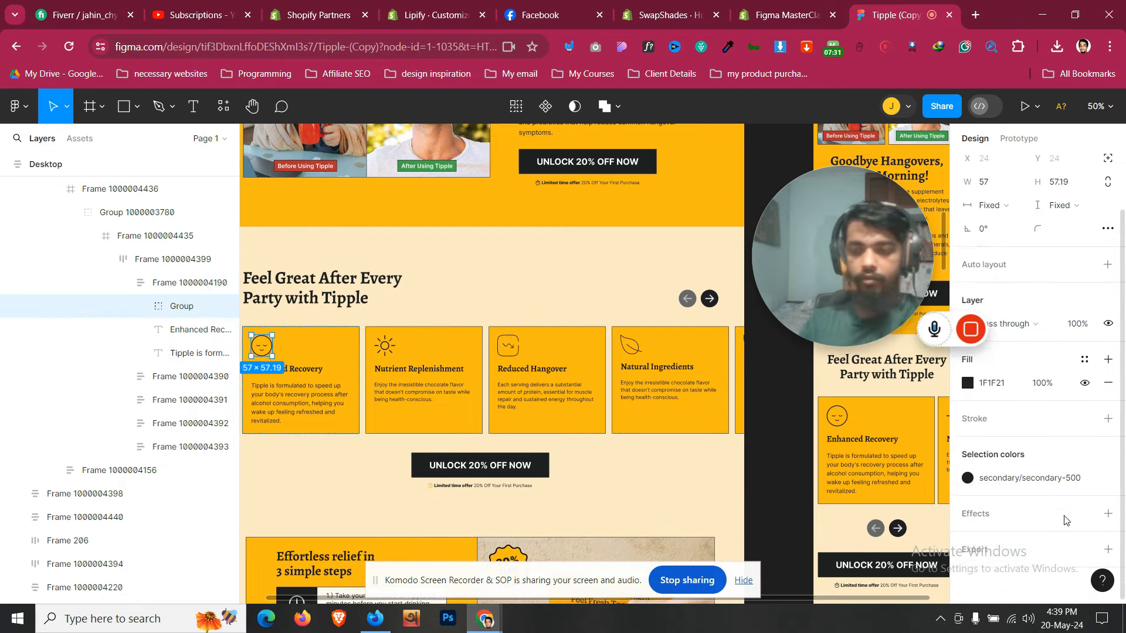
{"action": "left_click", "coordinate": [1039, 554]}
{"action": "scroll", "coordinate": [1044, 510], "scroll_direction": "down", "scroll_amount": 2}
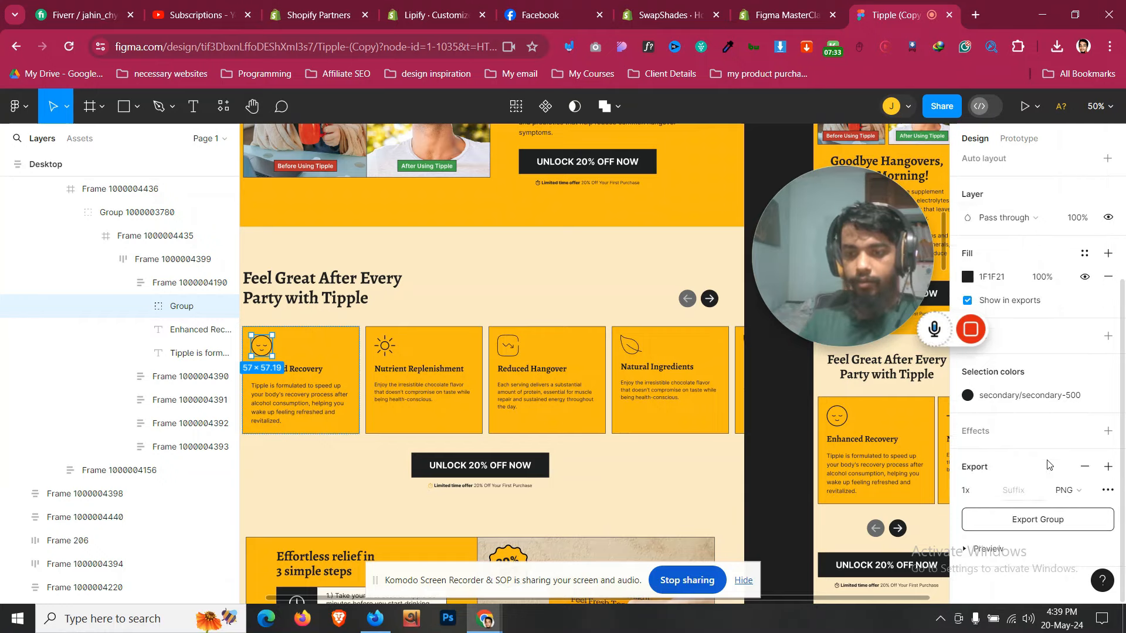
{"action": "left_click", "coordinate": [1036, 524]}
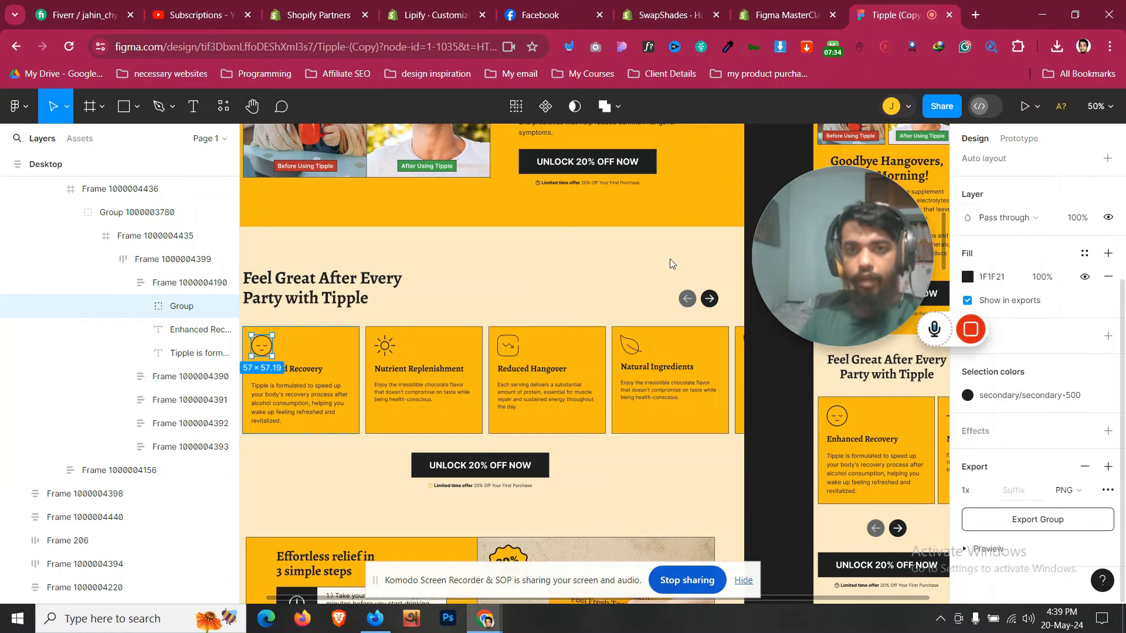
Switch to PageFly, upload Group (1).png from Downloads as the first column image's source, and disable the image's full width
{"action": "left_click", "coordinate": [779, 19]}
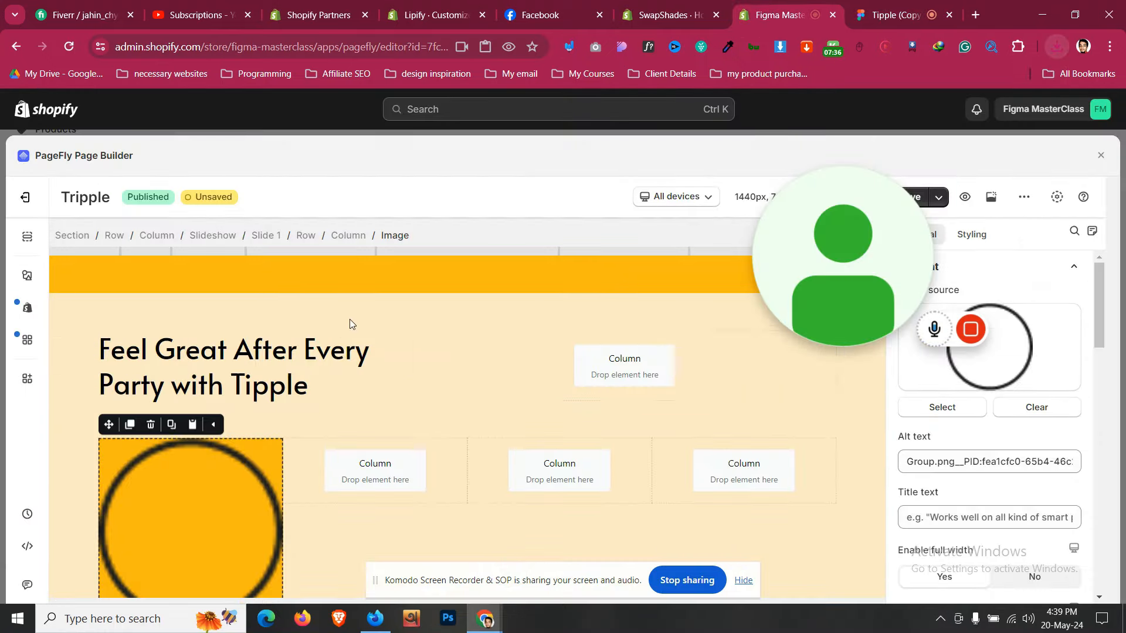
{"action": "left_click", "coordinate": [985, 411]}
{"action": "left_click", "coordinate": [281, 333]}
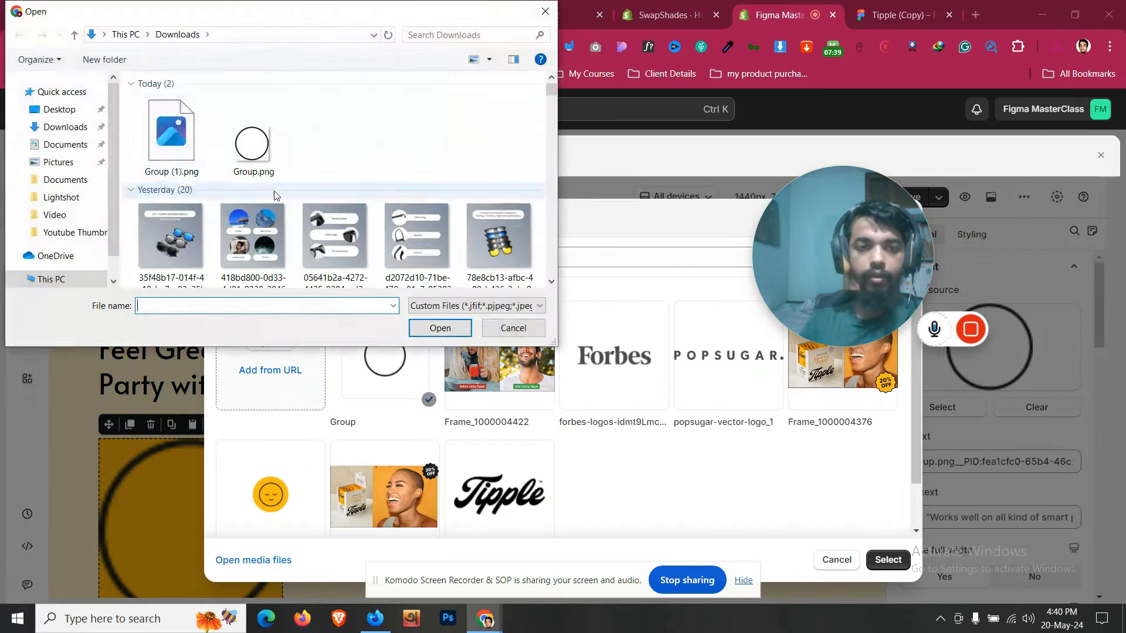
{"action": "left_click", "coordinate": [244, 130]}
{"action": "left_click", "coordinate": [439, 326]}
{"action": "left_click", "coordinate": [931, 12]}
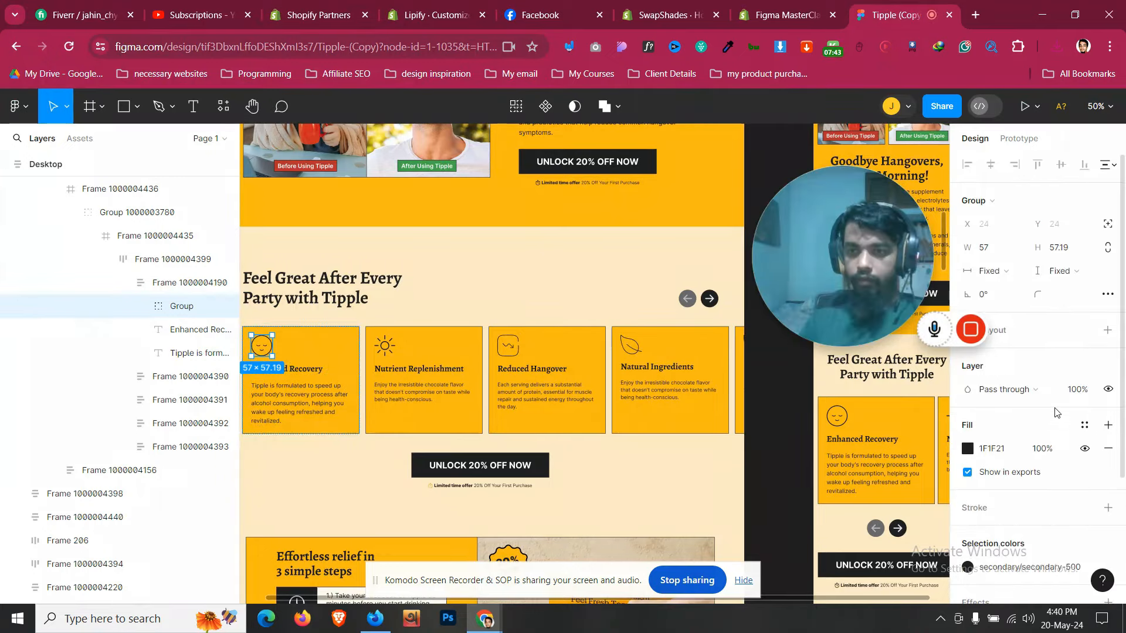
{"action": "left_click", "coordinate": [783, 15]}
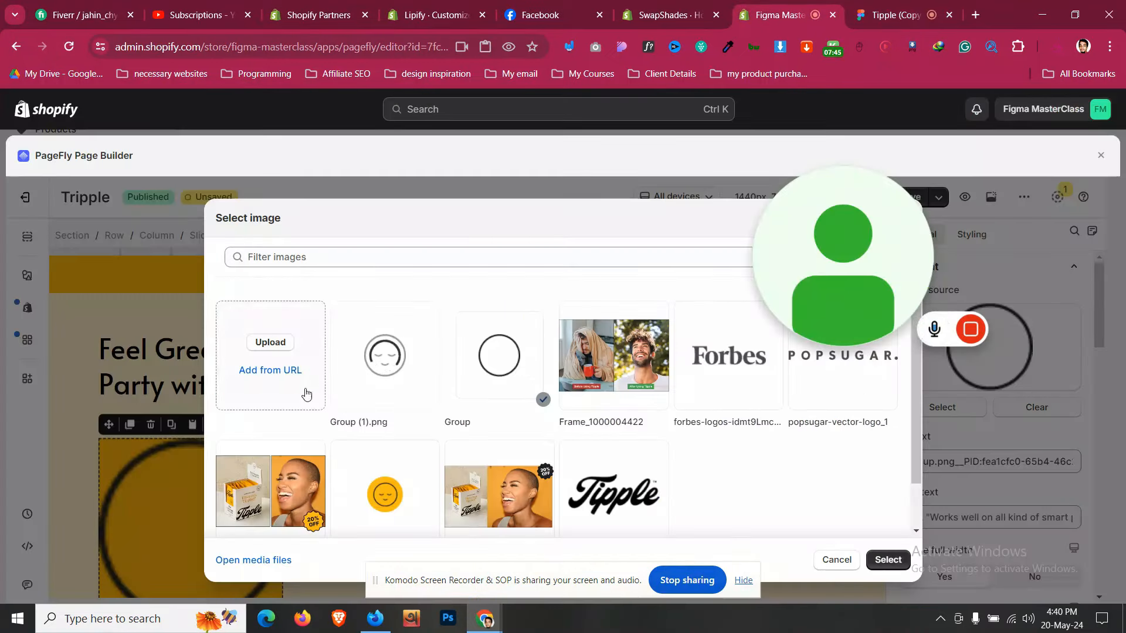
{"action": "left_click", "coordinate": [887, 560]}
{"action": "scroll", "coordinate": [1032, 410], "scroll_direction": "down", "scroll_amount": 3}
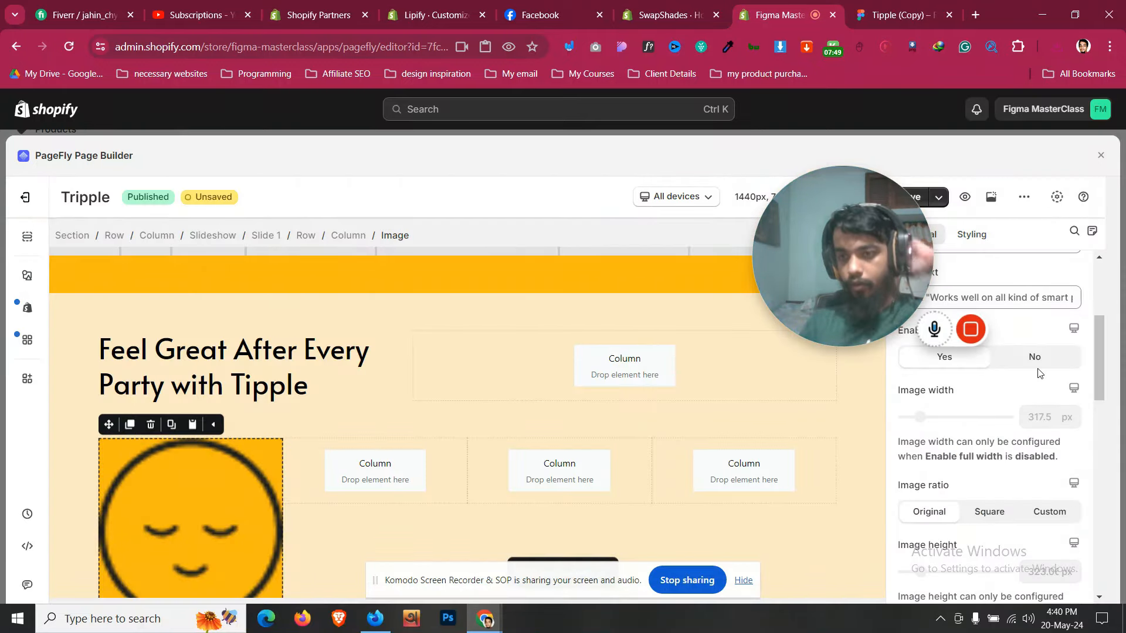
{"action": "left_click", "coordinate": [1037, 360]}
Check the Enhanced Recovery card frame's spacing in Figma and set the first slideshow column's padding to 18 px on all sides in PageFly
{"action": "left_click", "coordinate": [199, 467]}
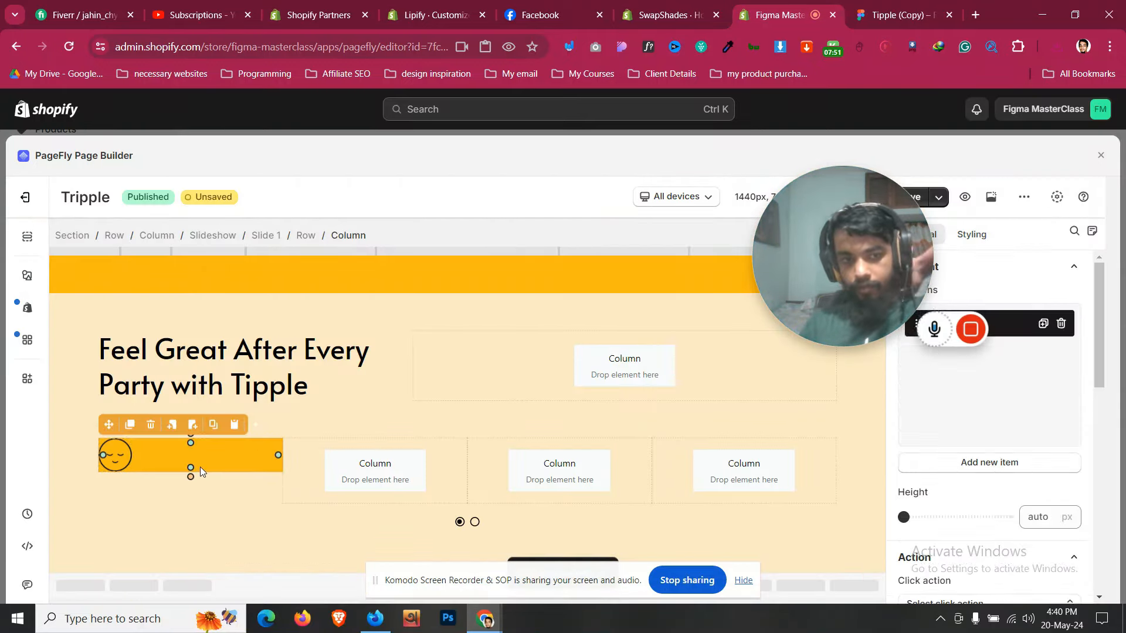
{"action": "left_click", "coordinate": [973, 235]}
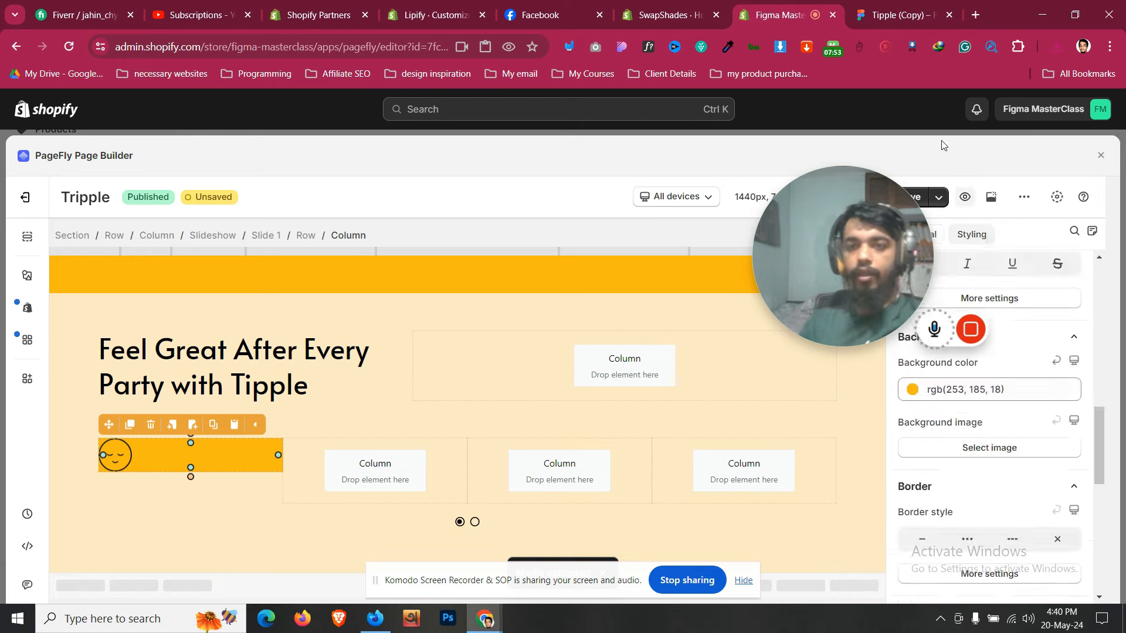
{"action": "left_click", "coordinate": [920, 15]}
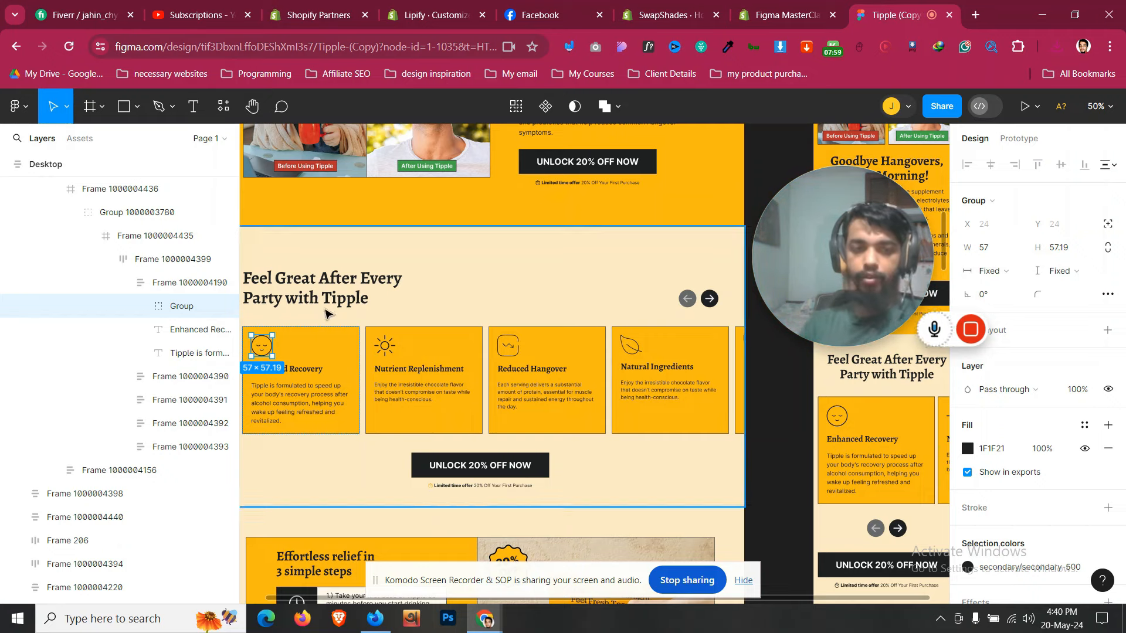
{"action": "left_click", "coordinate": [190, 282]}
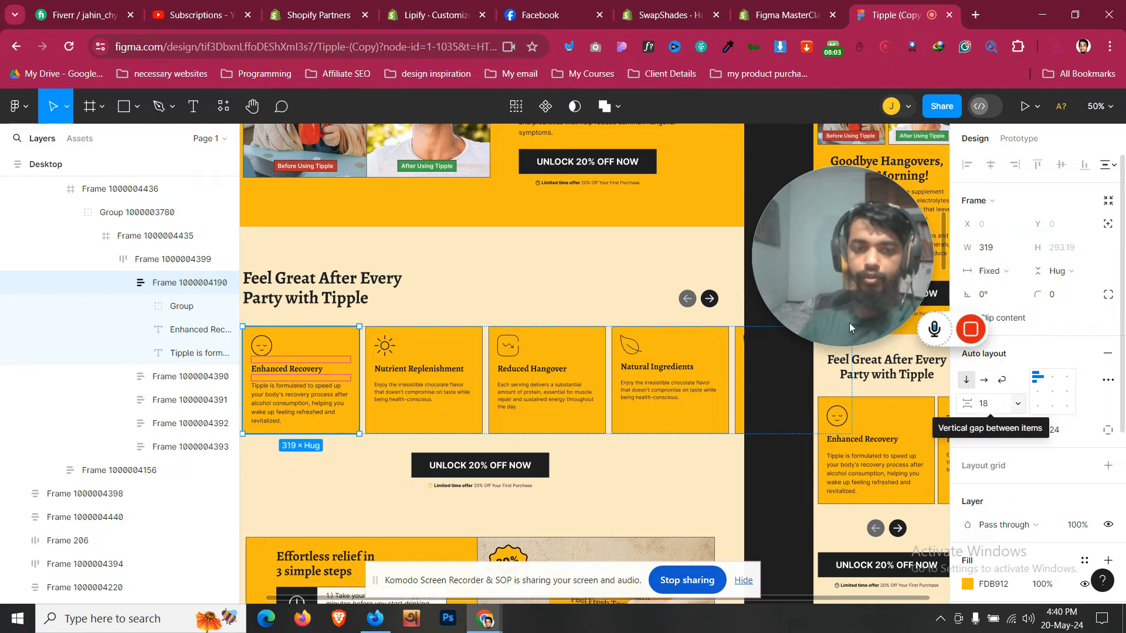
{"action": "left_click", "coordinate": [792, 11]}
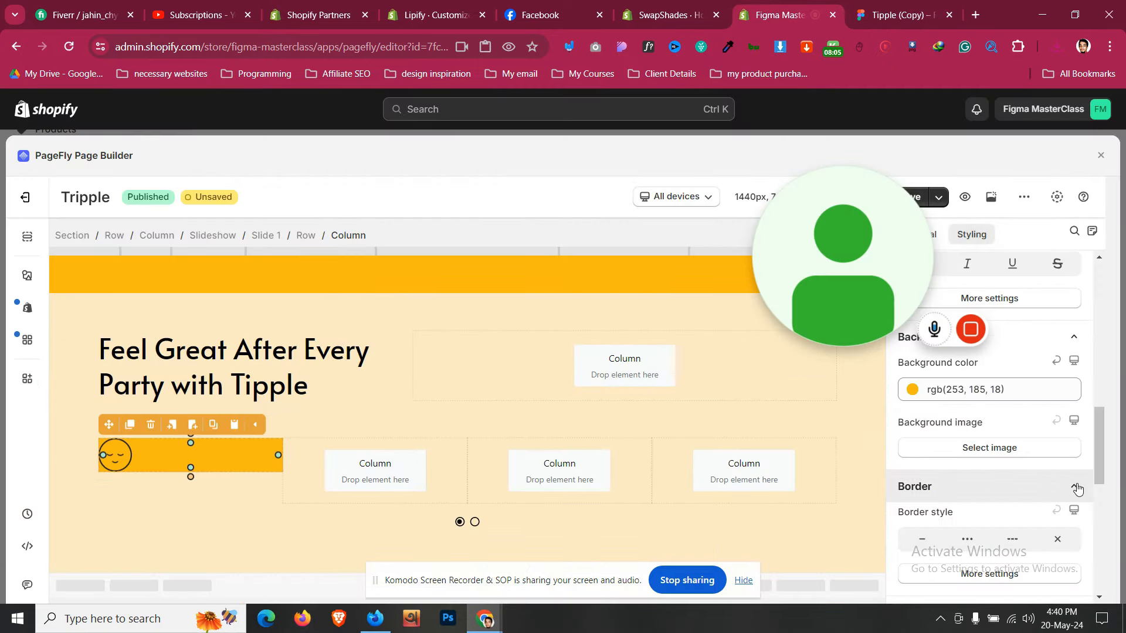
{"action": "scroll", "coordinate": [1049, 481], "scroll_direction": "up", "scroll_amount": 10}
{"action": "key", "text": "Up"}
{"action": "key", "text": "Up"}
{"action": "key", "text": "Up"}
{"action": "key", "text": "Up"}
{"action": "key", "text": "Up"}
{"action": "key", "text": "Up"}
{"action": "key", "text": "Up"}
{"action": "key", "text": "Up"}
{"action": "key", "text": "Up"}
{"action": "key", "text": "Up"}
{"action": "key", "text": "Up"}
{"action": "key", "text": "Up"}
{"action": "key", "text": "Up"}
{"action": "key", "text": "Up"}
{"action": "key", "text": "Up"}
{"action": "key", "text": "Up"}
{"action": "key", "text": "Up"}
{"action": "key", "text": "Up"}
{"action": "key", "text": "Up"}
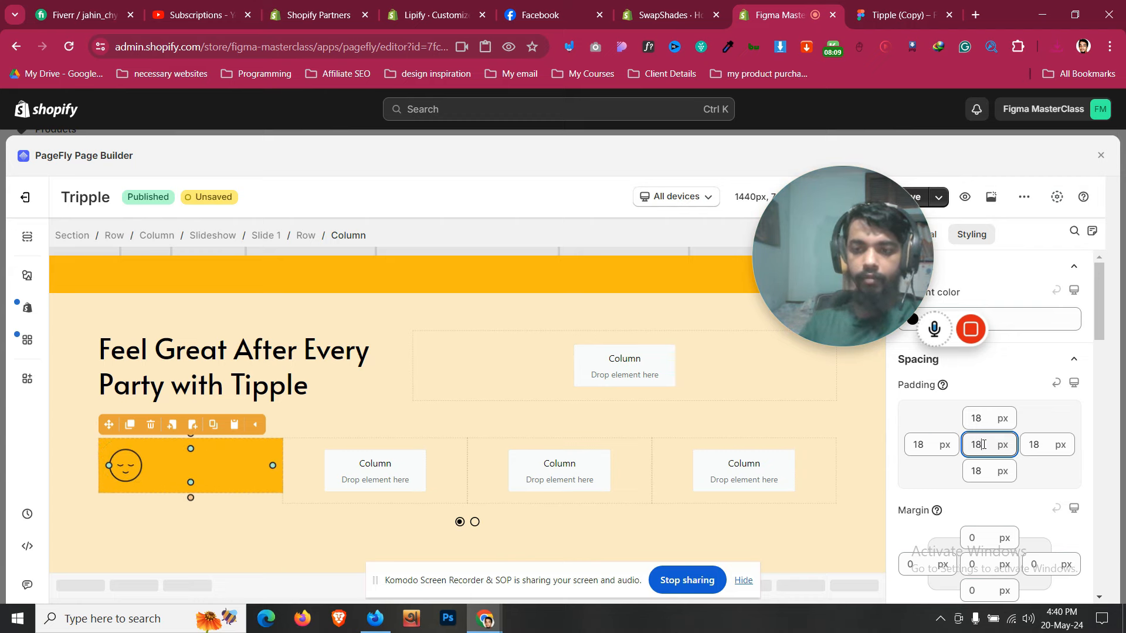
Duplicate the hero section's first "Enhanced Recovery" paragraph and move the copy below the icon in the slideshow's first column
{"action": "scroll", "coordinate": [716, 424], "scroll_direction": "up", "scroll_amount": 10}
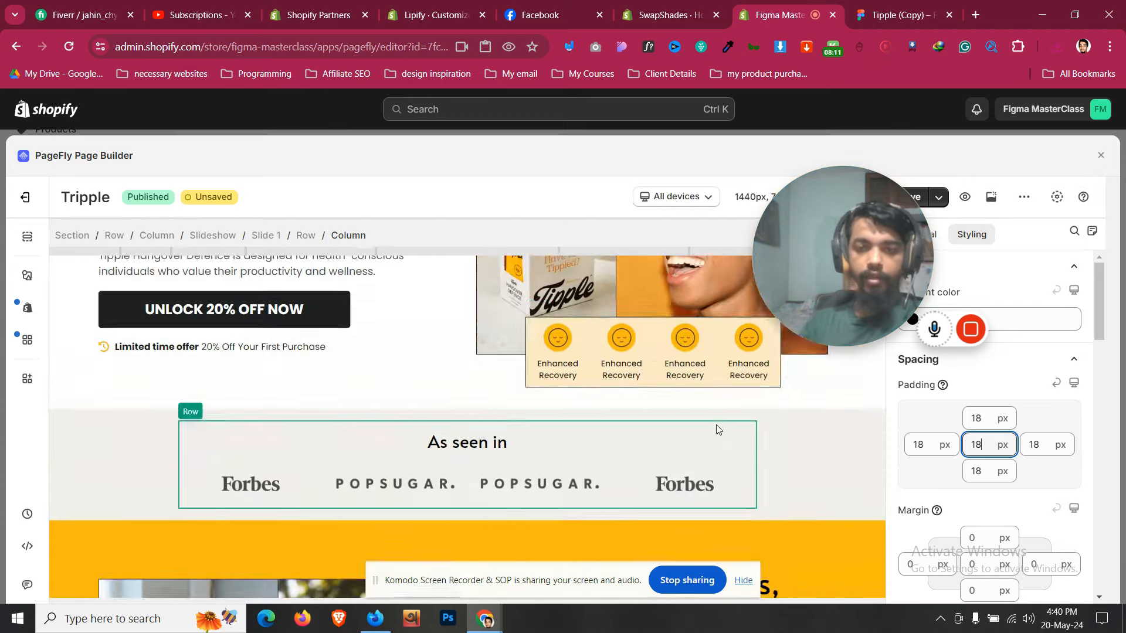
{"action": "left_click", "coordinate": [558, 492]}
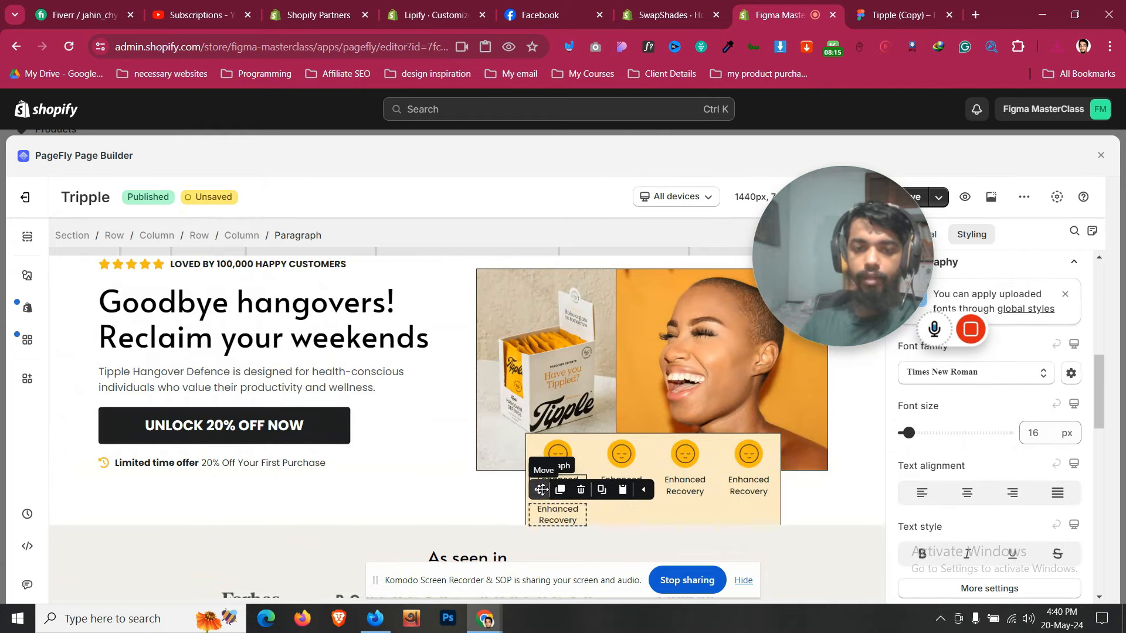
{"action": "left_click_drag", "start_coordinate": [539, 490], "coordinate": [141, 480]}
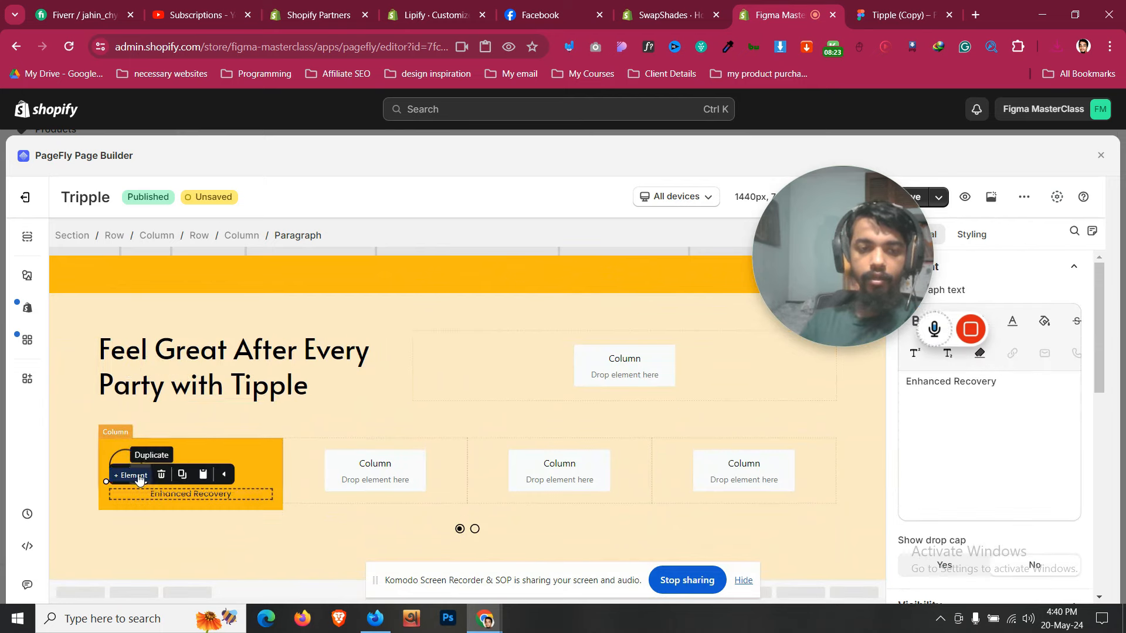
Left-align the card's "Enhanced Recovery" paragraph and set its font size to 24 px
{"action": "scroll", "coordinate": [1016, 440], "scroll_direction": "down", "scroll_amount": 5}
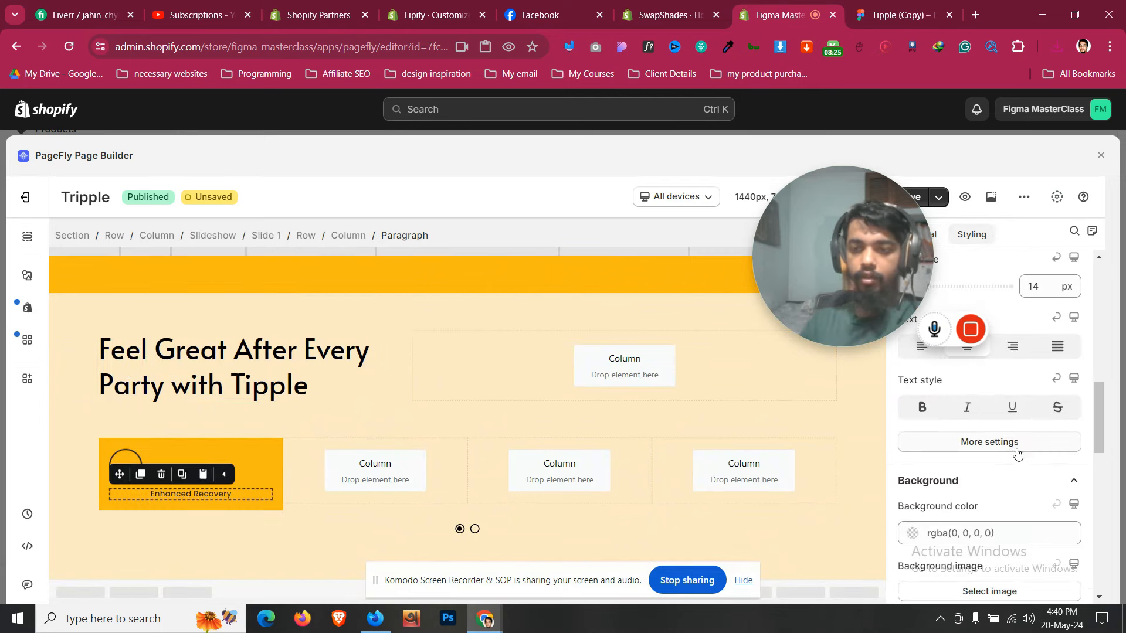
{"action": "left_click", "coordinate": [913, 352]}
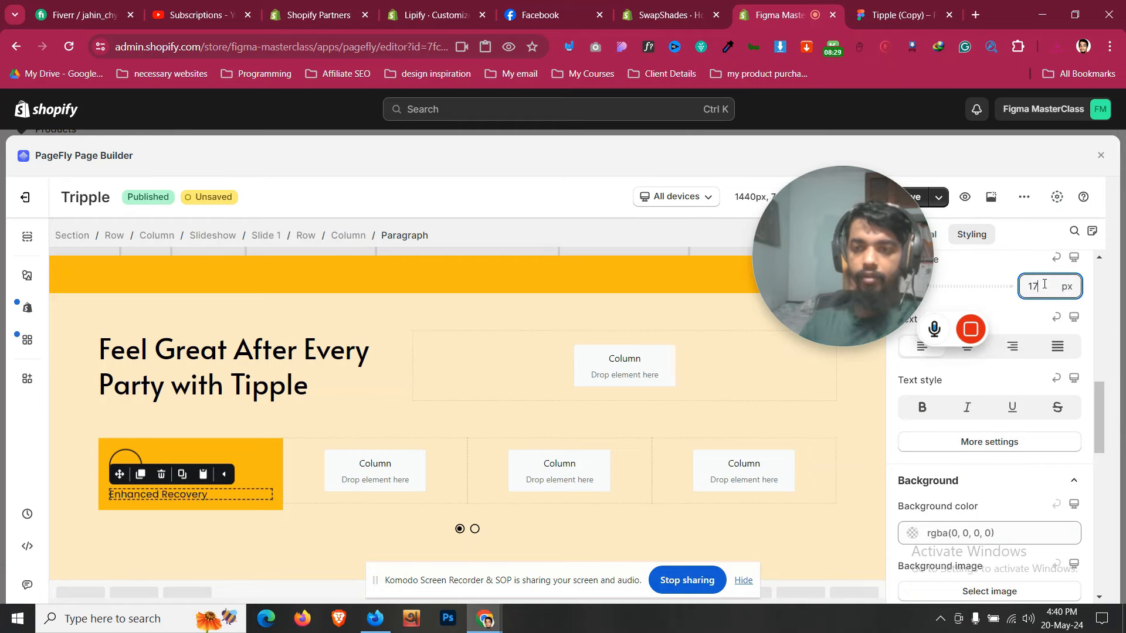
{"action": "key", "text": "Up"}
{"action": "key", "text": "Up"}
{"action": "key", "text": "Up"}
{"action": "key", "text": "Up"}
{"action": "key", "text": "Up"}
{"action": "key", "text": "Up"}
{"action": "key", "text": "Up"}
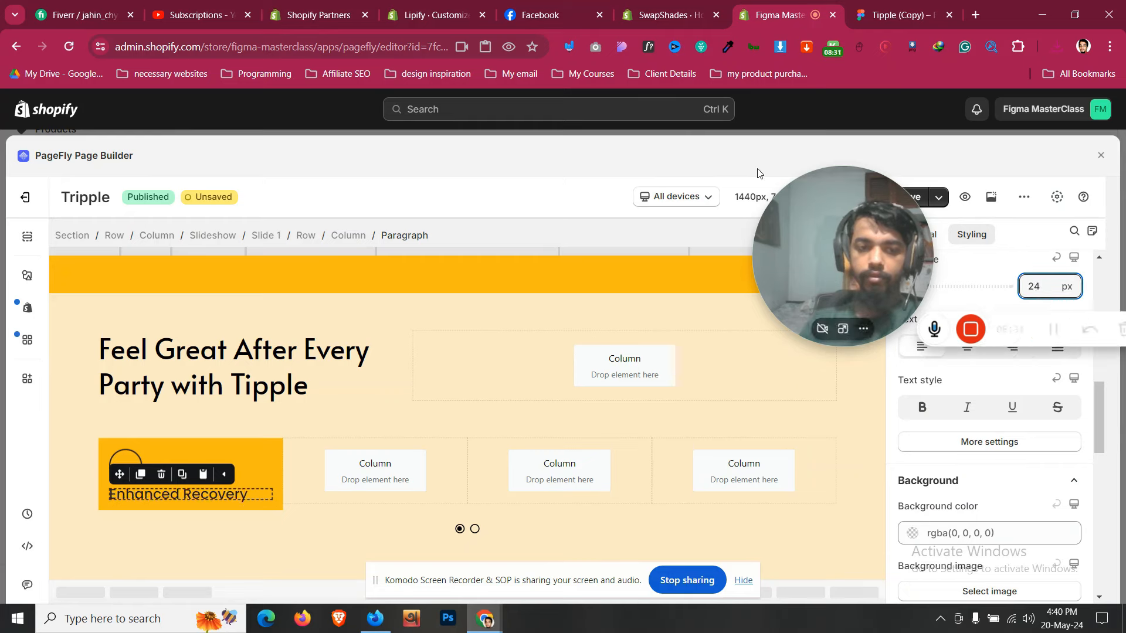
Glance at the Figma design, return to PageFly, and set the "Enhanced Recovery" paragraph's line height to 30 px
{"action": "left_click", "coordinate": [897, 15]}
{"action": "left_click", "coordinate": [803, 12]}
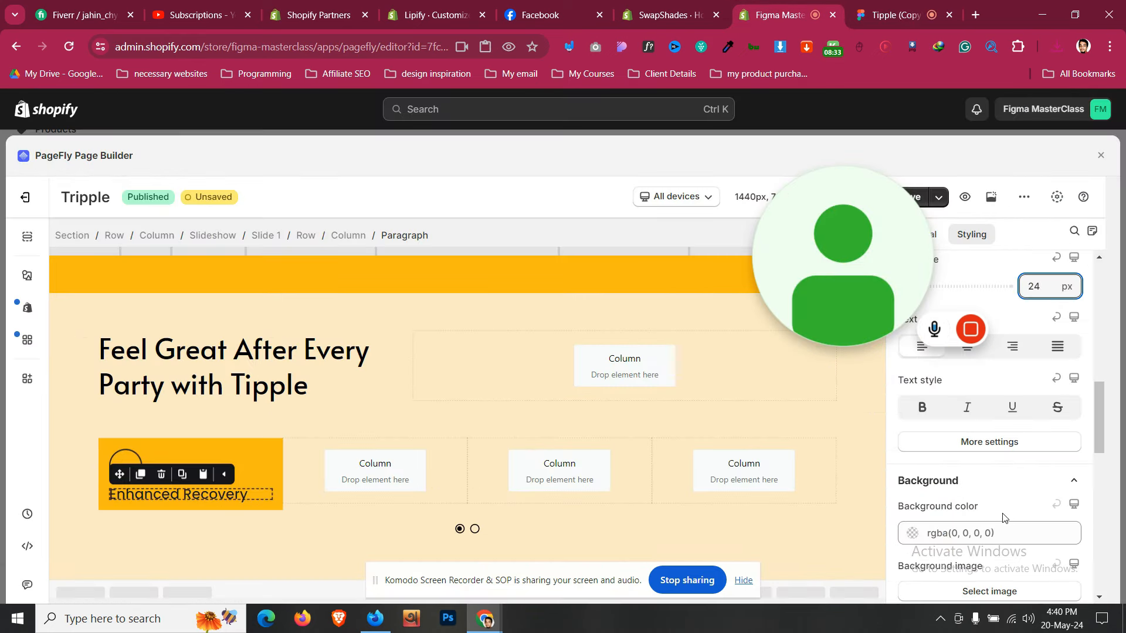
{"action": "left_click", "coordinate": [997, 448]}
{"action": "left_click", "coordinate": [1040, 288]}
{"action": "key", "text": "Up"}
{"action": "key", "text": "Up"}
{"action": "key", "text": "Up"}
{"action": "key", "text": "Up"}
{"action": "key", "text": "Up"}
{"action": "key", "text": "Up"}
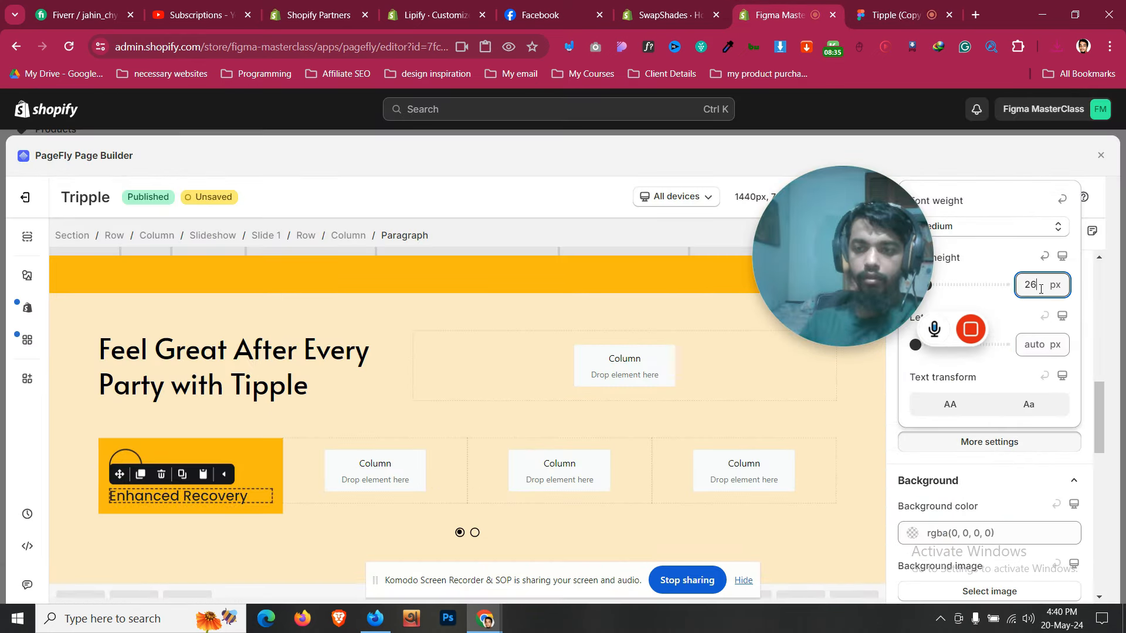
{"action": "key", "text": "Up"}
{"action": "key", "text": "Up"}
{"action": "key", "text": "Up"}
{"action": "key", "text": "Up"}
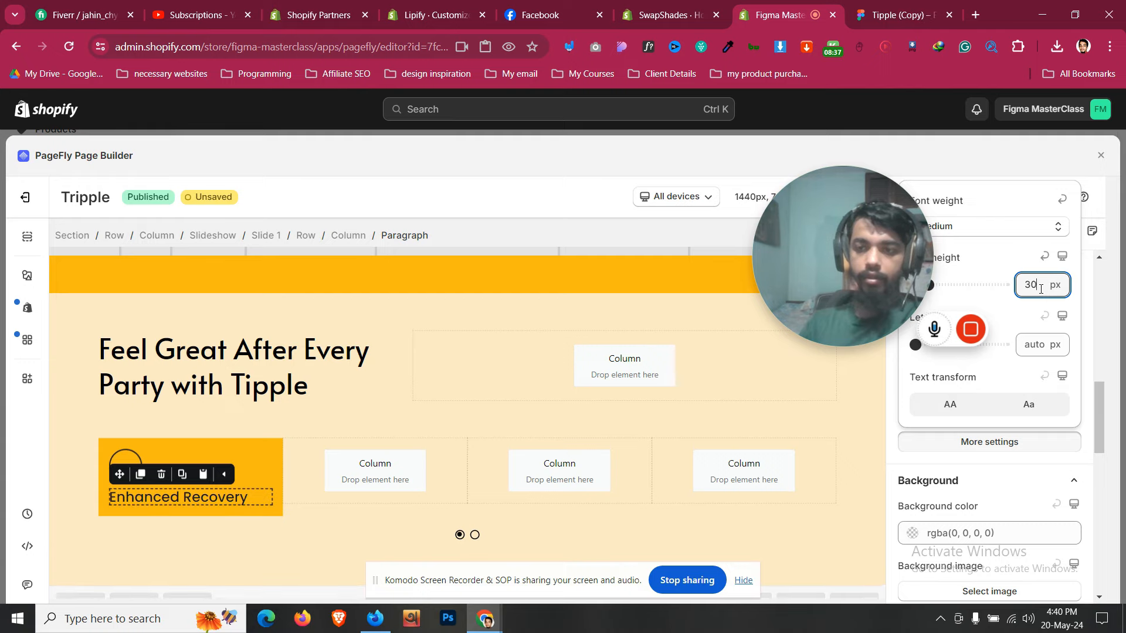
{"action": "left_click", "coordinate": [891, 437]}
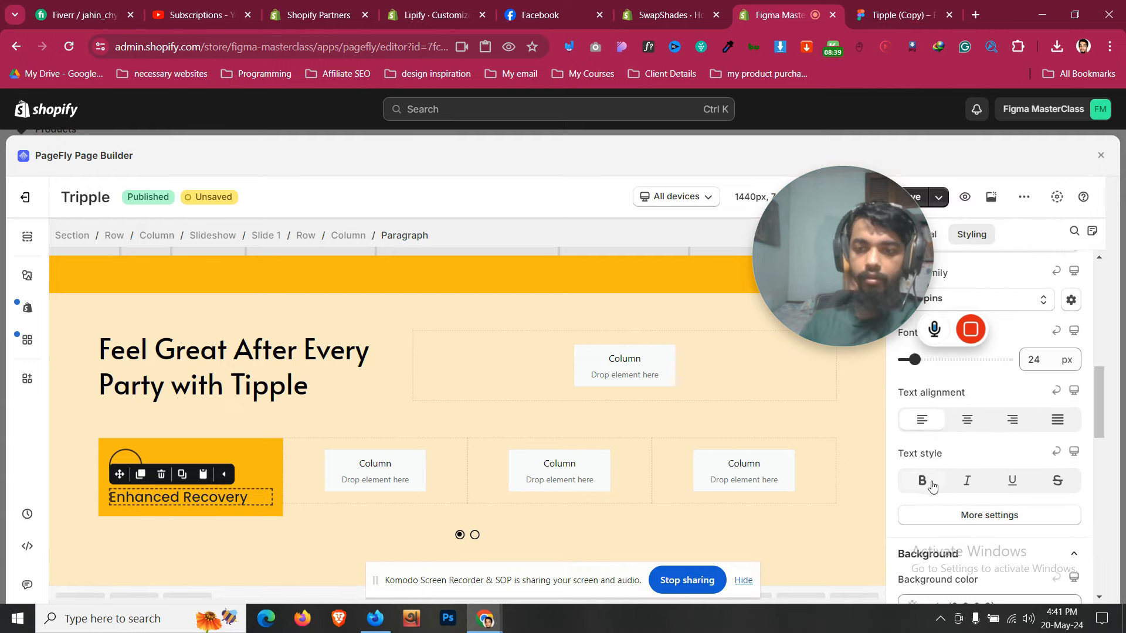
Check the card title's text style in Figma and set the "Enhanced Recovery" paragraph's font weight to Semi Bold in PageFly
{"action": "left_click", "coordinate": [922, 483]}
{"action": "left_click", "coordinate": [922, 482]}
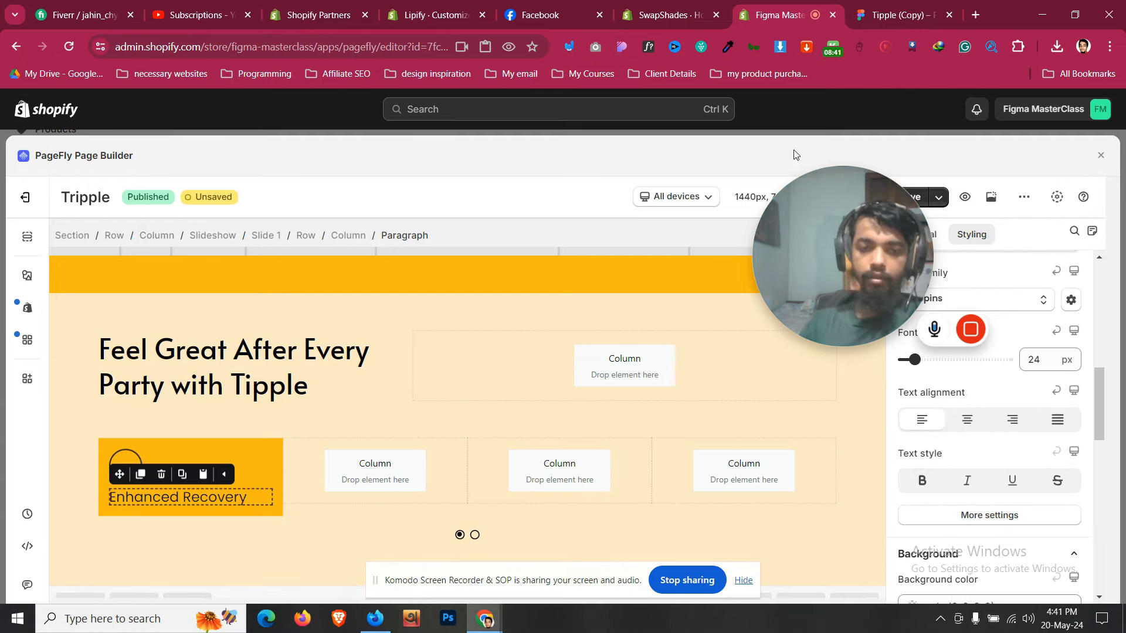
{"action": "left_click", "coordinate": [895, 9]}
{"action": "left_click", "coordinate": [279, 367]}
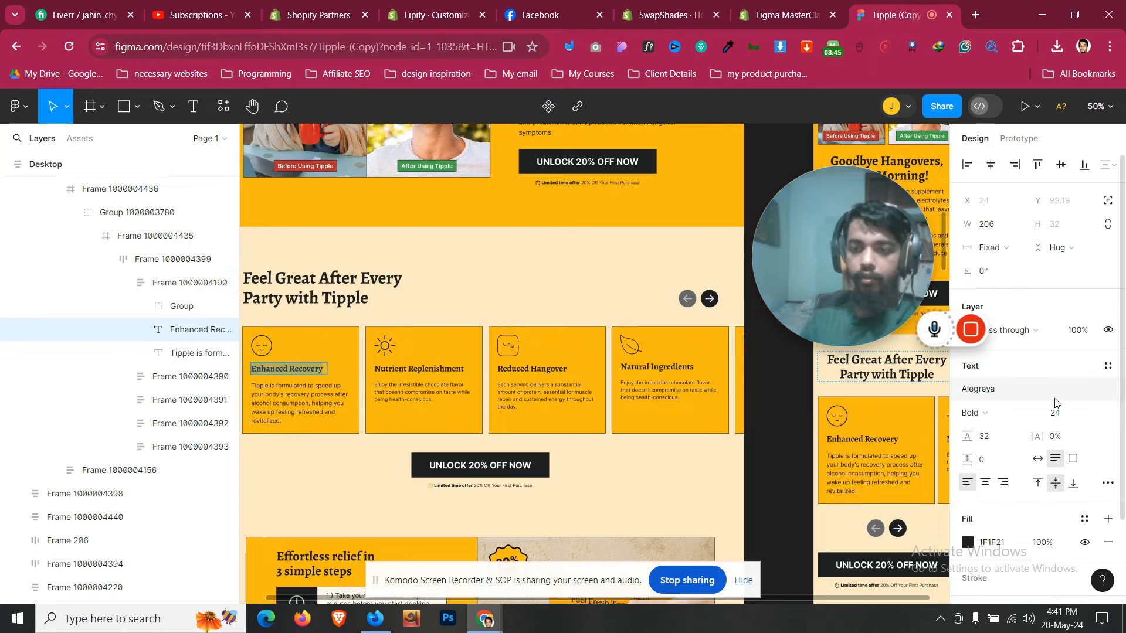
{"action": "key", "text": "ctrl+shift+Tab"}
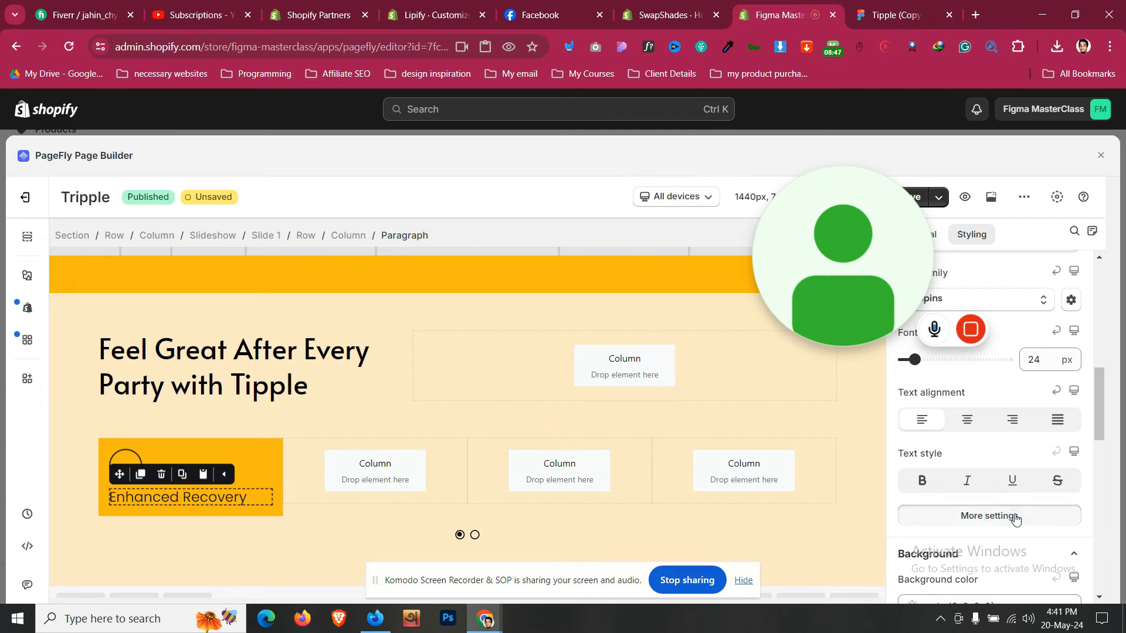
{"action": "left_click", "coordinate": [1013, 514]}
{"action": "left_click", "coordinate": [1020, 299]}
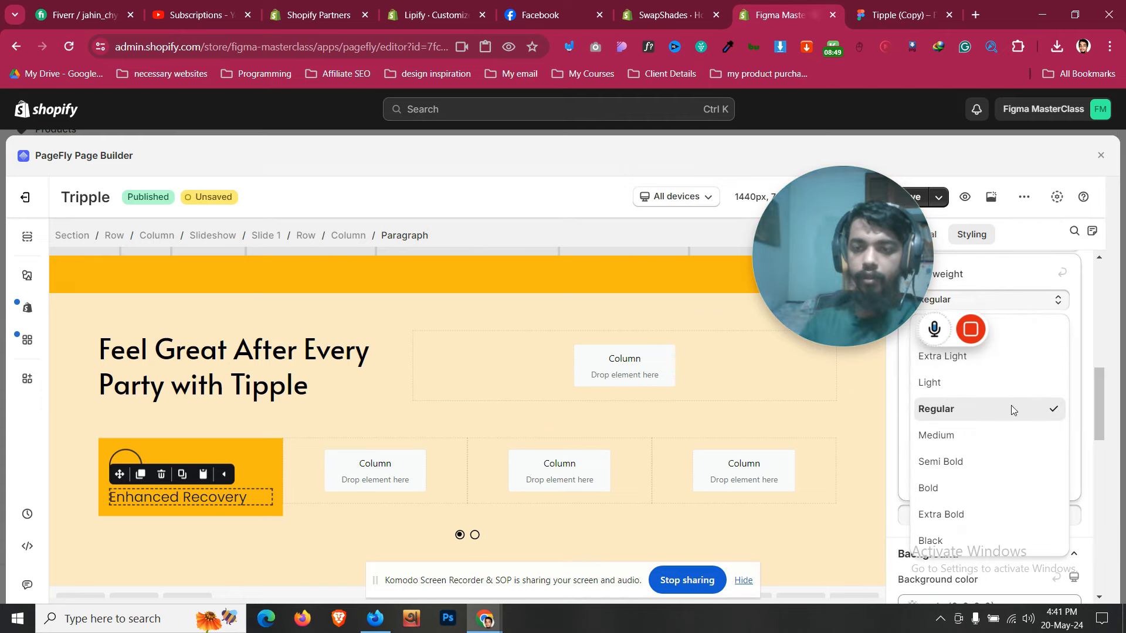
{"action": "left_click", "coordinate": [982, 491]}
{"action": "left_click", "coordinate": [1058, 301]}
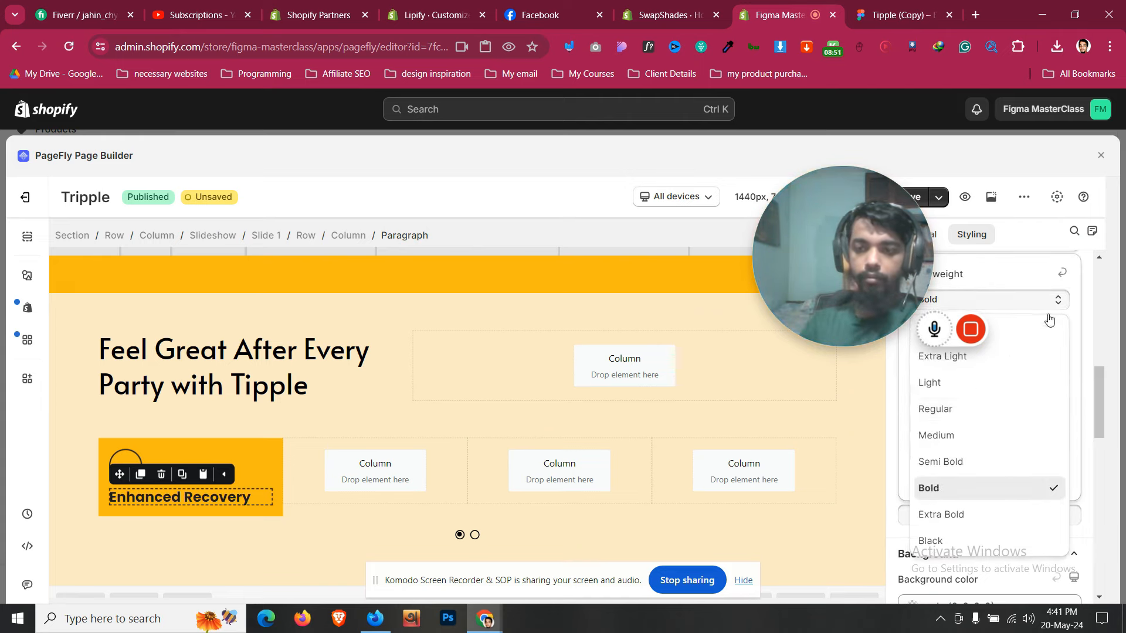
{"action": "left_click", "coordinate": [988, 463]}
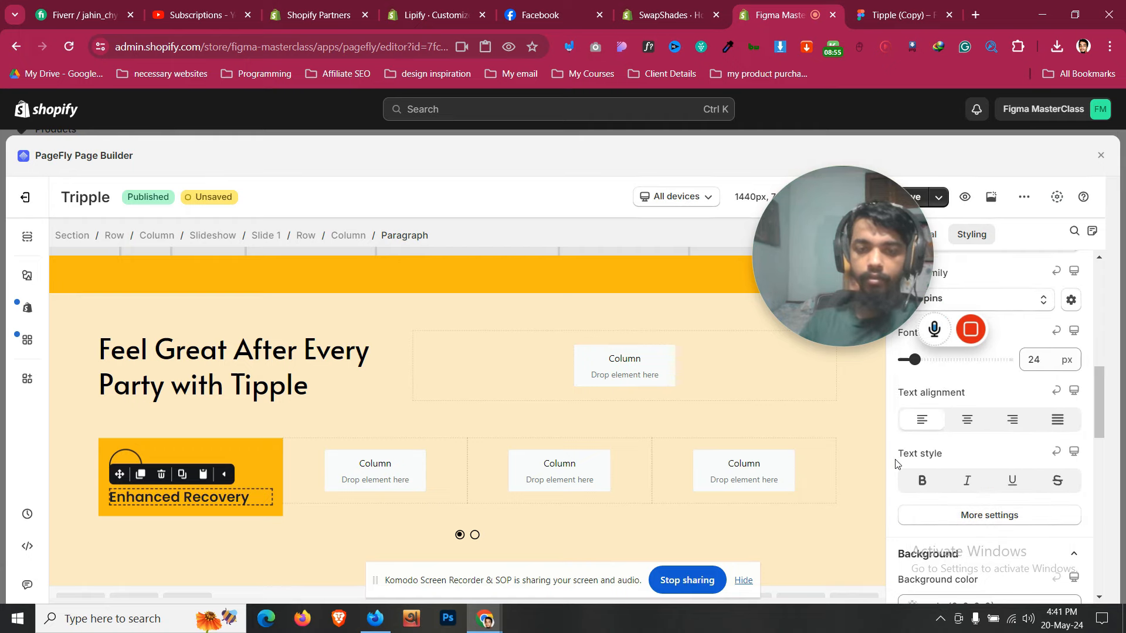
Duplicate the hero section's Tipple description paragraph and move the copy below the "Enhanced Recovery" title in the slideshow's first column
{"action": "left_click", "coordinate": [157, 447]}
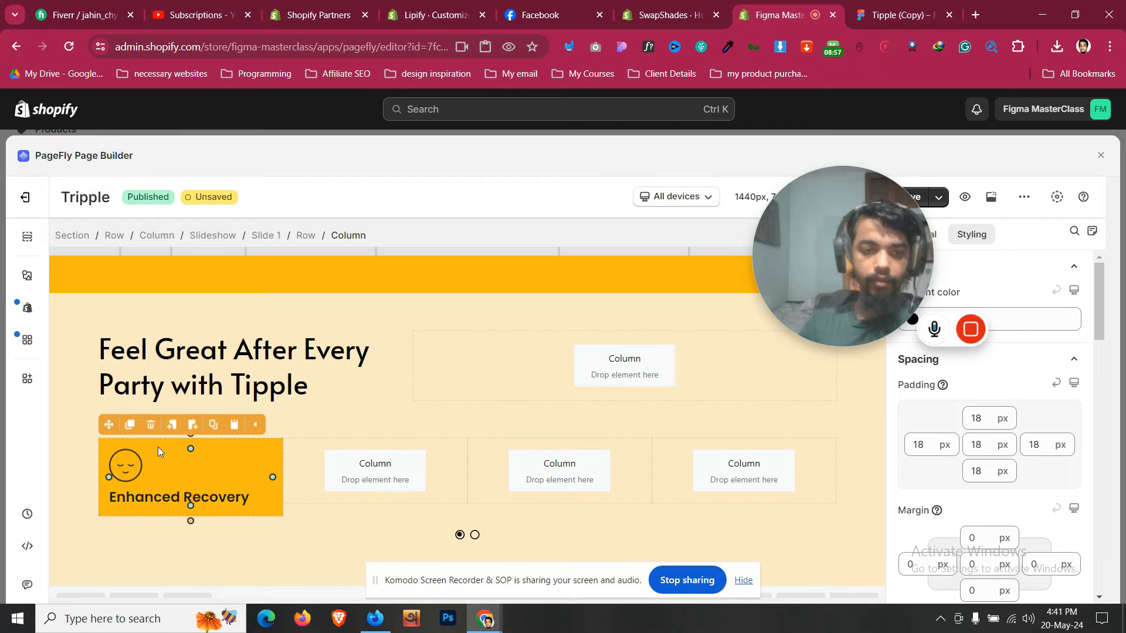
{"action": "scroll", "coordinate": [555, 402], "scroll_direction": "up", "scroll_amount": 4}
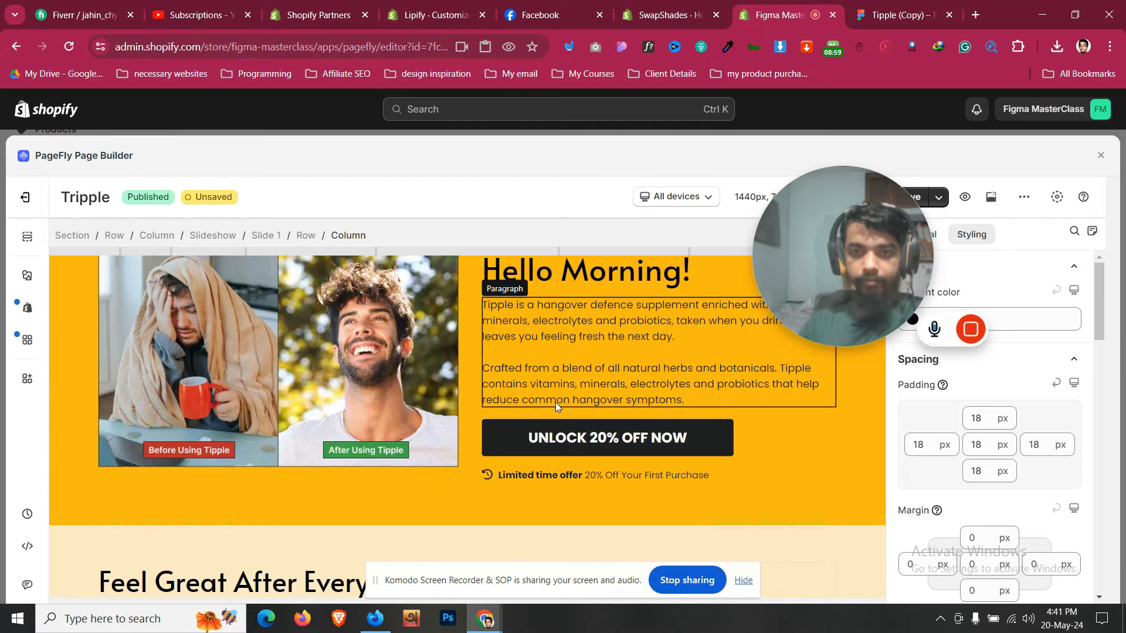
{"action": "left_click", "coordinate": [574, 365]}
{"action": "left_click", "coordinate": [513, 284]}
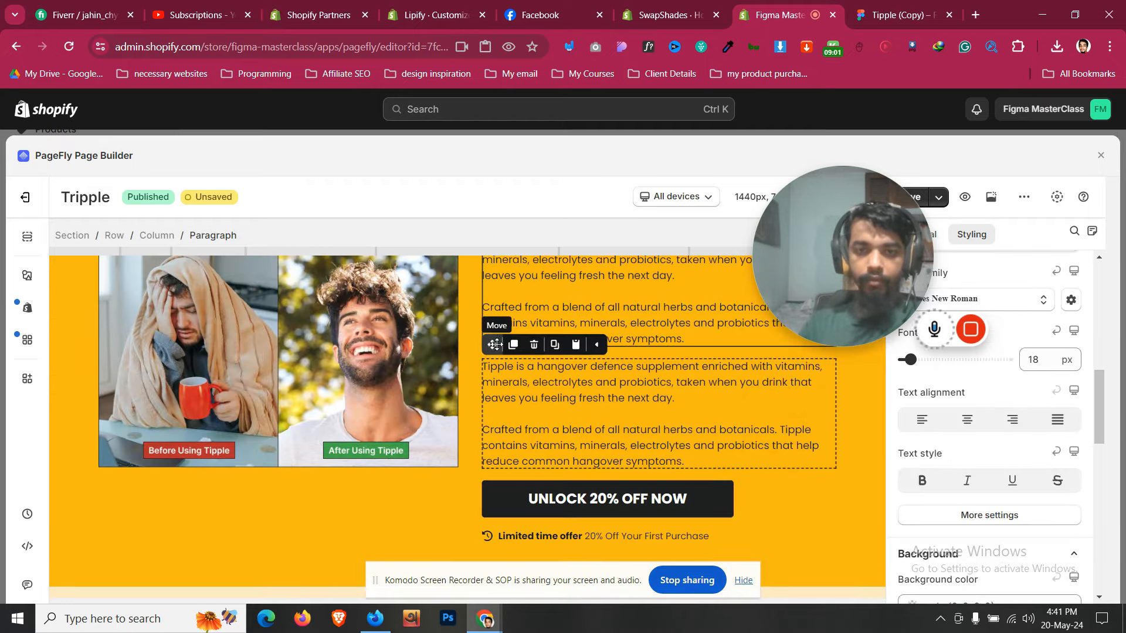
{"action": "left_click_drag", "start_coordinate": [492, 344], "coordinate": [178, 492]}
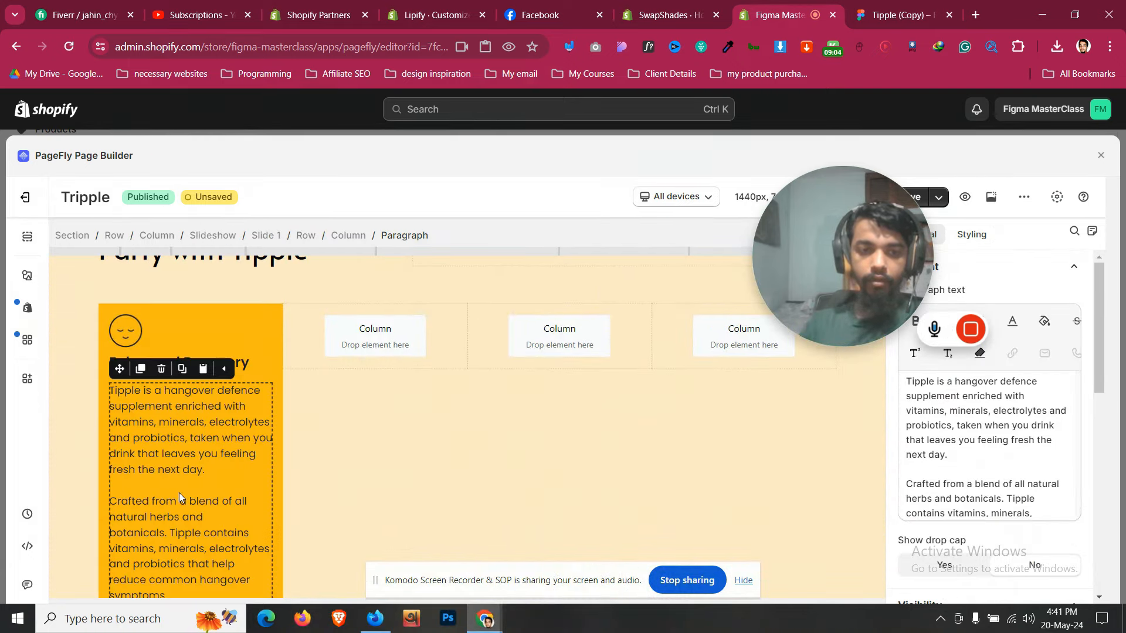
Check the card title's margins and set the description paragraph's top margin to 10 px
{"action": "left_click", "coordinate": [262, 362]}
{"action": "scroll", "coordinate": [1096, 457], "scroll_direction": "up", "scroll_amount": 5}
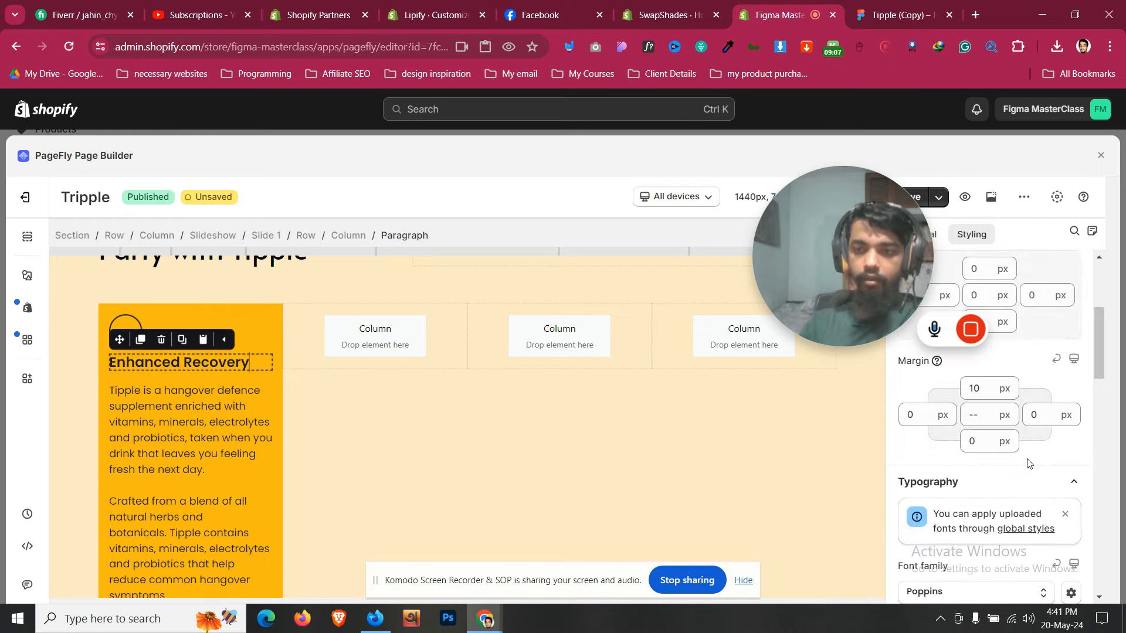
{"action": "left_click", "coordinate": [245, 435]}
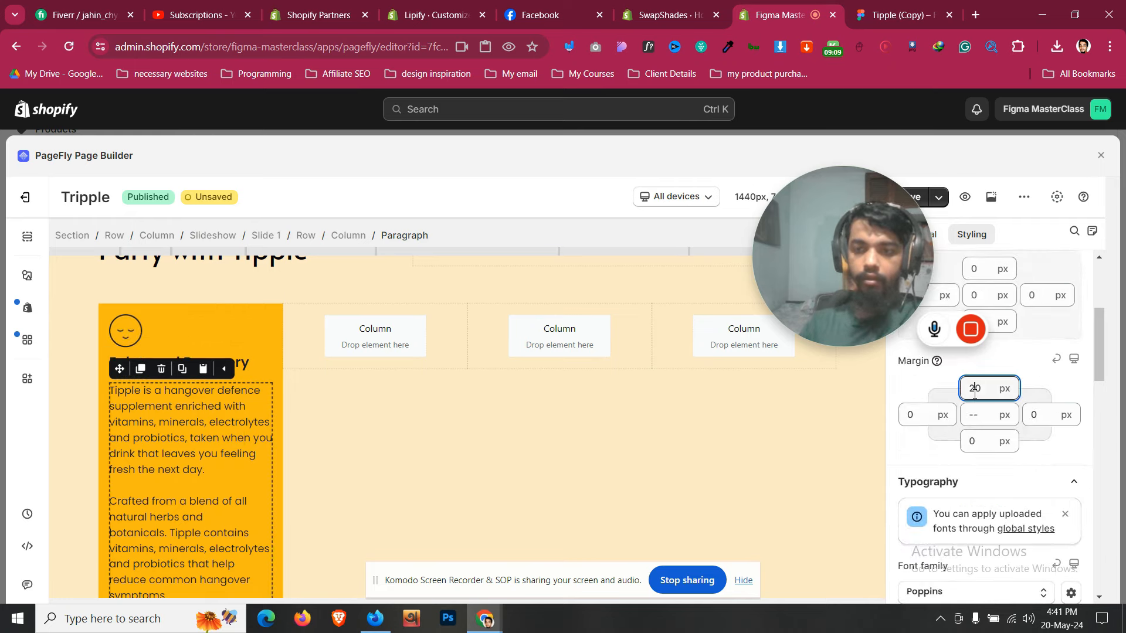
{"action": "key", "text": "BackSpace"}
{"action": "type", "text": "1"}
Copy the Enhanced Recovery description from Figma and replace the card paragraph's text in PageFly with "Tipple is formulated to speed up your body's recovery process..."
{"action": "left_click", "coordinate": [923, 7]}
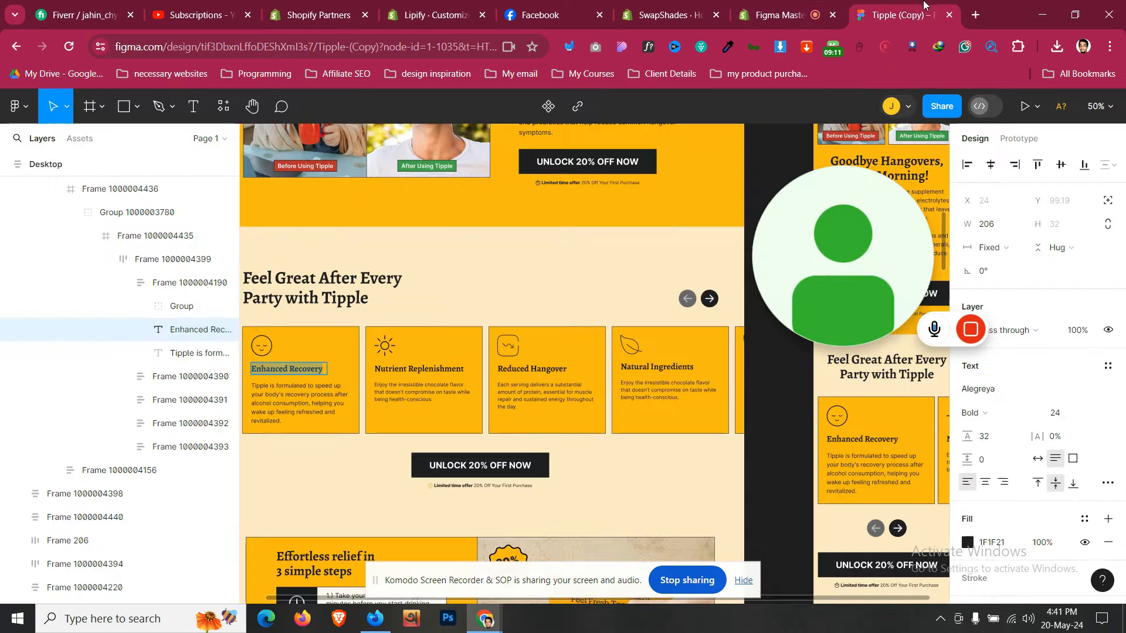
{"action": "left_click", "coordinate": [308, 401]}
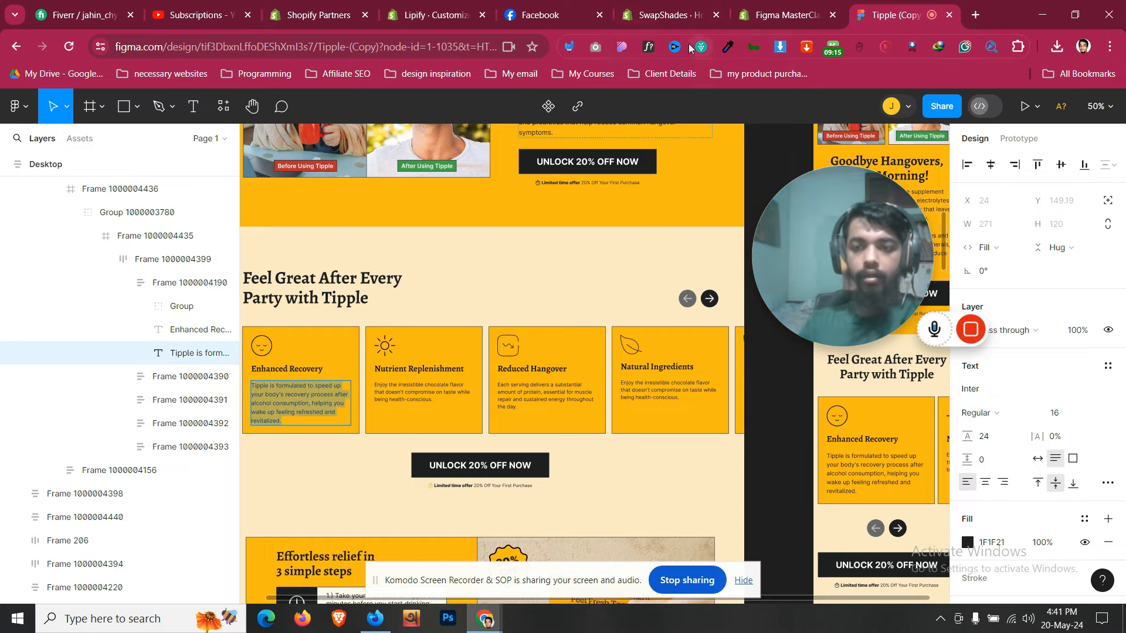
{"action": "left_click", "coordinate": [782, 15]}
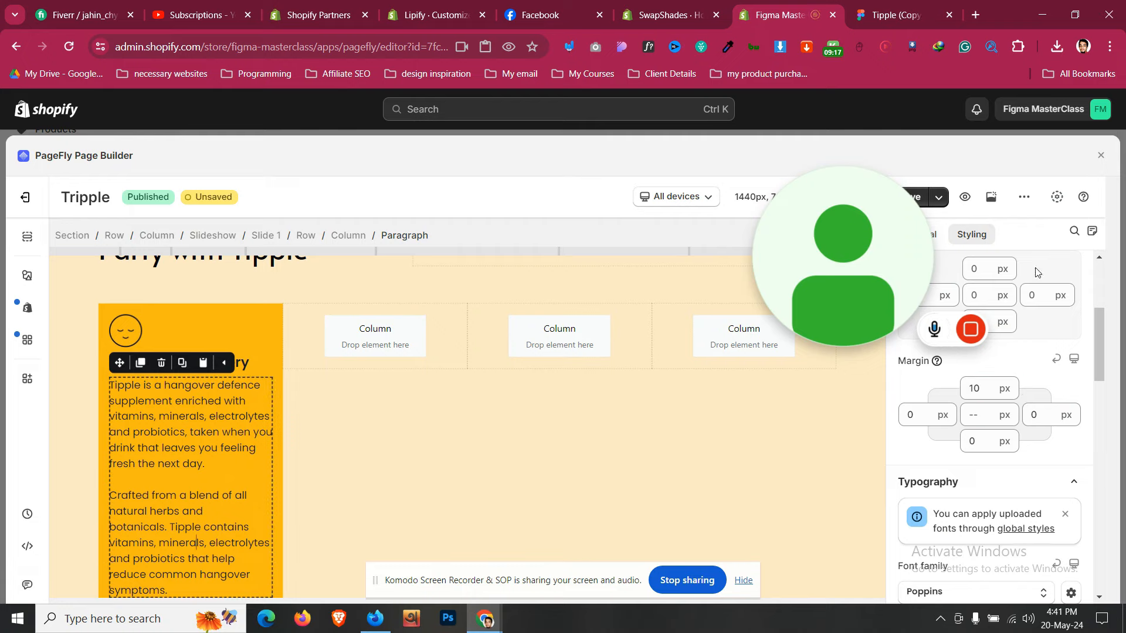
{"action": "left_click", "coordinate": [938, 240]}
{"action": "key", "text": "ctrl+a"}
{"action": "type", "text": "Tipple is formulated to speed up your body's recovery process after alcohol consumption, helping you wake up feeling refreshed and revitalized."}
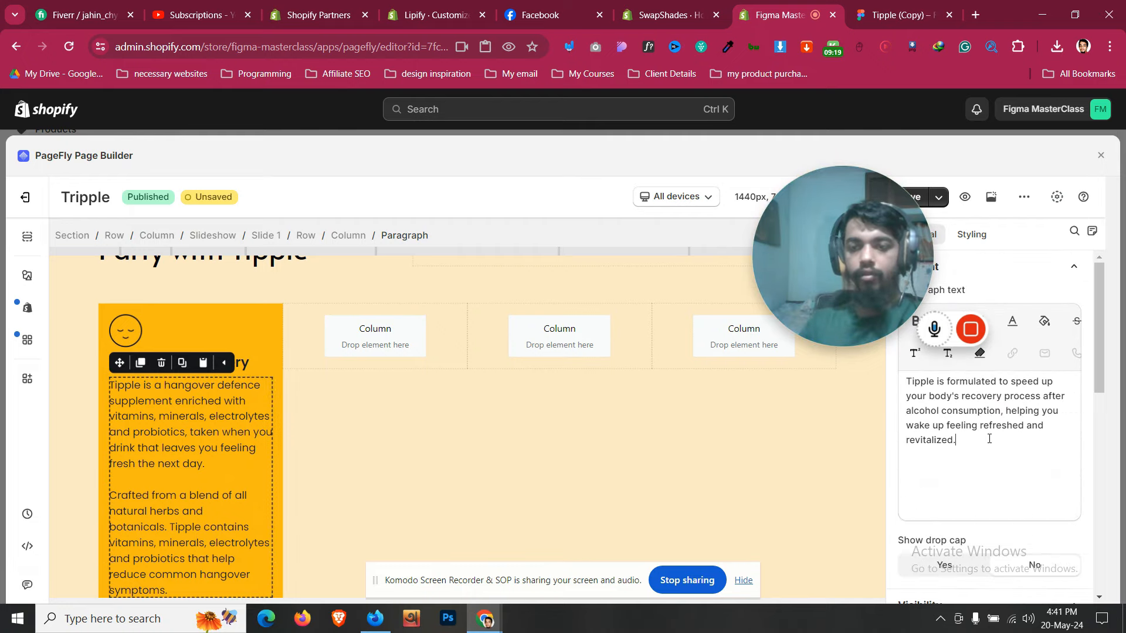
{"action": "left_click", "coordinate": [204, 335]}
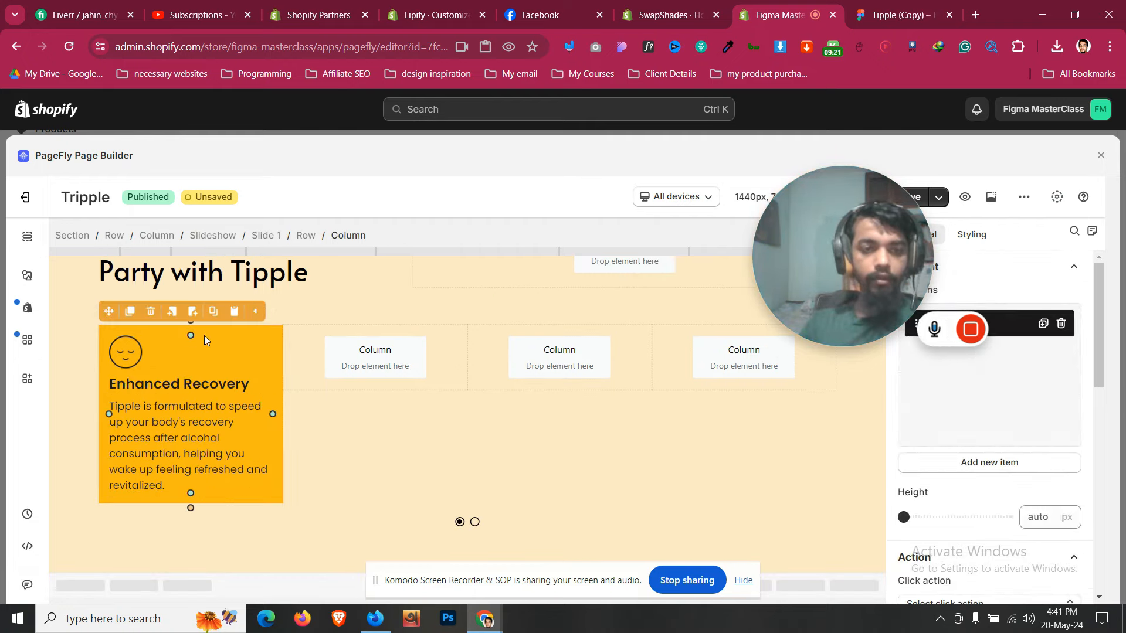
Set the card description paragraph's top margin to 15 px
{"action": "left_click", "coordinate": [201, 442]}
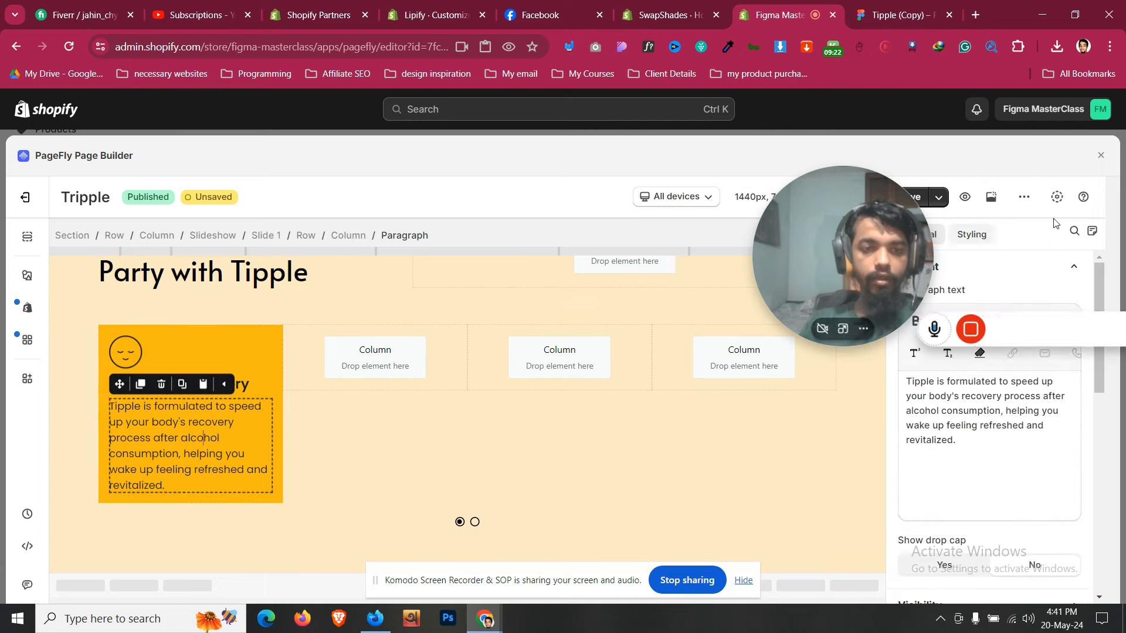
{"action": "left_click", "coordinate": [975, 236]}
{"action": "left_click", "coordinate": [975, 389]}
{"action": "type", "text": "15"}
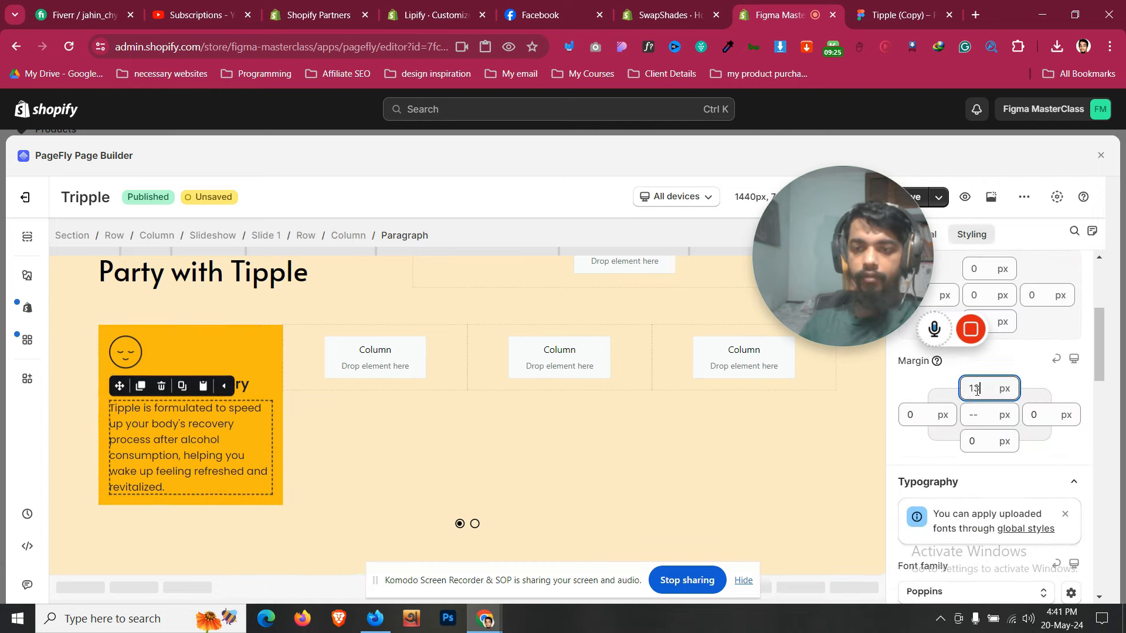
Give the Enhanced Recovery card column a solid border with a width of 1 px on all sides
{"action": "left_click", "coordinate": [250, 333]}
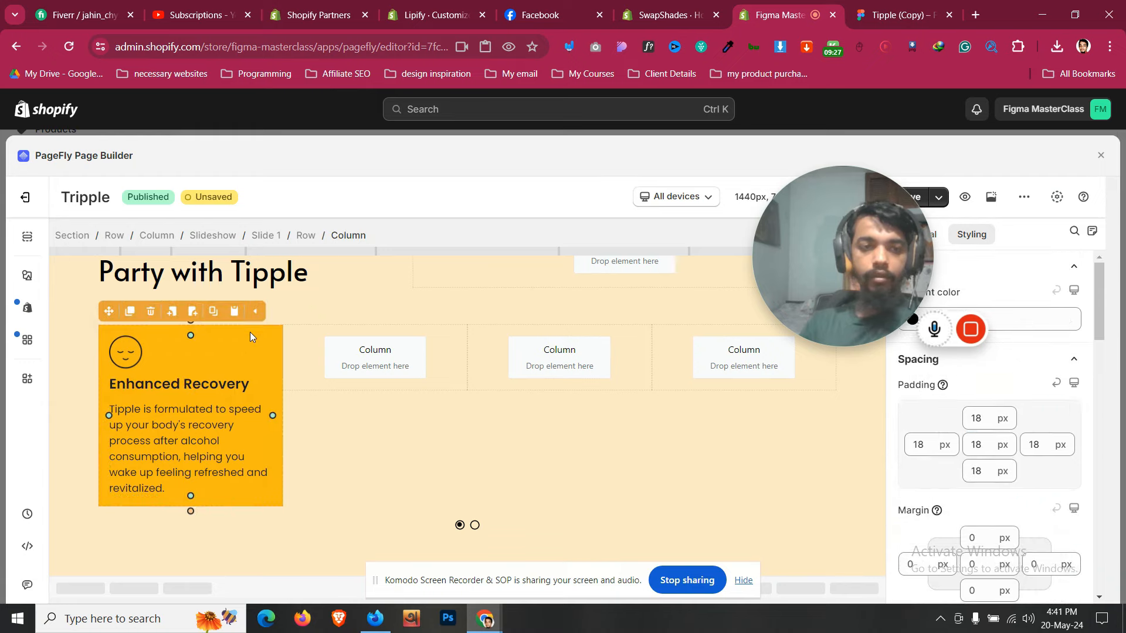
{"action": "scroll", "coordinate": [1049, 412], "scroll_direction": "down", "scroll_amount": 10}
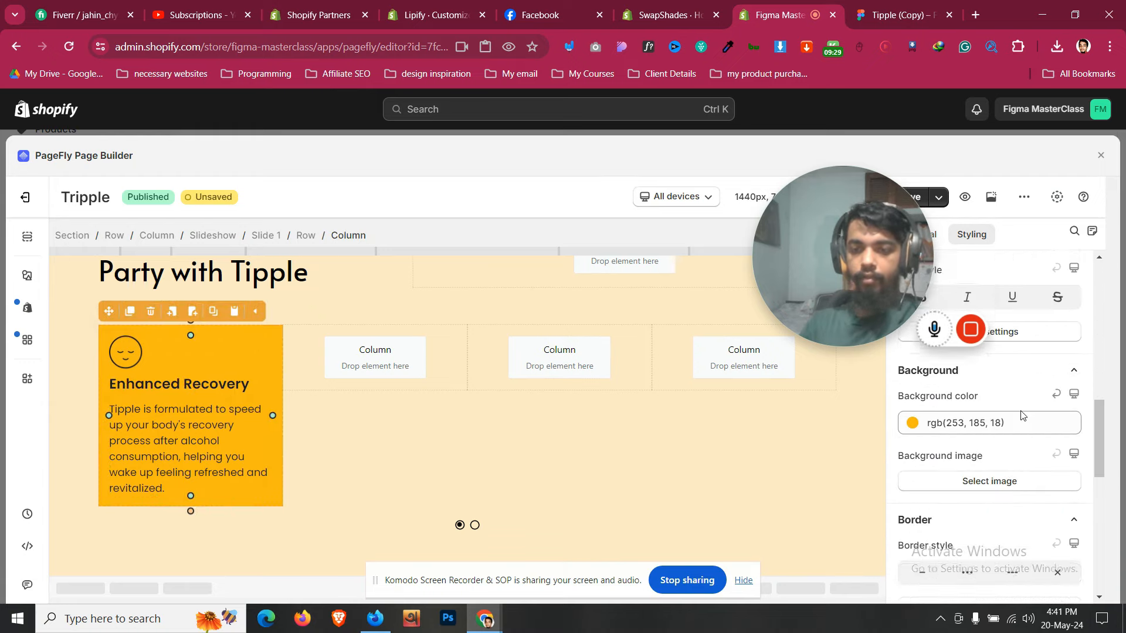
{"action": "scroll", "coordinate": [1017, 415], "scroll_direction": "down", "scroll_amount": 1}
{"action": "left_click", "coordinate": [913, 396]}
{"action": "scroll", "coordinate": [990, 467], "scroll_direction": "down", "scroll_amount": 2}
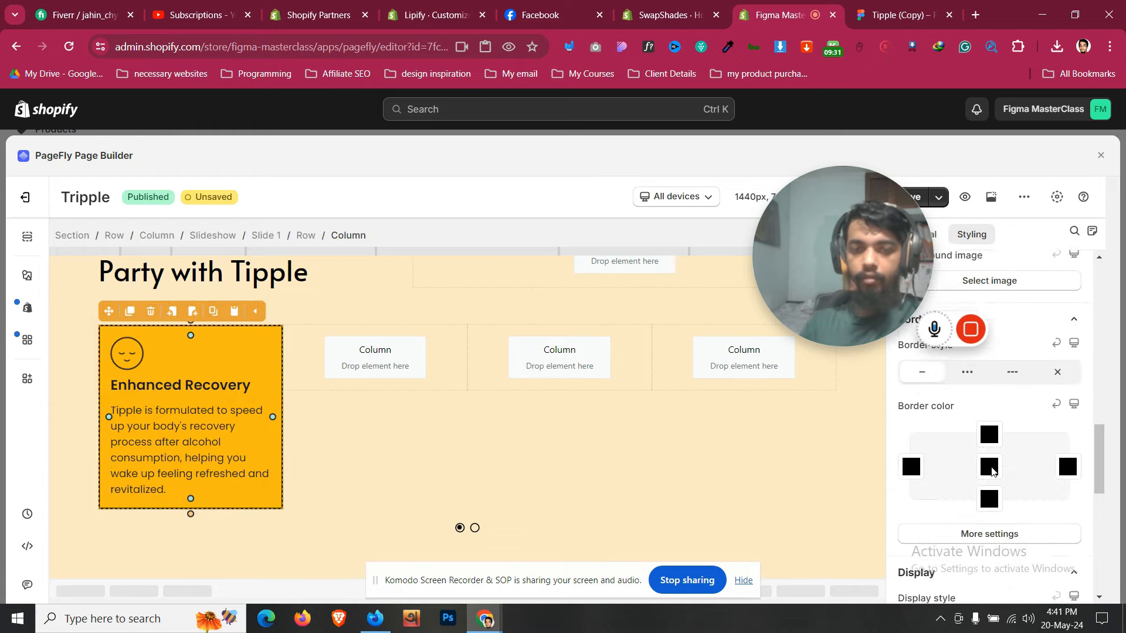
{"action": "left_click", "coordinate": [1008, 409]}
{"action": "double_click", "coordinate": [973, 251]}
{"action": "type", "text": "1"}
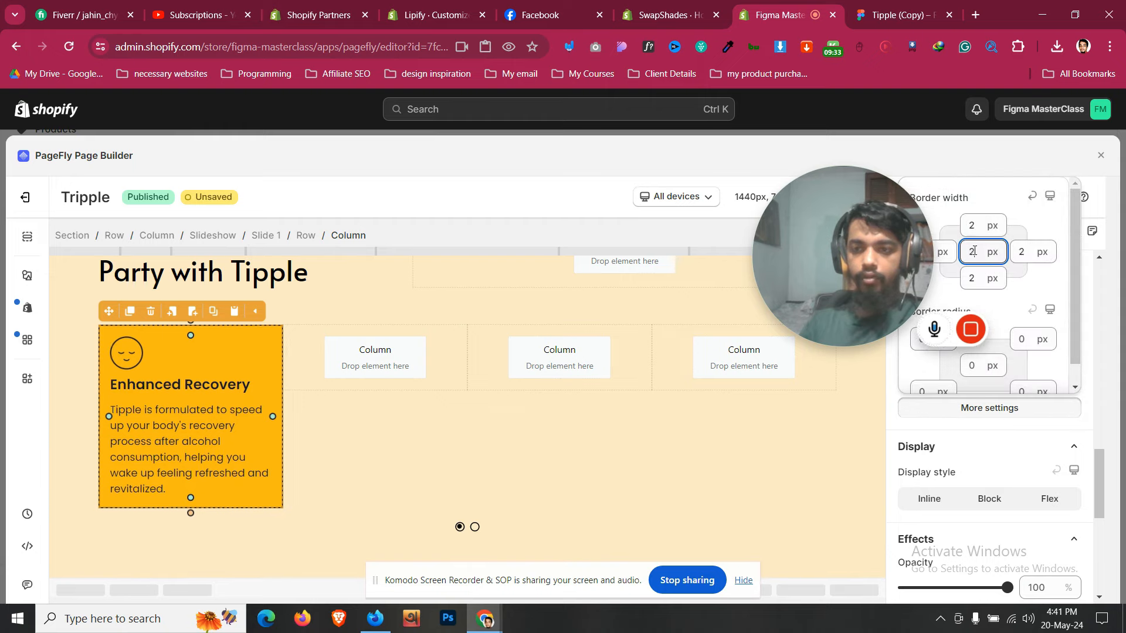
{"action": "left_click", "coordinate": [78, 338]}
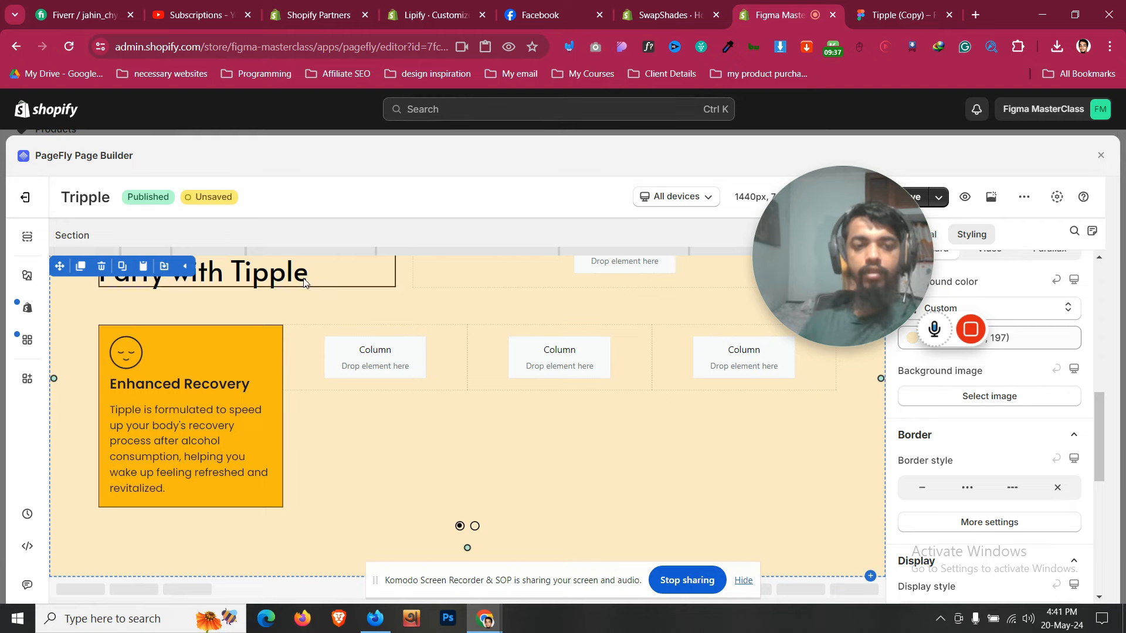
Set the card's "Enhanced Recovery" title top margin to 15 px
{"action": "left_click", "coordinate": [227, 384]}
{"action": "scroll", "coordinate": [991, 469], "scroll_direction": "up", "scroll_amount": 2}
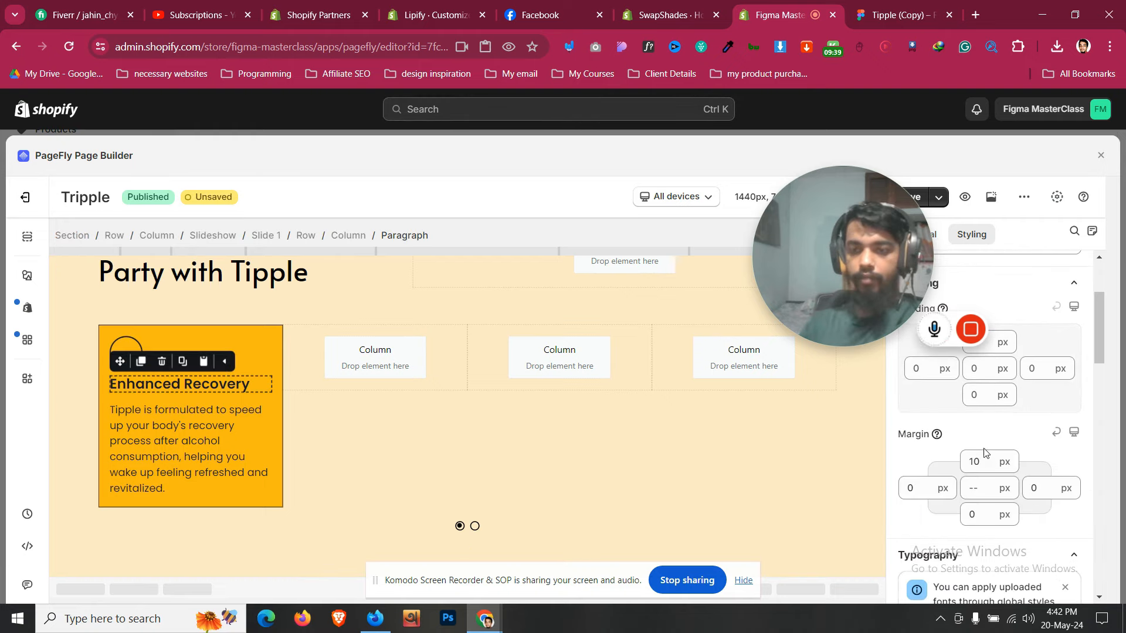
{"action": "left_click", "coordinate": [983, 463]}
{"action": "key", "text": "Up"}
{"action": "key", "text": "Up"}
{"action": "key", "text": "Up"}
{"action": "key", "text": "Up"}
{"action": "key", "text": "Up"}
{"action": "key", "text": "Up"}
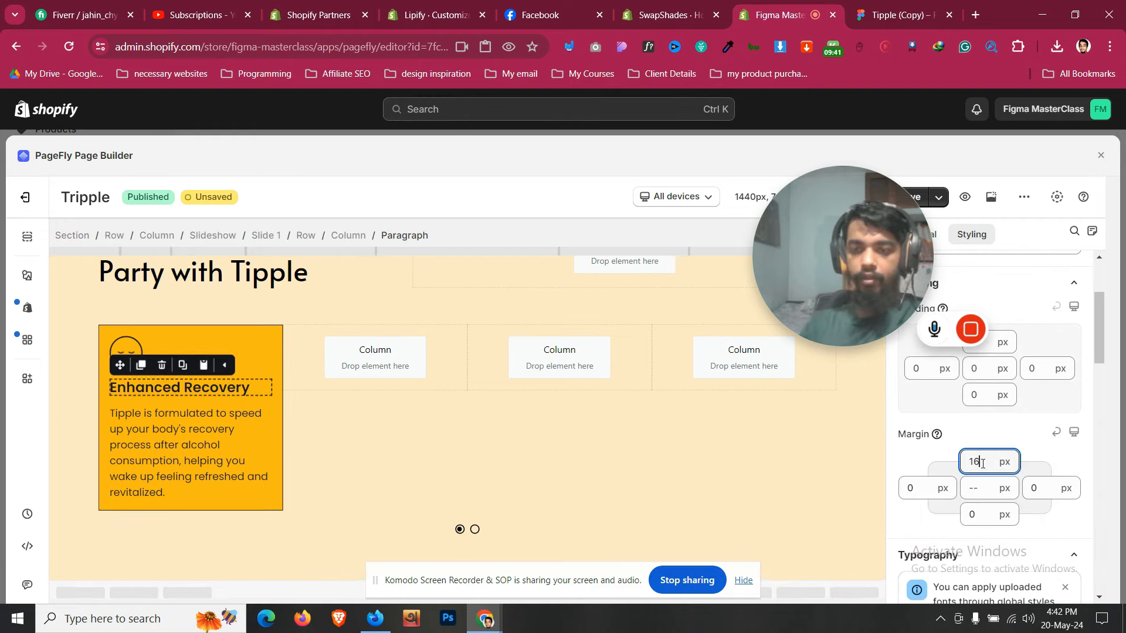
{"action": "key", "text": "Down"}
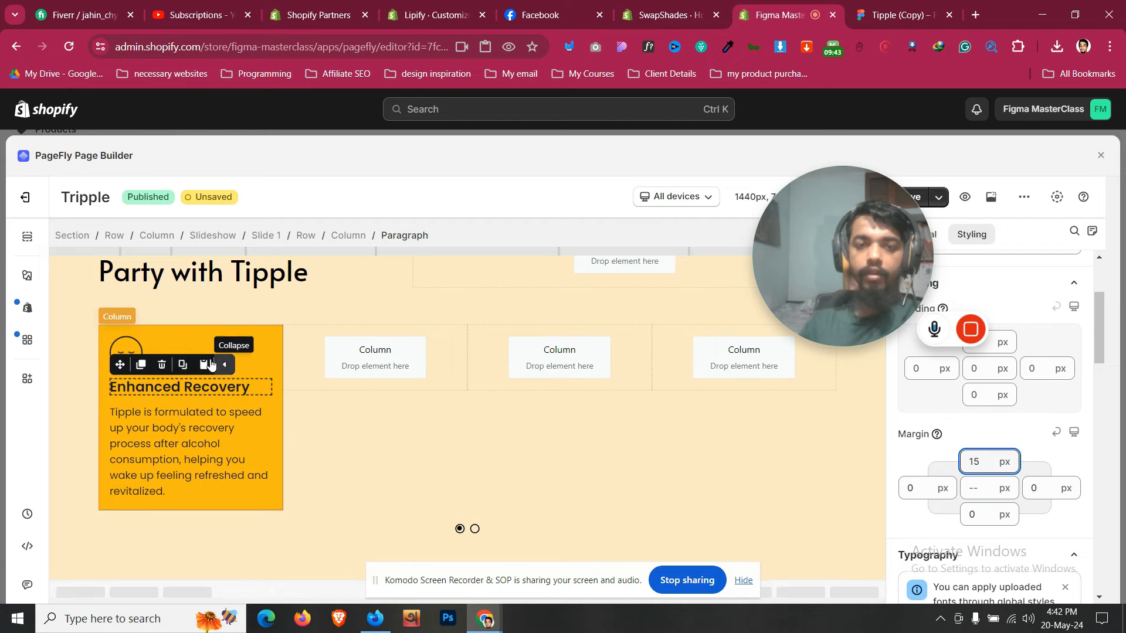
{"action": "left_click", "coordinate": [85, 347]}
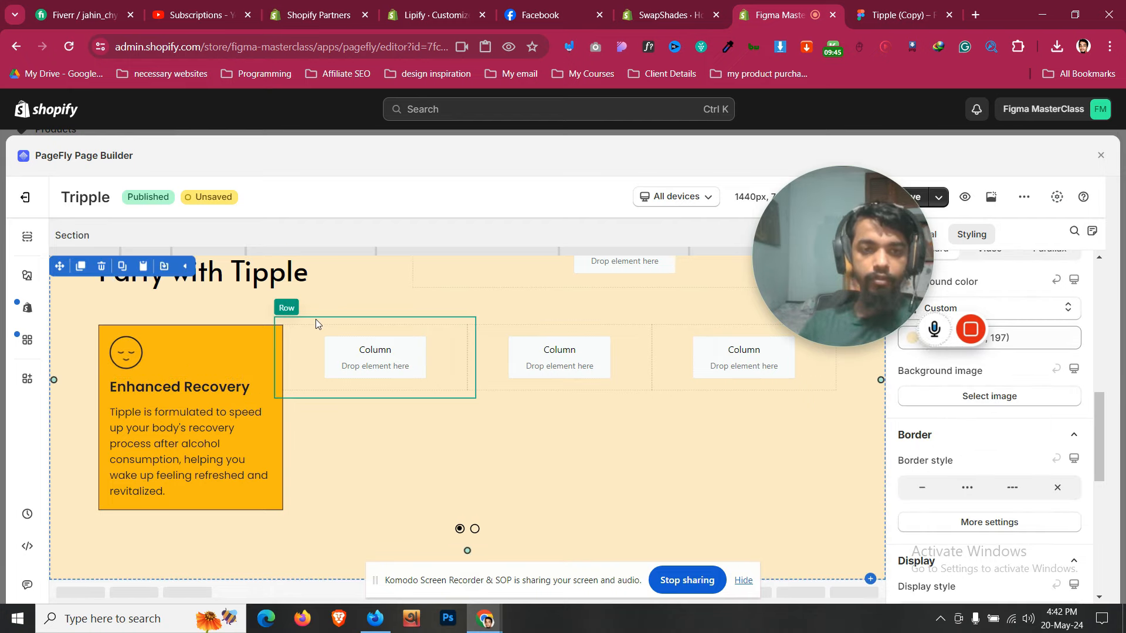
Glance at the Figma layout, return to PageFly, and set the slideshow element's top margin to 10 px
{"action": "left_click", "coordinate": [910, 5]}
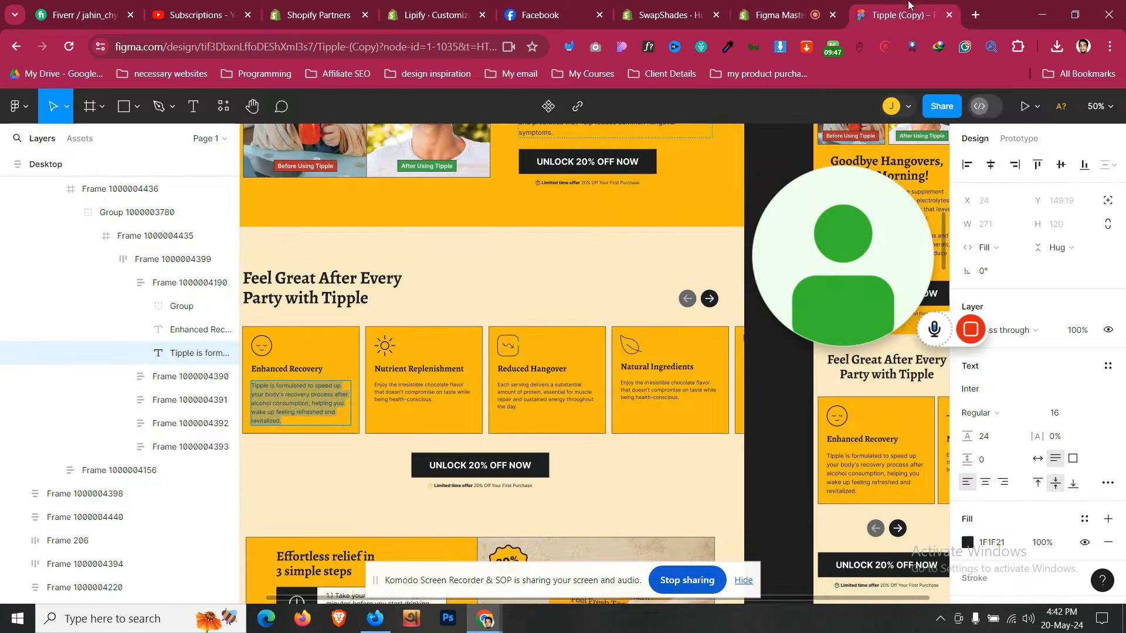
{"action": "left_click", "coordinate": [794, 5]}
{"action": "left_click", "coordinate": [328, 318]}
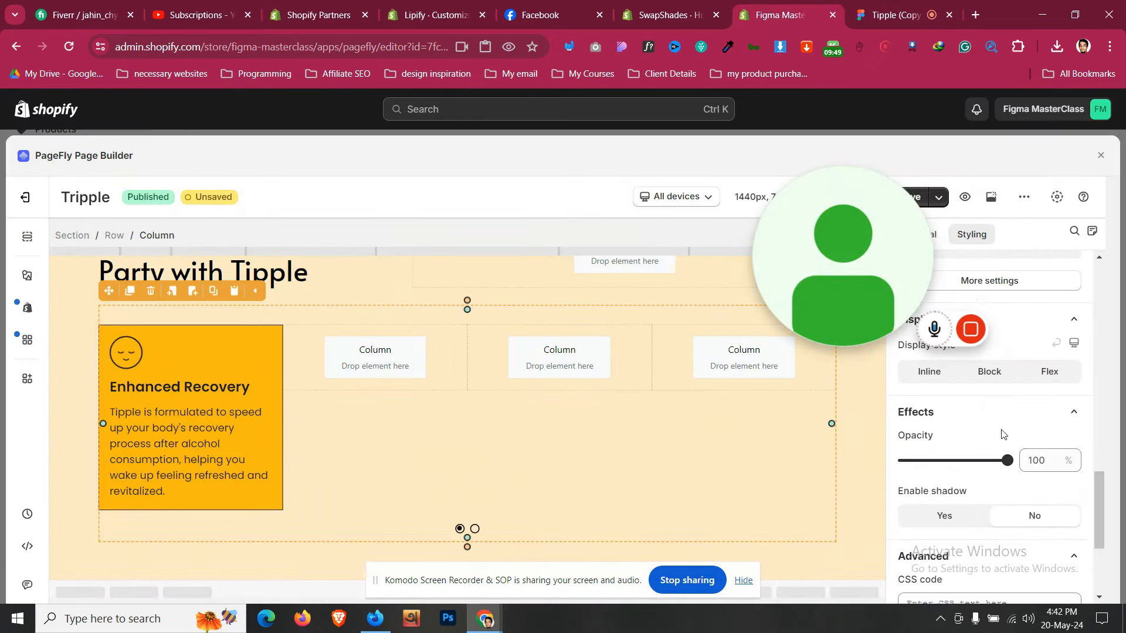
{"action": "scroll", "coordinate": [1004, 413], "scroll_direction": "up", "scroll_amount": 10}
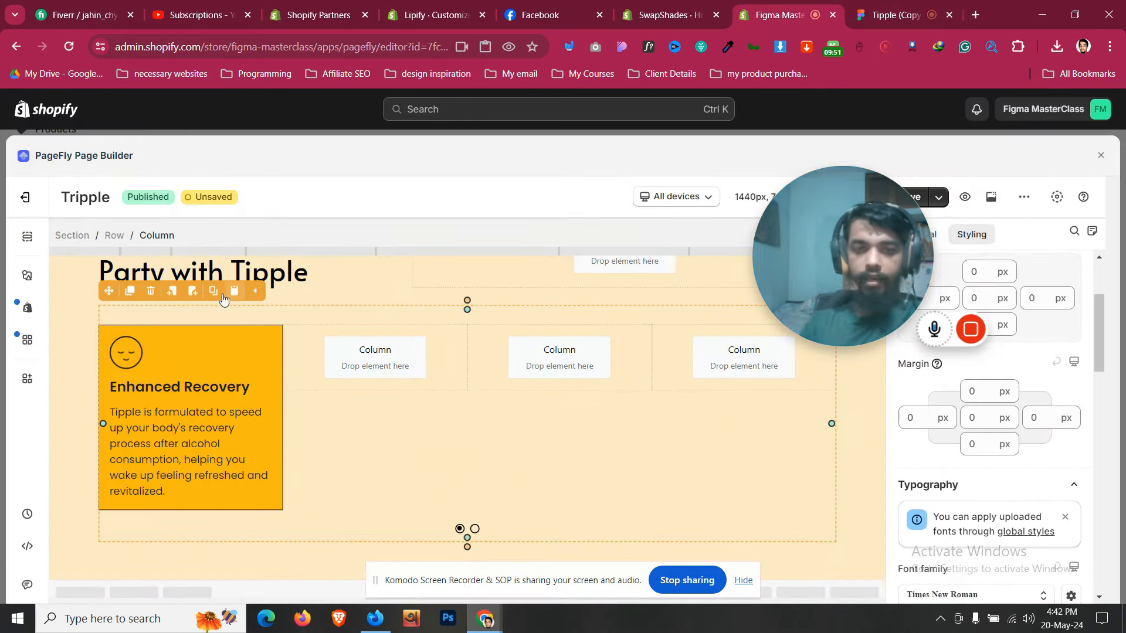
{"action": "left_click", "coordinate": [116, 236]}
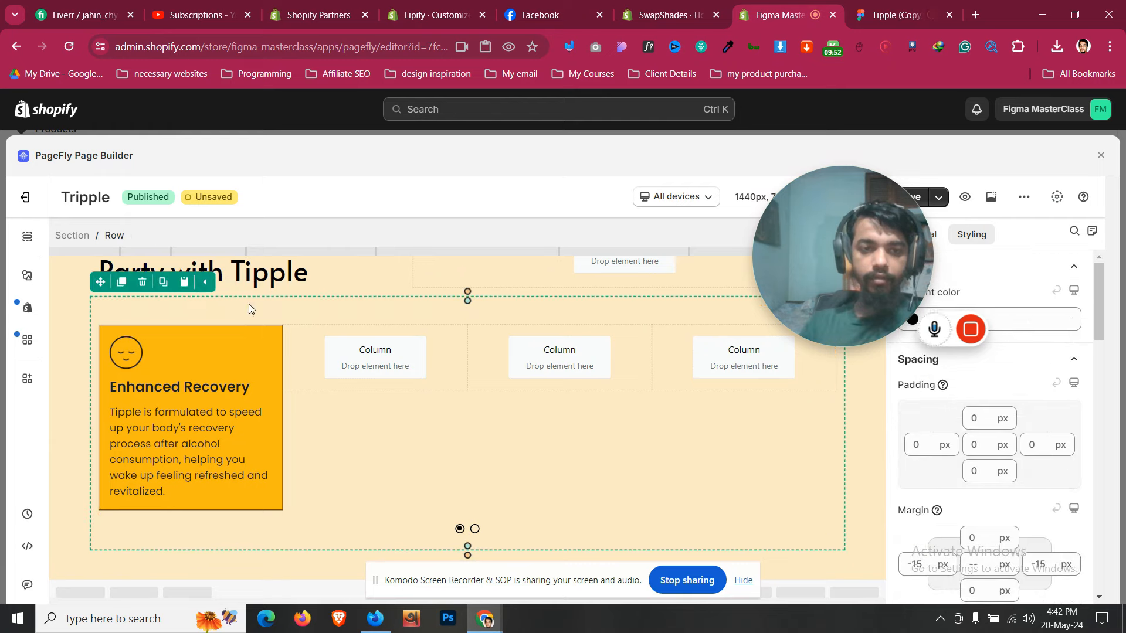
{"action": "left_click", "coordinate": [270, 330]}
{"action": "left_click", "coordinate": [212, 236]}
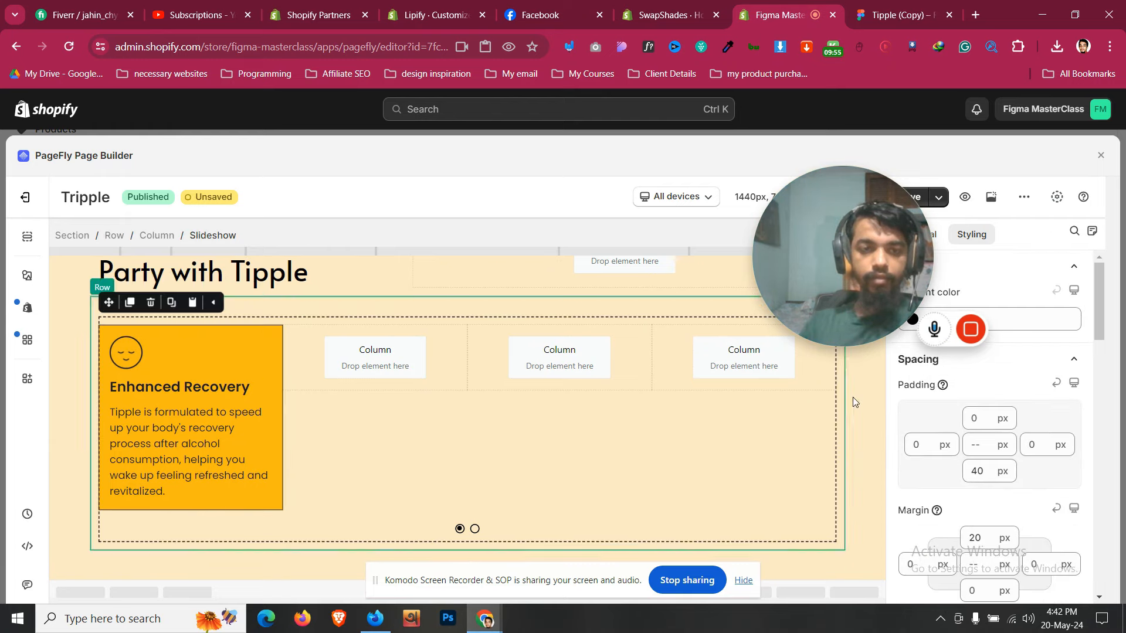
{"action": "key", "text": "Down"}
{"action": "key", "text": "Down"}
{"action": "key", "text": "Down"}
{"action": "key", "text": "Down"}
{"action": "key", "text": "Down"}
{"action": "key", "text": "Down"}
{"action": "key", "text": "Down"}
{"action": "key", "text": "Down"}
{"action": "key", "text": "Down"}
{"action": "key", "text": "Down"}
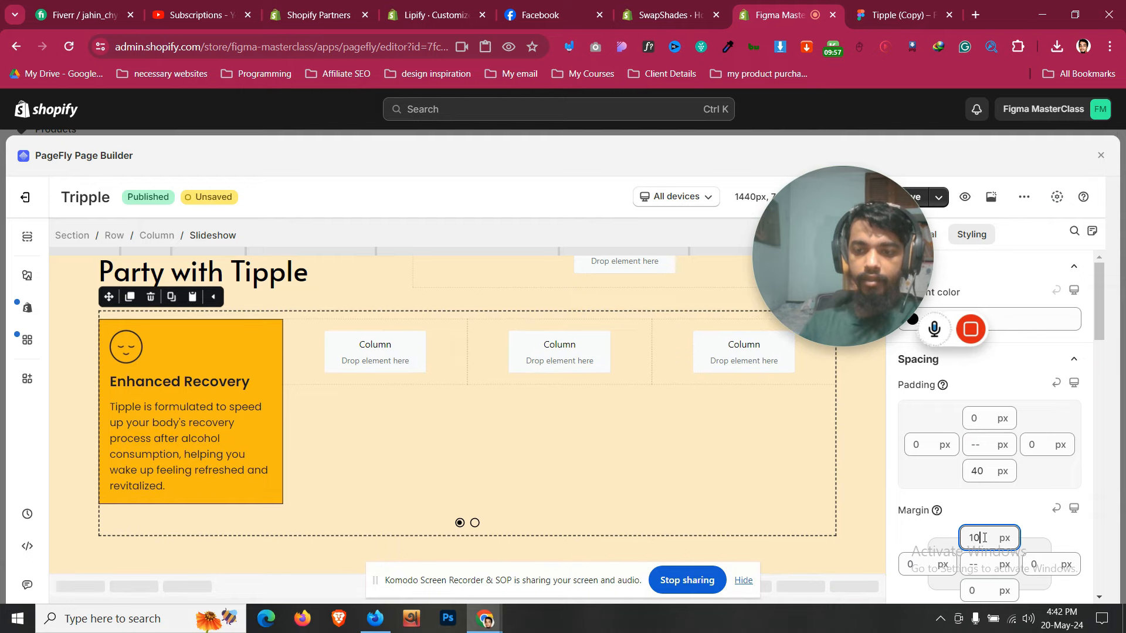
Switch the editor to the Mobile view and left-align the card's description paragraph
{"action": "left_click", "coordinate": [267, 331]}
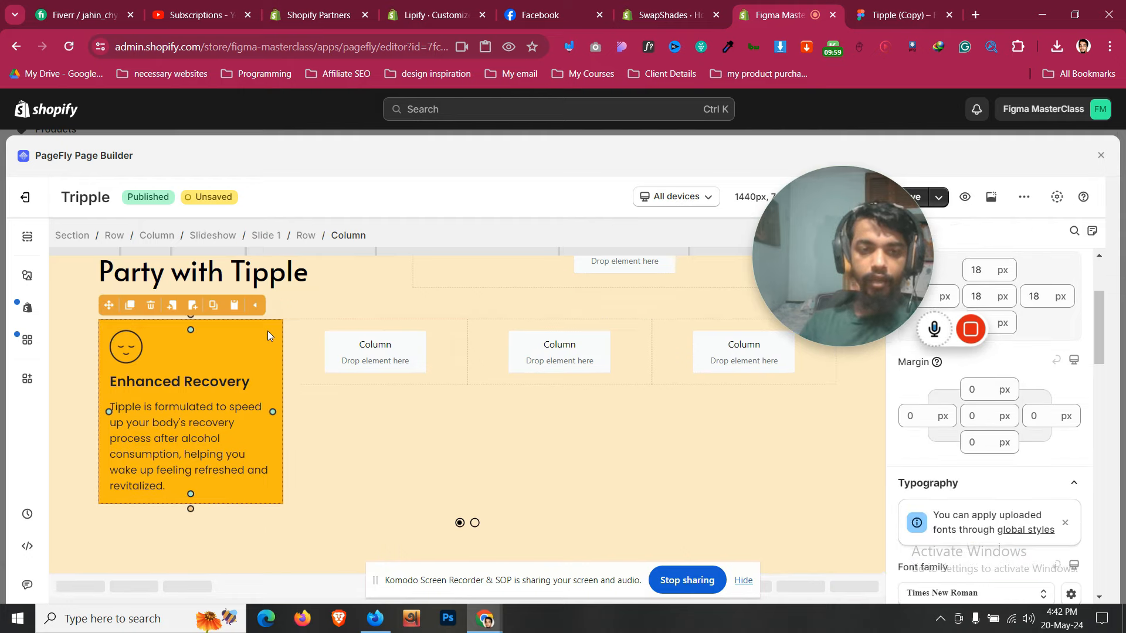
{"action": "left_click", "coordinate": [676, 197]}
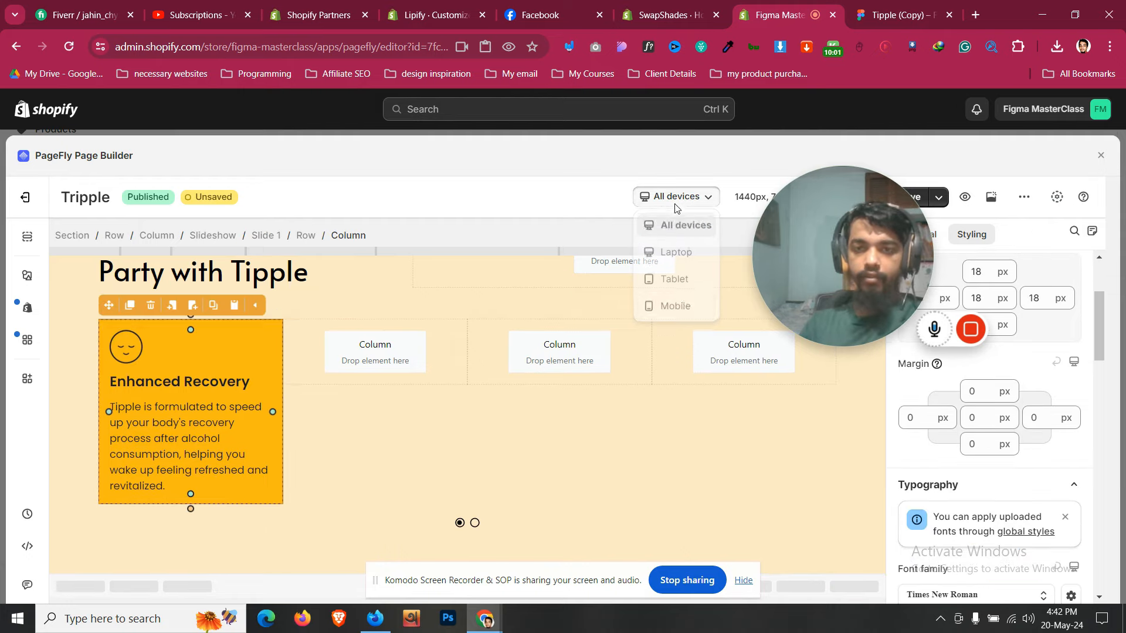
{"action": "left_click", "coordinate": [674, 307]}
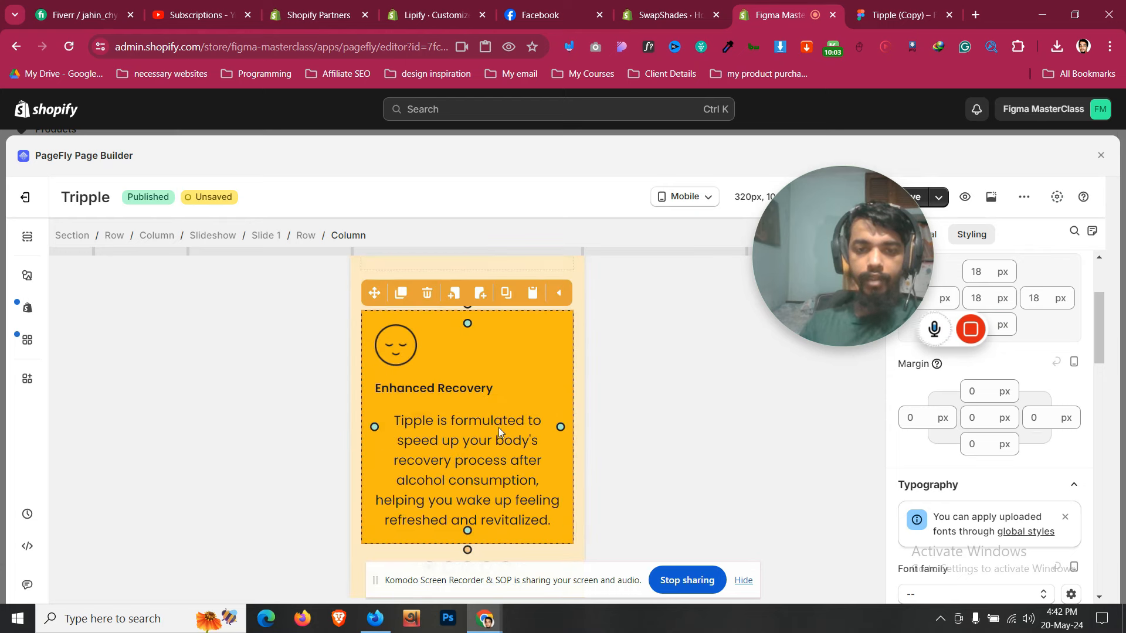
{"action": "scroll", "coordinate": [976, 463], "scroll_direction": "down", "scroll_amount": 5}
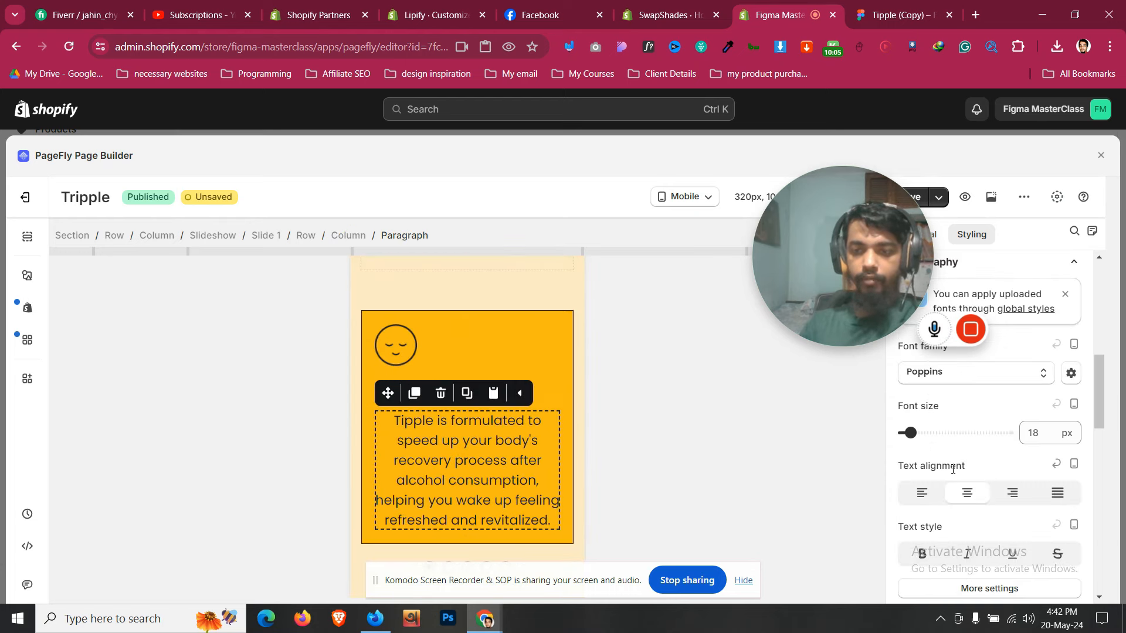
{"action": "left_click", "coordinate": [924, 494]}
Try an 11 px mobile font size on the card's description paragraph and return it to 18 px
{"action": "left_click", "coordinate": [1041, 435]}
{"action": "key", "text": "BackSpace"}
{"action": "key", "text": "BackSpace"}
{"action": "type", "text": "11"}
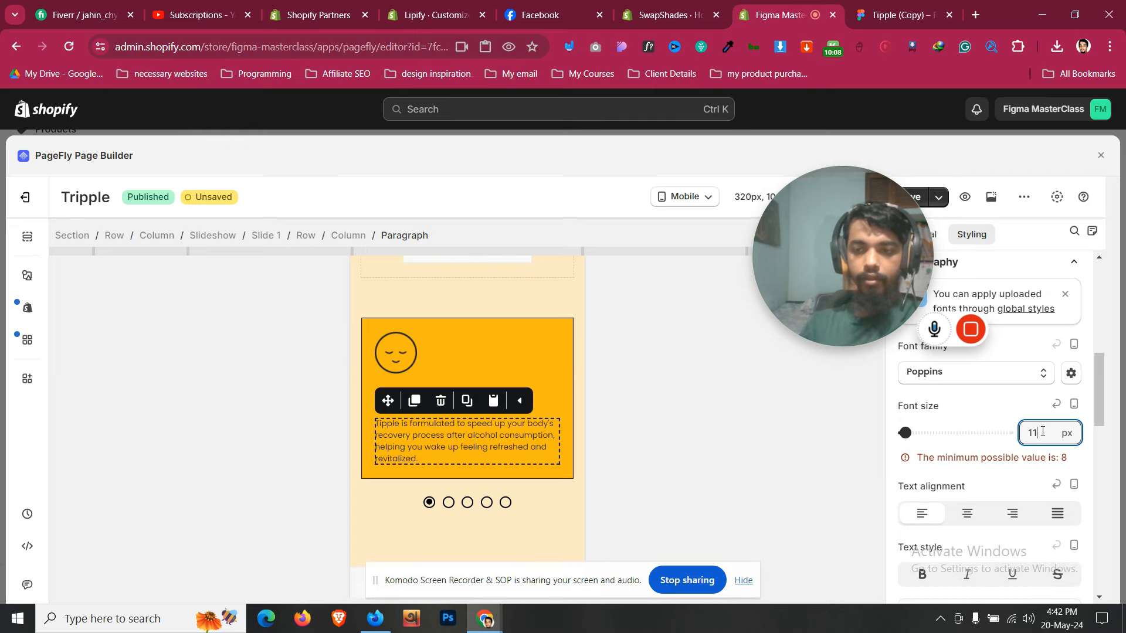
{"action": "key", "text": "Up"}
{"action": "key", "text": "Up"}
{"action": "key", "text": "Up"}
{"action": "key", "text": "Up"}
{"action": "key", "text": "Up"}
{"action": "key", "text": "Up"}
{"action": "key", "text": "Up"}
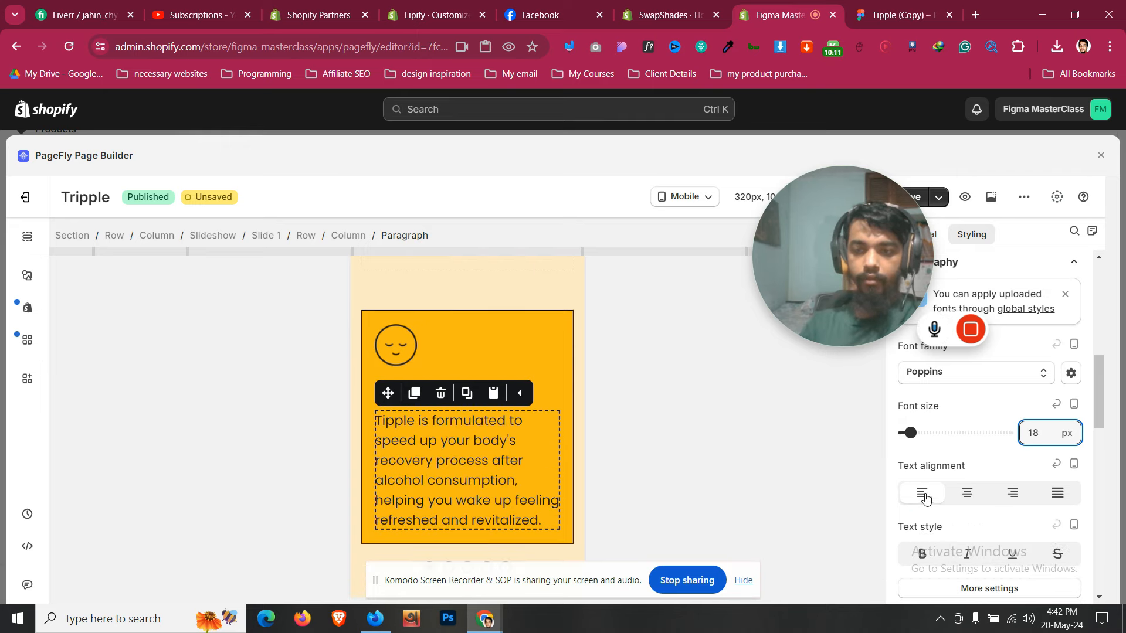
{"action": "scroll", "coordinate": [892, 476], "scroll_direction": "up", "scroll_amount": 5}
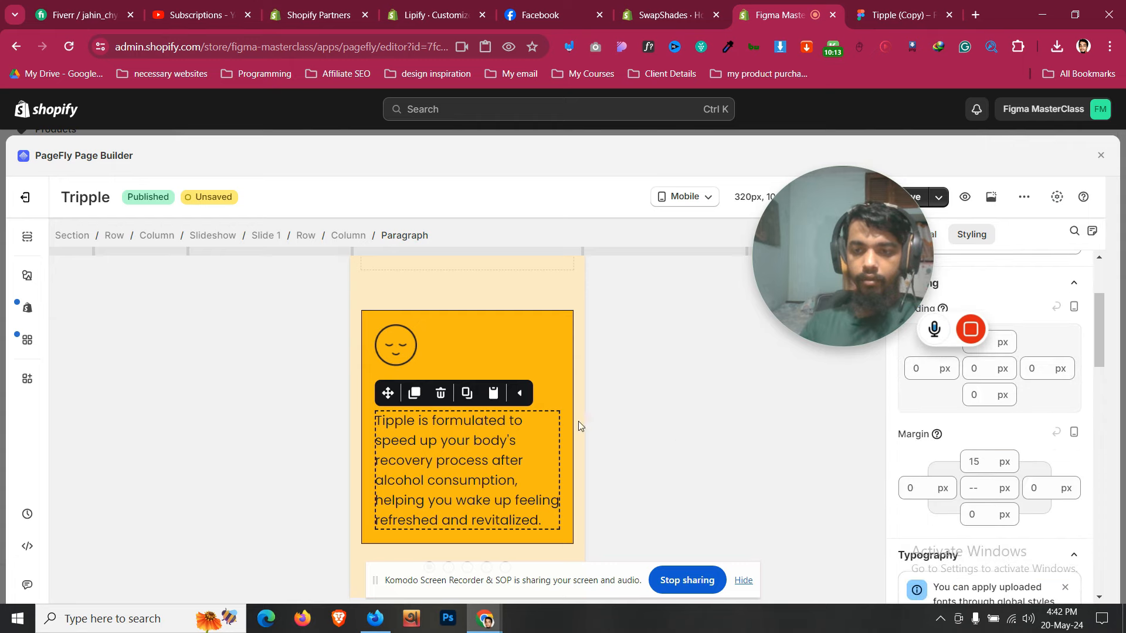
Set the mobile font size of the card's "Enhanced Recovery" title to 22 px
{"action": "left_click", "coordinate": [547, 393]}
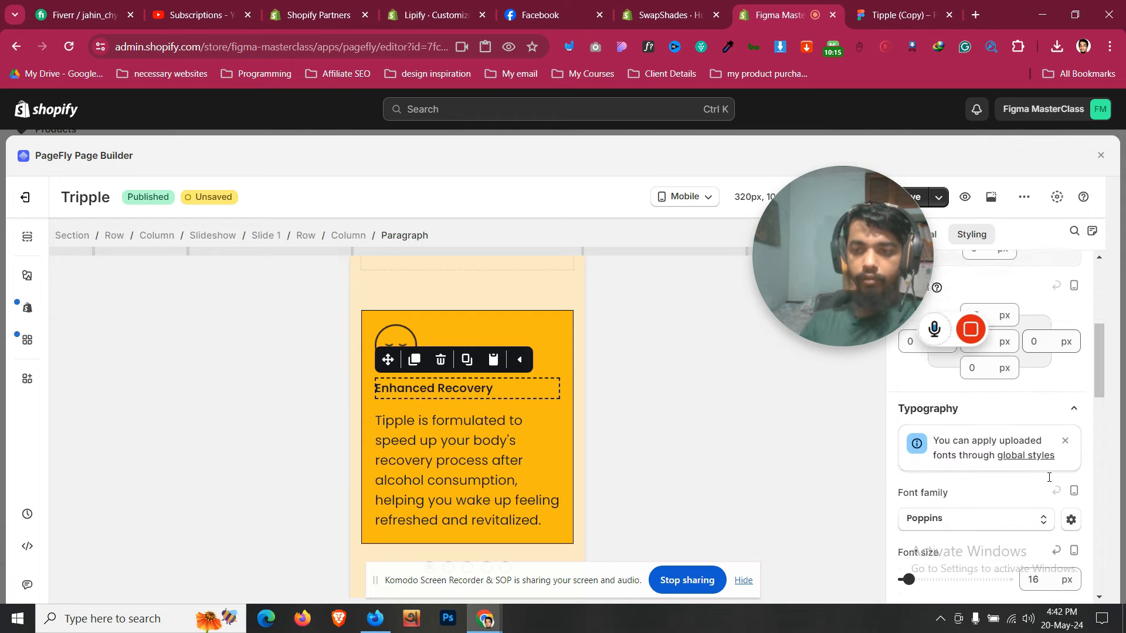
{"action": "scroll", "coordinate": [1049, 477], "scroll_direction": "down", "scroll_amount": 1}
{"action": "key", "text": "Up"}
{"action": "key", "text": "Up"}
{"action": "key", "text": "Up"}
{"action": "key", "text": "Up"}
{"action": "key", "text": "Up"}
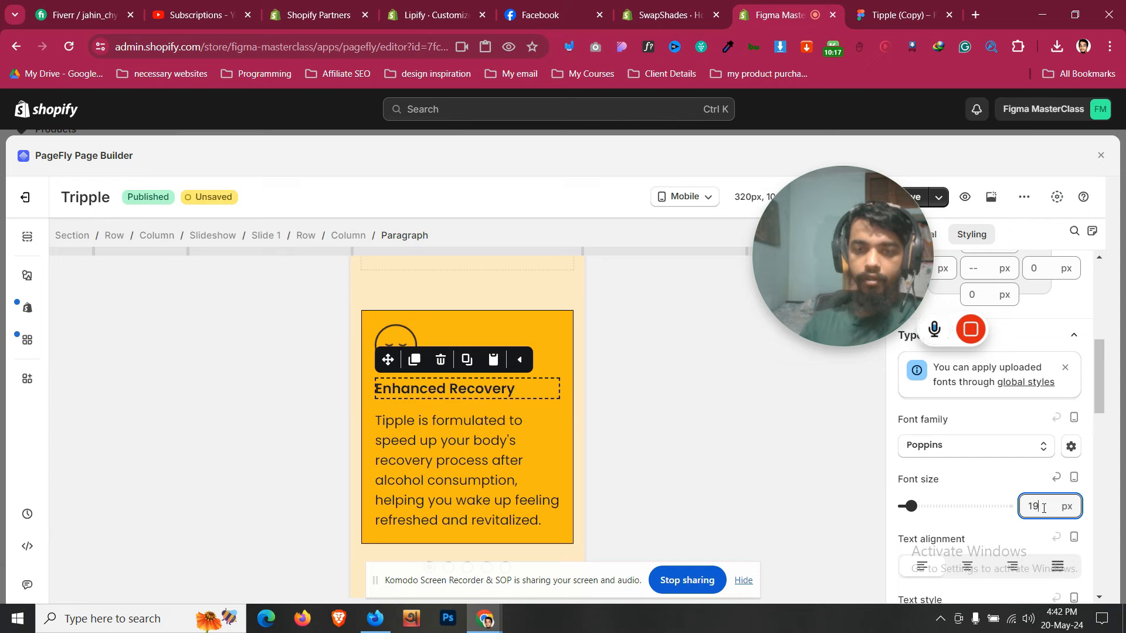
{"action": "key", "text": "Up"}
{"action": "key", "text": "Up"}
{"action": "key", "text": "Up"}
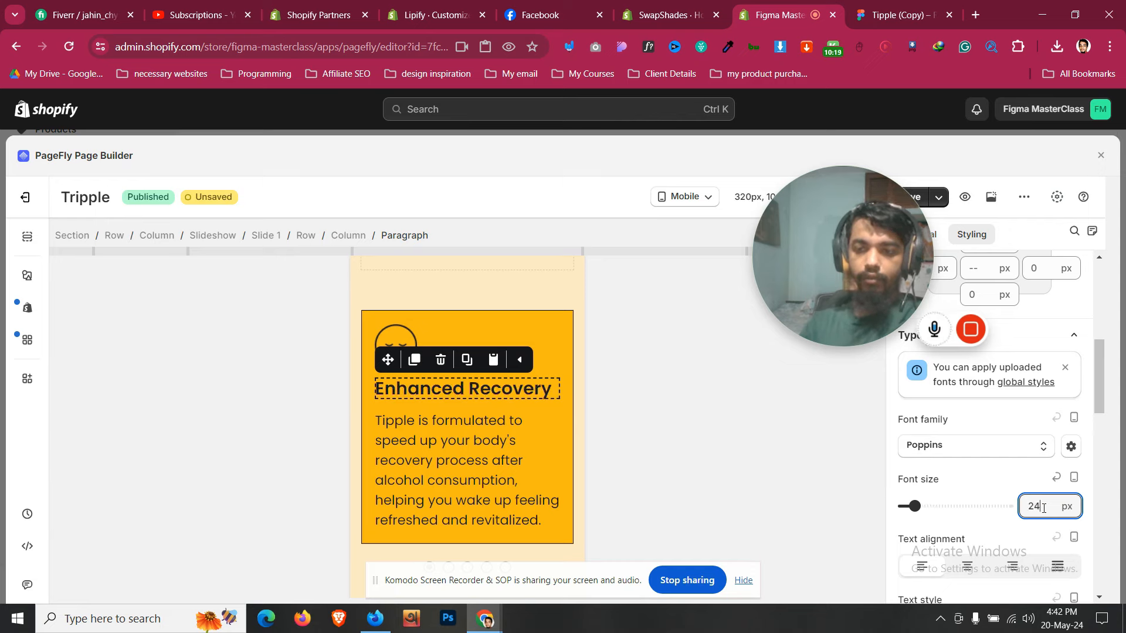
{"action": "key", "text": "Down"}
{"action": "key", "text": "Down"}
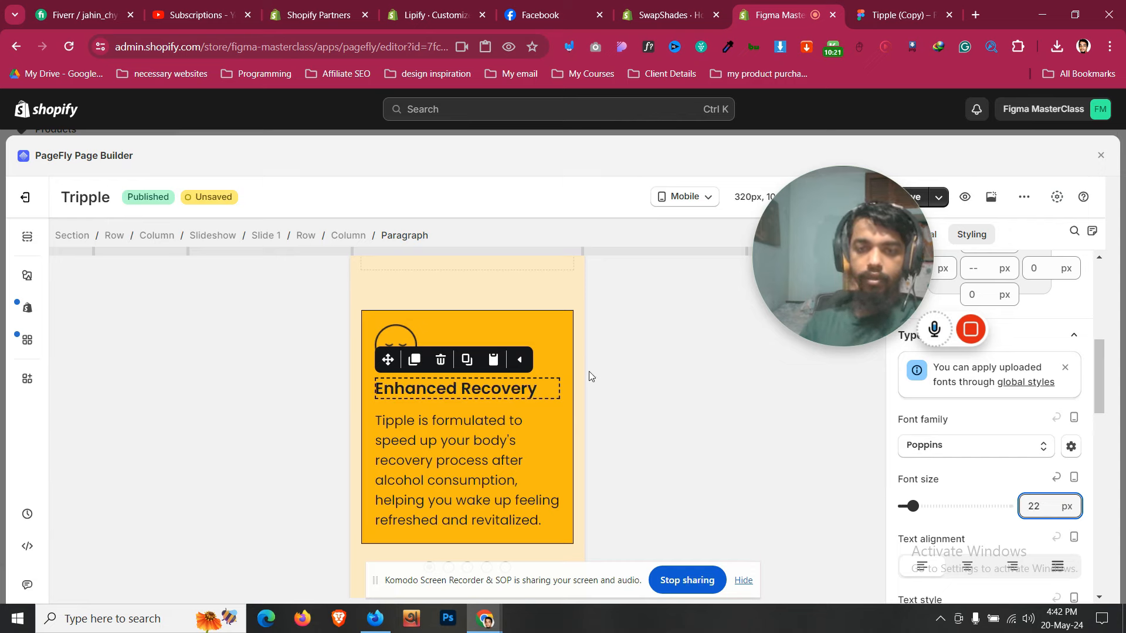
{"action": "left_click", "coordinate": [498, 322]}
{"action": "left_click", "coordinate": [467, 394]}
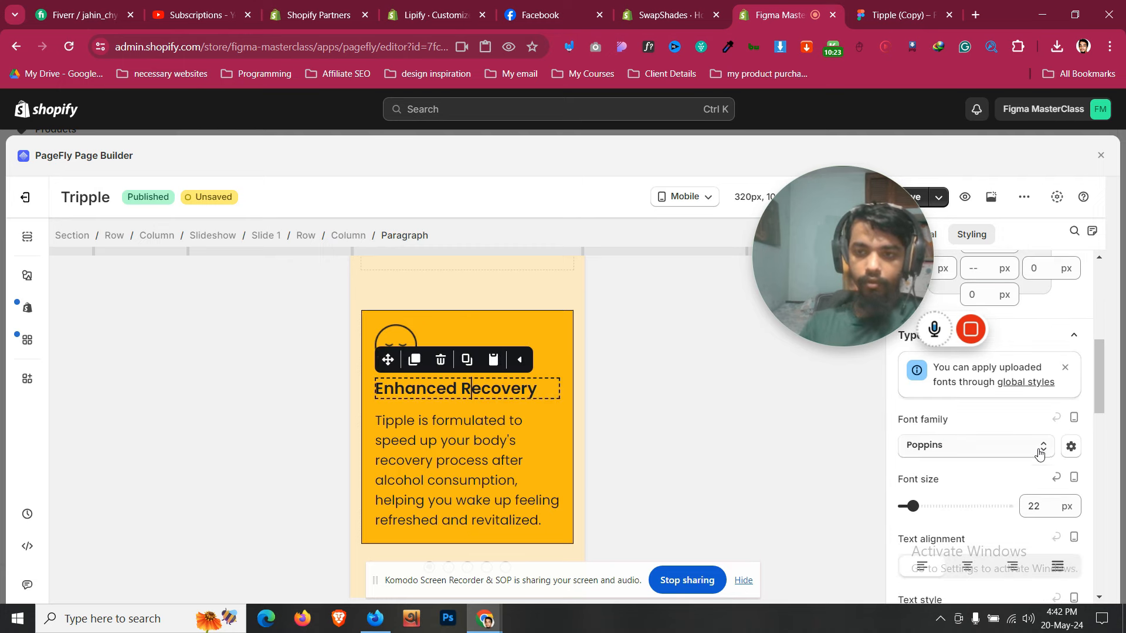
Hide the empty column below the "Feel Great After Every Party with Tipple" heading on tablet and mobile
{"action": "scroll", "coordinate": [481, 315], "scroll_direction": "up", "scroll_amount": 3}
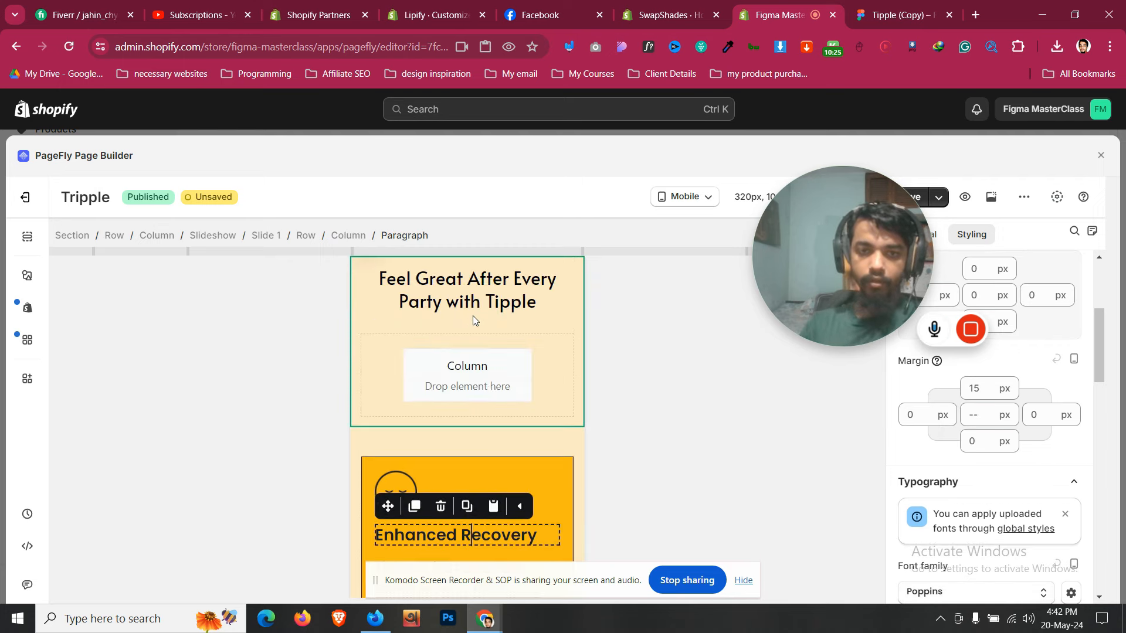
{"action": "scroll", "coordinate": [467, 319], "scroll_direction": "down", "scroll_amount": 1}
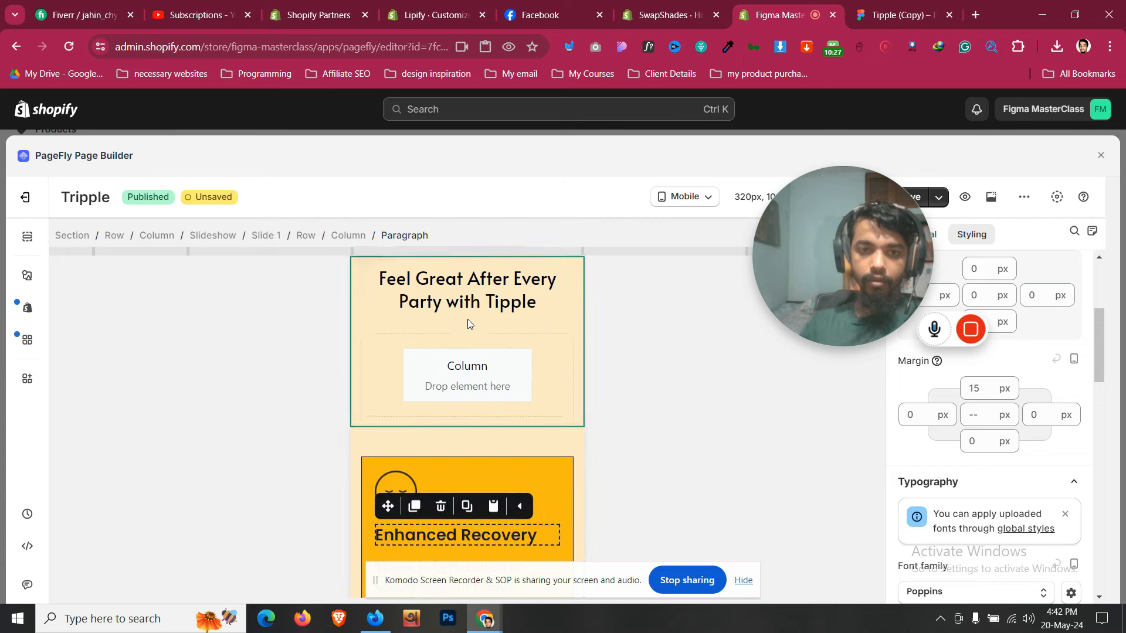
{"action": "left_click", "coordinate": [474, 362]}
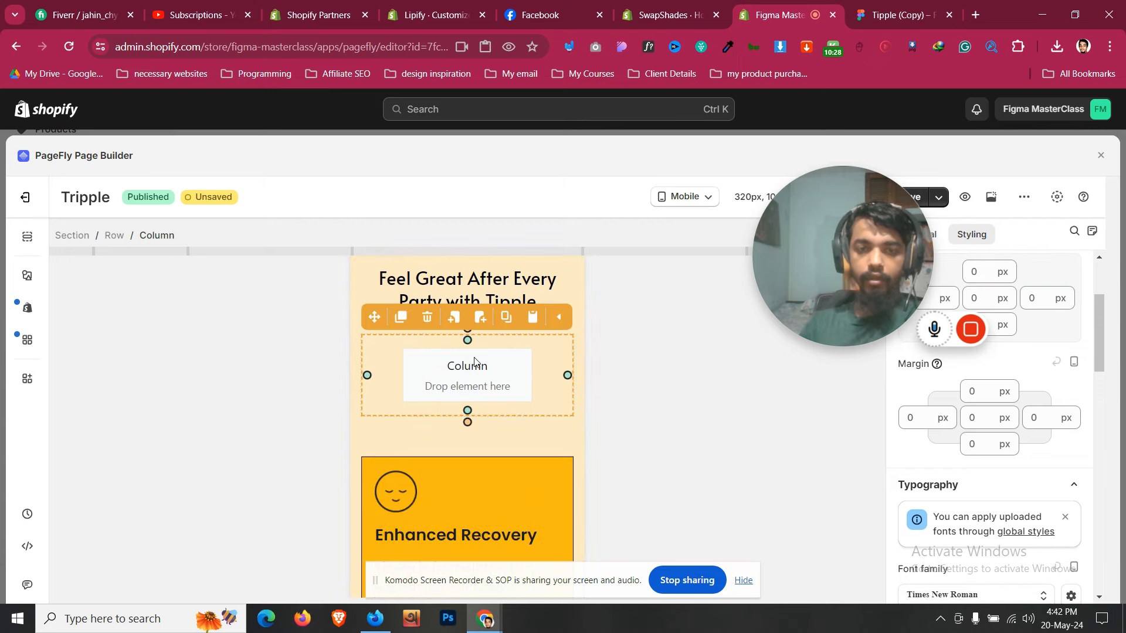
{"action": "left_click", "coordinate": [932, 239]}
{"action": "scroll", "coordinate": [953, 395], "scroll_direction": "down", "scroll_amount": 4}
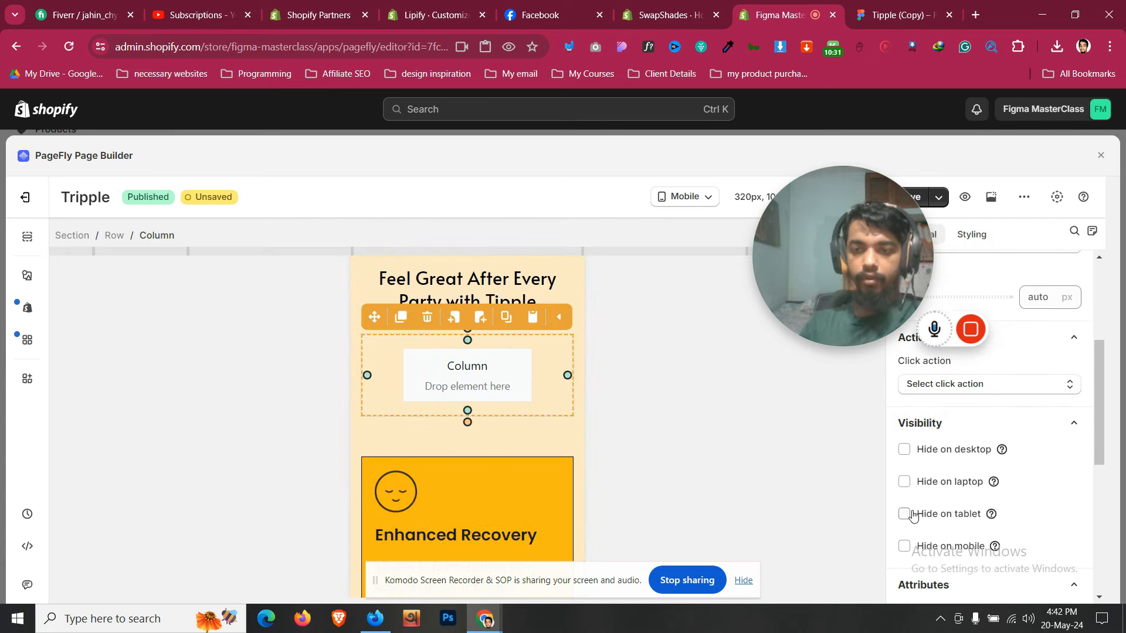
{"action": "left_click", "coordinate": [904, 546]}
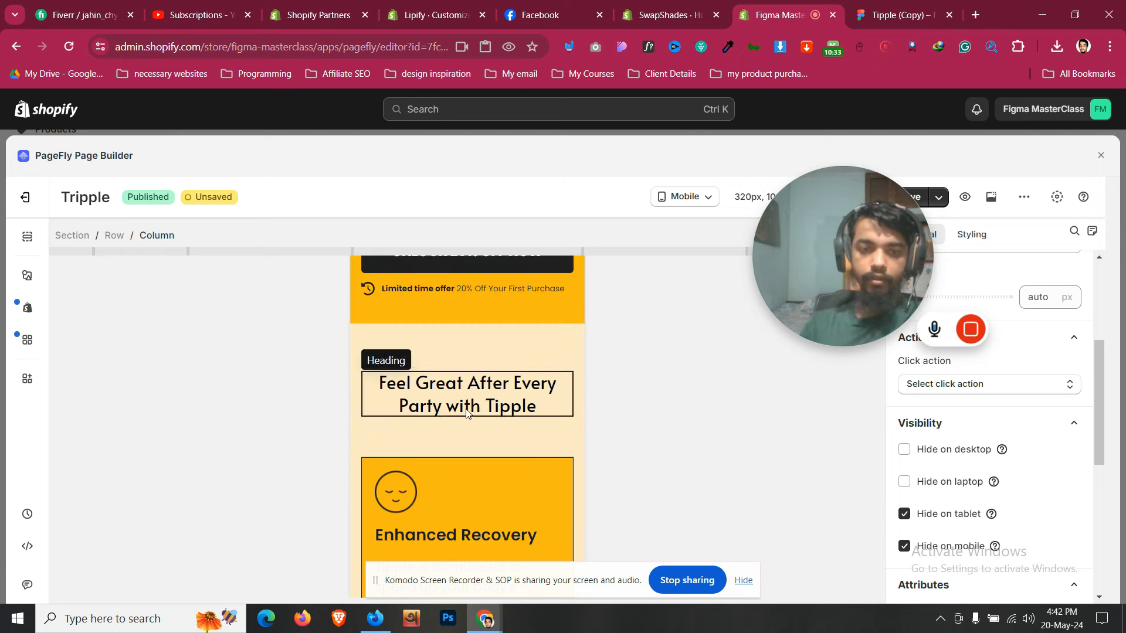
Left-align the "Feel Great After Every Party with Tipple" heading in the Mobile view
{"action": "left_click", "coordinate": [496, 408]}
{"action": "left_click", "coordinate": [991, 238]}
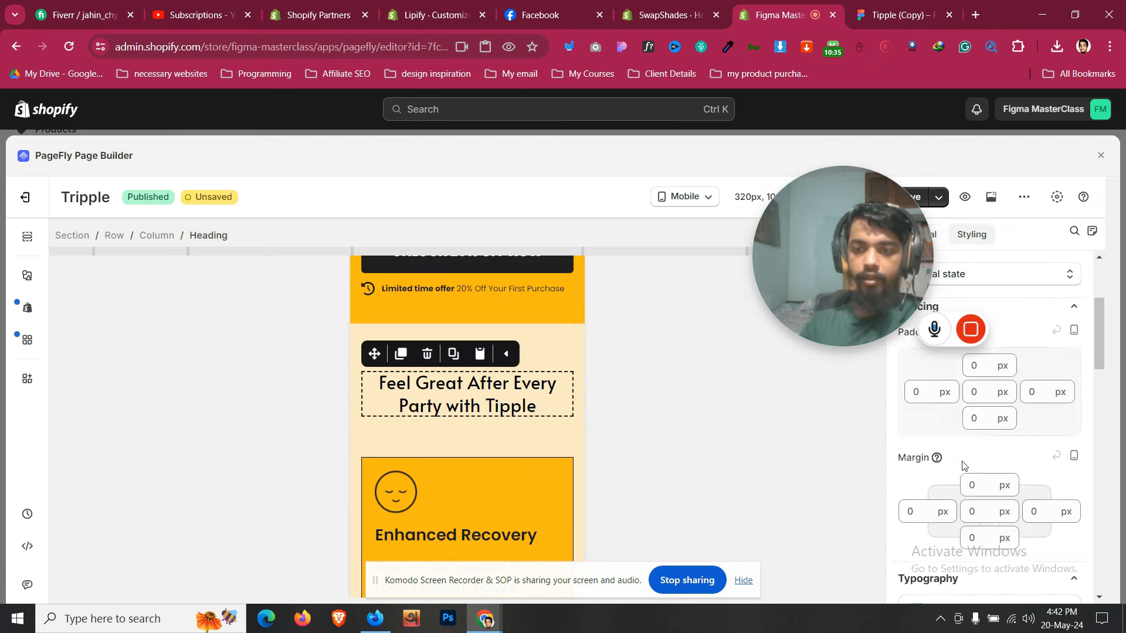
{"action": "scroll", "coordinate": [964, 445], "scroll_direction": "down", "scroll_amount": 5}
{"action": "left_click", "coordinate": [924, 548]}
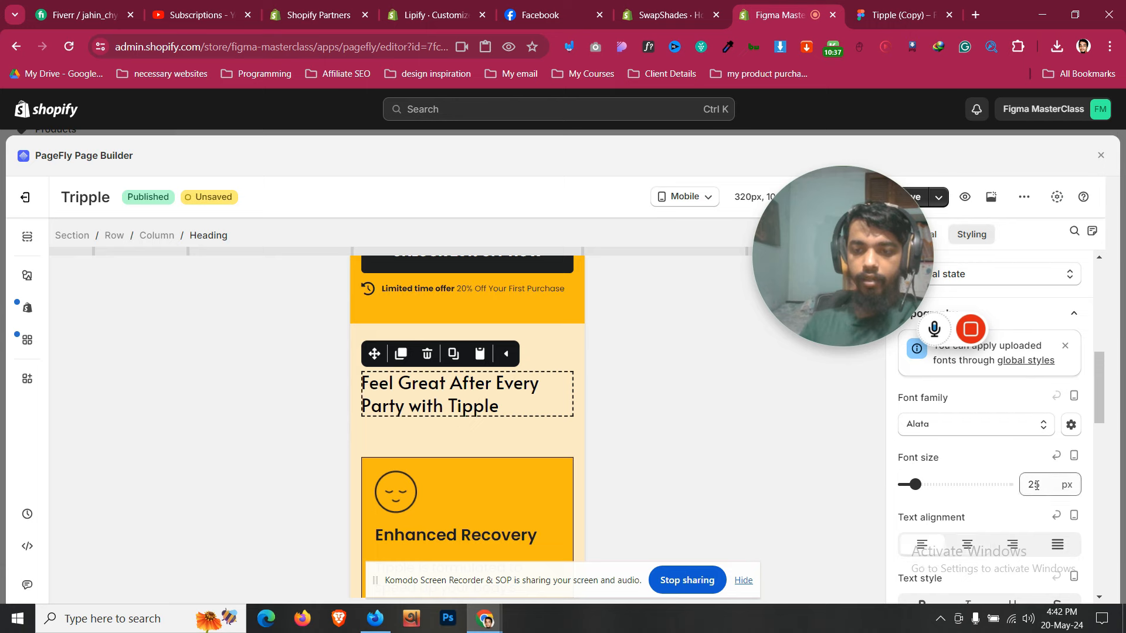
Try a 30 px mobile font size on the section heading and return it to 25 px
{"action": "key", "text": "Up"}
{"action": "key", "text": "Up"}
{"action": "key", "text": "Up"}
{"action": "key", "text": "Up"}
{"action": "key", "text": "Up"}
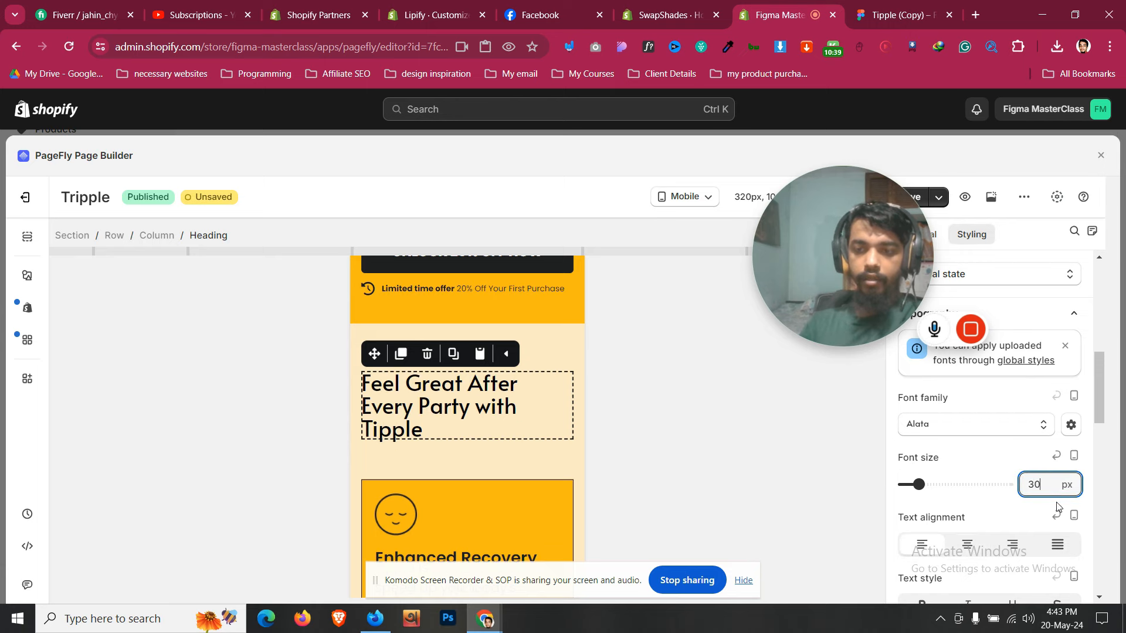
{"action": "key", "text": "Down"}
{"action": "key", "text": "Down"}
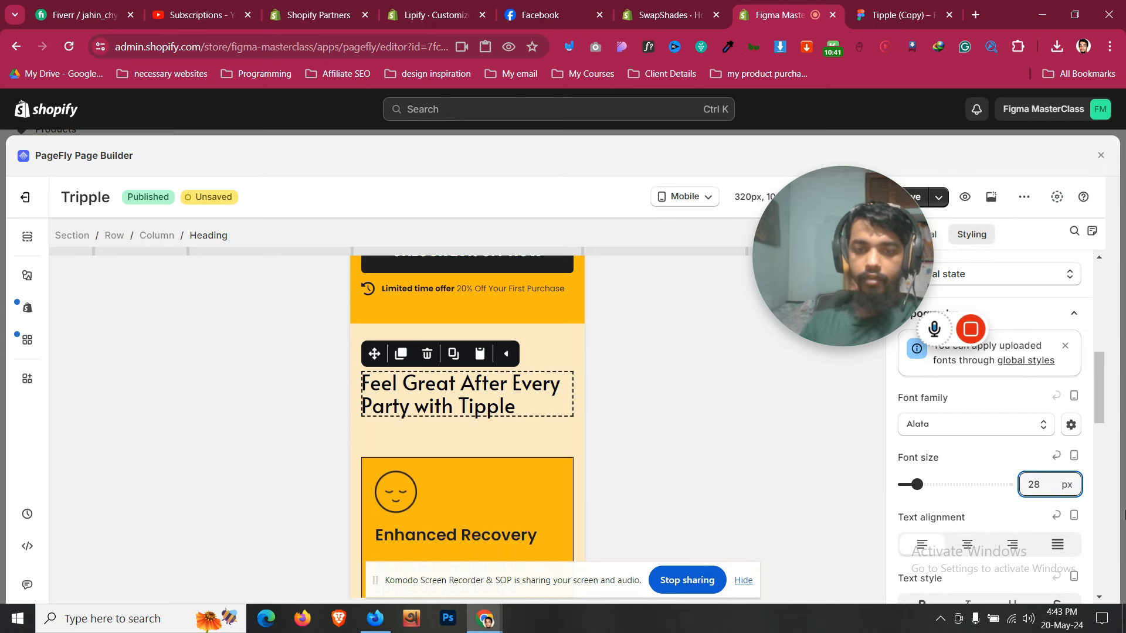
{"action": "key", "text": "Down"}
{"action": "key", "text": "Down"}
{"action": "key", "text": "Down"}
Set the section heading's mobile line height to 32 px
{"action": "scroll", "coordinate": [1037, 485], "scroll_direction": "down", "scroll_amount": 3}
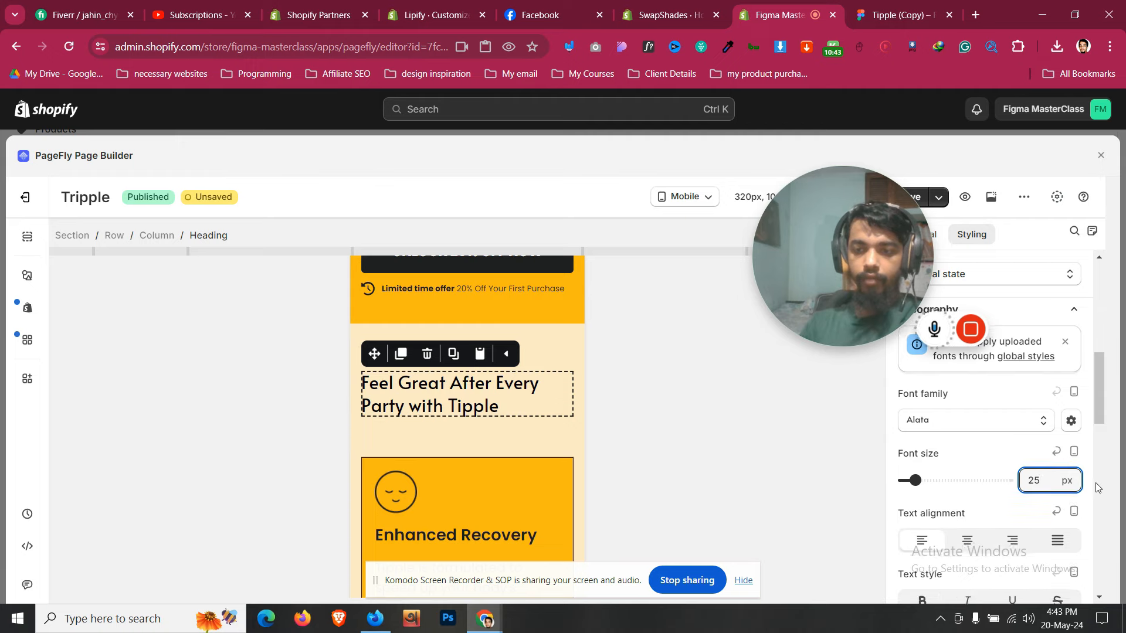
{"action": "left_click", "coordinate": [1019, 493]}
{"action": "key", "text": "Up"}
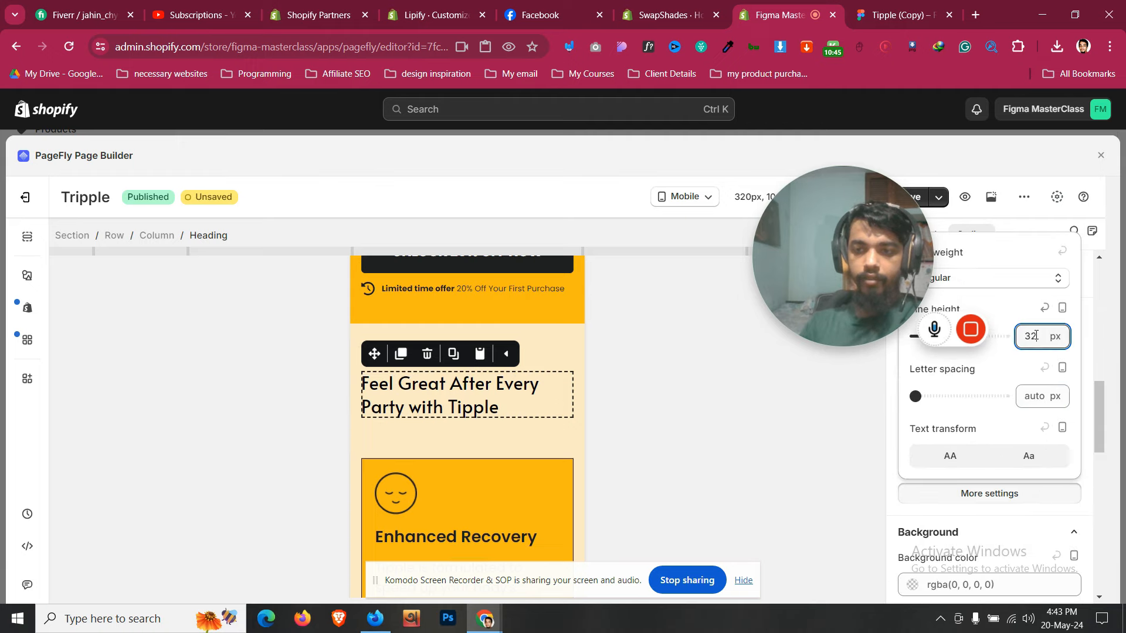
Set the heading and card section's top and bottom padding to 20 px on mobile
{"action": "left_click", "coordinate": [567, 351]}
{"action": "scroll", "coordinate": [973, 463], "scroll_direction": "up", "scroll_amount": 5}
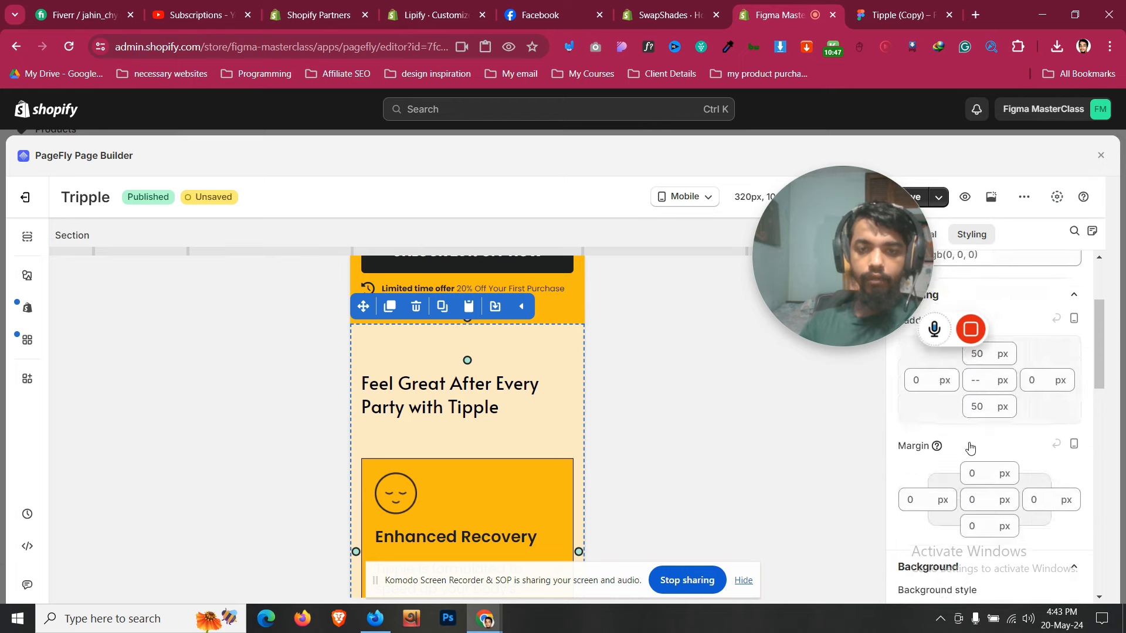
{"action": "type", "text": "21"}
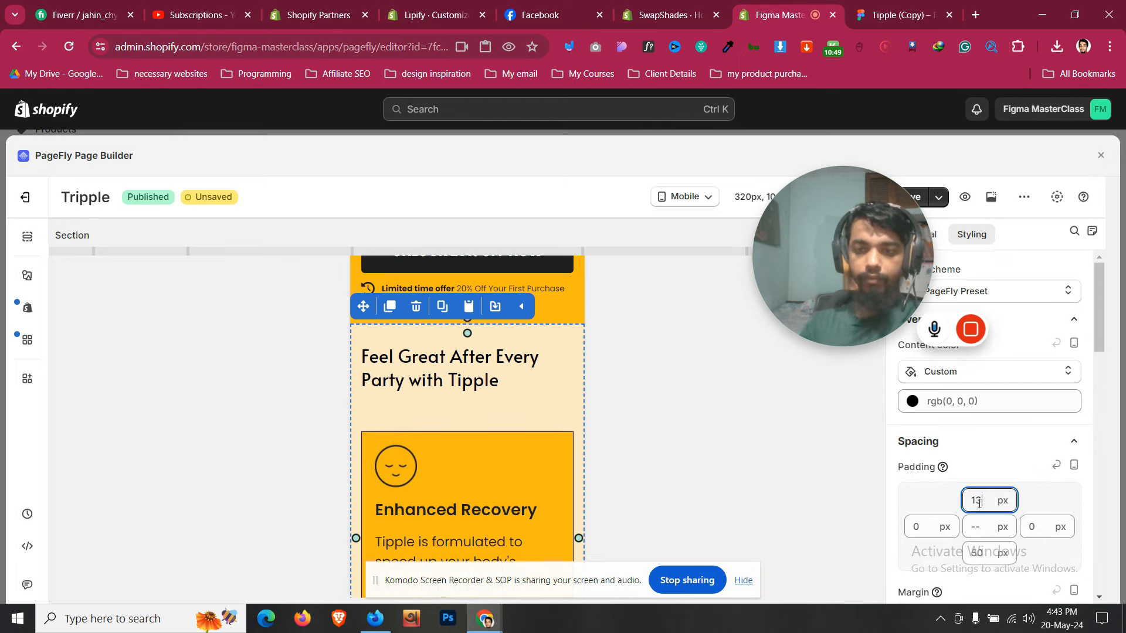
{"action": "key", "text": "Down"}
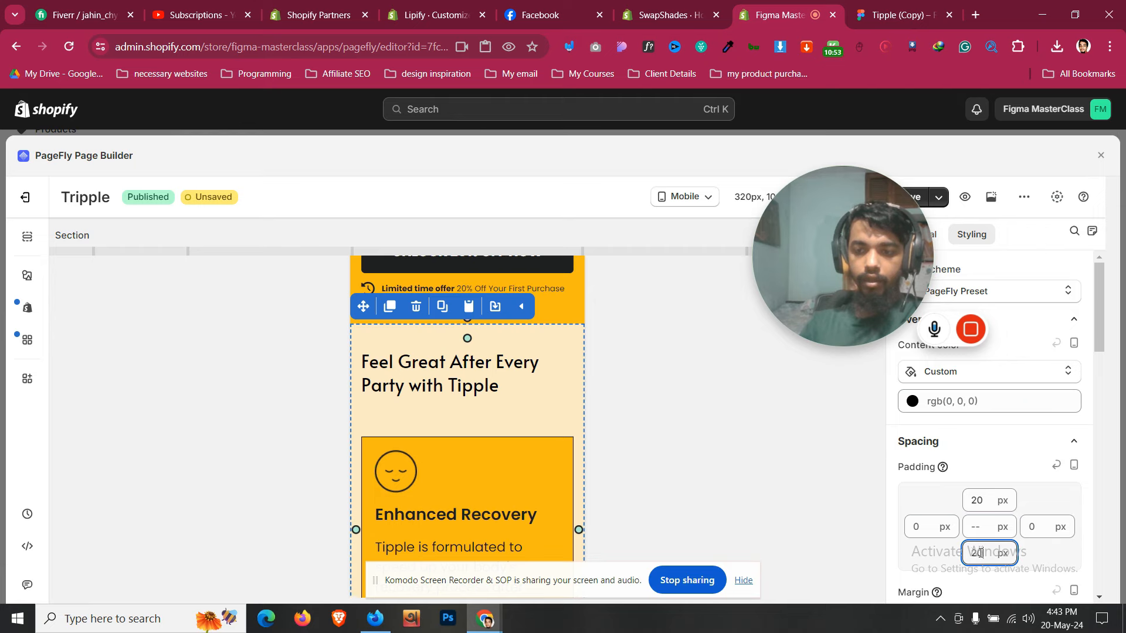
Set the slideshow element's top margin to 0 px on mobile
{"action": "left_click", "coordinate": [485, 453]}
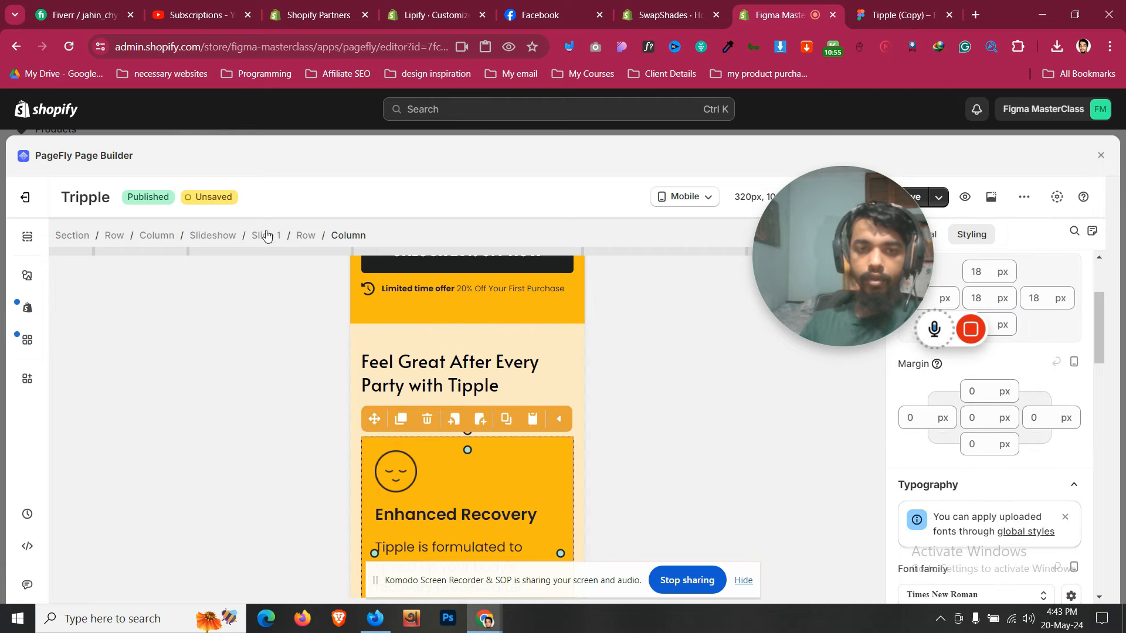
{"action": "left_click", "coordinate": [207, 236]}
{"action": "type", "text": "0"}
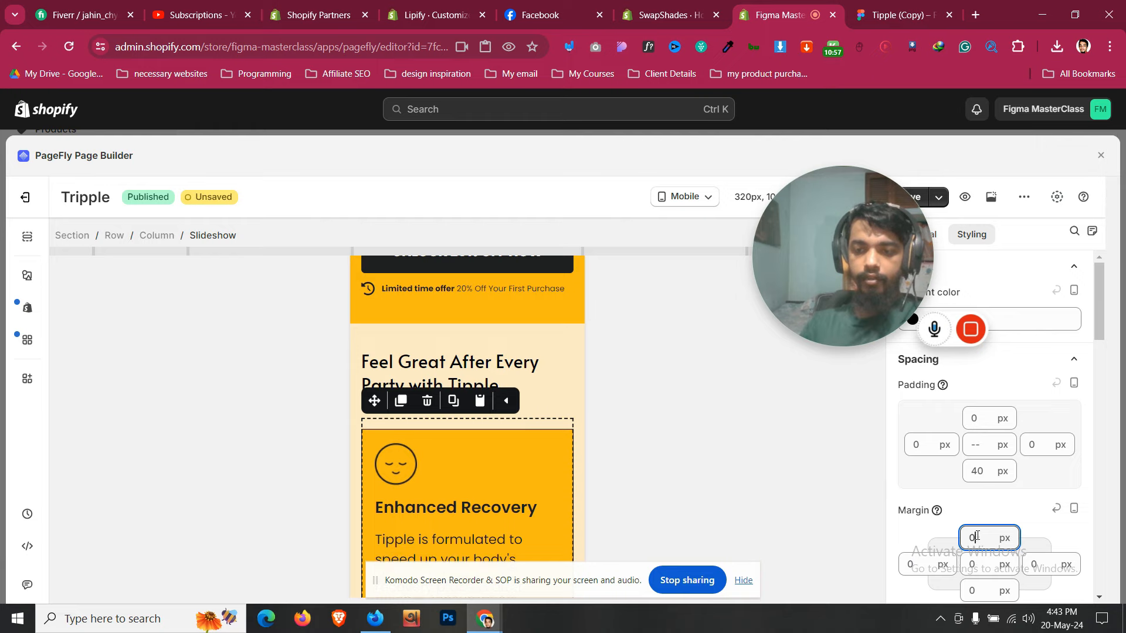
{"action": "left_click", "coordinate": [546, 374]}
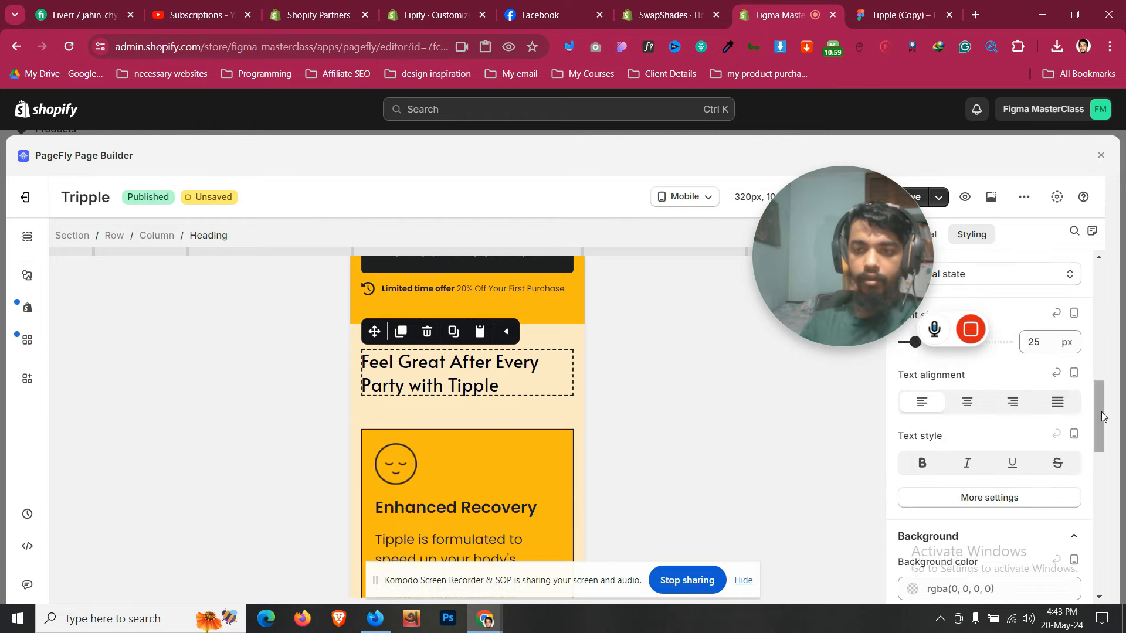
{"action": "scroll", "coordinate": [946, 467], "scroll_direction": "up", "scroll_amount": 3}
{"action": "scroll", "coordinate": [945, 467], "scroll_direction": "up", "scroll_amount": 2}
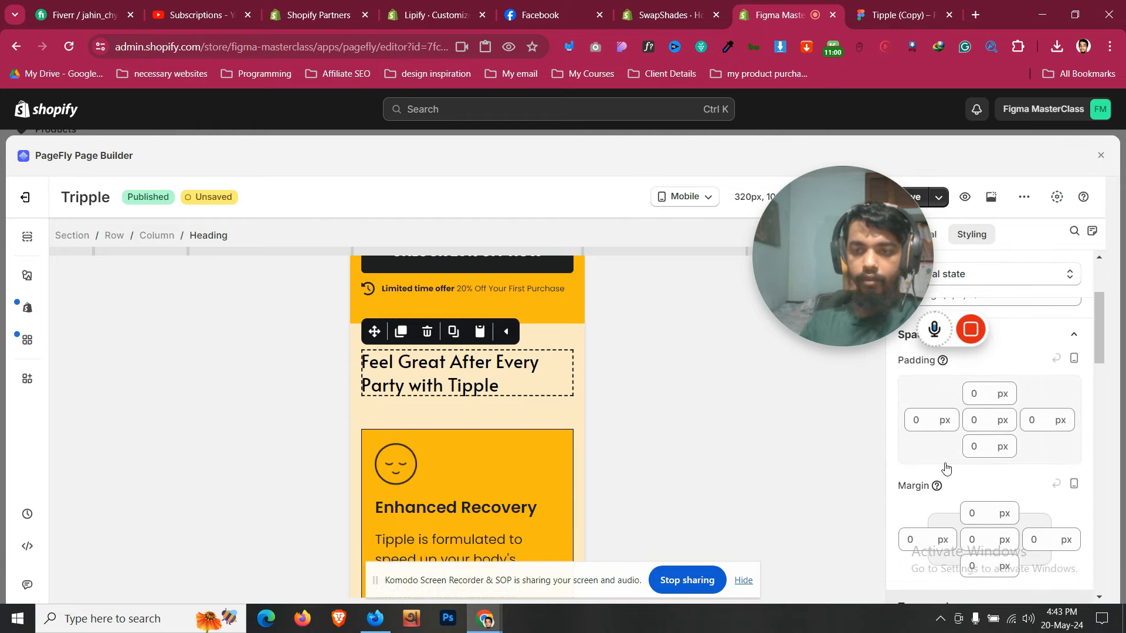
{"action": "left_click", "coordinate": [435, 413]}
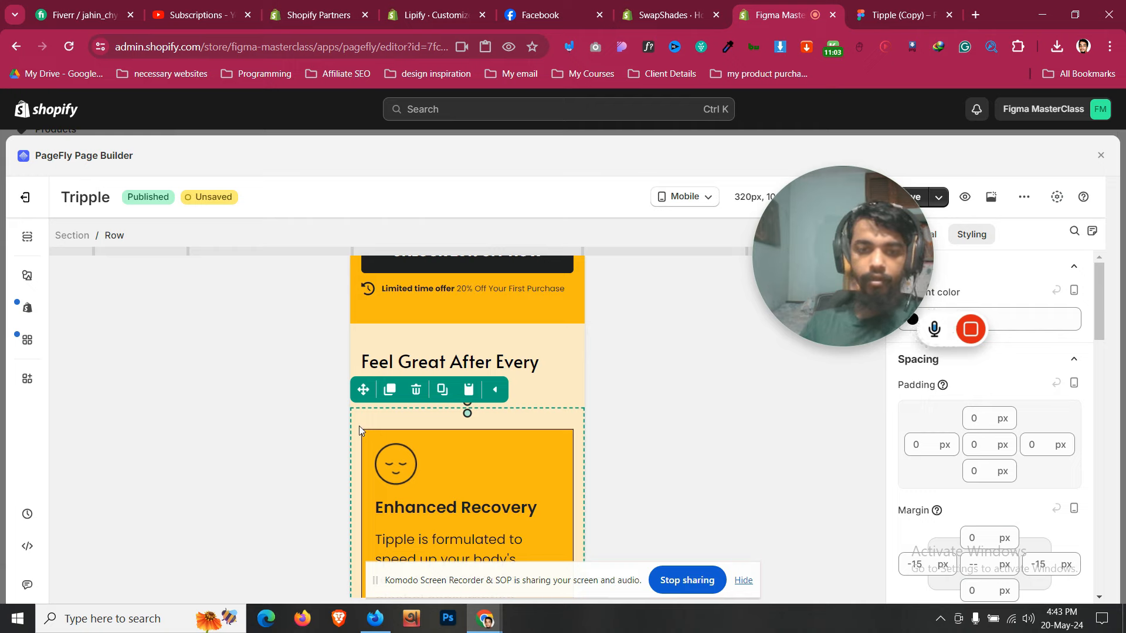
{"action": "left_click", "coordinate": [378, 426]}
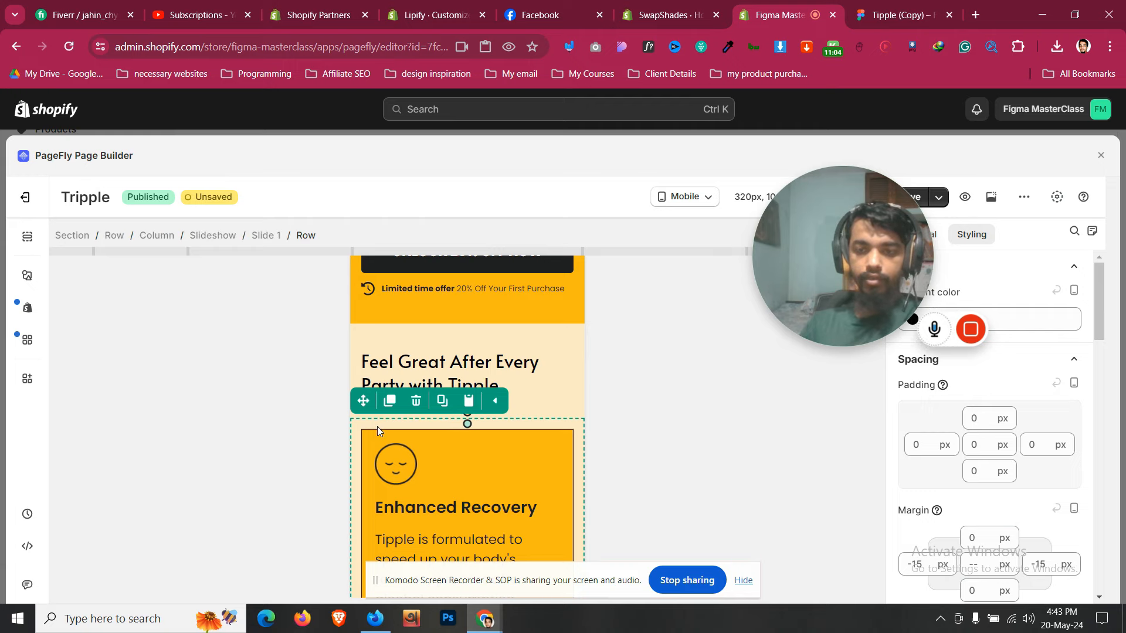
Set the bottom padding of the section containing the slideshow to 10 px on mobile
{"action": "left_click", "coordinate": [533, 336]}
{"action": "scroll", "coordinate": [534, 338], "scroll_direction": "down", "scroll_amount": 3}
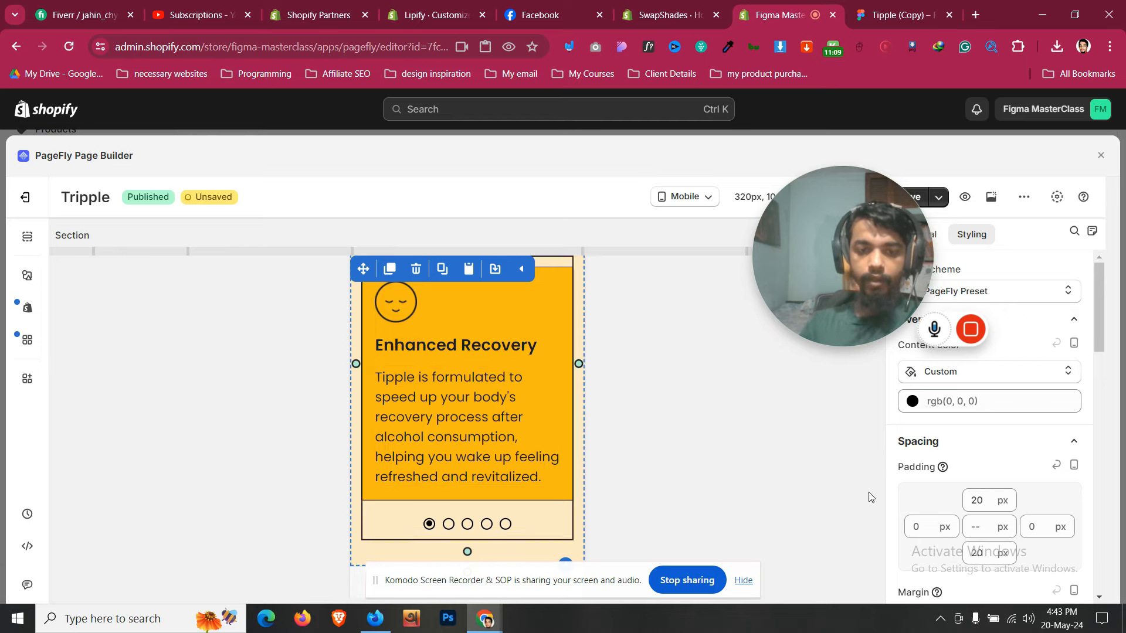
{"action": "double_click", "coordinate": [976, 552]}
{"action": "type", "text": "14"}
{"action": "key", "text": "BackSpace"}
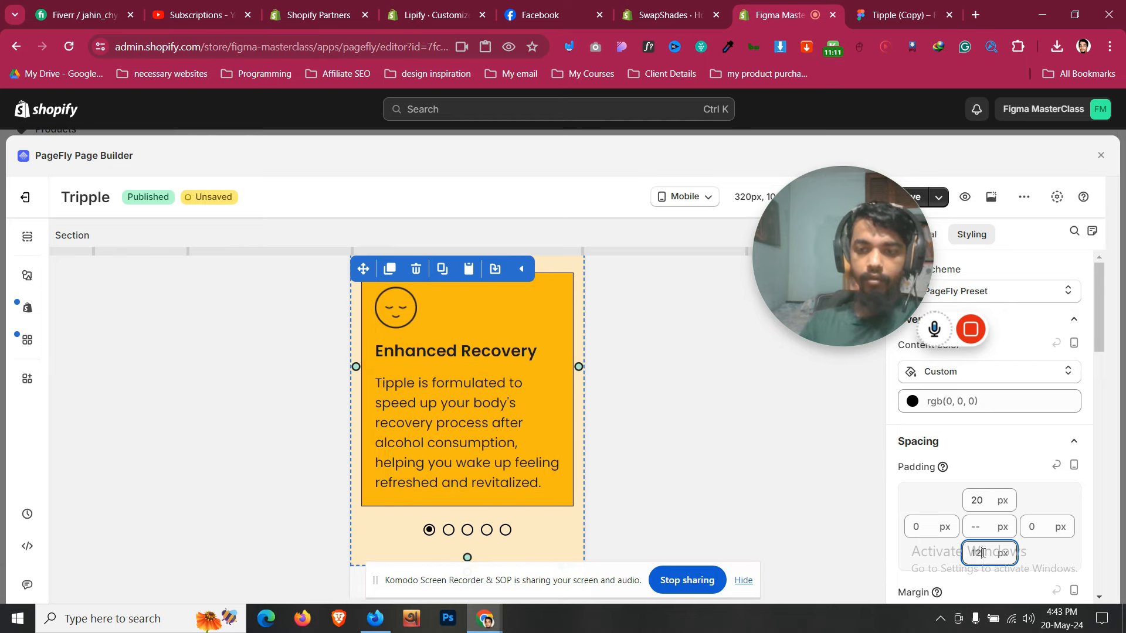
{"action": "type", "text": "0"}
{"action": "scroll", "coordinate": [409, 441], "scroll_direction": "up", "scroll_amount": 3}
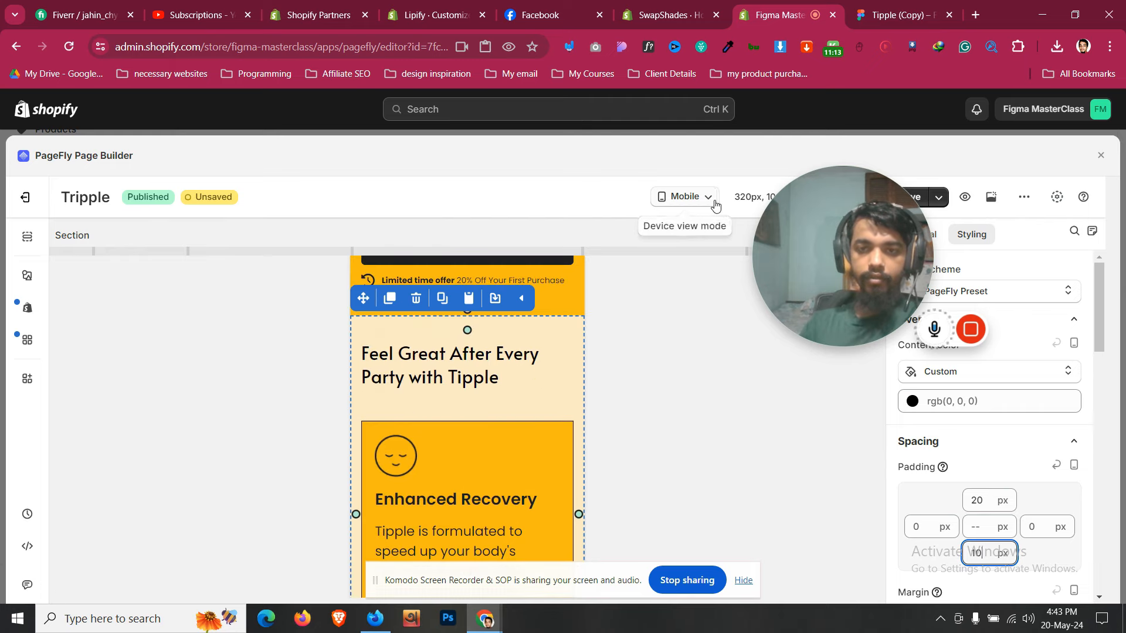
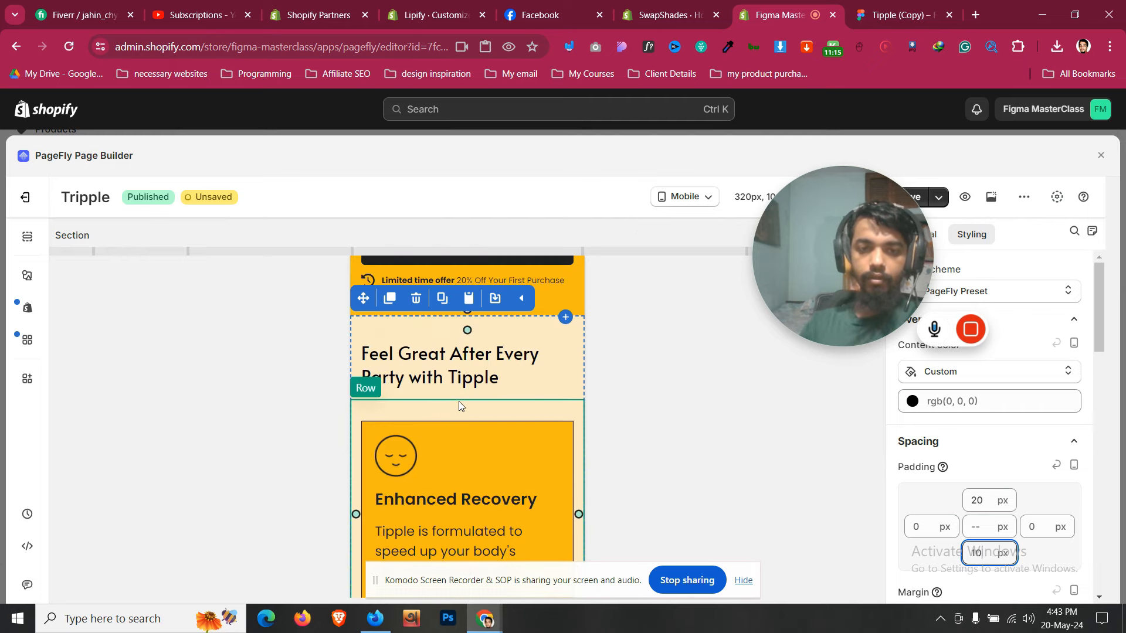
Review the section in the All devices view, glance at the Figma layout, and return to PageFly's Mobile view
{"action": "left_click", "coordinate": [703, 196]}
{"action": "left_click", "coordinate": [700, 226]}
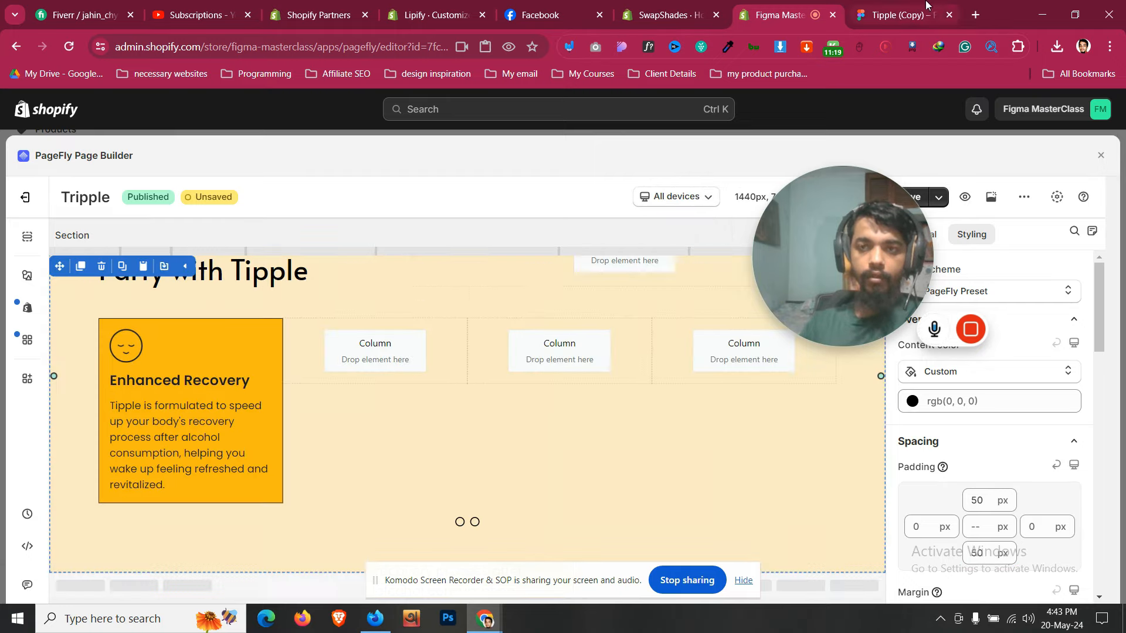
{"action": "left_click", "coordinate": [925, 7]}
{"action": "left_click", "coordinate": [789, 9]}
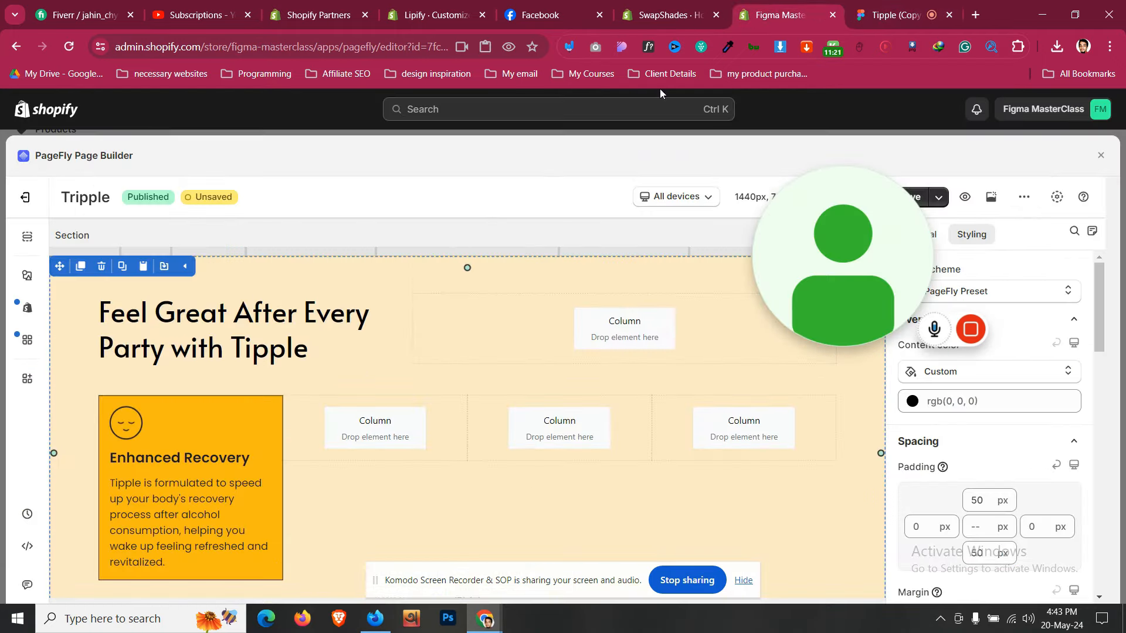
{"action": "left_click", "coordinate": [656, 7]}
{"action": "left_click", "coordinate": [809, 5]}
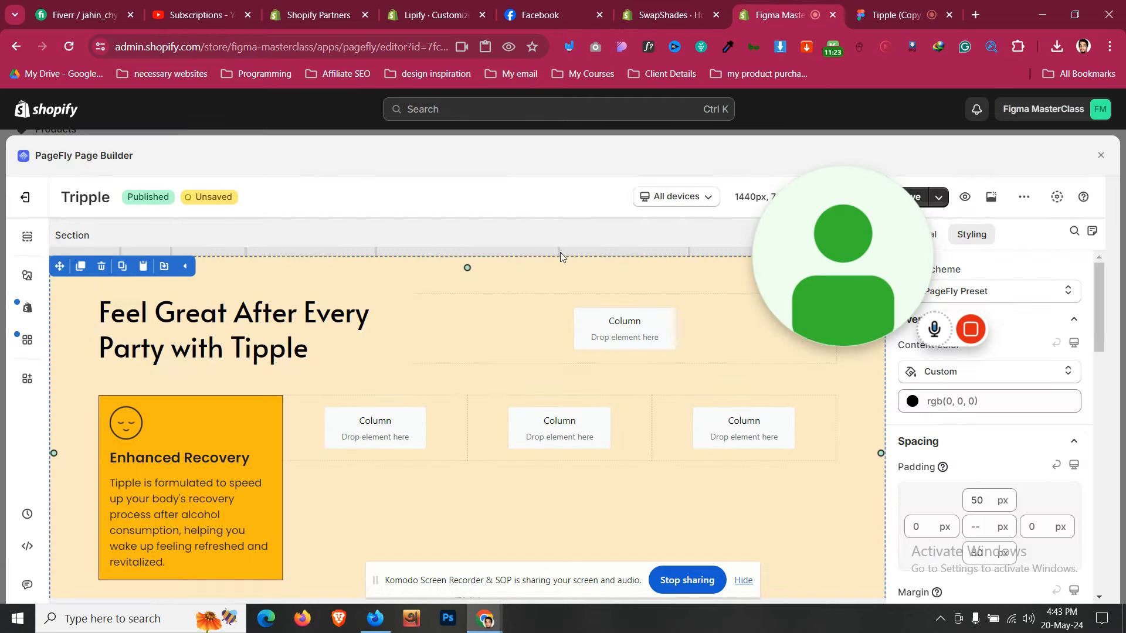
{"action": "left_click", "coordinate": [663, 197]}
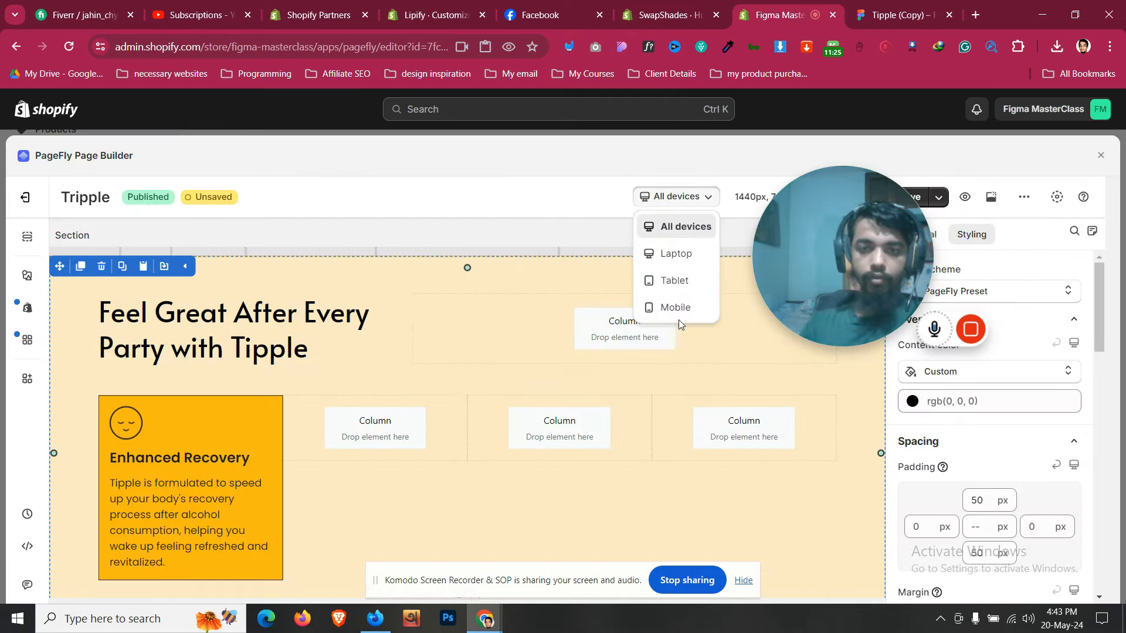
{"action": "left_click", "coordinate": [677, 307]}
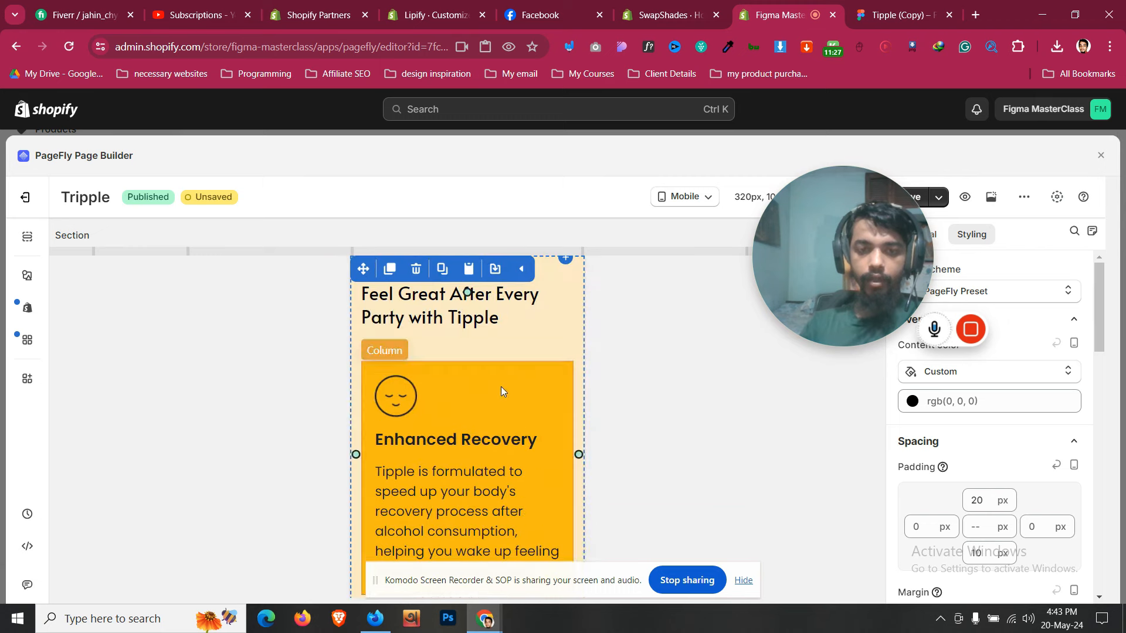
Set the top margin of the row holding the slideshow to -20 px on mobile
{"action": "left_click", "coordinate": [490, 347]}
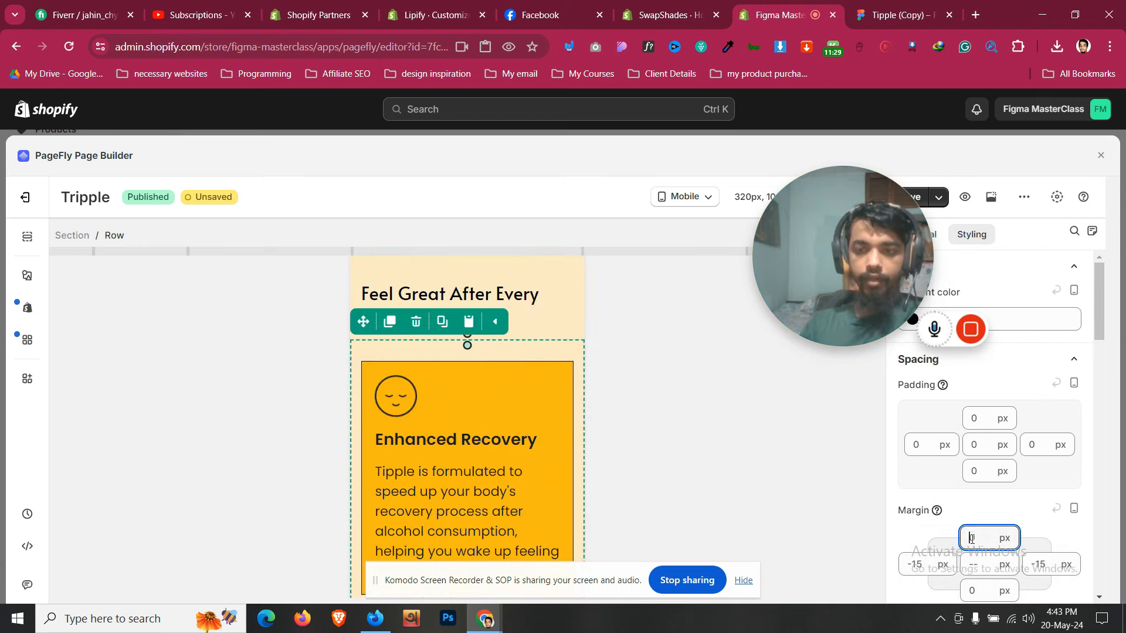
{"action": "key", "text": "Down"}
{"action": "key", "text": "Down"}
{"action": "key", "text": "Down"}
{"action": "key", "text": "Down"}
{"action": "key", "text": "Down"}
{"action": "key", "text": "Down"}
{"action": "key", "text": "Down"}
{"action": "key", "text": "Down"}
{"action": "key", "text": "Down"}
{"action": "key", "text": "Down"}
{"action": "key", "text": "Down"}
{"action": "key", "text": "Down"}
{"action": "key", "text": "Down"}
{"action": "key", "text": "Down"}
{"action": "key", "text": "Down"}
{"action": "key", "text": "Down"}
{"action": "key", "text": "Down"}
{"action": "key", "text": "Down"}
{"action": "key", "text": "Down"}
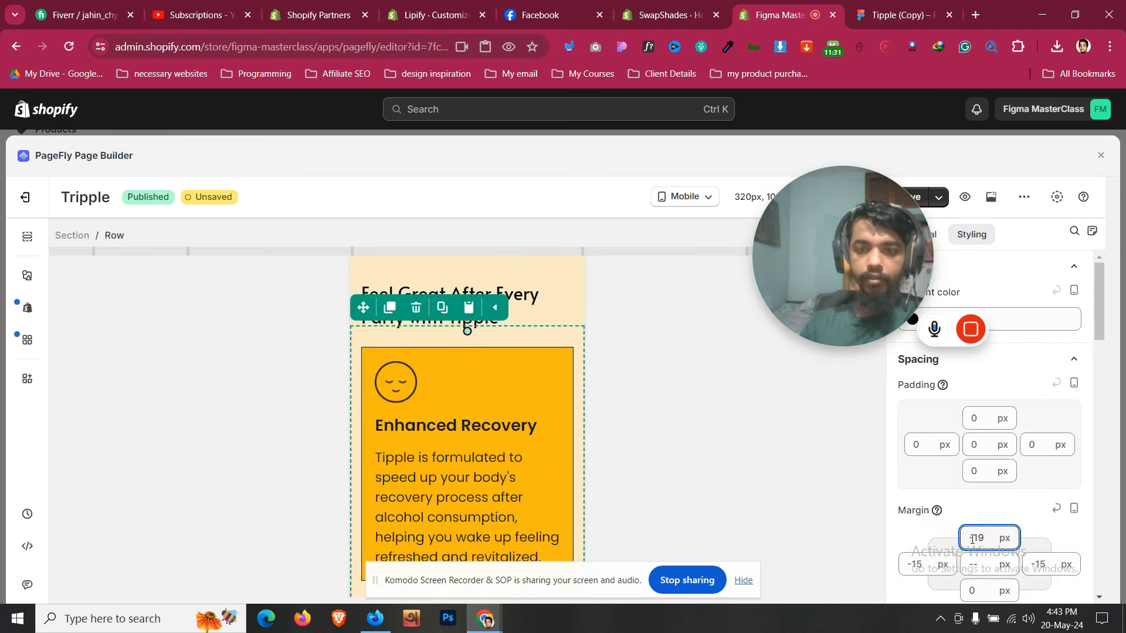
{"action": "key", "text": "Down"}
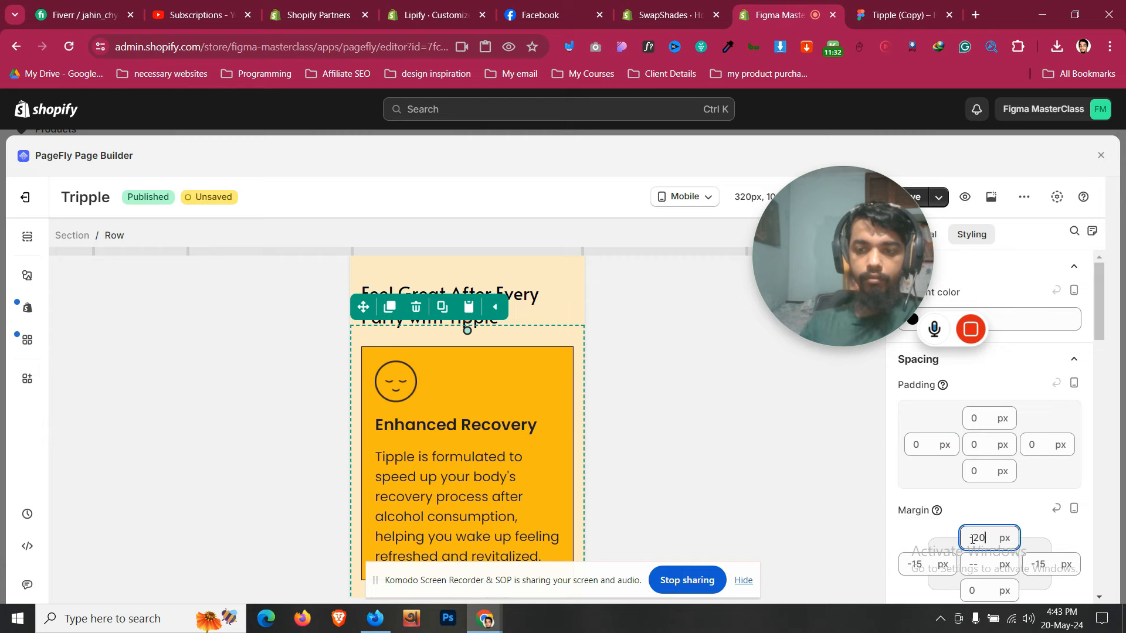
In the All devices view, set the slideshow element's top margin to 0 px
{"action": "left_click", "coordinate": [700, 208]}
{"action": "left_click", "coordinate": [693, 226]}
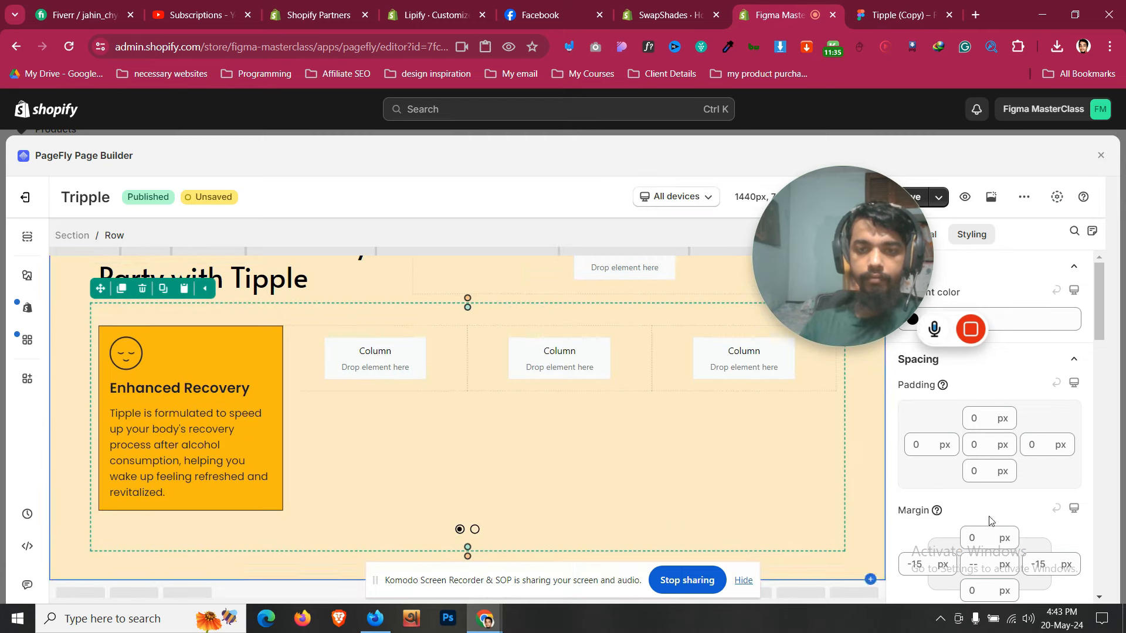
{"action": "left_click", "coordinate": [224, 400]}
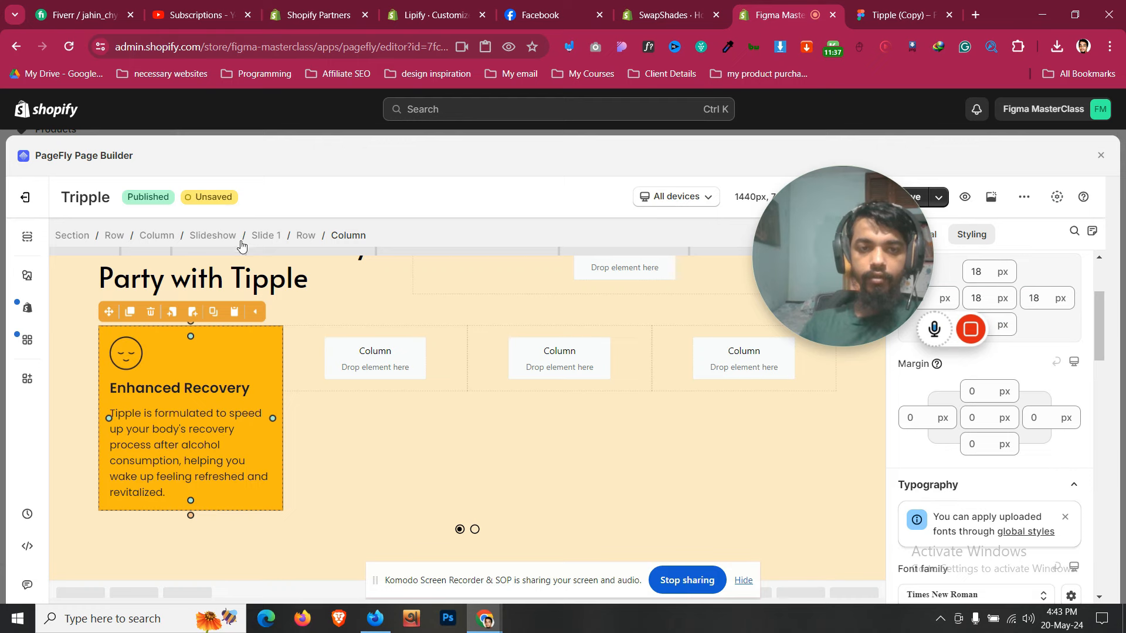
{"action": "left_click", "coordinate": [241, 245]}
{"action": "key", "text": "BackSpace"}
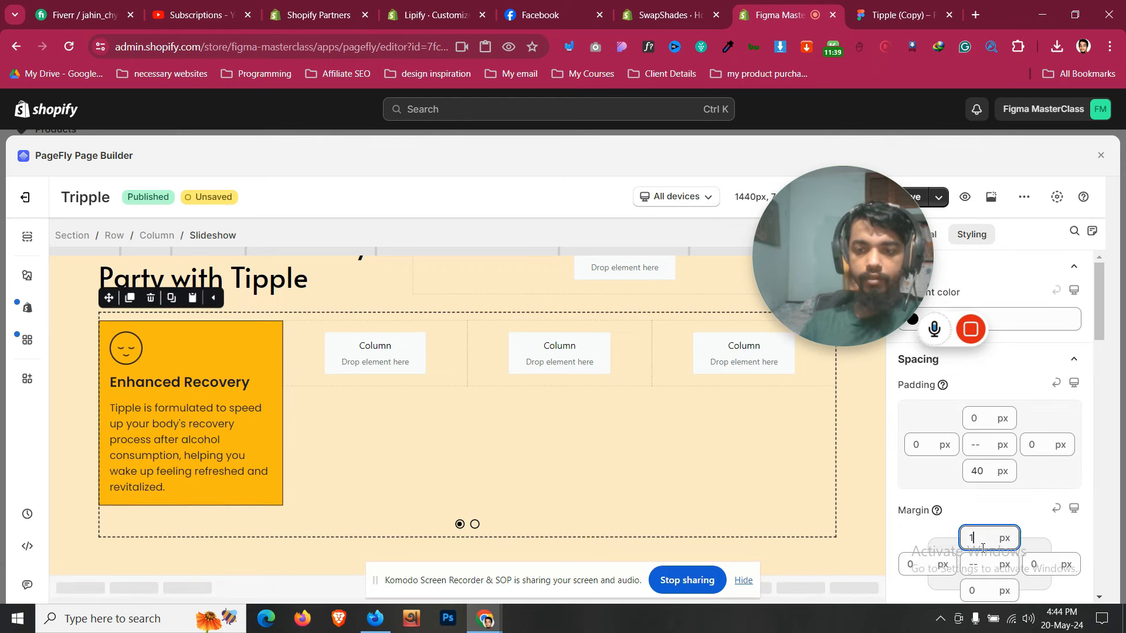
{"action": "left_click", "coordinate": [185, 326]}
{"action": "left_click", "coordinate": [307, 251]}
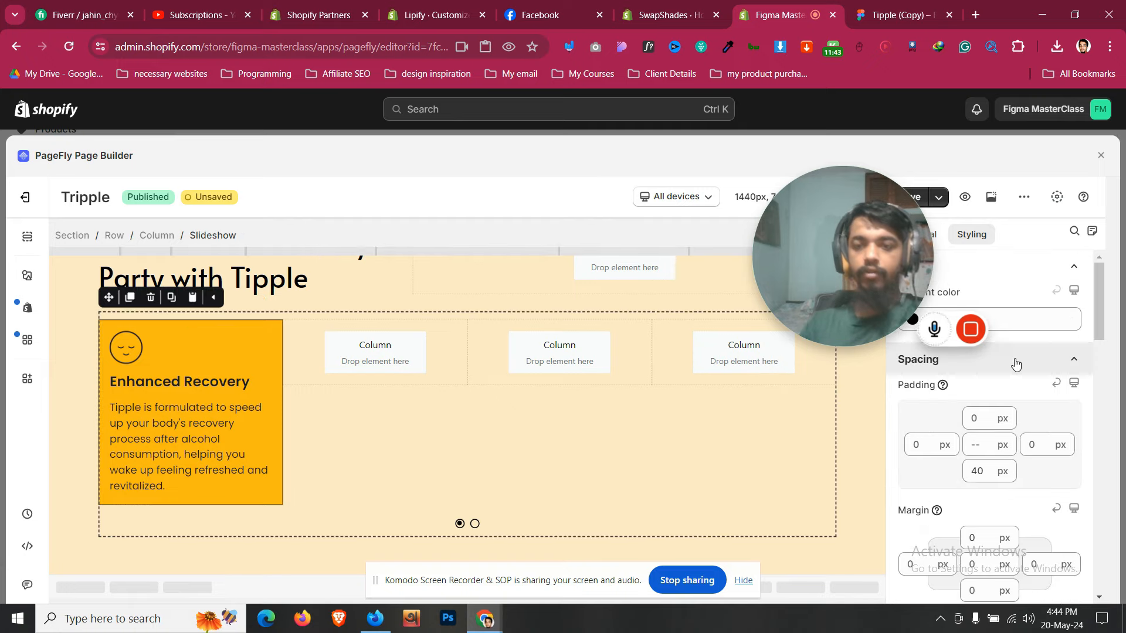
Delete the three empty slides from the slideshow, keeping only Slide 1 with the Enhanced Recovery card
{"action": "left_click", "coordinate": [942, 237]}
{"action": "scroll", "coordinate": [1056, 407], "scroll_direction": "up", "scroll_amount": 5}
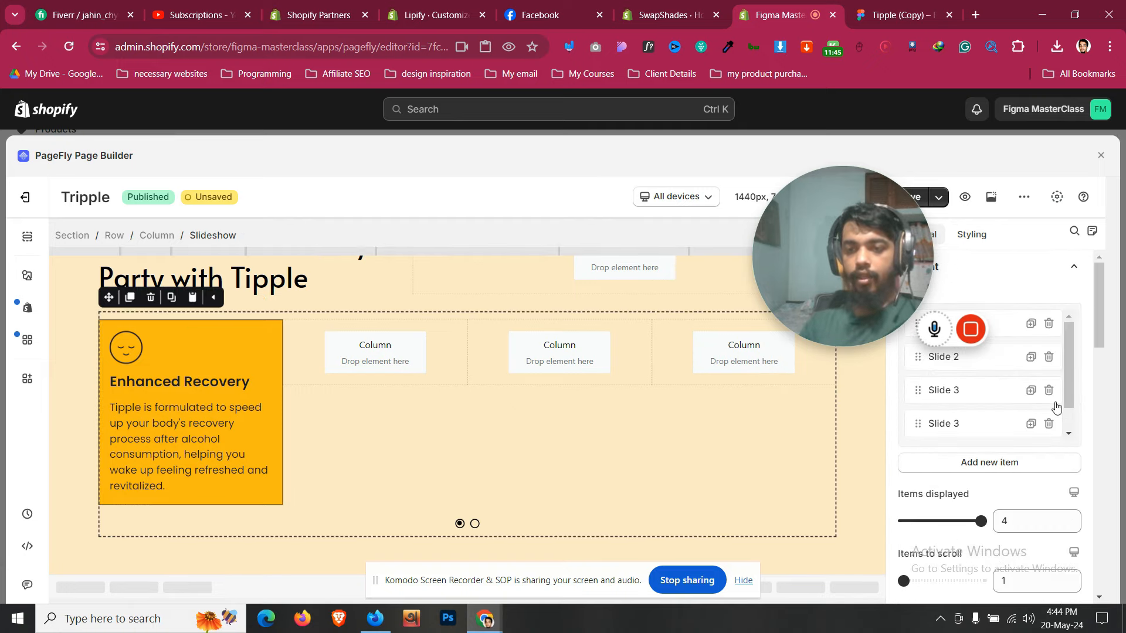
{"action": "left_click", "coordinate": [1055, 363]}
{"action": "left_click", "coordinate": [1059, 363]}
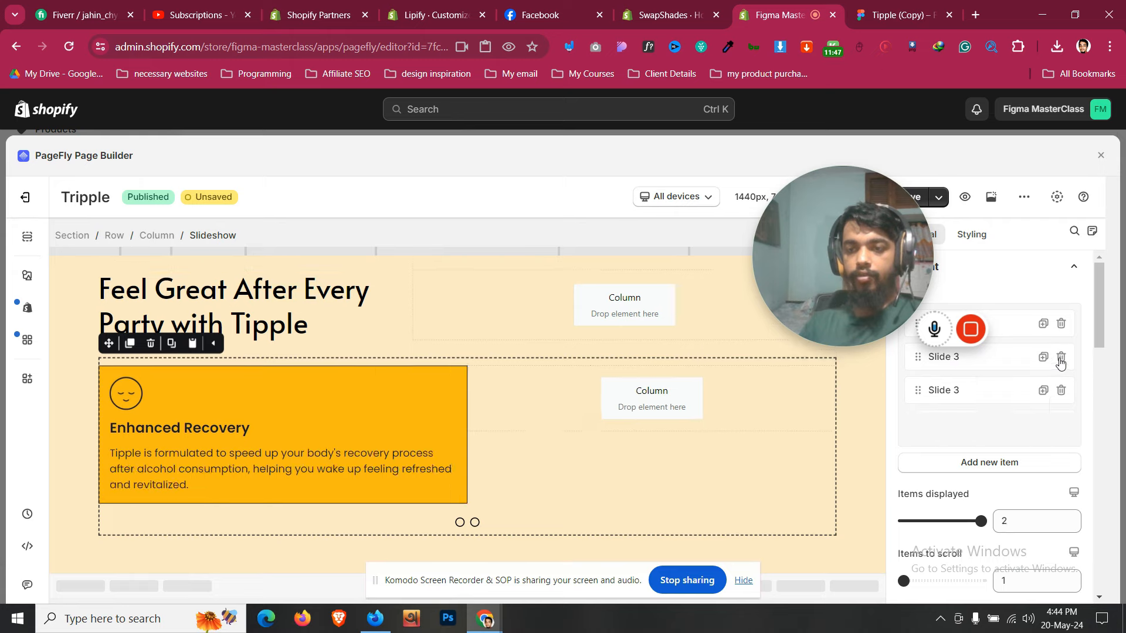
{"action": "left_click", "coordinate": [1061, 363]}
Duplicate Slide 1 four times so the slideshow holds five Enhanced Recovery cards
{"action": "left_click", "coordinate": [1040, 323]}
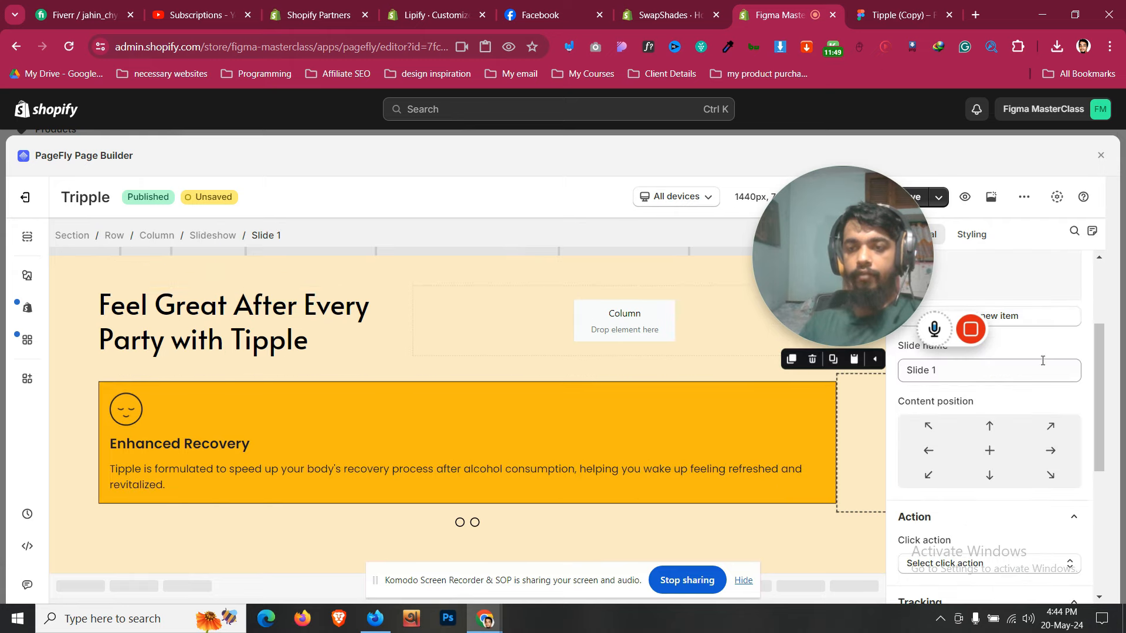
{"action": "left_click", "coordinate": [215, 236]}
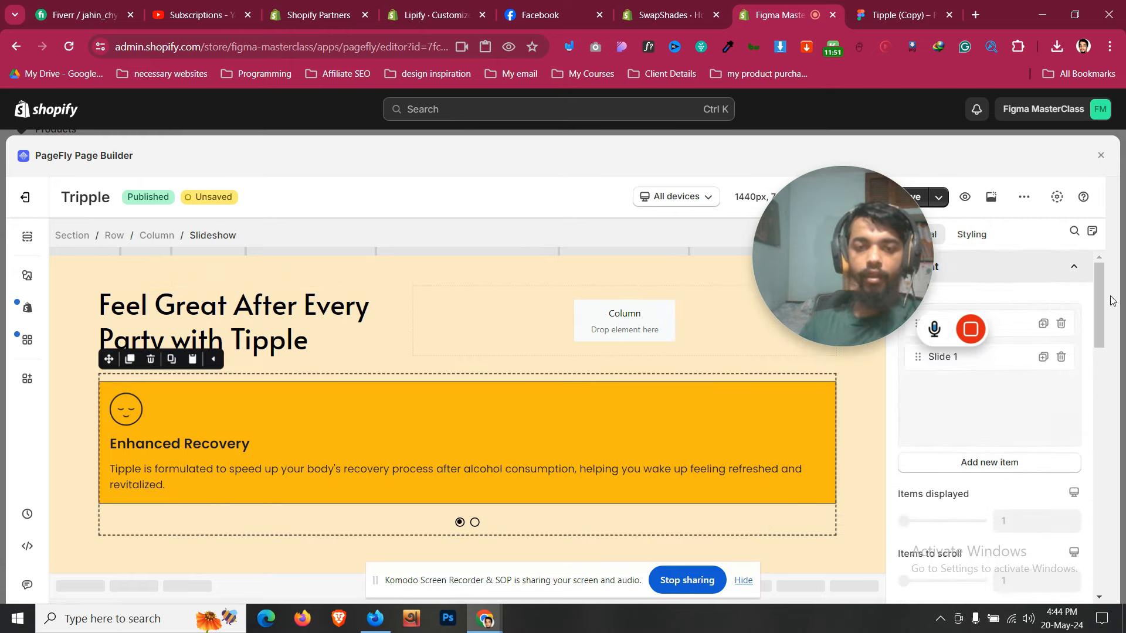
{"action": "left_click", "coordinate": [1042, 359]}
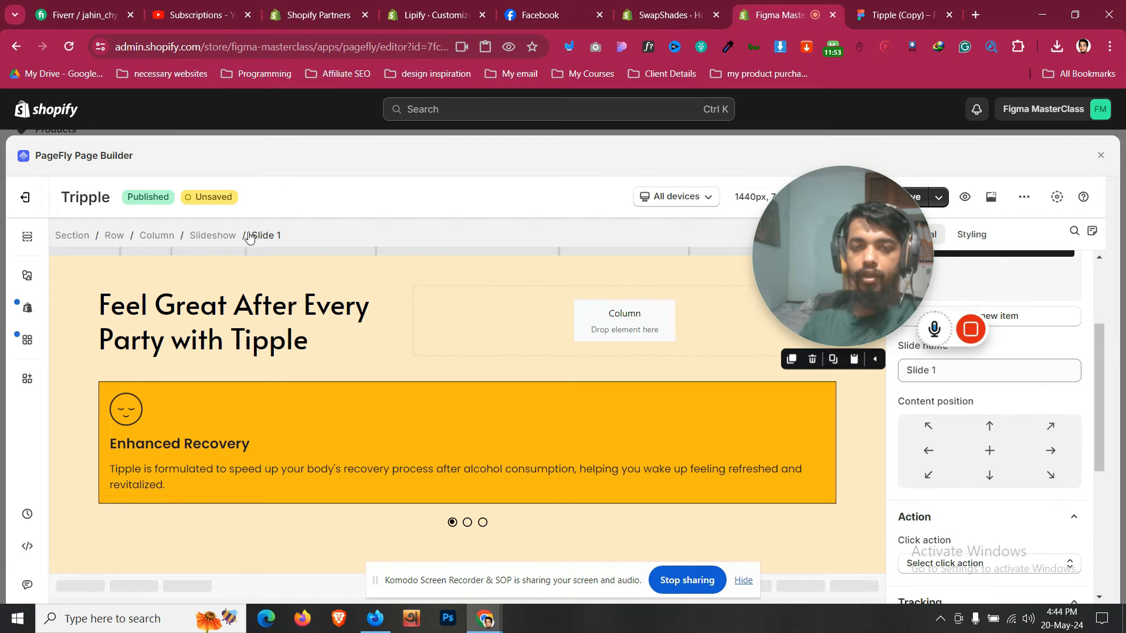
{"action": "left_click", "coordinate": [222, 235]}
{"action": "left_click", "coordinate": [1042, 392]}
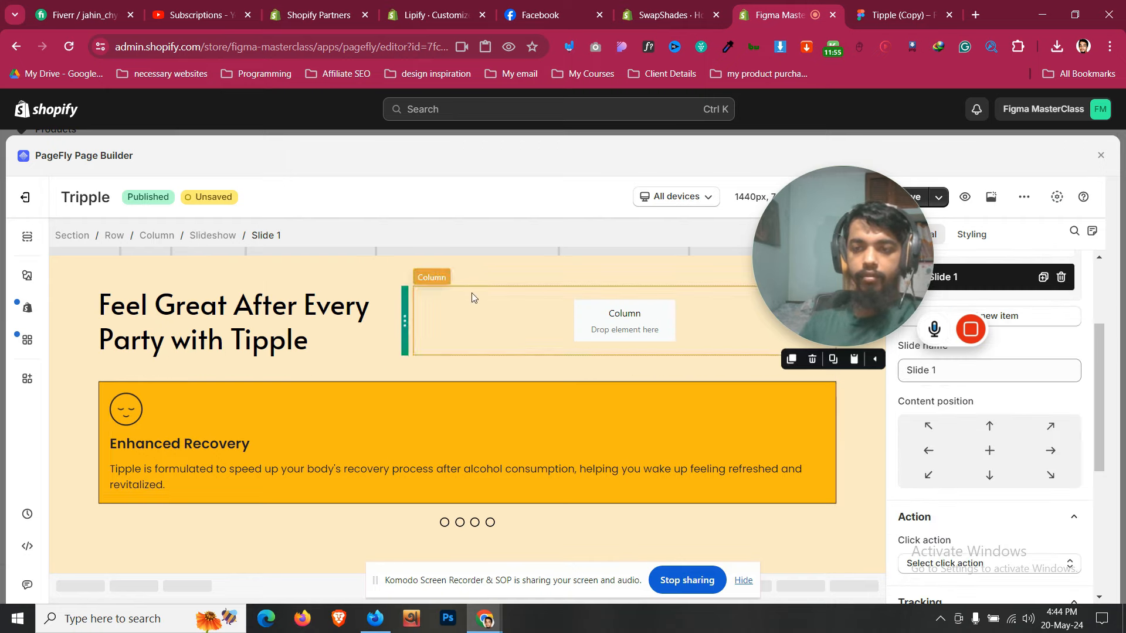
{"action": "left_click", "coordinate": [215, 235]}
{"action": "scroll", "coordinate": [1026, 396], "scroll_direction": "down", "scroll_amount": 2}
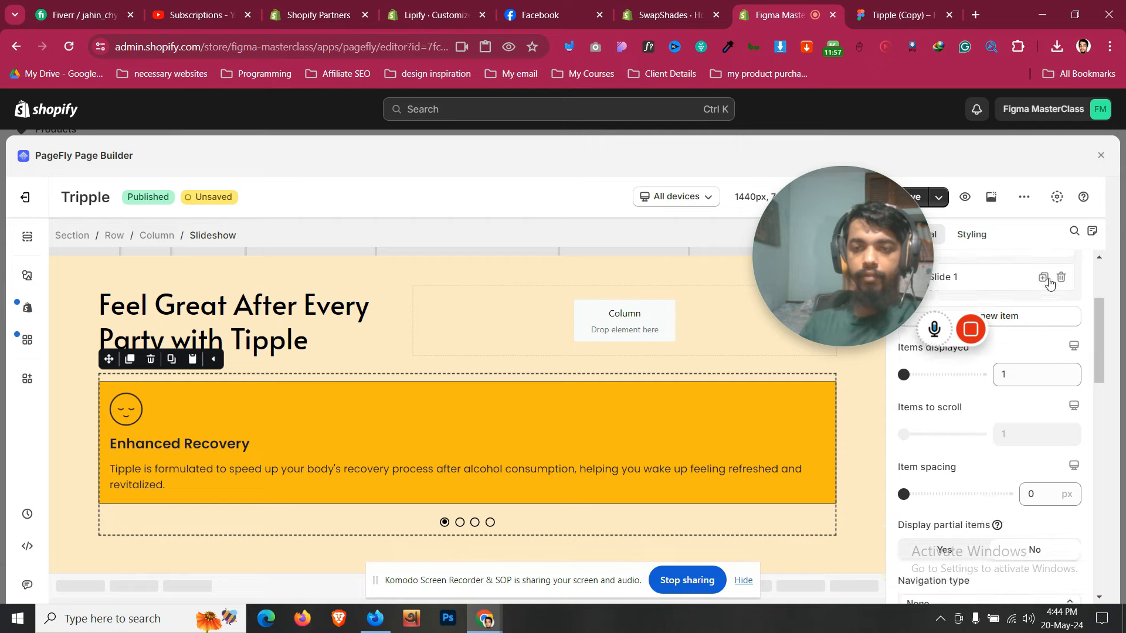
{"action": "left_click", "coordinate": [1044, 285]}
{"action": "left_click", "coordinate": [215, 237]}
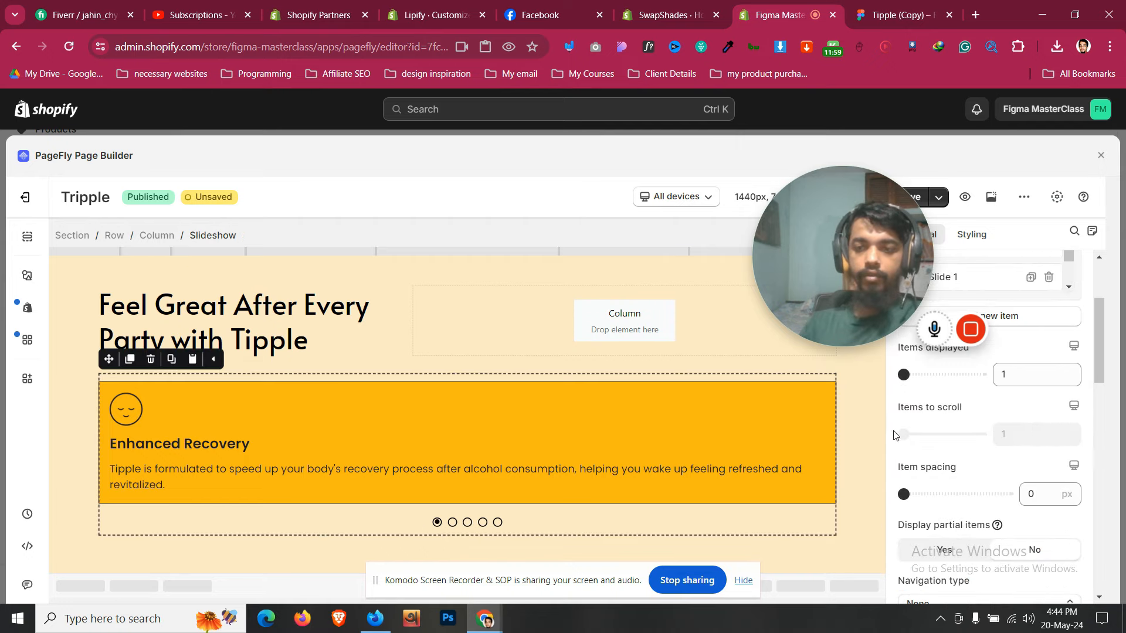
Set the slideshow to display 4 items with 15 px item spacing, checking the card gaps against the Figma design
{"action": "left_click_drag", "start_coordinate": [902, 374], "coordinate": [971, 374]}
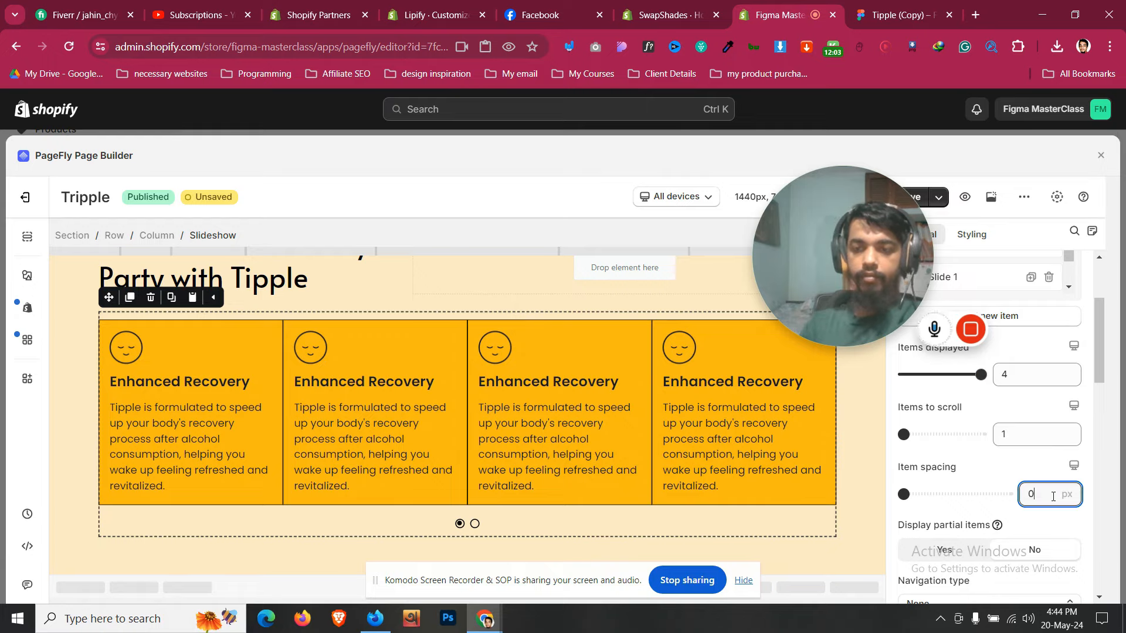
{"action": "key", "text": "Up"}
{"action": "key", "text": "Up"}
{"action": "key", "text": "Up"}
{"action": "key", "text": "Up"}
{"action": "key", "text": "Up"}
{"action": "key", "text": "Up"}
{"action": "key", "text": "Up"}
{"action": "key", "text": "Up"}
{"action": "key", "text": "Up"}
{"action": "key", "text": "Up"}
{"action": "left_click", "coordinate": [868, 6]}
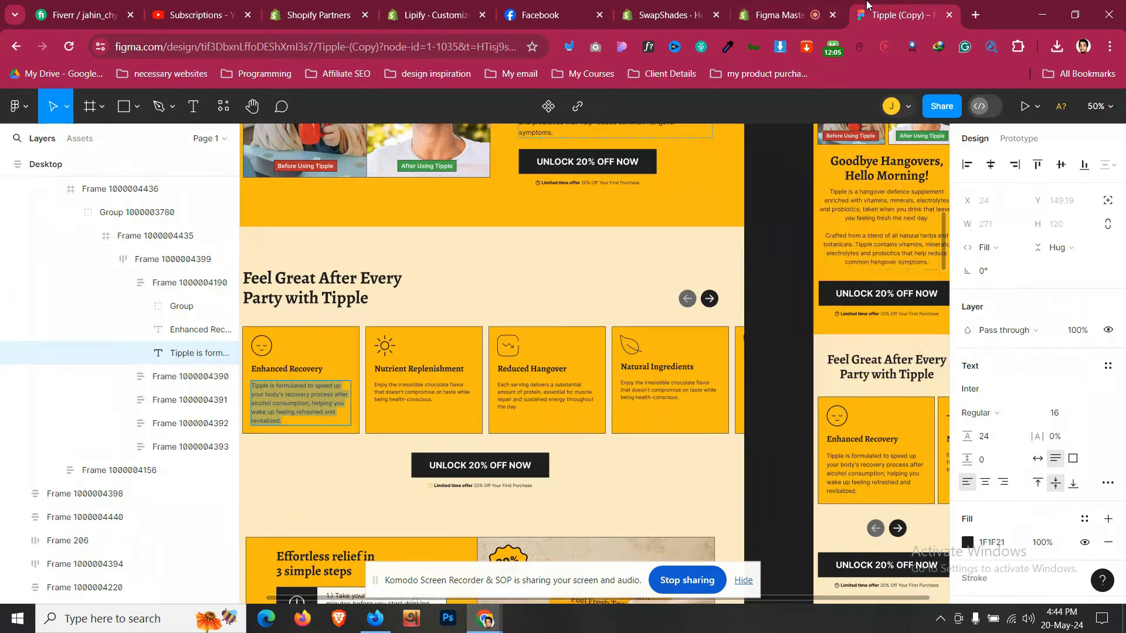
{"action": "left_click", "coordinate": [789, 5]}
{"action": "key", "text": "Up"}
{"action": "key", "text": "Up"}
{"action": "key", "text": "Up"}
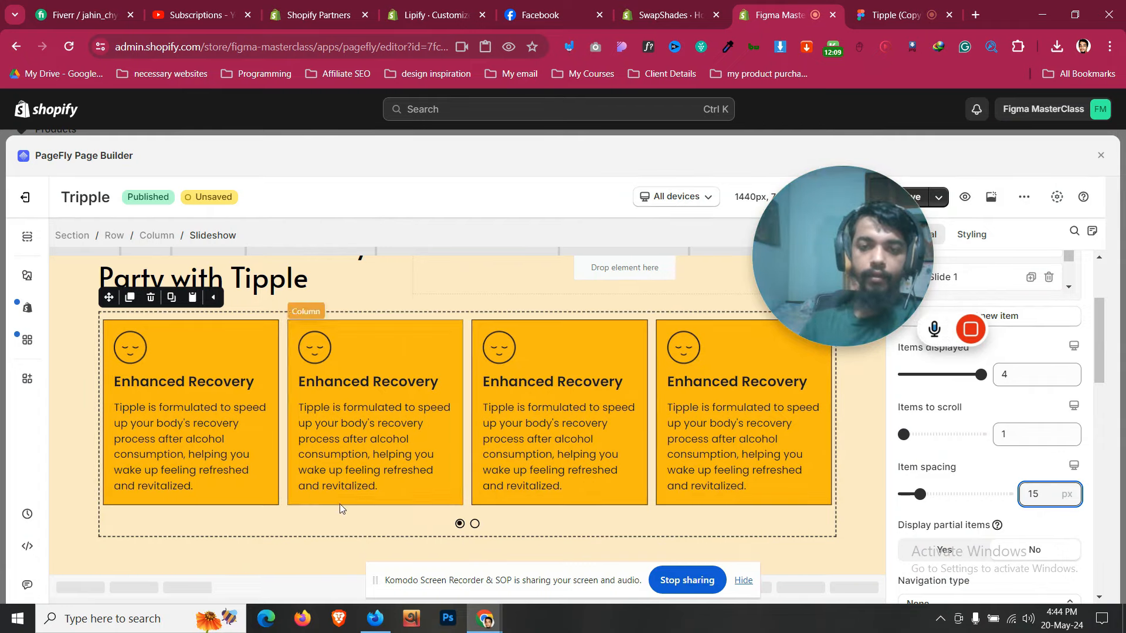
Duplicate the UNLOCK 20% OFF NOW button from the section above, place the copy below the slideshow, and center it horizontally
{"action": "left_click", "coordinate": [65, 494]}
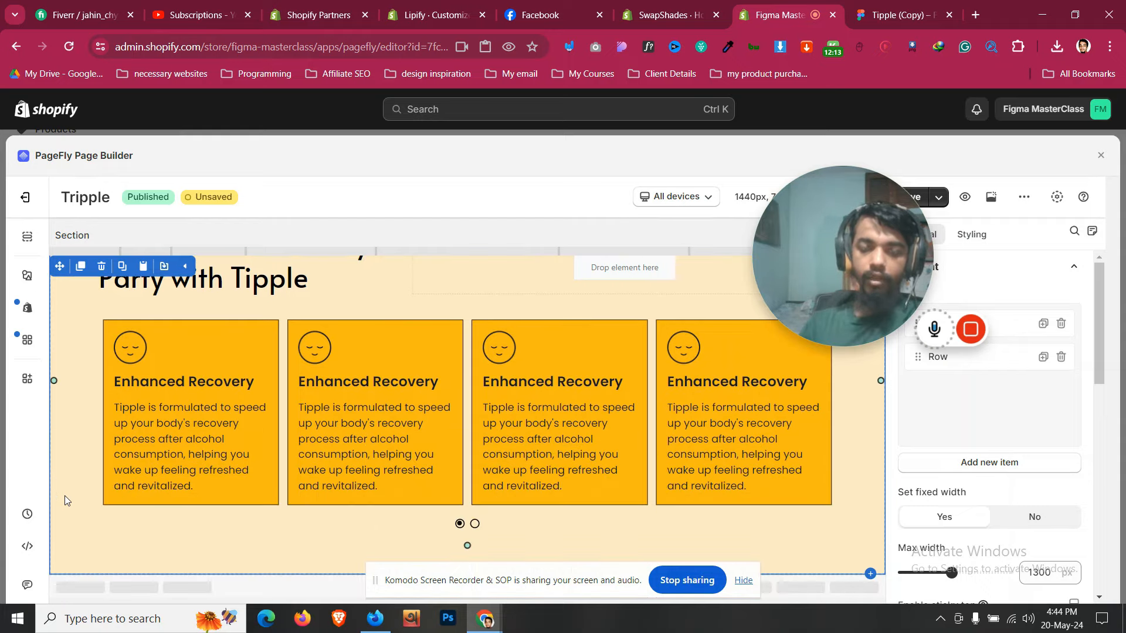
{"action": "left_click", "coordinate": [897, 15]}
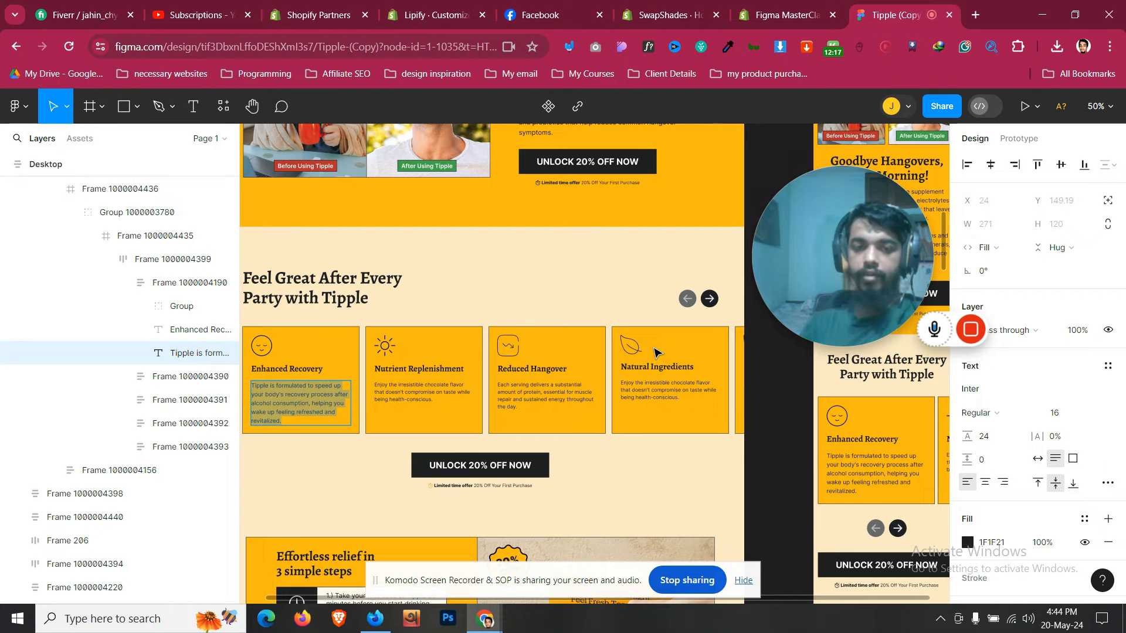
{"action": "scroll", "coordinate": [655, 349], "scroll_direction": "down", "scroll_amount": 1}
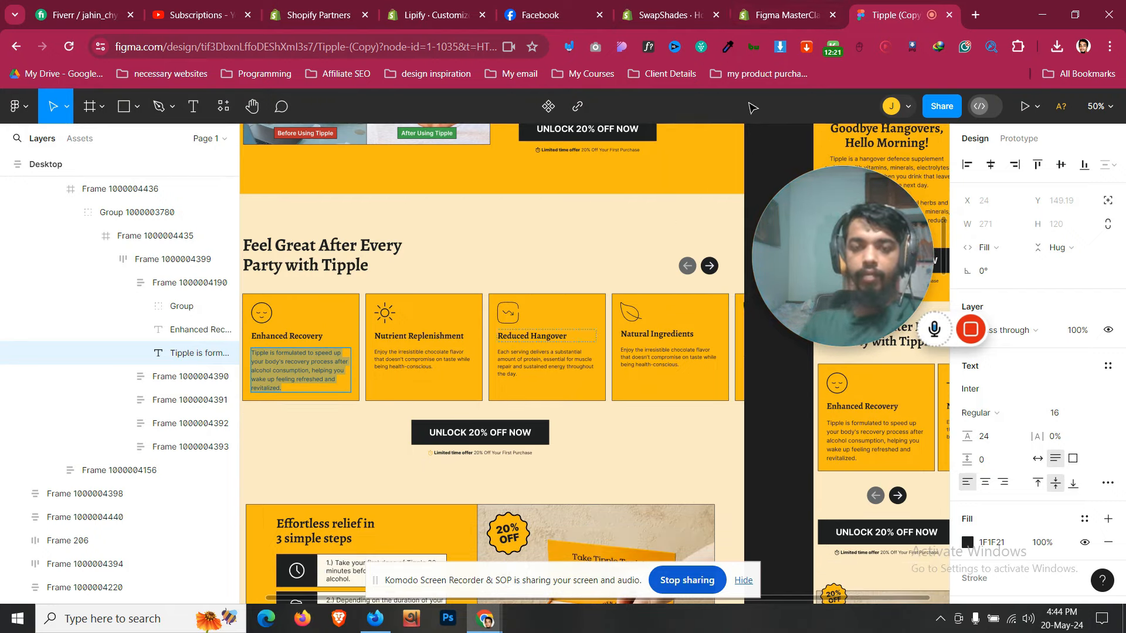
{"action": "left_click", "coordinate": [756, 9]}
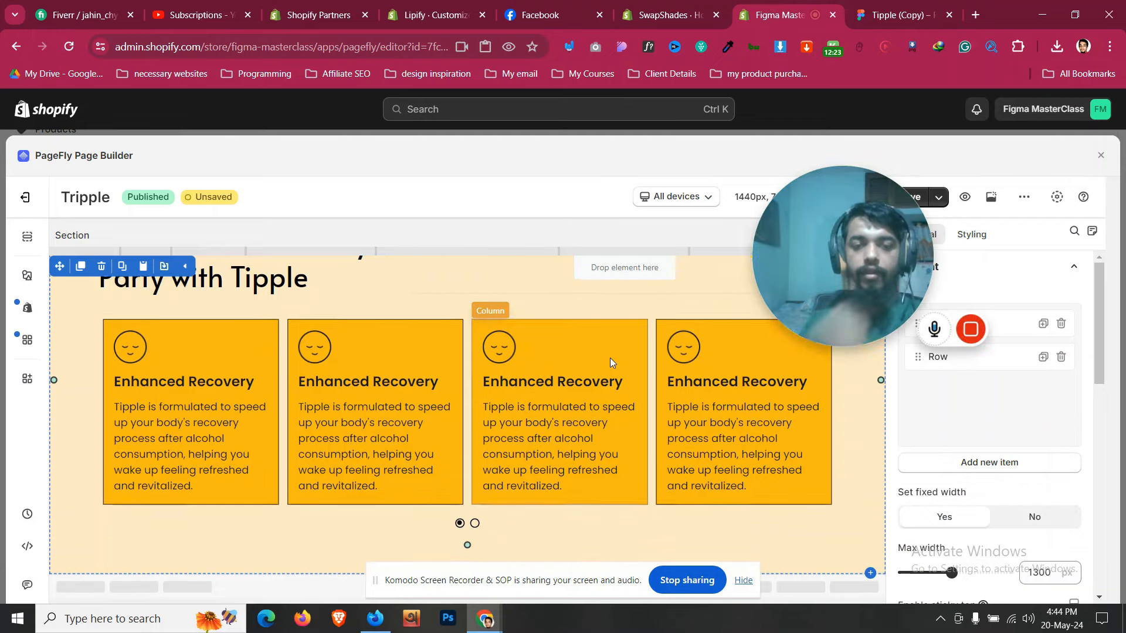
{"action": "scroll", "coordinate": [609, 358], "scroll_direction": "up", "scroll_amount": 5}
{"action": "left_click", "coordinate": [609, 387]}
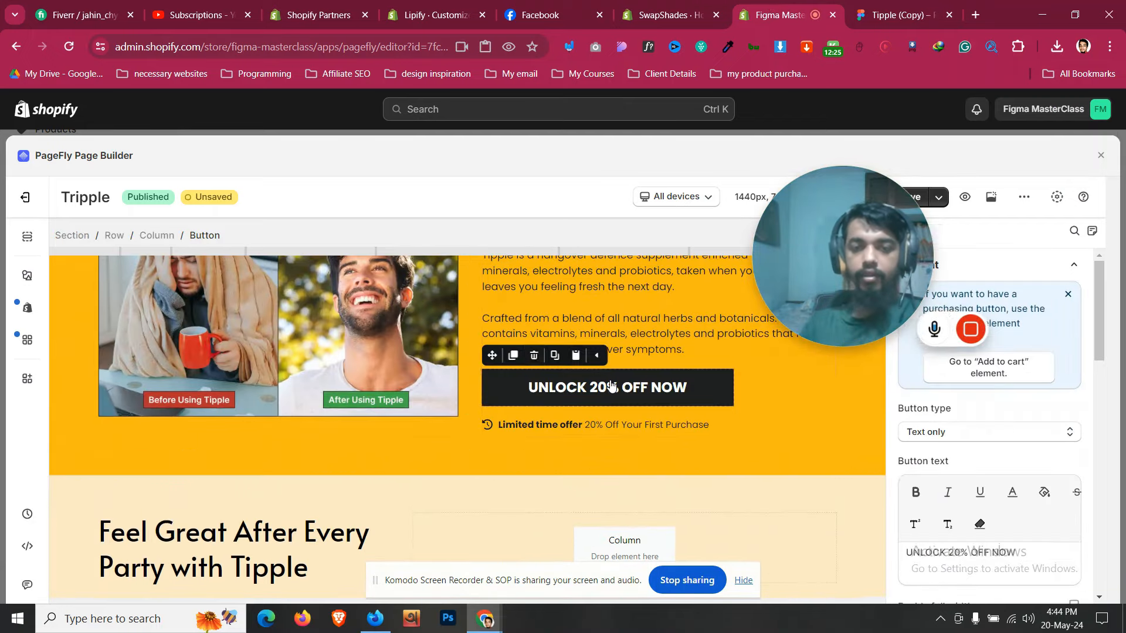
{"action": "left_click", "coordinate": [513, 354]}
{"action": "left_click_drag", "start_coordinate": [496, 370], "coordinate": [473, 540]}
{"action": "left_click", "coordinate": [971, 233]}
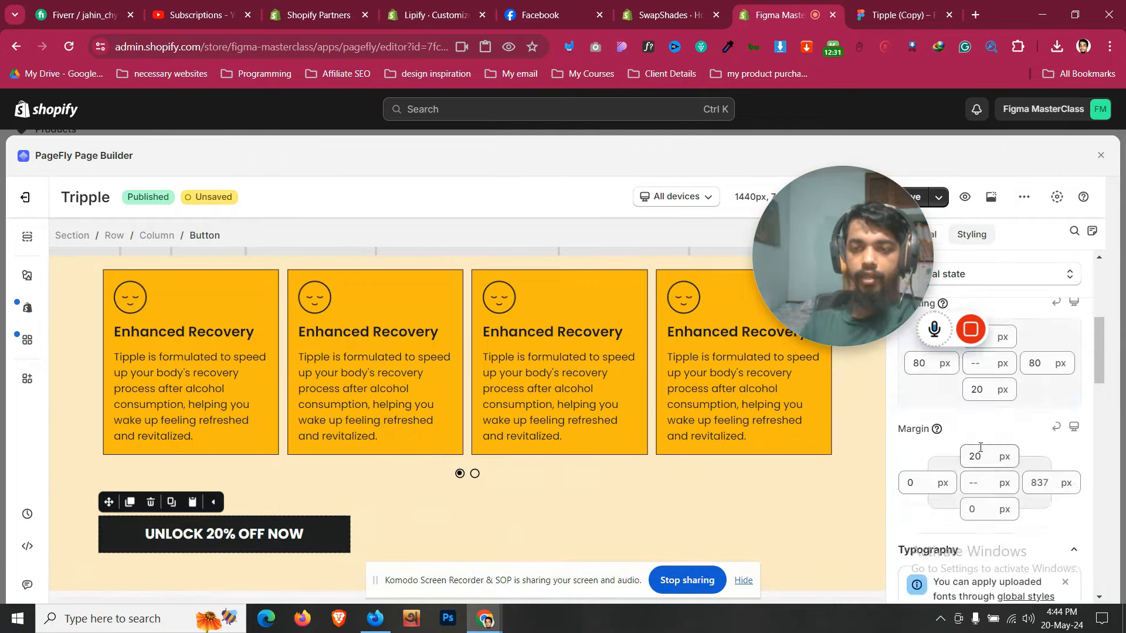
{"action": "left_click", "coordinate": [989, 464]}
Duplicate the "Limited time offer" block from the section above and place the copy beneath the new button
{"action": "scroll", "coordinate": [635, 441], "scroll_direction": "up", "scroll_amount": 5}
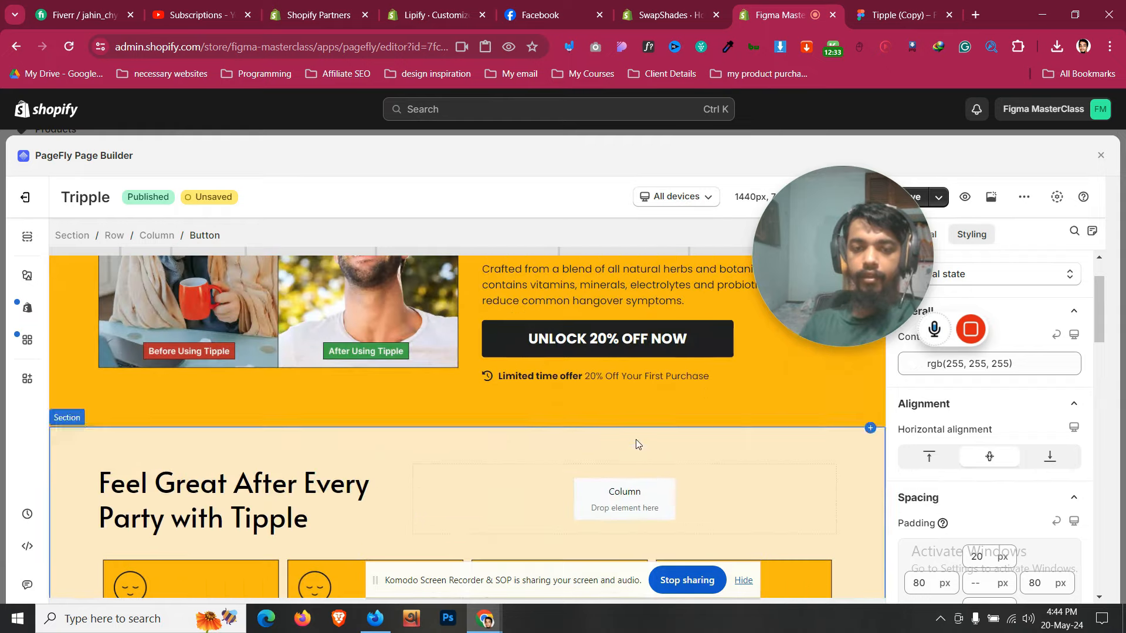
{"action": "left_click", "coordinate": [901, 5]}
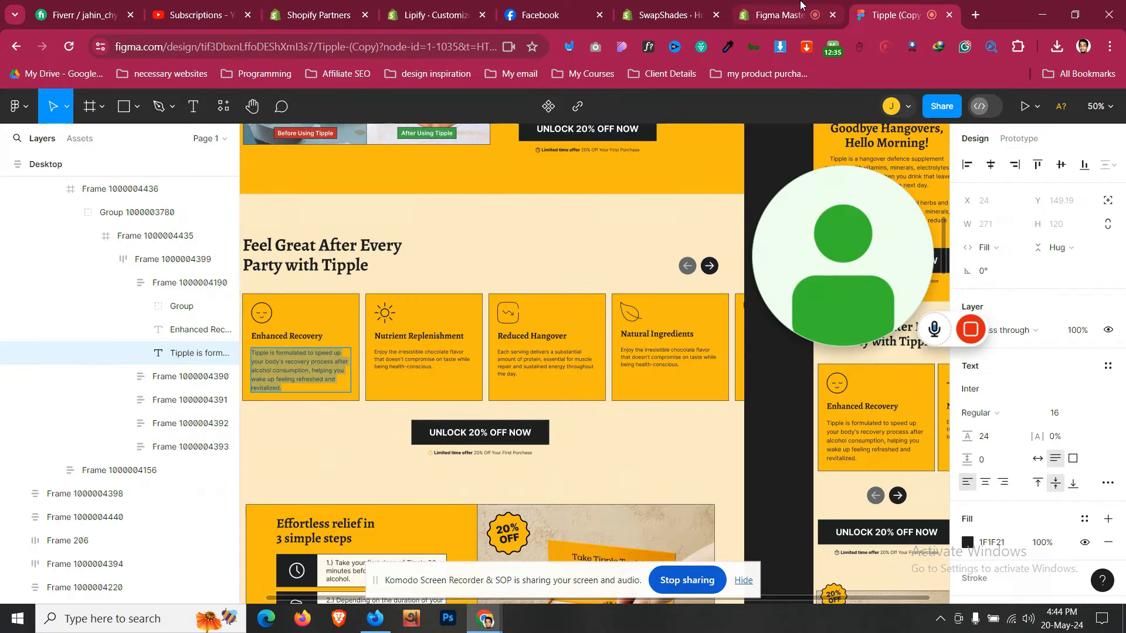
{"action": "left_click", "coordinate": [801, 4]}
{"action": "left_click", "coordinate": [737, 374]}
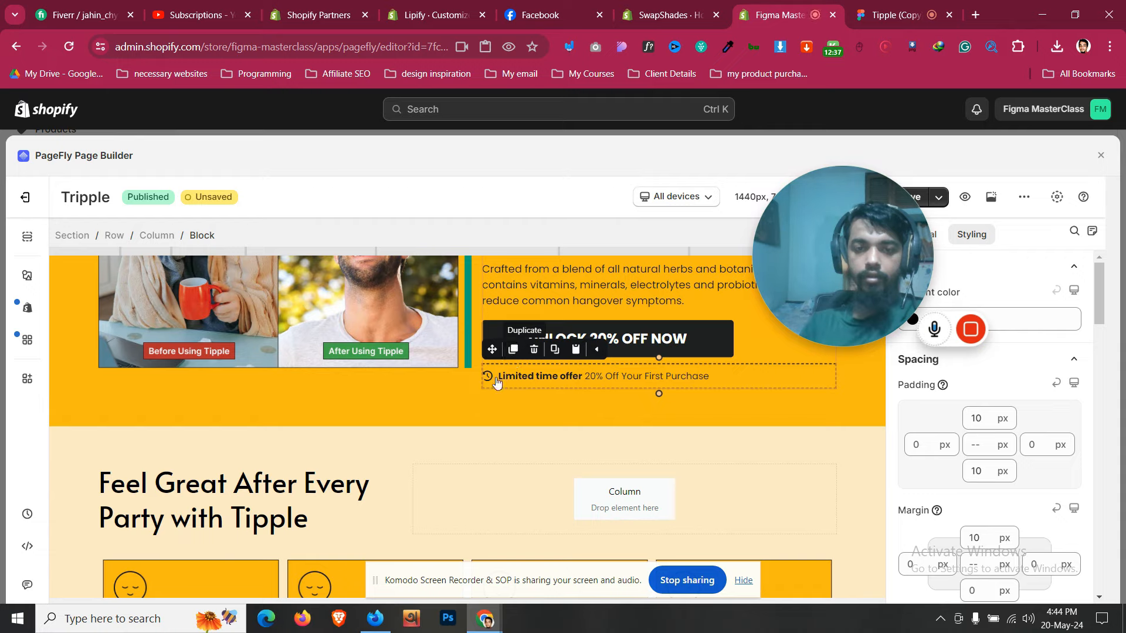
{"action": "left_click", "coordinate": [513, 350]}
{"action": "left_click_drag", "start_coordinate": [492, 365], "coordinate": [476, 538]}
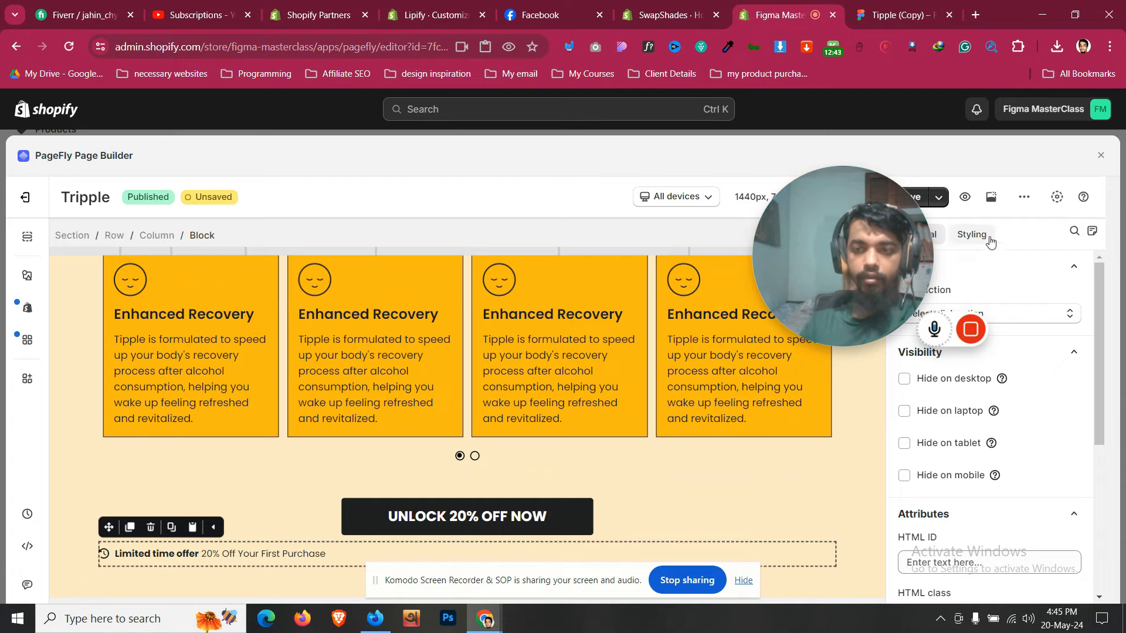
Set the copied "Limited time offer" block's justify content to Center
{"action": "left_click", "coordinate": [971, 234]}
{"action": "scroll", "coordinate": [997, 410], "scroll_direction": "down", "scroll_amount": 10}
{"action": "scroll", "coordinate": [1044, 516], "scroll_direction": "down", "scroll_amount": 5}
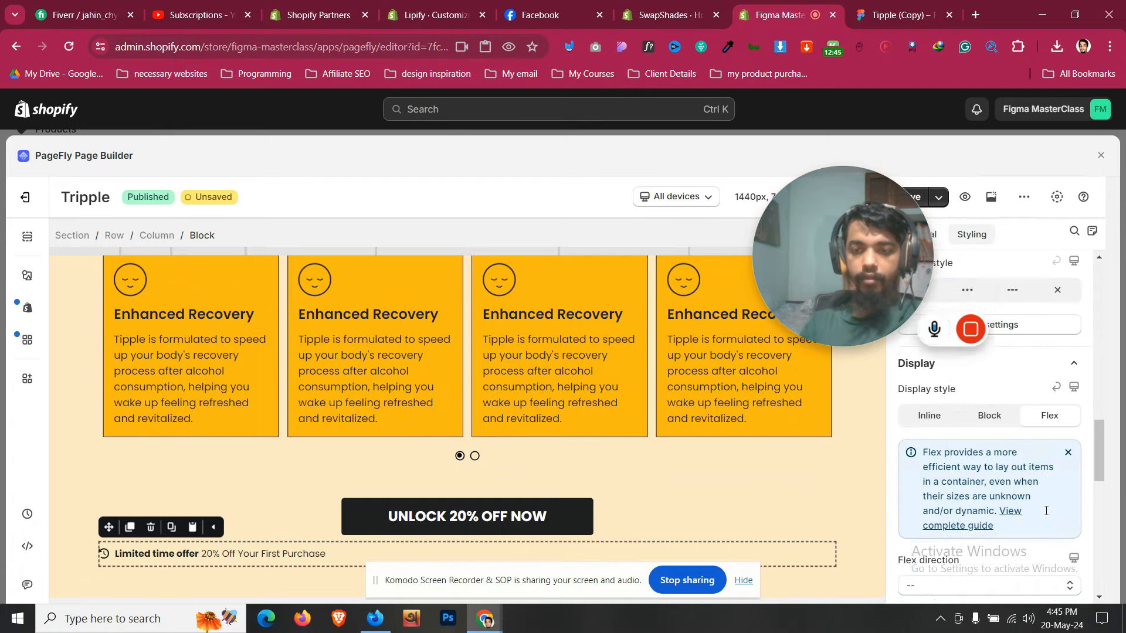
{"action": "left_click", "coordinate": [1032, 478]}
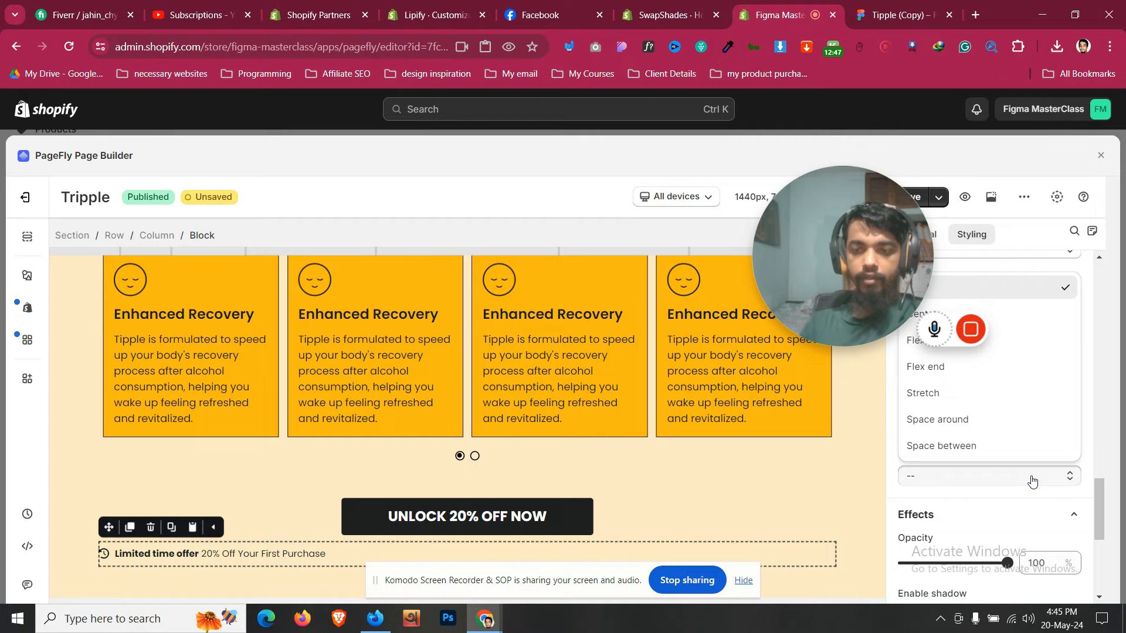
{"action": "left_click", "coordinate": [1032, 320]}
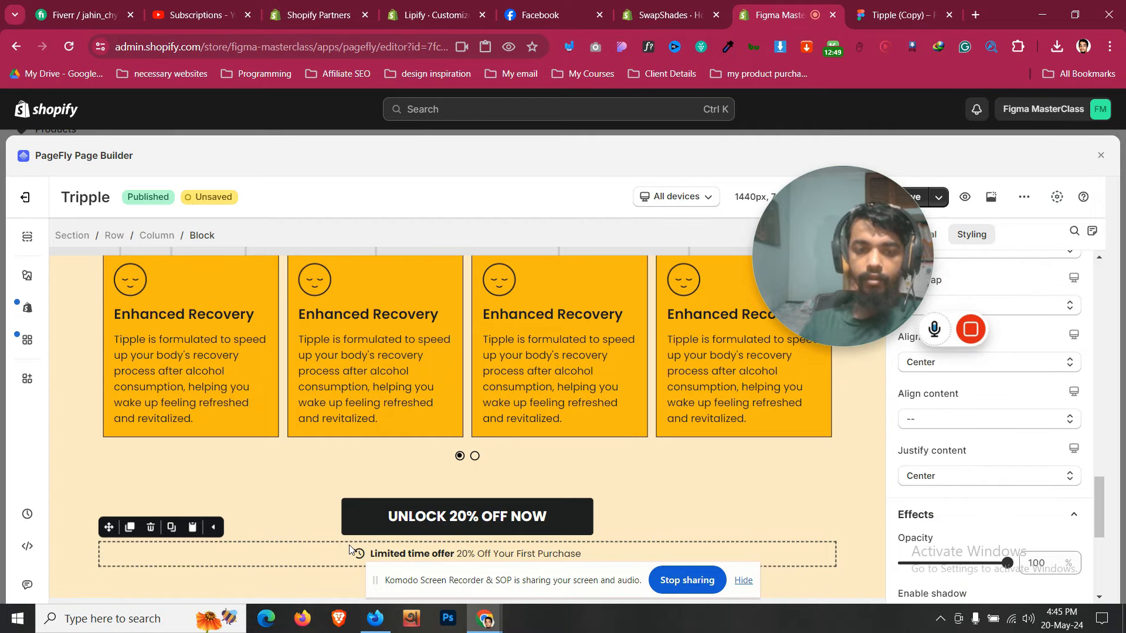
{"action": "left_click", "coordinate": [71, 490]}
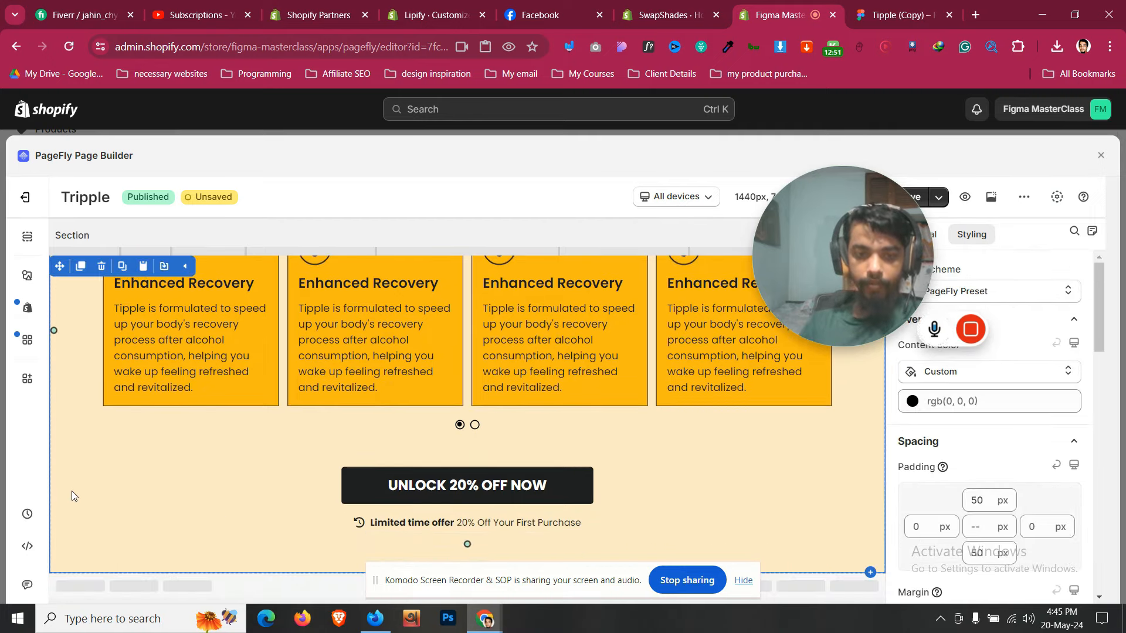
Switch to the Figma design and examine the "Effortless relief in 3 simple steps" section below the cards
{"action": "left_click", "coordinate": [898, 6]}
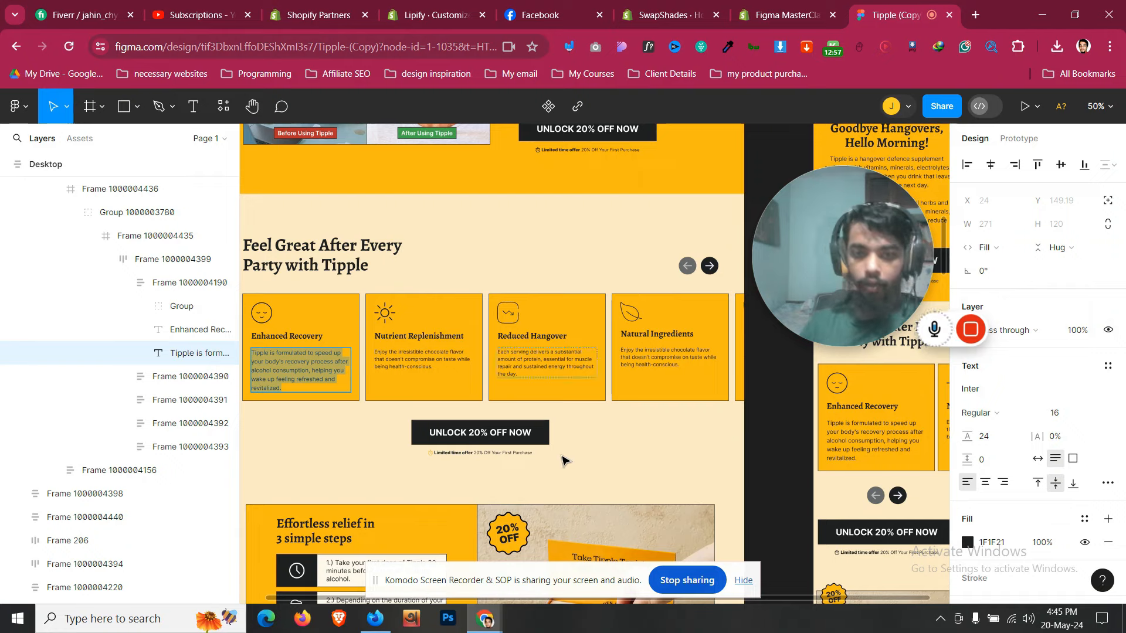
{"action": "scroll", "coordinate": [535, 460], "scroll_direction": "down", "scroll_amount": 2}
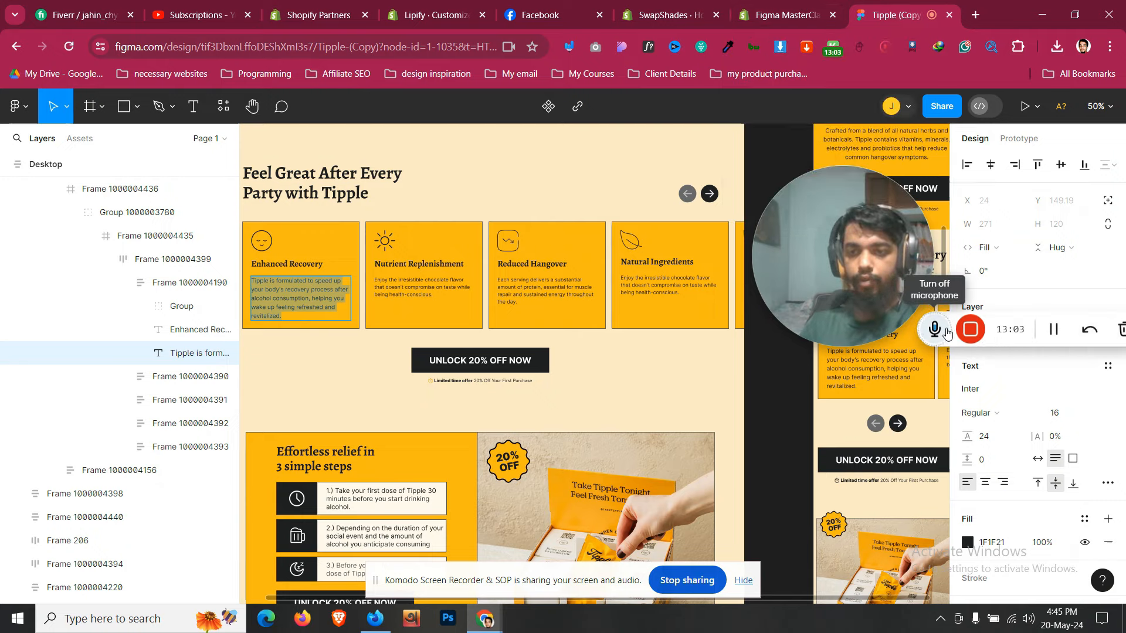
{"action": "scroll", "coordinate": [601, 421], "scroll_direction": "down", "scroll_amount": 3}
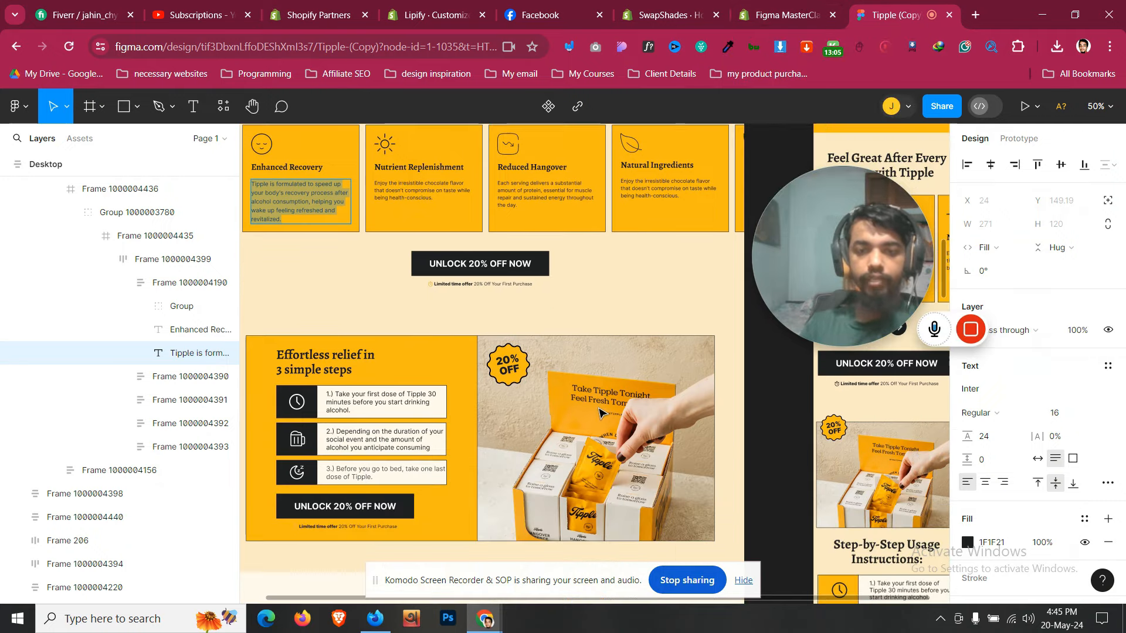
Switch back to the PageFly page editor and show the page in the mobile layout
{"action": "scroll", "coordinate": [601, 414], "scroll_direction": "up", "scroll_amount": 1}
{"action": "left_click", "coordinate": [780, 15]}
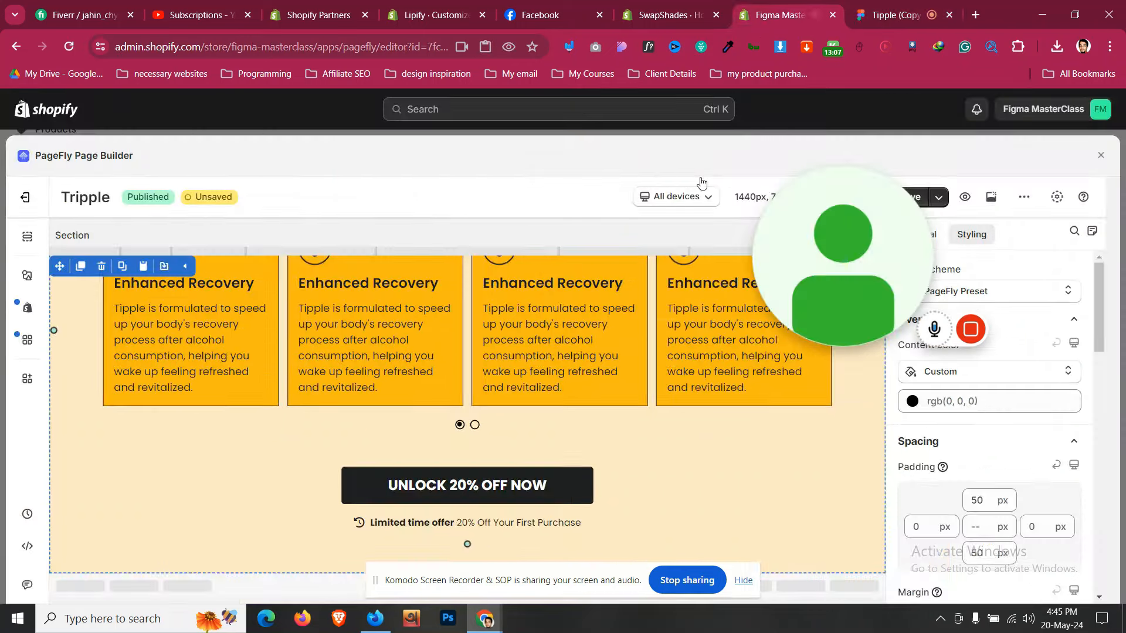
{"action": "left_click", "coordinate": [676, 196]}
{"action": "left_click", "coordinate": [674, 306]}
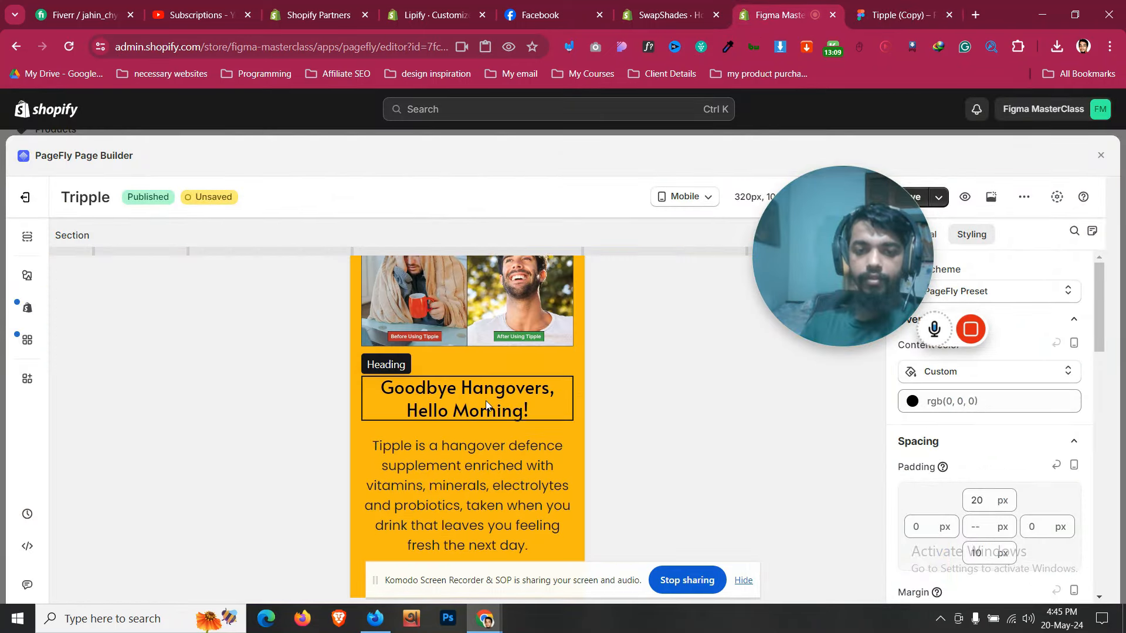
Set the top margin of the UNLOCK 20% OFF NOW row below the slideshow to -20 px on mobile and save the page
{"action": "scroll", "coordinate": [486, 400], "scroll_direction": "down", "scroll_amount": 3}
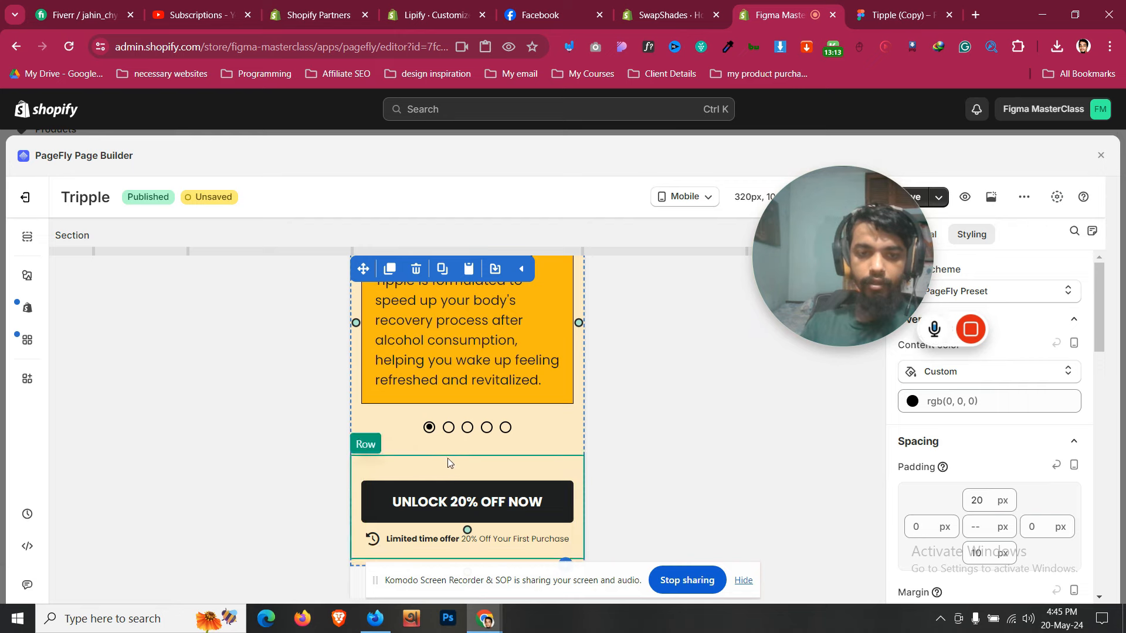
{"action": "left_click", "coordinate": [449, 437]}
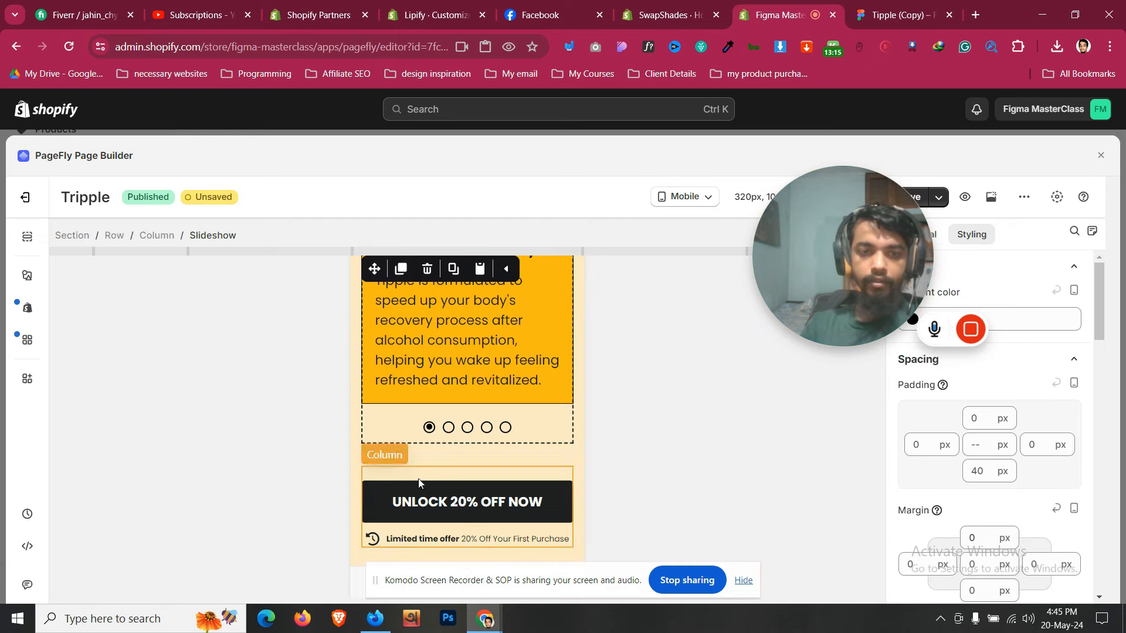
{"action": "left_click", "coordinate": [416, 464]}
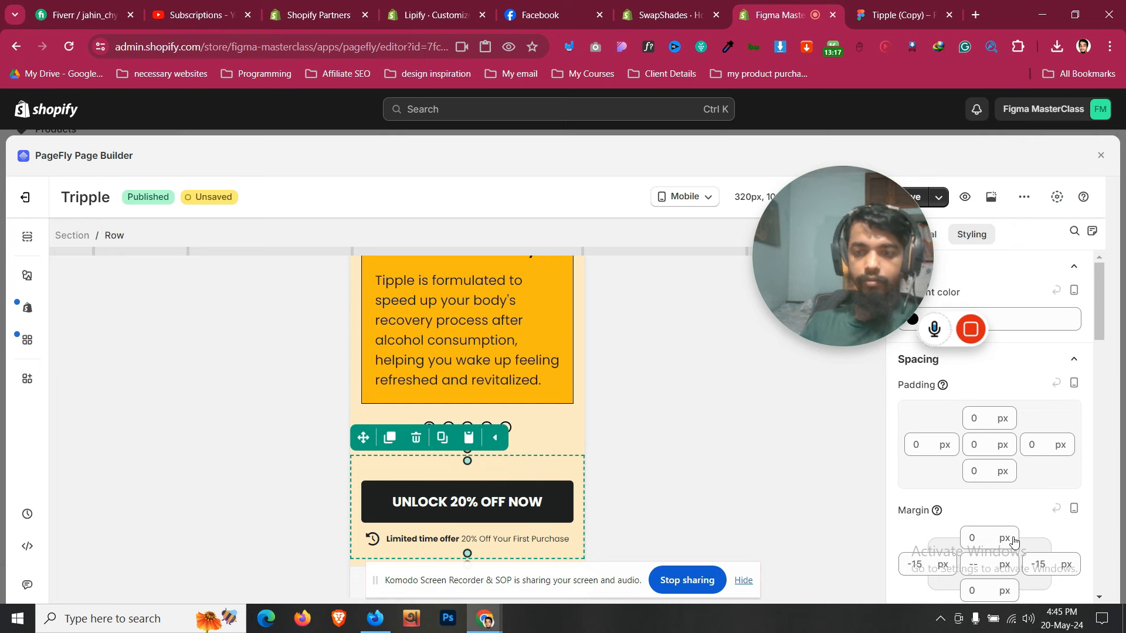
{"action": "double_click", "coordinate": [974, 538]}
{"action": "type", "text": "-15"}
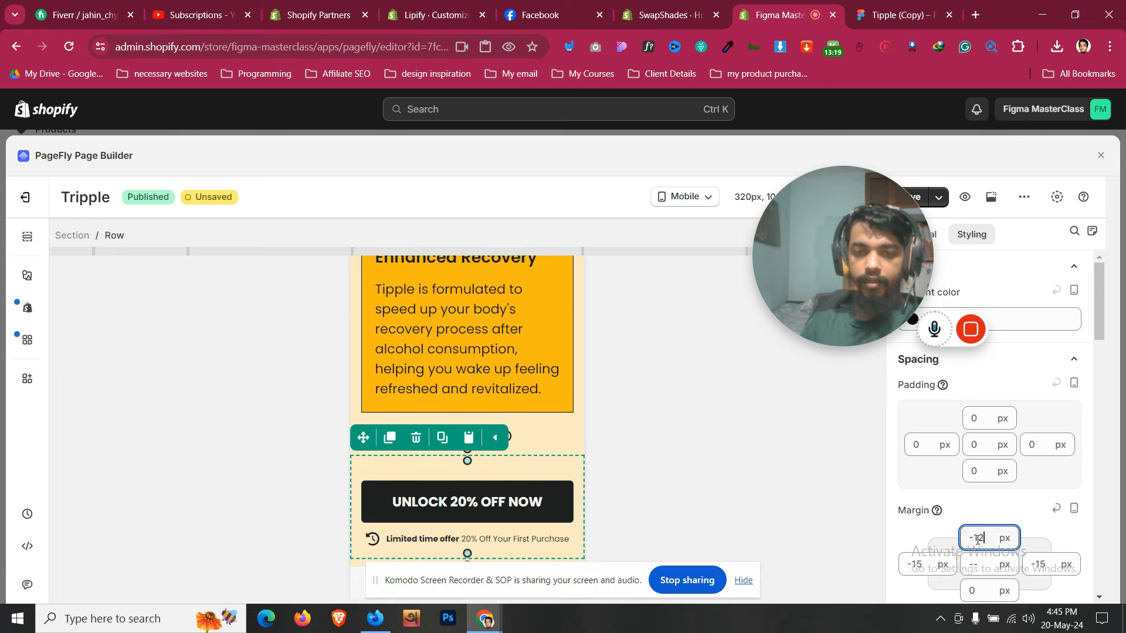
{"action": "key", "text": "Down"}
{"action": "key", "text": "Down"}
{"action": "key", "text": "Down"}
{"action": "key", "text": "Down"}
{"action": "key", "text": "Down"}
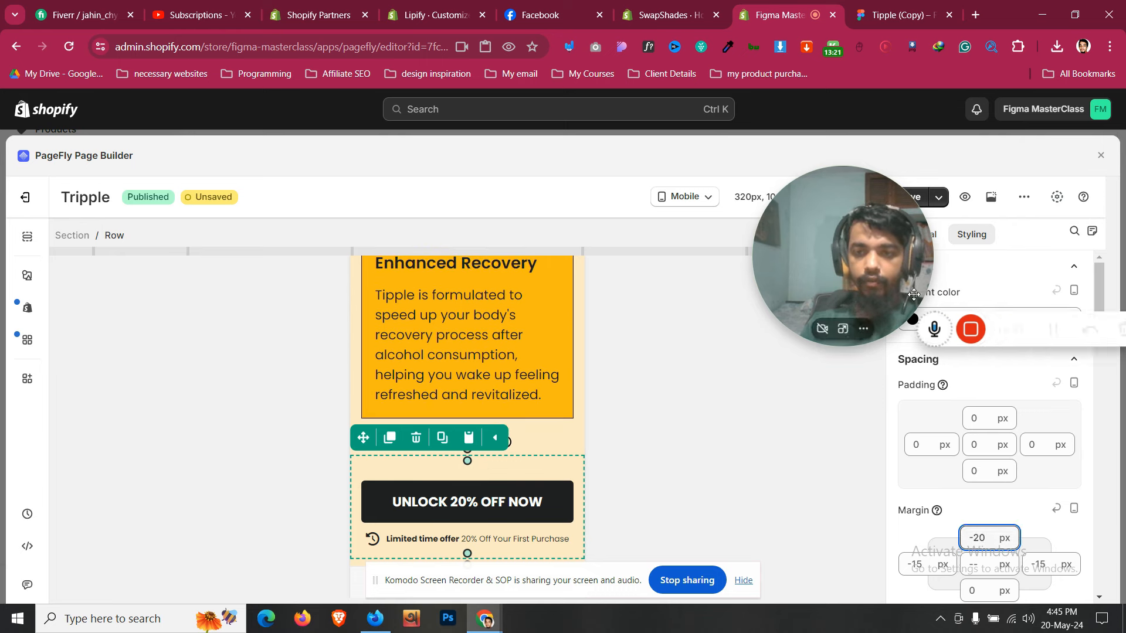
{"action": "left_click_drag", "start_coordinate": [888, 301], "coordinate": [911, 404]}
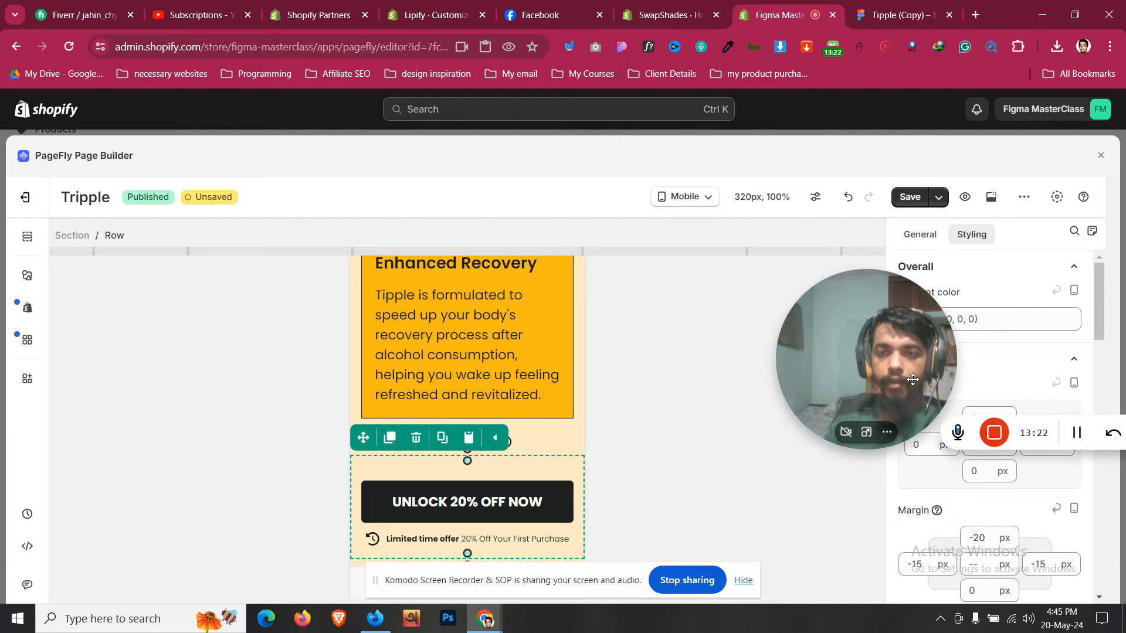
{"action": "left_click", "coordinate": [909, 198]}
Show the page in the tablet layout and left-align the first Enhanced Recovery slide's paragraph
{"action": "left_click", "coordinate": [686, 196]}
{"action": "left_click", "coordinate": [700, 280]}
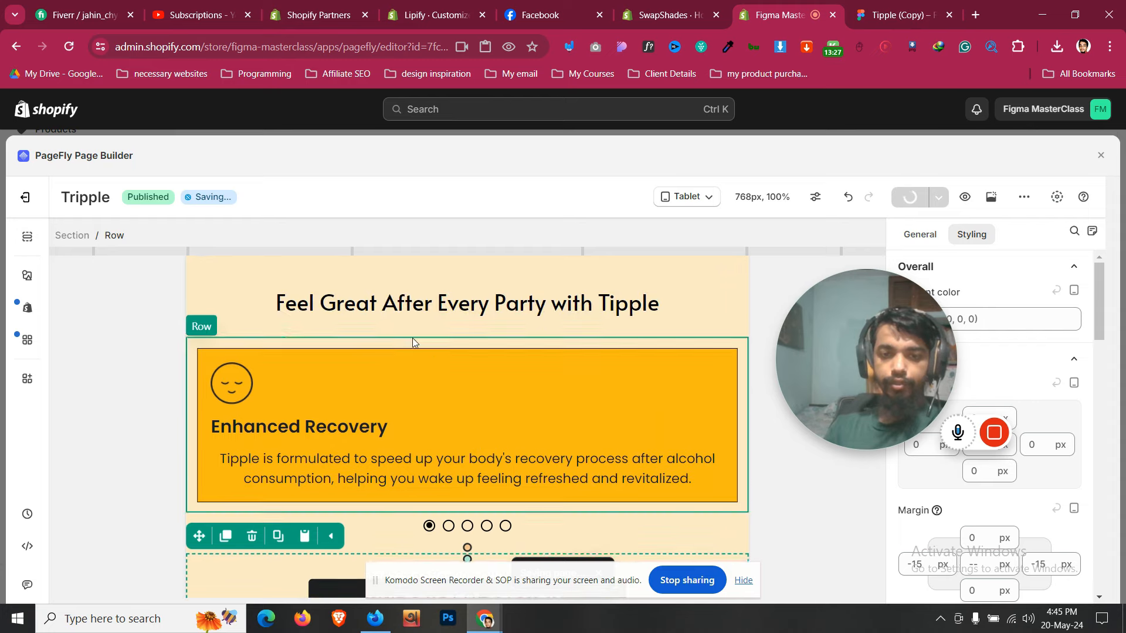
{"action": "left_click", "coordinate": [409, 360]}
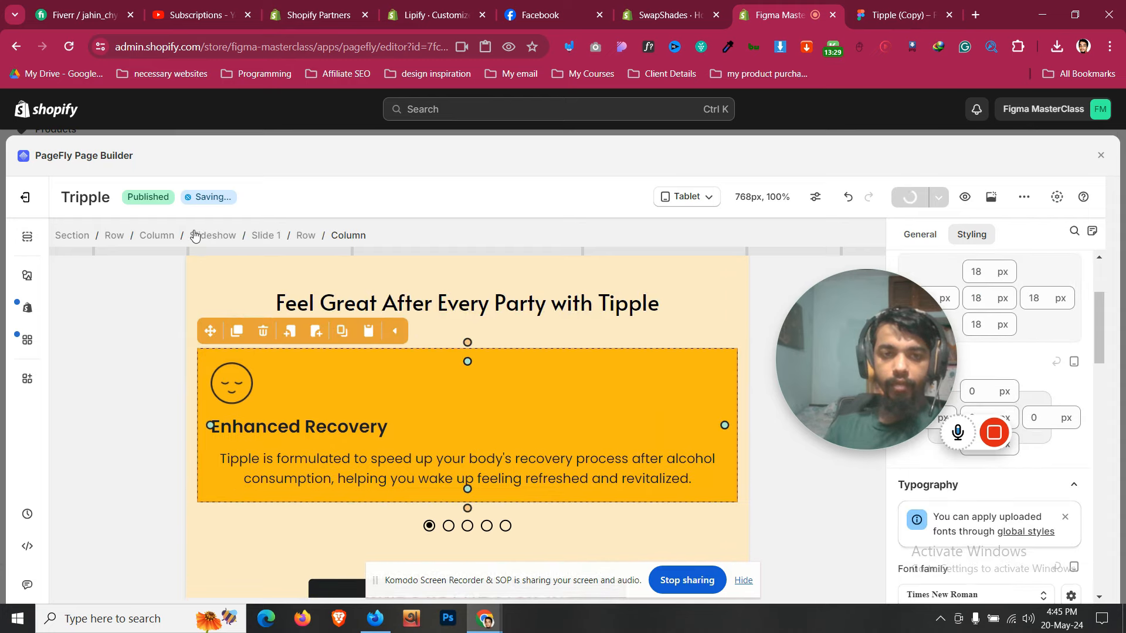
{"action": "left_click", "coordinate": [298, 474]}
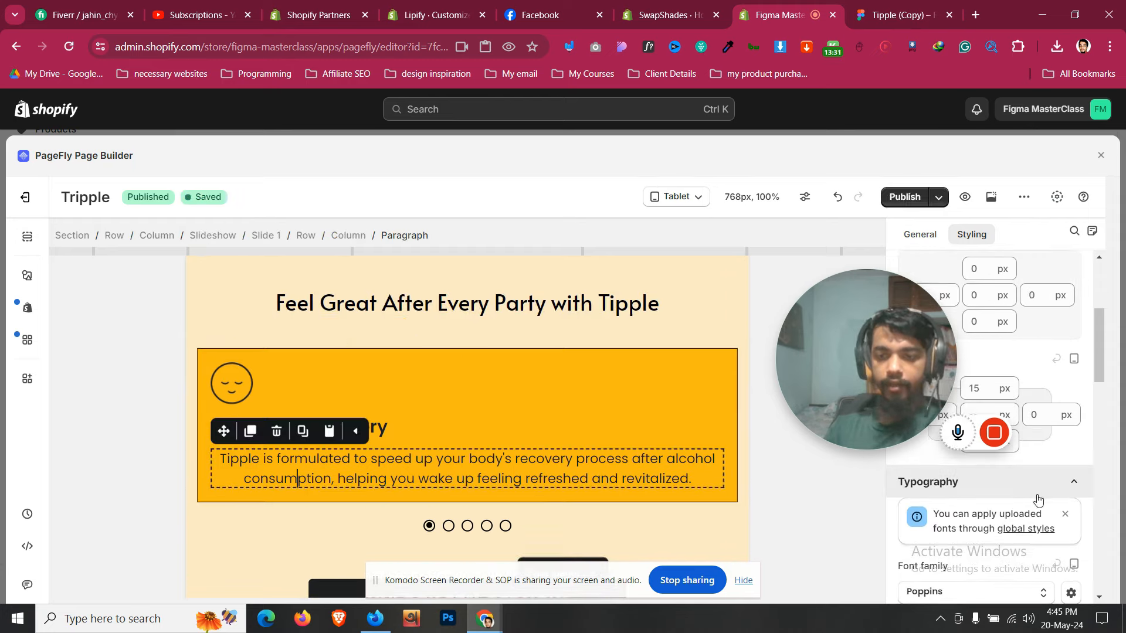
{"action": "scroll", "coordinate": [987, 525], "scroll_direction": "down", "scroll_amount": 4}
{"action": "left_click", "coordinate": [922, 493]}
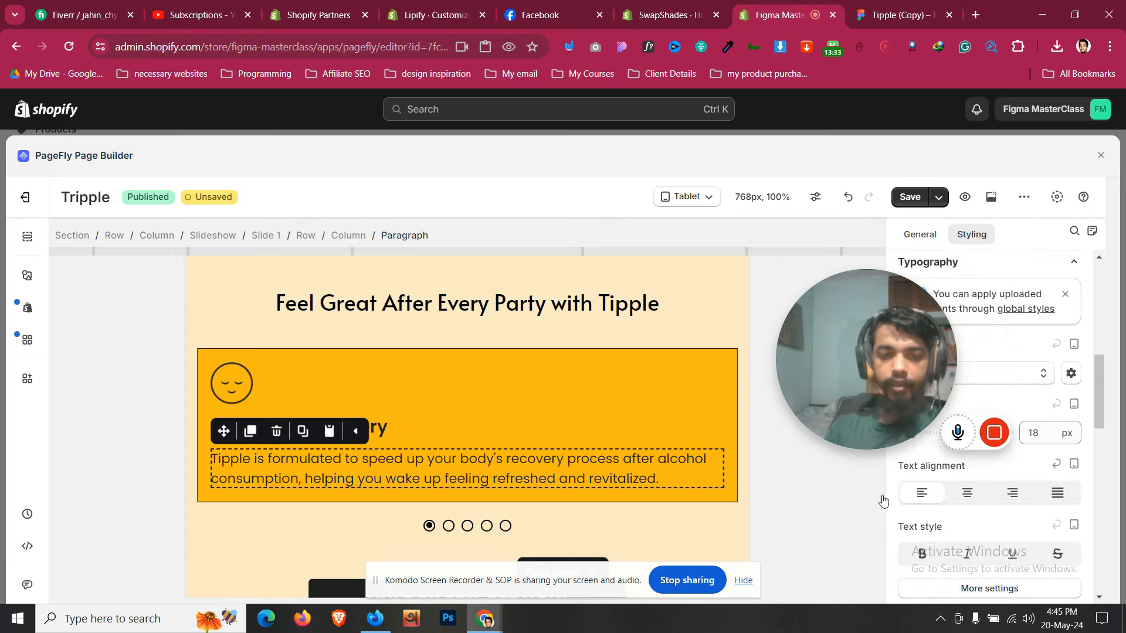
Set the Enhanced Recovery slideshow to display 2 items with 15 px item spacing on tablet
{"action": "left_click", "coordinate": [213, 236]}
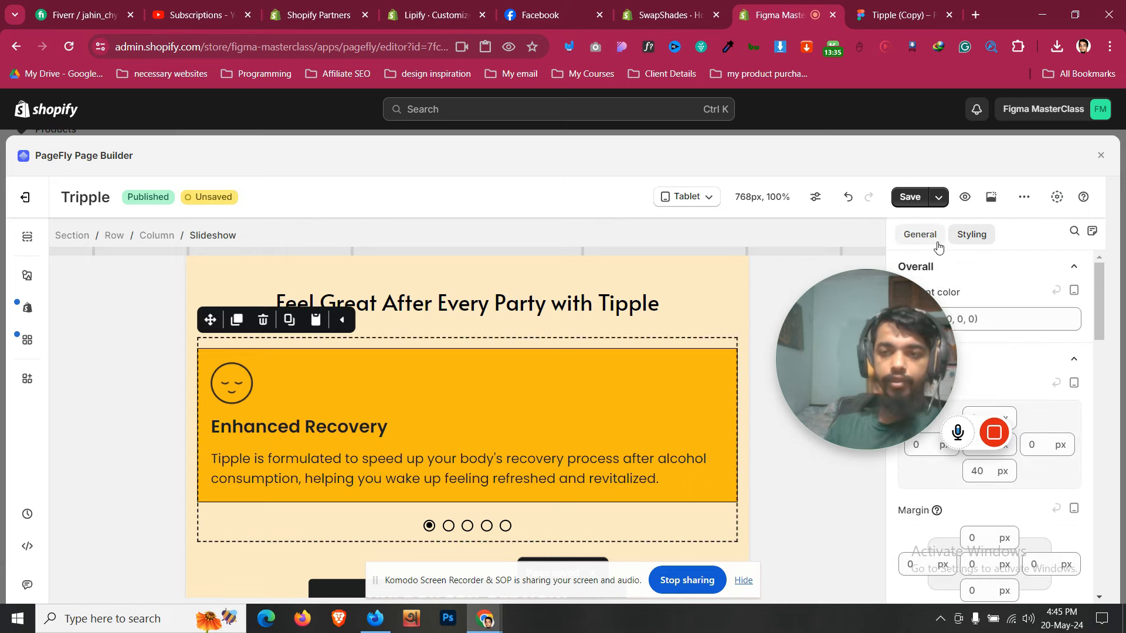
{"action": "left_click", "coordinate": [935, 240]}
{"action": "scroll", "coordinate": [1010, 317], "scroll_direction": "down", "scroll_amount": 2}
{"action": "left_click_drag", "start_coordinate": [956, 367], "coordinate": [905, 380]}
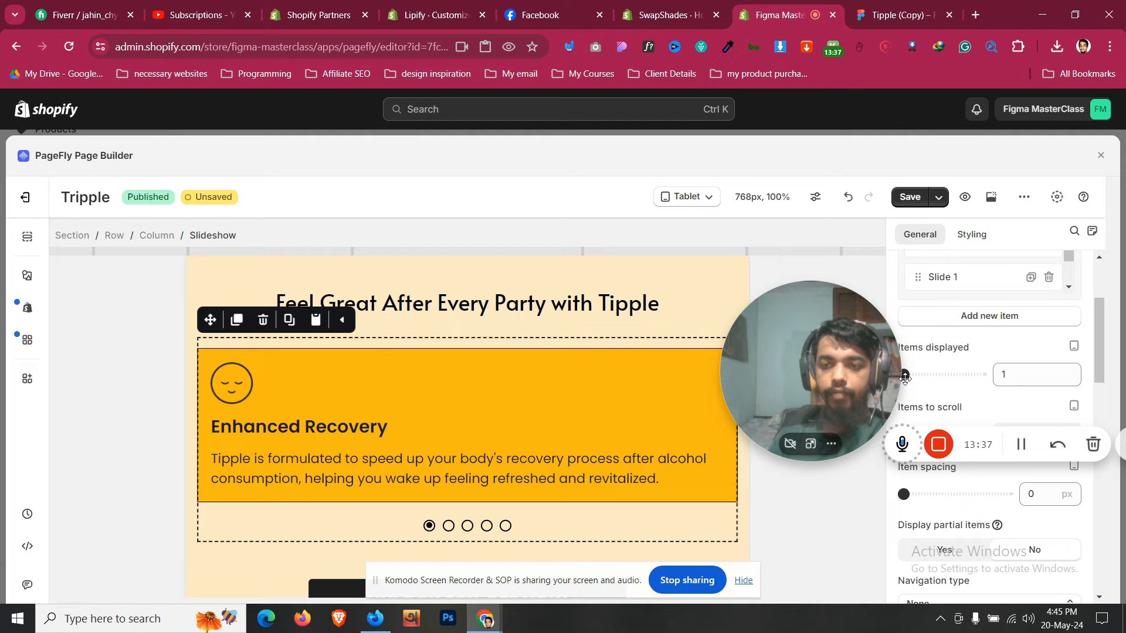
{"action": "left_click", "coordinate": [1070, 371]}
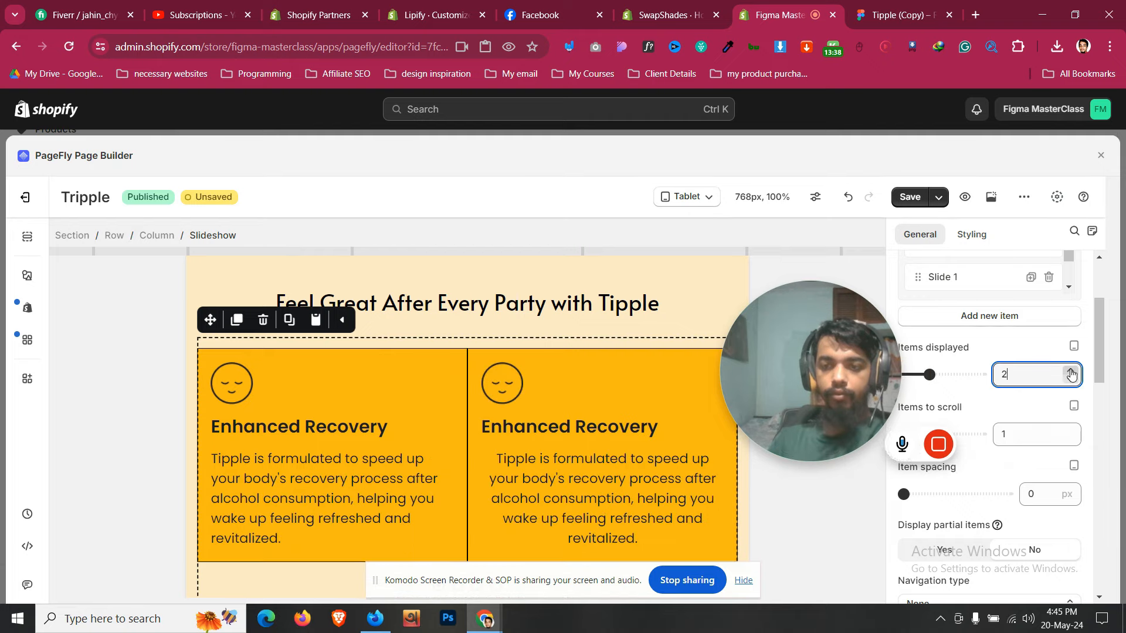
{"action": "left_click", "coordinate": [1061, 495]}
{"action": "type", "text": "13"}
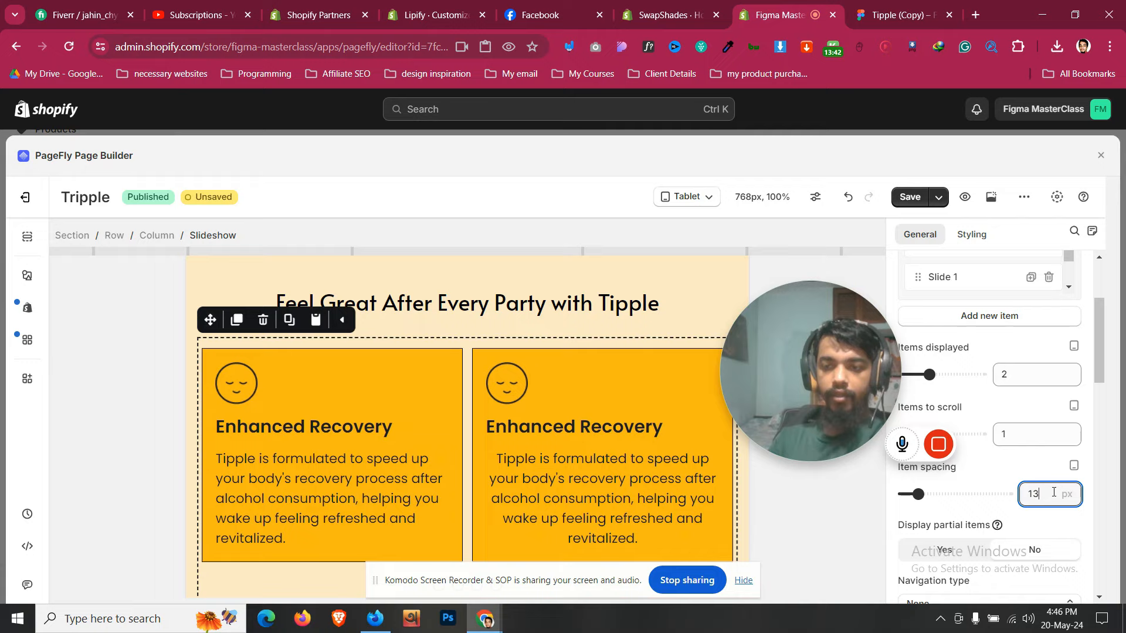
{"action": "key", "text": "BackSpace"}
{"action": "type", "text": "5"}
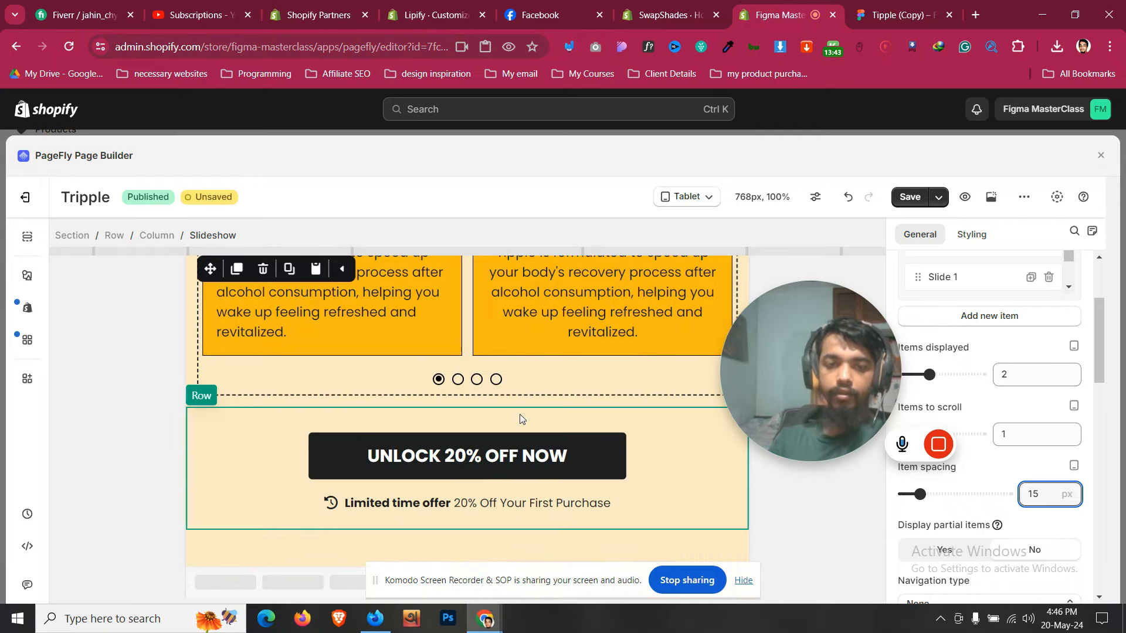
Set the "Feel Great After Every Party with Tipple" section's top and bottom padding to 30 px on tablet
{"action": "scroll", "coordinate": [519, 413], "scroll_direction": "down", "scroll_amount": 3}
{"action": "scroll", "coordinate": [265, 416], "scroll_direction": "up", "scroll_amount": 4}
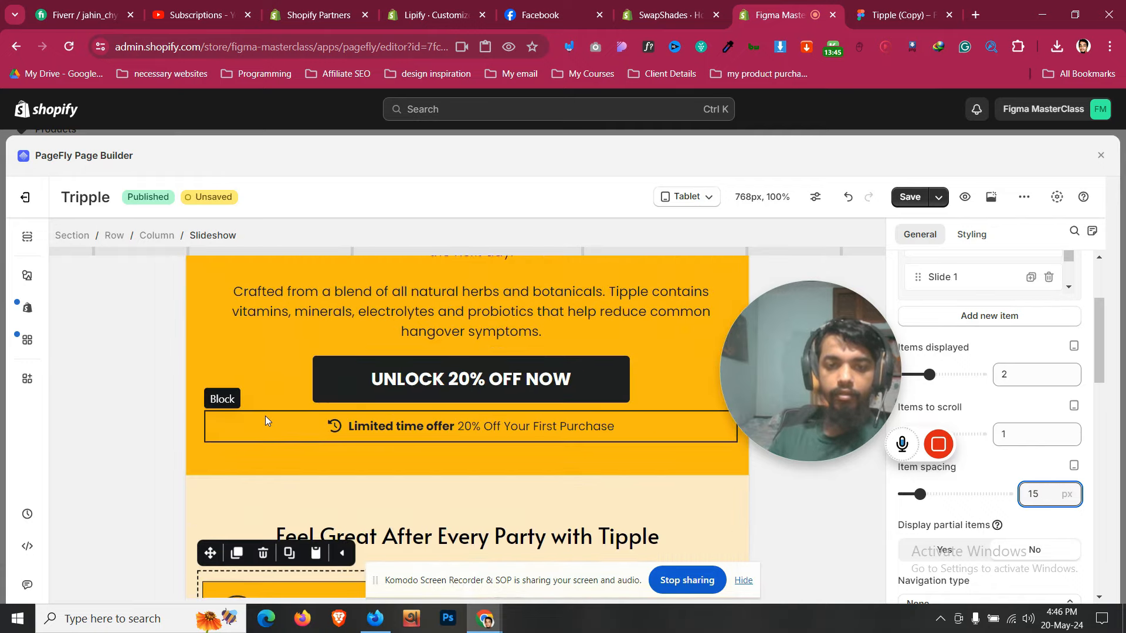
{"action": "left_click", "coordinate": [285, 421]}
{"action": "scroll", "coordinate": [285, 421], "scroll_direction": "down", "scroll_amount": 5}
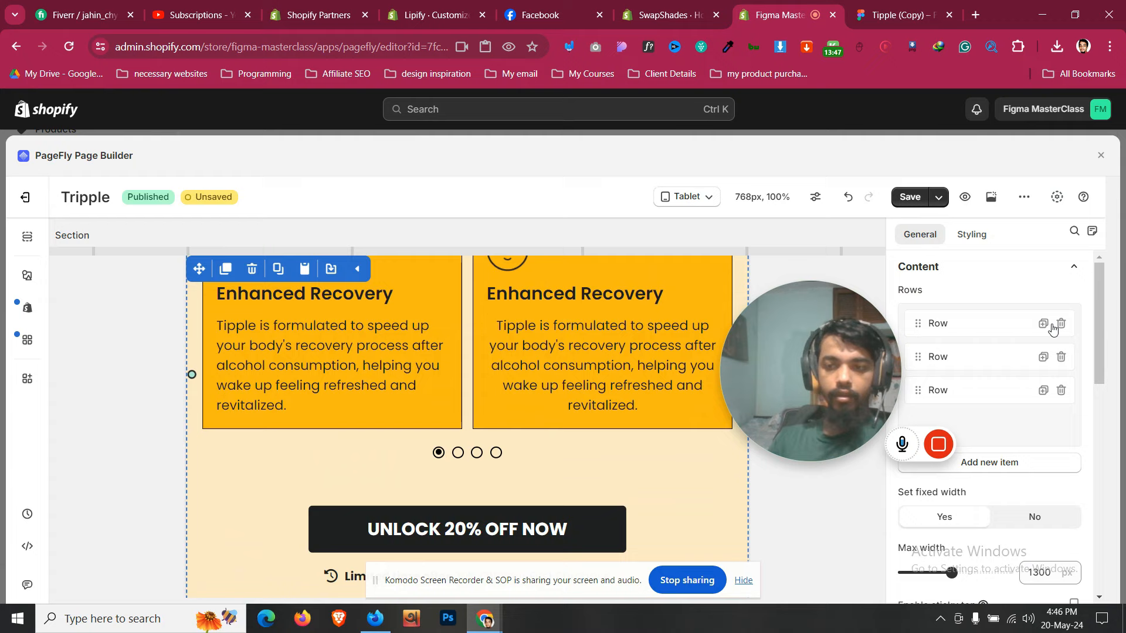
{"action": "left_click", "coordinate": [971, 234]}
{"action": "key", "text": "Up"}
{"action": "key", "text": "Up"}
{"action": "key", "text": "Up"}
{"action": "key", "text": "Up"}
{"action": "key", "text": "Up"}
{"action": "key", "text": "Up"}
{"action": "key", "text": "Up"}
{"action": "key", "text": "Up"}
{"action": "key", "text": "Up"}
{"action": "key", "text": "Up"}
{"action": "key", "text": "Up"}
{"action": "key", "text": "Up"}
{"action": "key", "text": "Up"}
{"action": "key", "text": "Up"}
{"action": "key", "text": "Up"}
{"action": "key", "text": "Up"}
{"action": "key", "text": "Up"}
{"action": "key", "text": "Up"}
{"action": "key", "text": "Up"}
{"action": "key", "text": "Up"}
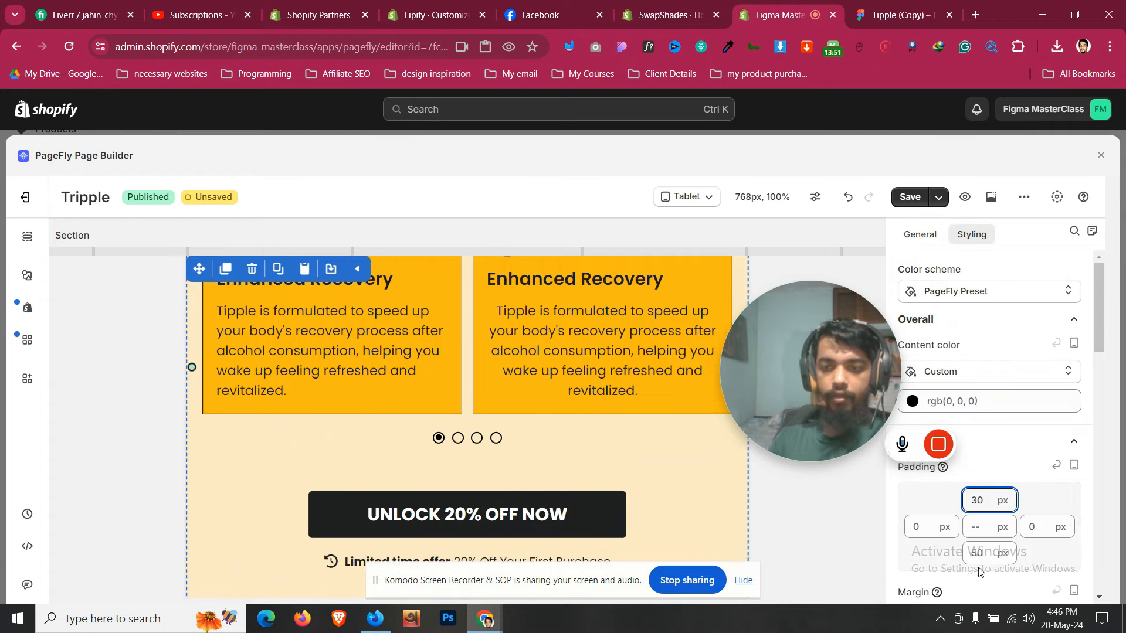
{"action": "key", "text": "Up"}
{"action": "key", "text": "Up"}
{"action": "key", "text": "Up"}
{"action": "key", "text": "Up"}
{"action": "key", "text": "Up"}
{"action": "key", "text": "Up"}
{"action": "key", "text": "Up"}
{"action": "key", "text": "Up"}
{"action": "key", "text": "Up"}
{"action": "key", "text": "Up"}
{"action": "key", "text": "Up"}
{"action": "key", "text": "Up"}
{"action": "key", "text": "Up"}
{"action": "key", "text": "Up"}
{"action": "key", "text": "Up"}
{"action": "key", "text": "Up"}
{"action": "key", "text": "Up"}
{"action": "key", "text": "Up"}
{"action": "key", "text": "Up"}
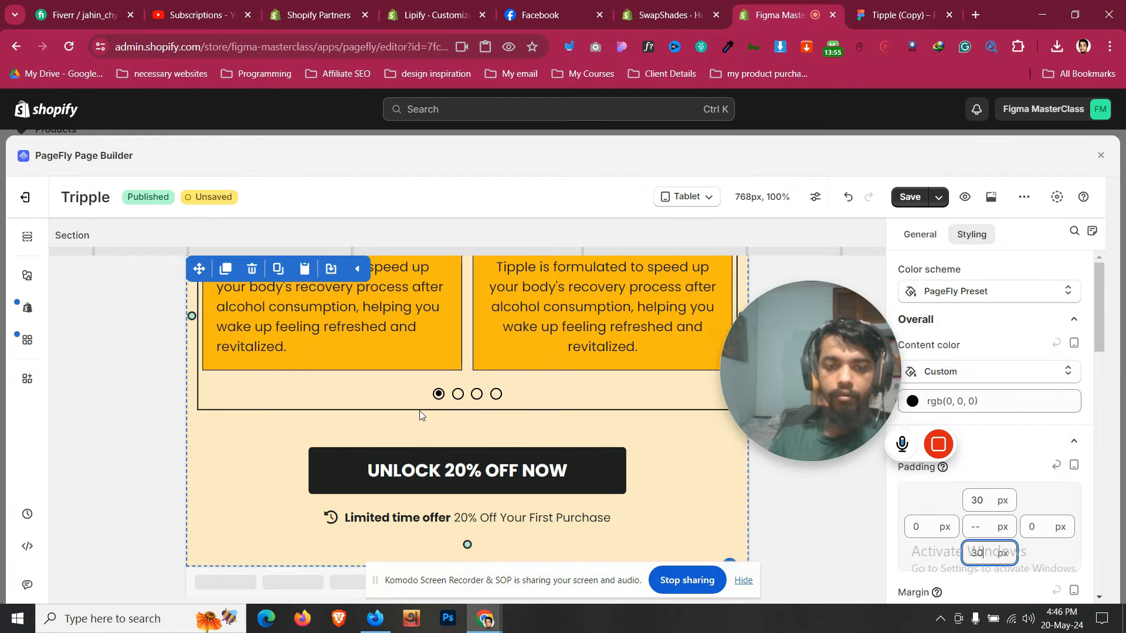
Inspect the tablet padding of the orange Goodbye Hangovers section and the "As seen in" section above
{"action": "scroll", "coordinate": [428, 414], "scroll_direction": "up", "scroll_amount": 7}
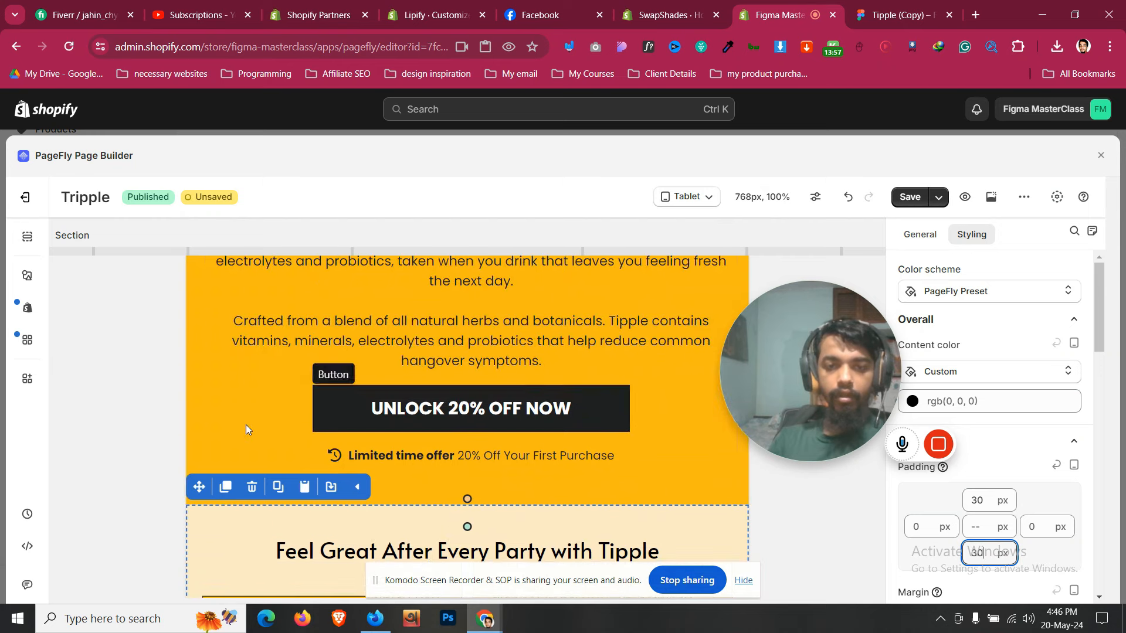
{"action": "left_click", "coordinate": [208, 430]}
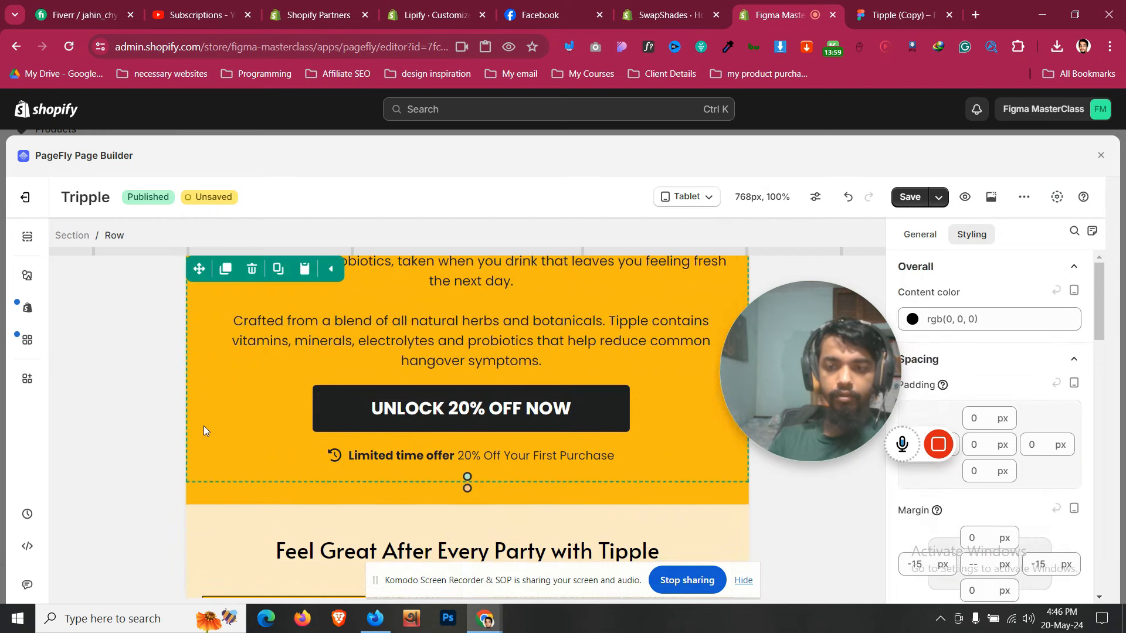
{"action": "left_click", "coordinate": [220, 495]}
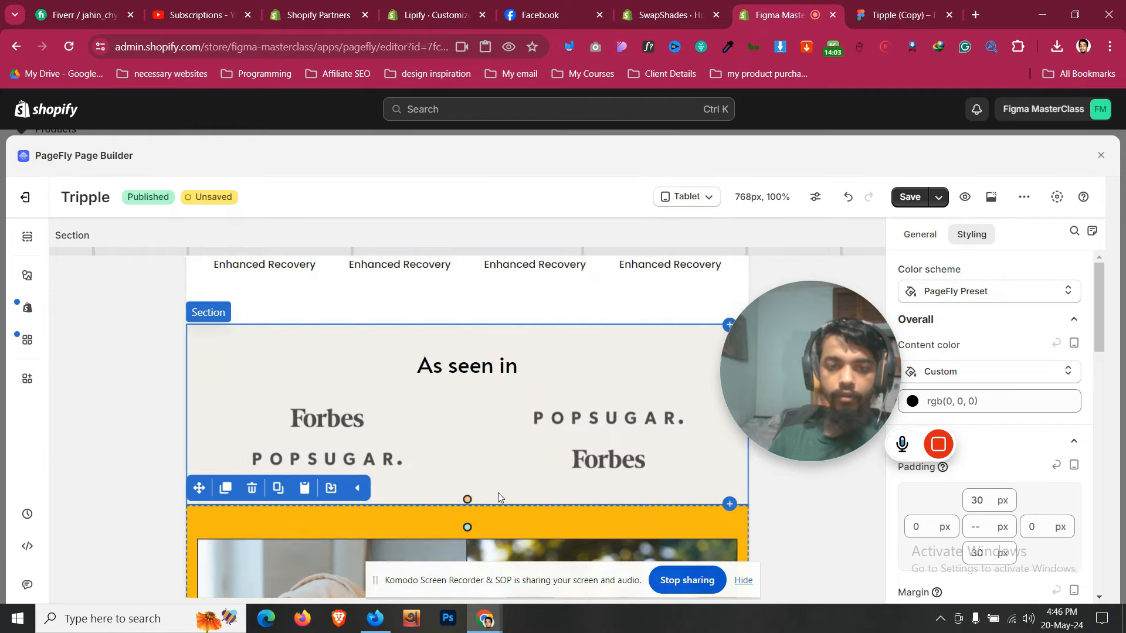
{"action": "left_click", "coordinate": [498, 493]}
{"action": "scroll", "coordinate": [510, 469], "scroll_direction": "up", "scroll_amount": 3}
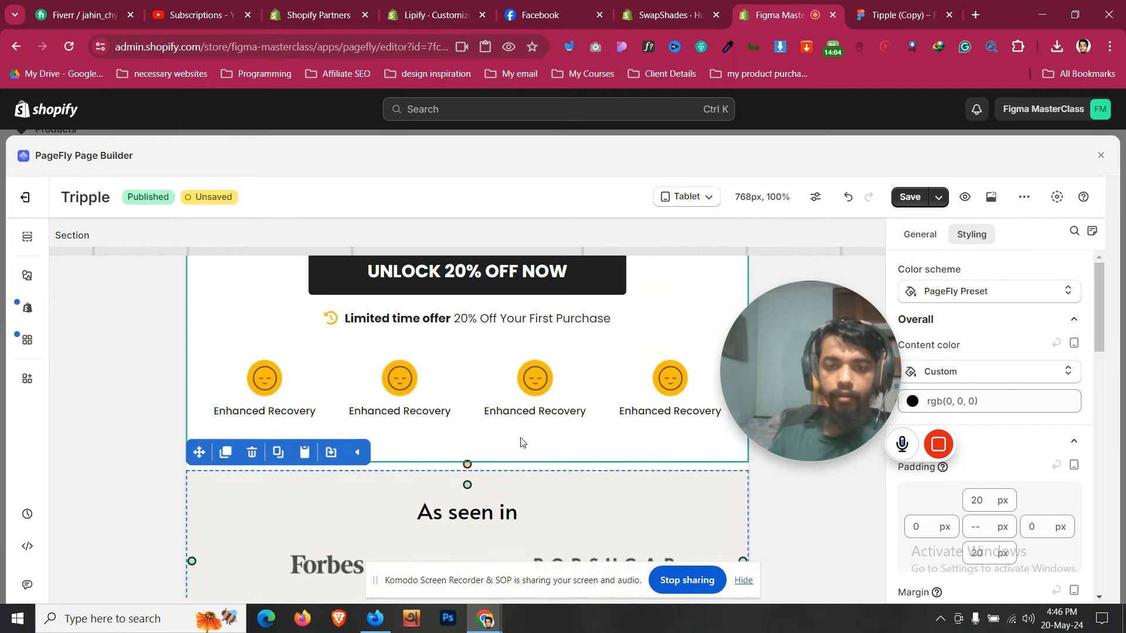
Inspect the spacing settings of the hero section, its Enhanced Recovery icon row and the outer row on the tablet layout
{"action": "left_click", "coordinate": [538, 467]}
{"action": "scroll", "coordinate": [539, 472], "scroll_direction": "up", "scroll_amount": 2}
{"action": "scroll", "coordinate": [532, 469], "scroll_direction": "down", "scroll_amount": 3}
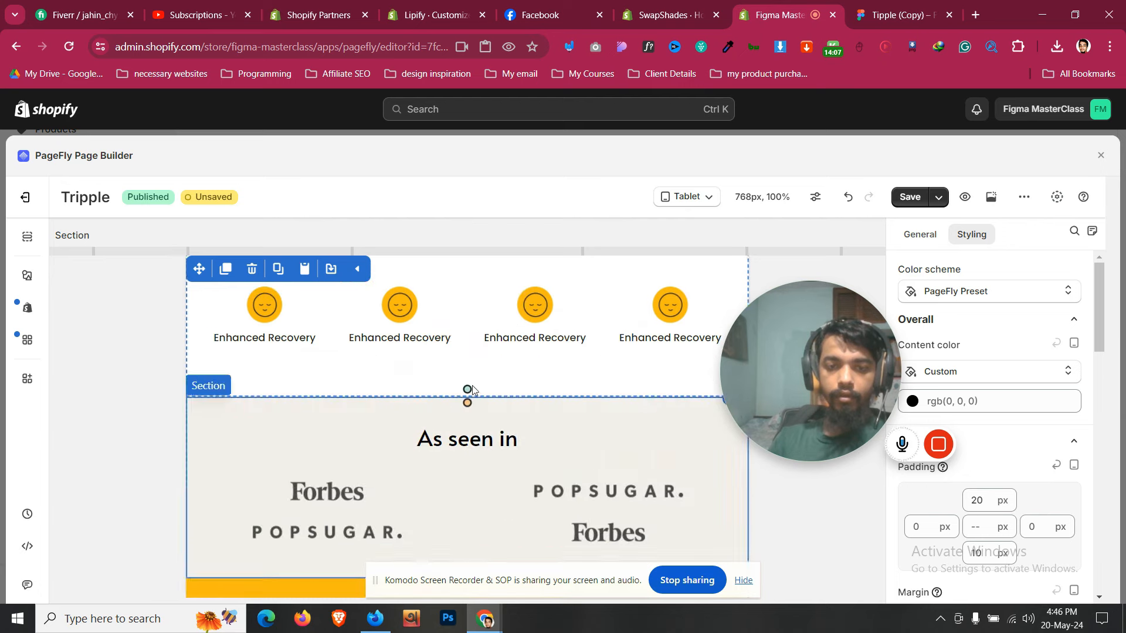
{"action": "left_click", "coordinate": [476, 353]}
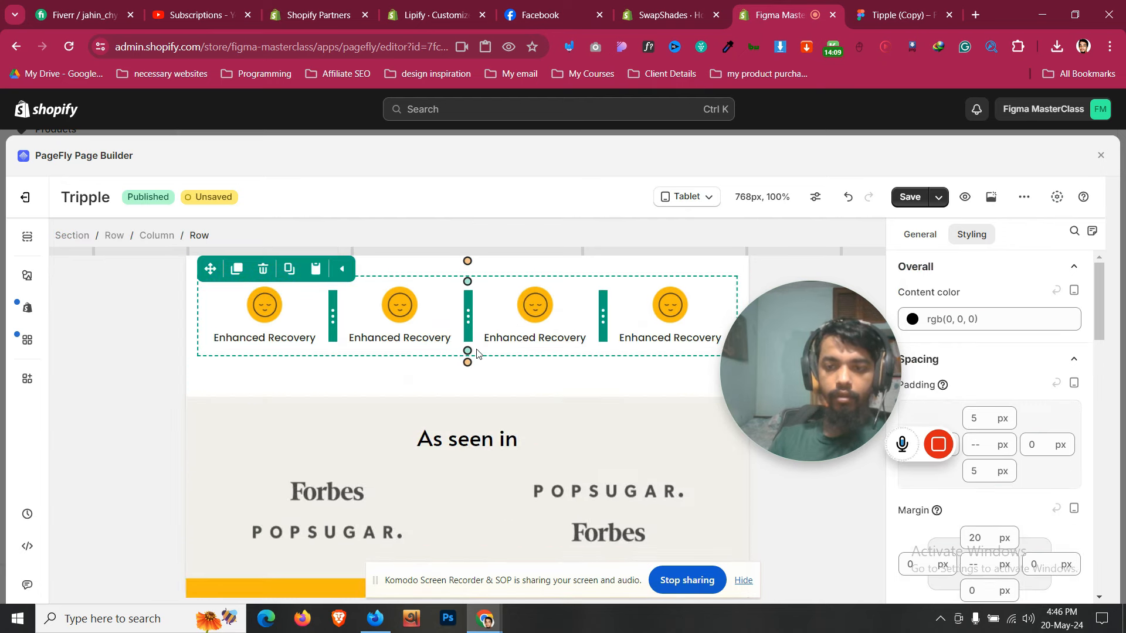
{"action": "left_click", "coordinate": [400, 375]}
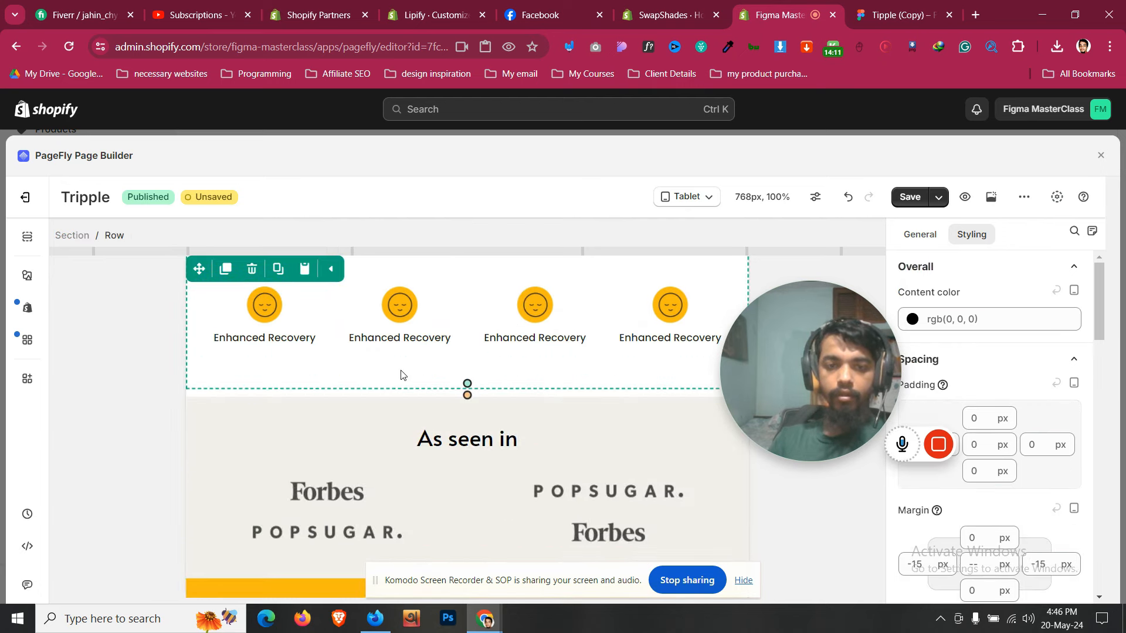
On the laptop layout, set the slideshow under "Feel Great After Every Party with Tipple" to display 3 items with 15 px spacing
{"action": "left_click", "coordinate": [706, 203]}
{"action": "left_click", "coordinate": [700, 254]}
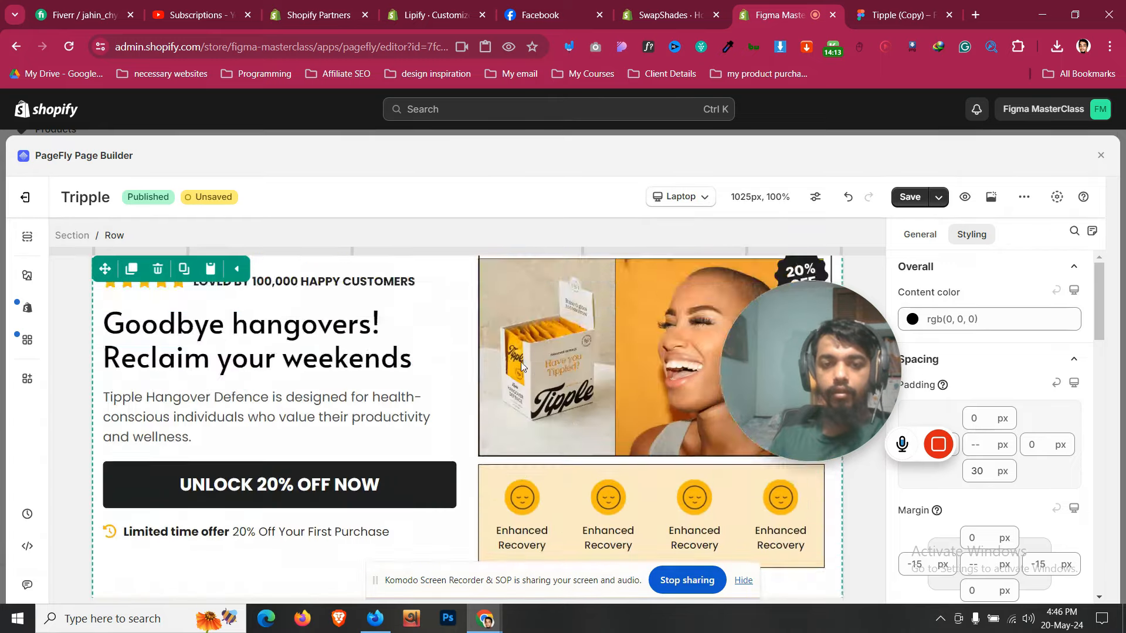
{"action": "scroll", "coordinate": [520, 361], "scroll_direction": "down", "scroll_amount": 5}
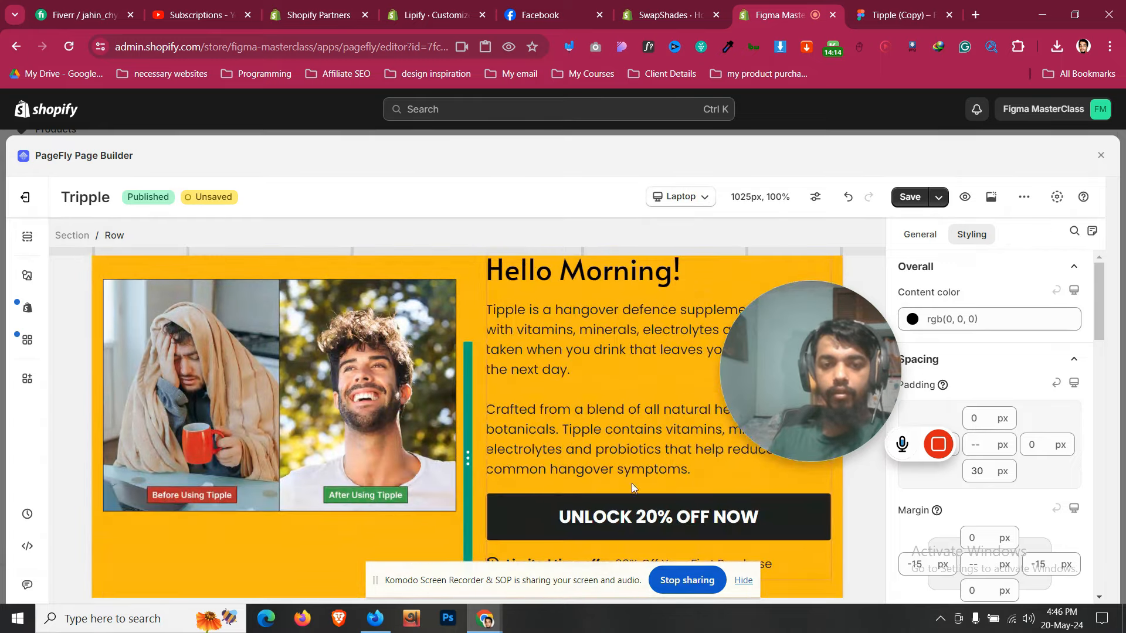
{"action": "scroll", "coordinate": [553, 360], "scroll_direction": "down", "scroll_amount": 8}
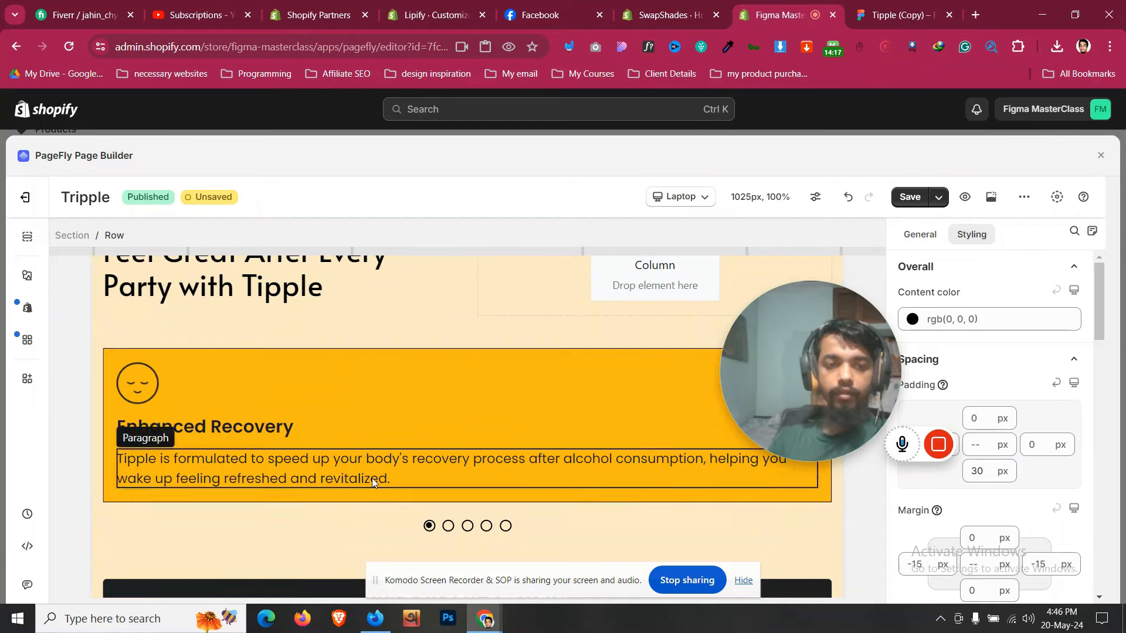
{"action": "left_click", "coordinate": [340, 377]}
{"action": "left_click", "coordinate": [213, 235]}
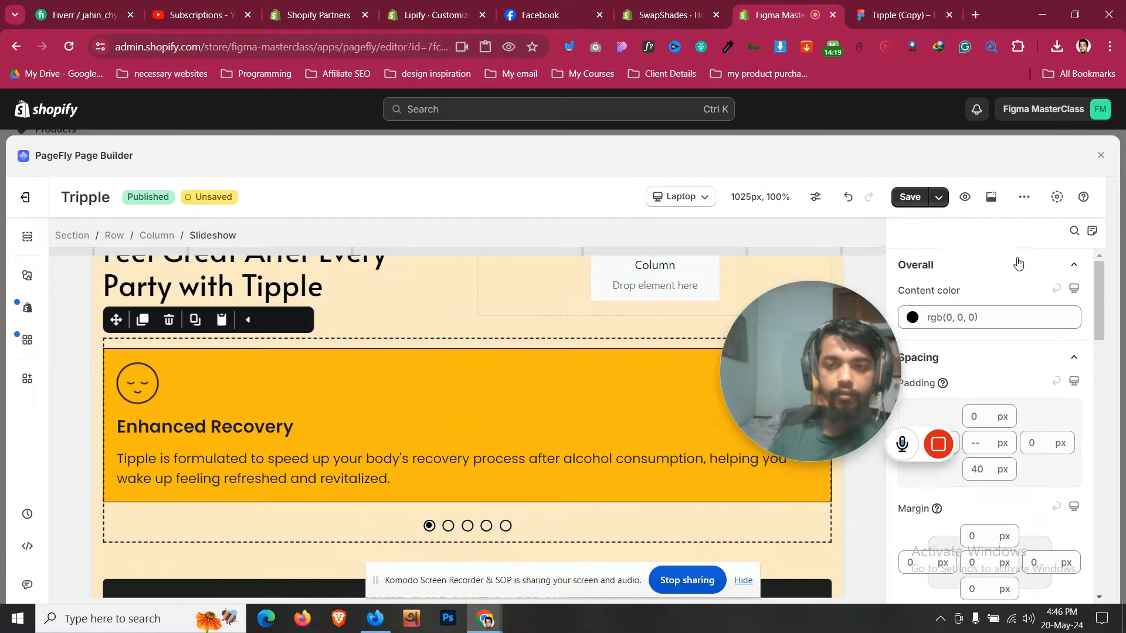
{"action": "left_click", "coordinate": [920, 234]}
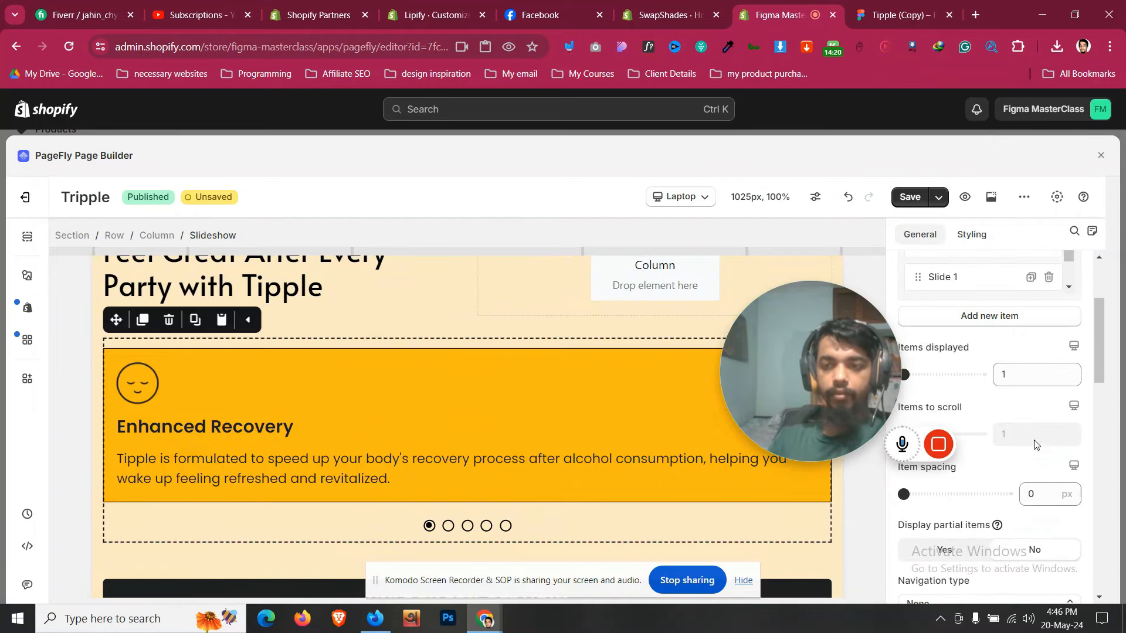
{"action": "left_click", "coordinate": [1069, 372]}
{"action": "left_click", "coordinate": [1069, 371]}
{"action": "left_click", "coordinate": [1054, 497]}
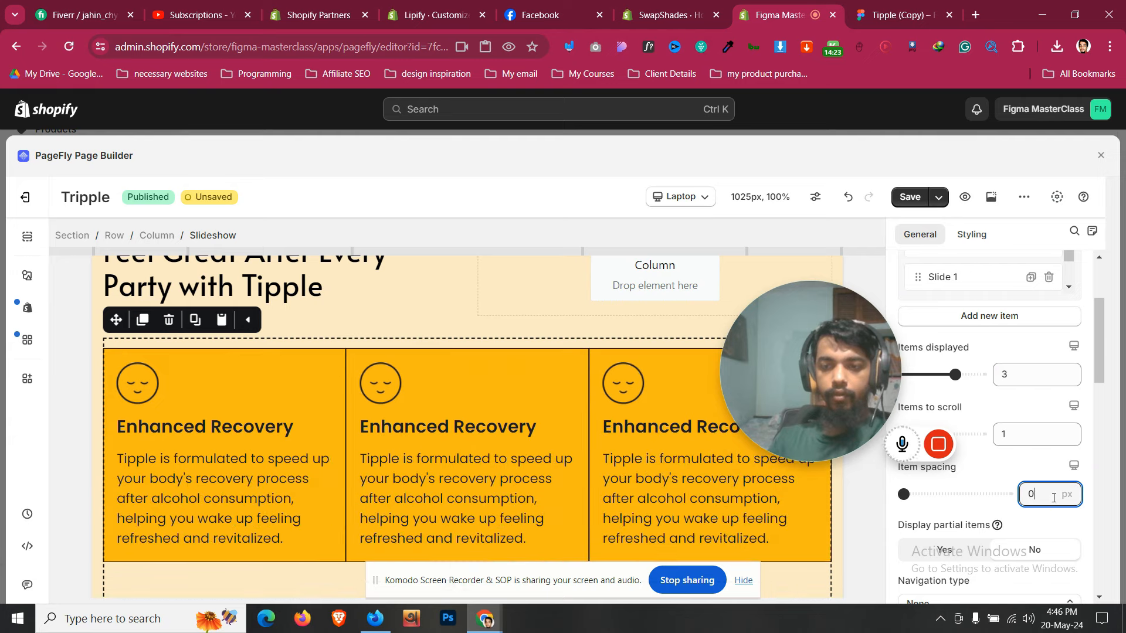
{"action": "type", "text": "15"}
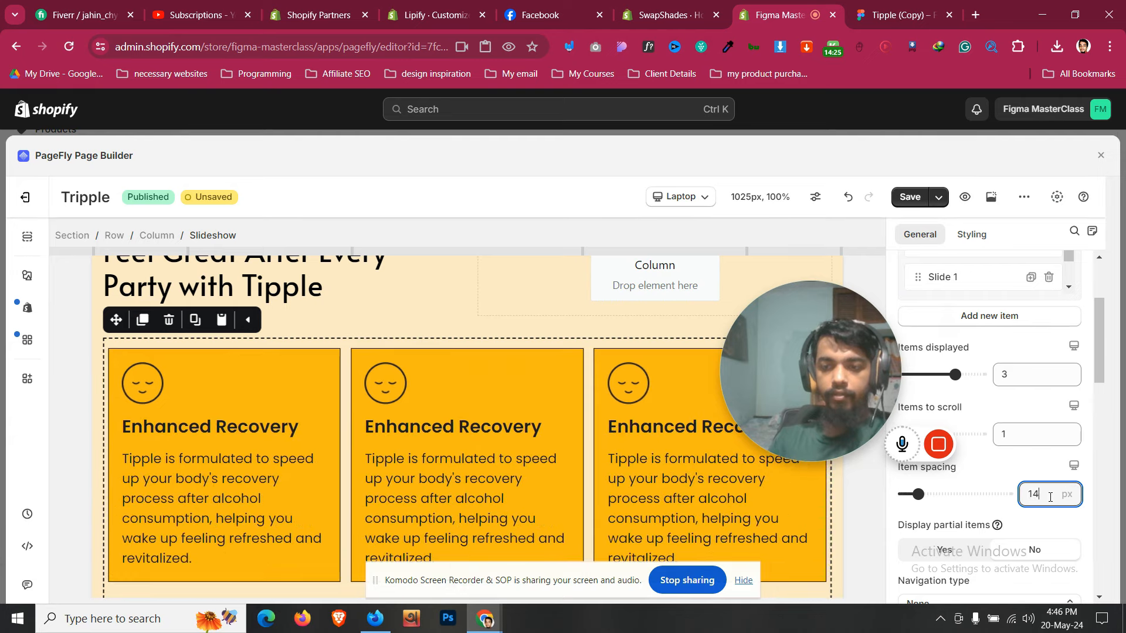
Return the page preview to the all-devices layout and save the page
{"action": "scroll", "coordinate": [473, 464], "scroll_direction": "down", "scroll_amount": 4}
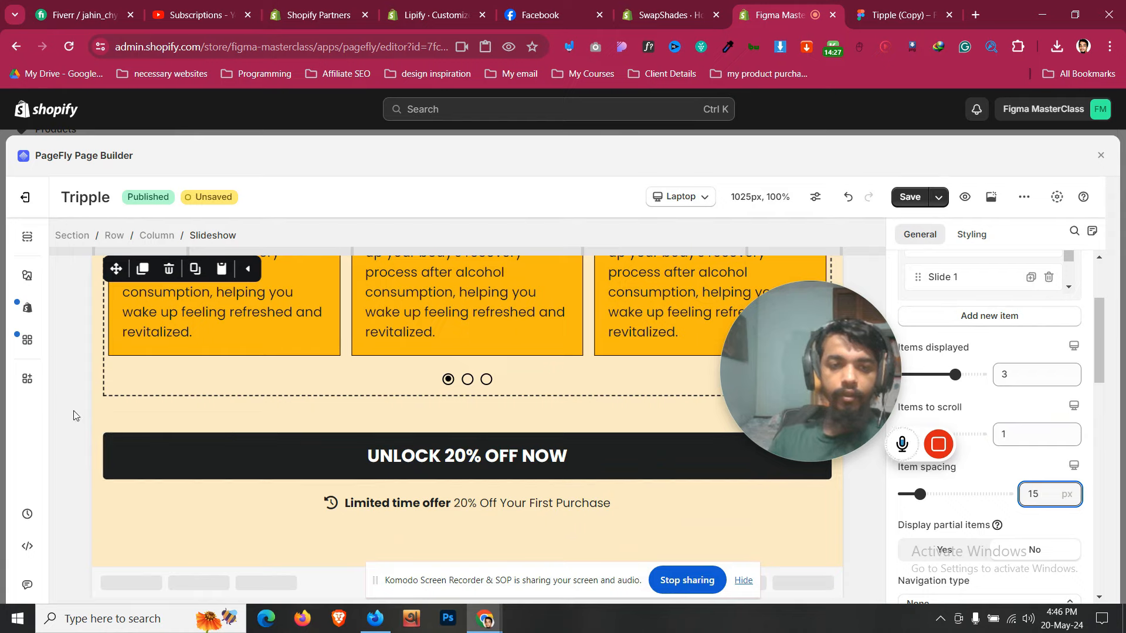
{"action": "scroll", "coordinate": [286, 403], "scroll_direction": "up", "scroll_amount": 3}
{"action": "left_click", "coordinate": [367, 345]}
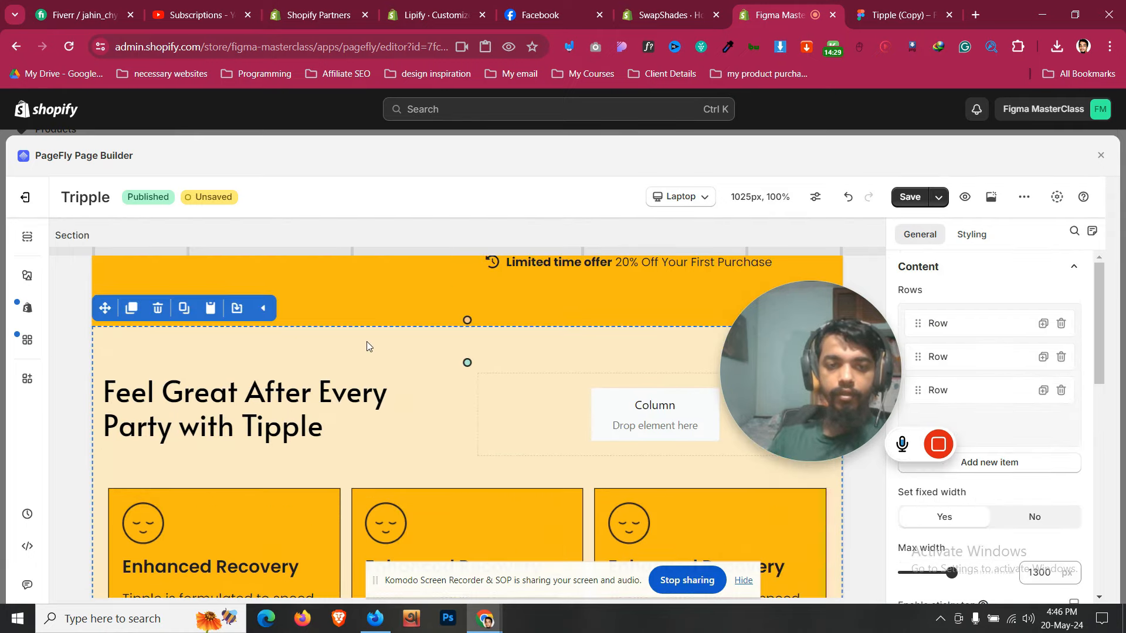
{"action": "left_click", "coordinate": [680, 196]}
{"action": "left_click", "coordinate": [683, 227]}
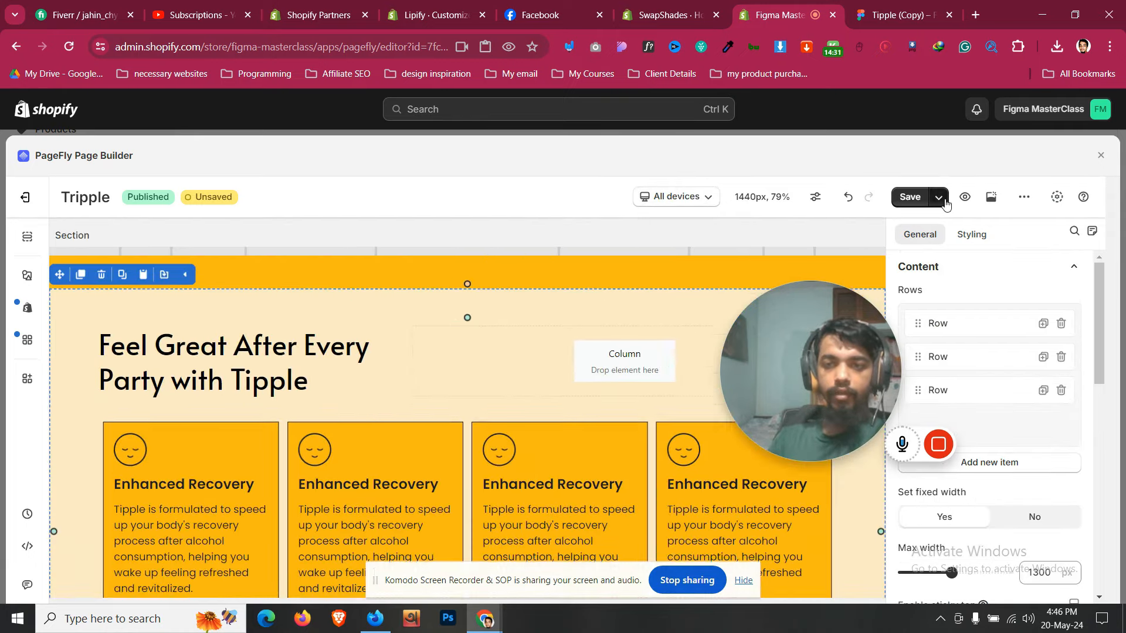
{"action": "scroll", "coordinate": [428, 433], "scroll_direction": "down", "scroll_amount": 2}
{"action": "key", "text": "ctrl+s"}
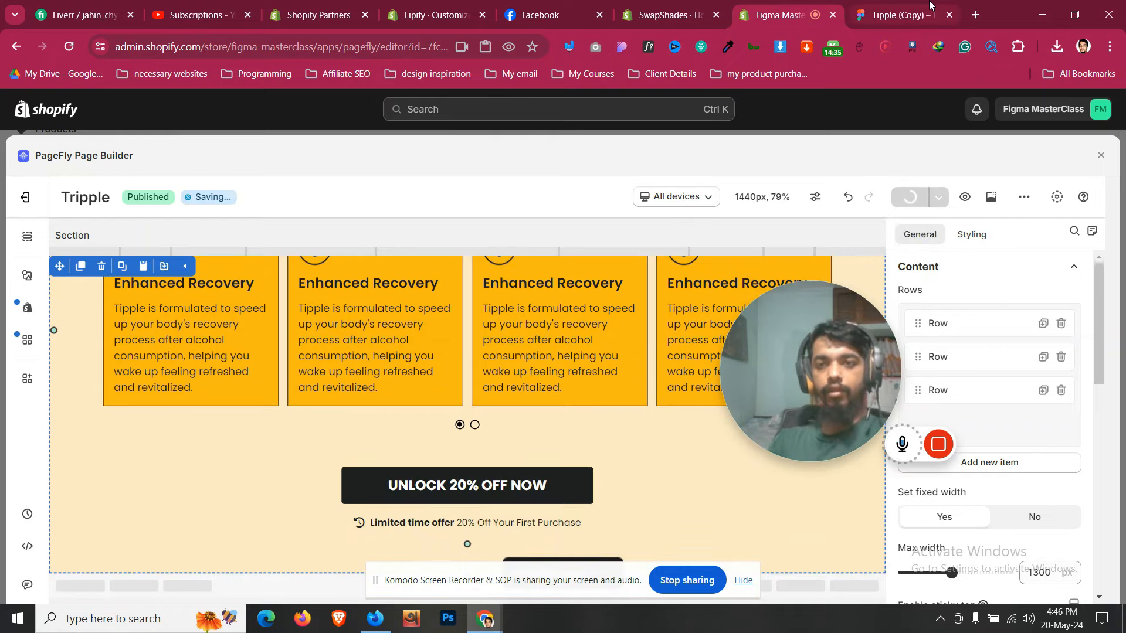
Switch to the Figma design and examine the "Effortless relief in 3 simple steps" card and the testimonials section beneath the slideshow
{"action": "left_click", "coordinate": [903, 14]}
{"action": "scroll", "coordinate": [606, 367], "scroll_direction": "down", "scroll_amount": 1}
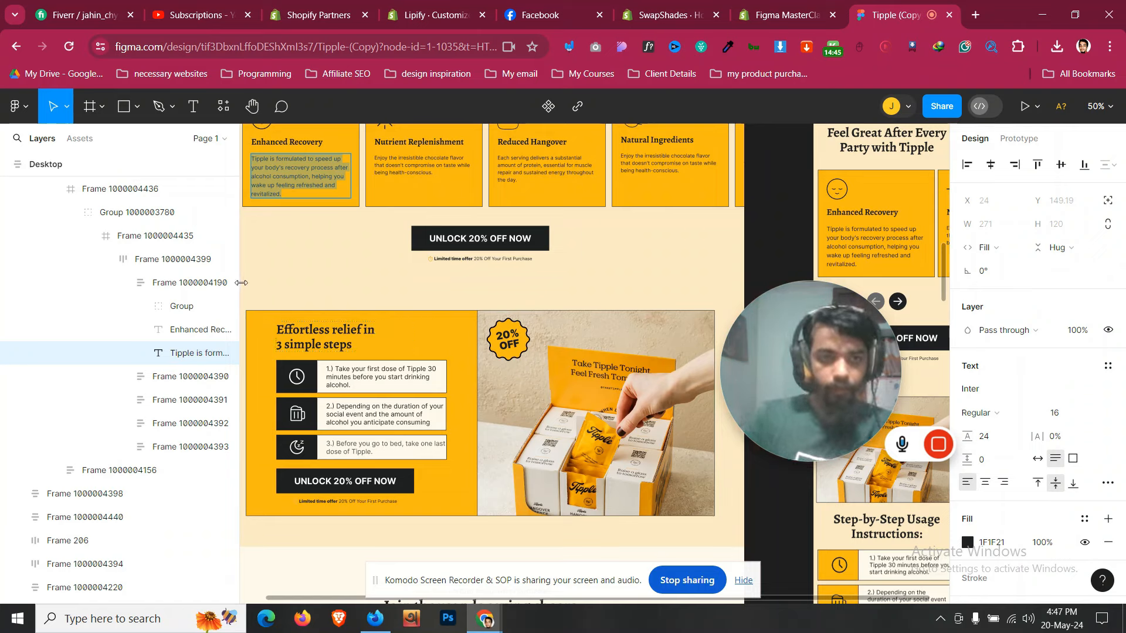
{"action": "left_click_drag", "start_coordinate": [199, 283], "coordinate": [199, 284]}
{"action": "mouse_move", "coordinate": [724, 382]}
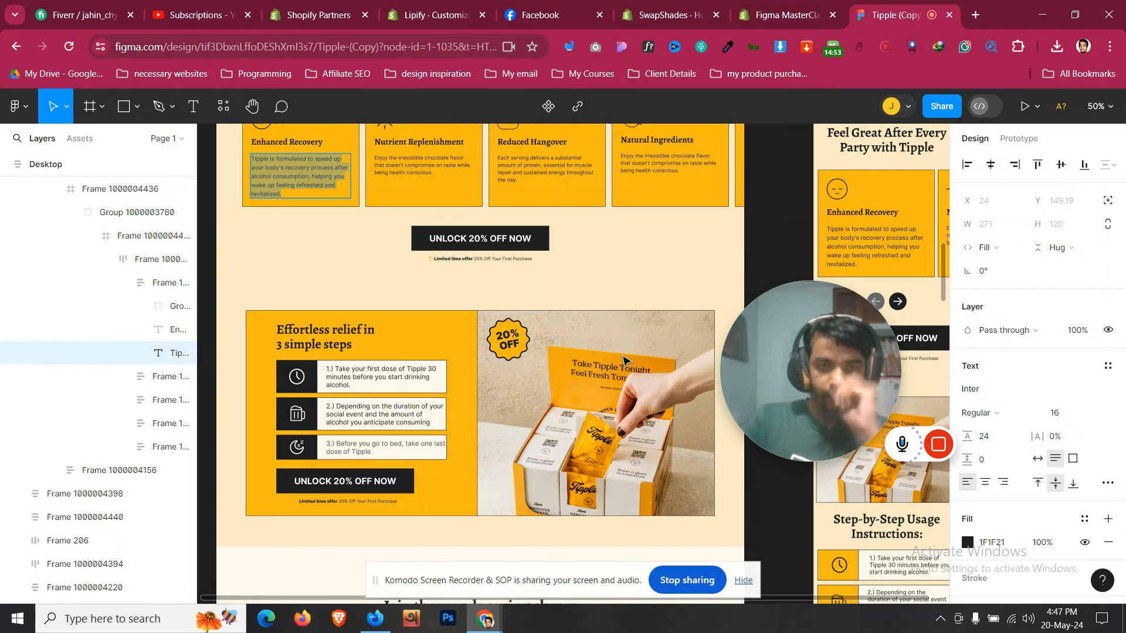
{"action": "scroll", "coordinate": [623, 359], "scroll_direction": "down", "scroll_amount": 4}
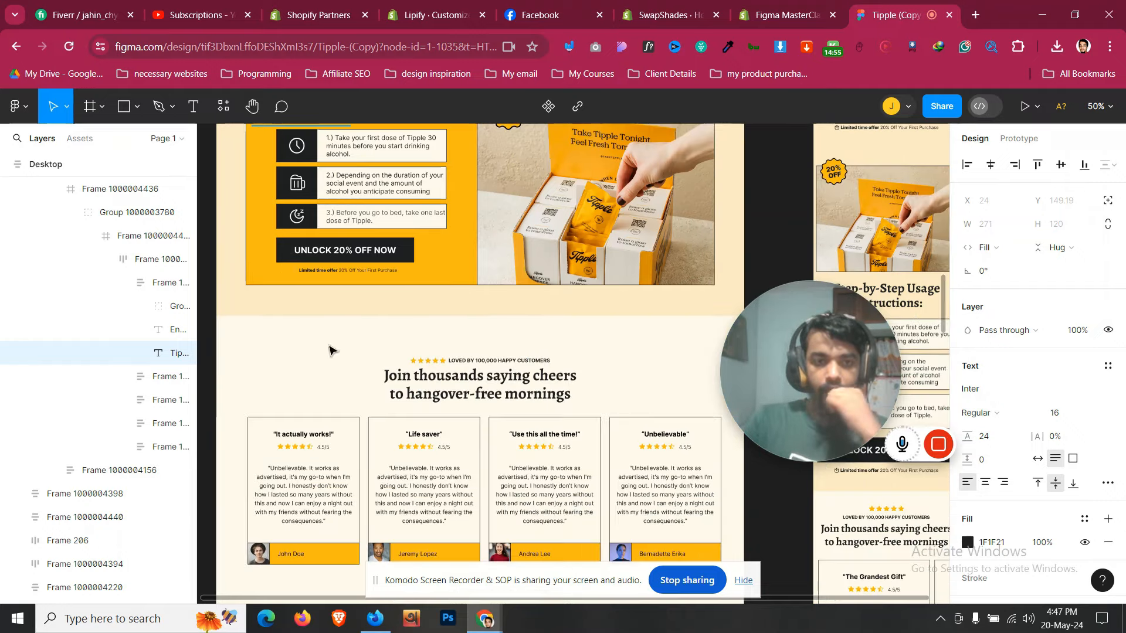
{"action": "scroll", "coordinate": [230, 302], "scroll_direction": "up", "scroll_amount": 6}
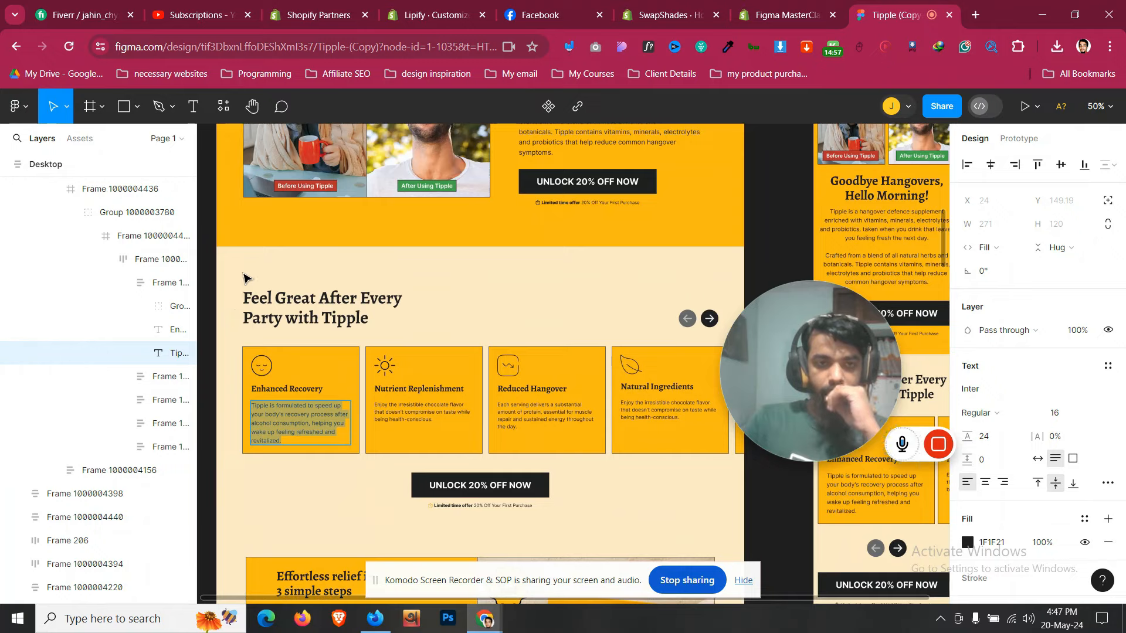
{"action": "scroll", "coordinate": [247, 278], "scroll_direction": "down", "scroll_amount": 6}
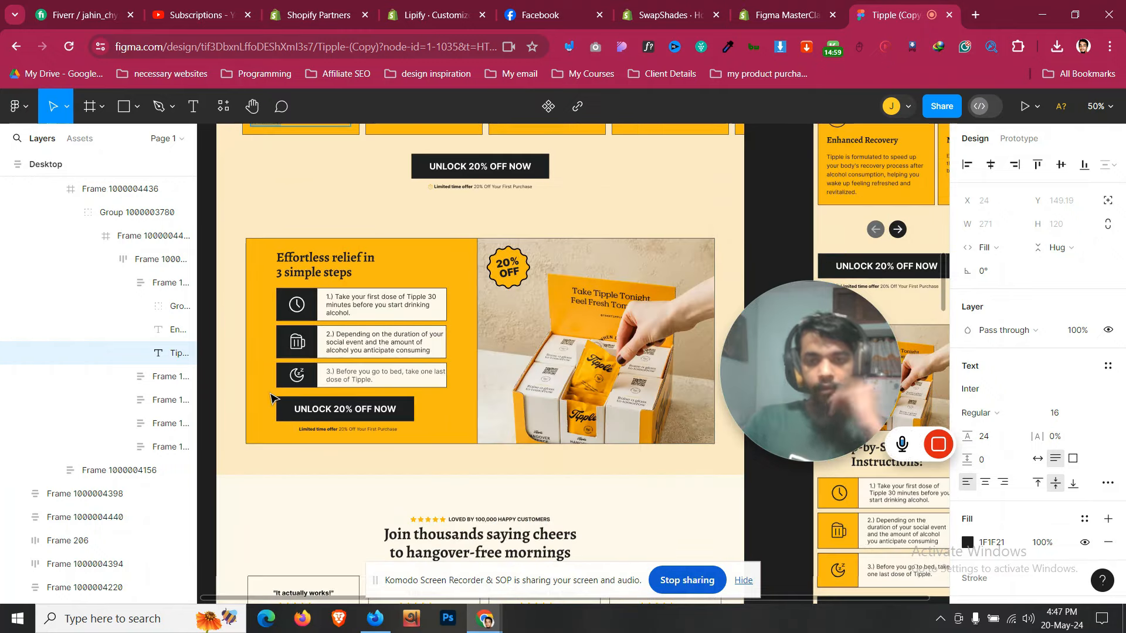
{"action": "scroll", "coordinate": [271, 399], "scroll_direction": "down", "scroll_amount": 5}
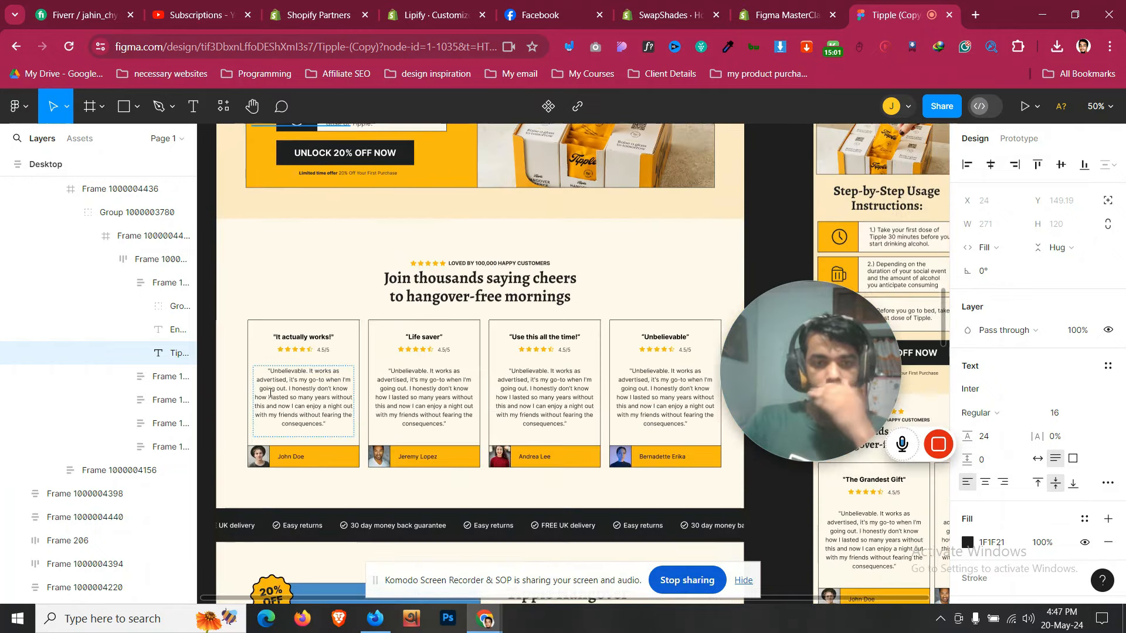
{"action": "scroll", "coordinate": [271, 394], "scroll_direction": "down", "scroll_amount": 2}
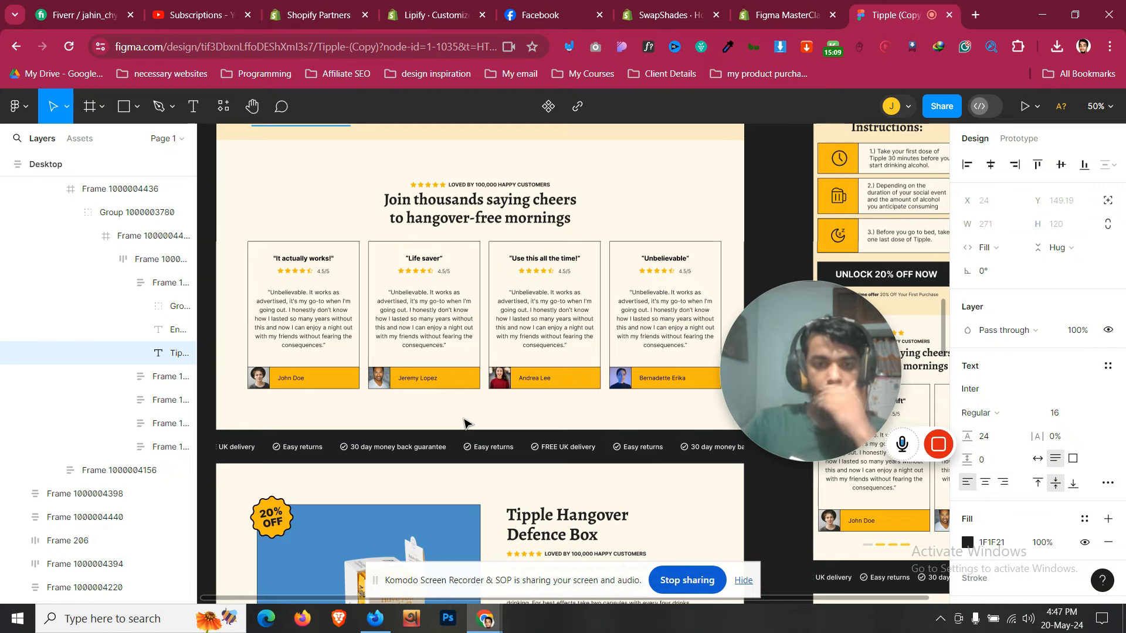
{"action": "scroll", "coordinate": [463, 422], "scroll_direction": "up", "scroll_amount": 5}
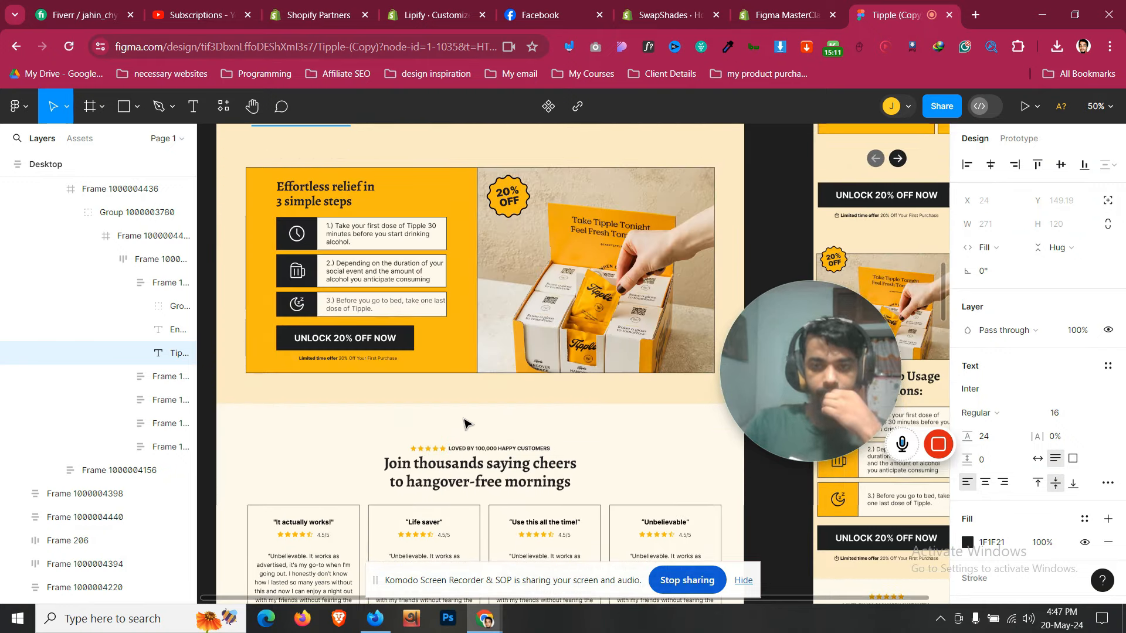
{"action": "left_click_drag", "start_coordinate": [846, 354], "coordinate": [741, 419]}
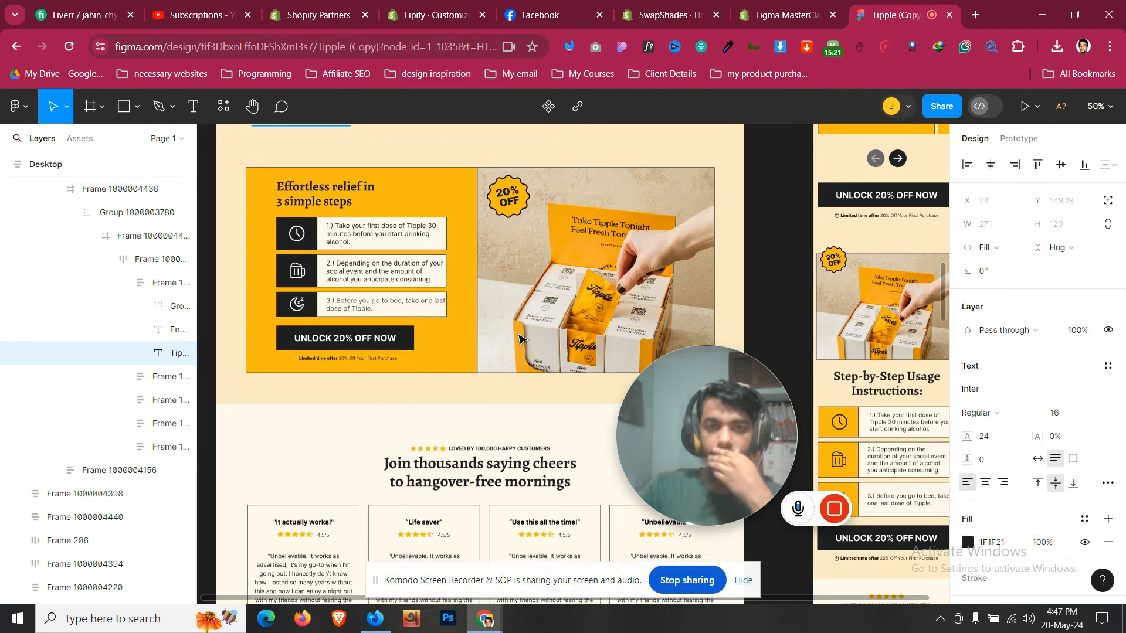
{"action": "scroll", "coordinate": [651, 417], "scroll_direction": "up", "scroll_amount": 2}
Back in PageFly, add a two-column layout row below the UNLOCK 20% OFF NOW button and its limited-time offer line
{"action": "left_click", "coordinate": [795, 7]}
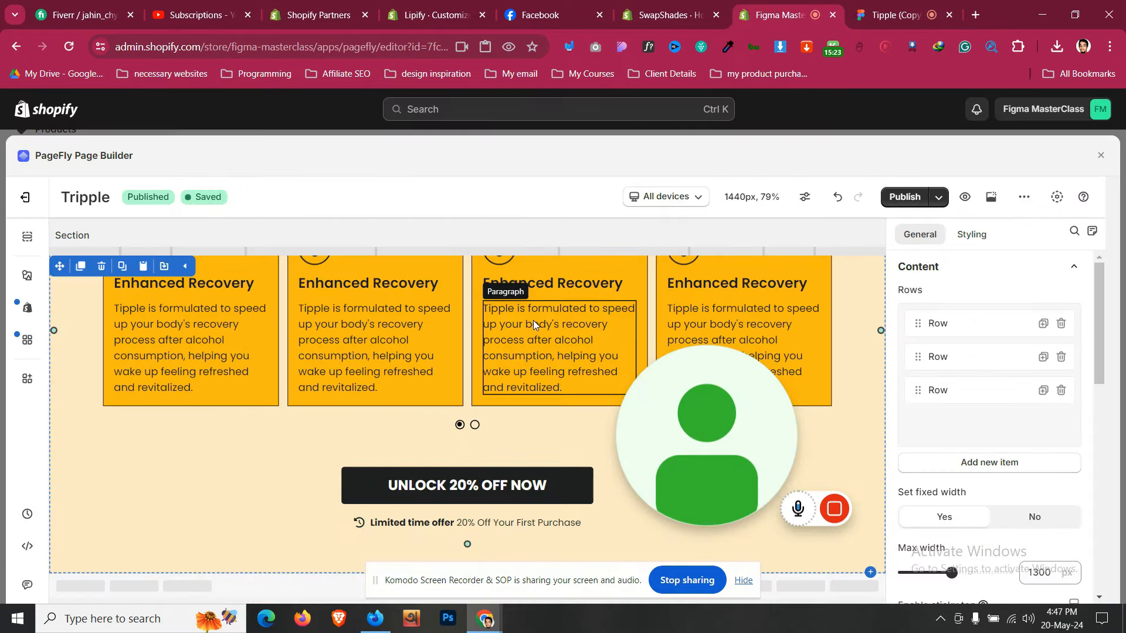
{"action": "left_click", "coordinate": [27, 275]}
{"action": "scroll", "coordinate": [103, 335], "scroll_direction": "up", "scroll_amount": 5}
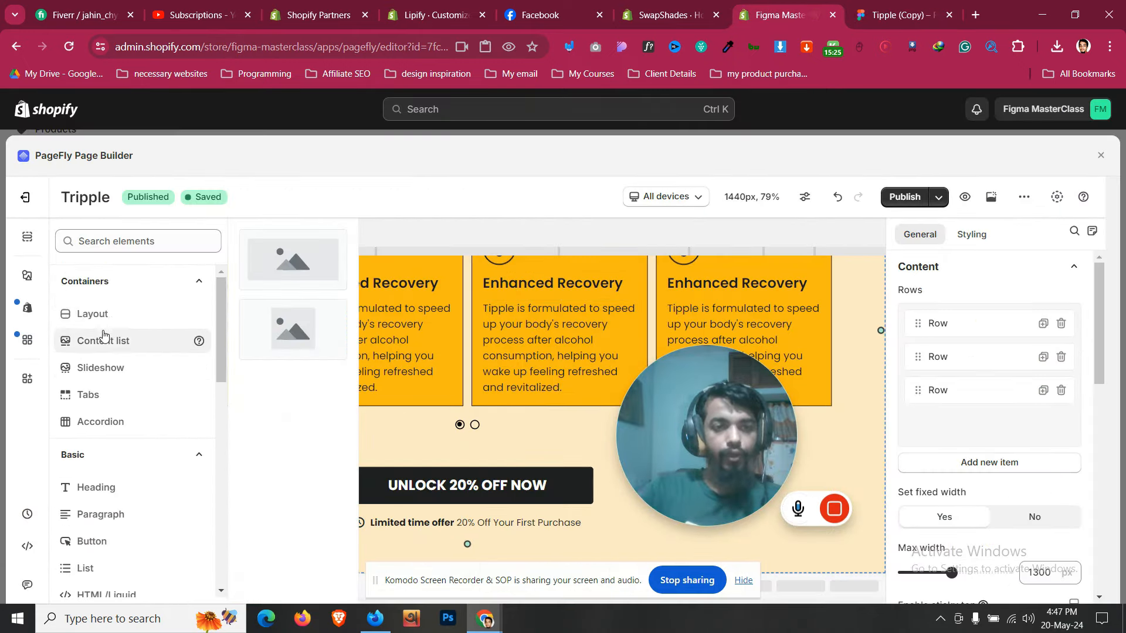
{"action": "mouse_move", "coordinate": [126, 307]}
{"action": "left_click_drag", "start_coordinate": [296, 340], "coordinate": [540, 545]}
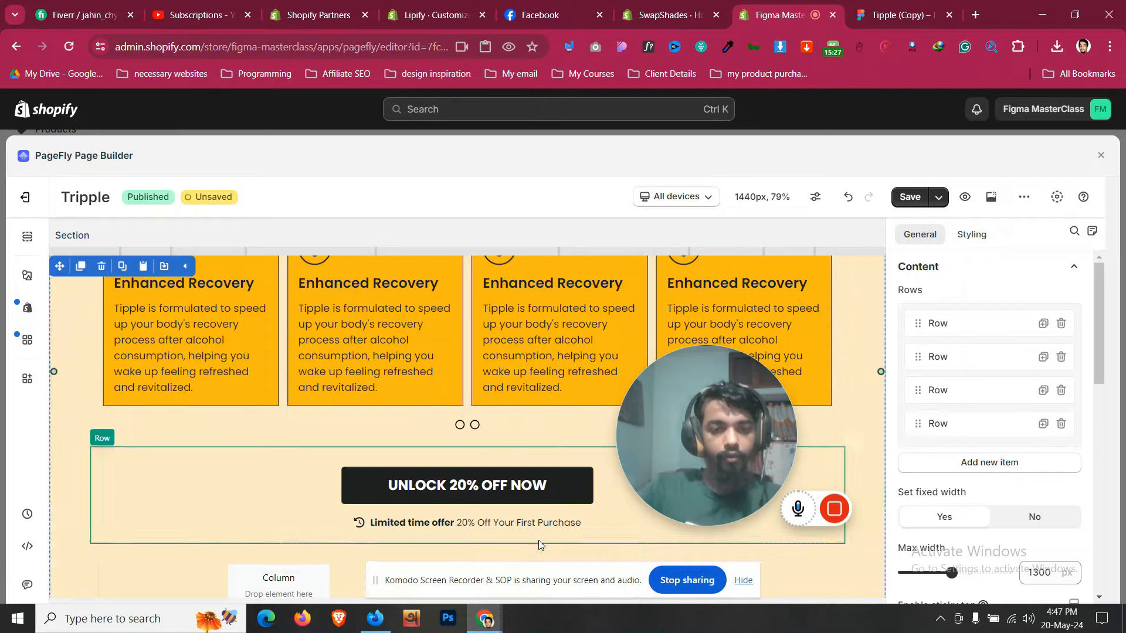
{"action": "scroll", "coordinate": [530, 461], "scroll_direction": "down", "scroll_amount": 2}
Copy the orange colour code FDB912 from the "Effortless relief in 3 simple steps" card in the Figma design
{"action": "left_click", "coordinate": [901, 14]}
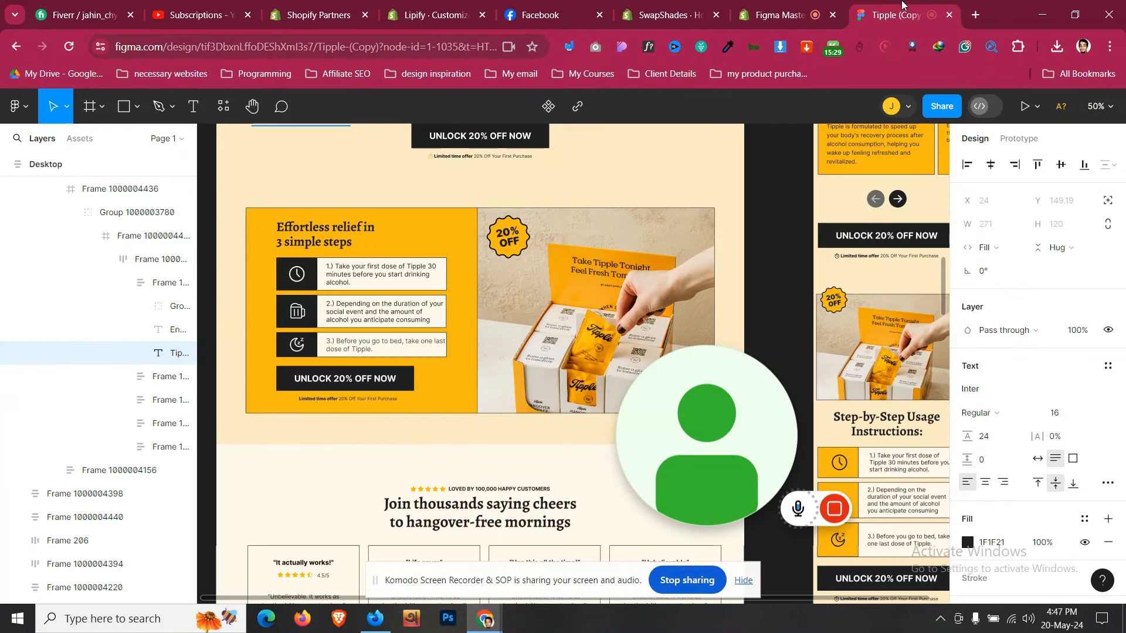
{"action": "left_click", "coordinate": [424, 209]}
{"action": "scroll", "coordinate": [1003, 469], "scroll_direction": "down", "scroll_amount": 6}
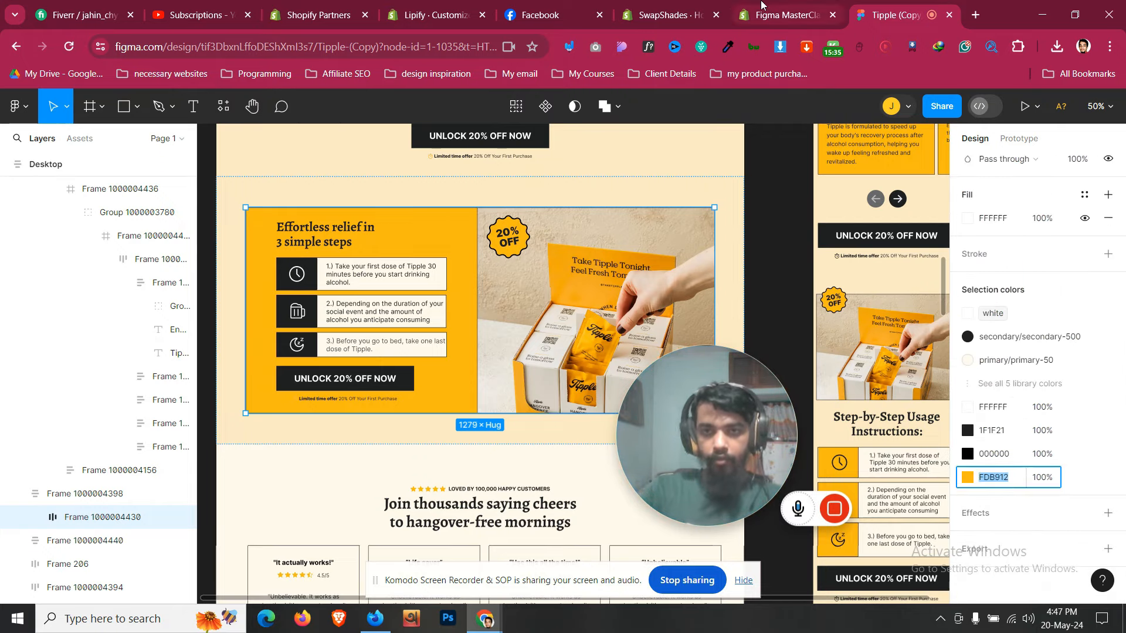
In PageFly, set the background colour of the empty two-column row to rgb(253, 185, 18)
{"action": "left_click", "coordinate": [779, 15]}
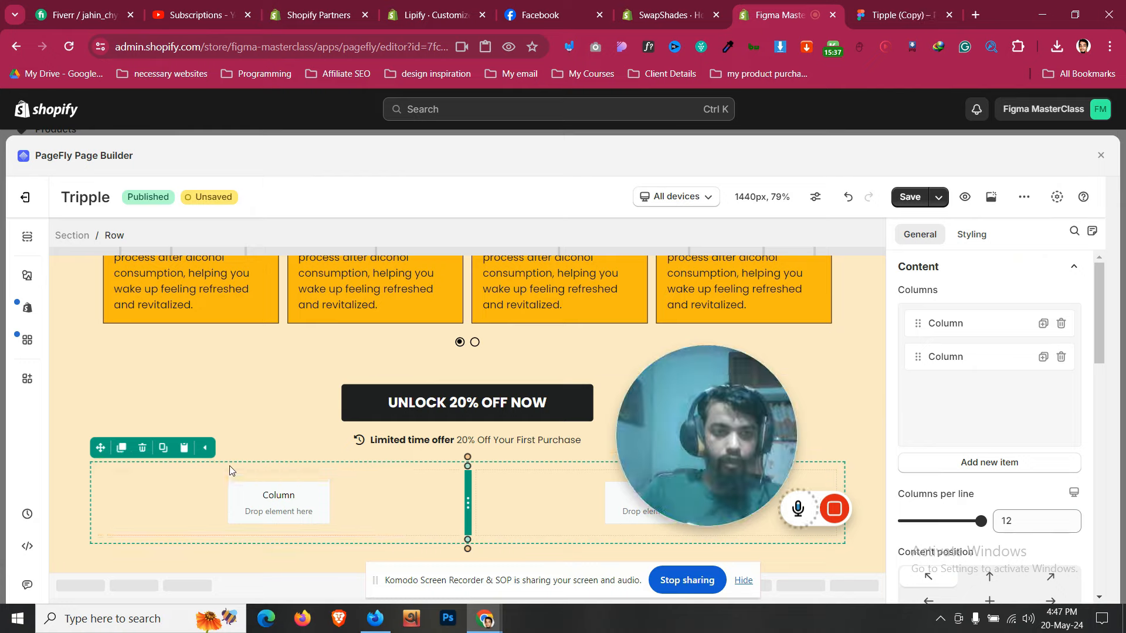
{"action": "left_click", "coordinate": [988, 235]}
{"action": "scroll", "coordinate": [991, 469], "scroll_direction": "down", "scroll_amount": 6}
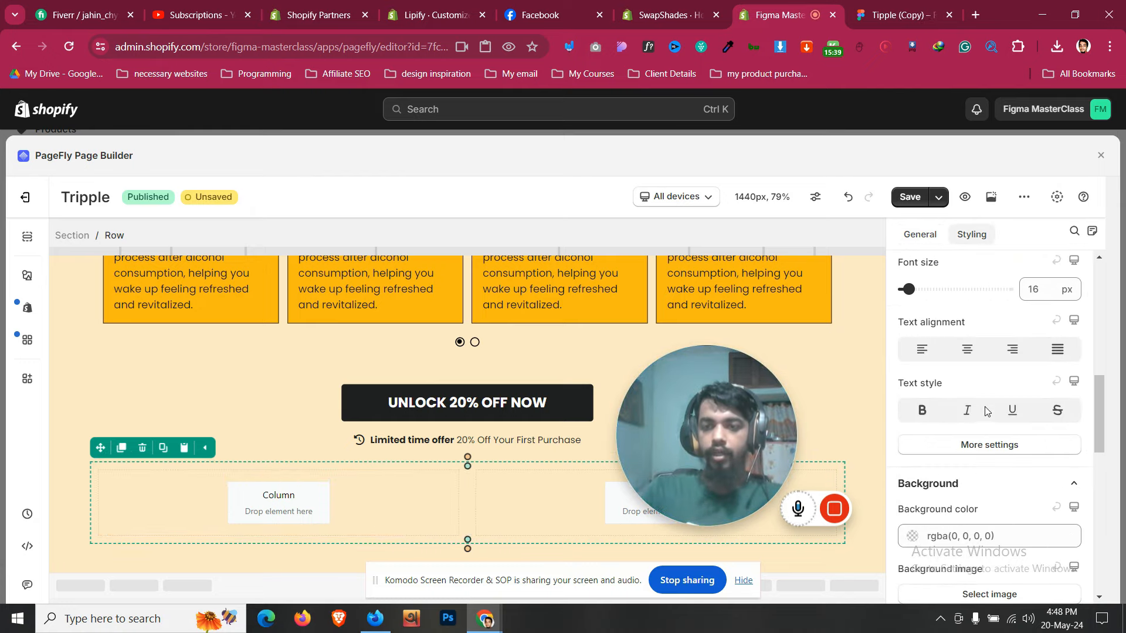
{"action": "scroll", "coordinate": [992, 498], "scroll_direction": "down", "scroll_amount": 1}
{"action": "left_click", "coordinate": [997, 462]}
{"action": "type", "text": "rgb(253, 185, 18)"}
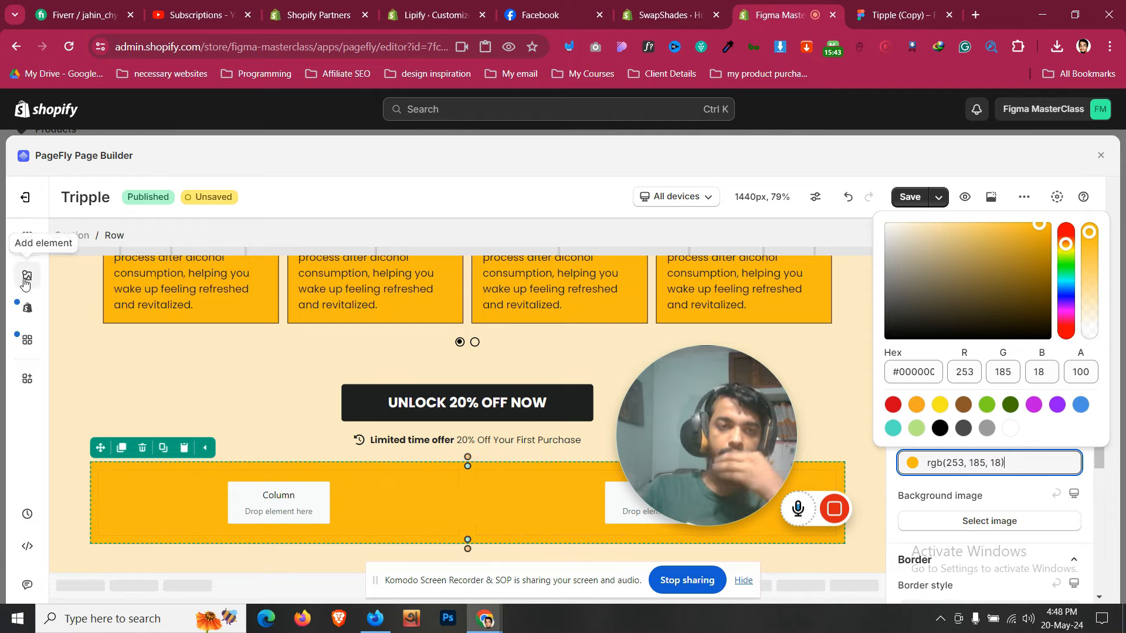
{"action": "left_click", "coordinate": [27, 237]}
In the Figma design, export the product box image together with its 20% OFF badge as a PNG
{"action": "left_click", "coordinate": [902, 15]}
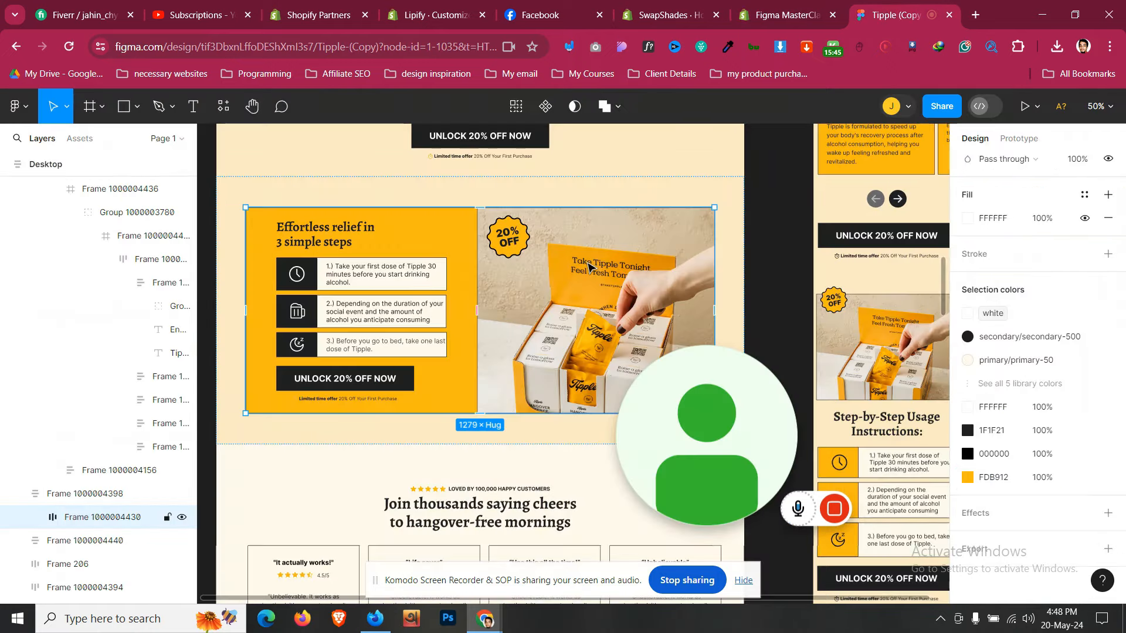
{"action": "left_click", "coordinate": [588, 267], "text": "ctrl"}
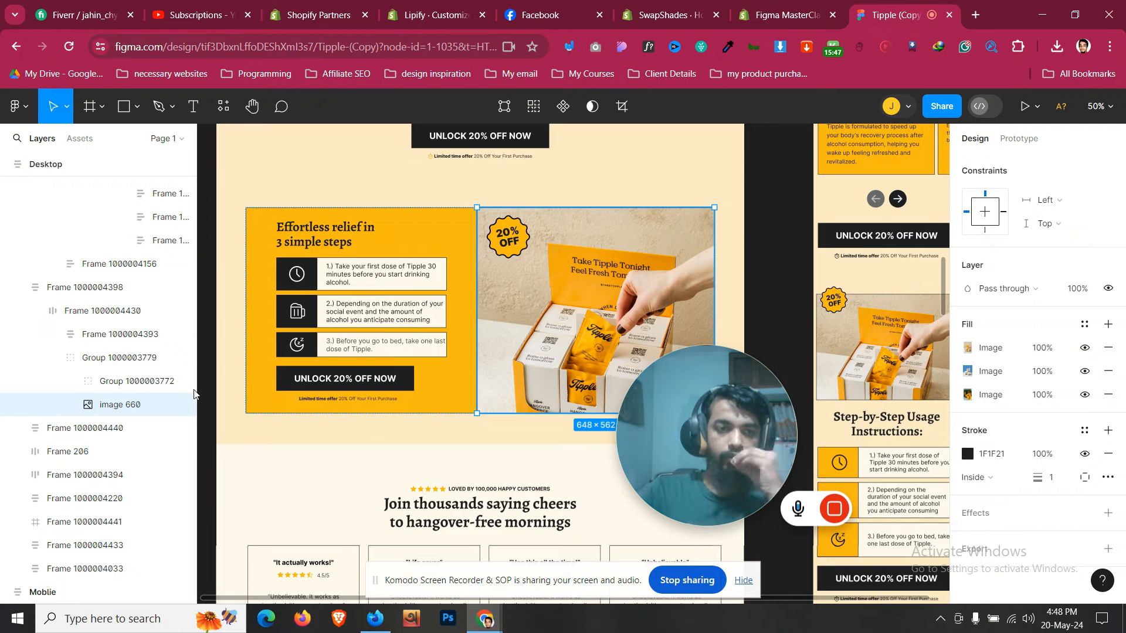
{"action": "left_click", "coordinate": [182, 404]}
{"action": "left_click", "coordinate": [182, 405]}
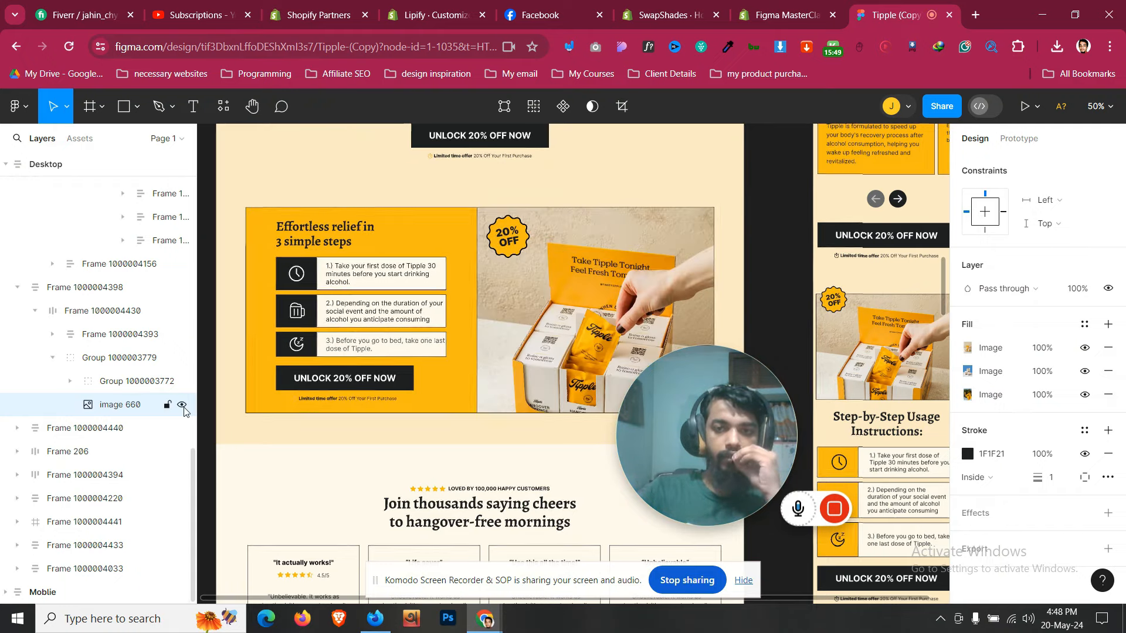
{"action": "left_click", "coordinate": [511, 237]}
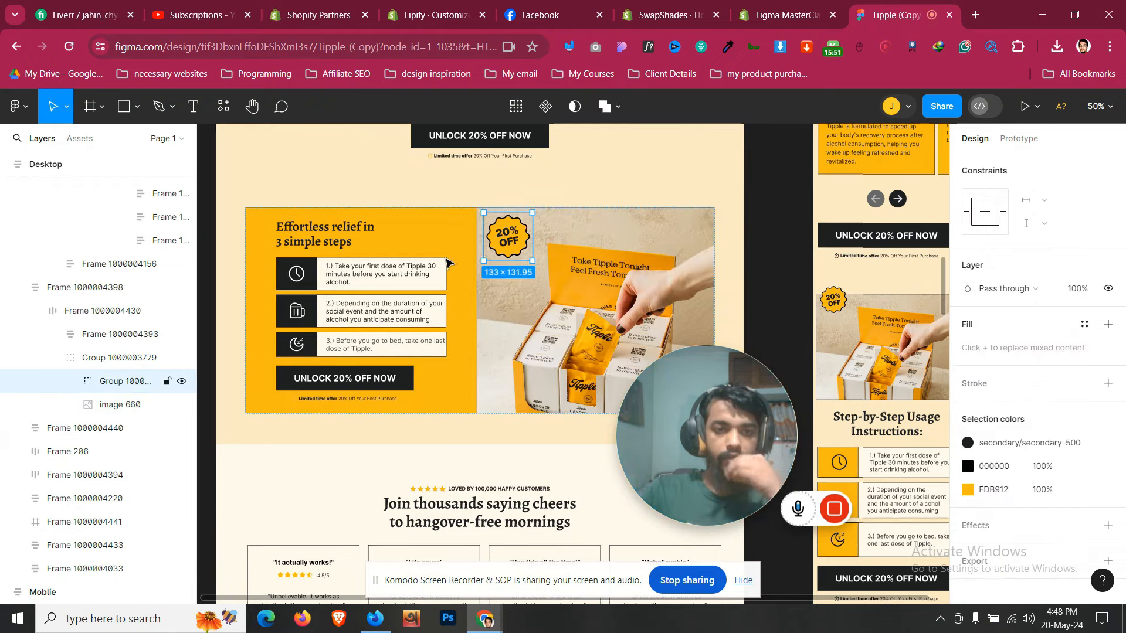
{"action": "left_click", "coordinate": [131, 406]}
{"action": "left_click", "coordinate": [137, 359]}
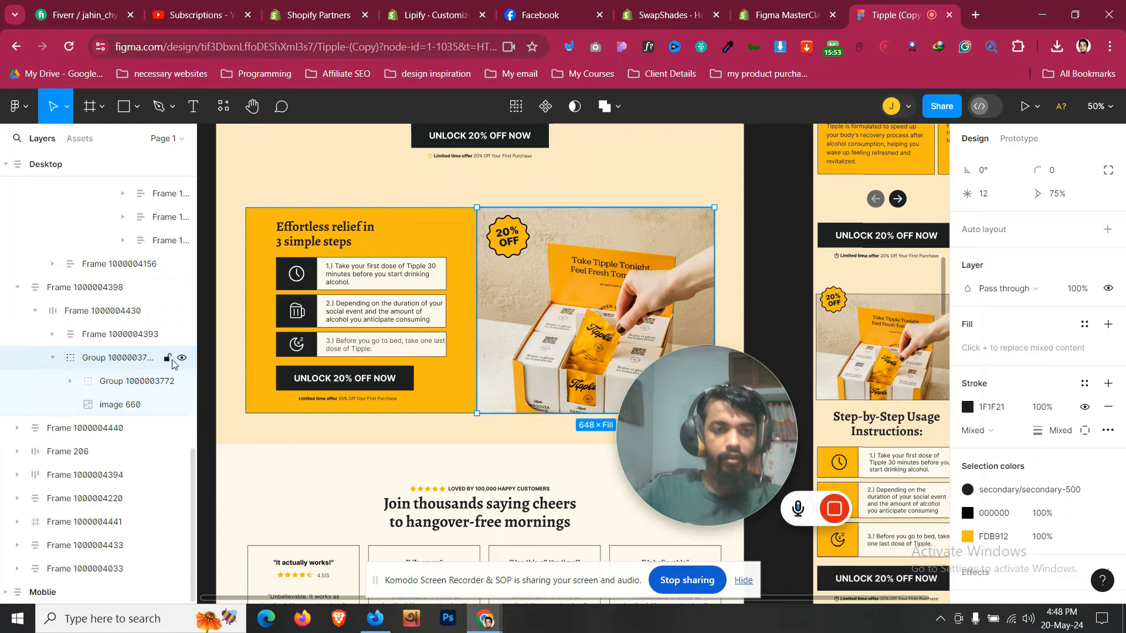
{"action": "left_click", "coordinate": [183, 358]}
{"action": "left_click", "coordinate": [182, 359]}
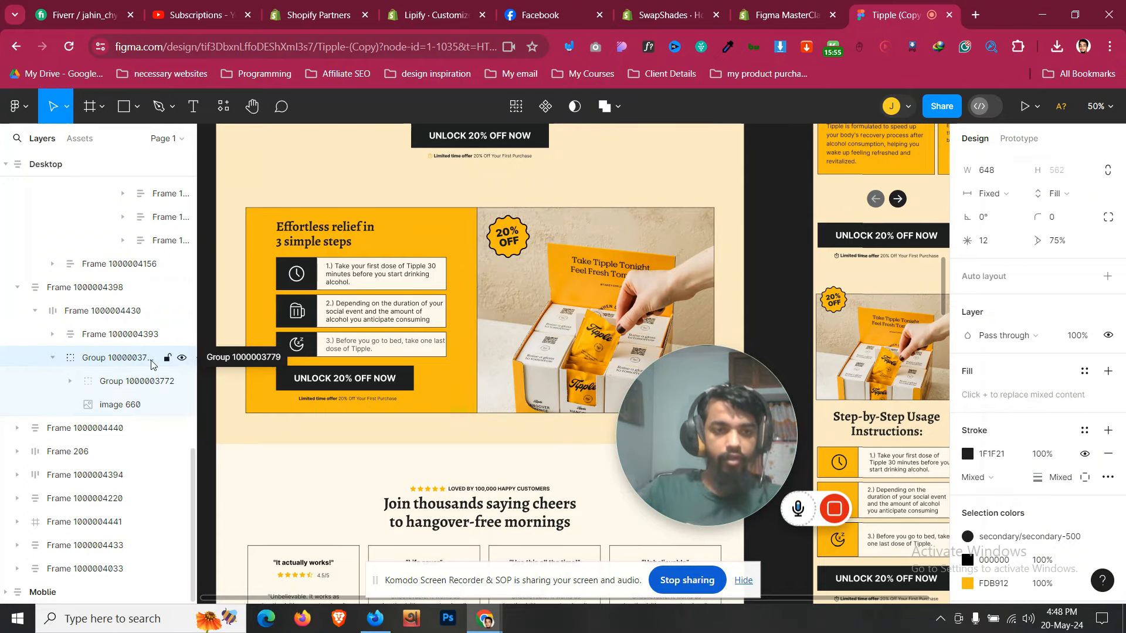
{"action": "scroll", "coordinate": [1017, 526], "scroll_direction": "down", "scroll_amount": 2}
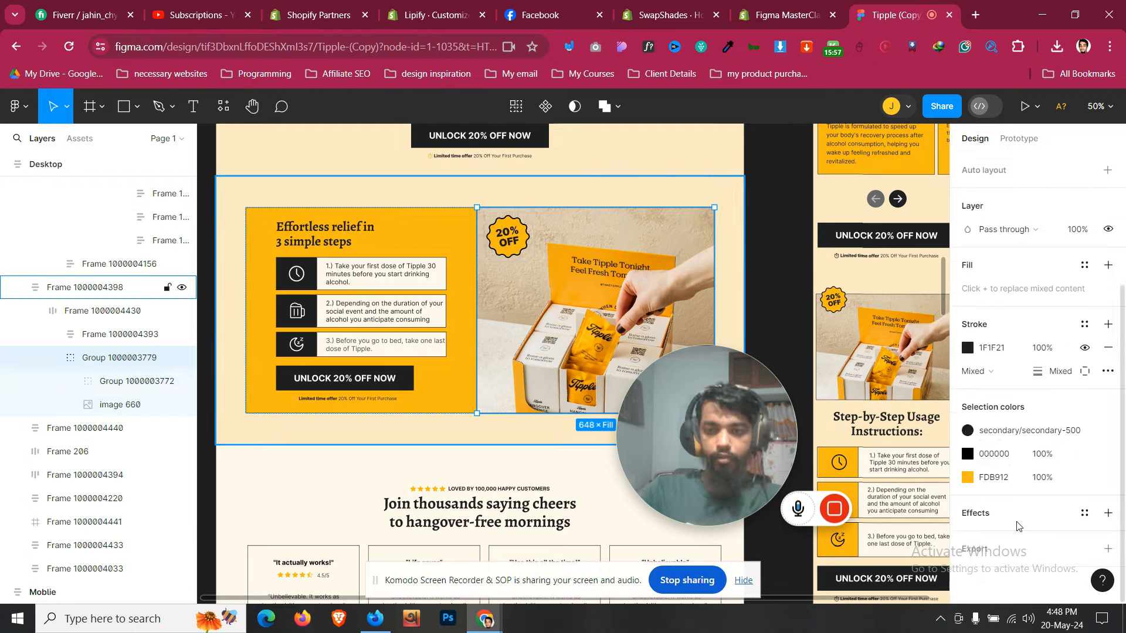
{"action": "left_click", "coordinate": [1107, 549]}
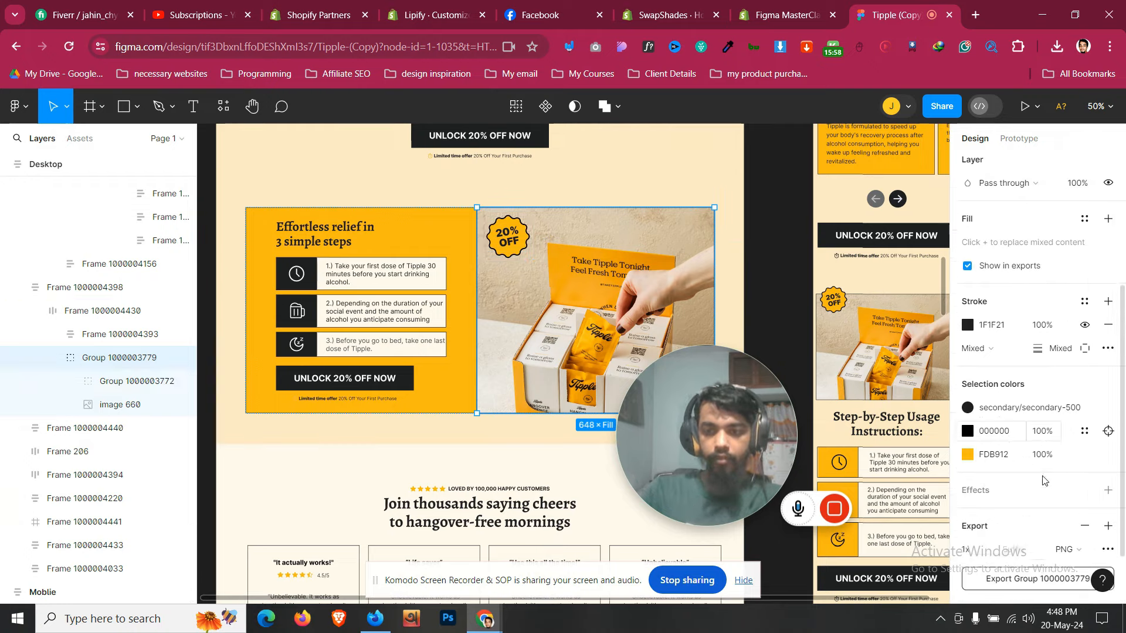
In PageFly, add an Image element to the right column of the orange two-column row
{"action": "left_click", "coordinate": [731, 20]}
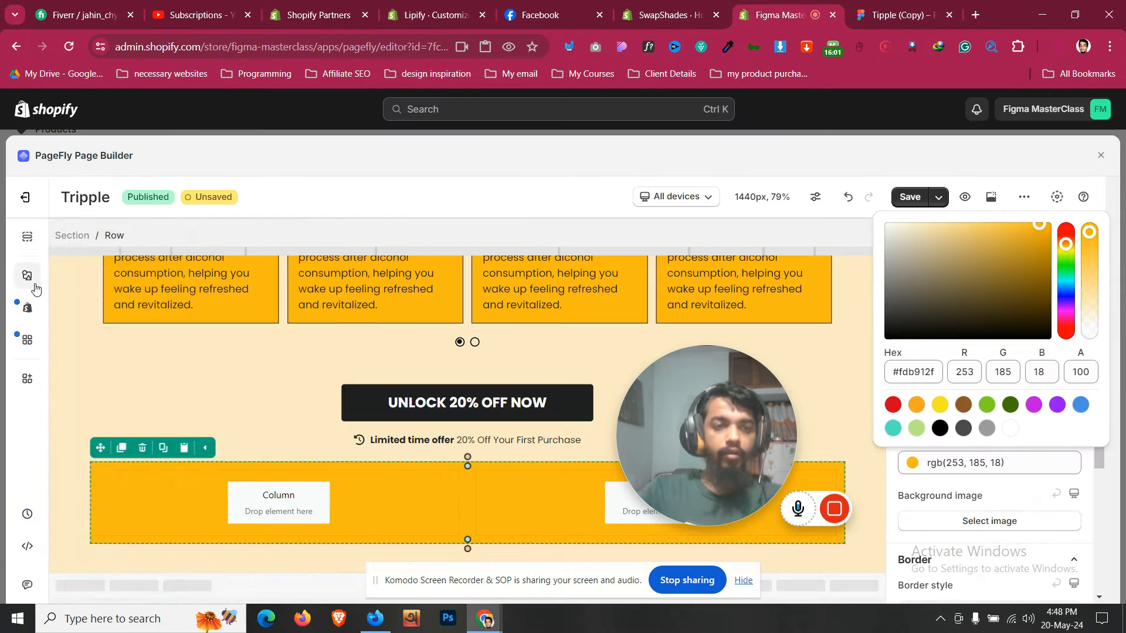
{"action": "left_click", "coordinate": [34, 285]}
{"action": "scroll", "coordinate": [162, 451], "scroll_direction": "down", "scroll_amount": 5}
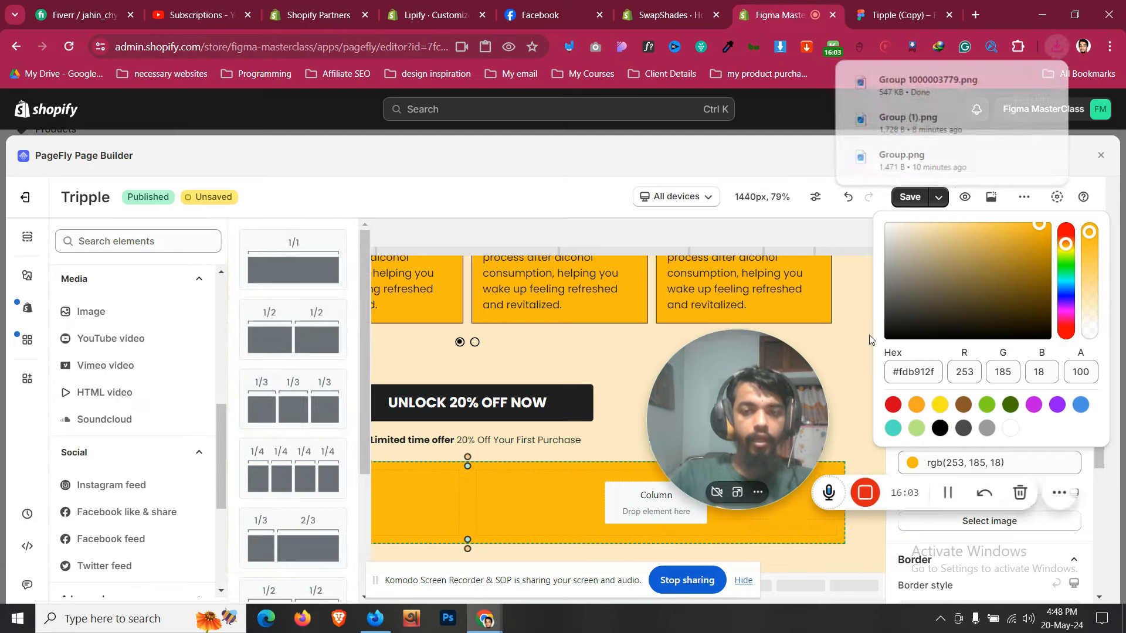
{"action": "left_click_drag", "start_coordinate": [740, 413], "coordinate": [631, 195]}
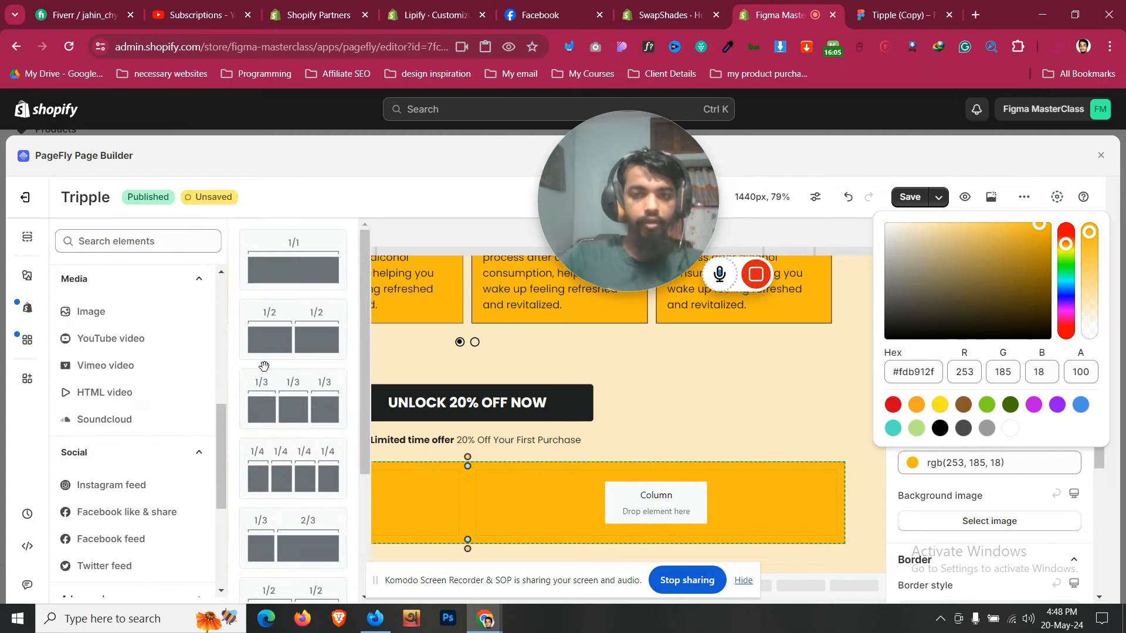
{"action": "scroll", "coordinate": [126, 440], "scroll_direction": "up", "scroll_amount": 6}
{"action": "scroll", "coordinate": [131, 463], "scroll_direction": "down", "scroll_amount": 2}
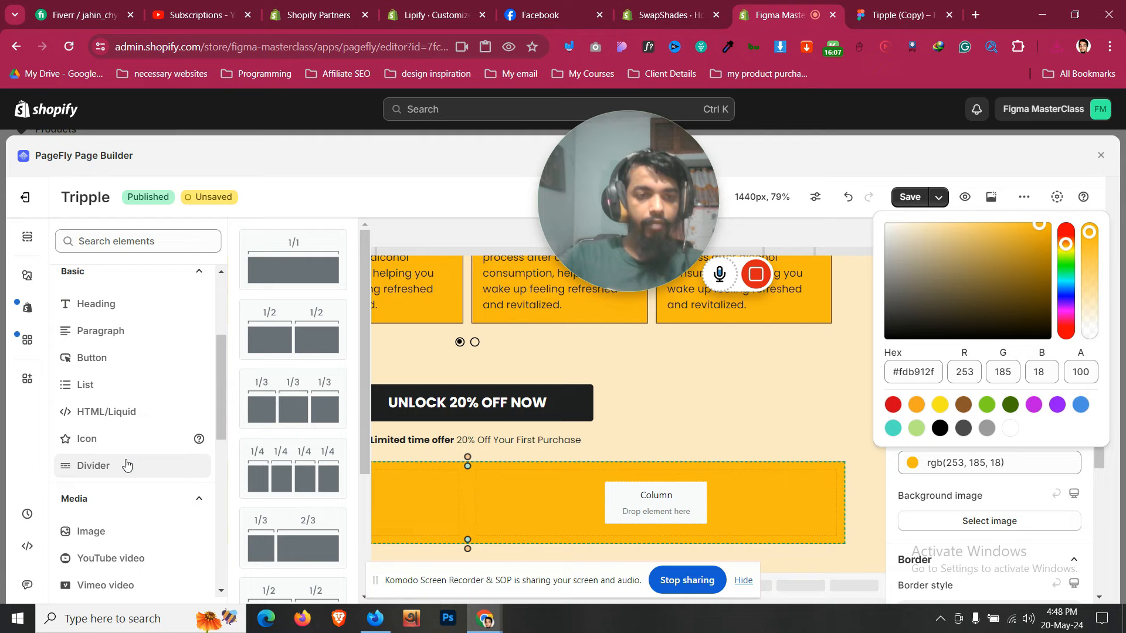
{"action": "left_click", "coordinate": [133, 529]}
{"action": "left_click_drag", "start_coordinate": [308, 267], "coordinate": [717, 502]}
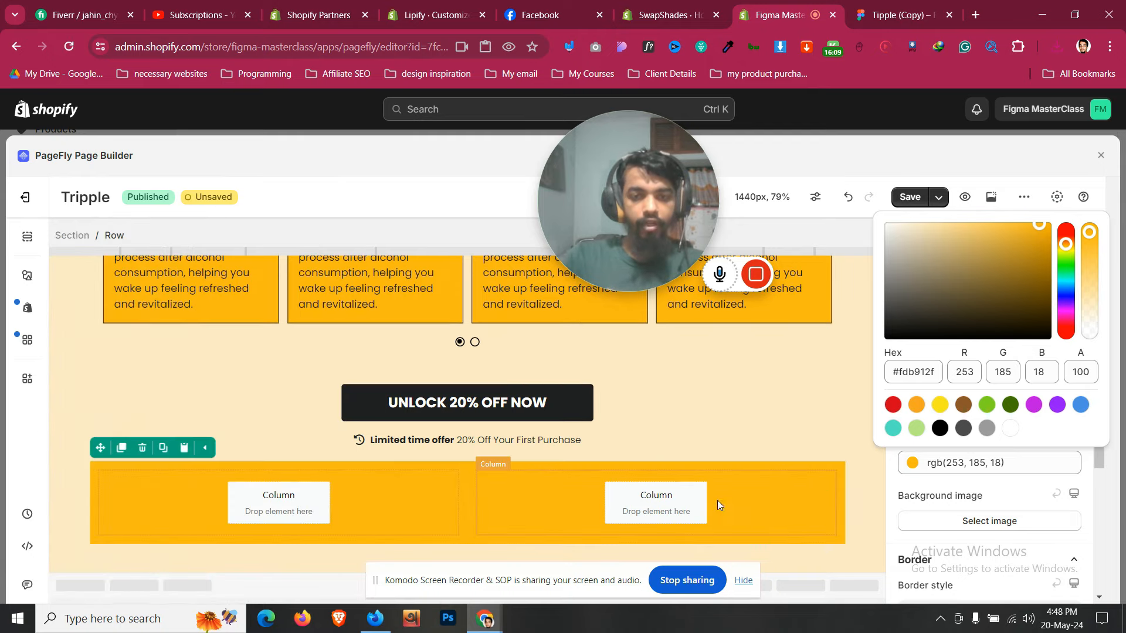
Upload Group 1000003779.png and set it as the source of the new image element
{"action": "left_click", "coordinate": [929, 238]}
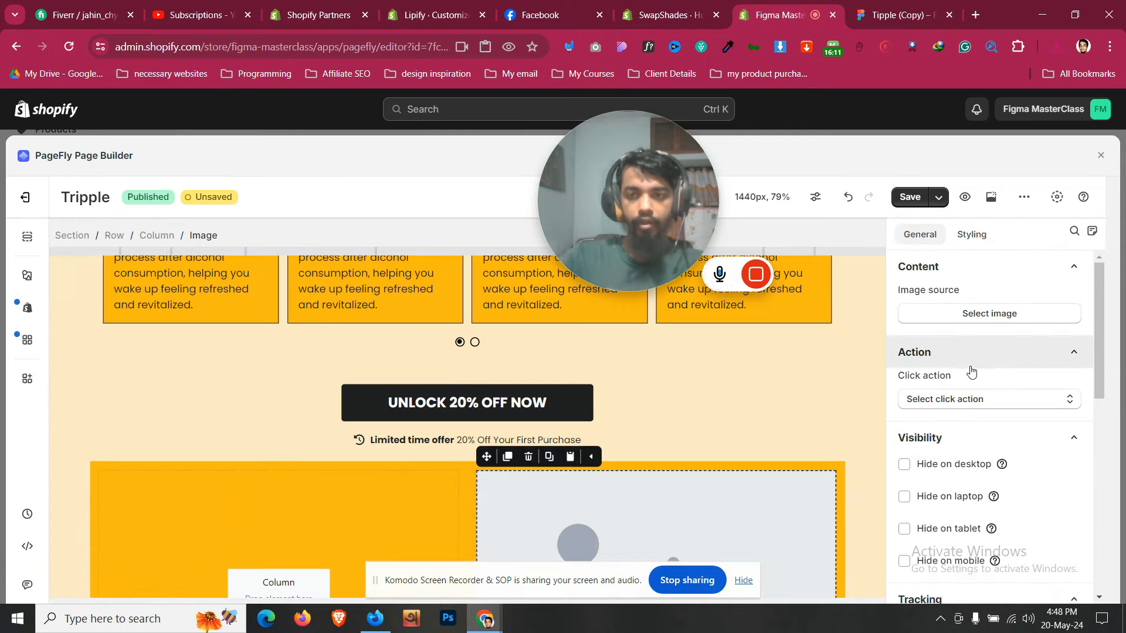
{"action": "left_click", "coordinate": [989, 314]}
{"action": "left_click", "coordinate": [295, 342]}
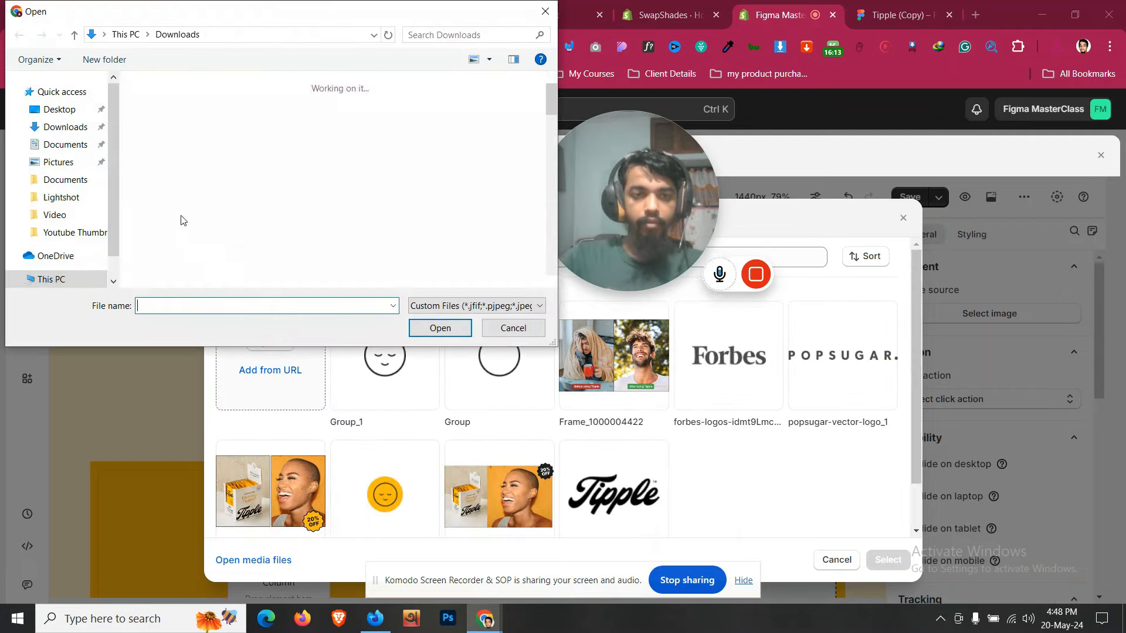
{"action": "left_click", "coordinate": [186, 162]}
{"action": "left_click", "coordinate": [440, 328]}
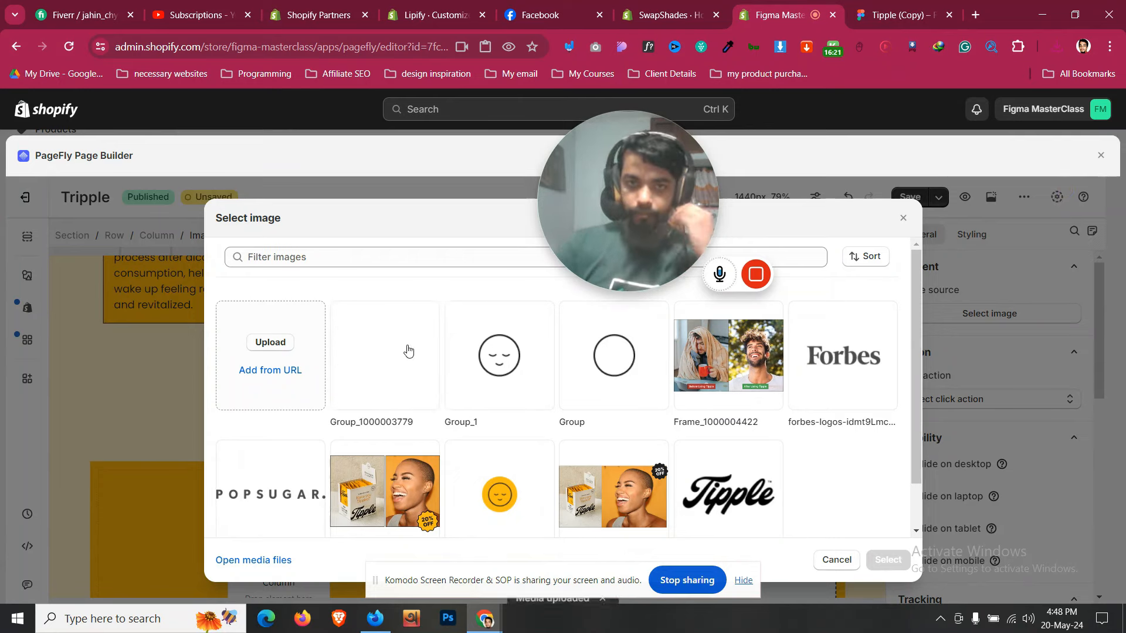
{"action": "left_click", "coordinate": [886, 562]}
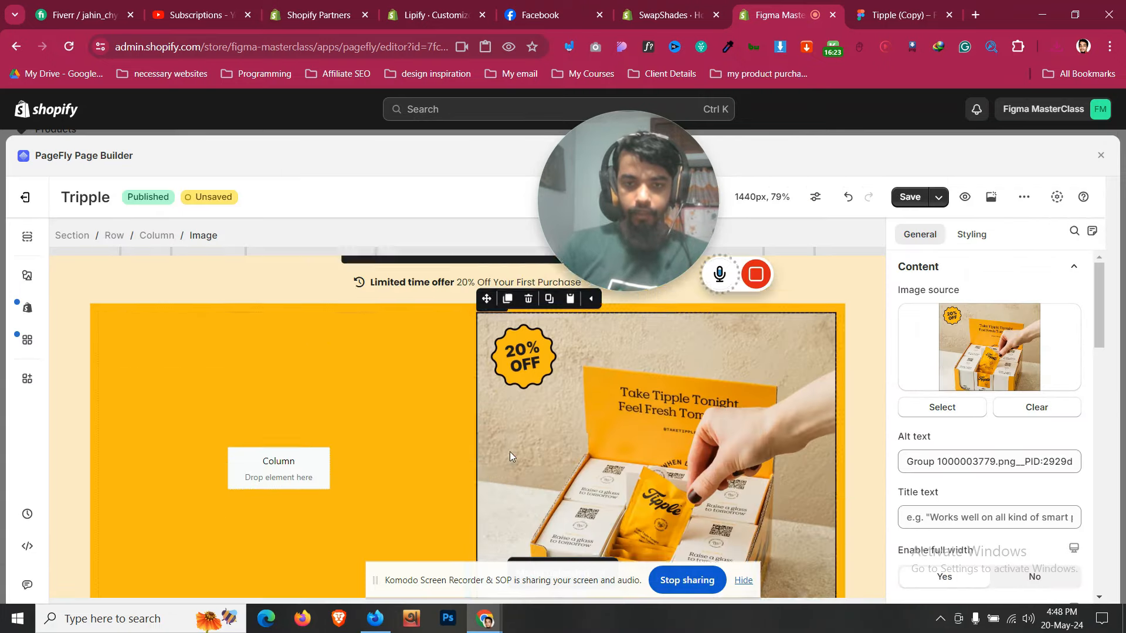
Set the columns spacing of the orange two-column row to 0 px
{"action": "scroll", "coordinate": [504, 338], "scroll_direction": "up", "scroll_amount": 1}
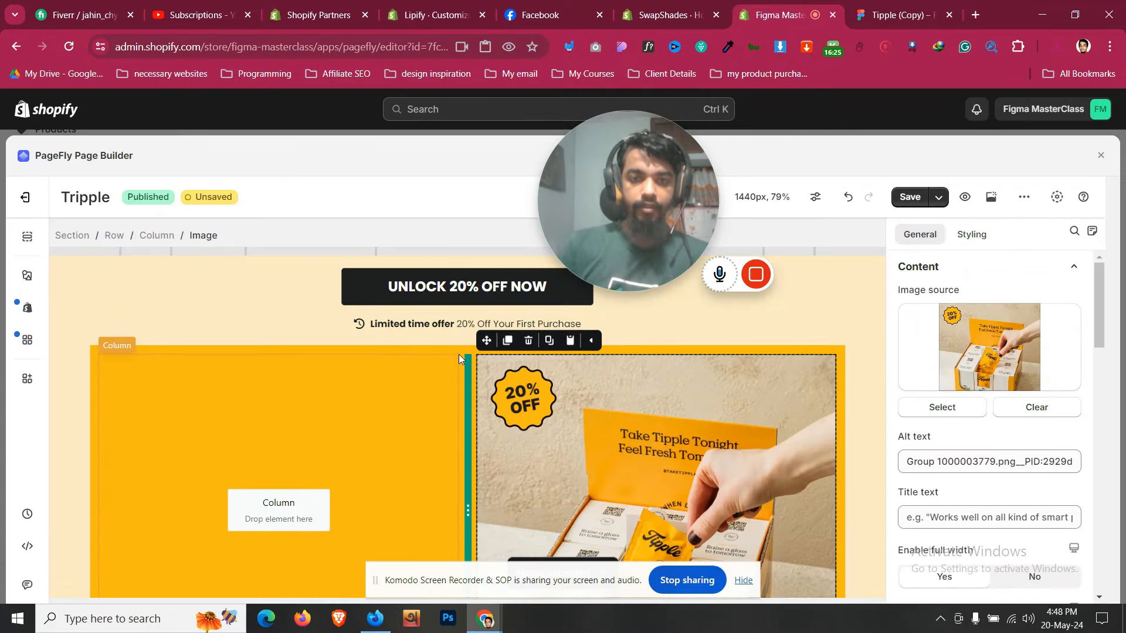
{"action": "left_click", "coordinate": [414, 354]}
{"action": "scroll", "coordinate": [948, 352], "scroll_direction": "down", "scroll_amount": 5}
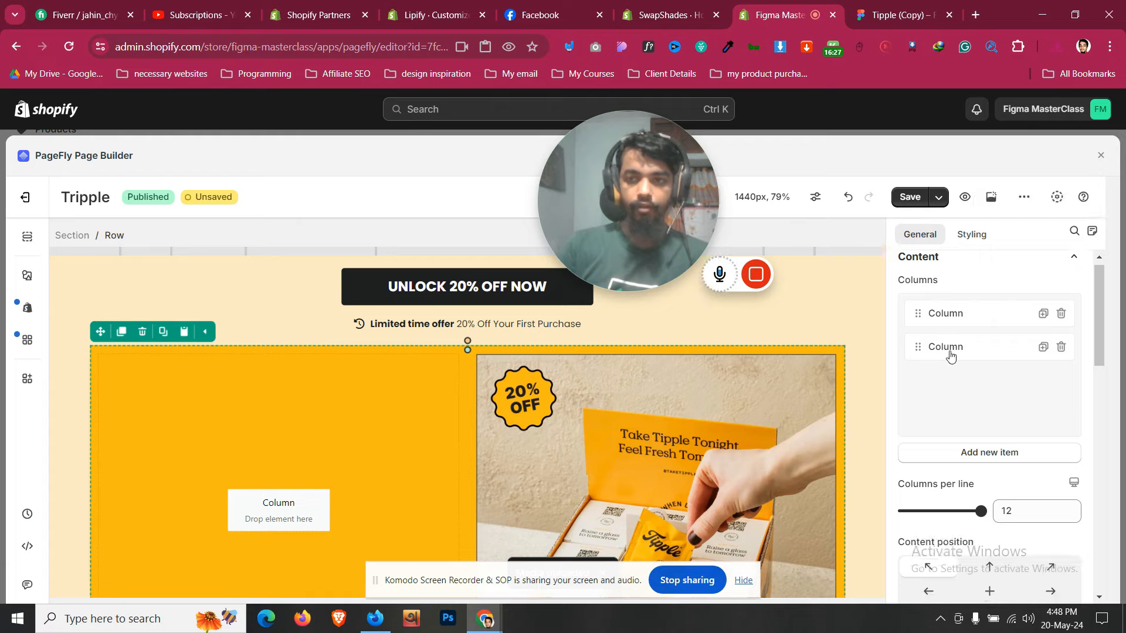
{"action": "left_click_drag", "start_coordinate": [957, 448], "coordinate": [863, 448]}
{"action": "scroll", "coordinate": [492, 452], "scroll_direction": "down", "scroll_amount": 2}
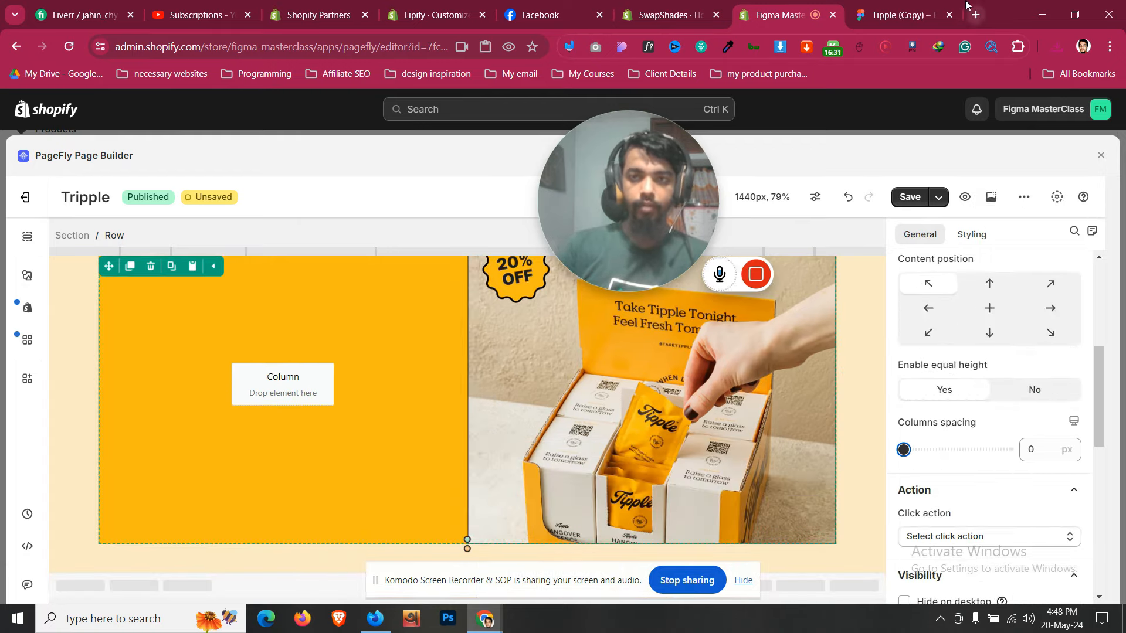
Switch to the Figma design and select the heading text of the "Effortless relief in 3 simple steps" card
{"action": "left_click", "coordinate": [897, 14]}
{"action": "double_click", "coordinate": [330, 235]}
{"action": "double_click", "coordinate": [329, 230]}
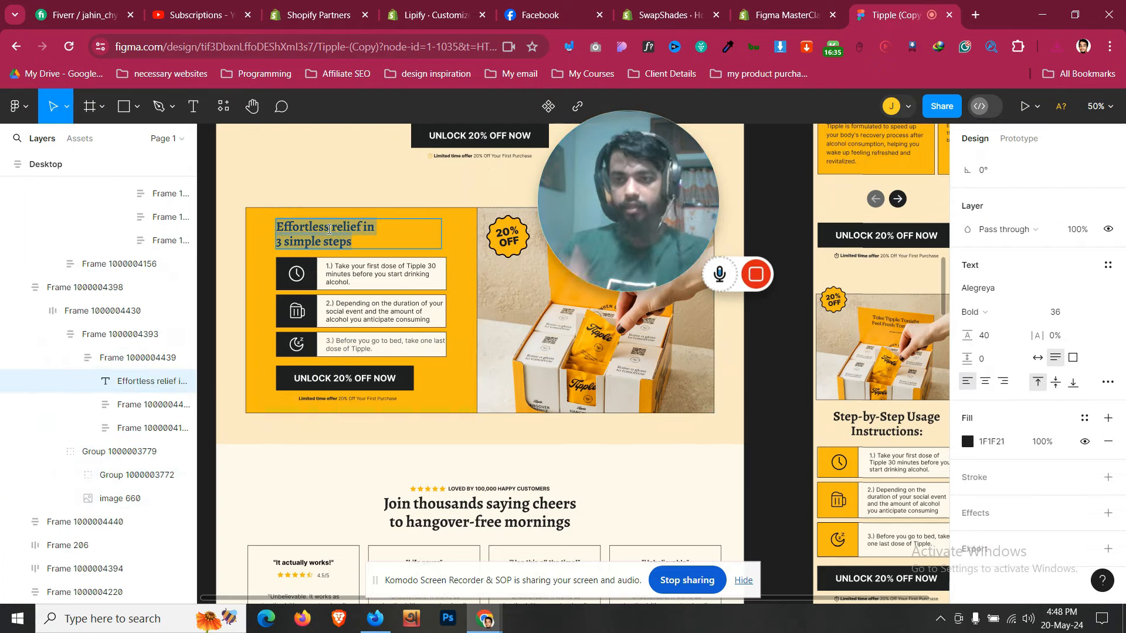
Back in PageFly, place a copy of the "Feel Great After Every Party with Tipple" heading in the orange row's empty left column
{"action": "left_click", "coordinate": [761, 17]}
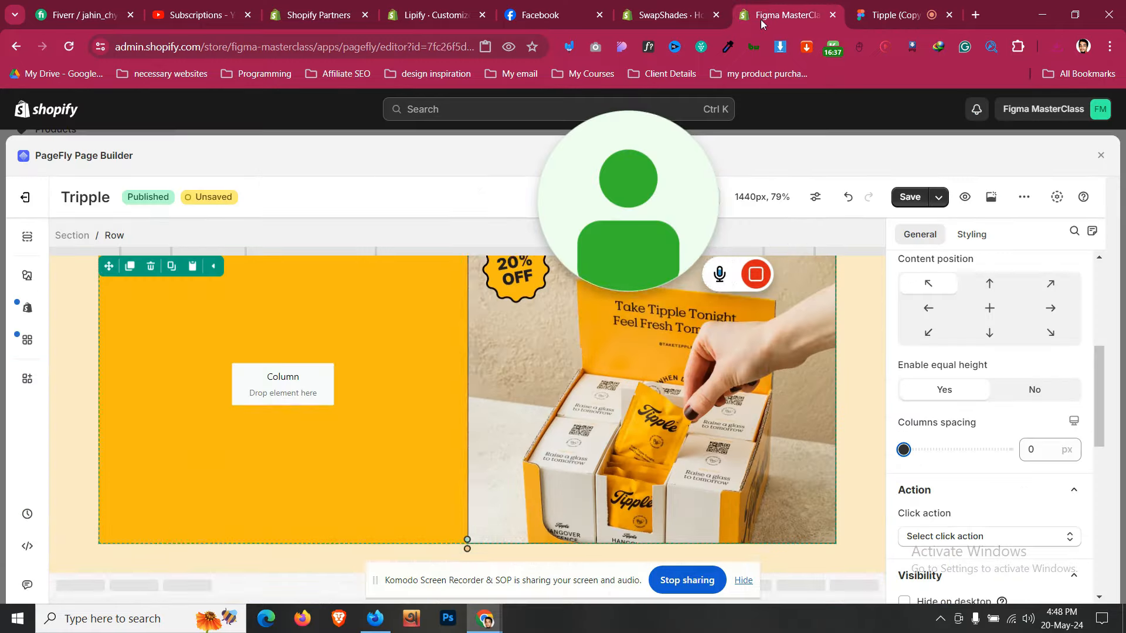
{"action": "scroll", "coordinate": [354, 386], "scroll_direction": "up", "scroll_amount": 10}
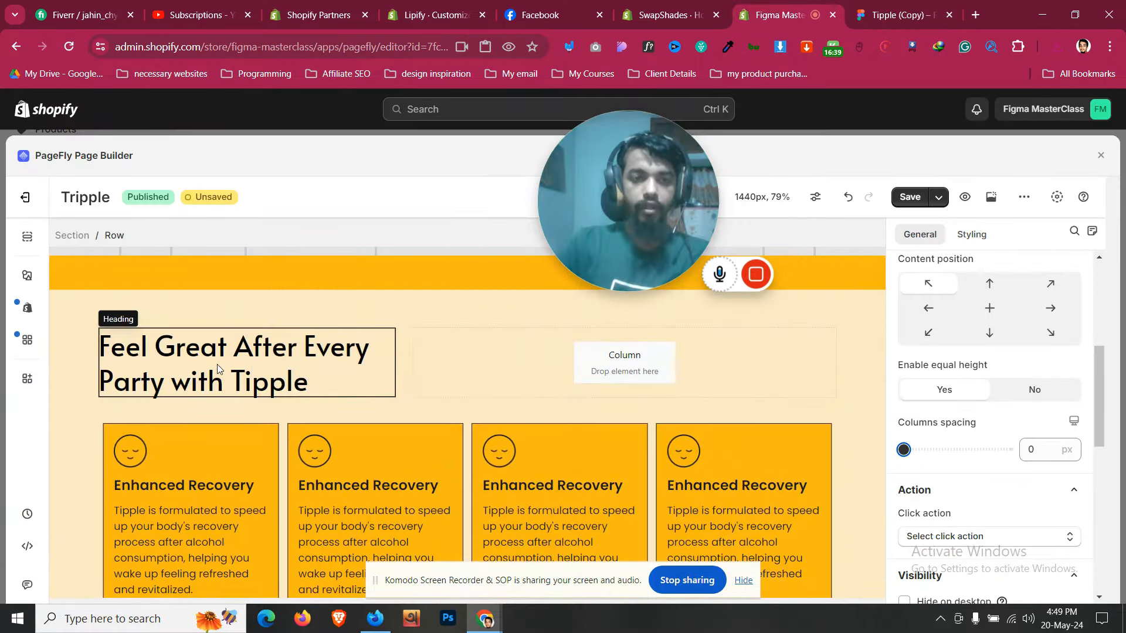
{"action": "left_click", "coordinate": [354, 386]}
{"action": "key", "text": "ctrl+v"}
{"action": "left_click_drag", "start_coordinate": [115, 382], "coordinate": [253, 385]}
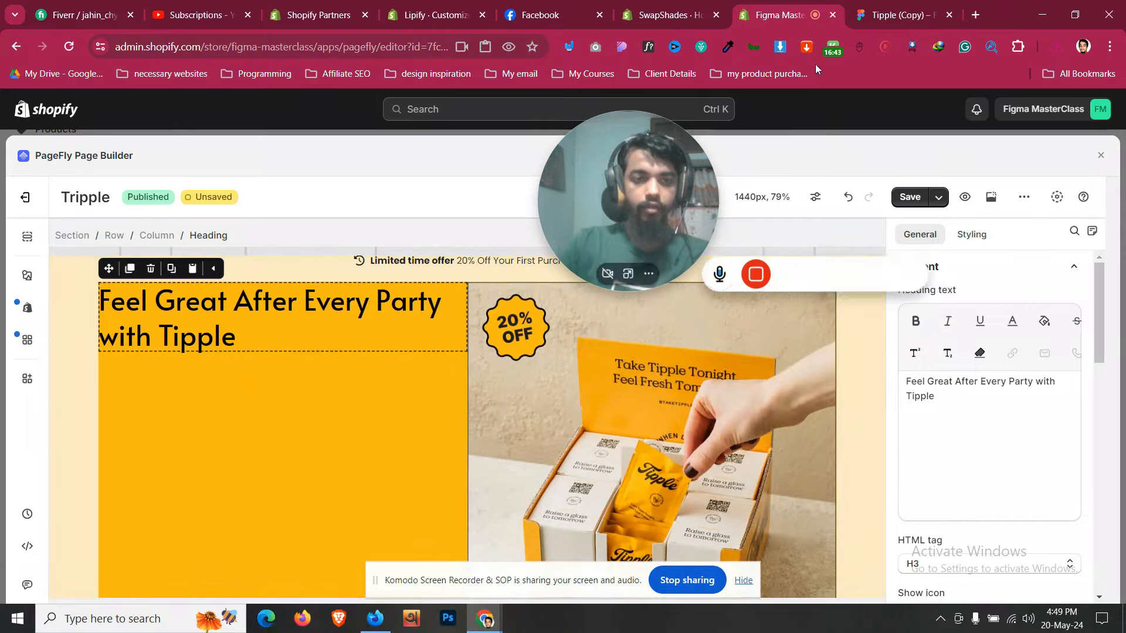
Replace the copied heading's text with "Effortless relief in 3 simple steps" copied from the Figma card
{"action": "left_click", "coordinate": [897, 15]}
{"action": "double_click", "coordinate": [334, 230]}
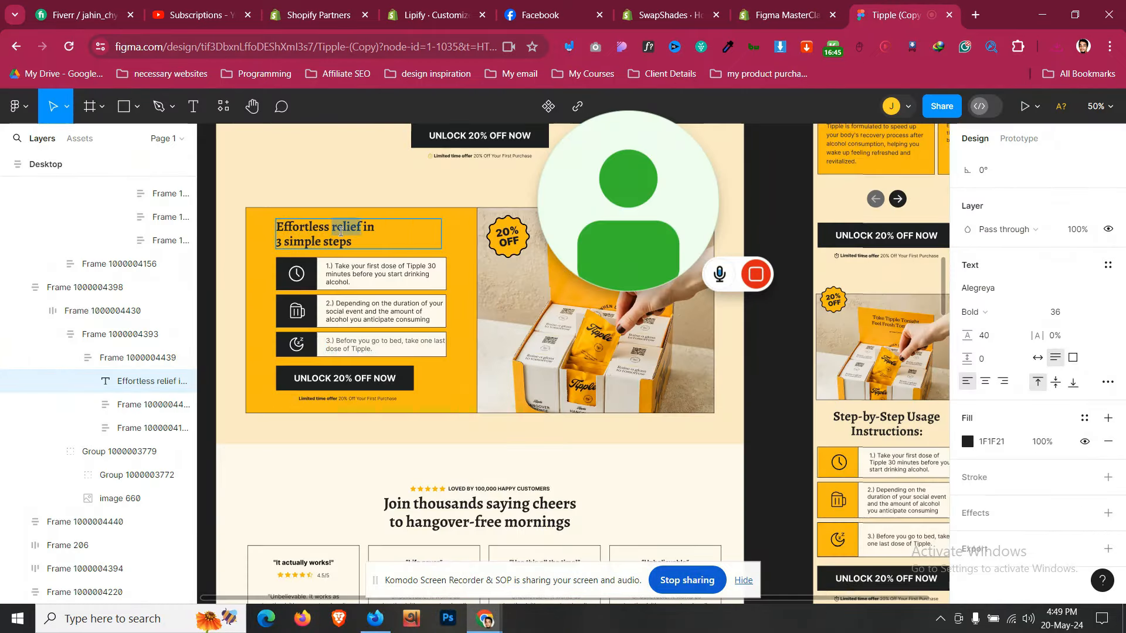
{"action": "key", "text": "ctrl+a"}
{"action": "key", "text": "ctrl+c"}
{"action": "left_click", "coordinate": [788, 13]}
{"action": "left_click", "coordinate": [975, 432]}
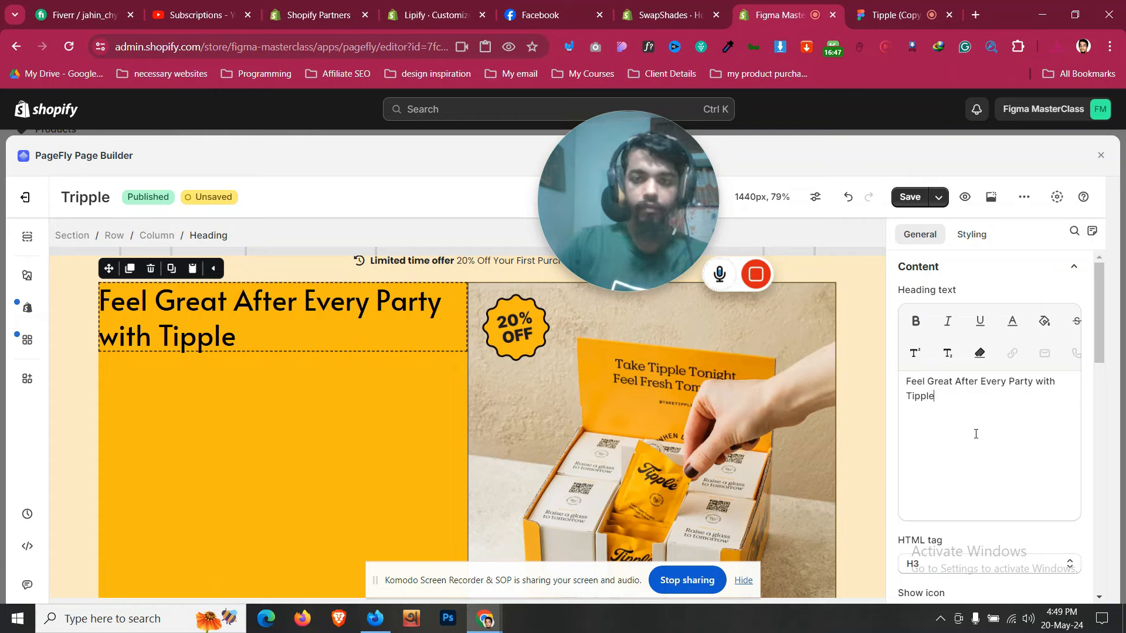
{"action": "key", "text": "ctrl+a"}
{"action": "key", "text": "ctrl+v"}
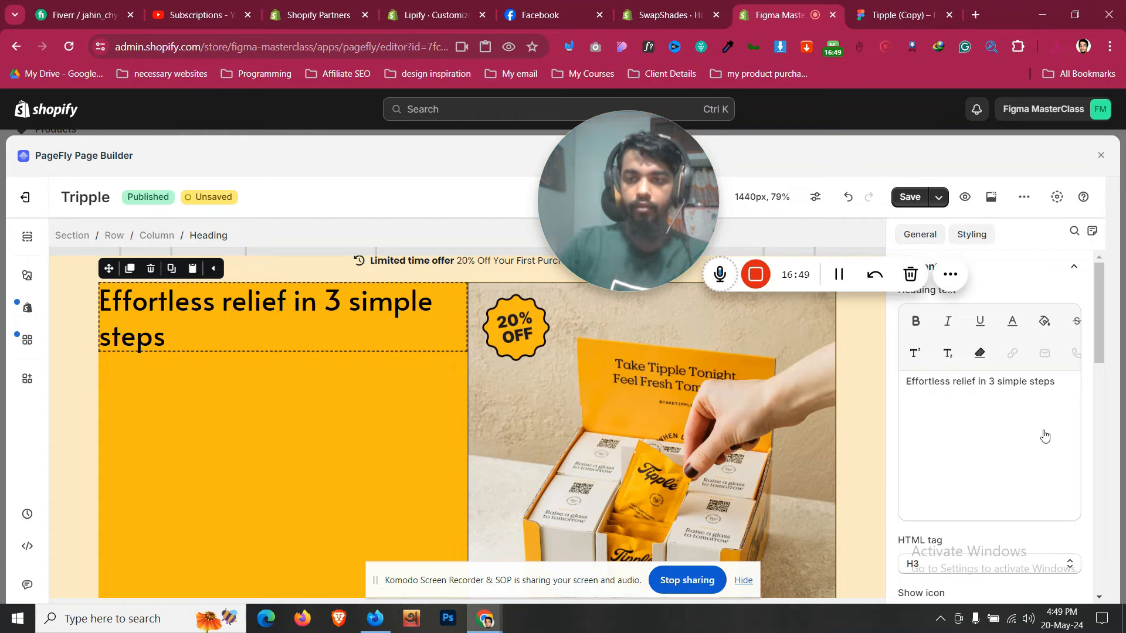
Set the font size of the "Effortless relief in 3 simple steps" heading to 35 px
{"action": "left_click", "coordinate": [972, 233]}
{"action": "double_click", "coordinate": [1042, 484]}
{"action": "type", "text": "42"}
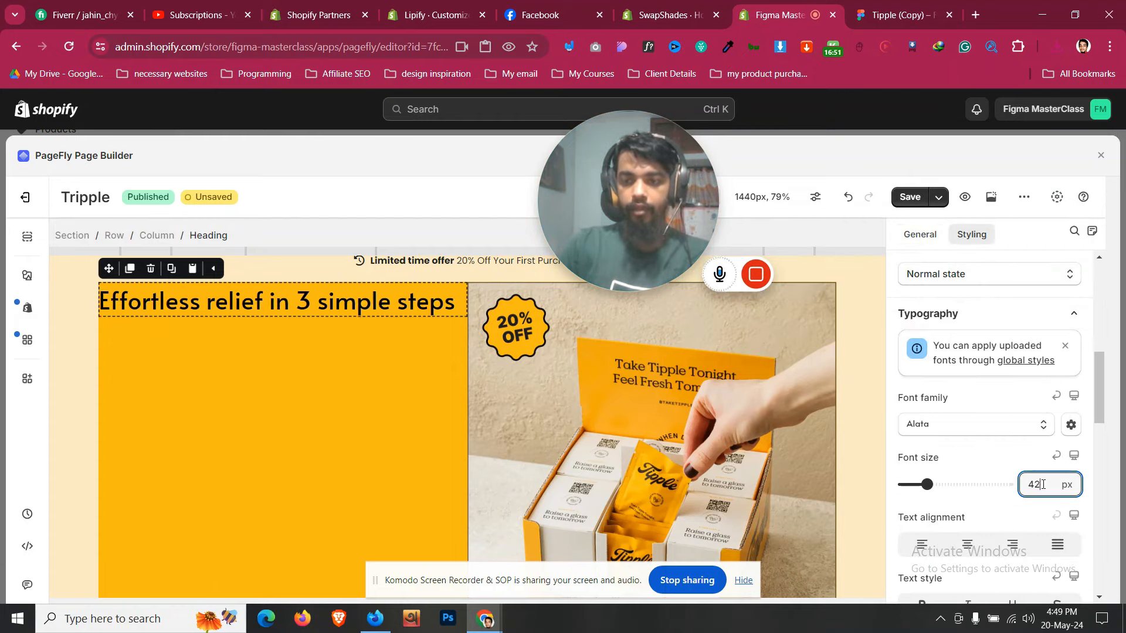
{"action": "key", "text": "BackSpace"}
{"action": "key", "text": "BackSpace"}
{"action": "type", "text": "35"}
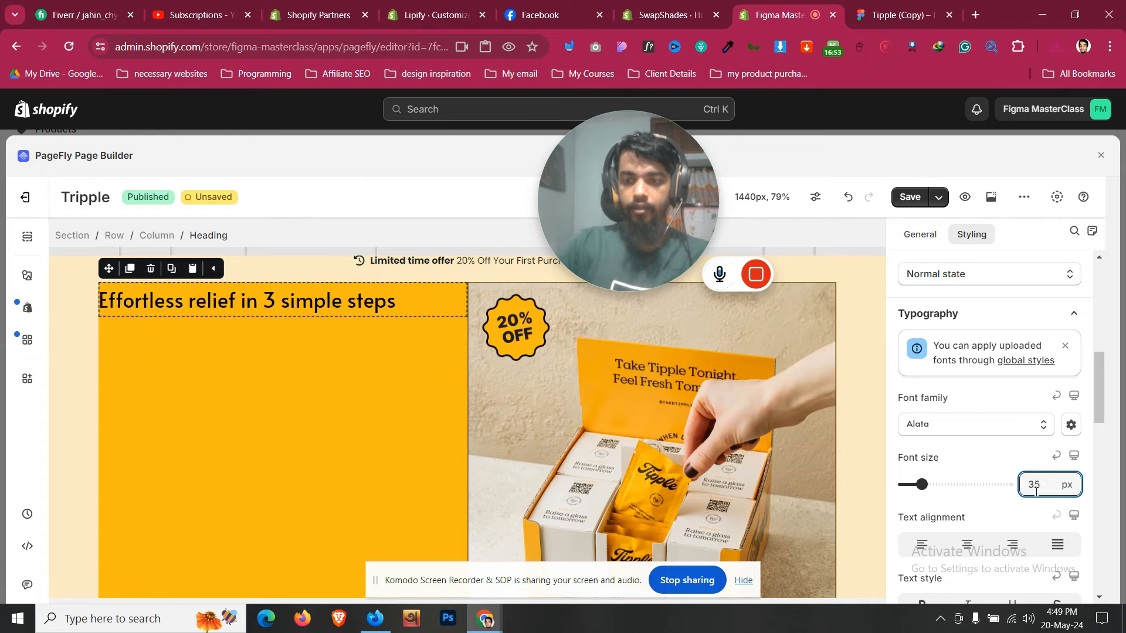
Set the line height of the "Effortless relief in 3 simple steps" heading to 42 px
{"action": "scroll", "coordinate": [1095, 490], "scroll_direction": "down", "scroll_amount": 5}
{"action": "left_click", "coordinate": [984, 348]}
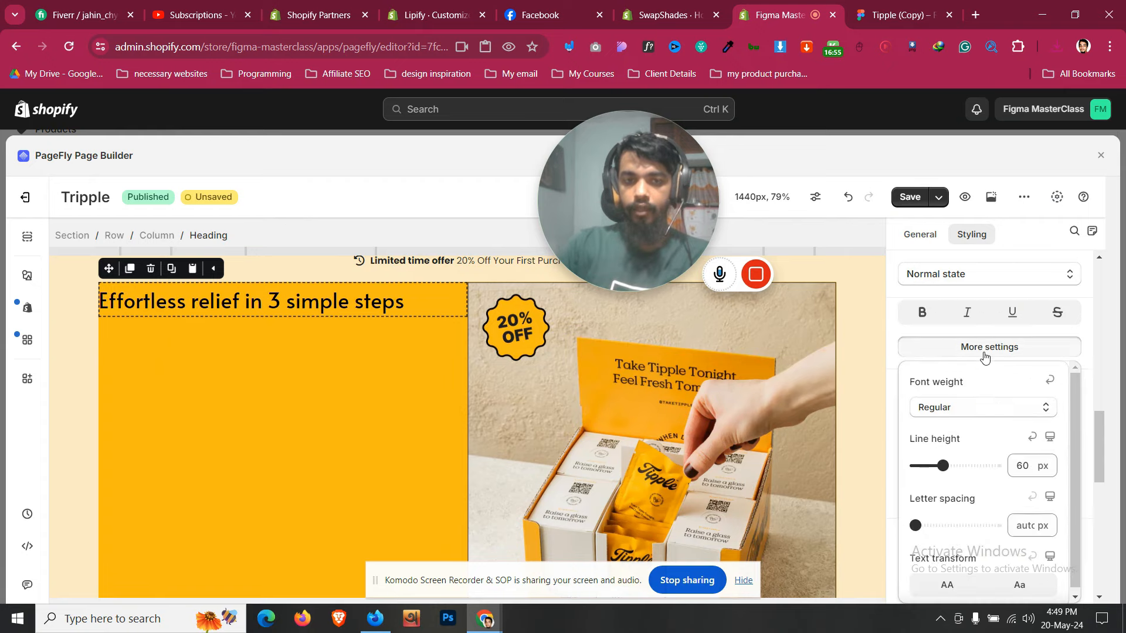
{"action": "double_click", "coordinate": [1025, 466]}
{"action": "type", "text": "44"}
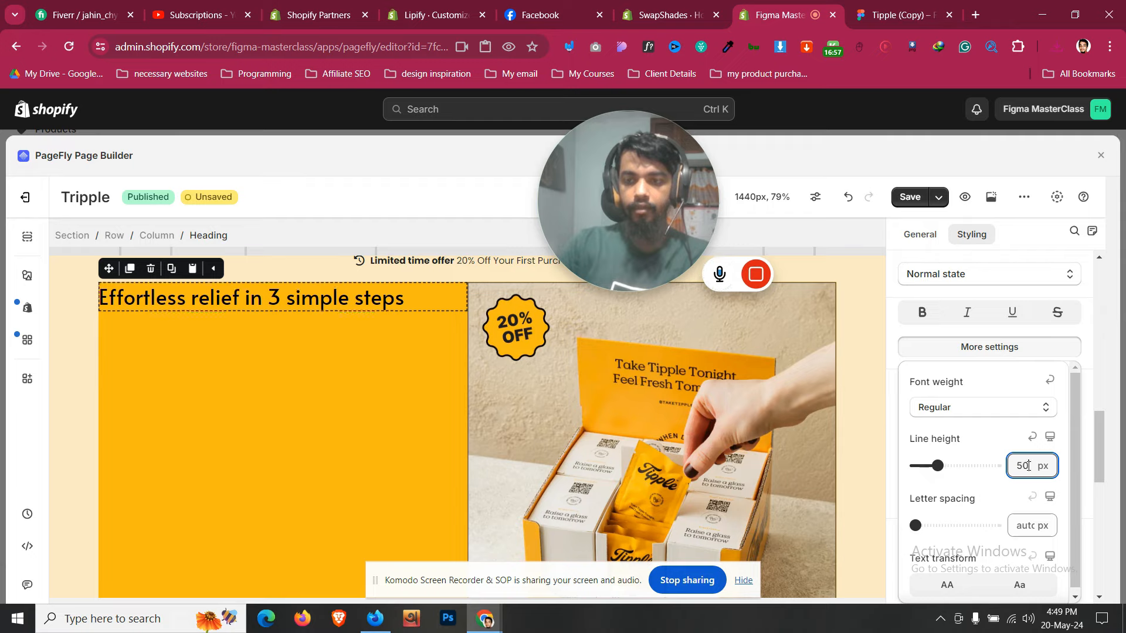
{"action": "key", "text": "BackSpace"}
{"action": "key", "text": "BackSpace"}
{"action": "type", "text": "37"}
{"action": "key", "text": "Up"}
{"action": "key", "text": "Up"}
{"action": "key", "text": "Up"}
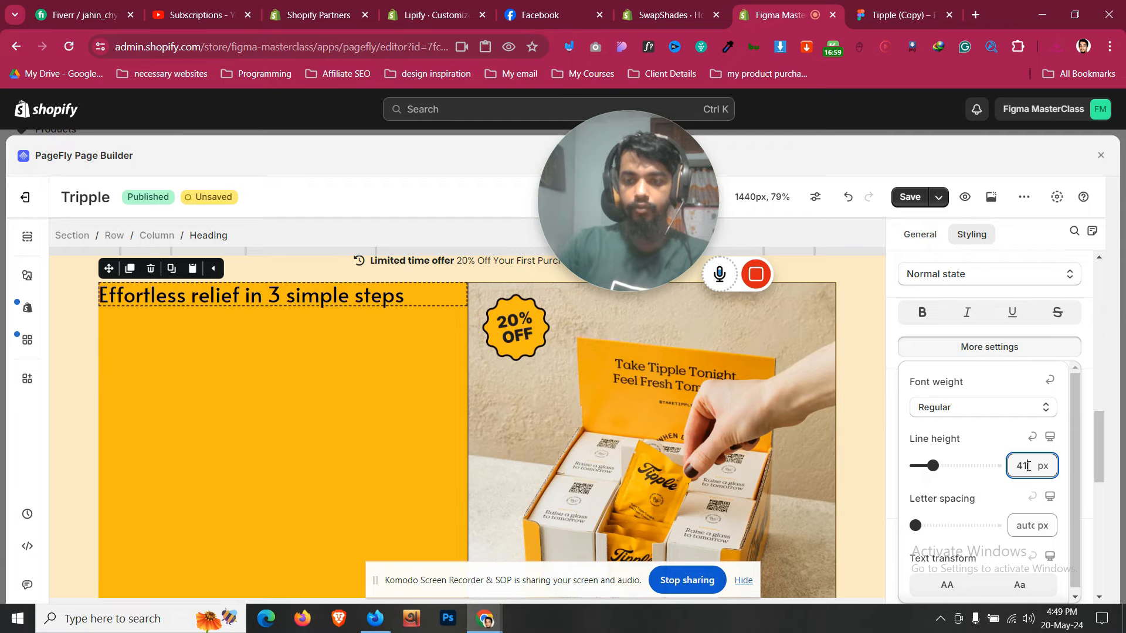
Select the original "Feel Great After Every Party with Tipple" heading and examine its typography settings
{"action": "scroll", "coordinate": [266, 424], "scroll_direction": "up", "scroll_amount": 10}
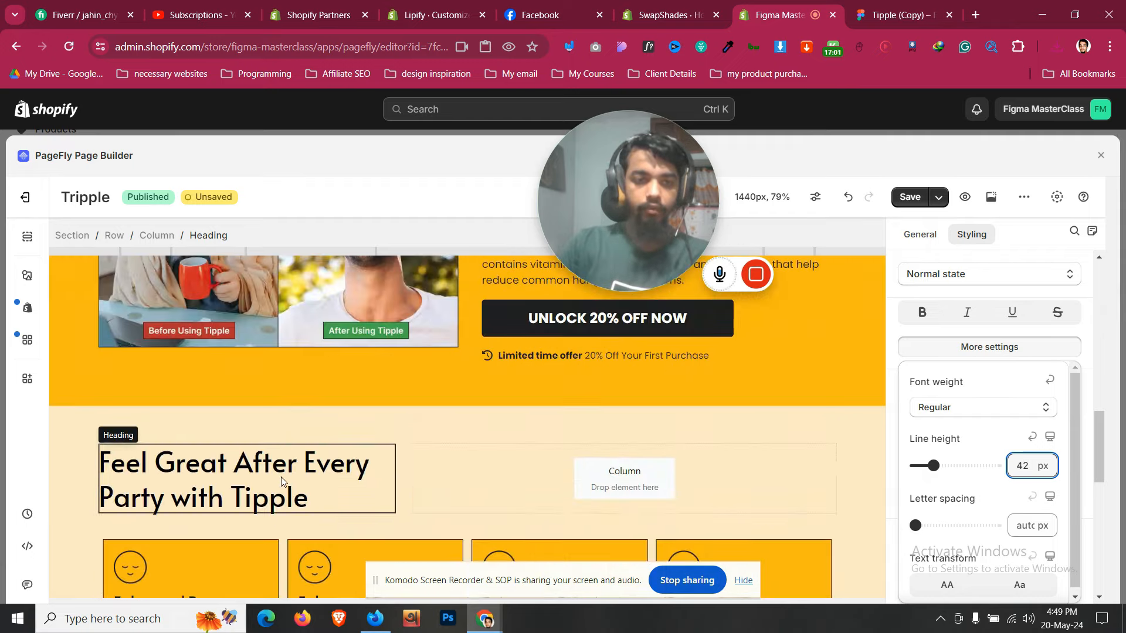
{"action": "left_click", "coordinate": [287, 478]}
{"action": "scroll", "coordinate": [1032, 475], "scroll_direction": "down", "scroll_amount": 2}
{"action": "scroll", "coordinate": [1028, 470], "scroll_direction": "up", "scroll_amount": 5}
{"action": "scroll", "coordinate": [1000, 485], "scroll_direction": "down", "scroll_amount": 3}
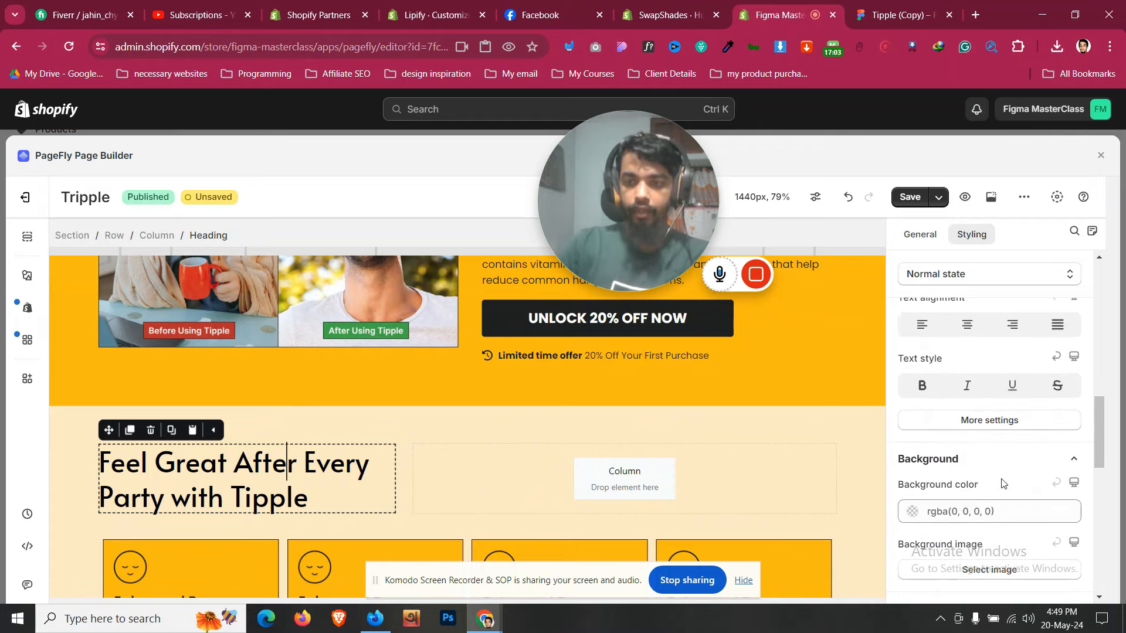
{"action": "scroll", "coordinate": [1017, 432], "scroll_direction": "up", "scroll_amount": 3}
{"action": "scroll", "coordinate": [1017, 432], "scroll_direction": "down", "scroll_amount": 3}
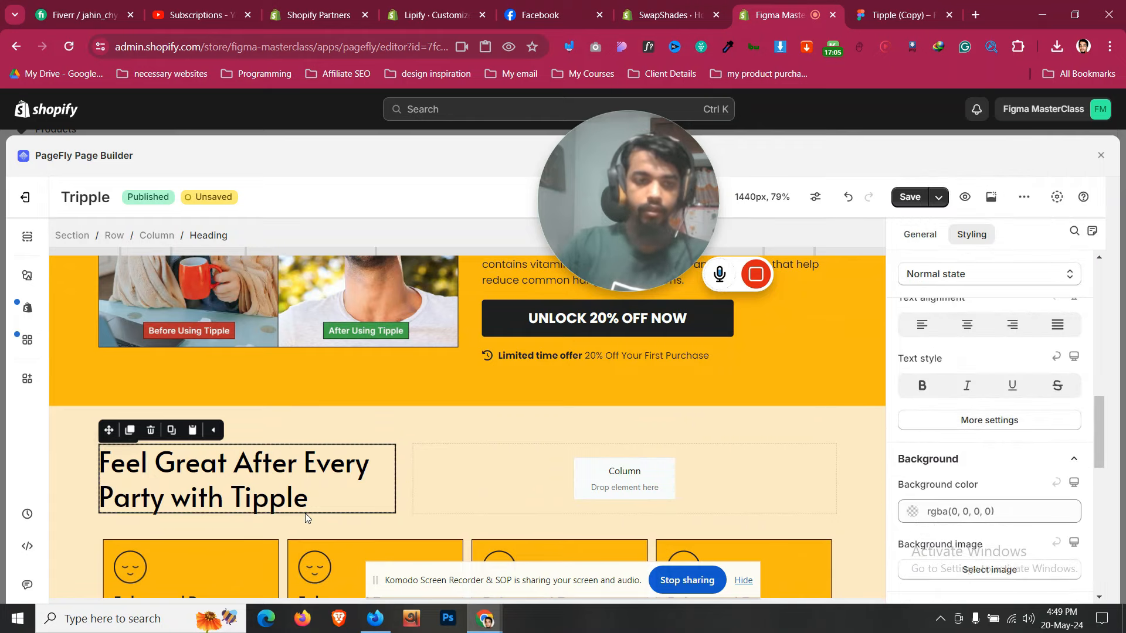
Select the orange column containing the "Effortless relief in 3 simple steps" heading and set its padding to 30 px on all sides
{"action": "scroll", "coordinate": [305, 512], "scroll_direction": "down", "scroll_amount": 5}
{"action": "scroll", "coordinate": [304, 513], "scroll_direction": "down", "scroll_amount": 4}
{"action": "left_click", "coordinate": [303, 493]}
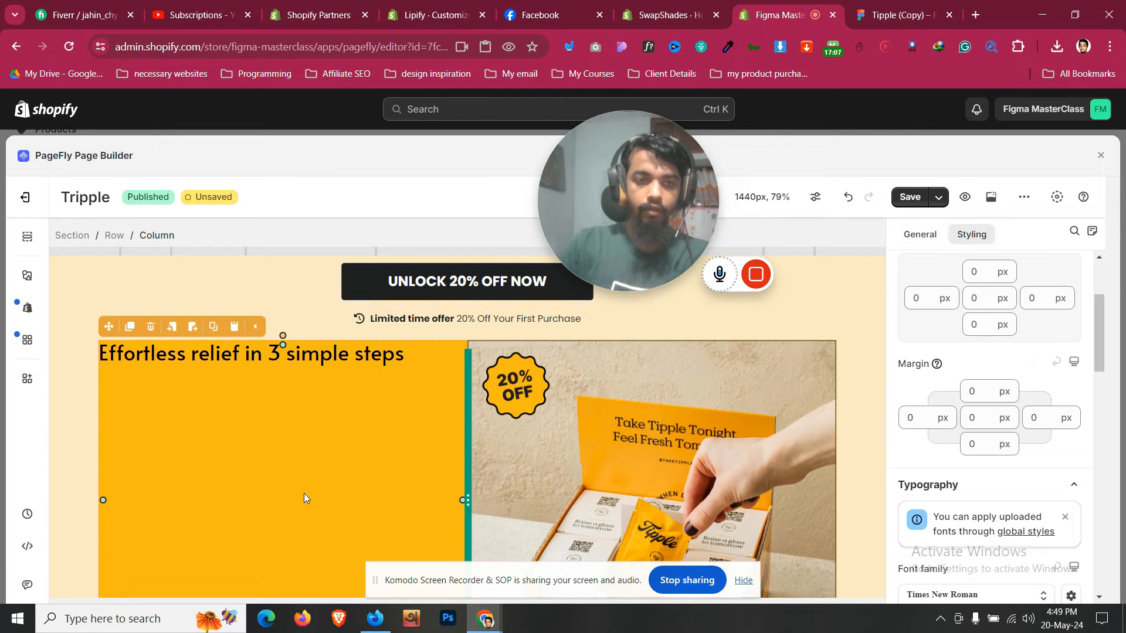
{"action": "scroll", "coordinate": [304, 494], "scroll_direction": "down", "scroll_amount": 1}
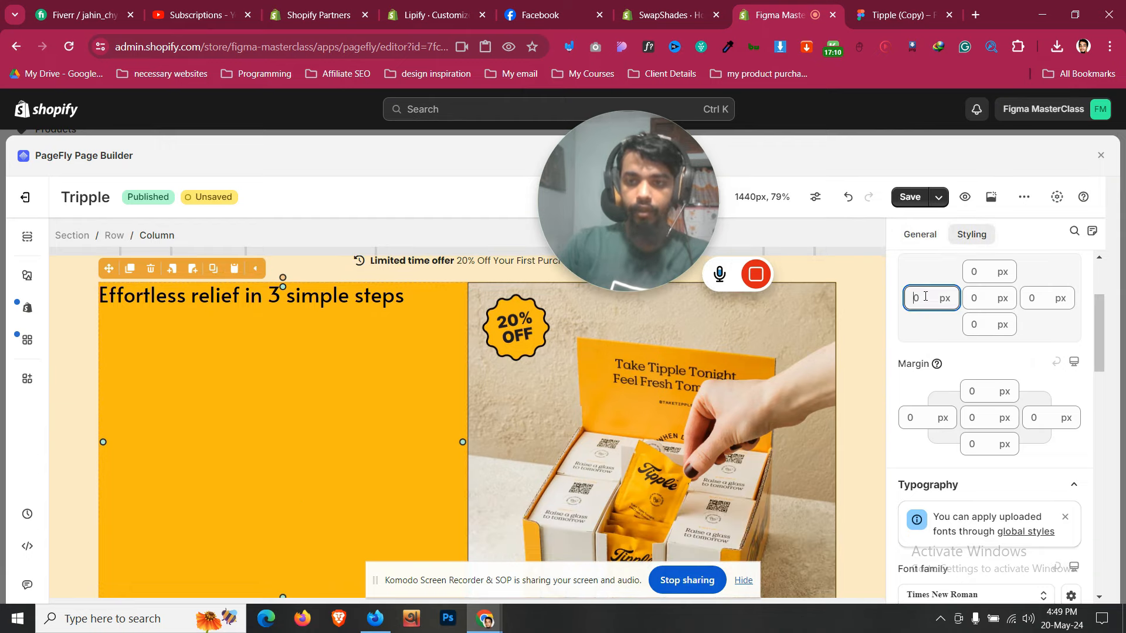
{"action": "left_click", "coordinate": [983, 297]}
{"action": "type", "text": "10"}
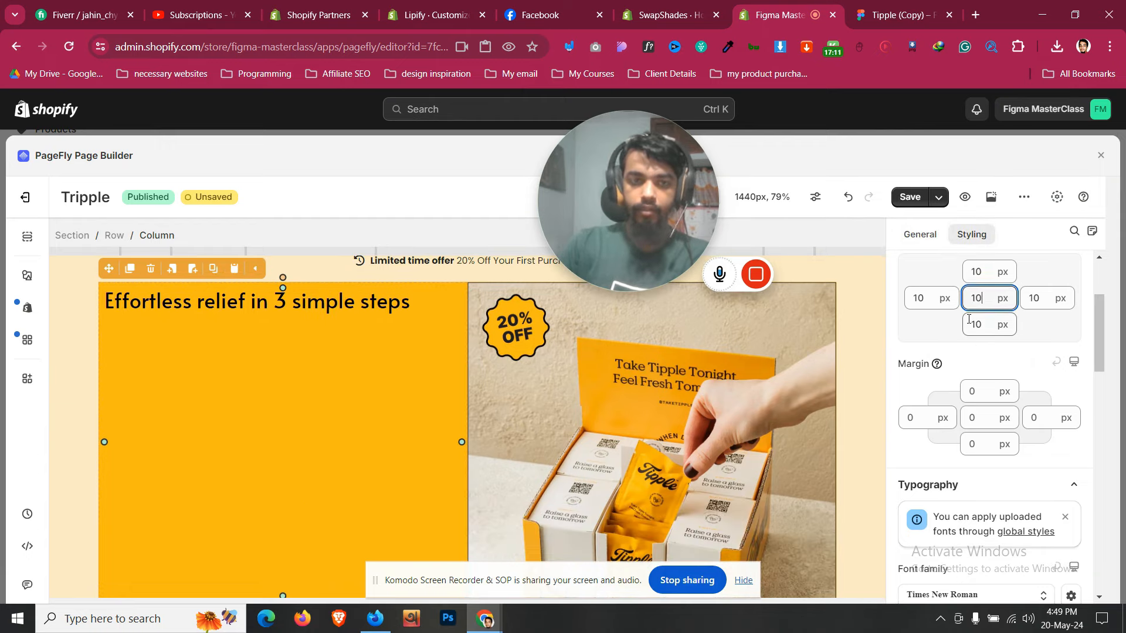
{"action": "scroll", "coordinate": [968, 318], "scroll_direction": "up", "scroll_amount": 2}
{"action": "left_click", "coordinate": [982, 444]}
{"action": "key", "text": "Up"}
{"action": "key", "text": "Up"}
{"action": "key", "text": "Up"}
{"action": "key", "text": "Up"}
{"action": "key", "text": "Up"}
{"action": "key", "text": "Up"}
{"action": "key", "text": "Up"}
{"action": "key", "text": "Up"}
{"action": "key", "text": "Up"}
{"action": "key", "text": "Up"}
{"action": "key", "text": "Up"}
{"action": "key", "text": "Up"}
{"action": "key", "text": "Up"}
{"action": "key", "text": "Up"}
{"action": "key", "text": "Up"}
{"action": "key", "text": "Up"}
{"action": "key", "text": "Up"}
{"action": "key", "text": "Up"}
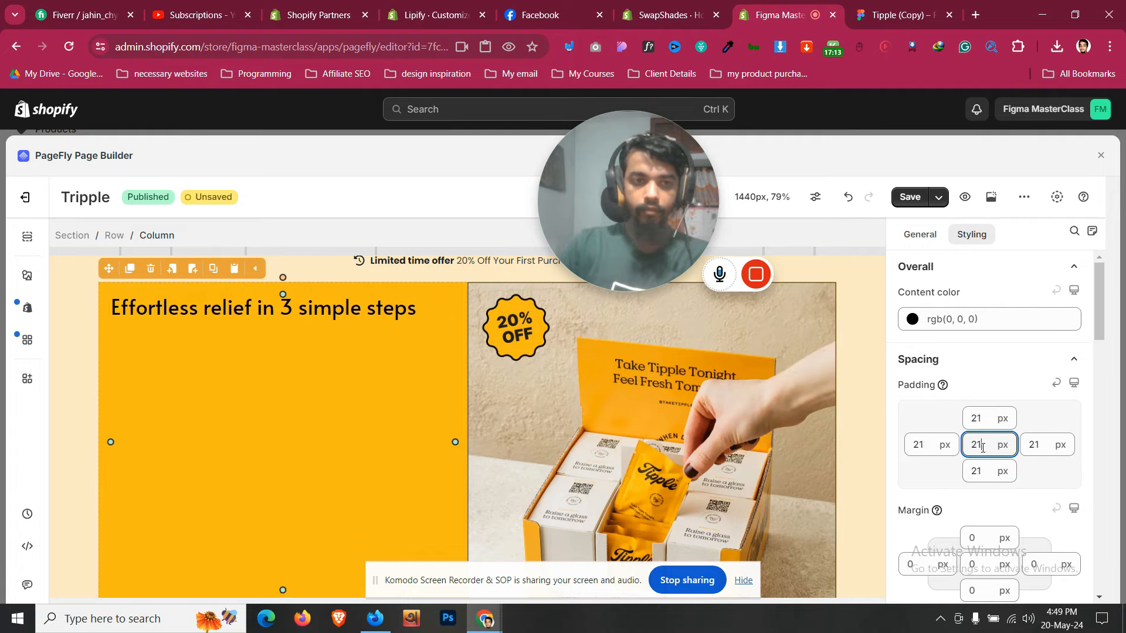
{"action": "key", "text": "Up"}
{"action": "key", "text": "Up"}
{"action": "key", "text": "Up"}
{"action": "key", "text": "Down"}
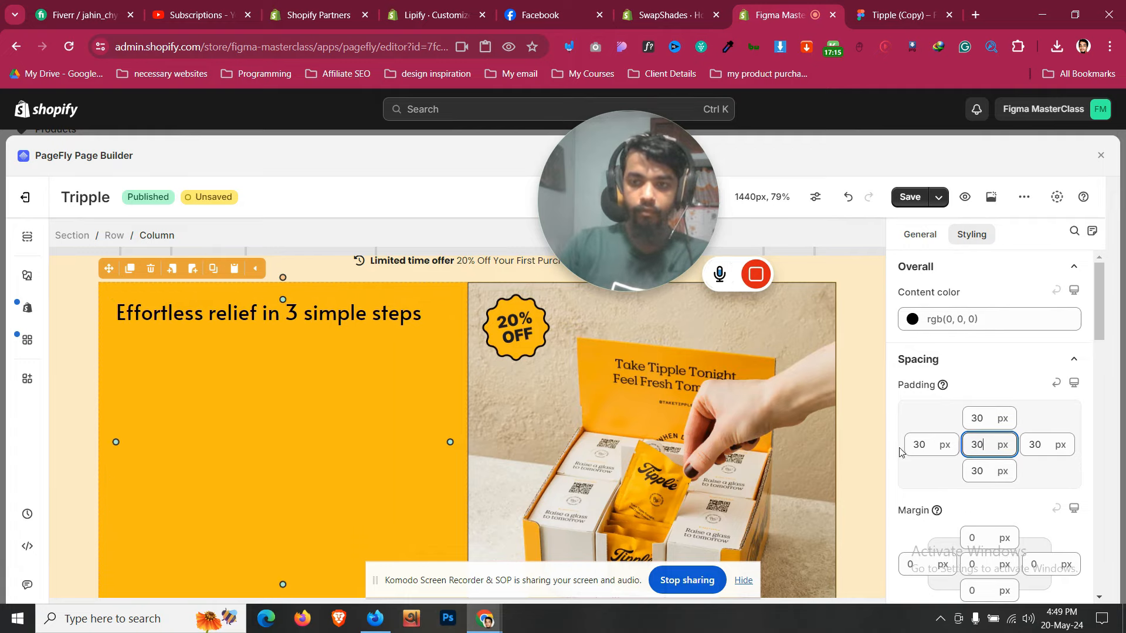
Set the orange column's left and right padding to 60 px each, checking the spacing against the Figma design
{"action": "left_click", "coordinate": [906, 7]}
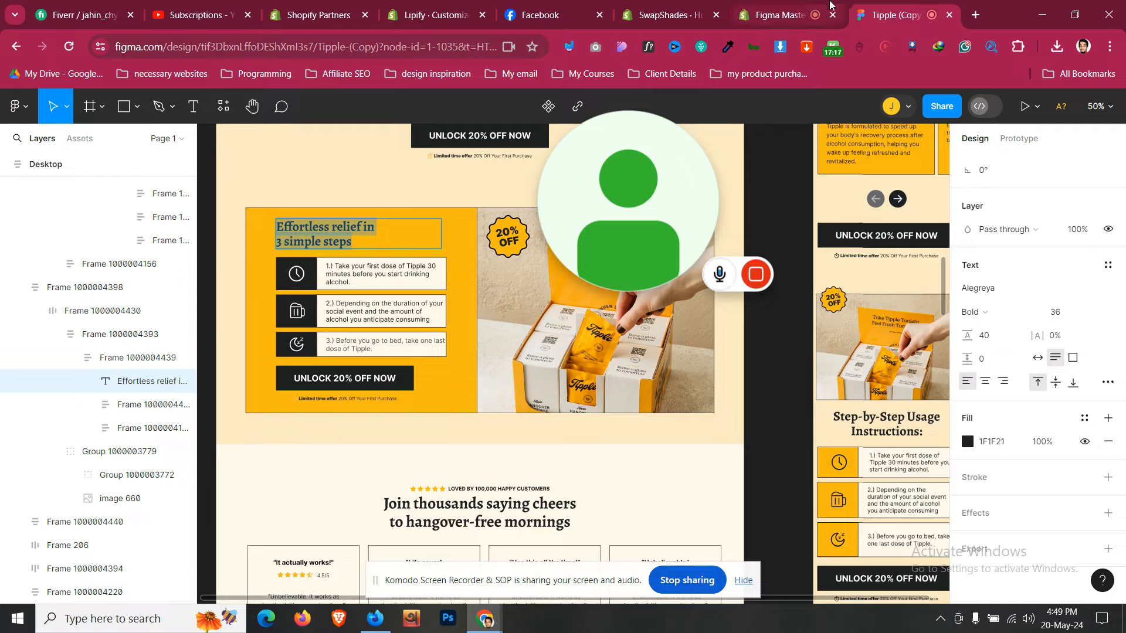
{"action": "left_click", "coordinate": [829, 4]}
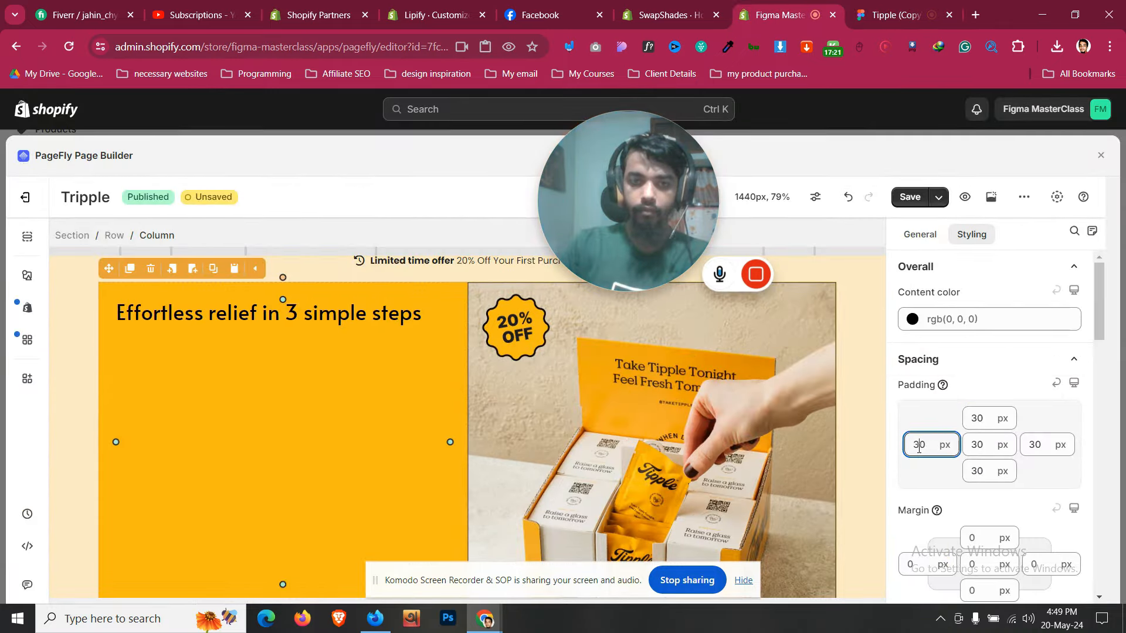
{"action": "key", "text": "Up"}
{"action": "key", "text": "Up"}
{"action": "key", "text": "Up"}
{"action": "key", "text": "Up"}
{"action": "key", "text": "Up"}
{"action": "key", "text": "Up"}
{"action": "key", "text": "Up"}
{"action": "key", "text": "Up"}
{"action": "key", "text": "Up"}
{"action": "key", "text": "Up"}
{"action": "key", "text": "Up"}
{"action": "key", "text": "Up"}
{"action": "key", "text": "Up"}
{"action": "key", "text": "Up"}
{"action": "key", "text": "Up"}
{"action": "key", "text": "Up"}
{"action": "key", "text": "Up"}
{"action": "key", "text": "Up"}
{"action": "key", "text": "Up"}
{"action": "key", "text": "Up"}
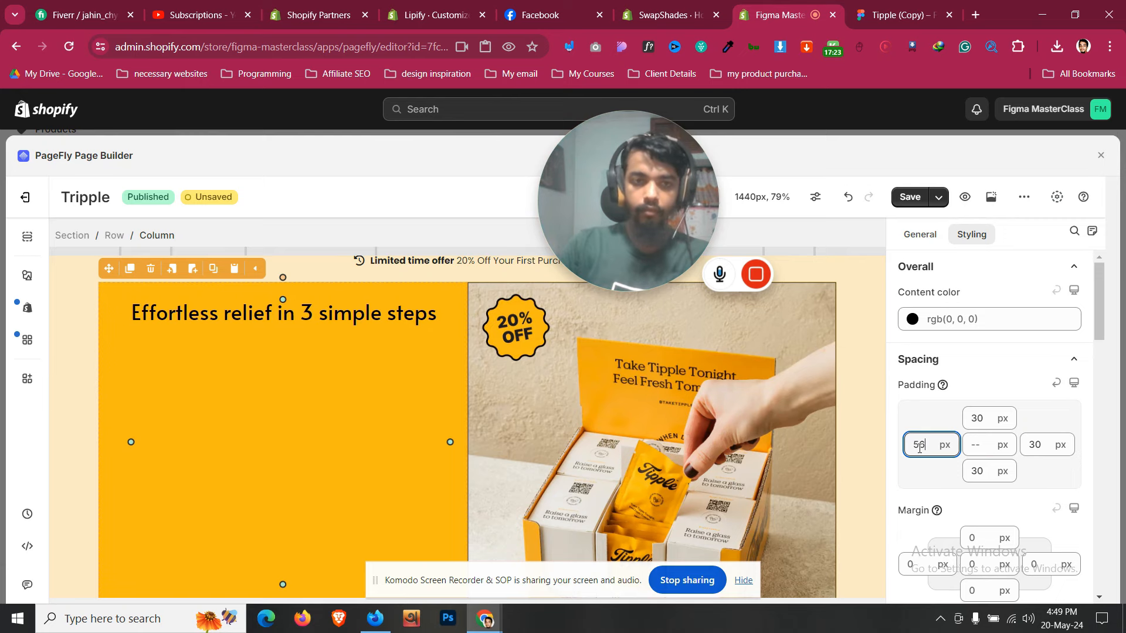
{"action": "key", "text": "Up"}
{"action": "key", "text": "Up"}
{"action": "key", "text": "Up"}
{"action": "key", "text": "Up"}
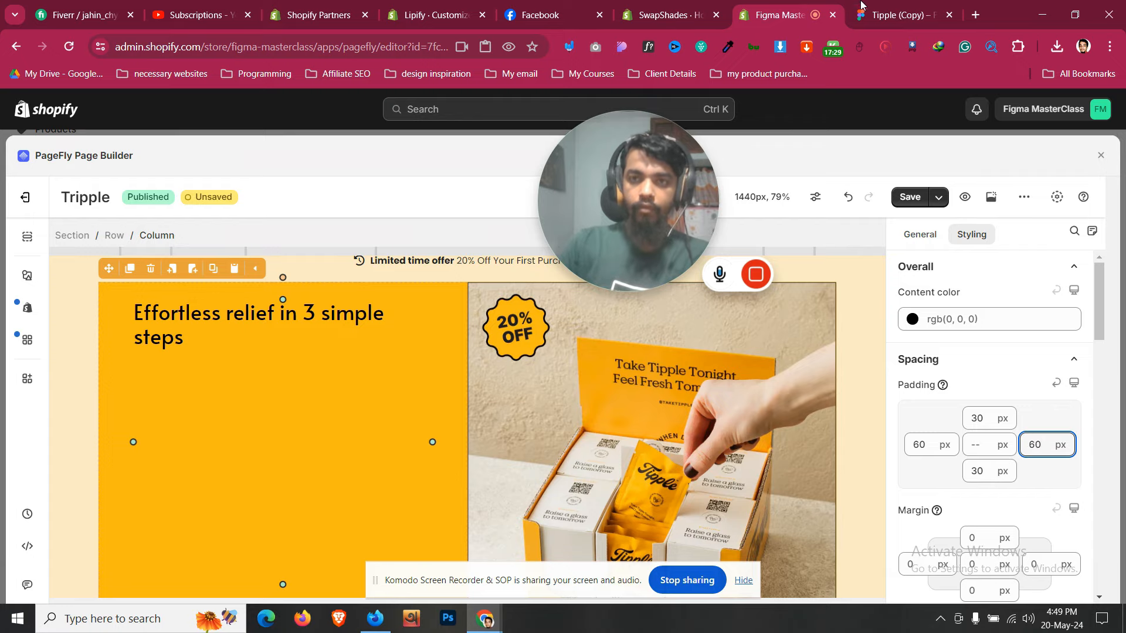
{"action": "left_click", "coordinate": [881, 4]}
{"action": "left_click", "coordinate": [840, 5]}
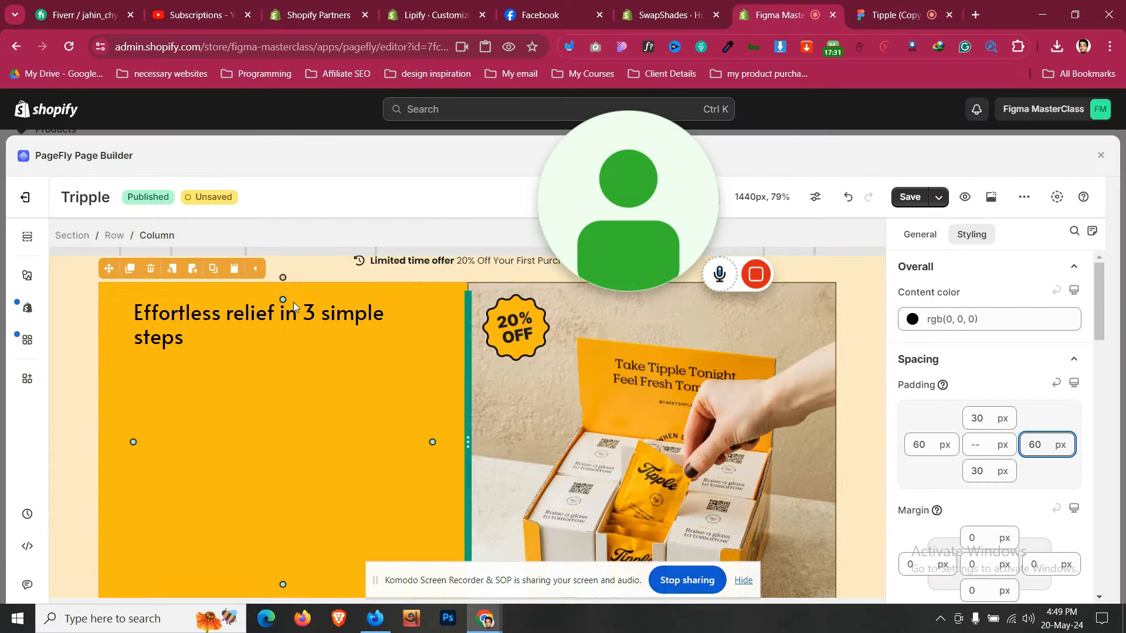
{"action": "left_click", "coordinate": [288, 324]}
{"action": "left_click", "coordinate": [281, 399]}
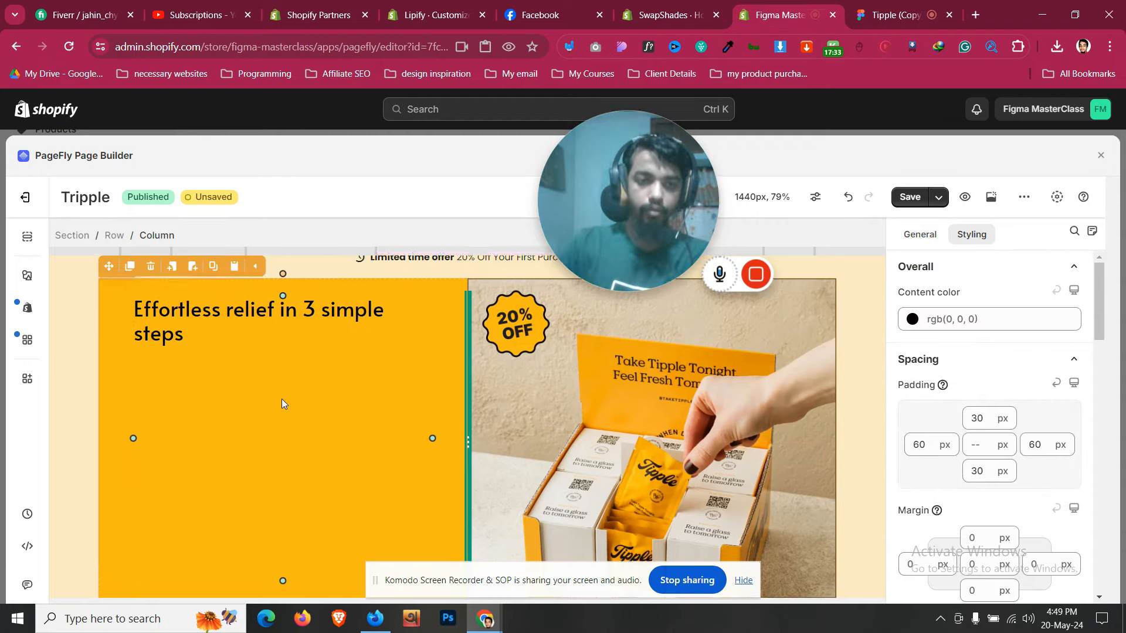
{"action": "scroll", "coordinate": [281, 398], "scroll_direction": "down", "scroll_amount": 1}
{"action": "scroll", "coordinate": [283, 372], "scroll_direction": "up", "scroll_amount": 2}
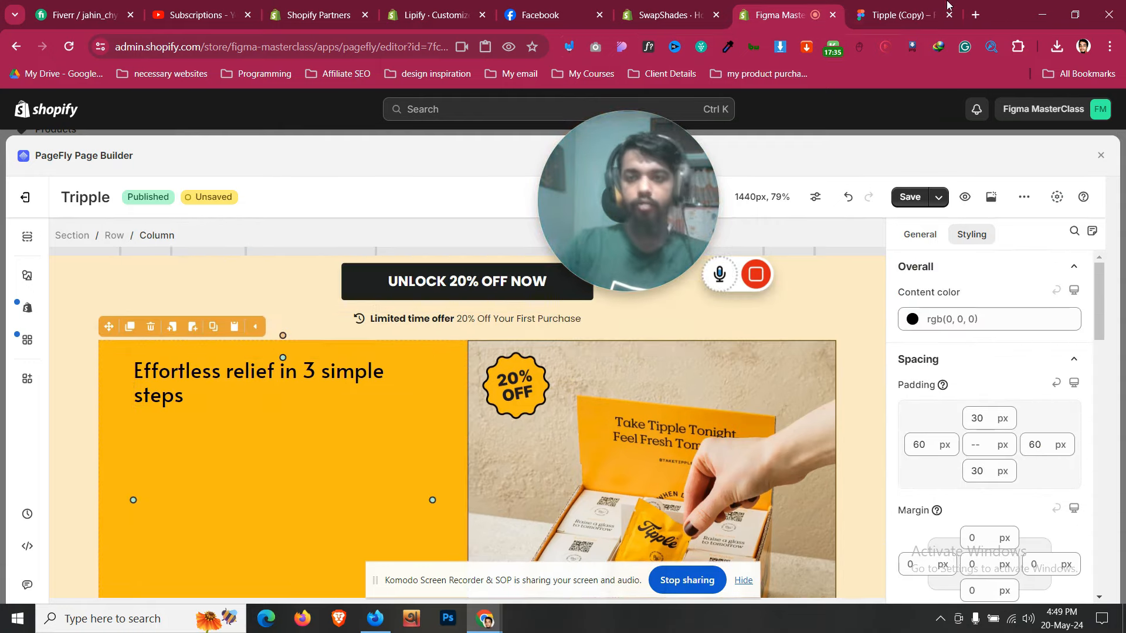
Switch to Figma and export the whole frame of the first step, icon and text together, as a PNG
{"action": "left_click", "coordinate": [878, 4]}
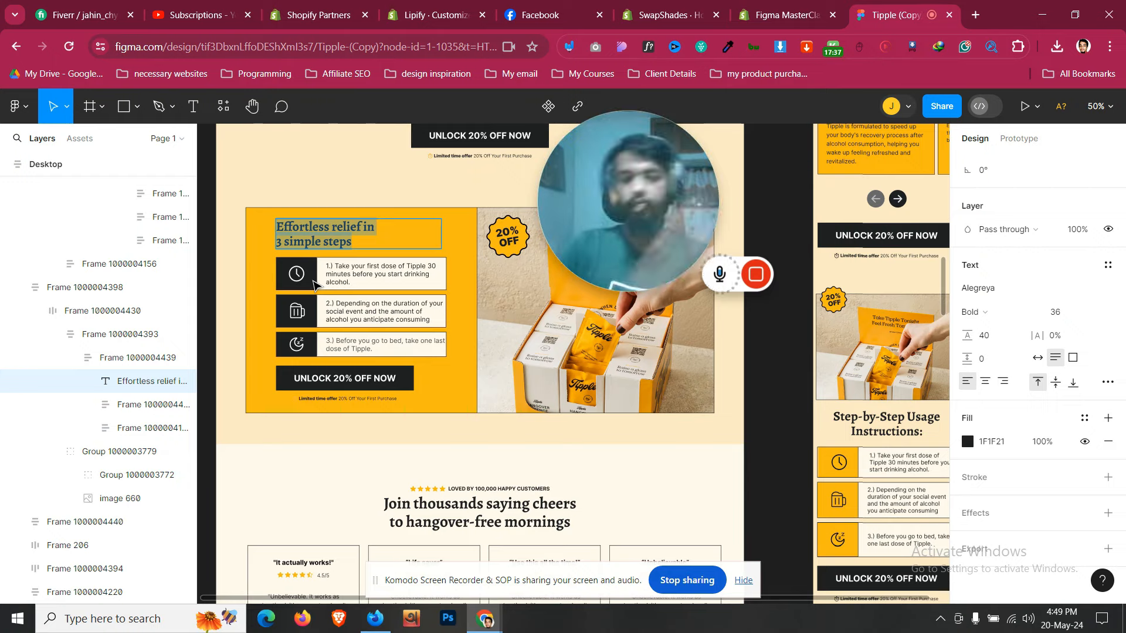
{"action": "left_click", "coordinate": [308, 280]}
{"action": "double_click", "coordinate": [303, 278]}
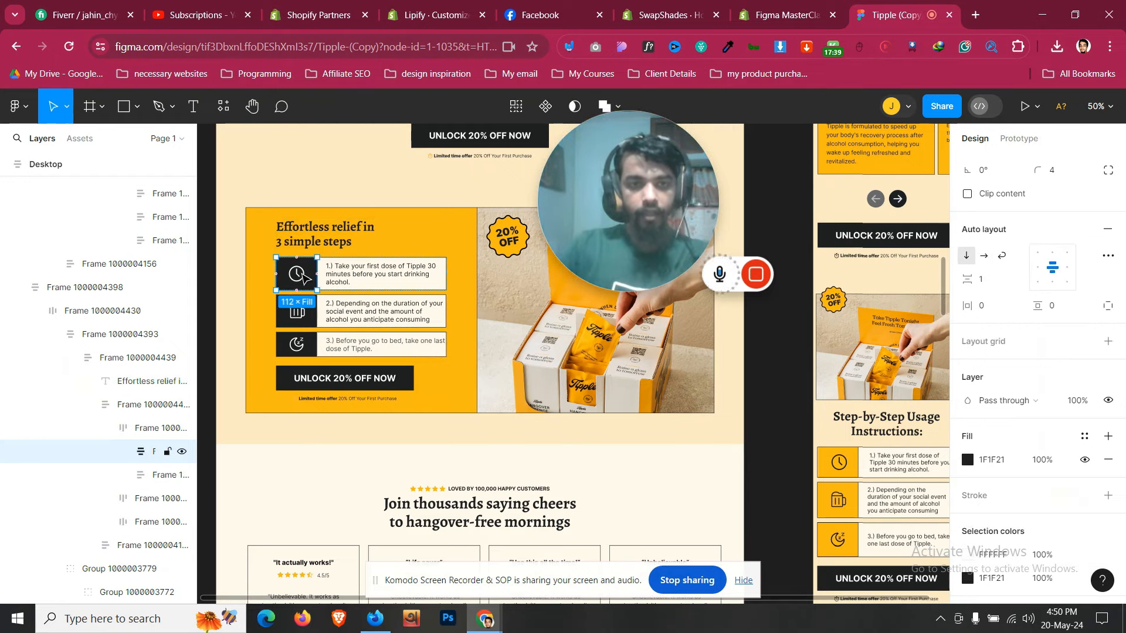
{"action": "double_click", "coordinate": [303, 277]}
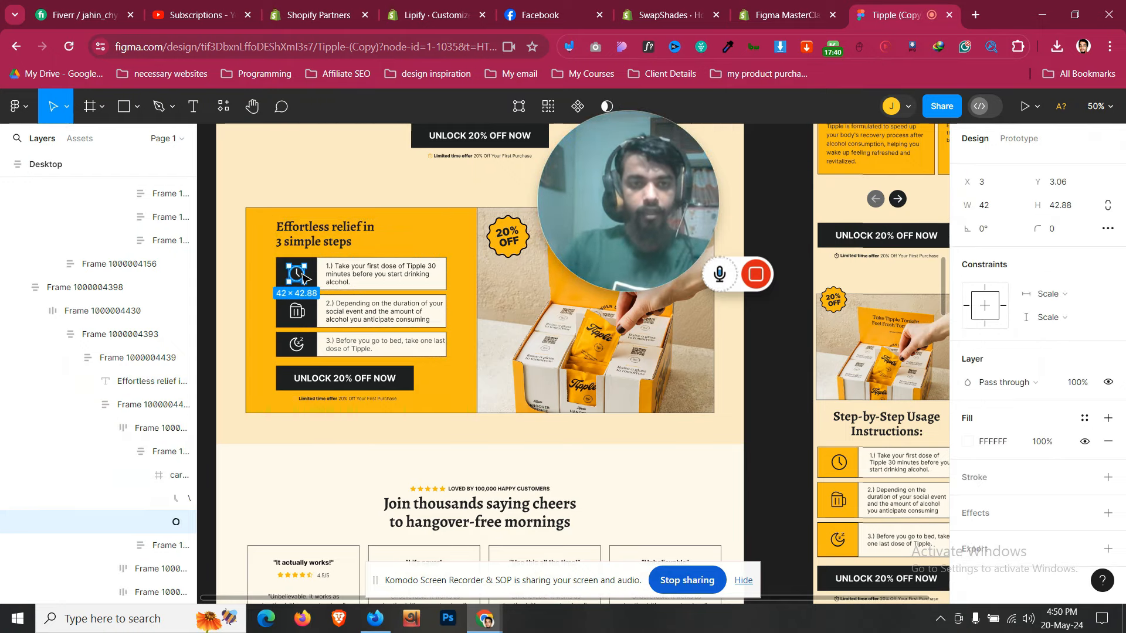
{"action": "left_click", "coordinate": [169, 428]}
{"action": "left_click", "coordinate": [182, 428]}
{"action": "left_click", "coordinate": [183, 431]}
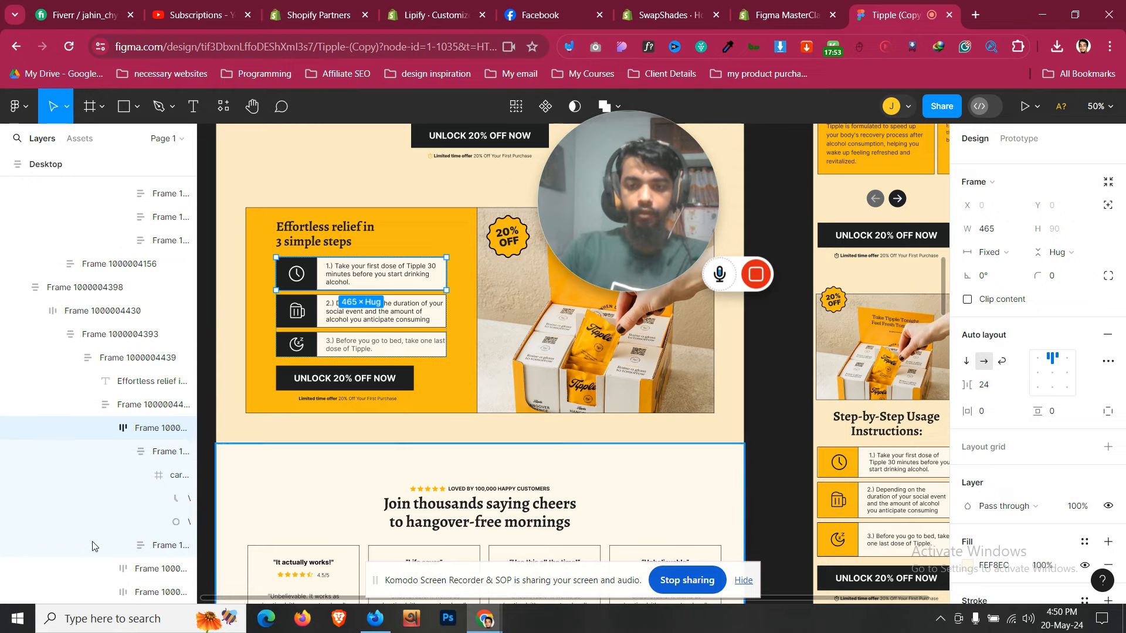
{"action": "scroll", "coordinate": [1015, 453], "scroll_direction": "down", "scroll_amount": 5}
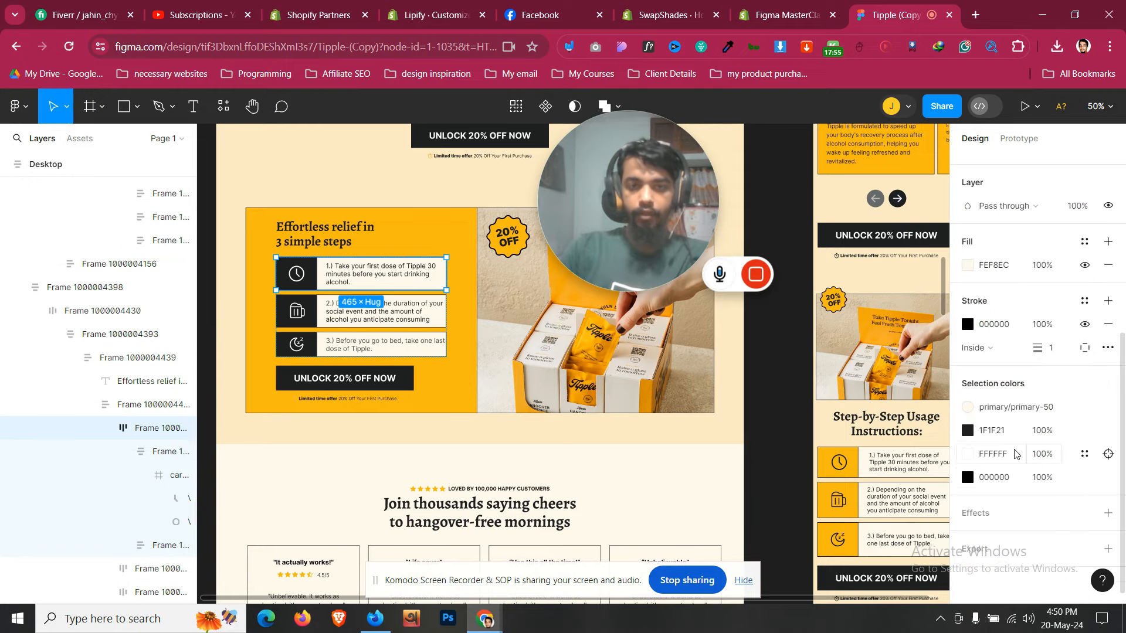
{"action": "left_click", "coordinate": [1005, 551]}
{"action": "left_click", "coordinate": [1025, 520]}
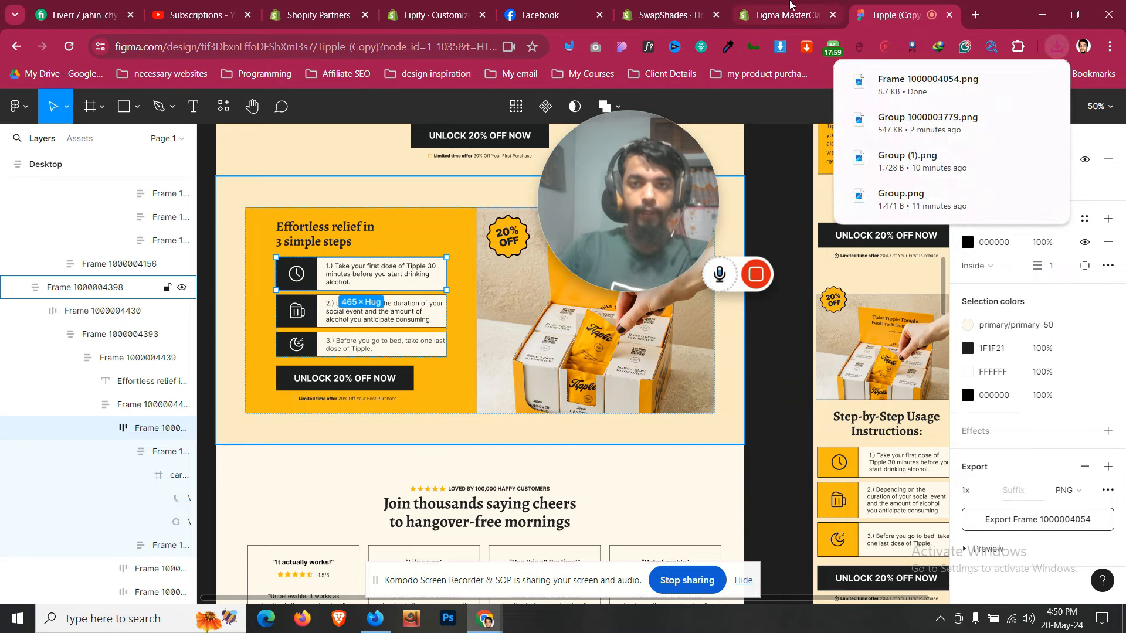
Return to PageFly and add a two-column layout row with a narrow first column beneath the "Effortless relief in 3 simple steps" heading
{"action": "left_click", "coordinate": [790, 5]}
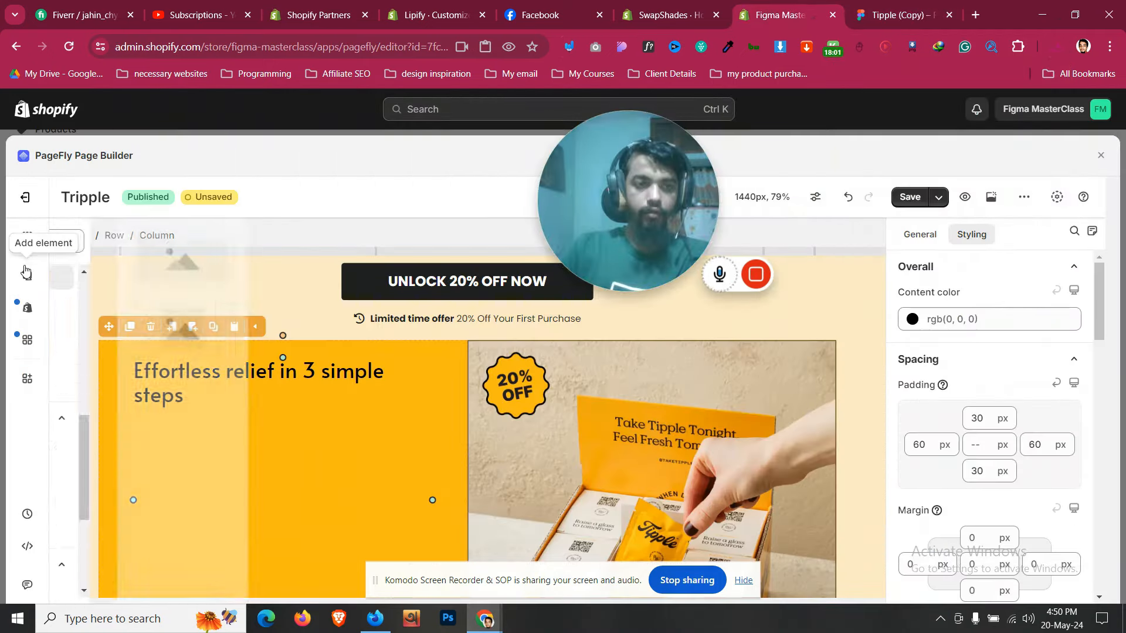
{"action": "left_click", "coordinate": [26, 271]}
{"action": "scroll", "coordinate": [135, 328], "scroll_direction": "up", "scroll_amount": 6}
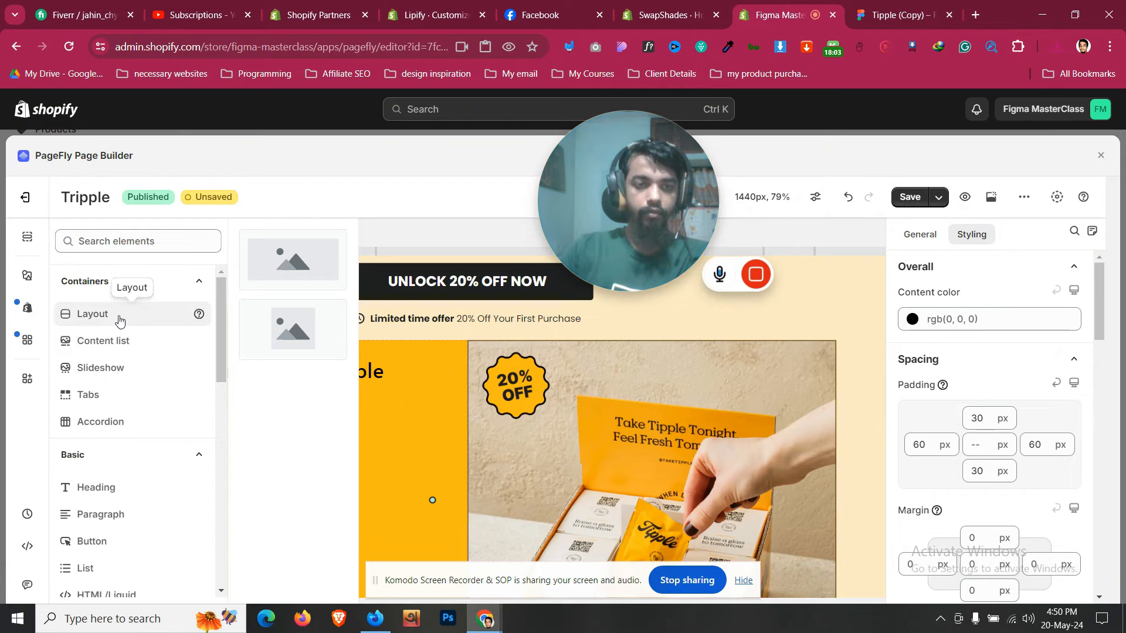
{"action": "mouse_move", "coordinate": [120, 321]}
{"action": "left_click_drag", "start_coordinate": [290, 258], "coordinate": [206, 440]}
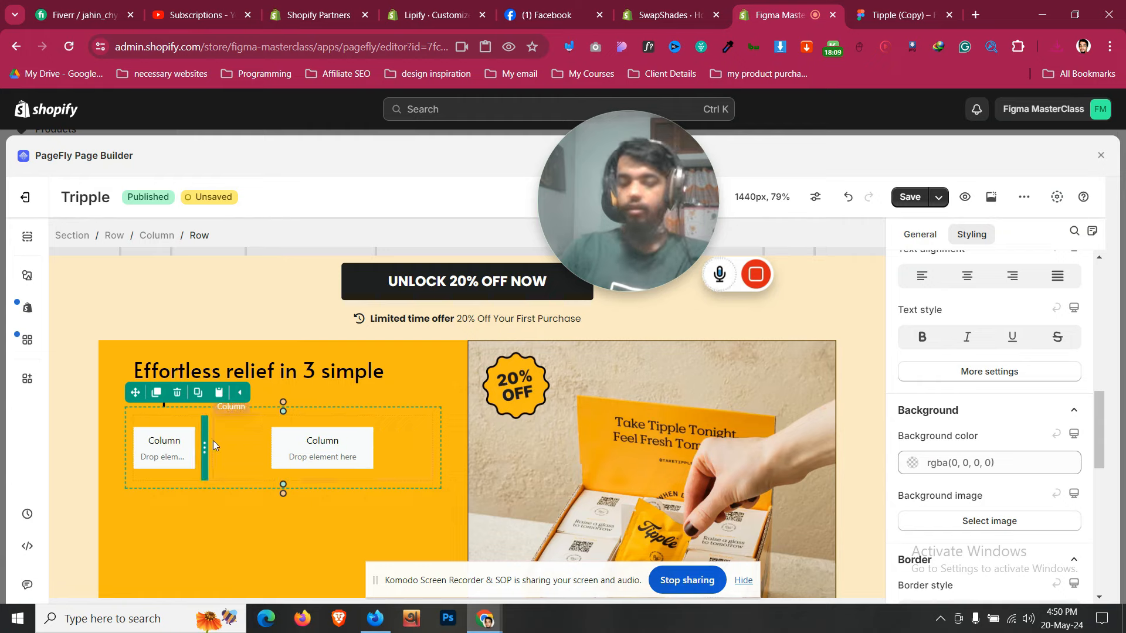
Place an image element in the new row's narrow first column and open its image picker
{"action": "left_click", "coordinate": [18, 279]}
{"action": "scroll", "coordinate": [100, 447], "scroll_direction": "down", "scroll_amount": 4}
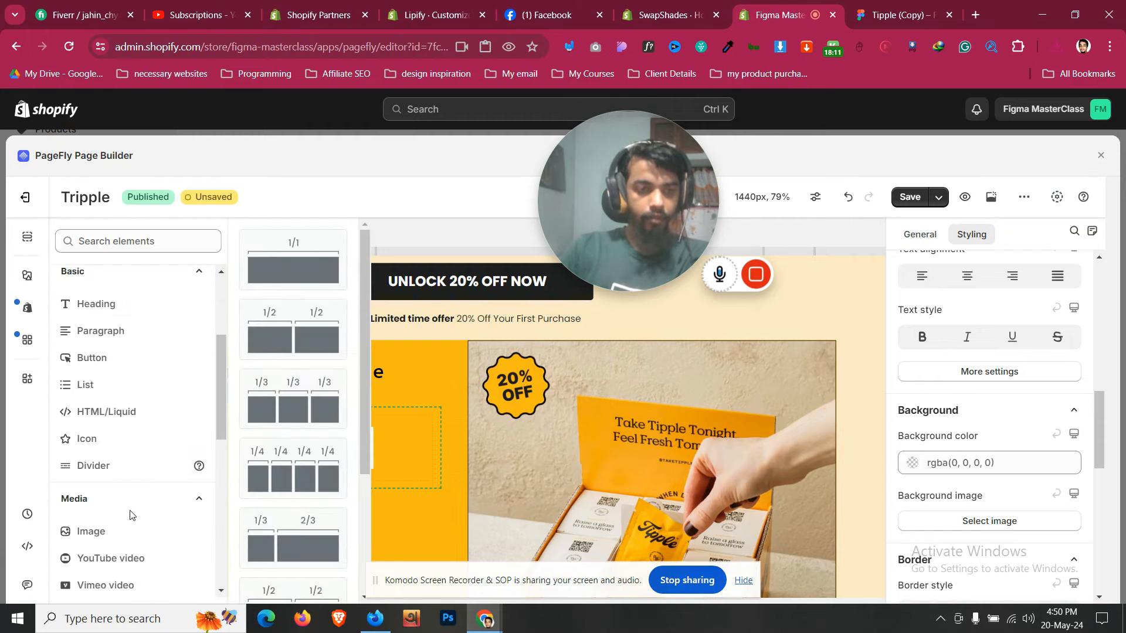
{"action": "left_click_drag", "start_coordinate": [291, 260], "coordinate": [164, 439]}
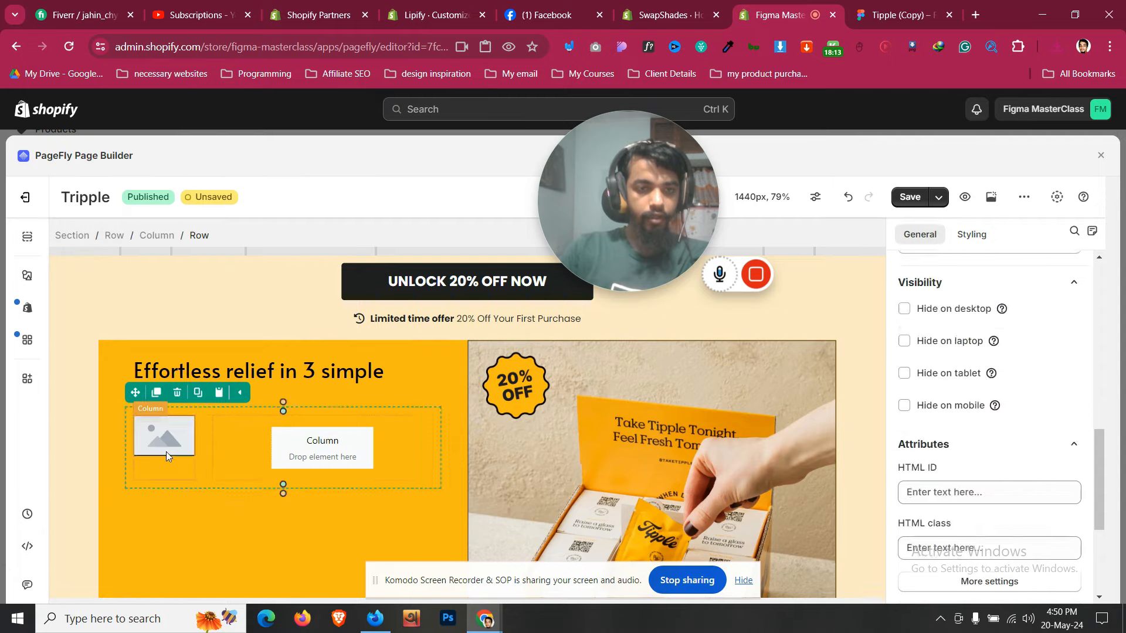
{"action": "left_click", "coordinate": [920, 234]}
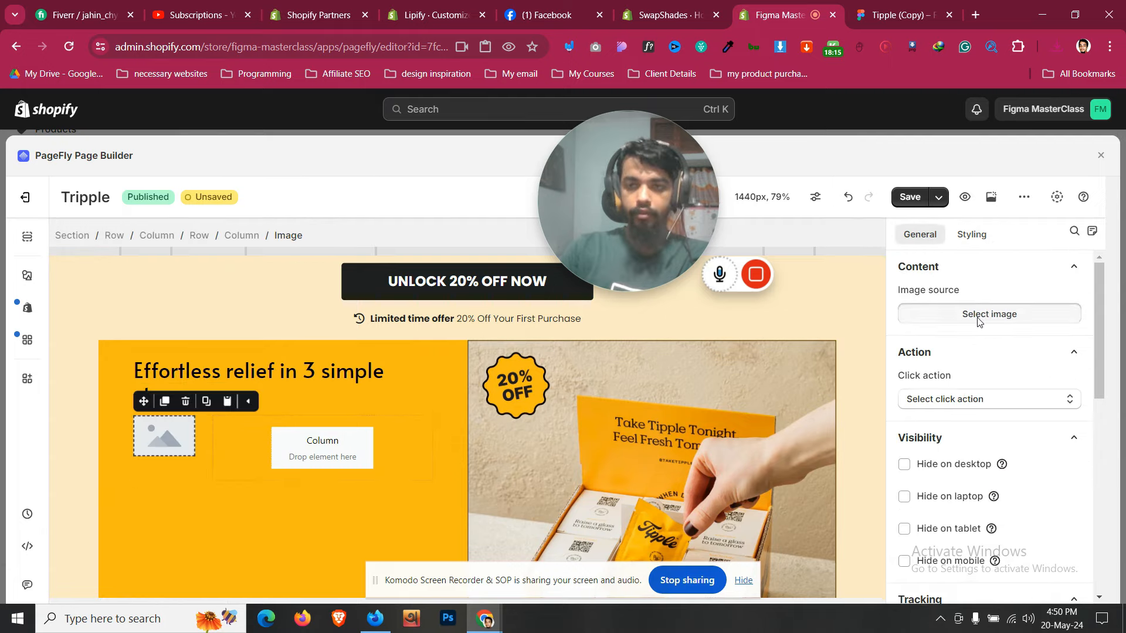
{"action": "left_click", "coordinate": [977, 315]}
{"action": "left_click", "coordinate": [269, 346]}
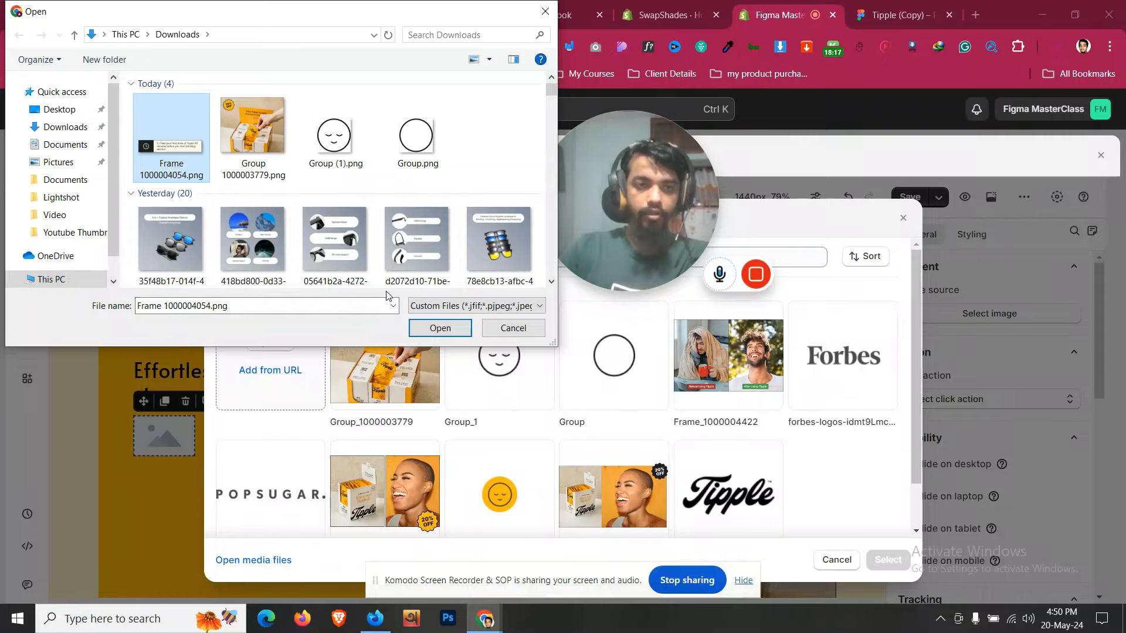
{"action": "left_click", "coordinate": [513, 327]}
Switch to Figma and export only the clock icon frame "carbon:time" of the first step as a PNG at 1x
{"action": "key", "text": "ctrl+Tab"}
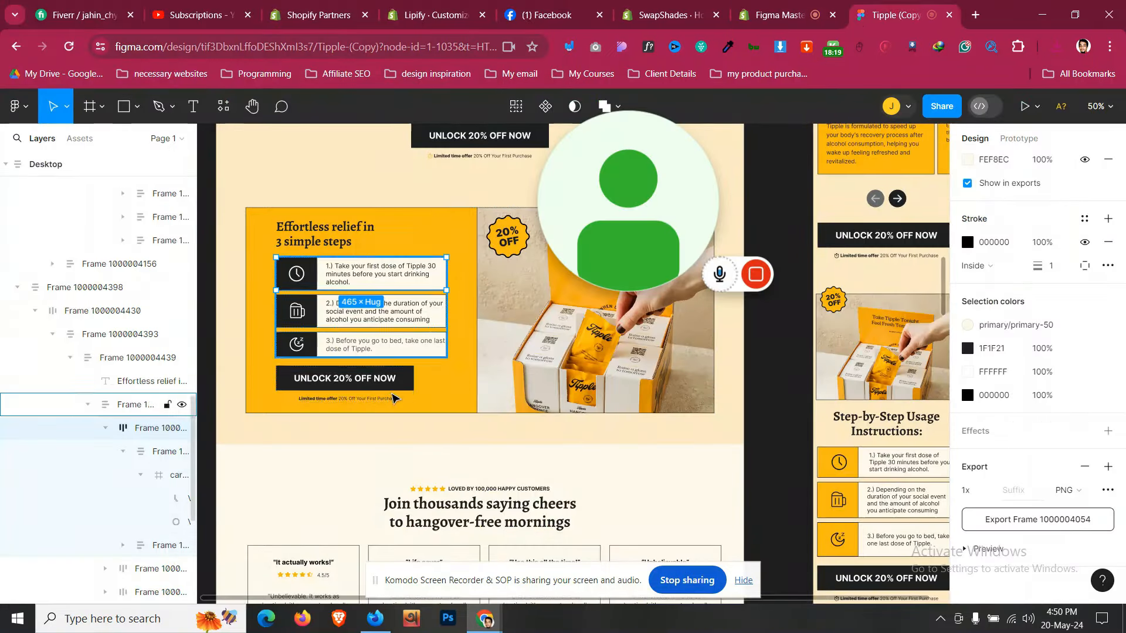
{"action": "double_click", "coordinate": [297, 274]}
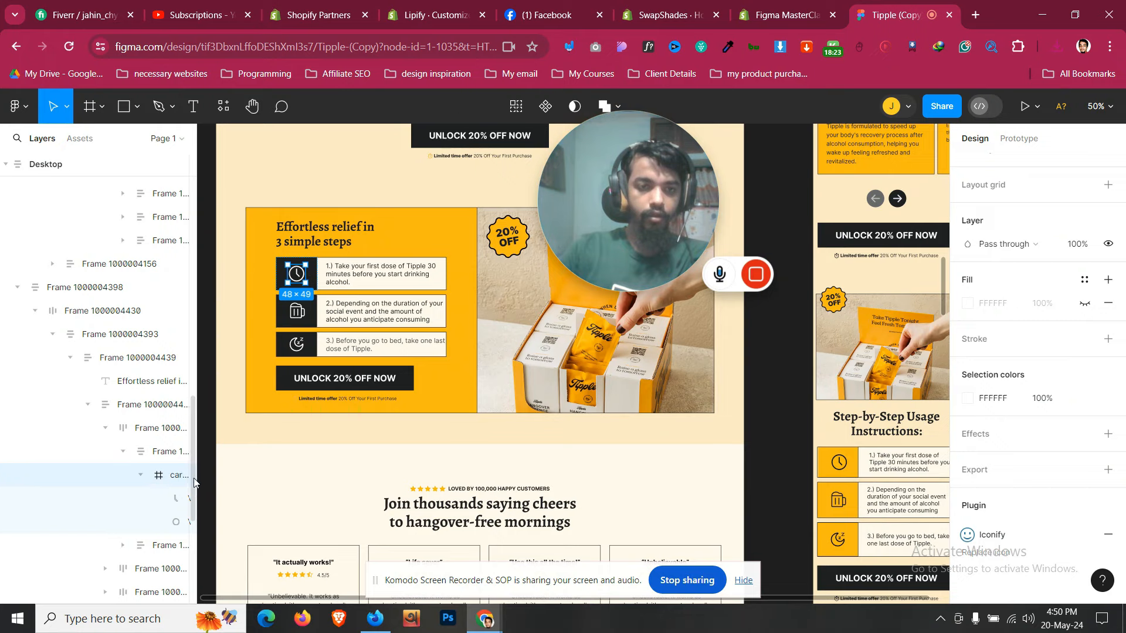
{"action": "left_click_drag", "start_coordinate": [209, 465], "coordinate": [224, 465]}
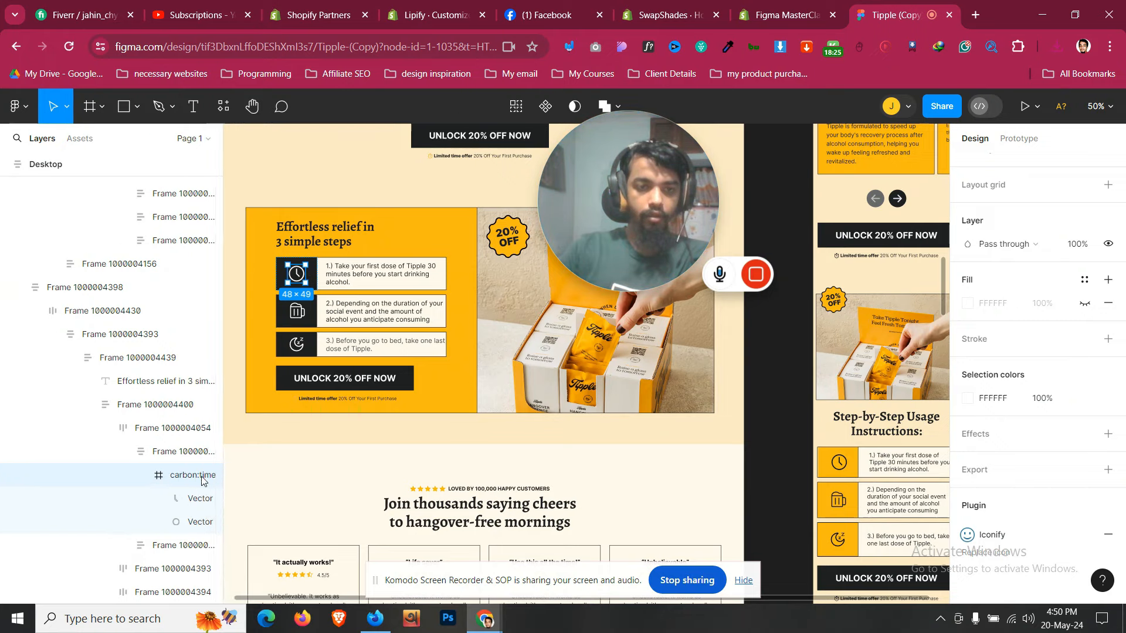
{"action": "left_click", "coordinate": [209, 476]}
{"action": "left_click", "coordinate": [208, 476]}
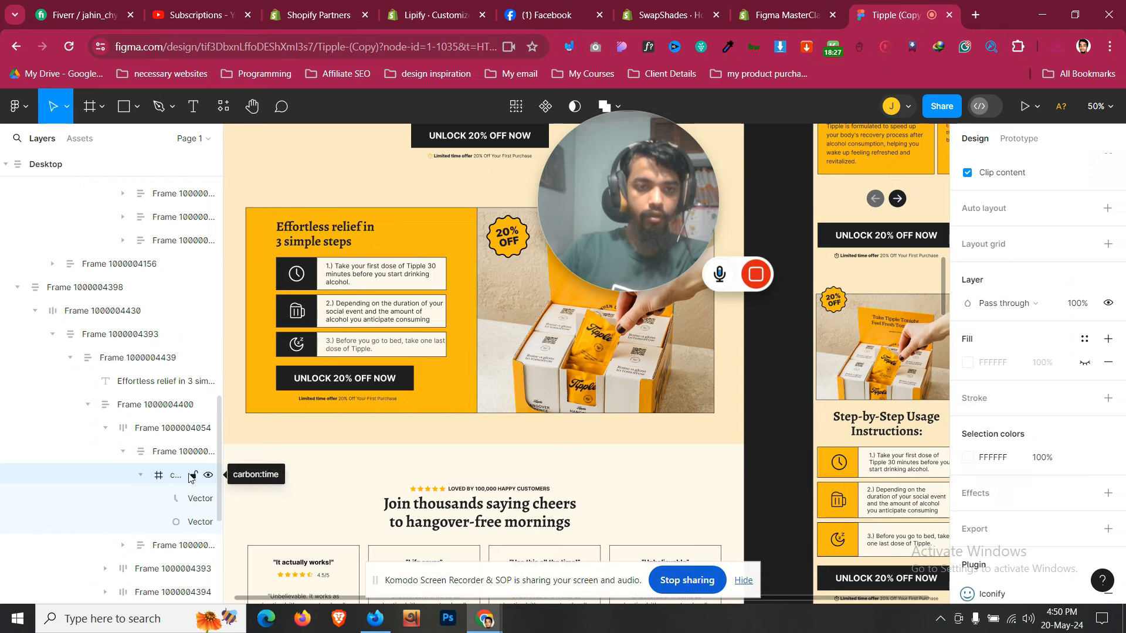
{"action": "scroll", "coordinate": [1013, 483], "scroll_direction": "down", "scroll_amount": 2}
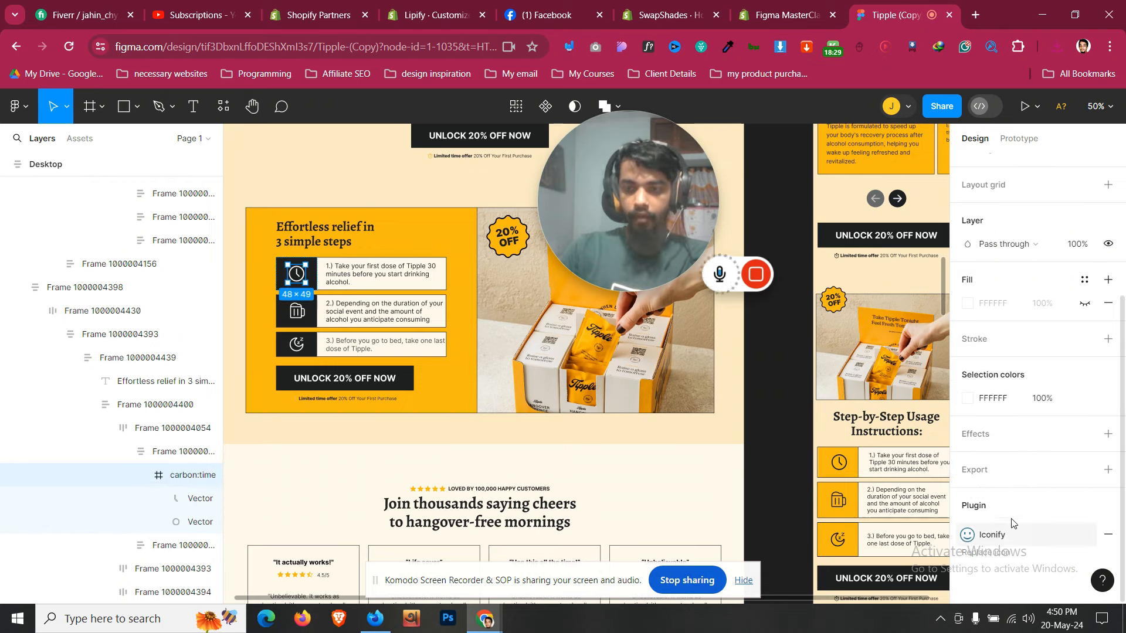
{"action": "left_click", "coordinate": [1107, 470]}
{"action": "scroll", "coordinate": [1030, 469], "scroll_direction": "down", "scroll_amount": 2}
{"action": "left_click", "coordinate": [1030, 437]}
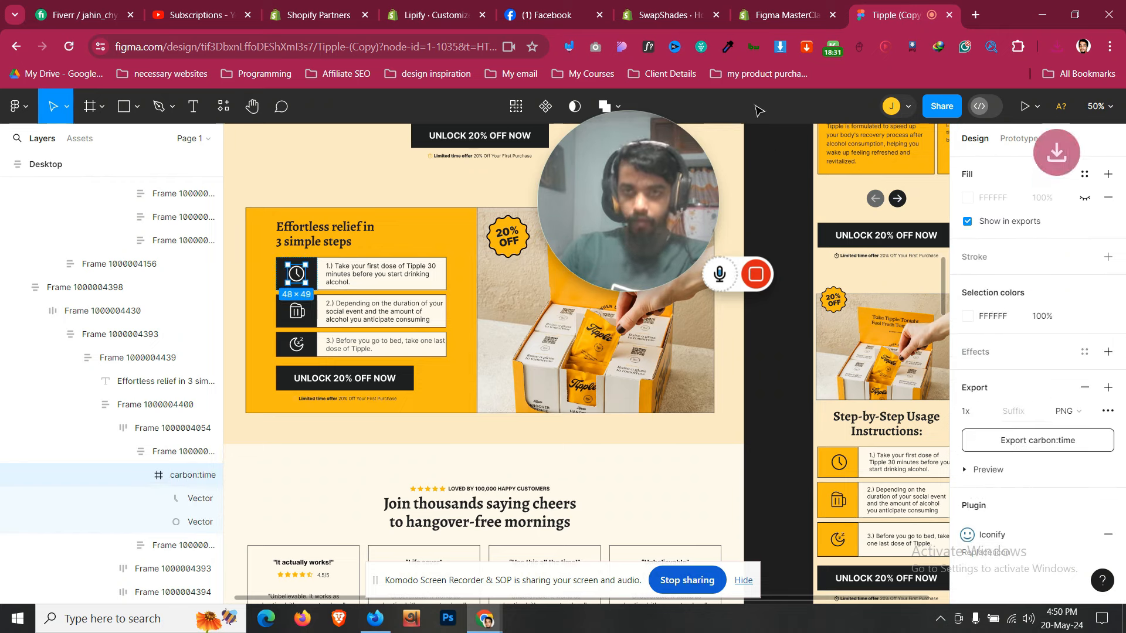
Return to PageFly and upload carbon_time.png from Downloads into the image picker
{"action": "left_click", "coordinate": [766, 16]}
{"action": "left_click", "coordinate": [293, 346]}
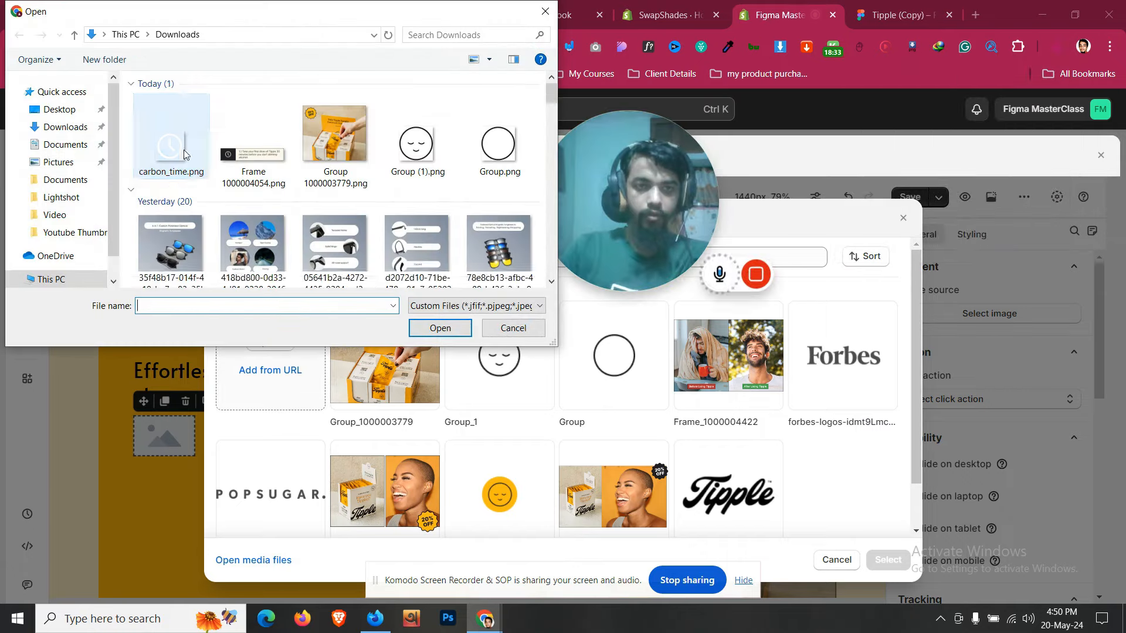
{"action": "left_click", "coordinate": [175, 135]}
{"action": "left_click", "coordinate": [437, 326]}
Switch to Figma, select the first step's frame and copy the dark colour code 1F1F21 of its icon box
{"action": "key", "text": "ctrl+Tab"}
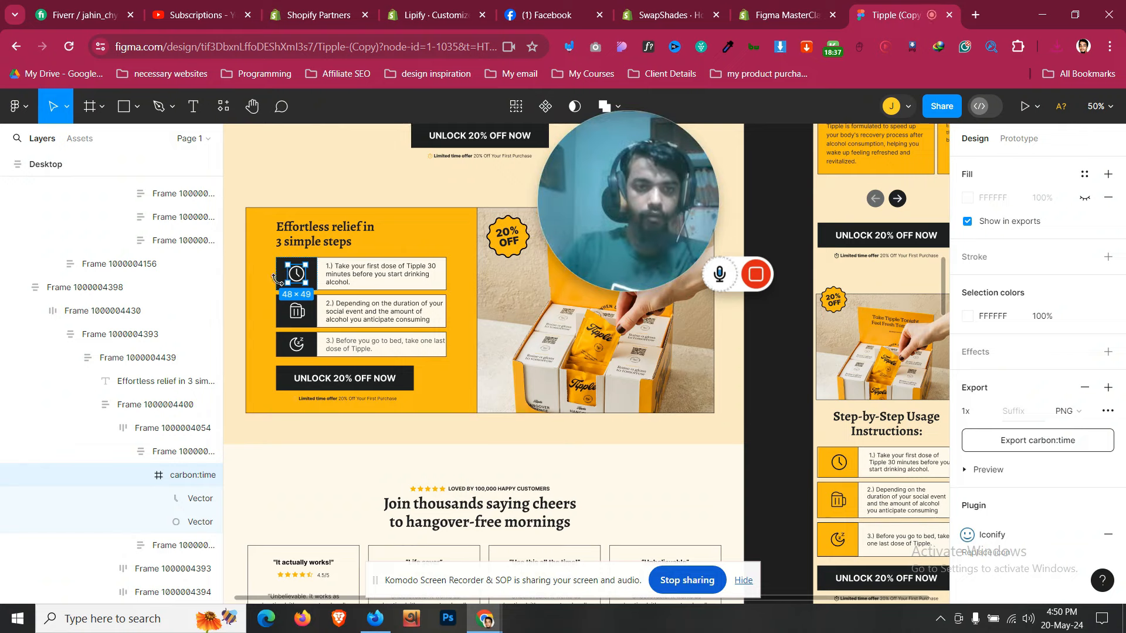
{"action": "left_click", "coordinate": [242, 276]}
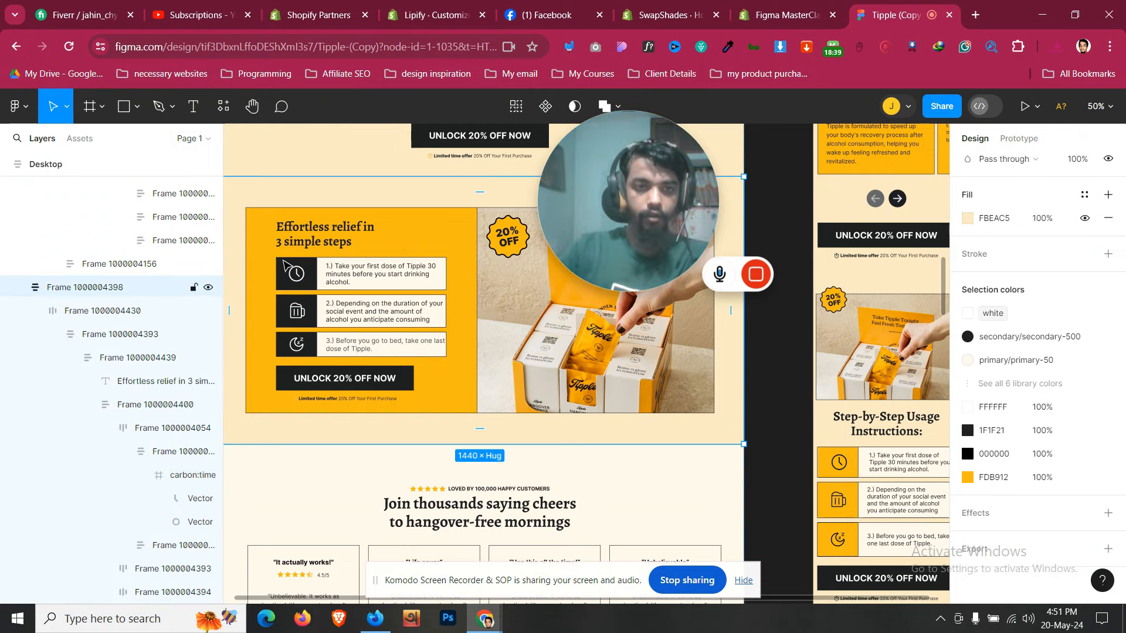
{"action": "double_click", "coordinate": [291, 267]}
{"action": "double_click", "coordinate": [291, 268]}
{"action": "double_click", "coordinate": [292, 268]}
{"action": "double_click", "coordinate": [292, 268]}
{"action": "double_click", "coordinate": [292, 268]}
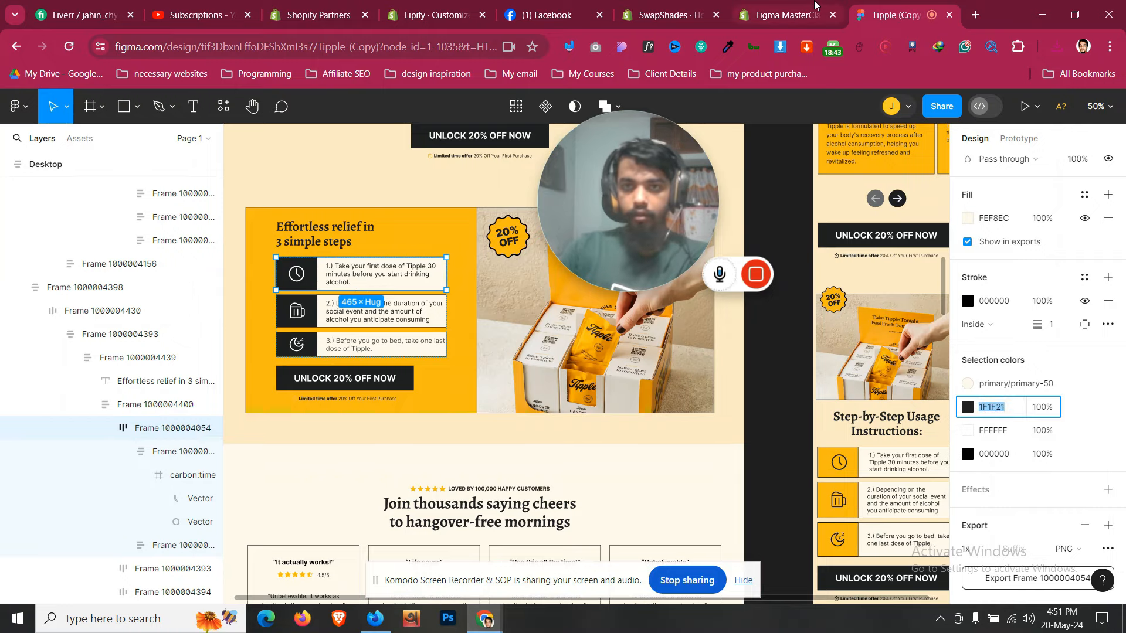
Switch back to PageFly and insert the uploaded carbon_time image into the image element
{"action": "left_click", "coordinate": [811, 7]}
{"action": "left_click", "coordinate": [424, 356]}
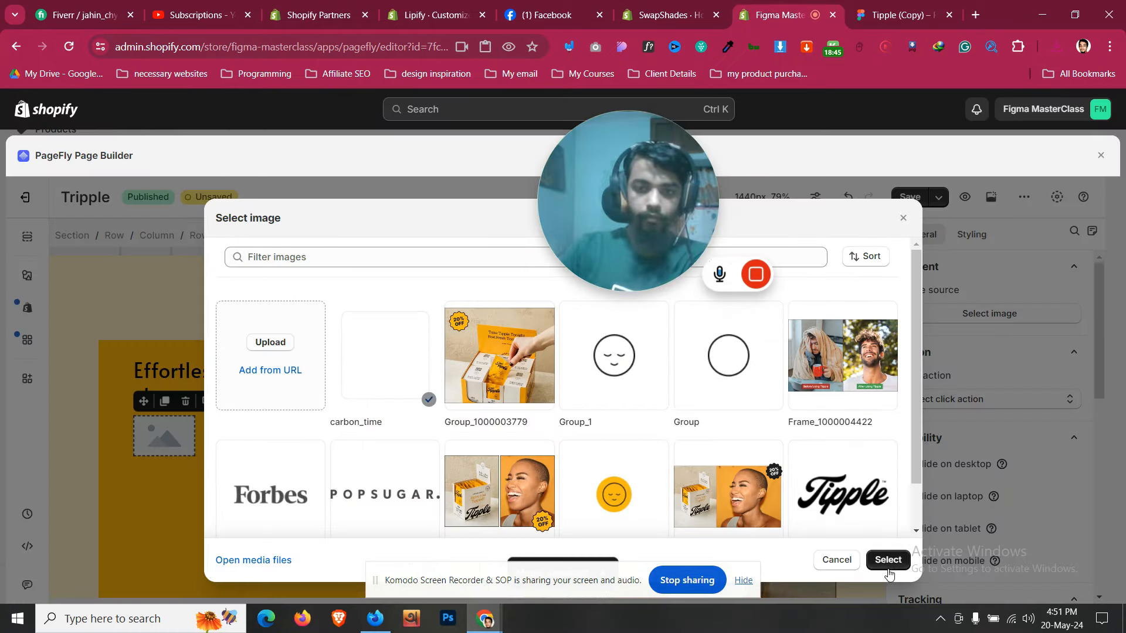
{"action": "left_click", "coordinate": [888, 560]}
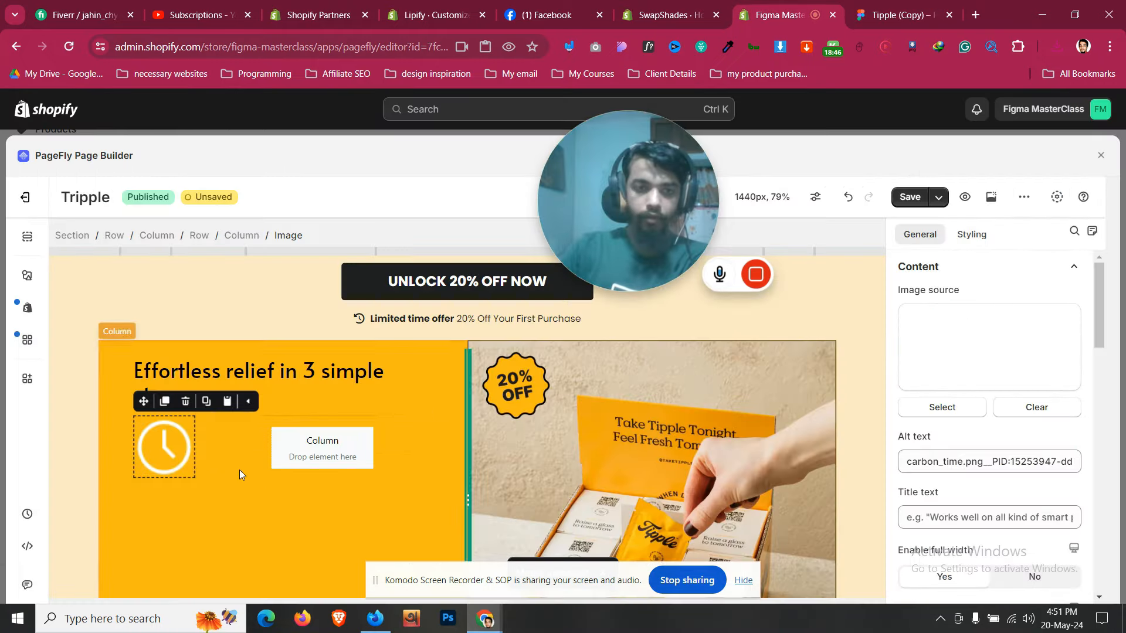
Set the background colour of the column holding the clock icon to the copied 1F1F21
{"action": "left_click", "coordinate": [256, 241]}
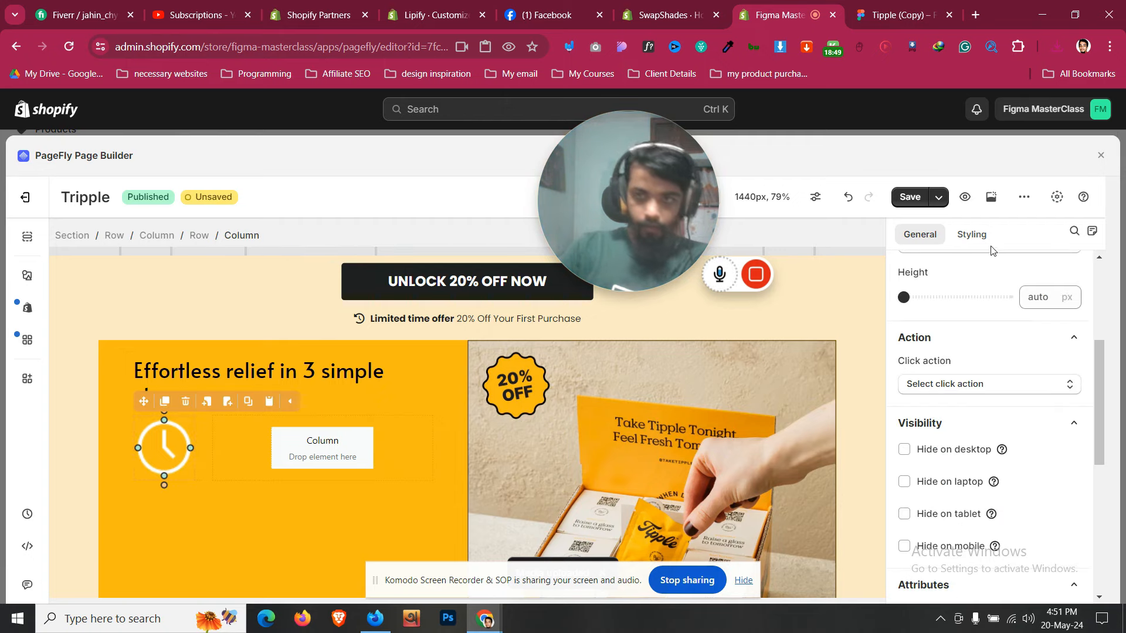
{"action": "left_click", "coordinate": [971, 234]}
{"action": "scroll", "coordinate": [974, 392], "scroll_direction": "down", "scroll_amount": 6}
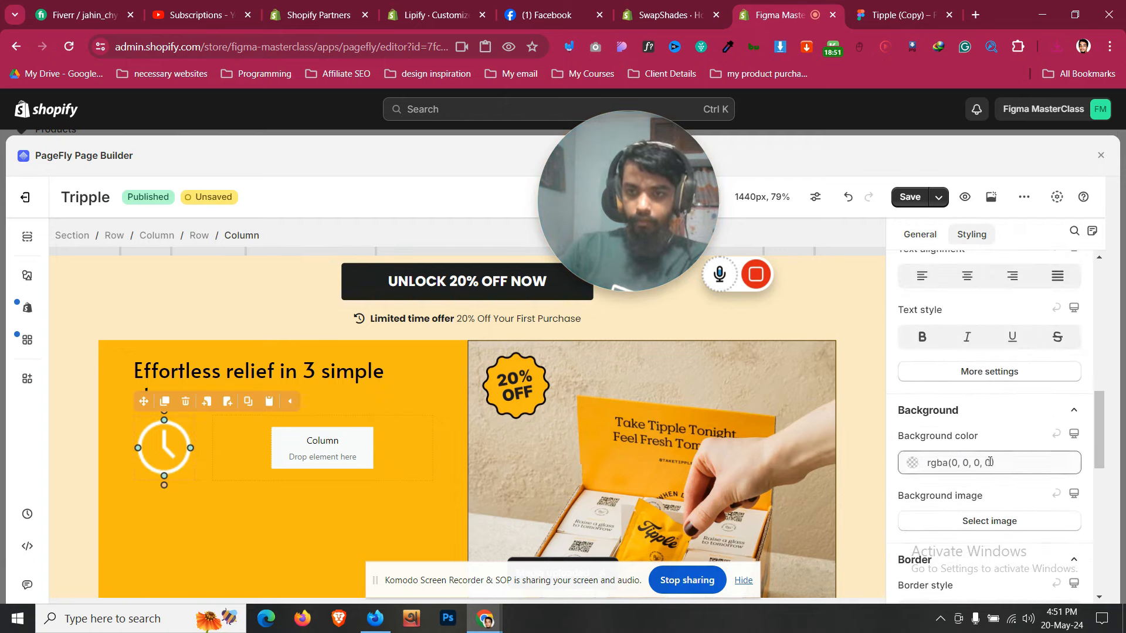
{"action": "left_click", "coordinate": [912, 462]}
{"action": "left_click", "coordinate": [893, 324]}
Disable full width for the clock image and glance at the icon's proportions in the Figma design
{"action": "left_click", "coordinate": [150, 445]}
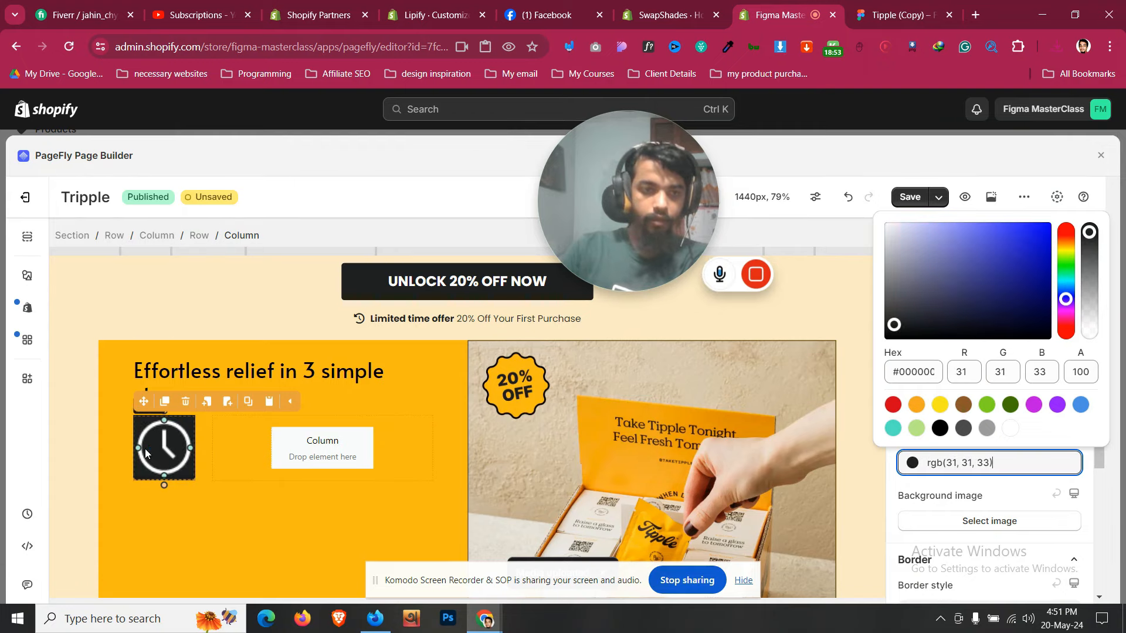
{"action": "left_click", "coordinate": [927, 237]}
{"action": "scroll", "coordinate": [996, 410], "scroll_direction": "down", "scroll_amount": 3}
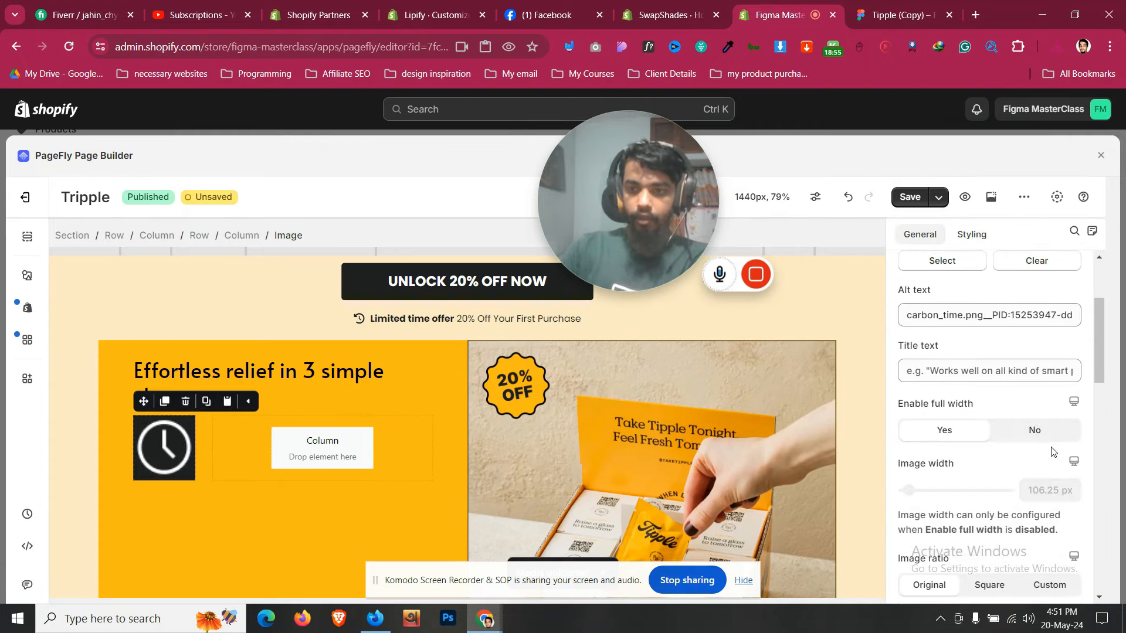
{"action": "left_click", "coordinate": [1034, 430]}
{"action": "left_click", "coordinate": [897, 15]}
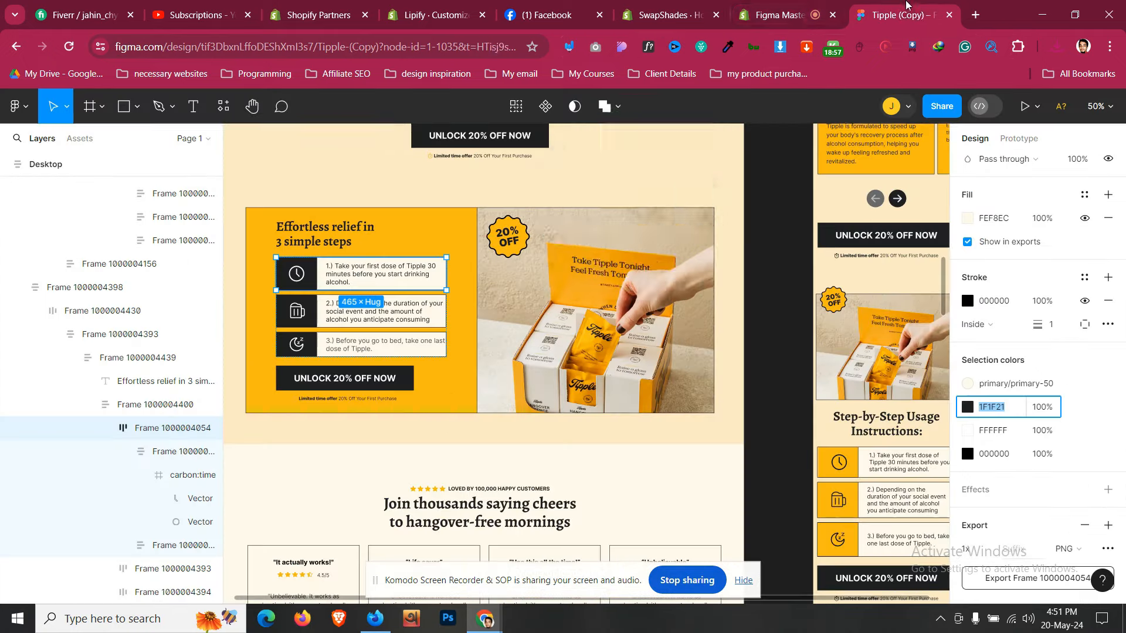
{"action": "left_click", "coordinate": [779, 15]}
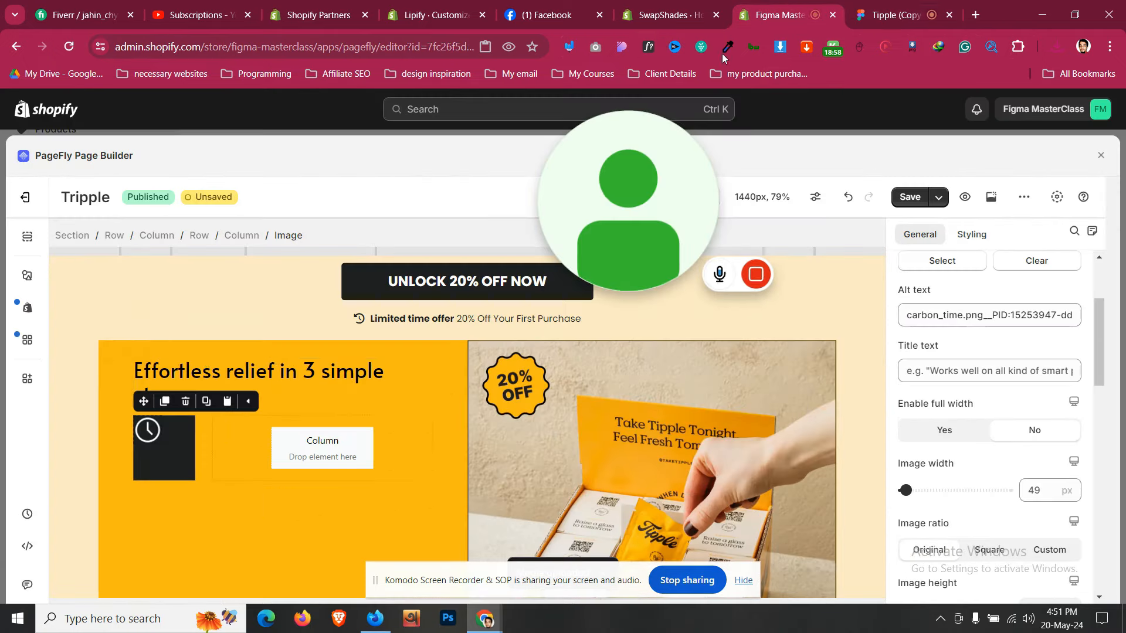
Try centring the content of the icon row, and restore its top-left content position
{"action": "left_click", "coordinate": [226, 429]}
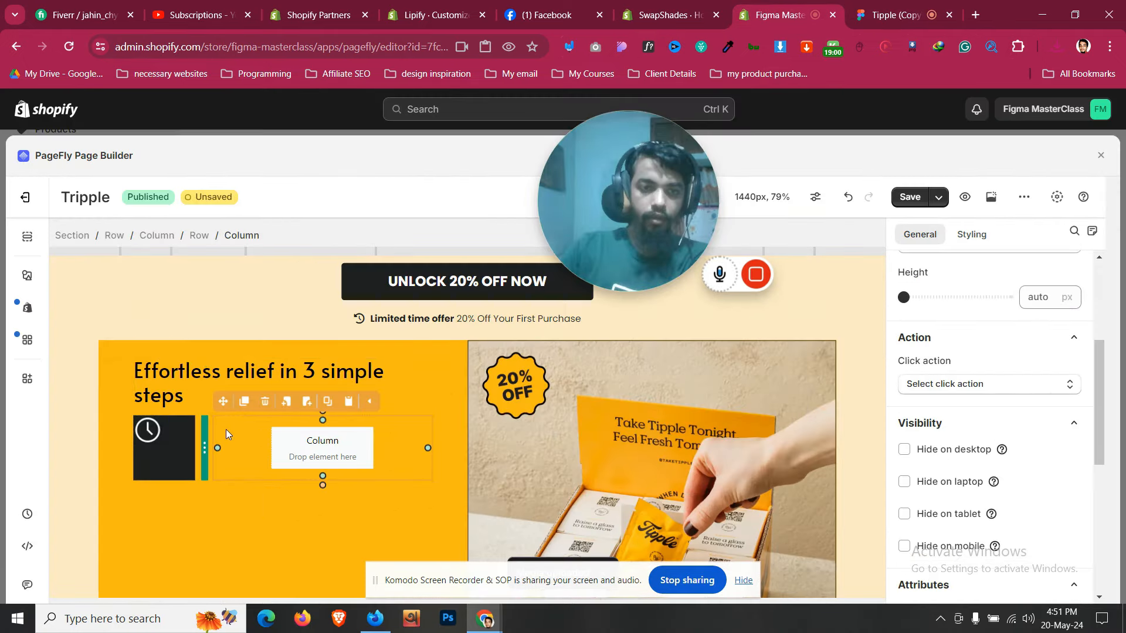
{"action": "left_click", "coordinate": [203, 236]}
{"action": "scroll", "coordinate": [1043, 484], "scroll_direction": "down", "scroll_amount": 9}
{"action": "scroll", "coordinate": [1033, 490], "scroll_direction": "up", "scroll_amount": 6}
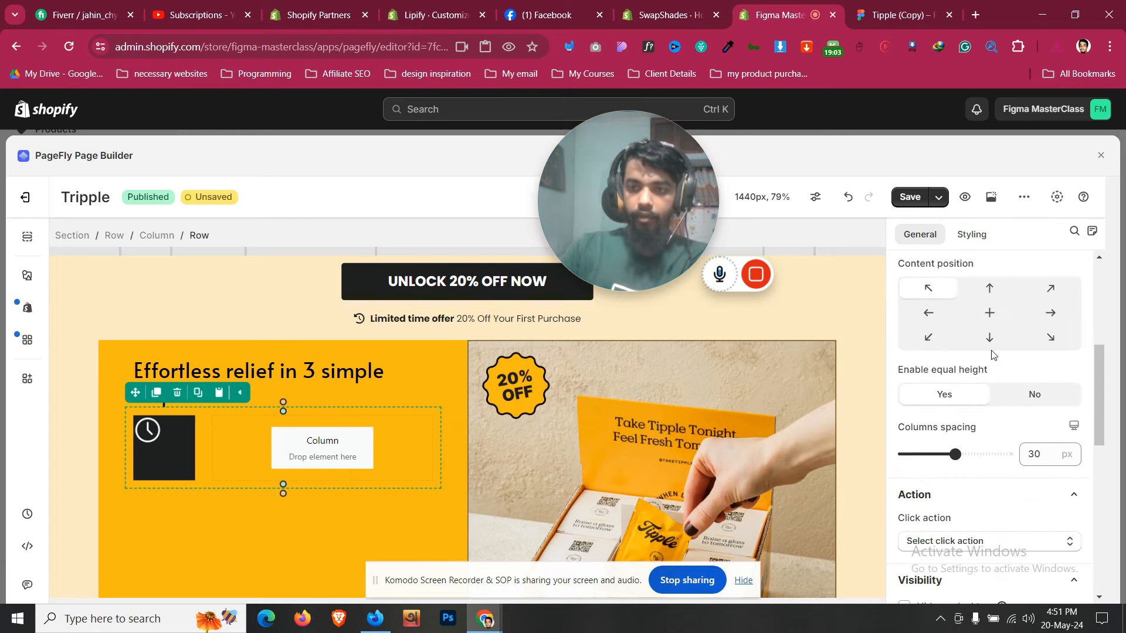
{"action": "left_click", "coordinate": [990, 313]}
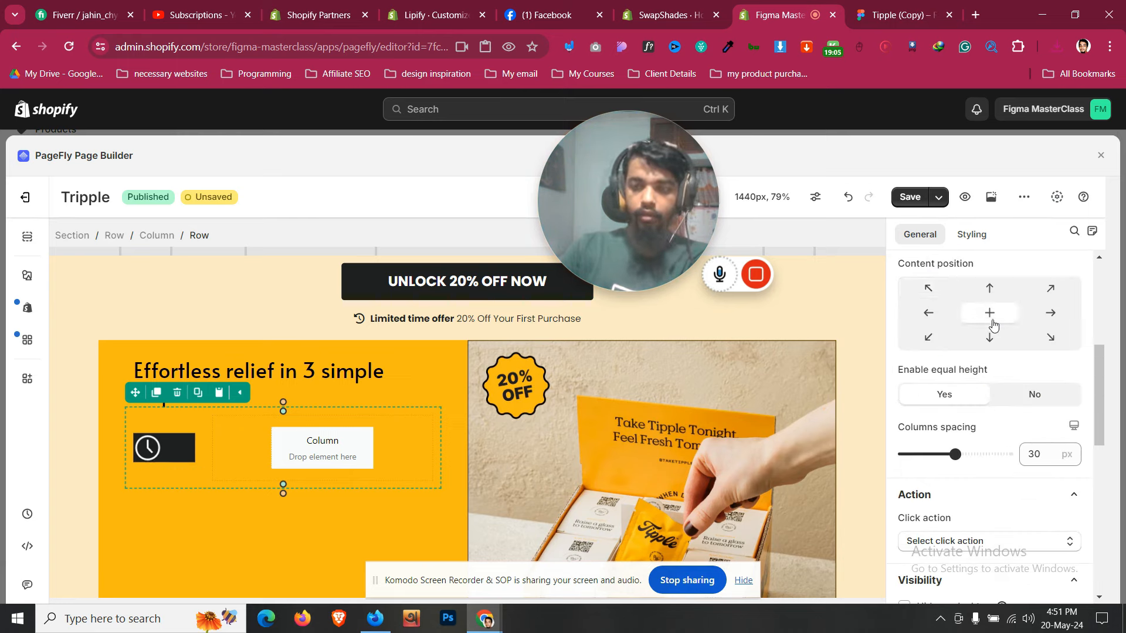
{"action": "left_click", "coordinate": [935, 289]}
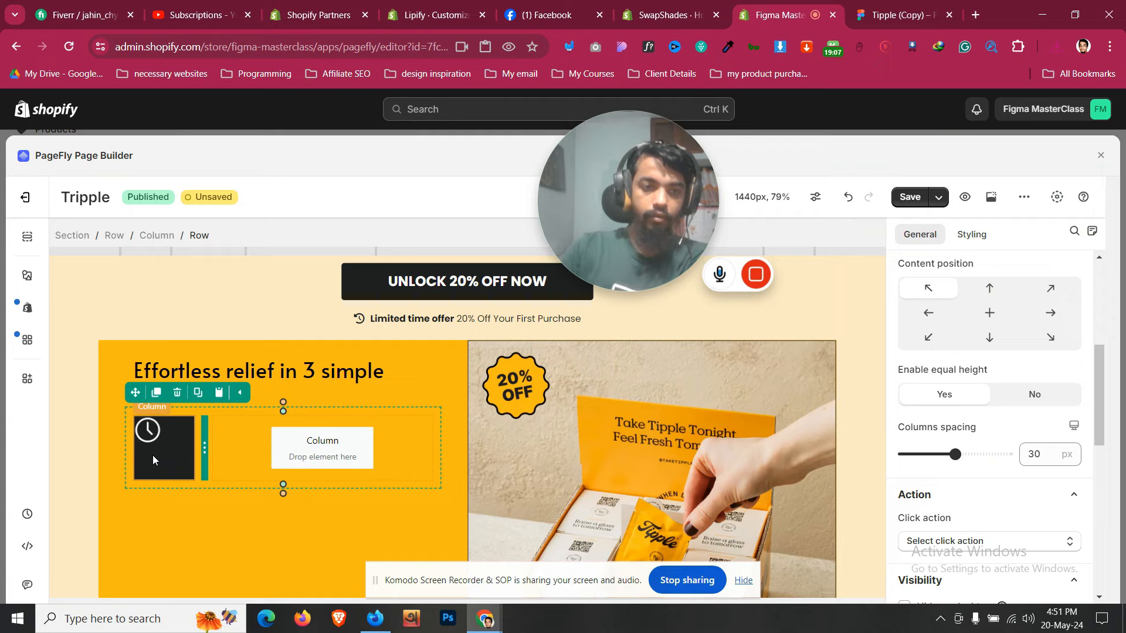
Set the columns spacing of the icon row to 0 px
{"action": "scroll", "coordinate": [1106, 310], "scroll_direction": "down", "scroll_amount": 4}
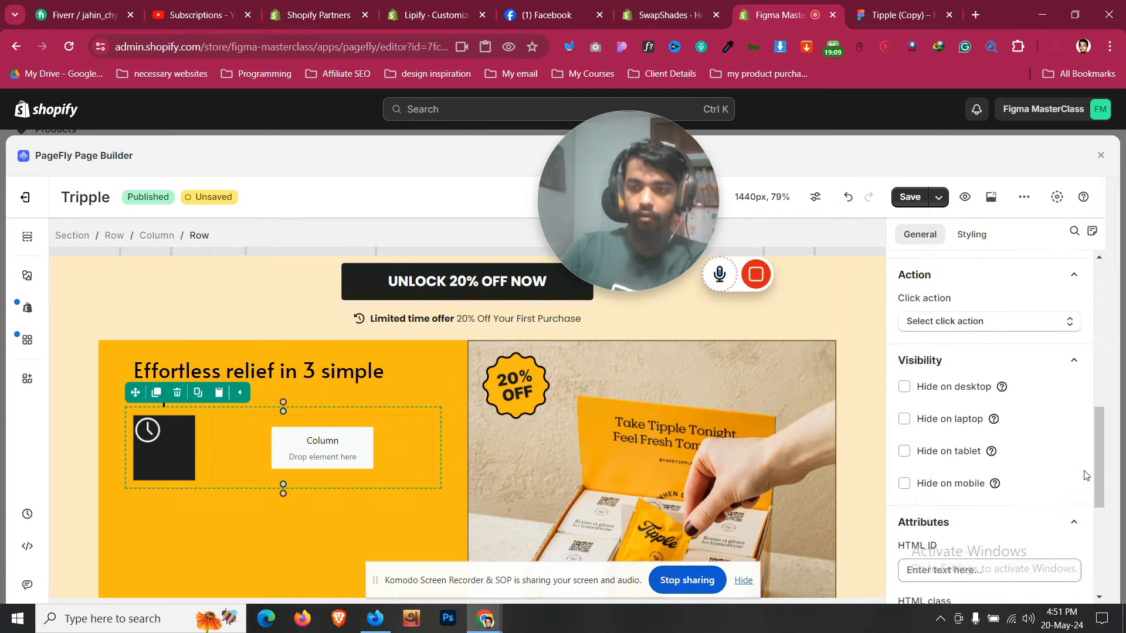
{"action": "scroll", "coordinate": [974, 419], "scroll_direction": "up", "scroll_amount": 4}
{"action": "left_click_drag", "start_coordinate": [967, 456], "coordinate": [903, 456]}
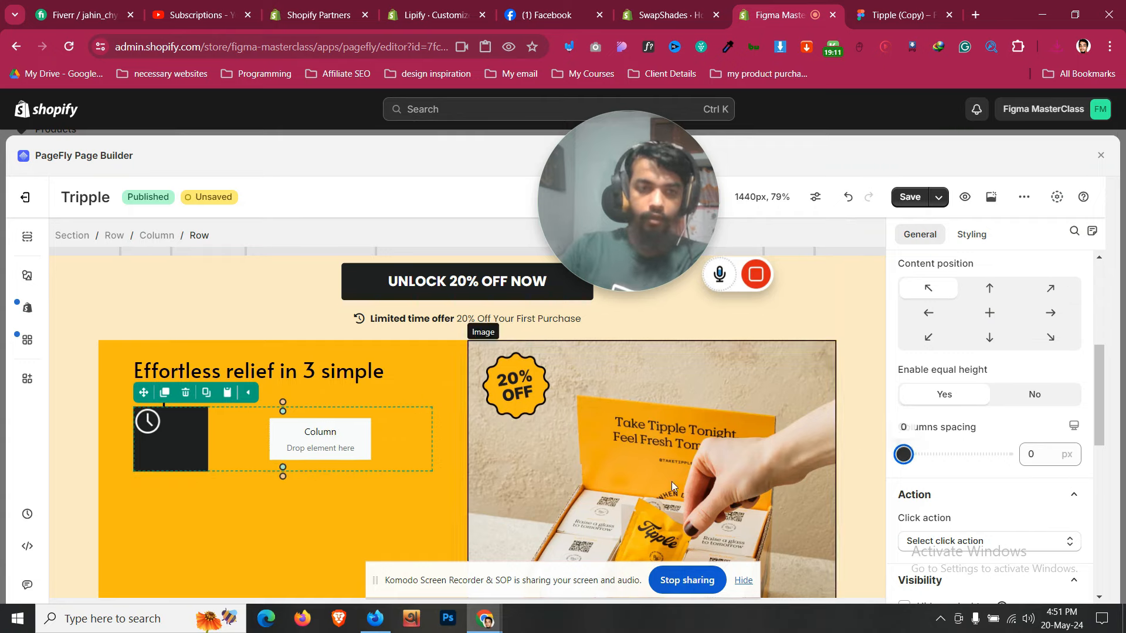
Delete the empty second column and the entire icon row beneath the "Effortless relief in 3 simple steps" heading
{"action": "left_click", "coordinate": [223, 447]}
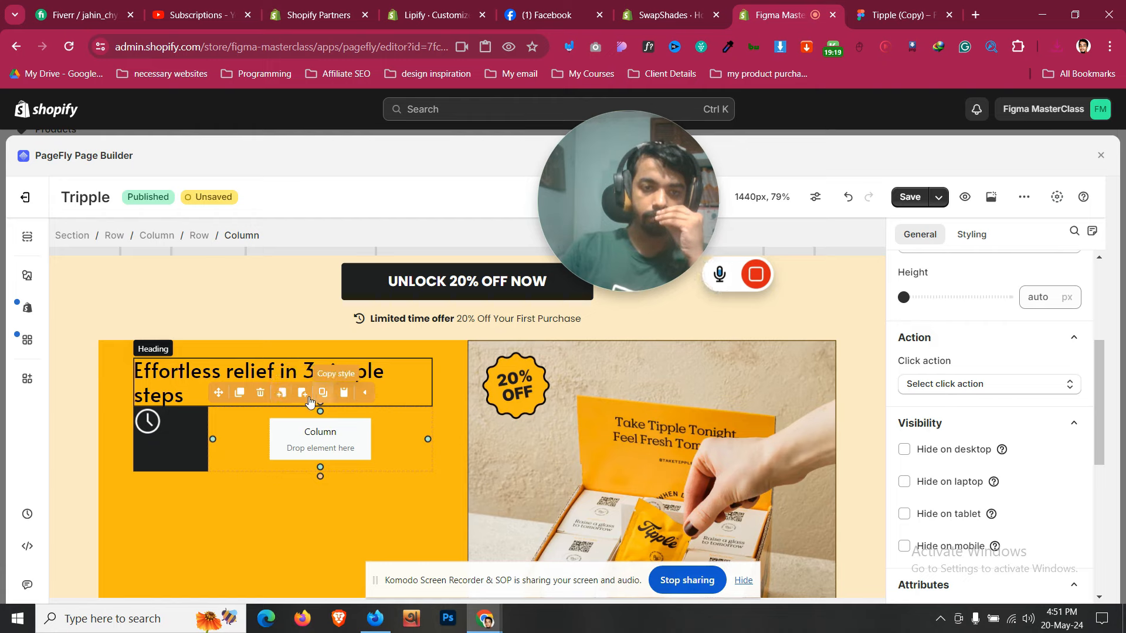
{"action": "left_click", "coordinate": [260, 392]}
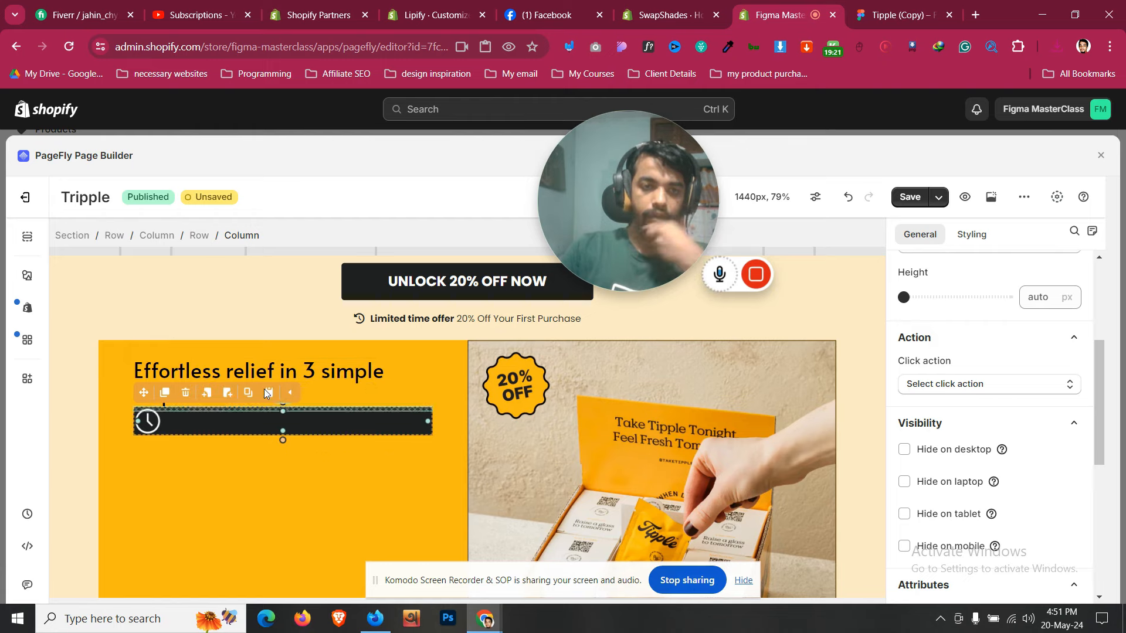
{"action": "left_click", "coordinate": [197, 237]}
{"action": "left_click", "coordinate": [186, 392]}
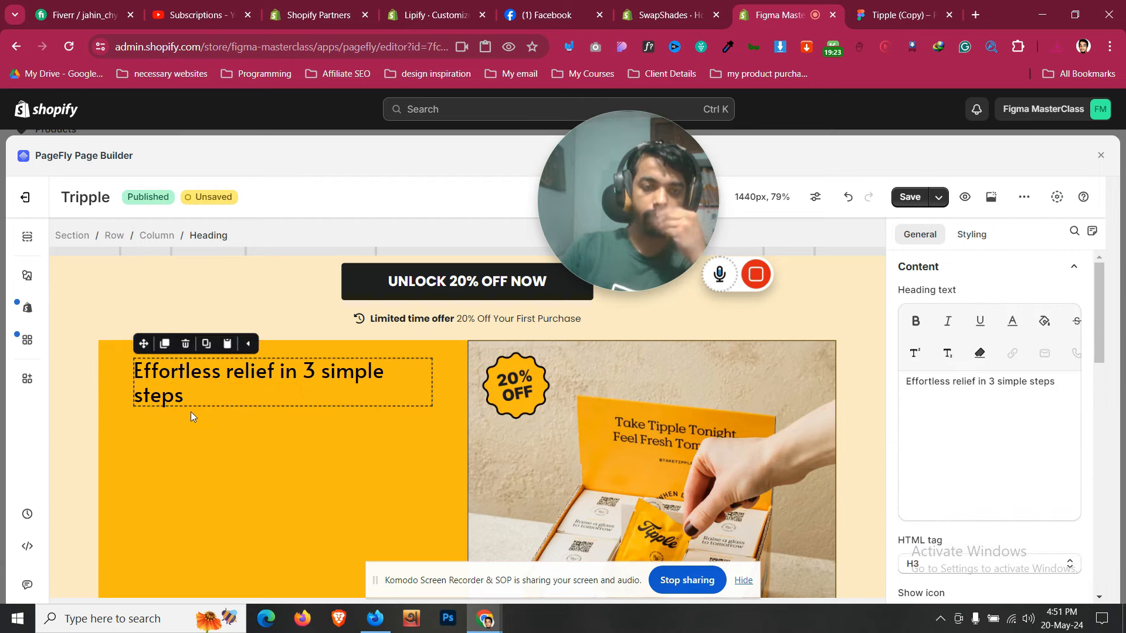
{"action": "left_click", "coordinate": [223, 463]}
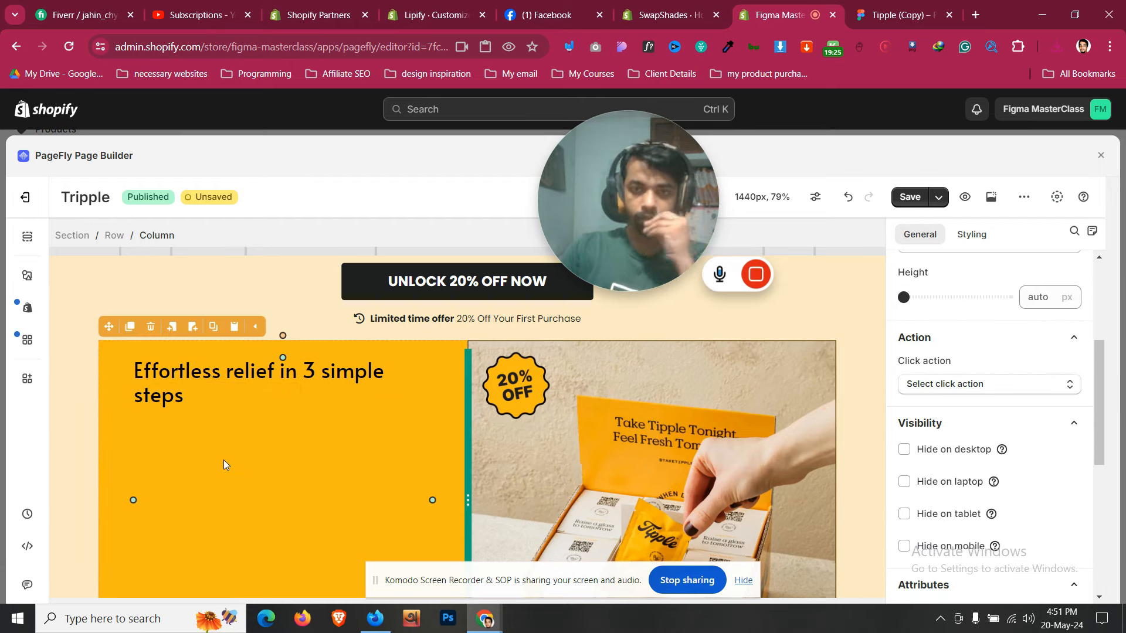
{"action": "scroll", "coordinate": [607, 482], "scroll_direction": "down", "scroll_amount": 1}
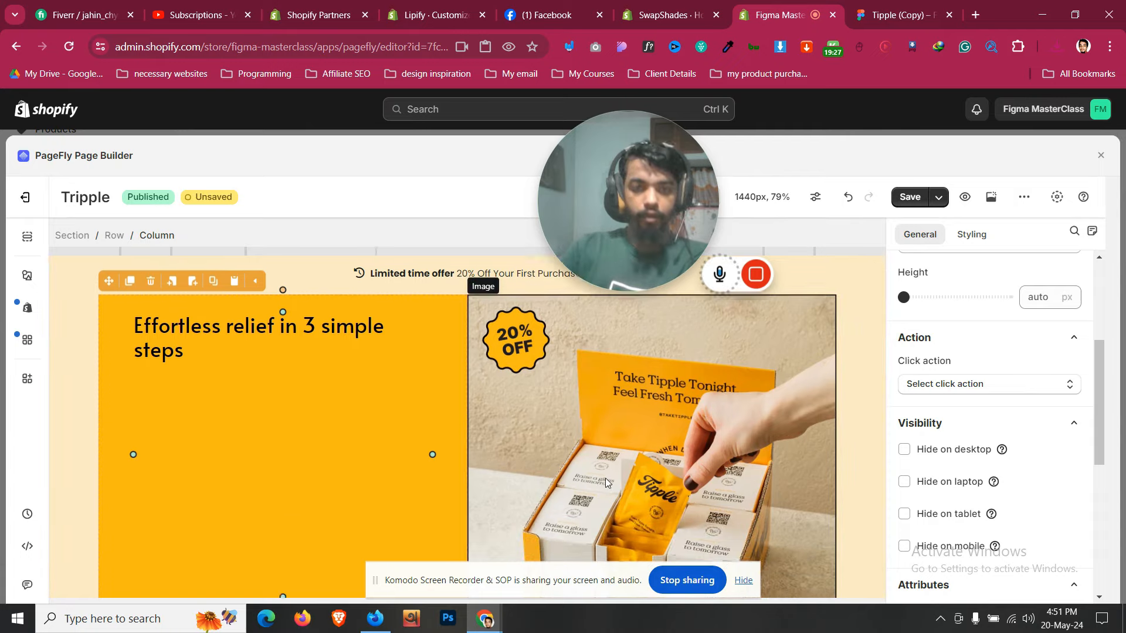
{"action": "scroll", "coordinate": [607, 481], "scroll_direction": "up", "scroll_amount": 3}
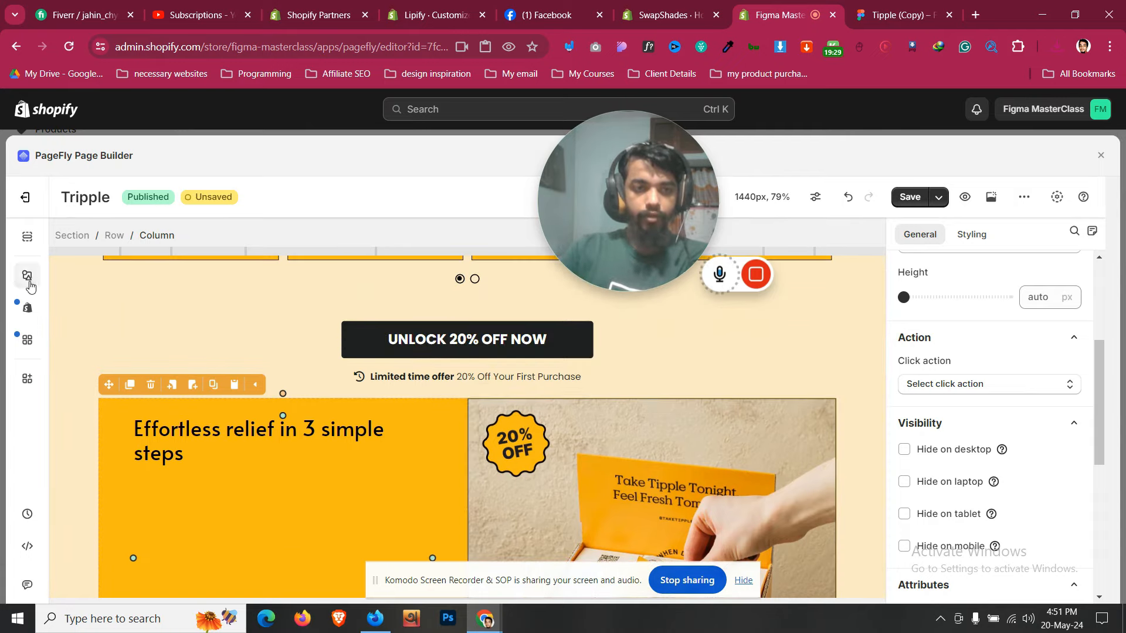
{"action": "left_click", "coordinate": [27, 236]}
{"action": "left_click", "coordinate": [885, 7]}
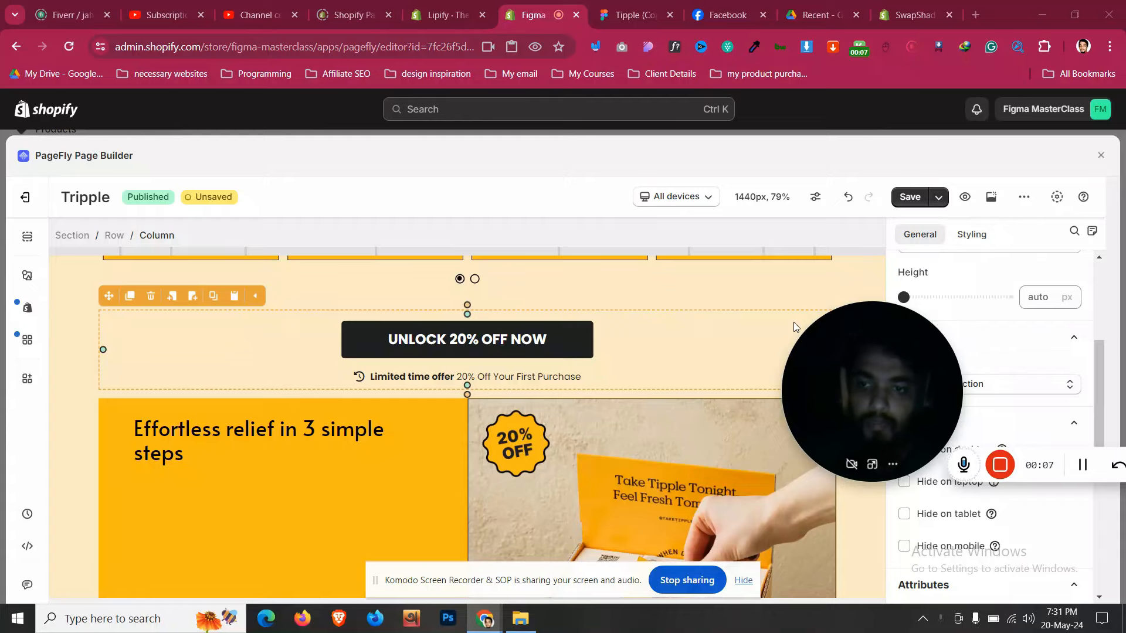
{"action": "left_click_drag", "start_coordinate": [814, 334], "coordinate": [703, 282]}
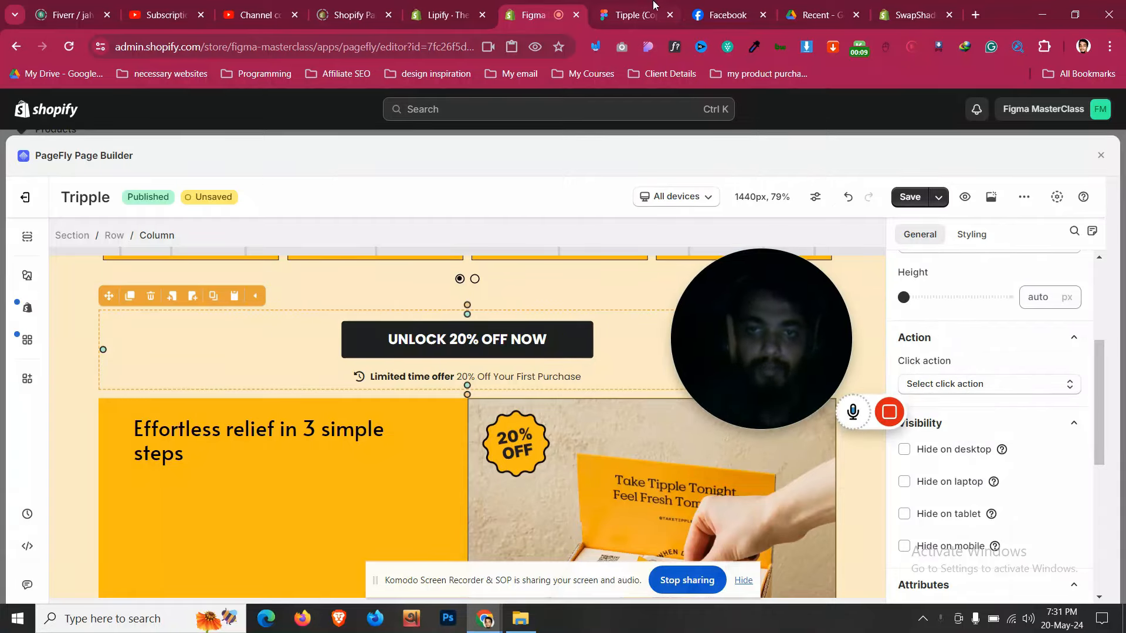
Switch to Figma to examine the layout of the three icon-and-text steps, and return to PageFly
{"action": "left_click", "coordinate": [653, 6]}
{"action": "scroll", "coordinate": [394, 349], "scroll_direction": "up", "scroll_amount": 3}
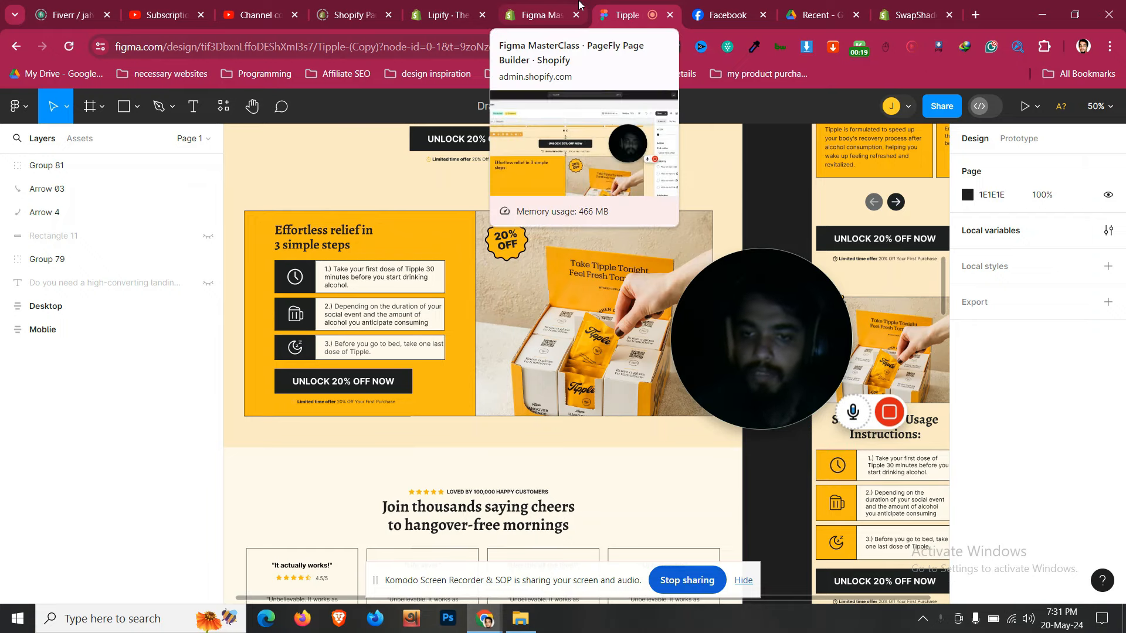
{"action": "left_click", "coordinate": [578, 4]}
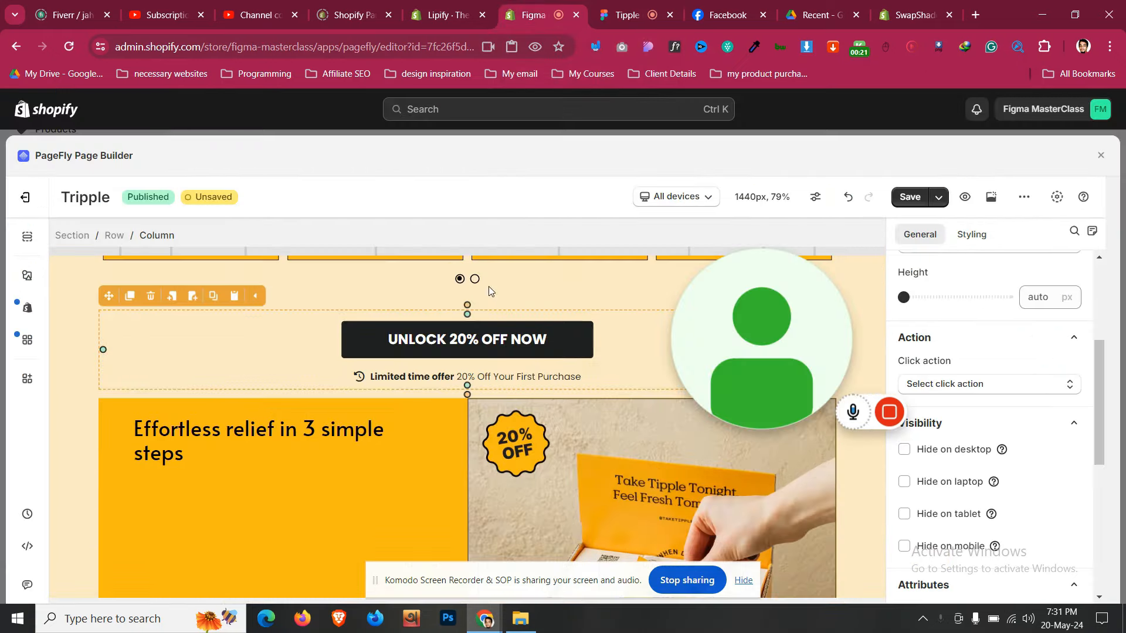
{"action": "scroll", "coordinate": [303, 526], "scroll_direction": "down", "scroll_amount": 2}
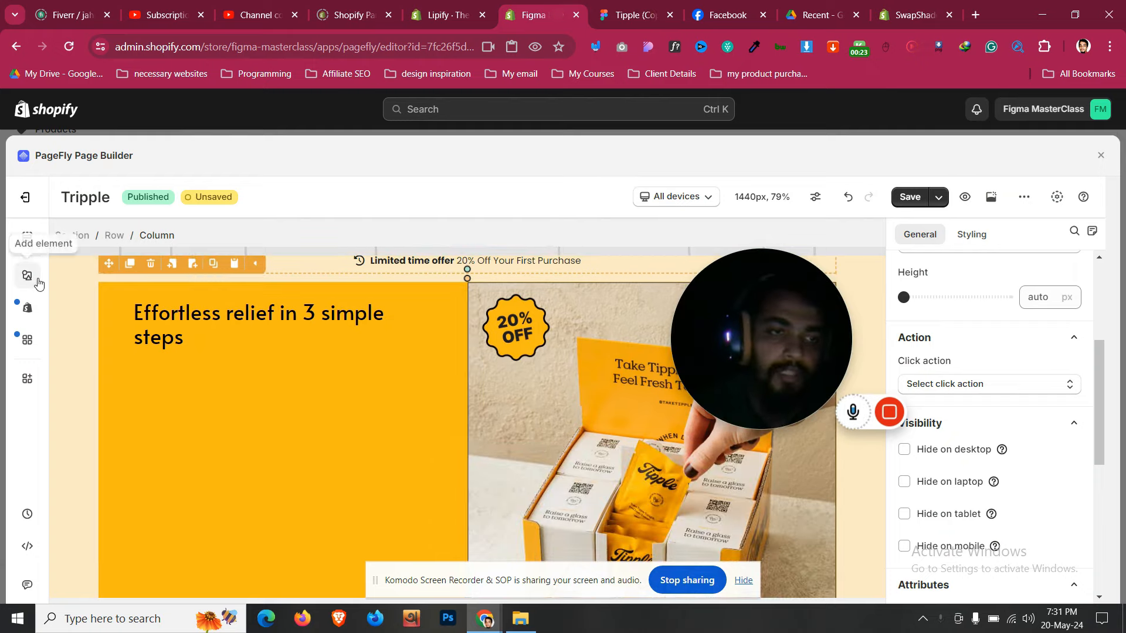
{"action": "left_click", "coordinate": [653, 4]}
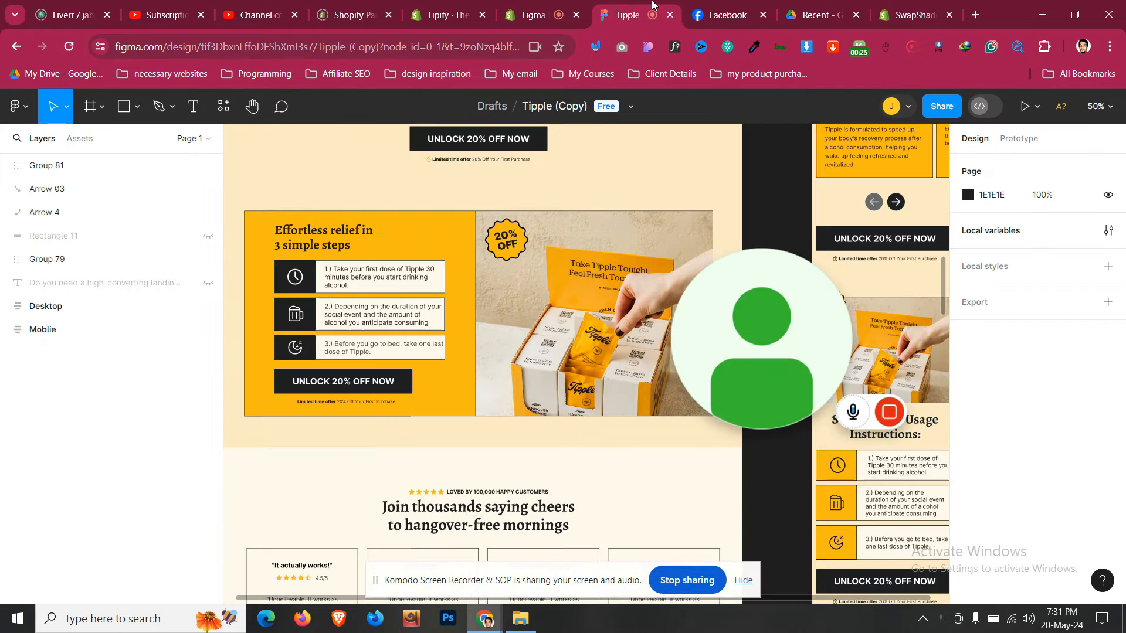
{"action": "left_click", "coordinate": [576, 4]}
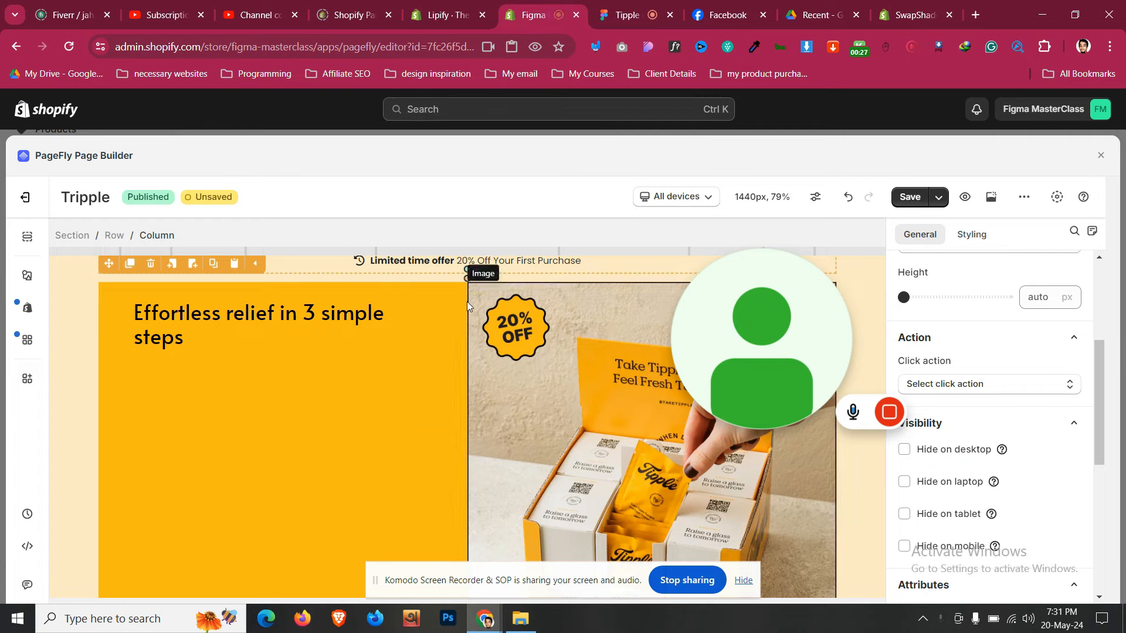
Add a Block layout element beneath the "Effortless relief in 3 simple steps" heading
{"action": "scroll", "coordinate": [381, 311], "scroll_direction": "down", "scroll_amount": 2}
{"action": "left_click", "coordinate": [24, 277]}
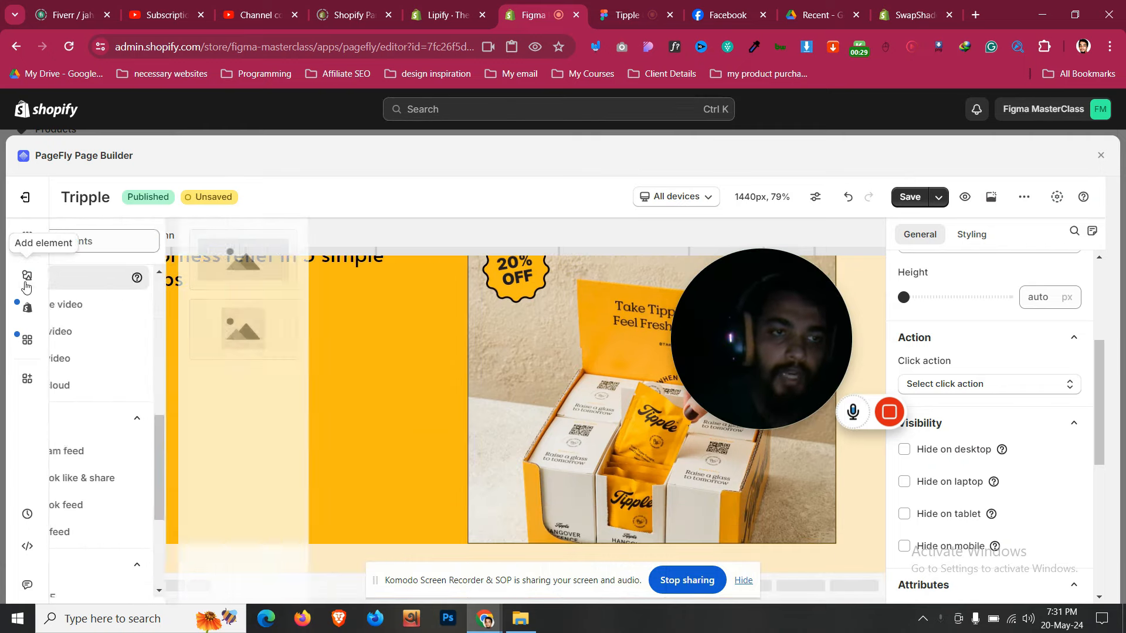
{"action": "scroll", "coordinate": [170, 304], "scroll_direction": "up", "scroll_amount": 5}
{"action": "left_click", "coordinate": [138, 323]}
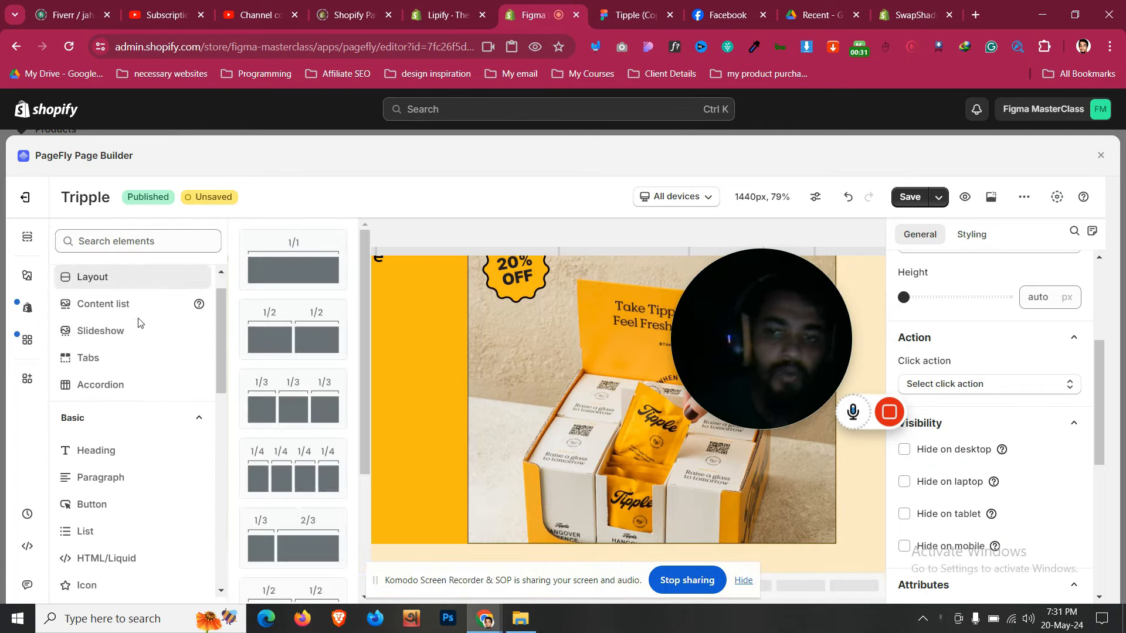
{"action": "scroll", "coordinate": [263, 457], "scroll_direction": "down", "scroll_amount": 2}
{"action": "left_click_drag", "start_coordinate": [290, 531], "coordinate": [332, 322]}
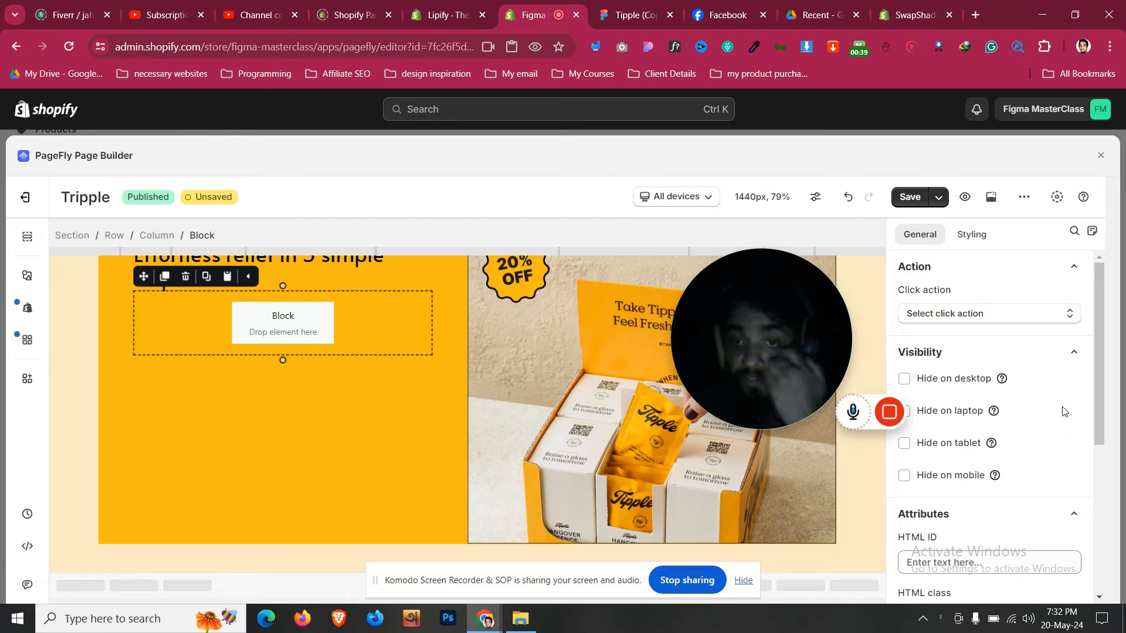
Set the new block's top and bottom padding to 10 px each
{"action": "left_click", "coordinate": [968, 245]}
{"action": "scroll", "coordinate": [1002, 377], "scroll_direction": "up", "scroll_amount": 10}
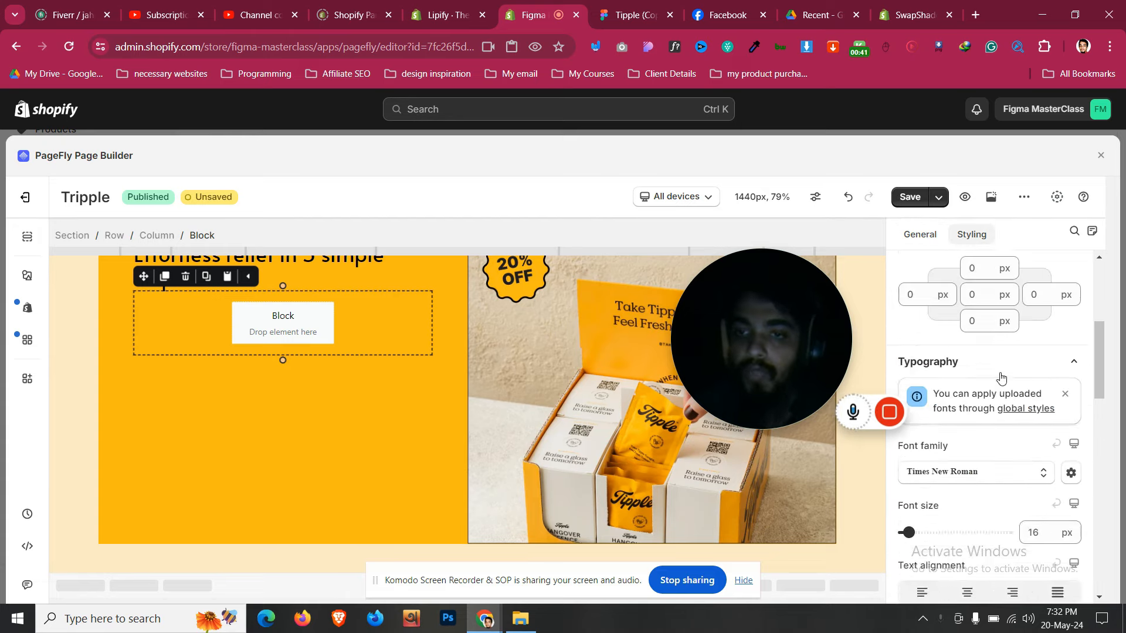
{"action": "type", "text": "9"}
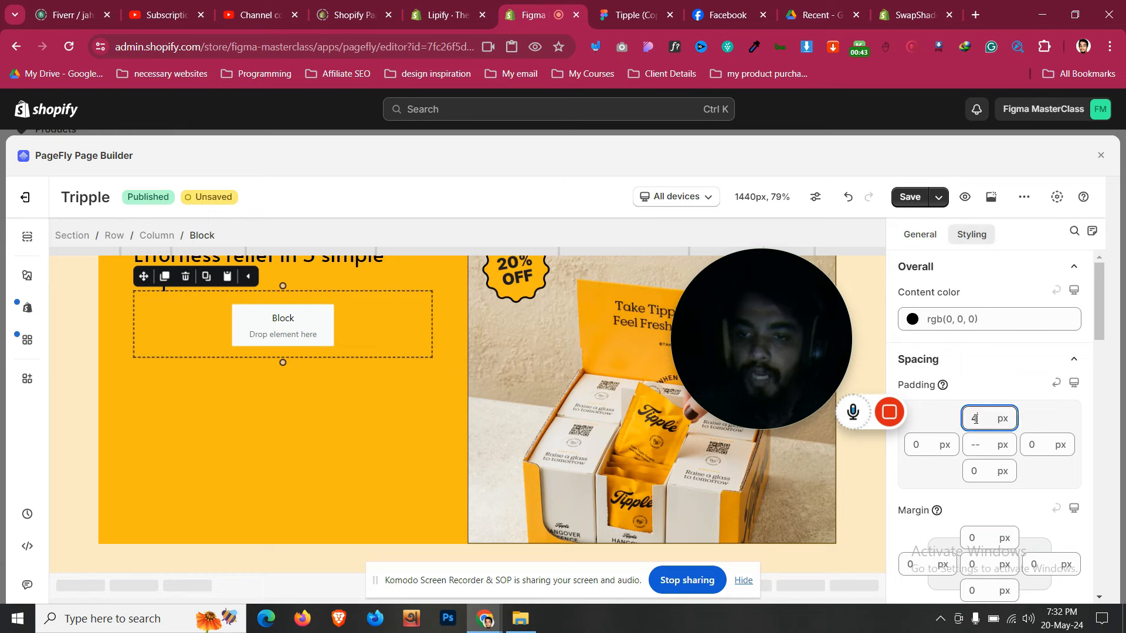
{"action": "left_click", "coordinate": [980, 472]}
{"action": "type", "text": "1"}
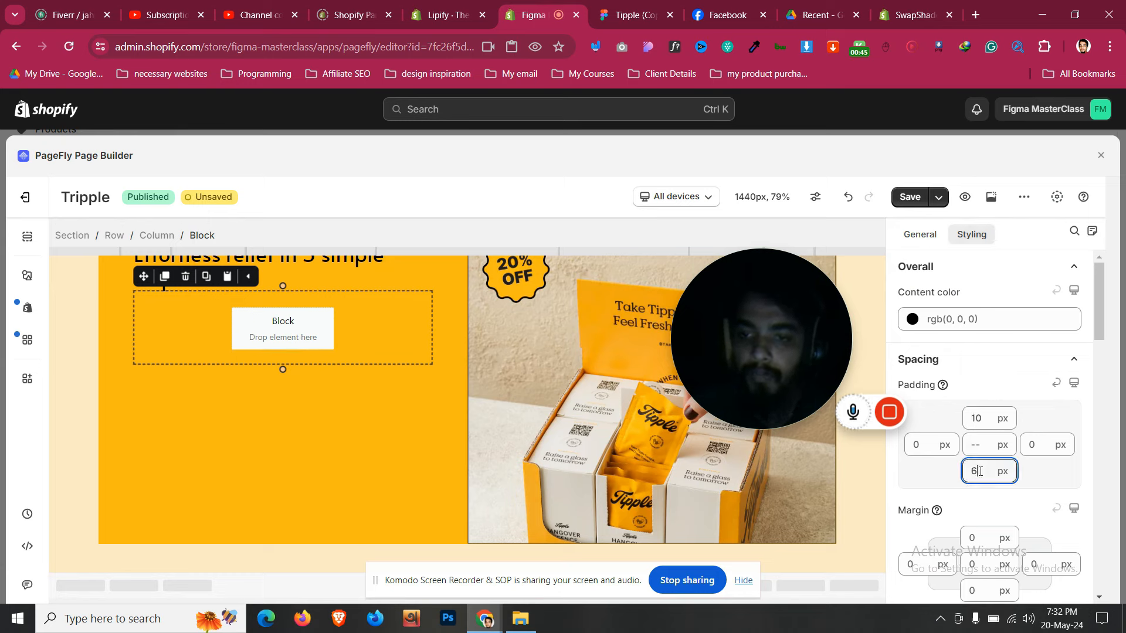
Place a second Block layout element inside the padded block
{"action": "left_click", "coordinate": [27, 275]}
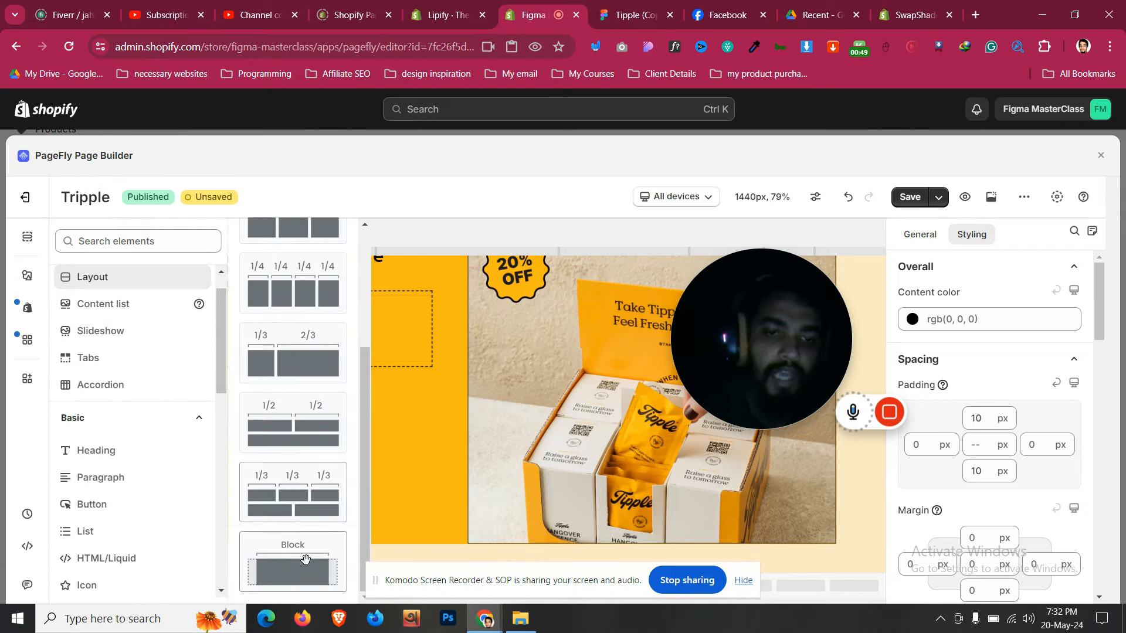
{"action": "left_click_drag", "start_coordinate": [293, 562], "coordinate": [348, 305]}
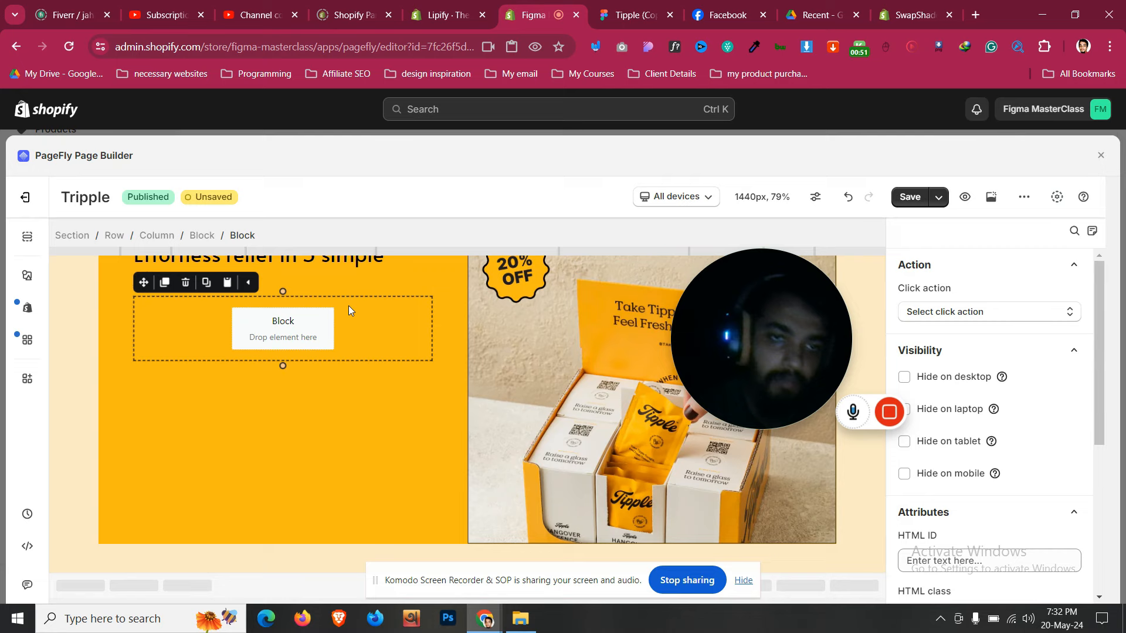
Duplicate the empty inner block within the padded block
{"action": "left_click", "coordinate": [164, 286]}
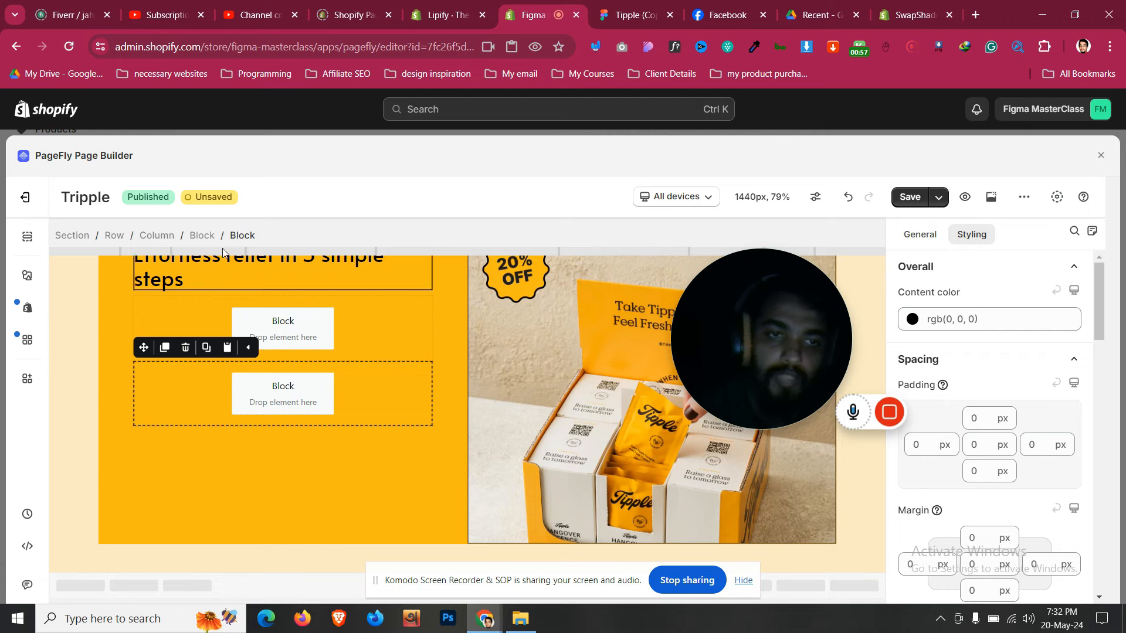
{"action": "left_click", "coordinate": [208, 235]}
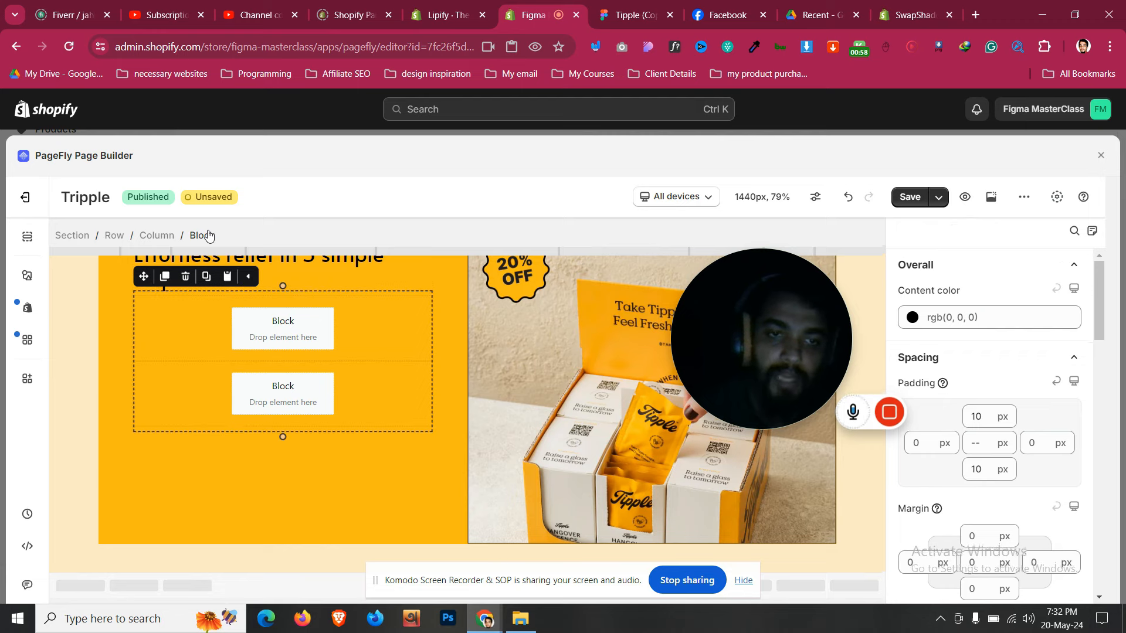
{"action": "left_click", "coordinate": [304, 328]}
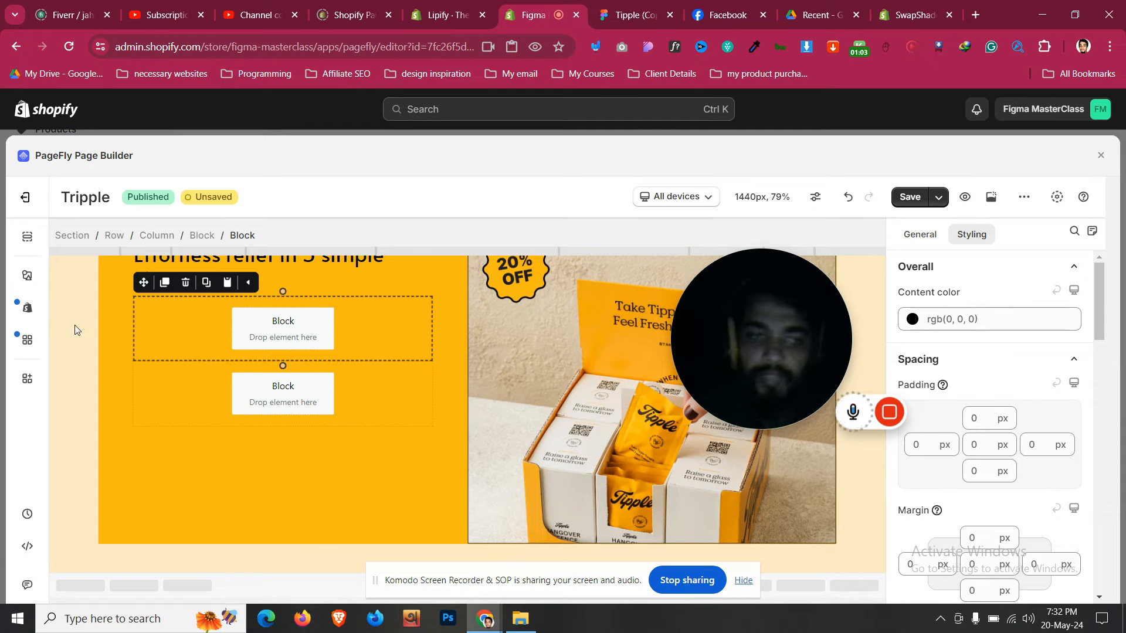
Add a full-size Image element to the upper of the two inner blocks
{"action": "left_click", "coordinate": [27, 278]}
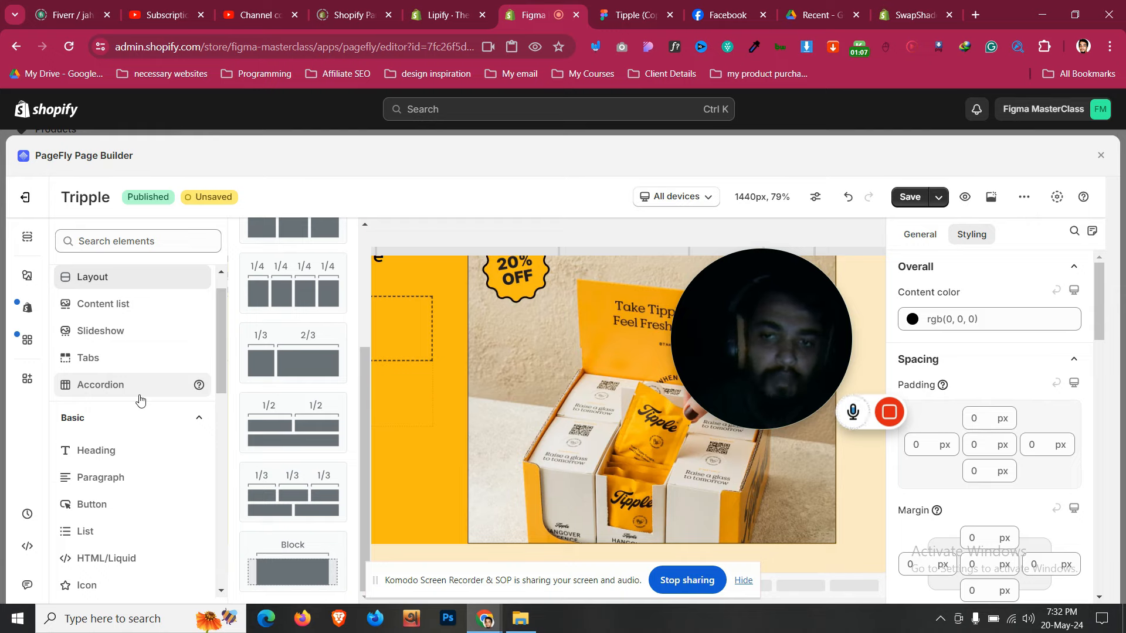
{"action": "scroll", "coordinate": [139, 400], "scroll_direction": "down", "scroll_amount": 3}
{"action": "left_click", "coordinate": [126, 534]}
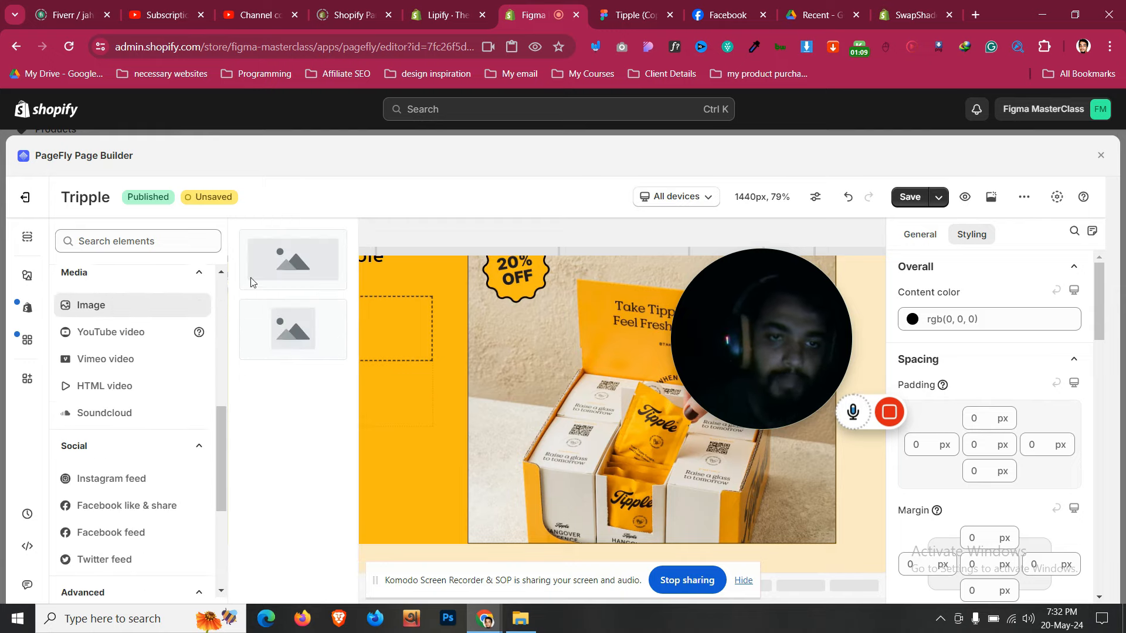
{"action": "left_click_drag", "start_coordinate": [251, 282], "coordinate": [307, 332]}
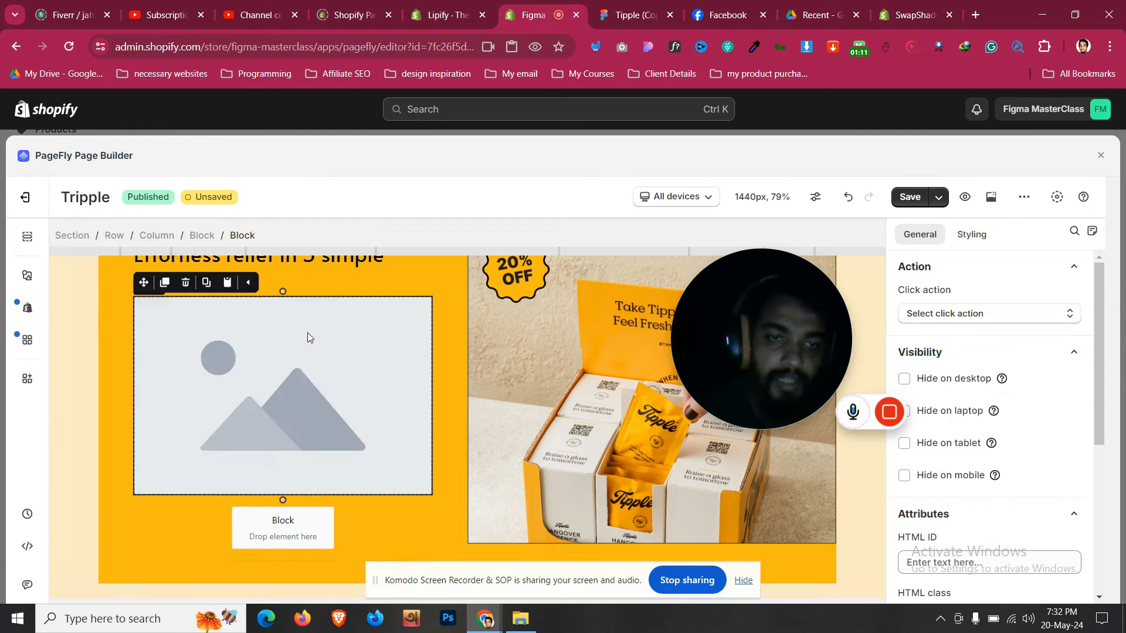
Set the new image's source to the existing carbon_time file from the media library
{"action": "left_click", "coordinate": [971, 234]}
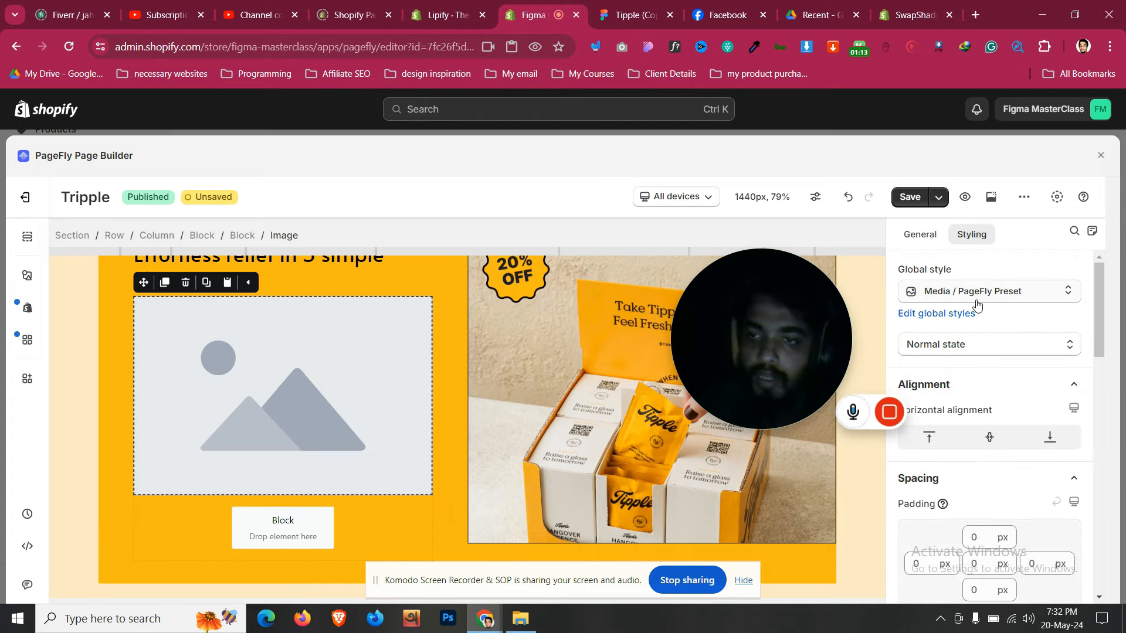
{"action": "left_click", "coordinate": [922, 235]}
{"action": "left_click", "coordinate": [973, 314]}
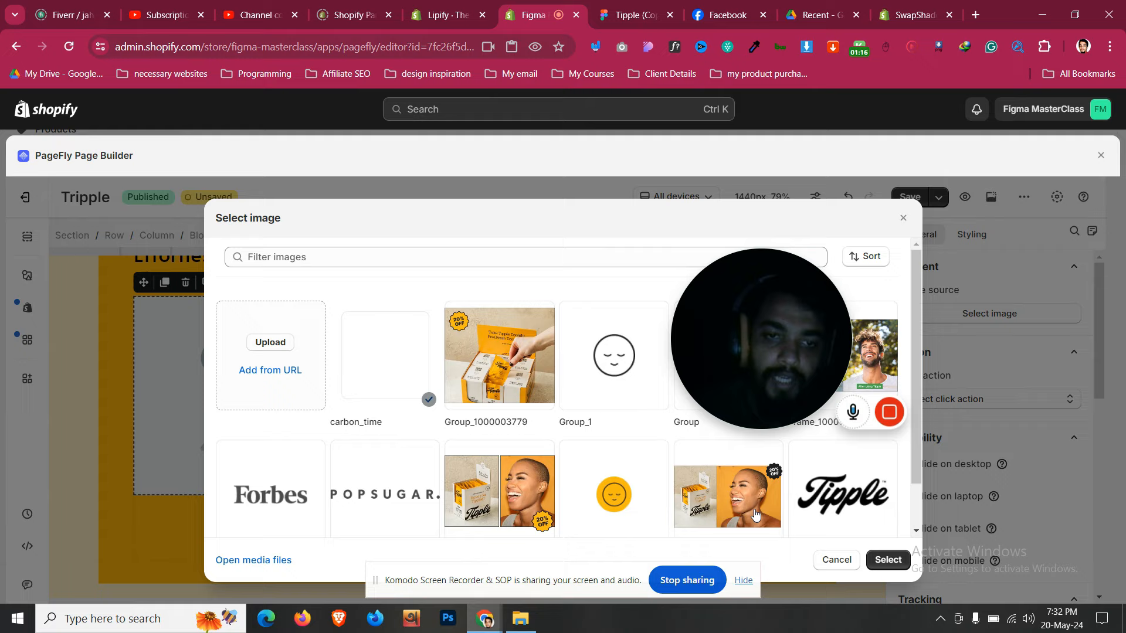
{"action": "left_click", "coordinate": [887, 560]}
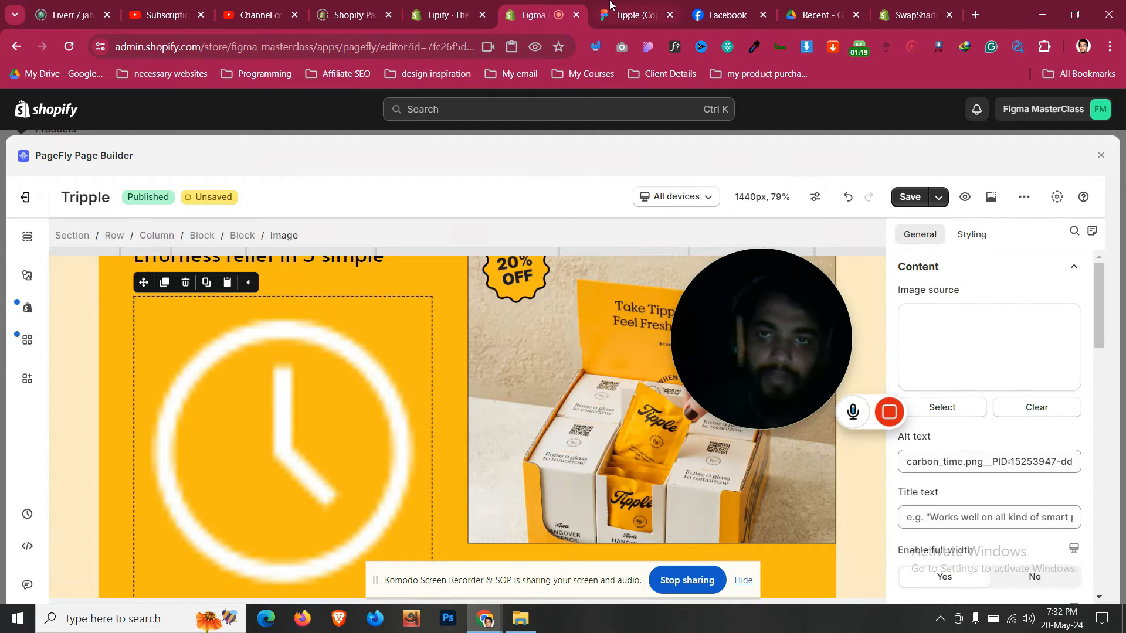
Switch to Figma, copy the fill colour 1F1F21 of the frame behind the clock icon, and return to PageFly
{"action": "key", "text": "ctrl+Tab"}
{"action": "left_click", "coordinate": [284, 276]}
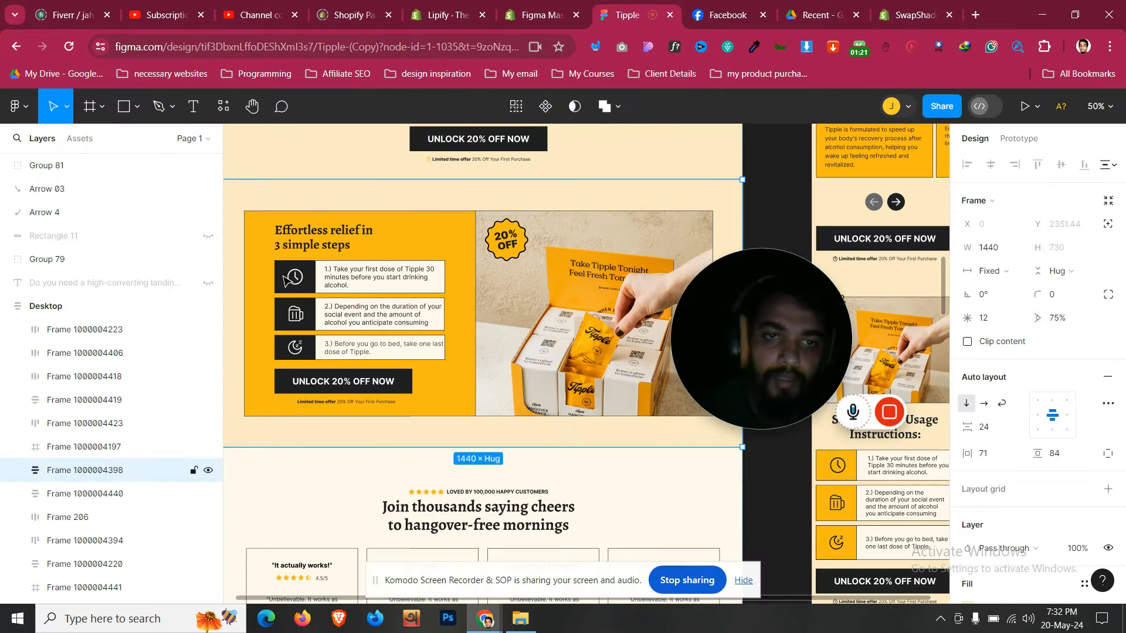
{"action": "double_click", "coordinate": [284, 277]}
{"action": "double_click", "coordinate": [284, 276]}
{"action": "double_click", "coordinate": [283, 276]}
{"action": "double_click", "coordinate": [283, 276]}
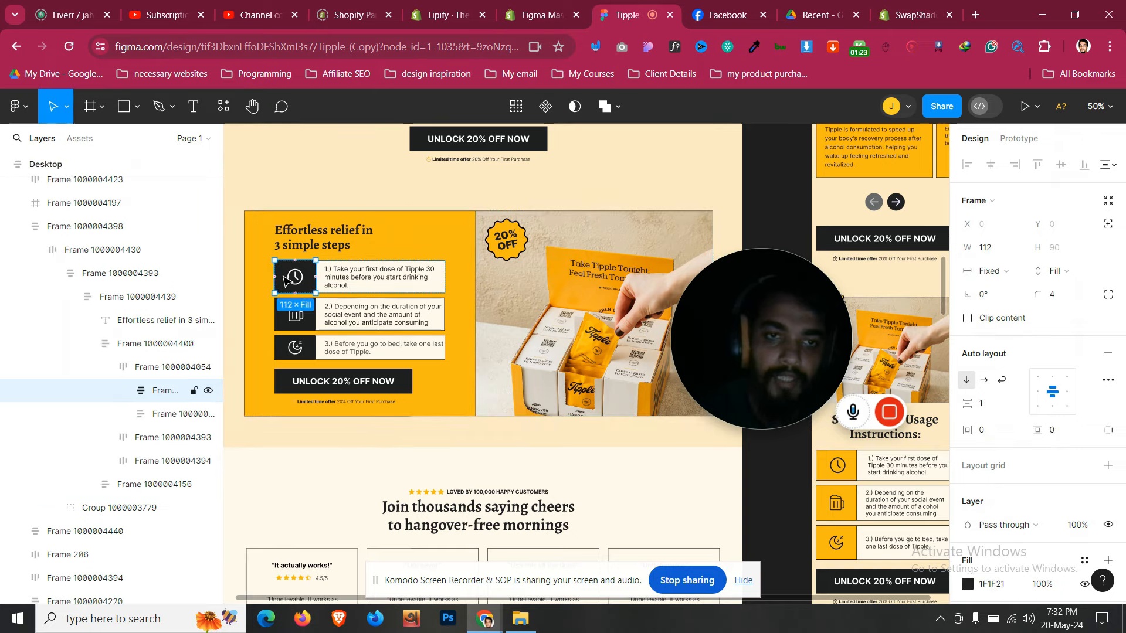
{"action": "scroll", "coordinate": [1005, 534], "scroll_direction": "down", "scroll_amount": 3}
{"action": "left_click", "coordinate": [1004, 438]}
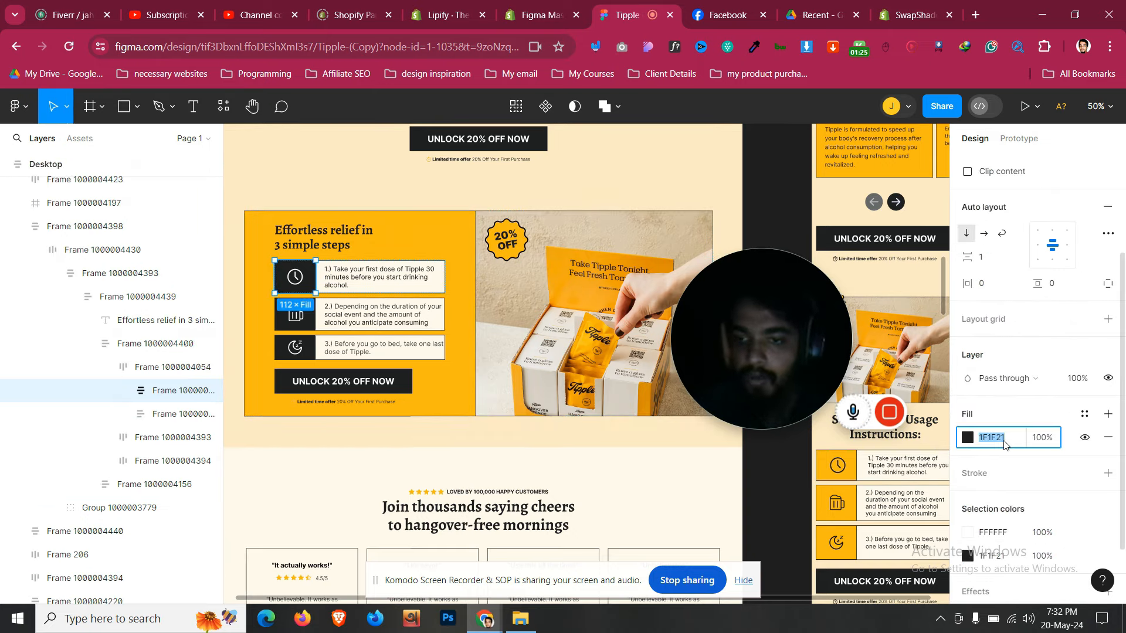
{"action": "key", "text": "ctrl+shift+Tab"}
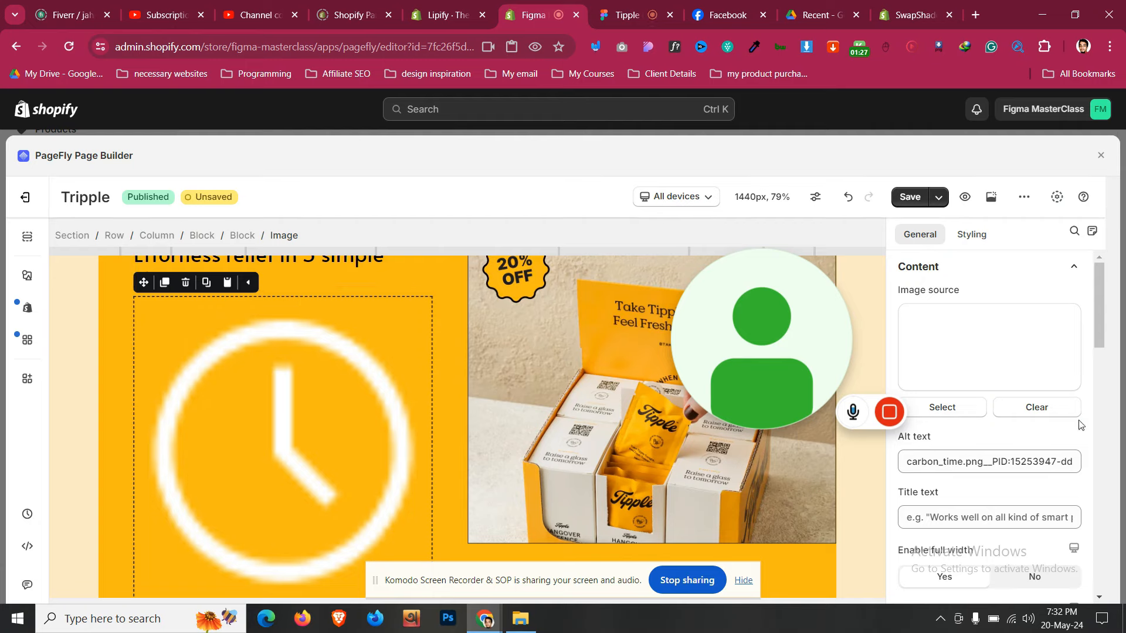
Turn off full width for the clock image and set its parent block's background colour to rgb(31, 31, 33)
{"action": "scroll", "coordinate": [1049, 436], "scroll_direction": "down", "scroll_amount": 2}
{"action": "left_click", "coordinate": [1035, 358]}
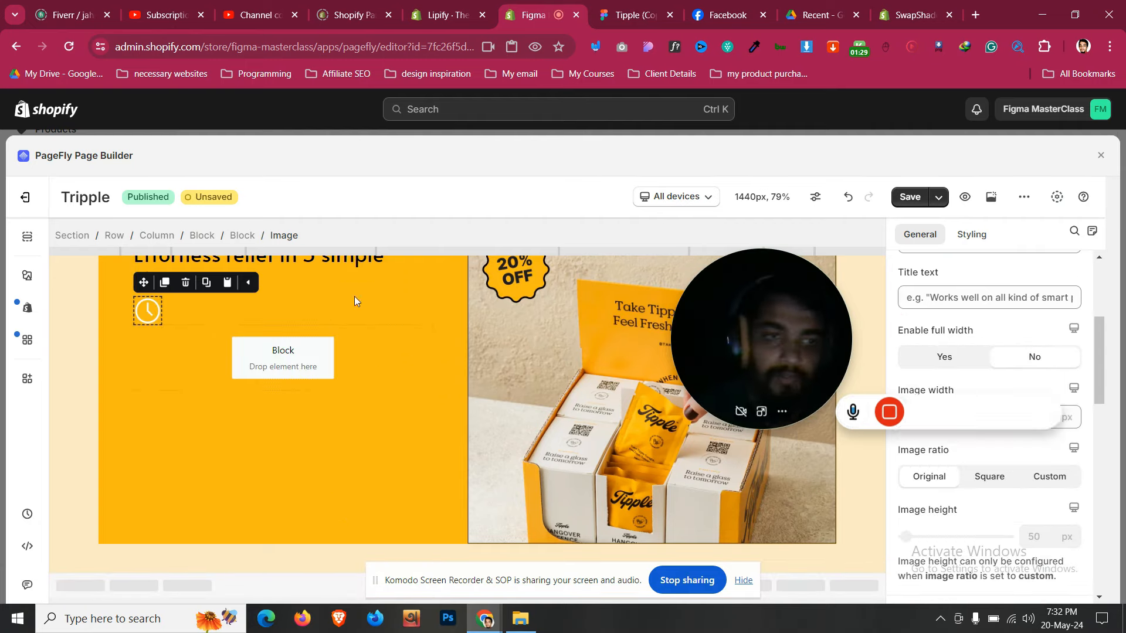
{"action": "left_click", "coordinate": [237, 237]}
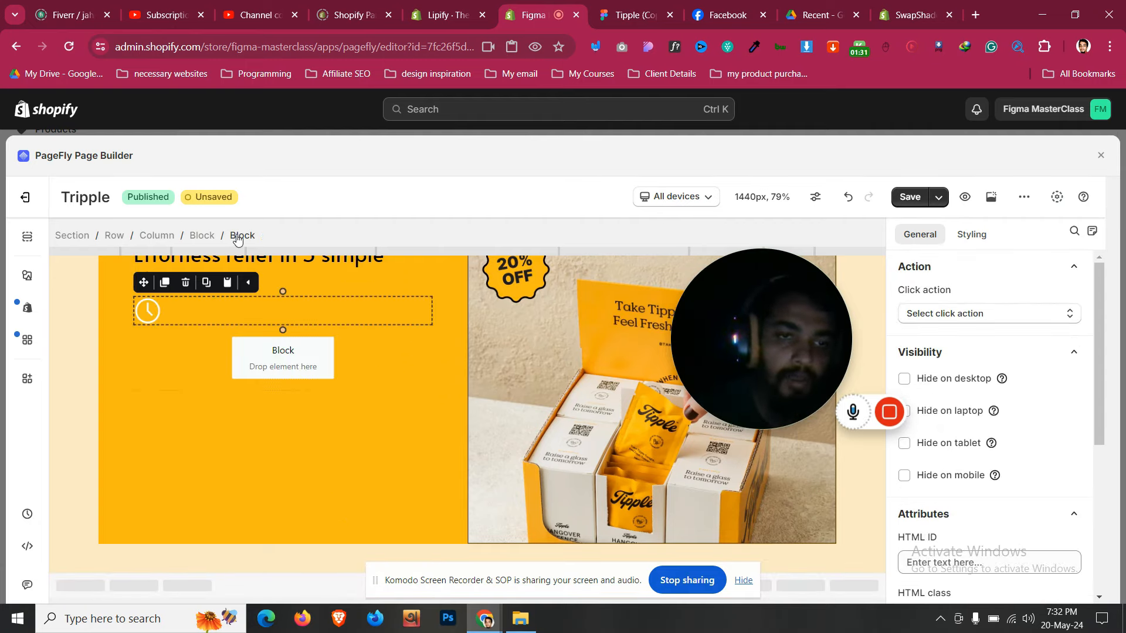
{"action": "left_click", "coordinate": [971, 234]}
{"action": "scroll", "coordinate": [1005, 339], "scroll_direction": "down", "scroll_amount": 4}
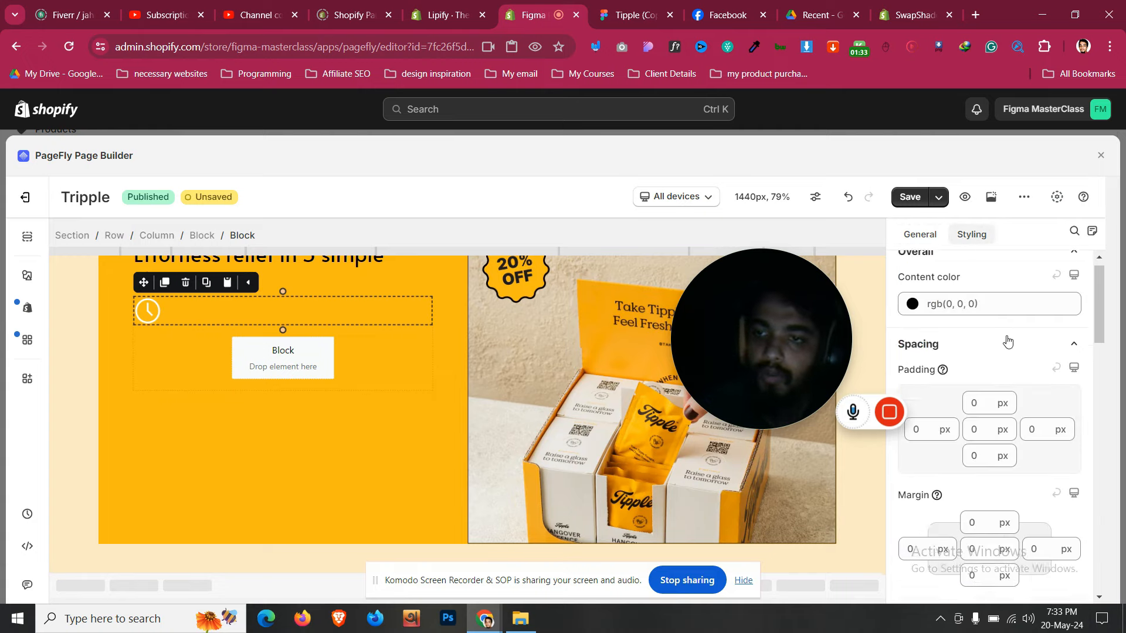
{"action": "scroll", "coordinate": [1006, 341], "scroll_direction": "down", "scroll_amount": 5}
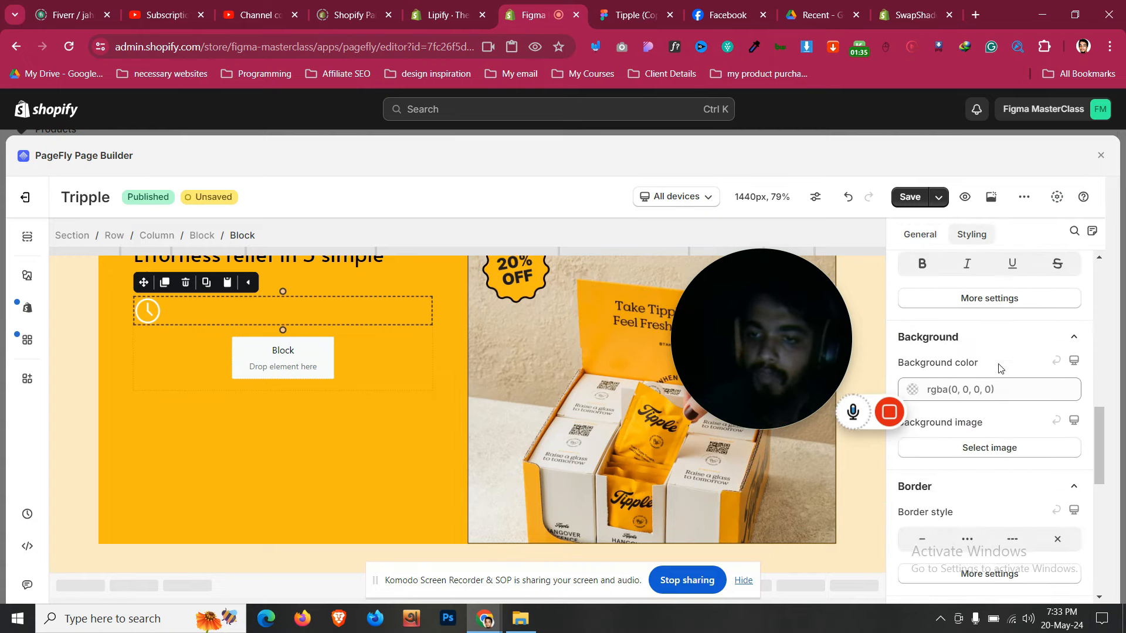
{"action": "left_click", "coordinate": [1006, 390]}
{"action": "type", "text": "rgb(31, 31, 33)"}
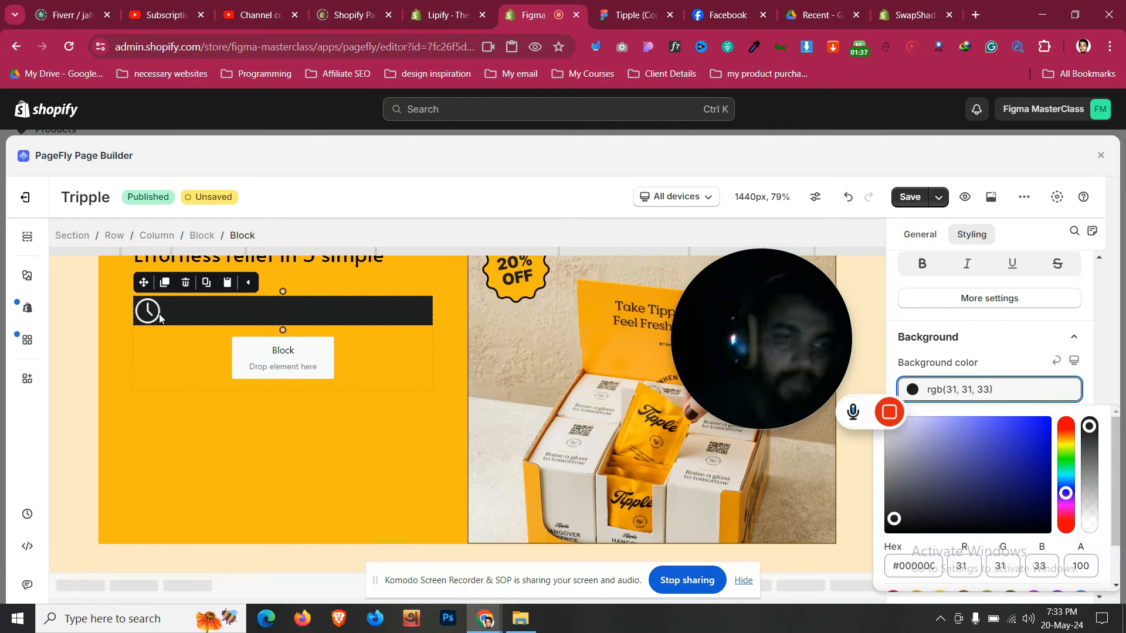
Switch to Figma, copy the first step's text about taking the first dose of Tipple, and return to PageFly
{"action": "left_click", "coordinate": [607, 13]}
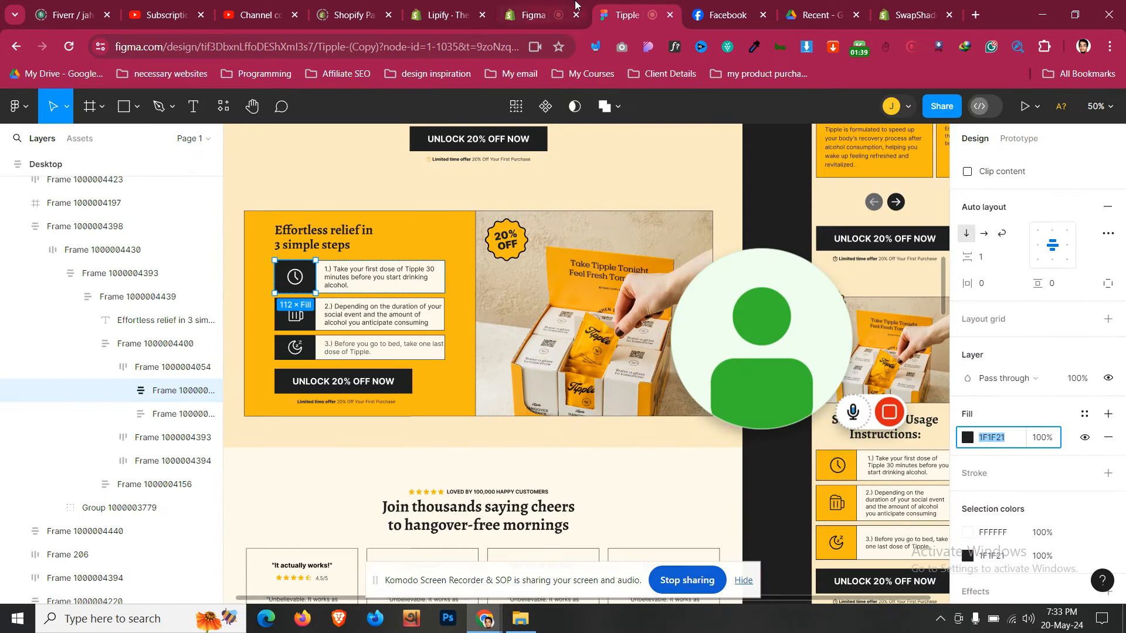
{"action": "left_click", "coordinate": [380, 275]}
{"action": "double_click", "coordinate": [381, 275]}
{"action": "double_click", "coordinate": [380, 274]}
{"action": "double_click", "coordinate": [380, 274]}
{"action": "key", "text": "ctrl+c"}
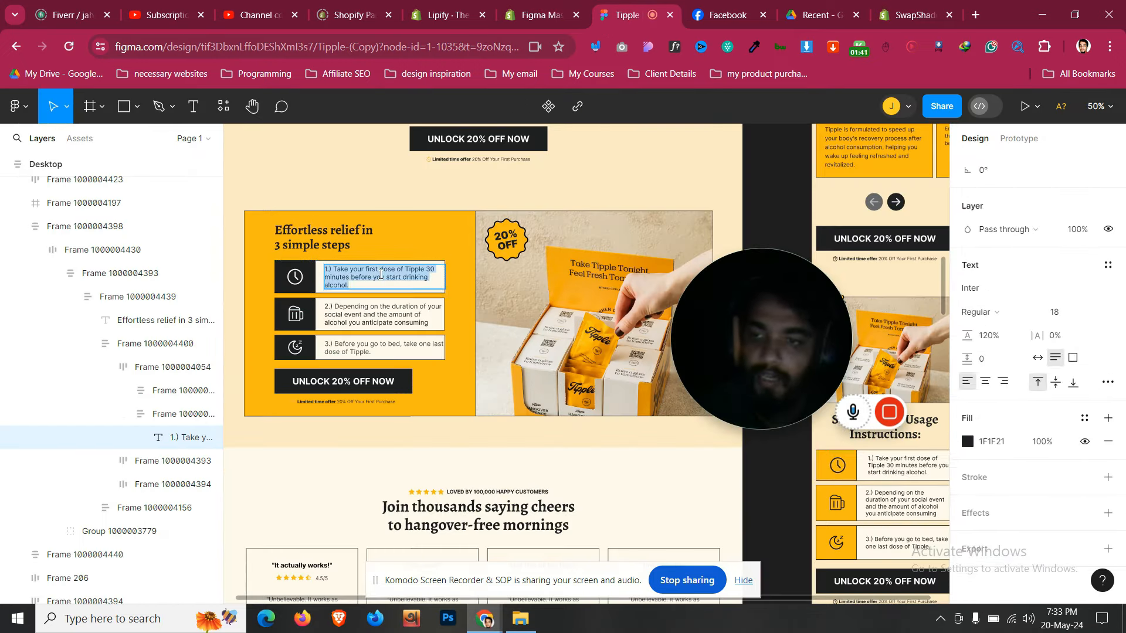
{"action": "key", "text": "ctrl+shift+Tab"}
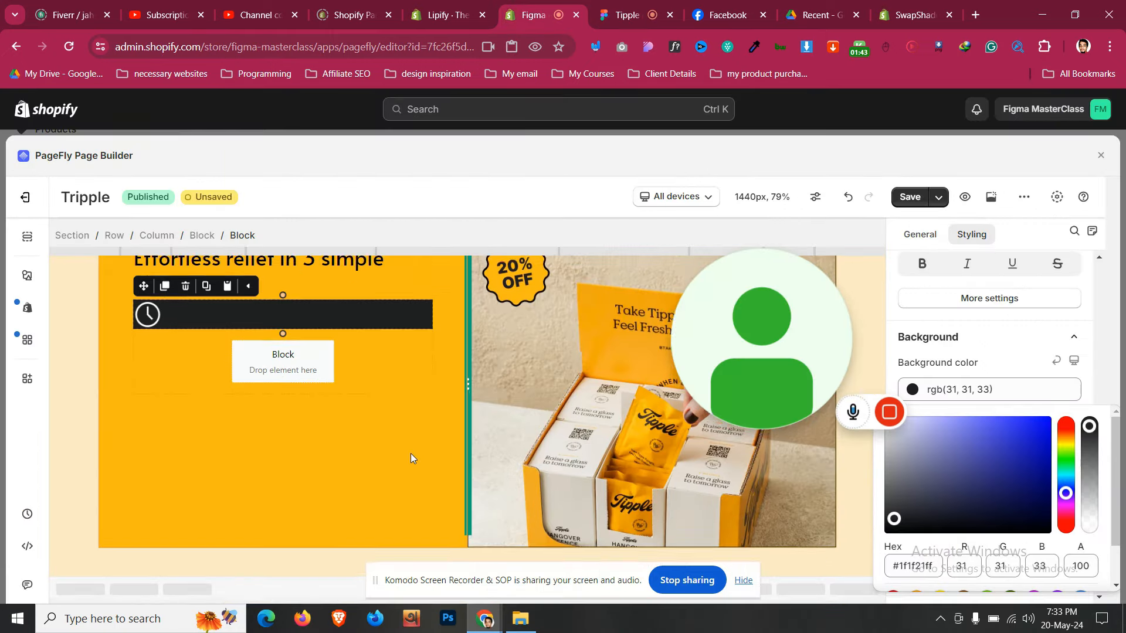
Duplicate the paragraph in the second yellow benefit card and move the copy into the empty block below the clock icon
{"action": "scroll", "coordinate": [411, 455], "scroll_direction": "up", "scroll_amount": 3}
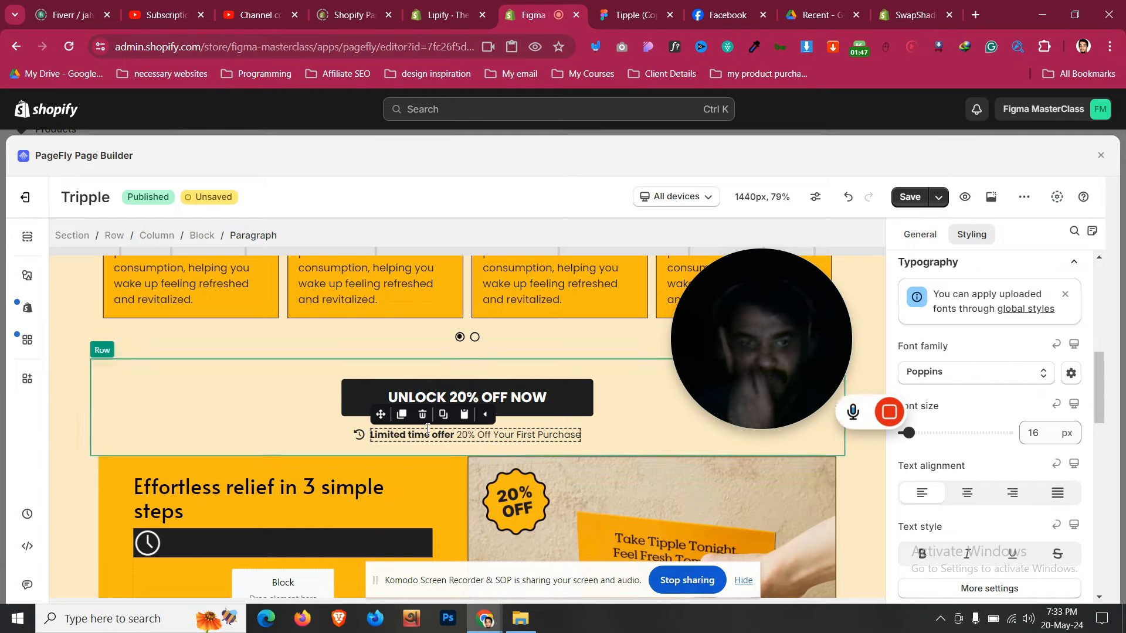
{"action": "scroll", "coordinate": [360, 345], "scroll_direction": "up", "scroll_amount": 1}
{"action": "left_click", "coordinate": [360, 340]}
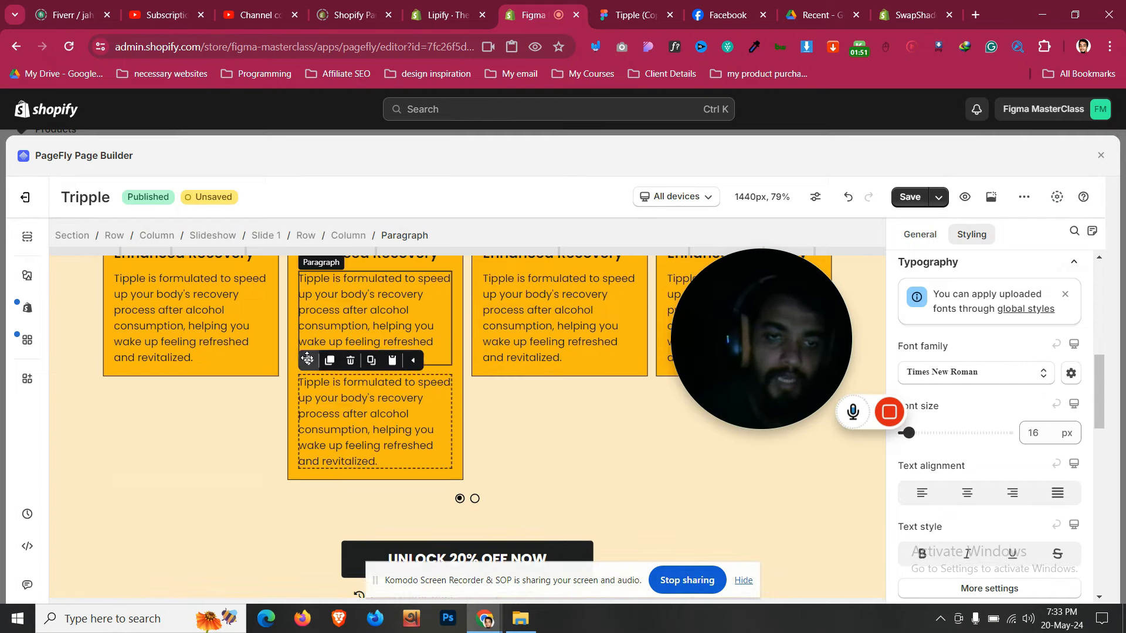
{"action": "left_click_drag", "start_coordinate": [308, 360], "coordinate": [279, 418]}
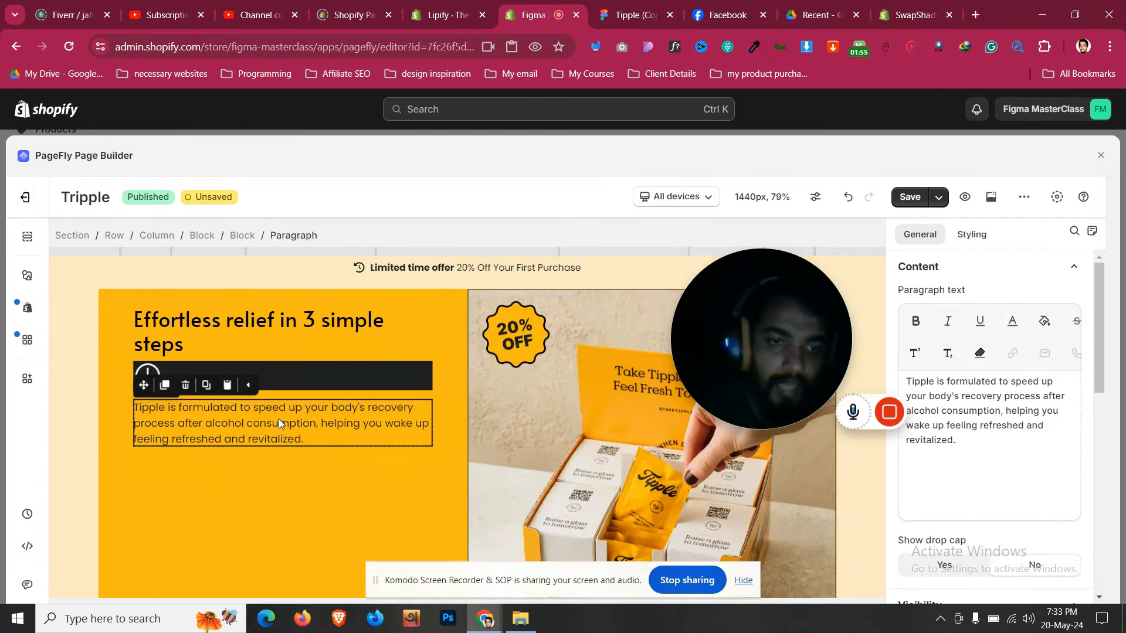
Replace the moved paragraph's text with "1.) Take your first dose of Tipple 30 minutes before you start drinking alcohol."
{"action": "left_click", "coordinate": [636, 15]}
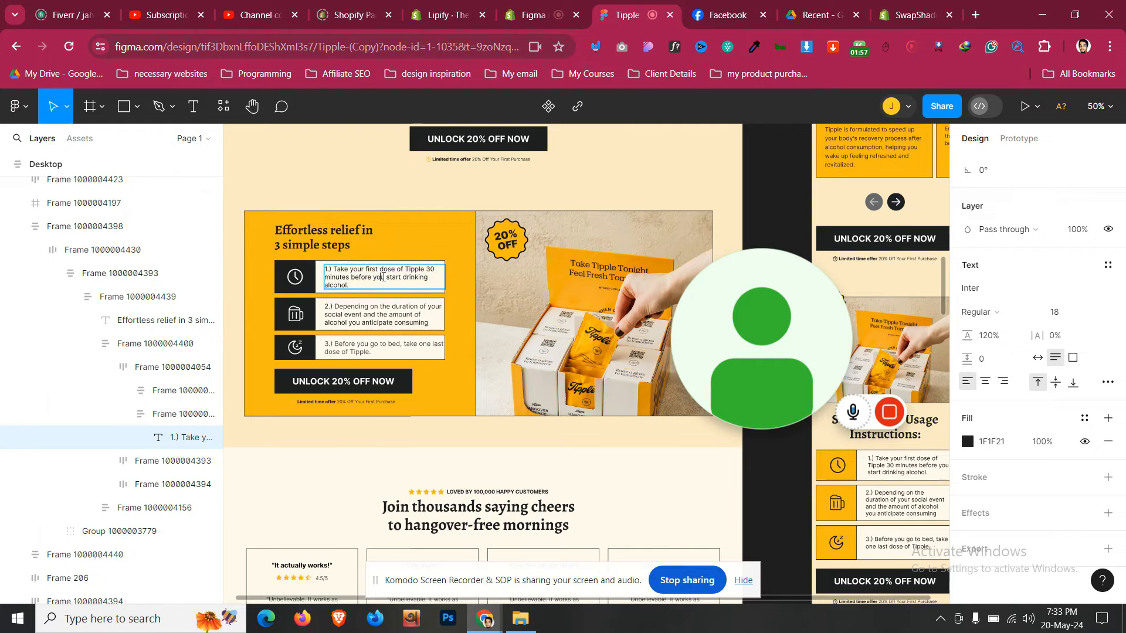
{"action": "left_click", "coordinate": [527, 15]}
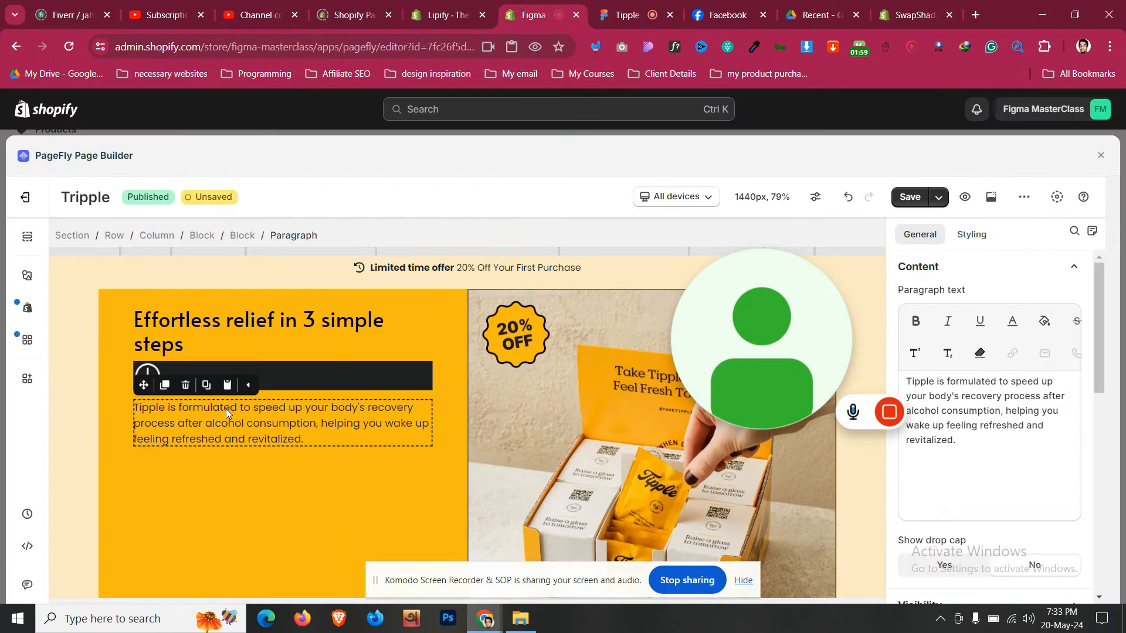
{"action": "key", "text": "ctrl+a"}
{"action": "key", "text": "ctrl+v"}
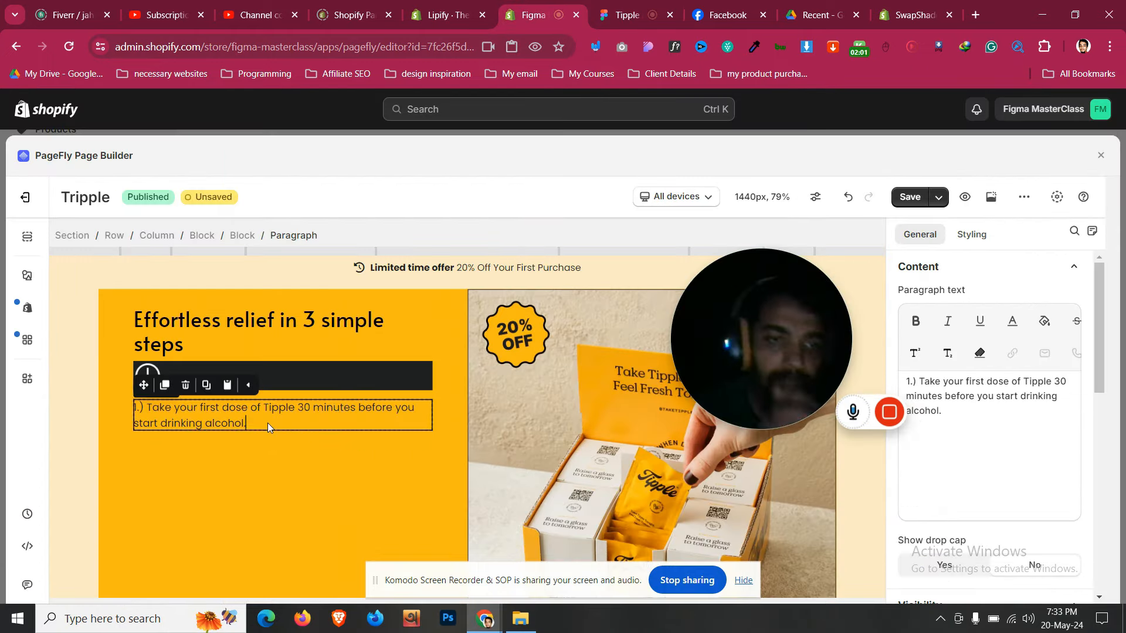
Check the first step's text box in Figma, and give the paragraph's parent block a white background in PageFly
{"action": "left_click", "coordinate": [635, 7]}
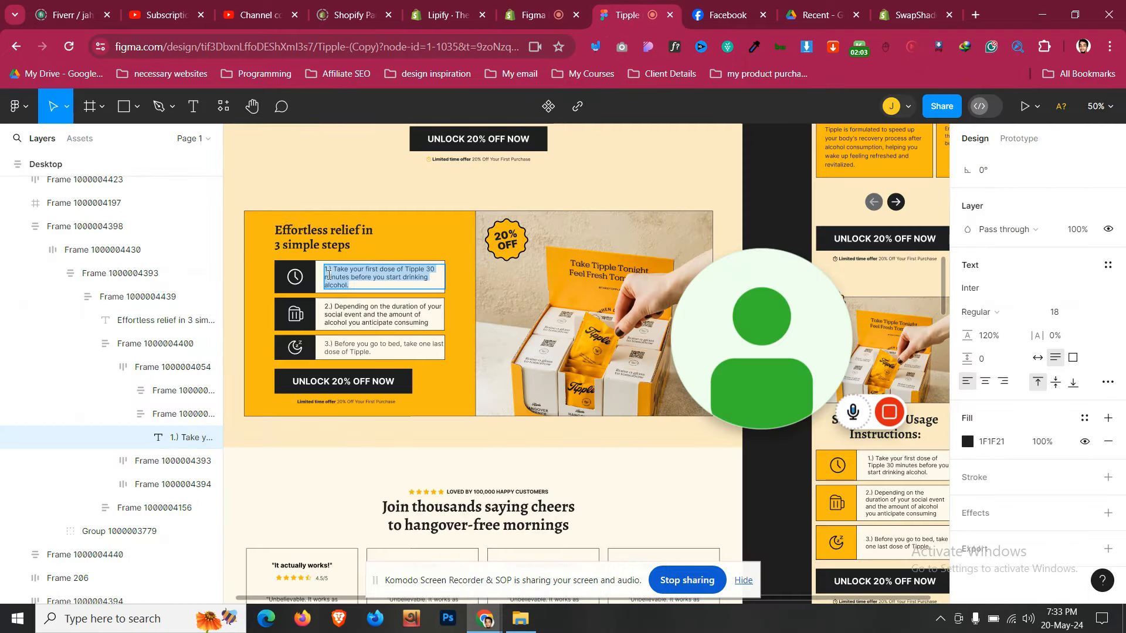
{"action": "key", "text": "ctrl+shift+Tab"}
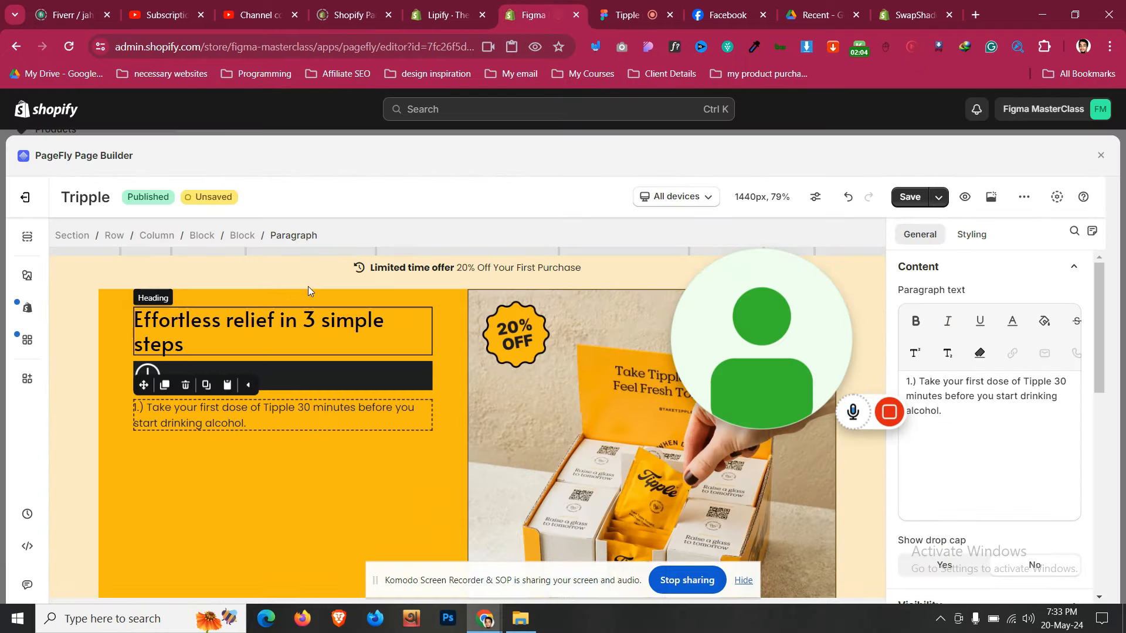
{"action": "left_click", "coordinate": [238, 236]}
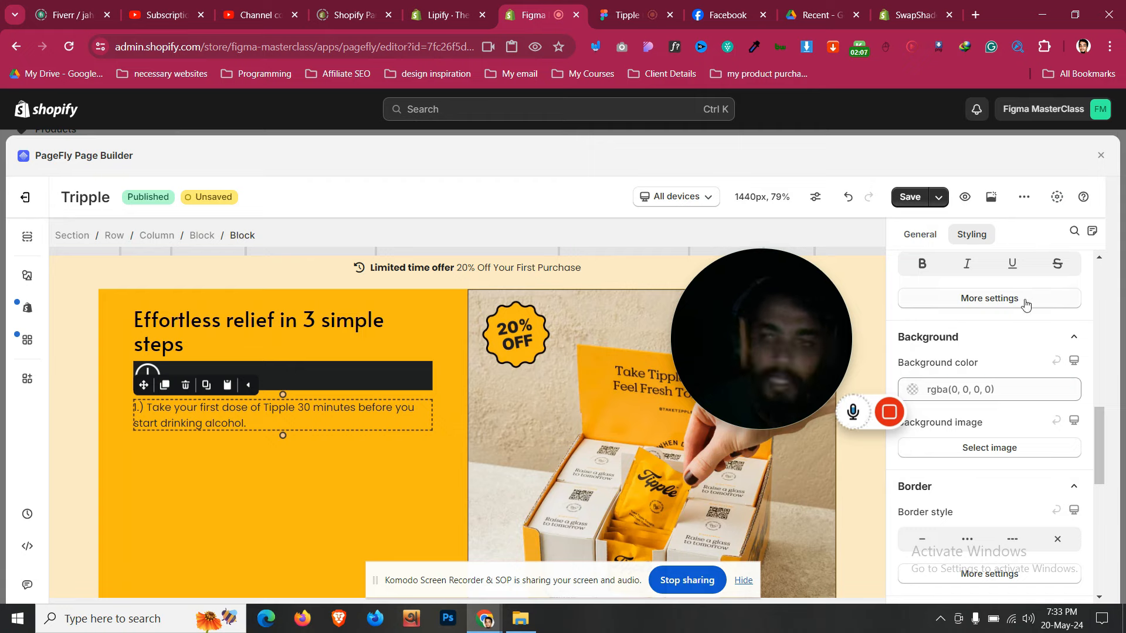
{"action": "left_click", "coordinate": [966, 392]}
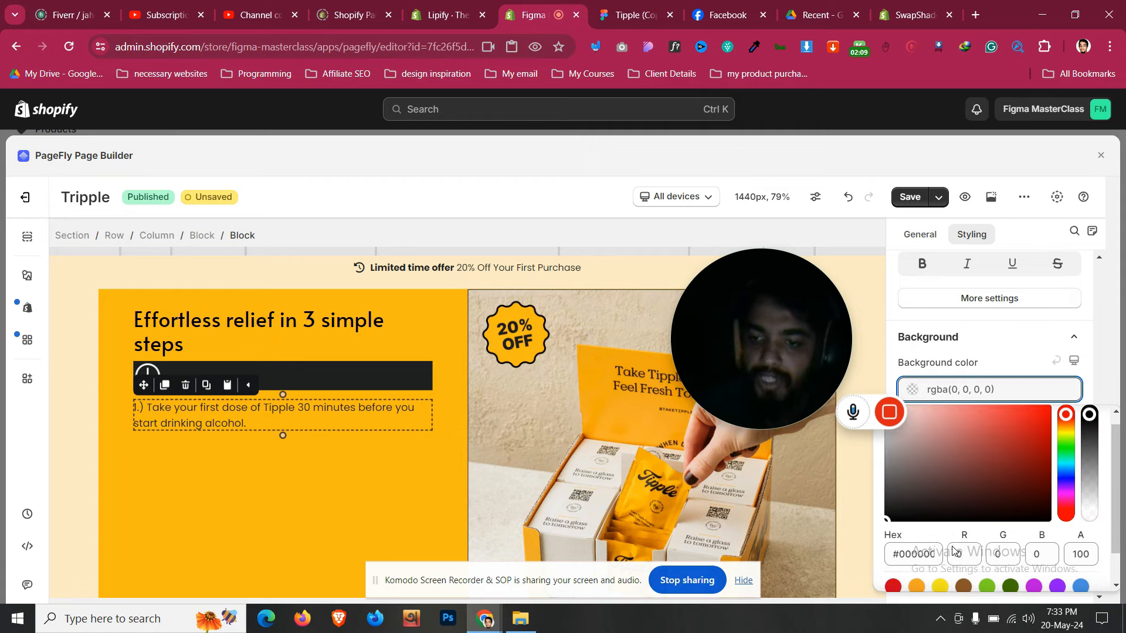
{"action": "scroll", "coordinate": [1057, 556], "scroll_direction": "down", "scroll_amount": 1}
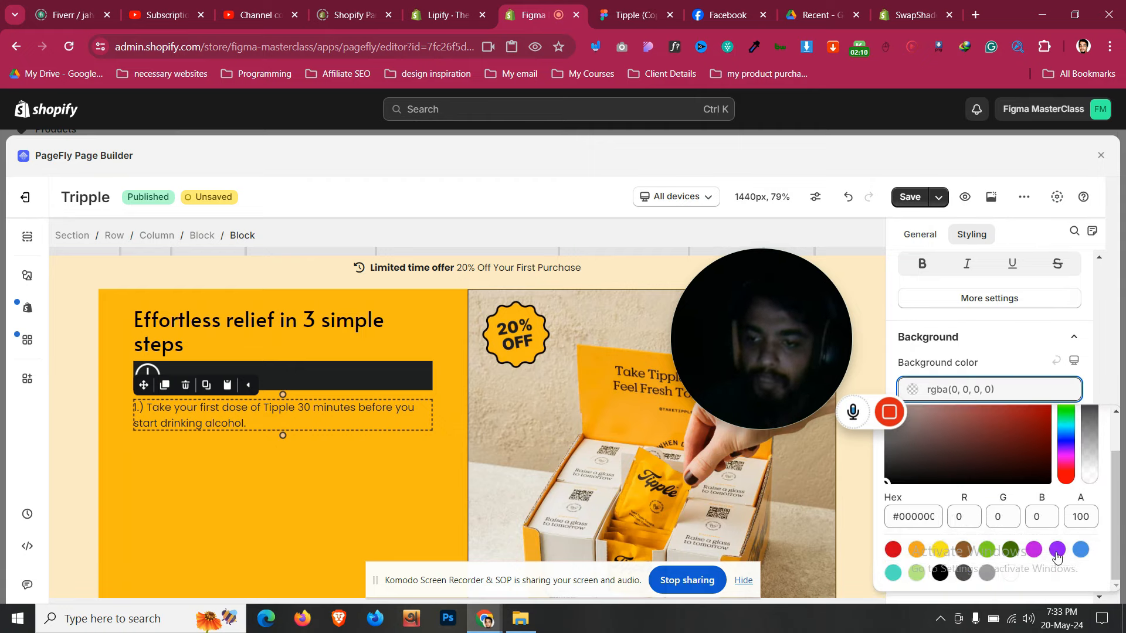
{"action": "left_click", "coordinate": [1011, 573]}
Set the white text block's padding to 10 px on all sides
{"action": "left_click", "coordinate": [612, 5]}
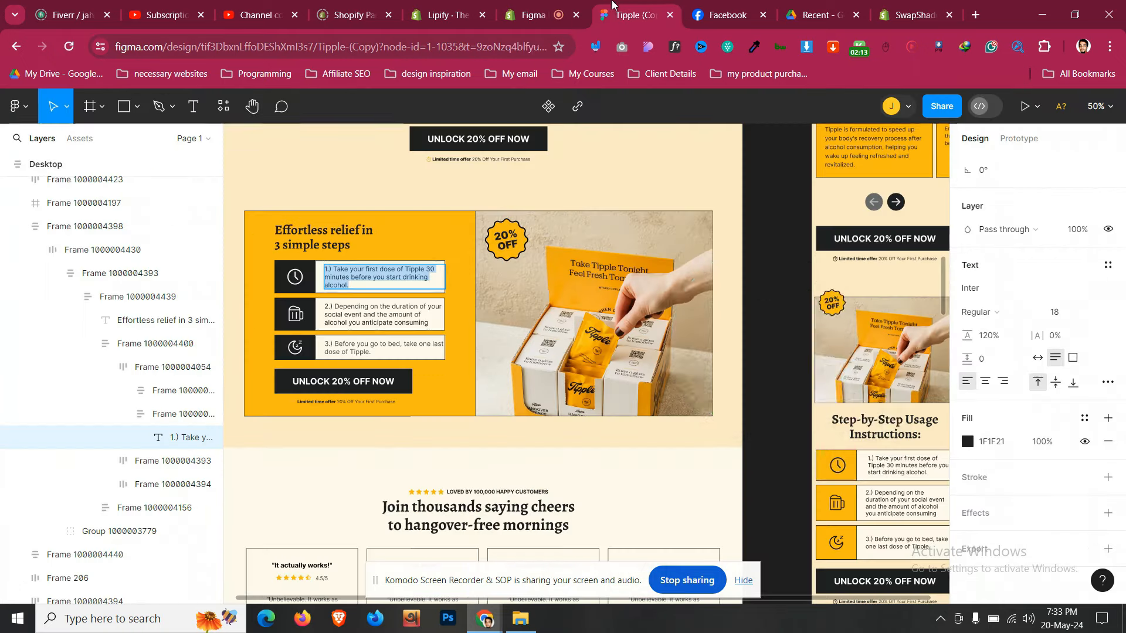
{"action": "left_click", "coordinate": [581, 5]}
{"action": "scroll", "coordinate": [1067, 314], "scroll_direction": "up", "scroll_amount": 10}
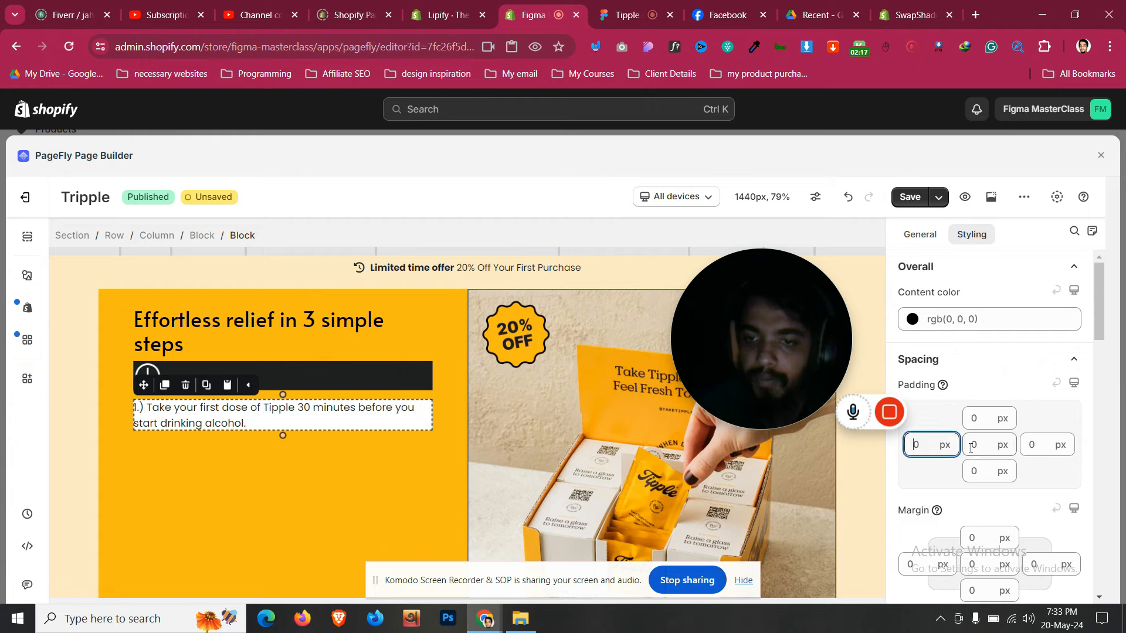
{"action": "left_click", "coordinate": [971, 446]}
{"action": "type", "text": "1"}
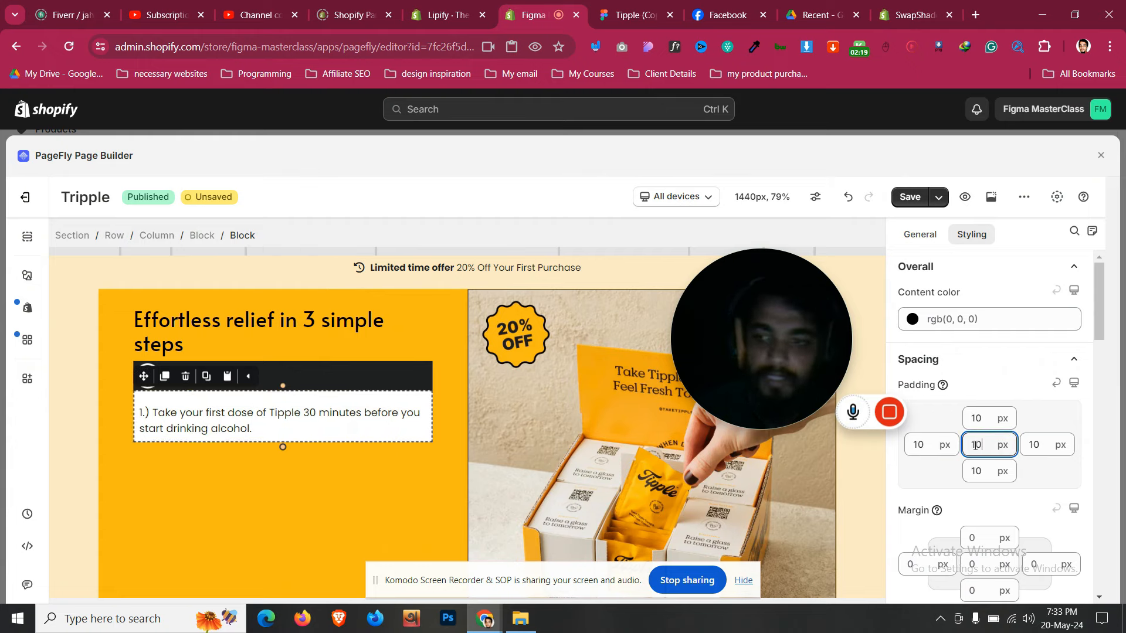
Set the first step paragraph's margin to 0 px on all sides
{"action": "left_click", "coordinate": [292, 413]}
{"action": "scroll", "coordinate": [984, 447], "scroll_direction": "down", "scroll_amount": 9}
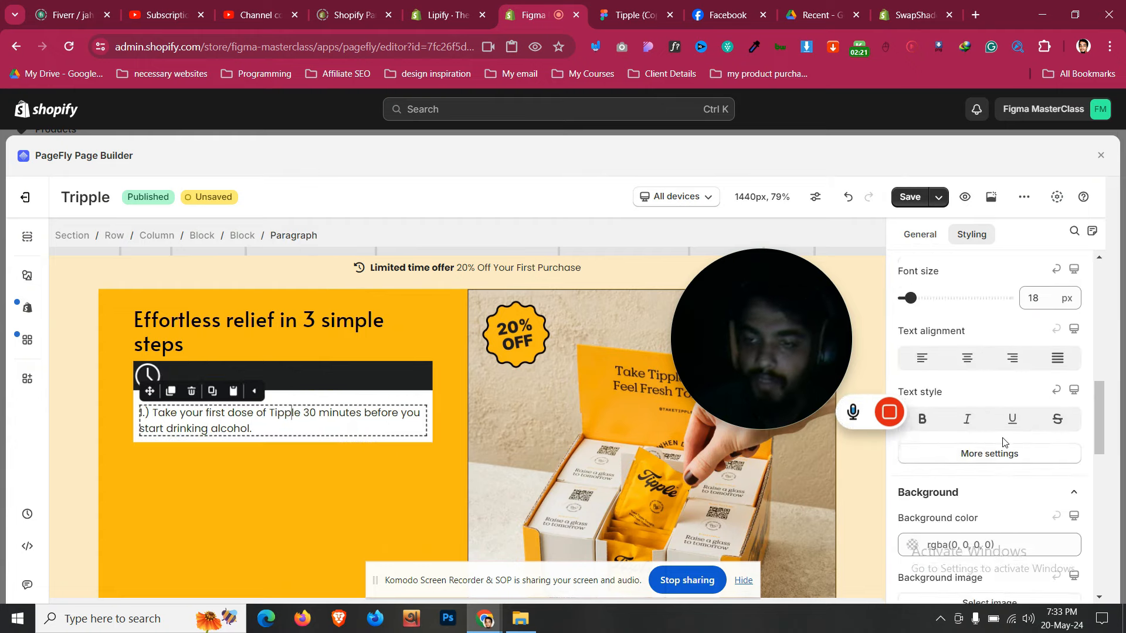
{"action": "scroll", "coordinate": [1003, 443], "scroll_direction": "up", "scroll_amount": 7}
{"action": "type", "text": "0"}
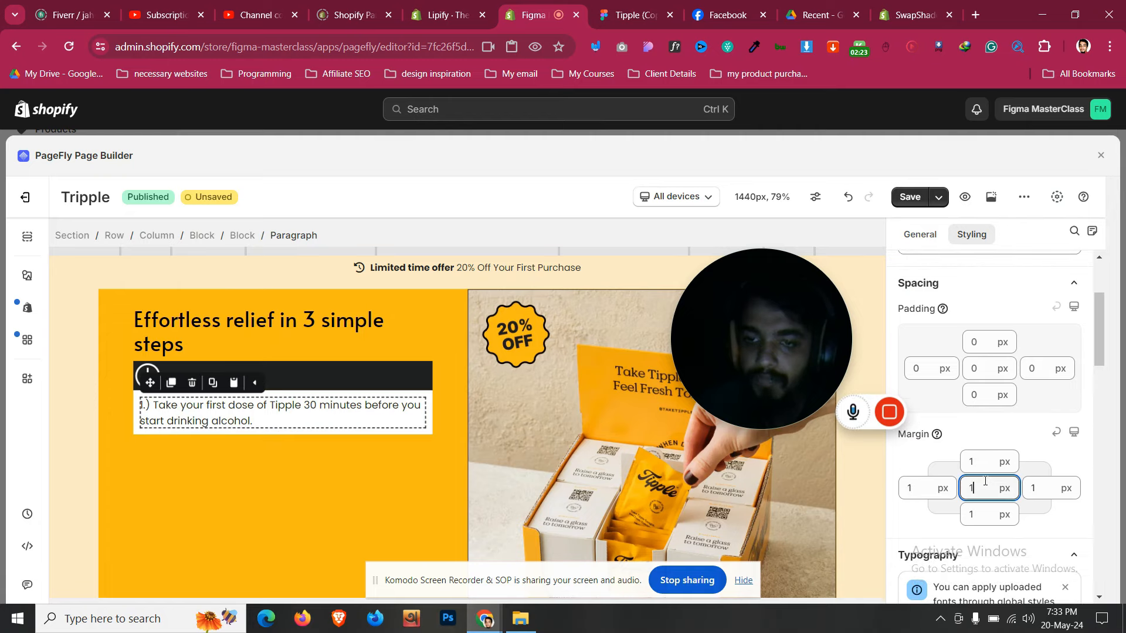
Set the display style of the outer block holding the clock icon and text blocks to Flex
{"action": "left_click", "coordinate": [303, 368]}
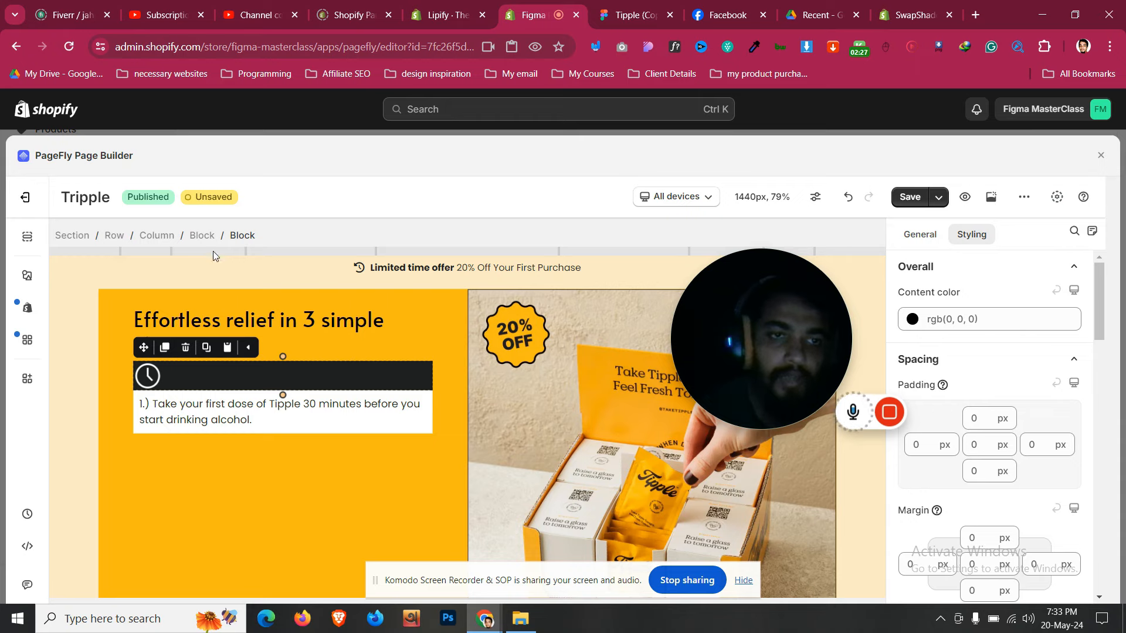
{"action": "left_click", "coordinate": [203, 236]}
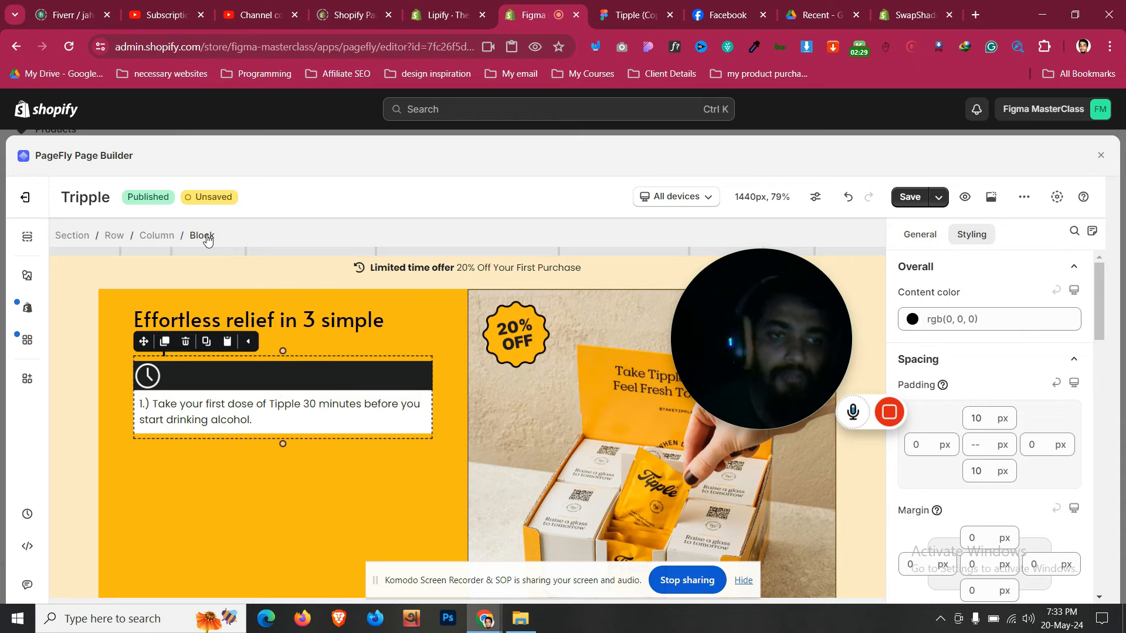
{"action": "scroll", "coordinate": [1082, 398], "scroll_direction": "down", "scroll_amount": 15}
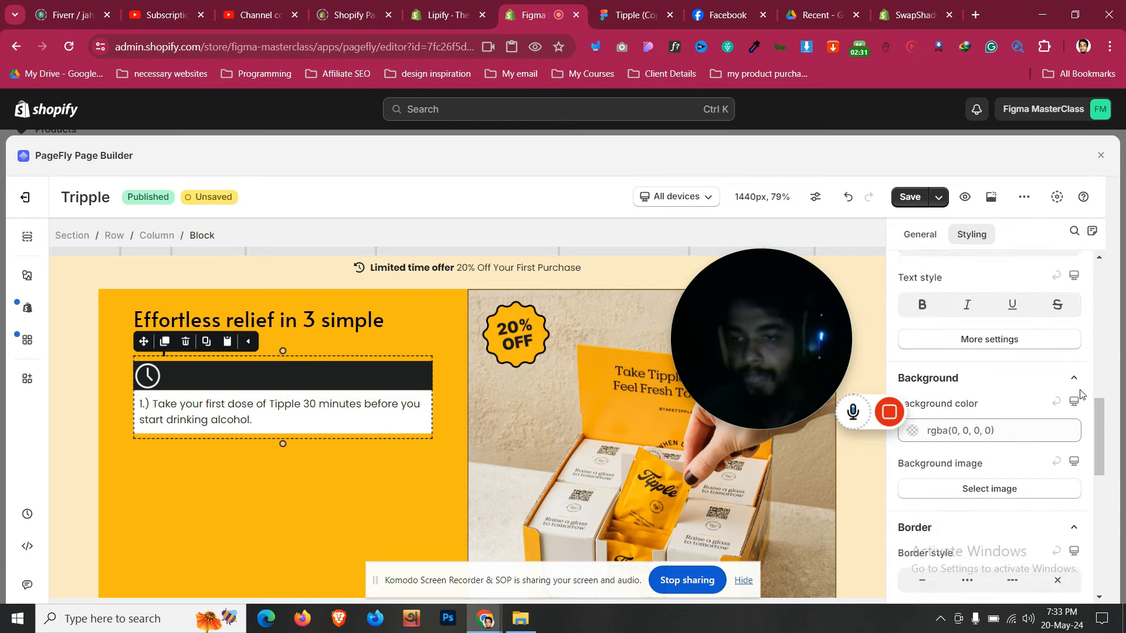
{"action": "left_click", "coordinate": [1050, 372]}
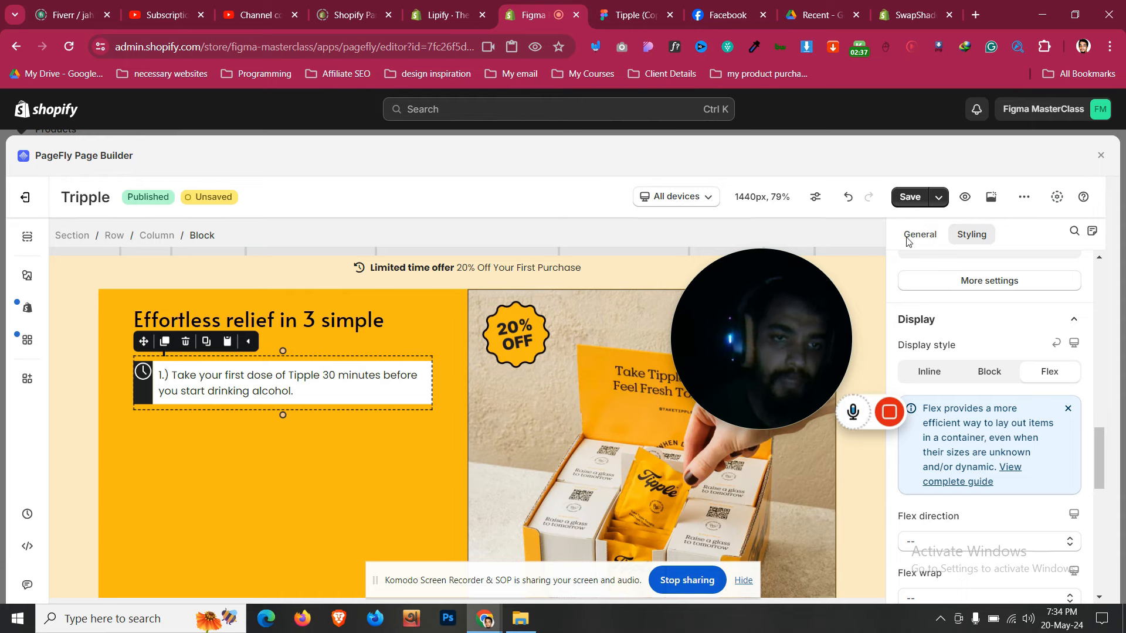
Try the Center option for the outer flex block's item alignment, and reset it to unset
{"action": "scroll", "coordinate": [960, 390], "scroll_direction": "down", "scroll_amount": 5}
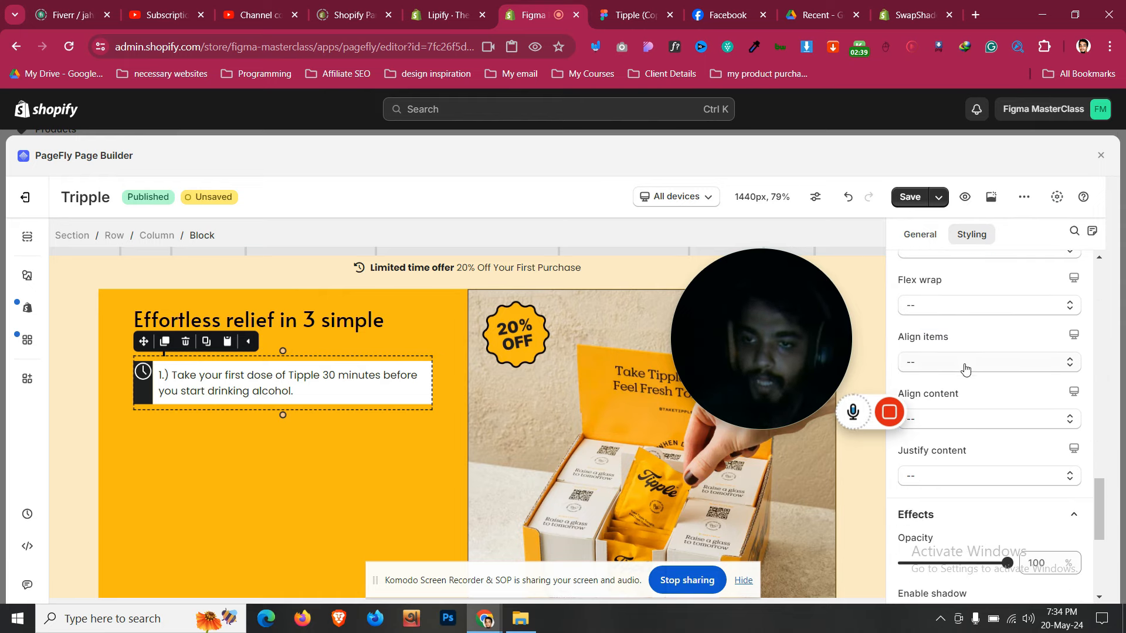
{"action": "left_click", "coordinate": [965, 368]}
{"action": "left_click", "coordinate": [953, 417]}
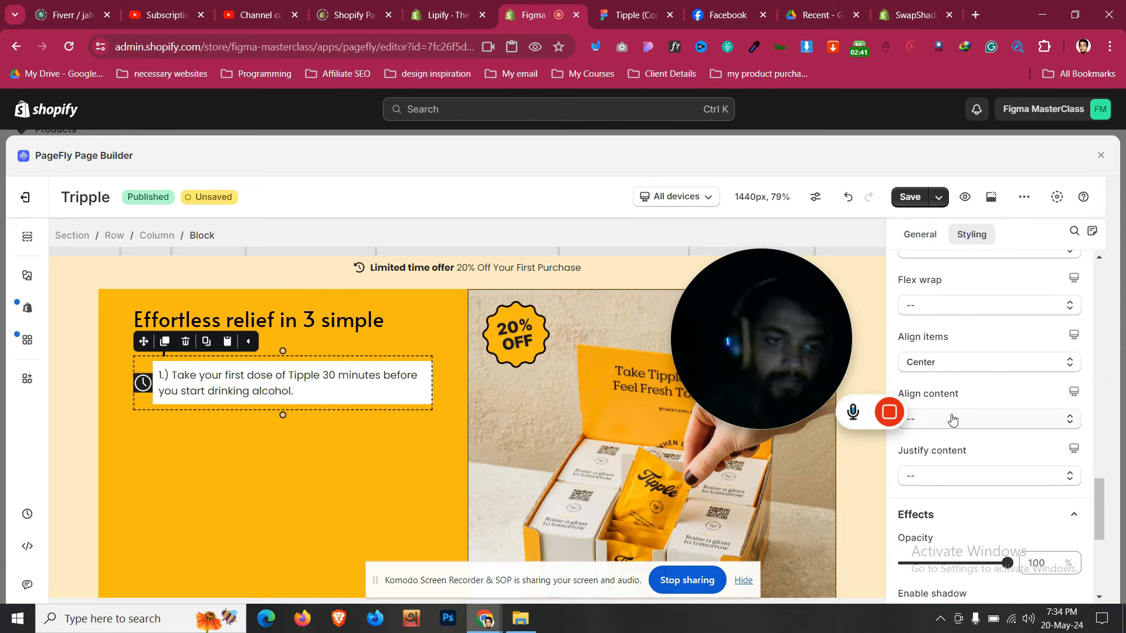
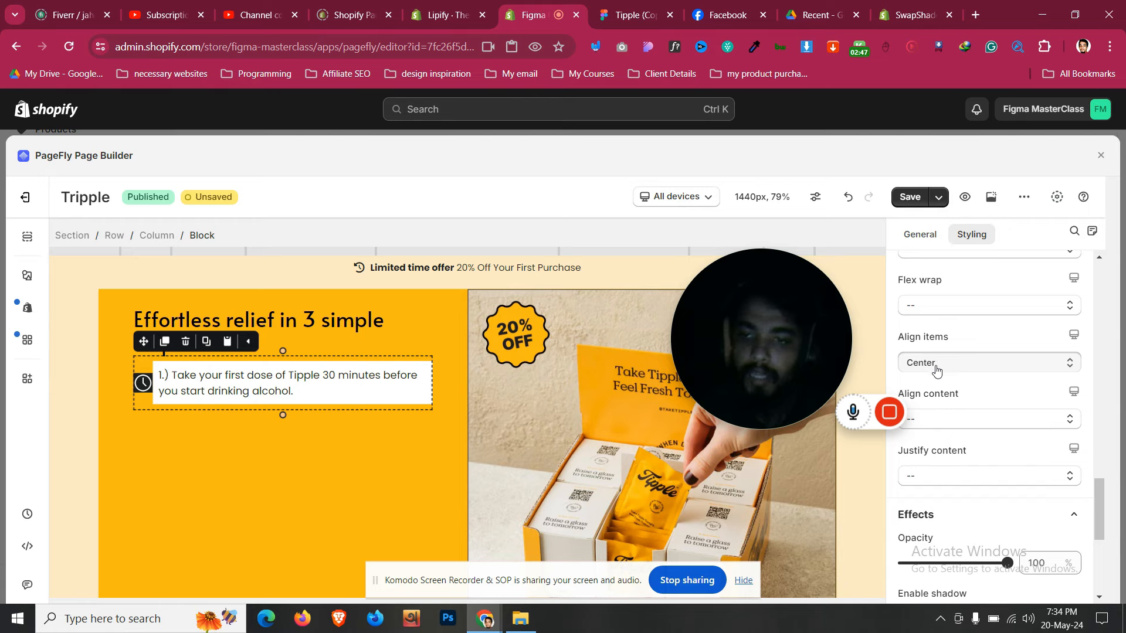
{"action": "left_click", "coordinate": [1024, 367]}
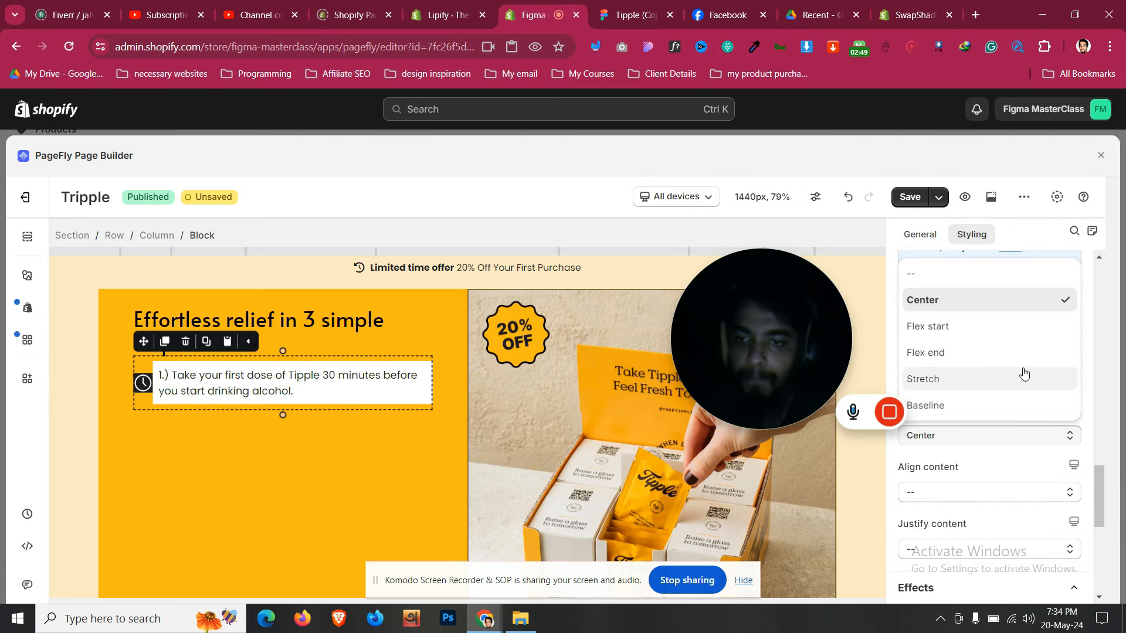
{"action": "left_click", "coordinate": [939, 281]}
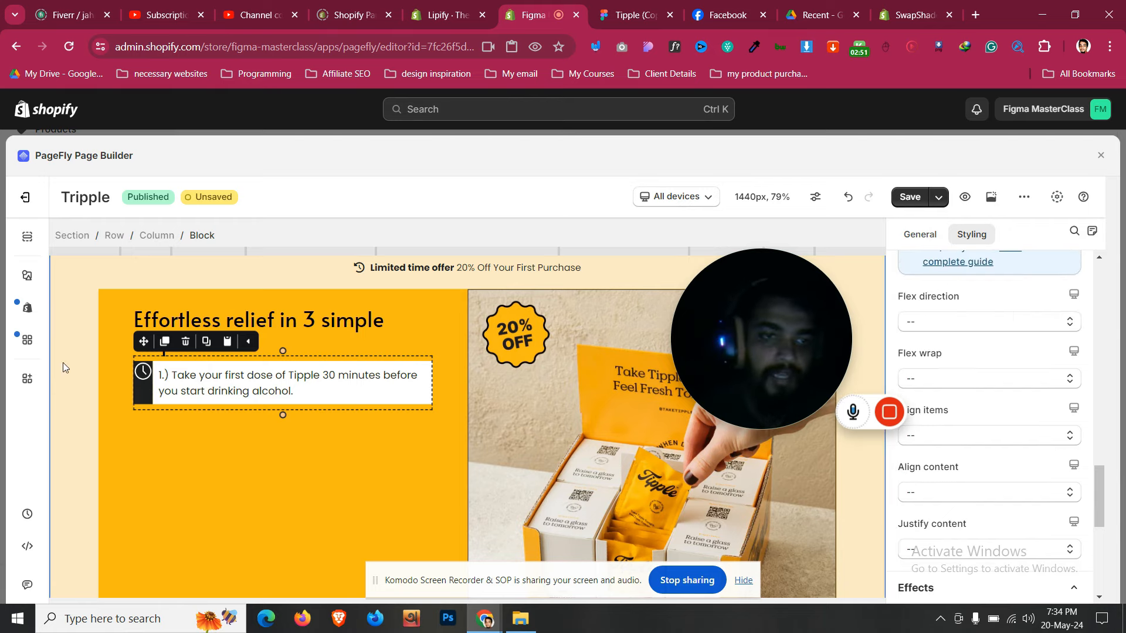
Set the clock image's display style to Flex and its item alignment to Center
{"action": "left_click", "coordinate": [143, 372]}
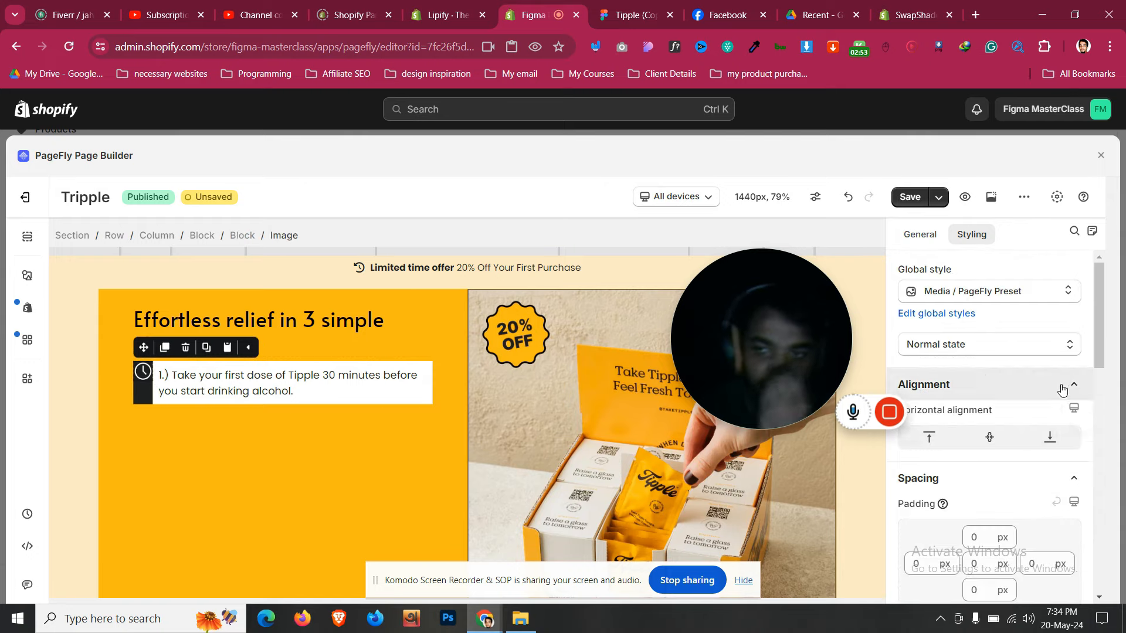
{"action": "scroll", "coordinate": [1031, 411], "scroll_direction": "down", "scroll_amount": 5}
{"action": "scroll", "coordinate": [1031, 428], "scroll_direction": "down", "scroll_amount": 3}
{"action": "left_click", "coordinate": [1047, 414]}
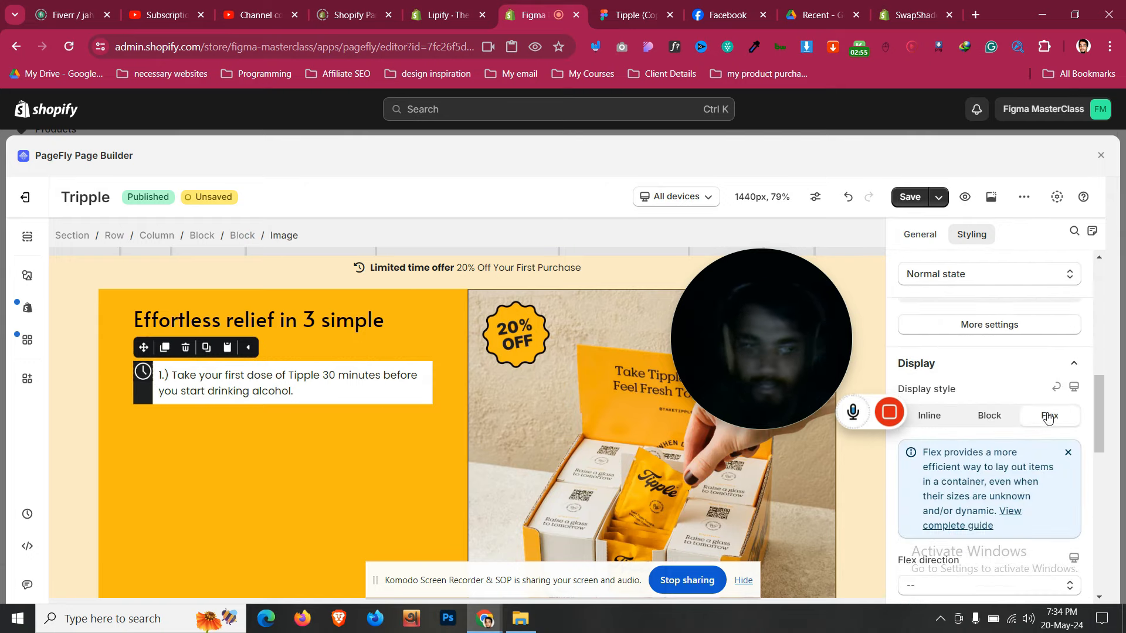
{"action": "scroll", "coordinate": [997, 399], "scroll_direction": "down", "scroll_amount": 4}
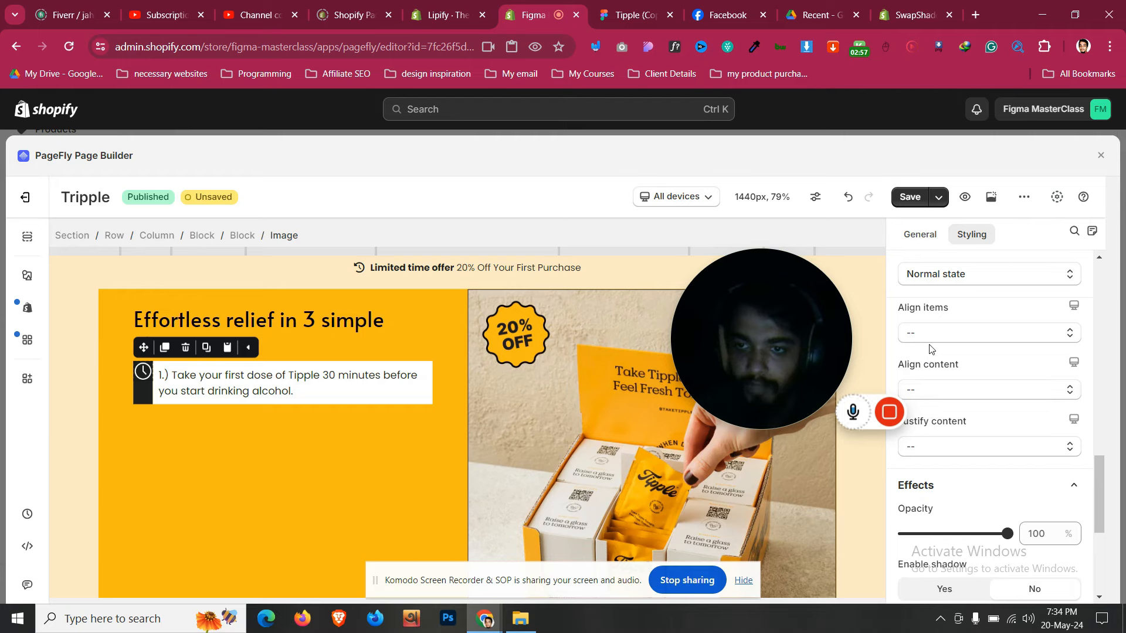
{"action": "left_click", "coordinate": [929, 349]}
{"action": "left_click", "coordinate": [932, 390]}
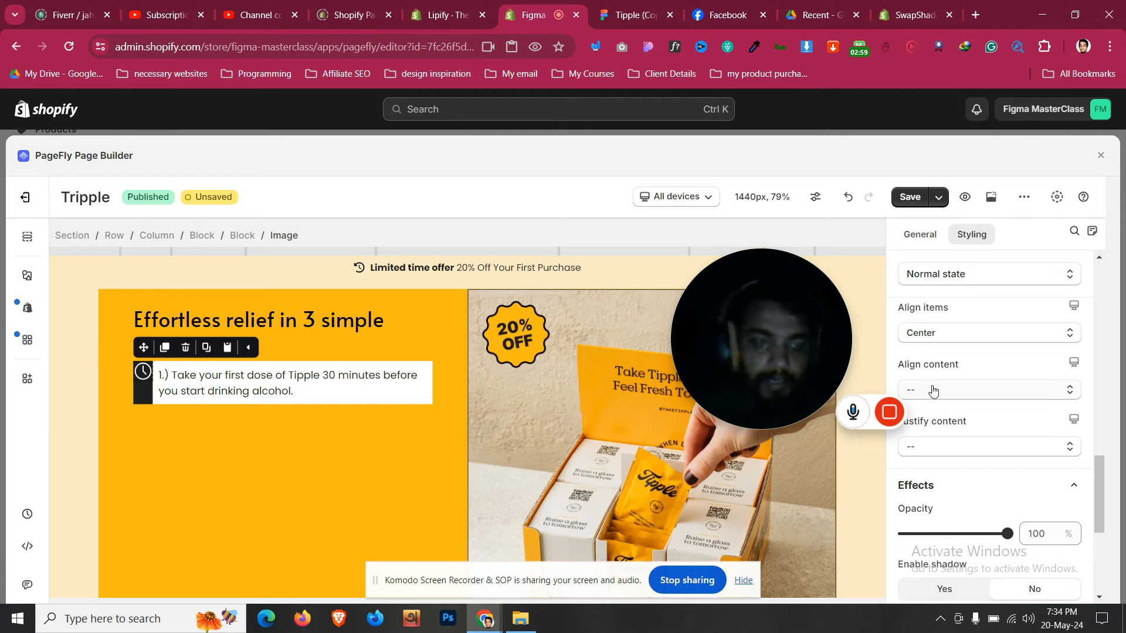
Set the dark icon block's display style to Flex and its item alignment to Center
{"action": "left_click", "coordinate": [202, 236]}
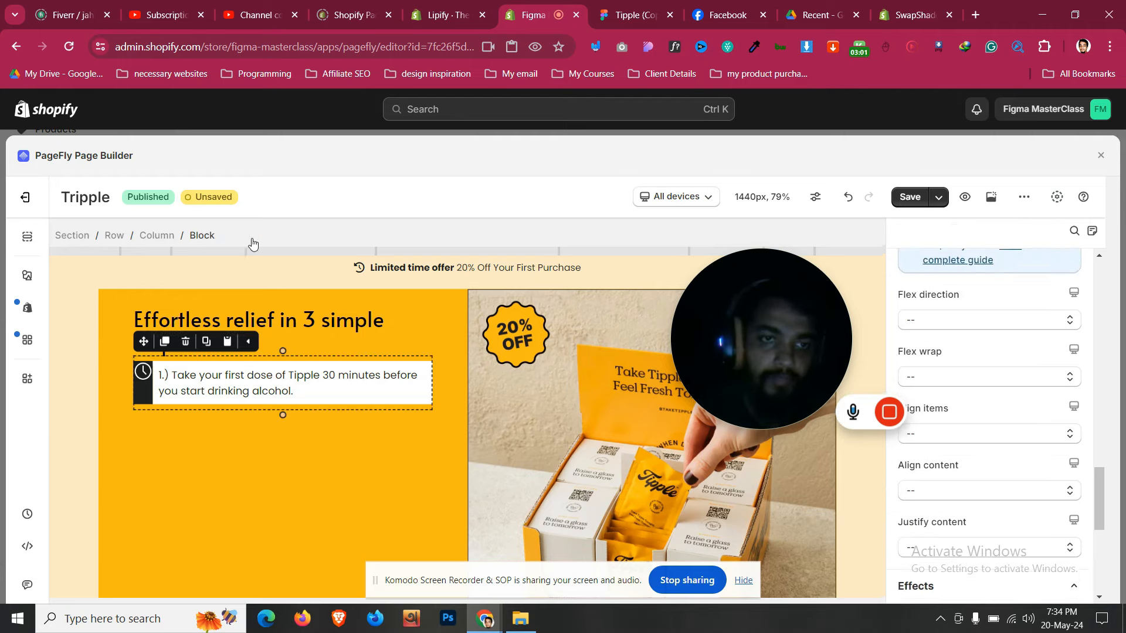
{"action": "left_click", "coordinate": [144, 390]}
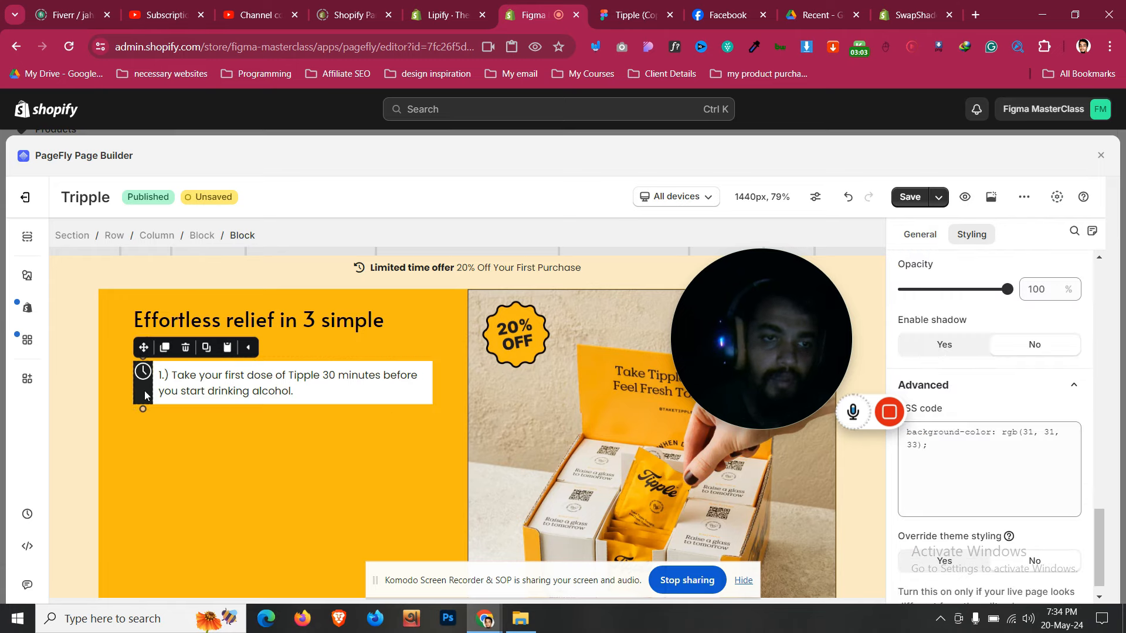
{"action": "scroll", "coordinate": [1055, 387], "scroll_direction": "up", "scroll_amount": 4}
{"action": "left_click", "coordinate": [1049, 420]}
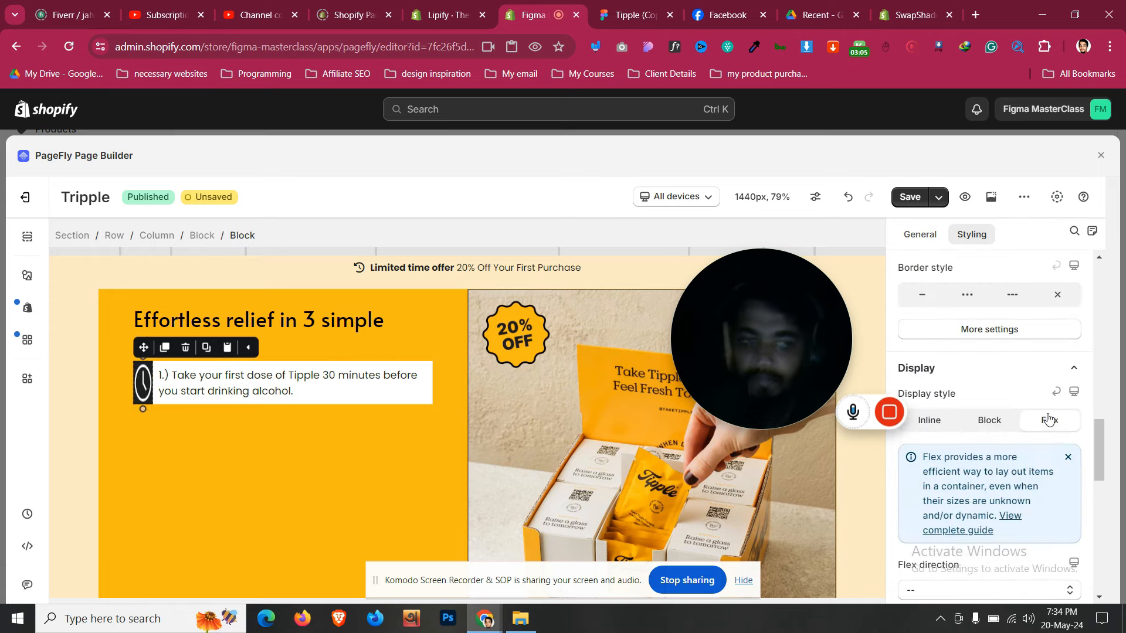
{"action": "scroll", "coordinate": [1023, 364], "scroll_direction": "down", "scroll_amount": 6}
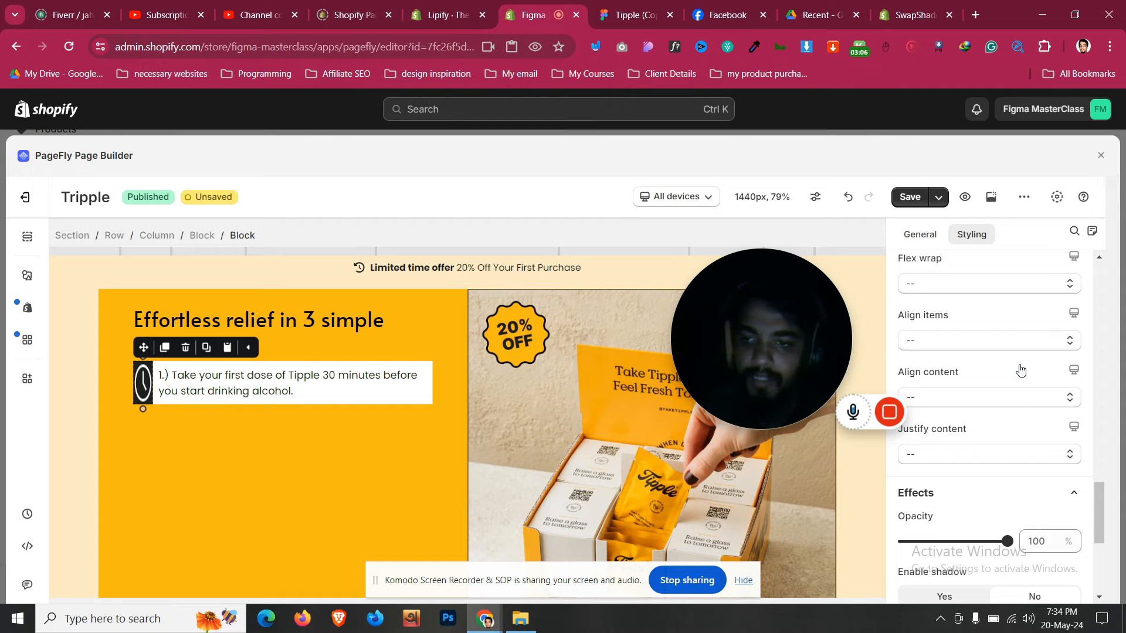
{"action": "left_click", "coordinate": [956, 337]}
{"action": "left_click", "coordinate": [950, 393]}
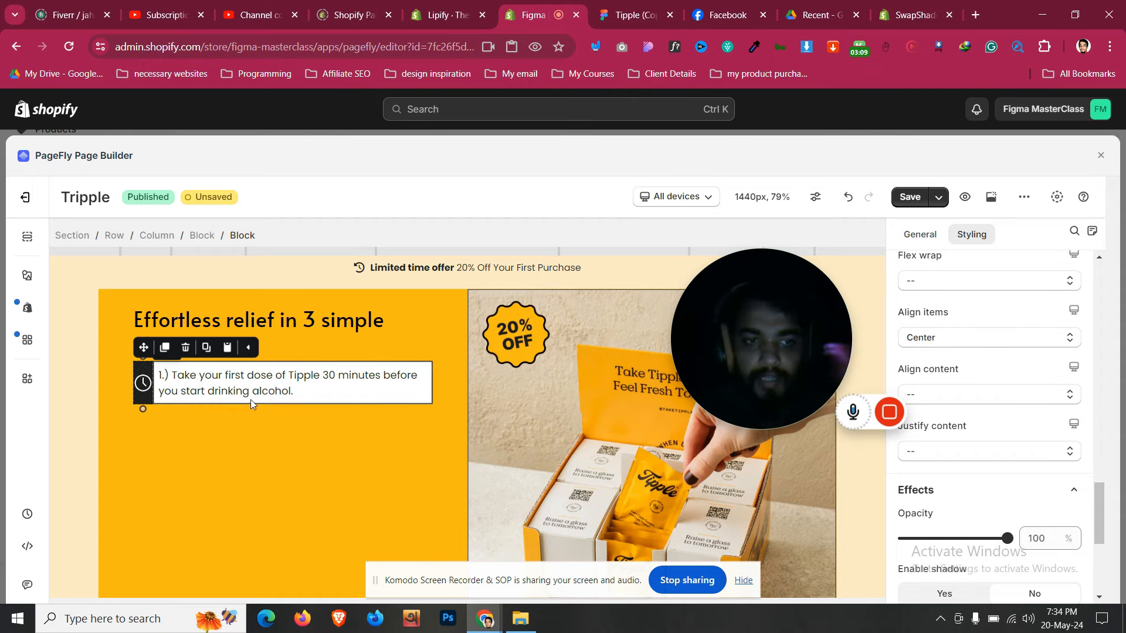
Compare the first step's icon box with the Figma design, and set the dark icon block's padding to 10 px on all sides in PageFly
{"action": "left_click", "coordinate": [205, 435]}
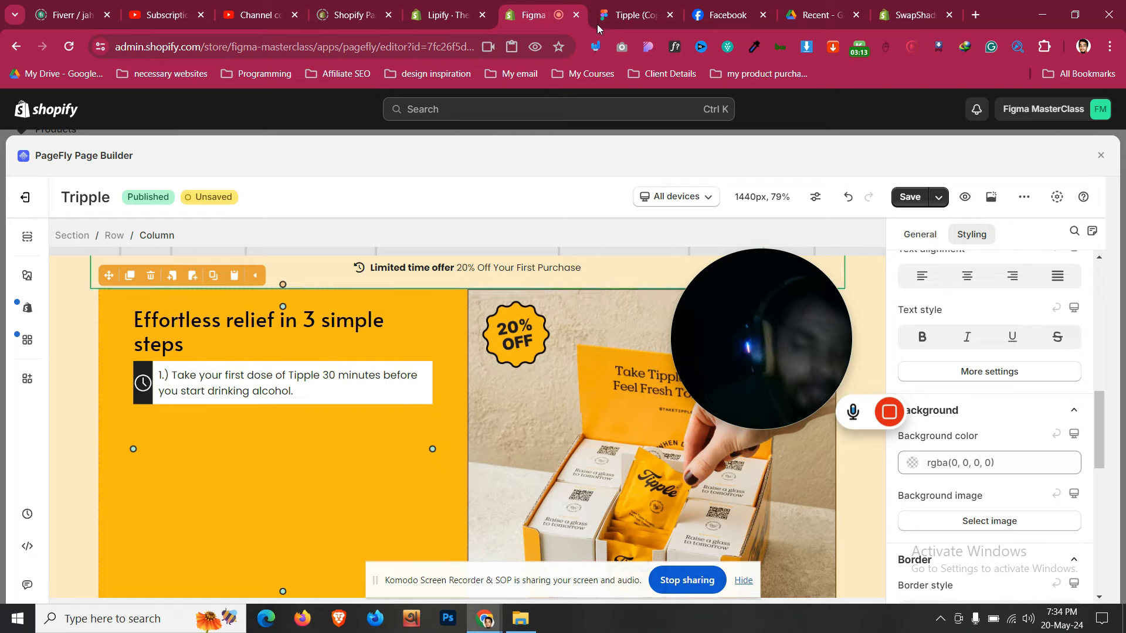
{"action": "left_click", "coordinate": [622, 7]}
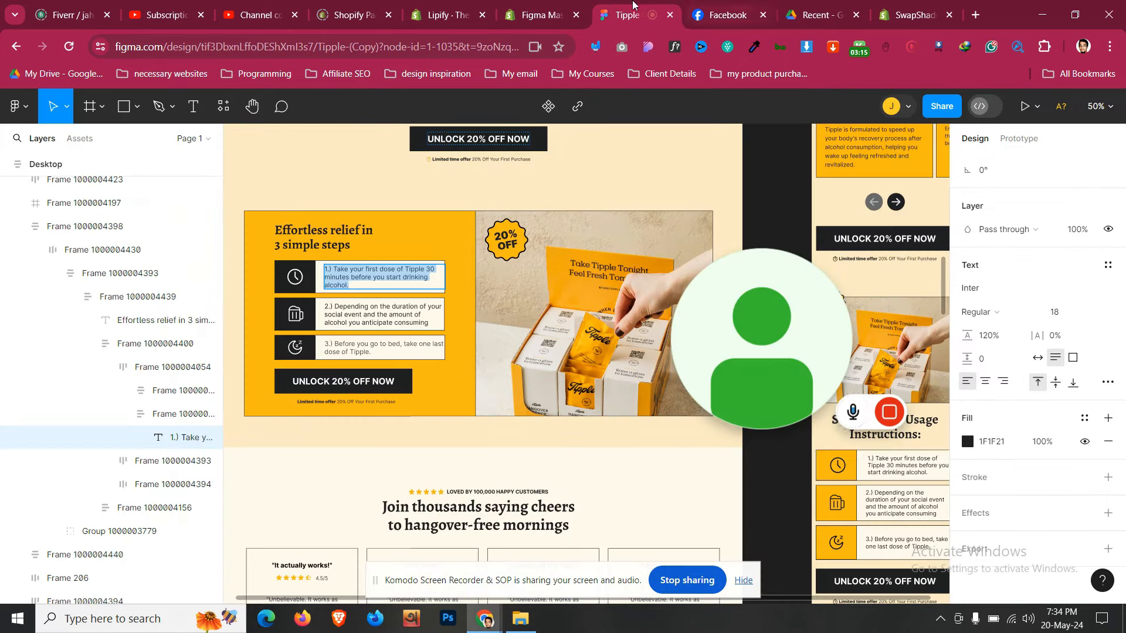
{"action": "left_click", "coordinate": [535, 8]}
{"action": "left_click", "coordinate": [141, 368]}
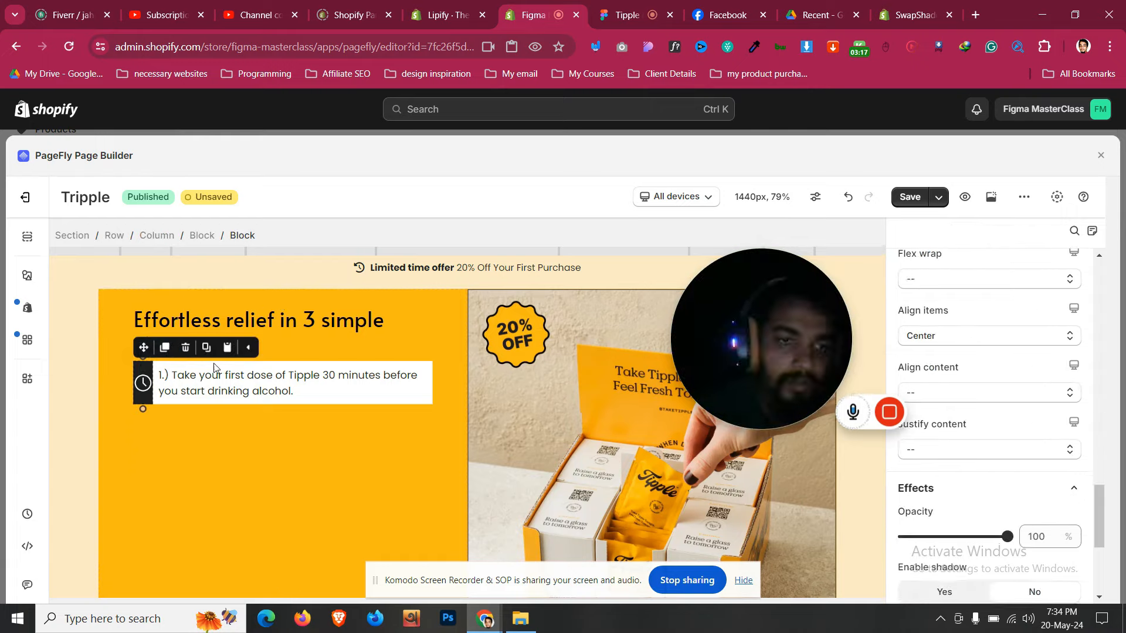
{"action": "key", "text": "ctrl+Tab"}
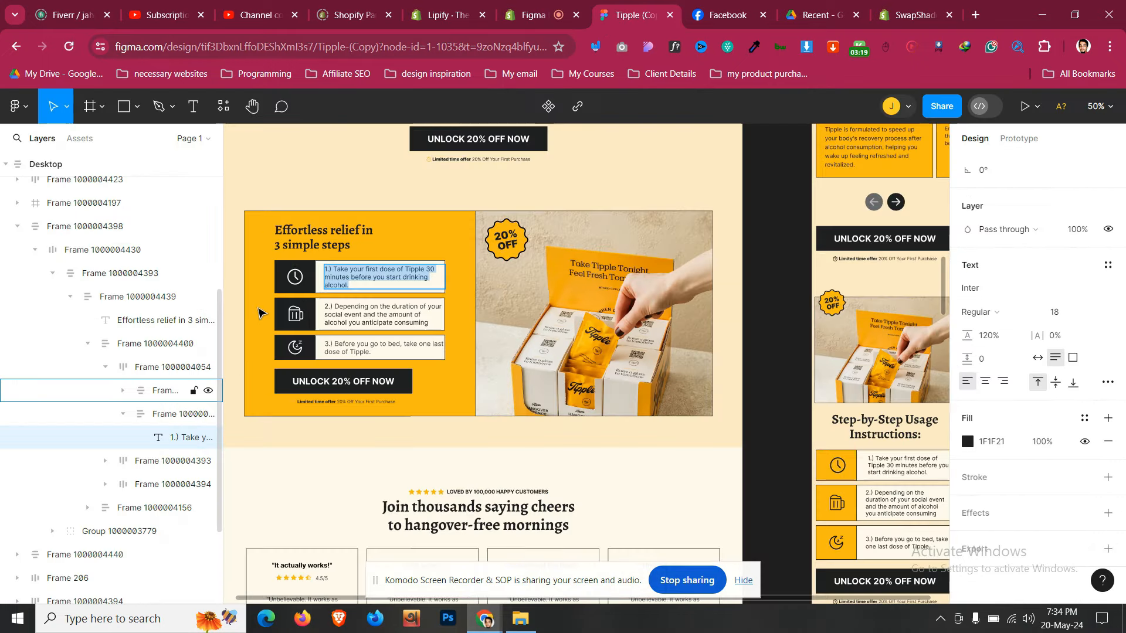
{"action": "left_click", "coordinate": [547, 5]}
{"action": "scroll", "coordinate": [983, 389], "scroll_direction": "up", "scroll_amount": 10}
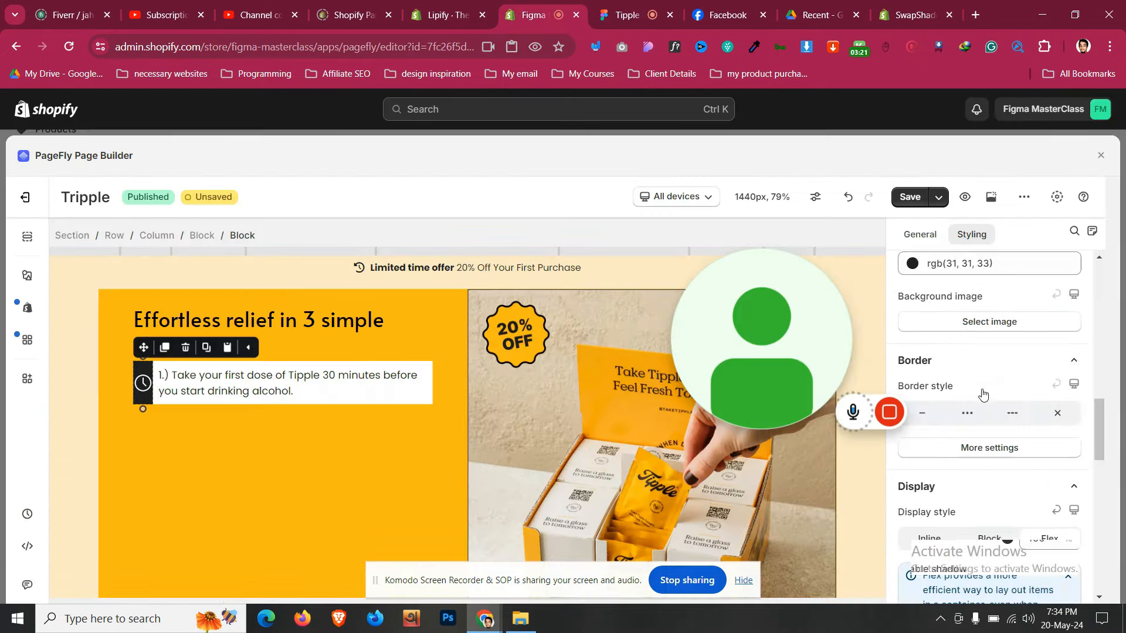
{"action": "scroll", "coordinate": [983, 394], "scroll_direction": "up", "scroll_amount": 2}
{"action": "left_click", "coordinate": [983, 441]}
{"action": "type", "text": "11"}
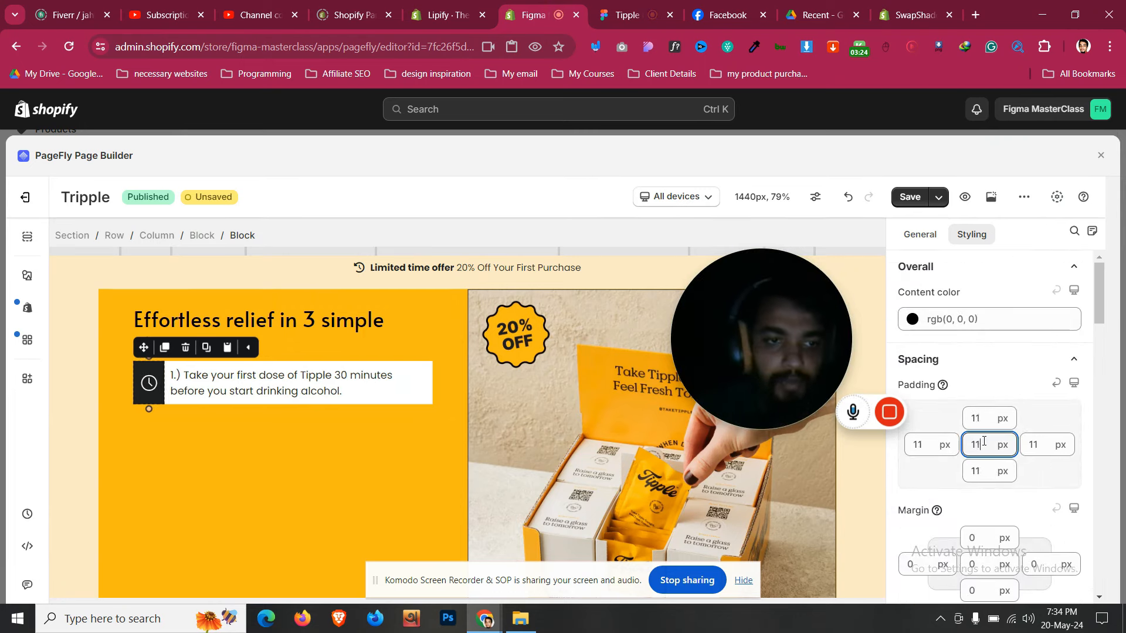
{"action": "key", "text": "Up"}
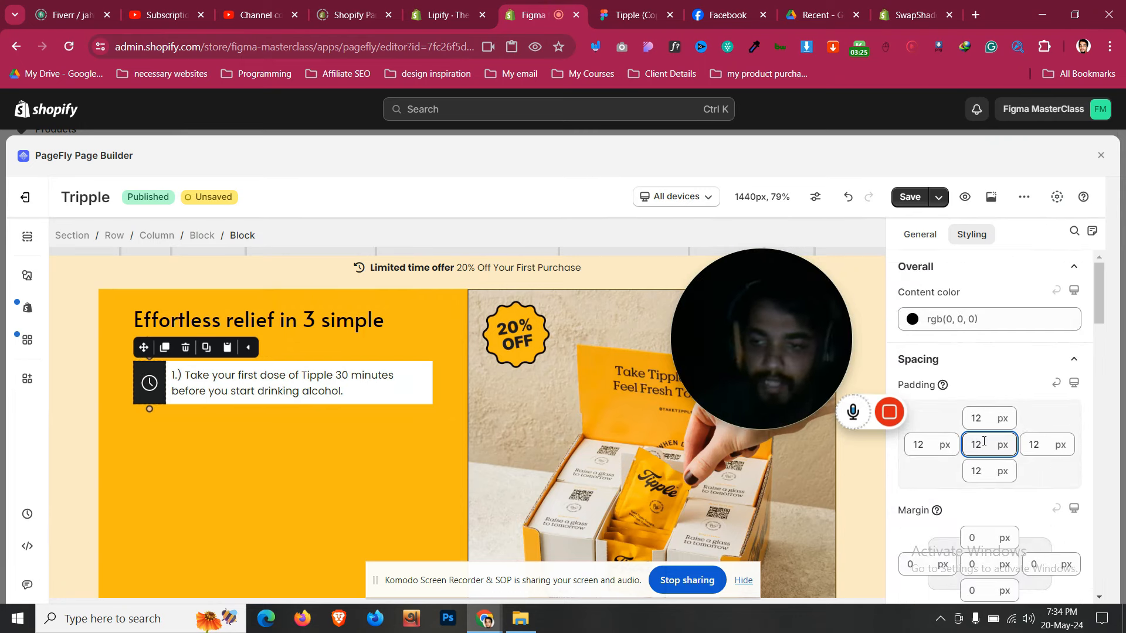
{"action": "key", "text": "Down"}
{"action": "key", "text": "Down"}
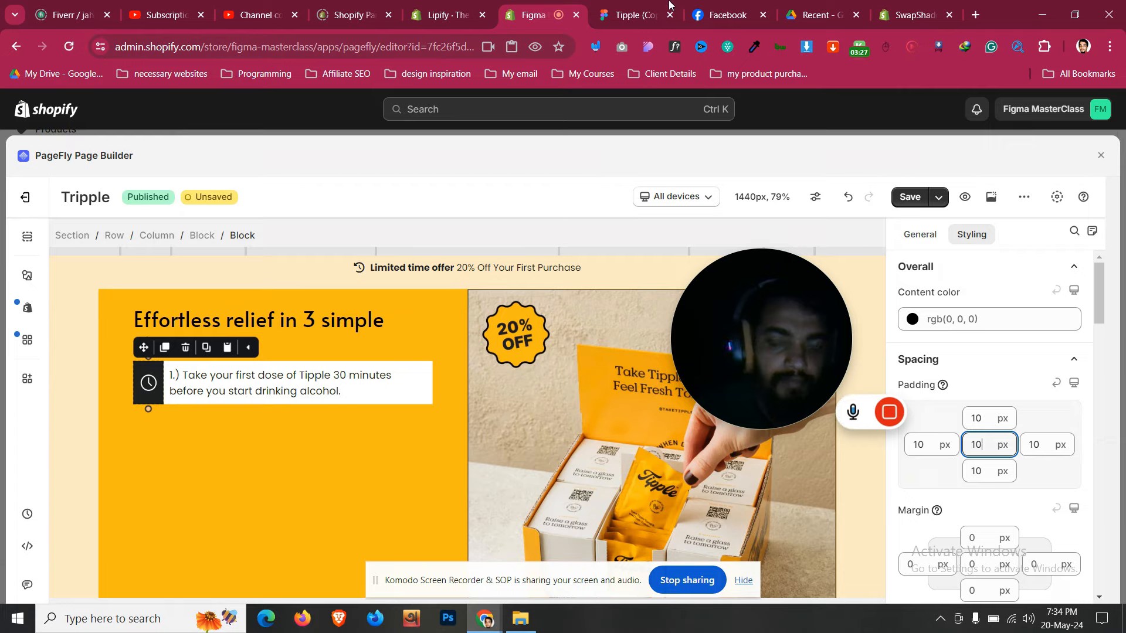
Check the yellow panel's side spacing in Figma, and set the yellow column's left and right padding to 80 px in PageFly
{"action": "left_click", "coordinate": [669, 6]}
{"action": "left_click", "coordinate": [563, 5]}
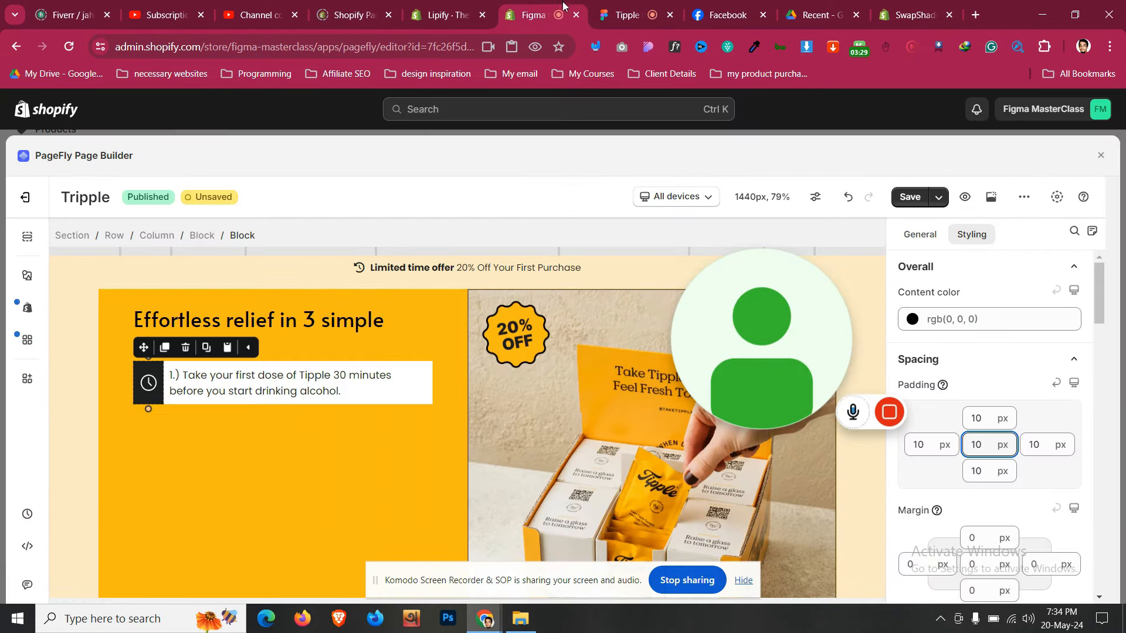
{"action": "left_click", "coordinate": [630, 13]}
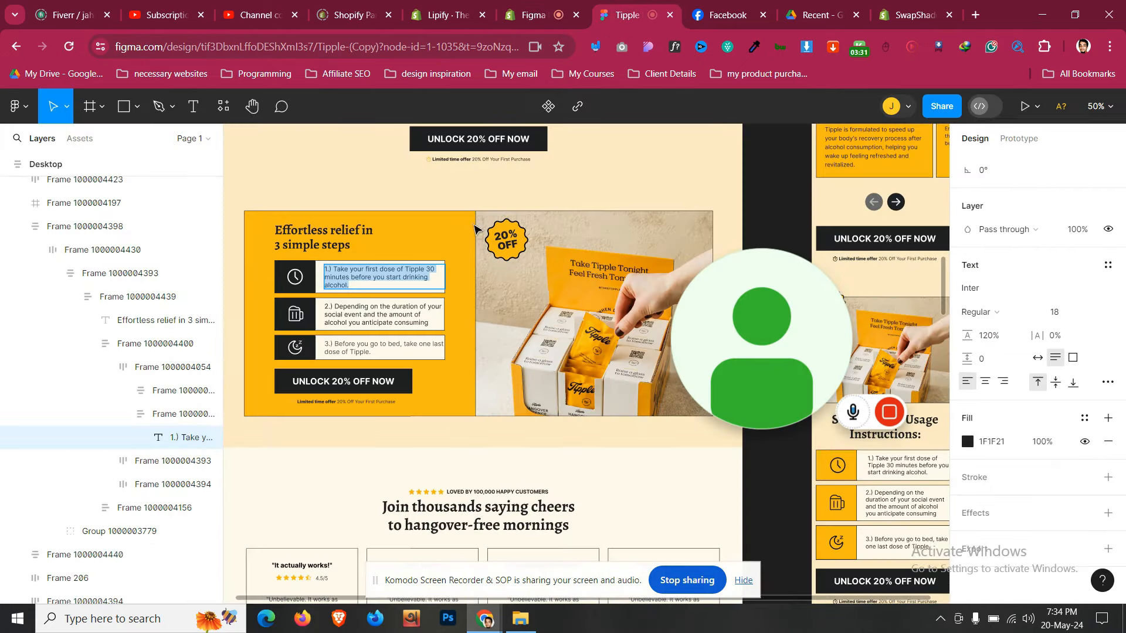
{"action": "key", "text": "ctrl+shift+Tab"}
{"action": "left_click", "coordinate": [452, 333]}
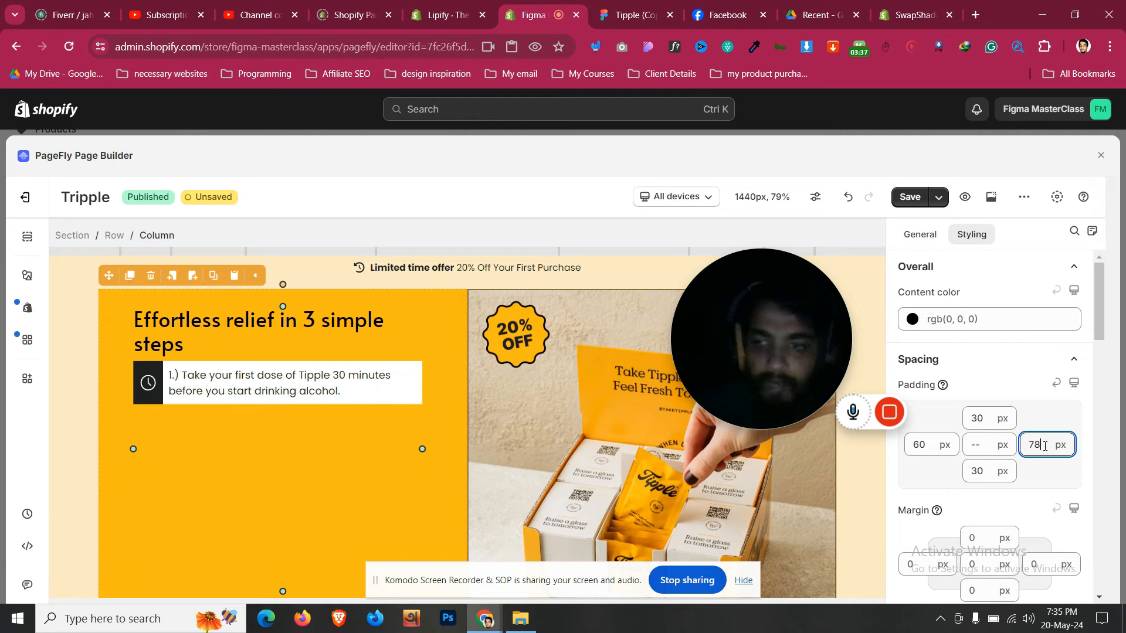
{"action": "left_click", "coordinate": [922, 451]}
{"action": "key", "text": "Up"}
{"action": "key", "text": "Up"}
{"action": "key", "text": "Up"}
{"action": "key", "text": "Up"}
{"action": "key", "text": "Up"}
{"action": "key", "text": "Up"}
{"action": "key", "text": "Up"}
{"action": "key", "text": "Up"}
{"action": "key", "text": "Up"}
{"action": "key", "text": "Up"}
{"action": "key", "text": "Up"}
{"action": "key", "text": "Up"}
{"action": "key", "text": "Up"}
{"action": "key", "text": "Up"}
{"action": "key", "text": "Up"}
{"action": "key", "text": "Up"}
{"action": "key", "text": "Up"}
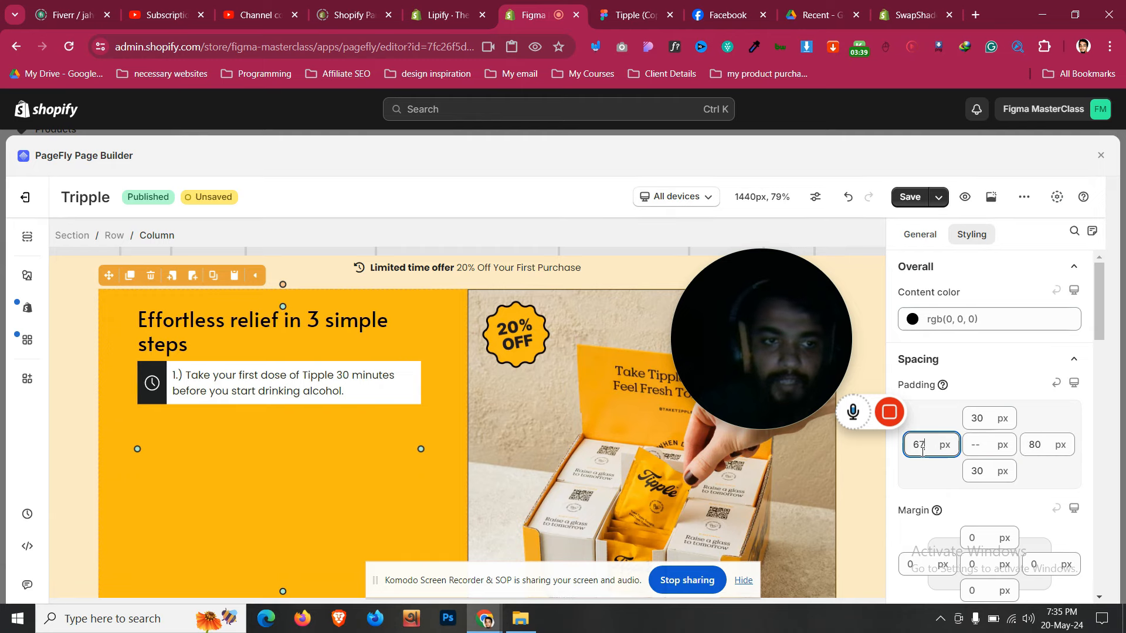
{"action": "key", "text": "Up"}
{"action": "key", "text": "Up"}
{"action": "key", "text": "Up"}
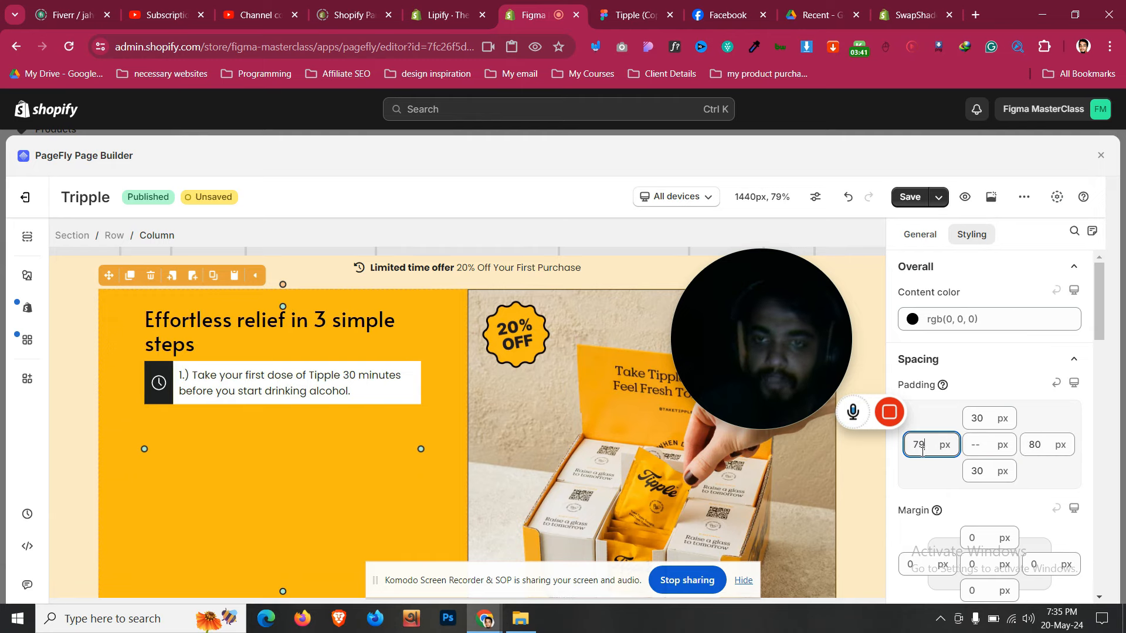
Set the top margin of the outer block around the first icon-and-text step to 15 px
{"action": "left_click", "coordinate": [650, 5]}
{"action": "left_click", "coordinate": [547, 4]}
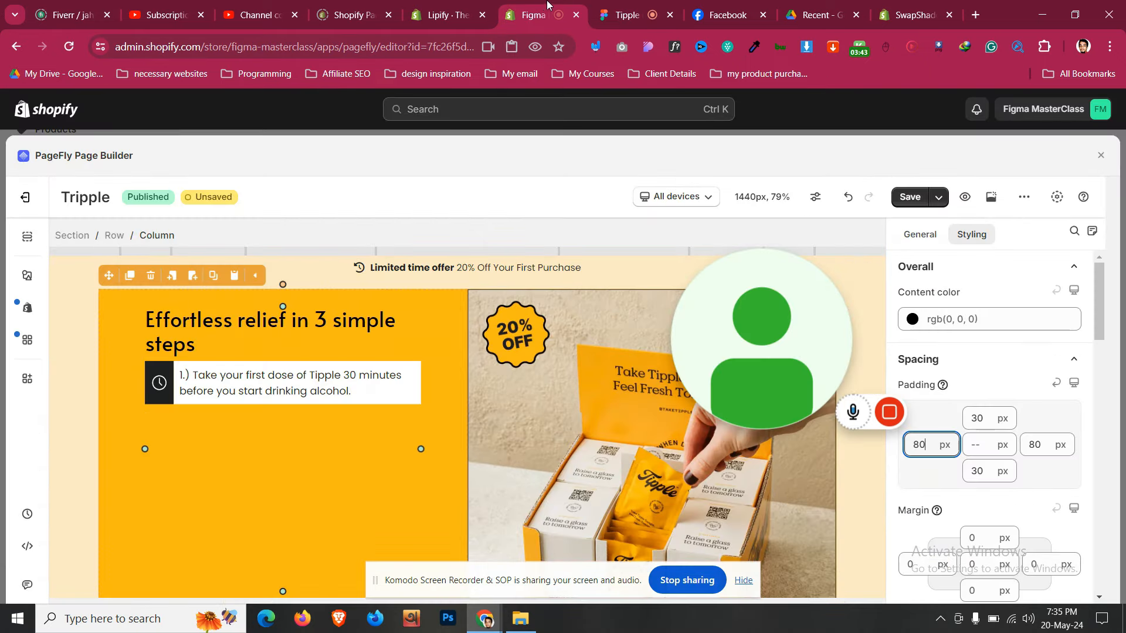
{"action": "left_click", "coordinate": [178, 376]}
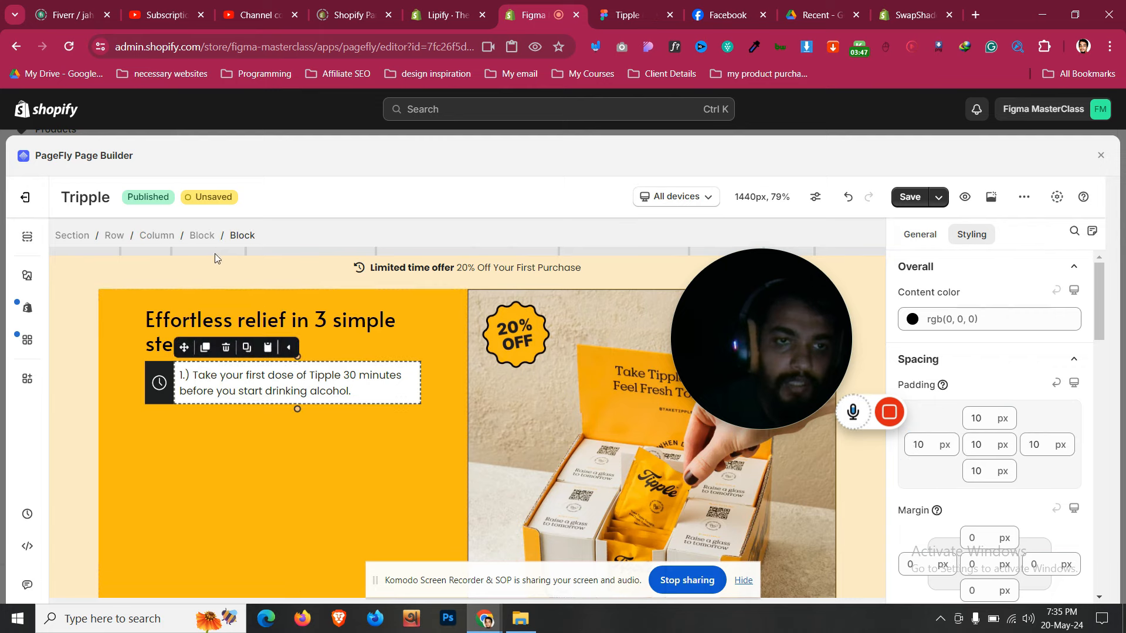
{"action": "left_click", "coordinate": [204, 237]}
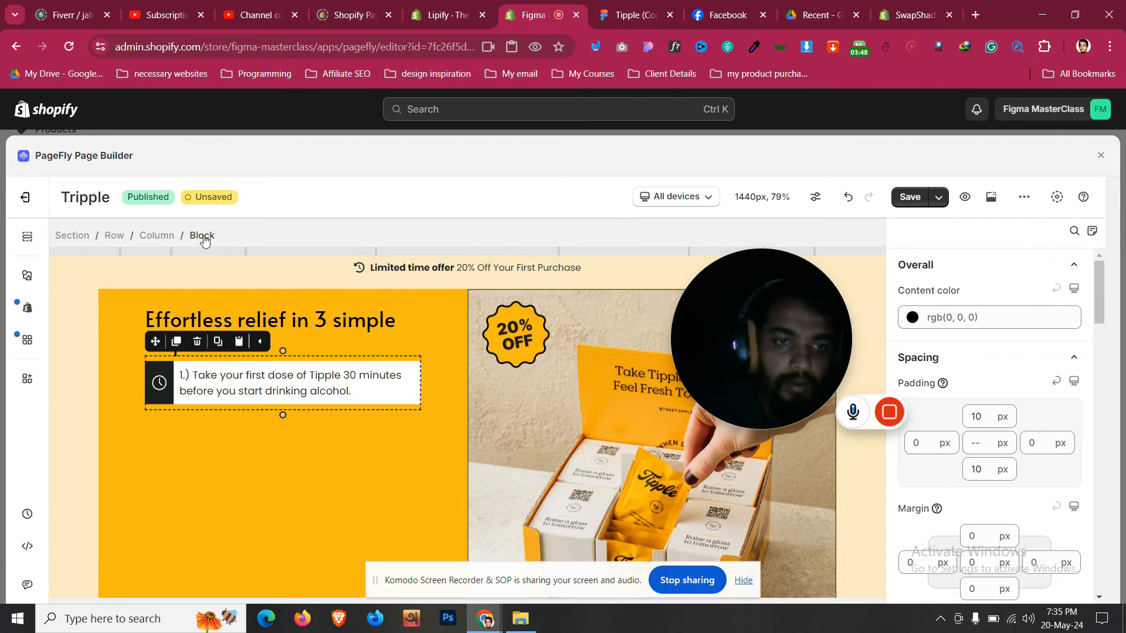
{"action": "left_click", "coordinate": [980, 537]}
{"action": "type", "text": "15"}
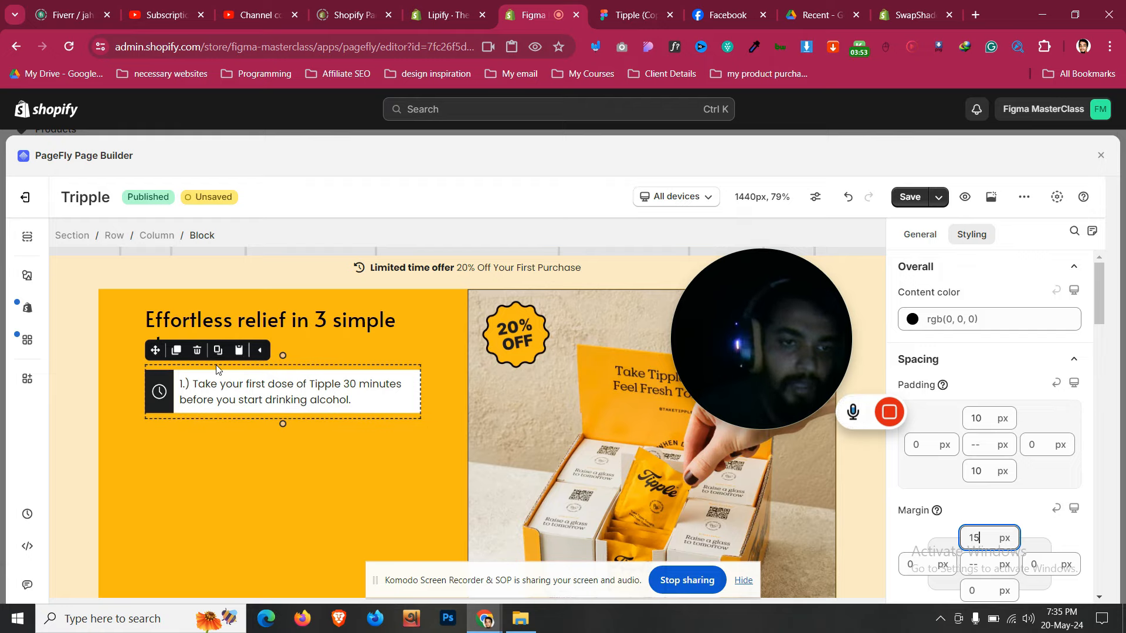
Inspect the yellow panel and its "Effortless relief in 3 simple steps" heading in the Figma design, and return to PageFly
{"action": "key", "text": "ctrl+Tab"}
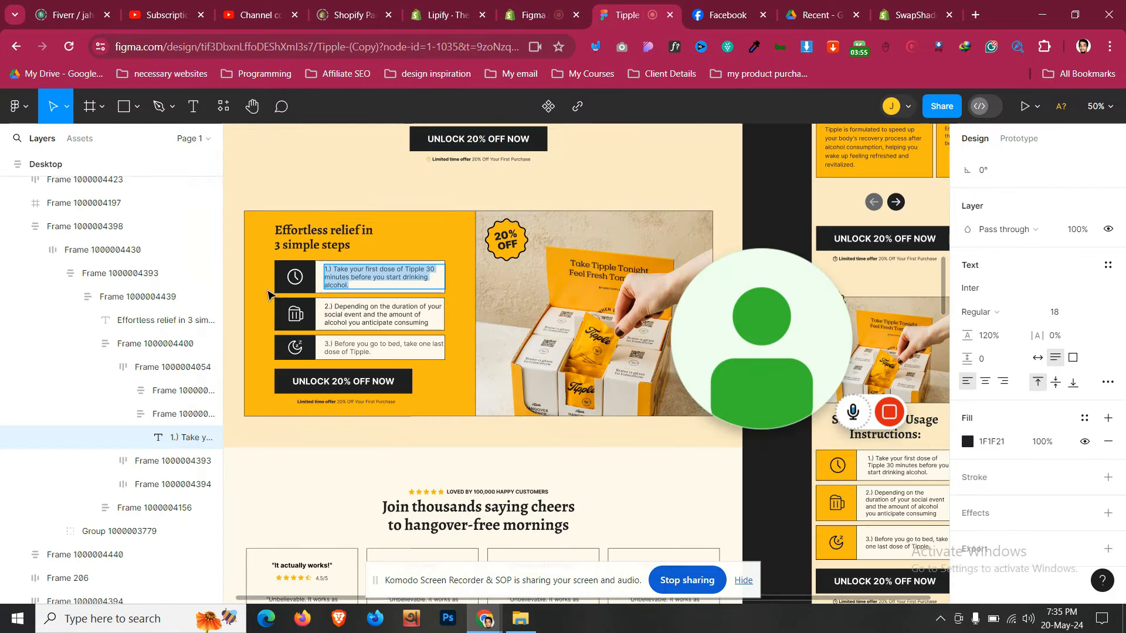
{"action": "left_click", "coordinate": [261, 293]}
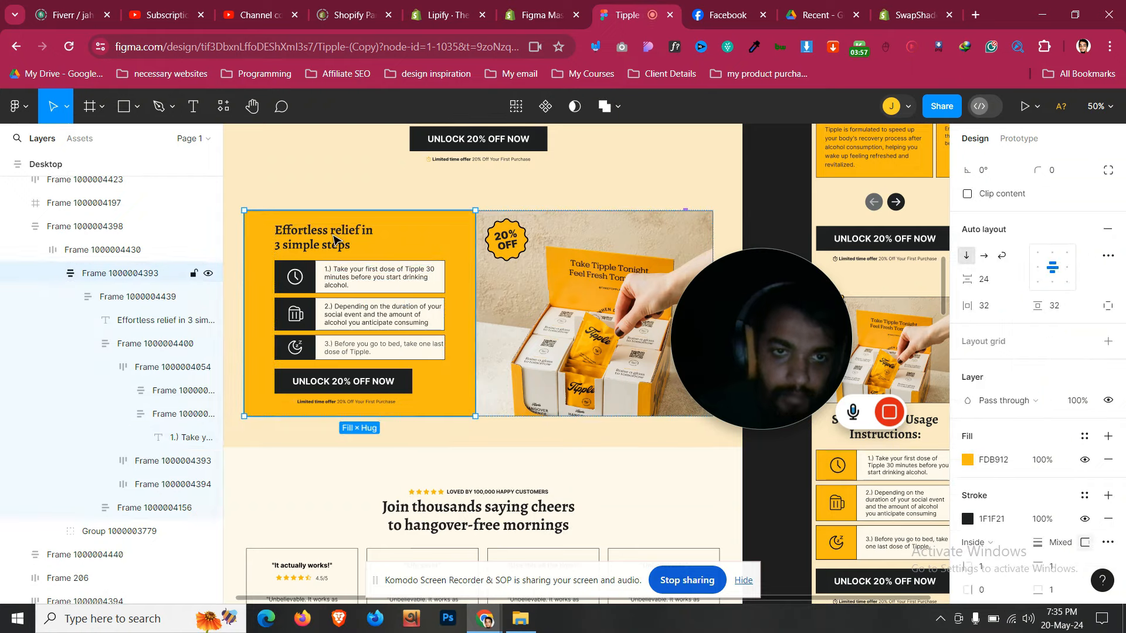
{"action": "double_click", "coordinate": [336, 241]}
{"action": "left_click", "coordinate": [493, 12]}
{"action": "left_click", "coordinate": [525, 8]}
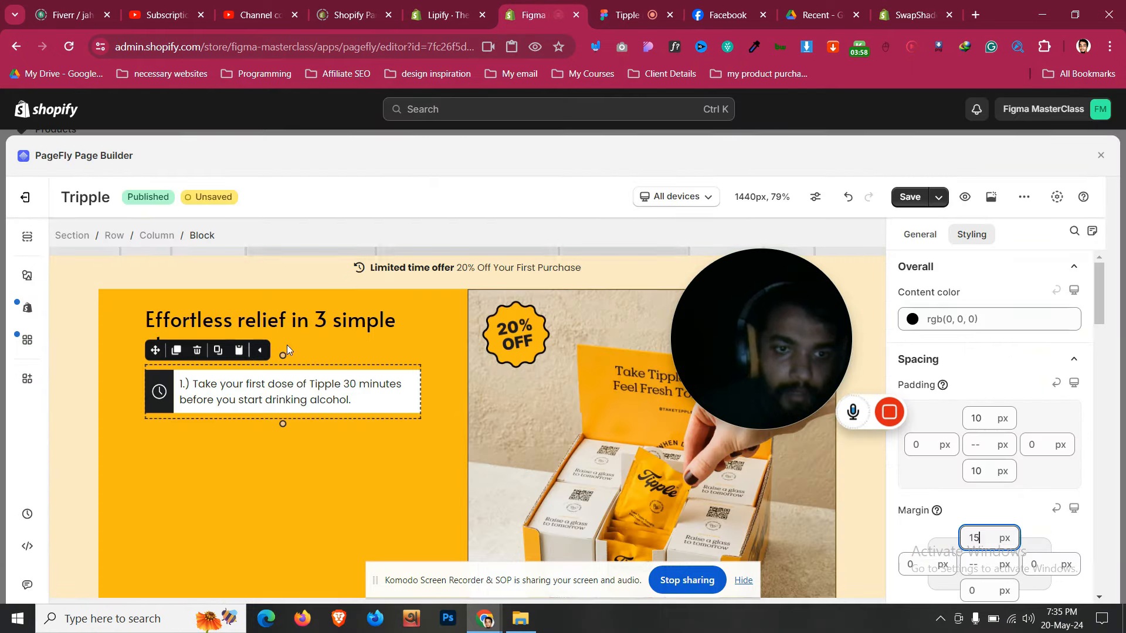
Set the padding of the white text block in the first step to 15 px on all sides
{"action": "left_click", "coordinate": [211, 373]}
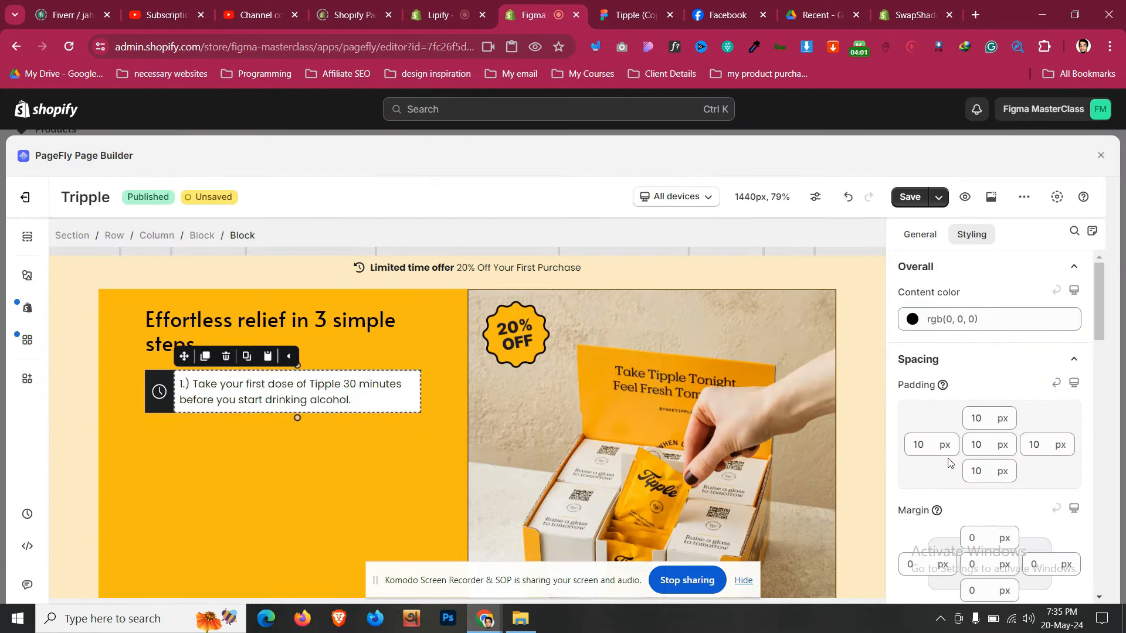
{"action": "key", "text": "BackSpace"}
{"action": "type", "text": "5"}
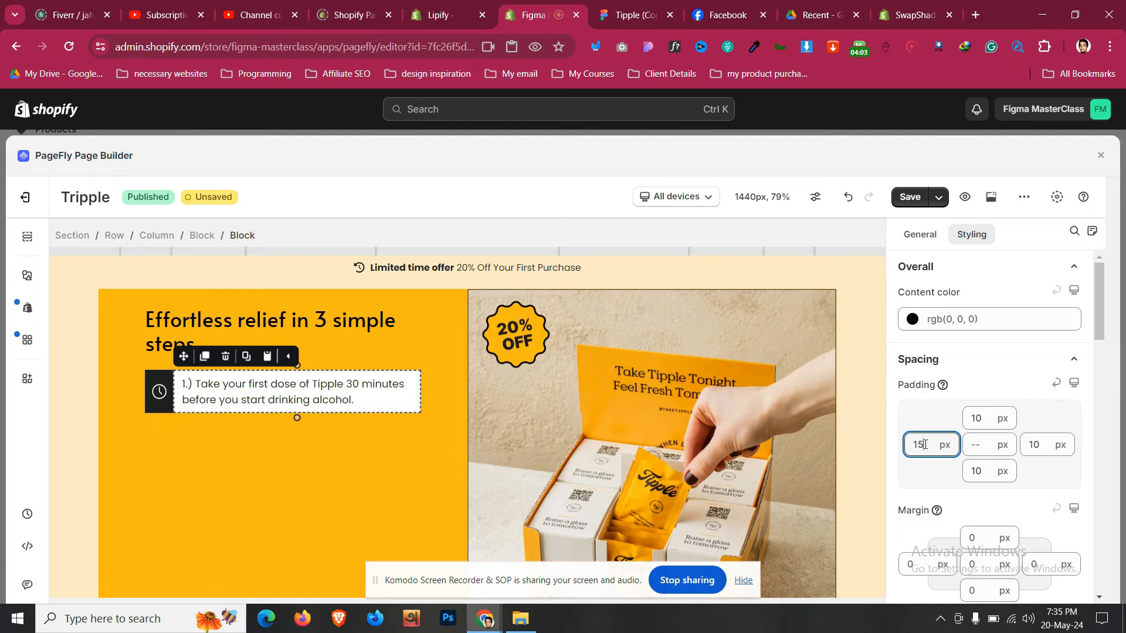
{"action": "left_click", "coordinate": [1035, 448]}
{"action": "left_click", "coordinate": [985, 419]}
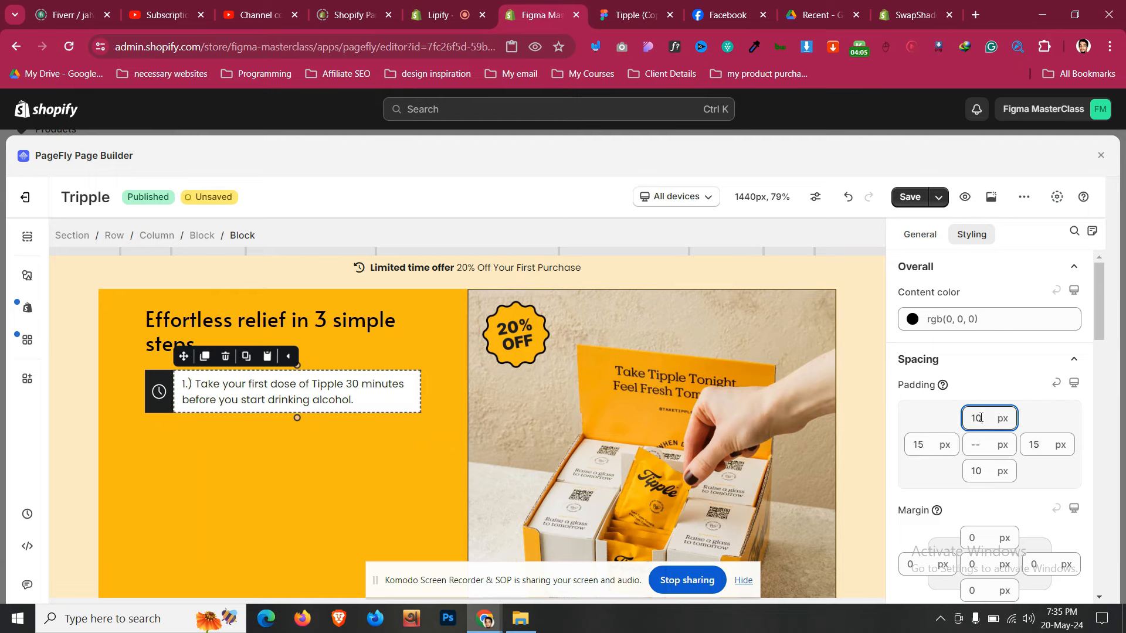
{"action": "key", "text": "BackSpace"}
{"action": "type", "text": "5"}
{"action": "left_click", "coordinate": [981, 476]}
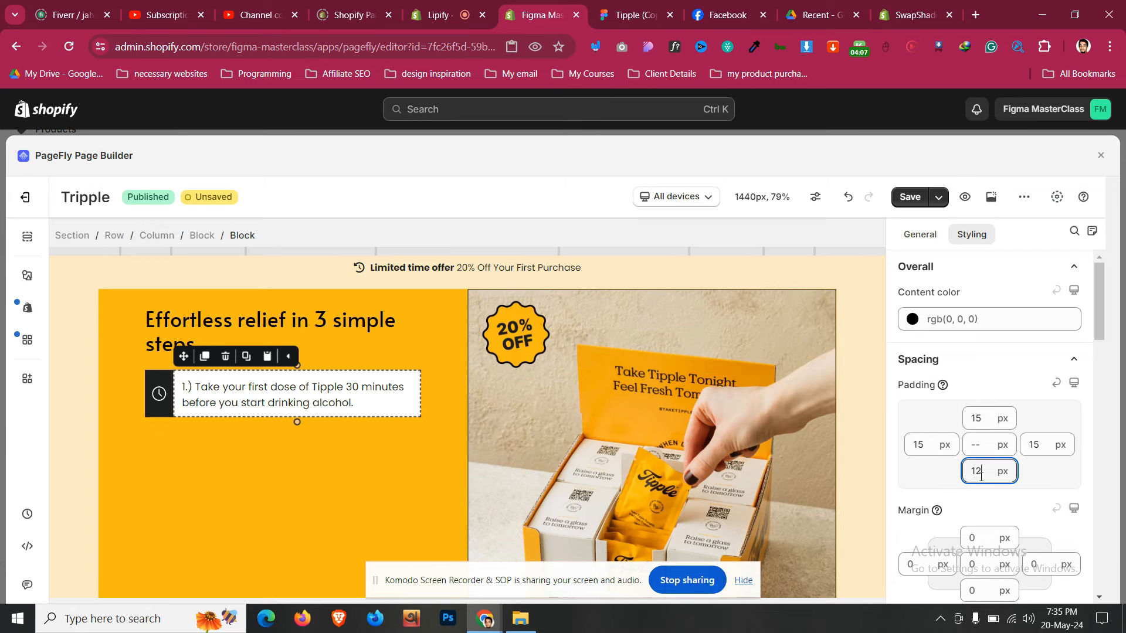
{"action": "key", "text": "BackSpace"}
{"action": "type", "text": "4"}
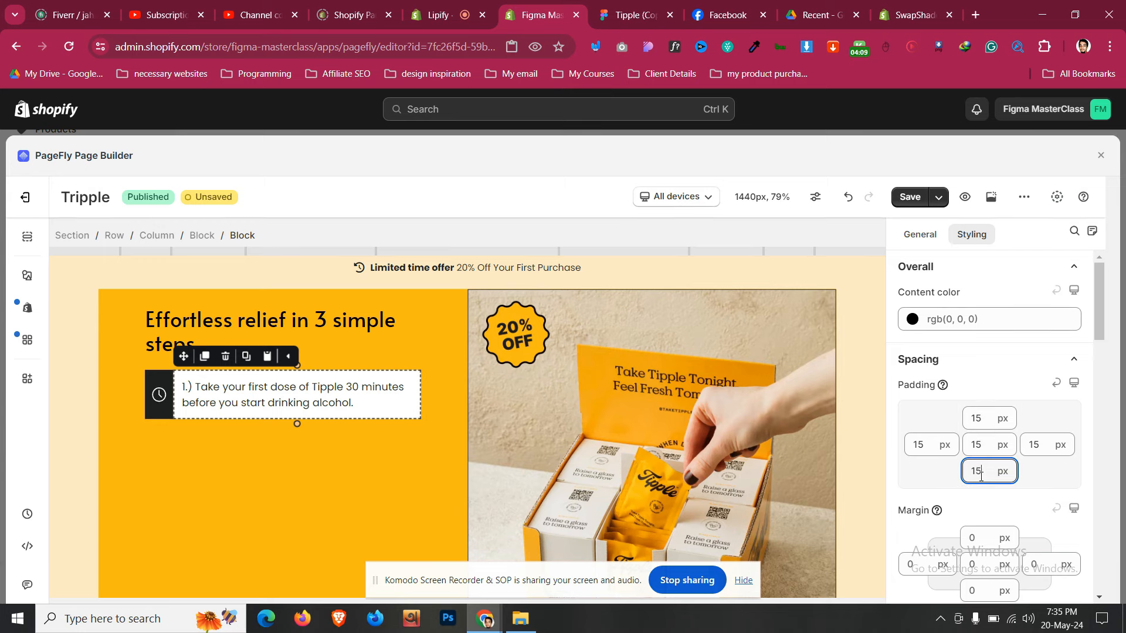
Review the icon and text block spacing of the first step and compare it with the Figma design
{"action": "left_click", "coordinate": [165, 504]}
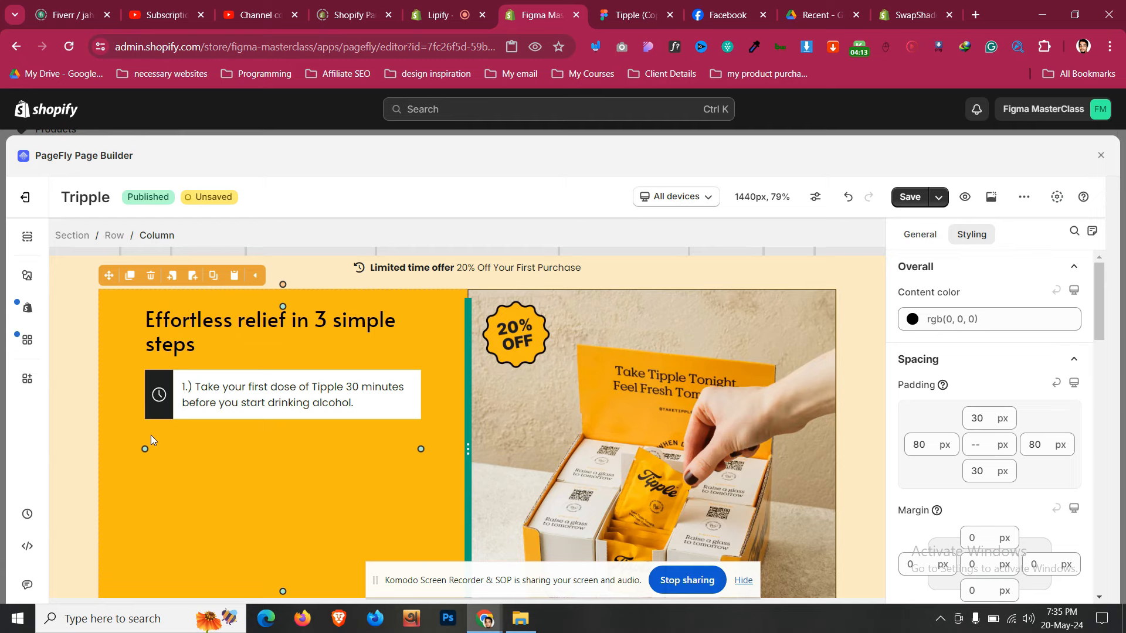
{"action": "left_click", "coordinate": [165, 413]}
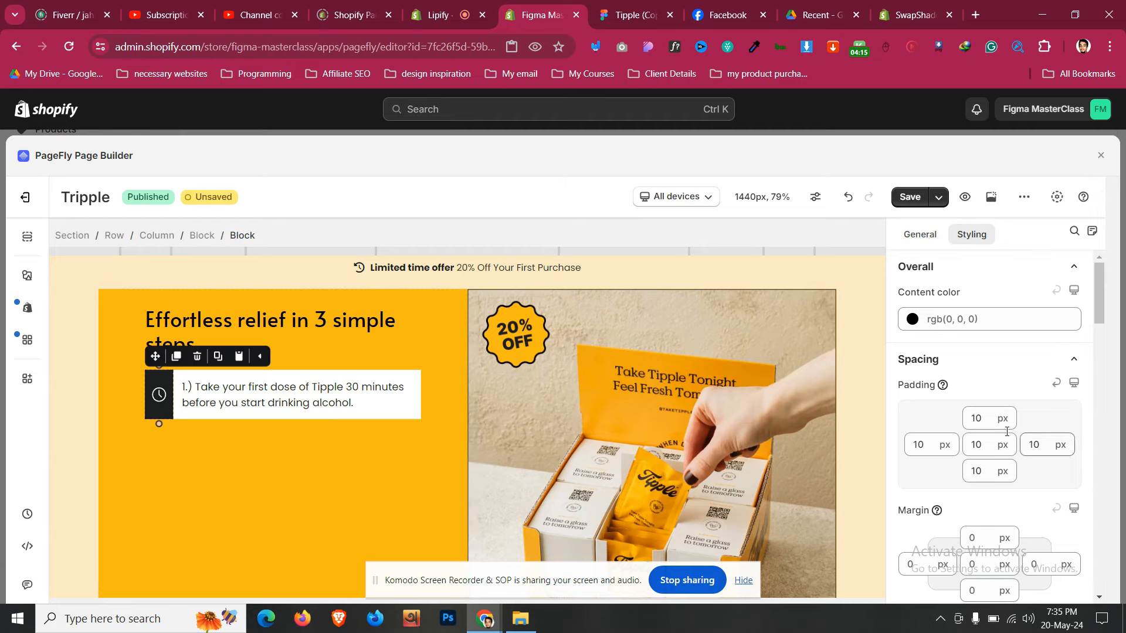
{"action": "left_click", "coordinate": [315, 397]}
{"action": "left_click", "coordinate": [275, 435]}
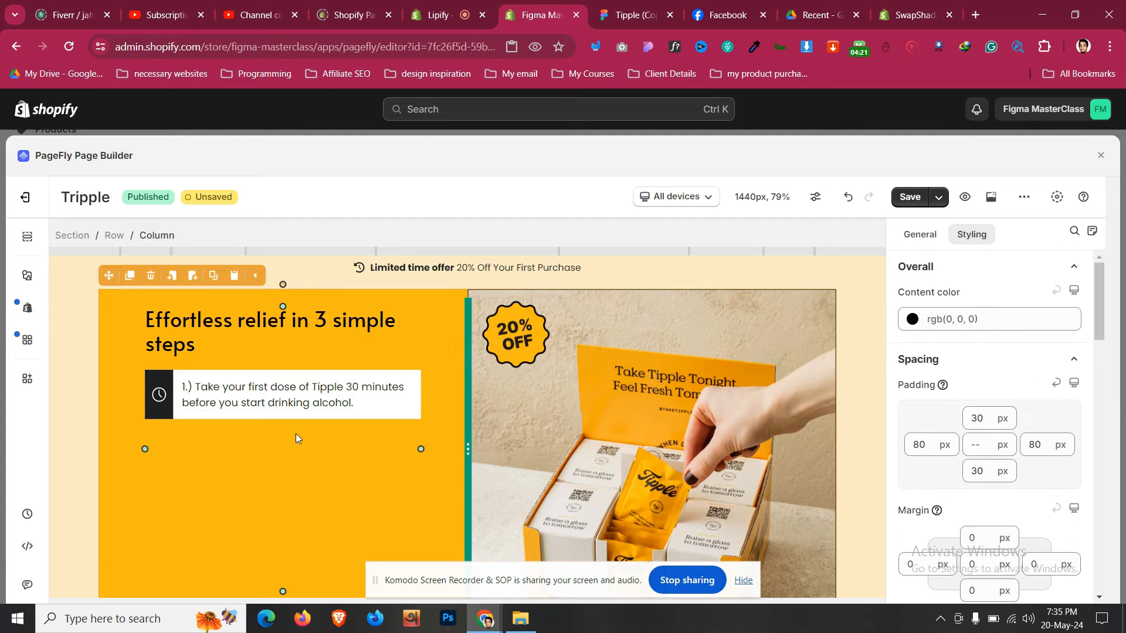
{"action": "scroll", "coordinate": [293, 440], "scroll_direction": "down", "scroll_amount": 1}
{"action": "scroll", "coordinate": [292, 445], "scroll_direction": "up", "scroll_amount": 2}
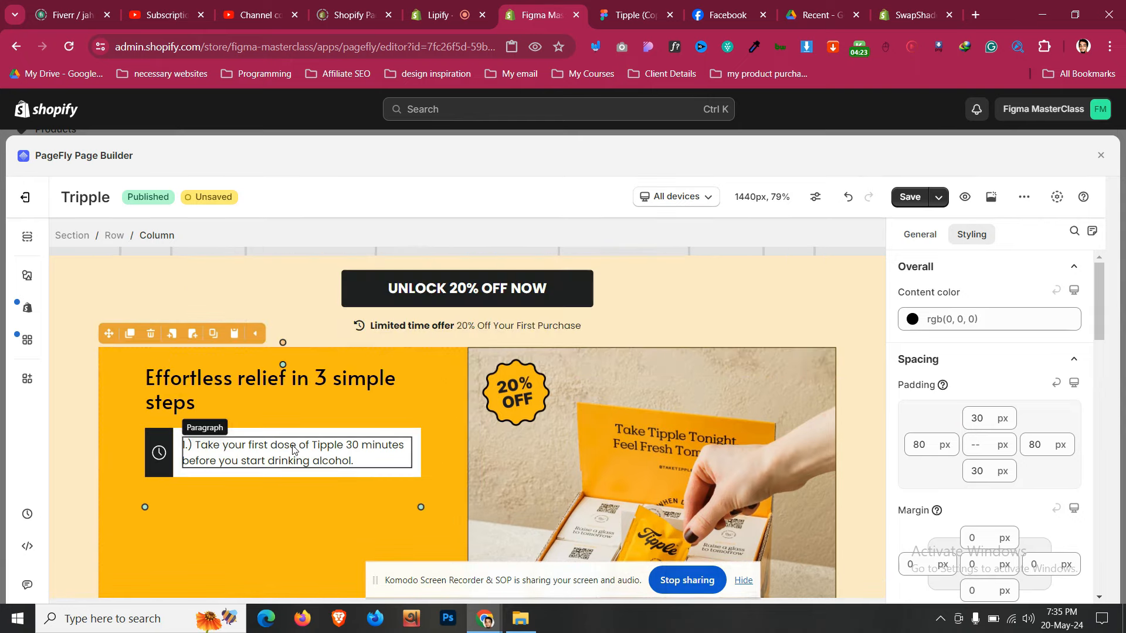
{"action": "scroll", "coordinate": [292, 445], "scroll_direction": "down", "scroll_amount": 3}
{"action": "left_click", "coordinate": [598, 5]}
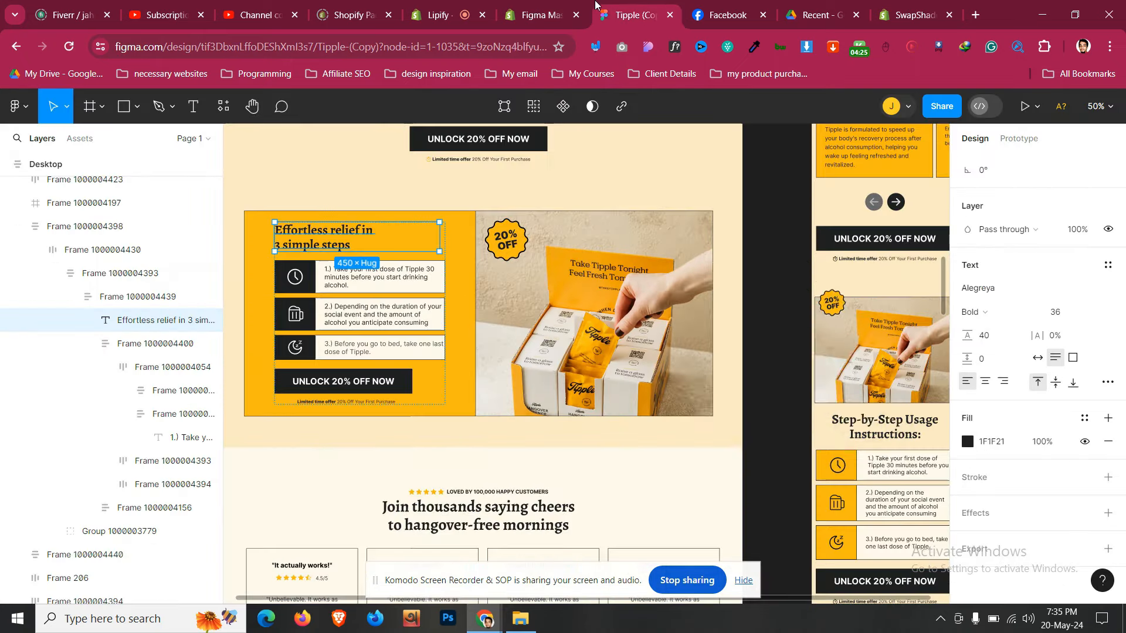
{"action": "mouse_move", "coordinate": [573, 5]}
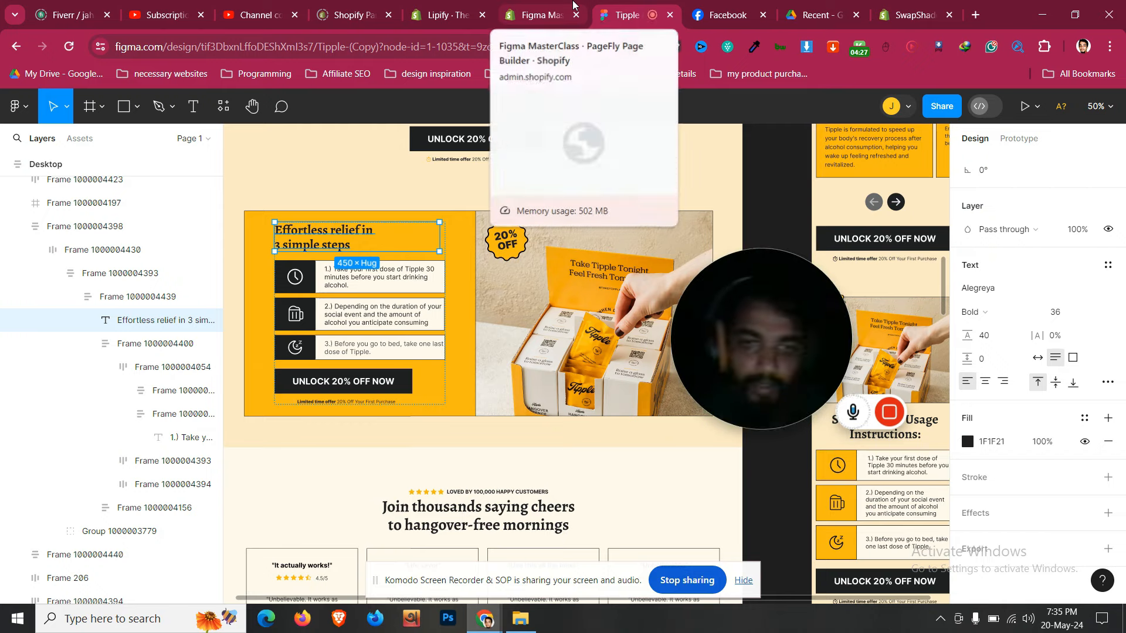
{"action": "left_click", "coordinate": [573, 7]}
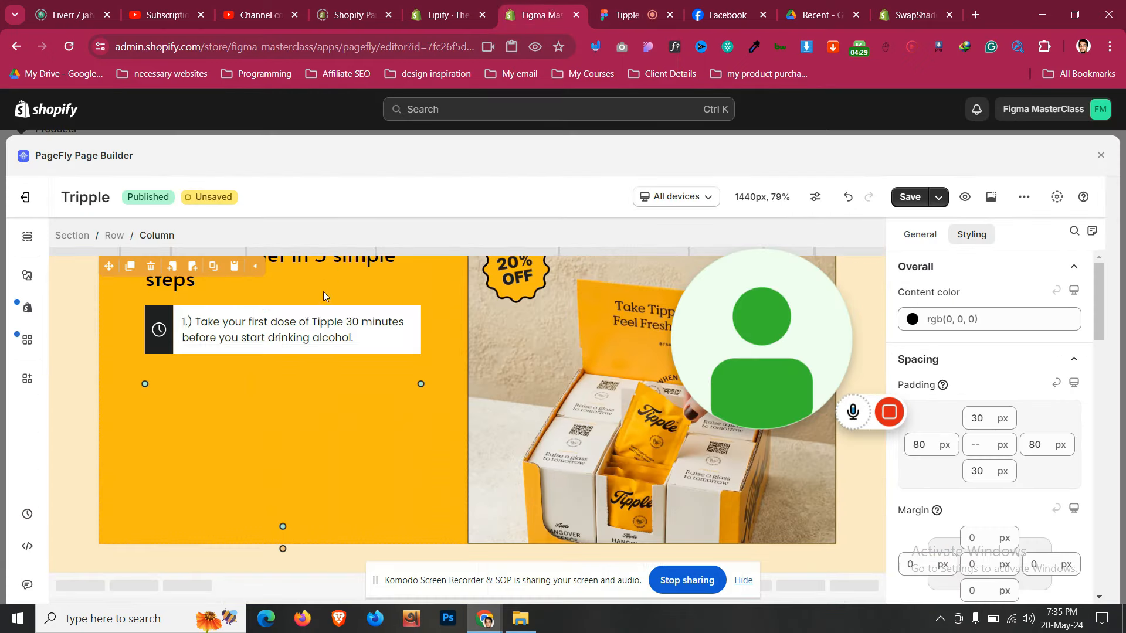
Duplicate the outer block of the first step and set the copy's top margin to 10 px
{"action": "left_click", "coordinate": [172, 353]}
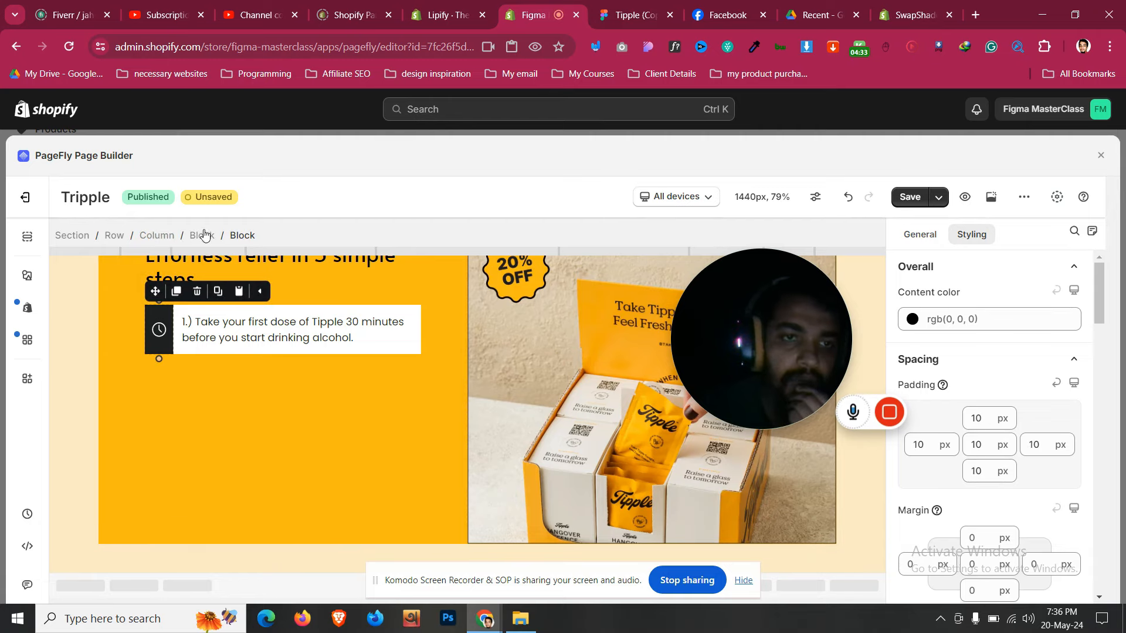
{"action": "left_click", "coordinate": [177, 291]}
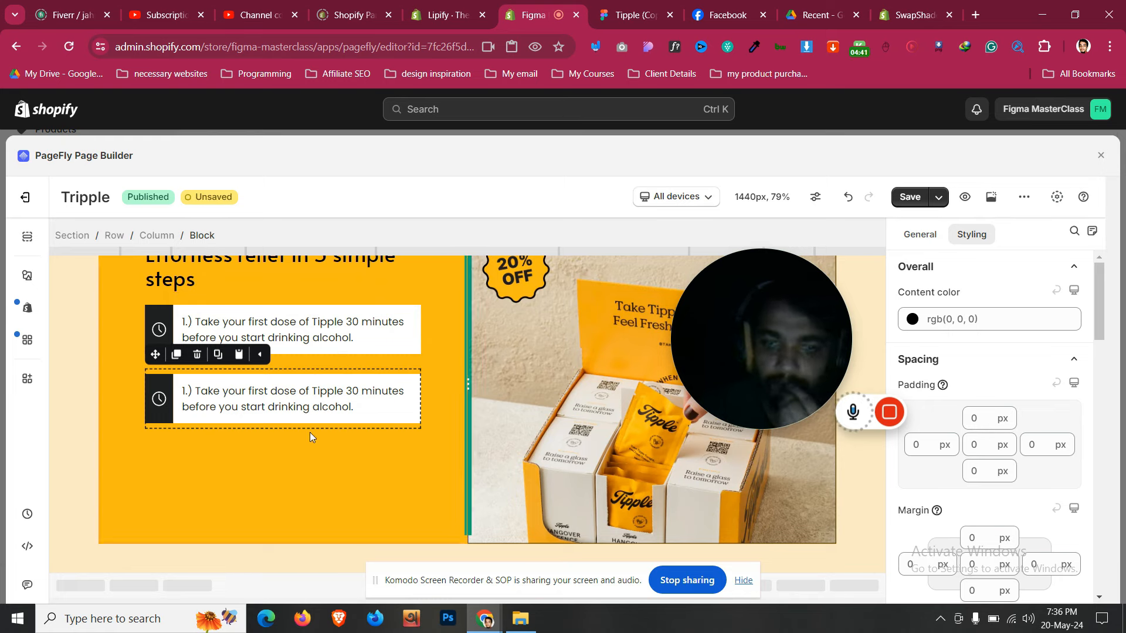
{"action": "left_click", "coordinate": [204, 236]}
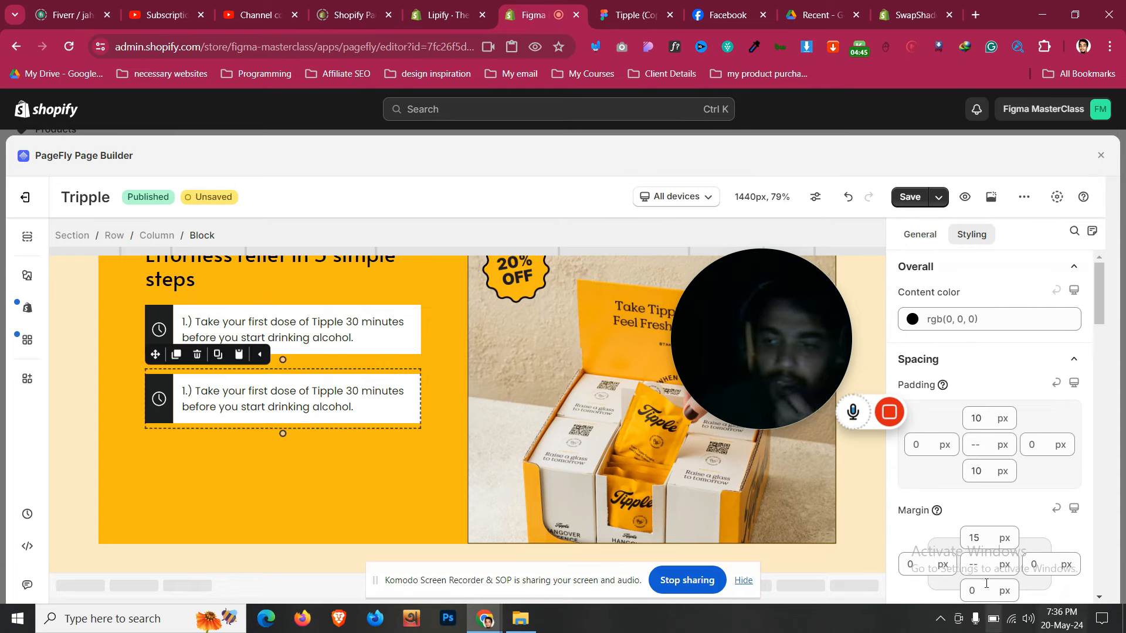
{"action": "key", "text": "BackSpace"}
{"action": "type", "text": "0"}
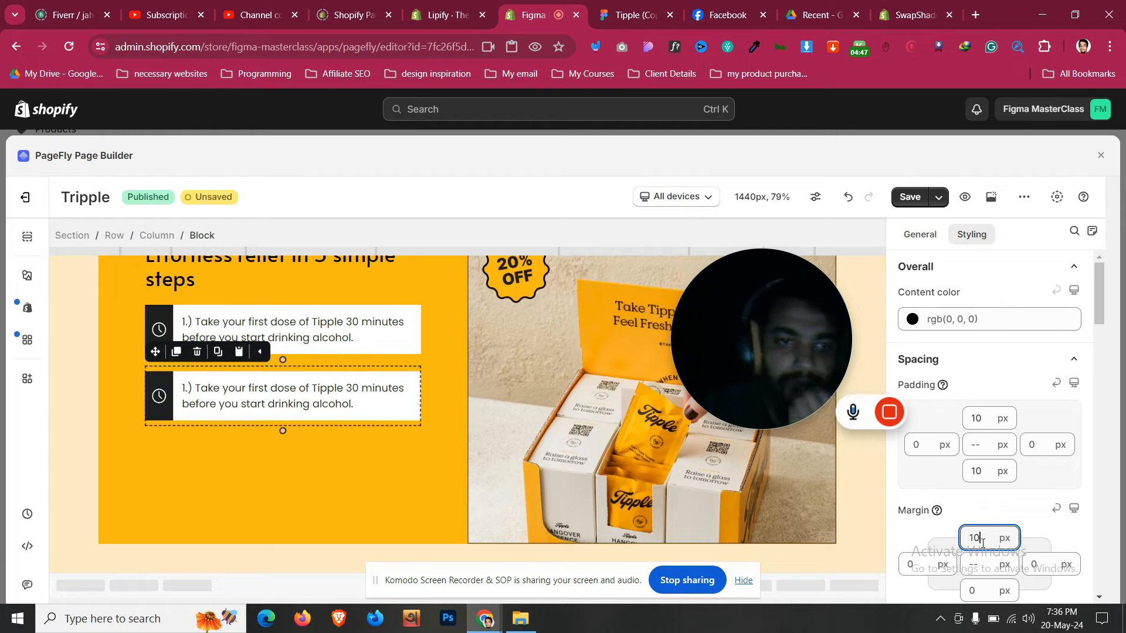
Duplicate the second step block to create a third step, and check the three-step layout in the Figma design
{"action": "left_click", "coordinate": [177, 352]}
{"action": "left_click", "coordinate": [619, 5]}
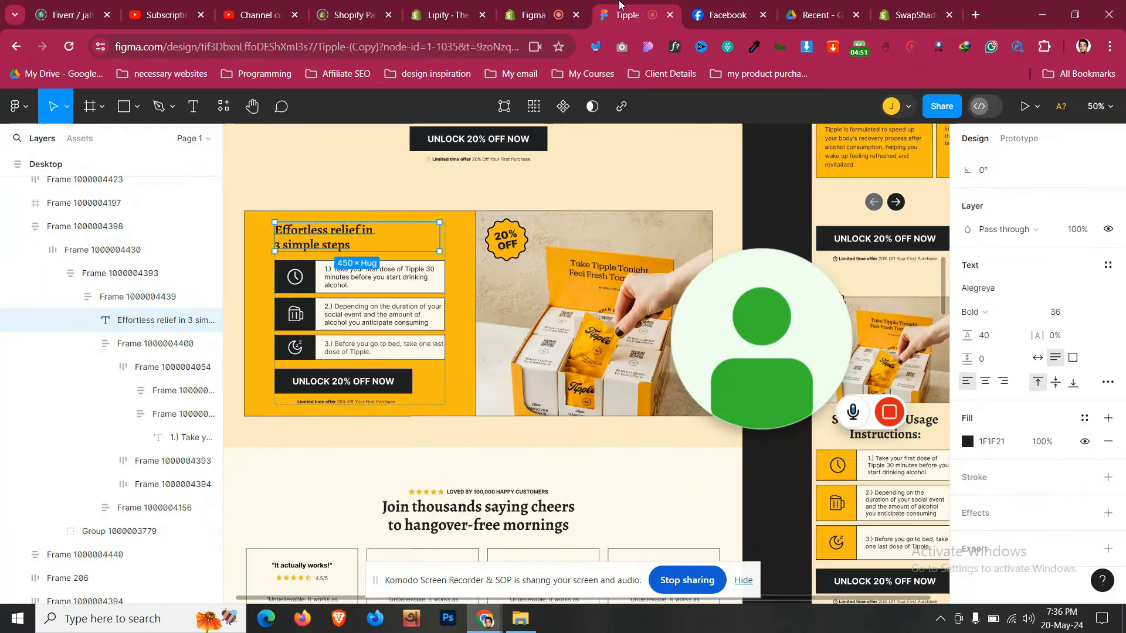
{"action": "left_click", "coordinate": [533, 15]}
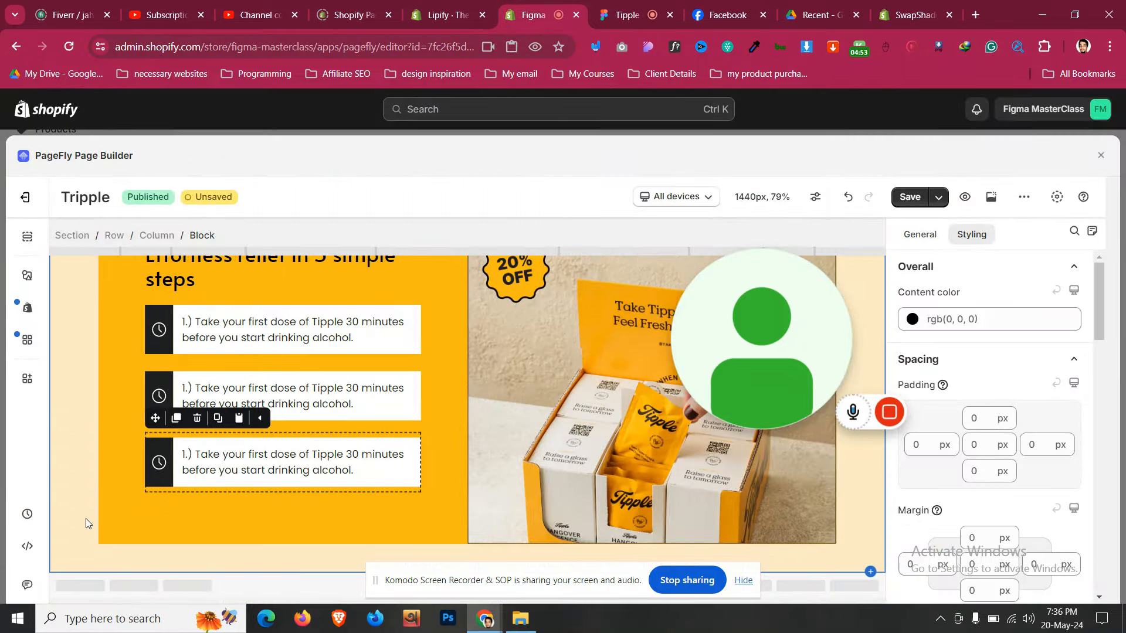
{"action": "left_click", "coordinate": [129, 502]}
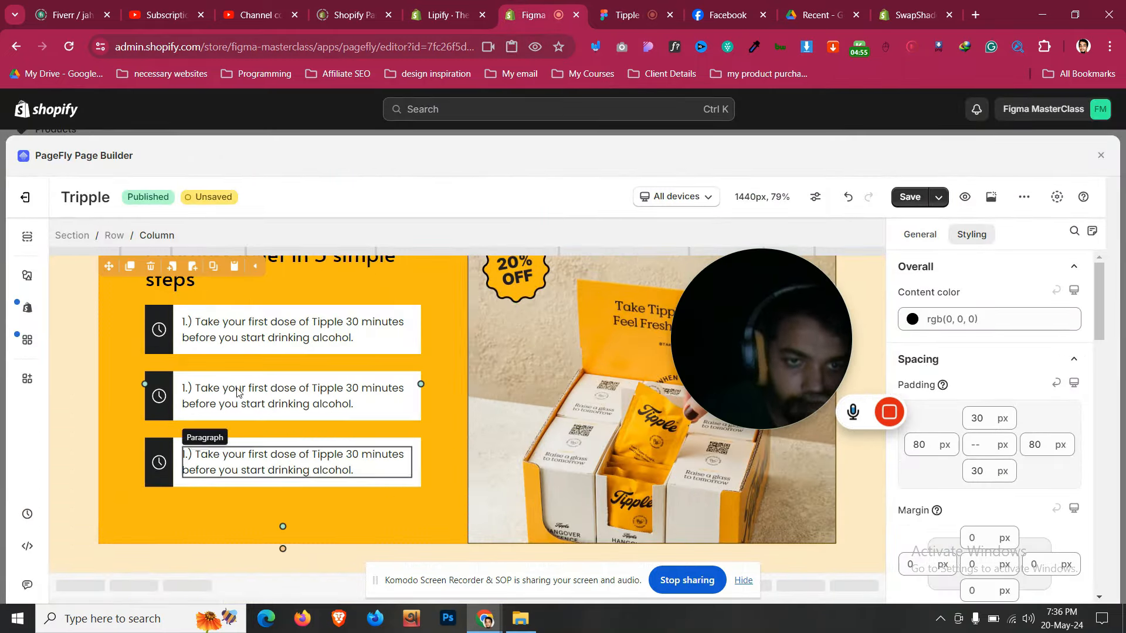
Reduce the second step block's top margin to 0 px
{"action": "left_click", "coordinate": [418, 373]}
{"action": "left_click", "coordinate": [977, 531]}
{"action": "key", "text": "Down"}
{"action": "key", "text": "Down"}
{"action": "key", "text": "Down"}
{"action": "key", "text": "Down"}
{"action": "key", "text": "Down"}
{"action": "key", "text": "Down"}
{"action": "key", "text": "Down"}
{"action": "key", "text": "Down"}
{"action": "key", "text": "Down"}
{"action": "key", "text": "Down"}
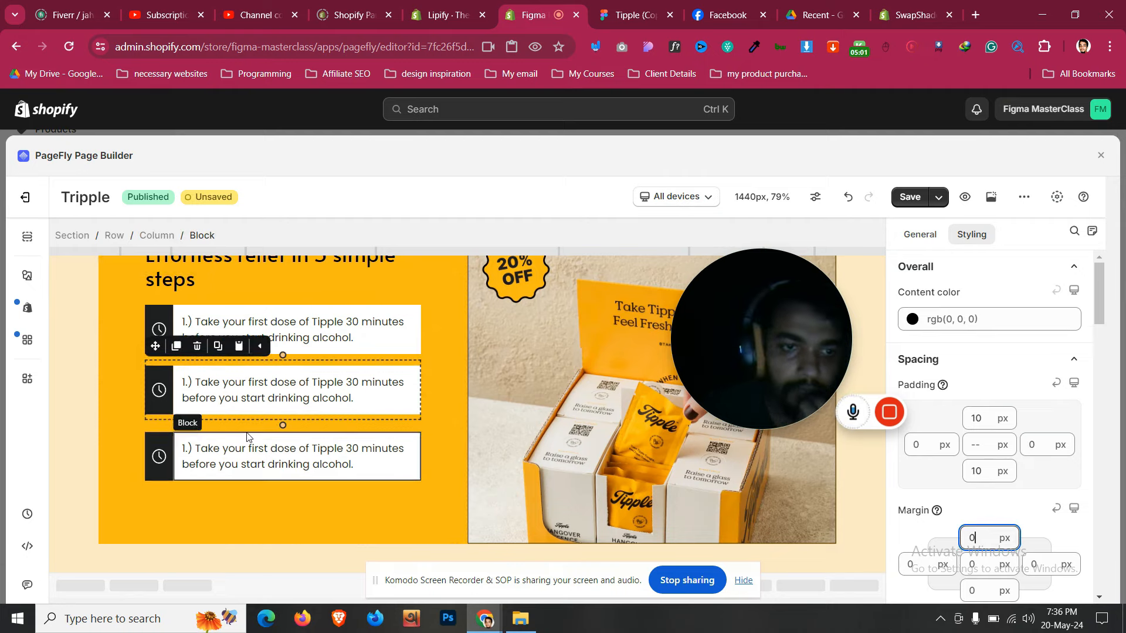
Reduce the third step block's top margin to match the spacing between the other step blocks
{"action": "left_click", "coordinate": [408, 432]}
{"action": "left_click", "coordinate": [975, 536]}
{"action": "key", "text": "Down"}
{"action": "key", "text": "Down"}
{"action": "key", "text": "Down"}
{"action": "key", "text": "Down"}
{"action": "key", "text": "Down"}
{"action": "key", "text": "Down"}
{"action": "key", "text": "Down"}
{"action": "key", "text": "Down"}
{"action": "key", "text": "Down"}
{"action": "key", "text": "Down"}
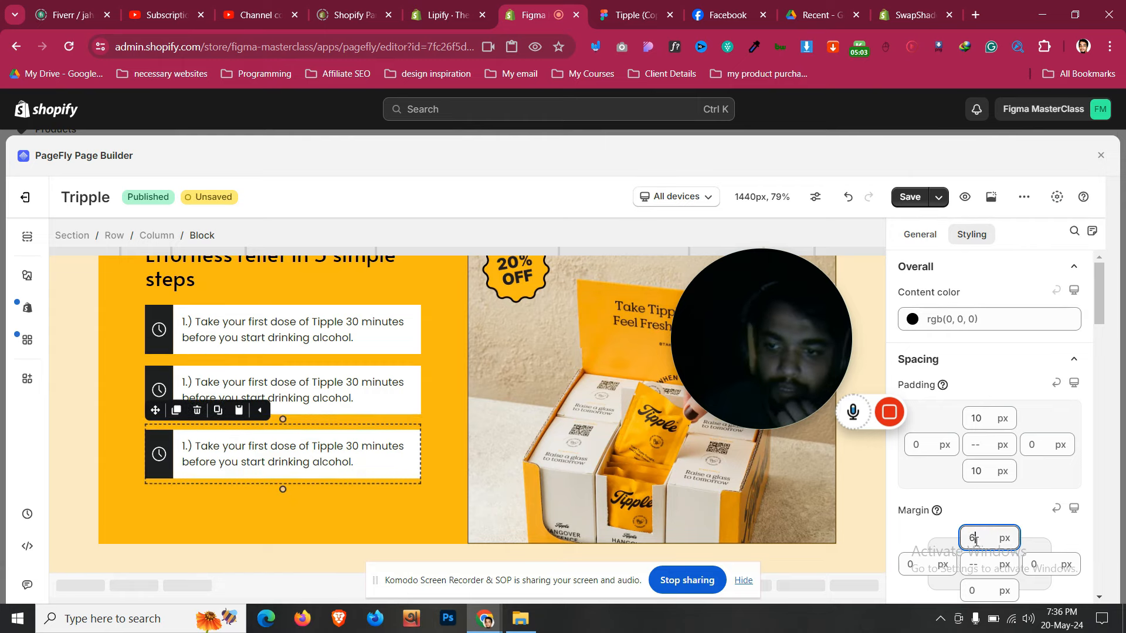
{"action": "left_click", "coordinate": [134, 301]}
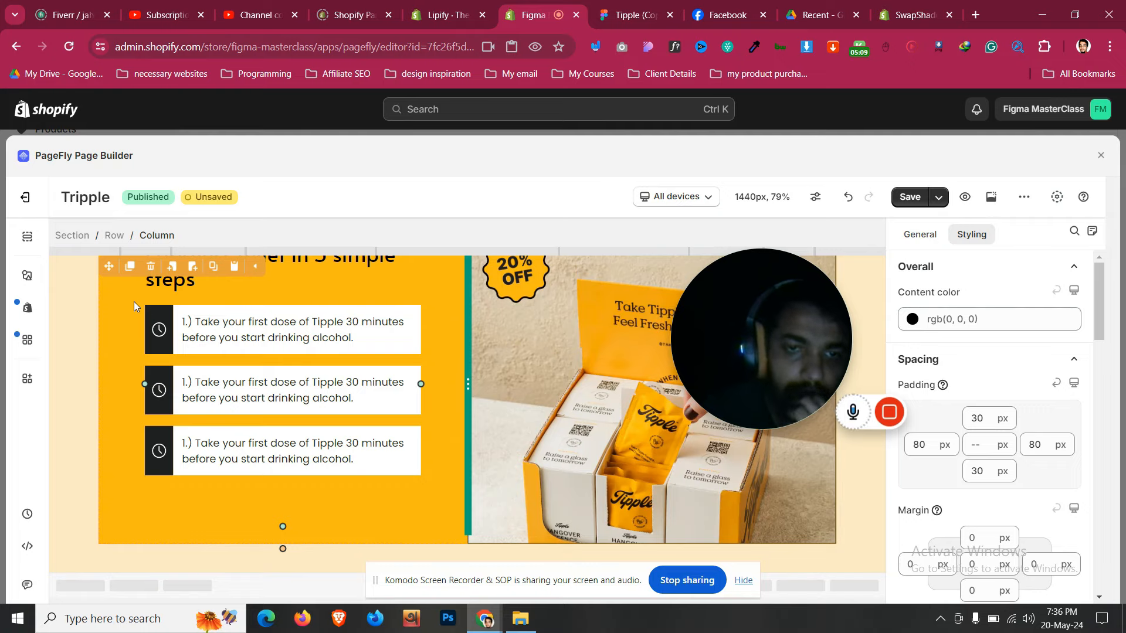
Duplicate the "UNLOCK 20% OFF NOW" button above the panel and move the copy below the third step in the yellow column
{"action": "scroll", "coordinate": [133, 304], "scroll_direction": "up", "scroll_amount": 2}
{"action": "scroll", "coordinate": [133, 303], "scroll_direction": "down", "scroll_amount": 2}
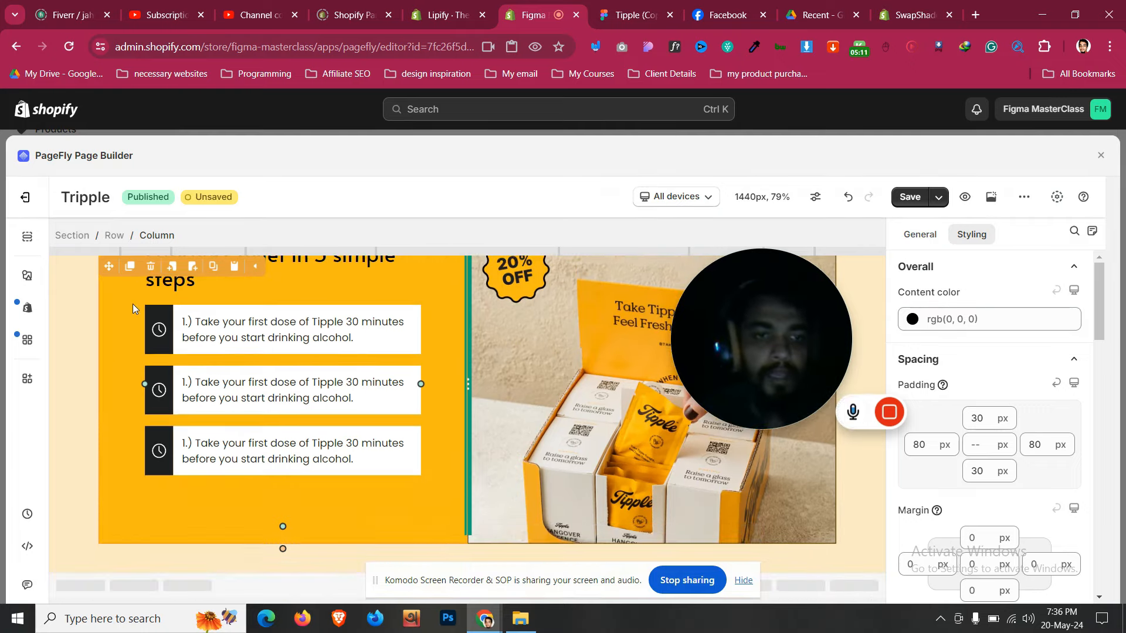
{"action": "scroll", "coordinate": [553, 363], "scroll_direction": "up", "scroll_amount": 4}
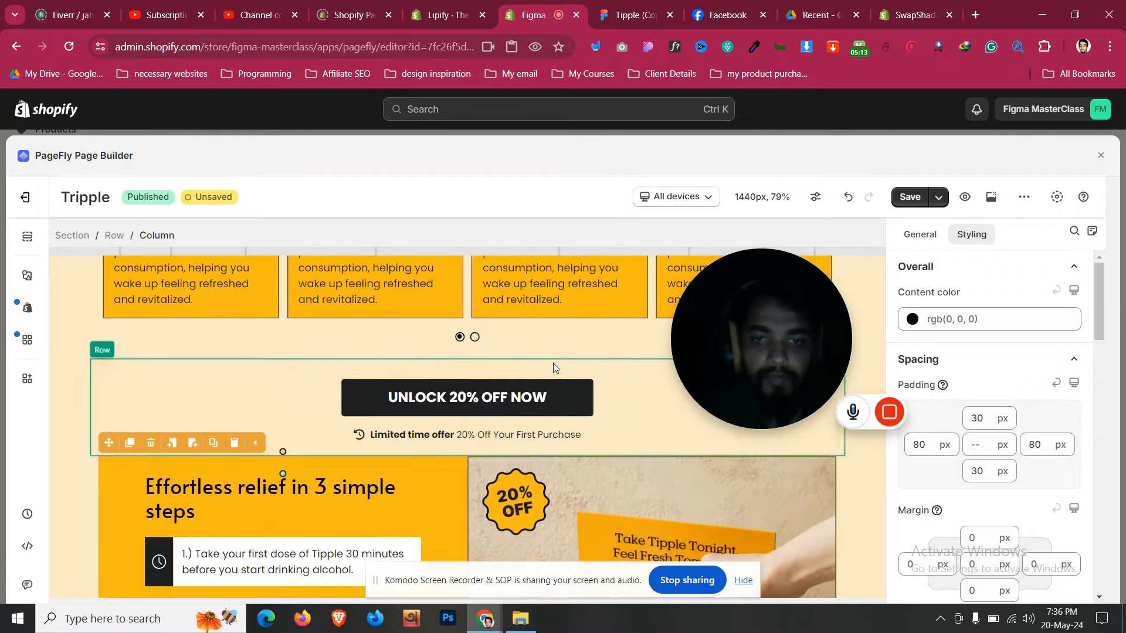
{"action": "left_click", "coordinate": [490, 398]}
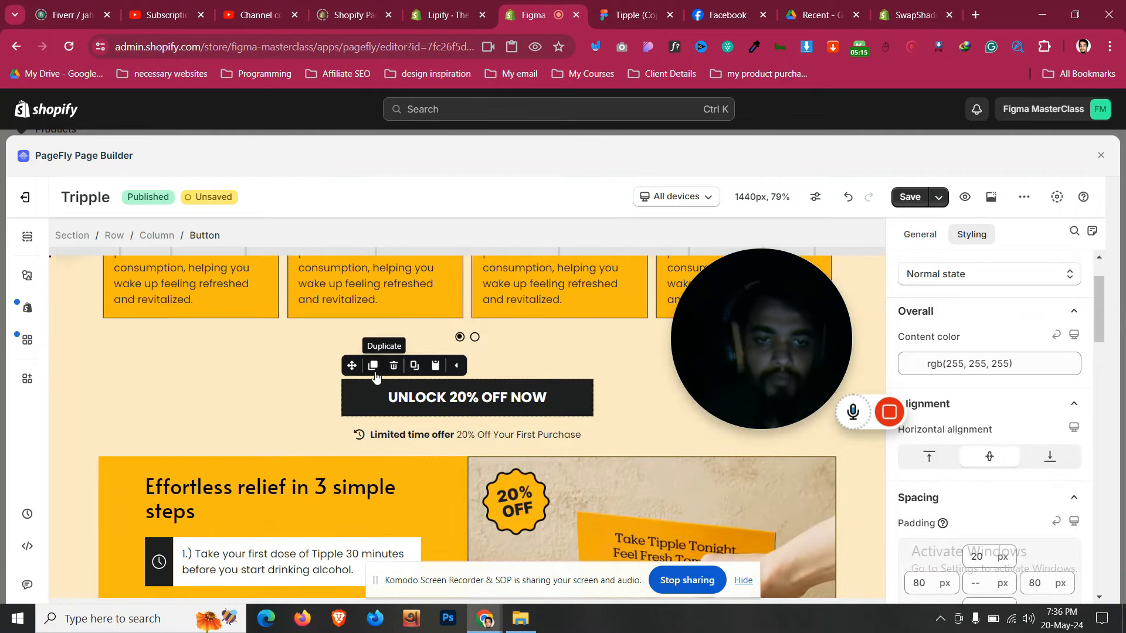
{"action": "left_click", "coordinate": [374, 370]}
{"action": "left_click_drag", "start_coordinate": [351, 415], "coordinate": [239, 486]}
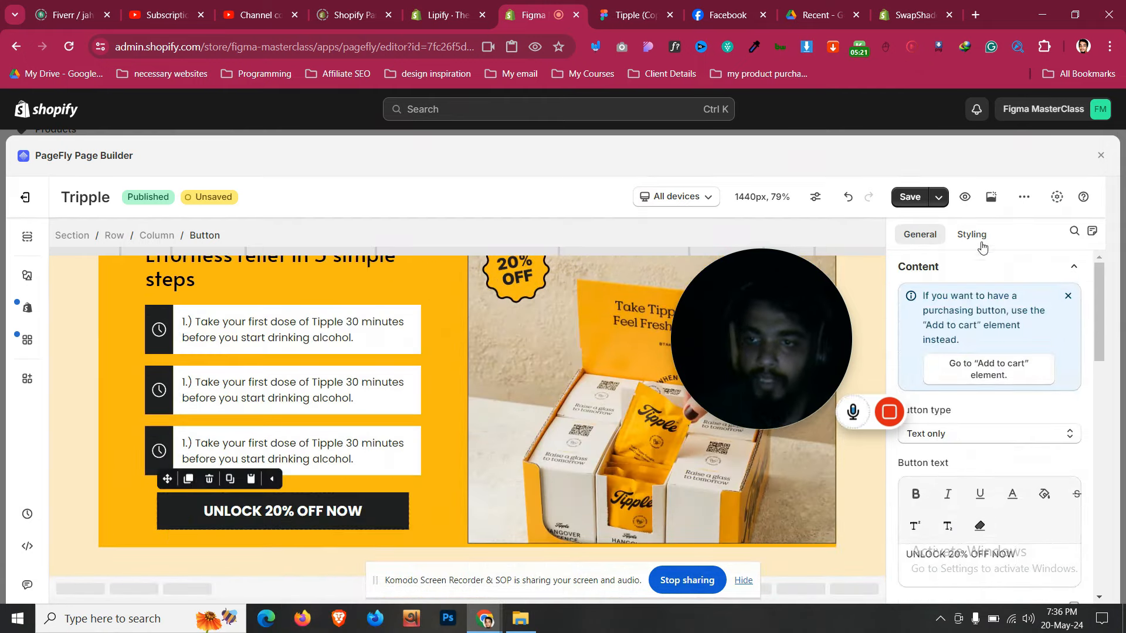
Left-align the copied "UNLOCK 20% OFF NOW" button in the yellow column, and switch to the Figma design to compare it
{"action": "scroll", "coordinate": [968, 384], "scroll_direction": "down", "scroll_amount": 1}
{"action": "left_click", "coordinate": [934, 453]}
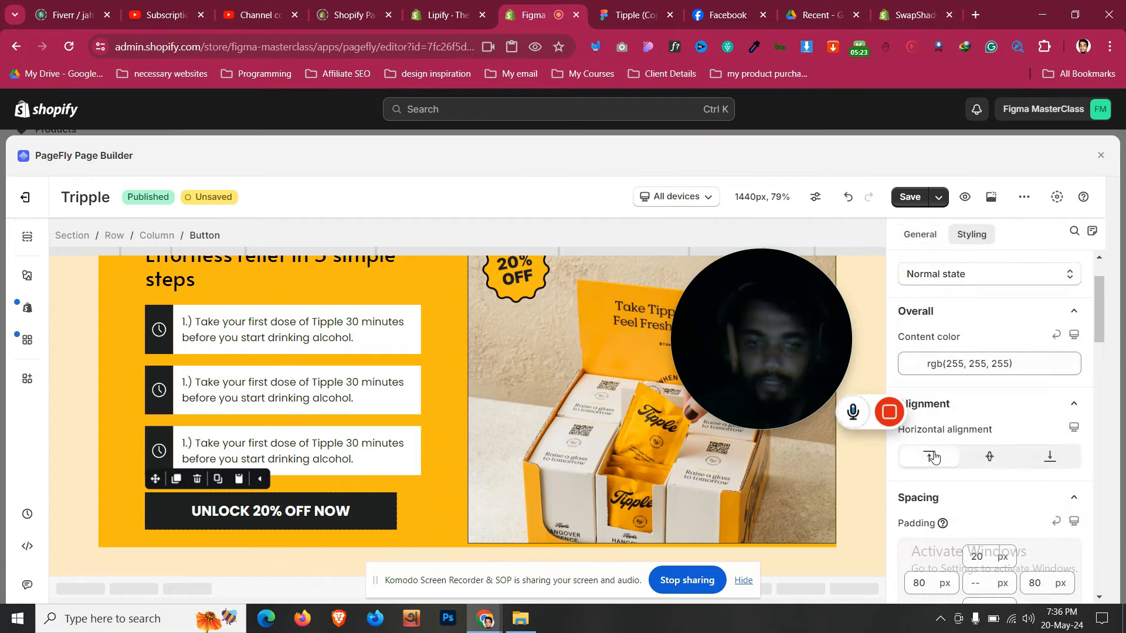
{"action": "left_click", "coordinate": [627, 15]}
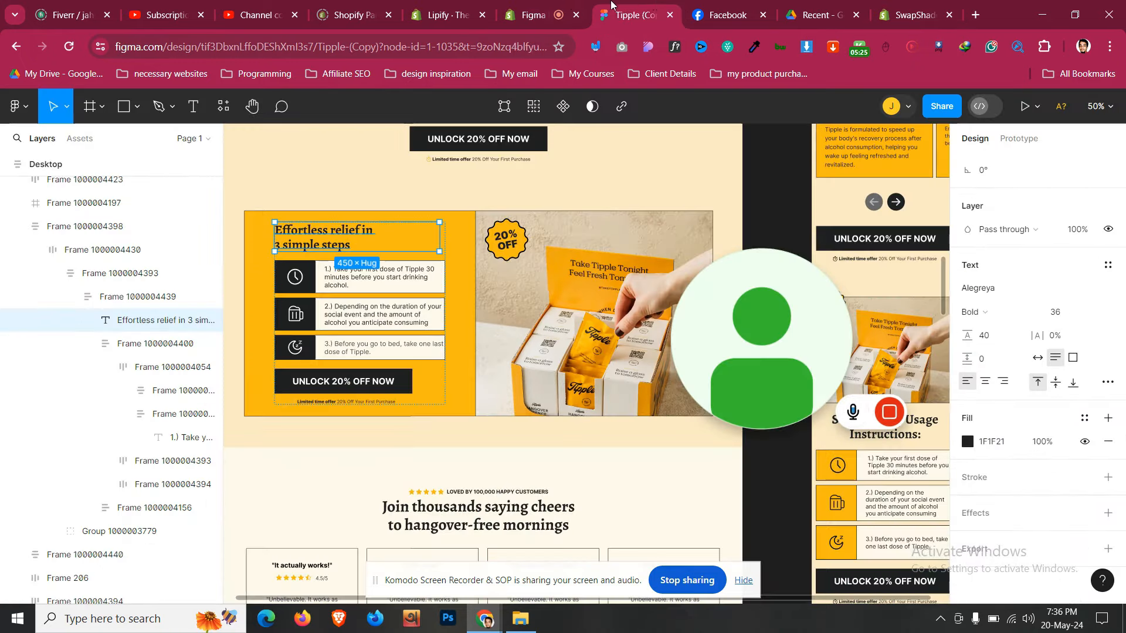
Return to the PageFly editor and reduce the top margin of the "UNLOCK 20% OFF NOW" button in the yellow column to 10 px
{"action": "left_click", "coordinate": [564, 4]}
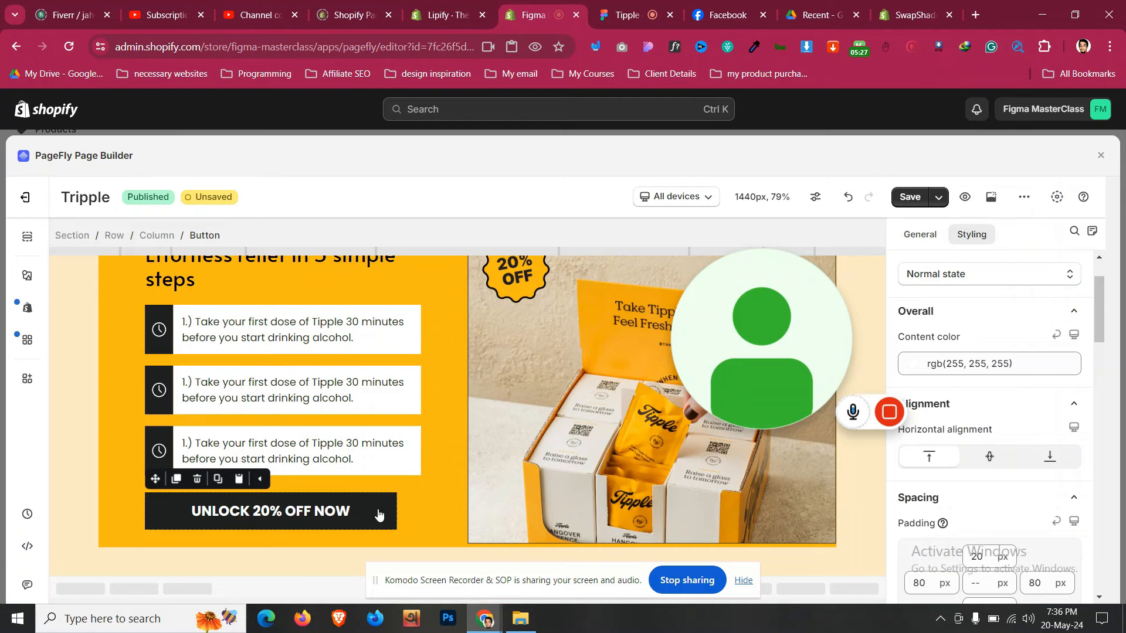
{"action": "scroll", "coordinate": [984, 445], "scroll_direction": "down", "scroll_amount": 4}
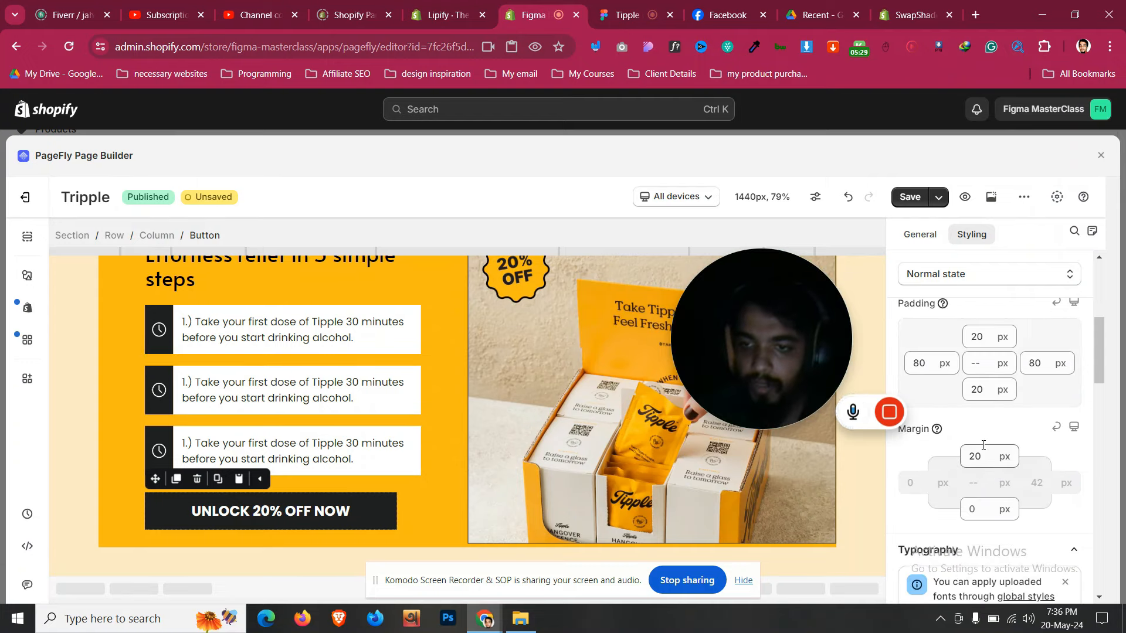
{"action": "scroll", "coordinate": [983, 445], "scroll_direction": "down", "scroll_amount": 4}
{"action": "scroll", "coordinate": [988, 387], "scroll_direction": "up", "scroll_amount": 3}
{"action": "left_click", "coordinate": [989, 389]}
{"action": "key", "text": "Down"}
{"action": "key", "text": "Down"}
{"action": "key", "text": "Down"}
{"action": "key", "text": "Down"}
{"action": "key", "text": "Down"}
{"action": "key", "text": "Down"}
{"action": "key", "text": "Down"}
{"action": "key", "text": "Down"}
{"action": "key", "text": "Down"}
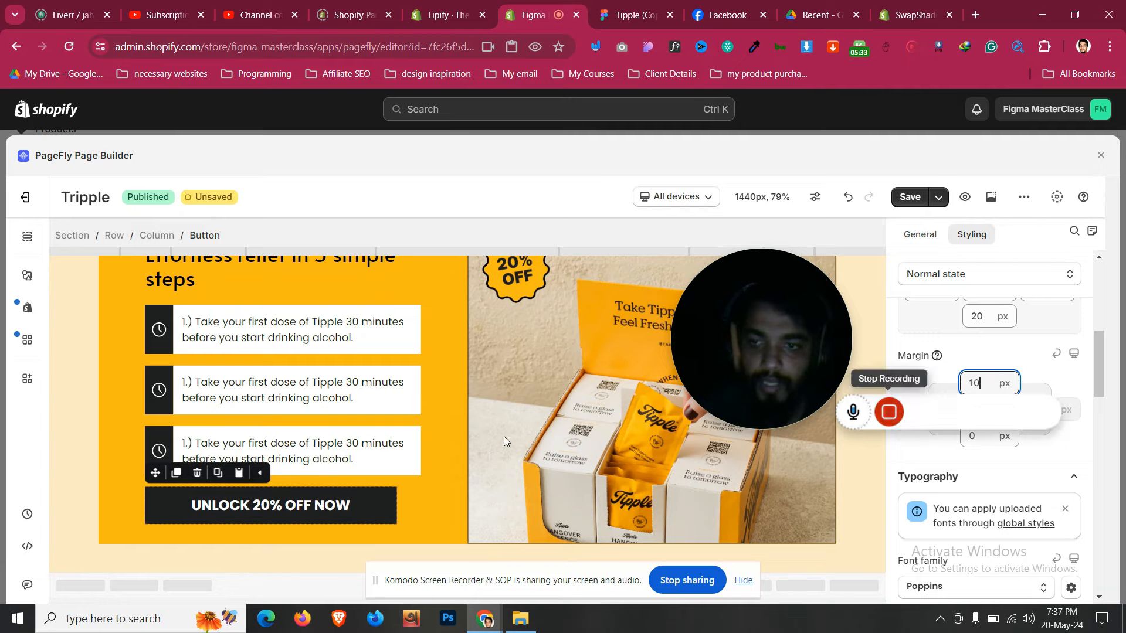
{"action": "key", "text": "Down"}
Duplicate the "Limited time offer" block above the panel and move the copy below the yellow column's button, comparing it with the Figma design
{"action": "scroll", "coordinate": [512, 363], "scroll_direction": "up", "scroll_amount": 3}
{"action": "left_click", "coordinate": [525, 367]}
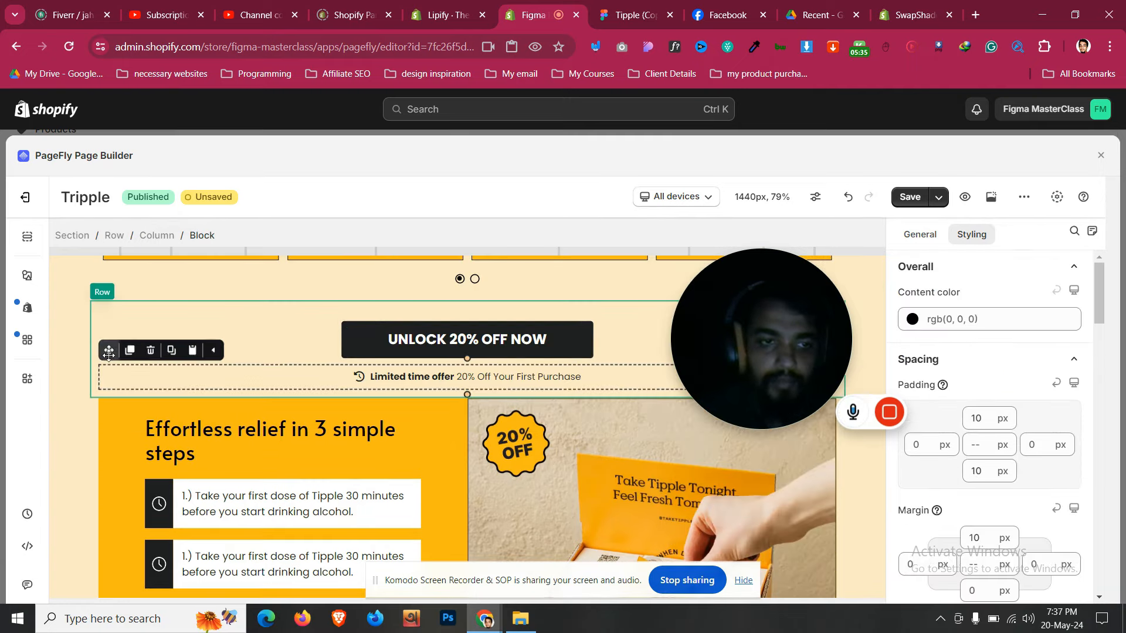
{"action": "left_click", "coordinate": [122, 351]}
{"action": "mouse_move", "coordinate": [111, 383]}
{"action": "left_mouse_down"}
{"action": "mouse_move", "coordinate": [155, 451]}
{"action": "mouse_move", "coordinate": [201, 610]}
{"action": "mouse_move", "coordinate": [192, 525]}
{"action": "left_mouse_up"}
{"action": "left_click", "coordinate": [646, 8]}
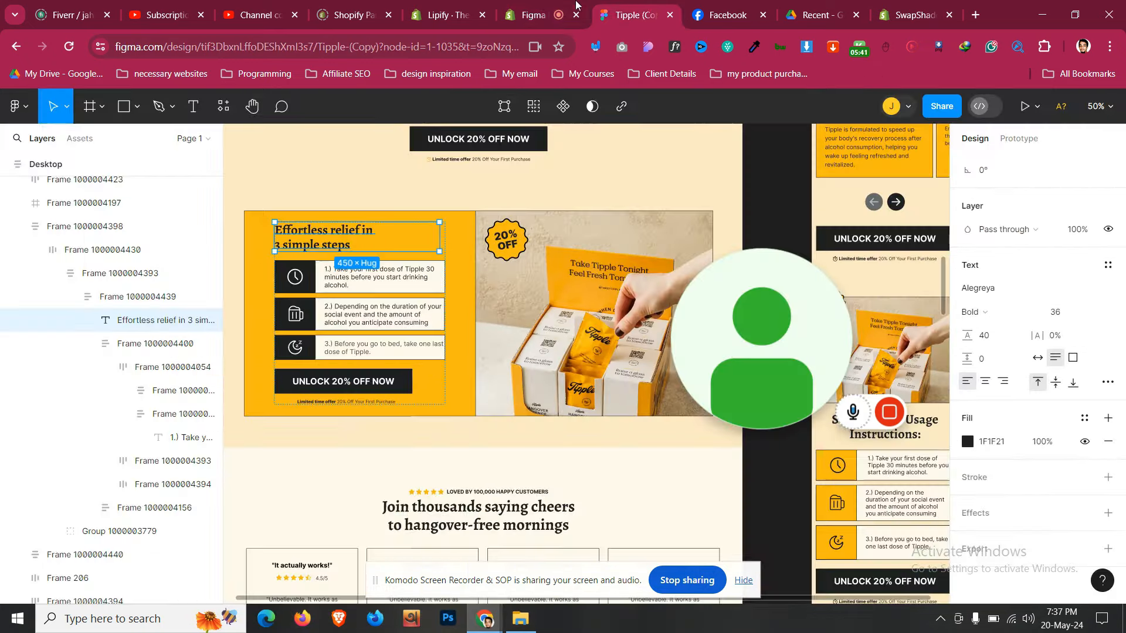
{"action": "left_click", "coordinate": [541, 5]}
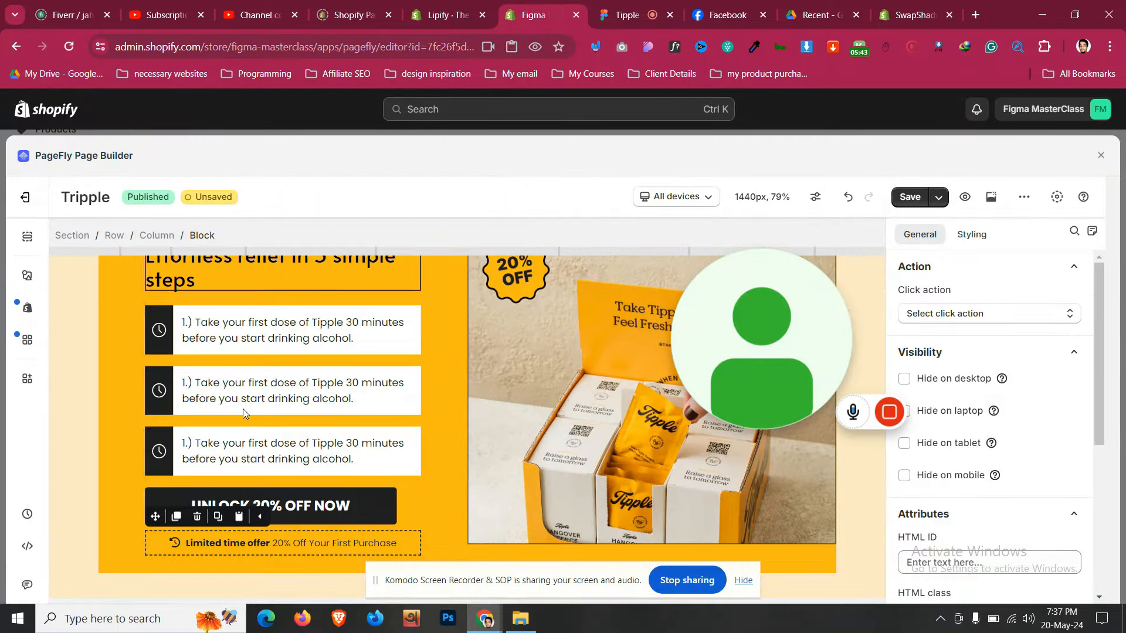
Set the top and bottom padding of the copied "Limited time offer" block to 0 px
{"action": "left_click", "coordinate": [116, 516]}
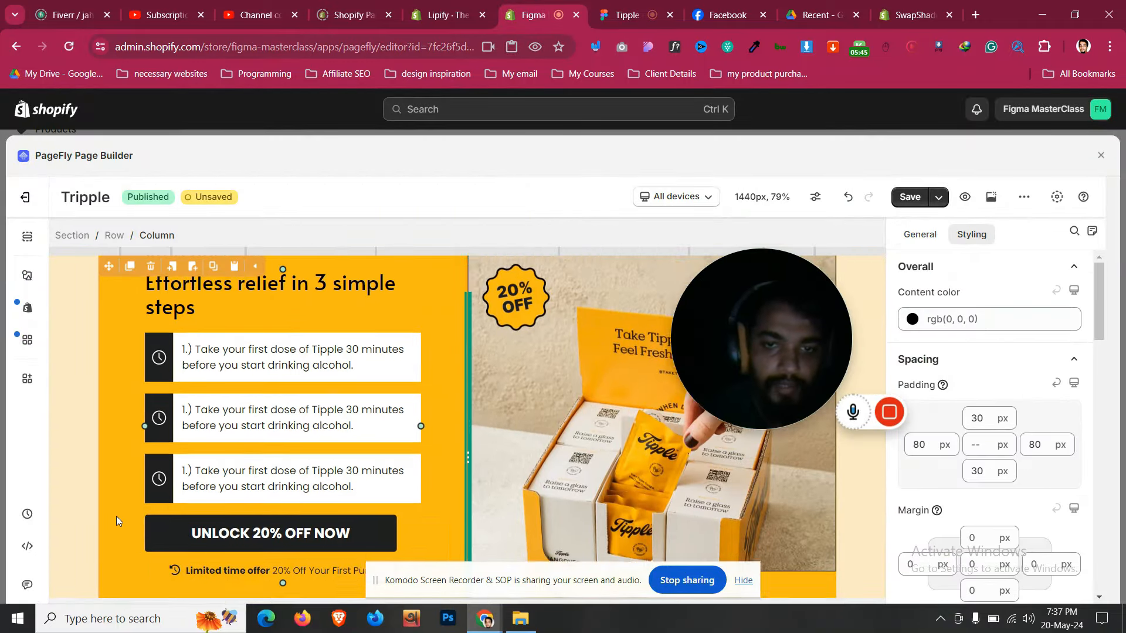
{"action": "scroll", "coordinate": [116, 516], "scroll_direction": "down", "scroll_amount": 1}
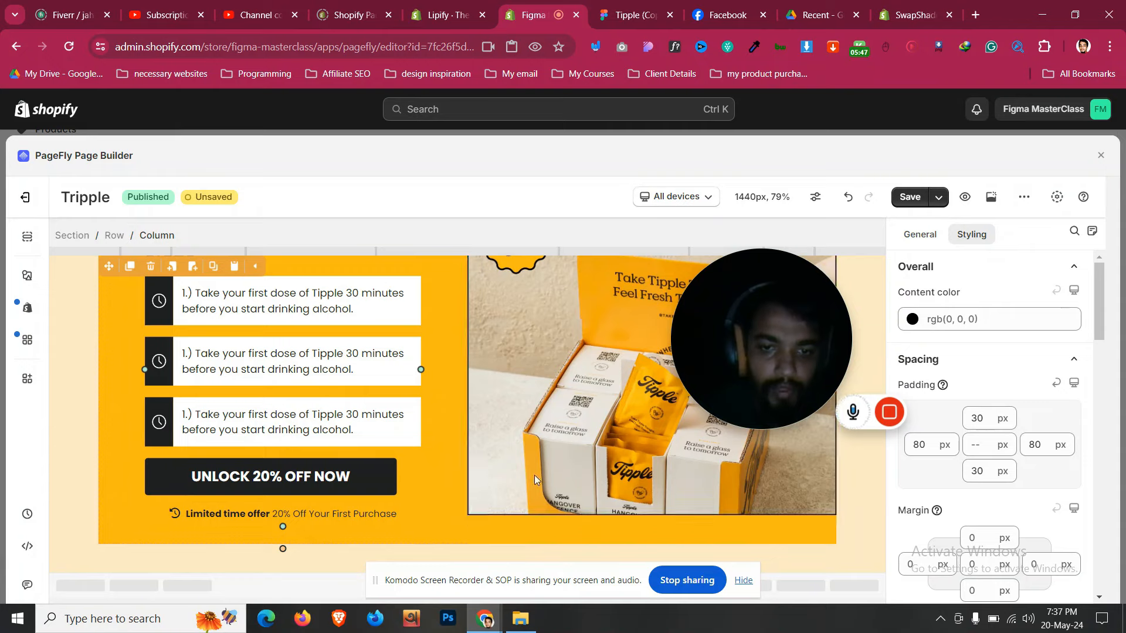
{"action": "left_click", "coordinate": [408, 503]}
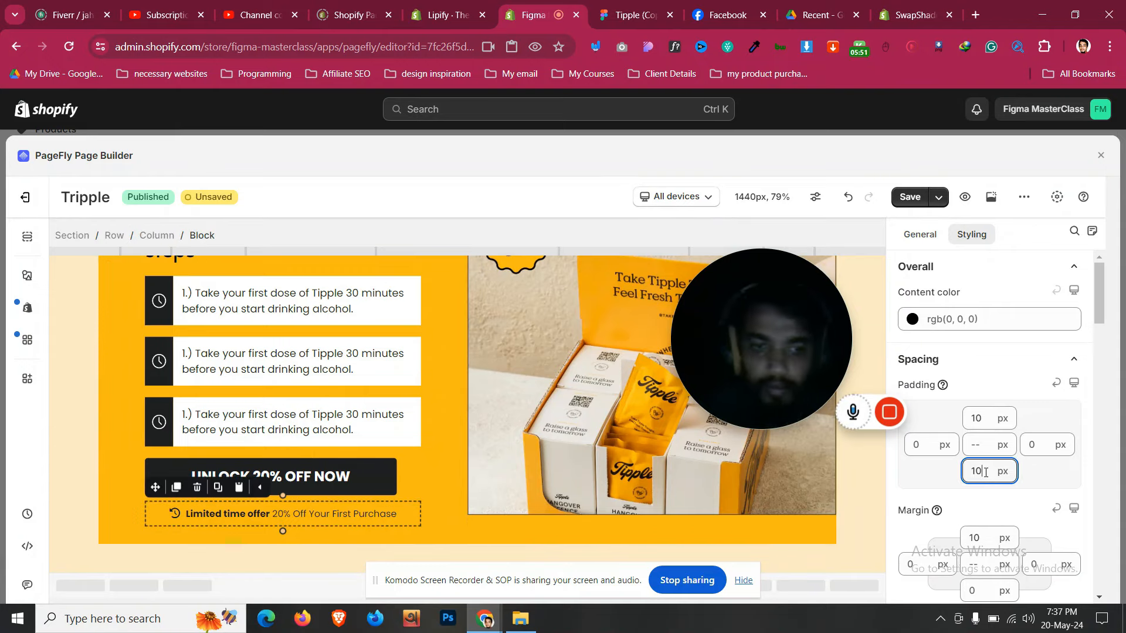
{"action": "key", "text": "BackSpace"}
{"action": "key", "text": "BackSpace"}
{"action": "type", "text": "4"}
{"action": "key", "text": "BackSpace"}
{"action": "type", "text": "2"}
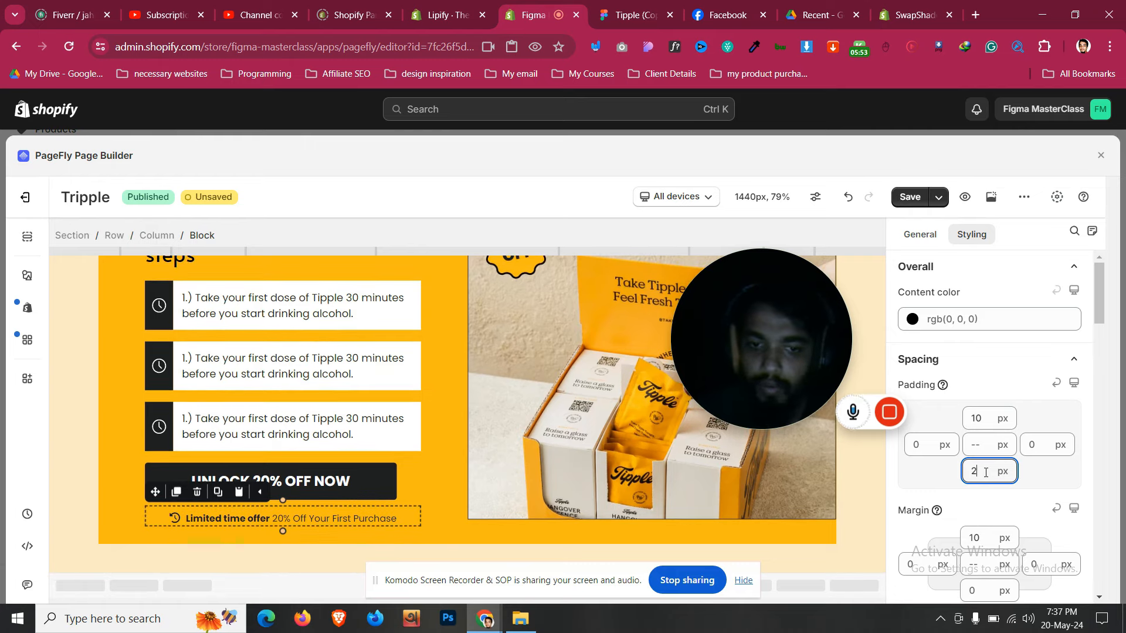
{"action": "key", "text": "BackSpace"}
{"action": "type", "text": "0"}
{"action": "key", "text": "BackSpace"}
{"action": "key", "text": "BackSpace"}
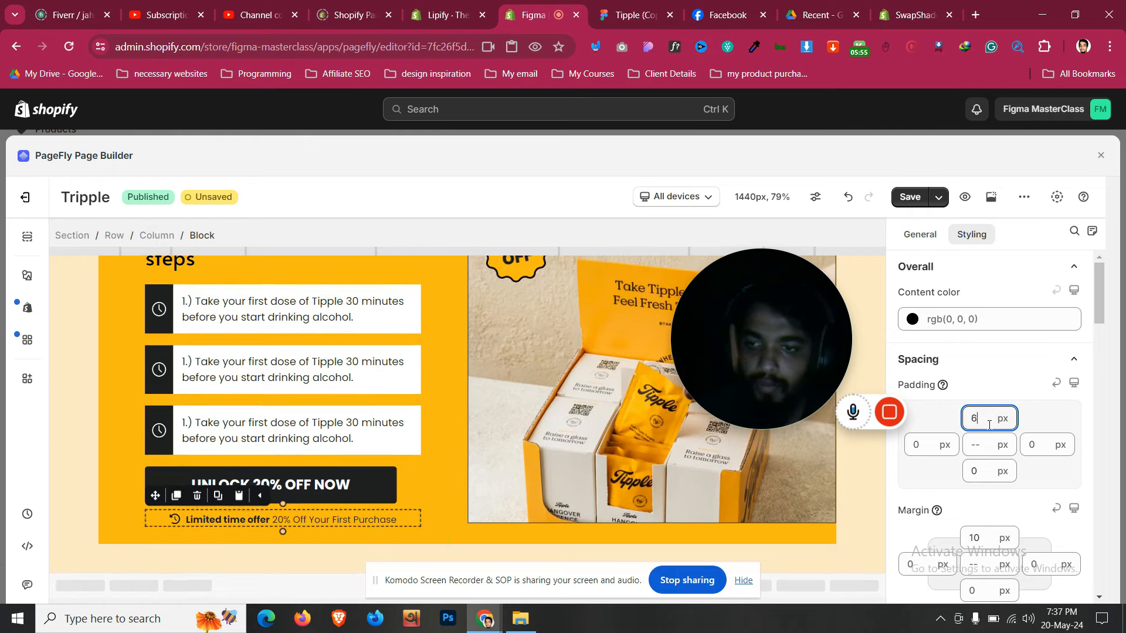
{"action": "type", "text": "3"}
{"action": "key", "text": "BackSpace"}
{"action": "type", "text": "0"}
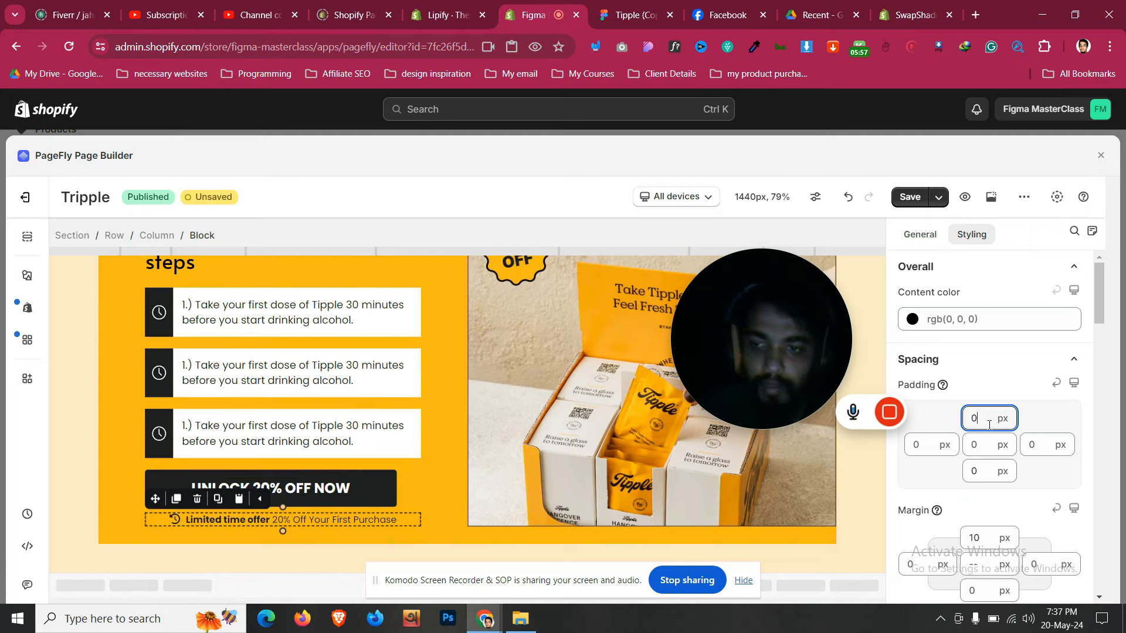
Set the yellow column's top and bottom padding to 20 px each
{"action": "left_click", "coordinate": [128, 429]}
{"action": "scroll", "coordinate": [129, 433], "scroll_direction": "up", "scroll_amount": 2}
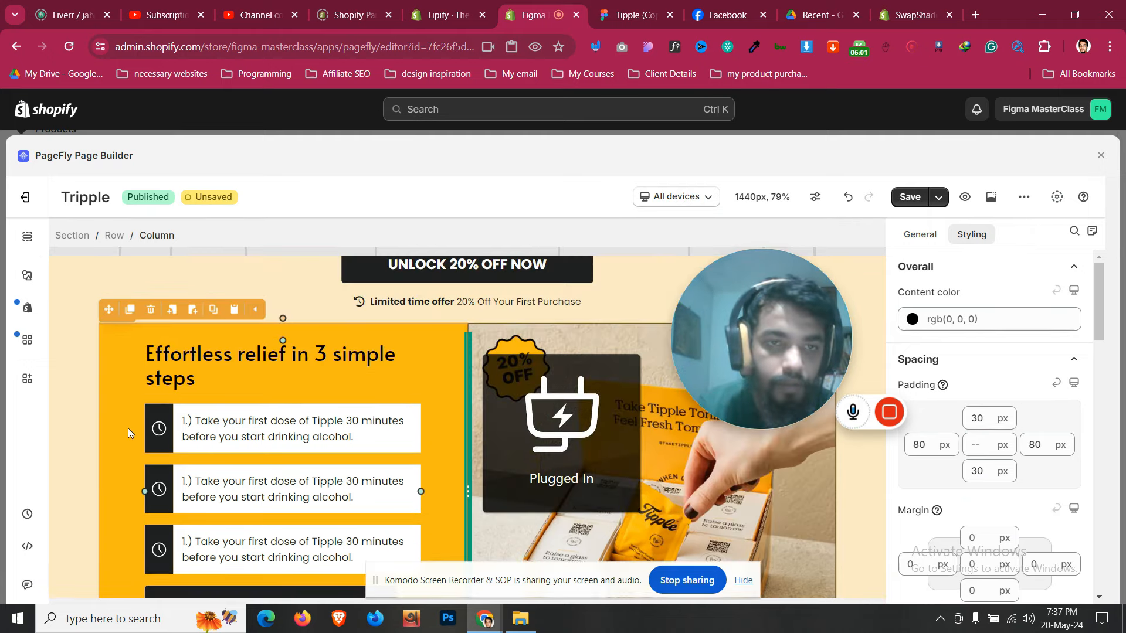
{"action": "scroll", "coordinate": [128, 428], "scroll_direction": "down", "scroll_amount": 2}
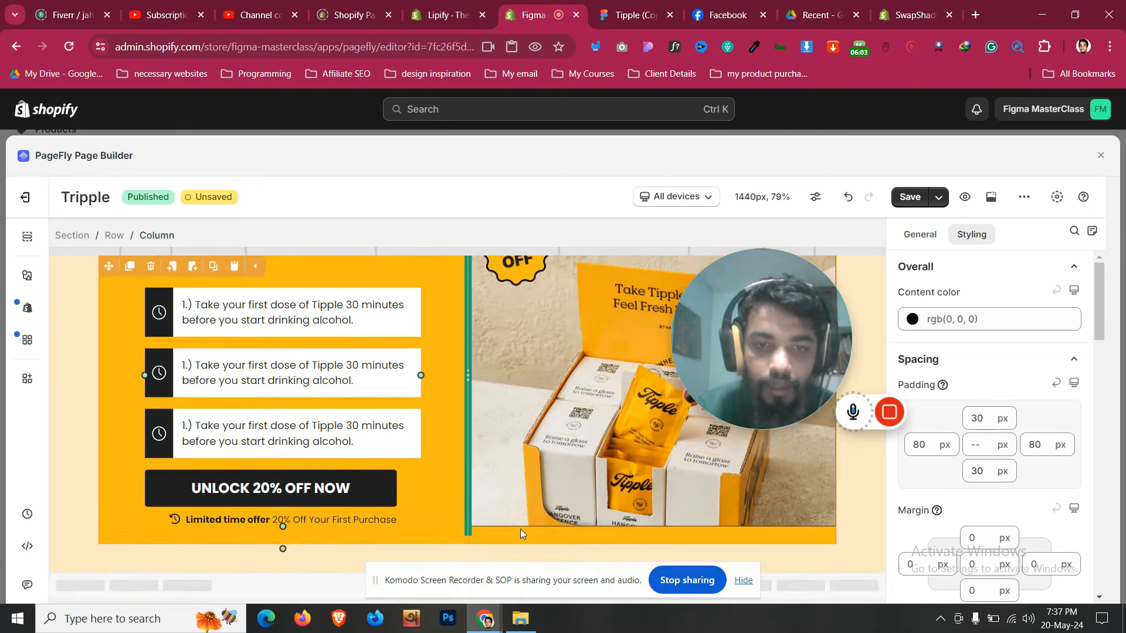
{"action": "left_click", "coordinate": [973, 419]}
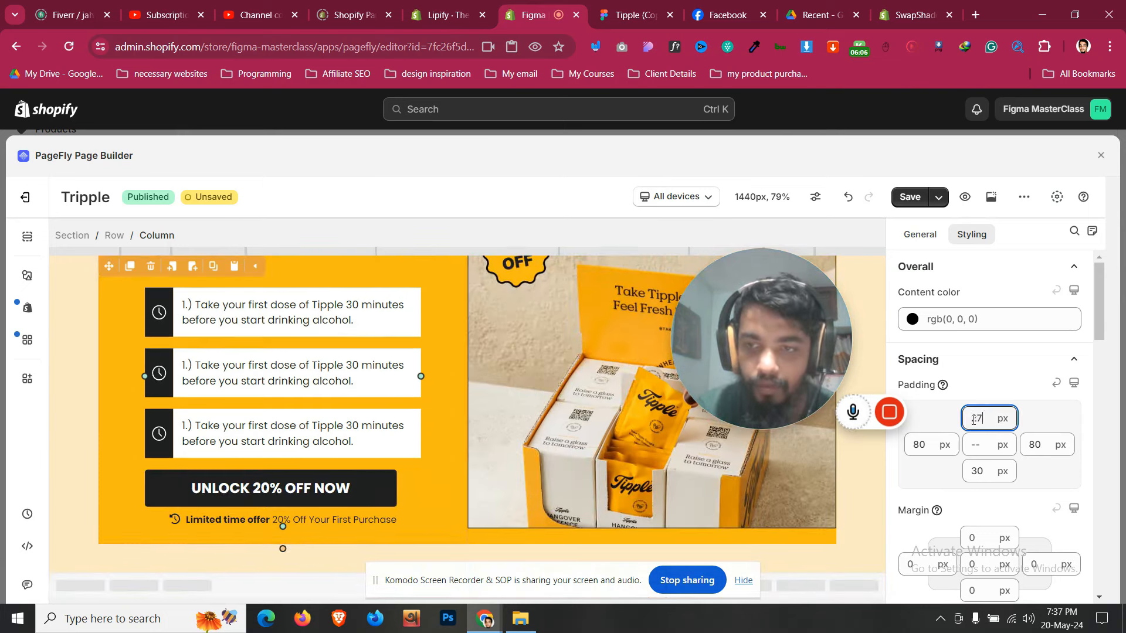
{"action": "double_click", "coordinate": [985, 467]}
{"action": "type", "text": "20"}
{"action": "key", "text": "Down"}
{"action": "key", "text": "Down"}
{"action": "key", "text": "Down"}
{"action": "key", "text": "Down"}
{"action": "key", "text": "Down"}
{"action": "key", "text": "Down"}
{"action": "key", "text": "Down"}
{"action": "key", "text": "Down"}
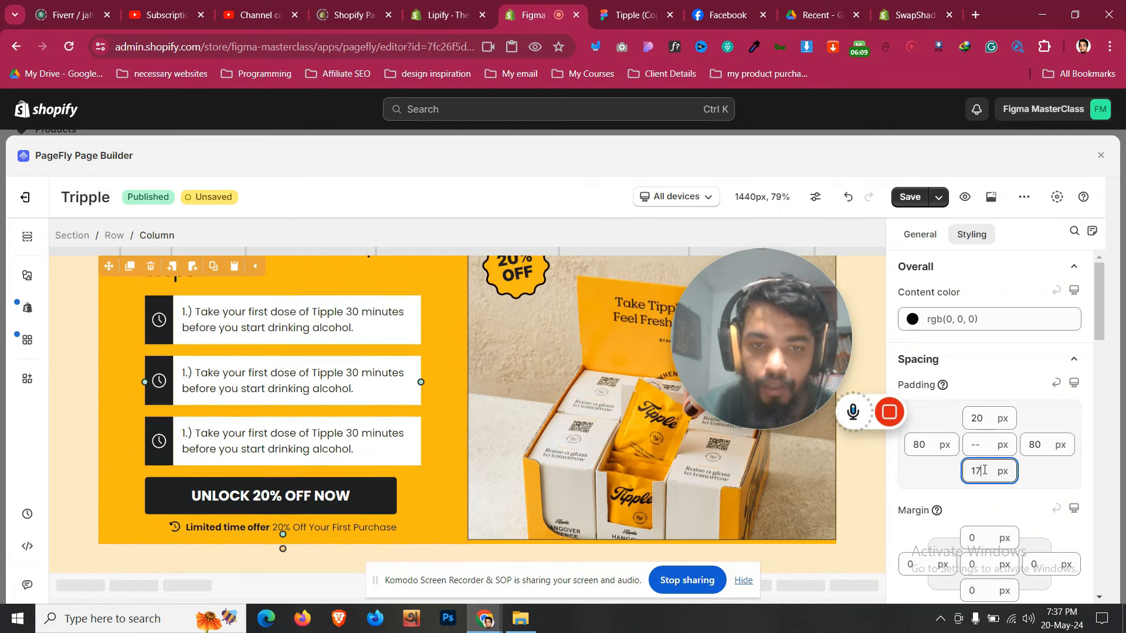
{"action": "key", "text": "Up"}
{"action": "key", "text": "Up"}
{"action": "key", "text": "Up"}
{"action": "key", "text": "Up"}
{"action": "key", "text": "Up"}
{"action": "key", "text": "Up"}
{"action": "key", "text": "Up"}
{"action": "key", "text": "Up"}
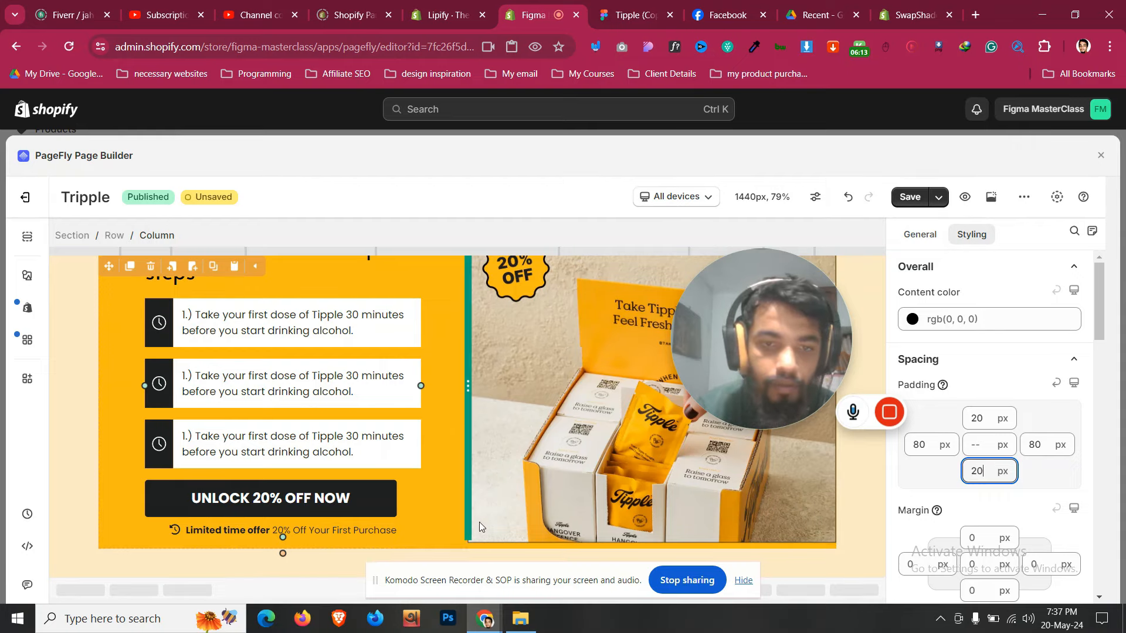
Look over the section and the image column, and try to save the page
{"action": "scroll", "coordinate": [494, 517], "scroll_direction": "up", "scroll_amount": 3}
{"action": "left_click", "coordinate": [72, 415]}
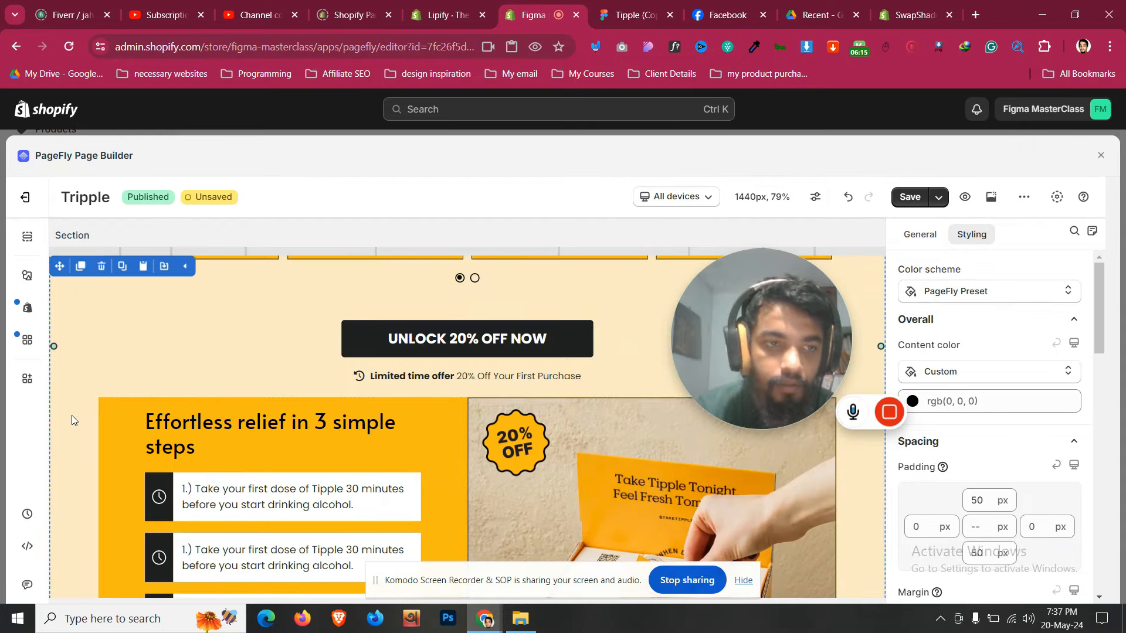
{"action": "scroll", "coordinate": [72, 415], "scroll_direction": "down", "scroll_amount": 3}
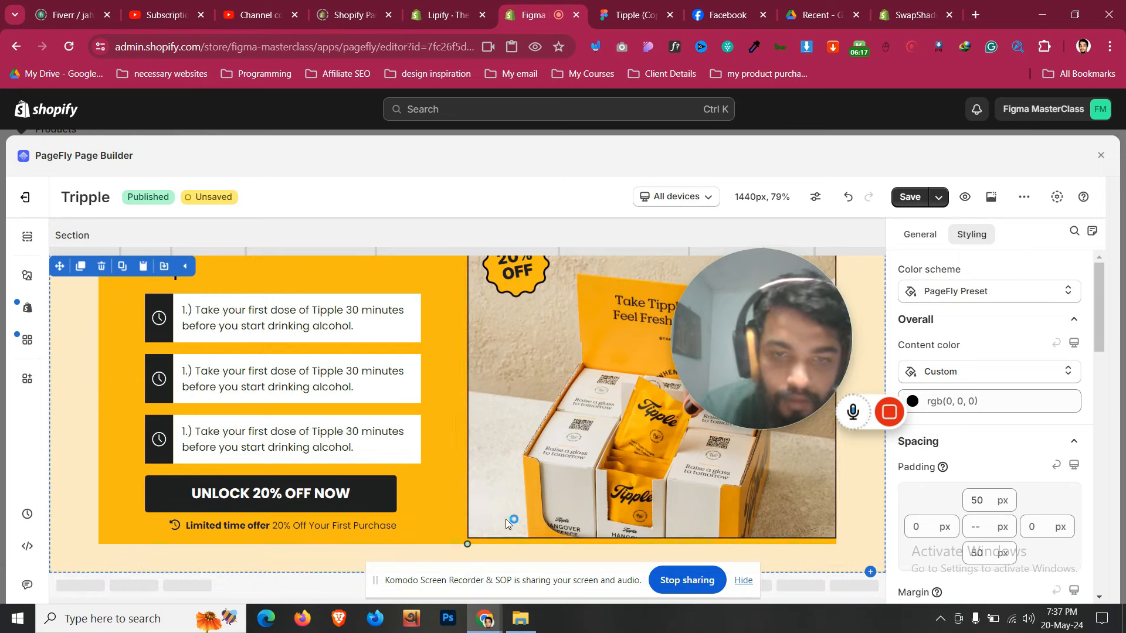
{"action": "left_click", "coordinate": [523, 540]}
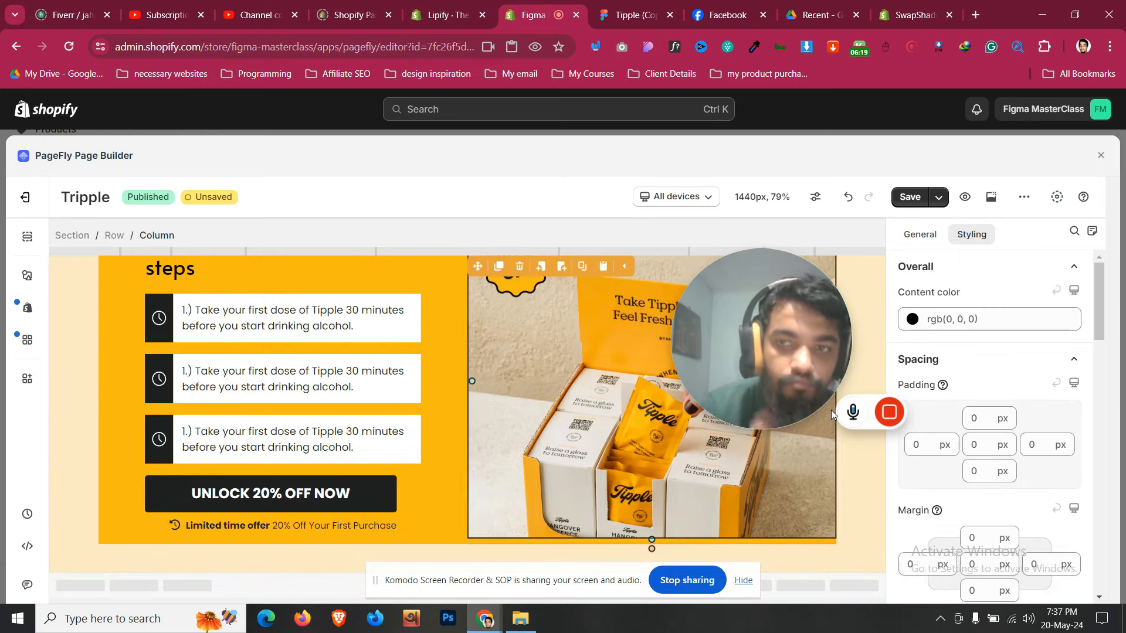
{"action": "key", "text": "ctrl+s"}
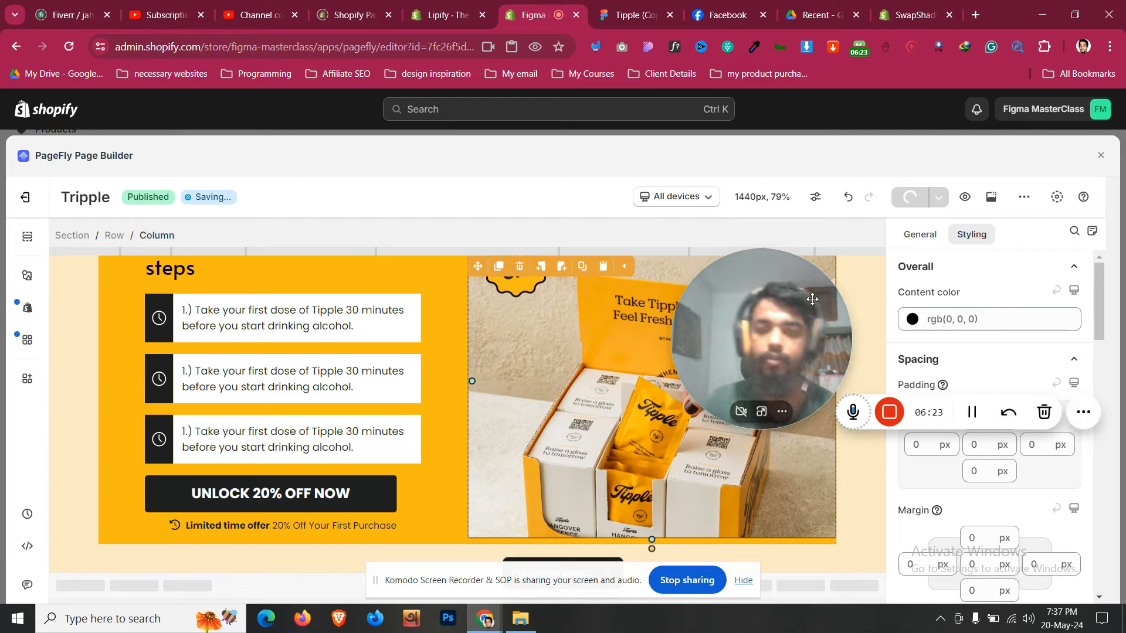
Open the page preview in the browser and return to the PageFly editor
{"action": "mouse_move", "coordinate": [480, 5]}
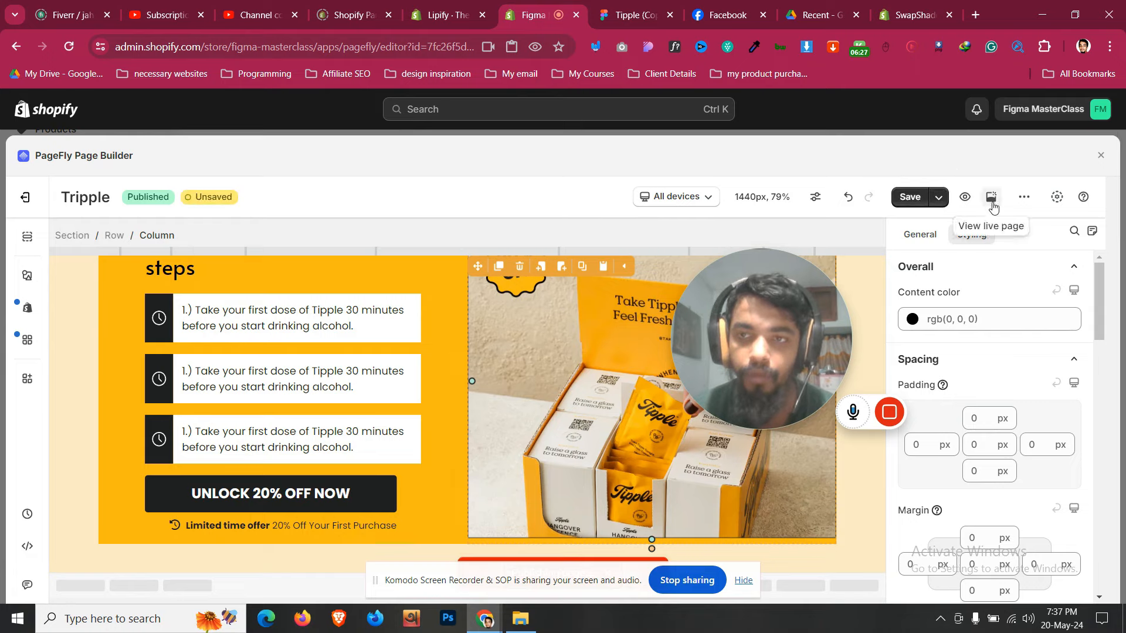
{"action": "left_click", "coordinate": [966, 198]}
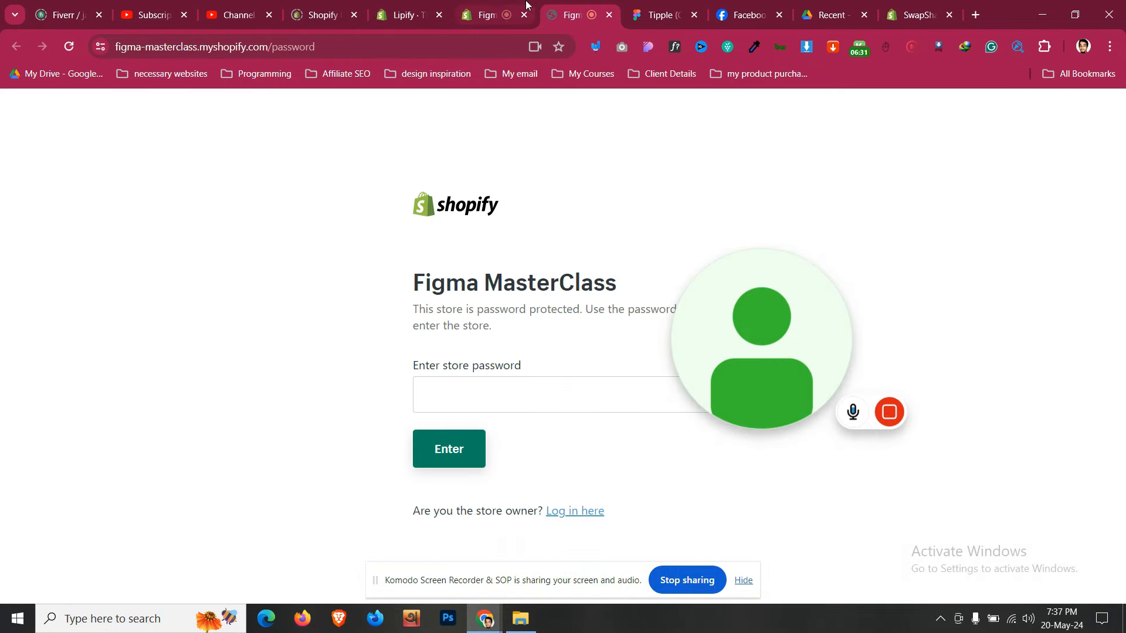
{"action": "left_click", "coordinate": [526, 5]}
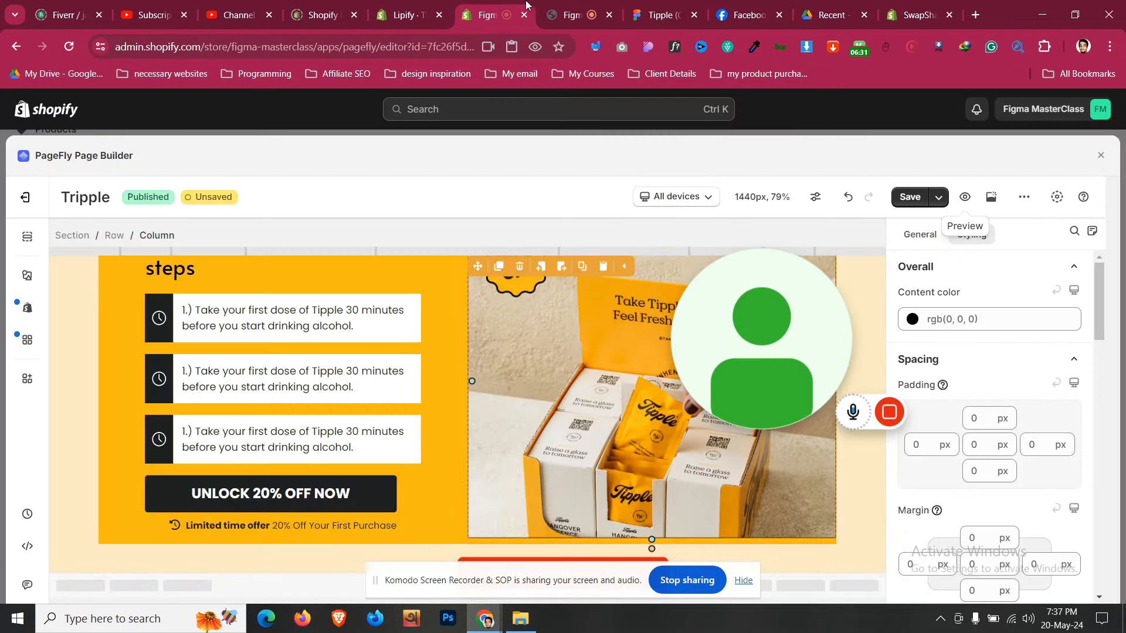
Save the Tripple page and leave the editor for the PageFly page list
{"action": "left_click", "coordinate": [35, 198]}
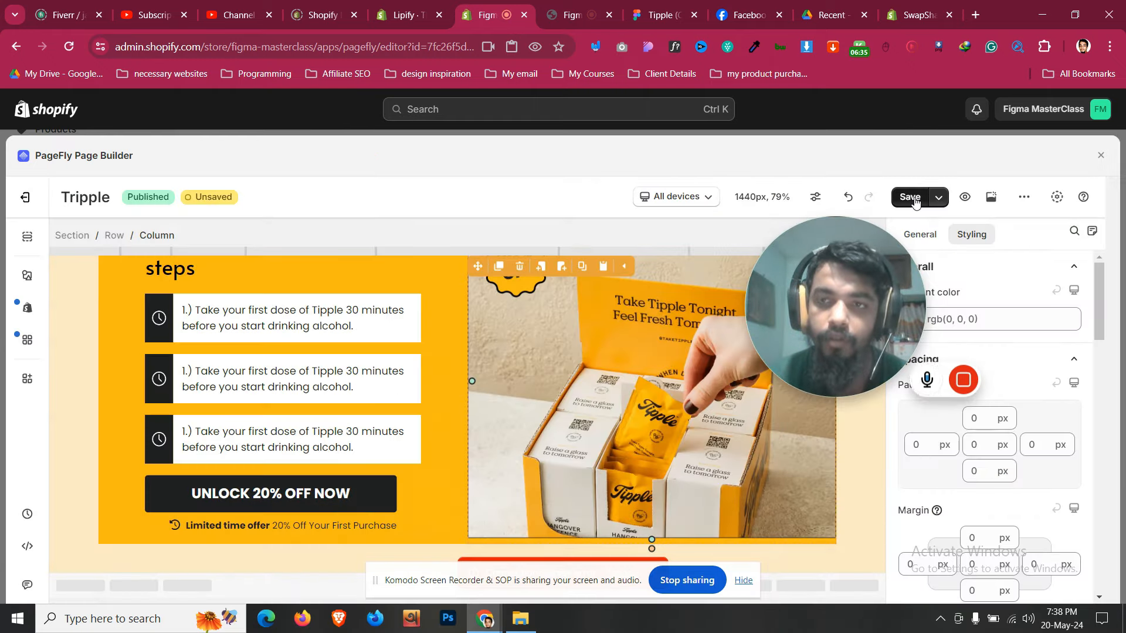
{"action": "left_click", "coordinate": [919, 197]}
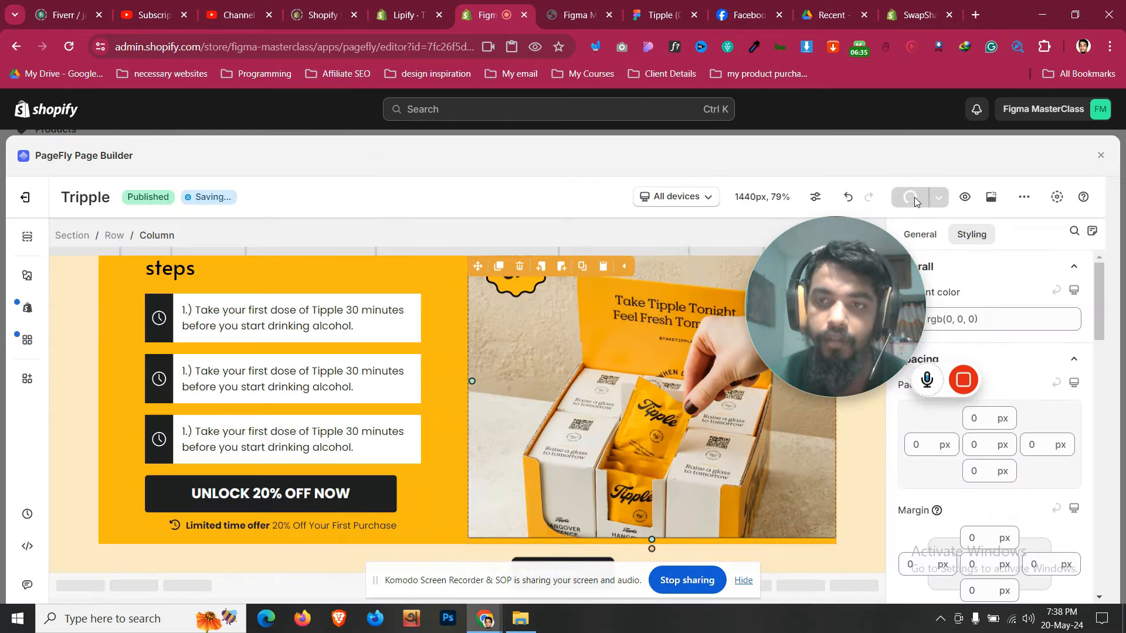
{"action": "left_click", "coordinate": [914, 197]}
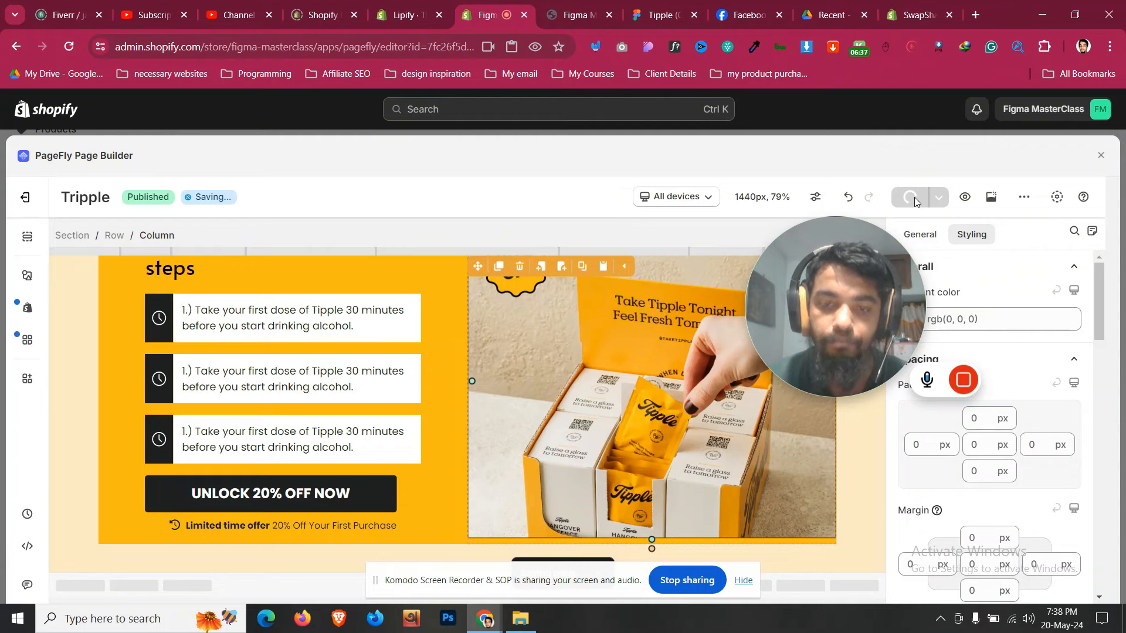
{"action": "left_click_drag", "start_coordinate": [895, 286], "coordinate": [876, 360]}
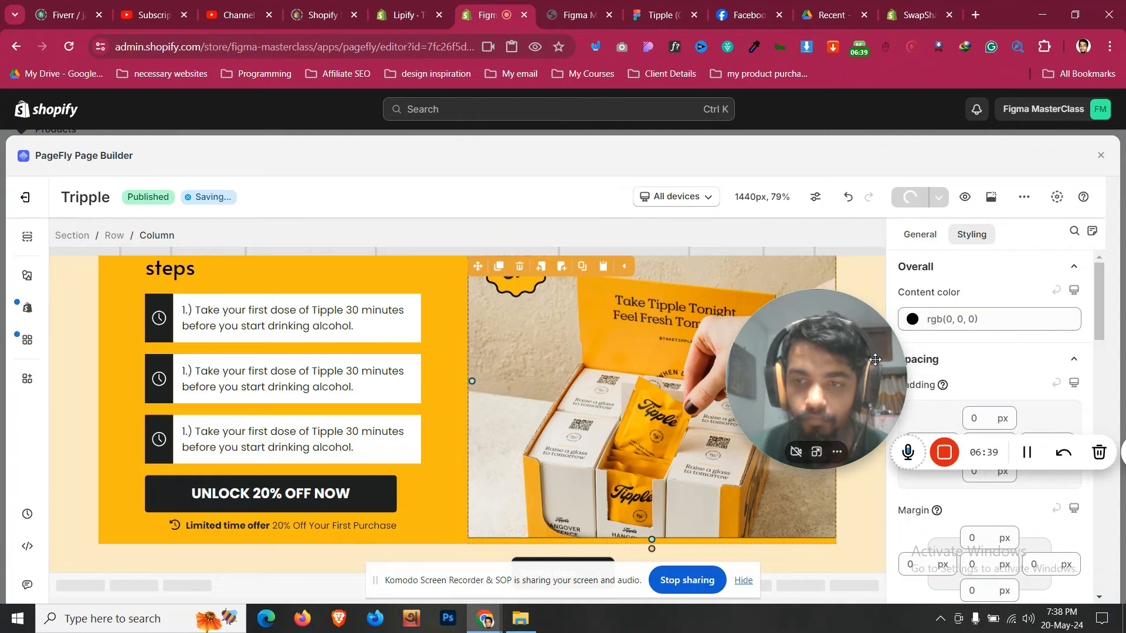
{"action": "left_click", "coordinate": [29, 201]}
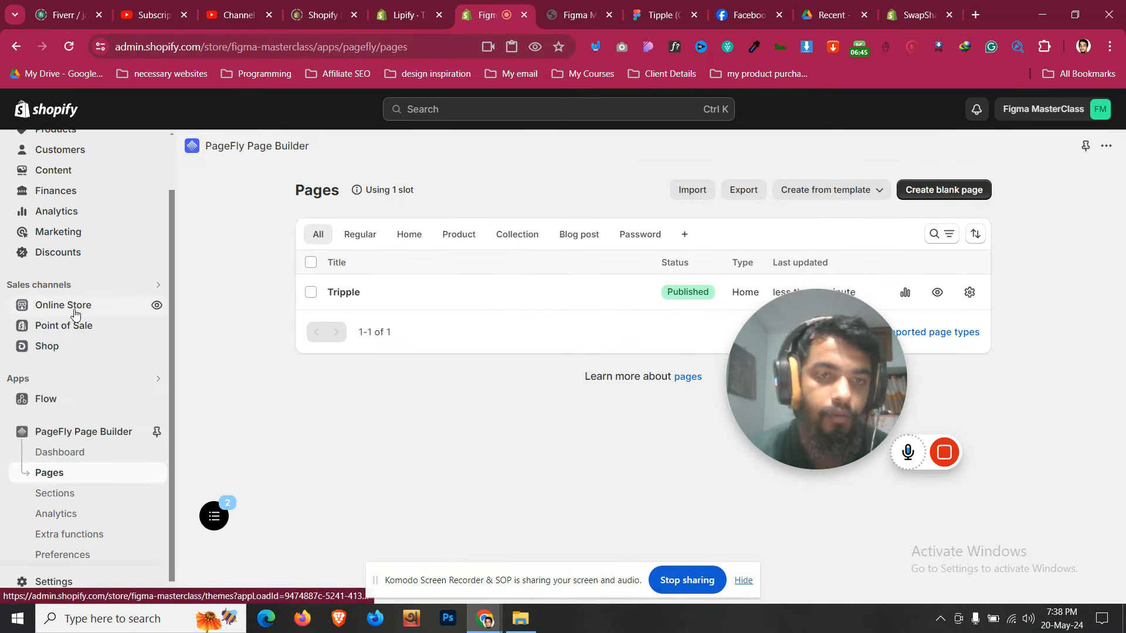
Open the online store's preferences and select the store password in the password protection settings
{"action": "left_click", "coordinate": [69, 306]}
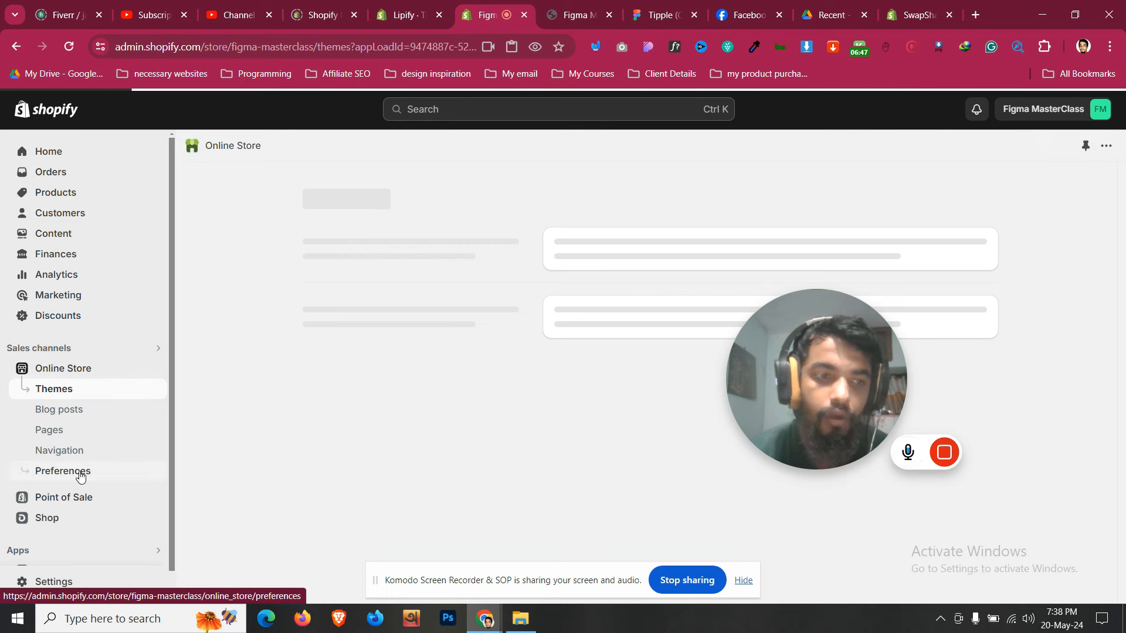
{"action": "left_click", "coordinate": [80, 474]}
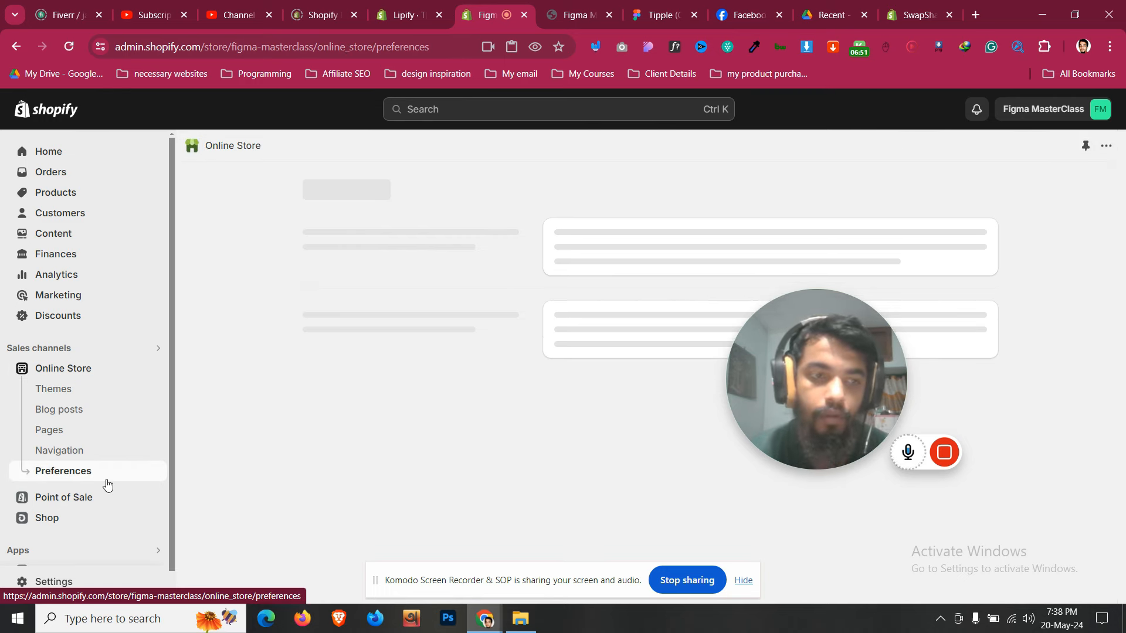
{"action": "scroll", "coordinate": [500, 394], "scroll_direction": "down", "scroll_amount": 15}
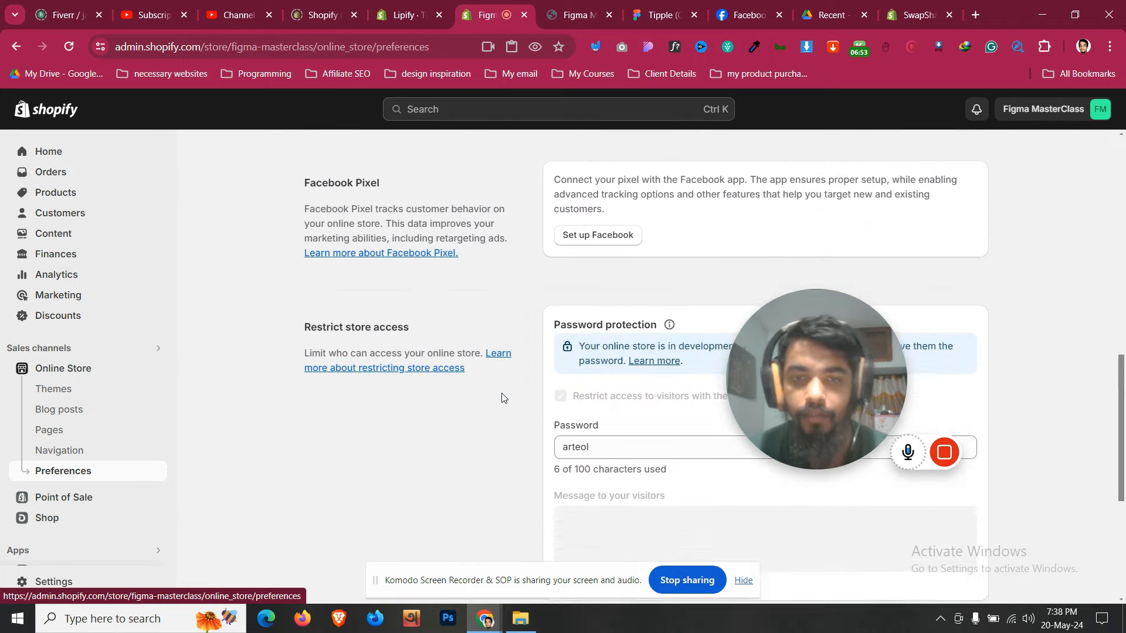
{"action": "double_click", "coordinate": [645, 274]}
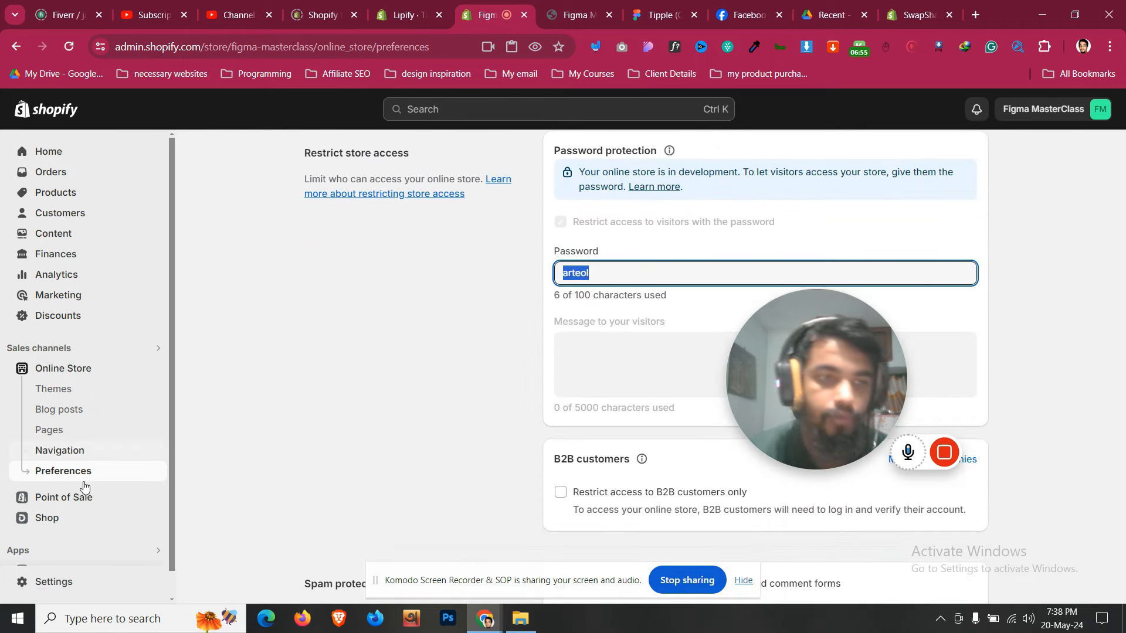
Go back to the PageFly Page Builder app's page list, close the old preview, and open the Tripple page in the editor
{"action": "left_click", "coordinate": [83, 563]}
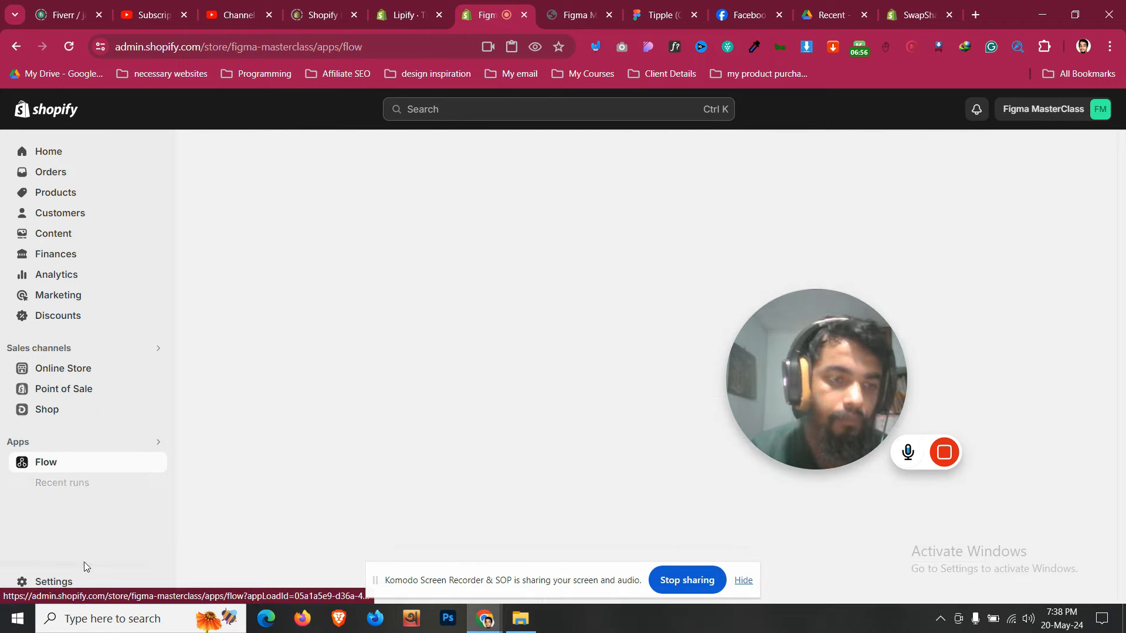
{"action": "left_click", "coordinate": [74, 445]}
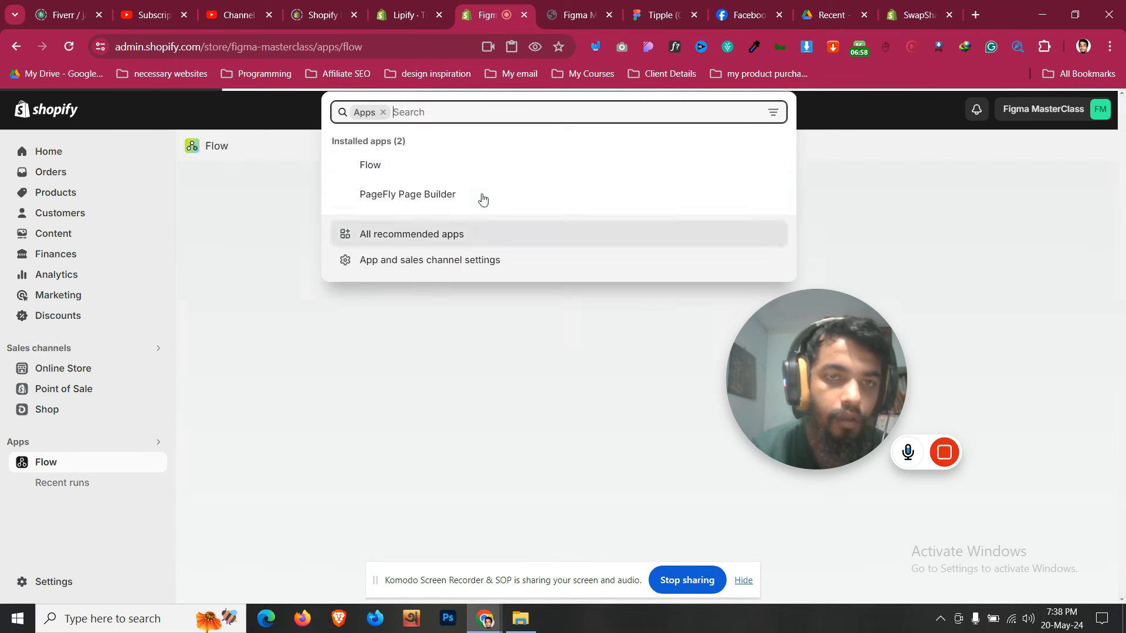
{"action": "left_click", "coordinate": [415, 193]}
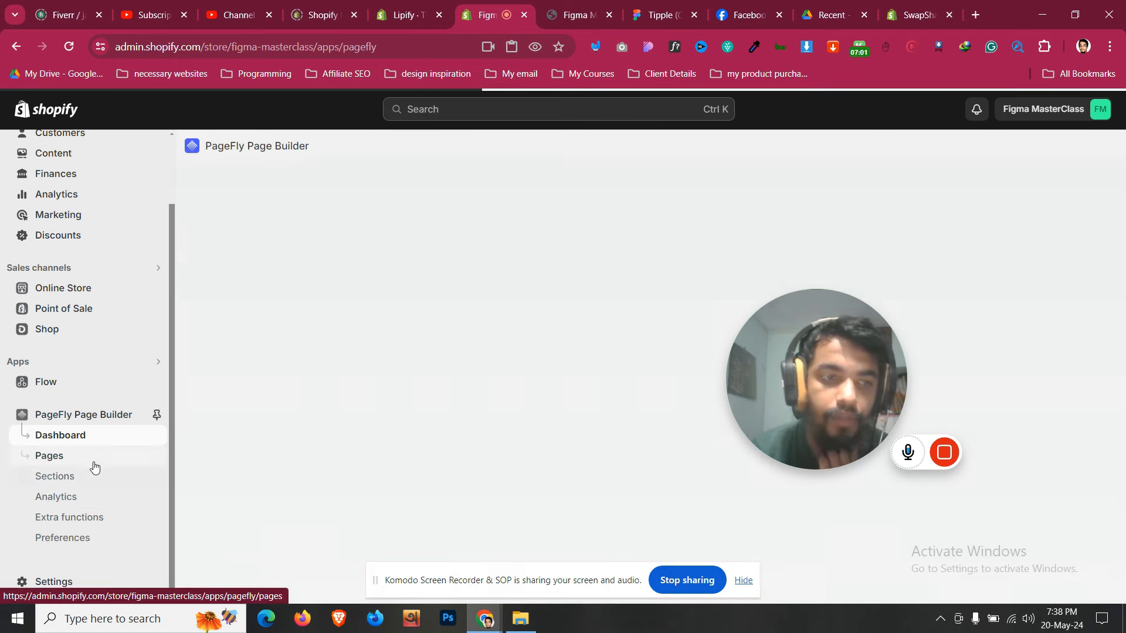
{"action": "left_click", "coordinate": [94, 464]}
{"action": "left_click", "coordinate": [609, 15]}
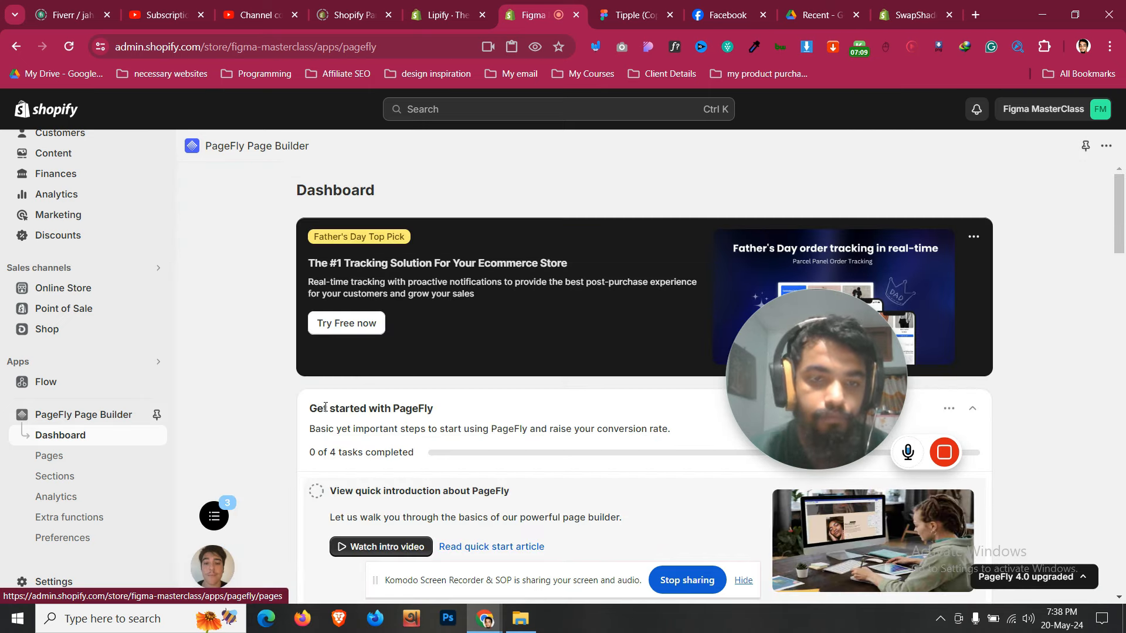
{"action": "left_click", "coordinate": [50, 455]}
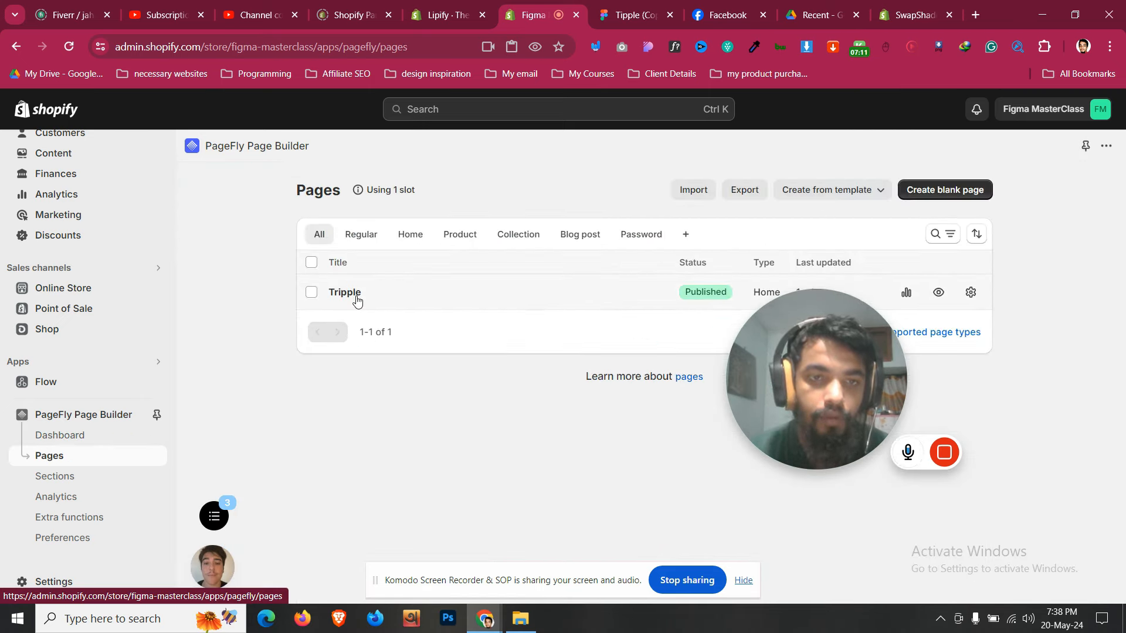
{"action": "left_click", "coordinate": [355, 297]}
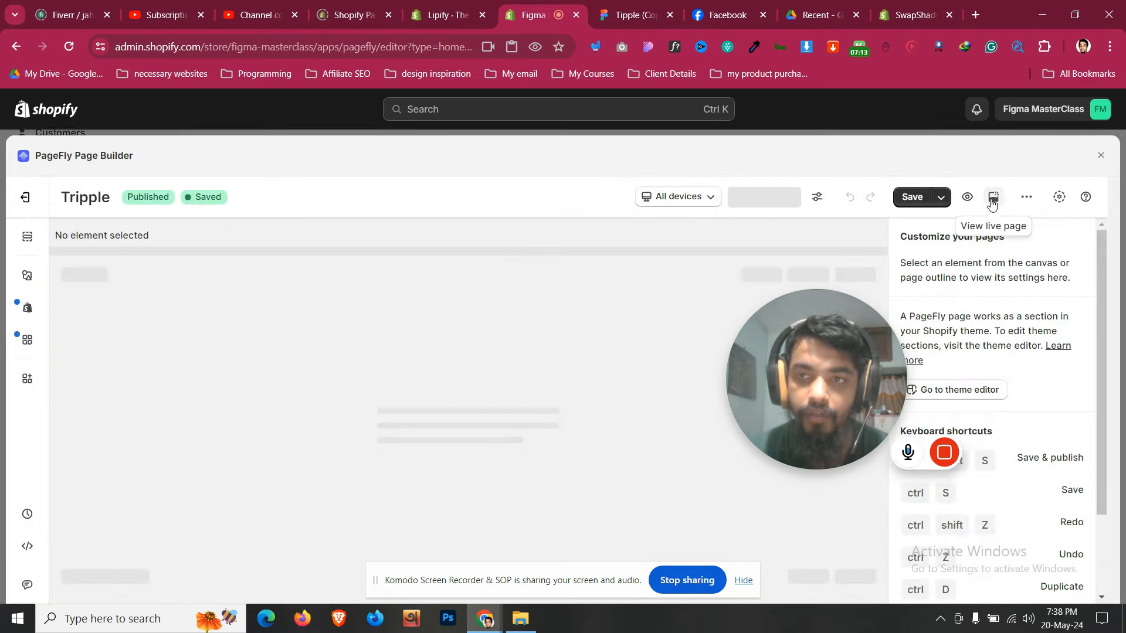
Open the live Tripple page and enter the store password to access the storefront
{"action": "left_click", "coordinate": [991, 200]}
{"action": "left_click", "coordinate": [486, 394]}
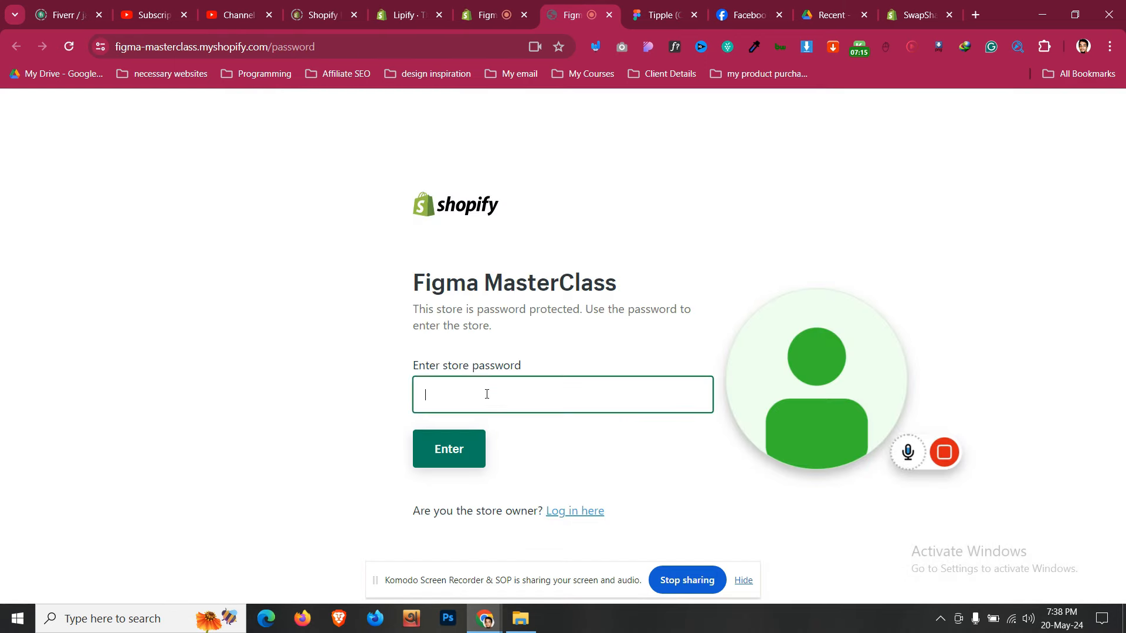
{"action": "key", "text": "ctrl+v"}
{"action": "left_click", "coordinate": [461, 453]}
{"action": "left_click", "coordinate": [488, 13]}
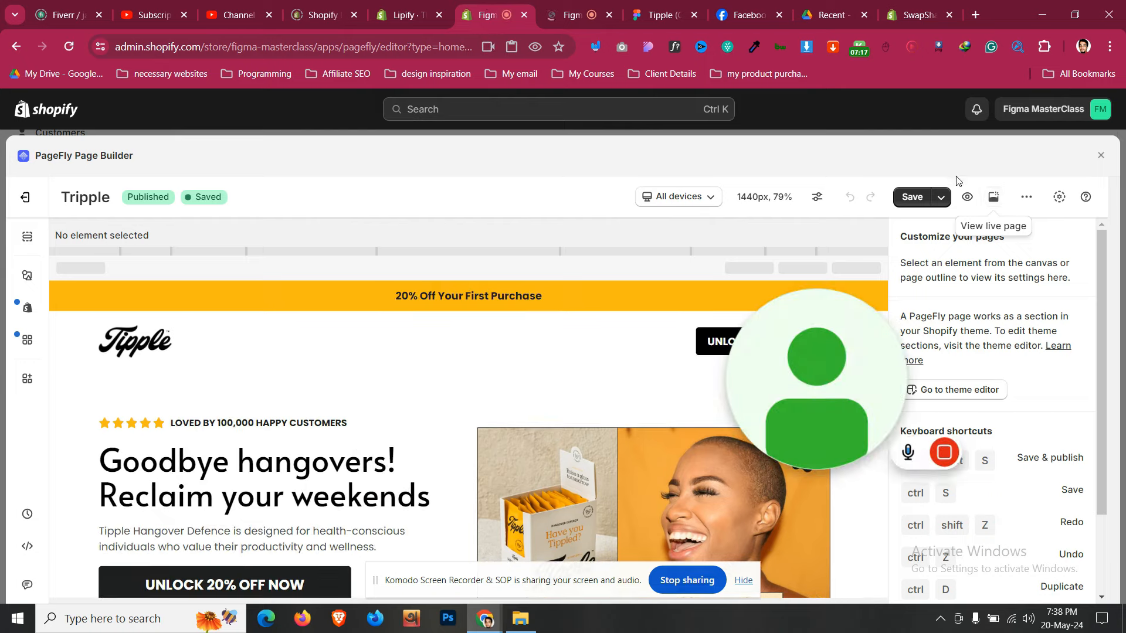
{"action": "left_click", "coordinate": [578, 14]}
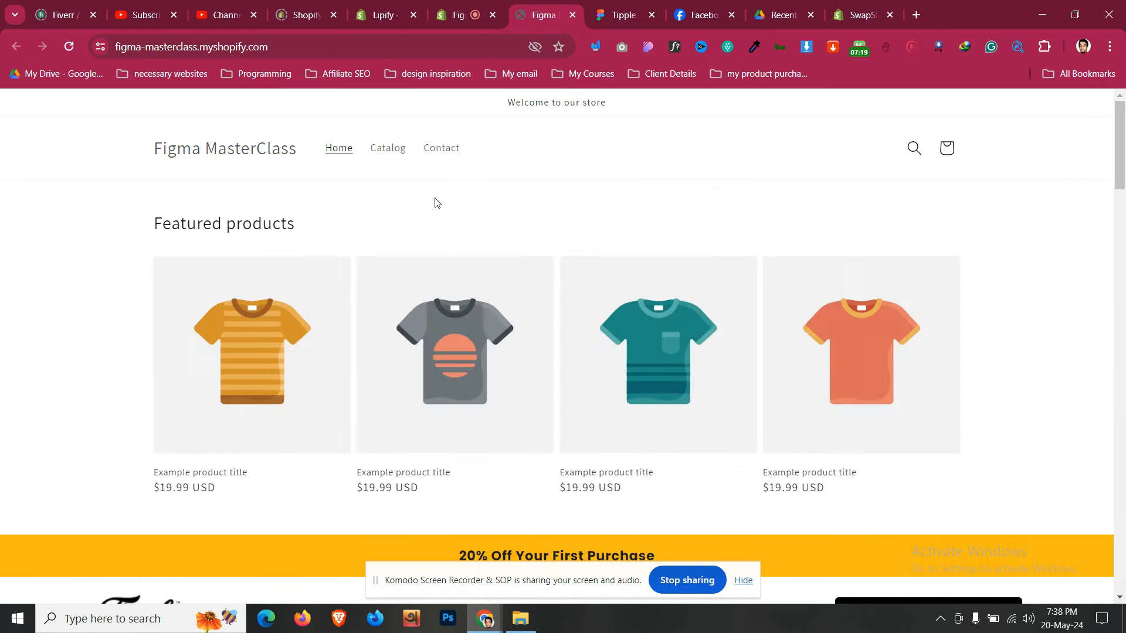
Look through the live storefront page from the featured products down to the three-step section
{"action": "scroll", "coordinate": [434, 198], "scroll_direction": "down", "scroll_amount": 5}
{"action": "scroll", "coordinate": [434, 198], "scroll_direction": "up", "scroll_amount": 5}
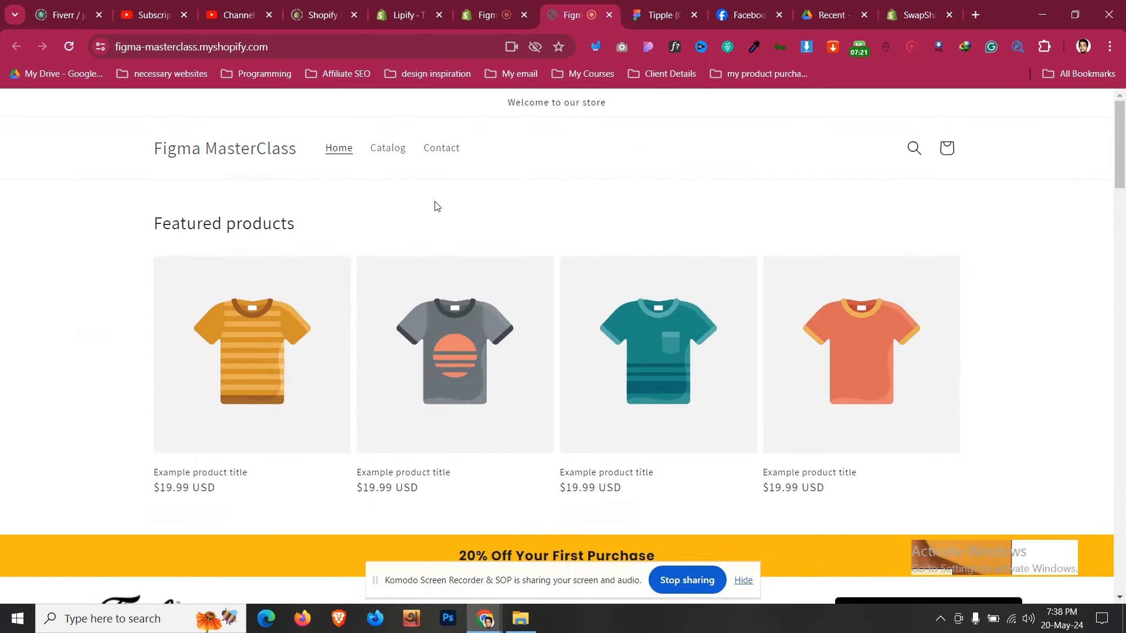
{"action": "scroll", "coordinate": [435, 206], "scroll_direction": "down", "scroll_amount": 6}
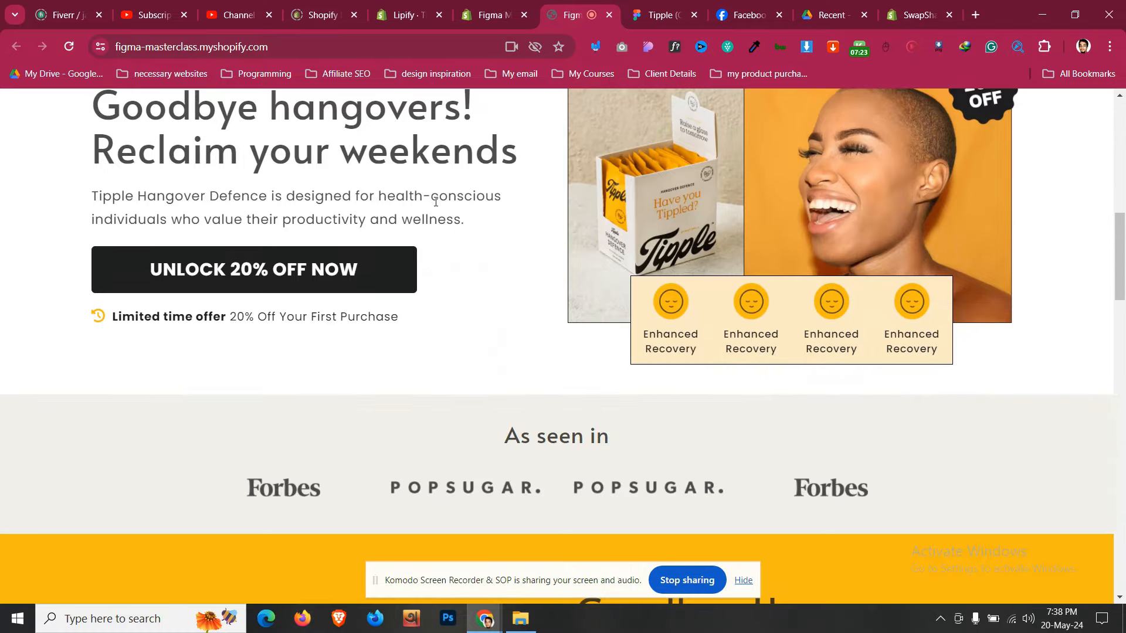
{"action": "scroll", "coordinate": [436, 202], "scroll_direction": "down", "scroll_amount": 10}
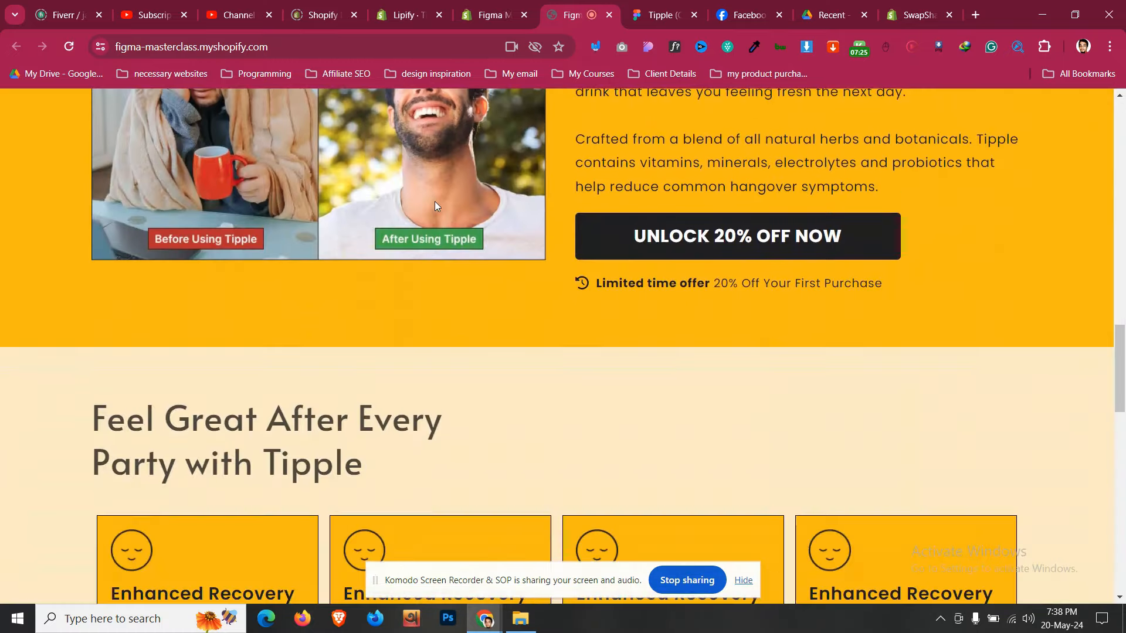
{"action": "scroll", "coordinate": [434, 202], "scroll_direction": "down", "scroll_amount": 7}
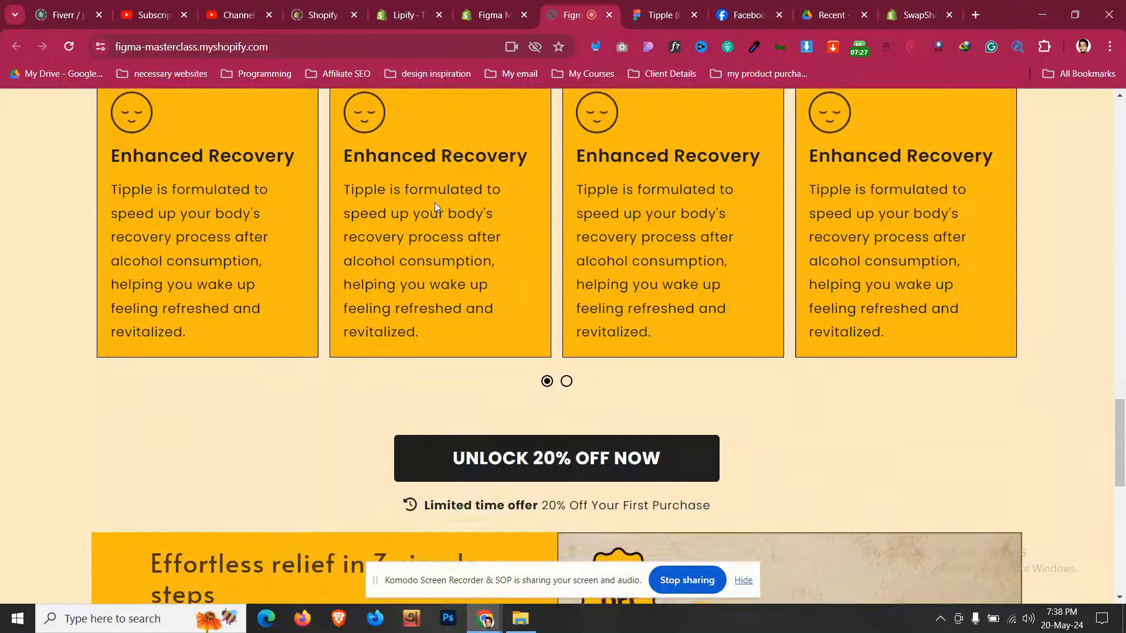
{"action": "scroll", "coordinate": [435, 203], "scroll_direction": "down", "scroll_amount": 6}
{"action": "scroll", "coordinate": [435, 205], "scroll_direction": "down", "scroll_amount": 1}
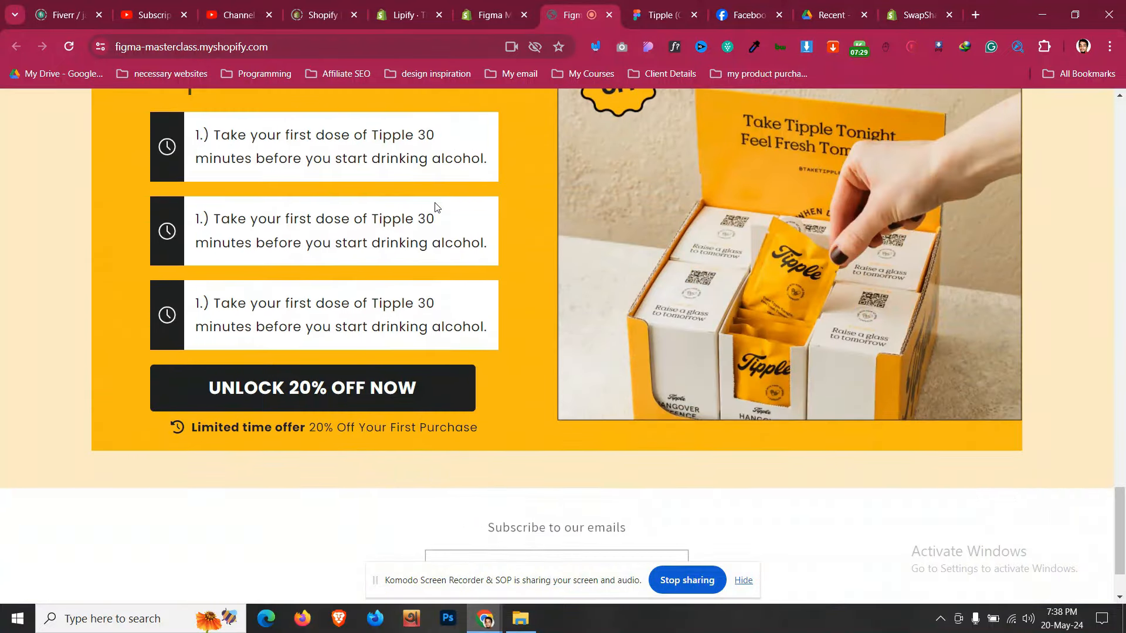
Examine the live three-step section, comparing the yellow panel's height with the adjoining product image
{"action": "scroll", "coordinate": [434, 205], "scroll_direction": "up", "scroll_amount": 5}
{"action": "scroll", "coordinate": [435, 202], "scroll_direction": "down", "scroll_amount": 4}
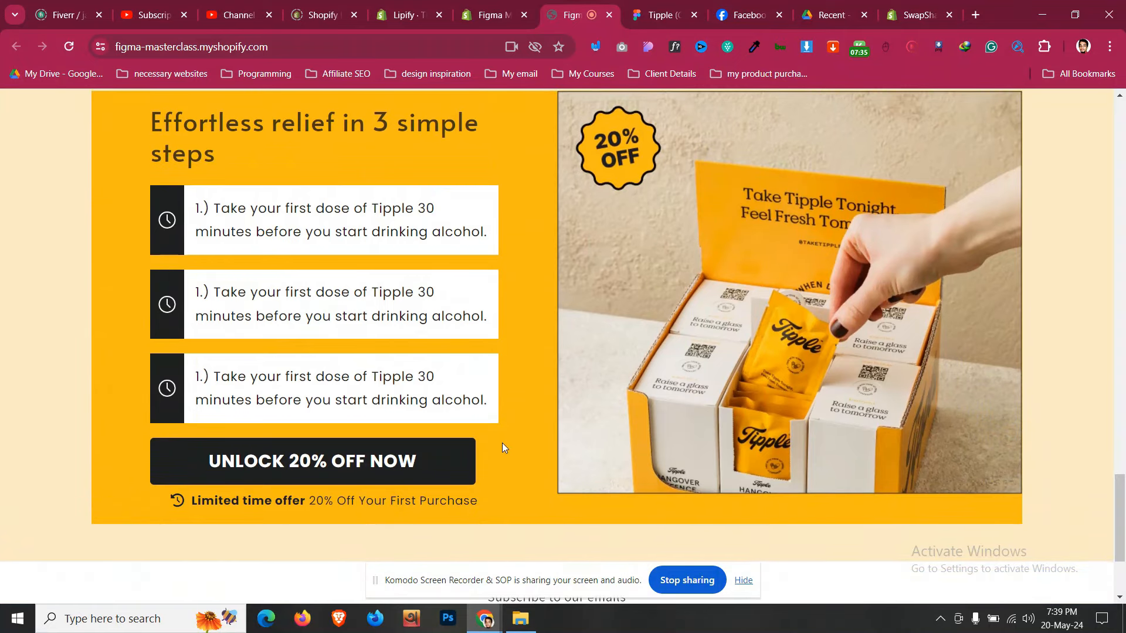
{"action": "scroll", "coordinate": [533, 445], "scroll_direction": "up", "scroll_amount": 1}
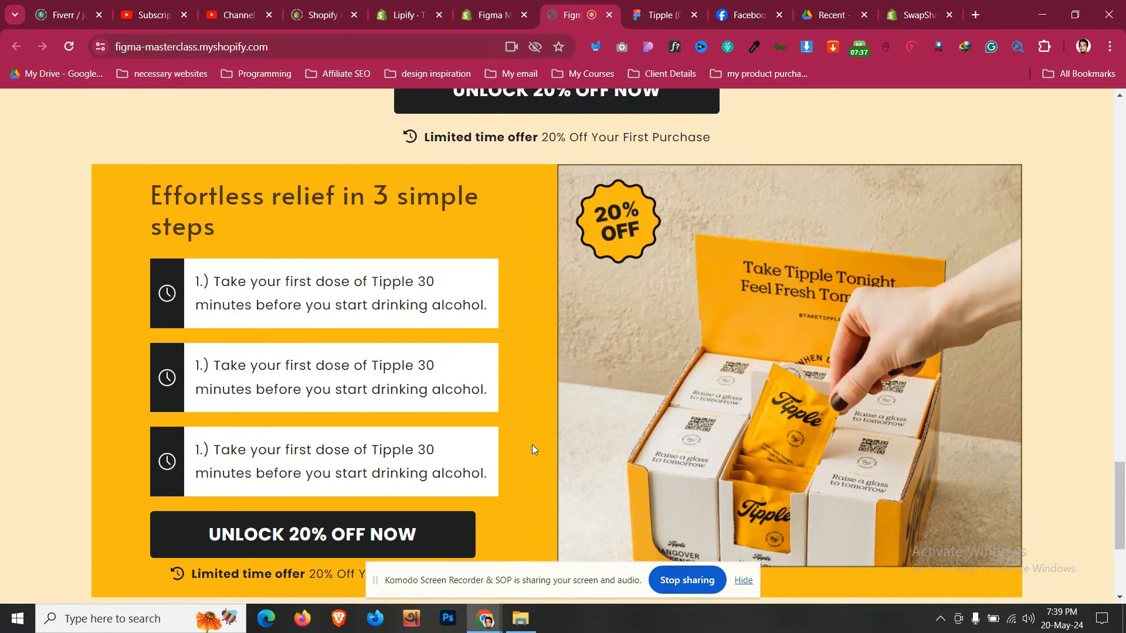
{"action": "scroll", "coordinate": [532, 444], "scroll_direction": "down", "scroll_amount": 2}
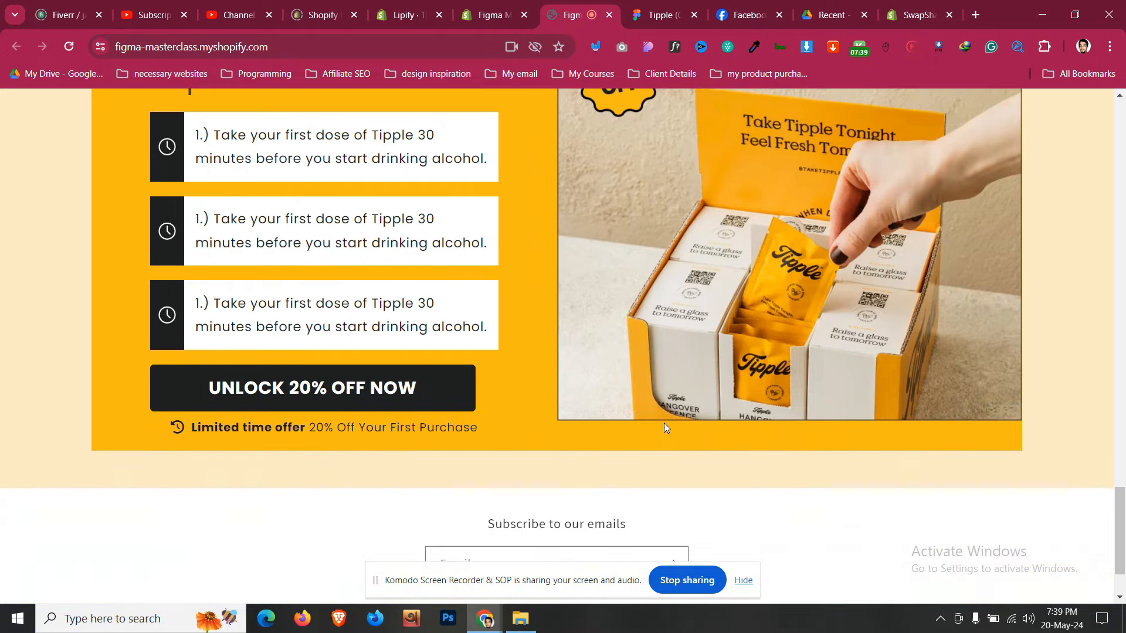
{"action": "scroll", "coordinate": [658, 433], "scroll_direction": "up", "scroll_amount": 1}
{"action": "scroll", "coordinate": [658, 399], "scroll_direction": "up", "scroll_amount": 2}
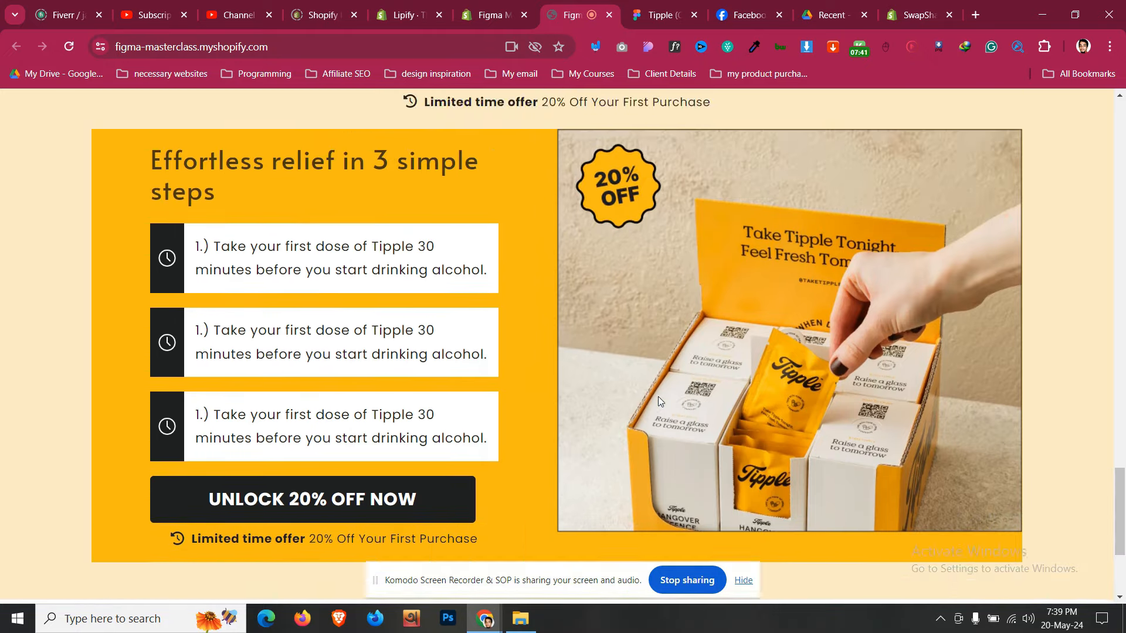
{"action": "scroll", "coordinate": [658, 399], "scroll_direction": "down", "scroll_amount": 3}
{"action": "scroll", "coordinate": [658, 401], "scroll_direction": "up", "scroll_amount": 2}
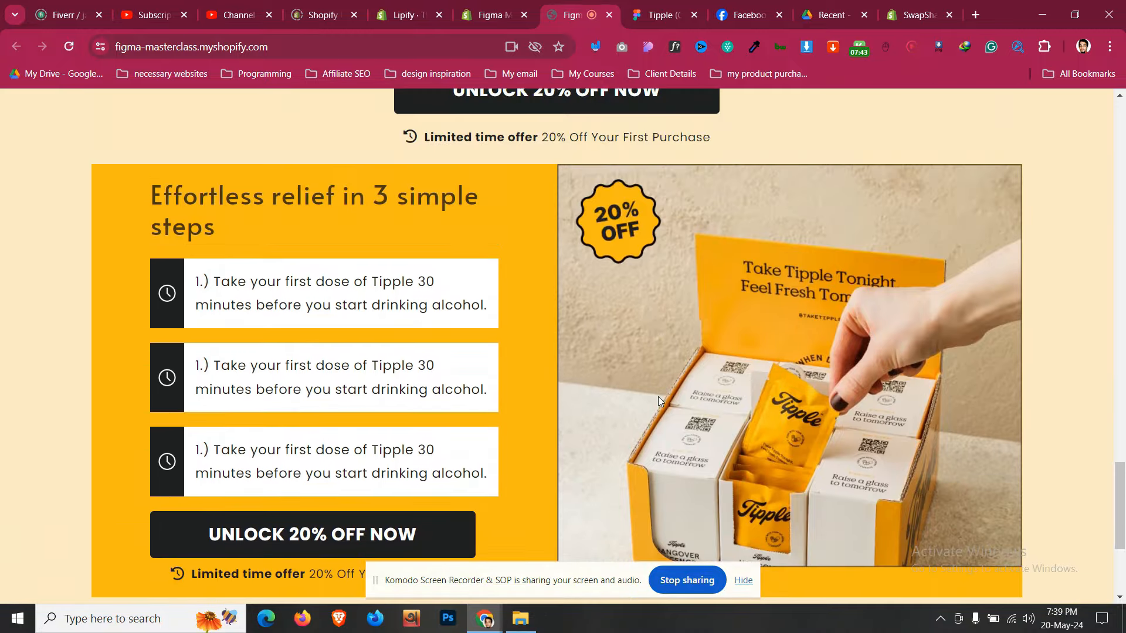
Return to the PageFly editor and open the general settings of the product box image in the three-step section
{"action": "left_click", "coordinate": [520, 4]}
{"action": "scroll", "coordinate": [600, 363], "scroll_direction": "down", "scroll_amount": 10}
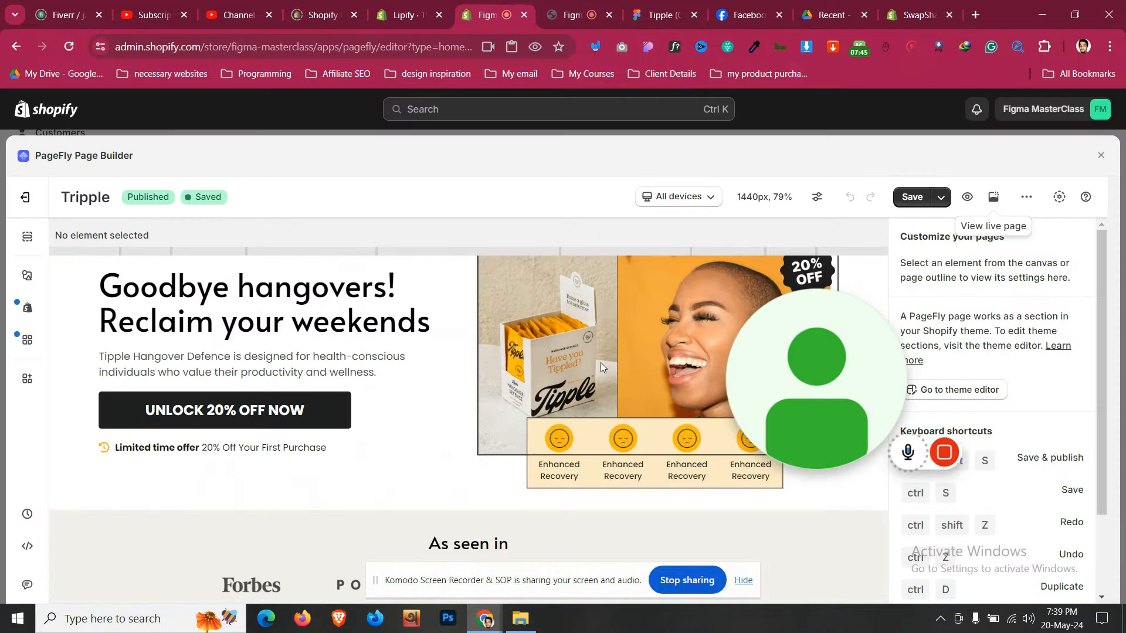
{"action": "left_click", "coordinate": [543, 407]}
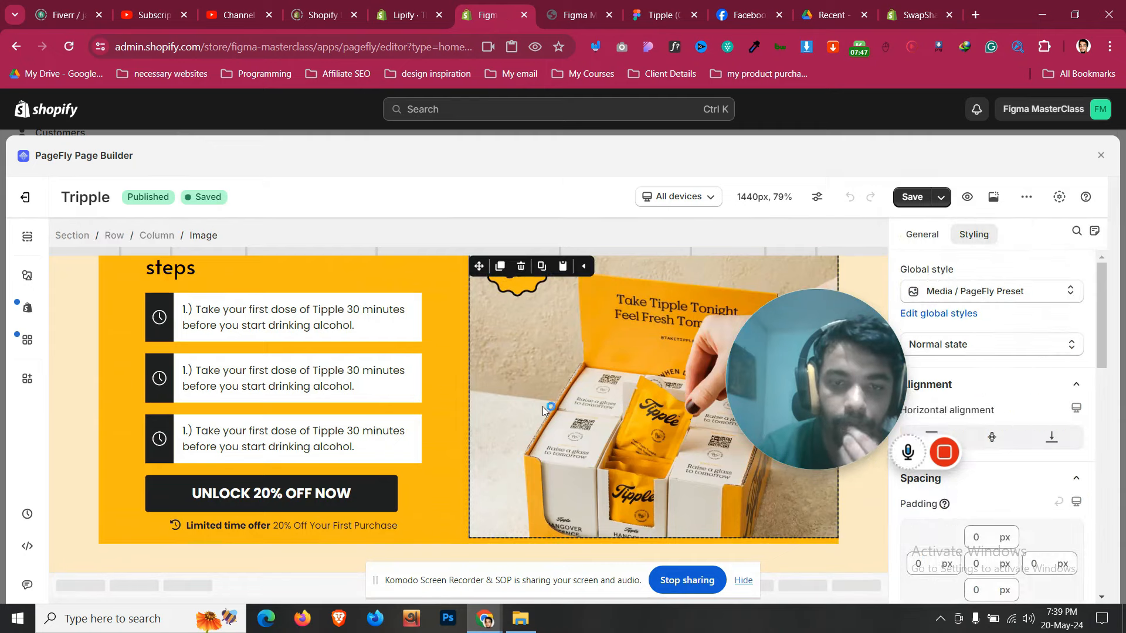
{"action": "left_click", "coordinate": [922, 234]}
{"action": "scroll", "coordinate": [969, 372], "scroll_direction": "down", "scroll_amount": 5}
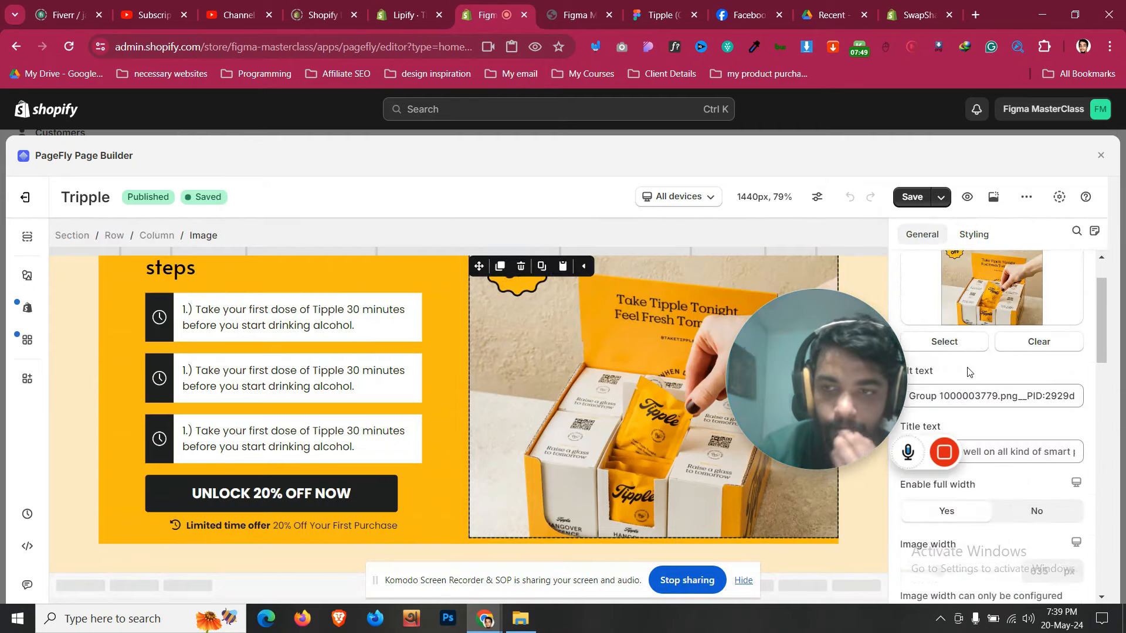
{"action": "scroll", "coordinate": [916, 366], "scroll_direction": "down", "scroll_amount": 3}
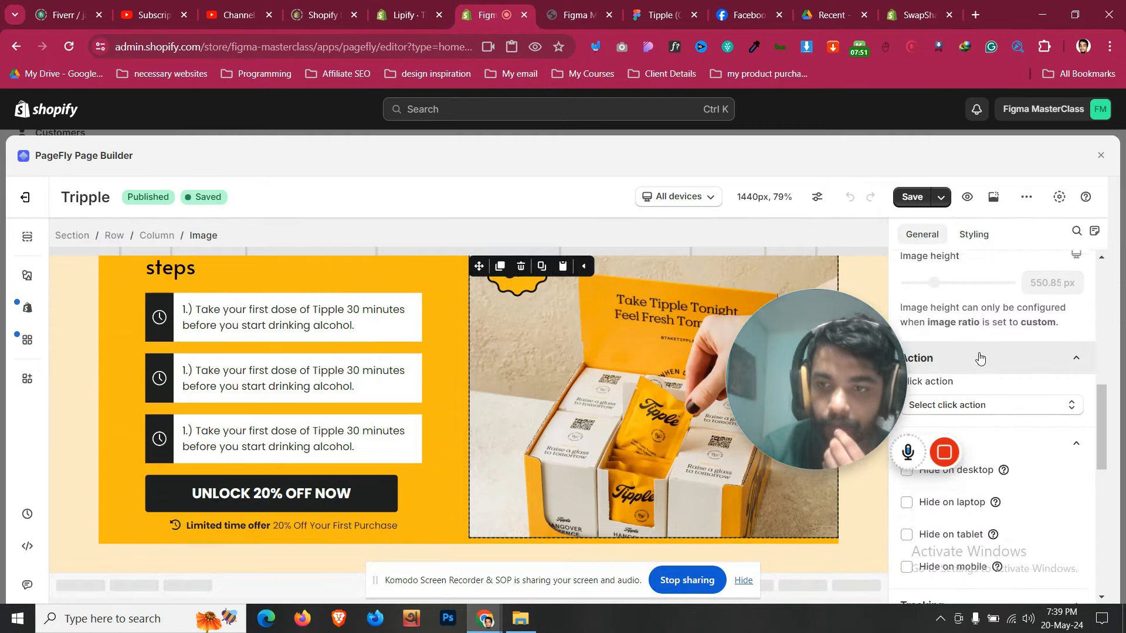
{"action": "scroll", "coordinate": [981, 354], "scroll_direction": "up", "scroll_amount": 4}
Try disabling full width for the product box image, and enable it again
{"action": "left_click", "coordinate": [1023, 295]}
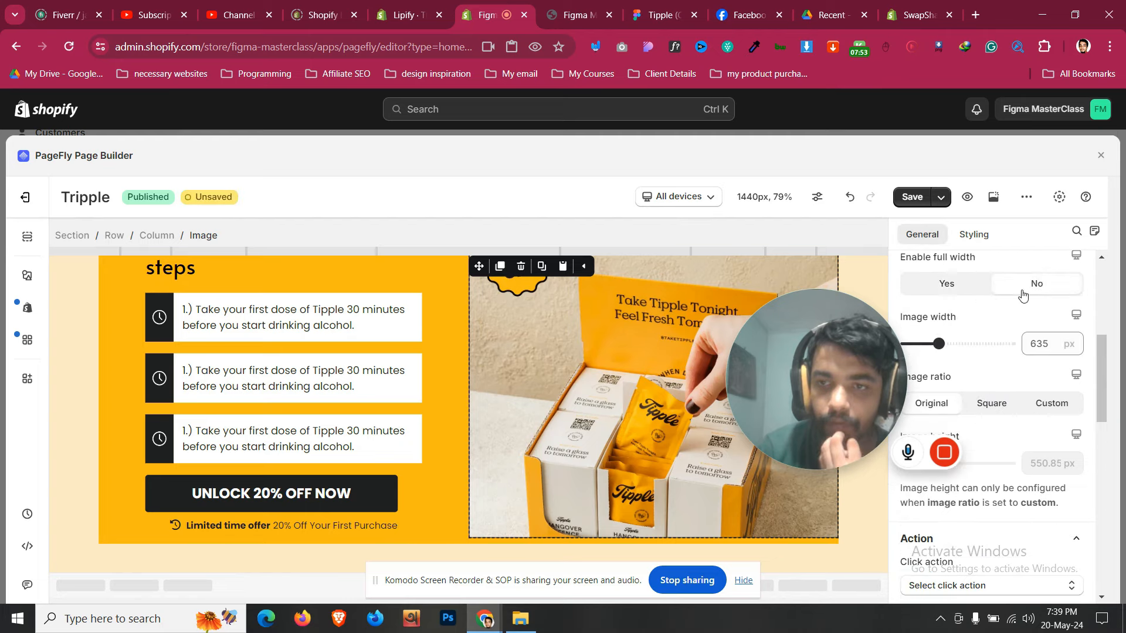
{"action": "scroll", "coordinate": [964, 337], "scroll_direction": "down", "scroll_amount": 4}
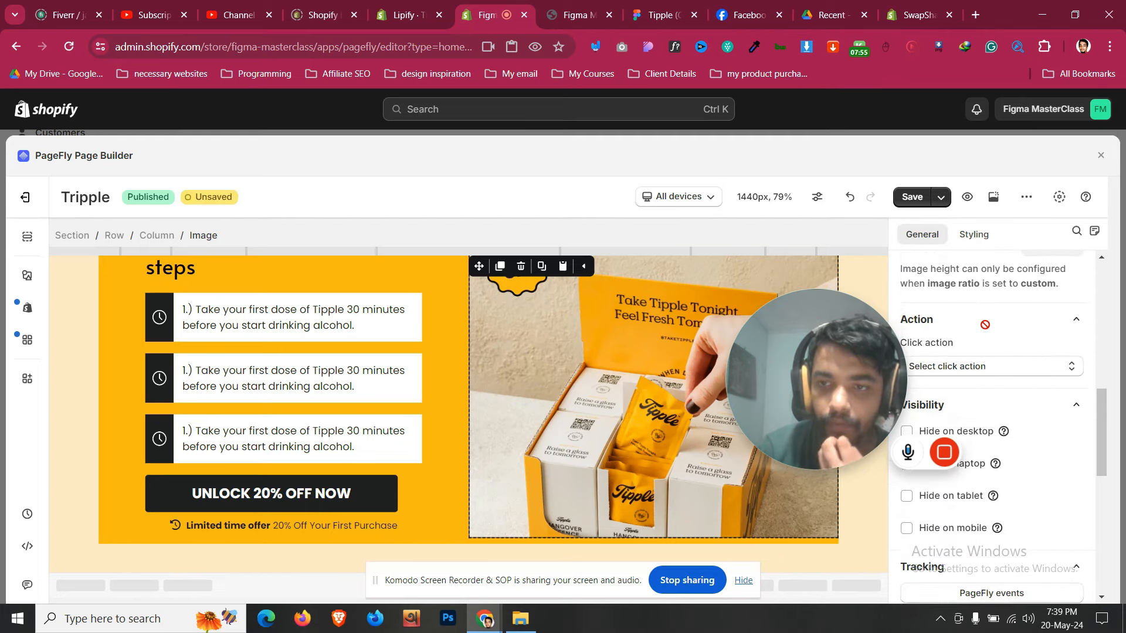
{"action": "scroll", "coordinate": [985, 339], "scroll_direction": "up", "scroll_amount": 4}
{"action": "scroll", "coordinate": [973, 369], "scroll_direction": "up", "scroll_amount": 3}
{"action": "left_click", "coordinate": [967, 438]}
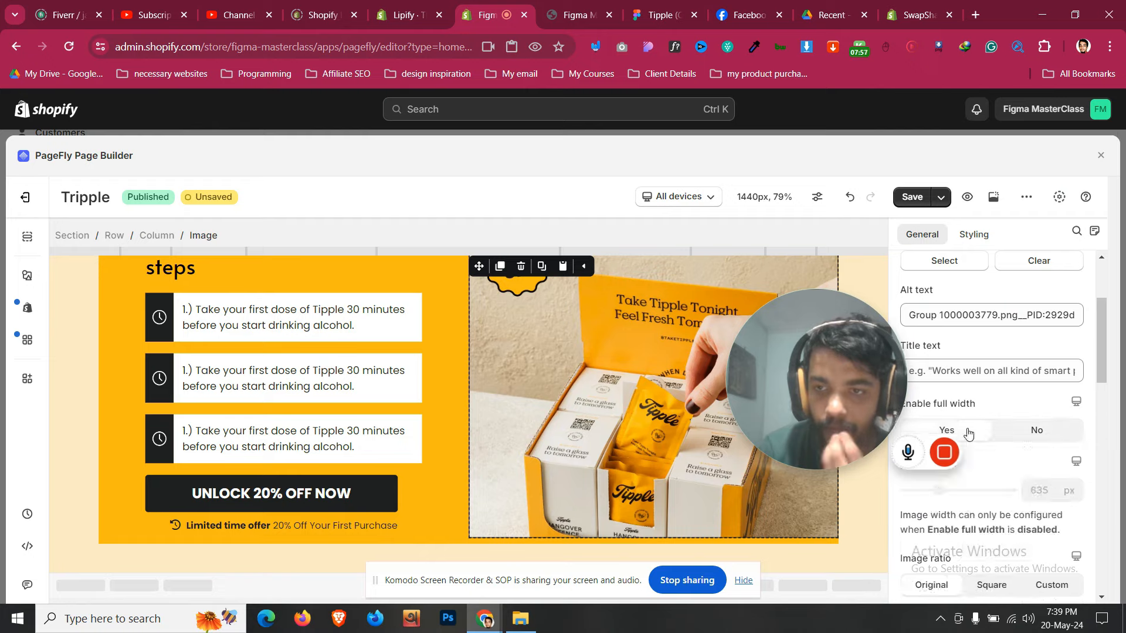
Set the product box image's ratio to Square
{"action": "scroll", "coordinate": [997, 411], "scroll_direction": "down", "scroll_amount": 3}
{"action": "left_click", "coordinate": [991, 366]}
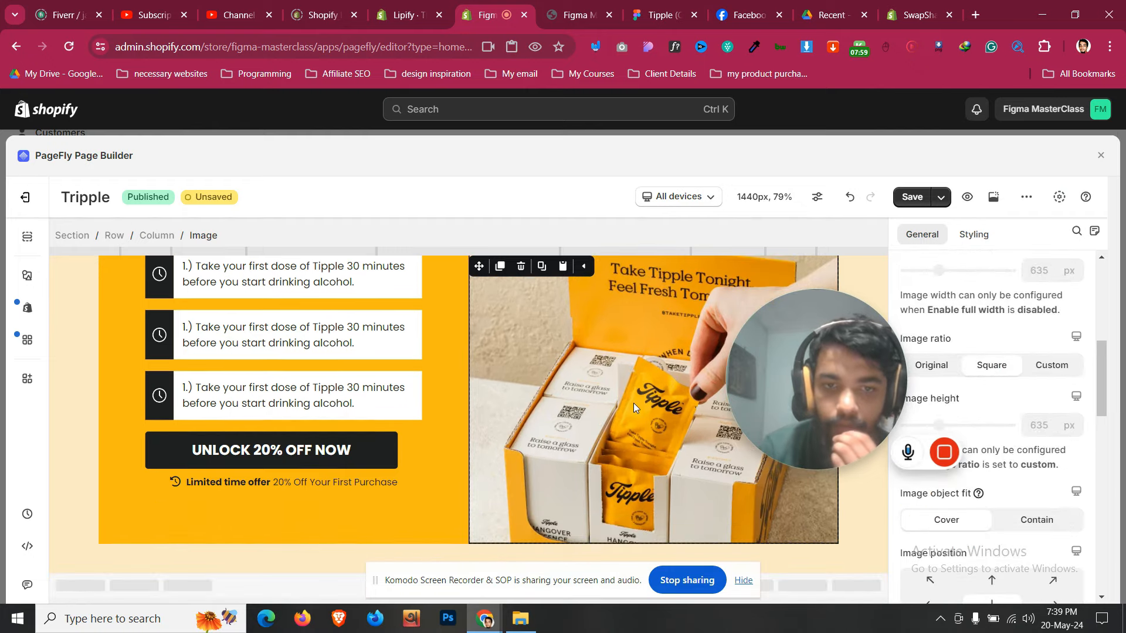
{"action": "scroll", "coordinate": [633, 403], "scroll_direction": "up", "scroll_amount": 3}
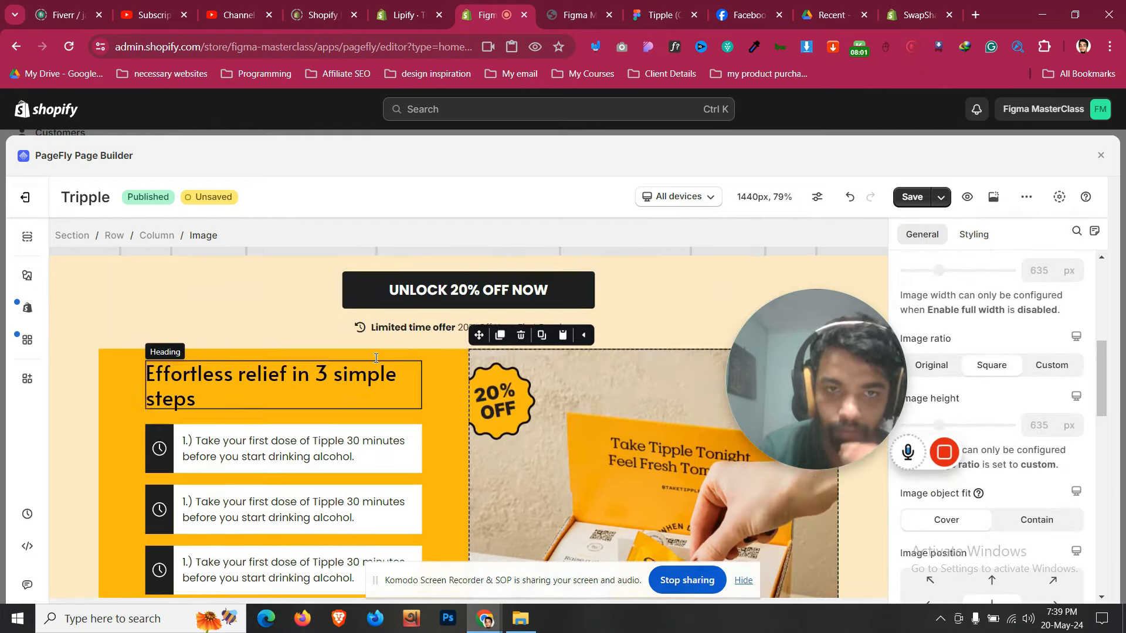
Select the row holding the three-step panel and image, and set its content position to the centre
{"action": "left_click", "coordinate": [382, 355]}
{"action": "left_click", "coordinate": [107, 239]}
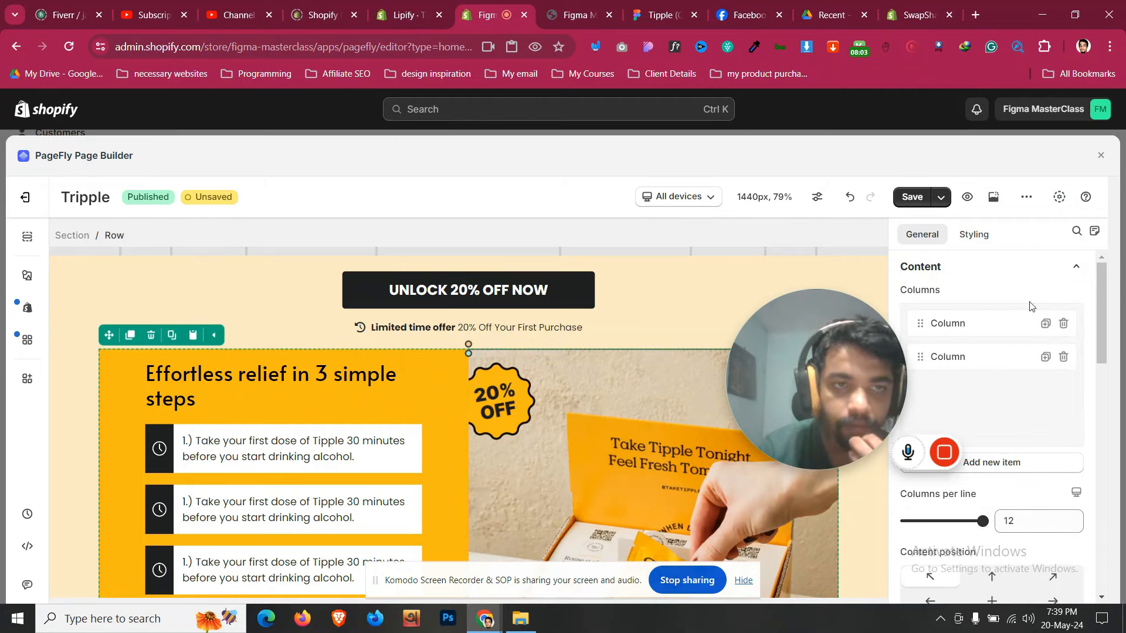
{"action": "scroll", "coordinate": [1008, 411], "scroll_direction": "down", "scroll_amount": 2}
{"action": "left_click", "coordinate": [995, 526]}
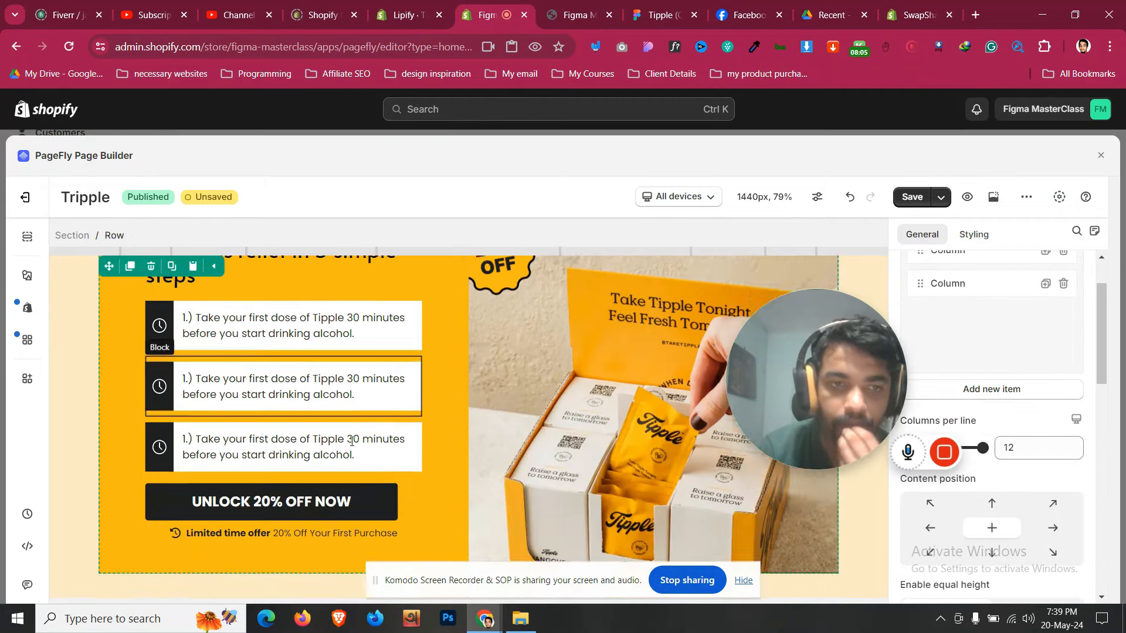
{"action": "scroll", "coordinate": [468, 426], "scroll_direction": "down", "scroll_amount": 1}
{"action": "scroll", "coordinate": [272, 302], "scroll_direction": "up", "scroll_amount": 2}
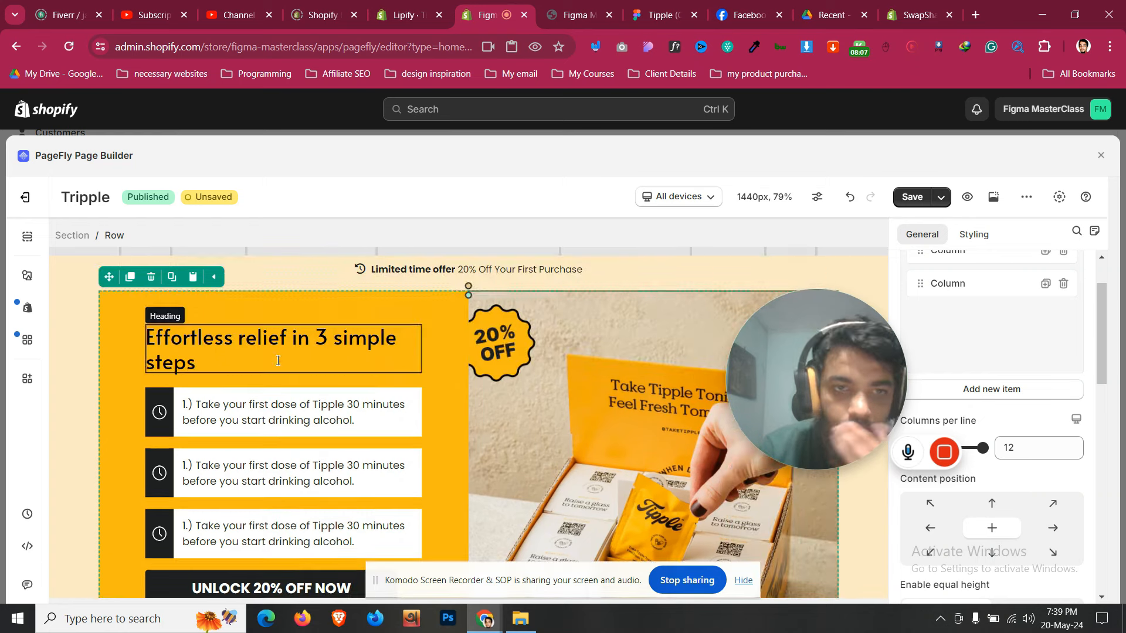
Set the content color of the "Effortless relief in 3 simple steps" heading to black, rgb(0, 0, 0)
{"action": "left_click", "coordinate": [269, 346]}
{"action": "left_click", "coordinate": [974, 234]}
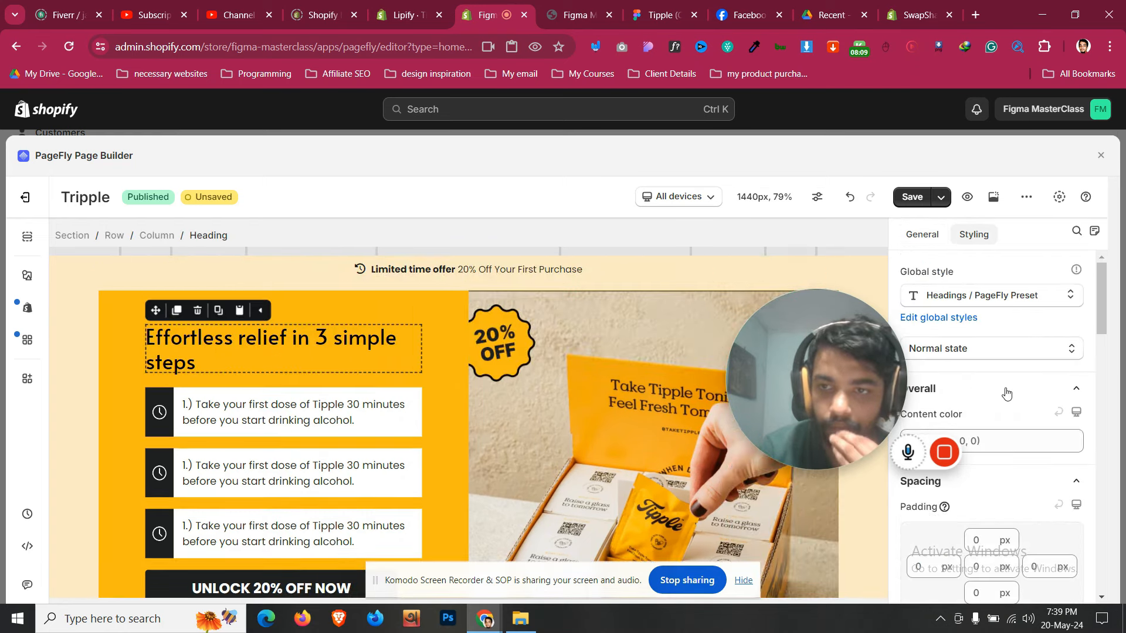
{"action": "scroll", "coordinate": [1005, 395], "scroll_direction": "down", "scroll_amount": 2}
{"action": "left_click", "coordinate": [1007, 369]}
{"action": "scroll", "coordinate": [925, 545], "scroll_direction": "down", "scroll_amount": 1}
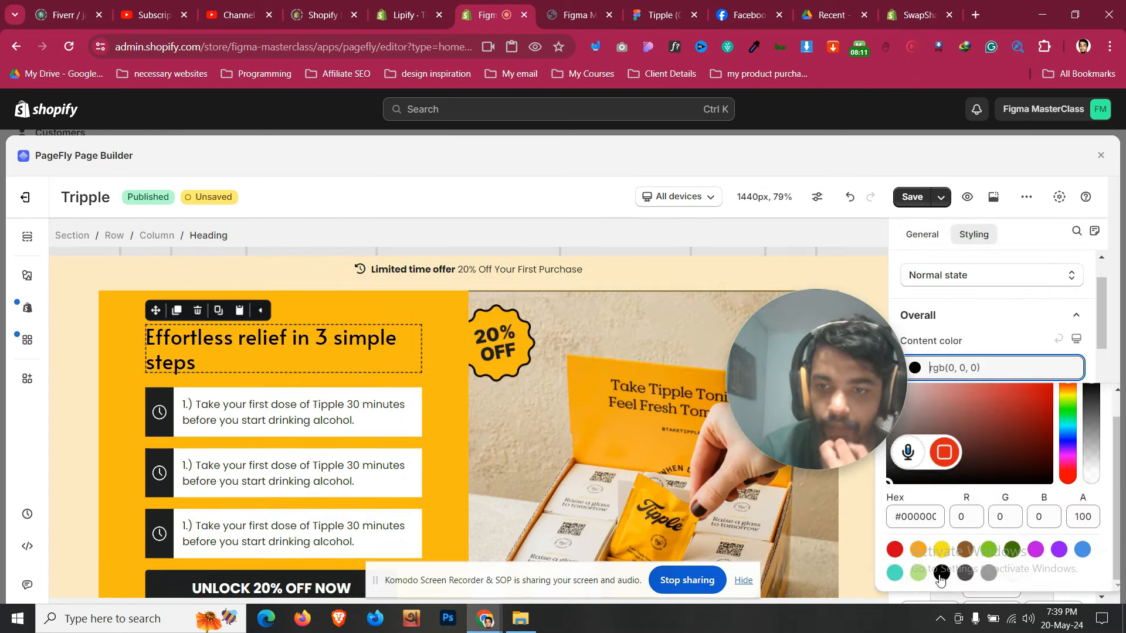
{"action": "left_click", "coordinate": [941, 573]}
Set the content color of the "Feel Great After Every Party with Tipple" heading to black, rgb(0, 0, 0)
{"action": "scroll", "coordinate": [416, 477], "scroll_direction": "up", "scroll_amount": 6}
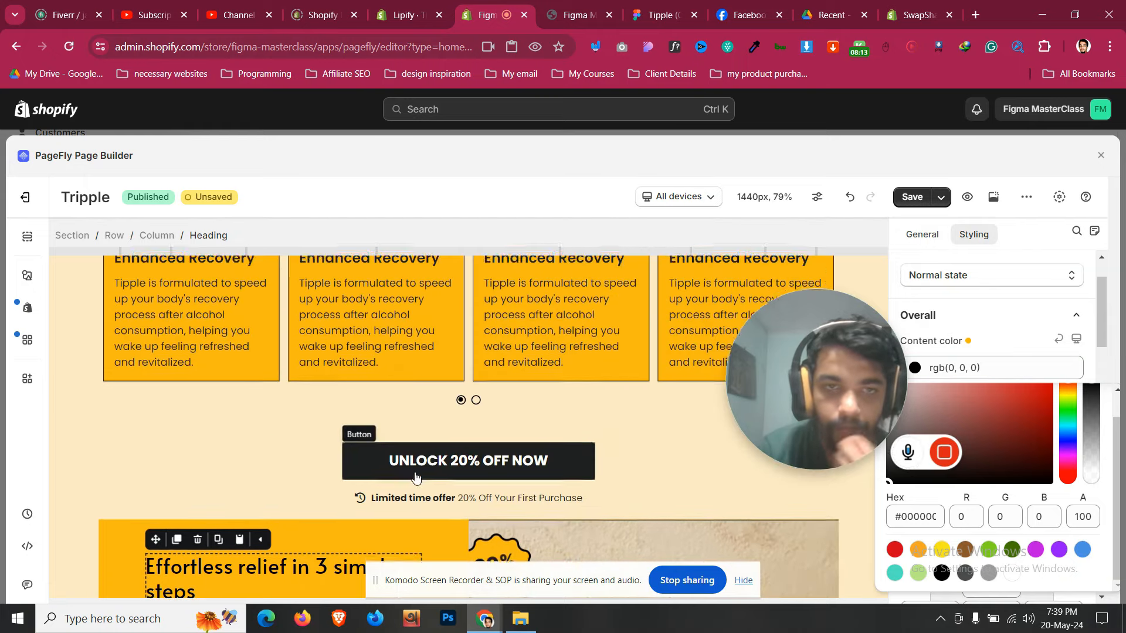
{"action": "left_click", "coordinate": [292, 328]}
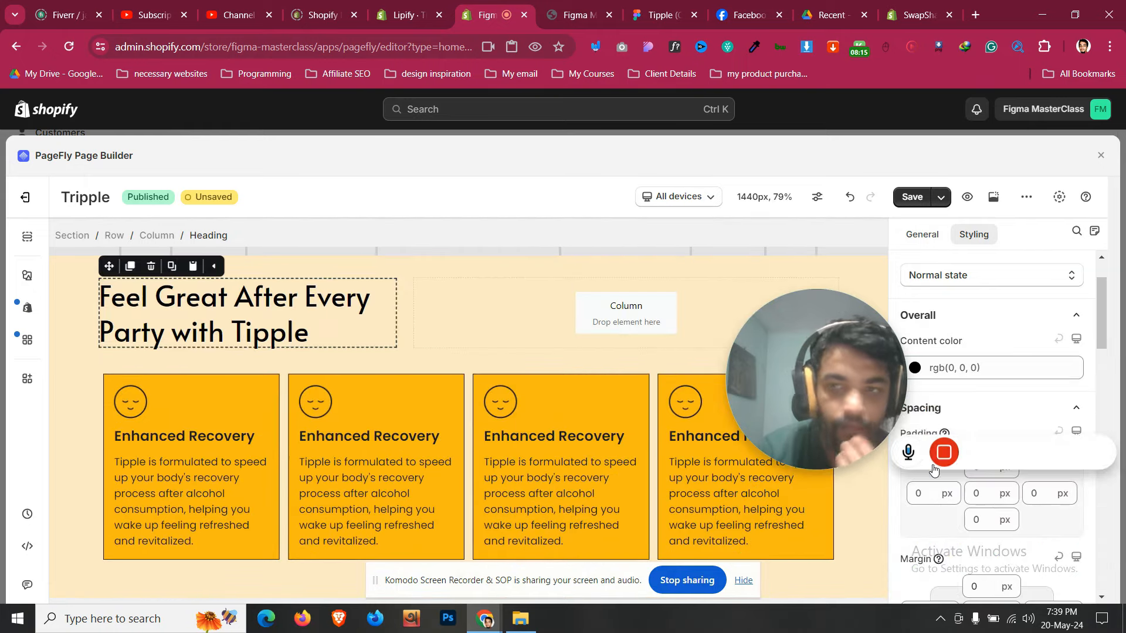
{"action": "left_click", "coordinate": [997, 368]}
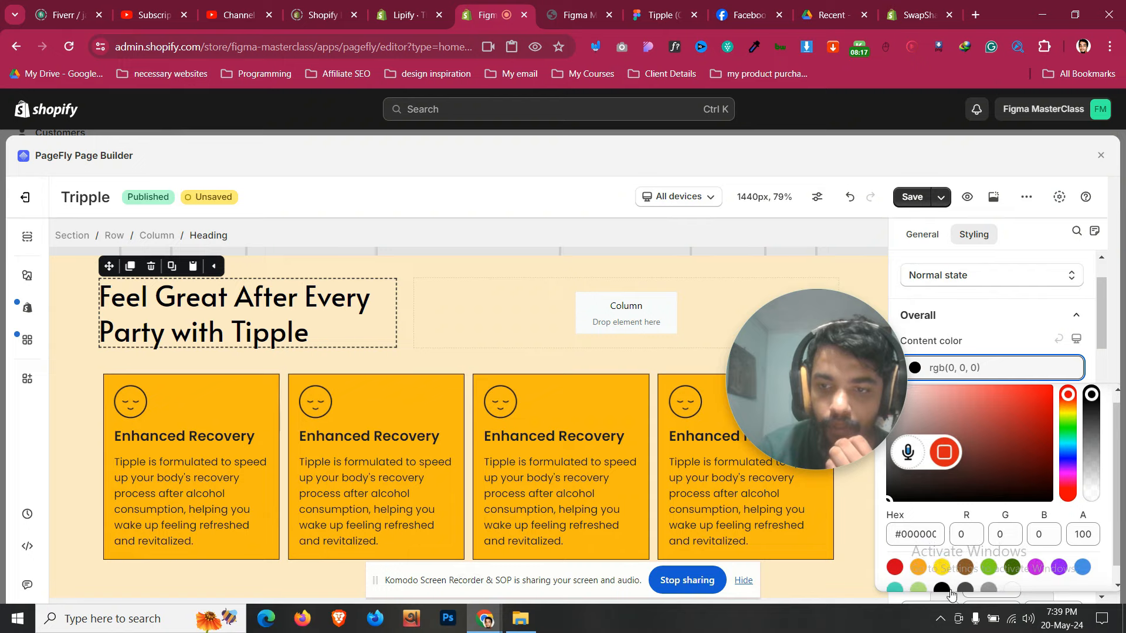
Inspect the content color of the first card's "Enhanced Recovery" title
{"action": "left_click", "coordinate": [227, 439]}
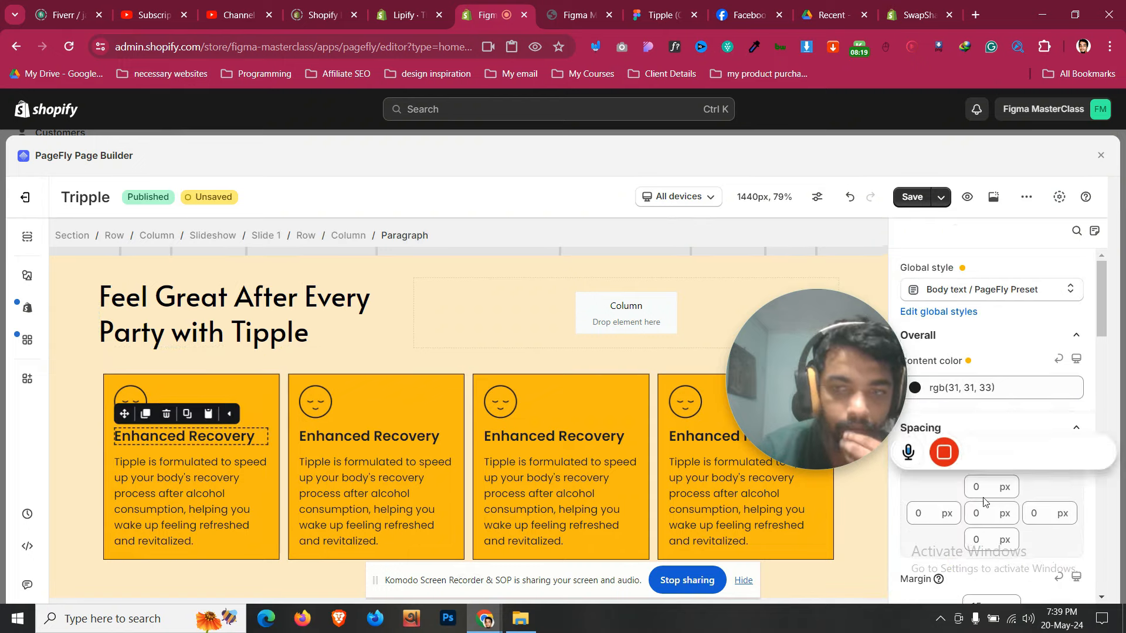
{"action": "left_click", "coordinate": [985, 387]}
{"action": "double_click", "coordinate": [986, 387]}
Set the content color of the "Goodbye Hangovers, Hello Morning!" and "As seen in" headings to black, rgb(0, 0, 0)
{"action": "scroll", "coordinate": [395, 384], "scroll_direction": "up", "scroll_amount": 5}
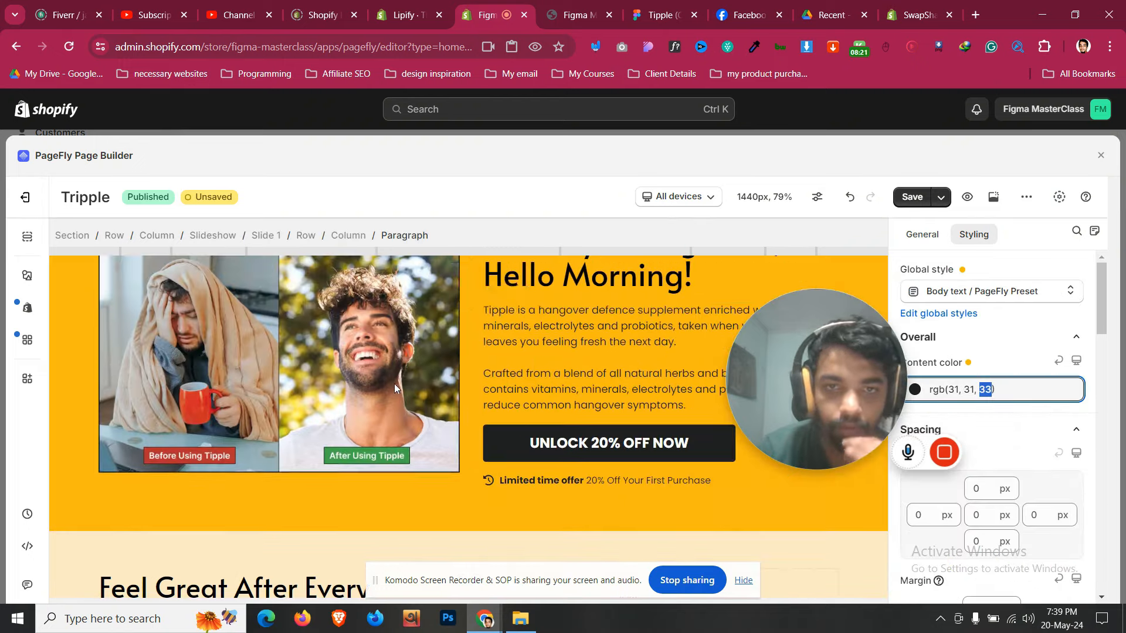
{"action": "left_click", "coordinate": [551, 285]}
{"action": "left_click", "coordinate": [985, 367]}
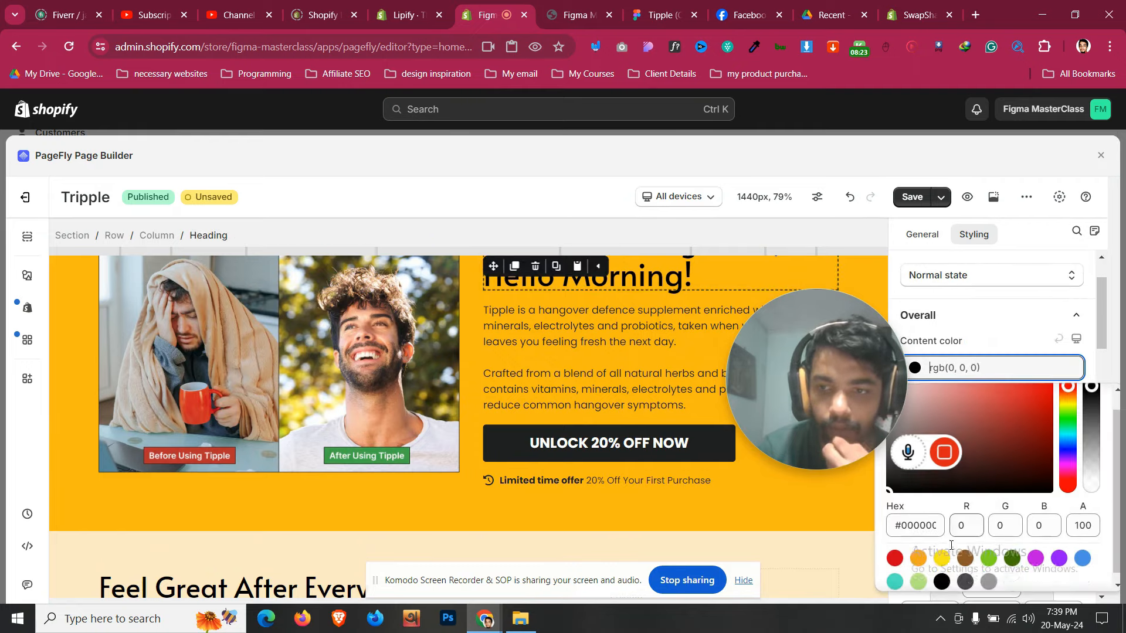
{"action": "scroll", "coordinate": [536, 451], "scroll_direction": "down", "scroll_amount": 5}
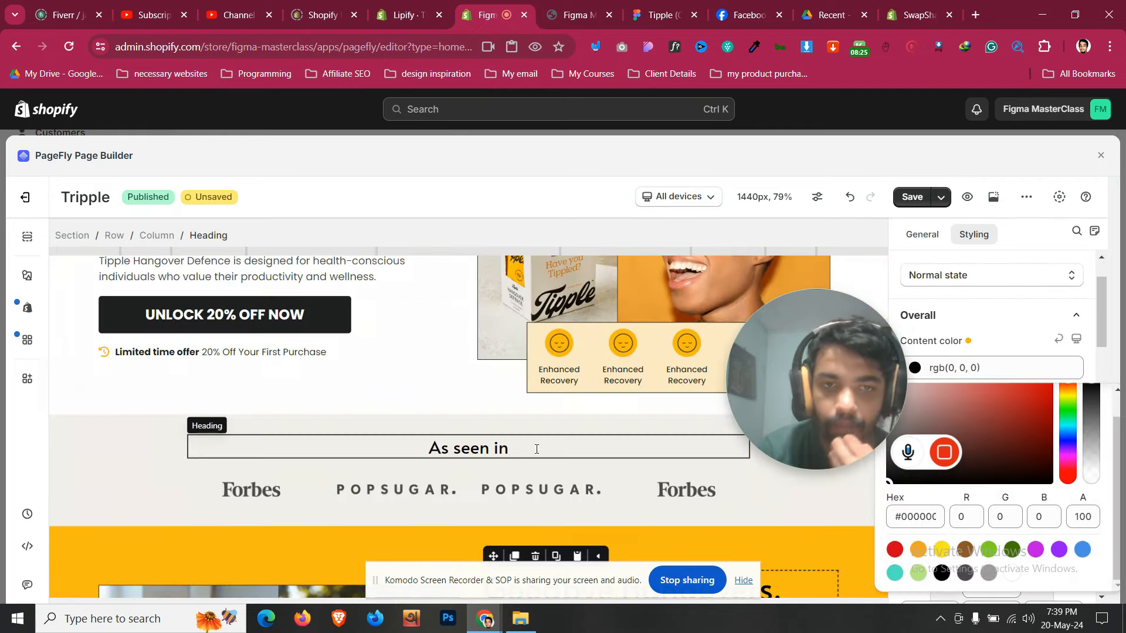
{"action": "left_click", "coordinate": [460, 450]}
{"action": "left_click", "coordinate": [999, 362]}
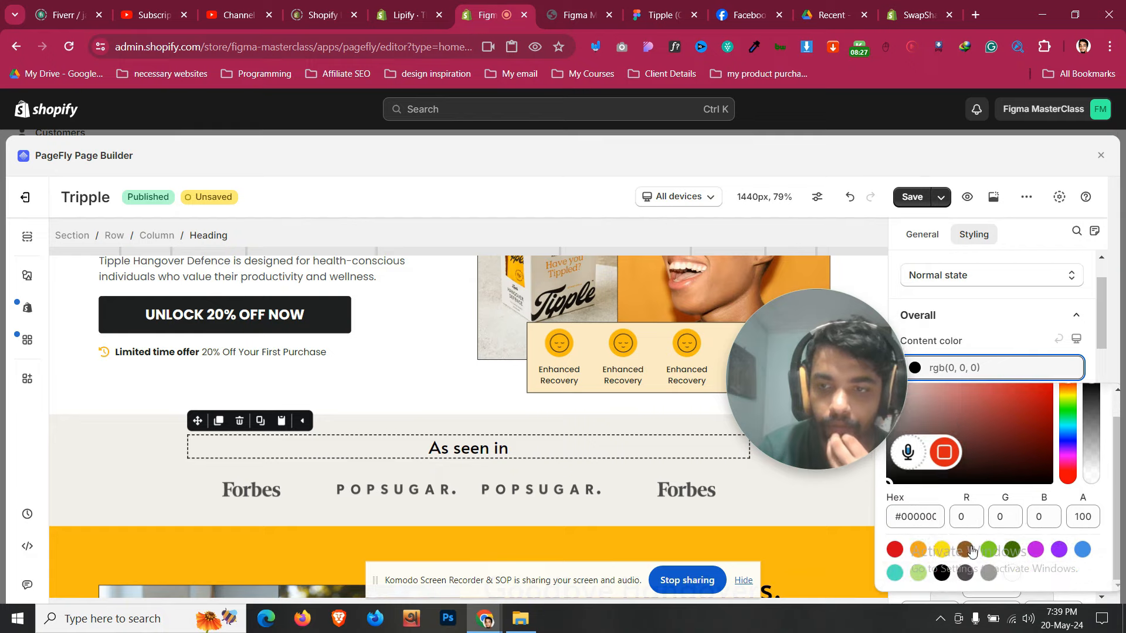
Set the "Goodbye hangovers! Reclaim your weekends" heading's content color to black, rgb(0, 0, 0), and save and publish the page
{"action": "scroll", "coordinate": [352, 422], "scroll_direction": "up", "scroll_amount": 5}
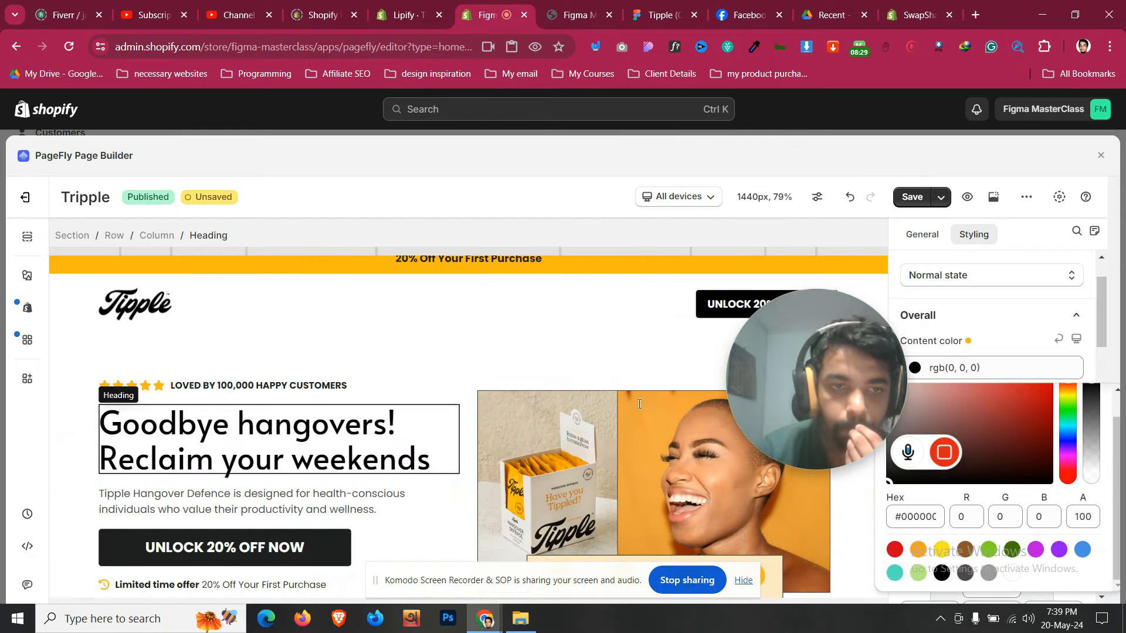
{"action": "left_click", "coordinate": [361, 423]}
{"action": "left_click", "coordinate": [1010, 369]}
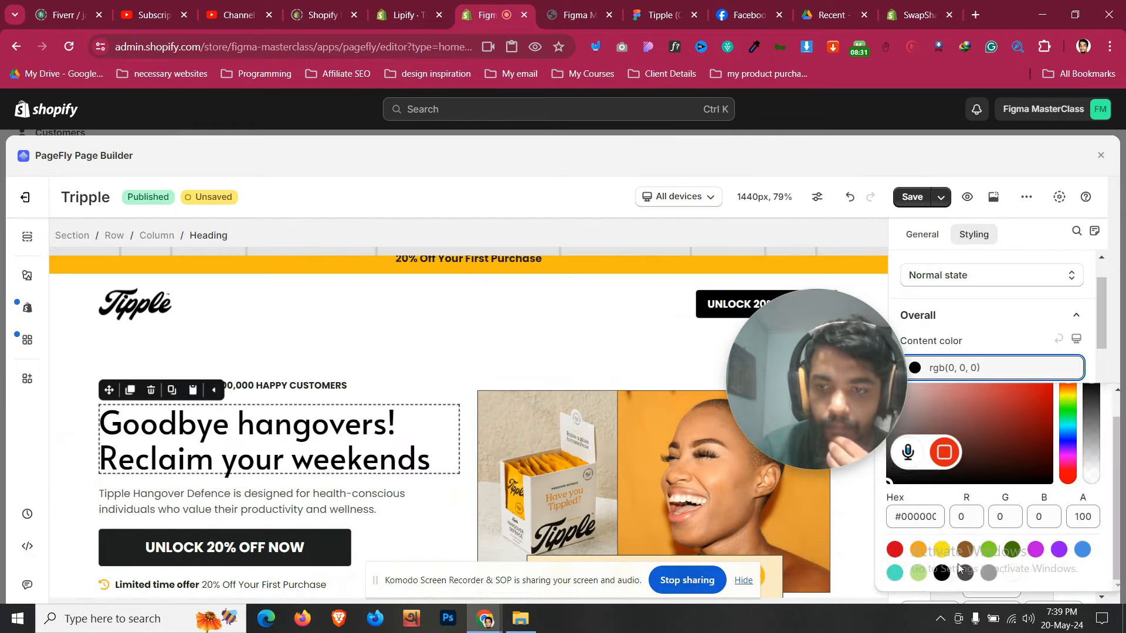
{"action": "left_click", "coordinate": [330, 385]}
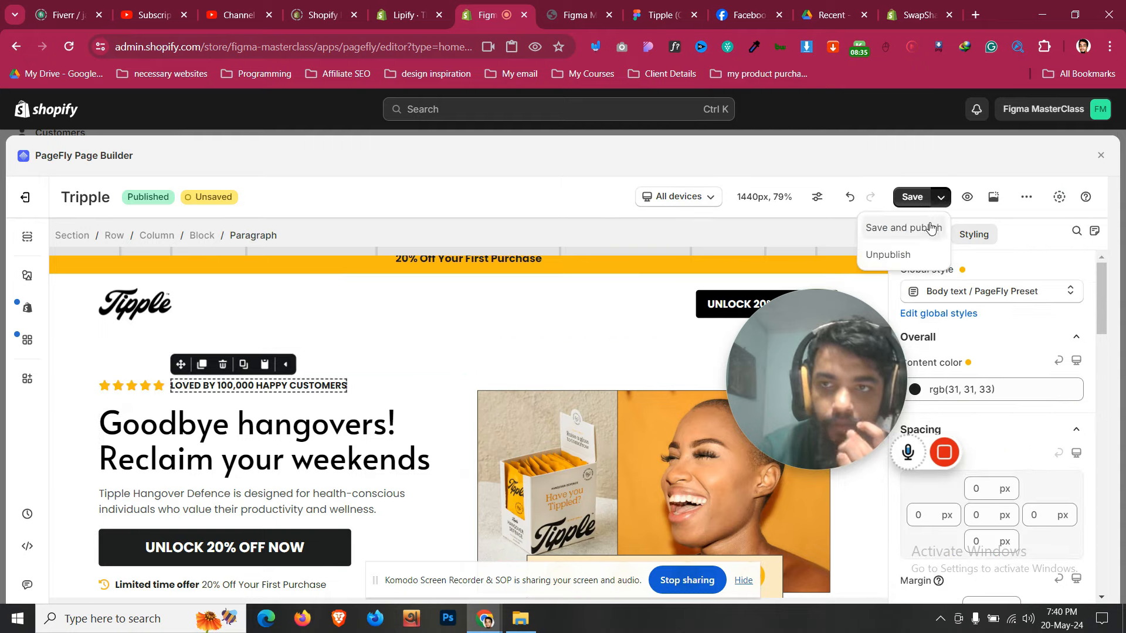
Switch to the already open live store page and examine the heading colors and the three-step section
{"action": "left_click", "coordinate": [572, 15]}
{"action": "scroll", "coordinate": [367, 387], "scroll_direction": "up", "scroll_amount": 5}
{"action": "scroll", "coordinate": [367, 386], "scroll_direction": "up", "scroll_amount": 10}
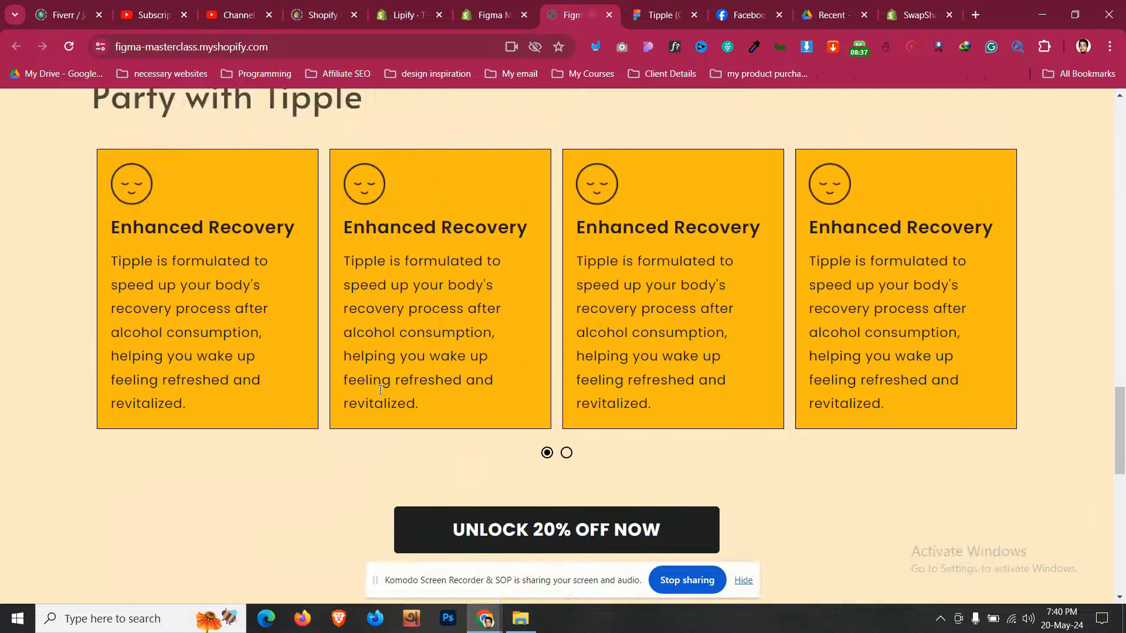
{"action": "scroll", "coordinate": [309, 368], "scroll_direction": "up", "scroll_amount": 12}
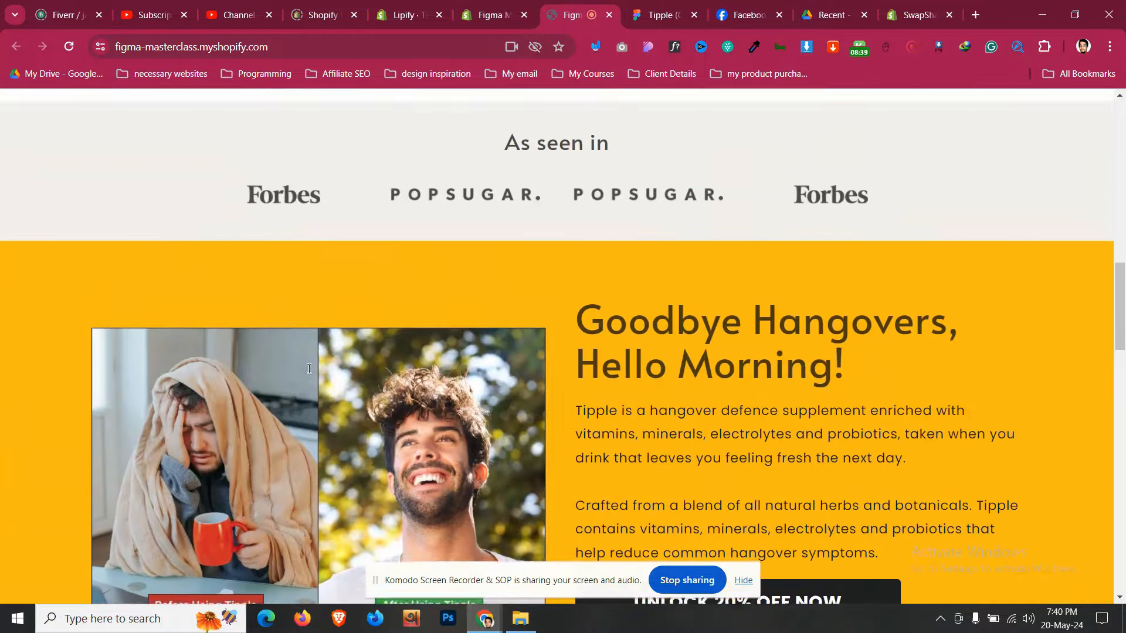
{"action": "scroll", "coordinate": [309, 368], "scroll_direction": "down", "scroll_amount": 12}
{"action": "scroll", "coordinate": [309, 371], "scroll_direction": "down", "scroll_amount": 10}
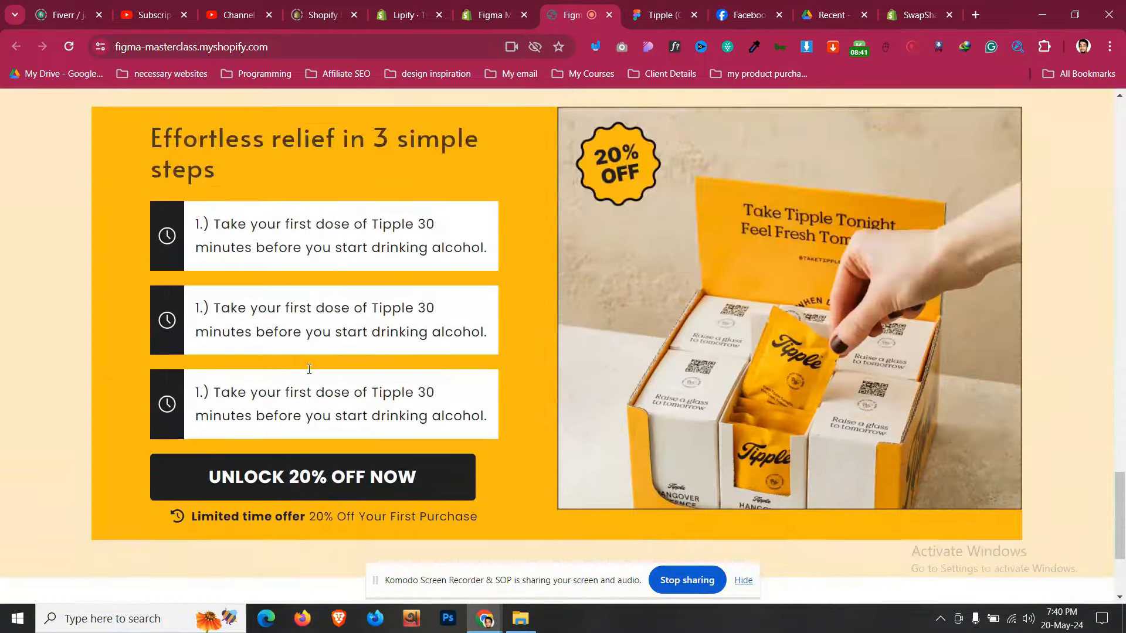
Open the live page anew from the PageFly editor and review every section from the hero down to the three-step panel and footer
{"action": "left_click", "coordinate": [487, 15]}
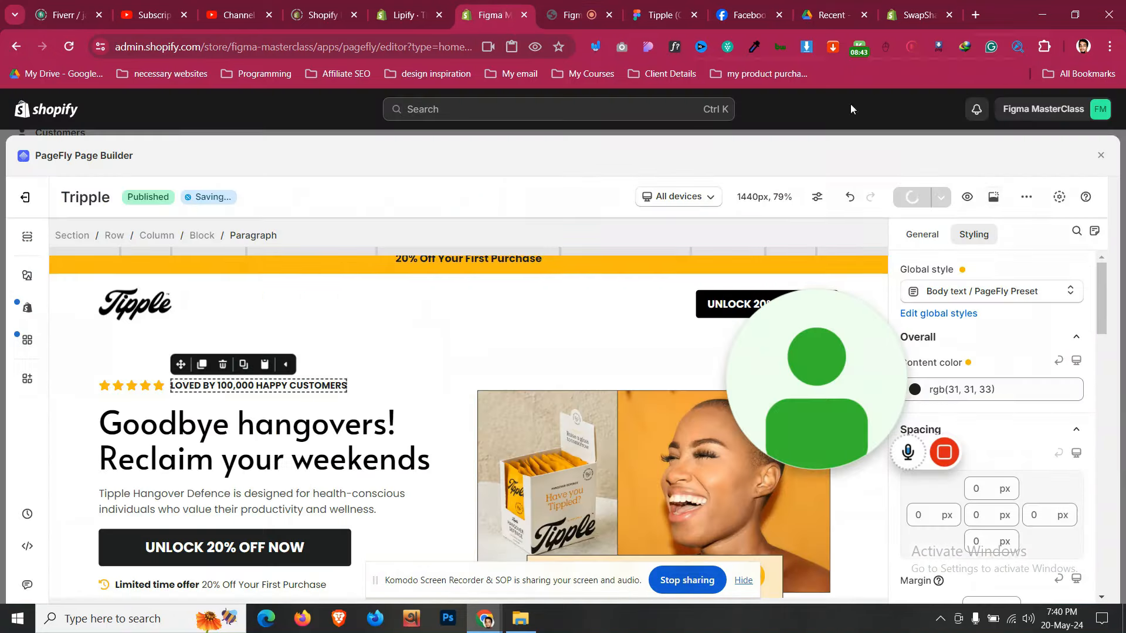
{"action": "left_click", "coordinate": [995, 198]}
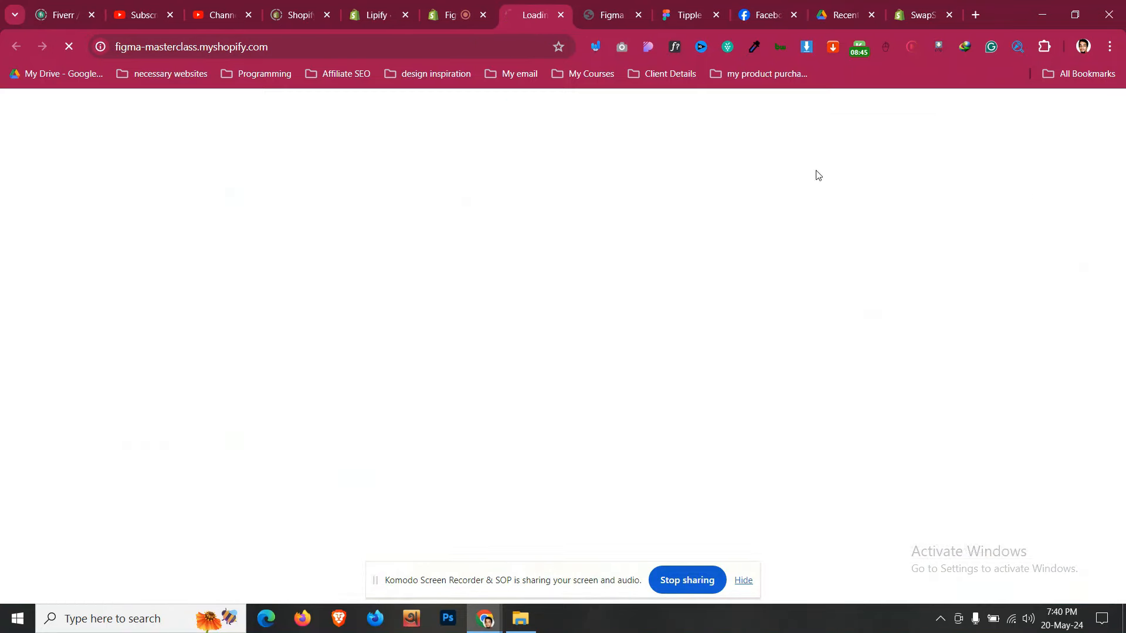
{"action": "scroll", "coordinate": [438, 332], "scroll_direction": "down", "scroll_amount": 8}
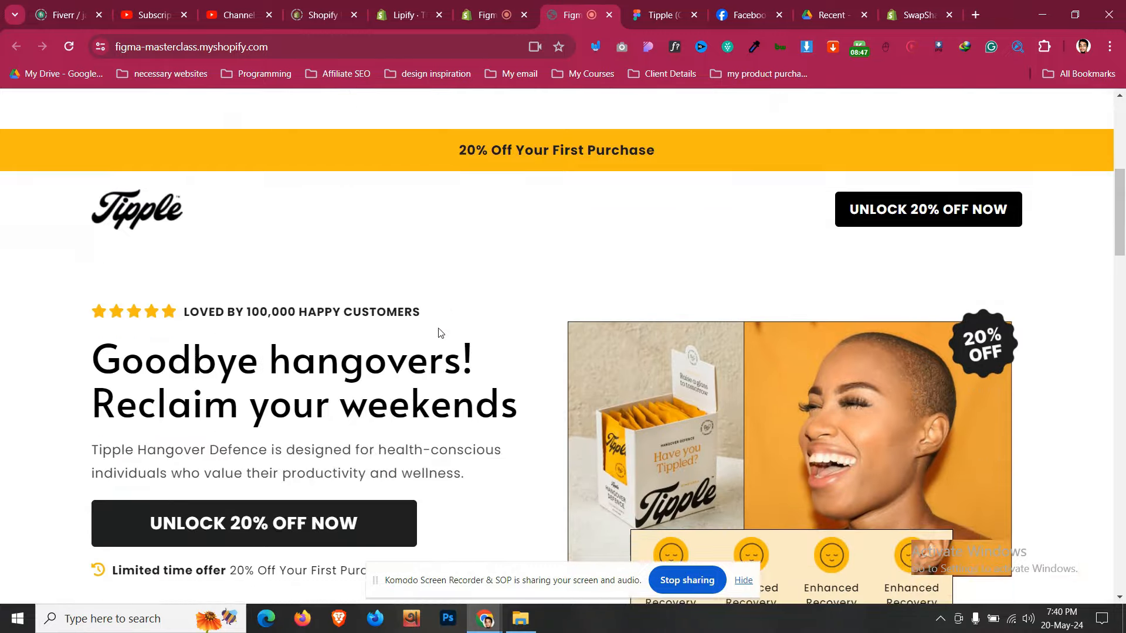
{"action": "scroll", "coordinate": [427, 352], "scroll_direction": "down", "scroll_amount": 3}
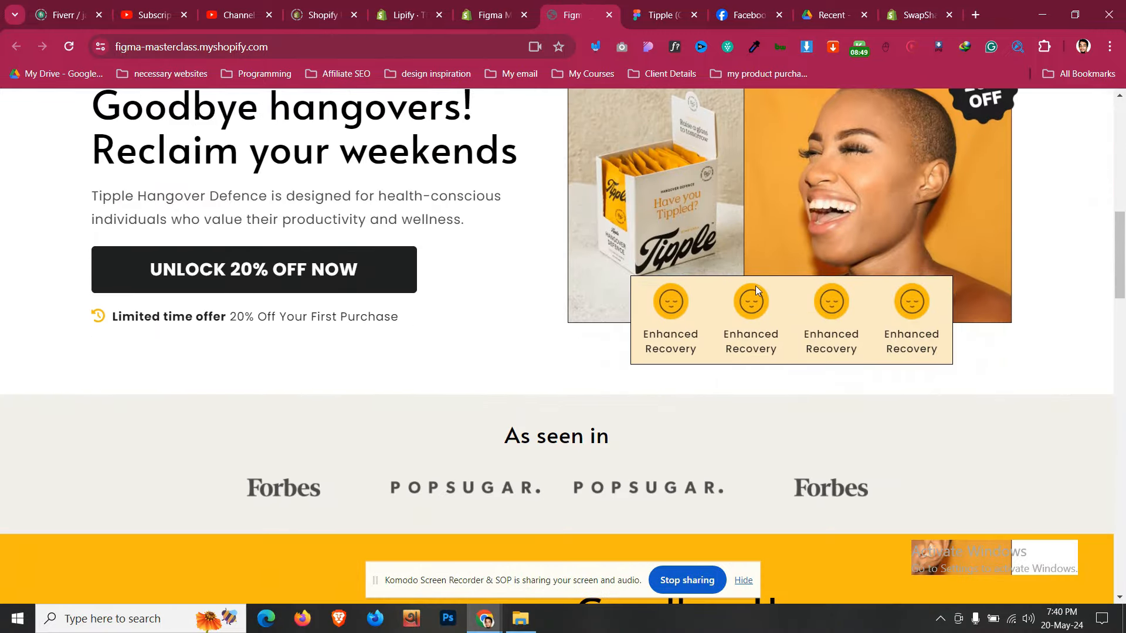
{"action": "scroll", "coordinate": [755, 283], "scroll_direction": "down", "scroll_amount": 5}
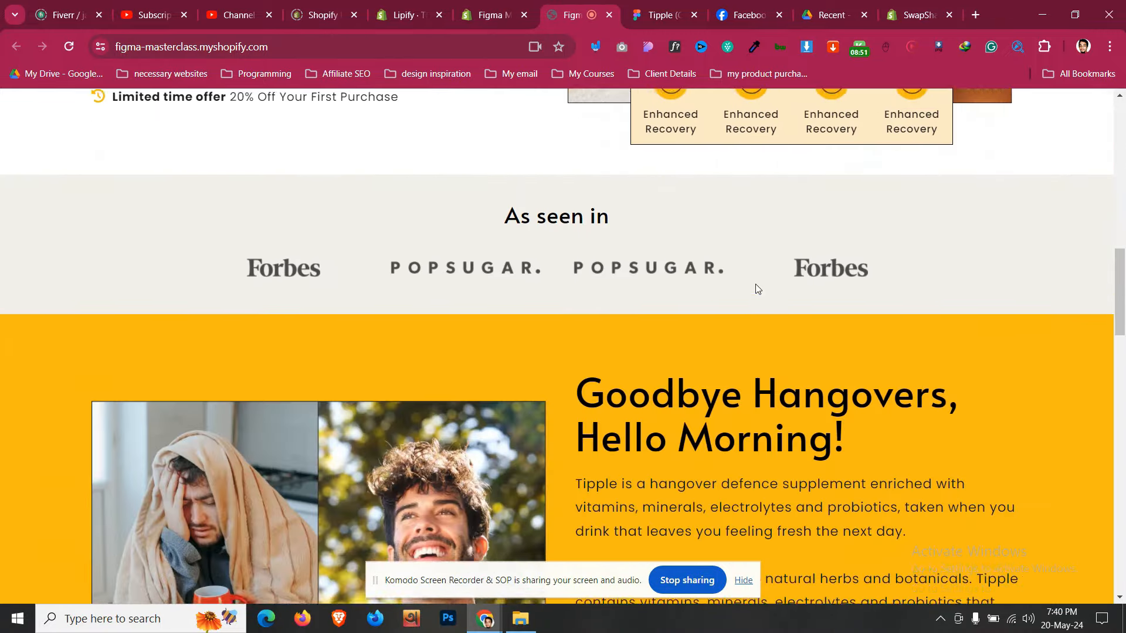
{"action": "scroll", "coordinate": [755, 284], "scroll_direction": "down", "scroll_amount": 6}
{"action": "scroll", "coordinate": [756, 287], "scroll_direction": "down", "scroll_amount": 15}
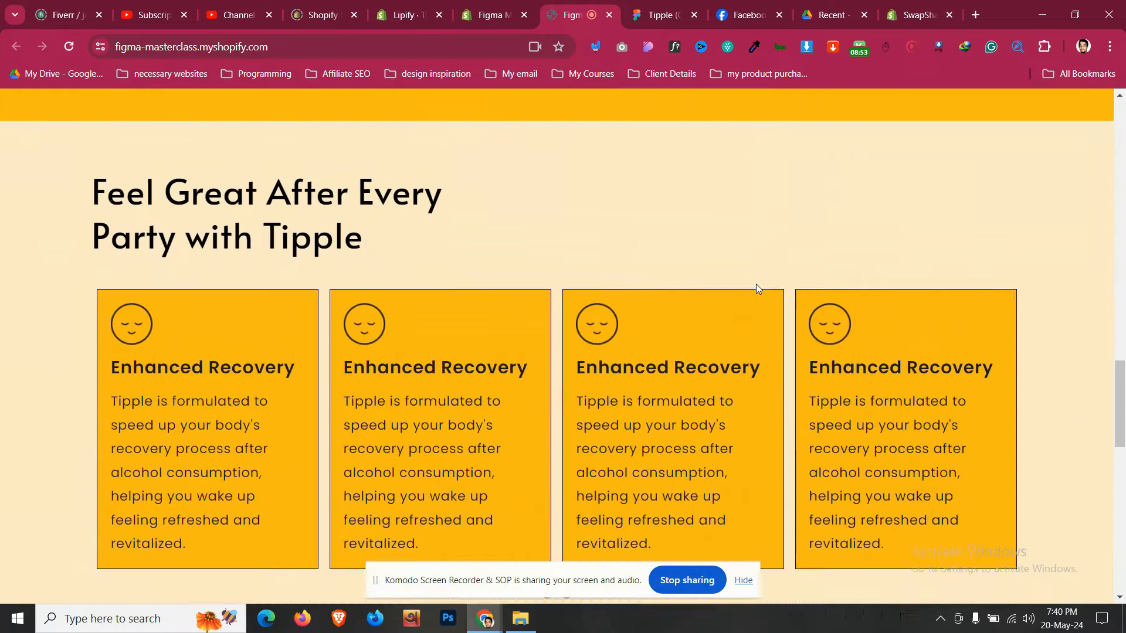
{"action": "scroll", "coordinate": [758, 287], "scroll_direction": "down", "scroll_amount": 3}
{"action": "scroll", "coordinate": [758, 287], "scroll_direction": "up", "scroll_amount": 2}
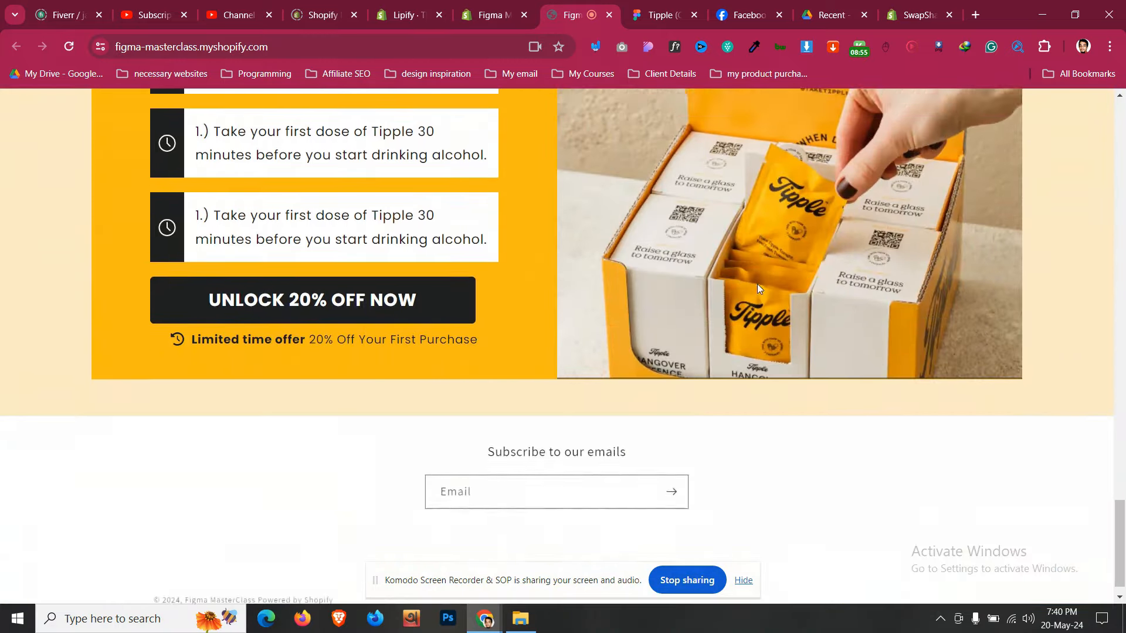
{"action": "scroll", "coordinate": [757, 287], "scroll_direction": "down", "scroll_amount": 3}
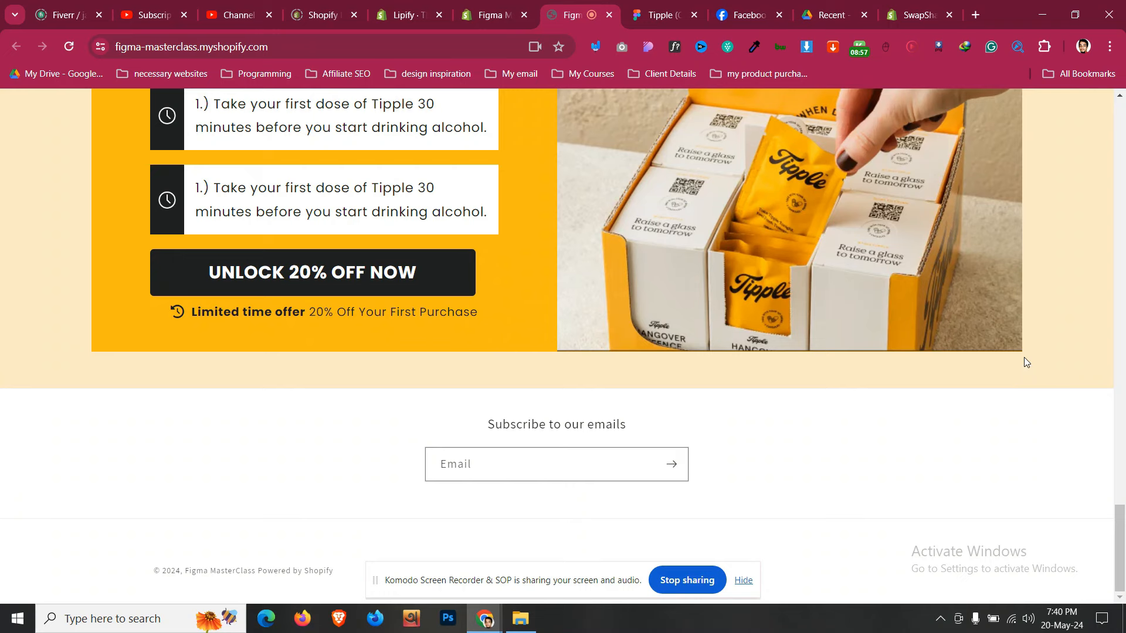
{"action": "scroll", "coordinate": [805, 359], "scroll_direction": "up", "scroll_amount": 4}
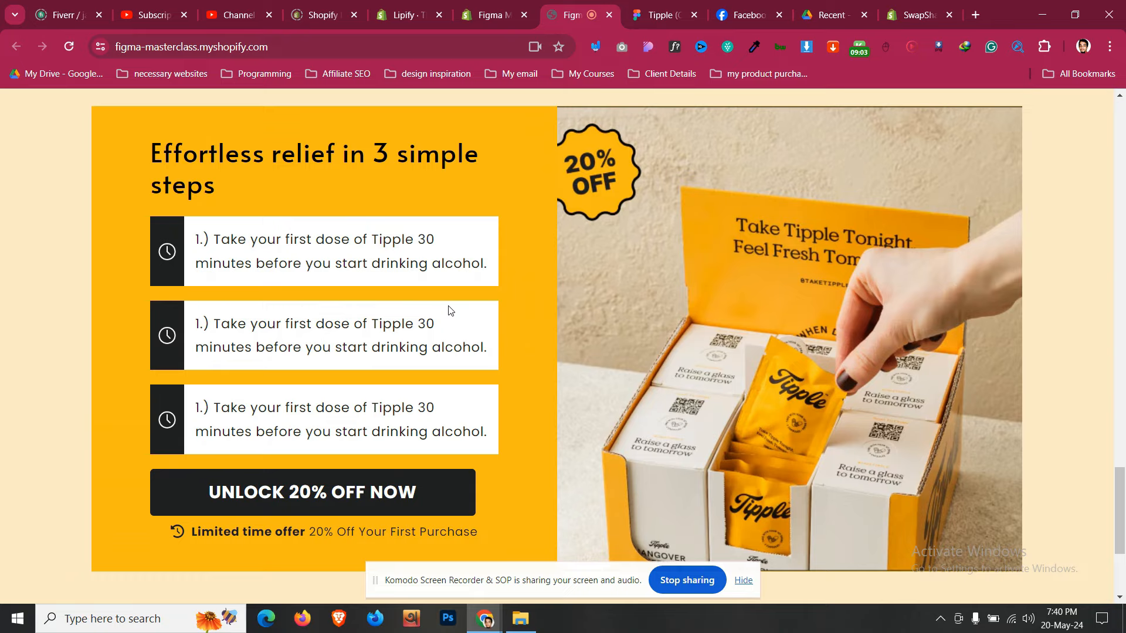
{"action": "scroll", "coordinate": [450, 311], "scroll_direction": "down", "scroll_amount": 2}
{"action": "scroll", "coordinate": [449, 310], "scroll_direction": "up", "scroll_amount": 4}
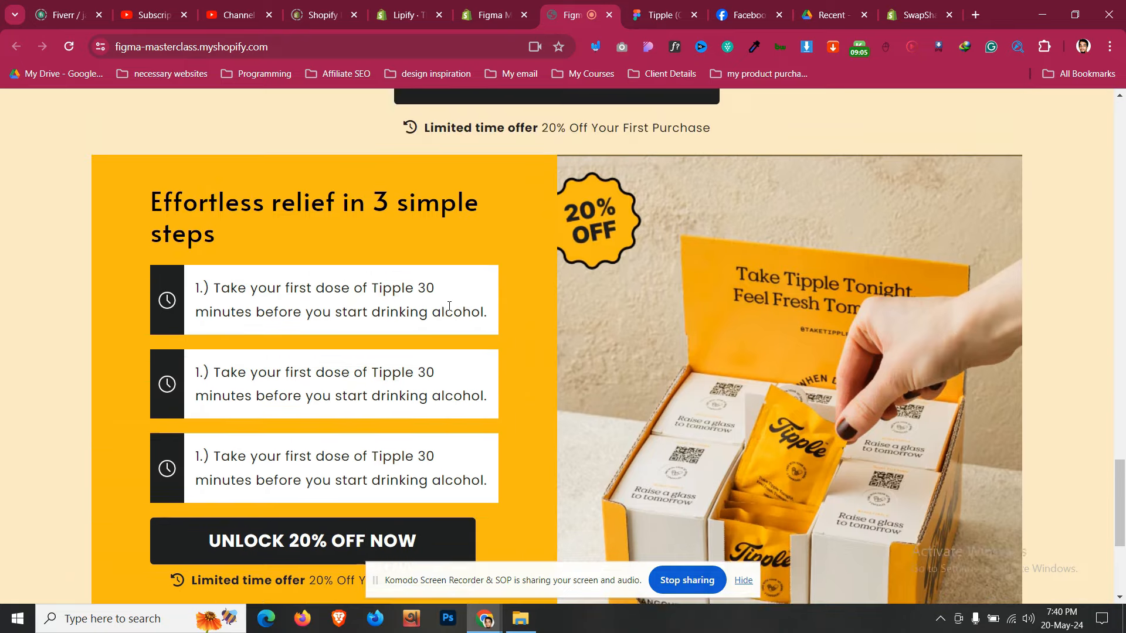
Return to the PageFly editor and bring up the product box image's general settings for object fit
{"action": "left_click", "coordinate": [495, 14]}
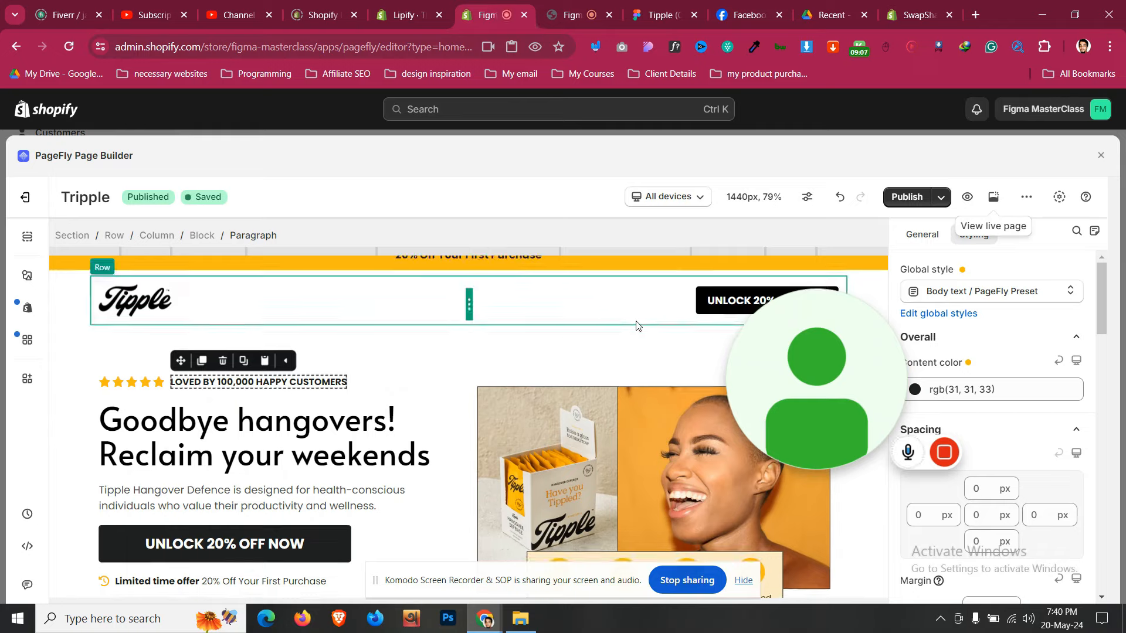
{"action": "scroll", "coordinate": [631, 360], "scroll_direction": "down", "scroll_amount": 10}
{"action": "scroll", "coordinate": [631, 360], "scroll_direction": "down", "scroll_amount": 1}
{"action": "left_click", "coordinate": [631, 360]}
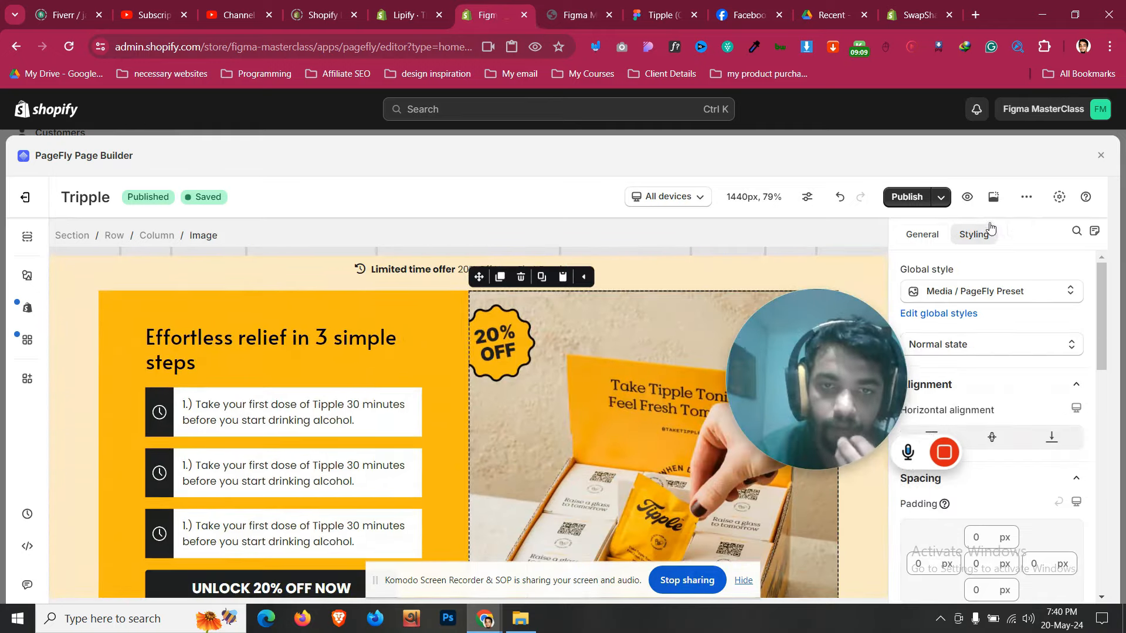
{"action": "left_click", "coordinate": [933, 234]}
{"action": "scroll", "coordinate": [987, 358], "scroll_direction": "down", "scroll_amount": 5}
{"action": "scroll", "coordinate": [988, 359], "scroll_direction": "down", "scroll_amount": 3}
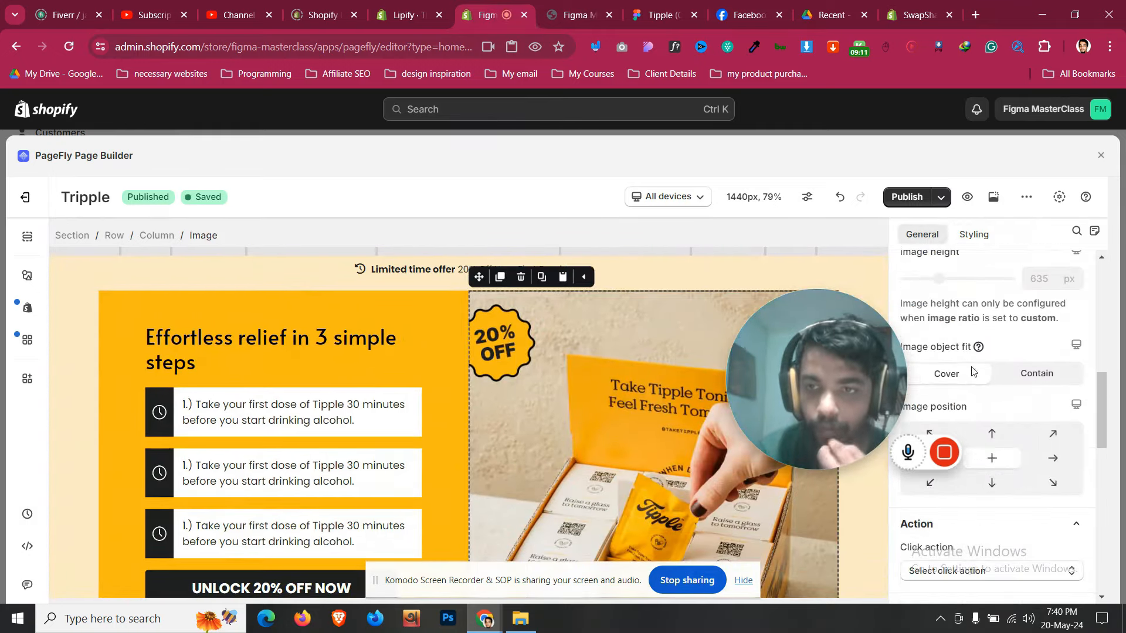
Try Contain as the product box image's object fit, and set it back to Cover
{"action": "left_click", "coordinate": [1035, 373]}
{"action": "scroll", "coordinate": [553, 389], "scroll_direction": "down", "scroll_amount": 3}
{"action": "scroll", "coordinate": [554, 388], "scroll_direction": "up", "scroll_amount": 4}
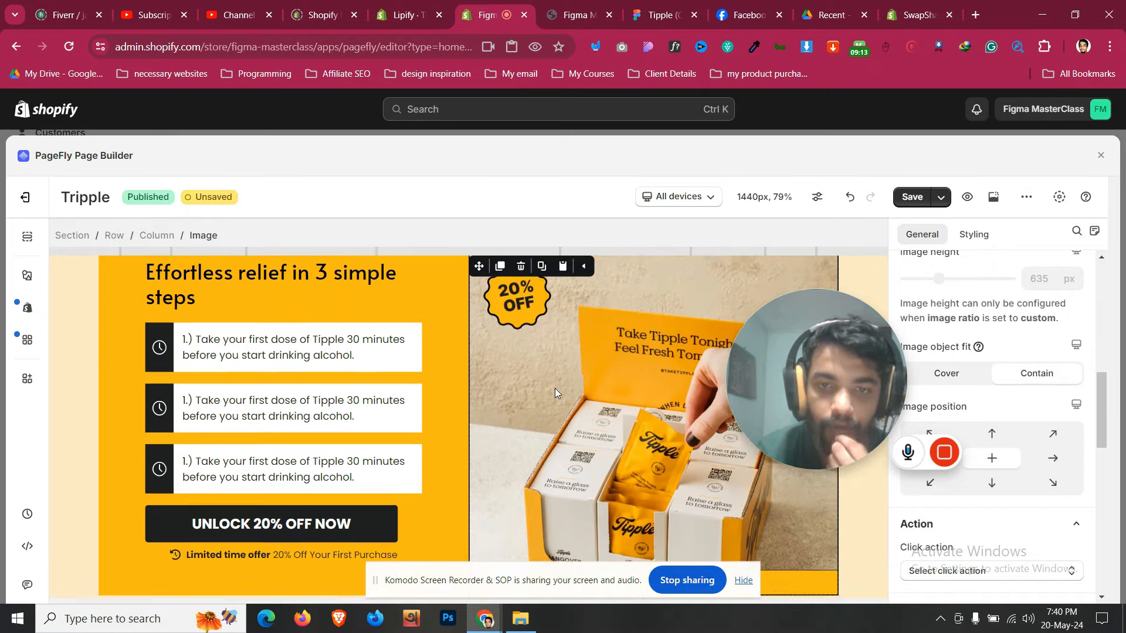
{"action": "left_click", "coordinate": [945, 373]}
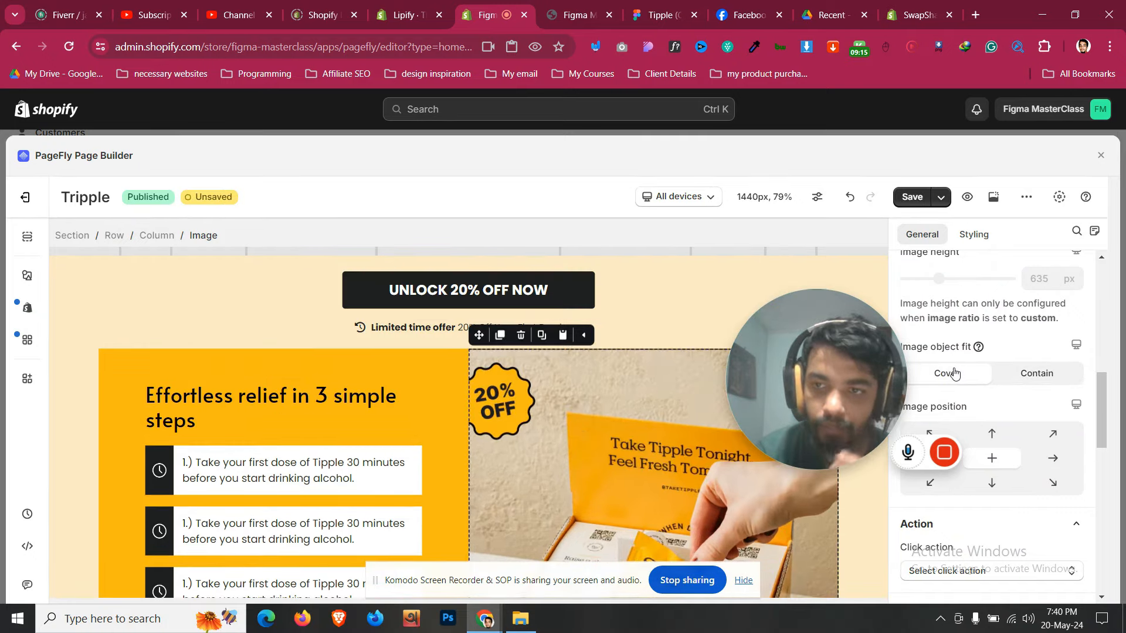
Try the Custom ratio for the product box image, and set its image ratio to Original
{"action": "scroll", "coordinate": [1092, 367], "scroll_direction": "up", "scroll_amount": 2}
{"action": "left_click", "coordinate": [1043, 294]}
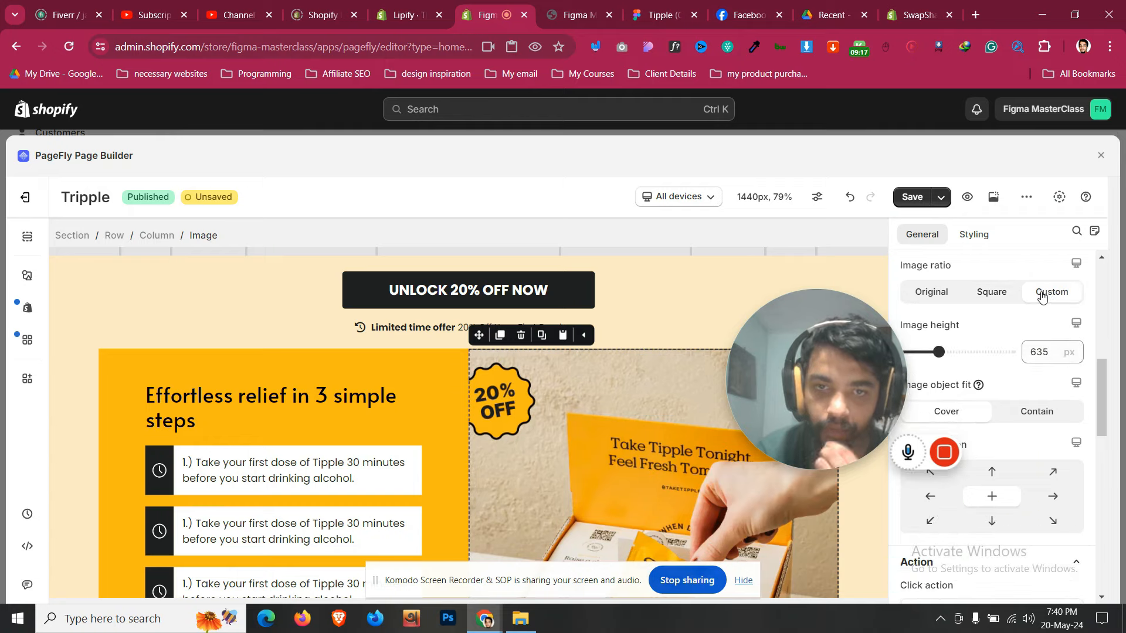
{"action": "left_click", "coordinate": [936, 294]}
{"action": "scroll", "coordinate": [525, 413], "scroll_direction": "down", "scroll_amount": 3}
{"action": "scroll", "coordinate": [524, 413], "scroll_direction": "up", "scroll_amount": 4}
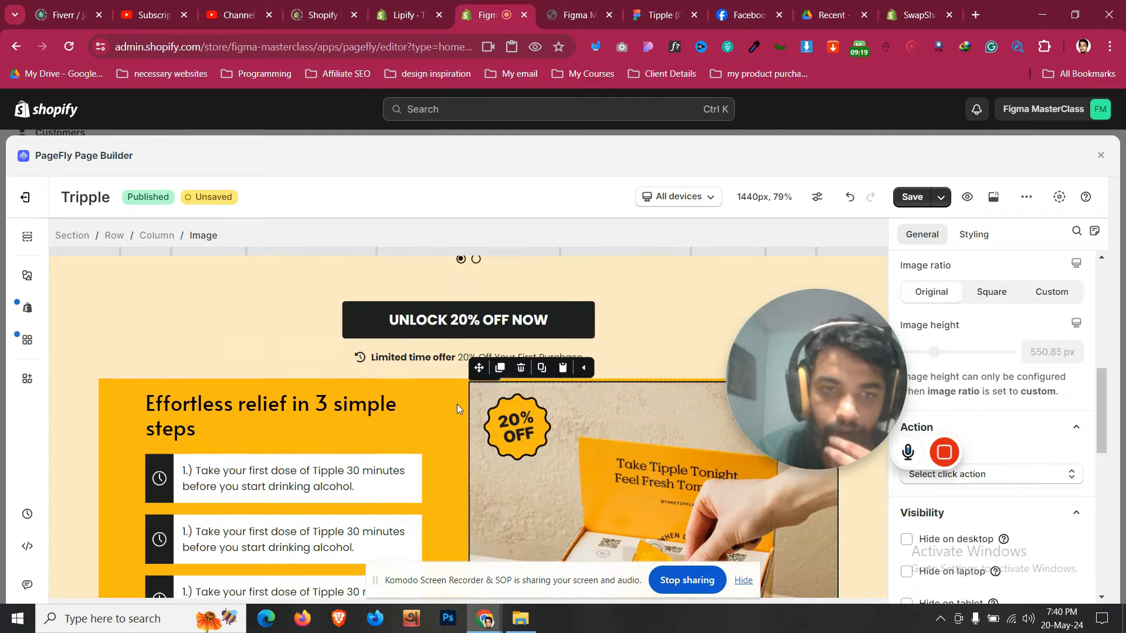
Examine the general and styling settings of the row holding the three-step panel and product box image
{"action": "left_click", "coordinate": [428, 392]}
{"action": "scroll", "coordinate": [428, 393], "scroll_direction": "down", "scroll_amount": 3}
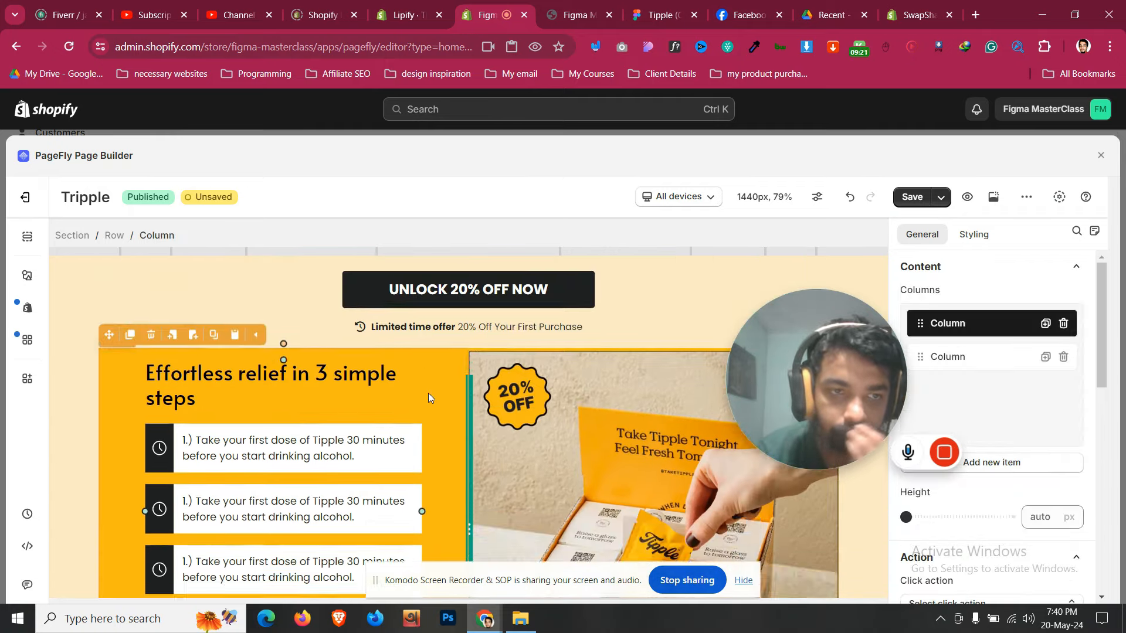
{"action": "scroll", "coordinate": [428, 393], "scroll_direction": "up", "scroll_amount": 2}
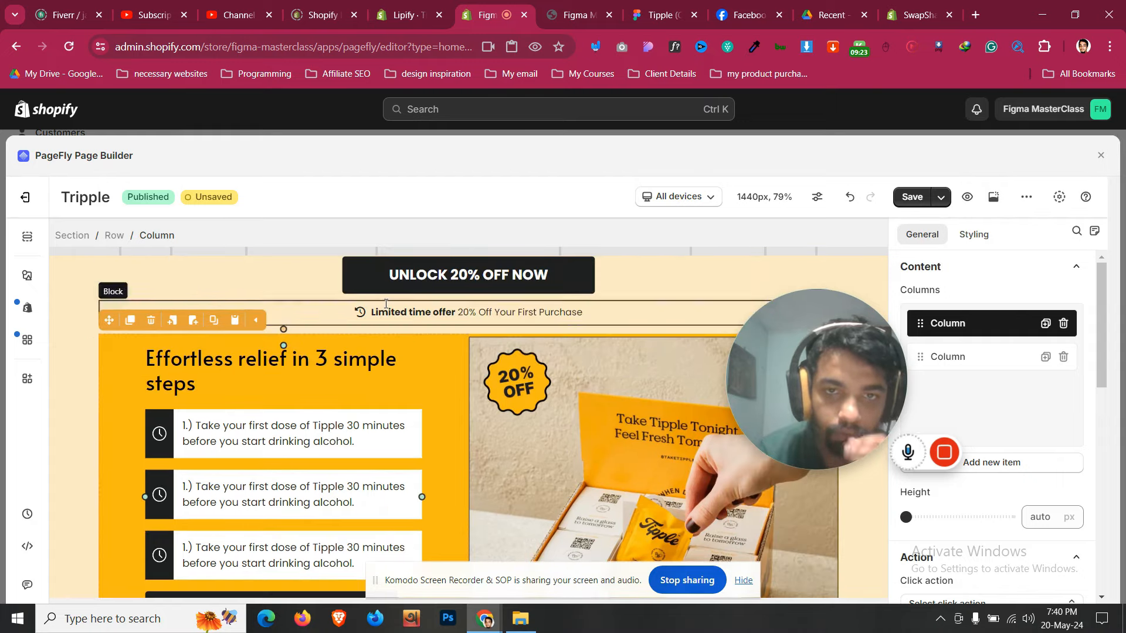
{"action": "left_click", "coordinate": [115, 236]}
{"action": "scroll", "coordinate": [205, 403], "scroll_direction": "down", "scroll_amount": 2}
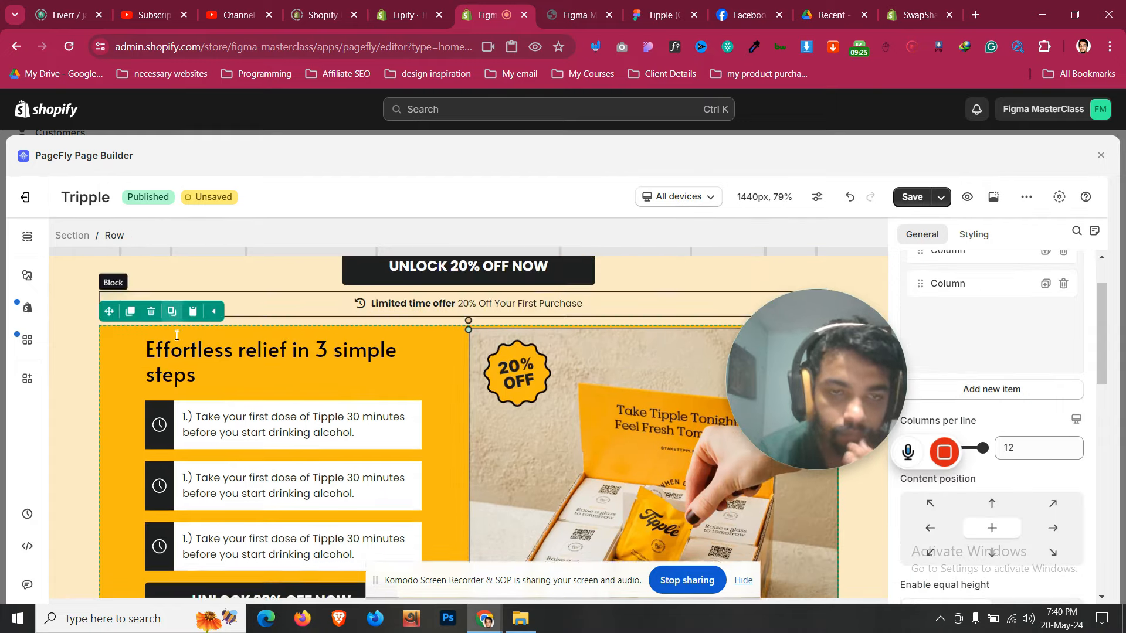
{"action": "scroll", "coordinate": [1014, 459], "scroll_direction": "up", "scroll_amount": 1}
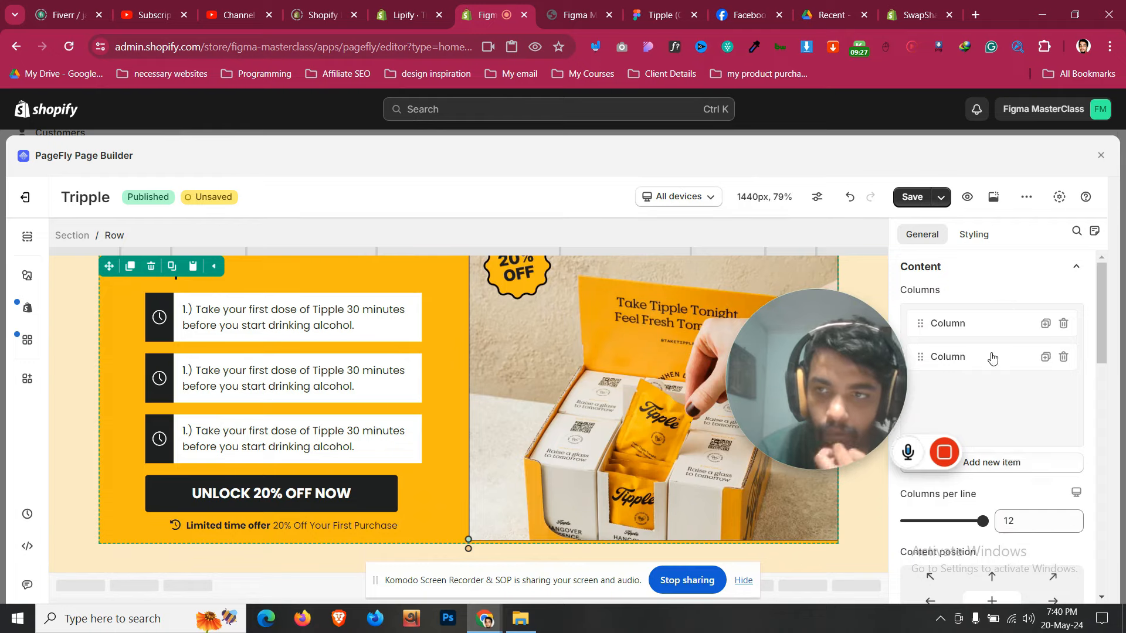
{"action": "scroll", "coordinate": [992, 358], "scroll_direction": "down", "scroll_amount": 3}
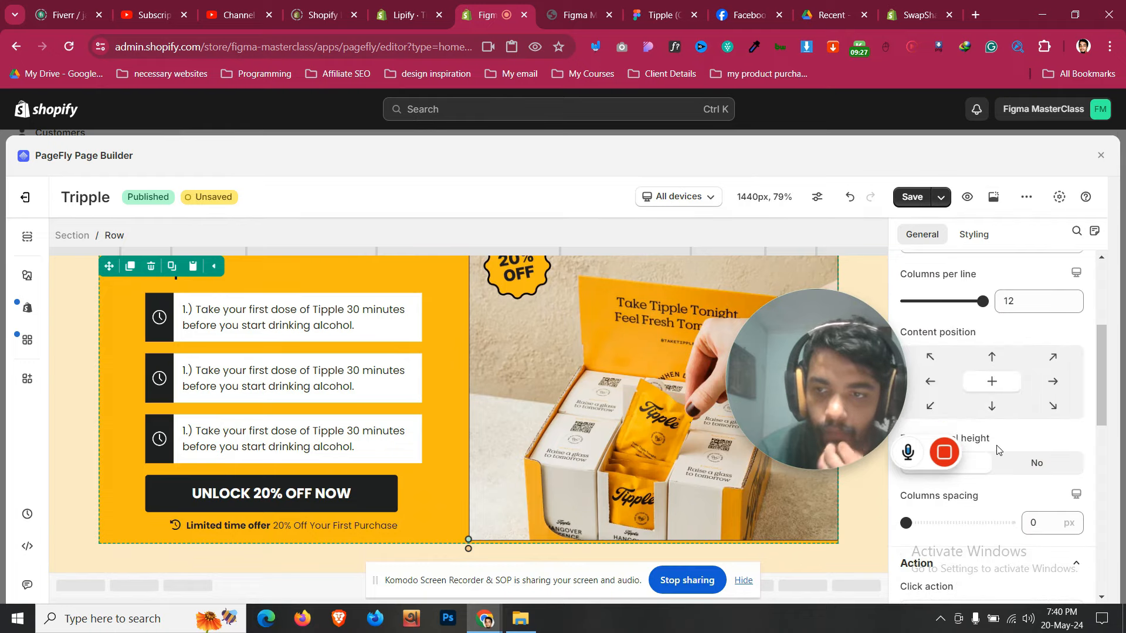
{"action": "left_click", "coordinate": [973, 234]}
{"action": "scroll", "coordinate": [990, 381], "scroll_direction": "down", "scroll_amount": 3}
{"action": "scroll", "coordinate": [206, 361], "scroll_direction": "up", "scroll_amount": 1}
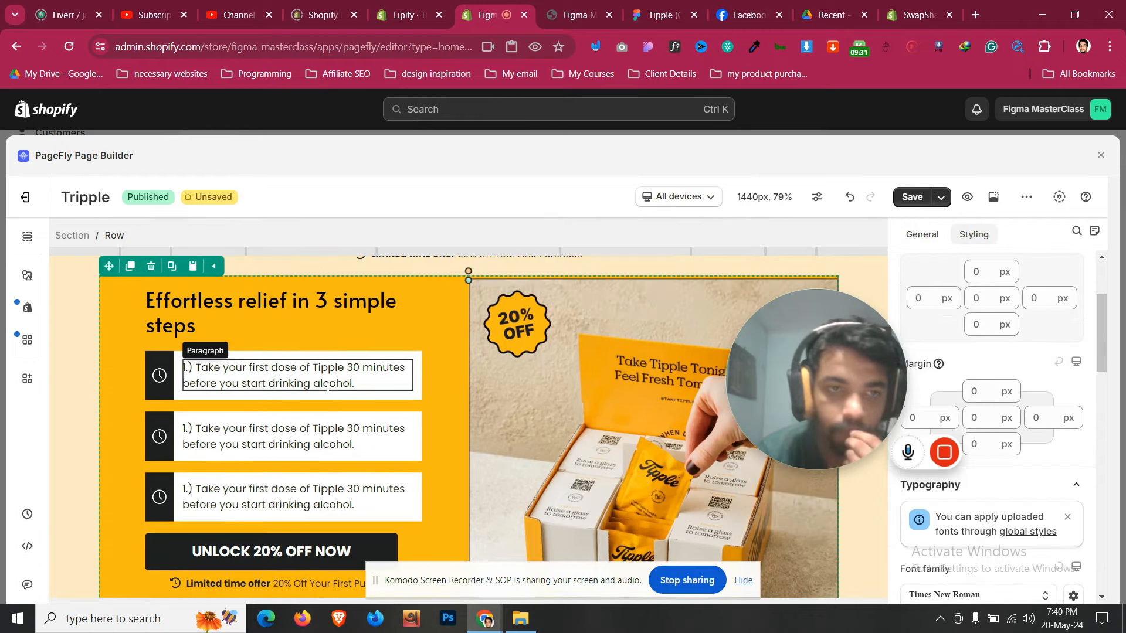
Set the top and bottom padding of the first step's block to 0 px
{"action": "left_click", "coordinate": [206, 360]}
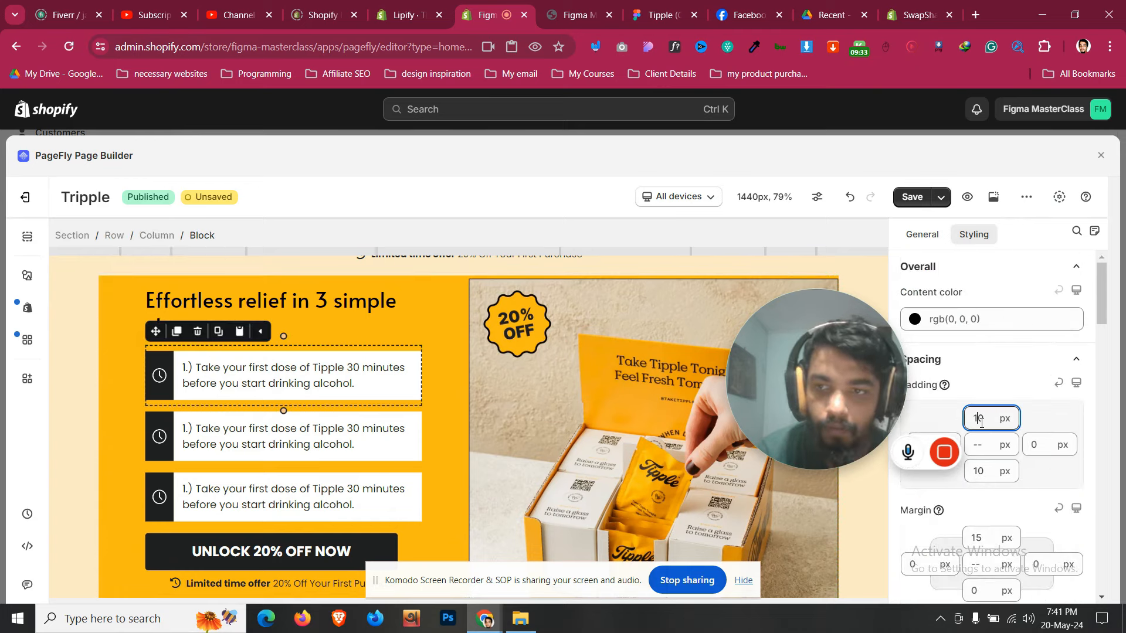
{"action": "key", "text": "BackSpace"}
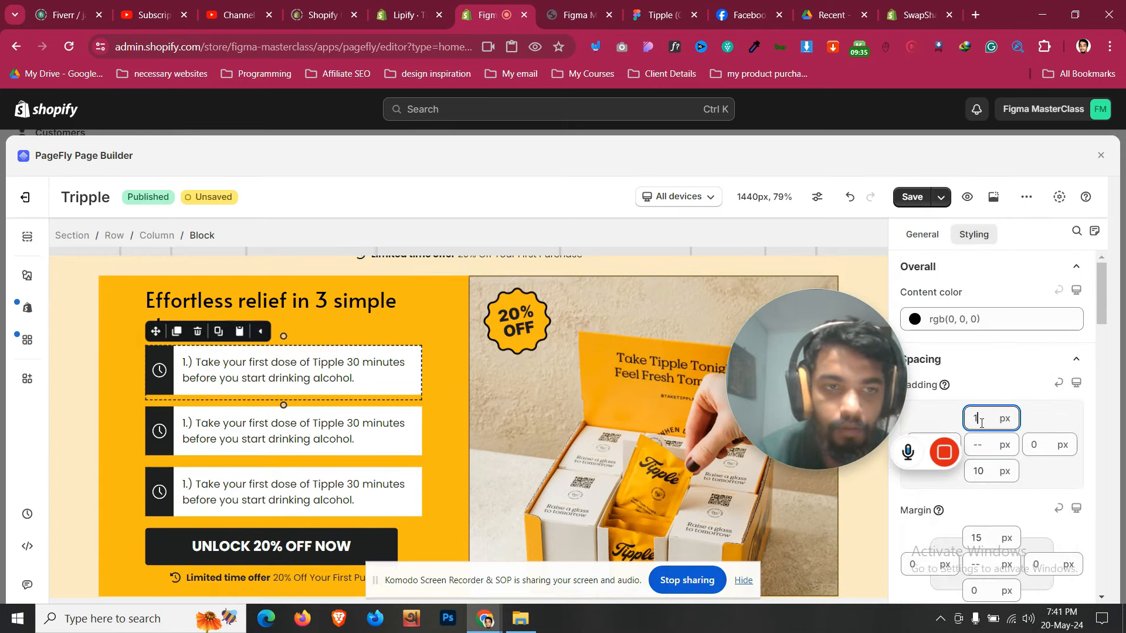
{"action": "key", "text": "Down"}
{"action": "left_click", "coordinate": [985, 472]}
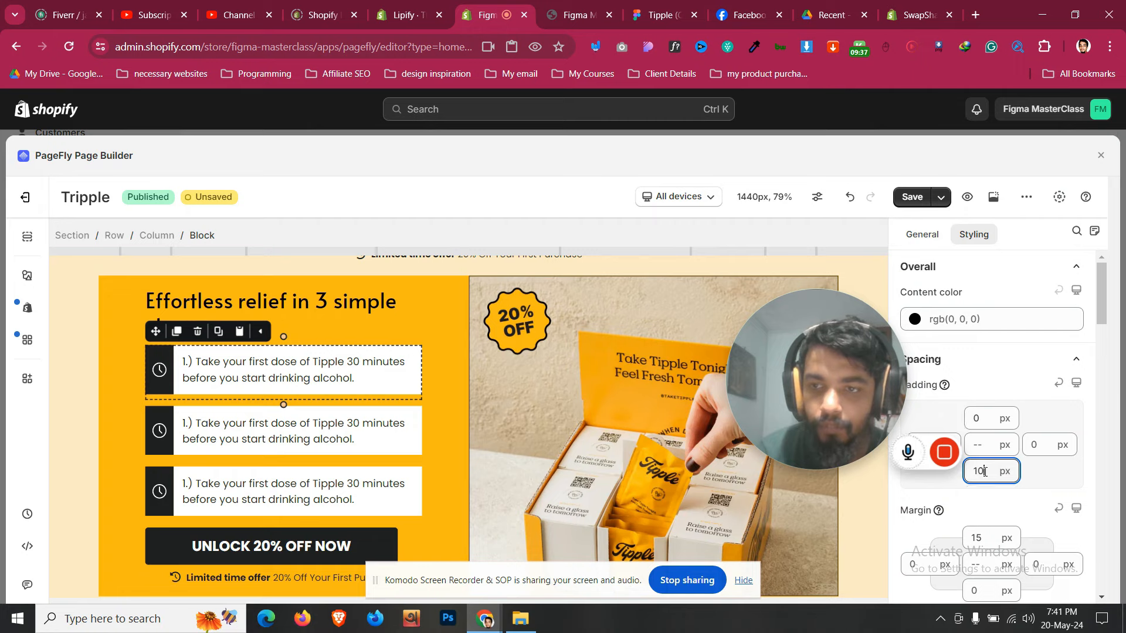
{"action": "key", "text": "Down"}
{"action": "key", "text": "Down"}
{"action": "key", "text": "Down"}
{"action": "key", "text": "Down"}
{"action": "key", "text": "Down"}
{"action": "key", "text": "Down"}
{"action": "key", "text": "Down"}
{"action": "key", "text": "Down"}
{"action": "key", "text": "Down"}
{"action": "key", "text": "Down"}
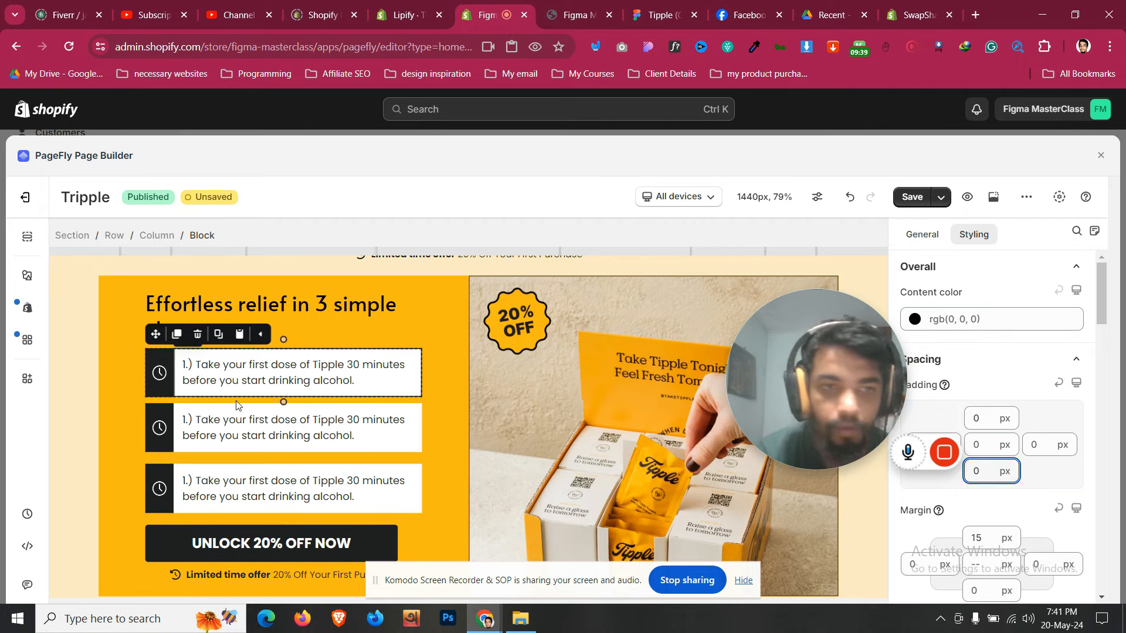
{"action": "left_click", "coordinate": [107, 404]}
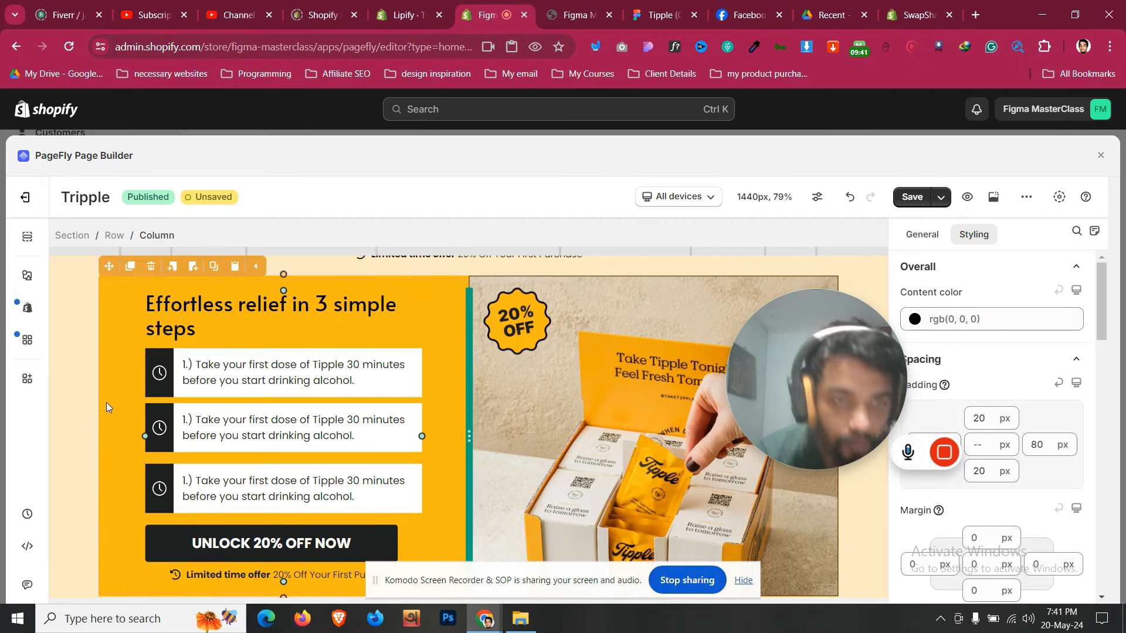
Set the top and bottom padding of the third step's block to 0 px
{"action": "left_click", "coordinate": [179, 466]}
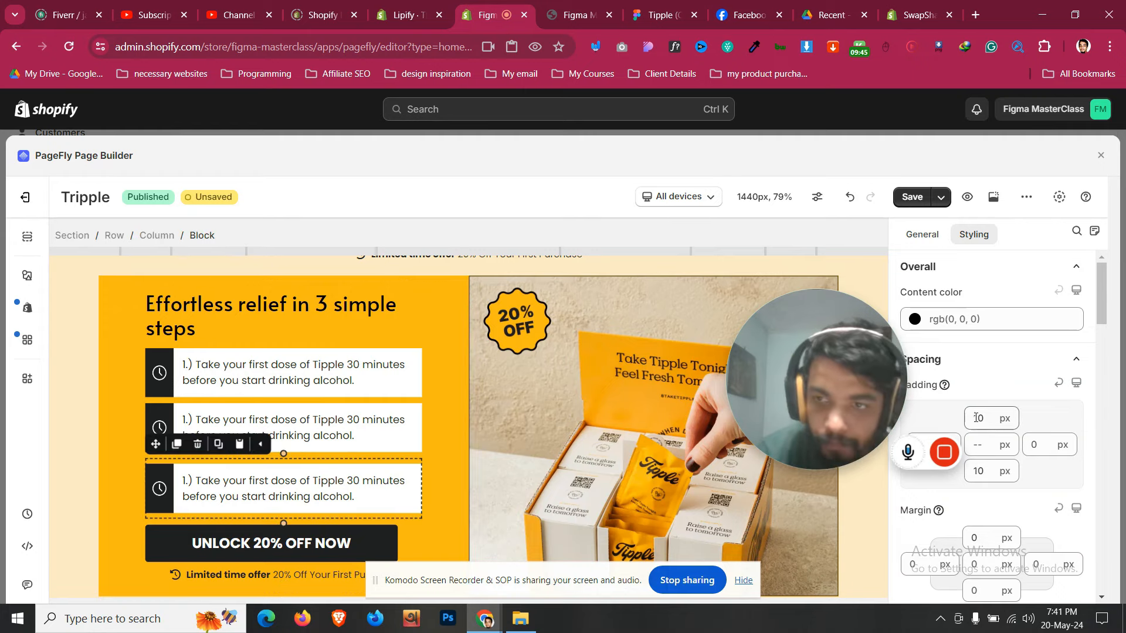
{"action": "key", "text": "BackSpace"}
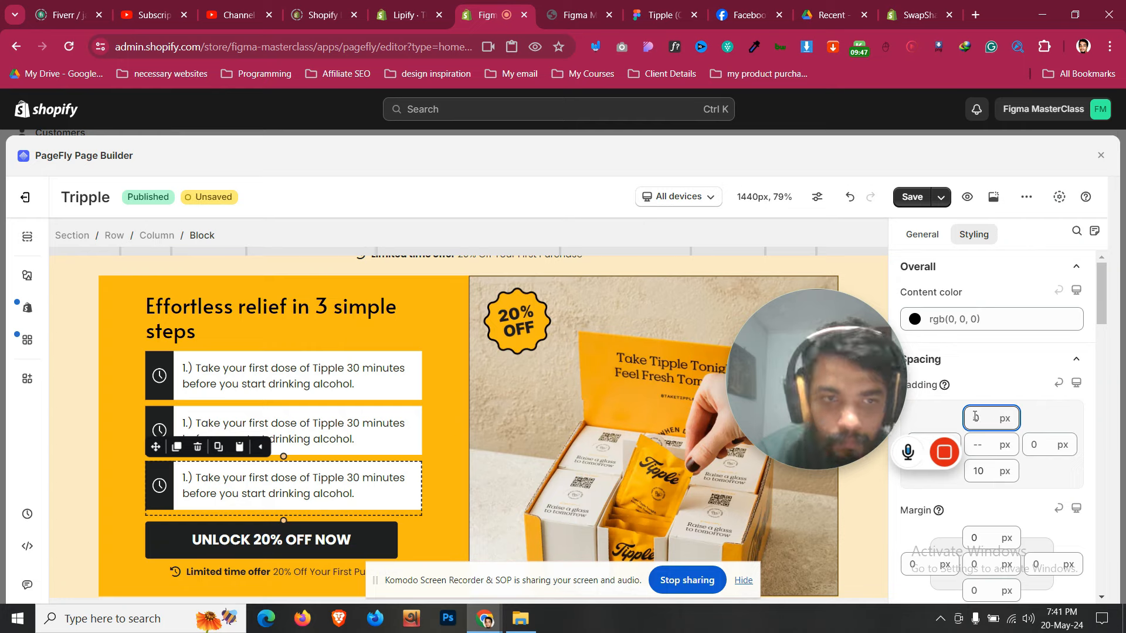
{"action": "left_click", "coordinate": [982, 472]}
{"action": "key", "text": "BackSpace"}
{"action": "key", "text": "BackSpace"}
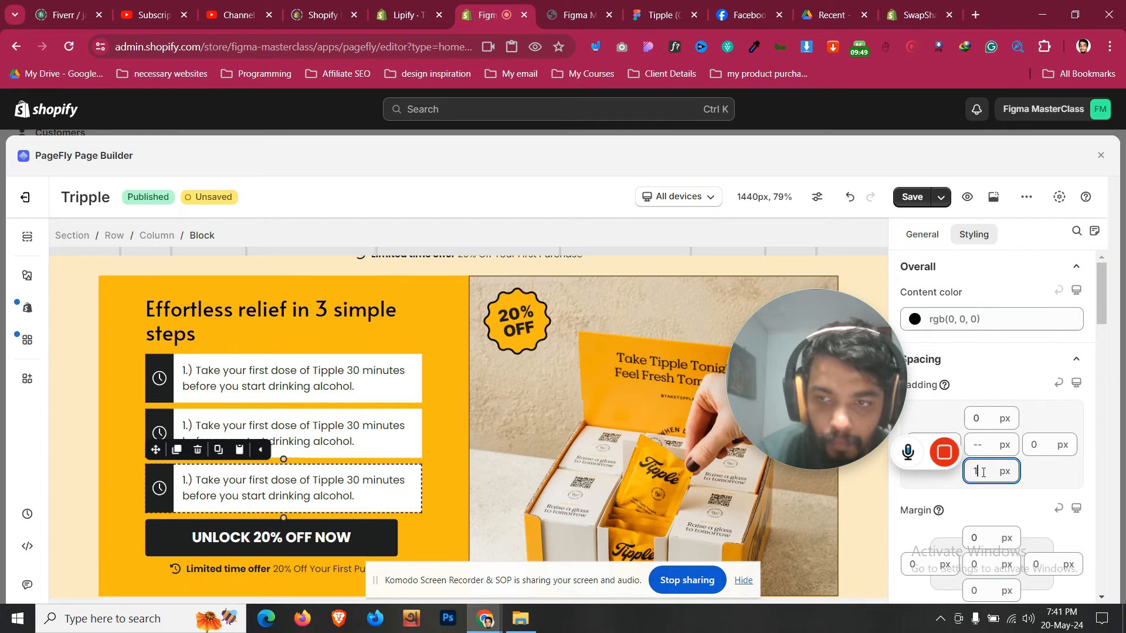
{"action": "left_click", "coordinate": [123, 385]}
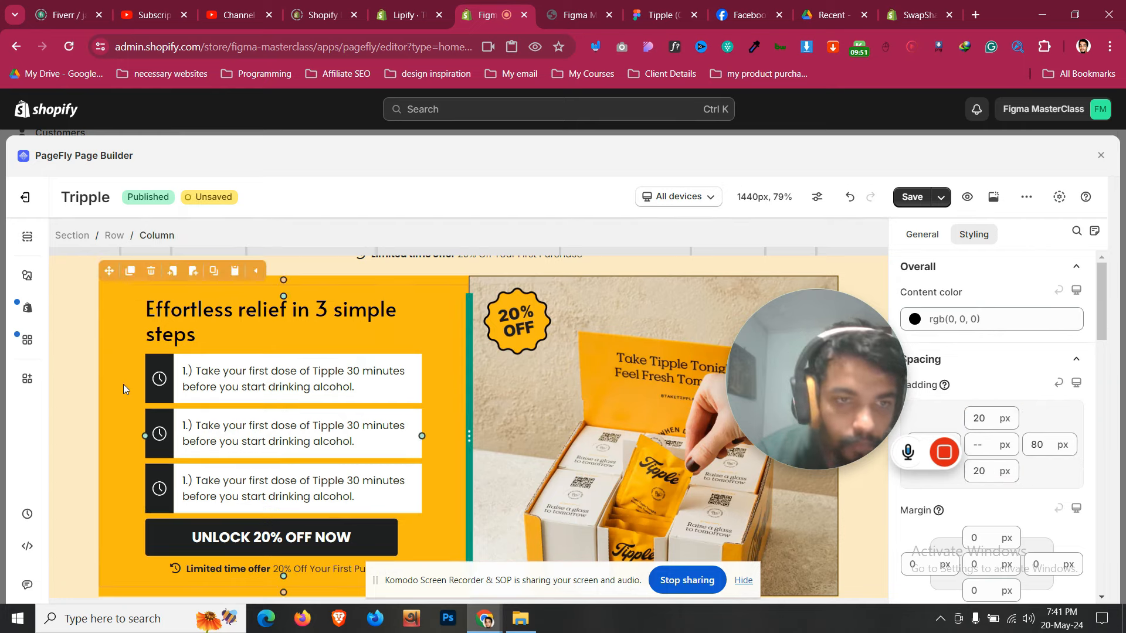
{"action": "scroll", "coordinate": [123, 385], "scroll_direction": "down", "scroll_amount": 1}
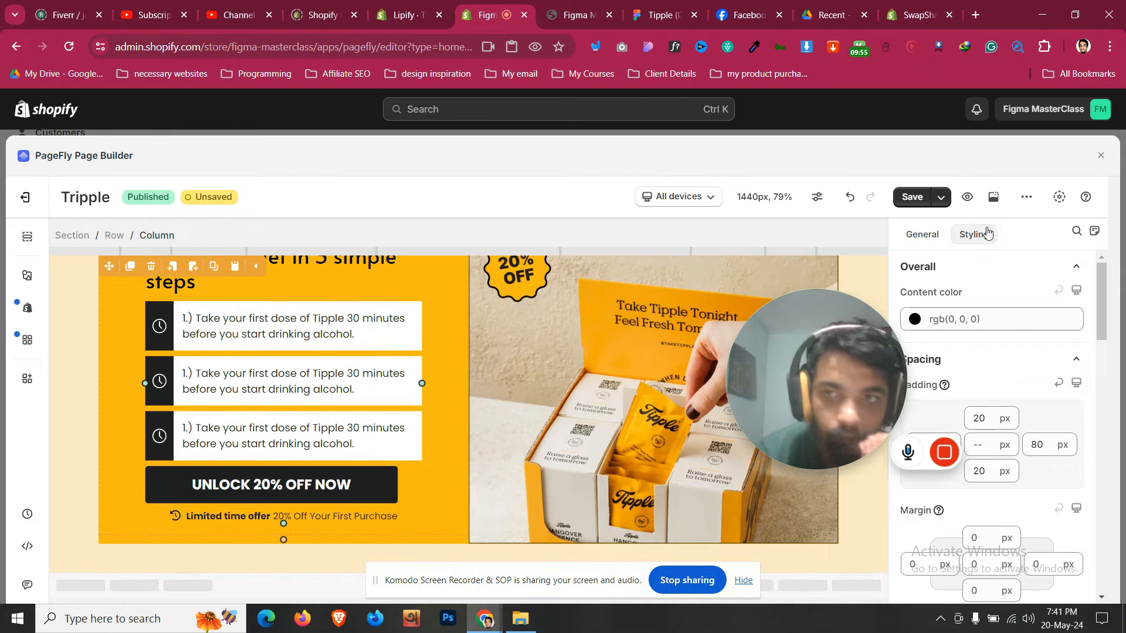
Switch to the live page and look over the three-step panel and the area below it
{"action": "left_click", "coordinate": [572, 15]}
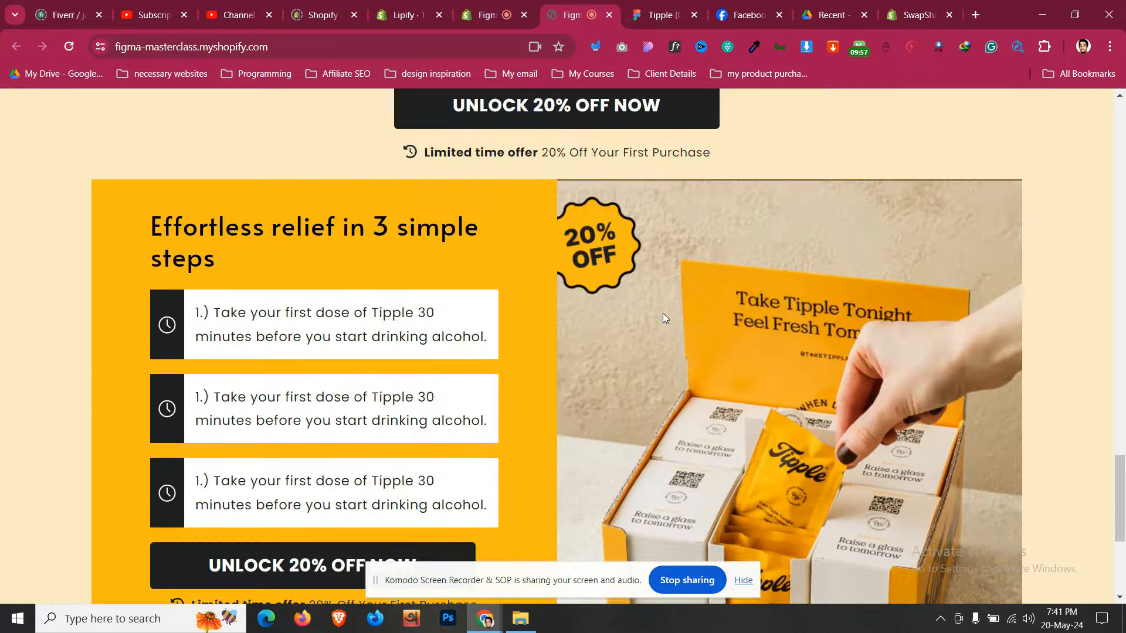
{"action": "scroll", "coordinate": [662, 313], "scroll_direction": "down", "scroll_amount": 5}
{"action": "scroll", "coordinate": [663, 313], "scroll_direction": "up", "scroll_amount": 5}
{"action": "left_click", "coordinate": [504, 8]}
Switch to the Figma design and inspect the first step card and its clock icon in the mobile layout
{"action": "left_click", "coordinate": [659, 5]}
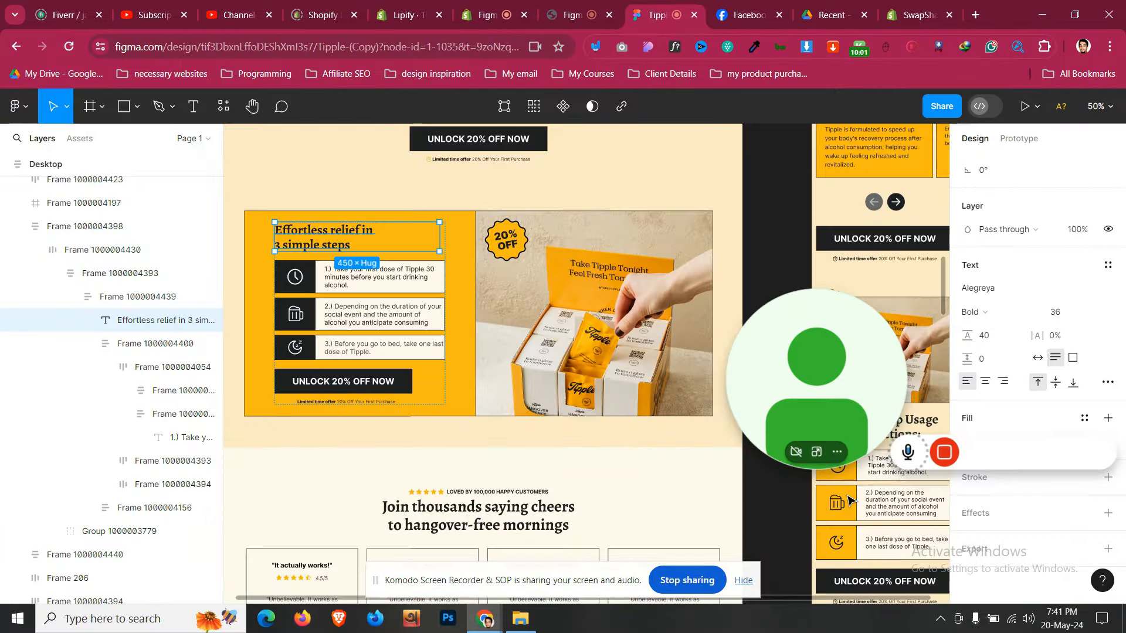
{"action": "scroll", "coordinate": [899, 334], "scroll_direction": "down", "scroll_amount": 3}
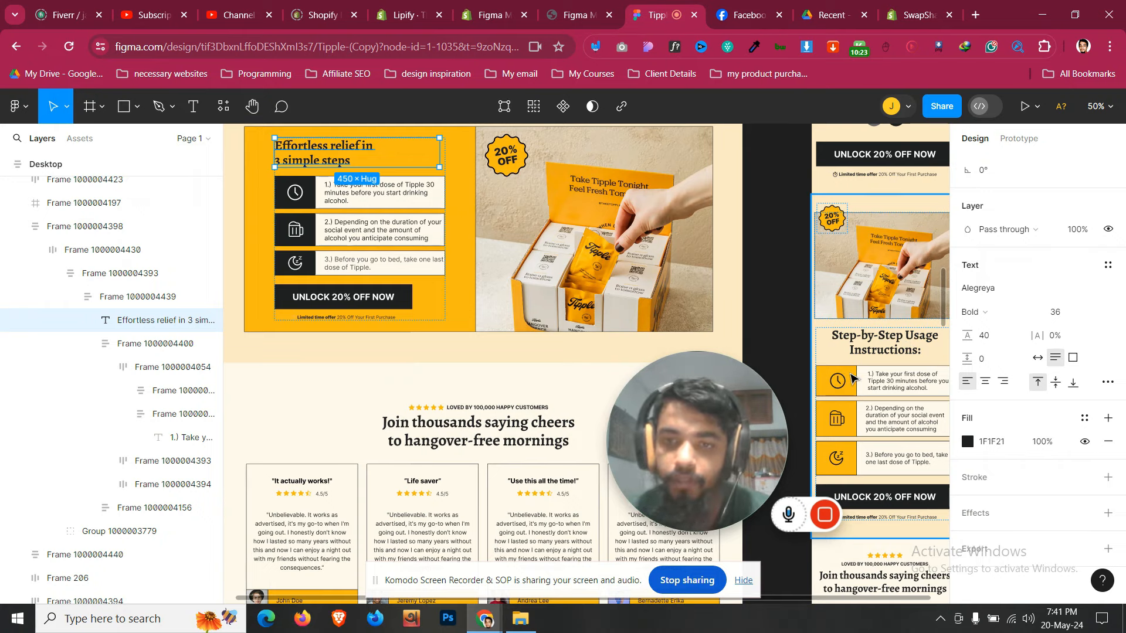
{"action": "double_click", "coordinate": [852, 378]}
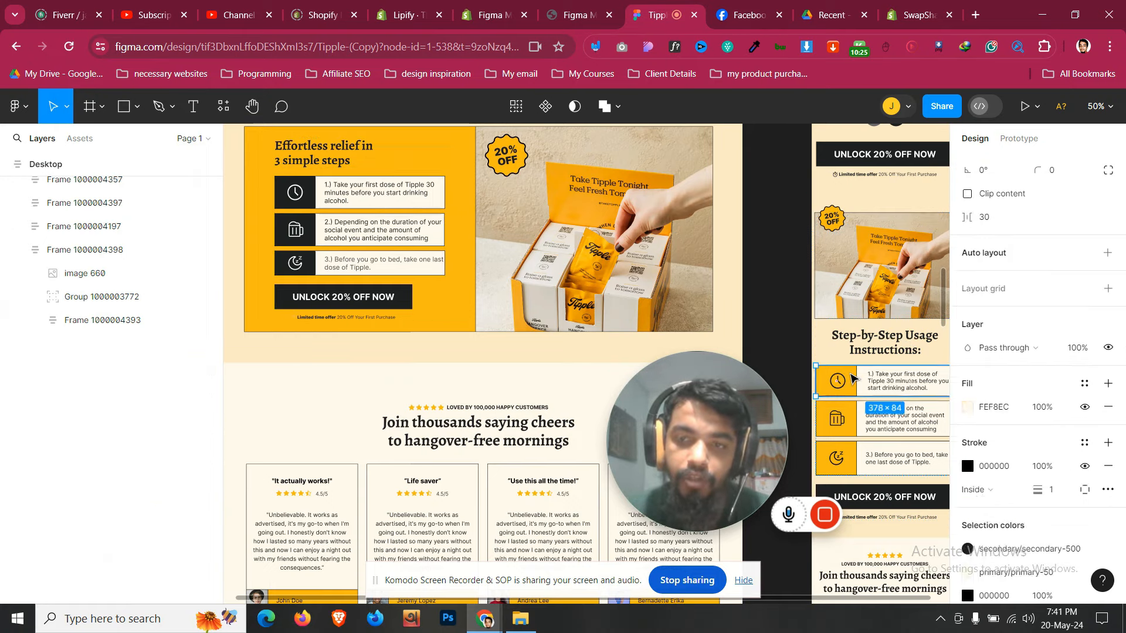
{"action": "double_click", "coordinate": [844, 378]}
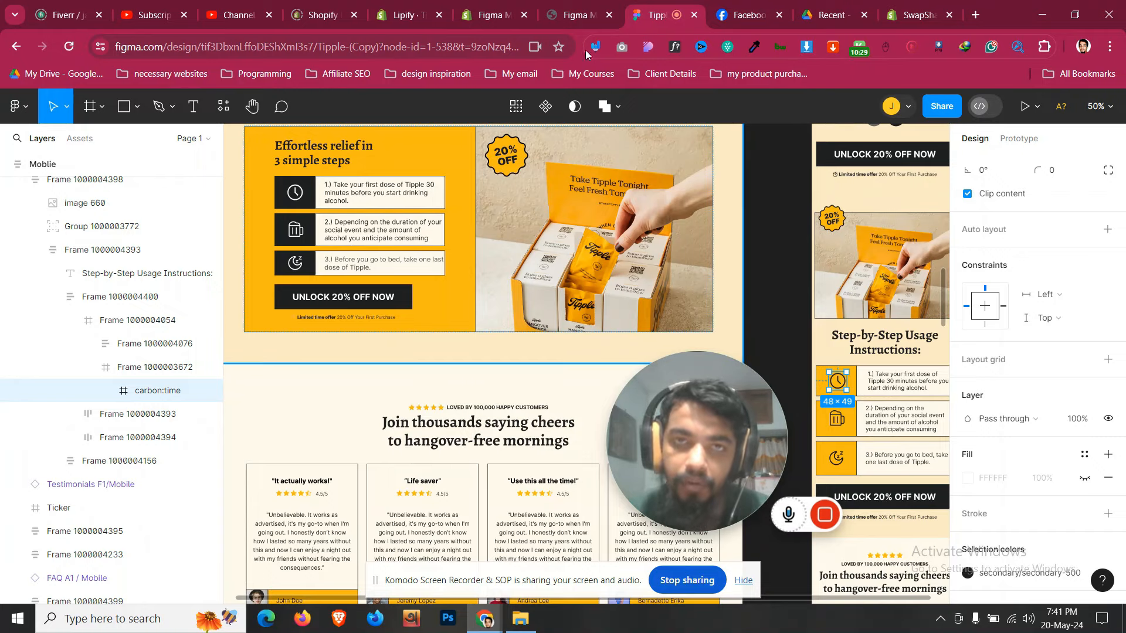
Return to the PageFly editor, open the live page and check the three-step panel and product box image
{"action": "left_click", "coordinate": [494, 7]}
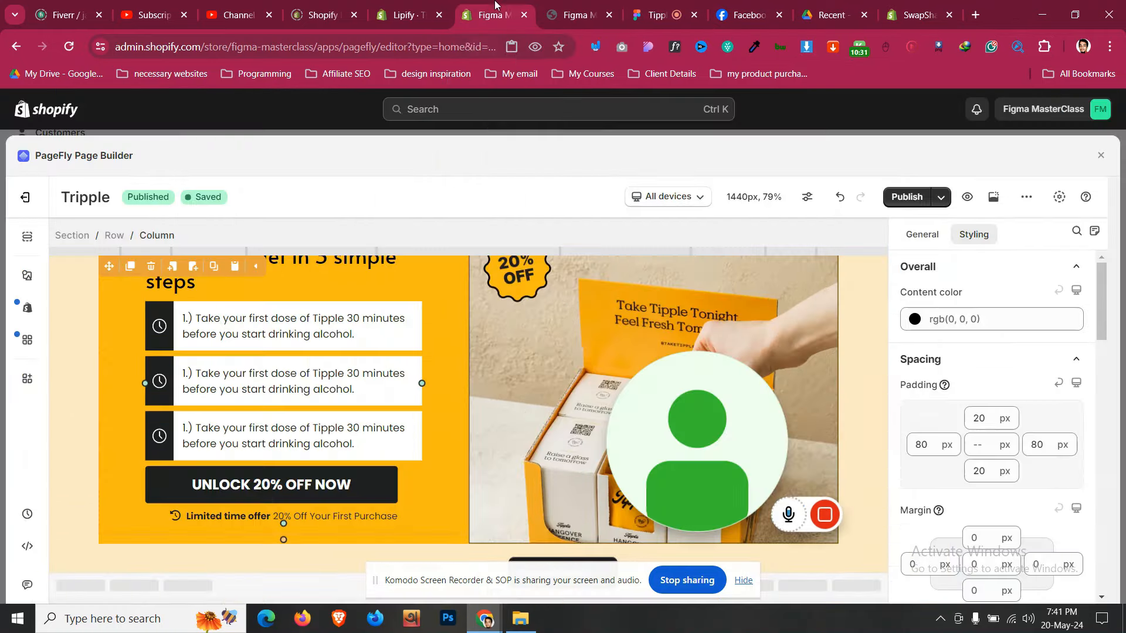
{"action": "scroll", "coordinate": [405, 361], "scroll_direction": "up", "scroll_amount": 4}
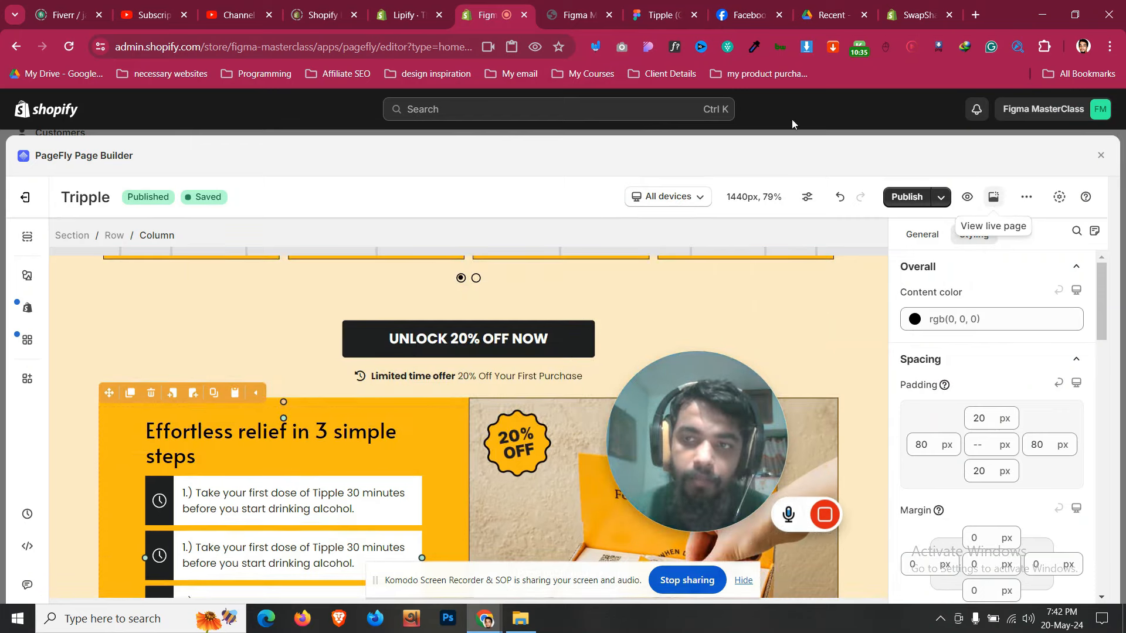
{"action": "left_click", "coordinate": [967, 197]}
{"action": "scroll", "coordinate": [577, 292], "scroll_direction": "down", "scroll_amount": 20}
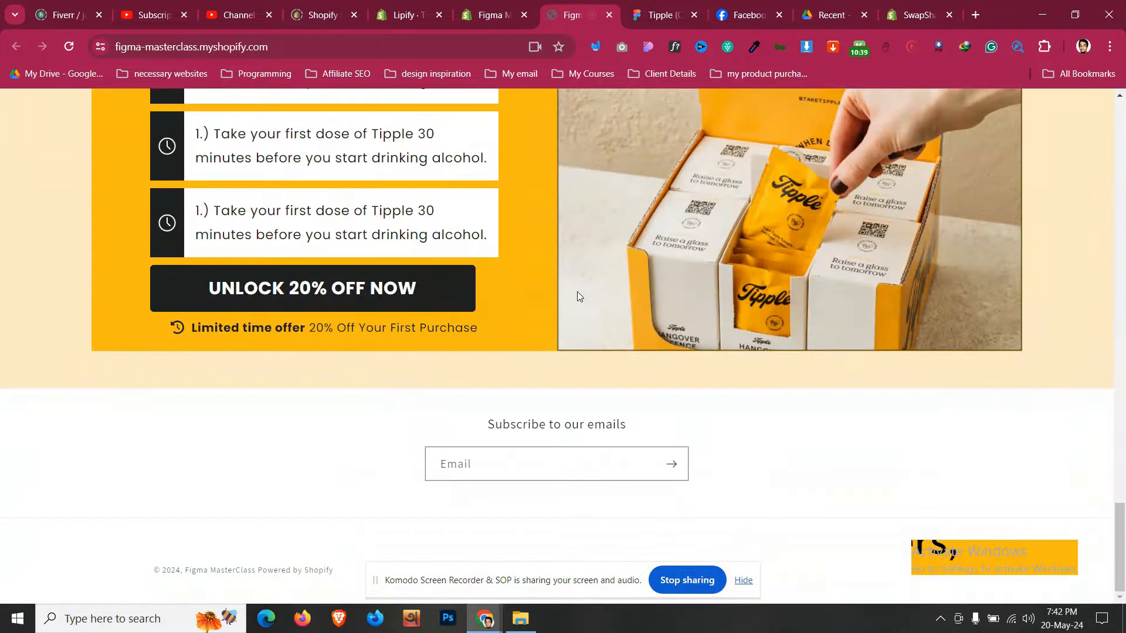
{"action": "scroll", "coordinate": [578, 296], "scroll_direction": "up", "scroll_amount": 3}
{"action": "scroll", "coordinate": [577, 291], "scroll_direction": "up", "scroll_amount": 1}
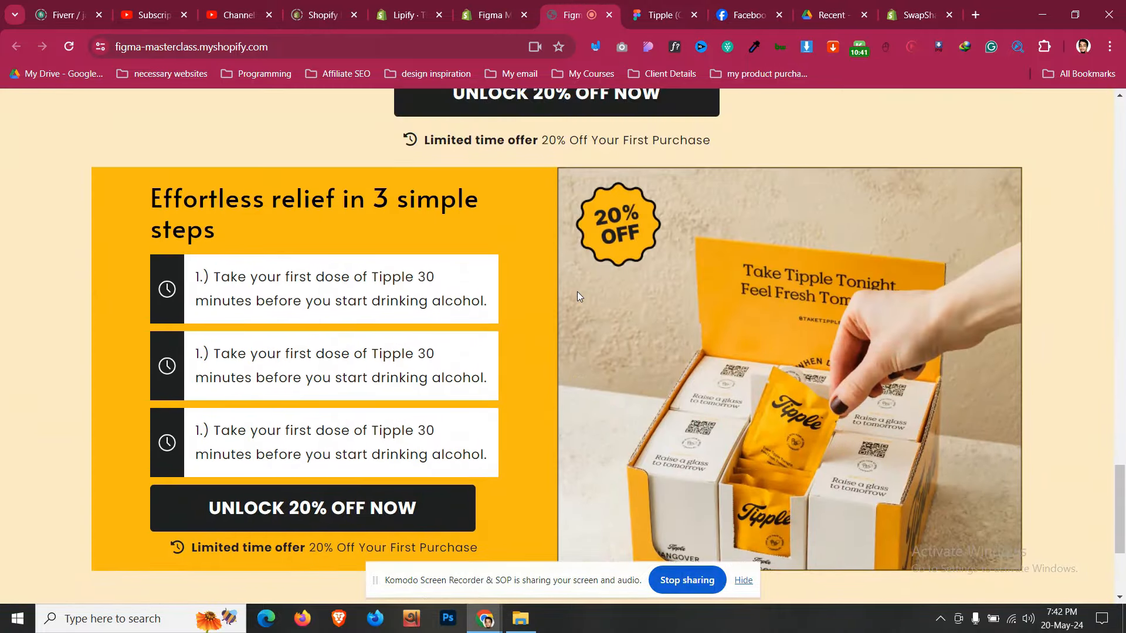
Switch the PageFly editor to the Mobile view and set the three-step column's left and right padding to 0 px
{"action": "left_click", "coordinate": [497, 5]}
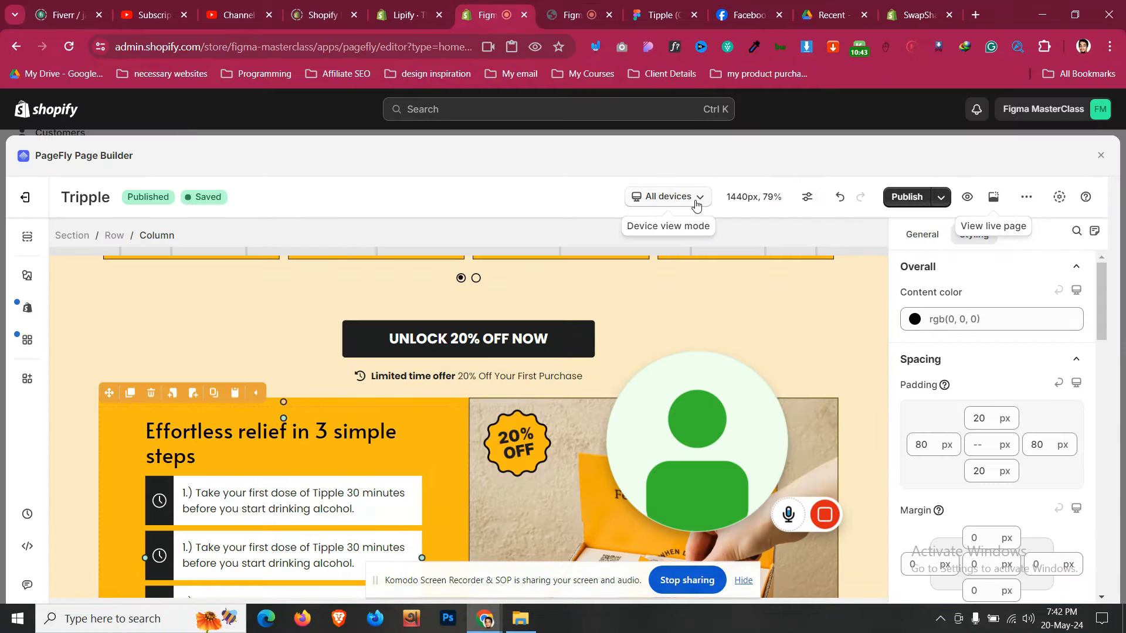
{"action": "left_click", "coordinate": [668, 196]}
{"action": "left_click", "coordinate": [668, 307]}
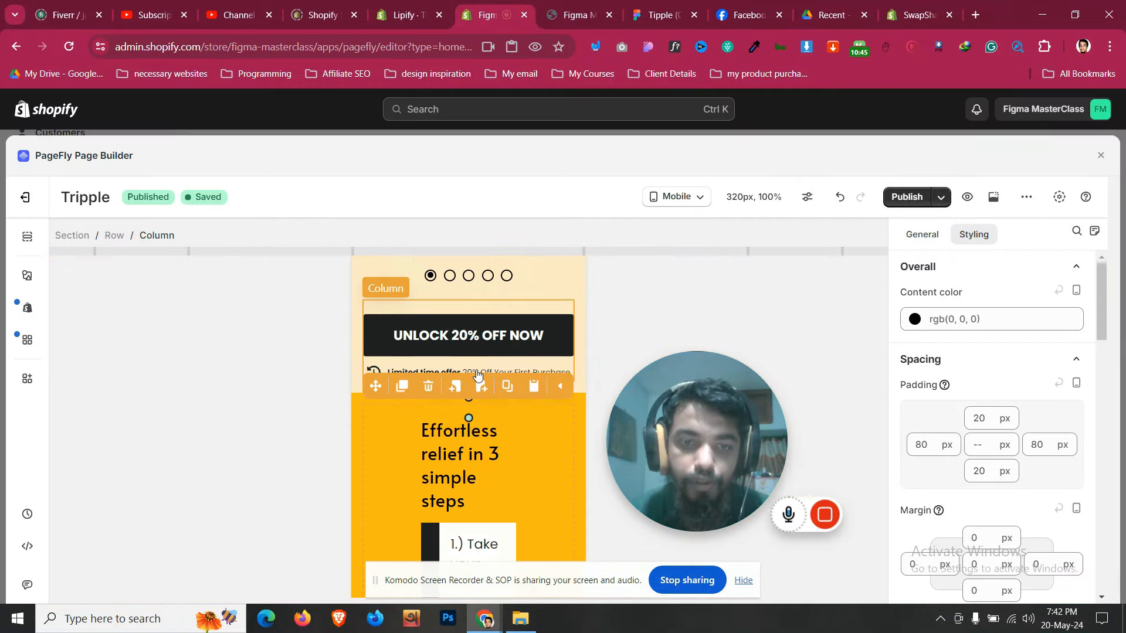
{"action": "scroll", "coordinate": [477, 369], "scroll_direction": "up", "scroll_amount": 2}
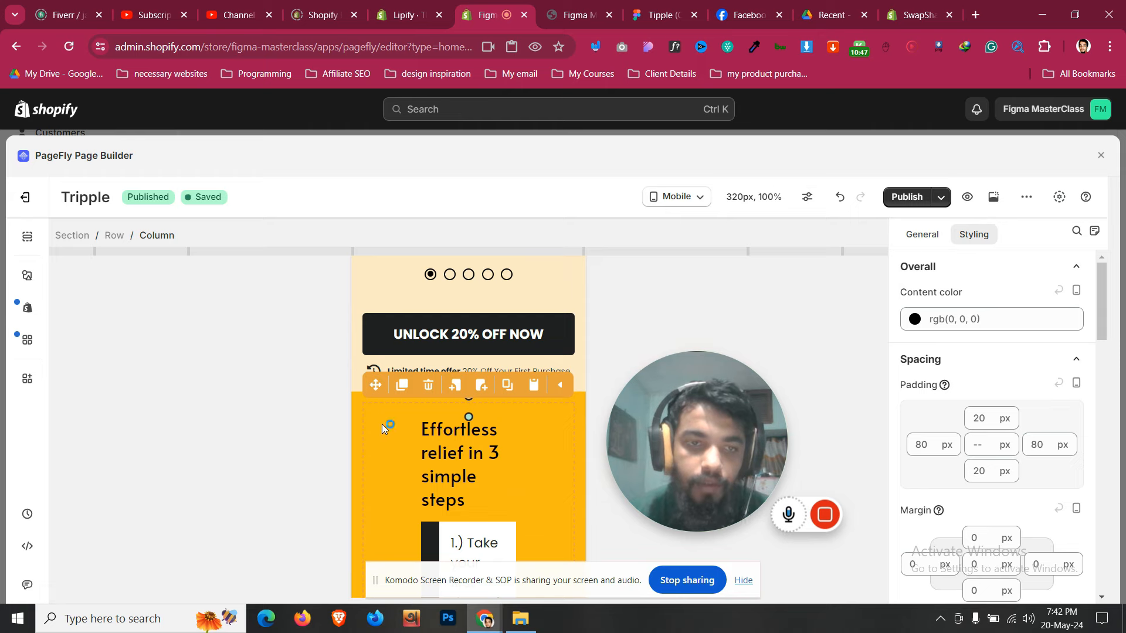
{"action": "key", "text": "Delete"}
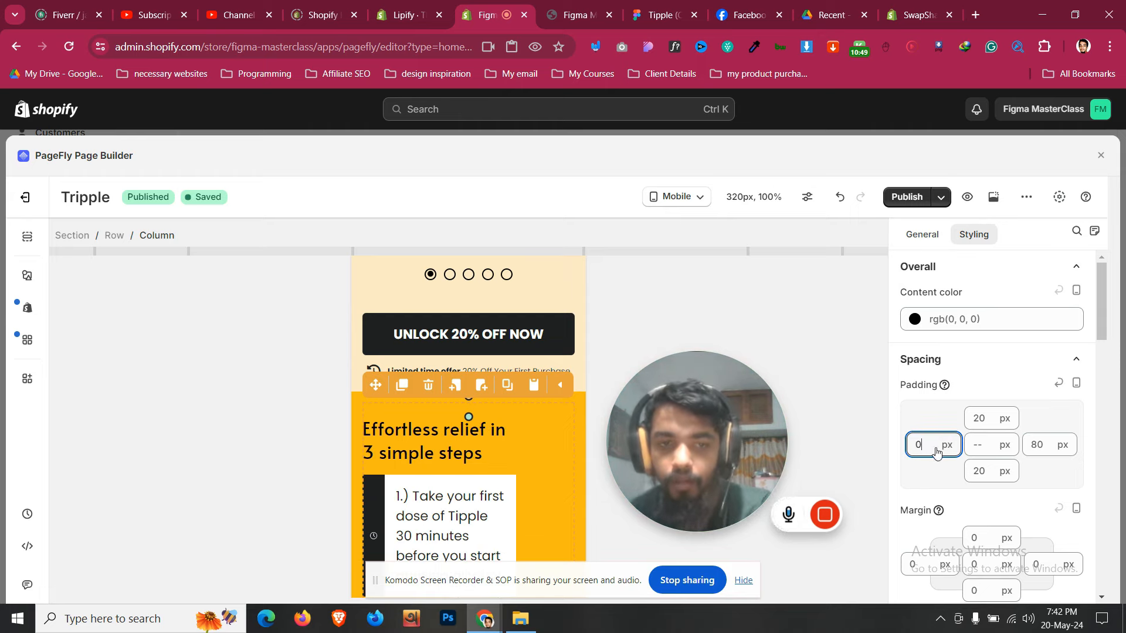
{"action": "left_click", "coordinate": [1033, 446]}
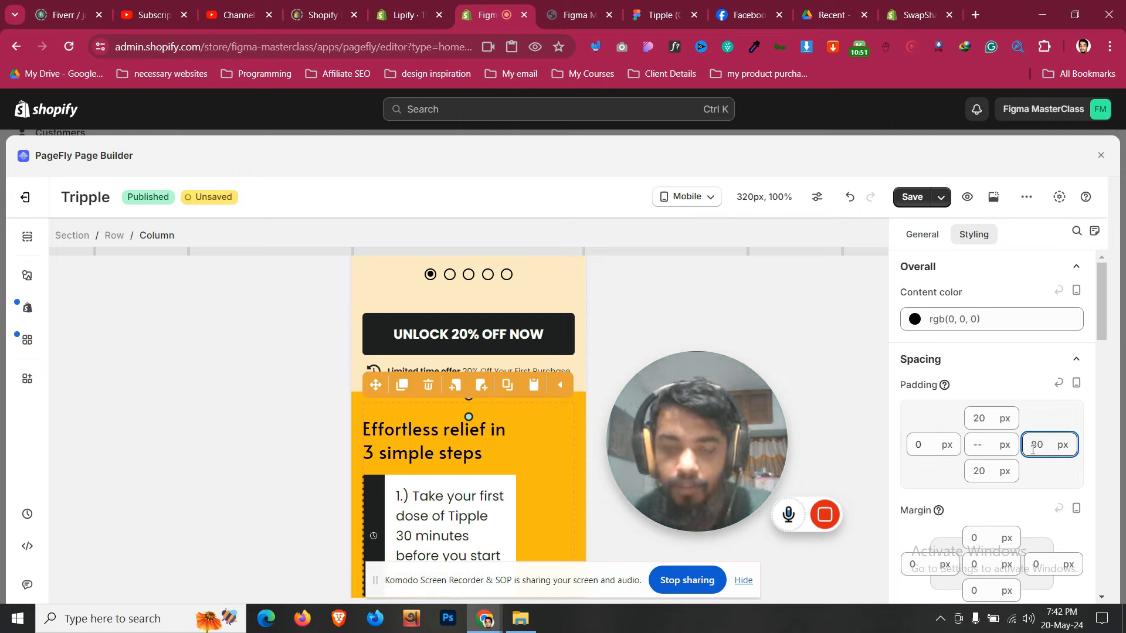
{"action": "key", "text": "Delete"}
Set the display style of the first step's outer block to Block in the mobile layout
{"action": "scroll", "coordinate": [381, 439], "scroll_direction": "down", "scroll_amount": 2}
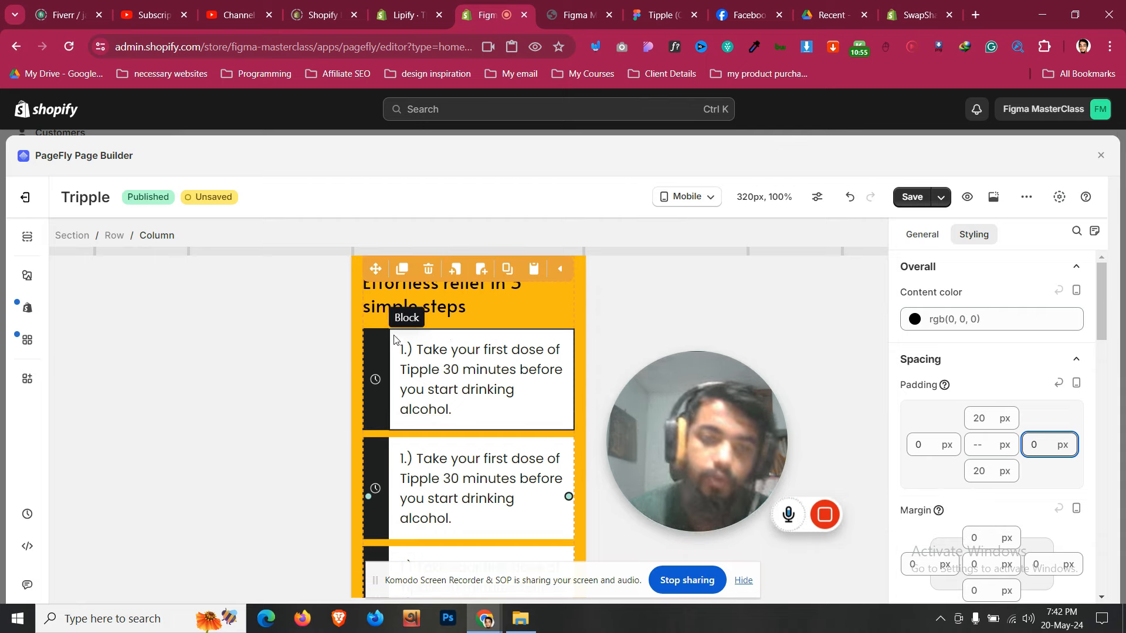
{"action": "left_click", "coordinate": [410, 340]}
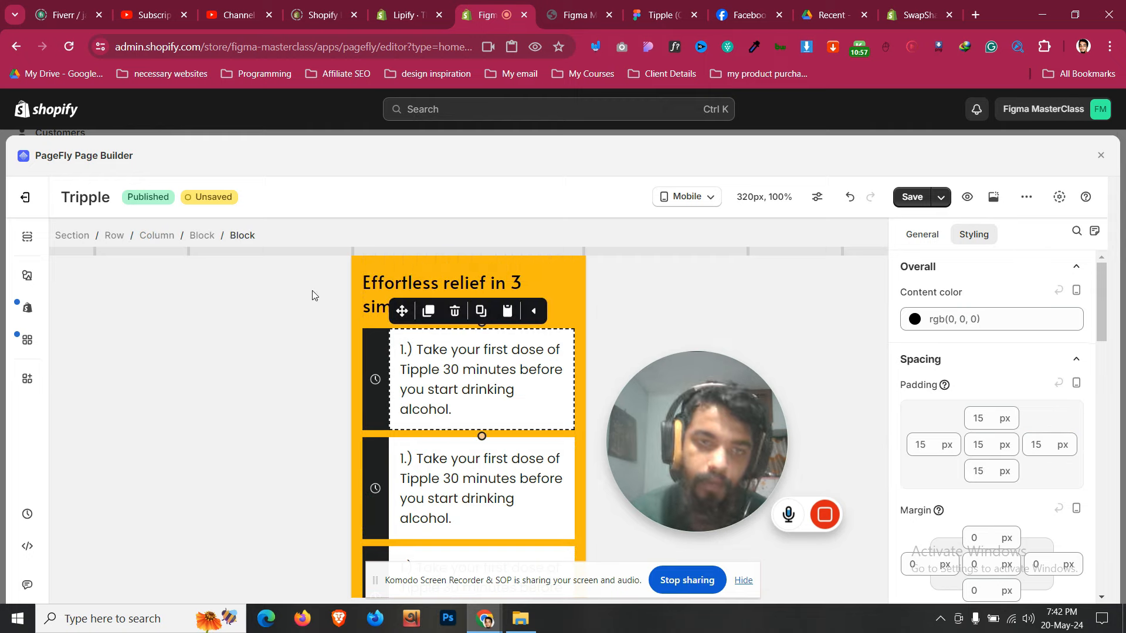
{"action": "scroll", "coordinate": [1047, 370], "scroll_direction": "down", "scroll_amount": 15}
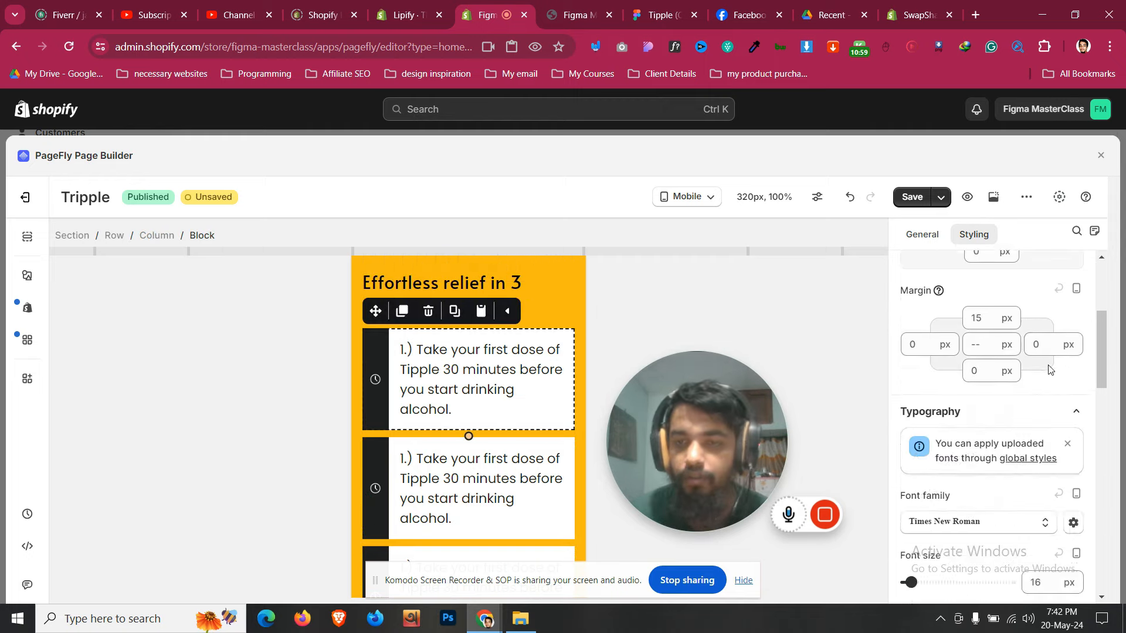
{"action": "scroll", "coordinate": [995, 306], "scroll_direction": "up", "scroll_amount": 1}
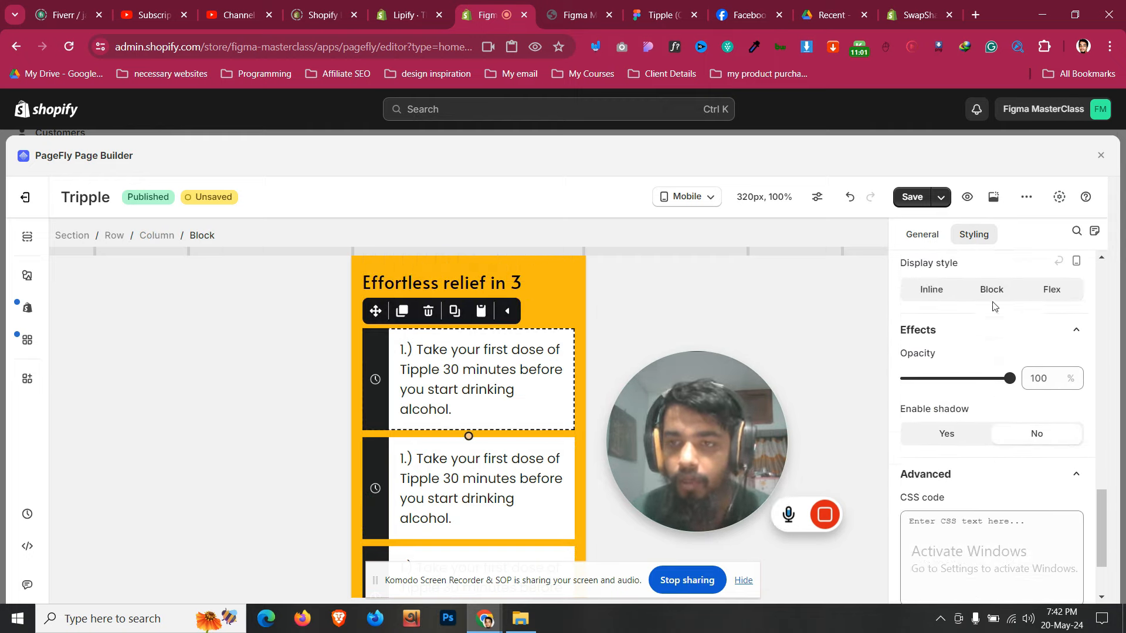
{"action": "left_click", "coordinate": [997, 302]}
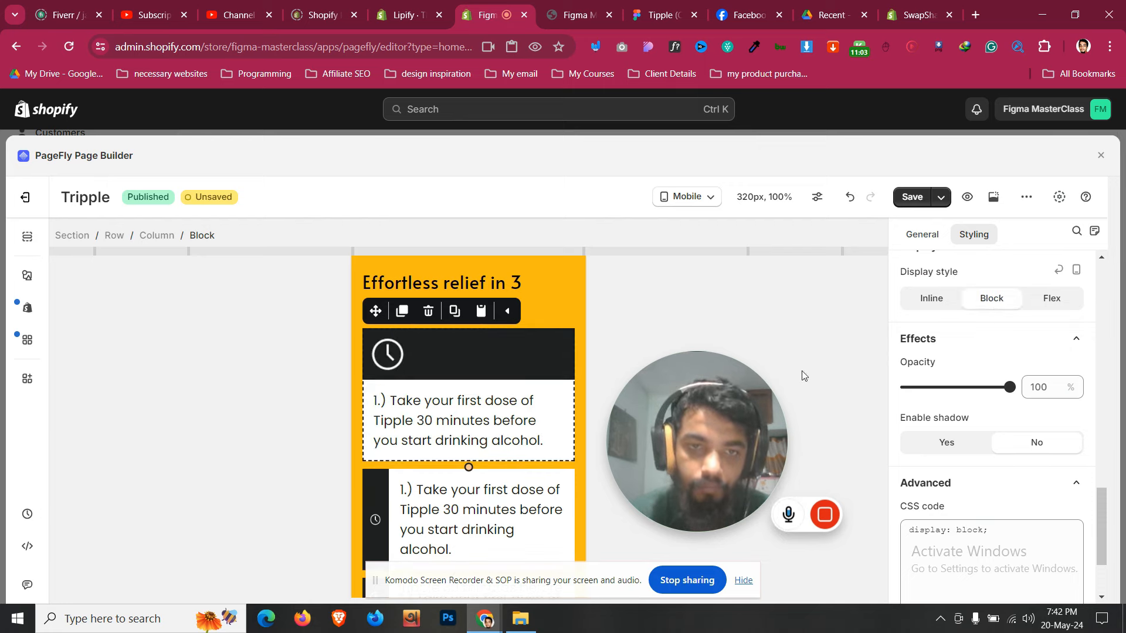
Set the first step's clock icon block to Flex display with Justify content set to Center in the mobile layout
{"action": "left_click", "coordinate": [478, 363]}
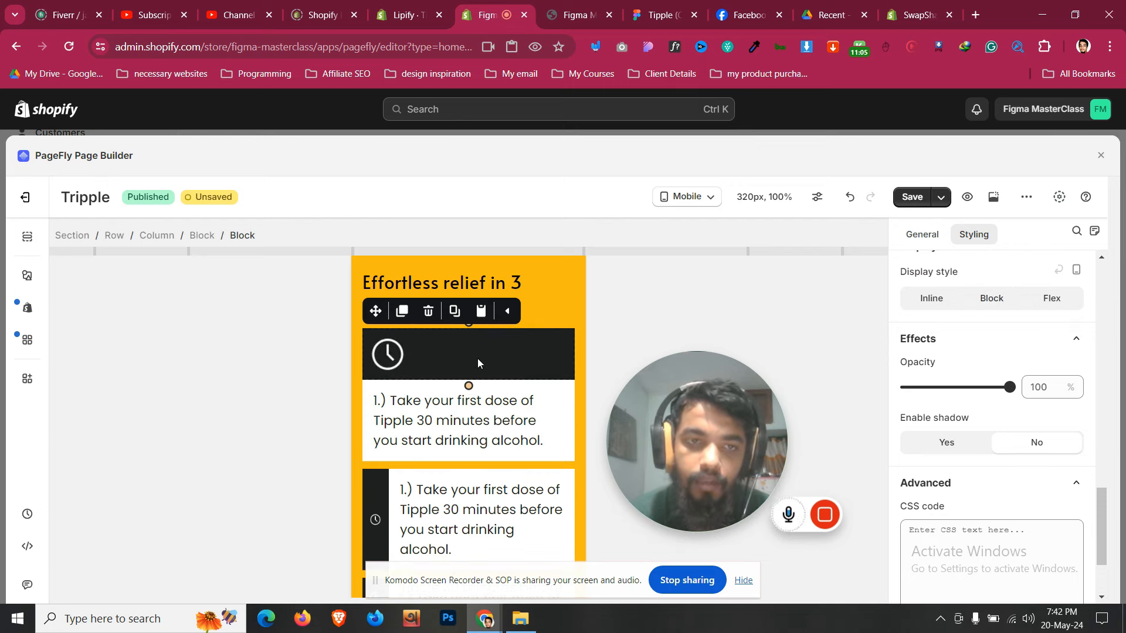
{"action": "scroll", "coordinate": [978, 385], "scroll_direction": "up", "scroll_amount": 6}
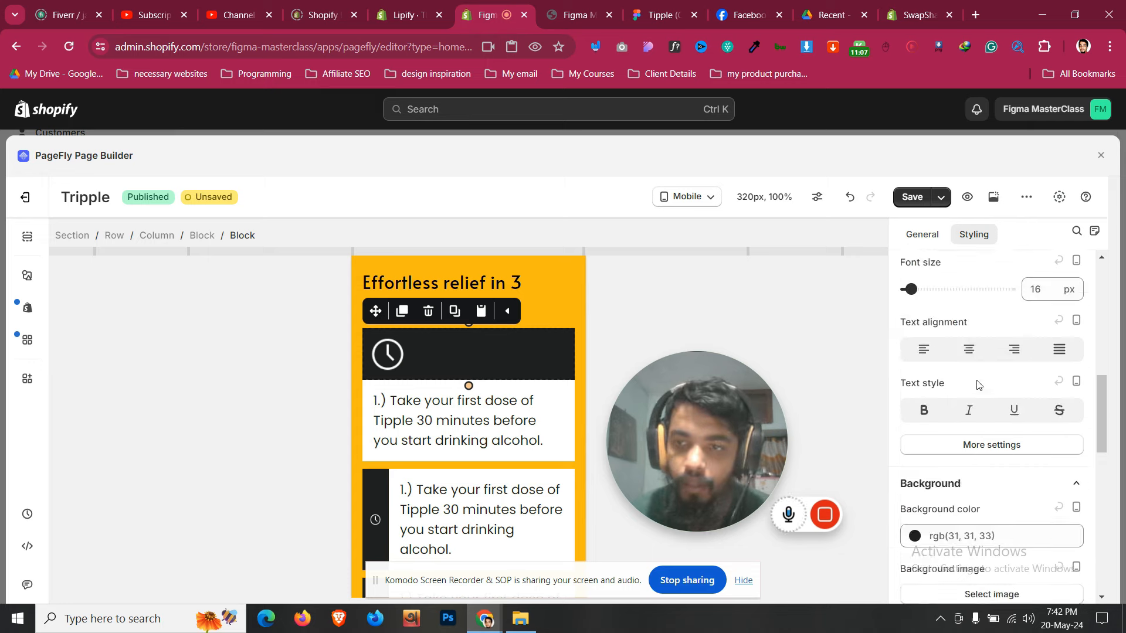
{"action": "scroll", "coordinate": [977, 384], "scroll_direction": "up", "scroll_amount": 1}
{"action": "scroll", "coordinate": [976, 417], "scroll_direction": "down", "scroll_amount": 5}
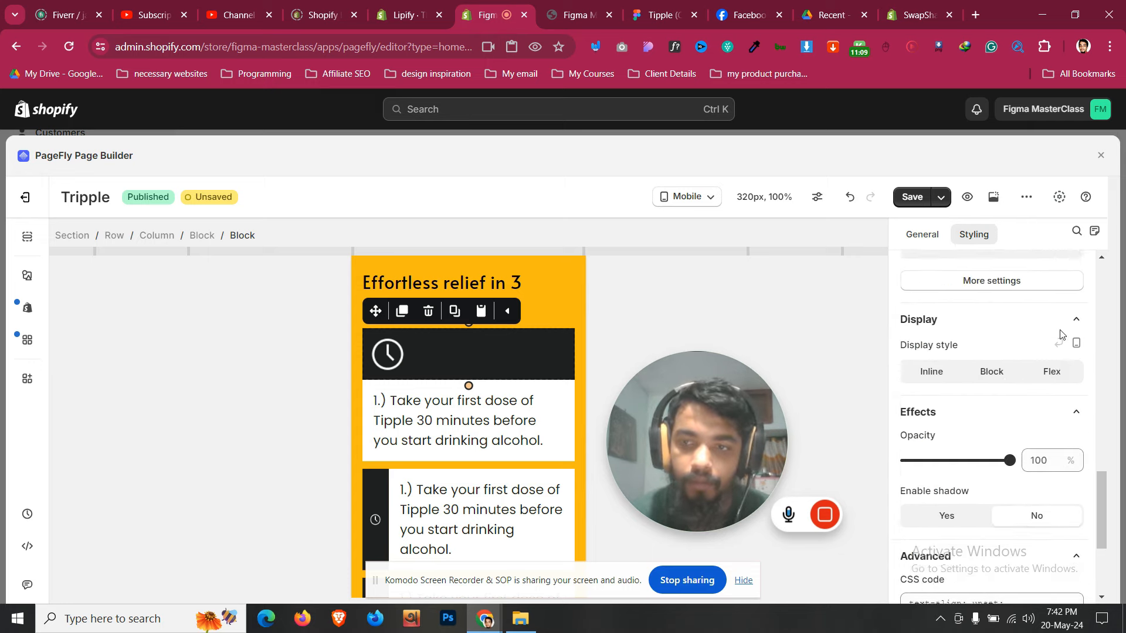
{"action": "scroll", "coordinate": [1055, 390], "scroll_direction": "up", "scroll_amount": 2}
{"action": "left_click", "coordinate": [1051, 373]}
{"action": "scroll", "coordinate": [1008, 387], "scroll_direction": "down", "scroll_amount": 5}
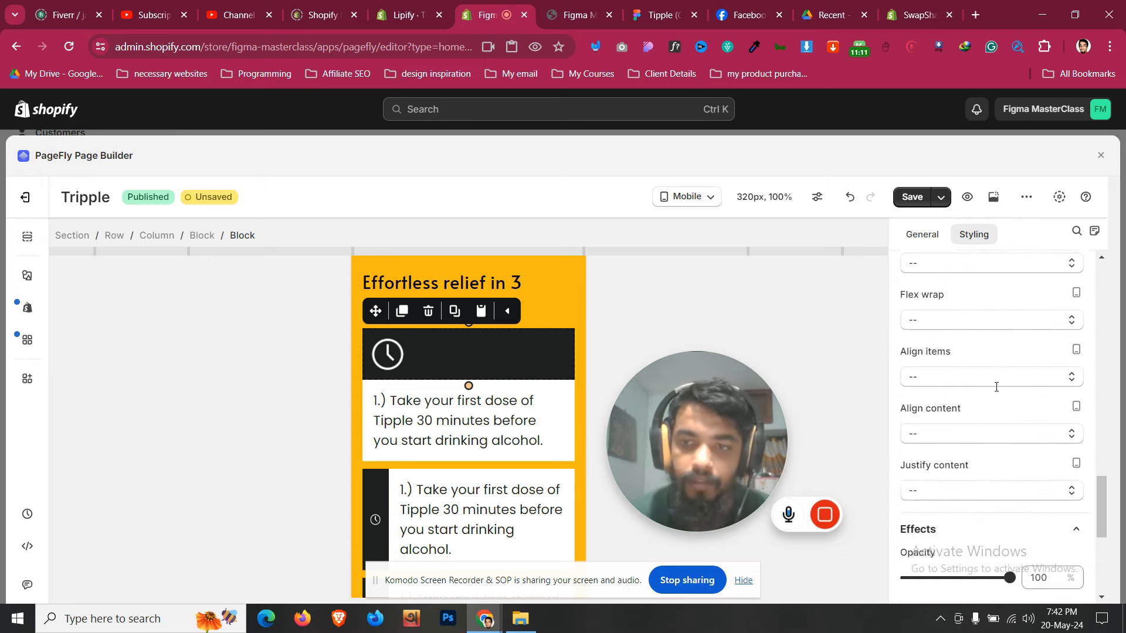
{"action": "left_click", "coordinate": [979, 404]}
{"action": "left_click", "coordinate": [957, 241]}
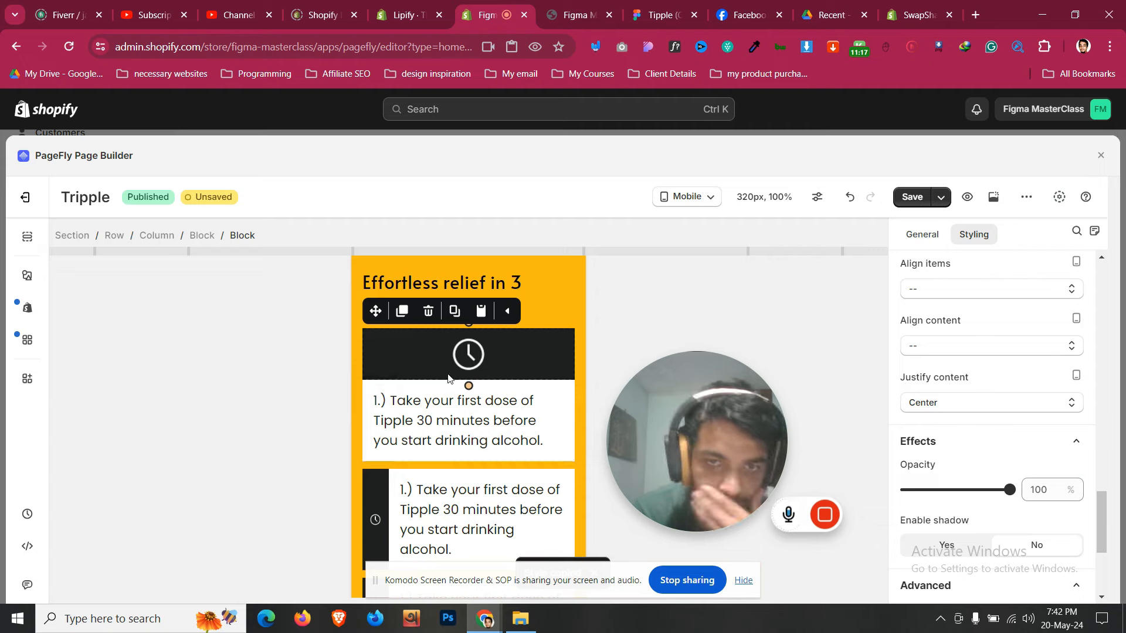
Center-align the first step's paragraph text in the mobile layout
{"action": "left_click", "coordinate": [434, 400]}
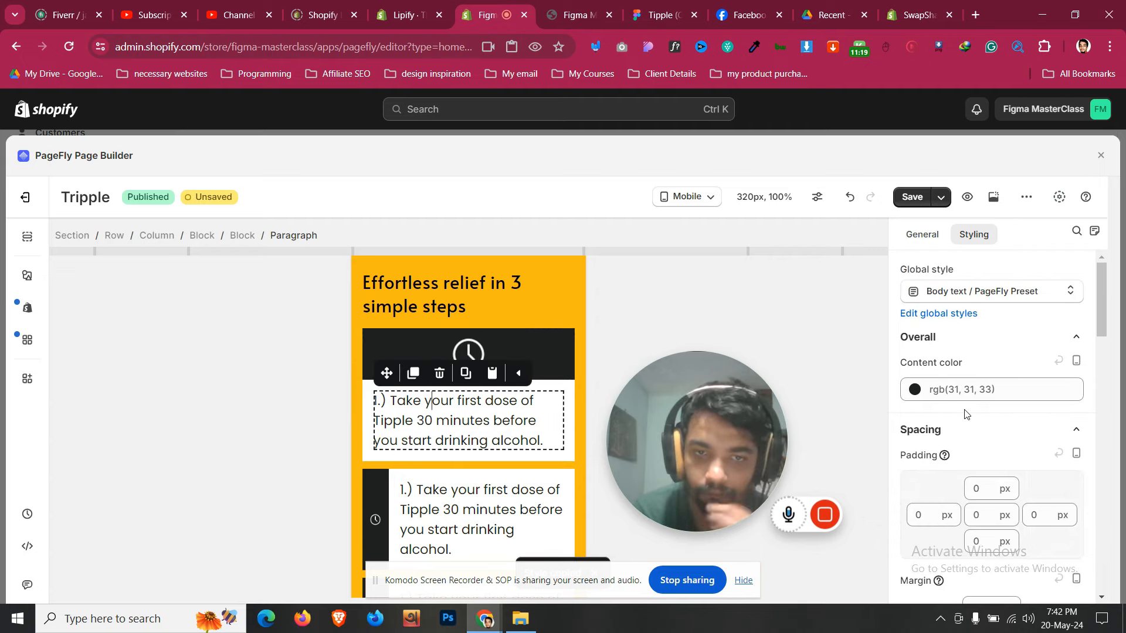
{"action": "scroll", "coordinate": [969, 410], "scroll_direction": "down", "scroll_amount": 8}
{"action": "left_click", "coordinate": [968, 492]}
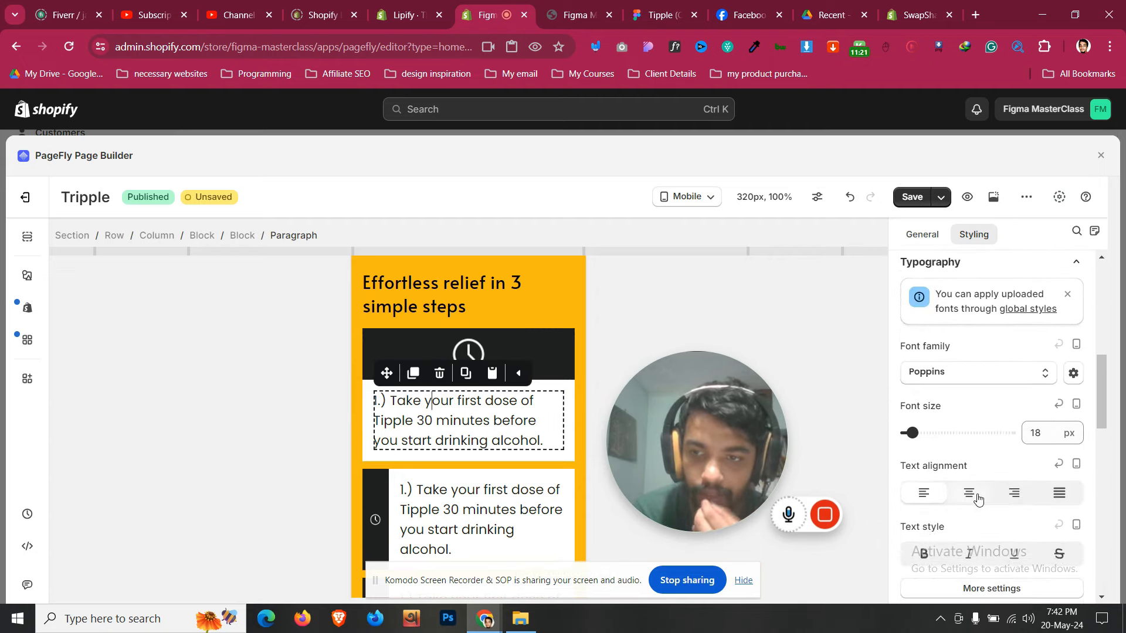
Set the display style of the second step's outer block to Block in the mobile layout
{"action": "left_click", "coordinate": [394, 478]}
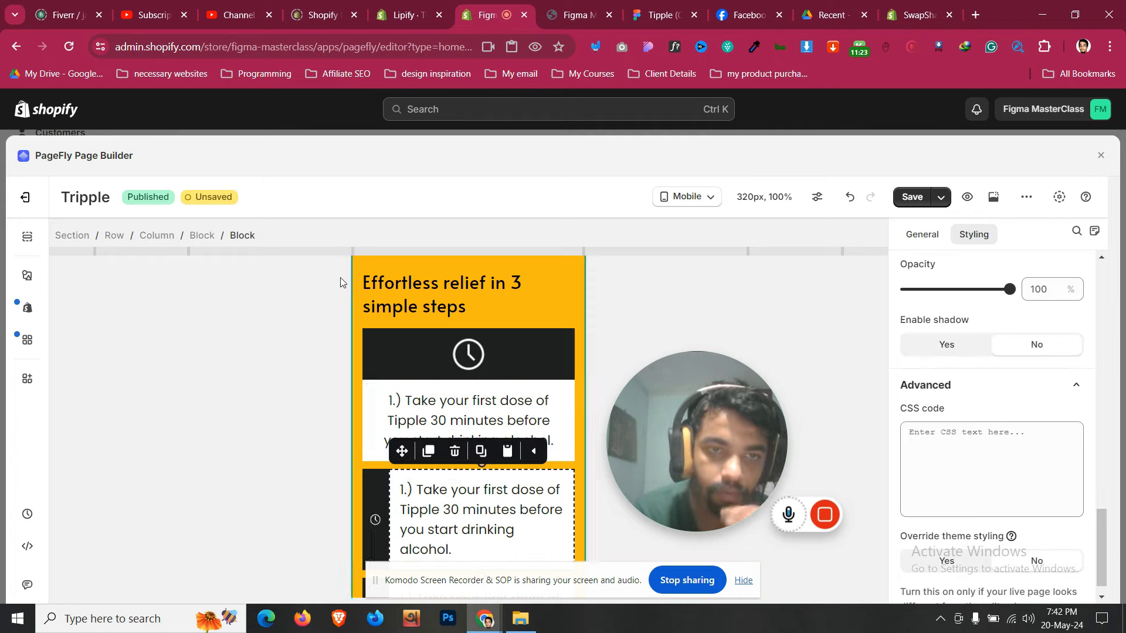
{"action": "left_click", "coordinate": [202, 235]}
{"action": "scroll", "coordinate": [999, 428], "scroll_direction": "up", "scroll_amount": 8}
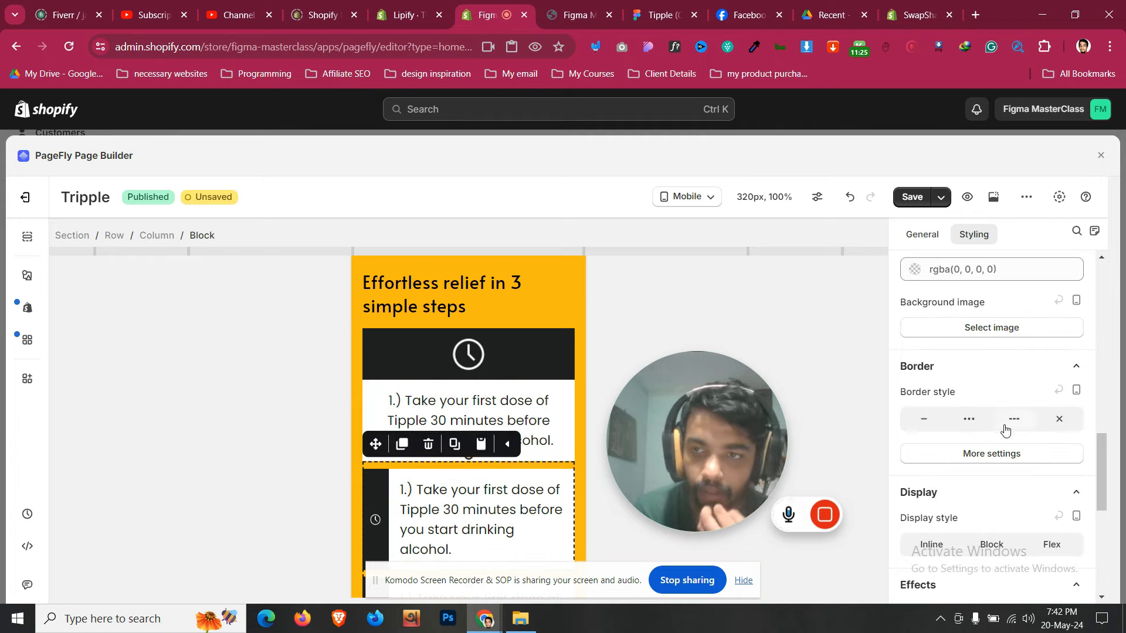
{"action": "scroll", "coordinate": [992, 427], "scroll_direction": "down", "scroll_amount": 7}
{"action": "scroll", "coordinate": [992, 411], "scroll_direction": "up", "scroll_amount": 3}
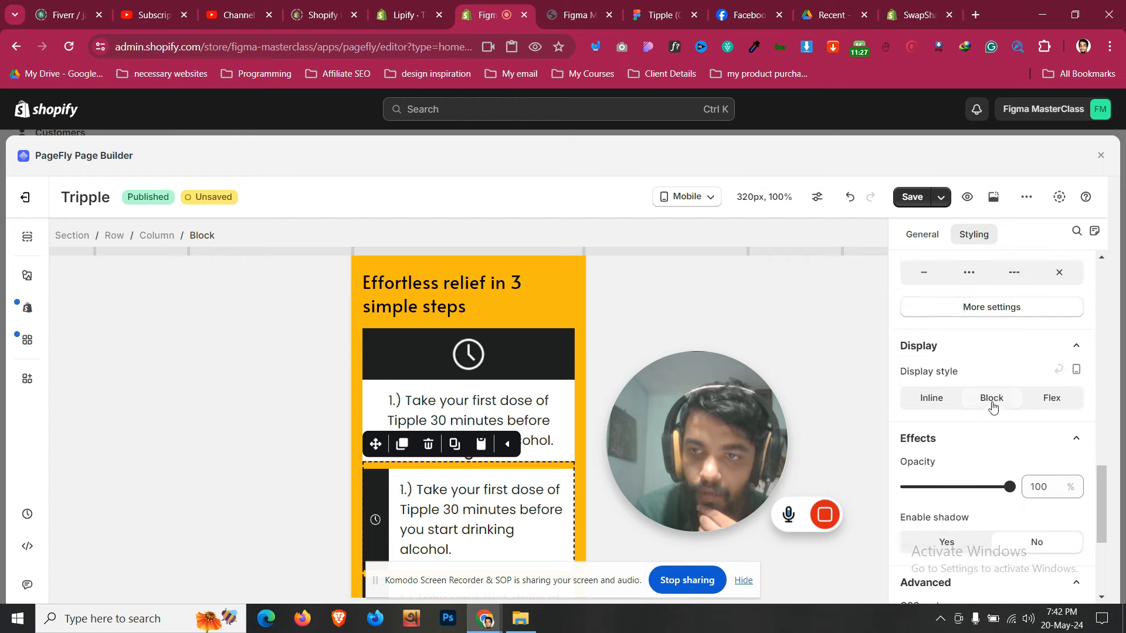
{"action": "left_click", "coordinate": [991, 398]}
Set the second step's clock icon block to Flex display with Justify content set to Center
{"action": "left_click", "coordinate": [470, 493]}
{"action": "scroll", "coordinate": [955, 434], "scroll_direction": "down", "scroll_amount": 4}
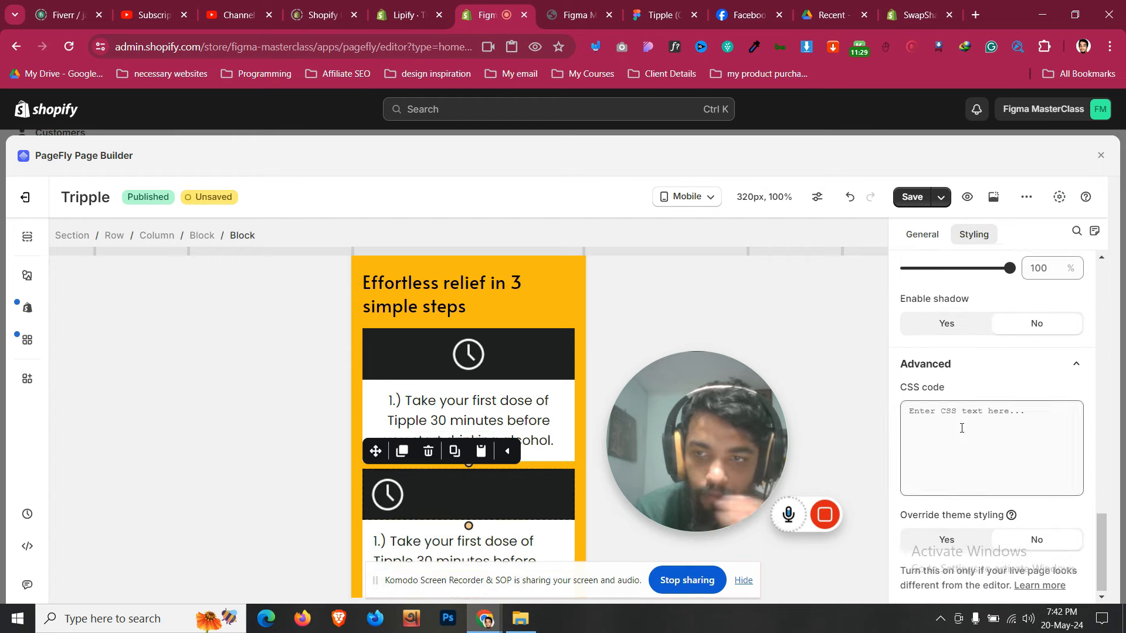
{"action": "scroll", "coordinate": [959, 428], "scroll_direction": "up", "scroll_amount": 3}
{"action": "left_click", "coordinate": [1030, 403]}
{"action": "scroll", "coordinate": [991, 410], "scroll_direction": "down", "scroll_amount": 5}
{"action": "scroll", "coordinate": [991, 410], "scroll_direction": "up", "scroll_amount": 2}
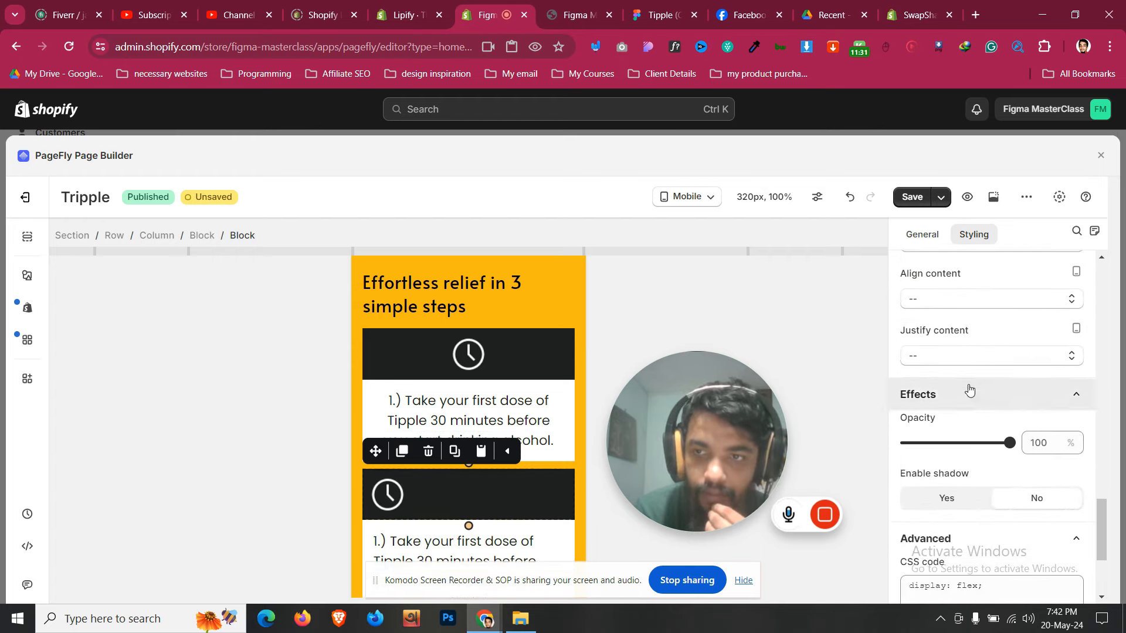
{"action": "left_click", "coordinate": [944, 356]}
{"action": "left_click", "coordinate": [924, 412]}
Set the display style of the third step's outer block to Block in the mobile layout
{"action": "scroll", "coordinate": [497, 521], "scroll_direction": "down", "scroll_amount": 3}
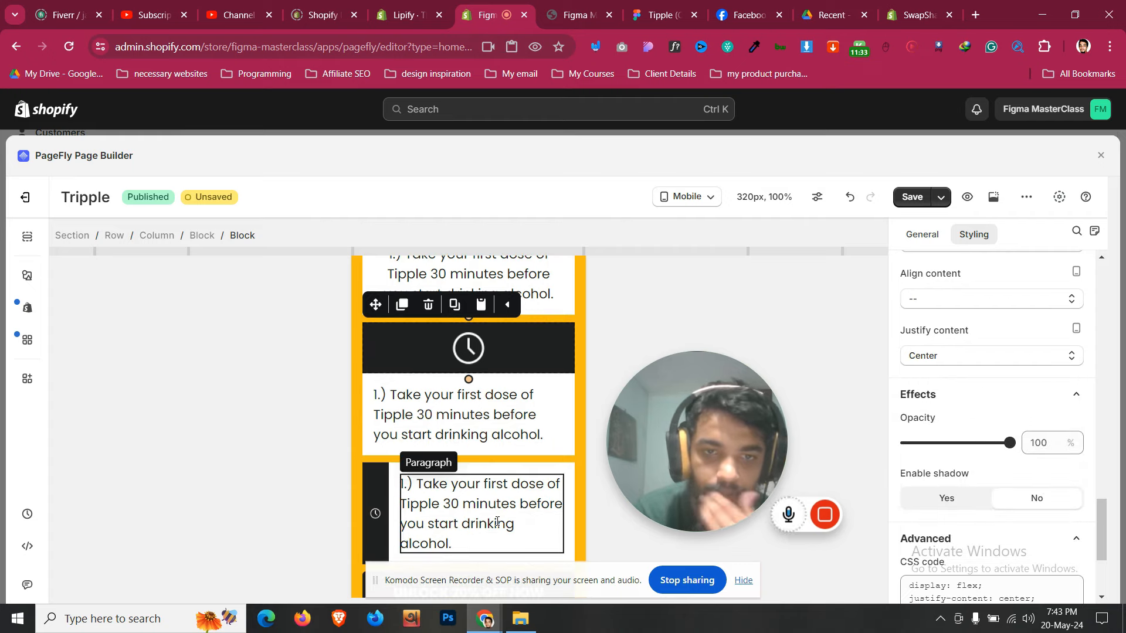
{"action": "left_click", "coordinate": [202, 236]}
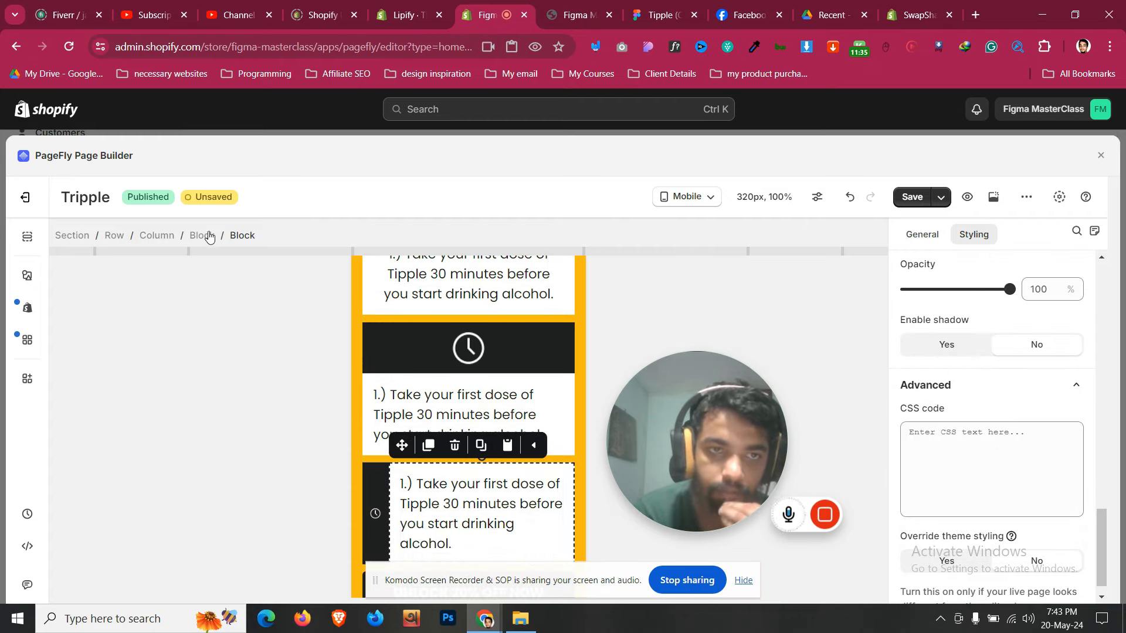
{"action": "scroll", "coordinate": [1087, 335], "scroll_direction": "up", "scroll_amount": 4}
{"action": "left_click", "coordinate": [1051, 417]}
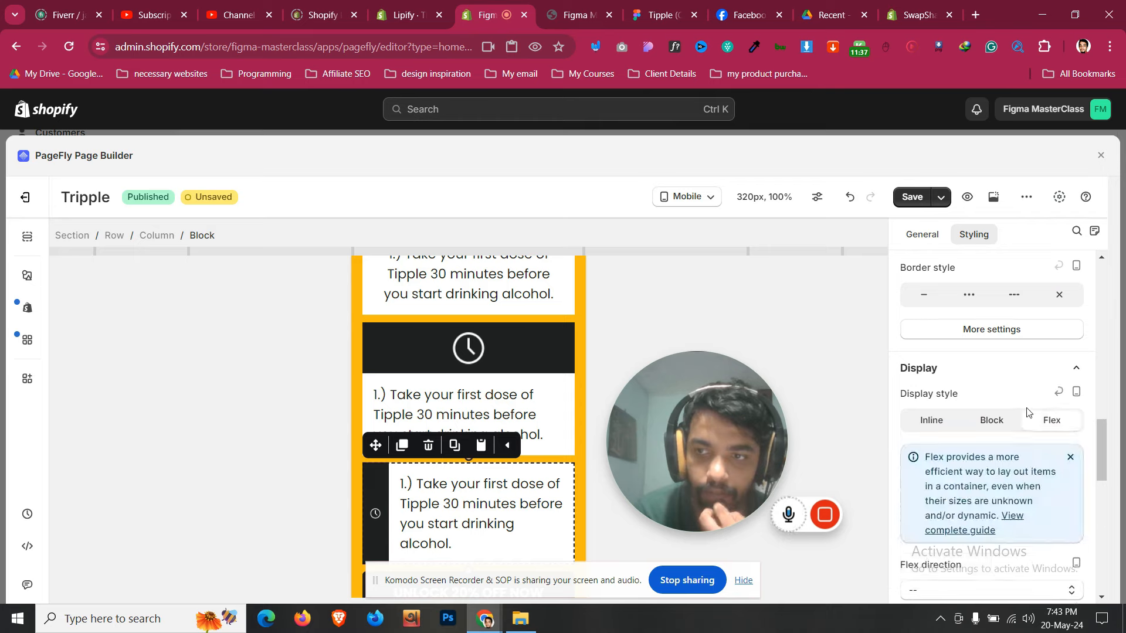
{"action": "scroll", "coordinate": [1026, 408], "scroll_direction": "down", "scroll_amount": 3}
{"action": "scroll", "coordinate": [1024, 412], "scroll_direction": "up", "scroll_amount": 5}
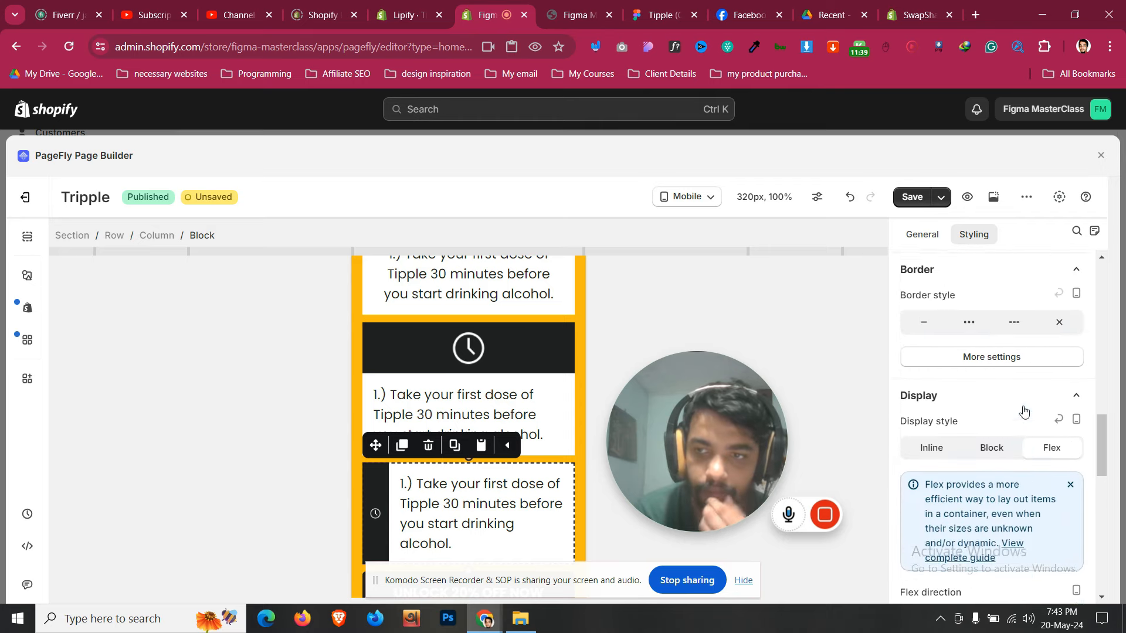
{"action": "left_click", "coordinate": [991, 493]}
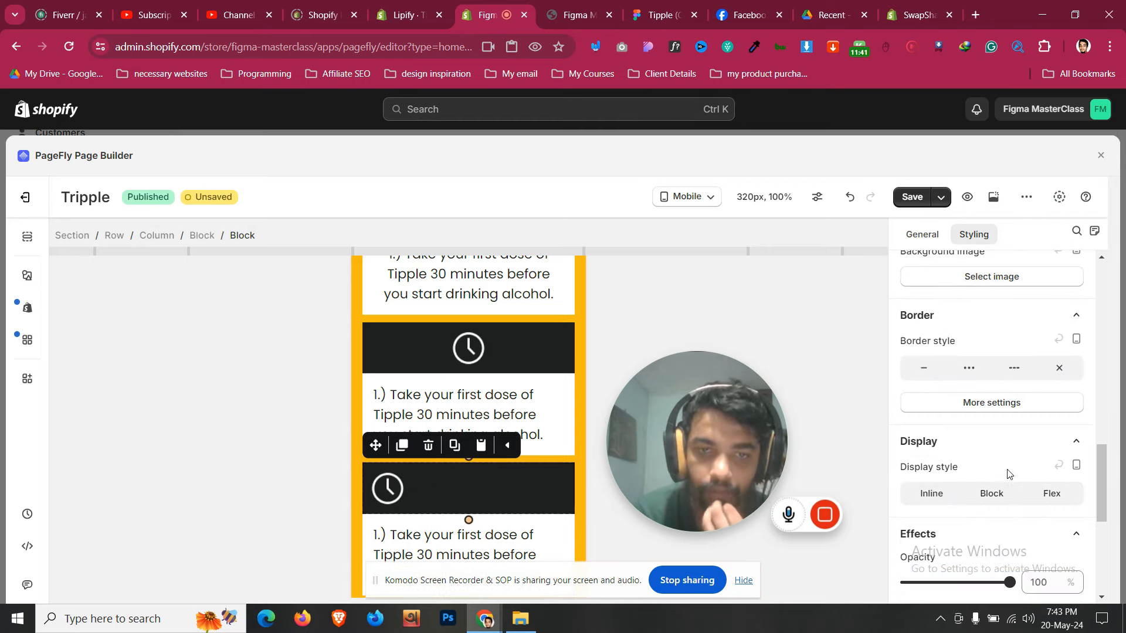
Set the third step's clock icon block to Flex display with Justify content set to Center
{"action": "scroll", "coordinate": [1005, 463], "scroll_direction": "down", "scroll_amount": 4}
{"action": "left_click", "coordinate": [1044, 274]}
{"action": "scroll", "coordinate": [978, 454], "scroll_direction": "down", "scroll_amount": 2}
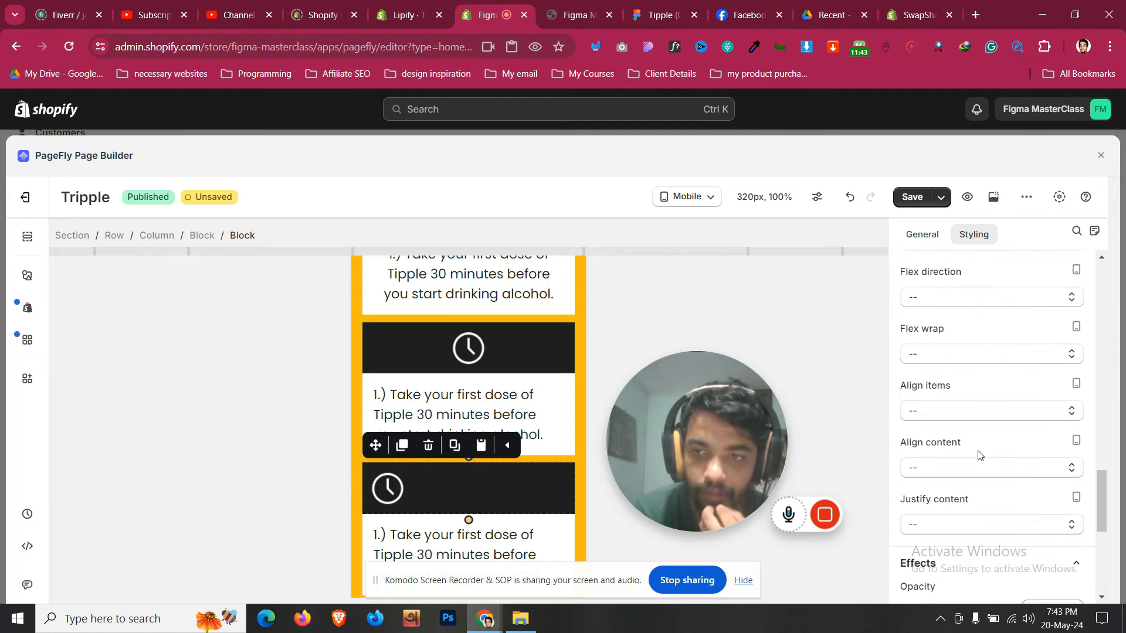
{"action": "left_click", "coordinate": [985, 526]}
{"action": "left_click", "coordinate": [958, 366]}
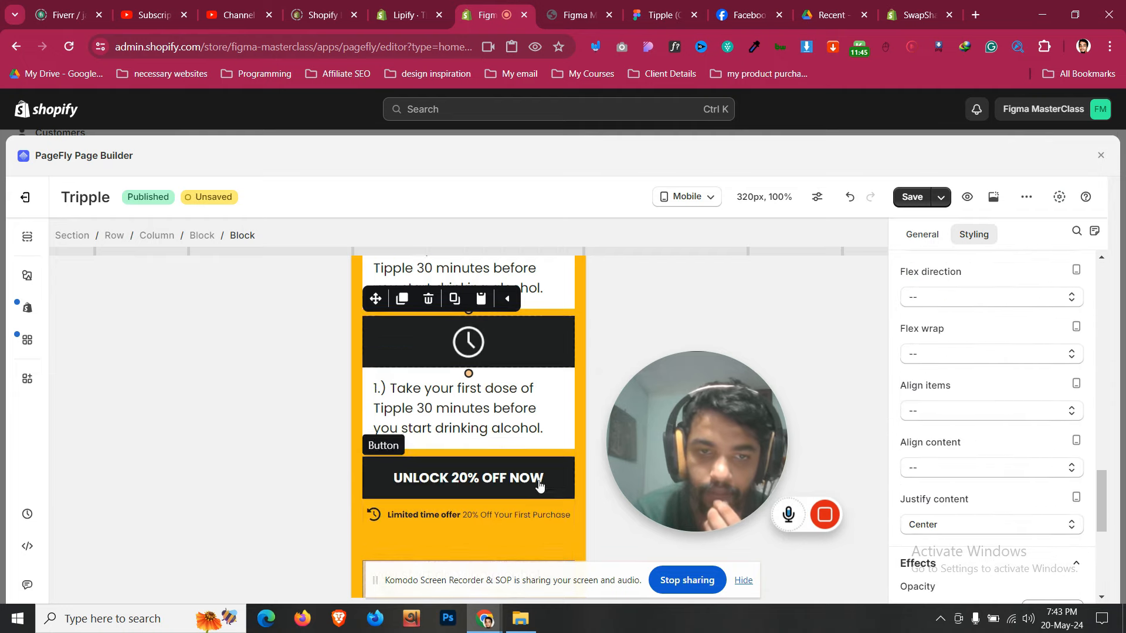
Set the row holding the steps and the product box image to Flex display with Flex wrap set to Wrap reverse
{"action": "scroll", "coordinate": [402, 511], "scroll_direction": "down", "scroll_amount": 2}
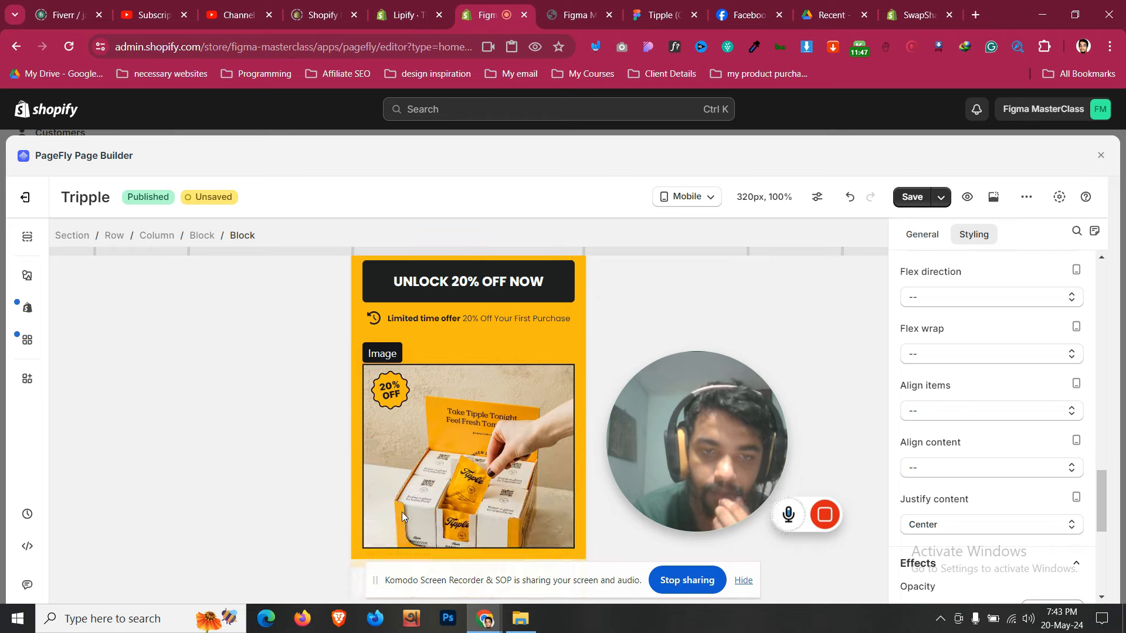
{"action": "scroll", "coordinate": [402, 512], "scroll_direction": "up", "scroll_amount": 1}
{"action": "left_click", "coordinate": [362, 427]}
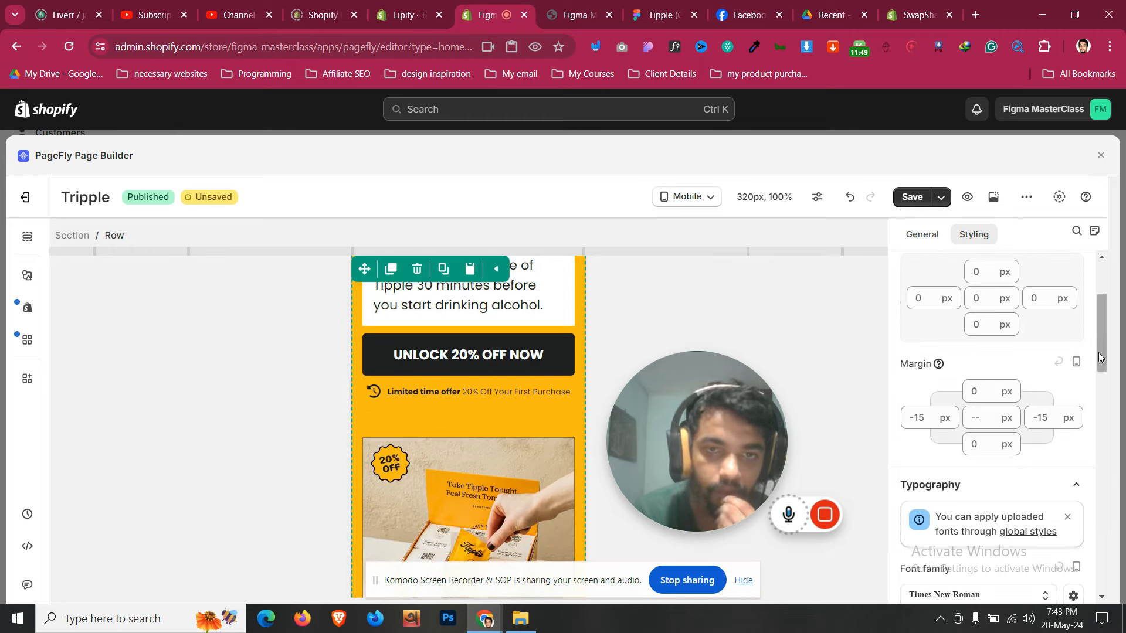
{"action": "scroll", "coordinate": [1063, 317], "scroll_direction": "down", "scroll_amount": 10}
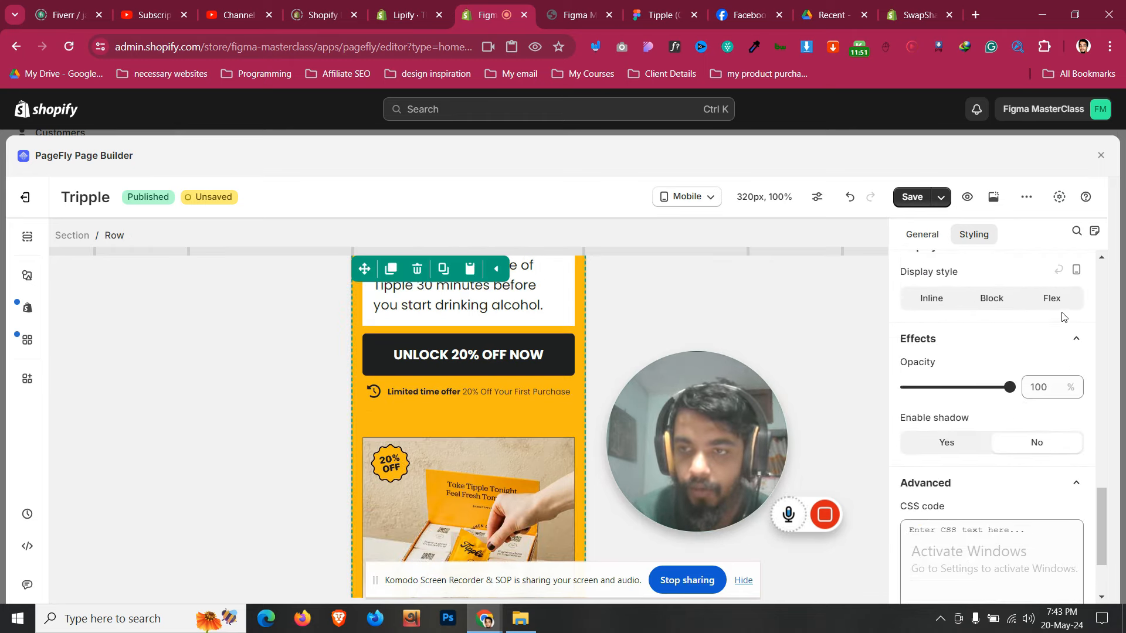
{"action": "left_click", "coordinate": [1055, 301]}
{"action": "scroll", "coordinate": [964, 359], "scroll_direction": "down", "scroll_amount": 2}
{"action": "left_click", "coordinate": [953, 378]}
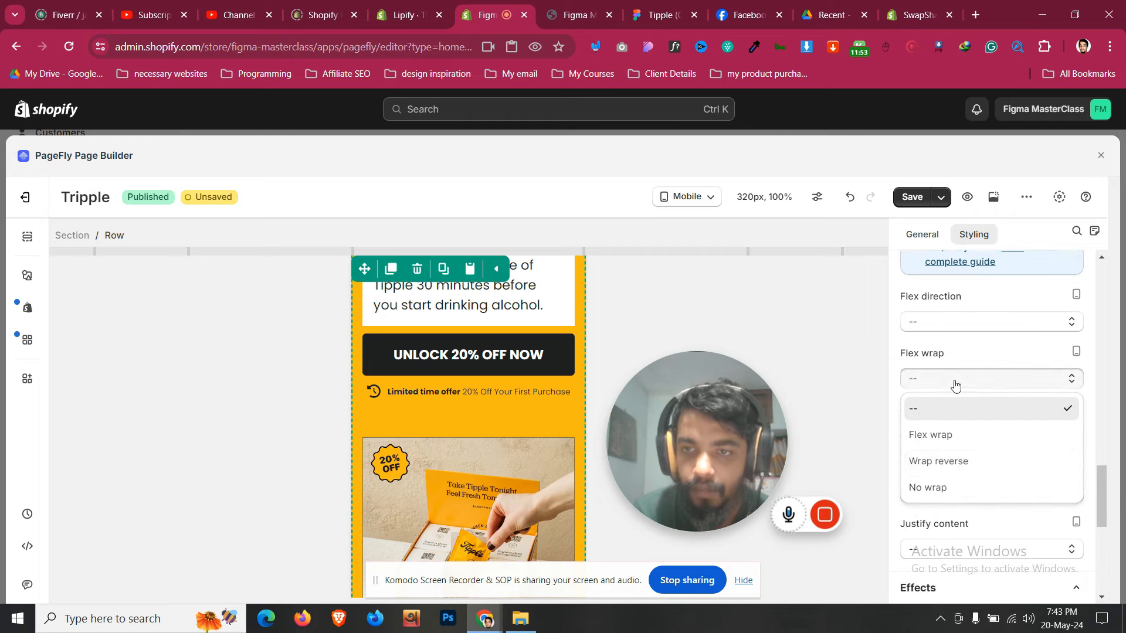
{"action": "left_click", "coordinate": [959, 461]}
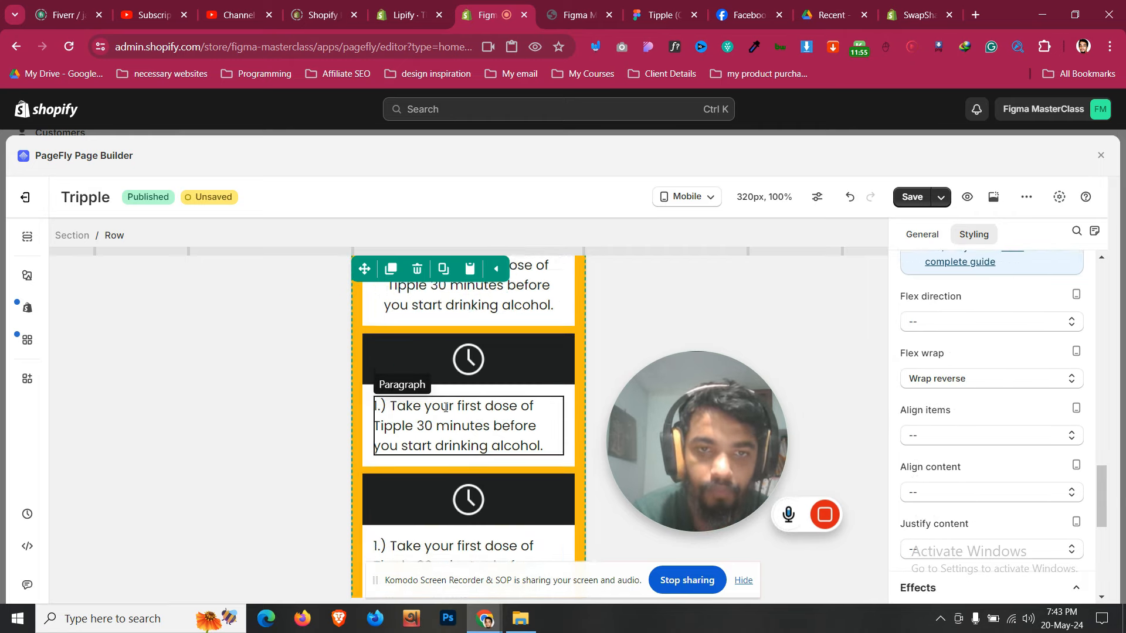
Select the "Effortless relief in 3 simple steps" heading below the product box image and bring up its mobile styling settings
{"action": "scroll", "coordinate": [445, 406], "scroll_direction": "down", "scroll_amount": 4}
{"action": "scroll", "coordinate": [396, 346], "scroll_direction": "down", "scroll_amount": 3}
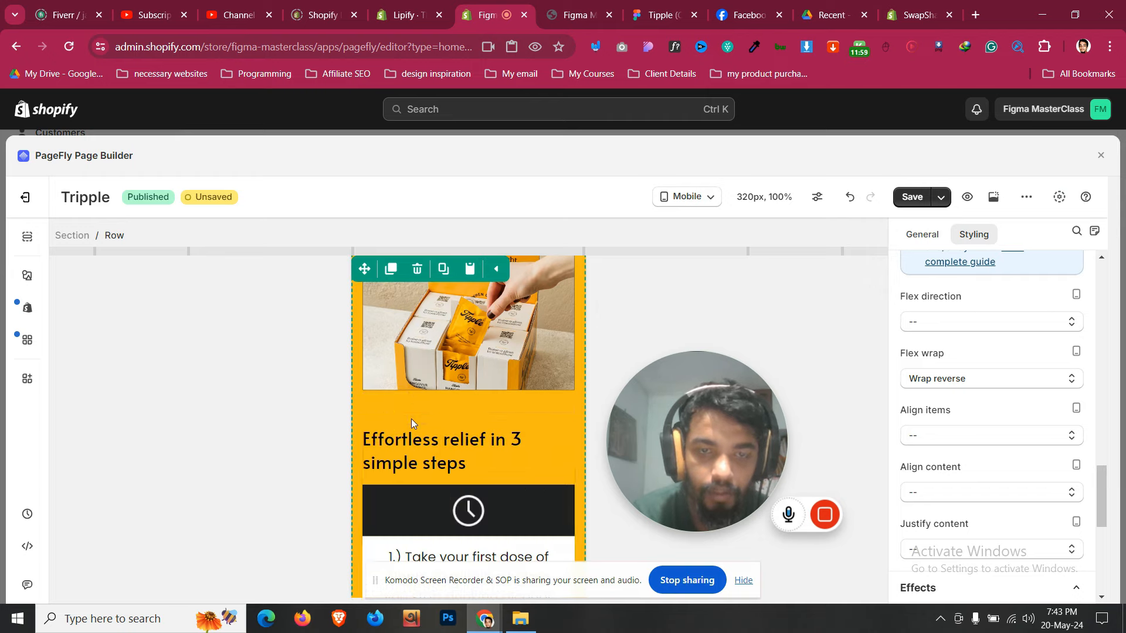
{"action": "left_click", "coordinate": [409, 435]}
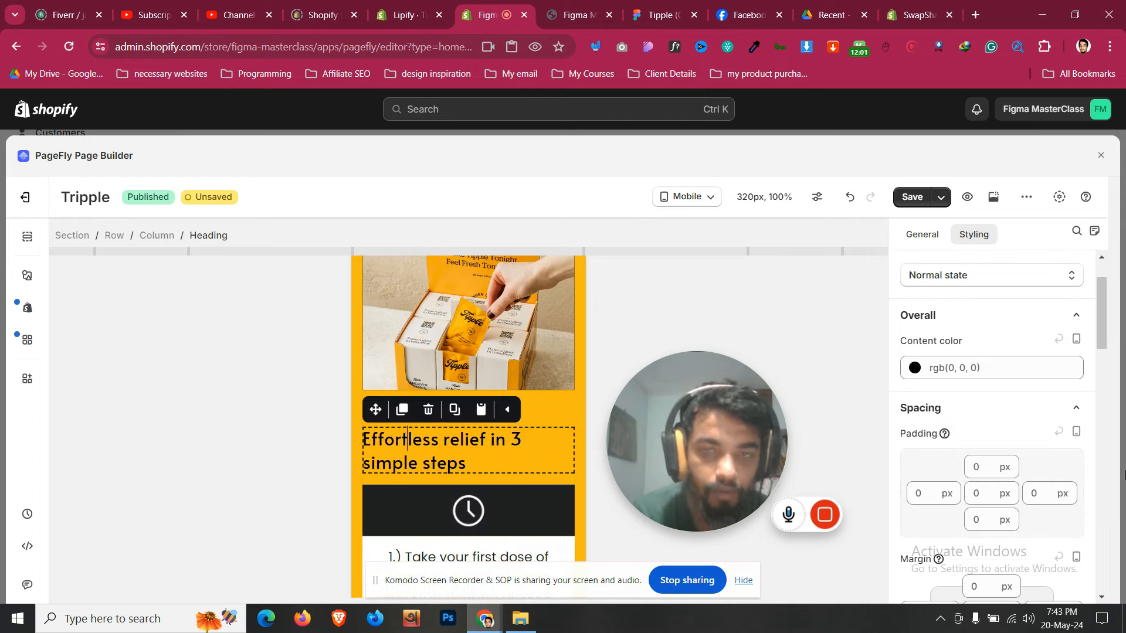
{"action": "scroll", "coordinate": [987, 537], "scroll_direction": "down", "scroll_amount": 1}
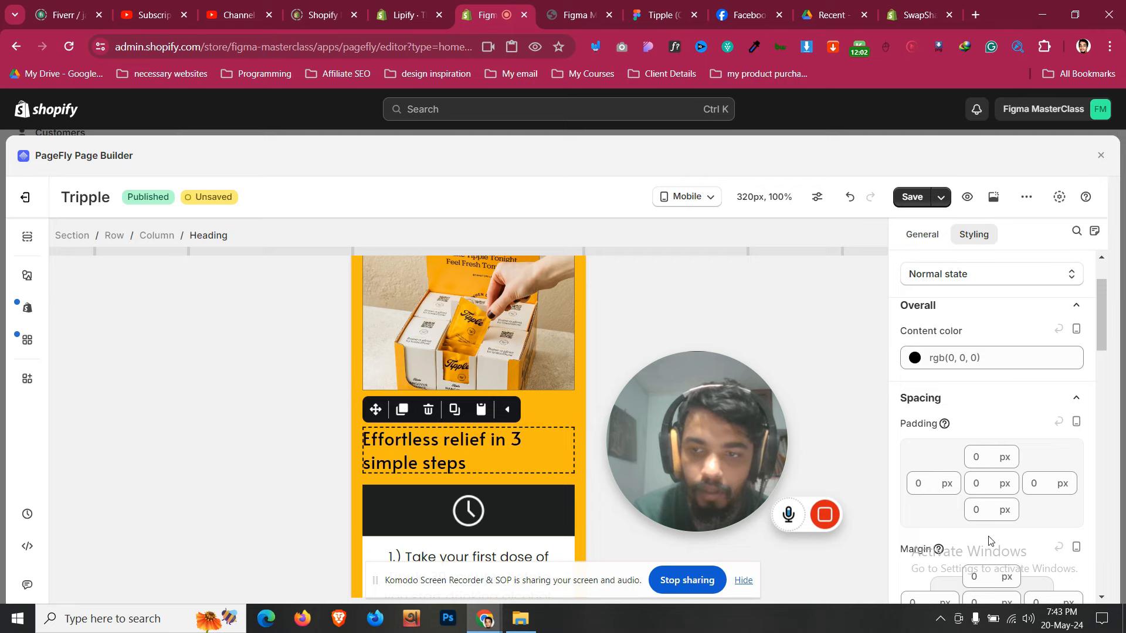
Set the mobile top padding of the column containing the "Effortless relief in 3 simple steps" heading to 0 px
{"action": "left_click", "coordinate": [144, 240]}
{"action": "double_click", "coordinate": [977, 418]}
{"action": "type", "text": "0"}
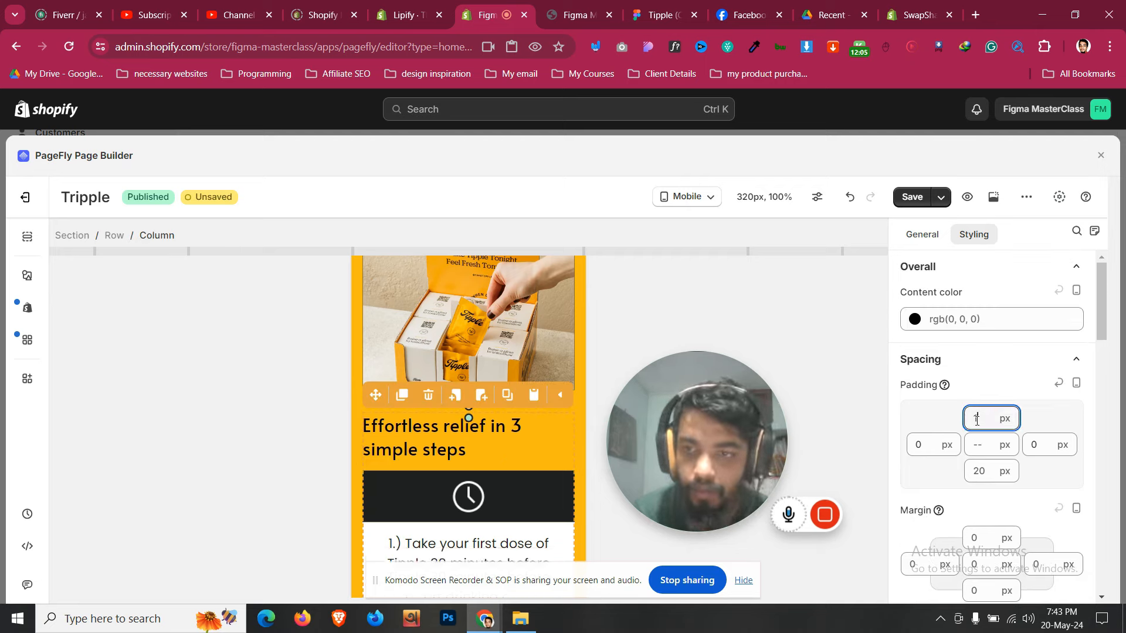
Examine the spacing of the yellow three-step row and its parent section in the mobile layout
{"action": "left_click", "coordinate": [361, 478]}
{"action": "scroll", "coordinate": [360, 479], "scroll_direction": "up", "scroll_amount": 3}
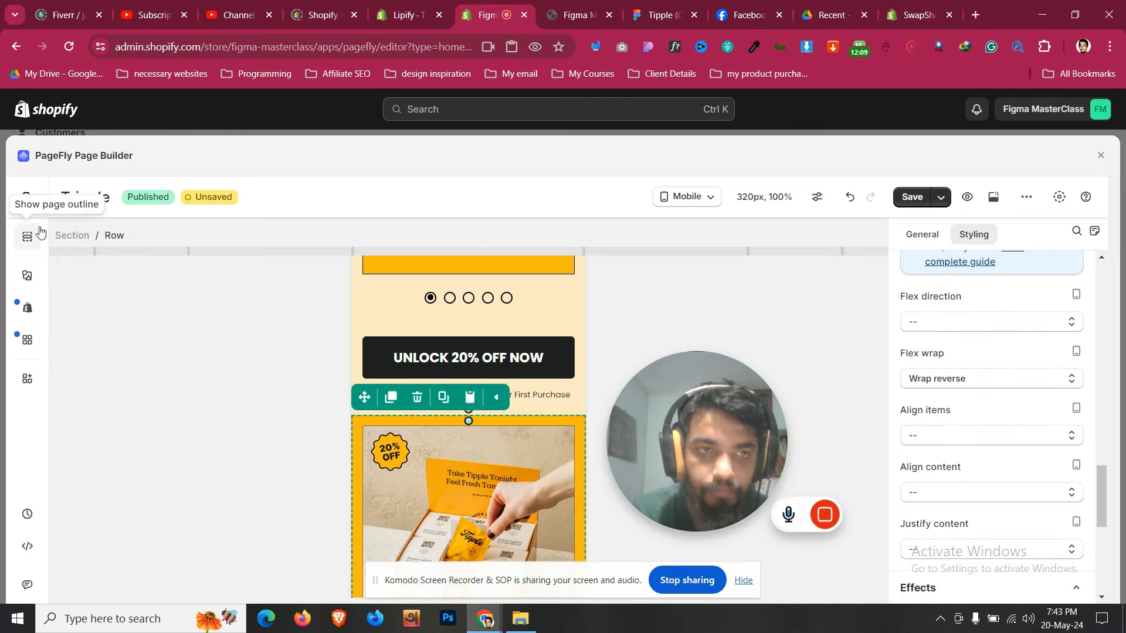
{"action": "left_click", "coordinate": [69, 235]}
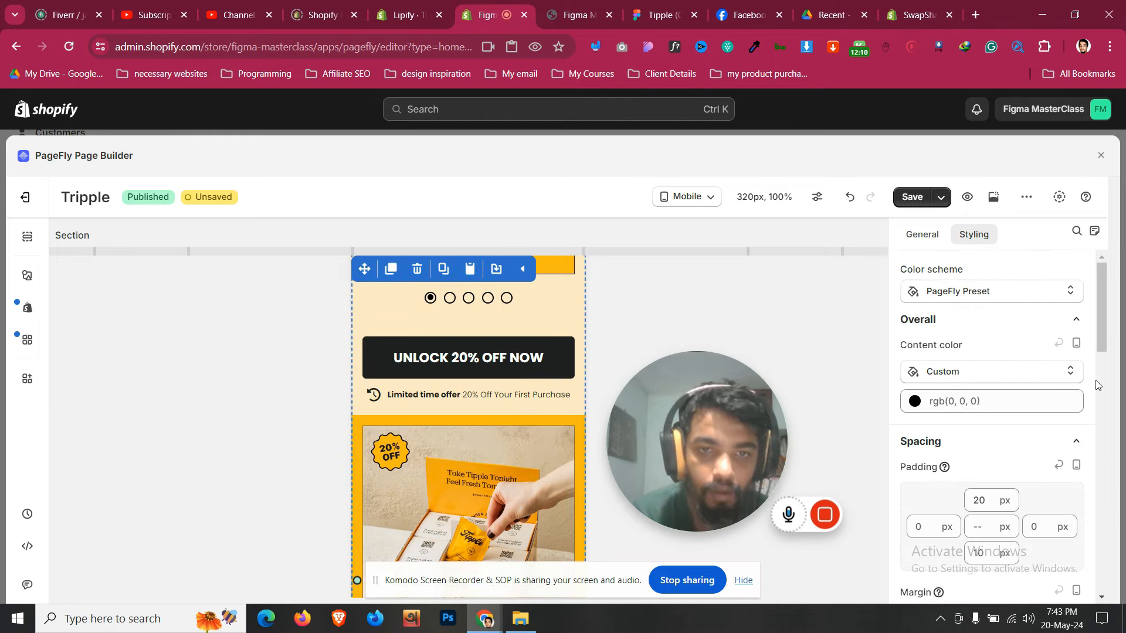
{"action": "left_click", "coordinate": [443, 424]}
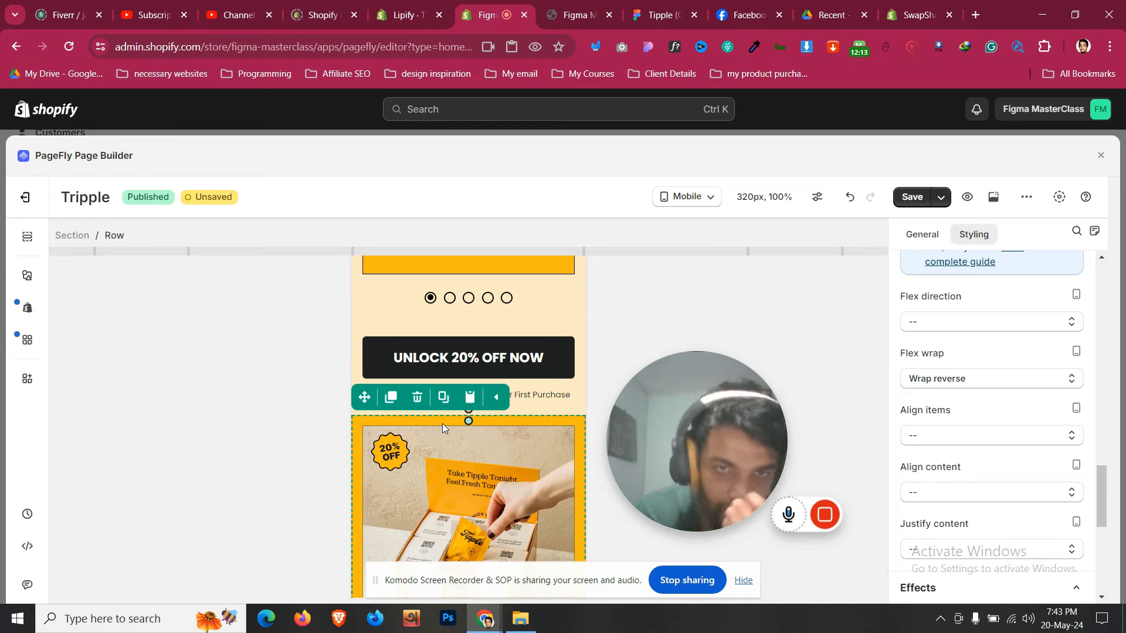
{"action": "scroll", "coordinate": [442, 424], "scroll_direction": "down", "scroll_amount": 10}
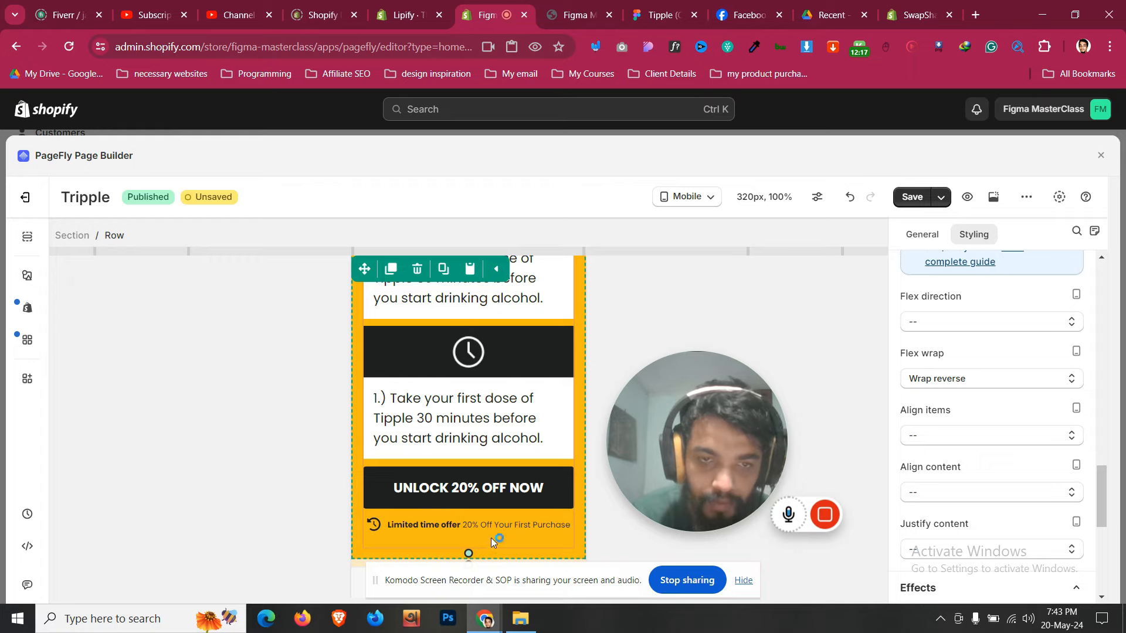
{"action": "scroll", "coordinate": [491, 543], "scroll_direction": "up", "scroll_amount": 8}
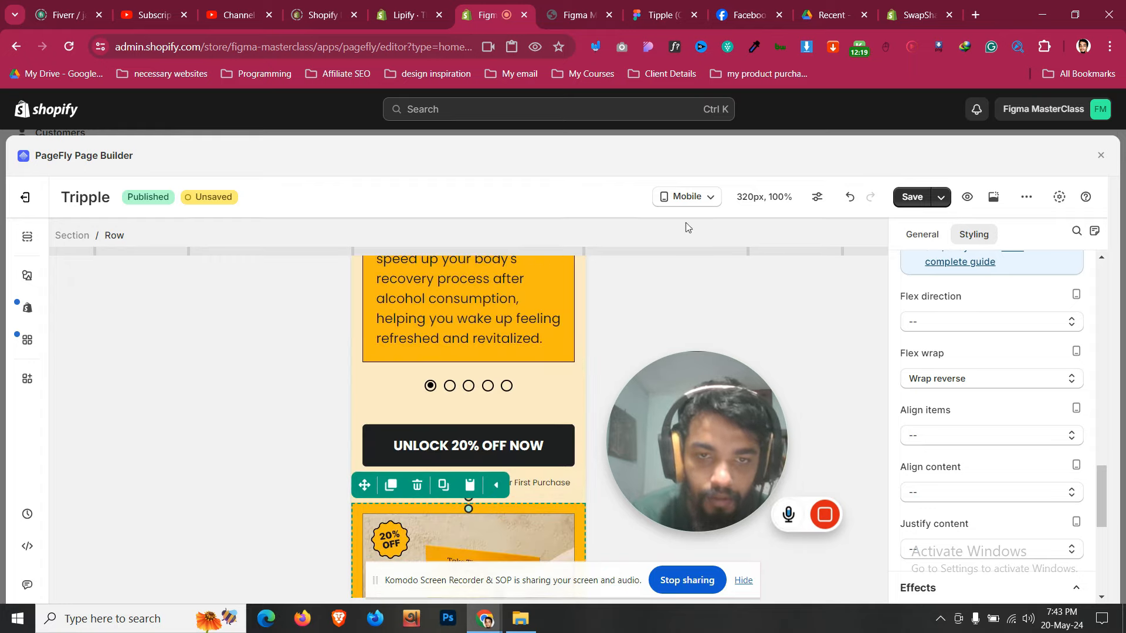
Switch the page preview to all devices and compare the yellow three-step row with the Figma design
{"action": "left_click", "coordinate": [686, 198]}
{"action": "left_click", "coordinate": [683, 224]}
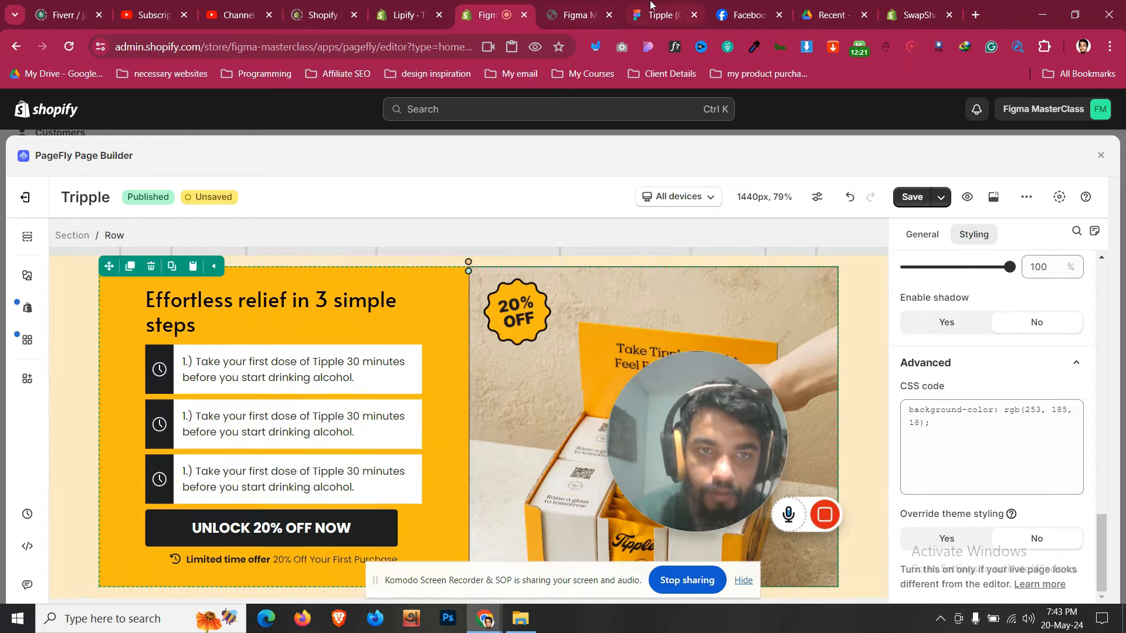
{"action": "left_click", "coordinate": [657, 15]}
{"action": "scroll", "coordinate": [536, 302], "scroll_direction": "up", "scroll_amount": 2}
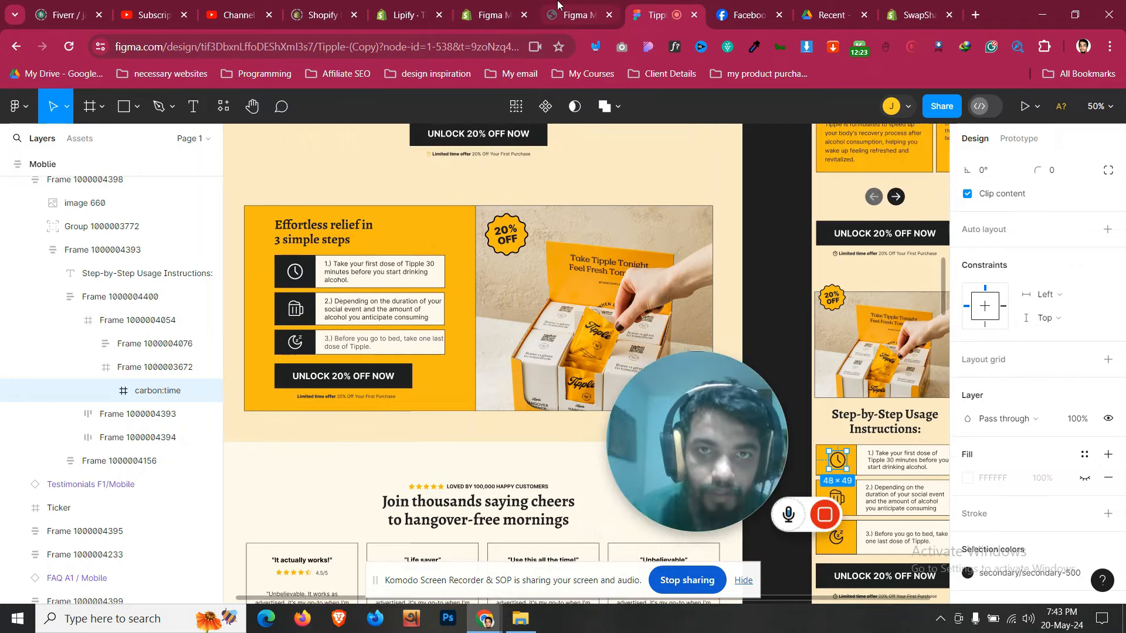
{"action": "left_click", "coordinate": [576, 9]}
{"action": "scroll", "coordinate": [474, 261], "scroll_direction": "up", "scroll_amount": 1}
{"action": "left_click", "coordinate": [505, 6]}
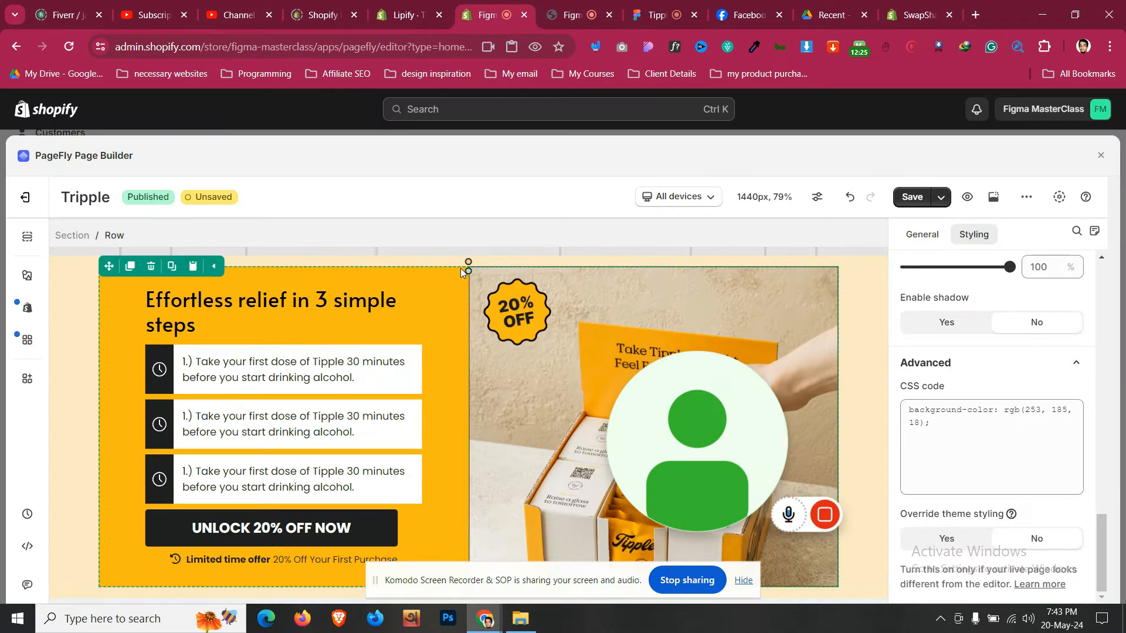
Set the top margin of the yellow three-step row to 50 px for all devices
{"action": "scroll", "coordinate": [997, 350], "scroll_direction": "up", "scroll_amount": 15}
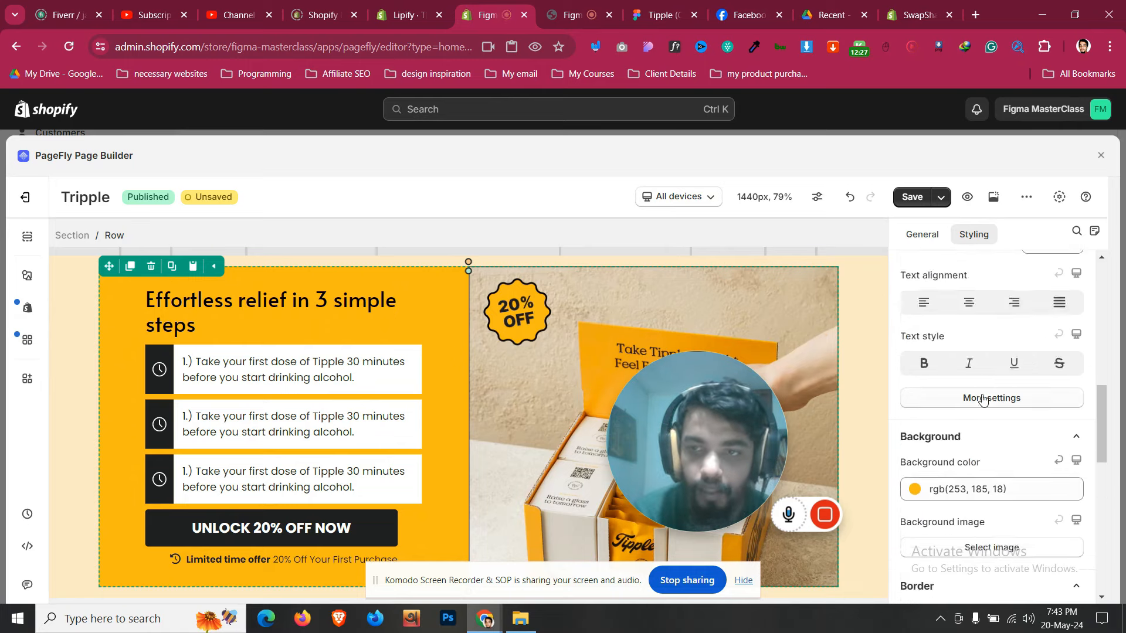
{"action": "left_click", "coordinate": [980, 344]}
{"action": "type", "text": "20"}
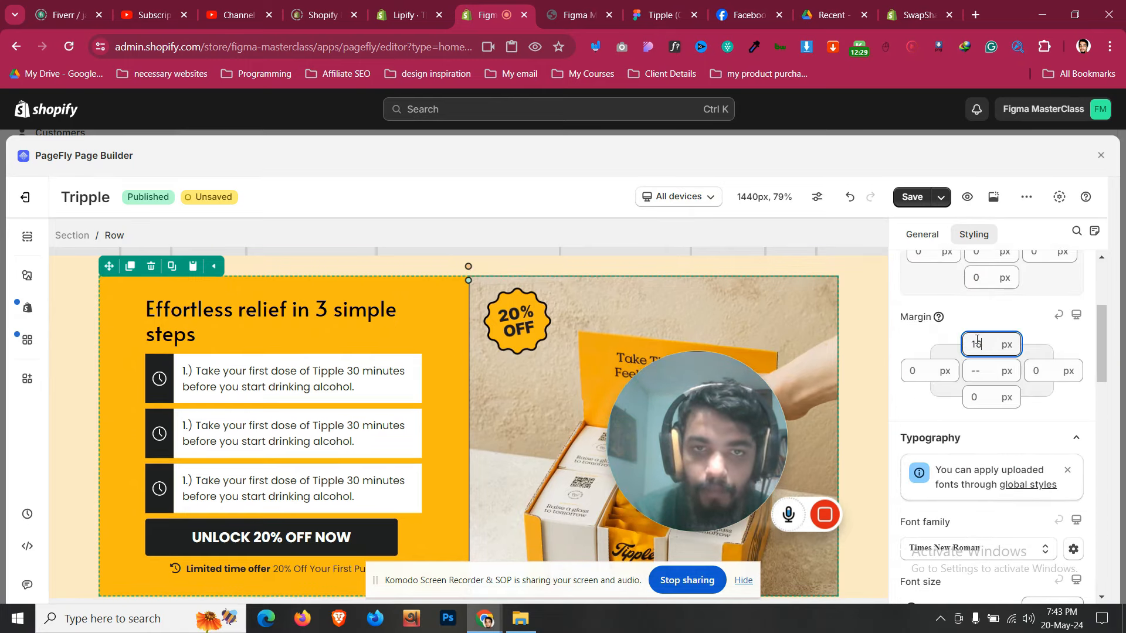
{"action": "scroll", "coordinate": [970, 328], "scroll_direction": "up", "scroll_amount": 3}
{"action": "key", "text": "Up"}
{"action": "key", "text": "Up"}
{"action": "key", "text": "Up"}
{"action": "key", "text": "Up"}
{"action": "key", "text": "Up"}
{"action": "key", "text": "Up"}
{"action": "key", "text": "Up"}
{"action": "key", "text": "Up"}
{"action": "key", "text": "Up"}
{"action": "key", "text": "Up"}
{"action": "key", "text": "Up"}
{"action": "key", "text": "Up"}
{"action": "key", "text": "Up"}
{"action": "key", "text": "Up"}
{"action": "key", "text": "Up"}
{"action": "key", "text": "Up"}
{"action": "key", "text": "Up"}
{"action": "key", "text": "Up"}
{"action": "key", "text": "Up"}
{"action": "key", "text": "Up"}
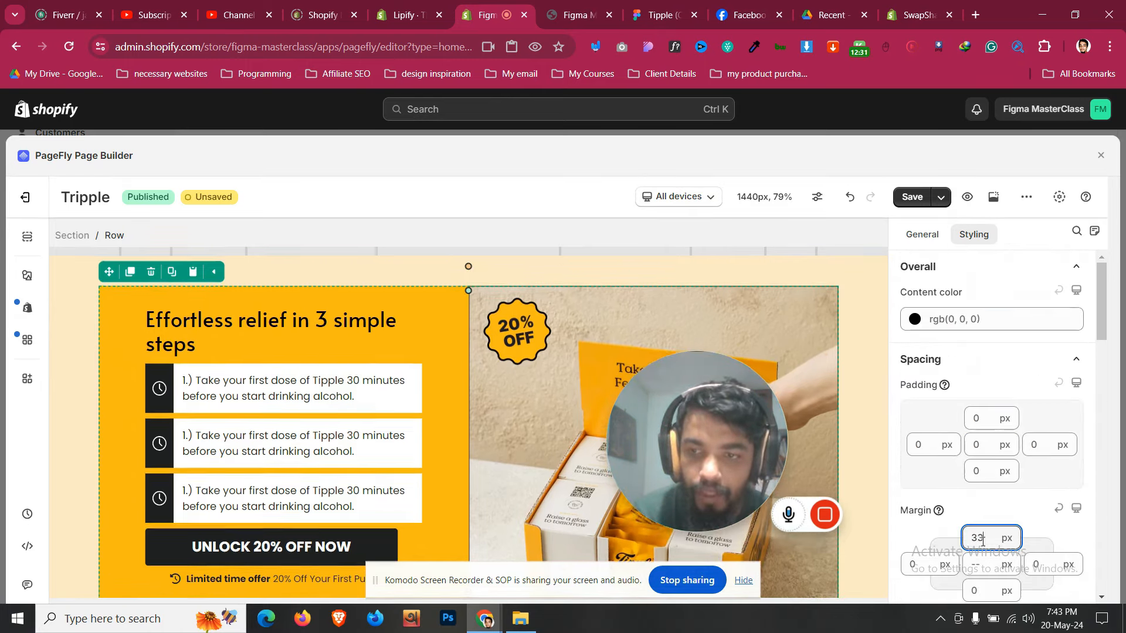
{"action": "key", "text": "Down"}
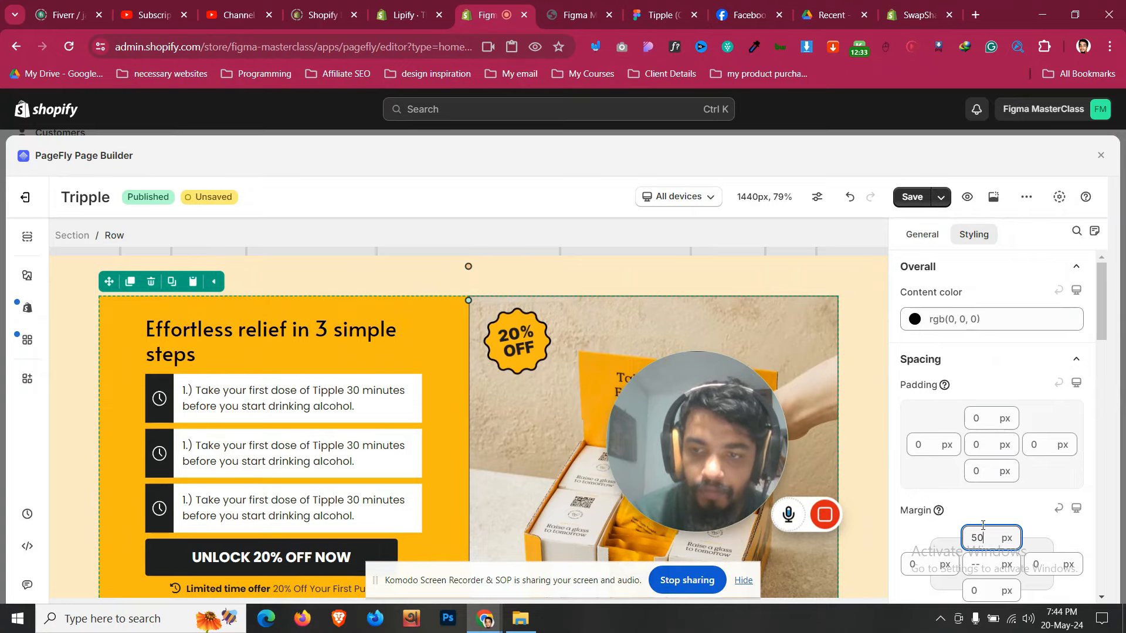
{"action": "scroll", "coordinate": [597, 360], "scroll_direction": "up", "scroll_amount": 2}
Check the mobile design in Figma, and set the yellow row's top margin to 20 px in the mobile layout
{"action": "left_click", "coordinate": [630, 7]}
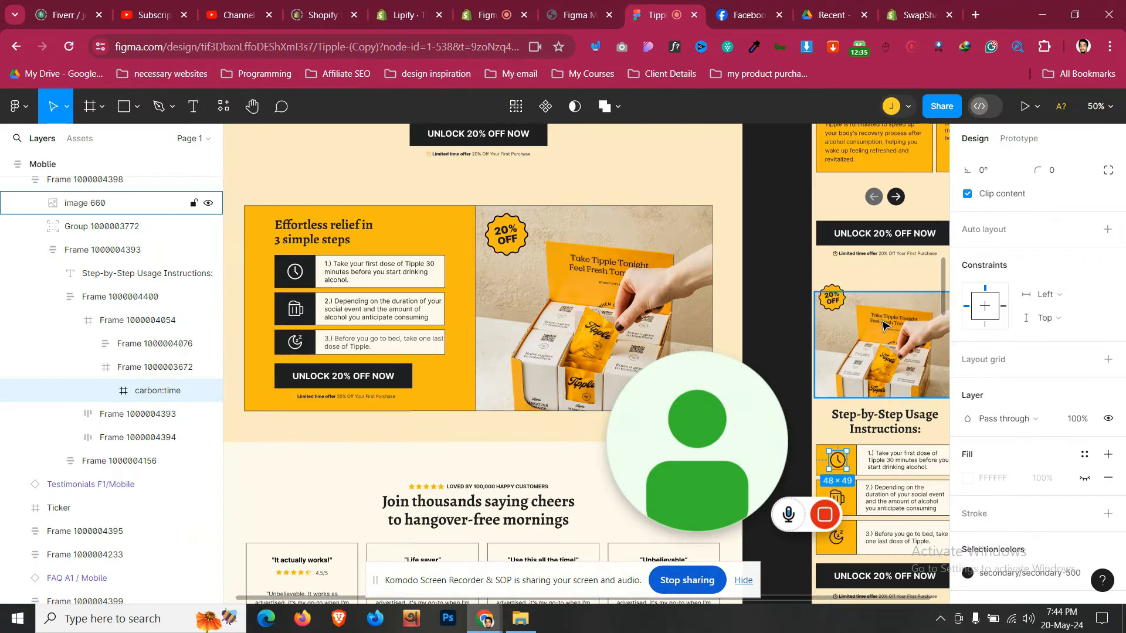
{"action": "left_click", "coordinate": [505, 13]}
{"action": "left_click", "coordinate": [678, 197]}
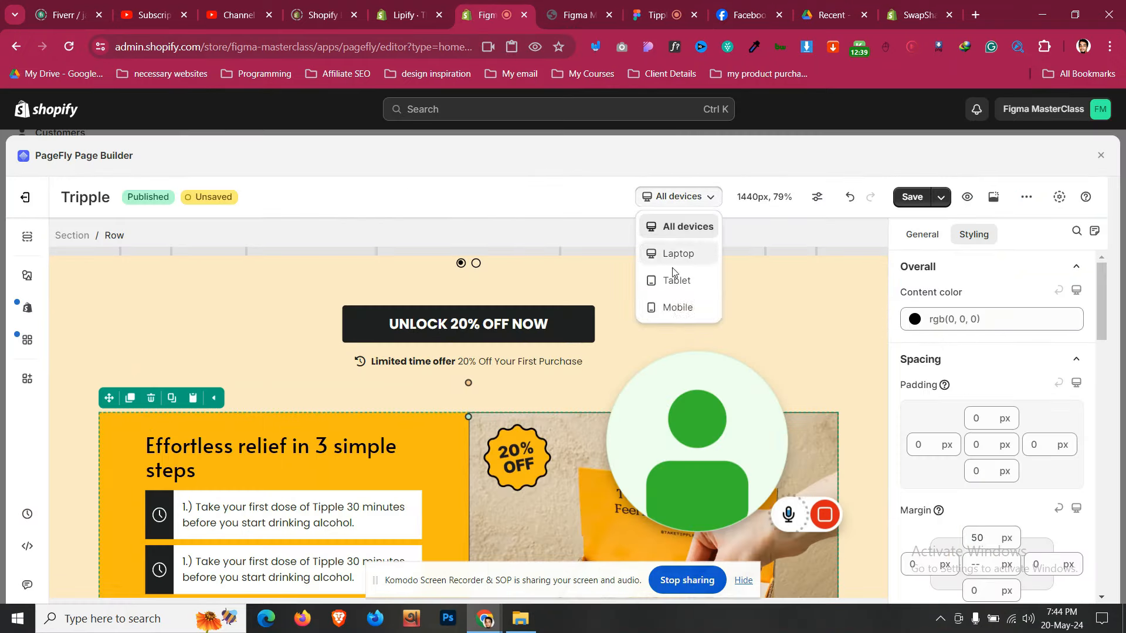
{"action": "left_click", "coordinate": [677, 309]}
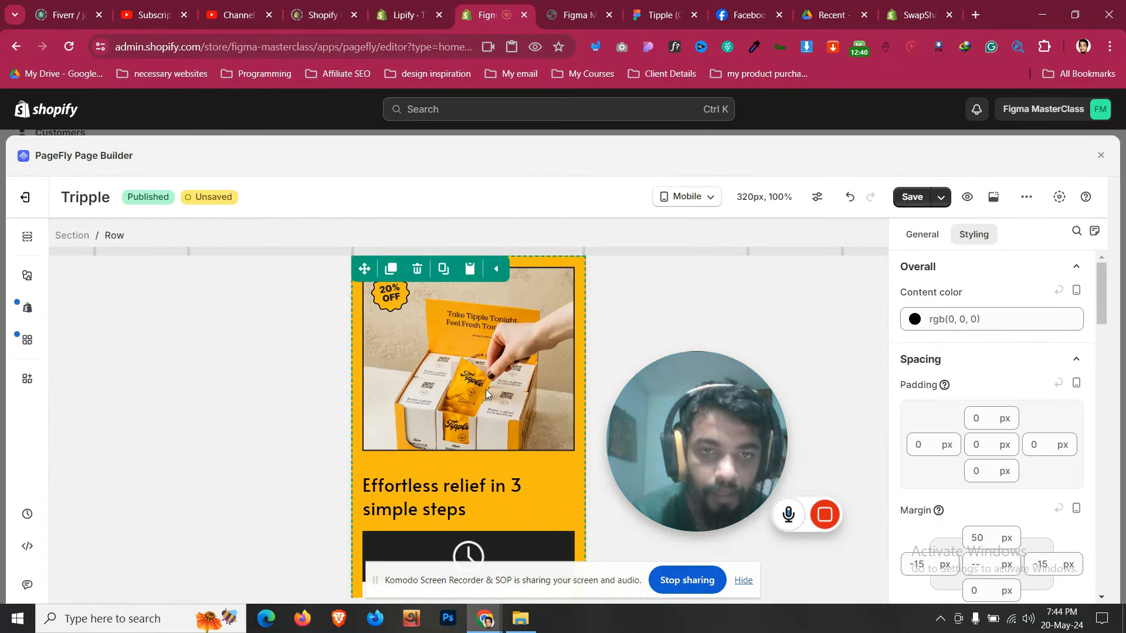
{"action": "scroll", "coordinate": [525, 299], "scroll_direction": "up", "scroll_amount": 5}
{"action": "scroll", "coordinate": [356, 395], "scroll_direction": "down", "scroll_amount": 3}
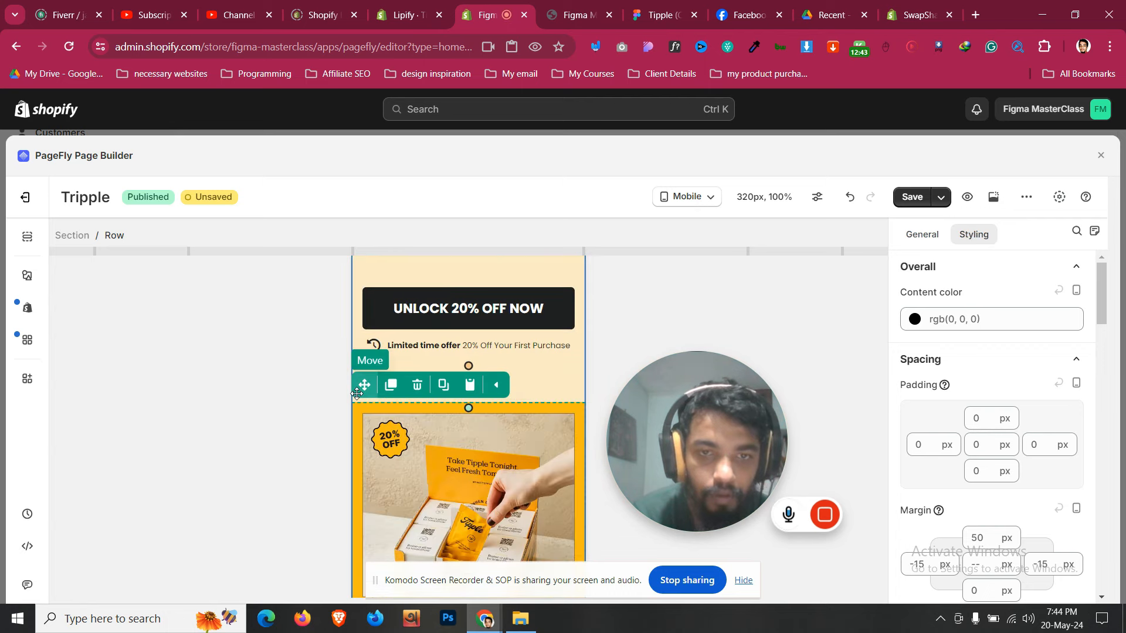
{"action": "double_click", "coordinate": [977, 538]}
{"action": "type", "text": "14"}
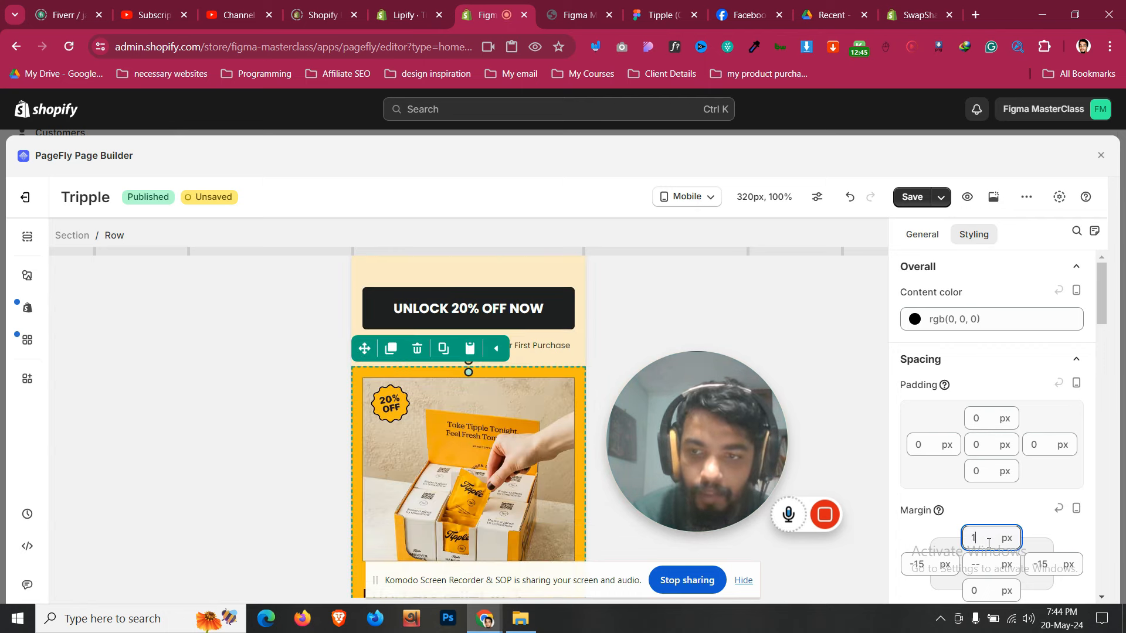
{"action": "key", "text": "BackSpace"}
{"action": "key", "text": "BackSpace"}
{"action": "type", "text": "20"}
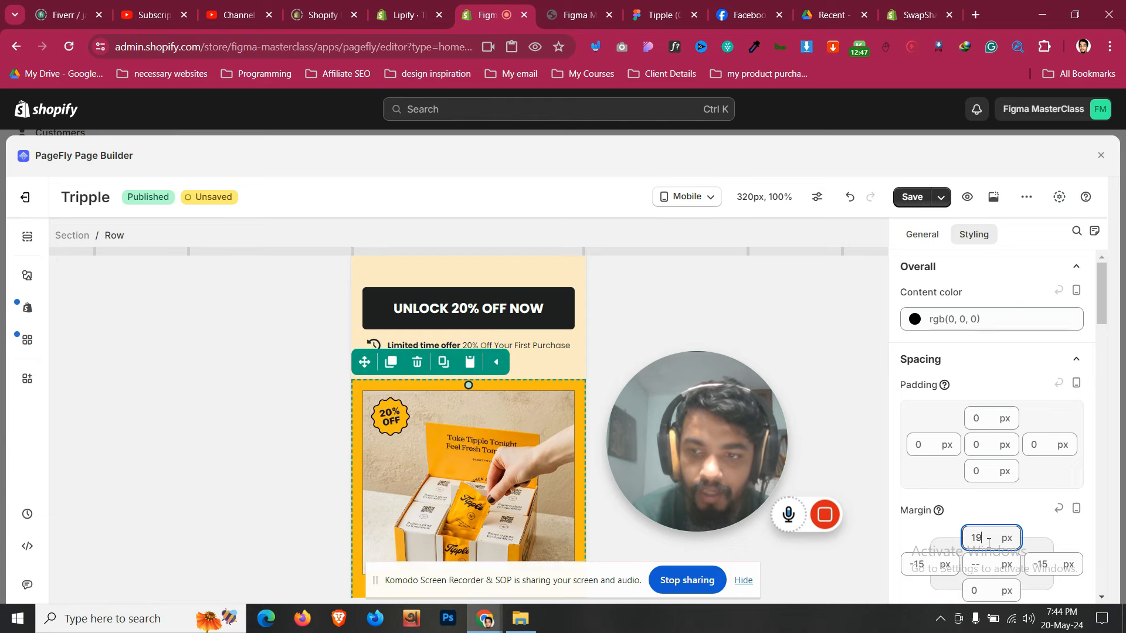
Set the yellow row's left and right margins to 0 px in the mobile layout
{"action": "double_click", "coordinate": [915, 567]}
{"action": "type", "text": "0"}
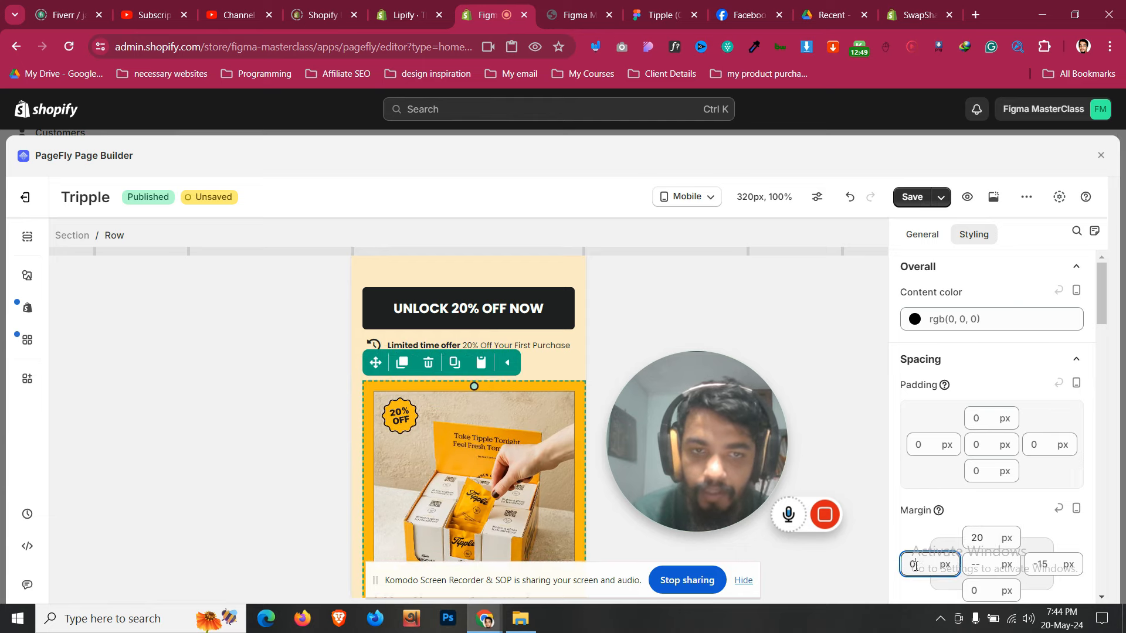
{"action": "double_click", "coordinate": [1044, 564]}
{"action": "type", "text": "0"}
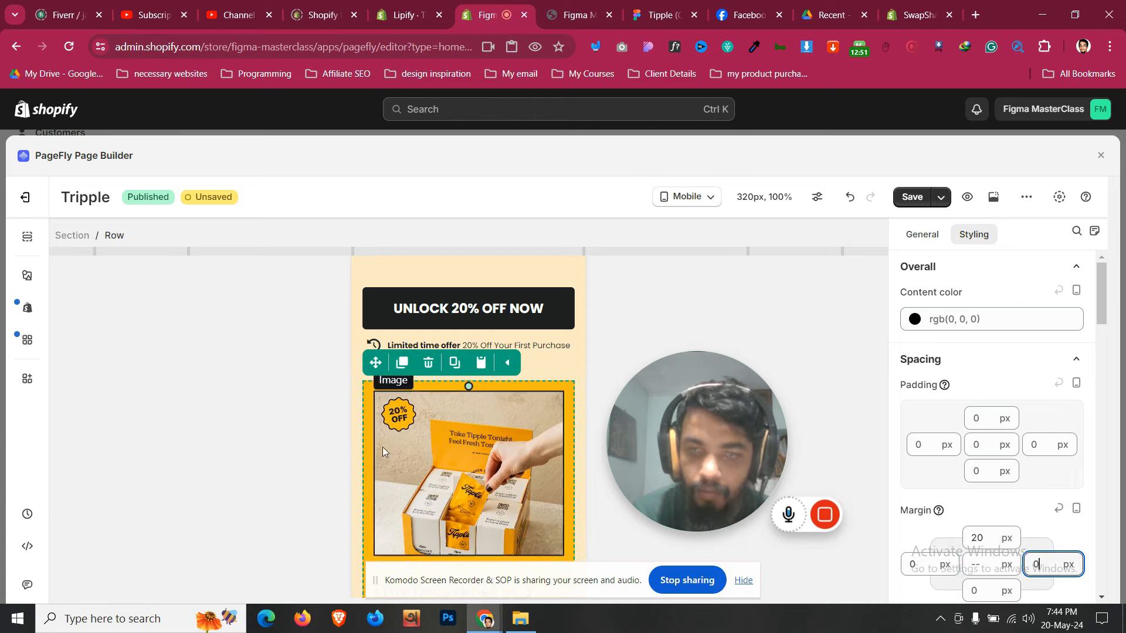
Center-align the paragraph text in the second and third step cards of the mobile layout
{"action": "scroll", "coordinate": [359, 408], "scroll_direction": "down", "scroll_amount": 3}
{"action": "scroll", "coordinate": [354, 379], "scroll_direction": "down", "scroll_amount": 7}
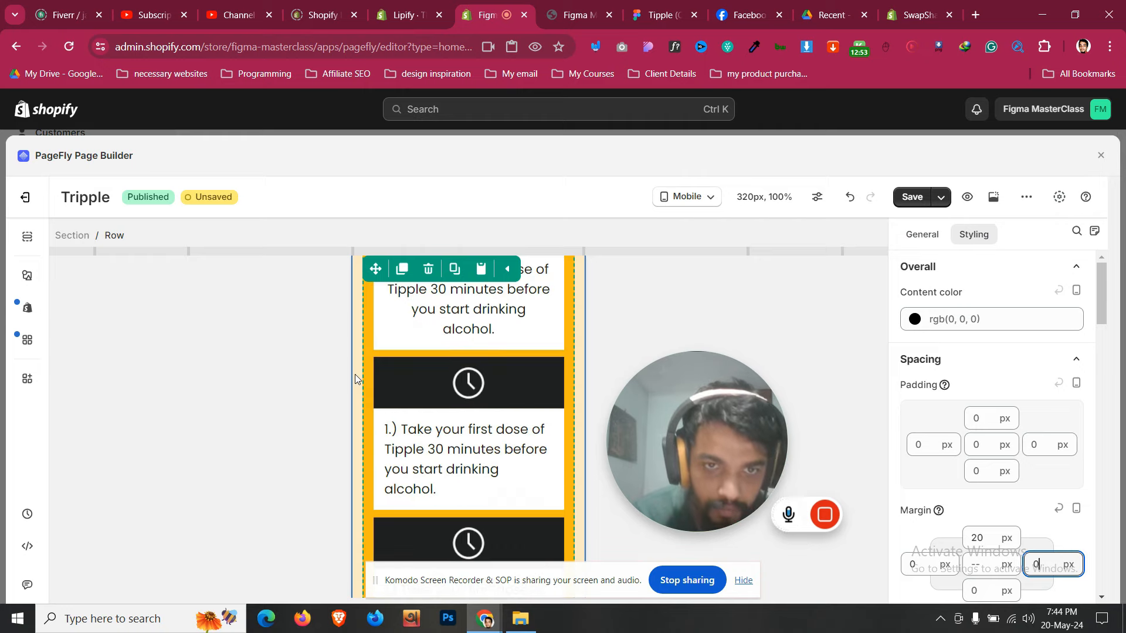
{"action": "scroll", "coordinate": [354, 379], "scroll_direction": "up", "scroll_amount": 4}
{"action": "scroll", "coordinate": [355, 379], "scroll_direction": "down", "scroll_amount": 3}
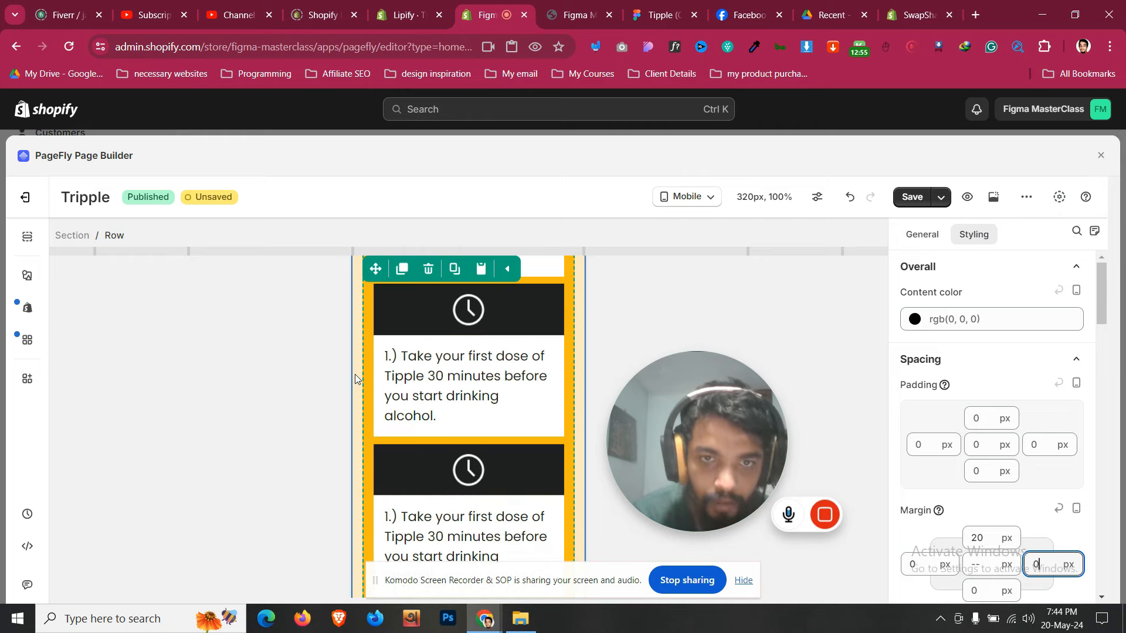
{"action": "scroll", "coordinate": [357, 380], "scroll_direction": "up", "scroll_amount": 4}
{"action": "scroll", "coordinate": [358, 380], "scroll_direction": "down", "scroll_amount": 4}
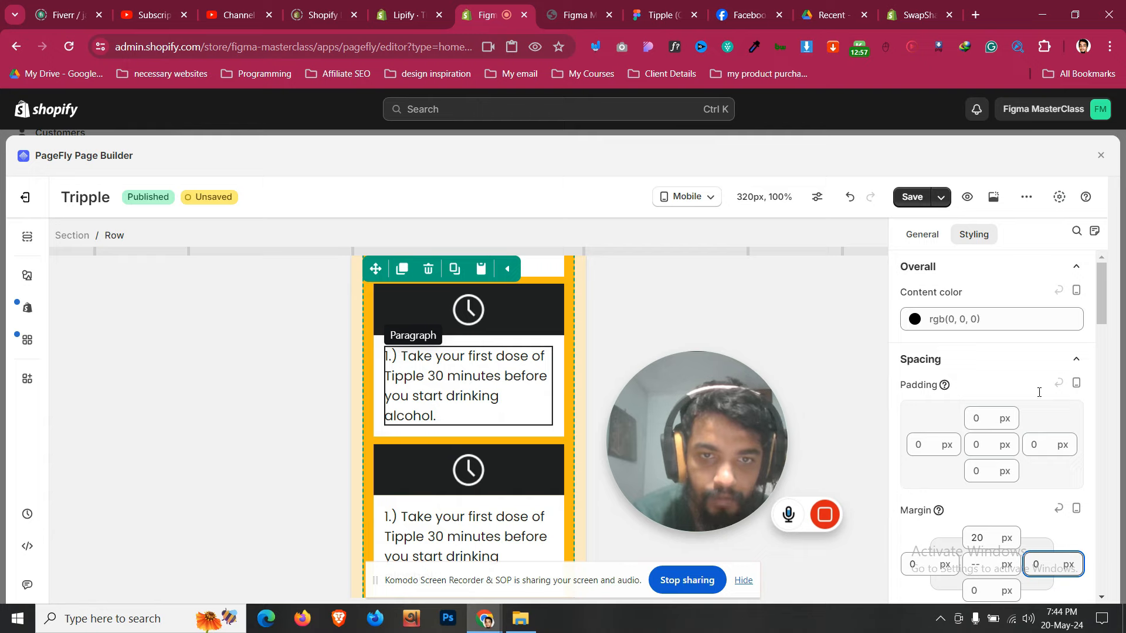
{"action": "scroll", "coordinate": [991, 352], "scroll_direction": "down", "scroll_amount": 1}
{"action": "left_click", "coordinate": [969, 273]}
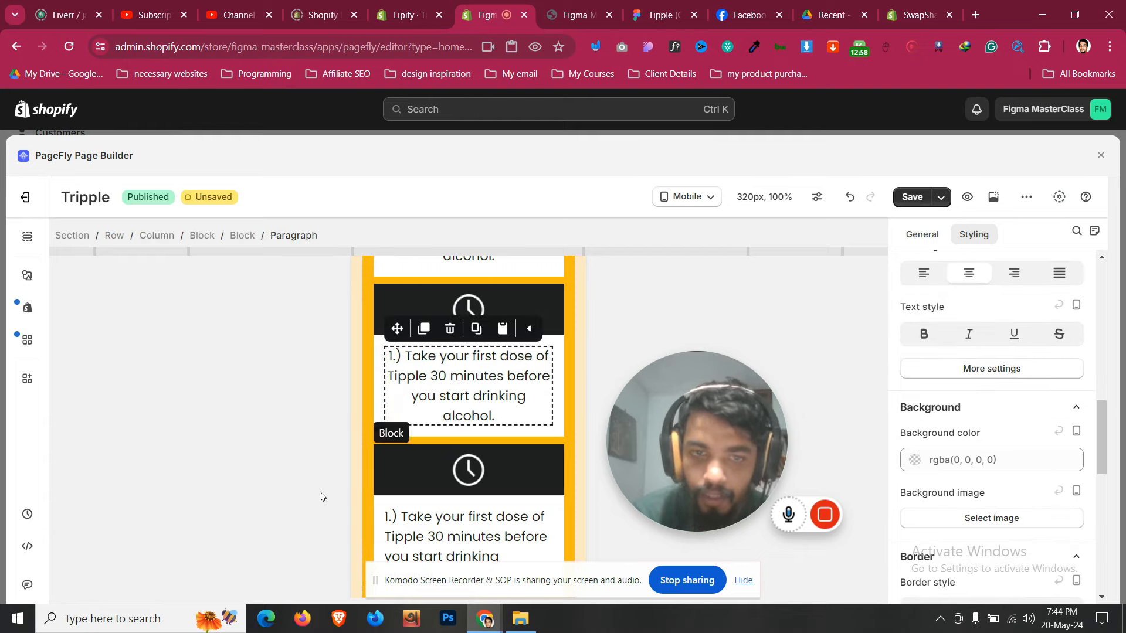
{"action": "left_click", "coordinate": [467, 521]}
{"action": "left_click", "coordinate": [969, 274]}
Reduce the font size of the "Limited time offer" text in the yellow row to 10 px on mobile
{"action": "scroll", "coordinate": [372, 476], "scroll_direction": "down", "scroll_amount": 3}
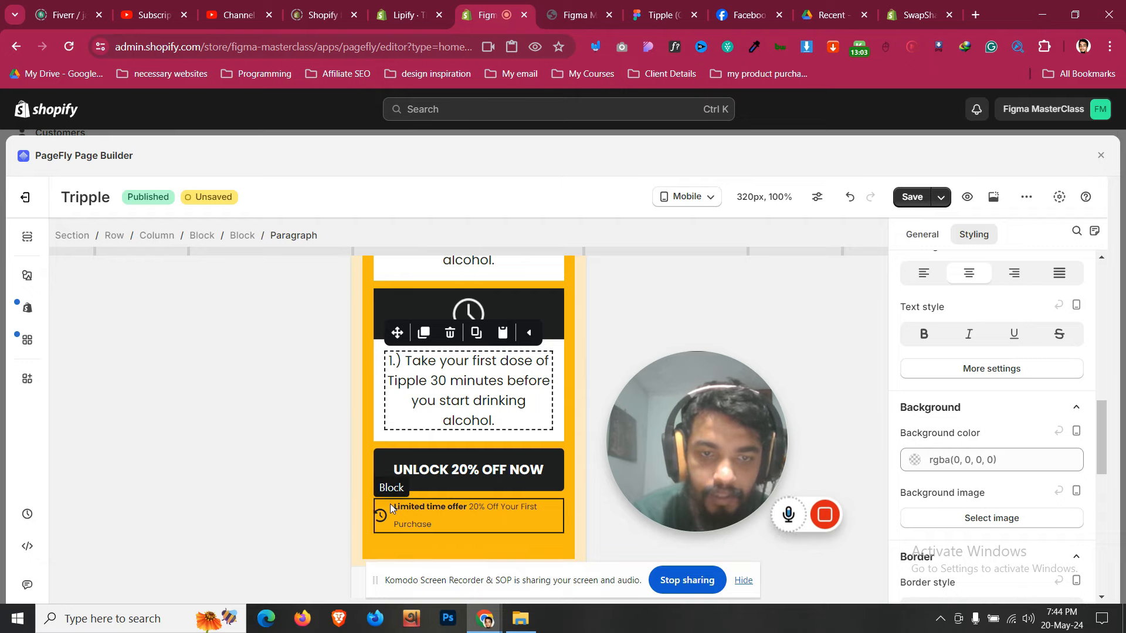
{"action": "left_click", "coordinate": [391, 508]}
{"action": "scroll", "coordinate": [391, 508], "scroll_direction": "up", "scroll_amount": 10}
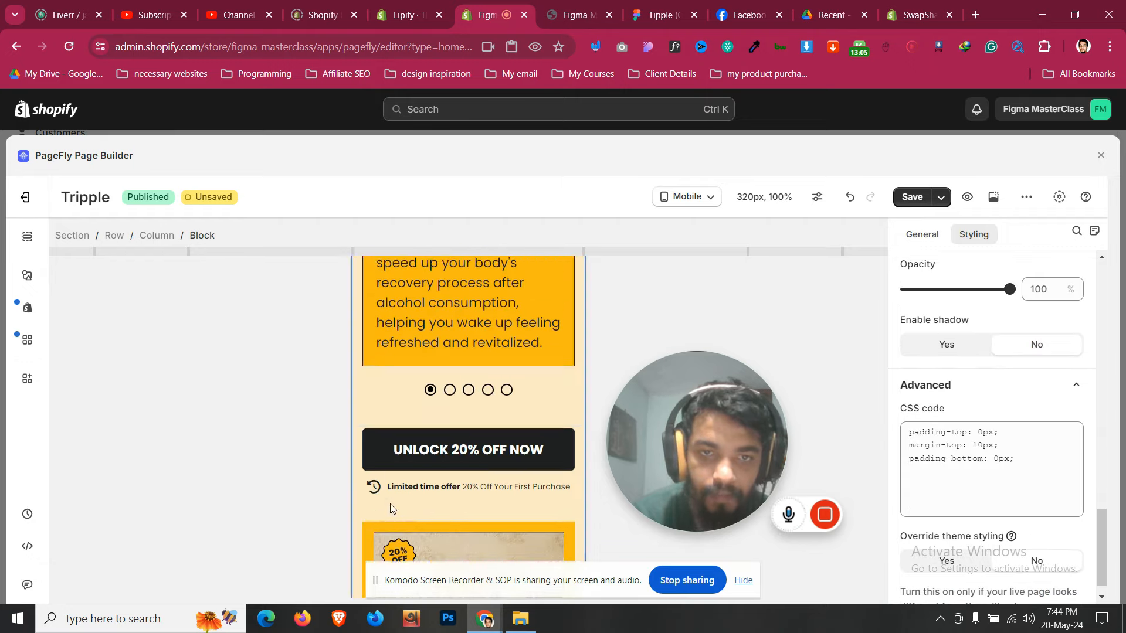
{"action": "scroll", "coordinate": [392, 504], "scroll_direction": "down", "scroll_amount": 4}
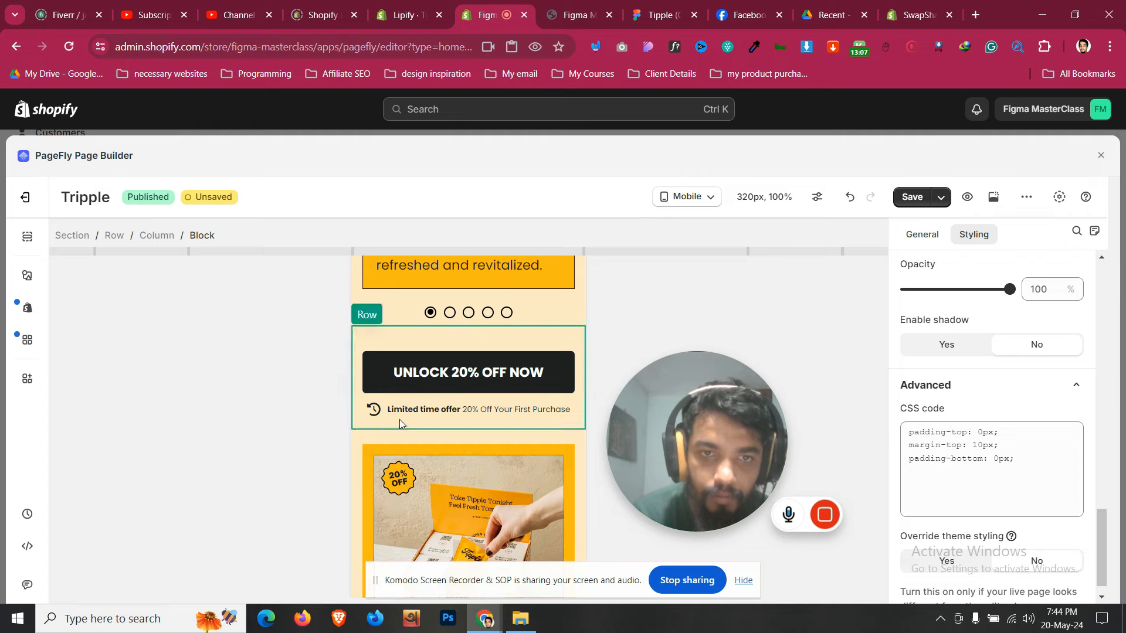
{"action": "scroll", "coordinate": [392, 404], "scroll_direction": "down", "scroll_amount": 6}
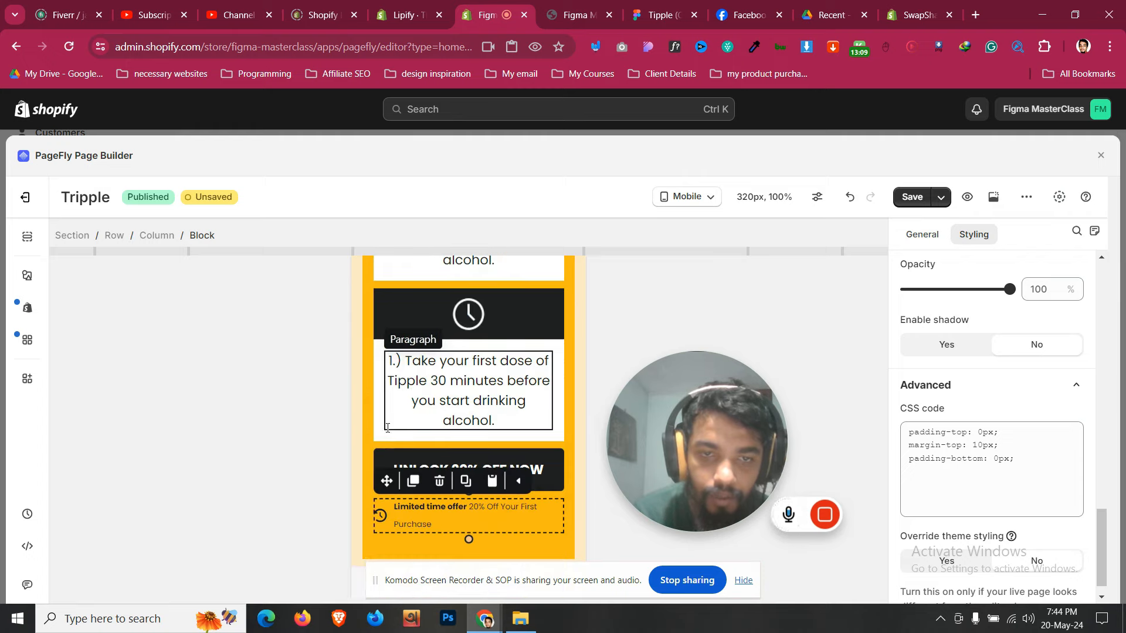
{"action": "left_click", "coordinate": [395, 508]}
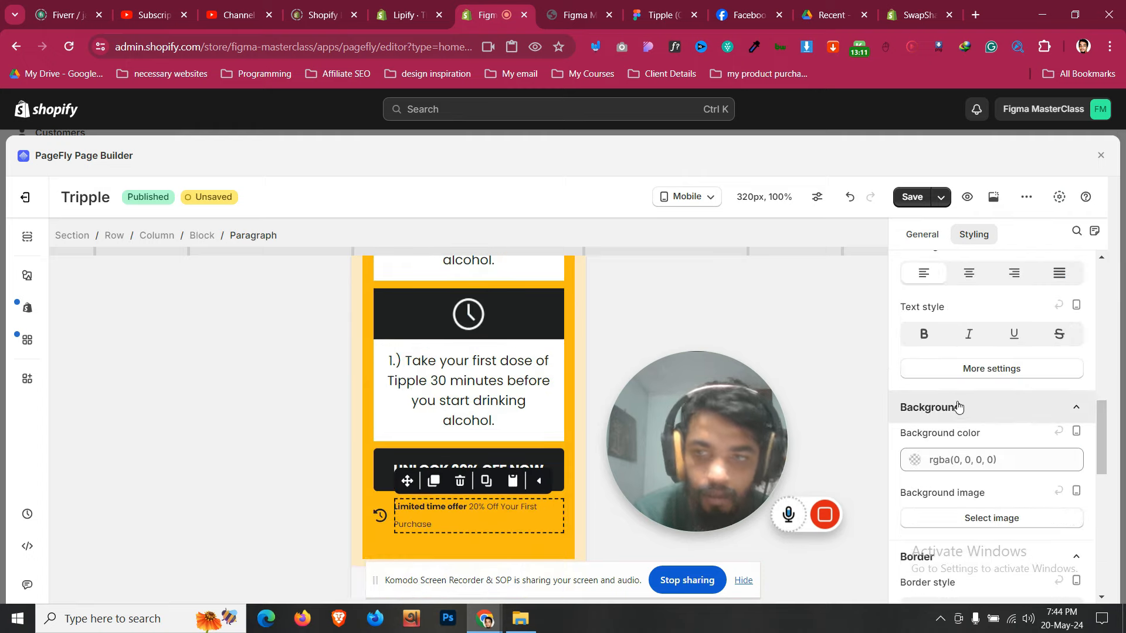
{"action": "scroll", "coordinate": [962, 404], "scroll_direction": "up", "scroll_amount": 5}
{"action": "key", "text": "Down"}
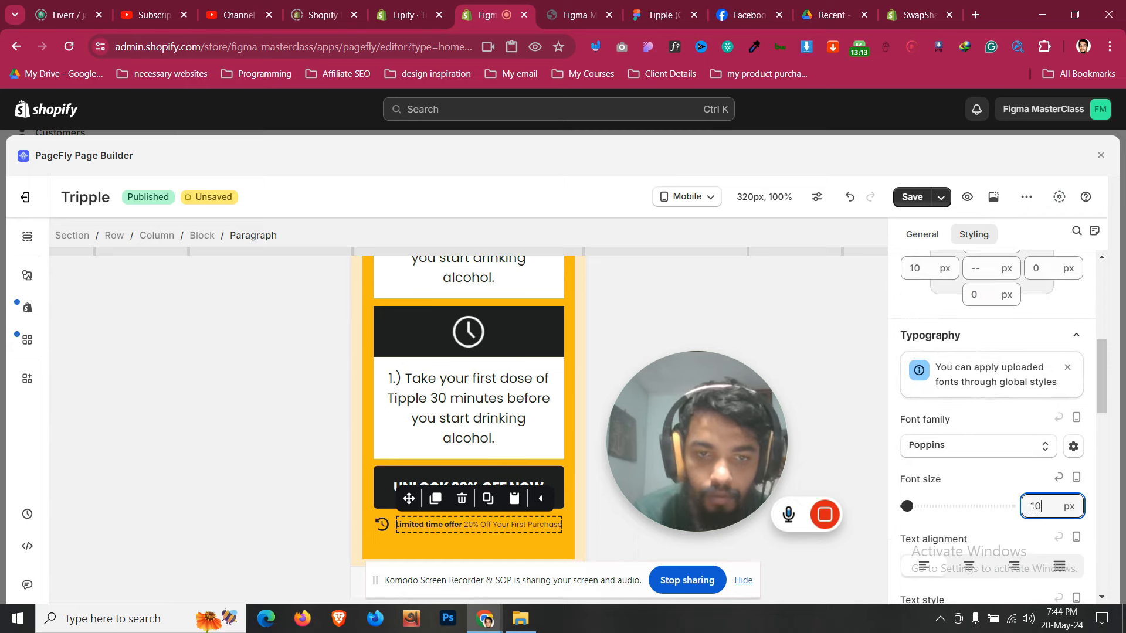
Set the bottom padding of the section containing the yellow promo row to 30 px in the mobile layout
{"action": "left_click", "coordinate": [491, 547]}
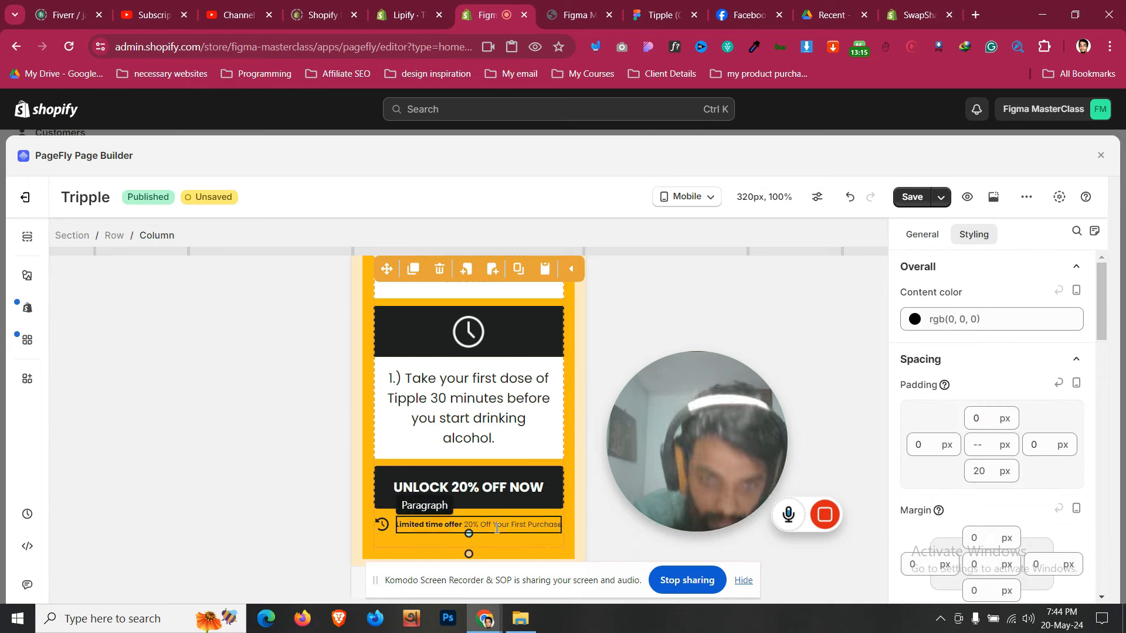
{"action": "left_click", "coordinate": [494, 531]}
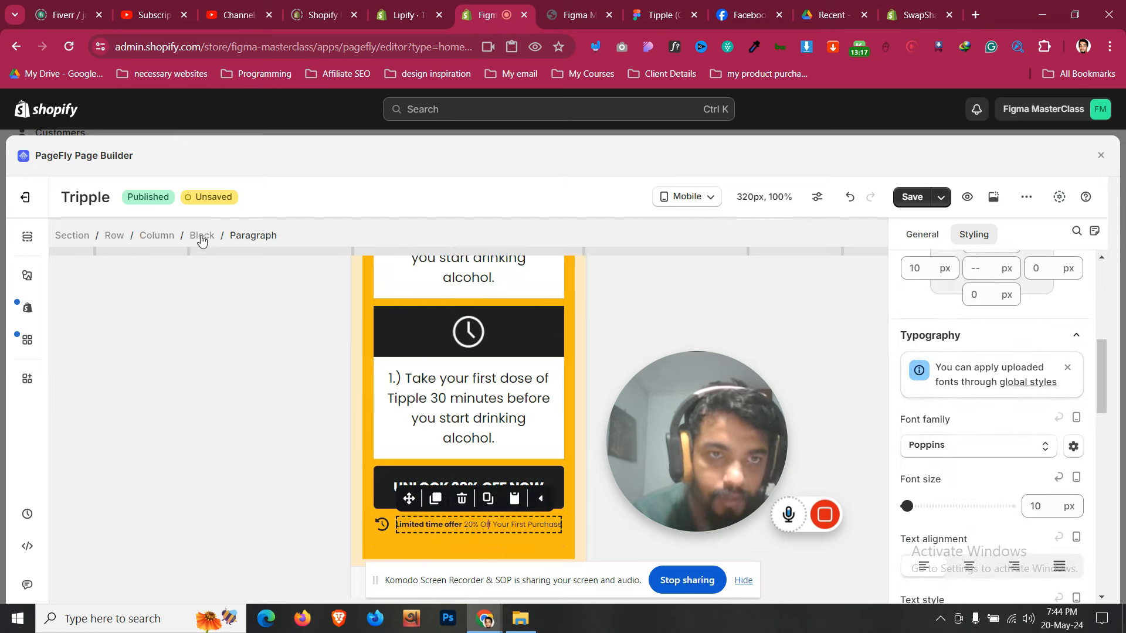
{"action": "left_click", "coordinate": [201, 235]}
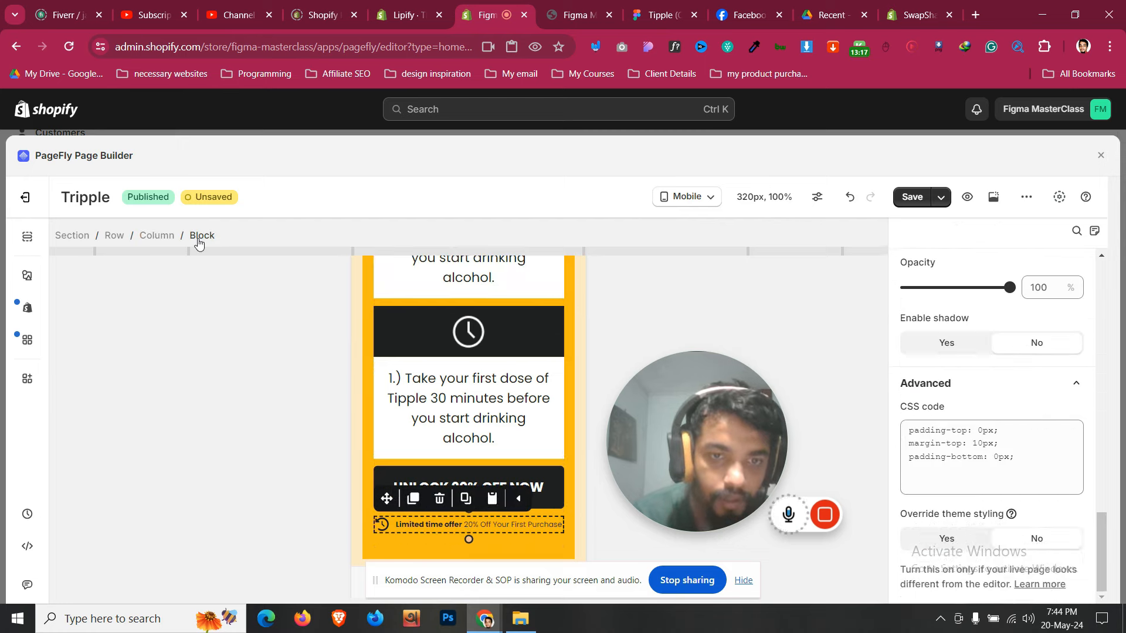
{"action": "left_click", "coordinate": [372, 543]}
{"action": "left_click", "coordinate": [367, 547]}
{"action": "left_click", "coordinate": [357, 555]}
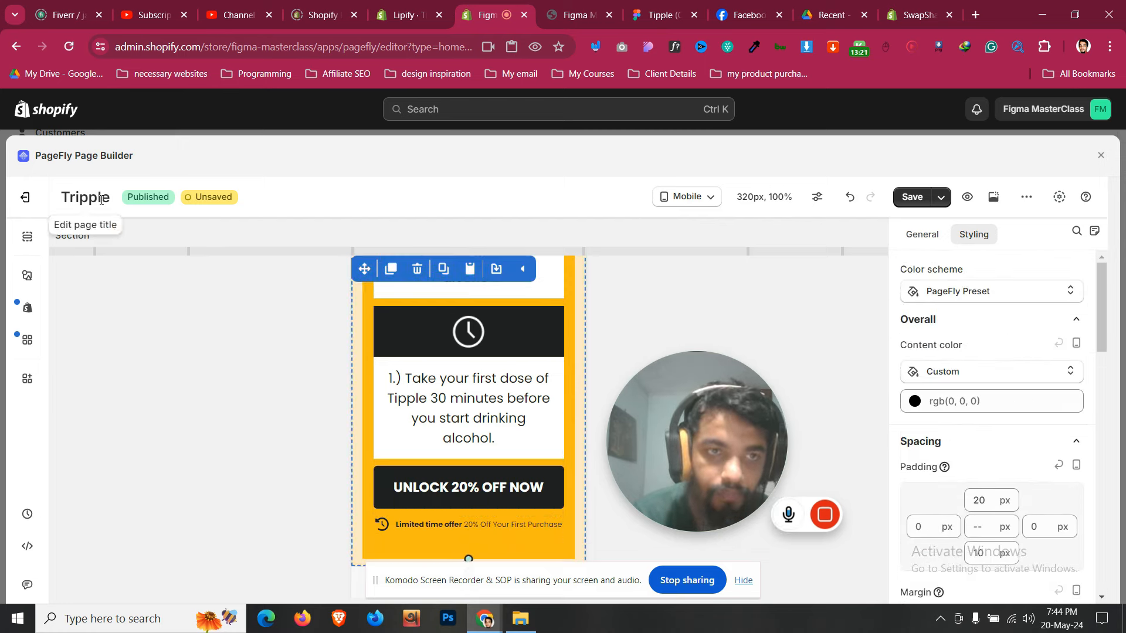
{"action": "scroll", "coordinate": [982, 528], "scroll_direction": "down", "scroll_amount": 1}
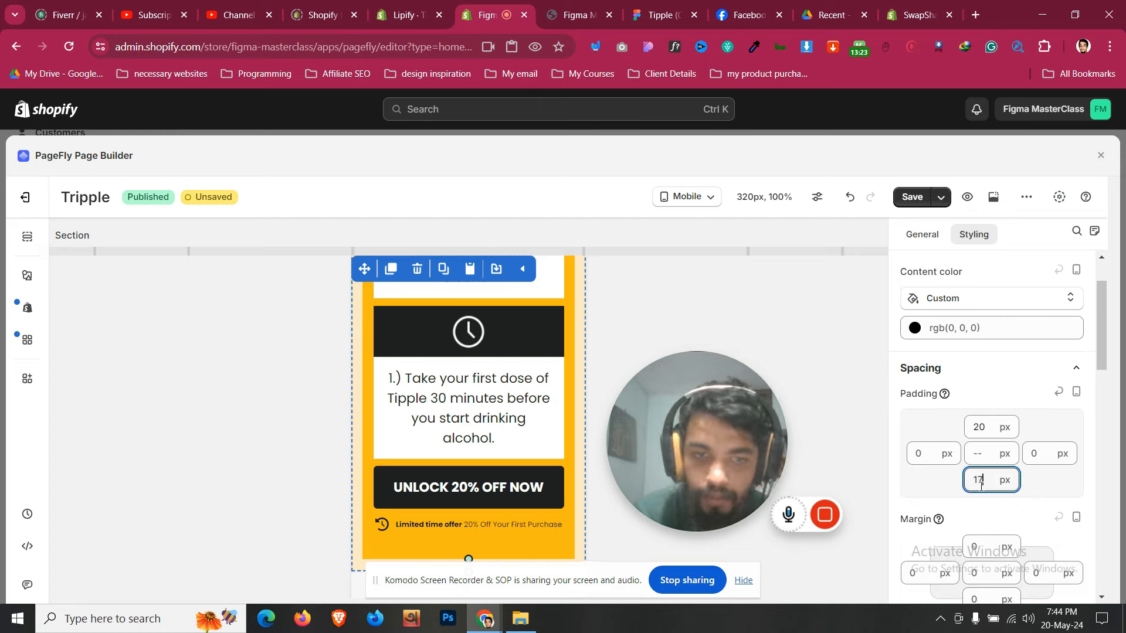
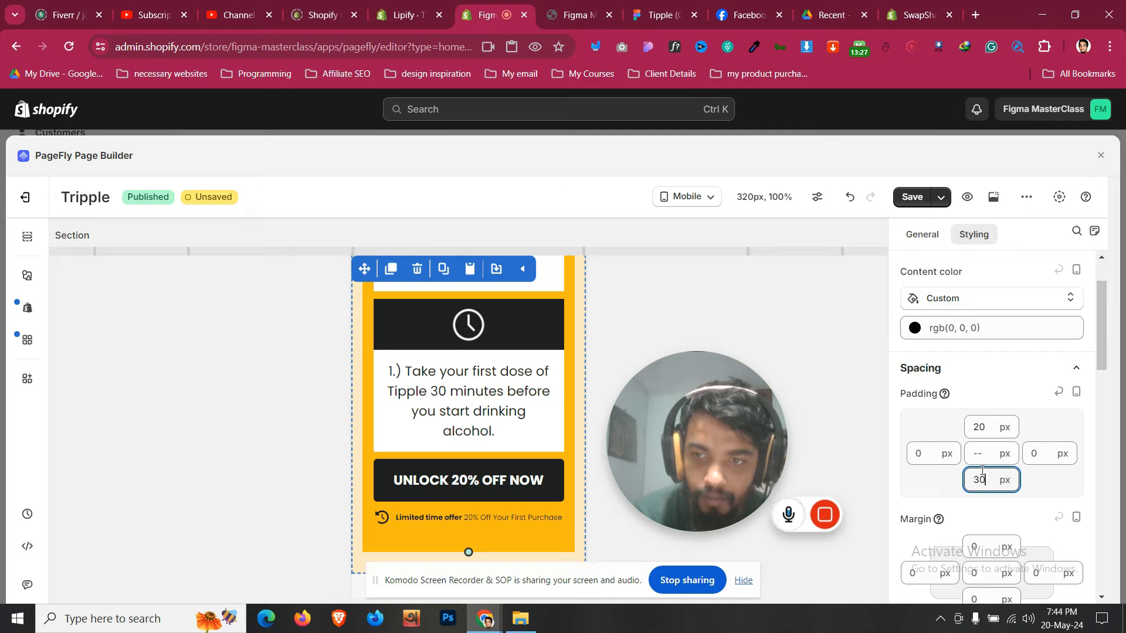
Set the same section's top padding to 30 px in the mobile layout
{"action": "left_click", "coordinate": [985, 427]}
{"action": "key", "text": "Up"}
{"action": "key", "text": "Up"}
{"action": "key", "text": "Up"}
{"action": "key", "text": "Up"}
{"action": "key", "text": "Up"}
{"action": "key", "text": "Up"}
{"action": "key", "text": "Up"}
{"action": "key", "text": "Up"}
{"action": "key", "text": "Up"}
{"action": "key", "text": "Up"}
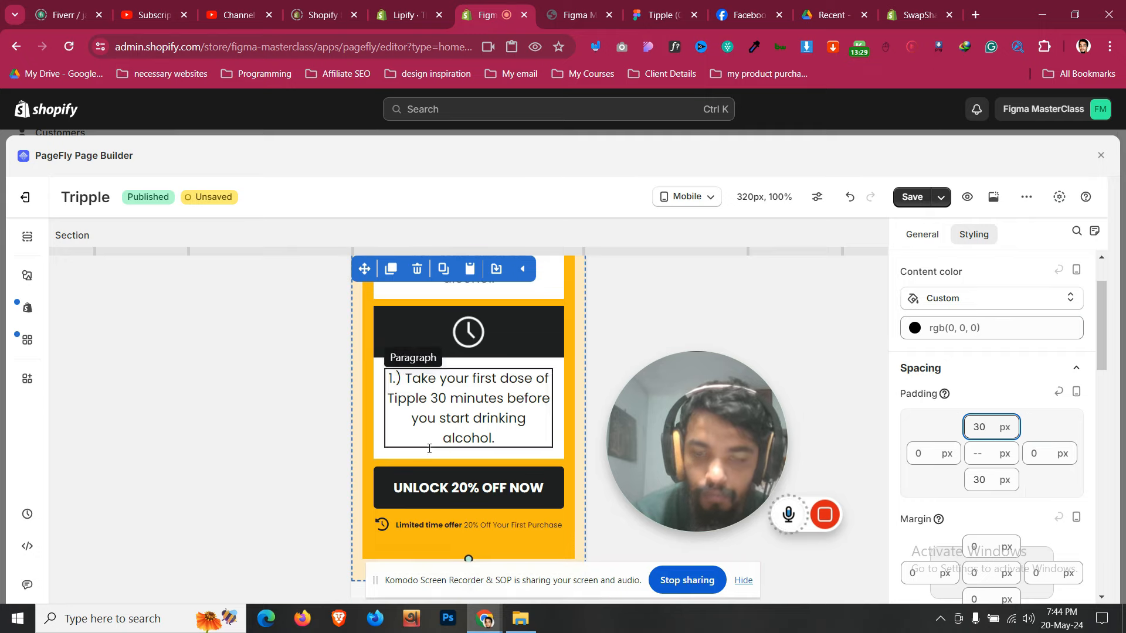
Set the top margin of the "Goodbye Hangovers, Hello Morning!" heading to 0 px in the mobile layout
{"action": "scroll", "coordinate": [431, 448], "scroll_direction": "down", "scroll_amount": 5}
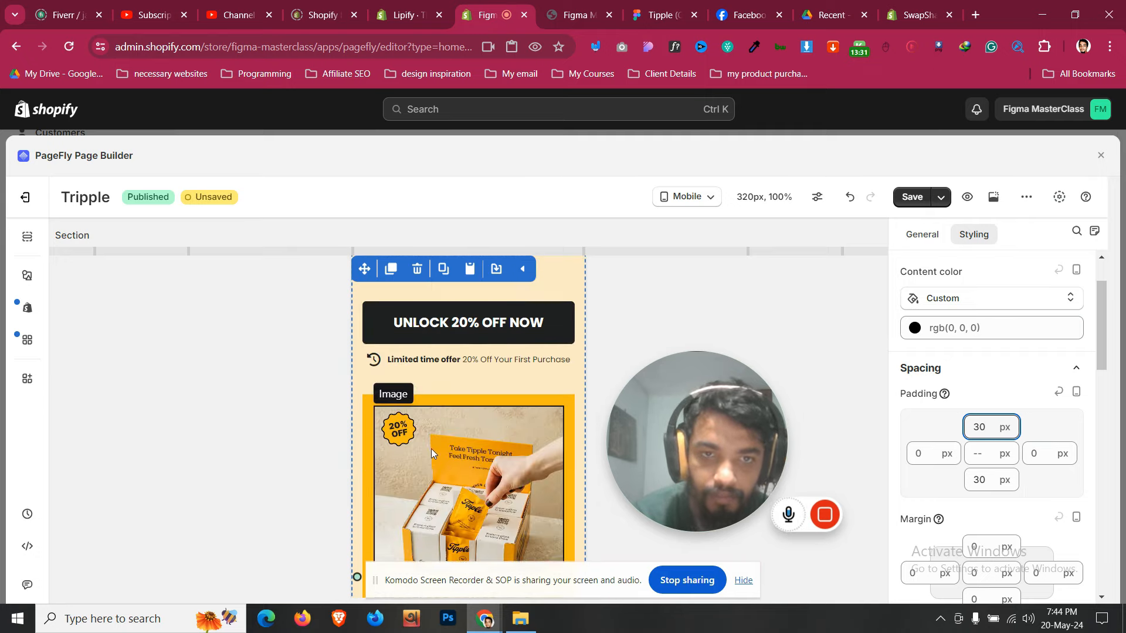
{"action": "scroll", "coordinate": [430, 448], "scroll_direction": "up", "scroll_amount": 5}
{"action": "scroll", "coordinate": [434, 449], "scroll_direction": "down", "scroll_amount": 5}
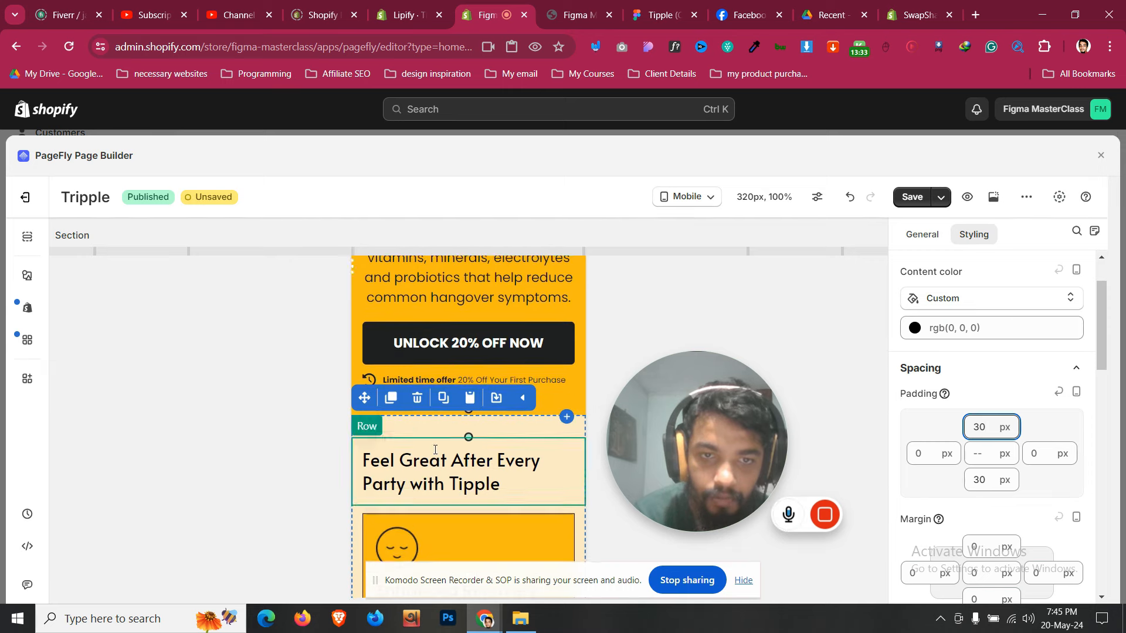
{"action": "scroll", "coordinate": [435, 449], "scroll_direction": "up", "scroll_amount": 8}
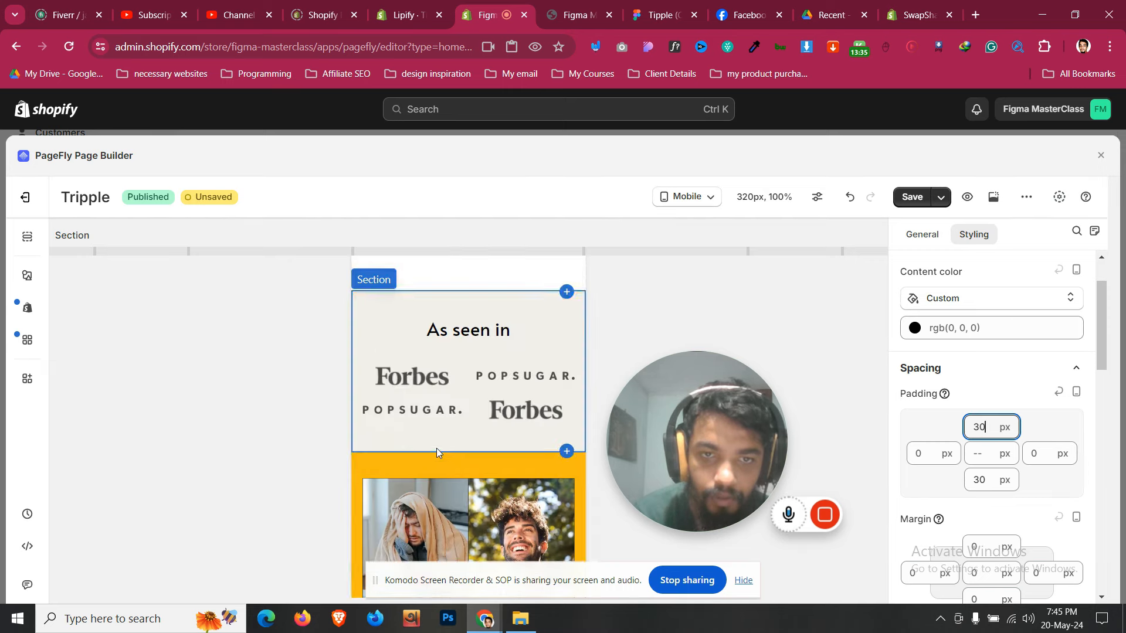
{"action": "scroll", "coordinate": [436, 450], "scroll_direction": "down", "scroll_amount": 5}
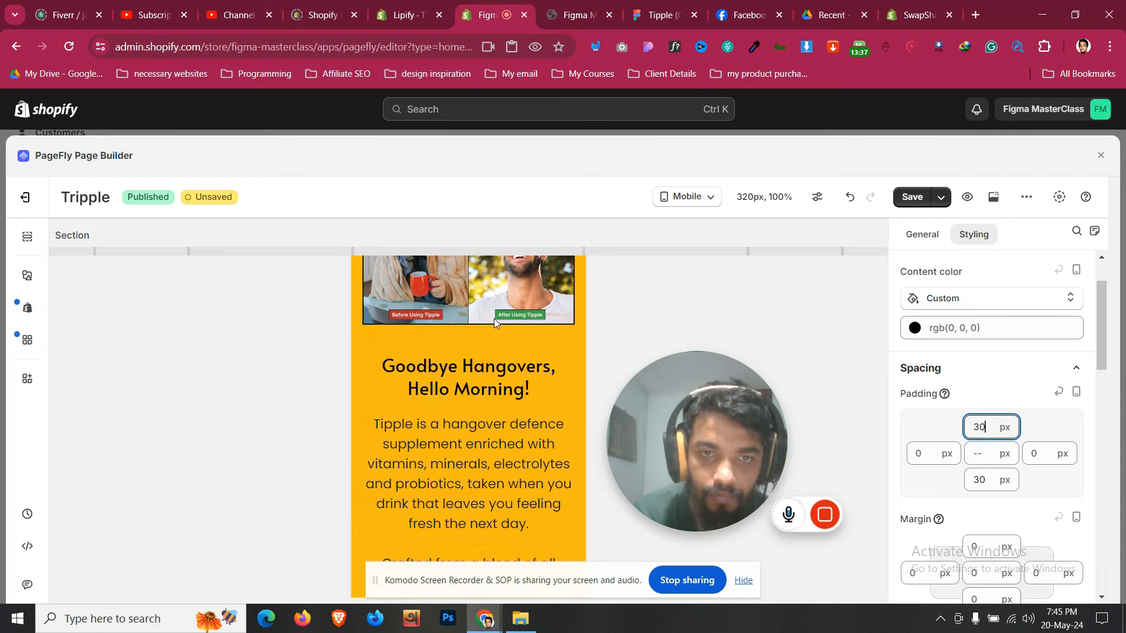
{"action": "left_click", "coordinate": [495, 368]}
{"action": "key", "text": "Delete"}
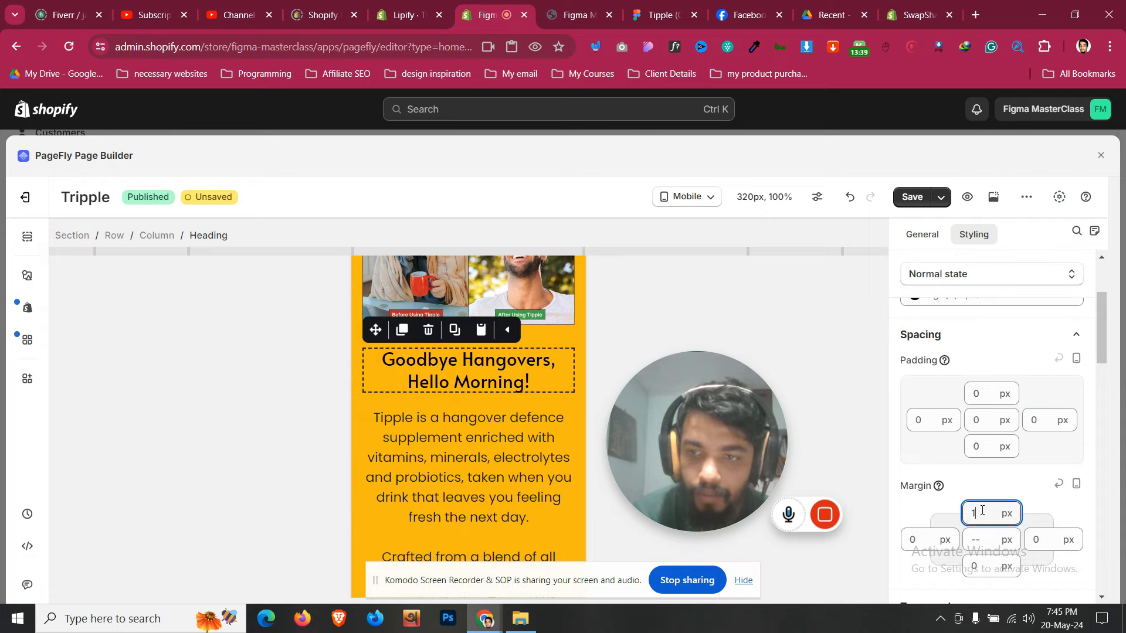
Set the bottom padding of the inner row holding the "Enhanced Recovery" icons above "As seen in" to 0 px on mobile
{"action": "scroll", "coordinate": [406, 348], "scroll_direction": "up", "scroll_amount": 5}
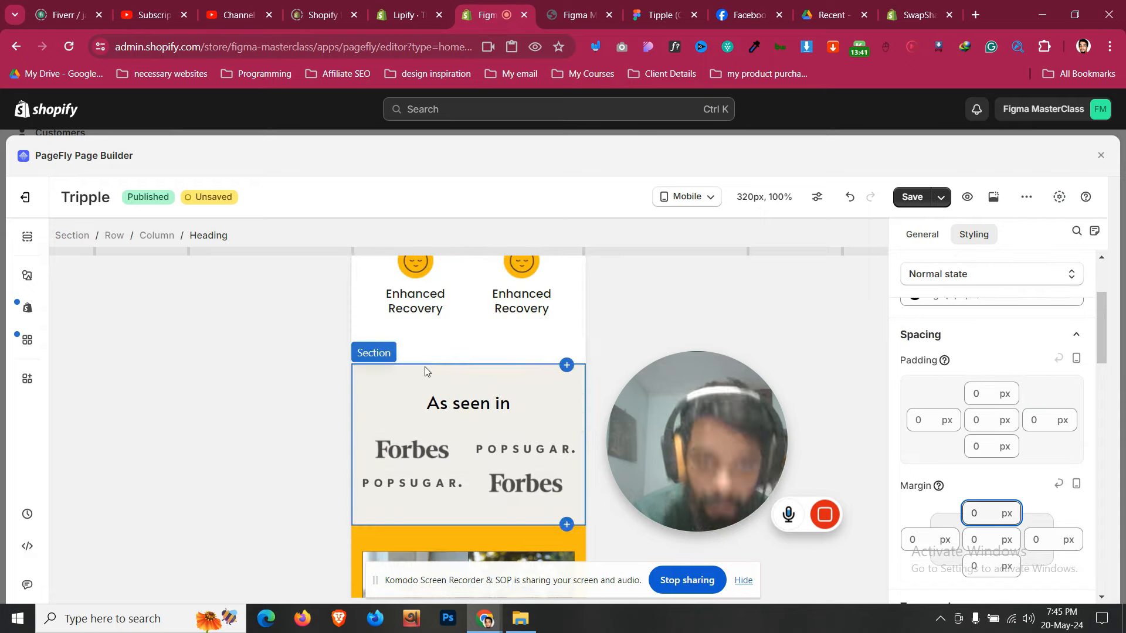
{"action": "left_click", "coordinate": [425, 367]}
{"action": "left_click", "coordinate": [476, 396]}
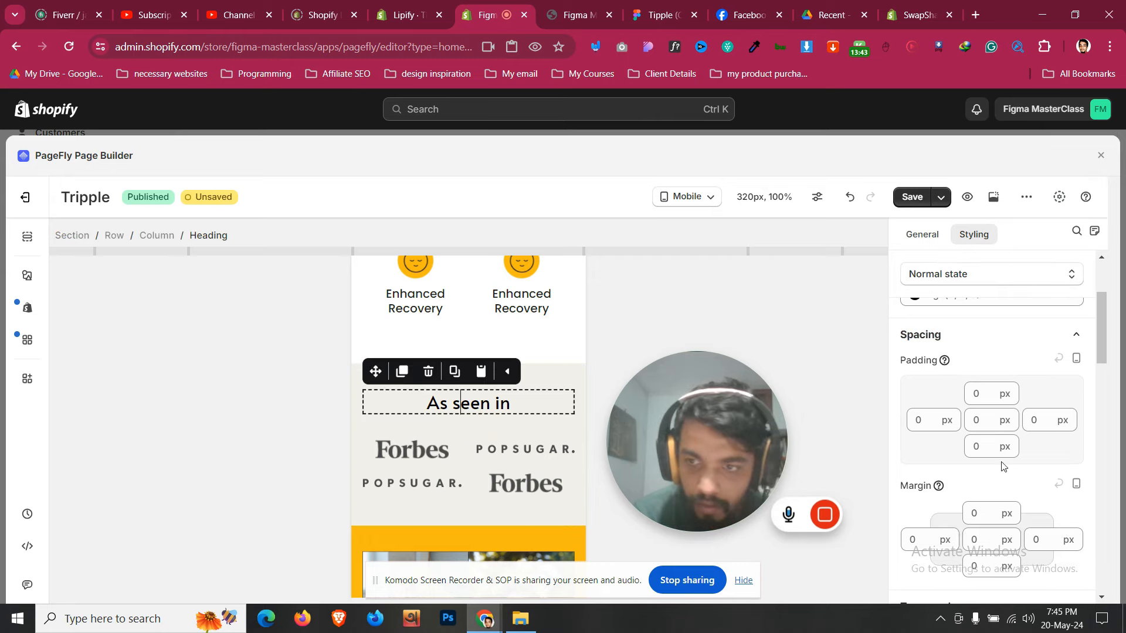
{"action": "left_click", "coordinate": [557, 384]}
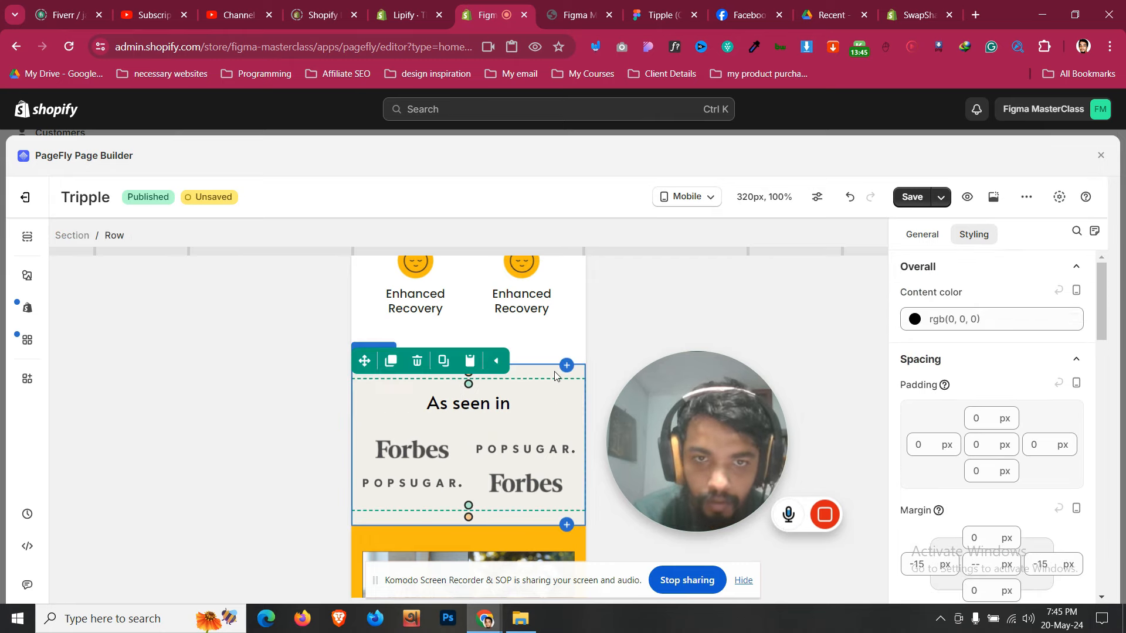
{"action": "left_click", "coordinate": [557, 355]}
{"action": "scroll", "coordinate": [563, 387], "scroll_direction": "up", "scroll_amount": 2}
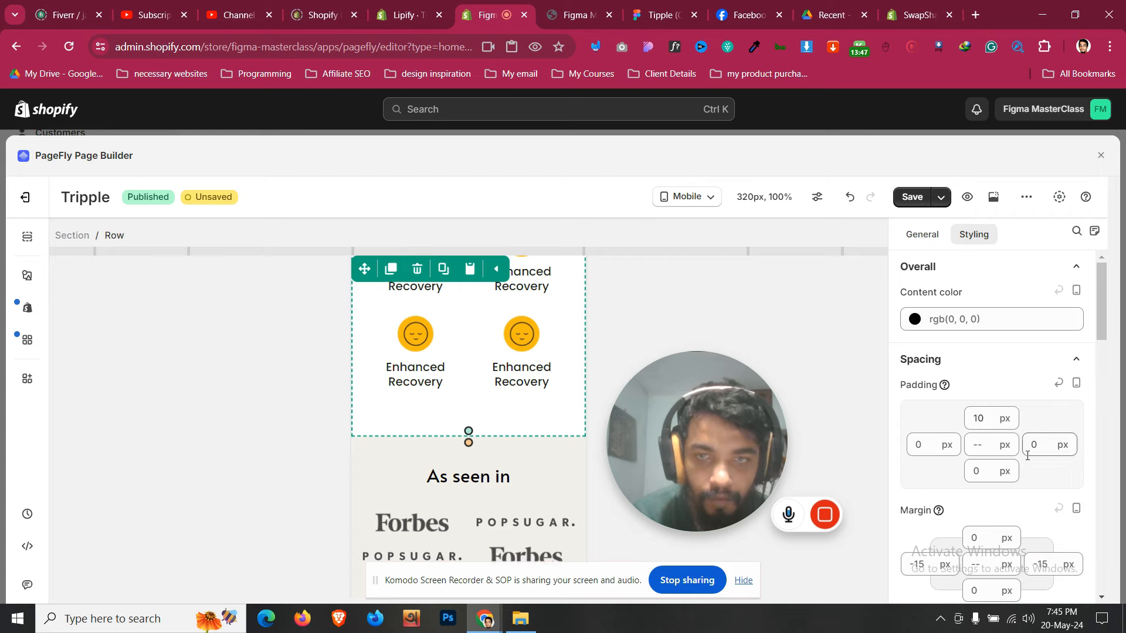
{"action": "left_click", "coordinate": [481, 400]}
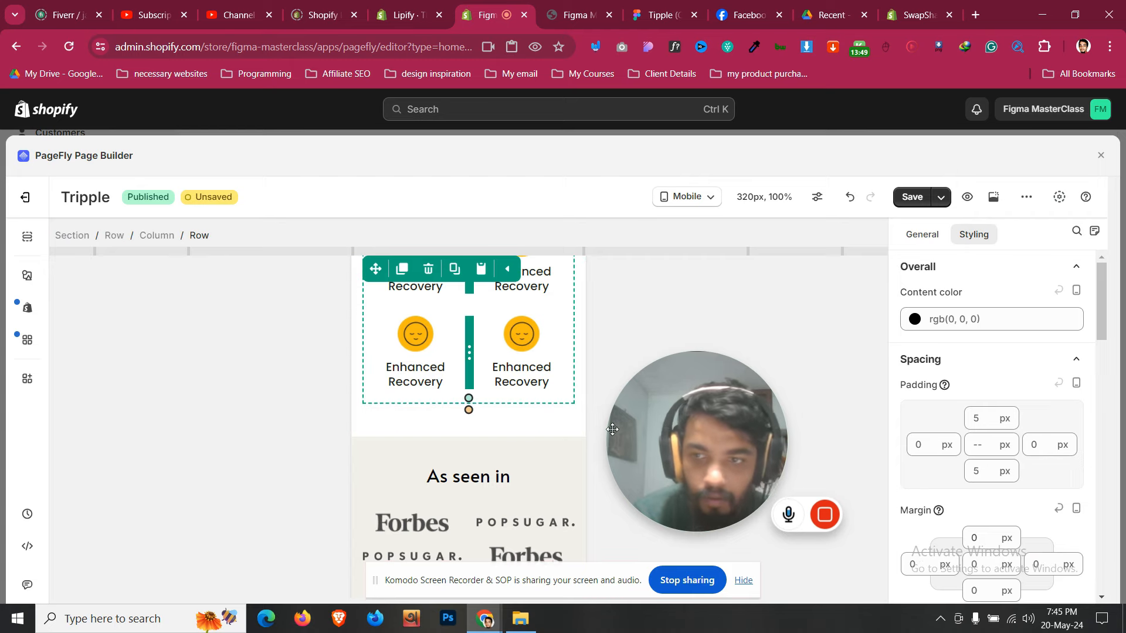
{"action": "left_click", "coordinate": [977, 471]}
{"action": "key", "text": "BackSpace"}
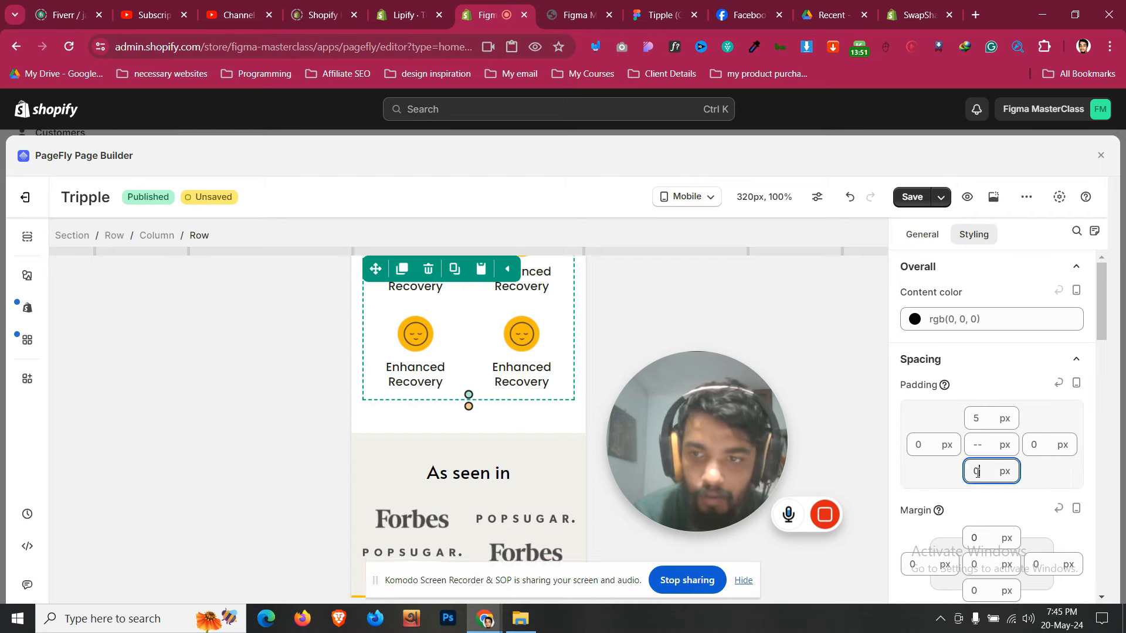
{"action": "type", "text": "0"}
Check the spacing of the hero, header and announcement rows up to the top of the mobile page
{"action": "left_click", "coordinate": [175, 235]}
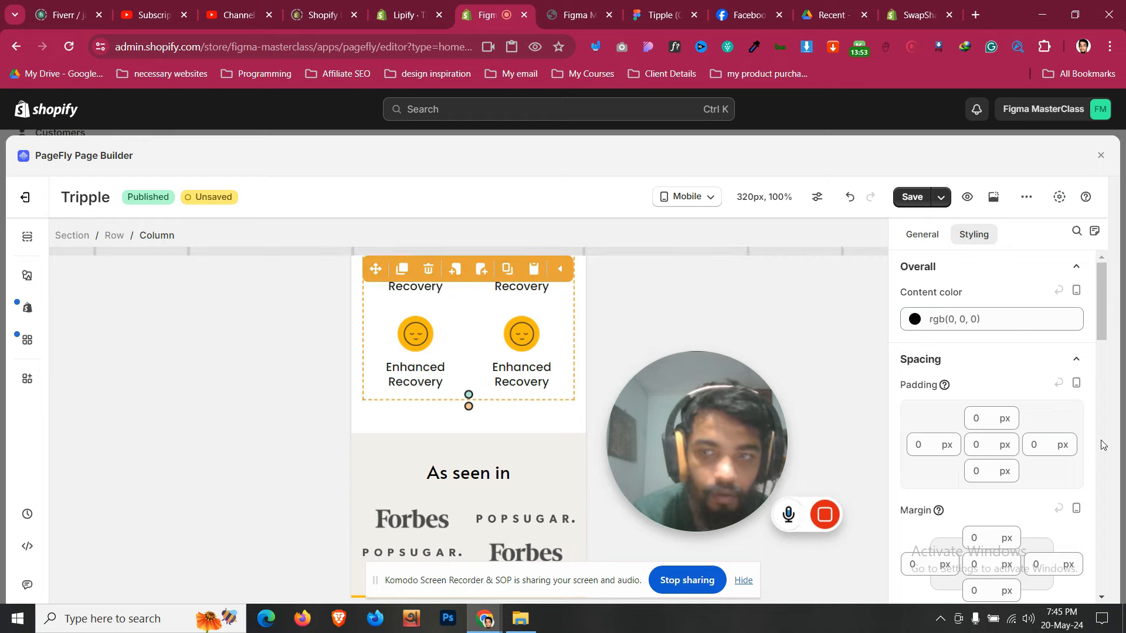
{"action": "scroll", "coordinate": [504, 464], "scroll_direction": "up", "scroll_amount": 1}
{"action": "left_click", "coordinate": [455, 488]}
{"action": "scroll", "coordinate": [454, 486], "scroll_direction": "up", "scroll_amount": 5}
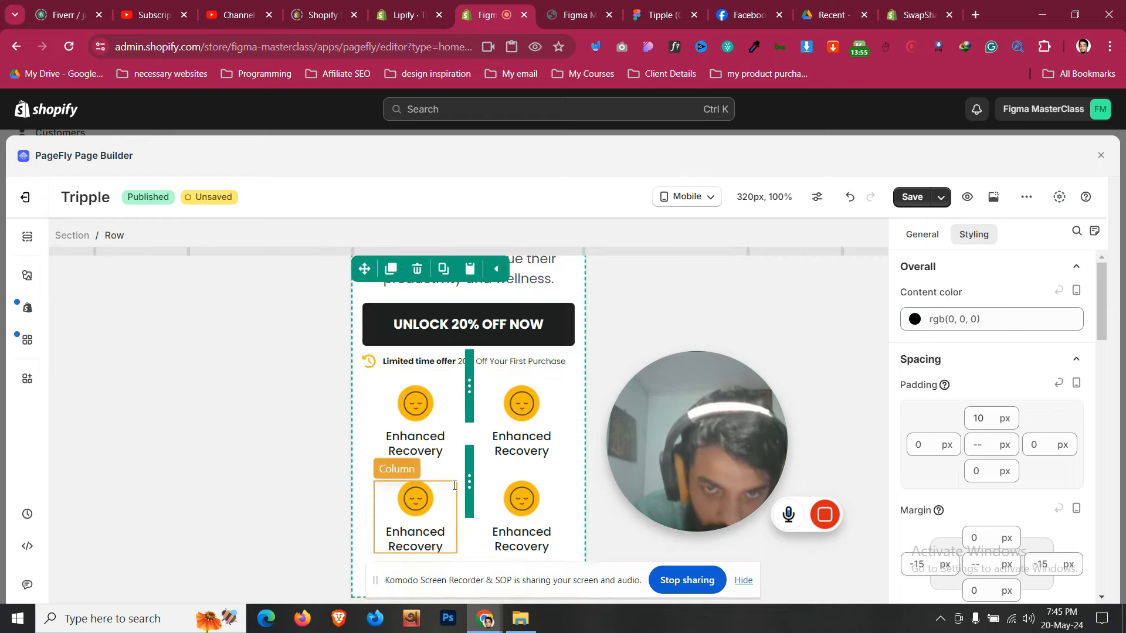
{"action": "scroll", "coordinate": [455, 485], "scroll_direction": "up", "scroll_amount": 3}
{"action": "left_click", "coordinate": [497, 335]}
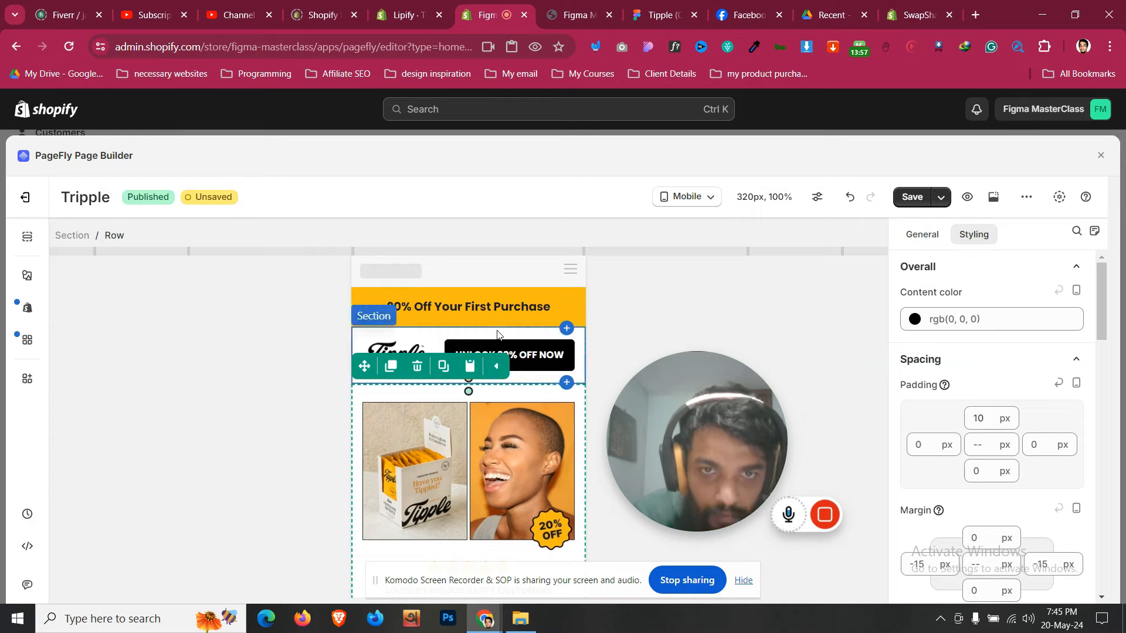
{"action": "left_click", "coordinate": [545, 297]}
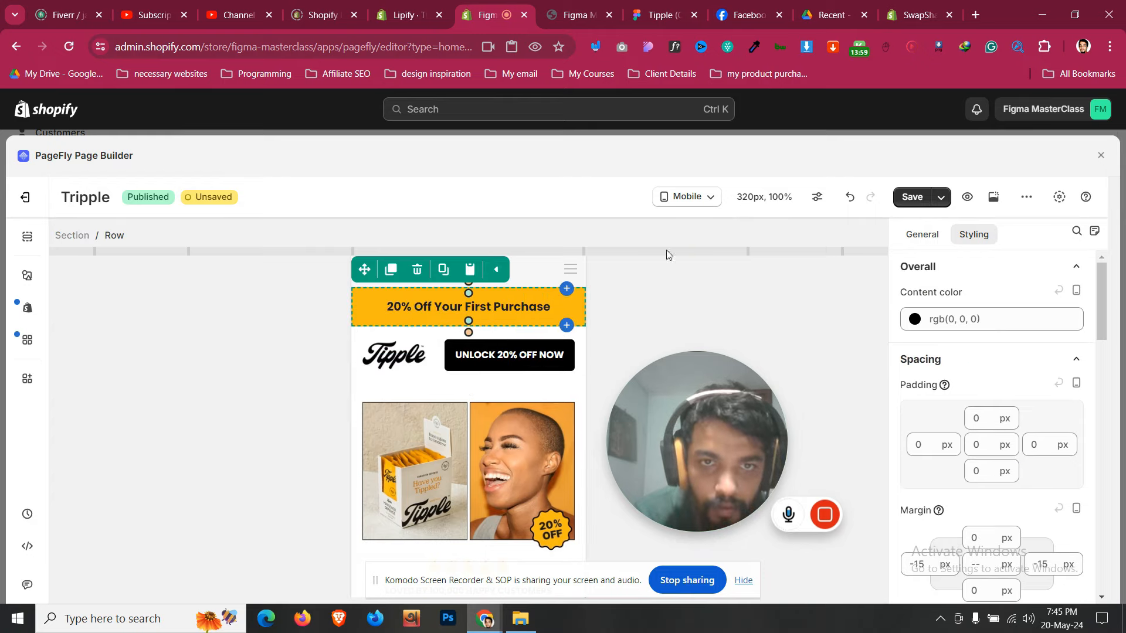
Switch to the tablet layout and review the page sections down to the yellow three-step promo row
{"action": "left_click", "coordinate": [686, 197]}
{"action": "left_click", "coordinate": [686, 281]}
{"action": "scroll", "coordinate": [497, 381], "scroll_direction": "down", "scroll_amount": 10}
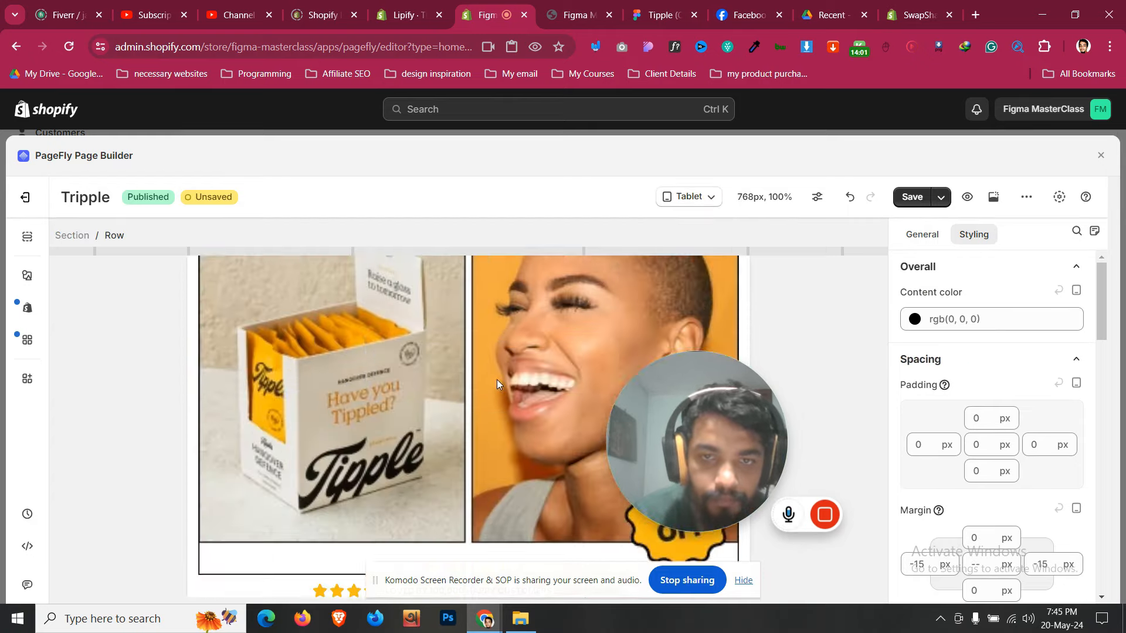
{"action": "scroll", "coordinate": [497, 382], "scroll_direction": "down", "scroll_amount": 6}
{"action": "scroll", "coordinate": [498, 379], "scroll_direction": "up", "scroll_amount": 9}
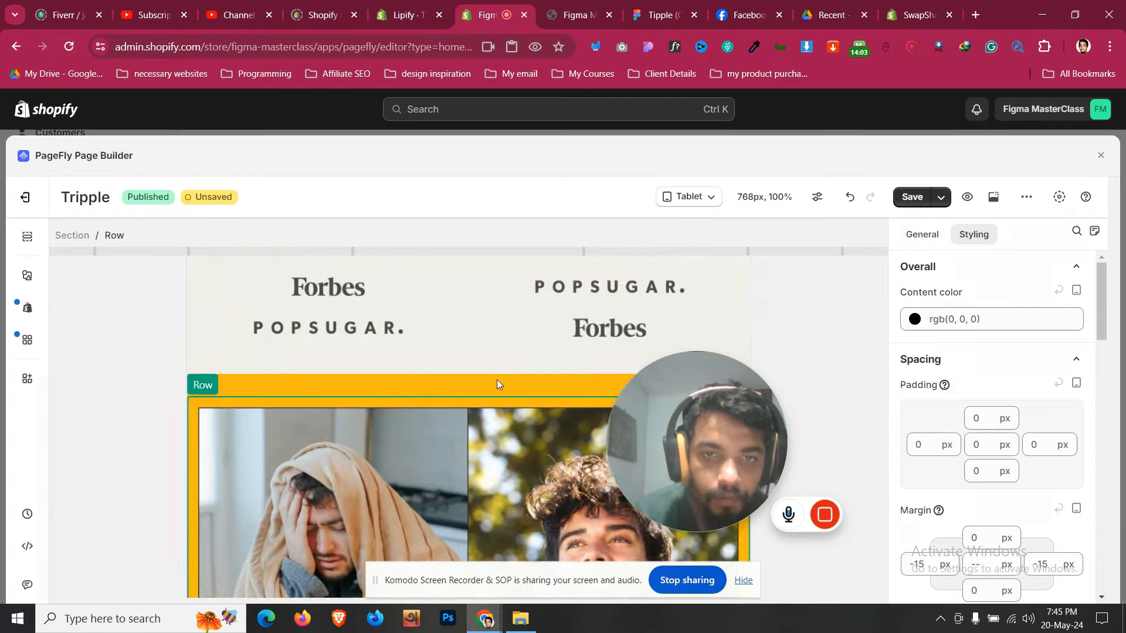
{"action": "scroll", "coordinate": [497, 387], "scroll_direction": "down", "scroll_amount": 7}
{"action": "scroll", "coordinate": [497, 406], "scroll_direction": "down", "scroll_amount": 14}
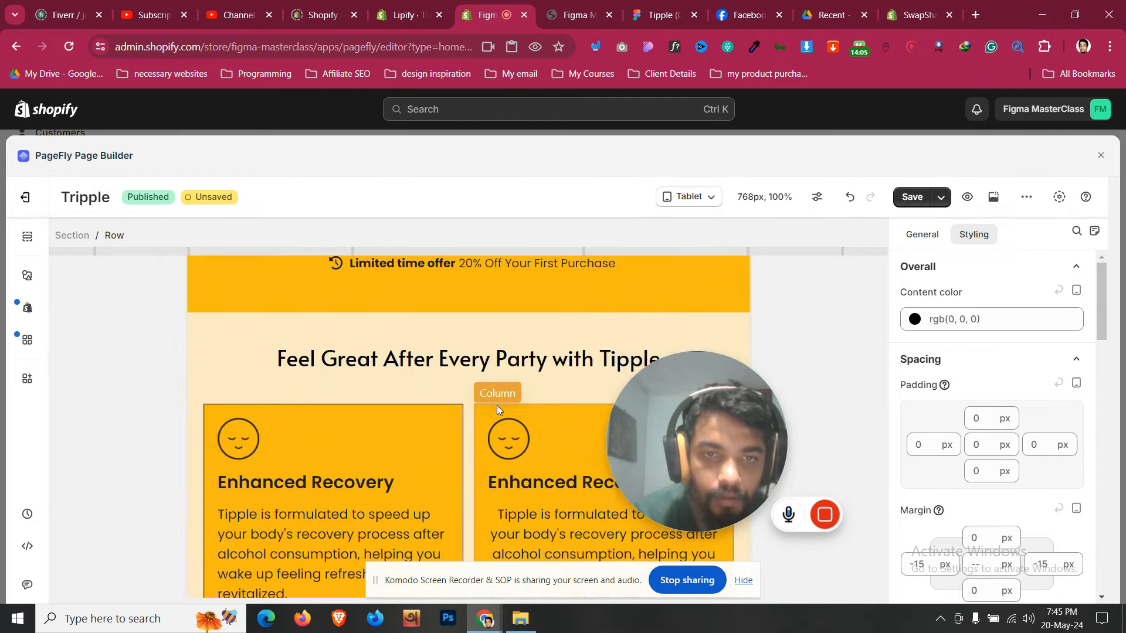
{"action": "scroll", "coordinate": [497, 405], "scroll_direction": "down", "scroll_amount": 3}
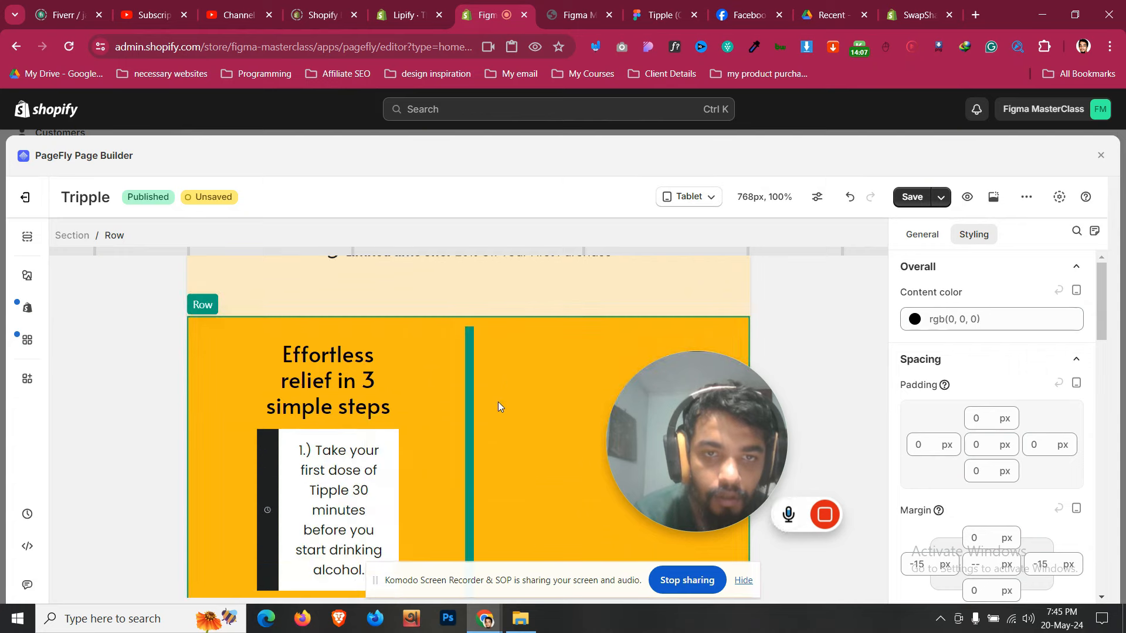
Set the yellow promo row to 1 column per line in the tablet layout and check the stacked content
{"action": "left_click", "coordinate": [508, 385]}
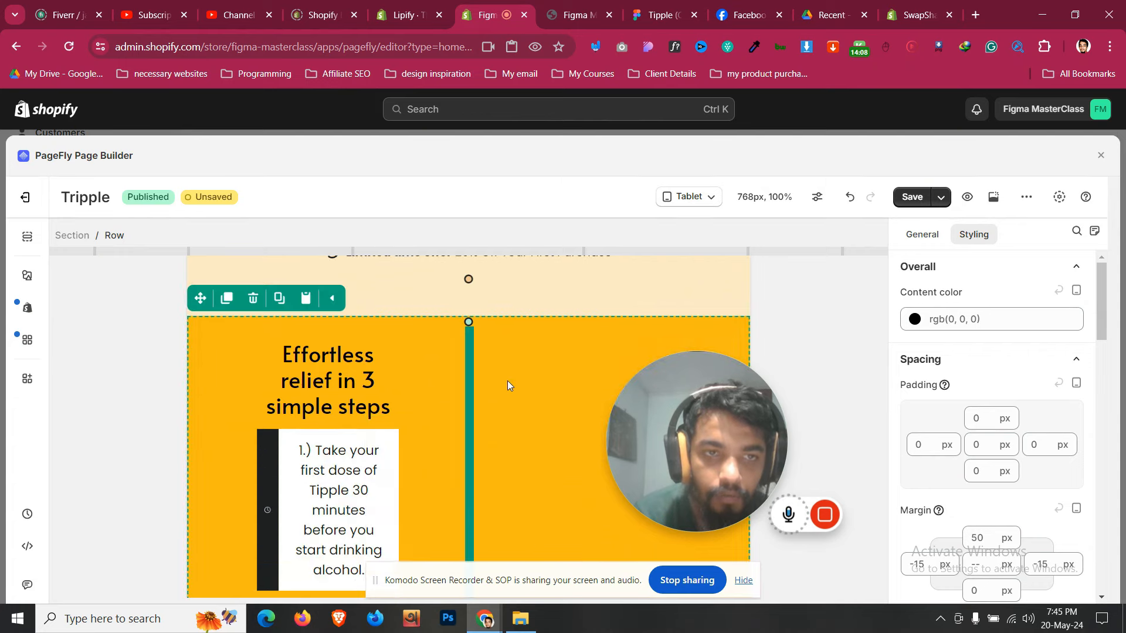
{"action": "left_click", "coordinate": [925, 236]}
{"action": "left_click_drag", "start_coordinate": [921, 301], "coordinate": [905, 302]}
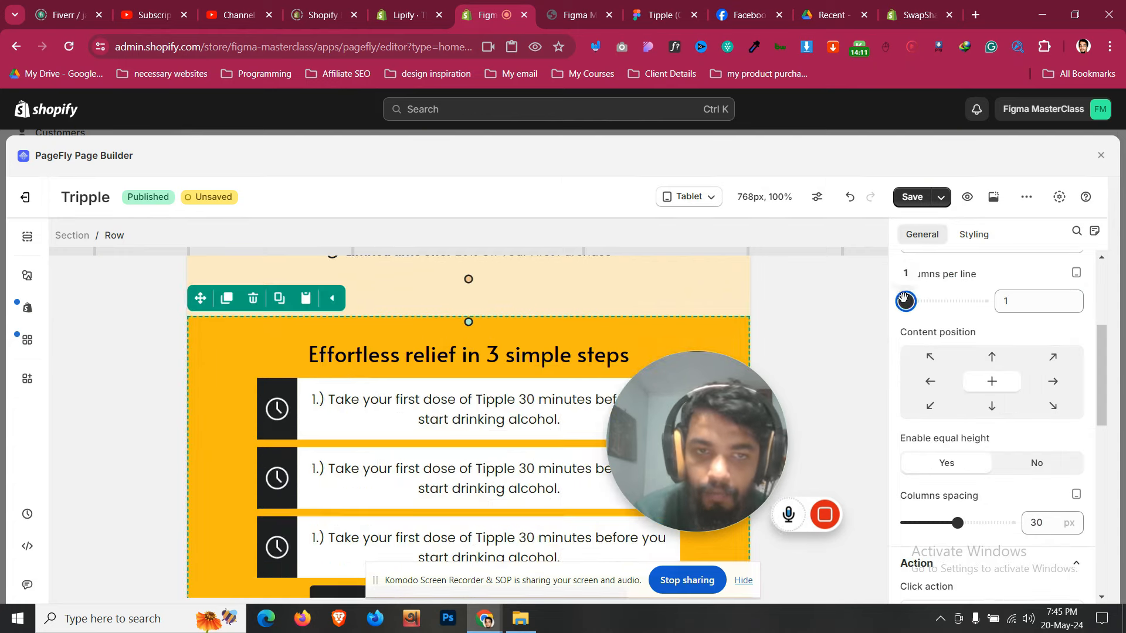
{"action": "scroll", "coordinate": [528, 351], "scroll_direction": "down", "scroll_amount": 5}
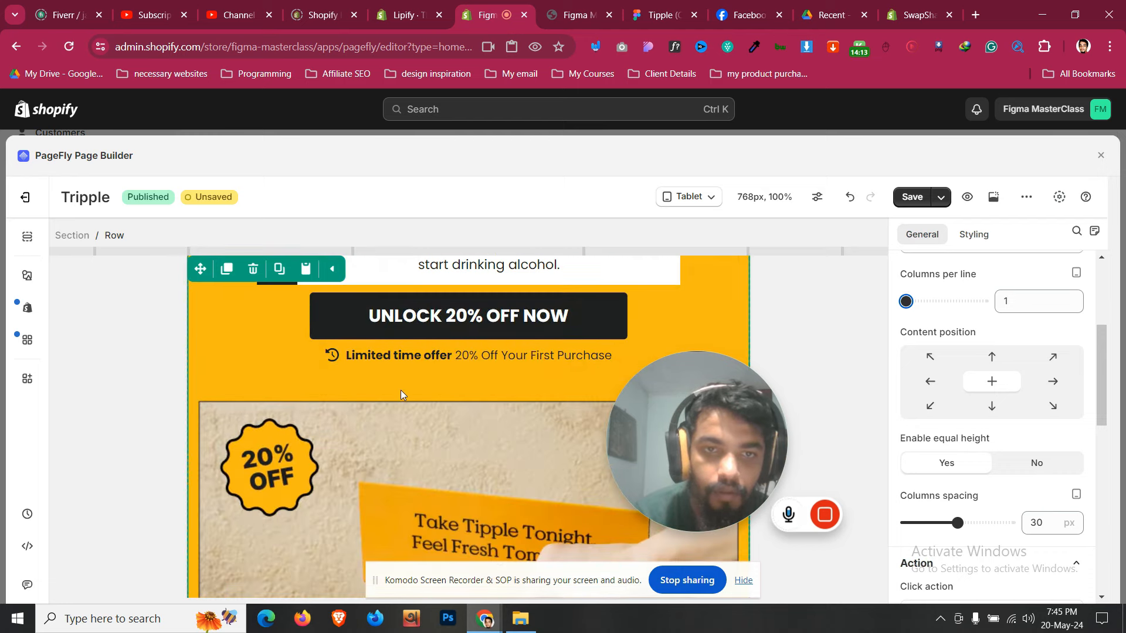
{"action": "scroll", "coordinate": [401, 393], "scroll_direction": "up", "scroll_amount": 3}
{"action": "scroll", "coordinate": [401, 395], "scroll_direction": "down", "scroll_amount": 8}
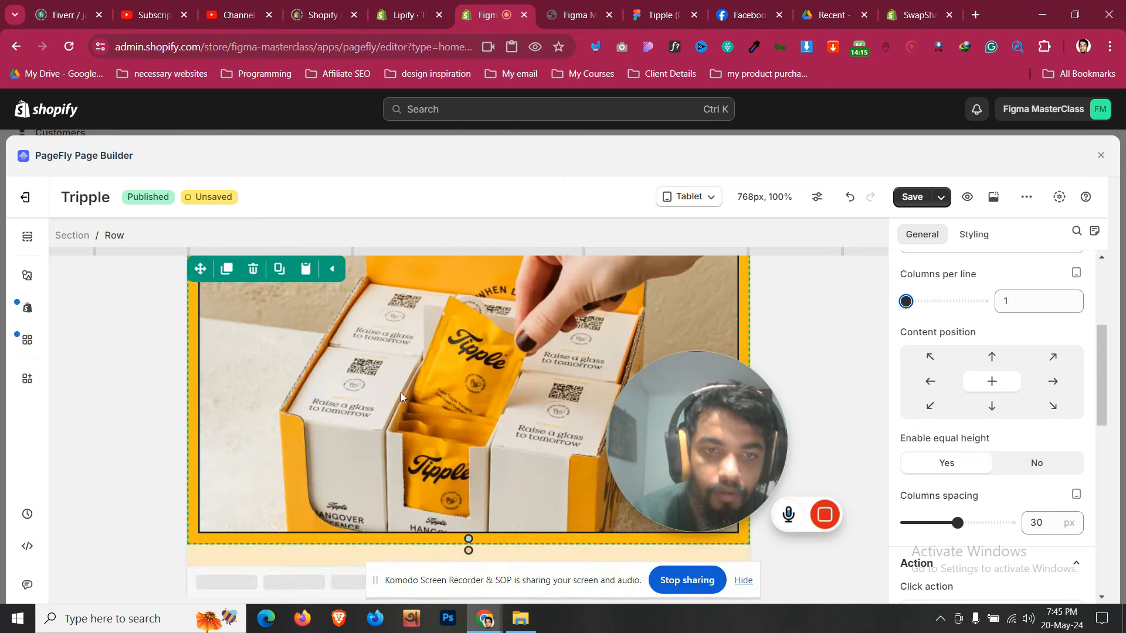
Set the yellow promo row's left and right margins to 0 px in the tablet layout
{"action": "left_click", "coordinate": [73, 235]}
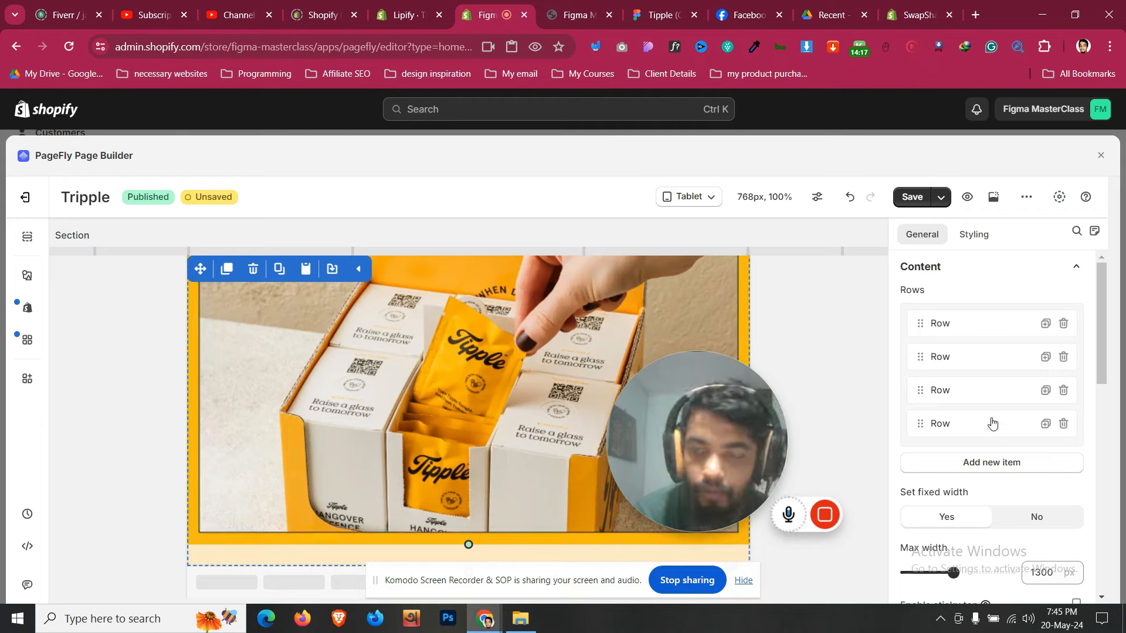
{"action": "left_click", "coordinate": [975, 235]}
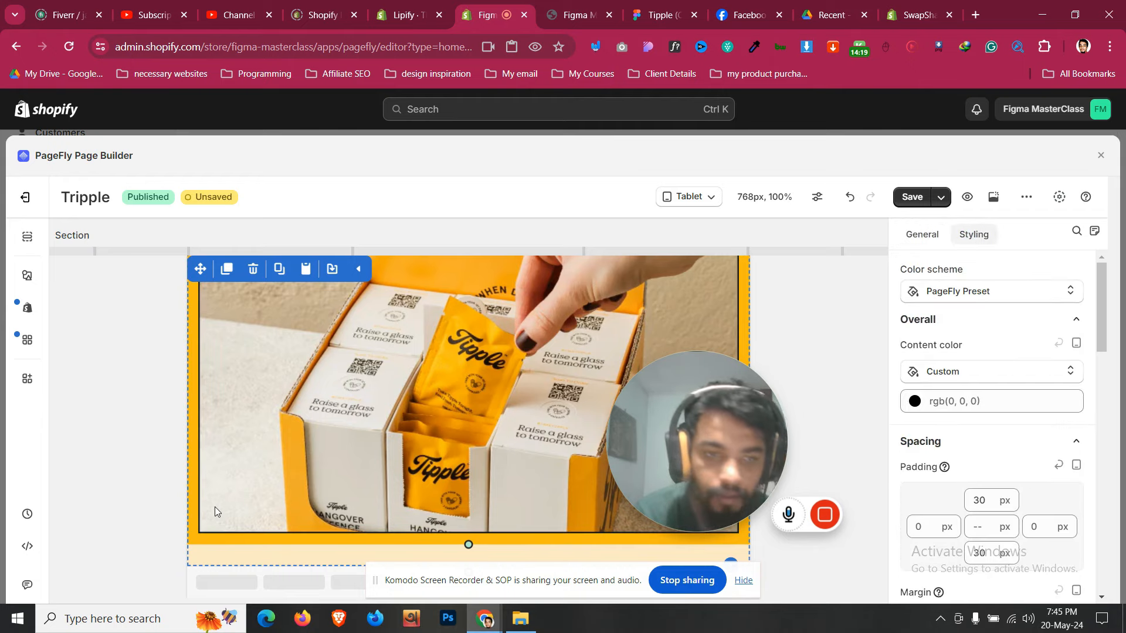
{"action": "left_click", "coordinate": [213, 538]}
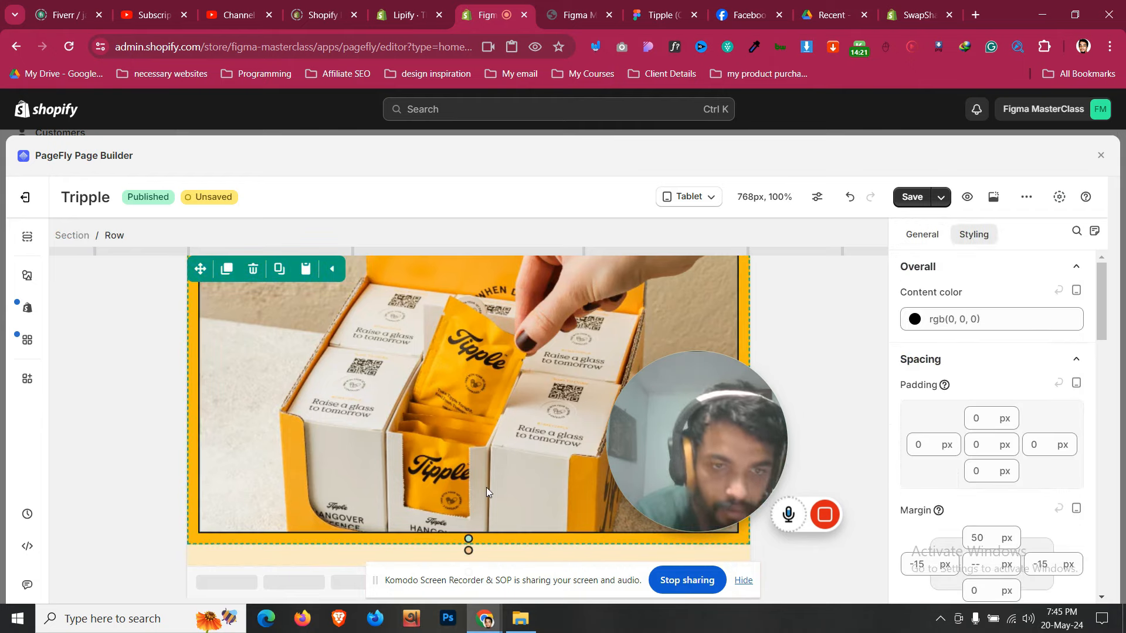
{"action": "type", "text": "0"}
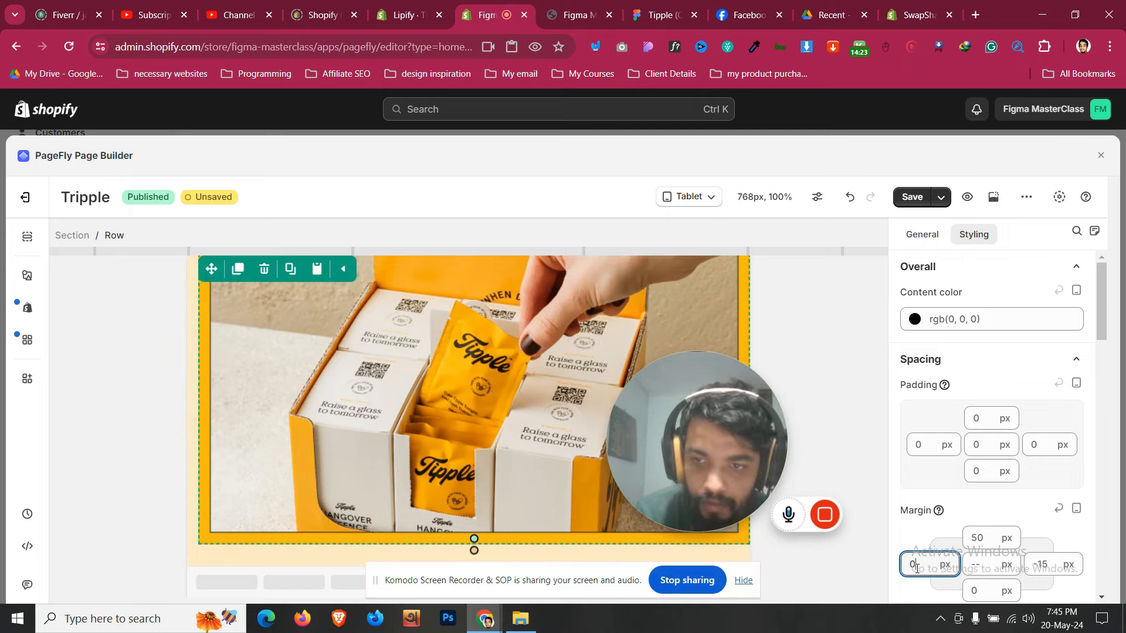
{"action": "left_click", "coordinate": [1041, 563]}
{"action": "type", "text": "0"}
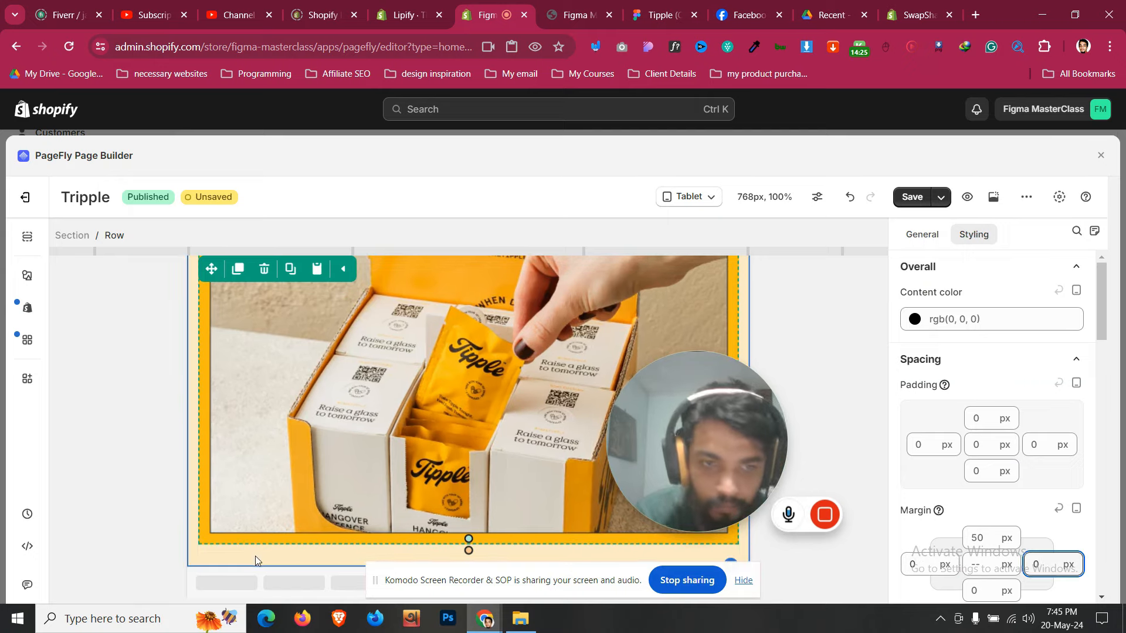
Set the yellow promo row's top margin to 20 px in the tablet layout and check its gap to the button row above
{"action": "scroll", "coordinate": [362, 399], "scroll_direction": "down", "scroll_amount": 8}
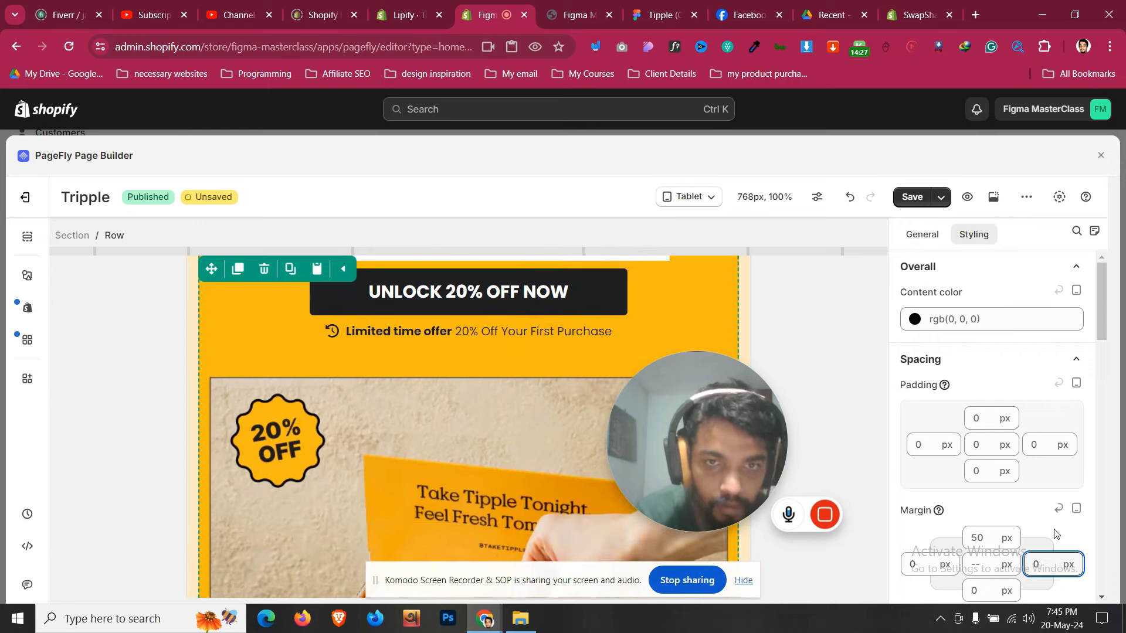
{"action": "left_click", "coordinate": [978, 532]}
{"action": "type", "text": "9"}
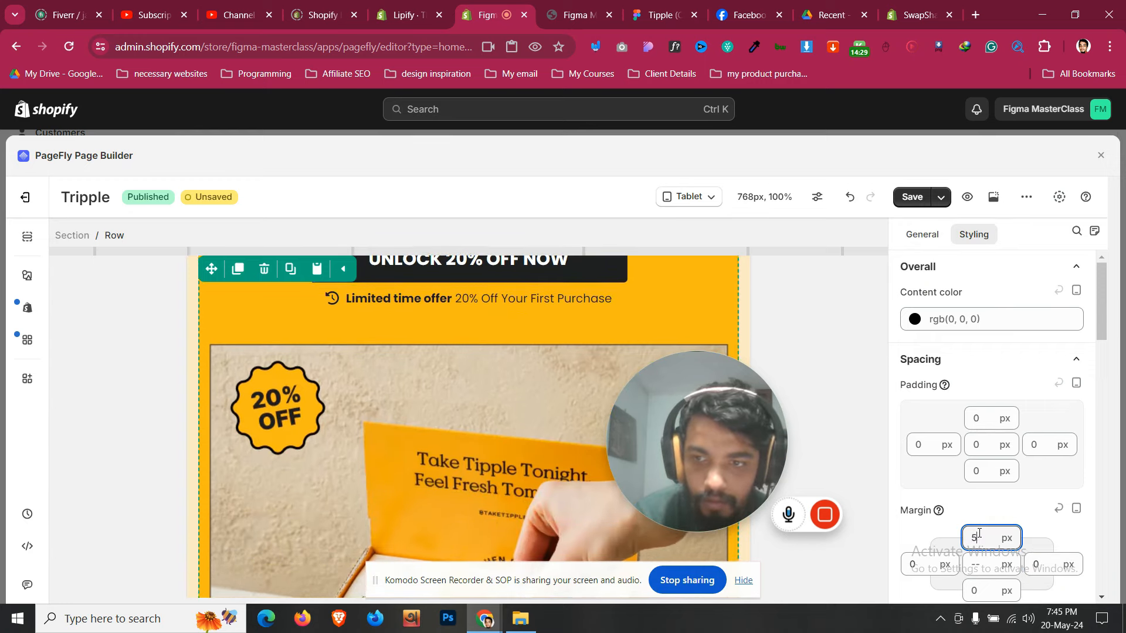
{"action": "key", "text": "BackSpace"}
{"action": "type", "text": "20"}
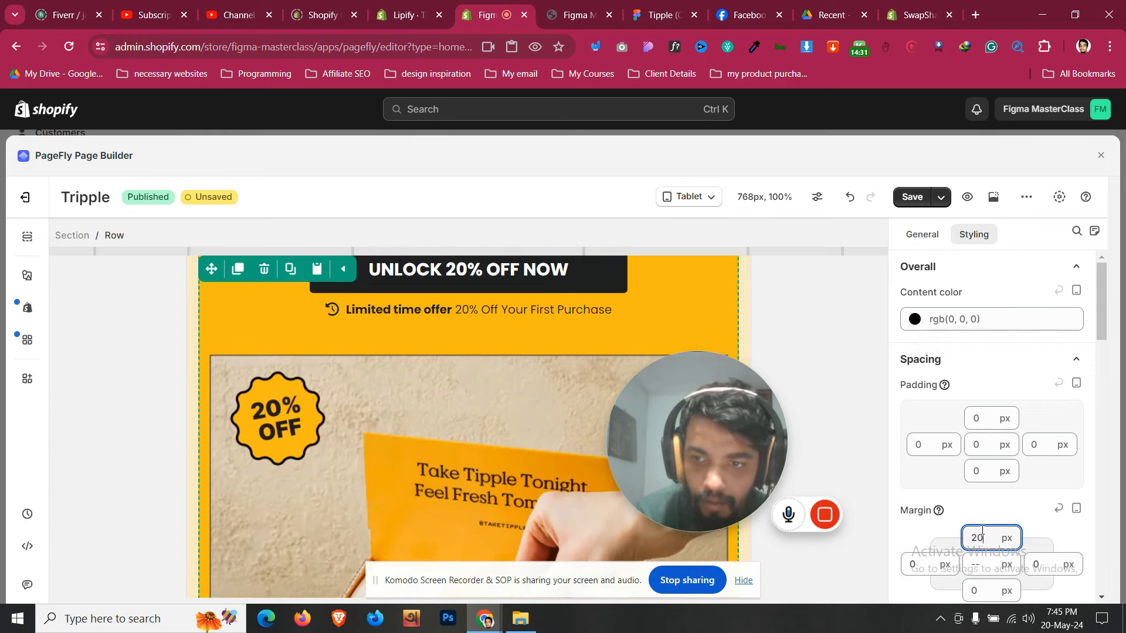
{"action": "left_click", "coordinate": [461, 324]}
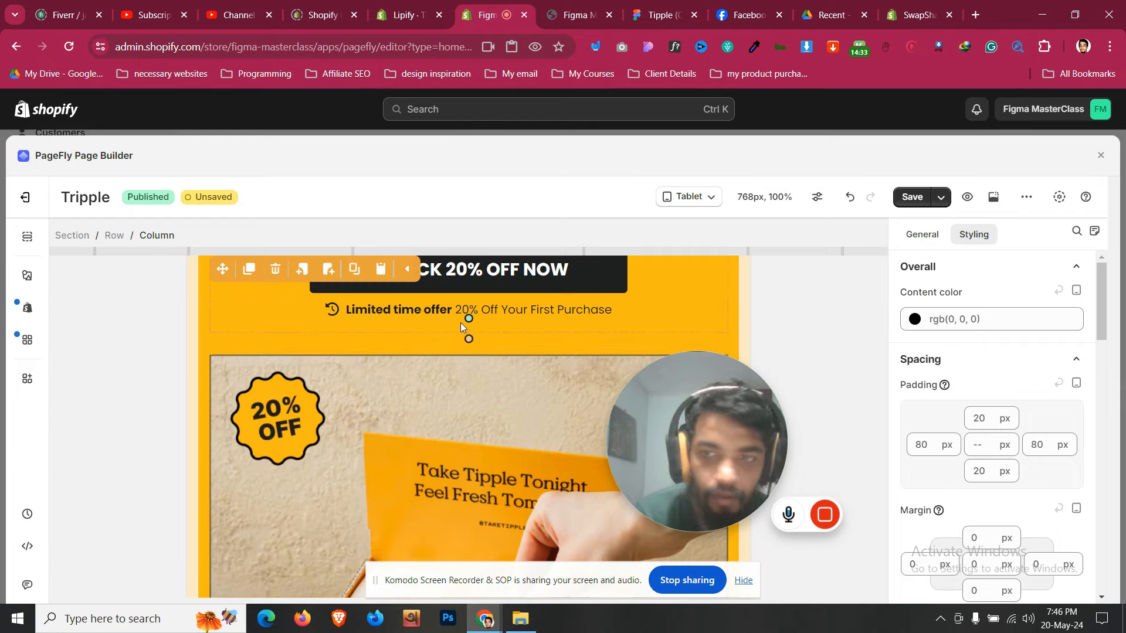
{"action": "scroll", "coordinate": [301, 317], "scroll_direction": "up", "scroll_amount": 4}
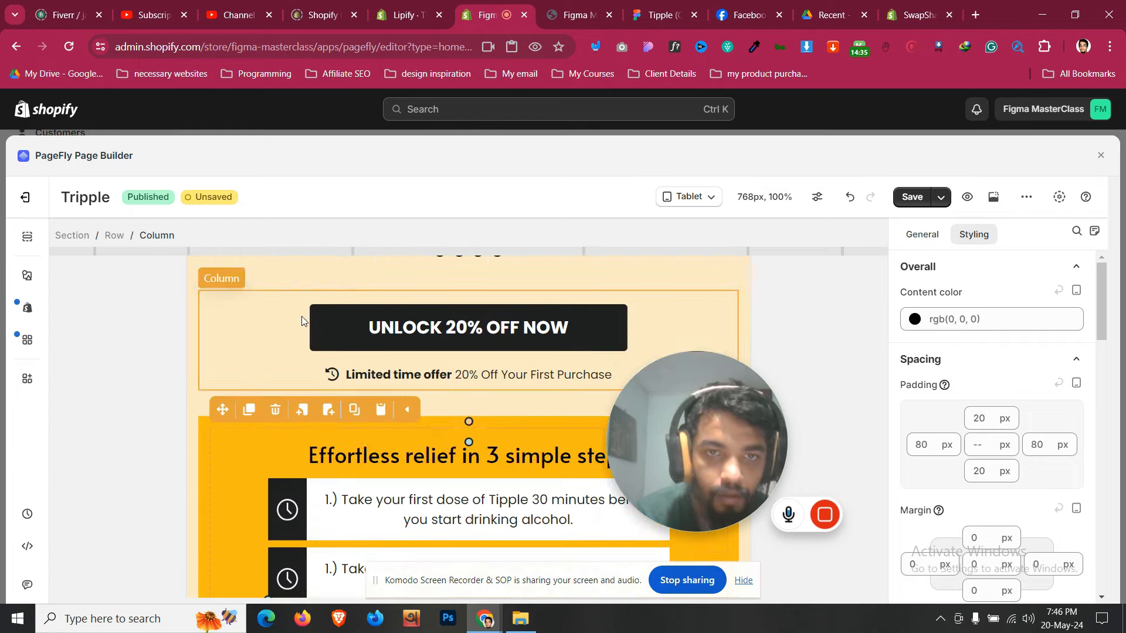
{"action": "scroll", "coordinate": [302, 316], "scroll_direction": "down", "scroll_amount": 3}
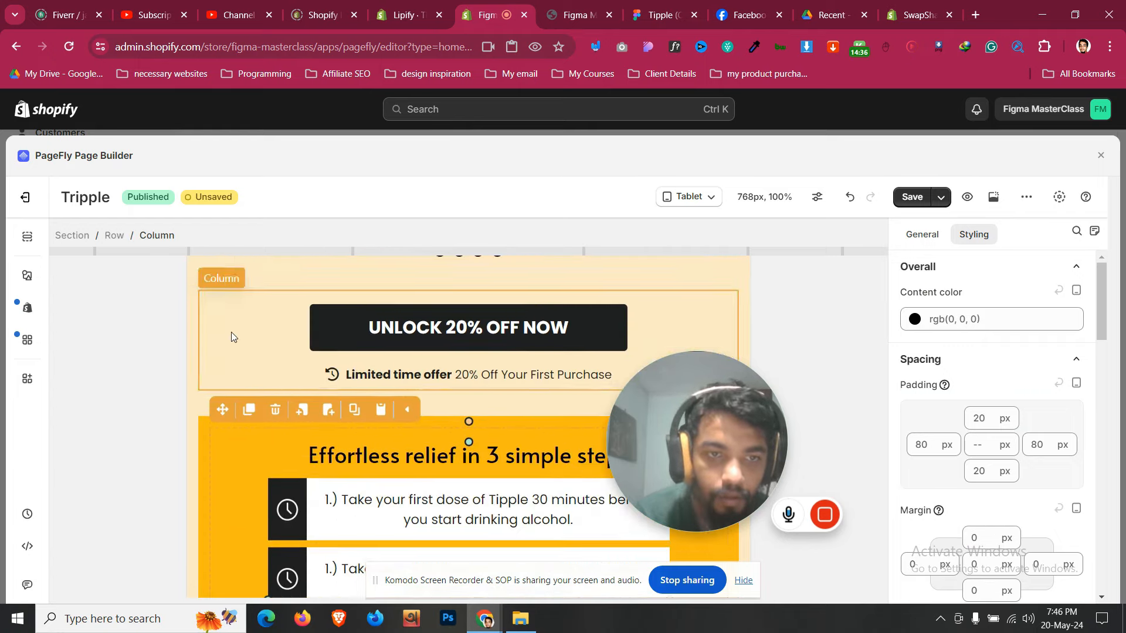
Return to the all-devices layout and save the Tripple page
{"action": "left_click", "coordinate": [195, 367]}
{"action": "scroll", "coordinate": [195, 367], "scroll_direction": "down", "scroll_amount": 3}
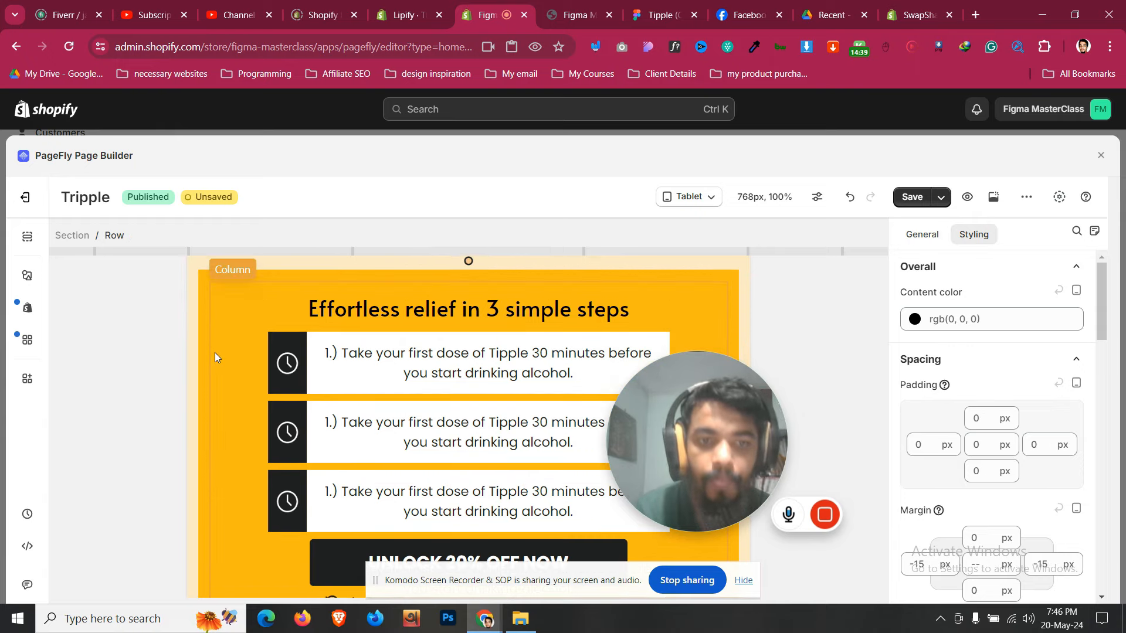
{"action": "scroll", "coordinate": [217, 353], "scroll_direction": "down", "scroll_amount": 2}
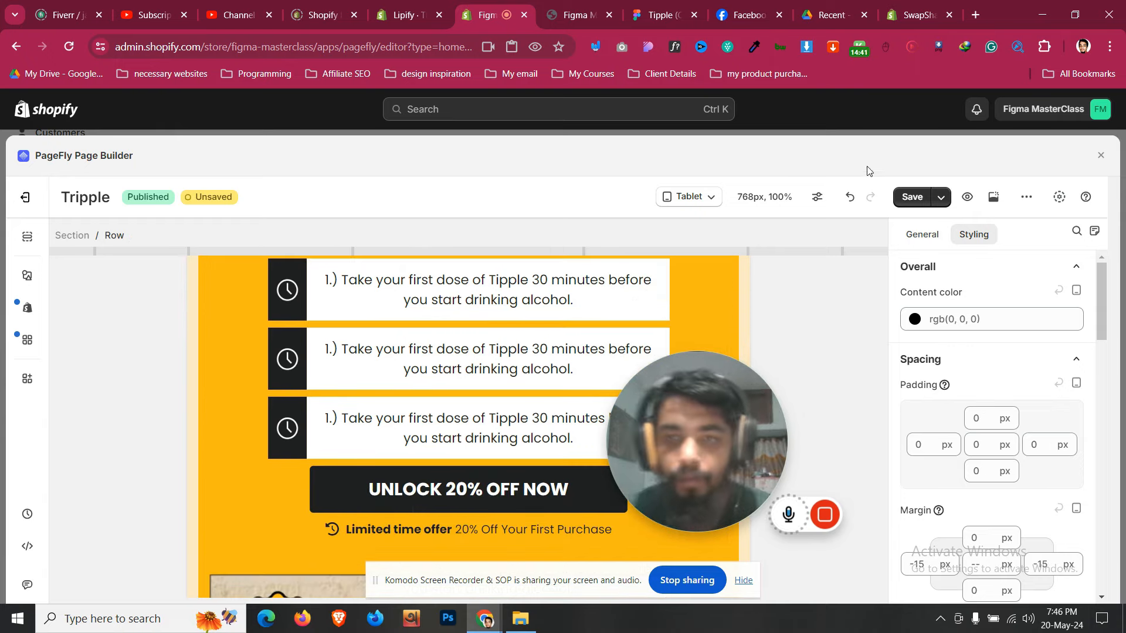
{"action": "left_click", "coordinate": [692, 198]}
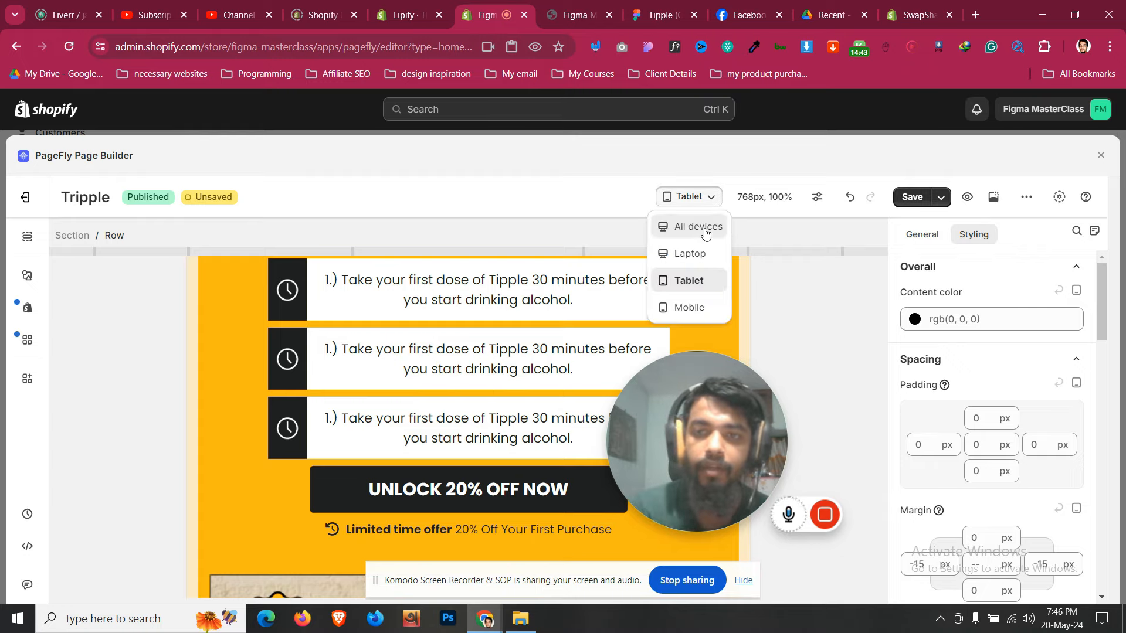
{"action": "left_click", "coordinate": [700, 229]}
{"action": "left_click", "coordinate": [940, 198]}
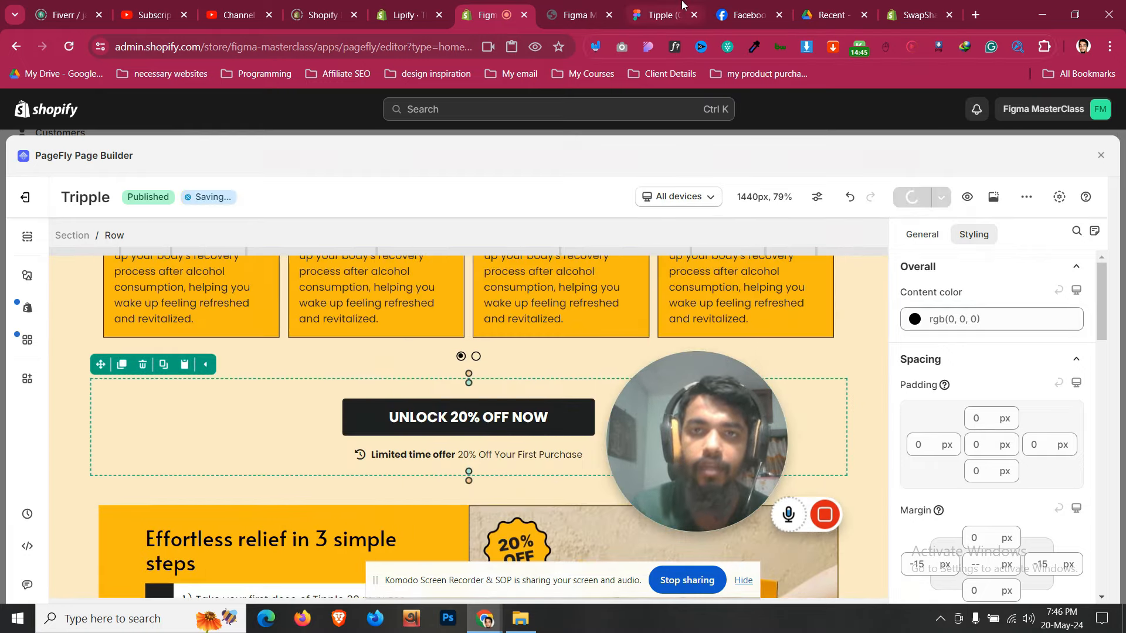
Switch to the Tipple design in Figma, select the desktop testimonials section and survey the sections below it down to the FAQ
{"action": "left_click", "coordinate": [682, 5]}
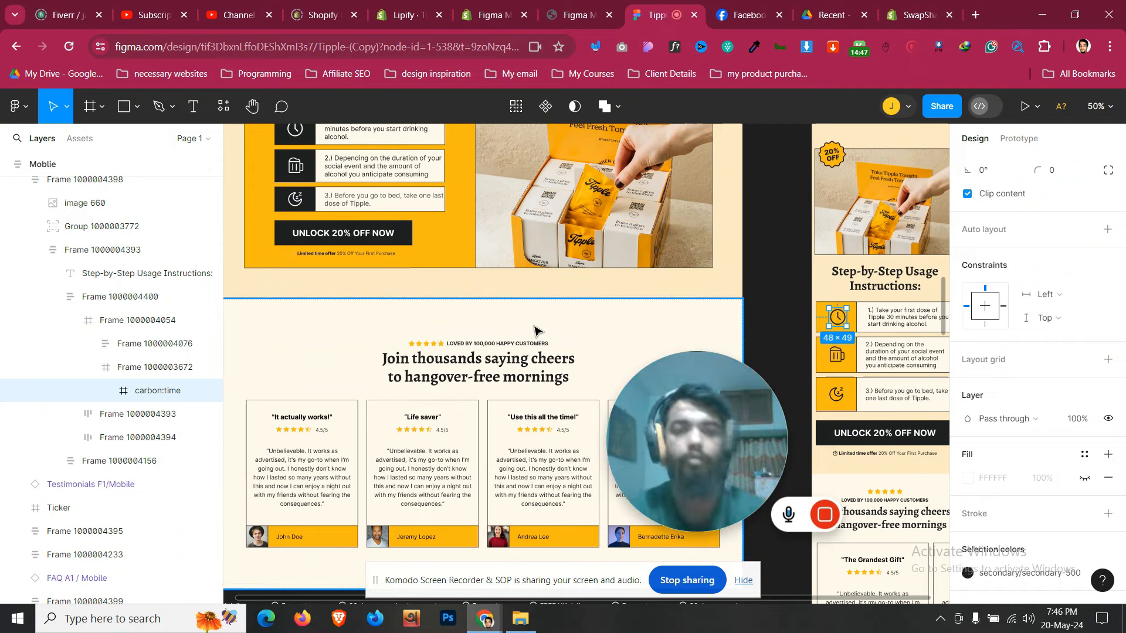
{"action": "left_click", "coordinate": [371, 334]}
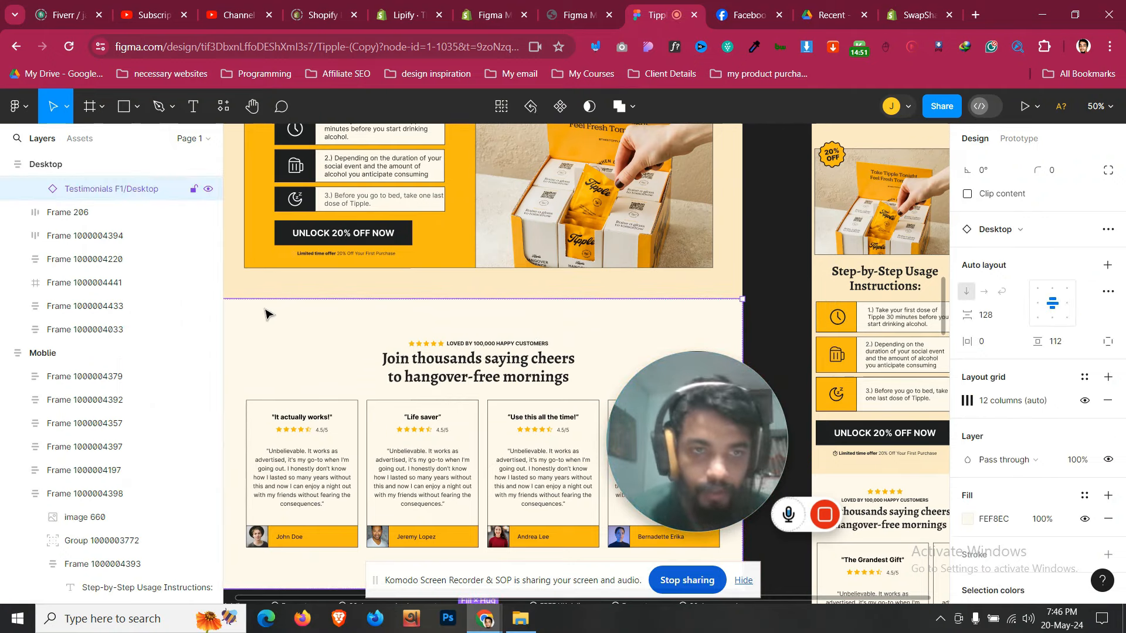
{"action": "left_click_drag", "start_coordinate": [223, 276], "coordinate": [184, 276]}
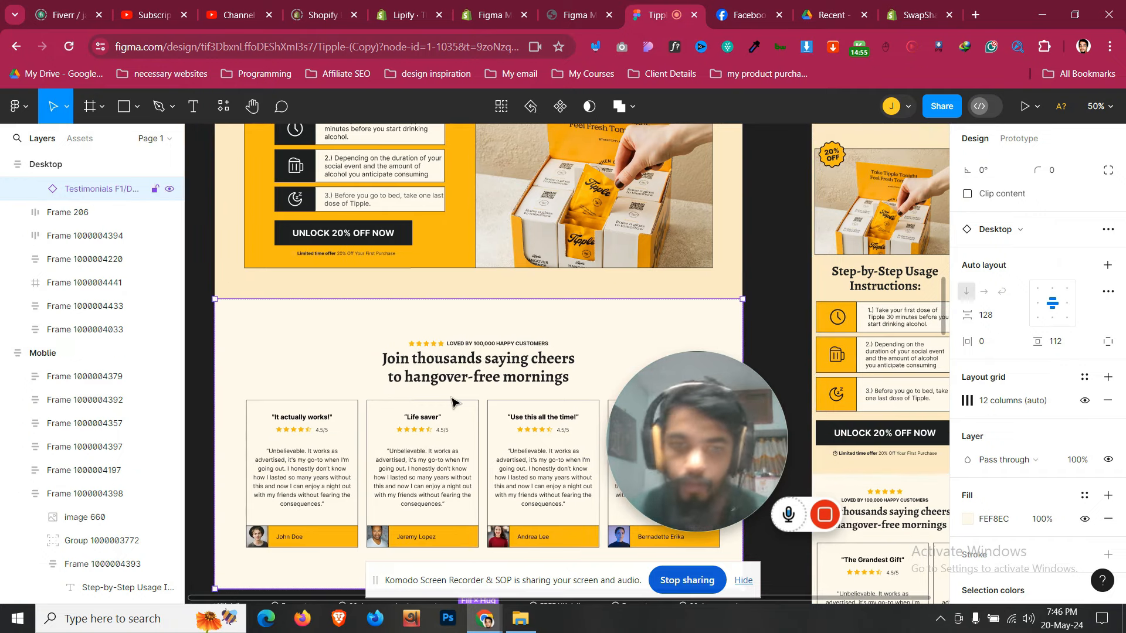
{"action": "scroll", "coordinate": [452, 403], "scroll_direction": "down", "scroll_amount": 3}
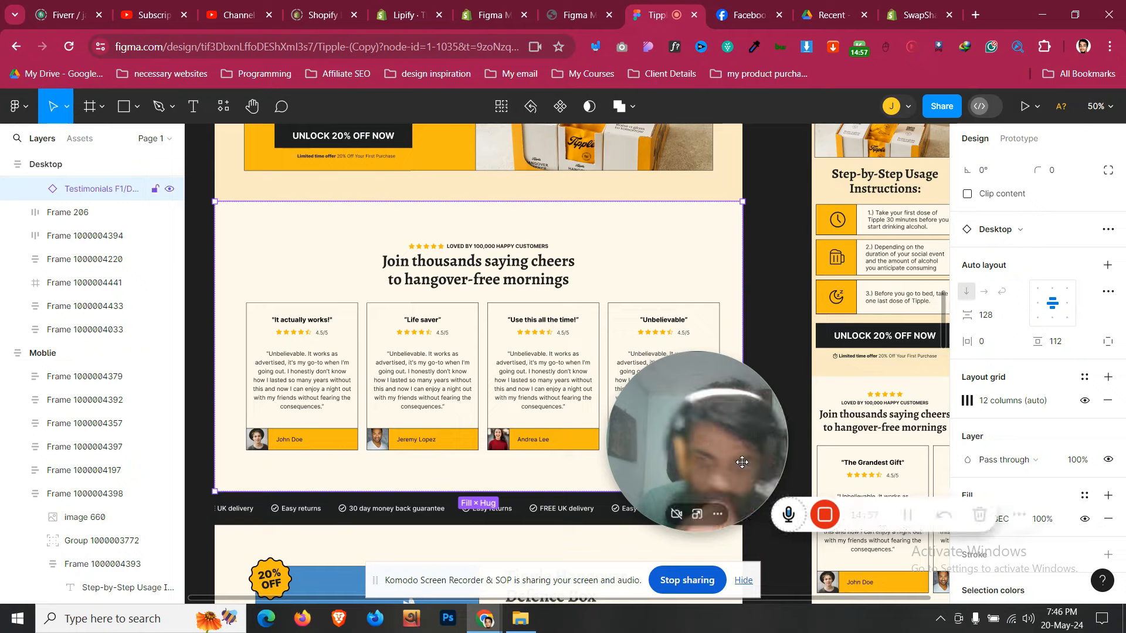
{"action": "scroll", "coordinate": [849, 459], "scroll_direction": "down", "scroll_amount": 10}
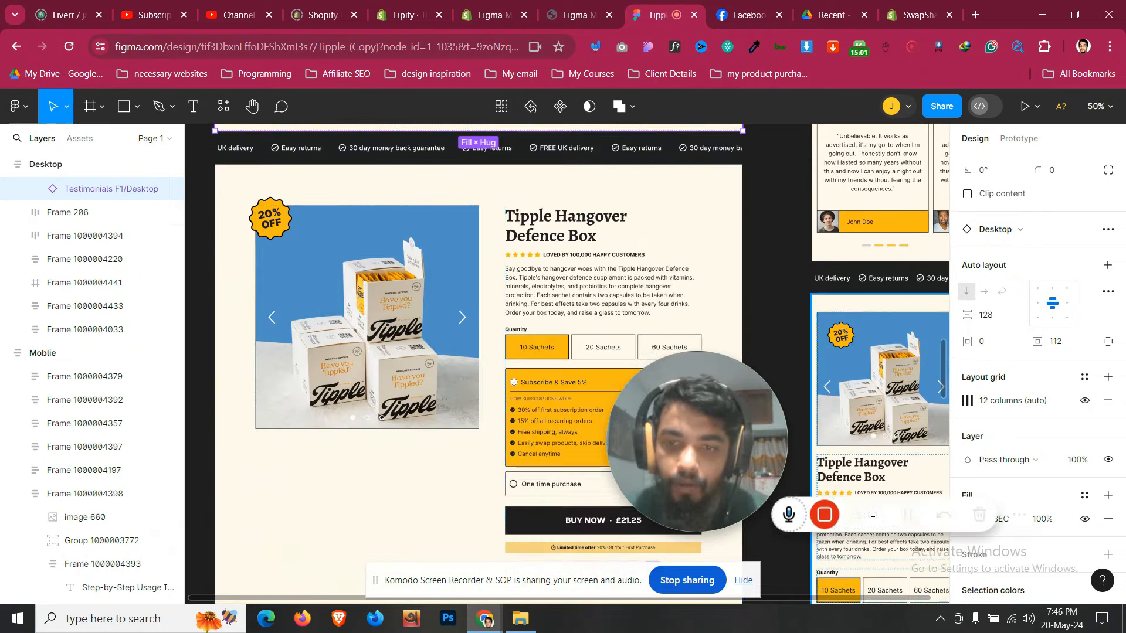
{"action": "scroll", "coordinate": [422, 417], "scroll_direction": "down", "scroll_amount": 5}
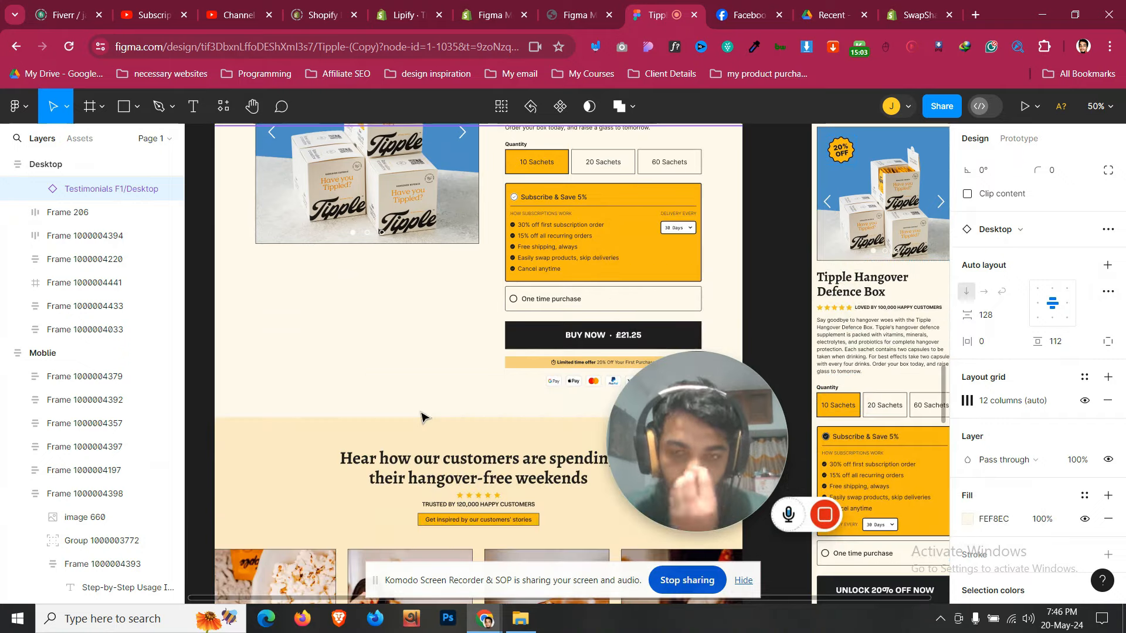
{"action": "scroll", "coordinate": [421, 416], "scroll_direction": "down", "scroll_amount": 12}
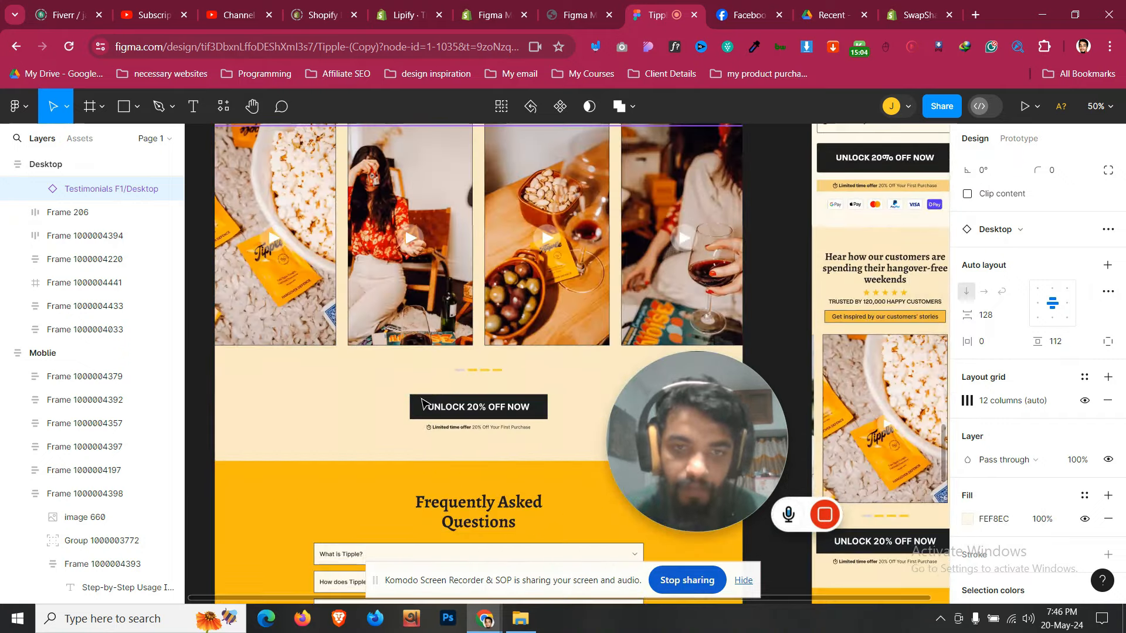
{"action": "scroll", "coordinate": [421, 404], "scroll_direction": "up", "scroll_amount": 20}
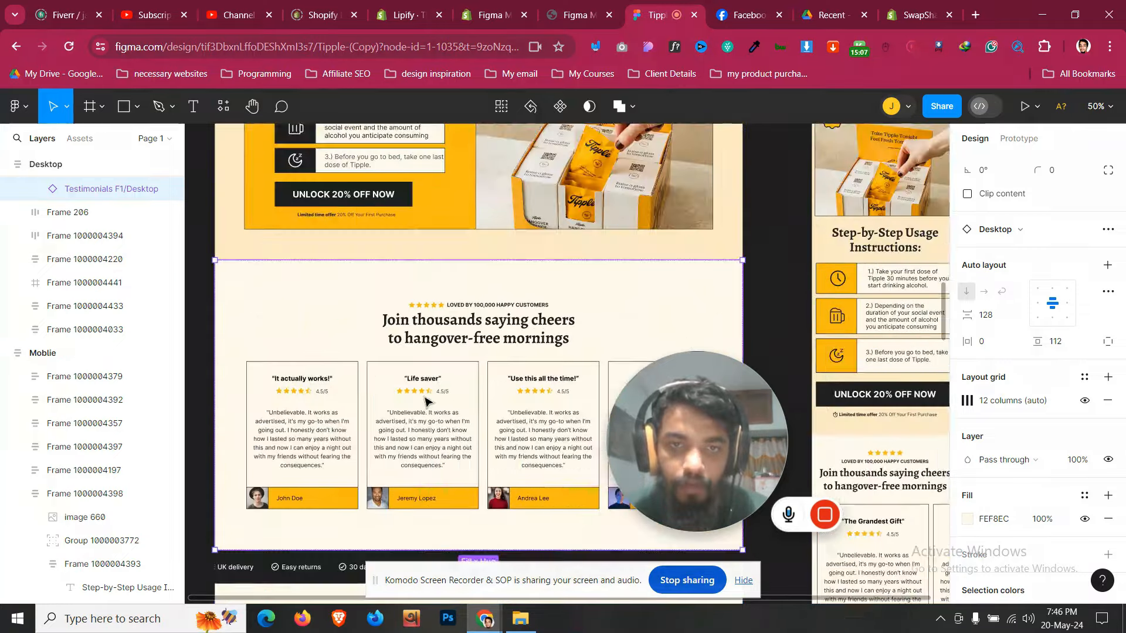
Examine the product, customer video, FAQ and footer sections of the desktop design, ending back at the testimonials section
{"action": "scroll", "coordinate": [425, 401], "scroll_direction": "up", "scroll_amount": 2}
{"action": "scroll", "coordinate": [427, 396], "scroll_direction": "down", "scroll_amount": 5}
{"action": "scroll", "coordinate": [435, 434], "scroll_direction": "down", "scroll_amount": 7}
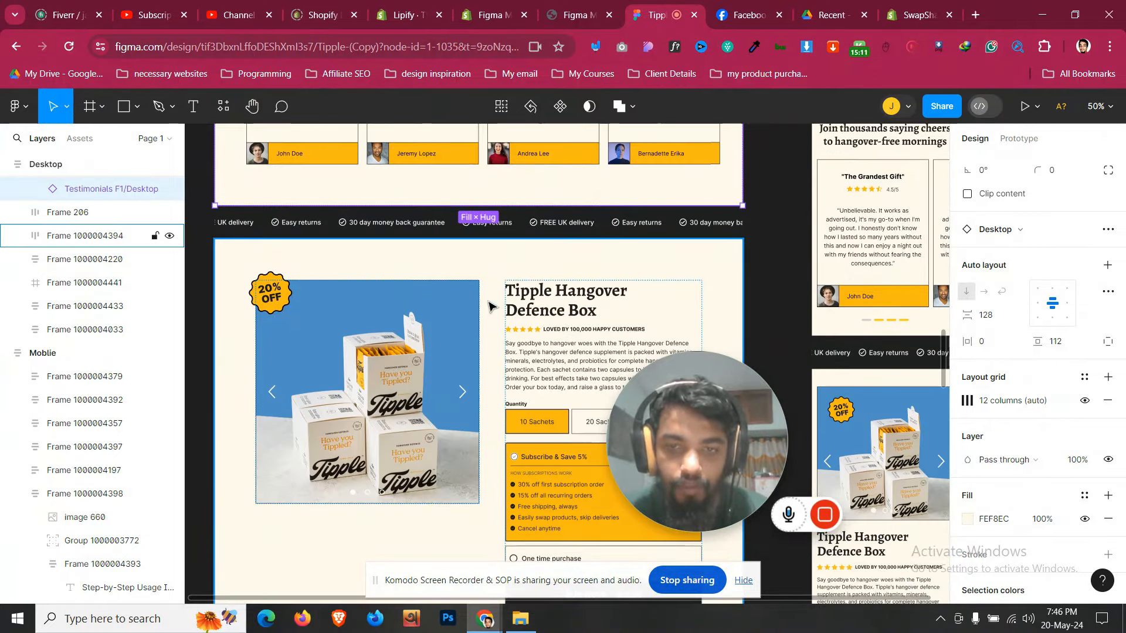
{"action": "scroll", "coordinate": [488, 305], "scroll_direction": "down", "scroll_amount": 15}
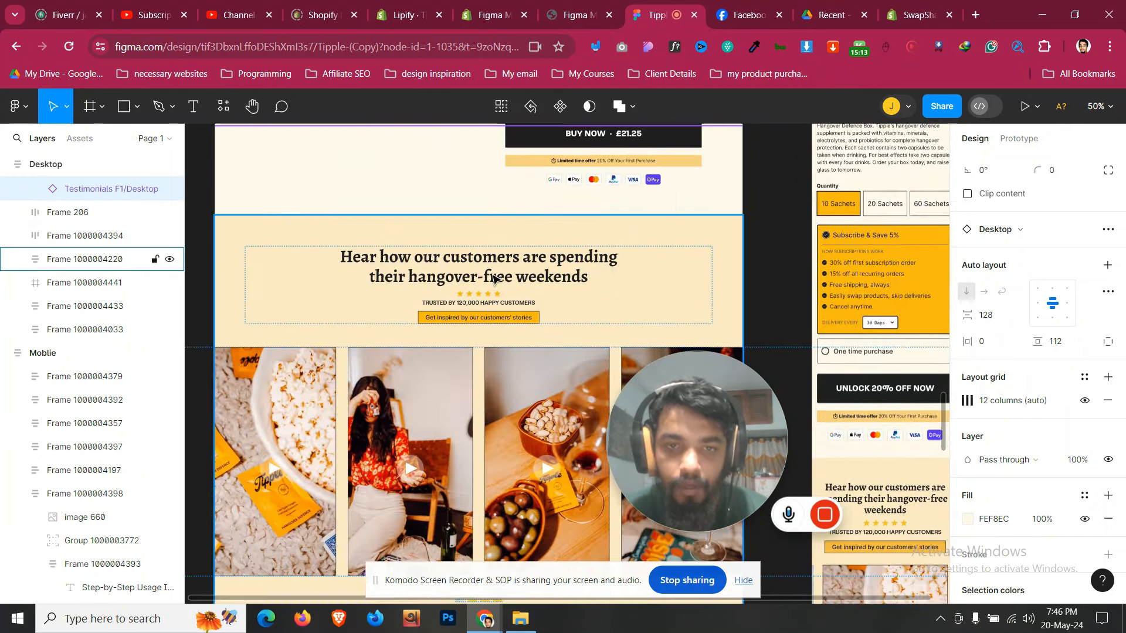
{"action": "scroll", "coordinate": [495, 237], "scroll_direction": "down", "scroll_amount": 2}
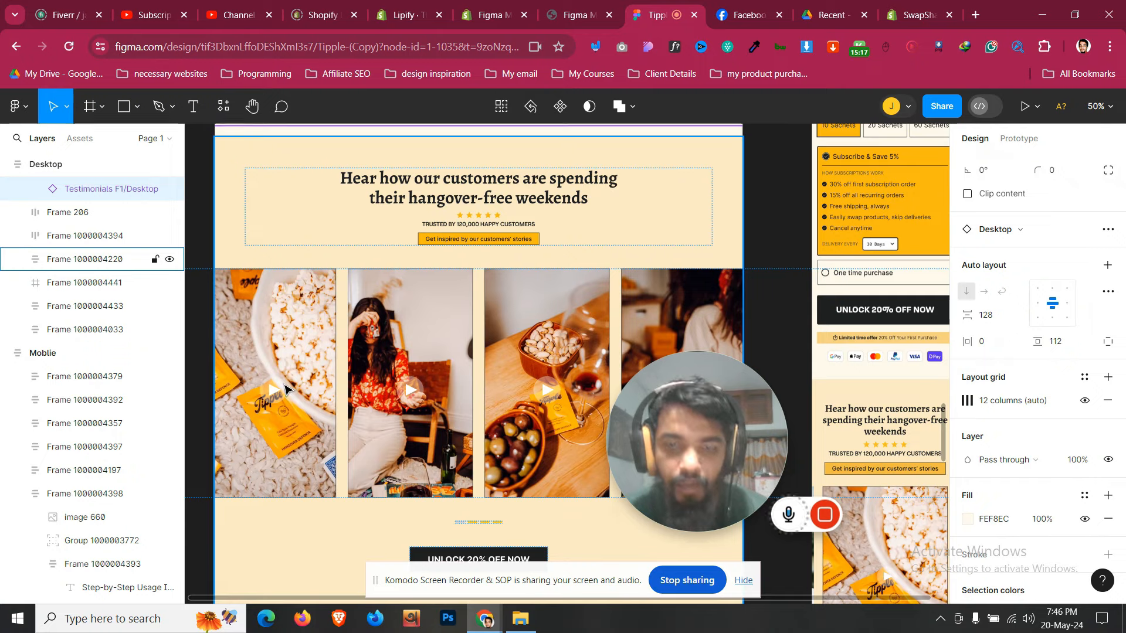
{"action": "scroll", "coordinate": [285, 388], "scroll_direction": "down", "scroll_amount": 5}
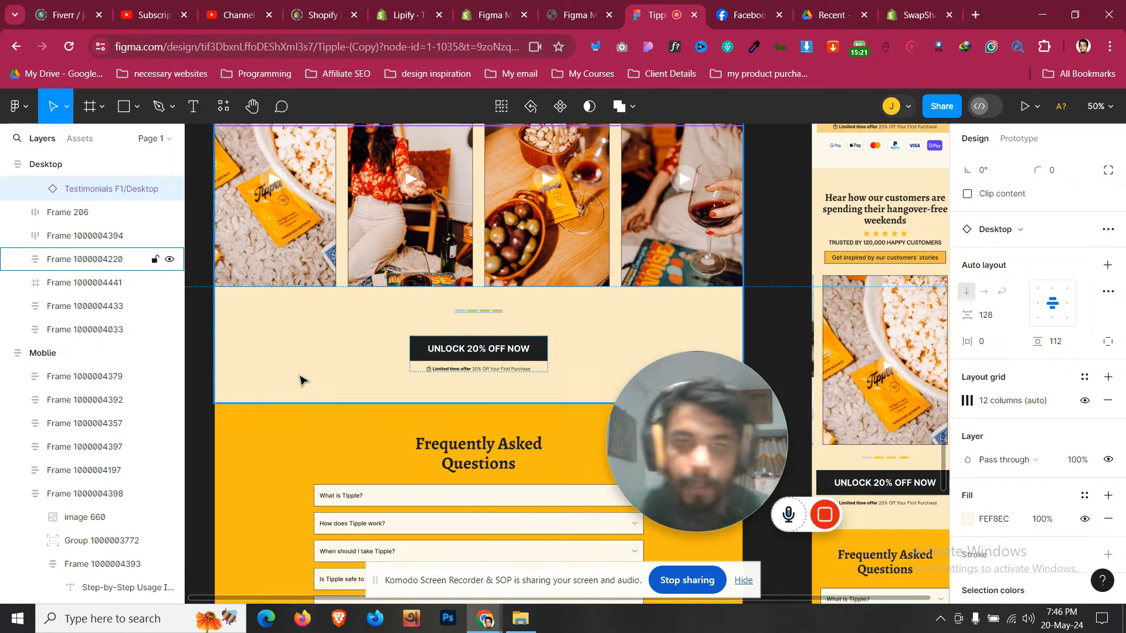
{"action": "scroll", "coordinate": [300, 375], "scroll_direction": "down", "scroll_amount": 7}
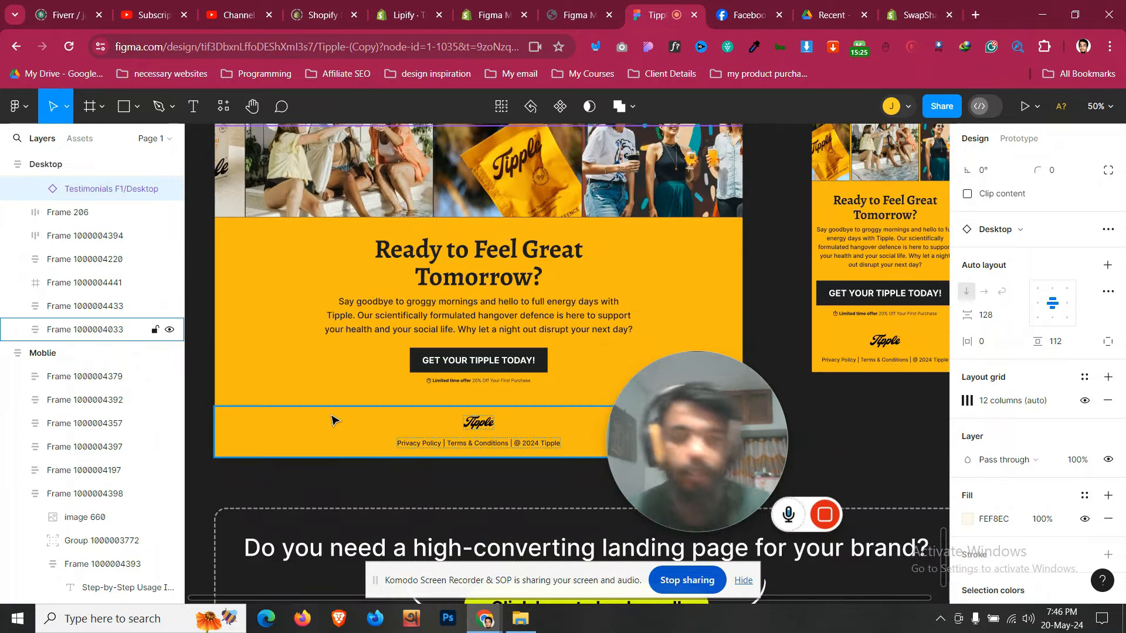
{"action": "scroll", "coordinate": [333, 420], "scroll_direction": "up", "scroll_amount": 2}
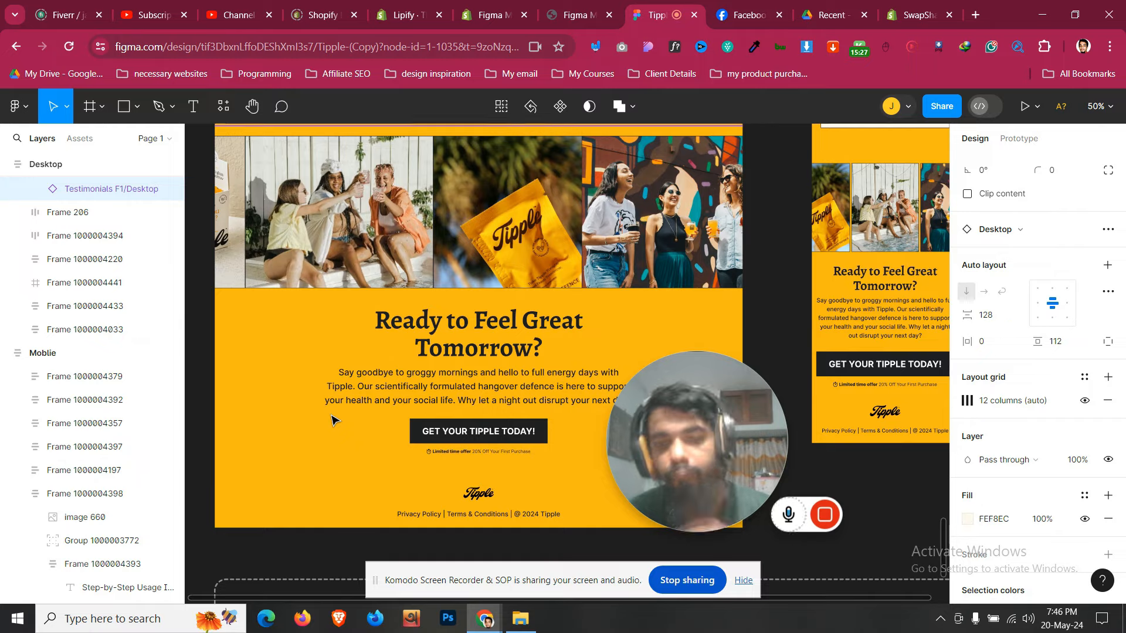
{"action": "scroll", "coordinate": [333, 420], "scroll_direction": "up", "scroll_amount": 15}
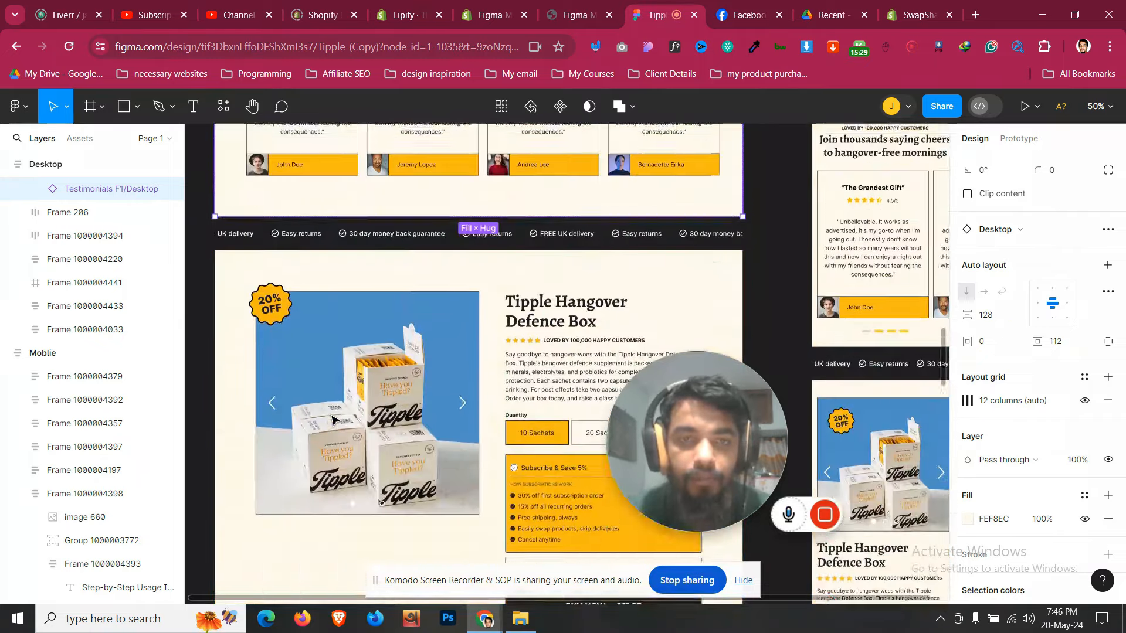
{"action": "scroll", "coordinate": [332, 420], "scroll_direction": "up", "scroll_amount": 5}
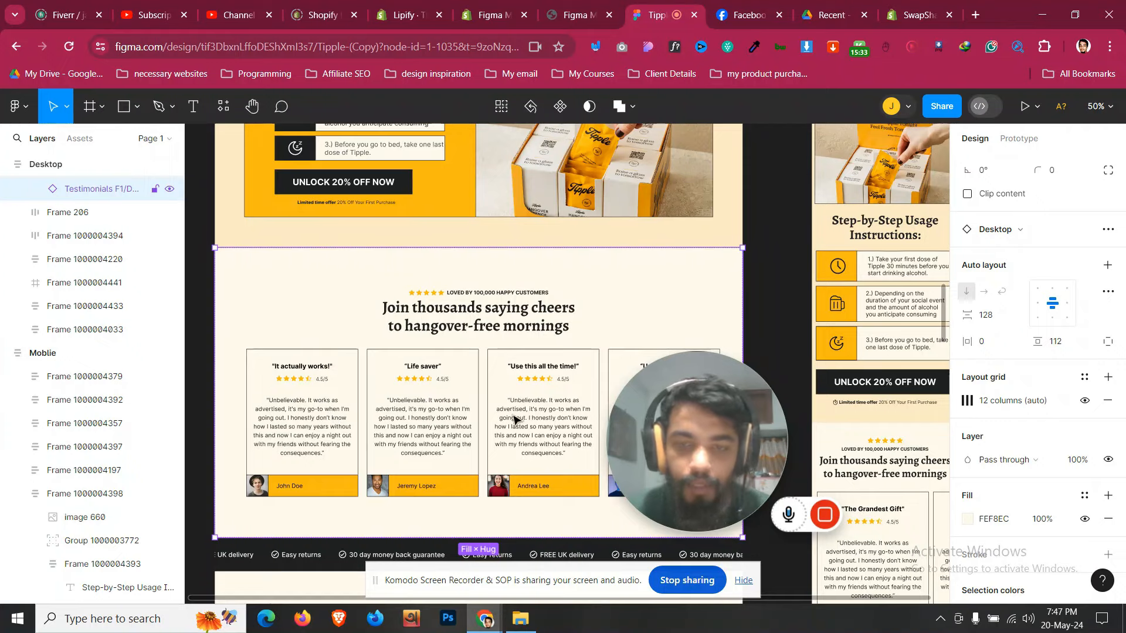
{"action": "scroll", "coordinate": [299, 276], "scroll_direction": "up", "scroll_amount": 1}
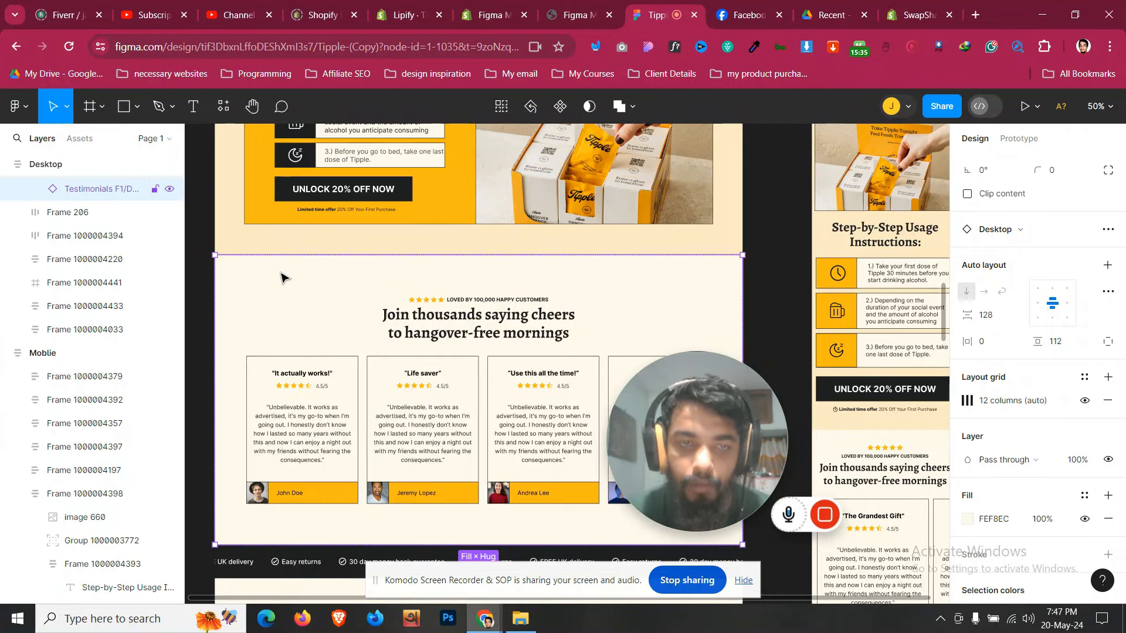
{"action": "left_click", "coordinate": [836, 521]}
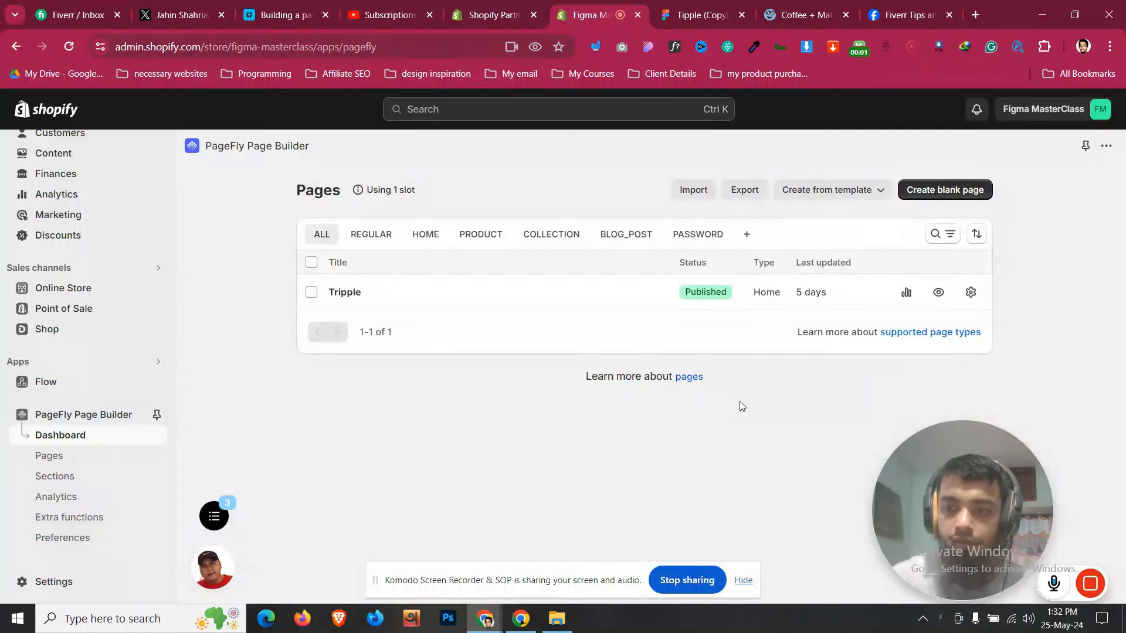
Open the Tripple page in the PageFly editor and look over its sections down to the yellow promo row
{"action": "left_click", "coordinate": [356, 293]}
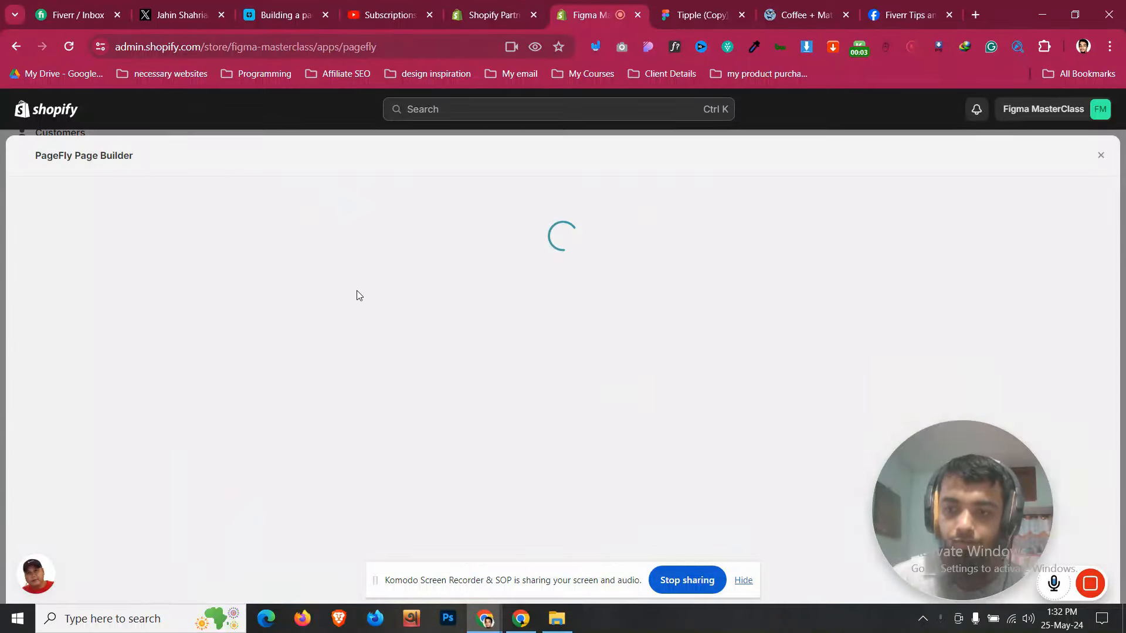
{"action": "left_click", "coordinate": [708, 16]}
{"action": "scroll", "coordinate": [516, 332], "scroll_direction": "up", "scroll_amount": 8}
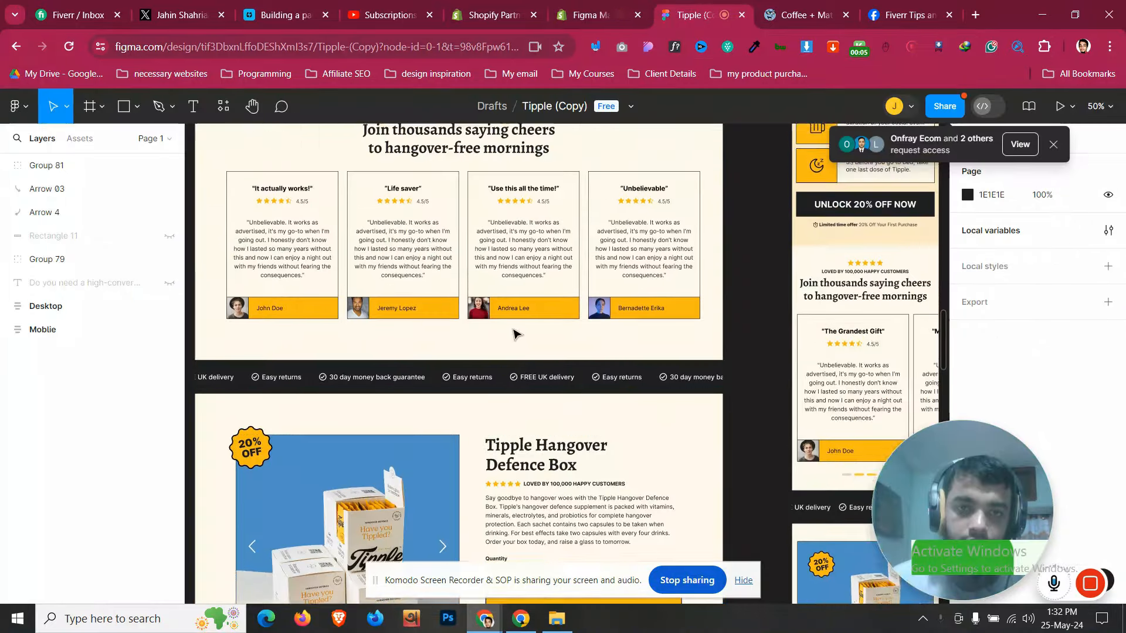
{"action": "left_click", "coordinate": [598, 14]}
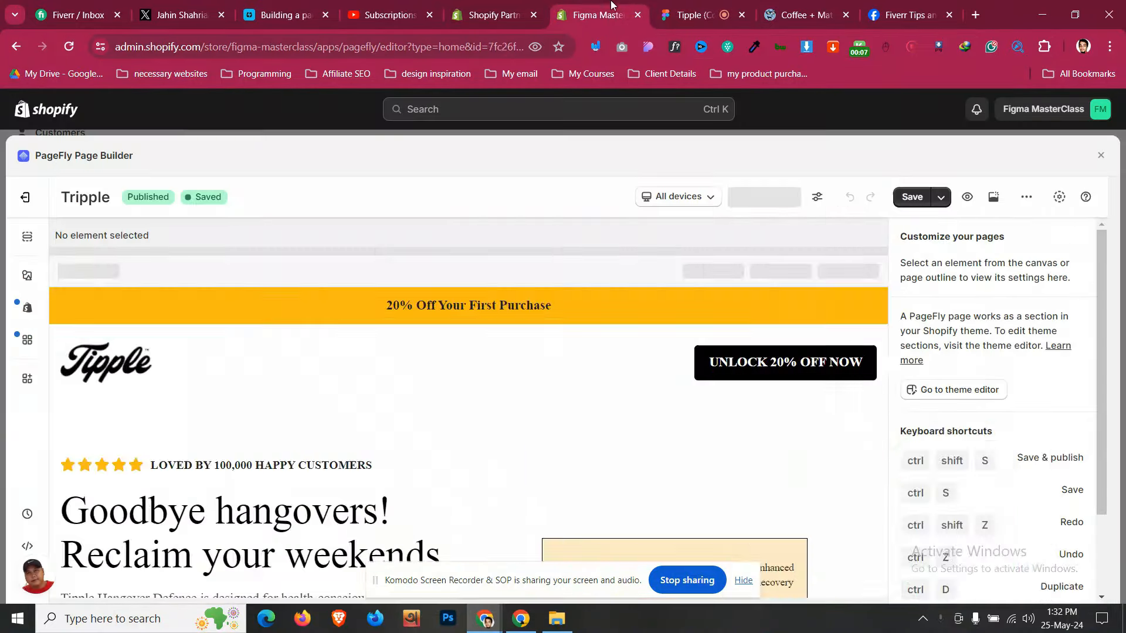
{"action": "scroll", "coordinate": [509, 438], "scroll_direction": "down", "scroll_amount": 10}
{"action": "scroll", "coordinate": [508, 439], "scroll_direction": "up", "scroll_amount": 5}
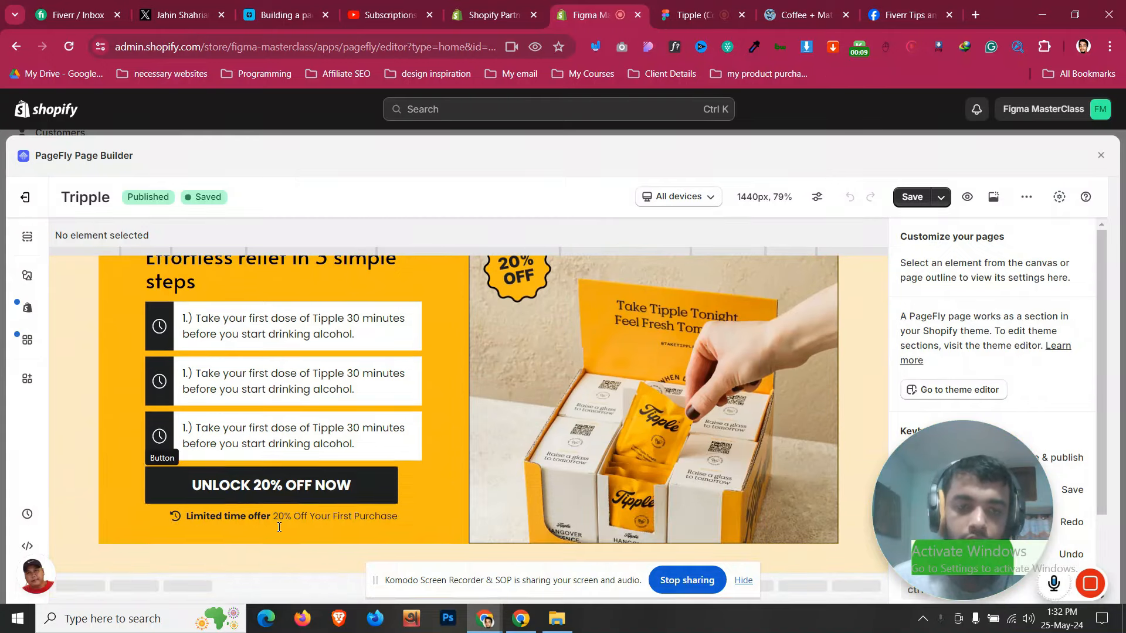
Return to the Figma design and examine the heading, ratings and four review cards of the desktop testimonials section
{"action": "left_click", "coordinate": [691, 15]}
{"action": "scroll", "coordinate": [471, 338], "scroll_direction": "down", "scroll_amount": 1}
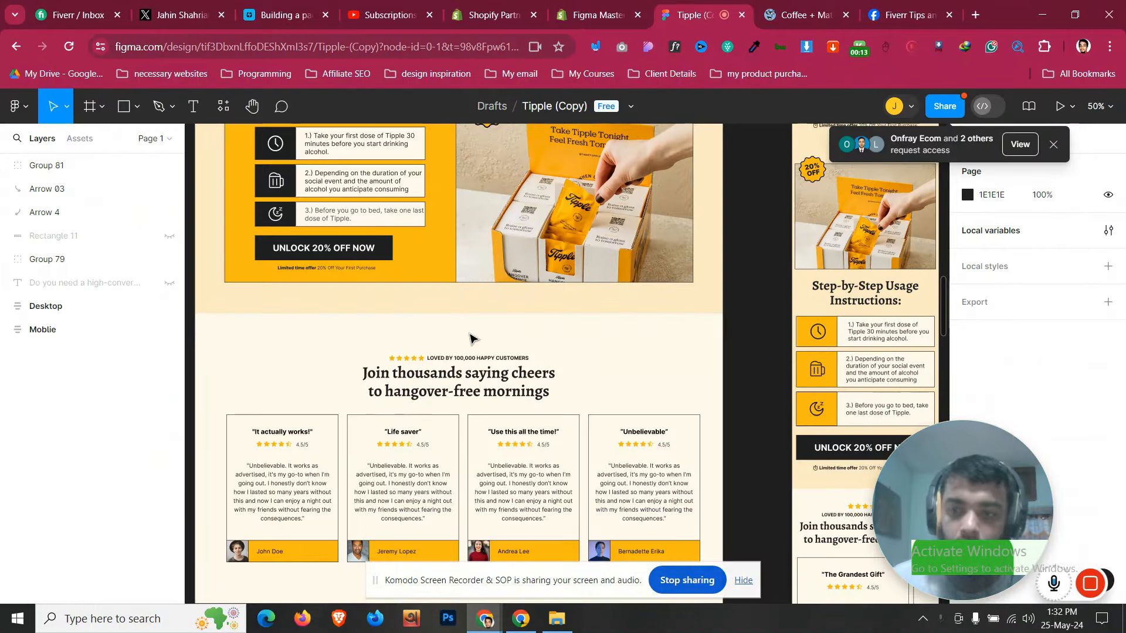
{"action": "left_click_drag", "start_coordinate": [982, 494], "coordinate": [885, 420]}
{"action": "scroll", "coordinate": [515, 425], "scroll_direction": "down", "scroll_amount": 1}
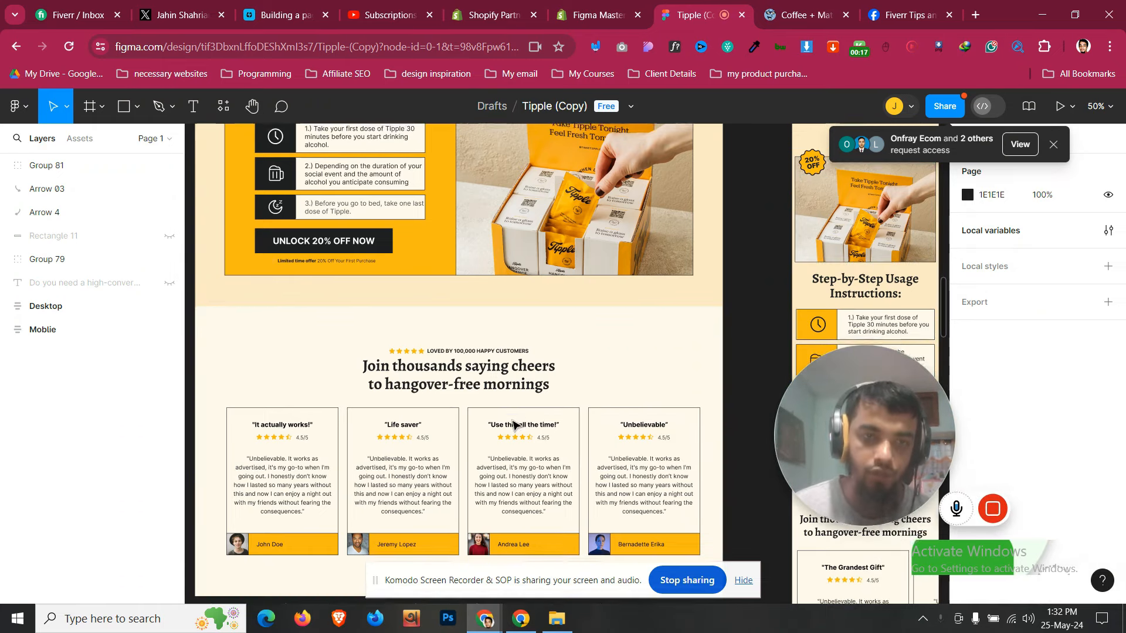
{"action": "scroll", "coordinate": [514, 424], "scroll_direction": "down", "scroll_amount": 1}
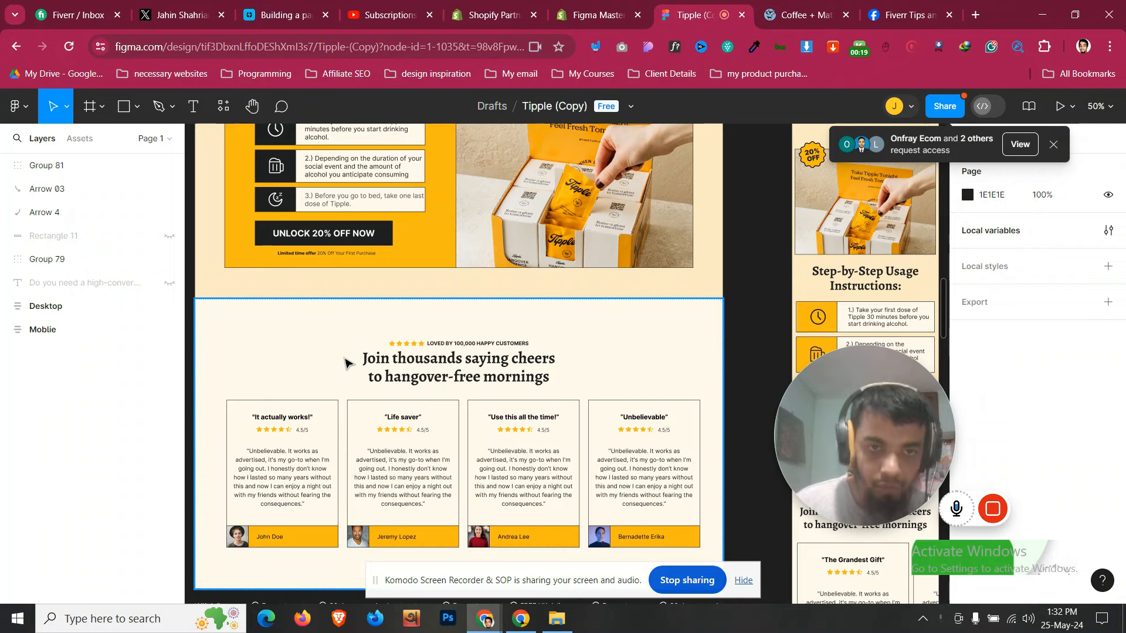
Examine the colours of the desktop testimonials section in Figma, and check the hero section's padding in the PageFly editor
{"action": "left_click", "coordinate": [345, 363]}
{"action": "scroll", "coordinate": [1068, 372], "scroll_direction": "down", "scroll_amount": 5}
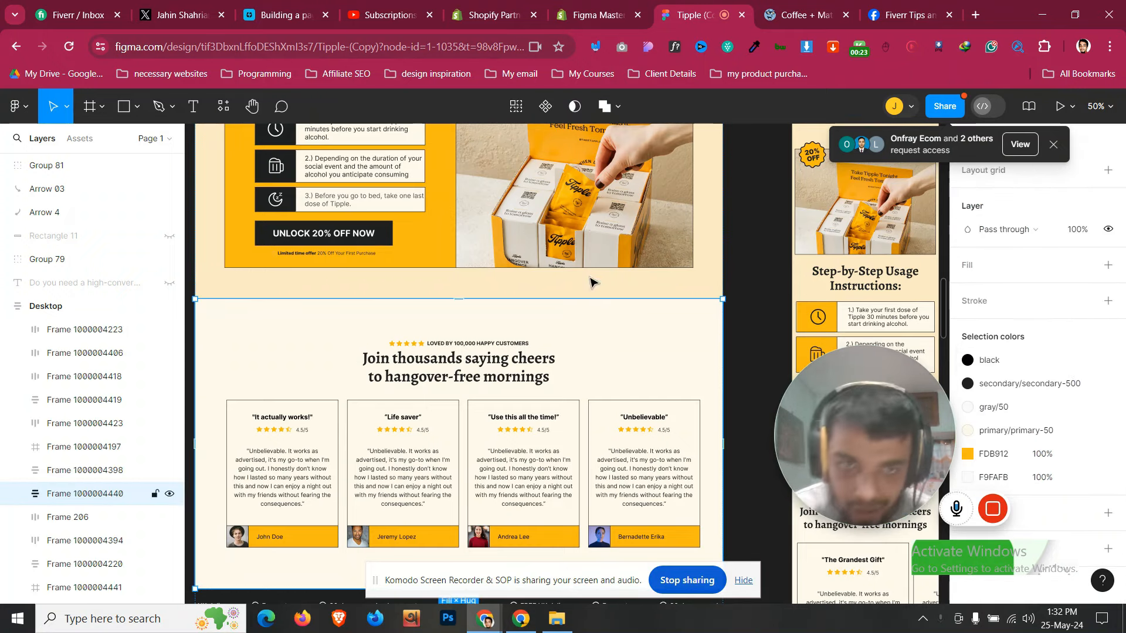
{"action": "left_click", "coordinate": [595, 15]}
{"action": "scroll", "coordinate": [360, 350], "scroll_direction": "up", "scroll_amount": 10}
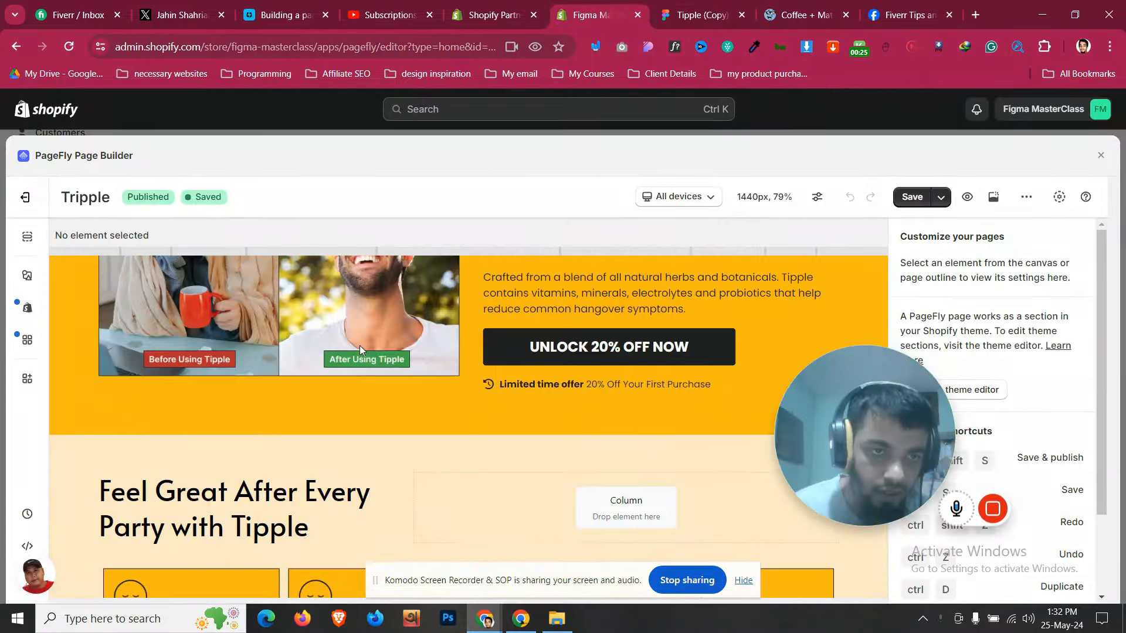
{"action": "scroll", "coordinate": [359, 350], "scroll_direction": "up", "scroll_amount": 5}
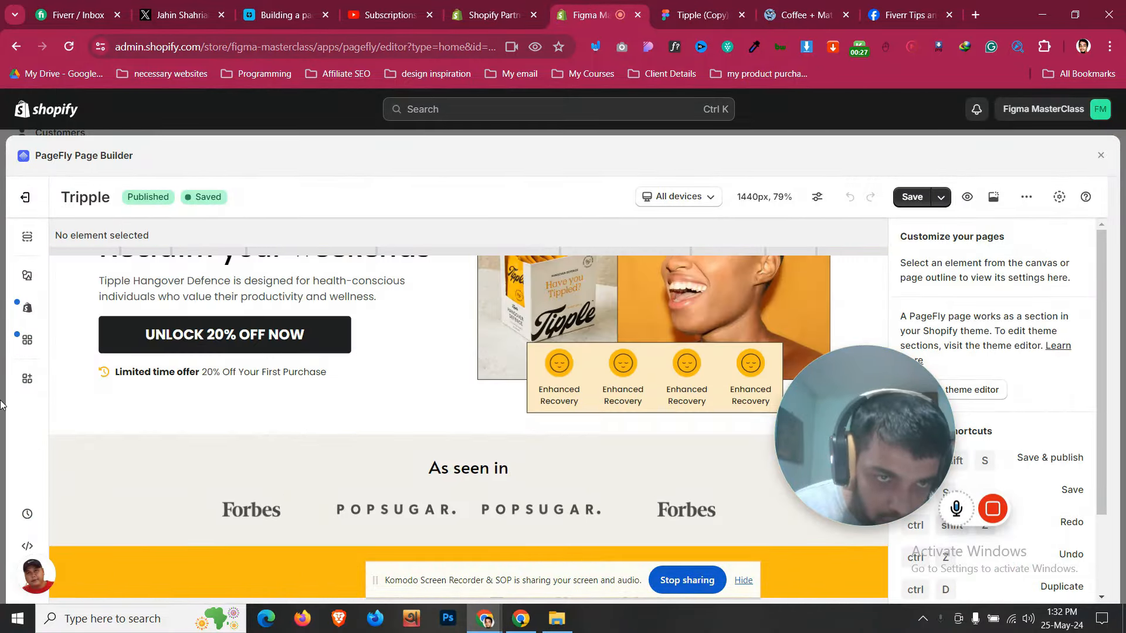
{"action": "left_click", "coordinate": [58, 413]}
{"action": "scroll", "coordinate": [1025, 372], "scroll_direction": "down", "scroll_amount": 3}
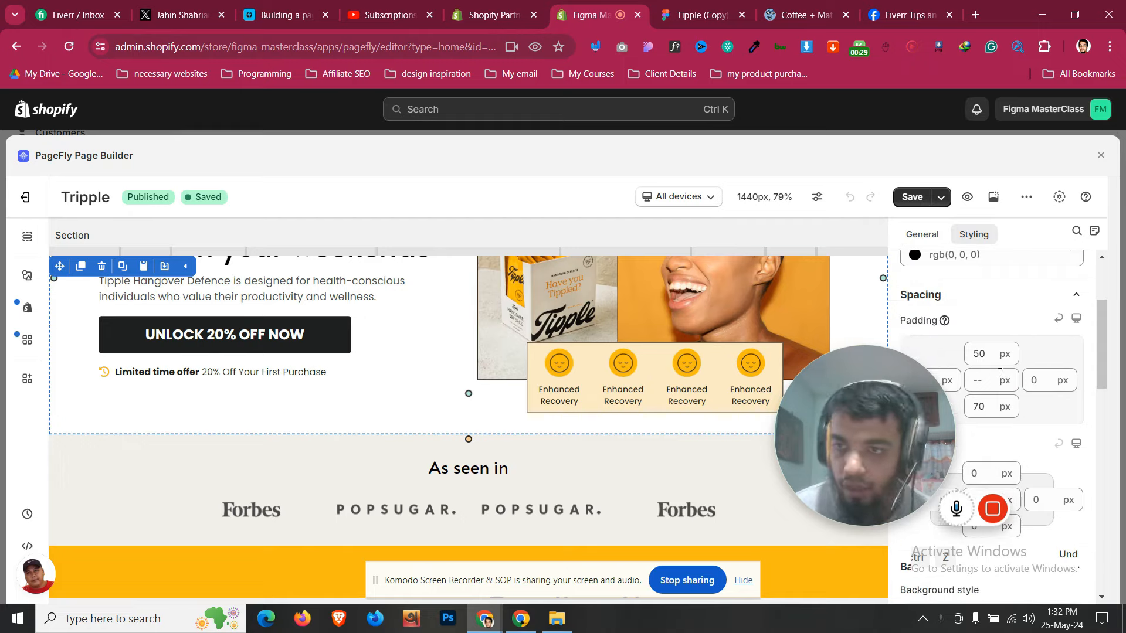
Add a new section with a one-column (1/1) layout below the yellow three-step promo section
{"action": "scroll", "coordinate": [468, 446], "scroll_direction": "down", "scroll_amount": 5}
{"action": "scroll", "coordinate": [467, 446], "scroll_direction": "down", "scroll_amount": 10}
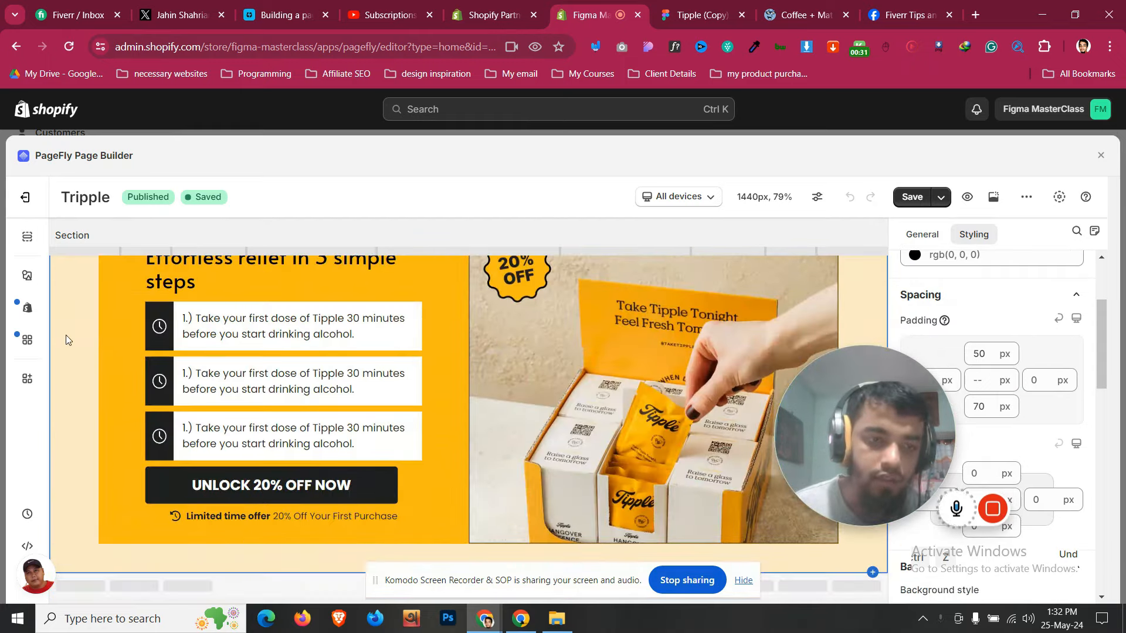
{"action": "left_click", "coordinate": [28, 275]}
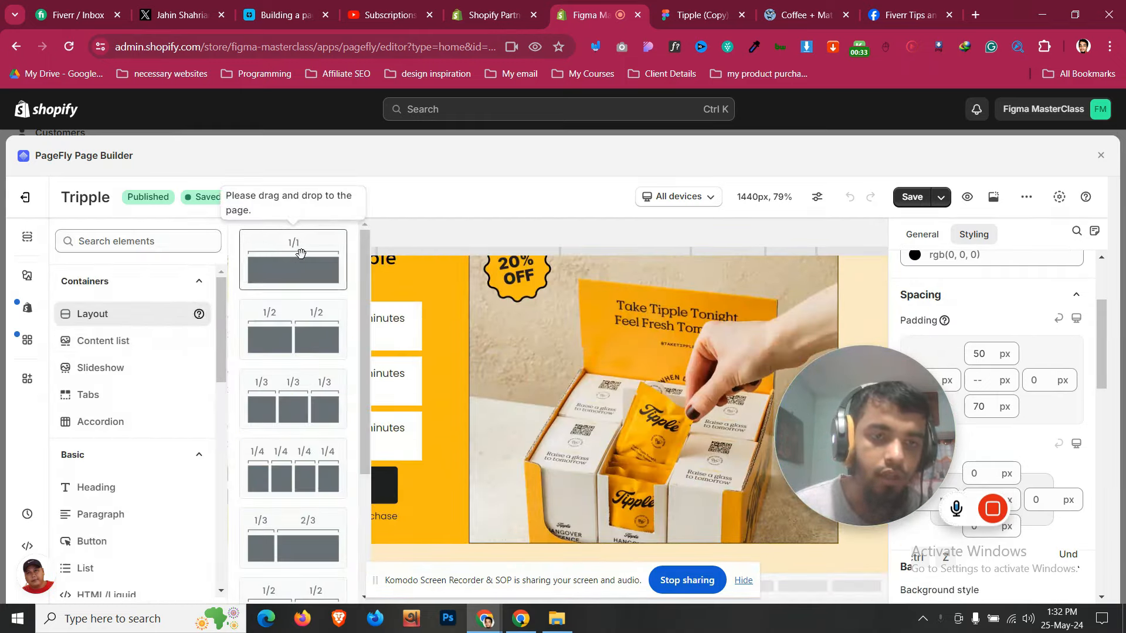
{"action": "left_click_drag", "start_coordinate": [293, 258], "coordinate": [156, 572]}
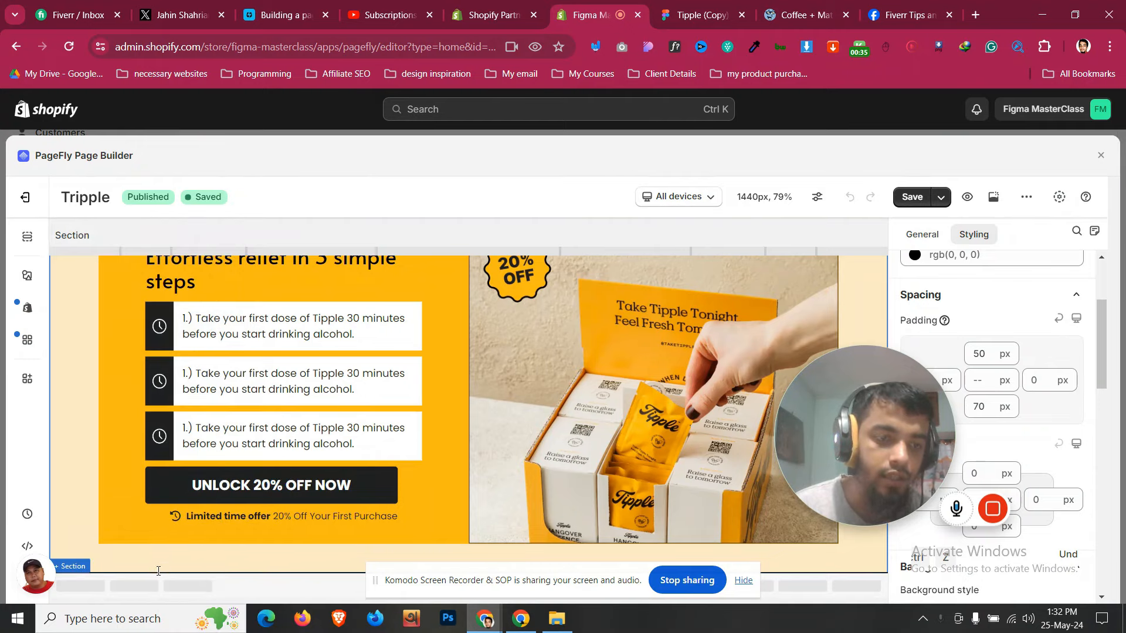
{"action": "left_click", "coordinate": [492, 442]}
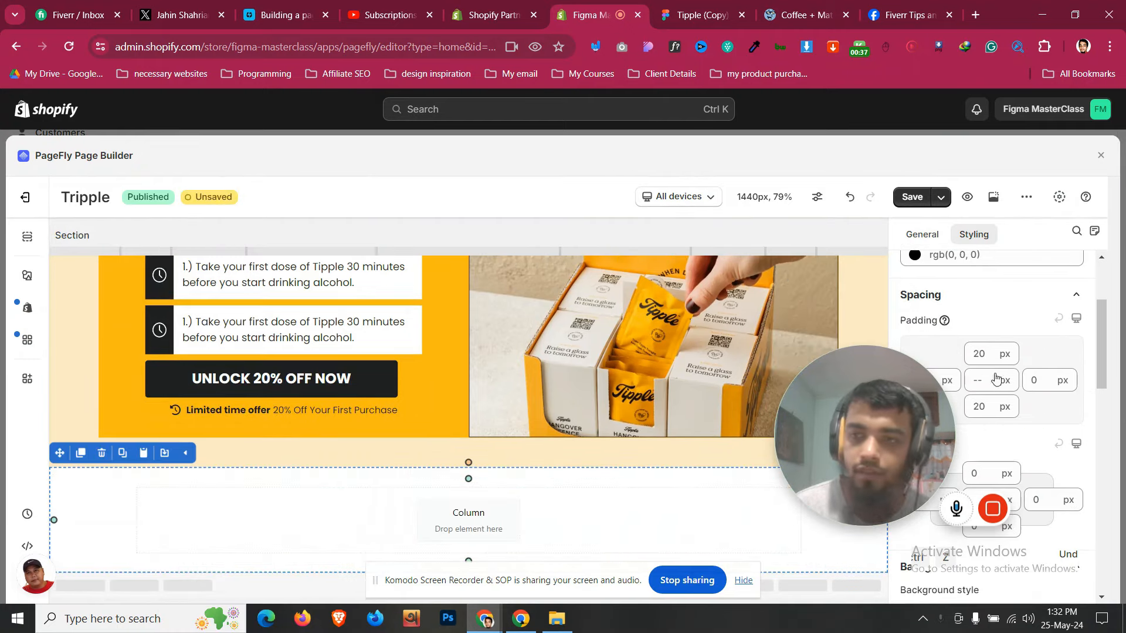
Set the new section's top and bottom padding to 50 px each
{"action": "left_click", "coordinate": [976, 352]}
{"action": "type", "text": "50"}
{"action": "left_click", "coordinate": [990, 404]}
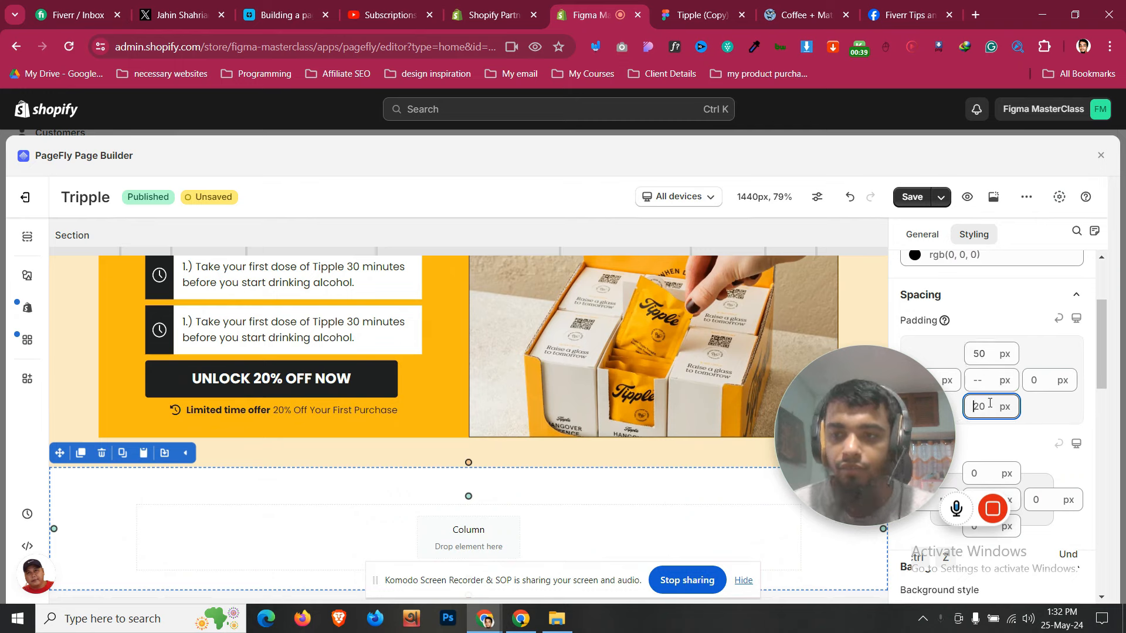
{"action": "key", "text": "ctrl+a"}
{"action": "type", "text": "50"}
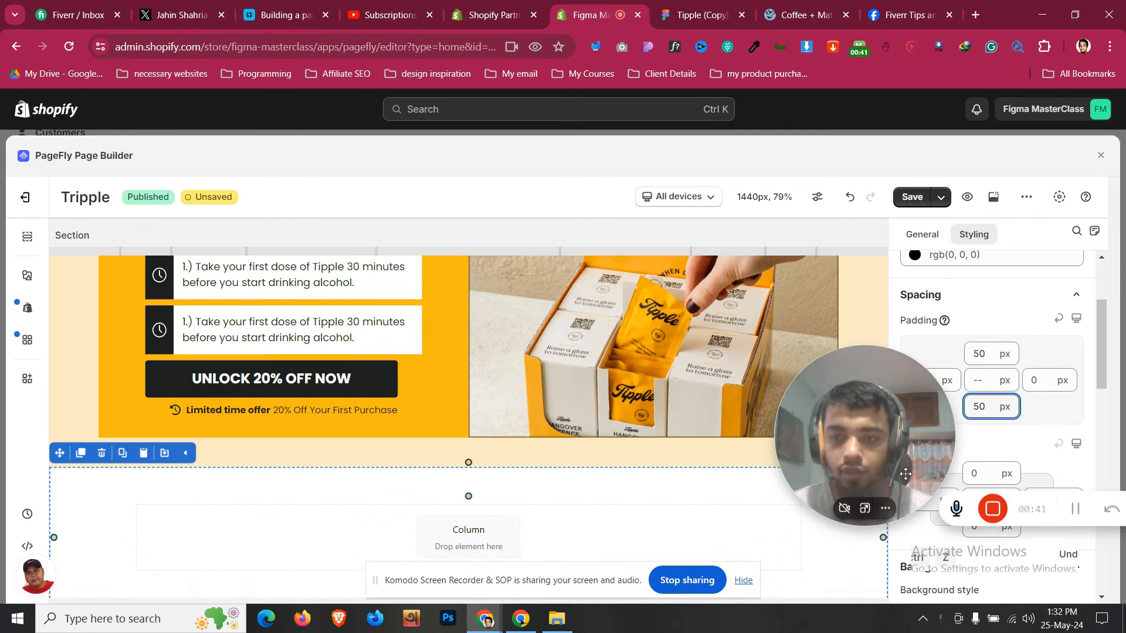
{"action": "left_click", "coordinate": [885, 510]}
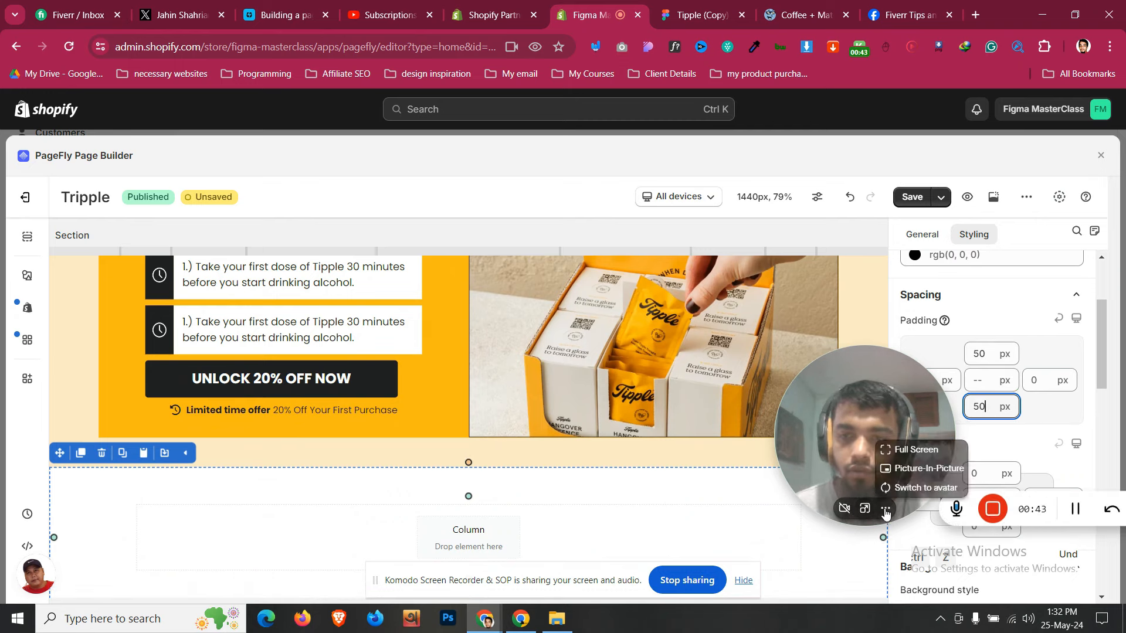
{"action": "left_click", "coordinate": [869, 509]}
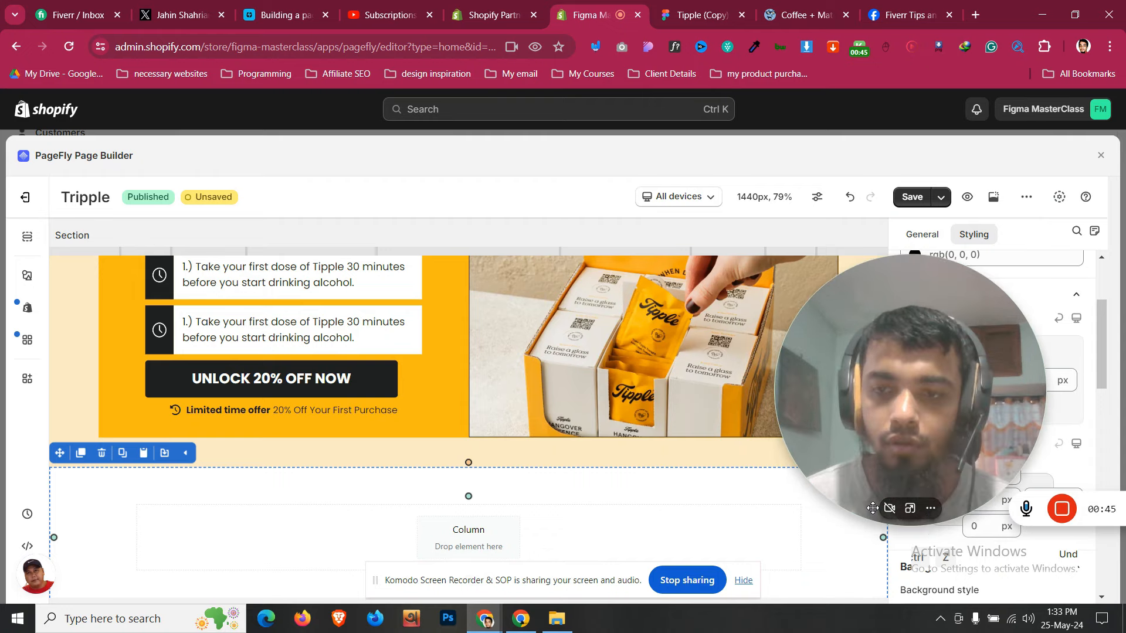
{"action": "left_click", "coordinate": [905, 509]}
{"action": "left_click_drag", "start_coordinate": [852, 466], "coordinate": [824, 504]}
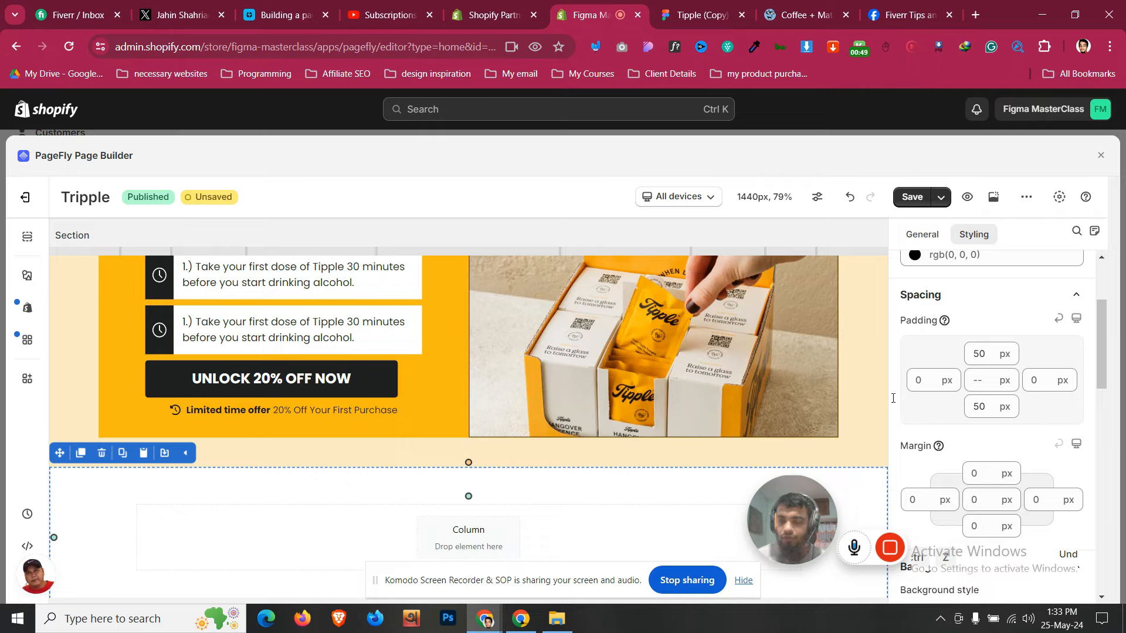
{"action": "scroll", "coordinate": [879, 399], "scroll_direction": "down", "scroll_amount": 1}
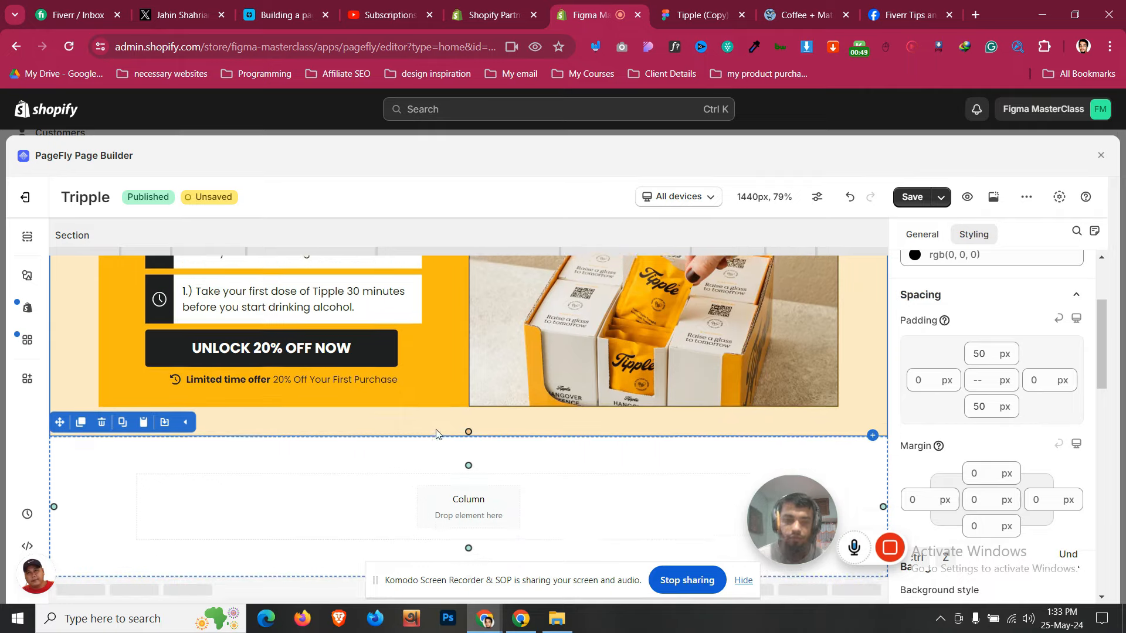
Duplicate the hero's star rating block "LOVED BY 100,000 HAPPY CUSTOMERS" and move the copy into the new section's empty column
{"action": "left_click", "coordinate": [690, 7]}
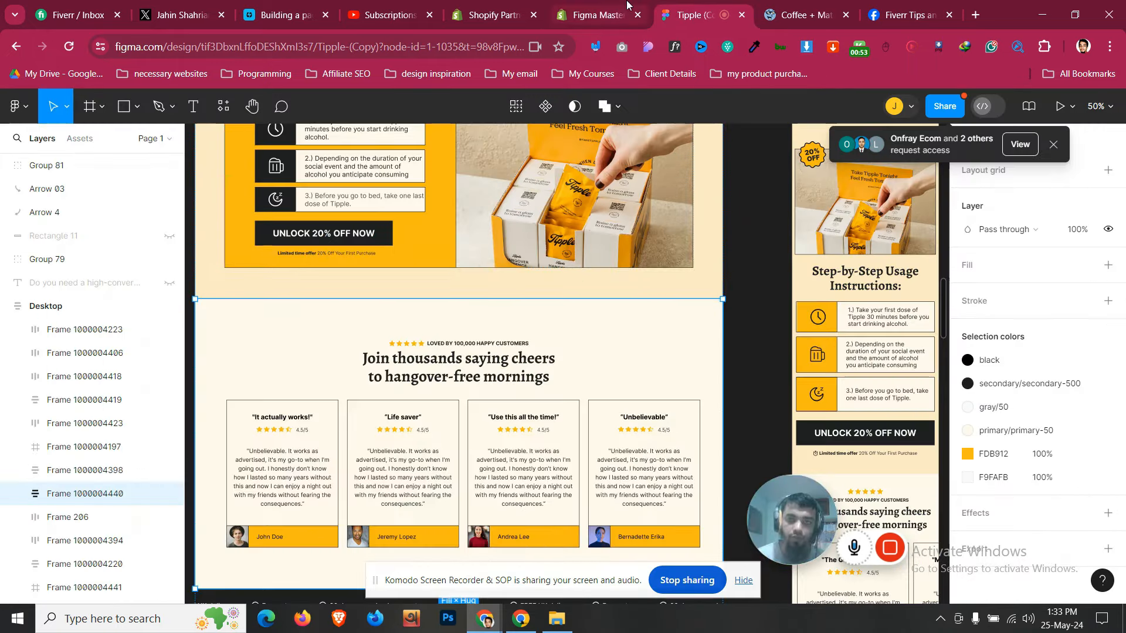
{"action": "left_click", "coordinate": [607, 16]}
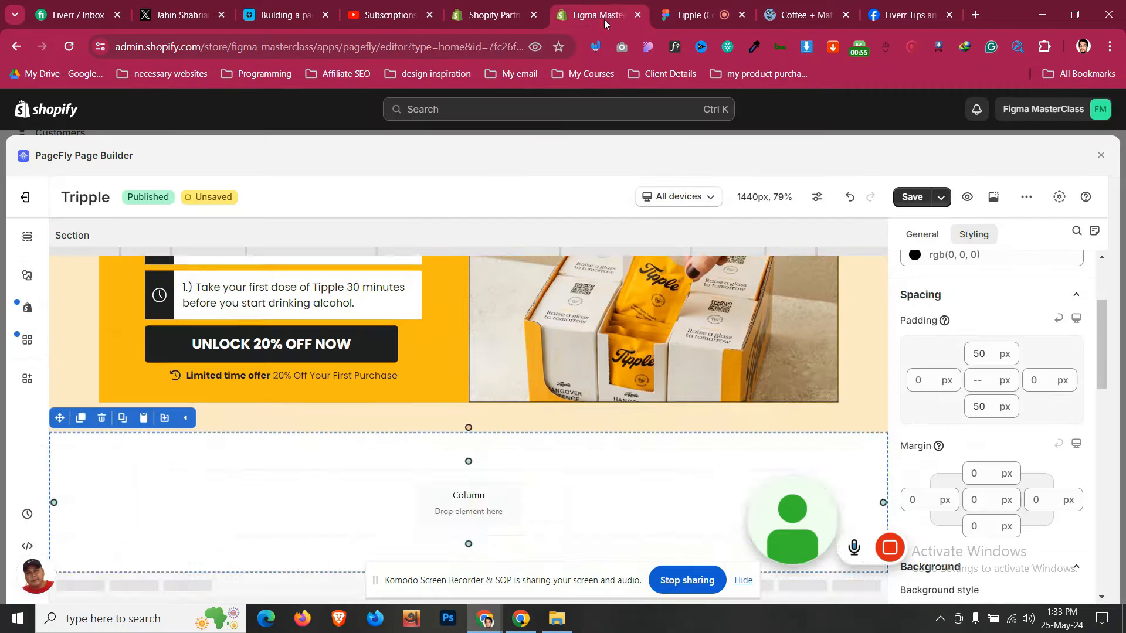
{"action": "scroll", "coordinate": [390, 321], "scroll_direction": "up", "scroll_amount": 5}
{"action": "scroll", "coordinate": [391, 321], "scroll_direction": "up", "scroll_amount": 5}
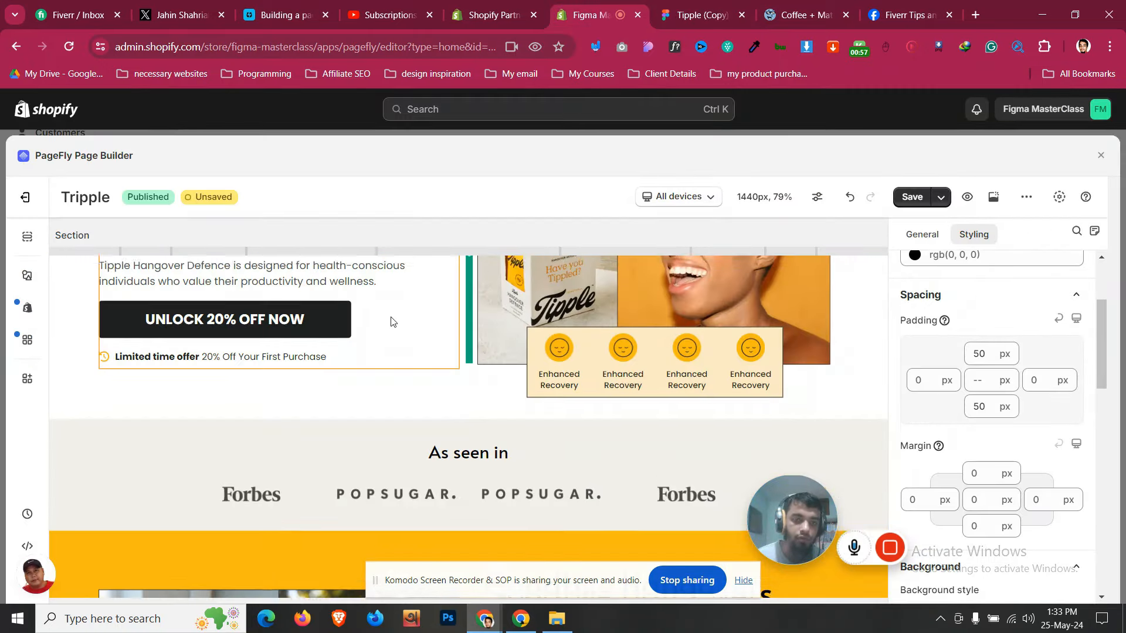
{"action": "left_click", "coordinate": [415, 324]}
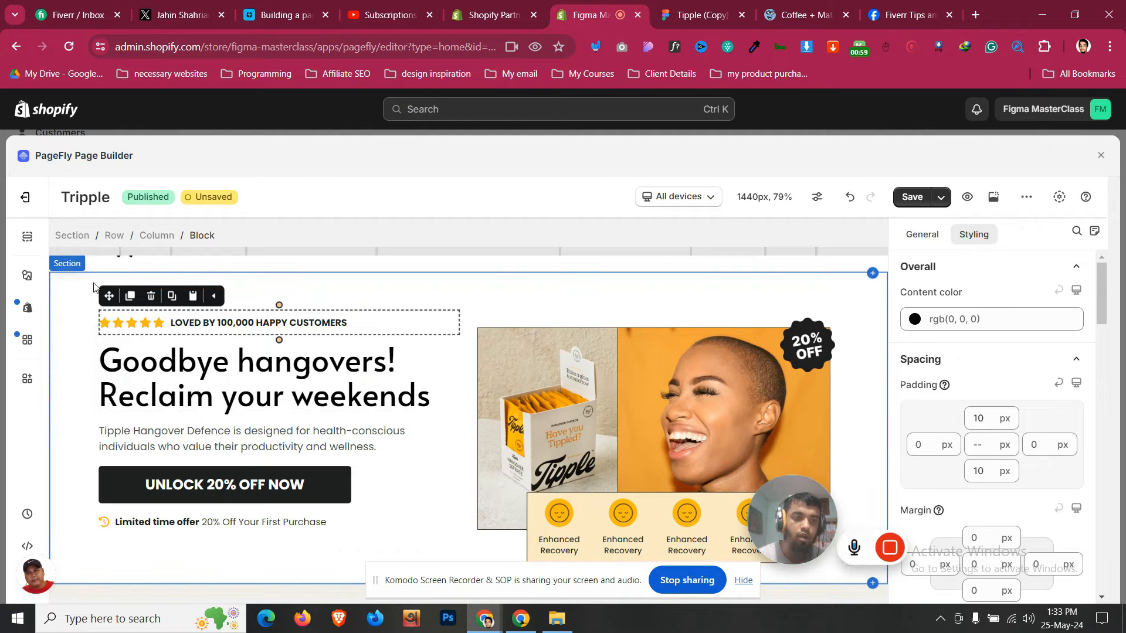
{"action": "left_click", "coordinate": [130, 299]}
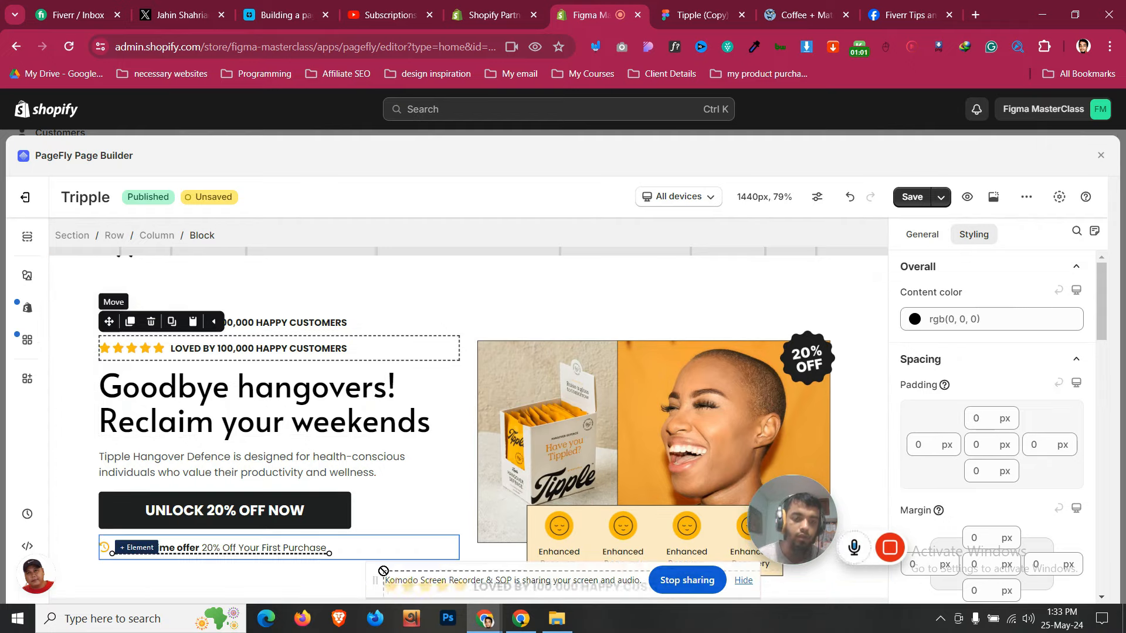
{"action": "left_click_drag", "start_coordinate": [333, 614], "coordinate": [417, 506]}
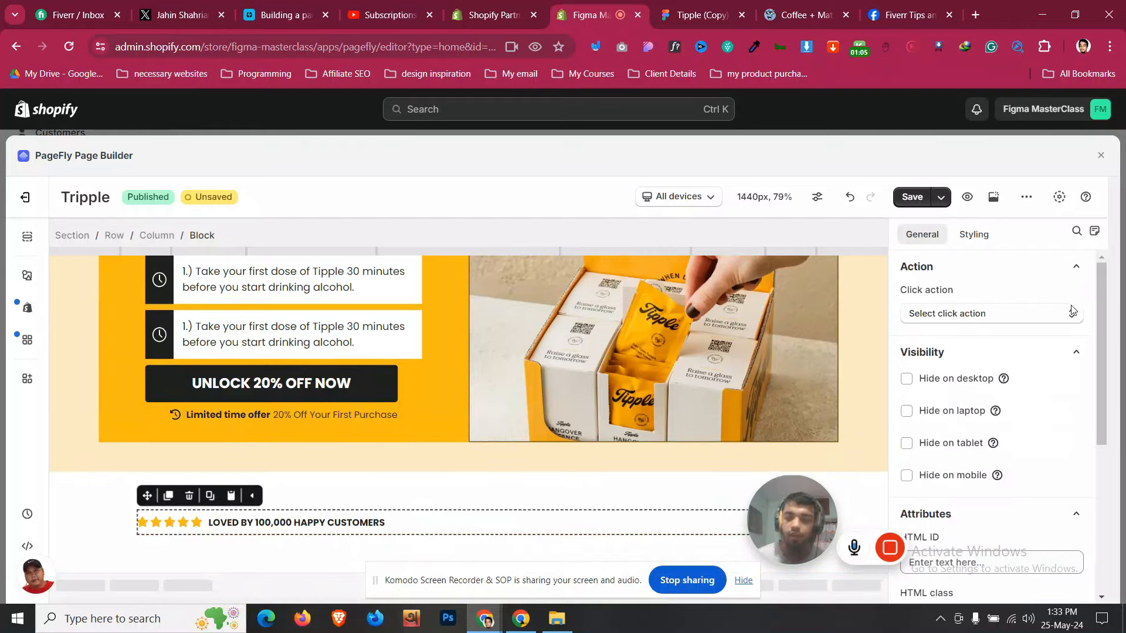
Centre the copied star rating block's contents horizontally by setting its Justify content to Center
{"action": "scroll", "coordinate": [1037, 305], "scroll_direction": "down", "scroll_amount": 5}
{"action": "left_click", "coordinate": [974, 234]}
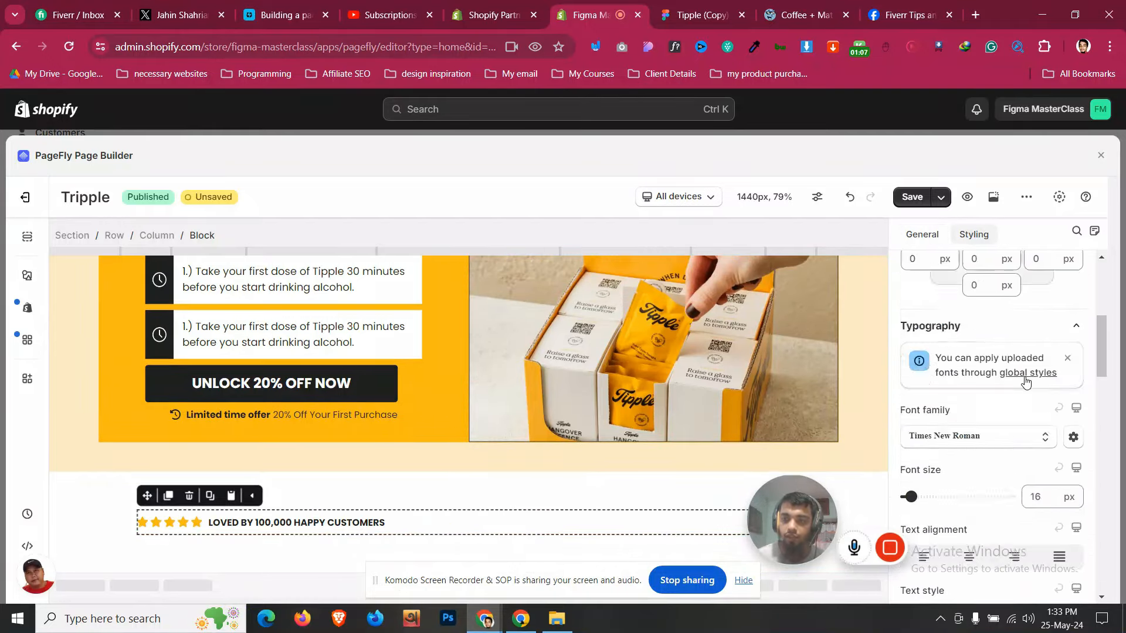
{"action": "scroll", "coordinate": [1026, 382], "scroll_direction": "down", "scroll_amount": 10}
{"action": "scroll", "coordinate": [1025, 382], "scroll_direction": "down", "scroll_amount": 3}
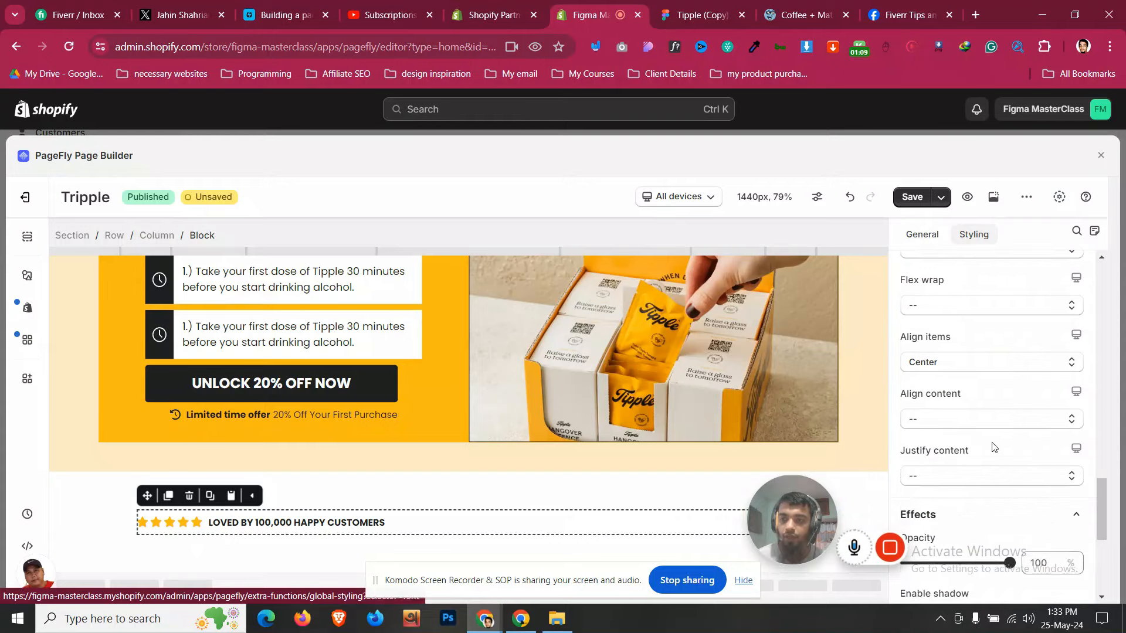
{"action": "left_click", "coordinate": [971, 475]}
{"action": "left_click", "coordinate": [950, 315]}
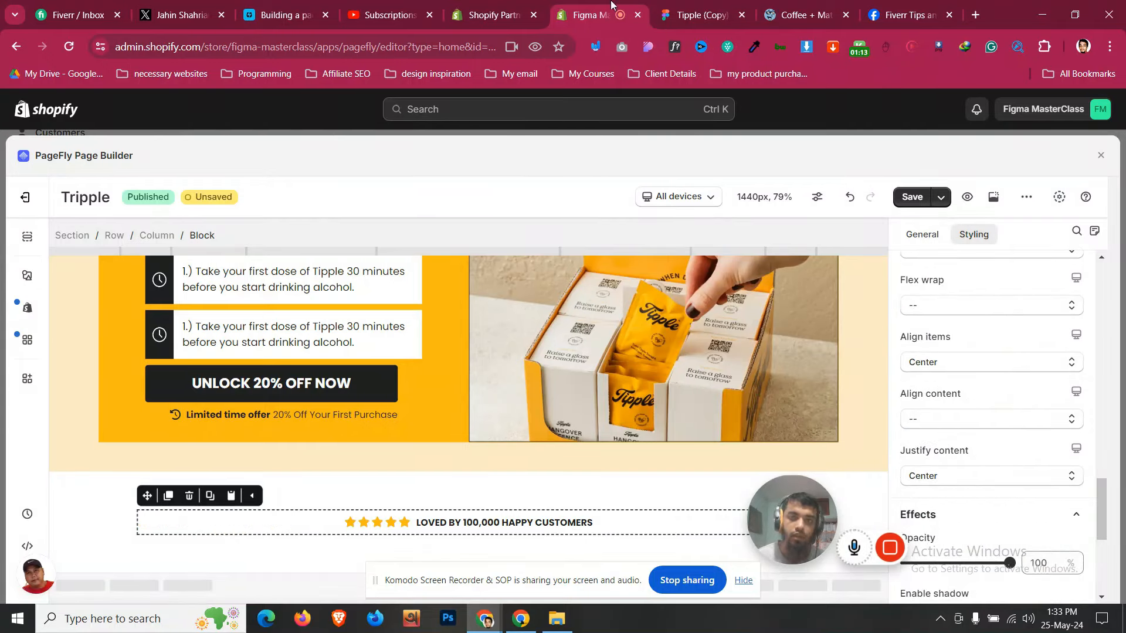
Compare the typography of the "Feel Great After Every Party with Tipple" heading in PageFly with the testimonials heading in Figma
{"action": "left_click", "coordinate": [691, 15]}
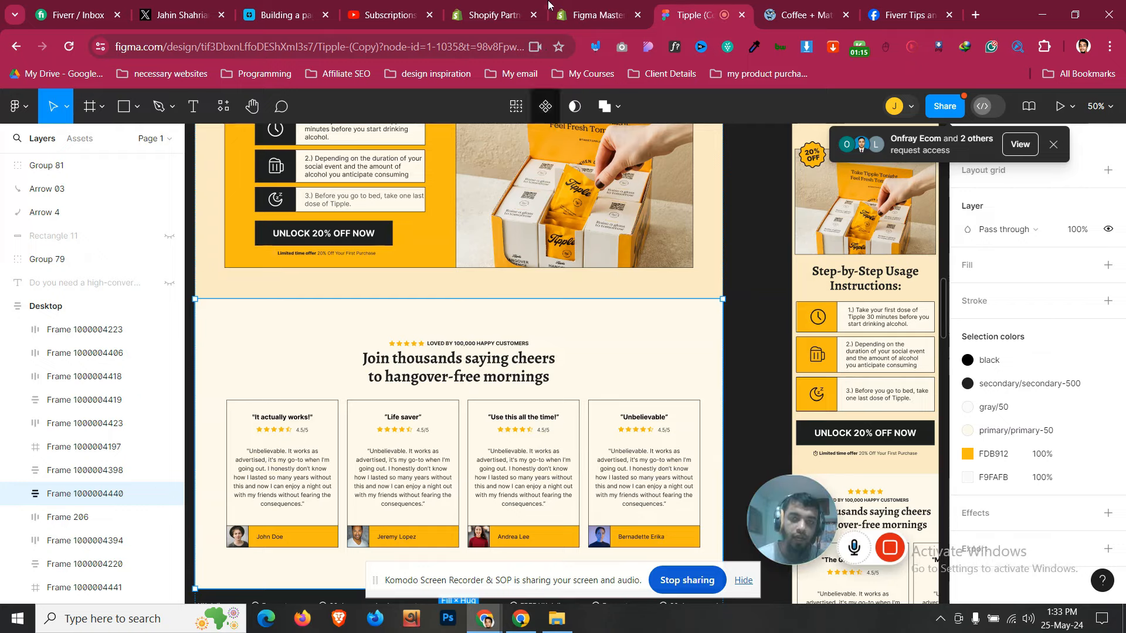
{"action": "left_click", "coordinate": [586, 15]}
{"action": "scroll", "coordinate": [481, 414], "scroll_direction": "up", "scroll_amount": 10}
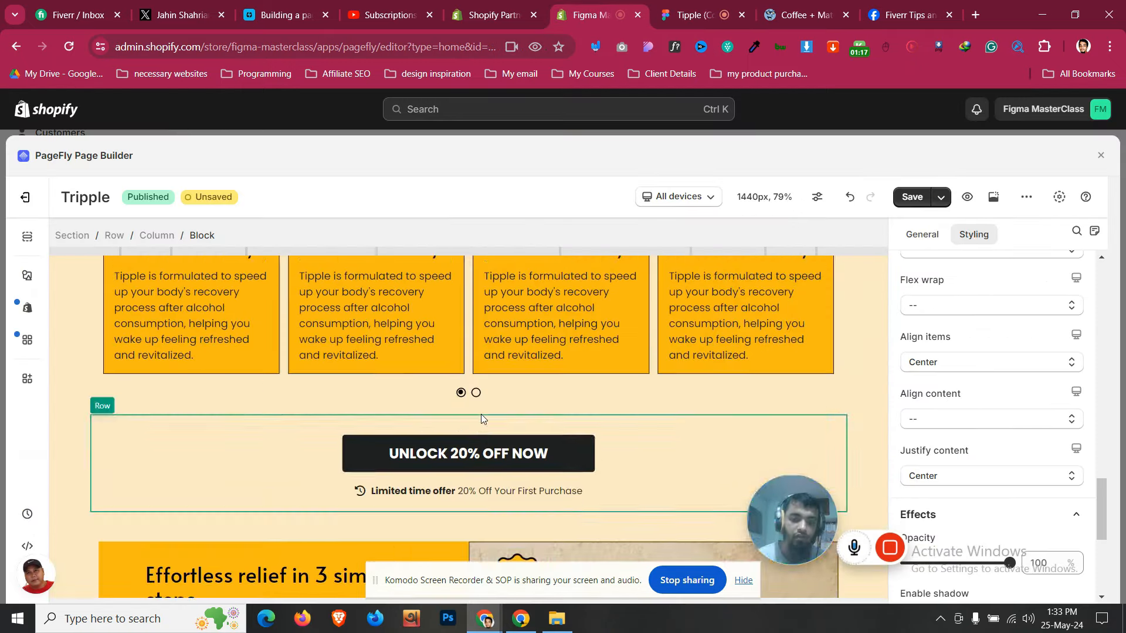
{"action": "scroll", "coordinate": [481, 416], "scroll_direction": "up", "scroll_amount": 8}
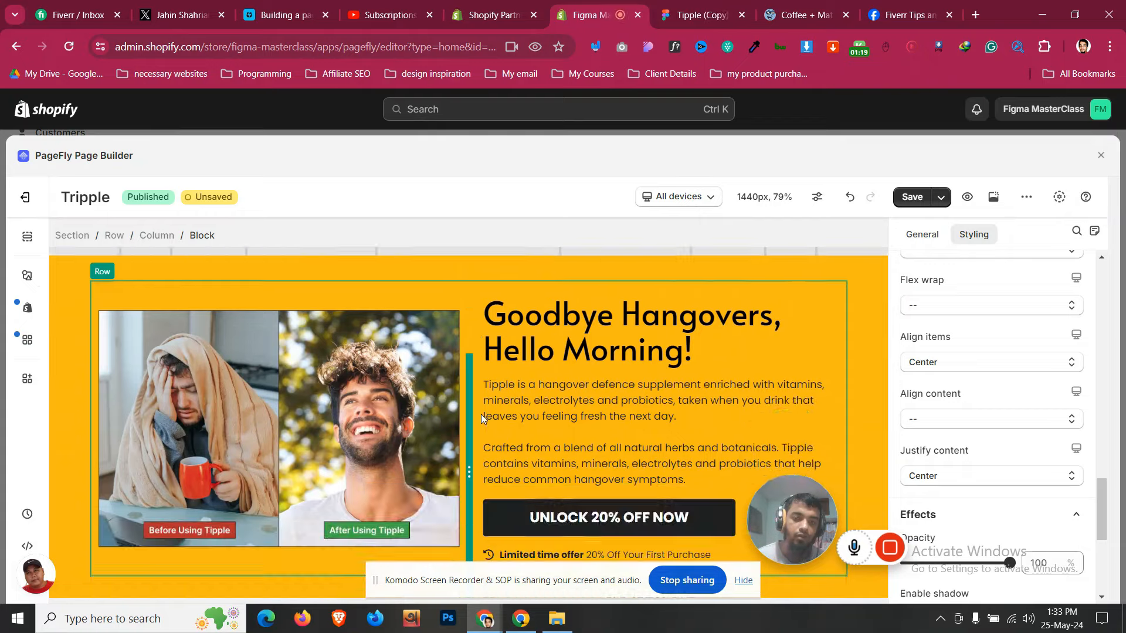
{"action": "scroll", "coordinate": [480, 414], "scroll_direction": "down", "scroll_amount": 3}
{"action": "left_click", "coordinate": [186, 505]}
{"action": "scroll", "coordinate": [1047, 384], "scroll_direction": "down", "scroll_amount": 3}
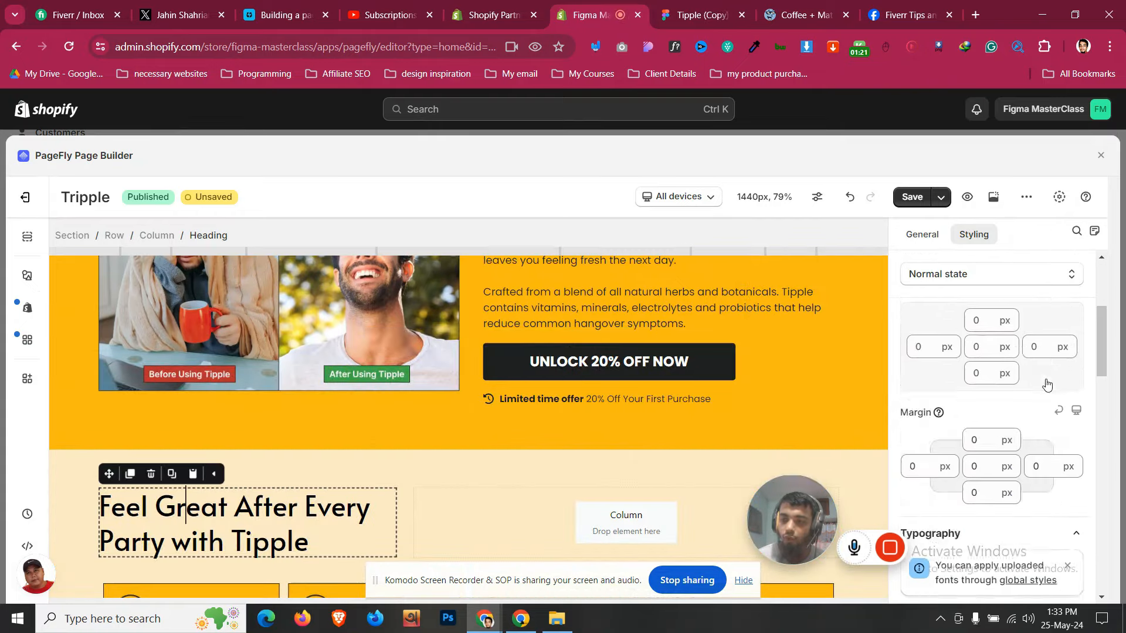
{"action": "scroll", "coordinate": [1047, 384], "scroll_direction": "down", "scroll_amount": 5}
{"action": "left_click", "coordinate": [700, 14]}
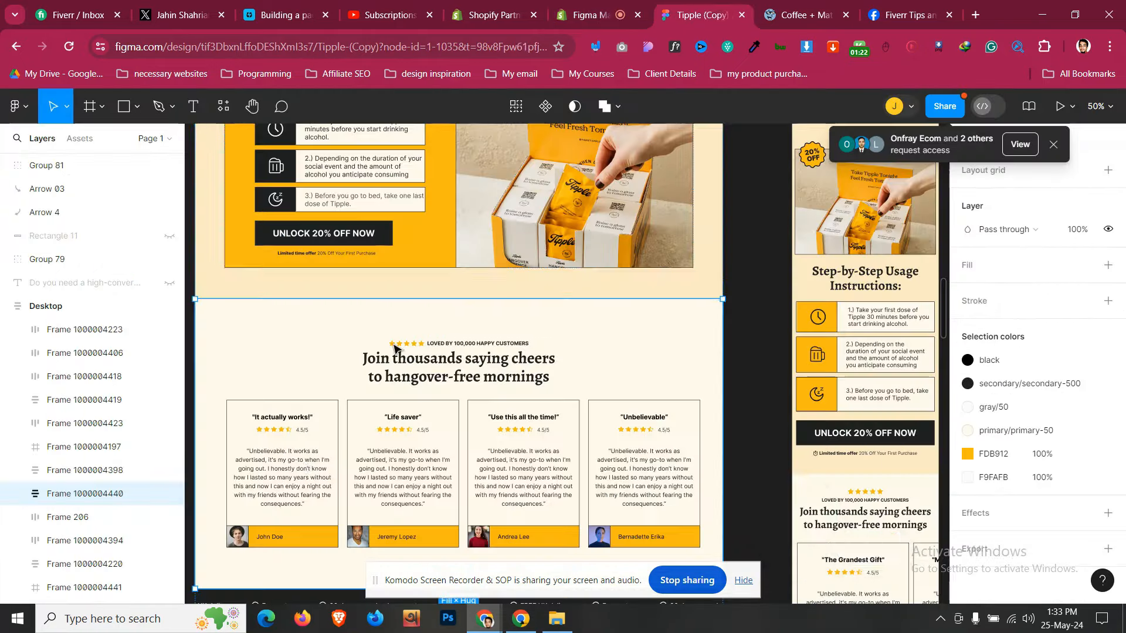
{"action": "double_click", "coordinate": [453, 373]}
{"action": "double_click", "coordinate": [458, 372]}
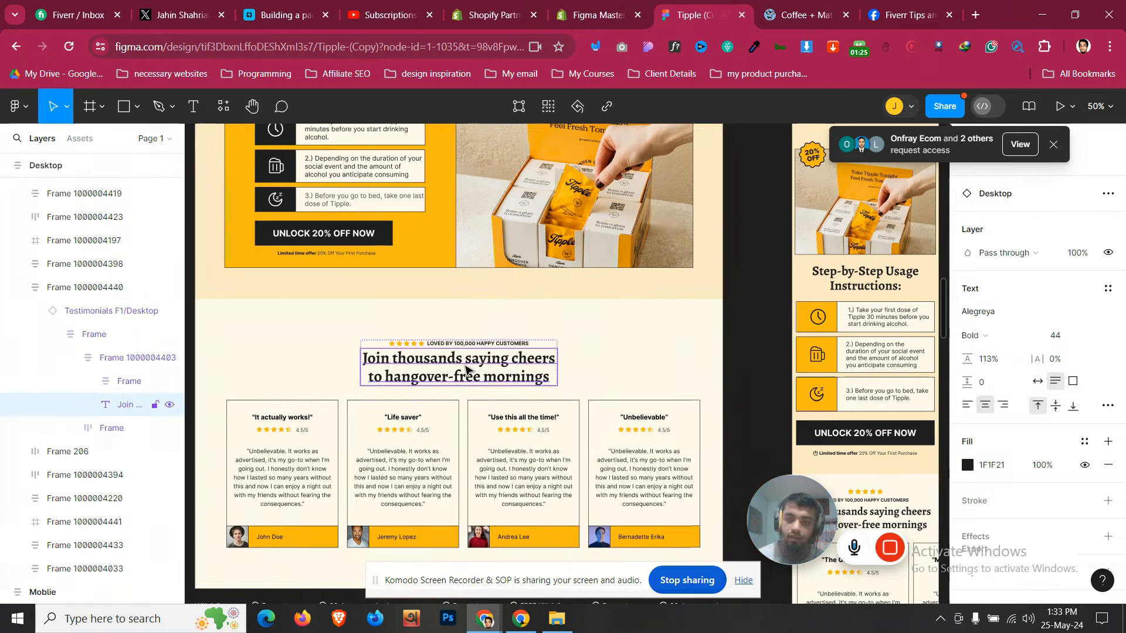
Back in PageFly, duplicate the "Feel Great After Every Party with Tipple" heading and move the copy below the new section's star rating
{"action": "left_click", "coordinate": [566, 7]}
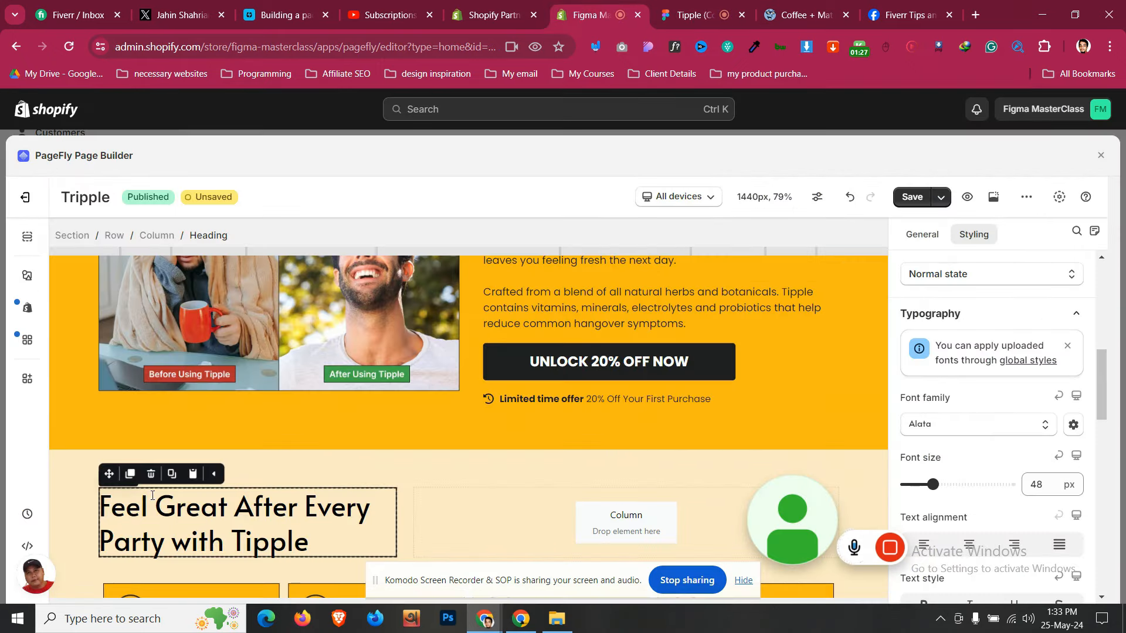
{"action": "left_click", "coordinate": [130, 474]}
{"action": "scroll", "coordinate": [135, 481], "scroll_direction": "down", "scroll_amount": 2}
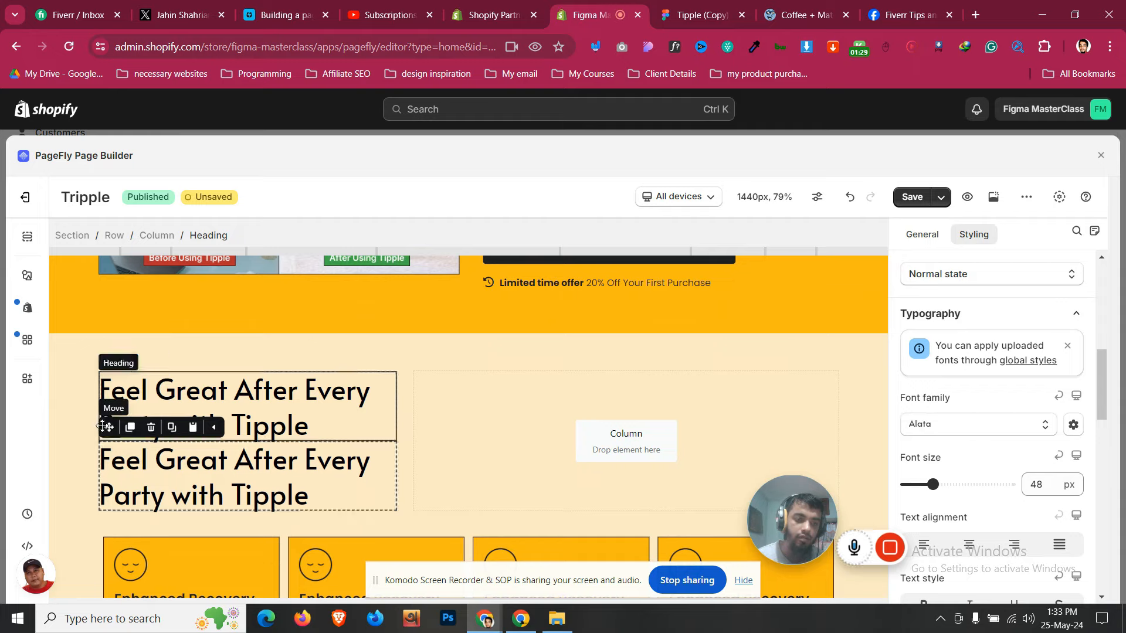
{"action": "left_click_drag", "start_coordinate": [108, 427], "coordinate": [442, 536]}
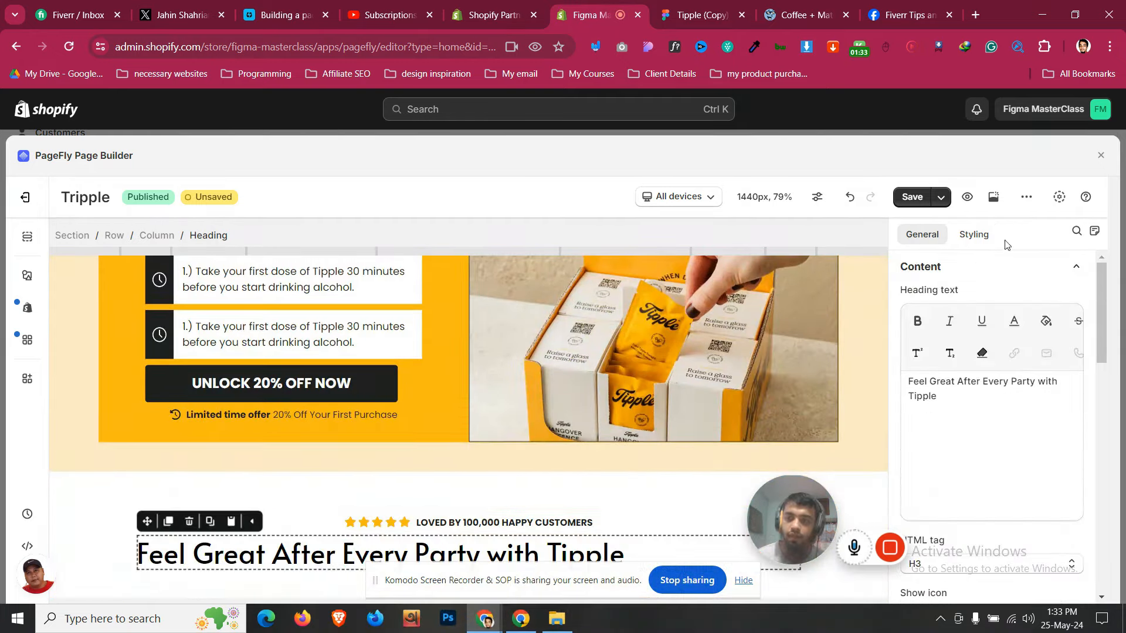
Centre-align the copied heading's text and set its font size to 44 px
{"action": "left_click", "coordinate": [974, 234]}
{"action": "scroll", "coordinate": [991, 411], "scroll_direction": "down", "scroll_amount": 1}
{"action": "left_click", "coordinate": [968, 398]}
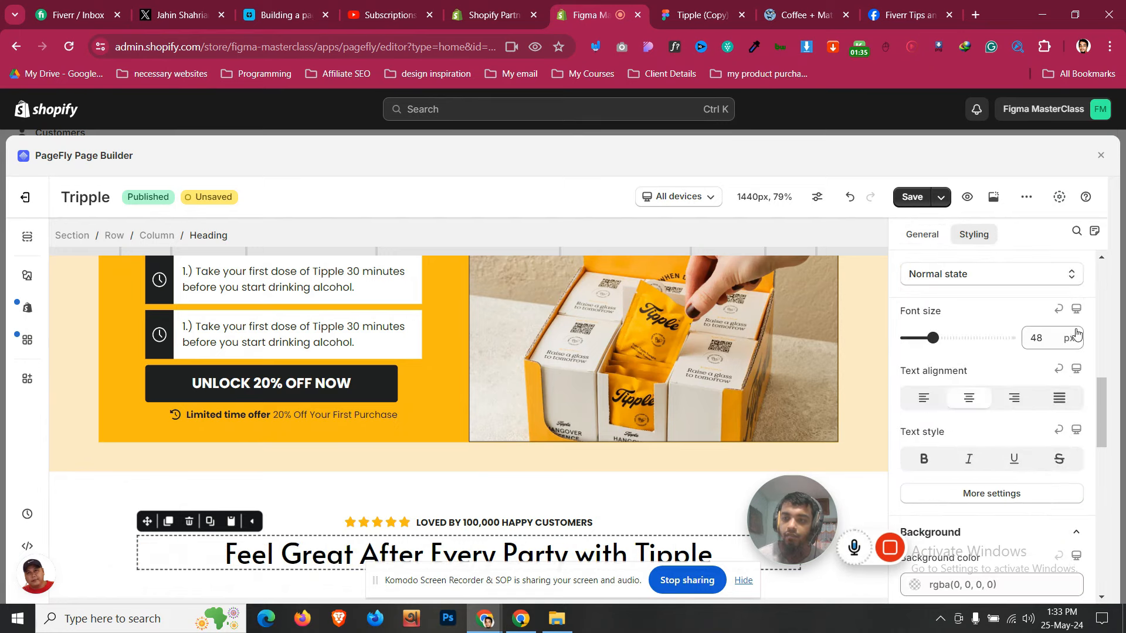
{"action": "key", "text": "Down"}
{"action": "key", "text": "Down"}
{"action": "key", "text": "Down"}
{"action": "key", "text": "Down"}
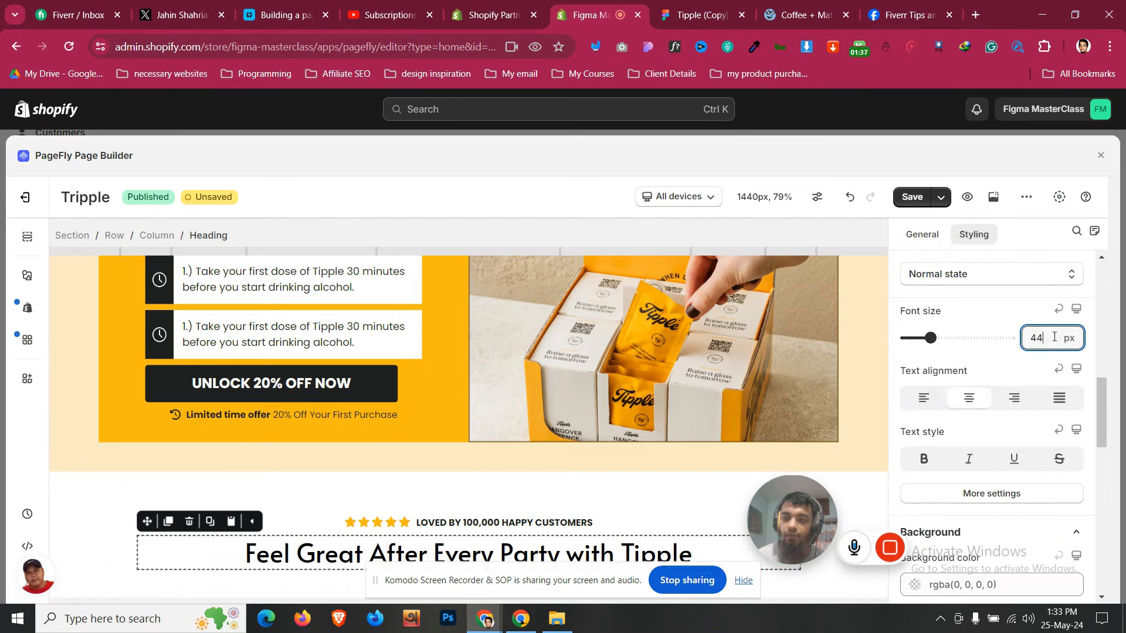
{"action": "scroll", "coordinate": [1112, 464], "scroll_direction": "up", "scroll_amount": 8}
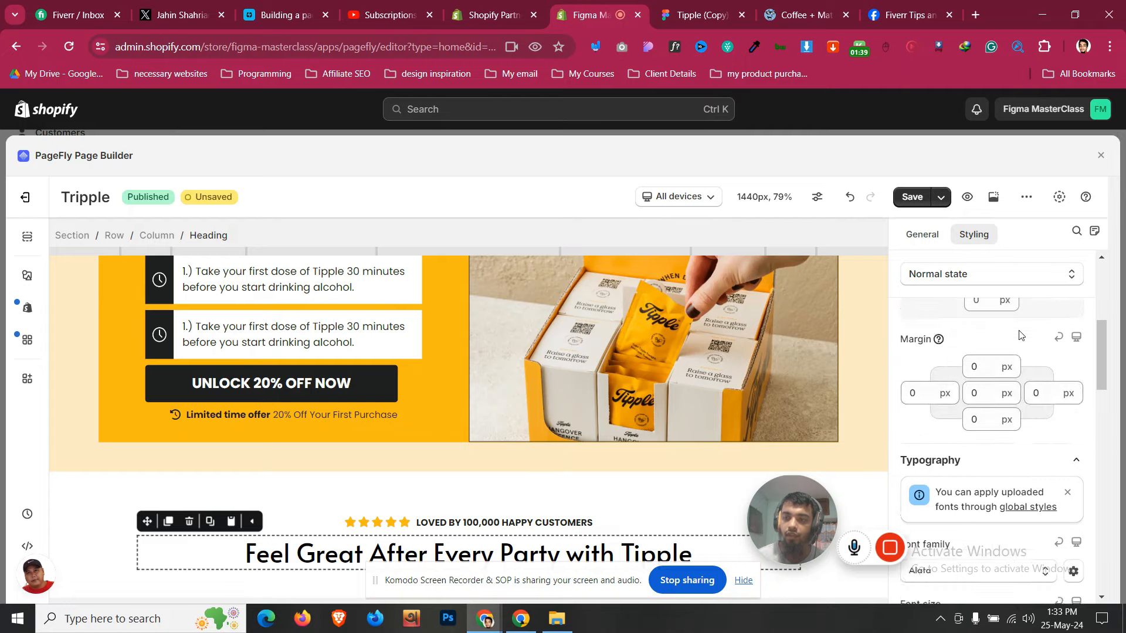
Copy the testimonials heading text from Figma and replace the copied PageFly heading's text with "Join thousands saying cheers to hangover-free mornings"
{"action": "left_click", "coordinate": [680, 4]}
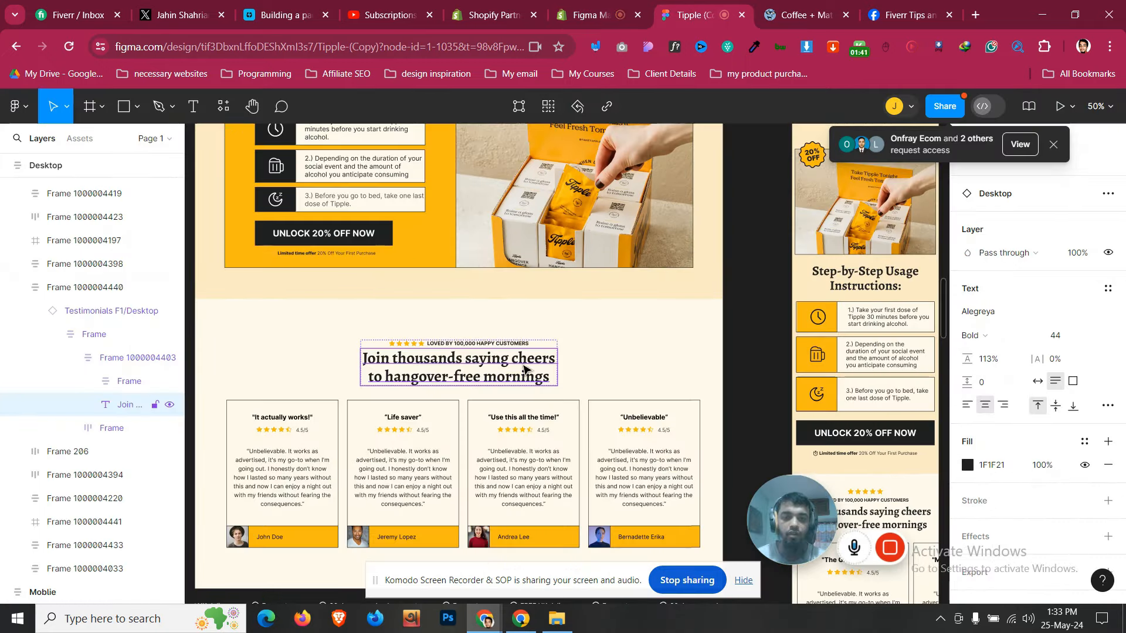
{"action": "double_click", "coordinate": [522, 368]}
{"action": "key", "text": "ctrl+a"}
{"action": "key", "text": "ctrl+c"}
{"action": "left_click", "coordinate": [611, 8]}
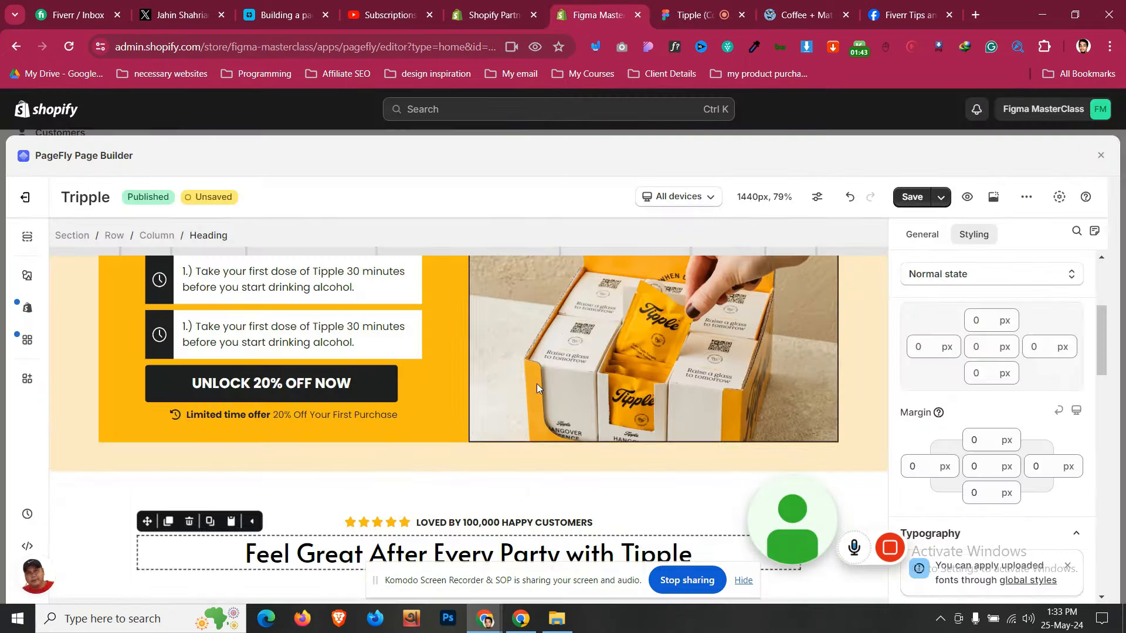
{"action": "left_click", "coordinate": [925, 235]}
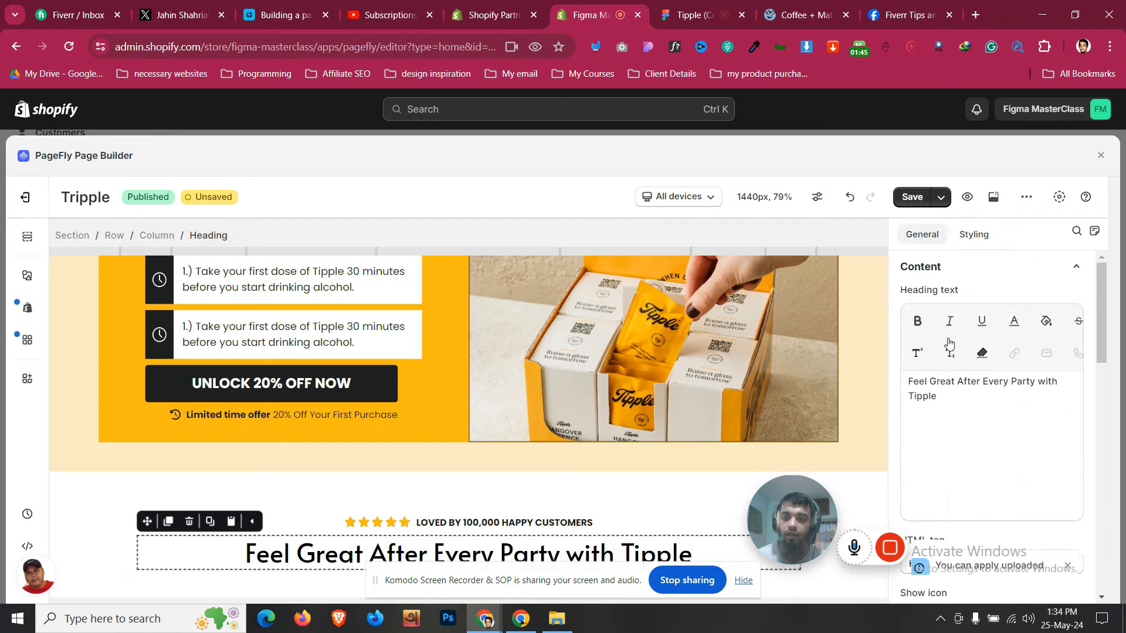
{"action": "key", "text": "ctrl+a"}
{"action": "key", "text": "ctrl+v"}
{"action": "scroll", "coordinate": [503, 408], "scroll_direction": "down", "scroll_amount": 1}
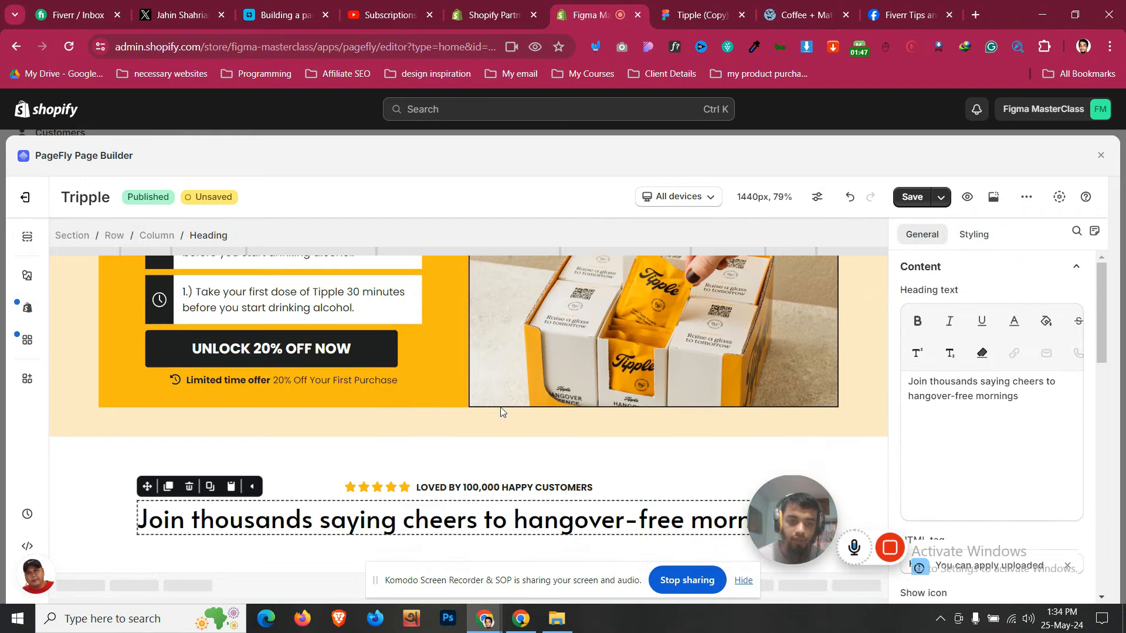
Check the testimonials heading's line layout in Figma, and break the PageFly heading onto a second line after "cheers"
{"action": "left_click", "coordinate": [73, 458]}
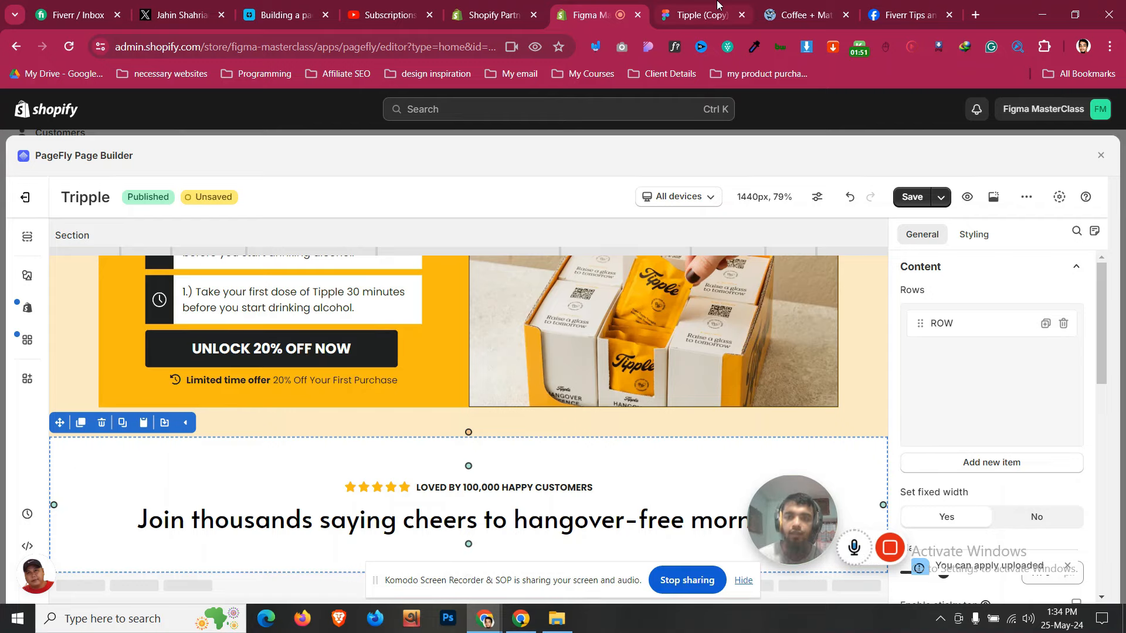
{"action": "left_click", "coordinate": [691, 15]}
{"action": "left_click", "coordinate": [463, 356]}
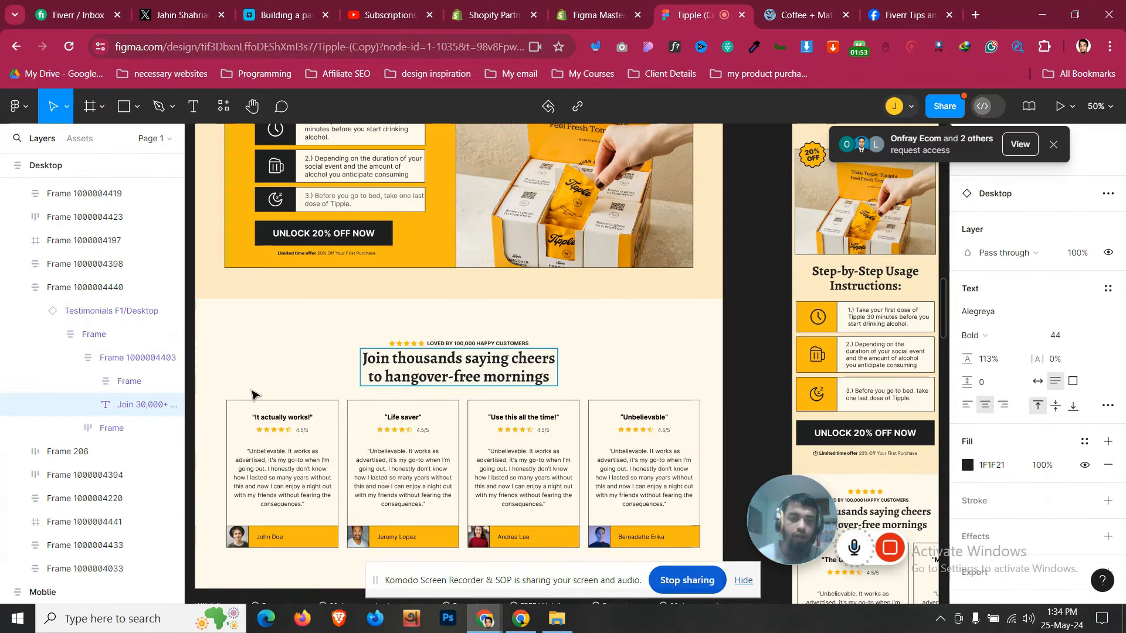
{"action": "key", "text": "Escape"}
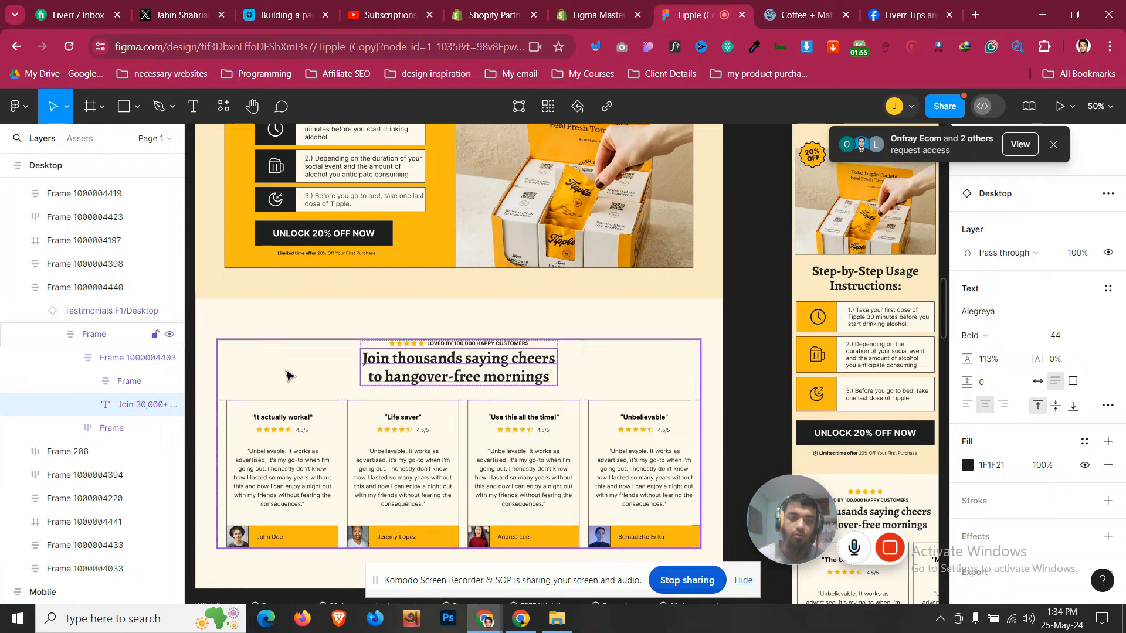
{"action": "left_click", "coordinate": [598, 15]}
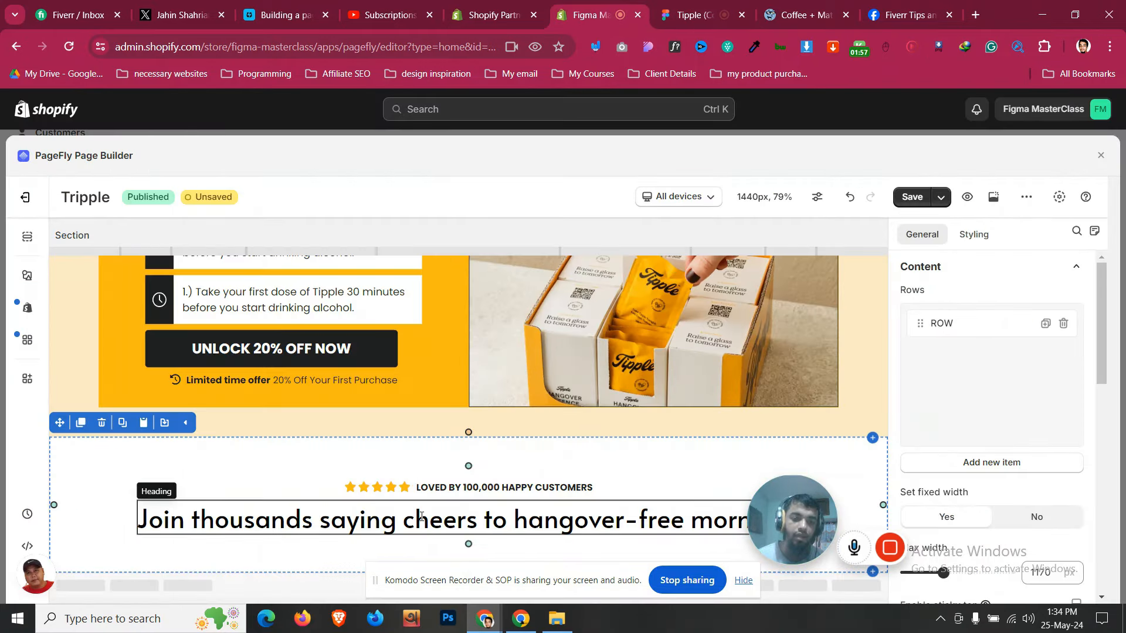
{"action": "left_click", "coordinate": [420, 516]}
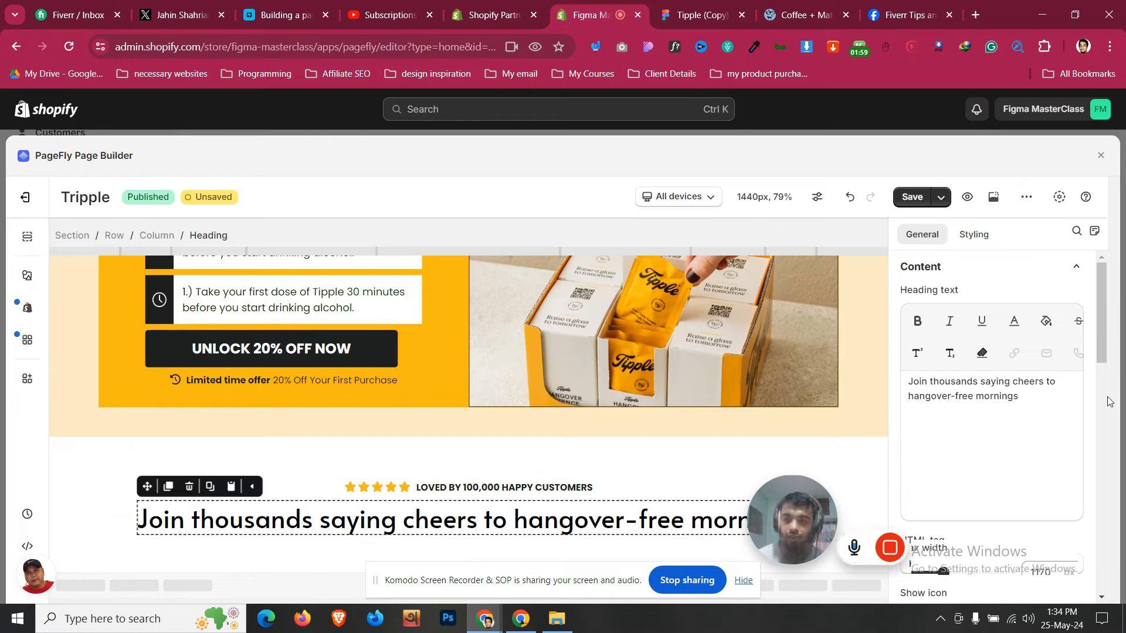
{"action": "left_click", "coordinate": [725, 14]}
{"action": "left_click", "coordinate": [629, 6]}
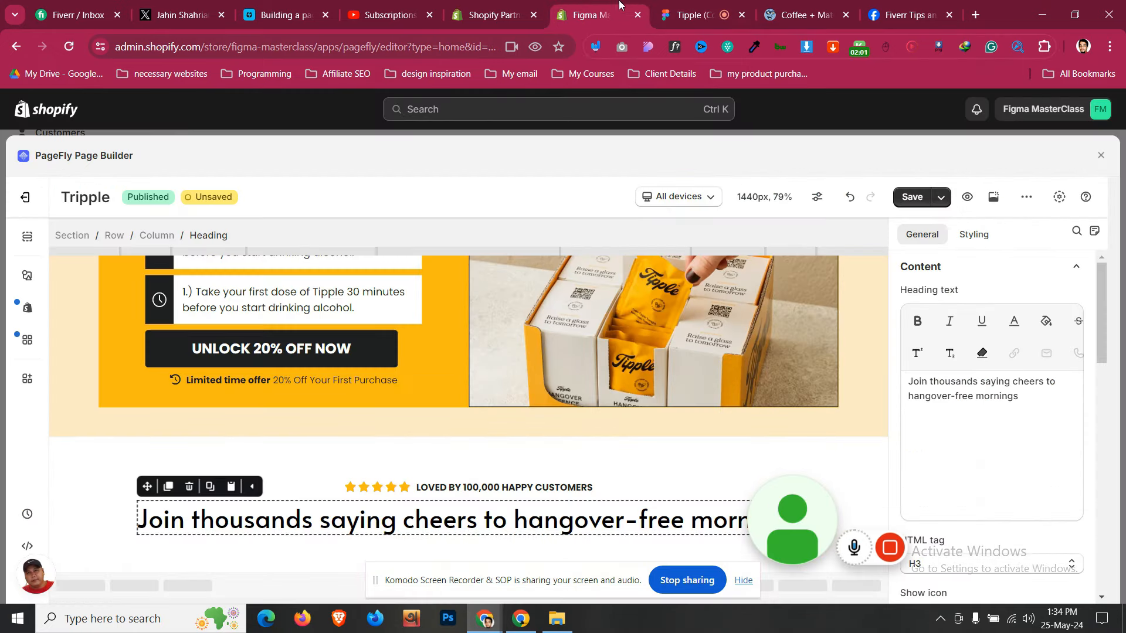
{"action": "left_click", "coordinate": [1047, 387]}
{"action": "key", "text": "BackSpace"}
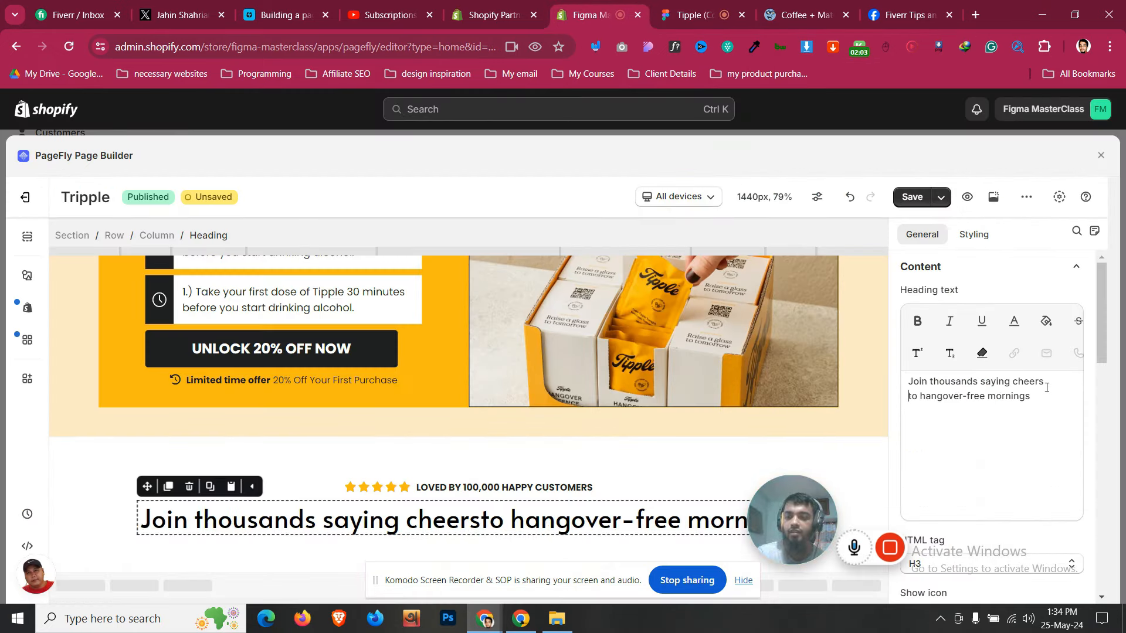
{"action": "key", "text": "Return"}
{"action": "scroll", "coordinate": [521, 435], "scroll_direction": "down", "scroll_amount": 1}
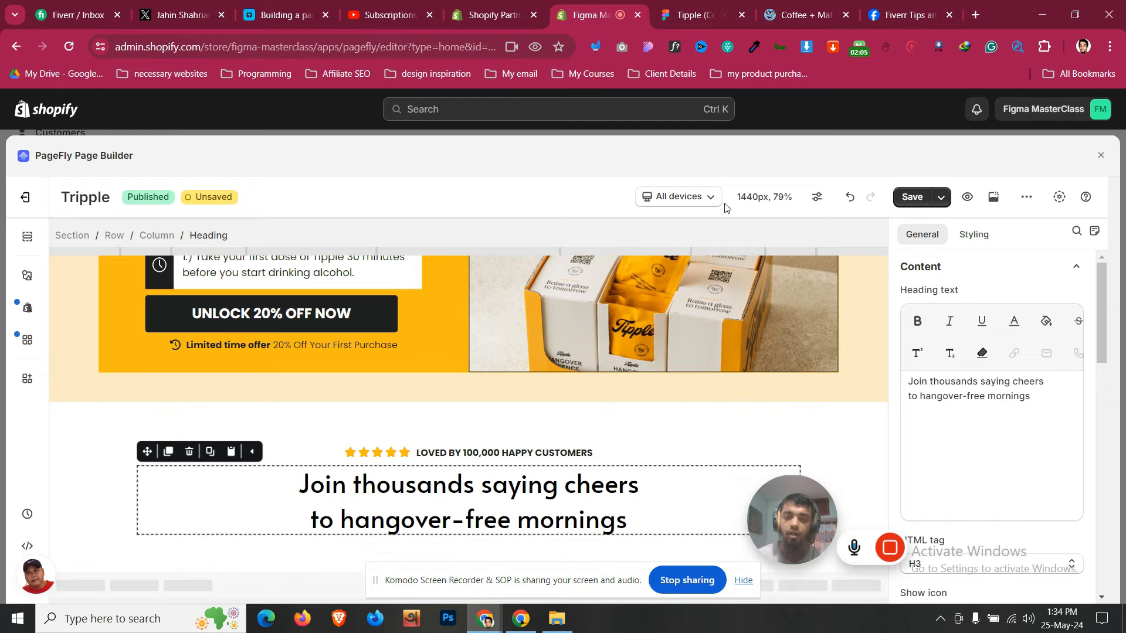
In the Mobile view, centre-align the testimonials heading and set its font size to 20 px
{"action": "left_click", "coordinate": [719, 200]}
{"action": "left_click", "coordinate": [694, 307]}
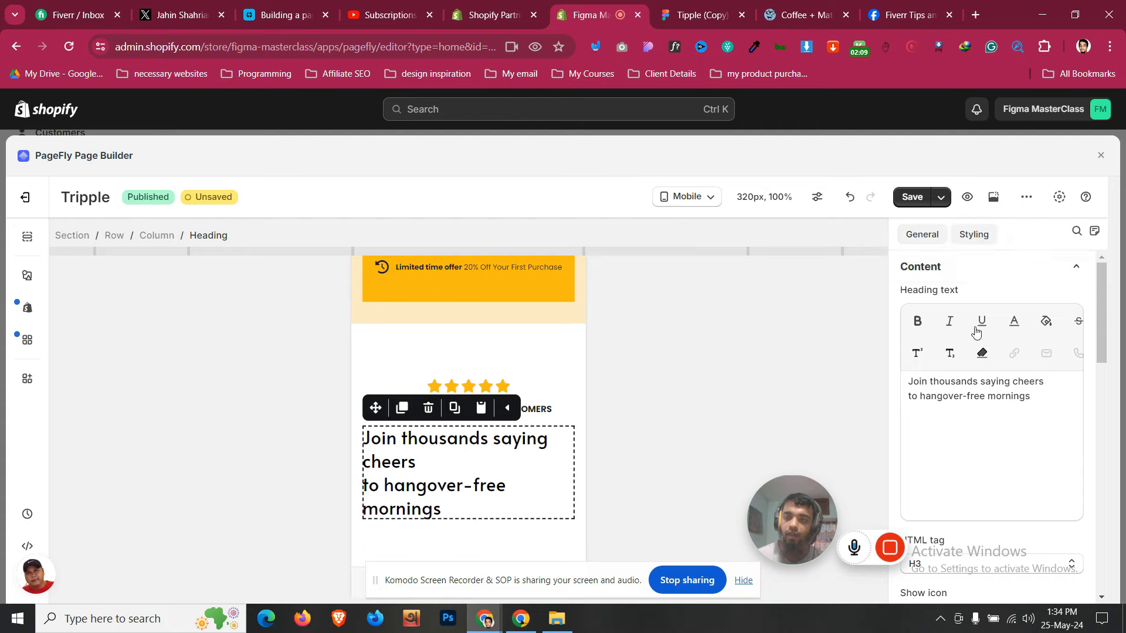
{"action": "left_click", "coordinate": [980, 235]}
{"action": "scroll", "coordinate": [975, 352], "scroll_direction": "down", "scroll_amount": 3}
{"action": "left_click", "coordinate": [969, 470]}
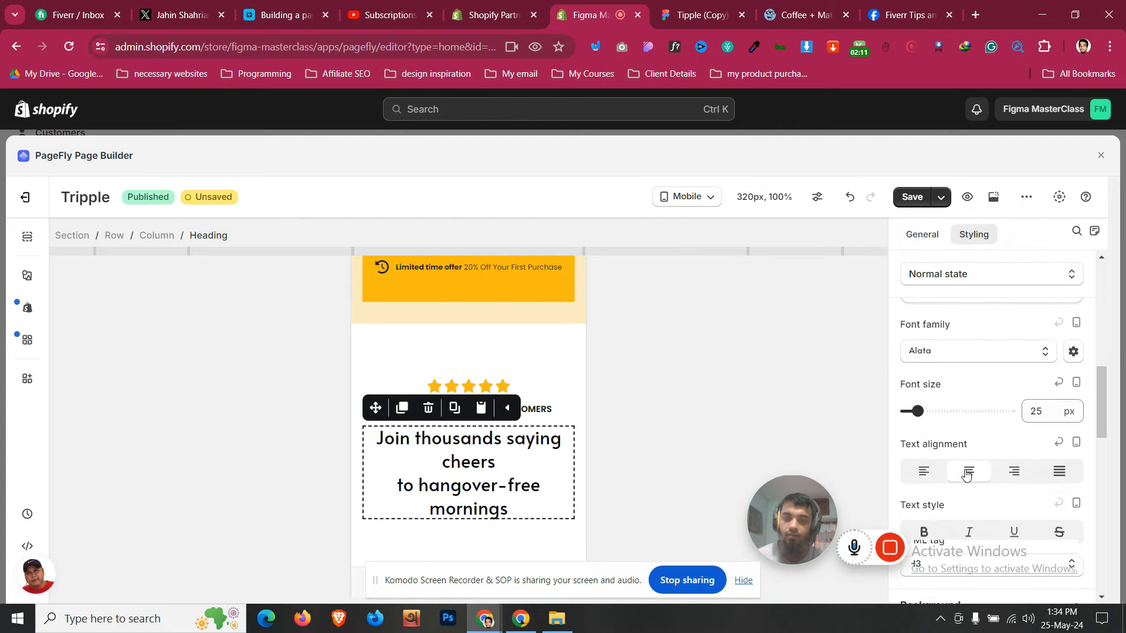
{"action": "left_click", "coordinate": [1039, 409]}
{"action": "key", "text": "Down"}
{"action": "key", "text": "Down"}
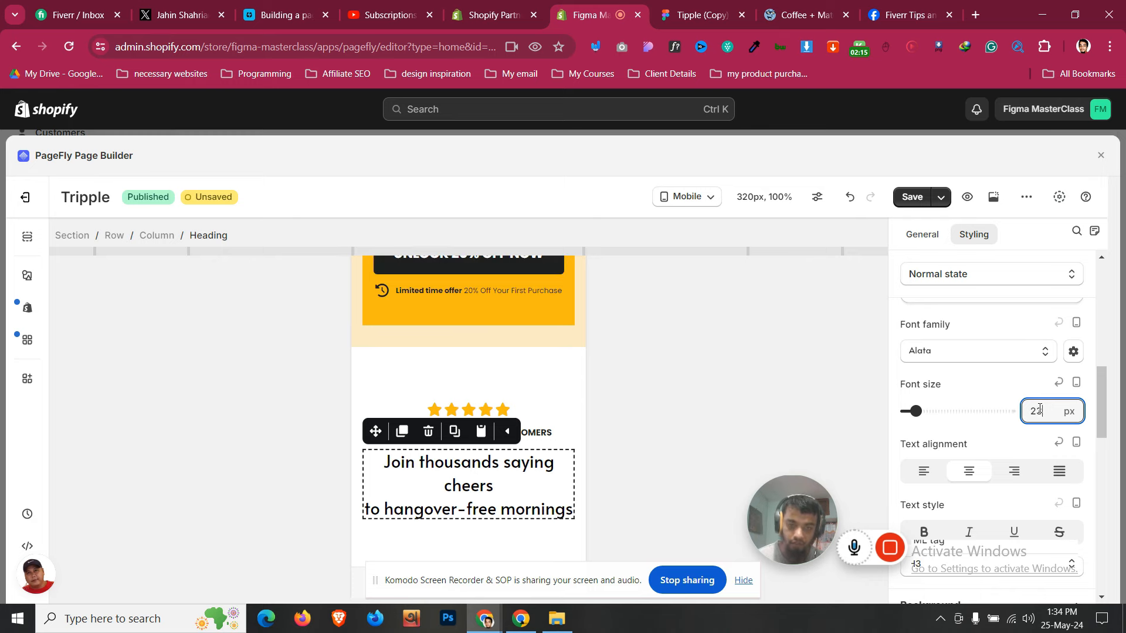
{"action": "key", "text": "Down"}
{"action": "key", "text": "Down"}
{"action": "key", "text": "Down"}
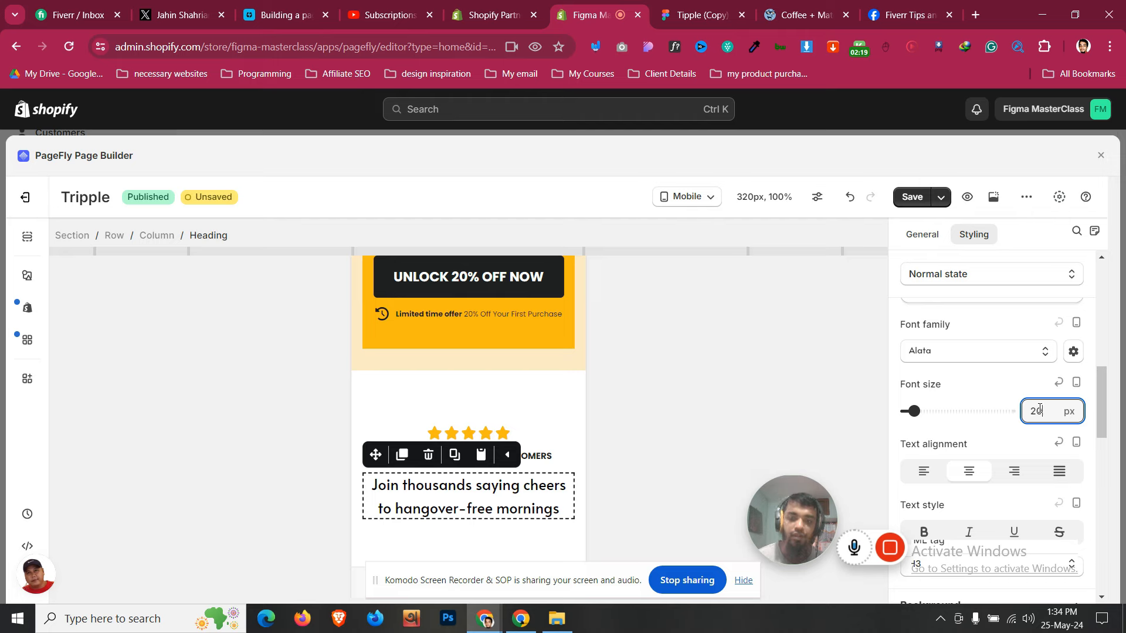
Set the testimonials heading's line height to 26 px for mobile
{"action": "scroll", "coordinate": [1063, 441], "scroll_direction": "down", "scroll_amount": 3}
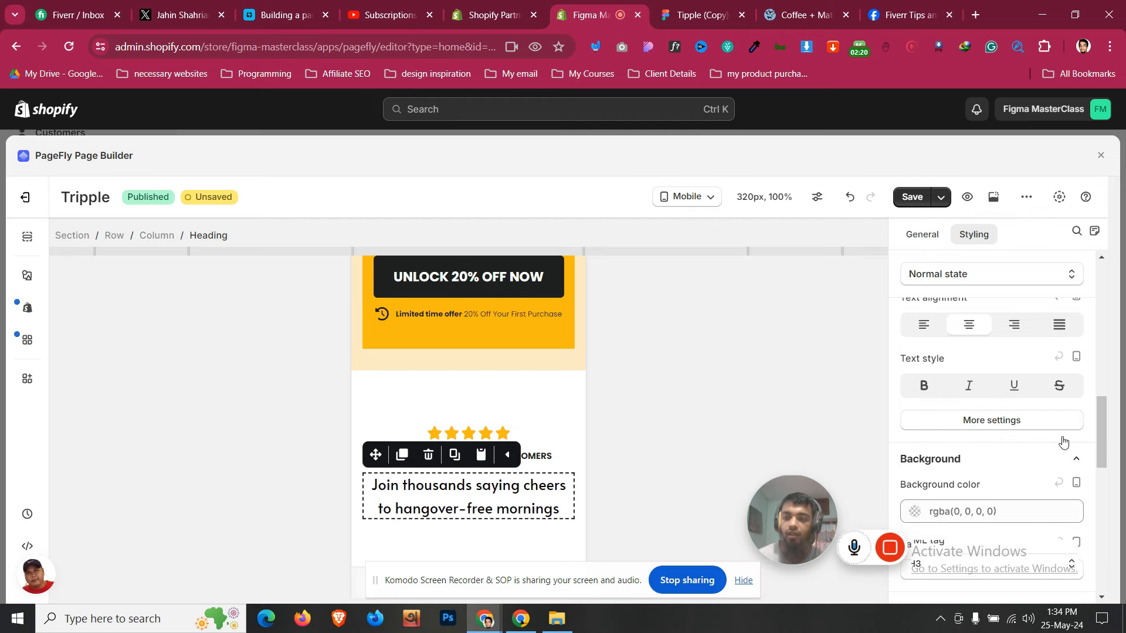
{"action": "left_click", "coordinate": [1029, 421]}
{"action": "left_click", "coordinate": [1030, 281]}
{"action": "type", "text": "26"}
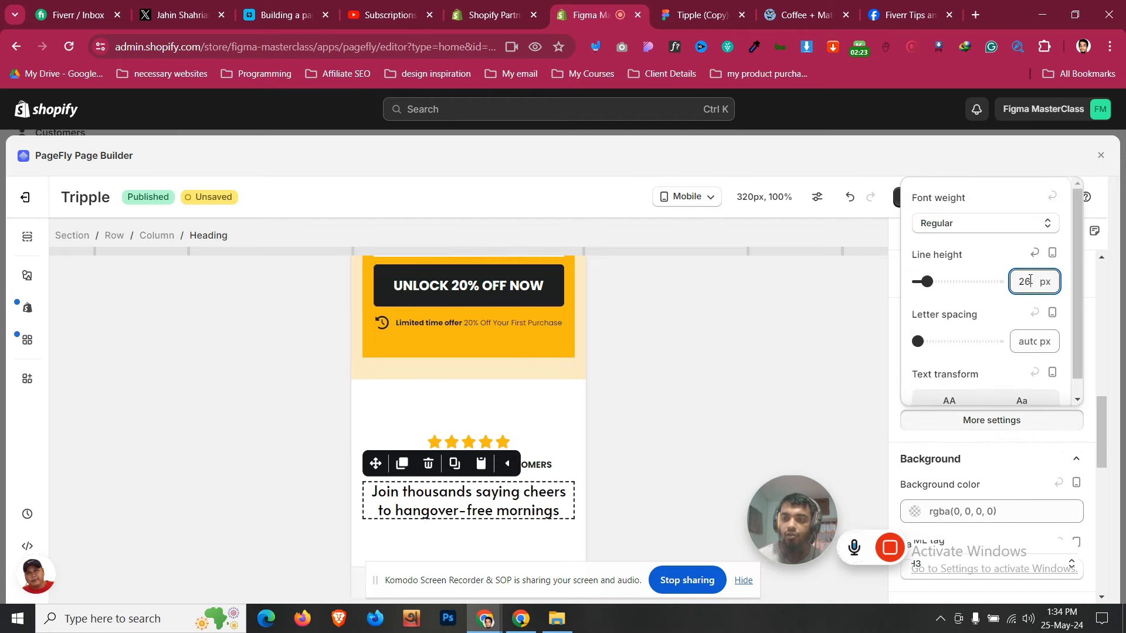
Return to the All devices view and set the testimonials heading's line height to 50 px
{"action": "left_click", "coordinate": [704, 197]}
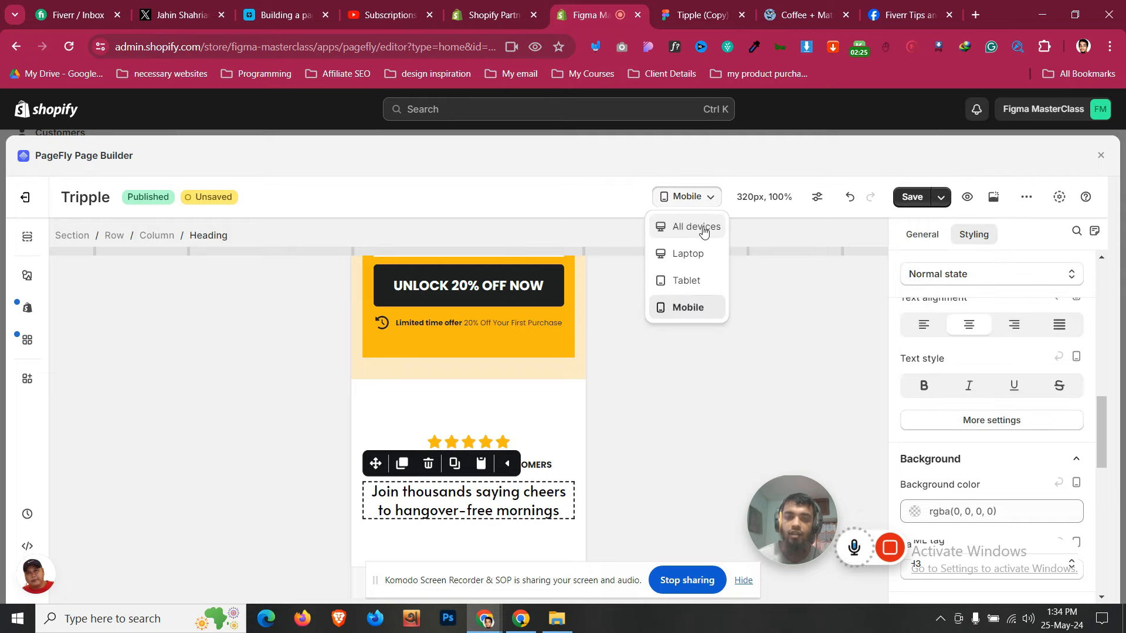
{"action": "left_click", "coordinate": [704, 231]}
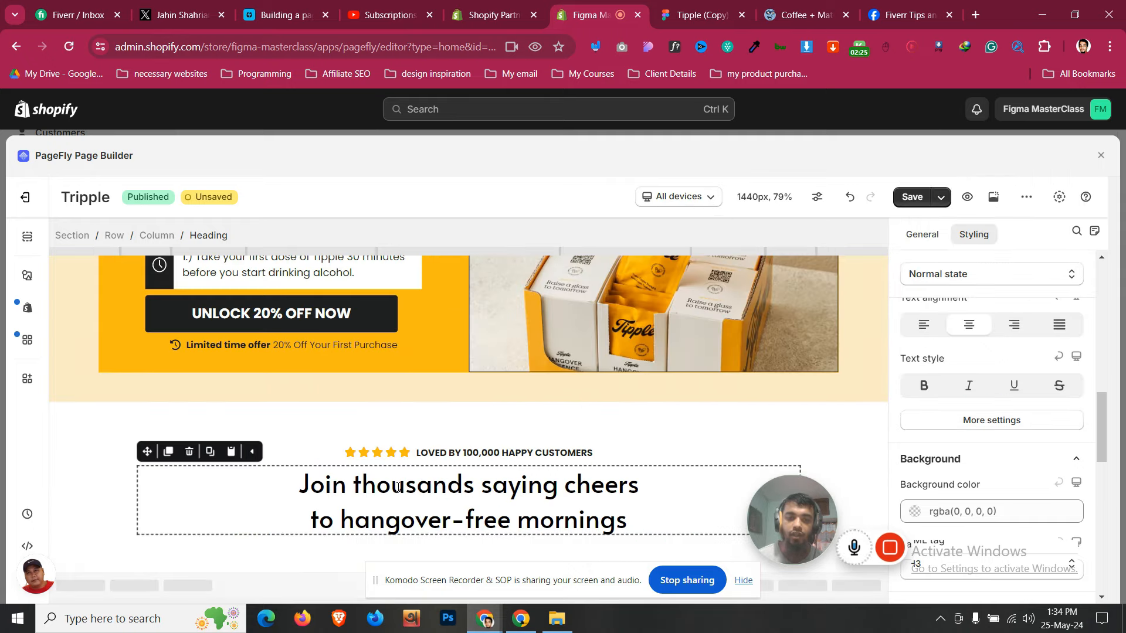
{"action": "left_click", "coordinate": [1038, 421]}
{"action": "left_click", "coordinate": [1027, 278]}
{"action": "key", "text": "Down"}
{"action": "key", "text": "Down"}
{"action": "key", "text": "Down"}
{"action": "key", "text": "Down"}
{"action": "key", "text": "Down"}
{"action": "key", "text": "Down"}
{"action": "key", "text": "Down"}
{"action": "key", "text": "Down"}
{"action": "key", "text": "Down"}
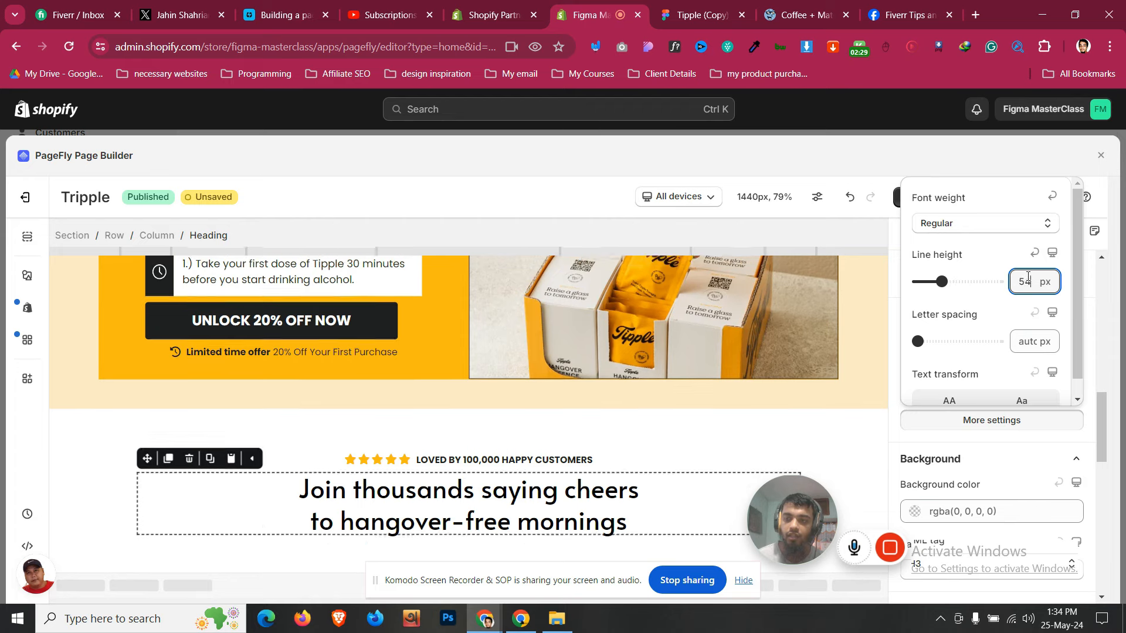
{"action": "key", "text": "Down"}
{"action": "key", "text": "Down"}
{"action": "key", "text": "Down"}
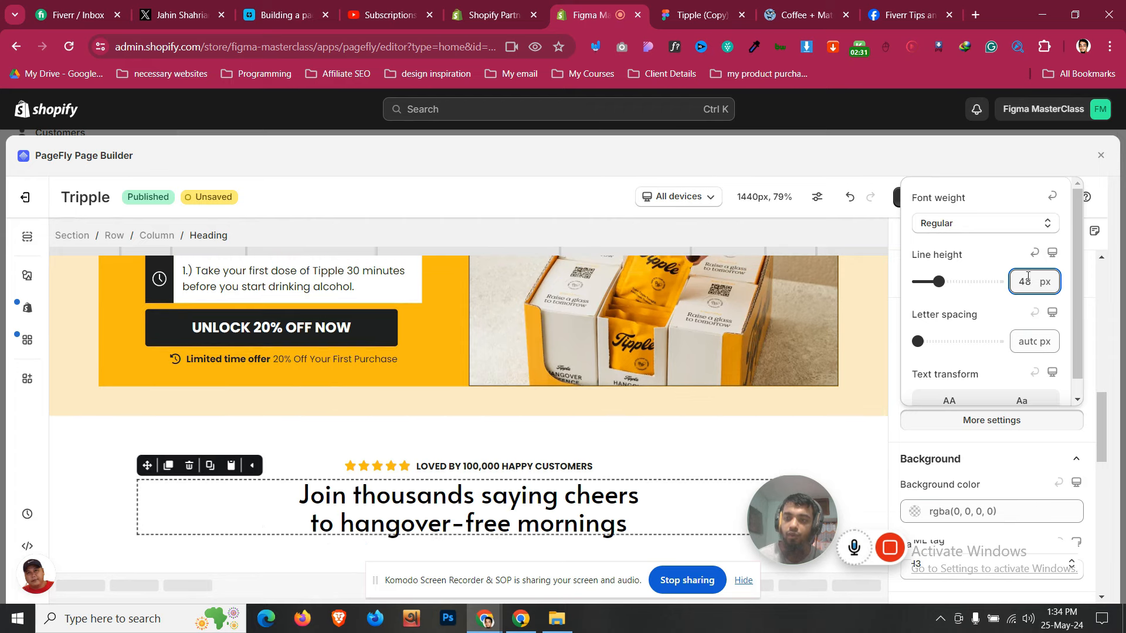
{"action": "key", "text": "Up"}
{"action": "key", "text": "Up"}
{"action": "key", "text": "Up"}
{"action": "key", "text": "Up"}
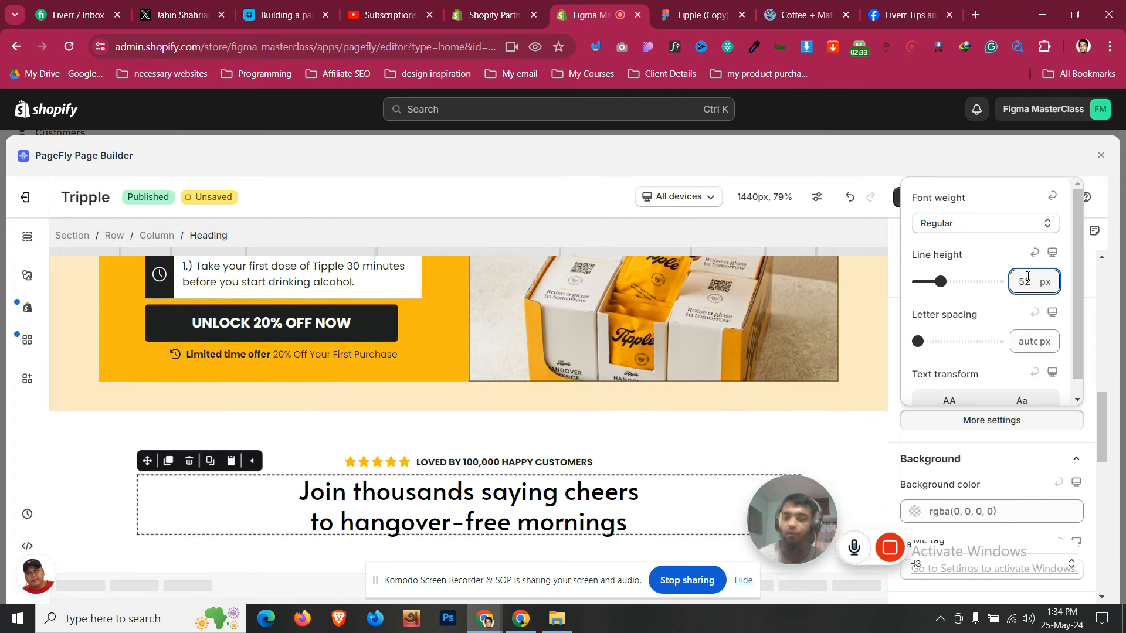
{"action": "key", "text": "Up"}
{"action": "key", "text": "Up"}
{"action": "key", "text": "Up"}
{"action": "key", "text": "Up"}
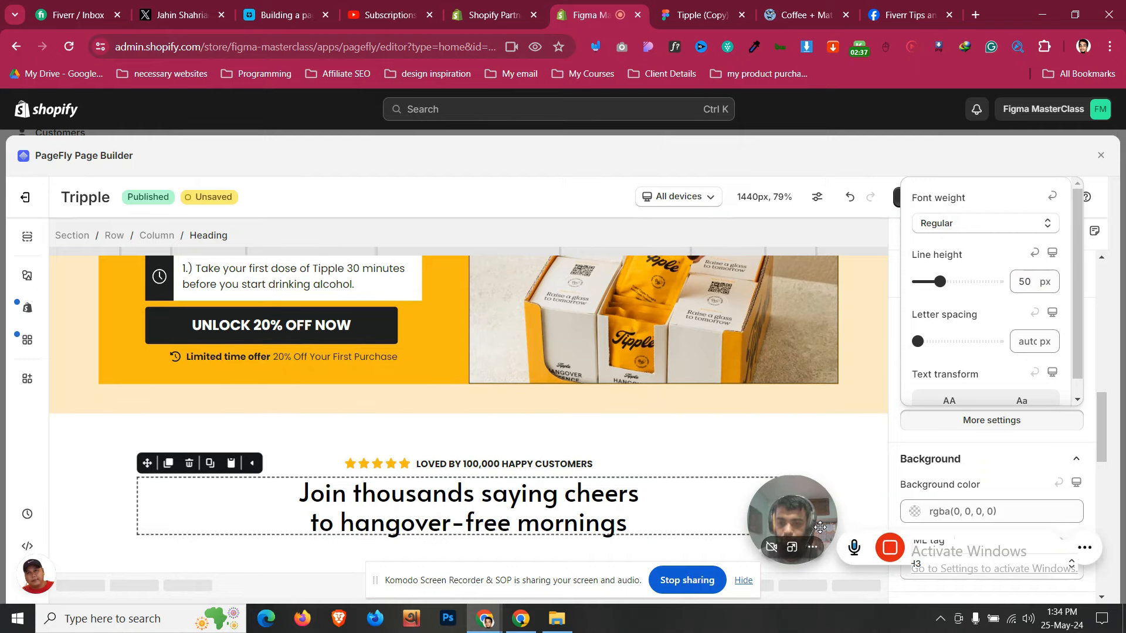
{"action": "left_click", "coordinate": [950, 465]}
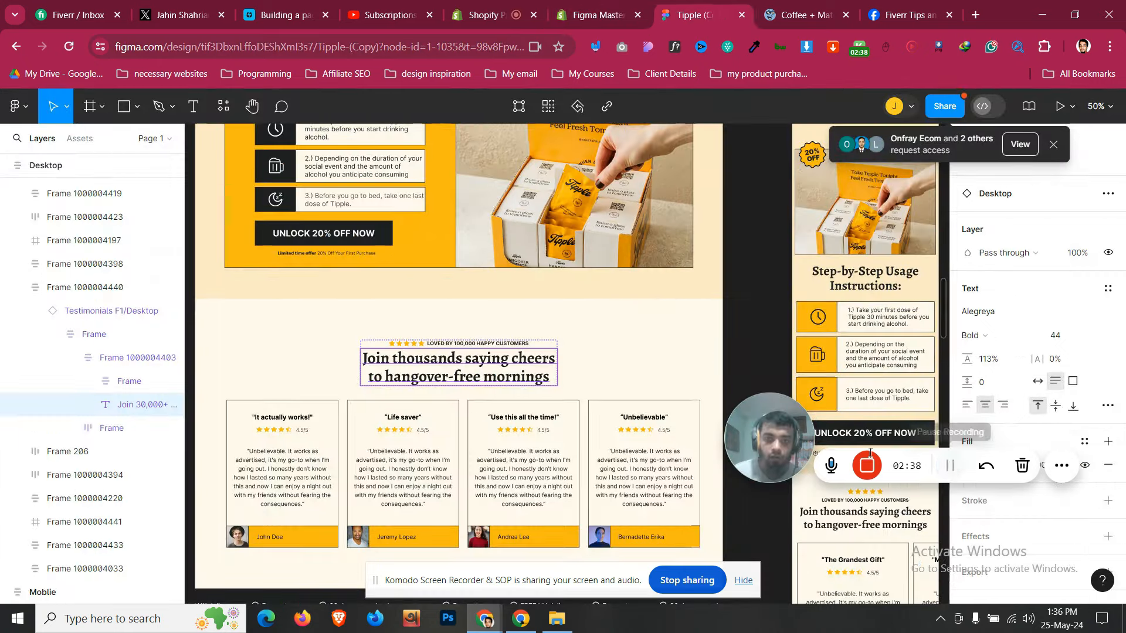
{"action": "left_click", "coordinate": [628, 3]}
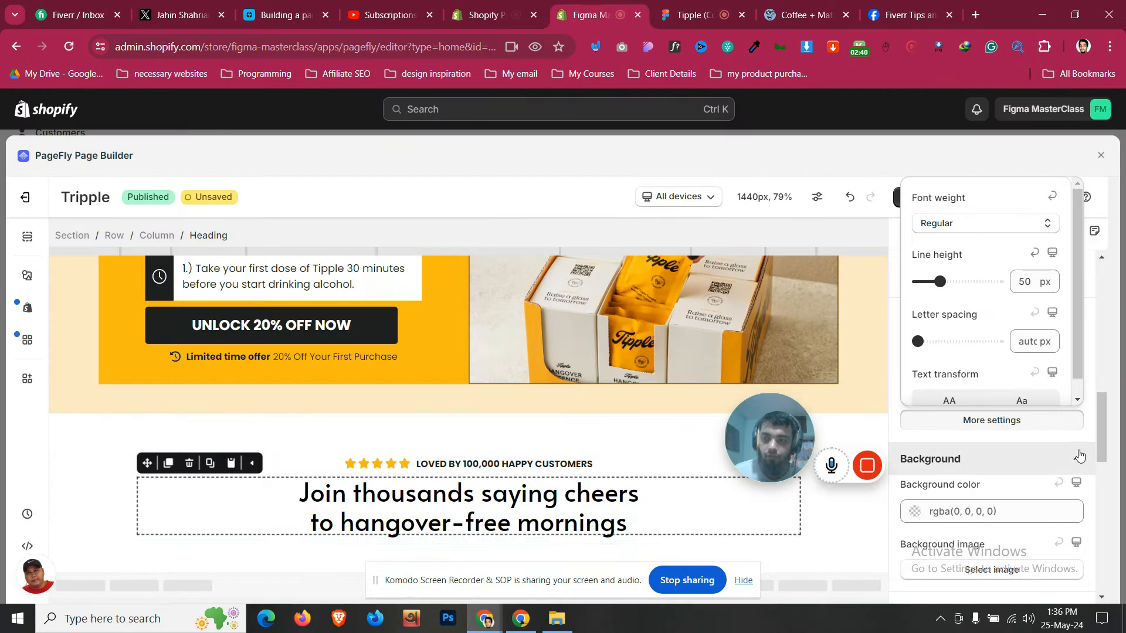
{"action": "left_click", "coordinate": [900, 423]}
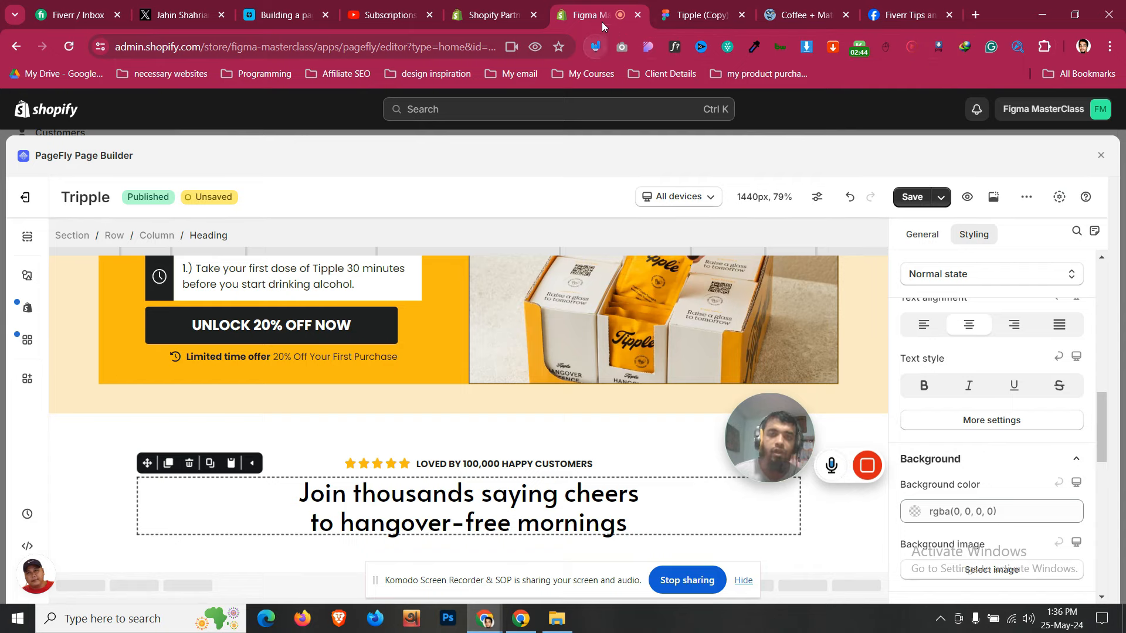
Review the testimonial cards in Figma, and add a four-column (1/4 each) layout row below the testimonials heading in PageFly
{"action": "left_click", "coordinate": [698, 14]}
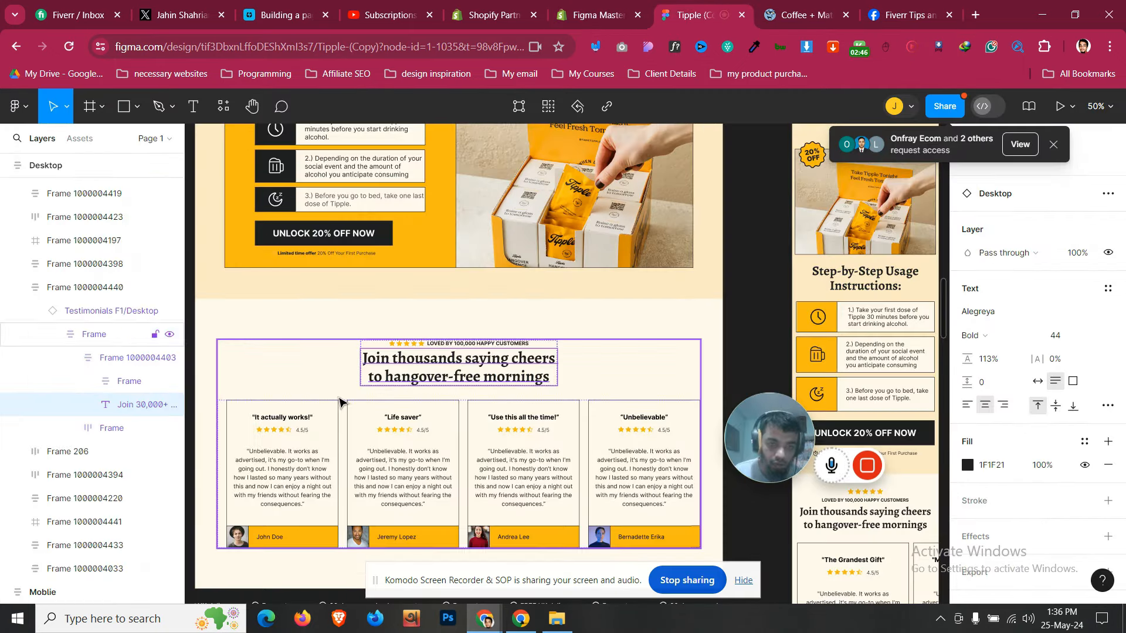
{"action": "scroll", "coordinate": [868, 375], "scroll_direction": "down", "scroll_amount": 5}
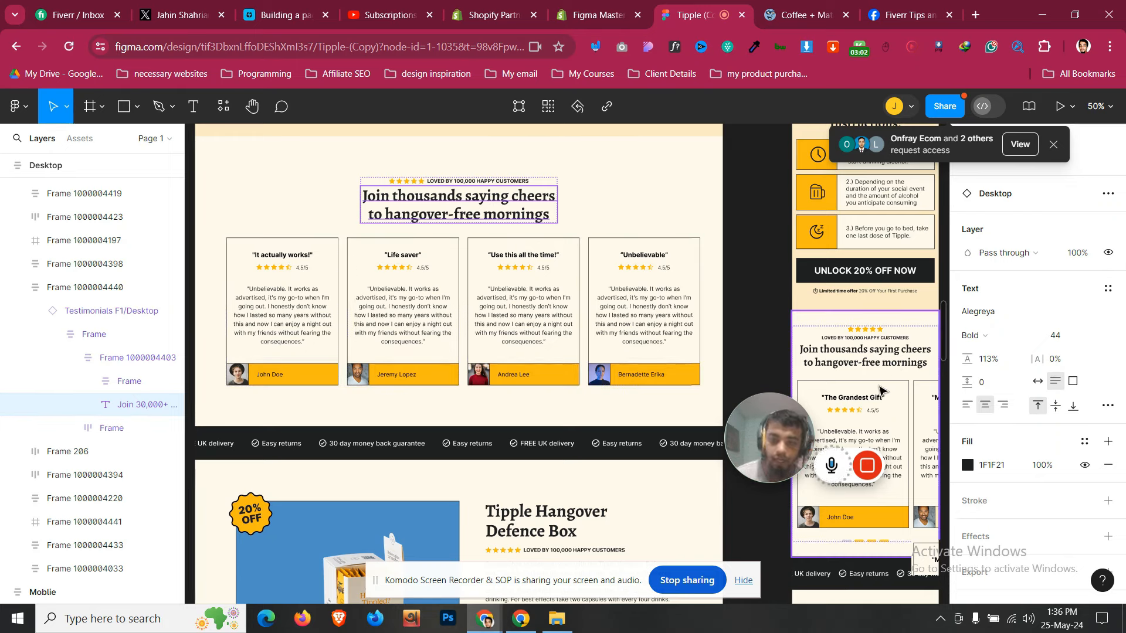
{"action": "left_click", "coordinate": [598, 15]}
{"action": "left_click", "coordinate": [27, 275]}
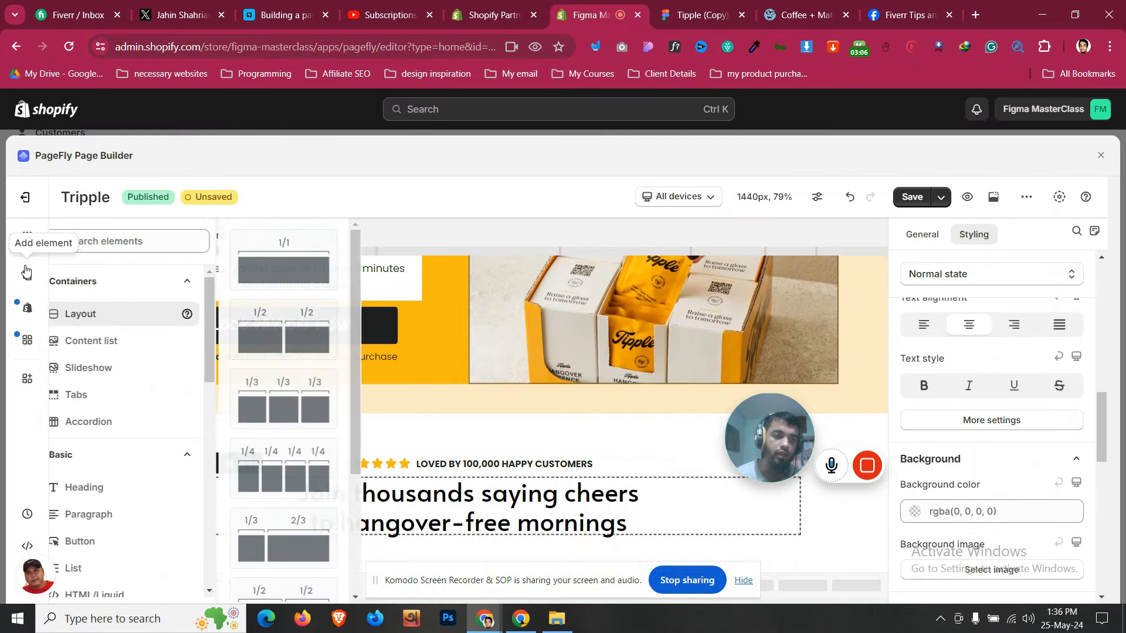
{"action": "left_click_drag", "start_coordinate": [306, 479], "coordinate": [534, 524]}
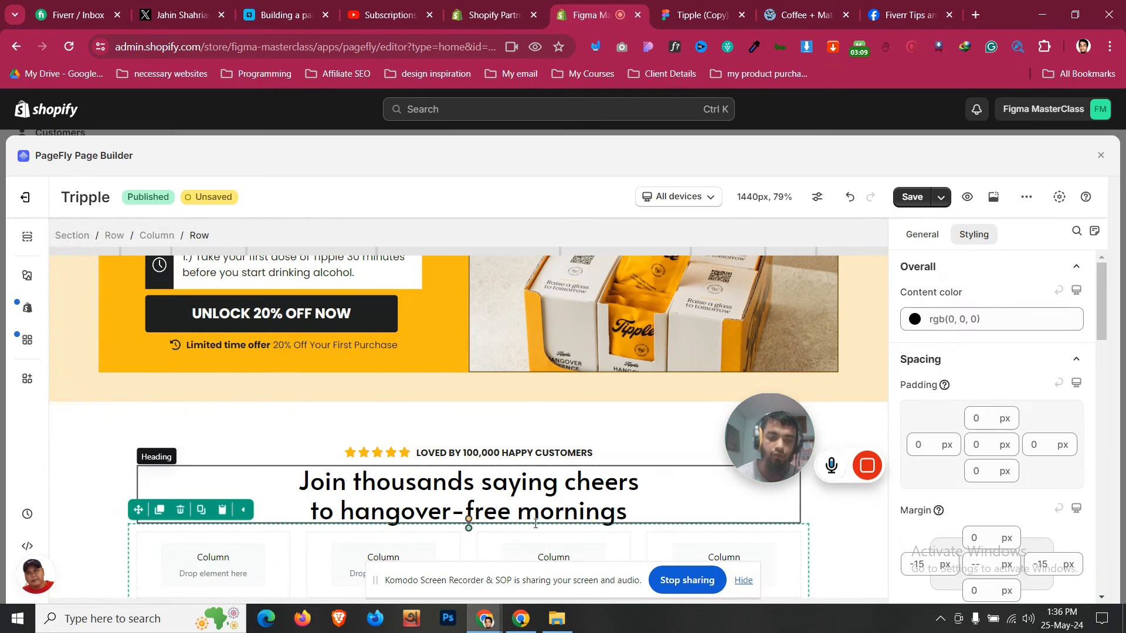
Set the top margin of the new four-column row to 30 px
{"action": "left_click", "coordinate": [975, 550]}
{"action": "key", "text": "Up"}
{"action": "key", "text": "Up"}
{"action": "key", "text": "Up"}
{"action": "key", "text": "Up"}
{"action": "key", "text": "Up"}
{"action": "key", "text": "Up"}
{"action": "key", "text": "Up"}
{"action": "key", "text": "Up"}
{"action": "key", "text": "Up"}
{"action": "key", "text": "Up"}
{"action": "key", "text": "Up"}
{"action": "key", "text": "Up"}
{"action": "key", "text": "Up"}
{"action": "key", "text": "Up"}
{"action": "key", "text": "Up"}
{"action": "key", "text": "Up"}
{"action": "key", "text": "Up"}
{"action": "key", "text": "Up"}
{"action": "key", "text": "Up"}
{"action": "key", "text": "Up"}
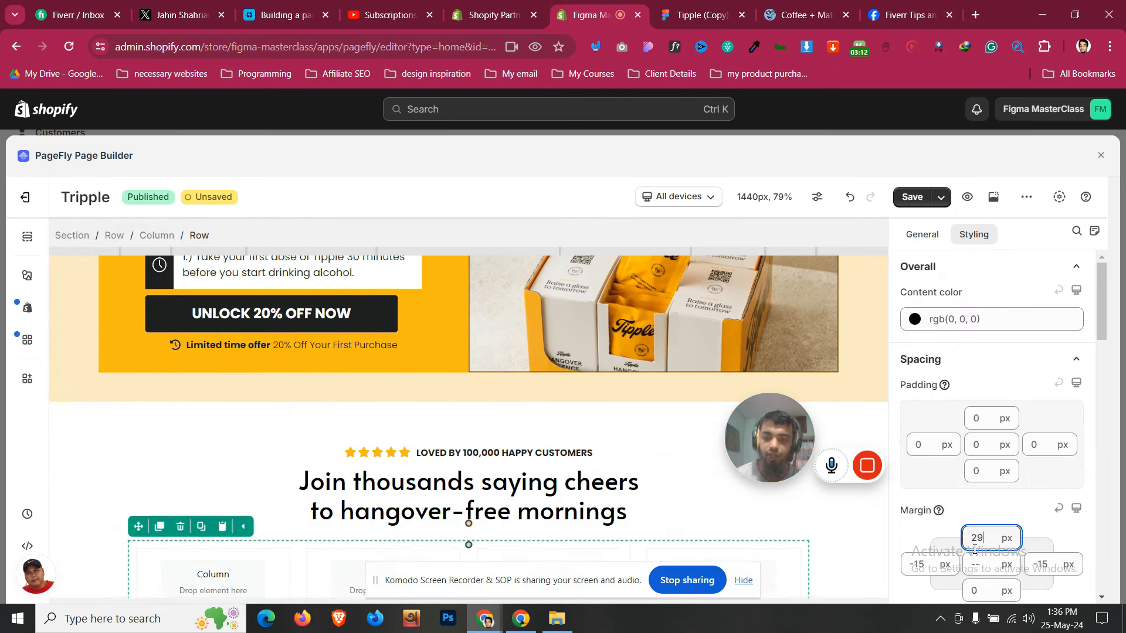
{"action": "key", "text": "Up"}
{"action": "scroll", "coordinate": [415, 535], "scroll_direction": "down", "scroll_amount": 2}
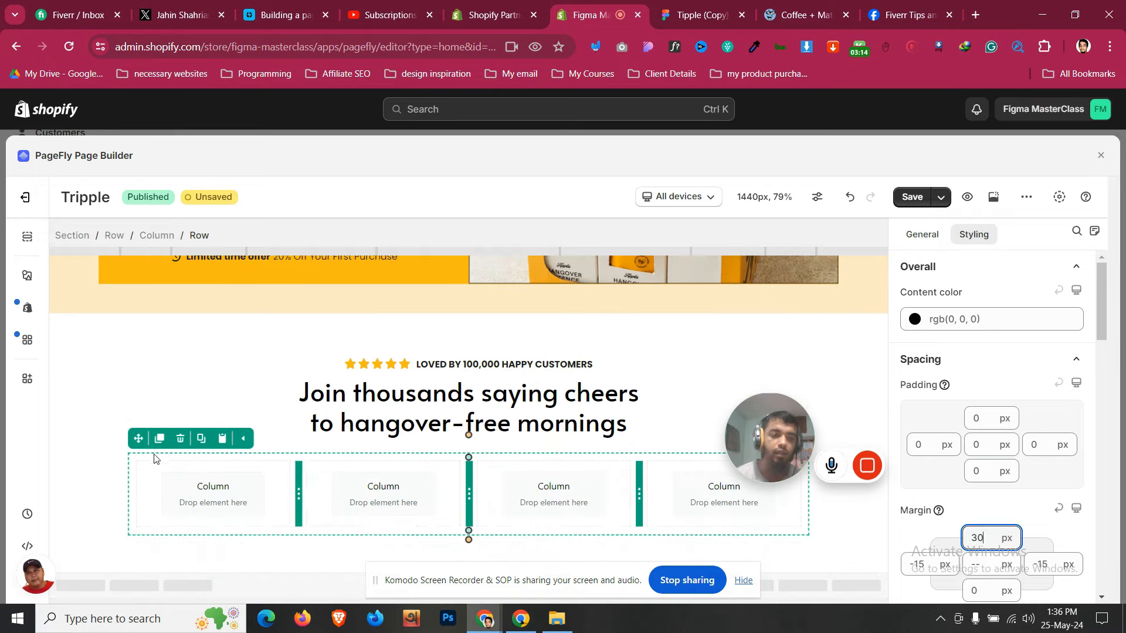
Switch to Figma, select the avatar image in the first testimonial card, and add a 1x PNG export setting to it
{"action": "key", "text": "ctrl+Tab"}
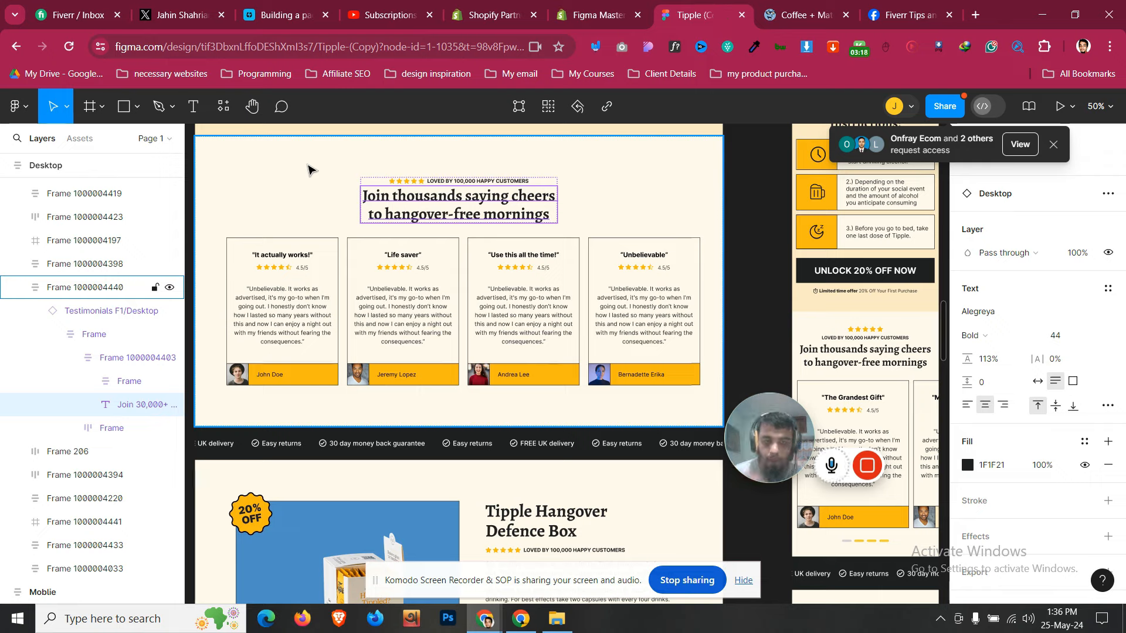
{"action": "double_click", "coordinate": [249, 381]}
{"action": "double_click", "coordinate": [249, 380]}
{"action": "double_click", "coordinate": [249, 380]}
{"action": "double_click", "coordinate": [249, 381]}
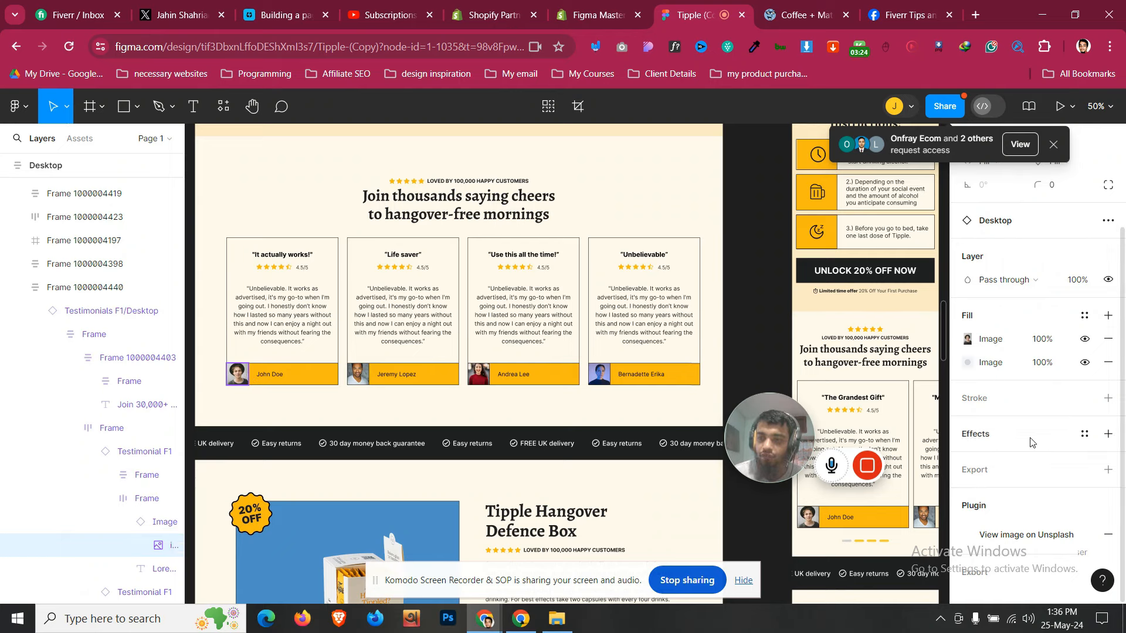
{"action": "left_click", "coordinate": [147, 528]}
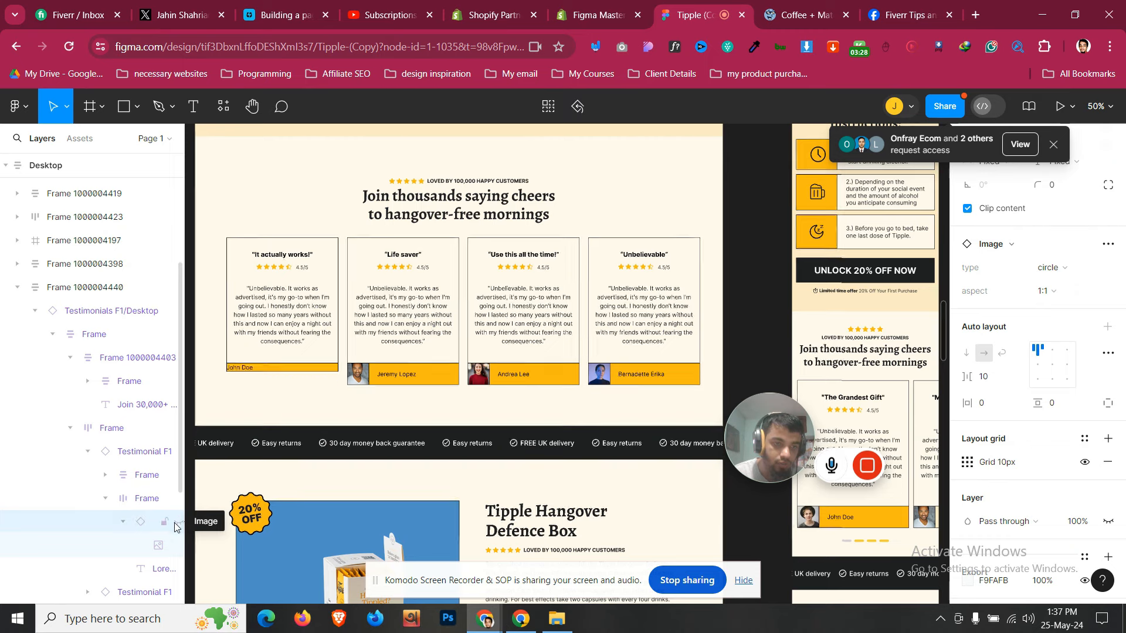
{"action": "scroll", "coordinate": [1051, 442], "scroll_direction": "down", "scroll_amount": 3}
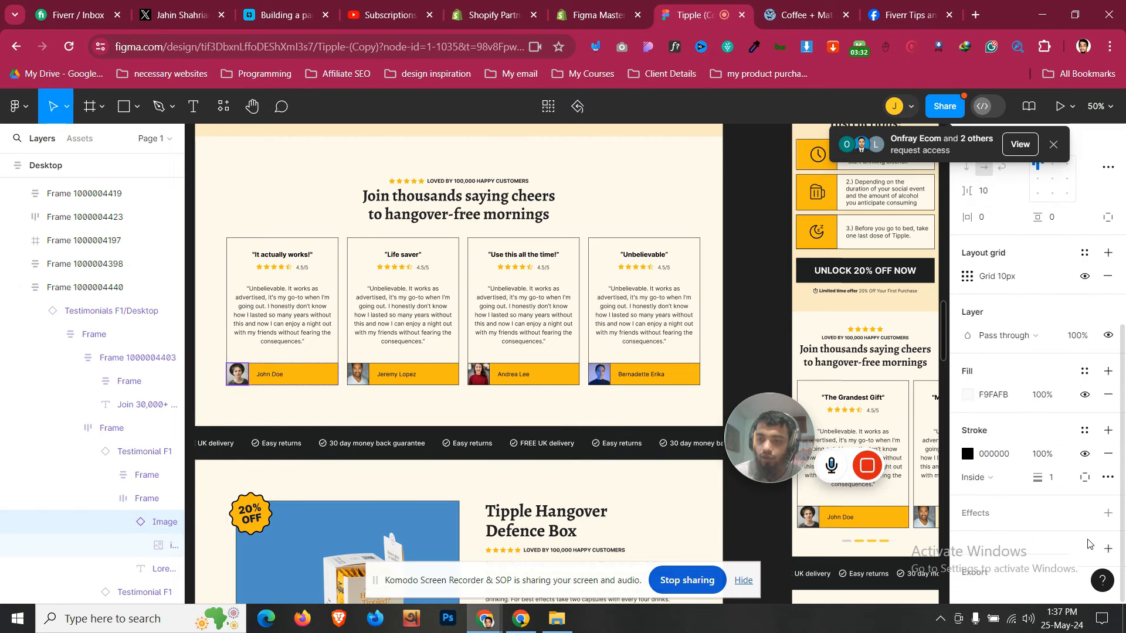
{"action": "left_click", "coordinate": [1077, 552]}
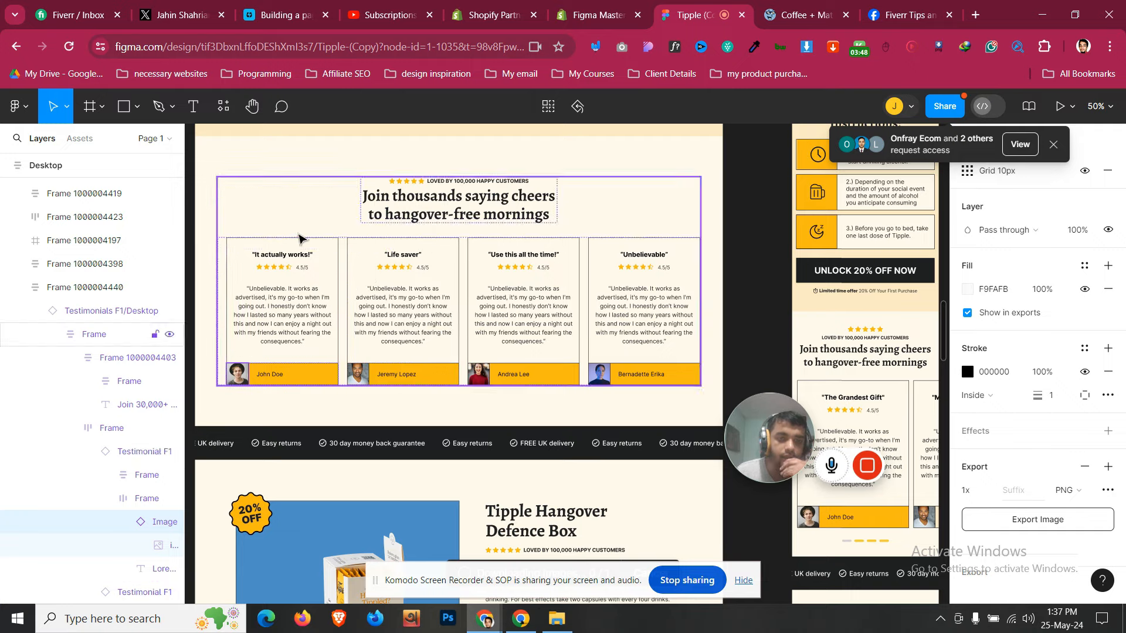
Back in PageFly, give the first column of the four-column testimonials row a thin solid black border
{"action": "left_click", "coordinate": [593, 7]}
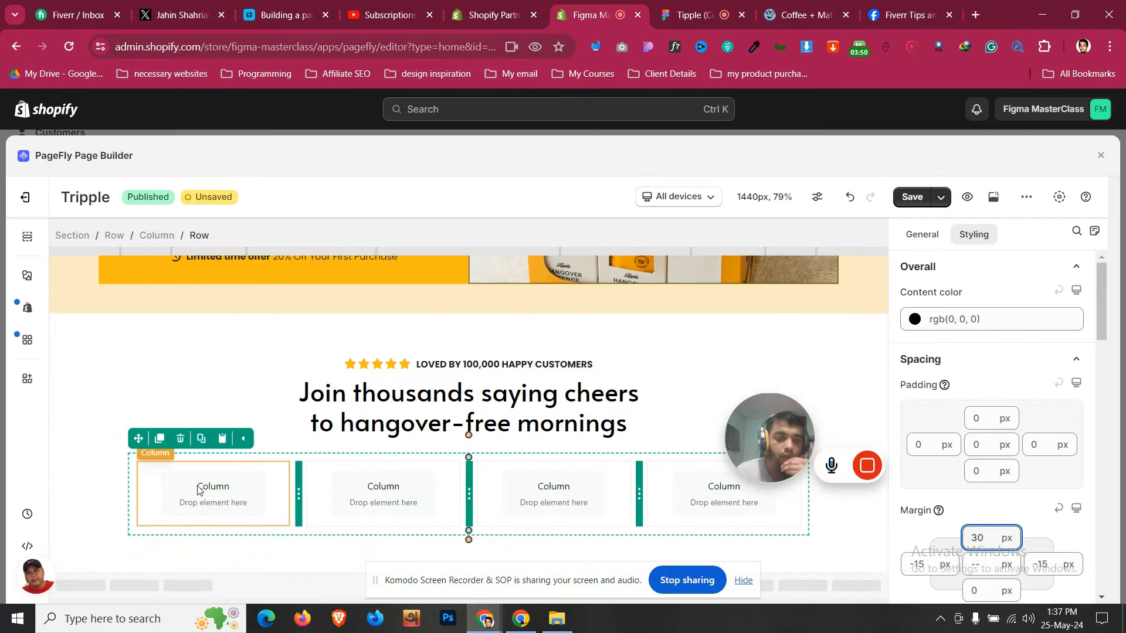
{"action": "left_click", "coordinate": [213, 486]}
{"action": "scroll", "coordinate": [1018, 354], "scroll_direction": "down", "scroll_amount": 3}
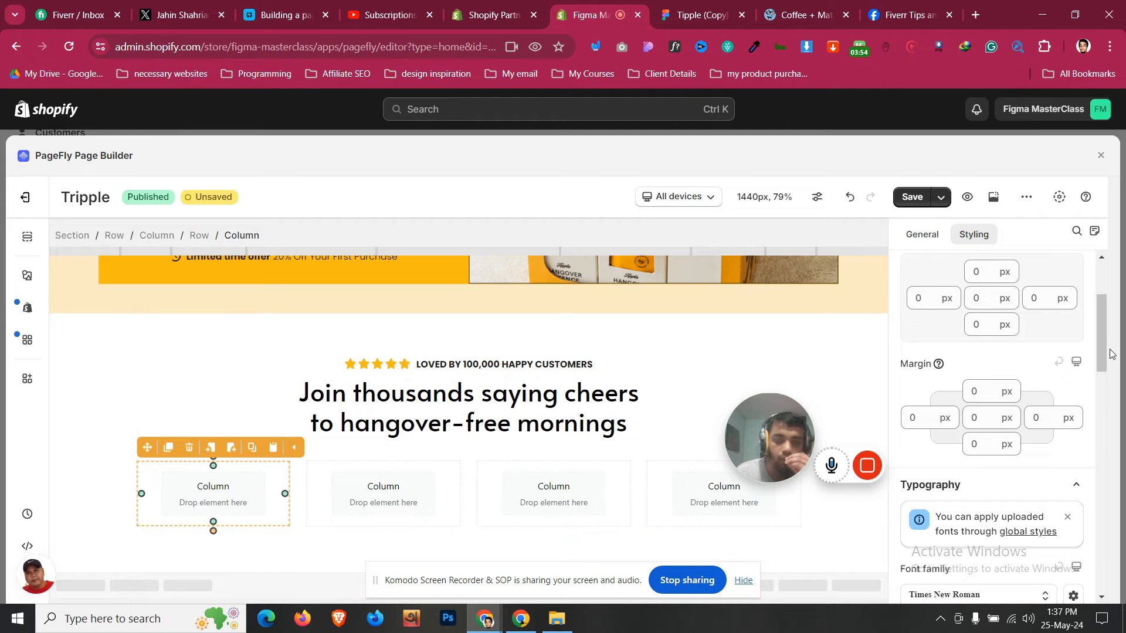
{"action": "left_click_drag", "start_coordinate": [1098, 330], "coordinate": [1098, 364]}
{"action": "scroll", "coordinate": [951, 402], "scroll_direction": "down", "scroll_amount": 7}
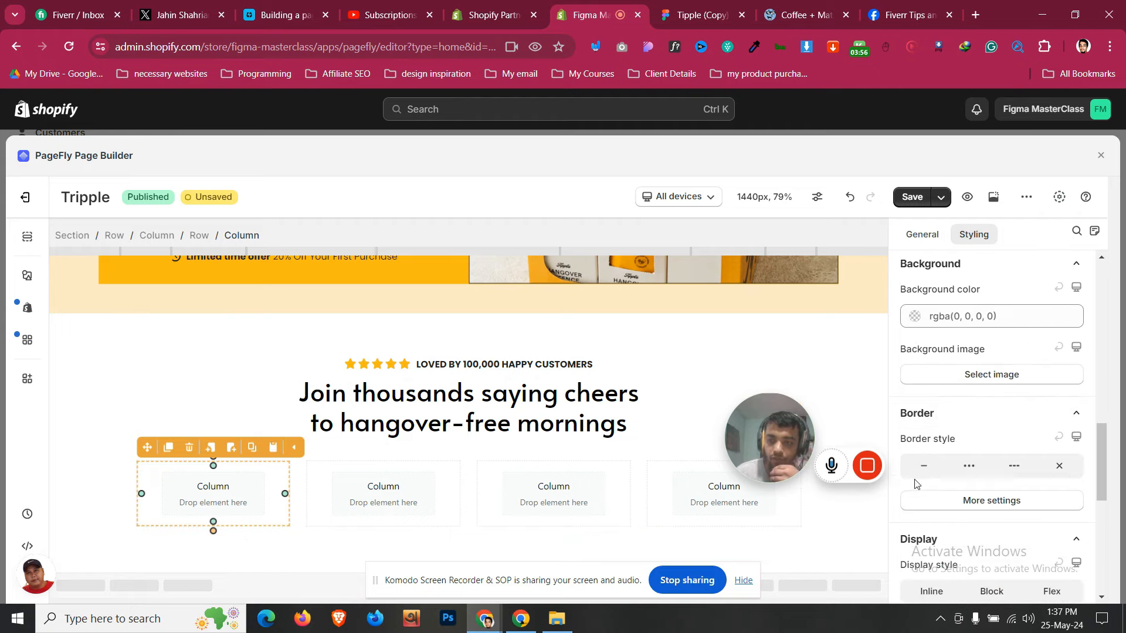
{"action": "left_click", "coordinate": [918, 476]}
{"action": "scroll", "coordinate": [910, 540], "scroll_direction": "down", "scroll_amount": 4}
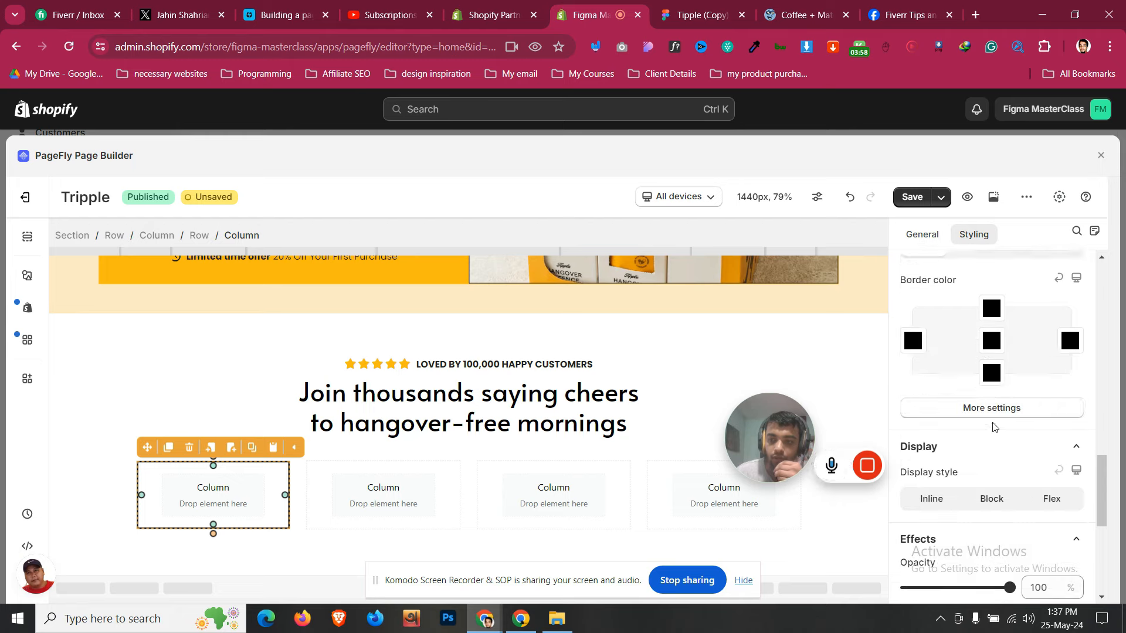
{"action": "left_click", "coordinate": [992, 408]}
{"action": "left_click", "coordinate": [975, 256]}
{"action": "key", "text": "Down"}
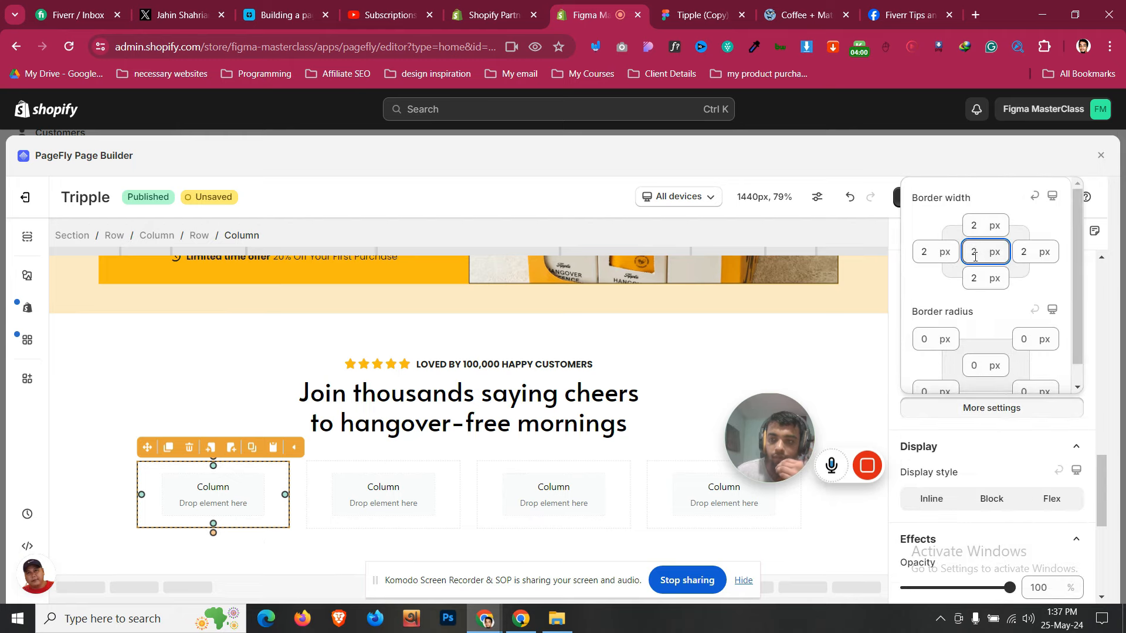
{"action": "left_click", "coordinate": [88, 478]}
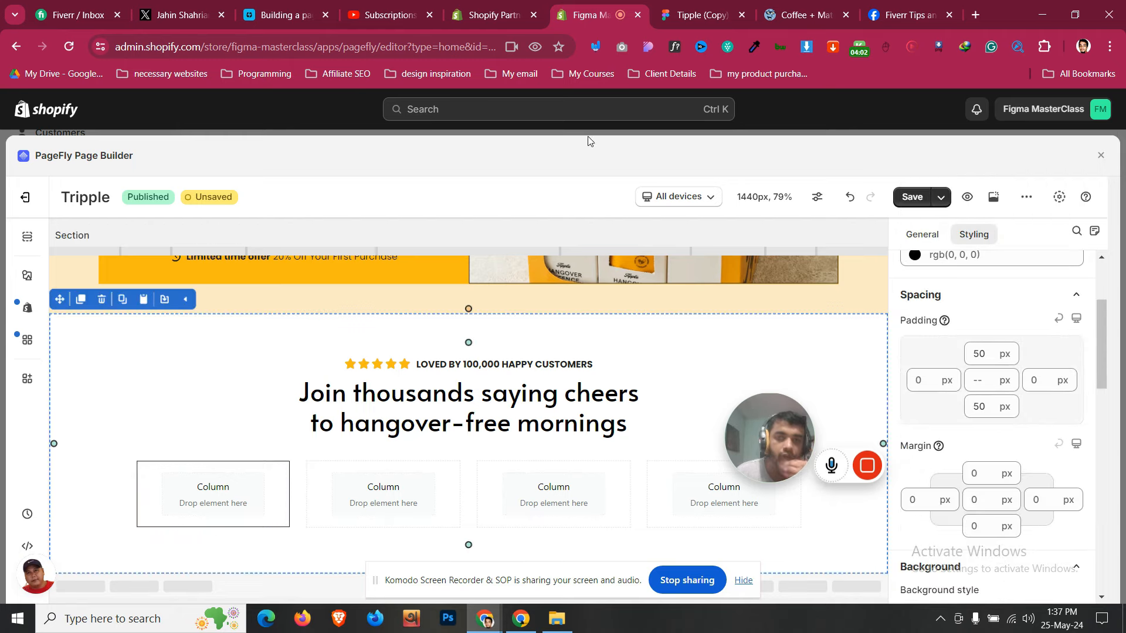
Check the first card's title text in Figma, then duplicate PageFly's "LOVED BY 100,000 HAPPY CUSTOMERS" paragraph and move the copy into the bordered first column
{"action": "left_click", "coordinate": [726, 4]}
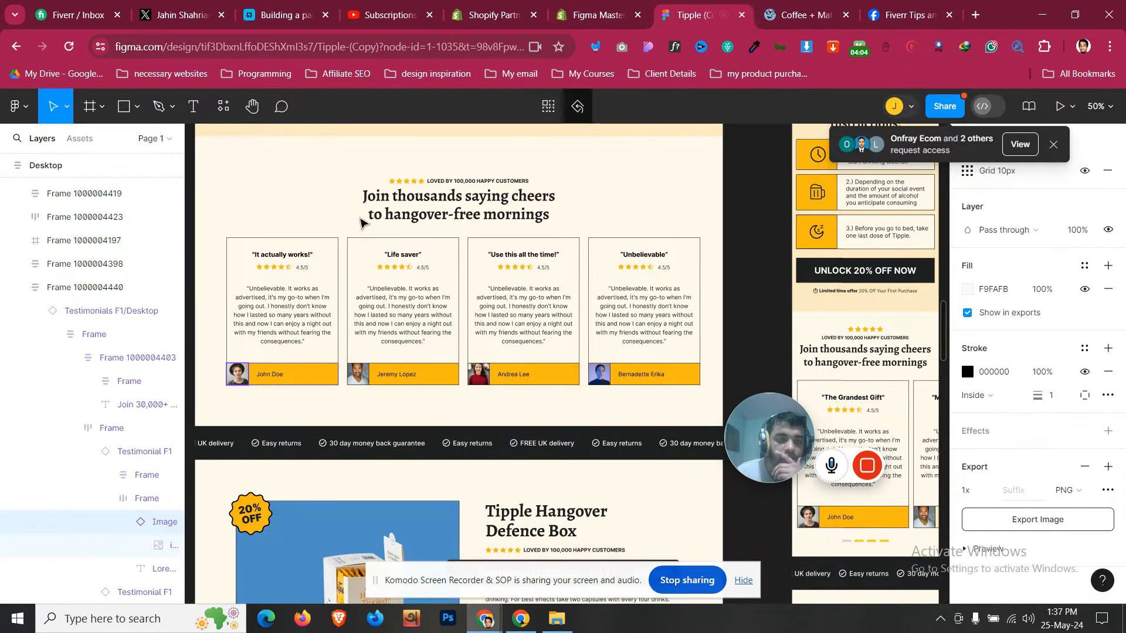
{"action": "double_click", "coordinate": [278, 255]}
{"action": "double_click", "coordinate": [278, 255]}
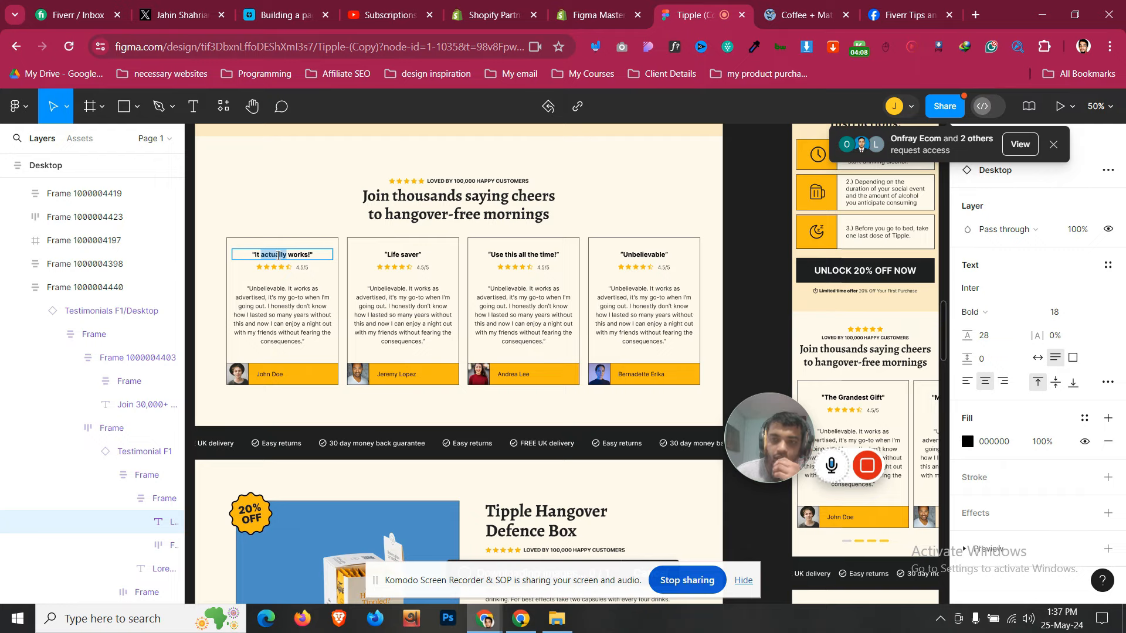
{"action": "left_click", "coordinate": [634, 4]}
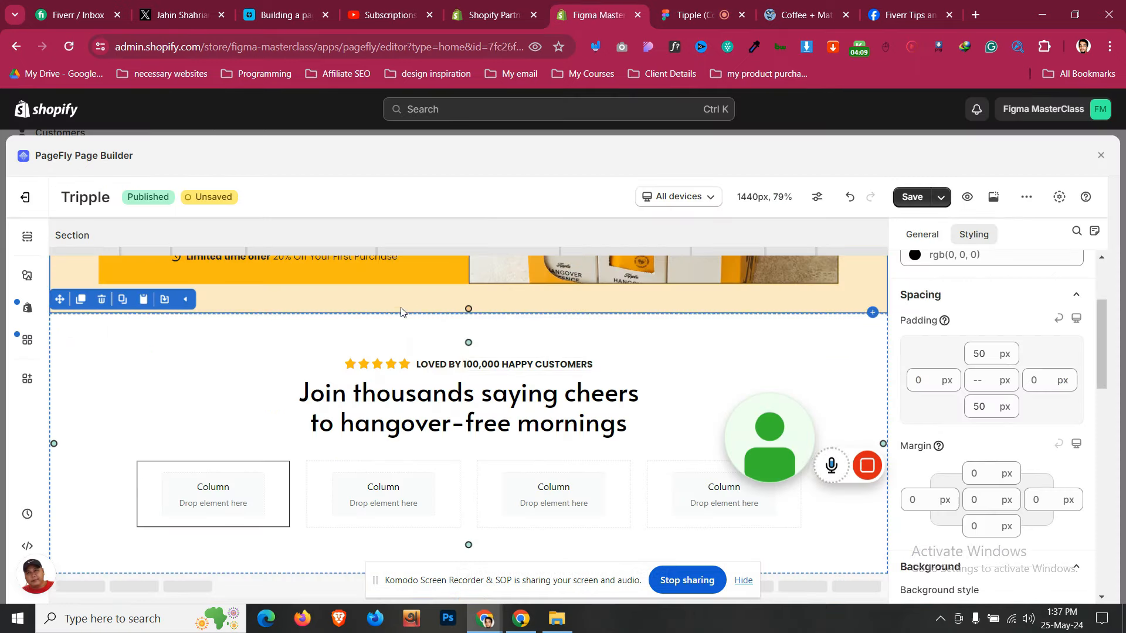
{"action": "left_click", "coordinate": [447, 364]}
{"action": "left_click", "coordinate": [447, 343]}
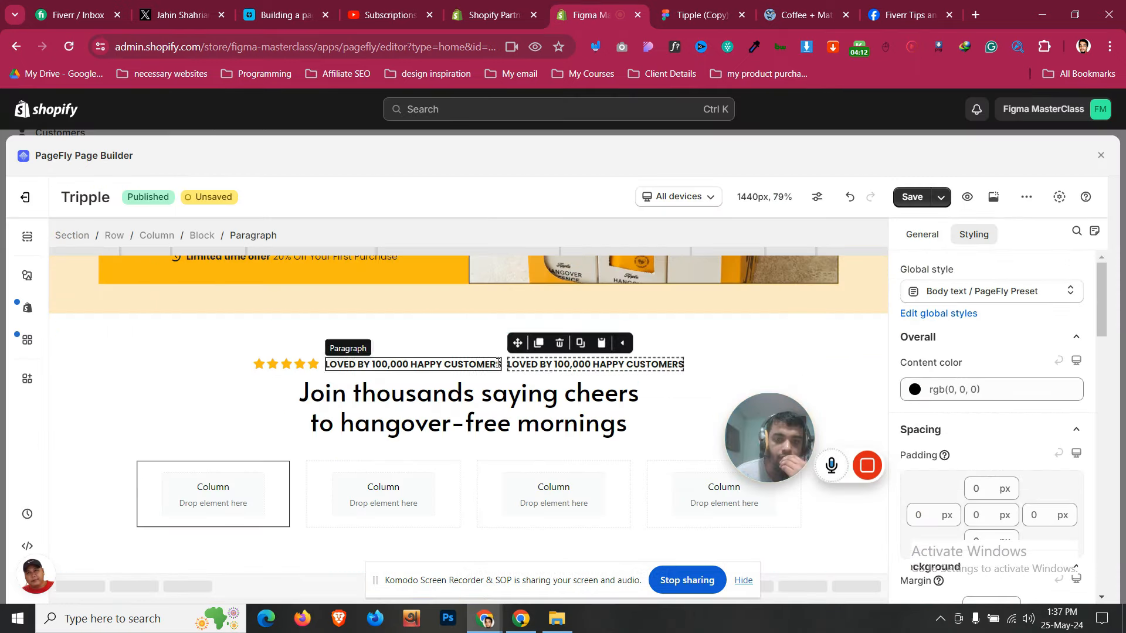
{"action": "left_click_drag", "start_coordinate": [517, 343], "coordinate": [193, 488]}
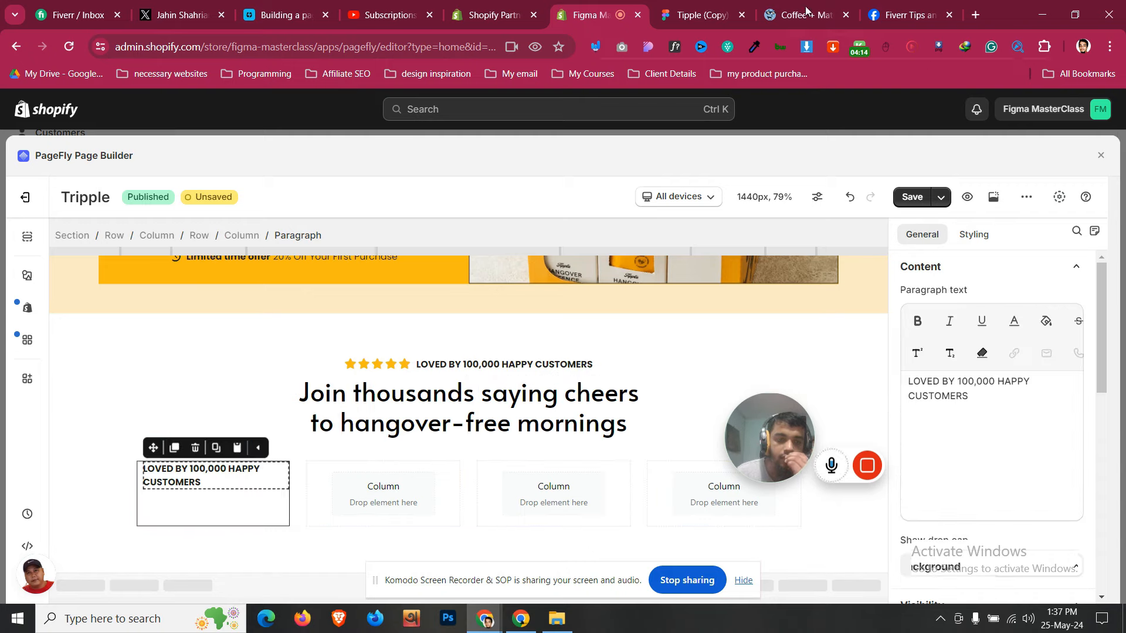
Copy the first card's title from Figma and replace the moved paragraph's text with "It actually works!" in quotation marks
{"action": "key", "text": "ctrl+Tab"}
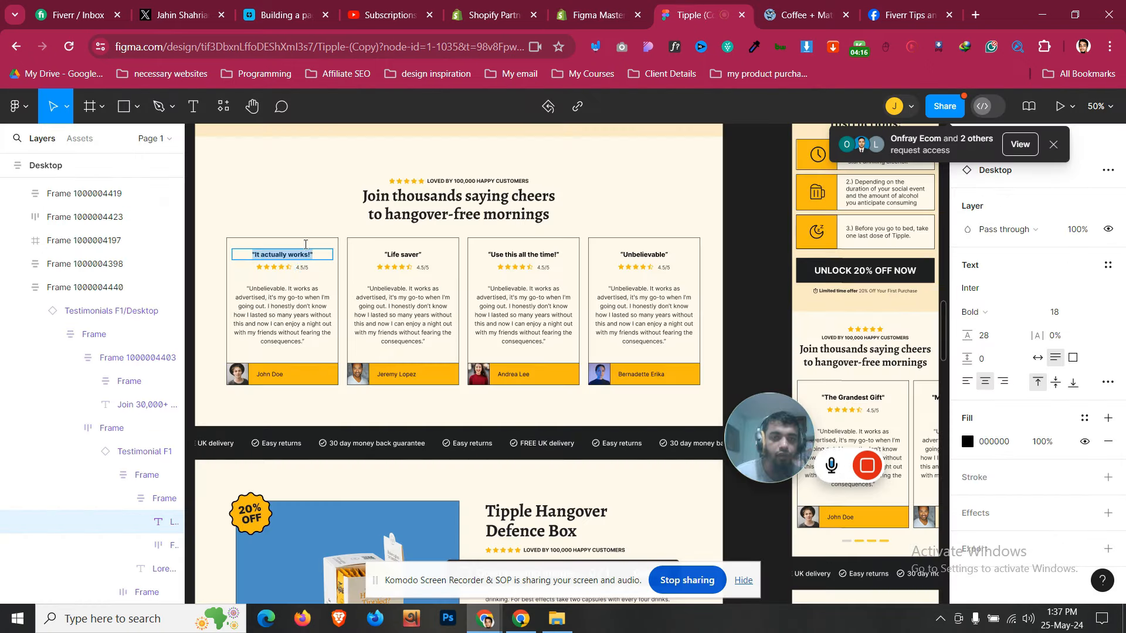
{"action": "key", "text": "ctrl+shift+Tab"}
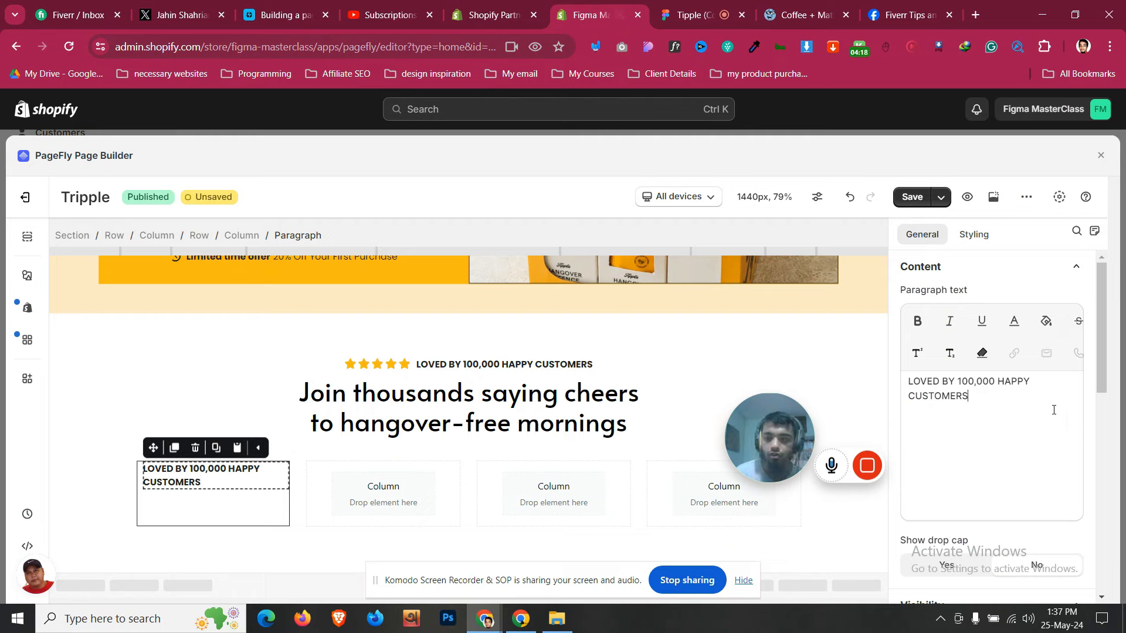
{"action": "key", "text": "ctrl+a"}
{"action": "type", "text": "\"It actually works!\""}
Center-align the "It actually works!" title text in the first review card
{"action": "left_click", "coordinate": [969, 235]}
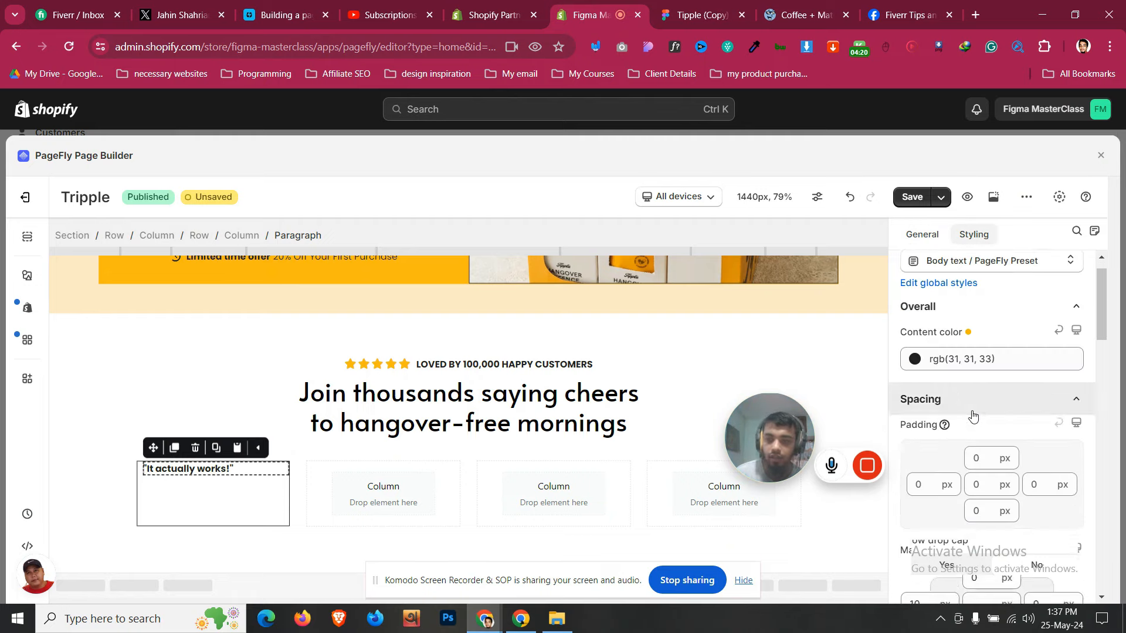
{"action": "scroll", "coordinate": [966, 478], "scroll_direction": "down", "scroll_amount": 10}
{"action": "scroll", "coordinate": [967, 475], "scroll_direction": "down", "scroll_amount": 1}
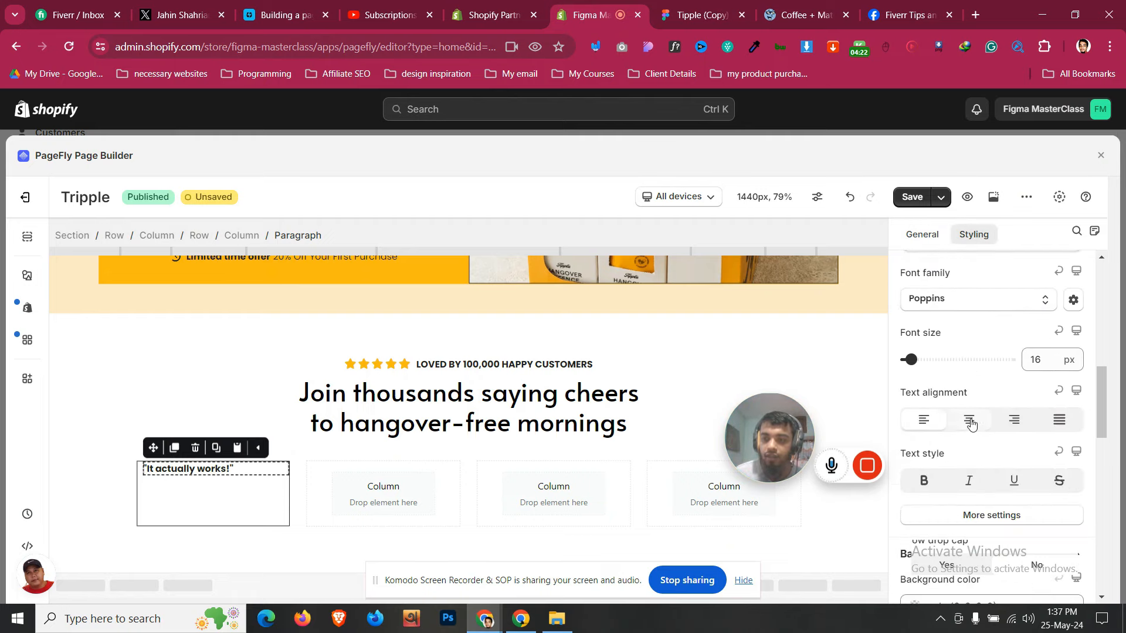
{"action": "left_click", "coordinate": [969, 421]}
Set the card title's left margin to 0 px and check its font weight and line height settings
{"action": "scroll", "coordinate": [970, 375], "scroll_direction": "up", "scroll_amount": 3}
{"action": "left_click", "coordinate": [927, 342]}
{"action": "key", "text": "BackSpace"}
{"action": "key", "text": "BackSpace"}
{"action": "type", "text": "3"}
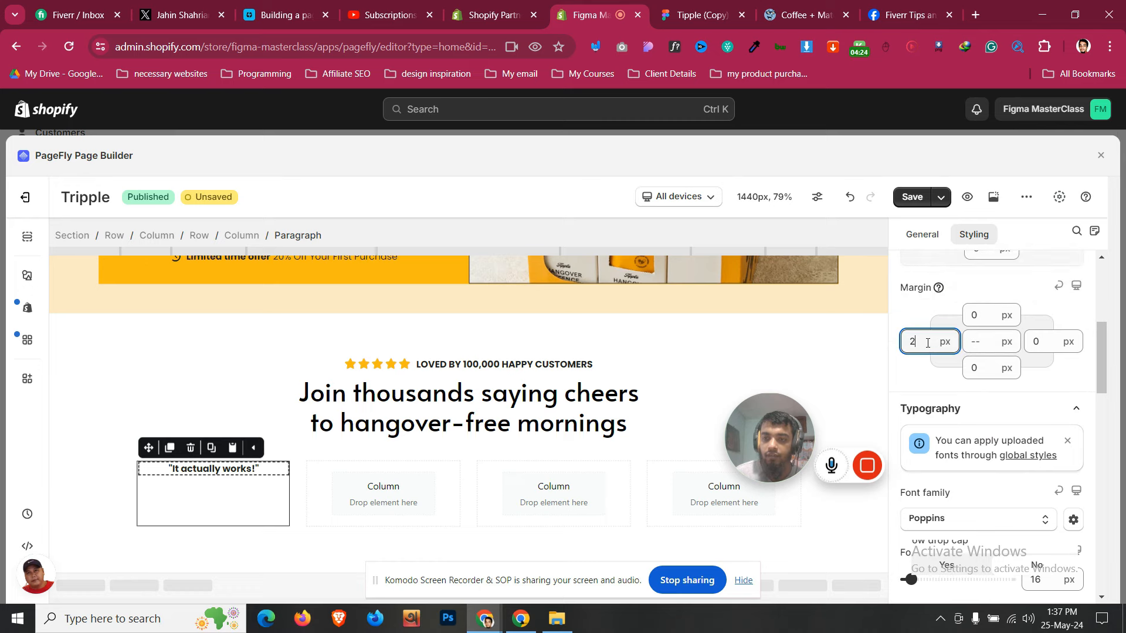
{"action": "key", "text": "BackSpace"}
{"action": "type", "text": "0"}
{"action": "scroll", "coordinate": [1080, 434], "scroll_direction": "down", "scroll_amount": 4}
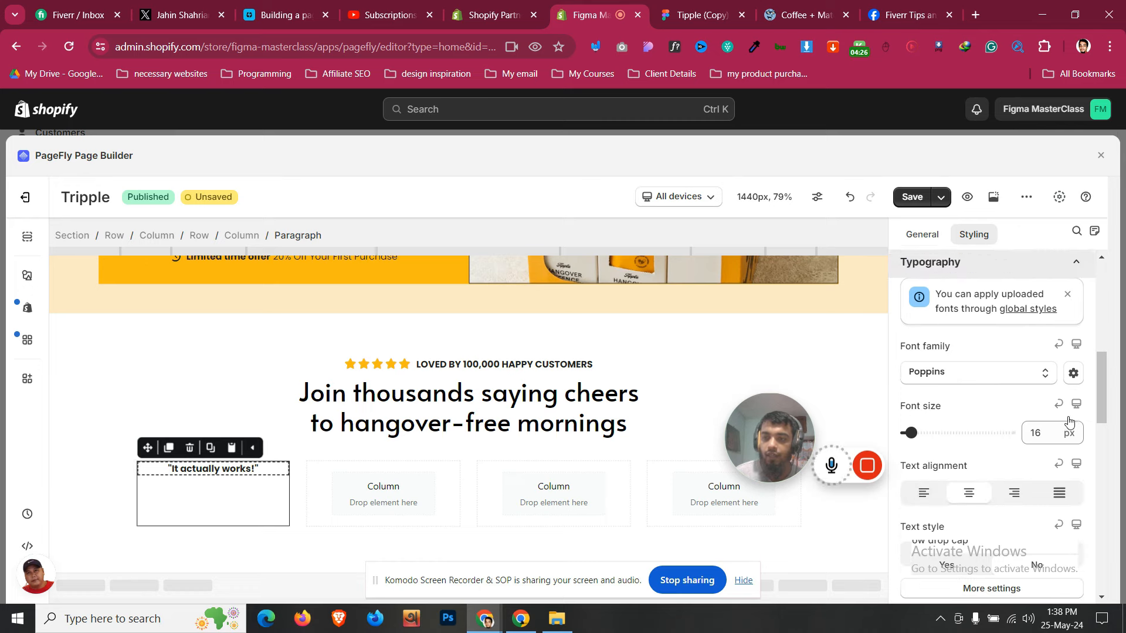
{"action": "left_click", "coordinate": [1031, 515]}
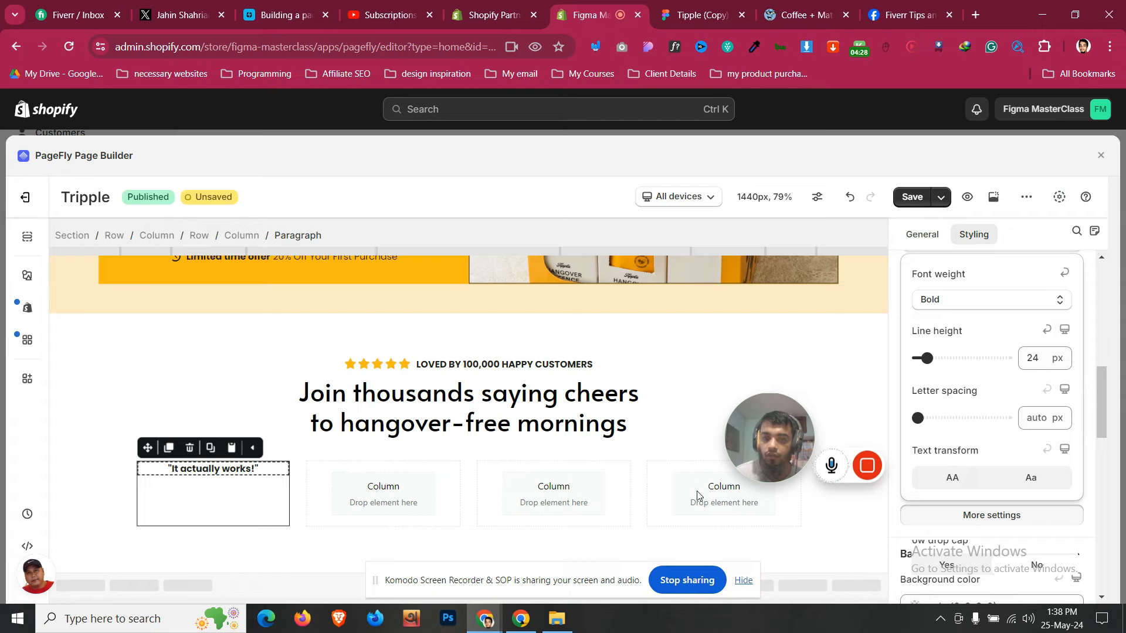
Duplicate the star rating block above the testimonials heading and move the copy below the title in the first review card
{"action": "left_click", "coordinate": [253, 512]}
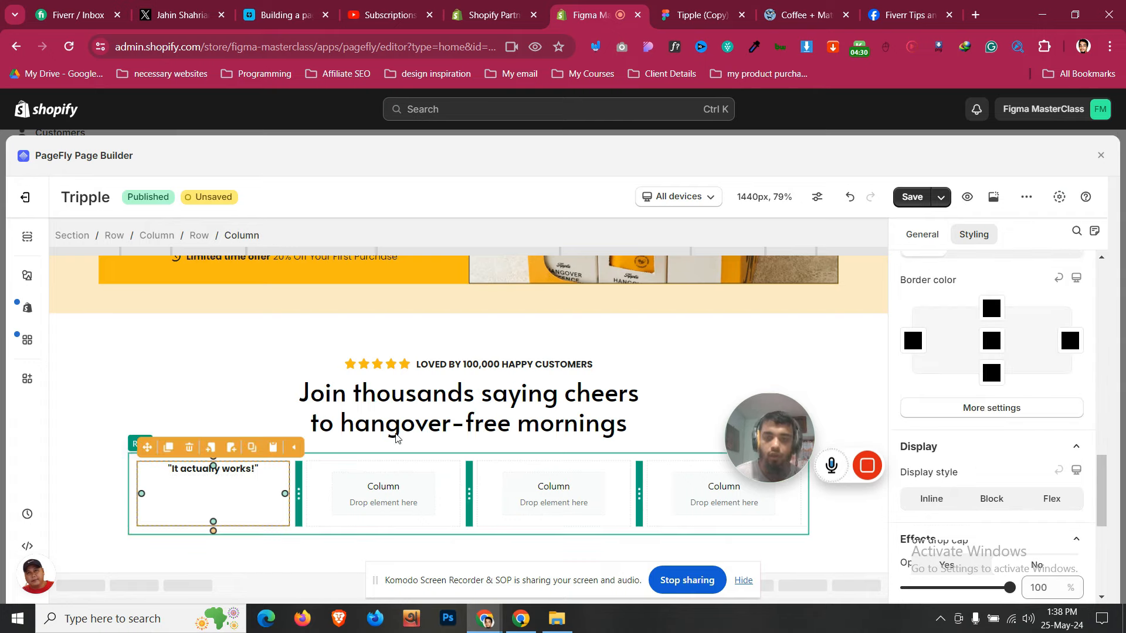
{"action": "left_click", "coordinate": [619, 370]}
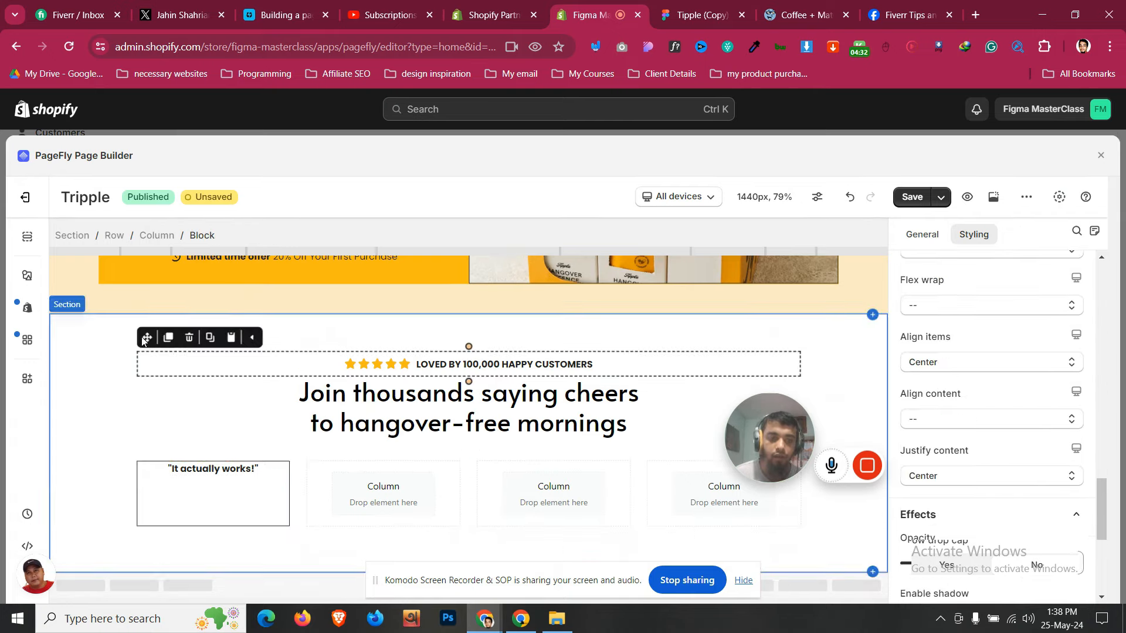
{"action": "left_click", "coordinate": [169, 339]}
{"action": "left_click_drag", "start_coordinate": [152, 359], "coordinate": [215, 499]}
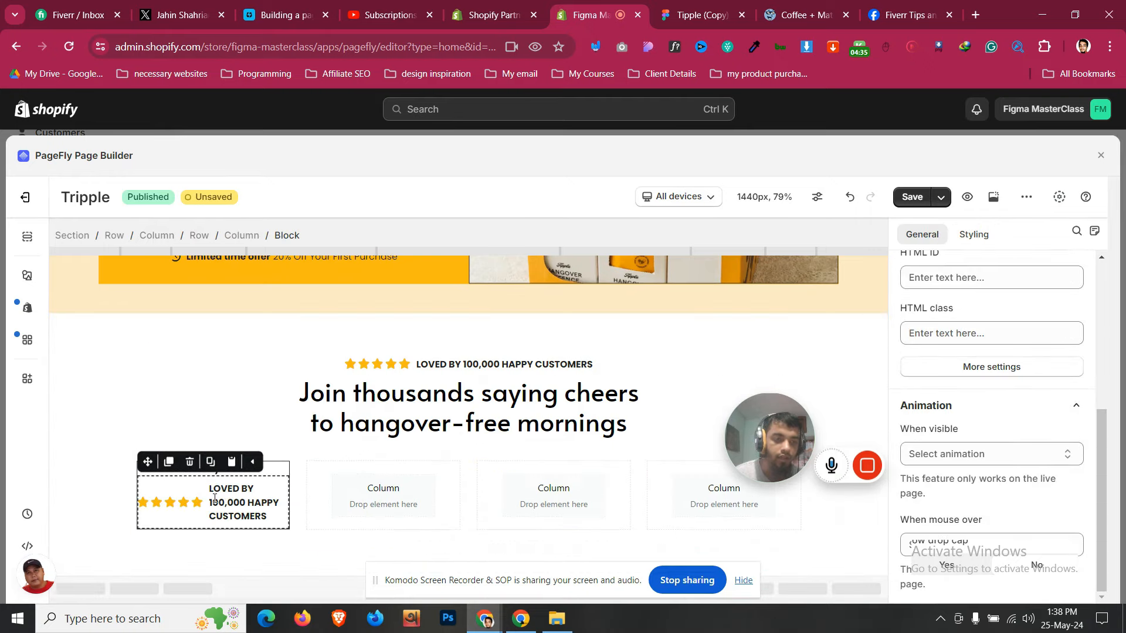
Copy the first card's rating text from Figma and replace the text beside the card's stars with "4.5/5"
{"action": "left_click", "coordinate": [692, 14]}
{"action": "left_click", "coordinate": [304, 268]}
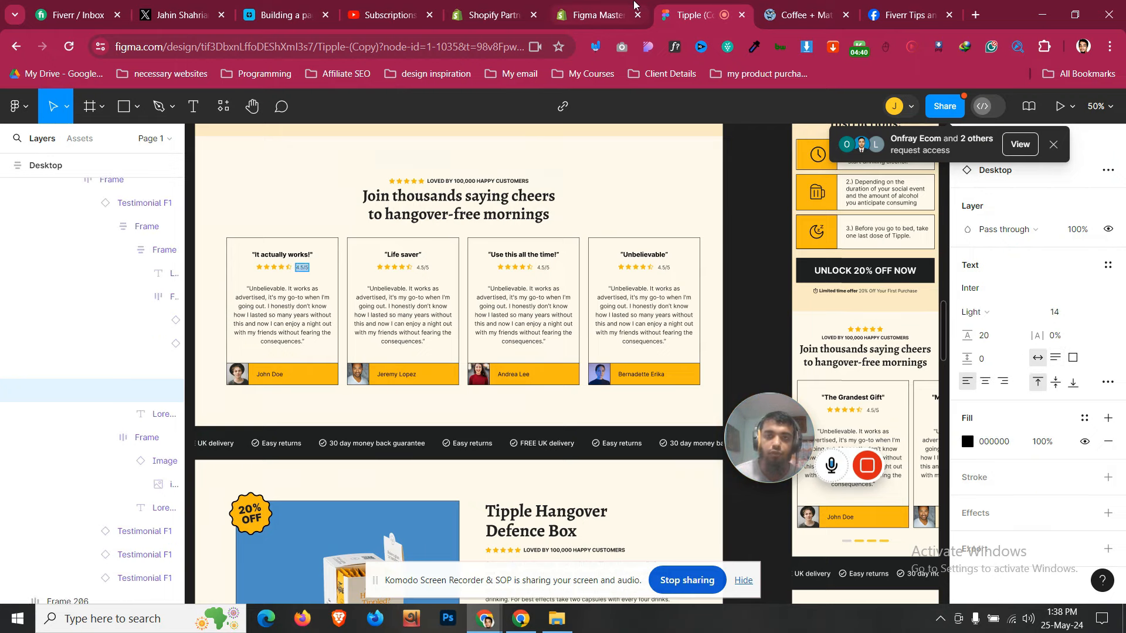
{"action": "left_click", "coordinate": [633, 5]}
{"action": "left_click", "coordinate": [256, 514]}
{"action": "double_click", "coordinate": [257, 514]}
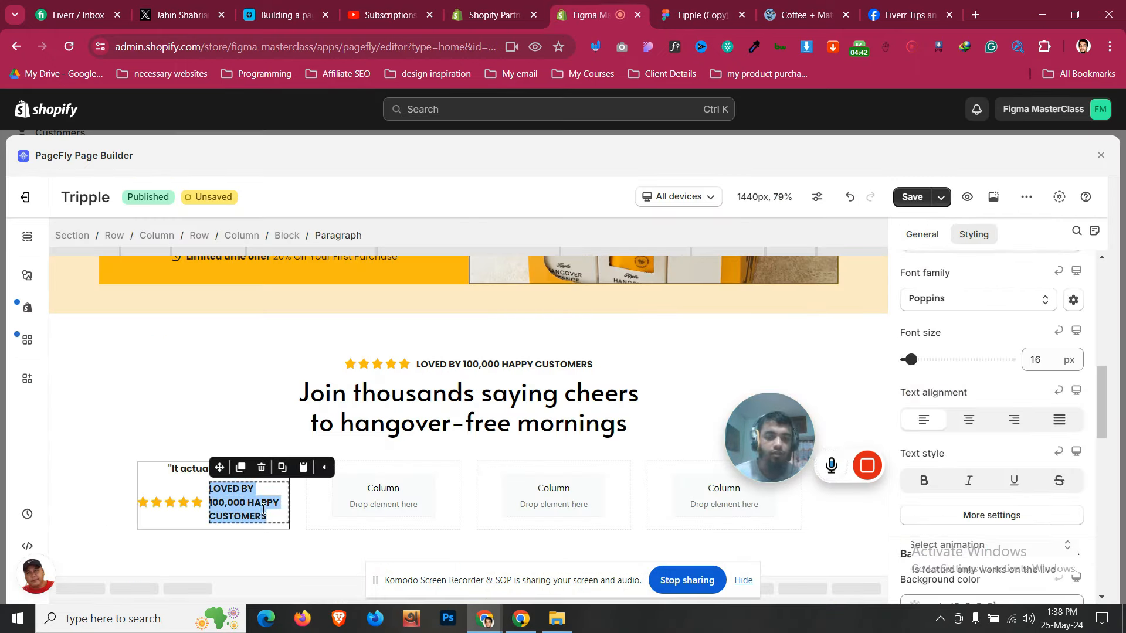
{"action": "type", "text": "4.5/5"}
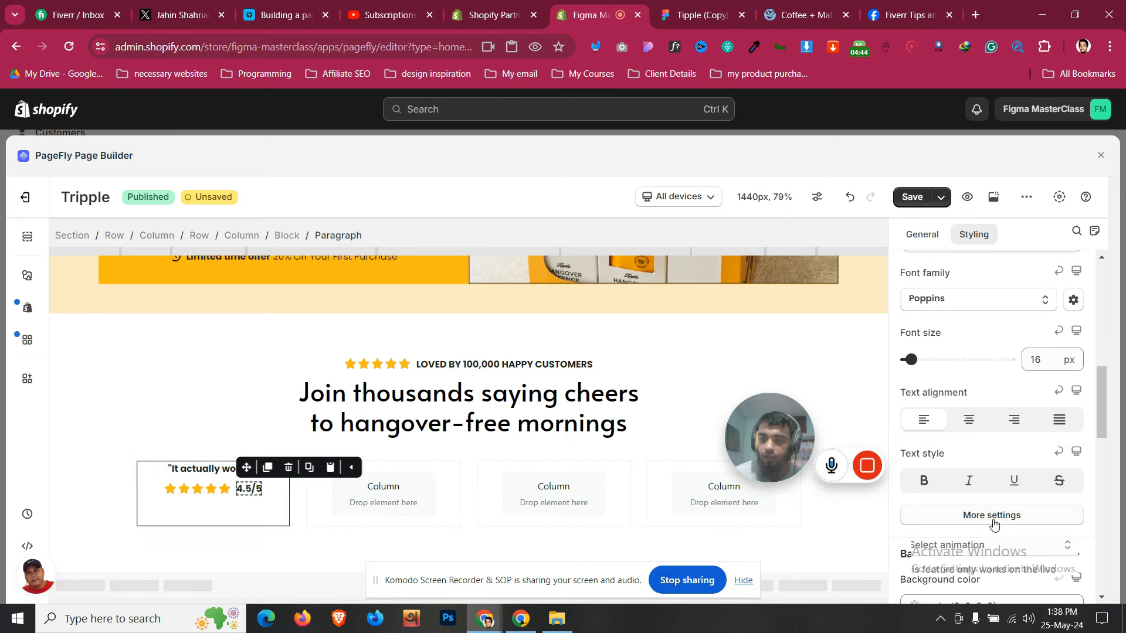
Set the "4.5/5" rating text's font weight to Light
{"action": "left_click", "coordinate": [992, 515]}
{"action": "left_click", "coordinate": [969, 311]}
{"action": "left_click", "coordinate": [960, 412]}
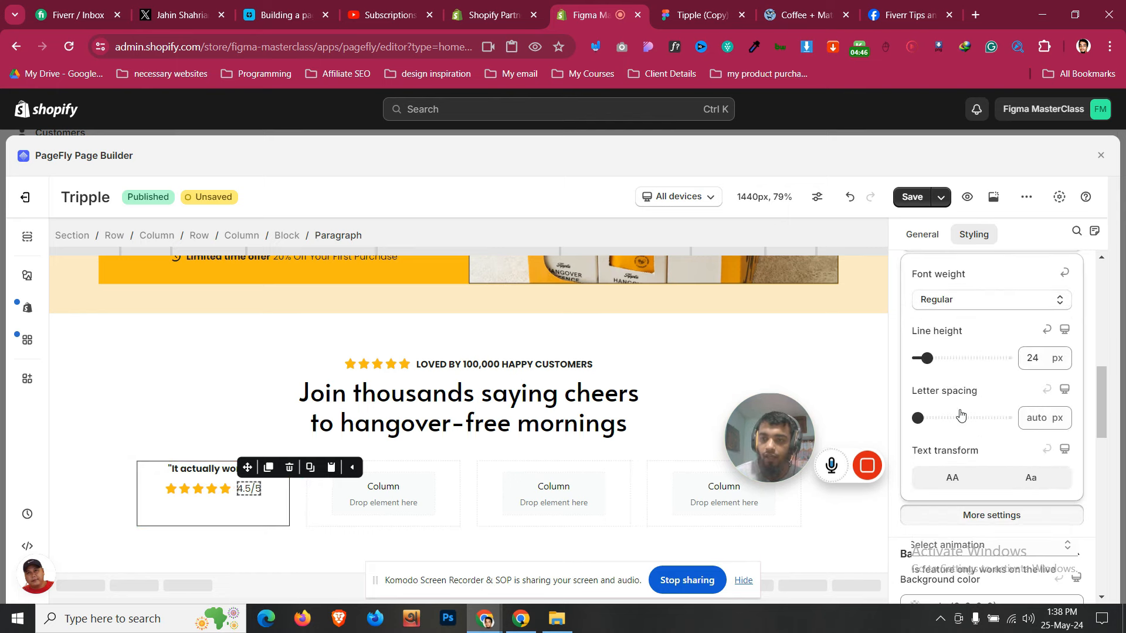
{"action": "left_click", "coordinate": [961, 299]}
{"action": "left_click", "coordinate": [961, 382]}
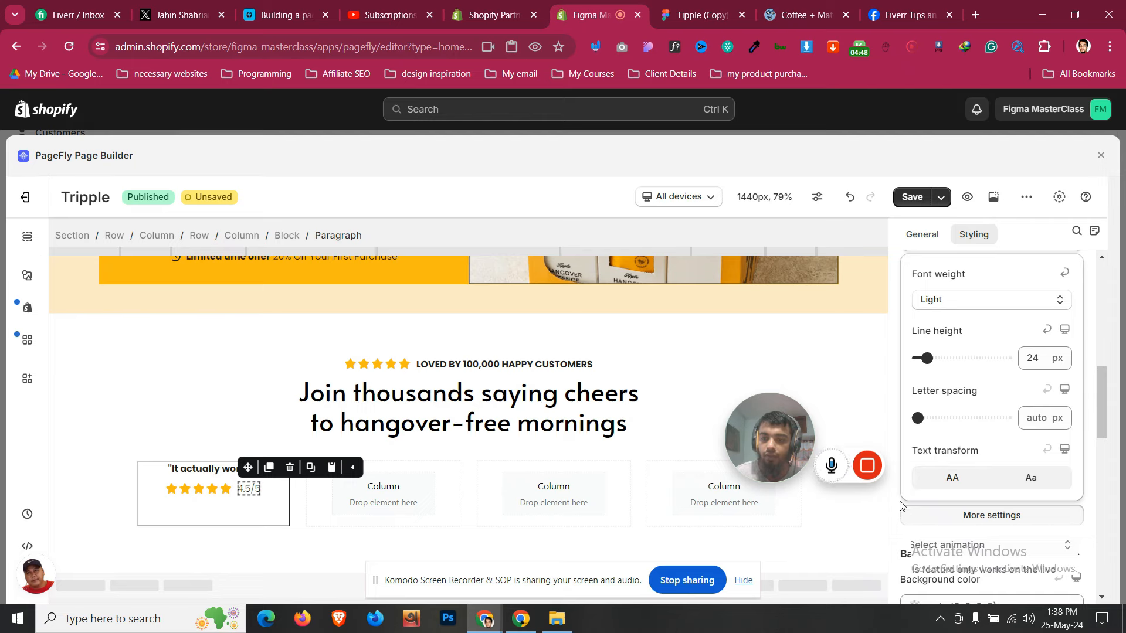
{"action": "left_click", "coordinate": [901, 506]}
Search the icon library for "star" from the last star icon in the first review card, and close it without choosing an icon
{"action": "left_click", "coordinate": [239, 499]}
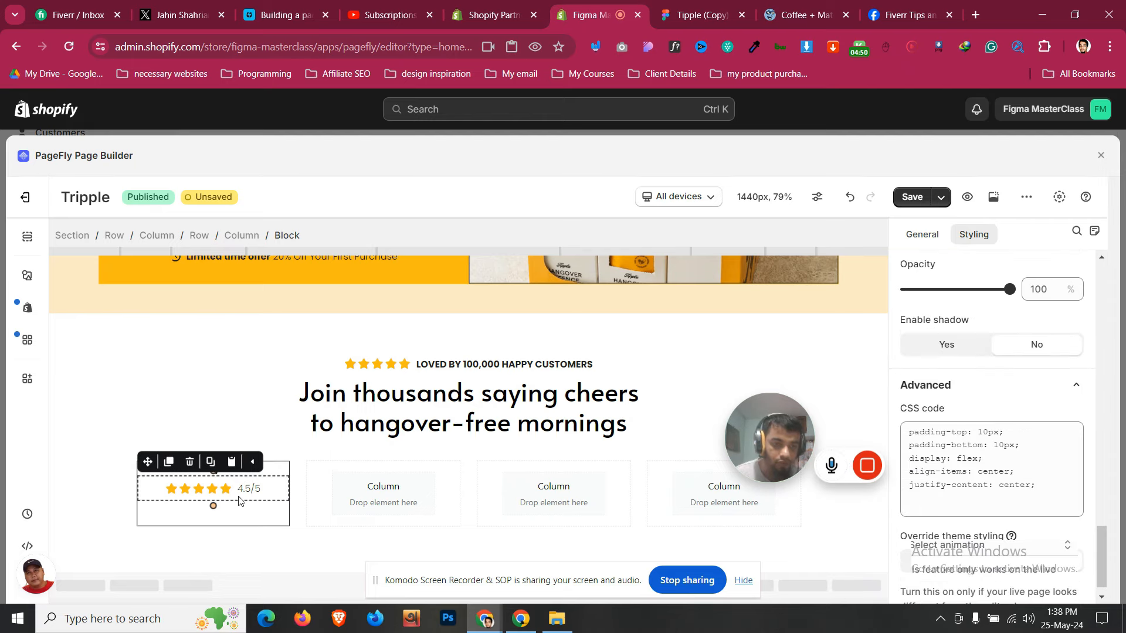
{"action": "left_click", "coordinate": [225, 488]}
{"action": "left_click", "coordinate": [936, 240]}
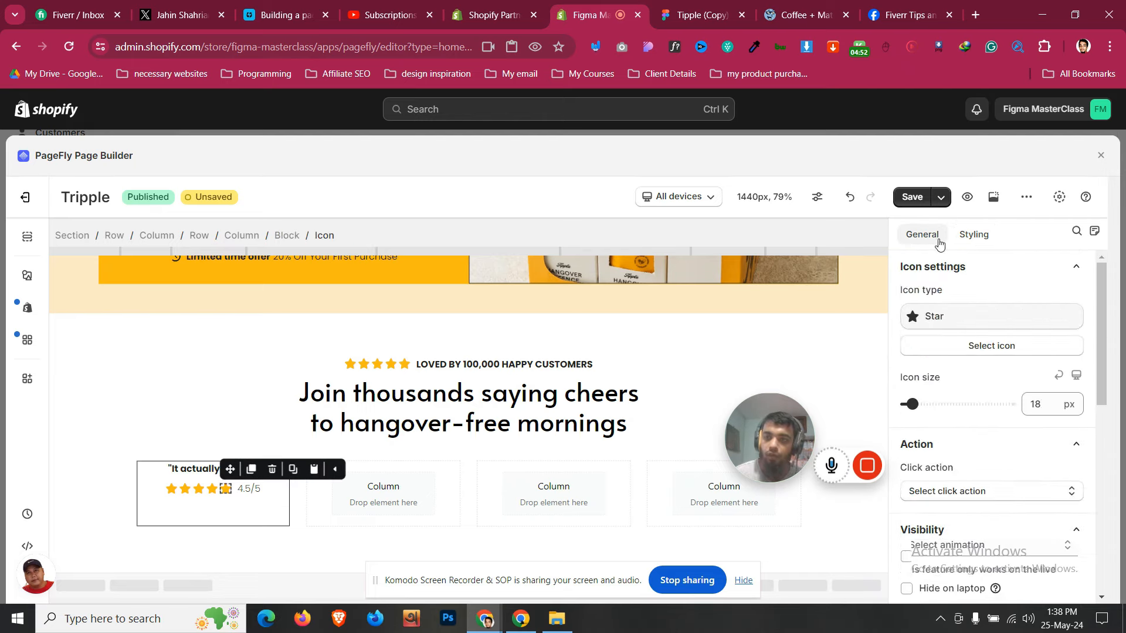
{"action": "left_click", "coordinate": [988, 346]}
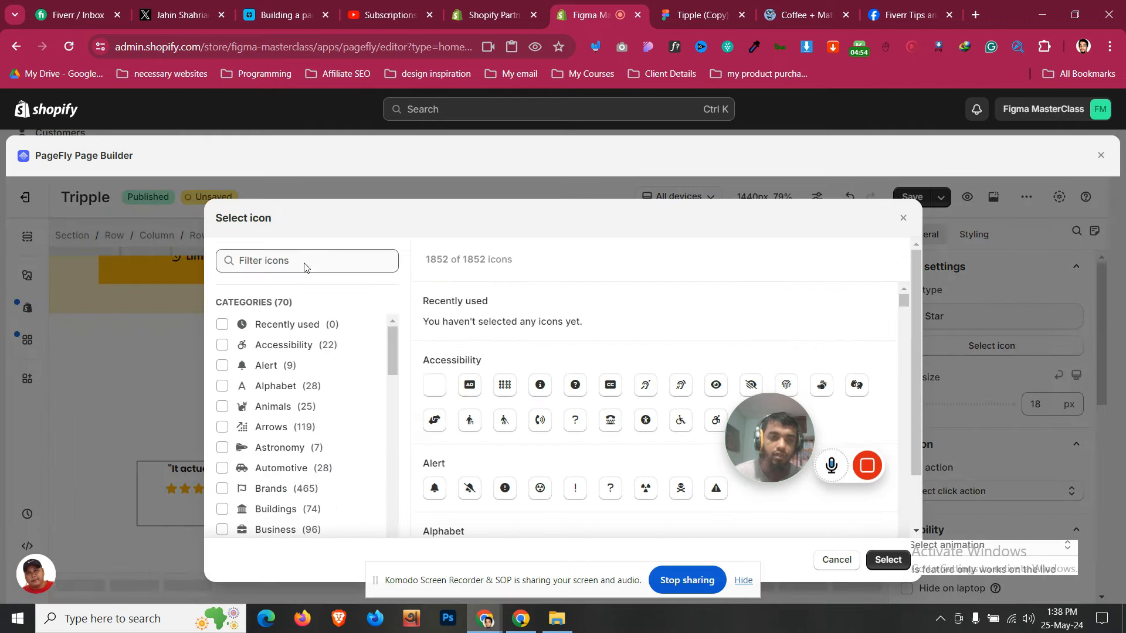
{"action": "left_click", "coordinate": [305, 261]}
{"action": "type", "text": "star"}
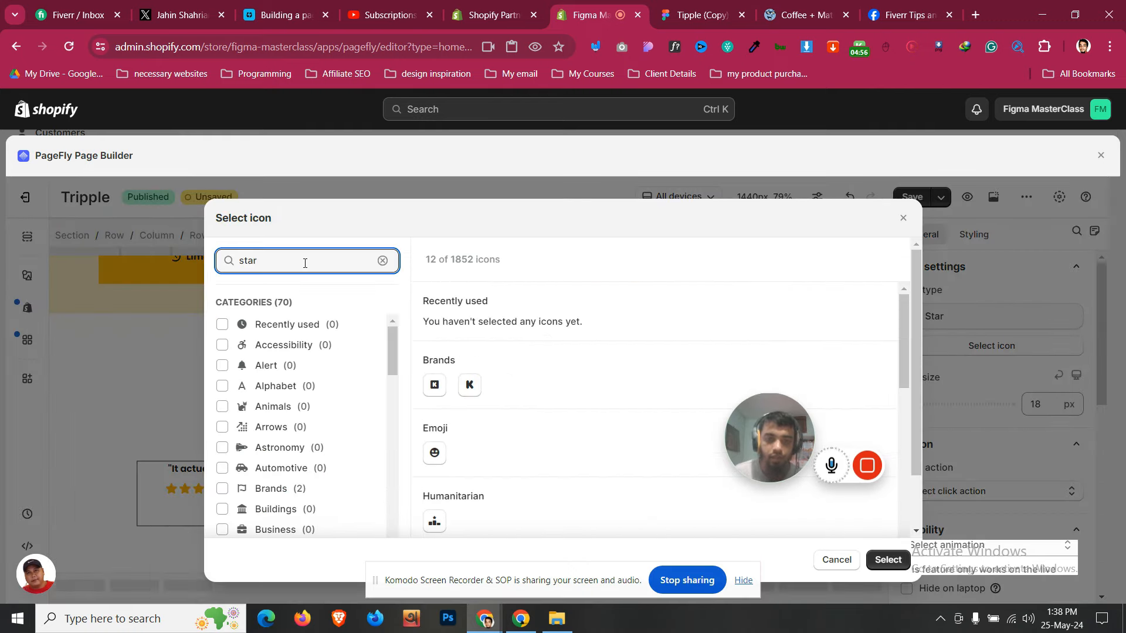
{"action": "scroll", "coordinate": [582, 364], "scroll_direction": "down", "scroll_amount": 5}
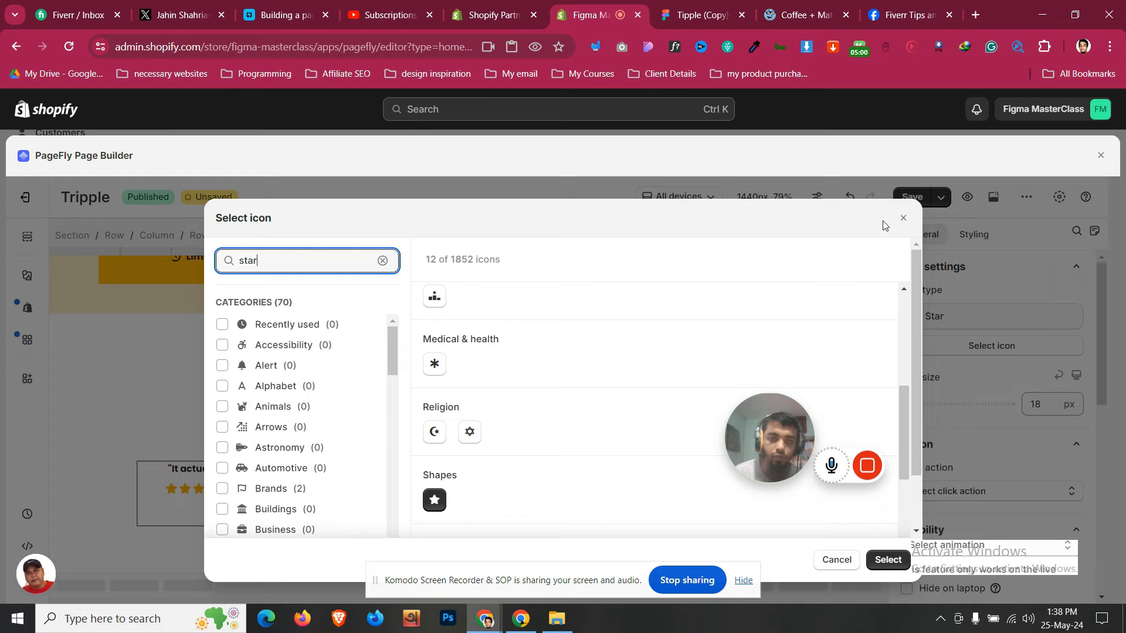
{"action": "left_click", "coordinate": [903, 220]}
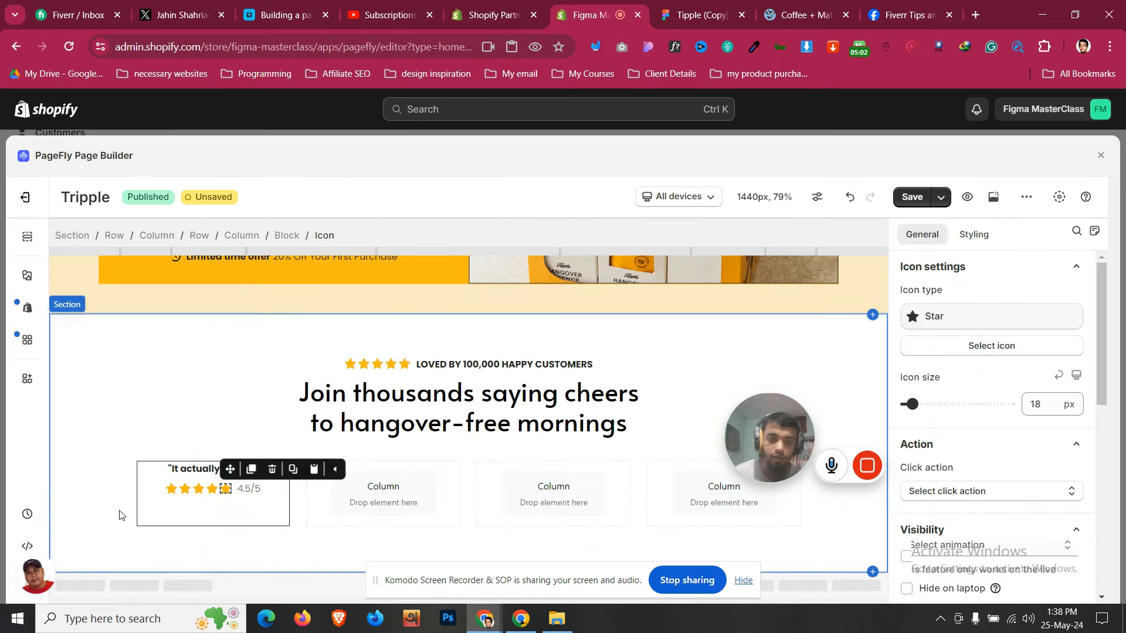
Replace the rating text beside the first review card's stars with "5/5"
{"action": "left_click", "coordinate": [249, 491]}
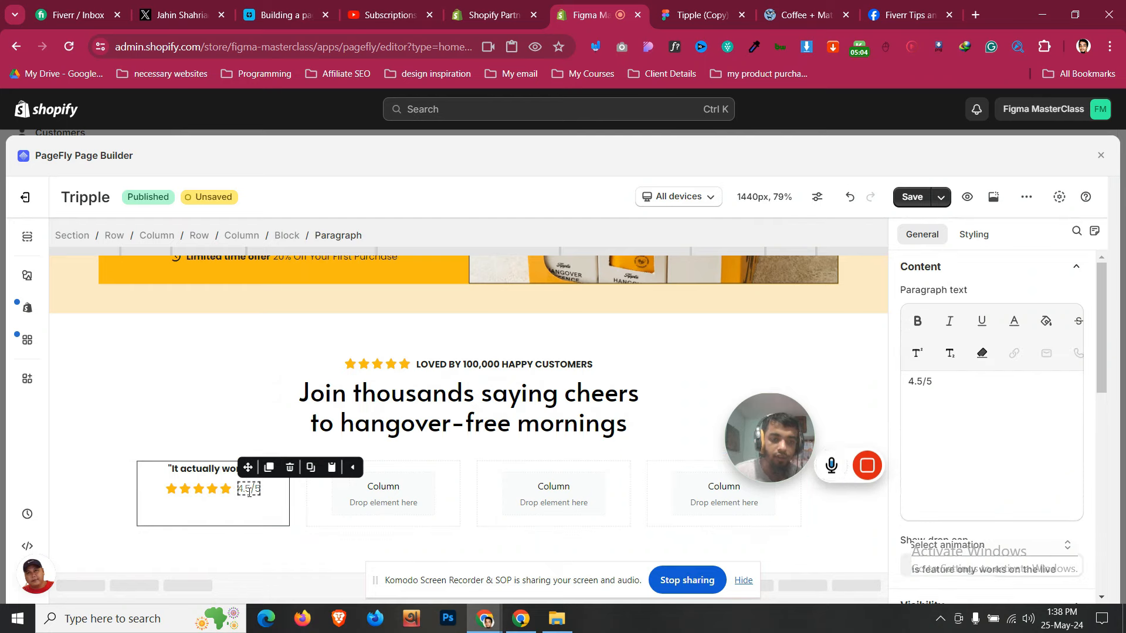
{"action": "double_click", "coordinate": [248, 491]}
{"action": "type", "text": "5"}
{"action": "left_click", "coordinate": [249, 516]}
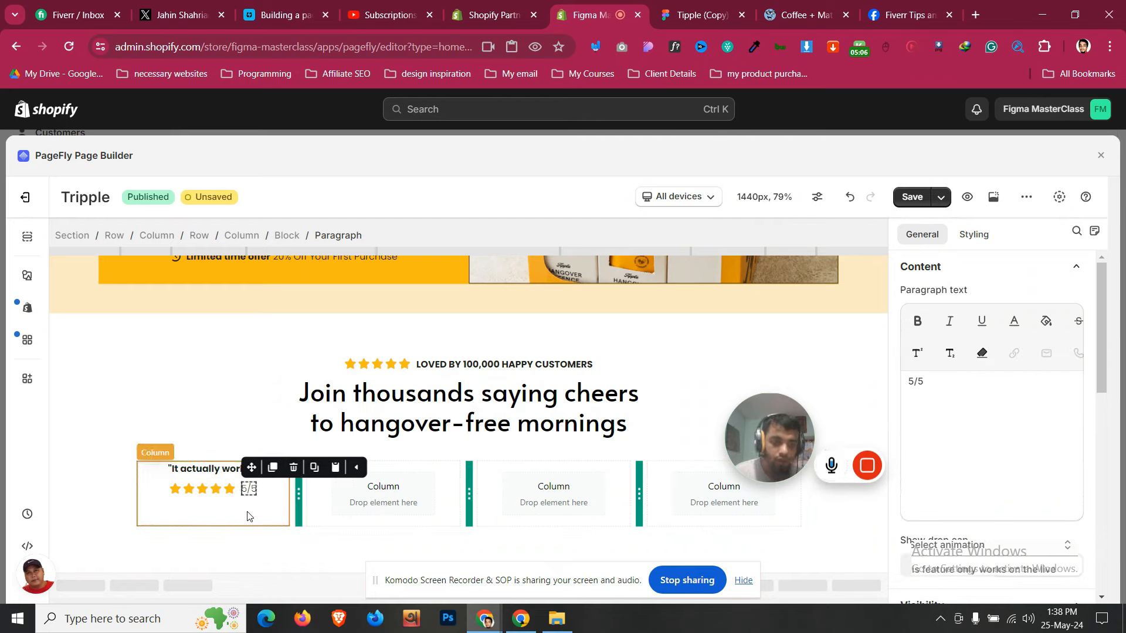
Set the font weight of the first card's rating text to Medium
{"action": "left_click", "coordinate": [249, 489]}
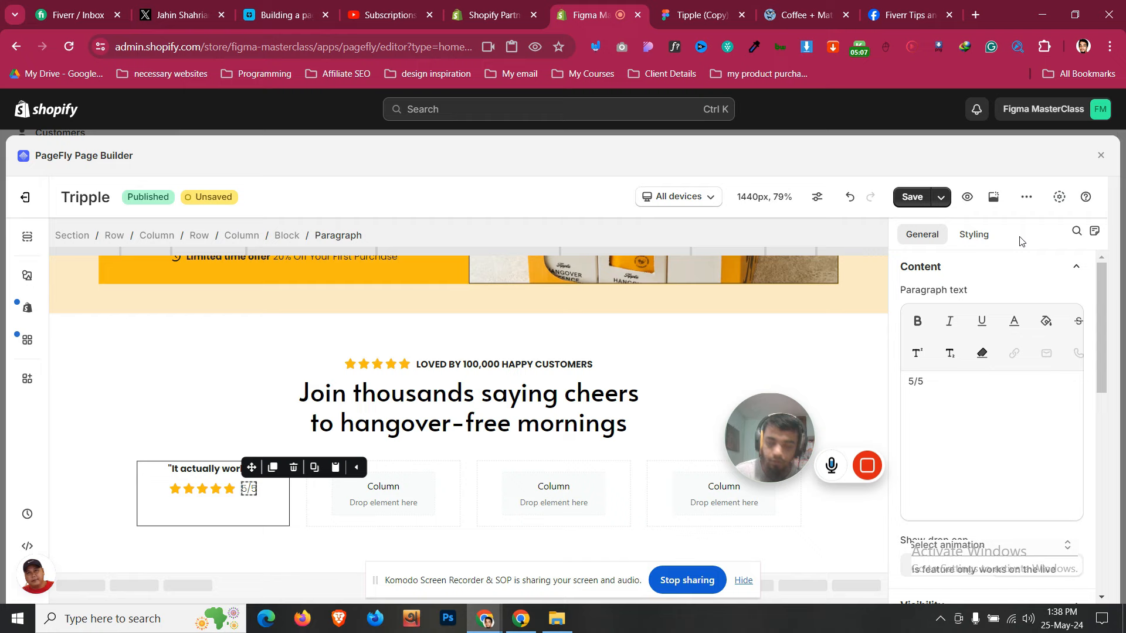
{"action": "left_click", "coordinate": [973, 234]}
{"action": "scroll", "coordinate": [1025, 344], "scroll_direction": "down", "scroll_amount": 4}
{"action": "scroll", "coordinate": [1017, 362], "scroll_direction": "up", "scroll_amount": 4}
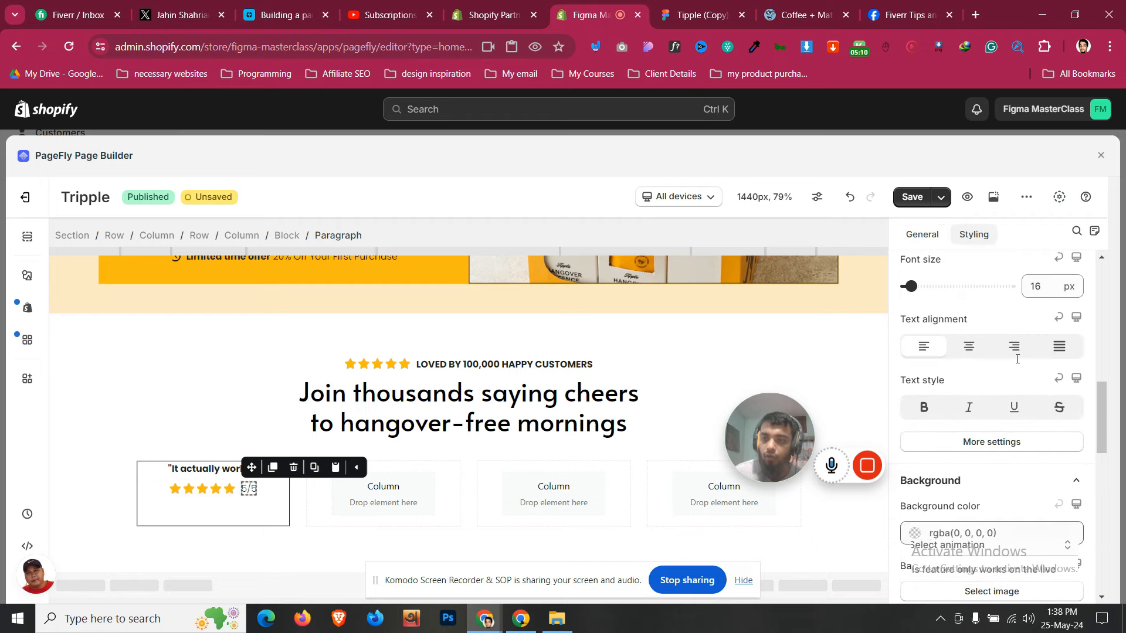
{"action": "scroll", "coordinate": [1014, 366], "scroll_direction": "down", "scroll_amount": 1}
{"action": "left_click", "coordinate": [1017, 369]}
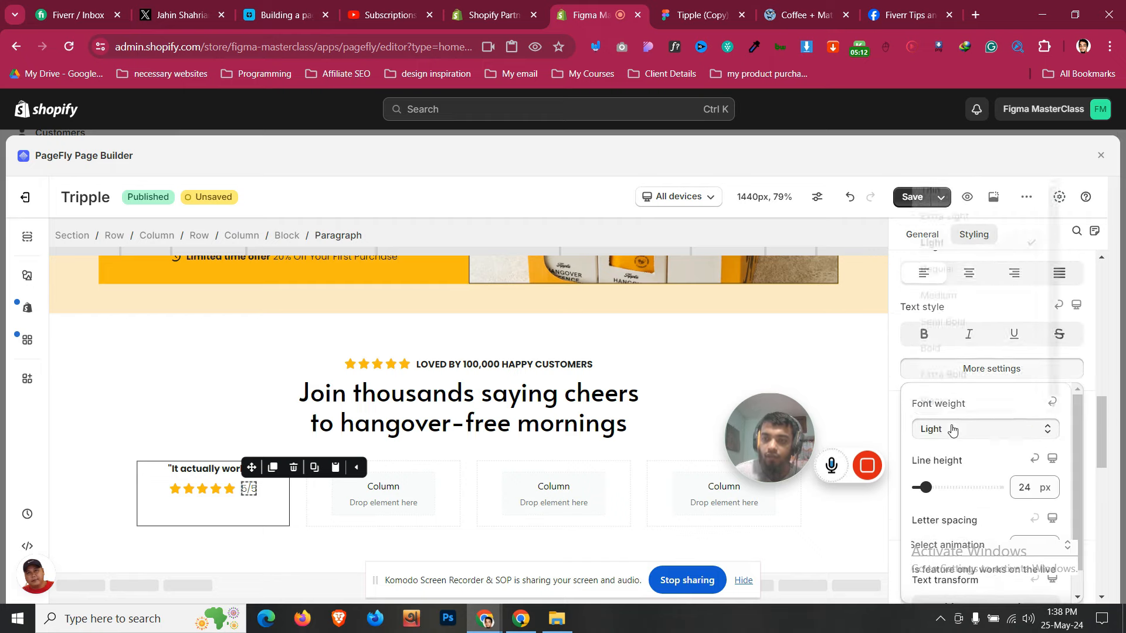
{"action": "left_click", "coordinate": [984, 428]}
{"action": "left_click", "coordinate": [948, 299]}
{"action": "left_click", "coordinate": [230, 520]}
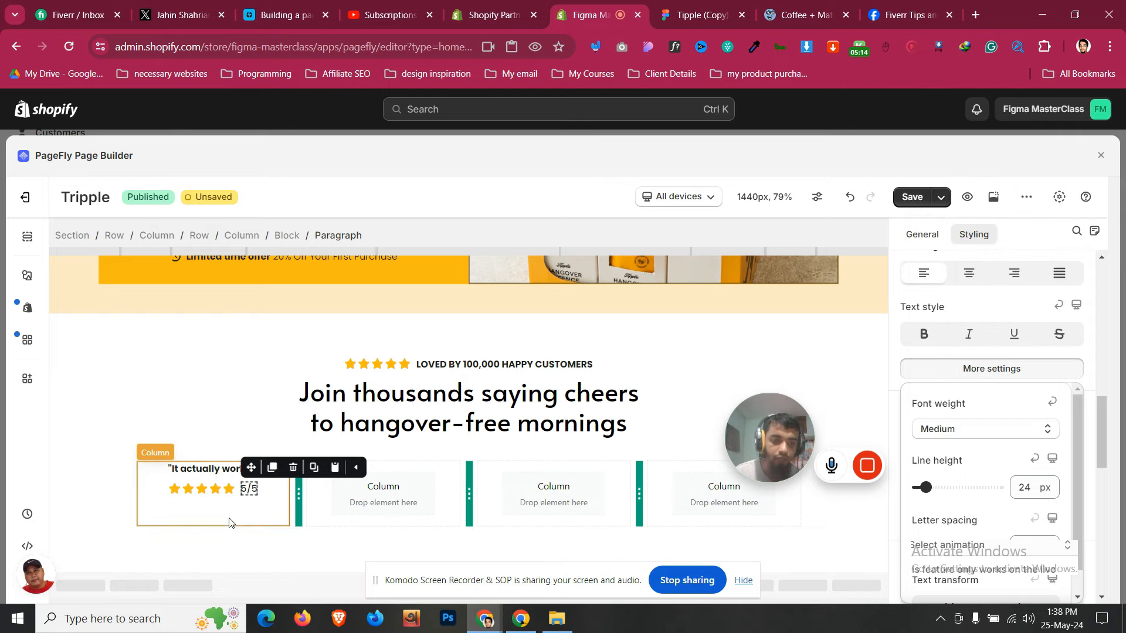
Try the Center center content position on the four-column review row and return it to the upper-left position
{"action": "left_click", "coordinate": [199, 235]}
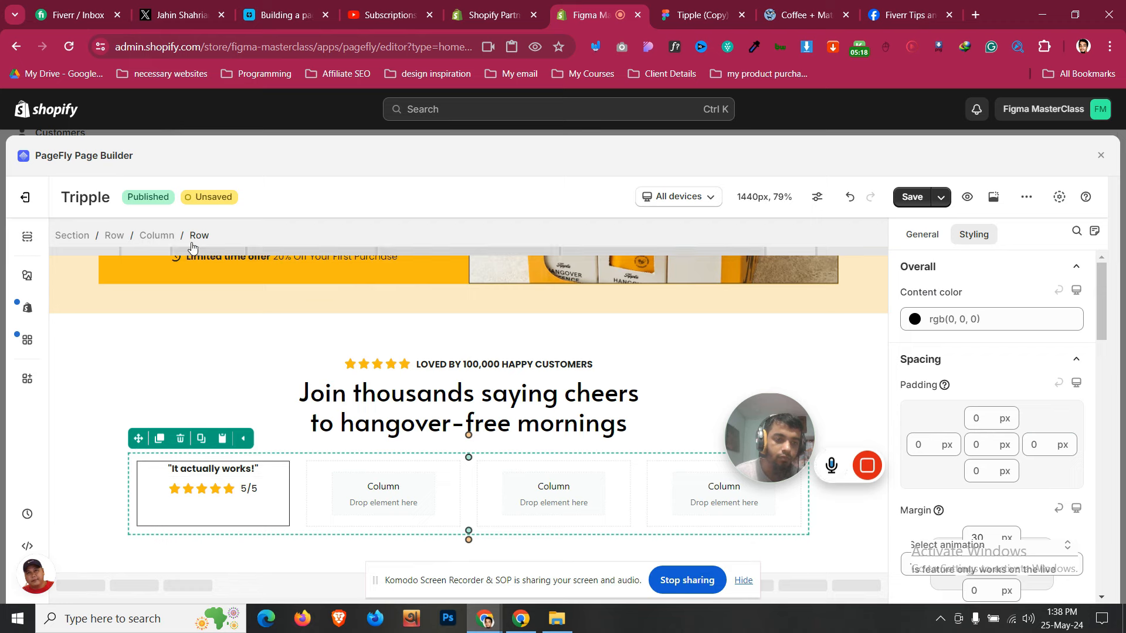
{"action": "left_click", "coordinate": [919, 235]}
{"action": "scroll", "coordinate": [974, 409], "scroll_direction": "down", "scroll_amount": 4}
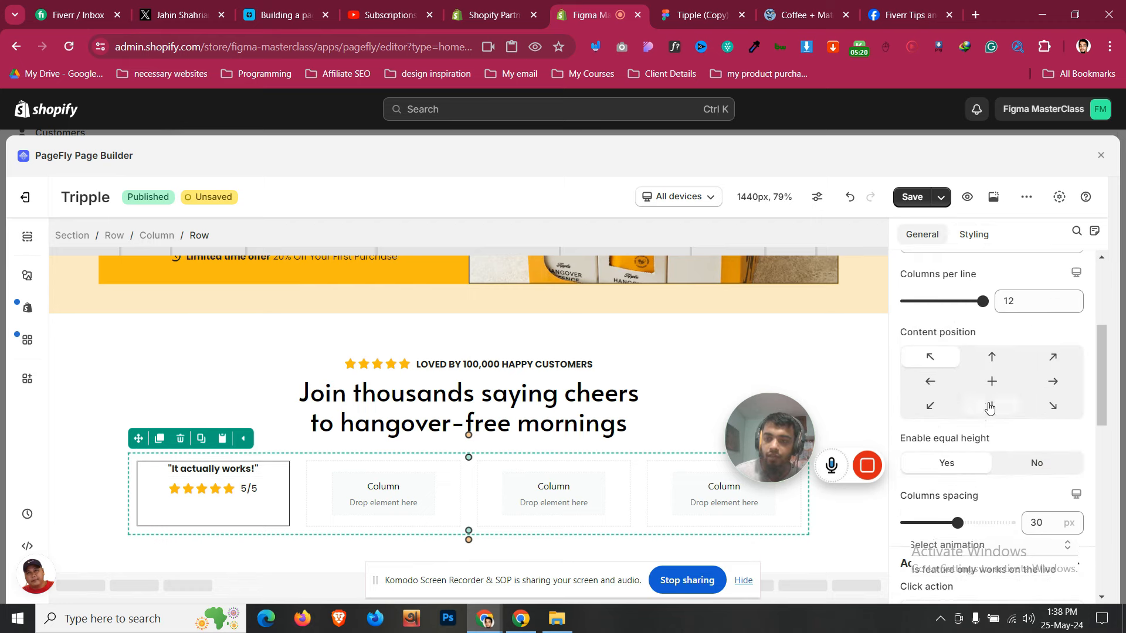
{"action": "left_click", "coordinate": [994, 387]}
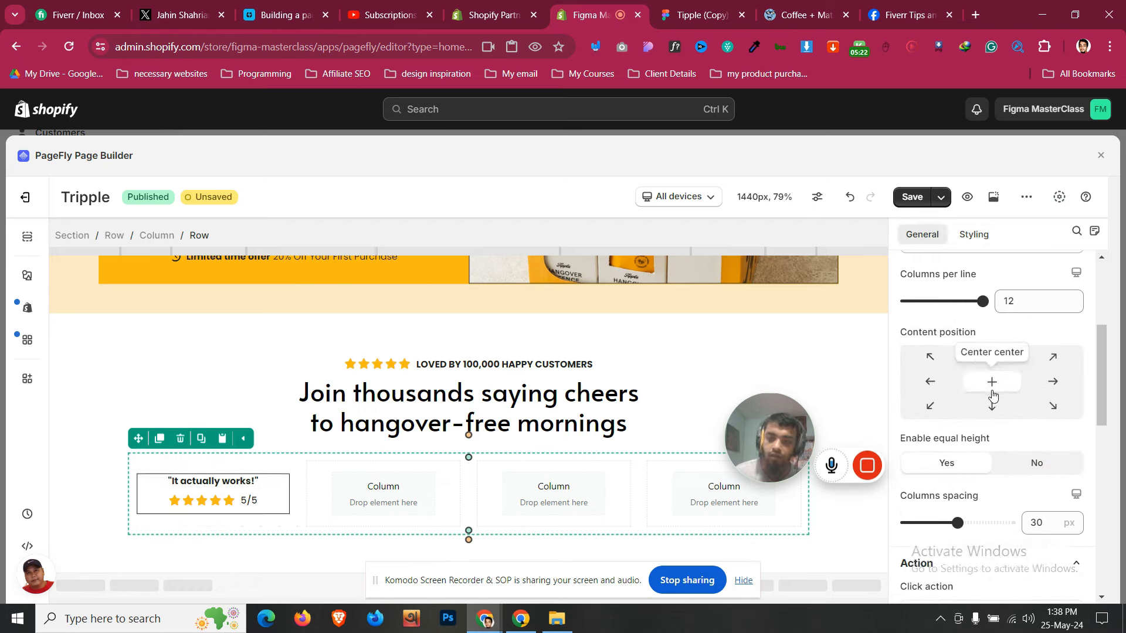
{"action": "left_click", "coordinate": [951, 364]}
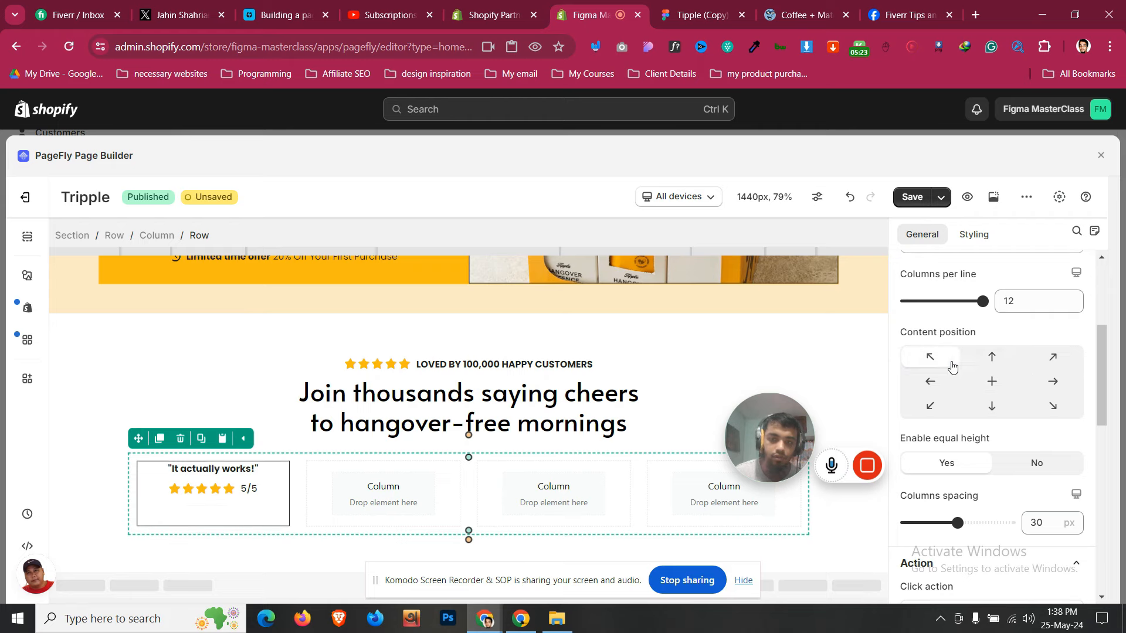
Set the first review column's padding to 20 px at the top and bottom and 10 px on the left and right
{"action": "left_click", "coordinate": [141, 516]}
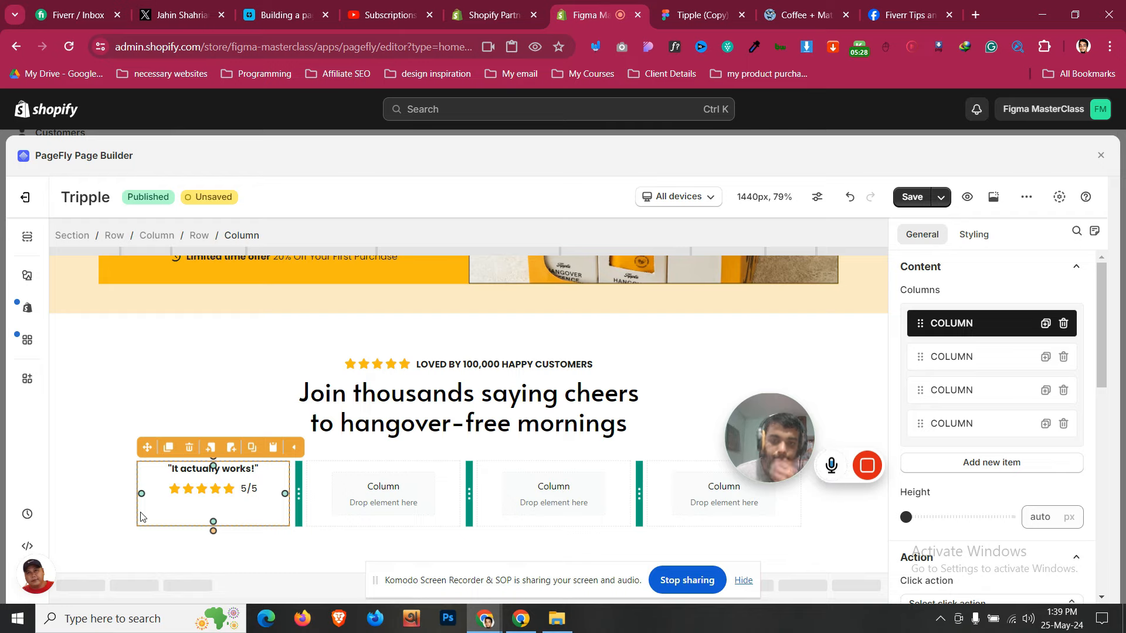
{"action": "left_click", "coordinate": [667, 6]}
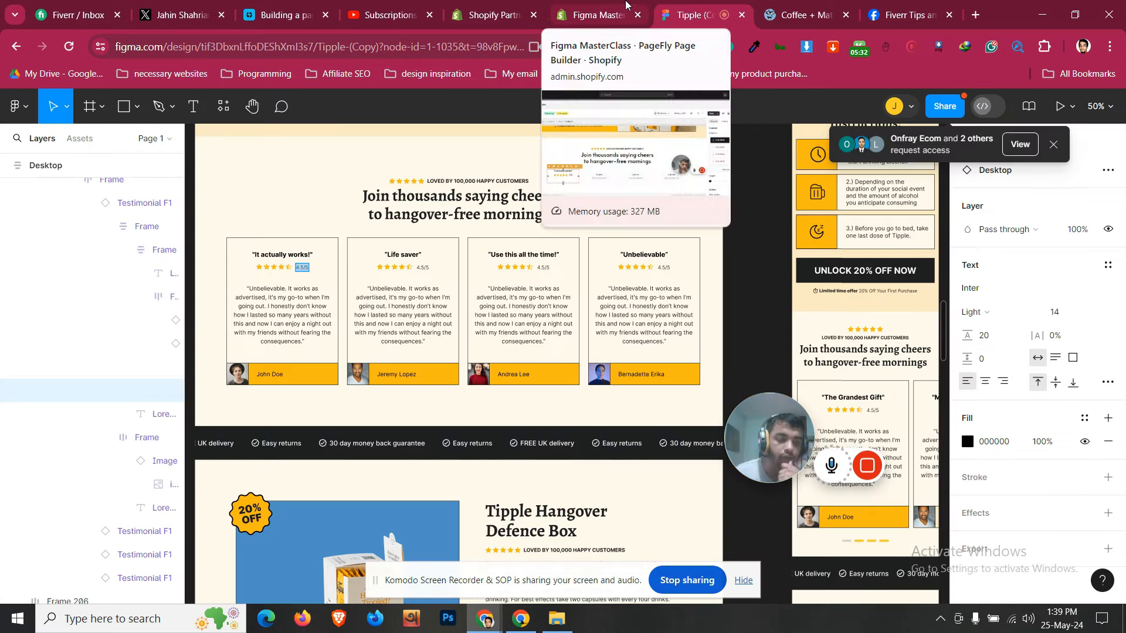
{"action": "left_click", "coordinate": [625, 5]}
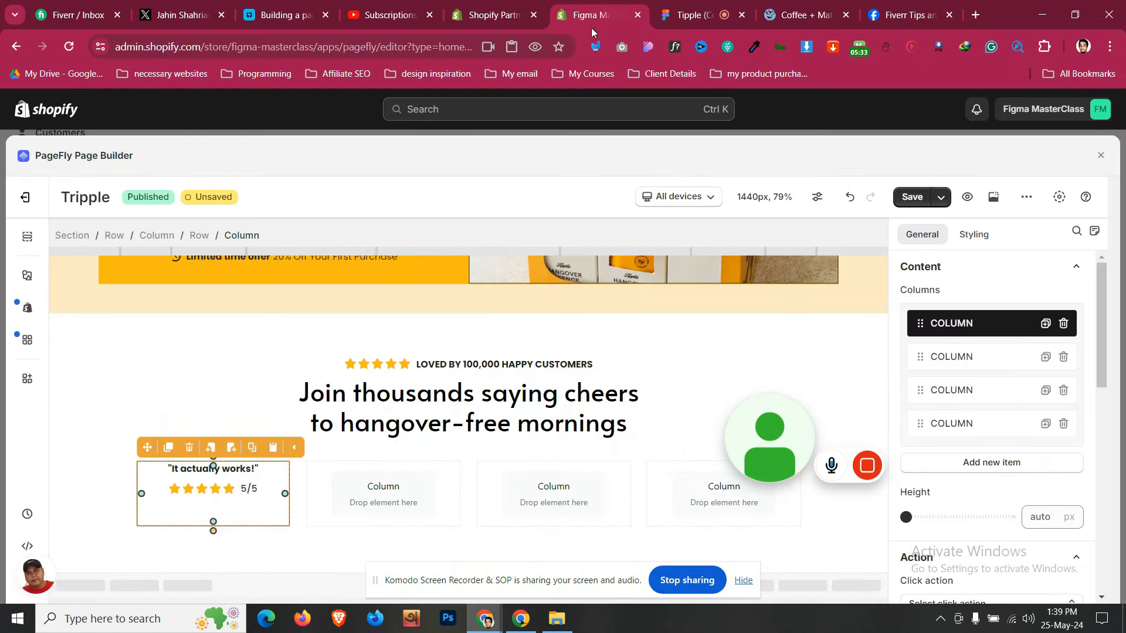
{"action": "left_click", "coordinate": [687, 4]}
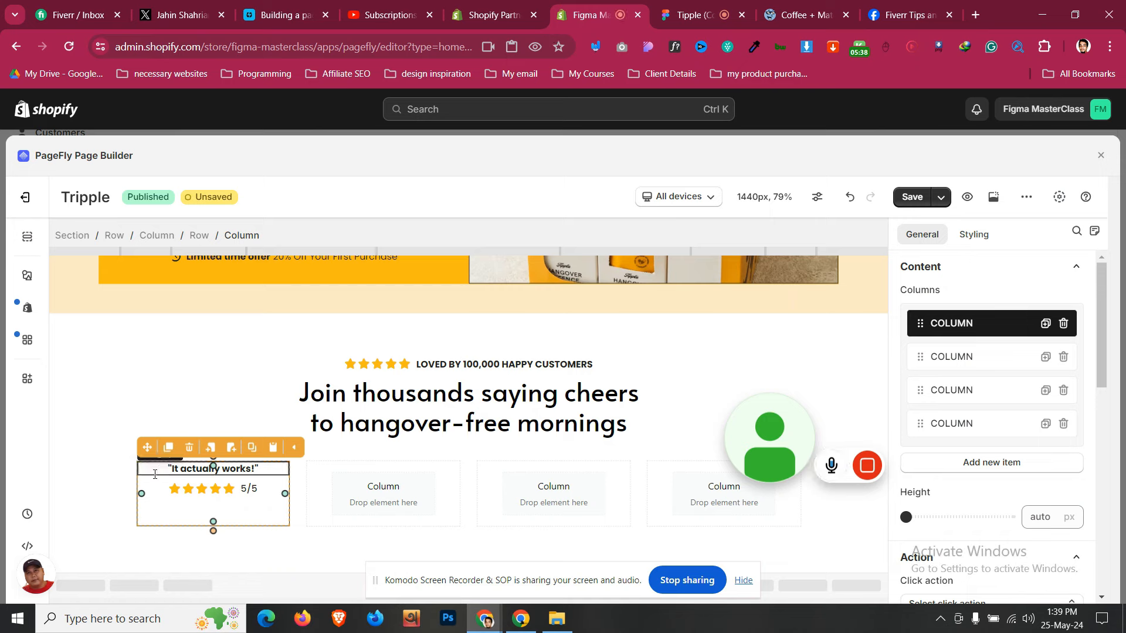
{"action": "left_click", "coordinate": [973, 234]}
{"action": "scroll", "coordinate": [990, 455], "scroll_direction": "up", "scroll_amount": 6}
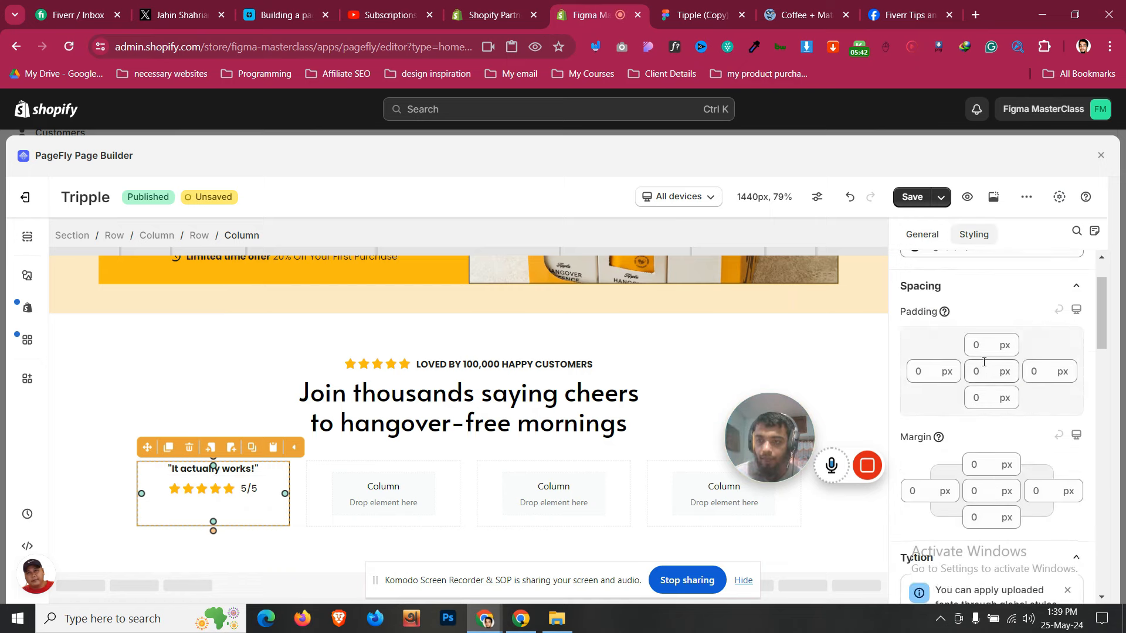
{"action": "left_click", "coordinate": [984, 346]}
{"action": "type", "text": "12"}
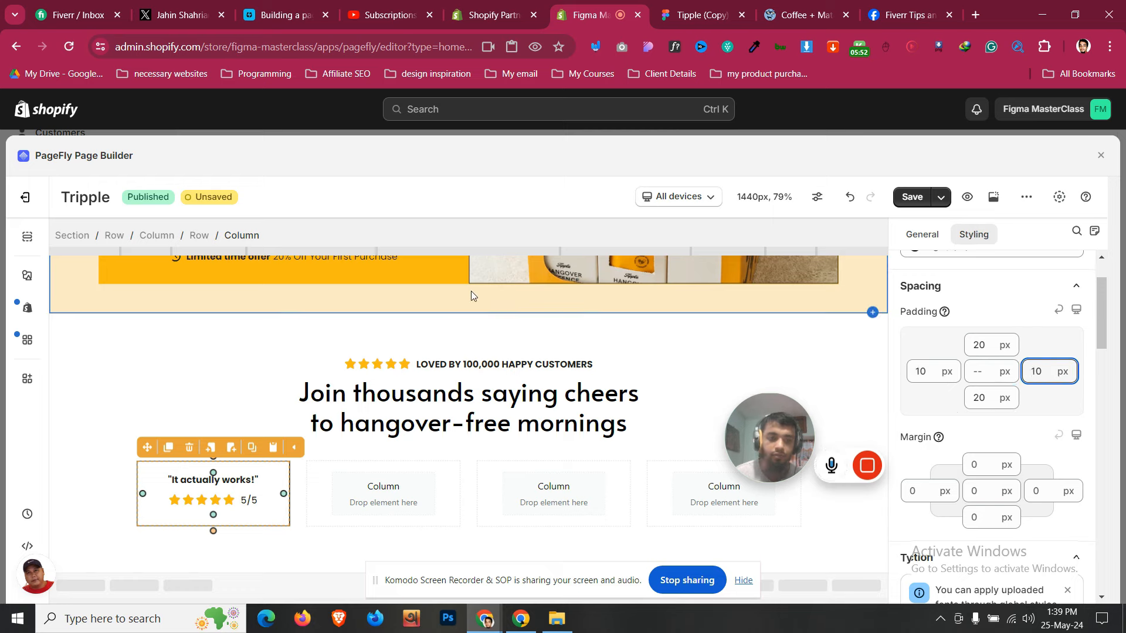
Switch to Figma and copy the review paragraph from the first testimonial card
{"action": "left_click", "coordinate": [683, 7]}
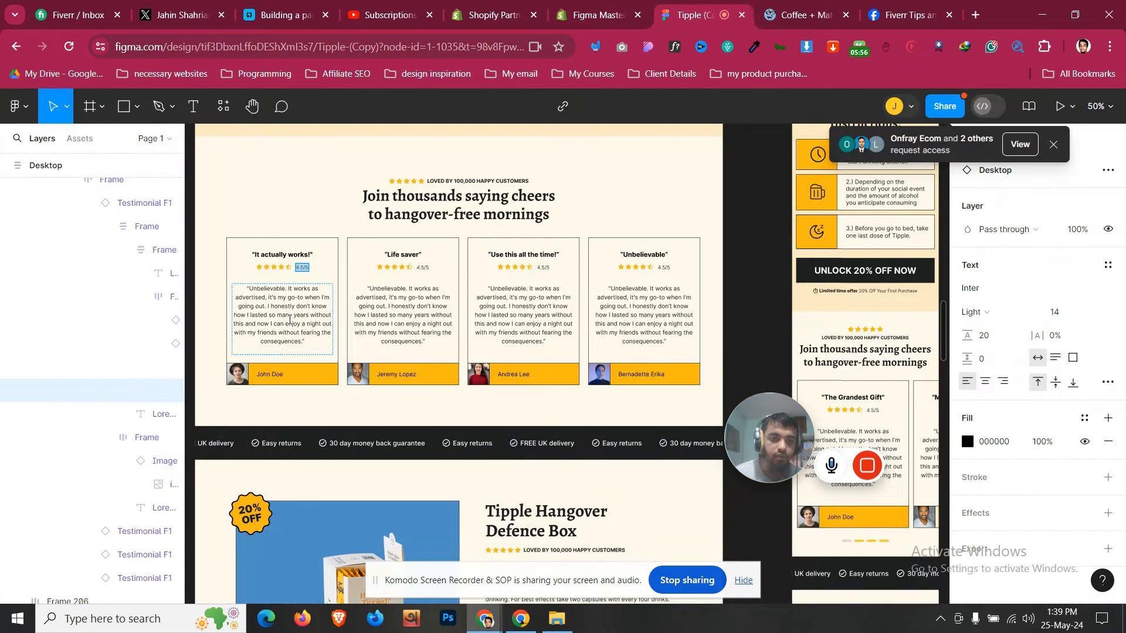
{"action": "left_click", "coordinate": [300, 321]}
{"action": "double_click", "coordinate": [300, 321]}
{"action": "key", "text": "ctrl+c"}
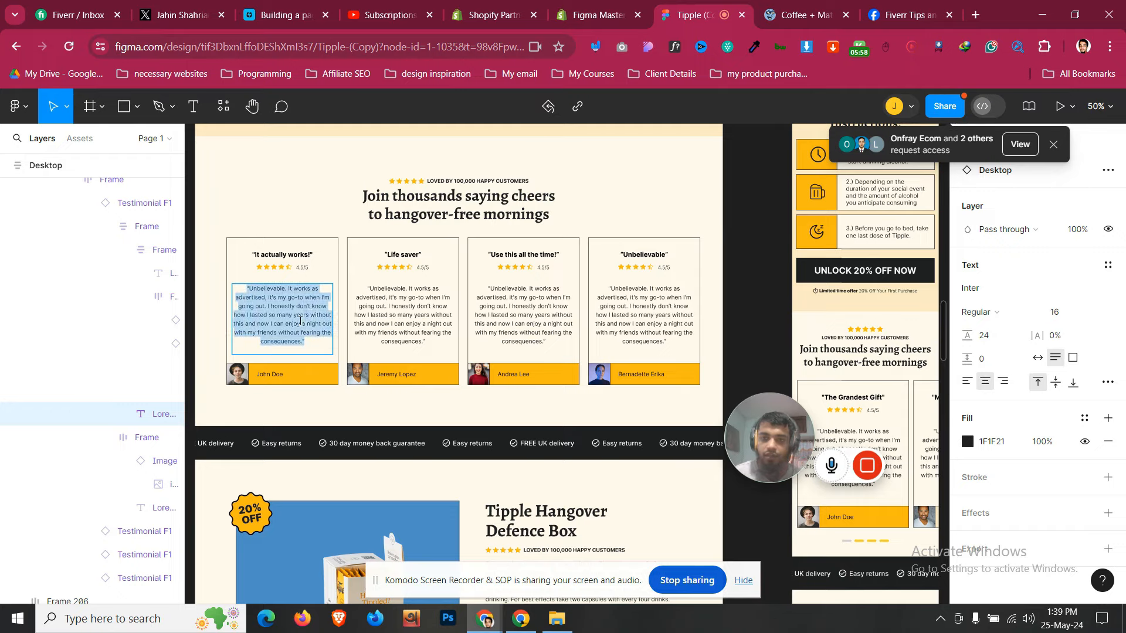
Back in PageFly, duplicate the "Limited time offer" paragraph and move the copy below the rating in the first review card
{"action": "left_click", "coordinate": [600, 5]}
{"action": "scroll", "coordinate": [522, 340], "scroll_direction": "up", "scroll_amount": 10}
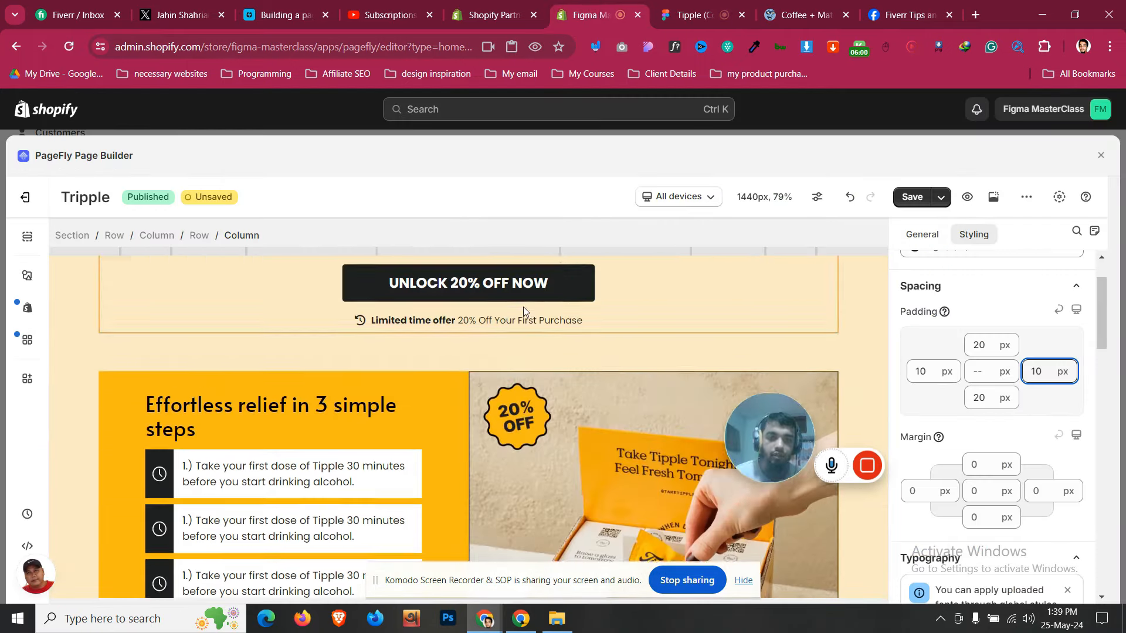
{"action": "left_click", "coordinate": [519, 377]}
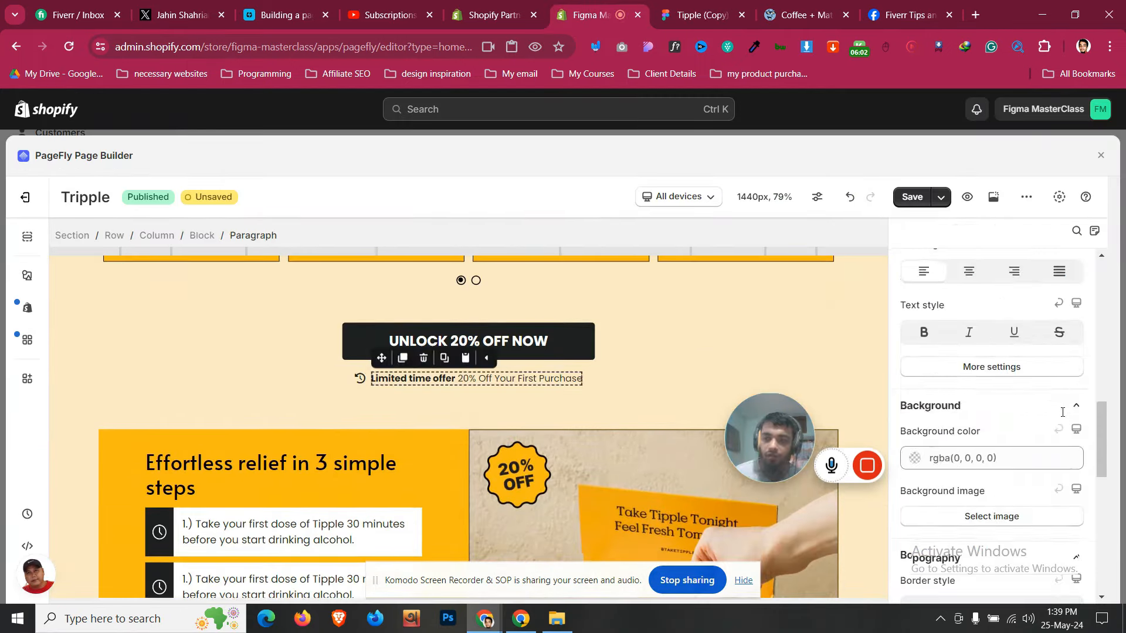
{"action": "scroll", "coordinate": [1055, 426], "scroll_direction": "down", "scroll_amount": 3}
{"action": "scroll", "coordinate": [1055, 426], "scroll_direction": "up", "scroll_amount": 6}
{"action": "scroll", "coordinate": [1055, 426], "scroll_direction": "up", "scroll_amount": 1}
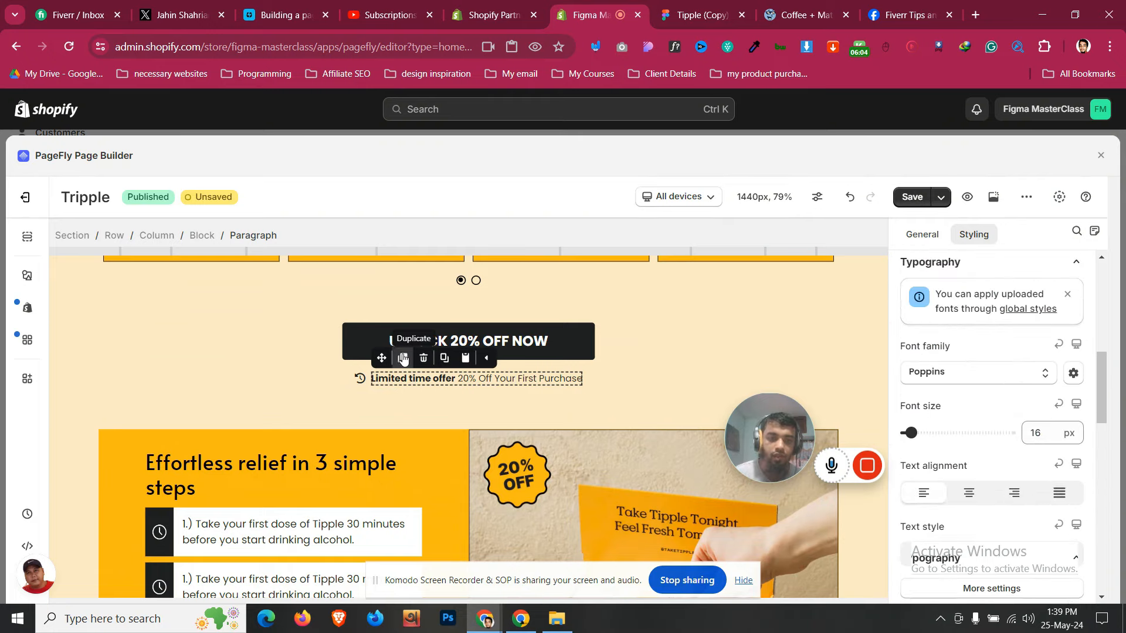
{"action": "left_click", "coordinate": [401, 359]}
{"action": "left_click_drag", "start_coordinate": [490, 358], "coordinate": [263, 515]}
Replace the duplicated paragraph's text with the review copied from Figma
{"action": "left_click", "coordinate": [1058, 418]}
{"action": "key", "text": "ctrl+a"}
{"action": "key", "text": "ctrl+v"}
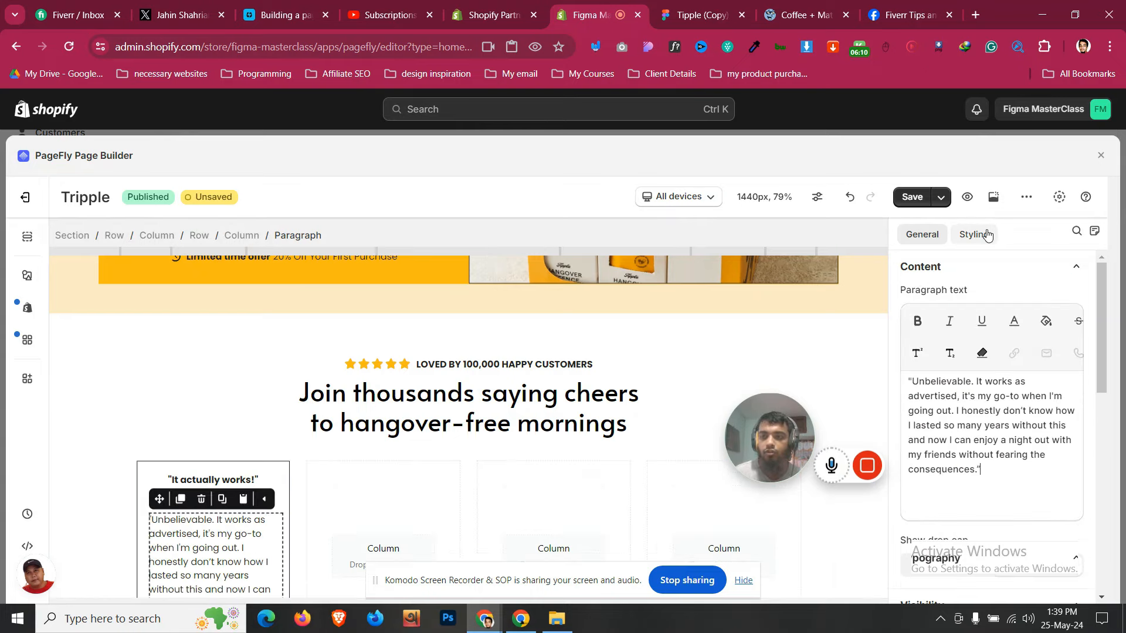
Set the review paragraph's margins to 0 px on all sides and center its text
{"action": "left_click", "coordinate": [977, 237]}
{"action": "scroll", "coordinate": [956, 437], "scroll_direction": "down", "scroll_amount": 10}
{"action": "scroll", "coordinate": [958, 437], "scroll_direction": "up", "scroll_amount": 8}
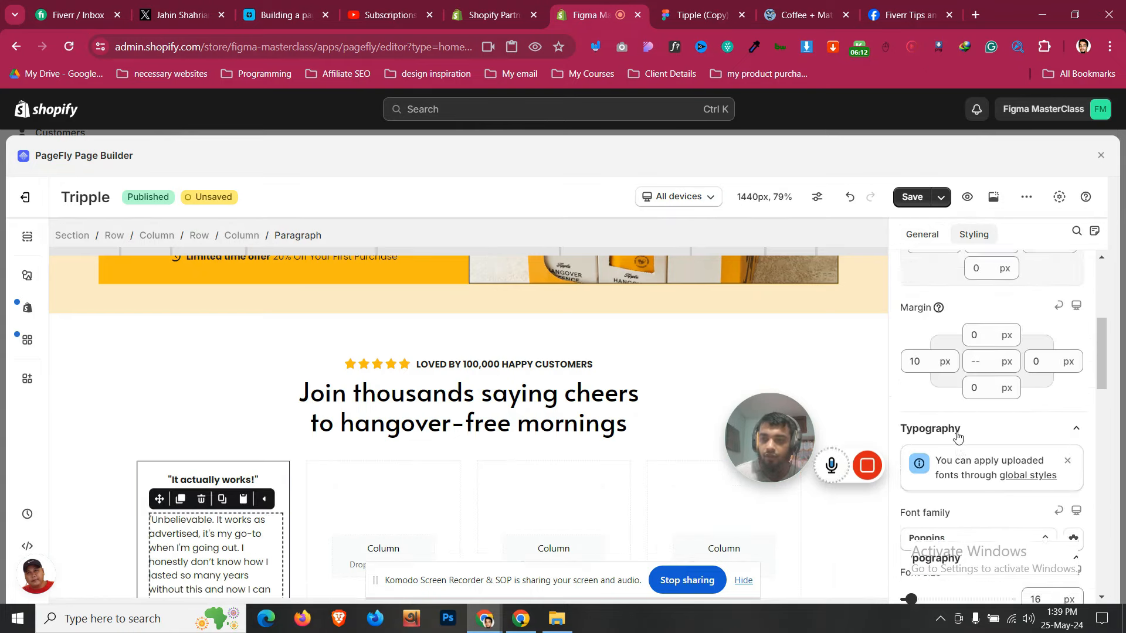
{"action": "left_click", "coordinate": [980, 495]}
{"action": "key", "text": "Up"}
{"action": "key", "text": "Down"}
{"action": "scroll", "coordinate": [1051, 417], "scroll_direction": "down", "scroll_amount": 7}
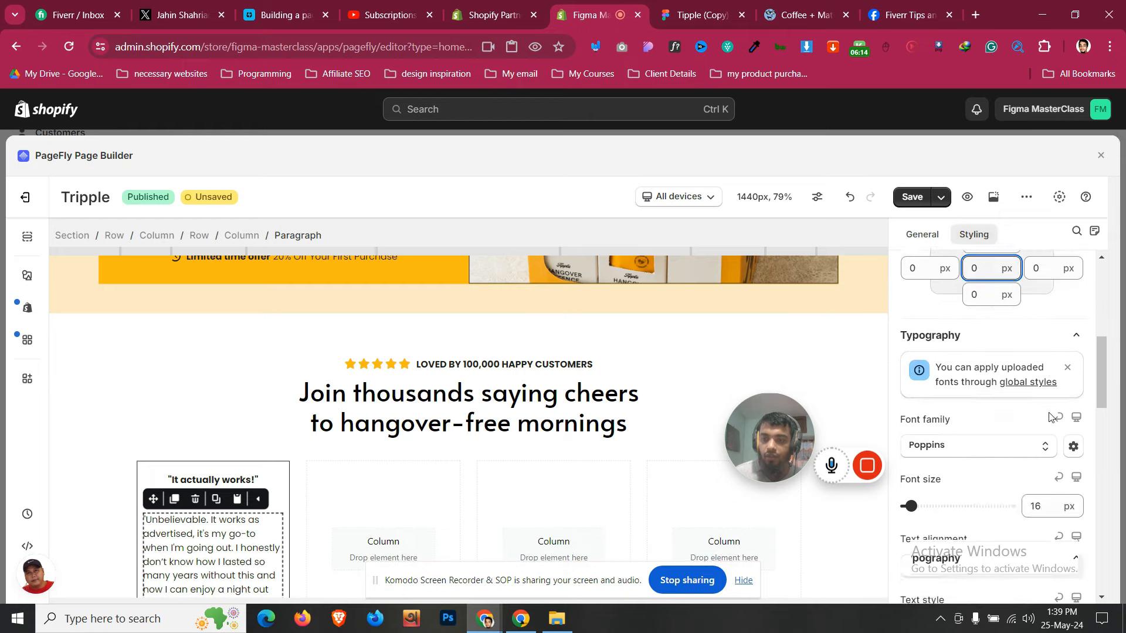
{"action": "left_click", "coordinate": [975, 347]}
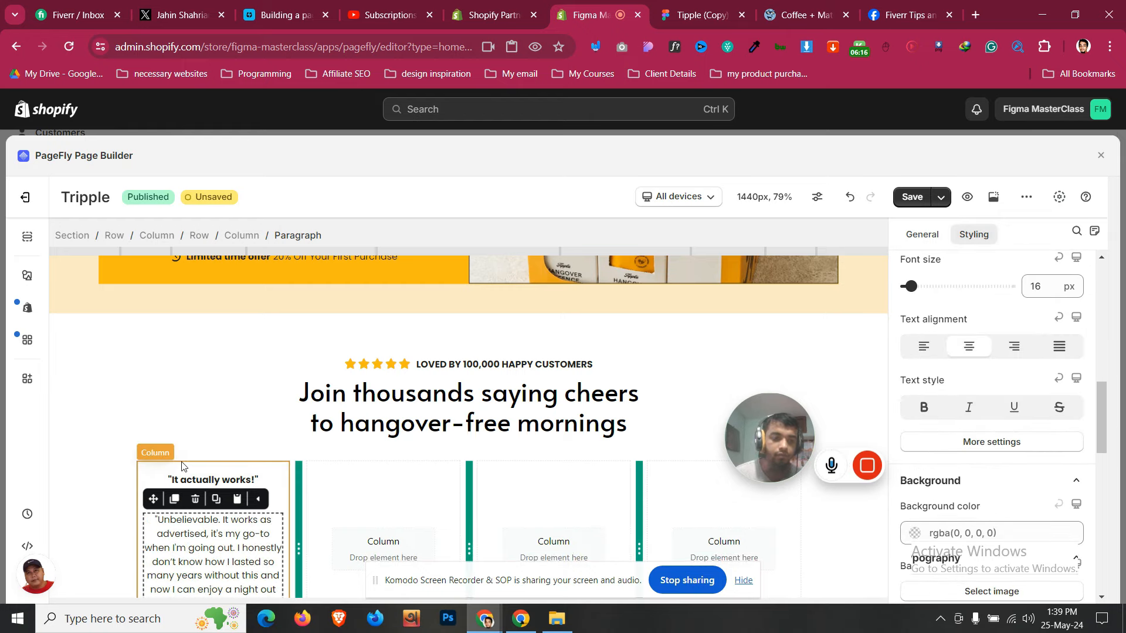
Review the first card's layout and compare it with the testimonial cards in the Figma design
{"action": "left_click", "coordinate": [182, 466]}
{"action": "scroll", "coordinate": [182, 467], "scroll_direction": "down", "scroll_amount": 2}
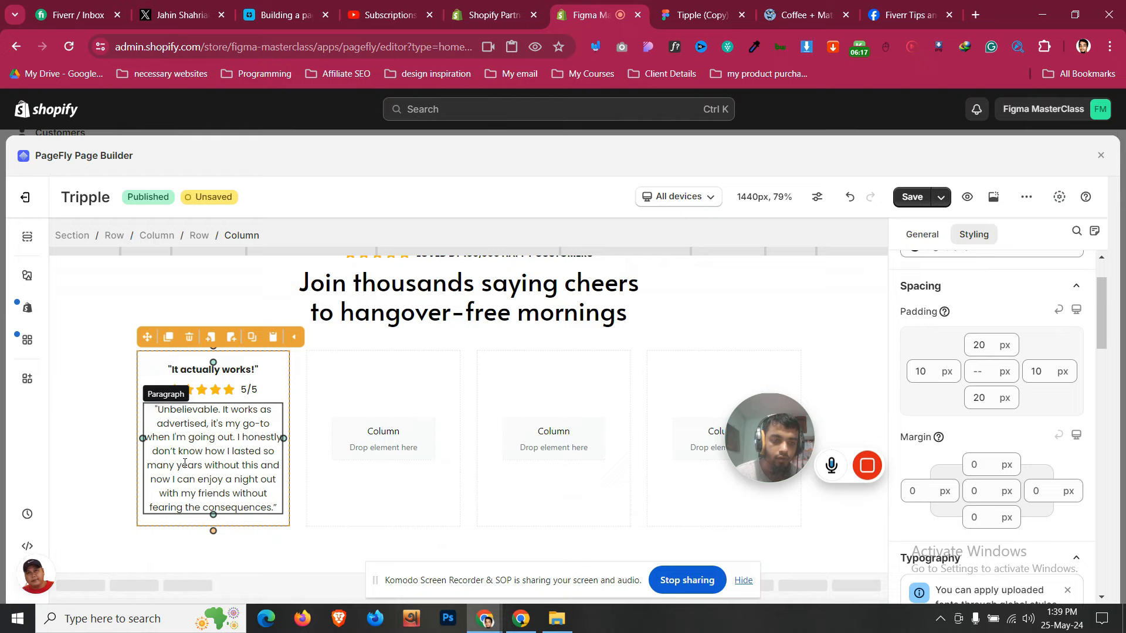
{"action": "left_click", "coordinate": [111, 488]}
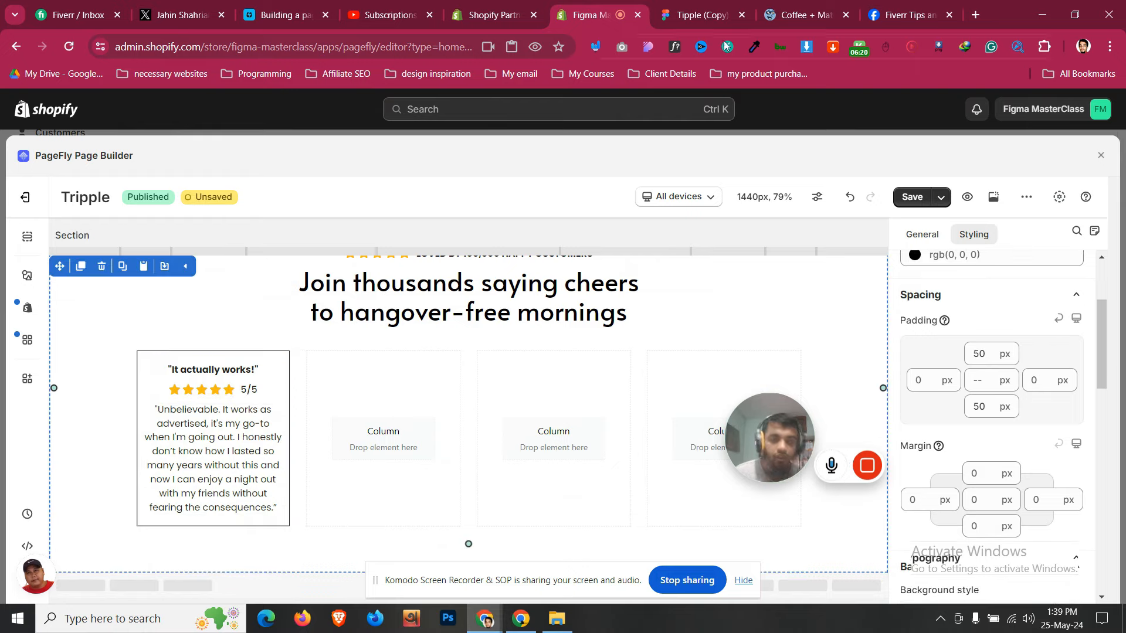
{"action": "left_click", "coordinate": [692, 15]}
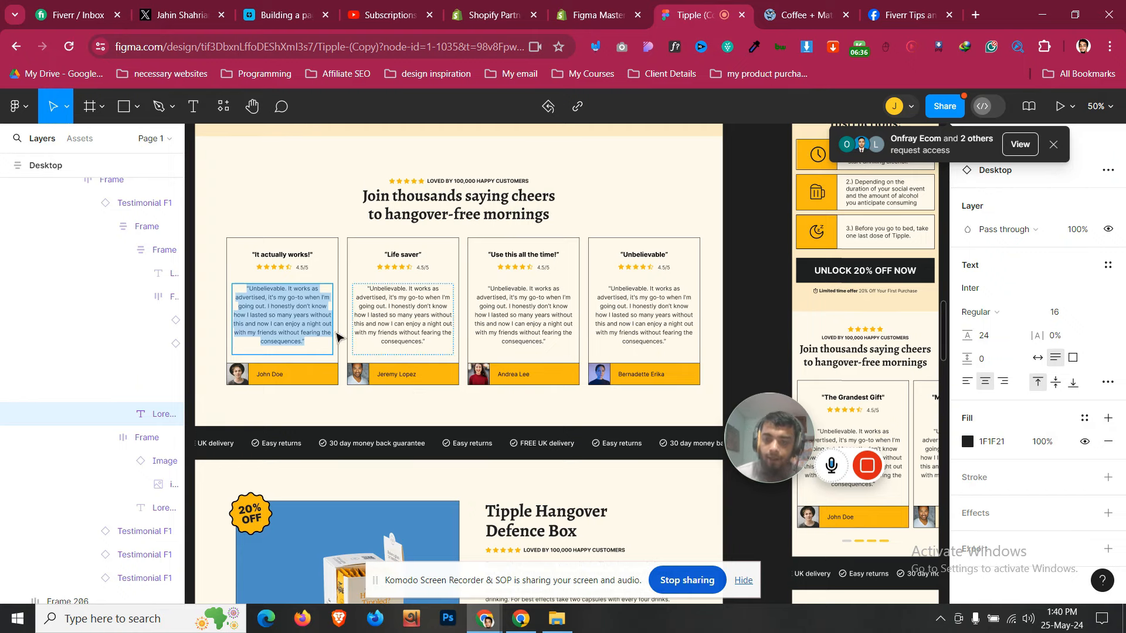
{"action": "left_click", "coordinate": [610, 12]}
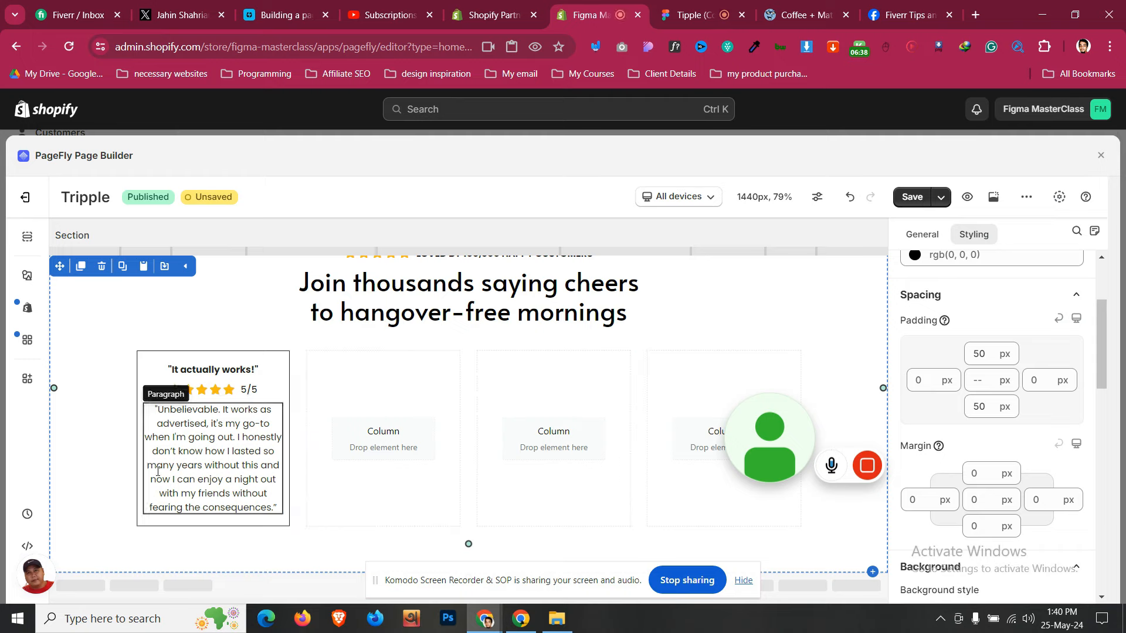
Duplicate the star-rating block, place the copy below the review paragraph in the first card, and delete one of its star icons
{"action": "left_click", "coordinate": [270, 394]}
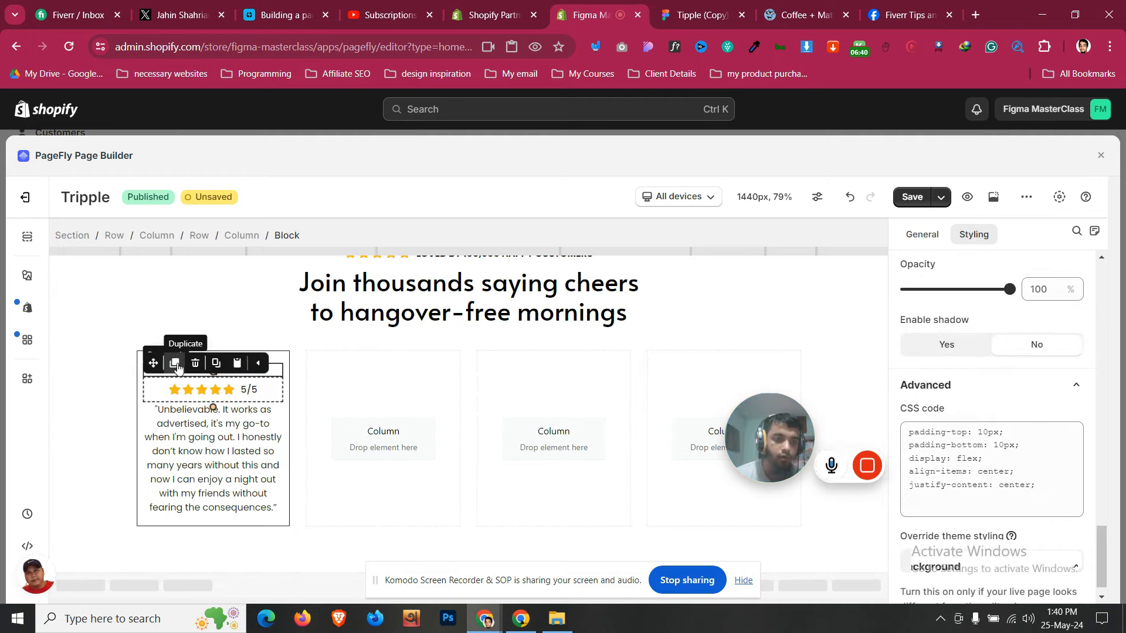
{"action": "left_click_drag", "start_coordinate": [153, 363], "coordinate": [242, 506]}
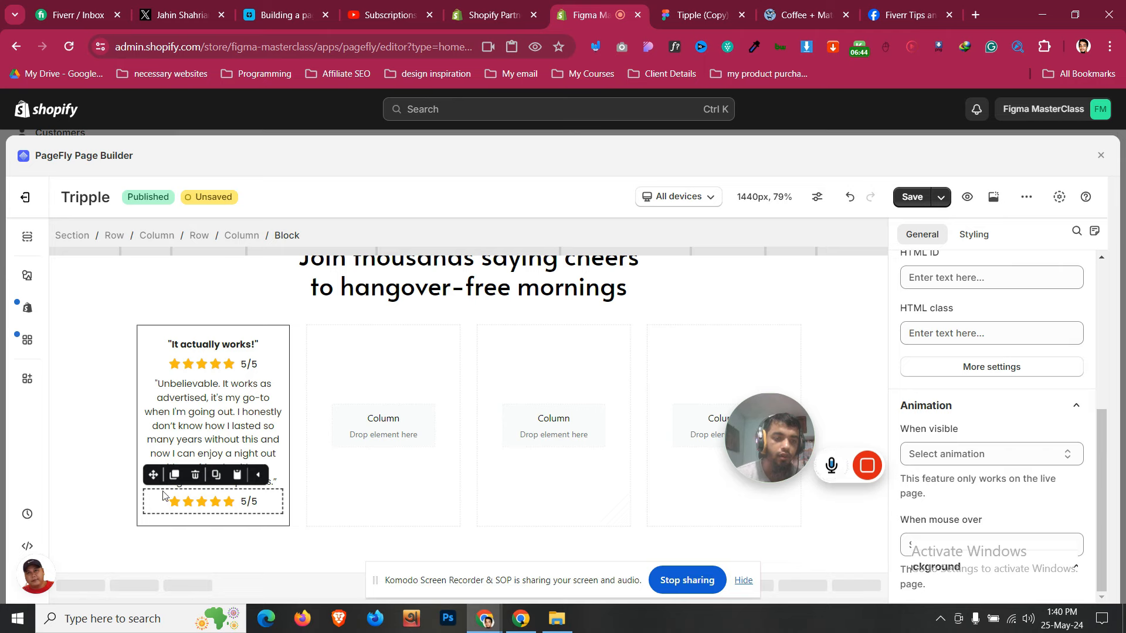
{"action": "left_click", "coordinate": [177, 505]}
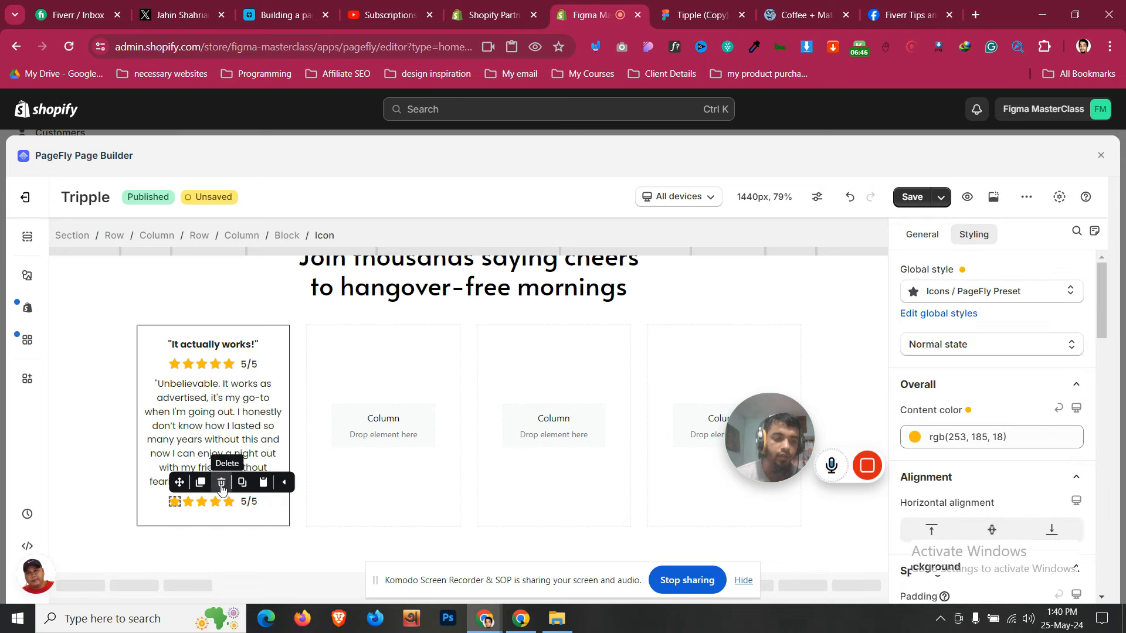
{"action": "left_click", "coordinate": [221, 483]}
Add an image element inside the copied rating block at the bottom of the first review card
{"action": "left_click", "coordinate": [25, 284]}
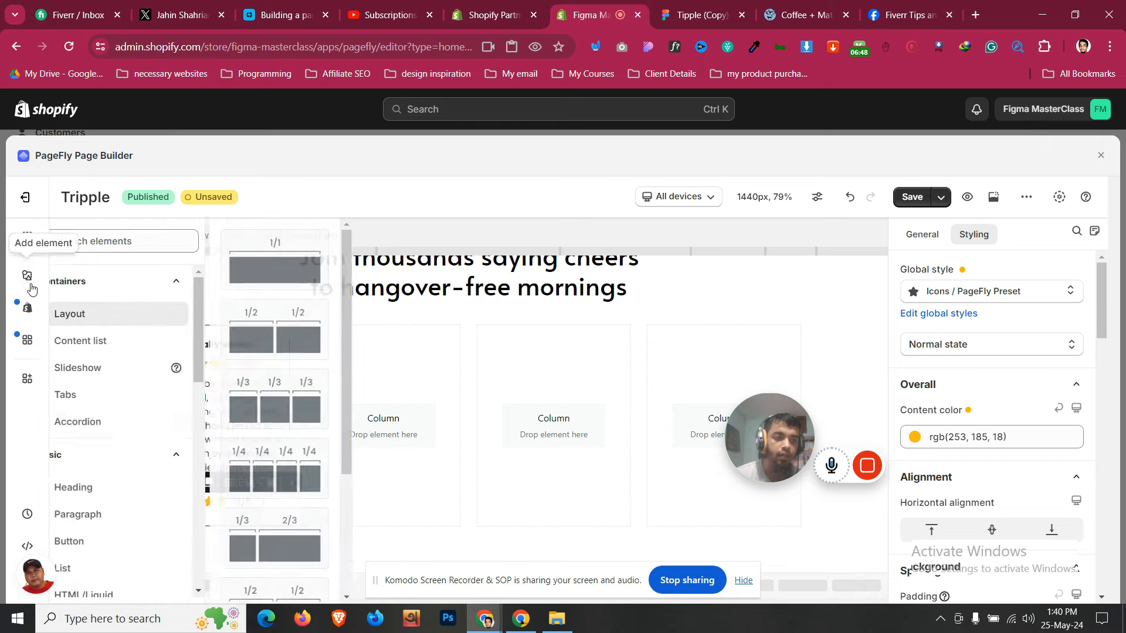
{"action": "scroll", "coordinate": [158, 434], "scroll_direction": "down", "scroll_amount": 4}
{"action": "left_click", "coordinate": [131, 504]}
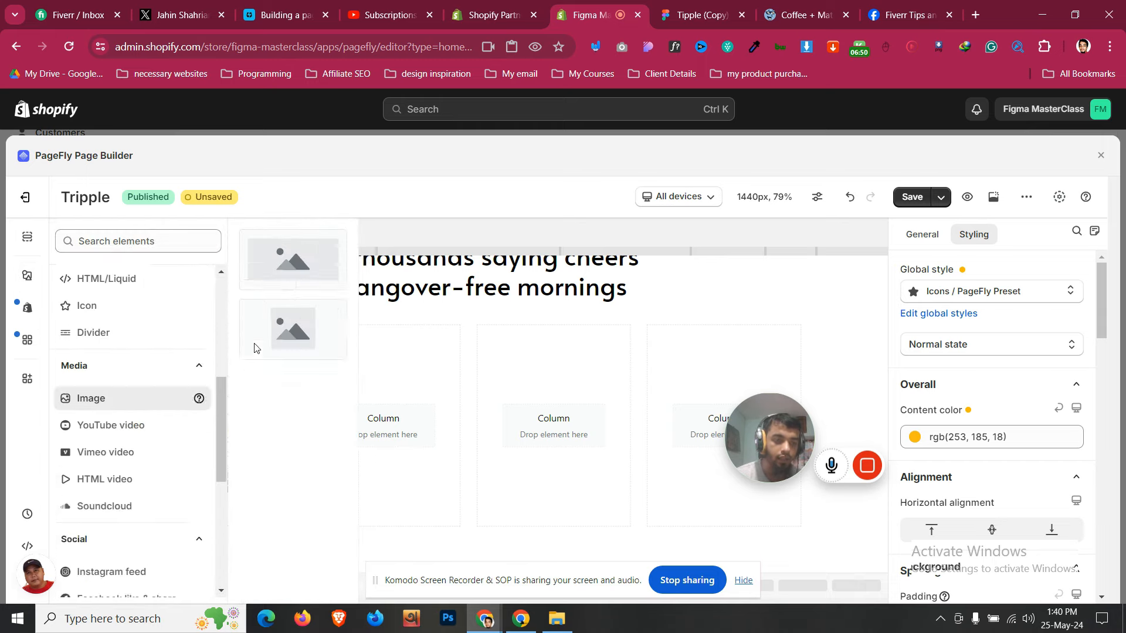
{"action": "left_click_drag", "start_coordinate": [309, 276], "coordinate": [227, 510]}
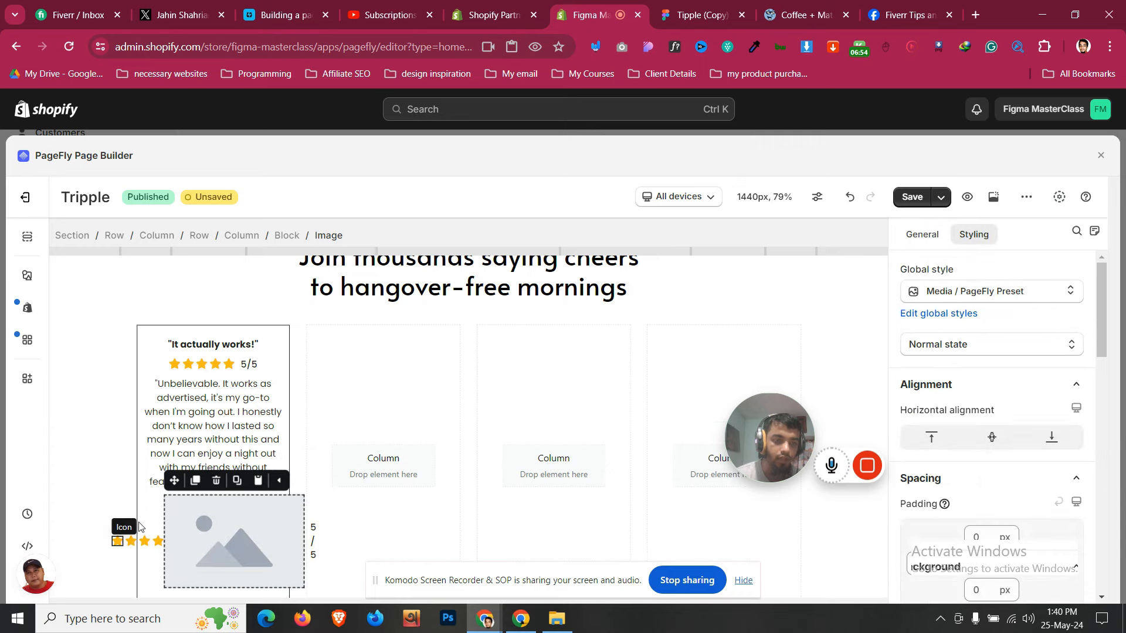
Delete the remaining star icons beside the image placeholder in the first card's copied rating block
{"action": "left_click", "coordinate": [139, 526]}
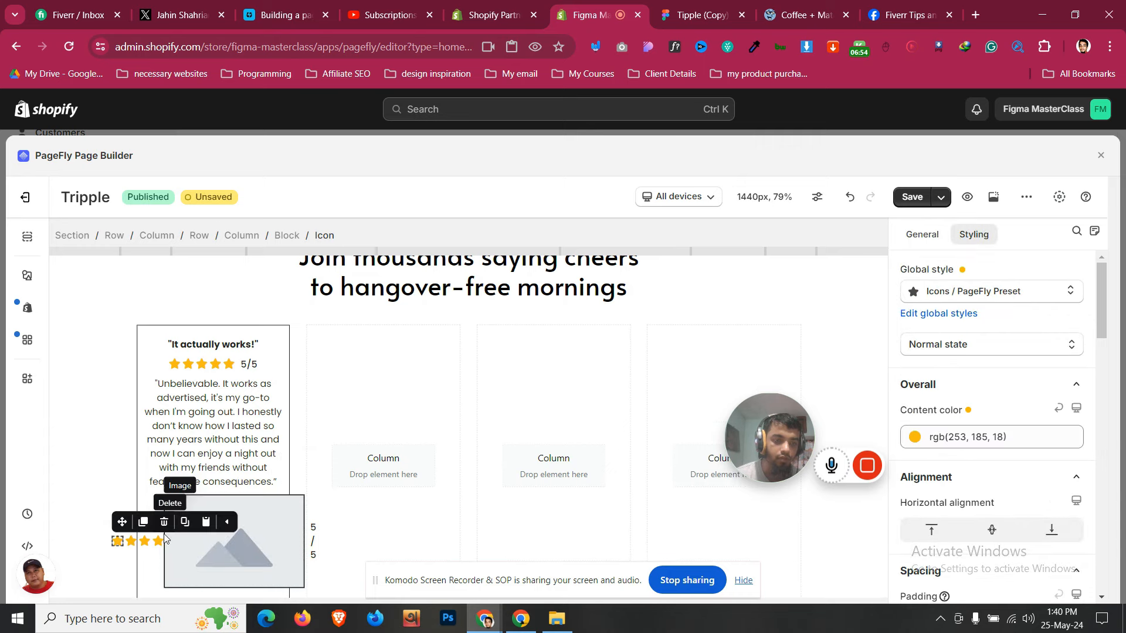
{"action": "left_click", "coordinate": [166, 524]}
{"action": "left_click", "coordinate": [408, 476]}
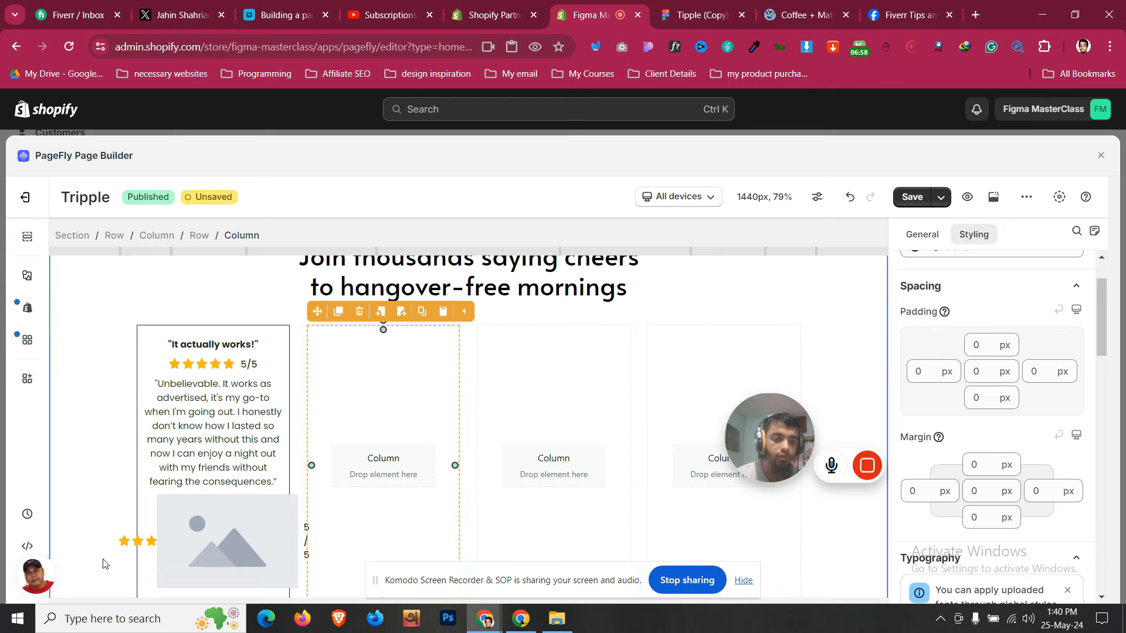
{"action": "left_click", "coordinate": [139, 540]}
{"action": "left_click", "coordinate": [168, 522]}
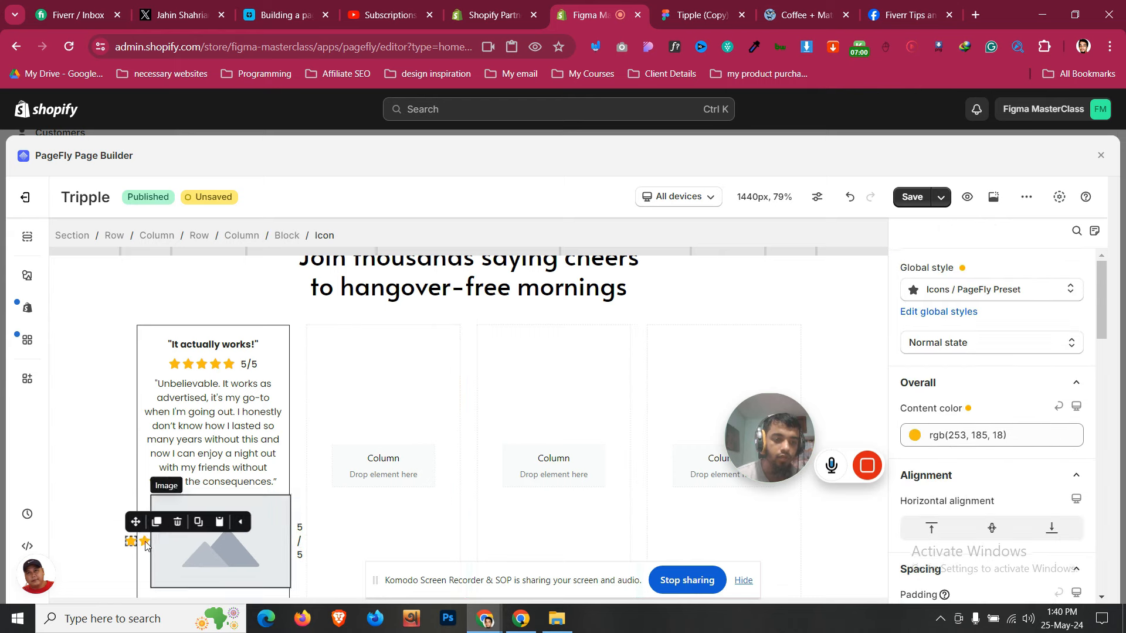
{"action": "left_click", "coordinate": [178, 521]}
{"action": "left_click", "coordinate": [140, 547]}
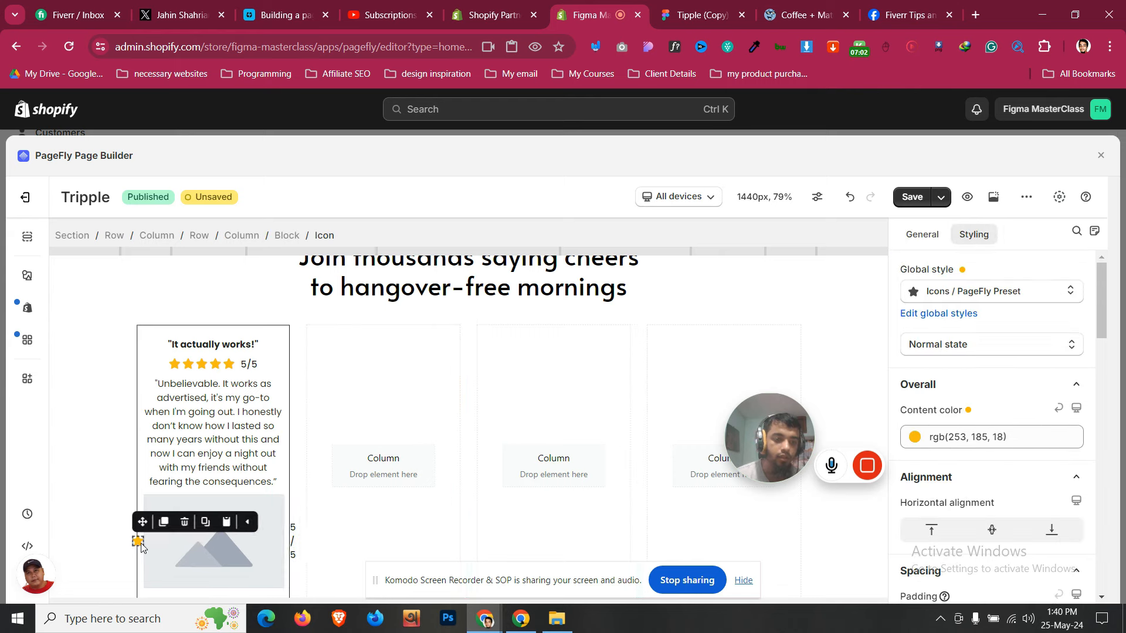
{"action": "left_click", "coordinate": [184, 522]}
Open the image source selection for the placeholder image in the first review card
{"action": "left_click", "coordinate": [203, 531]}
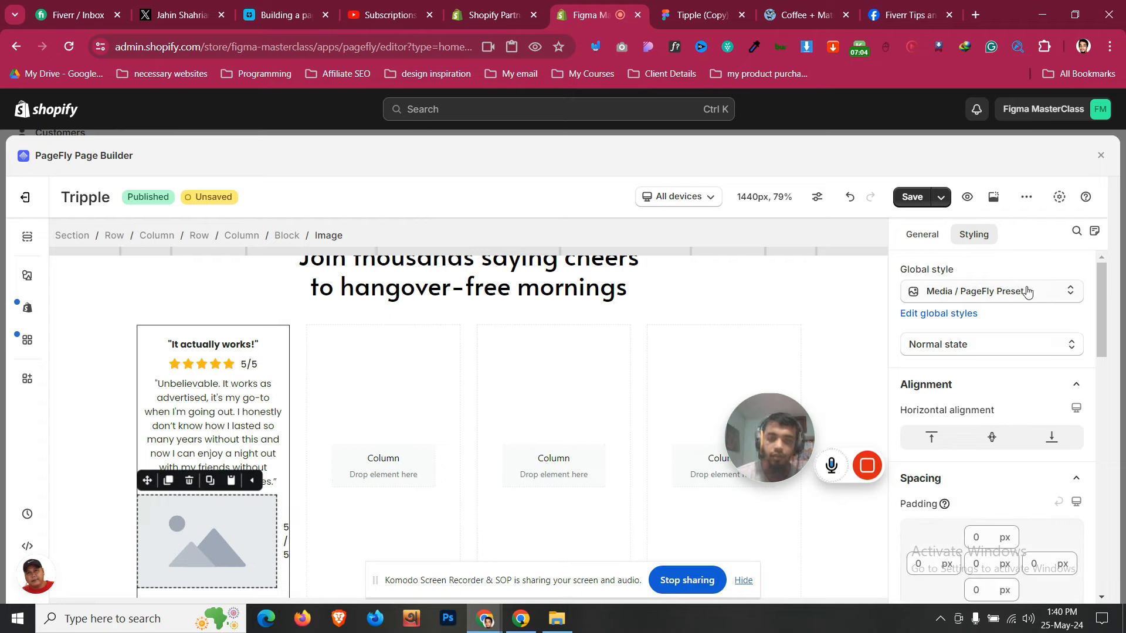
{"action": "left_click", "coordinate": [934, 246]}
{"action": "left_click", "coordinate": [981, 320]}
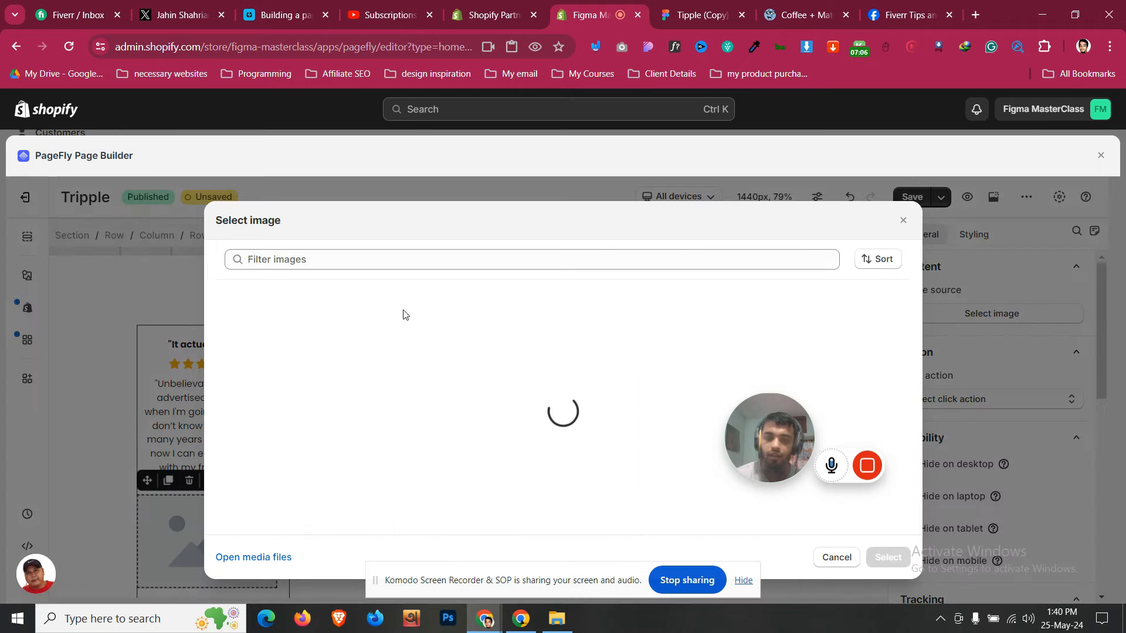
Look through the Downloads folder for a reviewer avatar to upload, including all file types, and cancel the upload
{"action": "left_click", "coordinate": [288, 343]}
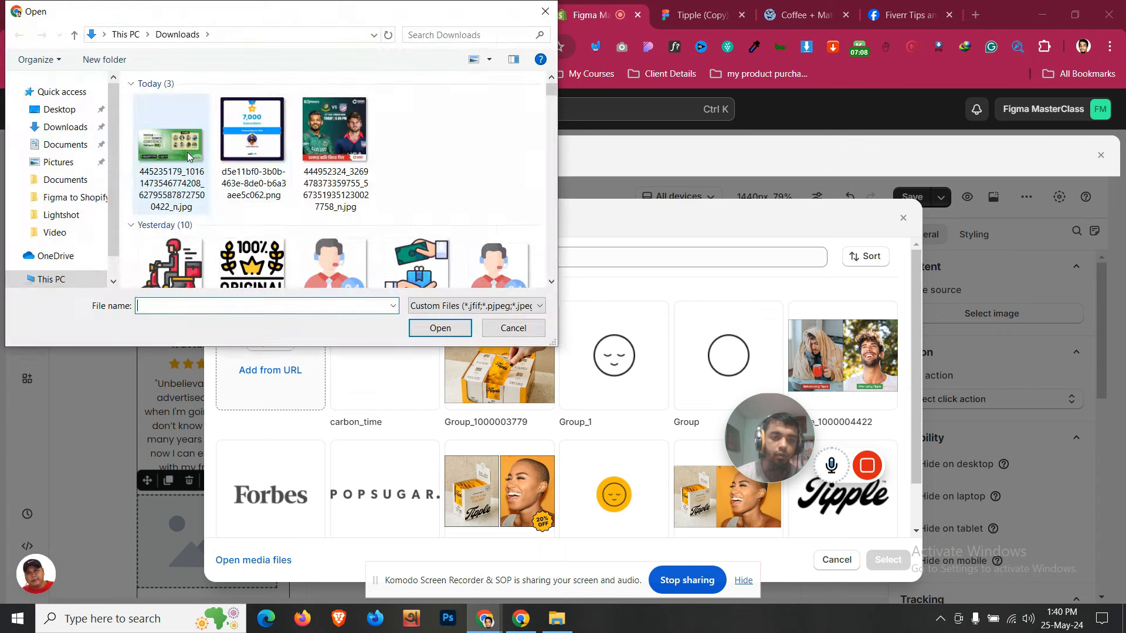
{"action": "left_click", "coordinate": [64, 127]}
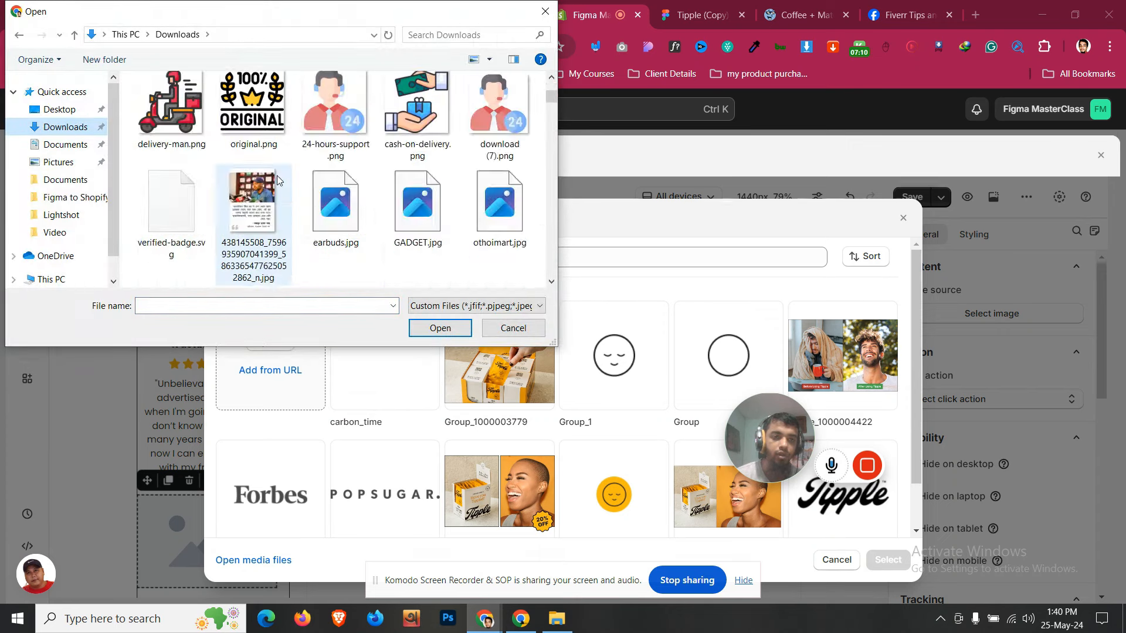
{"action": "left_click", "coordinate": [476, 305]}
{"action": "left_click", "coordinate": [433, 328]}
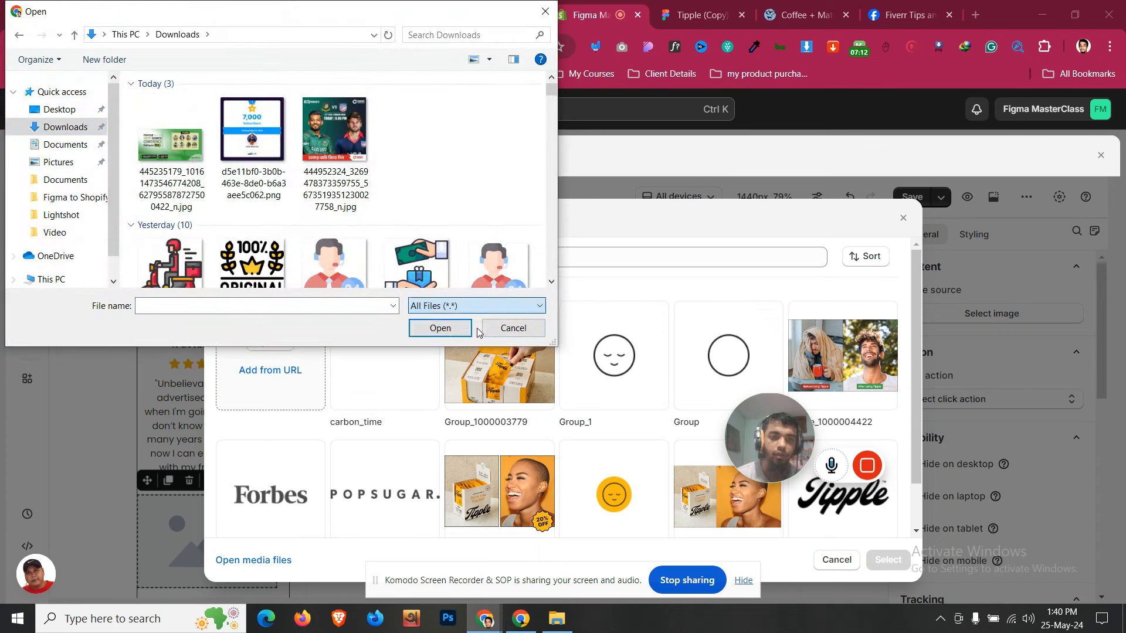
{"action": "left_click", "coordinate": [513, 328]}
In Figma, export the first testimonial's avatar Image component as a PNG
{"action": "key", "text": "ctrl+Tab"}
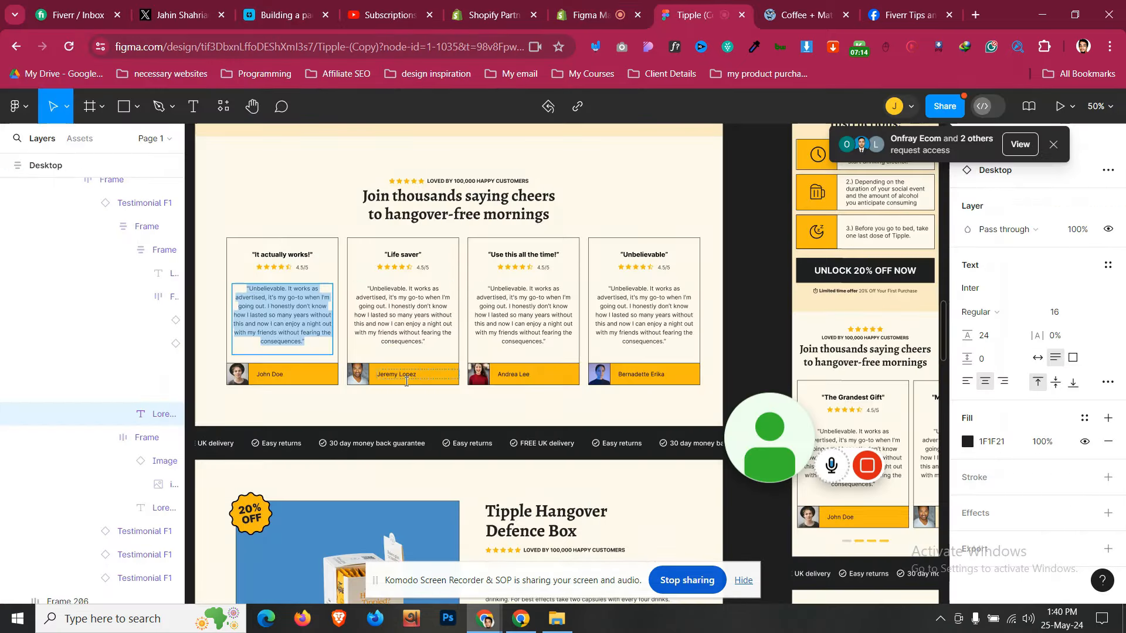
{"action": "left_click", "coordinate": [234, 375]}
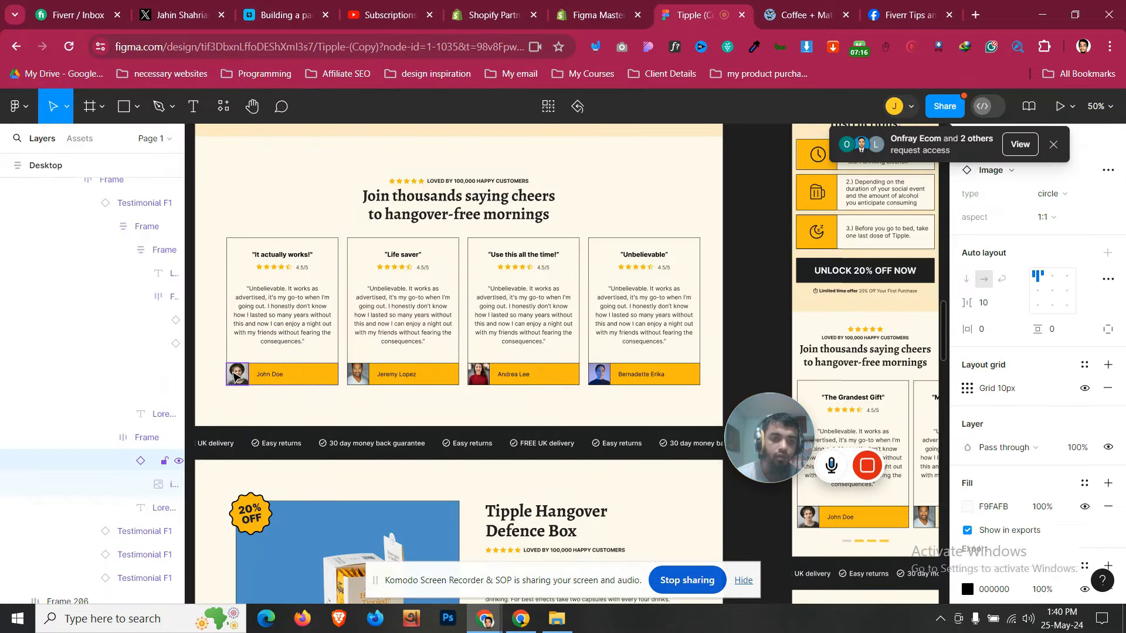
{"action": "scroll", "coordinate": [1027, 538], "scroll_direction": "down", "scroll_amount": 4}
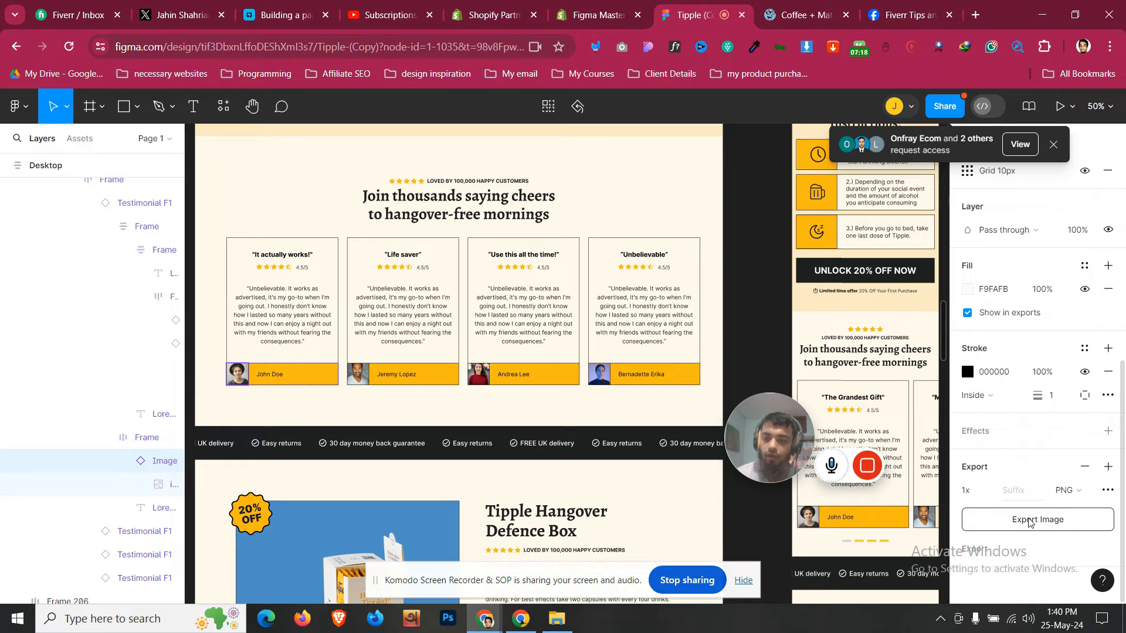
{"action": "left_click", "coordinate": [1028, 521]}
Back in PageFly, look for the exported avatar in the Downloads folder and cancel the upload
{"action": "left_click", "coordinate": [581, 15]}
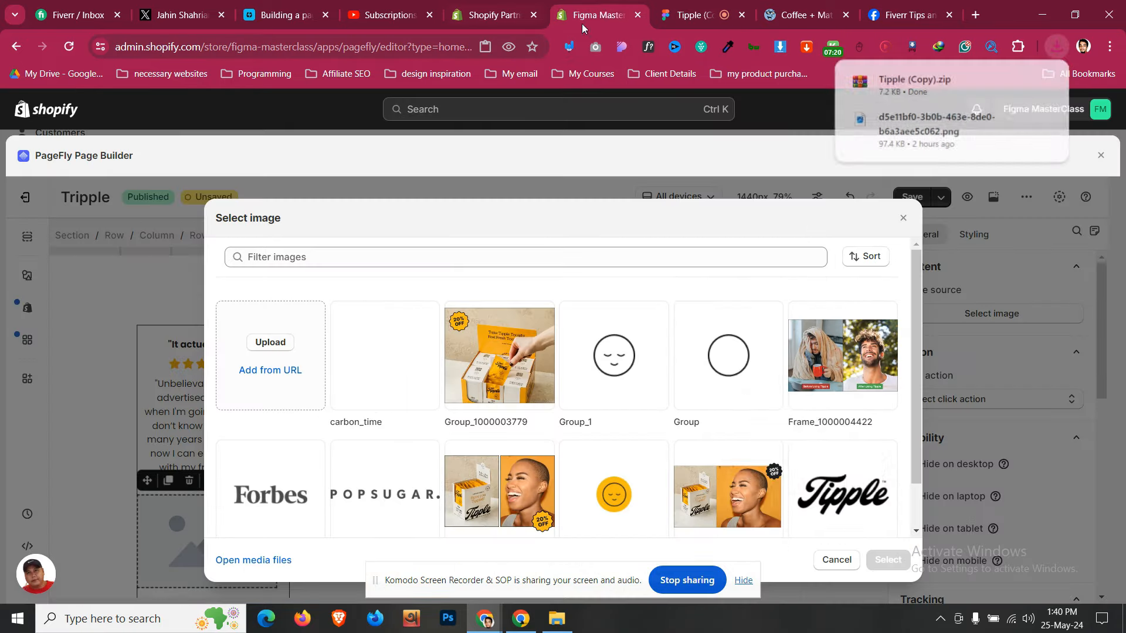
{"action": "left_click", "coordinate": [297, 339]}
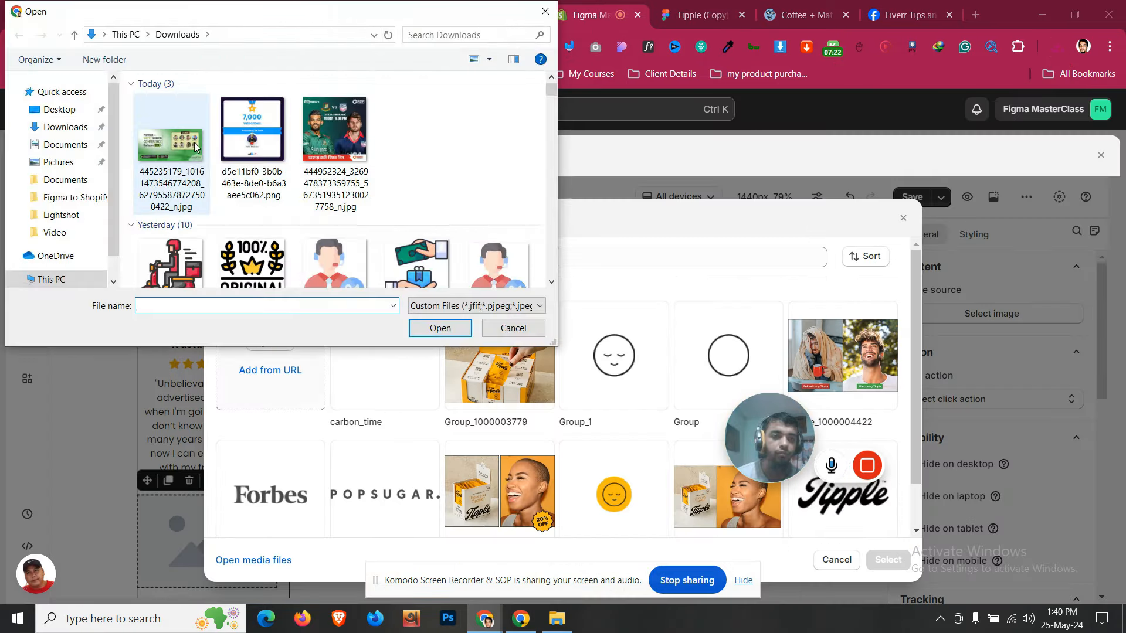
{"action": "left_click", "coordinate": [81, 132]}
{"action": "scroll", "coordinate": [380, 207], "scroll_direction": "down", "scroll_amount": 6}
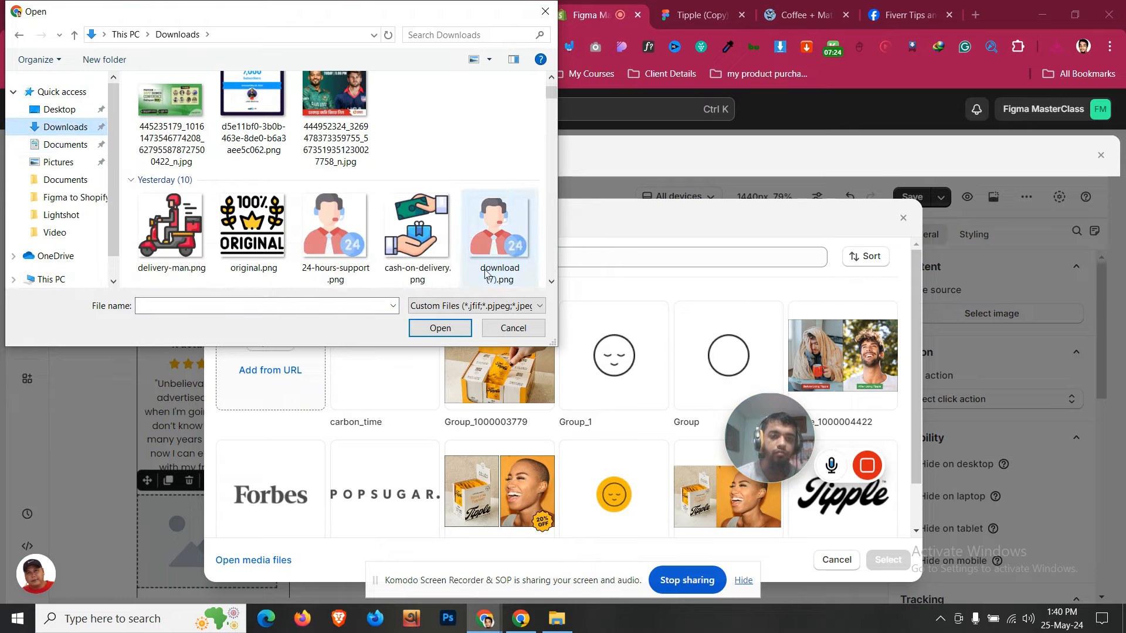
{"action": "scroll", "coordinate": [380, 207], "scroll_direction": "down", "scroll_amount": 2}
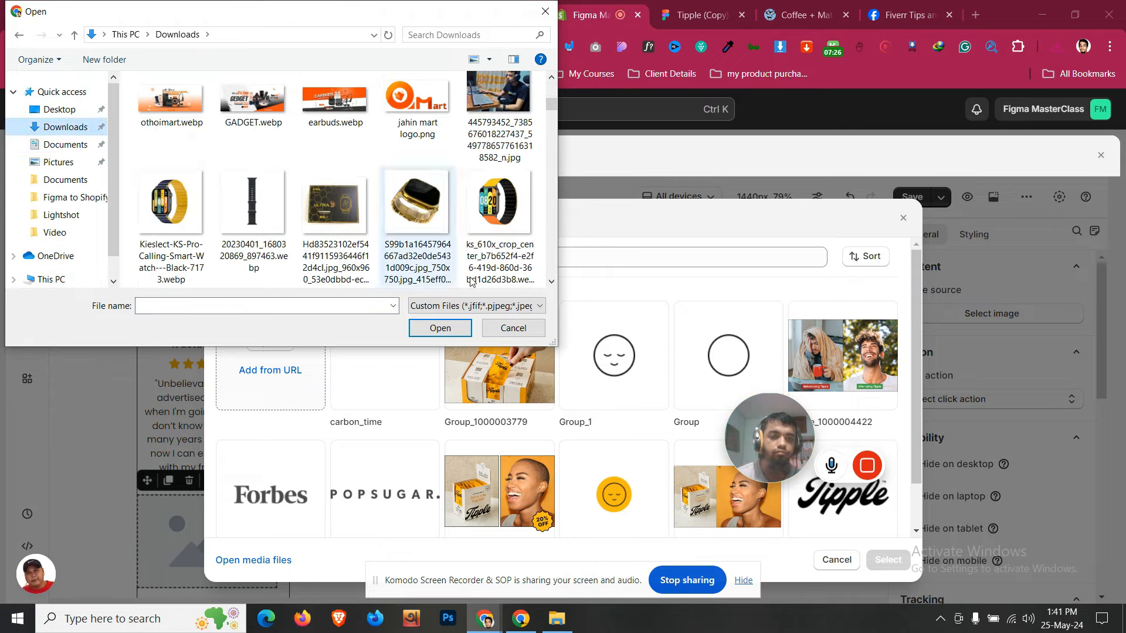
{"action": "left_click", "coordinate": [513, 328]}
In Figma, select image 283 inside the first testimonial's avatar and export it as a PNG
{"action": "key", "text": "ctrl+Tab"}
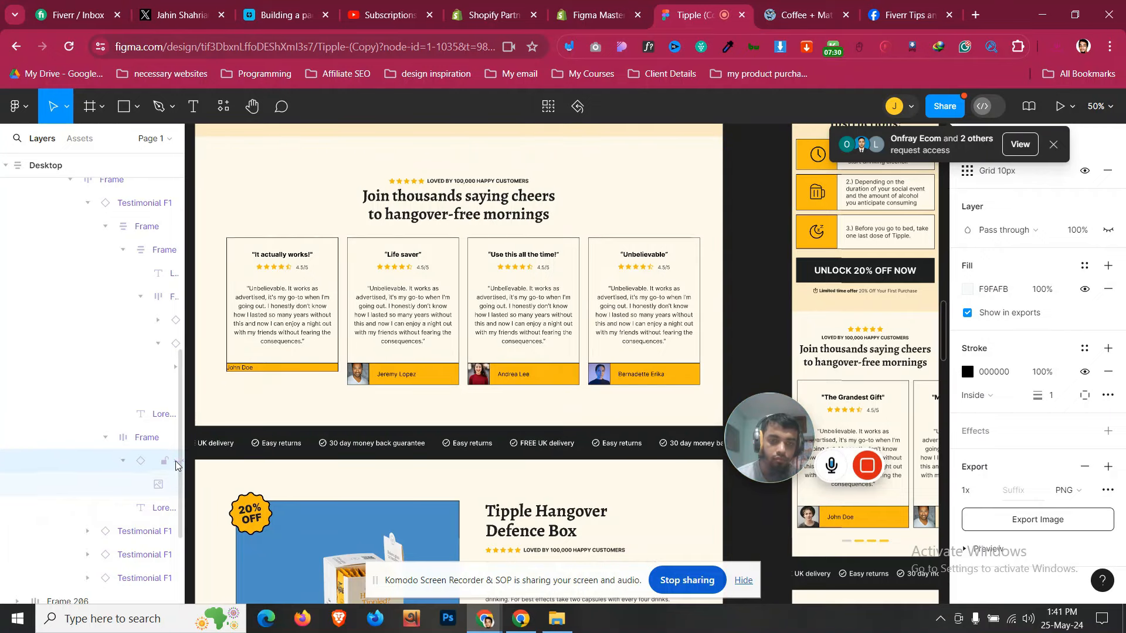
{"action": "left_click", "coordinate": [159, 483]}
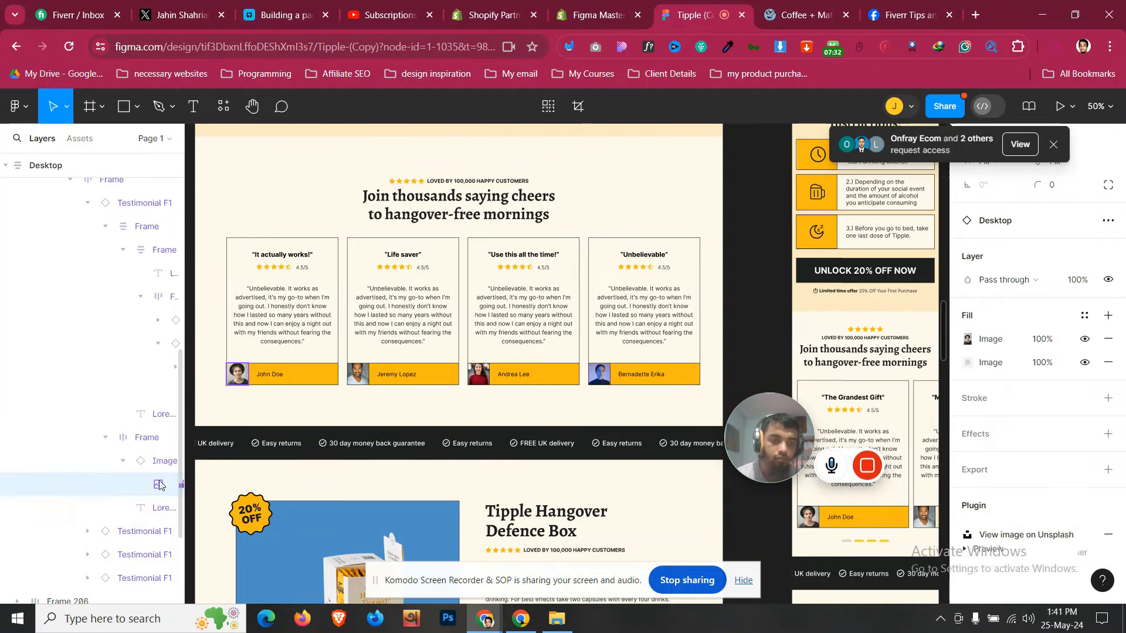
{"action": "left_click_drag", "start_coordinate": [187, 471], "coordinate": [243, 472]}
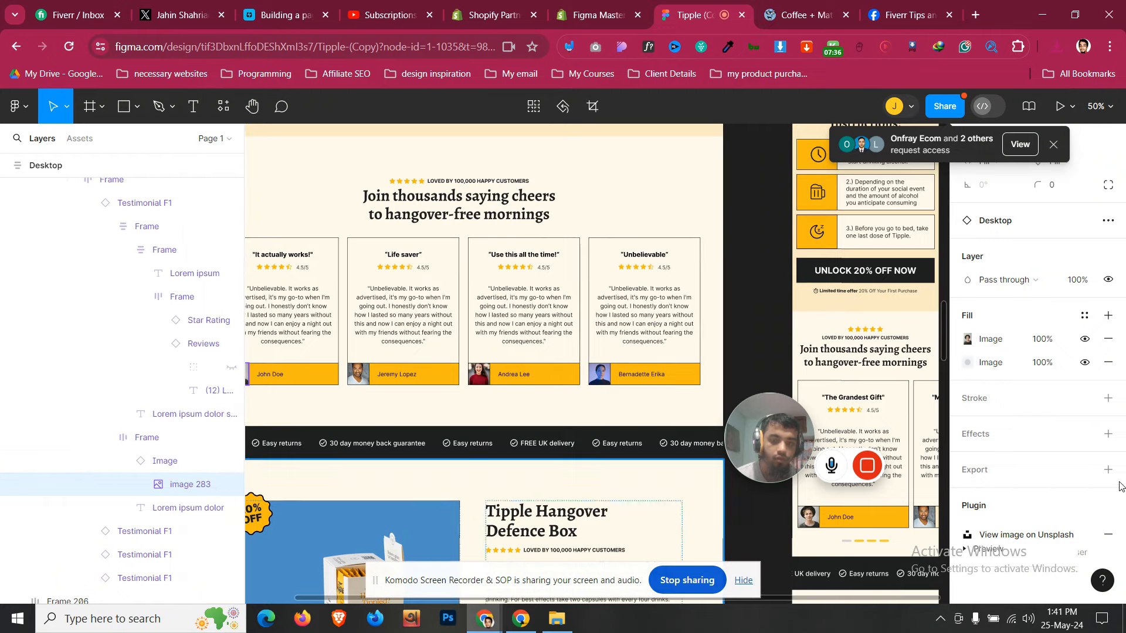
{"action": "left_click", "coordinate": [1064, 476]}
{"action": "scroll", "coordinate": [1065, 486], "scroll_direction": "down", "scroll_amount": 2}
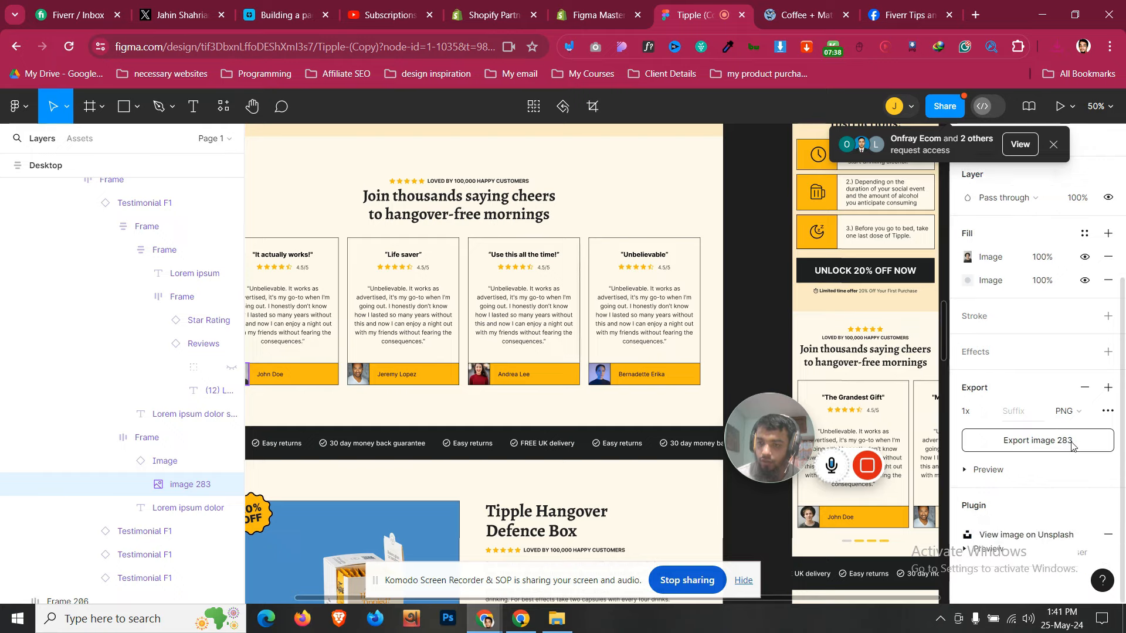
{"action": "left_click", "coordinate": [1070, 443]}
Back in PageFly, look through the Downloads and Documents folders for the exported avatar and cancel the upload
{"action": "left_click", "coordinate": [600, 16]}
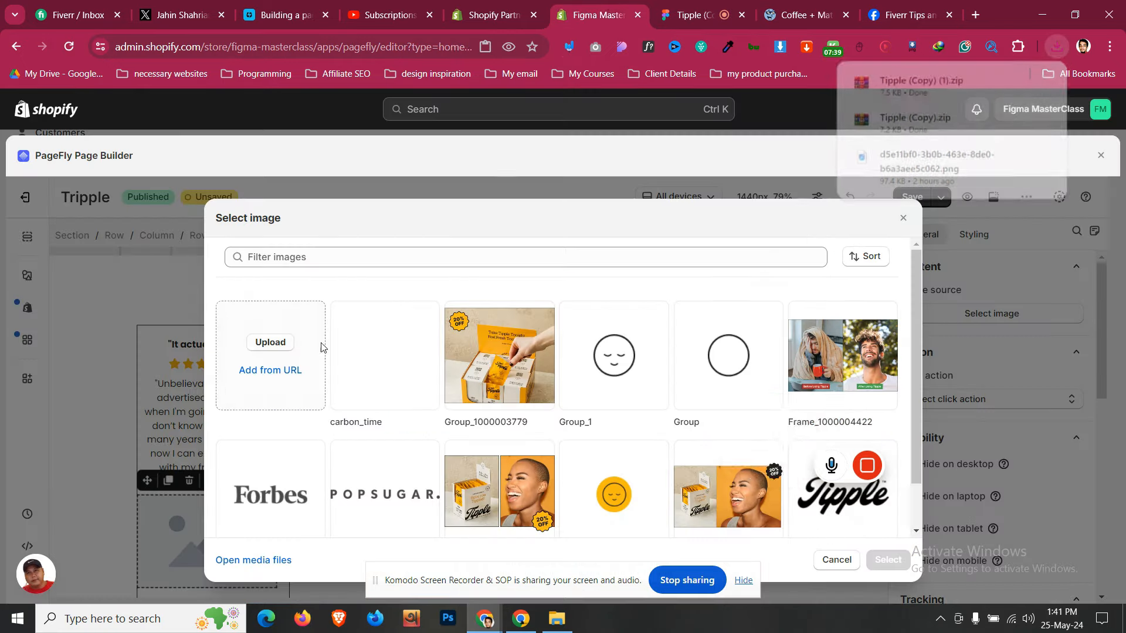
{"action": "left_click", "coordinate": [262, 342]}
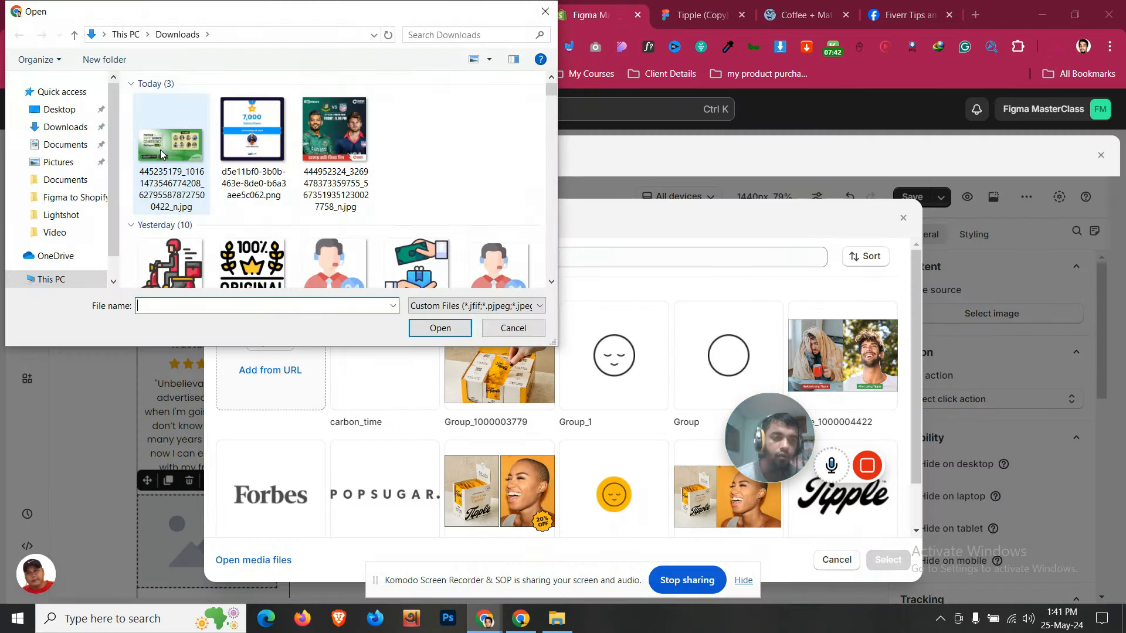
{"action": "left_click", "coordinate": [79, 128]}
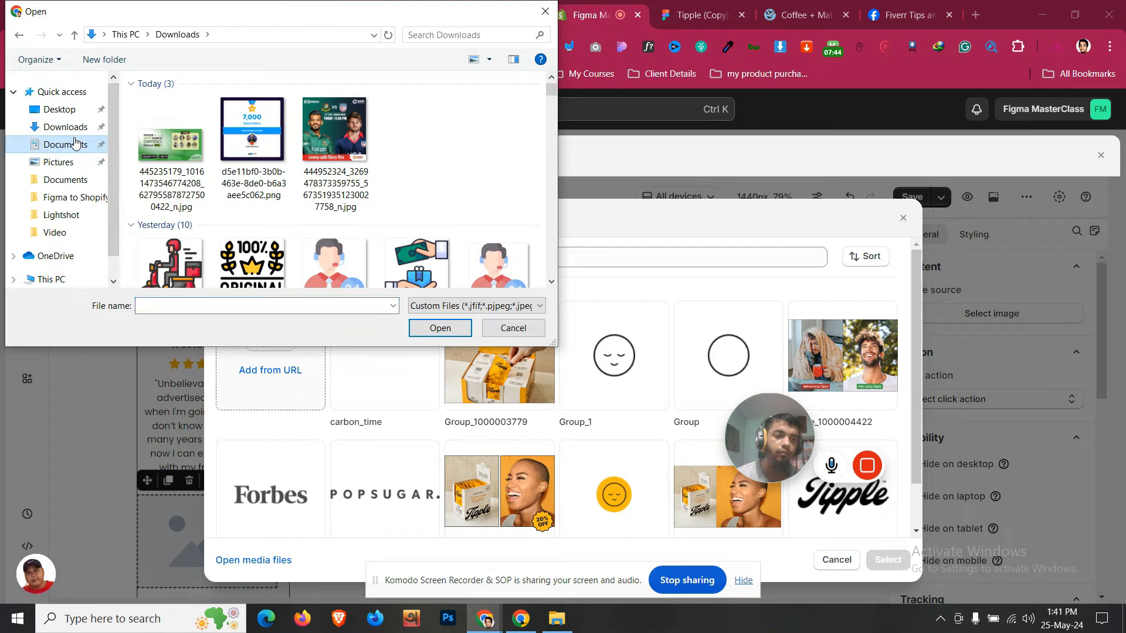
{"action": "left_click", "coordinate": [76, 145]}
{"action": "scroll", "coordinate": [237, 216], "scroll_direction": "down", "scroll_amount": 5}
{"action": "scroll", "coordinate": [237, 216], "scroll_direction": "down", "scroll_amount": 15}
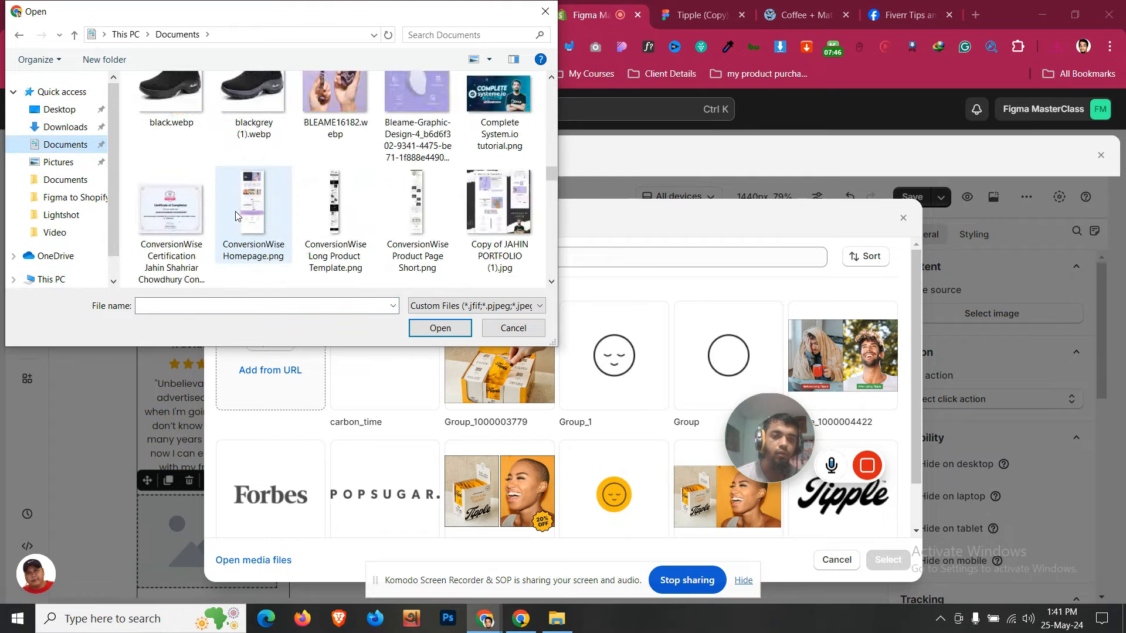
{"action": "scroll", "coordinate": [237, 216], "scroll_direction": "down", "scroll_amount": 3}
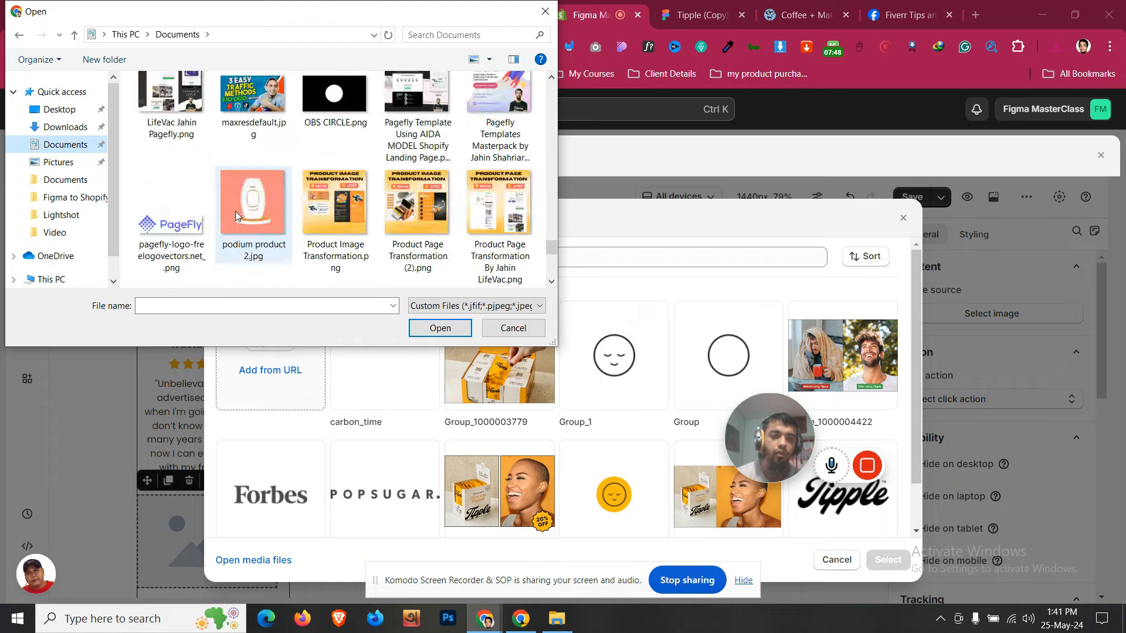
{"action": "scroll", "coordinate": [237, 215], "scroll_direction": "up", "scroll_amount": 3}
{"action": "scroll", "coordinate": [237, 215], "scroll_direction": "down", "scroll_amount": 8}
{"action": "scroll", "coordinate": [237, 216], "scroll_direction": "up", "scroll_amount": 20}
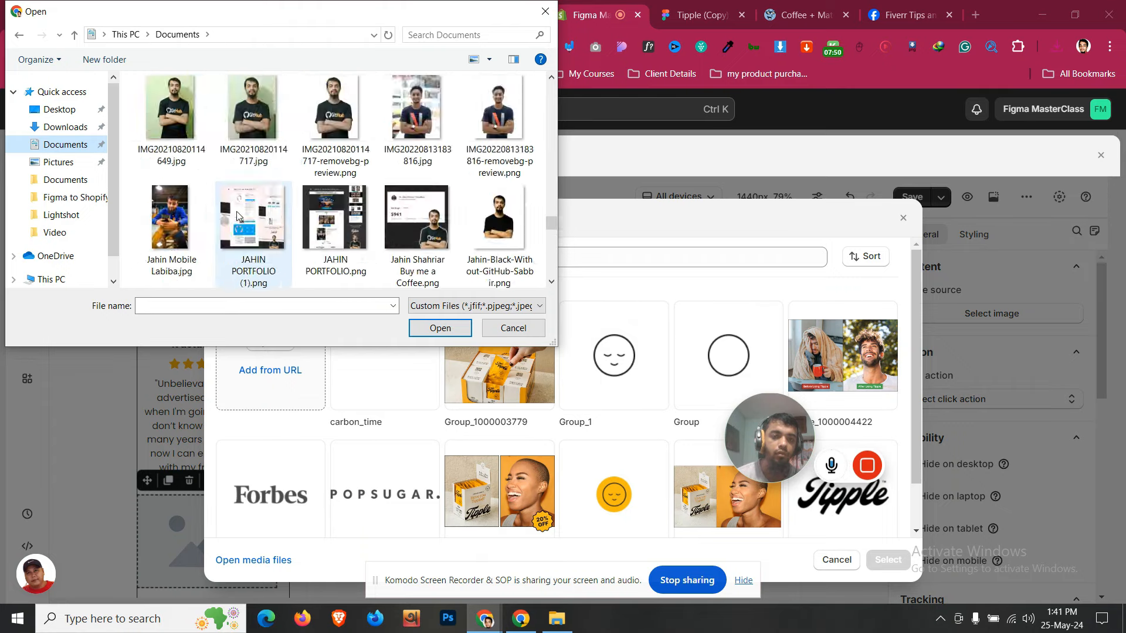
{"action": "scroll", "coordinate": [236, 216], "scroll_direction": "up", "scroll_amount": 5}
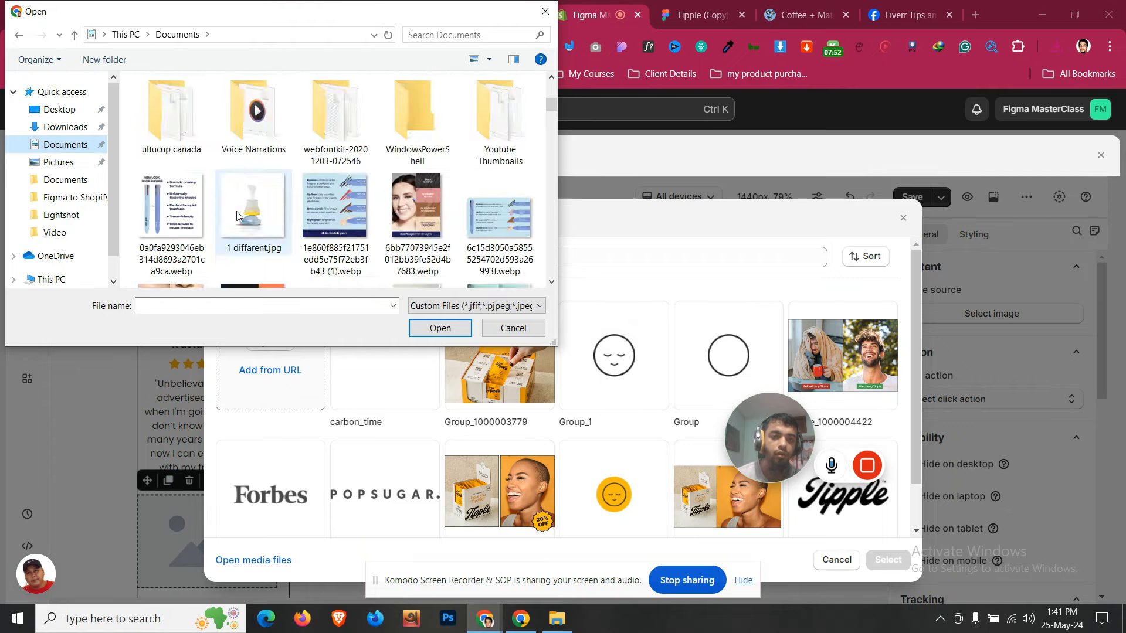
{"action": "left_click", "coordinate": [548, 12]}
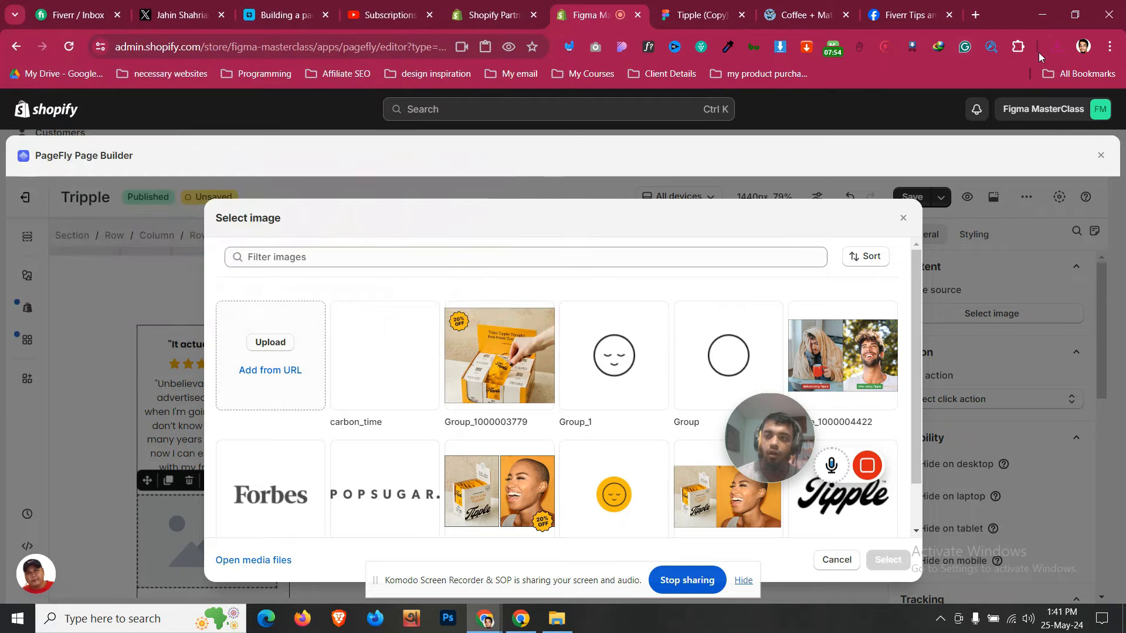
In File Explorer, extract Tipple (Copy).zip directly into the Downloads folder and locate Image.png inside the Testimonials F1 folder
{"action": "left_click", "coordinate": [1056, 46]}
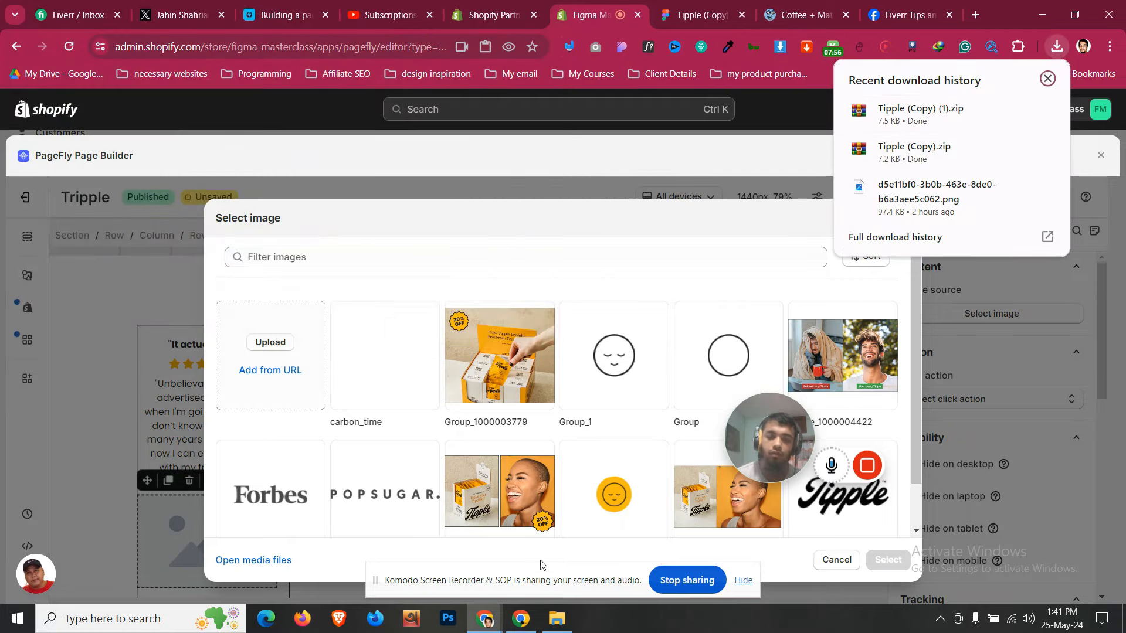
{"action": "left_click", "coordinate": [557, 619]}
{"action": "left_click", "coordinate": [61, 182]}
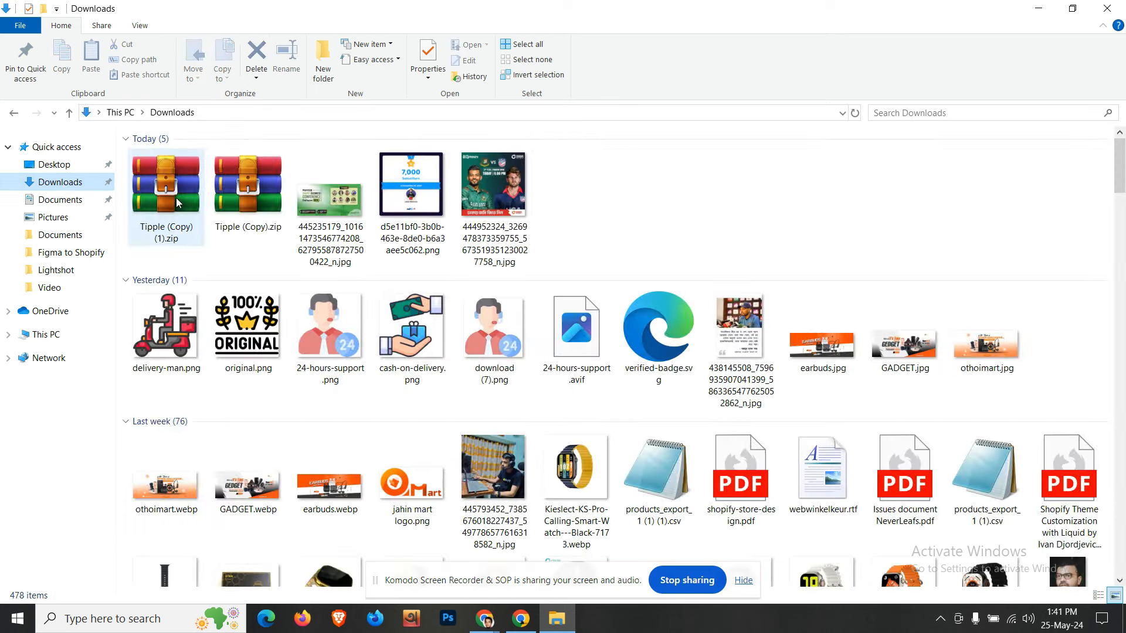
{"action": "left_click", "coordinate": [248, 188]}
{"action": "right_click", "coordinate": [254, 186]}
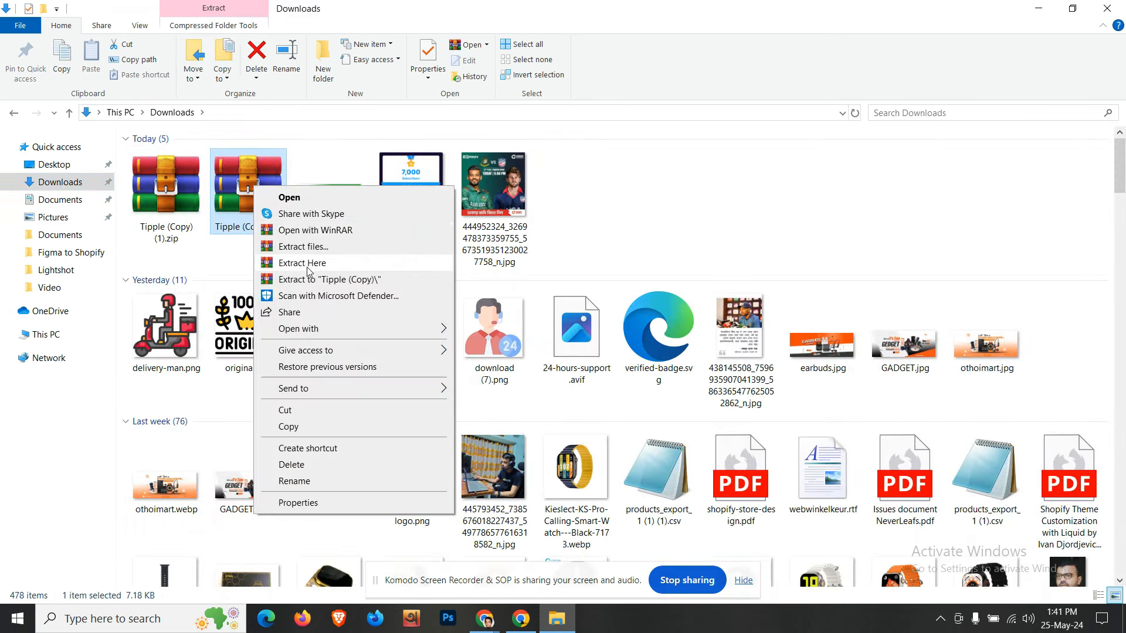
{"action": "left_click", "coordinate": [311, 279]}
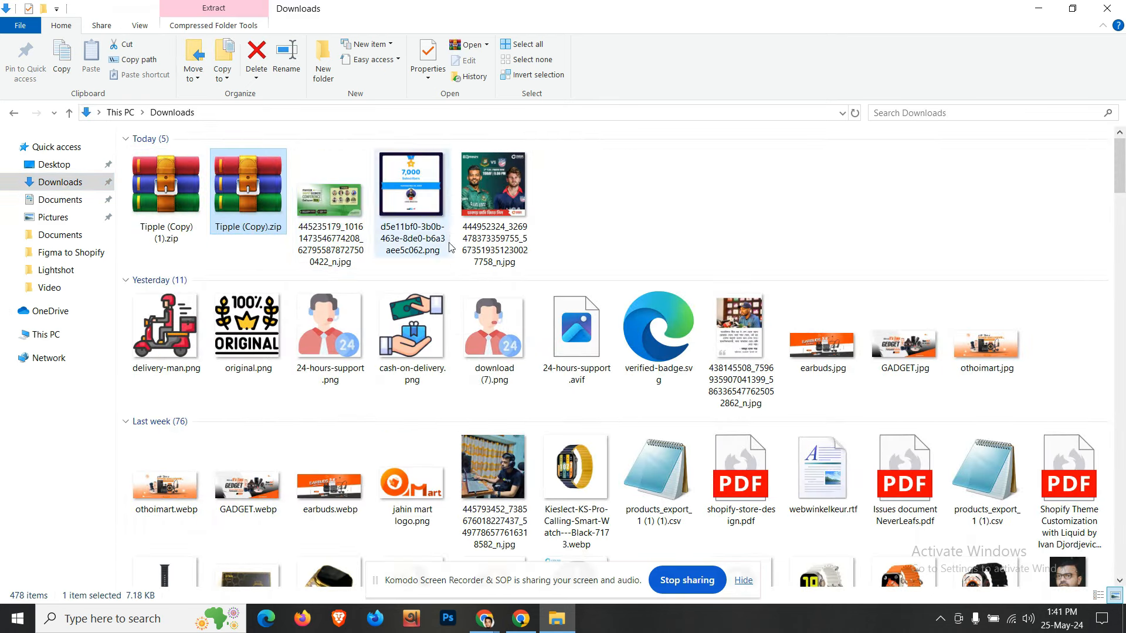
{"action": "double_click", "coordinate": [576, 185]}
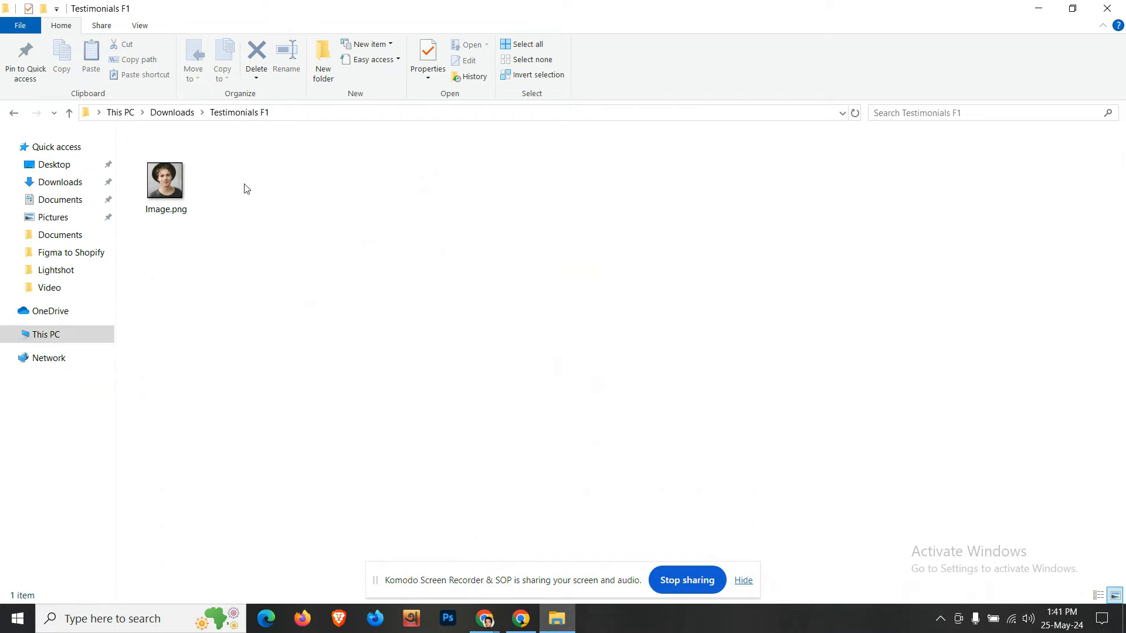
{"action": "left_click", "coordinate": [166, 182]}
Back in PageFly, upload Image.png from the Testimonials F1 folder as the testimonial's avatar and turn off its full width
{"action": "mouse_move", "coordinate": [494, 621]}
{"action": "left_click", "coordinate": [404, 551]}
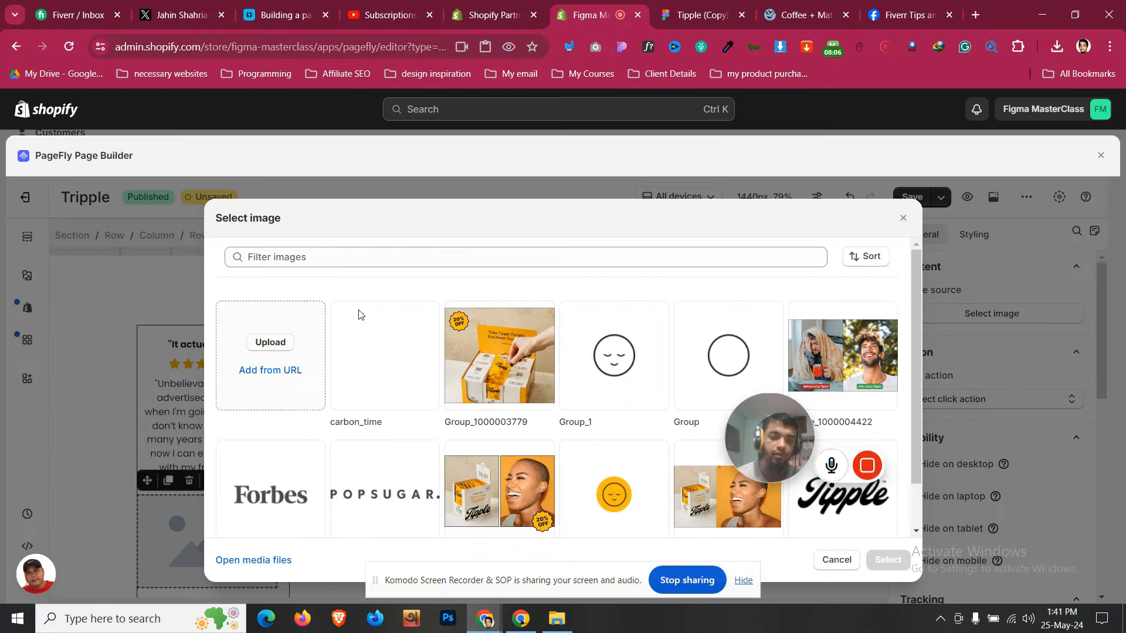
{"action": "left_click", "coordinate": [301, 337]}
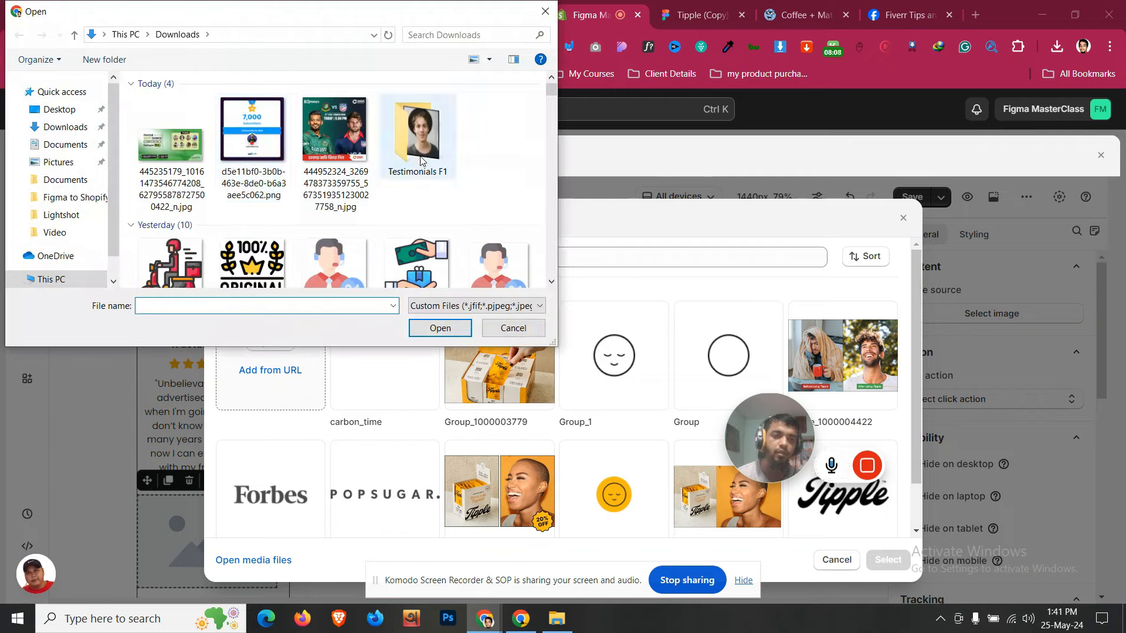
{"action": "double_click", "coordinate": [417, 132]}
{"action": "left_click", "coordinate": [170, 126]}
{"action": "left_click", "coordinate": [440, 328]}
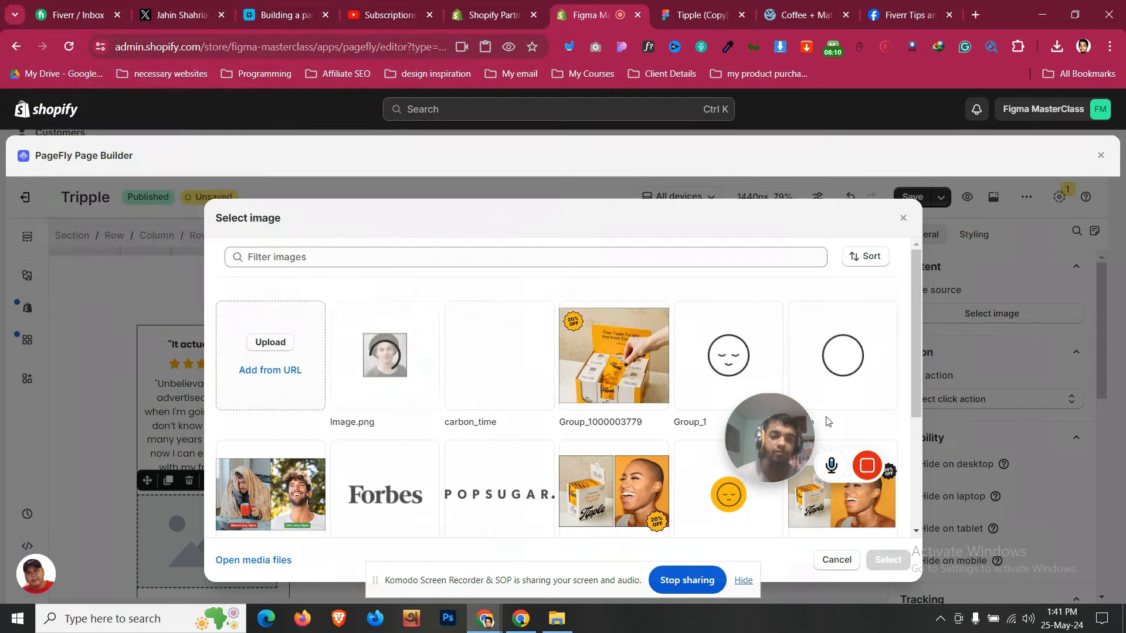
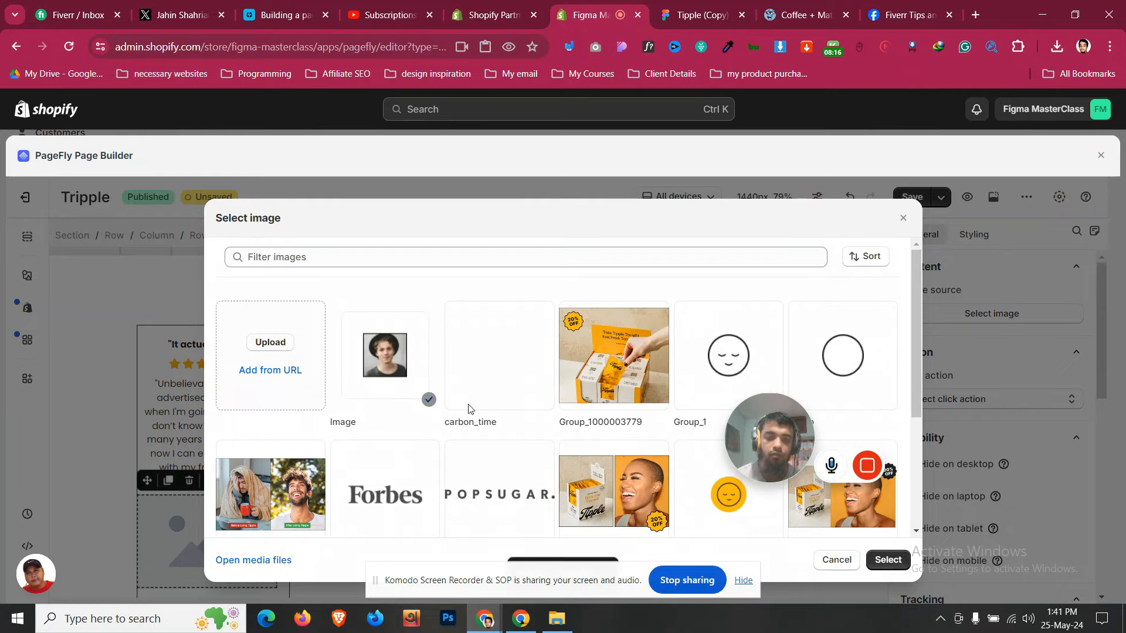
{"action": "left_click", "coordinate": [888, 559]}
{"action": "scroll", "coordinate": [1061, 367], "scroll_direction": "down", "scroll_amount": 4}
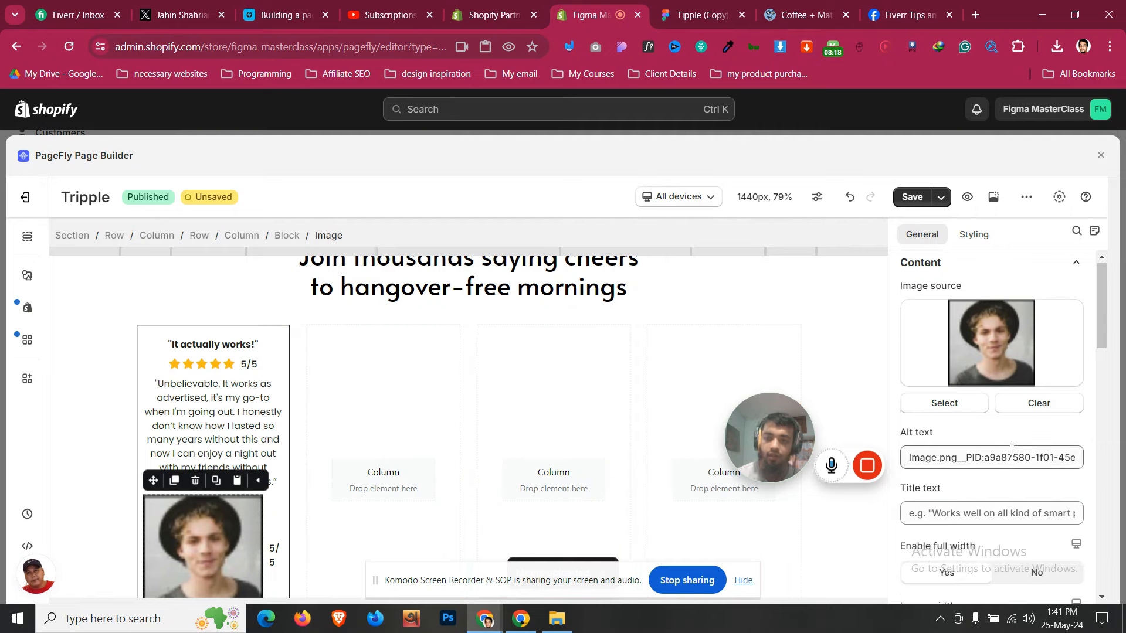
{"action": "left_click", "coordinate": [1053, 359]}
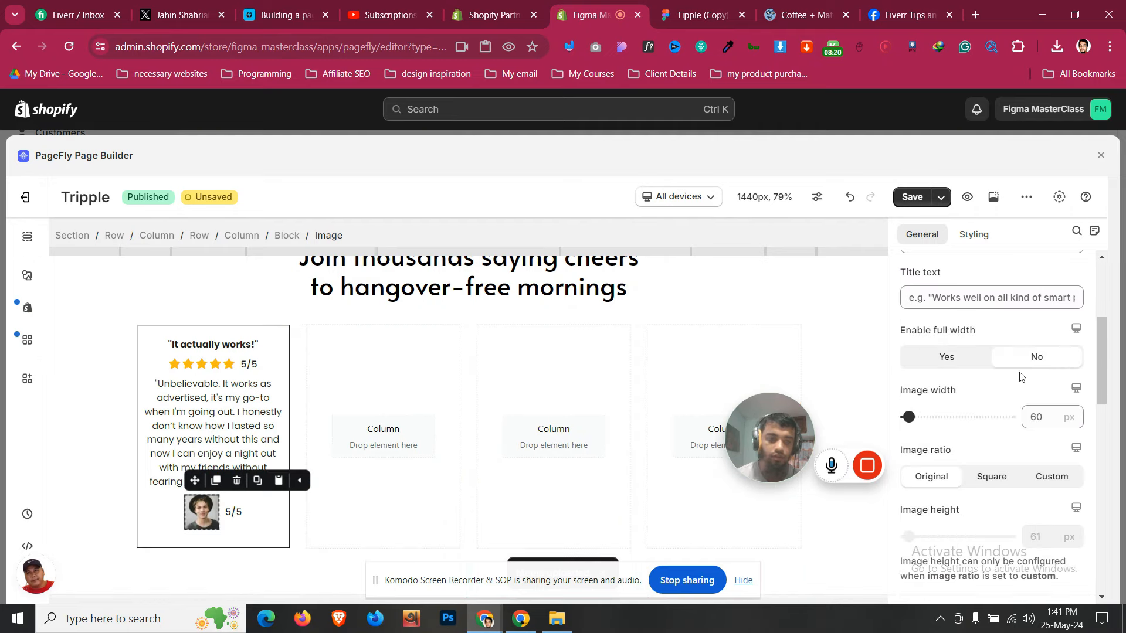
Copy the first reviewer's name from the Figma design and replace the 5/5 text beside the PageFly avatar with it
{"action": "left_click", "coordinate": [254, 535]}
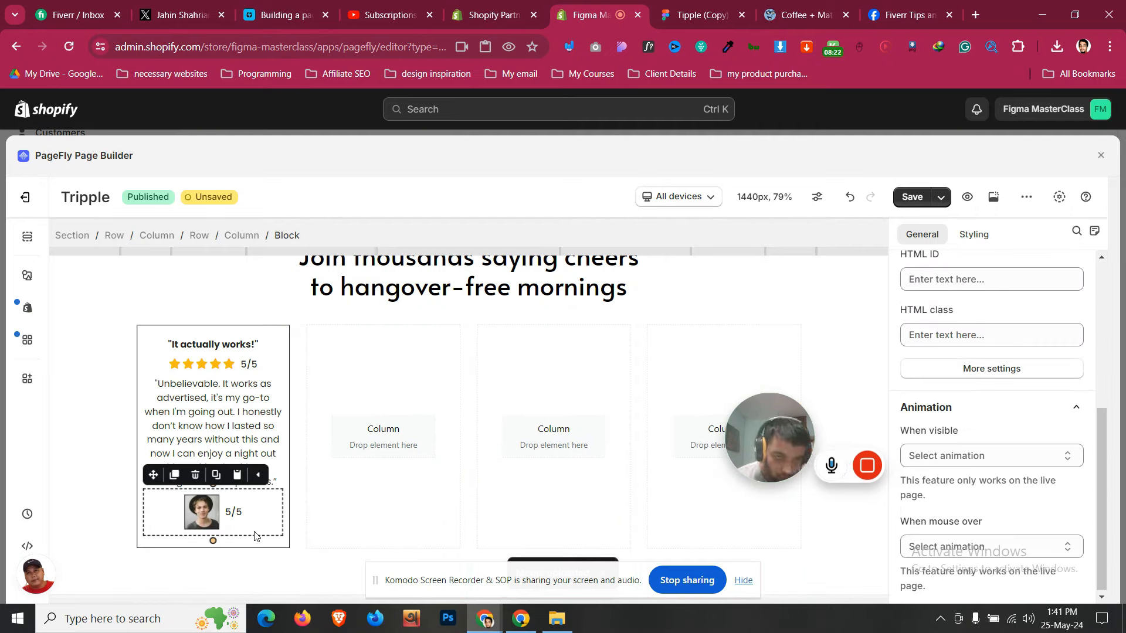
{"action": "left_click", "coordinate": [682, 4]}
{"action": "left_click", "coordinate": [277, 374]}
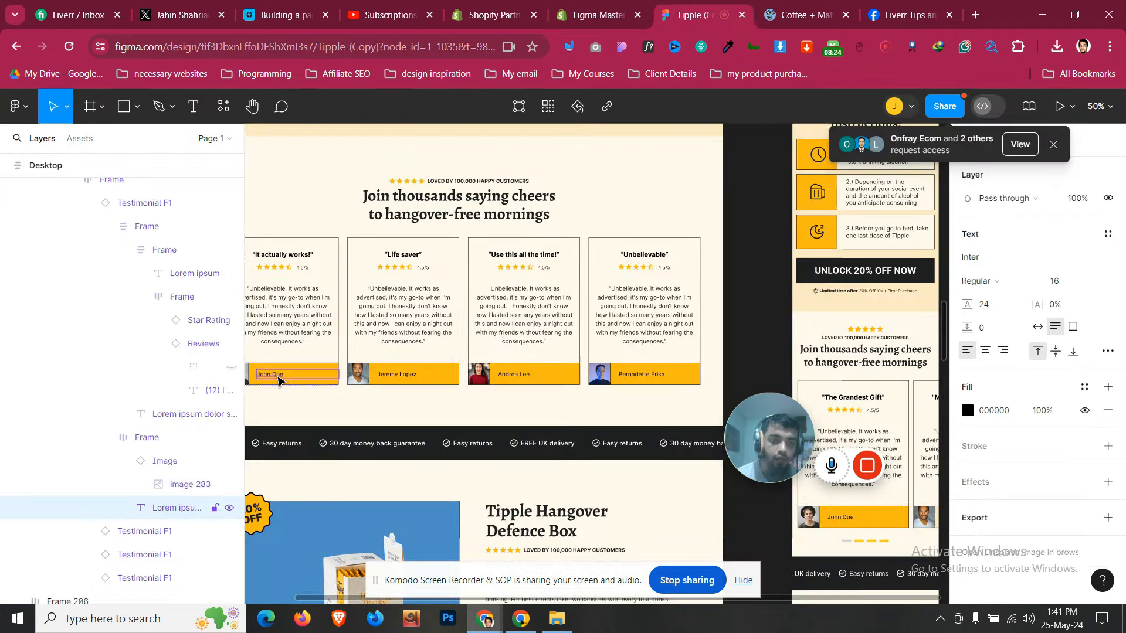
{"action": "left_click", "coordinate": [574, 5]}
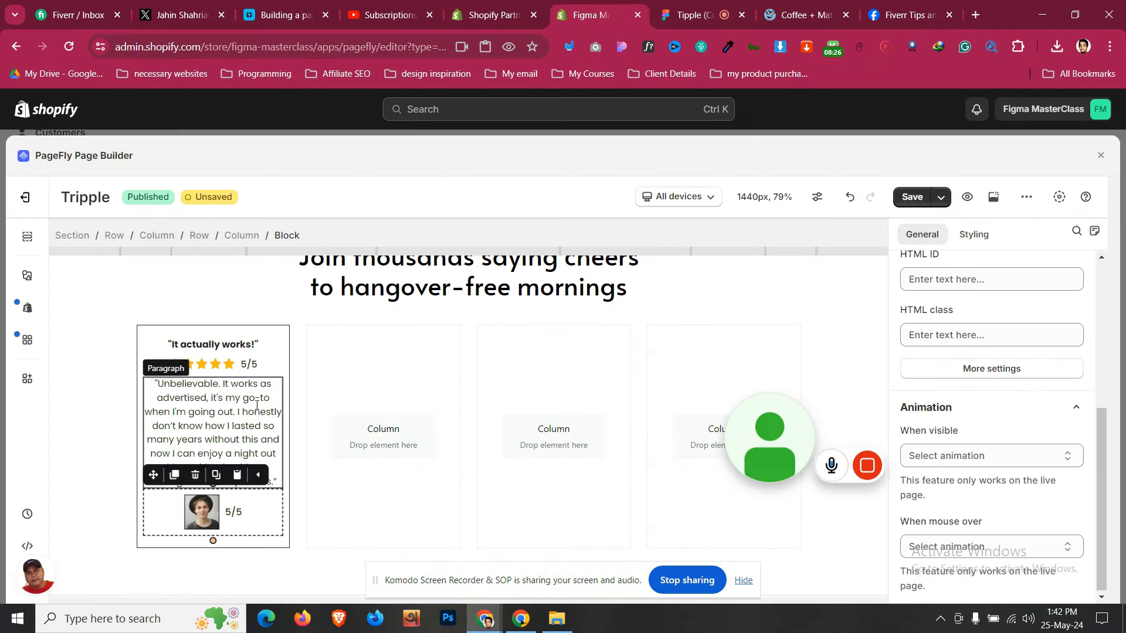
{"action": "left_click", "coordinate": [233, 512]}
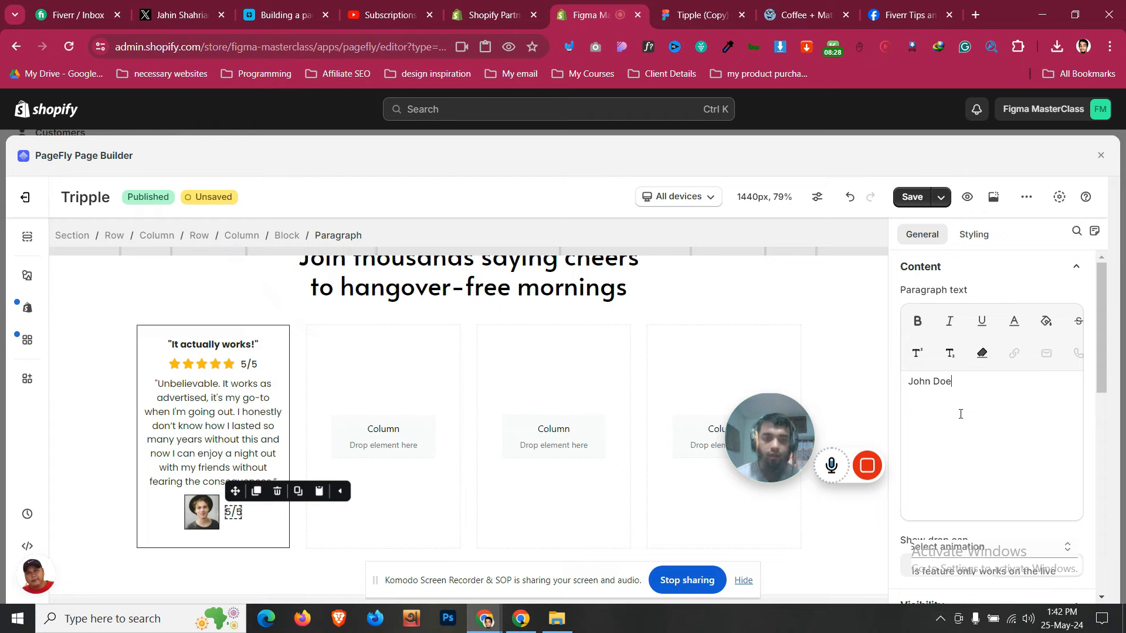
Set the top margin of the block holding the avatar and reviewer name to 10 px
{"action": "left_click", "coordinate": [153, 507]}
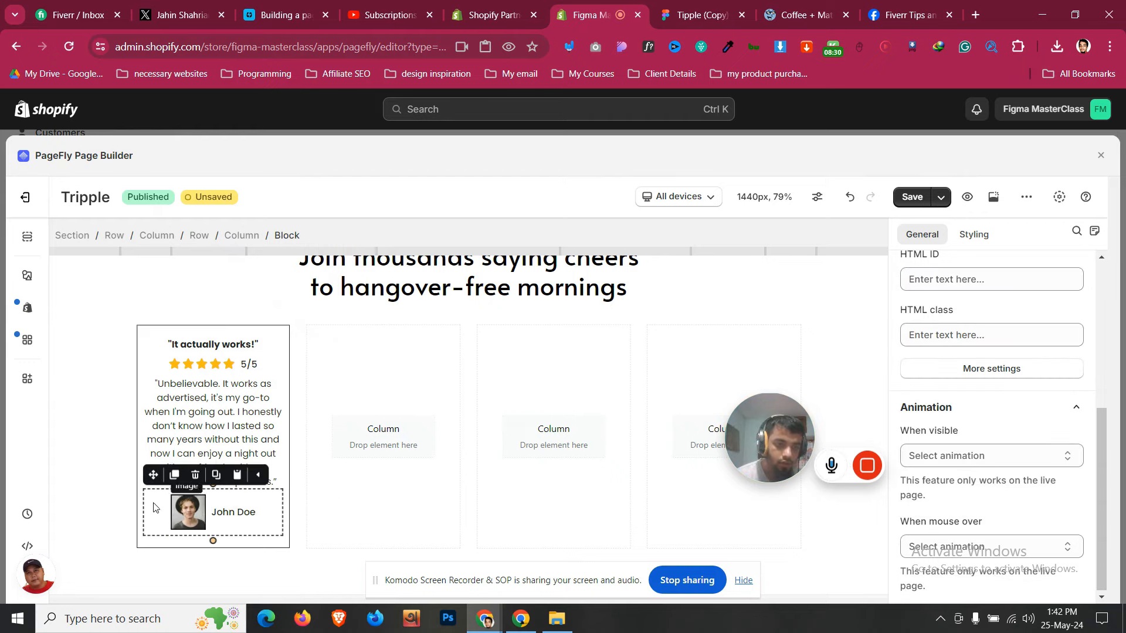
{"action": "left_click", "coordinate": [120, 474]}
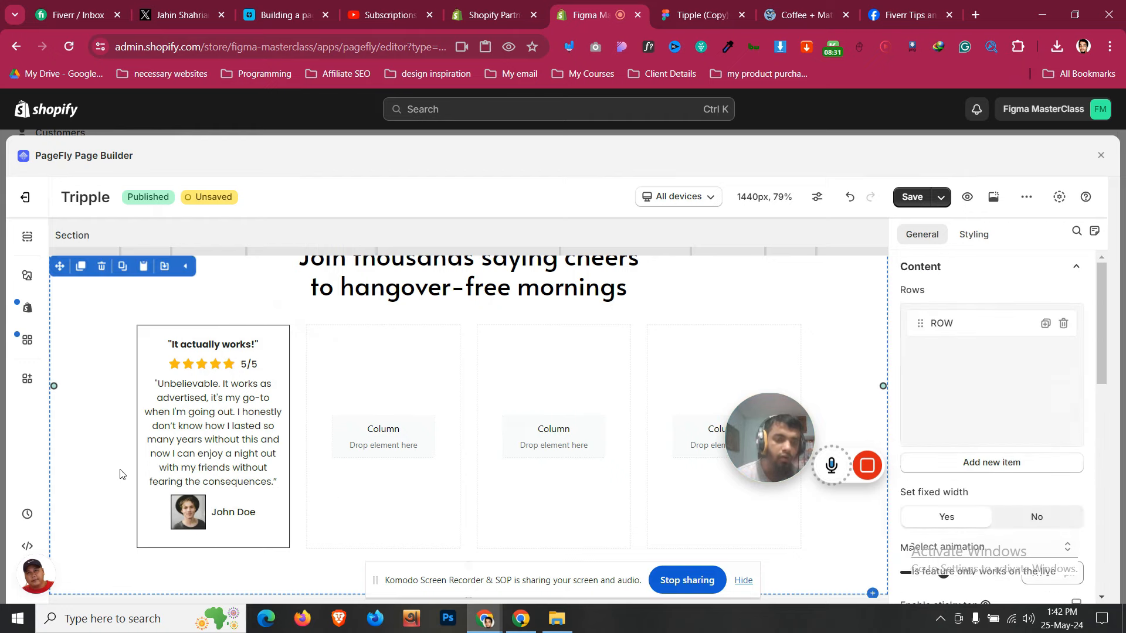
{"action": "left_click", "coordinate": [165, 509]}
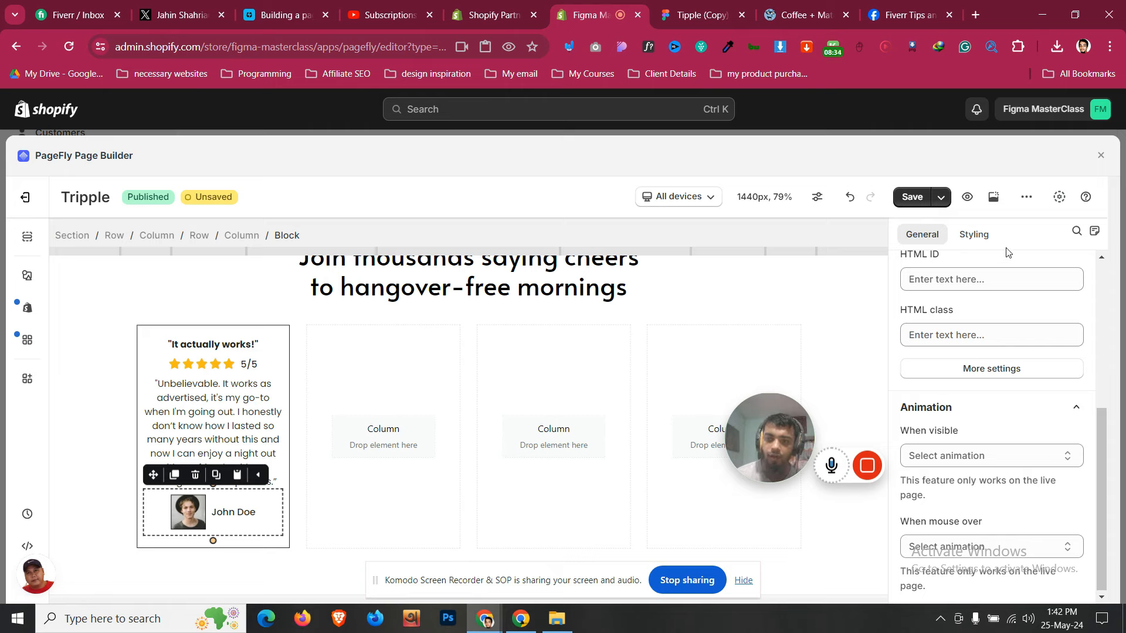
{"action": "left_click", "coordinate": [974, 234]}
{"action": "scroll", "coordinate": [997, 410], "scroll_direction": "up", "scroll_amount": 10}
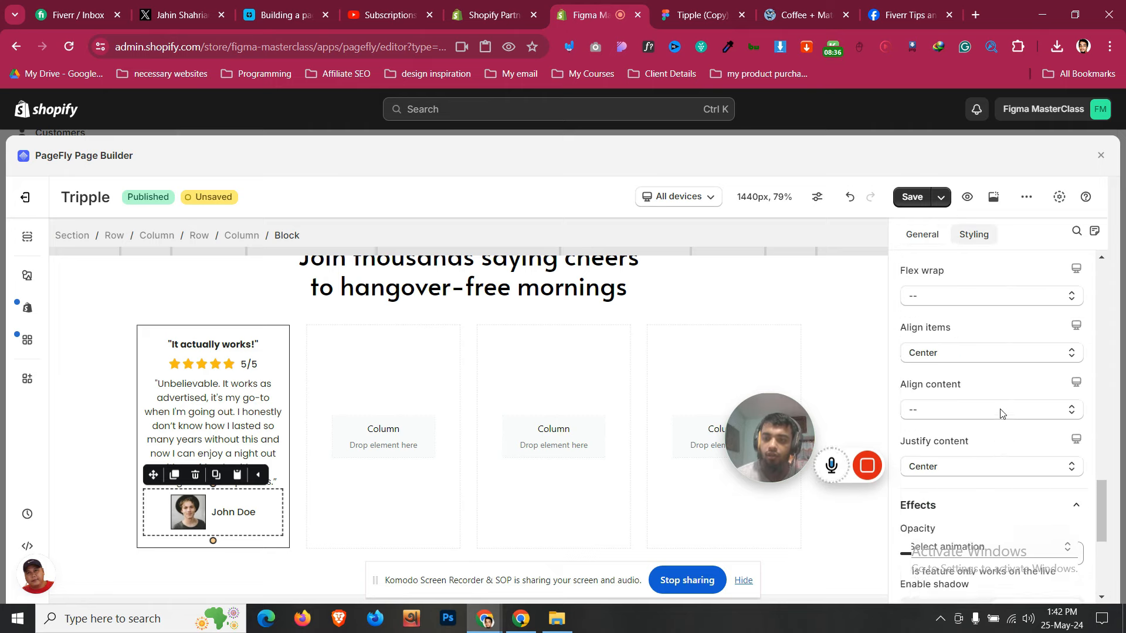
{"action": "scroll", "coordinate": [1000, 413], "scroll_direction": "up", "scroll_amount": 1}
{"action": "scroll", "coordinate": [997, 405], "scroll_direction": "down", "scroll_amount": 10}
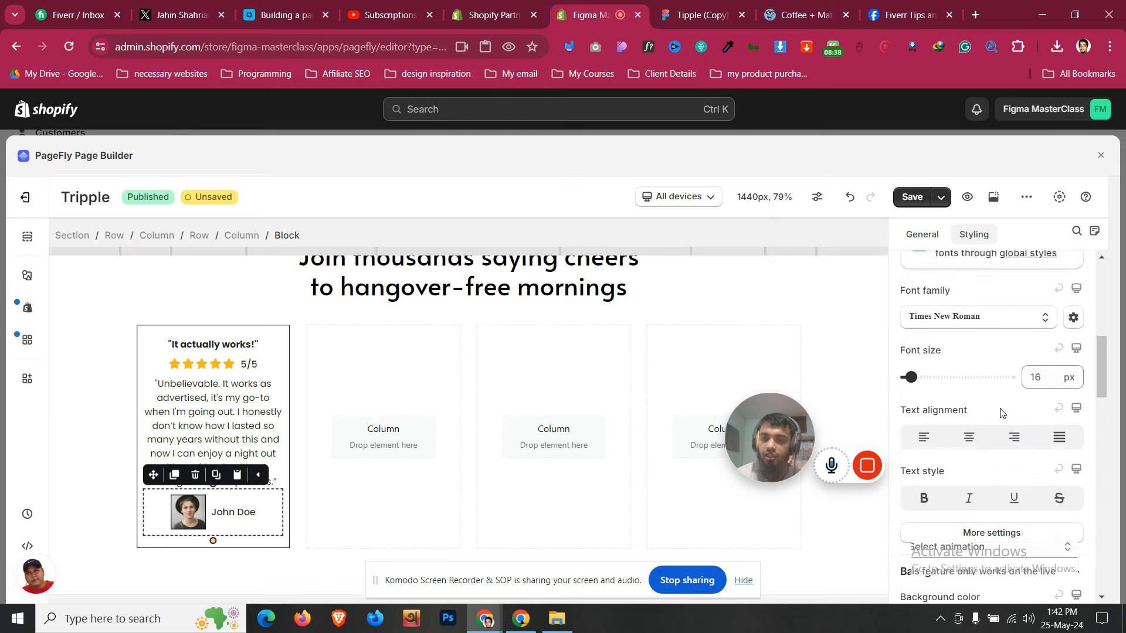
{"action": "scroll", "coordinate": [996, 402], "scroll_direction": "up", "scroll_amount": 2}
{"action": "scroll", "coordinate": [982, 386], "scroll_direction": "up", "scroll_amount": 2}
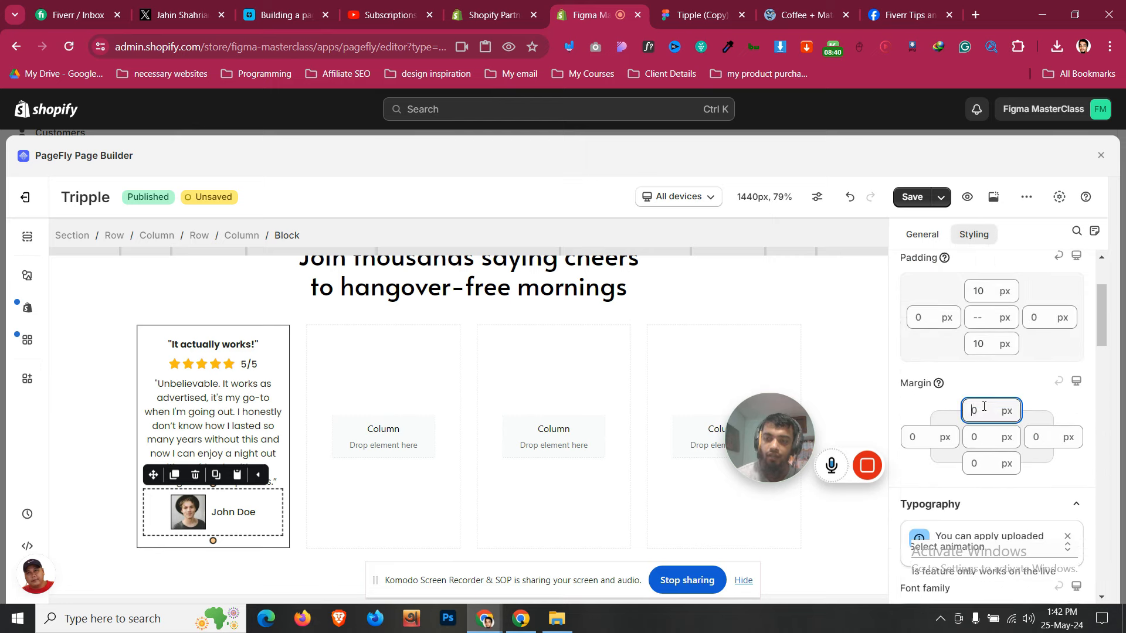
{"action": "type", "text": "9"}
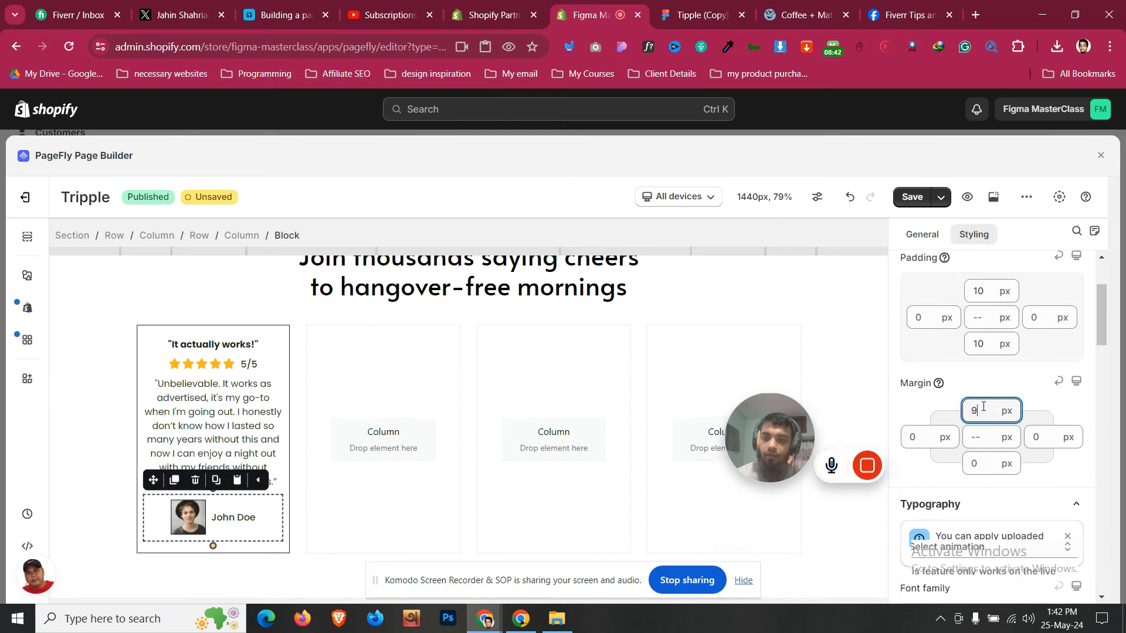
{"action": "key", "text": "Up"}
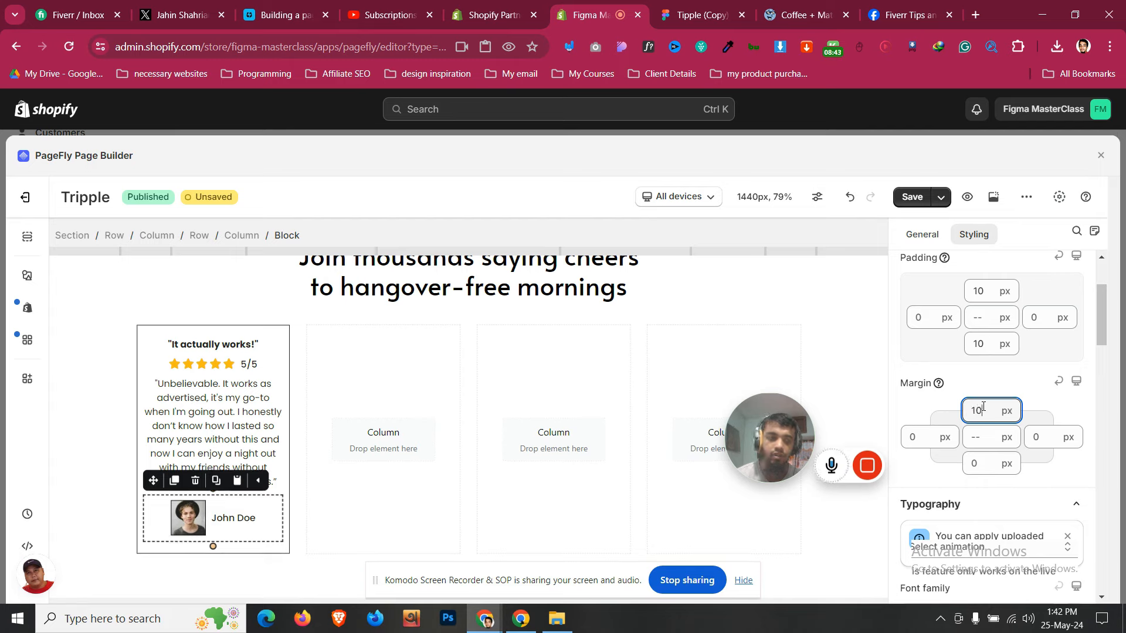
{"action": "left_click", "coordinate": [126, 536]}
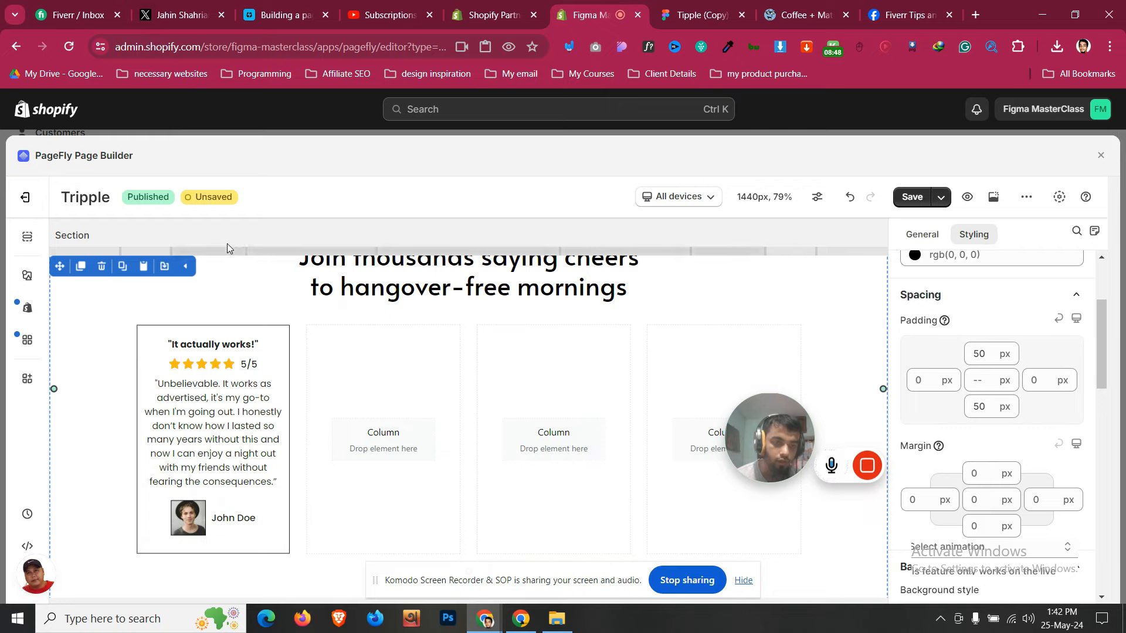
Check the testimonial cards in Figma and set the PageFly review paragraph's top margin to 10 px
{"action": "left_click", "coordinate": [694, 15]}
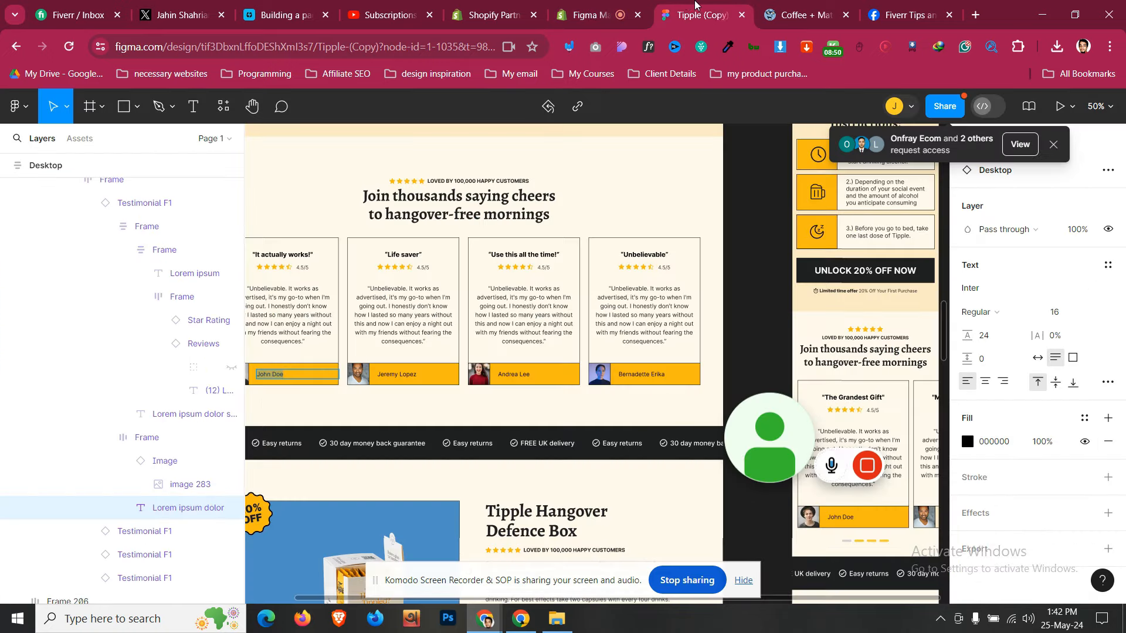
{"action": "left_click", "coordinate": [617, 6]}
{"action": "left_click", "coordinate": [171, 423]}
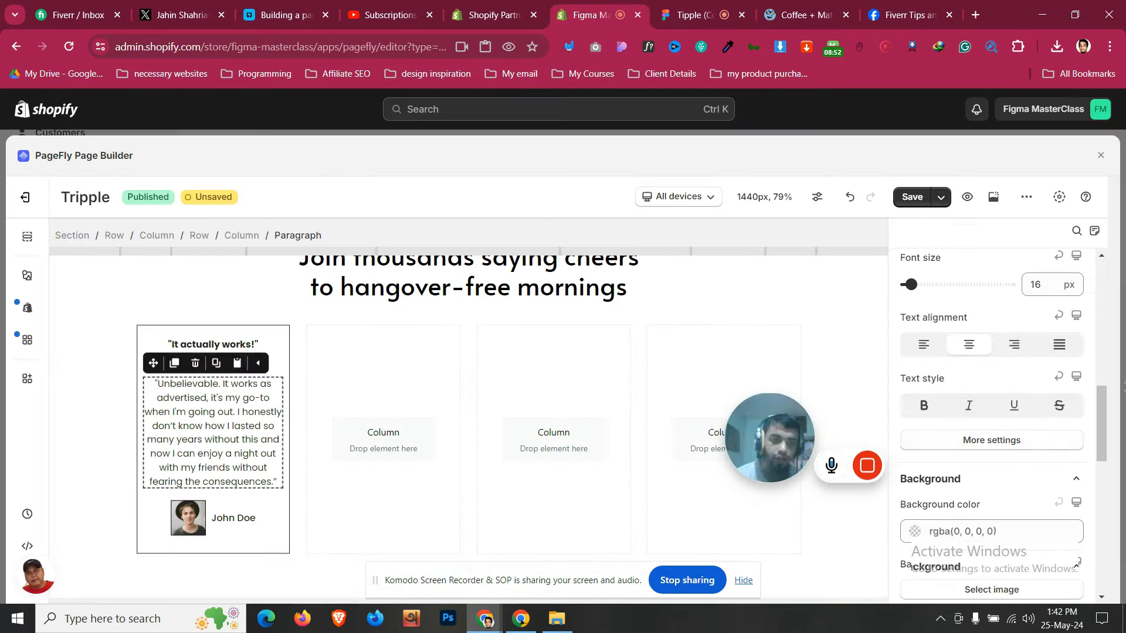
{"action": "scroll", "coordinate": [1030, 436], "scroll_direction": "up", "scroll_amount": 3}
{"action": "left_click", "coordinate": [984, 467]}
{"action": "type", "text": "10"}
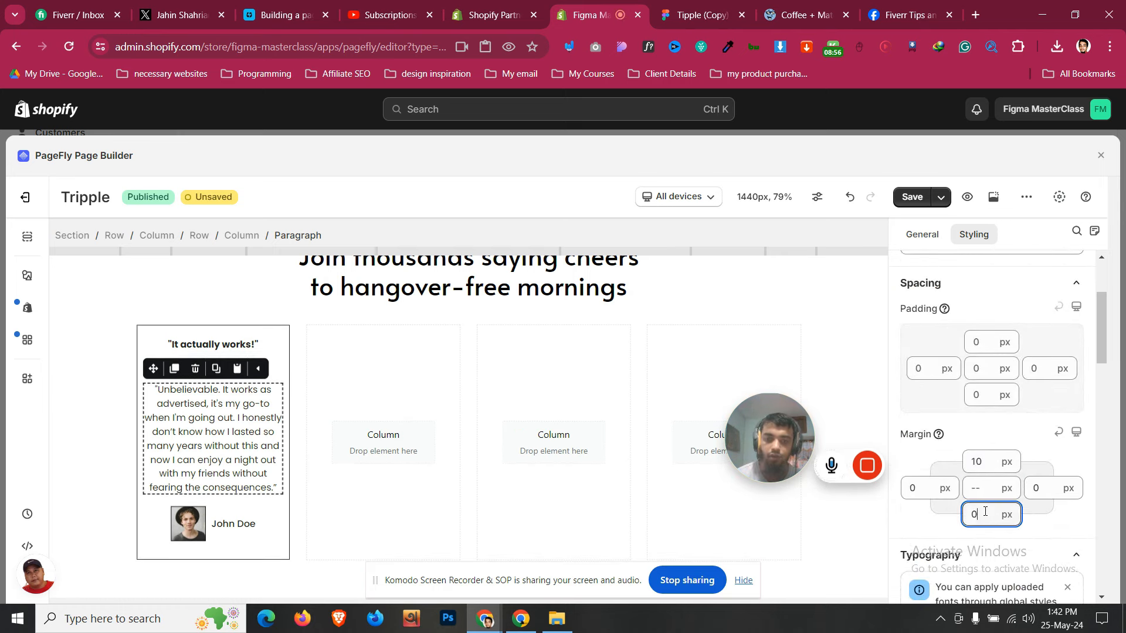
Set the bottom margin of the first testimonial's review paragraph to 10 px
{"action": "key", "text": "BackSpace"}
{"action": "type", "text": "13"}
{"action": "key", "text": "Up"}
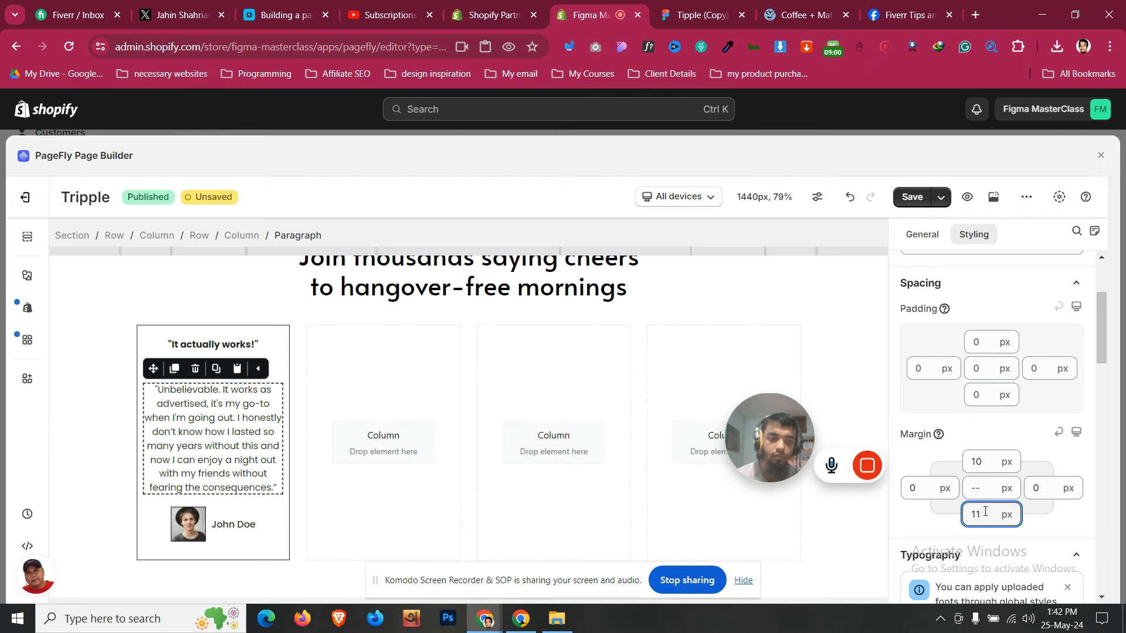
{"action": "key", "text": "Down"}
{"action": "left_click", "coordinate": [127, 377]}
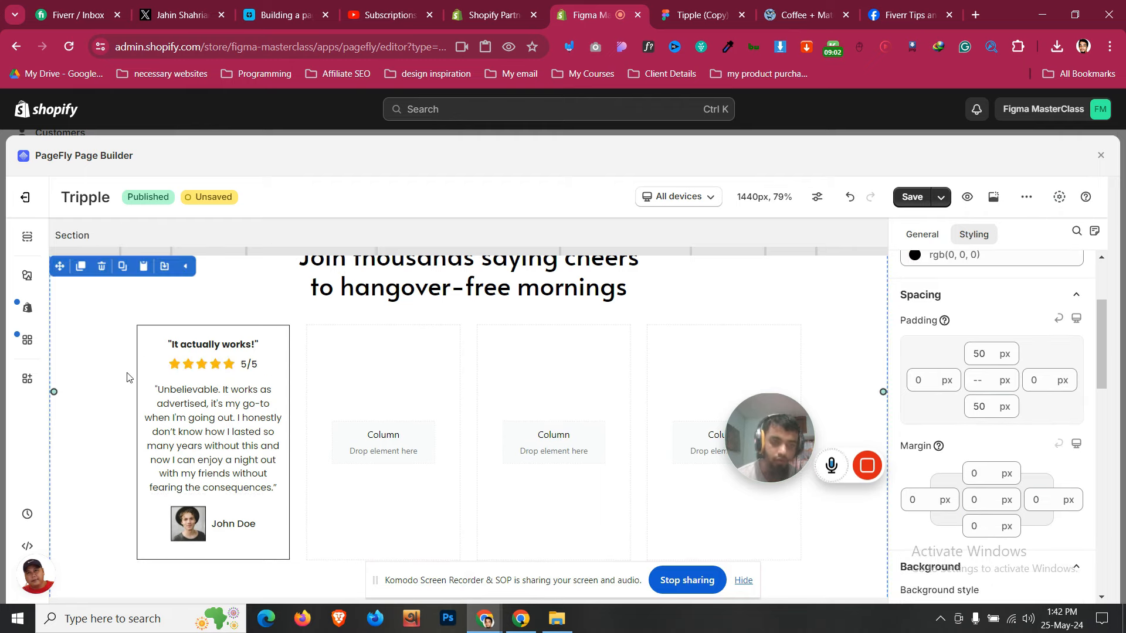
Switch the editor from all devices to the mobile view with the first testimonial card selected
{"action": "scroll", "coordinate": [128, 377], "scroll_direction": "down", "scroll_amount": 1}
{"action": "left_click", "coordinate": [170, 302]}
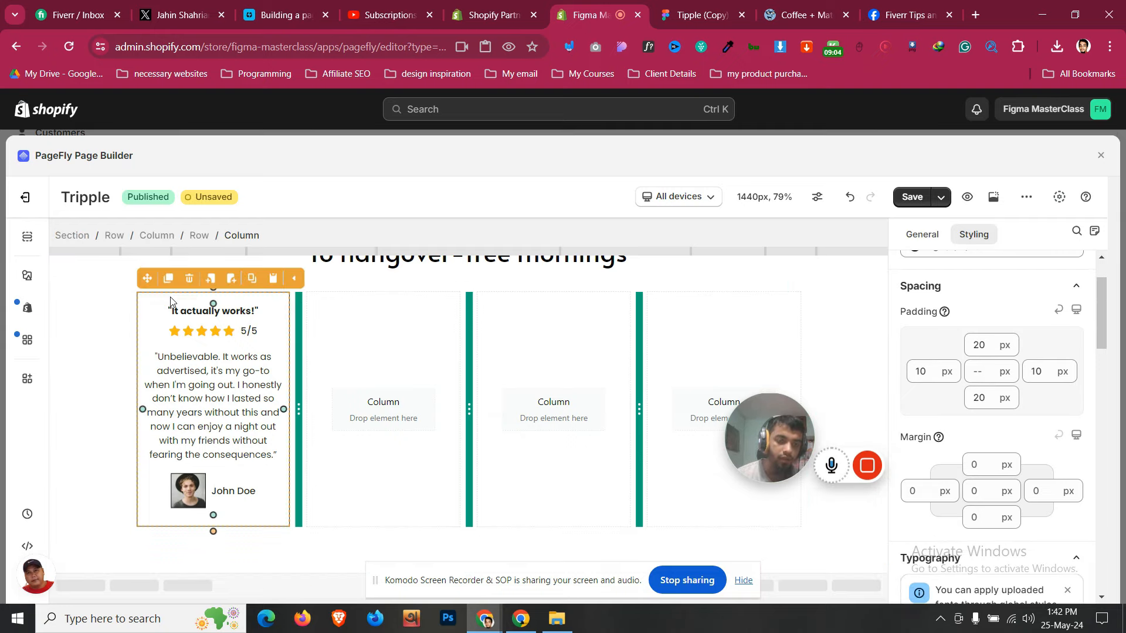
{"action": "left_click", "coordinate": [662, 199]}
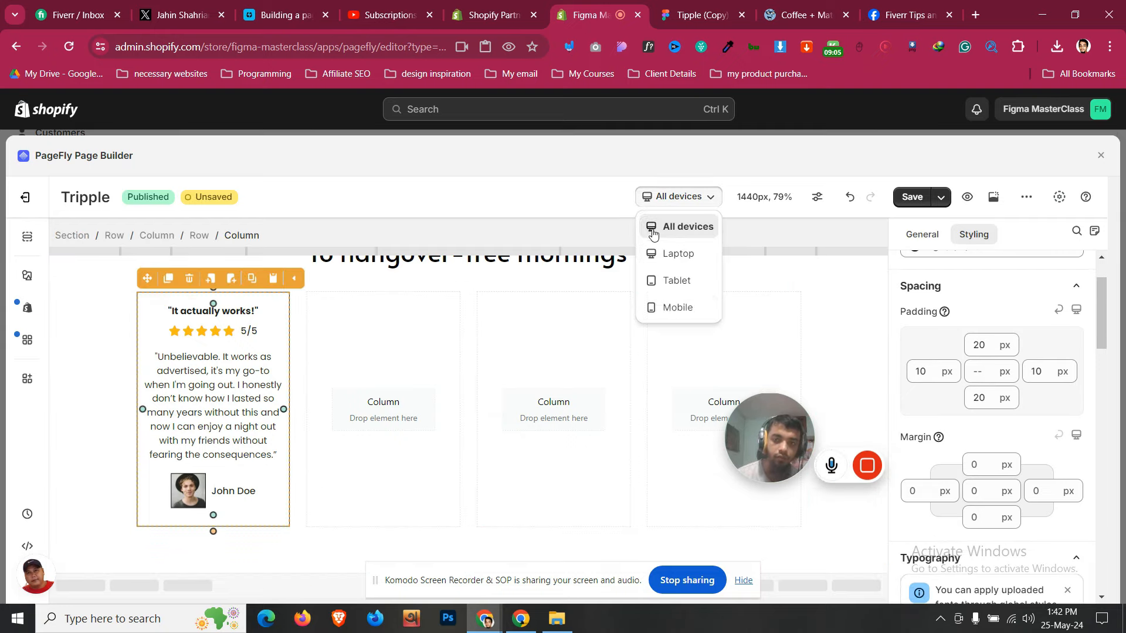
{"action": "left_click", "coordinate": [669, 311]}
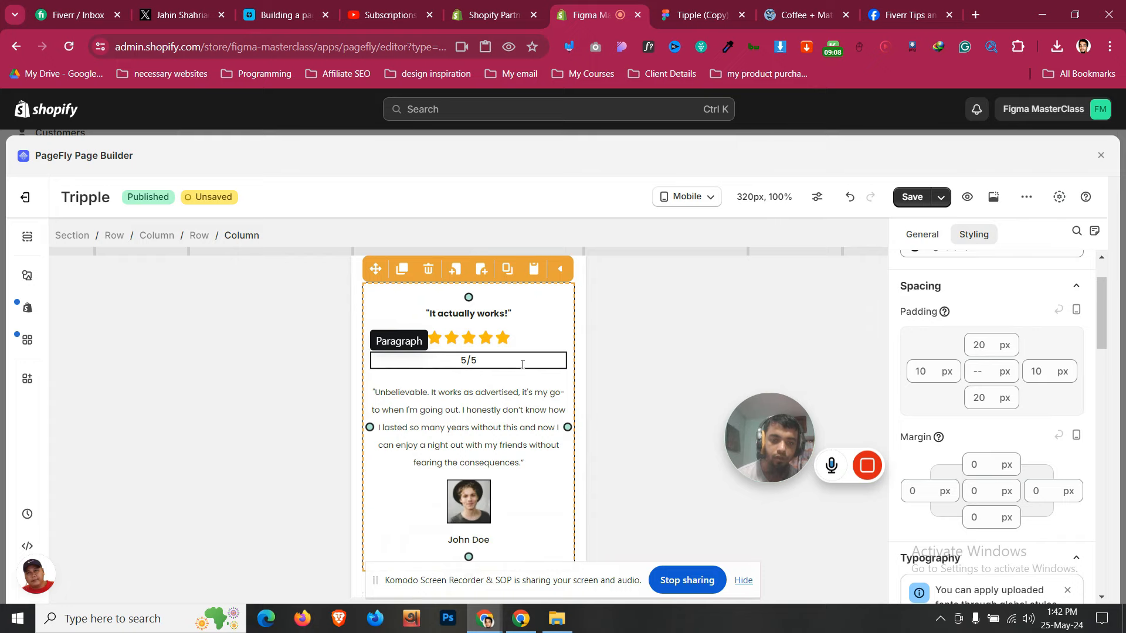
{"action": "scroll", "coordinate": [523, 364], "scroll_direction": "up", "scroll_amount": 1}
{"action": "scroll", "coordinate": [522, 365], "scroll_direction": "down", "scroll_amount": 2}
Set the review paragraph's mobile font size to 14 px
{"action": "left_click", "coordinate": [522, 368]}
{"action": "scroll", "coordinate": [1052, 395], "scroll_direction": "down", "scroll_amount": 4}
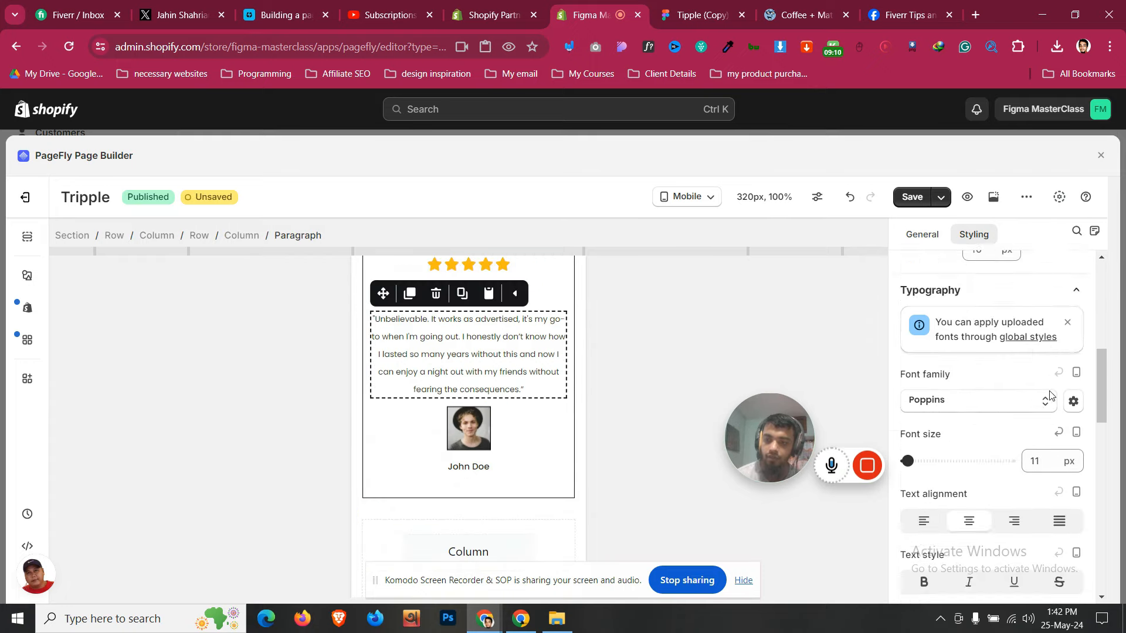
{"action": "scroll", "coordinate": [1049, 395], "scroll_direction": "down", "scroll_amount": 2}
{"action": "left_click", "coordinate": [1041, 357]}
{"action": "key", "text": "Up"}
{"action": "key", "text": "Up"}
{"action": "key", "text": "Up"}
{"action": "key", "text": "Up"}
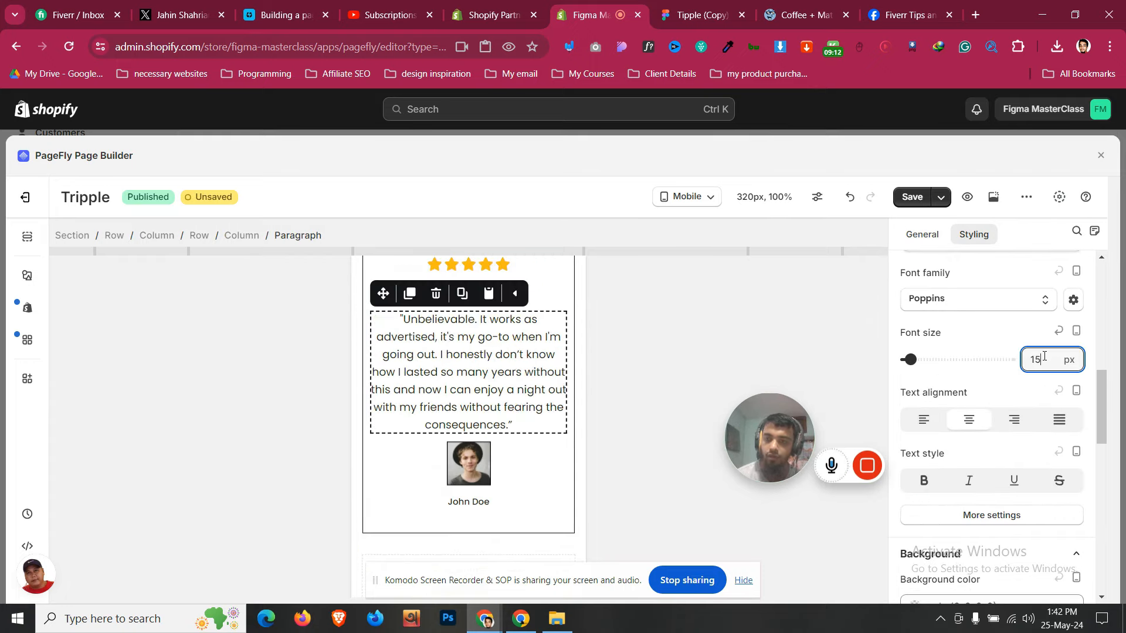
{"action": "key", "text": "Down"}
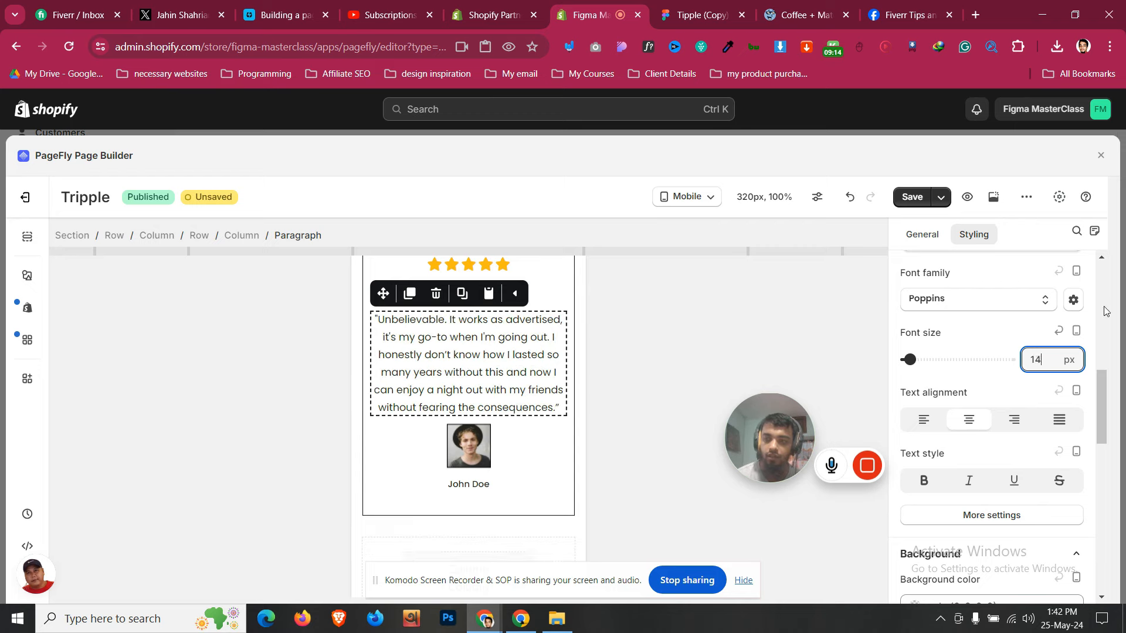
{"action": "scroll", "coordinate": [993, 334], "scroll_direction": "up", "scroll_amount": 4}
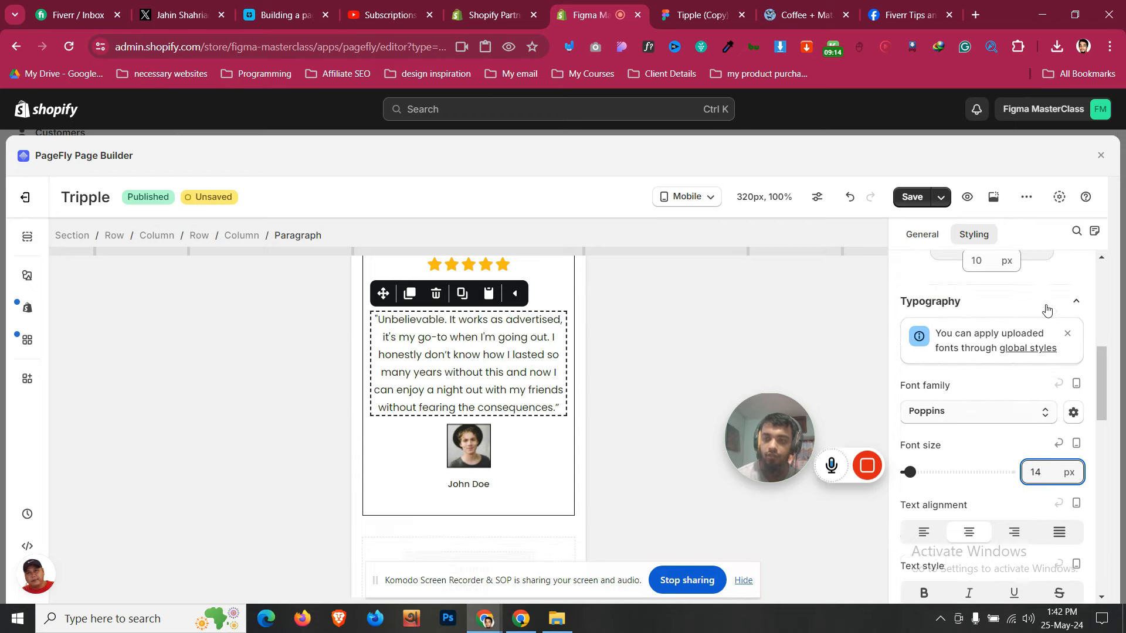
Set the mobile top margin of the block holding the avatar and reviewer name to 18 px
{"action": "left_click", "coordinate": [524, 451]}
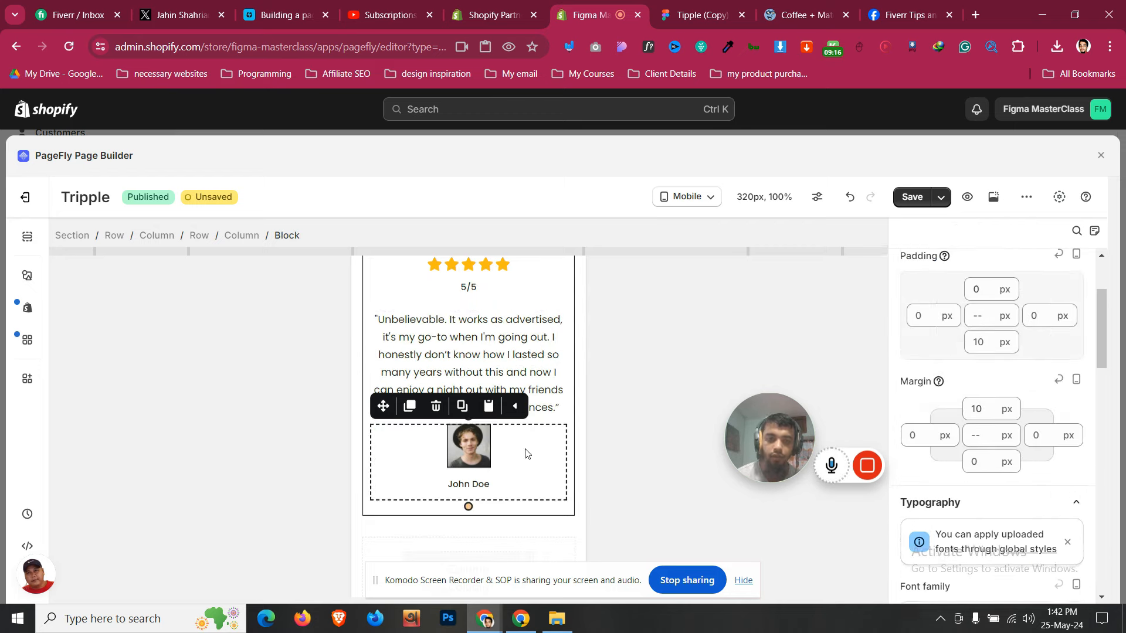
{"action": "left_click", "coordinate": [983, 411]}
{"action": "key", "text": "Up"}
{"action": "key", "text": "Up"}
{"action": "key", "text": "Up"}
{"action": "key", "text": "Up"}
{"action": "key", "text": "Up"}
{"action": "key", "text": "Up"}
{"action": "key", "text": "Up"}
{"action": "key", "text": "Up"}
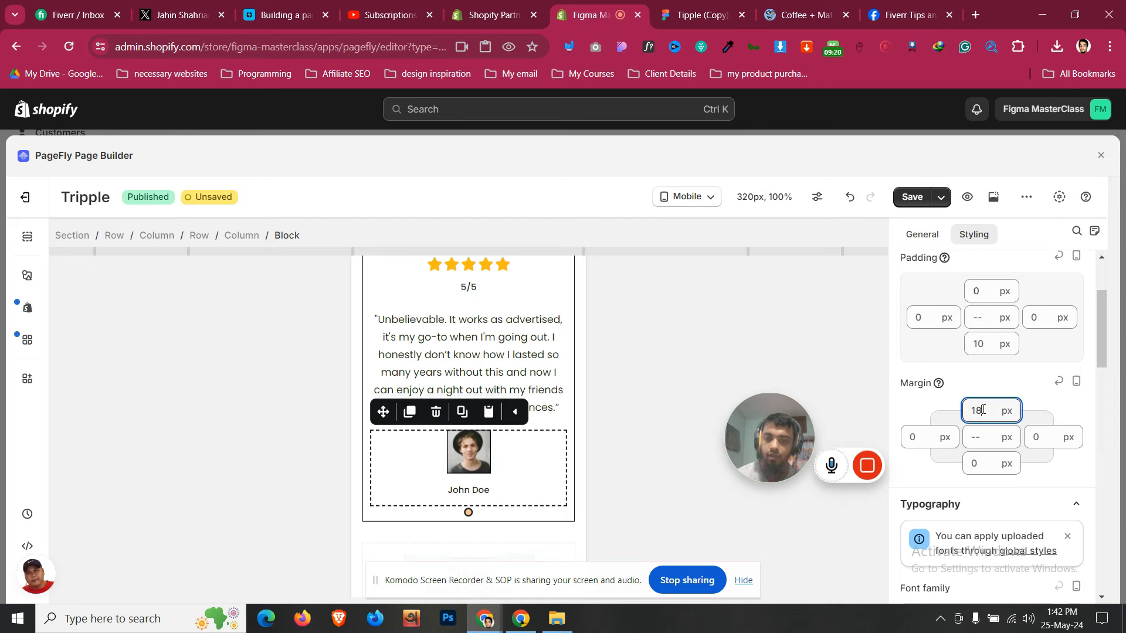
Set the reviewer name's mobile font size to 16 px and its top margin to 5 px
{"action": "left_click", "coordinate": [460, 491]}
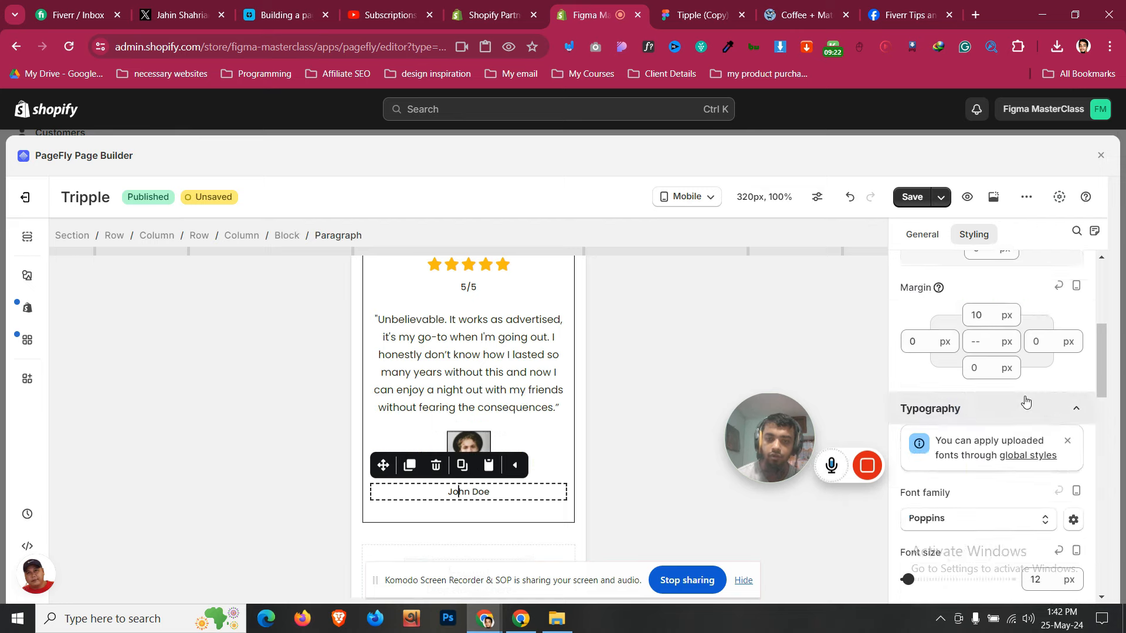
{"action": "scroll", "coordinate": [1025, 402], "scroll_direction": "down", "scroll_amount": 4}
{"action": "left_click", "coordinate": [1041, 367]}
{"action": "key", "text": "Up"}
{"action": "key", "text": "Up"}
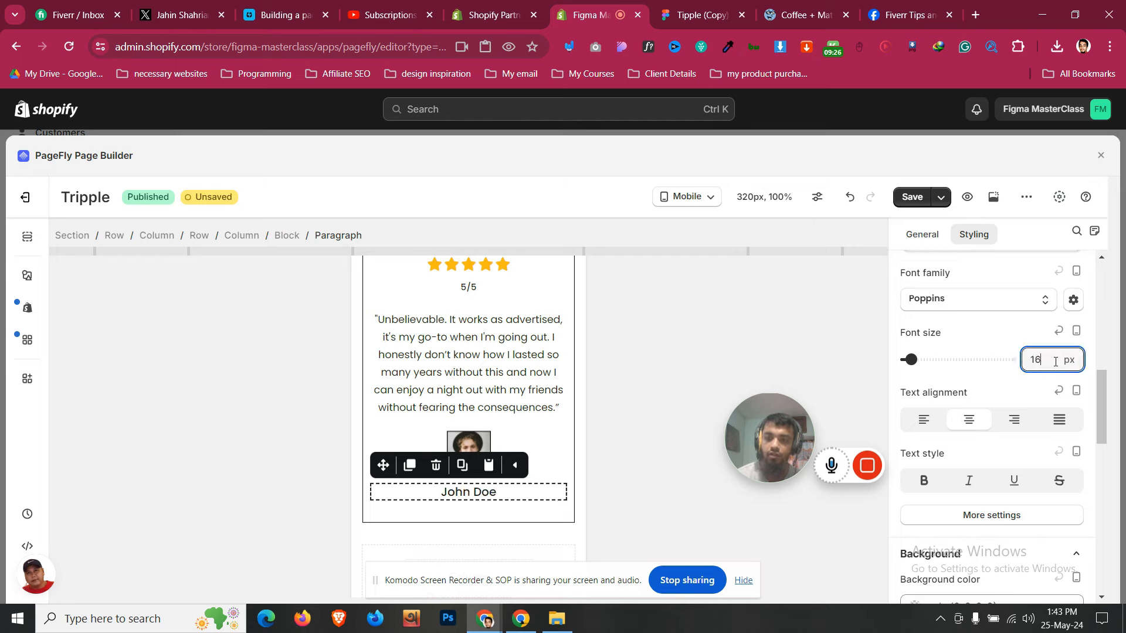
{"action": "scroll", "coordinate": [991, 381], "scroll_direction": "up", "scroll_amount": 5}
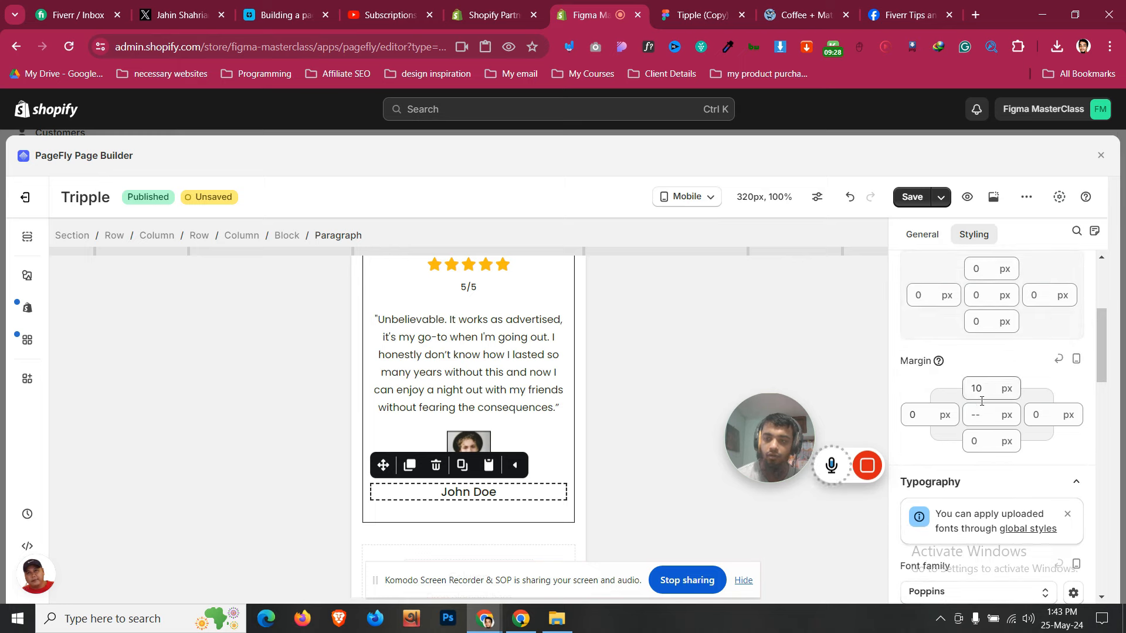
{"action": "key", "text": "BackSpace"}
{"action": "key", "text": "BackSpace"}
{"action": "type", "text": "5"}
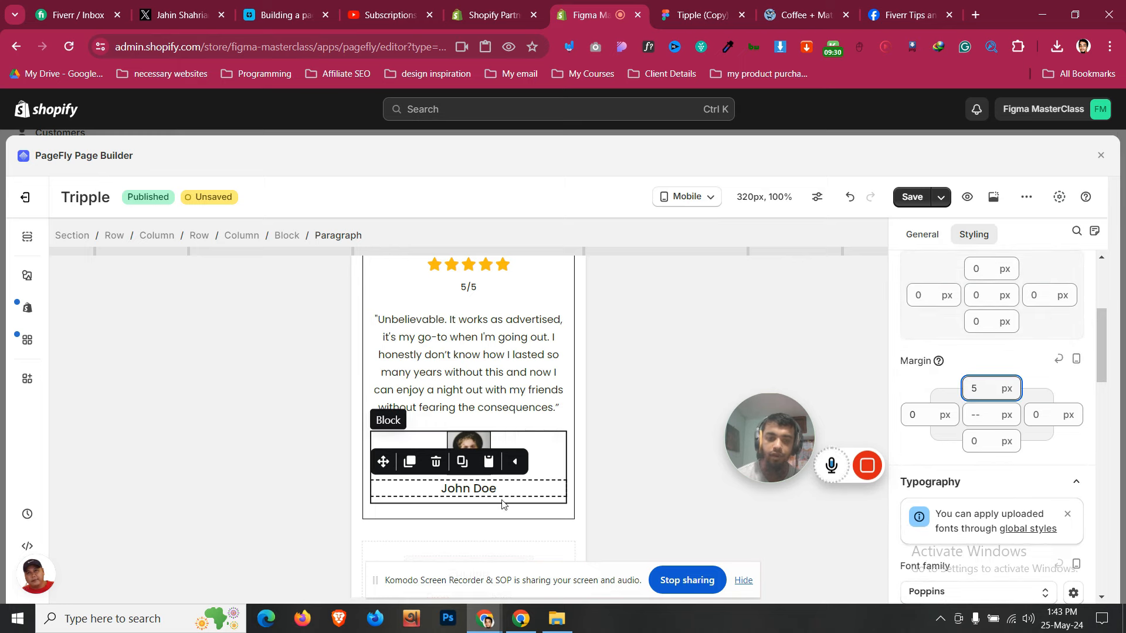
{"action": "left_click", "coordinate": [505, 516]}
Change the mobile display style of the block holding the stars and the 5/5 text to Flex
{"action": "scroll", "coordinate": [516, 469], "scroll_direction": "up", "scroll_amount": 3}
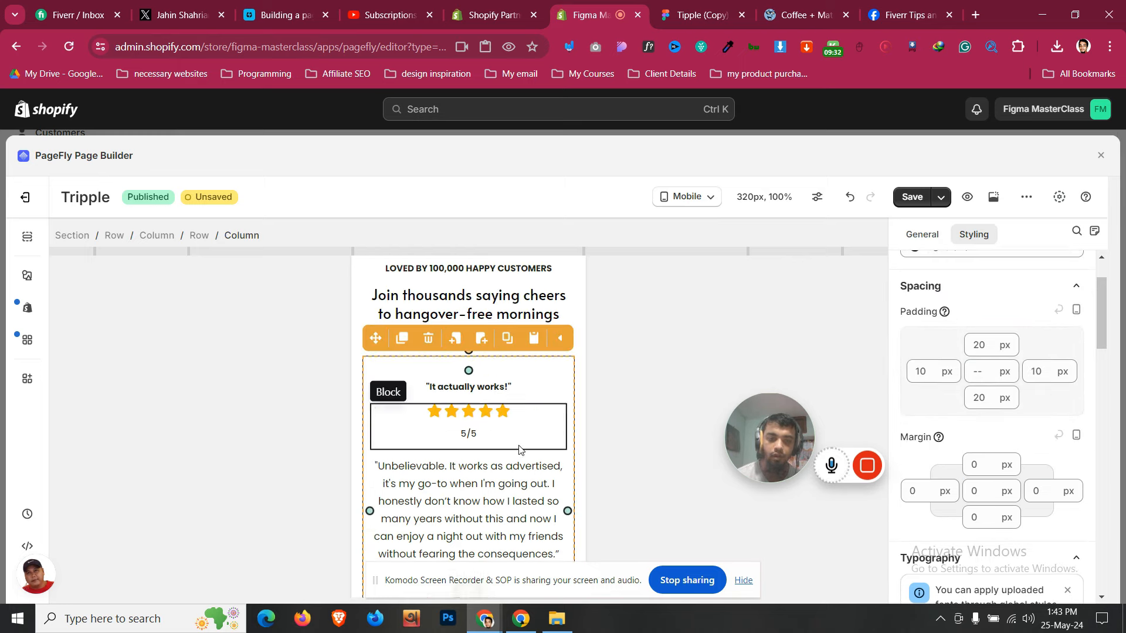
{"action": "left_click", "coordinate": [544, 411]}
{"action": "scroll", "coordinate": [979, 412], "scroll_direction": "down", "scroll_amount": 10}
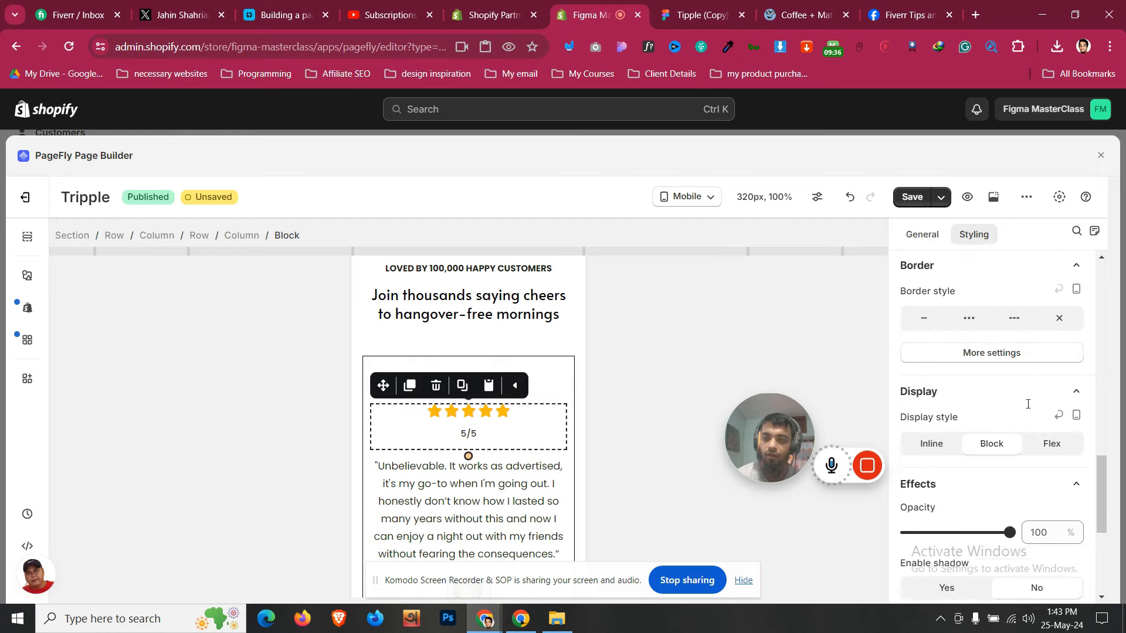
{"action": "left_click", "coordinate": [1063, 394]}
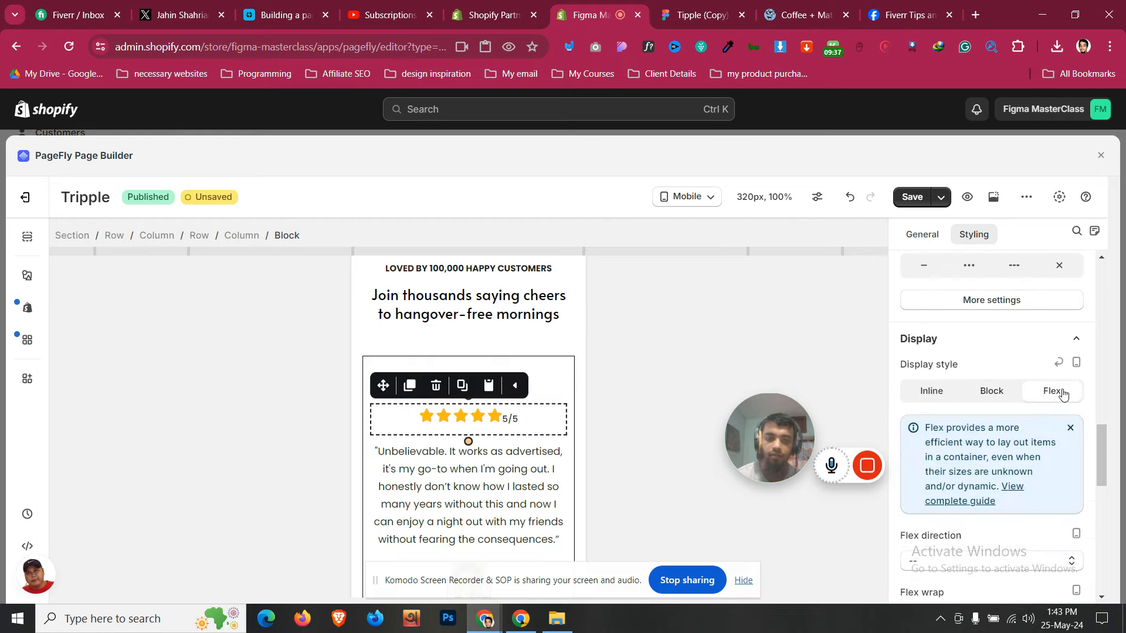
Set the 5/5 text's mobile top margin to 0 px and its left margin to 7 px
{"action": "left_click", "coordinate": [510, 418]}
{"action": "scroll", "coordinate": [981, 377], "scroll_direction": "down", "scroll_amount": 4}
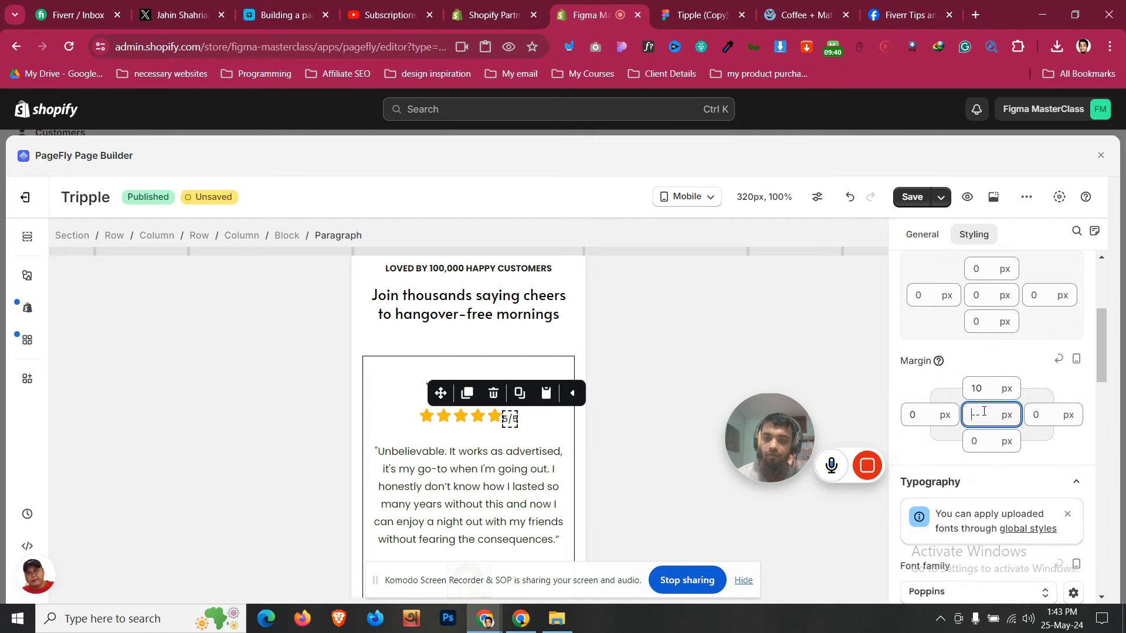
{"action": "type", "text": "0"}
{"action": "left_click", "coordinate": [911, 417]}
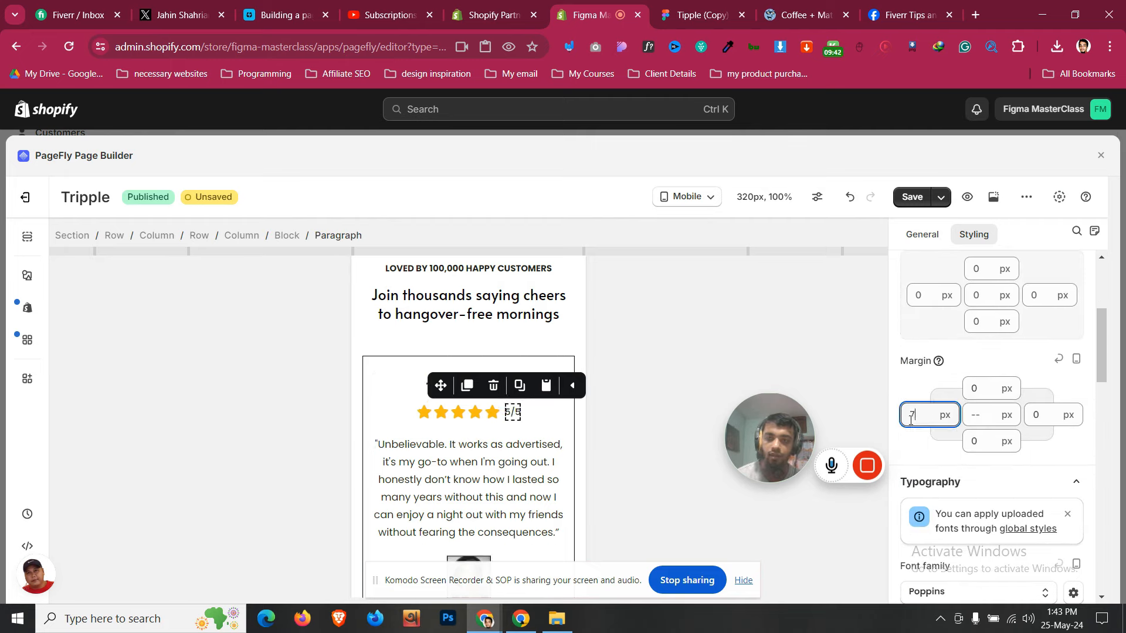
{"action": "left_click", "coordinate": [550, 416]}
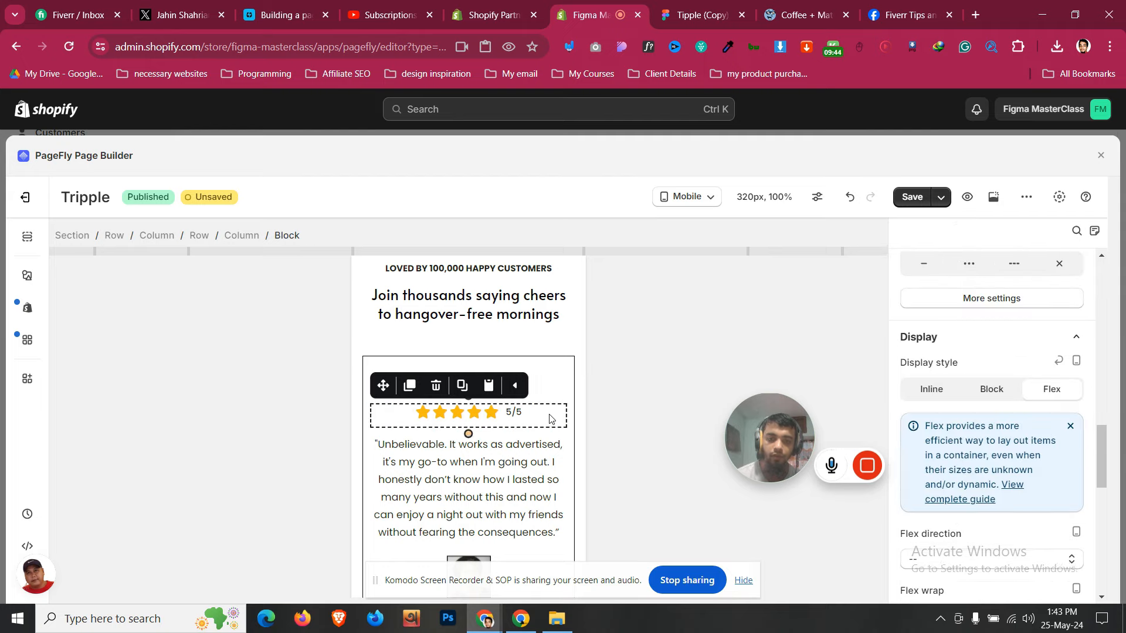
Check the font size of the "It actually works!" title in mobile view and return to the all-devices view
{"action": "left_click", "coordinate": [550, 382]}
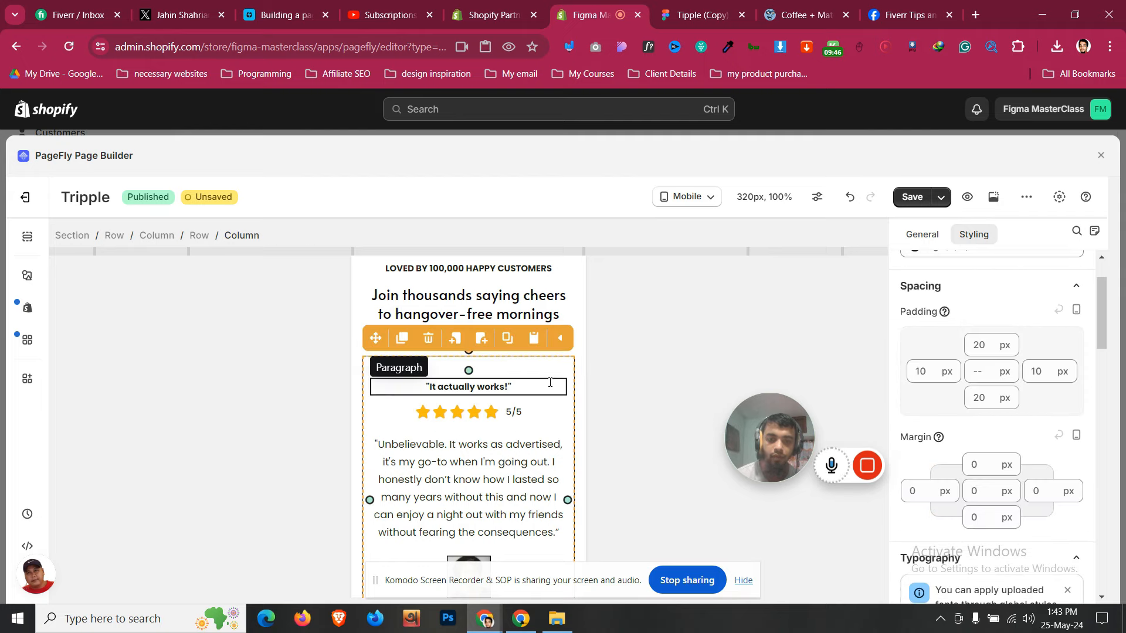
{"action": "left_click", "coordinate": [550, 382]}
{"action": "scroll", "coordinate": [990, 399], "scroll_direction": "down", "scroll_amount": 5}
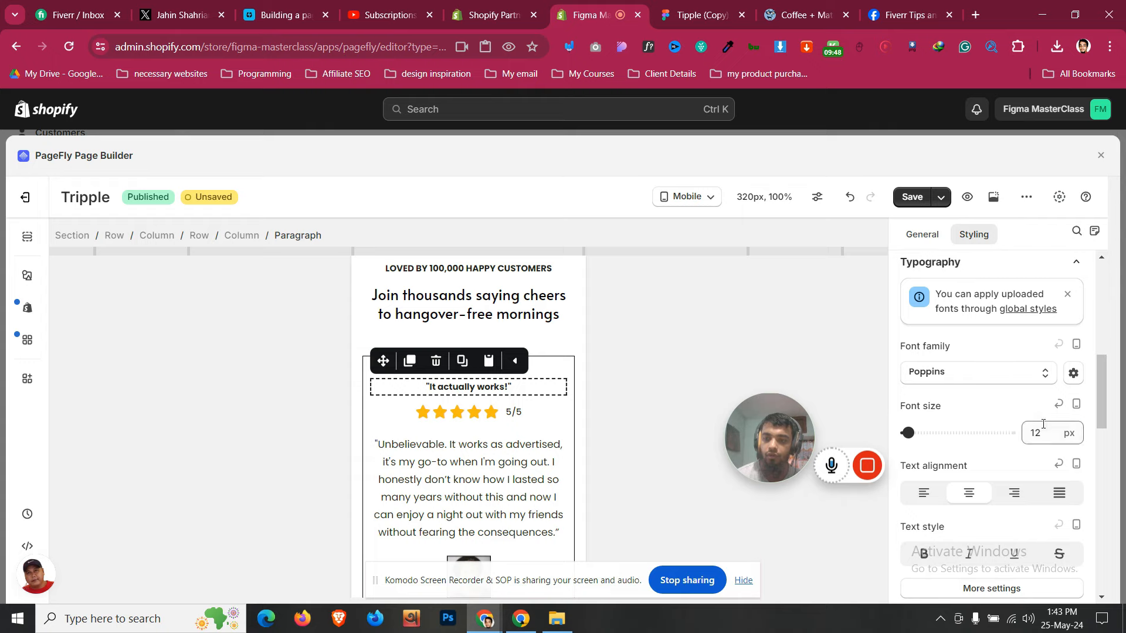
{"action": "left_click", "coordinate": [695, 203]}
{"action": "left_click", "coordinate": [693, 227]}
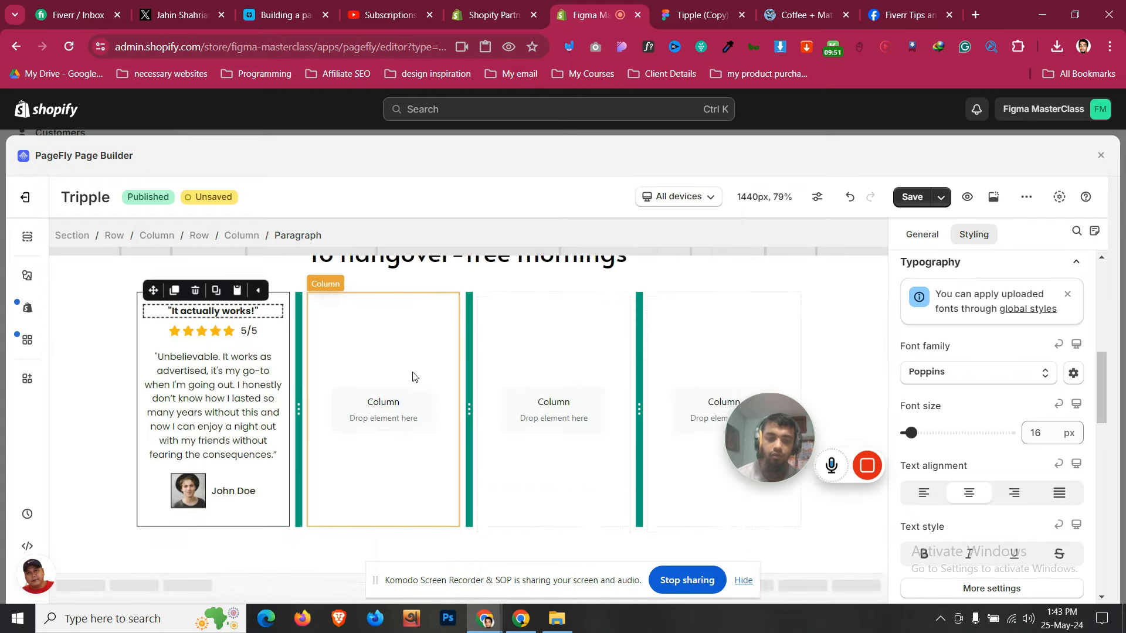
{"action": "left_click", "coordinate": [72, 429]}
{"action": "scroll", "coordinate": [75, 431], "scroll_direction": "down", "scroll_amount": 2}
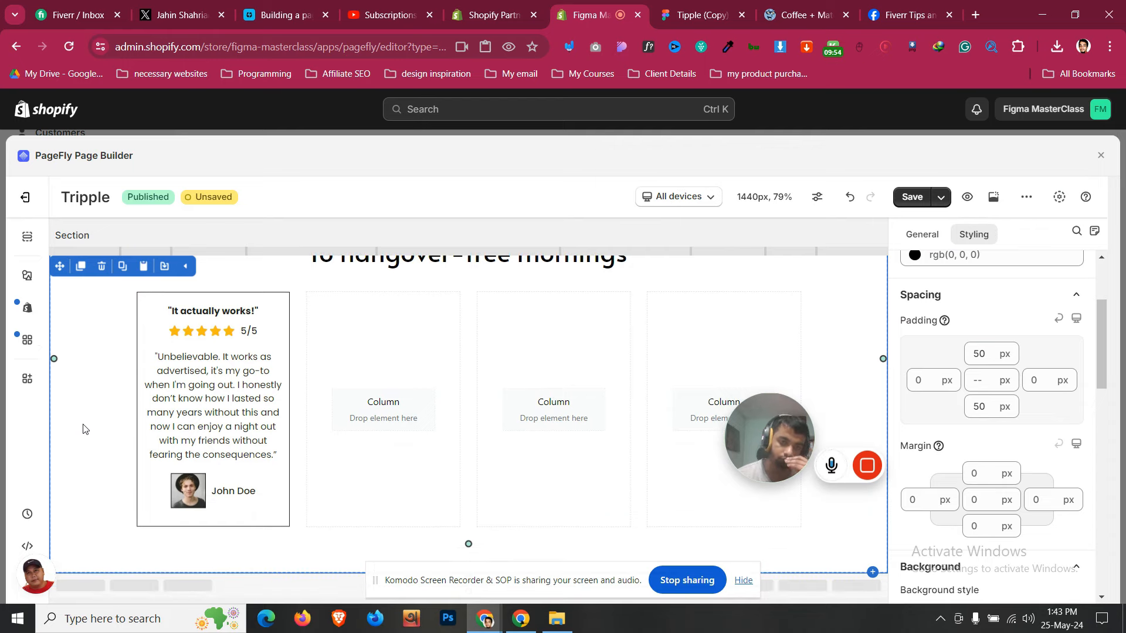
{"action": "left_click", "coordinate": [257, 301]}
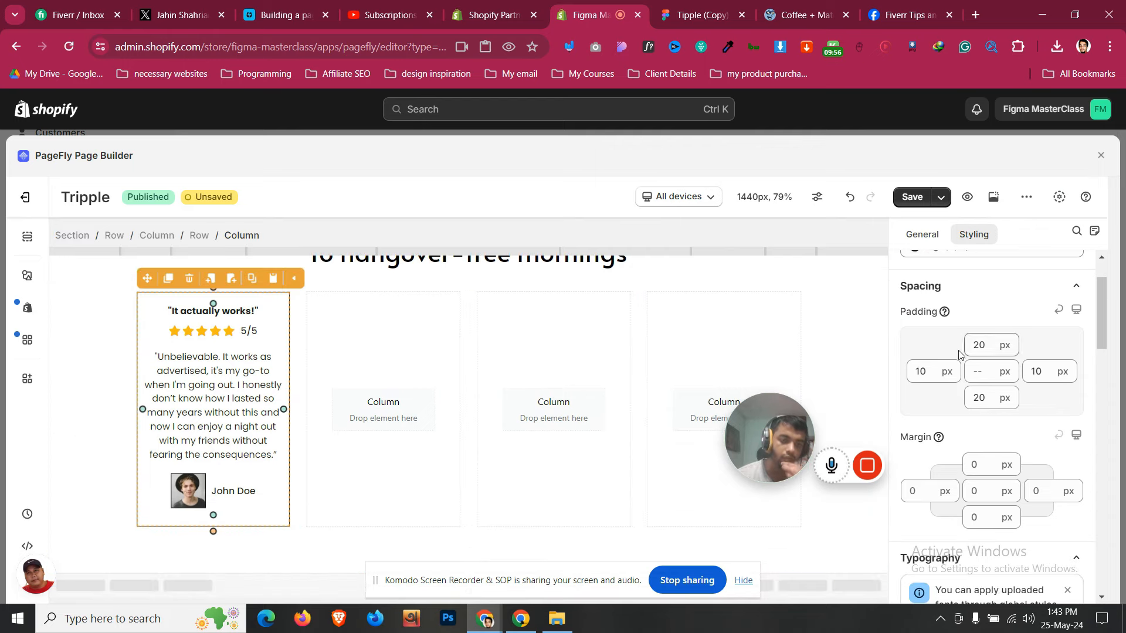
{"action": "left_click", "coordinate": [112, 337]}
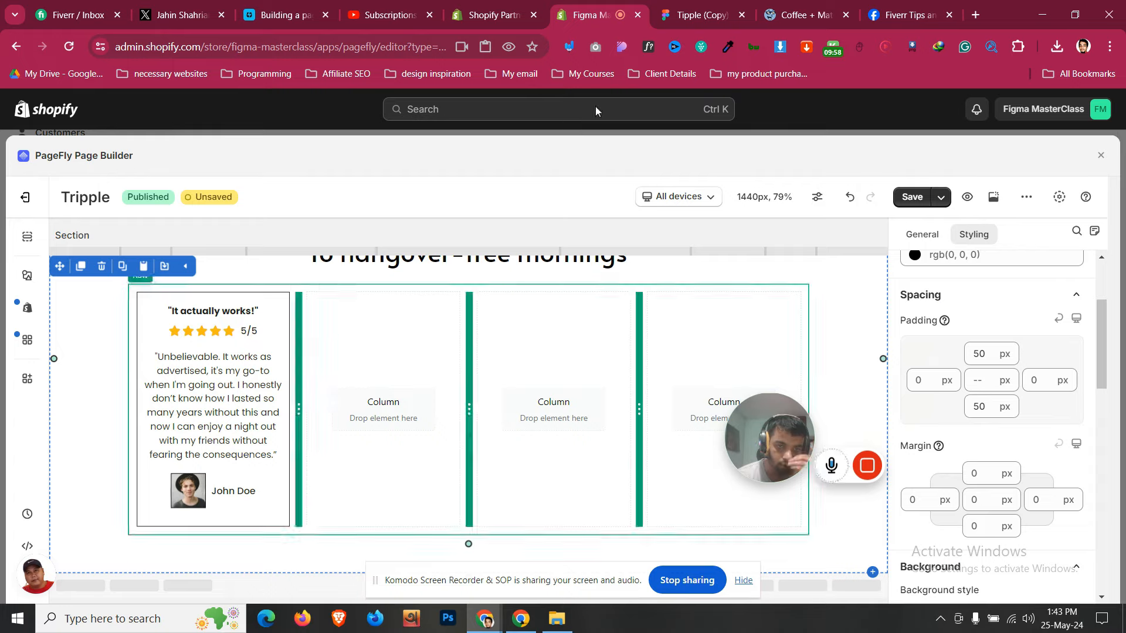
Glance at the Figma design and increase the first testimonial card's border width on all sides in PageFly
{"action": "left_click", "coordinate": [655, 8]}
{"action": "left_click", "coordinate": [607, 5]}
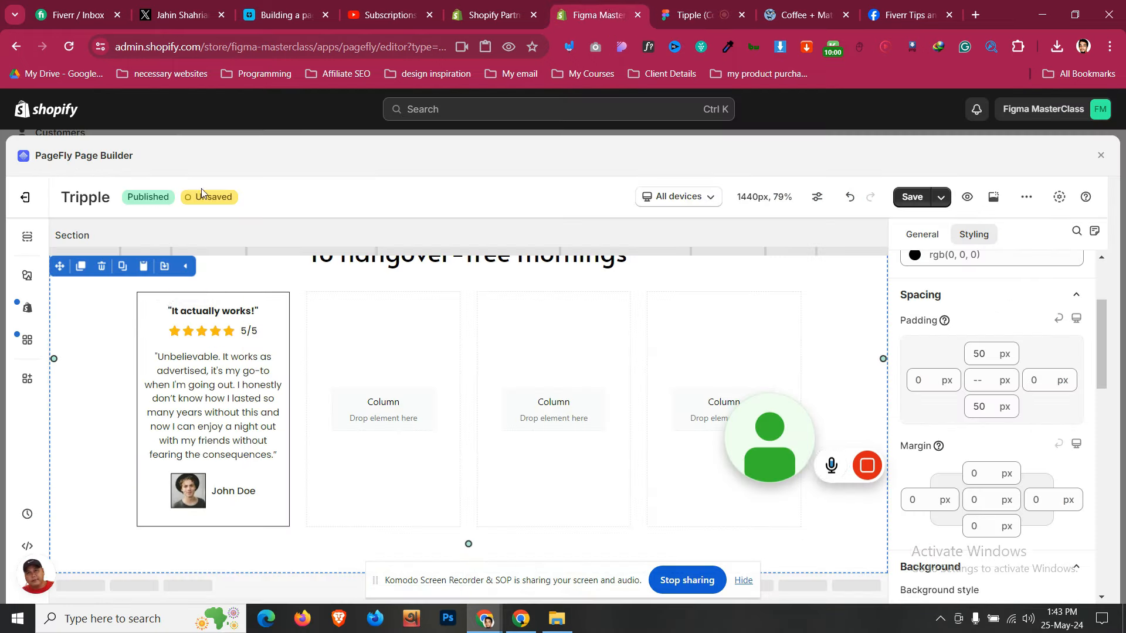
{"action": "left_click", "coordinate": [164, 305]}
{"action": "scroll", "coordinate": [1041, 401], "scroll_direction": "down", "scroll_amount": 2}
{"action": "scroll", "coordinate": [1039, 399], "scroll_direction": "down", "scroll_amount": 7}
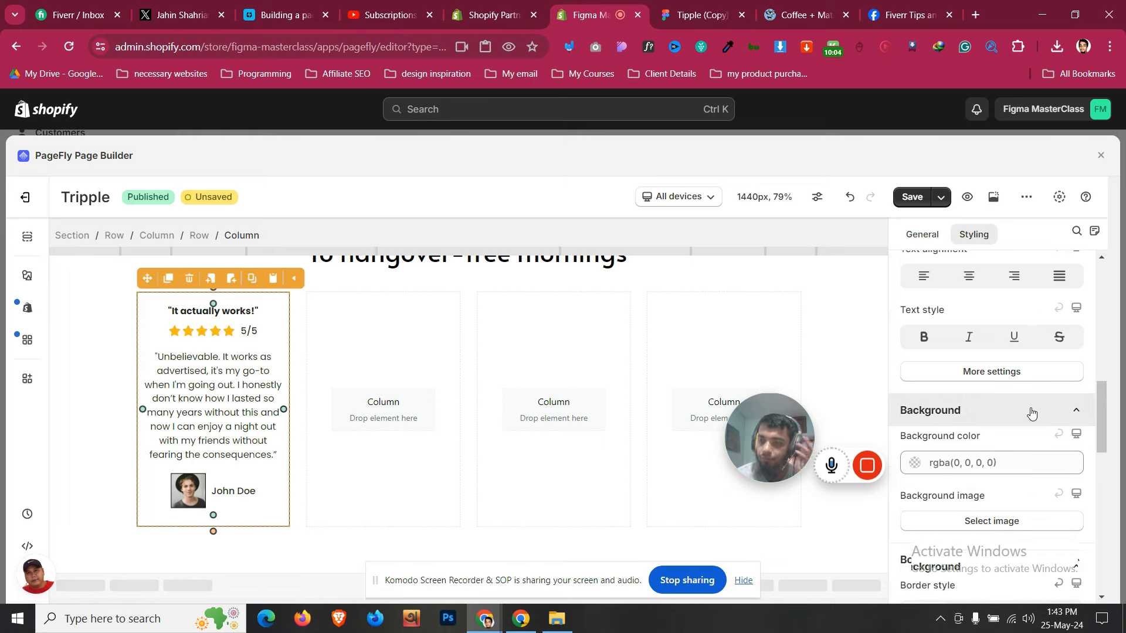
{"action": "scroll", "coordinate": [1031, 413], "scroll_direction": "down", "scroll_amount": 6}
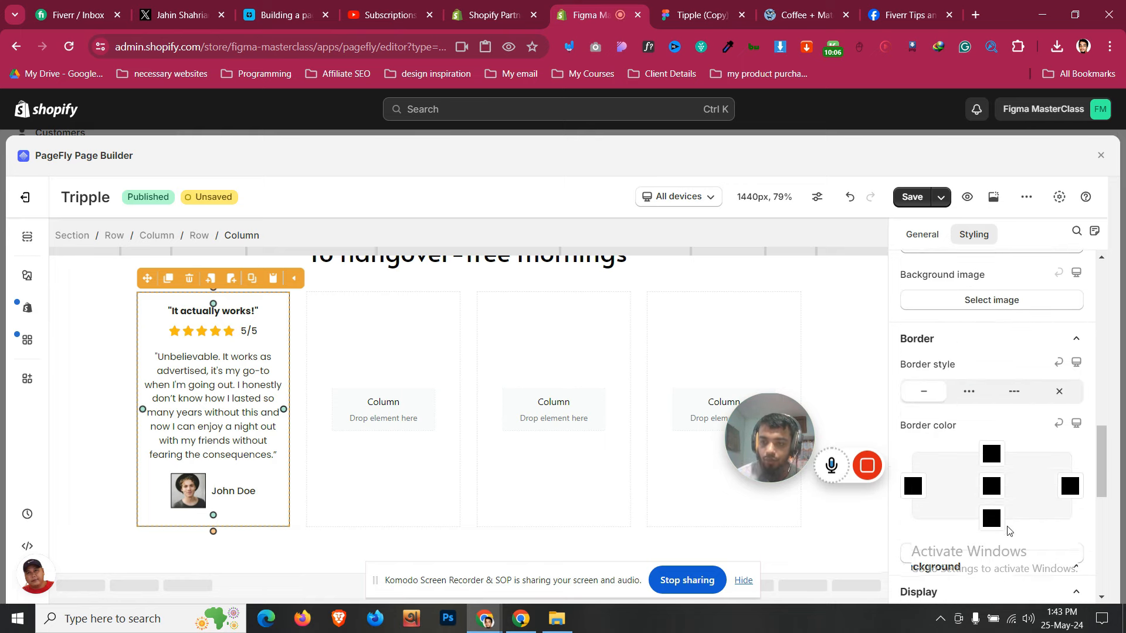
{"action": "left_click", "coordinate": [1005, 408]}
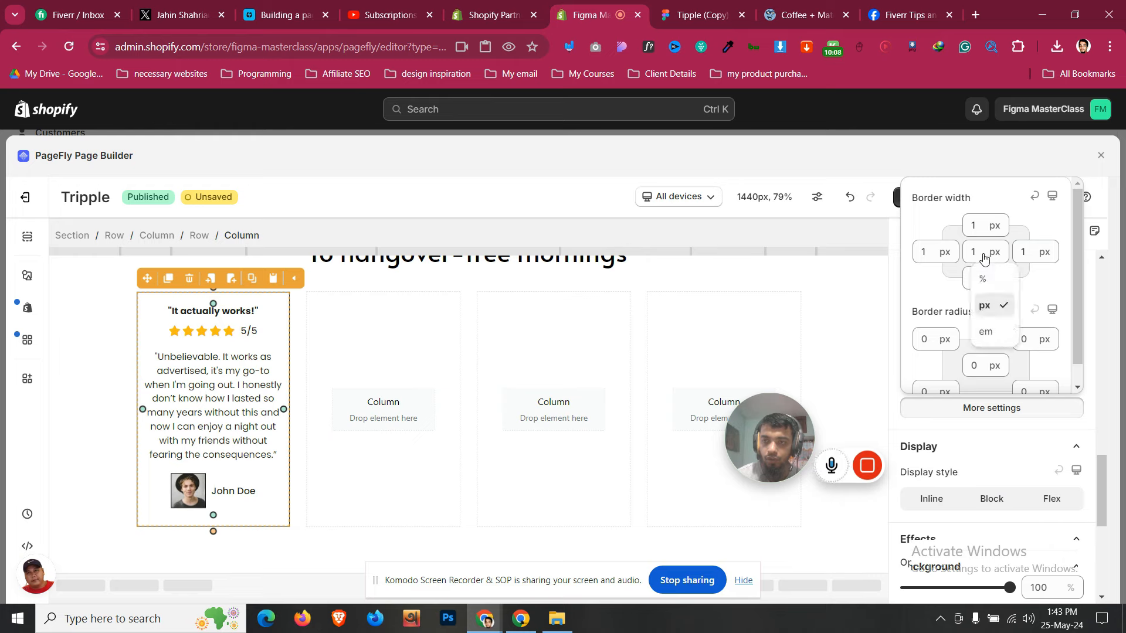
{"action": "left_click", "coordinate": [981, 253]}
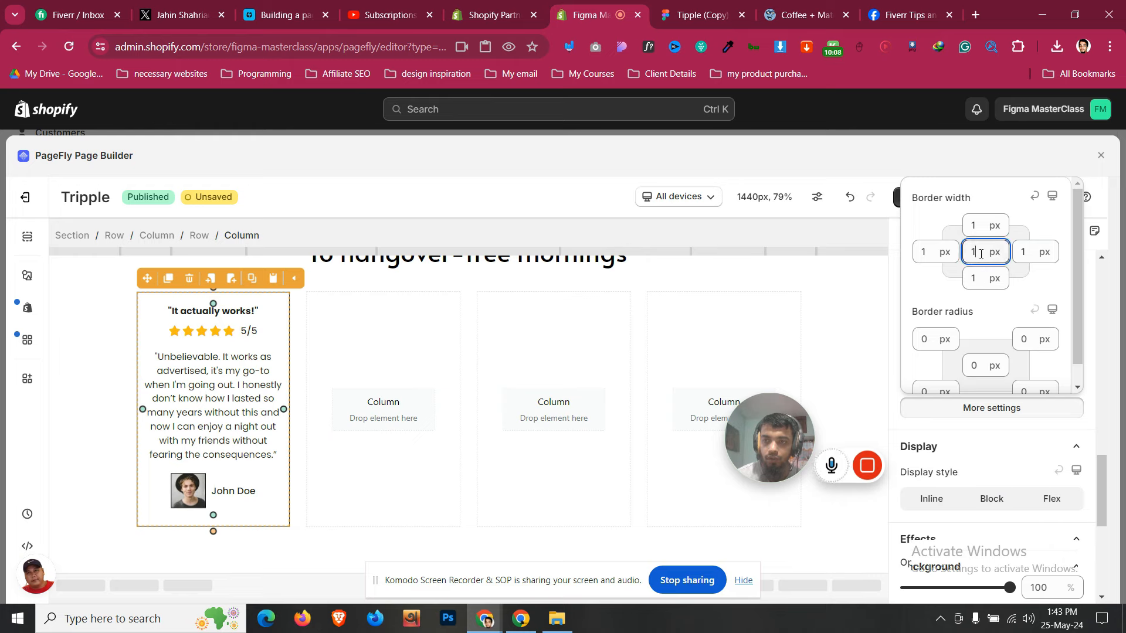
{"action": "left_click", "coordinate": [92, 348]}
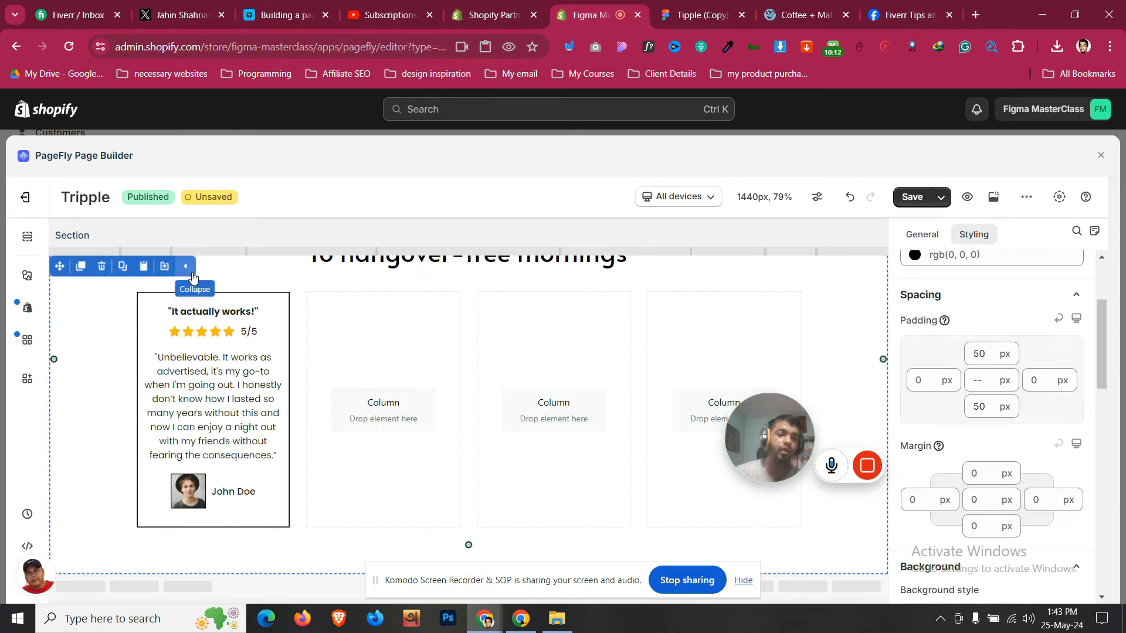
Delete the three empty columns next to the first testimonial card from the testimonials row
{"action": "left_click", "coordinate": [248, 331]}
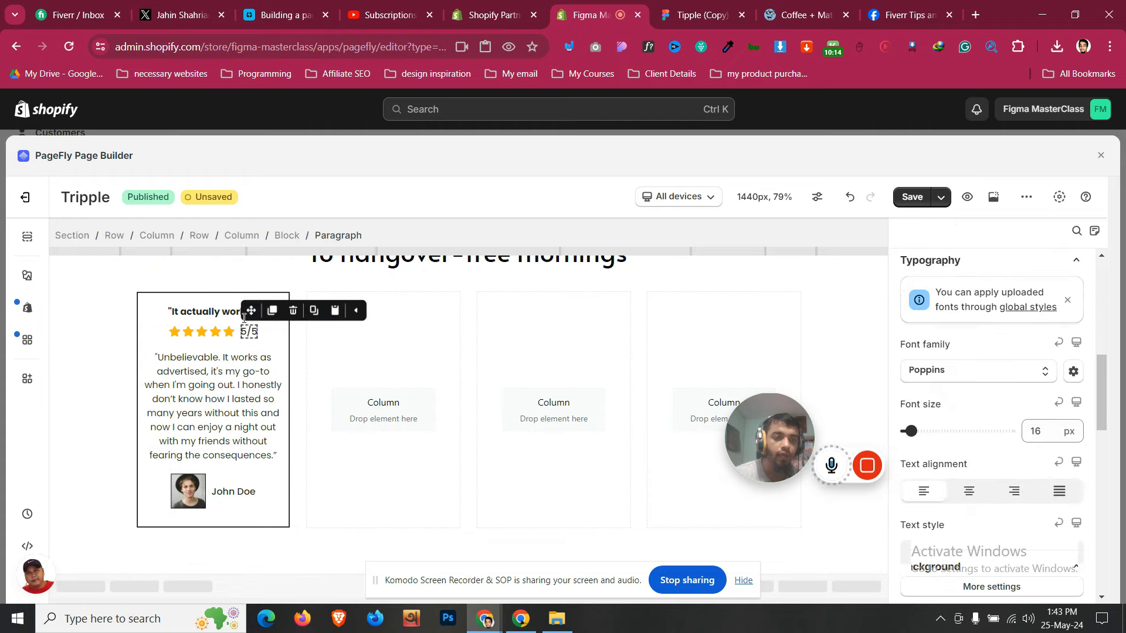
{"action": "left_click", "coordinate": [205, 235]}
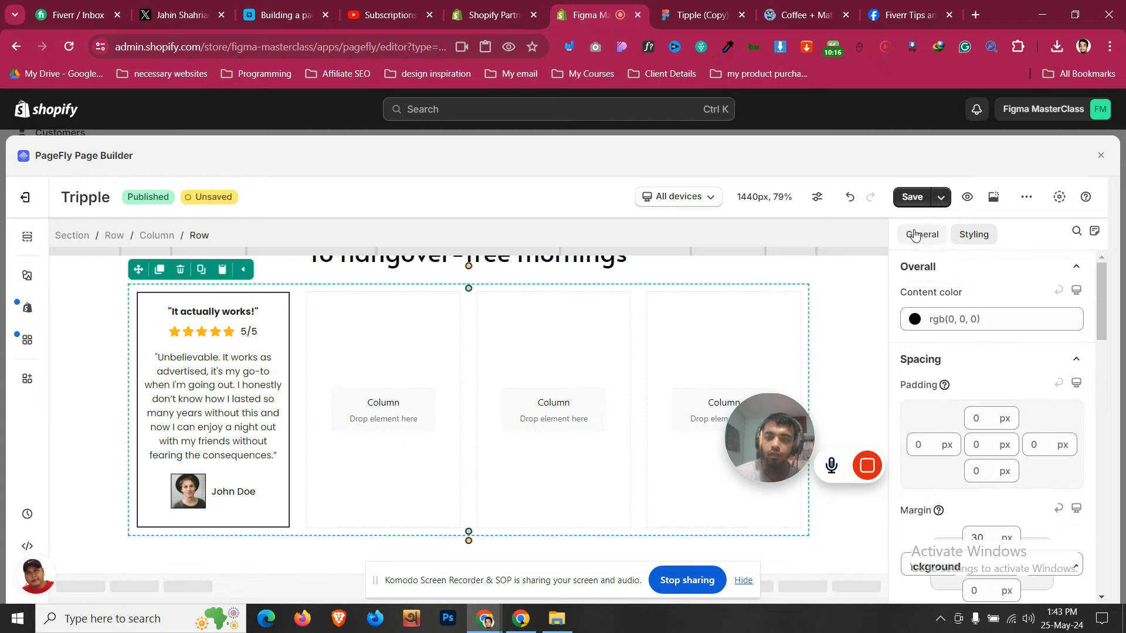
{"action": "left_click", "coordinate": [918, 234]}
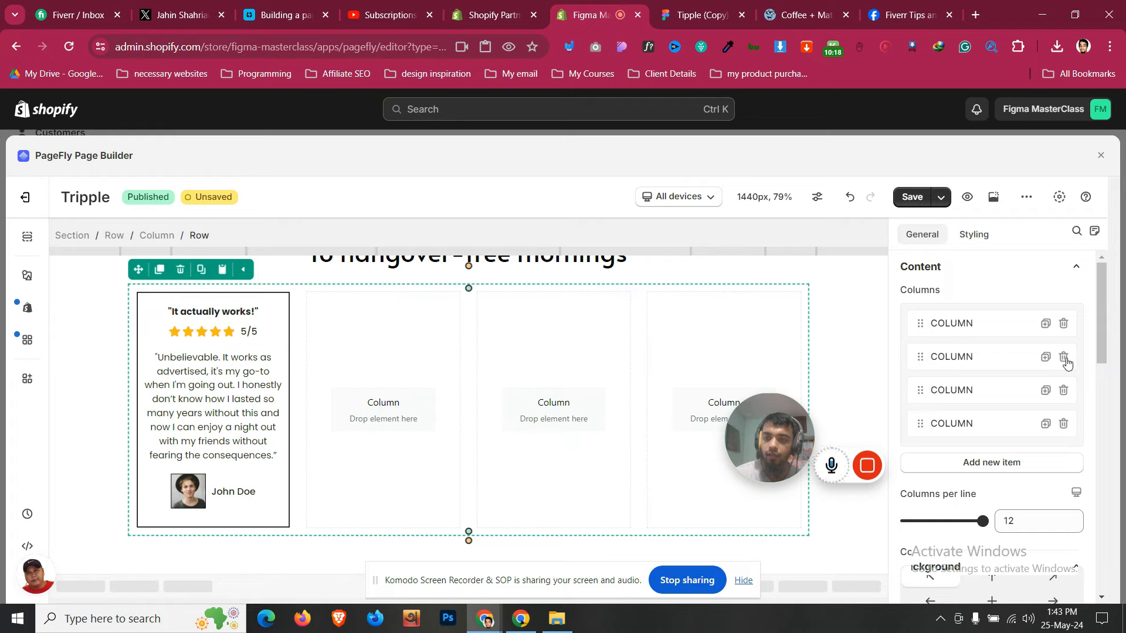
{"action": "left_click", "coordinate": [1063, 357]}
{"action": "left_click", "coordinate": [1063, 357]}
{"action": "left_click", "coordinate": [1063, 357]}
Duplicate the finished "It actually works!" testimonial column three times so the row holds four cards
{"action": "left_click", "coordinate": [1045, 324]}
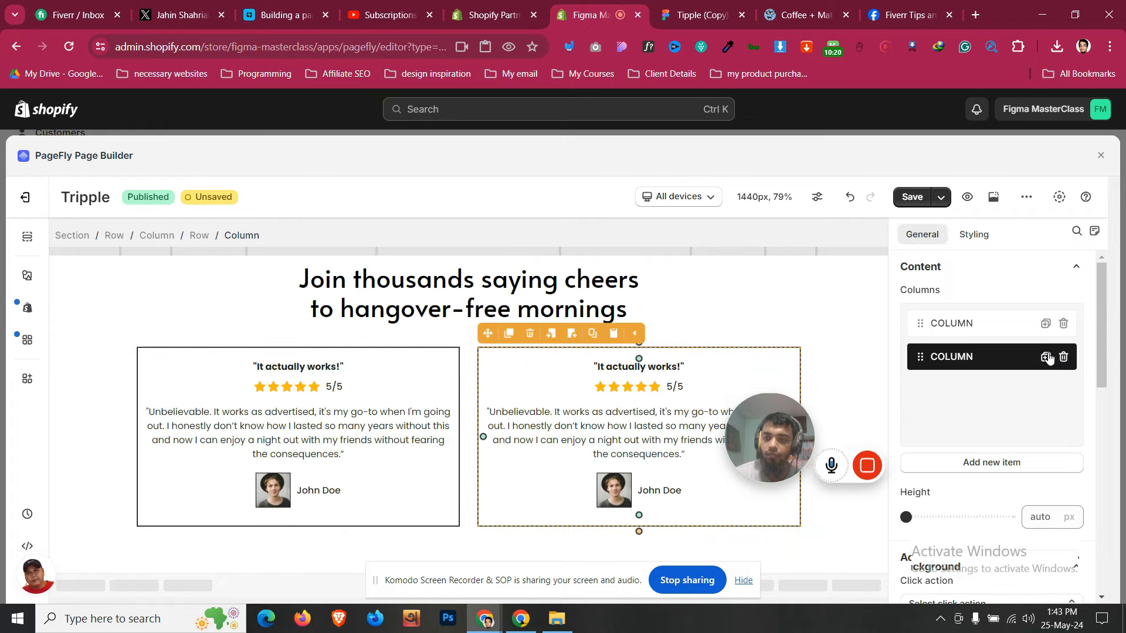
{"action": "left_click", "coordinate": [1046, 358]}
{"action": "left_click", "coordinate": [1045, 390]}
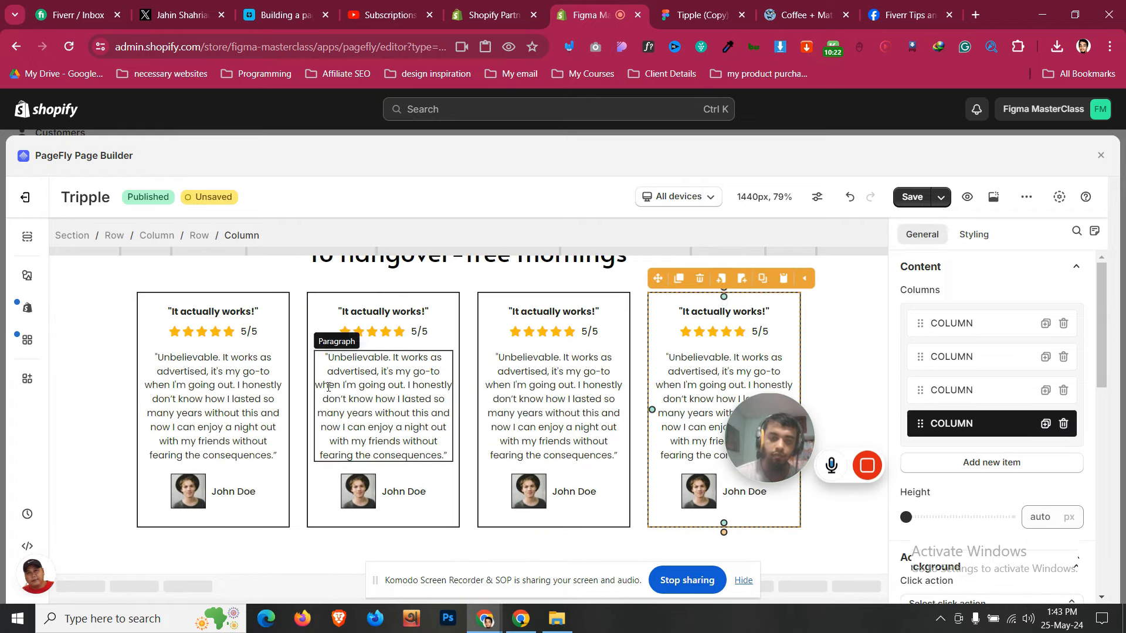
{"action": "left_click", "coordinate": [86, 335]}
{"action": "scroll", "coordinate": [88, 329], "scroll_direction": "up", "scroll_amount": 2}
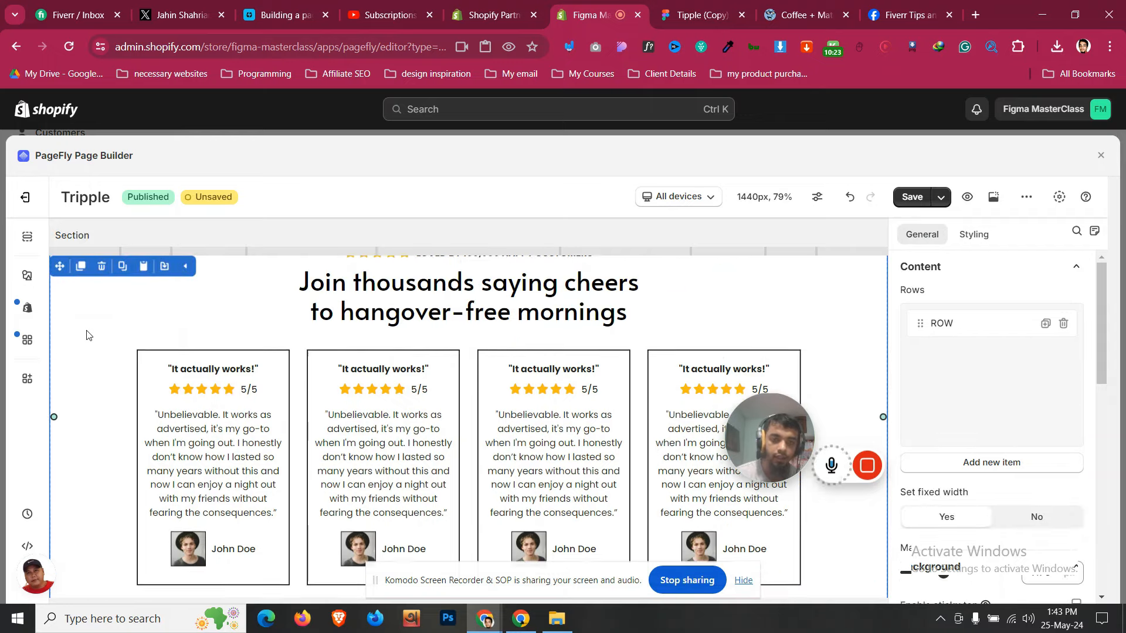
Check the testimonials in the Figma design and add a blank slideshow below the four-card row in PageFly
{"action": "left_click", "coordinate": [668, 15]}
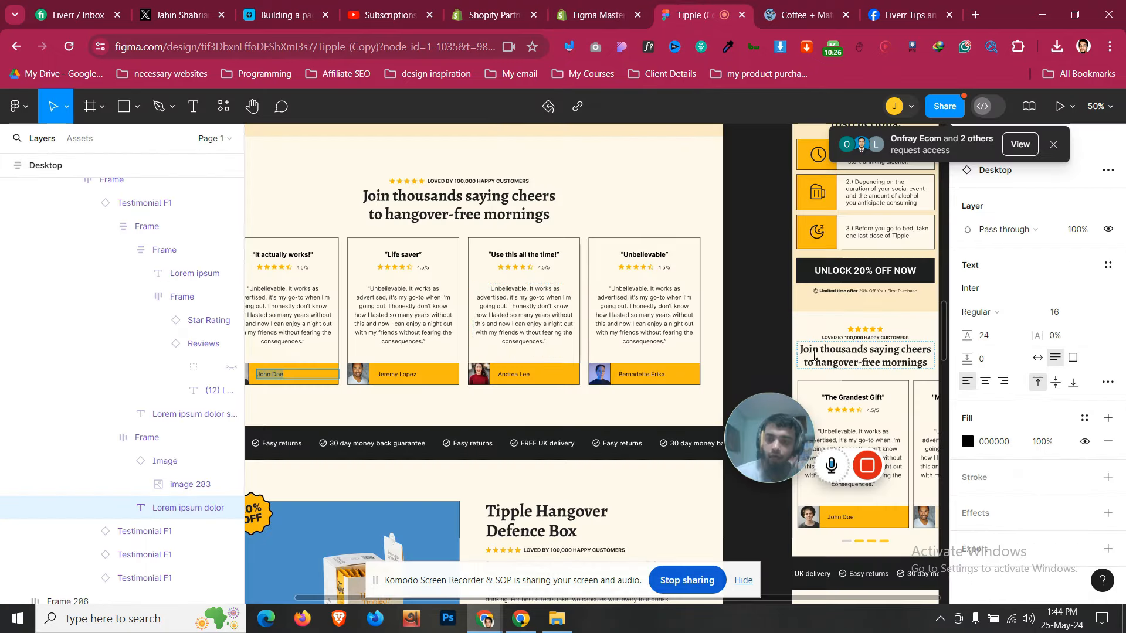
{"action": "left_click", "coordinate": [596, 4]}
{"action": "scroll", "coordinate": [323, 351], "scroll_direction": "down", "scroll_amount": 2}
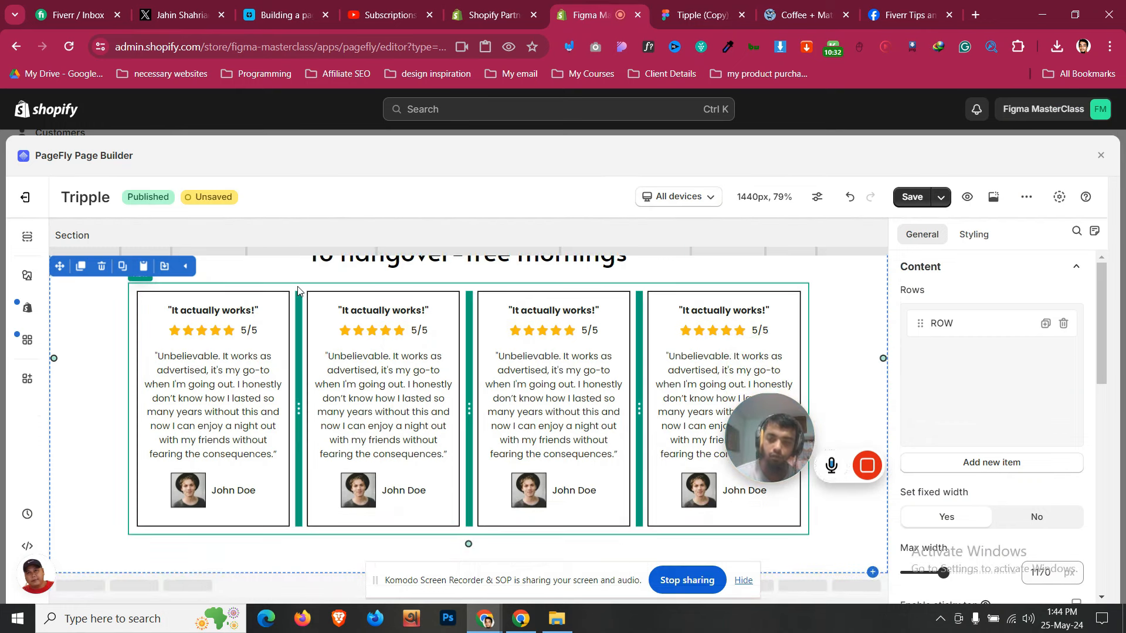
{"action": "left_click", "coordinate": [27, 275]}
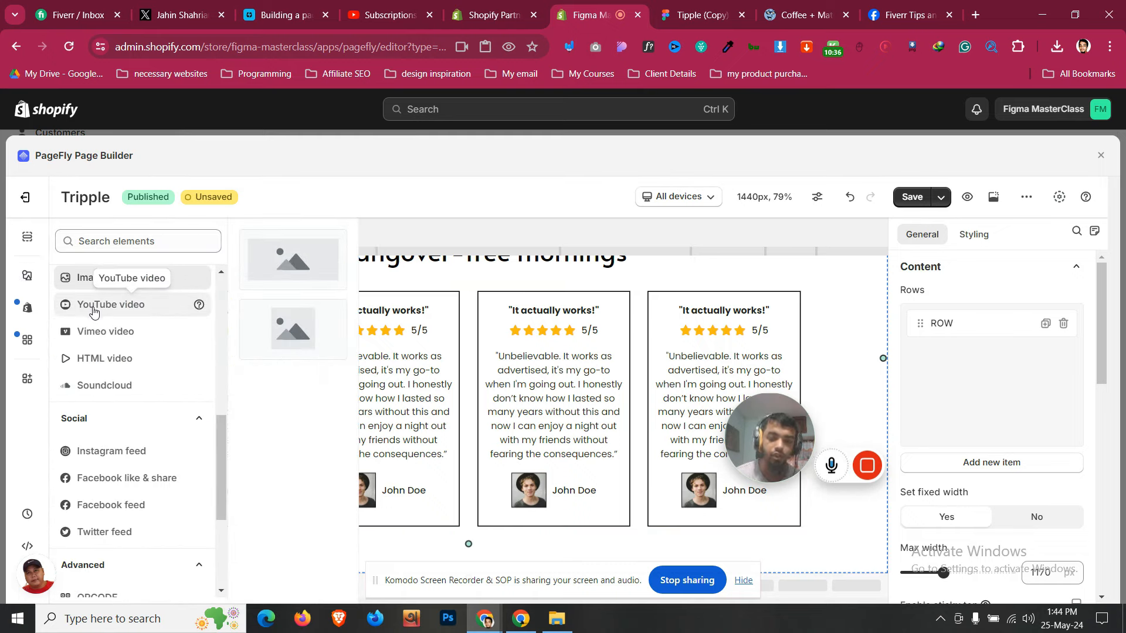
{"action": "scroll", "coordinate": [94, 312], "scroll_direction": "up", "scroll_amount": 7}
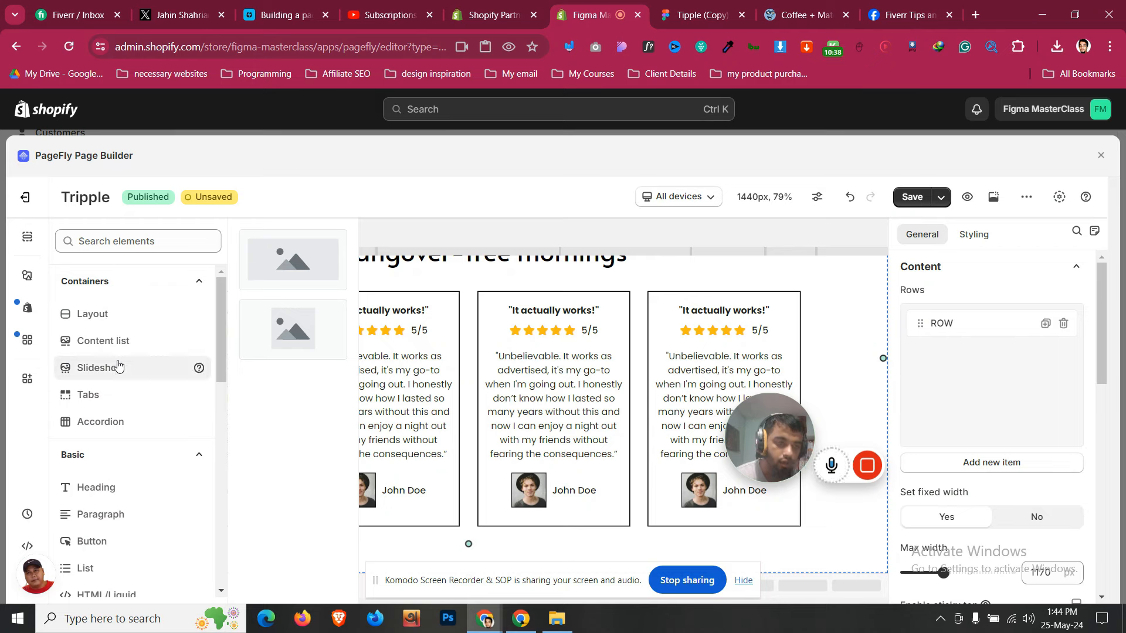
{"action": "scroll", "coordinate": [119, 366], "scroll_direction": "down", "scroll_amount": 2}
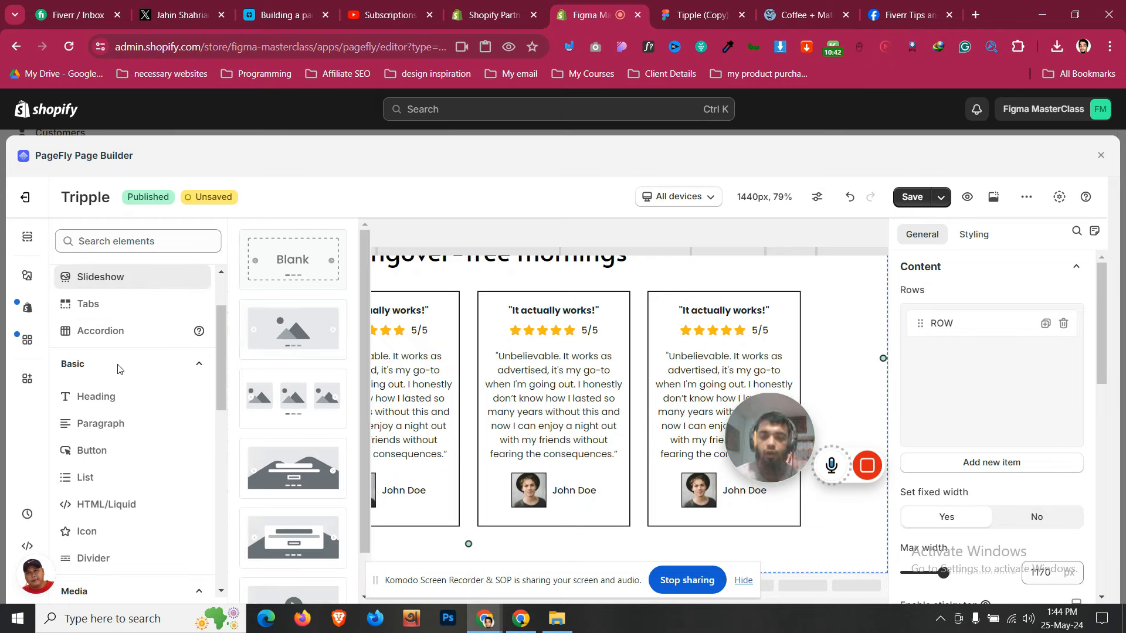
{"action": "left_click_drag", "start_coordinate": [293, 261], "coordinate": [468, 530]}
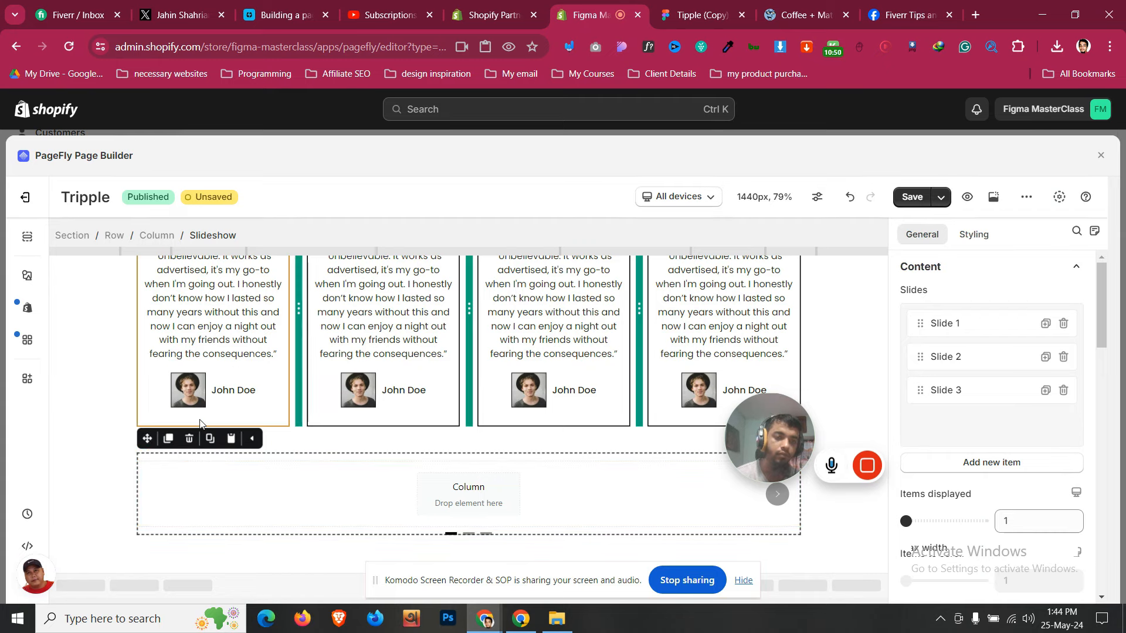
Delete the empty row inside Slide 1 of the new slideshow
{"action": "left_click", "coordinate": [244, 499]}
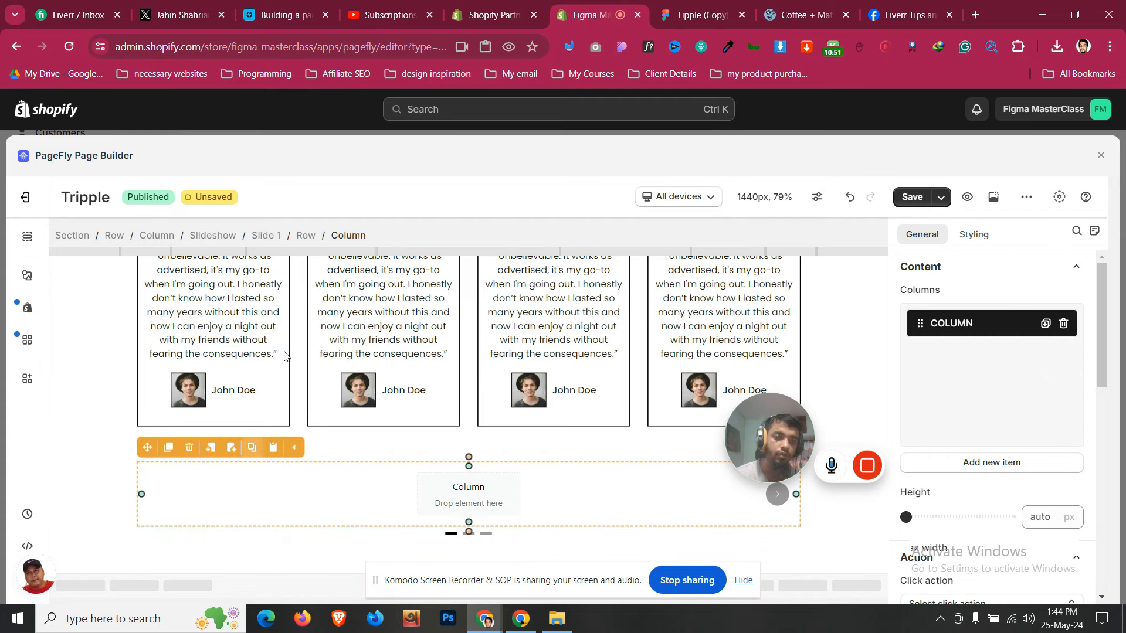
{"action": "left_click", "coordinate": [310, 237]}
{"action": "left_click", "coordinate": [279, 425]}
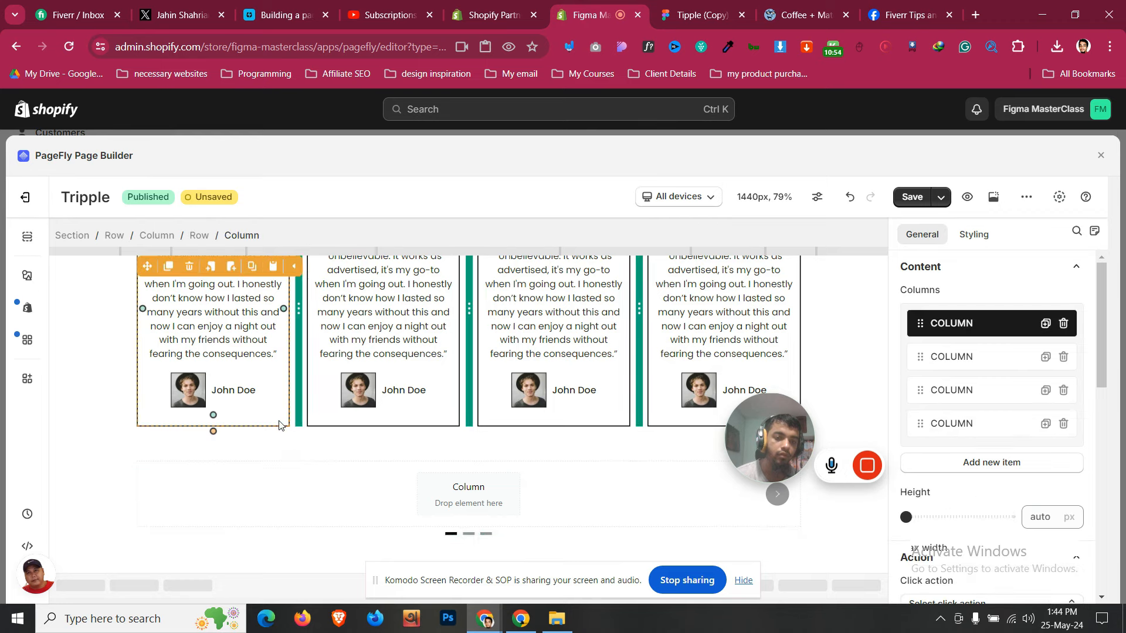
{"action": "left_click", "coordinate": [207, 235]}
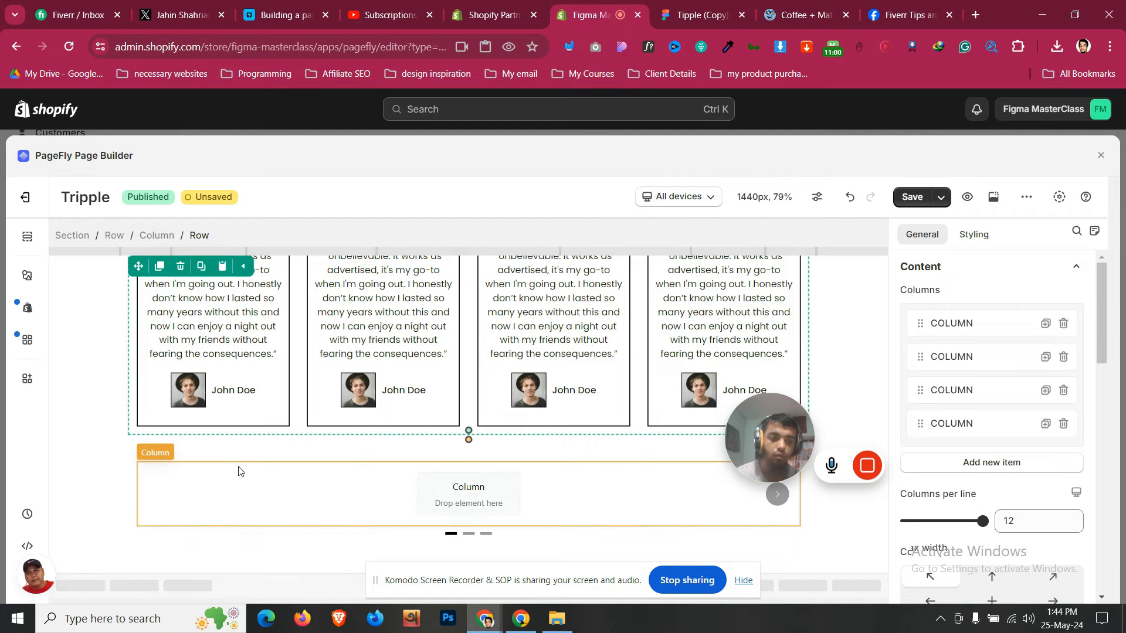
{"action": "left_click", "coordinate": [241, 481]}
{"action": "left_click", "coordinate": [305, 235]}
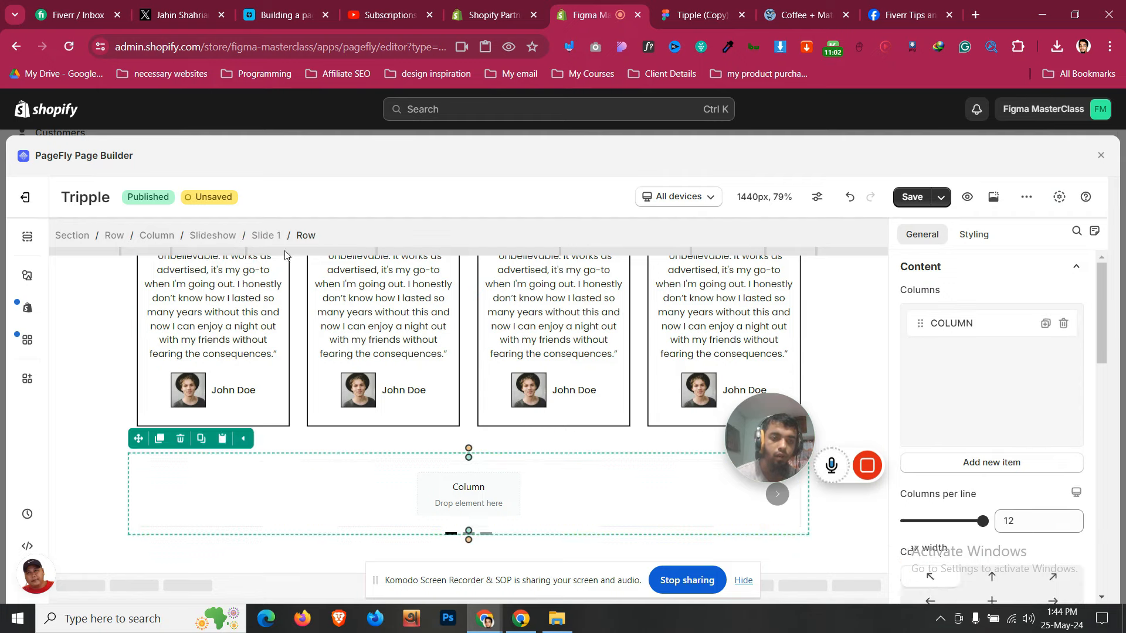
{"action": "left_click", "coordinate": [180, 438]}
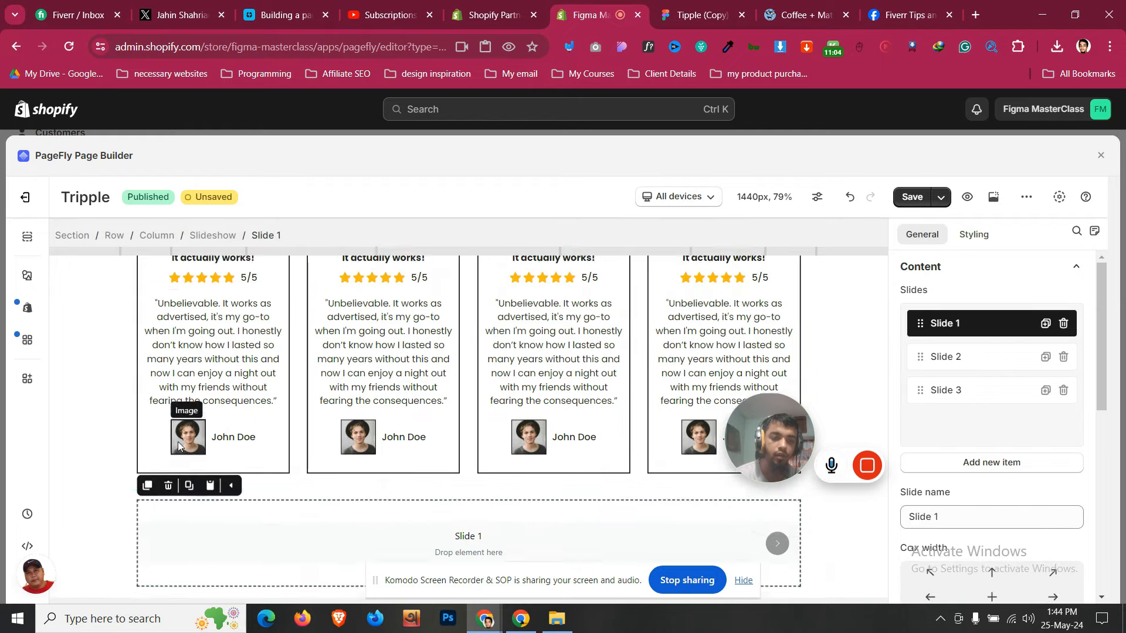
Duplicate the four-card testimonial row and move the copy into Slide 1 of the slideshow
{"action": "left_click", "coordinate": [297, 310]}
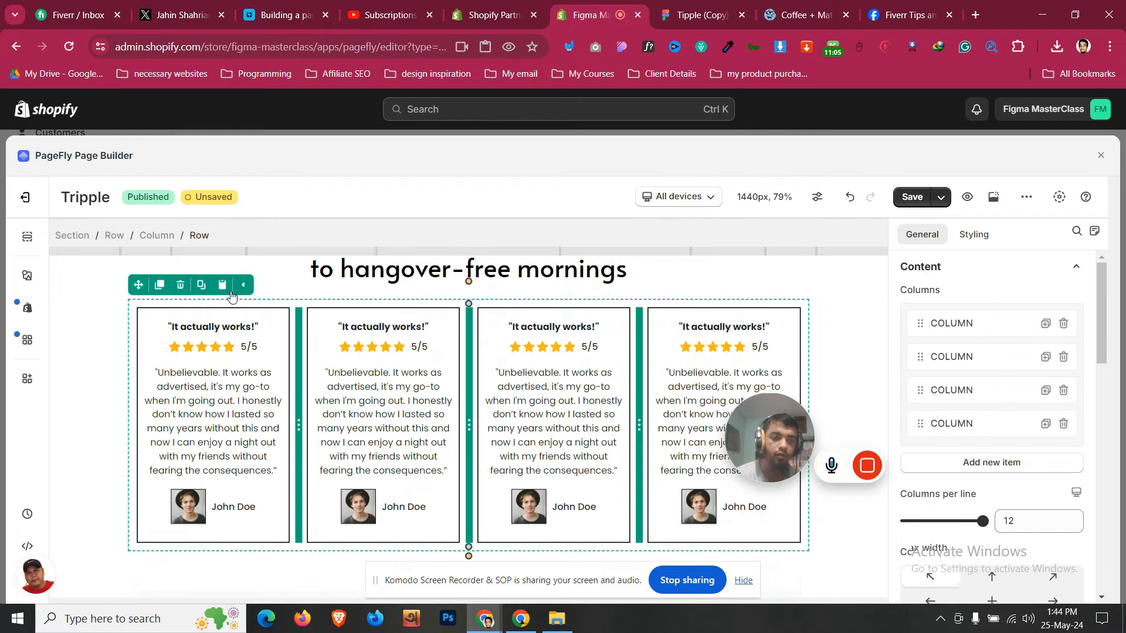
{"action": "left_click", "coordinate": [159, 285]}
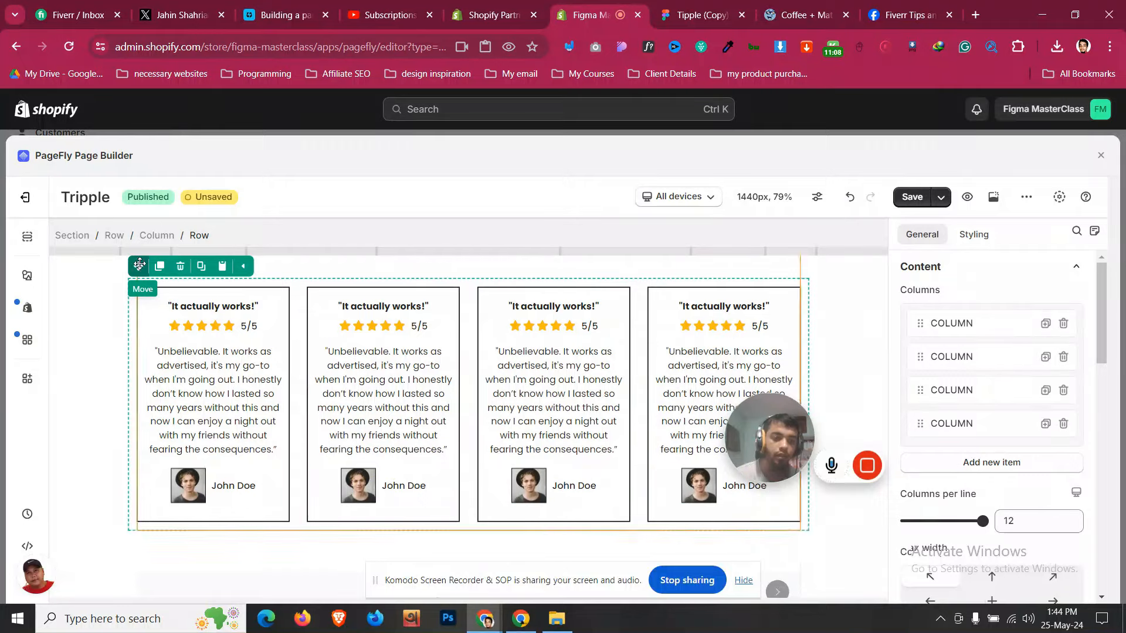
{"action": "left_click", "coordinate": [314, 563]}
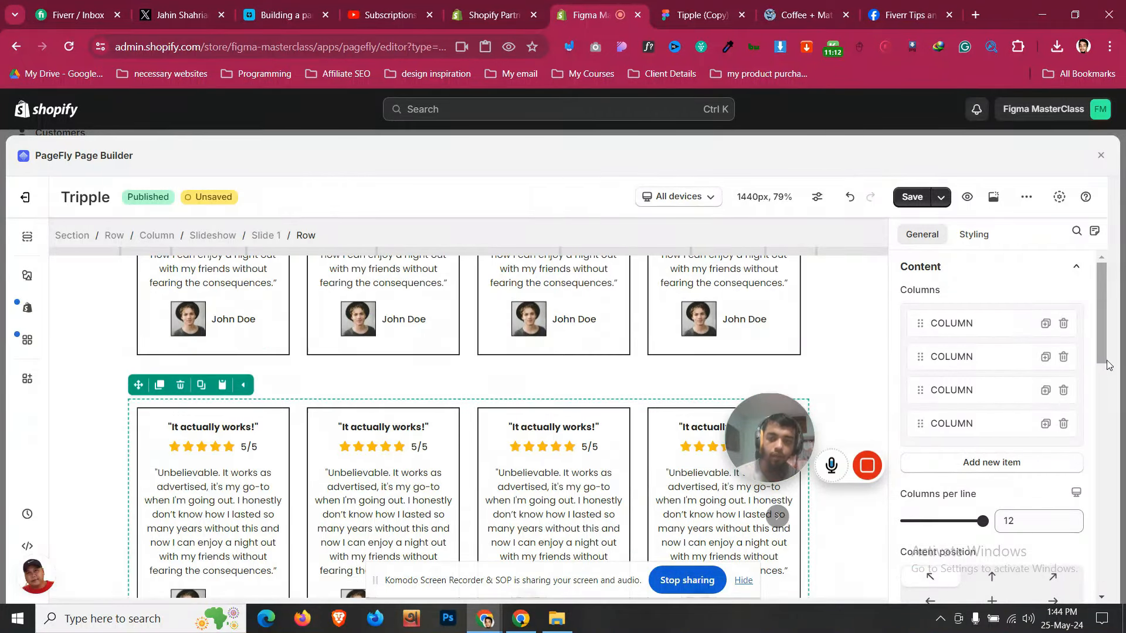
Delete three of the four testimonial columns from the row in Slide 1, keeping one card
{"action": "left_click", "coordinate": [1063, 356]}
{"action": "left_click", "coordinate": [1063, 357]}
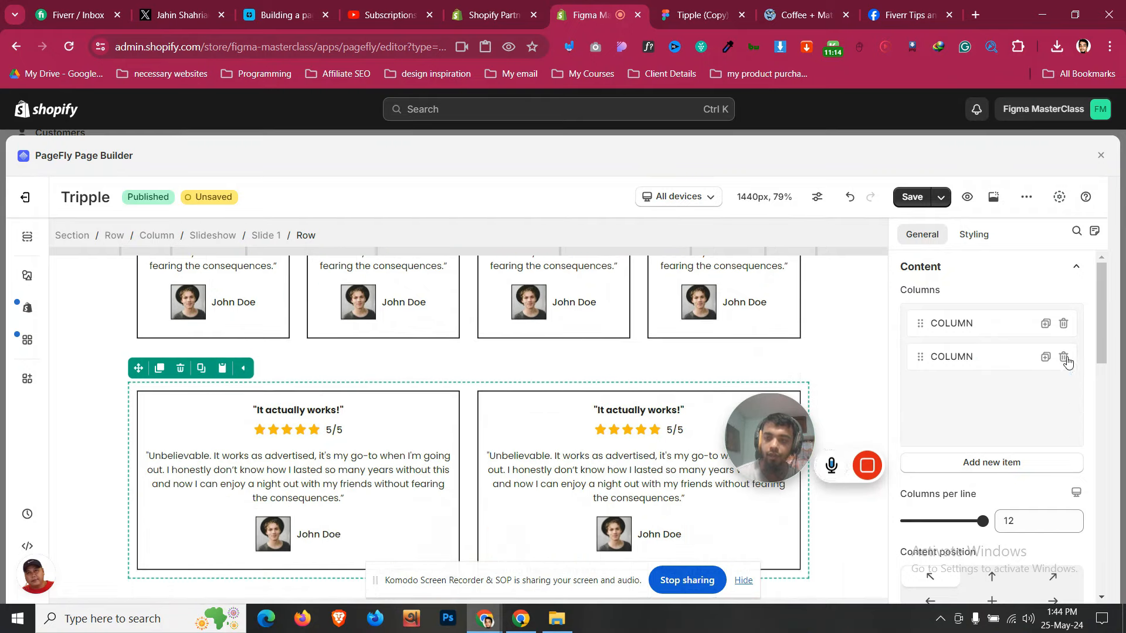
{"action": "left_click", "coordinate": [1064, 357]}
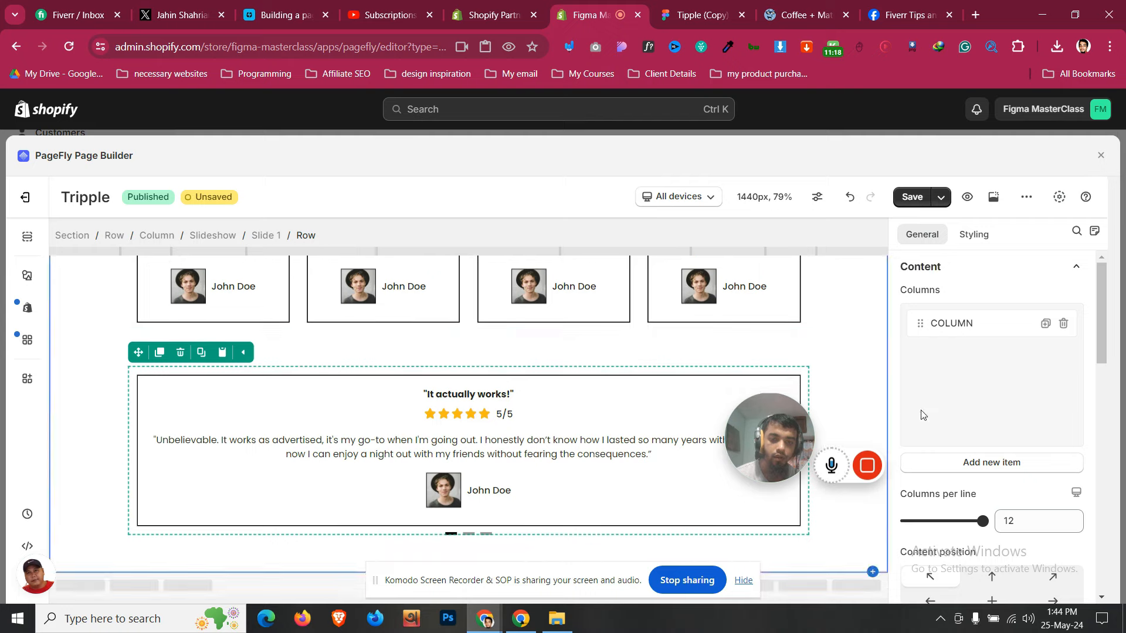
Glance at the Figma testimonial slider and set the slideshow's bottom padding to 20 px in PageFly
{"action": "left_click", "coordinate": [697, 6]}
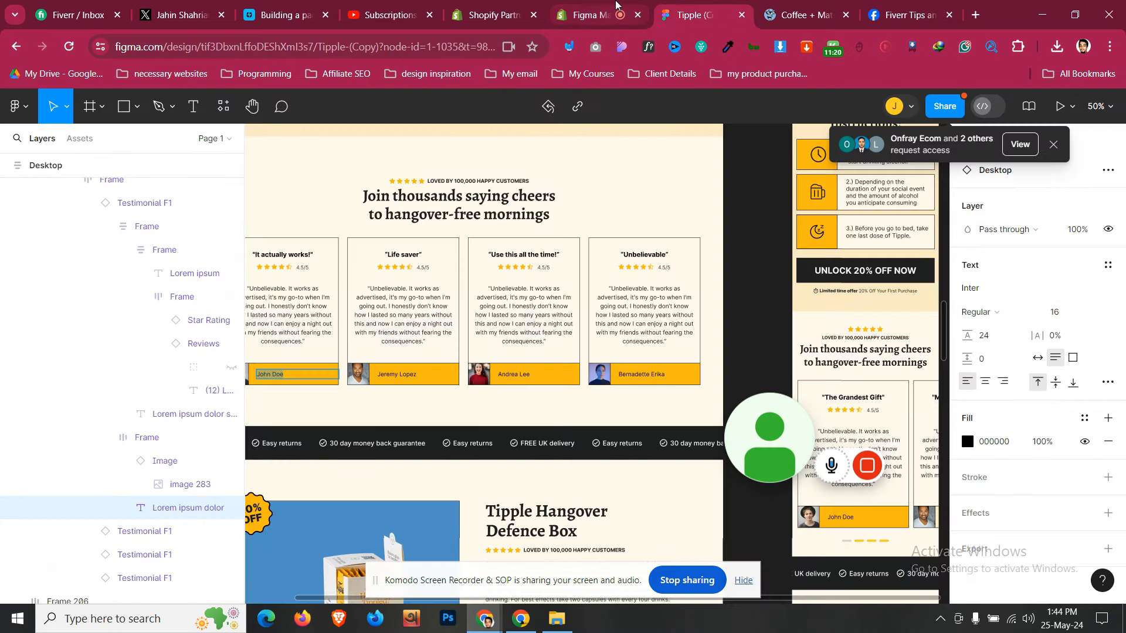
{"action": "left_click", "coordinate": [618, 4]}
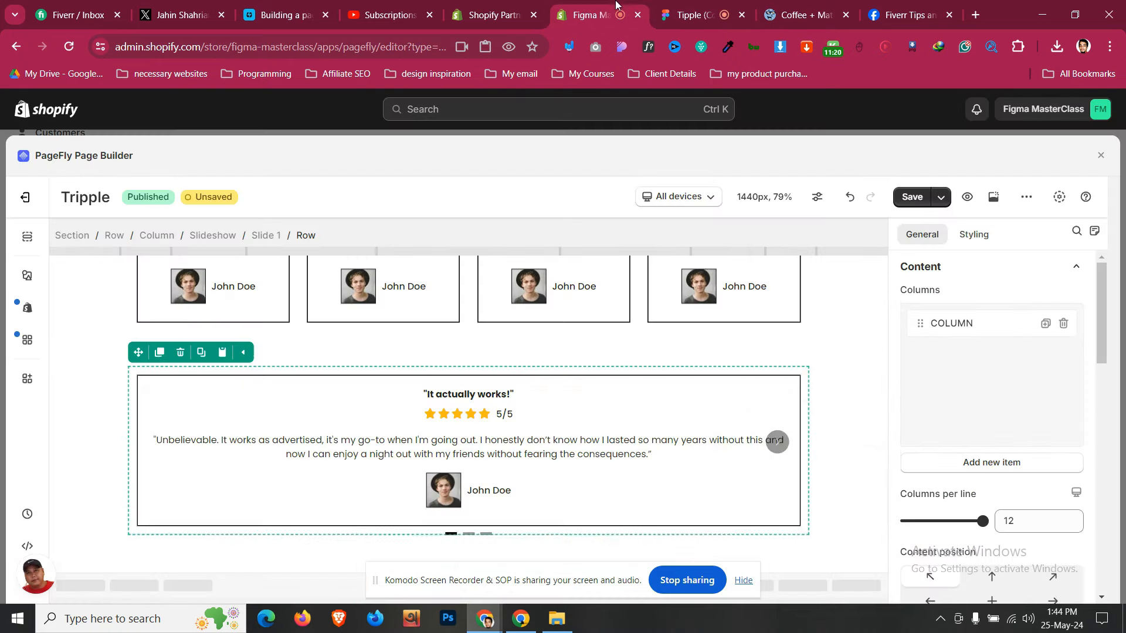
{"action": "left_click", "coordinate": [974, 242]}
{"action": "scroll", "coordinate": [983, 324], "scroll_direction": "down", "scroll_amount": 5}
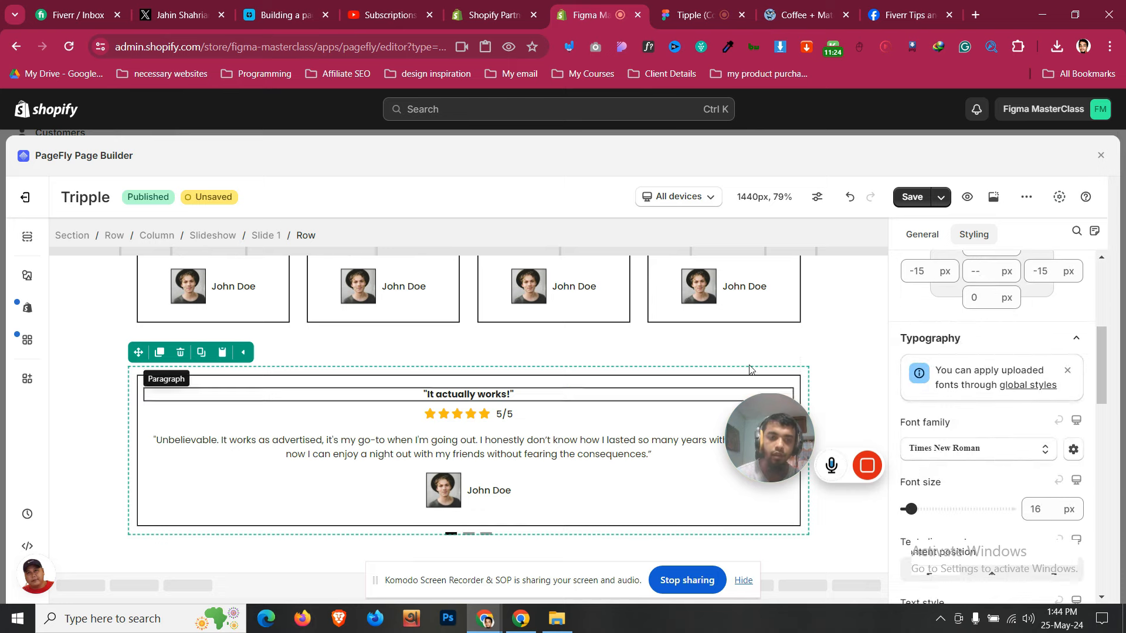
{"action": "left_click", "coordinate": [210, 235]}
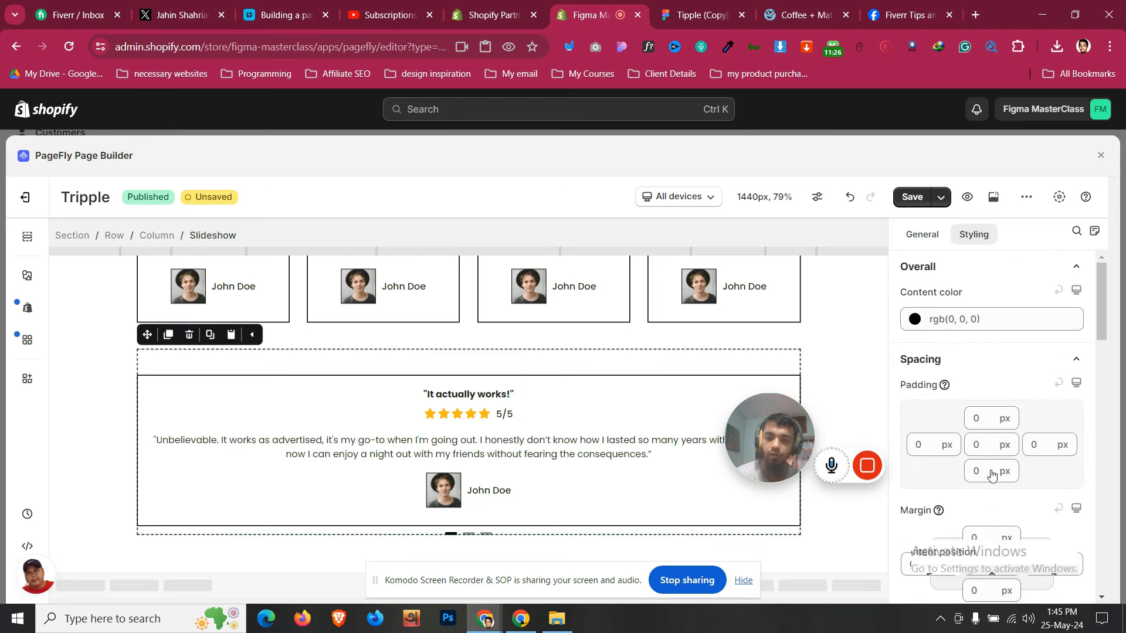
{"action": "type", "text": "15"}
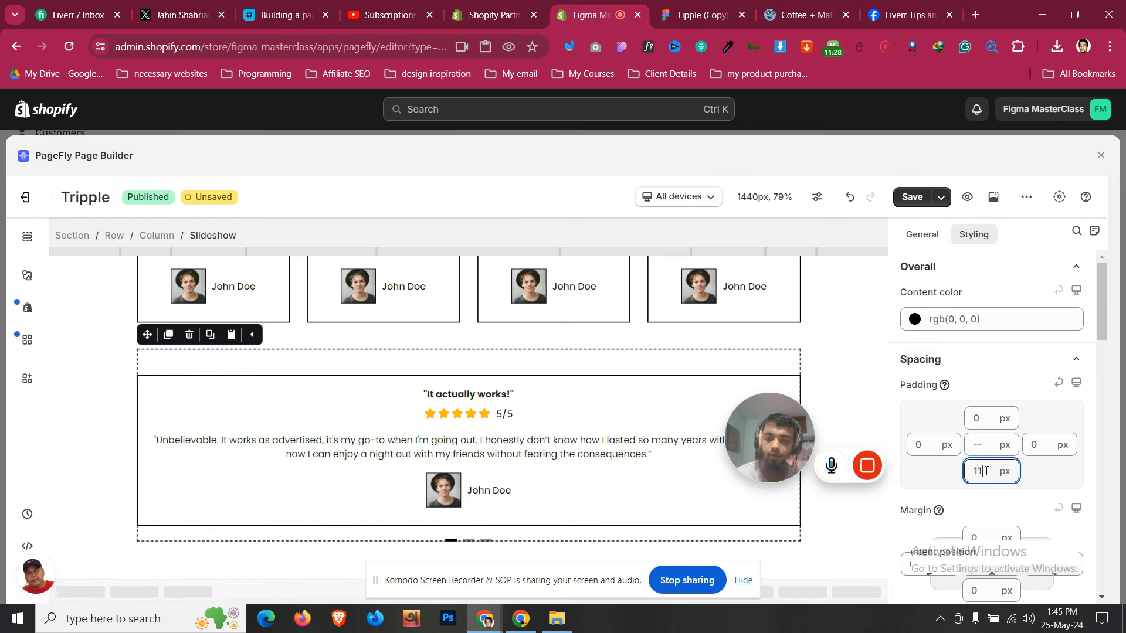
{"action": "key", "text": "Up"}
{"action": "key", "text": "Up"}
{"action": "key", "text": "Up"}
{"action": "key", "text": "Up"}
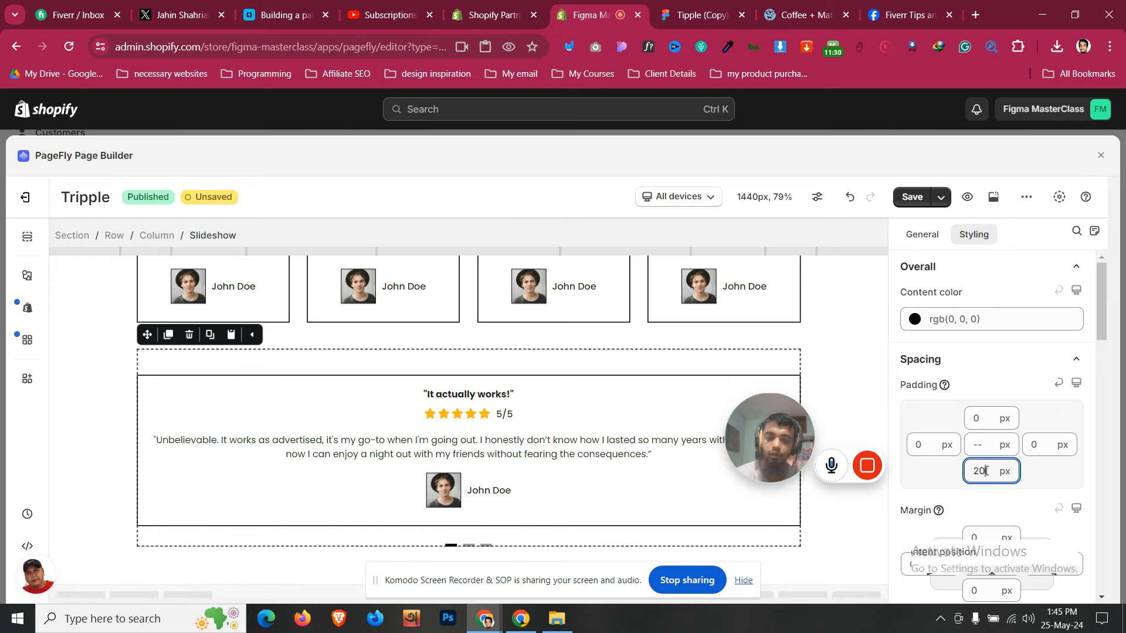
Delete Slide 2 and Slide 3 from the slideshow and duplicate Slide 1 three times to get four slides
{"action": "left_click", "coordinate": [932, 237]}
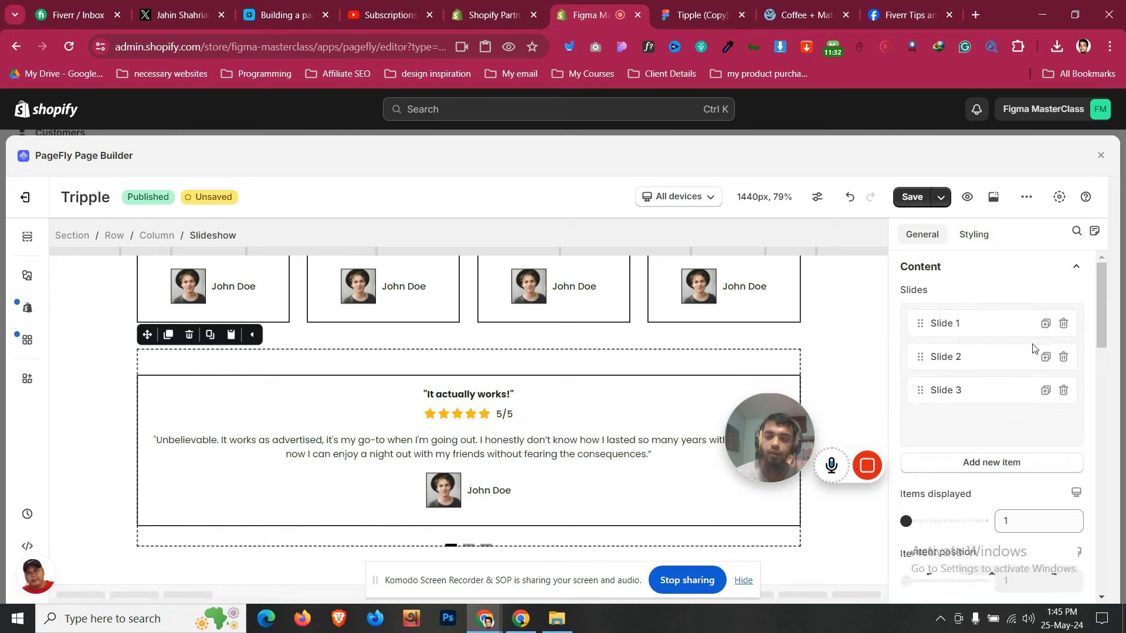
{"action": "left_click", "coordinate": [1064, 359]}
{"action": "left_click", "coordinate": [1064, 359]}
{"action": "left_click", "coordinate": [1046, 325]}
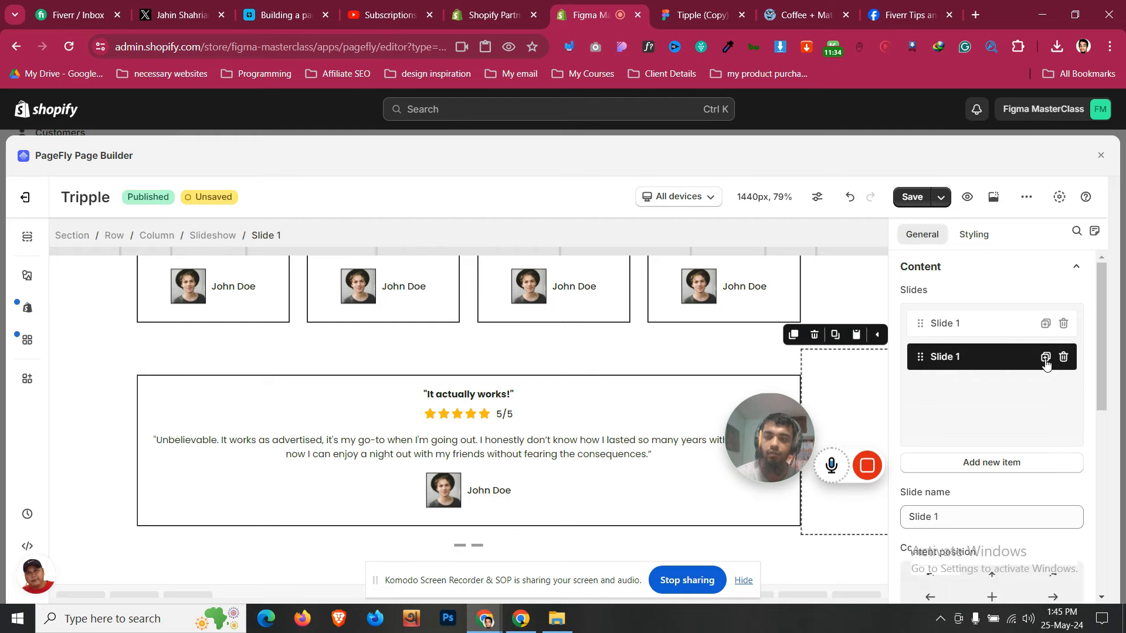
{"action": "left_click", "coordinate": [1046, 357]}
{"action": "left_click", "coordinate": [1045, 391]}
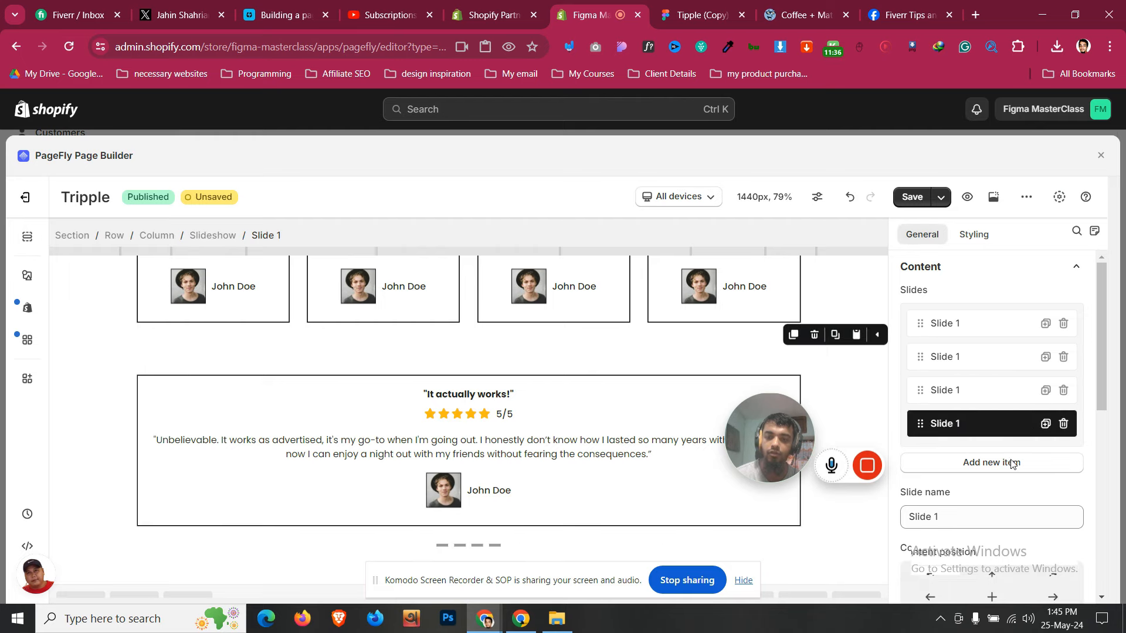
{"action": "scroll", "coordinate": [1006, 487], "scroll_direction": "down", "scroll_amount": 3}
{"action": "left_click", "coordinate": [222, 245]}
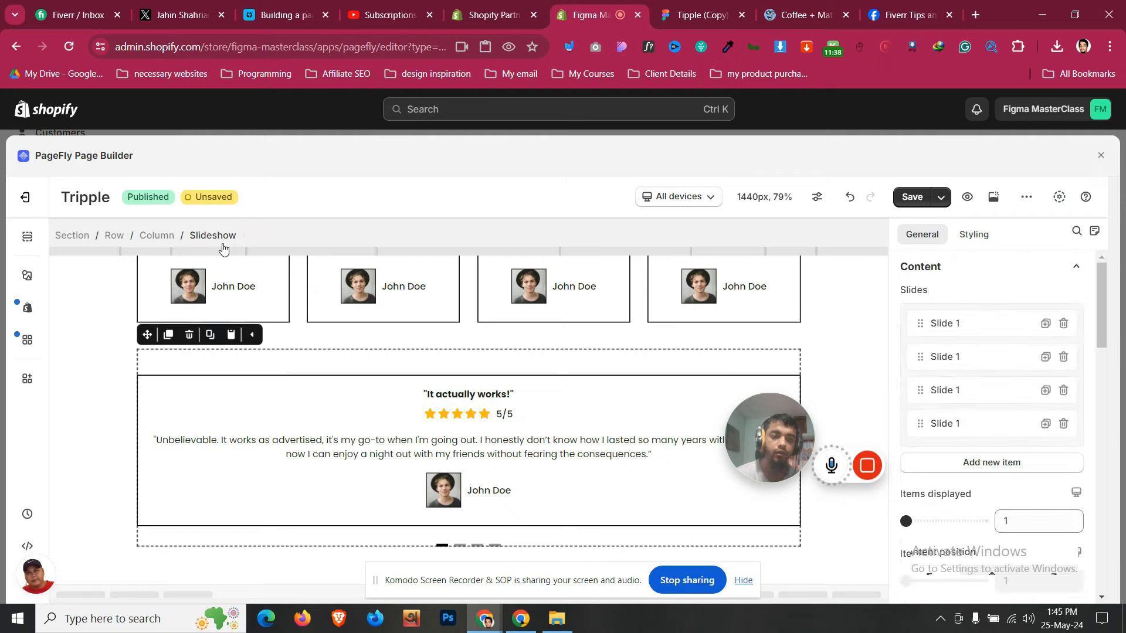
Hide the four-card testimonial row on tablet and mobile
{"action": "scroll", "coordinate": [391, 355], "scroll_direction": "up", "scroll_amount": 3}
{"action": "scroll", "coordinate": [392, 354], "scroll_direction": "up", "scroll_amount": 1}
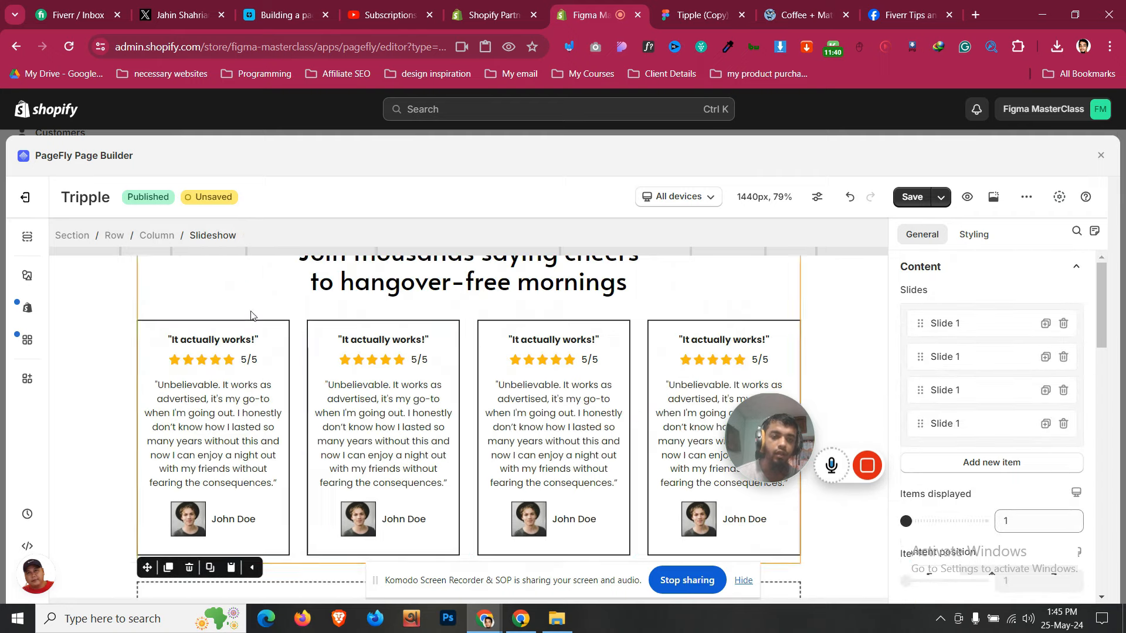
{"action": "left_click", "coordinate": [253, 315]}
{"action": "scroll", "coordinate": [962, 336], "scroll_direction": "down", "scroll_amount": 6}
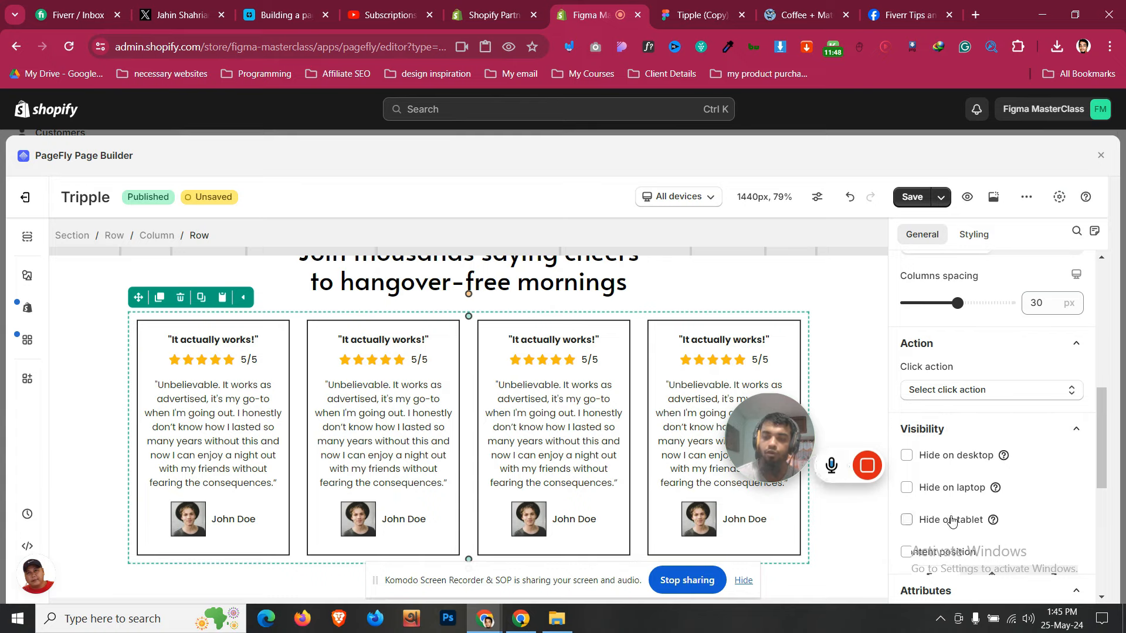
{"action": "scroll", "coordinate": [947, 498], "scroll_direction": "down", "scroll_amount": 1}
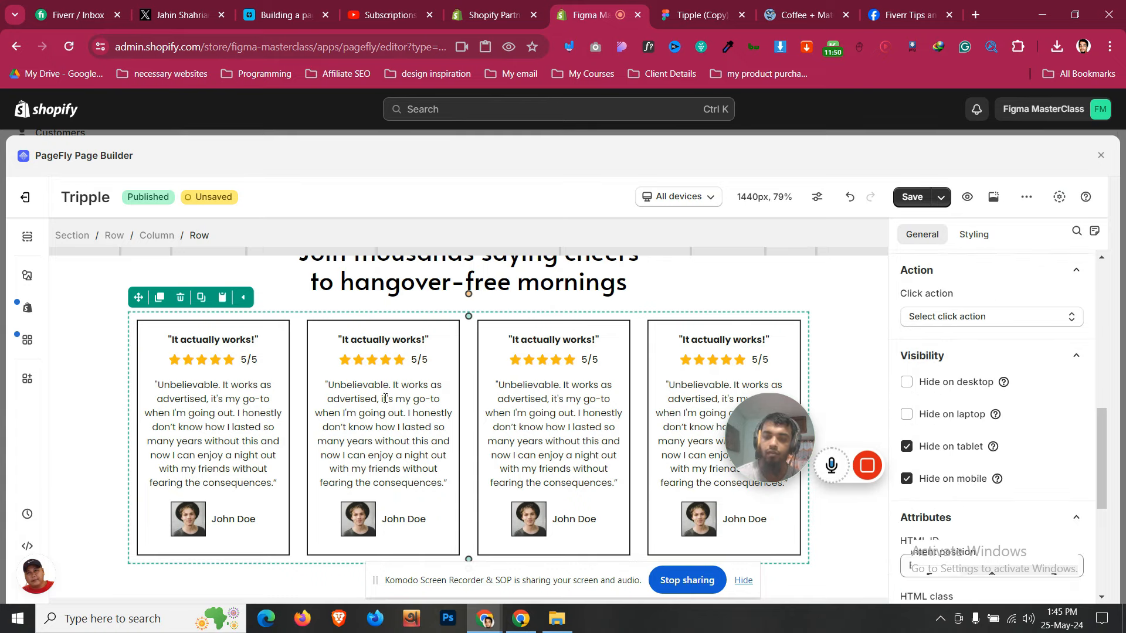
Hide the testimonial slideshow row on desktop and laptop
{"action": "scroll", "coordinate": [384, 399], "scroll_direction": "down", "scroll_amount": 3}
{"action": "left_click", "coordinate": [196, 406]}
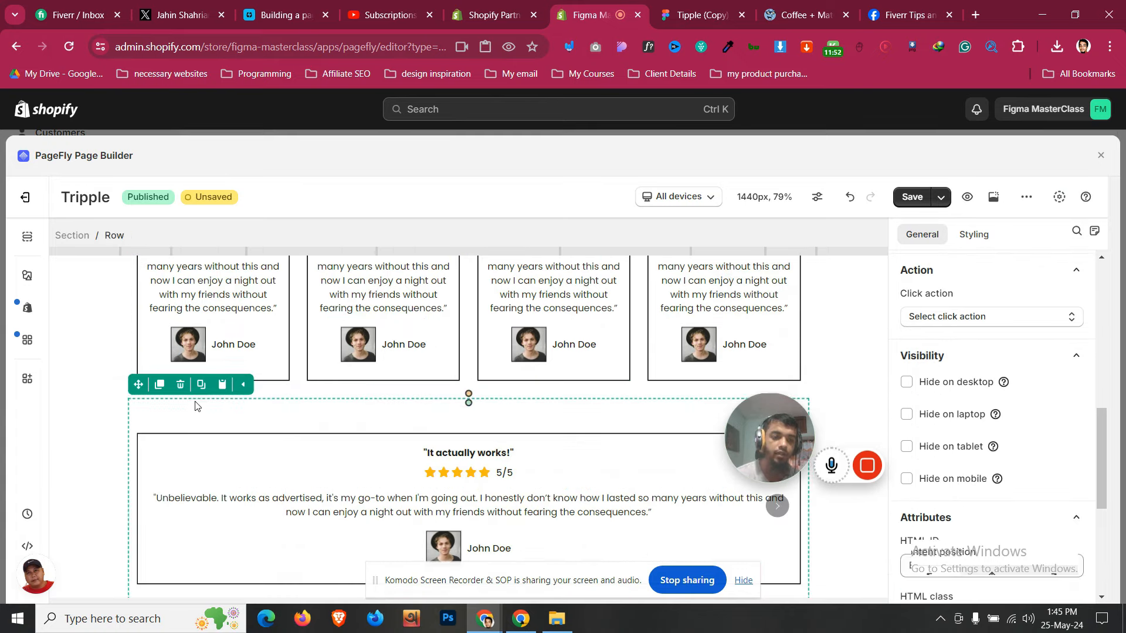
{"action": "left_click", "coordinate": [955, 383]}
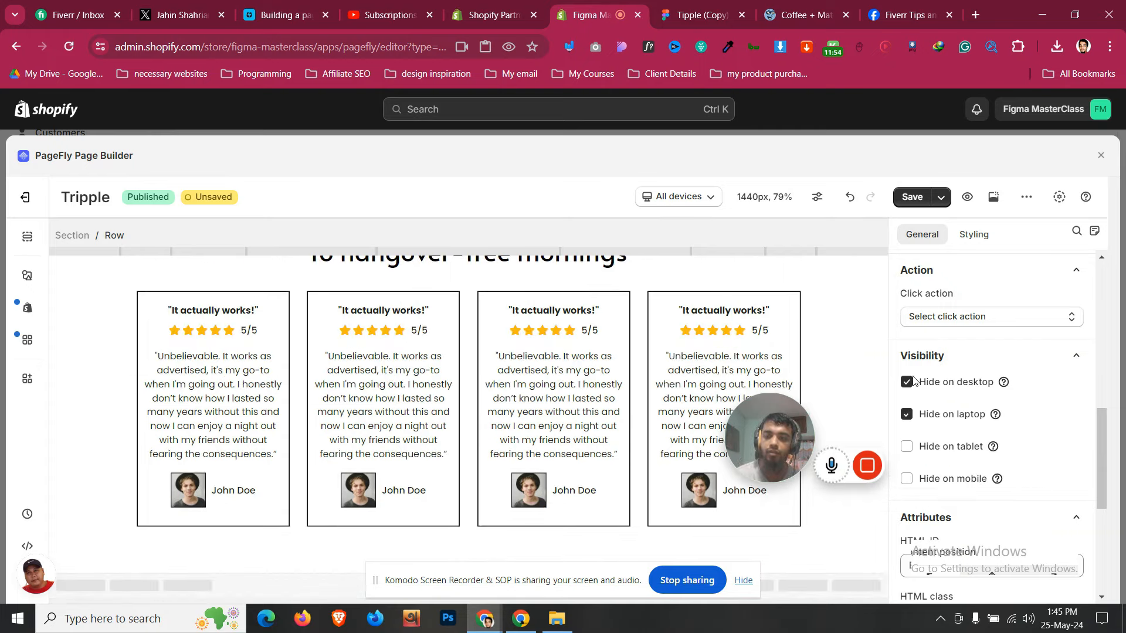
Switch the editor to the mobile view and set the testimonial slideshow's navigation type to None
{"action": "left_click", "coordinate": [694, 198]}
{"action": "left_click", "coordinate": [674, 303]}
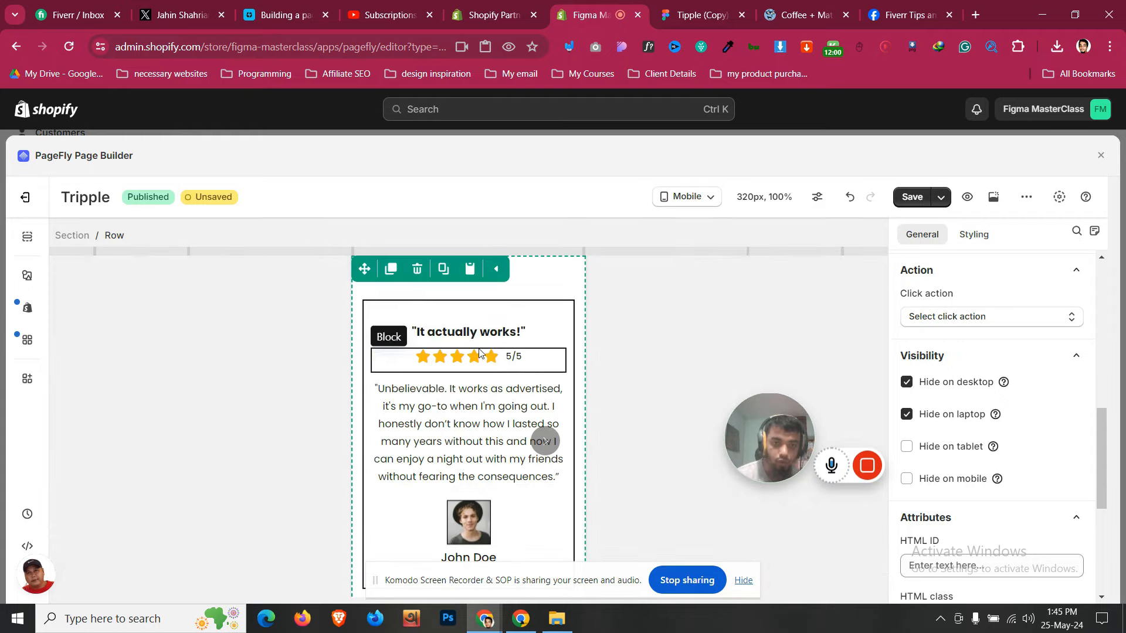
{"action": "left_click", "coordinate": [425, 317]}
{"action": "left_click", "coordinate": [223, 235]}
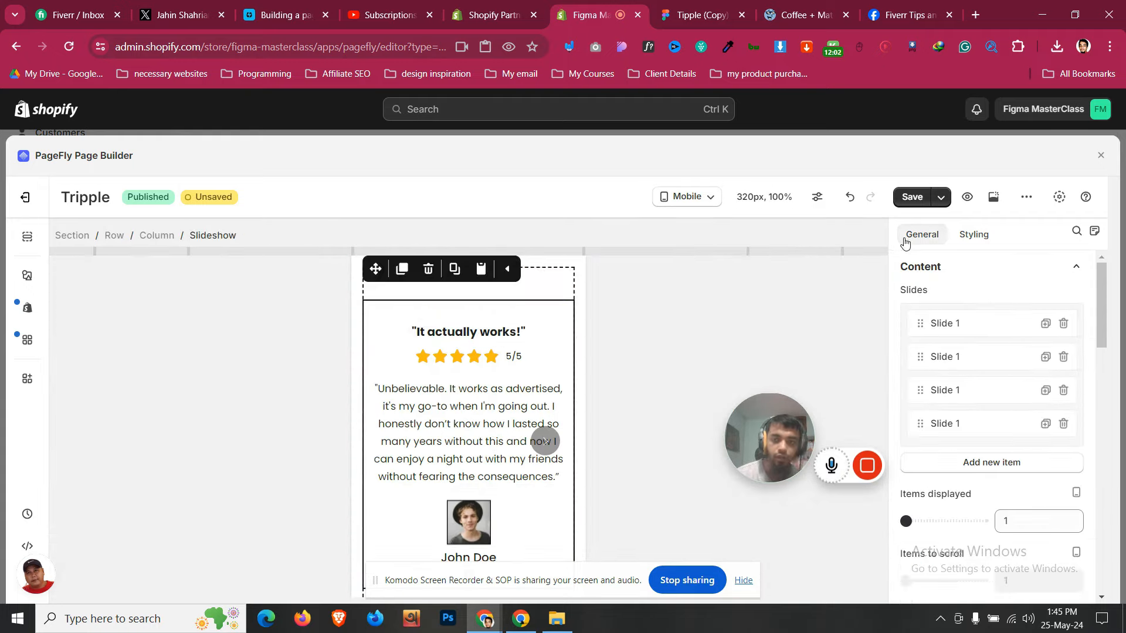
{"action": "scroll", "coordinate": [1020, 393], "scroll_direction": "down", "scroll_amount": 6}
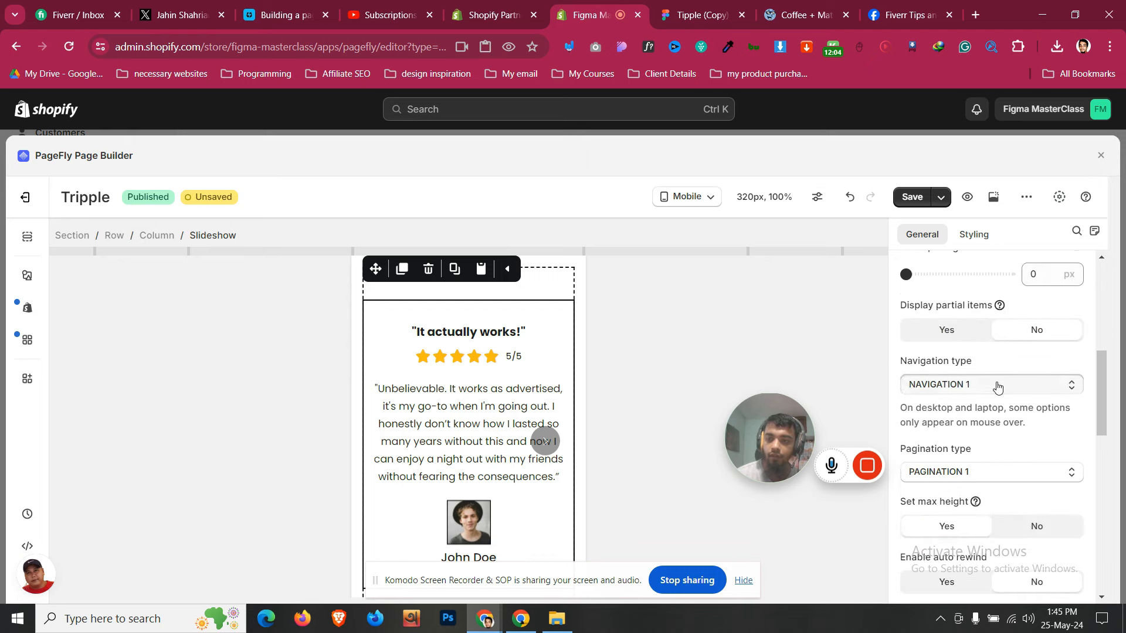
{"action": "left_click", "coordinate": [998, 384]}
{"action": "left_click", "coordinate": [950, 412]}
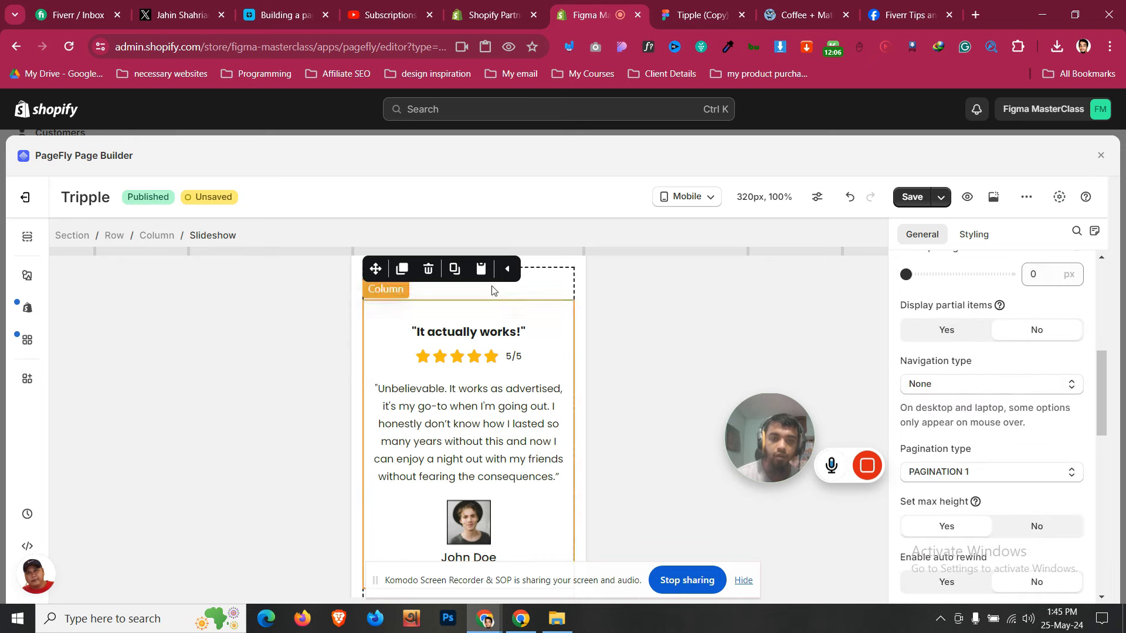
Set the testimonial section's bottom padding to 20 px in the mobile view
{"action": "scroll", "coordinate": [481, 298], "scroll_direction": "down", "scroll_amount": 2}
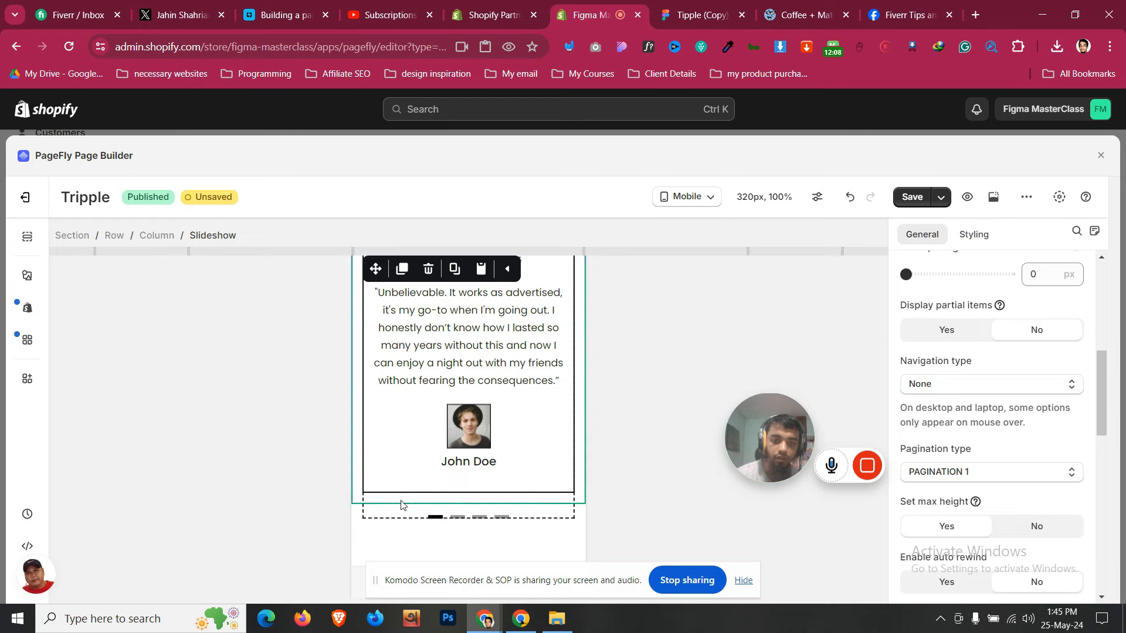
{"action": "left_click", "coordinate": [375, 541]}
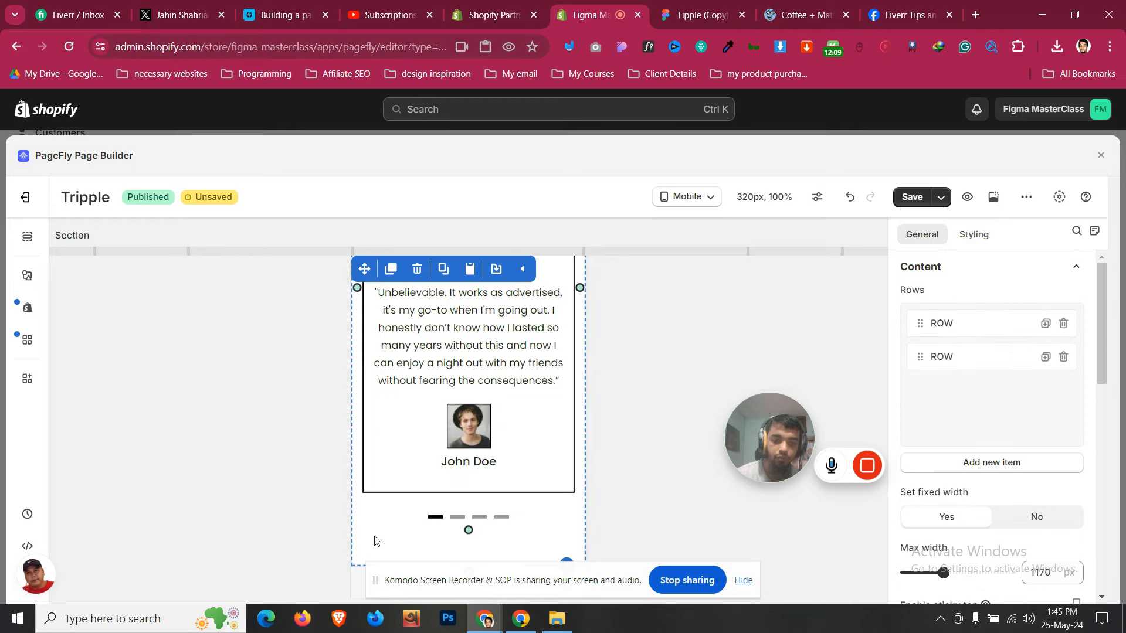
{"action": "left_click", "coordinate": [973, 234]}
{"action": "left_click", "coordinate": [985, 410]}
{"action": "type", "text": "1"}
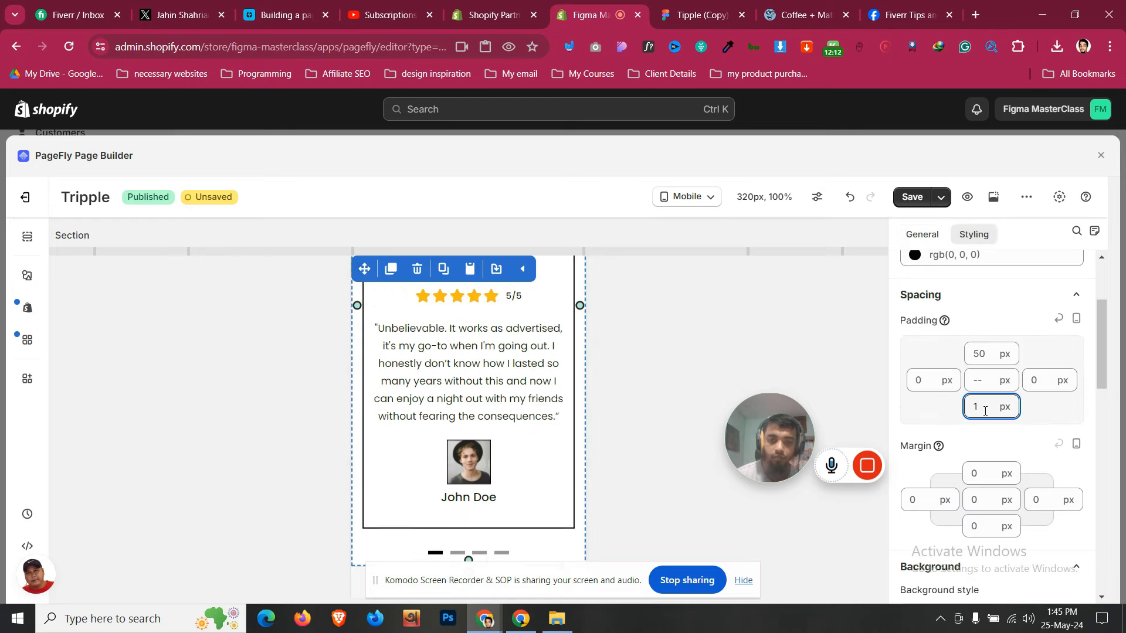
{"action": "type", "text": "9"}
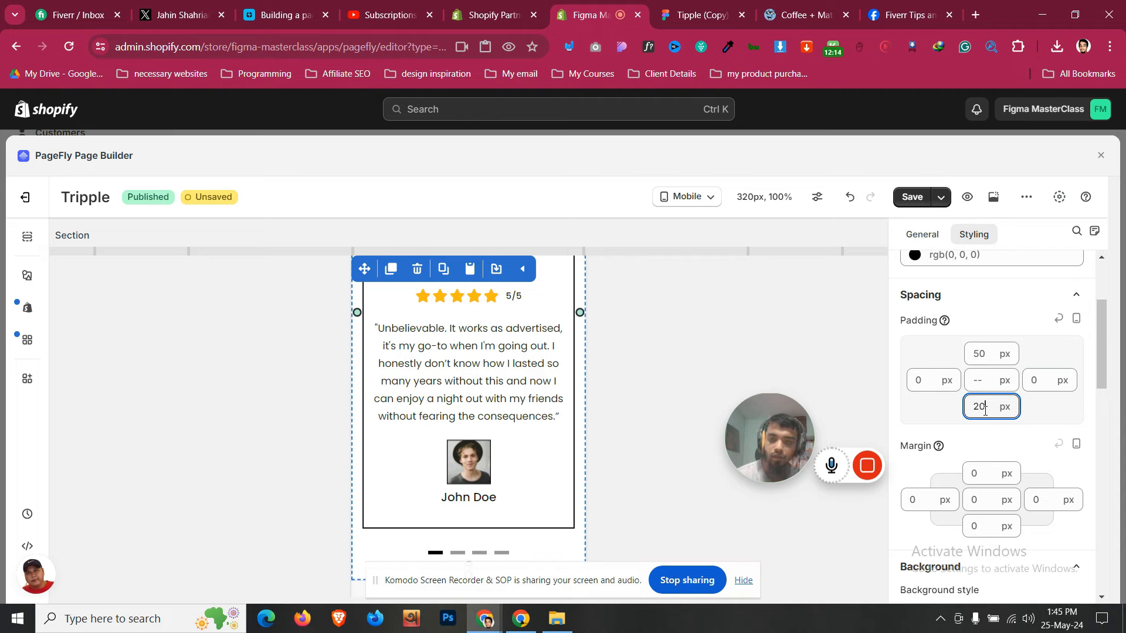
Reduce the testimonial section's top padding in the mobile view
{"action": "scroll", "coordinate": [615, 413], "scroll_direction": "up", "scroll_amount": 3}
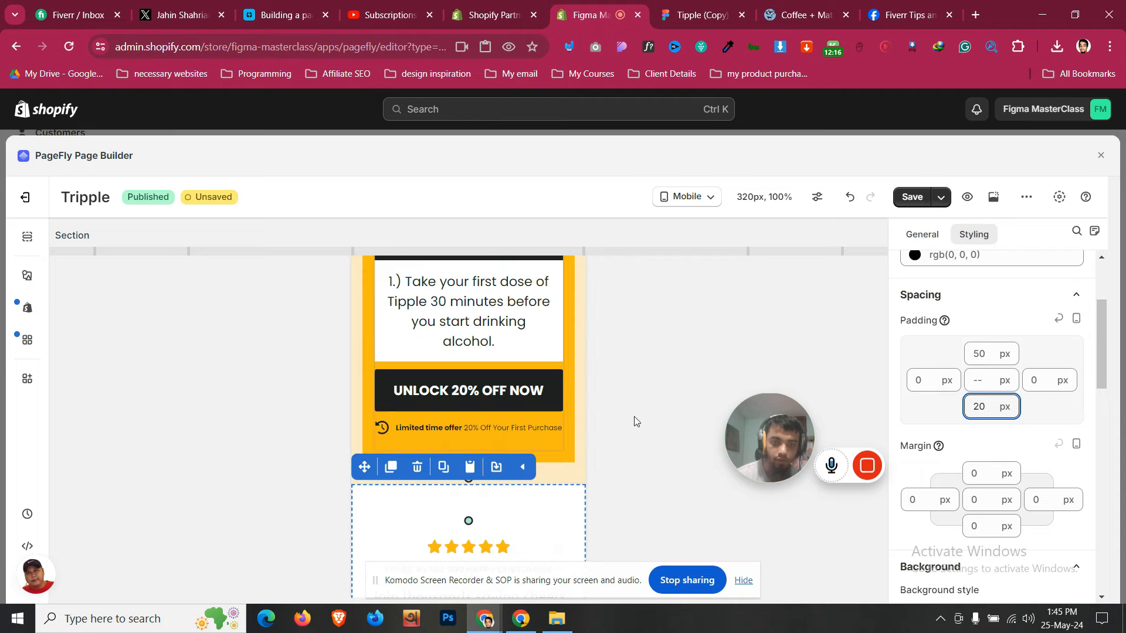
{"action": "left_click", "coordinate": [978, 355]}
{"action": "key", "text": "Up"}
{"action": "key", "text": "Up"}
{"action": "key", "text": "Up"}
{"action": "key", "text": "Up"}
{"action": "key", "text": "Up"}
{"action": "key", "text": "Up"}
{"action": "key", "text": "Up"}
{"action": "key", "text": "Up"}
{"action": "key", "text": "Up"}
{"action": "key", "text": "Up"}
{"action": "key", "text": "Up"}
{"action": "key", "text": "Up"}
{"action": "key", "text": "Up"}
{"action": "key", "text": "Up"}
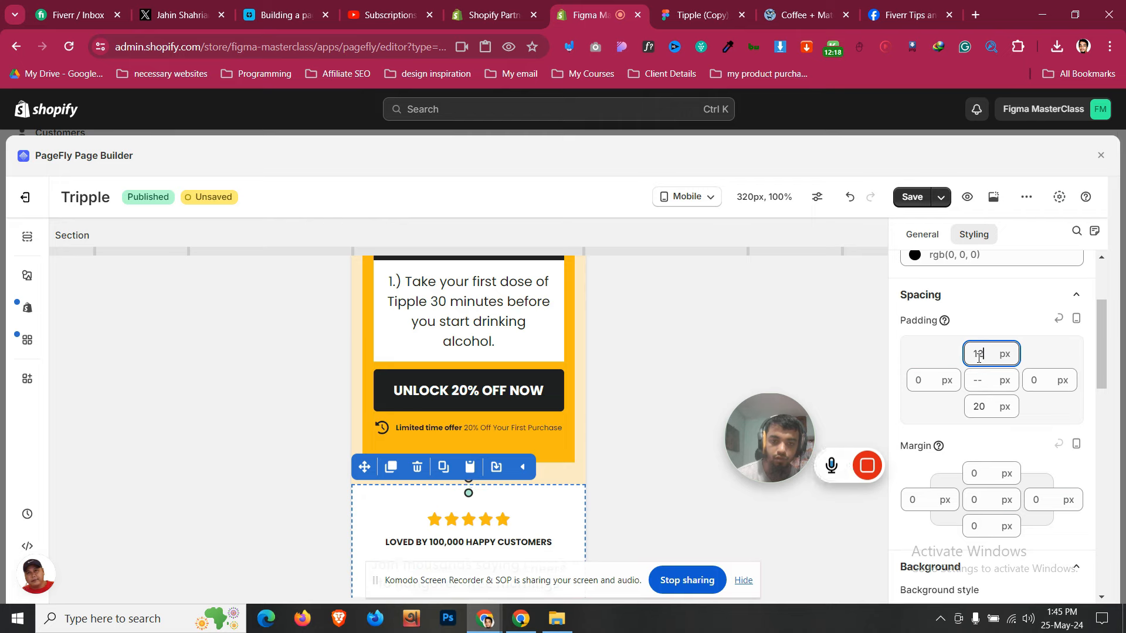
Select the row inside Slide 1 and set its top margin to 0 px in the mobile view
{"action": "left_click", "coordinate": [554, 466]}
{"action": "scroll", "coordinate": [554, 466], "scroll_direction": "down", "scroll_amount": 3}
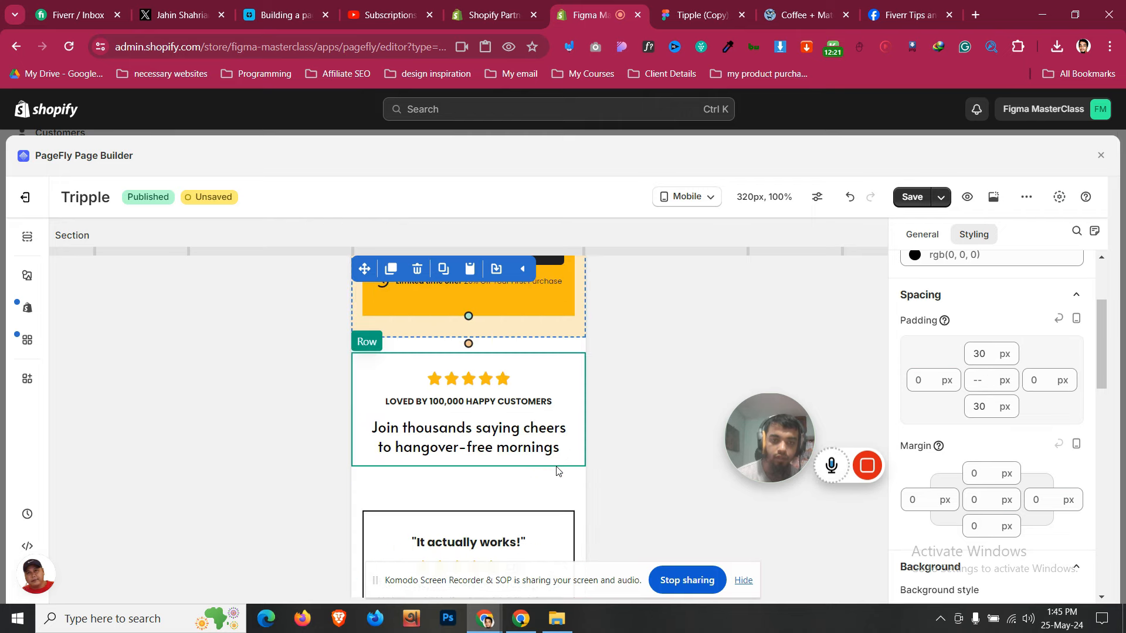
{"action": "left_click", "coordinate": [535, 364]}
{"action": "scroll", "coordinate": [510, 352], "scroll_direction": "down", "scroll_amount": 3}
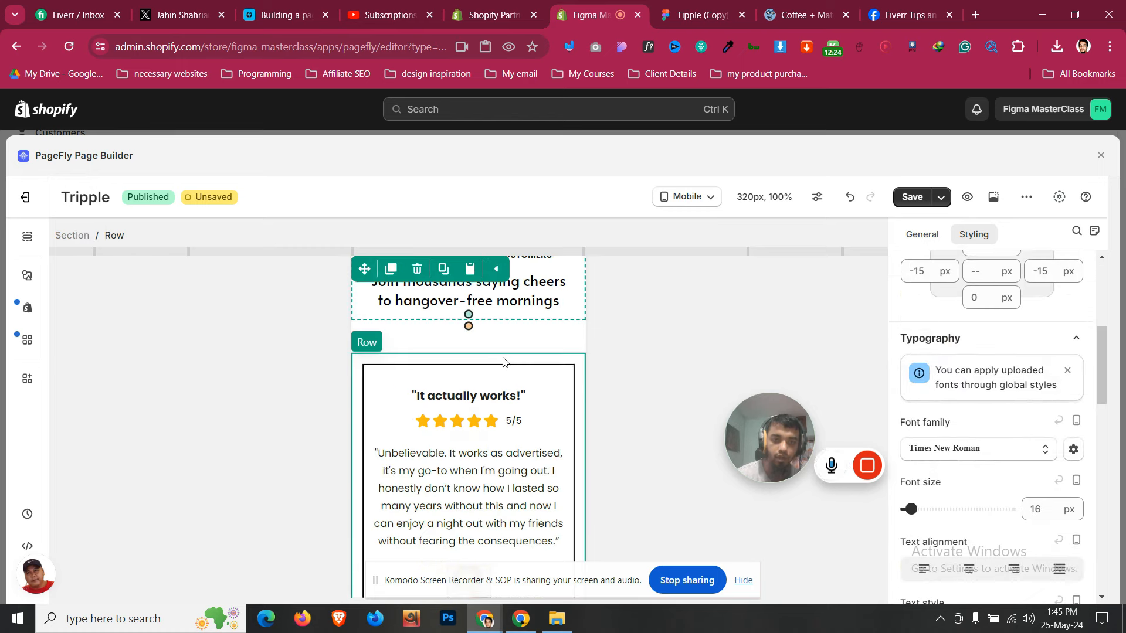
{"action": "left_click", "coordinate": [509, 349]}
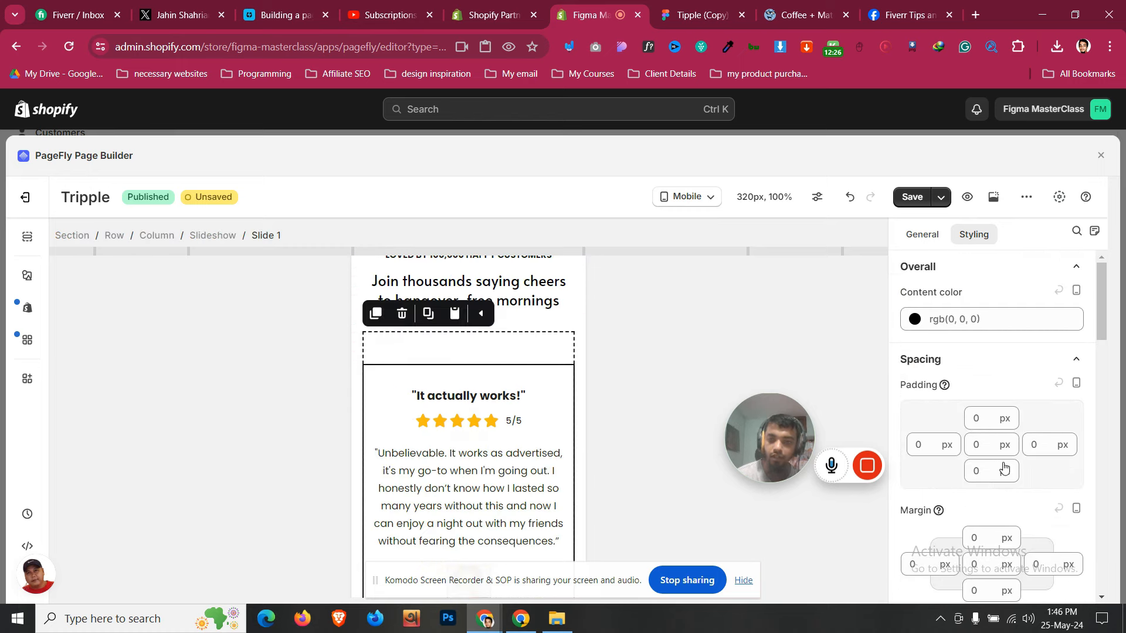
{"action": "left_click", "coordinate": [414, 363]}
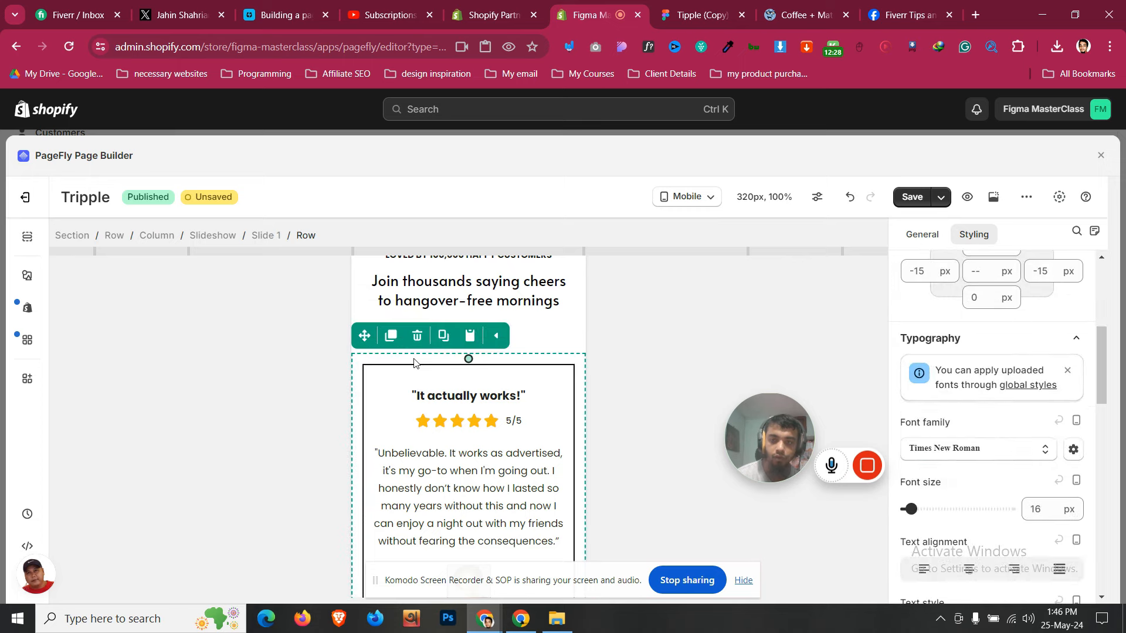
{"action": "scroll", "coordinate": [1007, 318], "scroll_direction": "up", "scroll_amount": 3}
{"action": "double_click", "coordinate": [979, 391]}
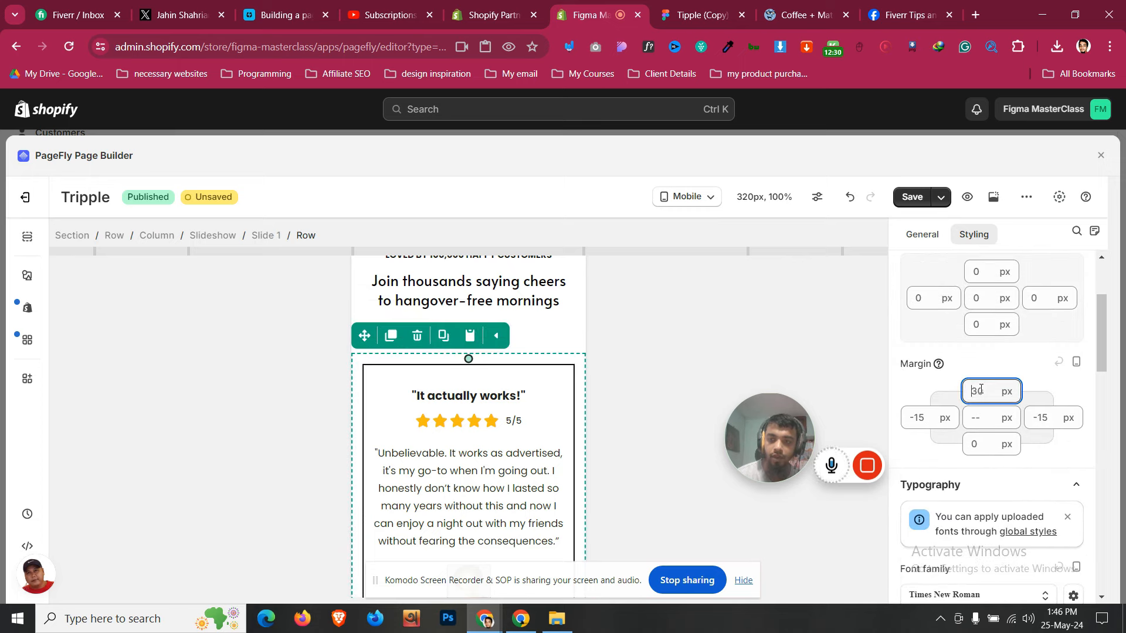
{"action": "type", "text": "0"}
Select the testimonial slideshow and set its bottom padding to 0 px in the mobile view
{"action": "scroll", "coordinate": [455, 429], "scroll_direction": "down", "scroll_amount": 3}
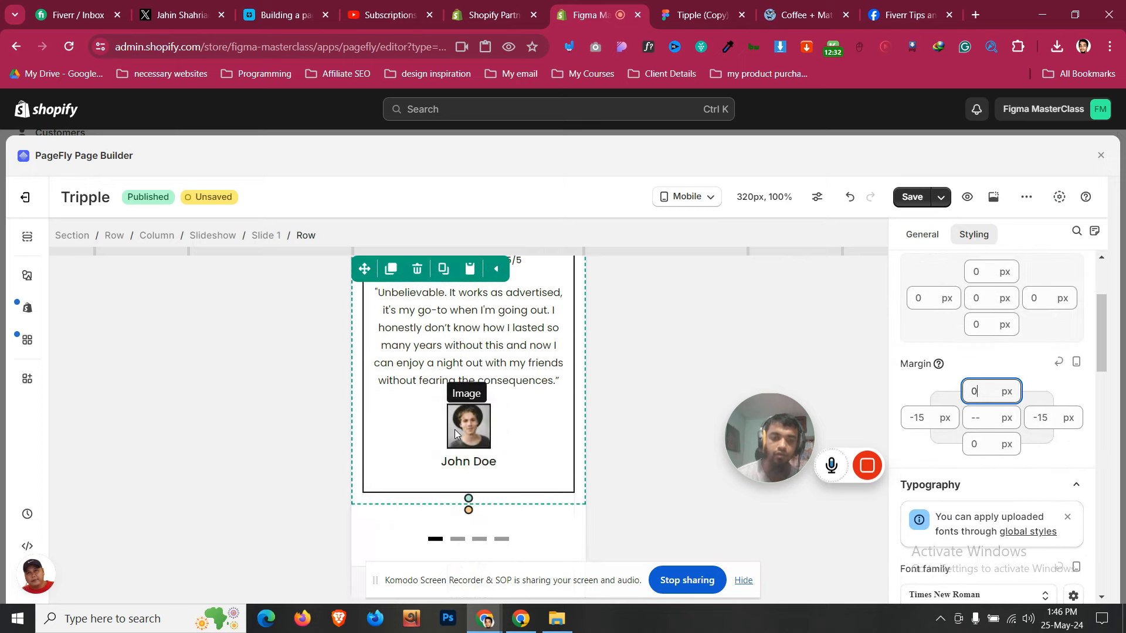
{"action": "left_click", "coordinate": [422, 514]}
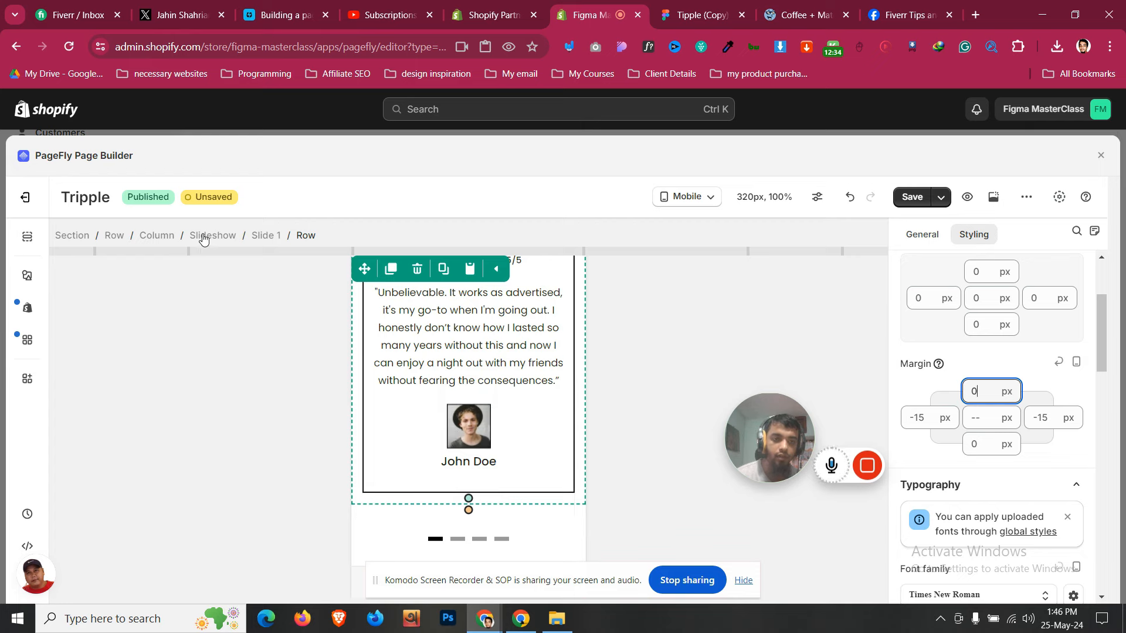
{"action": "double_click", "coordinate": [988, 472]}
{"action": "type", "text": "1"}
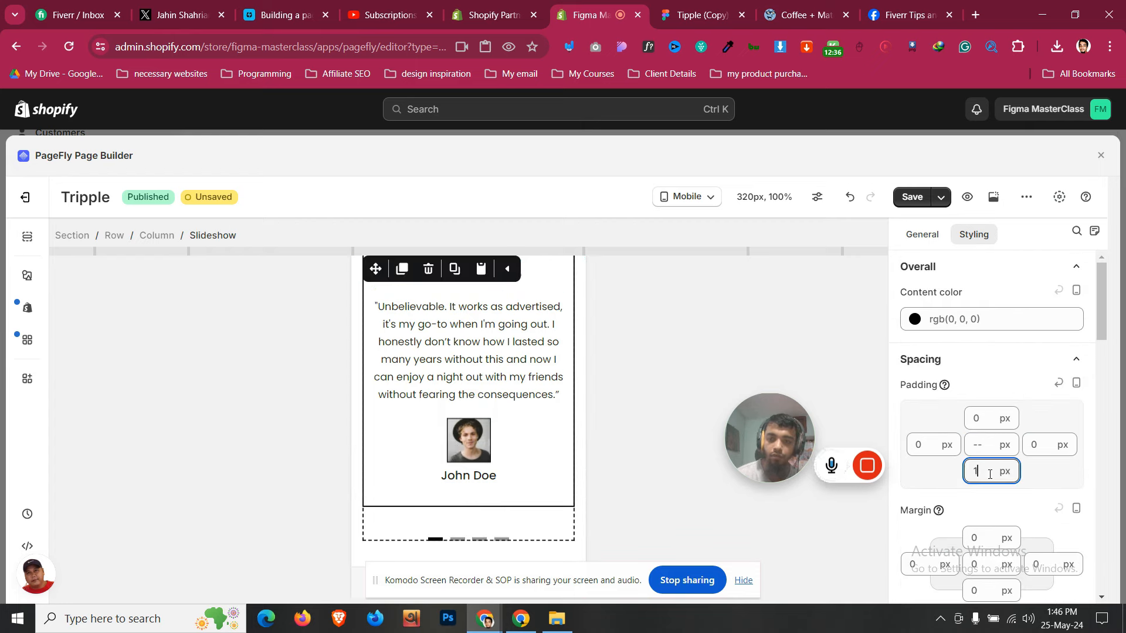
{"action": "key", "text": "BackSpace"}
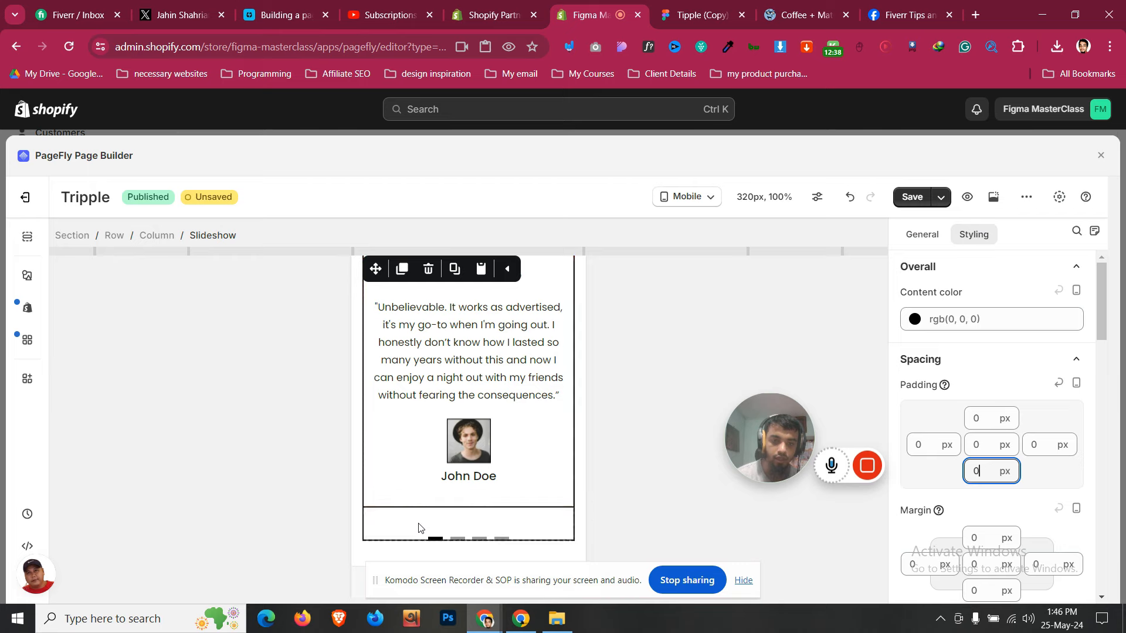
Try turning off the slideshow's Set max height option and switch it back to Yes
{"action": "left_click", "coordinate": [417, 526]}
{"action": "left_click", "coordinate": [214, 244]}
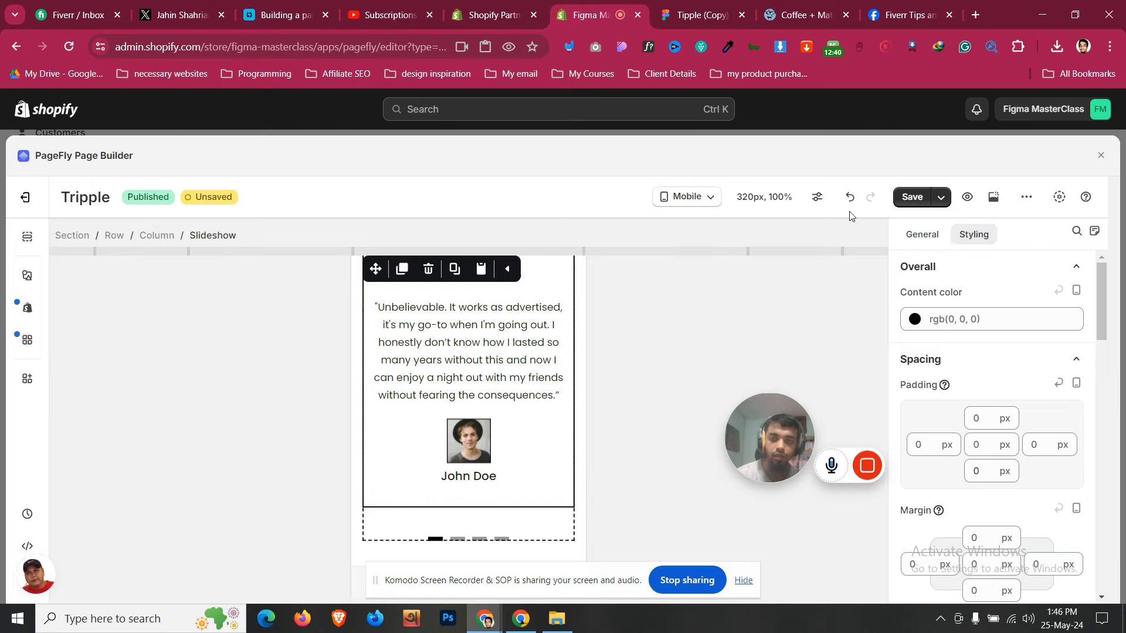
{"action": "left_click", "coordinate": [923, 233]}
{"action": "scroll", "coordinate": [985, 373], "scroll_direction": "down", "scroll_amount": 3}
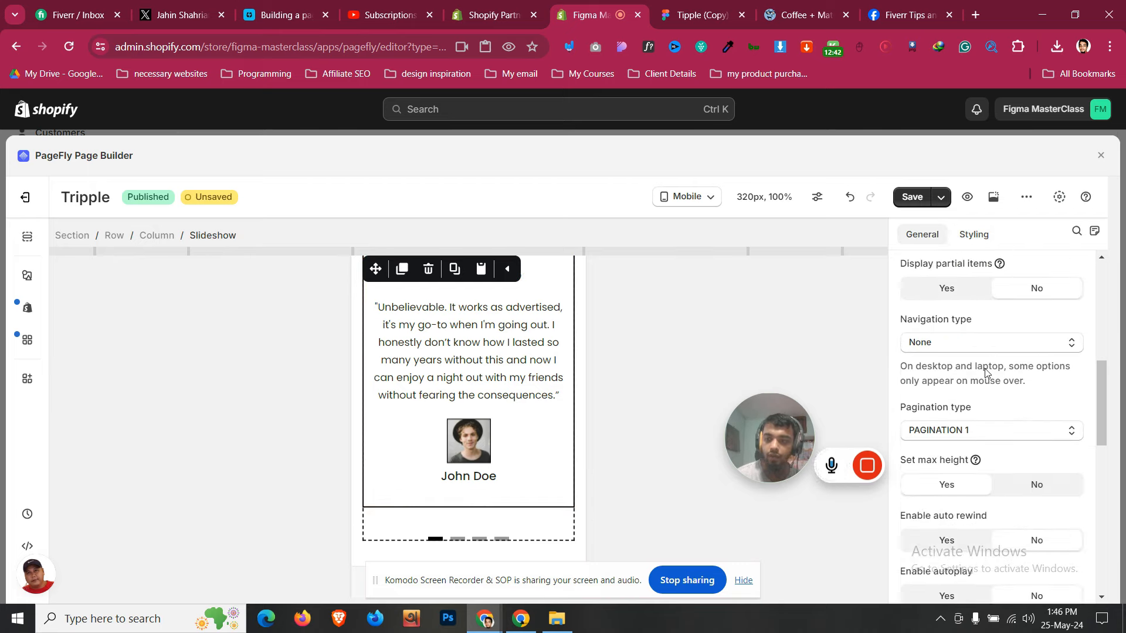
{"action": "left_click", "coordinate": [1017, 381]}
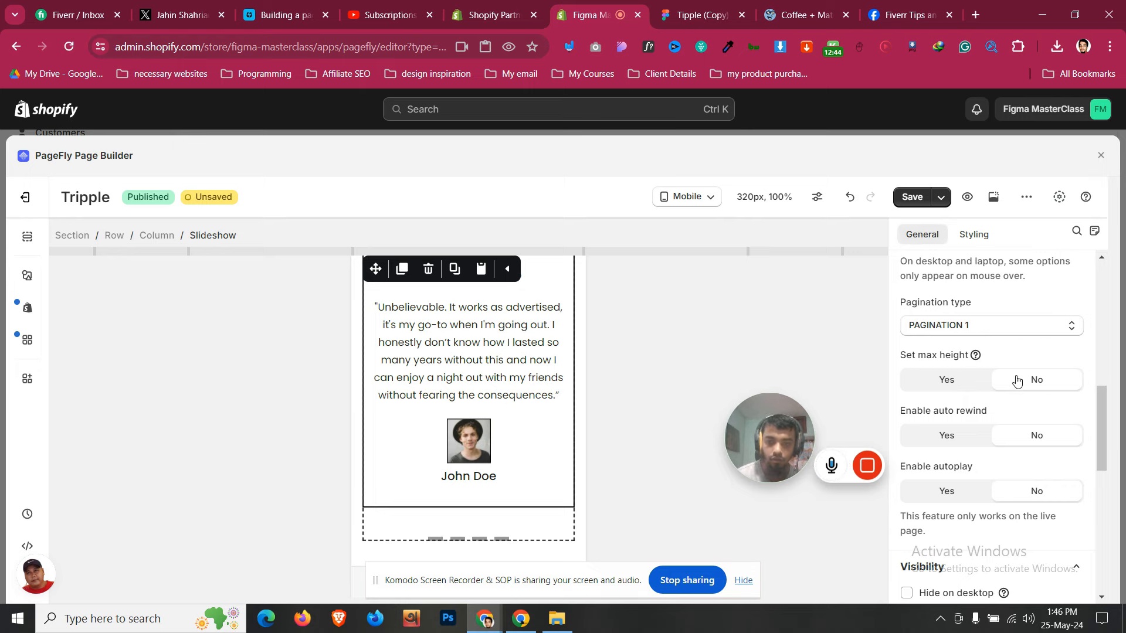
{"action": "left_click", "coordinate": [974, 387]}
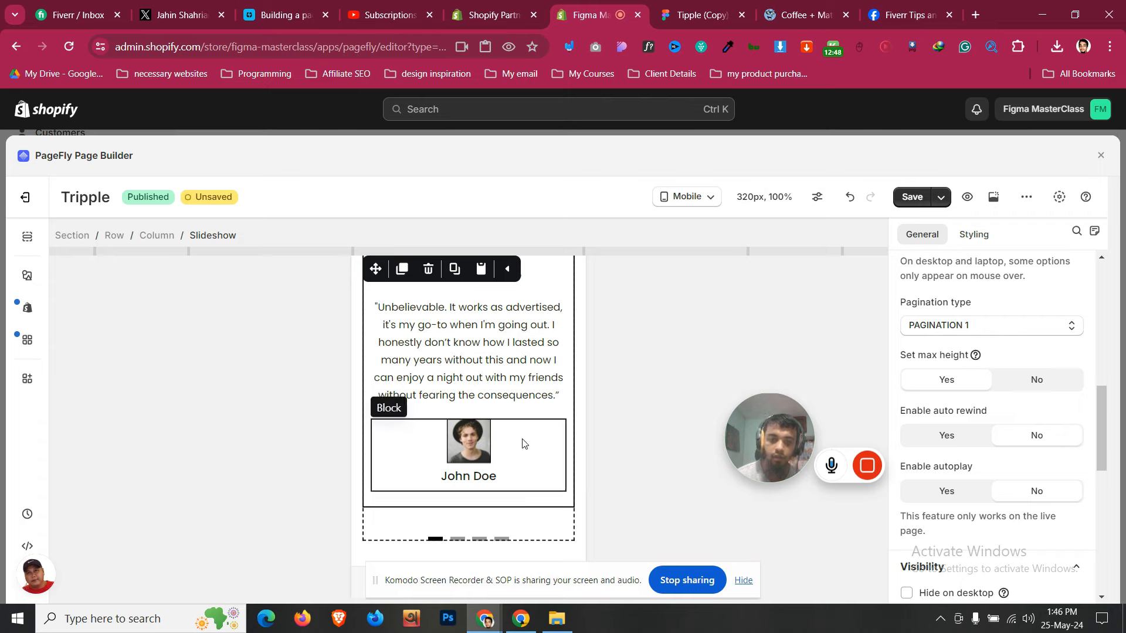
Return the editor to the All devices view and compare the testimonial row with the desktop design in Figma
{"action": "left_click", "coordinate": [360, 569]}
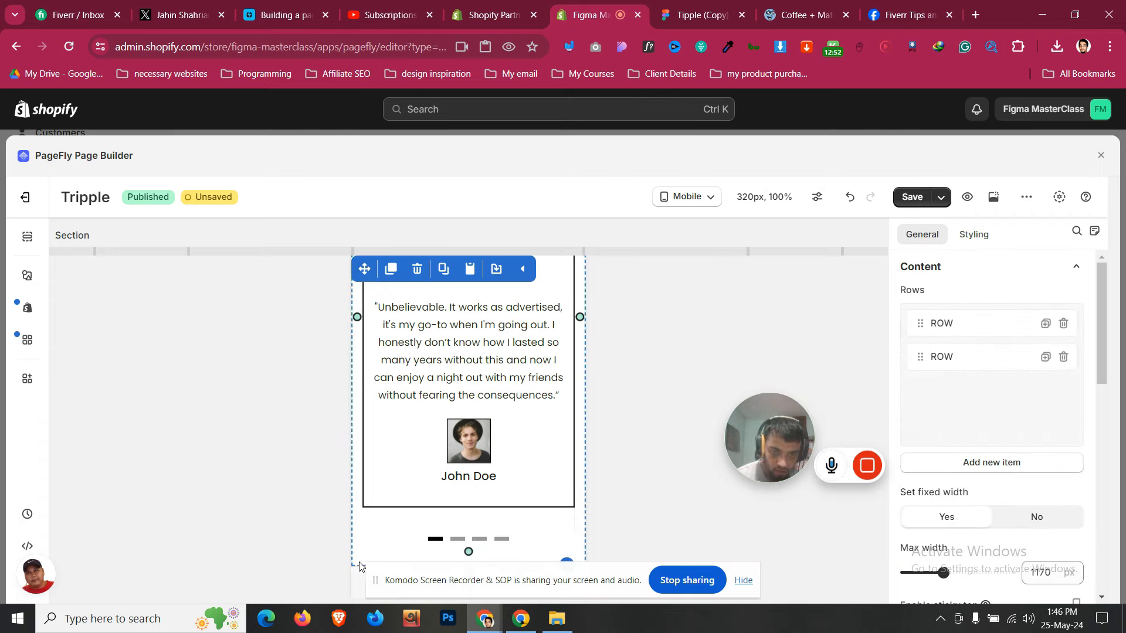
{"action": "scroll", "coordinate": [367, 539], "scroll_direction": "up", "scroll_amount": 5}
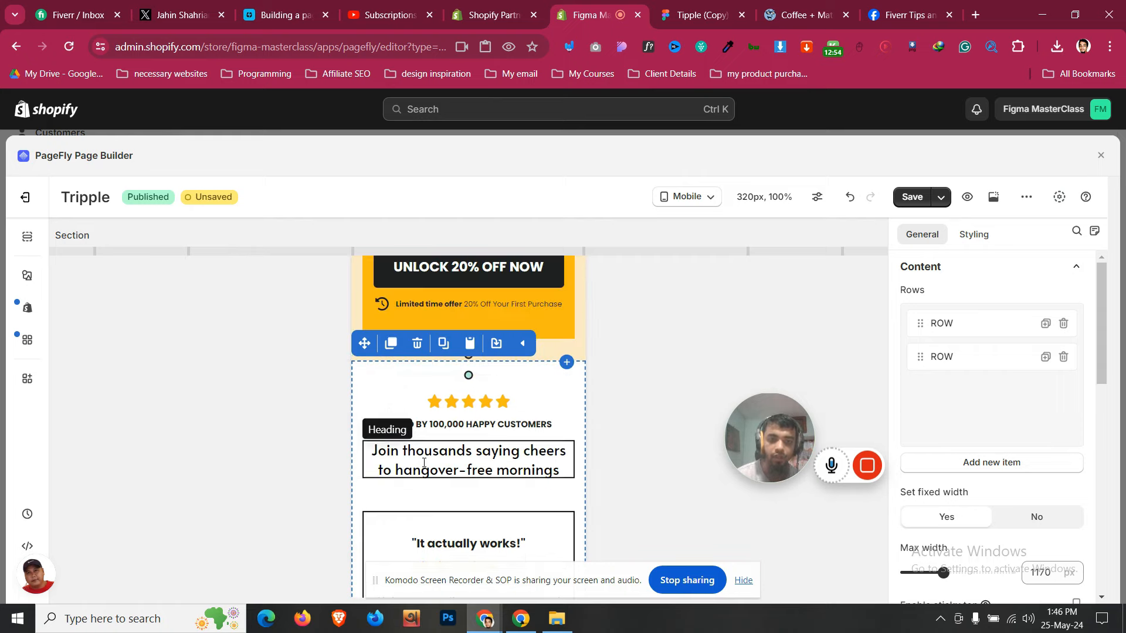
{"action": "left_click", "coordinate": [677, 204]}
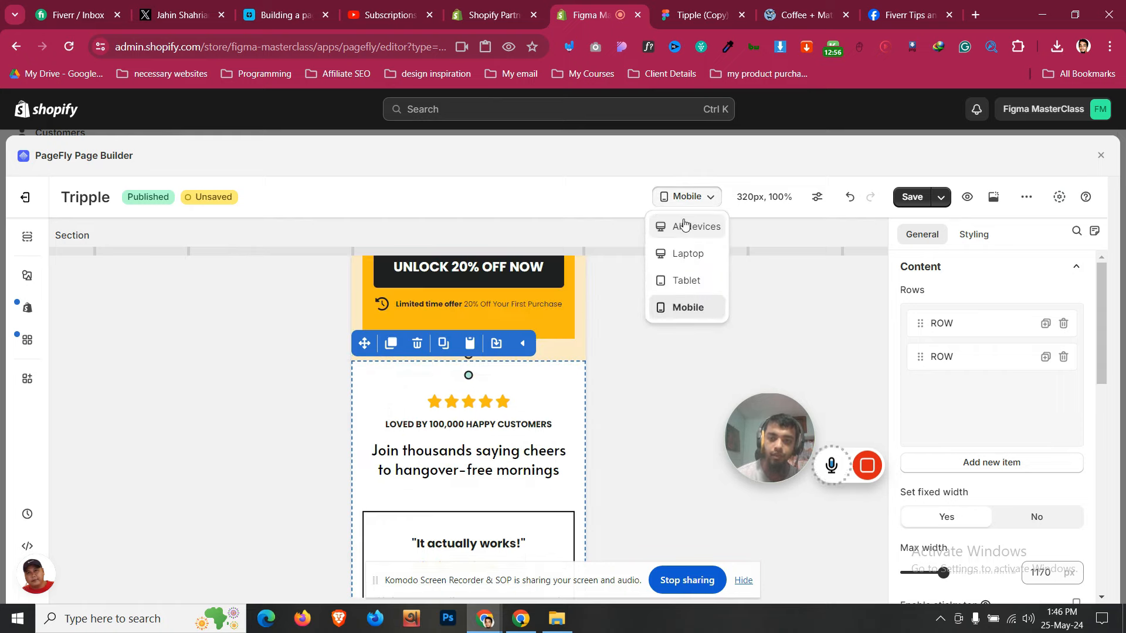
{"action": "left_click", "coordinate": [684, 225]}
{"action": "scroll", "coordinate": [463, 350], "scroll_direction": "down", "scroll_amount": 3}
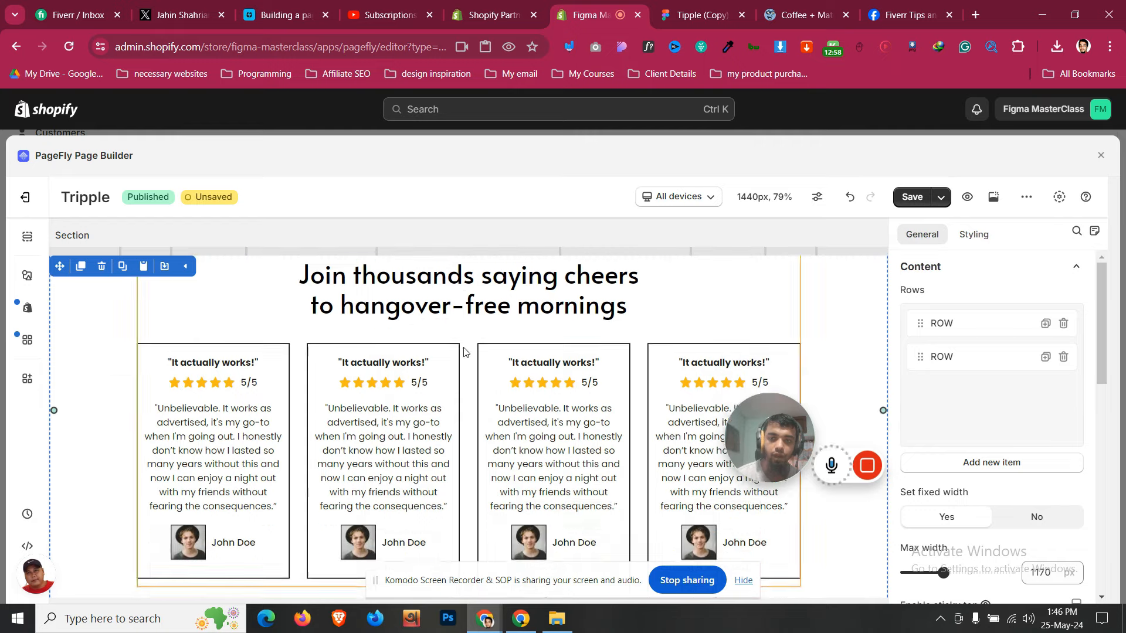
{"action": "left_click", "coordinate": [695, 15]}
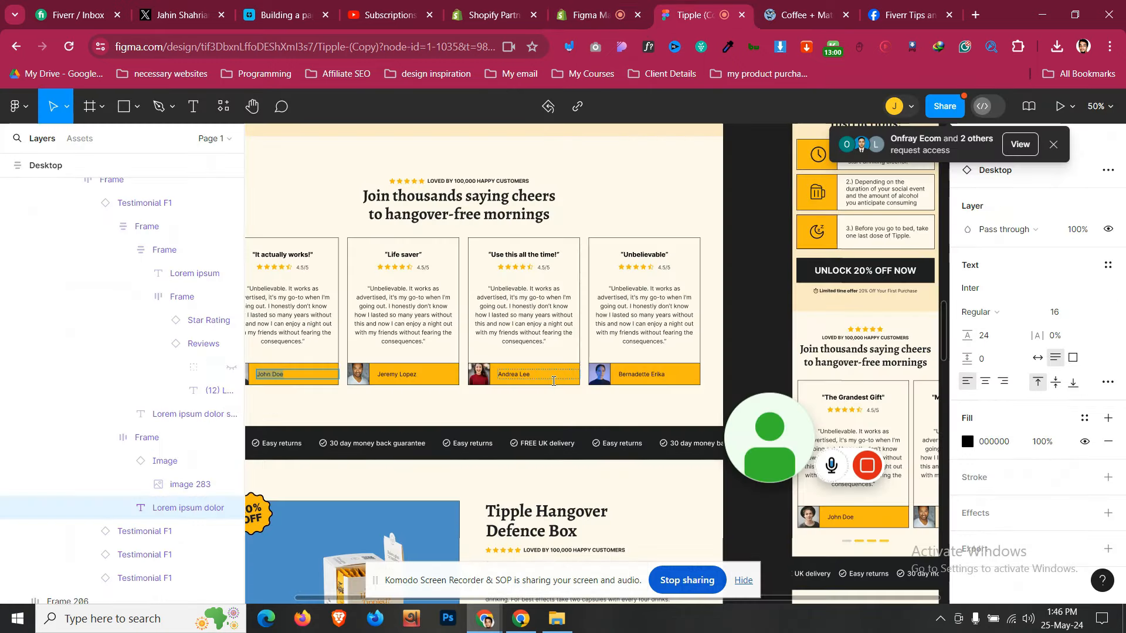
{"action": "left_click", "coordinate": [568, 4]}
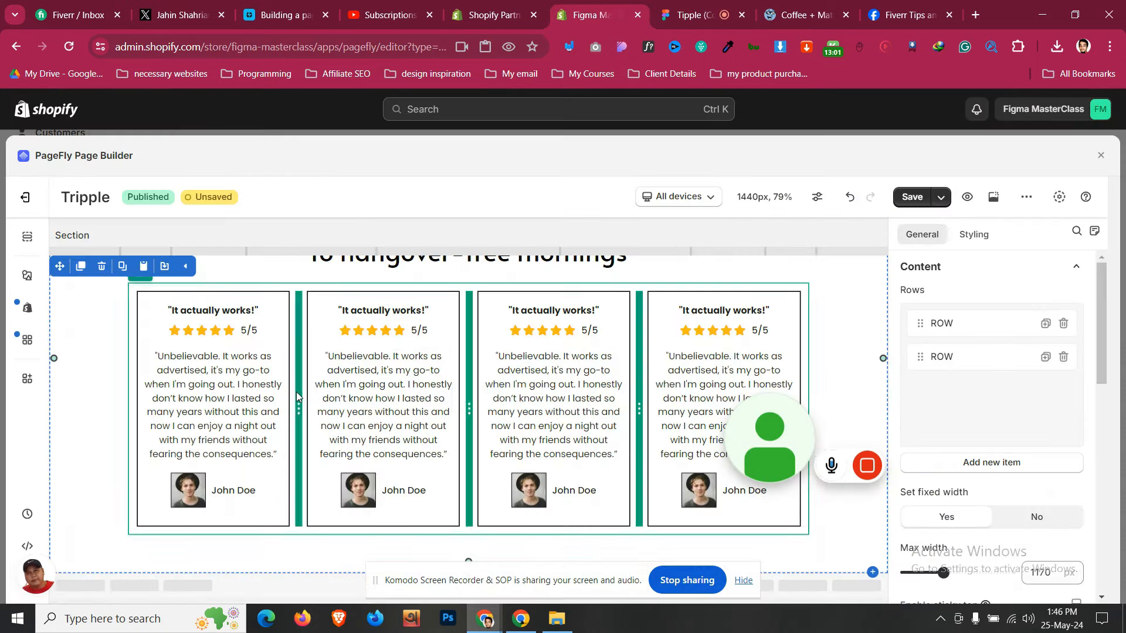
Save the Tripple page
{"action": "left_click", "coordinate": [940, 197]}
{"action": "left_click", "coordinate": [927, 233]}
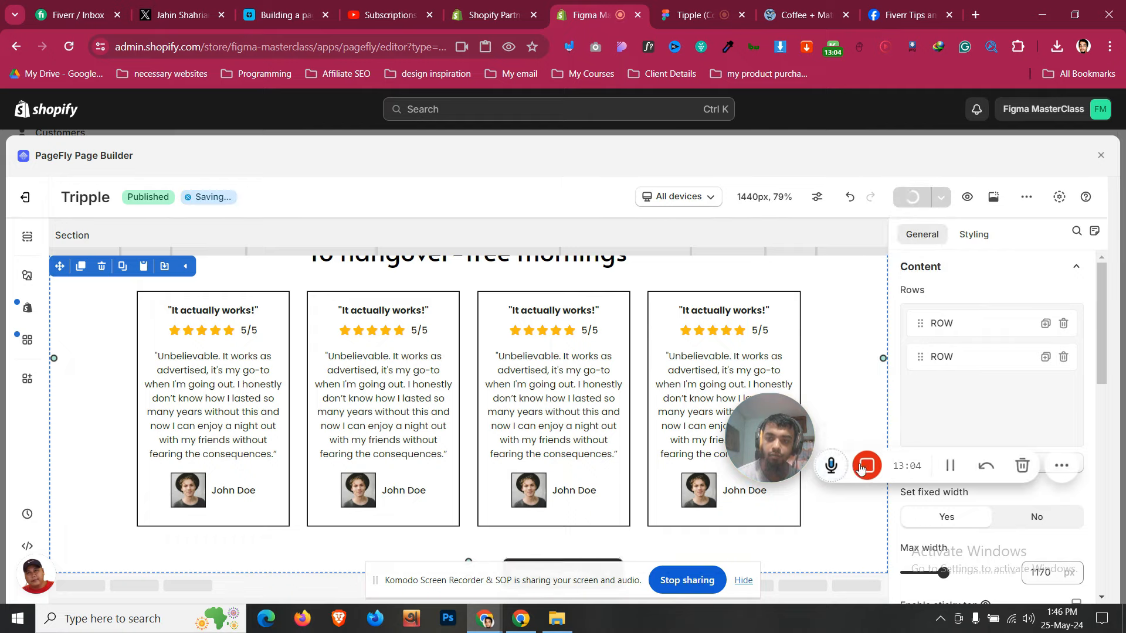
{"action": "left_click_drag", "start_coordinate": [777, 432], "coordinate": [729, 450]}
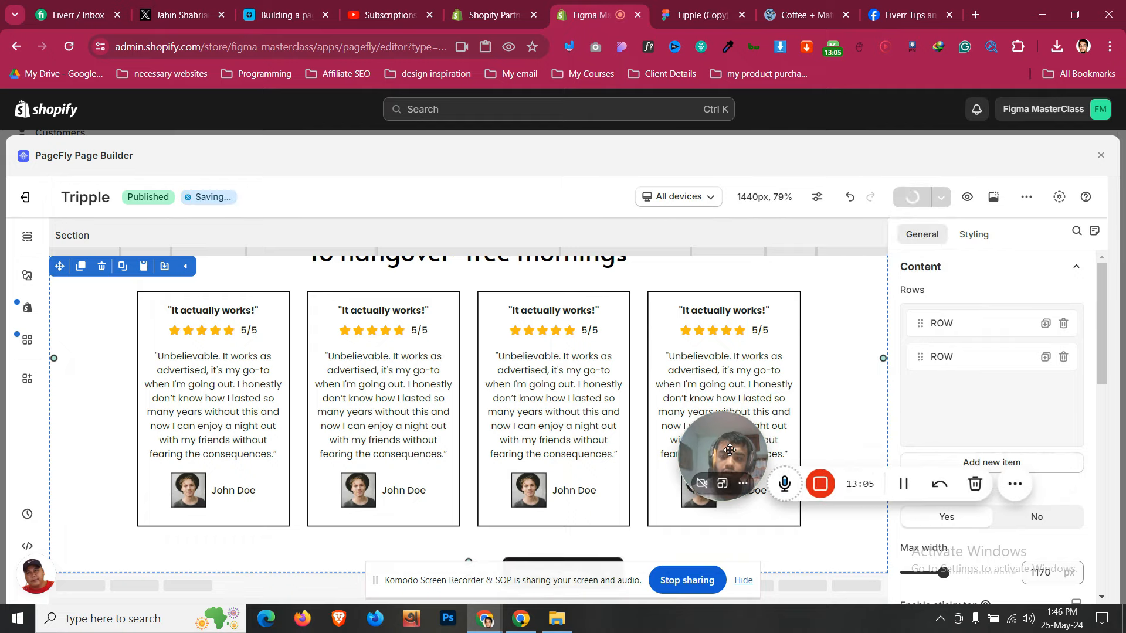
Compare the testimonials section in PageFly with the black guarantee strip below it in the Figma design
{"action": "left_click", "coordinate": [725, 5]}
{"action": "scroll", "coordinate": [495, 397], "scroll_direction": "down", "scroll_amount": 1}
{"action": "left_click", "coordinate": [571, 5]}
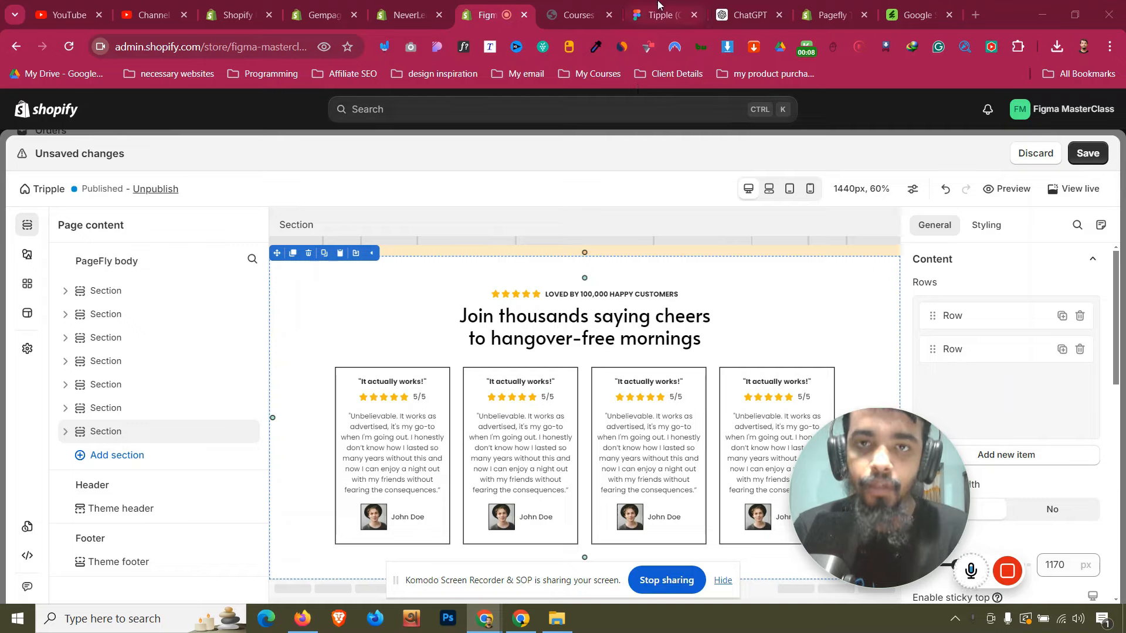
{"action": "left_click_drag", "start_coordinate": [659, 6], "coordinate": [576, 8]}
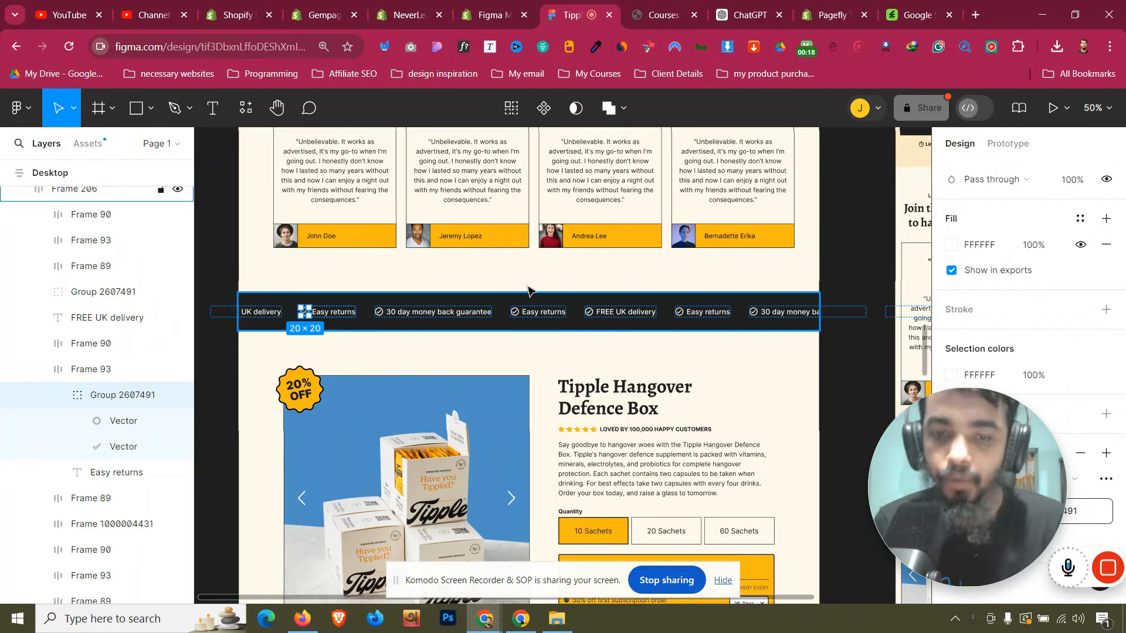
{"action": "left_click", "coordinate": [523, 5]}
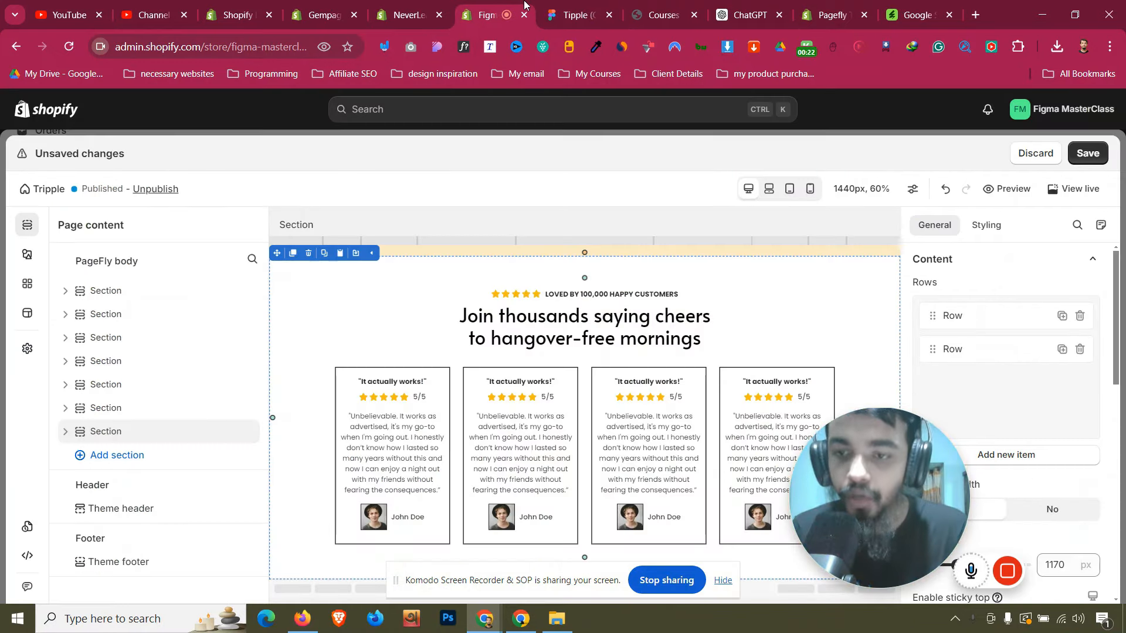
Open blendjet.com in a new browser tab and examine its scrolling "As seen on" logo strip
{"action": "left_click", "coordinate": [973, 14]}
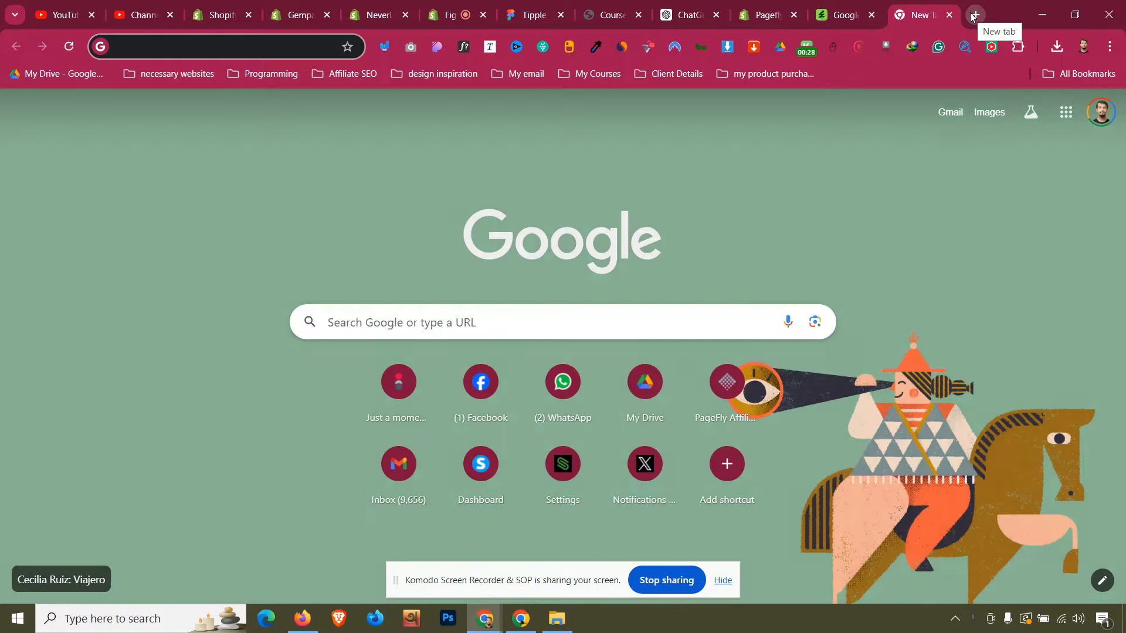
{"action": "type", "text": "bl"}
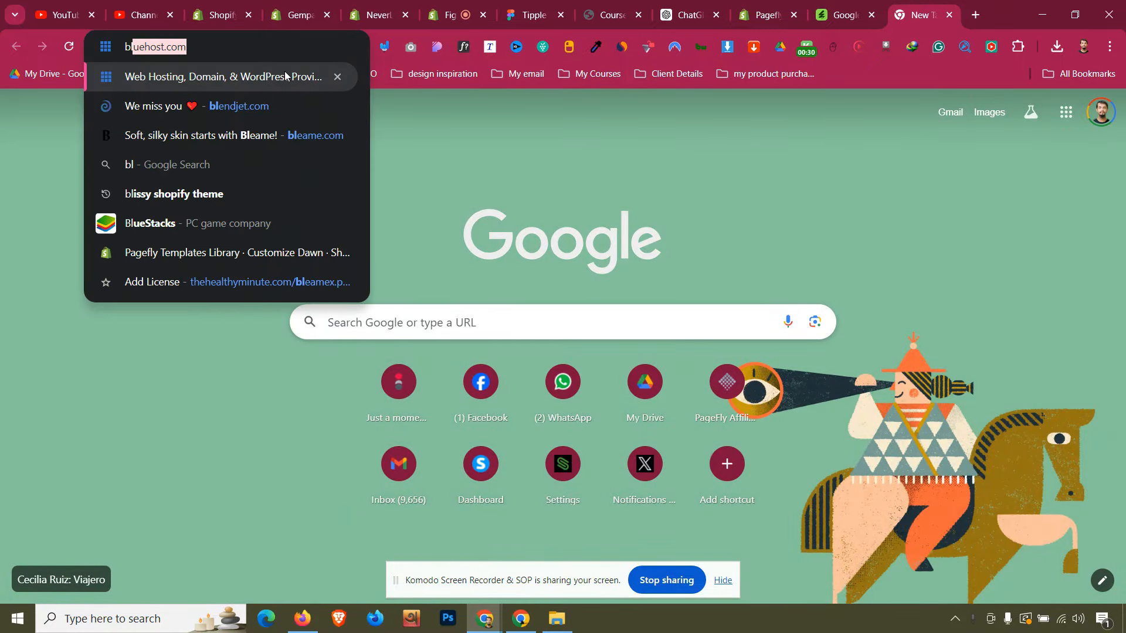
{"action": "type", "text": "en"}
{"action": "key", "text": "Return"}
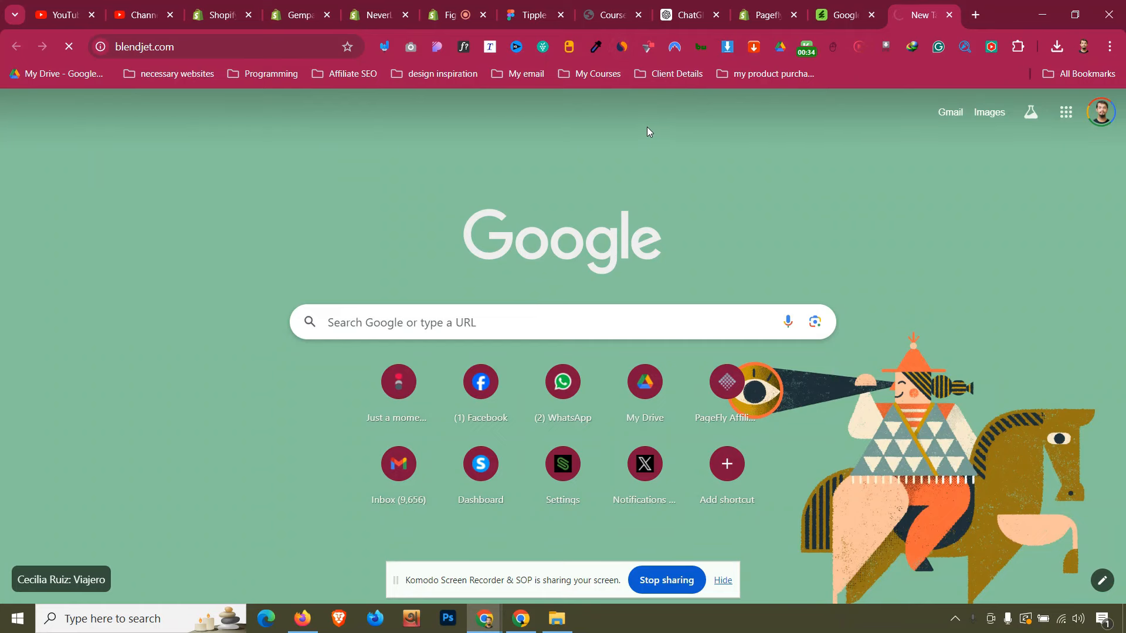
{"action": "scroll", "coordinate": [564, 199], "scroll_direction": "down", "scroll_amount": 4}
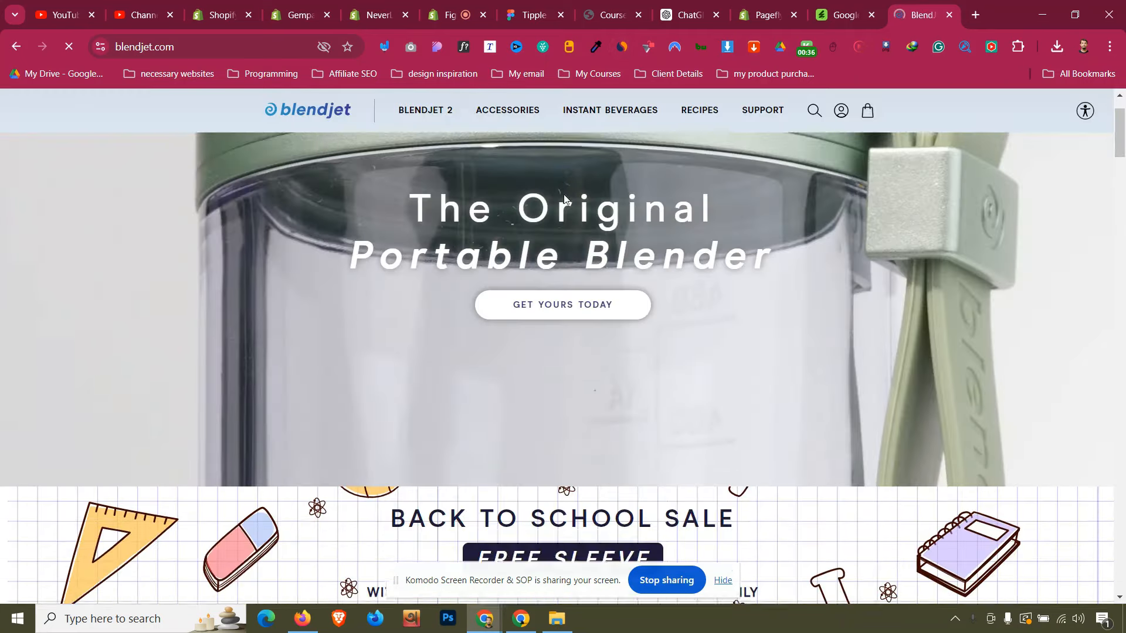
{"action": "scroll", "coordinate": [564, 196], "scroll_direction": "down", "scroll_amount": 4}
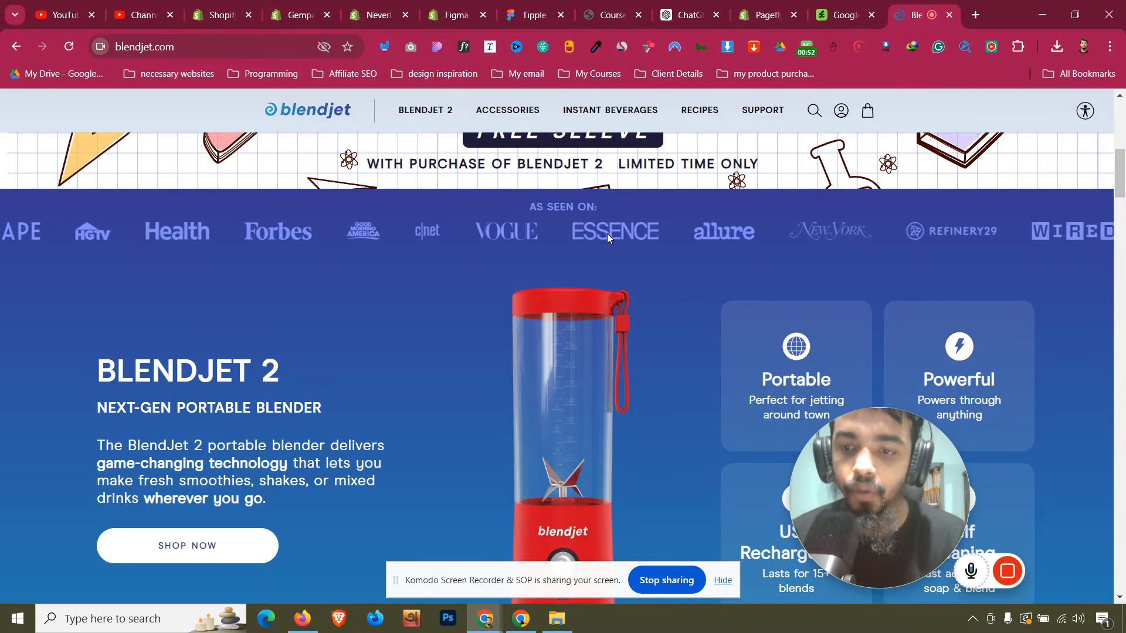
{"action": "left_click_drag", "start_coordinate": [905, 467], "coordinate": [869, 466]}
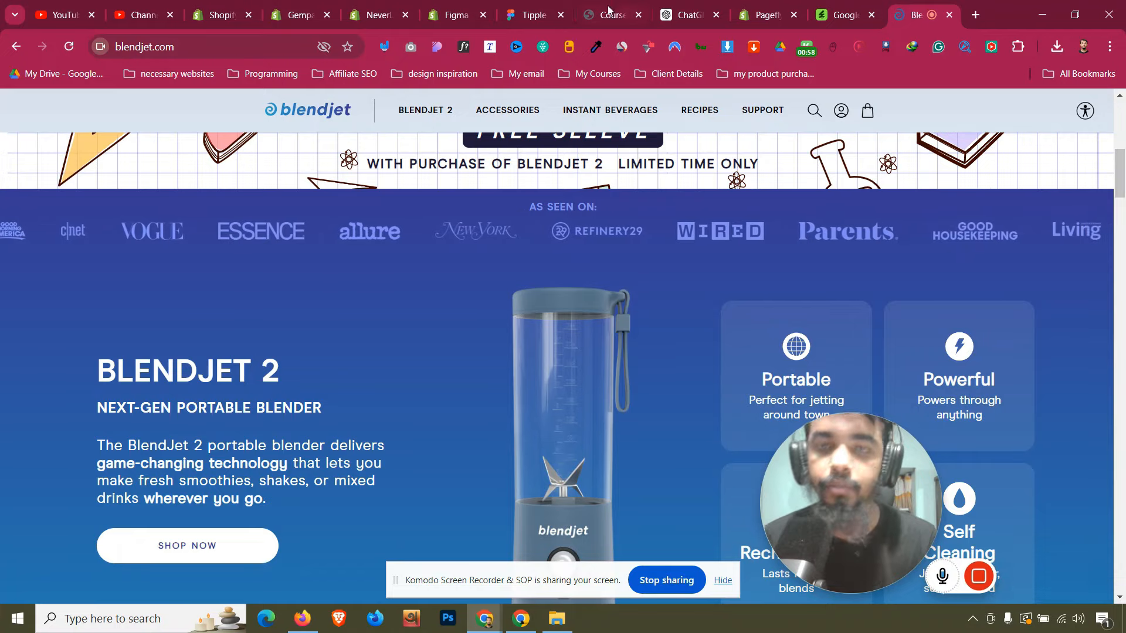
Ask ChatGPT for HTML, CSS and JavaScript marquee code with three repeating texts and a checkmark image
{"action": "left_click", "coordinate": [671, 4]}
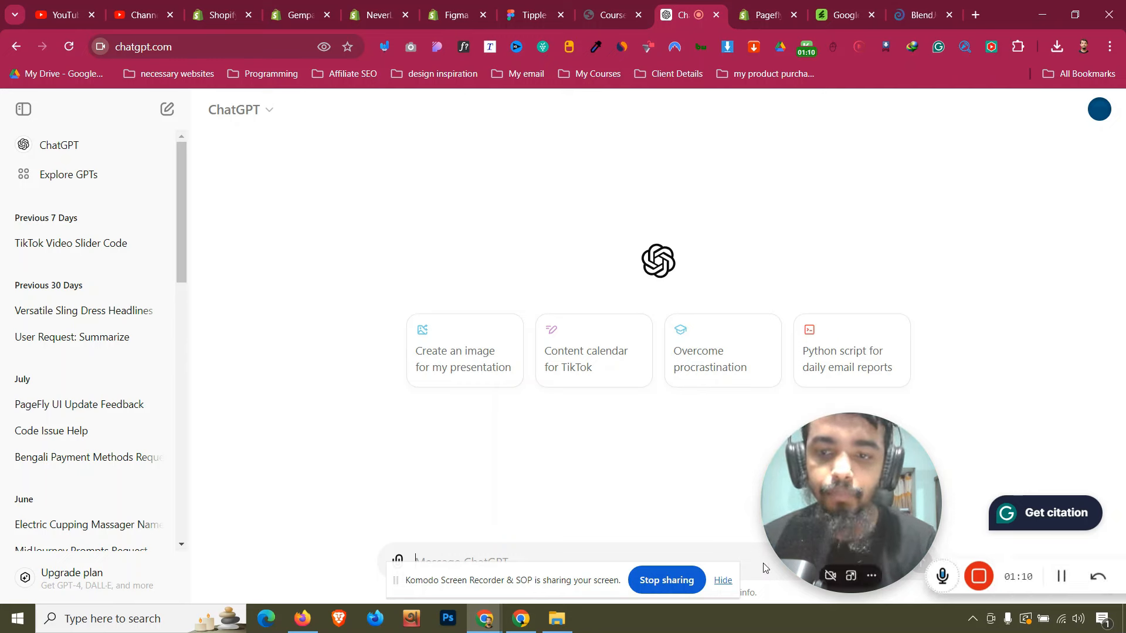
{"action": "left_click", "coordinate": [723, 580]}
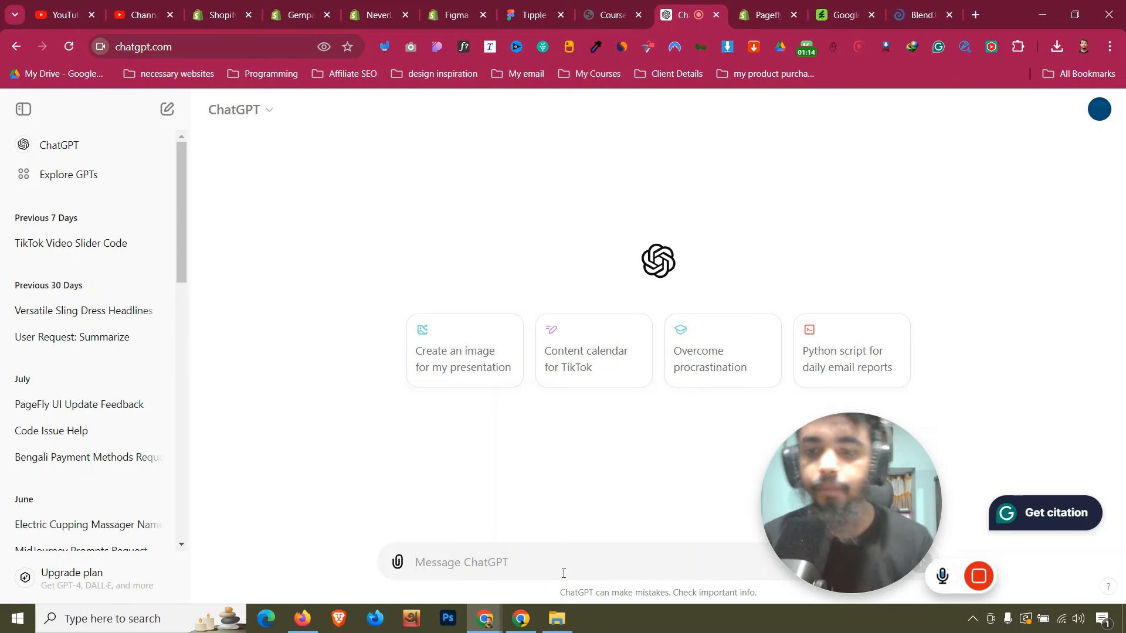
{"action": "type", "text": "w"}
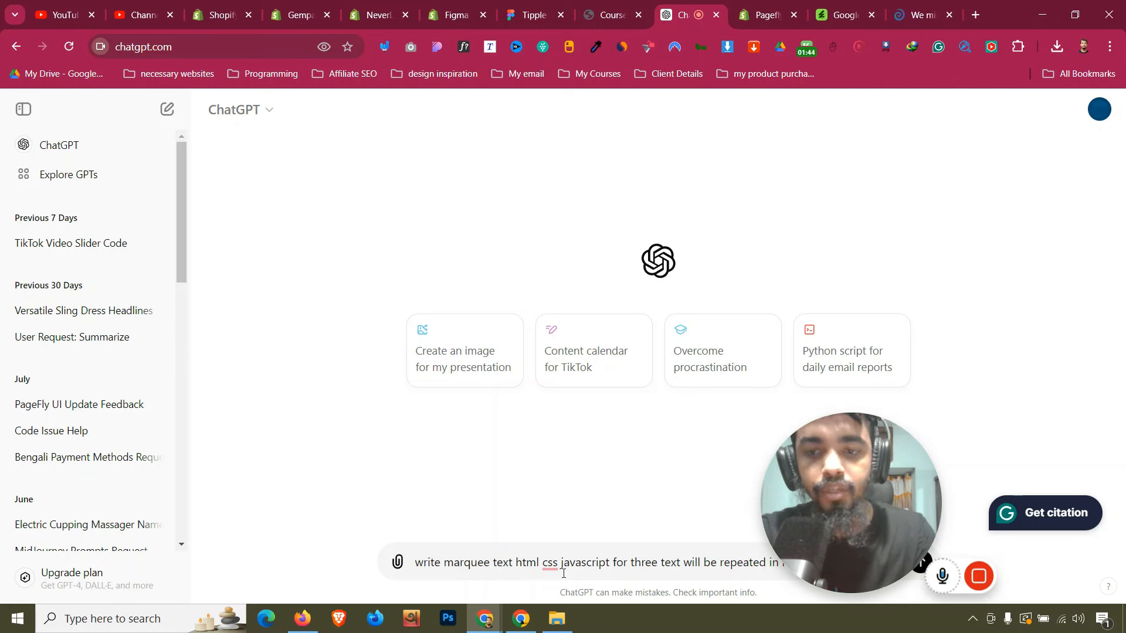
{"action": "type", "text": "text there will be an image of a checkmark"}
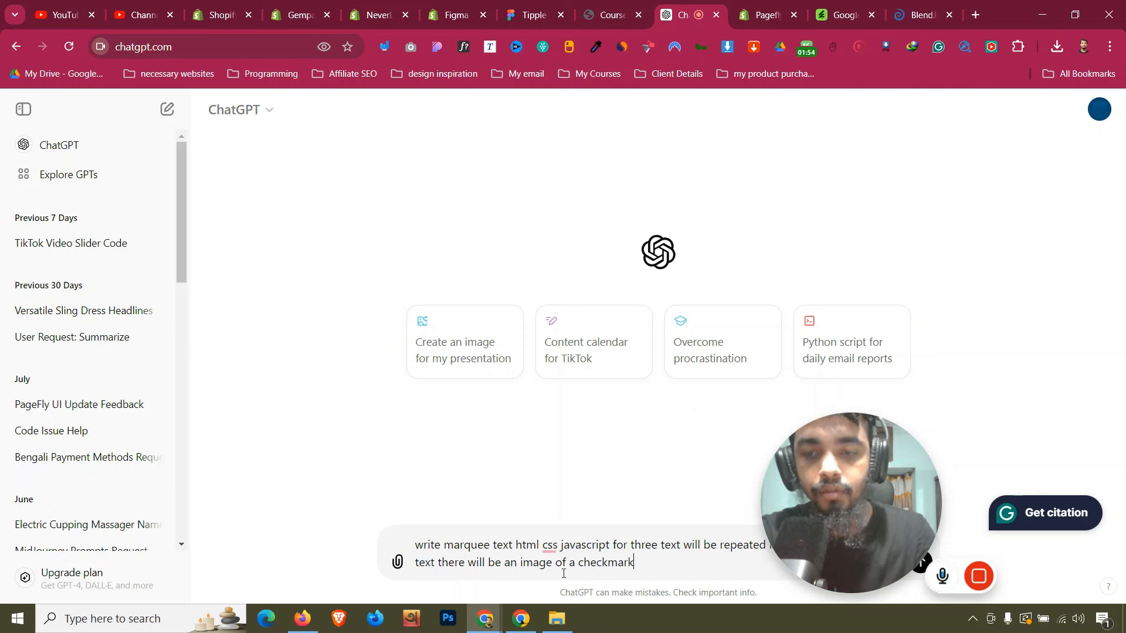
{"action": "key", "text": "Return"}
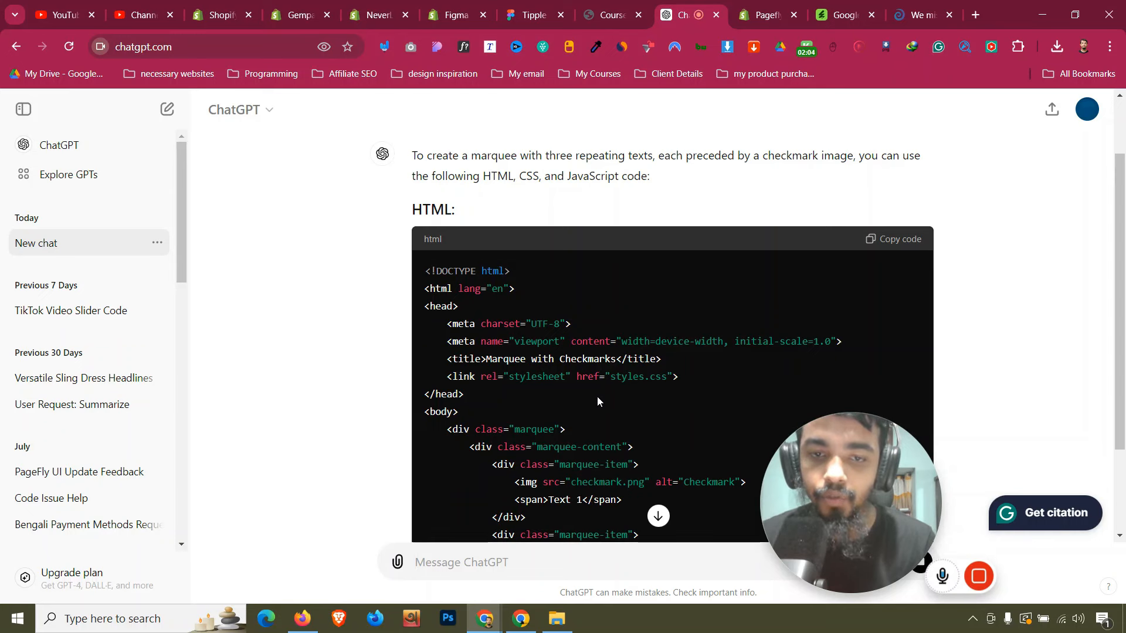
Review the generated marquee code, including the CSS keyframes, the JavaScript and the explanation
{"action": "scroll", "coordinate": [597, 397], "scroll_direction": "down", "scroll_amount": 1}
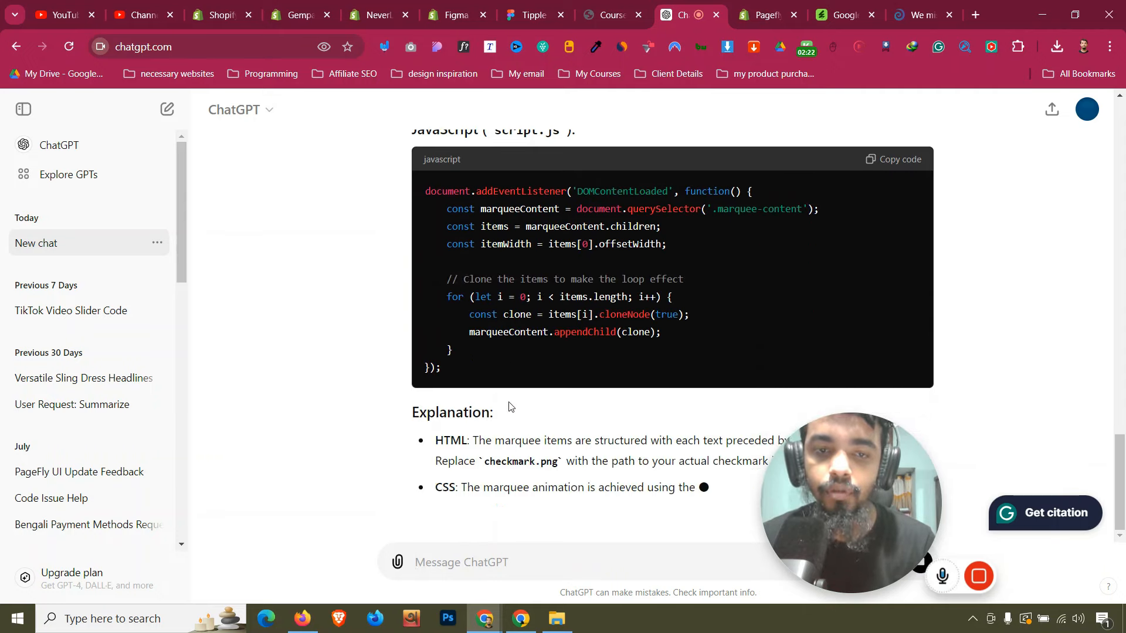
{"action": "scroll", "coordinate": [509, 406], "scroll_direction": "up", "scroll_amount": 1}
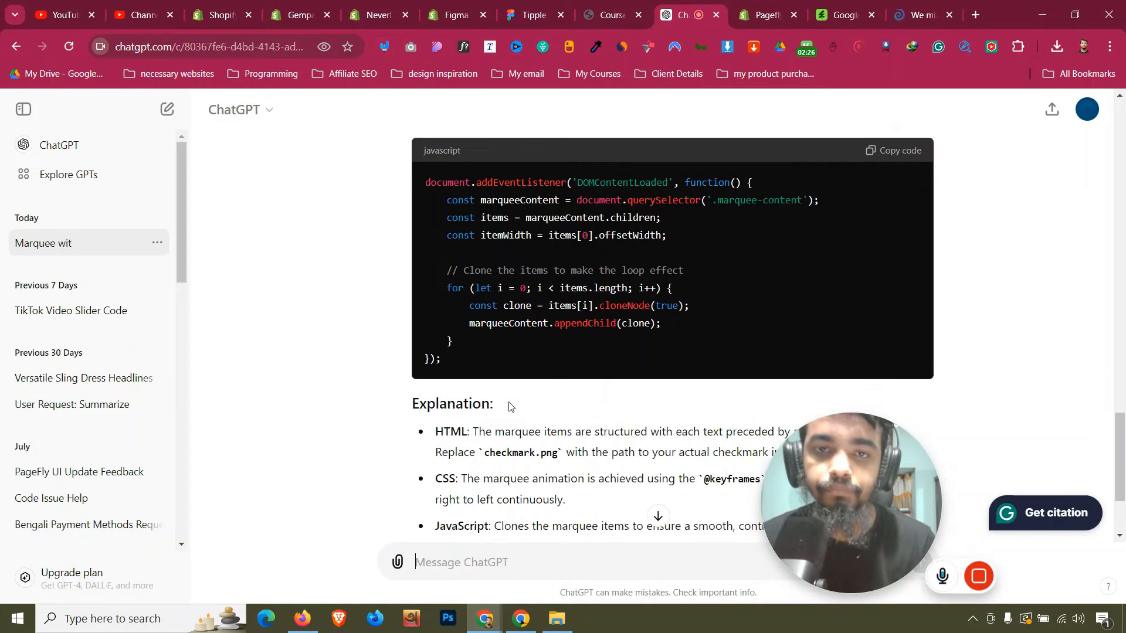
{"action": "scroll", "coordinate": [509, 405], "scroll_direction": "down", "scroll_amount": 3}
{"action": "scroll", "coordinate": [509, 403], "scroll_direction": "down", "scroll_amount": 2}
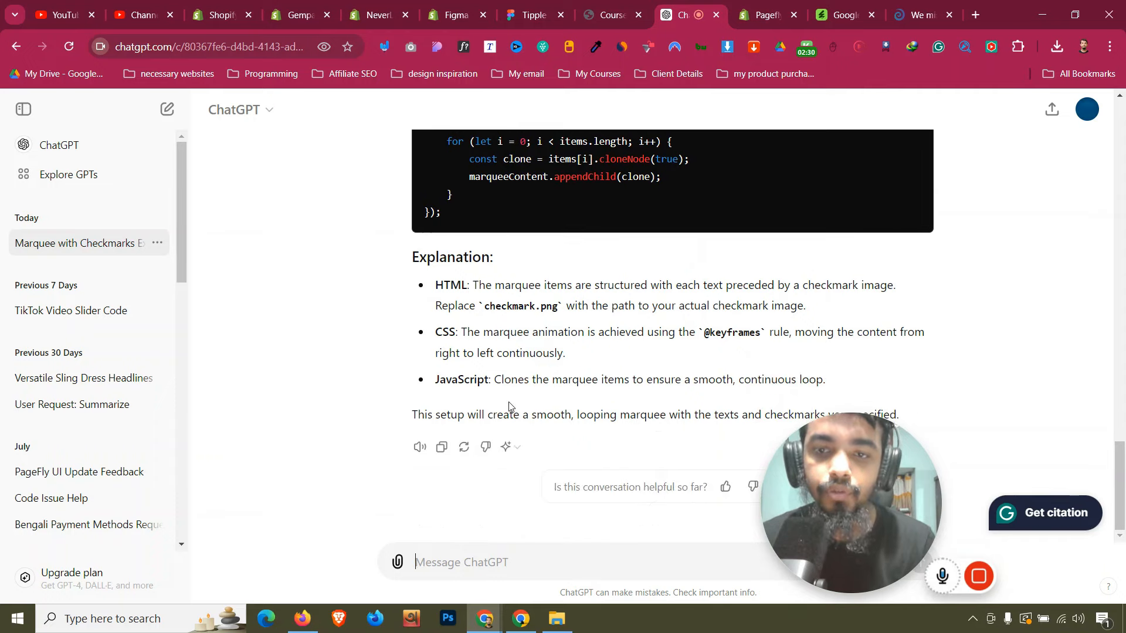
{"action": "scroll", "coordinate": [509, 406], "scroll_direction": "up", "scroll_amount": 10}
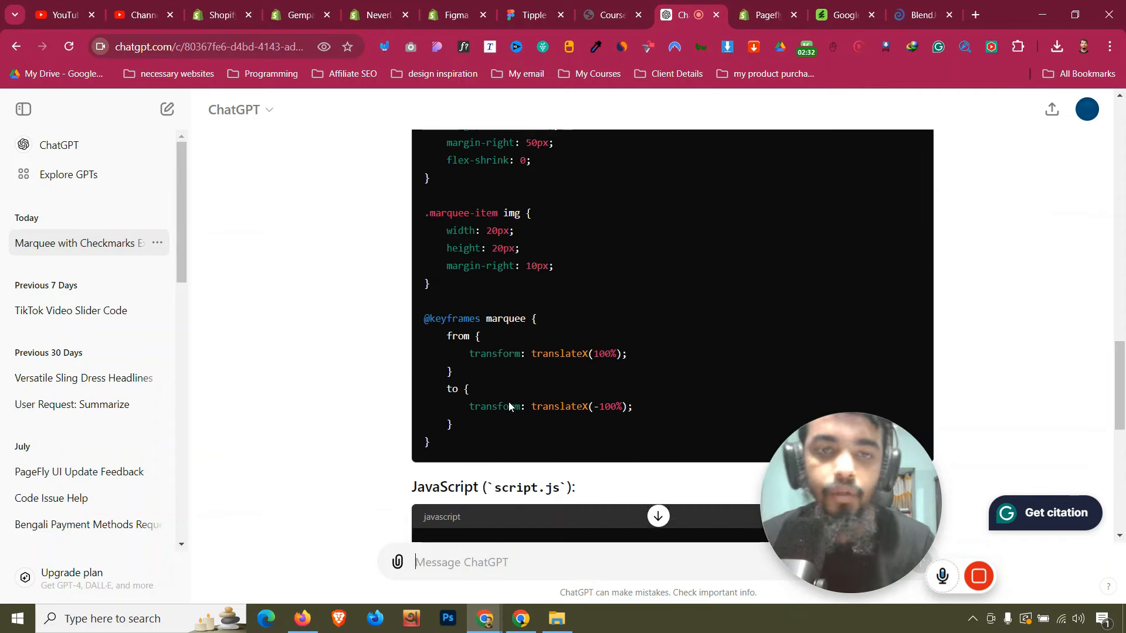
{"action": "scroll", "coordinate": [508, 406], "scroll_direction": "down", "scroll_amount": 7}
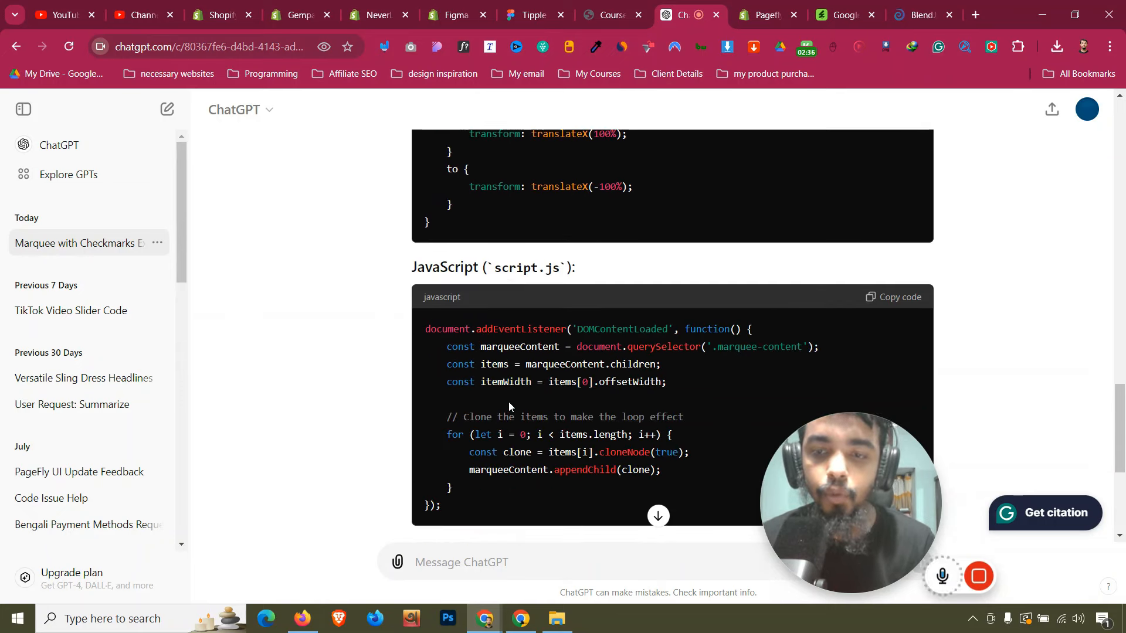
Copy the whole marquee div block from the body of the generated HTML code
{"action": "scroll", "coordinate": [509, 402], "scroll_direction": "up", "scroll_amount": 10}
{"action": "scroll", "coordinate": [508, 403], "scroll_direction": "up", "scroll_amount": 10}
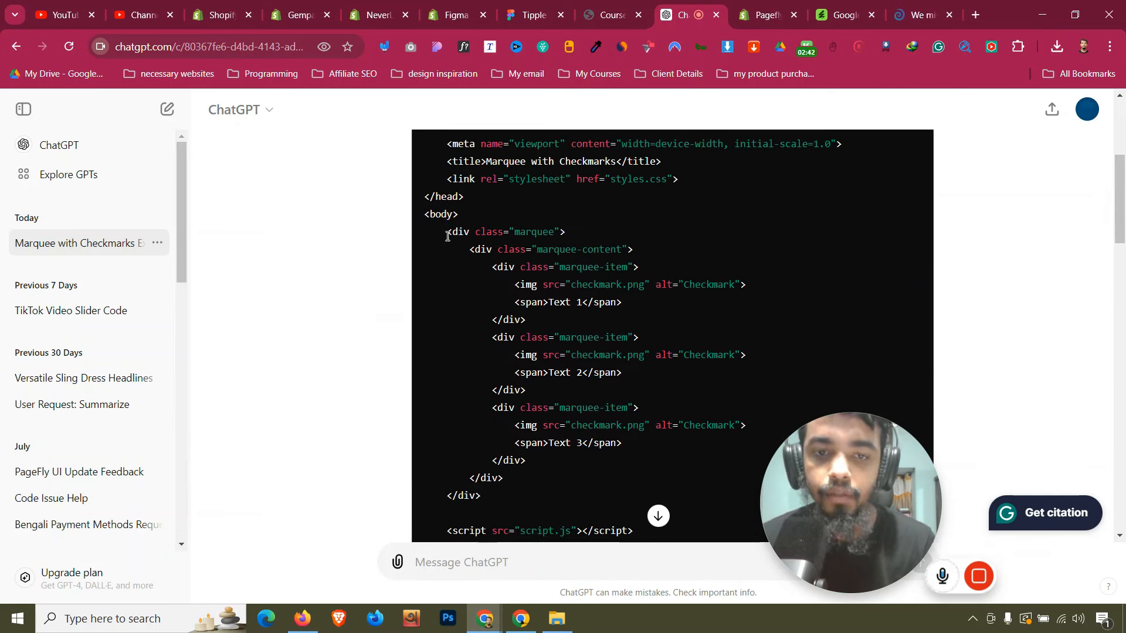
{"action": "left_click_drag", "start_coordinate": [448, 236], "coordinate": [523, 501]}
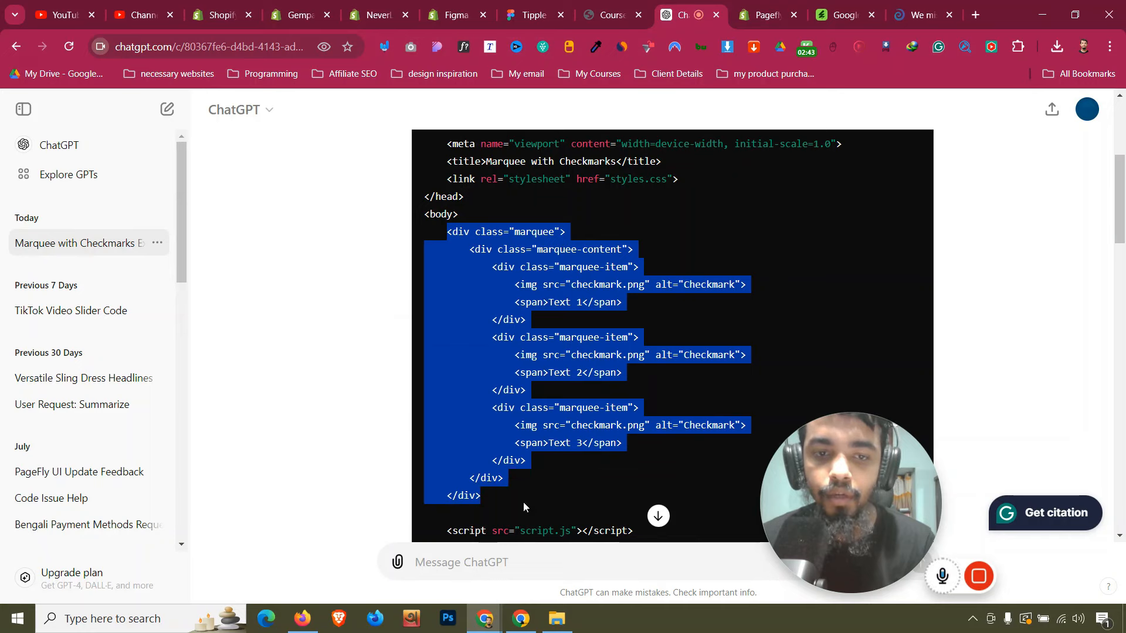
{"action": "right_click", "coordinate": [515, 297]}
{"action": "left_click", "coordinate": [531, 311]}
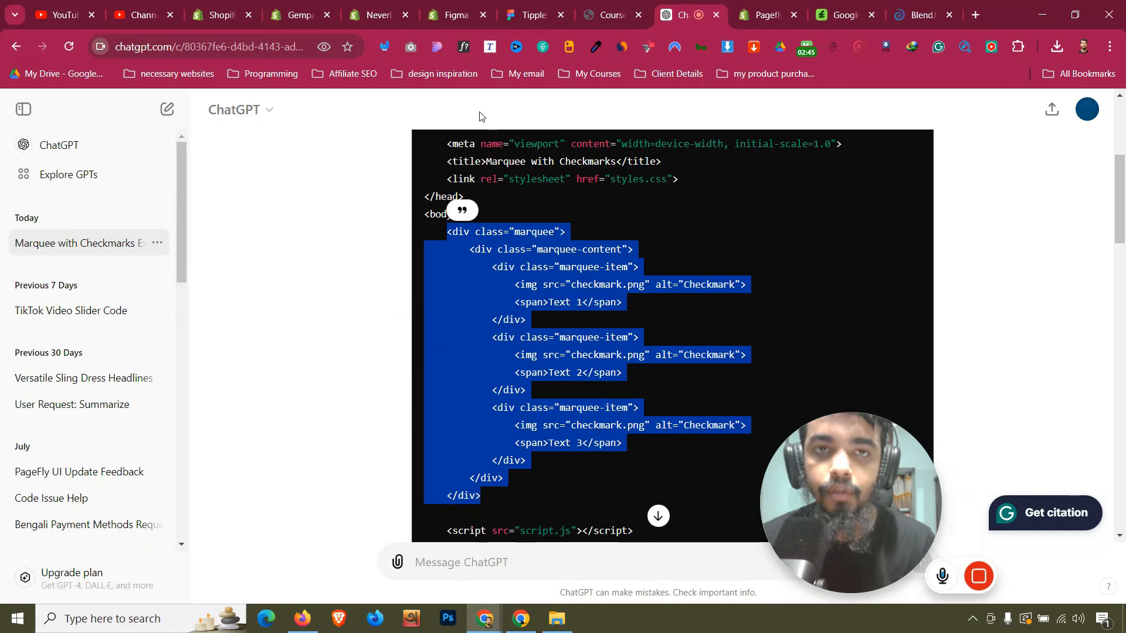
Switch to the PageFly editor and add a one-column layout section, placing it directly below the testimonials section
{"action": "left_click", "coordinate": [484, 5]}
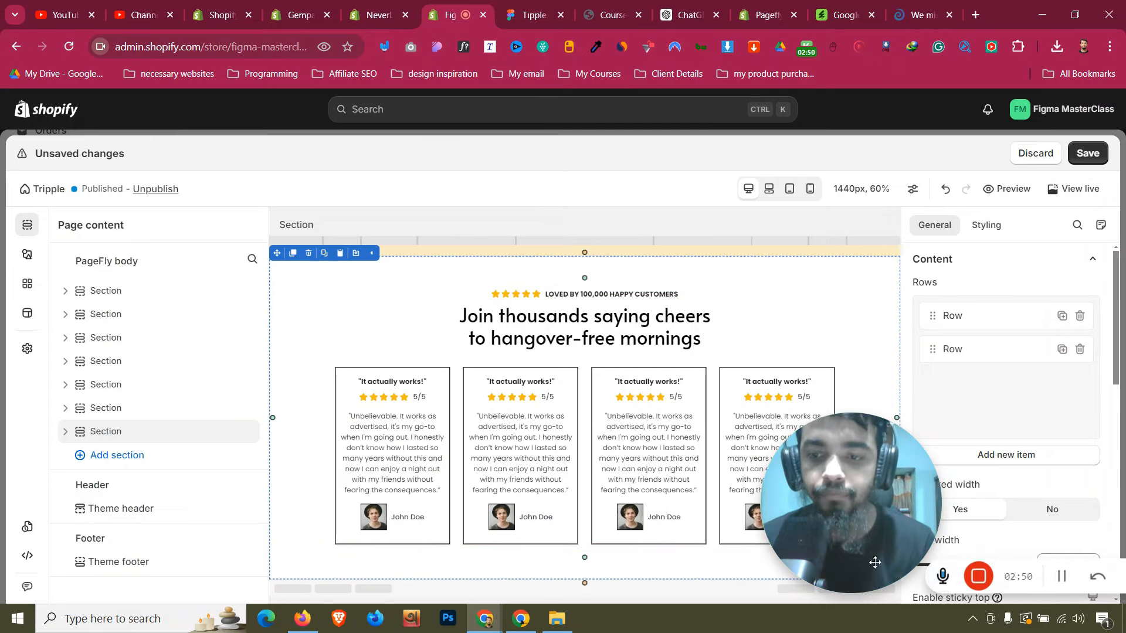
{"action": "left_click", "coordinate": [839, 580]}
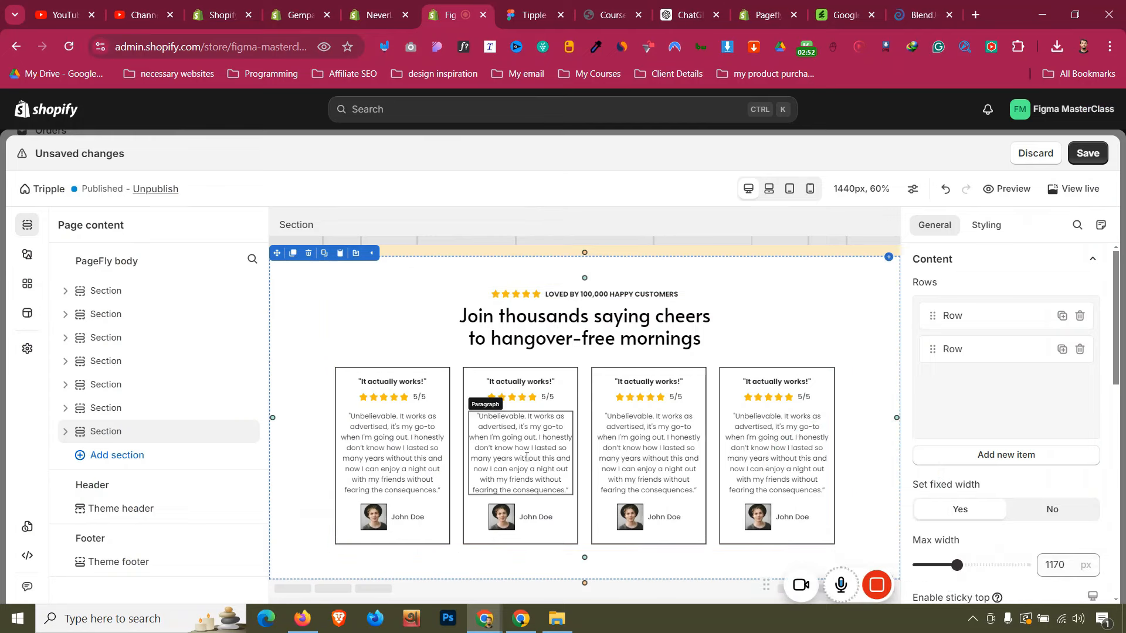
{"action": "left_click", "coordinate": [30, 257]}
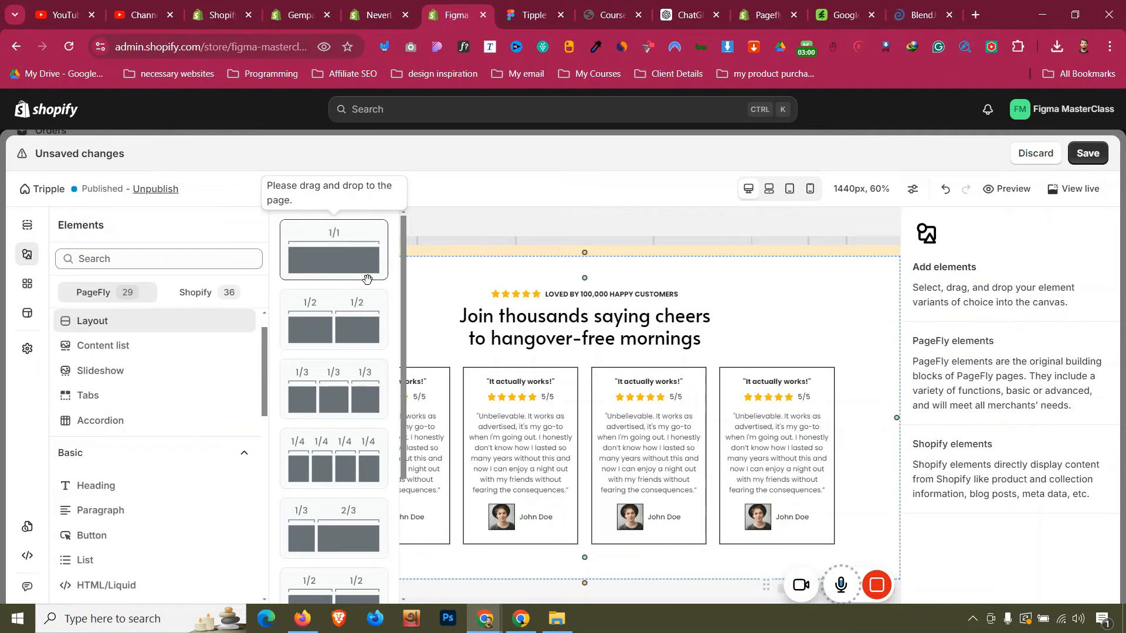
{"action": "left_click_drag", "start_coordinate": [363, 255], "coordinate": [538, 414]}
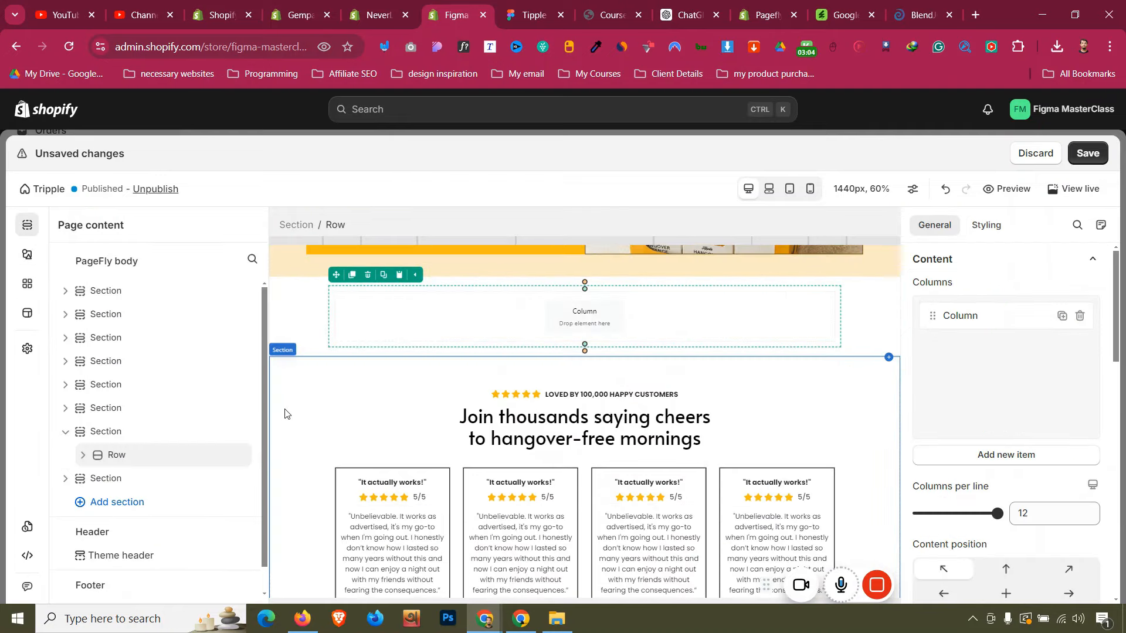
{"action": "left_click_drag", "start_coordinate": [276, 346], "coordinate": [372, 297]}
{"action": "scroll", "coordinate": [336, 441], "scroll_direction": "down", "scroll_amount": 2}
{"action": "left_click", "coordinate": [311, 513]}
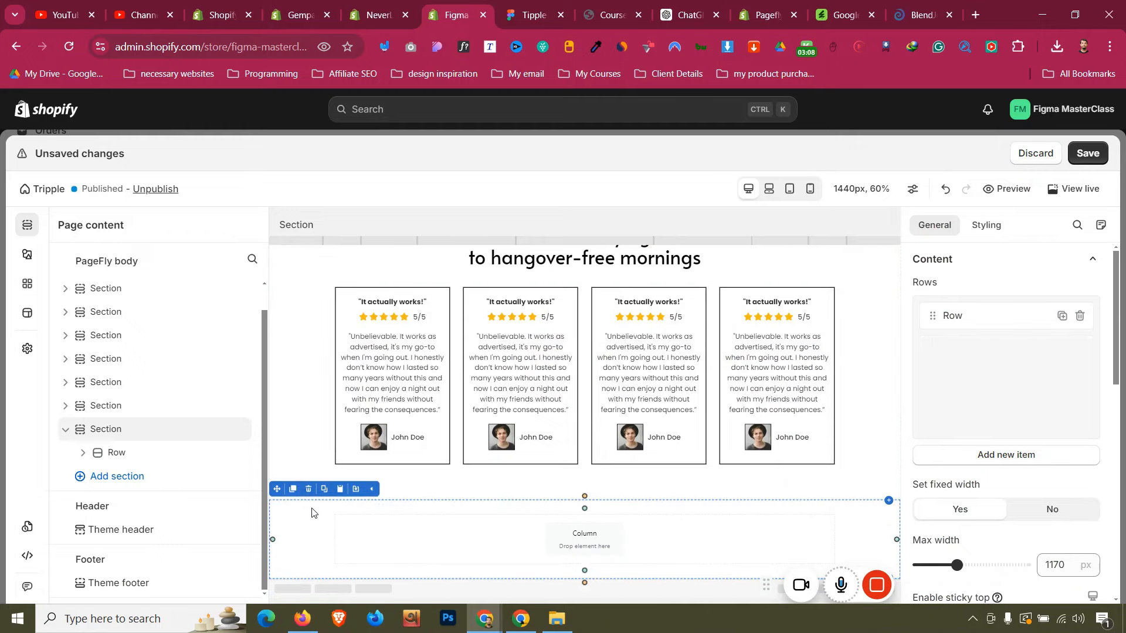
Place an HTML/Liquid element in the empty column of the new section
{"action": "left_click", "coordinate": [27, 254]}
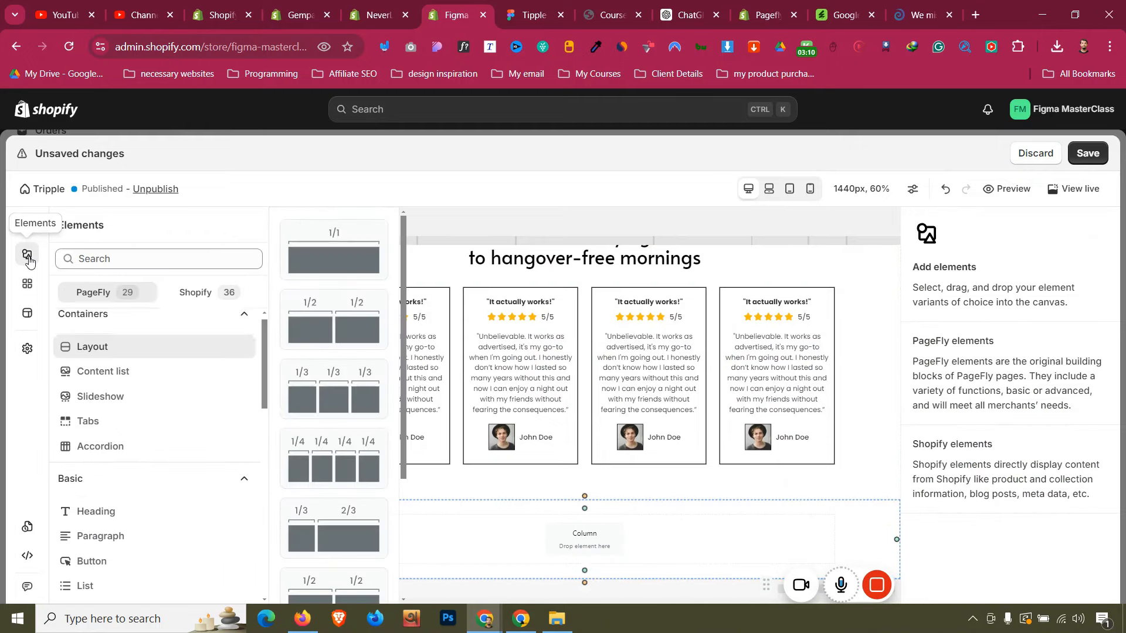
{"action": "scroll", "coordinate": [115, 339], "scroll_direction": "down", "scroll_amount": 1}
{"action": "scroll", "coordinate": [141, 433], "scroll_direction": "down", "scroll_amount": 3}
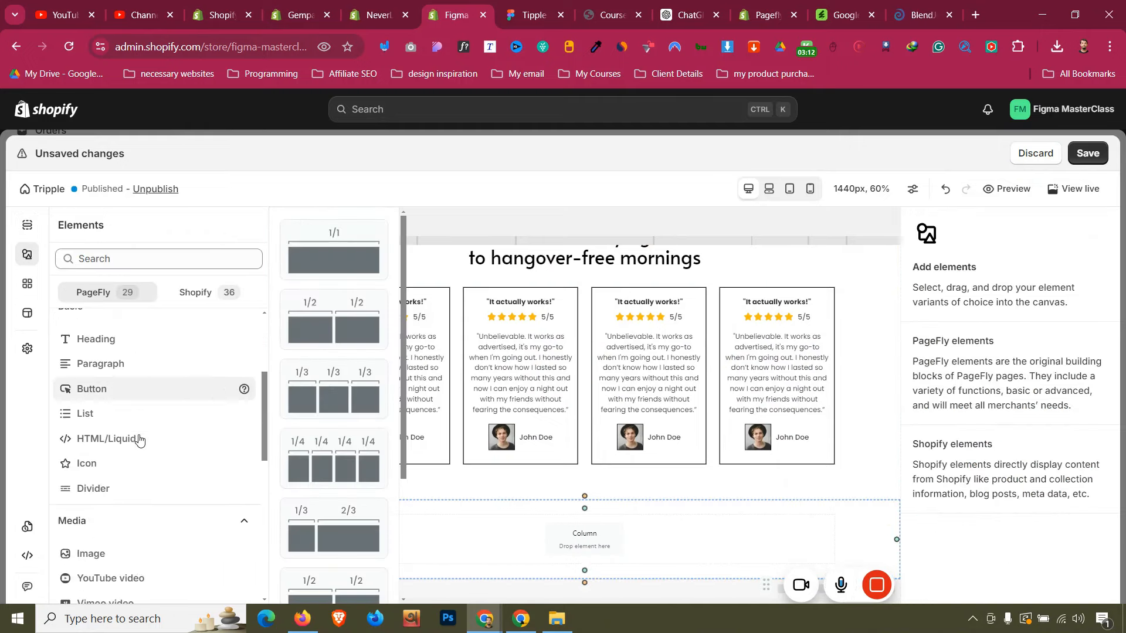
{"action": "left_click", "coordinate": [142, 449]}
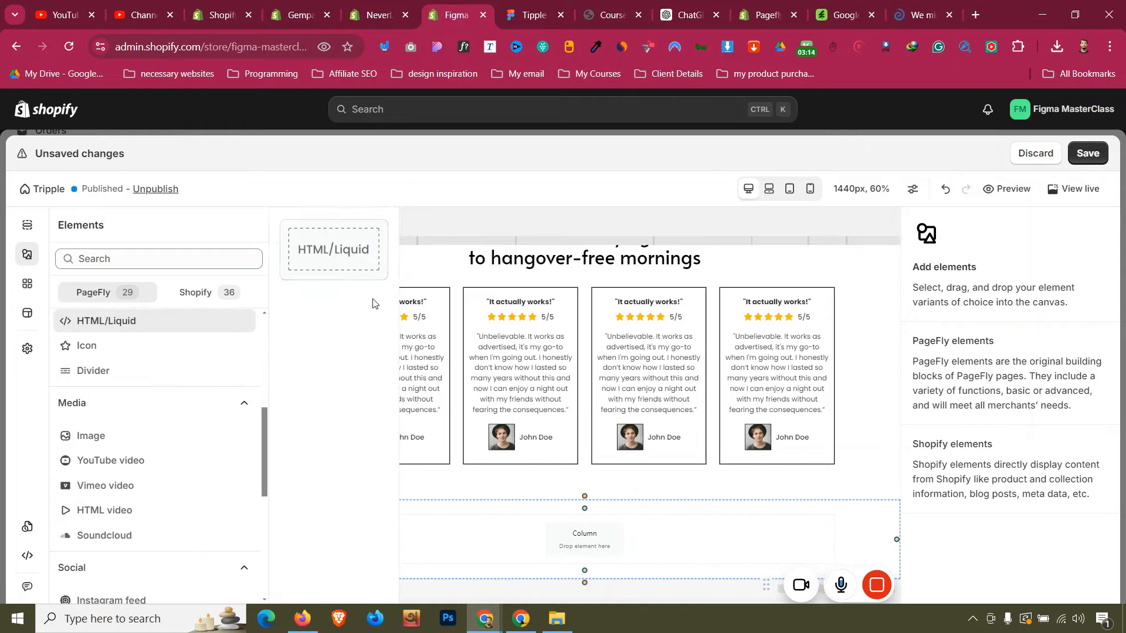
{"action": "left_click_drag", "start_coordinate": [351, 245], "coordinate": [615, 542]}
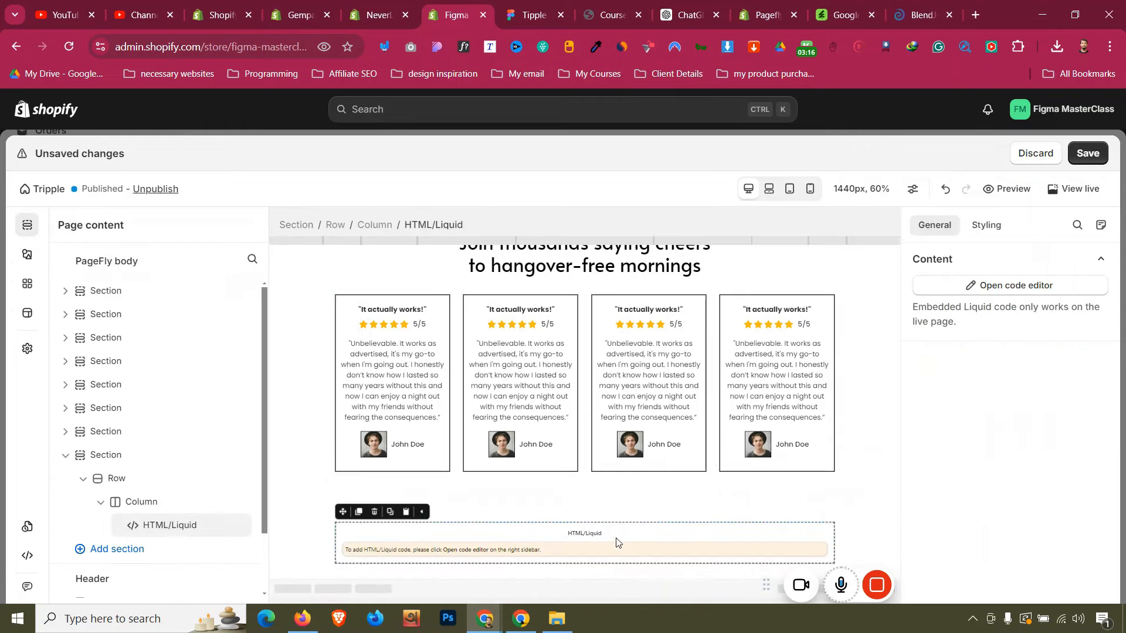
Set the new section's background color to black, matching the dark marquee strip in the Figma design
{"action": "left_click", "coordinate": [314, 522]}
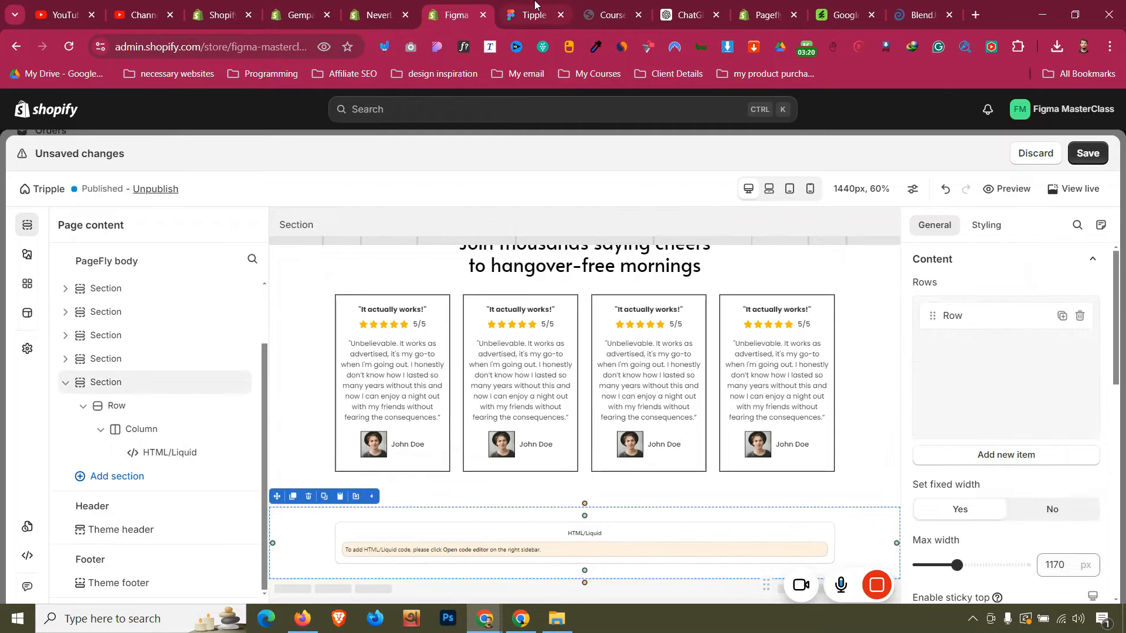
{"action": "left_click", "coordinate": [559, 6]}
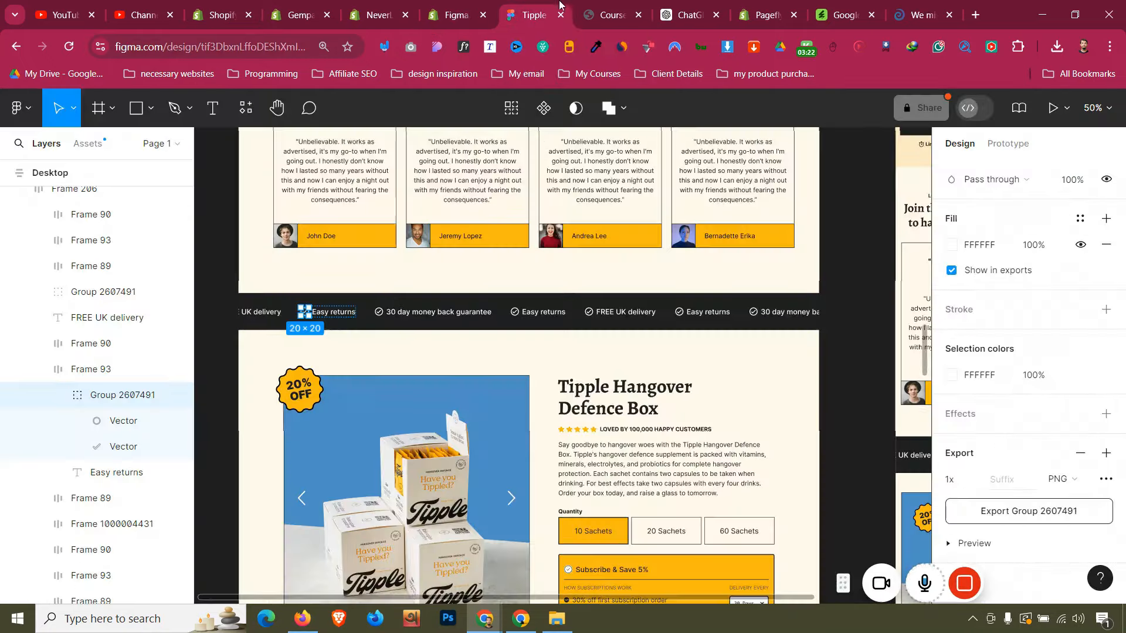
{"action": "left_click", "coordinate": [441, 8]}
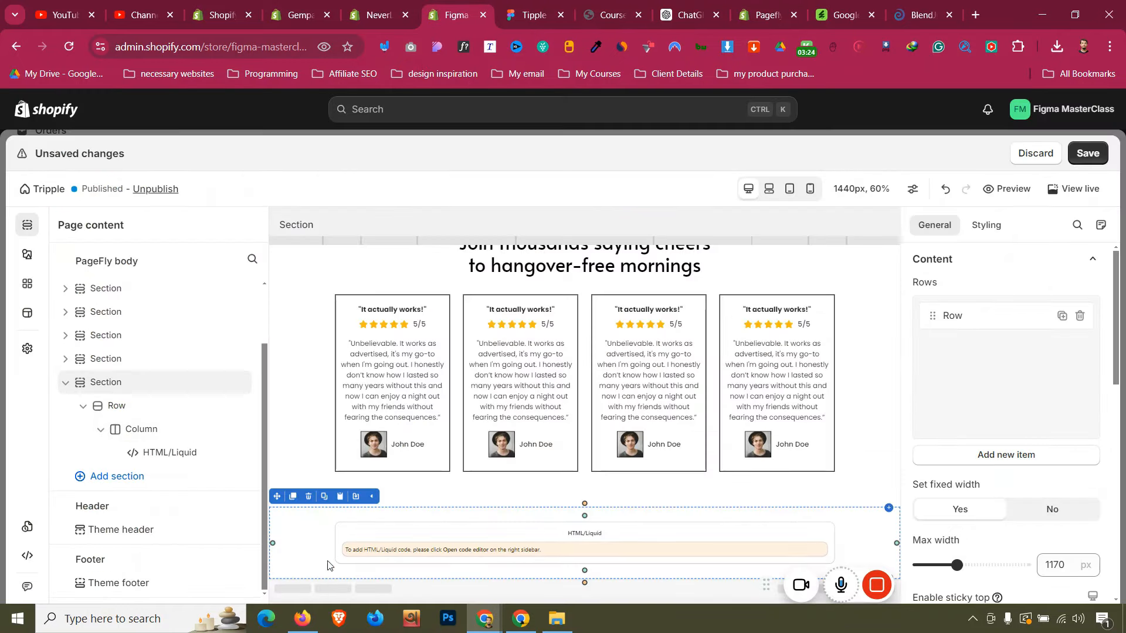
{"action": "left_click", "coordinate": [1003, 228]}
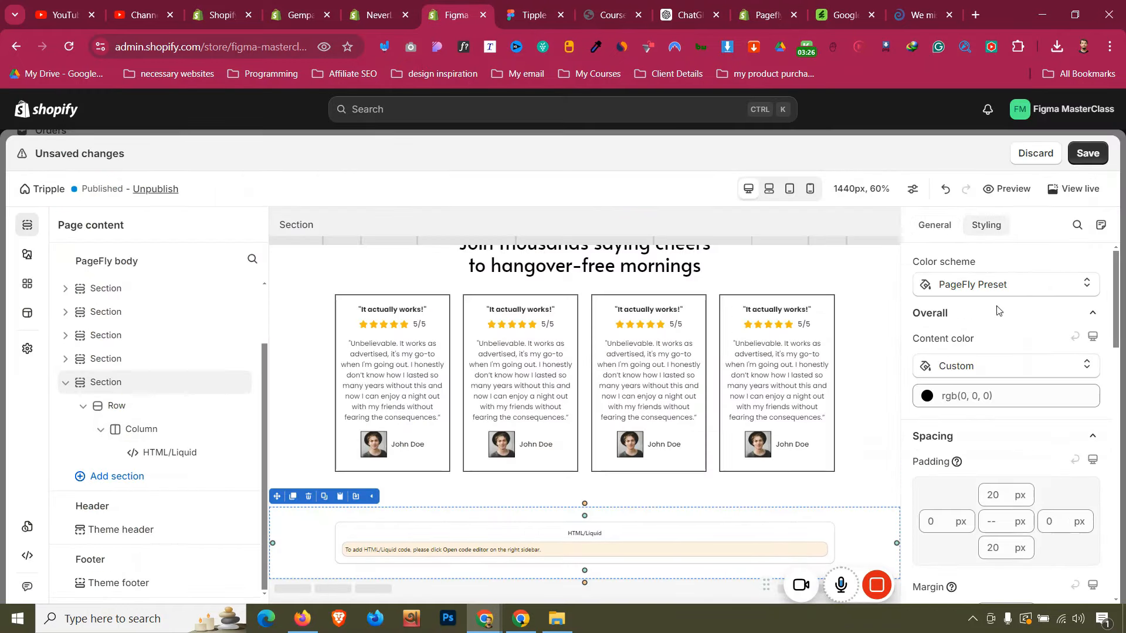
{"action": "scroll", "coordinate": [998, 310], "scroll_direction": "down", "scroll_amount": 5}
{"action": "left_click", "coordinate": [944, 407]}
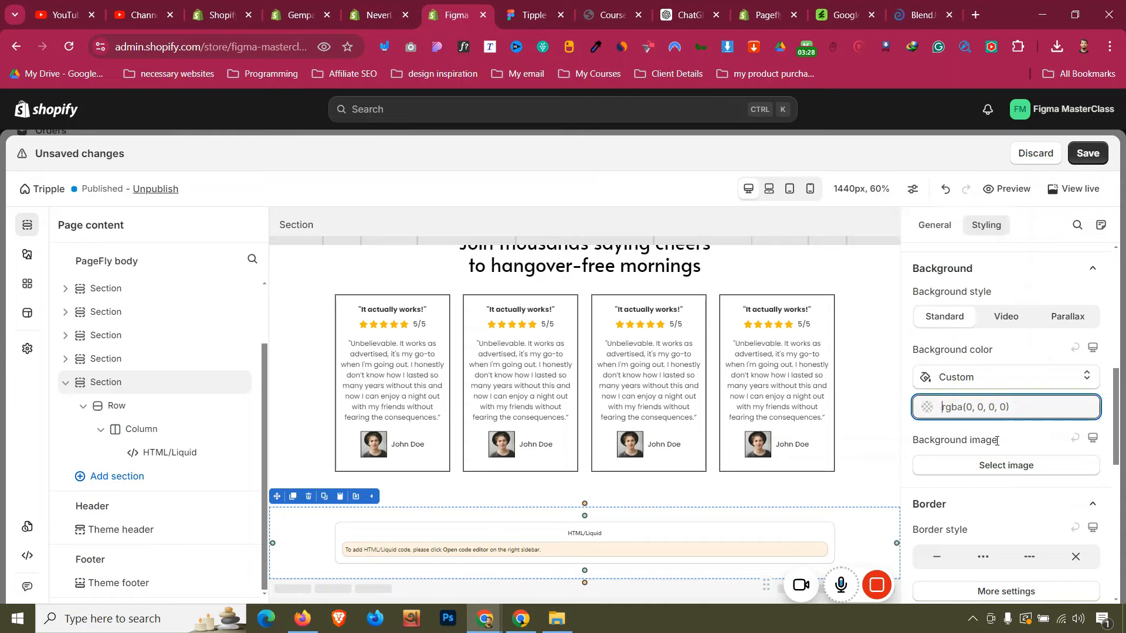
{"action": "scroll", "coordinate": [1081, 378], "scroll_direction": "down", "scroll_amount": 2}
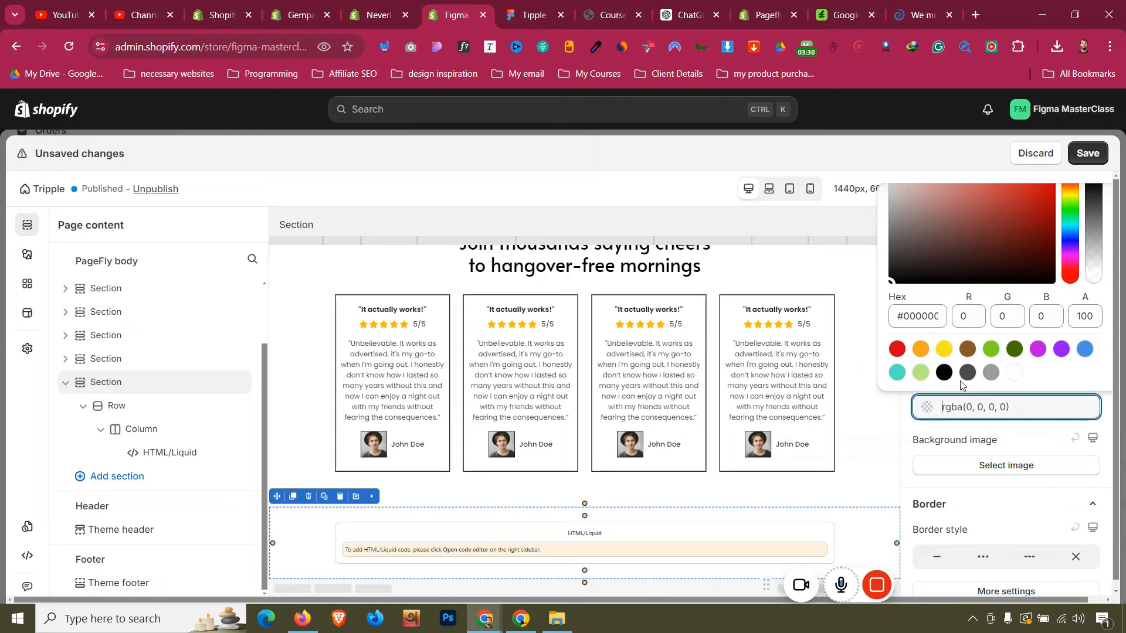
{"action": "left_click", "coordinate": [944, 372]}
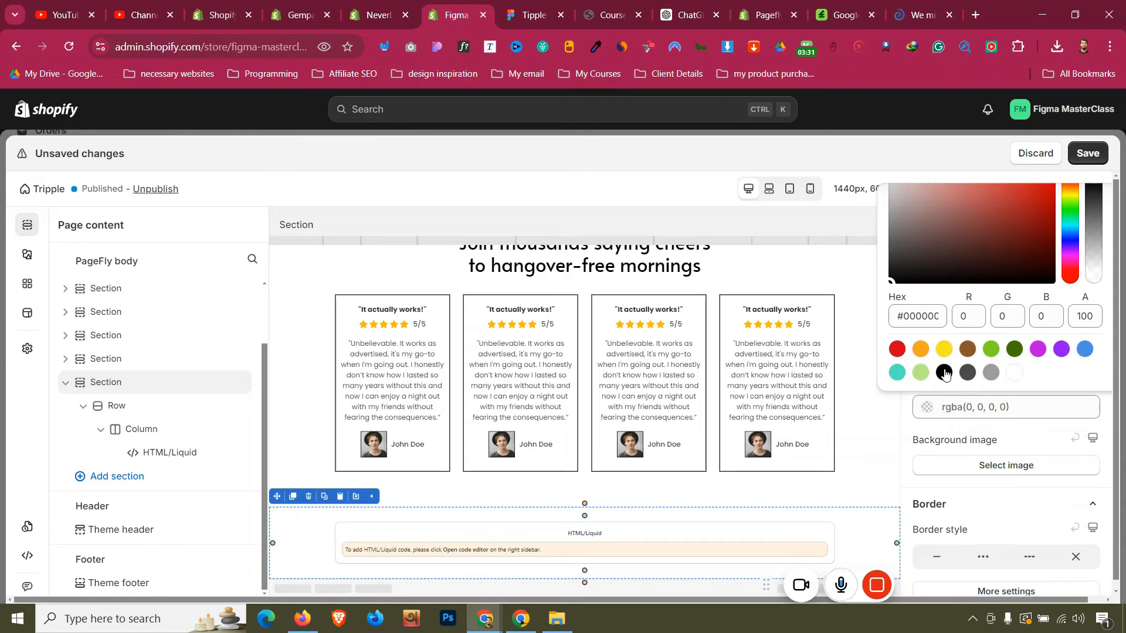
{"action": "left_click", "coordinate": [331, 519]}
Disable the fixed width of the new black section, leaving its sticky top option off
{"action": "left_click", "coordinate": [947, 229]}
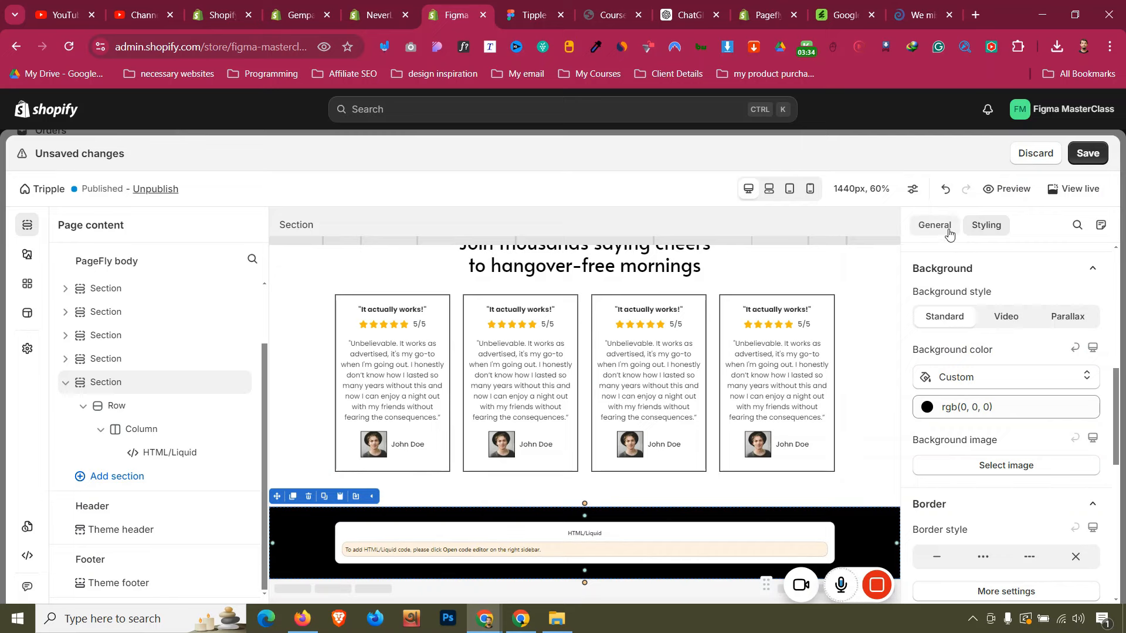
{"action": "scroll", "coordinate": [1022, 540], "scroll_direction": "down", "scroll_amount": 4}
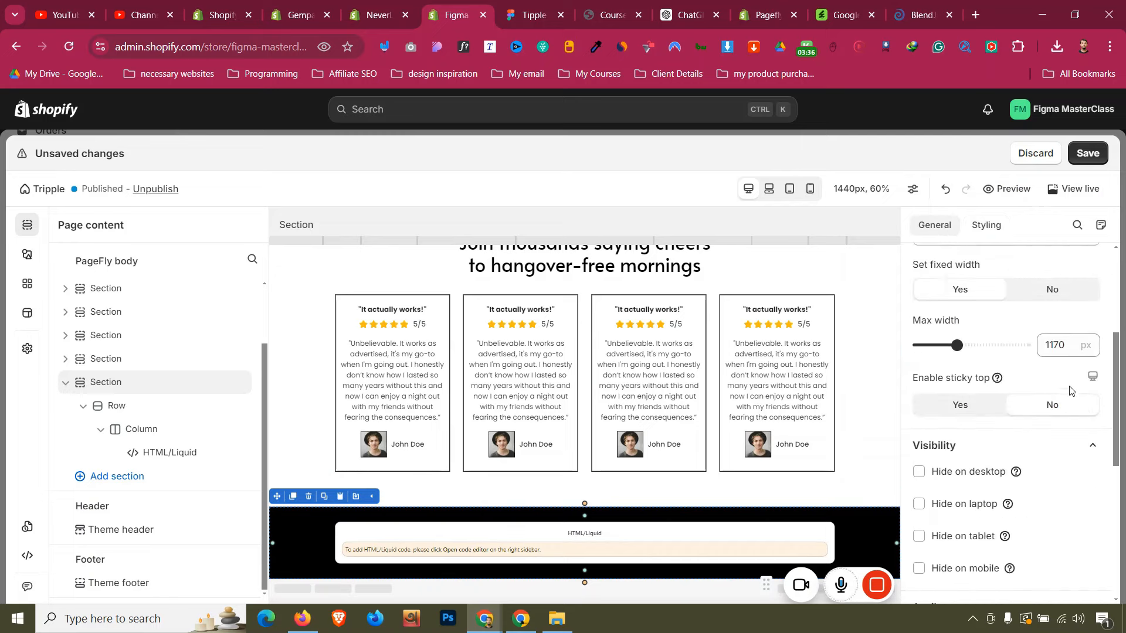
{"action": "scroll", "coordinate": [1032, 410], "scroll_direction": "down", "scroll_amount": 1}
{"action": "scroll", "coordinate": [1036, 375], "scroll_direction": "up", "scroll_amount": 3}
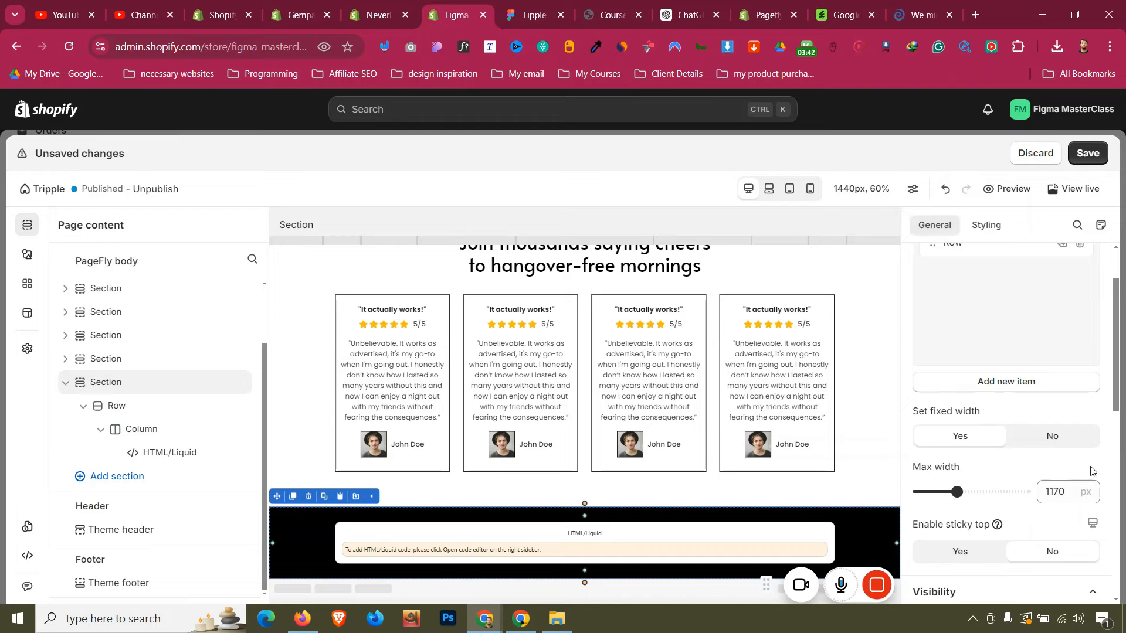
{"action": "mouse_move", "coordinate": [860, 571]}
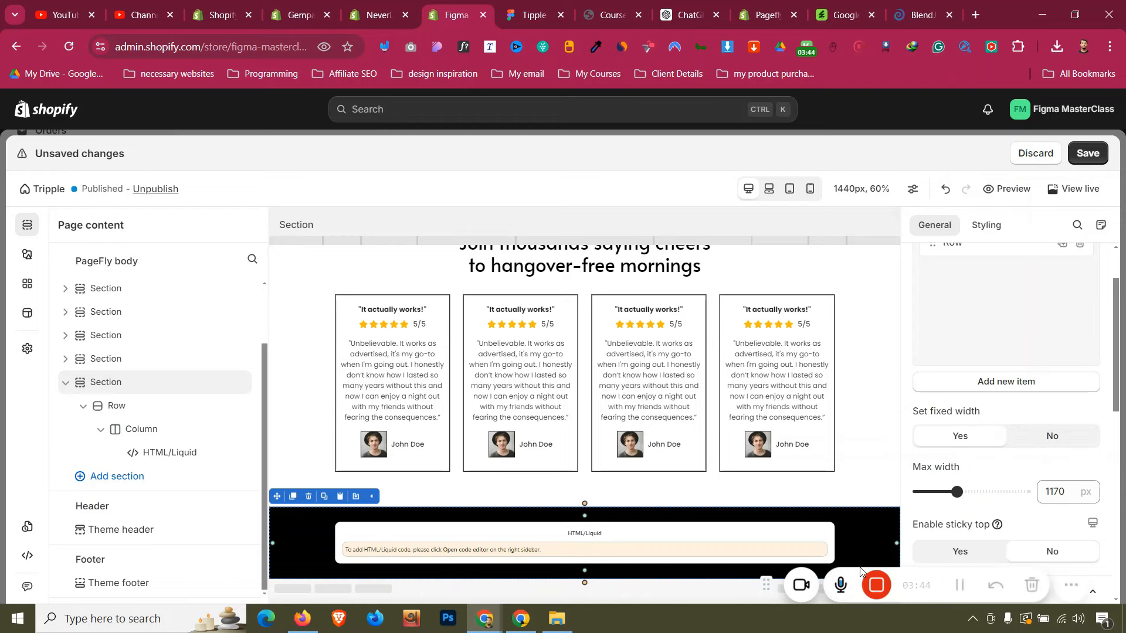
{"action": "left_click", "coordinate": [959, 587]}
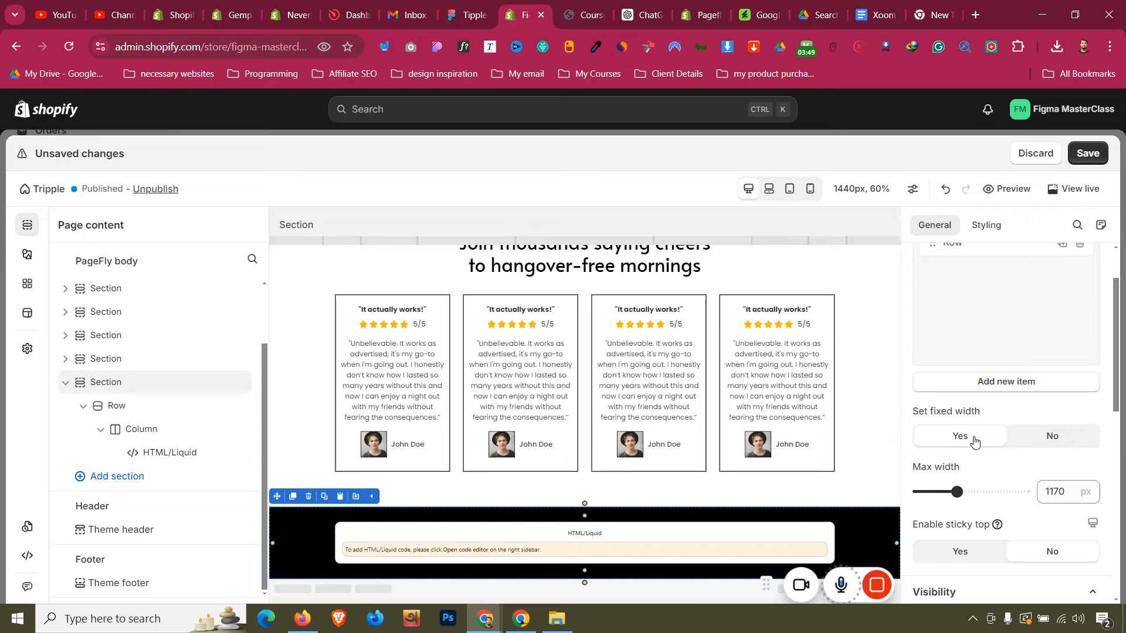
{"action": "scroll", "coordinate": [978, 447], "scroll_direction": "down", "scroll_amount": 5}
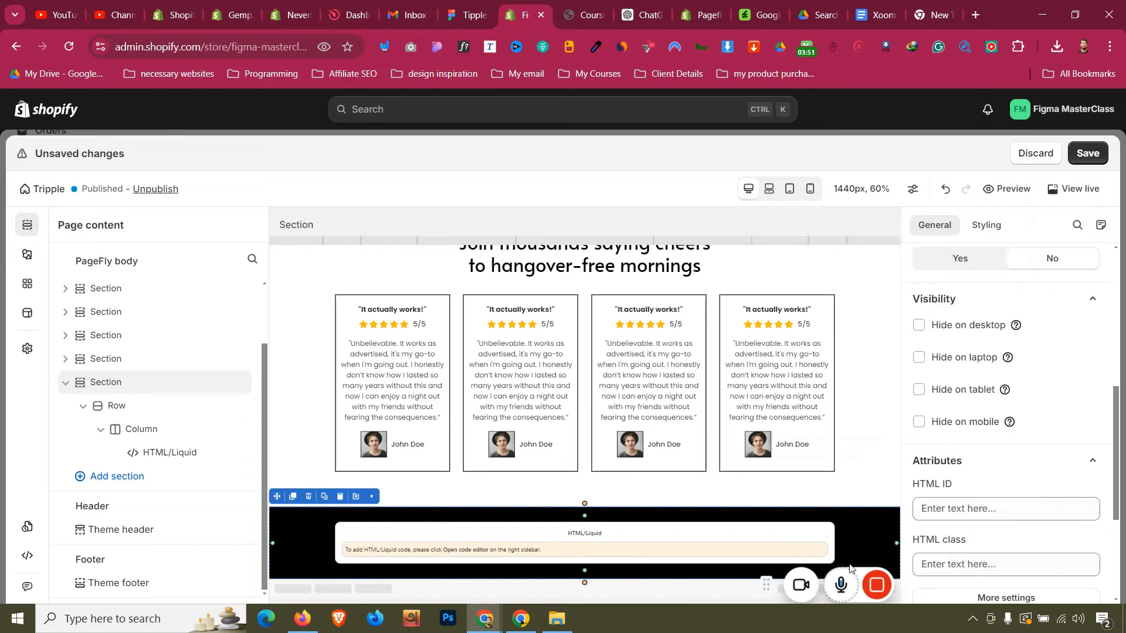
{"action": "scroll", "coordinate": [975, 461], "scroll_direction": "down", "scroll_amount": 4}
{"action": "scroll", "coordinate": [993, 357], "scroll_direction": "up", "scroll_amount": 4}
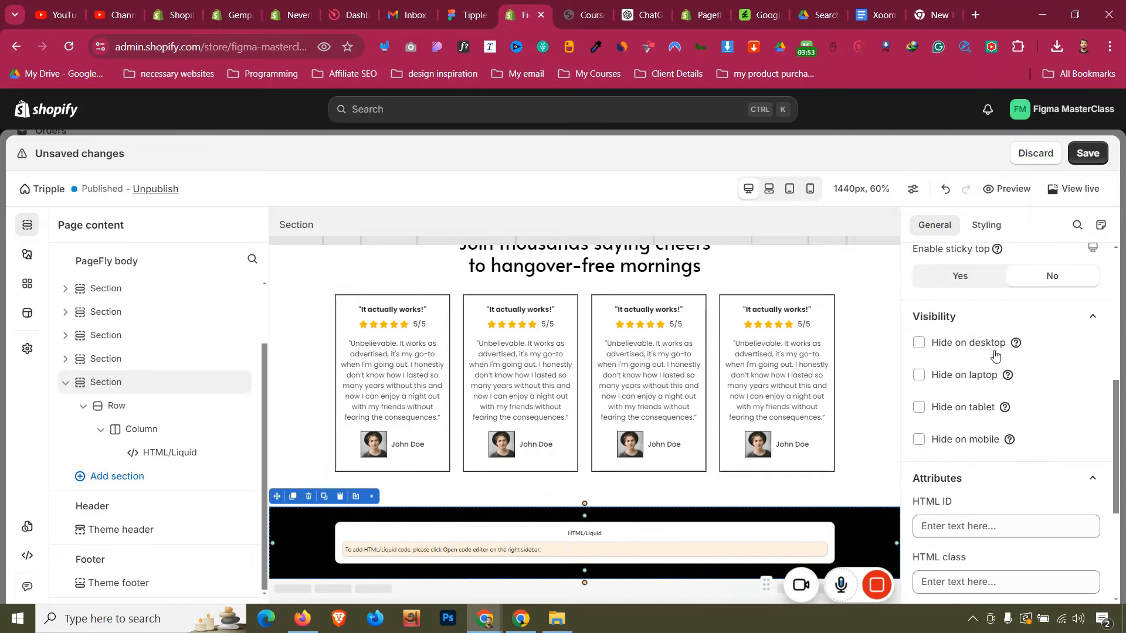
{"action": "scroll", "coordinate": [958, 358], "scroll_direction": "up", "scroll_amount": 2}
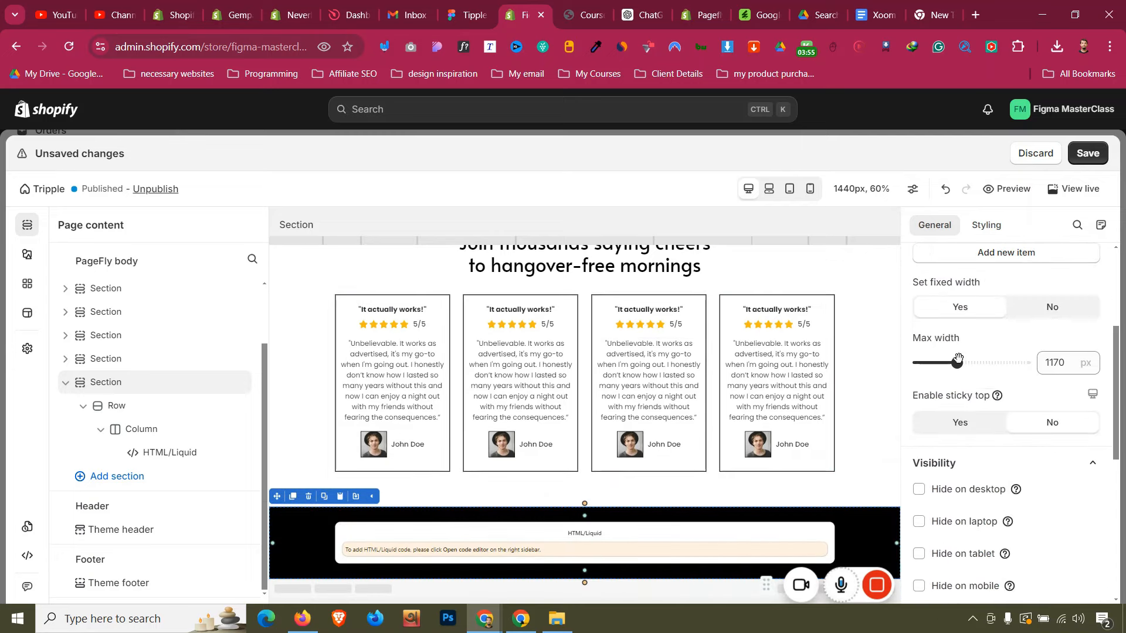
{"action": "left_click", "coordinate": [990, 423]}
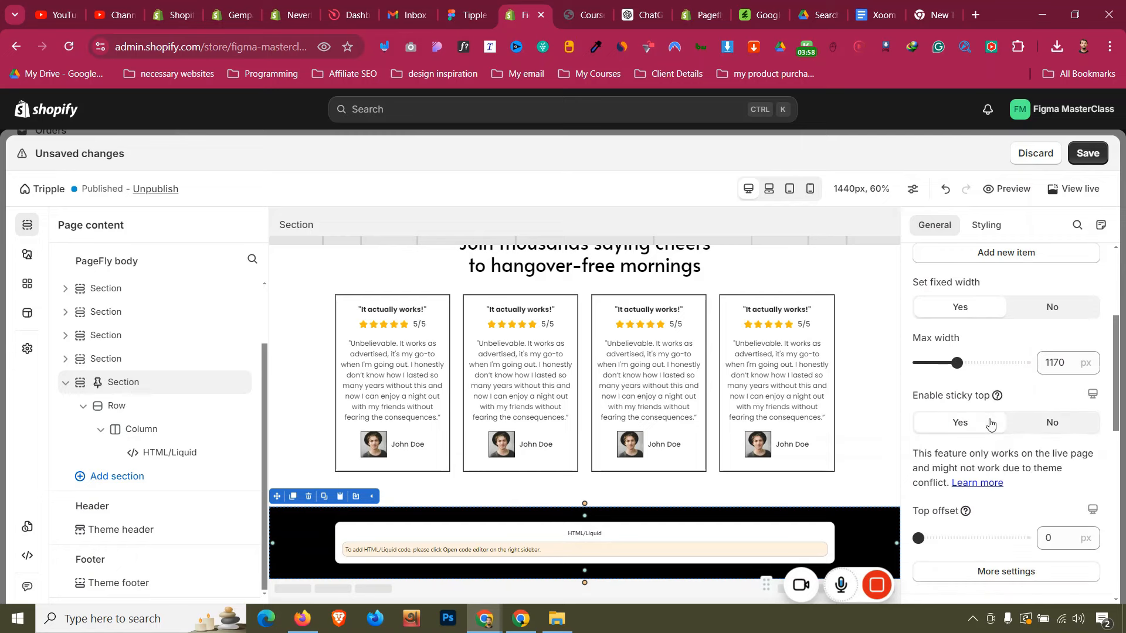
{"action": "left_click", "coordinate": [1026, 421]}
{"action": "scroll", "coordinate": [997, 439], "scroll_direction": "up", "scroll_amount": 2}
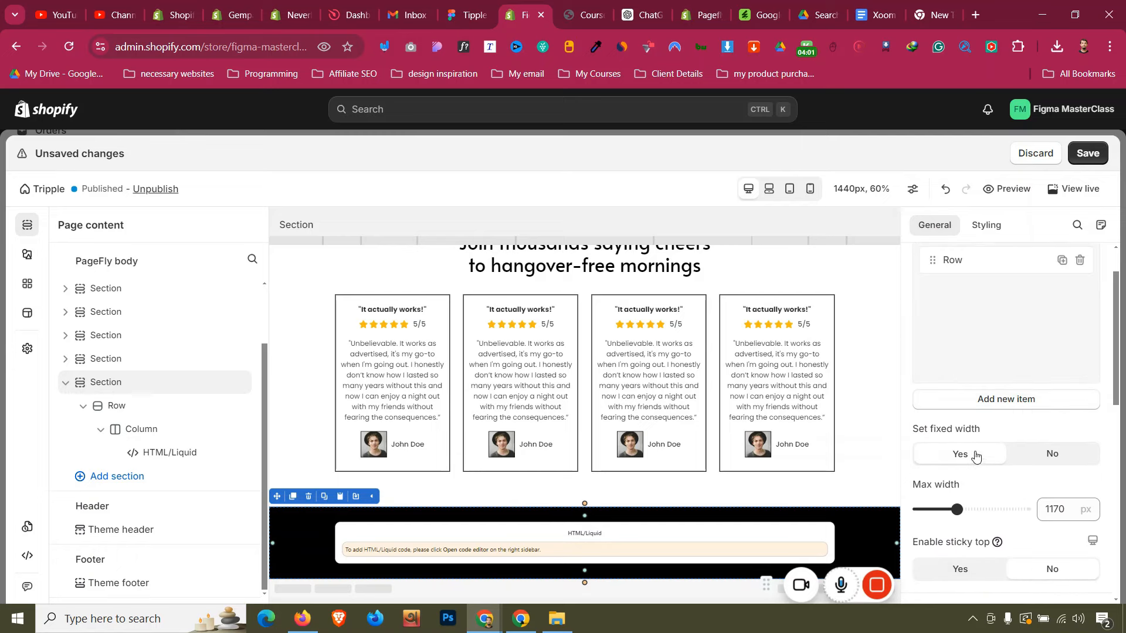
{"action": "left_click", "coordinate": [1038, 455]}
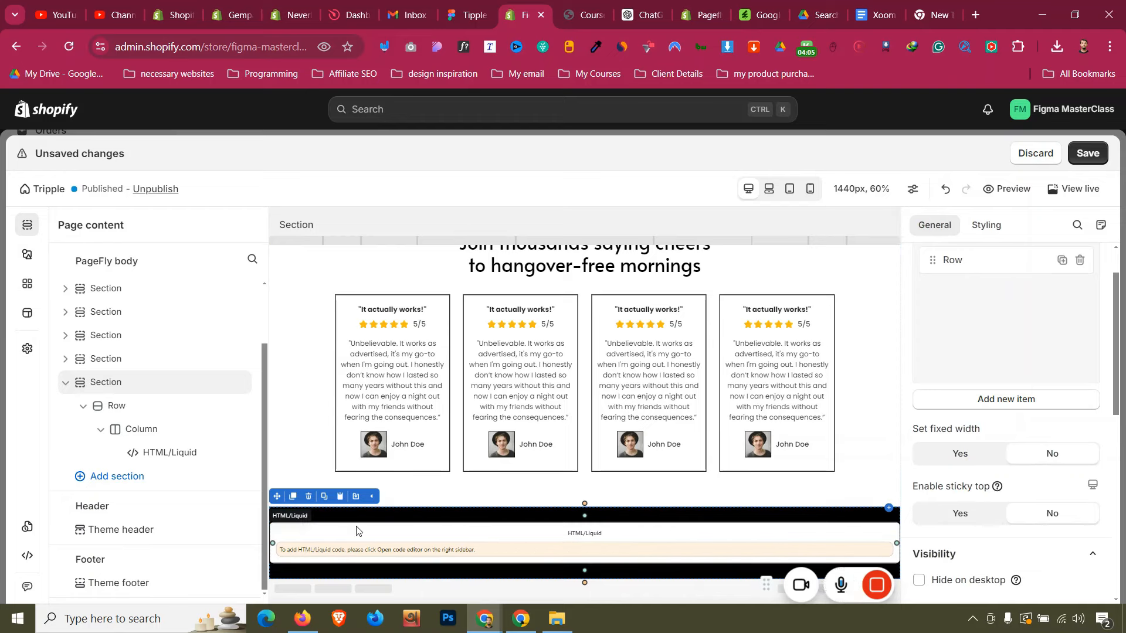
Copy the marquee div block from ChatGPT again and paste it into the code editor of the section's HTML/Liquid element
{"action": "left_click", "coordinate": [375, 542]}
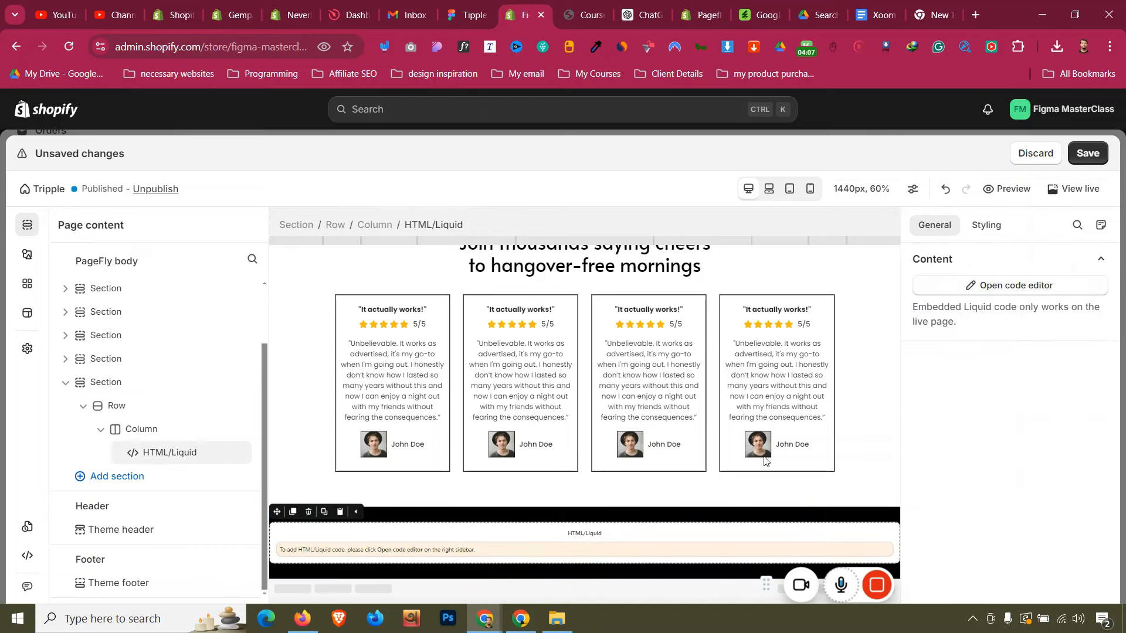
{"action": "left_click", "coordinate": [1049, 286]}
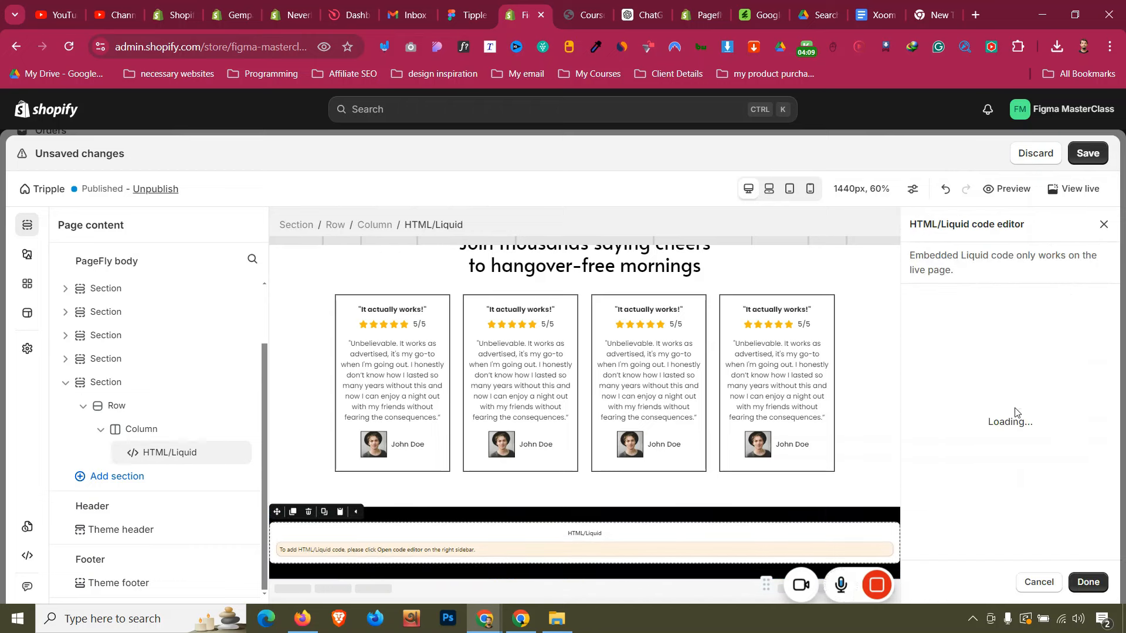
{"action": "left_click", "coordinate": [644, 15]}
{"action": "right_click", "coordinate": [526, 230]}
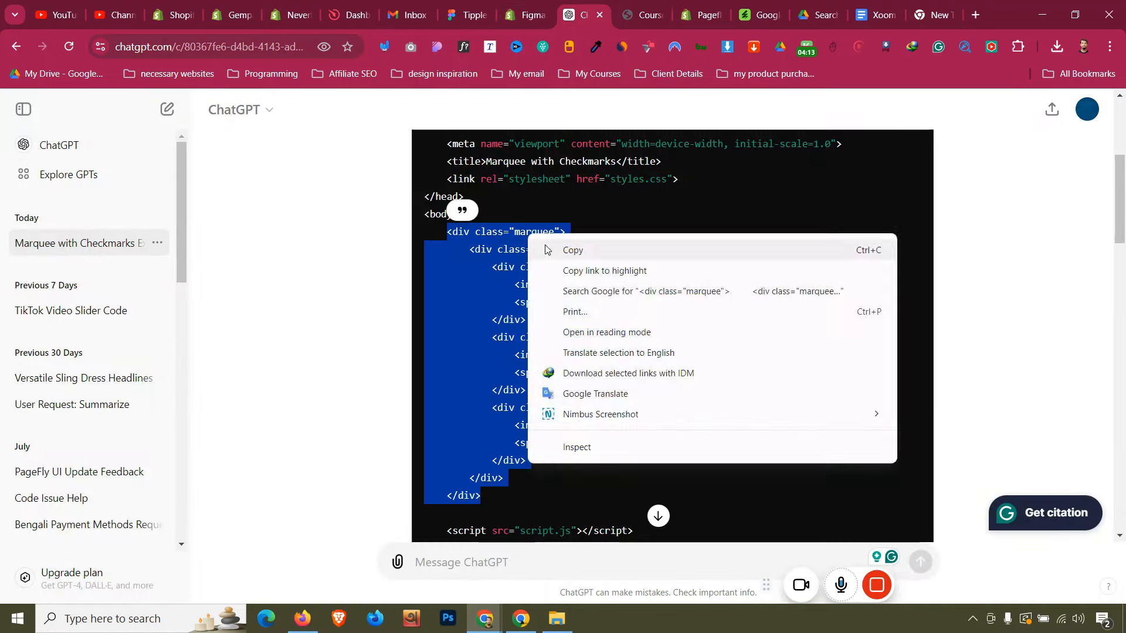
{"action": "left_click", "coordinate": [548, 246]}
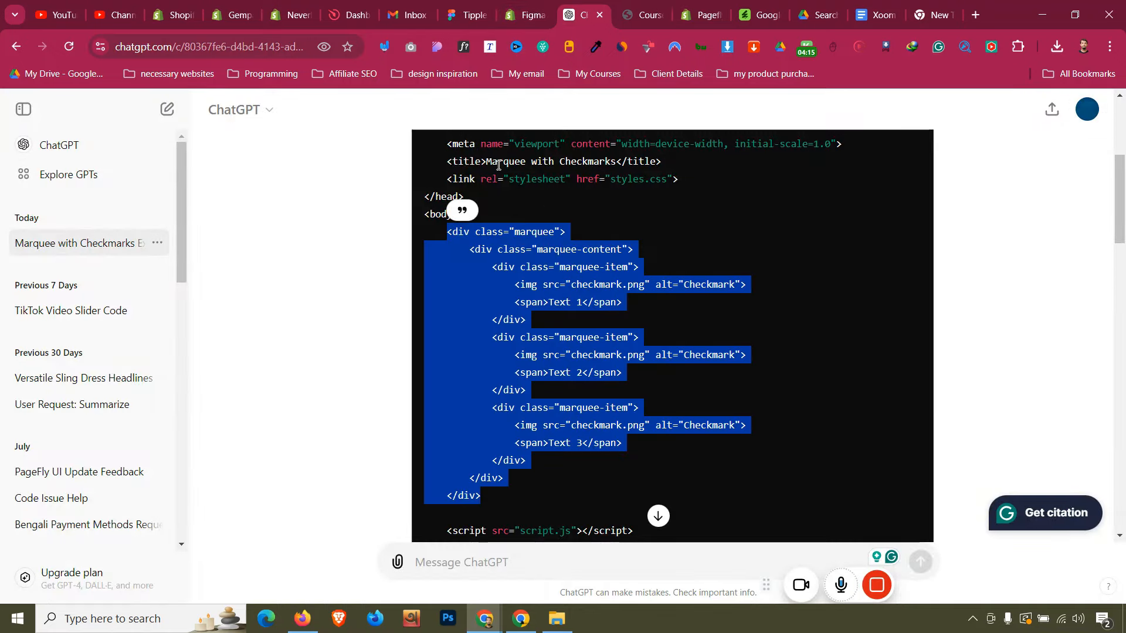
{"action": "left_click", "coordinate": [519, 7]}
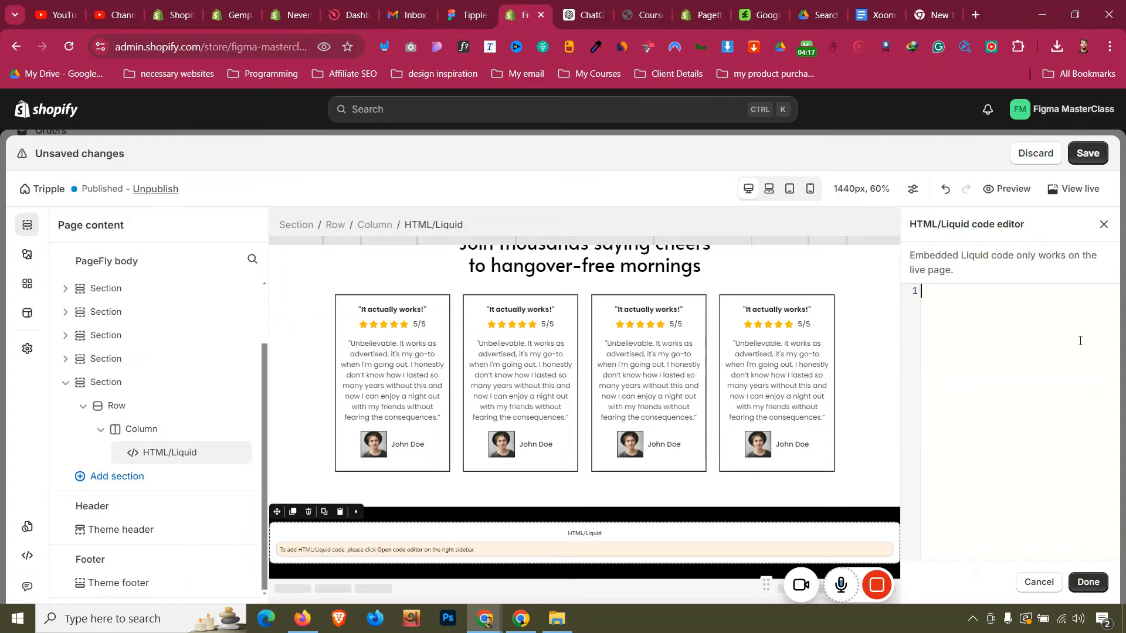
{"action": "key", "text": "ctrl+v"}
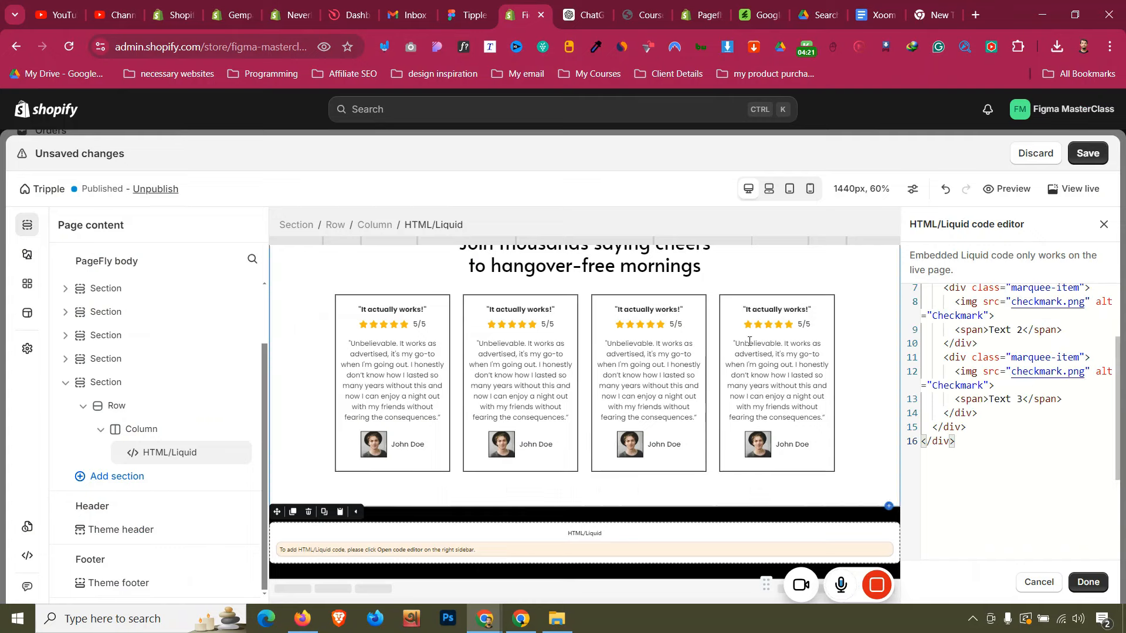
{"action": "left_click", "coordinate": [582, 13]}
{"action": "scroll", "coordinate": [681, 347], "scroll_direction": "down", "scroll_amount": 10}
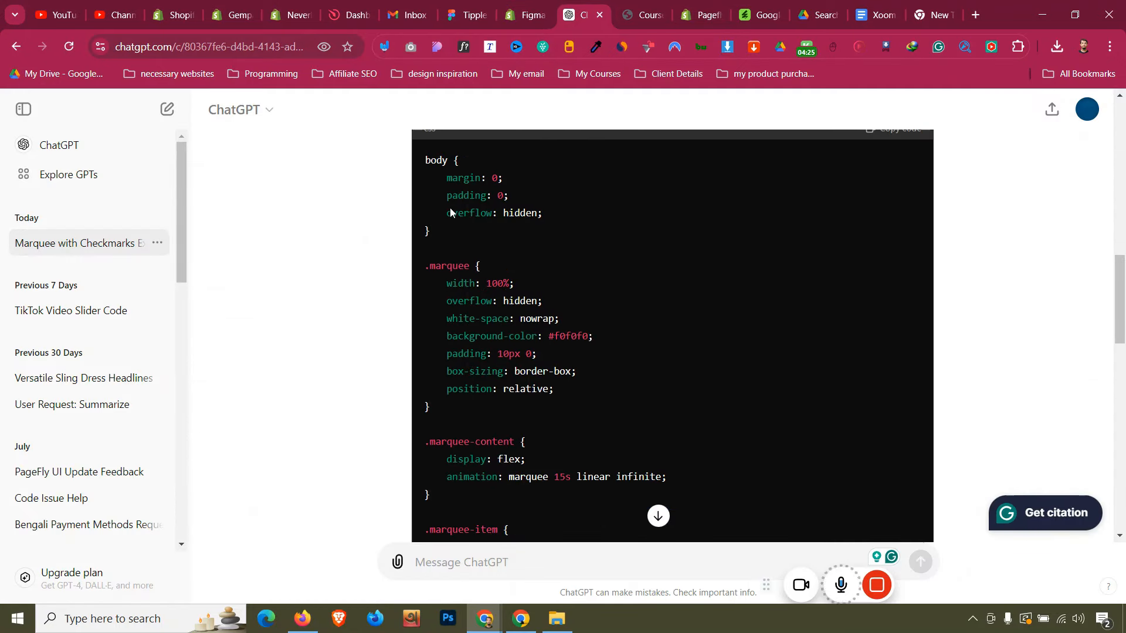
{"action": "left_click_drag", "start_coordinate": [423, 266], "coordinate": [458, 424]}
{"action": "right_click", "coordinate": [460, 346]}
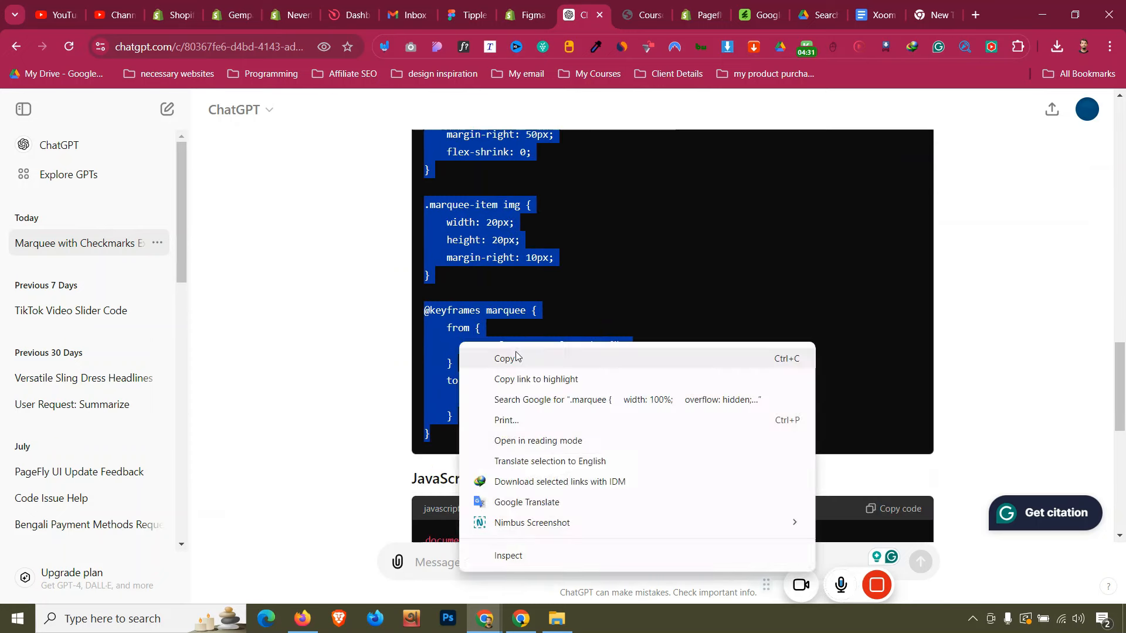
{"action": "left_click", "coordinate": [499, 359]}
Switch back to the PageFly editor and paste the marquee CSS below the existing rules in the page's custom CSS
{"action": "left_click", "coordinate": [526, 15]}
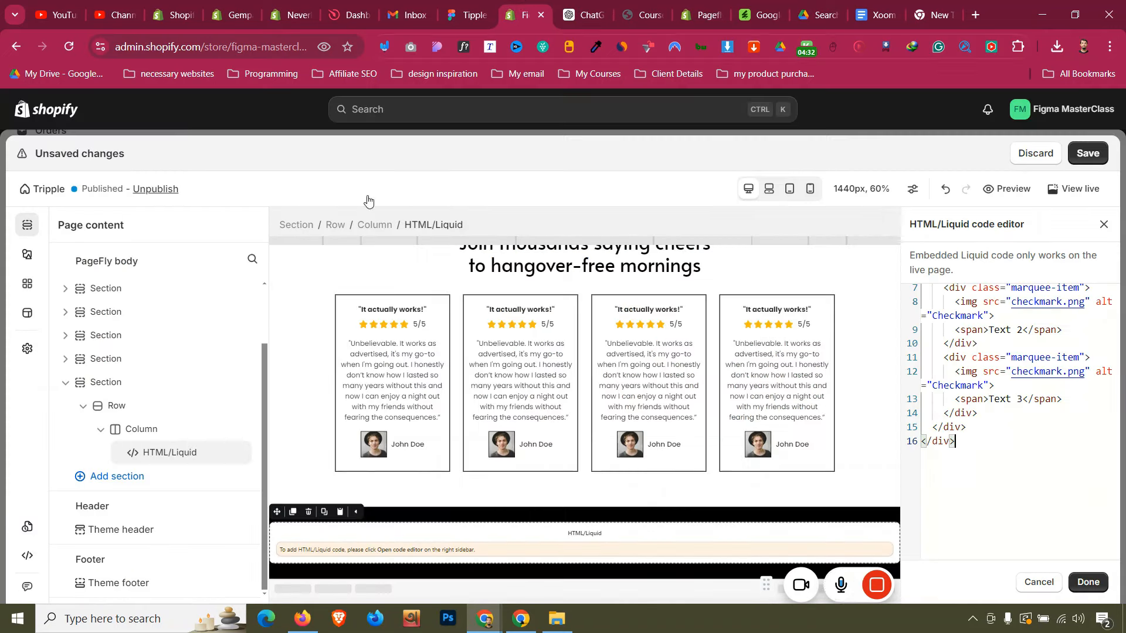
{"action": "left_click", "coordinate": [27, 556]}
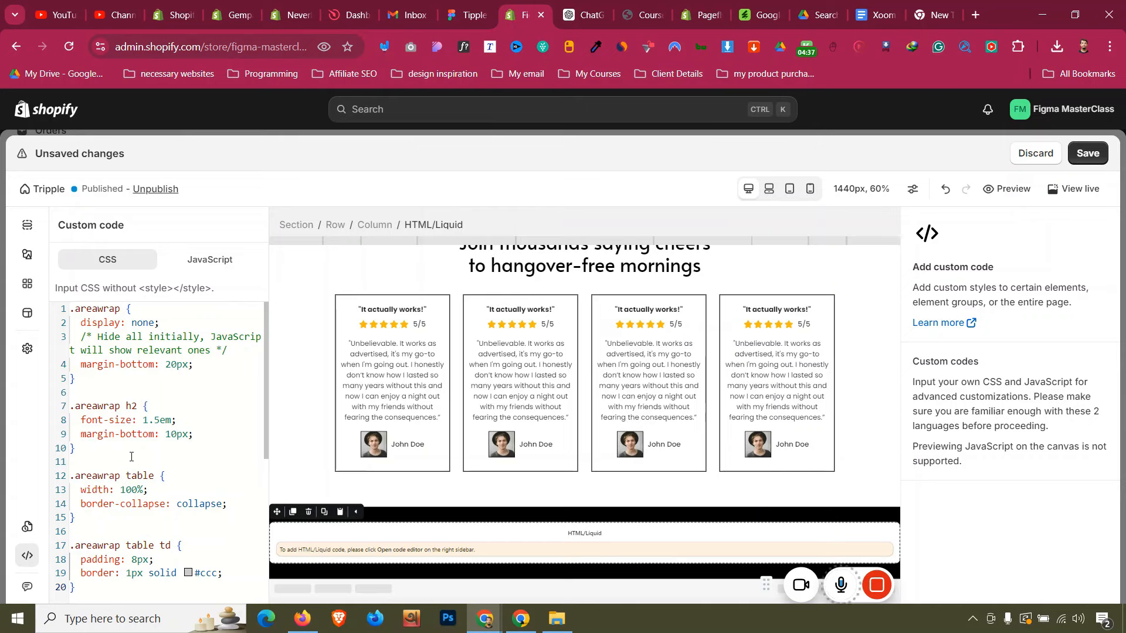
{"action": "scroll", "coordinate": [124, 408], "scroll_direction": "down", "scroll_amount": 5}
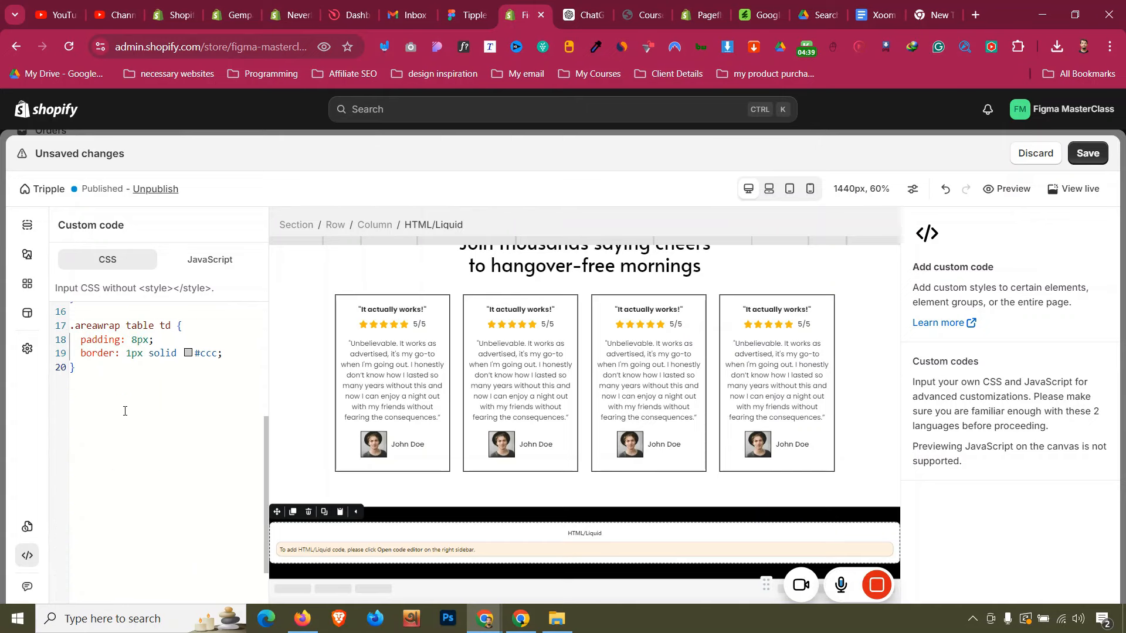
{"action": "key", "text": "Return"}
{"action": "key", "text": "Return"}
{"action": "key", "text": "ctrl+v"}
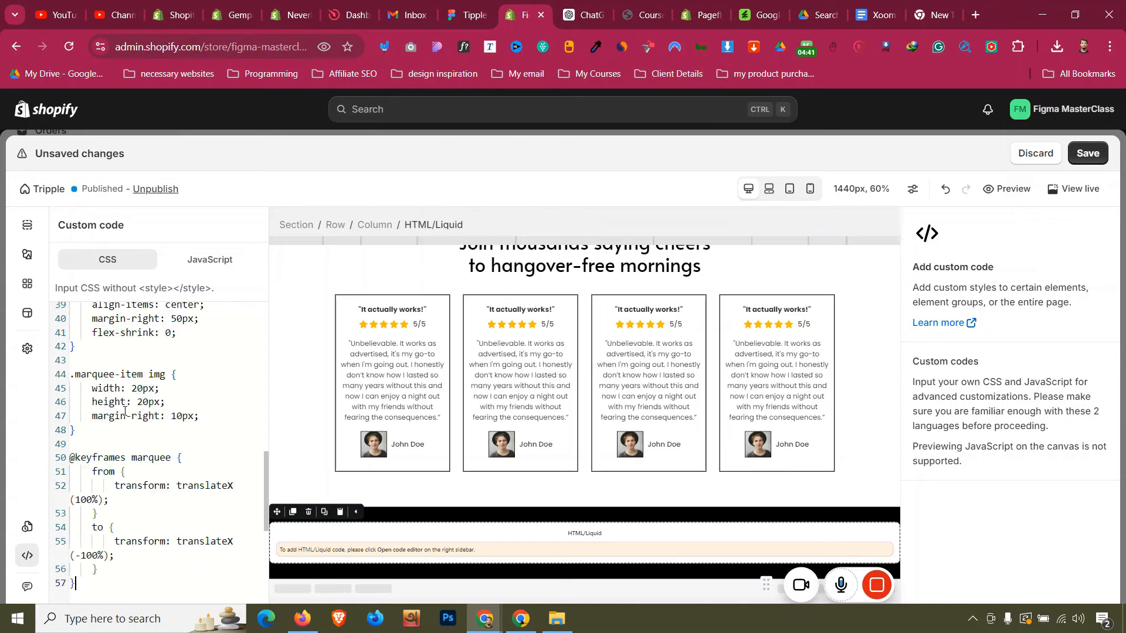
Delete the old .areawrap rules and the blank lines above the .marquee rule in the custom CSS
{"action": "scroll", "coordinate": [140, 407], "scroll_direction": "down", "scroll_amount": 3}
{"action": "scroll", "coordinate": [140, 408], "scroll_direction": "up", "scroll_amount": 4}
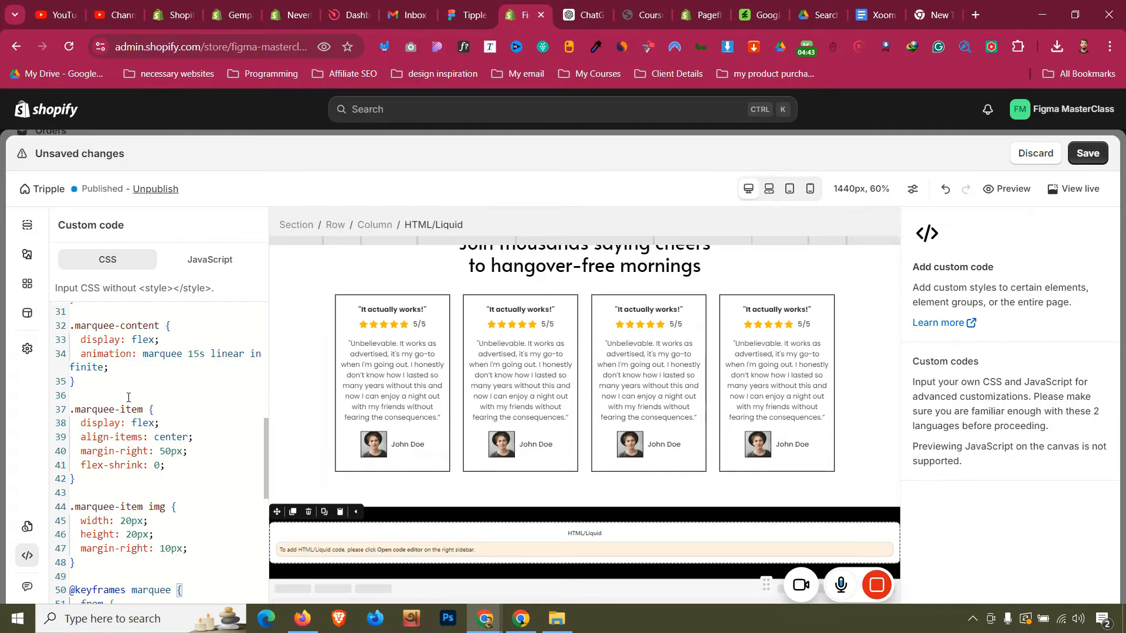
{"action": "scroll", "coordinate": [105, 393], "scroll_direction": "up", "scroll_amount": 2}
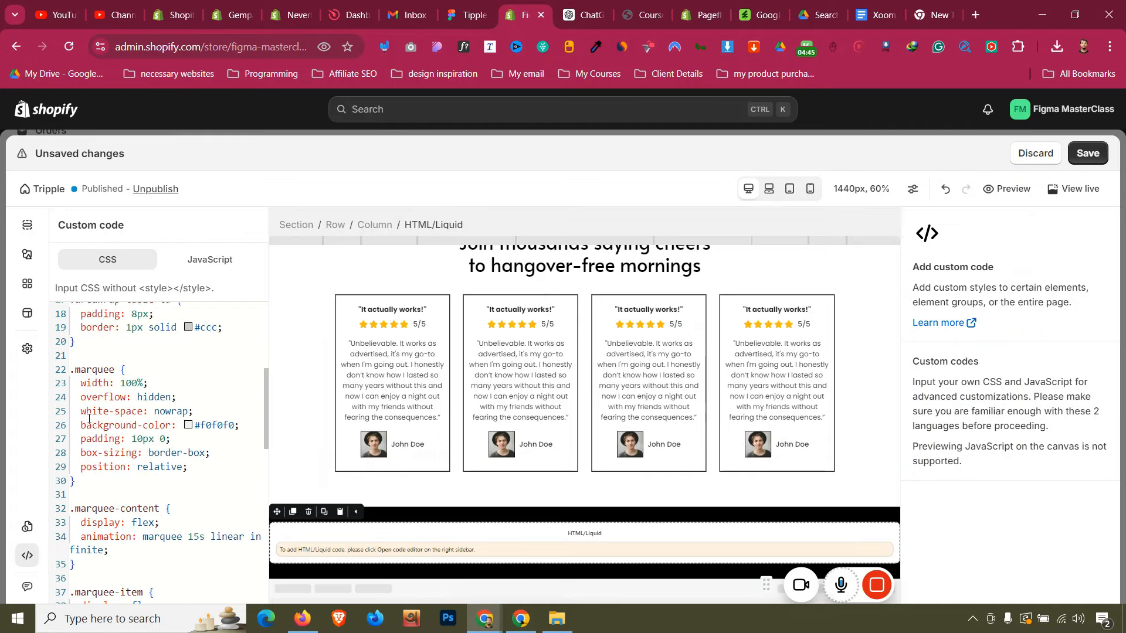
{"action": "left_click_drag", "start_coordinate": [85, 347], "coordinate": [68, 264]}
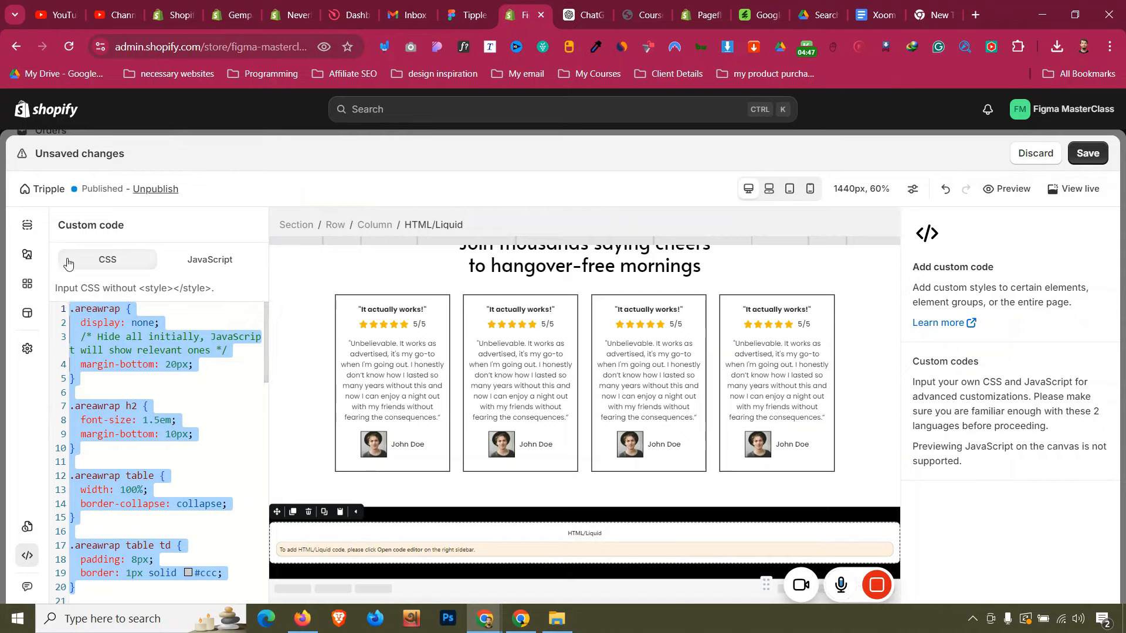
{"action": "key", "text": "BackSpace"}
{"action": "left_click", "coordinate": [71, 338]}
{"action": "key", "text": "BackSpace"}
{"action": "key", "text": "BackSpace"}
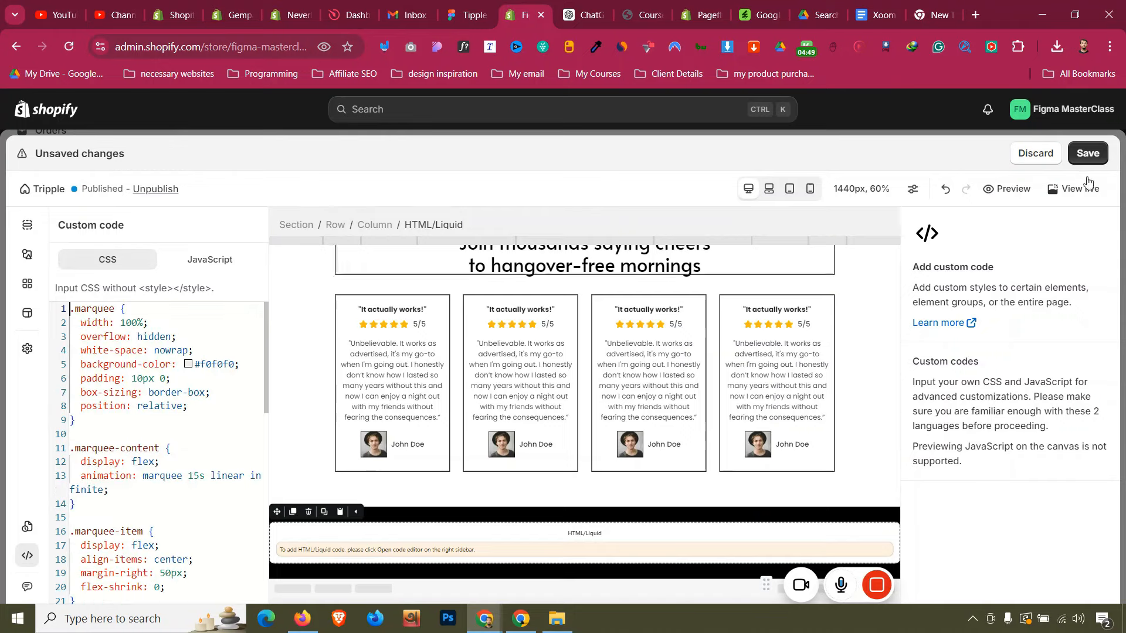
Save the page with the new marquee CSS and publish it
{"action": "left_click", "coordinate": [1084, 159]}
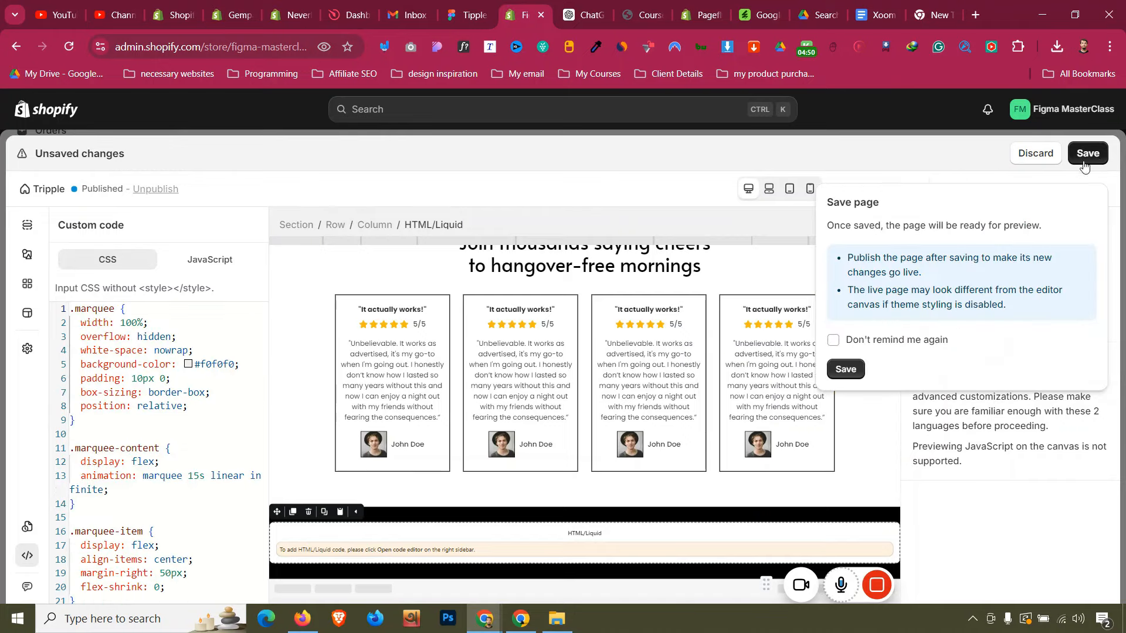
{"action": "left_click", "coordinate": [845, 368]}
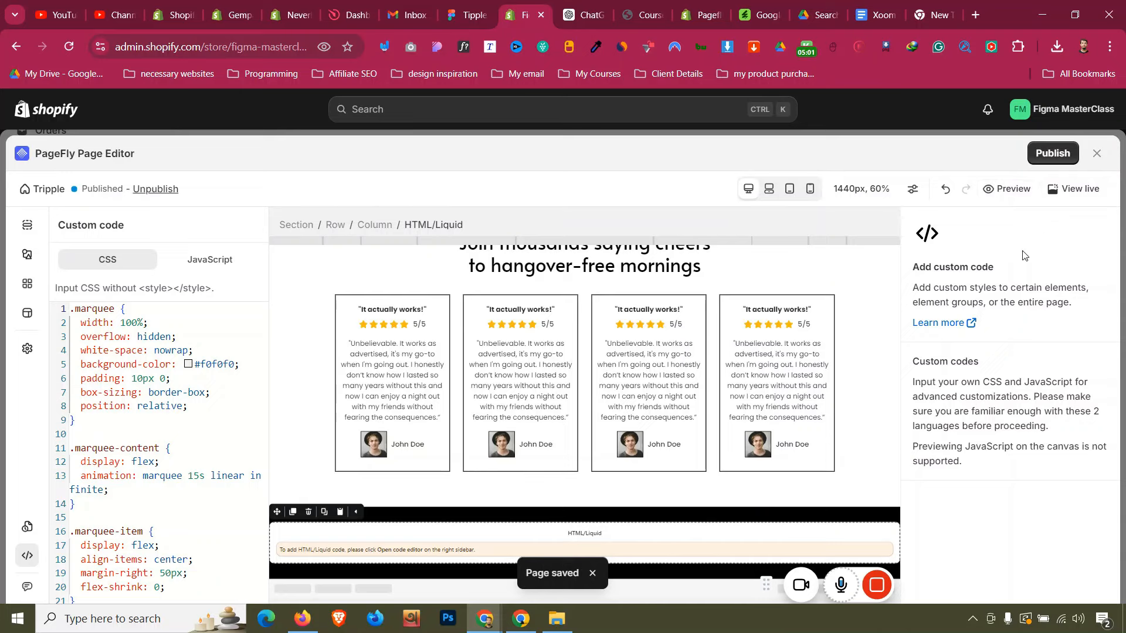
{"action": "left_click", "coordinate": [1053, 154]}
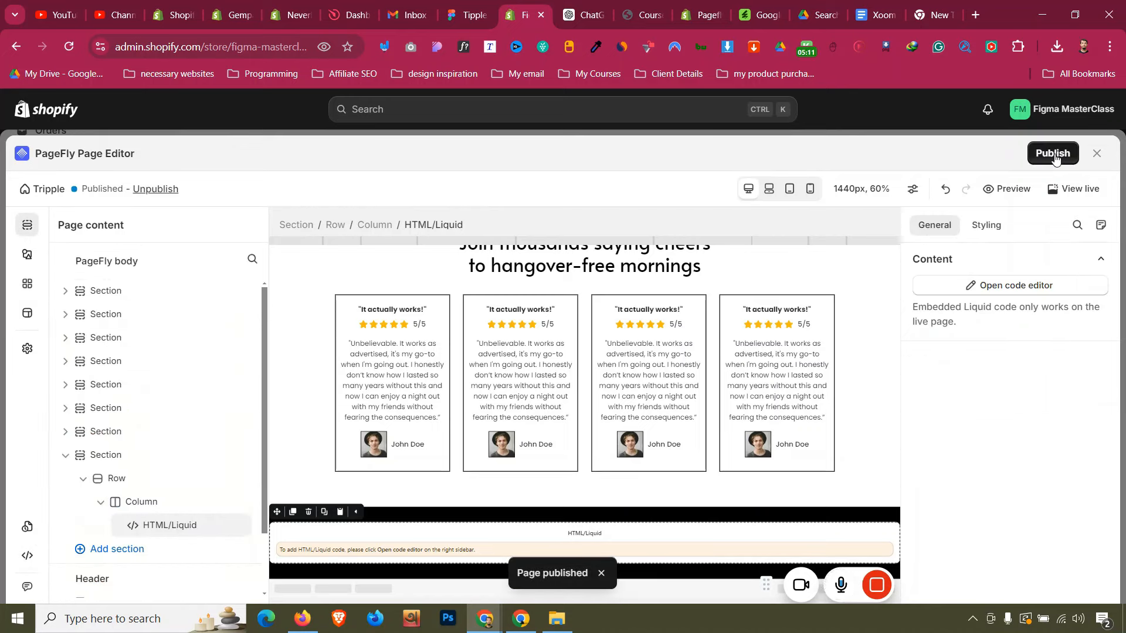
Open the live page and enter the store password to access the storefront
{"action": "left_click", "coordinate": [1079, 190]}
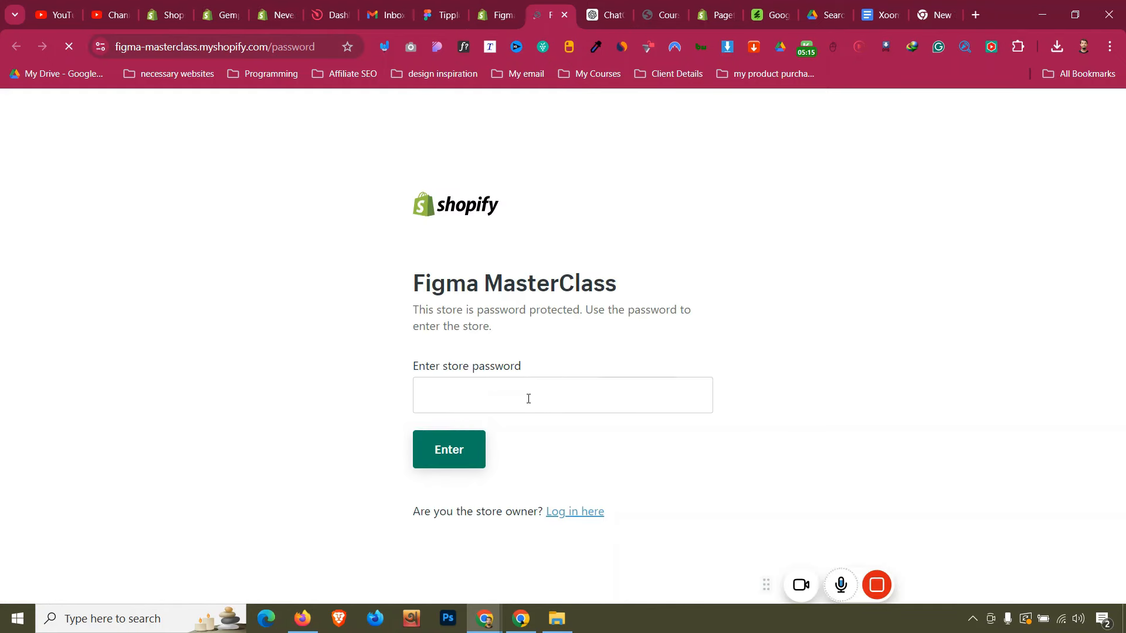
{"action": "left_click", "coordinate": [528, 398]}
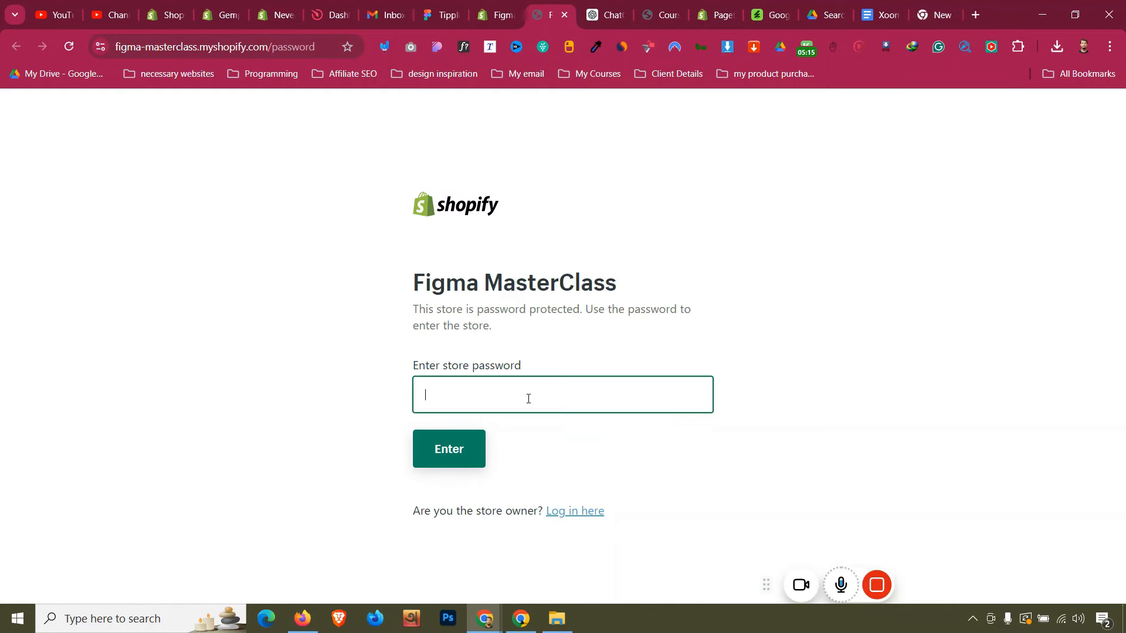
{"action": "type", "text": "••"}
{"action": "key", "text": "Return"}
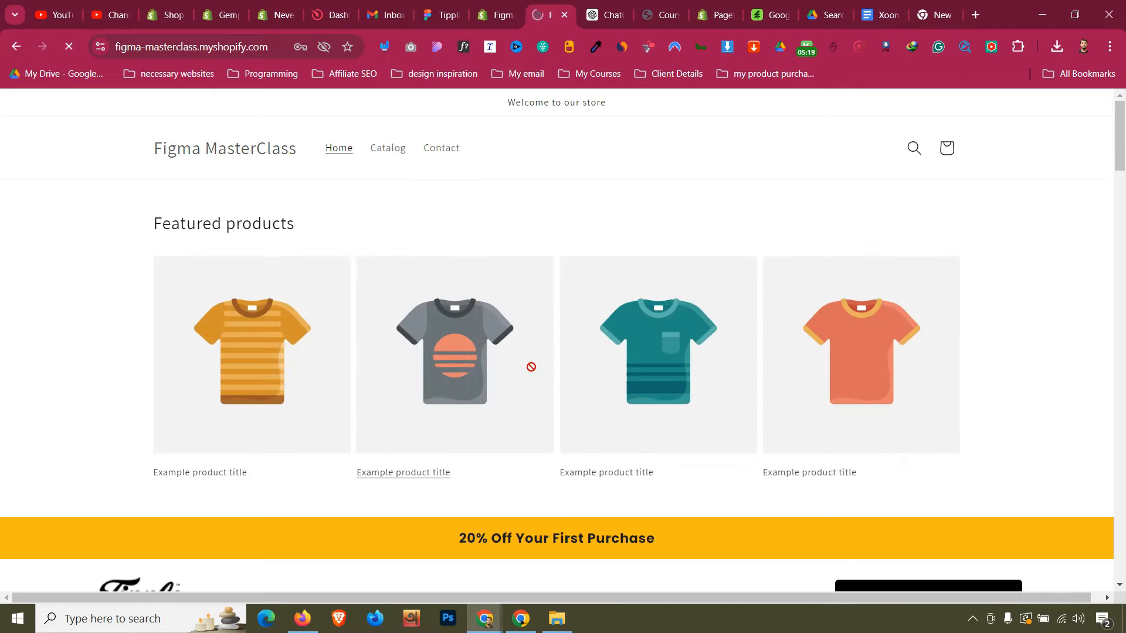
Examine the black strip below the testimonials on the live page for the marquee texts
{"action": "scroll", "coordinate": [531, 369], "scroll_direction": "down", "scroll_amount": 7}
{"action": "scroll", "coordinate": [531, 360], "scroll_direction": "down", "scroll_amount": 4}
{"action": "scroll", "coordinate": [551, 346], "scroll_direction": "up", "scroll_amount": 10}
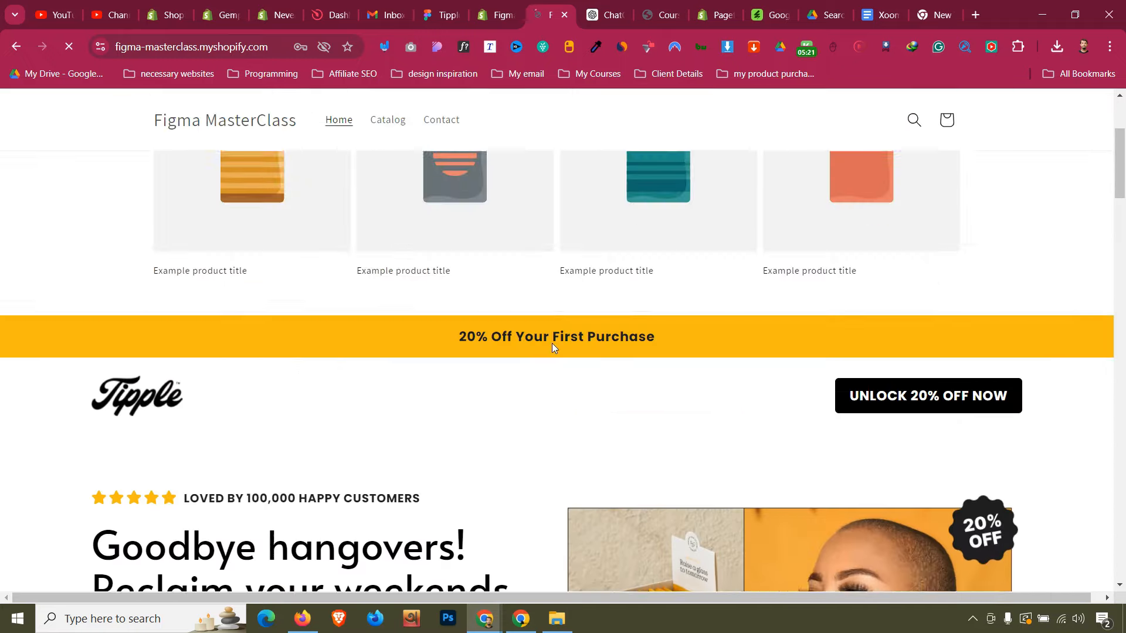
{"action": "scroll", "coordinate": [516, 276], "scroll_direction": "down", "scroll_amount": 13}
{"action": "scroll", "coordinate": [514, 267], "scroll_direction": "down", "scroll_amount": 20}
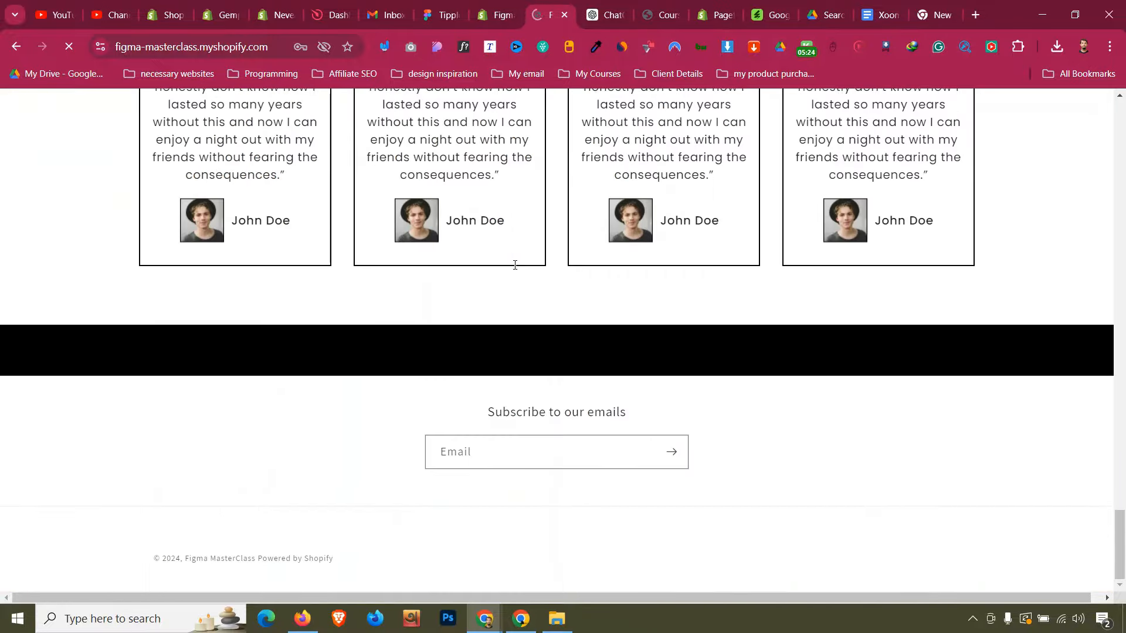
{"action": "right_click", "coordinate": [912, 348]}
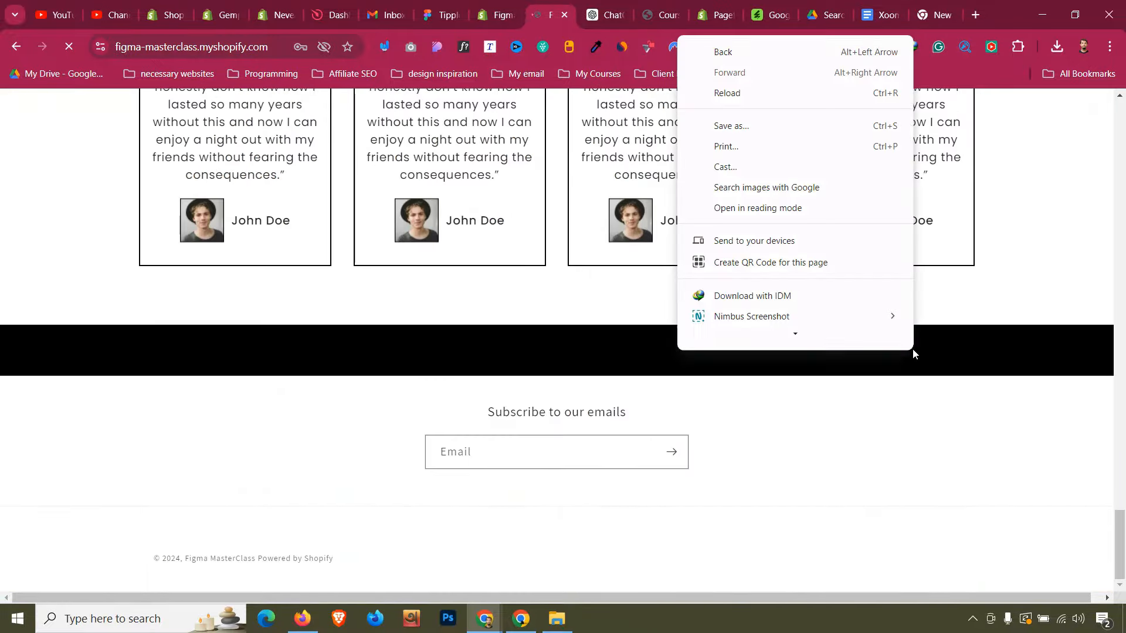
{"action": "key", "text": "Escape"}
{"action": "right_click", "coordinate": [357, 347]}
{"action": "left_click", "coordinate": [330, 349]}
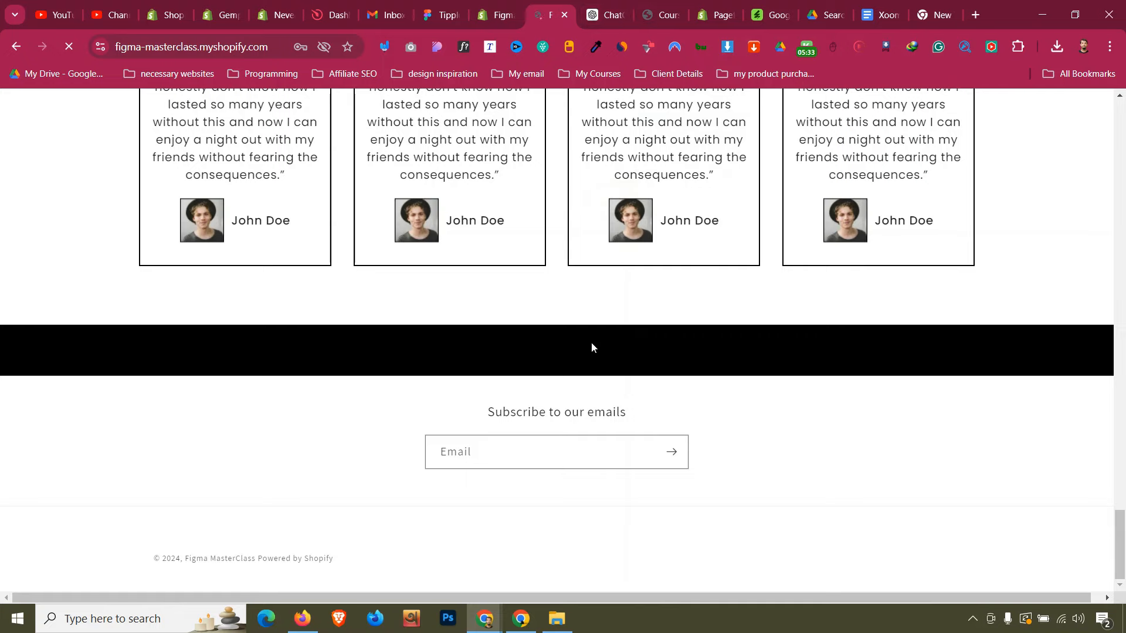
Switch to the ChatGPT marquee conversation and send the request "make text color white with css"
{"action": "key", "text": "ctrl+Tab"}
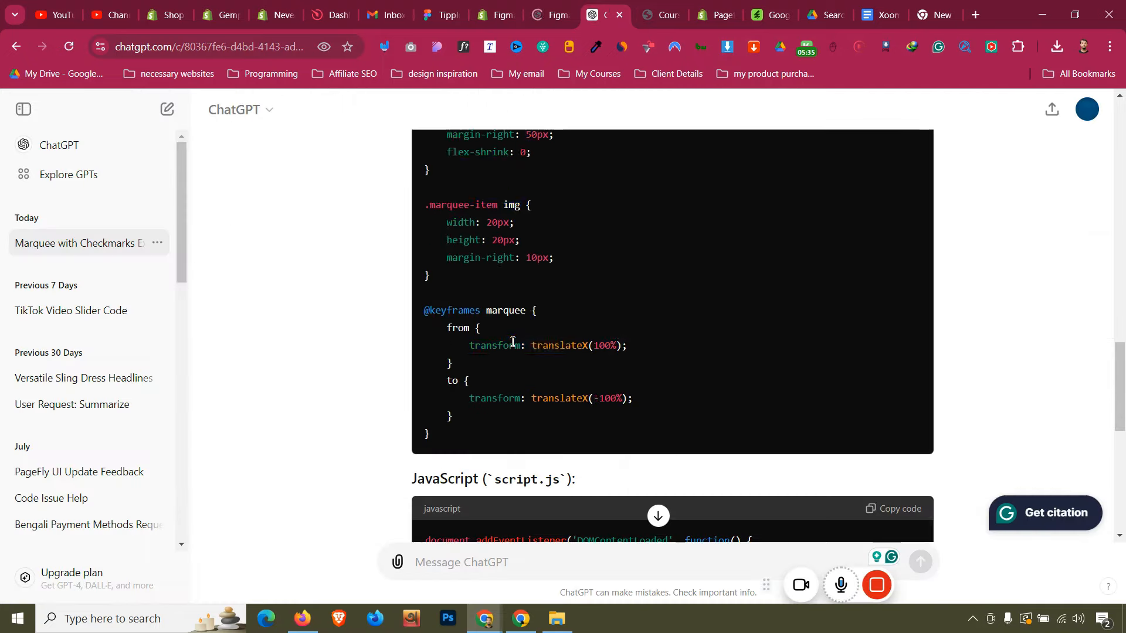
{"action": "scroll", "coordinate": [512, 342], "scroll_direction": "down", "scroll_amount": 9}
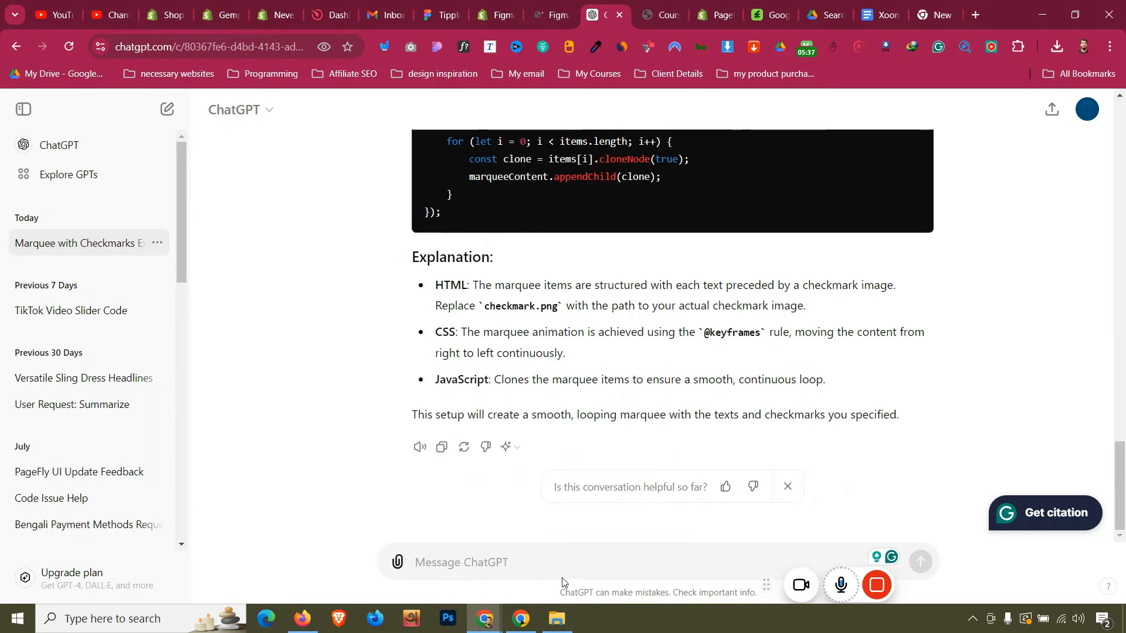
{"action": "left_click", "coordinate": [560, 558]}
{"action": "type", "text": "make "}
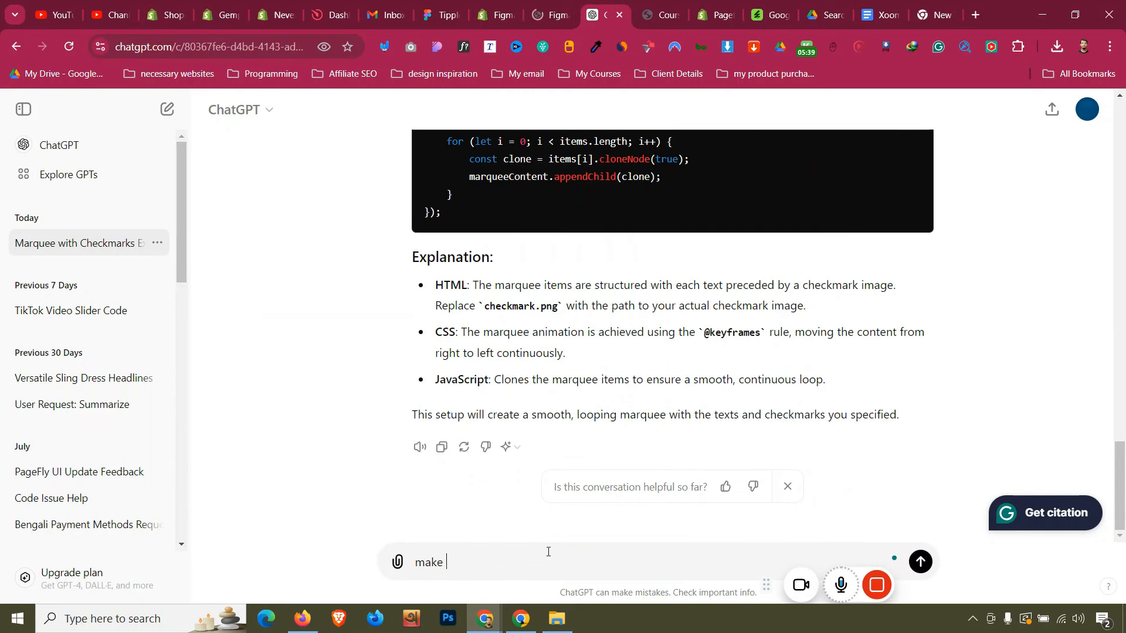
{"action": "type", "text": "text color white "}
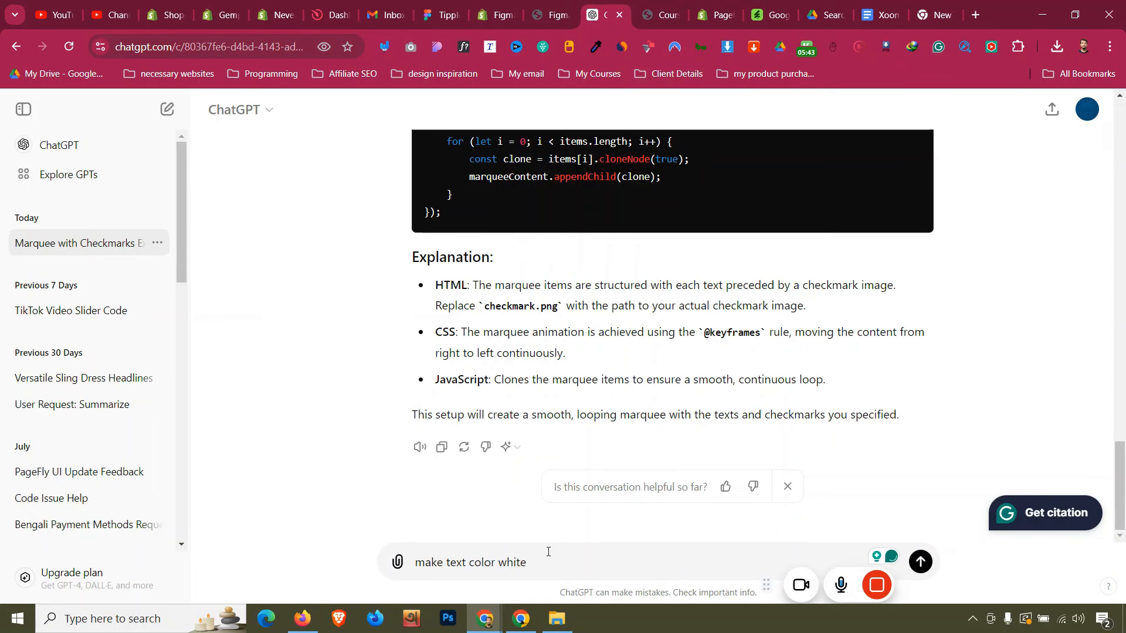
{"action": "type", "text": "with css"}
{"action": "key", "text": "Return"}
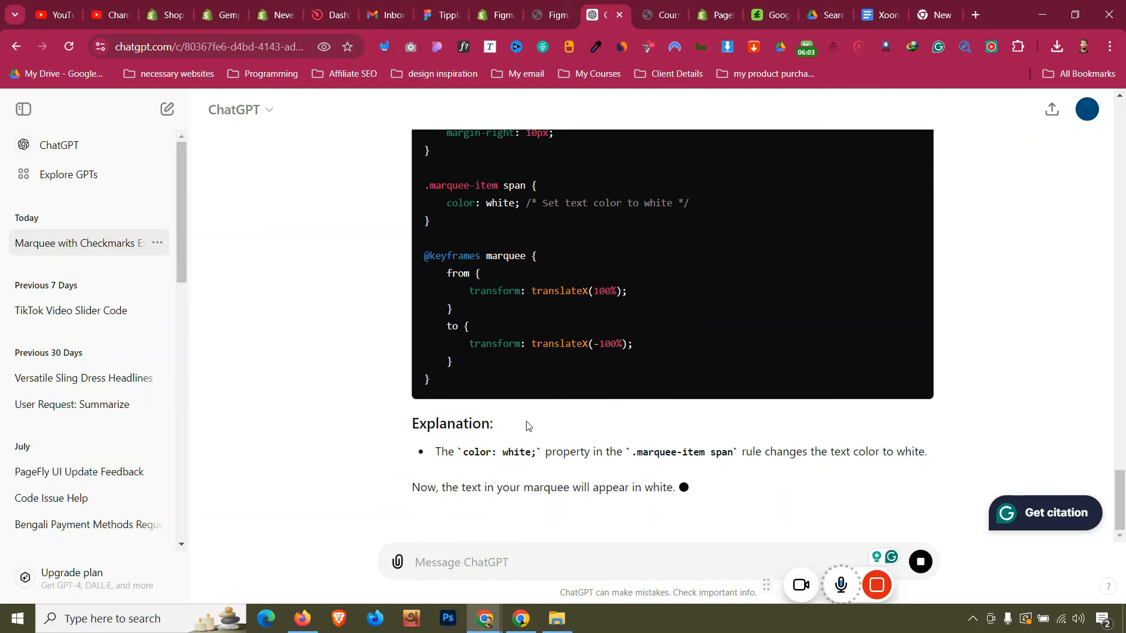
Copy the .marquee-item span rule with color: white from ChatGPT's new CSS
{"action": "scroll", "coordinate": [470, 265], "scroll_direction": "up", "scroll_amount": 1}
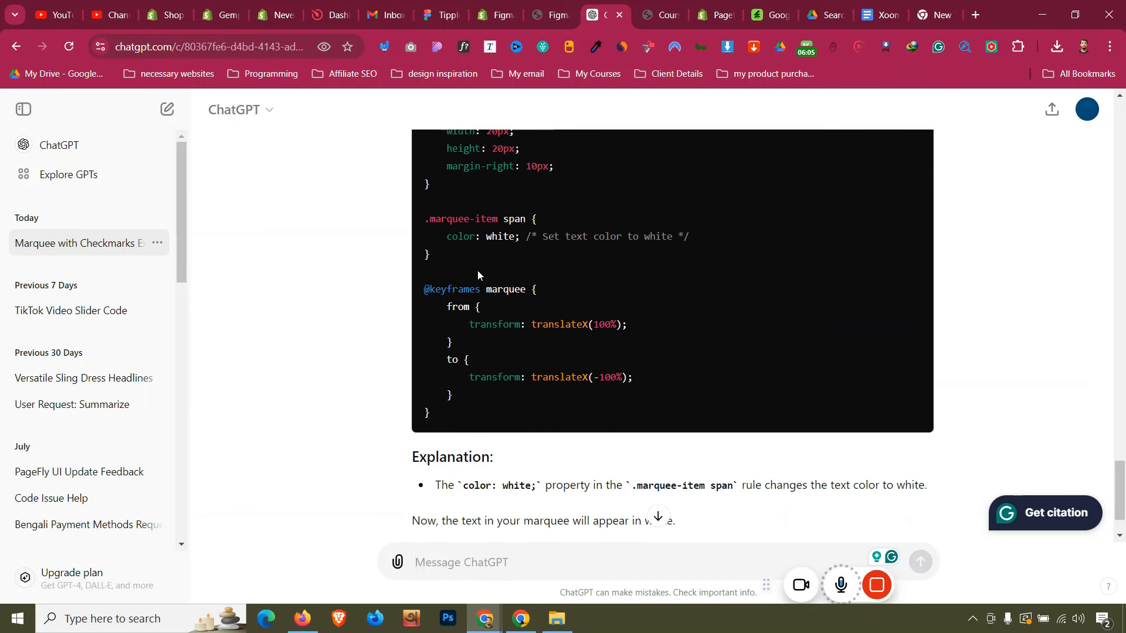
{"action": "left_click_drag", "start_coordinate": [425, 218], "coordinate": [442, 244]}
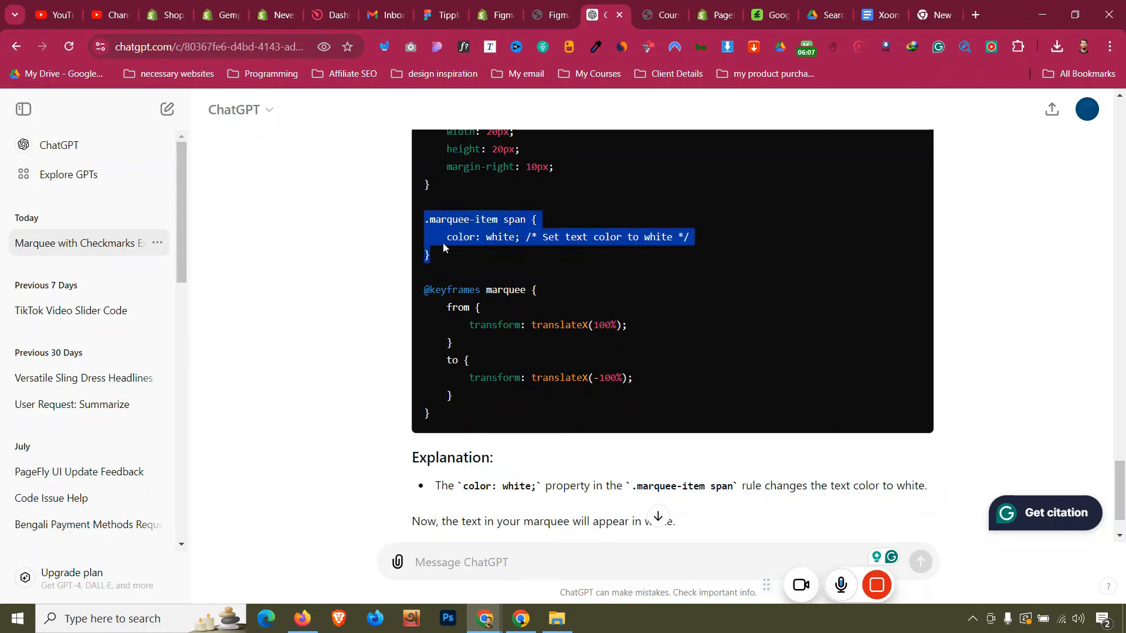
{"action": "right_click", "coordinate": [442, 244]}
{"action": "left_click", "coordinate": [463, 230]}
Switch back to the PageFly editor and paste the .marquee-item span rule below the .marquee-item img rule in the custom CSS
{"action": "left_click", "coordinate": [495, 15]}
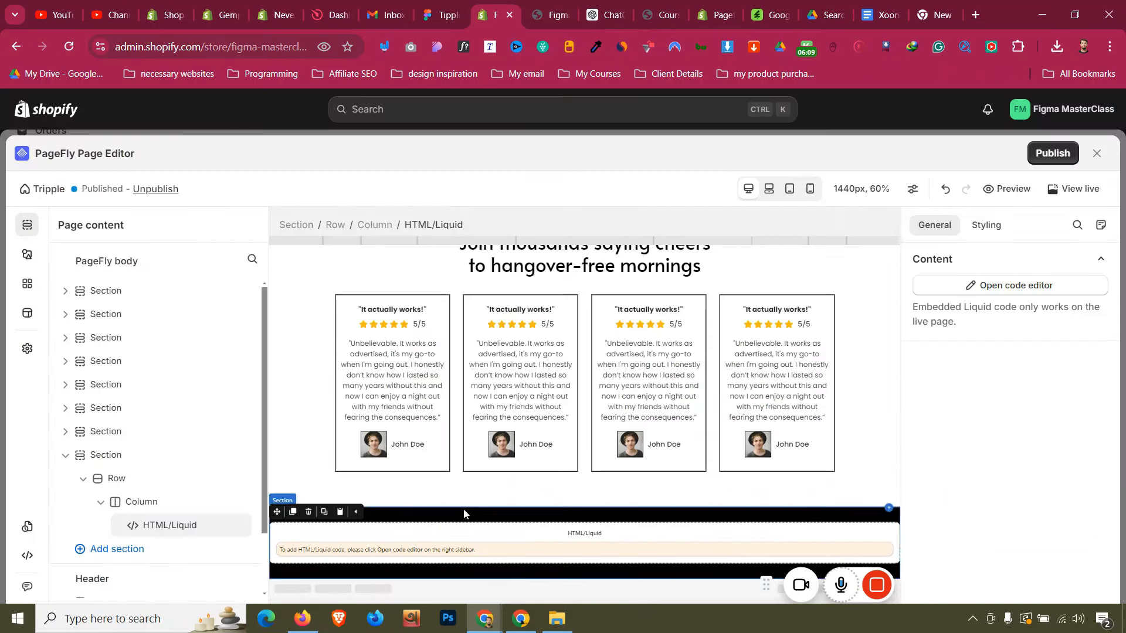
{"action": "left_click", "coordinate": [27, 556]}
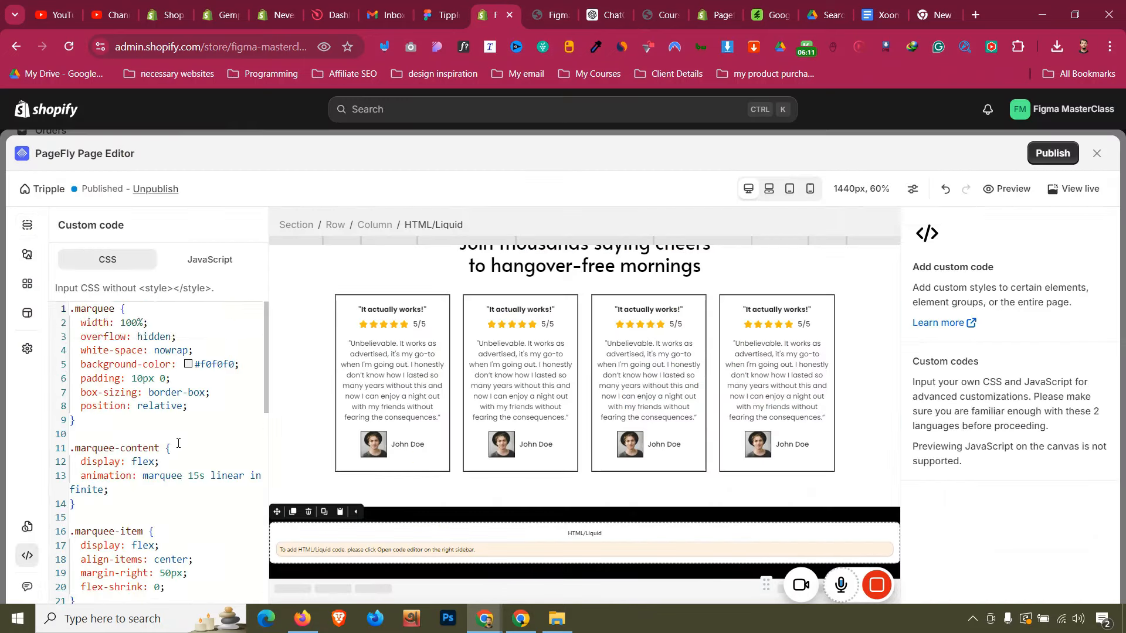
{"action": "scroll", "coordinate": [178, 443], "scroll_direction": "down", "scroll_amount": 6}
{"action": "scroll", "coordinate": [178, 443], "scroll_direction": "up", "scroll_amount": 2}
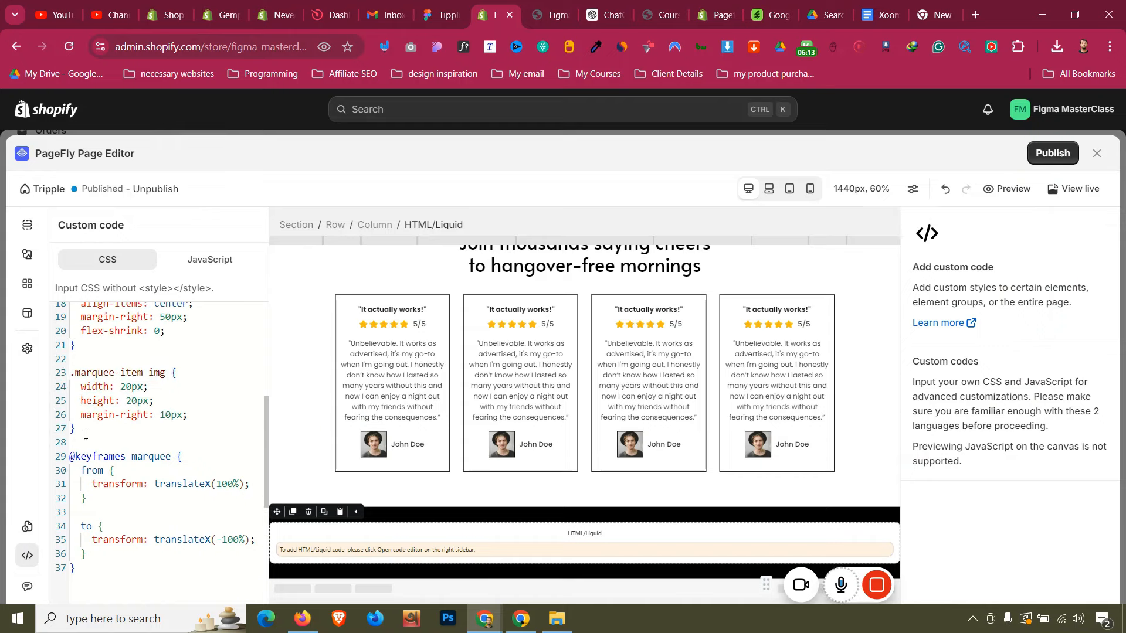
{"action": "left_click", "coordinate": [88, 432]}
{"action": "key", "text": "Return"}
{"action": "key", "text": "ctrl+v"}
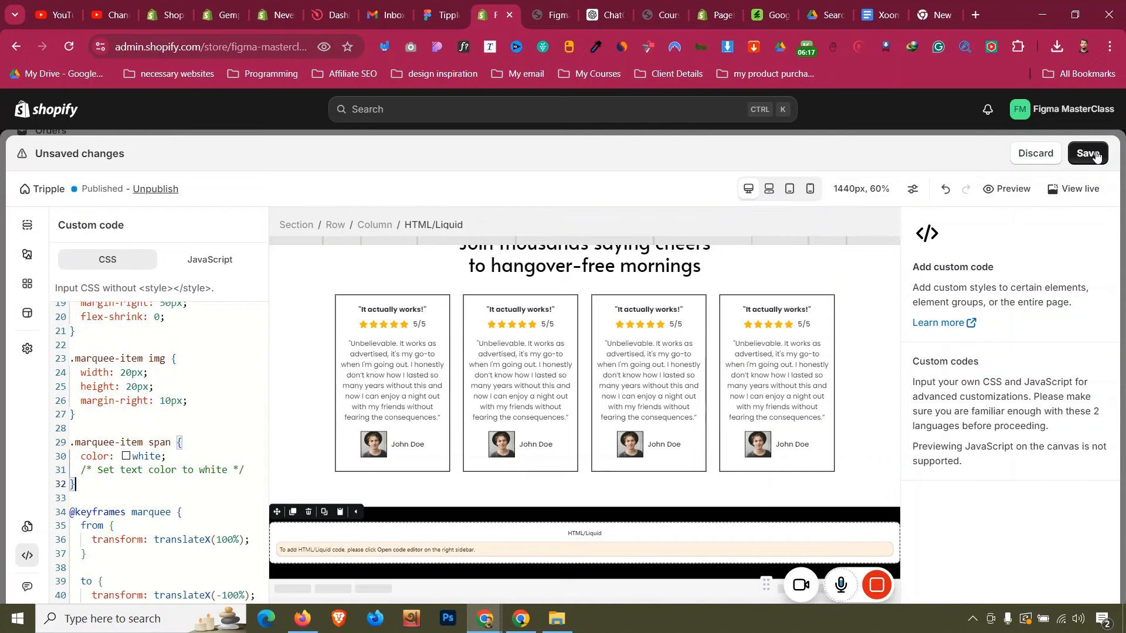
Save and publish the page with the white marquee text rule
{"action": "left_click", "coordinate": [1095, 155]}
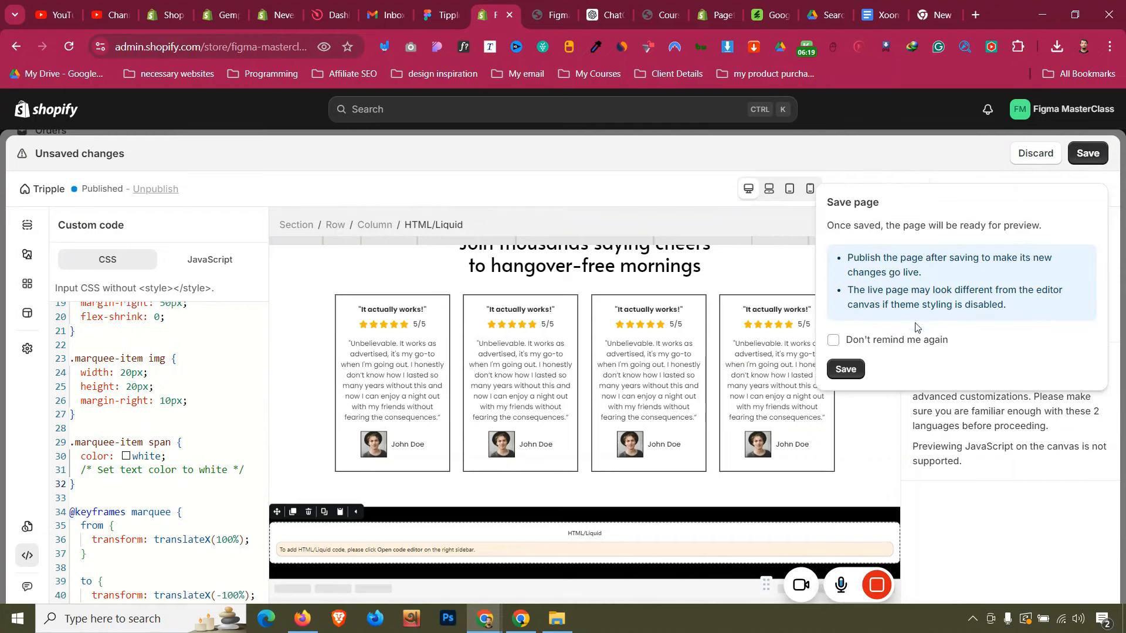
{"action": "left_click", "coordinate": [852, 369]}
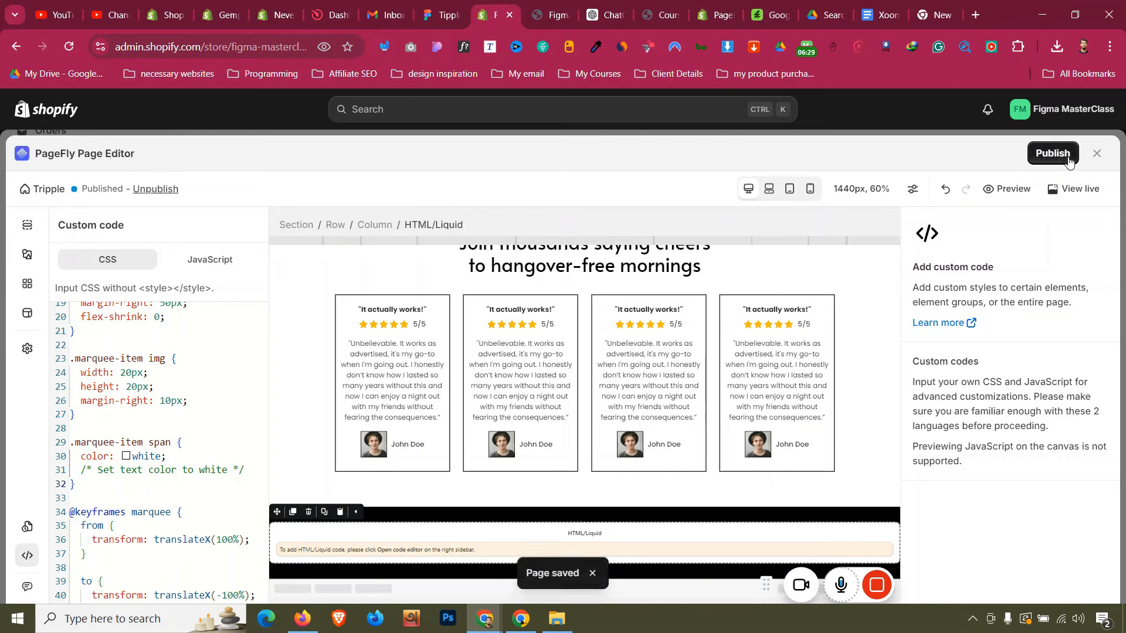
{"action": "left_click", "coordinate": [1068, 158]}
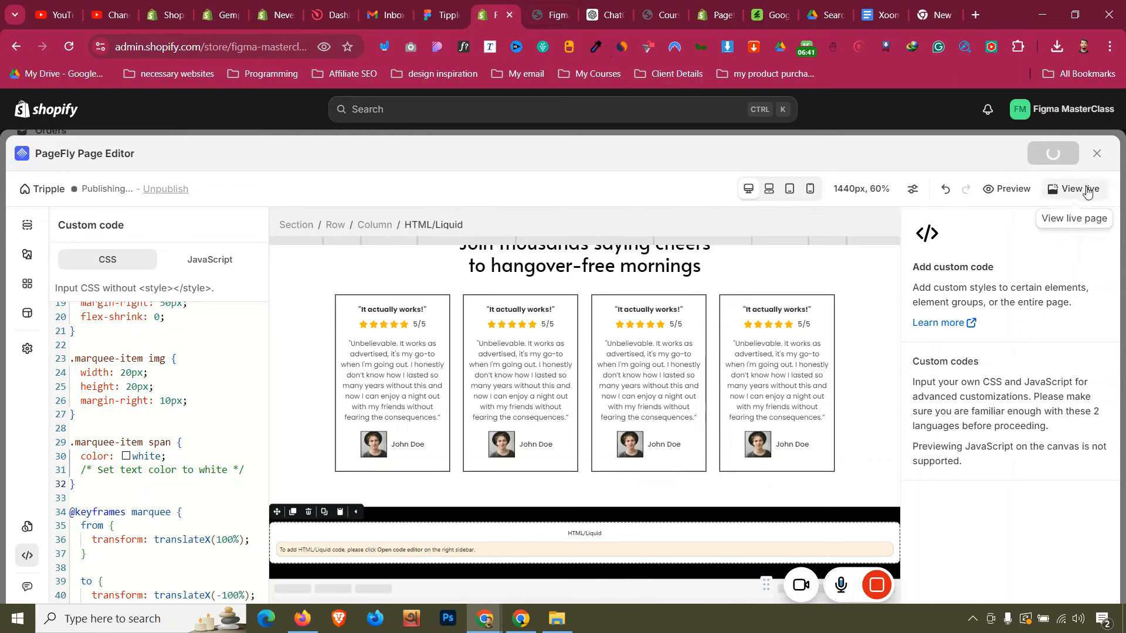
Open the updated live page, close the older storefront tab, and check the black strip below the testimonials
{"action": "left_click", "coordinate": [1079, 189]}
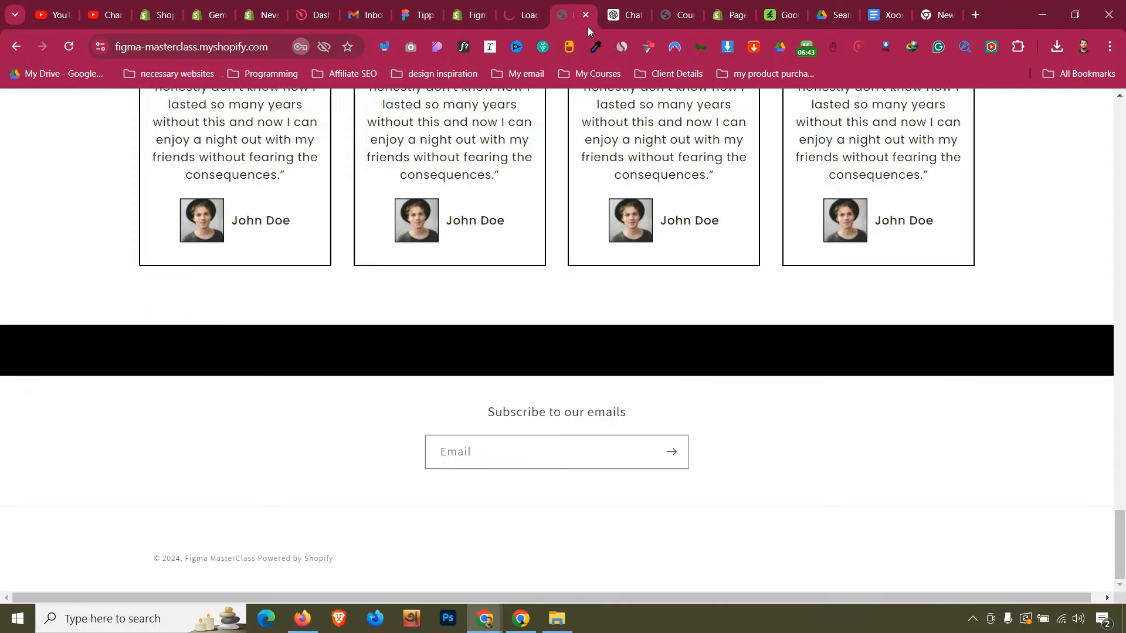
{"action": "left_click", "coordinate": [585, 14]}
{"action": "left_click", "coordinate": [545, 15]}
{"action": "scroll", "coordinate": [521, 345], "scroll_direction": "down", "scroll_amount": 10}
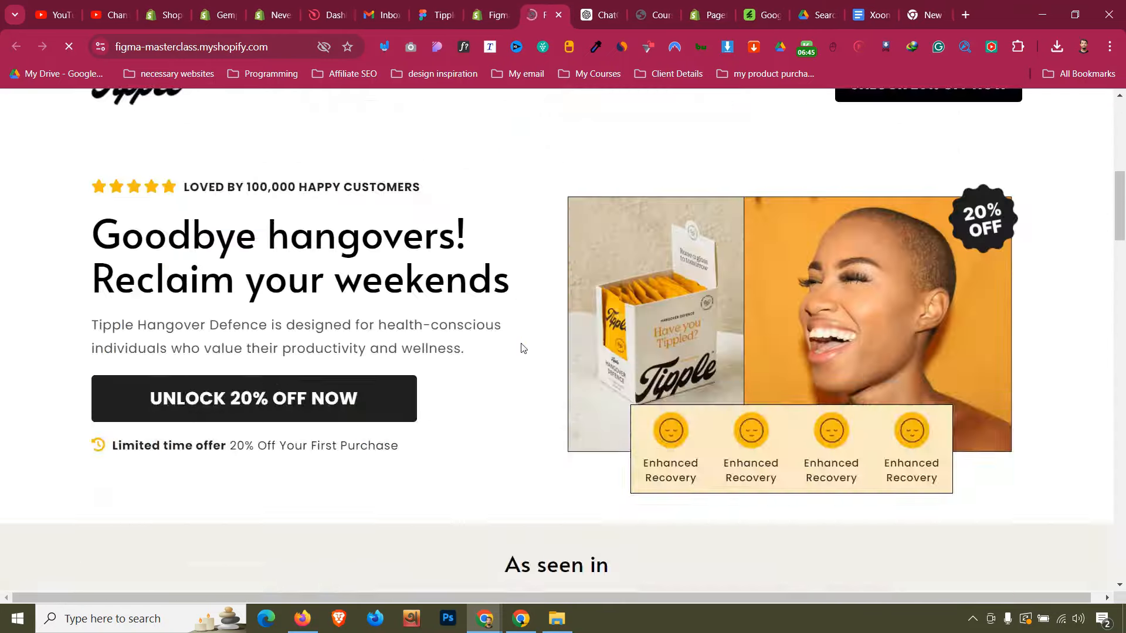
{"action": "scroll", "coordinate": [521, 346], "scroll_direction": "down", "scroll_amount": 15}
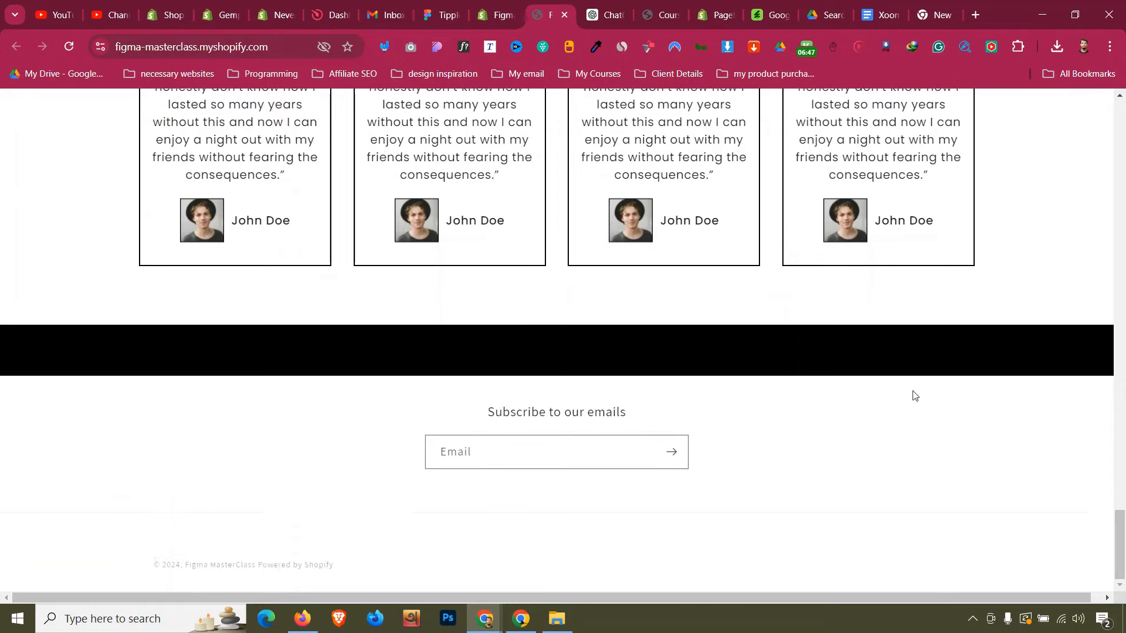
Inspect the black strip's section in the developer tools and toggle its background color off and on again
{"action": "right_click", "coordinate": [378, 372]}
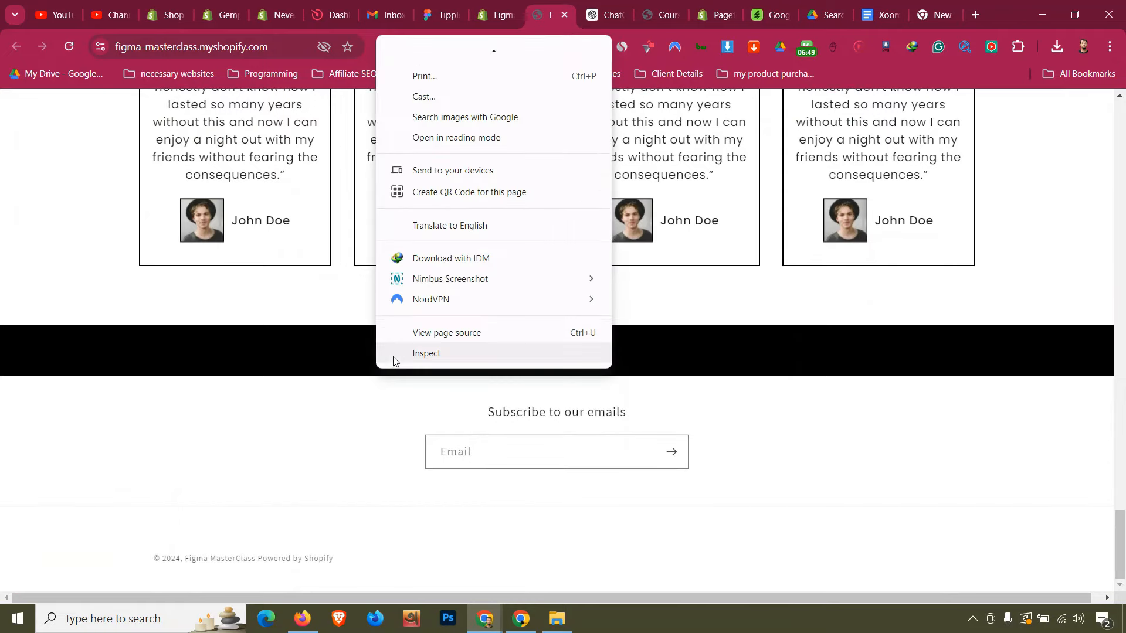
{"action": "left_click", "coordinate": [403, 360]}
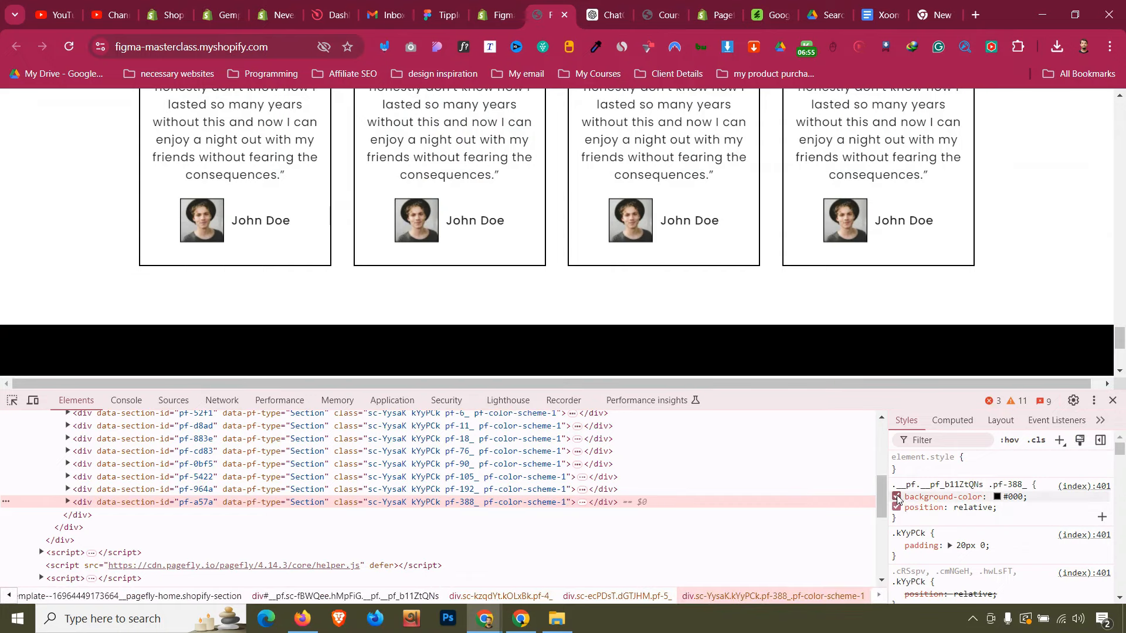
{"action": "left_click", "coordinate": [896, 497]}
{"action": "left_click", "coordinate": [897, 497]}
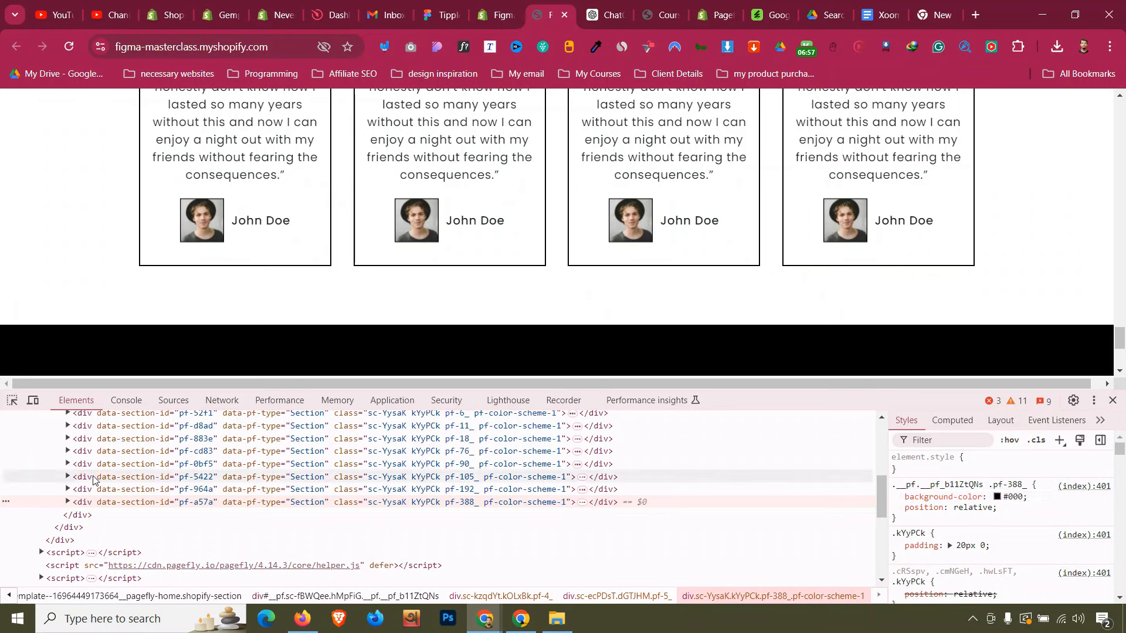
Pick the strip's inner div with the element picker and expand its Row and Column to examine the Custom.HTML element
{"action": "scroll", "coordinate": [93, 485], "scroll_direction": "up", "scroll_amount": 2}
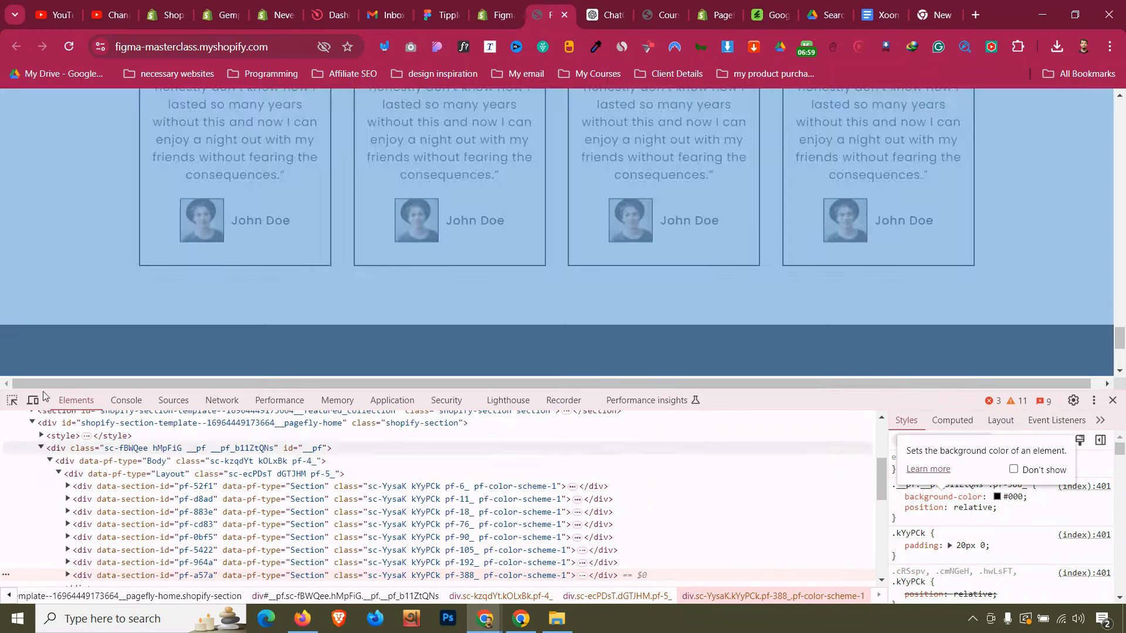
{"action": "left_click", "coordinate": [11, 400]}
{"action": "left_click", "coordinate": [234, 353]}
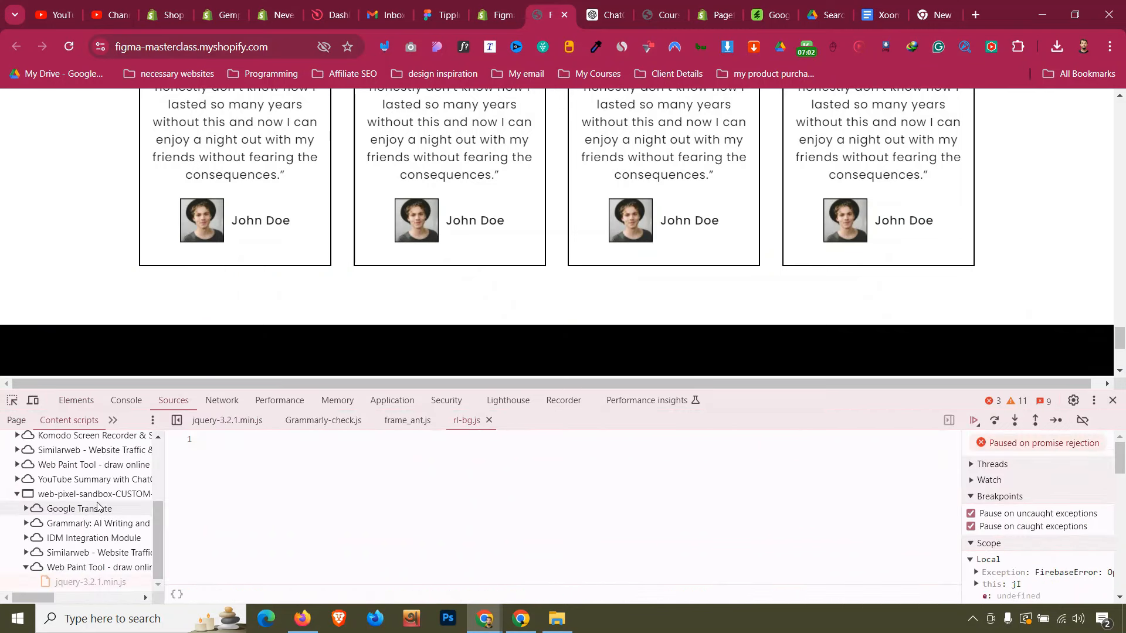
{"action": "left_click", "coordinate": [16, 405]}
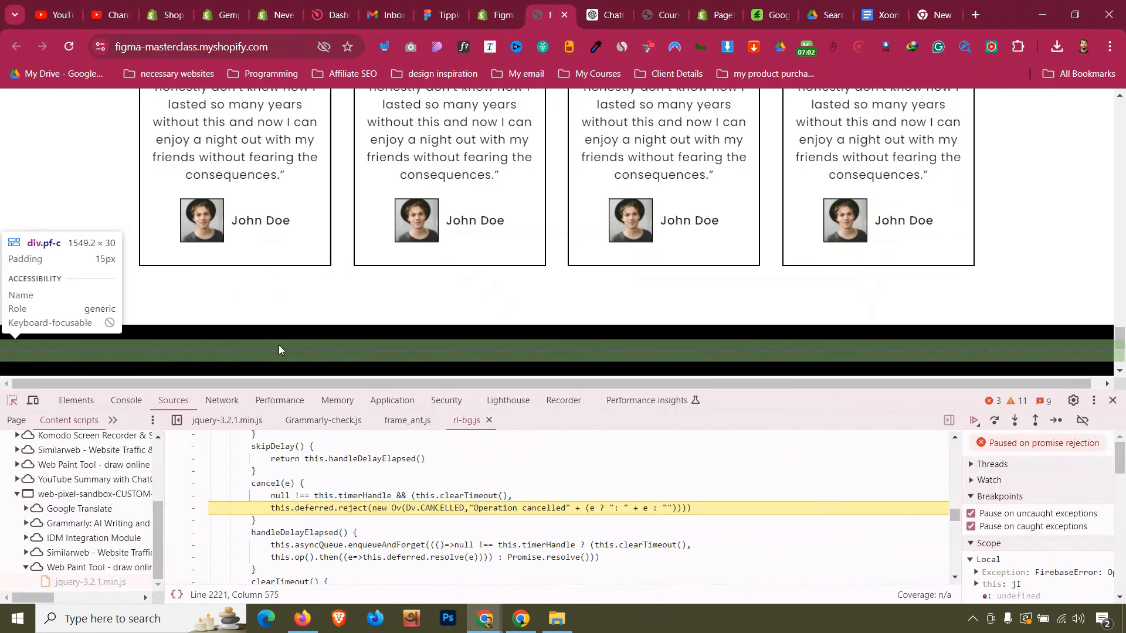
{"action": "left_click", "coordinate": [279, 349]}
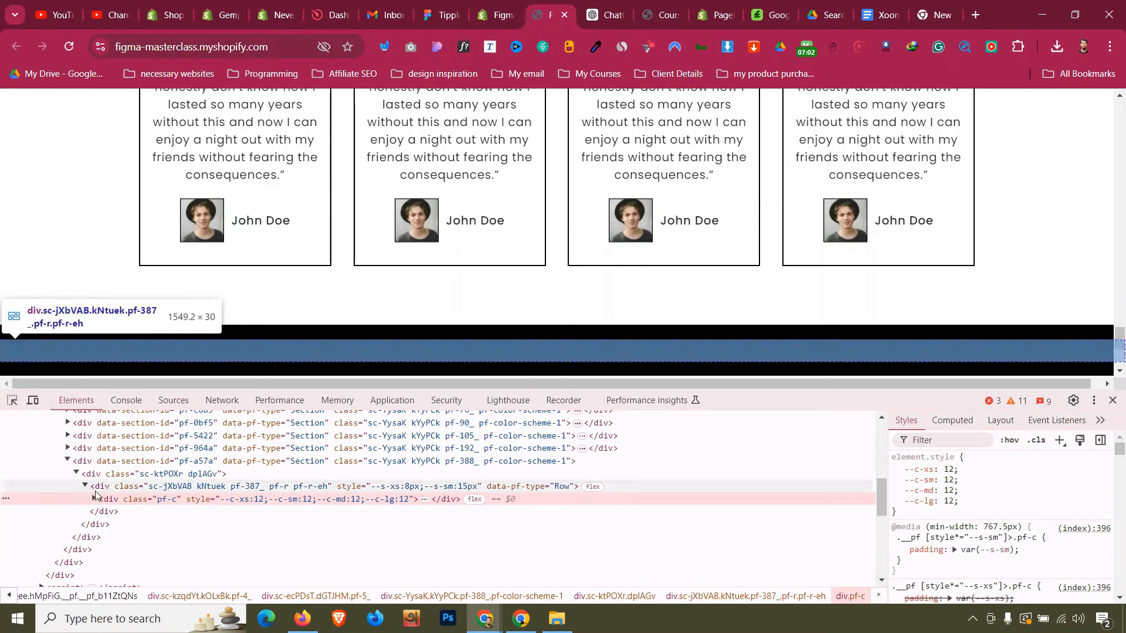
{"action": "left_click", "coordinate": [93, 498]}
{"action": "left_click", "coordinate": [108, 512]}
{"action": "left_click", "coordinate": [103, 511]}
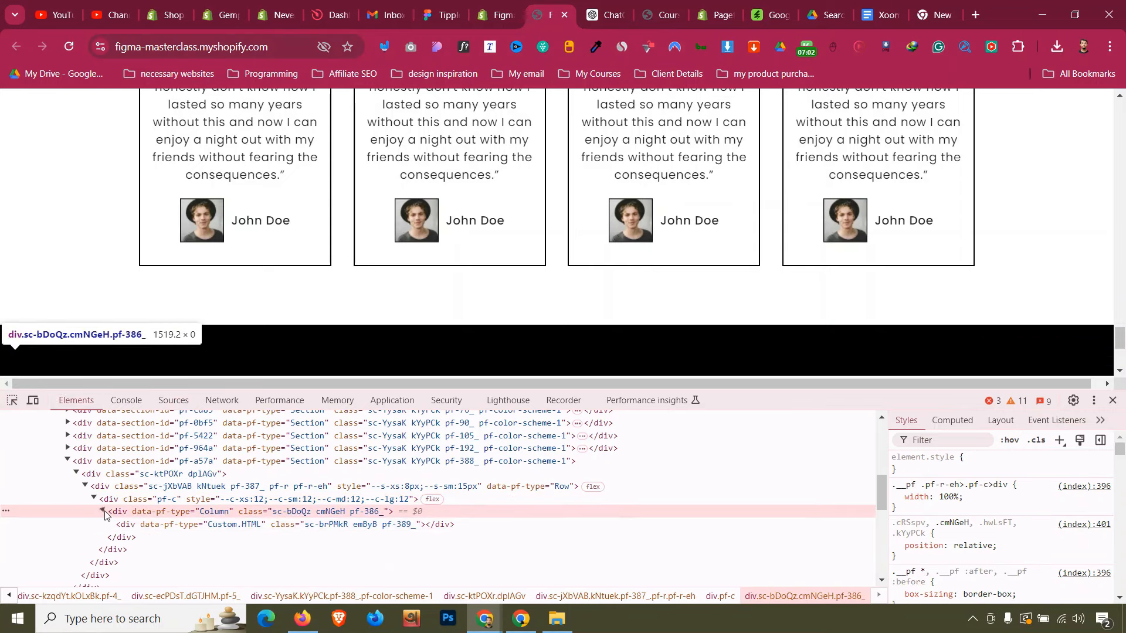
Inspect the strip's Custom.HTML element, then switch to the PageFly editor and open the HTML/Liquid element's code
{"action": "left_click", "coordinate": [143, 524]}
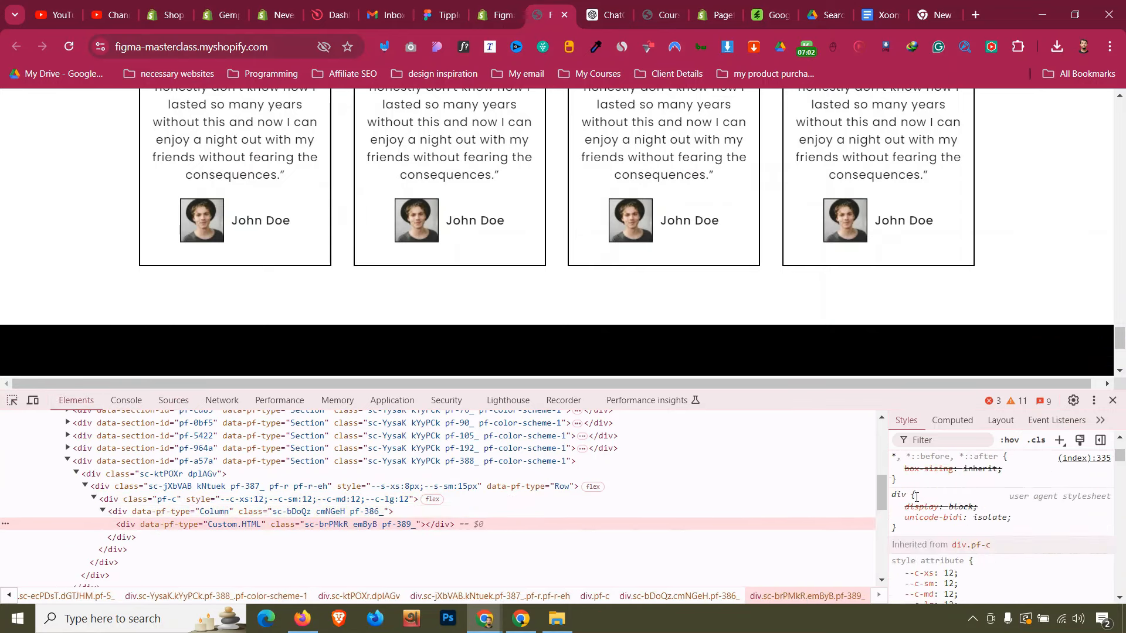
{"action": "left_click", "coordinate": [476, 5]}
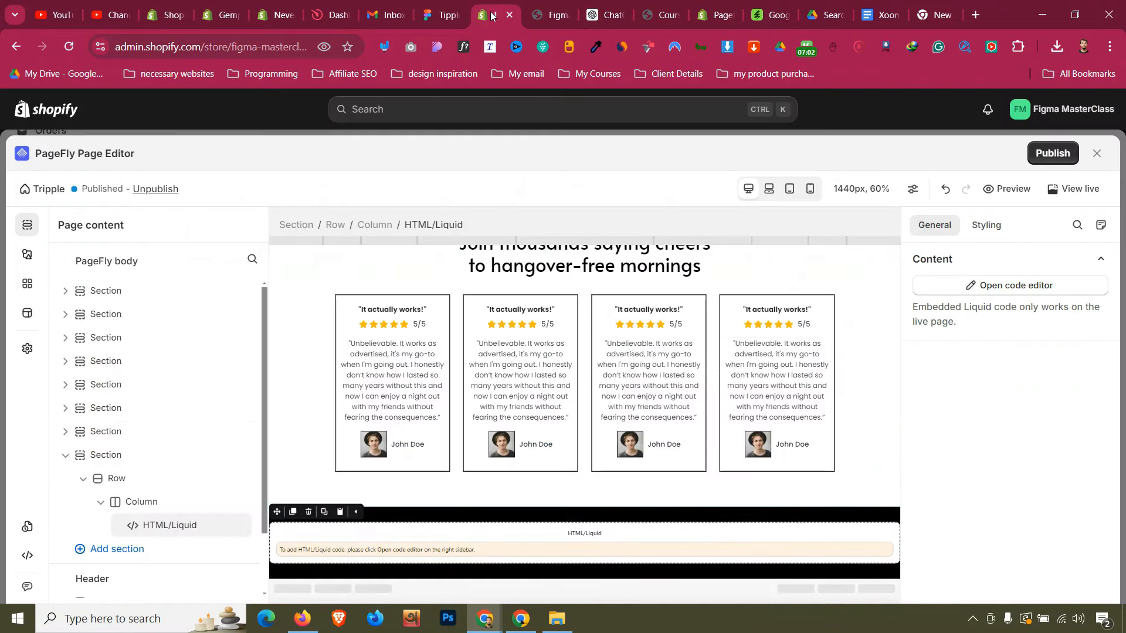
{"action": "left_click", "coordinate": [1058, 286]}
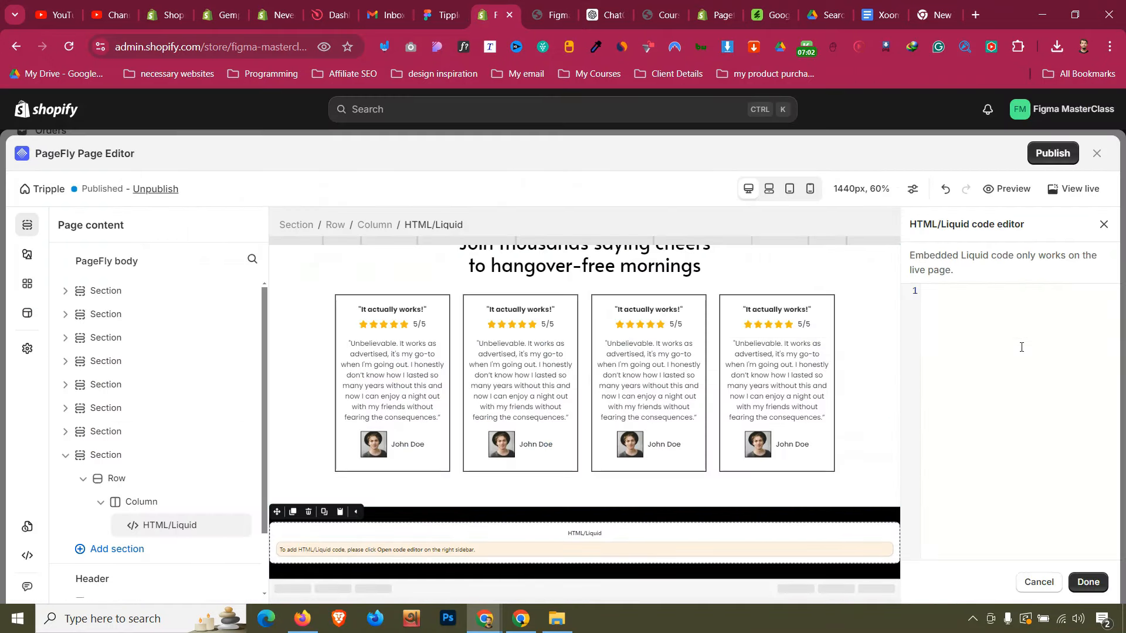
Copy the complete marquee div with its Text 1, Text 2 and Text 3 items from ChatGPT's first HTML code block
{"action": "left_click", "coordinate": [590, 6]}
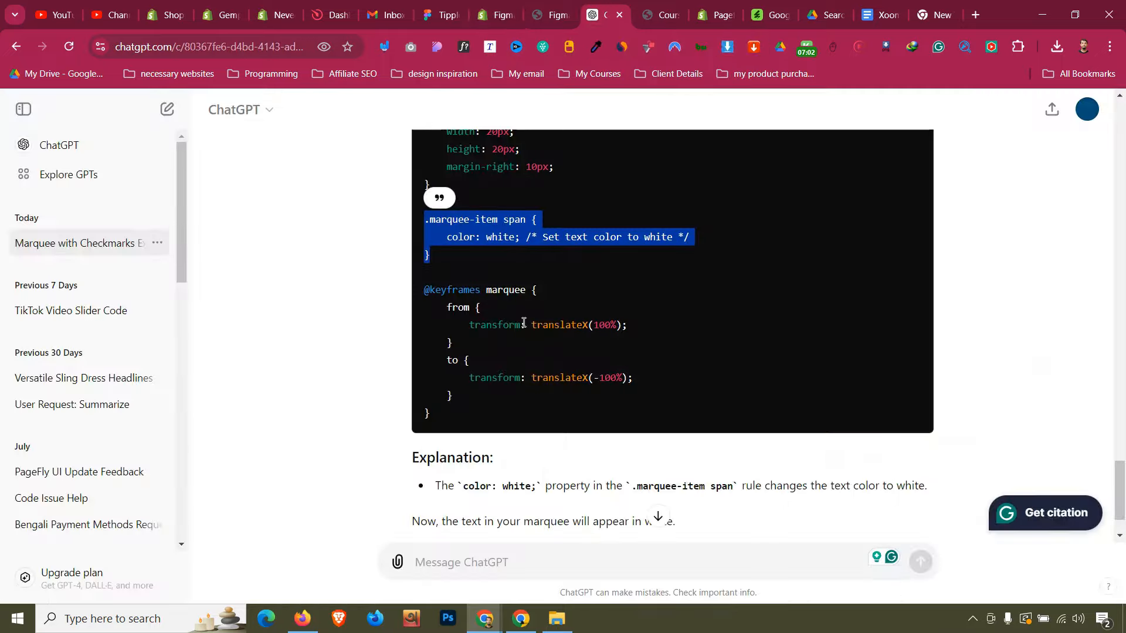
{"action": "scroll", "coordinate": [505, 299], "scroll_direction": "up", "scroll_amount": 5}
{"action": "scroll", "coordinate": [506, 301], "scroll_direction": "up", "scroll_amount": 20}
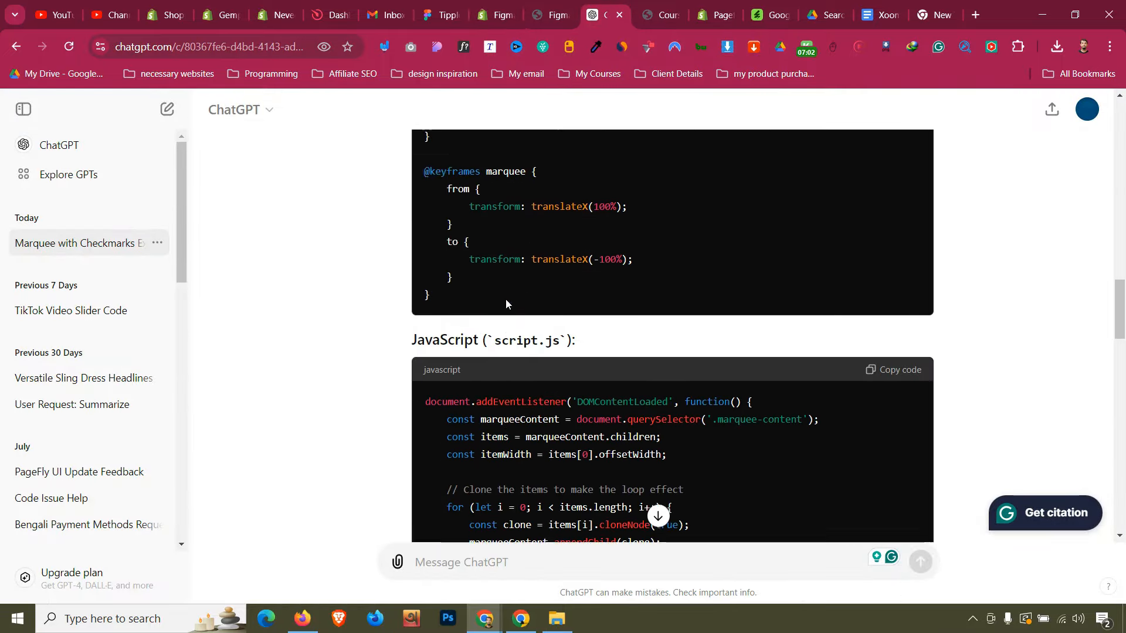
{"action": "scroll", "coordinate": [506, 296], "scroll_direction": "up", "scroll_amount": 5}
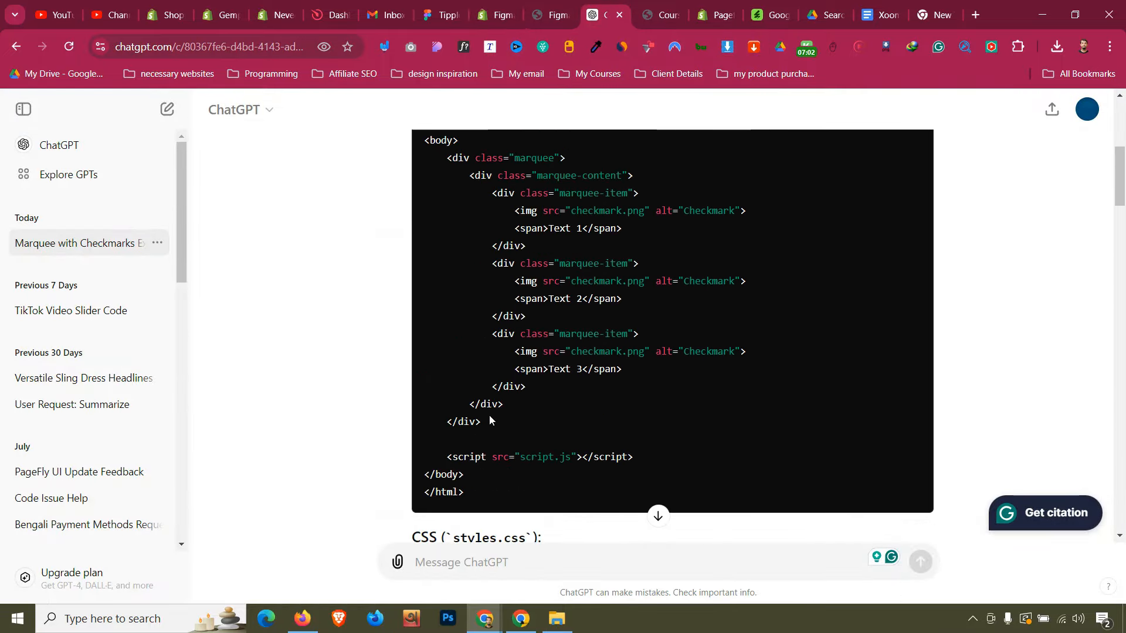
{"action": "left_click_drag", "start_coordinate": [496, 418], "coordinate": [448, 170]}
{"action": "key", "text": "ctrl+c"}
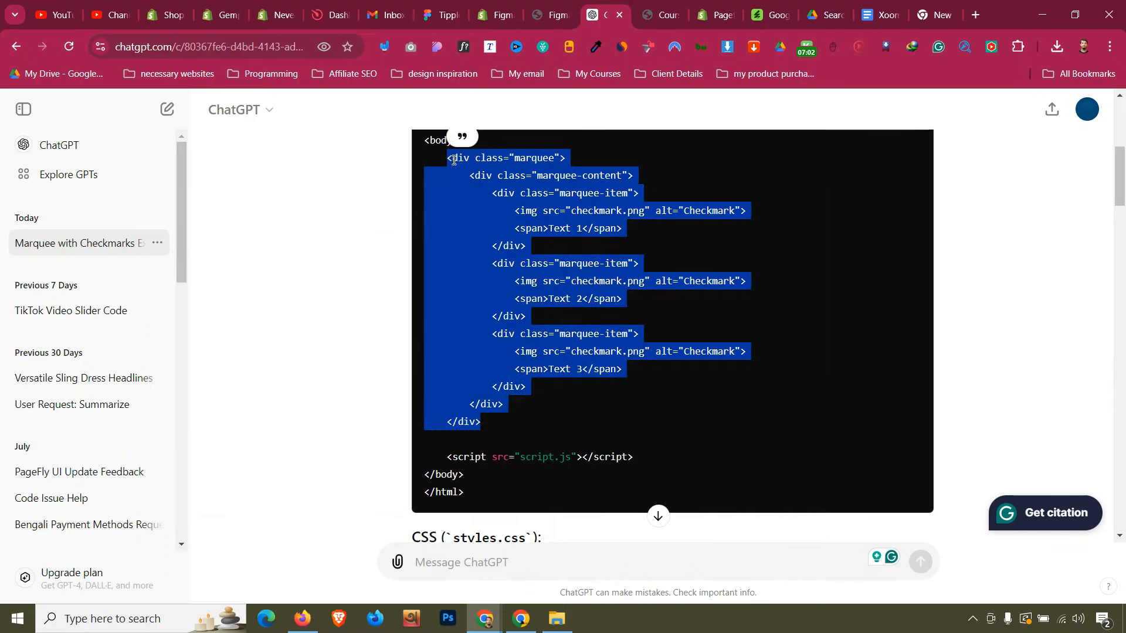
Paste the marquee markup into the HTML/Liquid element of the PageFly page, apply it, and save and publish the page
{"action": "left_click", "coordinate": [492, 6]}
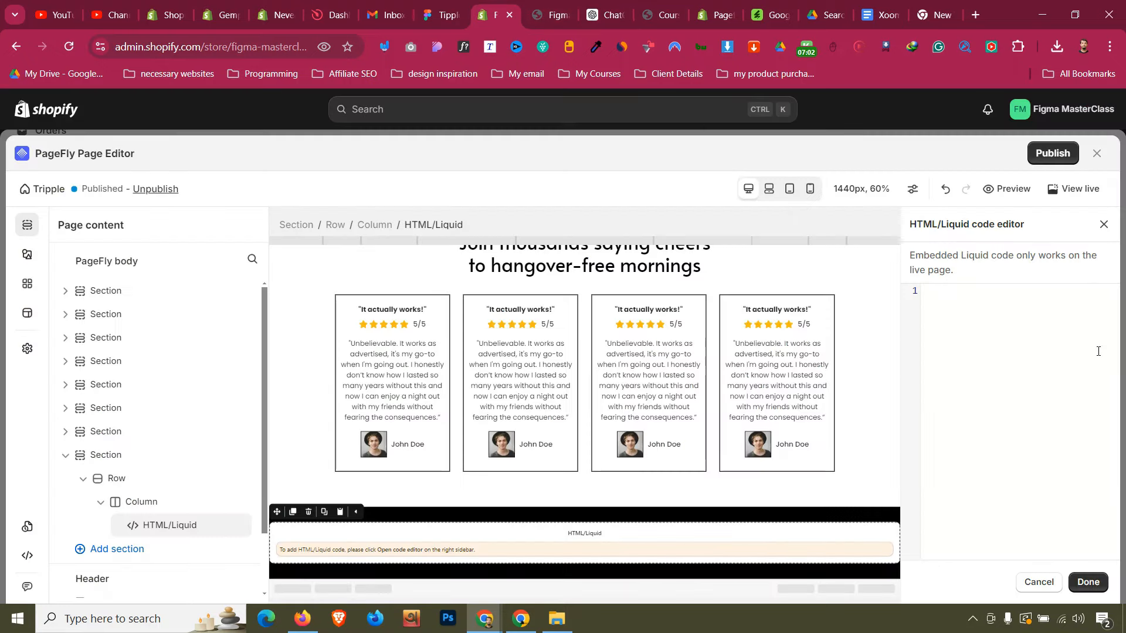
{"action": "key", "text": "ctrl+v"}
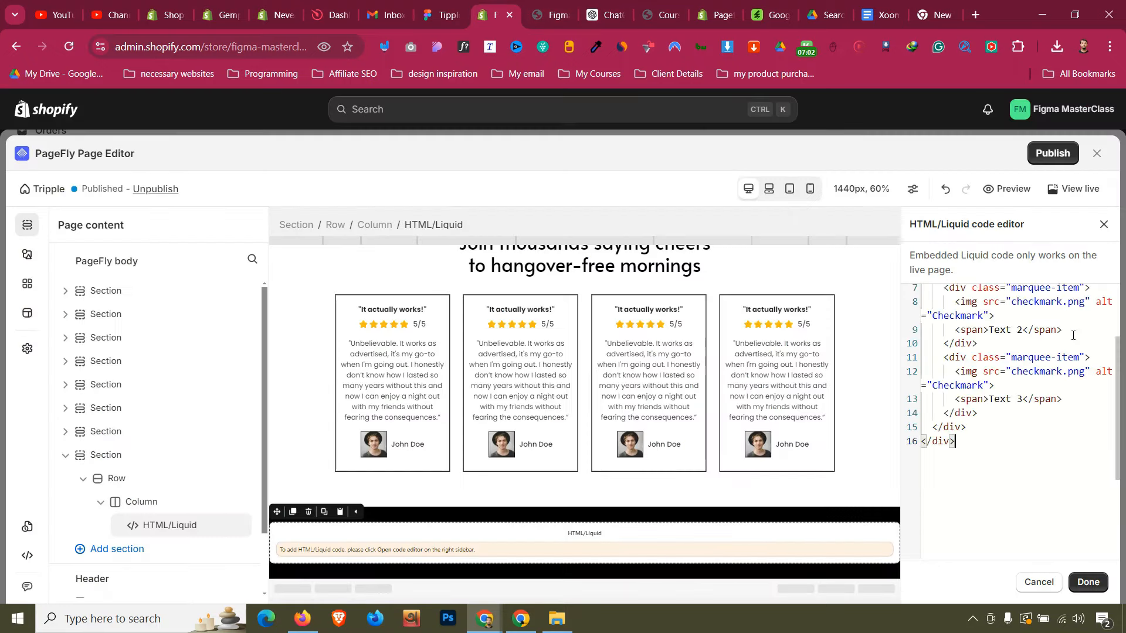
{"action": "left_click", "coordinate": [1088, 581]}
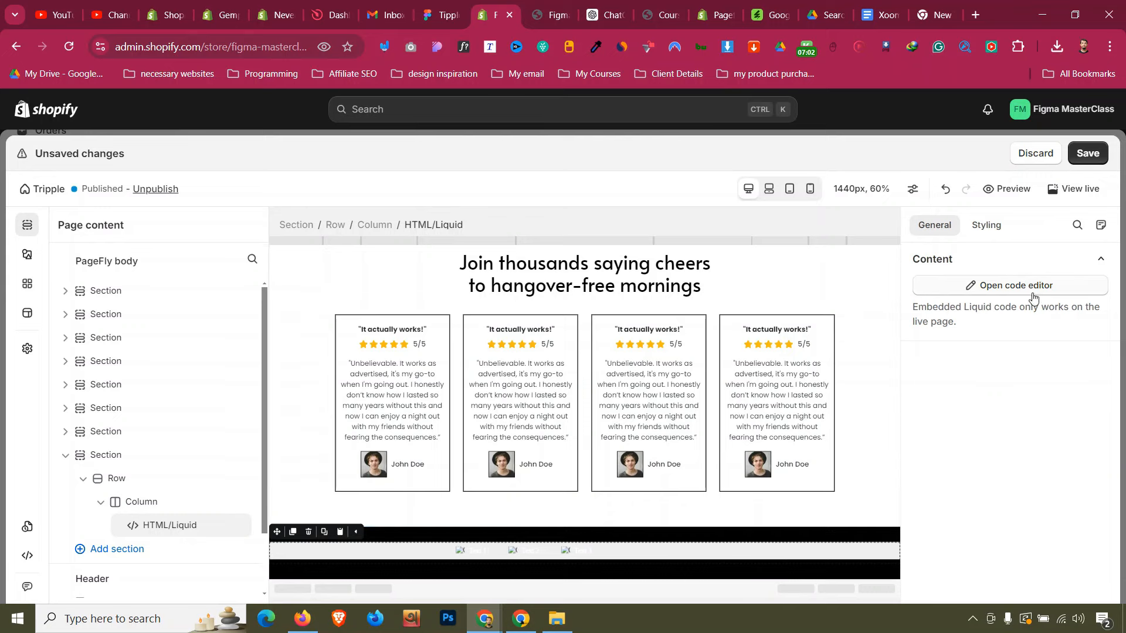
{"action": "key", "text": "ctrl+s"}
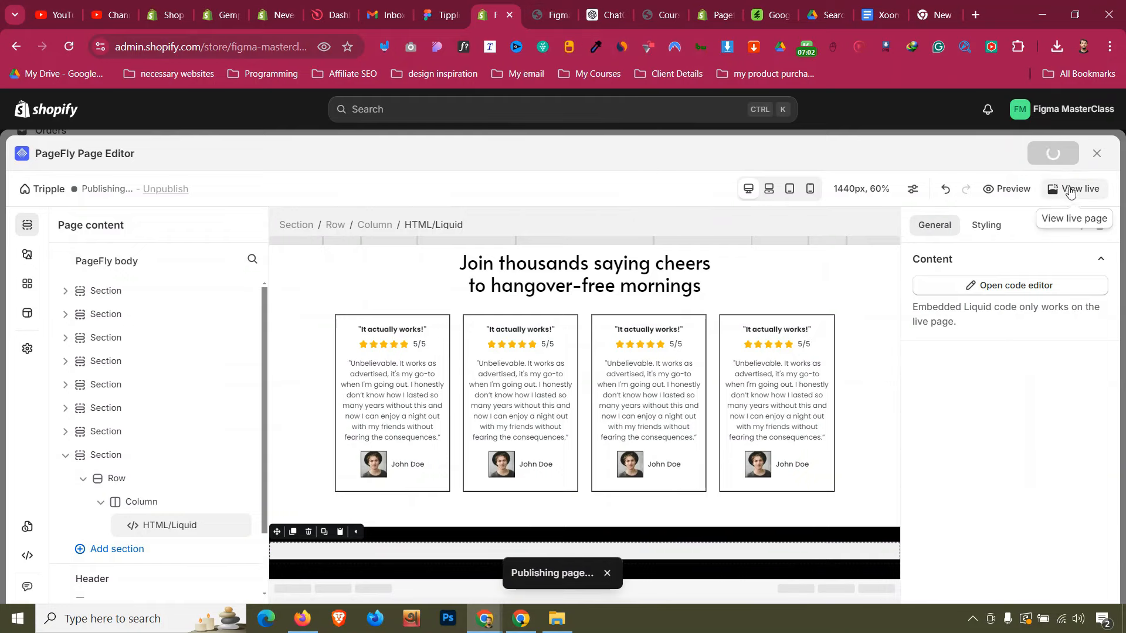
Delete the #f0f0f0 background-color line from the .marquee rule in the custom CSS and save and publish the page
{"action": "left_click", "coordinate": [27, 555]}
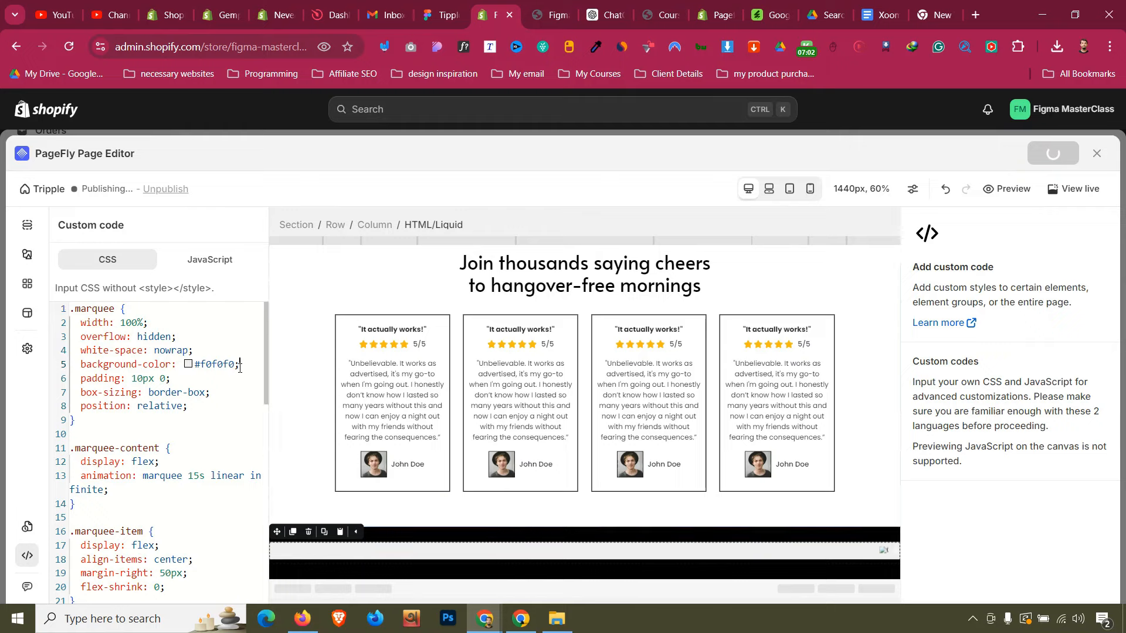
{"action": "left_click_drag", "start_coordinate": [239, 368], "coordinate": [70, 368]}
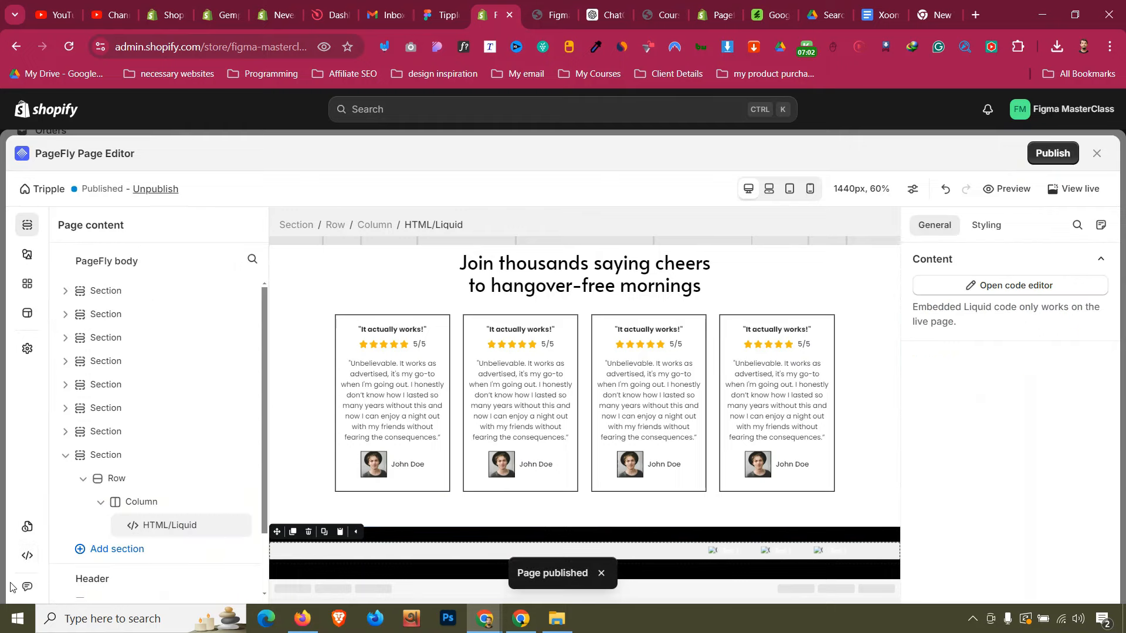
{"action": "left_click", "coordinate": [27, 555]}
{"action": "left_click_drag", "start_coordinate": [248, 371], "coordinate": [85, 368]}
{"action": "key", "text": "BackSpace"}
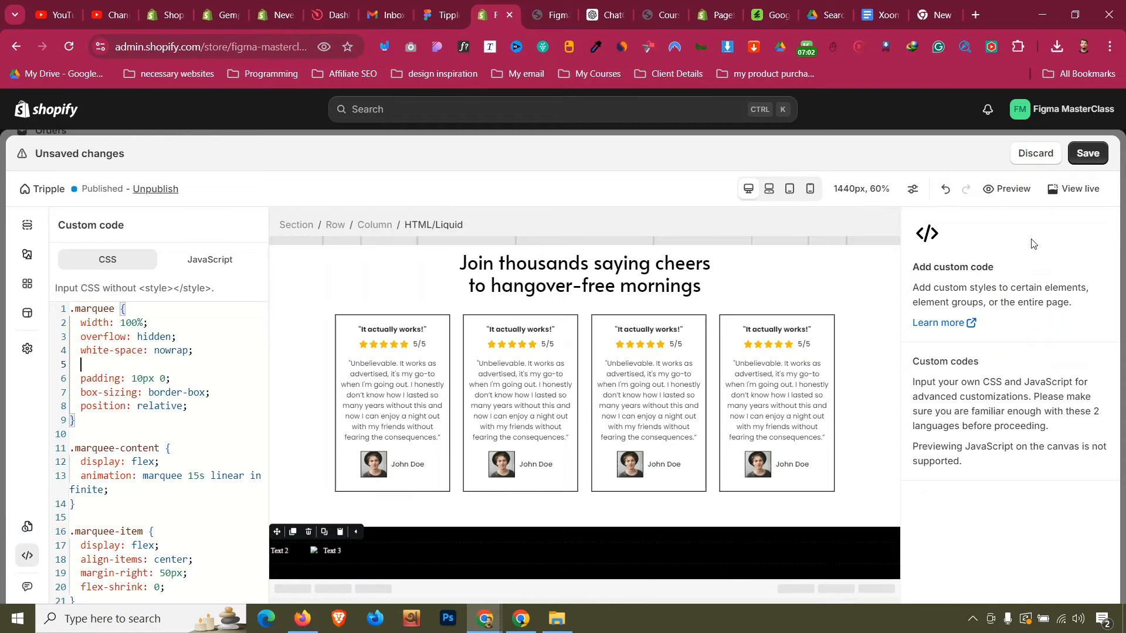
{"action": "key", "text": "ctrl+s"}
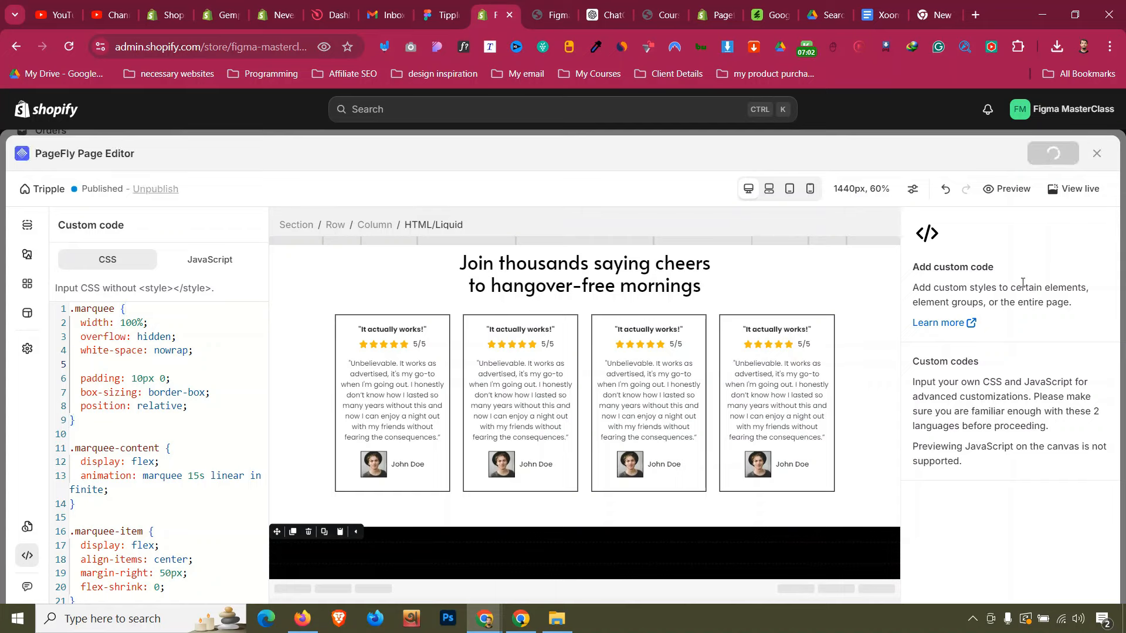
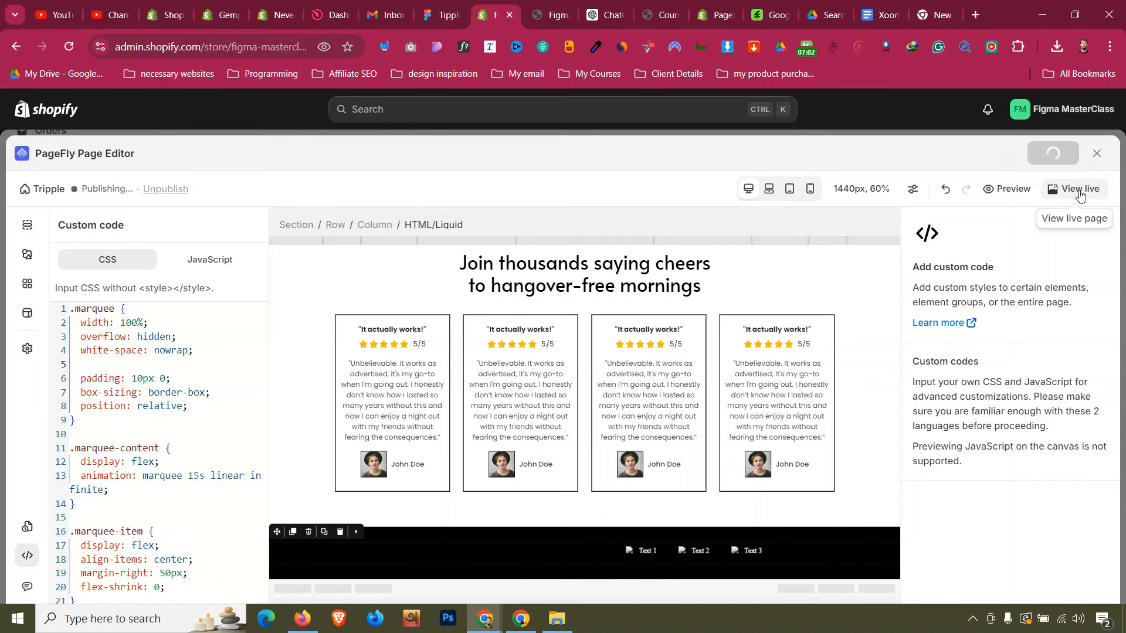
Open the updated live page and check the marquee strip below the testimonials
{"action": "left_click", "coordinate": [1080, 191]}
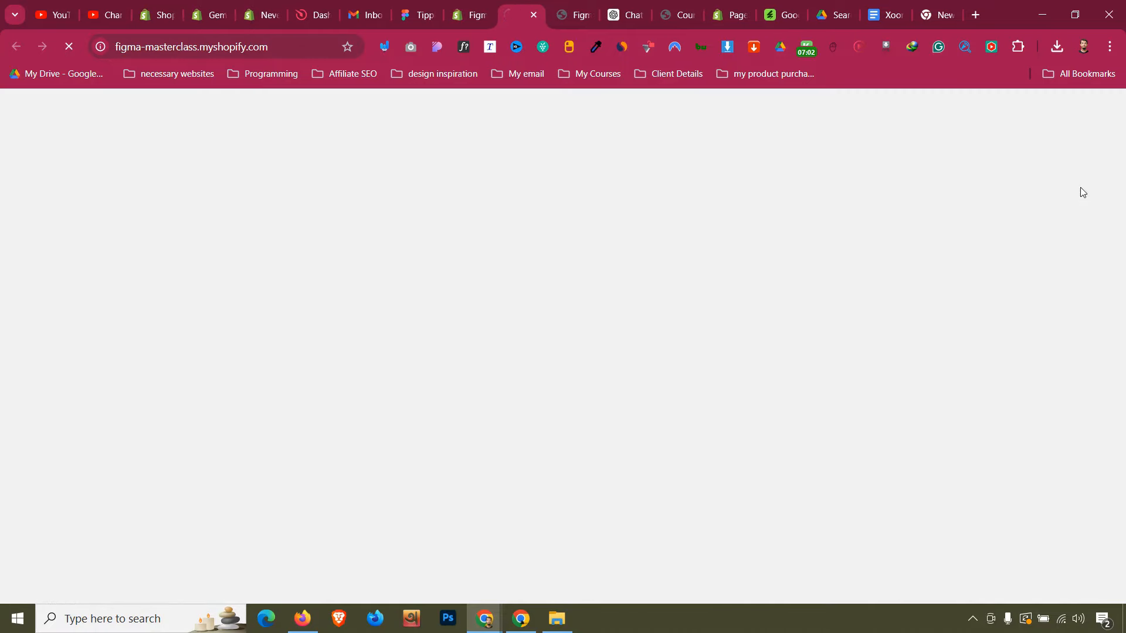
{"action": "scroll", "coordinate": [630, 235], "scroll_direction": "down", "scroll_amount": 15}
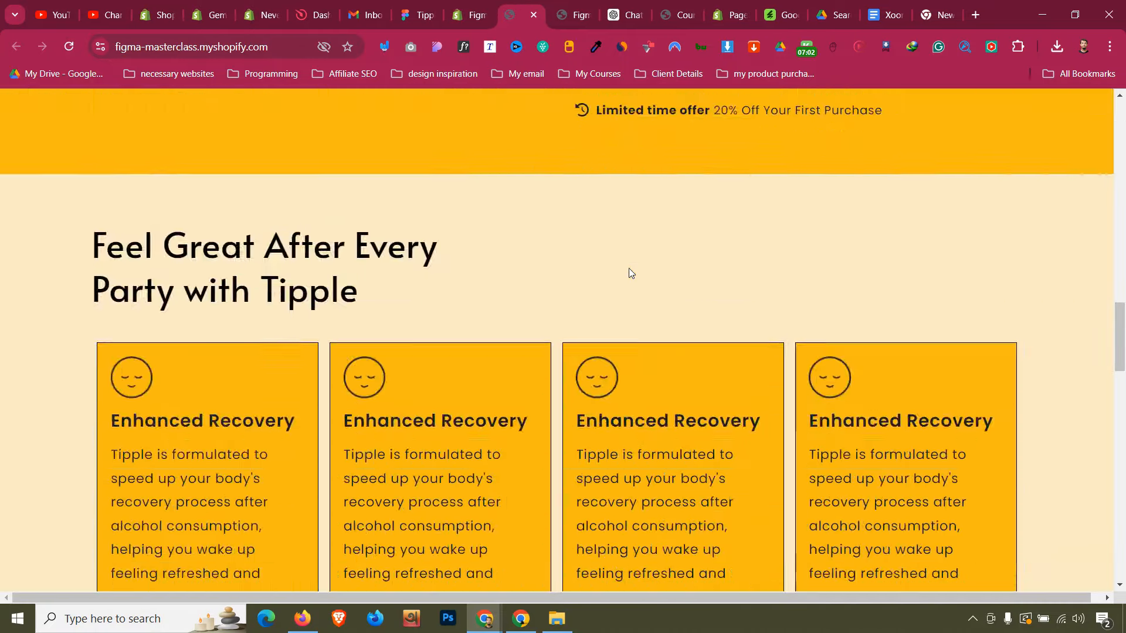
{"action": "scroll", "coordinate": [628, 271], "scroll_direction": "down", "scroll_amount": 10}
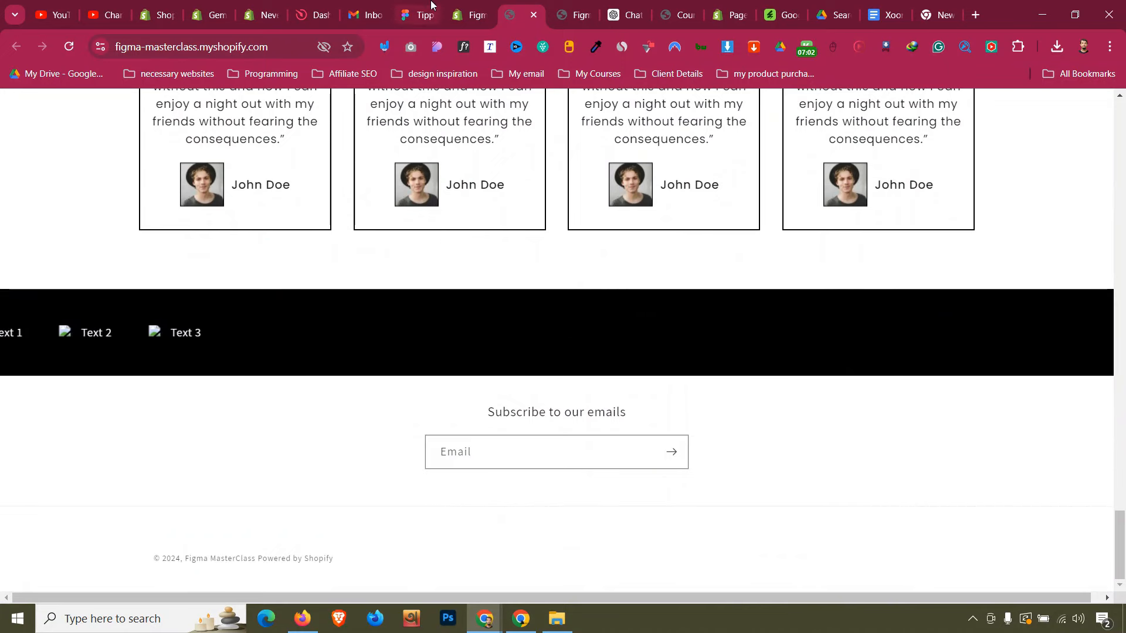
Move the Figma tab next to ChatGPT, close the older storefront tab, and switch to the Figma design
{"action": "left_click_drag", "start_coordinate": [433, 2], "coordinate": [533, 4]}
{"action": "left_click", "coordinate": [577, 9]}
{"action": "left_click", "coordinate": [582, 14]}
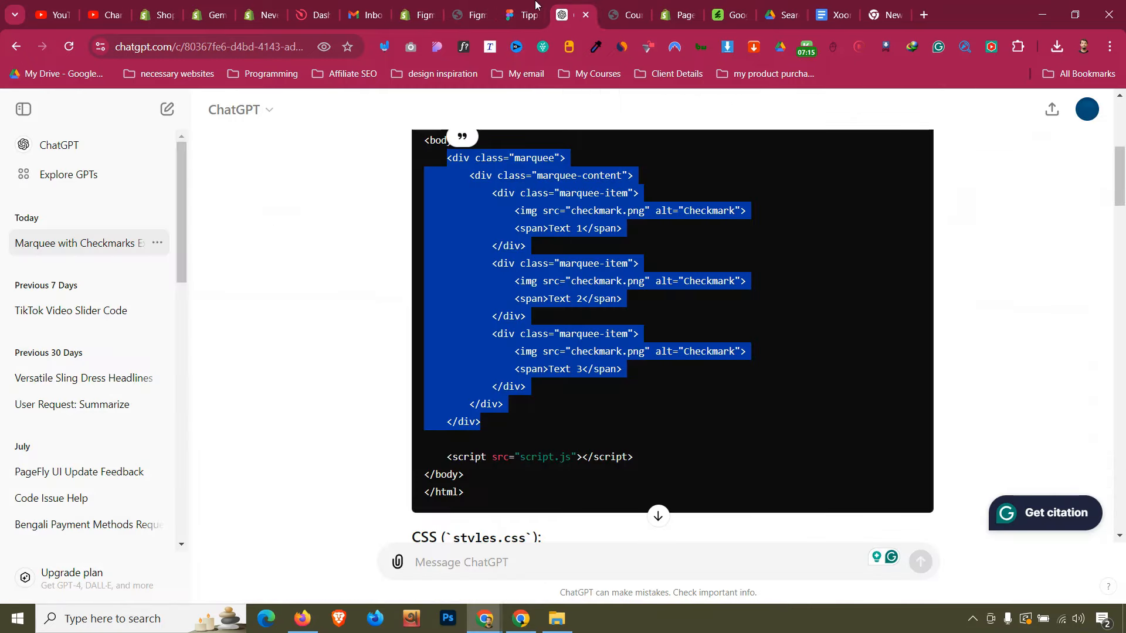
{"action": "left_click", "coordinate": [521, 6]}
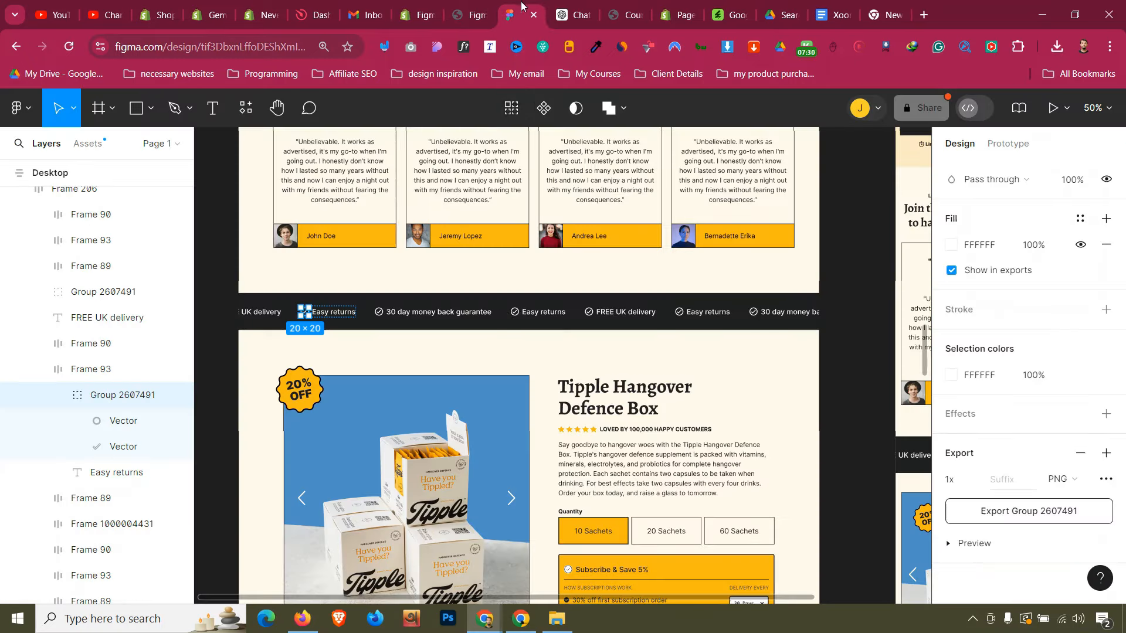
Select the checkmark group beside "30 day money back guarantee" in the black strip and toggle its visibility off and on
{"action": "left_click", "coordinate": [433, 312]}
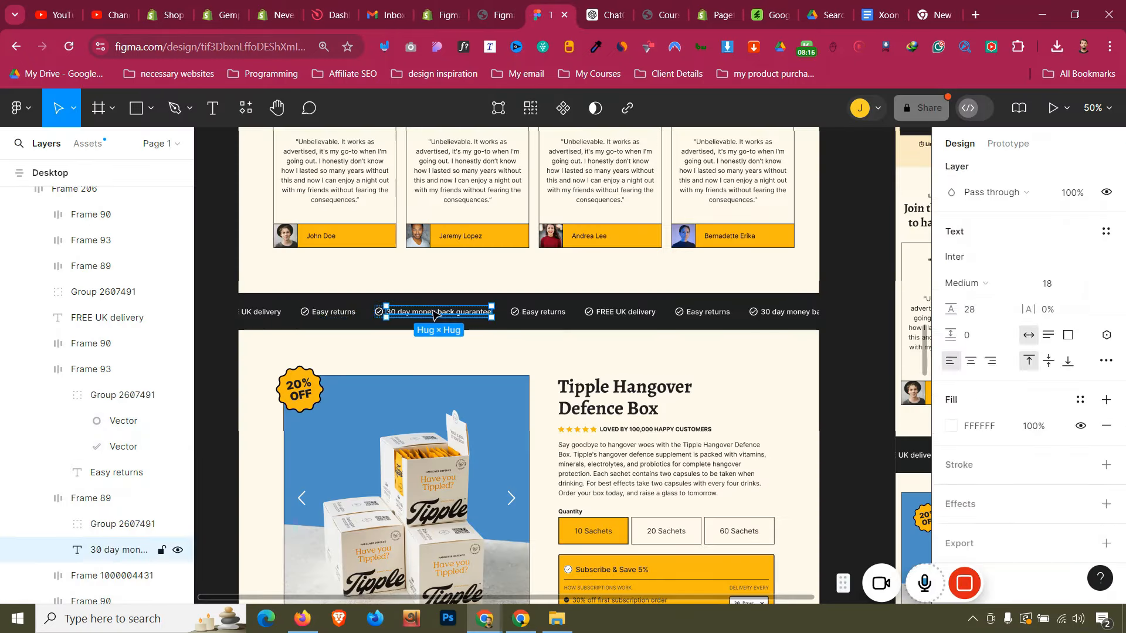
{"action": "double_click", "coordinate": [332, 311]}
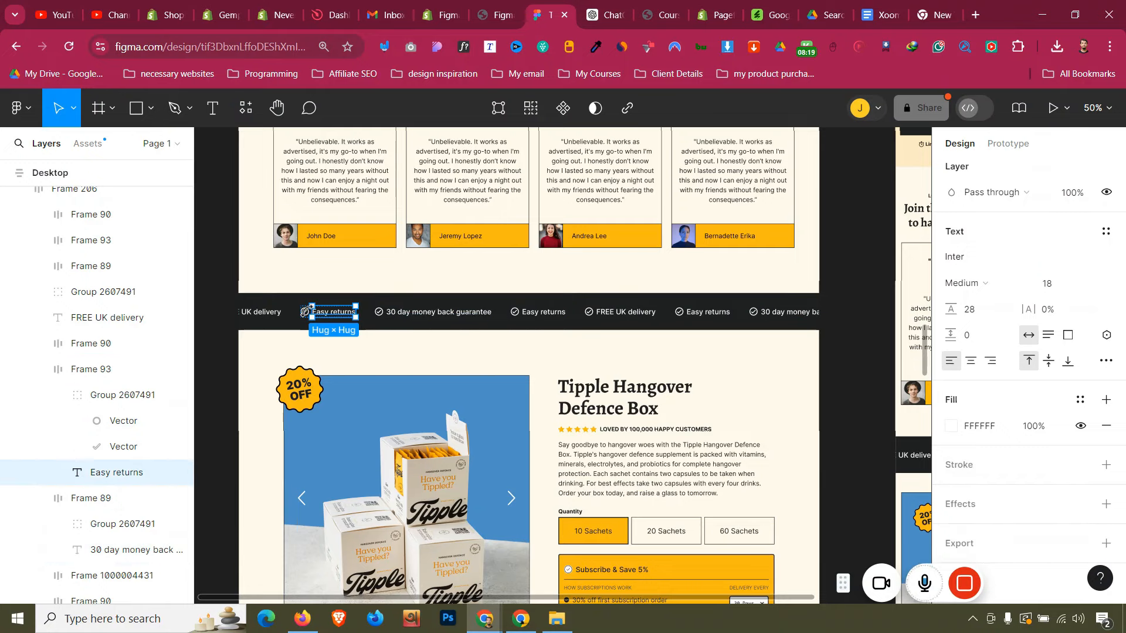
{"action": "left_click", "coordinate": [300, 315]}
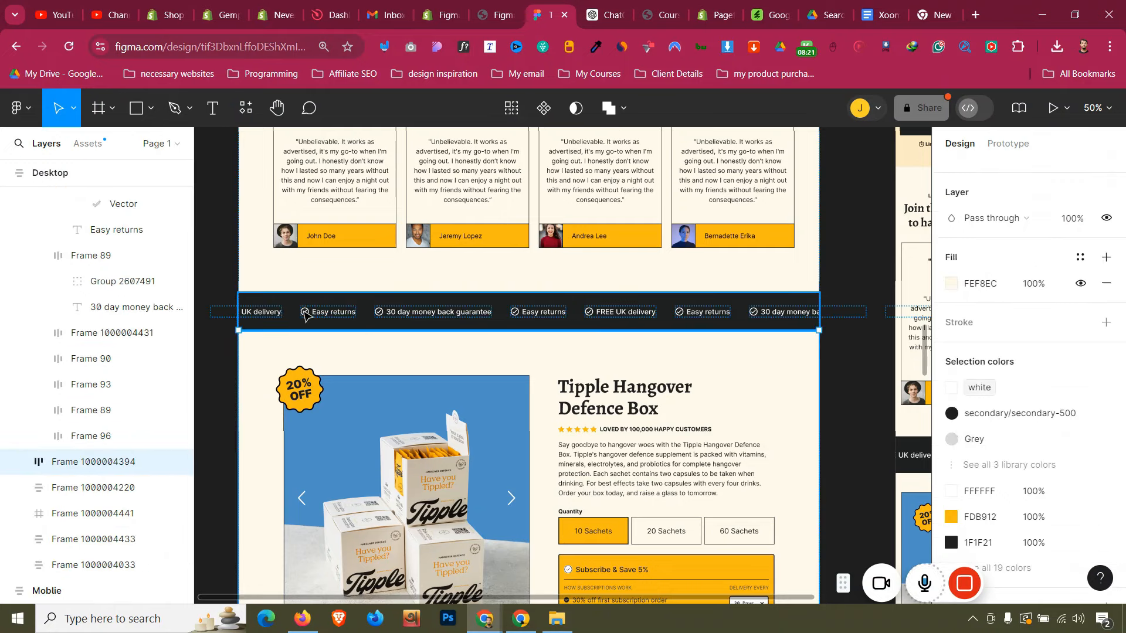
{"action": "double_click", "coordinate": [305, 313]}
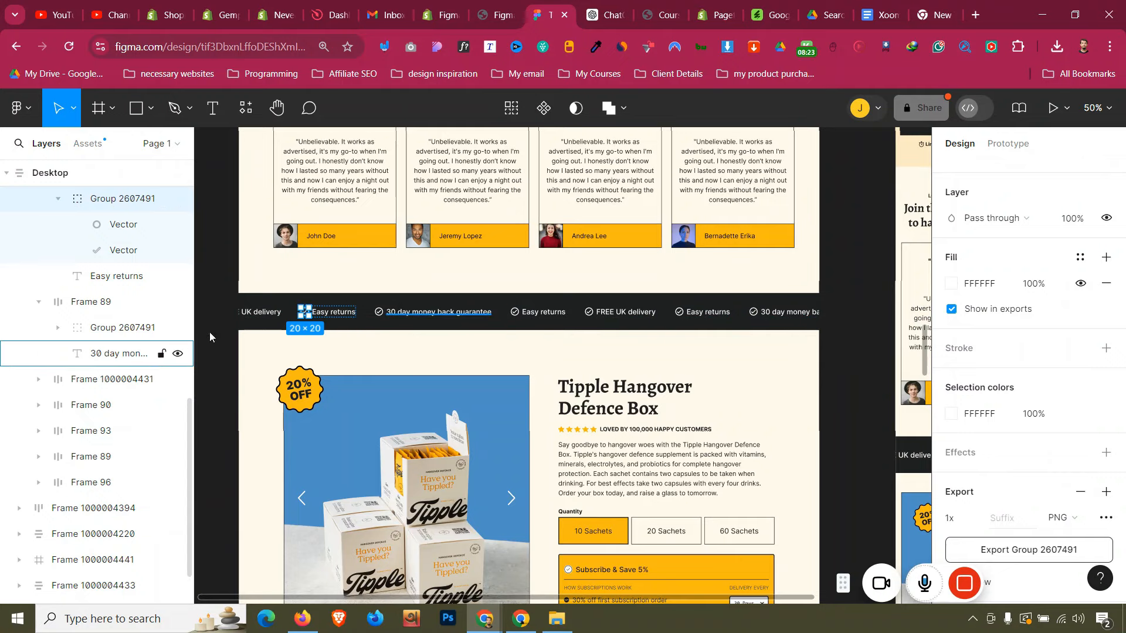
{"action": "left_click", "coordinate": [153, 302]}
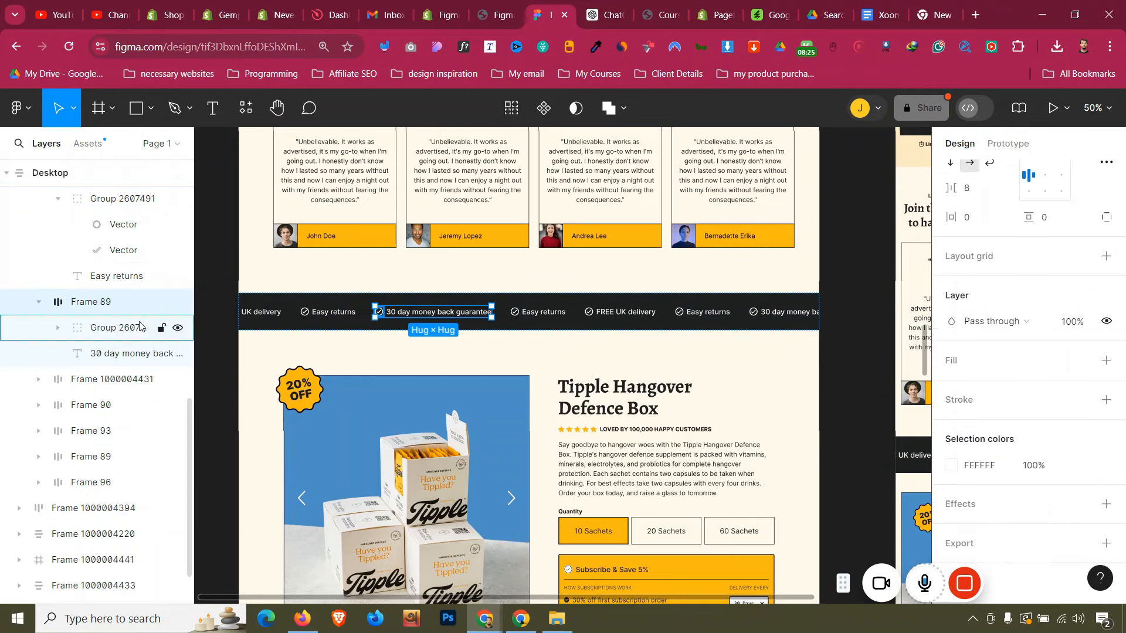
{"action": "left_click", "coordinate": [139, 327]}
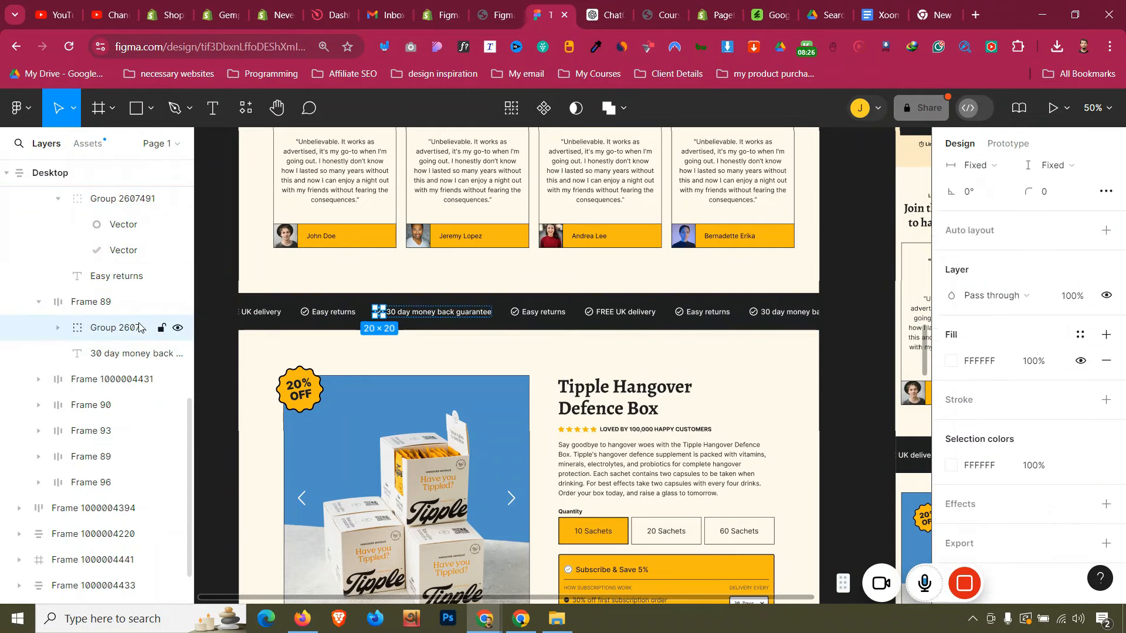
{"action": "left_click", "coordinate": [180, 329]}
{"action": "left_click", "coordinate": [180, 329]}
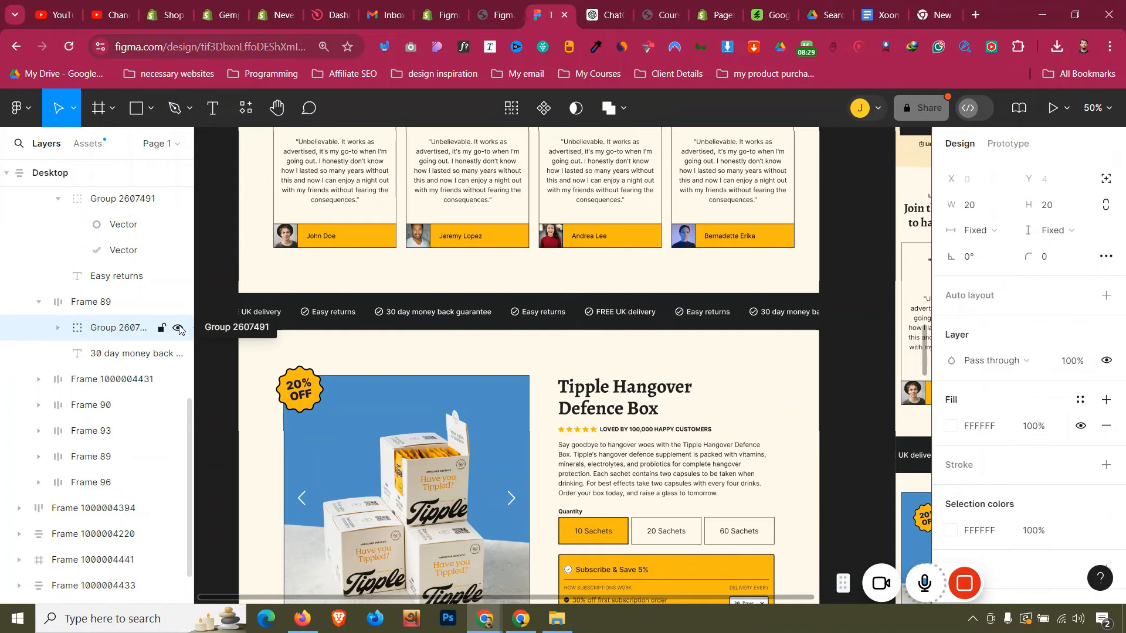
Add an export setting to the selected checkmark group and export it as a PNG at 2x
{"action": "scroll", "coordinate": [1082, 418], "scroll_direction": "down", "scroll_amount": 1}
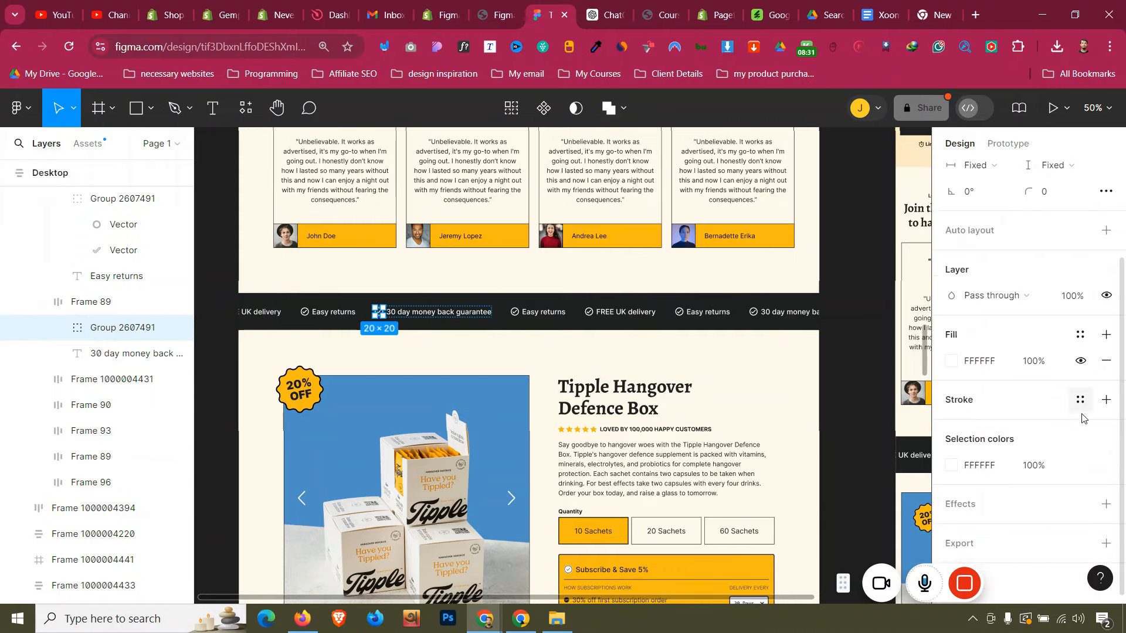
{"action": "left_click", "coordinate": [1018, 544]}
{"action": "scroll", "coordinate": [1026, 473], "scroll_direction": "down", "scroll_amount": 2}
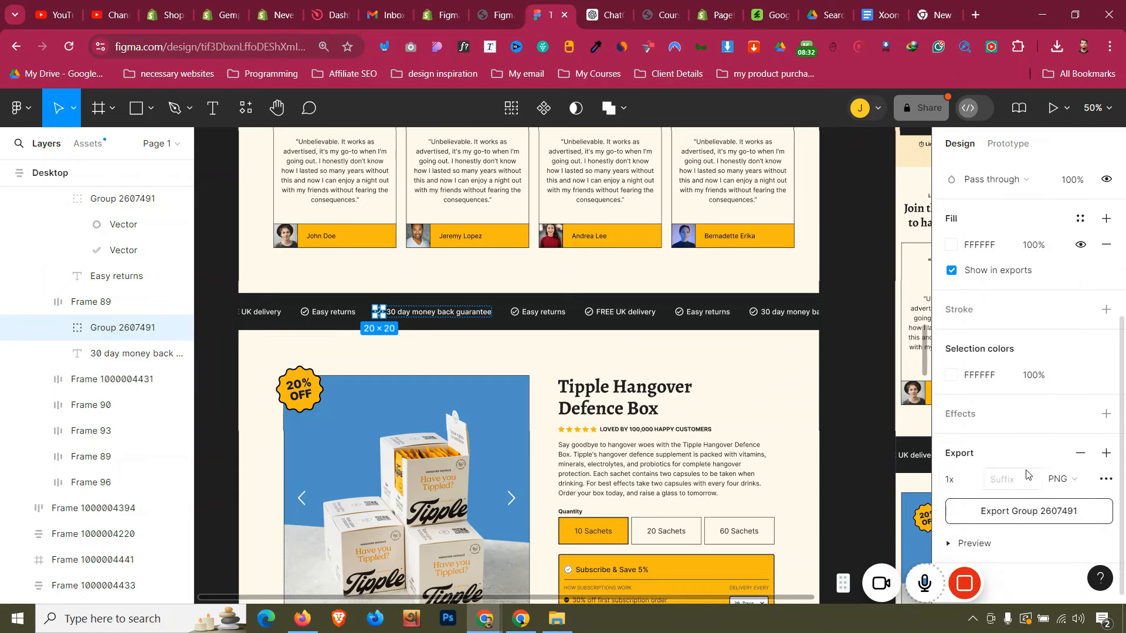
{"action": "left_click", "coordinate": [976, 480]}
{"action": "left_click", "coordinate": [987, 507]}
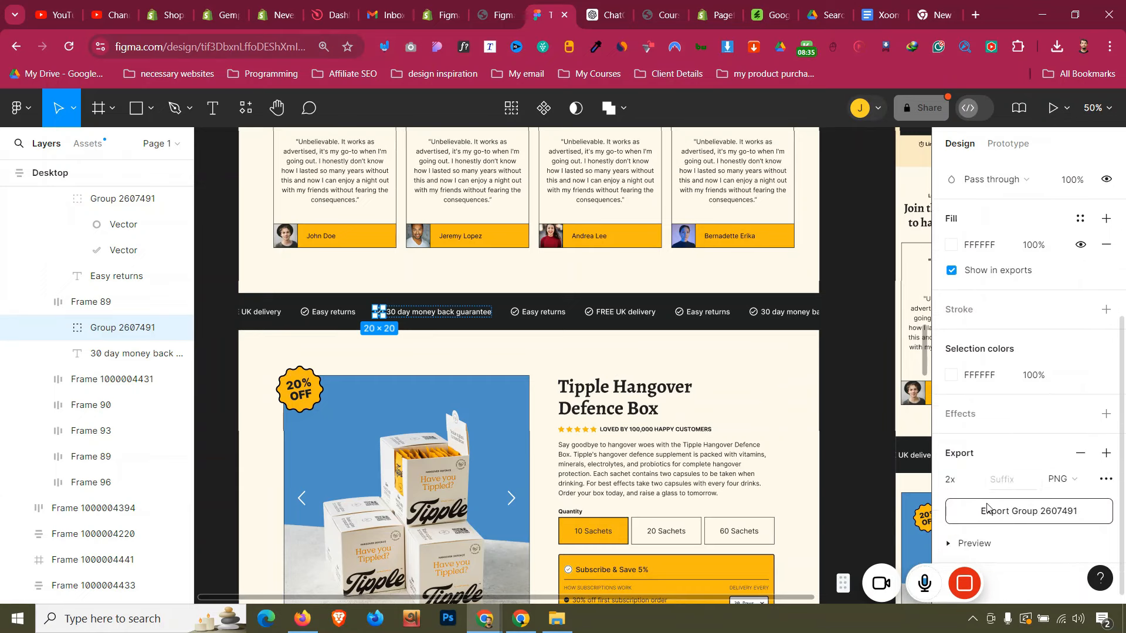
{"action": "left_click", "coordinate": [1050, 512]}
{"action": "scroll", "coordinate": [982, 218], "scroll_direction": "up", "scroll_amount": 4}
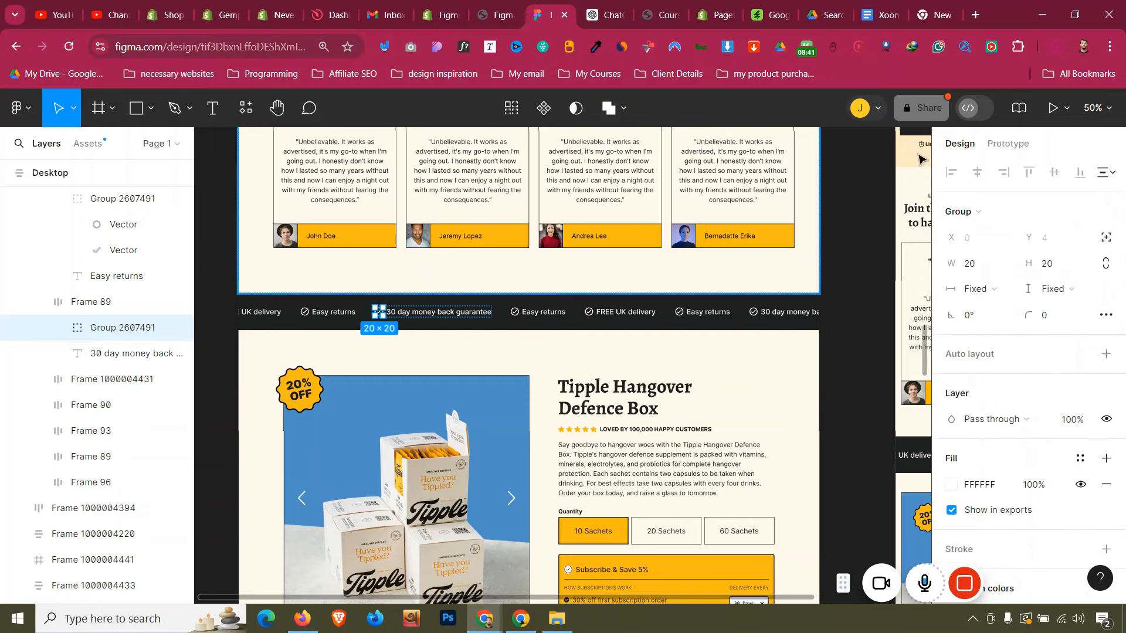
Switch to the PageFly editor and review the marquee strip below the testimonials and its HTML/Liquid code
{"action": "left_click", "coordinate": [440, 15]}
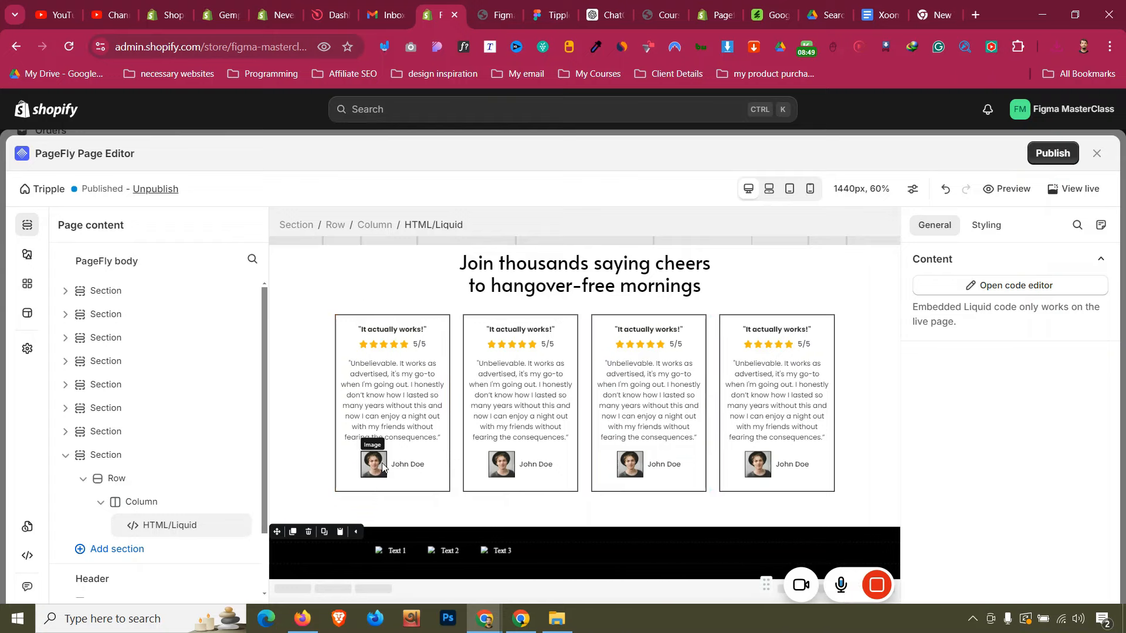
{"action": "scroll", "coordinate": [382, 462], "scroll_direction": "up", "scroll_amount": 5}
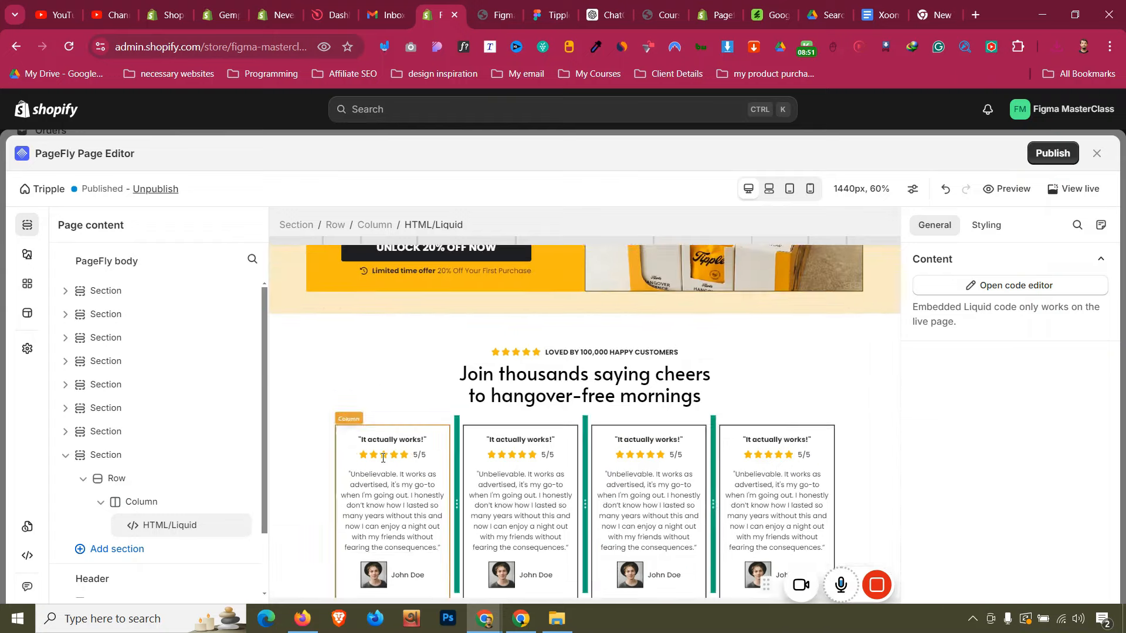
{"action": "scroll", "coordinate": [384, 458], "scroll_direction": "up", "scroll_amount": 2}
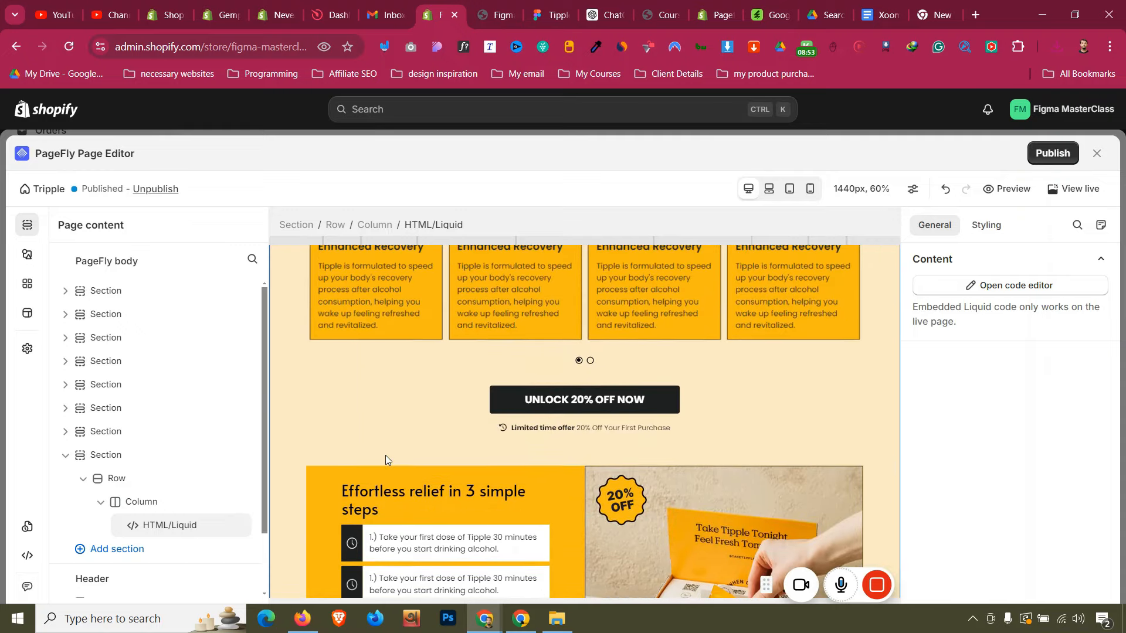
{"action": "scroll", "coordinate": [386, 455], "scroll_direction": "down", "scroll_amount": 7}
{"action": "scroll", "coordinate": [386, 455], "scroll_direction": "down", "scroll_amount": 2}
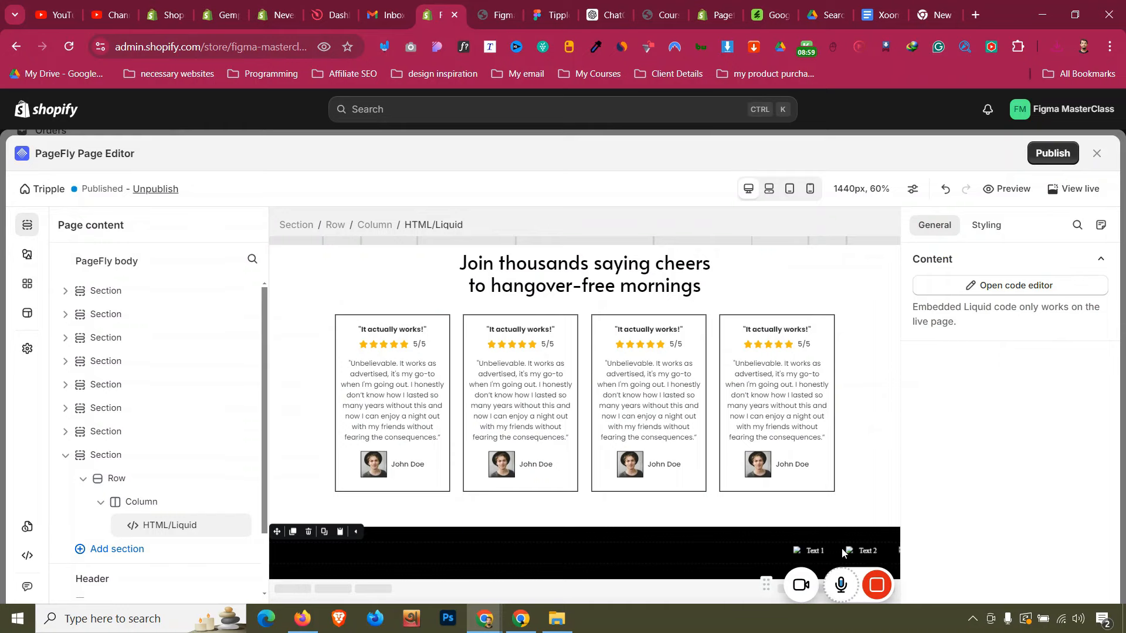
{"action": "left_click", "coordinate": [968, 286]}
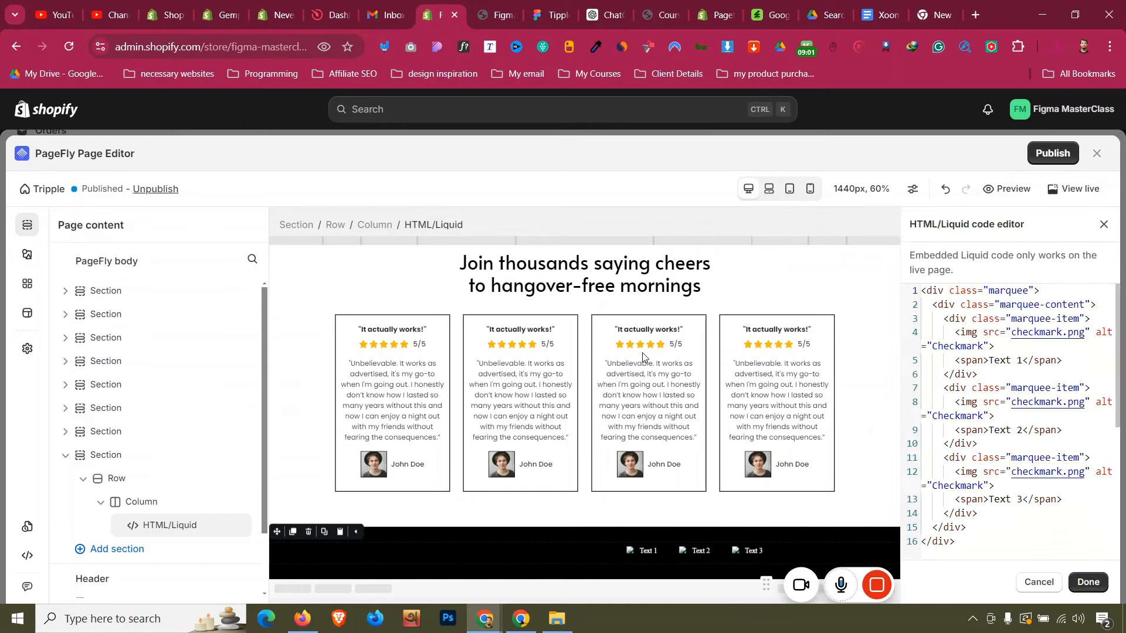
{"action": "scroll", "coordinate": [1013, 421], "scroll_direction": "down", "scroll_amount": 2}
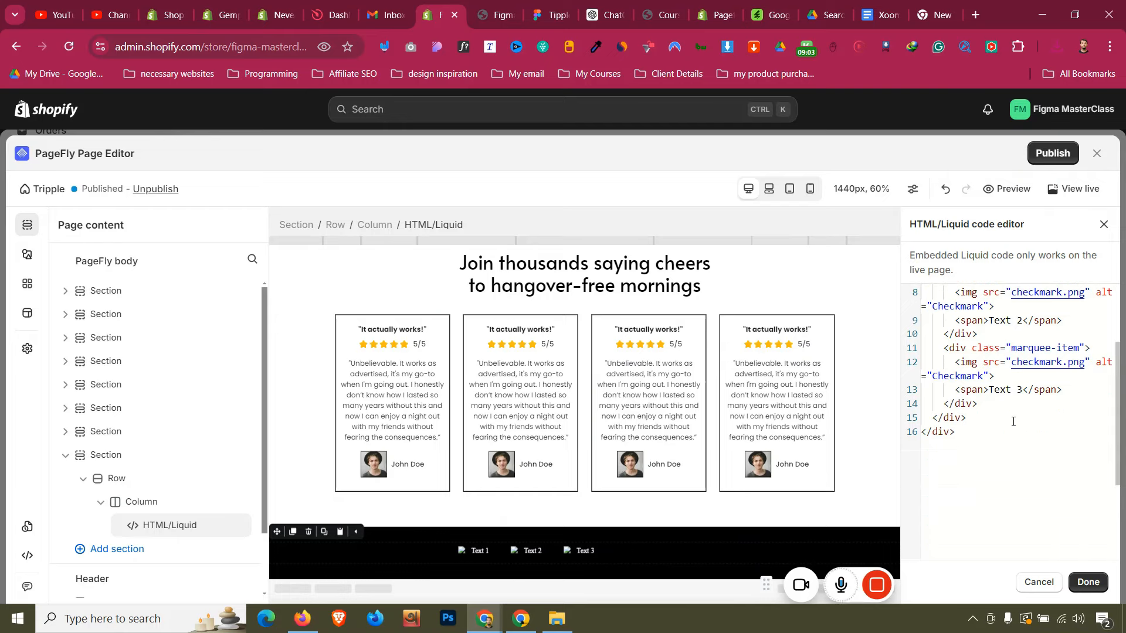
{"action": "scroll", "coordinate": [1013, 422], "scroll_direction": "up", "scroll_amount": 1}
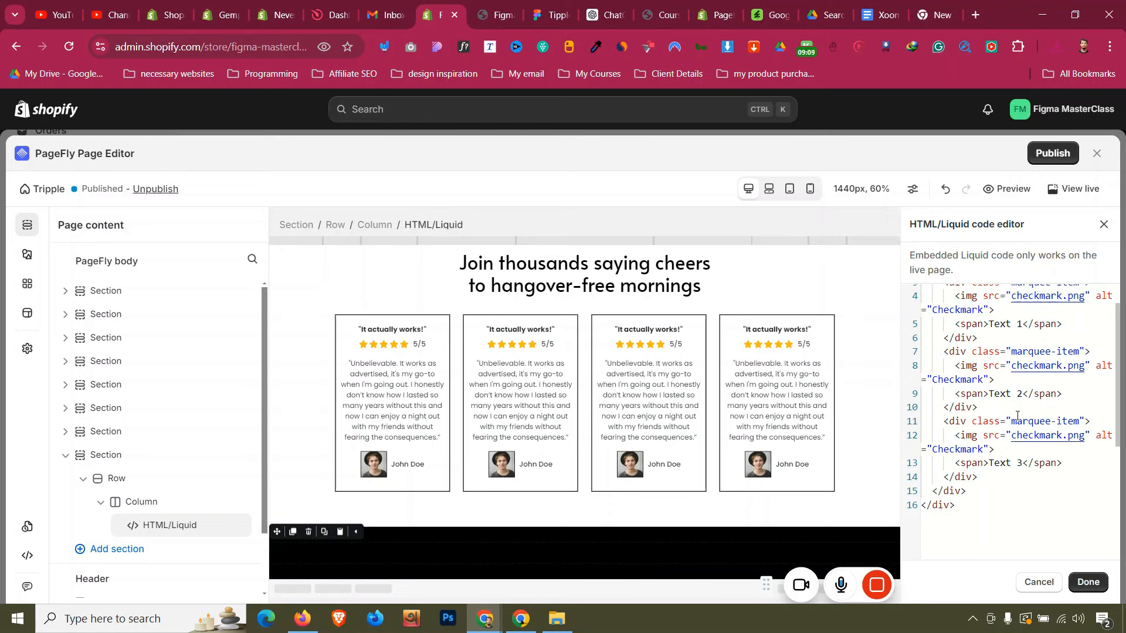
Switch to ChatGPT and copy the marquee JavaScript block that clones the items for the loop effect
{"action": "left_click", "coordinate": [529, 10]}
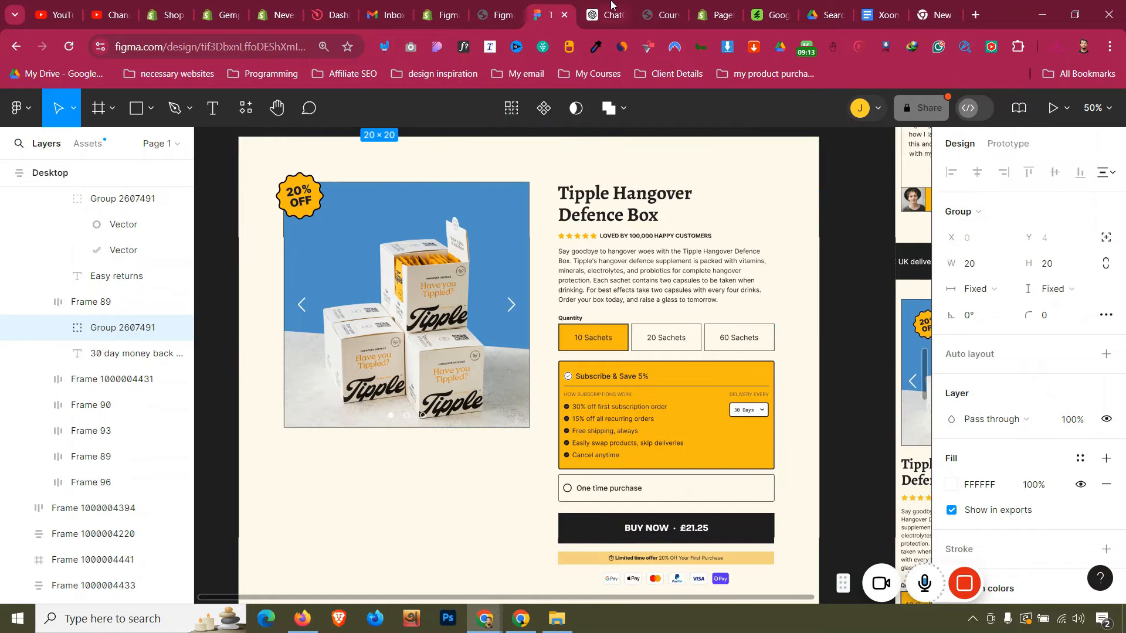
{"action": "left_click", "coordinate": [611, 7]}
{"action": "scroll", "coordinate": [449, 370], "scroll_direction": "down", "scroll_amount": 15}
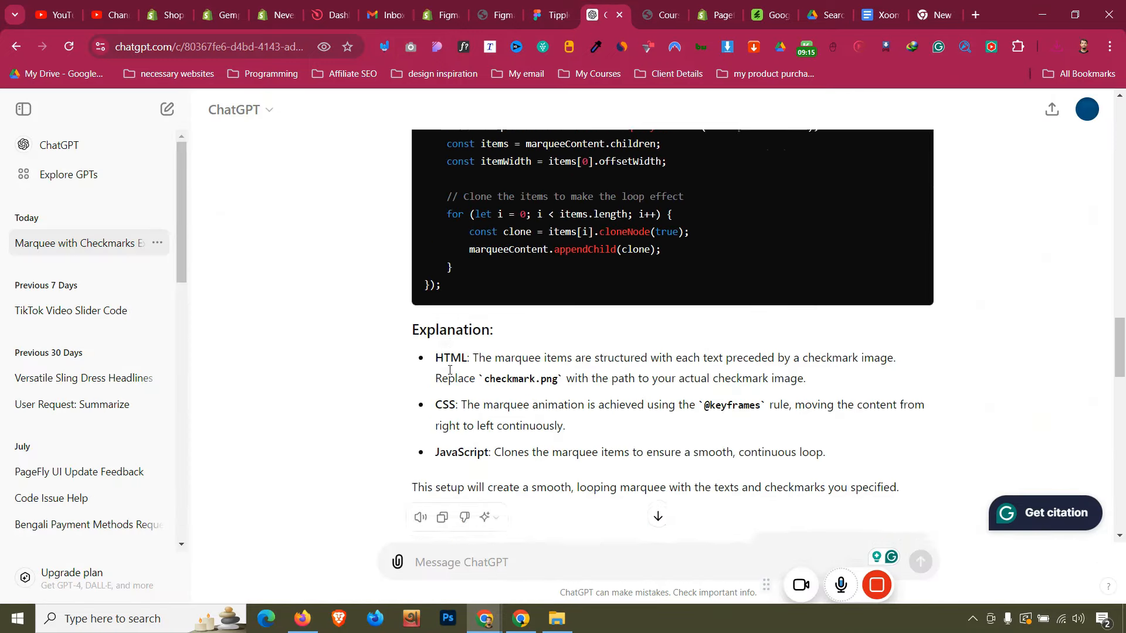
{"action": "scroll", "coordinate": [449, 369], "scroll_direction": "up", "scroll_amount": 1}
{"action": "left_click_drag", "start_coordinate": [449, 366], "coordinate": [418, 187]}
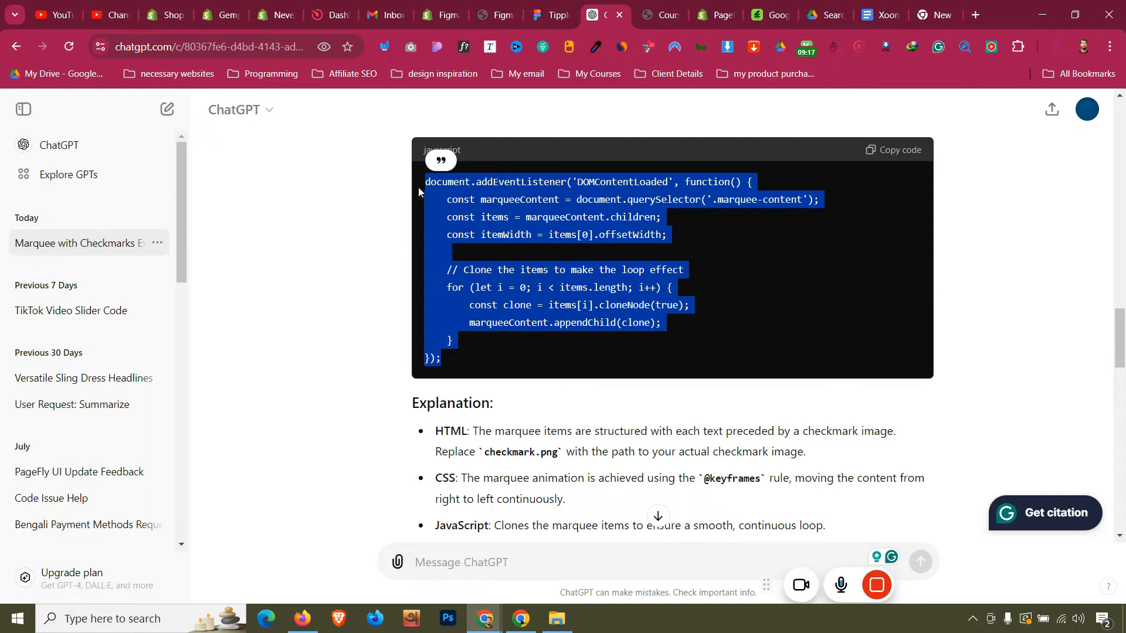
In PageFly, replace all of the page's custom JavaScript with the copied marquee cloning script
{"action": "left_click", "coordinate": [441, 5]}
{"action": "left_click", "coordinate": [27, 556]}
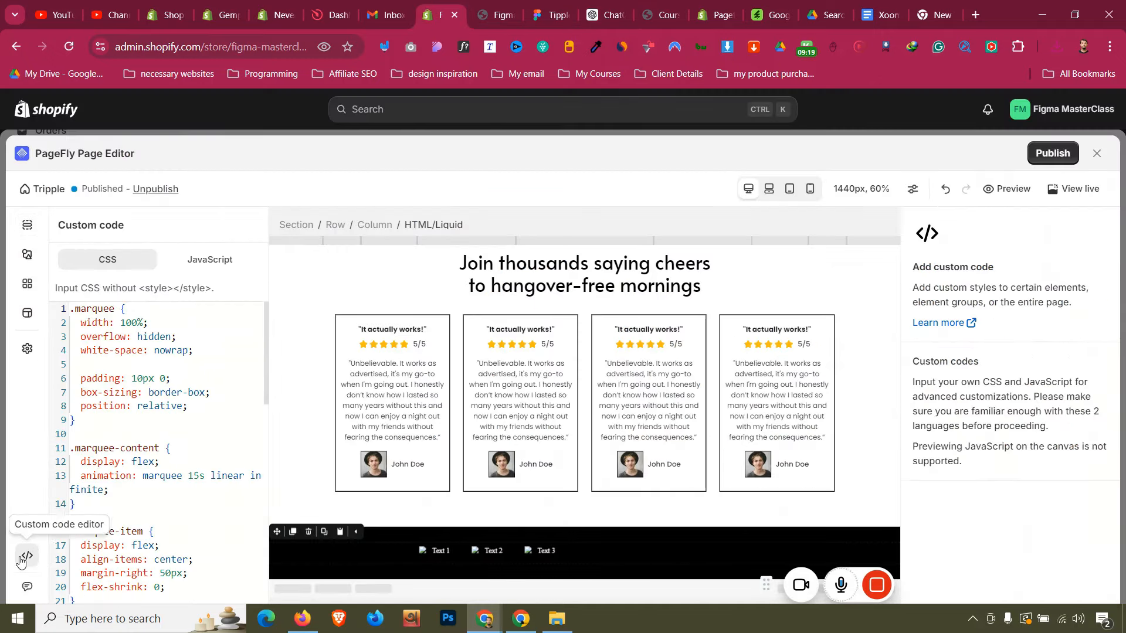
{"action": "left_click", "coordinate": [206, 261]}
{"action": "scroll", "coordinate": [179, 382], "scroll_direction": "down", "scroll_amount": 3}
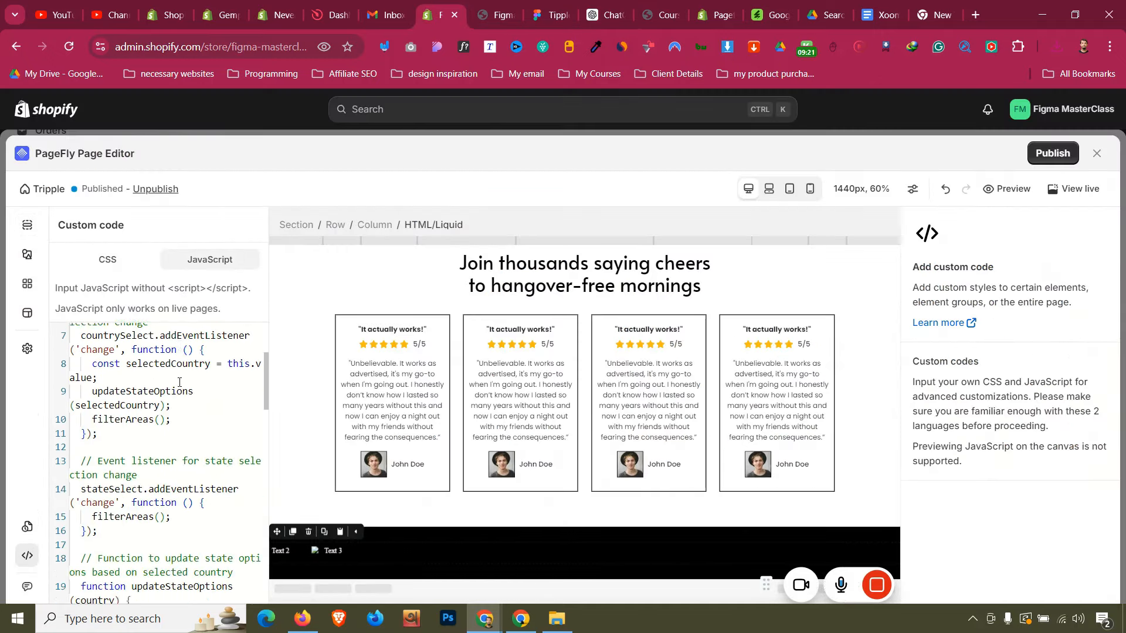
{"action": "key", "text": "ctrl+a"}
{"action": "type", "text": "document.addEventListener('DOMContentLoaded', function () {   const marqueeContent = document.querySelector('.marquee-content');   const items = marqueeContent.children;   const itemWidth = items[0].offsetWidth;    // Clone the items to make the loop effect   for (let i = 0; i < items.length; i++) {     const clone = items[i].cloneNode(true);     marqueeContent.appendChild(clone);   } });"}
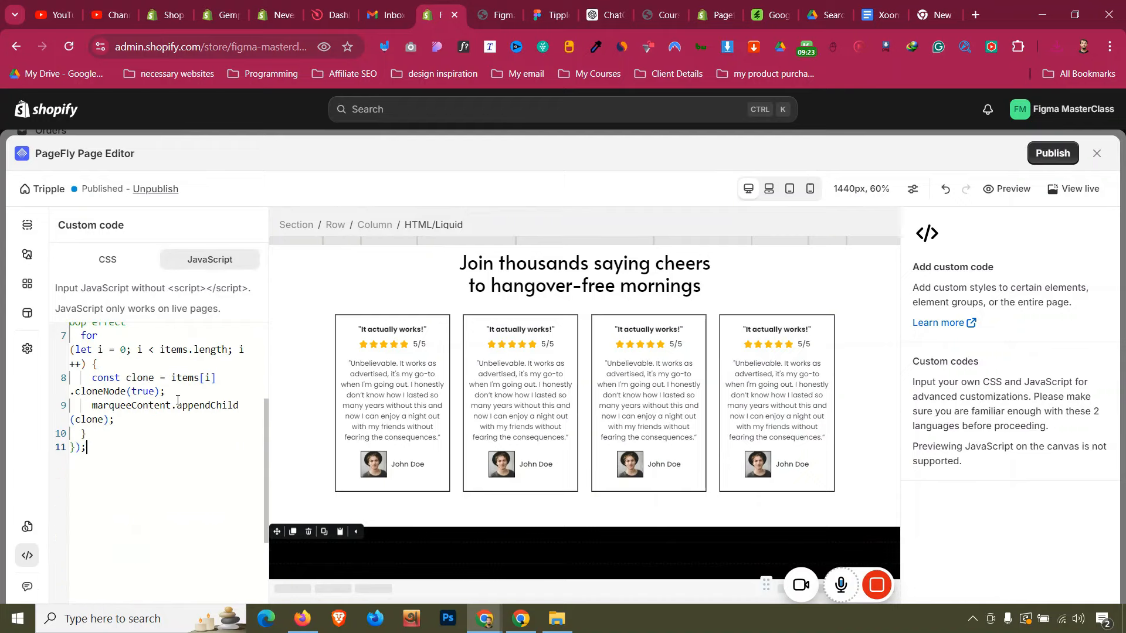
{"action": "scroll", "coordinate": [179, 401], "scroll_direction": "up", "scroll_amount": 3}
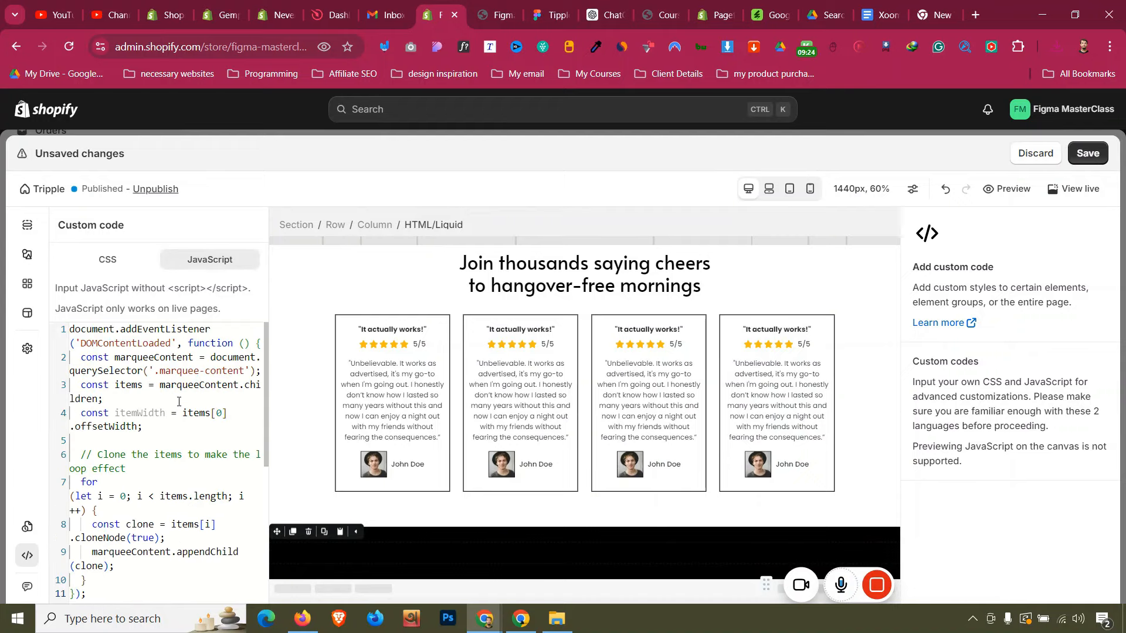
Save and publish the page, and check the marquee strip below the testimonials on the live page
{"action": "left_click", "coordinate": [1087, 155]}
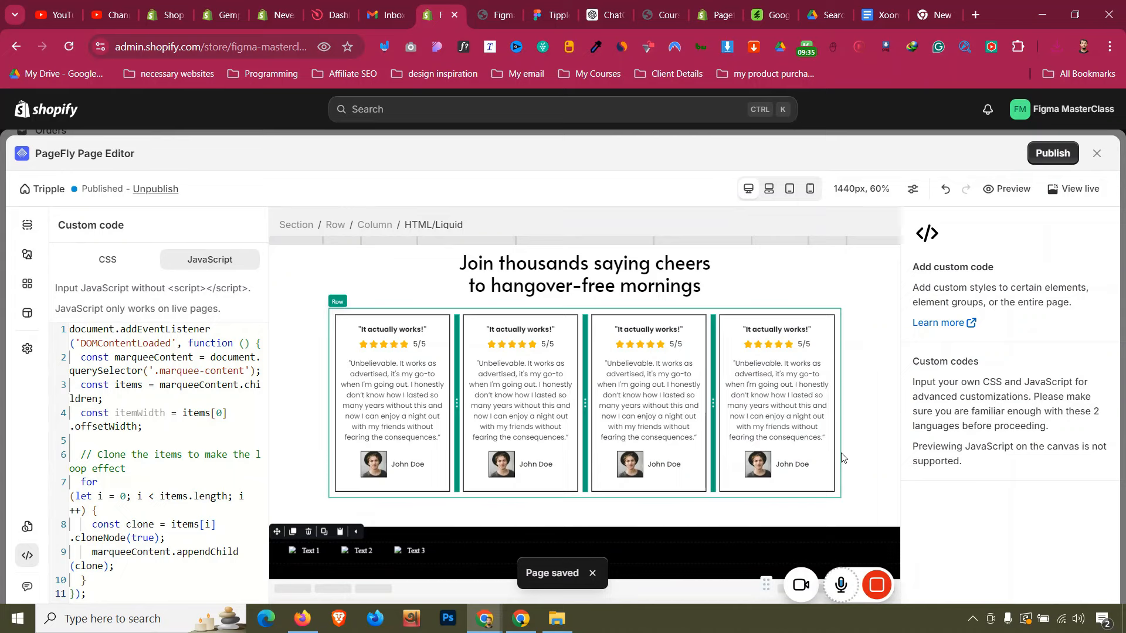
{"action": "left_click", "coordinate": [1053, 153]}
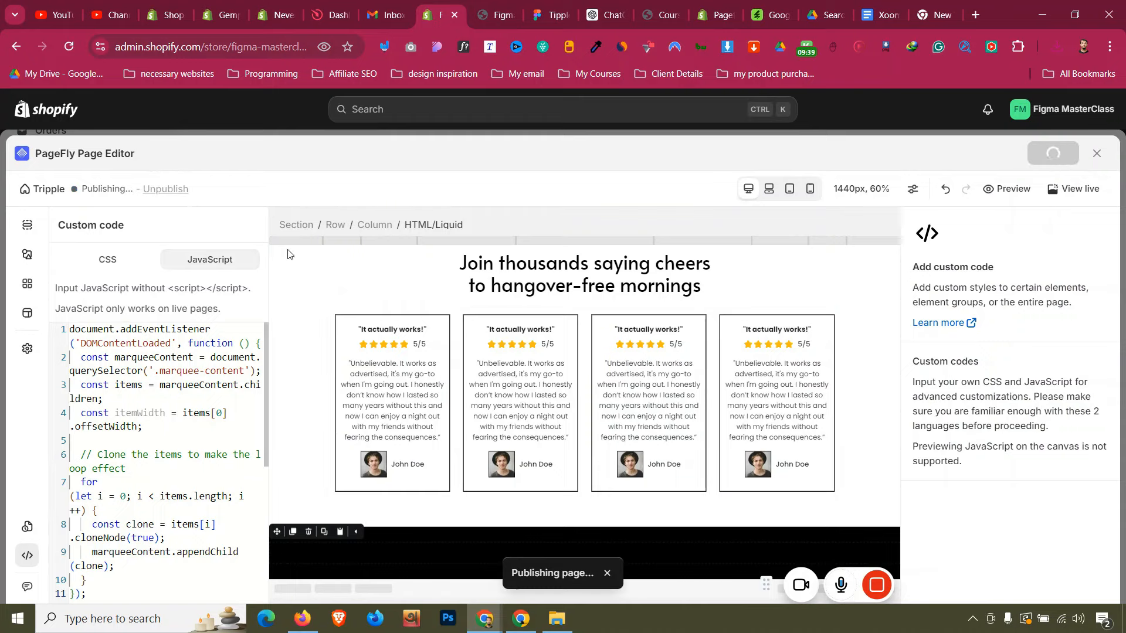
{"action": "left_click", "coordinate": [287, 551]}
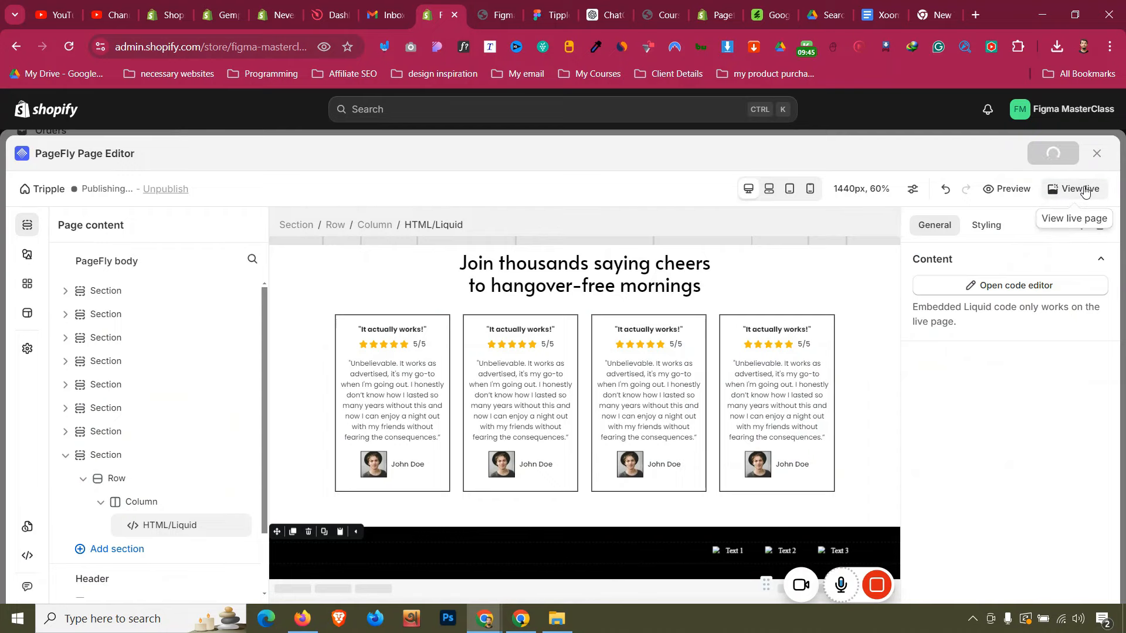
{"action": "left_click", "coordinate": [1084, 191]}
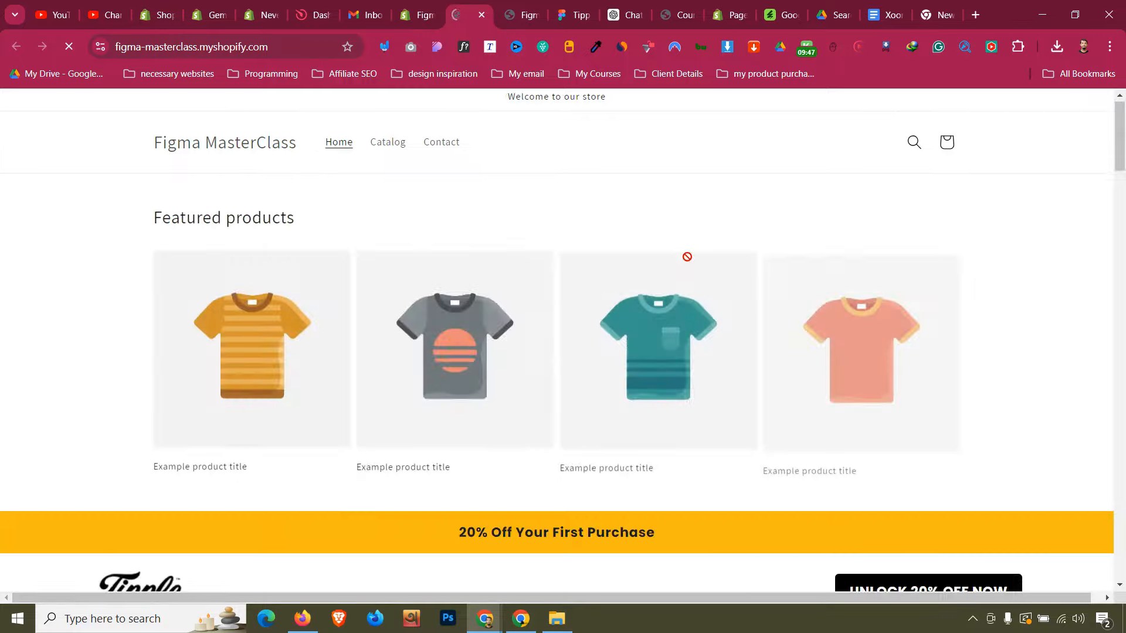
{"action": "scroll", "coordinate": [687, 257], "scroll_direction": "down", "scroll_amount": 20}
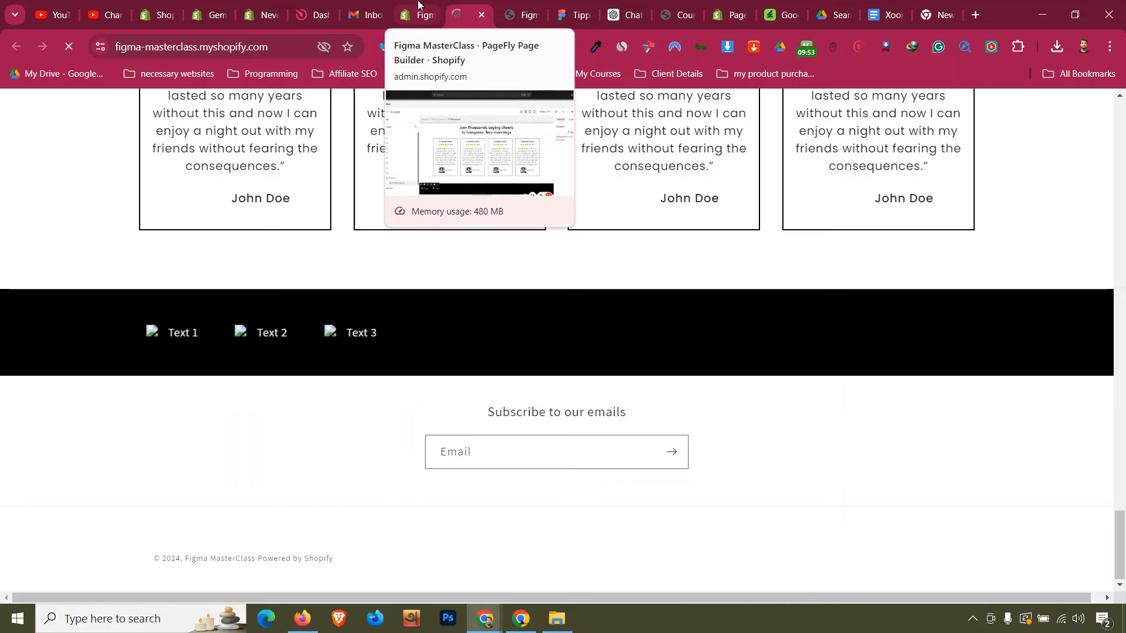
Return to the PageFly editor, close it, and go to the store's content files
{"action": "left_click", "coordinate": [418, 4]}
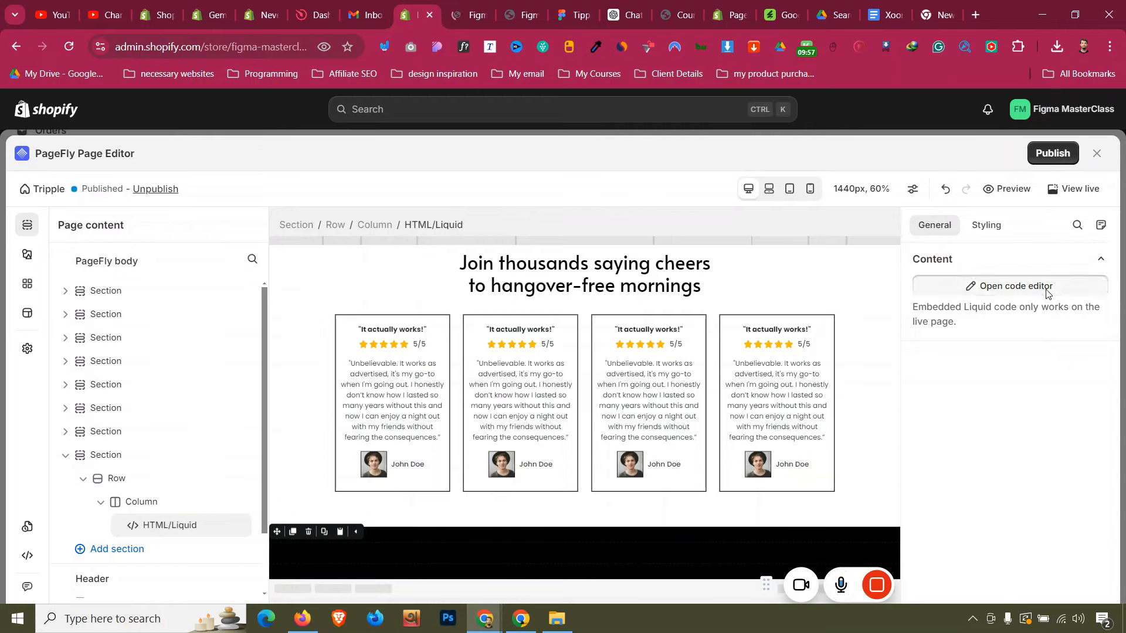
{"action": "left_click", "coordinate": [1084, 285]}
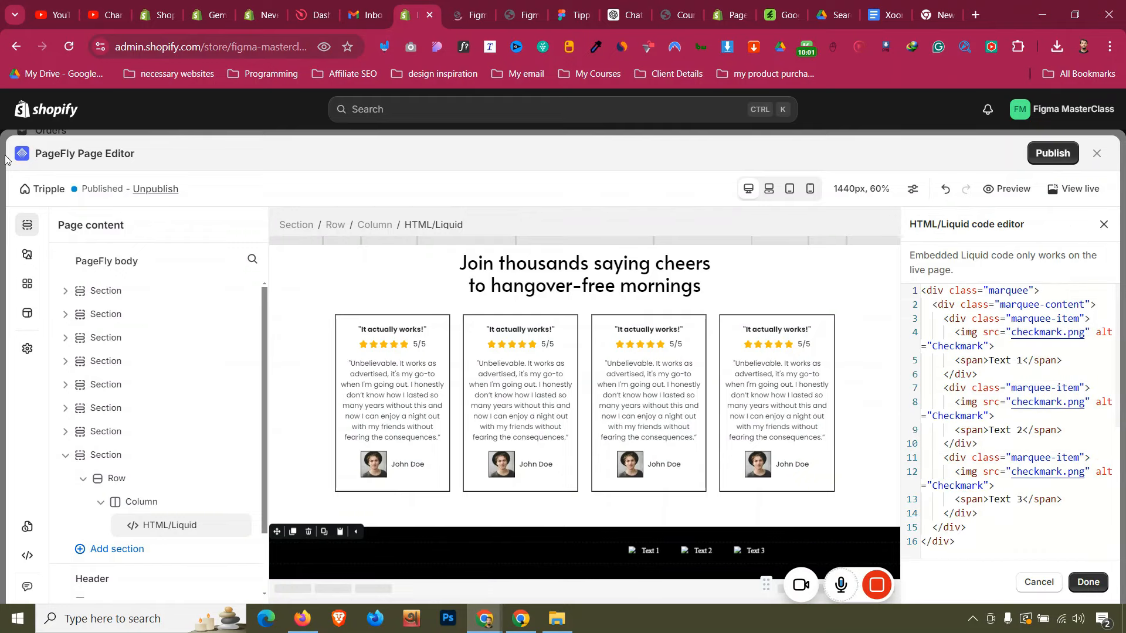
{"action": "left_click", "coordinate": [1096, 153]}
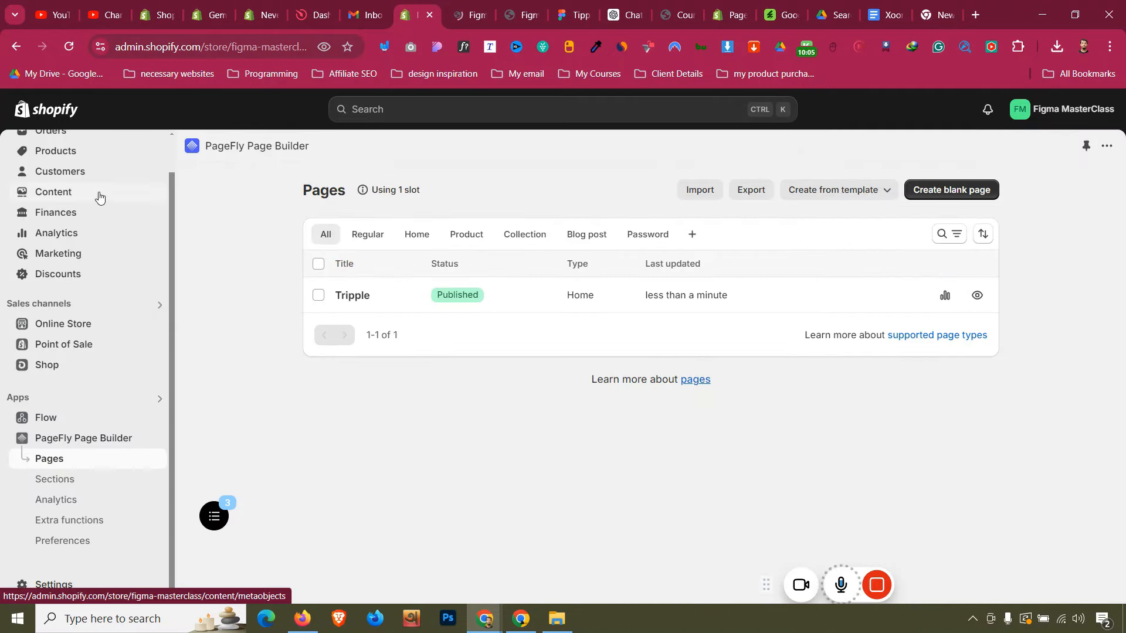
{"action": "left_click", "coordinate": [100, 197]}
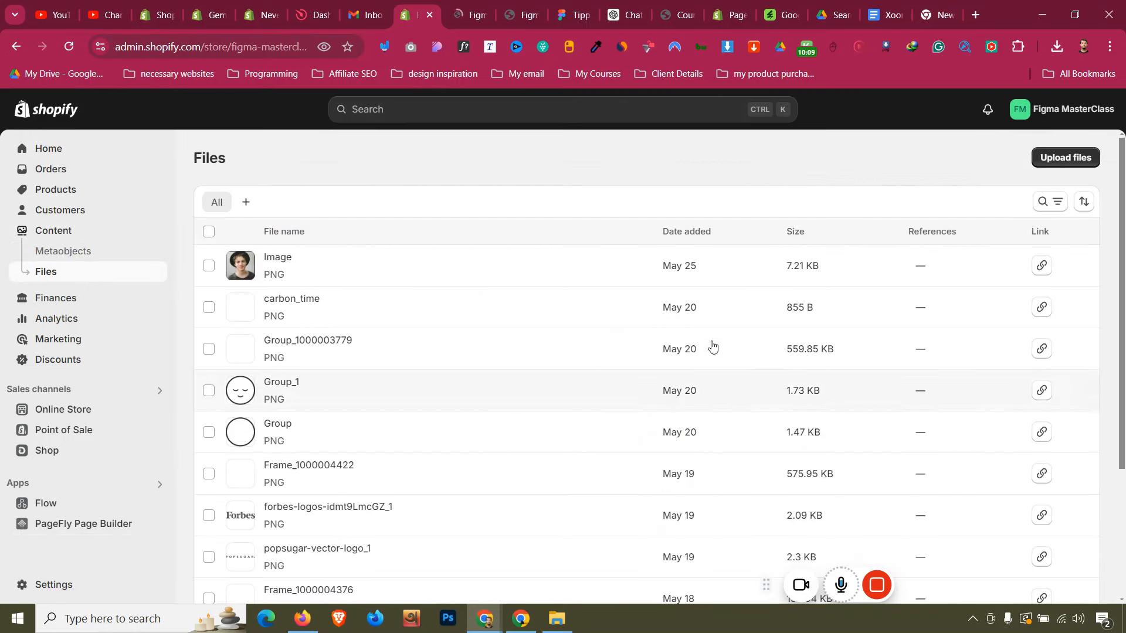
Upload Group 2607491.png from the Downloads folder to the store's files and copy its link
{"action": "left_click", "coordinate": [1066, 153]}
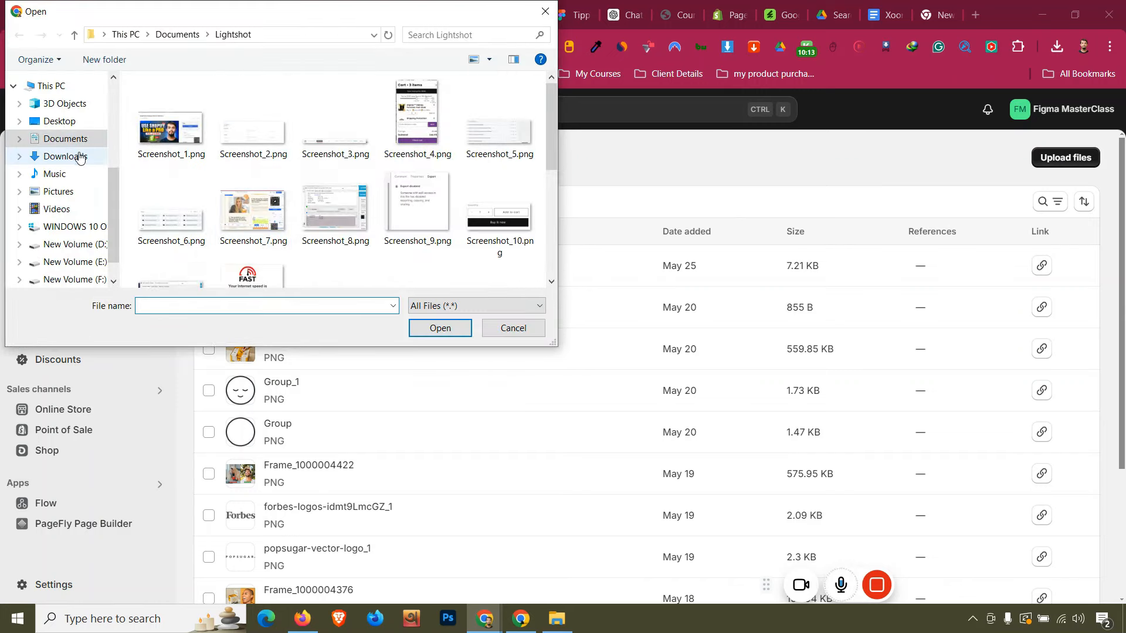
{"action": "left_click", "coordinate": [80, 157]}
{"action": "left_click", "coordinate": [170, 144]}
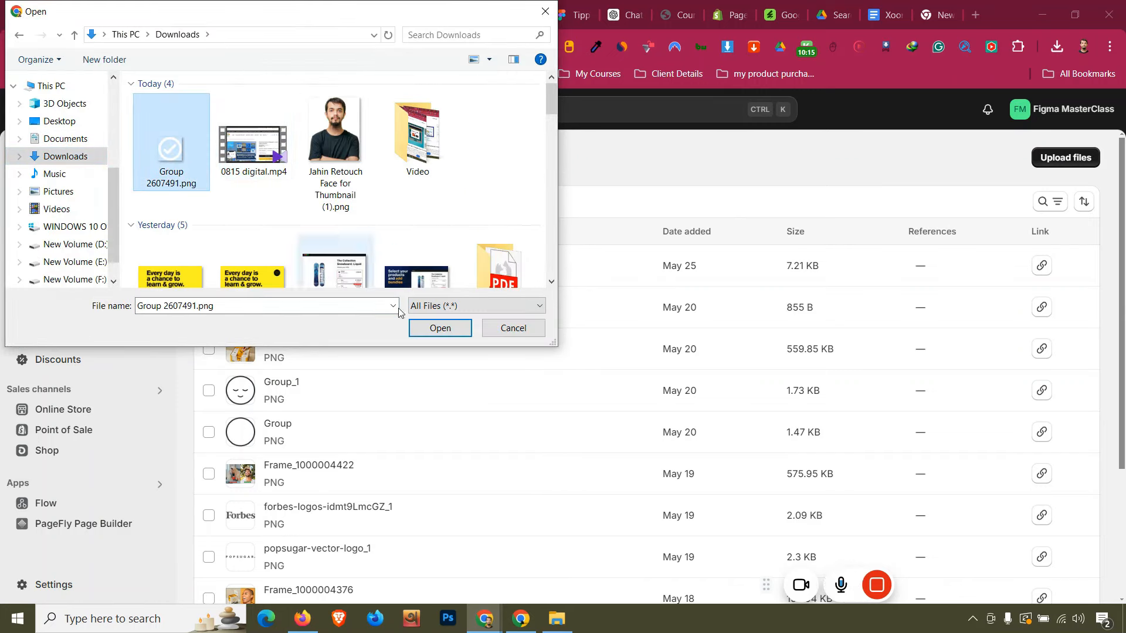
{"action": "left_click", "coordinate": [439, 326]}
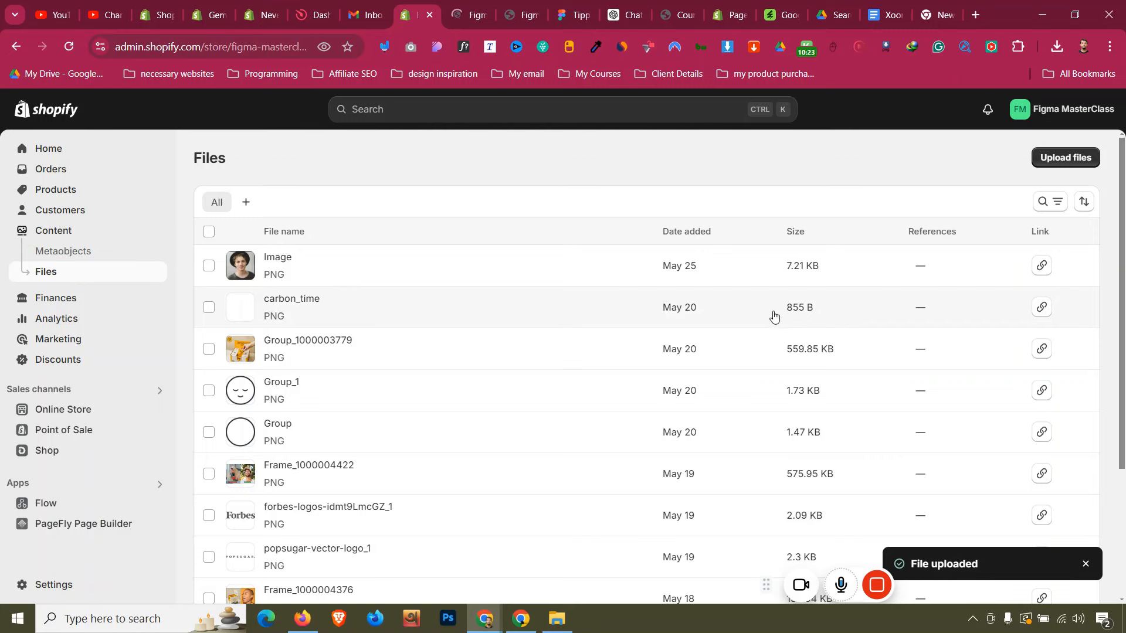
{"action": "left_click", "coordinate": [1048, 266]}
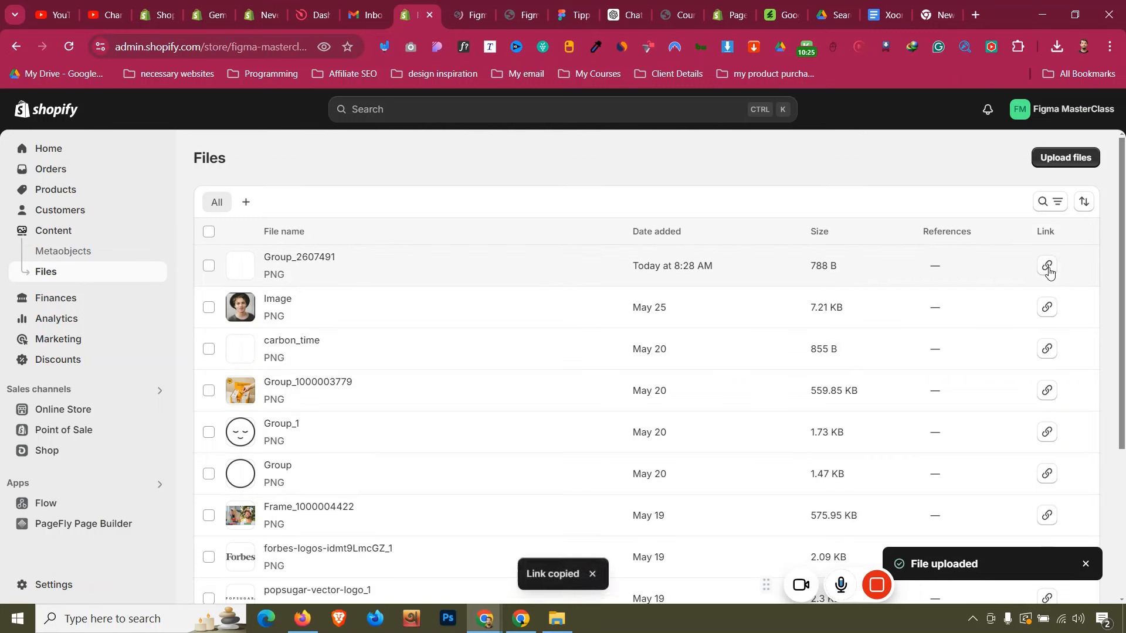
{"action": "left_click", "coordinate": [1048, 266]}
Reopen the PageFly page list and open the store's Products page in a separate tab
{"action": "left_click", "coordinate": [134, 529]}
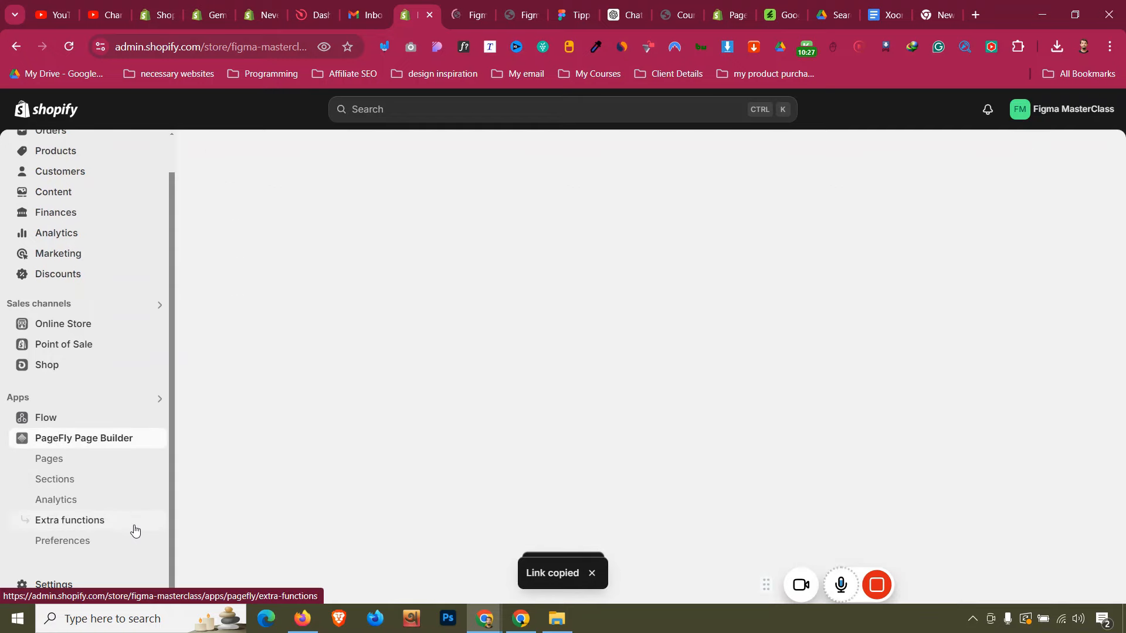
{"action": "right_click", "coordinate": [80, 159]}
{"action": "left_click", "coordinate": [103, 170]}
{"action": "left_click", "coordinate": [424, 6]}
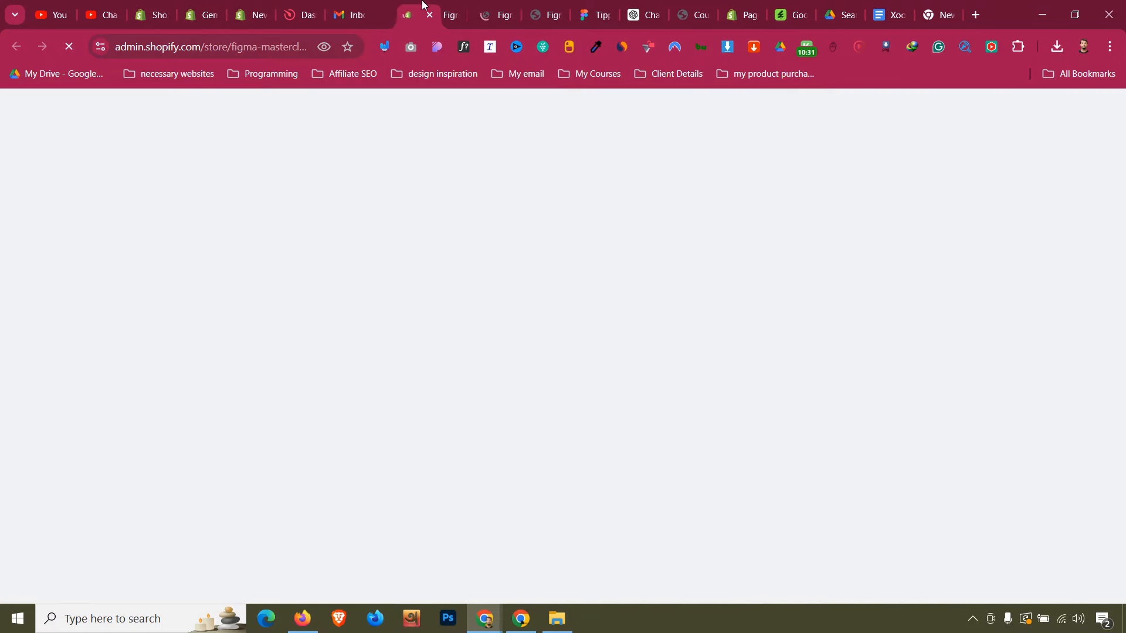
{"action": "left_click", "coordinate": [459, 7]}
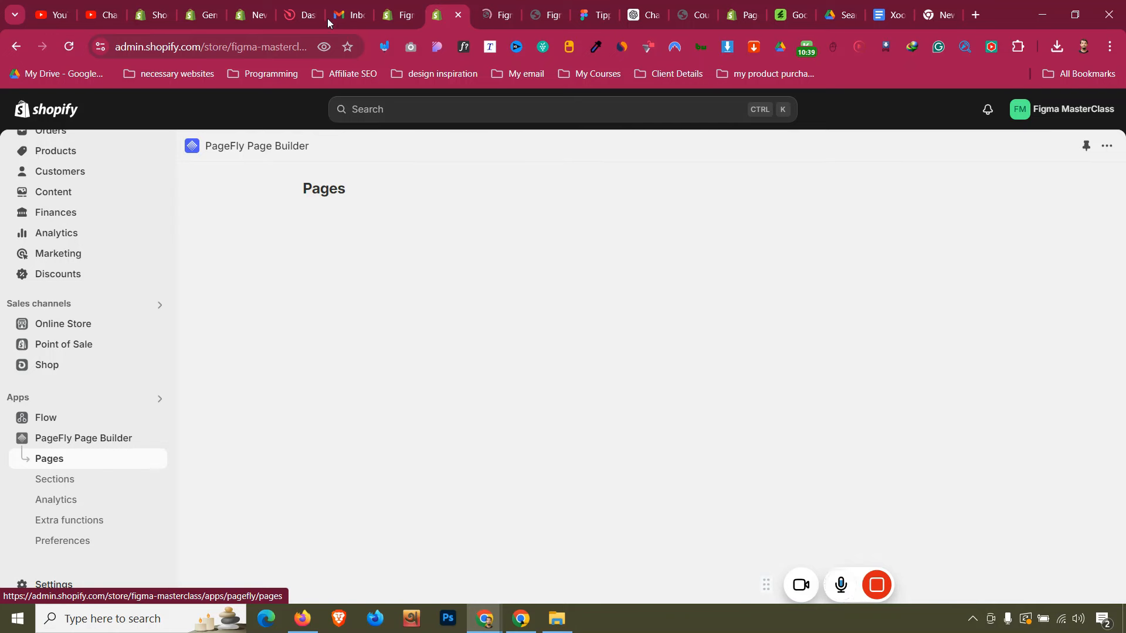
{"action": "left_click", "coordinate": [397, 6]}
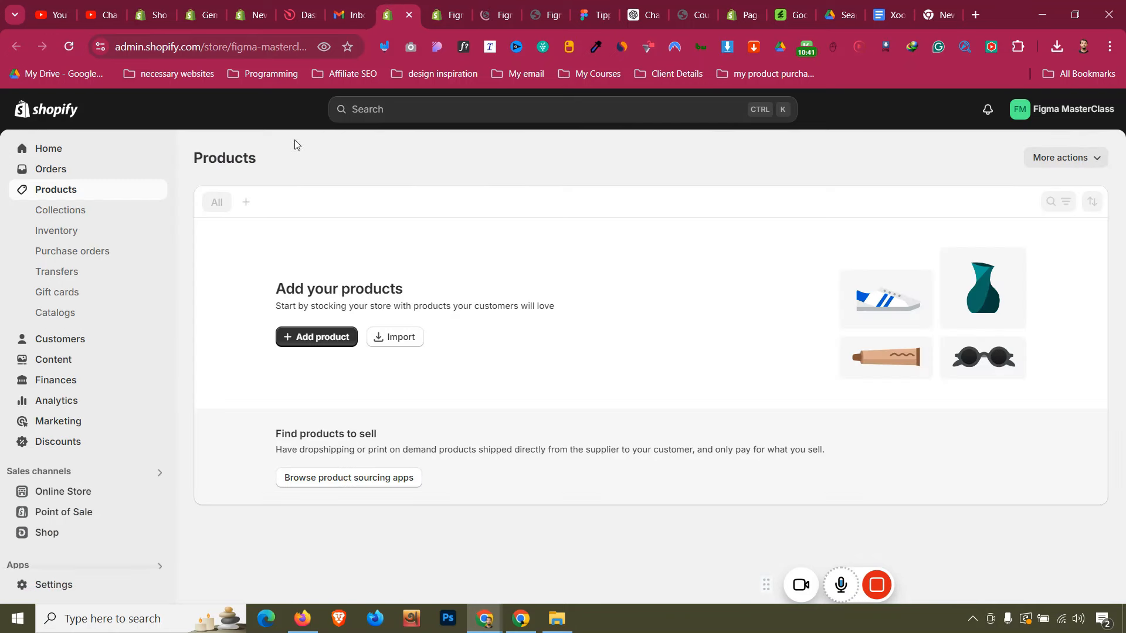
Open the Tripple page in the PageFly editor and close the blank storefront tab
{"action": "left_click", "coordinate": [460, 6]}
{"action": "left_click", "coordinate": [490, 4]}
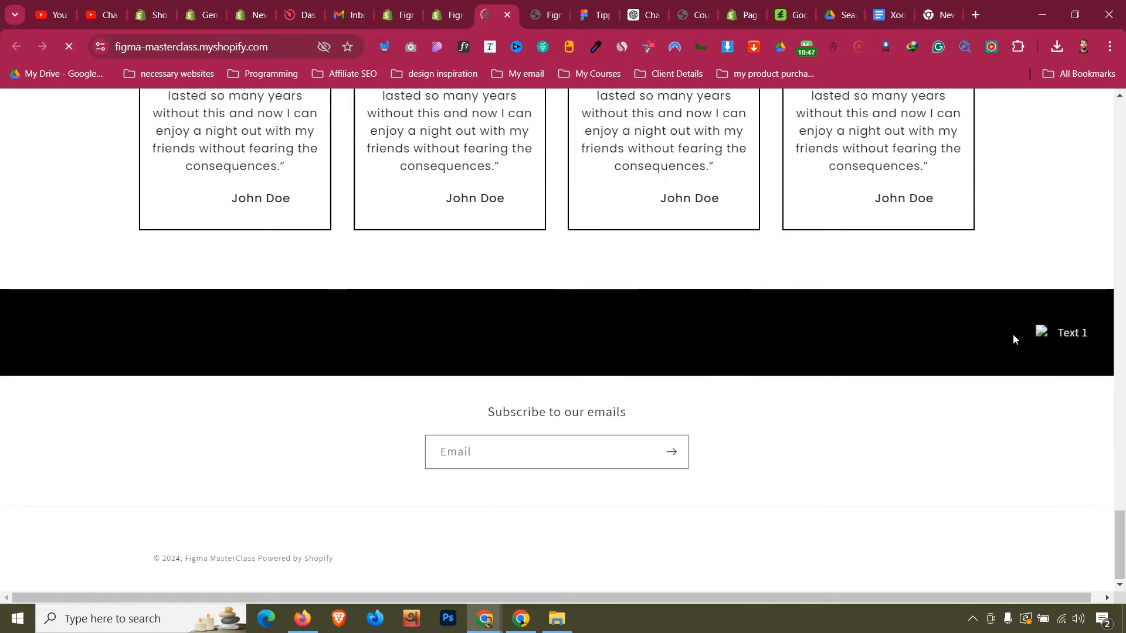
{"action": "left_click", "coordinate": [449, 6]}
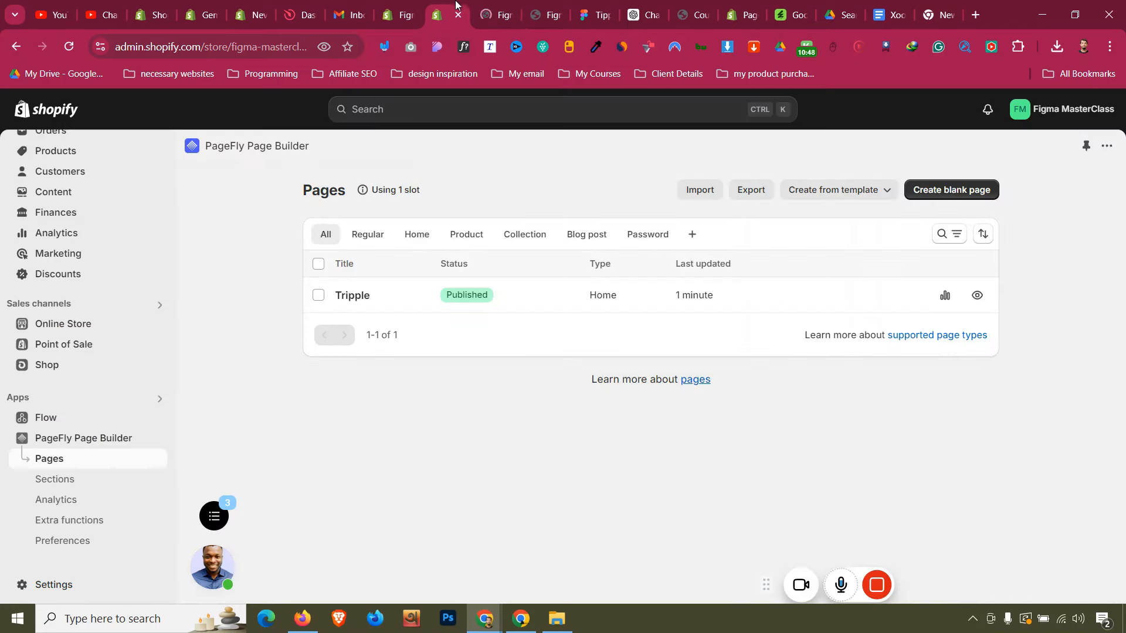
{"action": "left_click", "coordinate": [353, 295]}
{"action": "left_click", "coordinate": [554, 15]}
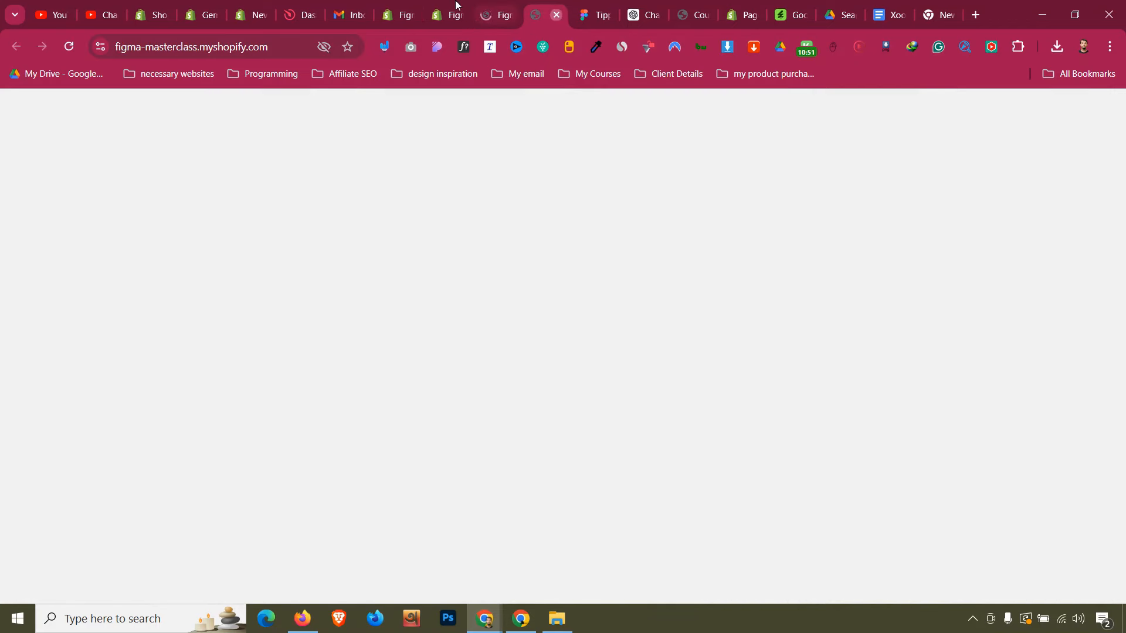
{"action": "left_click", "coordinate": [557, 15]}
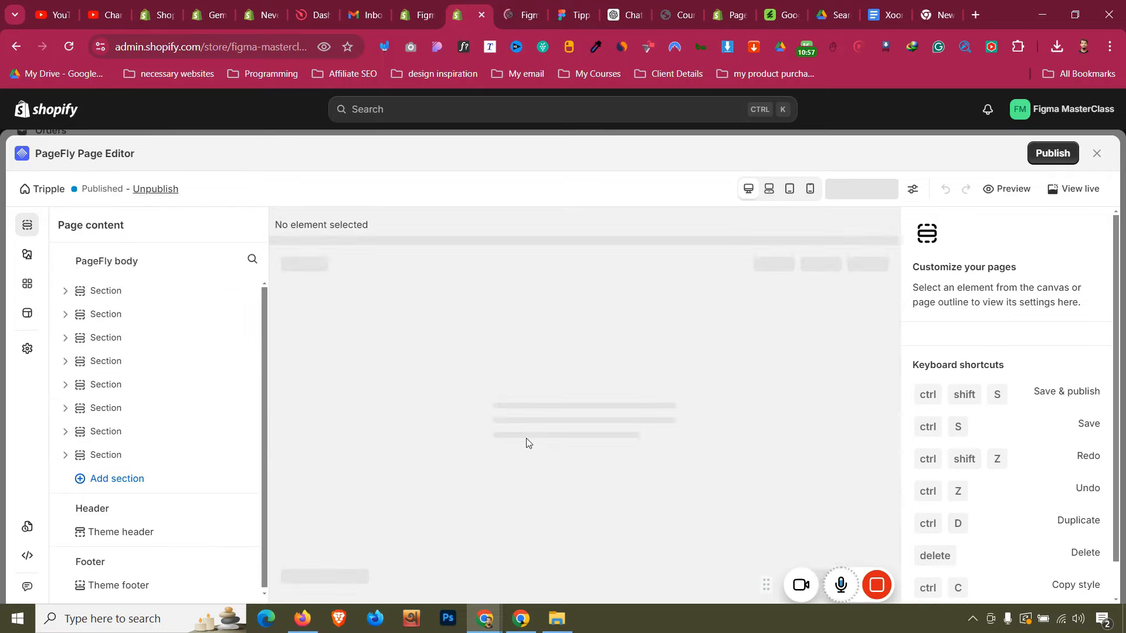
Open the black marquee strip's HTML code and replace the first item's checkmark.png source with the copied Shopify file link
{"action": "scroll", "coordinate": [545, 446], "scroll_direction": "down", "scroll_amount": 15}
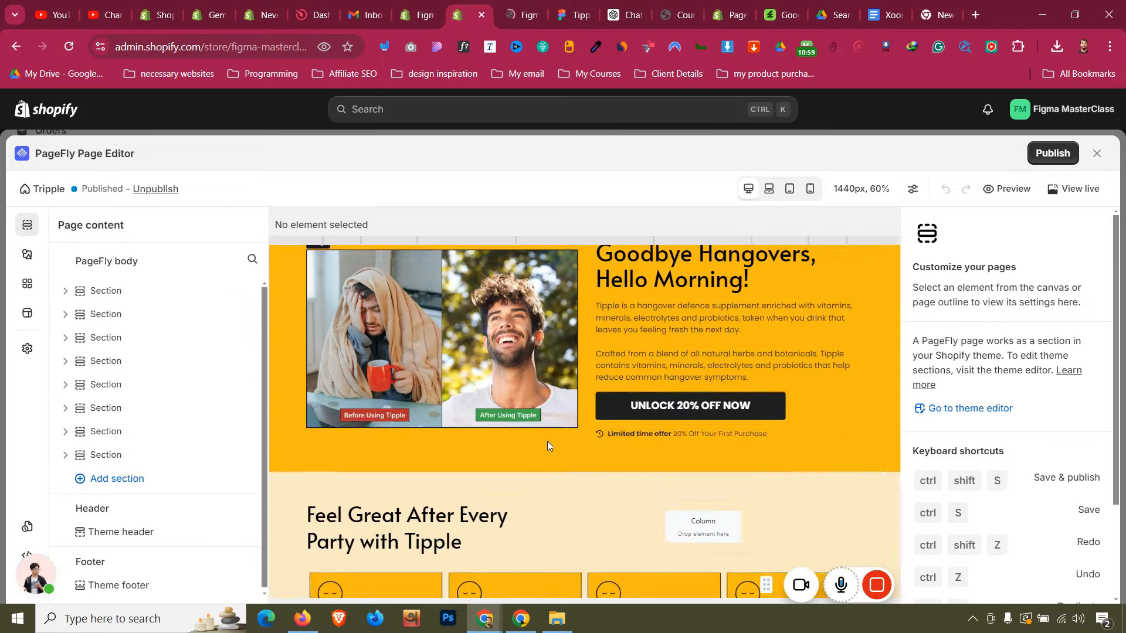
{"action": "scroll", "coordinate": [548, 444], "scroll_direction": "down", "scroll_amount": 5}
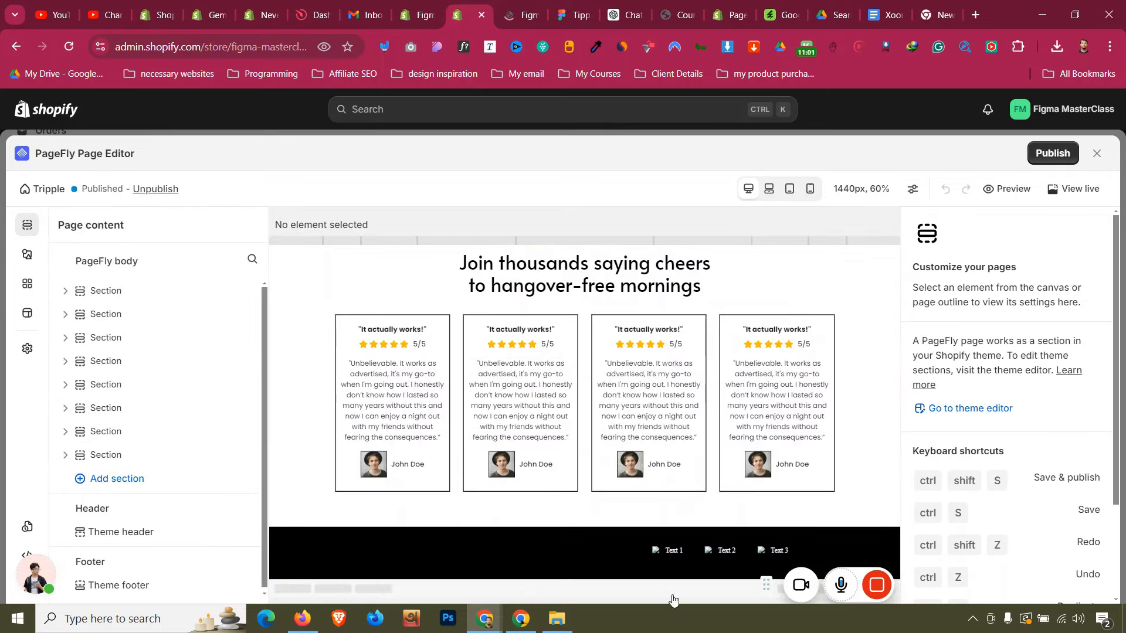
{"action": "left_click", "coordinate": [677, 555]}
{"action": "left_click", "coordinate": [1026, 285]}
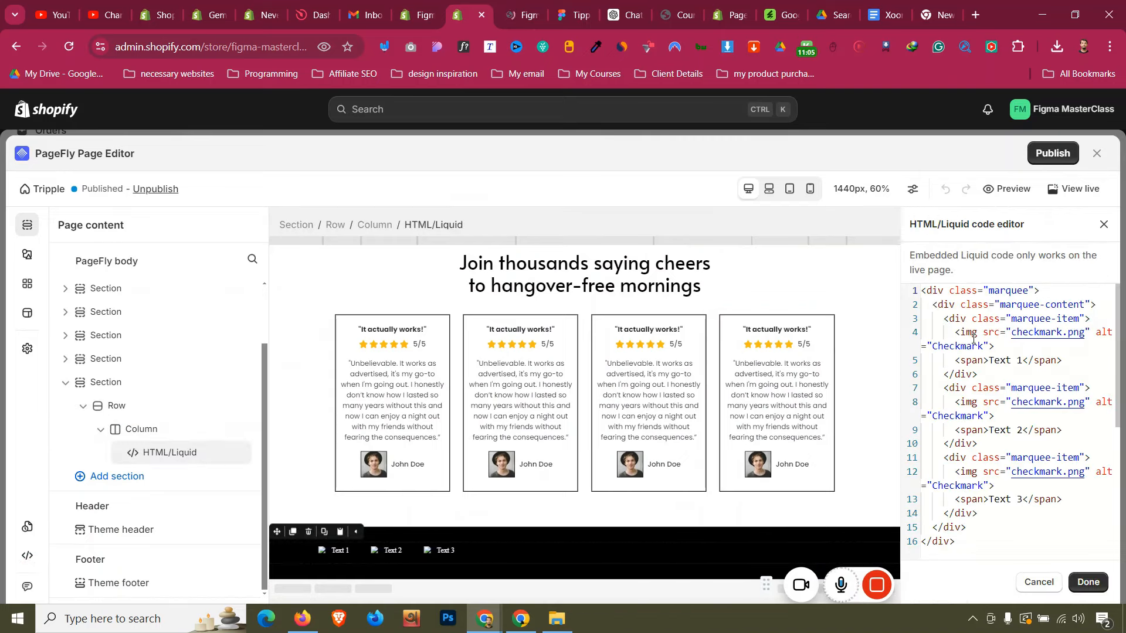
{"action": "left_click_drag", "start_coordinate": [1012, 332], "coordinate": [1079, 333]}
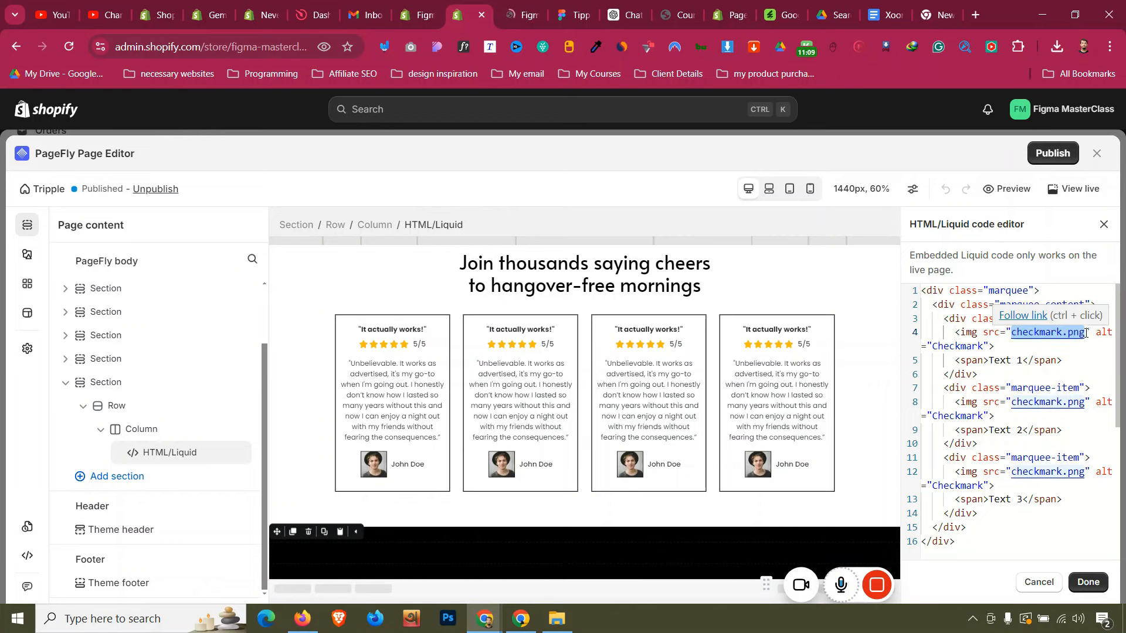
{"action": "key", "text": "ctrl+v"}
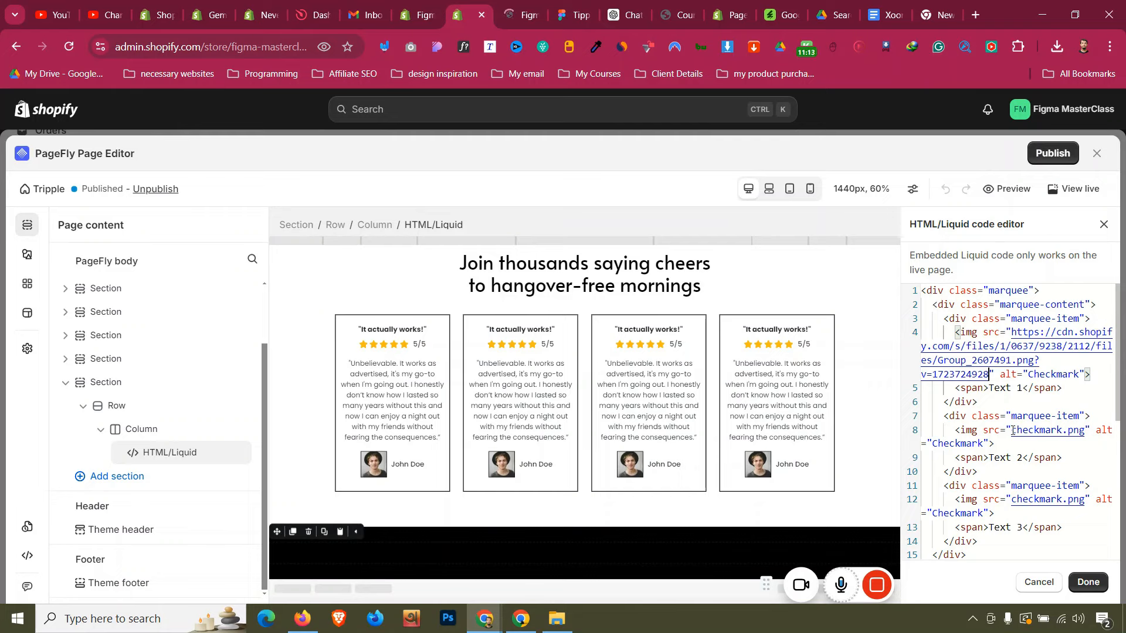
Replace the checkmark.png source in the second and third marquee items with the same Shopify file link and apply the code
{"action": "left_click_drag", "start_coordinate": [1012, 431], "coordinate": [1084, 431]}
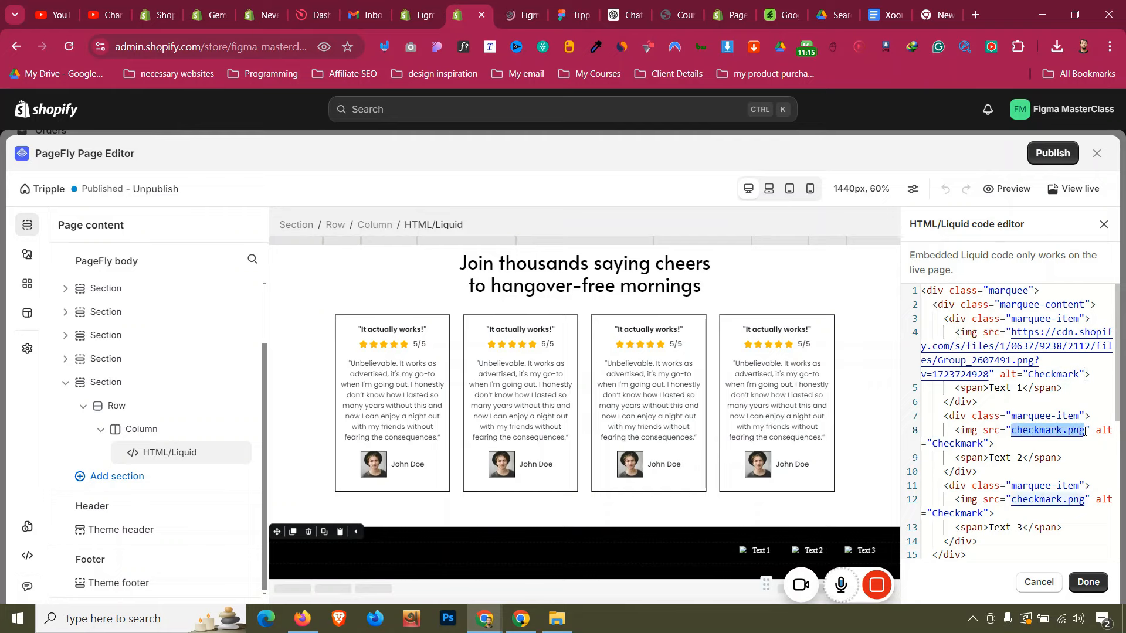
{"action": "key", "text": "ctrl+v"}
{"action": "scroll", "coordinate": [1035, 479], "scroll_direction": "down", "scroll_amount": 2}
{"action": "left_click_drag", "start_coordinate": [1011, 455], "coordinate": [1081, 455]}
{"action": "key", "text": "ctrl+v"}
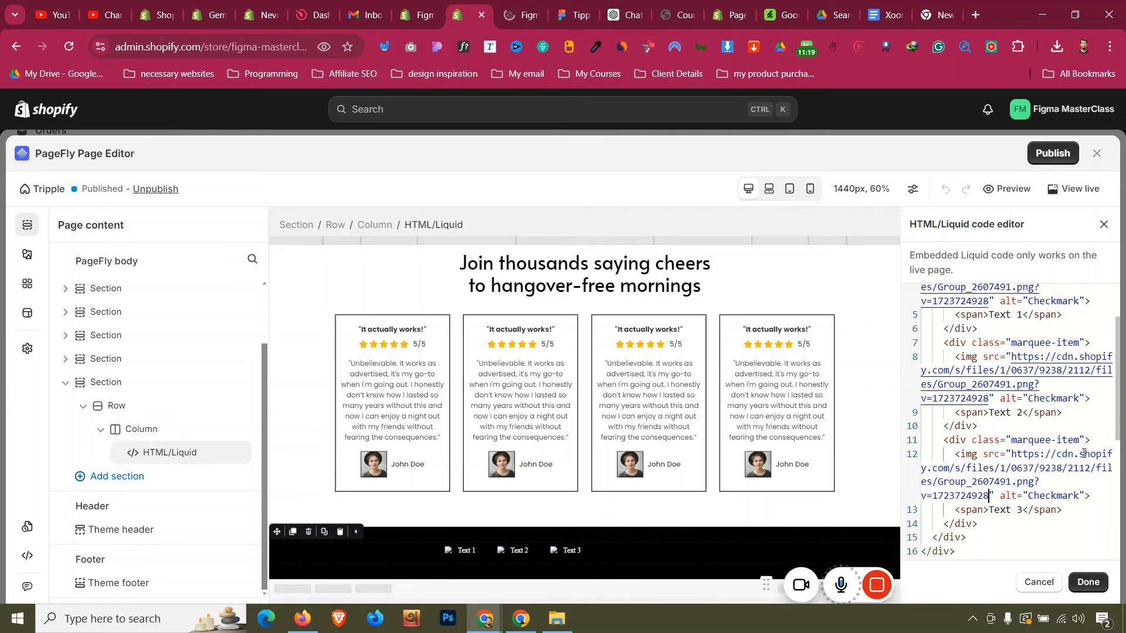
{"action": "left_click", "coordinate": [1087, 582]}
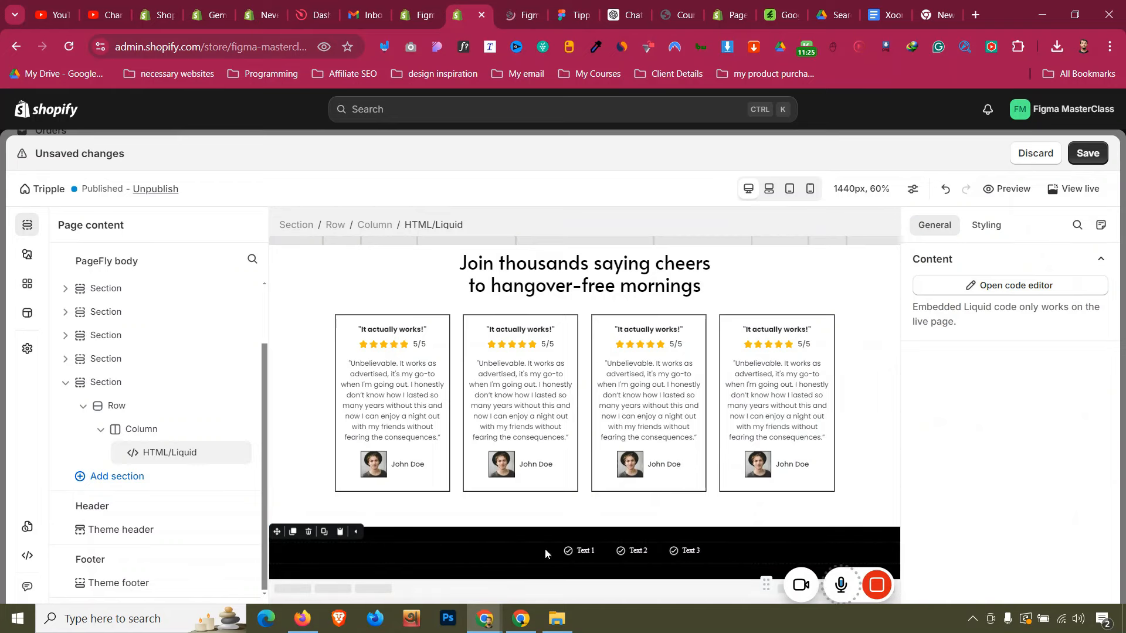
Reopen the marquee's HTML code and replace Text 1 with "Easy returns" copied from the strip in the Figma design
{"action": "left_click", "coordinate": [1041, 286]}
{"action": "key", "text": "ctrl+v"}
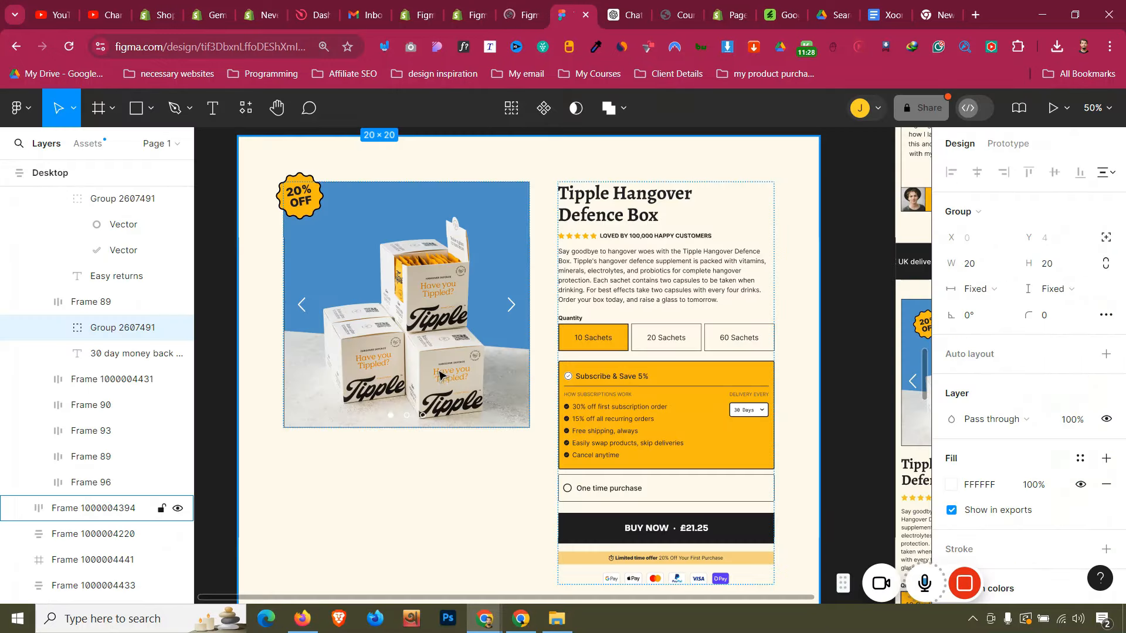
{"action": "scroll", "coordinate": [440, 373], "scroll_direction": "up", "scroll_amount": 5}
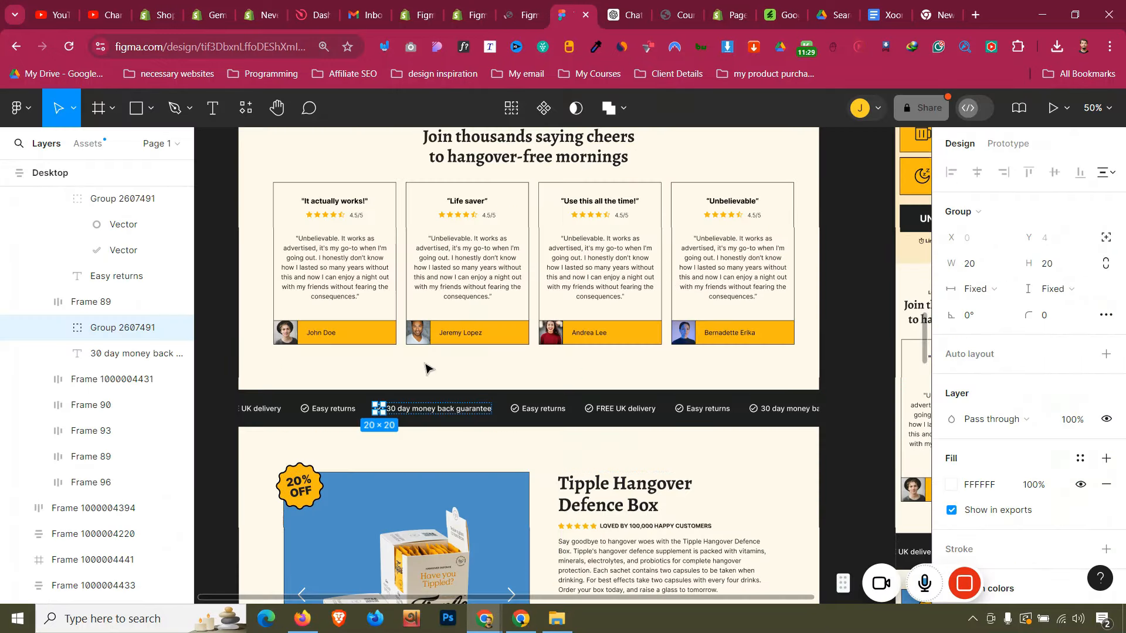
{"action": "scroll", "coordinate": [346, 410], "scroll_direction": "up", "scroll_amount": 3}
{"action": "scroll", "coordinate": [345, 416], "scroll_direction": "down", "scroll_amount": 3}
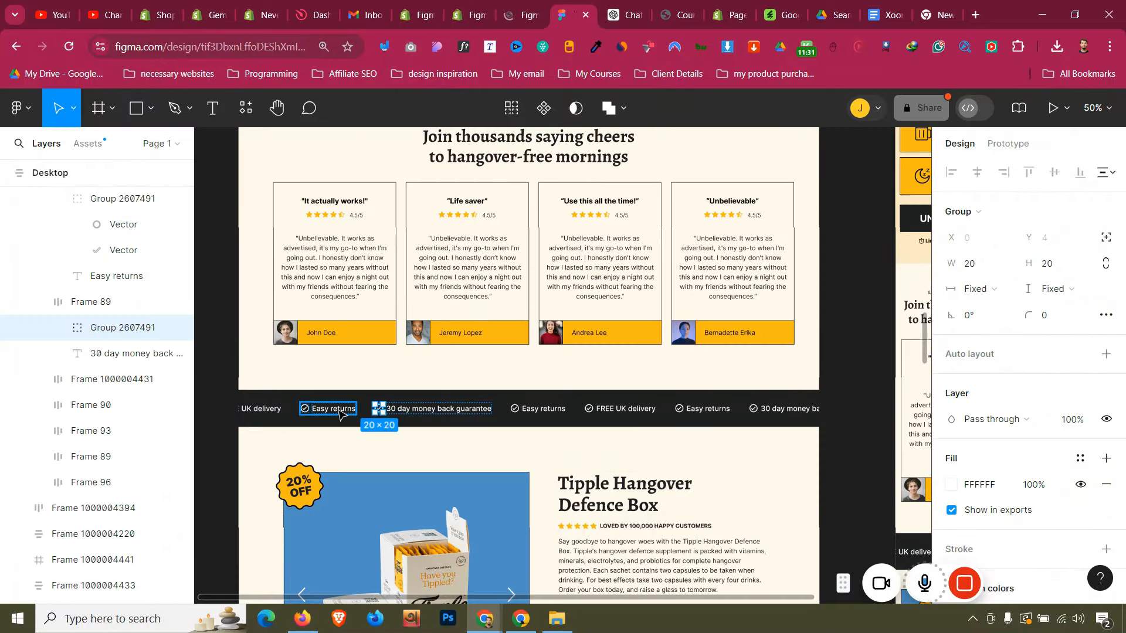
{"action": "left_click", "coordinate": [339, 413]}
{"action": "double_click", "coordinate": [340, 408]}
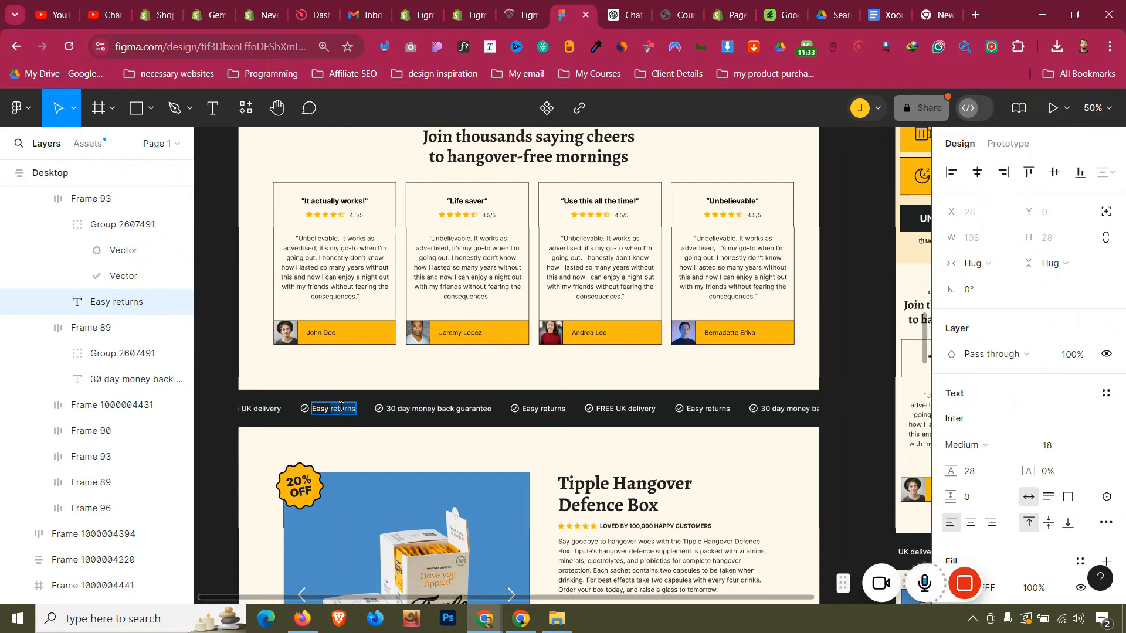
{"action": "left_click", "coordinate": [472, 8]}
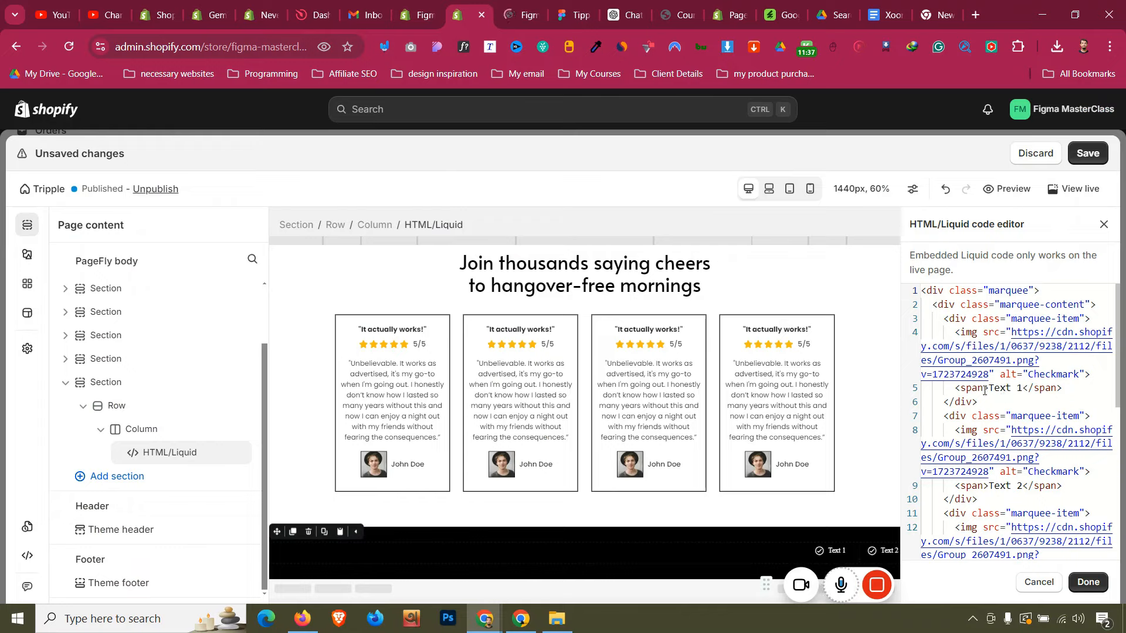
{"action": "left_click_drag", "start_coordinate": [988, 388], "coordinate": [1022, 388]}
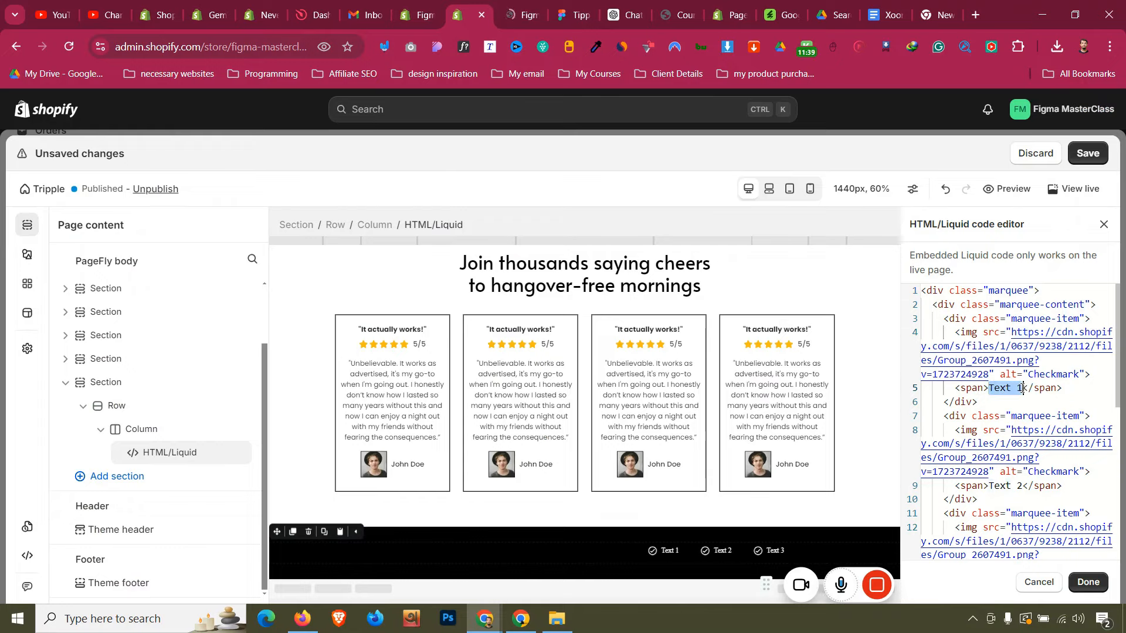
Copy "30 day money back guarantee" from the Figma design and use it to replace Text 2 in the marquee code
{"action": "left_click", "coordinate": [563, 7]}
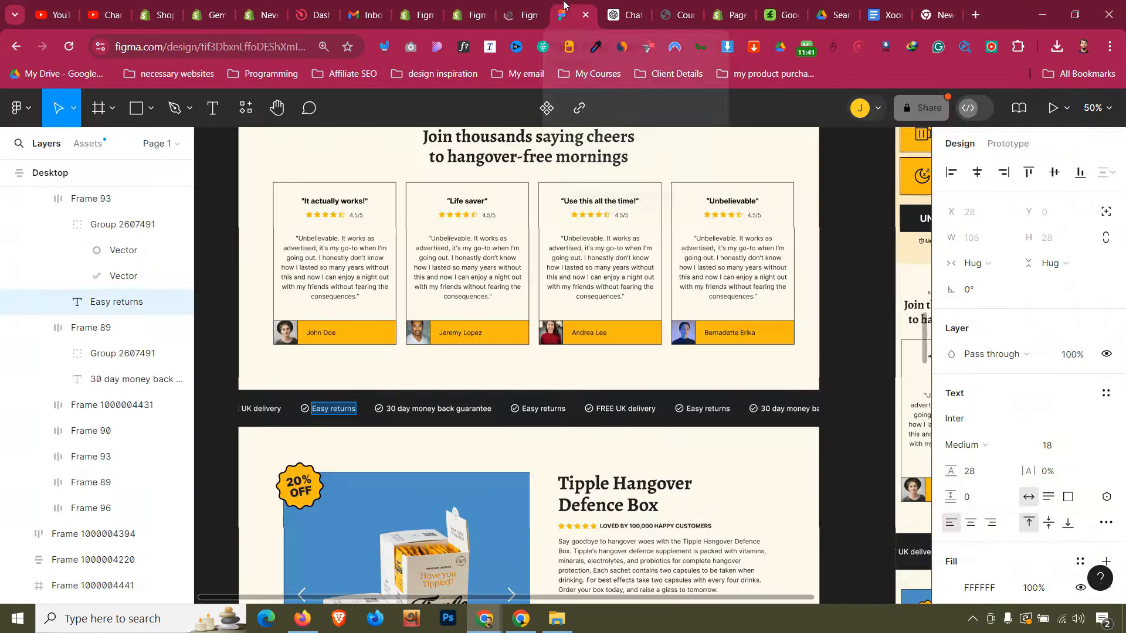
{"action": "left_click", "coordinate": [436, 410]}
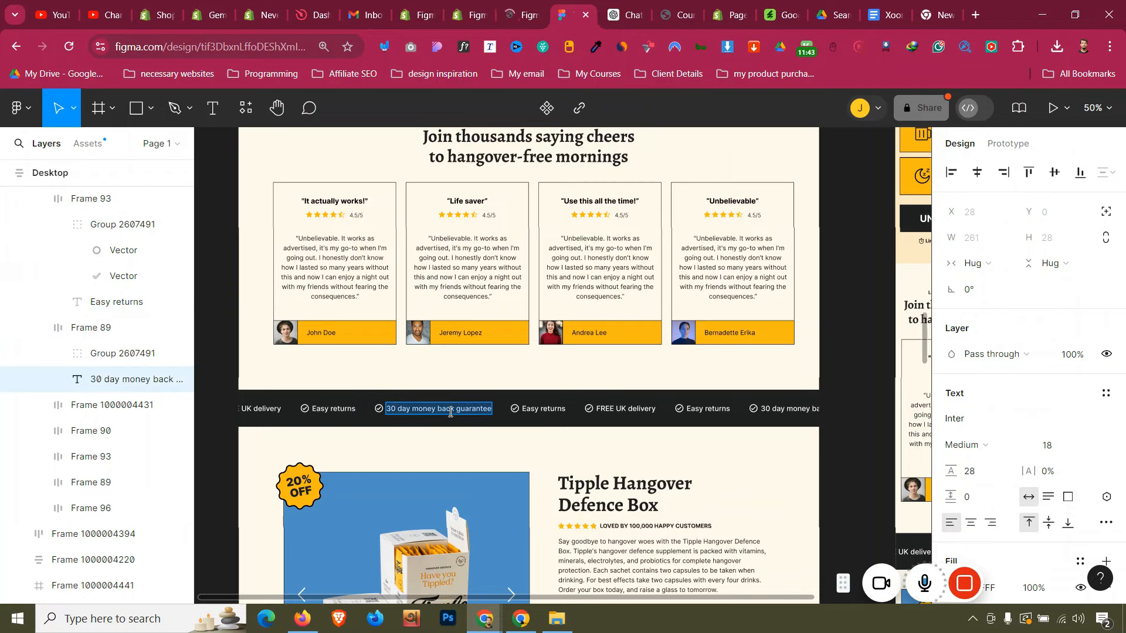
{"action": "left_click", "coordinate": [463, 6]}
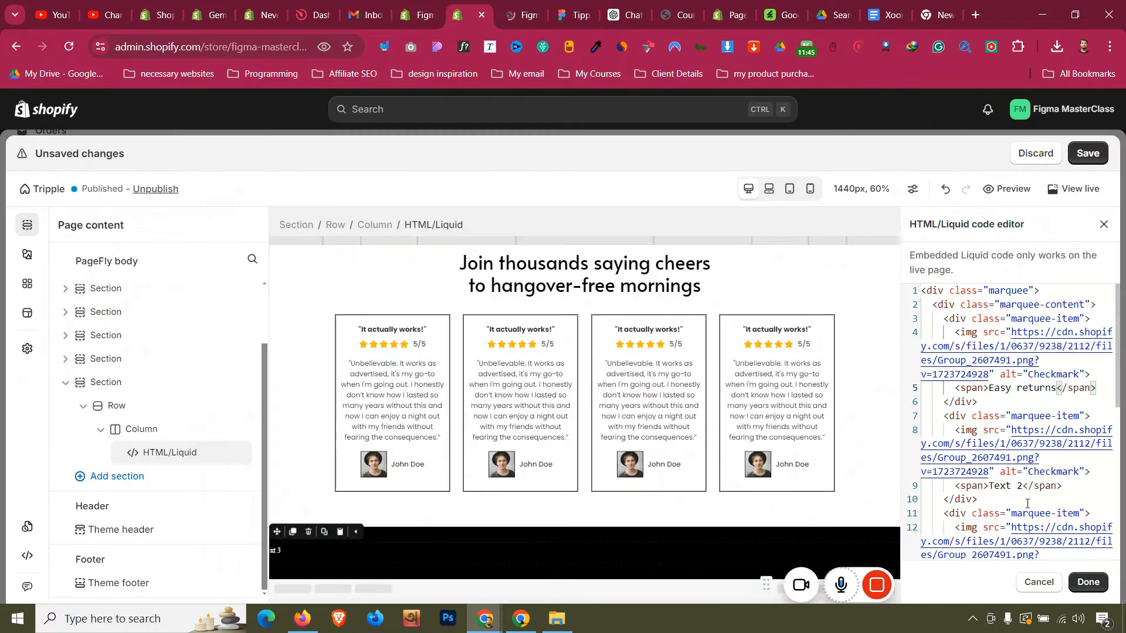
{"action": "scroll", "coordinate": [1030, 415], "scroll_direction": "down", "scroll_amount": 1}
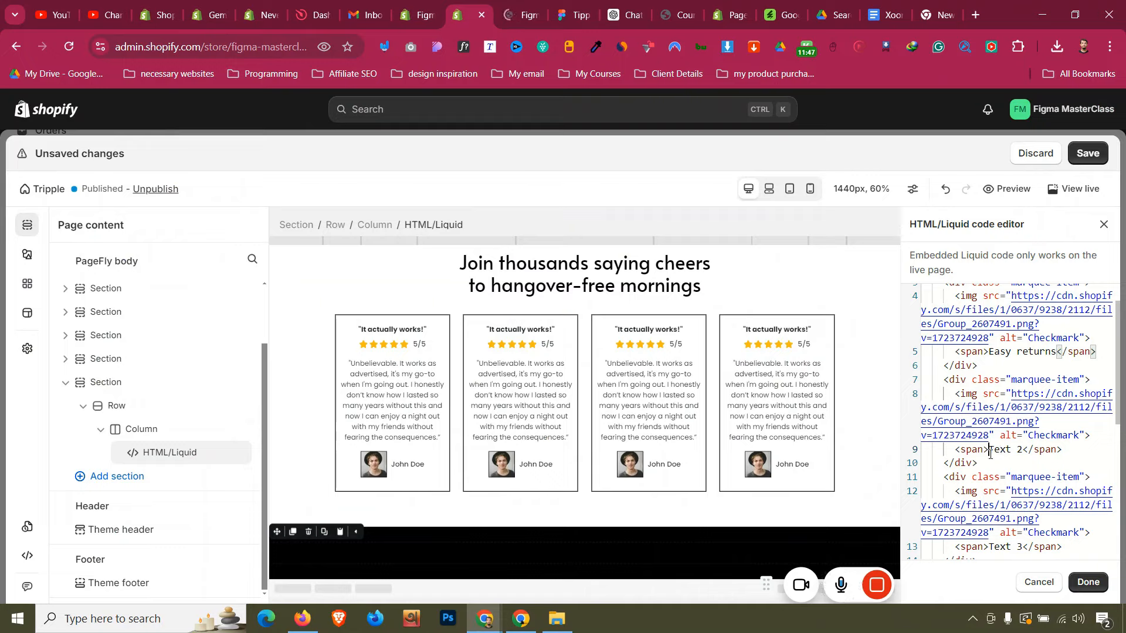
{"action": "left_click_drag", "start_coordinate": [989, 453], "coordinate": [1023, 453]}
{"action": "type", "text": "30 day money back guarantee"}
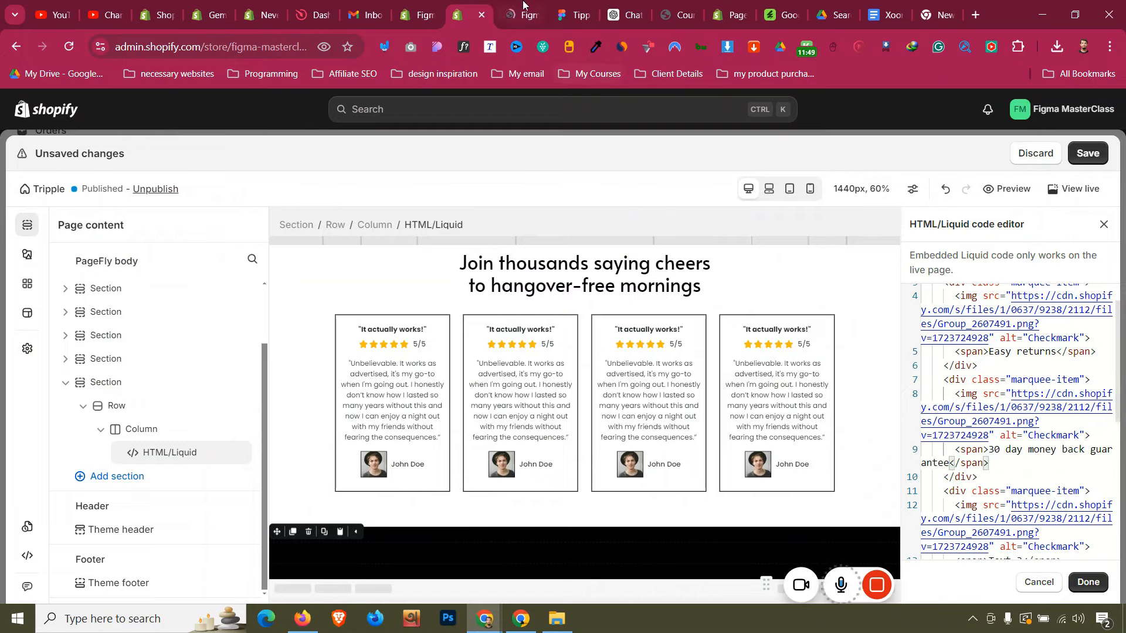
Copy the next strip text, "Easy returns", from the Figma design and replace Text 3 in the marquee code with it
{"action": "left_click", "coordinate": [572, 15]}
{"action": "left_click", "coordinate": [535, 410]}
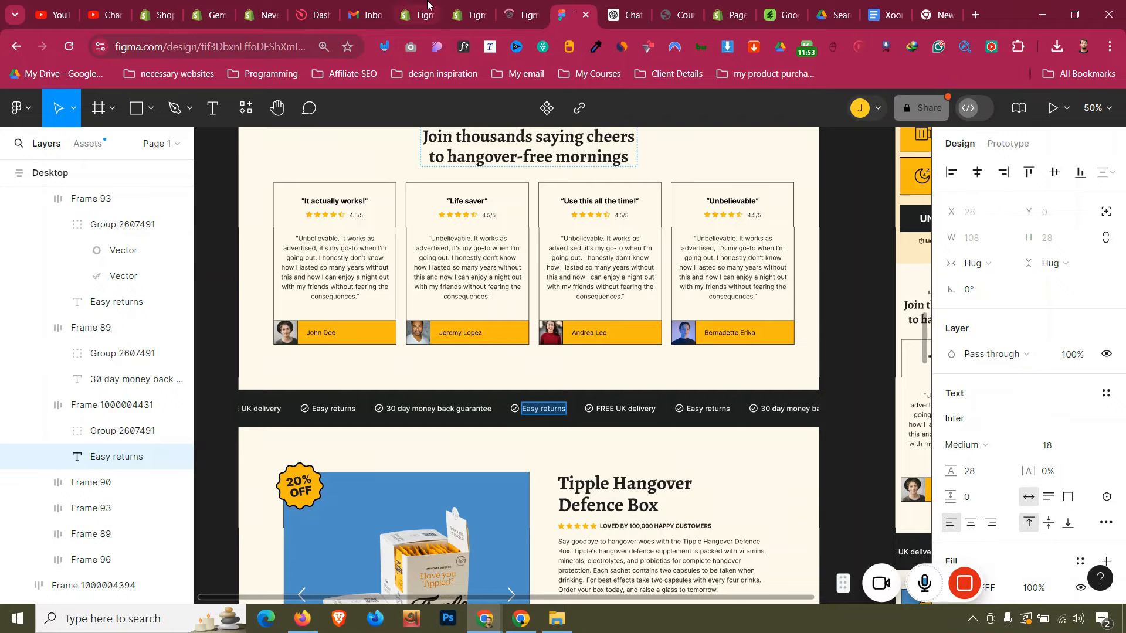
{"action": "left_click", "coordinate": [466, 14]}
{"action": "scroll", "coordinate": [1011, 542], "scroll_direction": "down", "scroll_amount": 1}
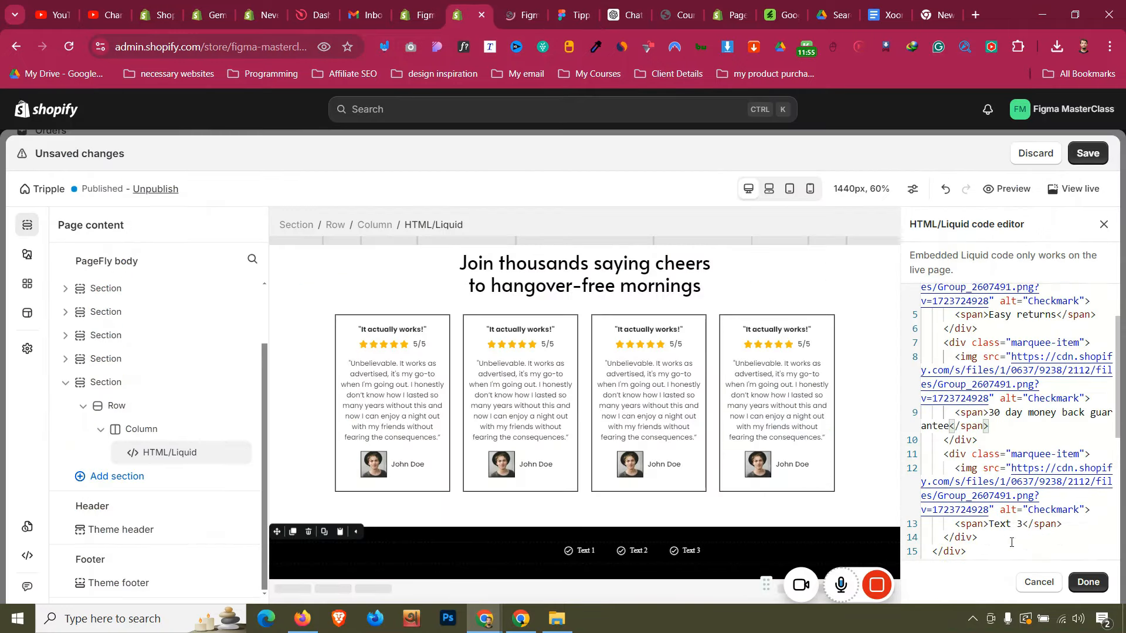
{"action": "left_click_drag", "start_coordinate": [989, 524], "coordinate": [1023, 524]}
{"action": "type", "text": "Easy returns"}
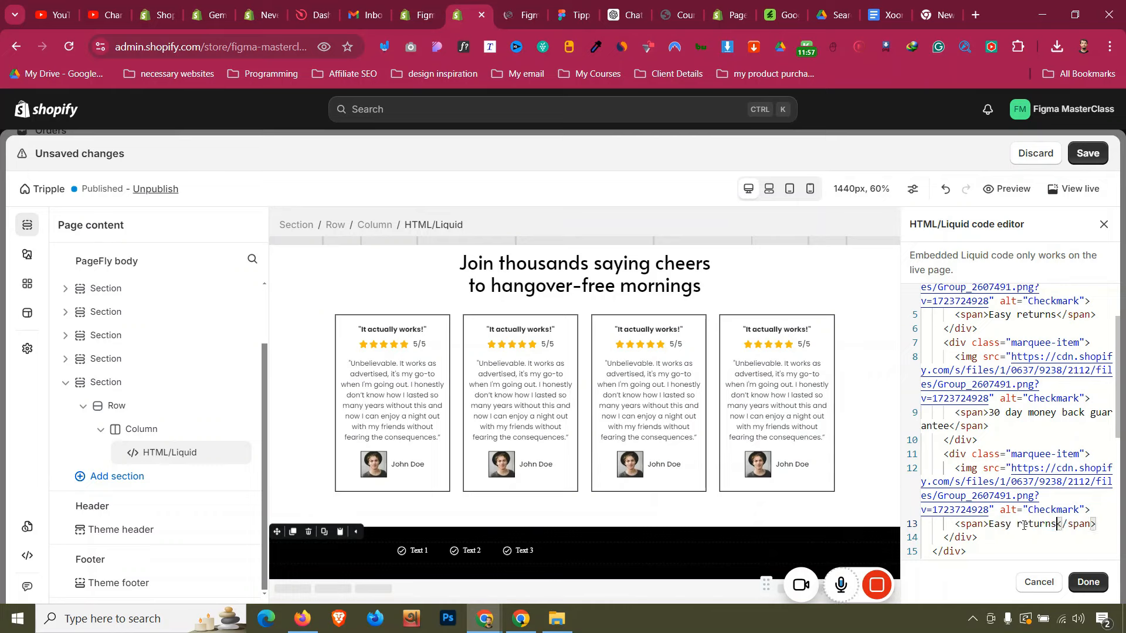
Duplicate the third marquee-item block directly below itself in the HTML code
{"action": "left_click", "coordinate": [989, 536]}
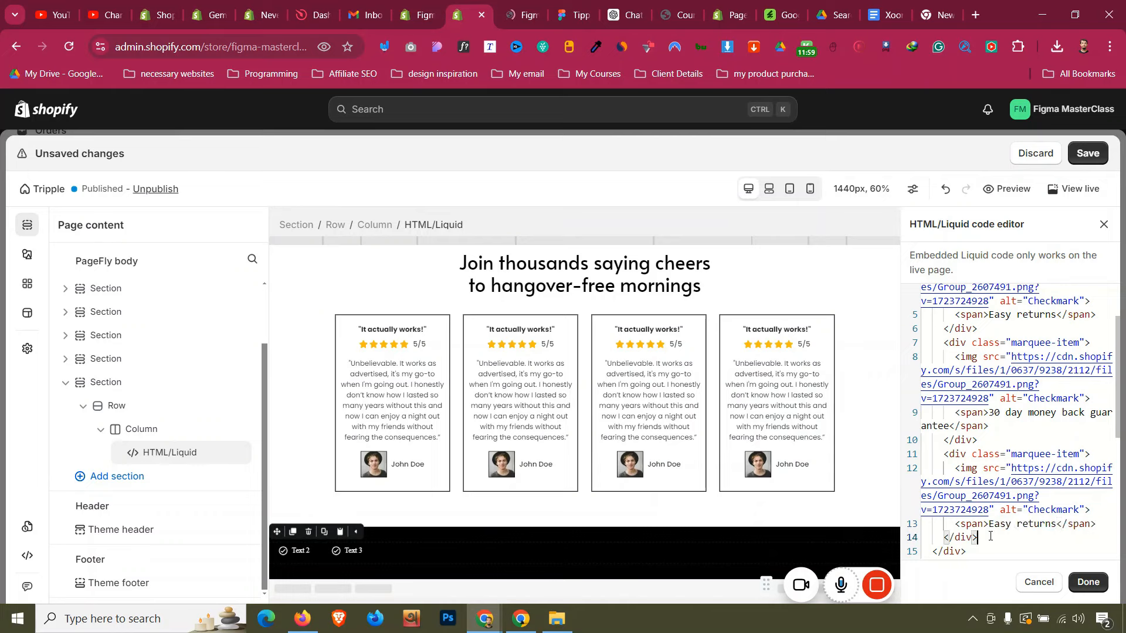
{"action": "left_click_drag", "start_coordinate": [990, 535], "coordinate": [941, 460]}
{"action": "key", "text": "ctrl+c"}
{"action": "left_click", "coordinate": [990, 533]}
{"action": "key", "text": "ctrl+v"}
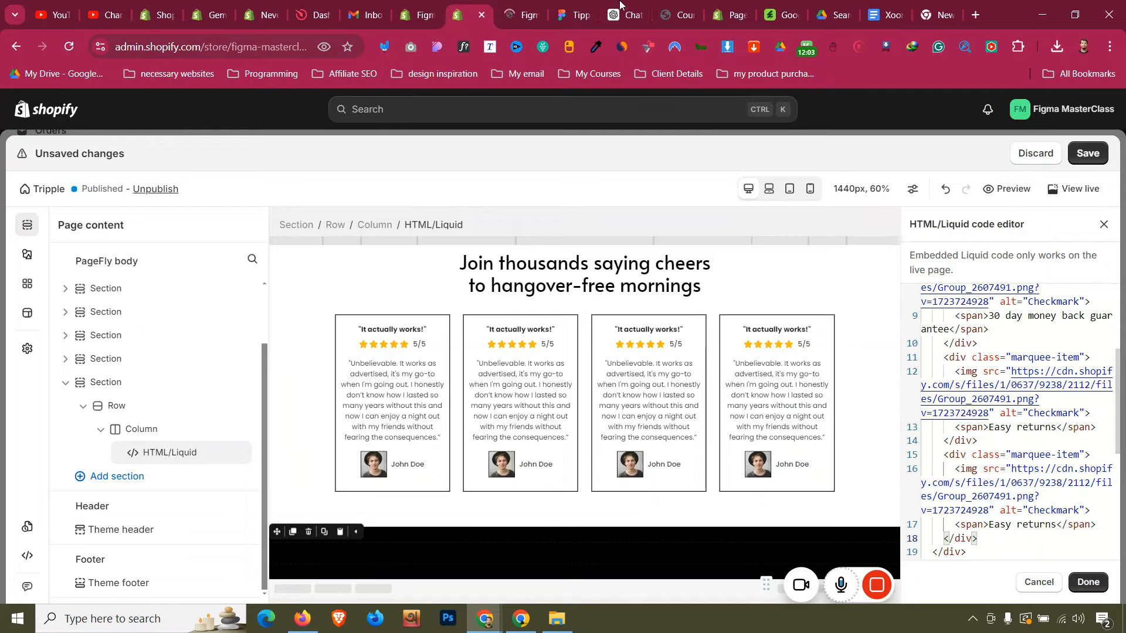
Copy "FREE UK delivery" from the Figma design and set it as the fourth marquee item's text
{"action": "left_click", "coordinate": [574, 15]}
{"action": "double_click", "coordinate": [631, 411]}
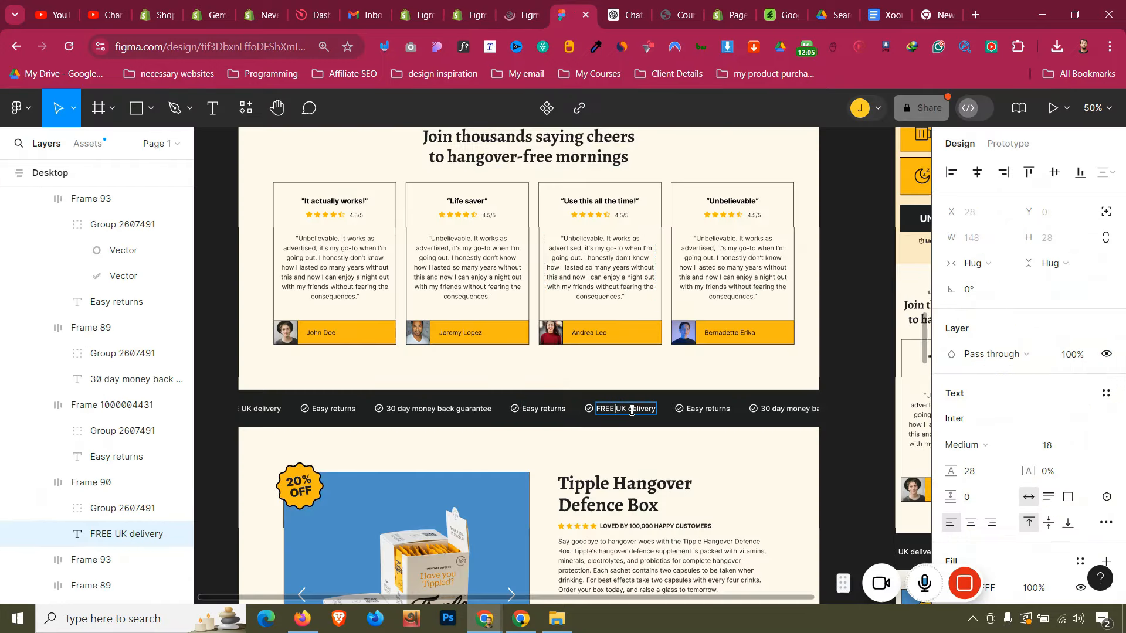
{"action": "left_click", "coordinate": [468, 7]}
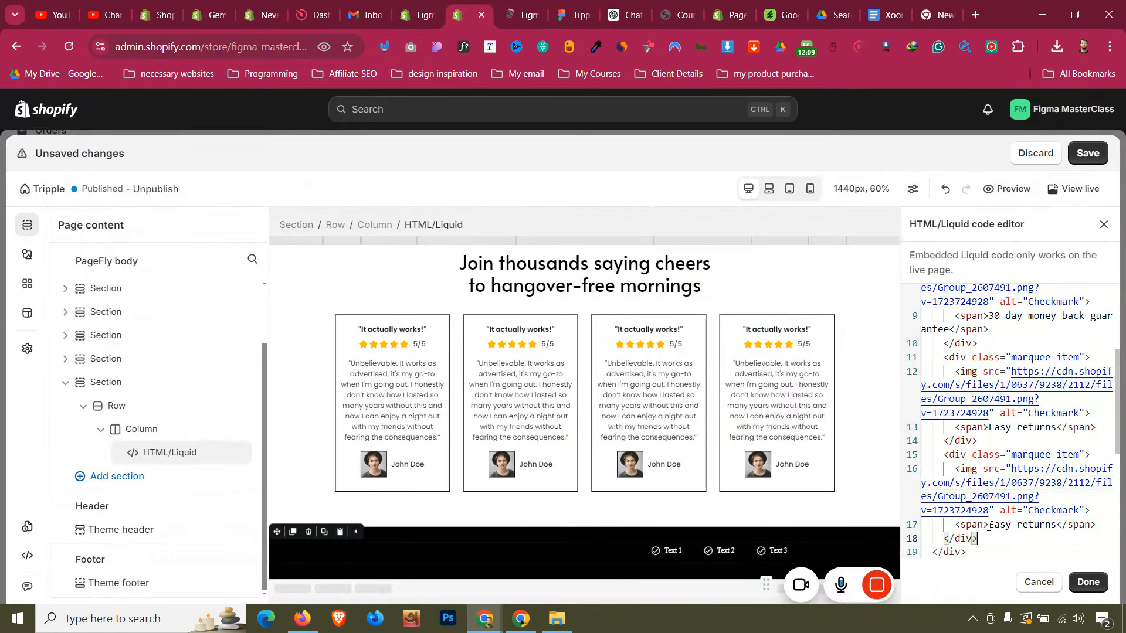
{"action": "left_click_drag", "start_coordinate": [989, 526], "coordinate": [1055, 525]}
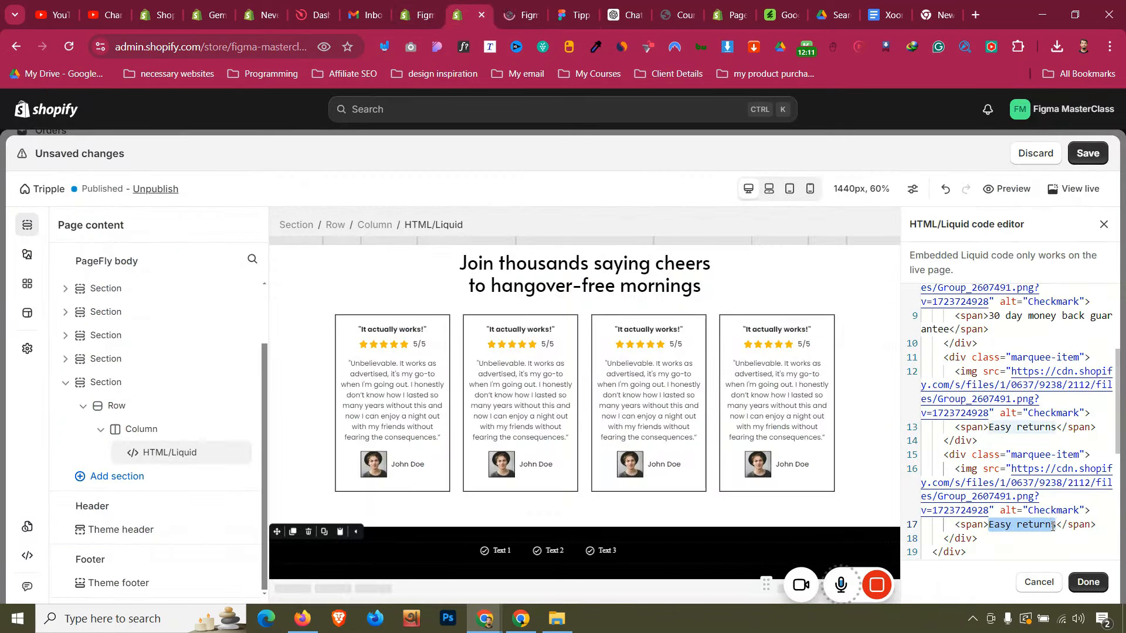
{"action": "type", "text": "FREE UK delivery"}
Copy all four marquee-item blocks, paste them again after the fourth one inside marquee-content, and apply the code
{"action": "left_click", "coordinate": [981, 501]}
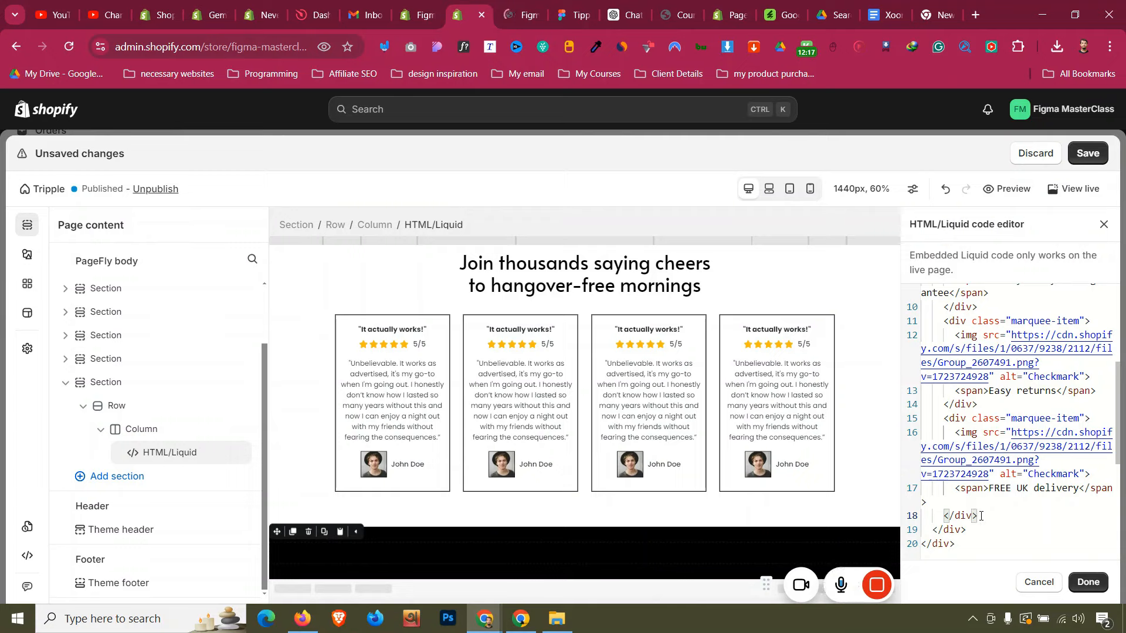
{"action": "left_click_drag", "start_coordinate": [980, 516], "coordinate": [944, 318]}
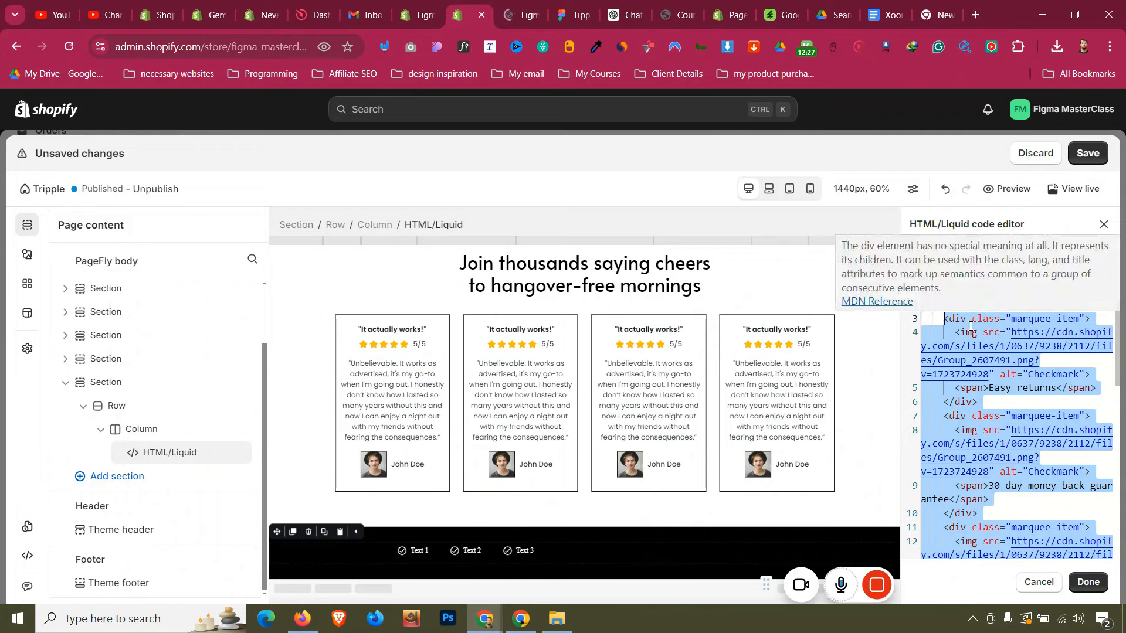
{"action": "right_click", "coordinate": [970, 326]}
{"action": "left_click", "coordinate": [848, 478]}
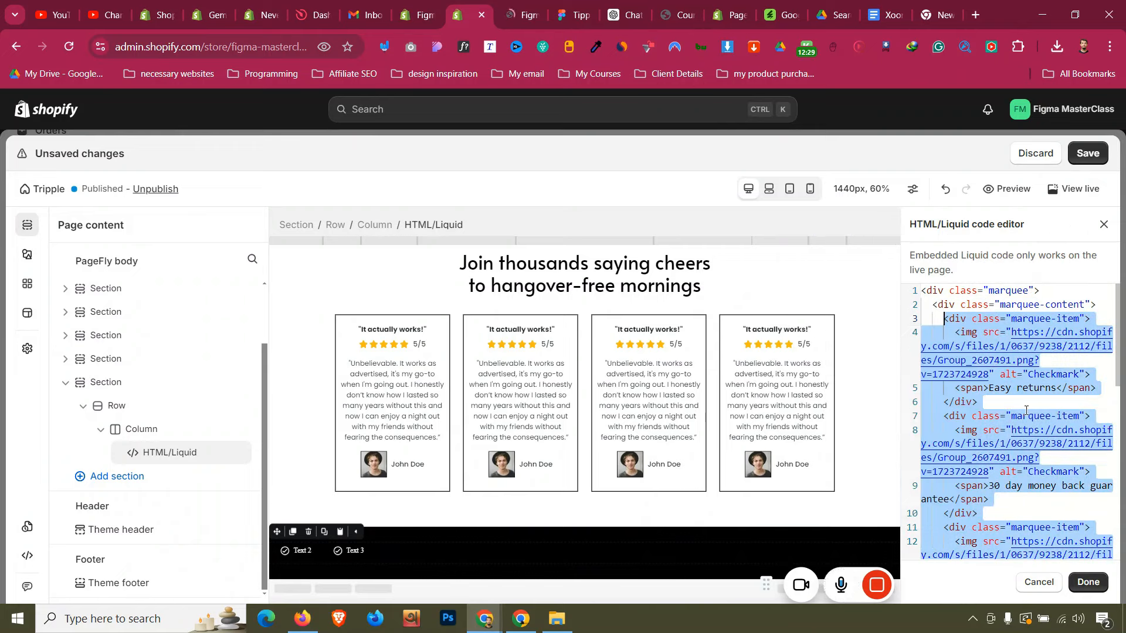
{"action": "scroll", "coordinate": [1020, 422], "scroll_direction": "down", "scroll_amount": 4}
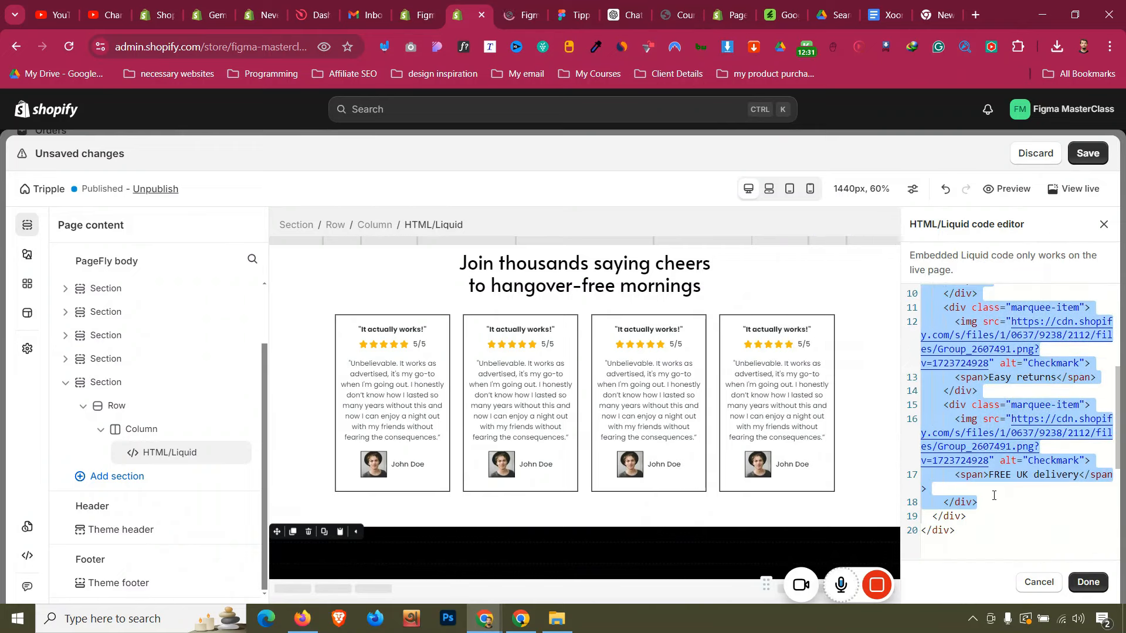
{"action": "left_click", "coordinate": [995, 505]}
{"action": "key", "text": "Return"}
{"action": "key", "text": "Return"}
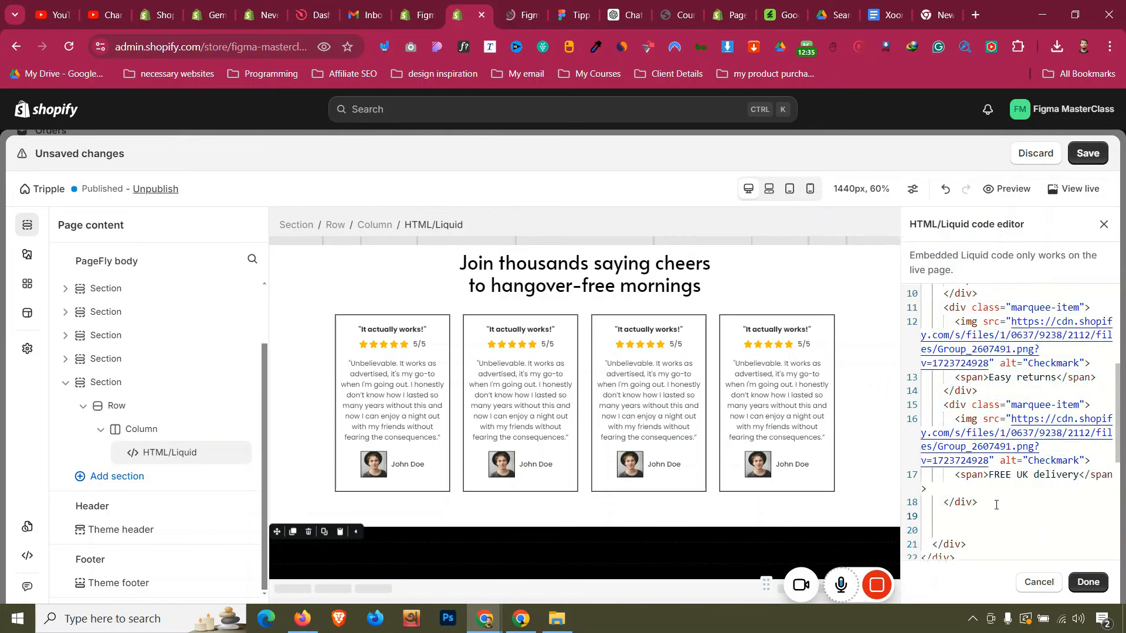
{"action": "key", "text": "ctrl+v"}
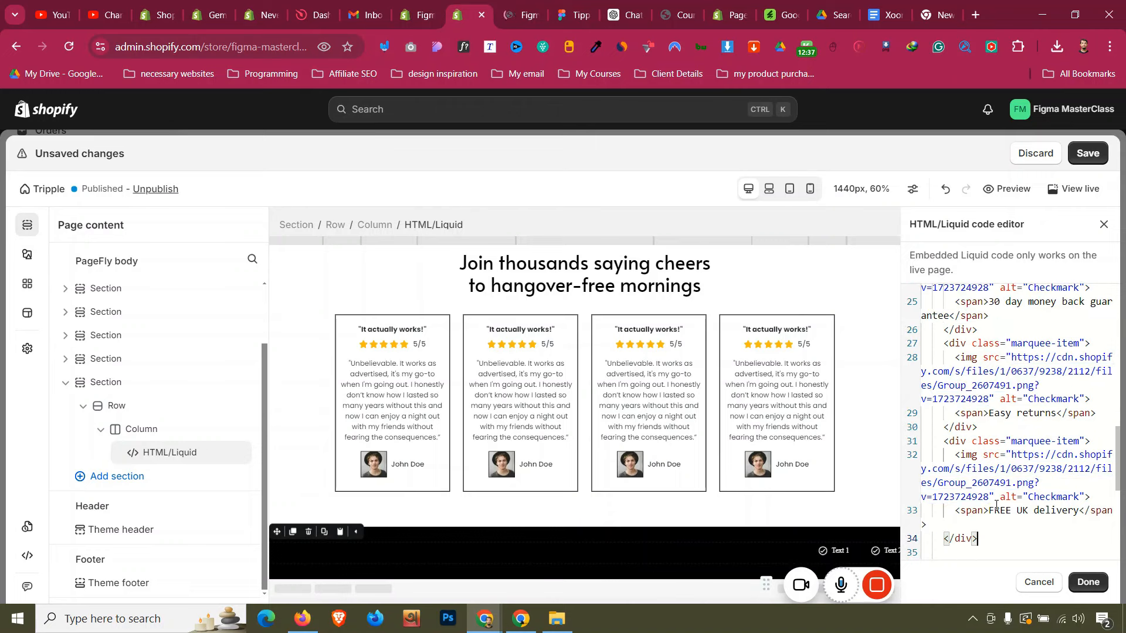
{"action": "left_click", "coordinate": [1088, 582]}
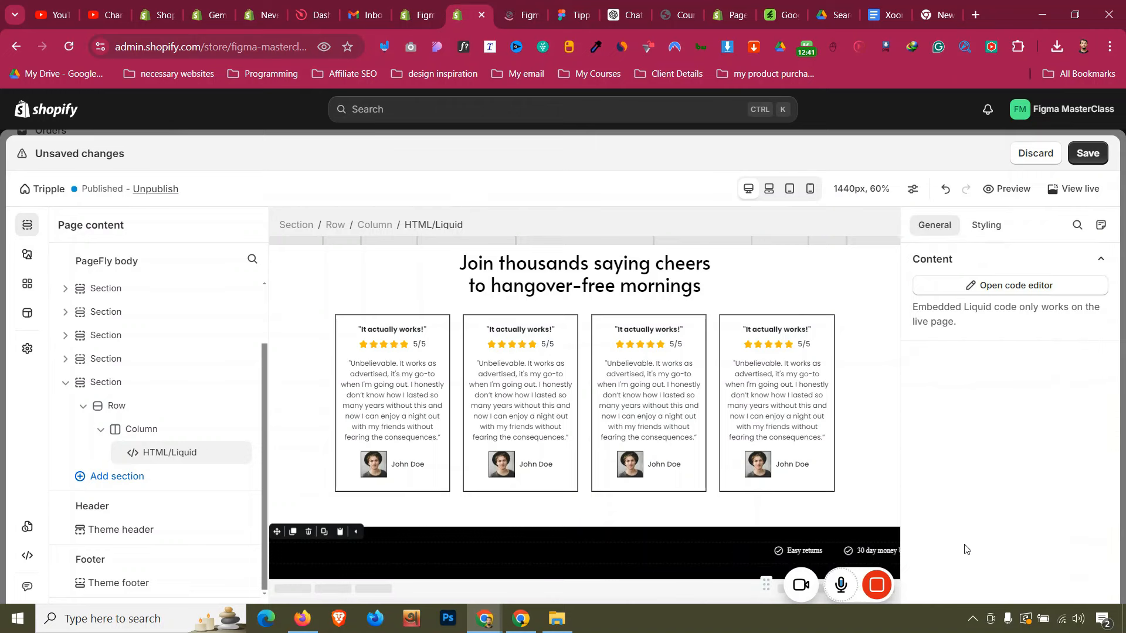
Delete all of the page's custom JavaScript code and save the page
{"action": "left_click", "coordinate": [27, 555]}
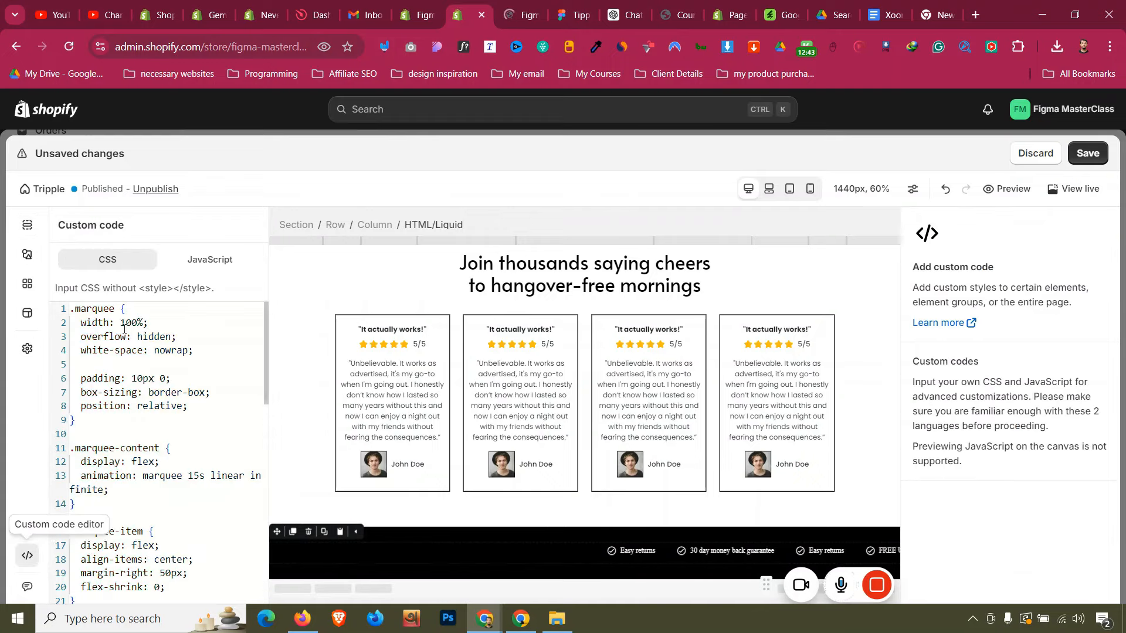
{"action": "left_click", "coordinate": [210, 259]}
{"action": "key", "text": "ctrl+a"}
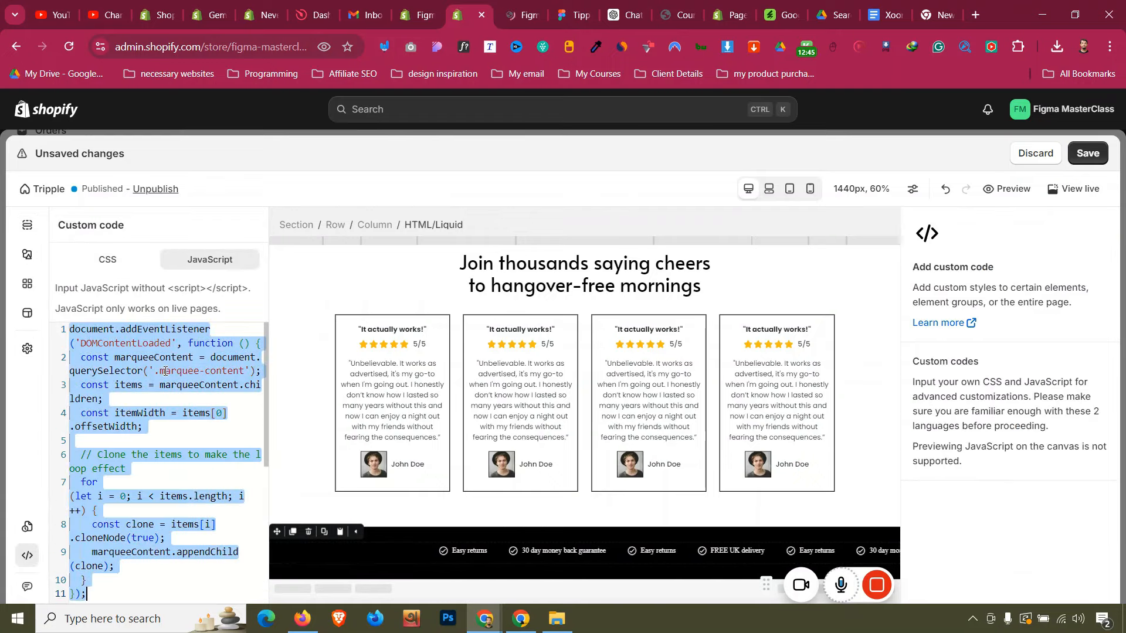
{"action": "key", "text": "BackSpace"}
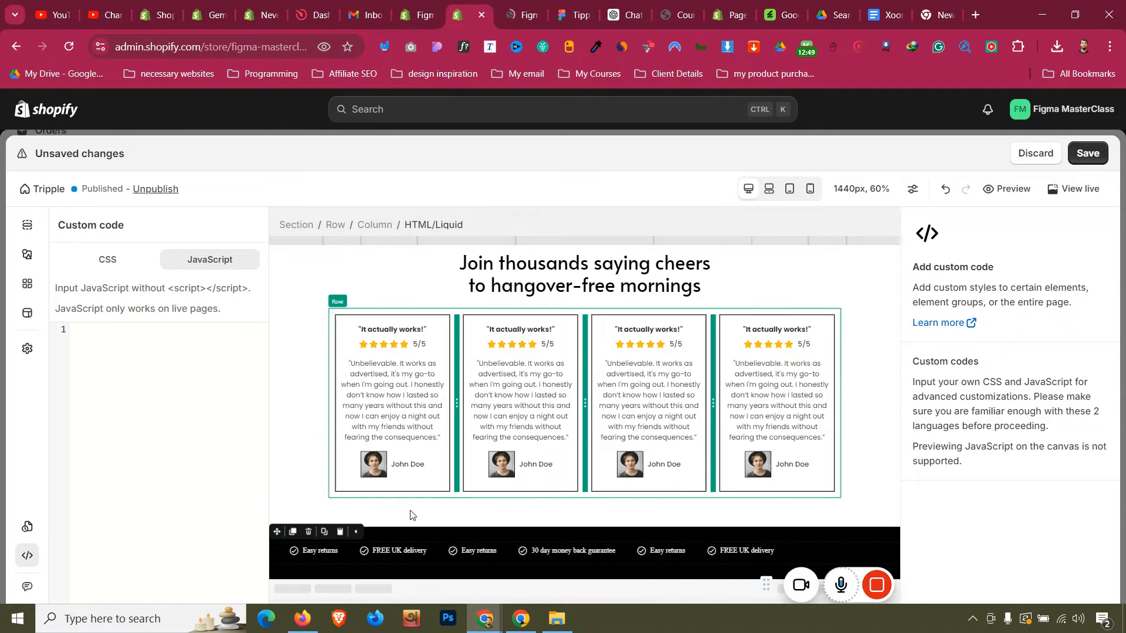
{"action": "left_click", "coordinate": [463, 534]}
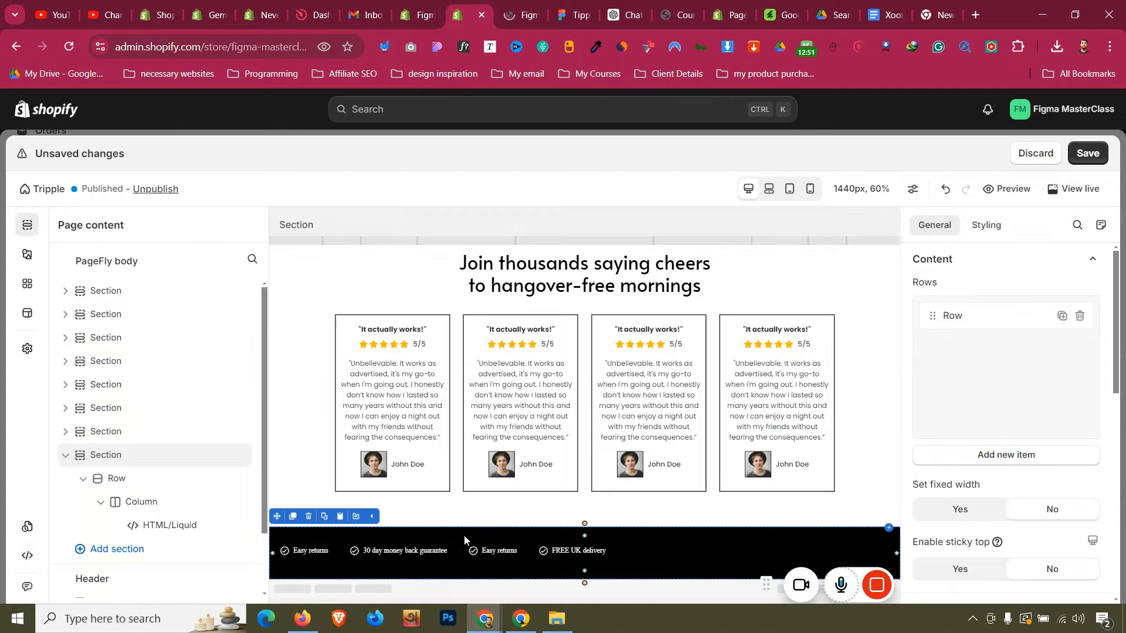
{"action": "key", "text": "ctrl+s"}
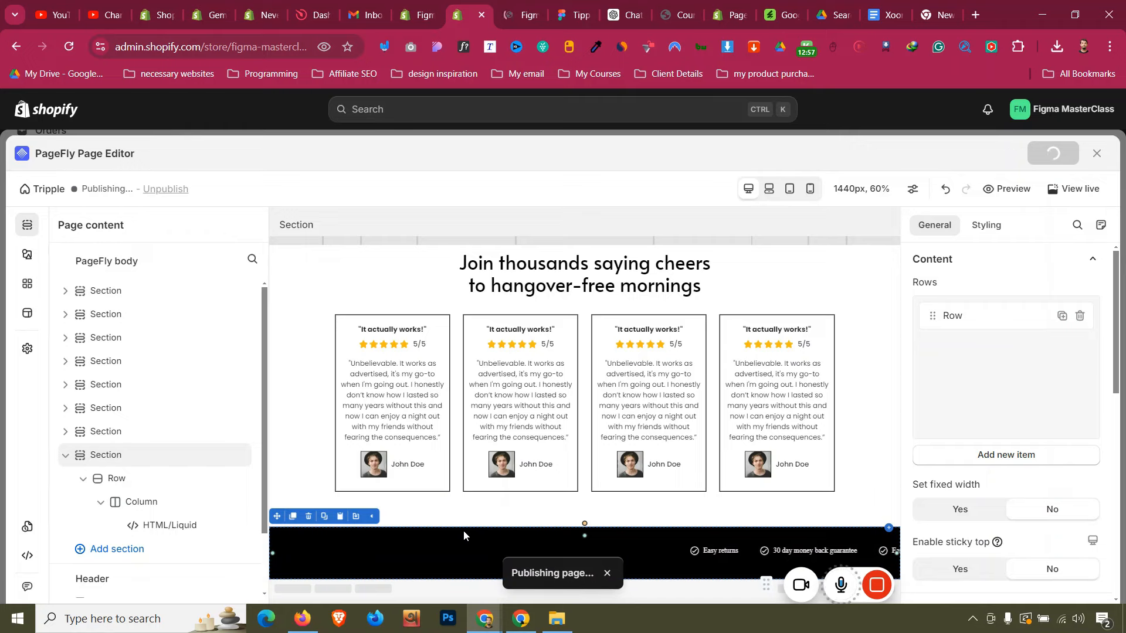
Open the published store page to check the marquee strip live
{"action": "left_click", "coordinate": [545, 3]}
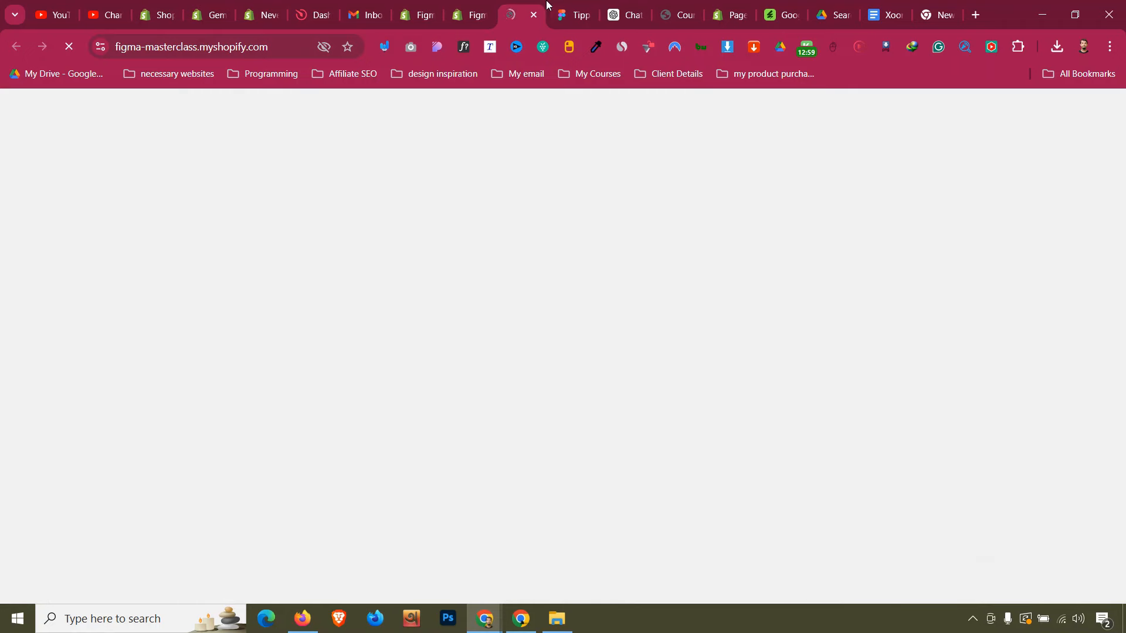
{"action": "left_click", "coordinate": [465, 5]}
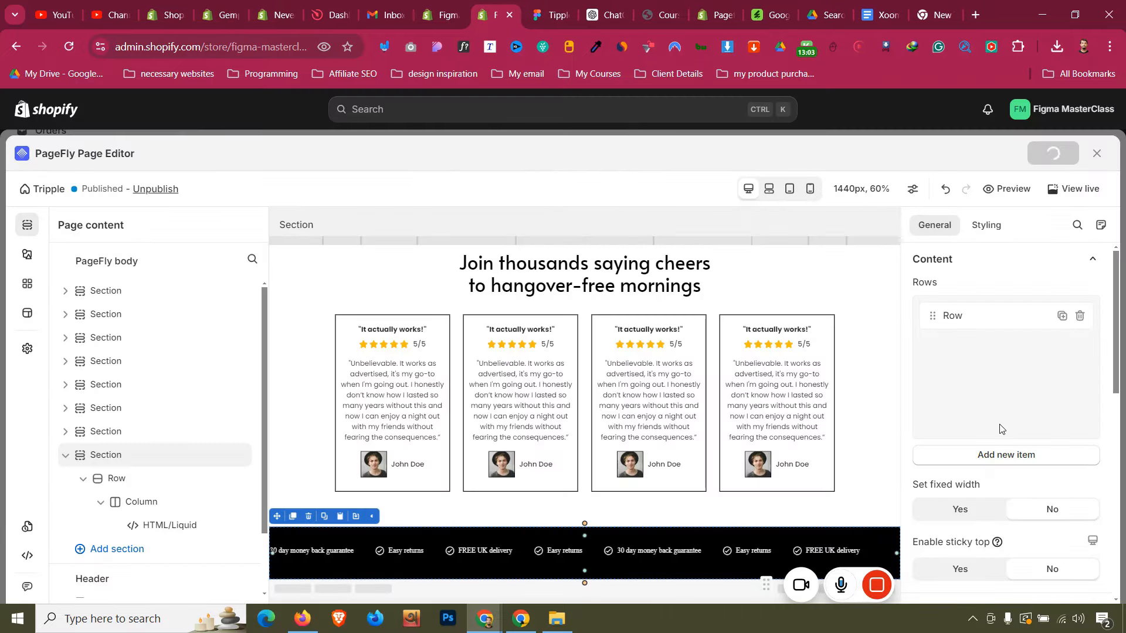
{"action": "left_click", "coordinate": [1074, 188]}
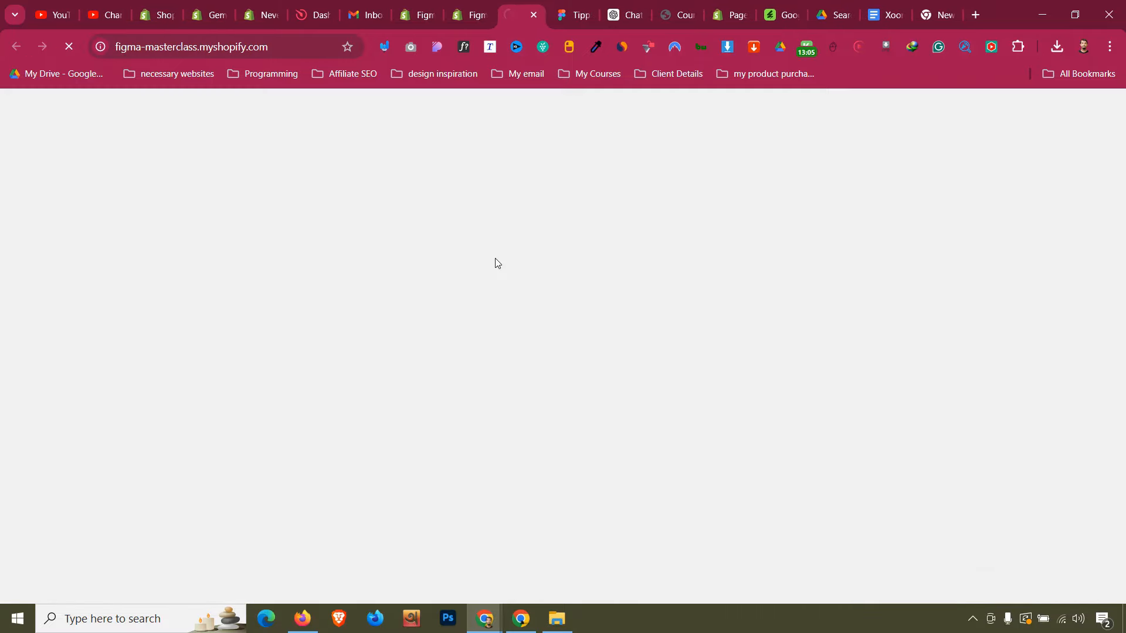
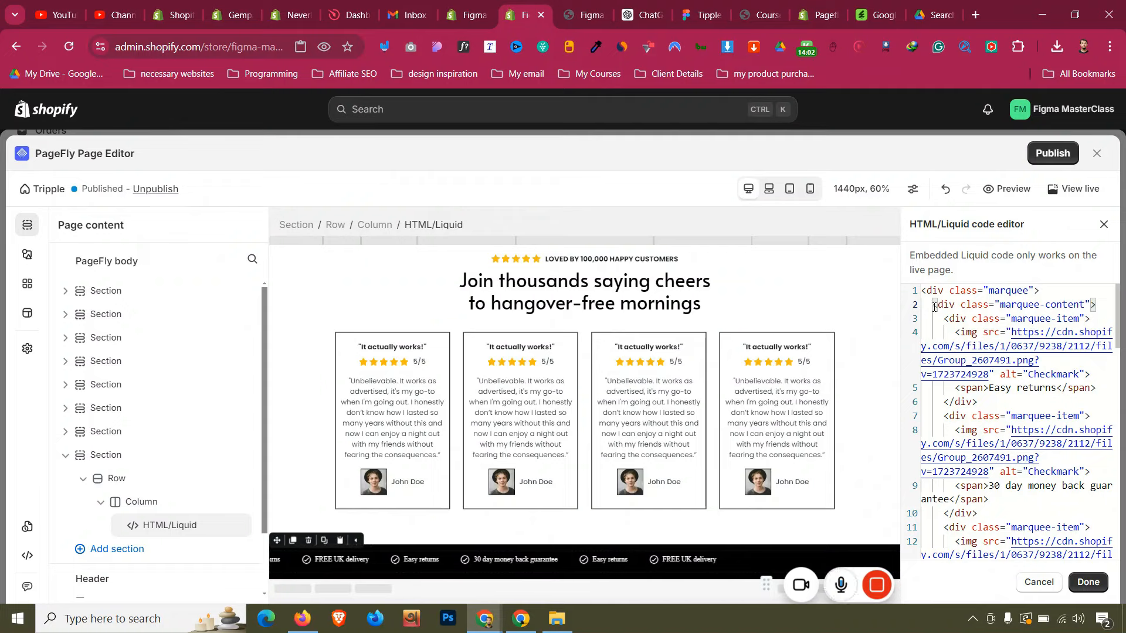
Copy the marquee-content opening tag with its first four marquee-item blocks and paste it below the last item
{"action": "left_click_drag", "start_coordinate": [935, 307], "coordinate": [995, 523]}
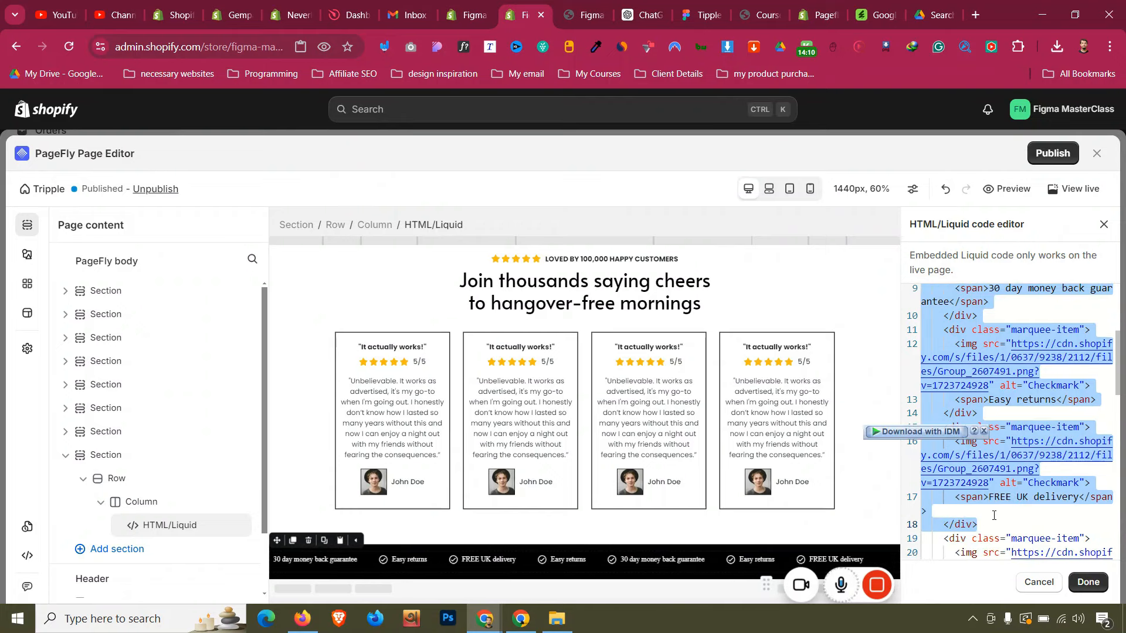
{"action": "scroll", "coordinate": [991, 504], "scroll_direction": "down", "scroll_amount": 8}
{"action": "scroll", "coordinate": [986, 481], "scroll_direction": "up", "scroll_amount": 2}
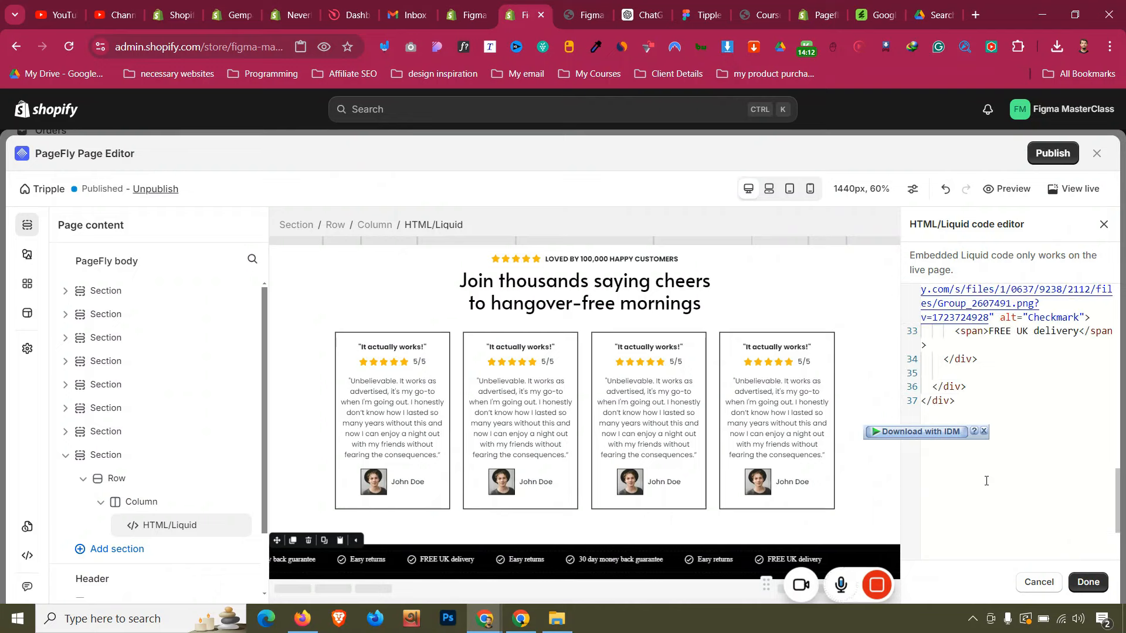
{"action": "left_click", "coordinate": [992, 372]}
{"action": "key", "text": "Return"}
{"action": "key", "text": "Return"}
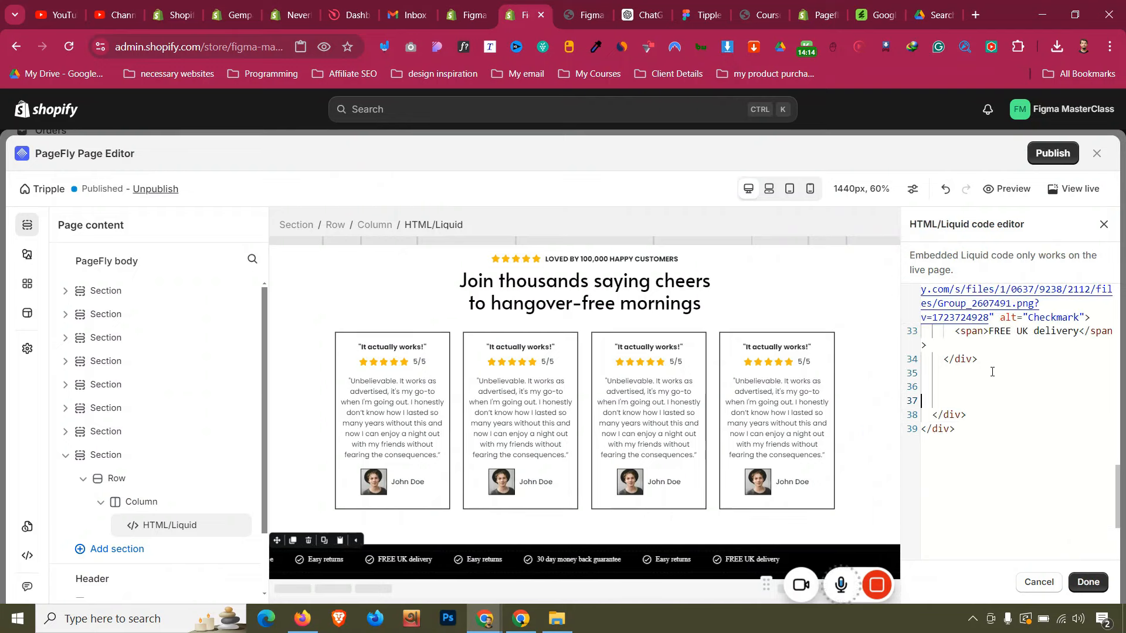
{"action": "key", "text": "ctrl+v"}
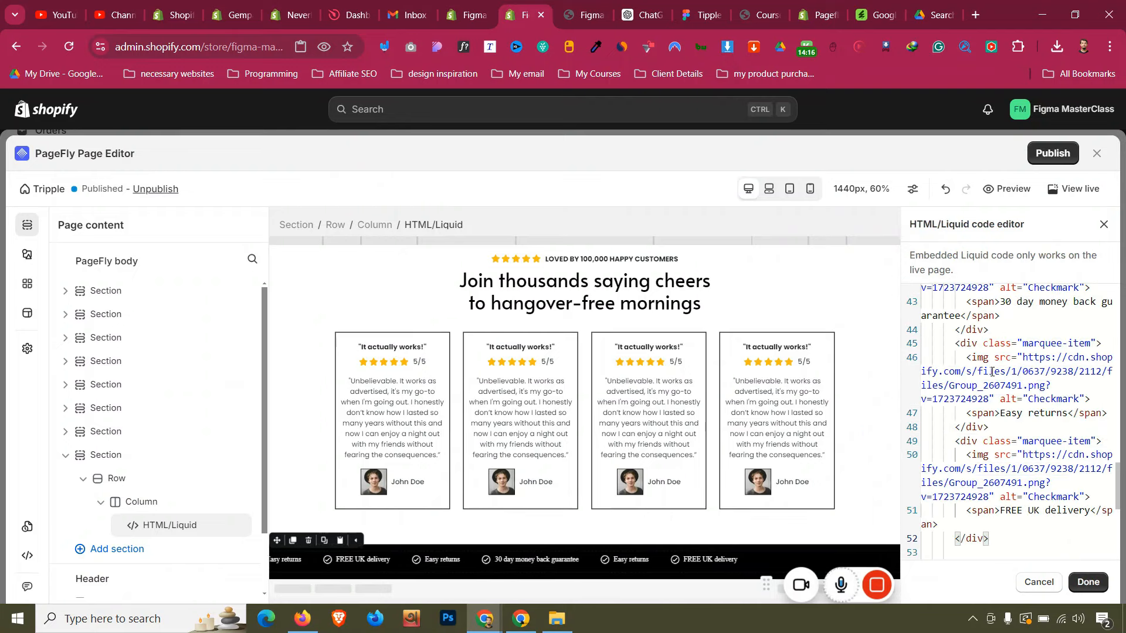
Paste the copied marquee-content block once more below the first pasted copy, and apply the HTML code
{"action": "key", "text": "Return"}
{"action": "key", "text": "Return"}
{"action": "scroll", "coordinate": [992, 372], "scroll_direction": "down", "scroll_amount": 1}
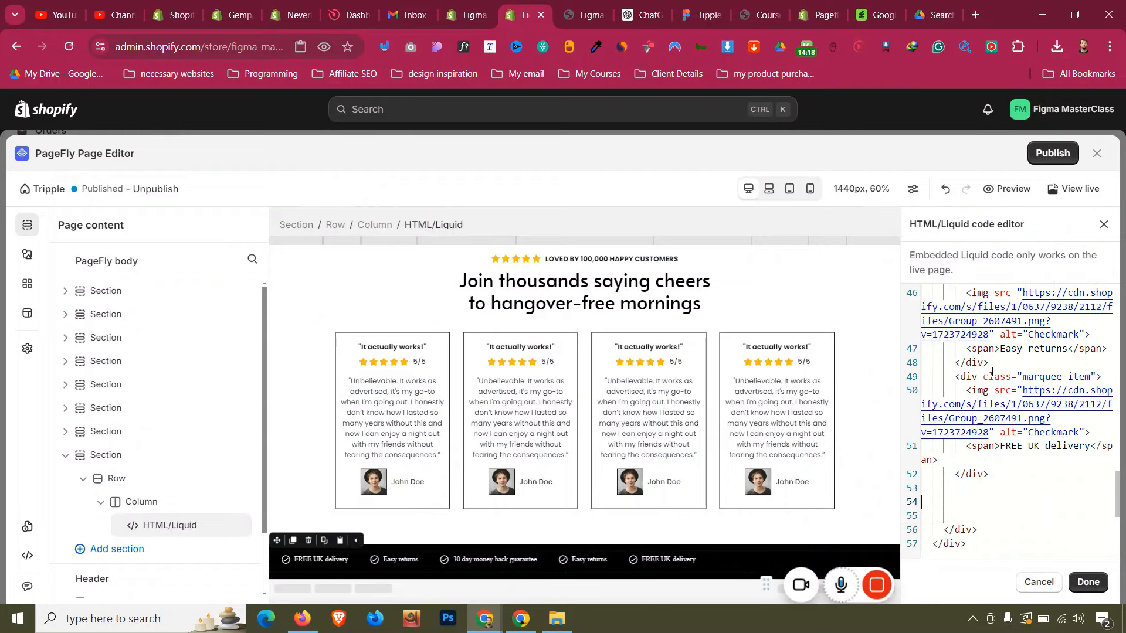
{"action": "key", "text": "ctrl+v"}
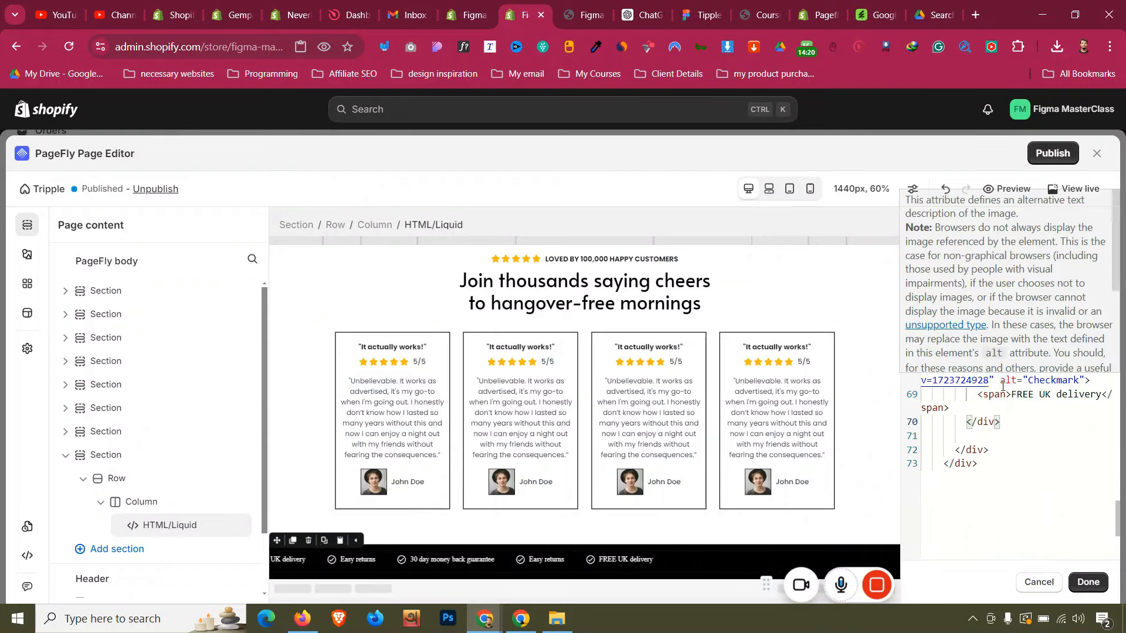
{"action": "left_click", "coordinate": [1088, 582]}
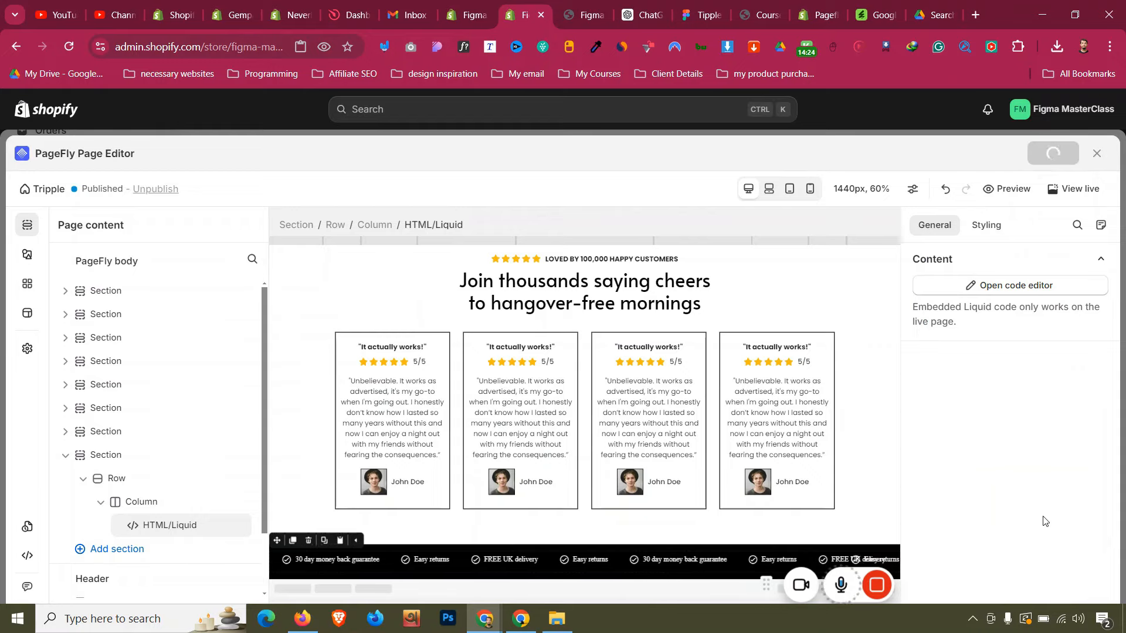
Open a fresh live view of the page and examine the scrolling marquee strip below the testimonials
{"action": "left_click", "coordinate": [596, 7]}
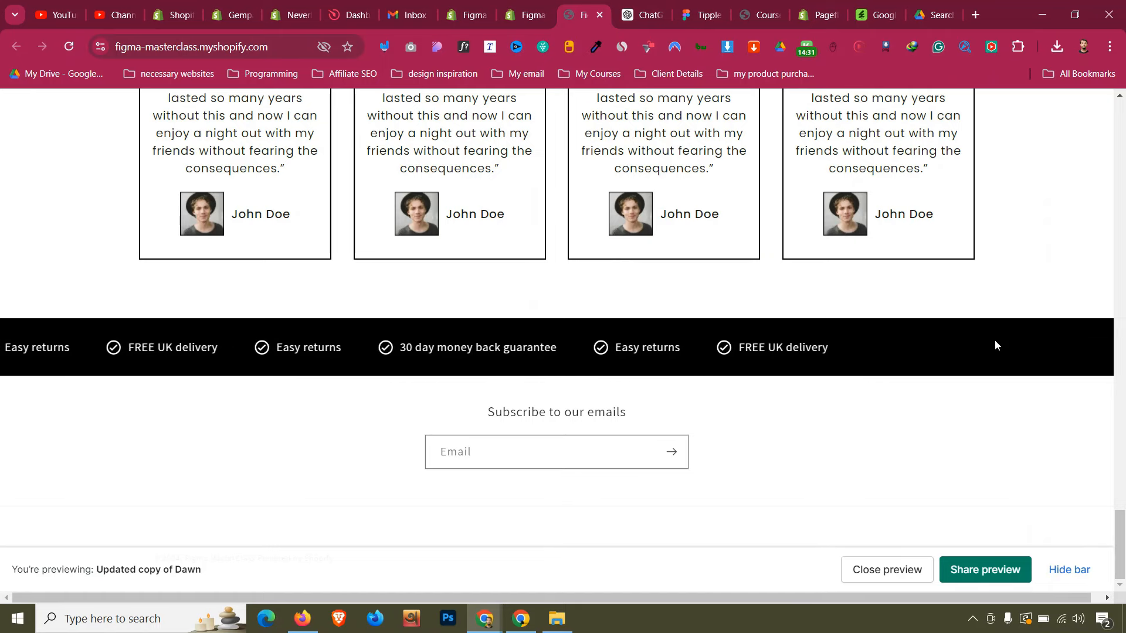
{"action": "left_click", "coordinate": [534, 4]}
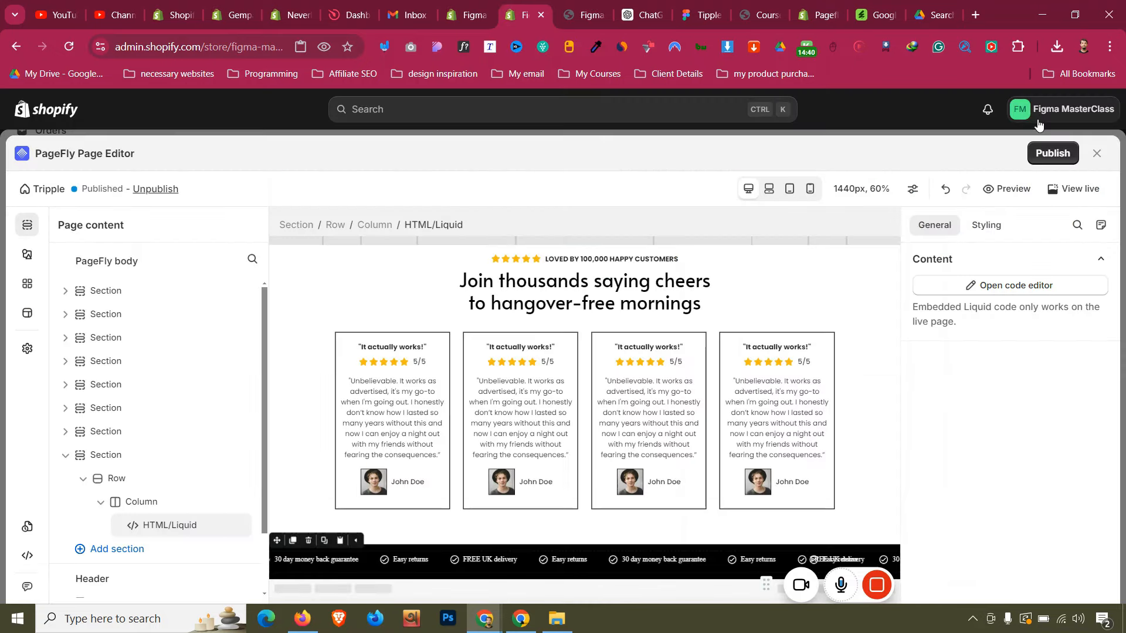
{"action": "left_click", "coordinate": [1084, 186]}
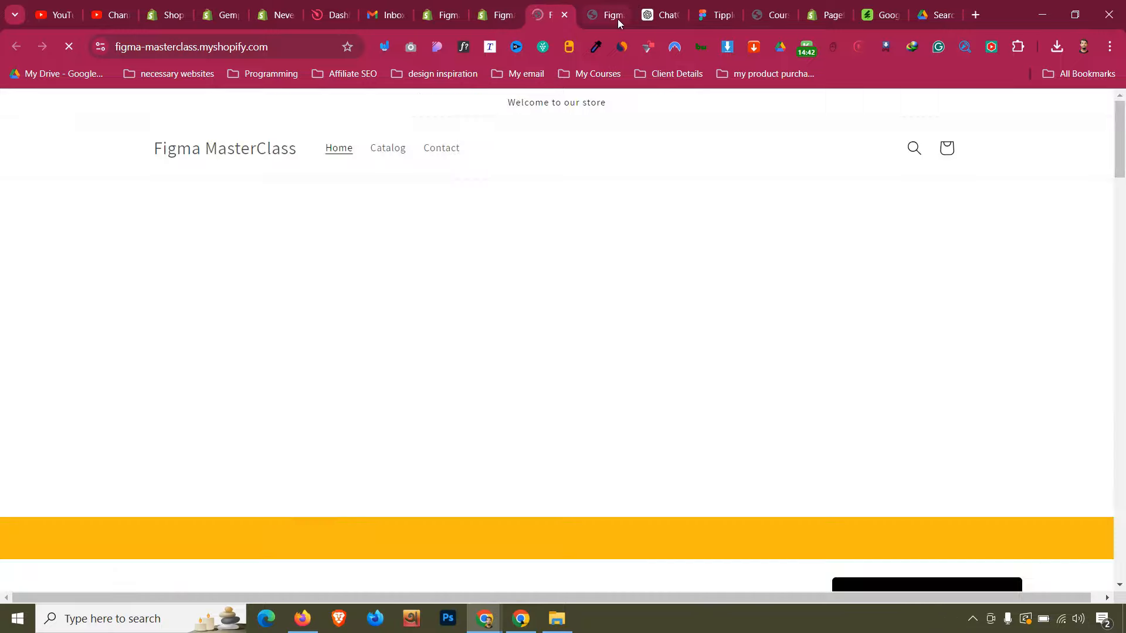
{"action": "left_click", "coordinate": [617, 17]}
{"action": "left_click", "coordinate": [618, 17]}
{"action": "left_click", "coordinate": [553, 5]}
{"action": "scroll", "coordinate": [549, 242], "scroll_direction": "down", "scroll_amount": 1}
{"action": "scroll", "coordinate": [549, 243], "scroll_direction": "down", "scroll_amount": 15}
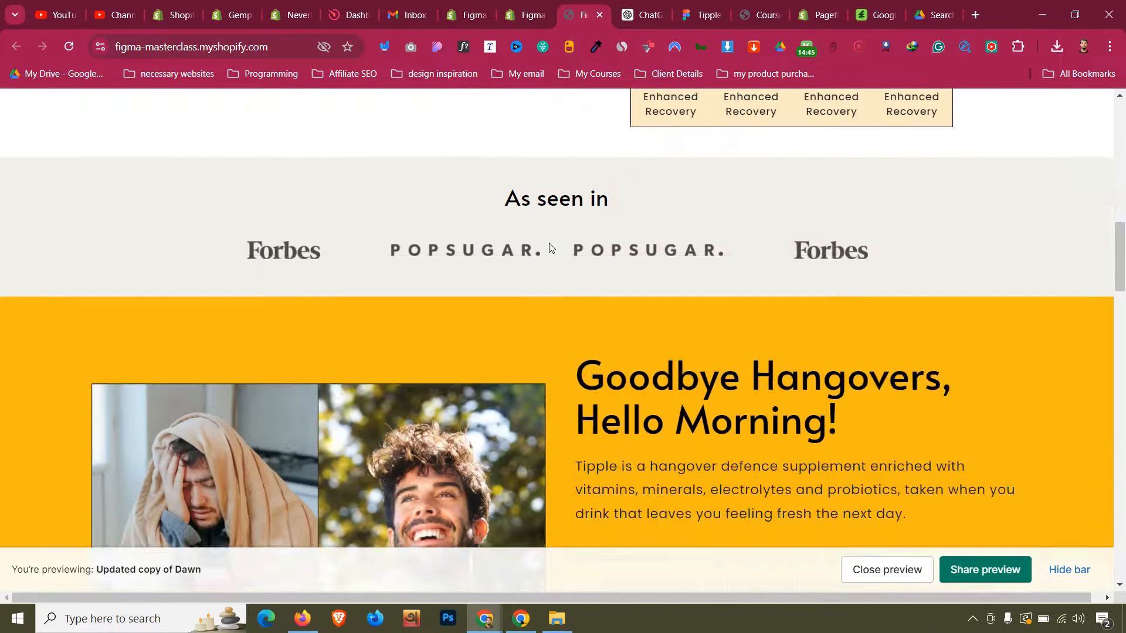
{"action": "scroll", "coordinate": [549, 243], "scroll_direction": "down", "scroll_amount": 9}
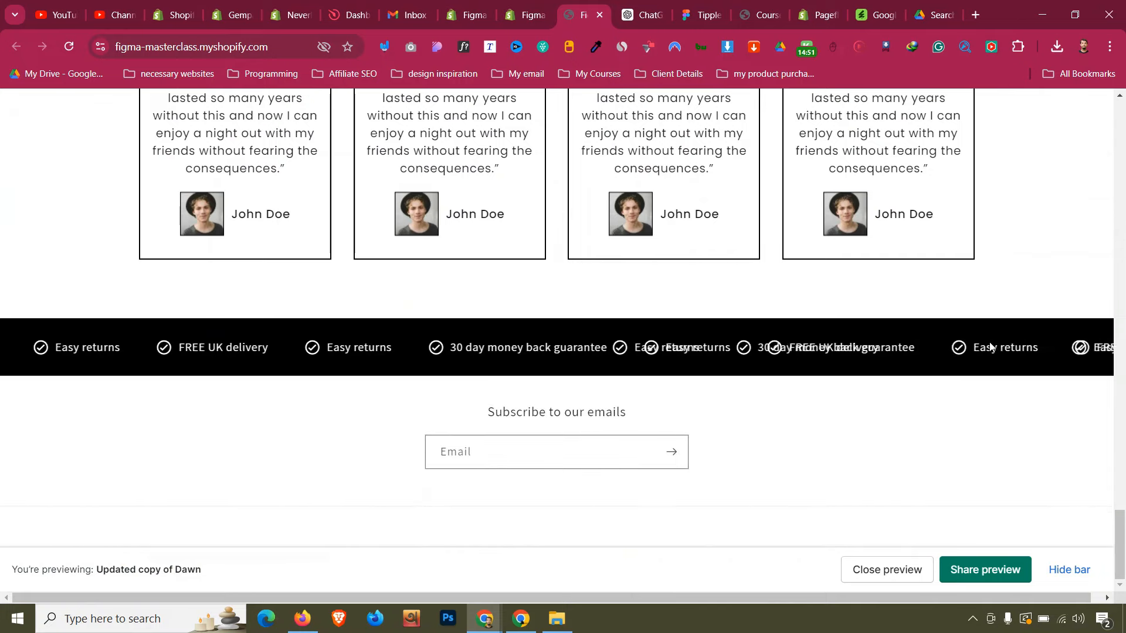
Reopen the marquee's HTML code and try to cut out the repeated blocks at its end
{"action": "left_click", "coordinate": [543, 6]}
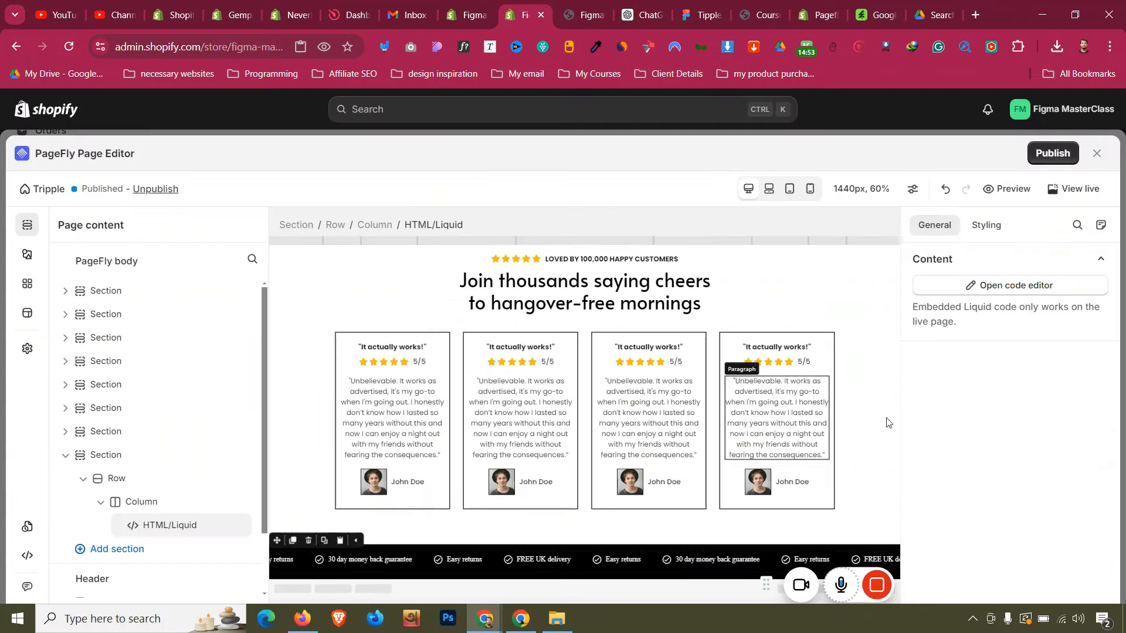
{"action": "left_click", "coordinate": [1034, 286]}
{"action": "scroll", "coordinate": [1006, 382], "scroll_direction": "down", "scroll_amount": 10}
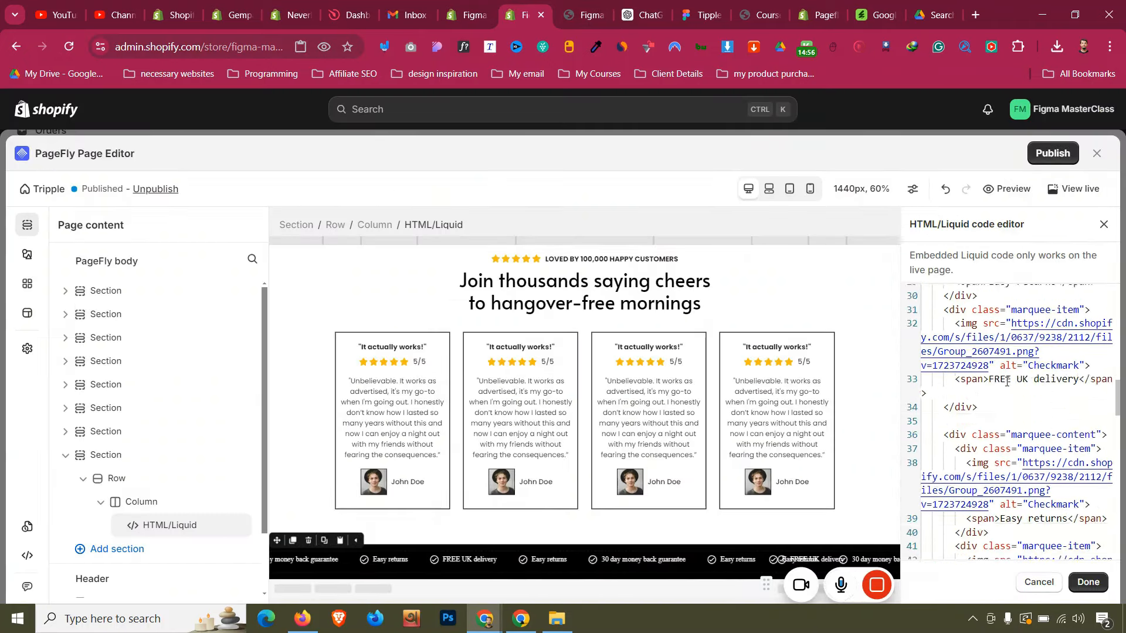
{"action": "scroll", "coordinate": [1007, 382], "scroll_direction": "down", "scroll_amount": 10}
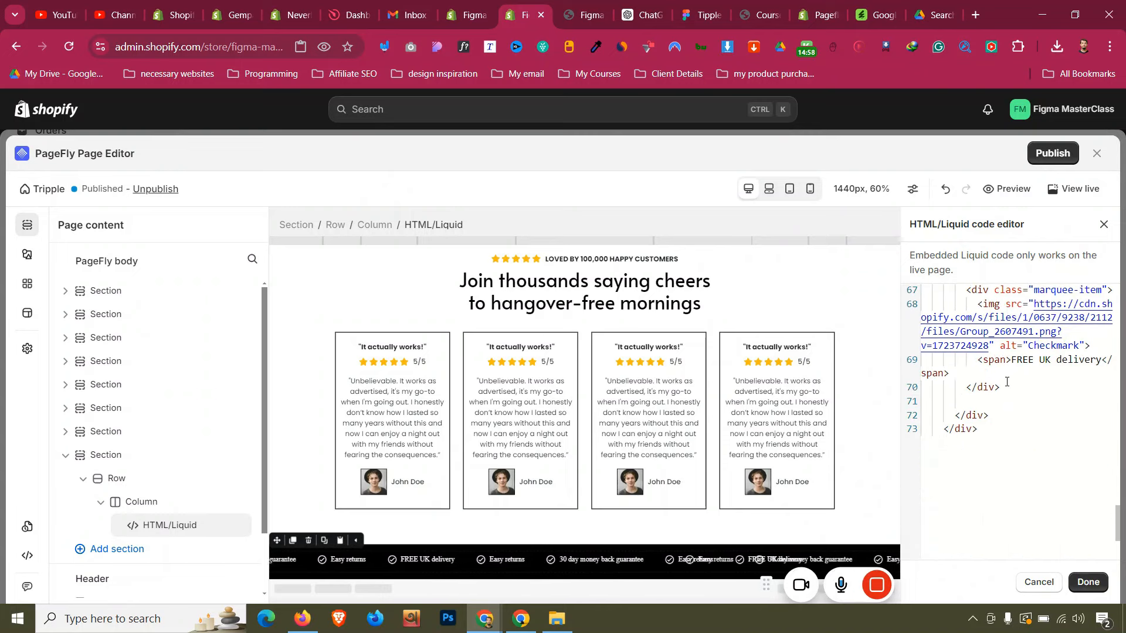
{"action": "left_click_drag", "start_coordinate": [1015, 393], "coordinate": [960, 350]}
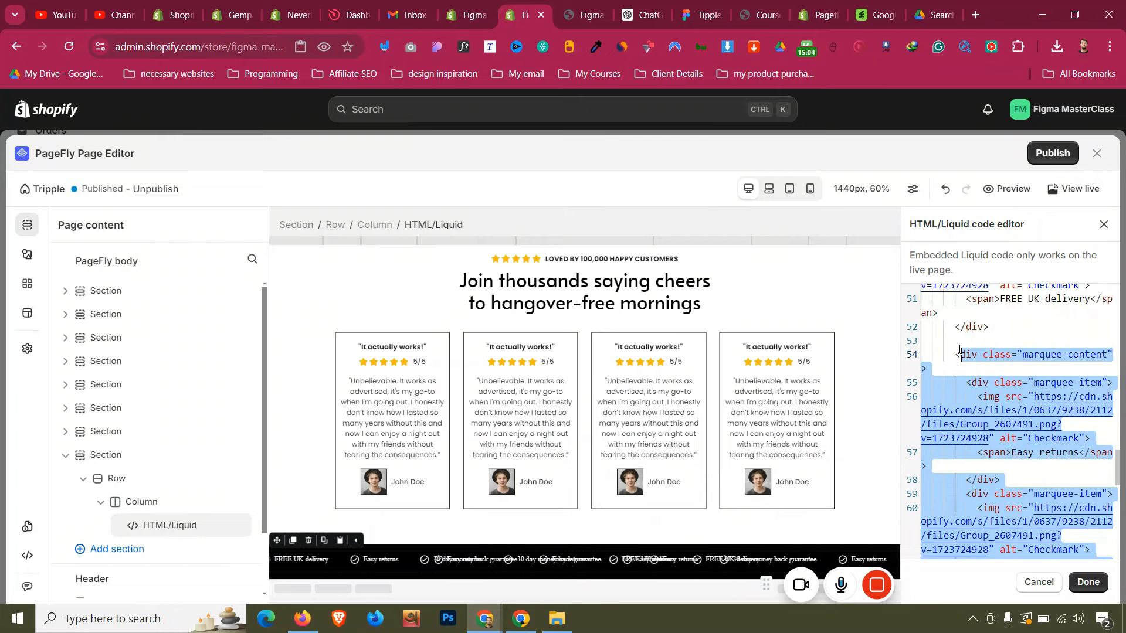
{"action": "mouse_move", "coordinate": [959, 350]}
{"action": "left_mouse_down"}
{"action": "mouse_move", "coordinate": [956, 285]}
{"action": "mouse_move", "coordinate": [953, 554]}
{"action": "mouse_move", "coordinate": [933, 349]}
{"action": "mouse_move", "coordinate": [942, 344]}
{"action": "left_mouse_up"}
{"action": "key", "text": "ctrl+c"}
{"action": "key", "text": "BackSpace"}
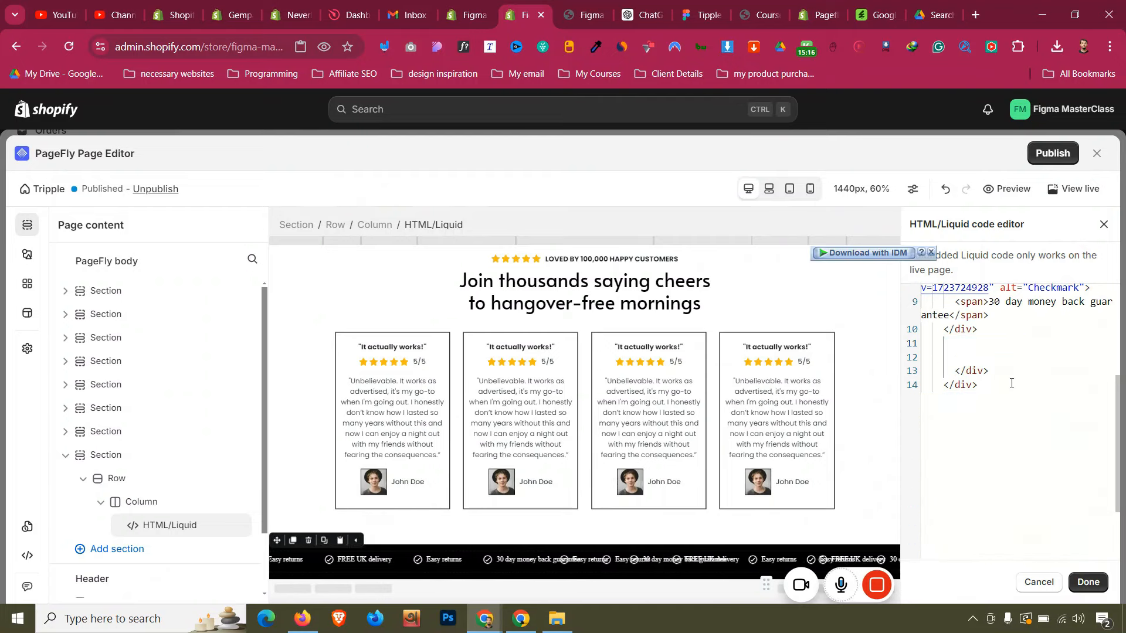
Bring back the marquee-item code removed after the "30 day money back guarantee" item
{"action": "scroll", "coordinate": [1010, 383], "scroll_direction": "up", "scroll_amount": 5}
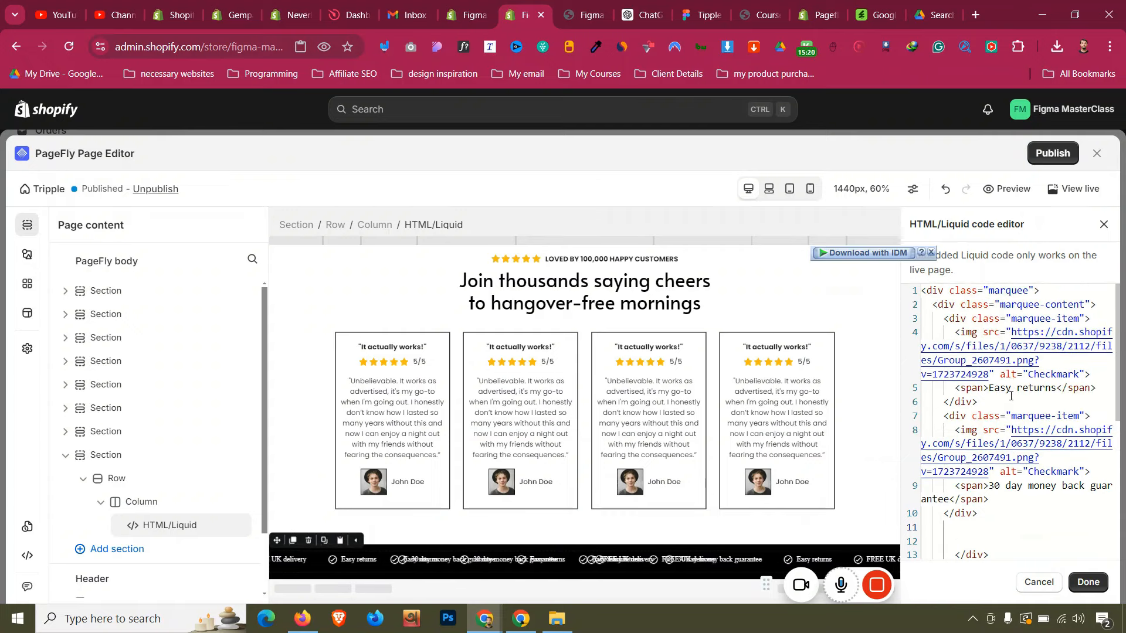
{"action": "scroll", "coordinate": [1011, 395], "scroll_direction": "down", "scroll_amount": 1}
{"action": "scroll", "coordinate": [1011, 396], "scroll_direction": "up", "scroll_amount": 1}
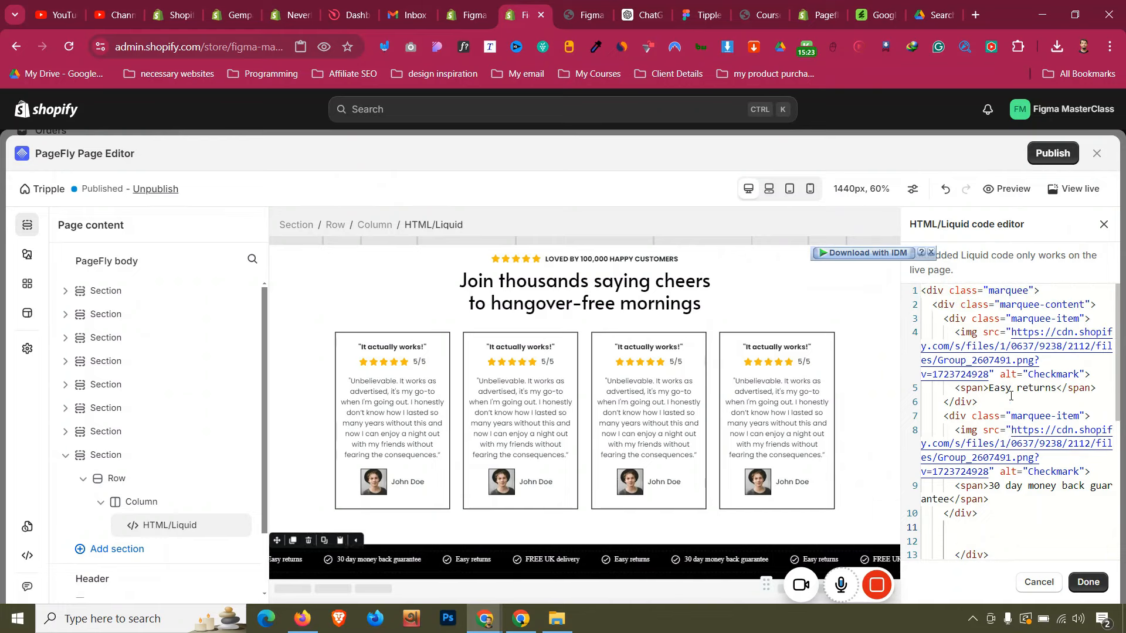
{"action": "scroll", "coordinate": [1010, 396], "scroll_direction": "down", "scroll_amount": 2}
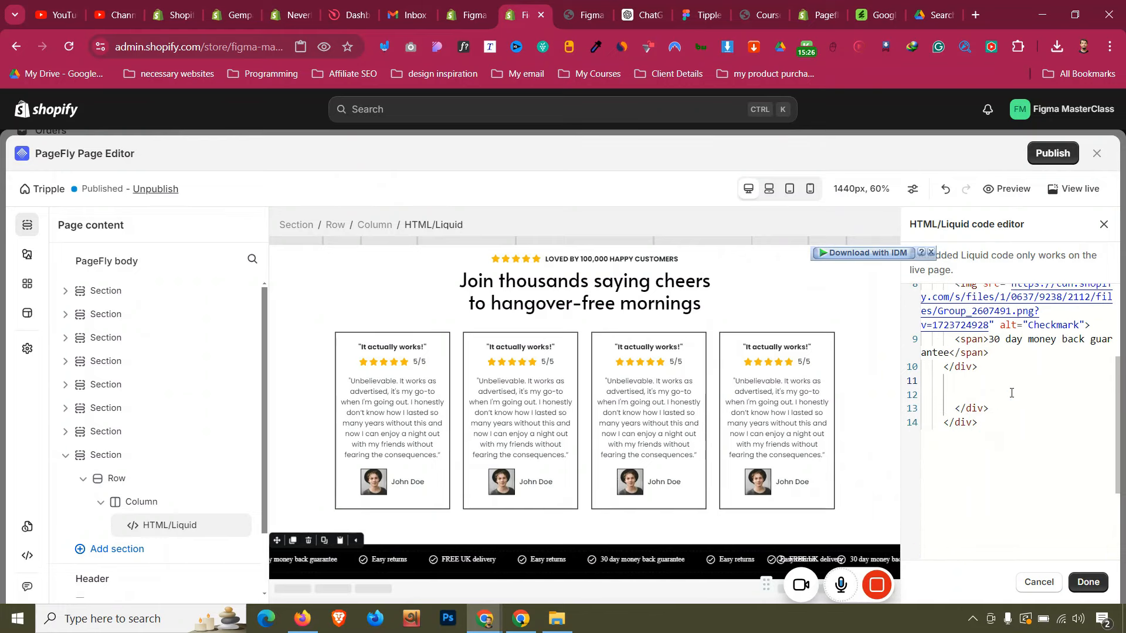
{"action": "key", "text": "ctrl+v"}
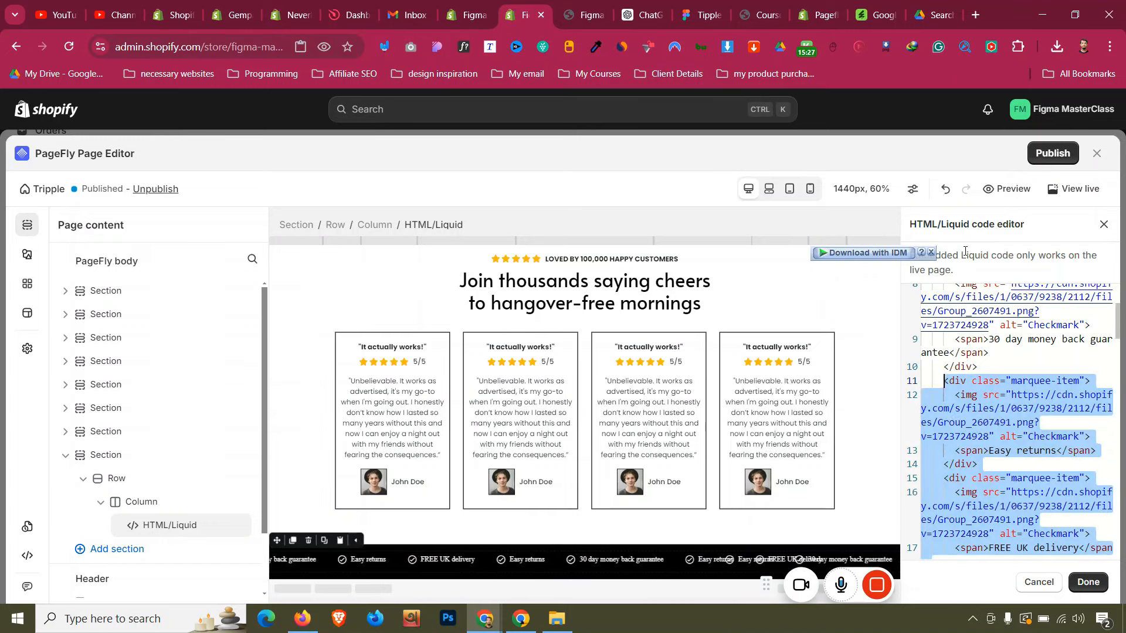
Undo the last page edit and check the marquee's HTML code for the duplicated marquee-content blocks
{"action": "left_click", "coordinate": [948, 194]}
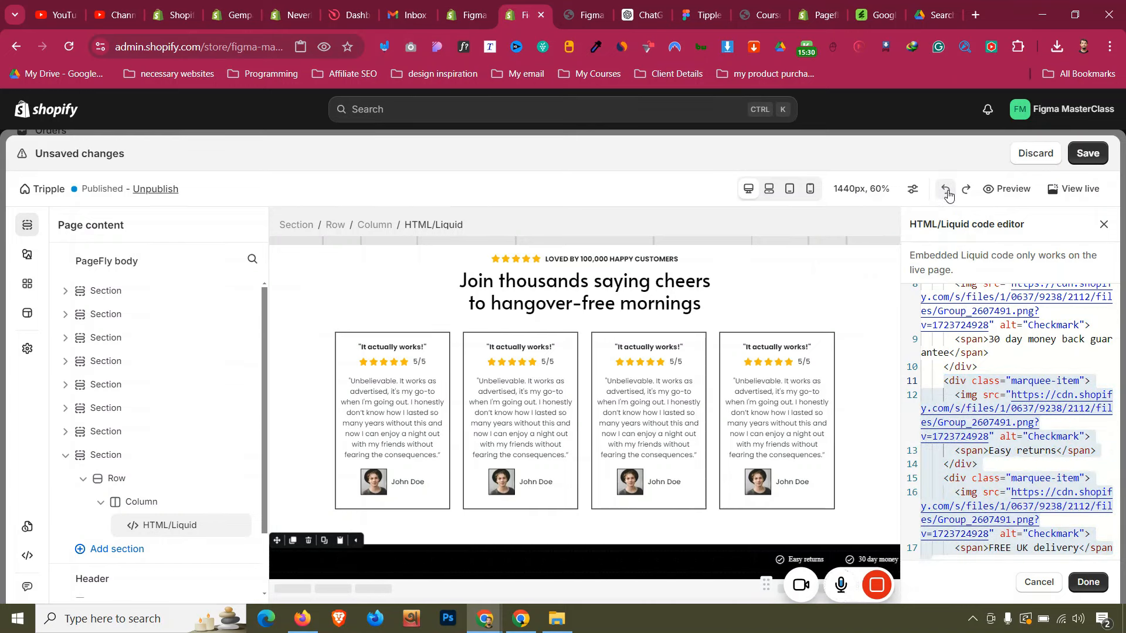
{"action": "scroll", "coordinate": [1005, 384], "scroll_direction": "down", "scroll_amount": 5}
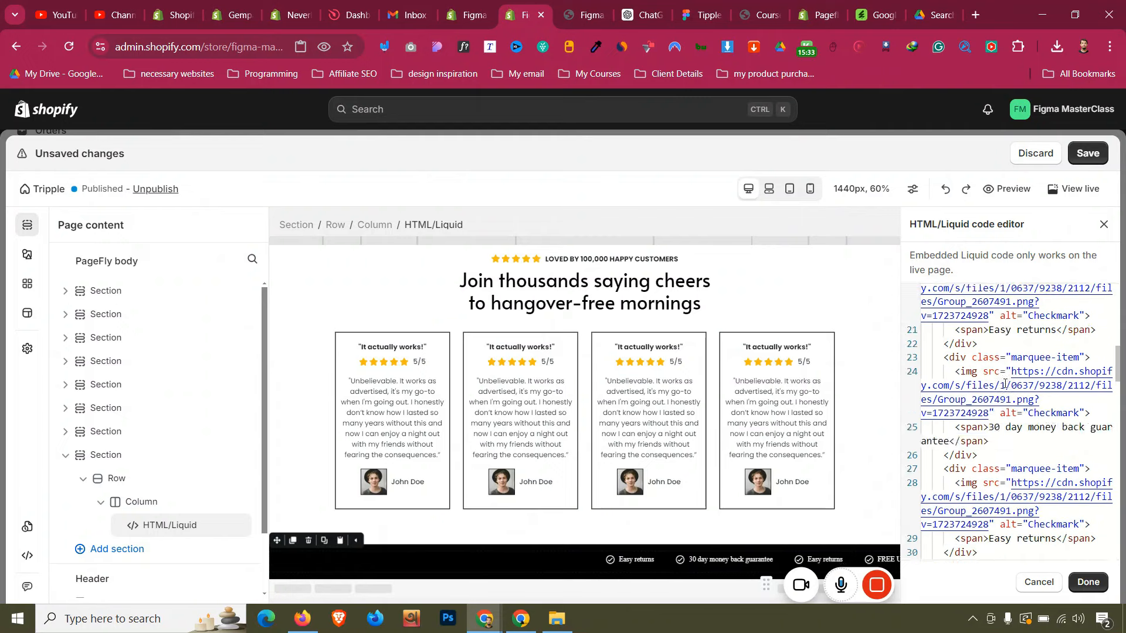
{"action": "scroll", "coordinate": [1004, 383], "scroll_direction": "down", "scroll_amount": 10}
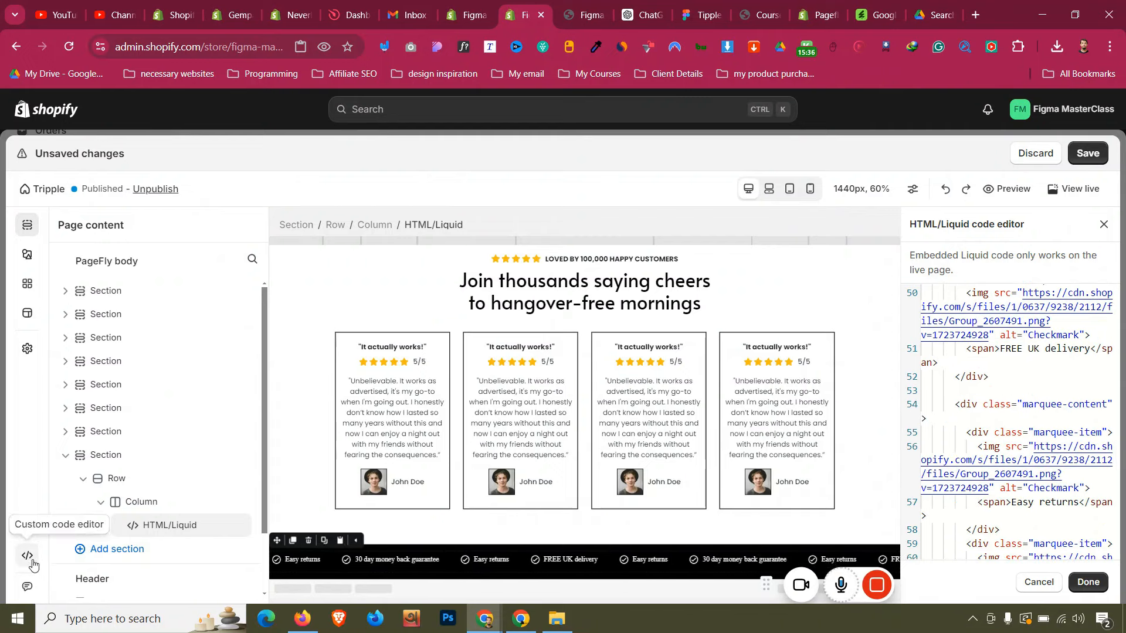
Restore the page's saved version from Aug 15, 2024 06:39:12 PM, then save and publish the page
{"action": "left_click", "coordinate": [27, 526]}
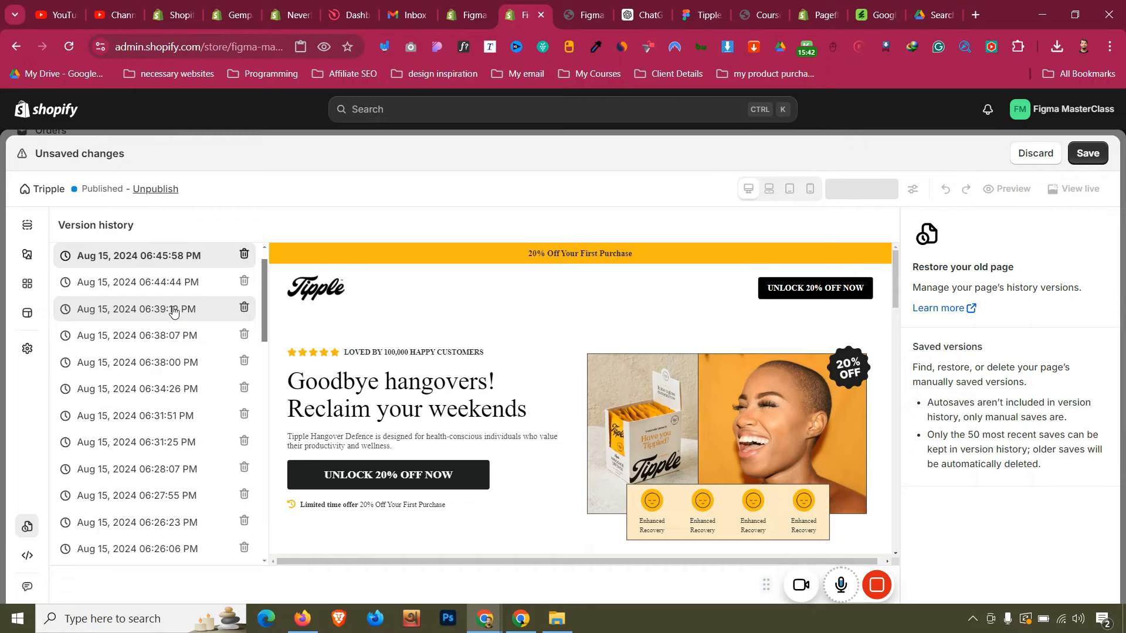
{"action": "left_click", "coordinate": [173, 312]}
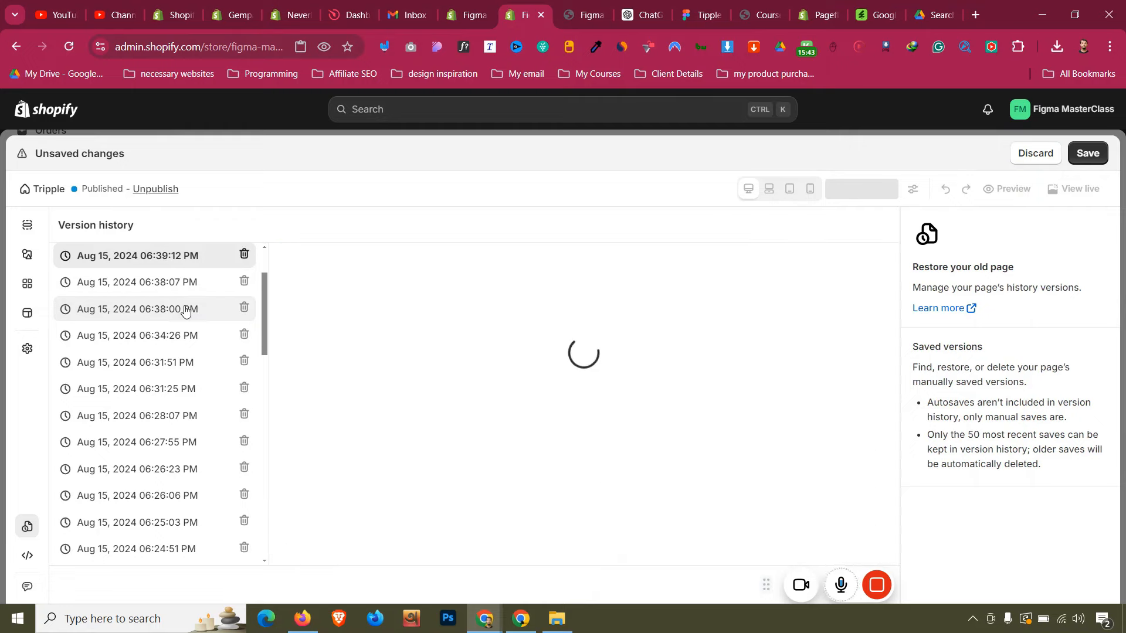
{"action": "left_click", "coordinate": [1090, 154]}
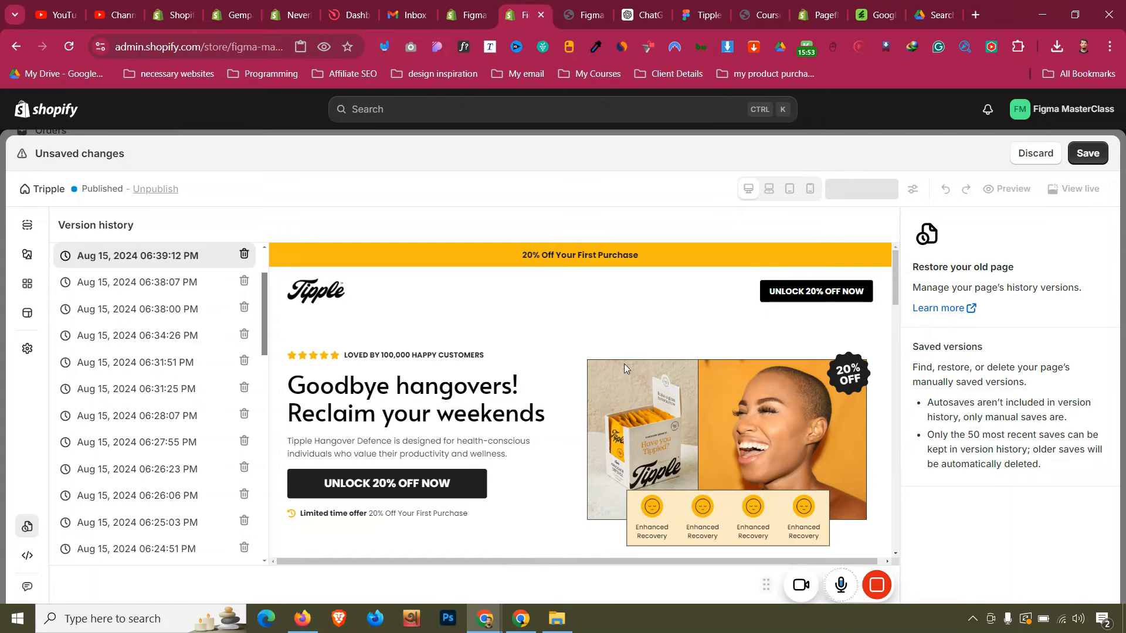
{"action": "left_click", "coordinate": [1051, 155]}
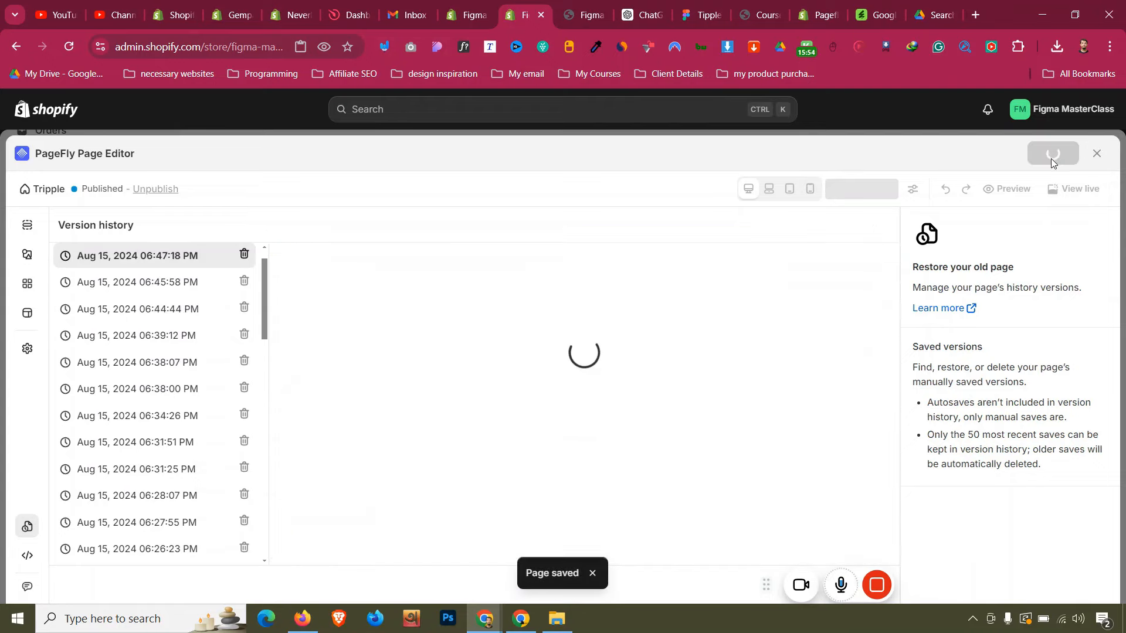
{"action": "left_click", "coordinate": [579, 6]}
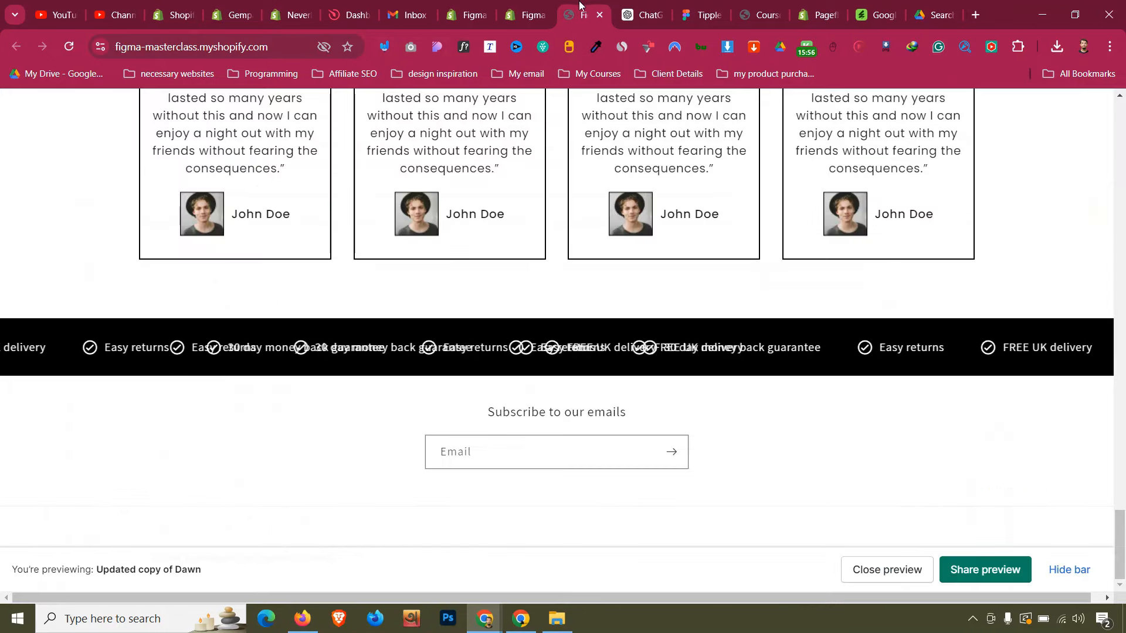
{"action": "left_click", "coordinate": [515, 5]}
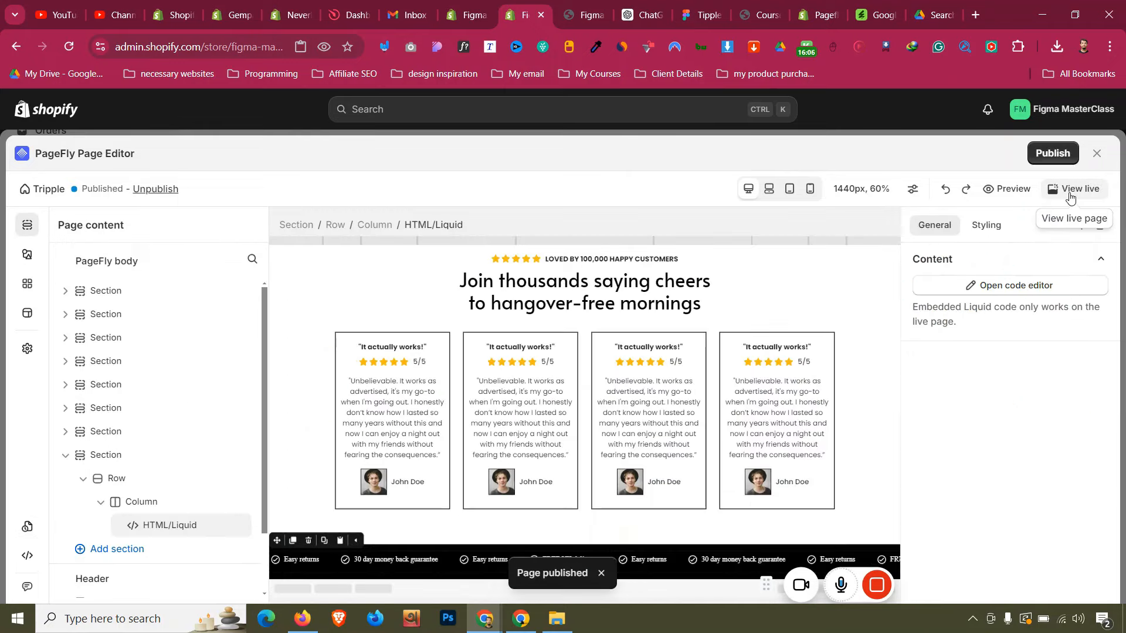
Open a fresh live view of the published page in place of the outdated ones and check its sections down to the testimonials
{"action": "left_click", "coordinate": [1070, 196]}
{"action": "left_click", "coordinate": [616, 21]}
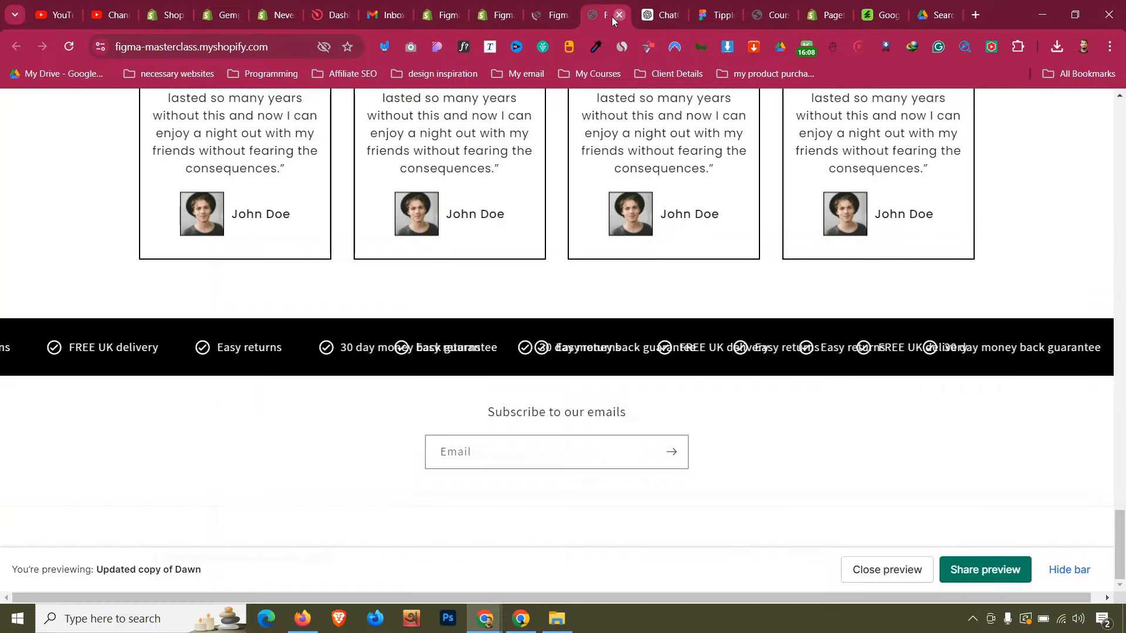
{"action": "left_click", "coordinate": [618, 17]}
{"action": "scroll", "coordinate": [613, 292], "scroll_direction": "down", "scroll_amount": 20}
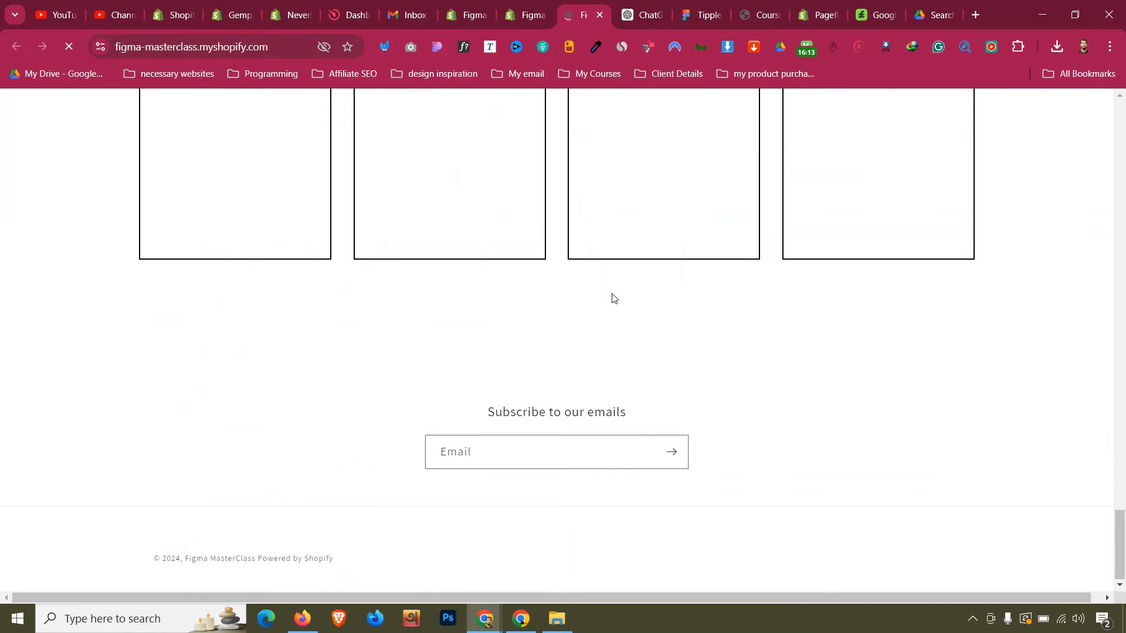
{"action": "left_click", "coordinate": [599, 14]}
{"action": "left_click", "coordinate": [530, 9]}
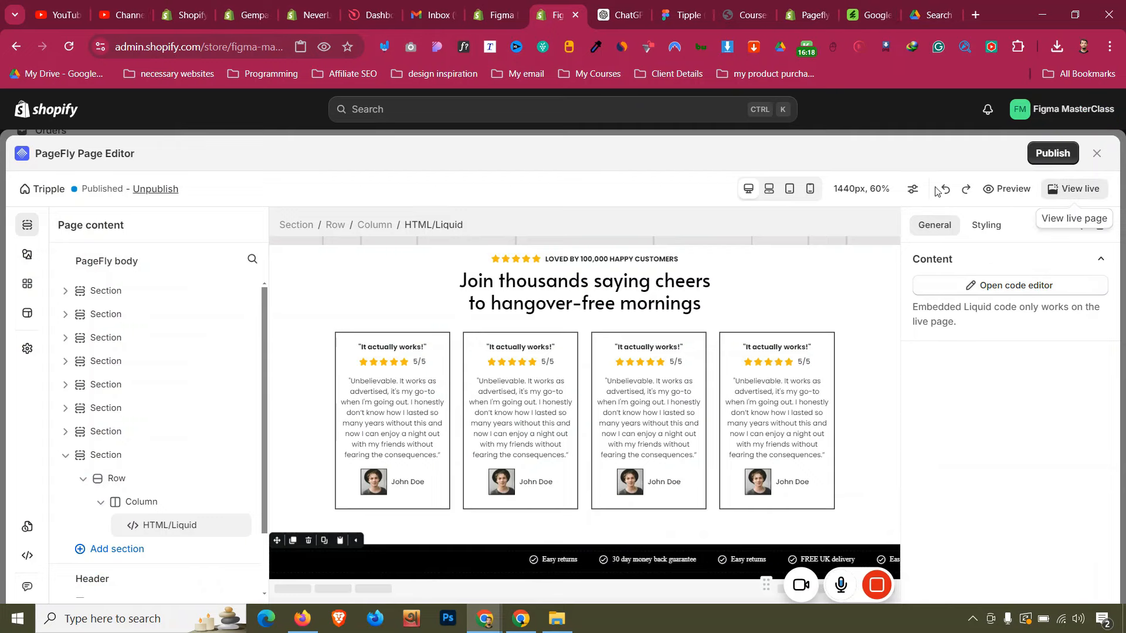
{"action": "left_click", "coordinate": [1072, 188]}
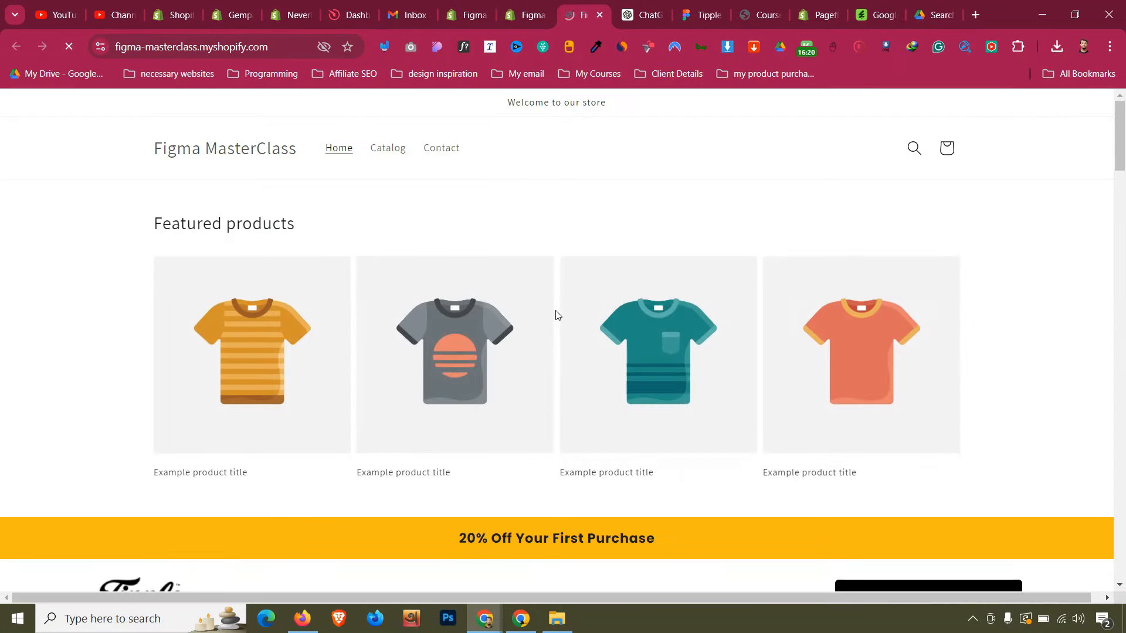
{"action": "scroll", "coordinate": [556, 315], "scroll_direction": "down", "scroll_amount": 15}
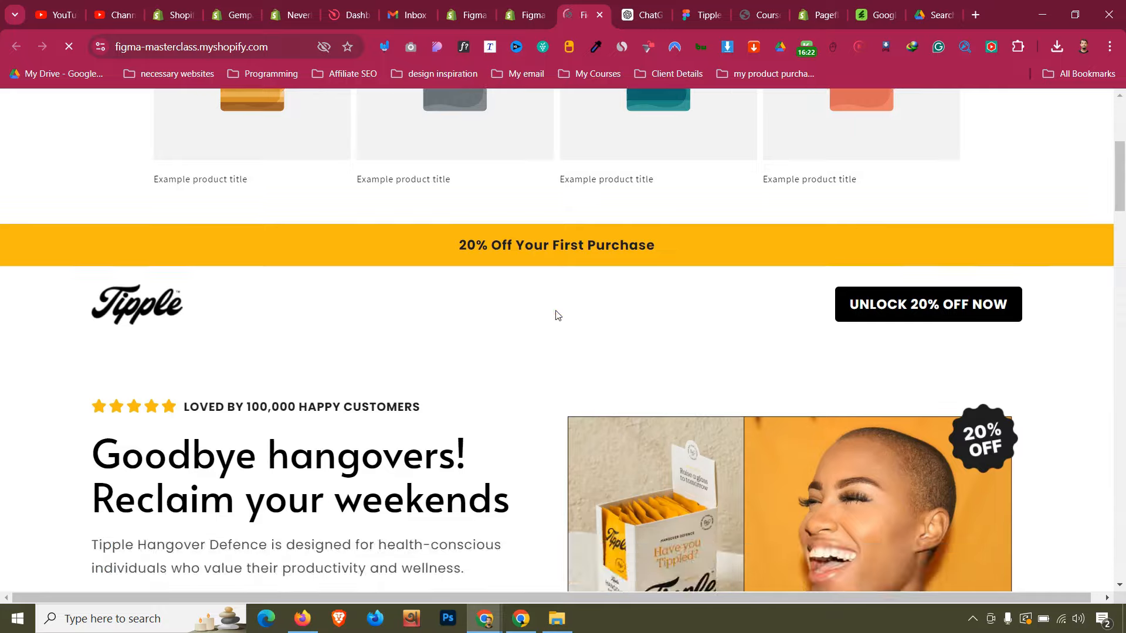
{"action": "scroll", "coordinate": [556, 315], "scroll_direction": "down", "scroll_amount": 10}
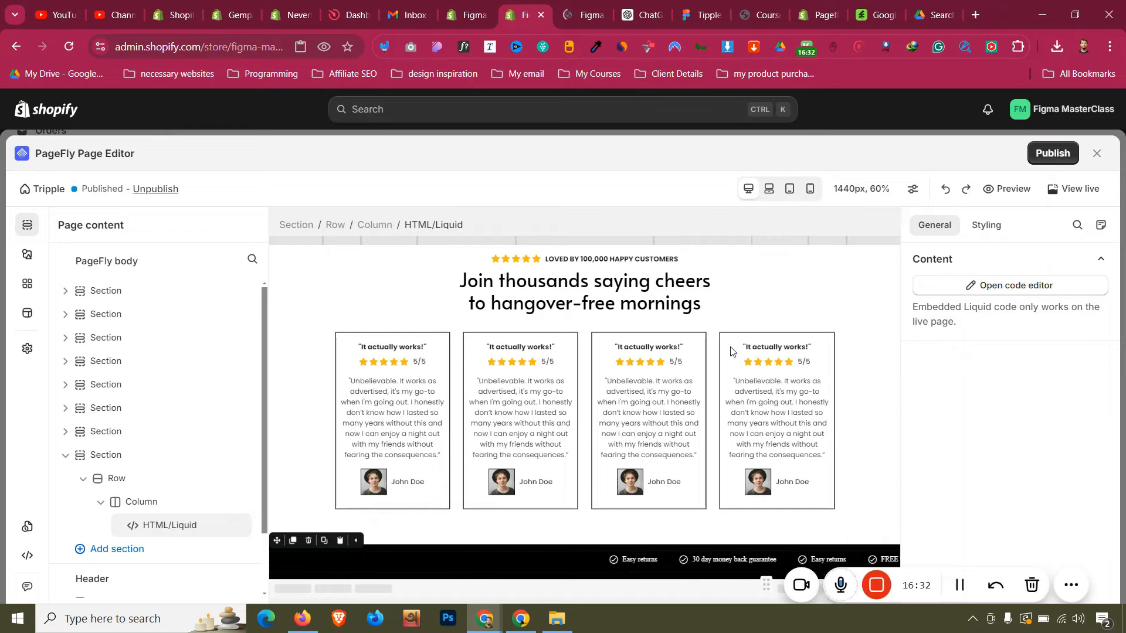
{"action": "left_click", "coordinate": [598, 5]}
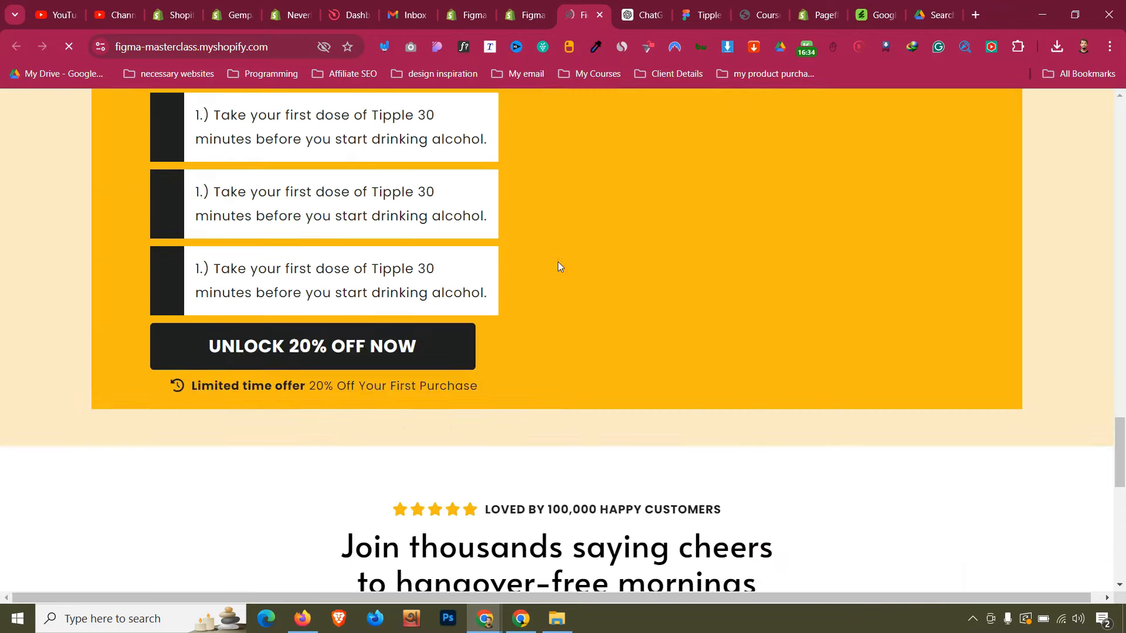
{"action": "scroll", "coordinate": [560, 265], "scroll_direction": "up", "scroll_amount": 15}
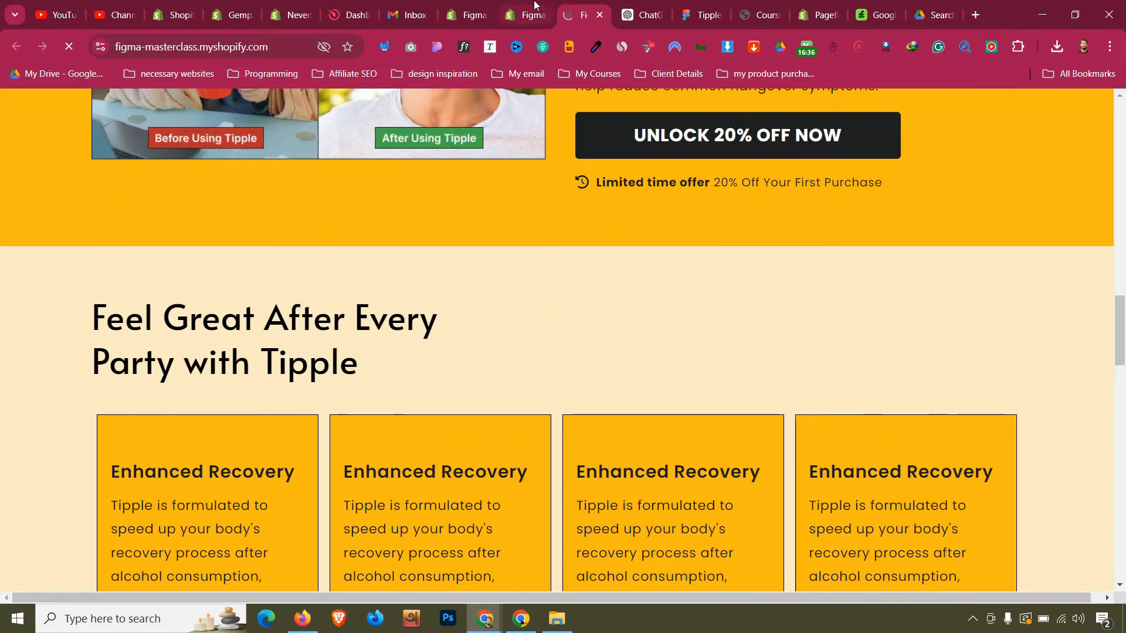
{"action": "left_click", "coordinate": [534, 6]}
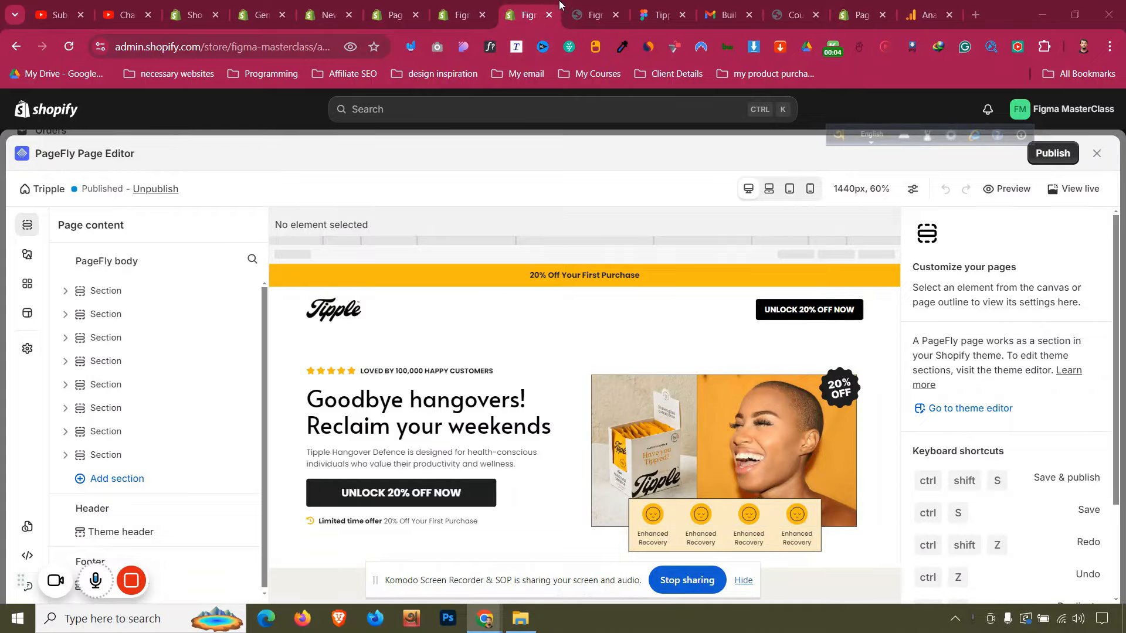
Check the scrolling marquee strip below the testimonials on the live page
{"action": "key", "text": "ctrl+Tab"}
{"action": "scroll", "coordinate": [513, 303], "scroll_direction": "down", "scroll_amount": 10}
{"action": "scroll", "coordinate": [513, 306], "scroll_direction": "down", "scroll_amount": 10}
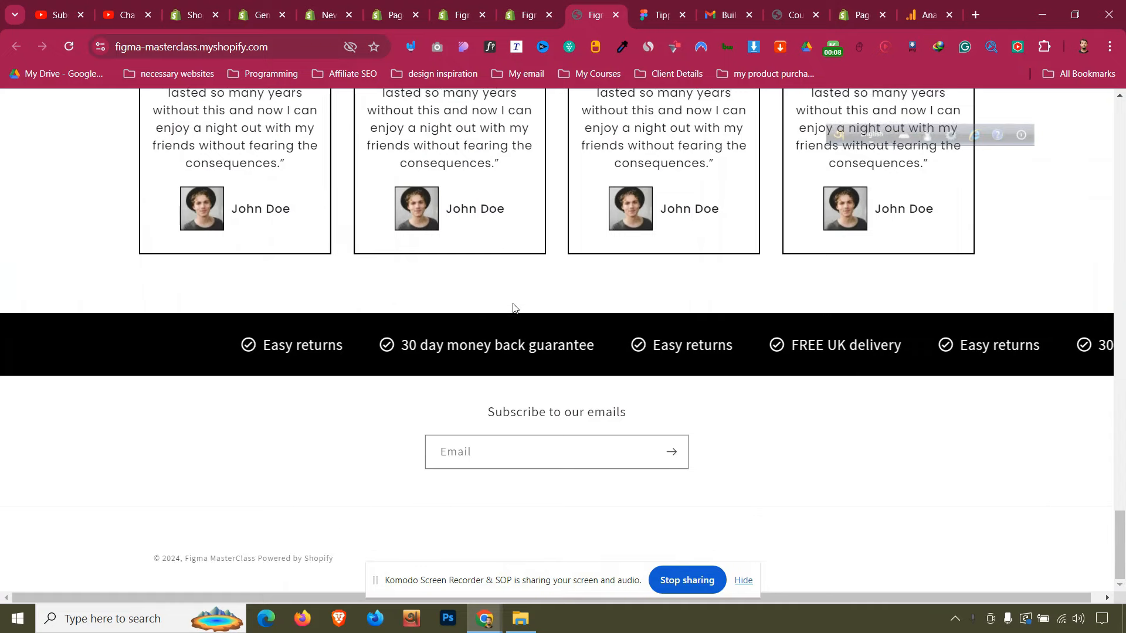
Switch to the Figma design and examine the Tipple Hangover Defence Box product section below the marquee
{"action": "left_click", "coordinate": [649, 6]}
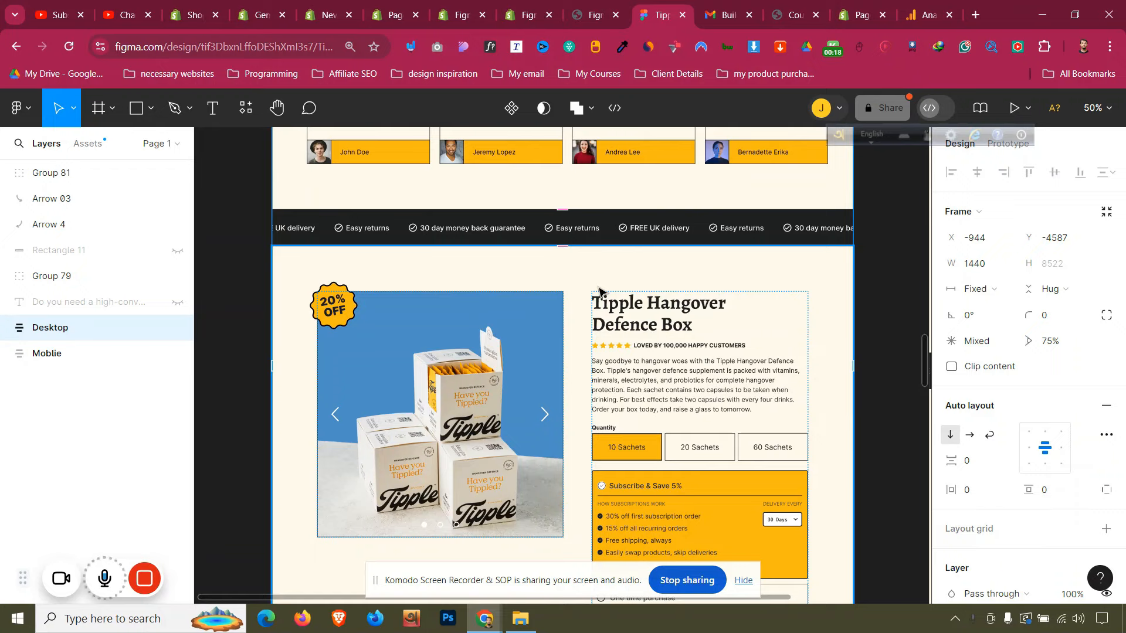
{"action": "scroll", "coordinate": [599, 290], "scroll_direction": "down", "scroll_amount": 5}
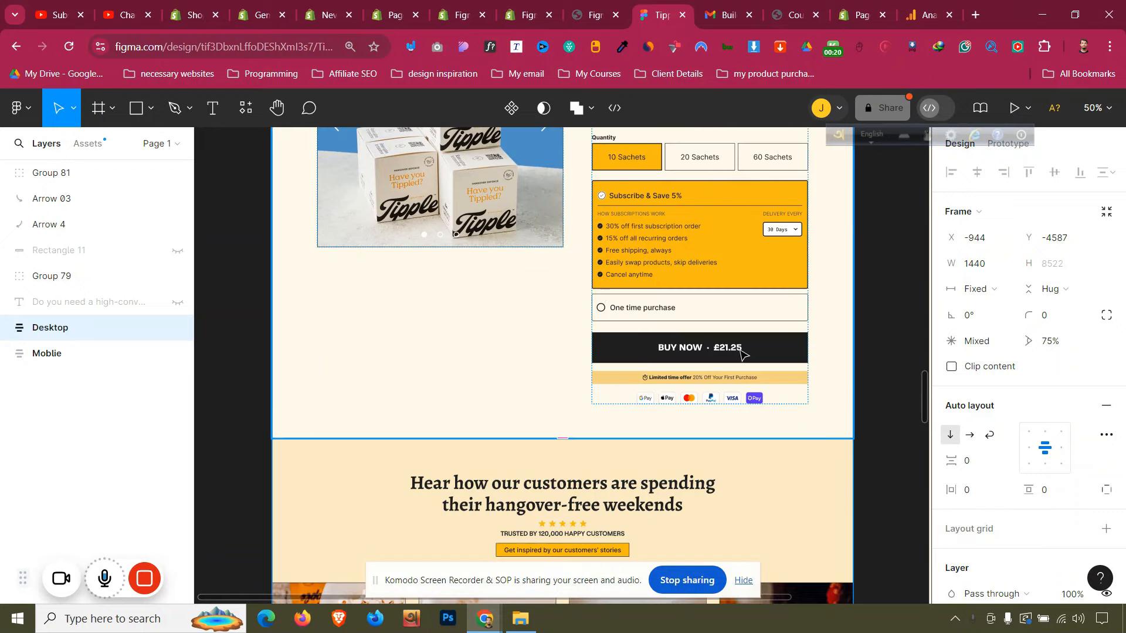
{"action": "scroll", "coordinate": [742, 355], "scroll_direction": "up", "scroll_amount": 3}
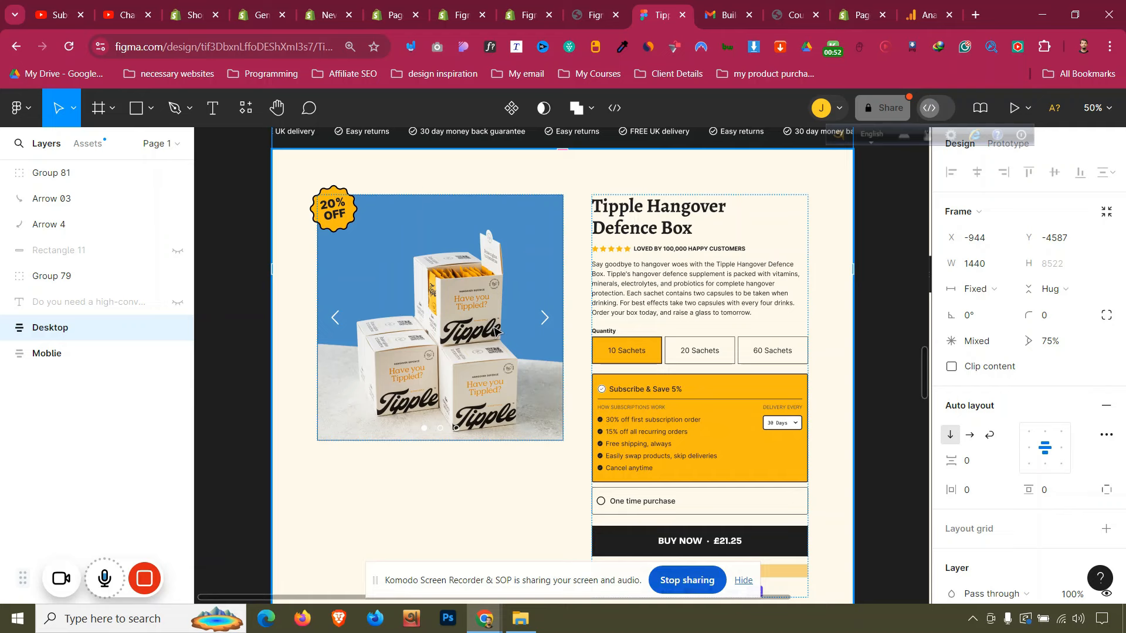
{"action": "left_click", "coordinate": [743, 581]}
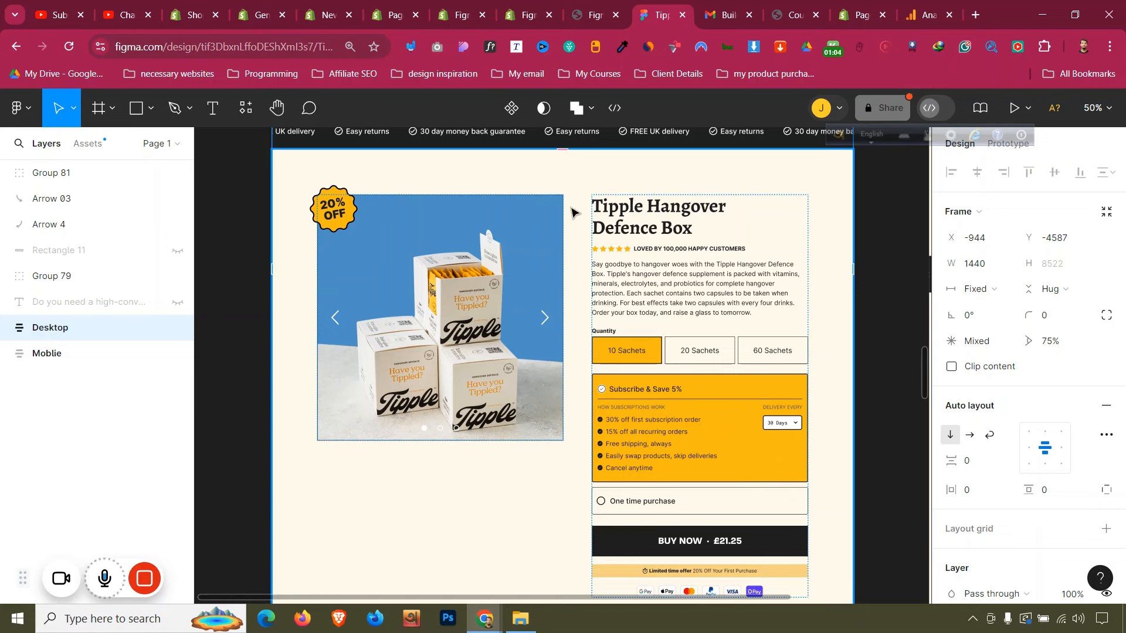
Switch to the Shopify admin and open the store's Products page
{"action": "left_click", "coordinate": [472, 7]}
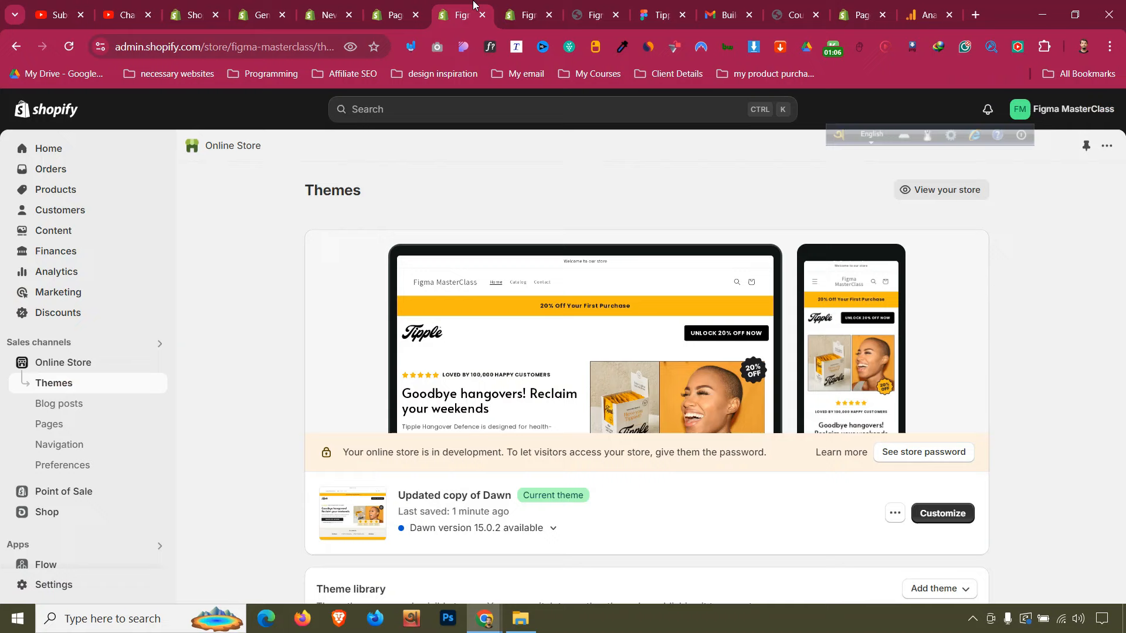
{"action": "left_click", "coordinate": [106, 193]}
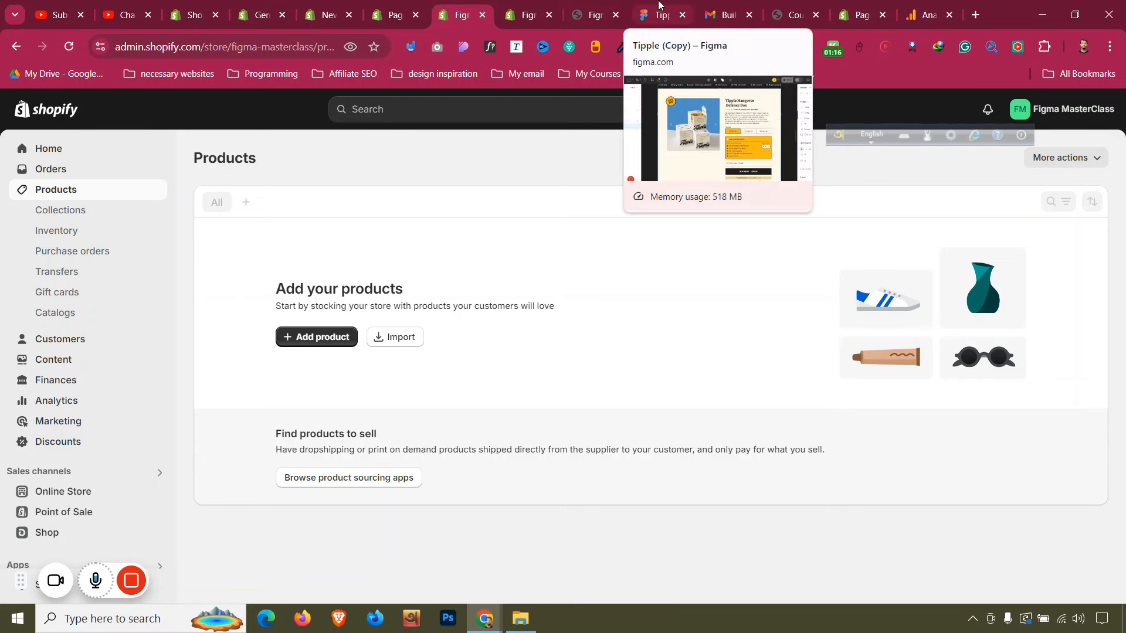
Return to the Figma design and inspect the product section's parent frame, its image frame and its product details frame
{"action": "left_click", "coordinate": [659, 12]}
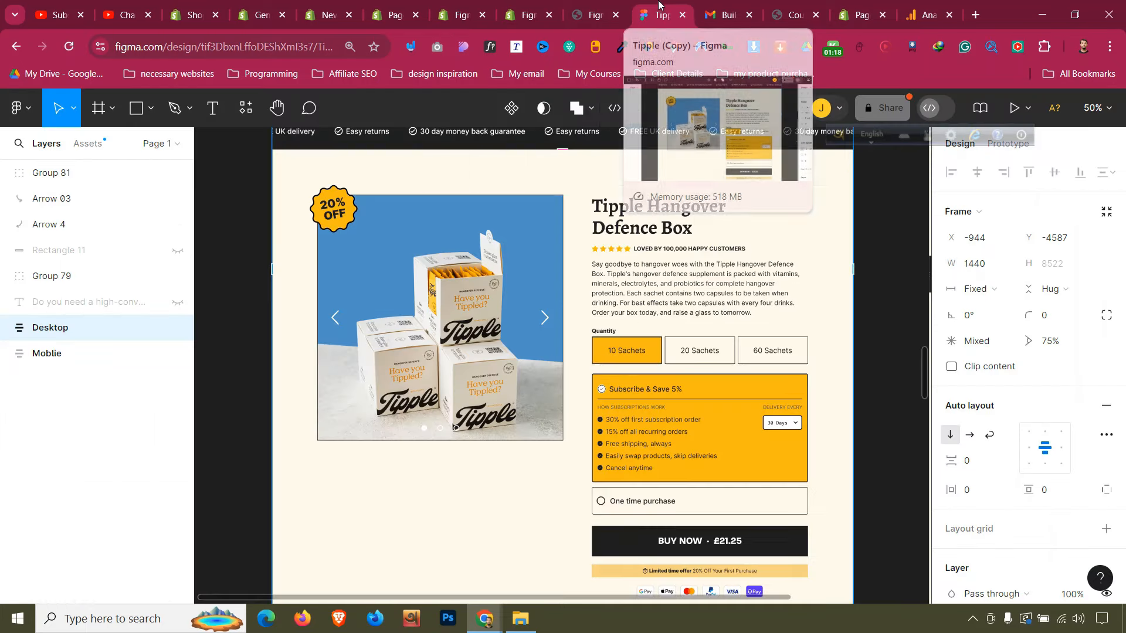
{"action": "left_click", "coordinate": [517, 237]}
{"action": "left_click", "coordinate": [517, 237]}
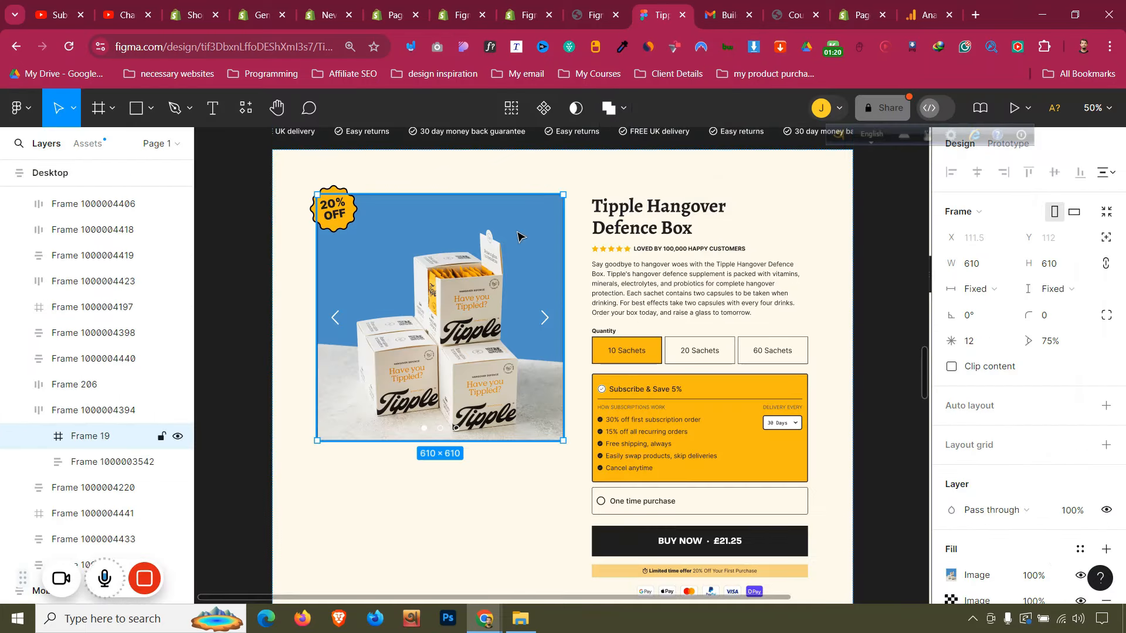
{"action": "left_click", "coordinate": [102, 410]}
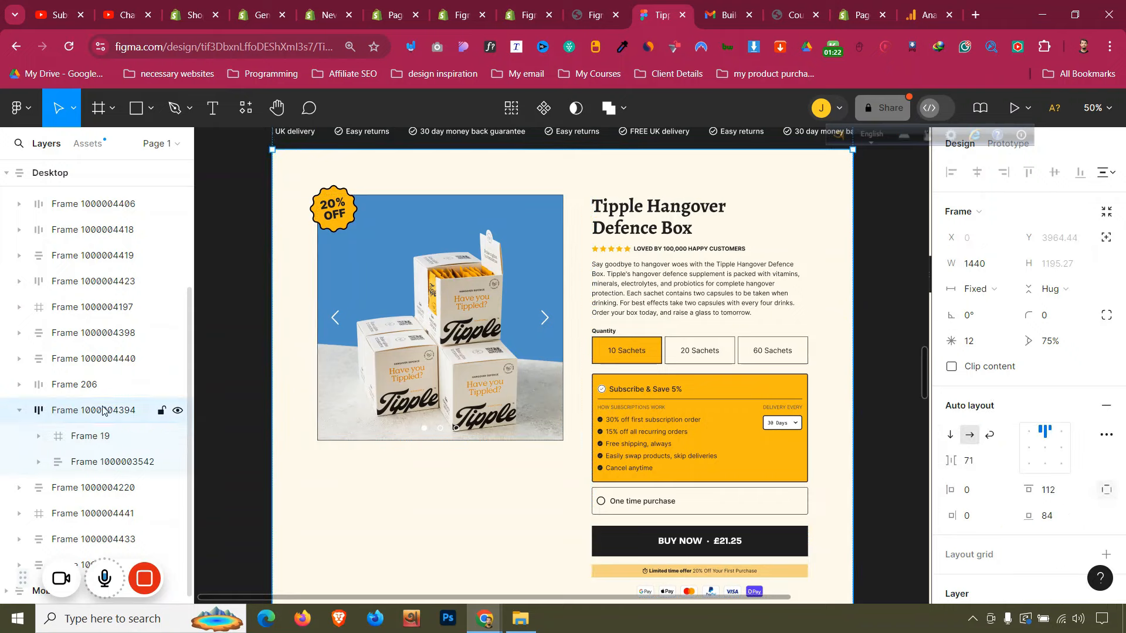
{"action": "left_click", "coordinate": [112, 436]}
{"action": "left_click", "coordinate": [123, 461]}
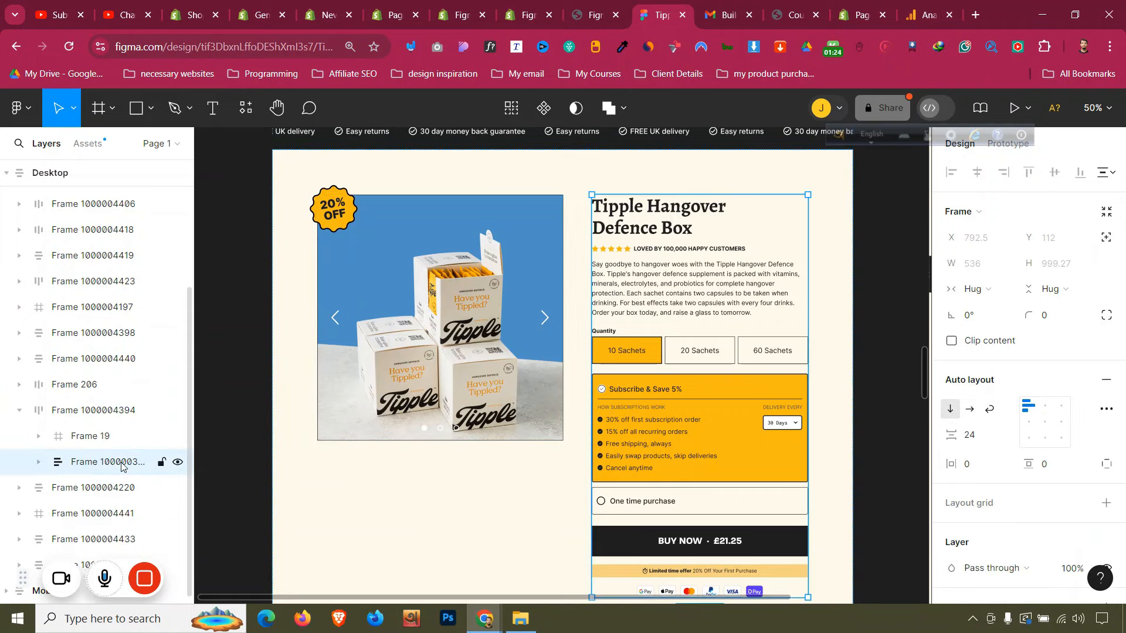
Identify which layers hold the 20% OFF badge and product image, temporarily hiding Frame 19 and showing it again
{"action": "left_click", "coordinate": [313, 213]}
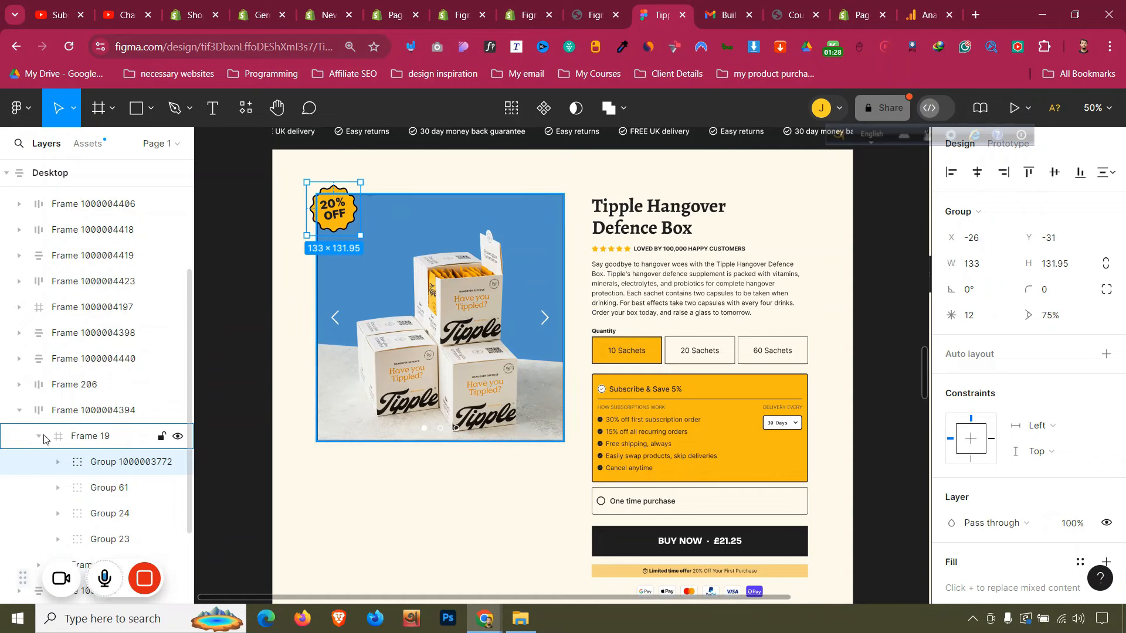
{"action": "left_click", "coordinate": [39, 436]}
{"action": "left_click", "coordinate": [179, 437]}
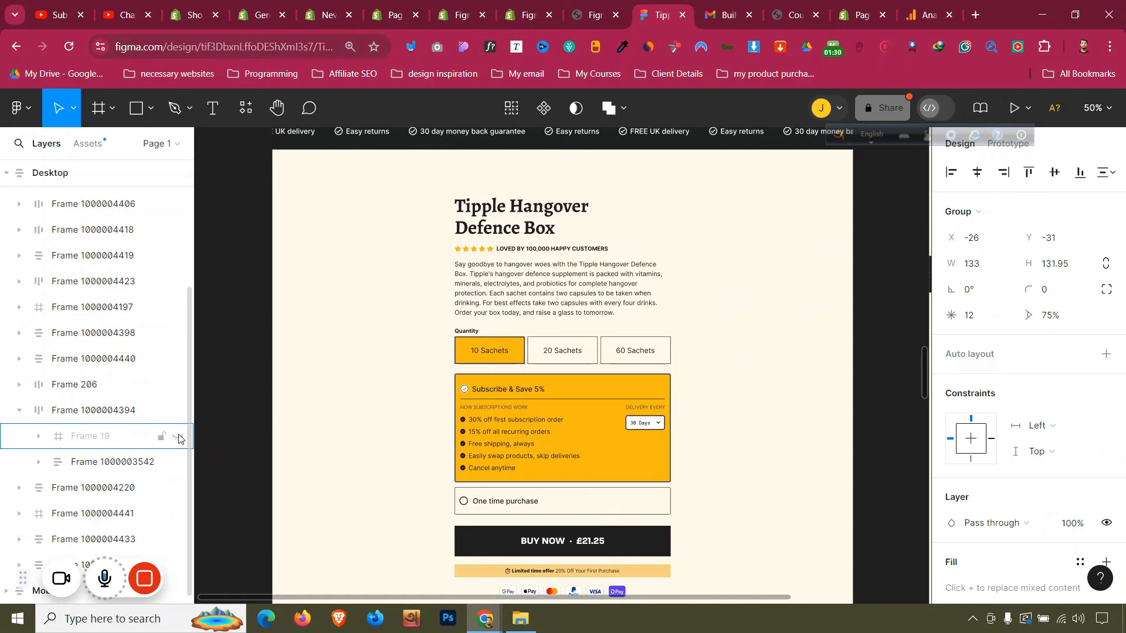
{"action": "left_click", "coordinate": [178, 437]}
{"action": "left_click", "coordinate": [116, 462]}
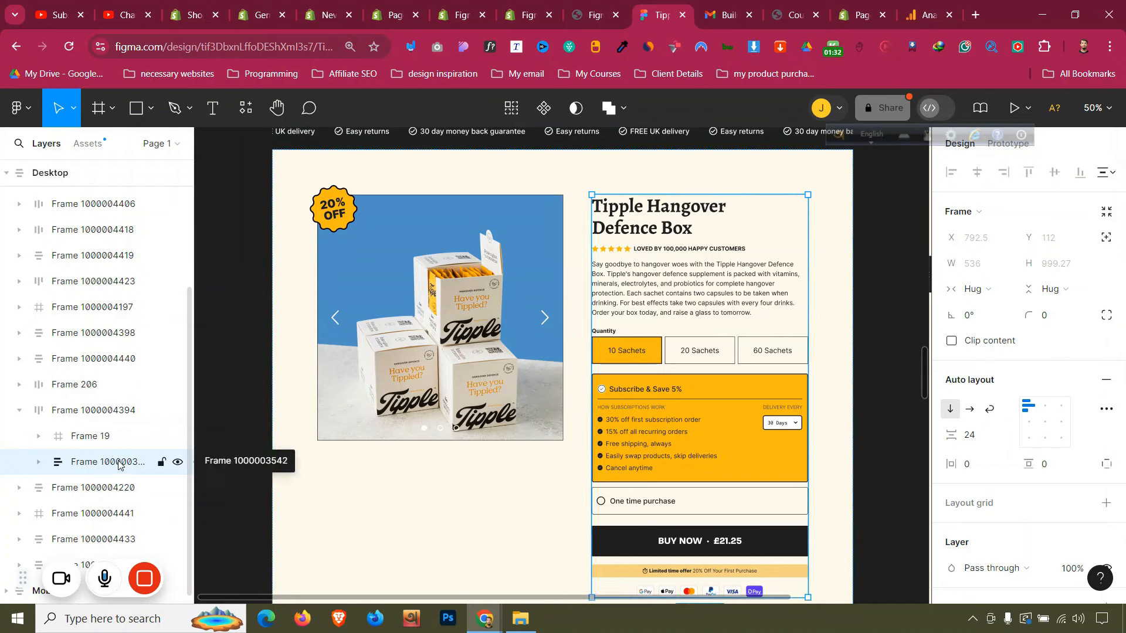
{"action": "key", "text": "shift+Return"}
{"action": "left_click", "coordinate": [102, 439]}
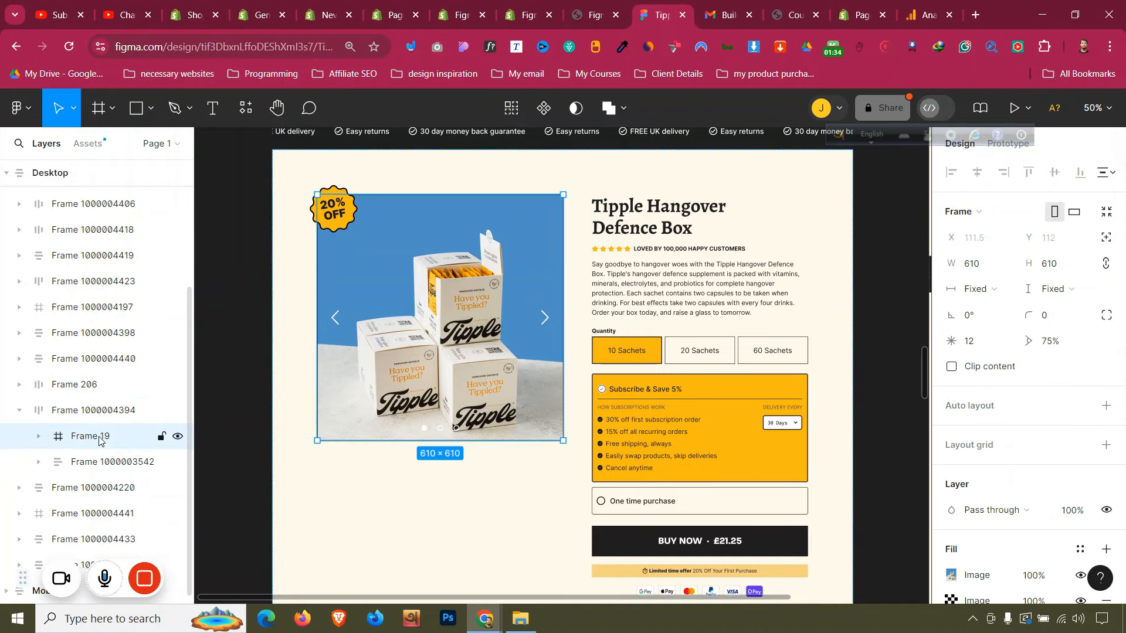
{"action": "left_click", "coordinate": [177, 436]}
{"action": "left_click", "coordinate": [177, 437]}
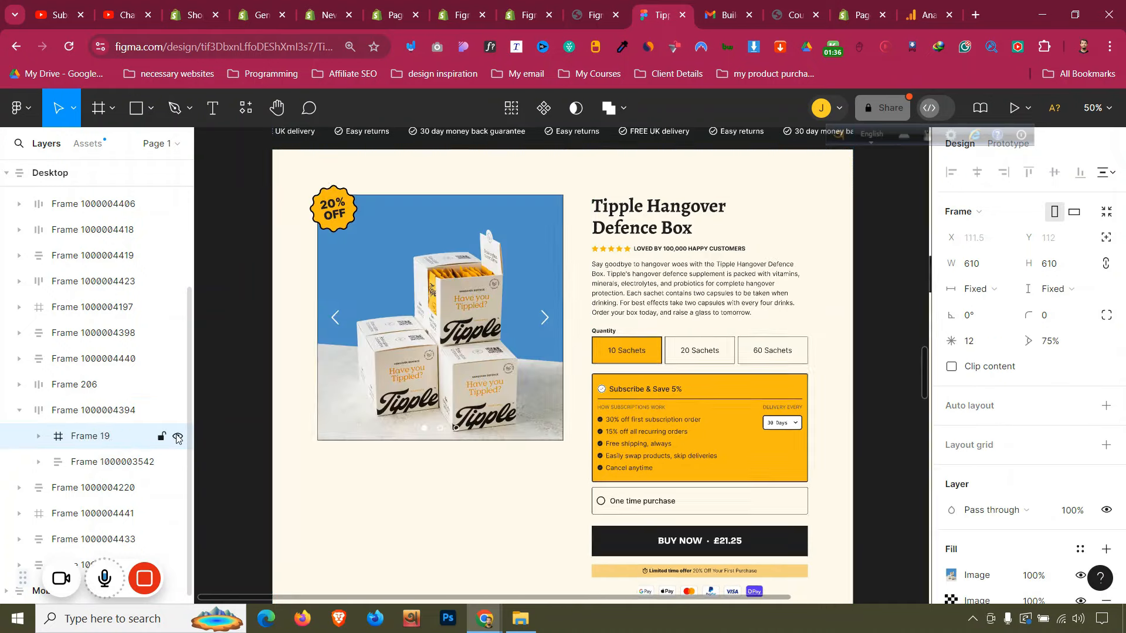
Identify the badge group inside Frame 19 by toggling its visibility, and rename it as 20% OFF
{"action": "left_click", "coordinate": [39, 436]}
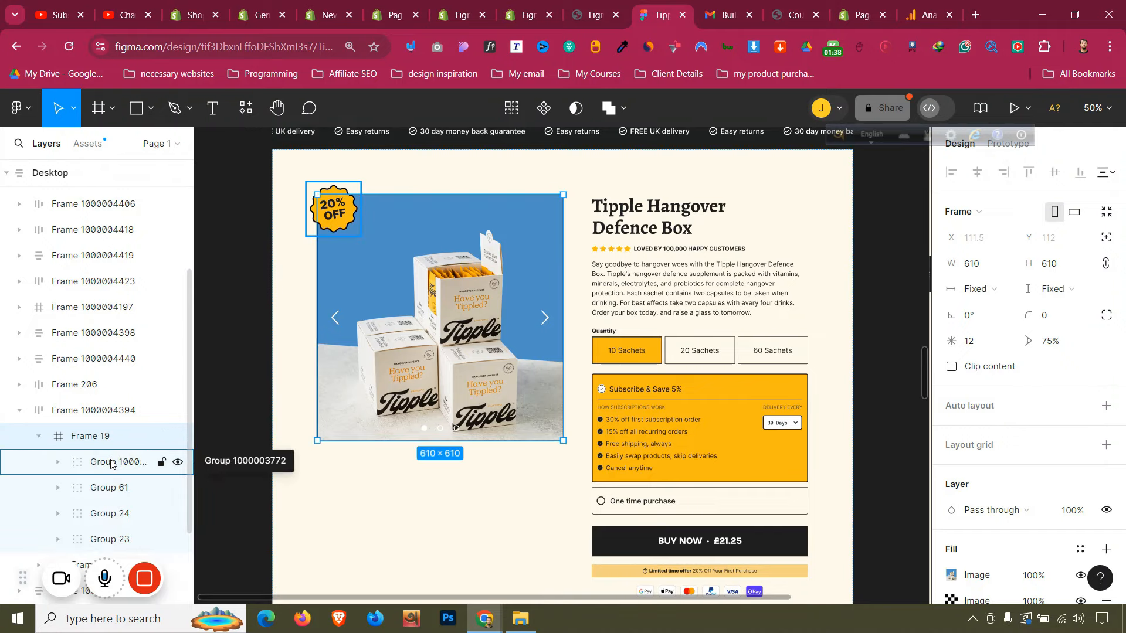
{"action": "left_click", "coordinate": [134, 462]}
{"action": "left_click", "coordinate": [177, 463]}
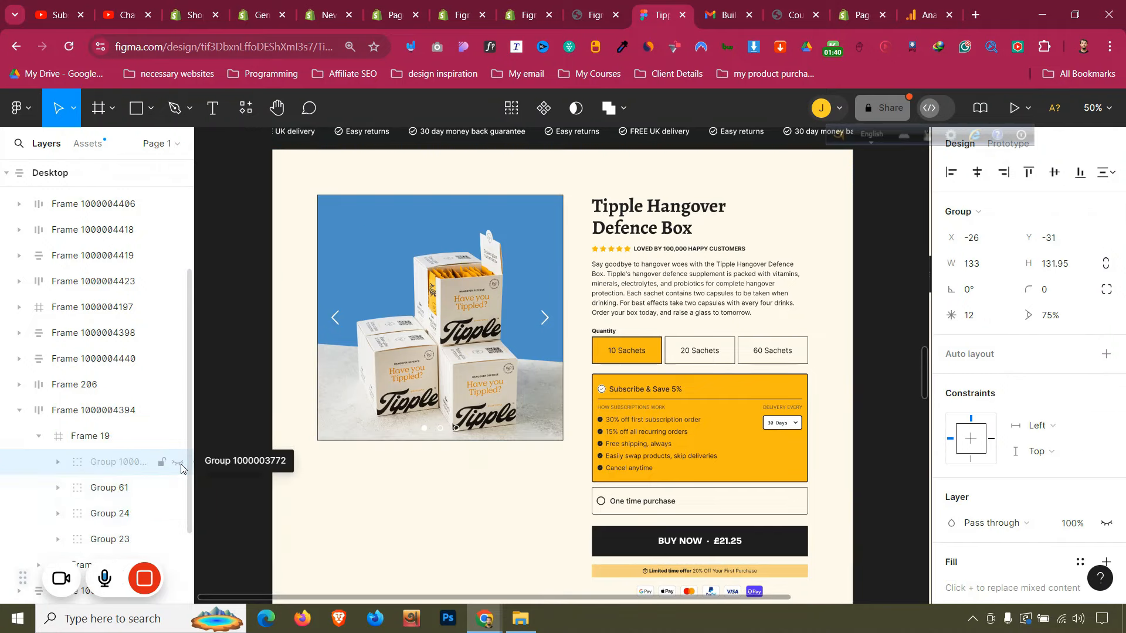
{"action": "left_click", "coordinate": [177, 463]}
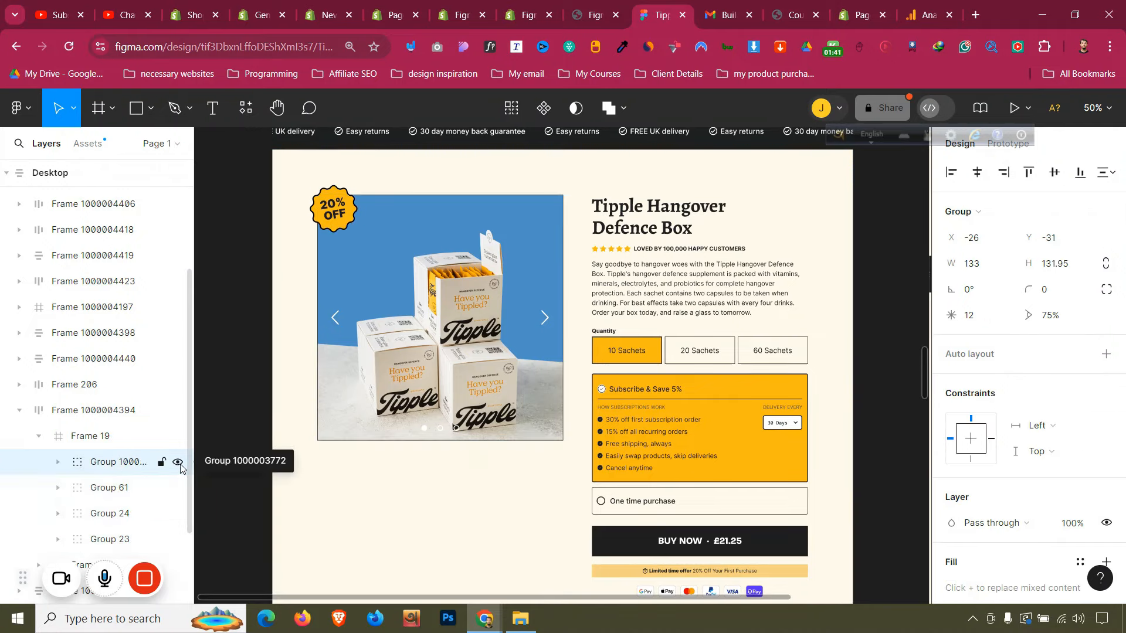
{"action": "double_click", "coordinate": [120, 463]}
{"action": "type", "text": "20"}
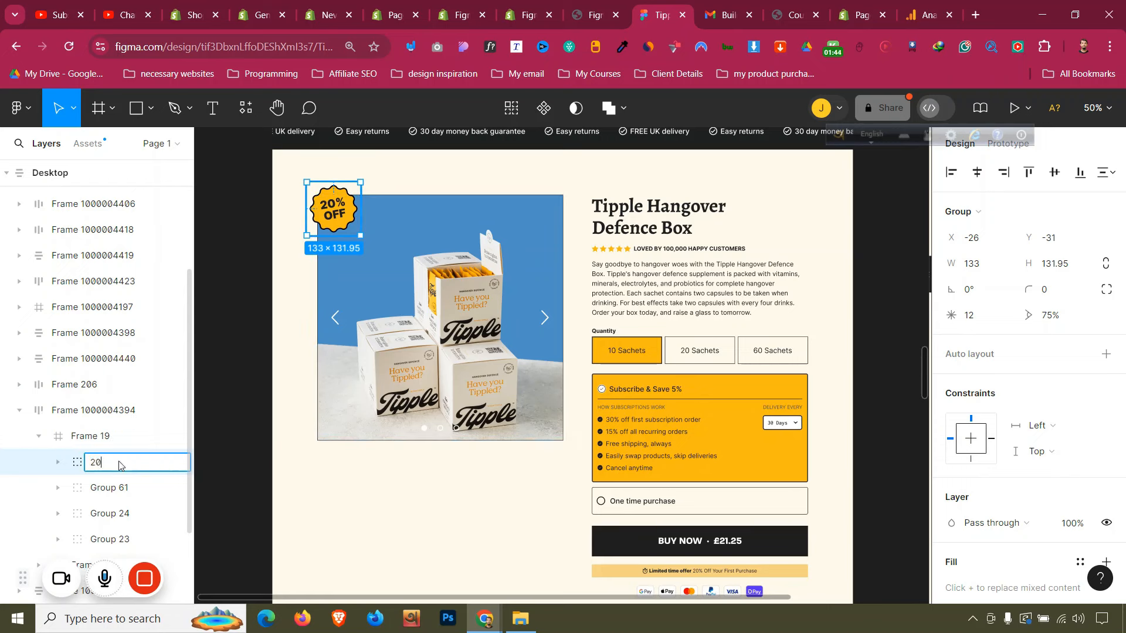
{"action": "key", "text": "Return"}
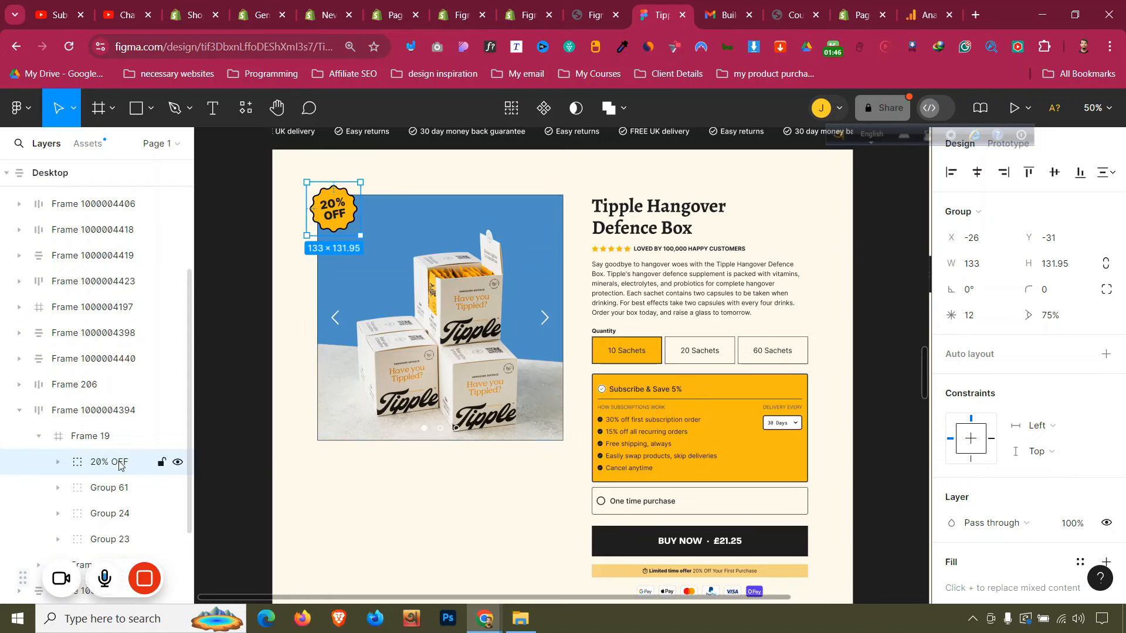
Export Frame 19, the product image frame, as a PNG at 1x
{"action": "left_click", "coordinate": [470, 260]}
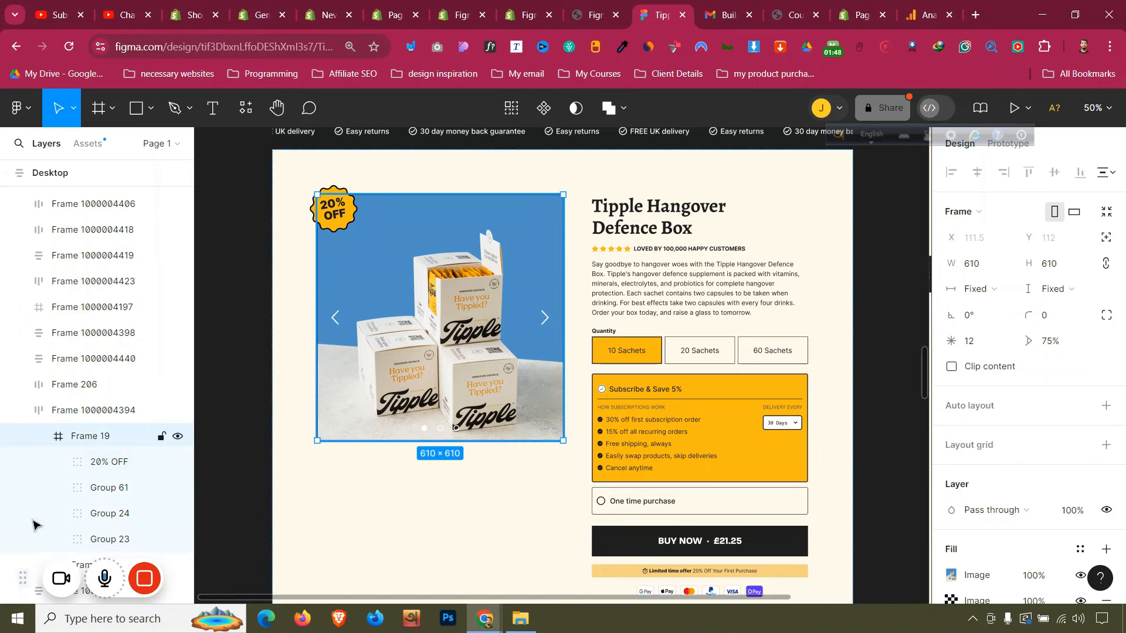
{"action": "left_click", "coordinate": [38, 437]}
{"action": "left_click", "coordinate": [137, 467]}
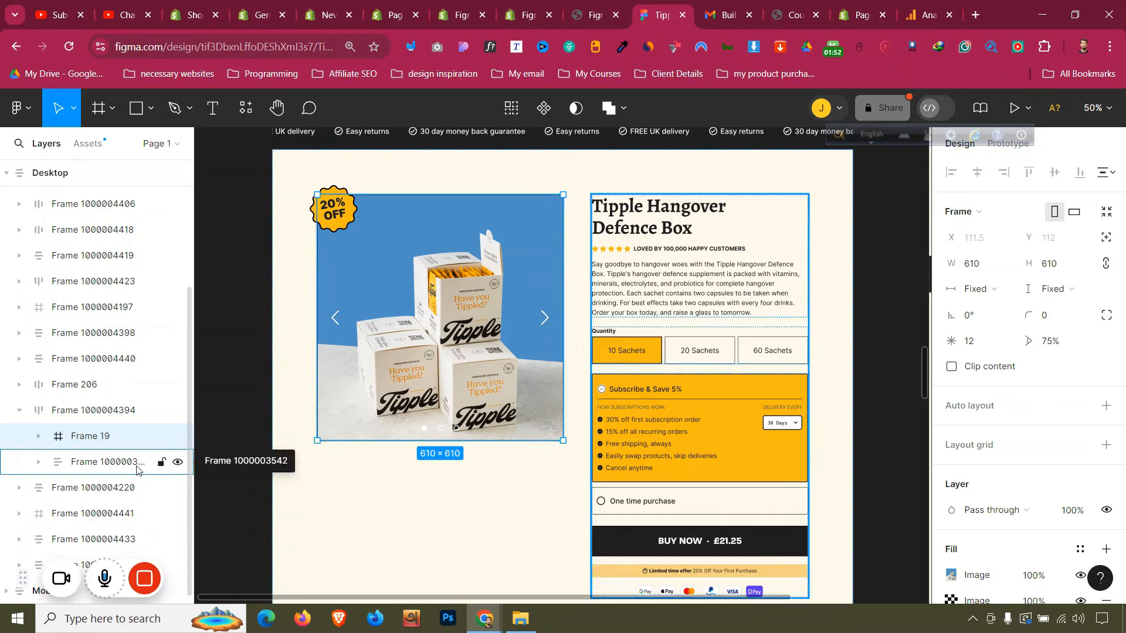
{"action": "left_click", "coordinate": [125, 437]}
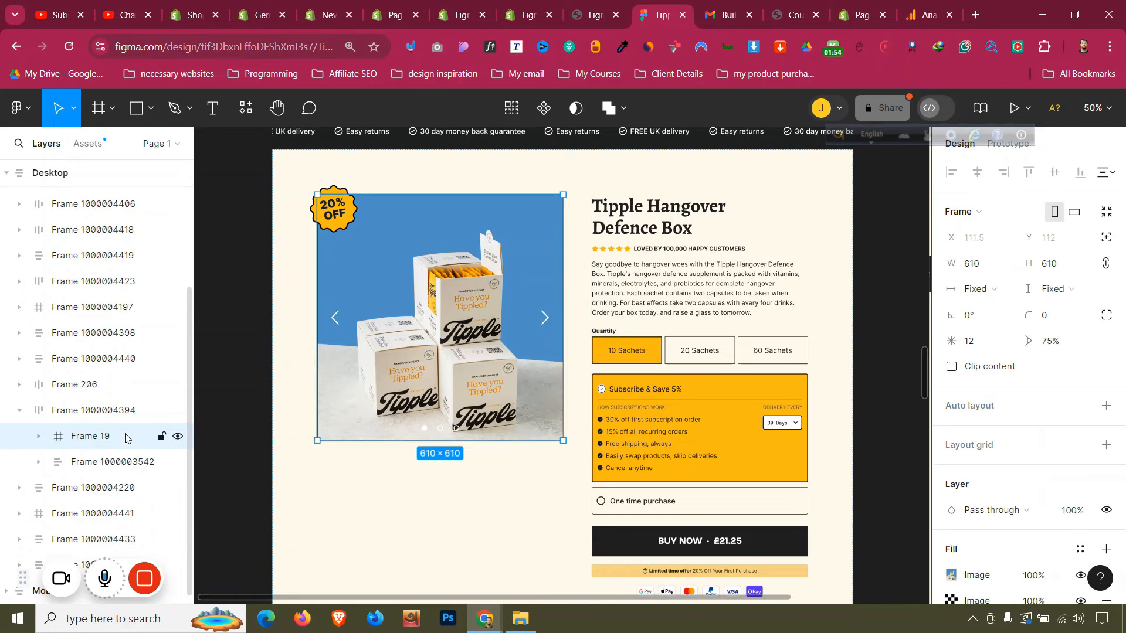
{"action": "scroll", "coordinate": [1007, 473], "scroll_direction": "down", "scroll_amount": 8}
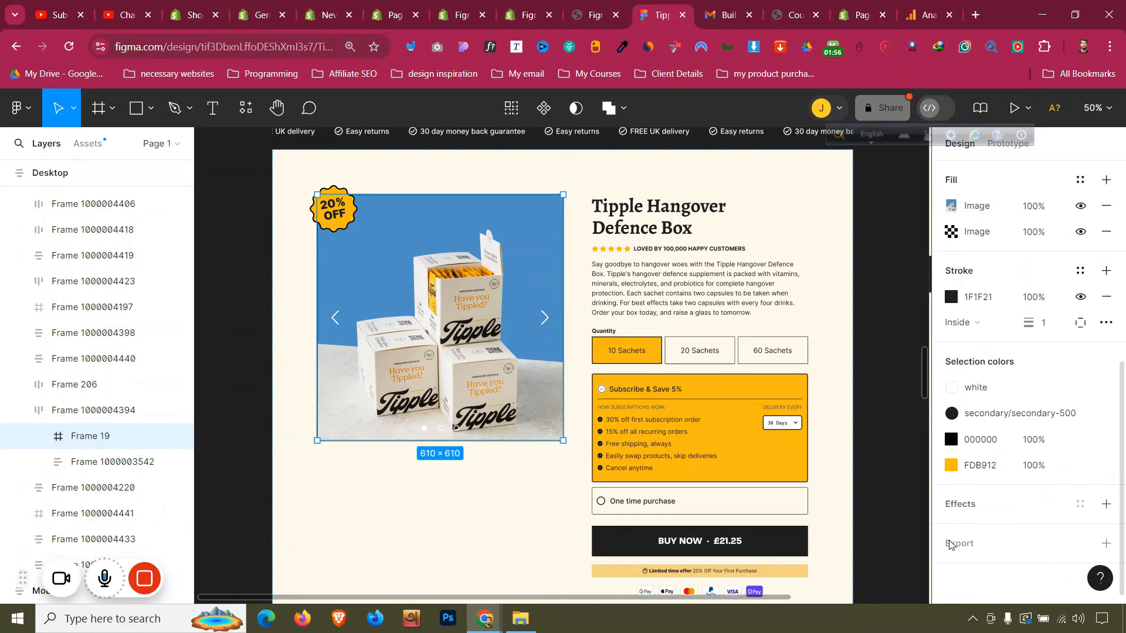
{"action": "scroll", "coordinate": [1007, 473], "scroll_direction": "down", "scroll_amount": 1}
{"action": "left_click", "coordinate": [1022, 510]}
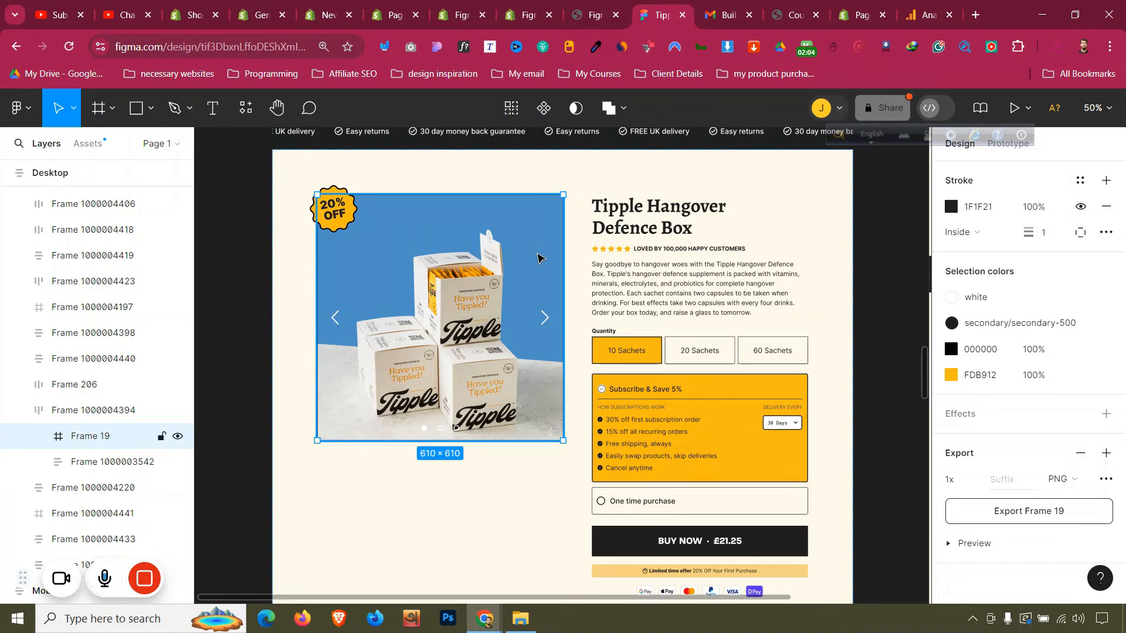
Inspect the groups inside Frame 19 and the neighbouring product details frame to see what each one holds
{"action": "left_click", "coordinate": [39, 436]}
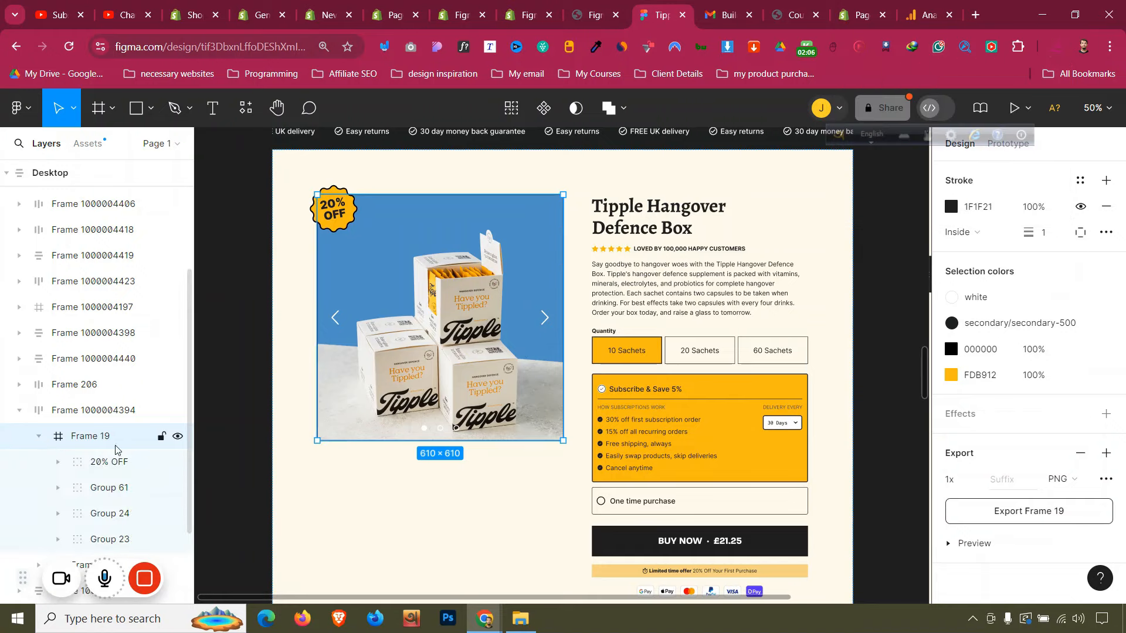
{"action": "left_click", "coordinate": [121, 488]}
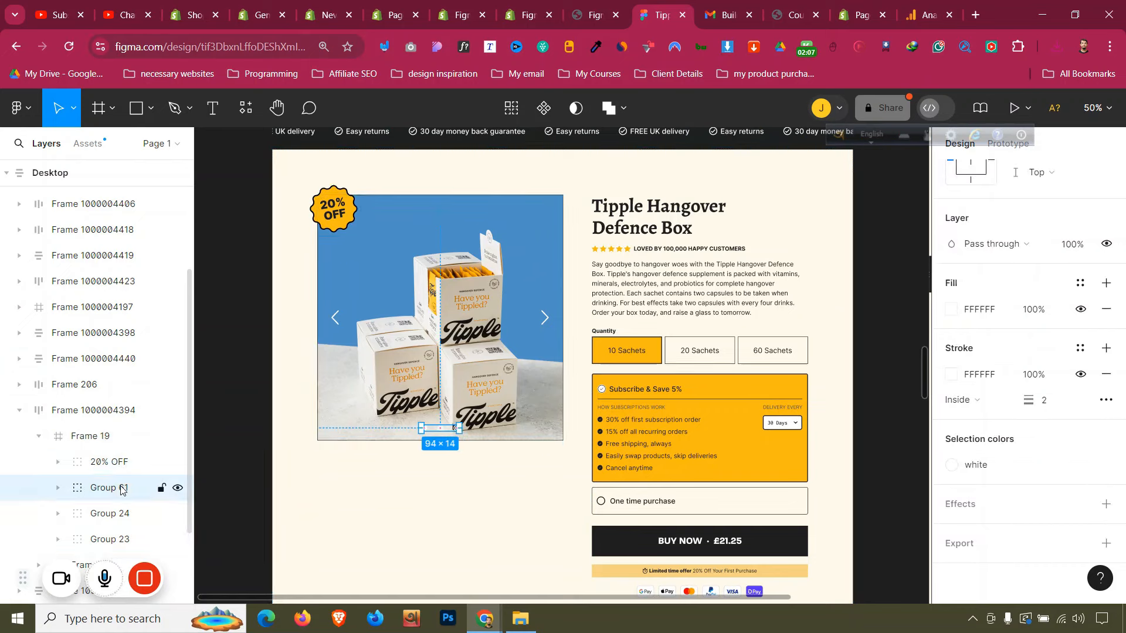
{"action": "left_click", "coordinate": [445, 250]}
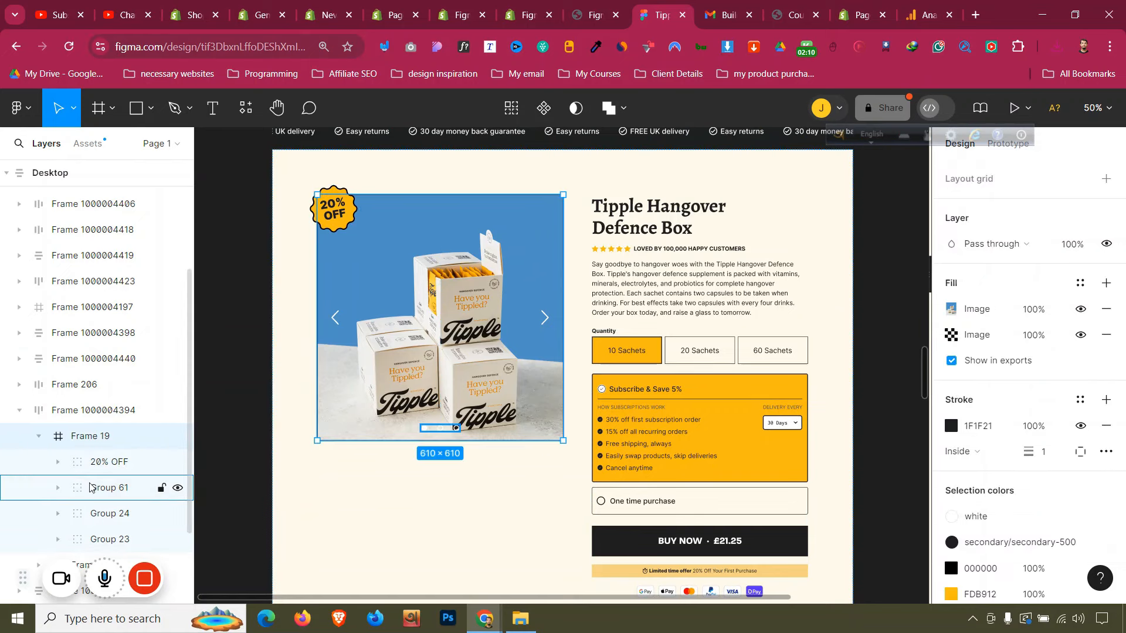
{"action": "scroll", "coordinate": [89, 487], "scroll_direction": "down", "scroll_amount": 2}
{"action": "left_click", "coordinate": [112, 445]}
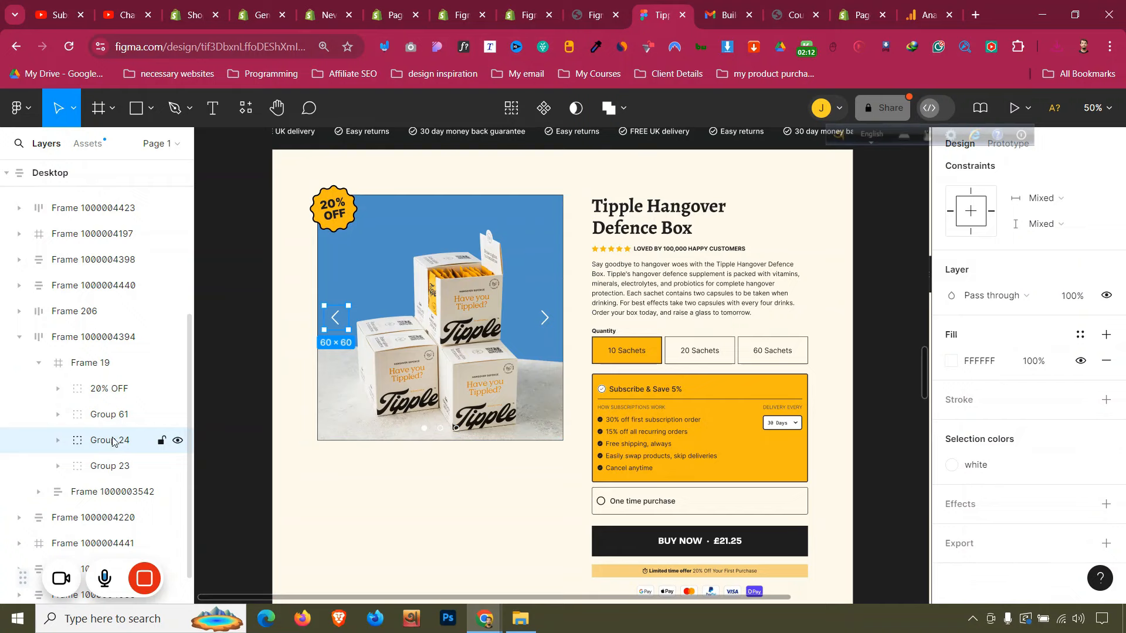
{"action": "left_click", "coordinate": [113, 415]}
{"action": "left_click", "coordinate": [115, 466]}
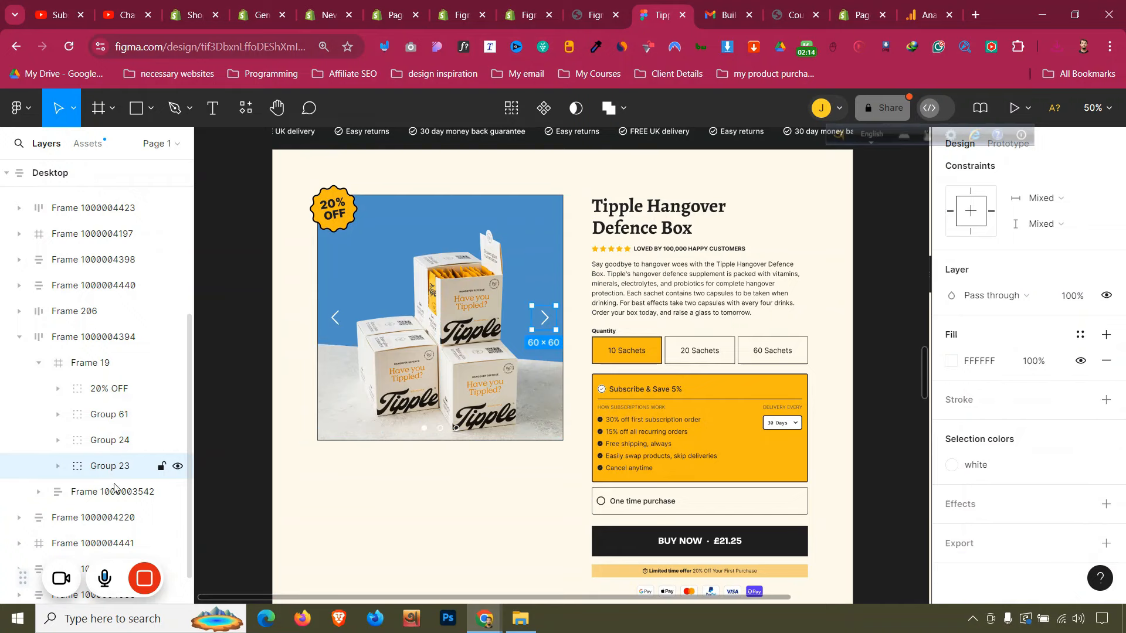
{"action": "left_click", "coordinate": [115, 491]}
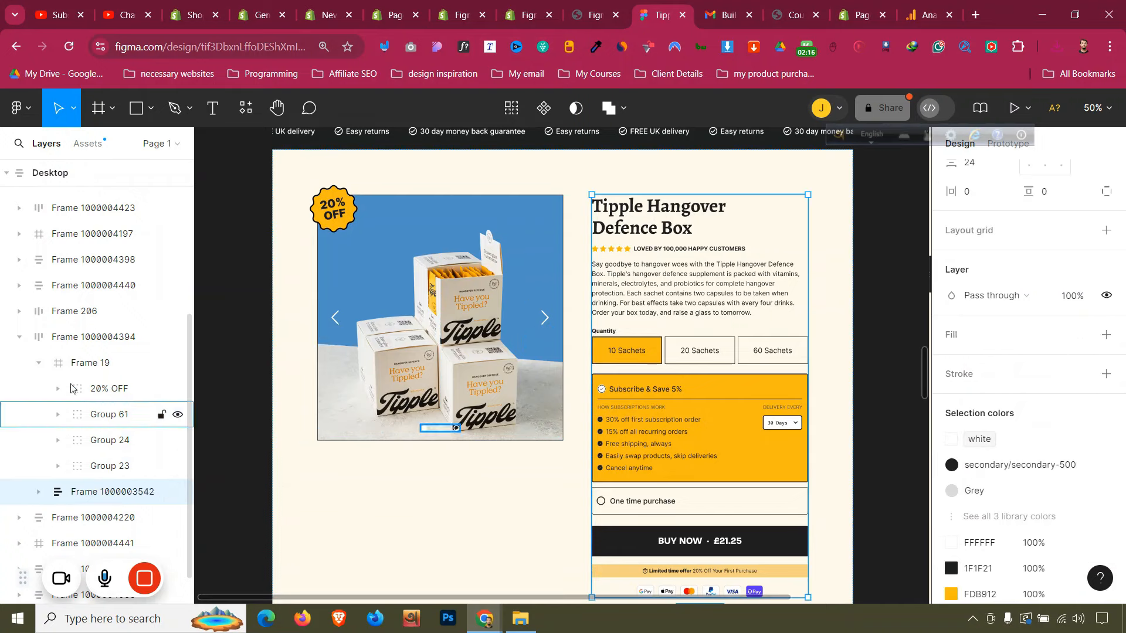
Check what Frame 19 covers by temporarily hiding it and showing it again
{"action": "left_click", "coordinate": [83, 317]}
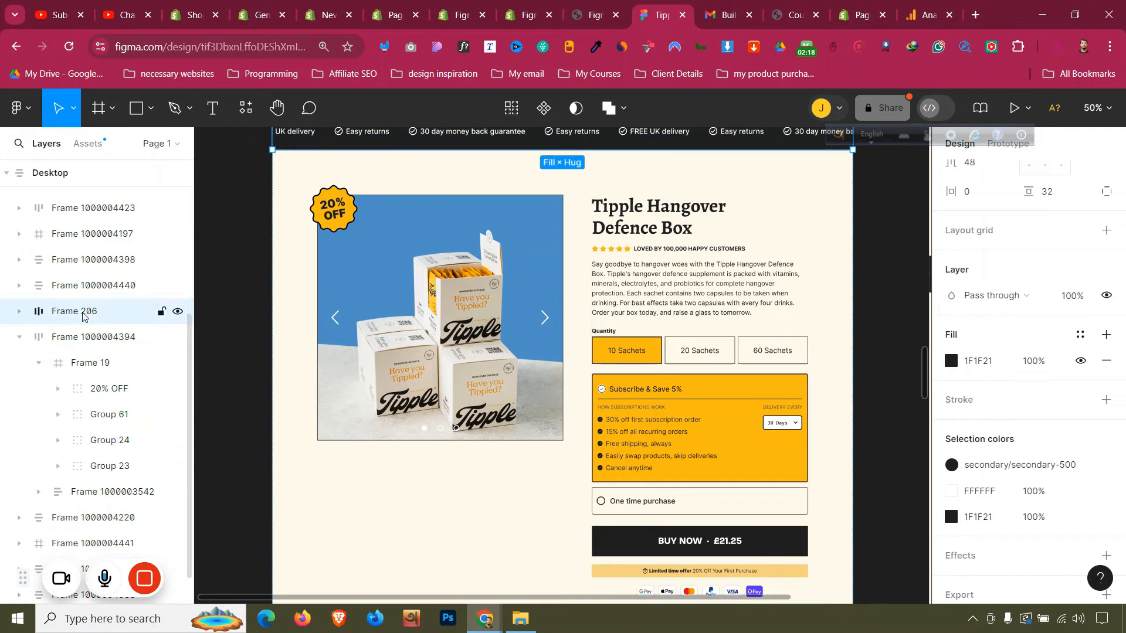
{"action": "double_click", "coordinate": [371, 243]}
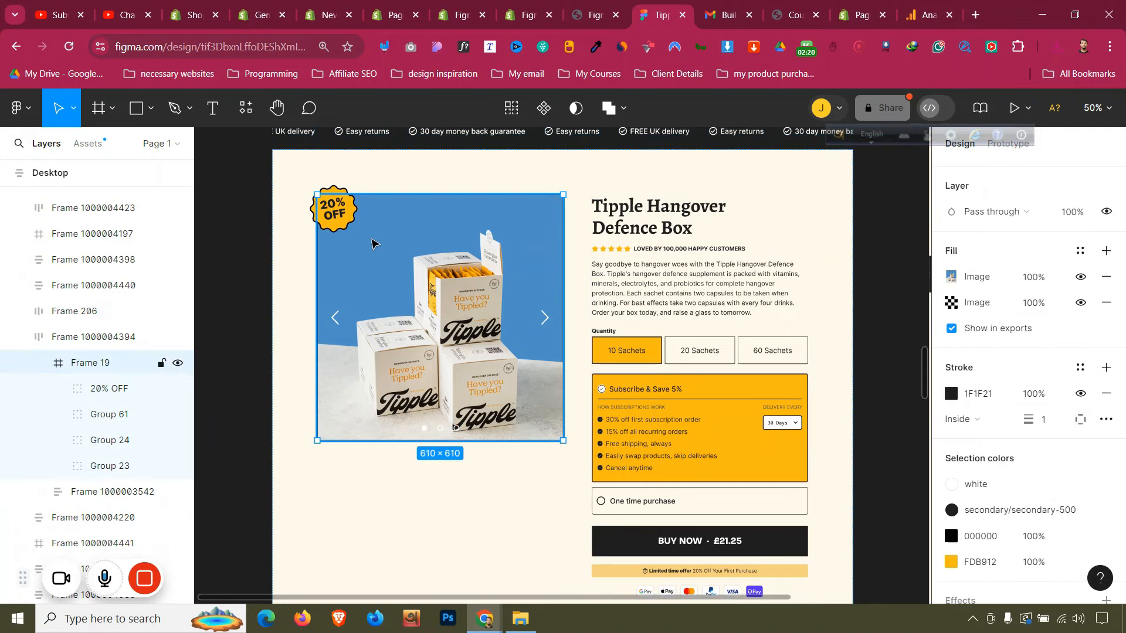
{"action": "left_click", "coordinate": [177, 363]}
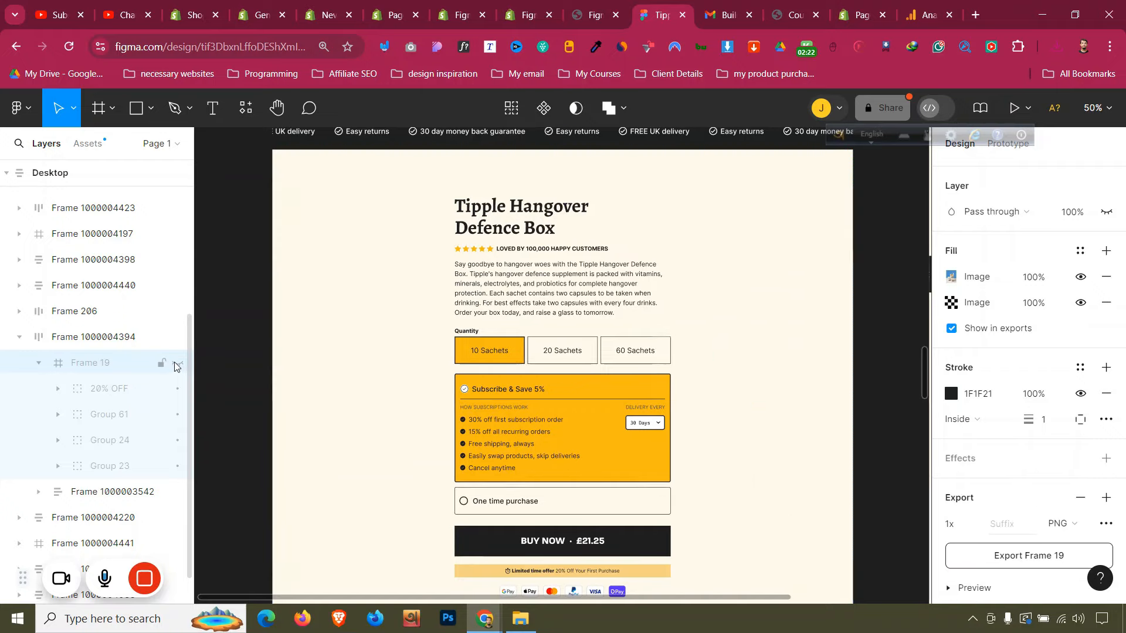
{"action": "left_click", "coordinate": [177, 362]}
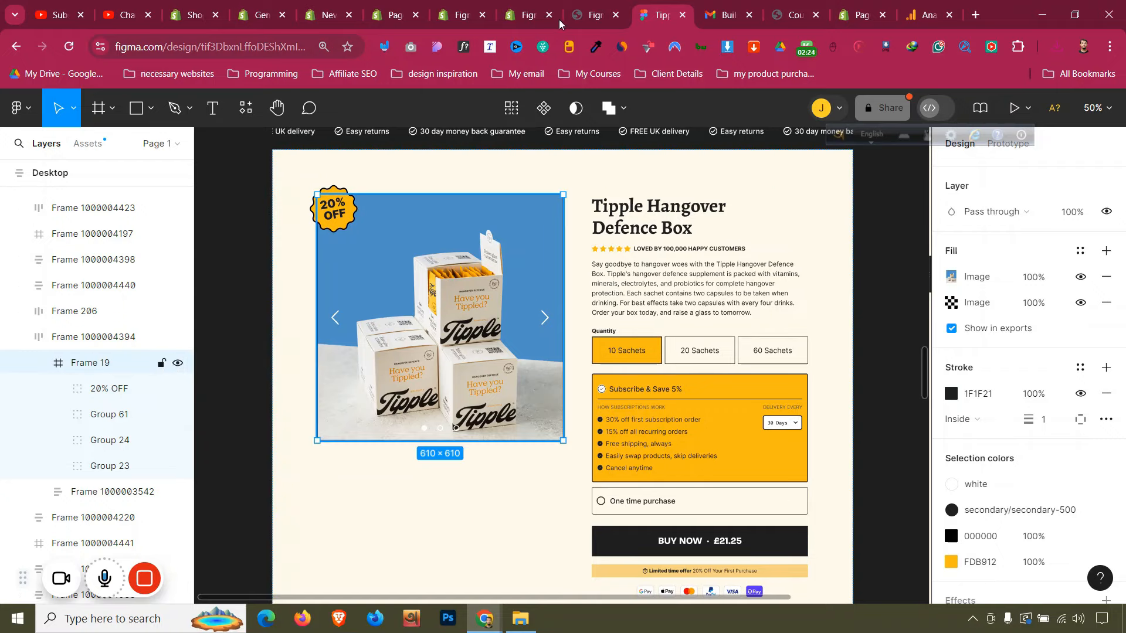
Switch to the Shopify admin's Products page and start adding a new product
{"action": "mouse_move", "coordinate": [513, 5]}
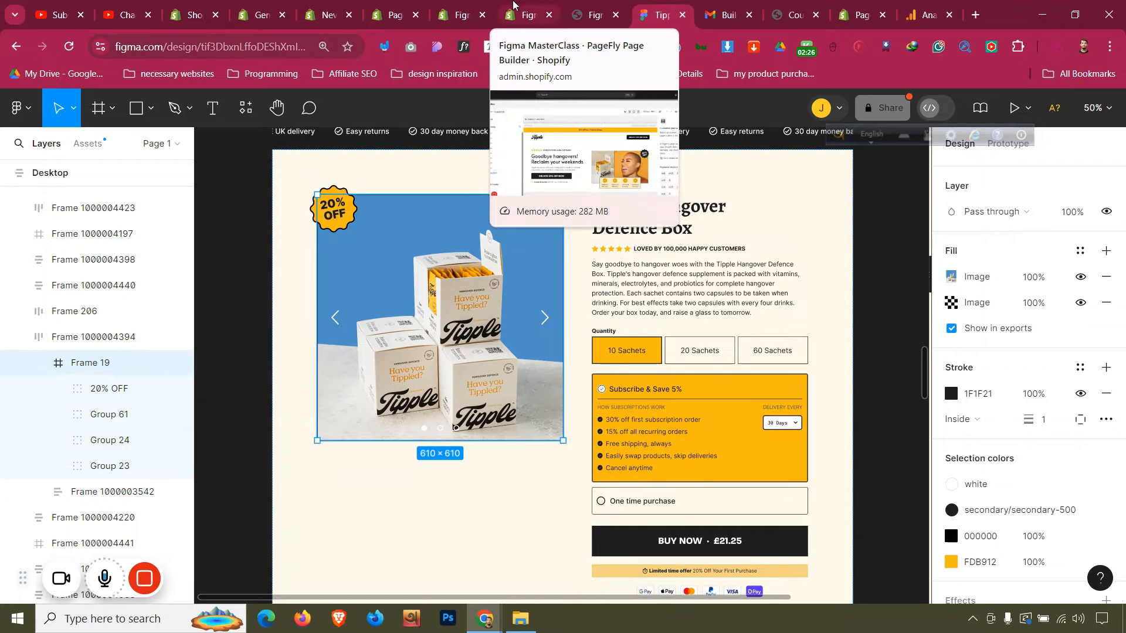
{"action": "left_click", "coordinate": [513, 5]}
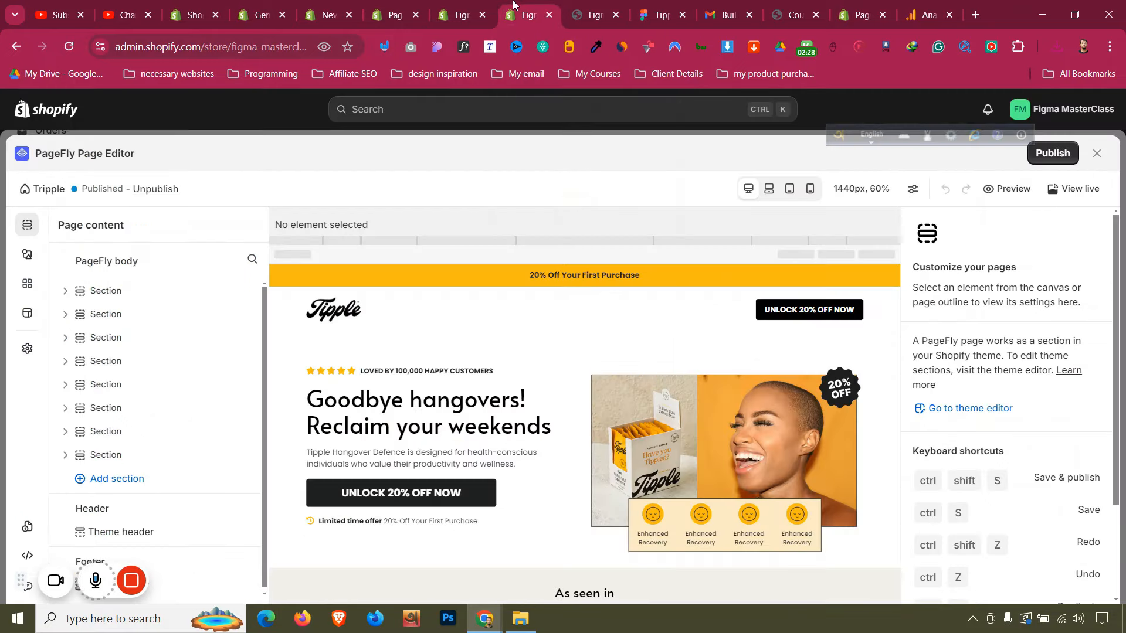
{"action": "left_click", "coordinate": [451, 5]}
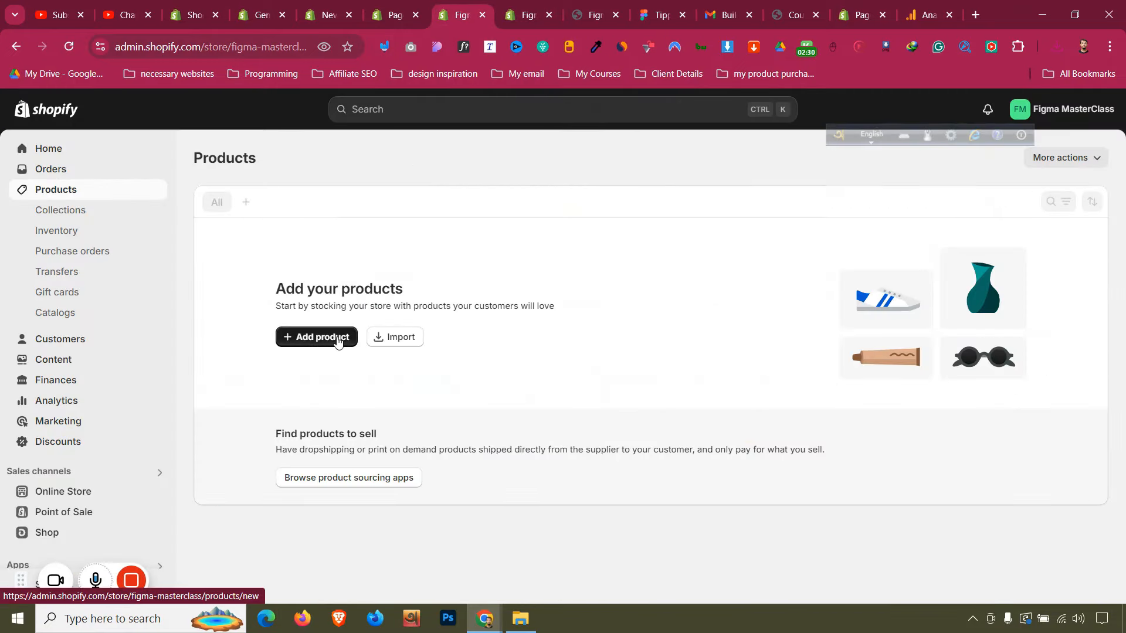
Copy the heading Tipple Hangover Defence Box from the Figma design and paste it as the new Shopify product's title
{"action": "left_click", "coordinate": [663, 15]}
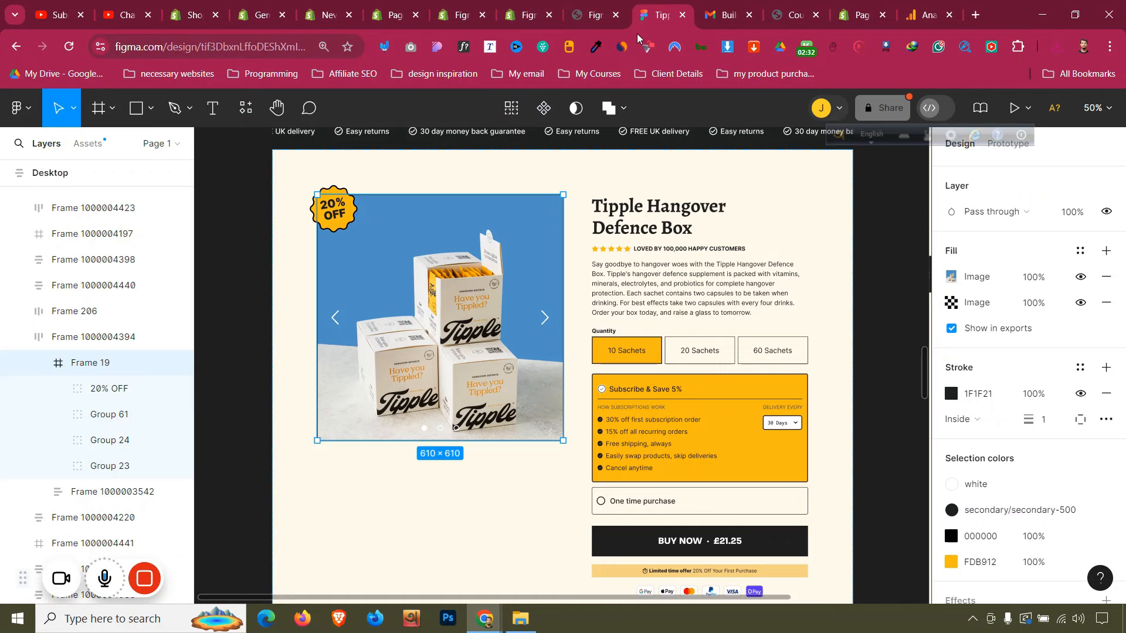
{"action": "double_click", "coordinate": [644, 227]}
{"action": "double_click", "coordinate": [649, 220]}
{"action": "double_click", "coordinate": [665, 211]}
{"action": "key", "text": "ctrl+a"}
{"action": "key", "text": "ctrl+c"}
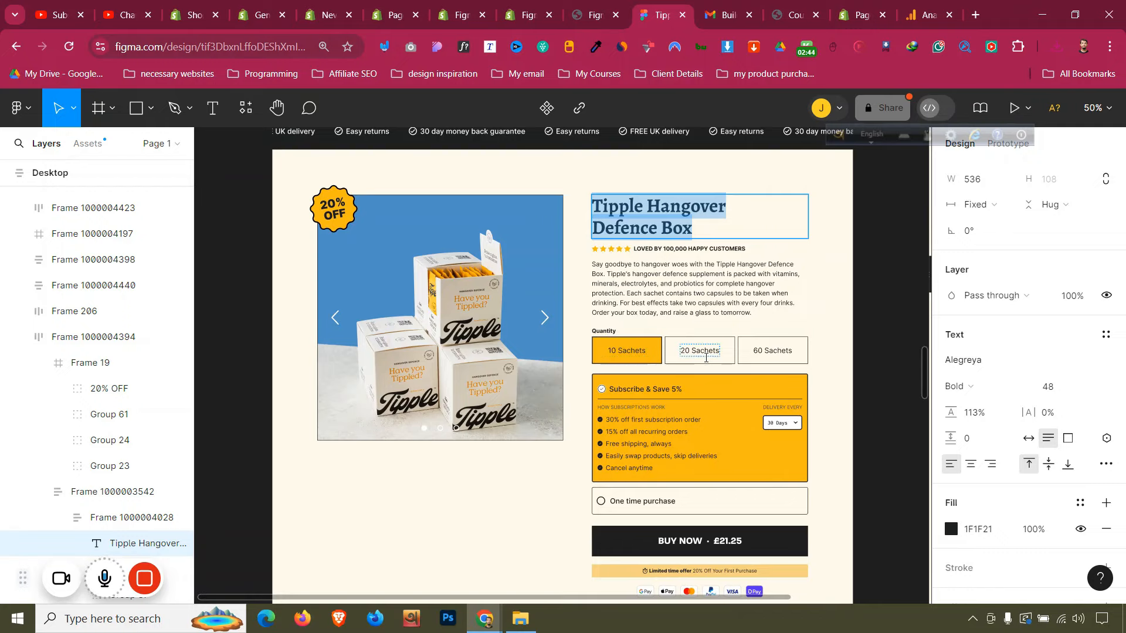
{"action": "left_click", "coordinate": [540, 4]}
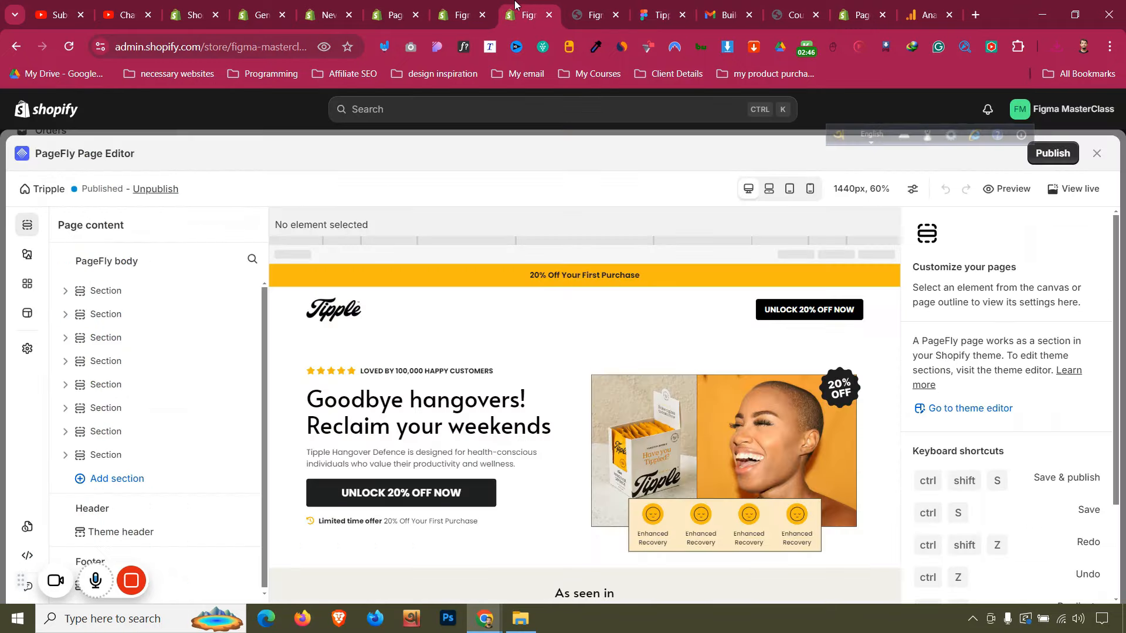
{"action": "left_click", "coordinate": [480, 9]}
{"action": "left_click", "coordinate": [596, 220]}
{"action": "key", "text": "ctrl+v"}
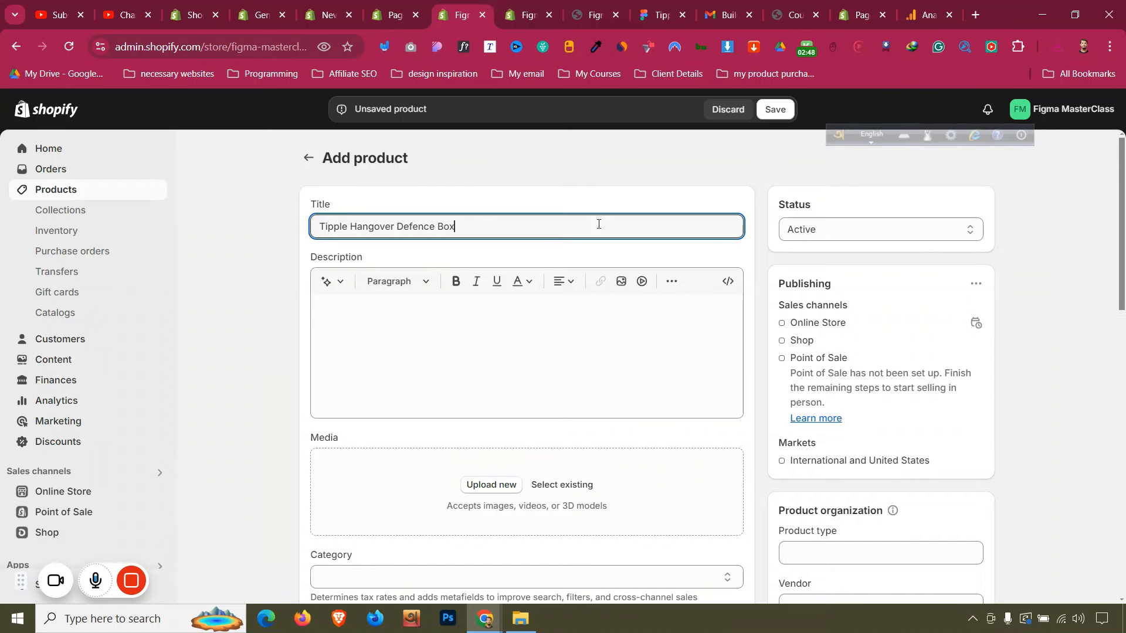
Copy the product paragraph beginning "Say goodbye to hangover woes" from Figma and paste it as the Shopify product's description
{"action": "left_click", "coordinate": [535, 5]}
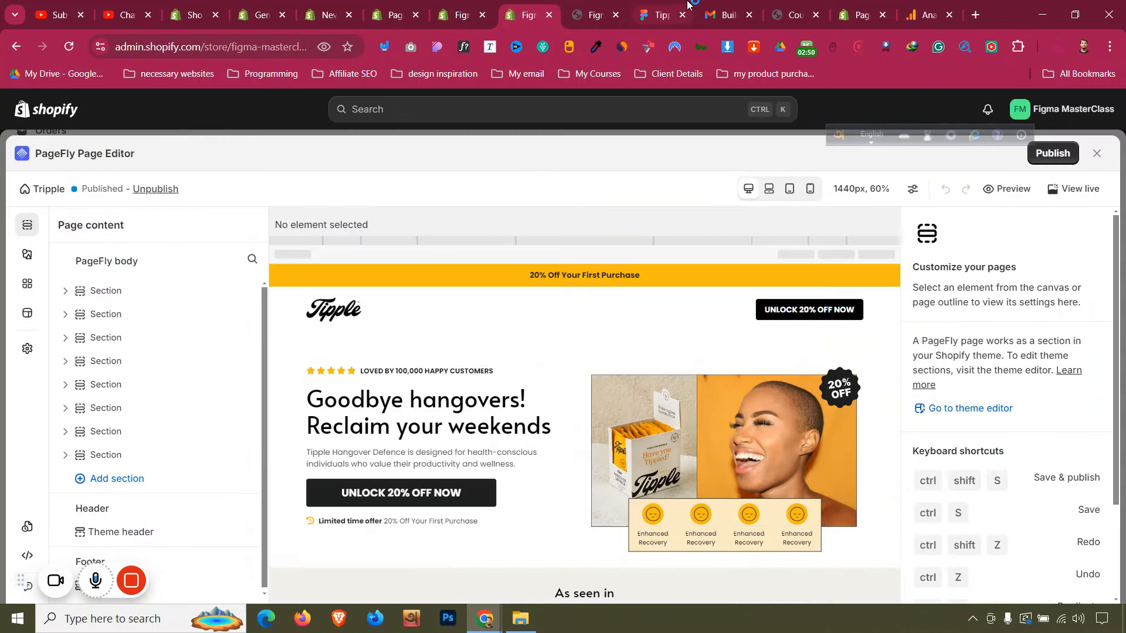
{"action": "left_click", "coordinate": [660, 13]}
{"action": "left_click", "coordinate": [656, 277]}
{"action": "key", "text": "ctrl+a"}
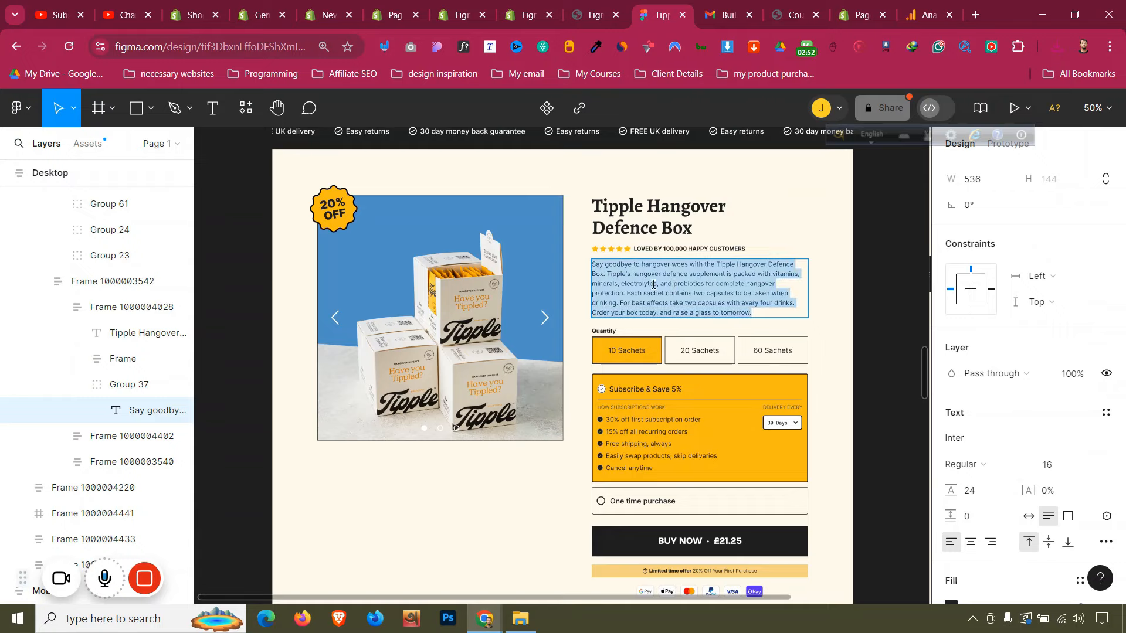
{"action": "key", "text": "ctrl+c"}
{"action": "left_click", "coordinate": [490, 9]}
{"action": "left_click", "coordinate": [493, 335]}
{"action": "key", "text": "ctrl+v"}
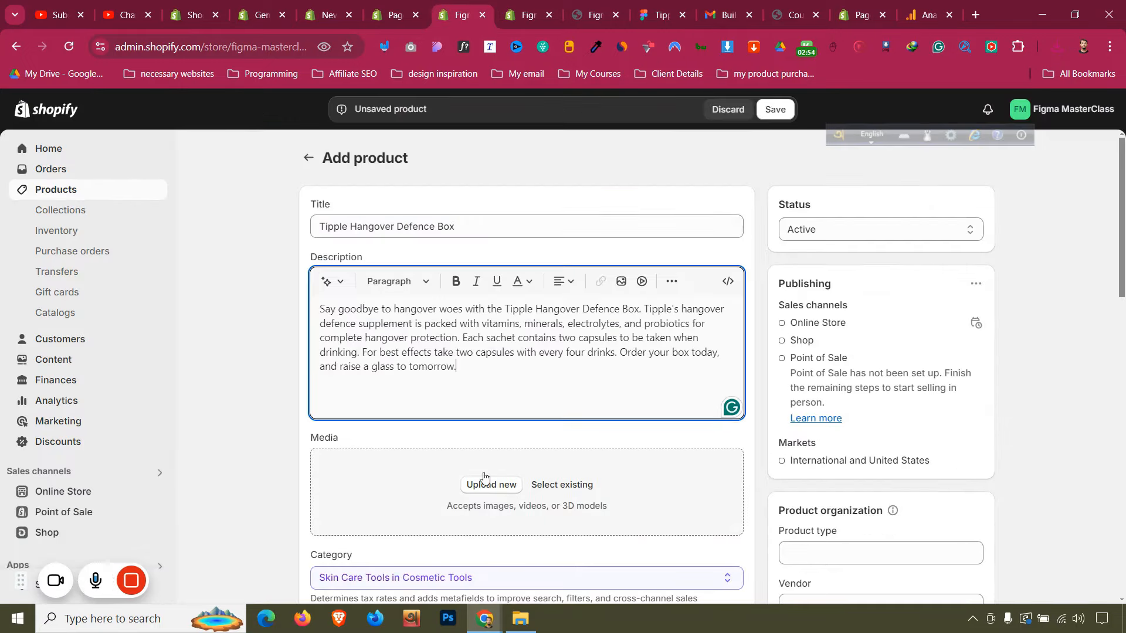
{"action": "left_click", "coordinate": [484, 485]}
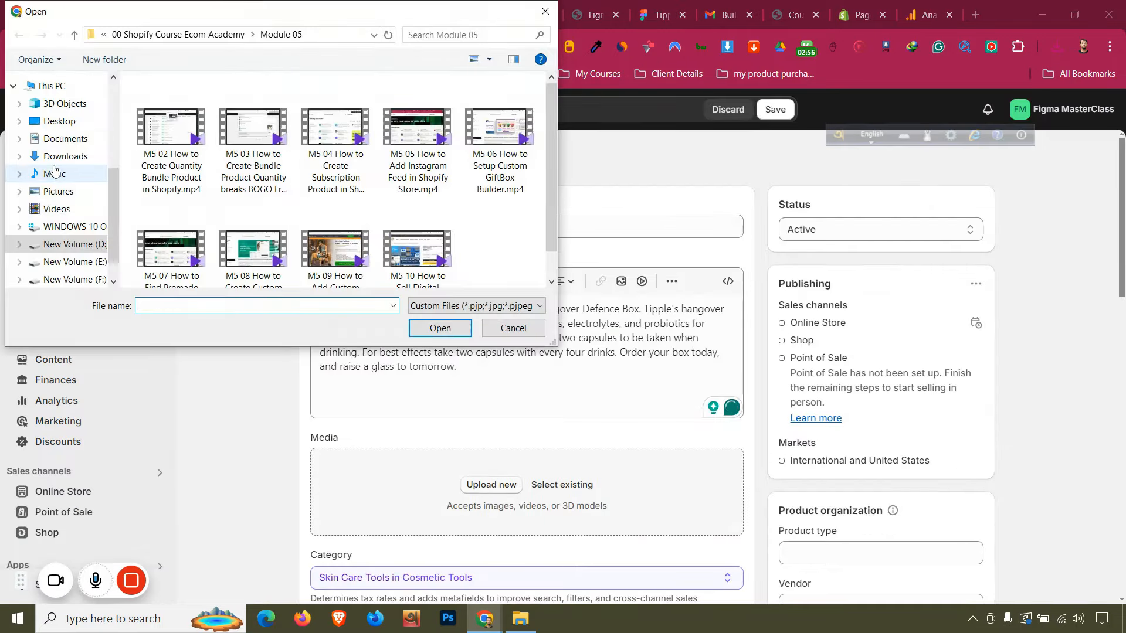
{"action": "left_click", "coordinate": [57, 157]}
{"action": "left_click", "coordinate": [151, 147]}
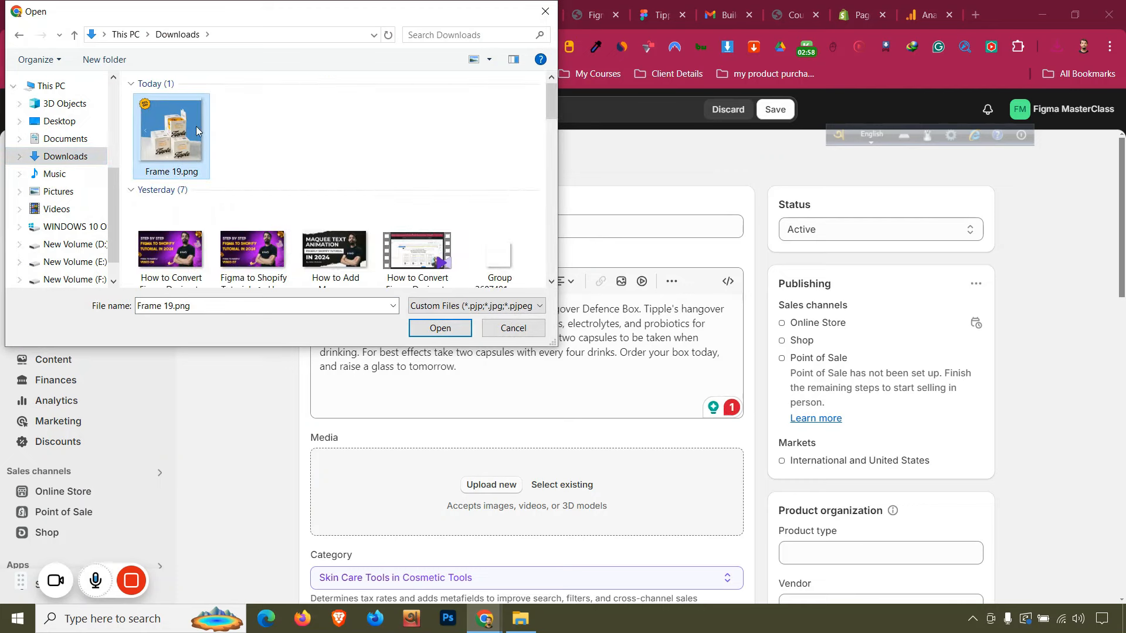
{"action": "left_click", "coordinate": [506, 332]}
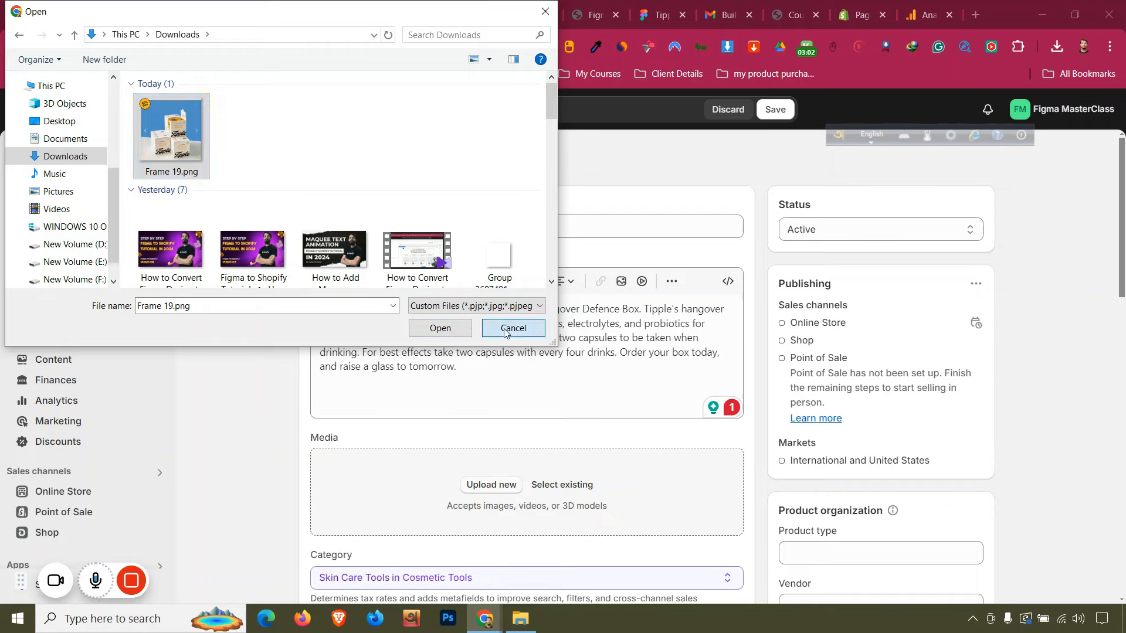
Switch to the Figma design and hide Group 24, Group 23 and Group 61, the arrows and dots over the product image
{"action": "left_click", "coordinate": [659, 14]}
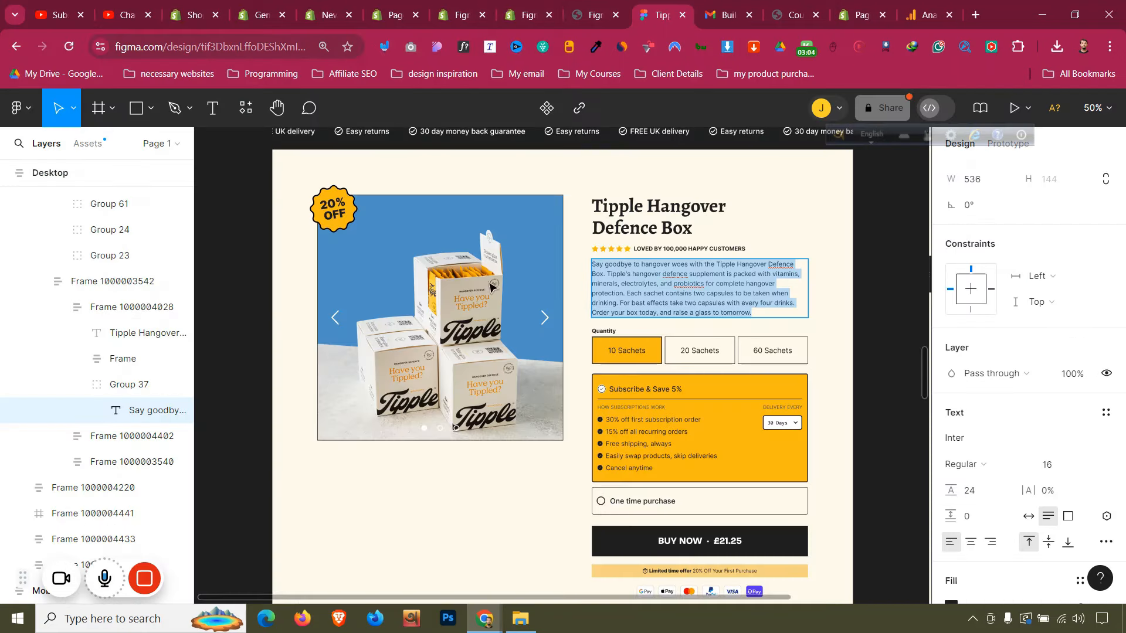
{"action": "left_click", "coordinate": [487, 243]}
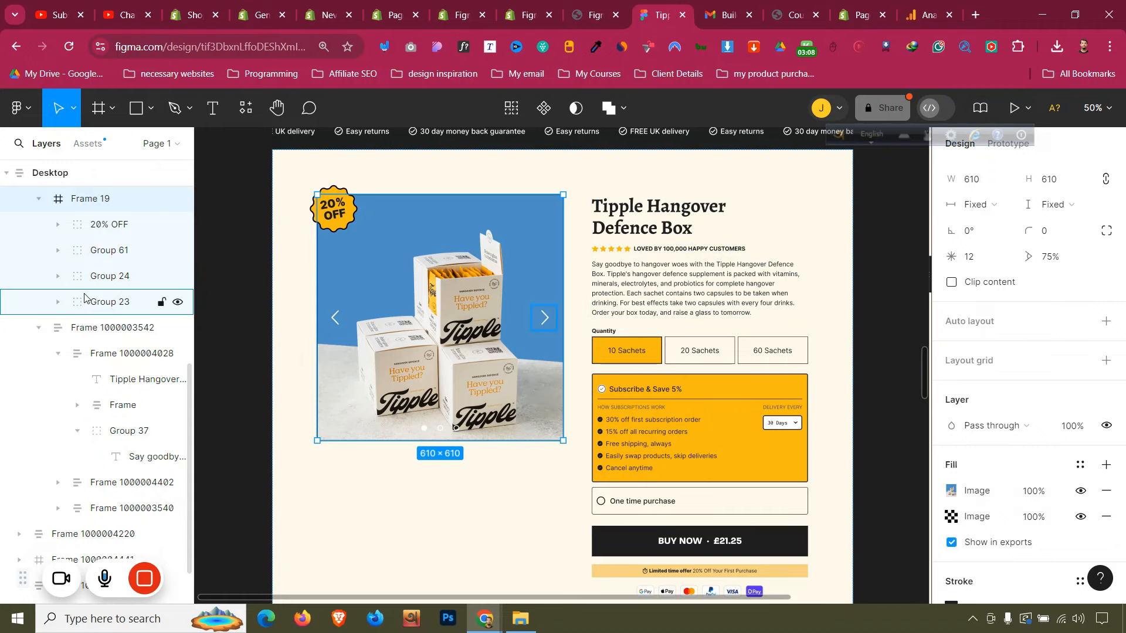
{"action": "left_click", "coordinate": [111, 277]}
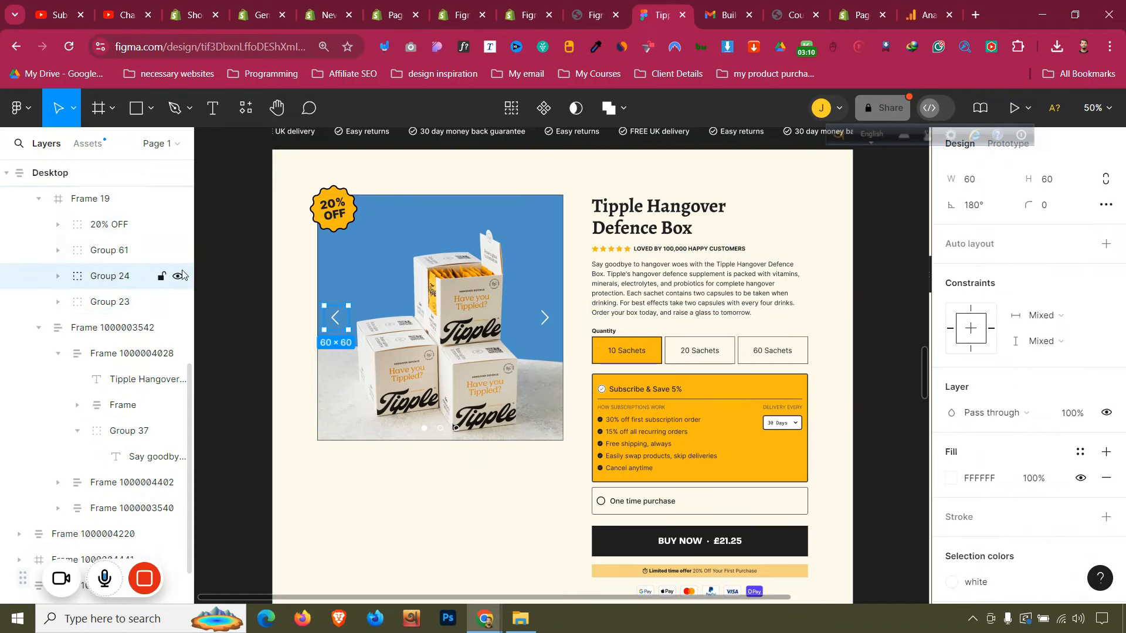
{"action": "left_click", "coordinate": [178, 275]}
{"action": "left_click", "coordinate": [178, 302]}
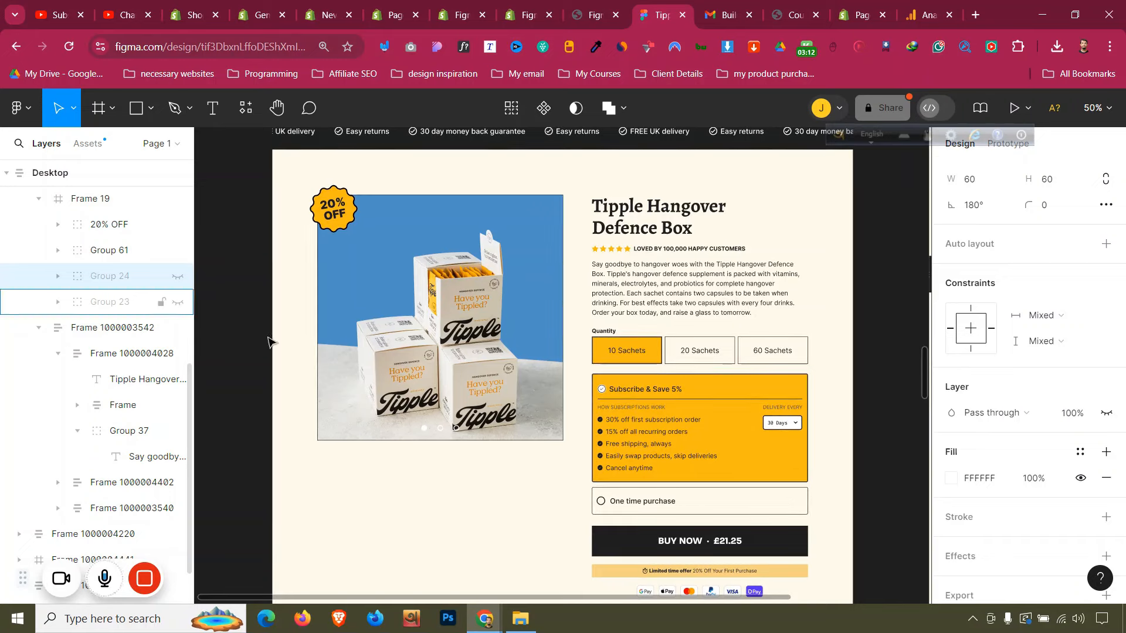
{"action": "left_click", "coordinate": [153, 252]}
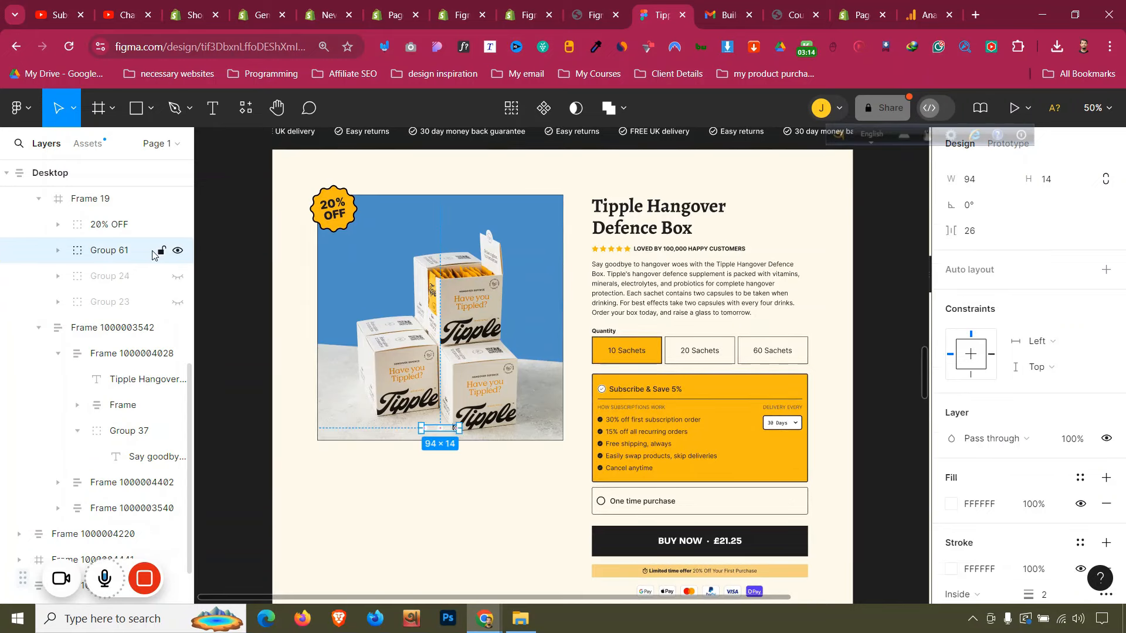
{"action": "left_click", "coordinate": [178, 250]}
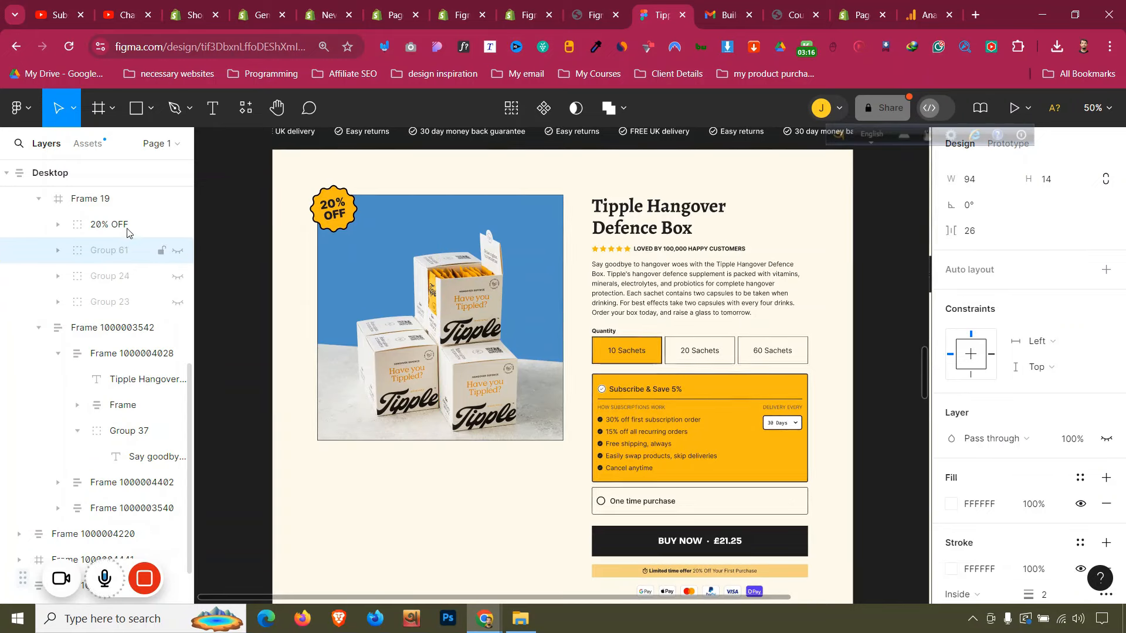
Check the layers nested in the 20% OFF badge, then export the whole Frame 19 as a 1x PNG
{"action": "left_click", "coordinate": [59, 225]}
{"action": "left_click", "coordinate": [94, 251]}
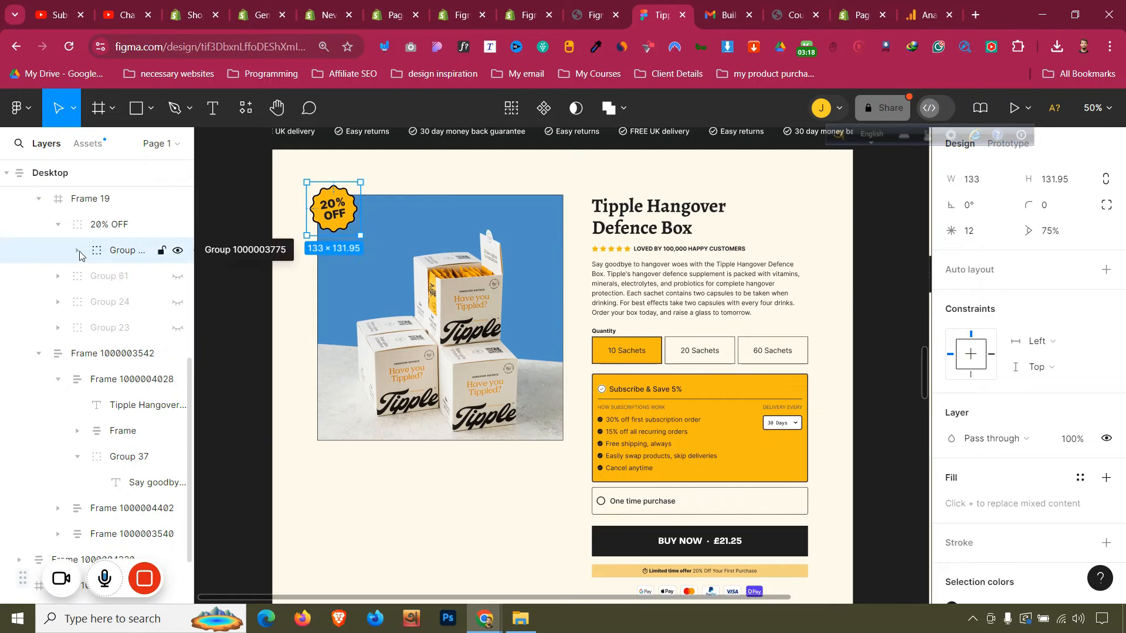
{"action": "left_click", "coordinate": [78, 253]}
{"action": "left_click", "coordinate": [109, 276]}
{"action": "left_click", "coordinate": [117, 303]}
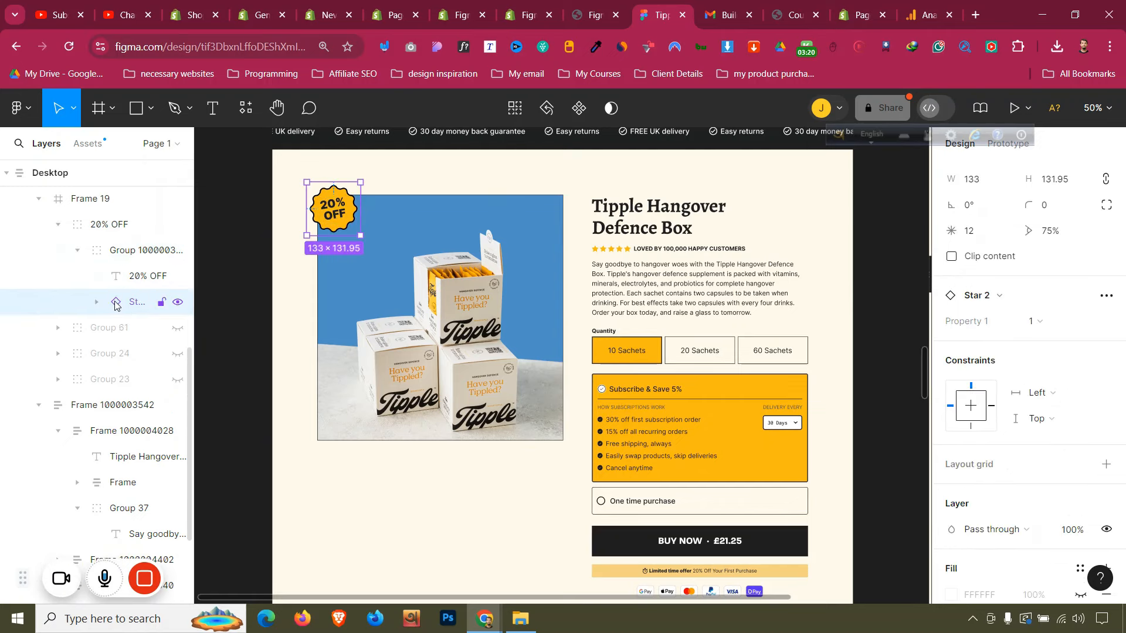
{"action": "left_click", "coordinate": [37, 200]}
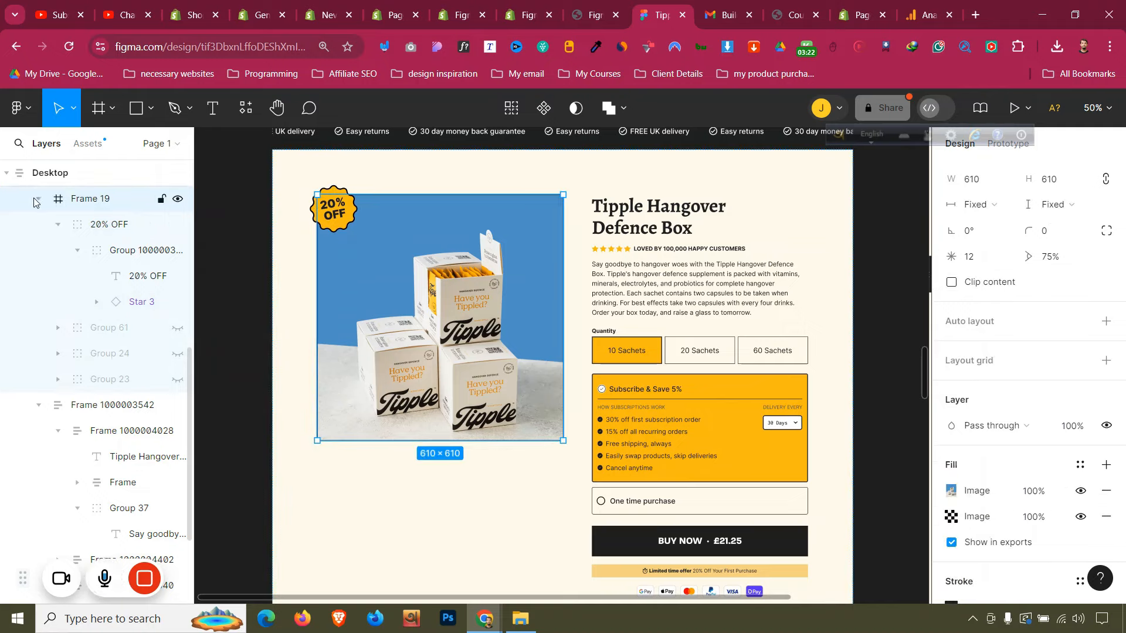
{"action": "left_click", "coordinate": [37, 200]}
{"action": "scroll", "coordinate": [1034, 481], "scroll_direction": "down", "scroll_amount": 6}
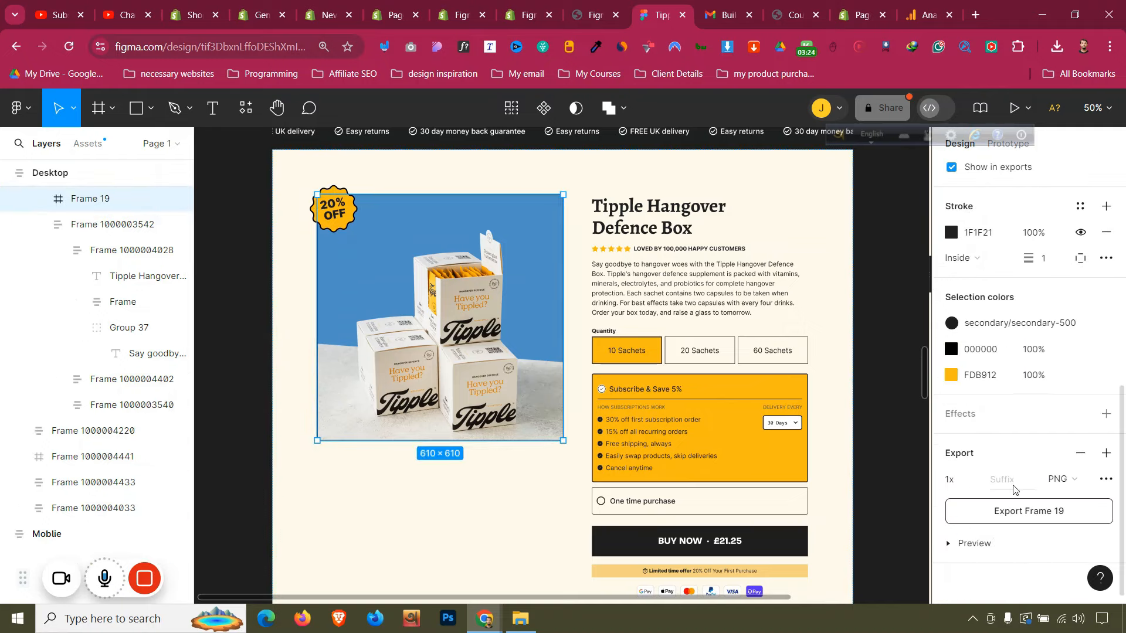
{"action": "left_click", "coordinate": [1038, 515]}
Switch to the Shopify new product page and upload Frame 19 (1).png from Downloads as product media
{"action": "left_click", "coordinate": [454, 6]}
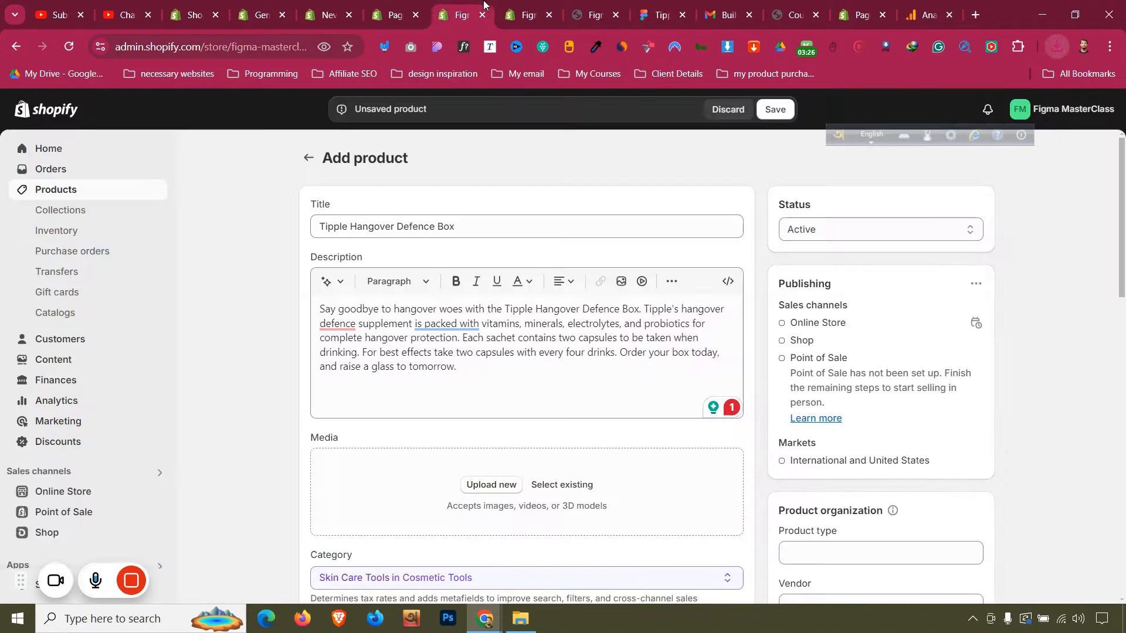
{"action": "left_click", "coordinate": [509, 5]}
{"action": "left_click", "coordinate": [474, 6]}
{"action": "scroll", "coordinate": [492, 410], "scroll_direction": "down", "scroll_amount": 2}
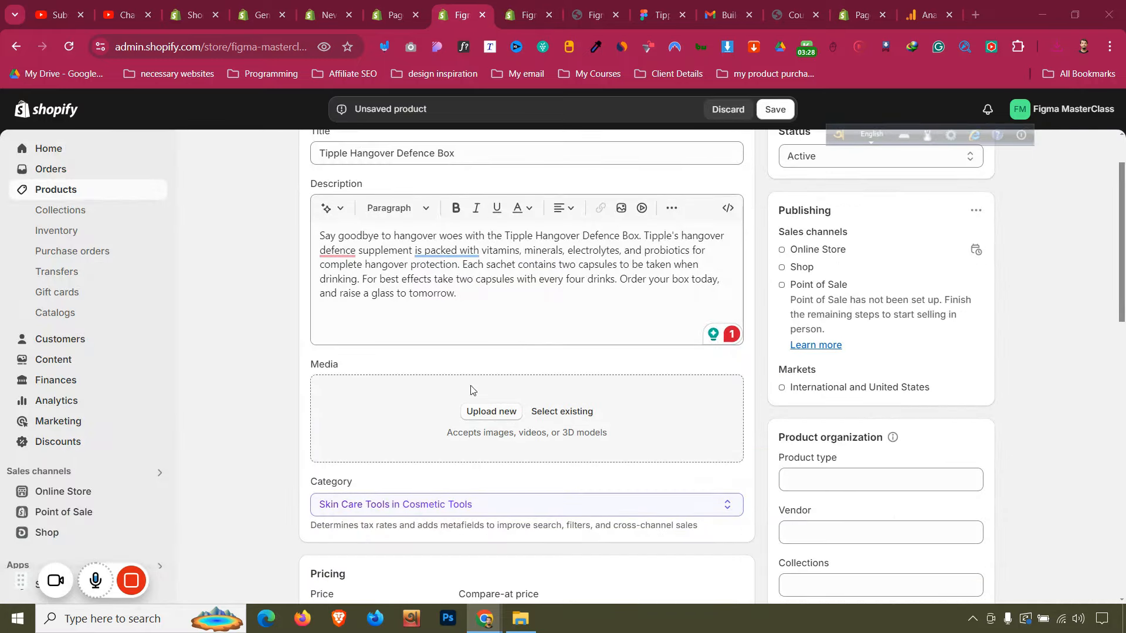
{"action": "left_click", "coordinate": [491, 411]}
{"action": "left_click", "coordinate": [65, 156]}
{"action": "left_click", "coordinate": [170, 133]}
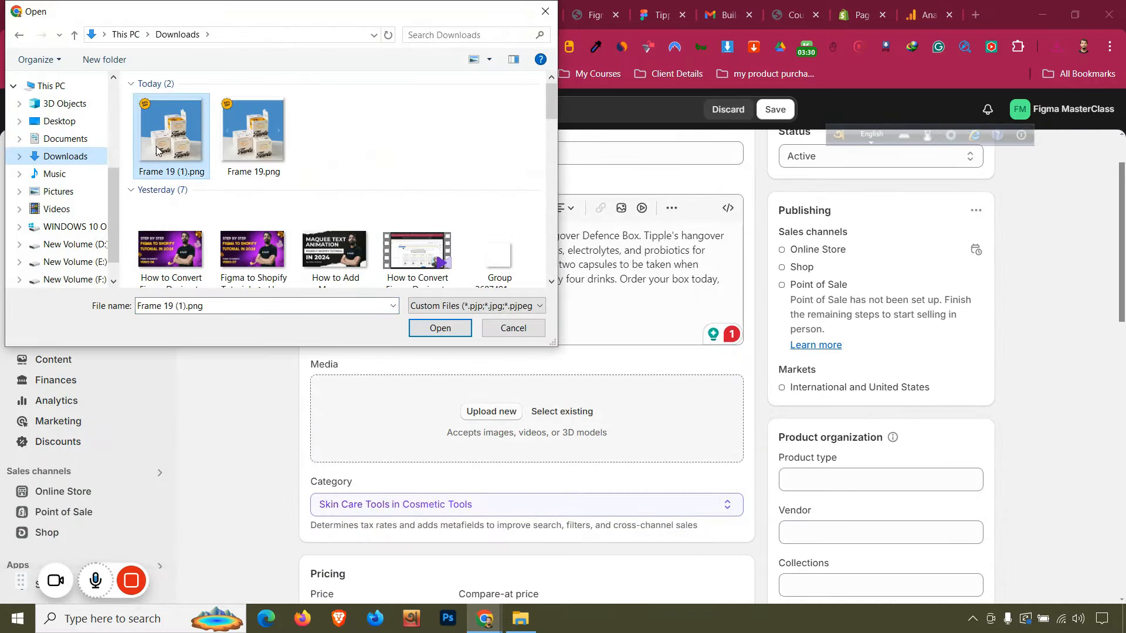
{"action": "left_click", "coordinate": [441, 328]}
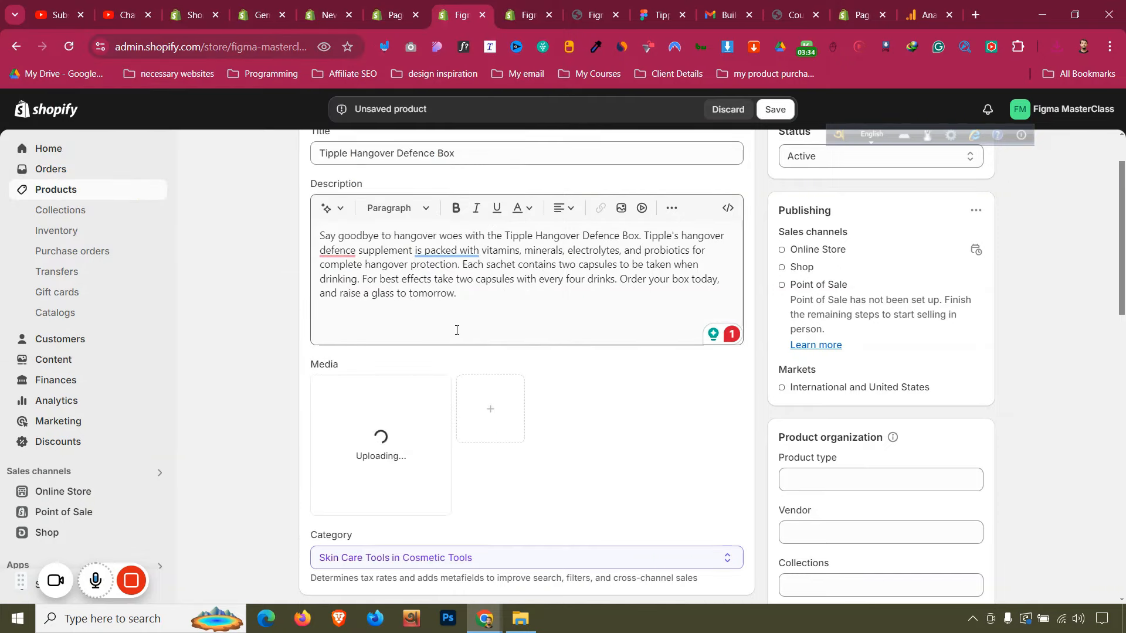
{"action": "scroll", "coordinate": [456, 330], "scroll_direction": "down", "scroll_amount": 3}
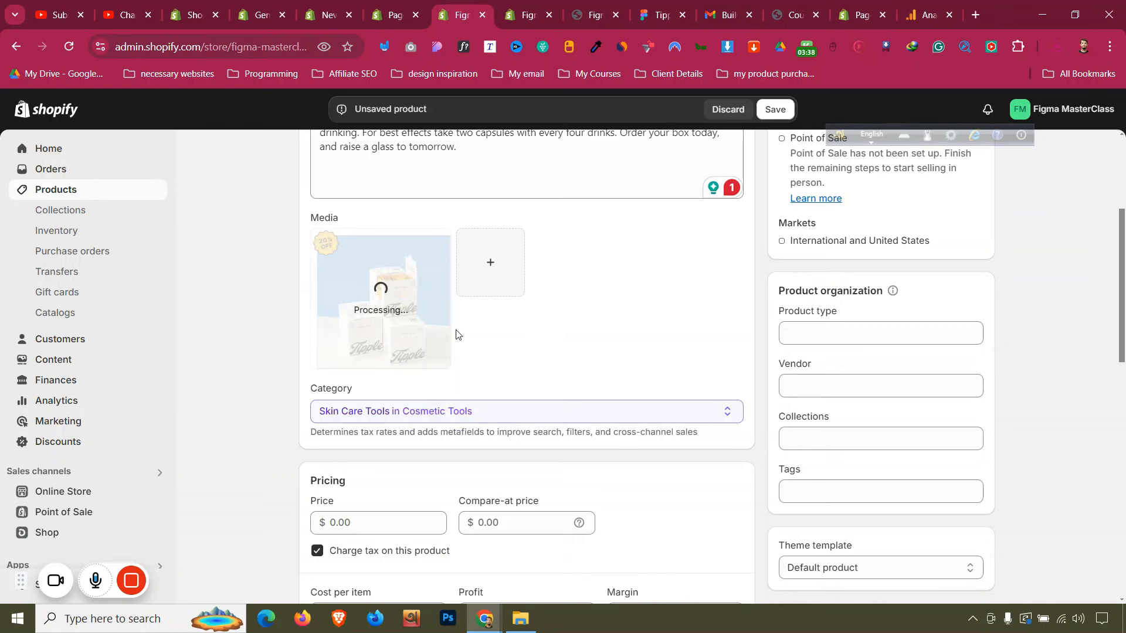
{"action": "left_click", "coordinate": [489, 281]}
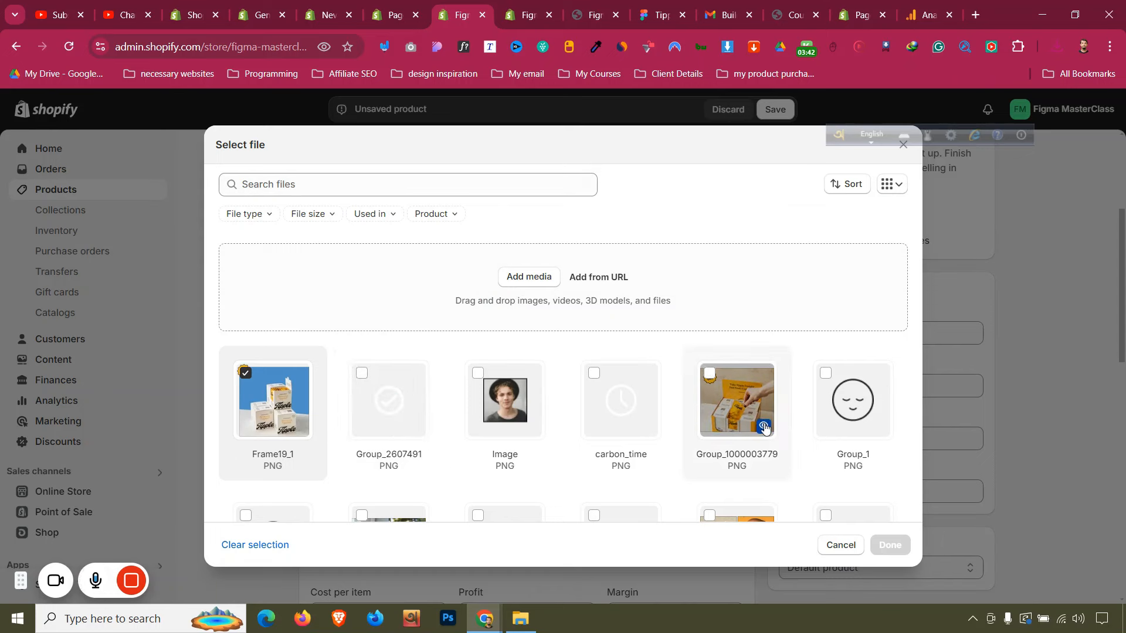
{"action": "left_click", "coordinate": [708, 395]}
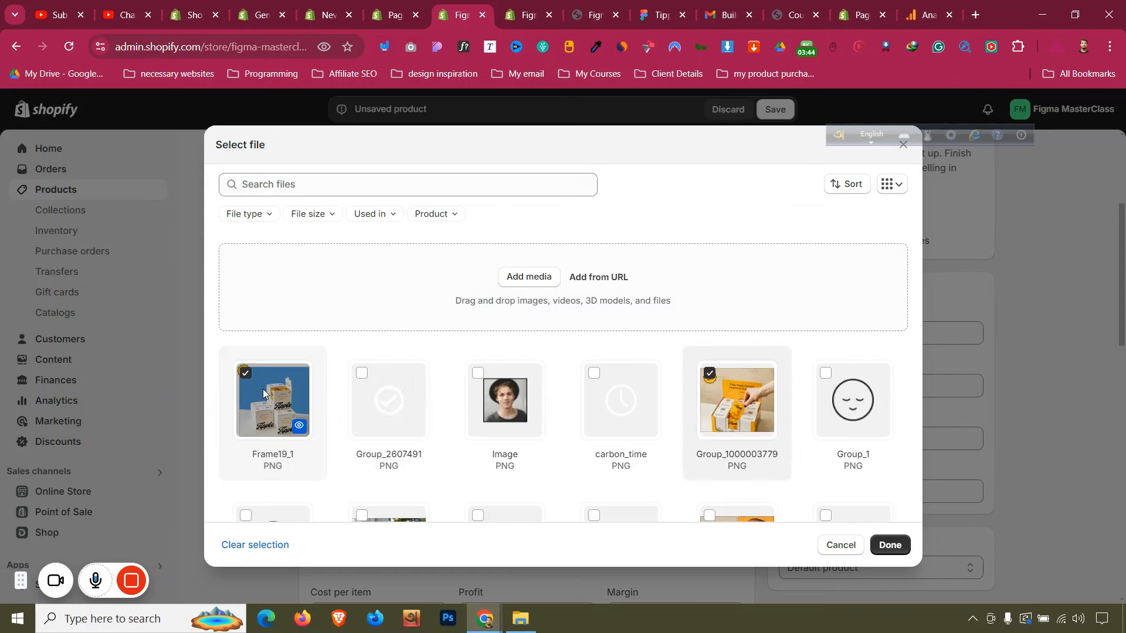
{"action": "scroll", "coordinate": [703, 410], "scroll_direction": "down", "scroll_amount": 4}
{"action": "scroll", "coordinate": [711, 351], "scroll_direction": "up", "scroll_amount": 3}
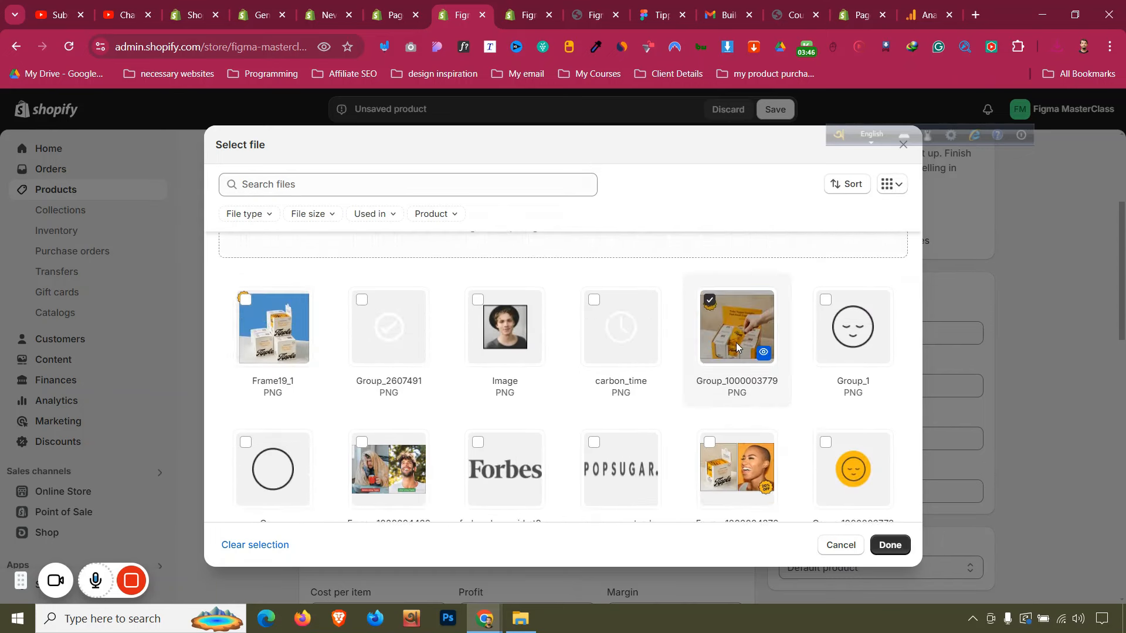
{"action": "left_click", "coordinate": [885, 544]}
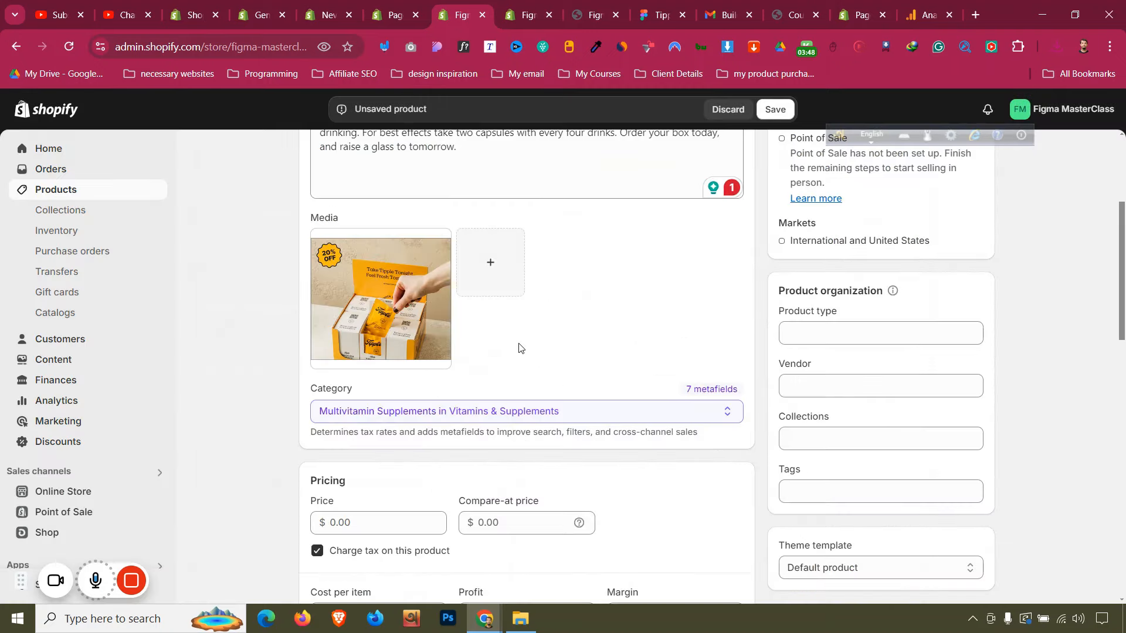
Add Frame19_1 back to the product media and move it to the first position
{"action": "left_click", "coordinate": [503, 268]}
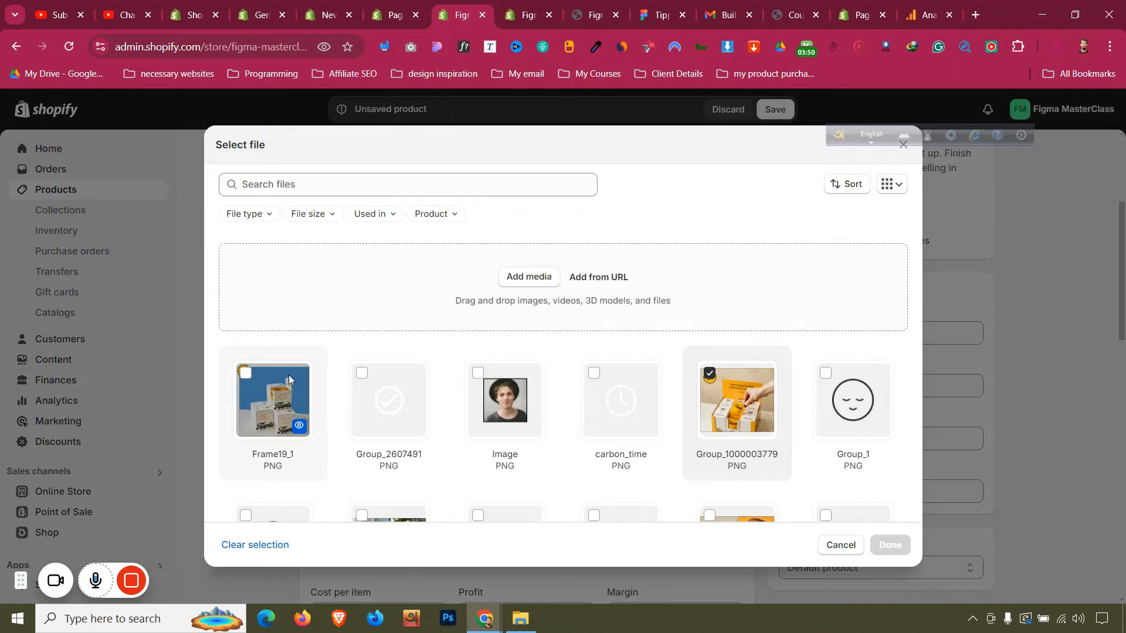
{"action": "left_click", "coordinate": [888, 545]}
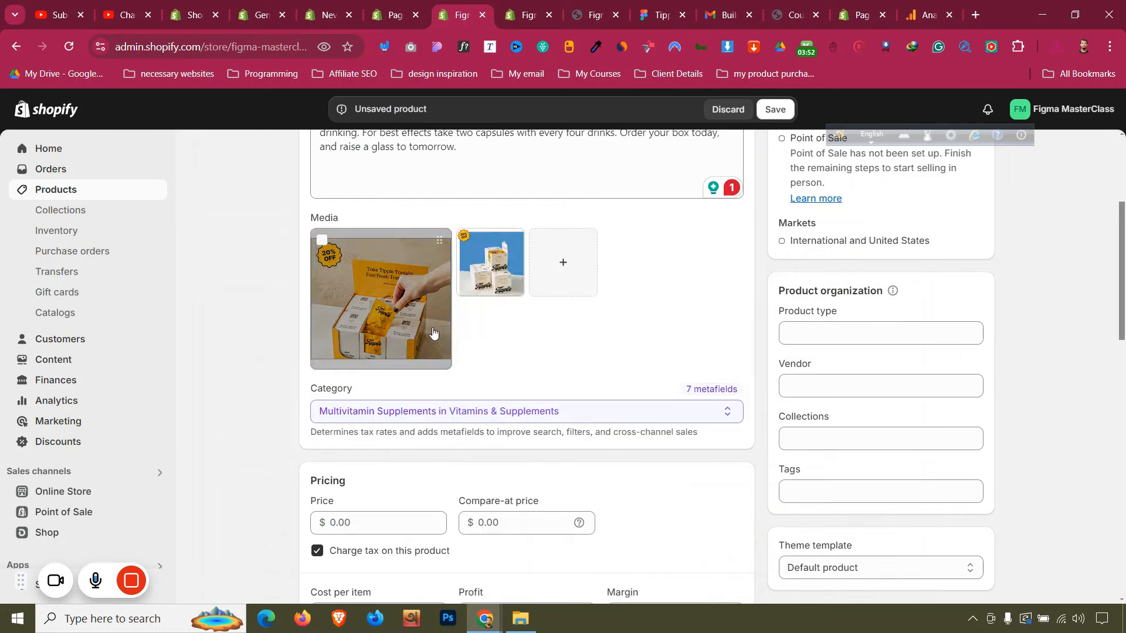
{"action": "left_click_drag", "start_coordinate": [490, 262], "coordinate": [352, 247]}
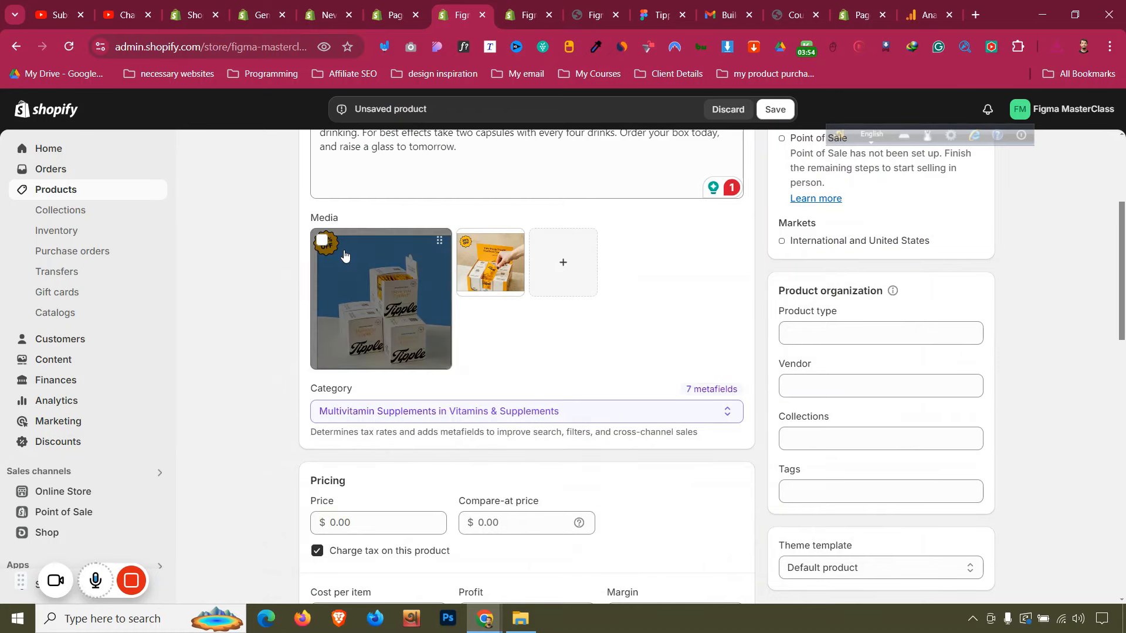
Set the product's price to 49.00 and its compare-at price to 99.00
{"action": "scroll", "coordinate": [601, 321], "scroll_direction": "down", "scroll_amount": 4}
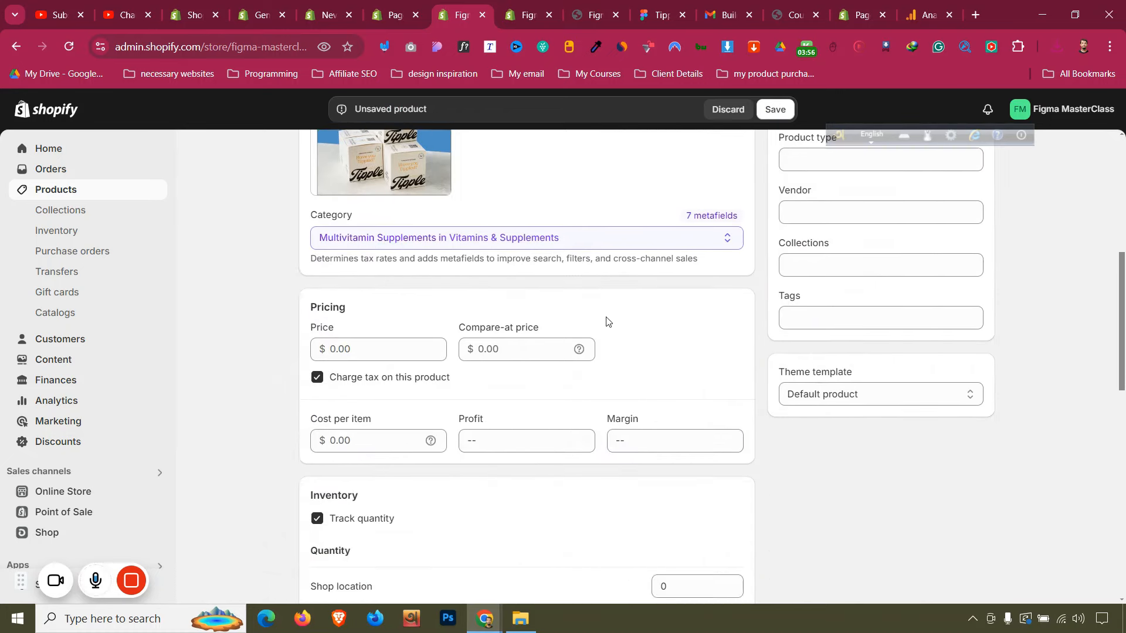
{"action": "left_click", "coordinate": [406, 304]}
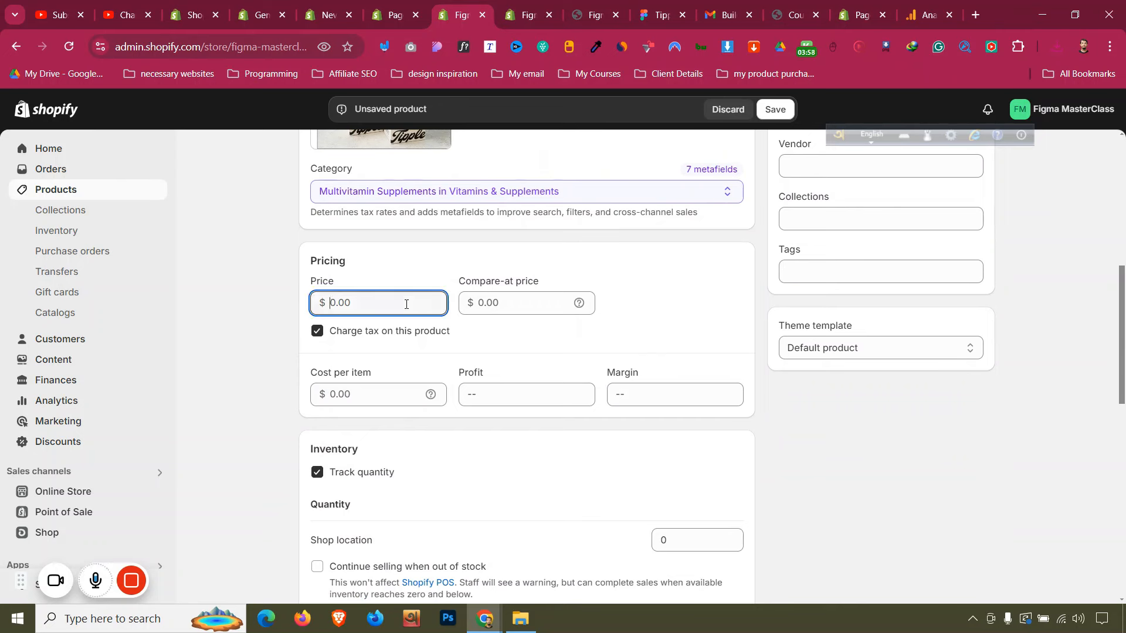
{"action": "left_click", "coordinate": [517, 309]}
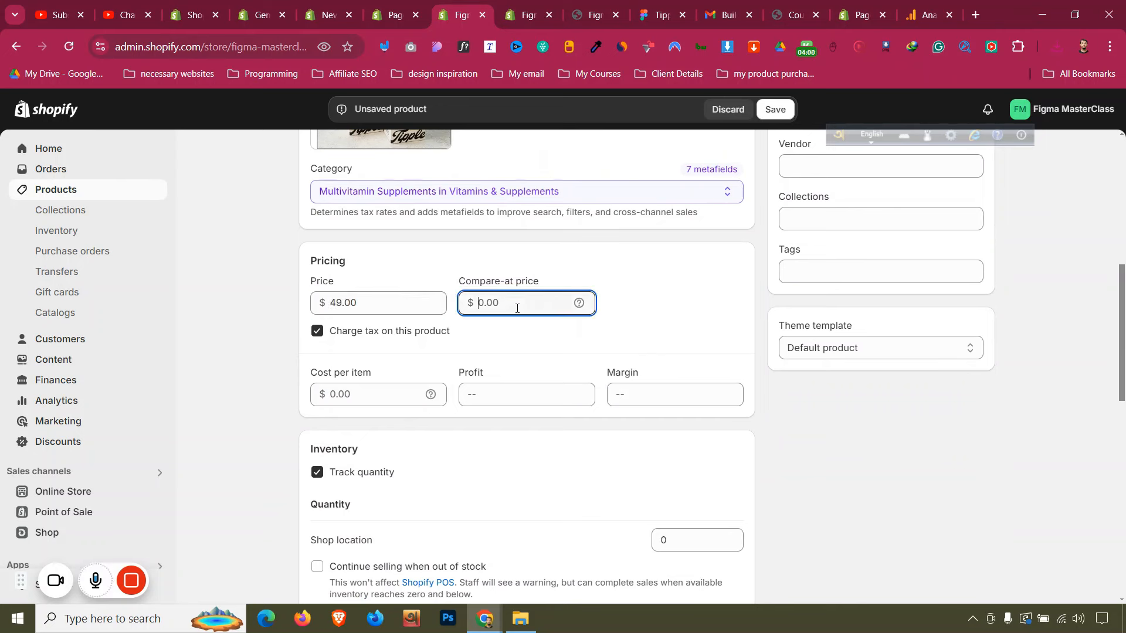
{"action": "left_click", "coordinate": [527, 352]}
Set the inventory quantity at Shop location to 900
{"action": "scroll", "coordinate": [703, 415], "scroll_direction": "down", "scroll_amount": 1}
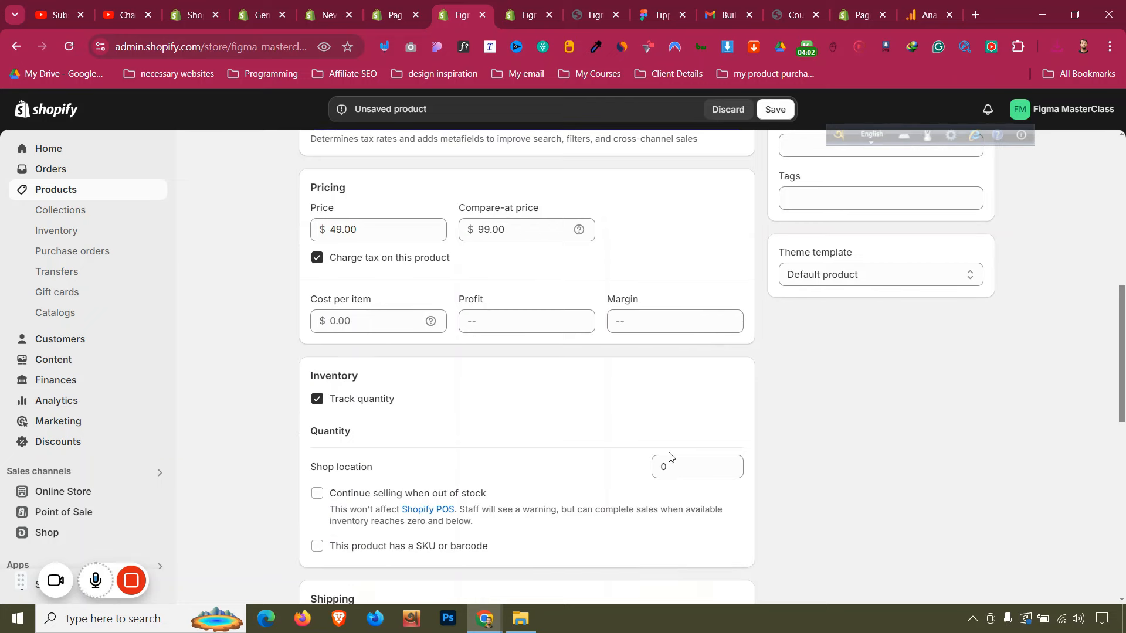
{"action": "left_click", "coordinate": [677, 464]}
{"action": "type", "text": "900"}
Add a custom variant option to the product and name it Quantity
{"action": "scroll", "coordinate": [590, 470], "scroll_direction": "down", "scroll_amount": 7}
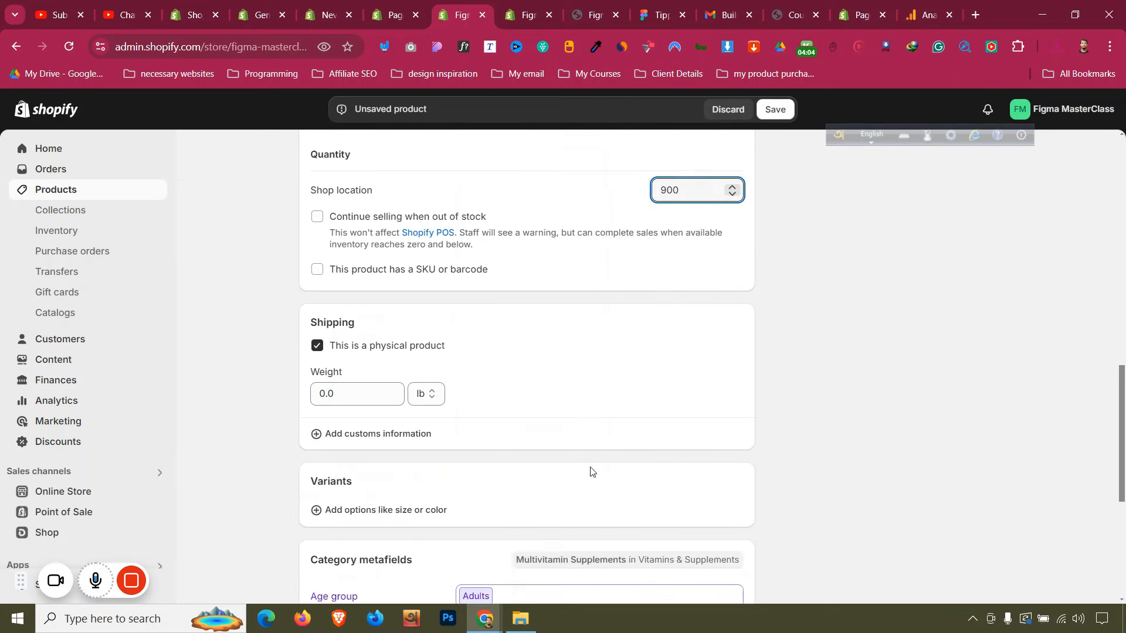
{"action": "left_click", "coordinate": [413, 354]}
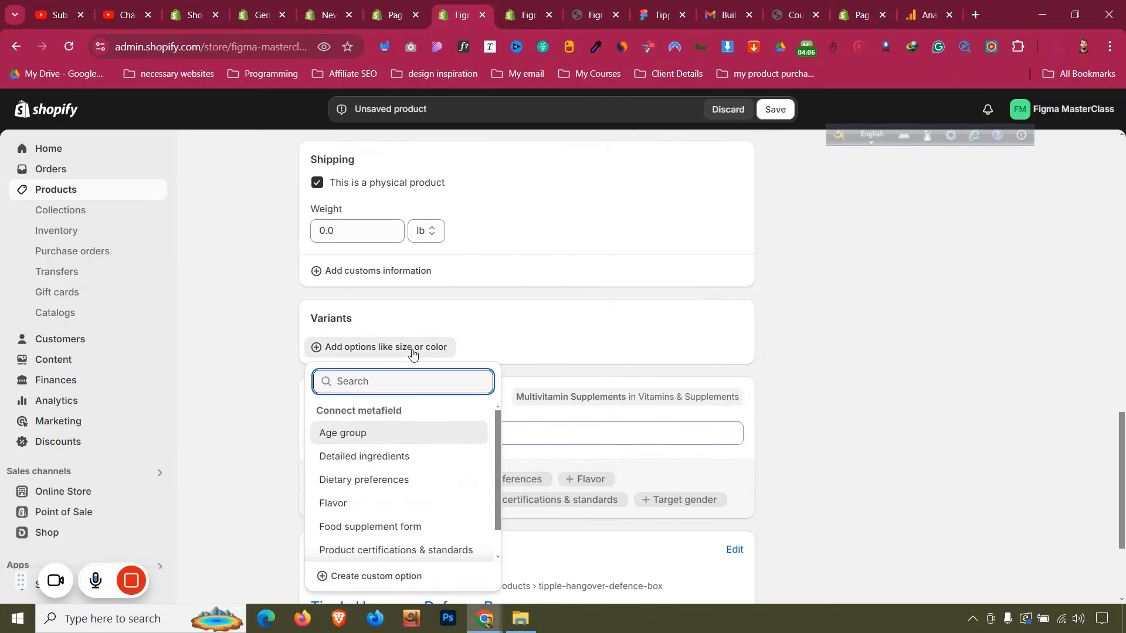
{"action": "left_click", "coordinate": [412, 353]}
{"action": "left_click", "coordinate": [413, 353]}
{"action": "scroll", "coordinate": [425, 498], "scroll_direction": "down", "scroll_amount": 1}
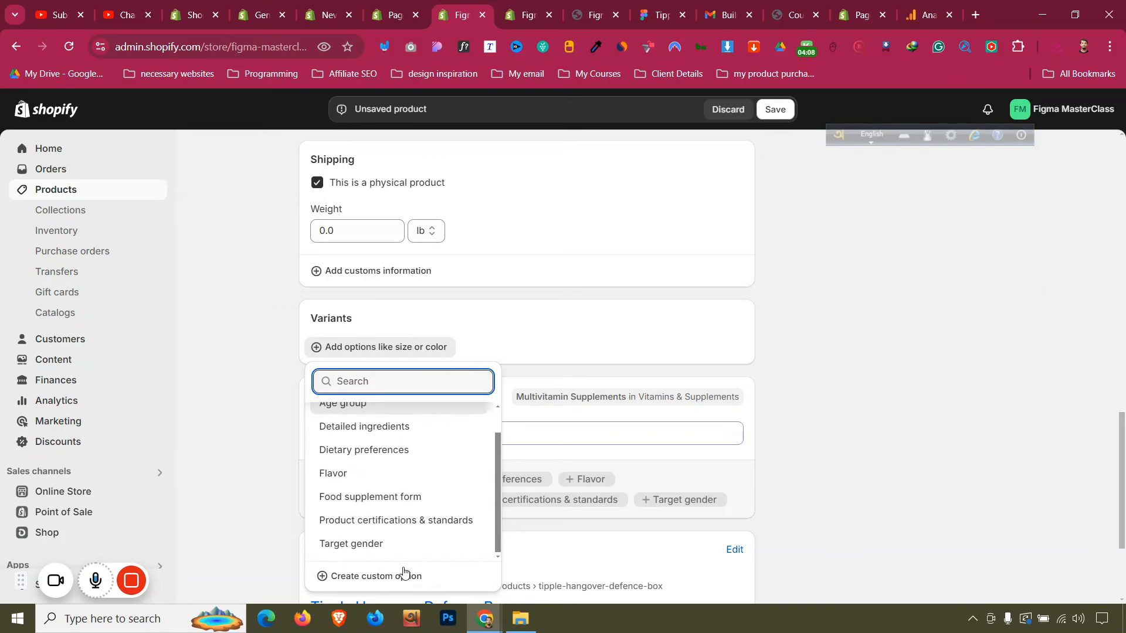
{"action": "left_click", "coordinate": [404, 574]}
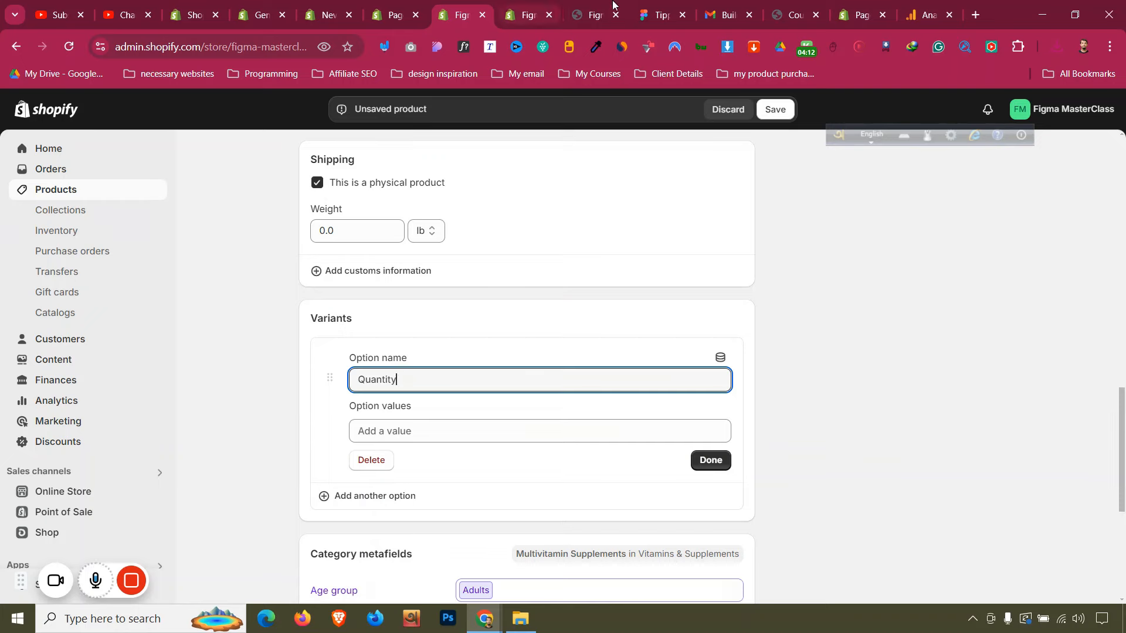
Copy the text 10 Sachets from the Figma design and paste it as the Quantity option's first value in Shopify
{"action": "left_click", "coordinate": [642, 8]}
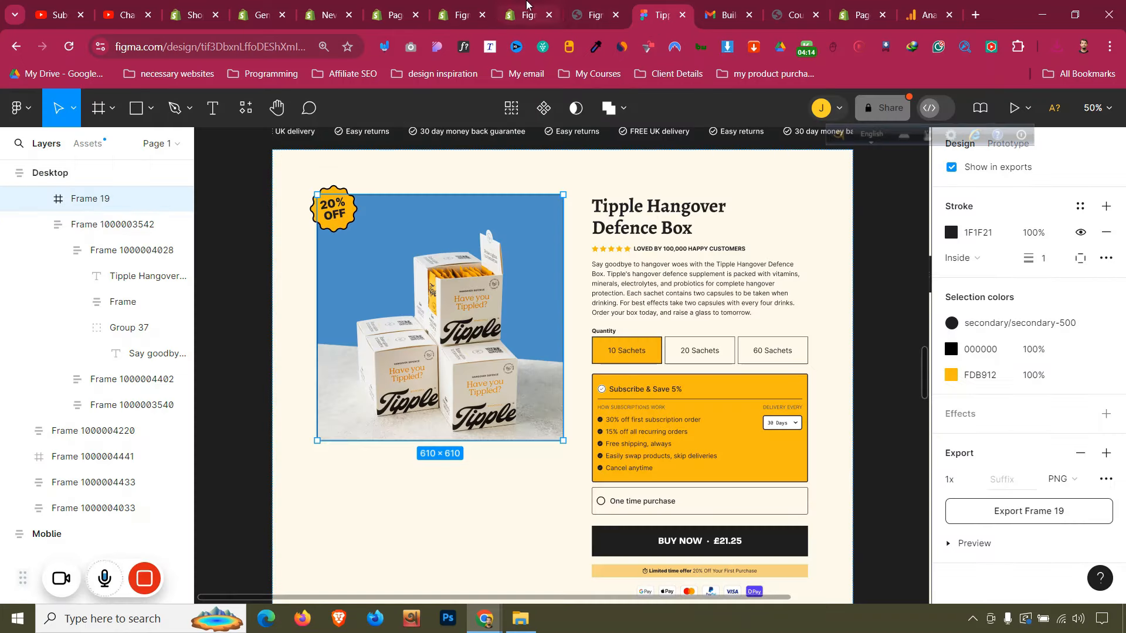
{"action": "left_click", "coordinate": [633, 356]}
{"action": "double_click", "coordinate": [633, 356]}
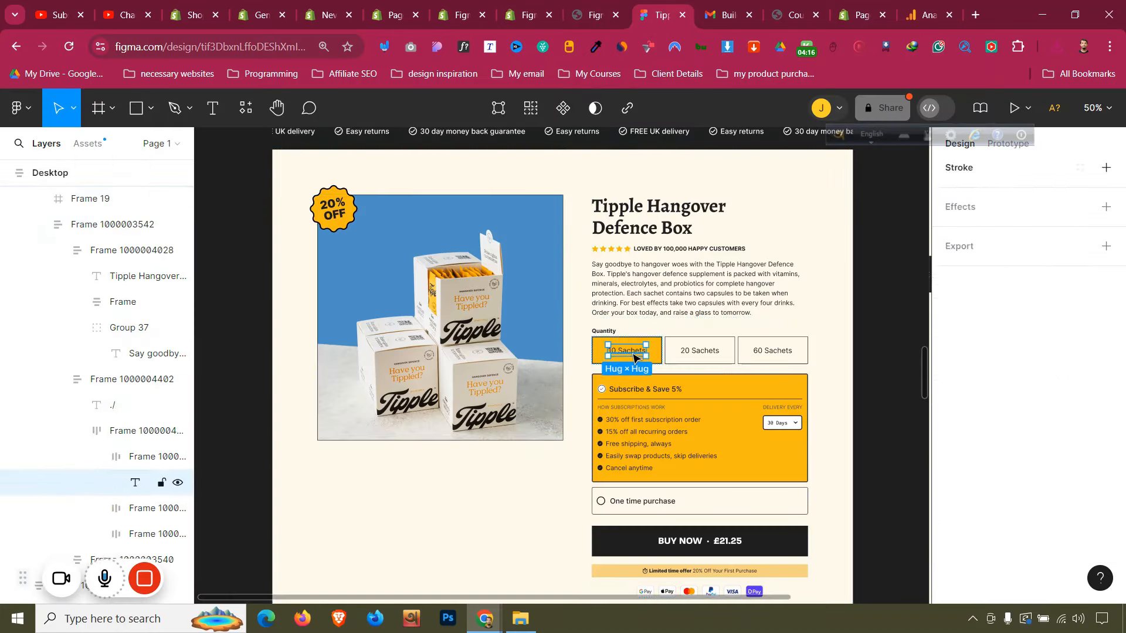
{"action": "double_click", "coordinate": [637, 349]}
{"action": "key", "text": "ctrl+c"}
{"action": "left_click", "coordinate": [457, 8]}
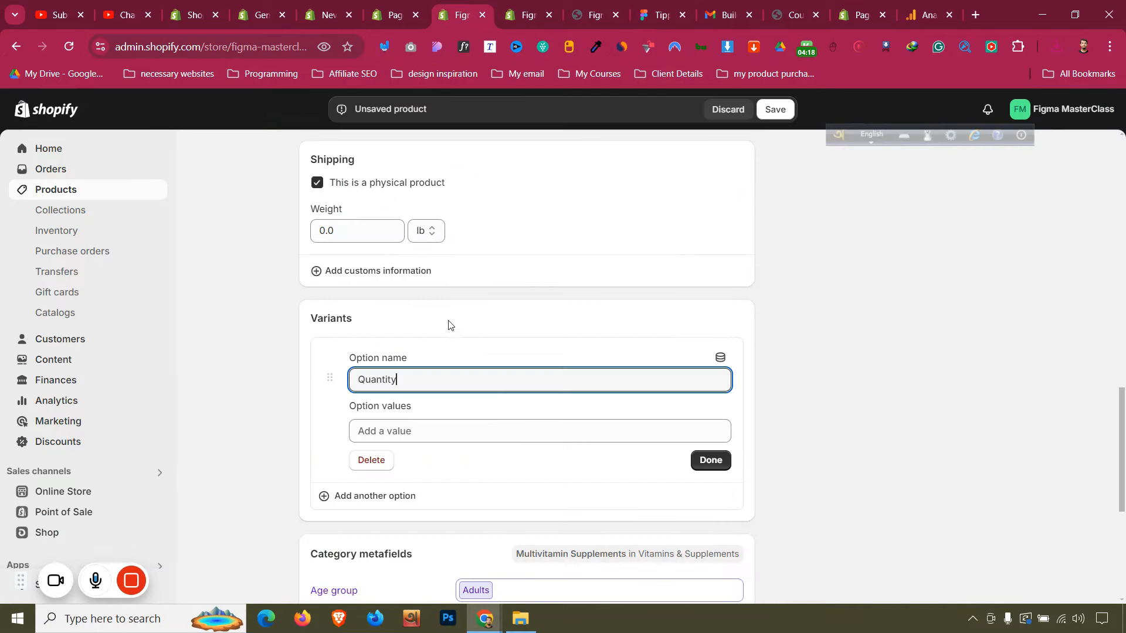
{"action": "left_click", "coordinate": [430, 435]}
{"action": "key", "text": "ctrl+v"}
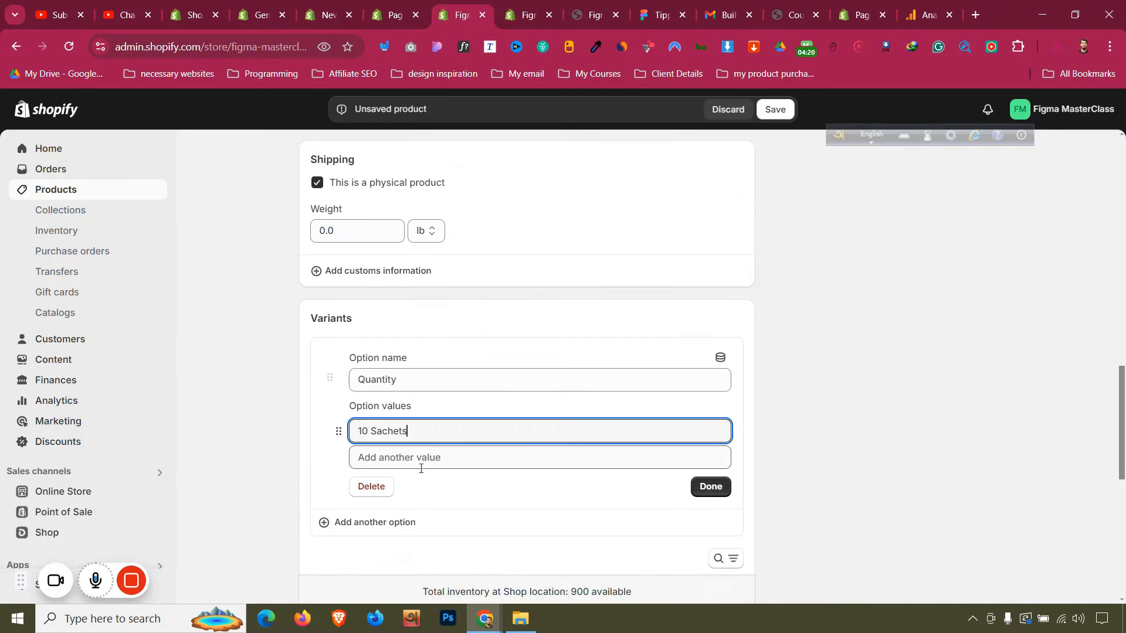
Add 20 Sachets and 50 Sachets as further values of the Quantity option
{"action": "left_click", "coordinate": [384, 458]}
{"action": "key", "text": "ctrl+v"}
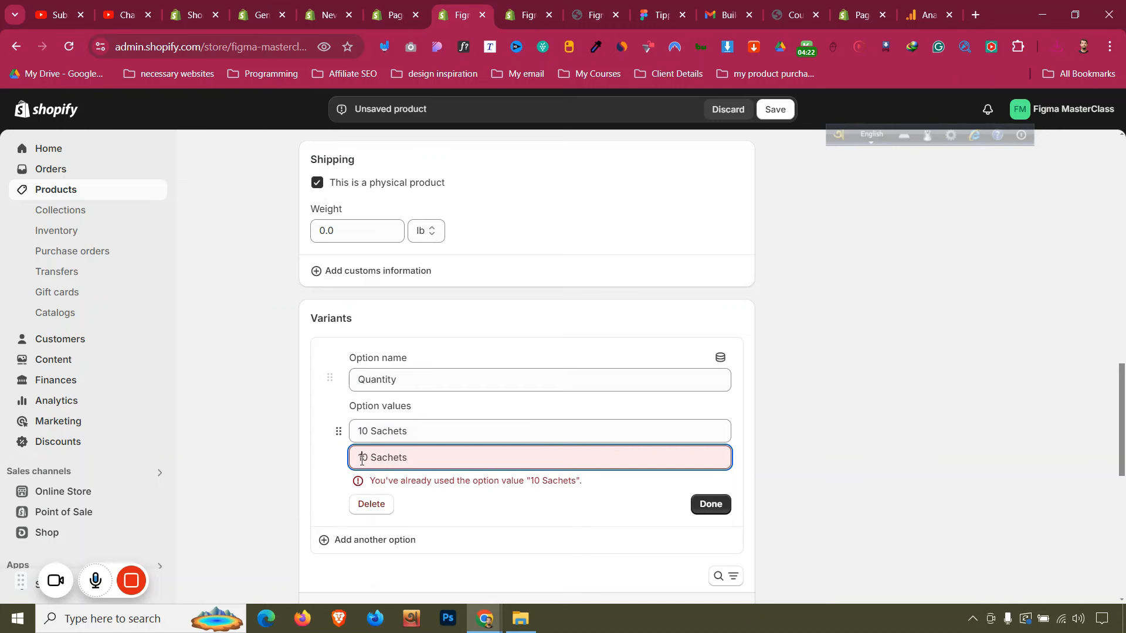
{"action": "left_click", "coordinate": [362, 460]}
{"action": "key", "text": "BackSpace"}
{"action": "type", "text": "2"}
{"action": "left_click", "coordinate": [381, 483]}
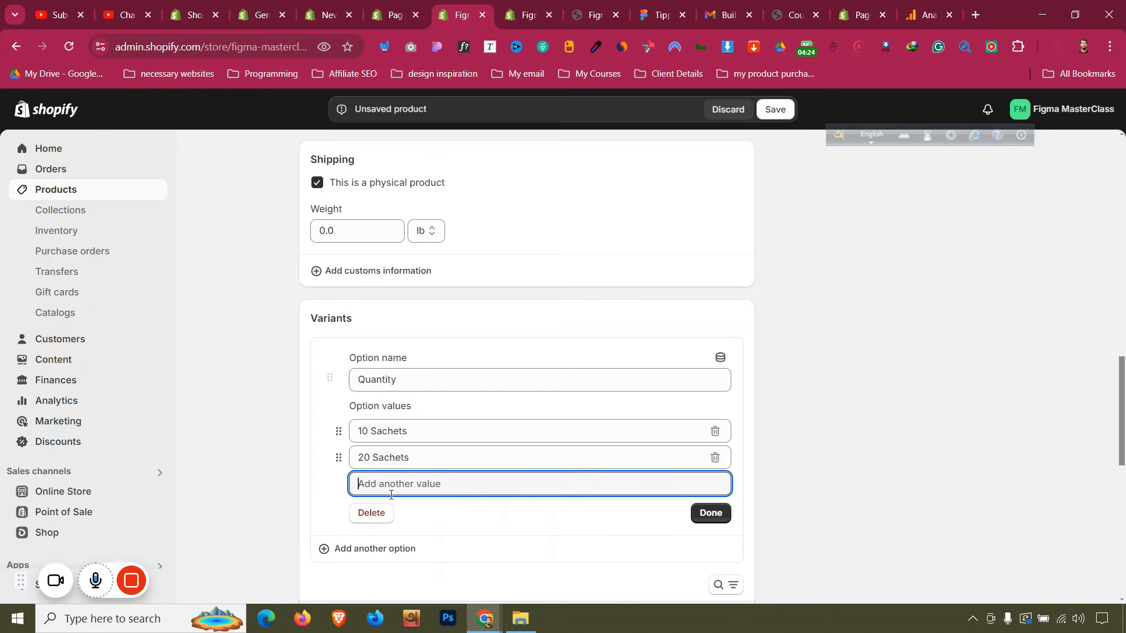
{"action": "key", "text": "ctrl+v"}
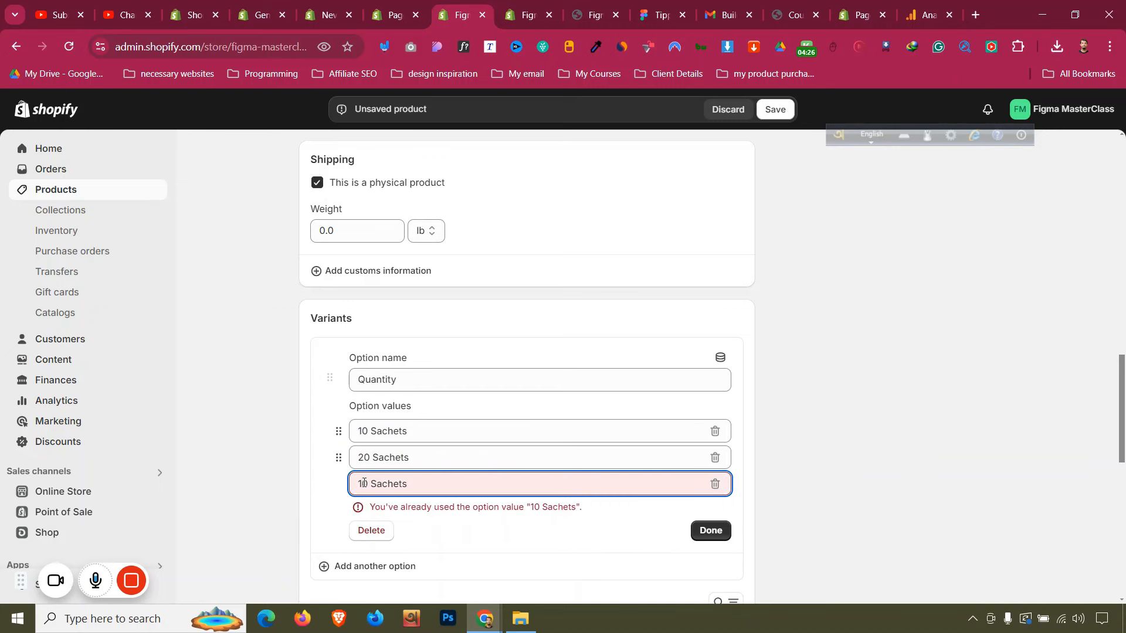
{"action": "left_click", "coordinate": [363, 482]}
{"action": "key", "text": "BackSpace"}
{"action": "type", "text": "5"}
Set the variant prices to 79.00 for 20 Sachets and 199.00 for 50 Sachets
{"action": "scroll", "coordinate": [885, 412], "scroll_direction": "down", "scroll_amount": 5}
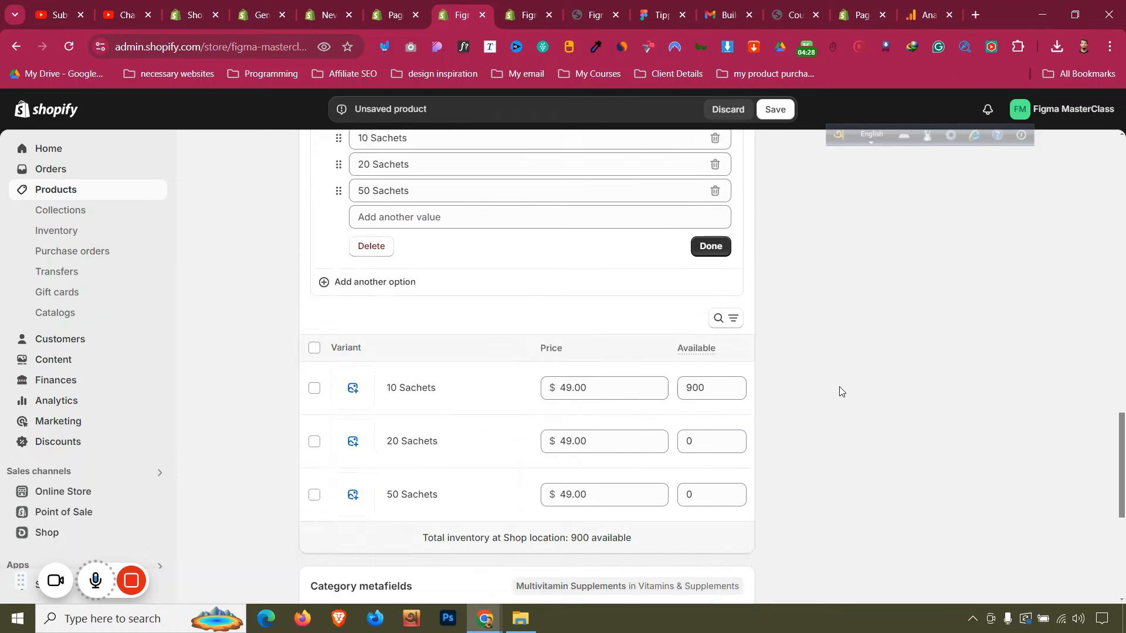
{"action": "scroll", "coordinate": [839, 391], "scroll_direction": "down", "scroll_amount": 3}
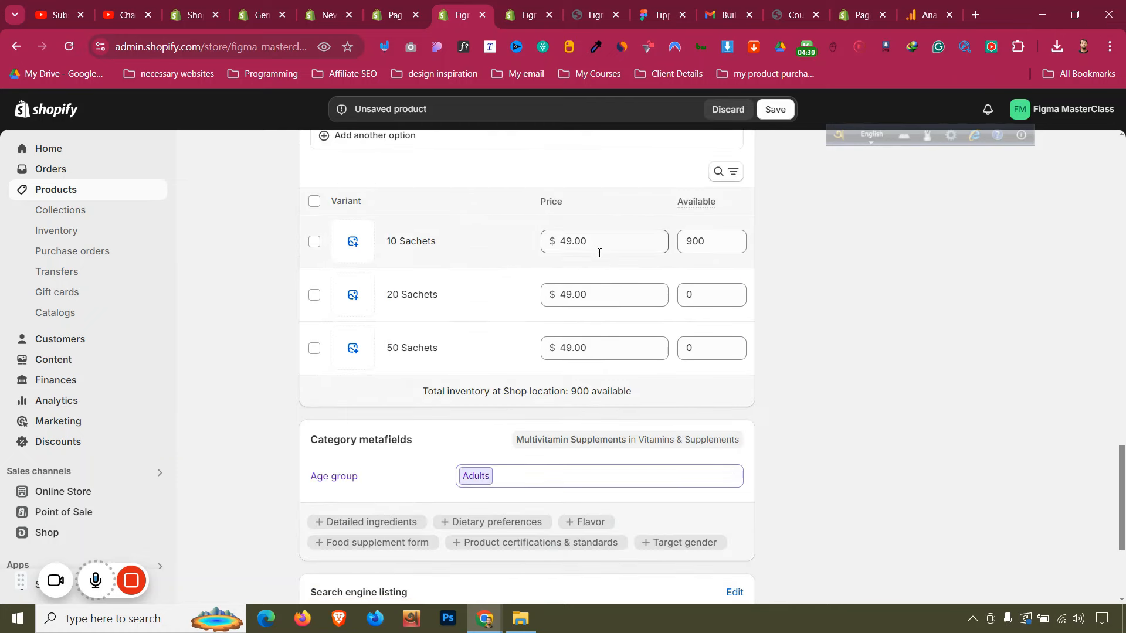
{"action": "left_click", "coordinate": [573, 302]}
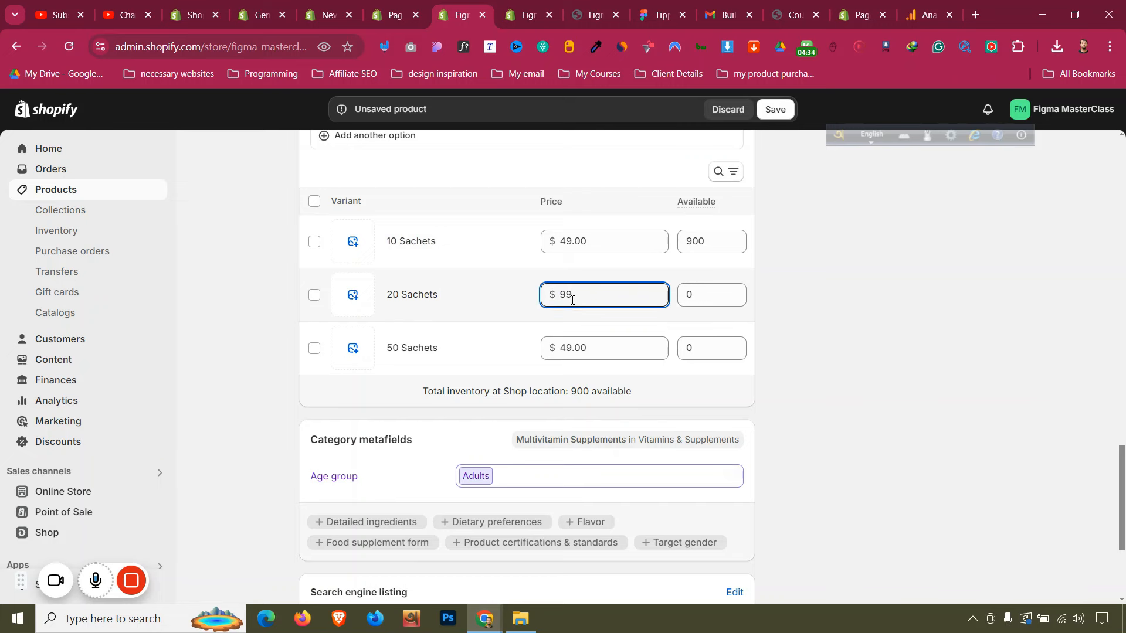
{"action": "type", "text": "79"}
{"action": "left_click", "coordinate": [594, 340]}
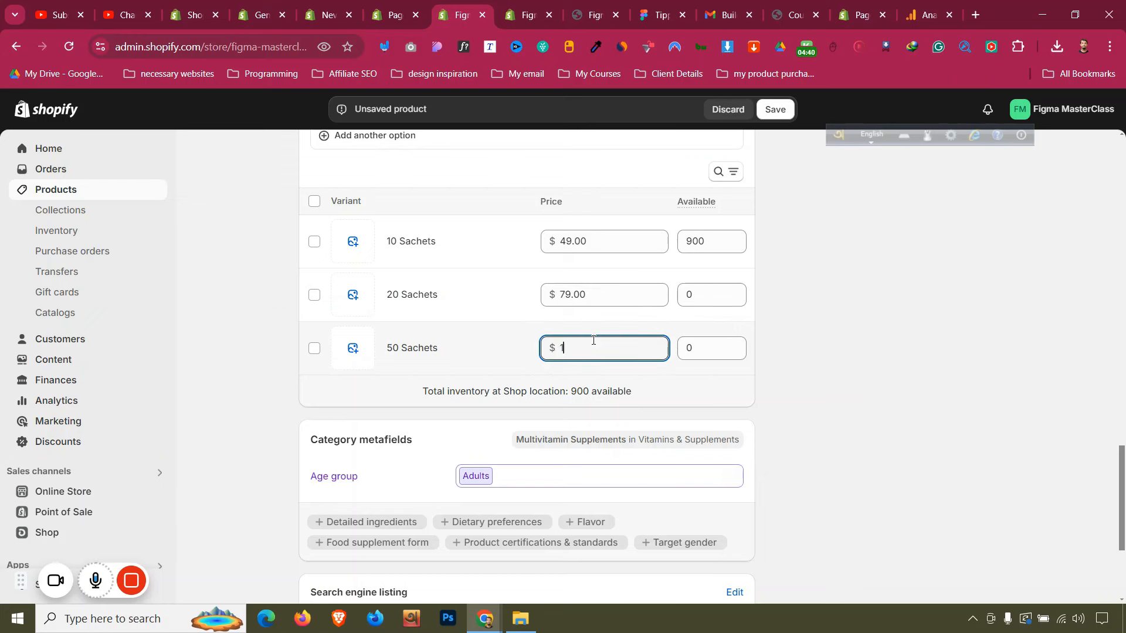
{"action": "type", "text": "199"}
Set the available stock of the 20 Sachets and 50 Sachets variants to 900 each
{"action": "left_click", "coordinate": [701, 292]}
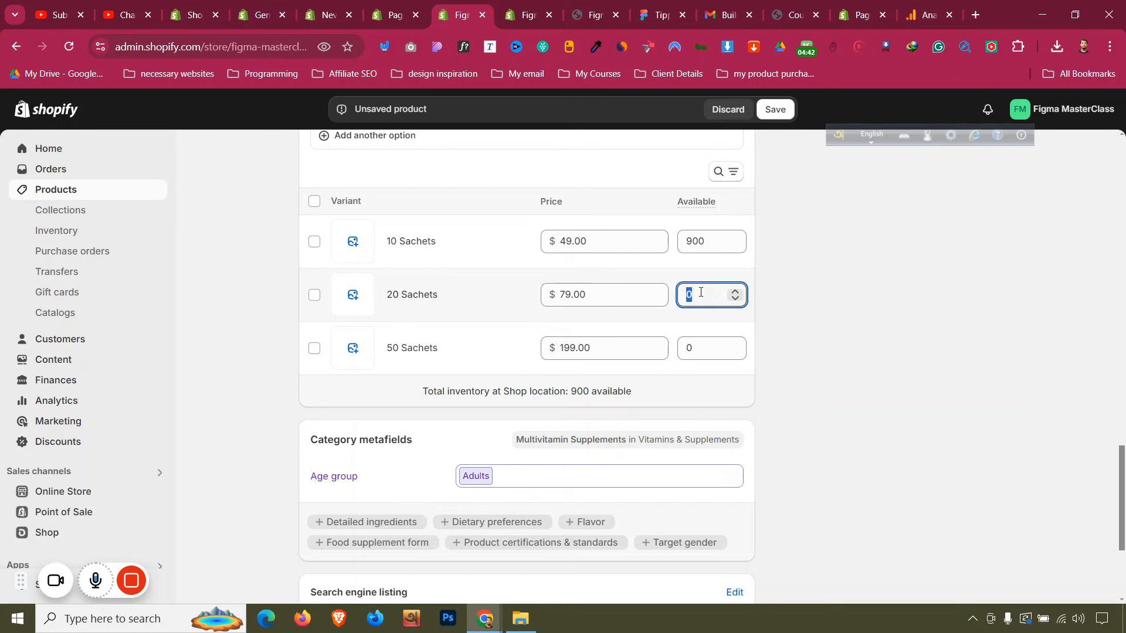
{"action": "type", "text": "900"}
{"action": "left_click", "coordinate": [718, 344]}
{"action": "type", "text": "900"}
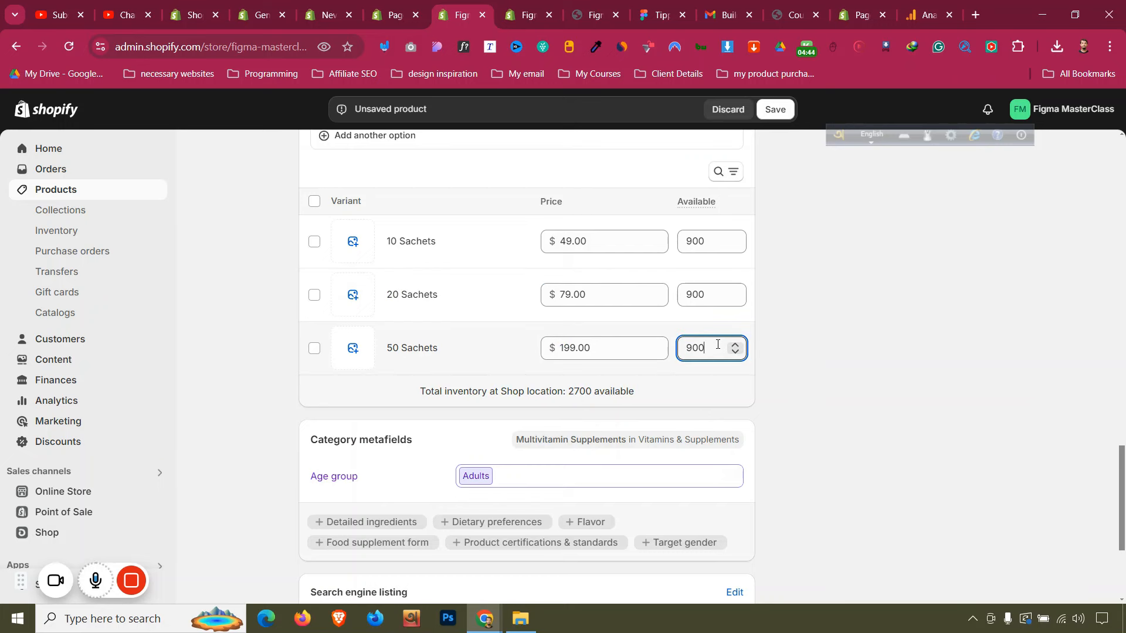
{"action": "left_click", "coordinate": [797, 338]}
Finish editing the Quantity option
{"action": "scroll", "coordinate": [795, 336], "scroll_direction": "up", "scroll_amount": 1}
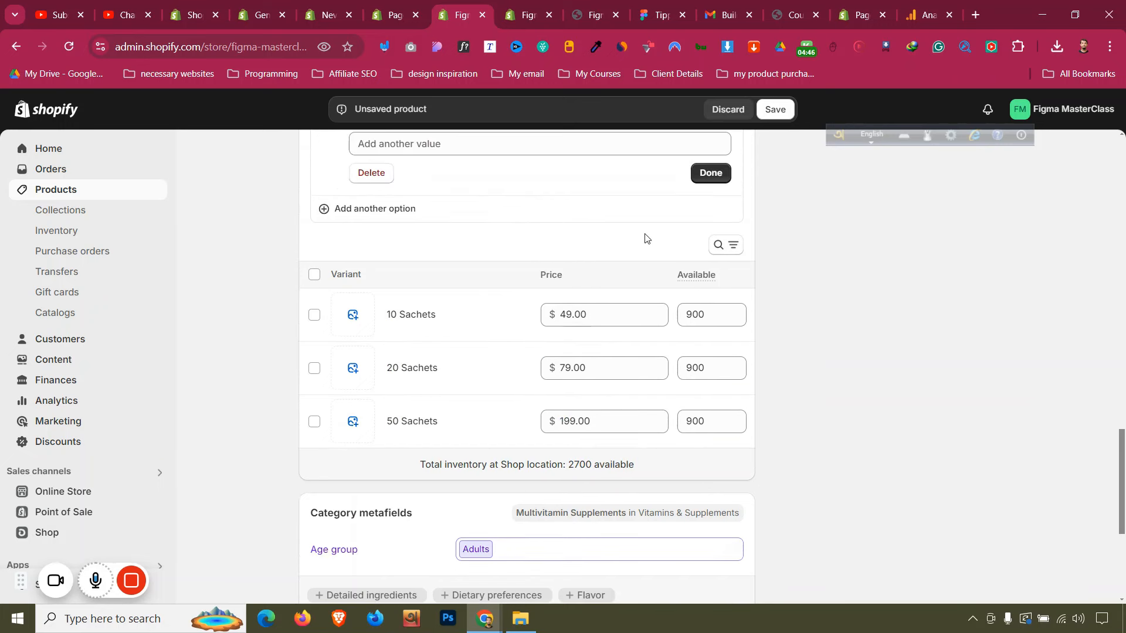
{"action": "left_click", "coordinate": [709, 180]}
{"action": "scroll", "coordinate": [583, 350], "scroll_direction": "down", "scroll_amount": 1}
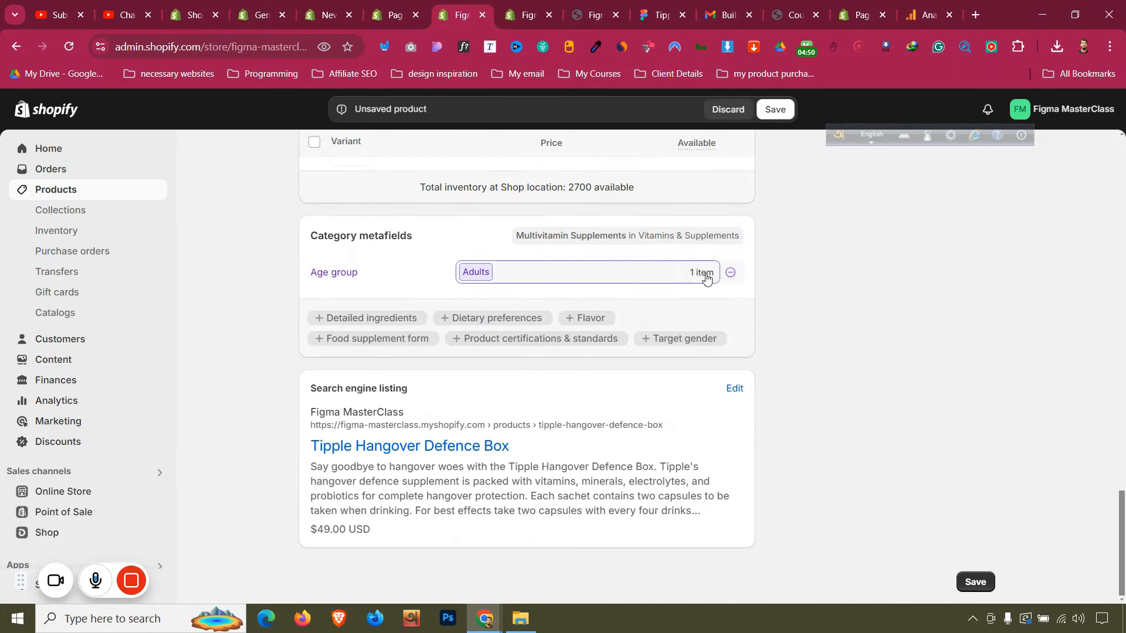
Check the sales channels the product is published to, close them without changes, and save the product
{"action": "scroll", "coordinate": [703, 274], "scroll_direction": "up", "scroll_amount": 15}
{"action": "scroll", "coordinate": [714, 278], "scroll_direction": "up", "scroll_amount": 1}
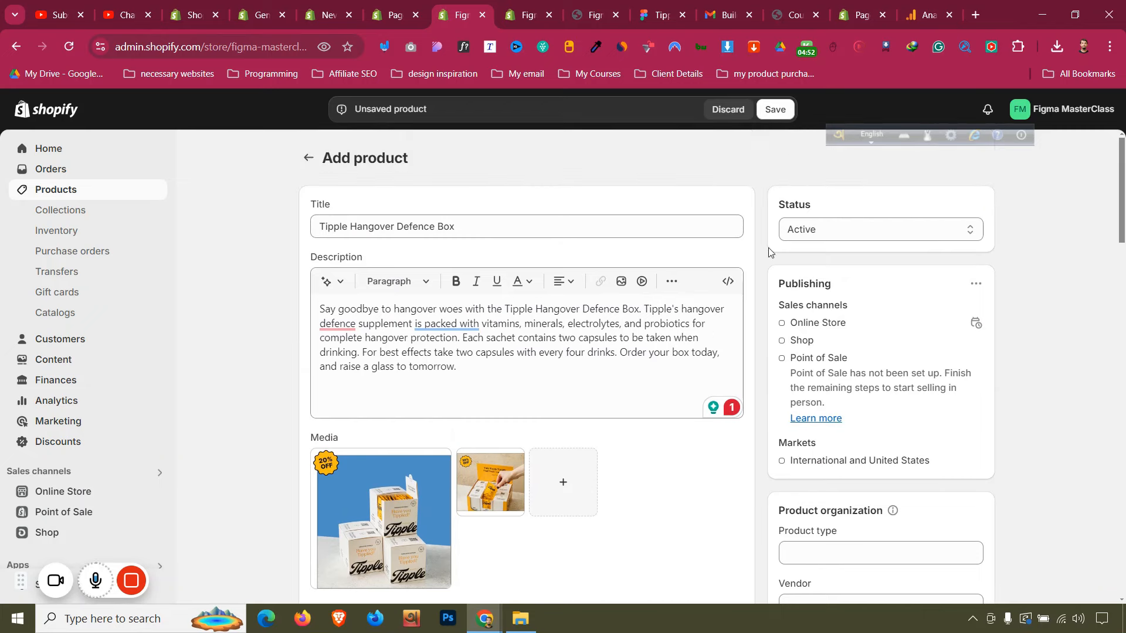
{"action": "left_click", "coordinate": [975, 284]}
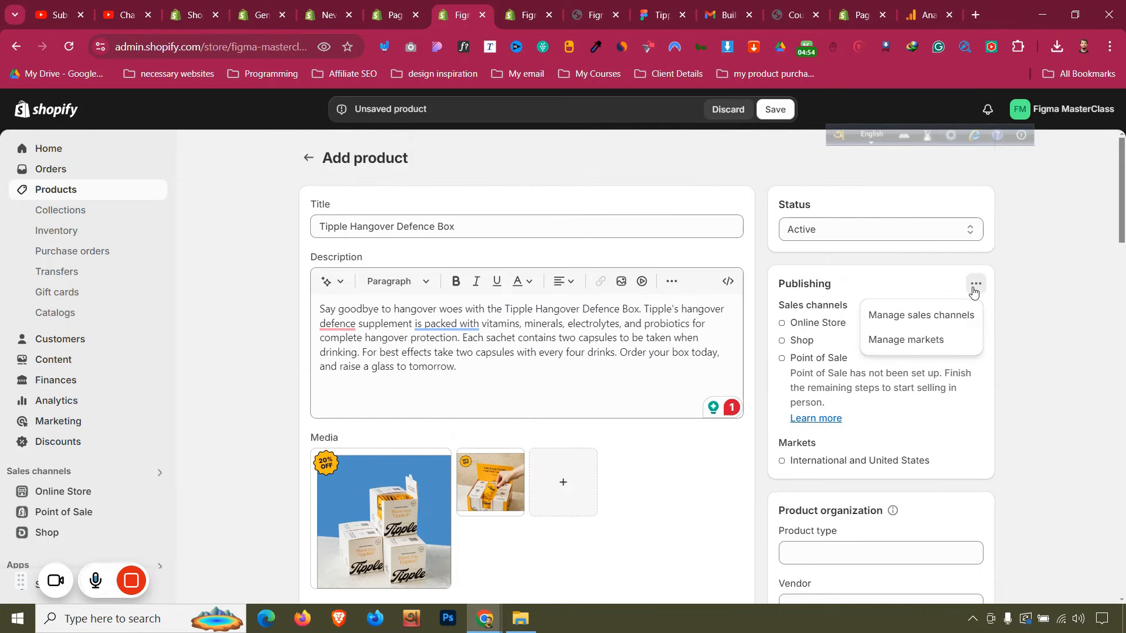
{"action": "left_click", "coordinate": [959, 316]}
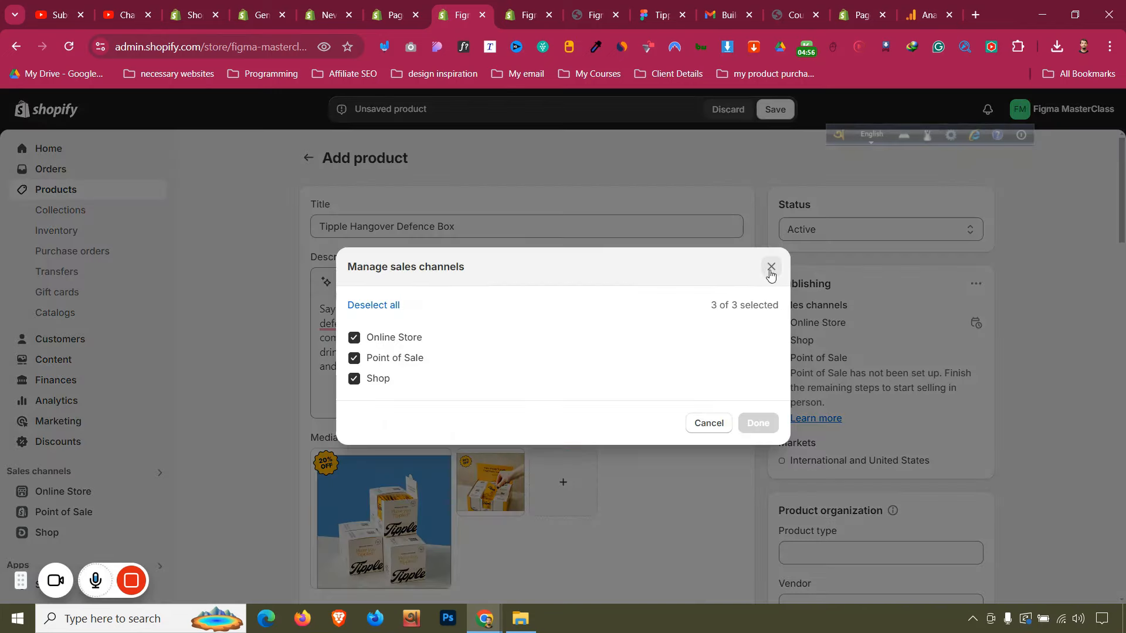
{"action": "left_click", "coordinate": [771, 270]}
{"action": "left_click", "coordinate": [786, 109]}
{"action": "scroll", "coordinate": [245, 386], "scroll_direction": "down", "scroll_amount": 4}
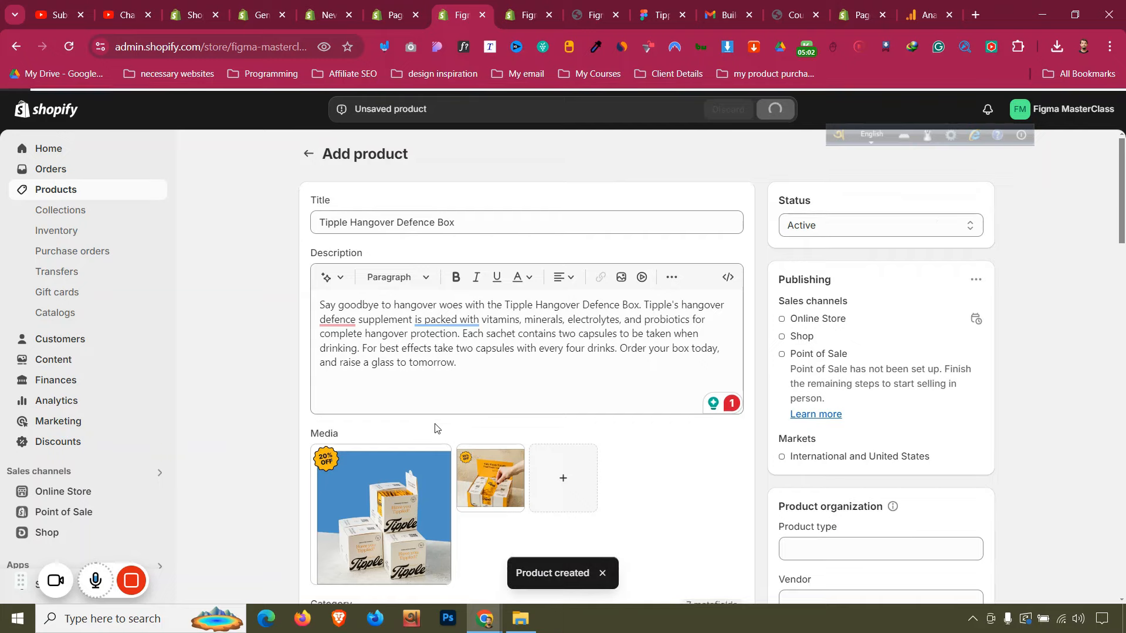
{"action": "scroll", "coordinate": [432, 428], "scroll_direction": "down", "scroll_amount": 15}
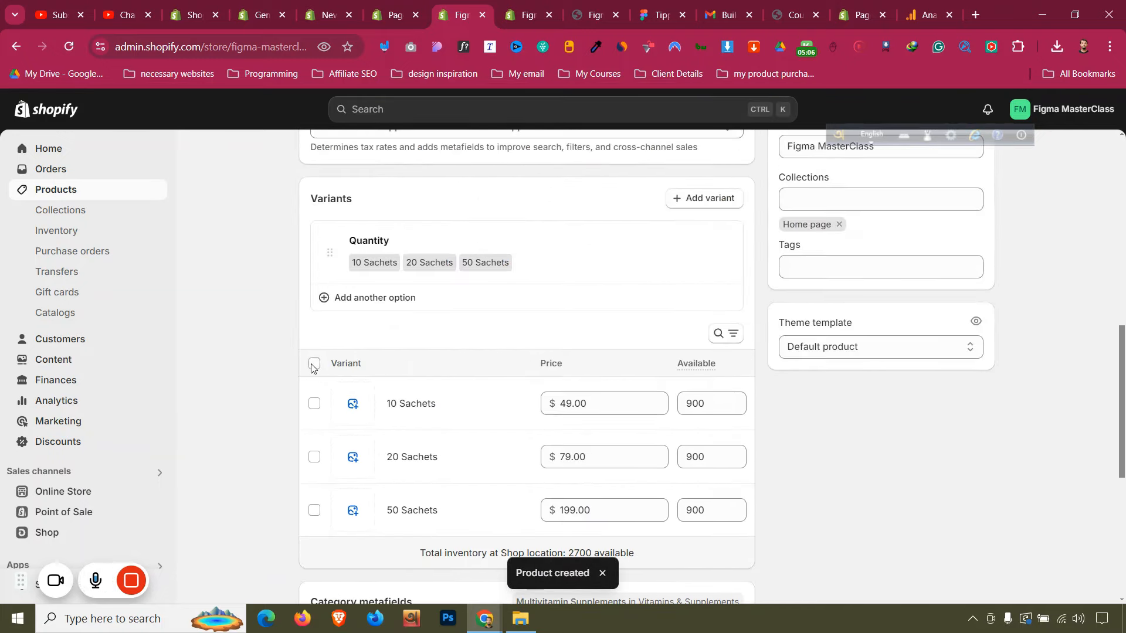
{"action": "left_click", "coordinate": [314, 363]}
{"action": "left_click", "coordinate": [714, 372]}
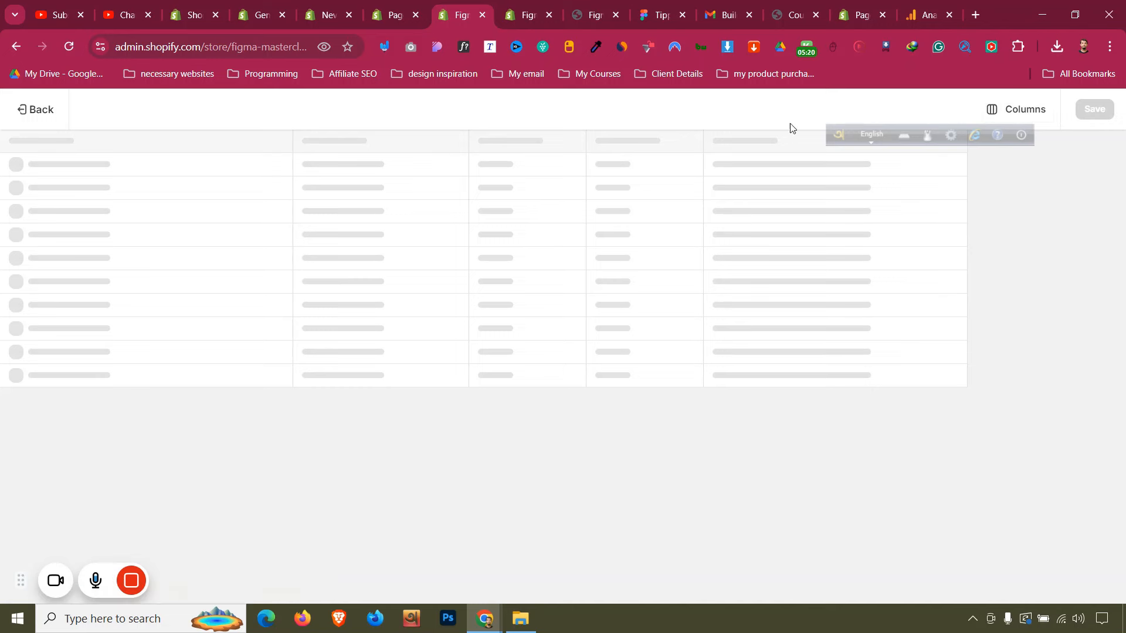
{"action": "left_click", "coordinate": [1021, 134]}
{"action": "left_click", "coordinate": [1035, 170]}
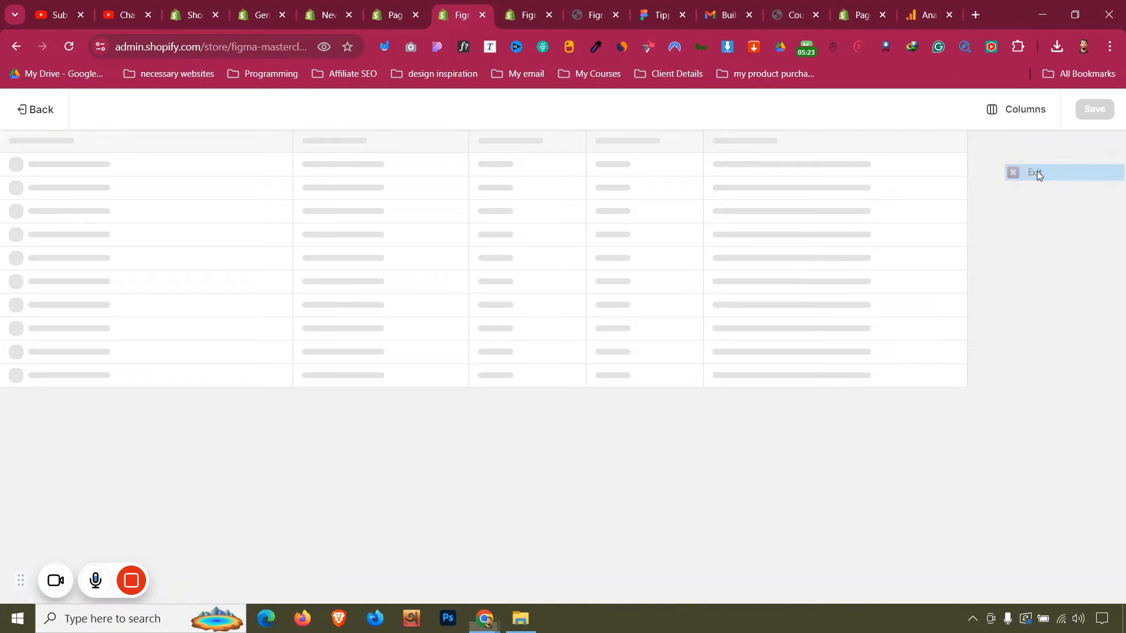
{"action": "left_click", "coordinate": [37, 107]}
Select all the Sachets variants in the product's variant list
{"action": "scroll", "coordinate": [261, 330], "scroll_direction": "down", "scroll_amount": 10}
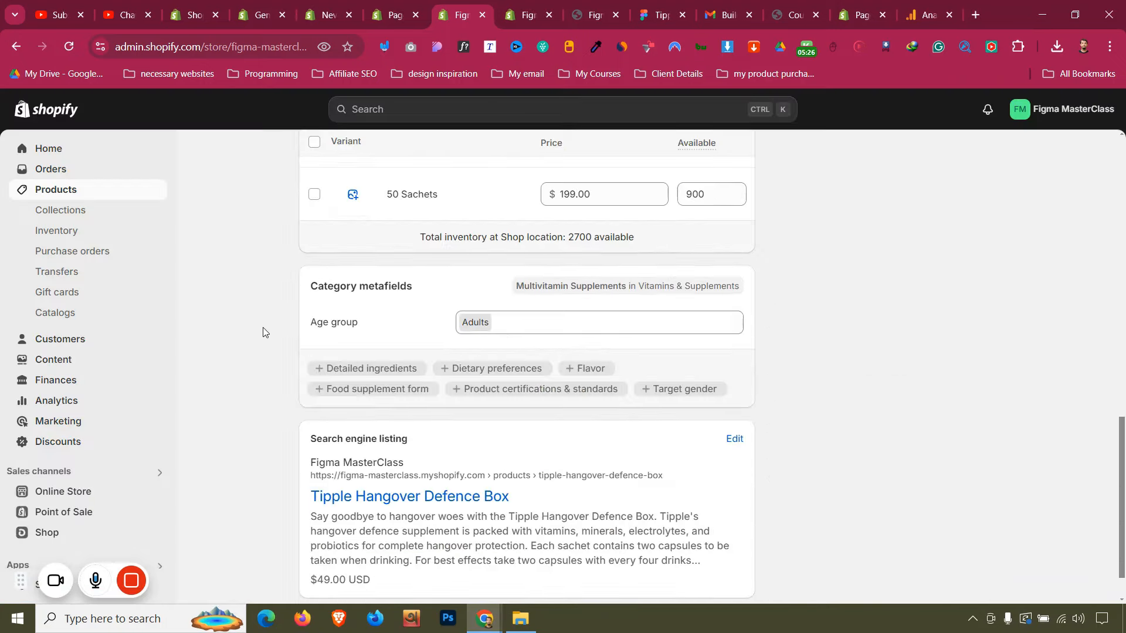
{"action": "scroll", "coordinate": [266, 328], "scroll_direction": "up", "scroll_amount": 4}
{"action": "left_click", "coordinate": [314, 267]}
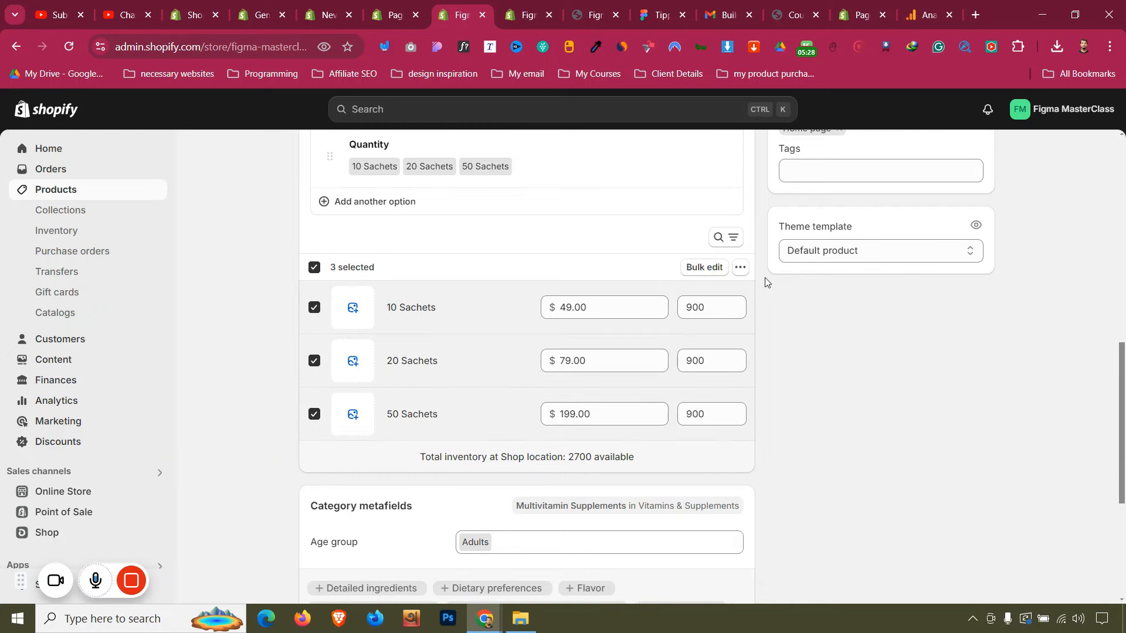
{"action": "left_click", "coordinate": [740, 267]}
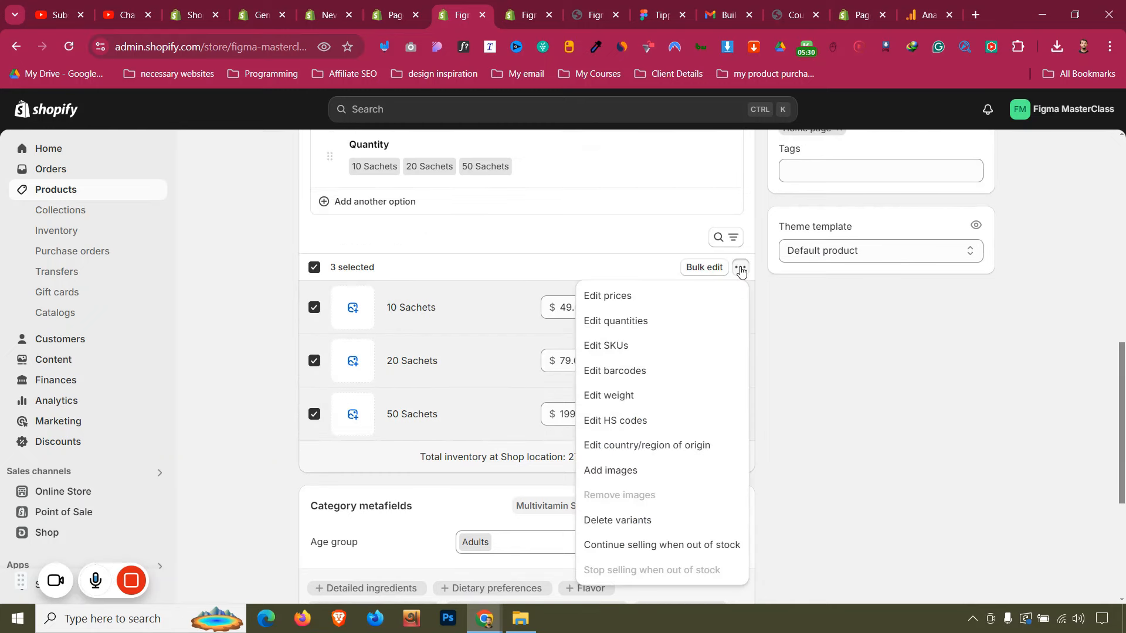
{"action": "left_click", "coordinate": [657, 301]}
{"action": "left_click", "coordinate": [770, 290]}
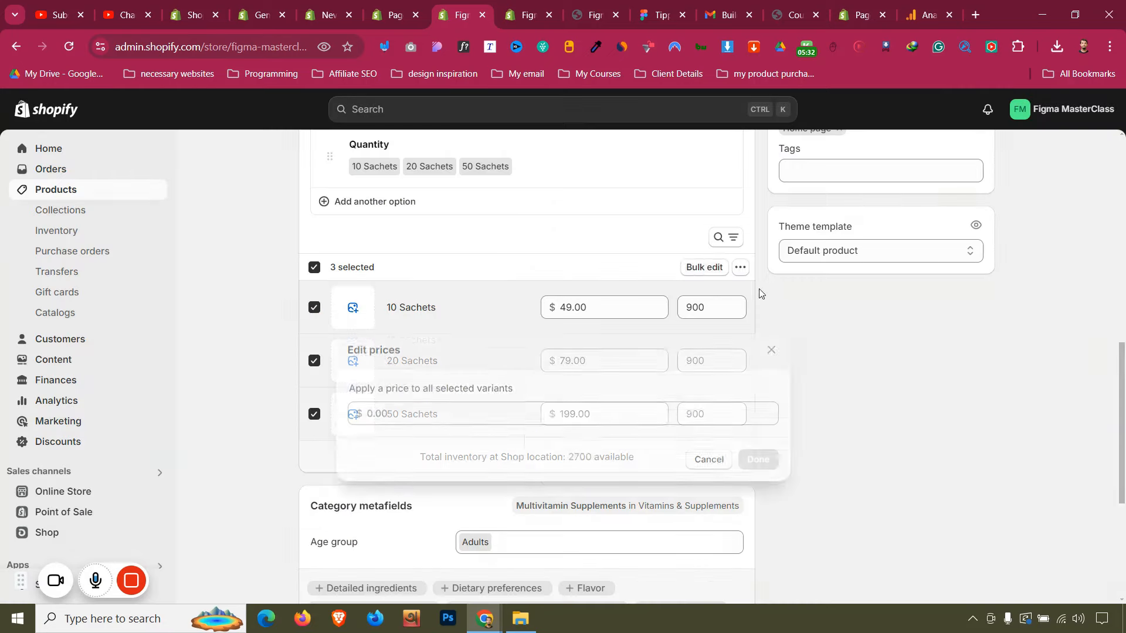
Bulk edit the selected variants and show the Compare-at price column
{"action": "left_click", "coordinate": [715, 270]}
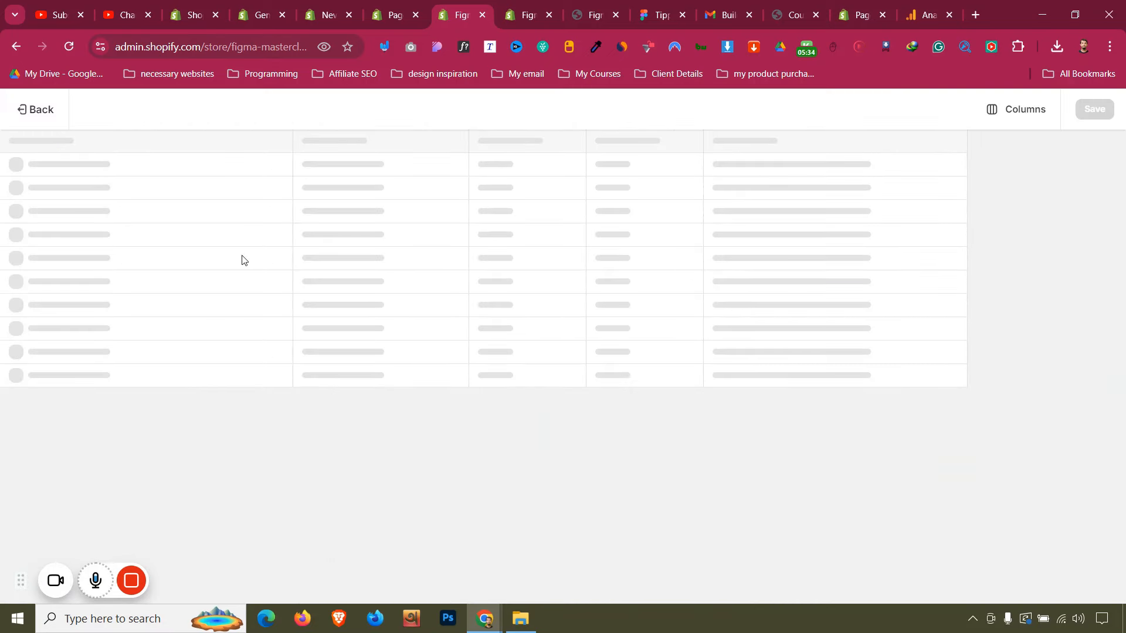
{"action": "left_click", "coordinate": [1018, 109]}
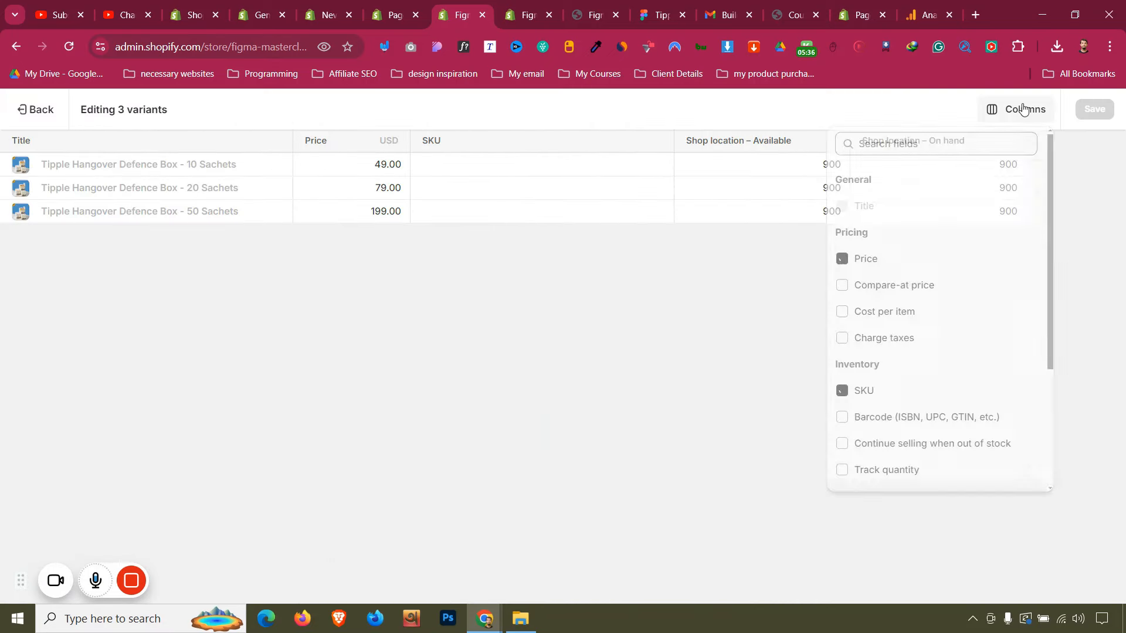
{"action": "left_click", "coordinate": [901, 290]}
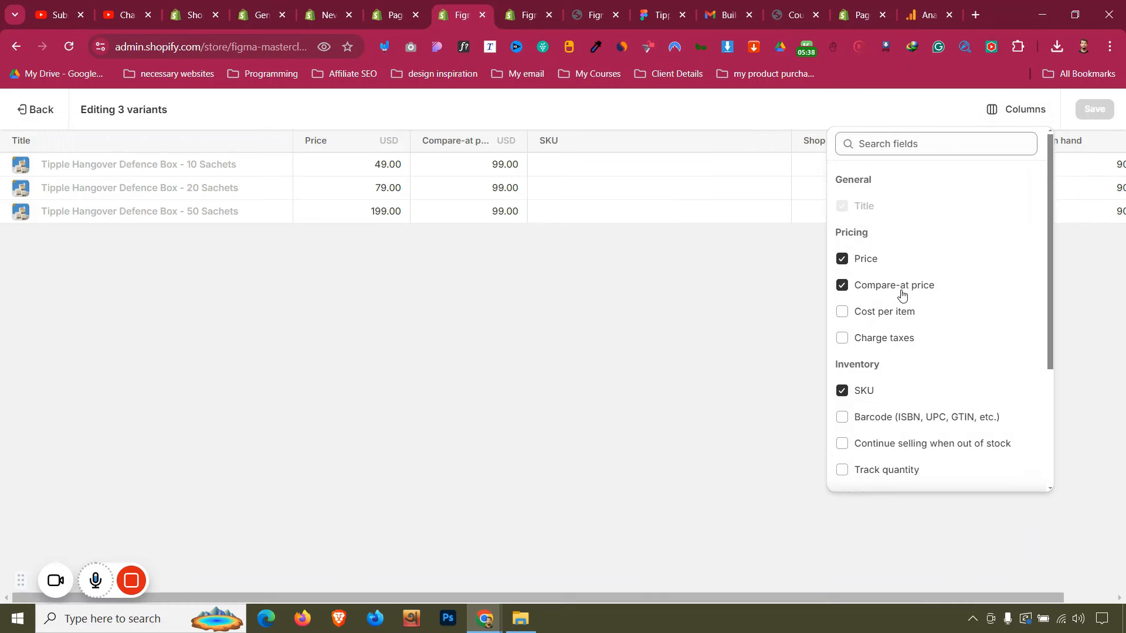
{"action": "left_click", "coordinate": [1015, 112]}
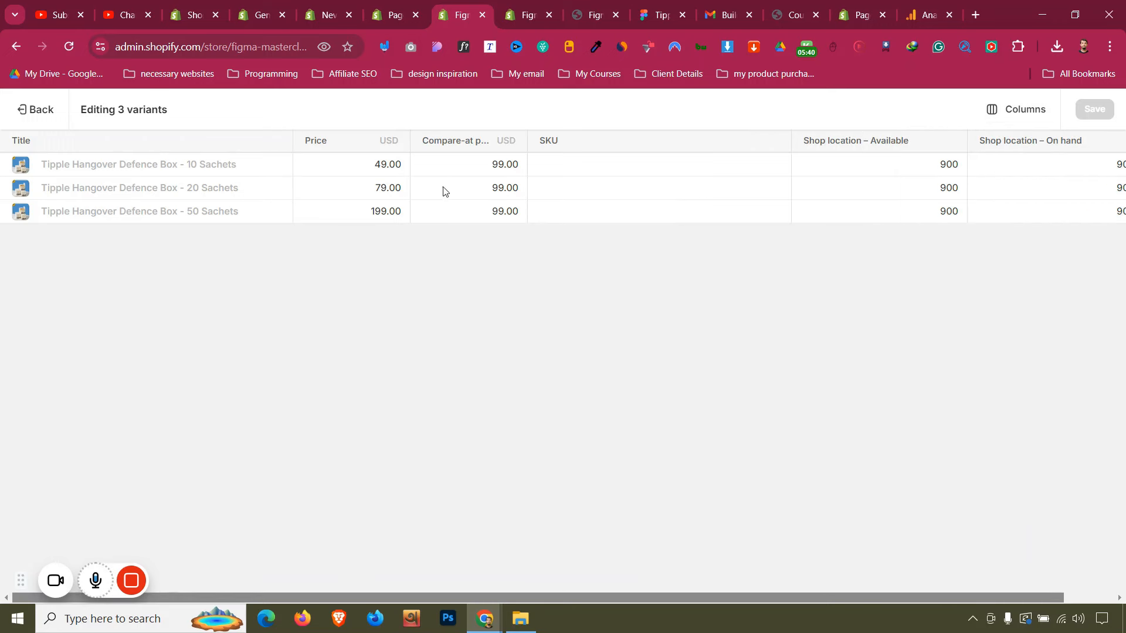
Set the compare-at price to 199.00 for 20 Sachets and 499.00 for 50 Sachets, and save the variants
{"action": "left_click", "coordinate": [401, 170]}
{"action": "left_click", "coordinate": [510, 163]}
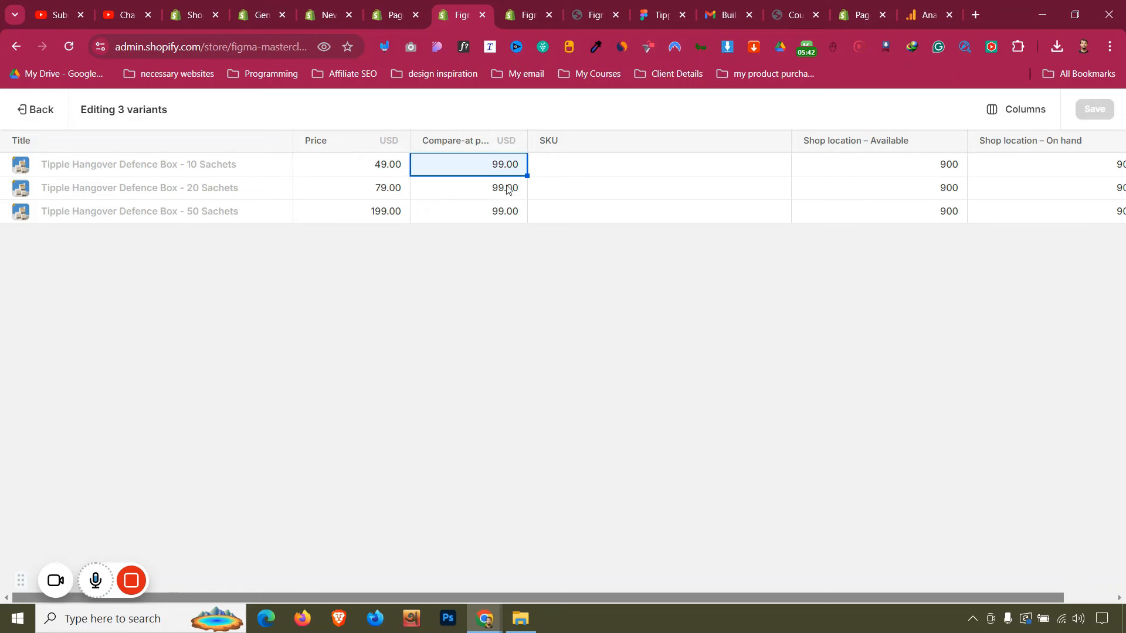
{"action": "double_click", "coordinate": [507, 186]}
{"action": "type", "text": "199"}
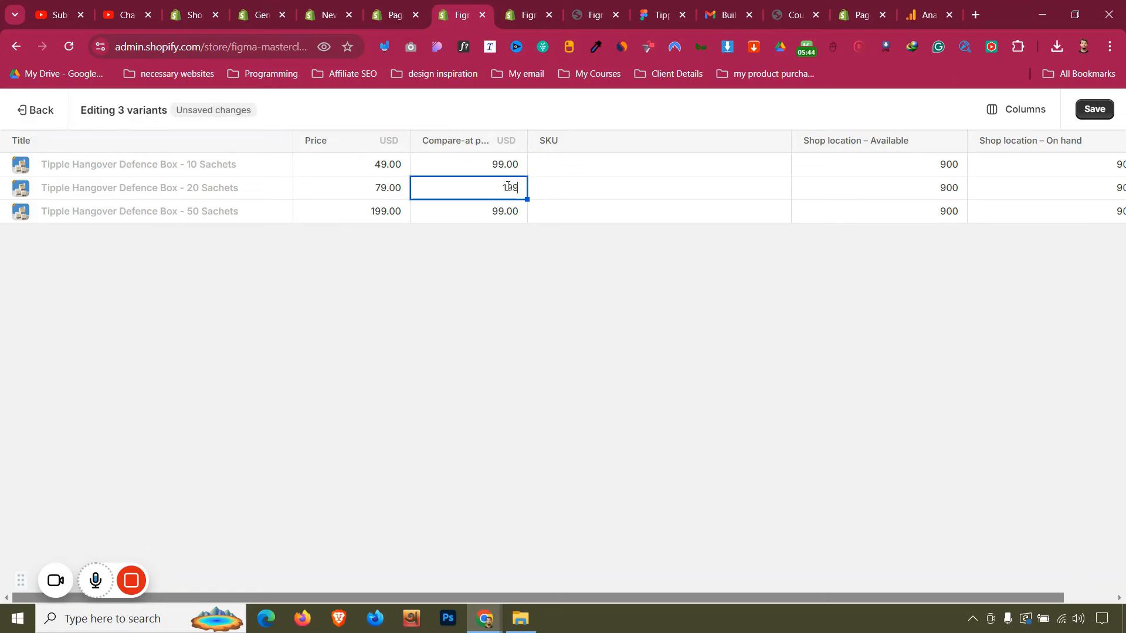
{"action": "double_click", "coordinate": [511, 212]}
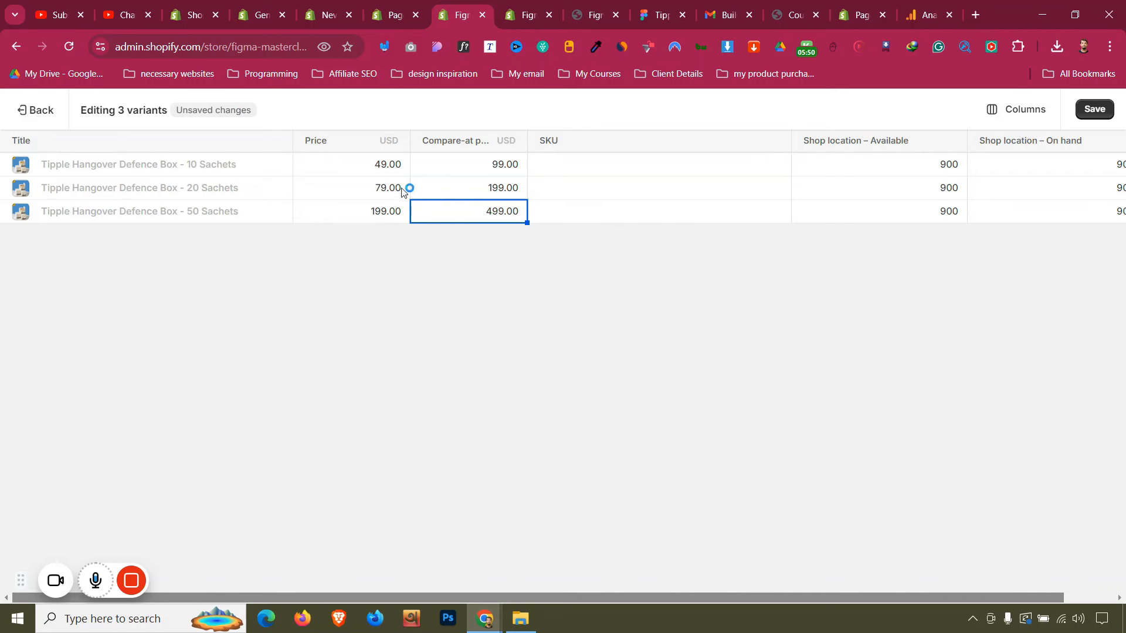
{"action": "left_click", "coordinate": [1091, 109]}
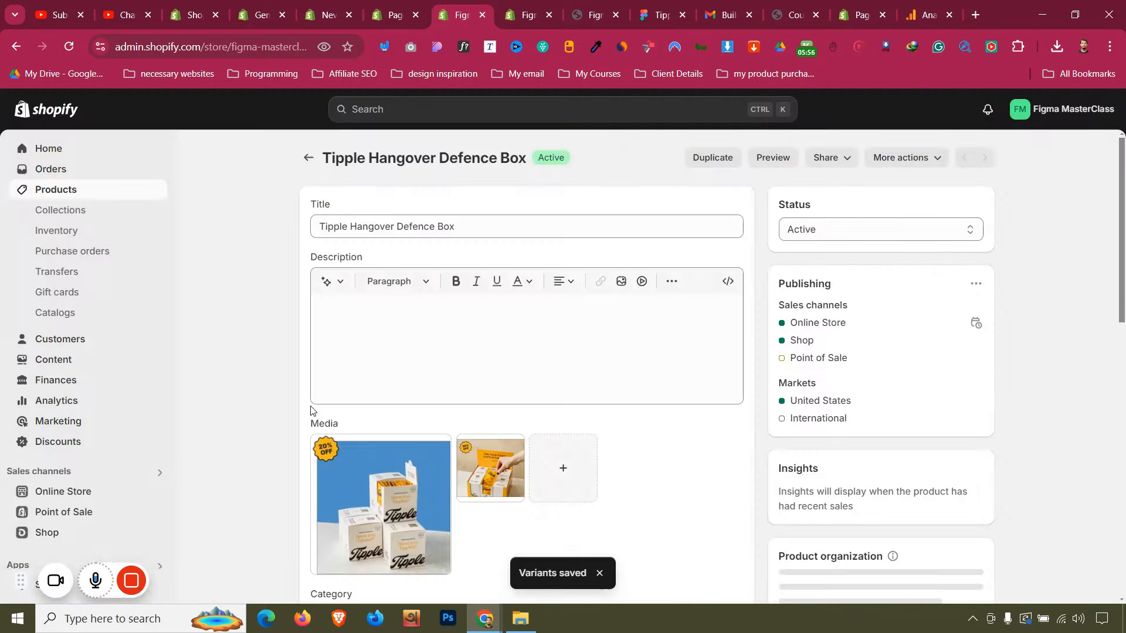
{"action": "scroll", "coordinate": [311, 410], "scroll_direction": "up", "scroll_amount": 10}
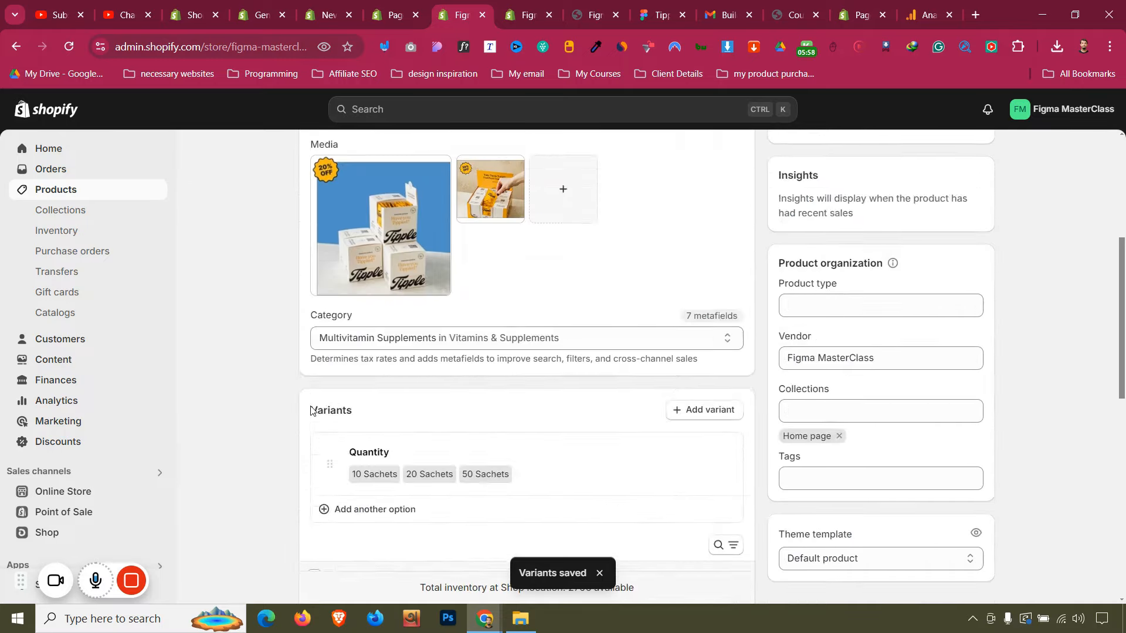
Switch to the PageFly editor of the Tripple page and reload it, and switch to the live storefront
{"action": "left_click", "coordinate": [535, 7]}
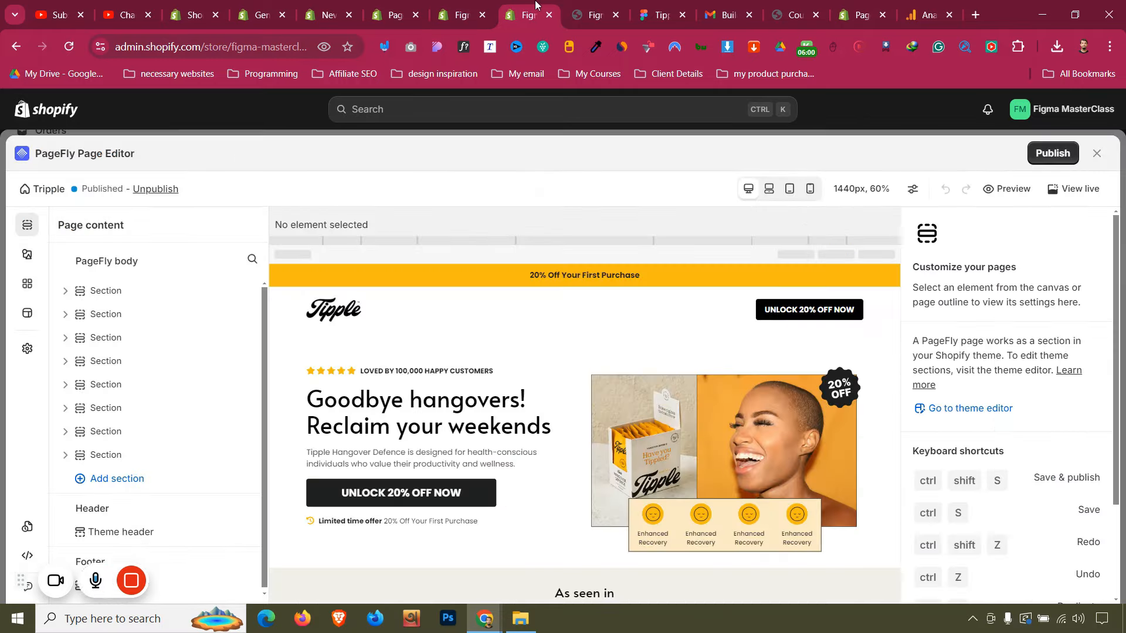
{"action": "scroll", "coordinate": [511, 311], "scroll_direction": "down", "scroll_amount": 6}
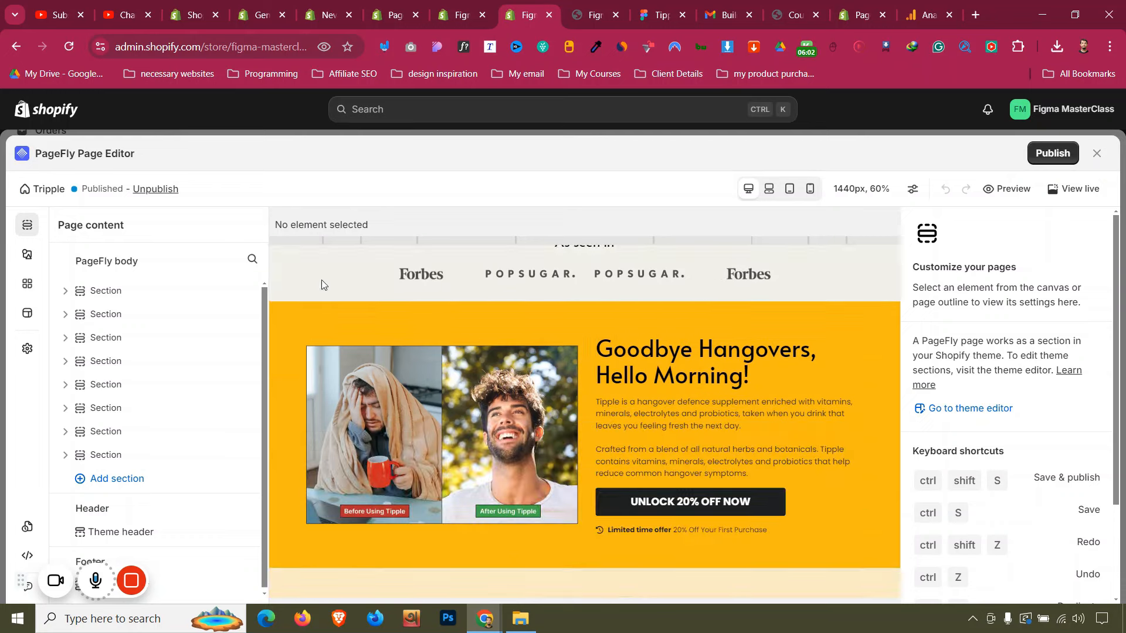
{"action": "left_click", "coordinate": [69, 50]}
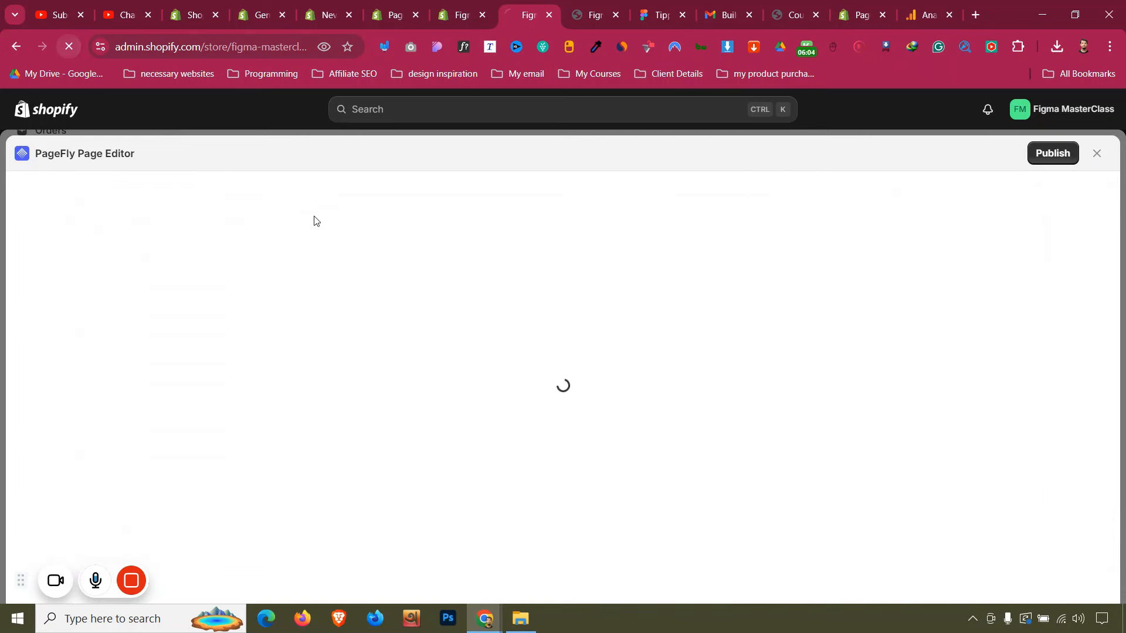
{"action": "left_click", "coordinate": [601, 15]}
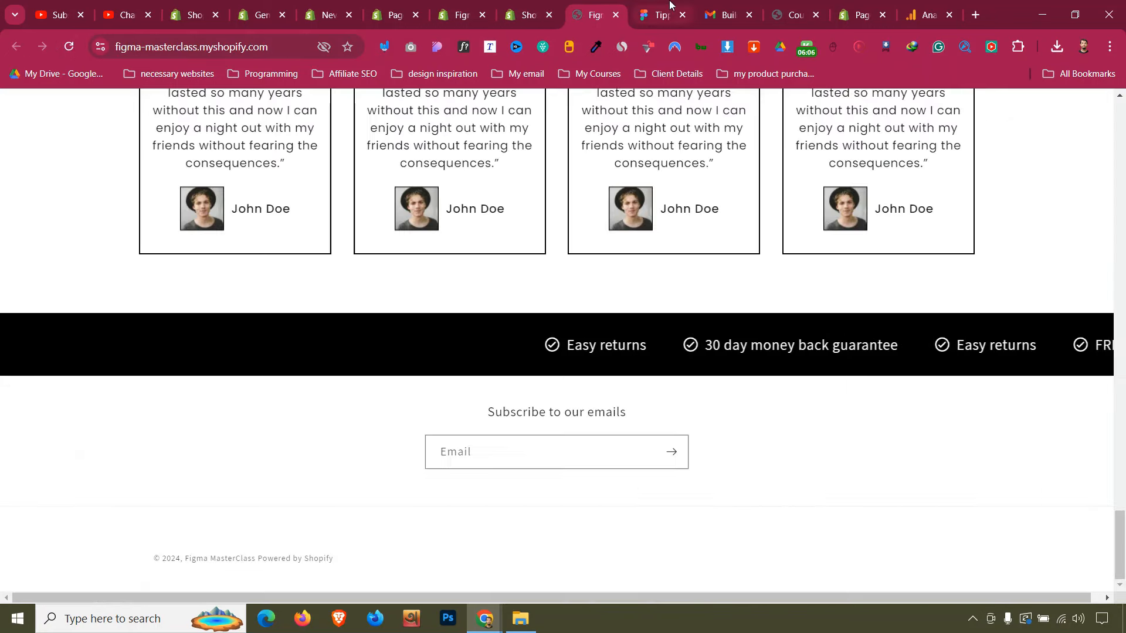
Close the live storefront and examine the Tipple Hangover Defence Box product section in the Figma design
{"action": "left_click", "coordinate": [615, 15]}
{"action": "scroll", "coordinate": [467, 184], "scroll_direction": "up", "scroll_amount": 5}
{"action": "scroll", "coordinate": [482, 313], "scroll_direction": "down", "scroll_amount": 6}
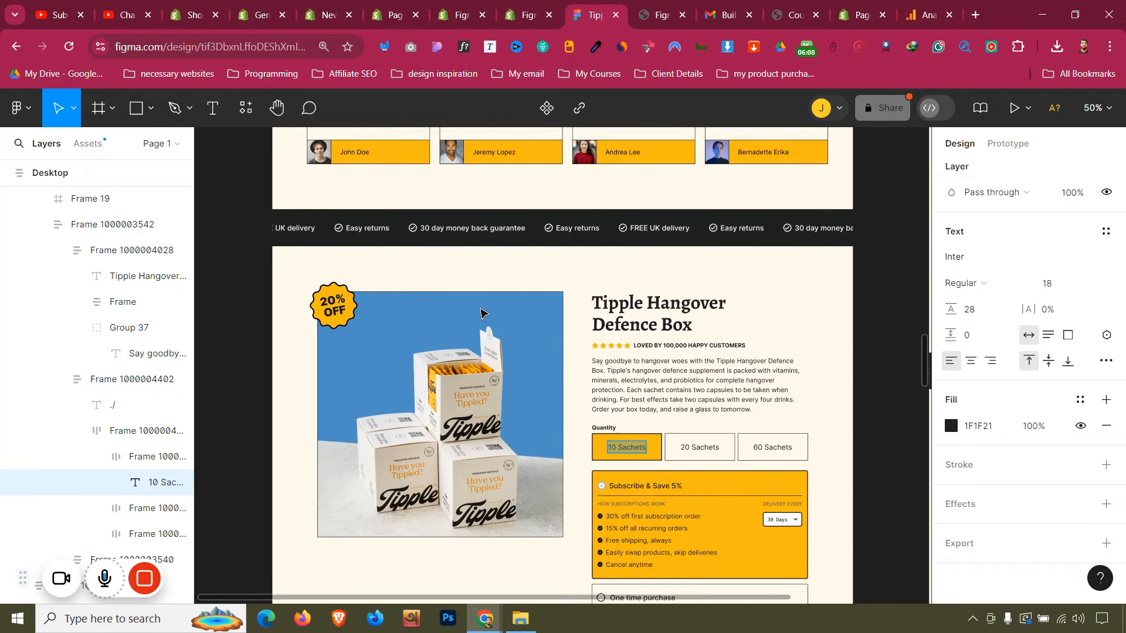
{"action": "scroll", "coordinate": [520, 303], "scroll_direction": "up", "scroll_amount": 2}
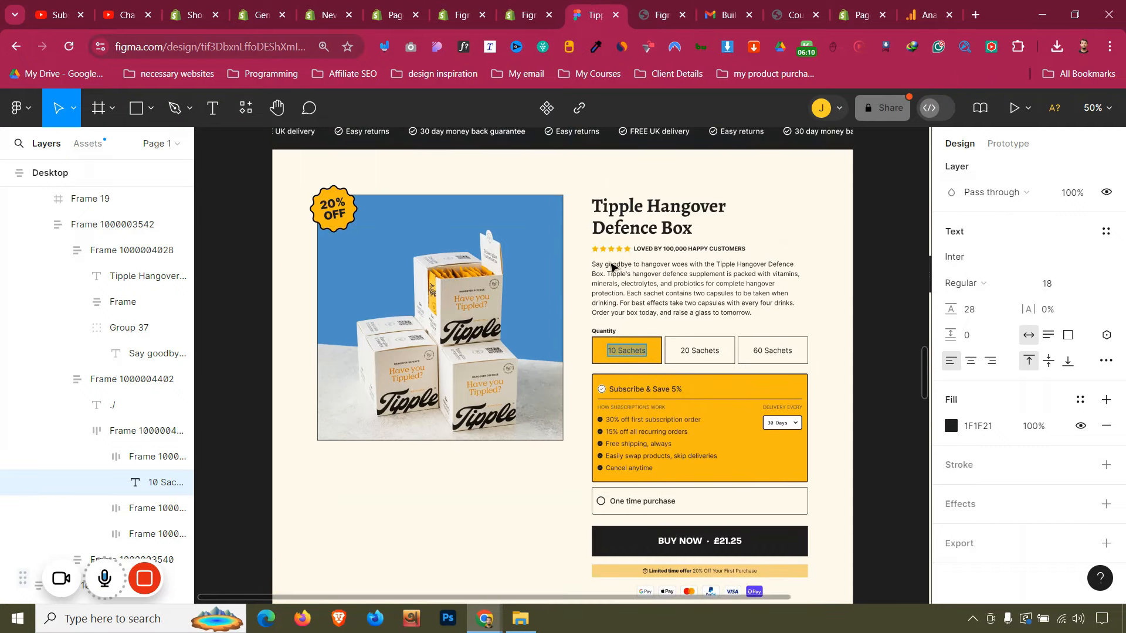
{"action": "scroll", "coordinate": [610, 258], "scroll_direction": "up", "scroll_amount": 15}
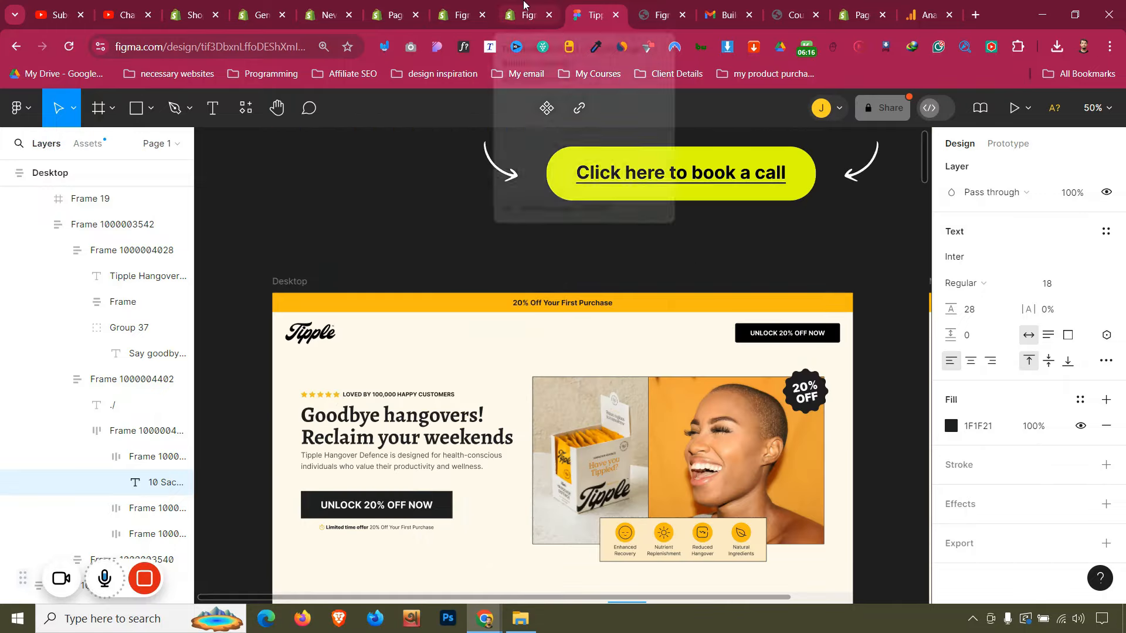
{"action": "scroll", "coordinate": [524, 354], "scroll_direction": "down", "scroll_amount": 8}
{"action": "scroll", "coordinate": [525, 355], "scroll_direction": "up", "scroll_amount": 4}
{"action": "scroll", "coordinate": [526, 356], "scroll_direction": "up", "scroll_amount": 7}
{"action": "scroll", "coordinate": [525, 356], "scroll_direction": "down", "scroll_amount": 5}
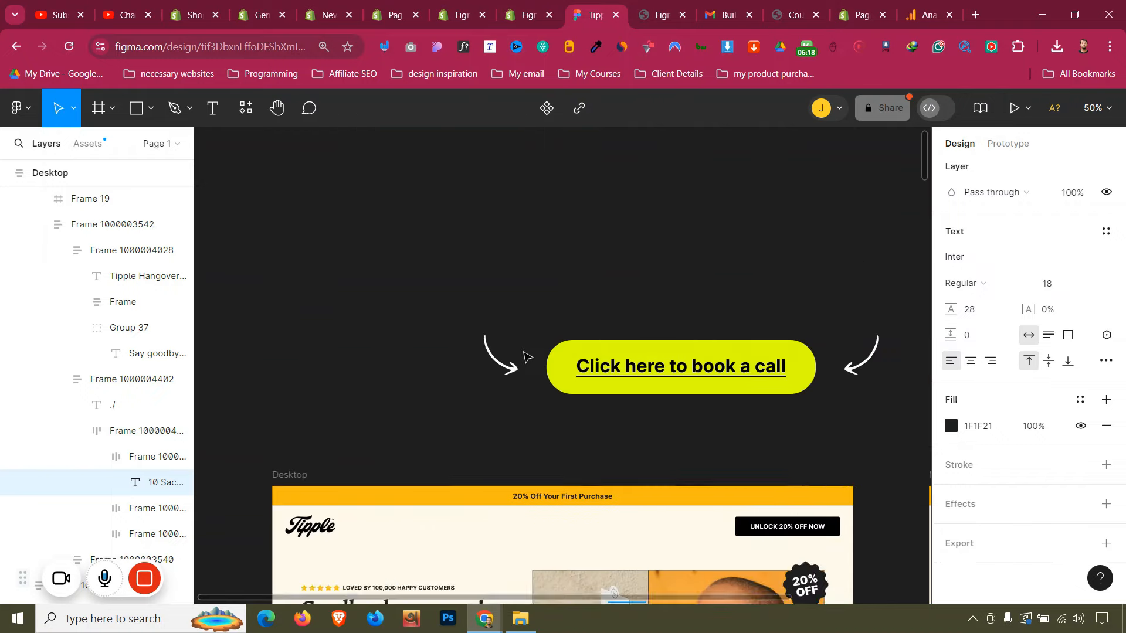
Switch to the PageFly editor and add a Shopify Product details element in a new section below the testimonials
{"action": "left_click", "coordinate": [516, 22]}
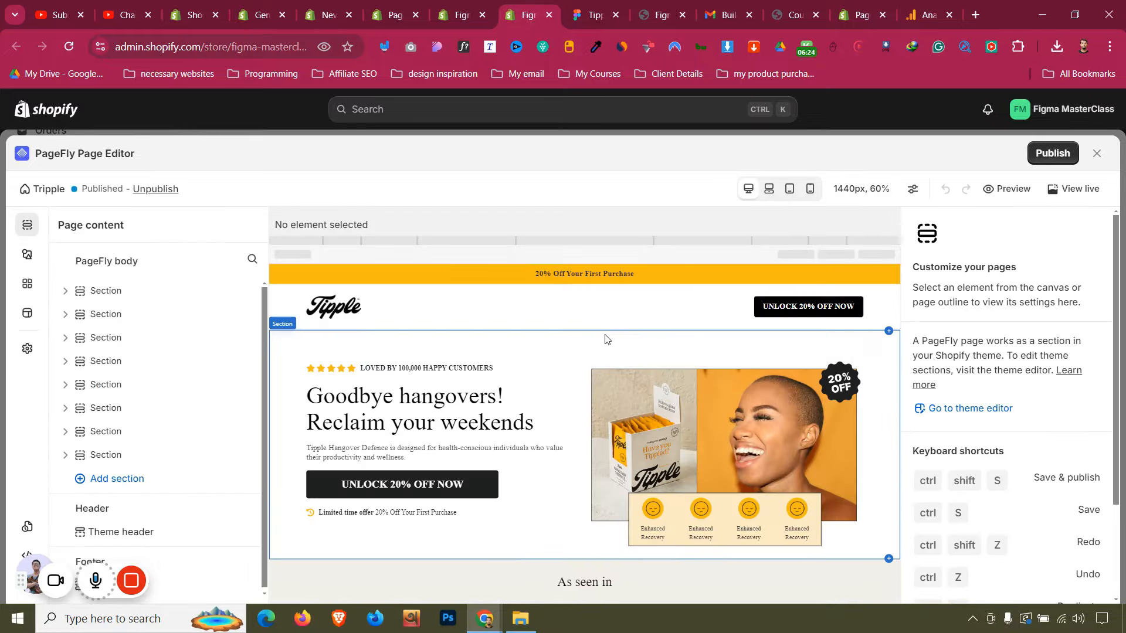
{"action": "scroll", "coordinate": [567, 370], "scroll_direction": "down", "scroll_amount": 15}
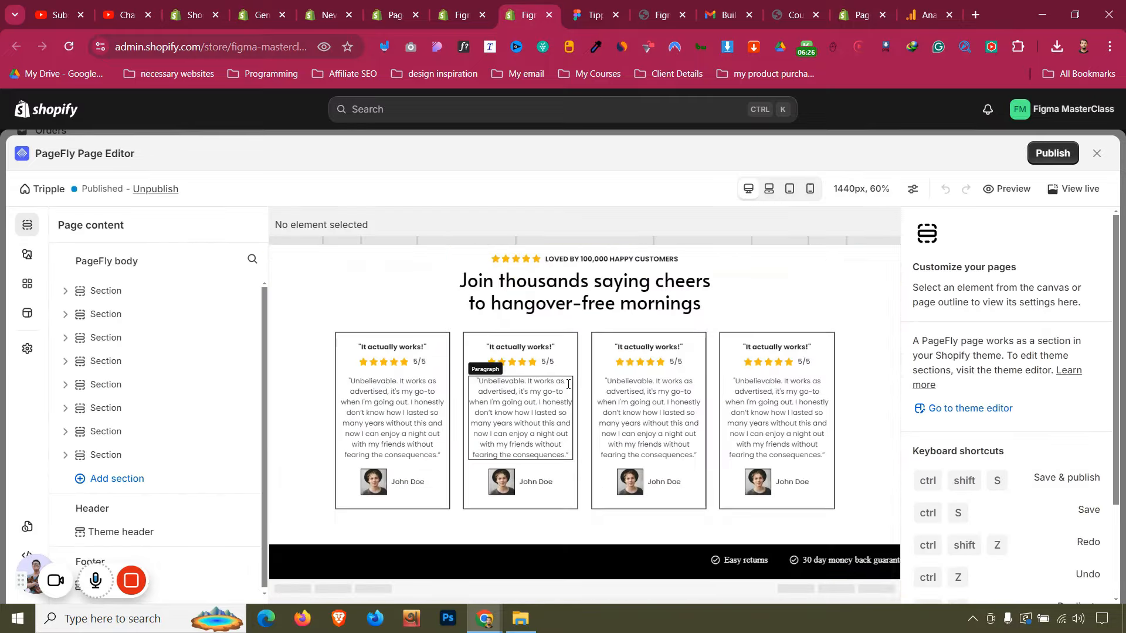
{"action": "left_click", "coordinate": [27, 284]}
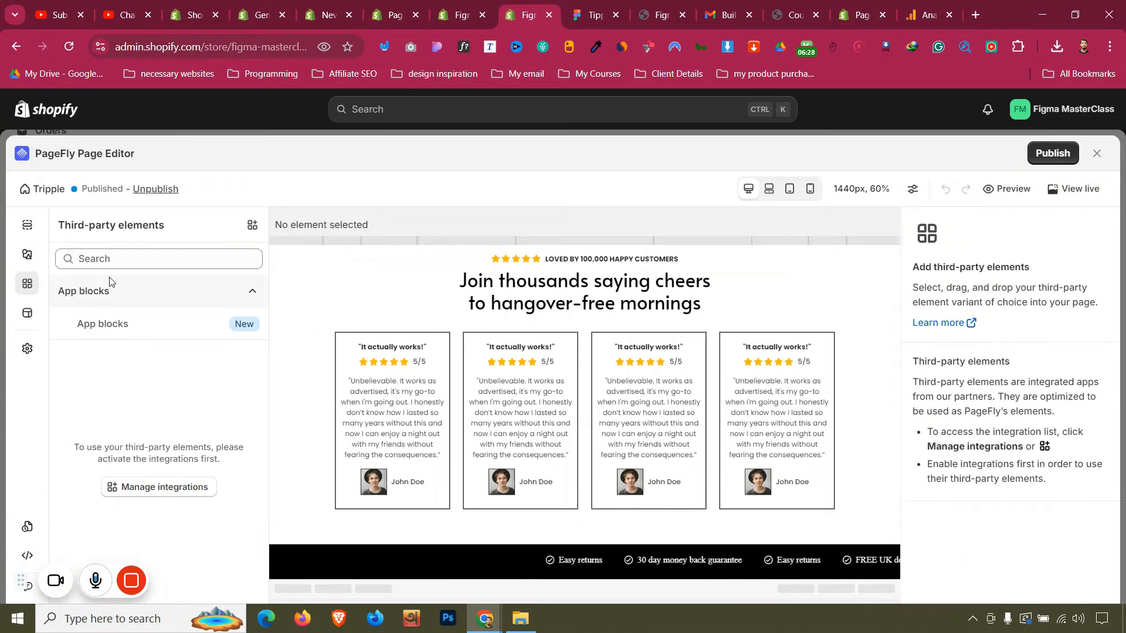
{"action": "left_click", "coordinate": [27, 255]}
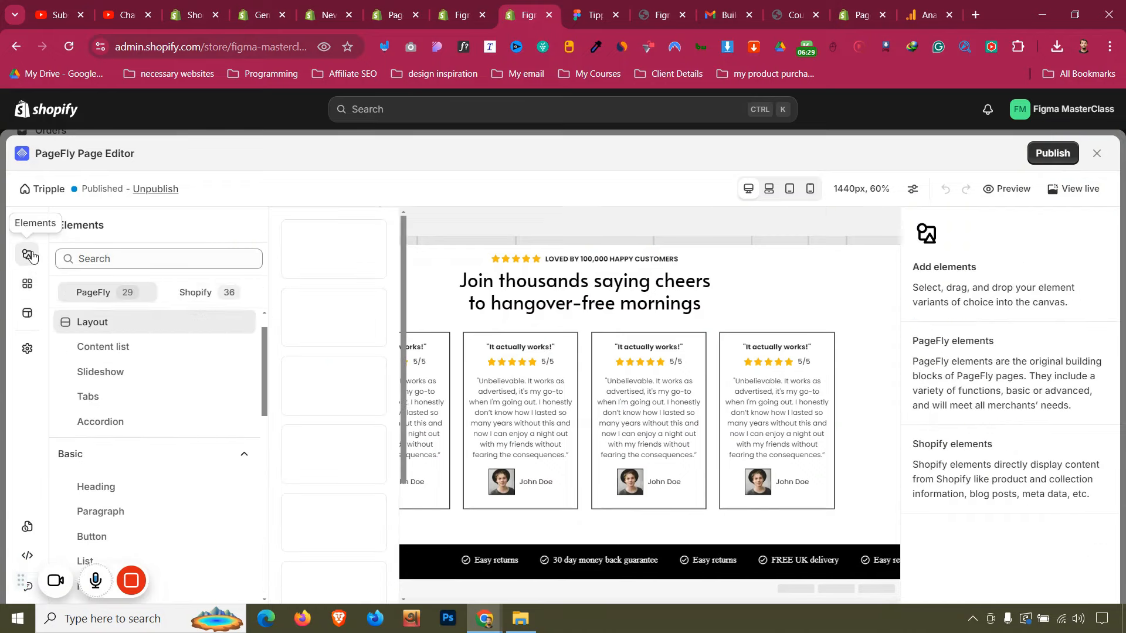
{"action": "left_click", "coordinate": [217, 293]}
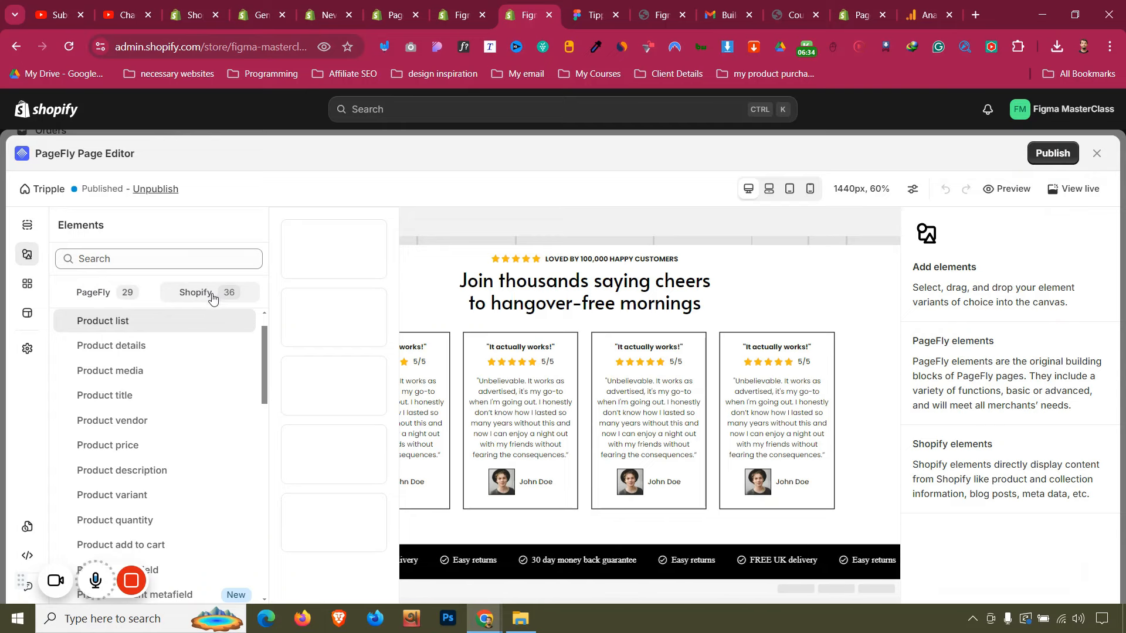
{"action": "scroll", "coordinate": [195, 345], "scroll_direction": "down", "scroll_amount": 1}
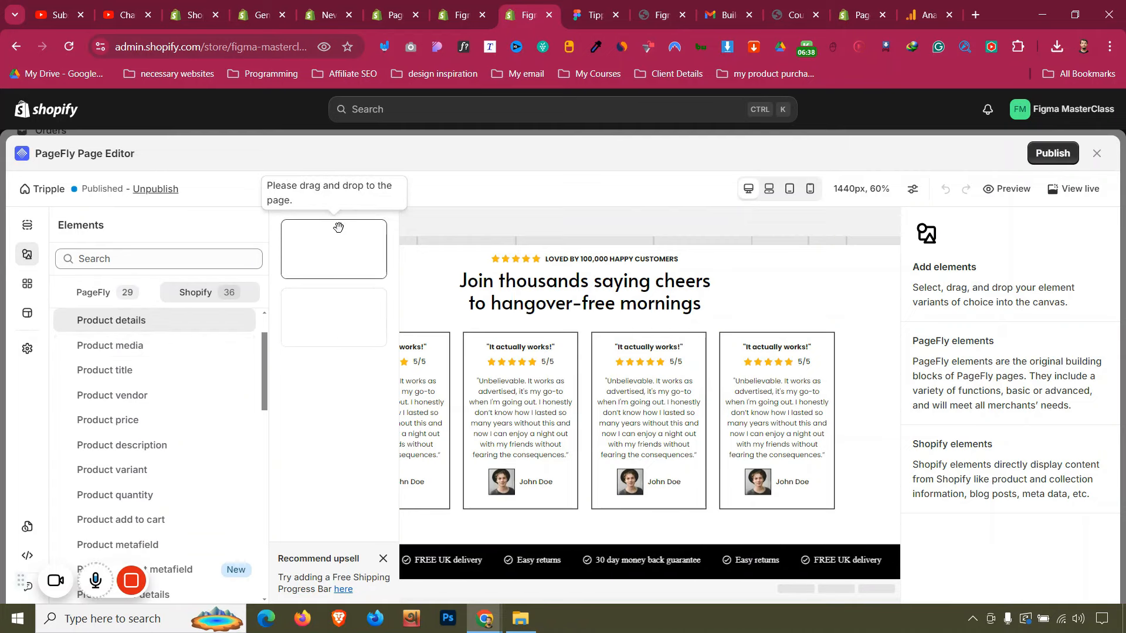
{"action": "left_click_drag", "start_coordinate": [347, 287], "coordinate": [571, 561]}
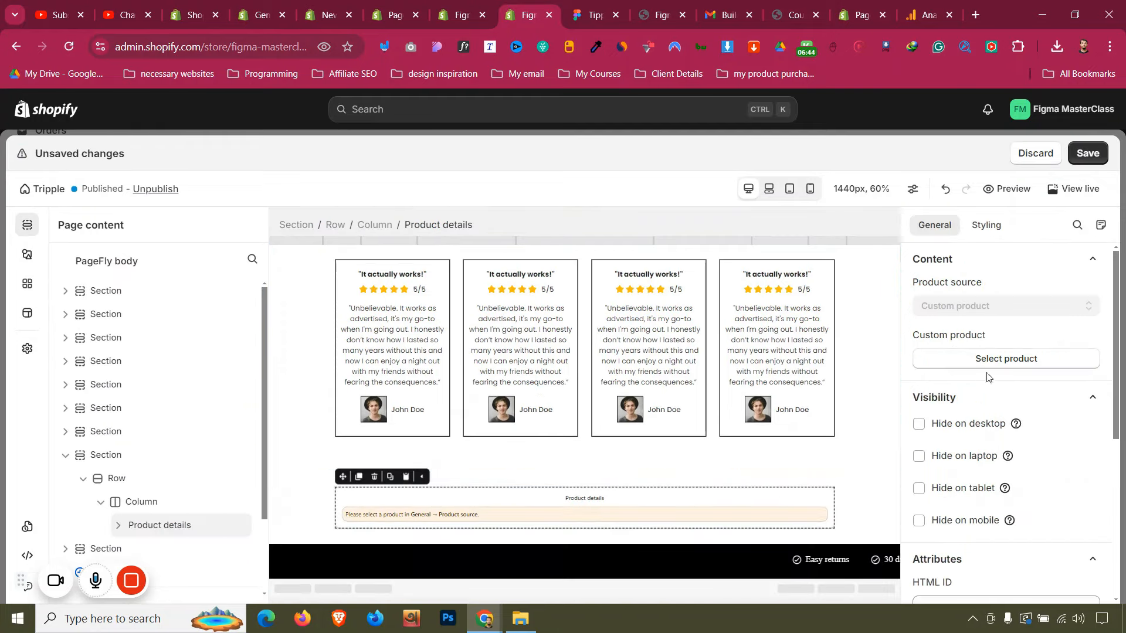
Assign Tipple Hangover Defence Box as the custom product of the Product details element
{"action": "left_click", "coordinate": [1062, 364]}
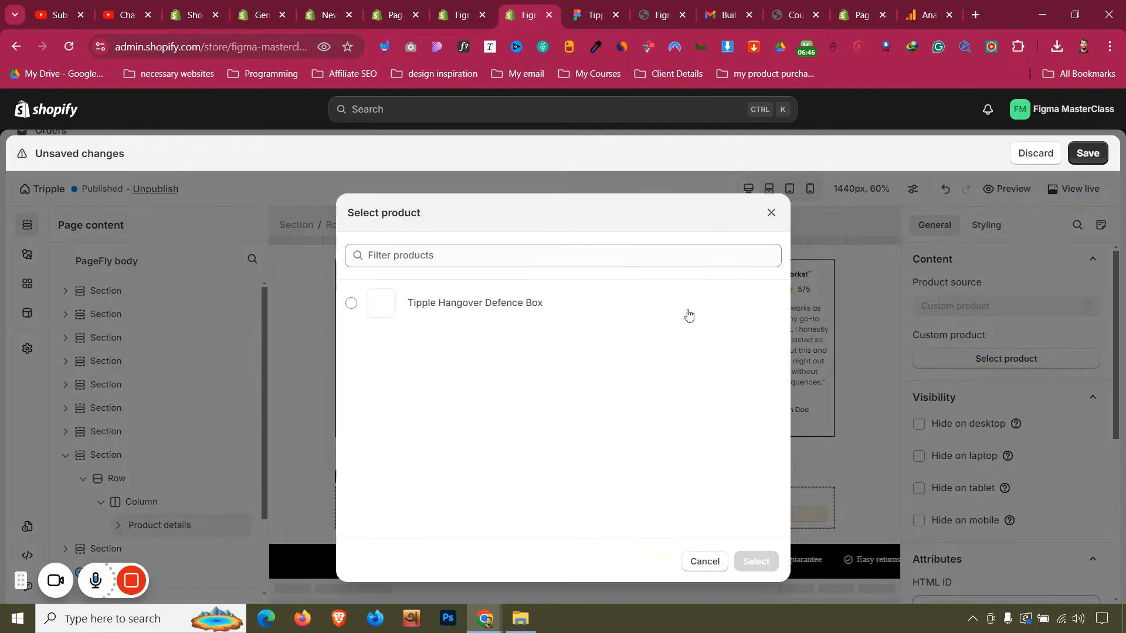
{"action": "left_click", "coordinate": [578, 314]}
{"action": "left_click", "coordinate": [756, 561]}
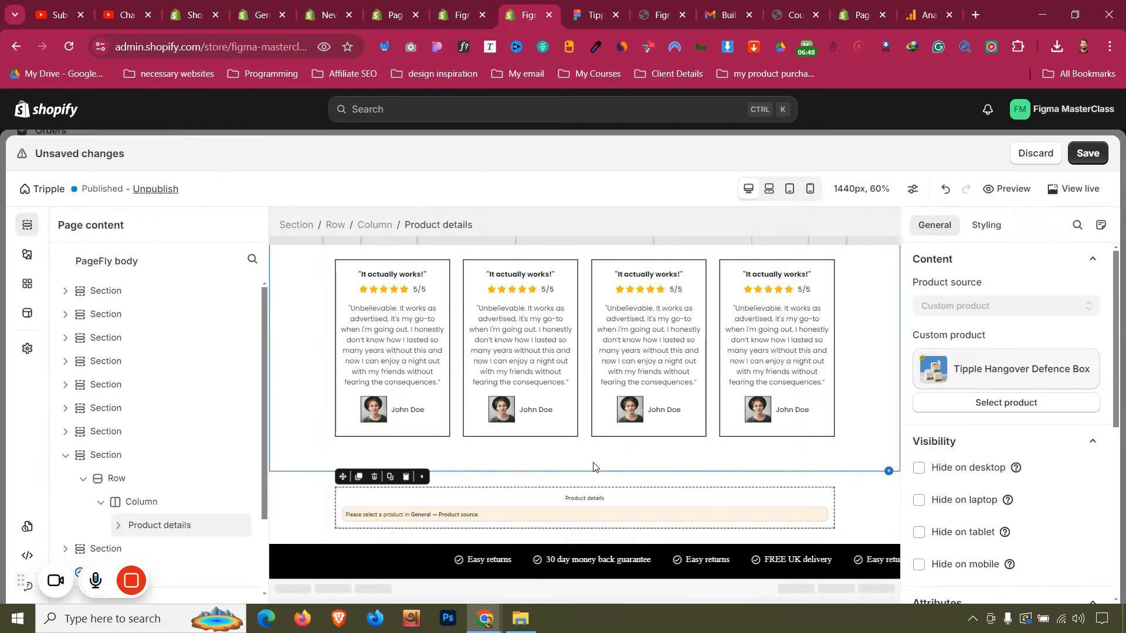
{"action": "scroll", "coordinate": [595, 467], "scroll_direction": "down", "scroll_amount": 5}
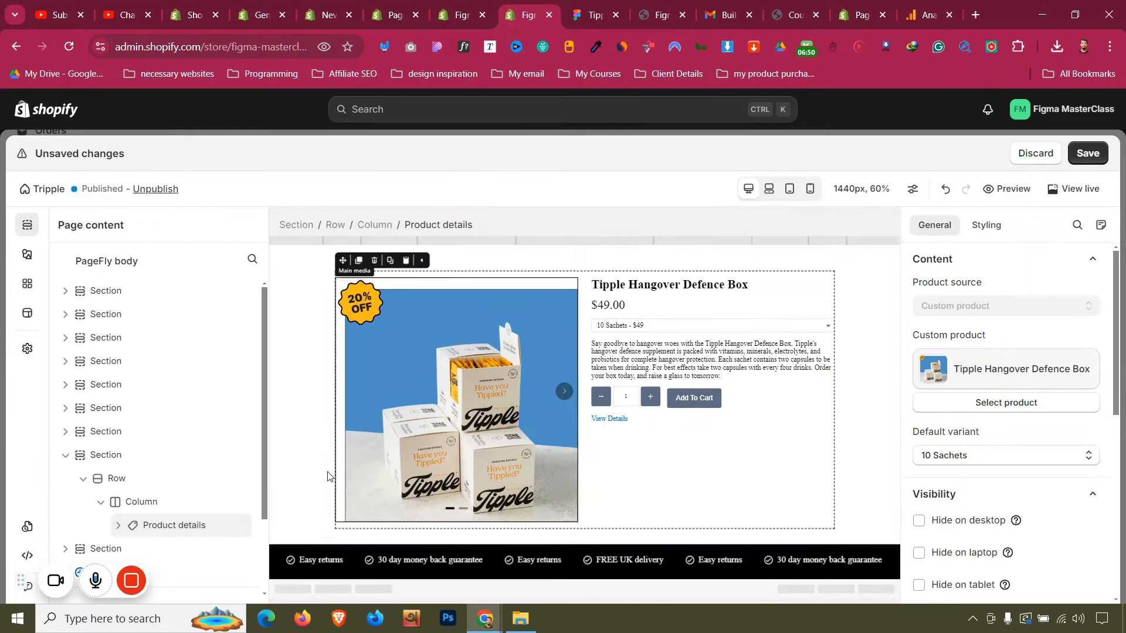
Move the product details section below the black scrolling guarantee bar
{"action": "left_click", "coordinate": [309, 552]}
{"action": "left_click", "coordinate": [312, 390]}
{"action": "left_click_drag", "start_coordinate": [277, 254], "coordinate": [339, 568]}
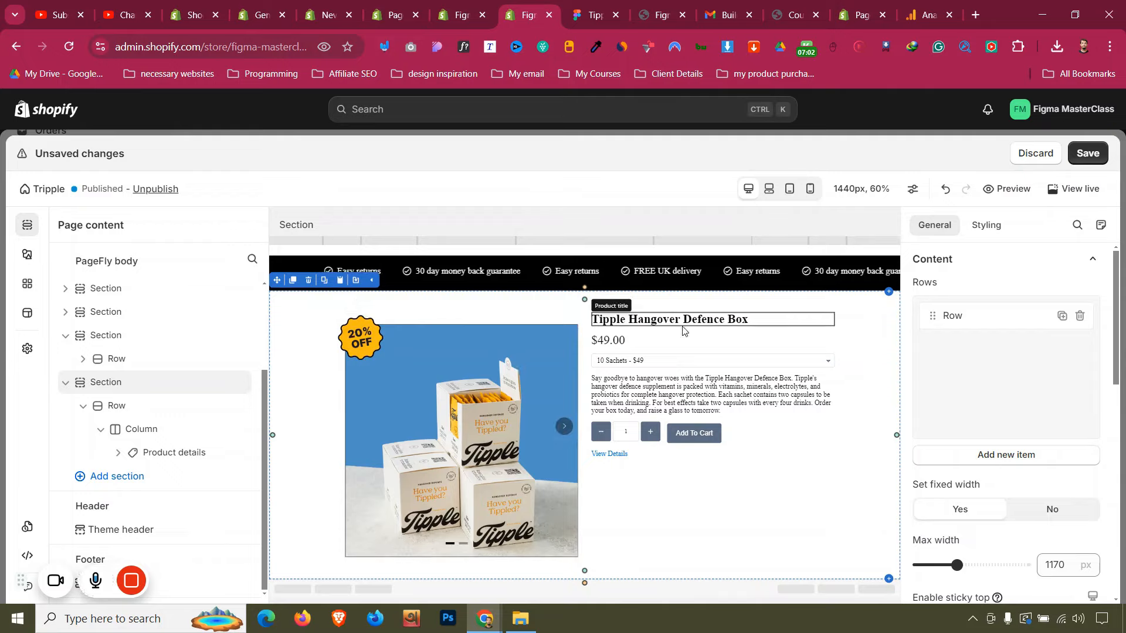
Switch to the Figma design and inspect the typography of the Tipple Hangover Defence Box title
{"action": "key", "text": "ctrl+Tab"}
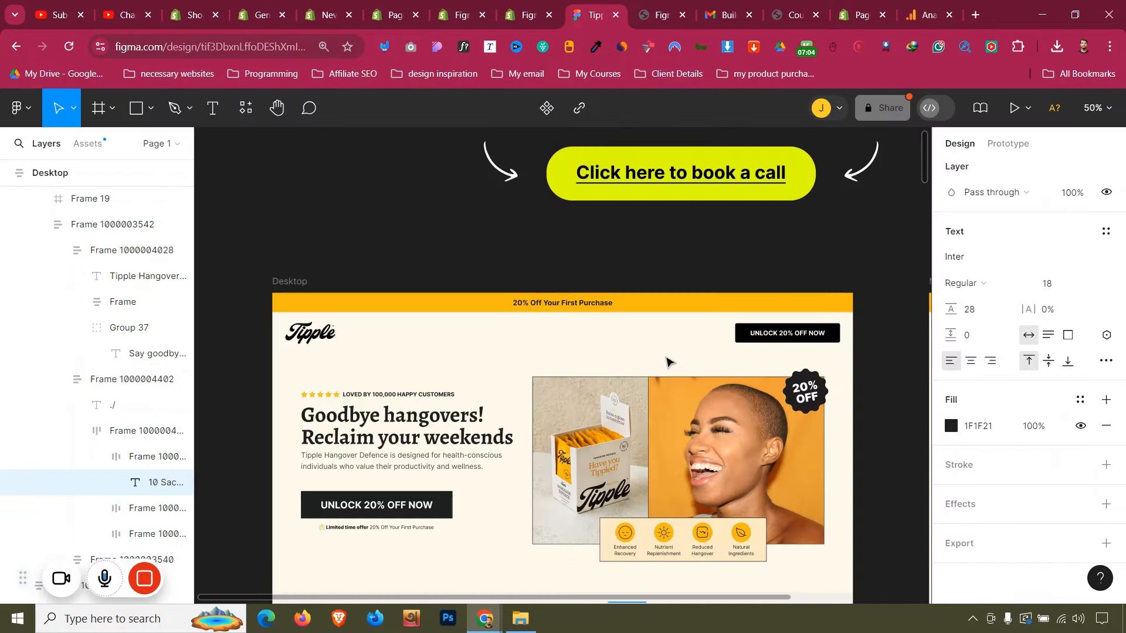
{"action": "scroll", "coordinate": [649, 377], "scroll_direction": "down", "scroll_amount": 5}
{"action": "scroll", "coordinate": [649, 377], "scroll_direction": "down", "scroll_amount": 15}
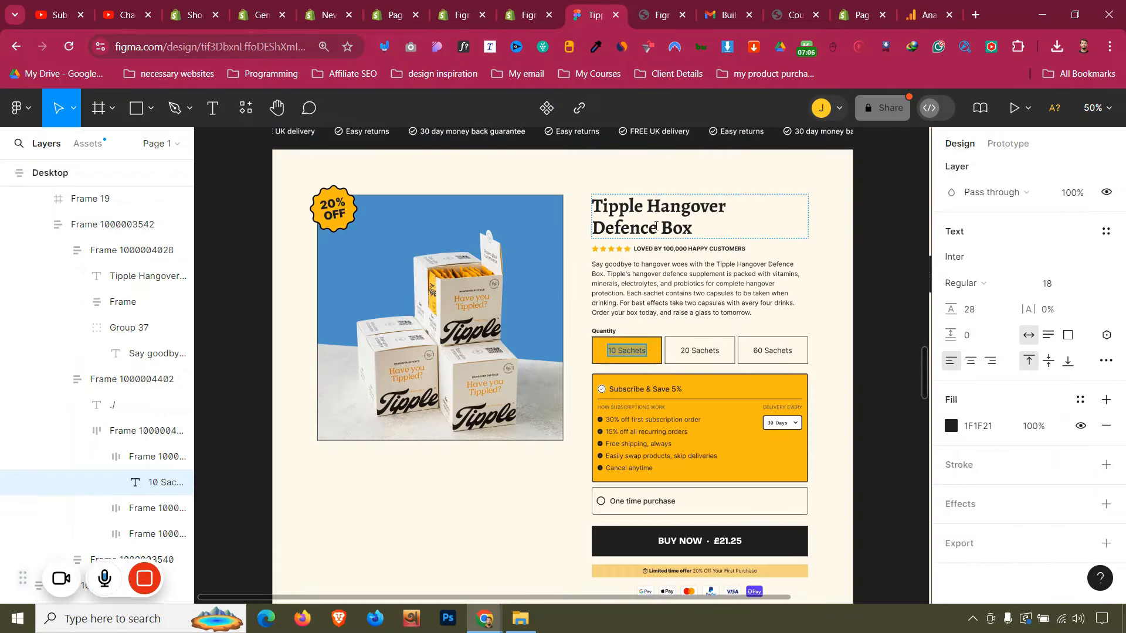
{"action": "double_click", "coordinate": [655, 227]}
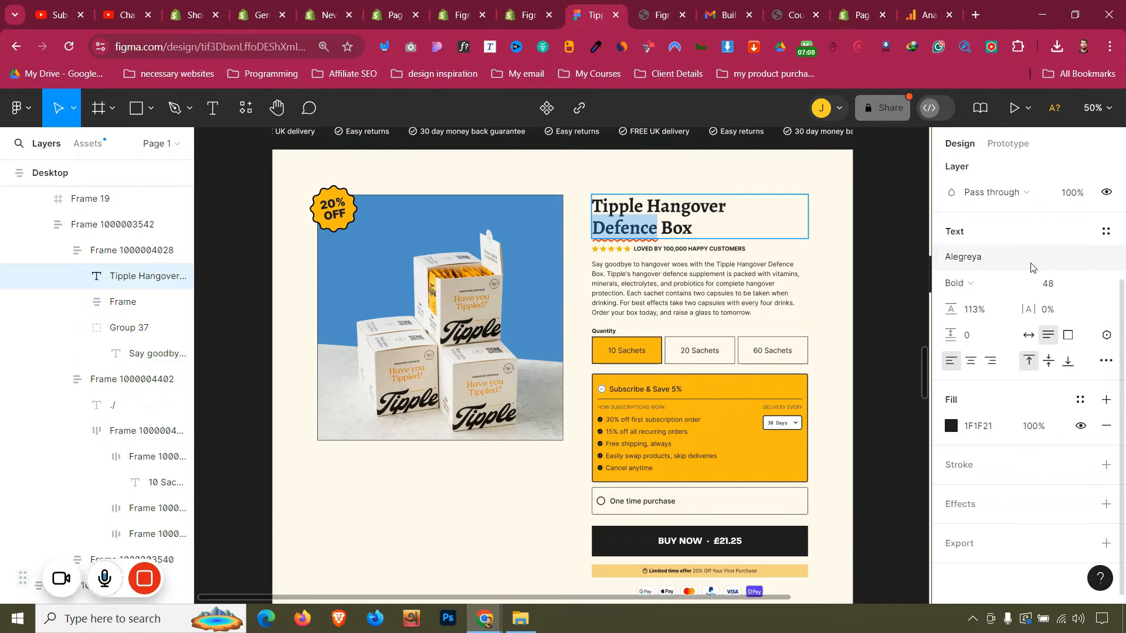
Switch back to PageFly and check the font settings of the "Join thousands saying cheers" heading
{"action": "key", "text": "ctrl+shift+Tab"}
{"action": "scroll", "coordinate": [665, 354], "scroll_direction": "up", "scroll_amount": 2}
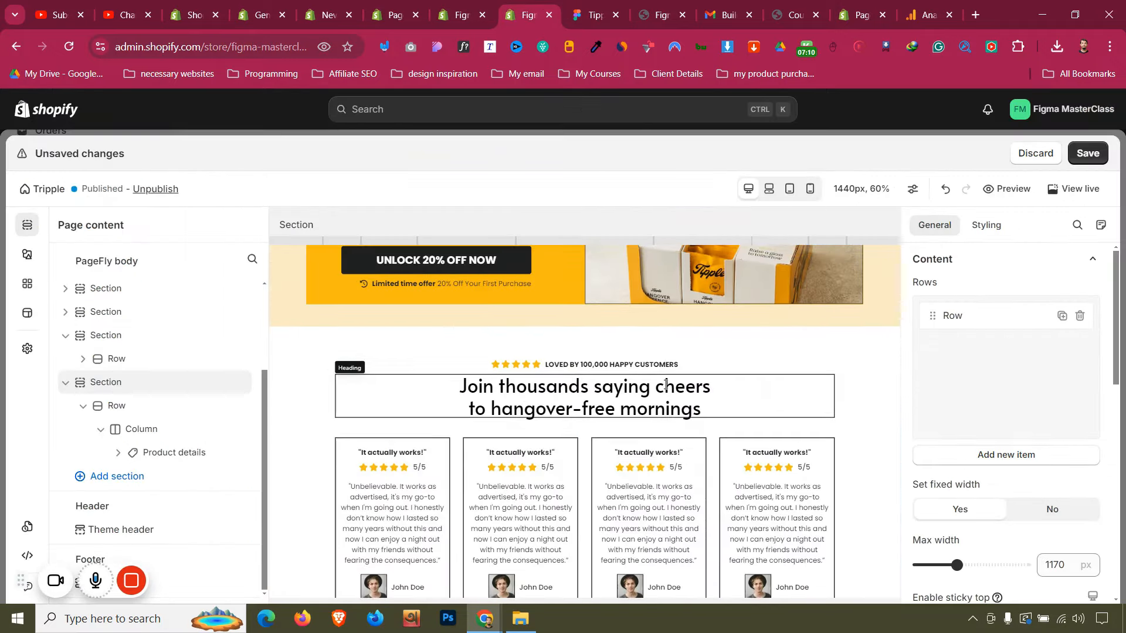
{"action": "left_click", "coordinate": [665, 392]}
{"action": "left_click", "coordinate": [986, 225]}
{"action": "scroll", "coordinate": [1016, 381], "scroll_direction": "down", "scroll_amount": 7}
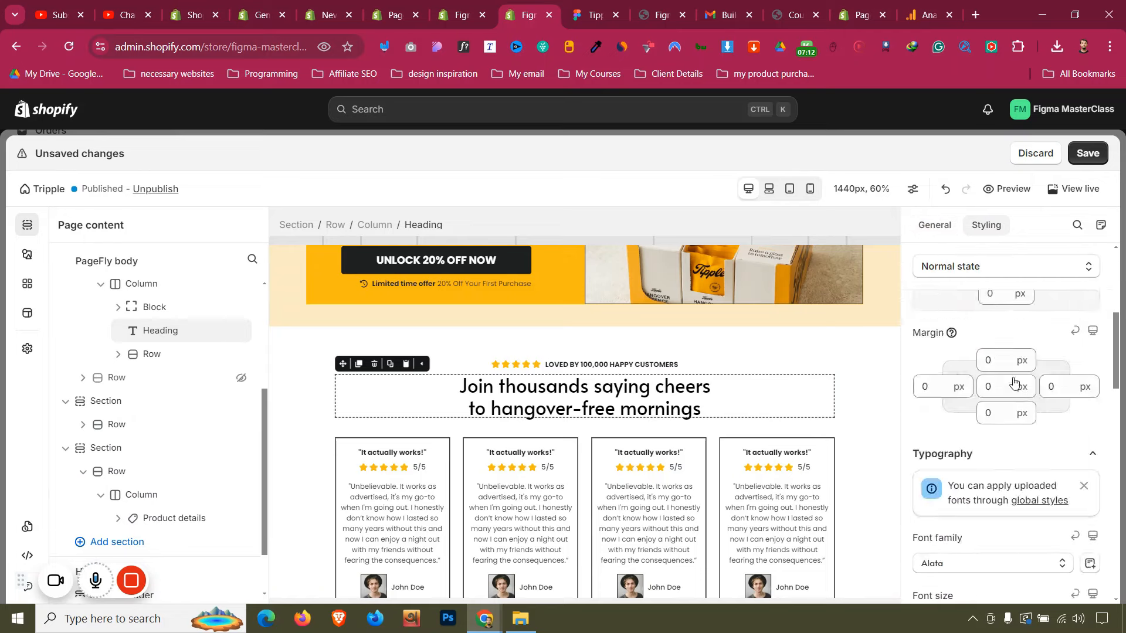
{"action": "scroll", "coordinate": [859, 373], "scroll_direction": "down", "scroll_amount": 10}
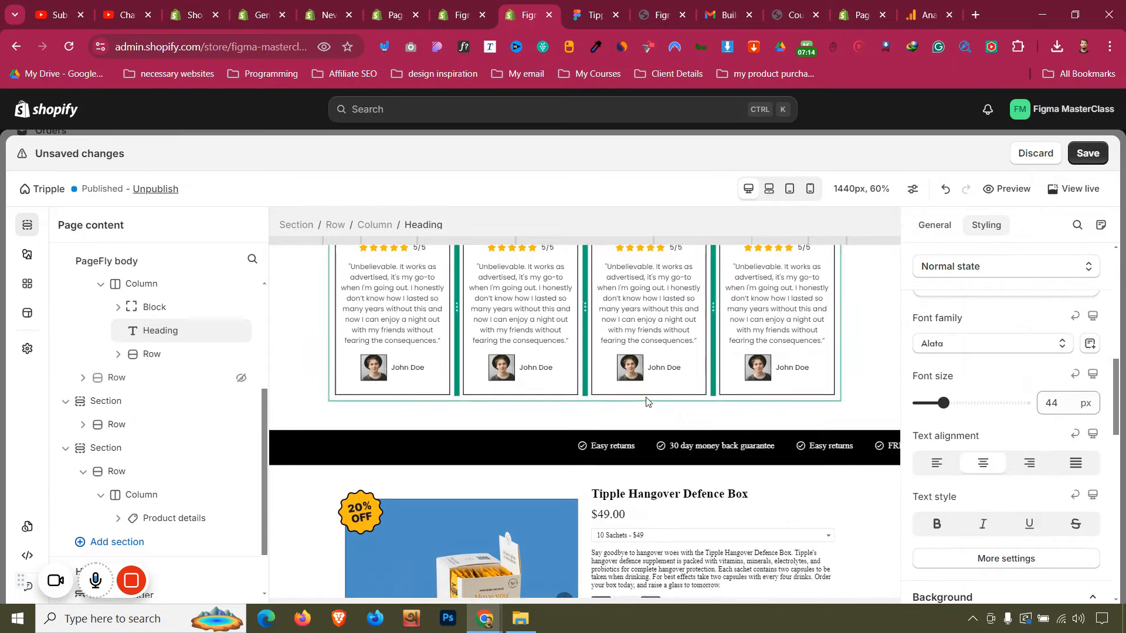
Set the HTML tag of the product title to H1
{"action": "left_click", "coordinate": [669, 319]}
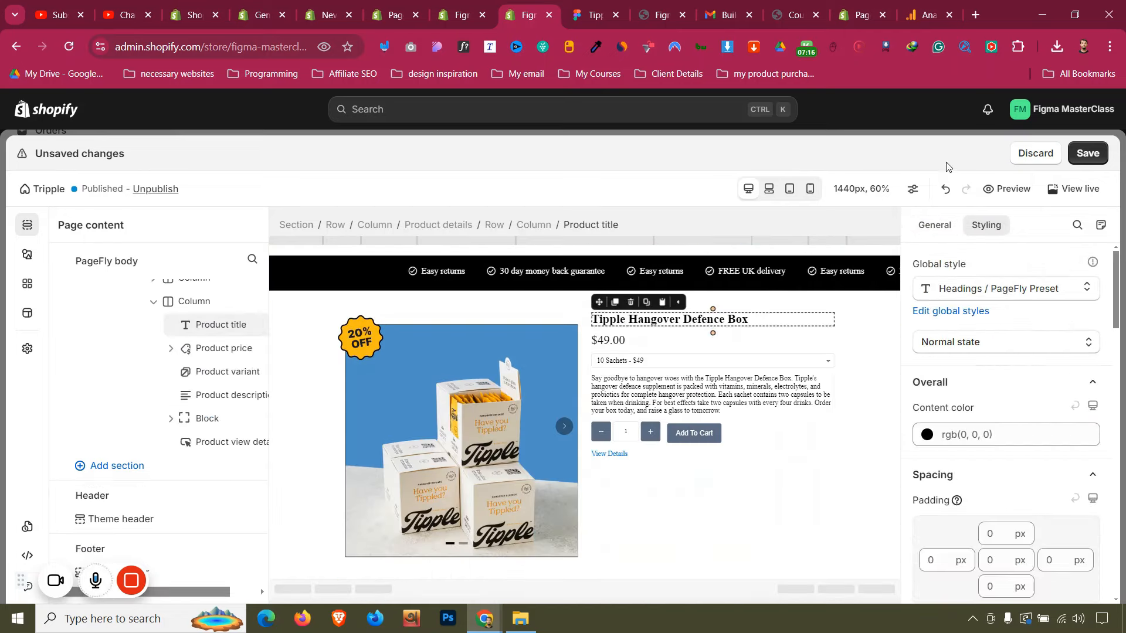
{"action": "left_click", "coordinate": [946, 234]}
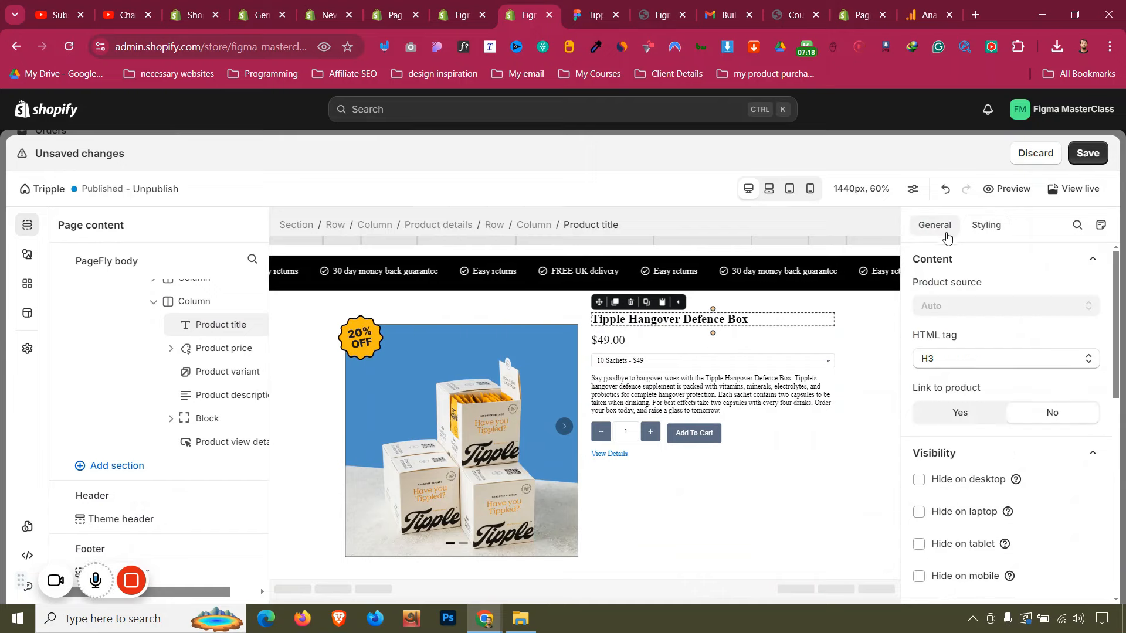
{"action": "left_click", "coordinate": [987, 367]}
{"action": "left_click", "coordinate": [977, 387]}
Style the product title with the Alata font at 48 px
{"action": "left_click", "coordinate": [986, 224]}
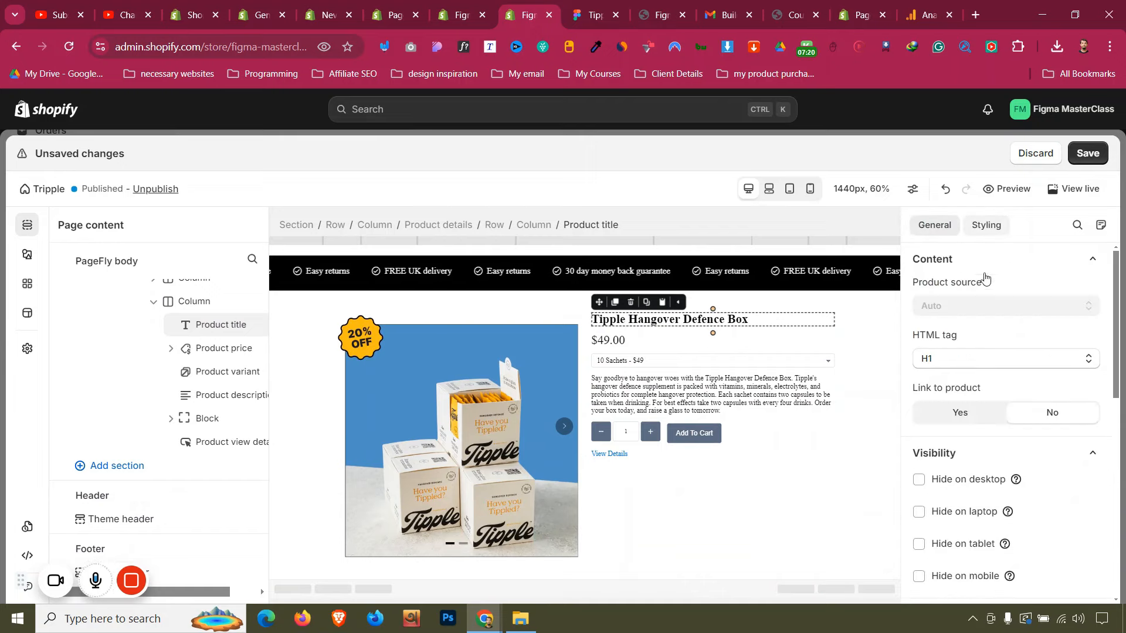
{"action": "scroll", "coordinate": [985, 453], "scroll_direction": "down", "scroll_amount": 5}
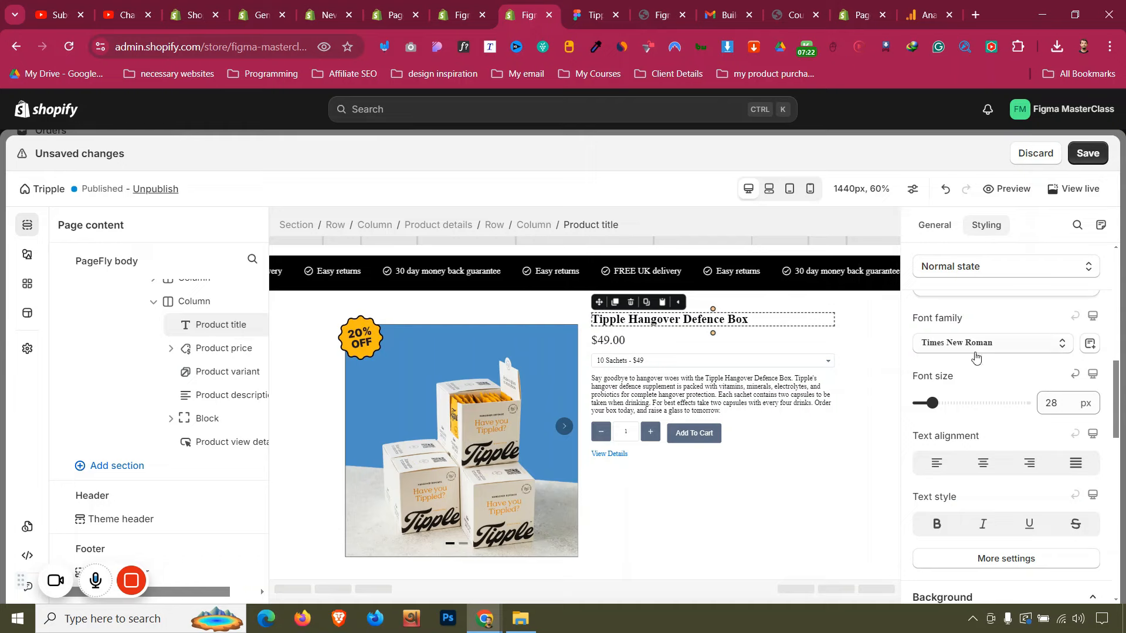
{"action": "left_click", "coordinate": [975, 346]}
{"action": "left_click", "coordinate": [964, 484]}
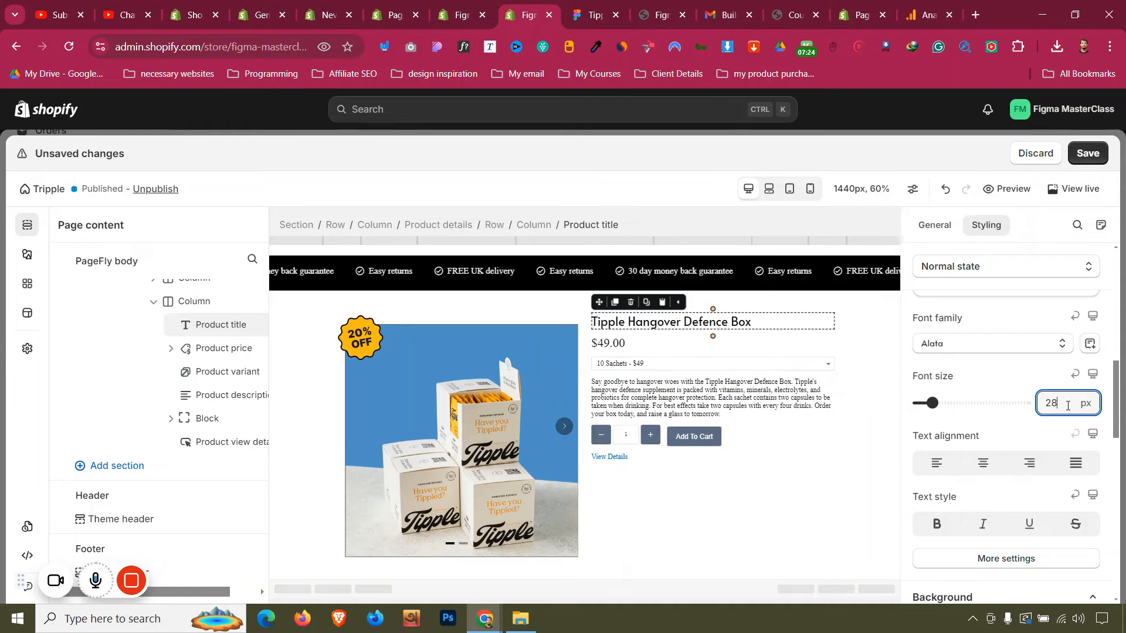
{"action": "scroll", "coordinate": [1067, 406], "scroll_direction": "up", "scroll_amount": 19}
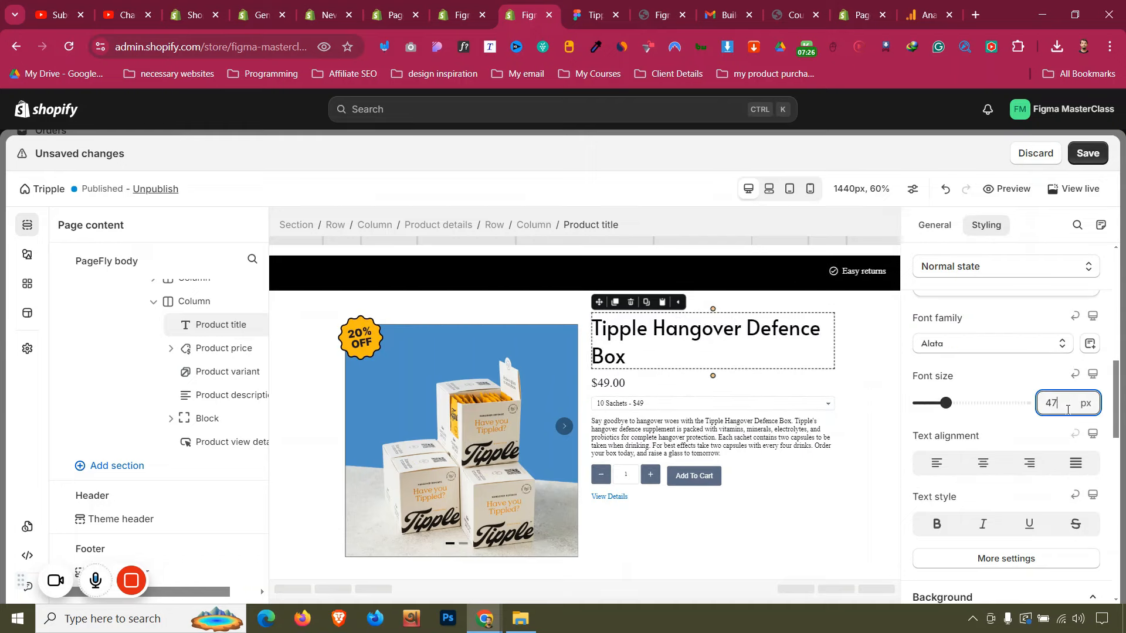
{"action": "scroll", "coordinate": [1068, 410], "scroll_direction": "up", "scroll_amount": 1}
Check the product title's margins, compare with the Figma design, and select the price below the title in PageFly
{"action": "scroll", "coordinate": [979, 348], "scroll_direction": "up", "scroll_amount": 5}
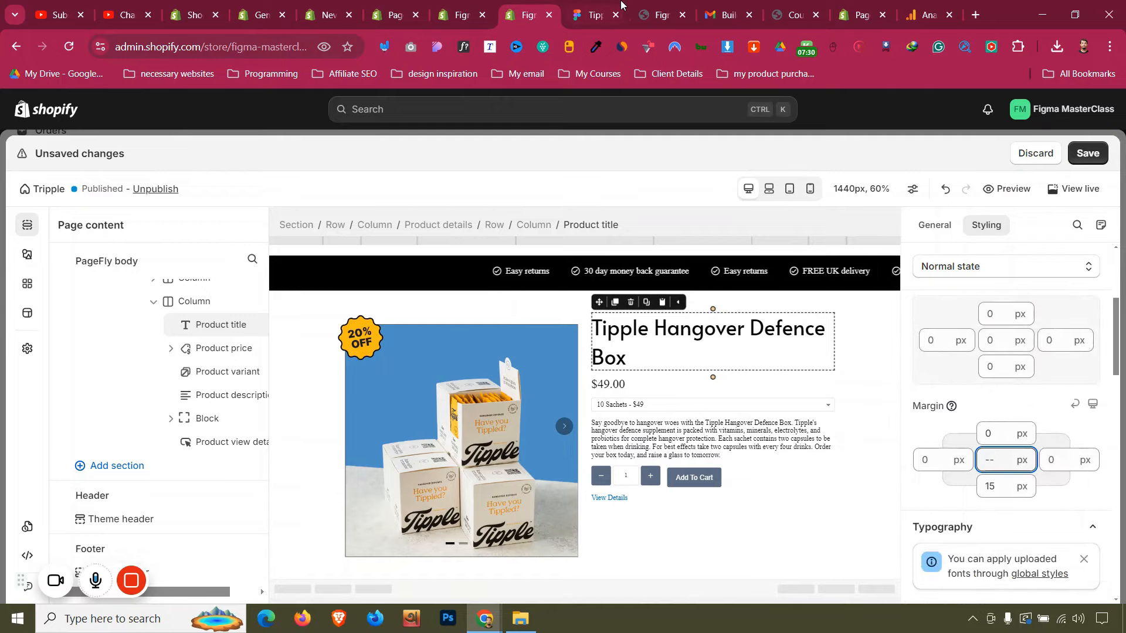
{"action": "left_click", "coordinate": [621, 5]}
{"action": "left_click", "coordinate": [539, 3]}
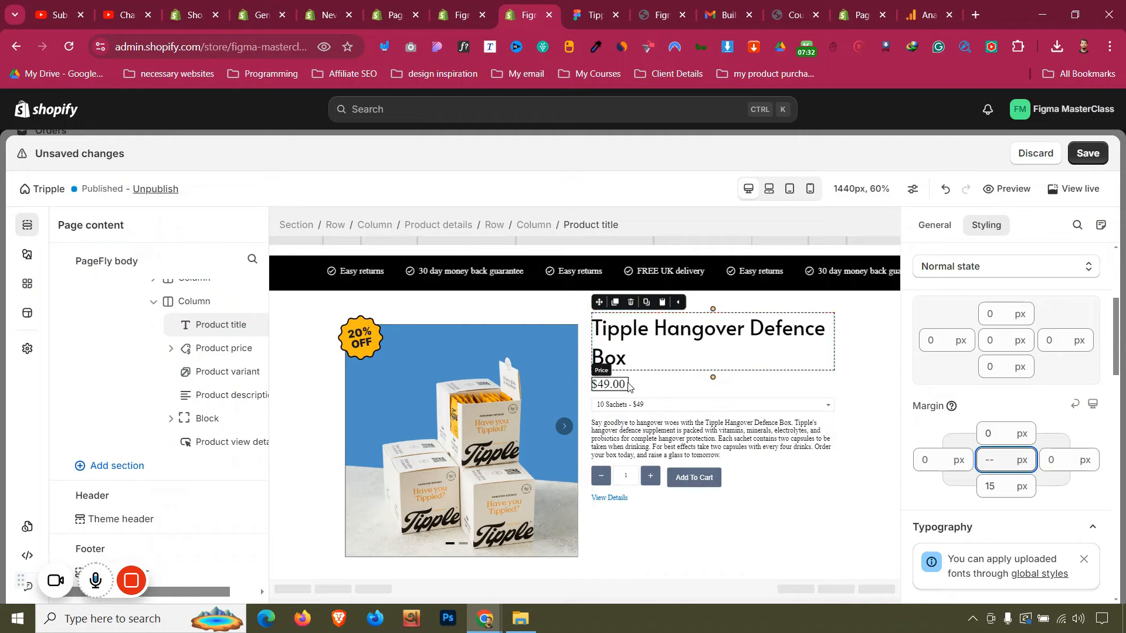
{"action": "left_click", "coordinate": [626, 385]}
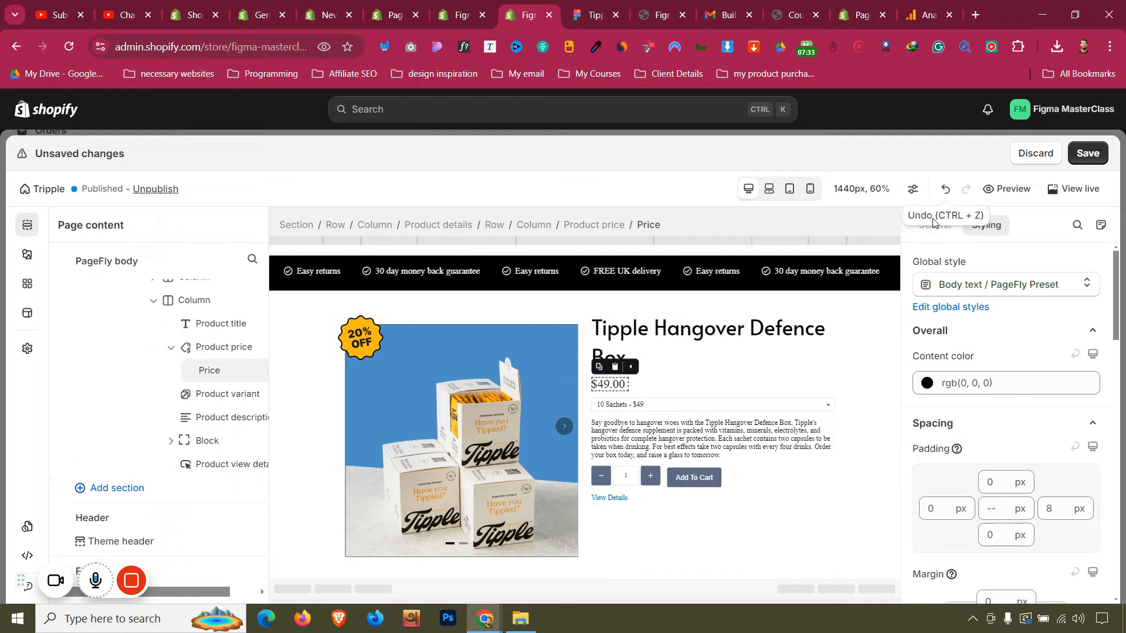
Set the product price element to display both the current price and the struck-through compare-at price
{"action": "left_click", "coordinate": [585, 231]}
{"action": "left_click", "coordinate": [935, 225]}
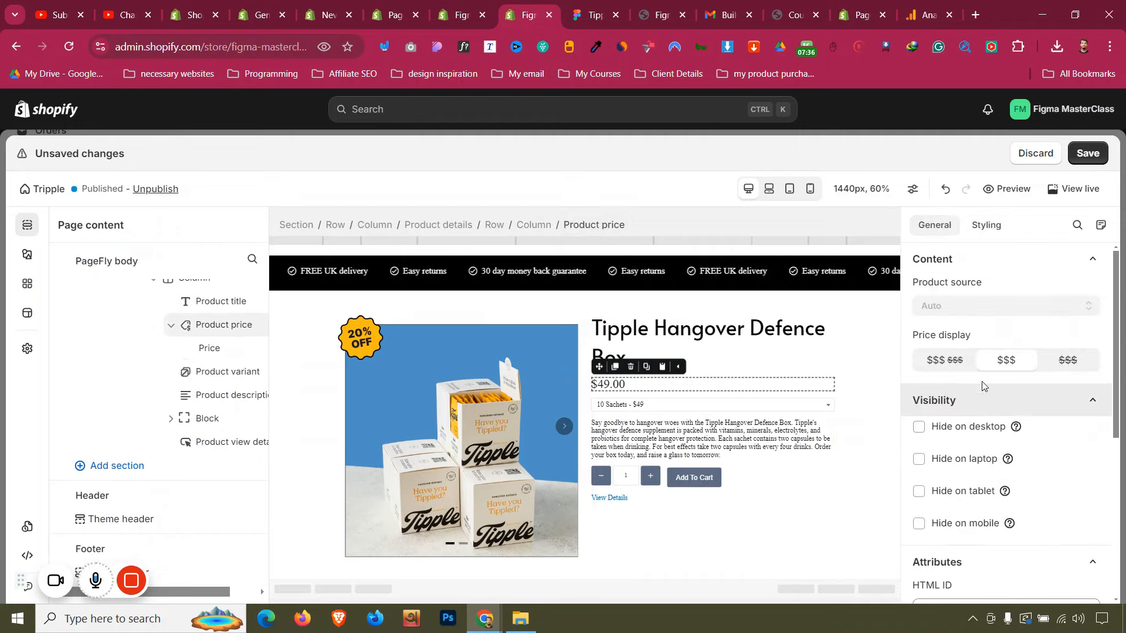
{"action": "left_click", "coordinate": [942, 366]}
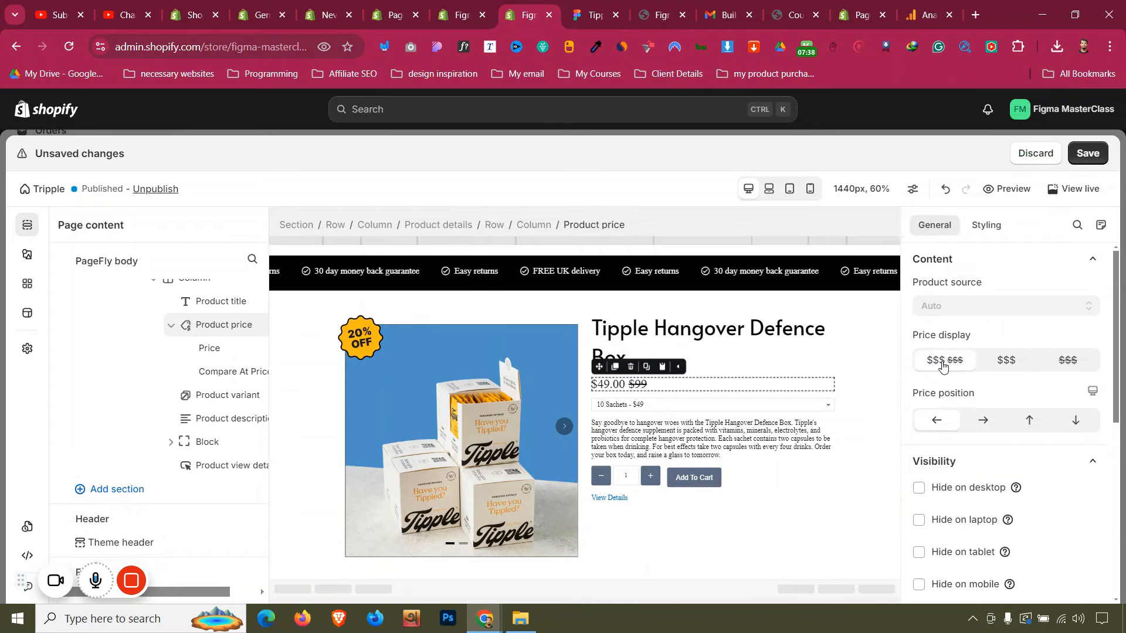
Set the current price's font to Poppins with a font size of 30 px
{"action": "left_click", "coordinate": [610, 384]}
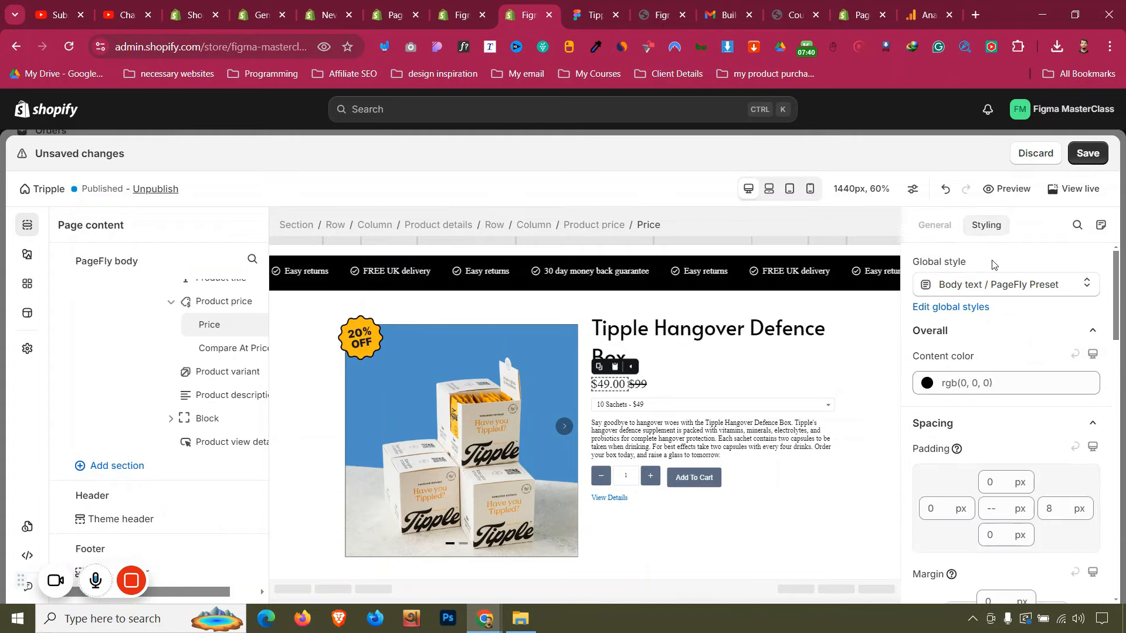
{"action": "scroll", "coordinate": [1001, 346], "scroll_direction": "down", "scroll_amount": 5}
{"action": "scroll", "coordinate": [1001, 346], "scroll_direction": "down", "scroll_amount": 4}
{"action": "left_click", "coordinate": [995, 293]}
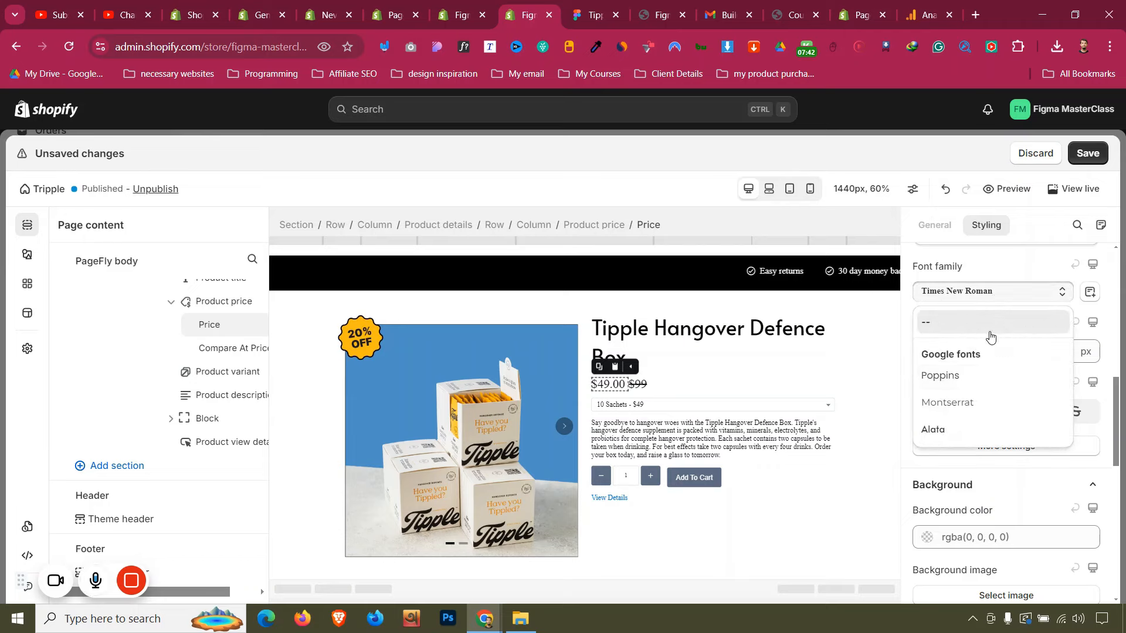
{"action": "left_click", "coordinate": [986, 382]}
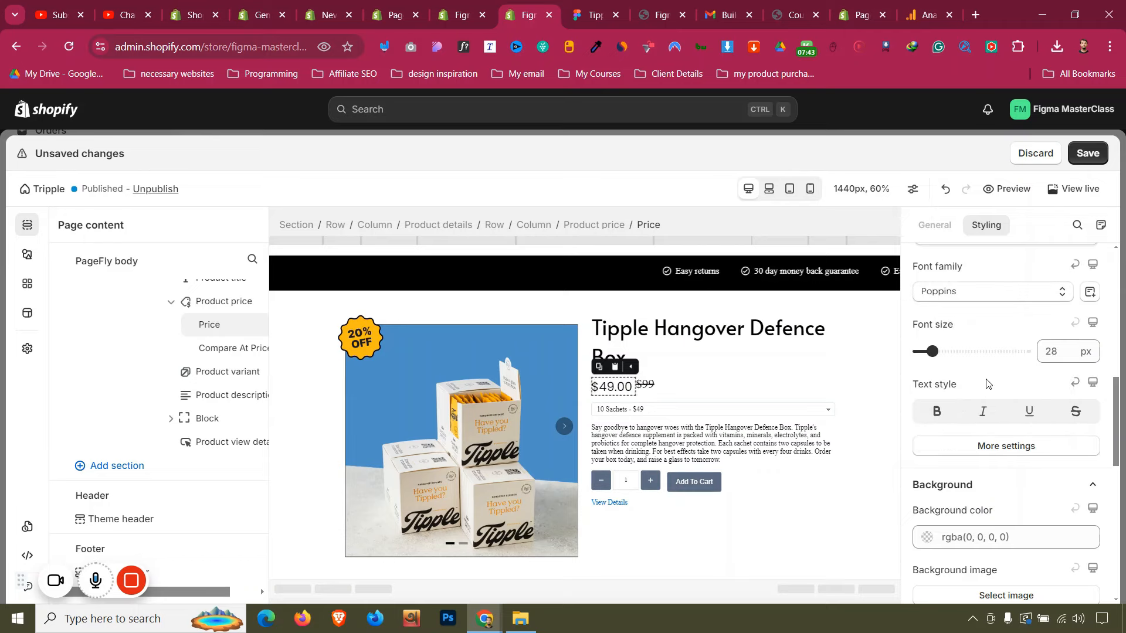
{"action": "double_click", "coordinate": [1054, 351]}
{"action": "type", "text": "30"}
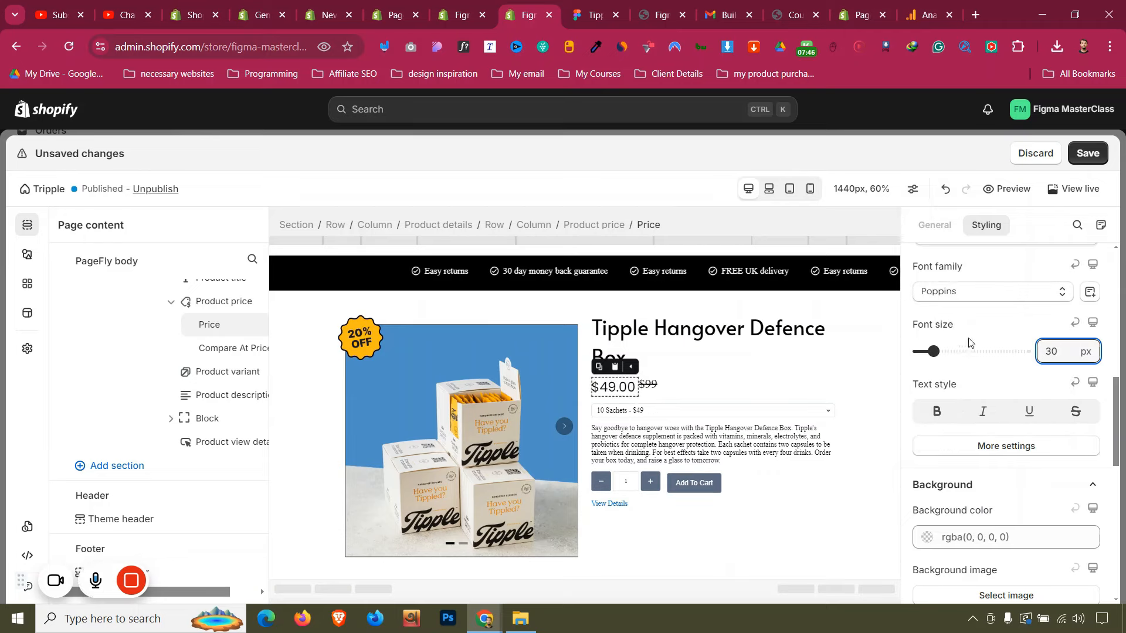
{"action": "scroll", "coordinate": [969, 342], "scroll_direction": "up", "scroll_amount": 8}
{"action": "left_click", "coordinate": [967, 383]}
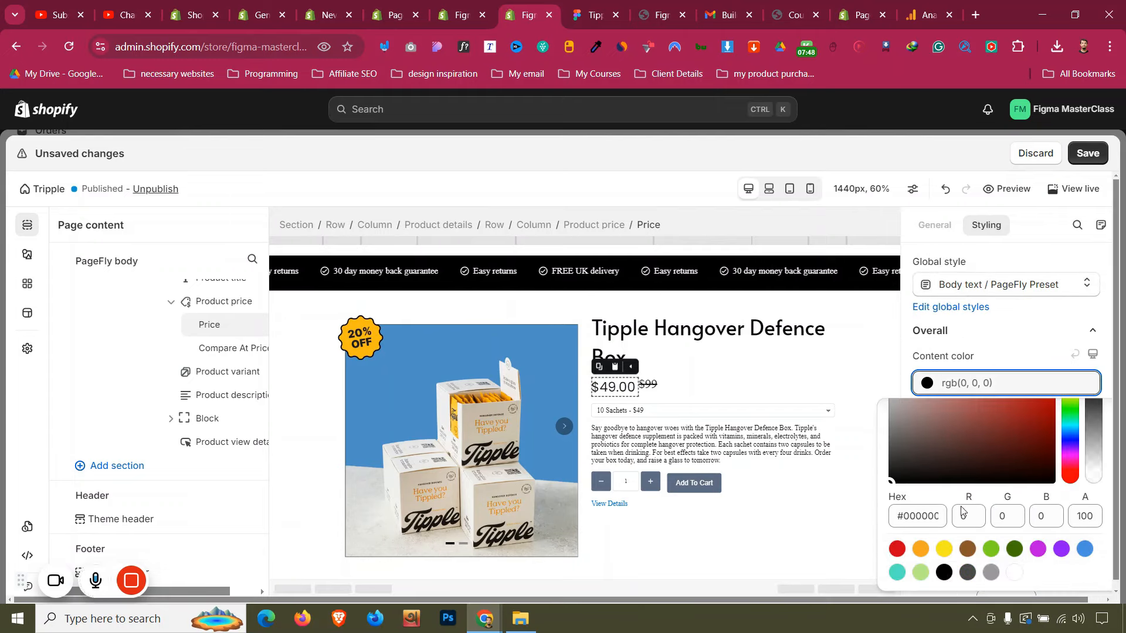
{"action": "left_click", "coordinate": [1015, 331]}
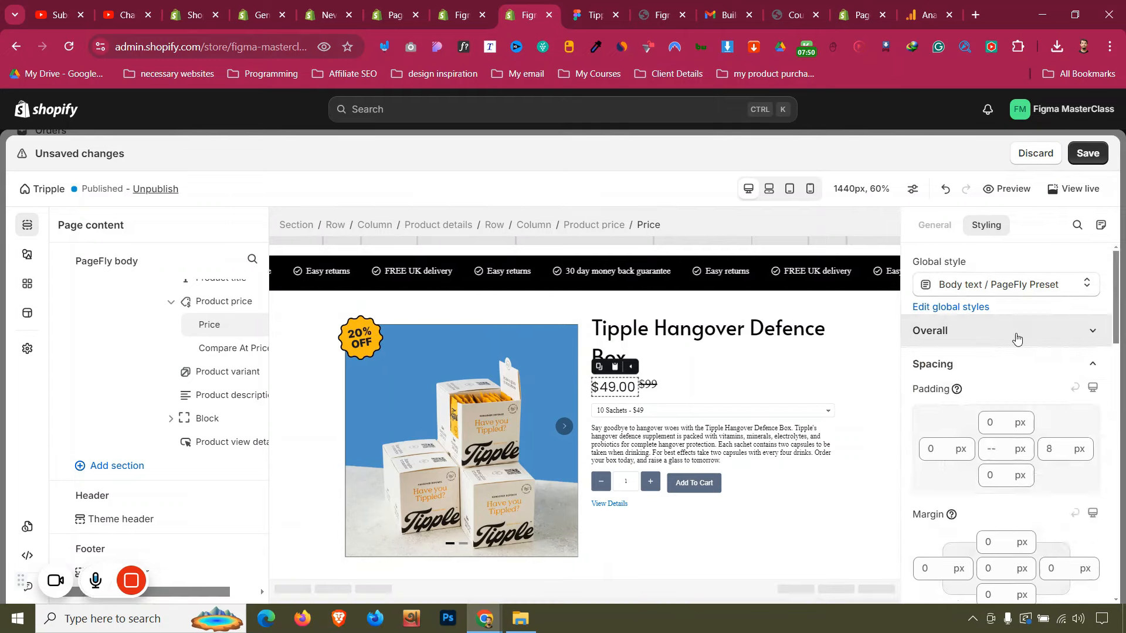
Make the current price text bold
{"action": "scroll", "coordinate": [1017, 339], "scroll_direction": "down", "scroll_amount": 5}
{"action": "scroll", "coordinate": [985, 375], "scroll_direction": "down", "scroll_amount": 2}
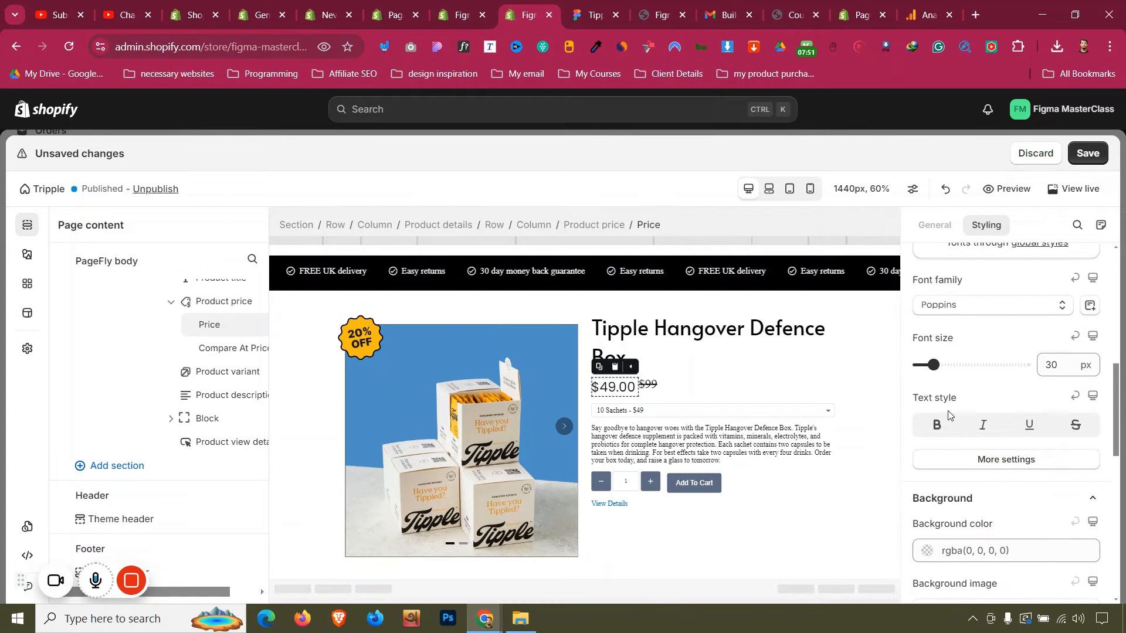
Set the struck-through compare-at price's font to Poppins with a font size of 30 px
{"action": "left_click", "coordinate": [650, 388]}
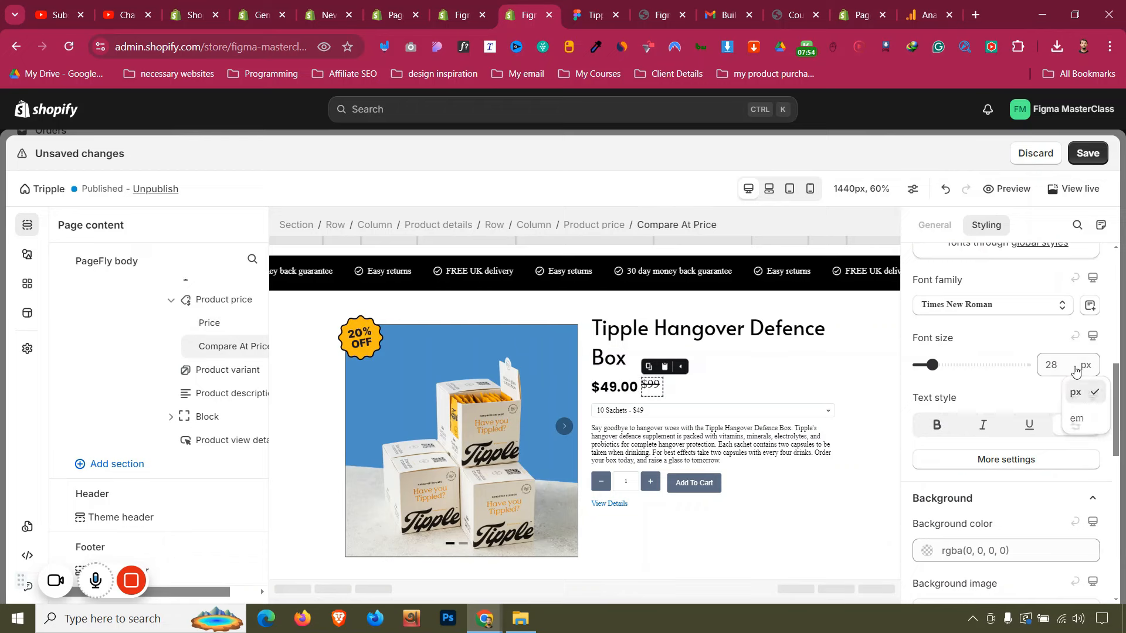
{"action": "left_click", "coordinate": [1064, 366]}
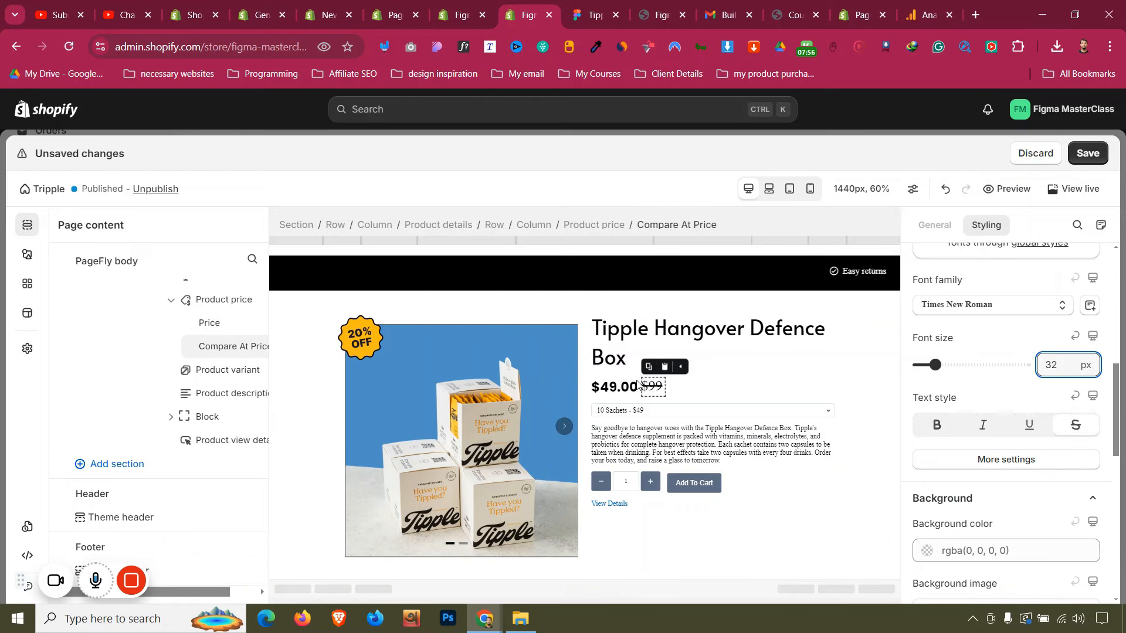
{"action": "left_click", "coordinate": [615, 384]}
{"action": "left_click", "coordinate": [651, 385]}
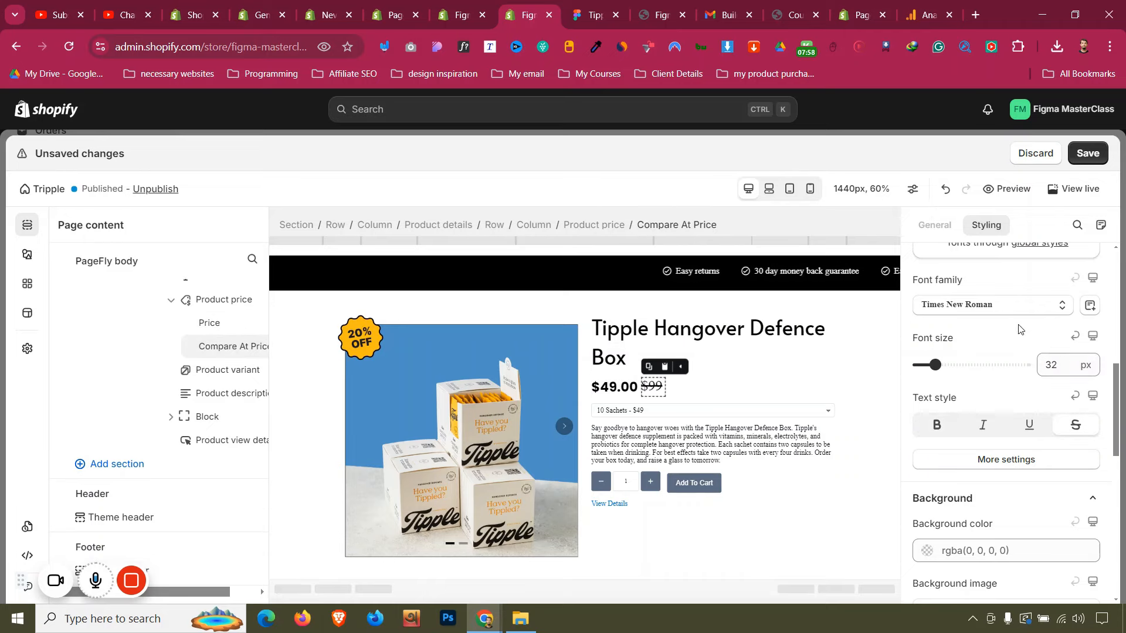
{"action": "left_click", "coordinate": [996, 305]}
{"action": "left_click", "coordinate": [1024, 387]}
{"action": "key", "text": "Down"}
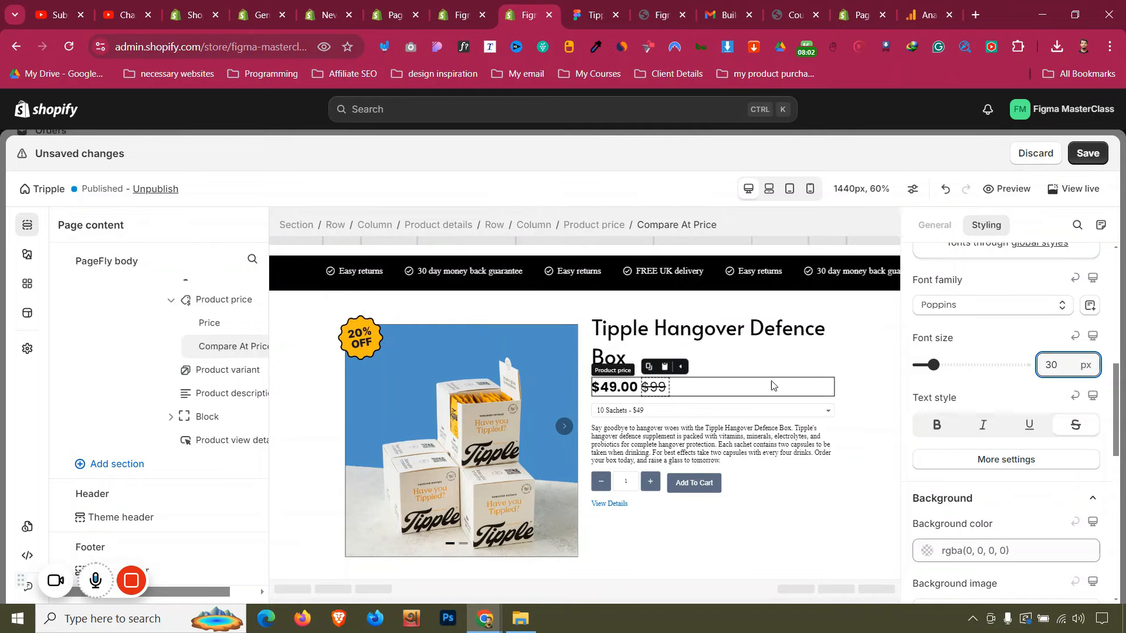
Check the product title and price against the Figma design and save the page
{"action": "left_click", "coordinate": [772, 385]}
{"action": "left_click", "coordinate": [780, 365]}
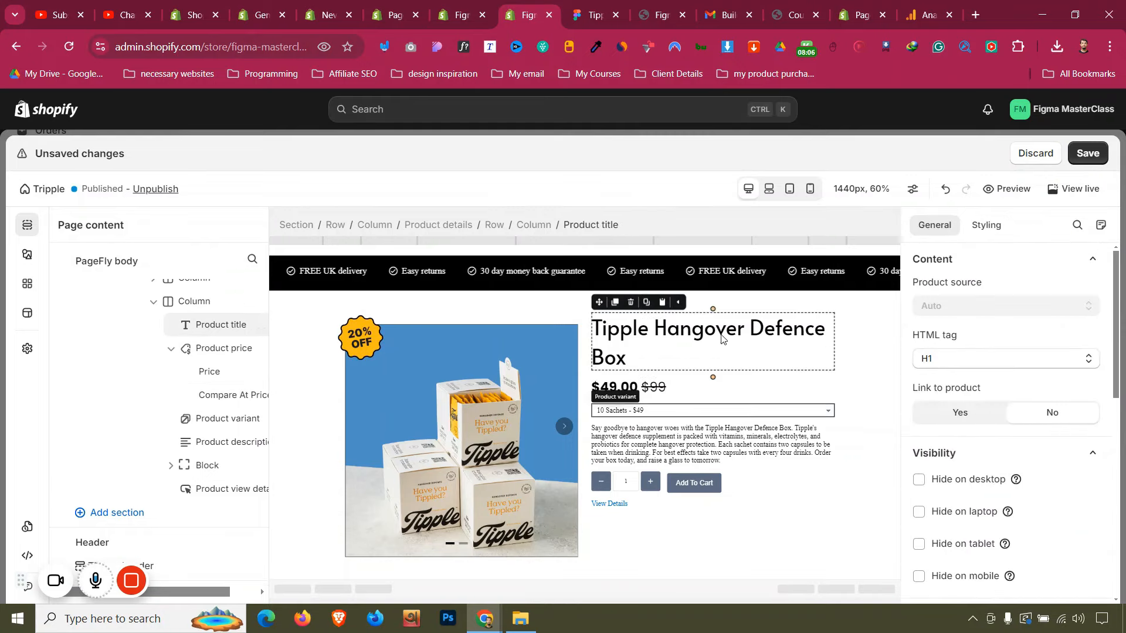
{"action": "key", "text": "ctrl+Tab"}
{"action": "key", "text": "ctrl+shift+Tab"}
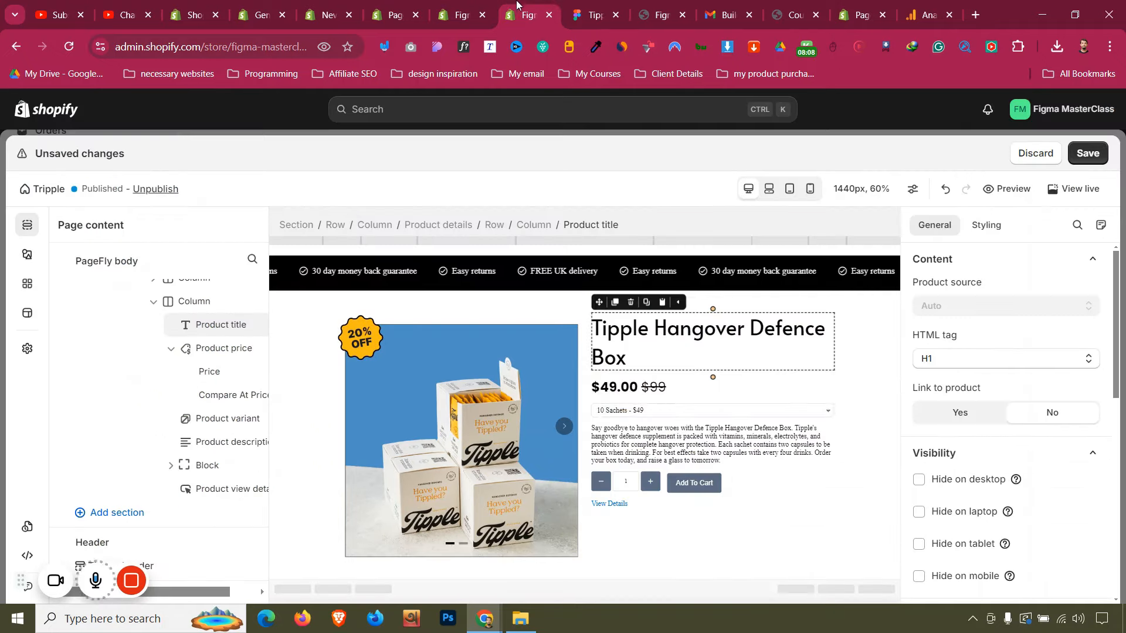
{"action": "left_click", "coordinate": [1095, 160]}
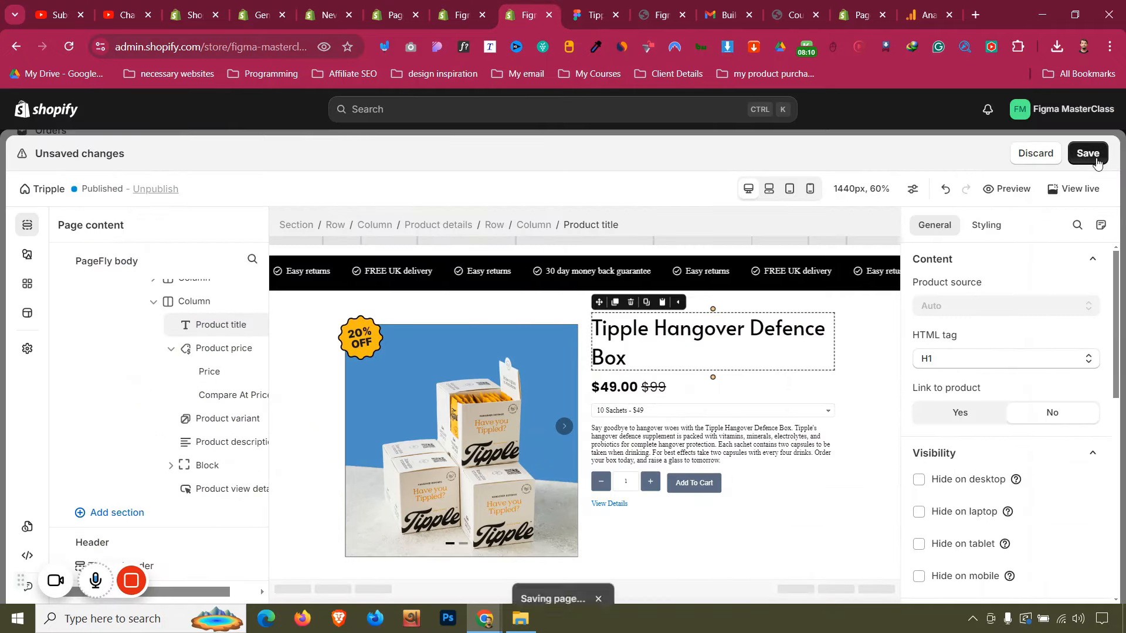
Move the product description above the variant selector, directly below the price, to follow the Figma design
{"action": "left_click", "coordinate": [595, 415]}
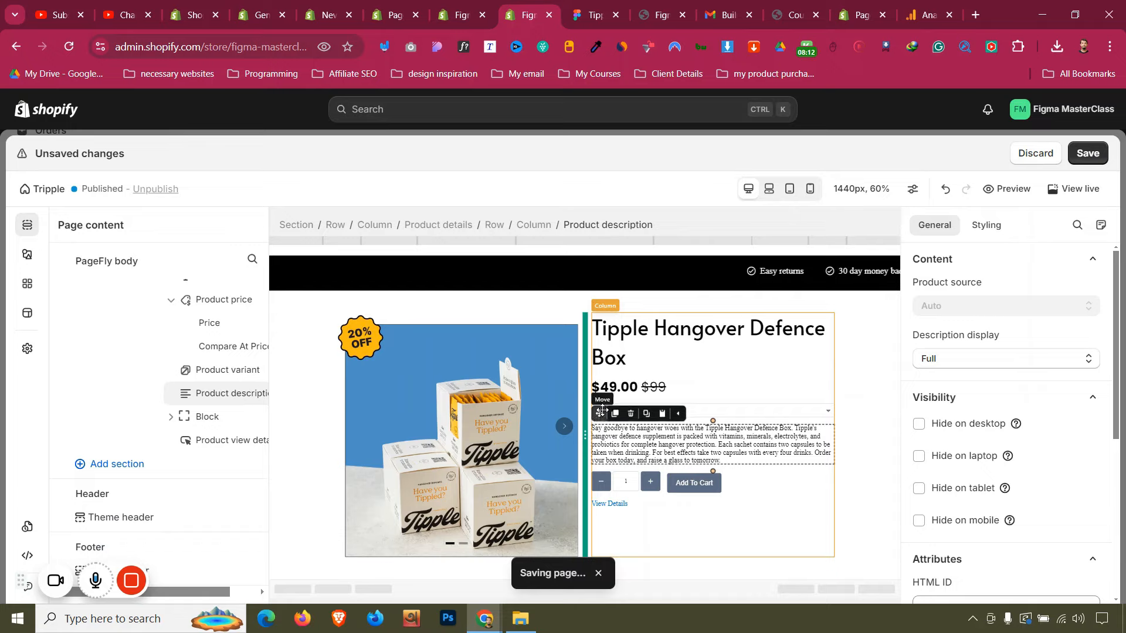
{"action": "key", "text": "ctrl+Tab"}
{"action": "key", "text": "ctrl+shift+Tab"}
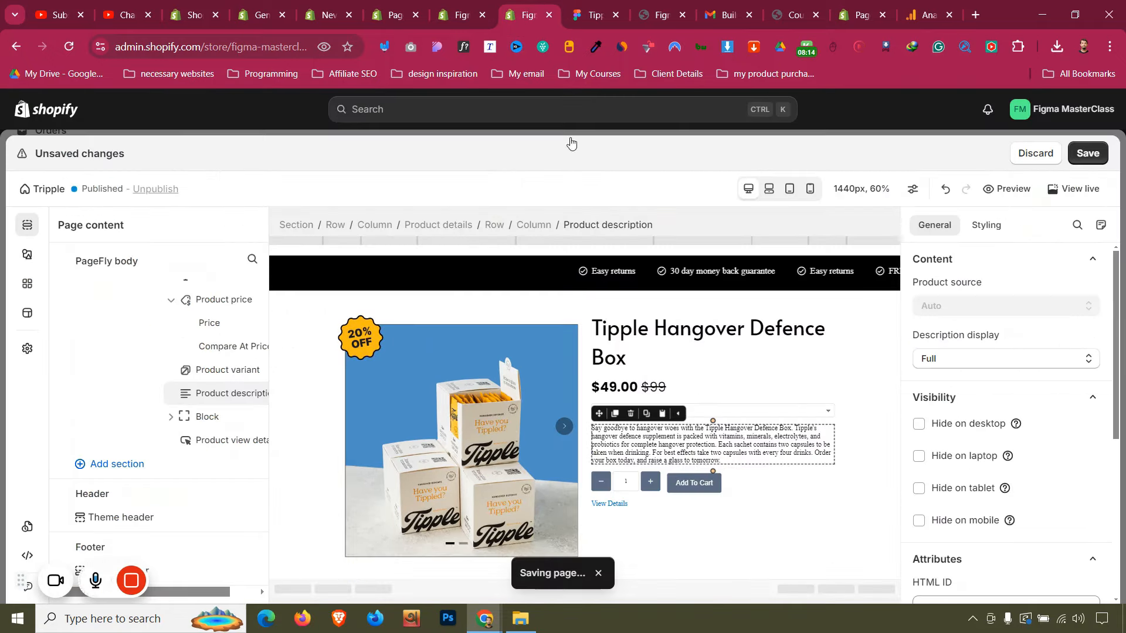
{"action": "left_click_drag", "start_coordinate": [596, 414], "coordinate": [731, 388]}
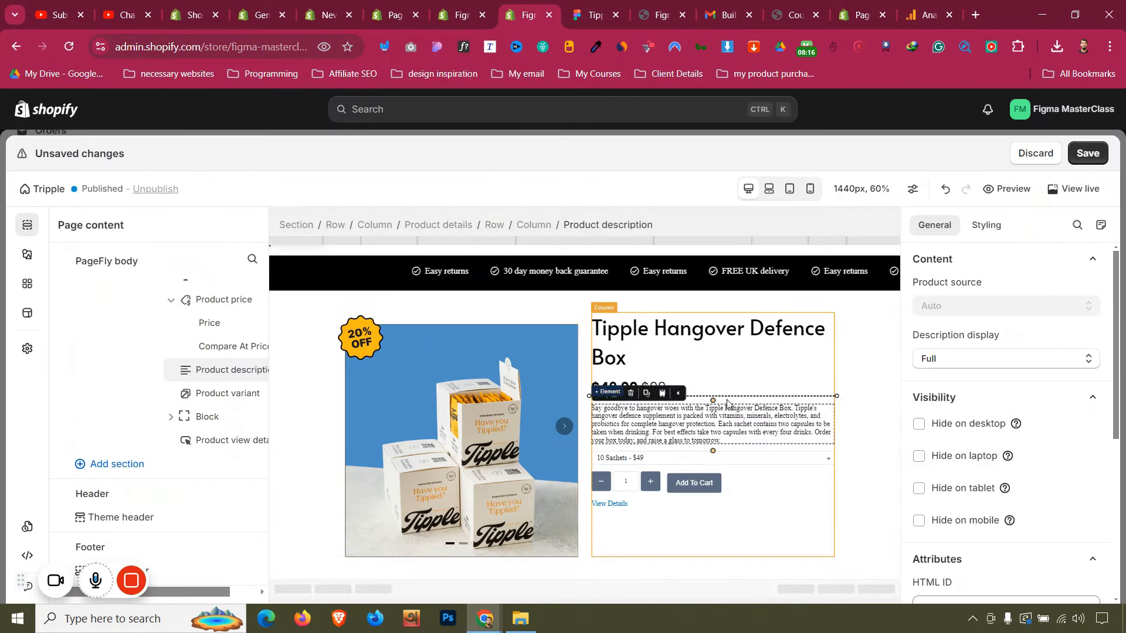
{"action": "left_click", "coordinate": [734, 368]}
Compare the typography settings of the product description with those of a testimonial card paragraph
{"action": "left_click", "coordinate": [731, 419]}
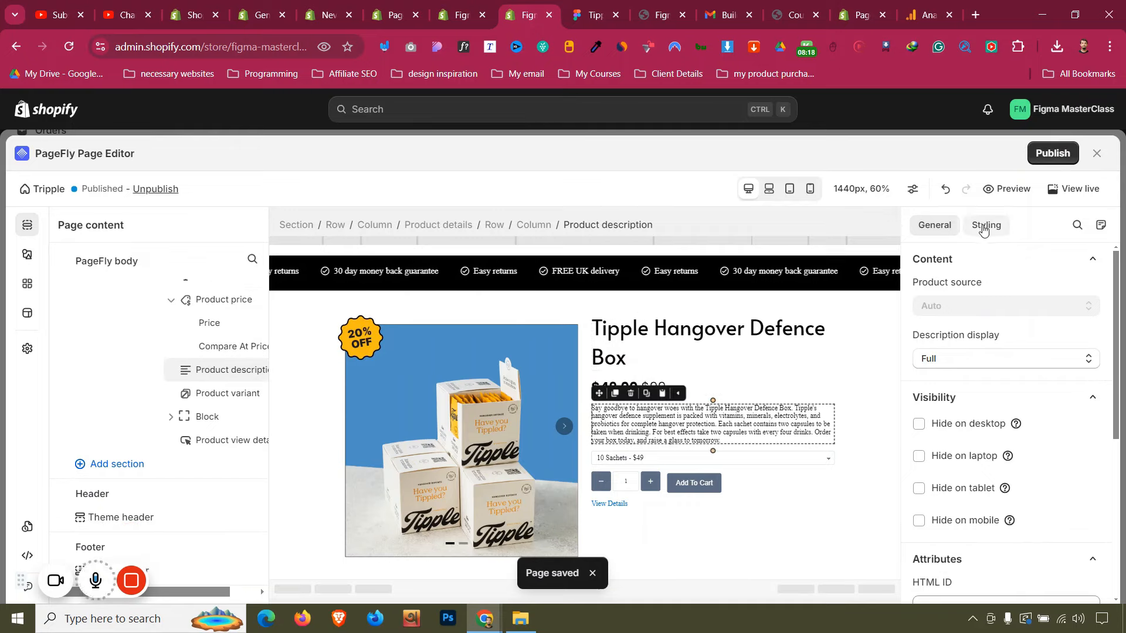
{"action": "left_click", "coordinate": [986, 227]}
{"action": "scroll", "coordinate": [621, 352], "scroll_direction": "up", "scroll_amount": 5}
{"action": "left_click", "coordinate": [648, 434]}
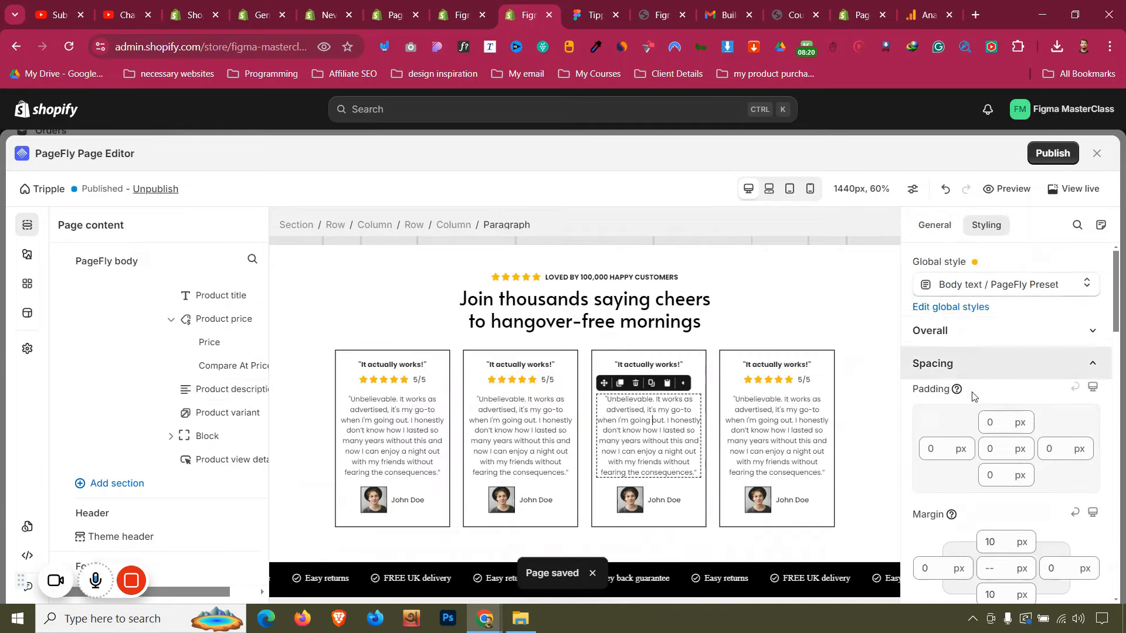
{"action": "scroll", "coordinate": [972, 402], "scroll_direction": "down", "scroll_amount": 5}
{"action": "scroll", "coordinate": [972, 402], "scroll_direction": "down", "scroll_amount": 2}
{"action": "scroll", "coordinate": [968, 404], "scroll_direction": "up", "scroll_amount": 4}
{"action": "scroll", "coordinate": [667, 412], "scroll_direction": "down", "scroll_amount": 5}
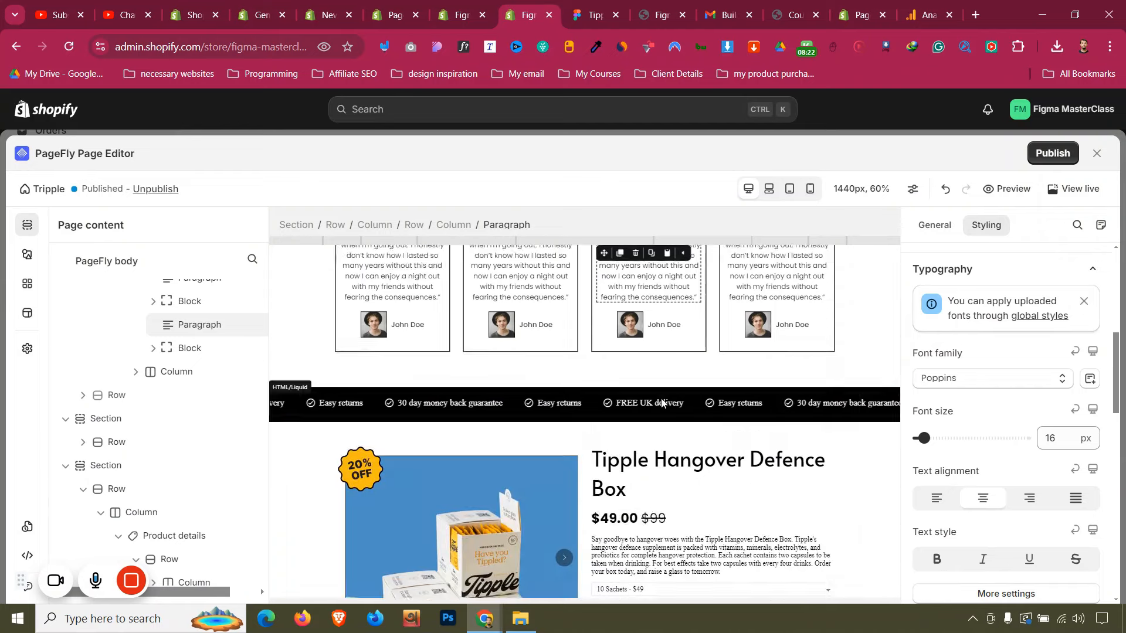
{"action": "left_click", "coordinate": [667, 412]}
Copy the style of the paragraph under "Goodbye Hangovers, Hello Morning!" and paste it onto the product description
{"action": "scroll", "coordinate": [606, 349], "scroll_direction": "up", "scroll_amount": 4}
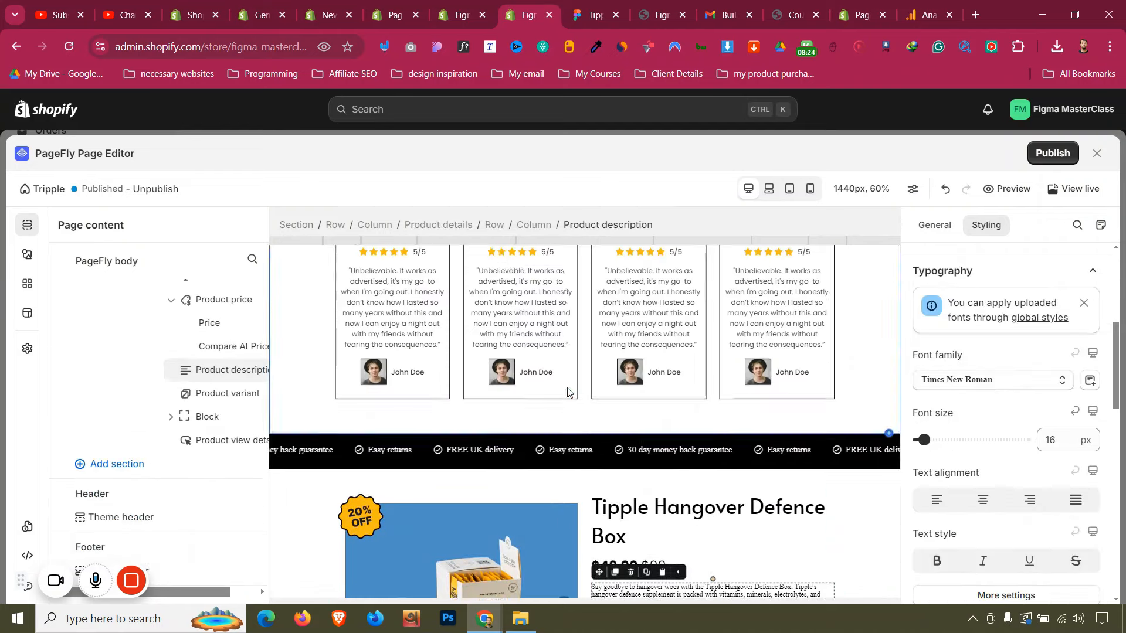
{"action": "scroll", "coordinate": [606, 350], "scroll_direction": "up", "scroll_amount": 10}
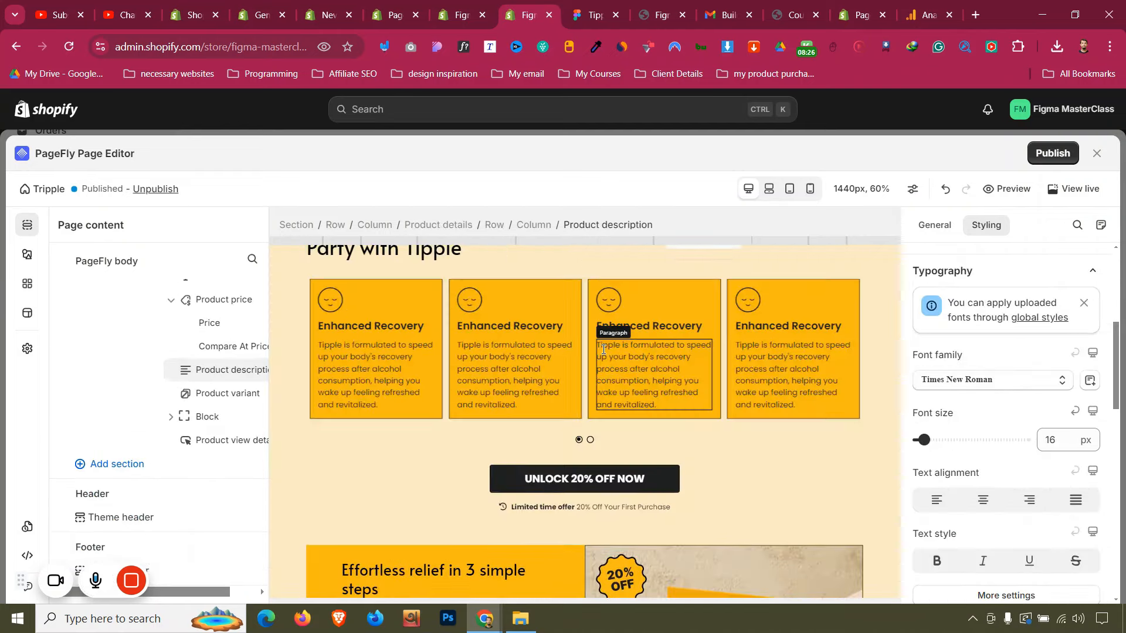
{"action": "scroll", "coordinate": [602, 350], "scroll_direction": "up", "scroll_amount": 6}
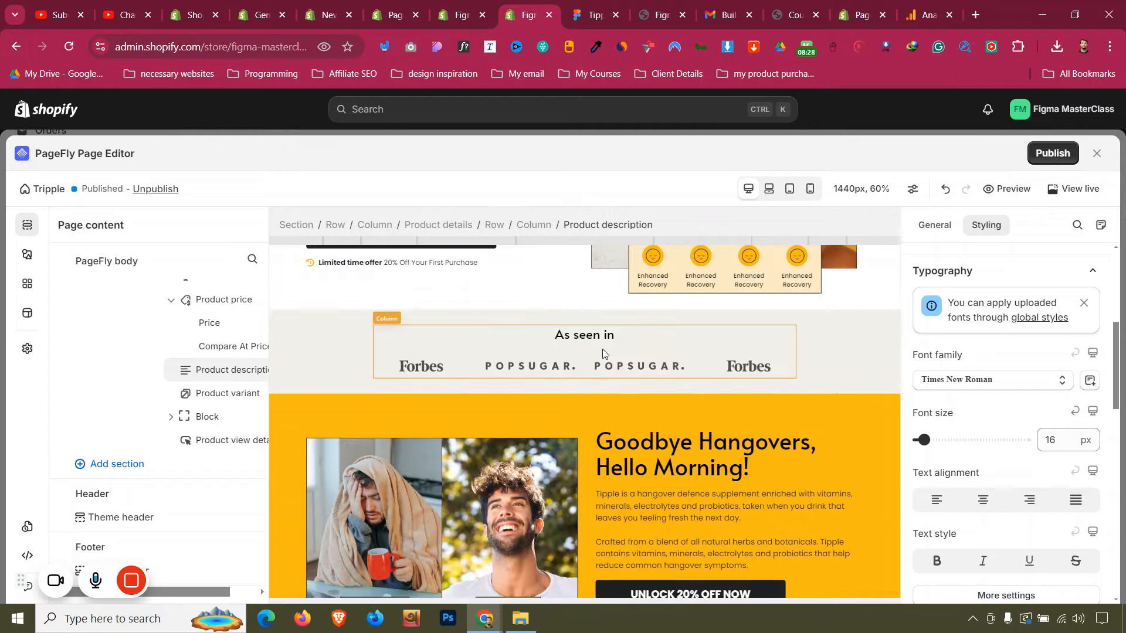
{"action": "scroll", "coordinate": [652, 442], "scroll_direction": "down", "scroll_amount": 1}
{"action": "left_click", "coordinate": [655, 458]}
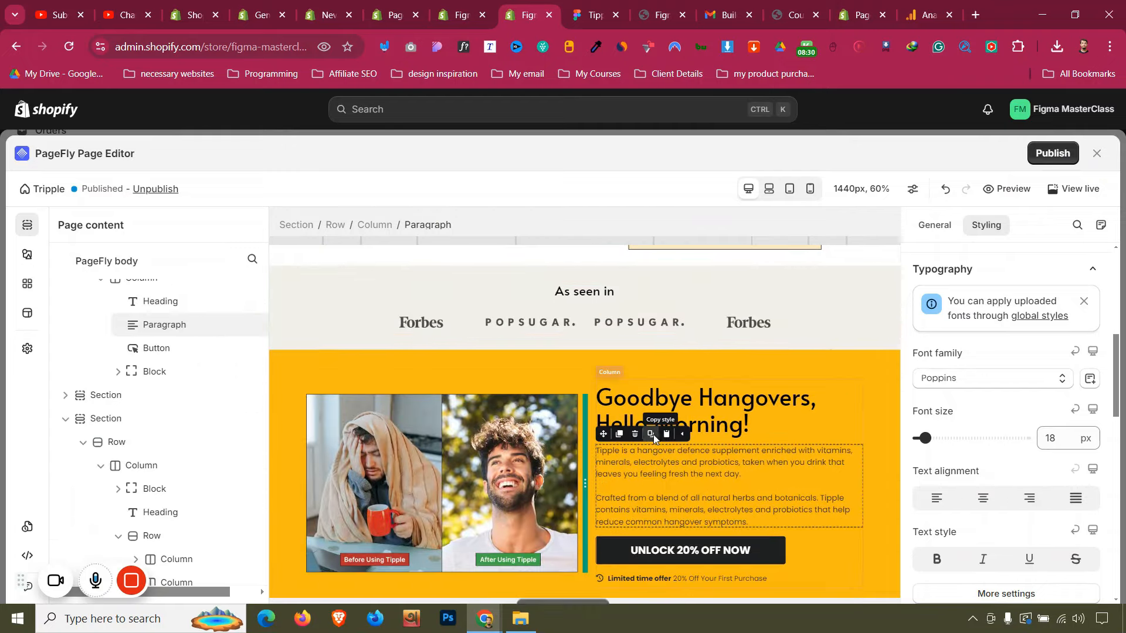
{"action": "left_click", "coordinate": [653, 435]}
{"action": "scroll", "coordinate": [649, 437], "scroll_direction": "down", "scroll_amount": 10}
{"action": "scroll", "coordinate": [649, 437], "scroll_direction": "down", "scroll_amount": 10}
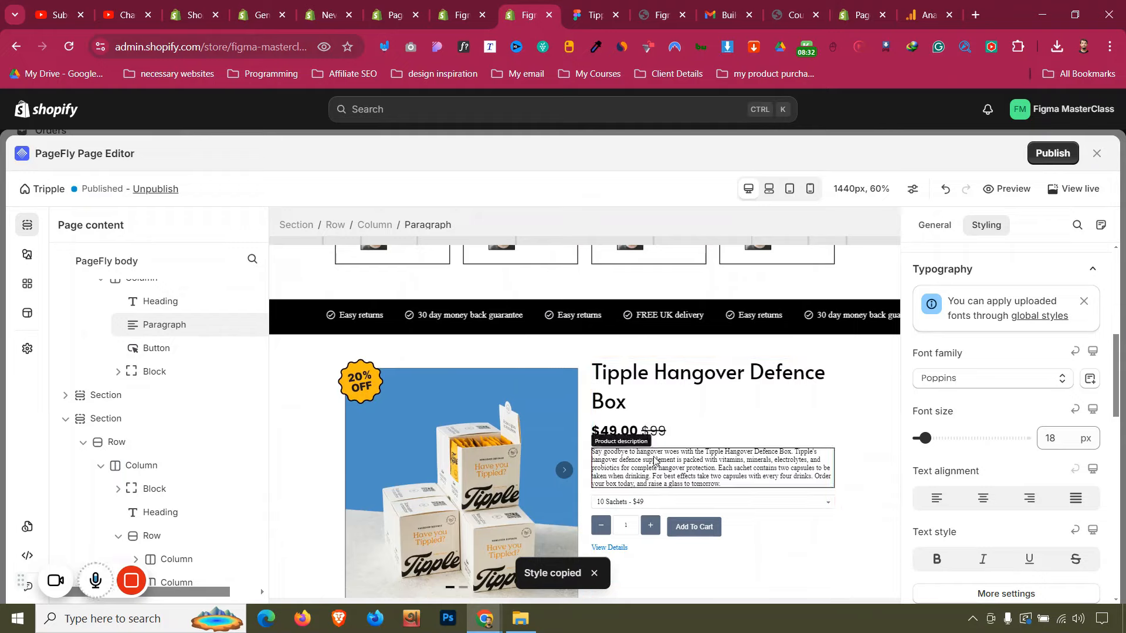
{"action": "left_click", "coordinate": [656, 456]}
{"action": "left_click", "coordinate": [659, 438]}
{"action": "left_click", "coordinate": [720, 428]}
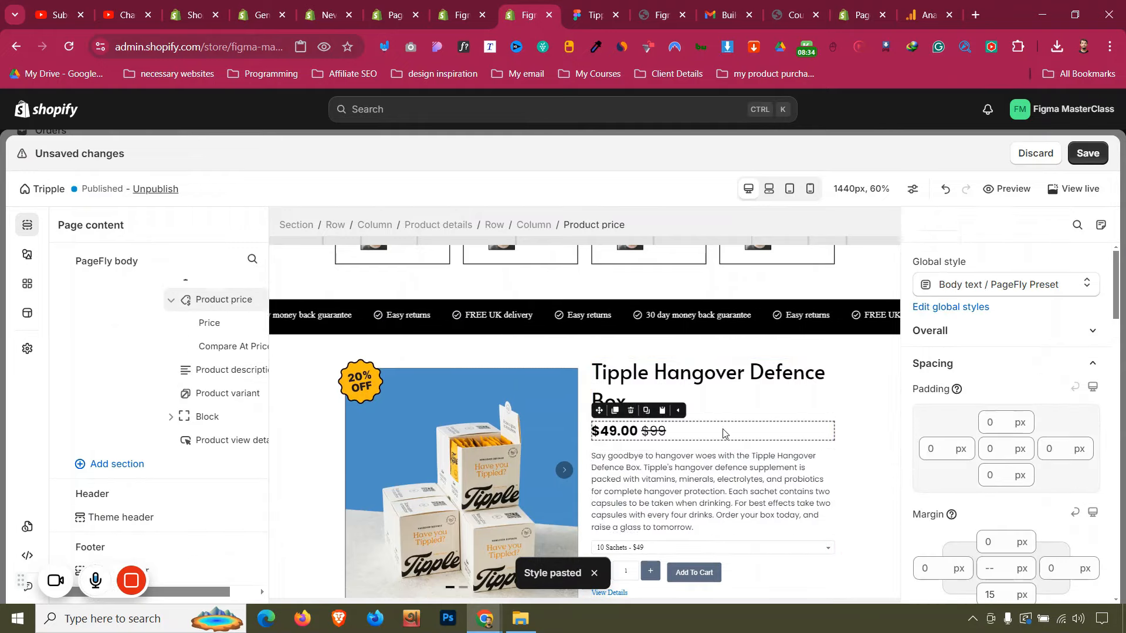
Duplicate the hero's "LOVED BY 100,000 HAPPY CUSTOMERS" star-rating block and move the copy between the product title and price
{"action": "scroll", "coordinate": [688, 403], "scroll_direction": "up", "scroll_amount": 10}
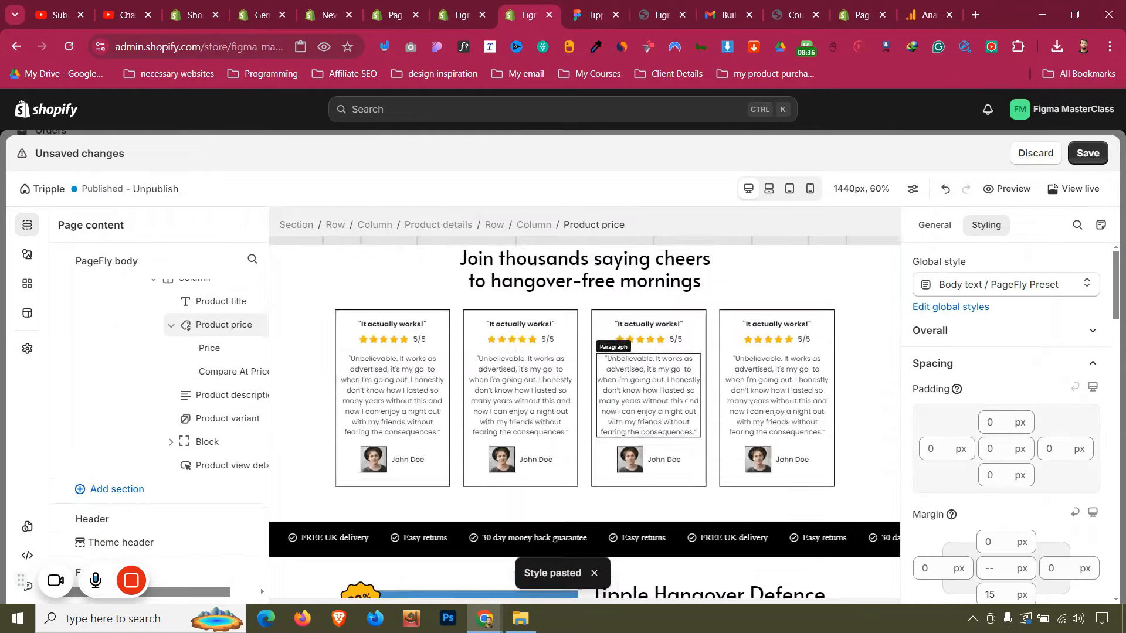
{"action": "scroll", "coordinate": [687, 402], "scroll_direction": "down", "scroll_amount": 5}
{"action": "scroll", "coordinate": [688, 402], "scroll_direction": "up", "scroll_amount": 15}
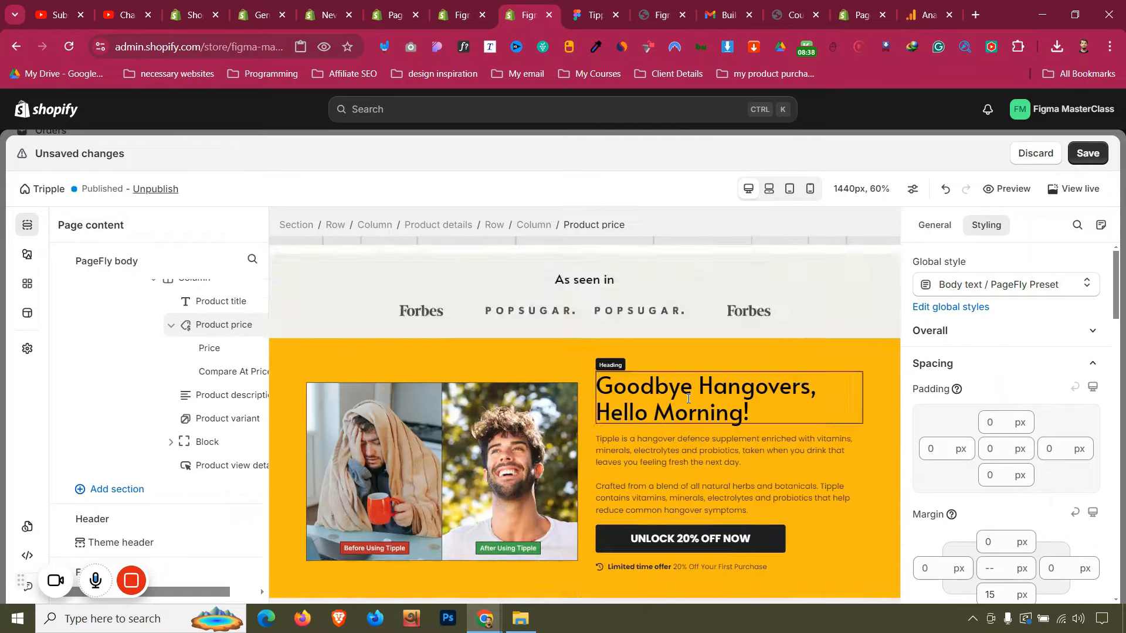
{"action": "left_click", "coordinate": [516, 376]}
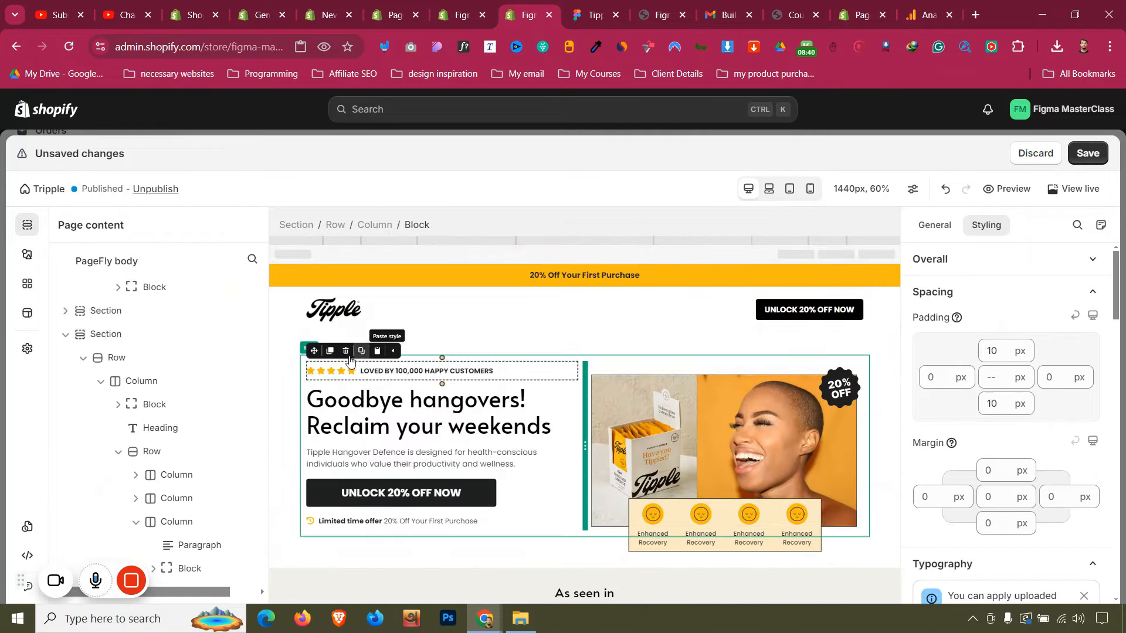
{"action": "left_click", "coordinate": [330, 350]}
{"action": "left_click_drag", "start_coordinate": [314, 369], "coordinate": [727, 375]}
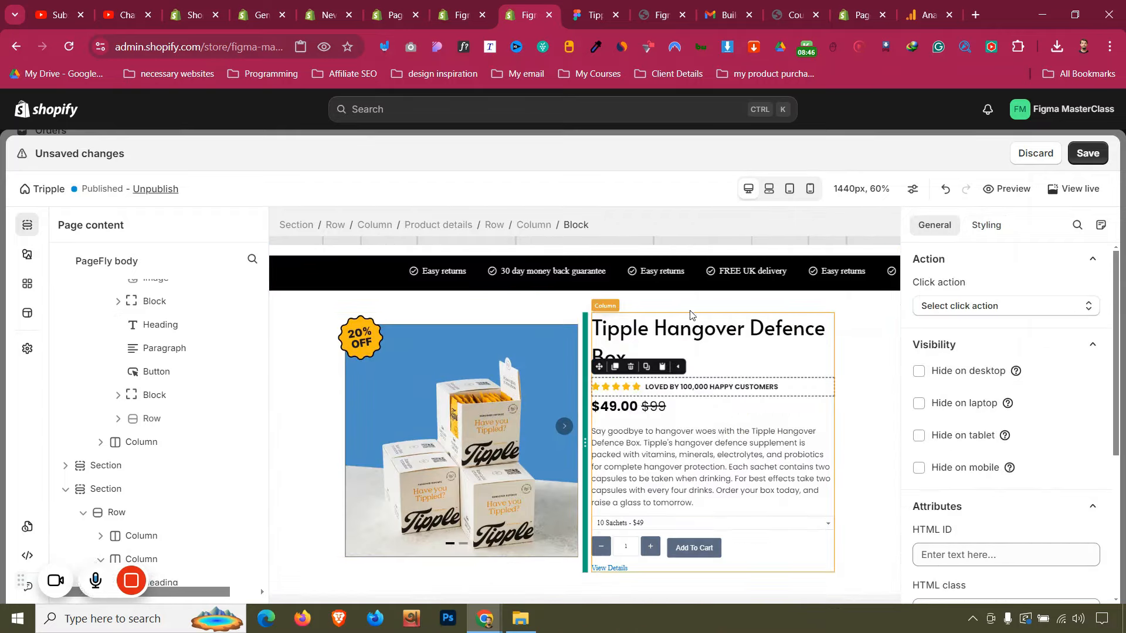
Check the Figma design and set the product title's bottom margin to 0 px
{"action": "left_click", "coordinate": [596, 4]}
{"action": "left_click", "coordinate": [527, 15]}
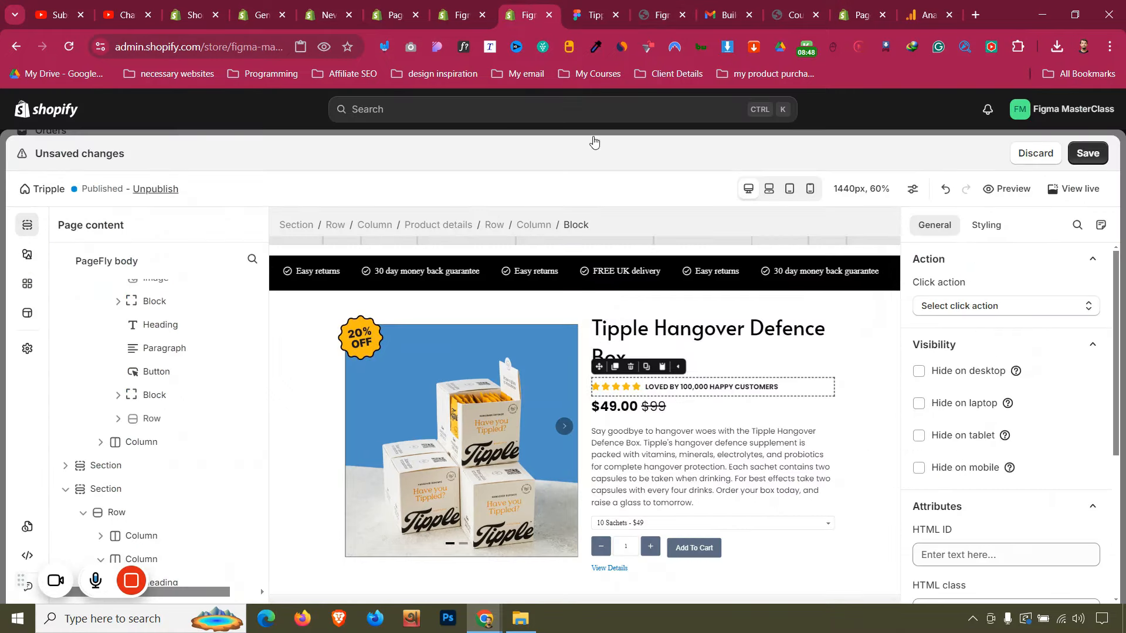
{"action": "left_click", "coordinate": [746, 352]}
{"action": "double_click", "coordinate": [999, 418]}
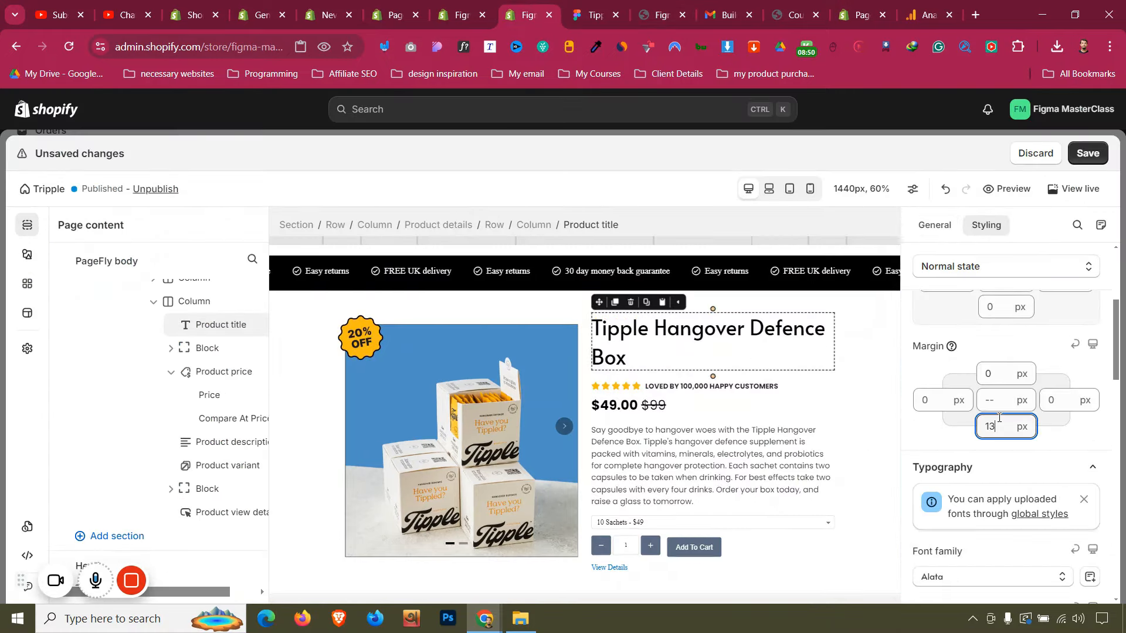
{"action": "type", "text": "4"}
{"action": "key", "text": "BackSpace"}
{"action": "type", "text": "0"}
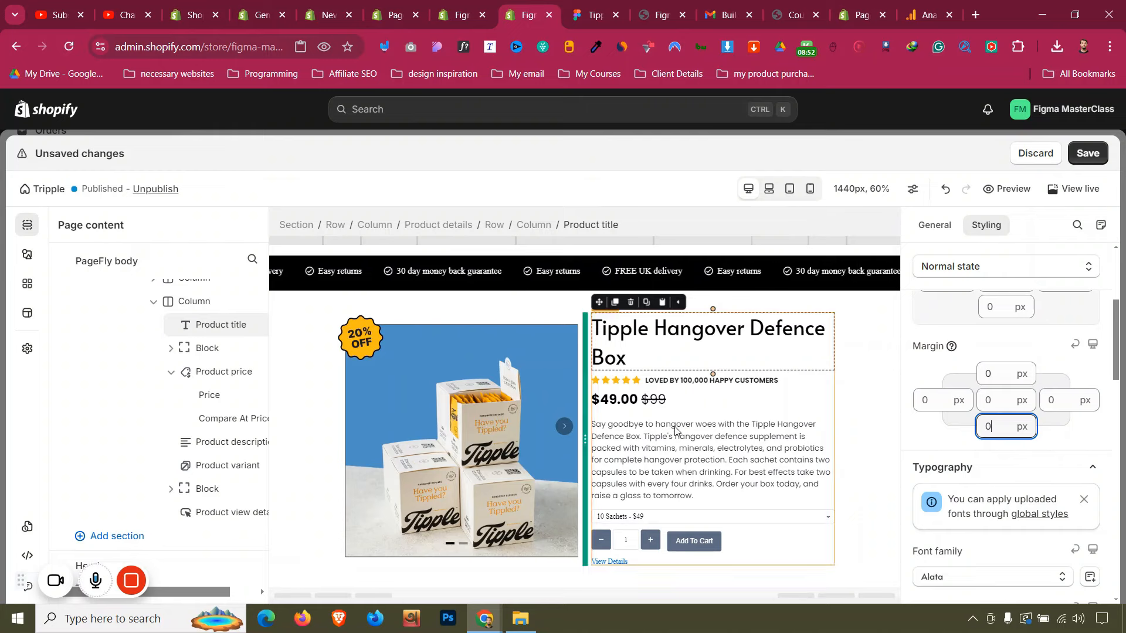
Set the product price's bottom margin to 0 px
{"action": "left_click", "coordinate": [714, 406]}
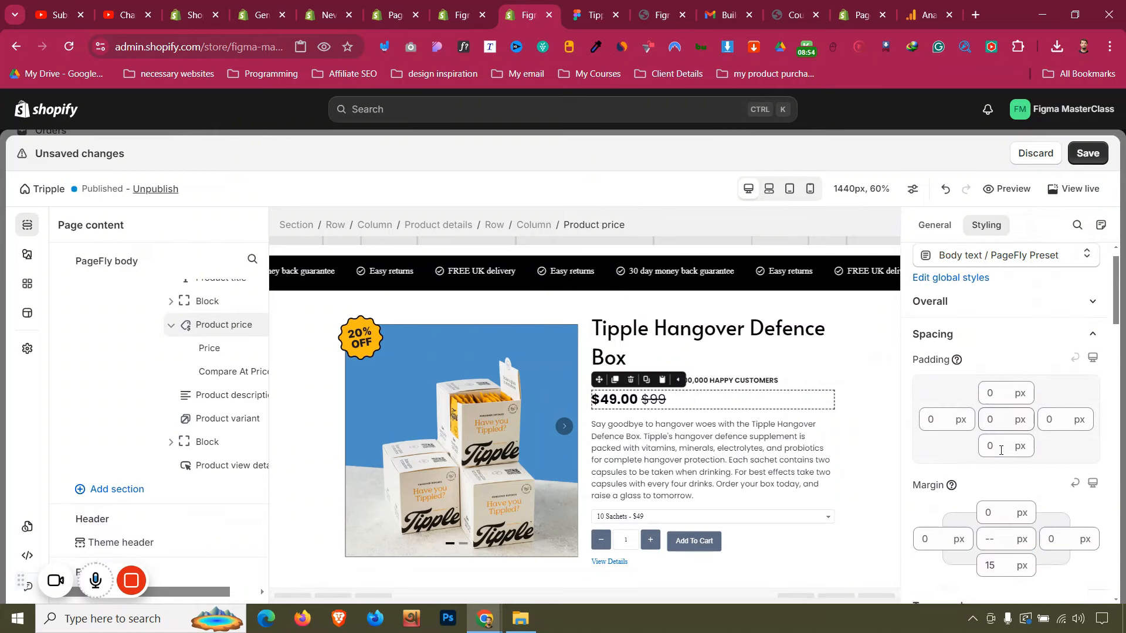
{"action": "left_click", "coordinate": [1002, 449]}
{"action": "key", "text": "BackSpace"}
{"action": "key", "text": "BackSpace"}
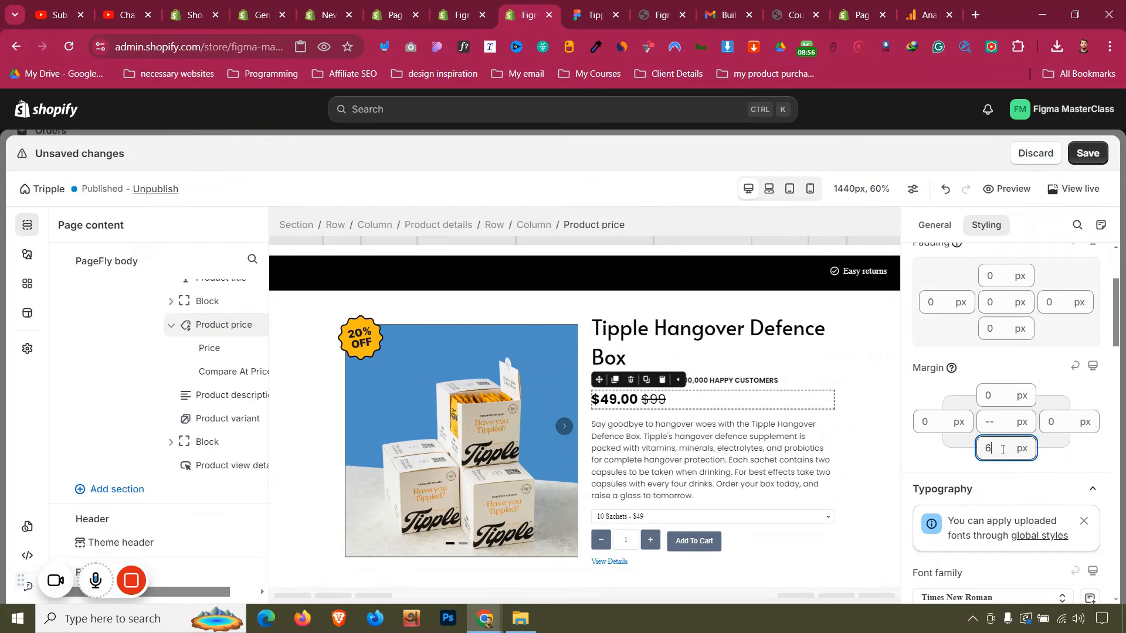
{"action": "type", "text": "0"}
Set the product description's margin to 0 px on all sides
{"action": "left_click", "coordinate": [768, 443]}
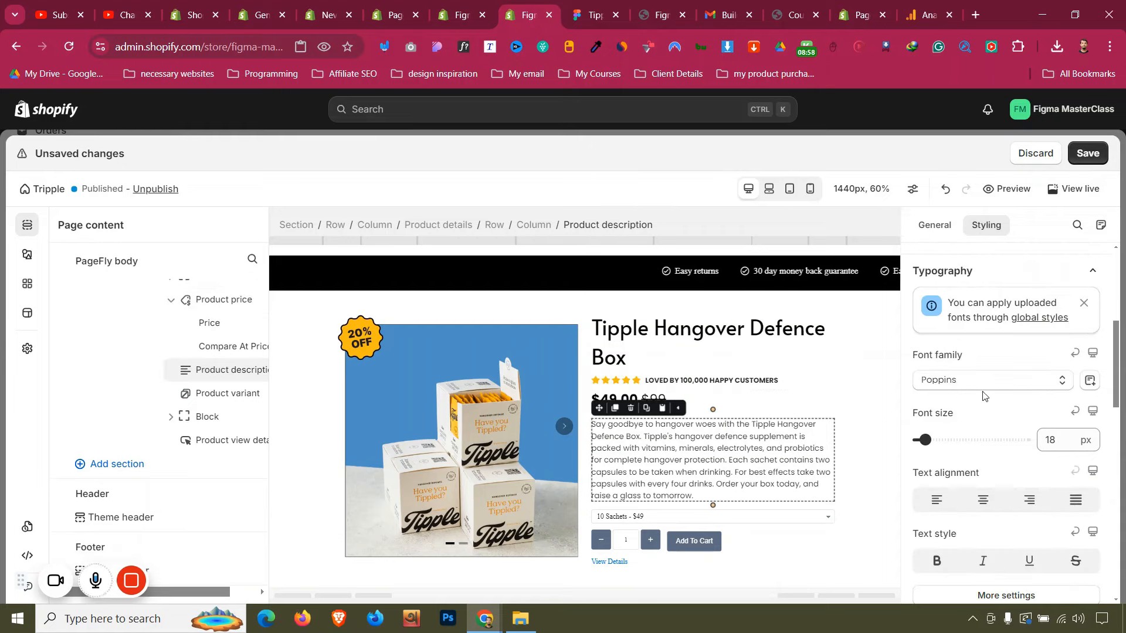
{"action": "scroll", "coordinate": [990, 393], "scroll_direction": "up", "scroll_amount": 5}
{"action": "left_click", "coordinate": [999, 496]}
{"action": "type", "text": "0"}
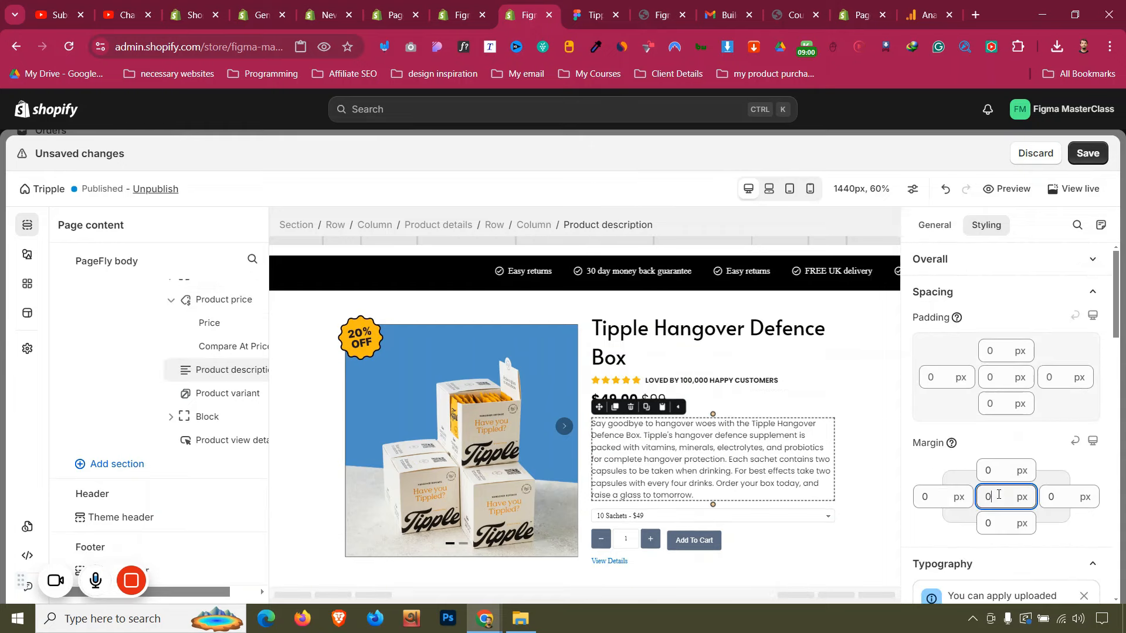
Compare the spacing of the star-rating block, price and description, and set the product description's top margin to -5 px
{"action": "left_click", "coordinate": [789, 393]}
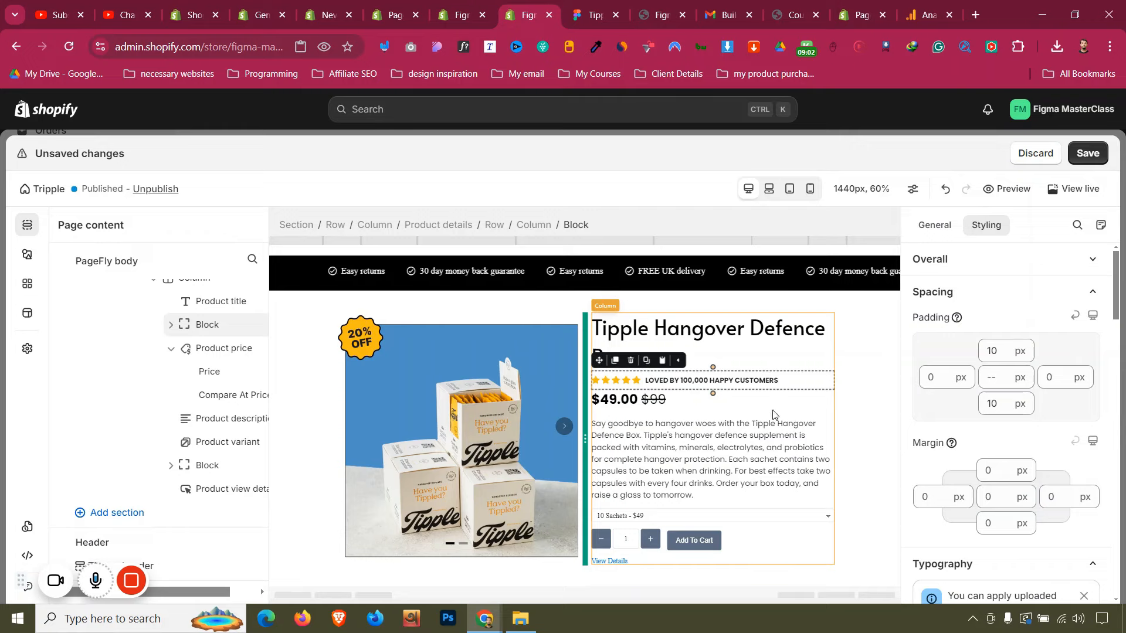
{"action": "left_click", "coordinate": [761, 457]}
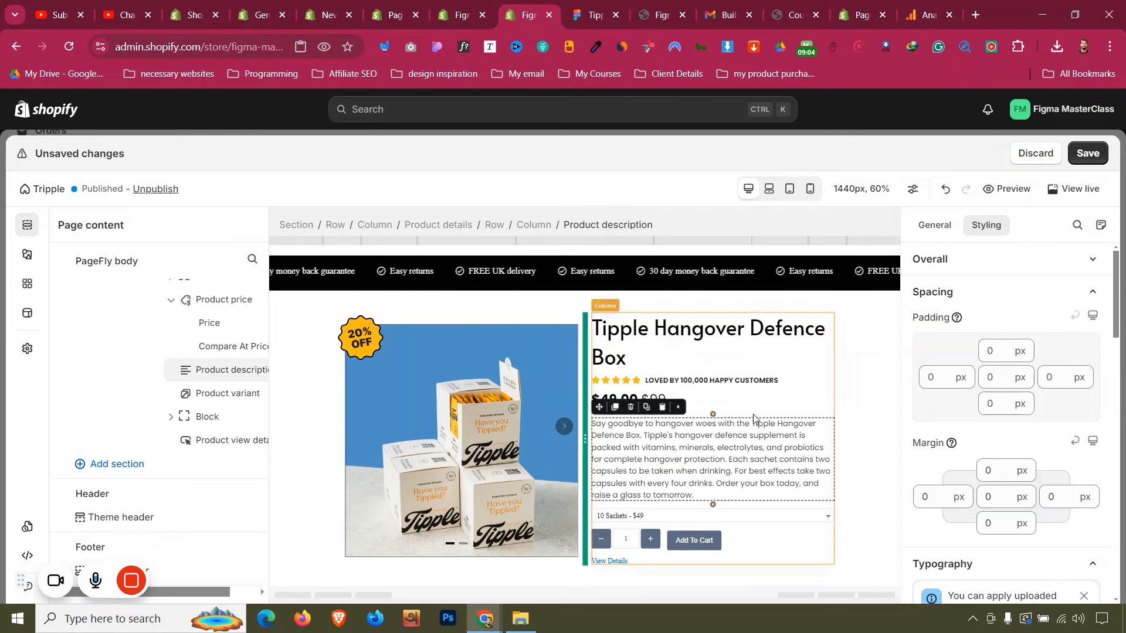
{"action": "left_click", "coordinate": [699, 404]}
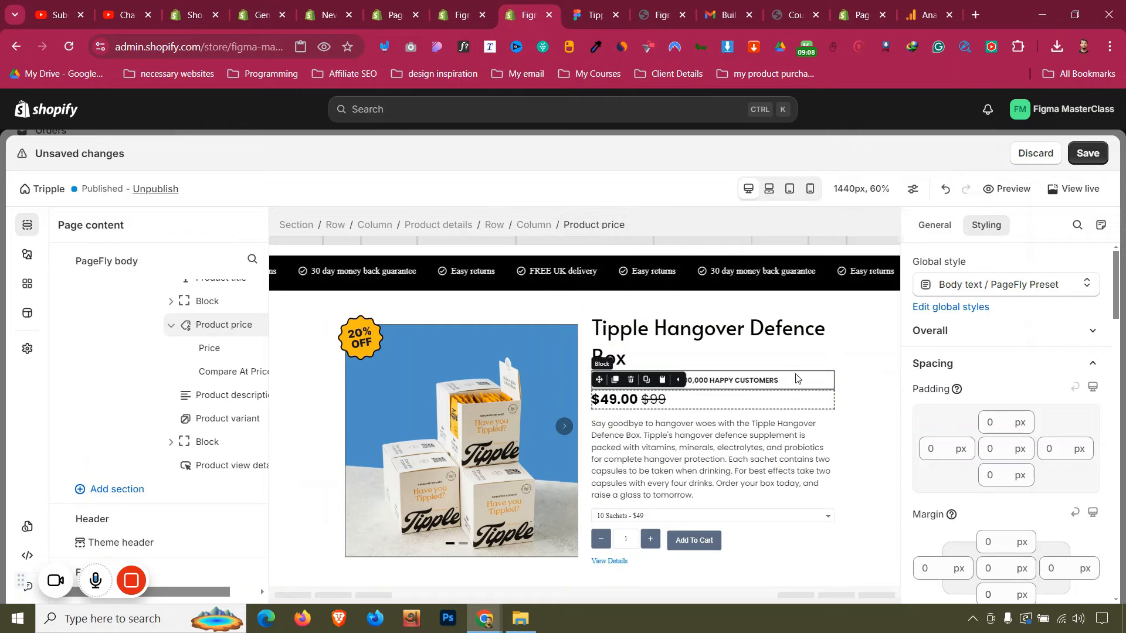
{"action": "left_click", "coordinate": [815, 379]}
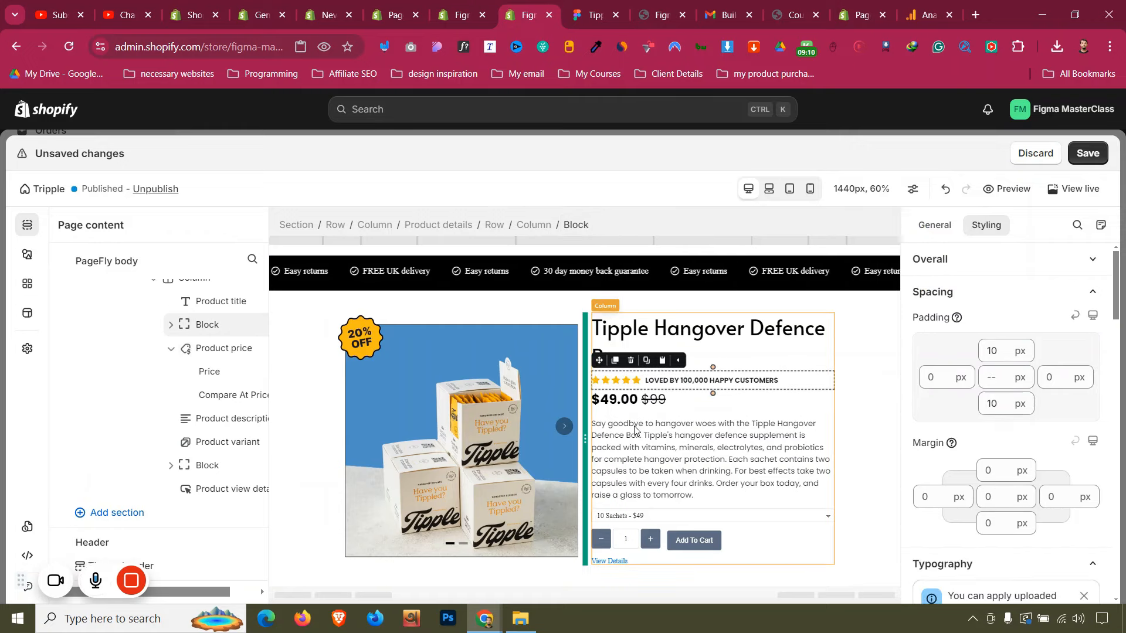
{"action": "left_click", "coordinate": [754, 444]}
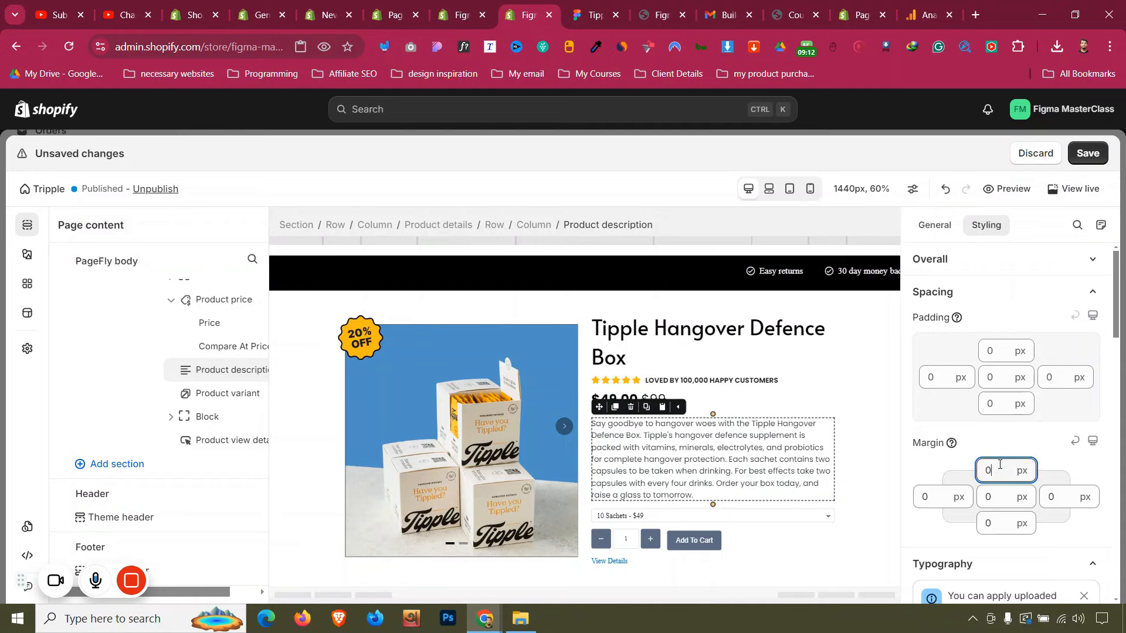
{"action": "key", "text": "BackSpace"}
{"action": "type", "text": "-3"}
{"action": "key", "text": "Down"}
{"action": "key", "text": "Down"}
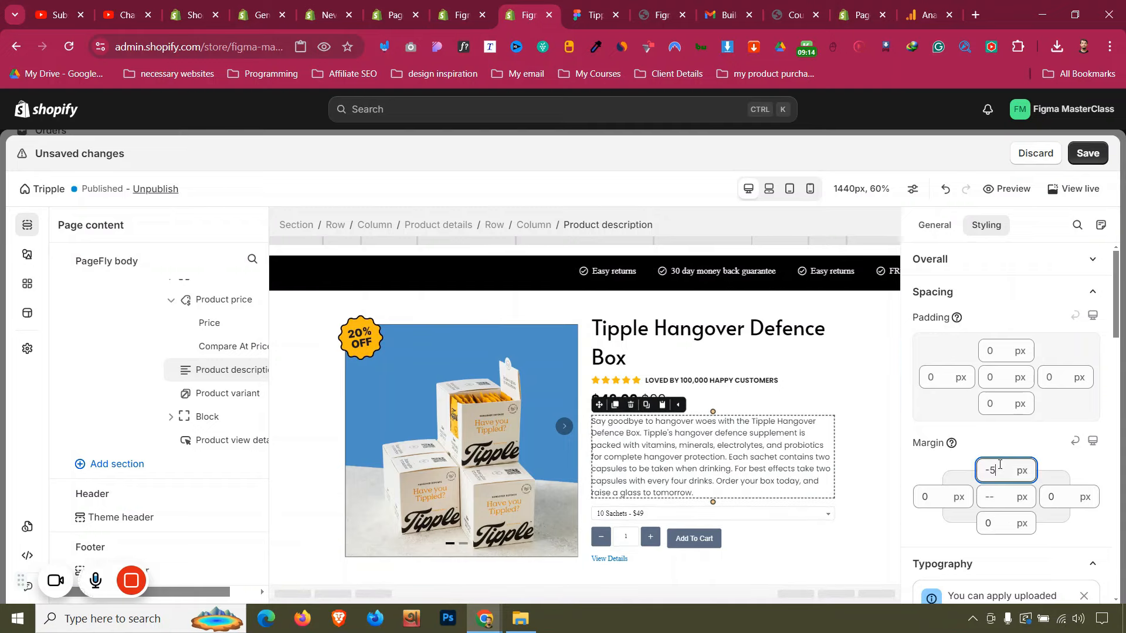
{"action": "left_click", "coordinate": [865, 435]}
Check the product description's content color in its overall styling settings
{"action": "left_click", "coordinate": [761, 447]}
{"action": "scroll", "coordinate": [1021, 392], "scroll_direction": "down", "scroll_amount": 5}
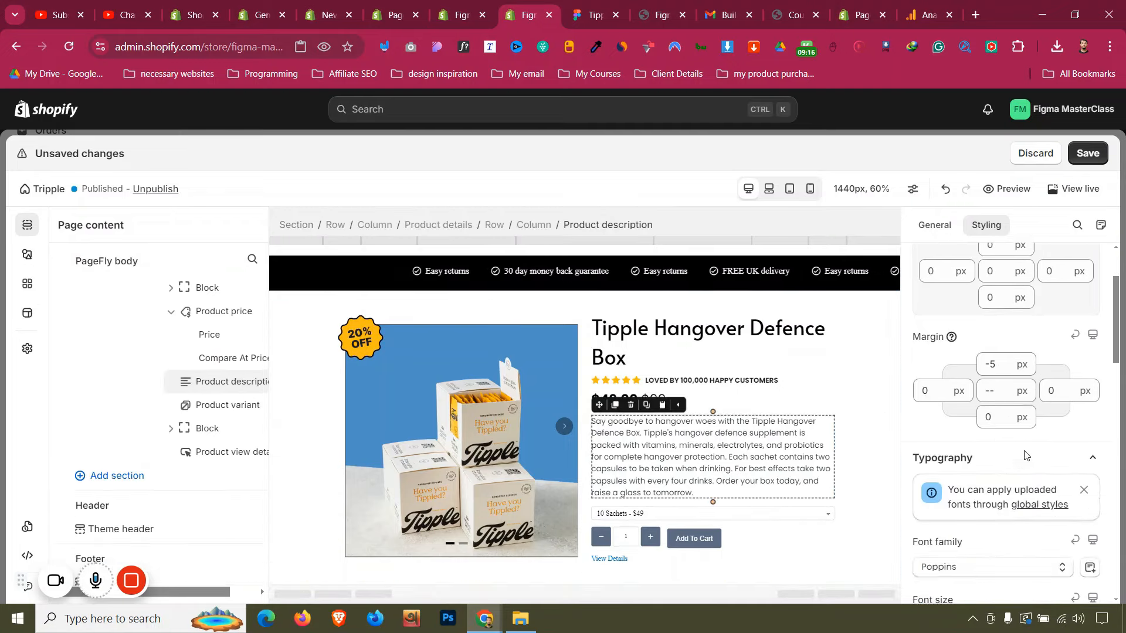
{"action": "scroll", "coordinate": [1021, 392], "scroll_direction": "up", "scroll_amount": 6}
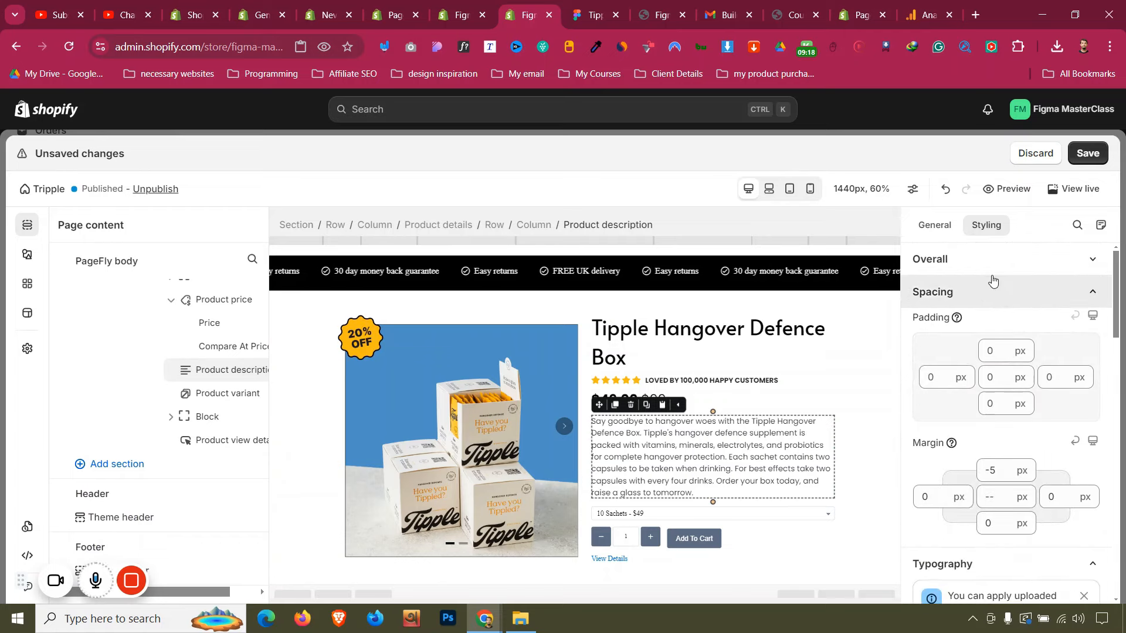
{"action": "left_click", "coordinate": [992, 258]}
{"action": "left_click", "coordinate": [998, 309]}
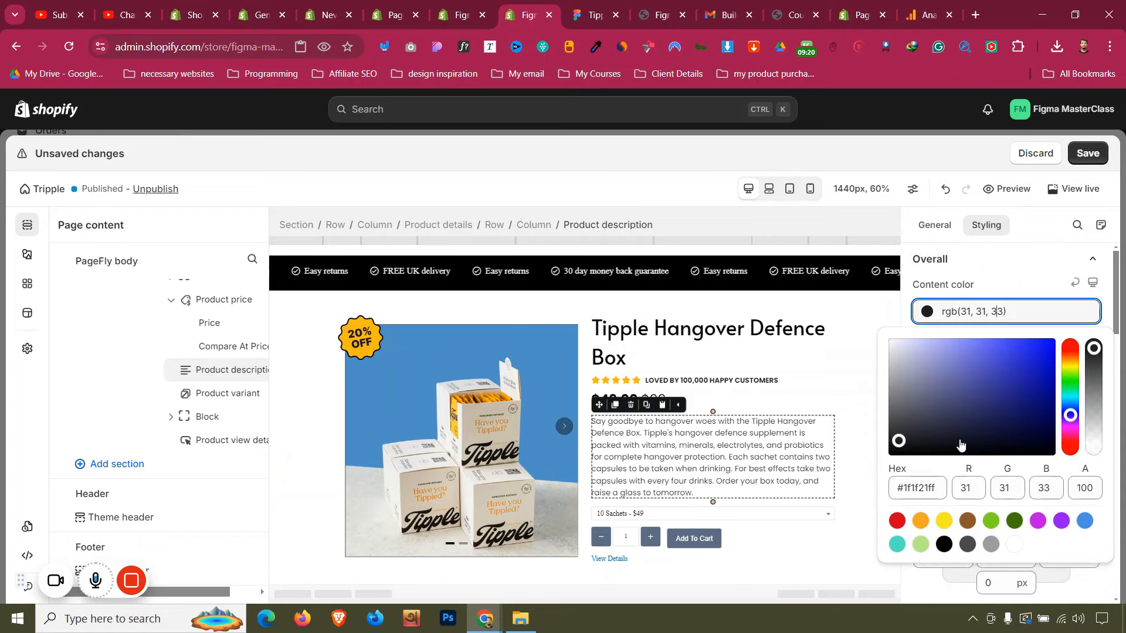
{"action": "left_click", "coordinate": [1003, 284]}
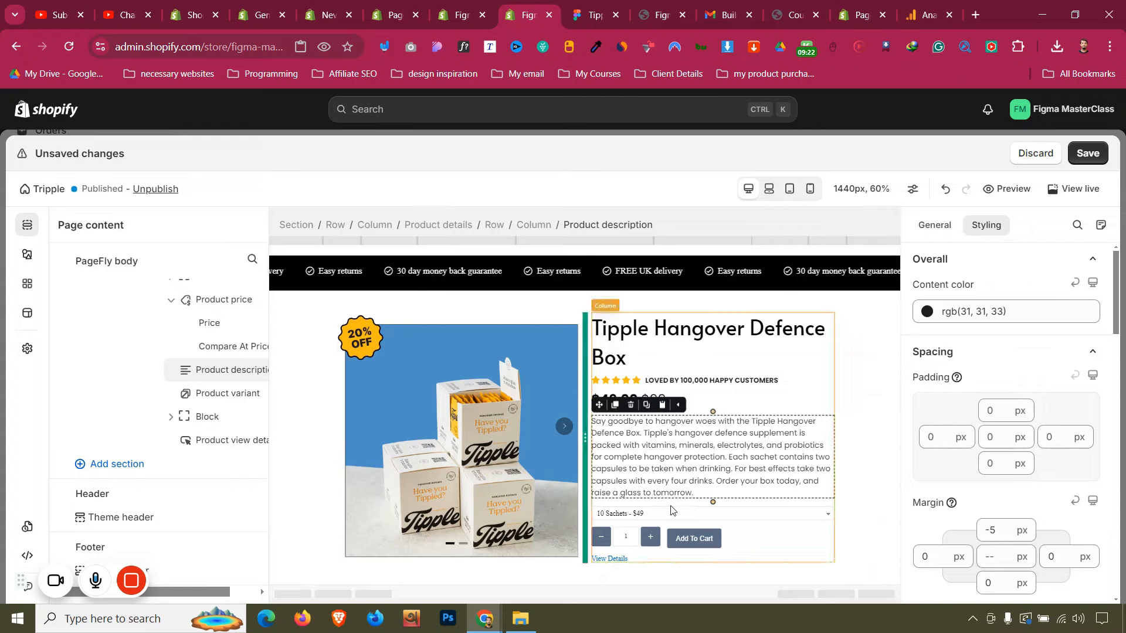
Save the page, glance at the quantity options in the Figma design, and close the page editor
{"action": "left_click", "coordinate": [1086, 154]}
{"action": "key", "text": "ctrl+Tab"}
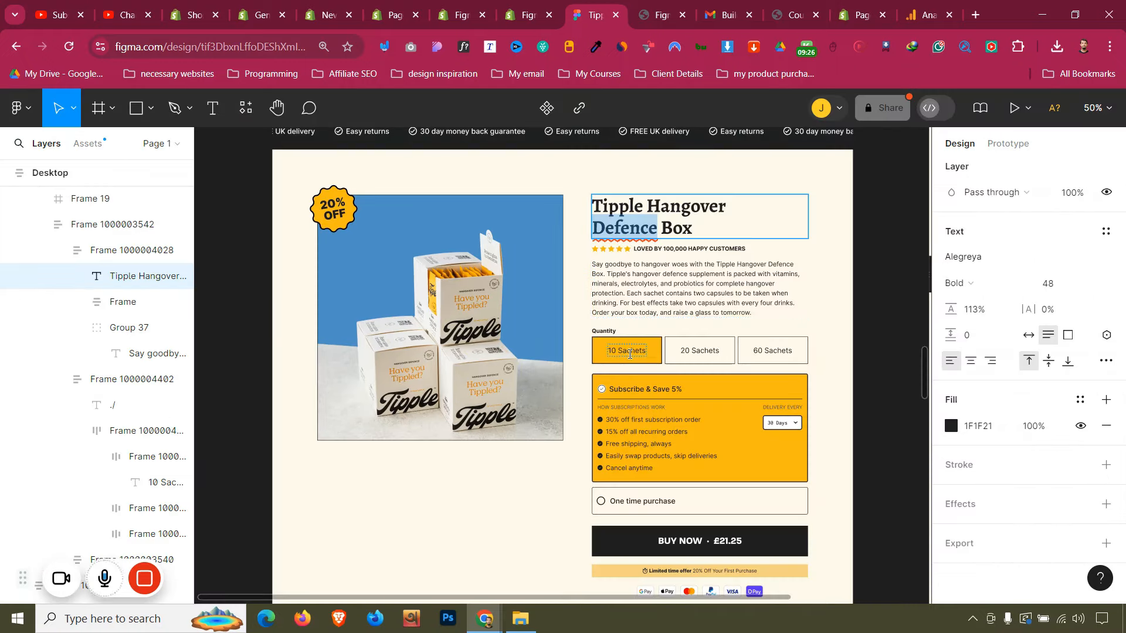
{"action": "left_click", "coordinate": [505, 8]}
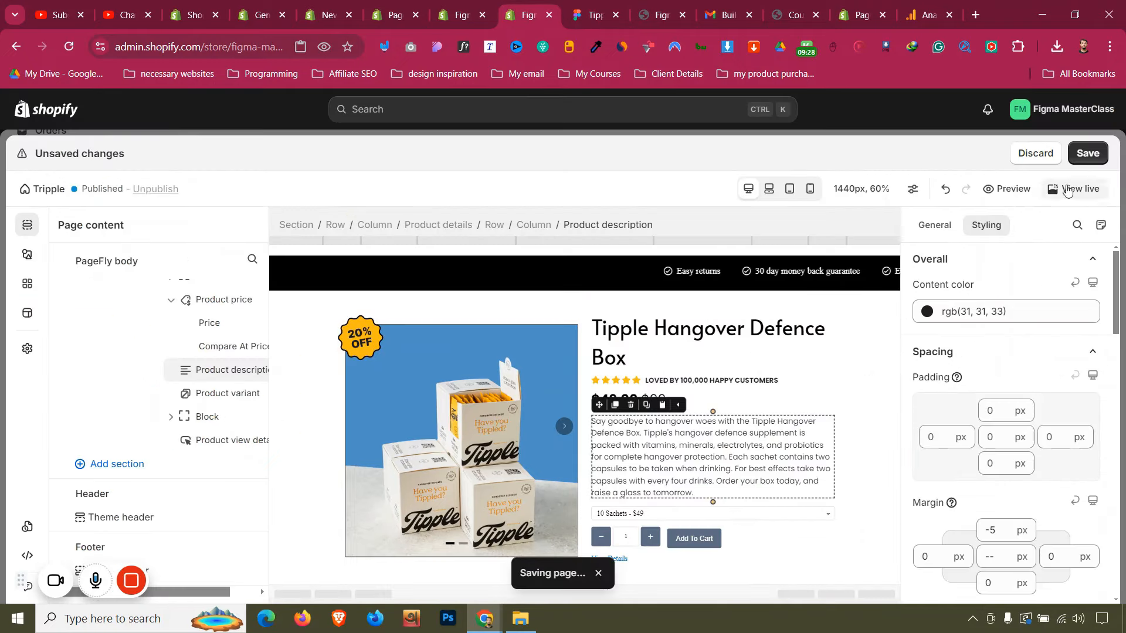
{"action": "left_click", "coordinate": [1104, 153]}
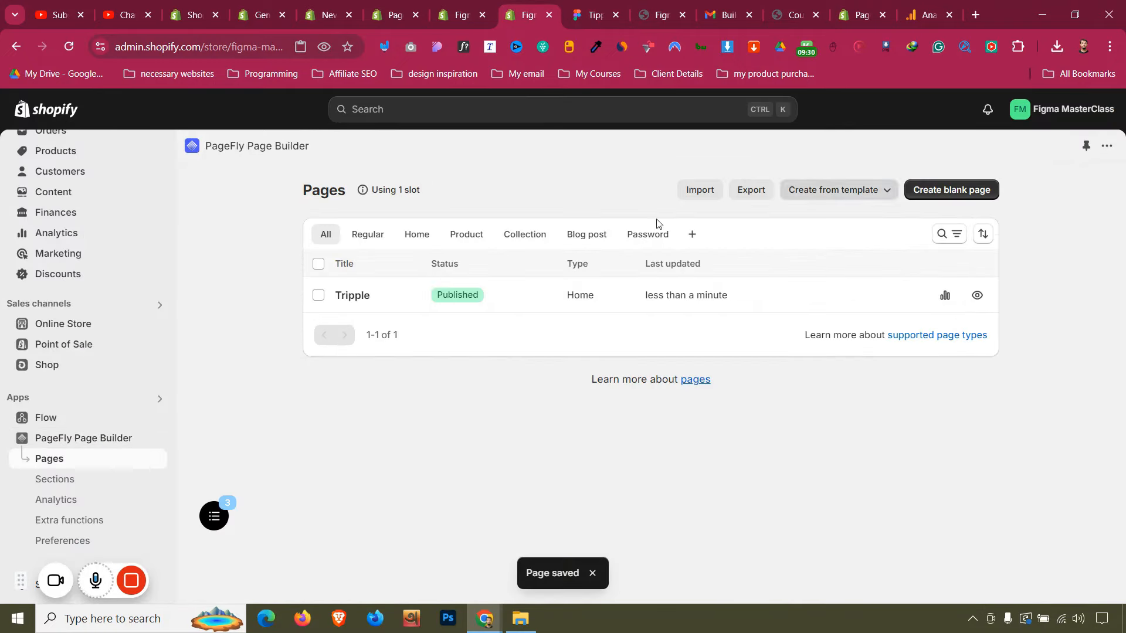
Open the option swatches manager in PageFly's extra functions and add a swatch for the Quantity option
{"action": "left_click", "coordinate": [106, 522]}
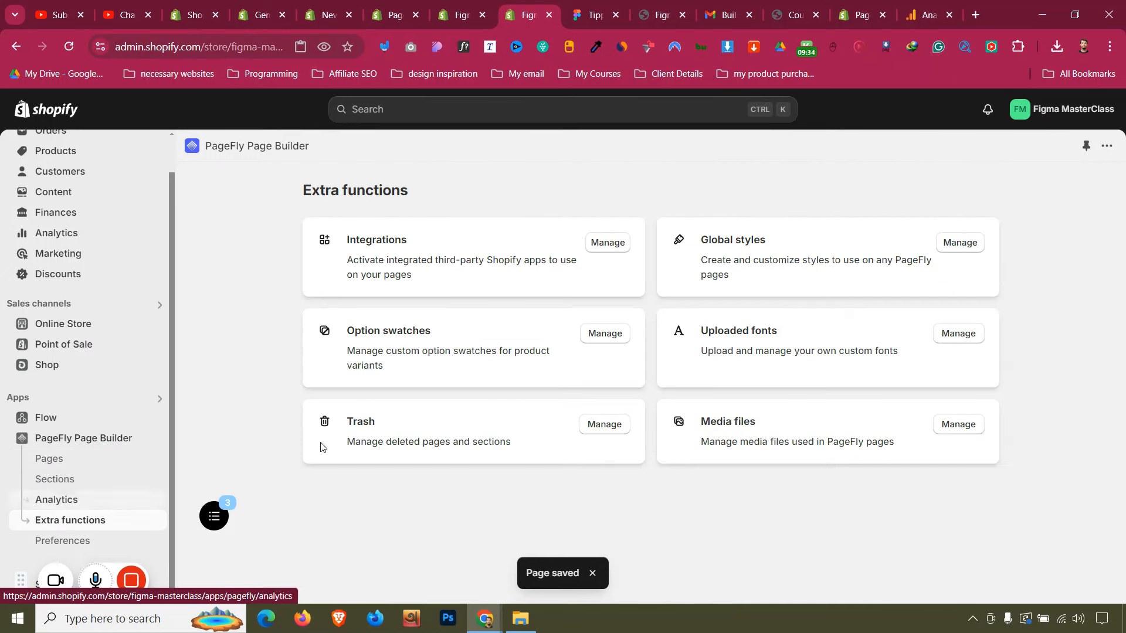
{"action": "left_click", "coordinate": [606, 335]}
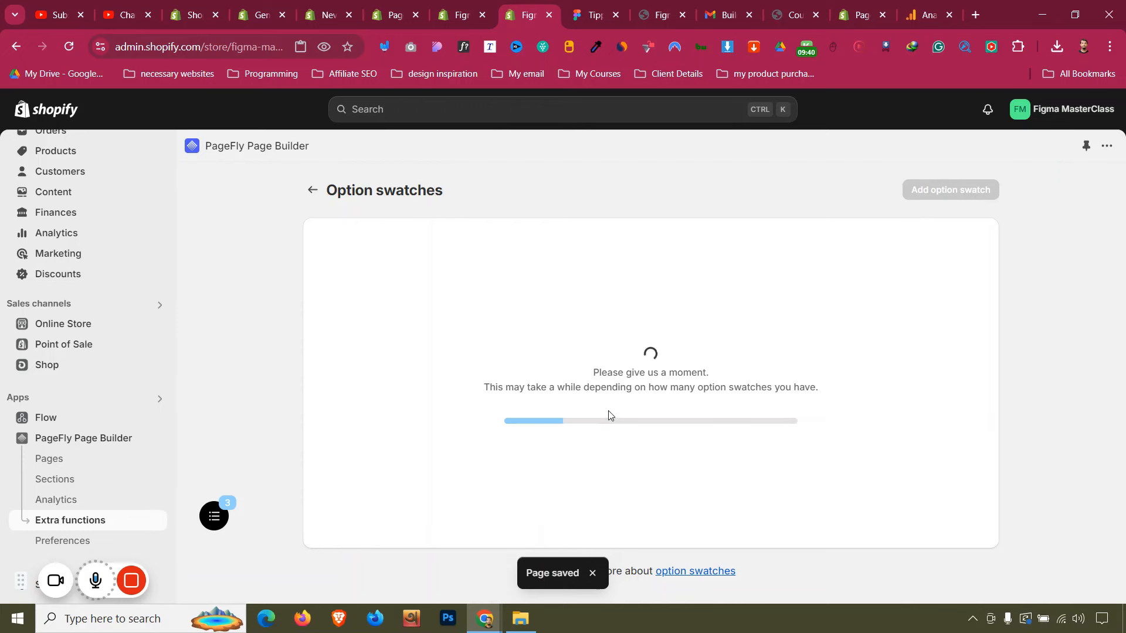
{"action": "left_click", "coordinate": [574, 4]}
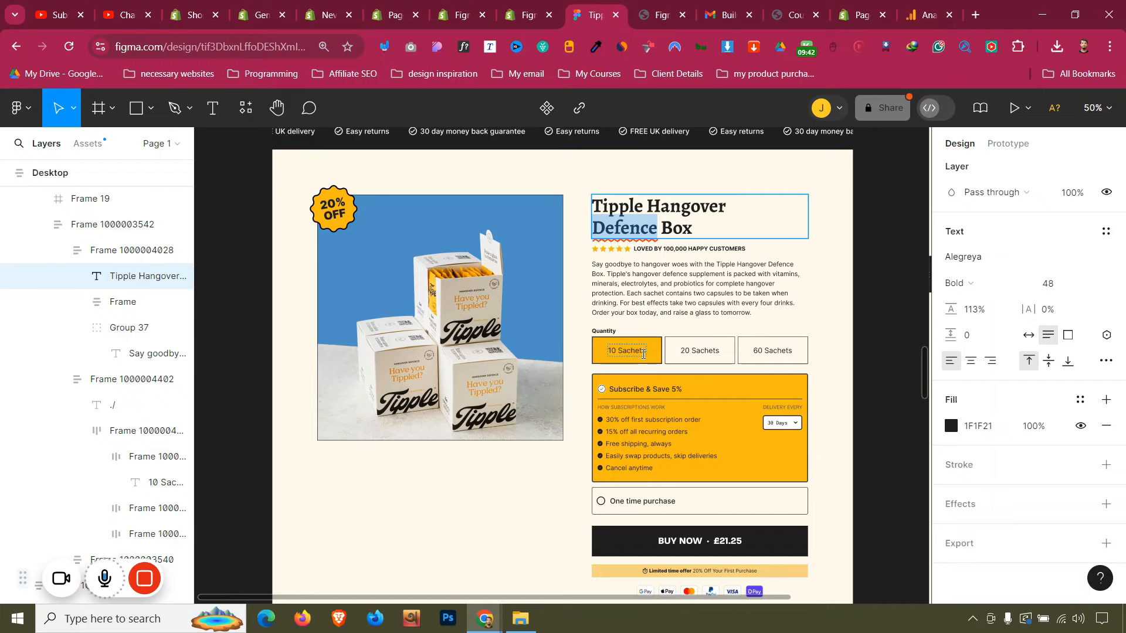
{"action": "left_click", "coordinate": [527, 5]}
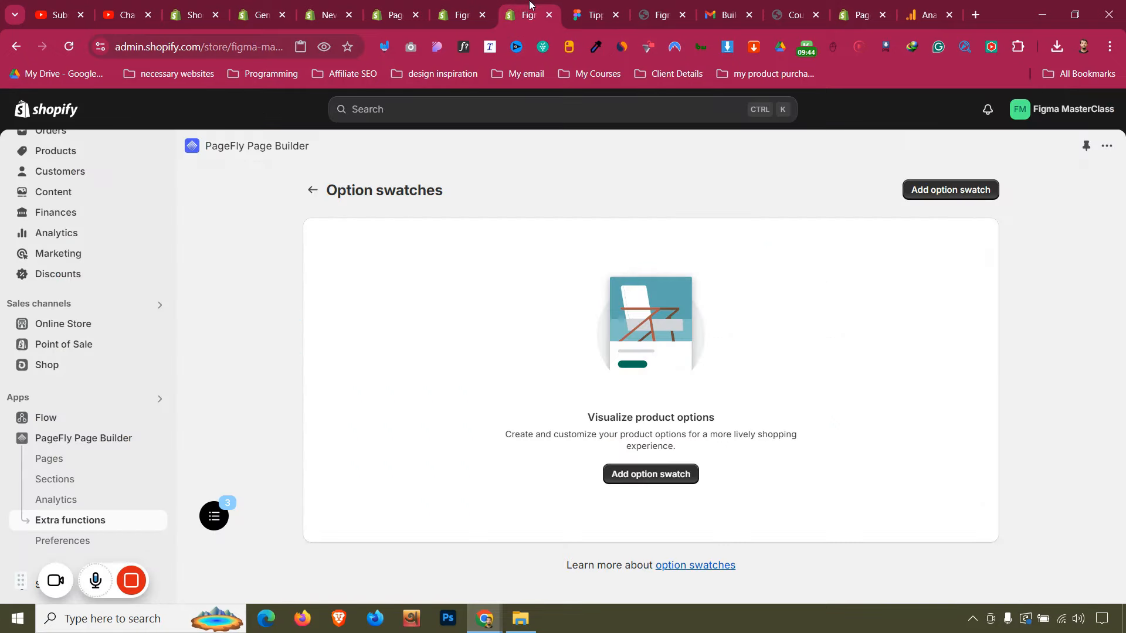
{"action": "left_click", "coordinate": [961, 189]}
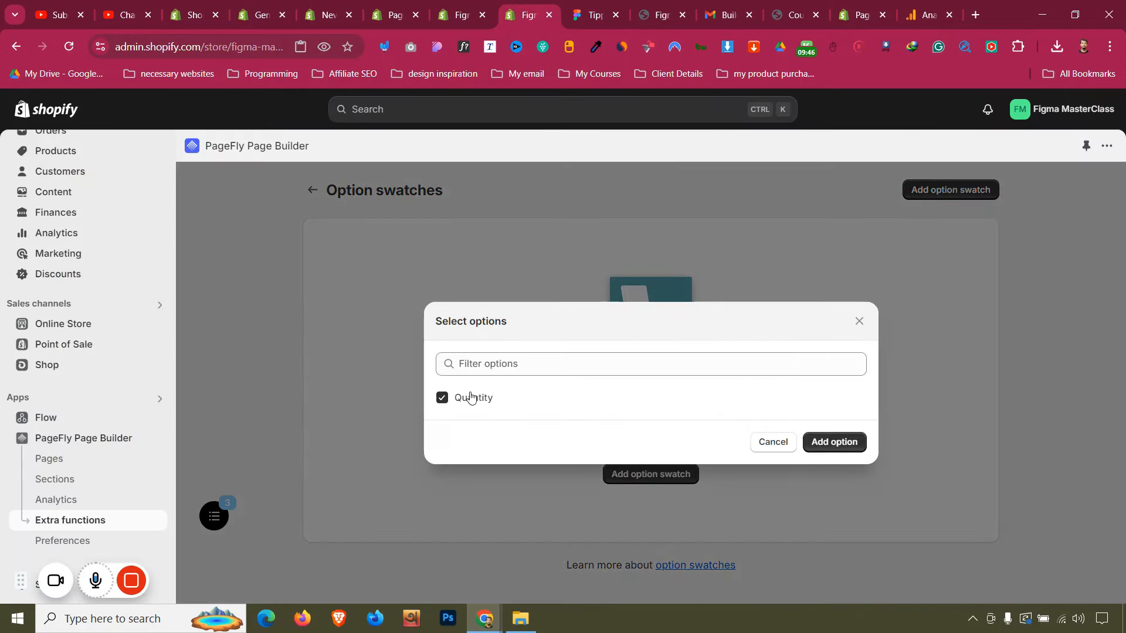
{"action": "left_click", "coordinate": [863, 448]}
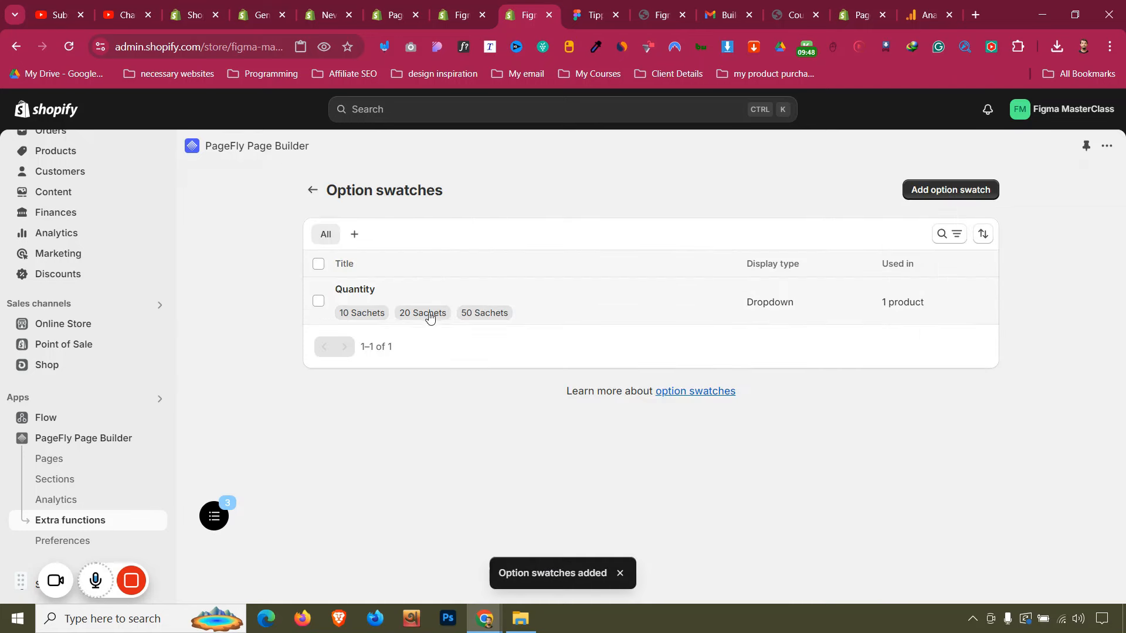
Set the Quantity swatch's display type to Label and save it
{"action": "left_click", "coordinate": [421, 298]}
{"action": "left_click", "coordinate": [670, 274]}
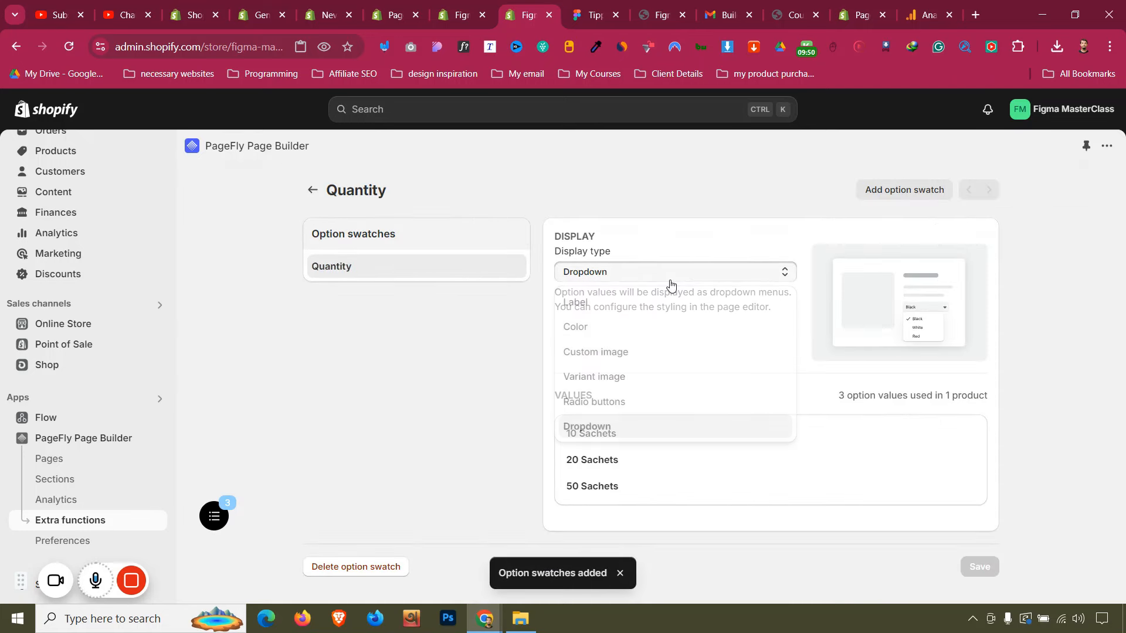
{"action": "left_click", "coordinate": [627, 314]}
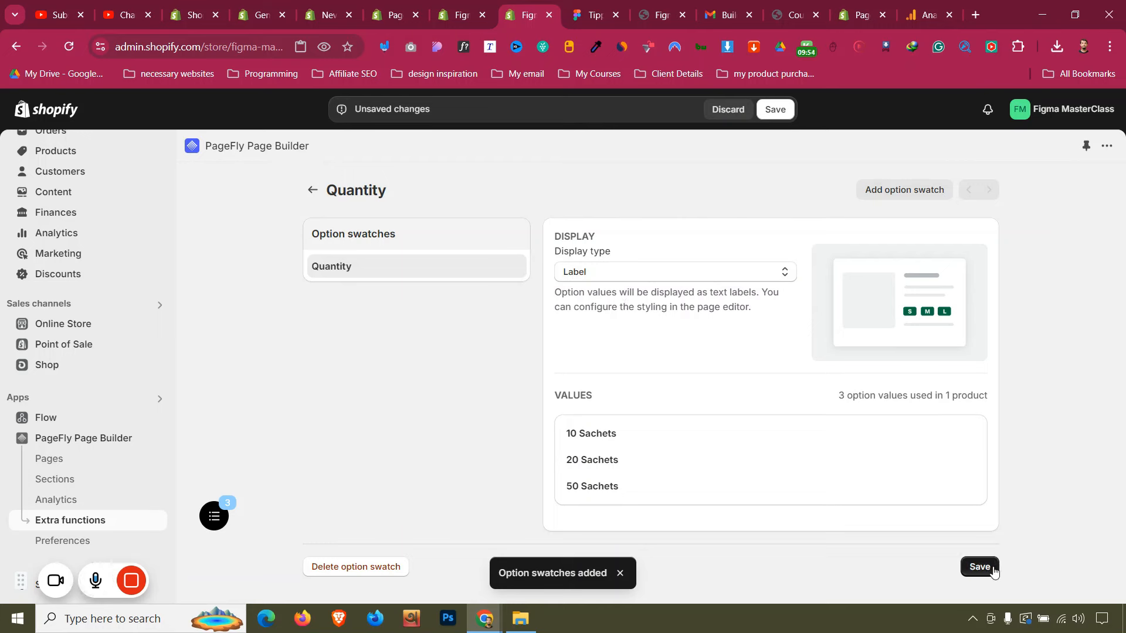
Reopen the Tripple page in the editor and select the product variant element in the product details section
{"action": "left_click", "coordinate": [110, 462]}
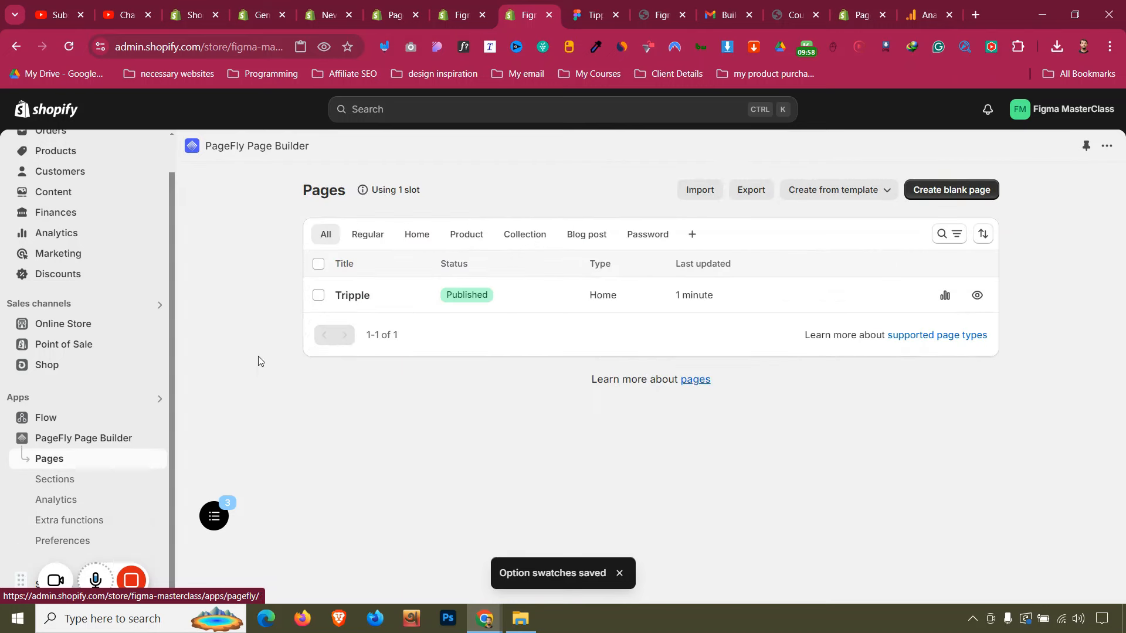
{"action": "left_click", "coordinate": [346, 304]}
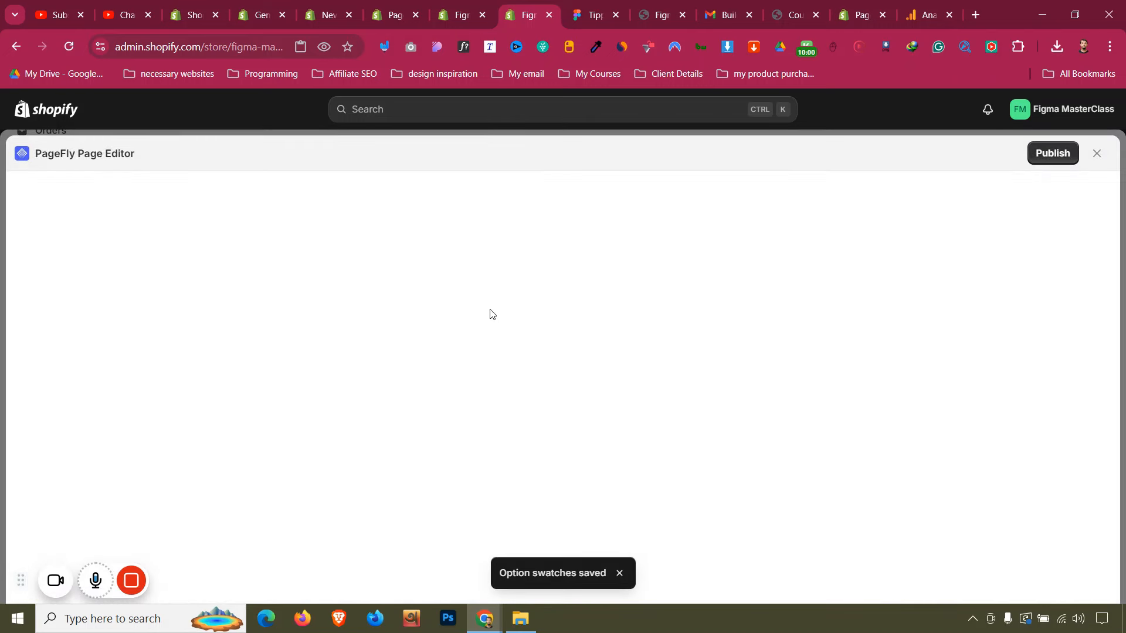
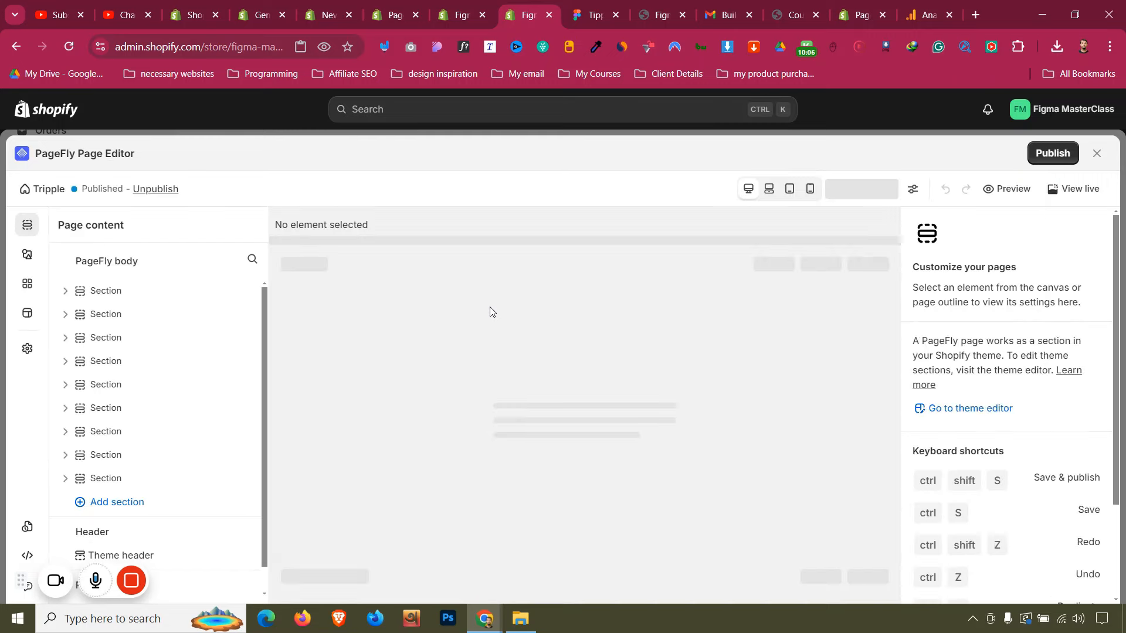
{"action": "scroll", "coordinate": [491, 300], "scroll_direction": "down", "scroll_amount": 12}
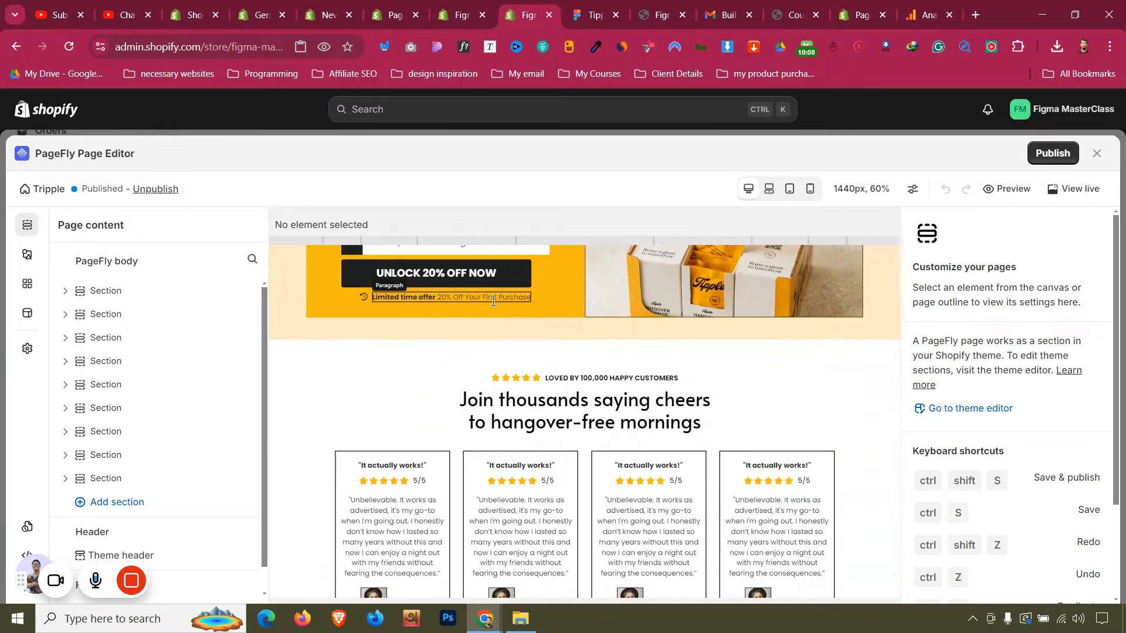
{"action": "scroll", "coordinate": [492, 301], "scroll_direction": "down", "scroll_amount": 8}
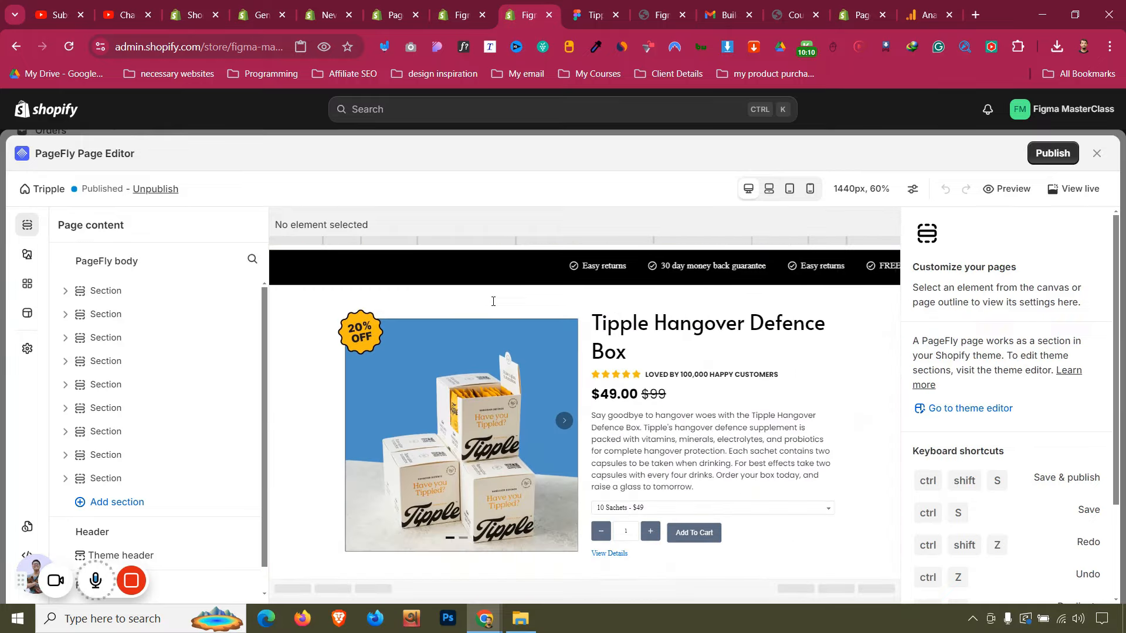
{"action": "left_click", "coordinate": [673, 509]}
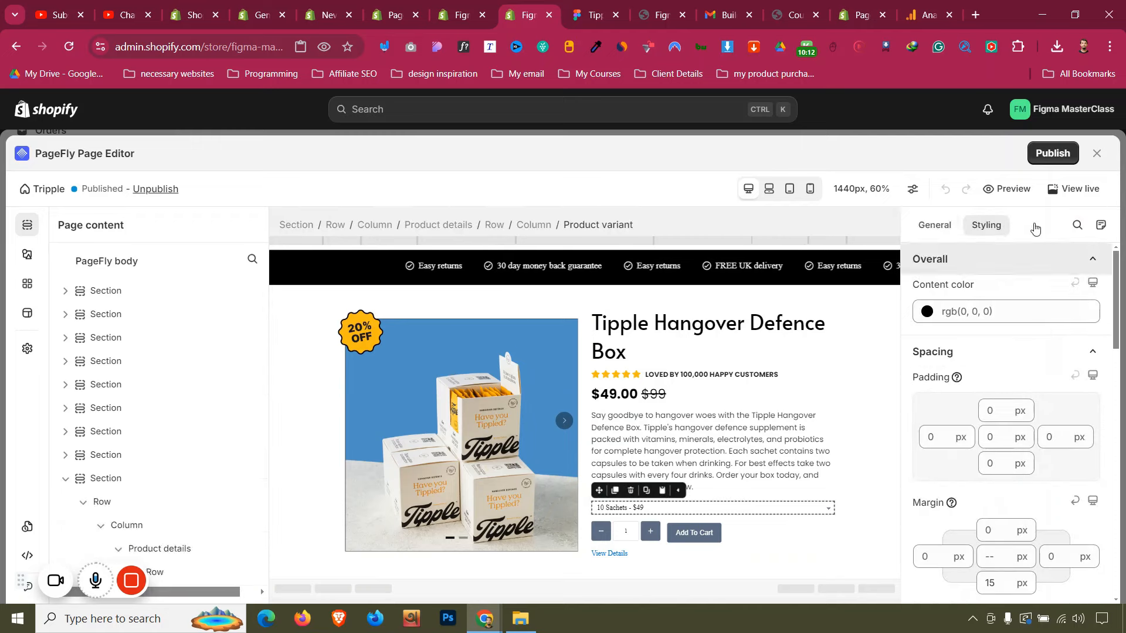
Review the variants display choices and set Combine options to No for the product variant element
{"action": "left_click", "coordinate": [934, 225]}
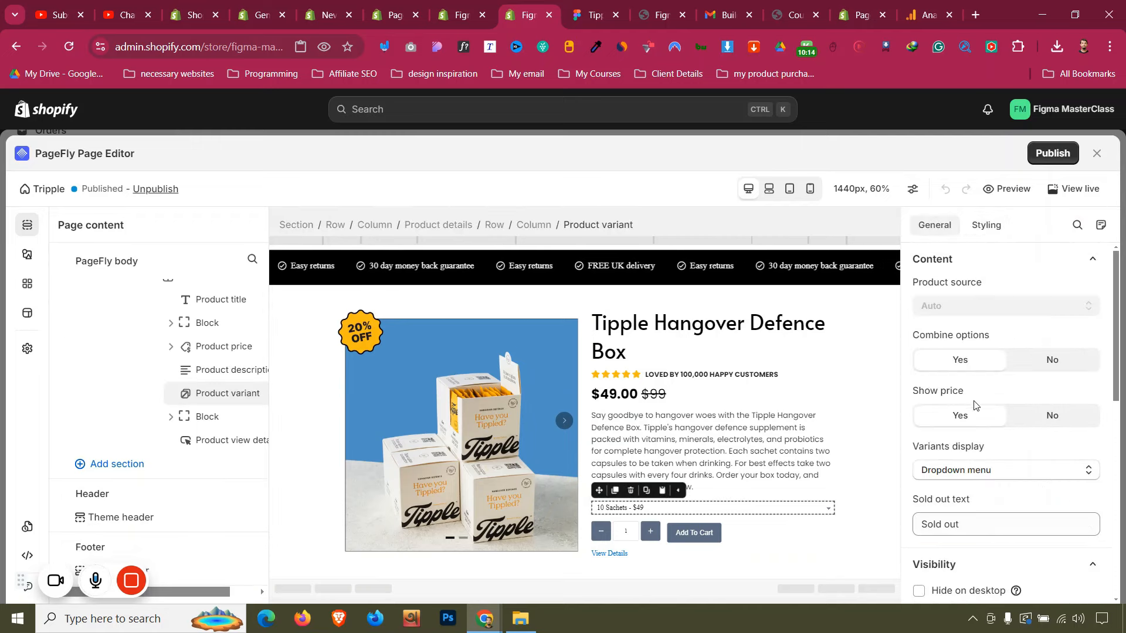
{"action": "left_click", "coordinate": [985, 472]}
{"action": "left_click", "coordinate": [985, 472]}
{"action": "left_click", "coordinate": [985, 472]}
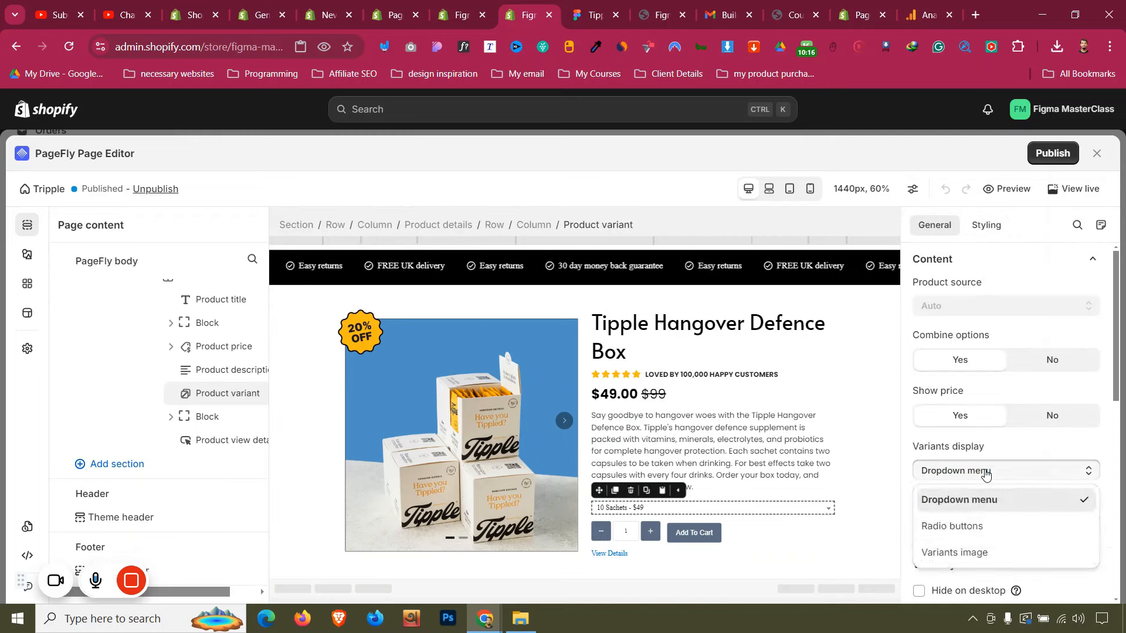
{"action": "left_click", "coordinate": [985, 472]}
{"action": "scroll", "coordinate": [984, 433], "scroll_direction": "down", "scroll_amount": 1}
{"action": "scroll", "coordinate": [984, 433], "scroll_direction": "up", "scroll_amount": 1}
{"action": "scroll", "coordinate": [1032, 351], "scroll_direction": "down", "scroll_amount": 1}
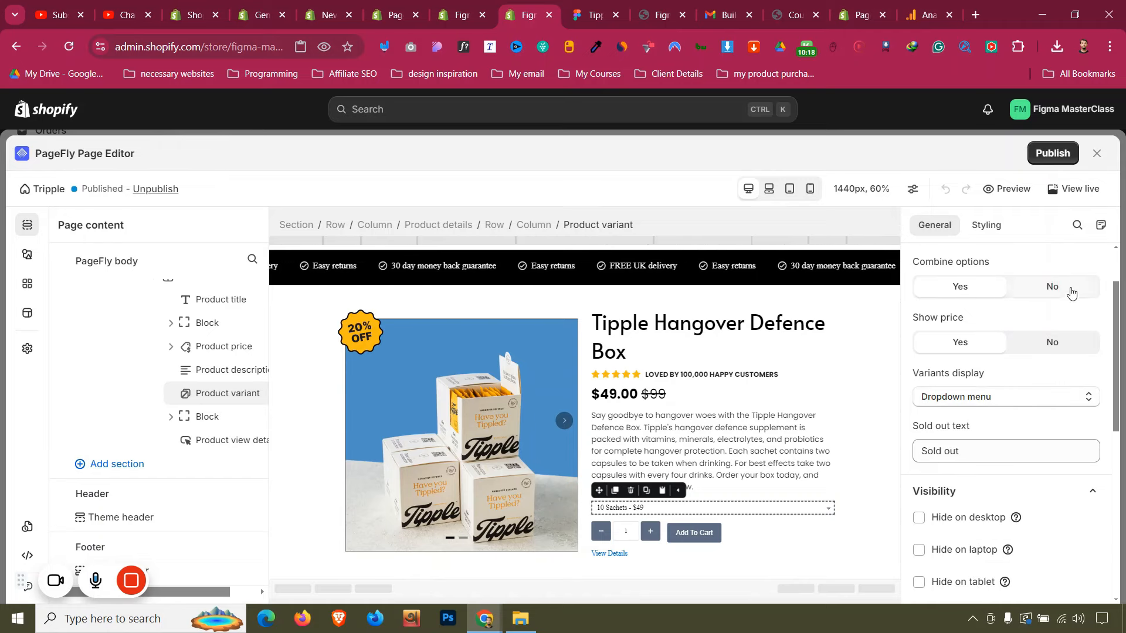
{"action": "left_click", "coordinate": [1051, 287]}
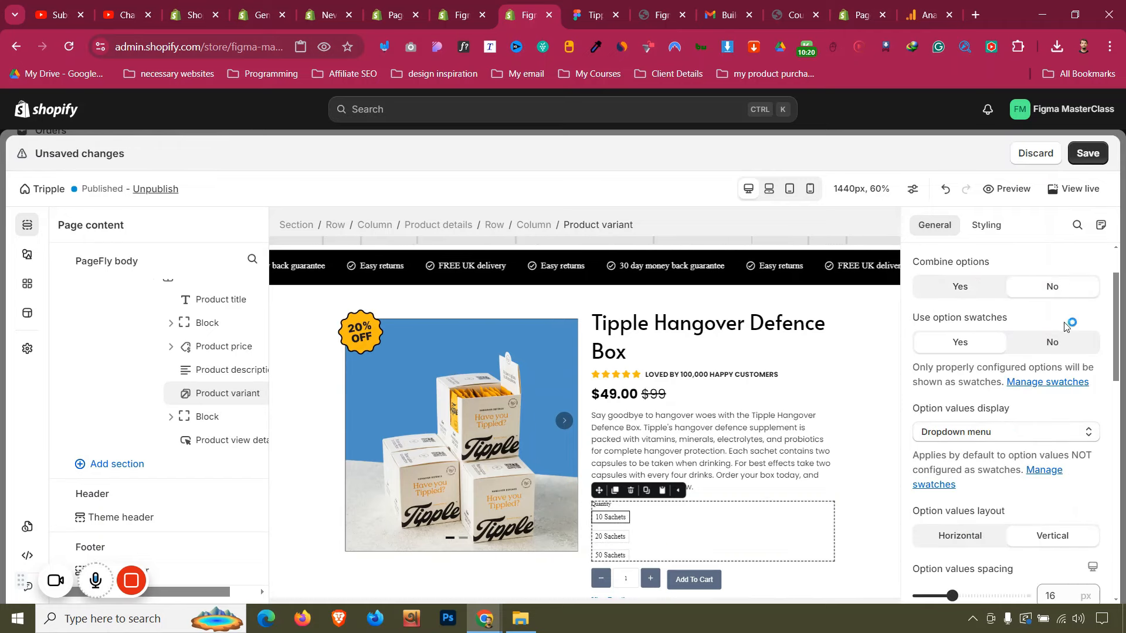
Set the product variant's option values layout to Horizontal and style the Quantity label in Poppins at 20 px
{"action": "left_click", "coordinate": [976, 540]}
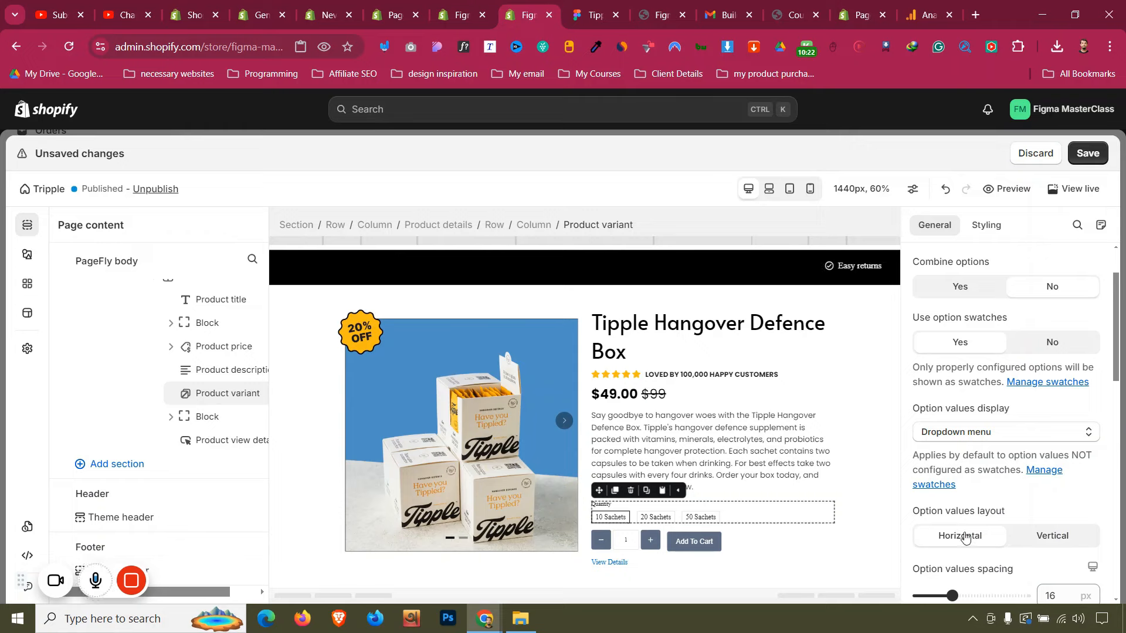
{"action": "left_click", "coordinate": [607, 508]}
{"action": "left_click", "coordinate": [986, 225]}
{"action": "scroll", "coordinate": [984, 440], "scroll_direction": "down", "scroll_amount": 3}
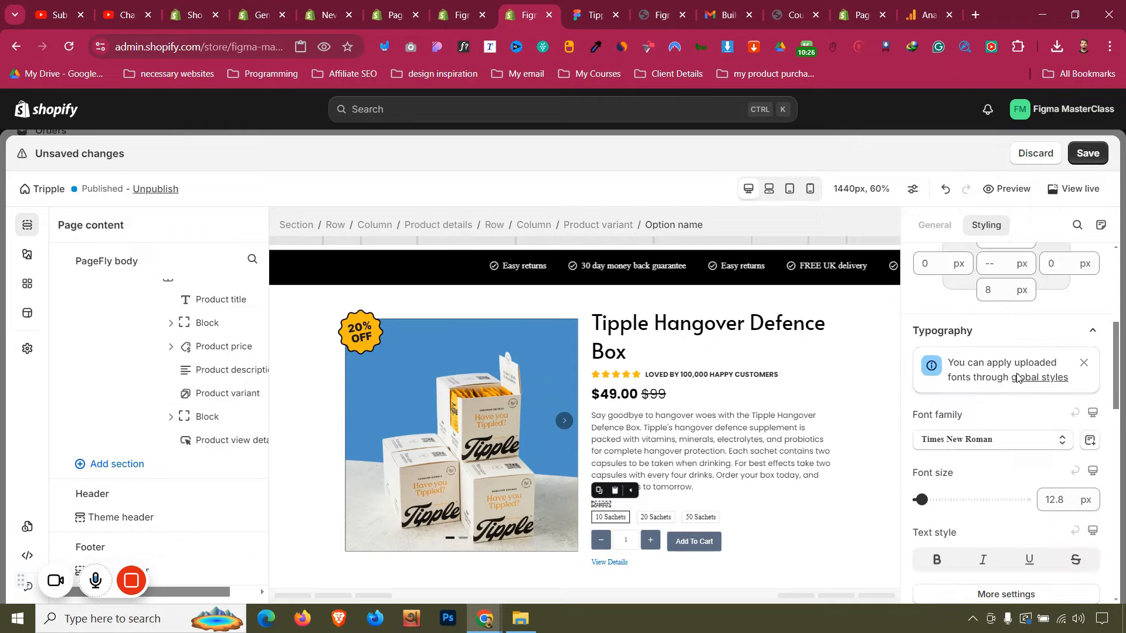
{"action": "left_click", "coordinate": [984, 439]}
{"action": "left_click", "coordinate": [969, 357]}
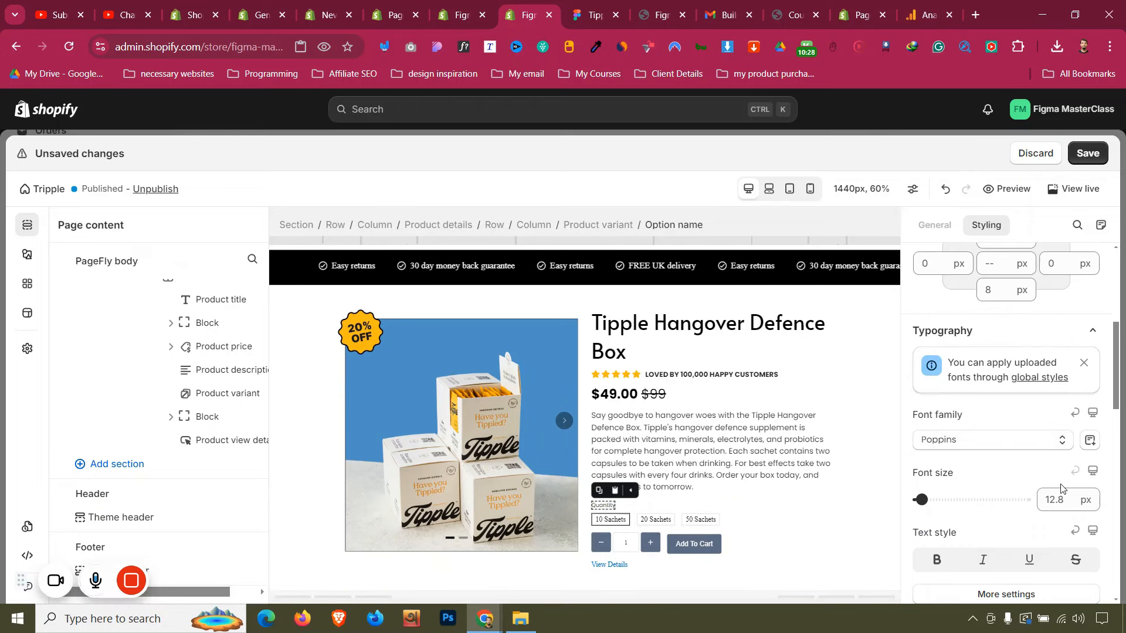
{"action": "double_click", "coordinate": [1064, 489]}
{"action": "type", "text": "19"}
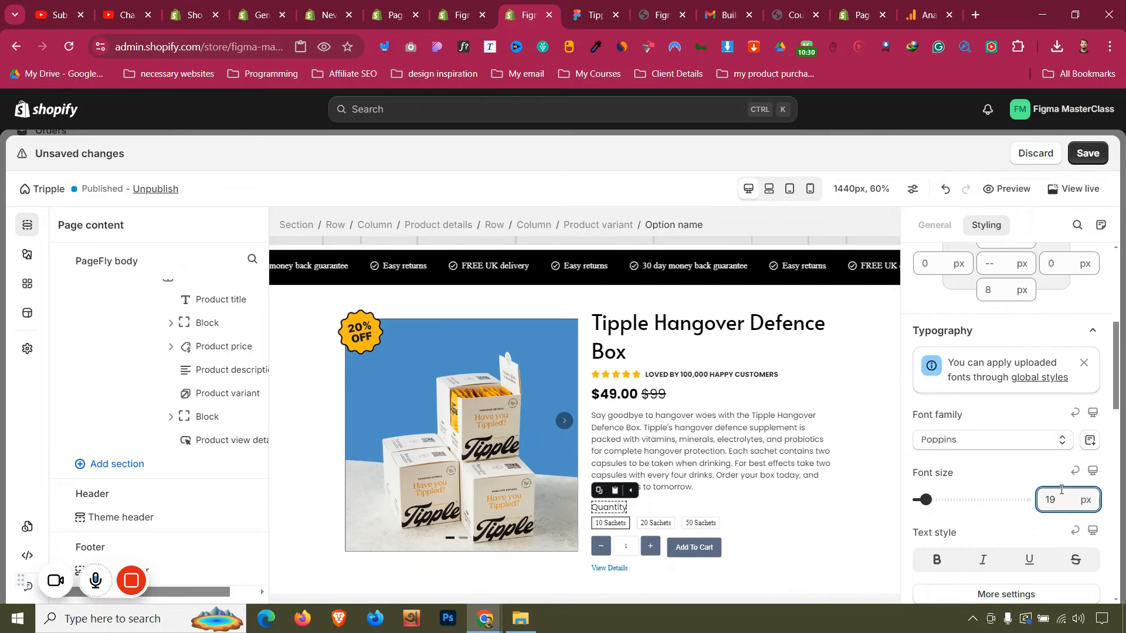
{"action": "scroll", "coordinate": [1006, 498], "scroll_direction": "down", "scroll_amount": 3}
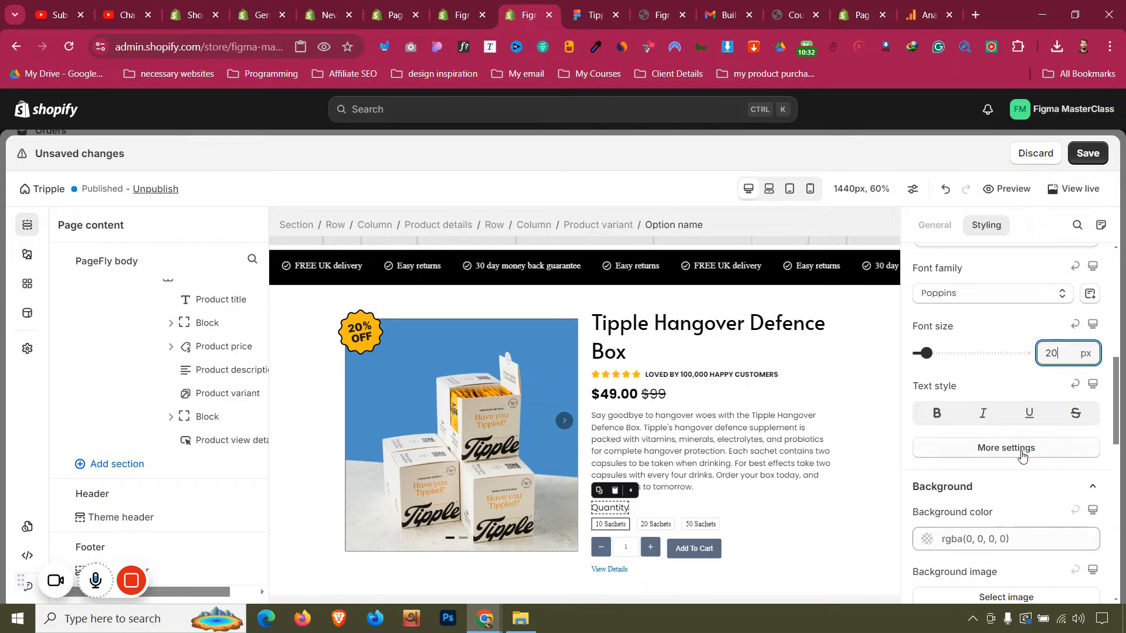
Set the Quantity label's font weight to Semi Bold and check its content color
{"action": "left_click", "coordinate": [1006, 447]}
{"action": "left_click", "coordinate": [985, 233]}
{"action": "left_click", "coordinate": [982, 391]}
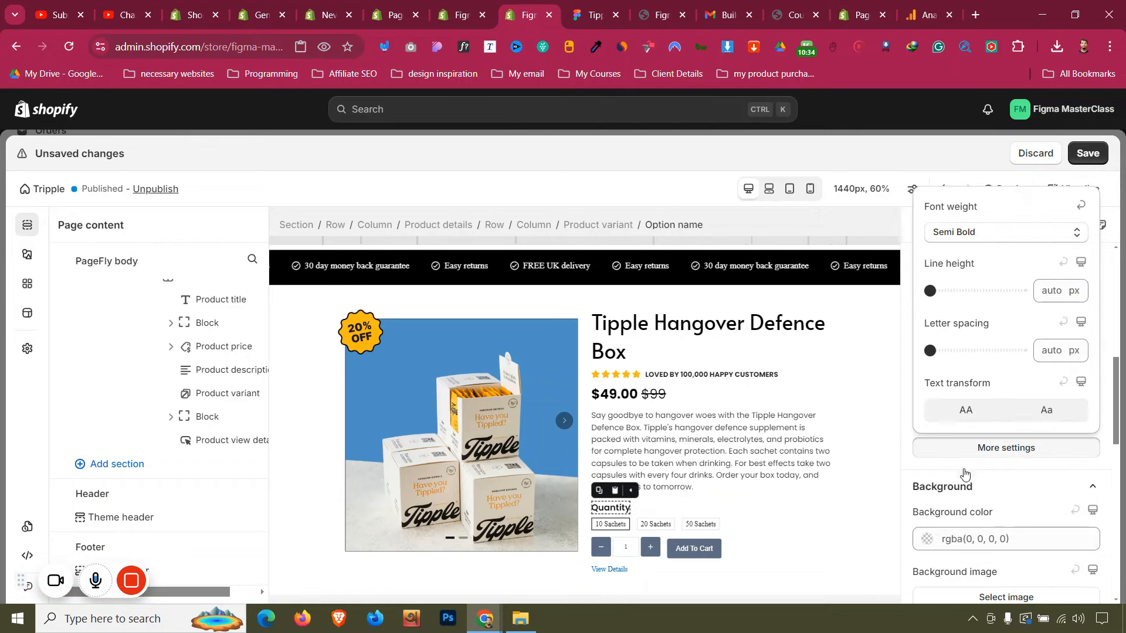
{"action": "scroll", "coordinate": [910, 457], "scroll_direction": "up", "scroll_amount": 4}
{"action": "left_click", "coordinate": [961, 311]}
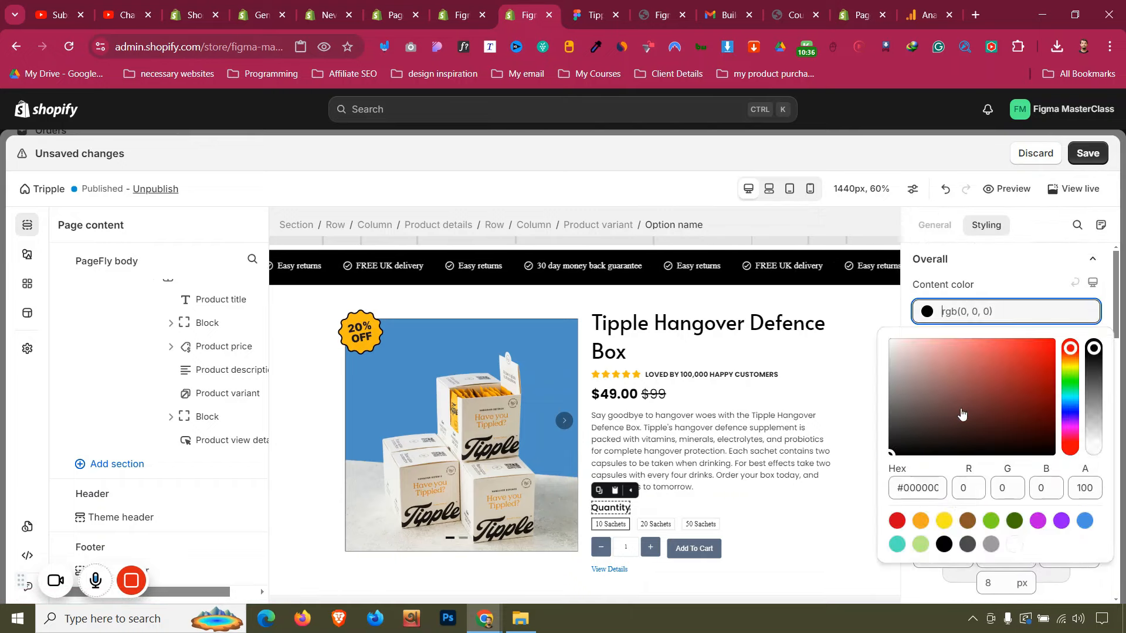
Change the sachet option values' font to Poppins and their font size to 18 px
{"action": "left_click", "coordinate": [610, 523]}
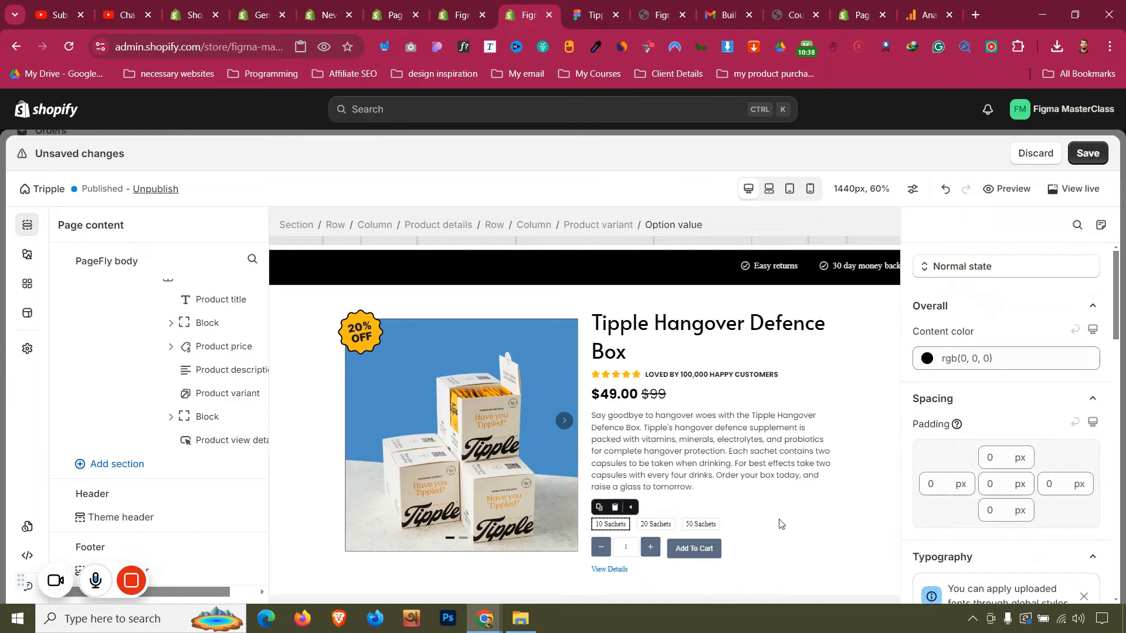
{"action": "scroll", "coordinate": [1060, 434], "scroll_direction": "down", "scroll_amount": 2}
{"action": "scroll", "coordinate": [1060, 434], "scroll_direction": "down", "scroll_amount": 5}
{"action": "scroll", "coordinate": [1026, 410], "scroll_direction": "up", "scroll_amount": 2}
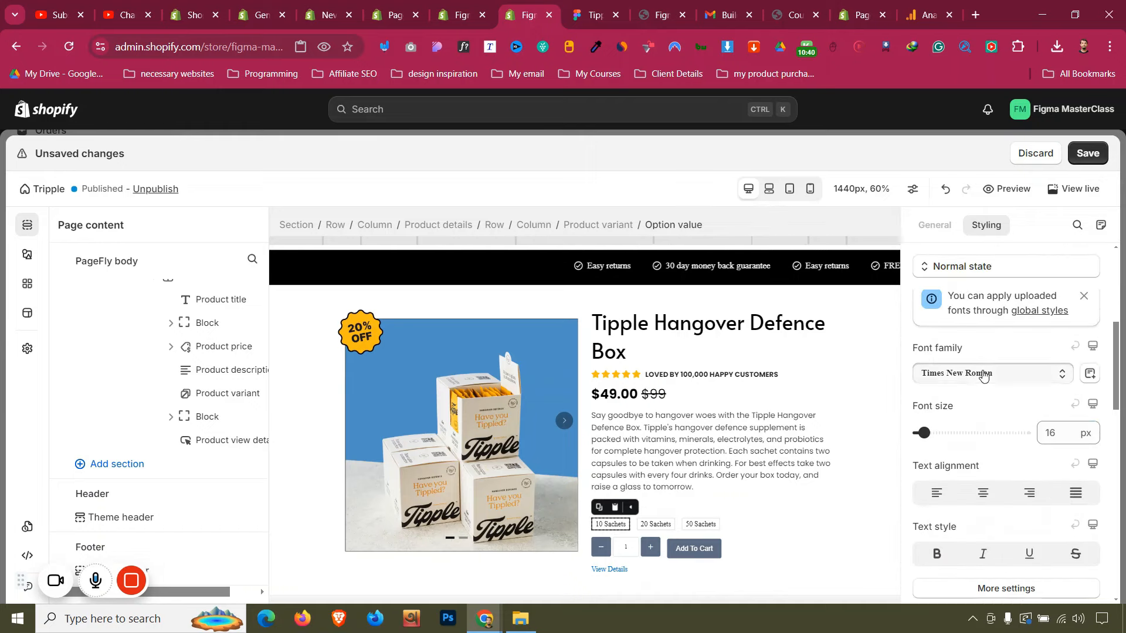
{"action": "left_click", "coordinate": [985, 373]}
{"action": "left_click", "coordinate": [959, 485]}
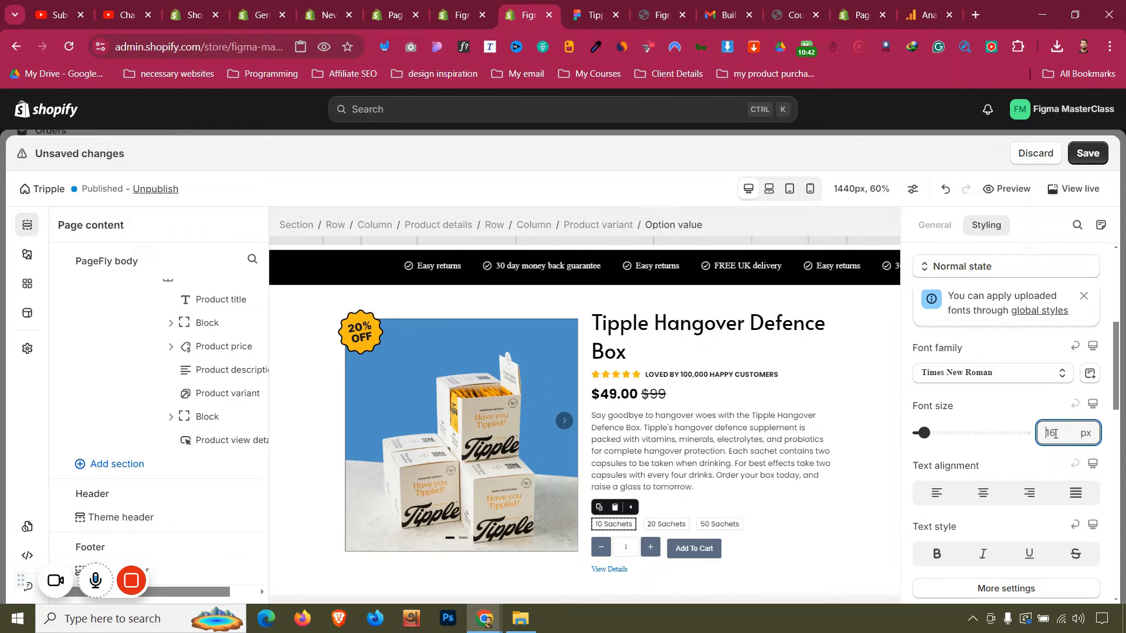
{"action": "key", "text": "BackSpace"}
{"action": "type", "text": "8"}
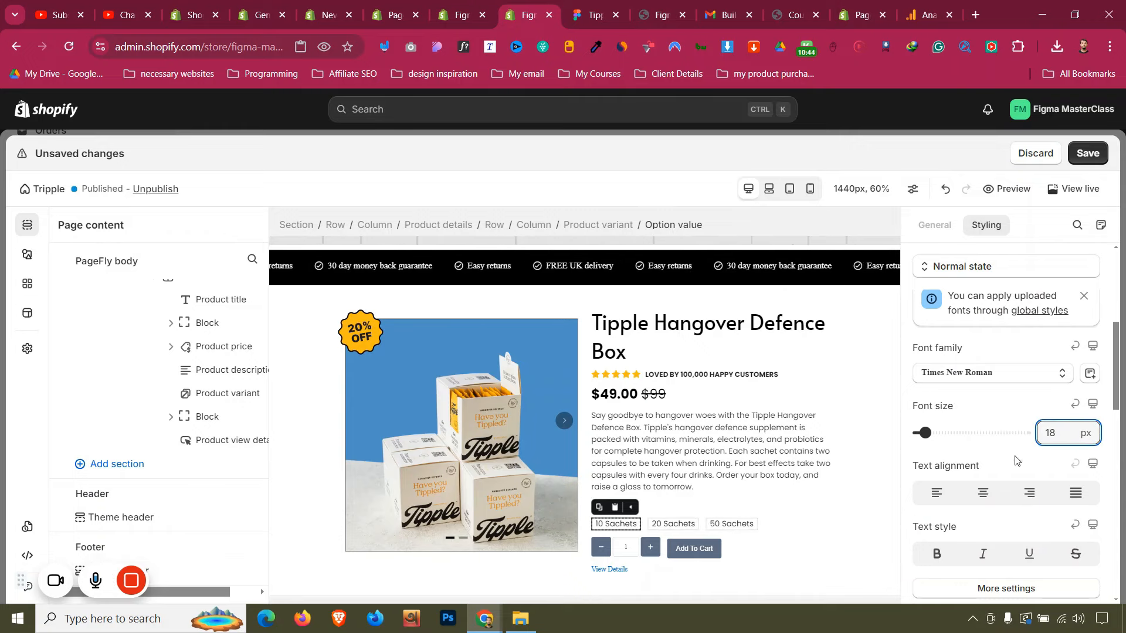
Set the padding of the sachet option values to 10 px on all sides
{"action": "scroll", "coordinate": [937, 484], "scroll_direction": "up", "scroll_amount": 5}
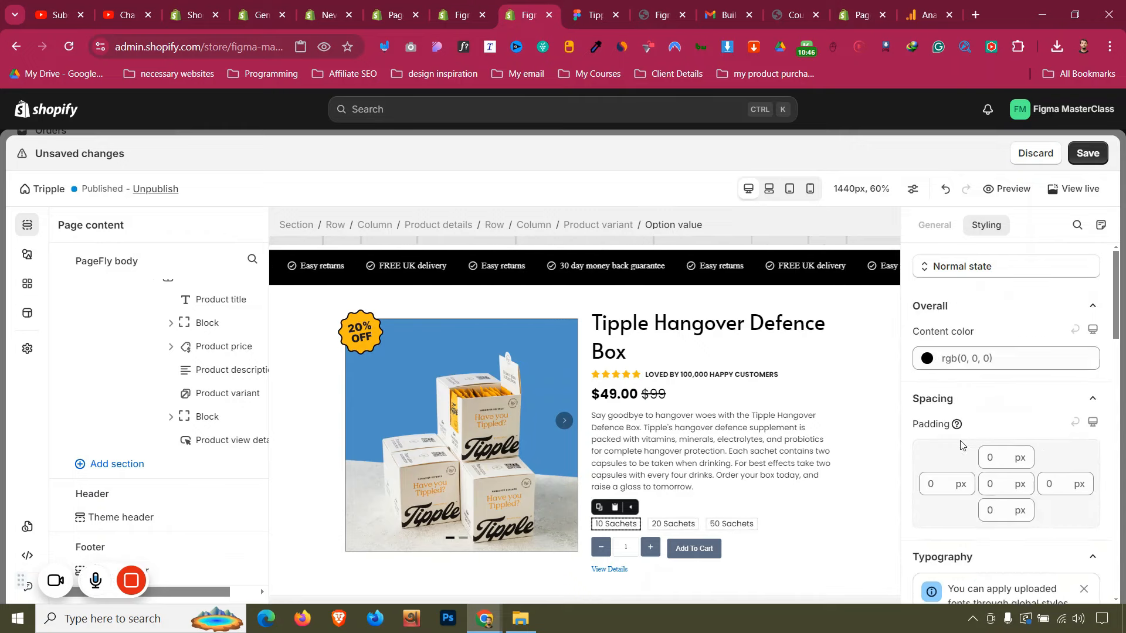
{"action": "left_click", "coordinate": [940, 484]}
{"action": "type", "text": "8"}
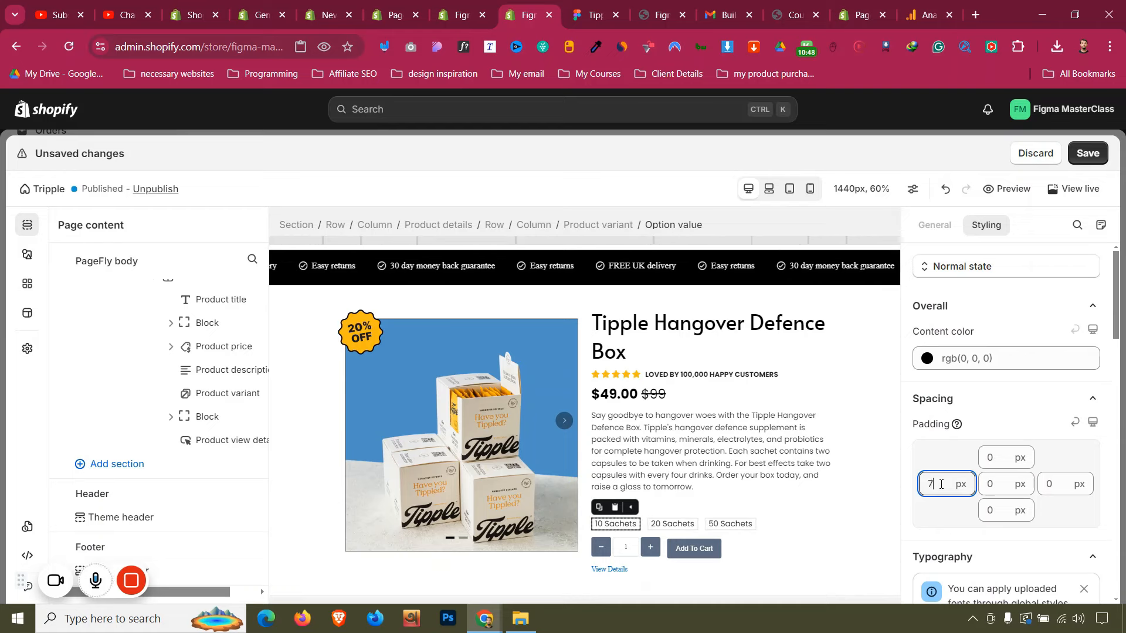
{"action": "key", "text": "BackSpace"}
{"action": "type", "text": "10"}
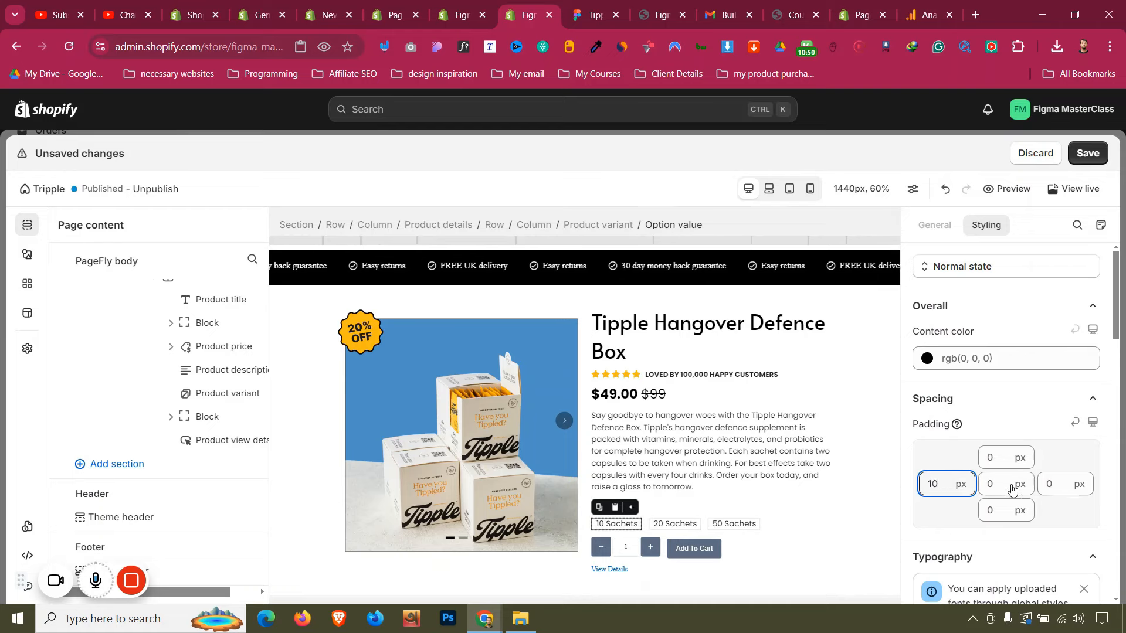
{"action": "left_click", "coordinate": [1007, 487]}
{"action": "key", "text": "BackSpace"}
{"action": "type", "text": "8"}
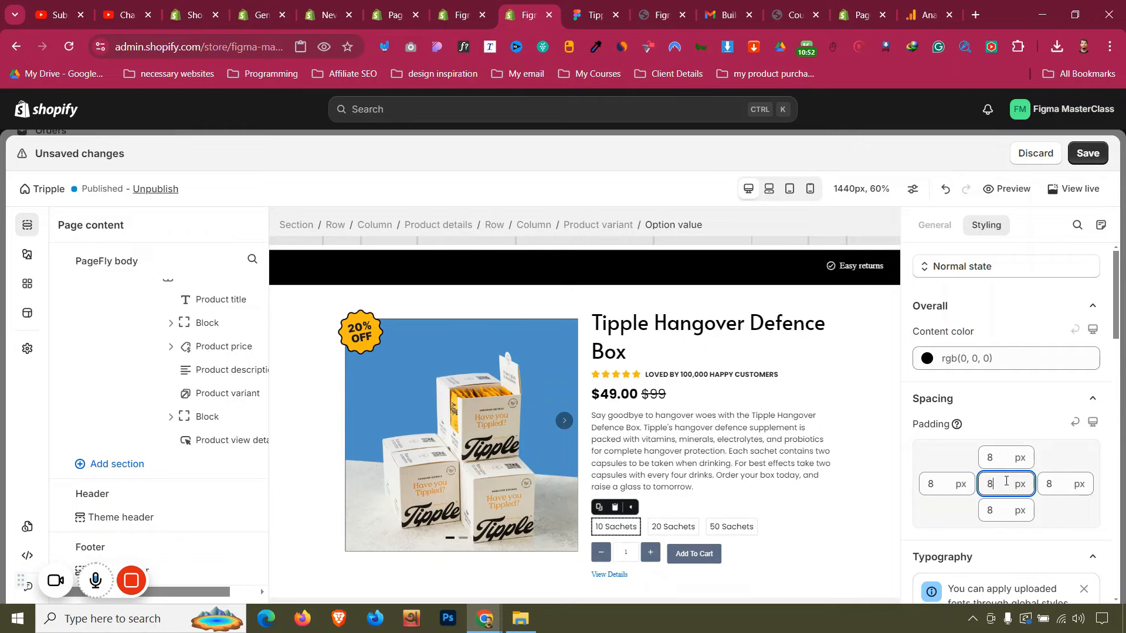
{"action": "left_click", "coordinate": [789, 523]}
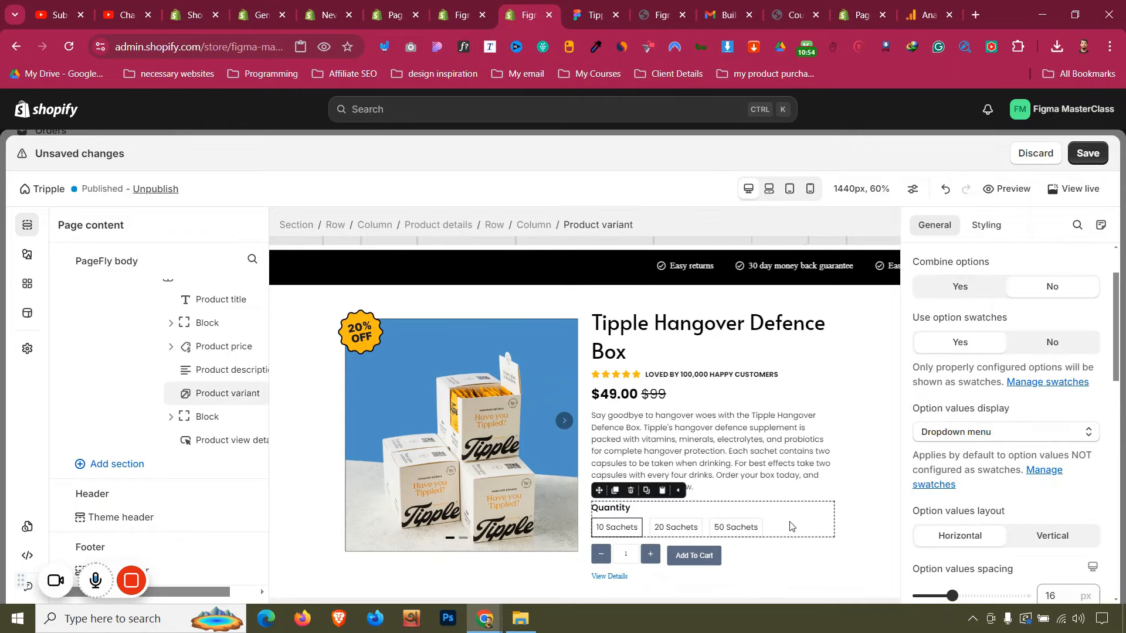
Check the option values' content color and review the quantity and purchase area in the Figma design
{"action": "scroll", "coordinate": [790, 518], "scroll_direction": "down", "scroll_amount": 1}
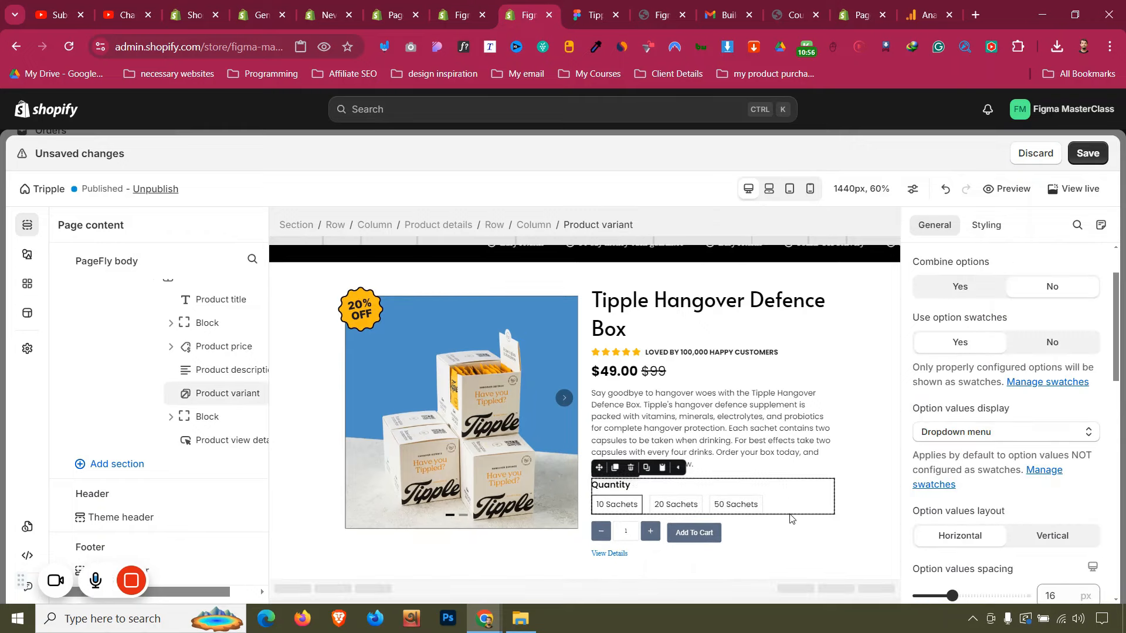
{"action": "left_click", "coordinate": [638, 505]}
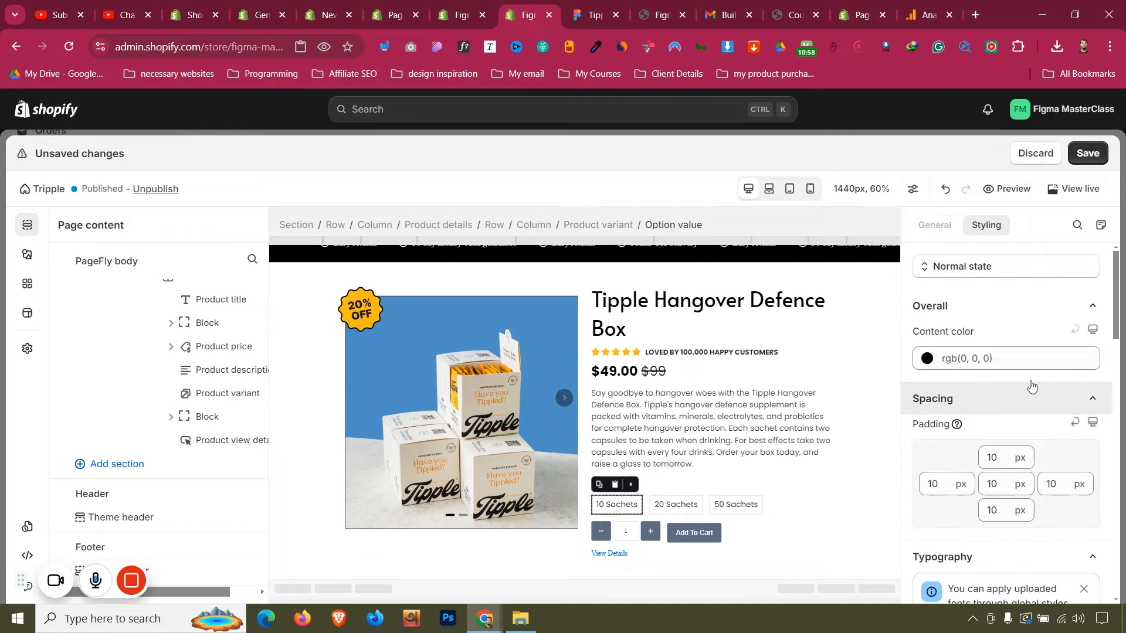
{"action": "left_click", "coordinate": [990, 358]}
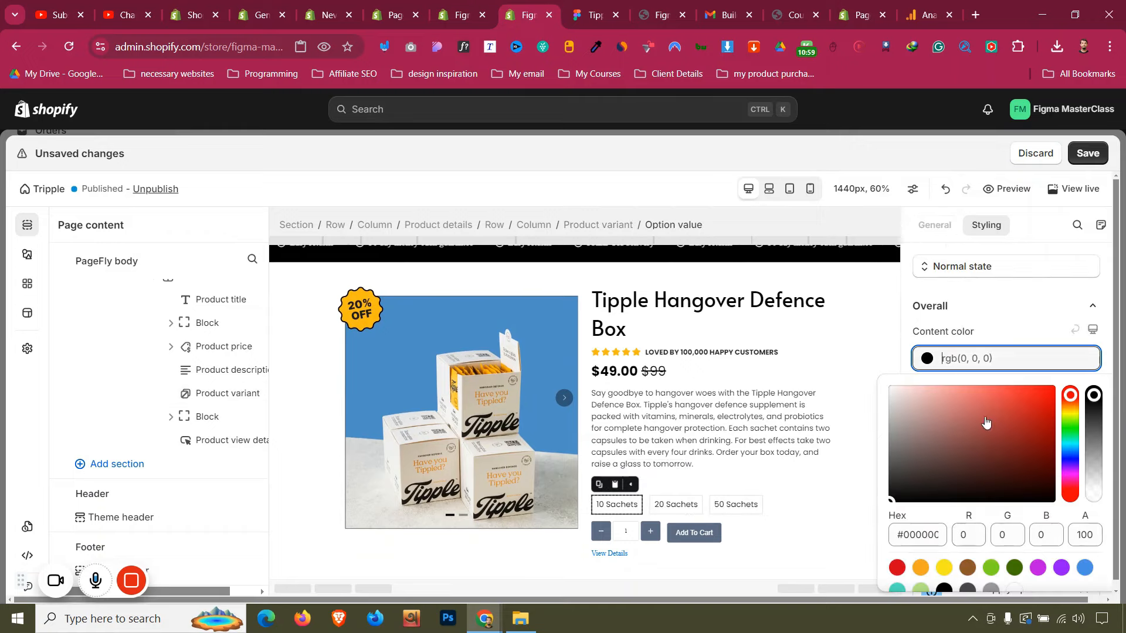
{"action": "left_click", "coordinate": [996, 319]}
{"action": "left_click", "coordinate": [750, 431]}
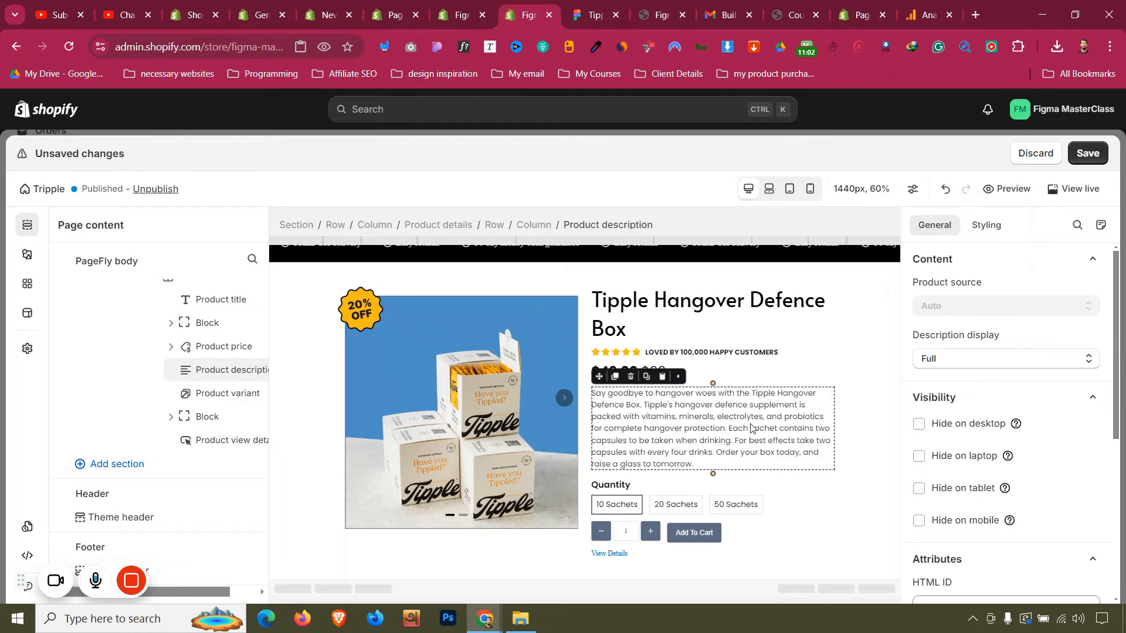
{"action": "left_click", "coordinate": [623, 5]}
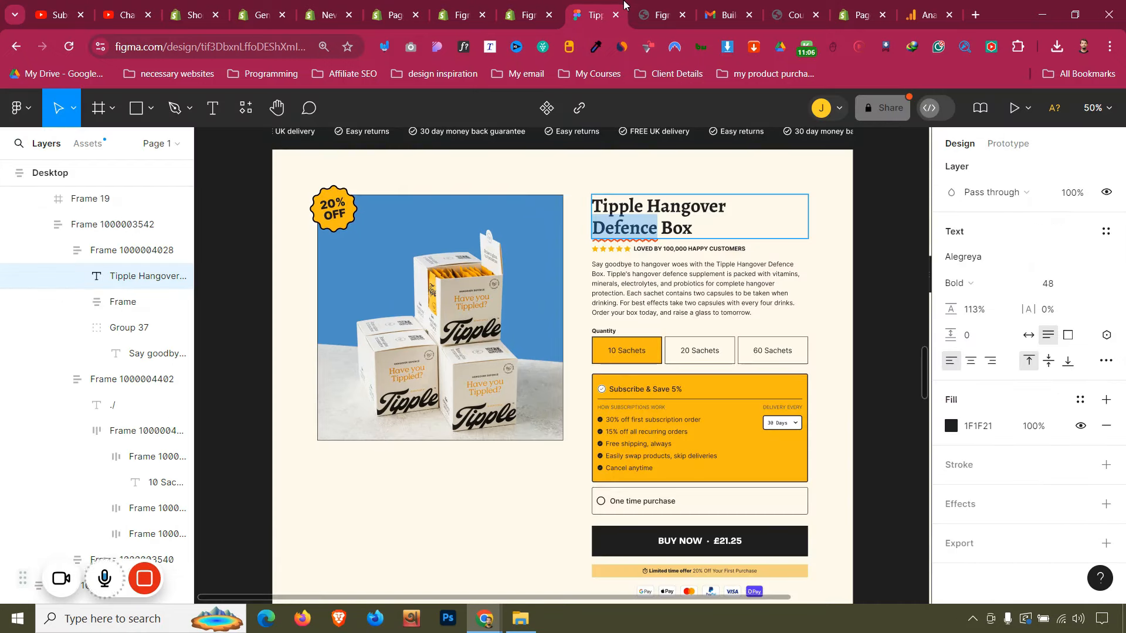
{"action": "scroll", "coordinate": [739, 459], "scroll_direction": "down", "scroll_amount": 3}
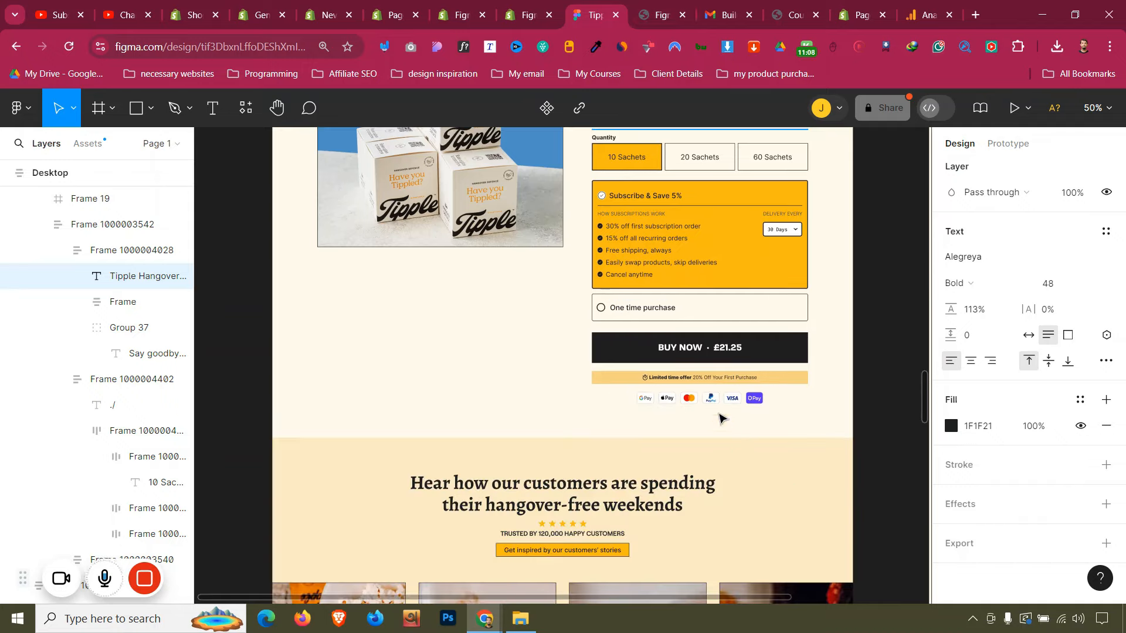
Back in the PageFly editor, copy all the custom CSS code of the UNLOCK 20% OFF NOW button
{"action": "left_click", "coordinate": [557, 5]}
{"action": "scroll", "coordinate": [613, 339], "scroll_direction": "down", "scroll_amount": 10}
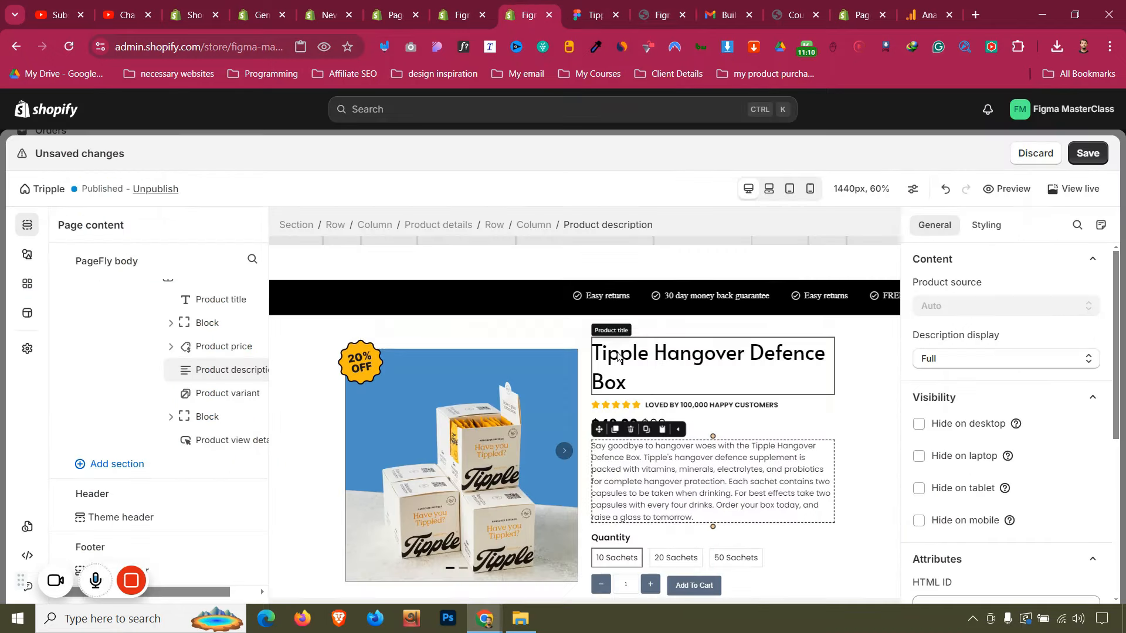
{"action": "scroll", "coordinate": [613, 339], "scroll_direction": "down", "scroll_amount": 1}
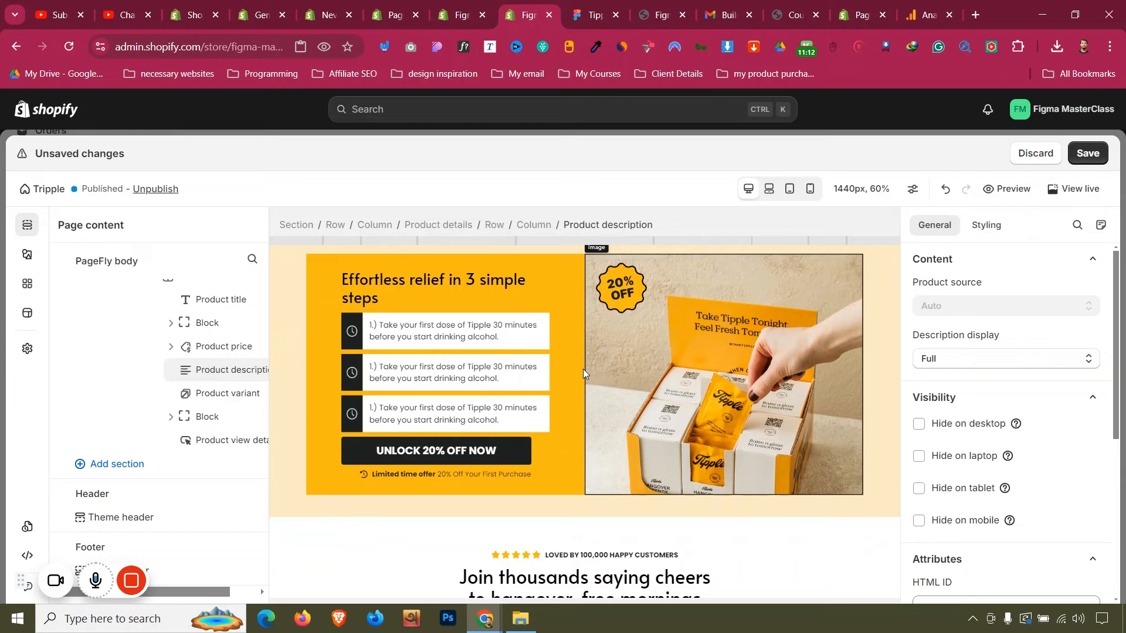
{"action": "left_click", "coordinate": [519, 454]}
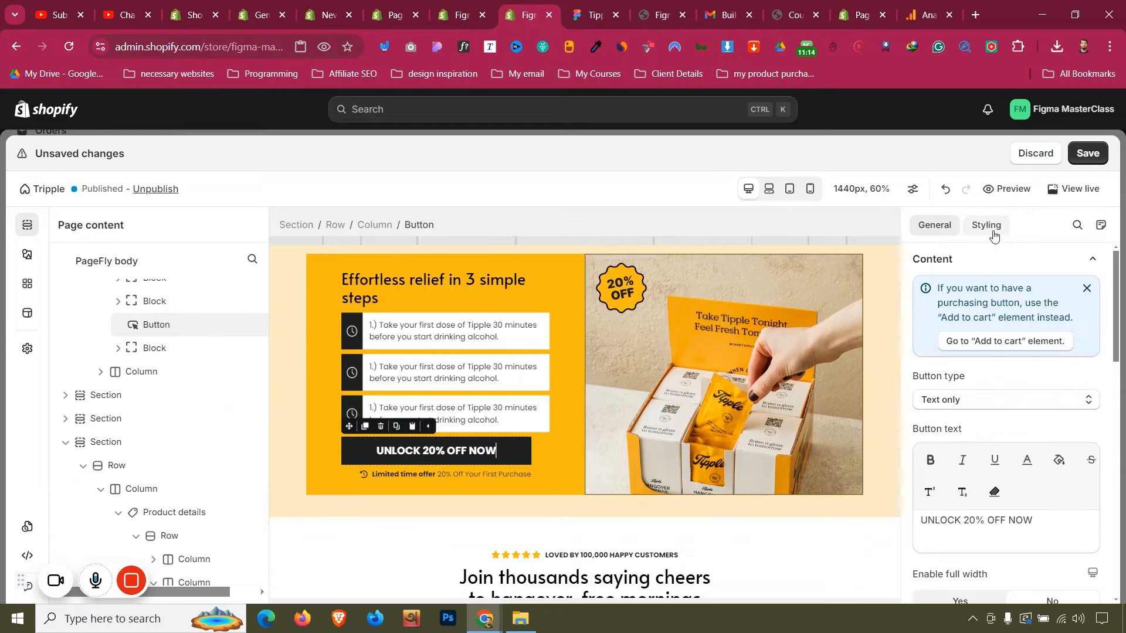
{"action": "left_click", "coordinate": [986, 225]}
{"action": "scroll", "coordinate": [1040, 428], "scroll_direction": "down", "scroll_amount": 6}
{"action": "scroll", "coordinate": [1039, 428], "scroll_direction": "down", "scroll_amount": 5}
{"action": "left_click", "coordinate": [1040, 427]}
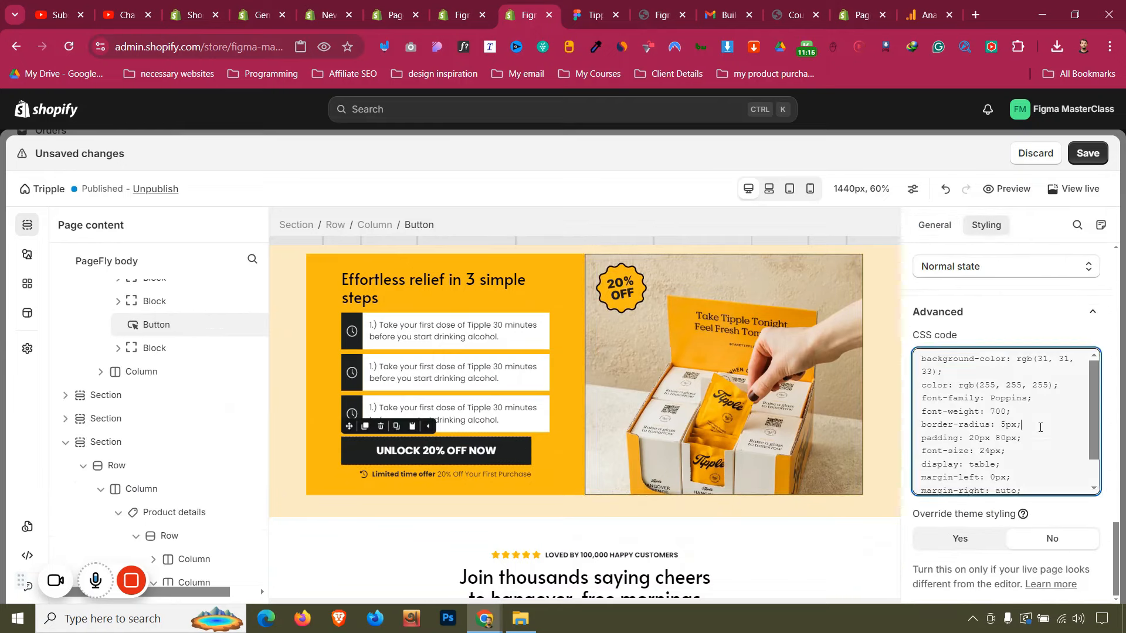
{"action": "key", "text": "ctrl+a"}
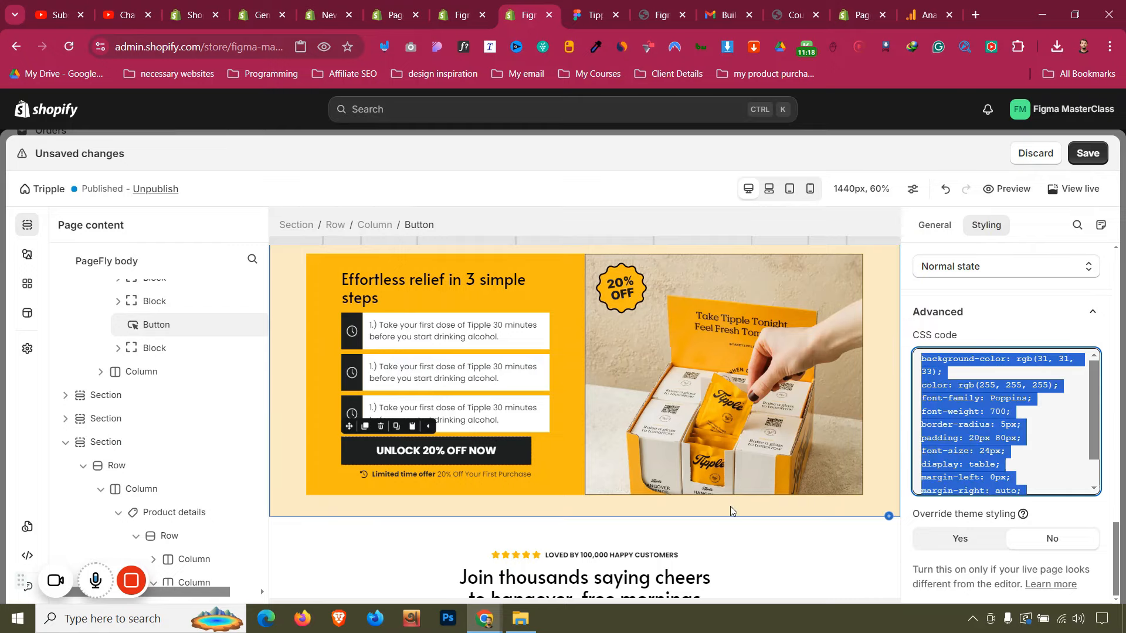
Delete the product quantity element next to the Add To Cart button in the product details section
{"action": "scroll", "coordinate": [727, 508], "scroll_direction": "down", "scroll_amount": 15}
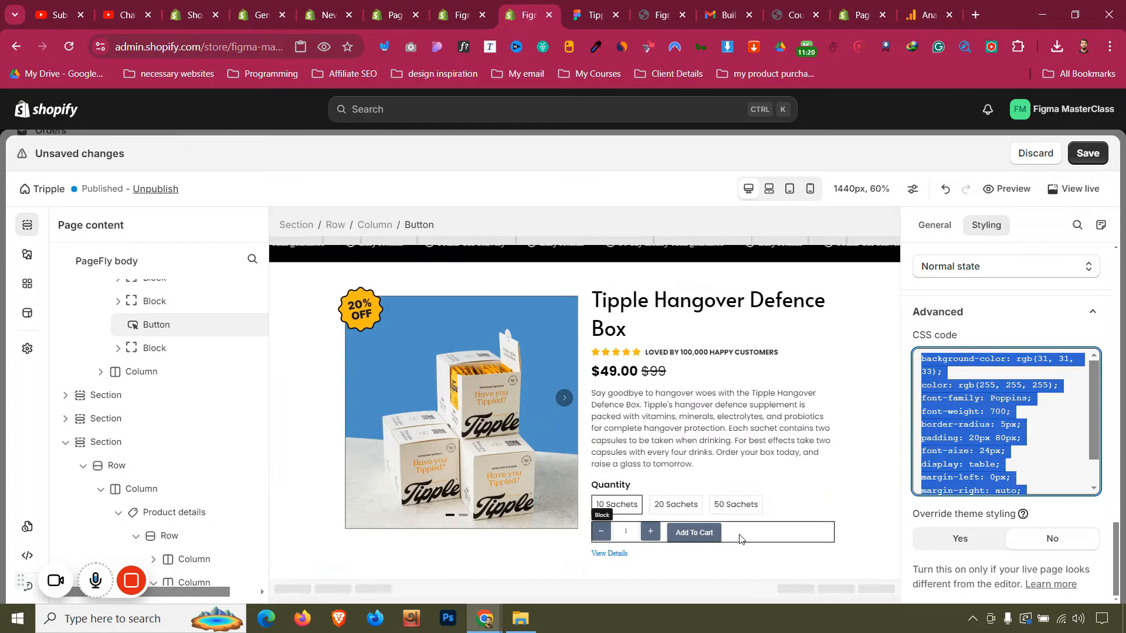
{"action": "left_click", "coordinate": [703, 534]}
{"action": "left_click", "coordinate": [629, 537]}
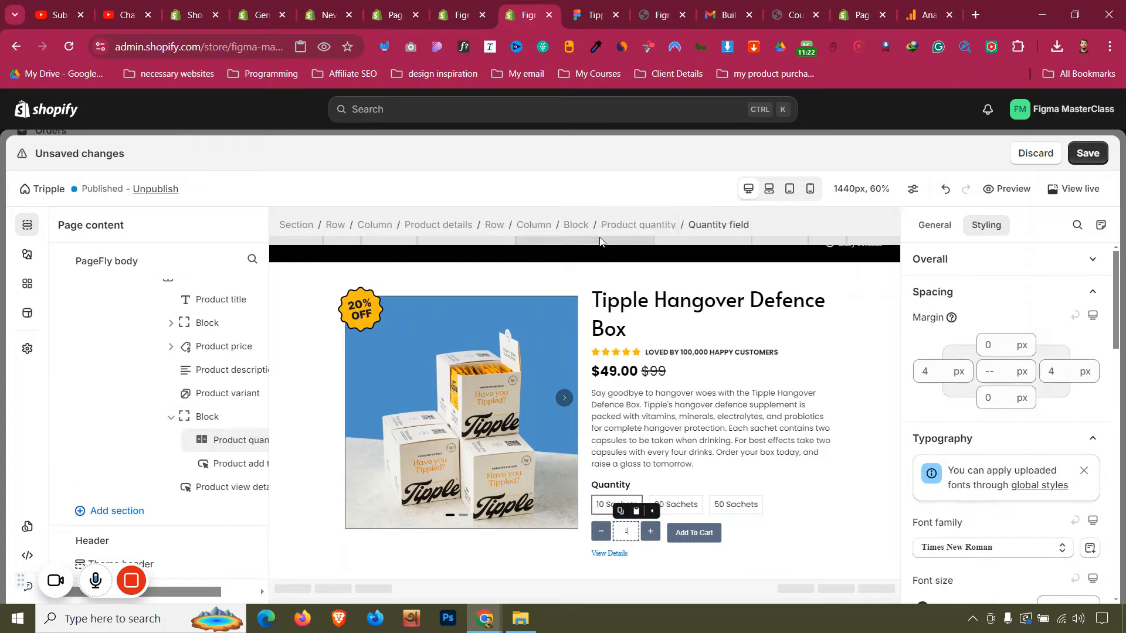
{"action": "left_click", "coordinate": [639, 224]}
{"action": "left_click", "coordinate": [631, 511]}
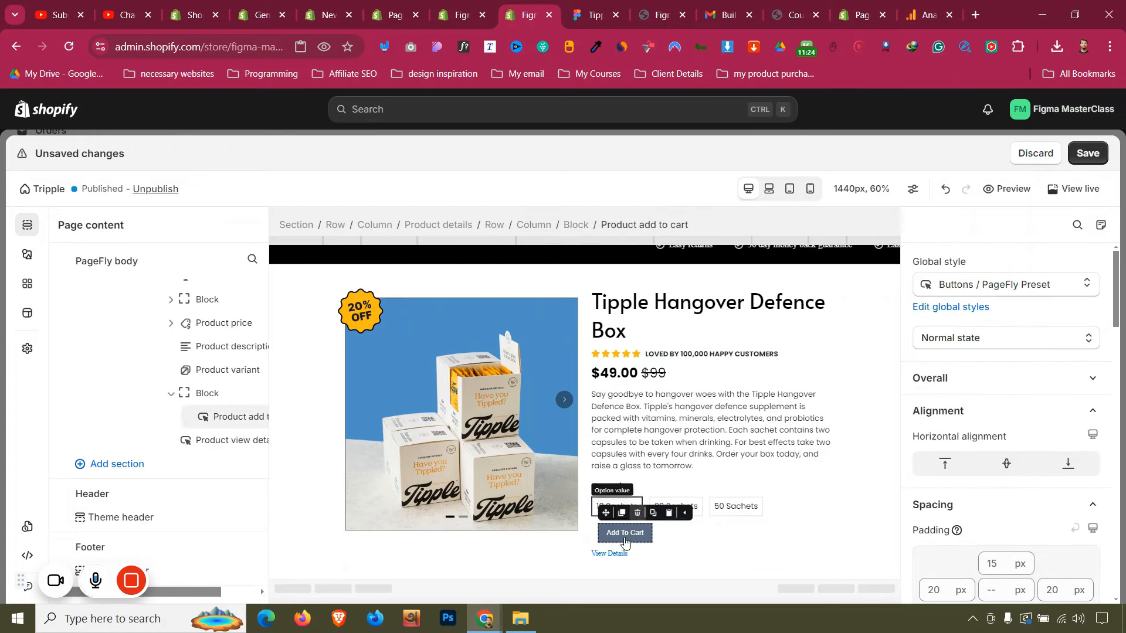
Replace the Add To Cart button's custom CSS with the code copied from the UNLOCK 20% OFF NOW button
{"action": "scroll", "coordinate": [1020, 427], "scroll_direction": "down", "scroll_amount": 10}
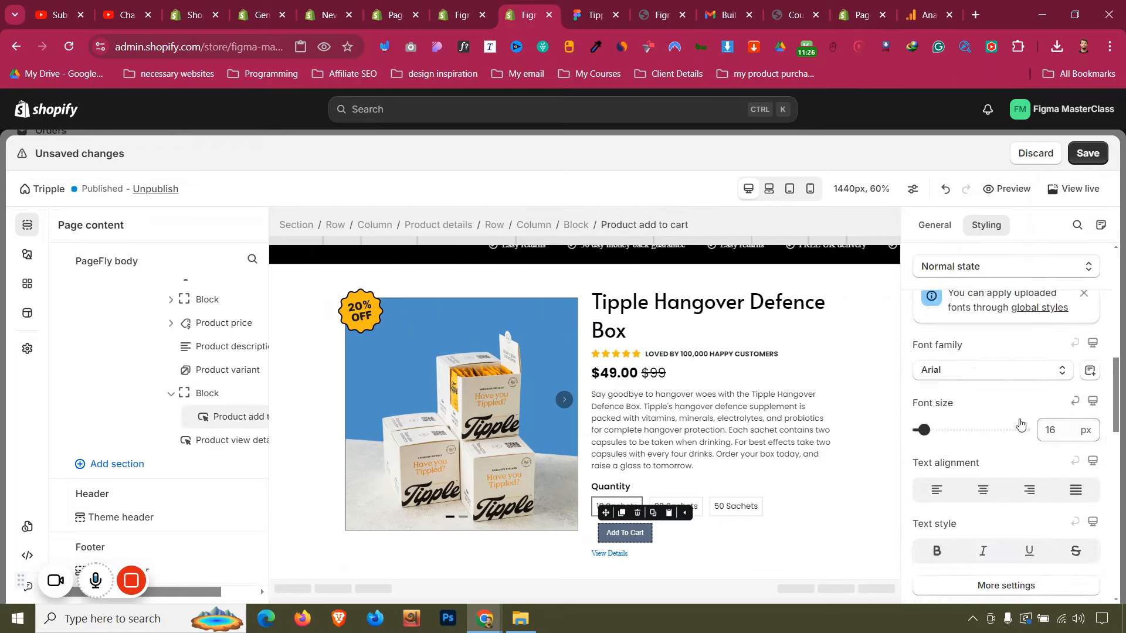
{"action": "left_click", "coordinate": [1021, 468]}
{"action": "key", "text": "ctrl+a"}
{"action": "key", "text": "ctrl+v"}
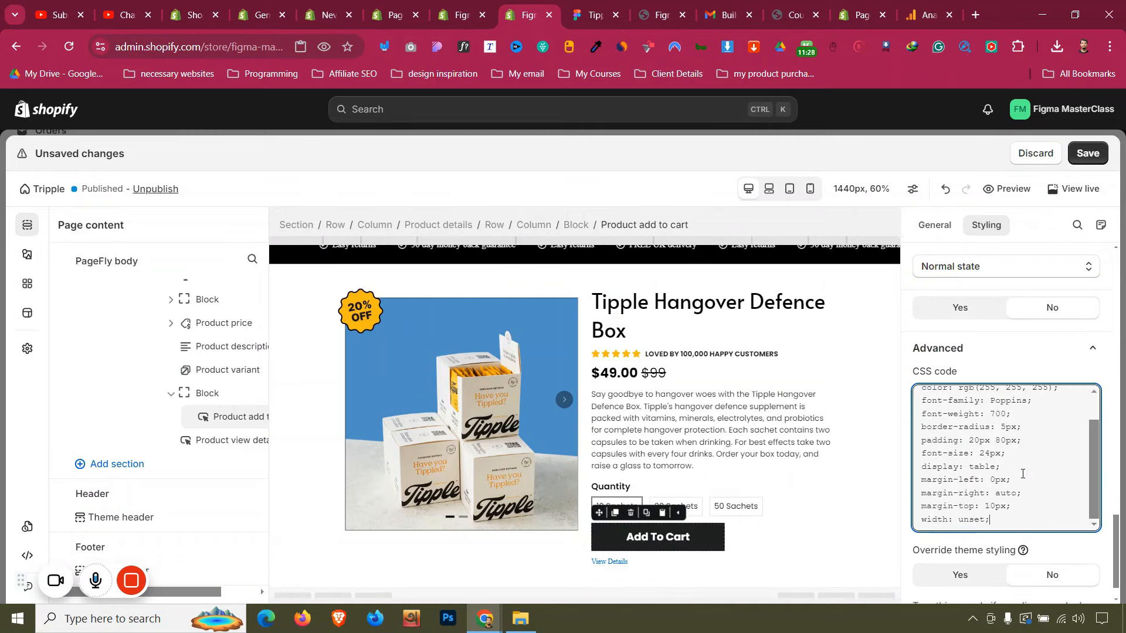
Enable full width for the Add To Cart button and return to the Figma design for comparison
{"action": "left_click", "coordinate": [935, 226]}
{"action": "scroll", "coordinate": [978, 439], "scroll_direction": "down", "scroll_amount": 5}
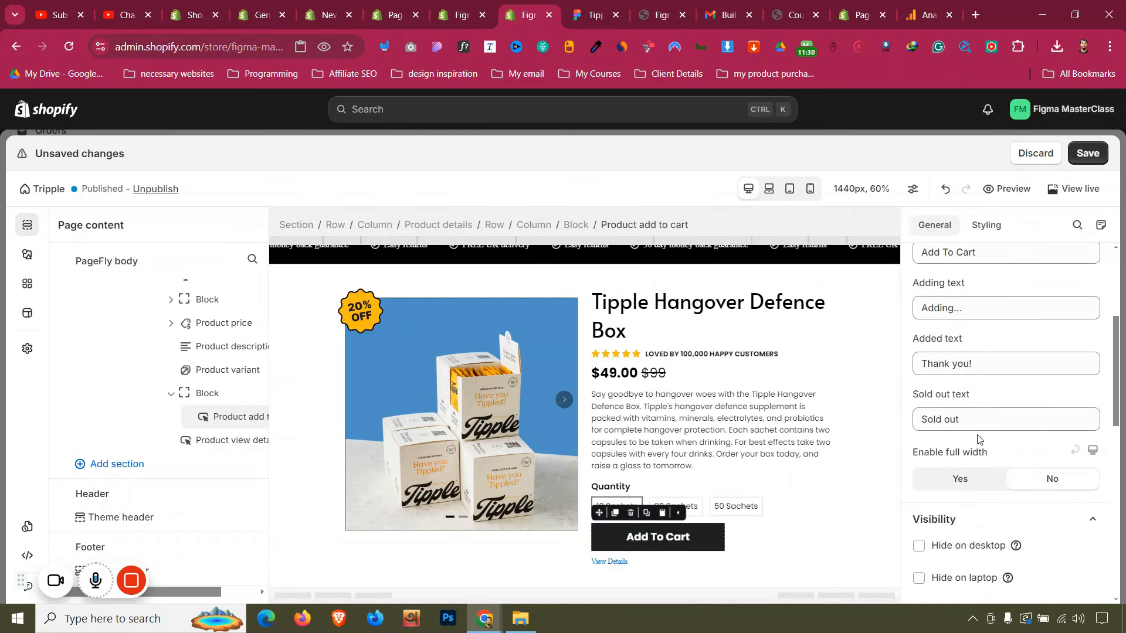
{"action": "left_click", "coordinate": [959, 398]}
{"action": "left_click", "coordinate": [785, 509]}
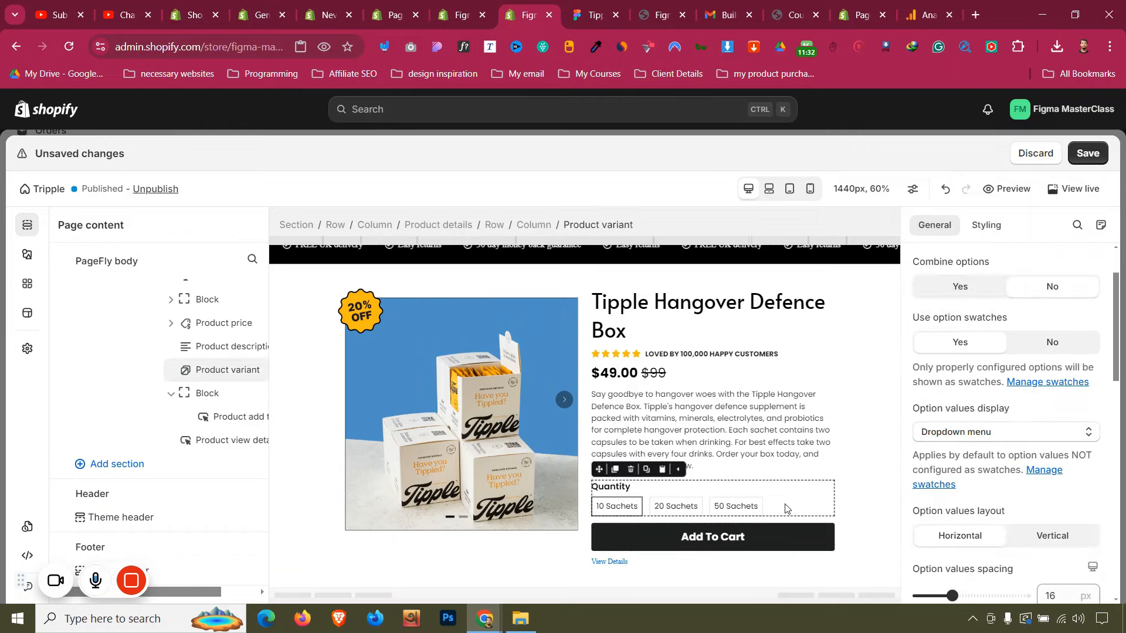
{"action": "left_click", "coordinate": [604, 12]}
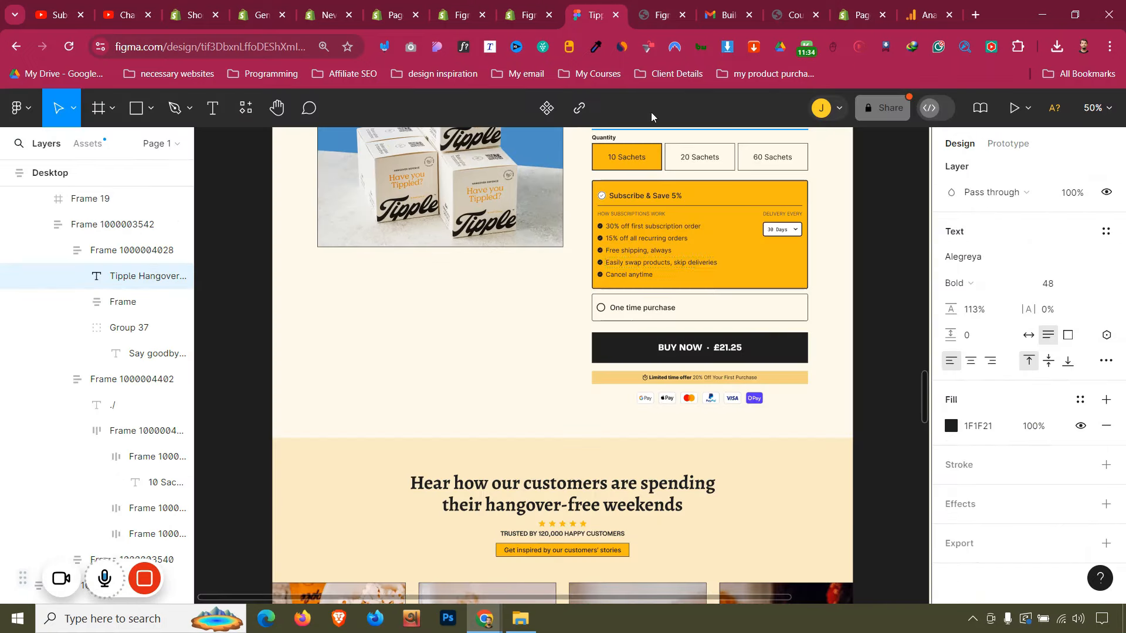
Inspect the label text of the black BUY NOW button in the Figma design and dismiss the missing fonts notice
{"action": "left_click", "coordinate": [705, 345]}
{"action": "left_click", "coordinate": [740, 352]}
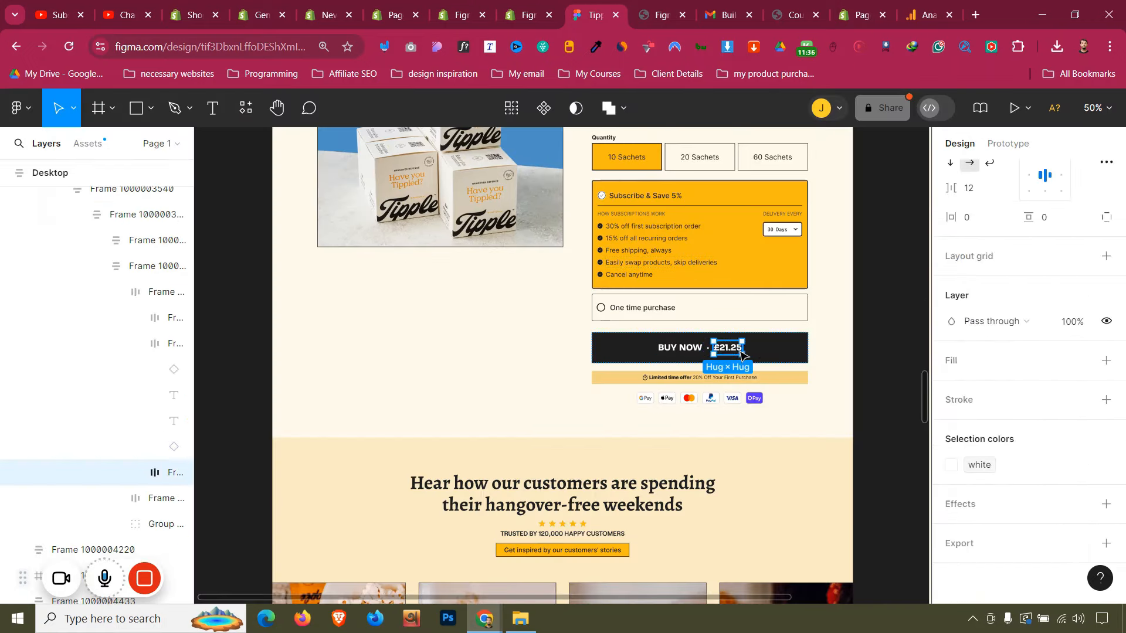
{"action": "left_click", "coordinate": [682, 350]}
{"action": "double_click", "coordinate": [686, 350]}
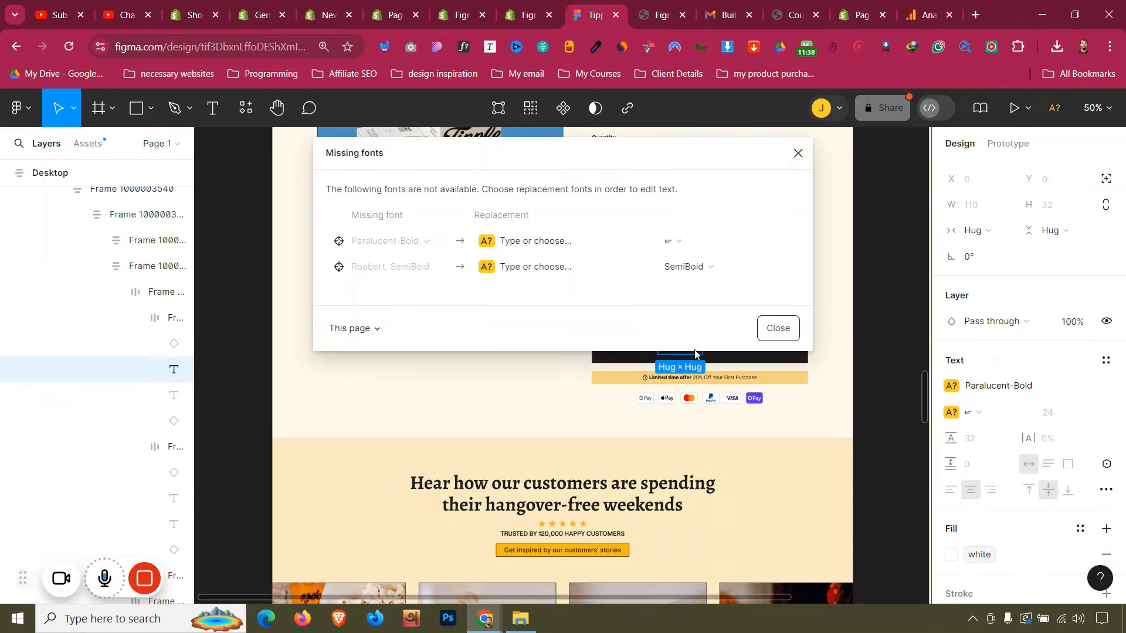
{"action": "left_click", "coordinate": [779, 335]}
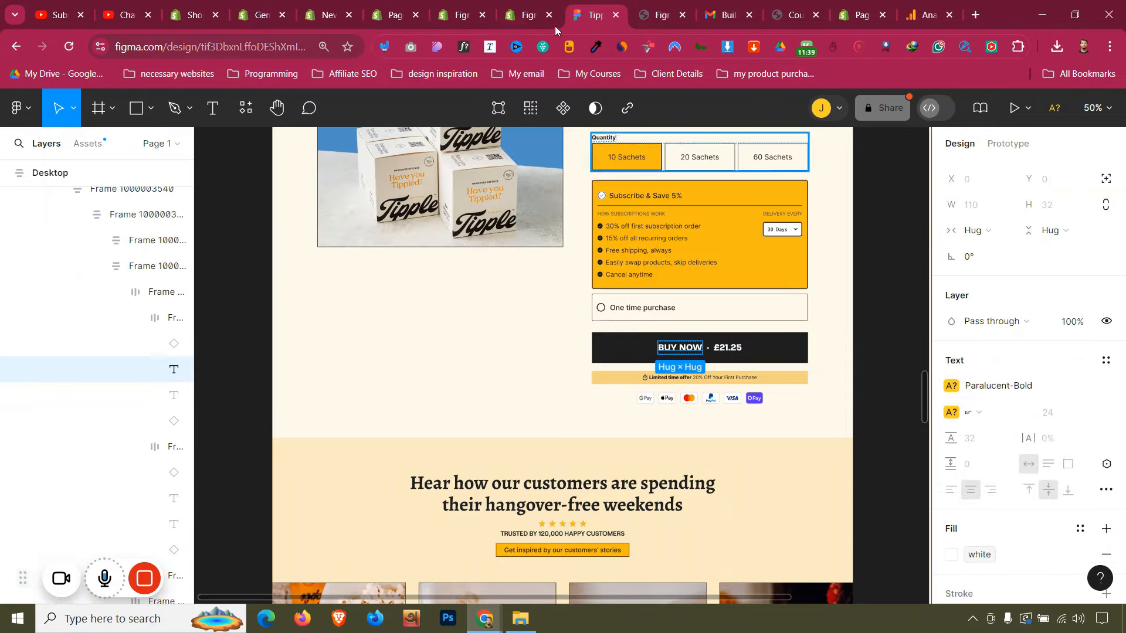
Switch back to the PageFly editor and set the Add To Cart button's text to BUY NOW
{"action": "left_click", "coordinate": [524, 5]}
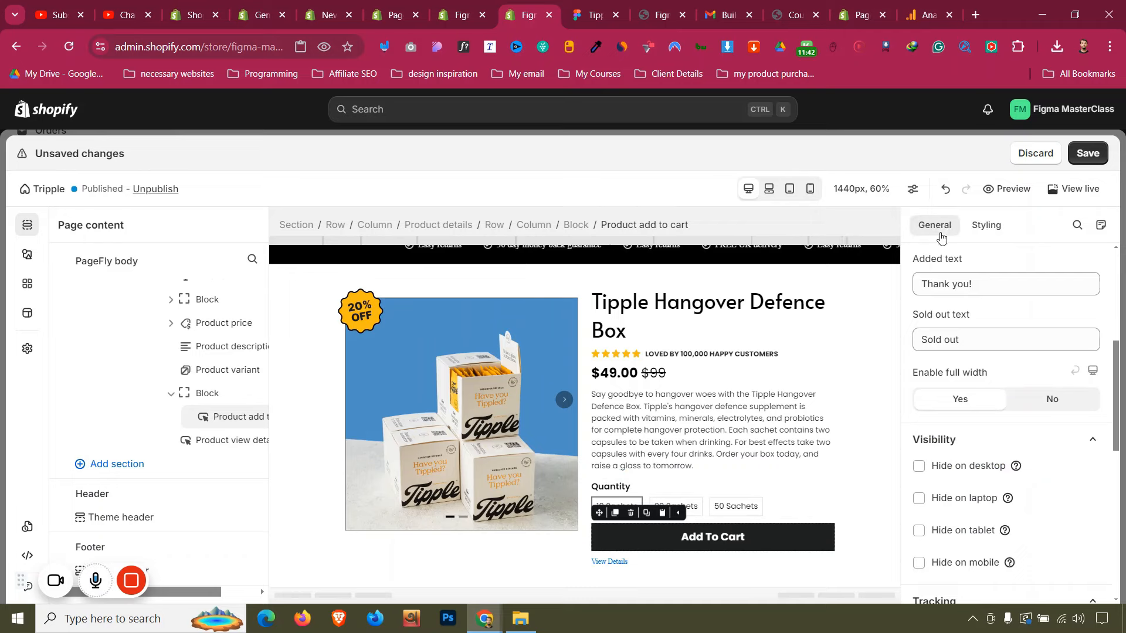
{"action": "scroll", "coordinate": [1018, 371], "scroll_direction": "up", "scroll_amount": 5}
{"action": "left_click", "coordinate": [998, 468]}
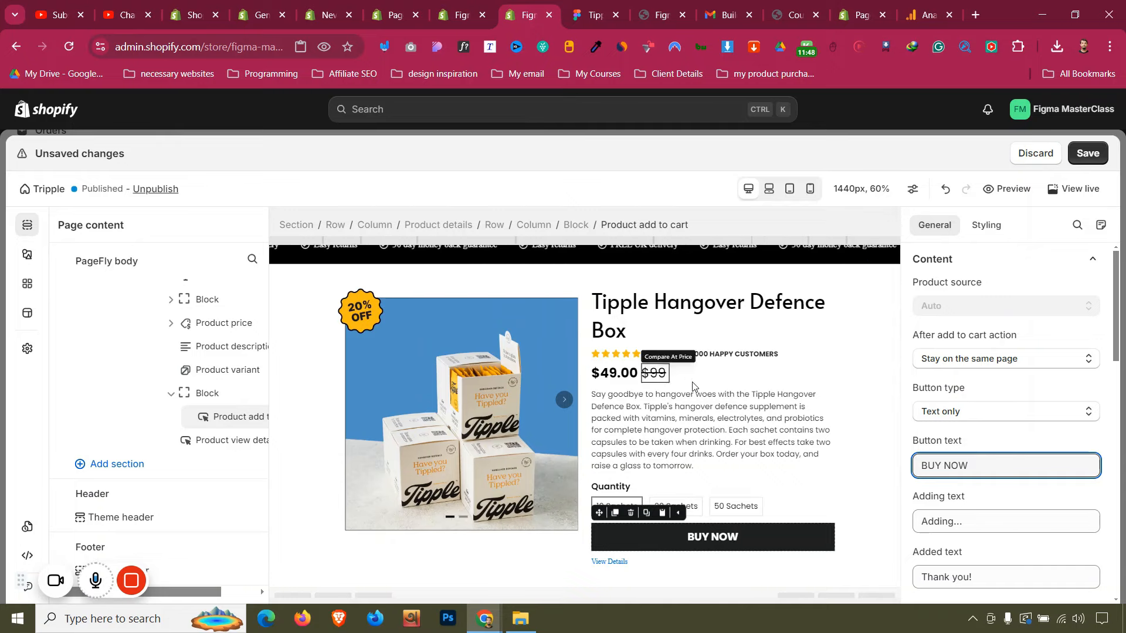
Delete the View Details link below the BUY NOW button
{"action": "left_click", "coordinate": [792, 505]}
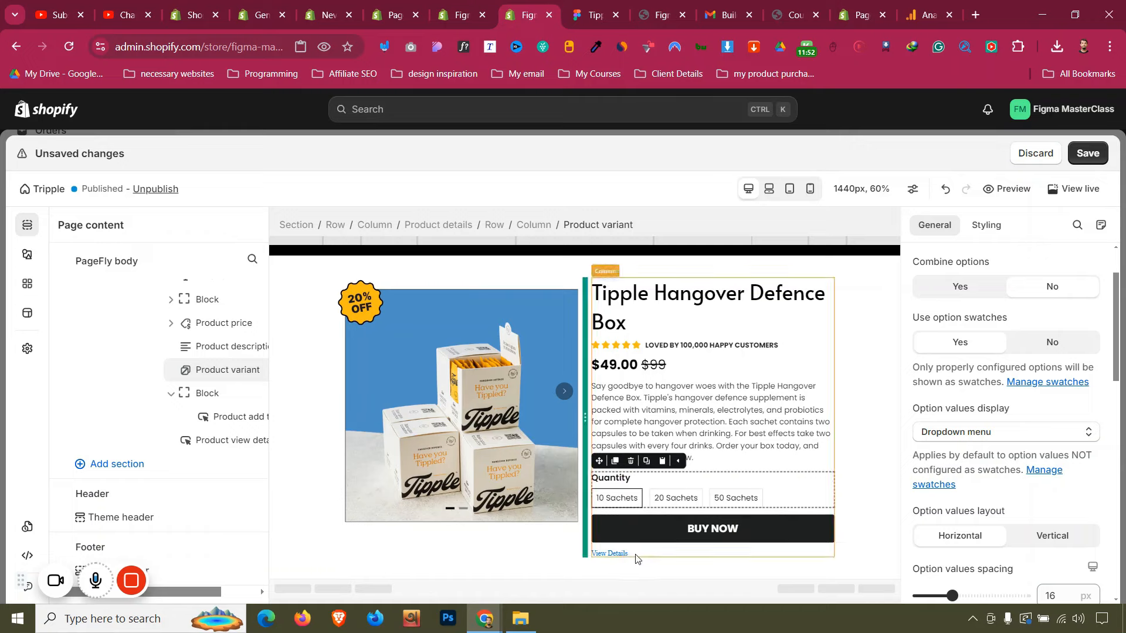
{"action": "left_click", "coordinate": [613, 554]}
{"action": "left_click", "coordinate": [630, 538]}
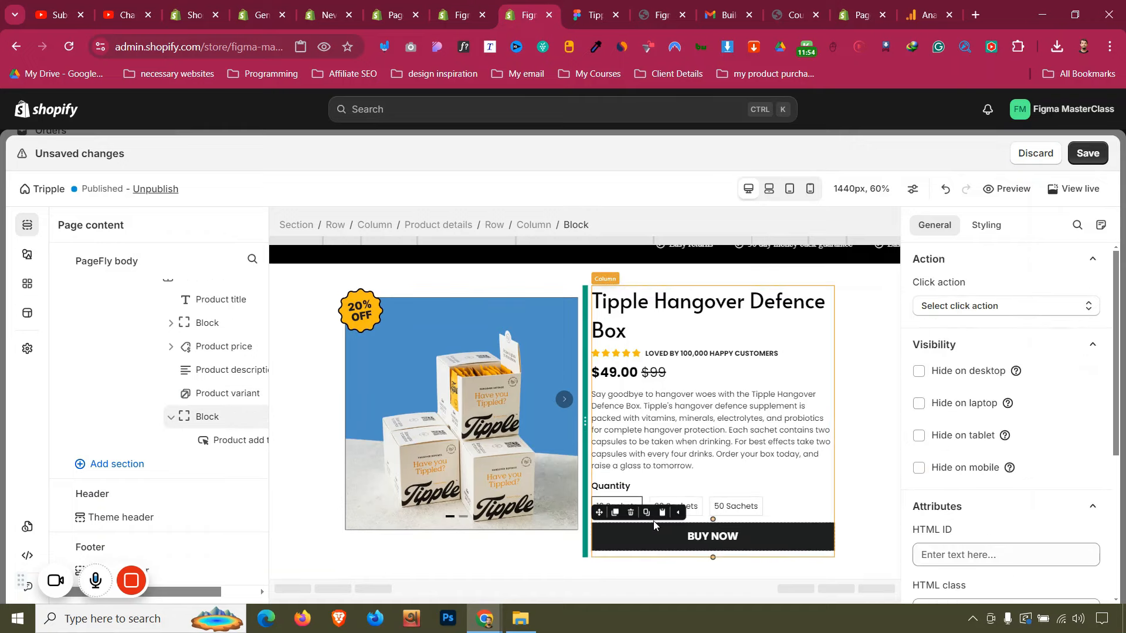
Review the BUY NOW button's custom CSS, margin and padding settings
{"action": "left_click", "coordinate": [711, 542]}
{"action": "left_click", "coordinate": [985, 225]}
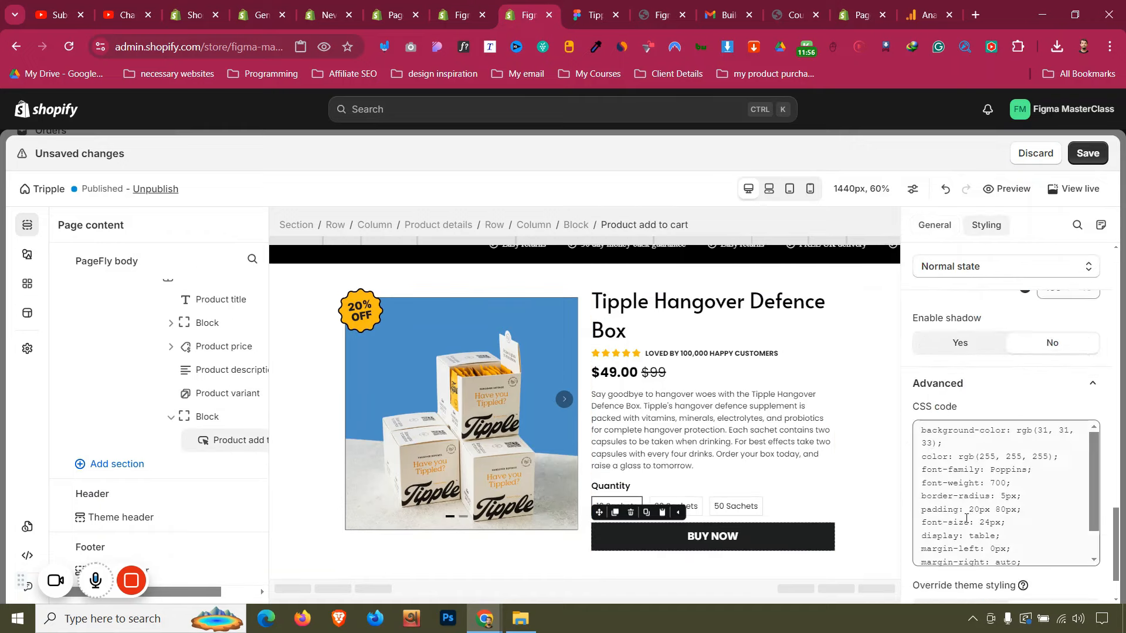
{"action": "scroll", "coordinate": [938, 433], "scroll_direction": "up", "scroll_amount": 5}
{"action": "scroll", "coordinate": [943, 413], "scroll_direction": "up", "scroll_amount": 8}
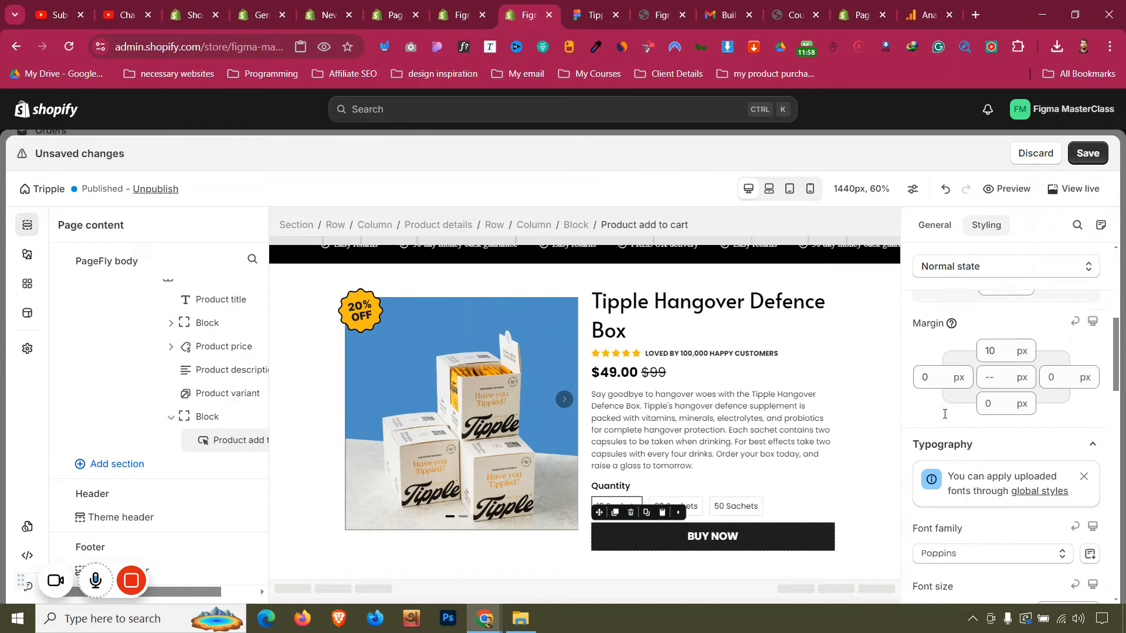
{"action": "scroll", "coordinate": [944, 414], "scroll_direction": "up", "scroll_amount": 2}
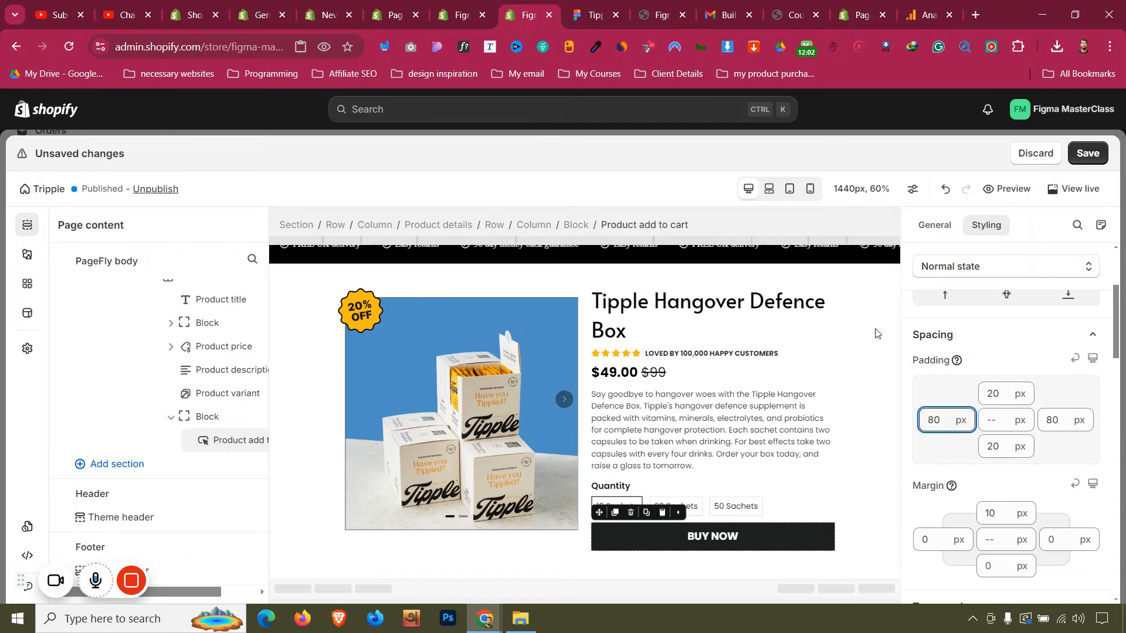
In the mobile layout, left-align the product description and set its font size to 16 px
{"action": "left_click", "coordinate": [809, 189]}
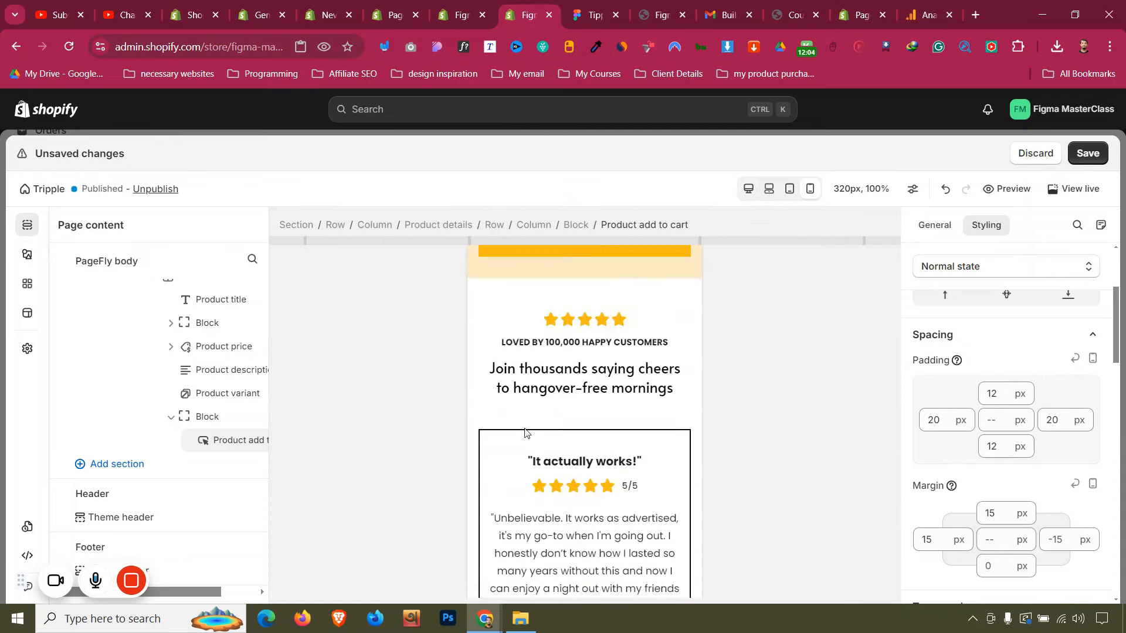
{"action": "left_click", "coordinate": [671, 439]}
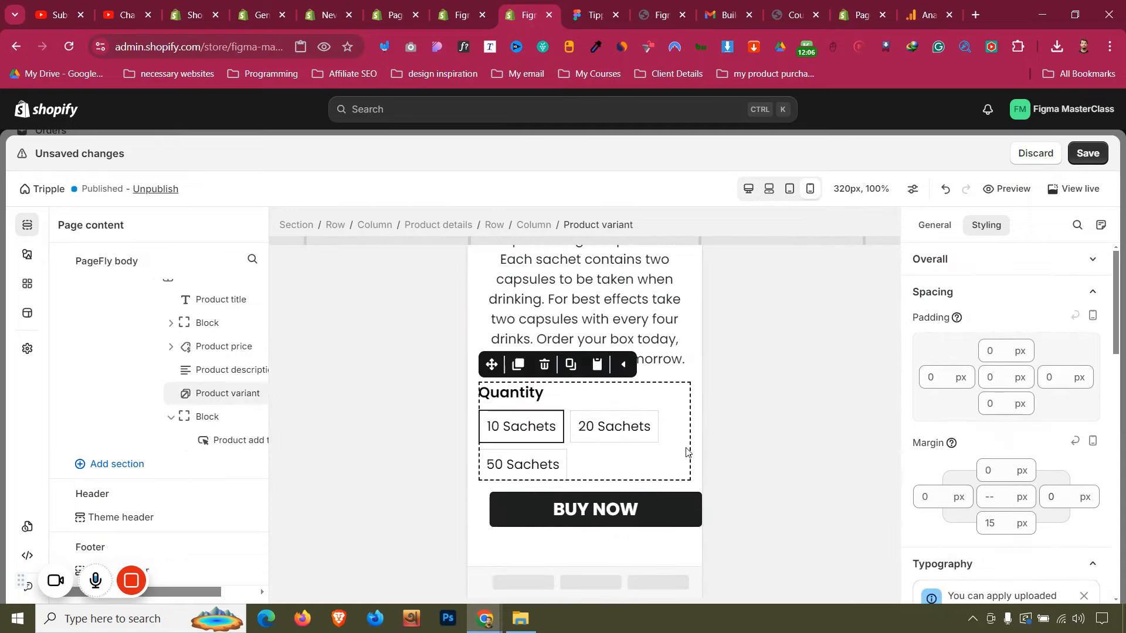
{"action": "left_click", "coordinate": [540, 435]}
{"action": "scroll", "coordinate": [540, 435], "scroll_direction": "up", "scroll_amount": 5}
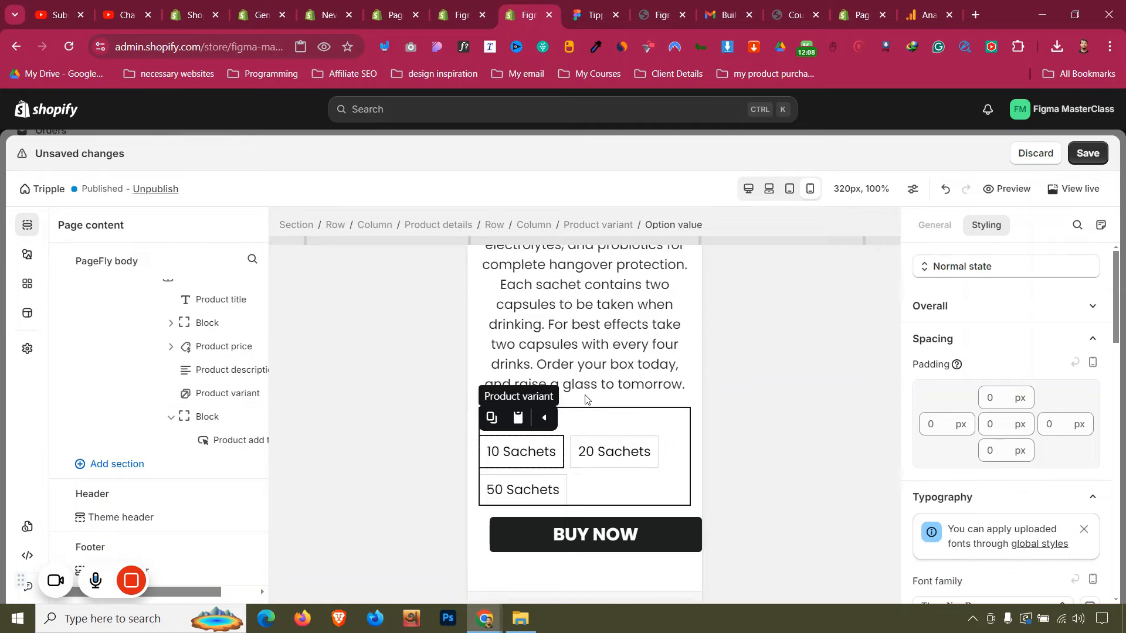
{"action": "left_click", "coordinate": [530, 446]}
{"action": "scroll", "coordinate": [1041, 400], "scroll_direction": "down", "scroll_amount": 8}
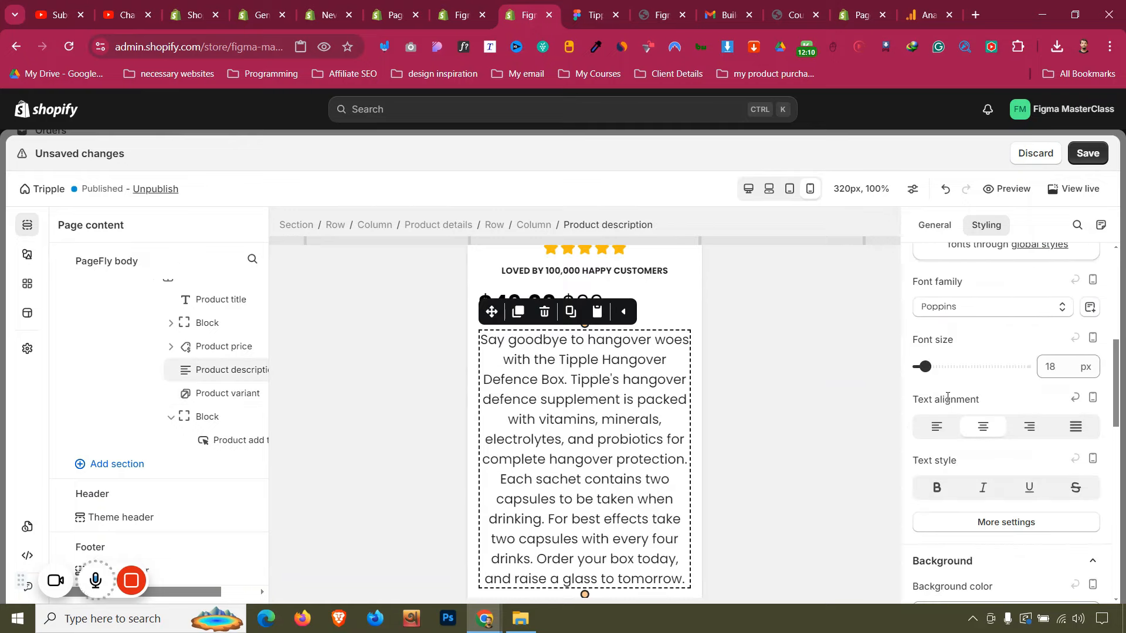
{"action": "left_click", "coordinate": [937, 427]}
{"action": "key", "text": "BackSpace"}
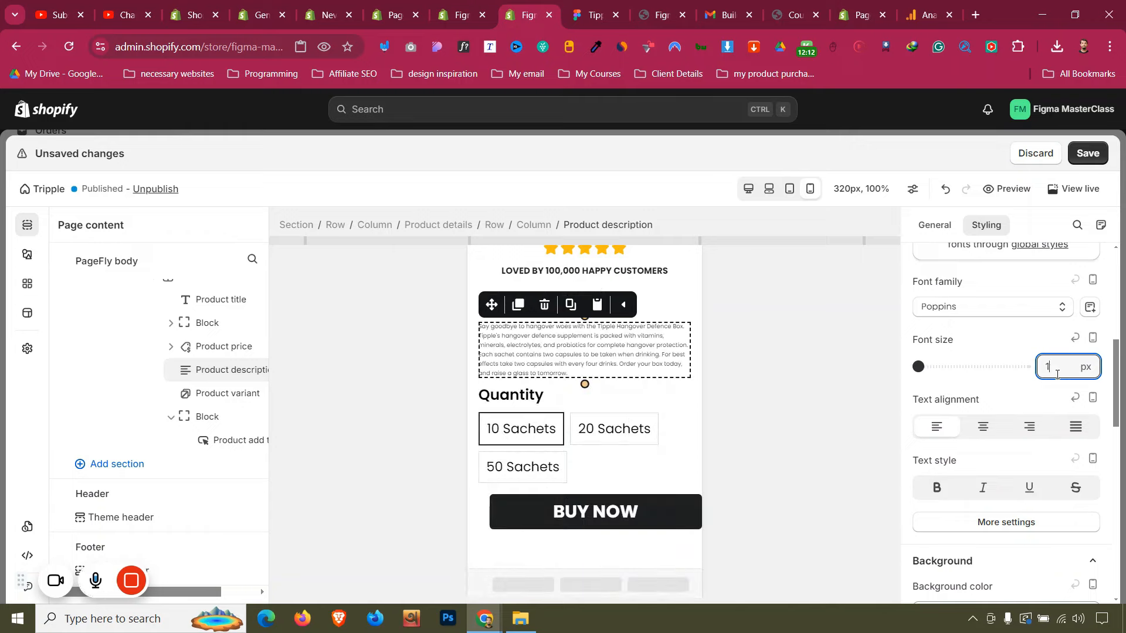
{"action": "key", "text": "BackSpace"}
{"action": "type", "text": "16"}
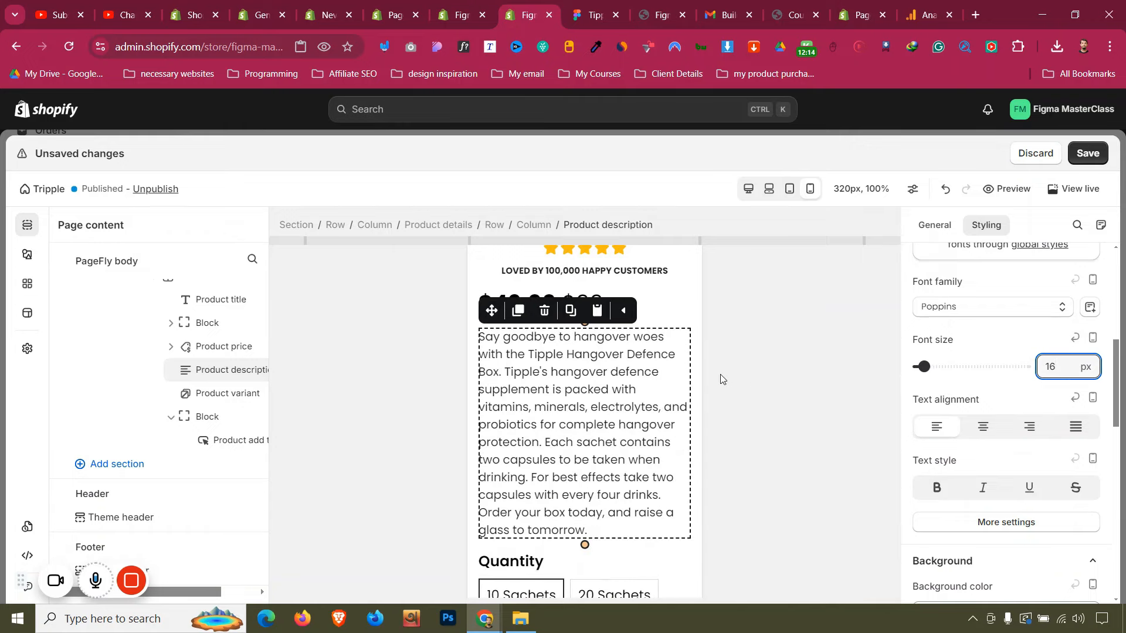
Left-align the star rating block and its LOVED BY 100,000 HAPPY CUSTOMERS paragraph in the mobile layout
{"action": "scroll", "coordinate": [645, 382], "scroll_direction": "up", "scroll_amount": 3}
{"action": "left_click", "coordinate": [494, 404]}
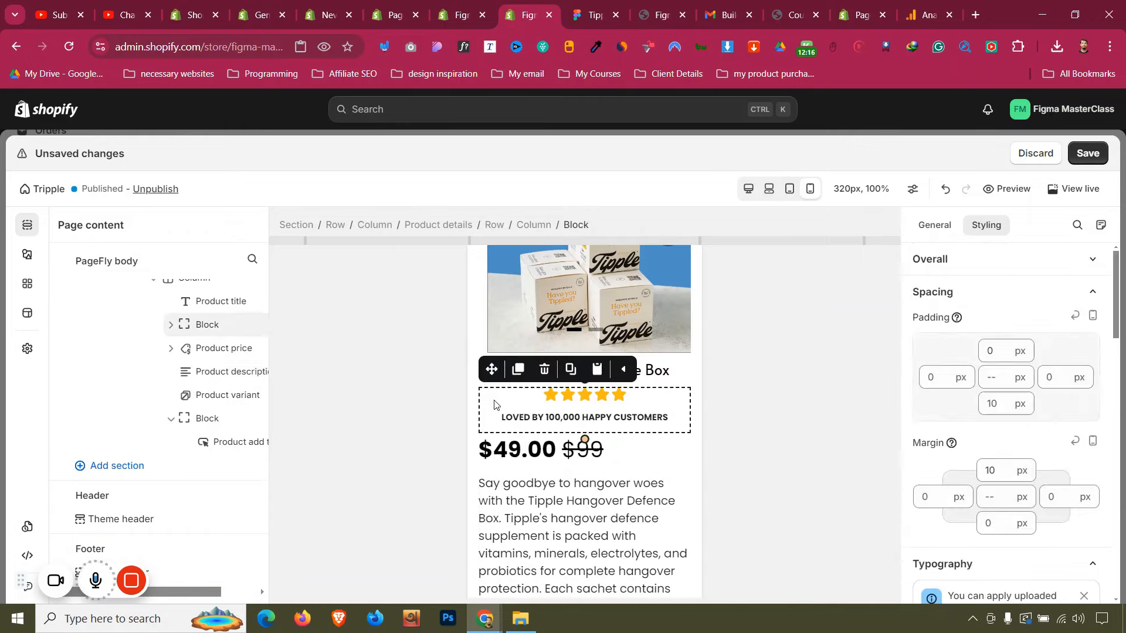
{"action": "scroll", "coordinate": [1009, 430], "scroll_direction": "down", "scroll_amount": 15}
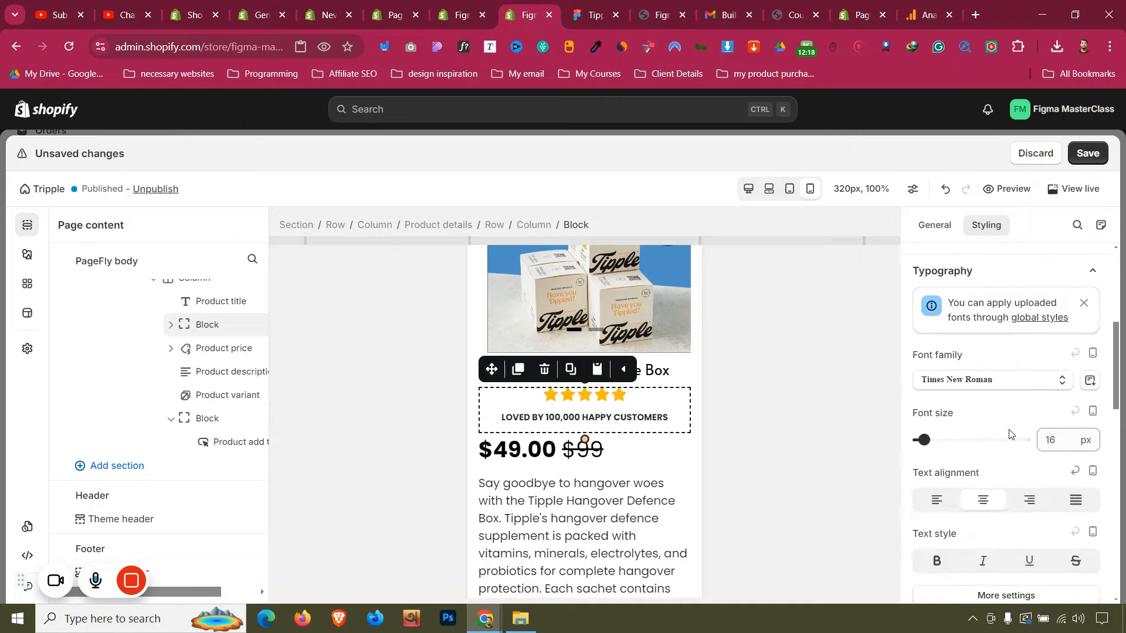
{"action": "scroll", "coordinate": [1032, 465], "scroll_direction": "down", "scroll_amount": 1}
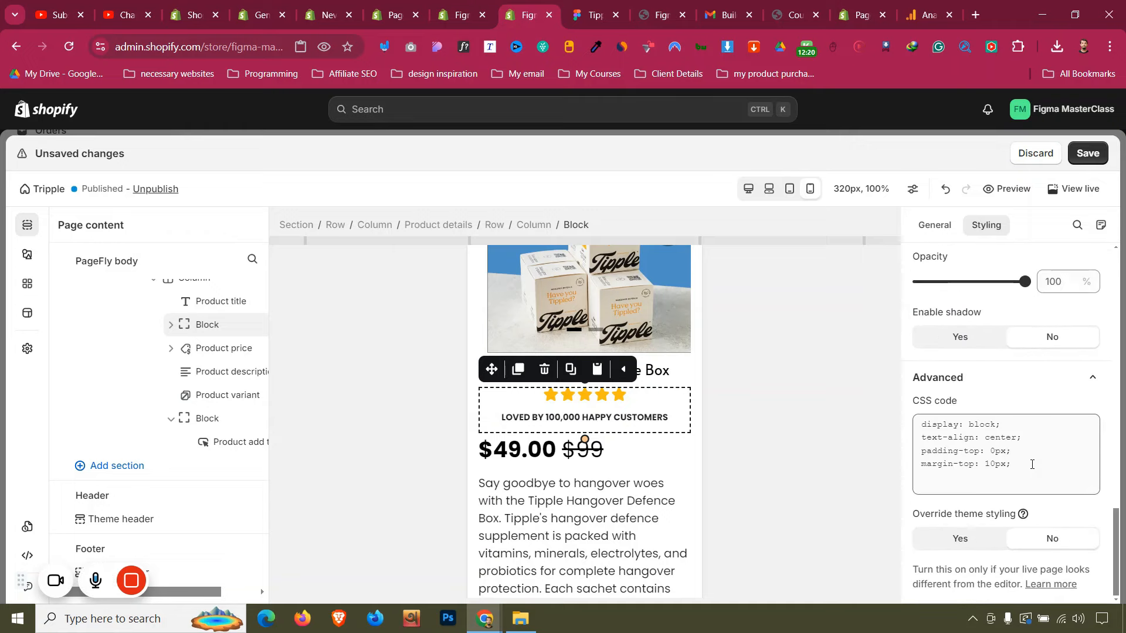
{"action": "scroll", "coordinate": [1030, 460], "scroll_direction": "up", "scroll_amount": 3}
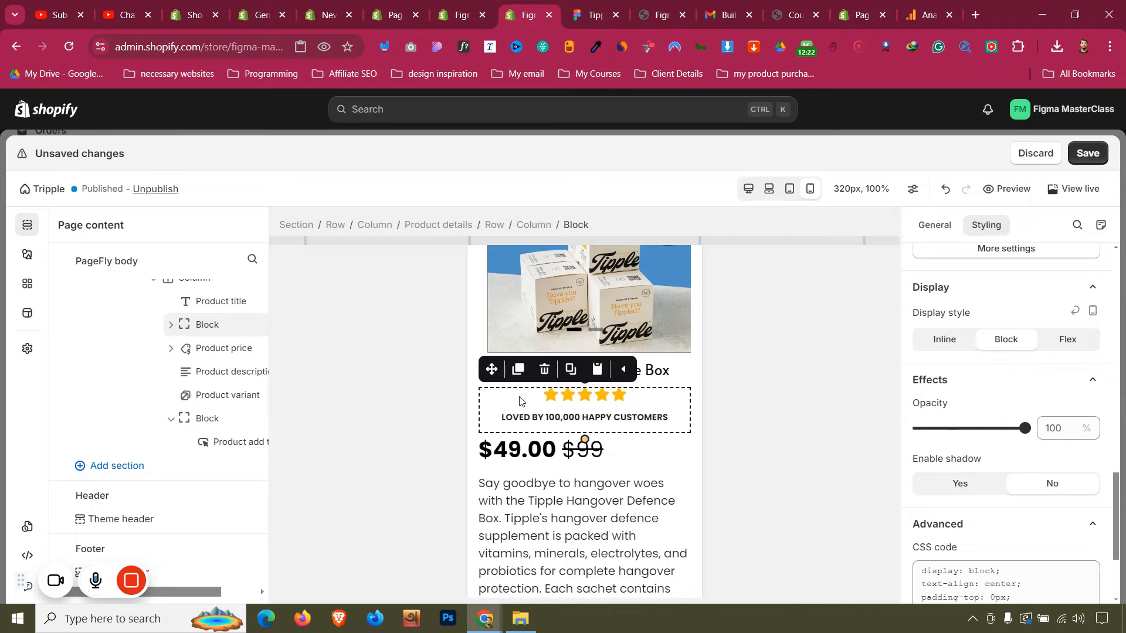
{"action": "scroll", "coordinate": [1061, 411], "scroll_direction": "up", "scroll_amount": 11}
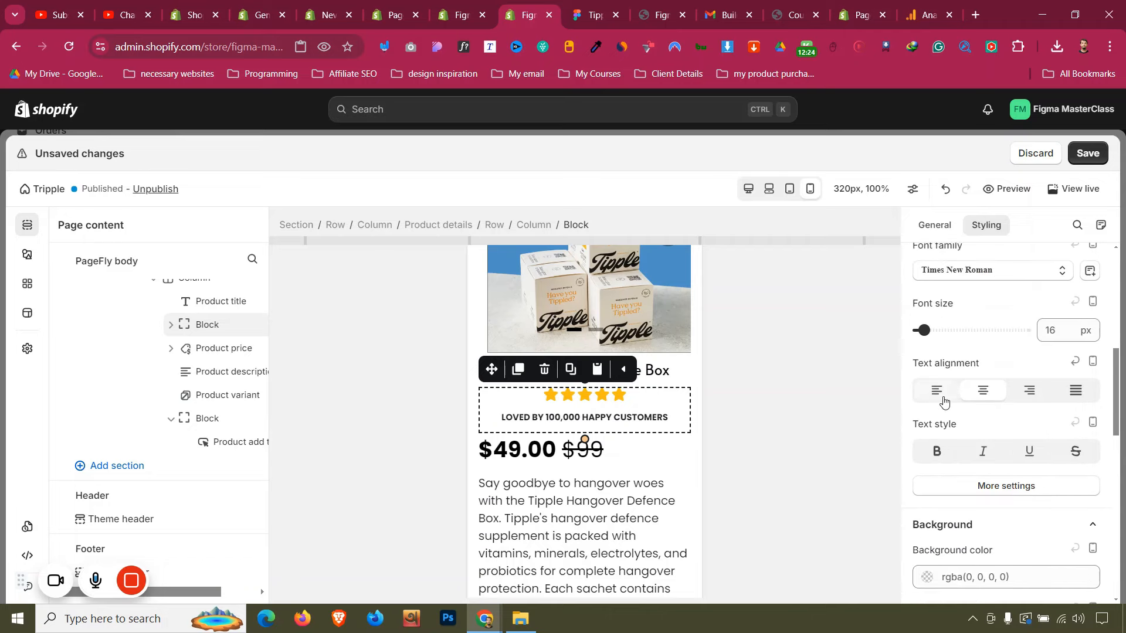
{"action": "left_click", "coordinate": [532, 416]}
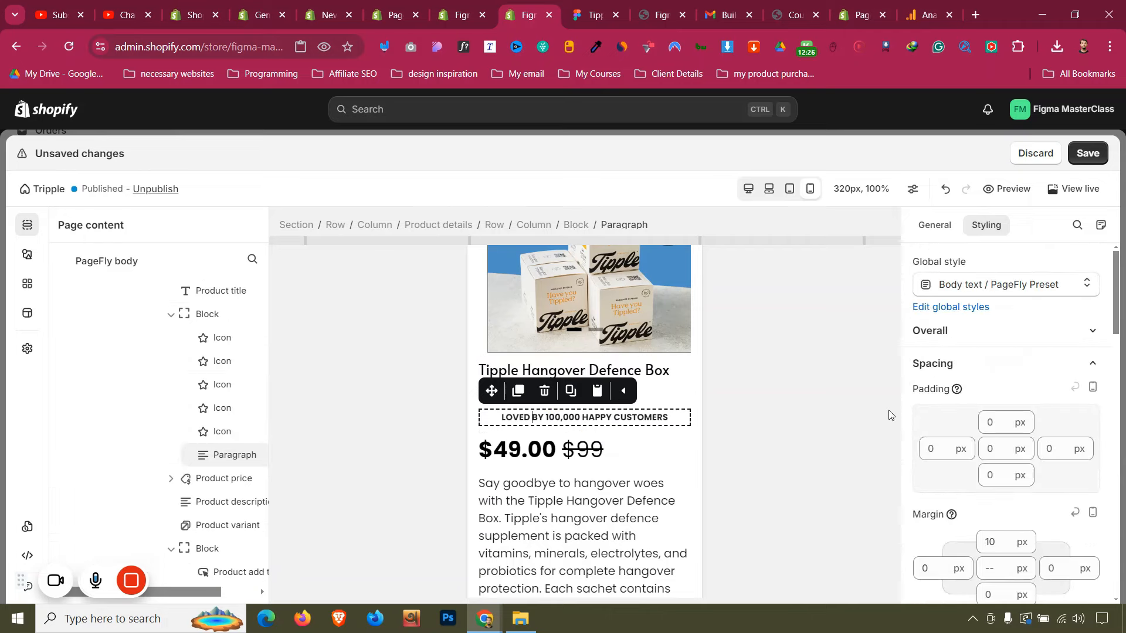
{"action": "scroll", "coordinate": [997, 445], "scroll_direction": "down", "scroll_amount": 7}
{"action": "left_click", "coordinate": [941, 498]}
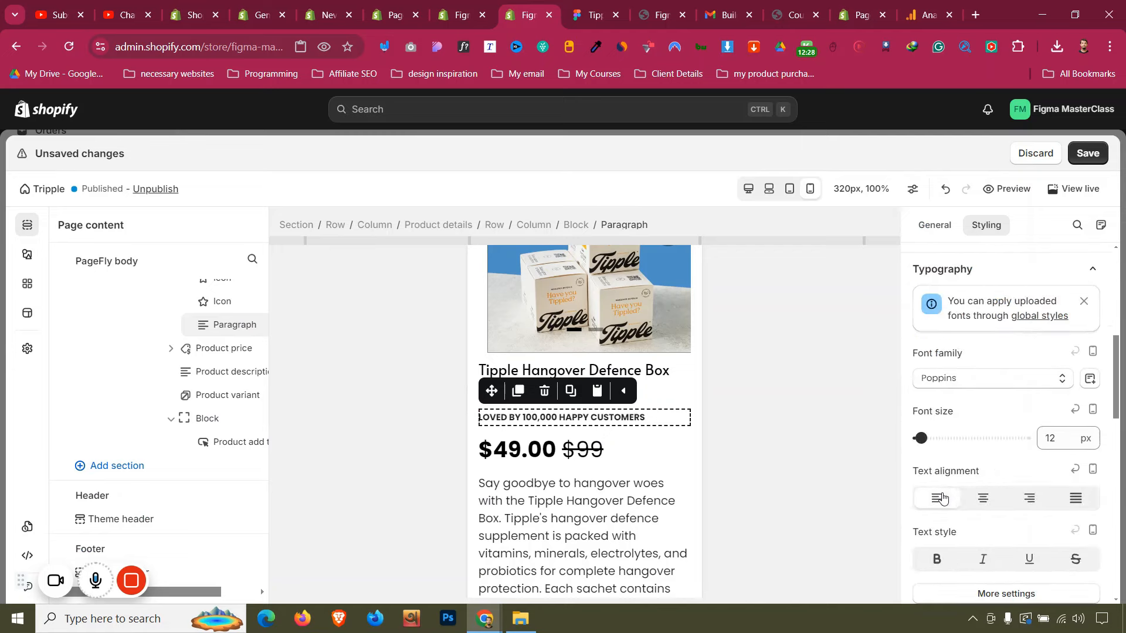
Set the product title's mobile font size to 22 px
{"action": "left_click", "coordinate": [539, 449]}
{"action": "left_click", "coordinate": [575, 370]}
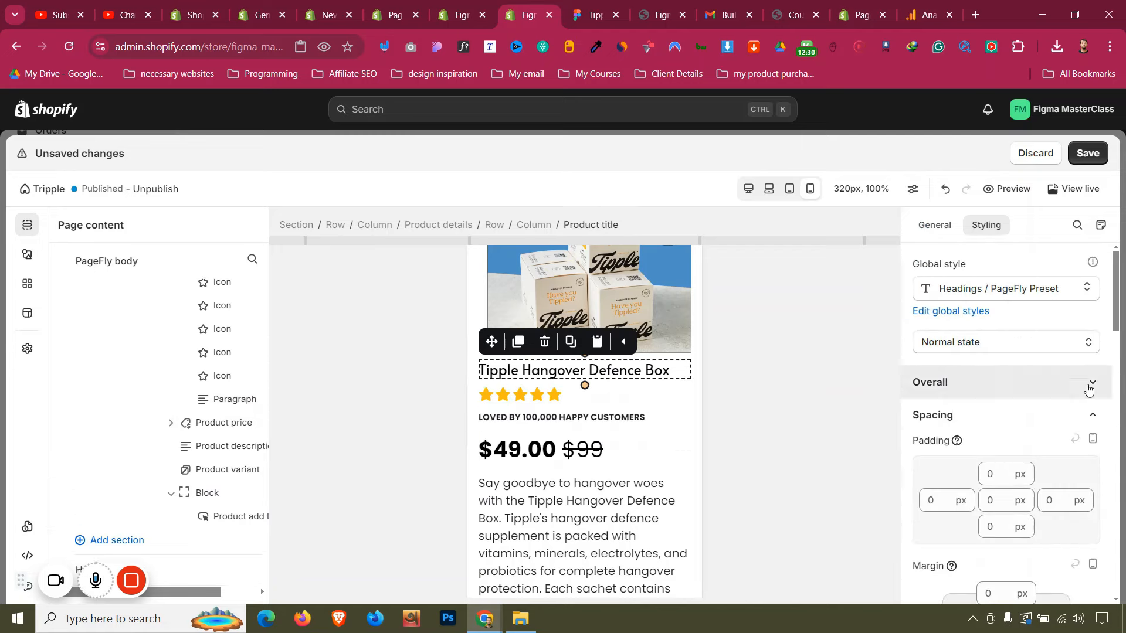
{"action": "scroll", "coordinate": [1066, 423], "scroll_direction": "down", "scroll_amount": 5}
{"action": "left_click", "coordinate": [1064, 483]}
{"action": "key", "text": "BackSpace"}
{"action": "type", "text": "22"}
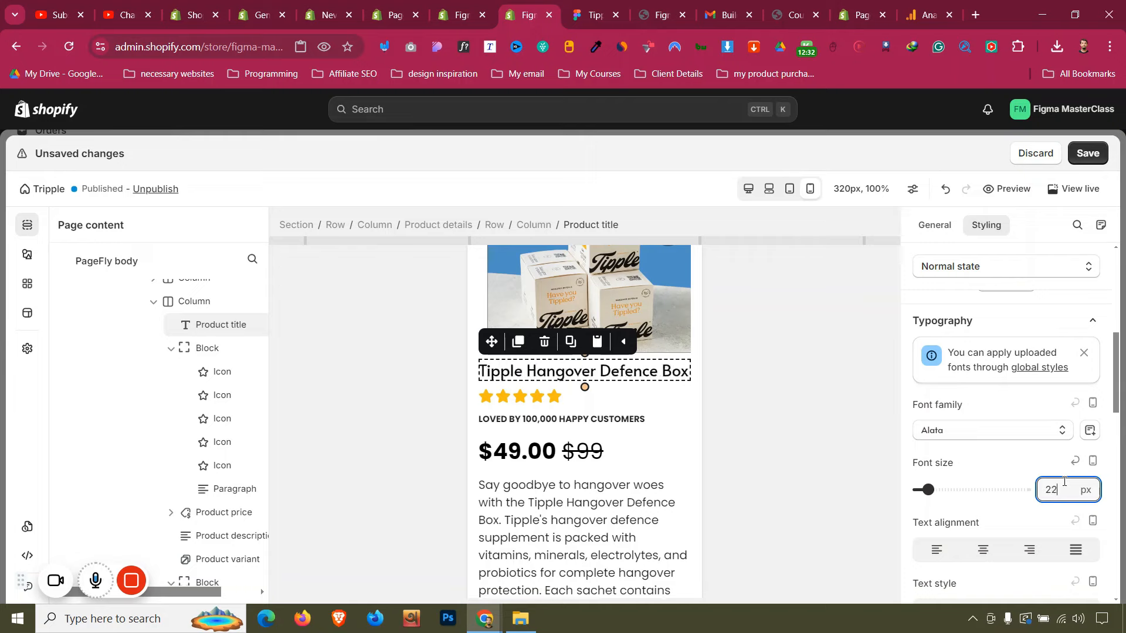
Check the mobile layout of the product section from the price down to the quantity swatches and their styling settings
{"action": "left_click", "coordinate": [647, 452]}
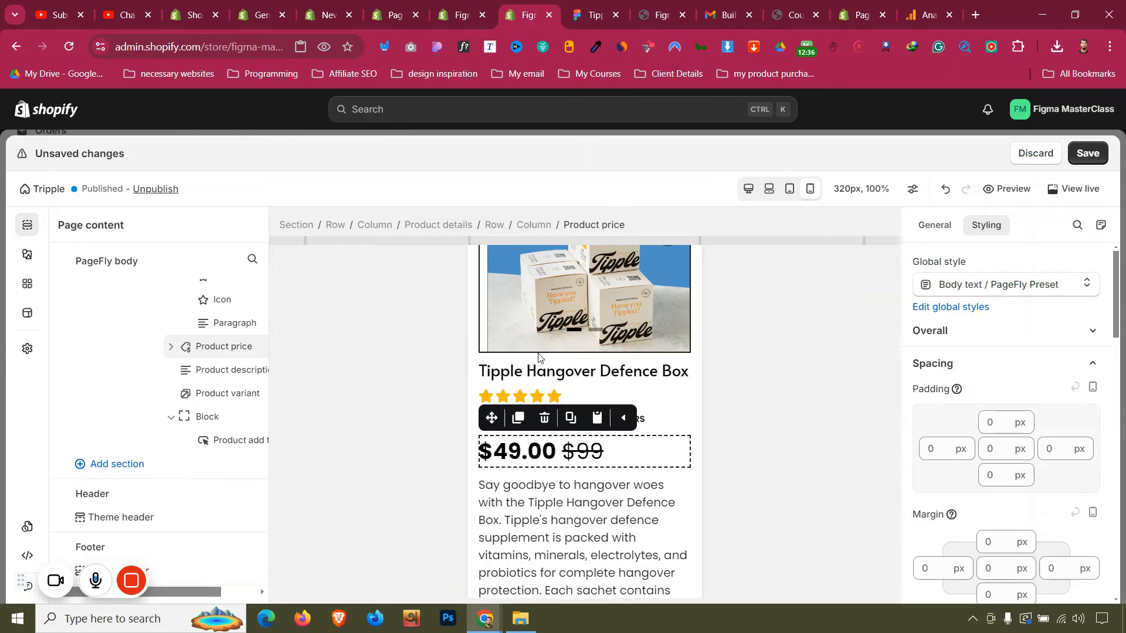
{"action": "scroll", "coordinate": [536, 355], "scroll_direction": "up", "scroll_amount": 5}
{"action": "left_click", "coordinate": [543, 412]}
{"action": "scroll", "coordinate": [543, 412], "scroll_direction": "down", "scroll_amount": 6}
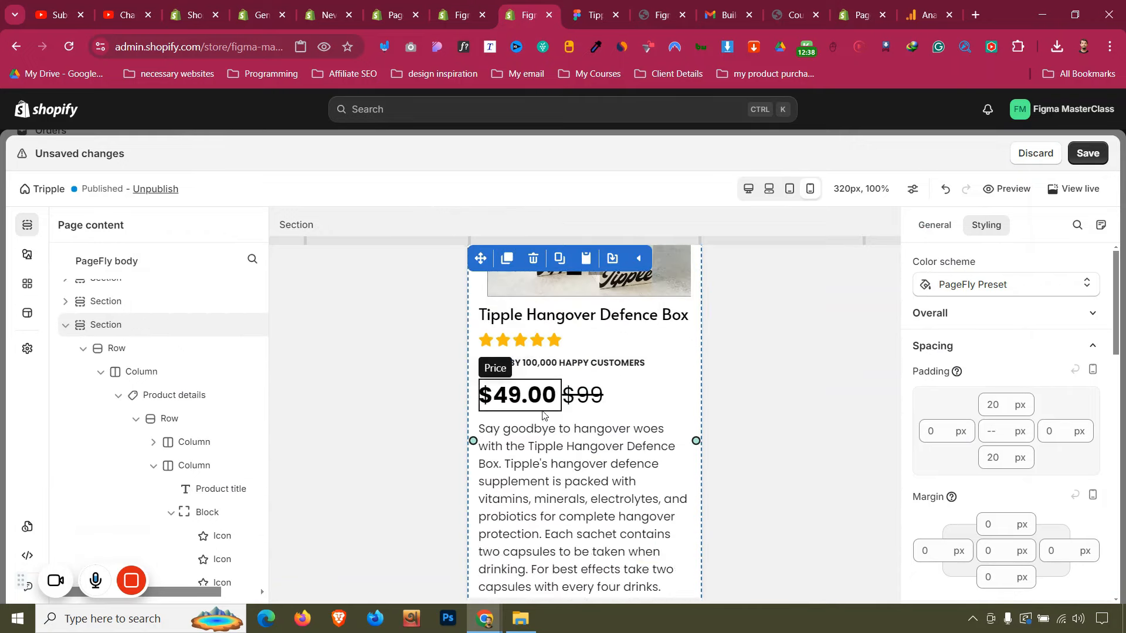
{"action": "scroll", "coordinate": [543, 412], "scroll_direction": "down", "scroll_amount": 5}
{"action": "left_click", "coordinate": [551, 425]}
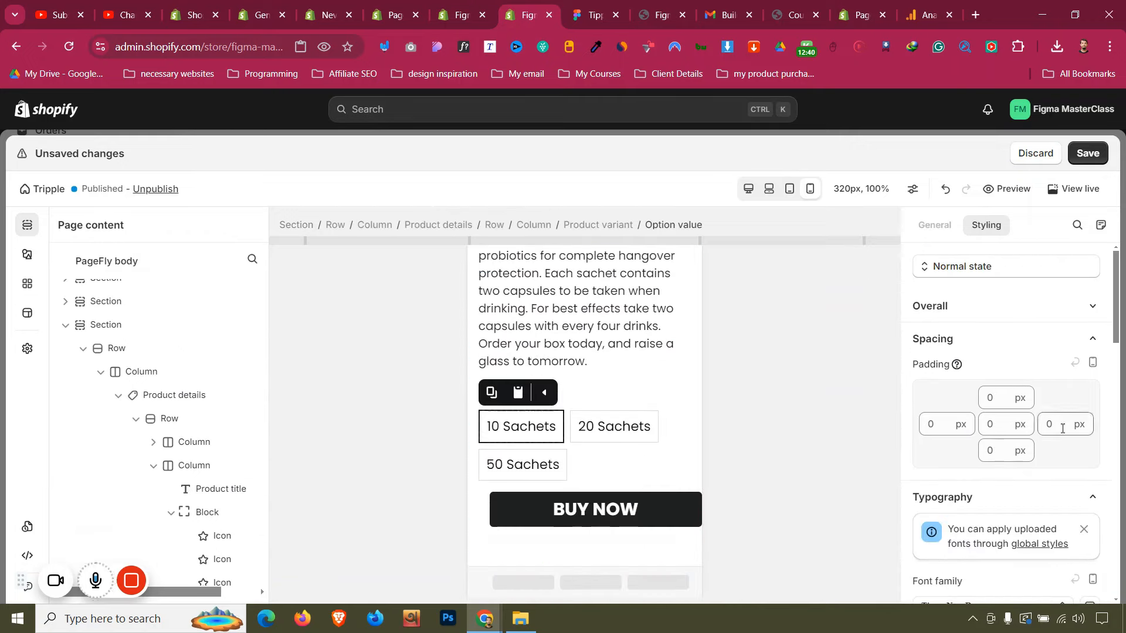
{"action": "scroll", "coordinate": [1062, 428], "scroll_direction": "down", "scroll_amount": 6}
{"action": "left_click", "coordinate": [603, 387]}
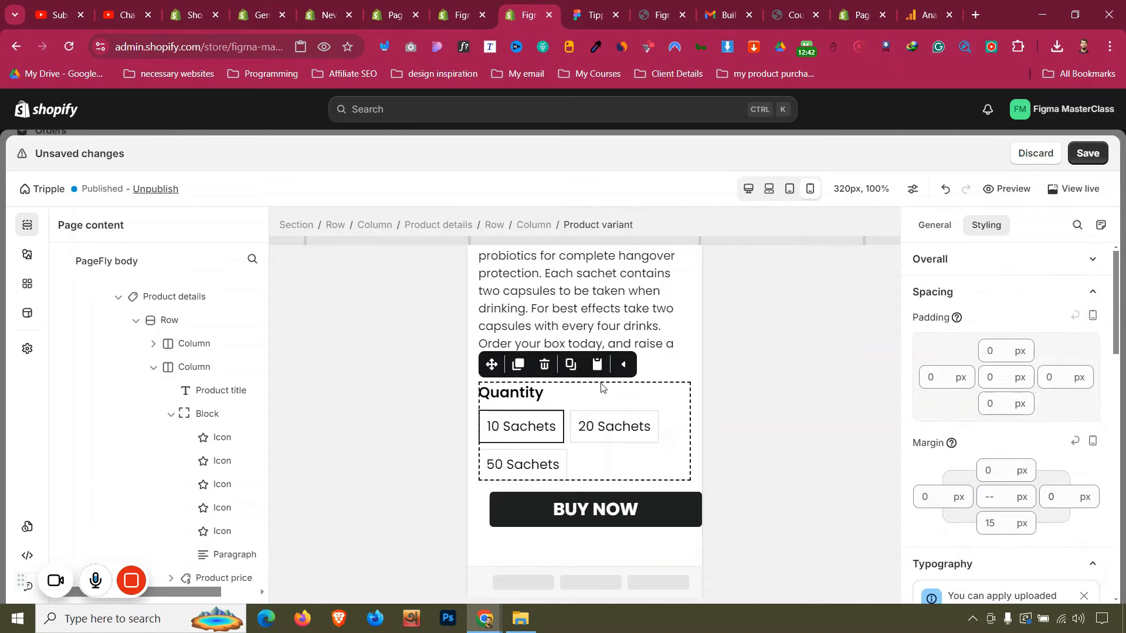
{"action": "left_click", "coordinate": [562, 463]}
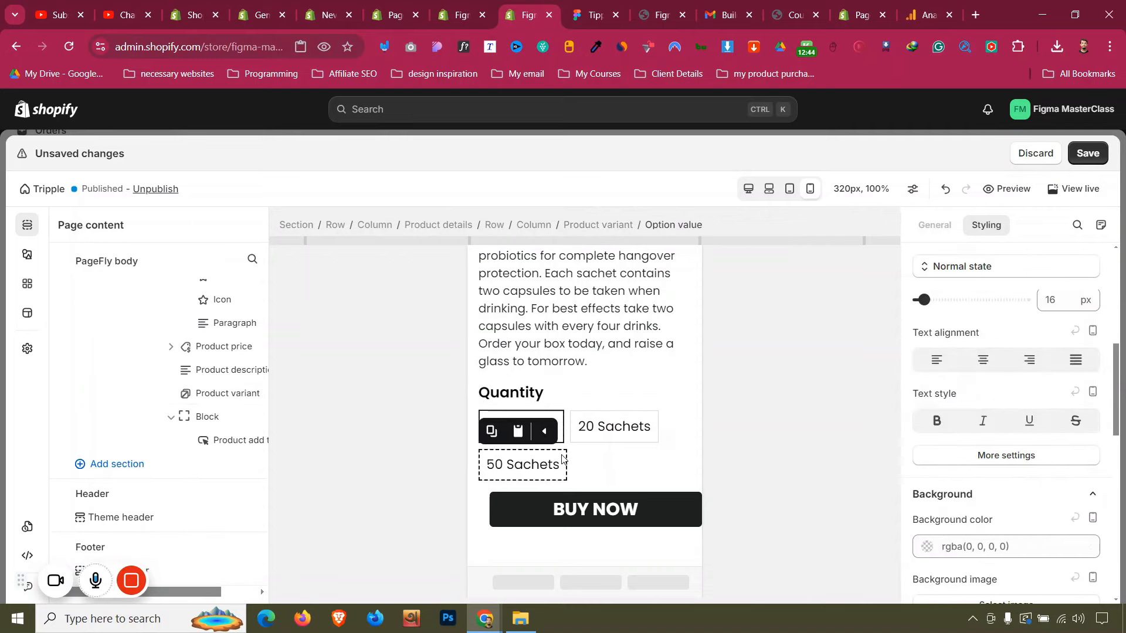
{"action": "left_click", "coordinate": [597, 440]}
{"action": "left_click", "coordinate": [612, 465]}
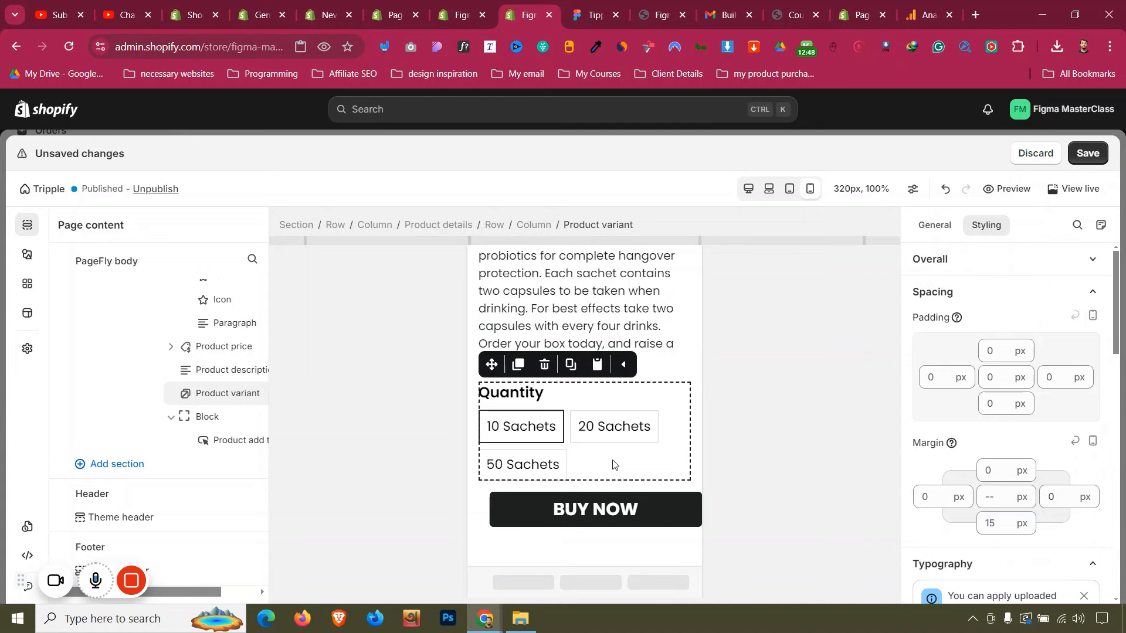
{"action": "left_click", "coordinate": [591, 440]}
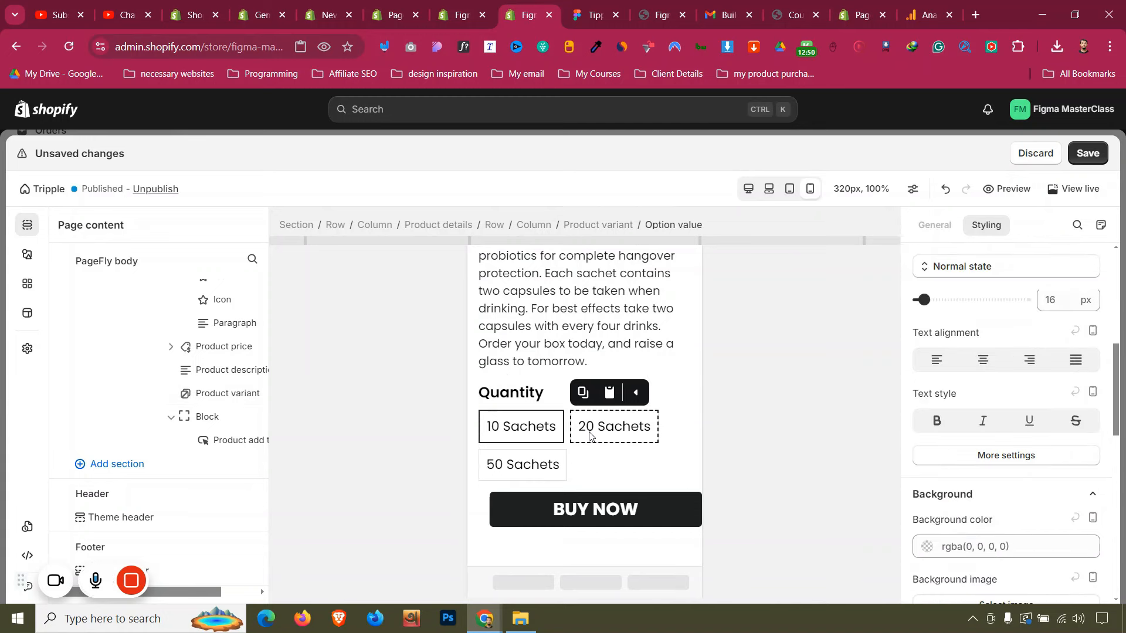
{"action": "left_click", "coordinate": [596, 466]}
Set the font size of the quantity option swatches to 12 px in the mobile layout
{"action": "left_click", "coordinate": [530, 422]}
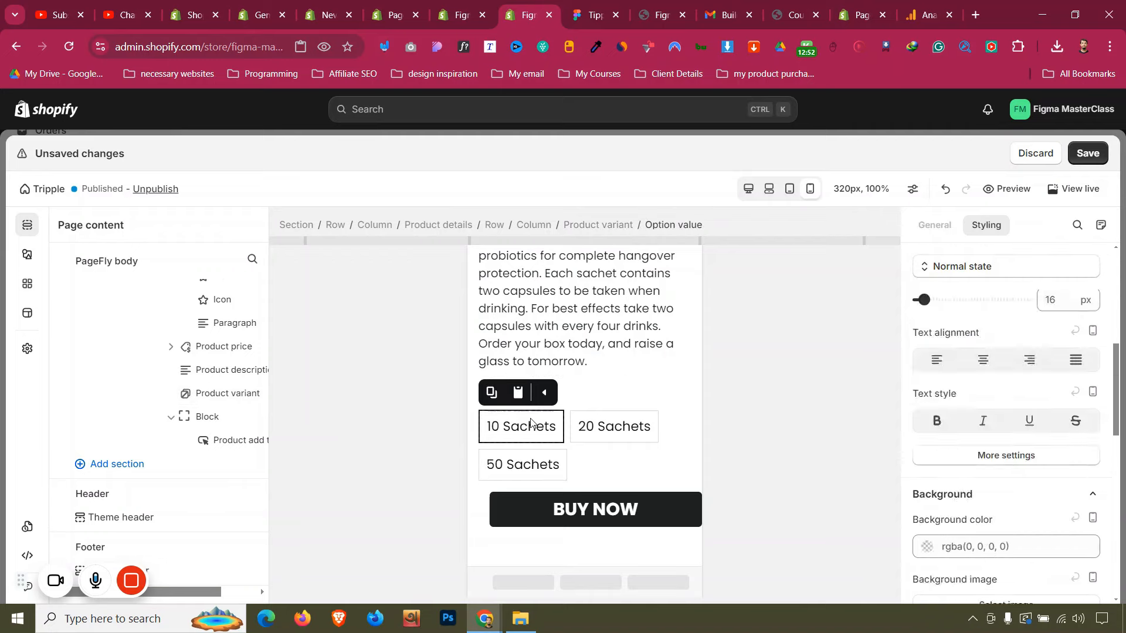
{"action": "scroll", "coordinate": [915, 428], "scroll_direction": "down", "scroll_amount": 4}
{"action": "scroll", "coordinate": [1041, 399], "scroll_direction": "up", "scroll_amount": 6}
{"action": "double_click", "coordinate": [1059, 446]}
{"action": "type", "text": "3"}
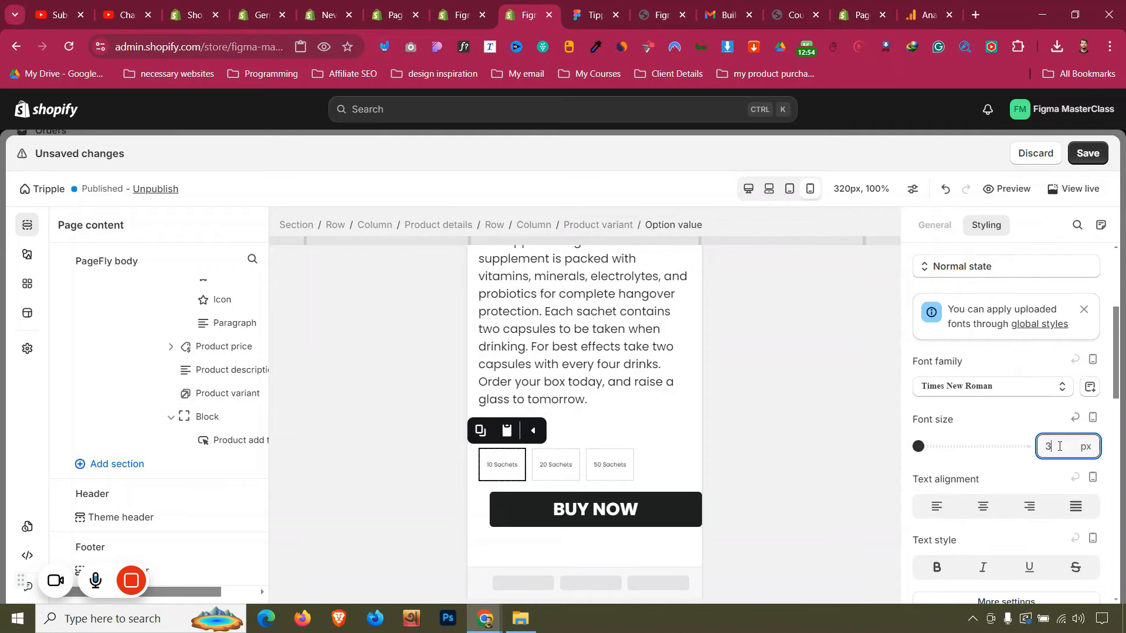
{"action": "key", "text": "BackSpace"}
{"action": "type", "text": "12"}
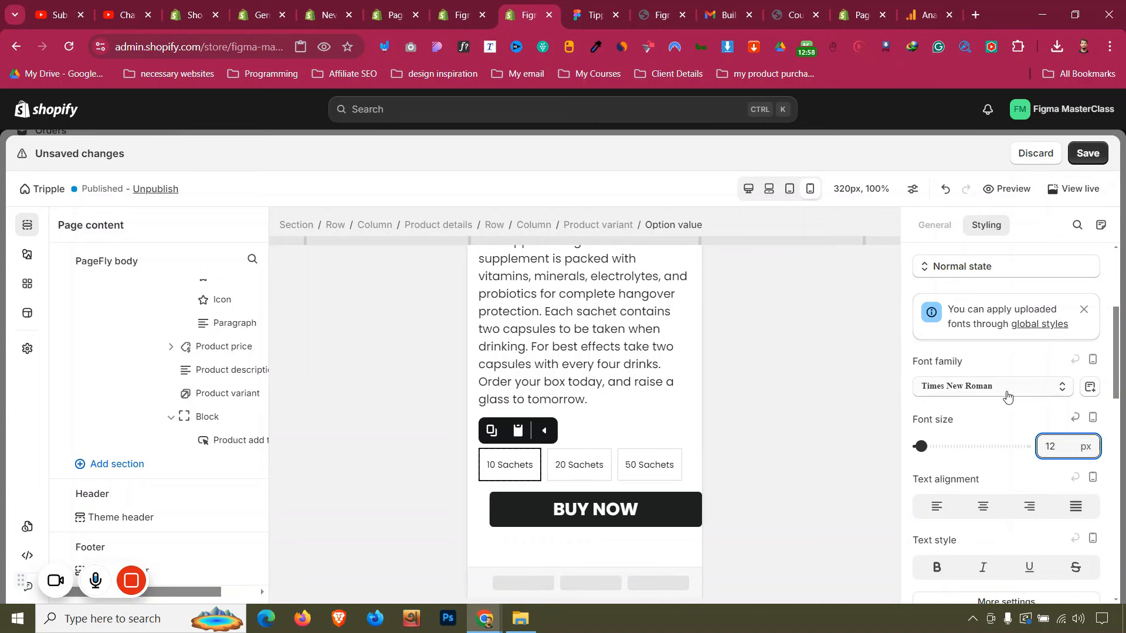
Set the mobile quantity swatches' padding to 5 px on all sides and their font size to 14 px
{"action": "scroll", "coordinate": [1007, 395], "scroll_direction": "up", "scroll_amount": 4}
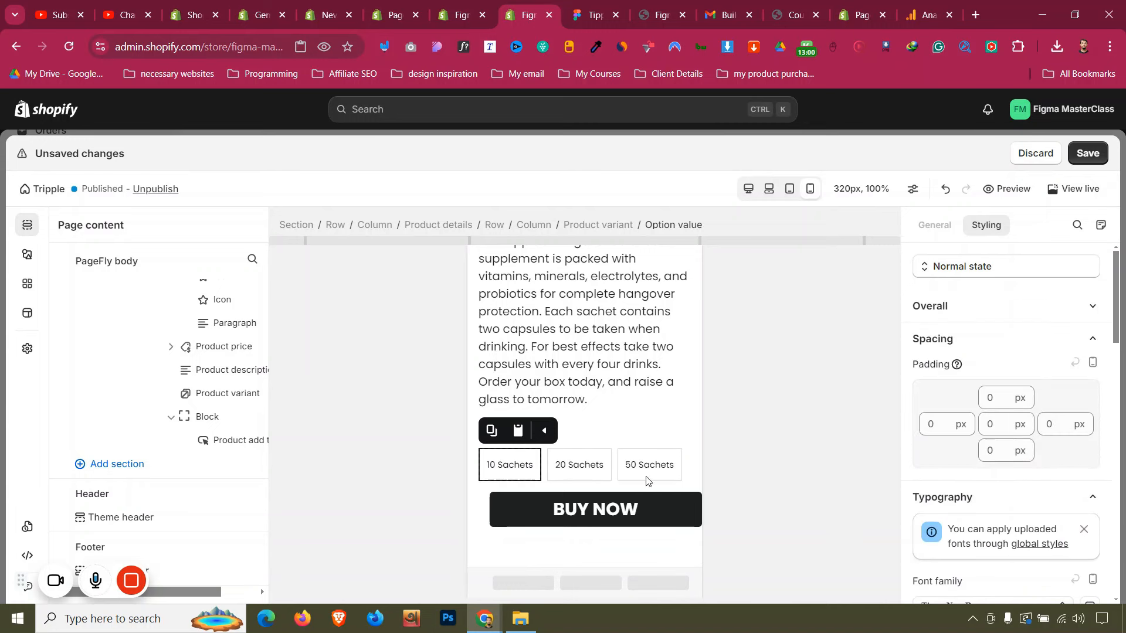
{"action": "type", "text": "5"}
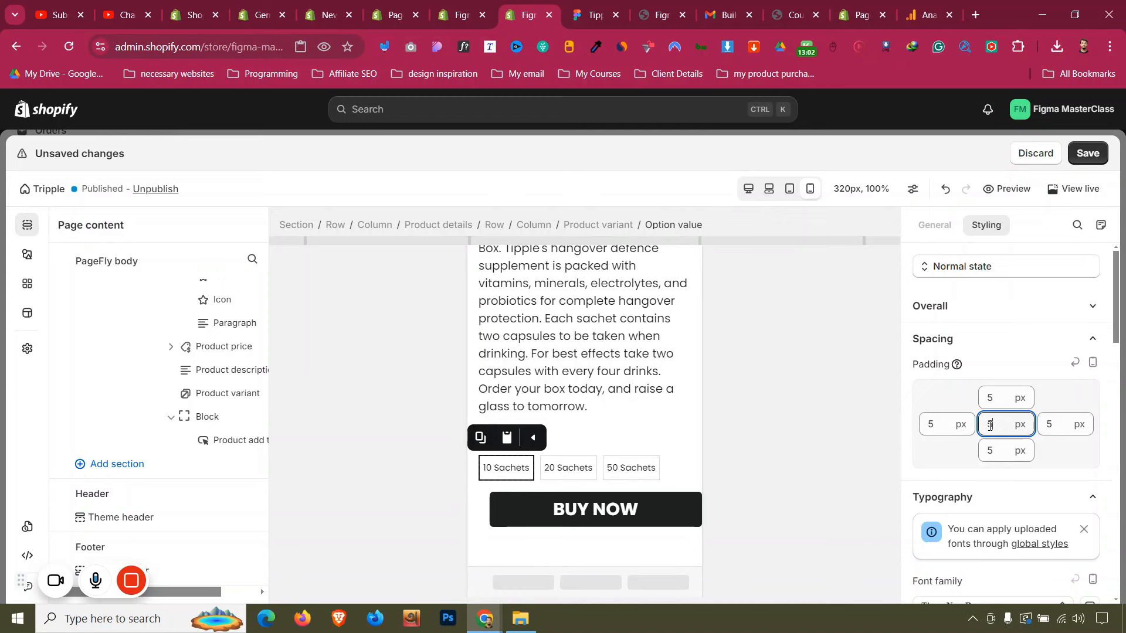
{"action": "scroll", "coordinate": [1002, 428], "scroll_direction": "down", "scroll_amount": 5}
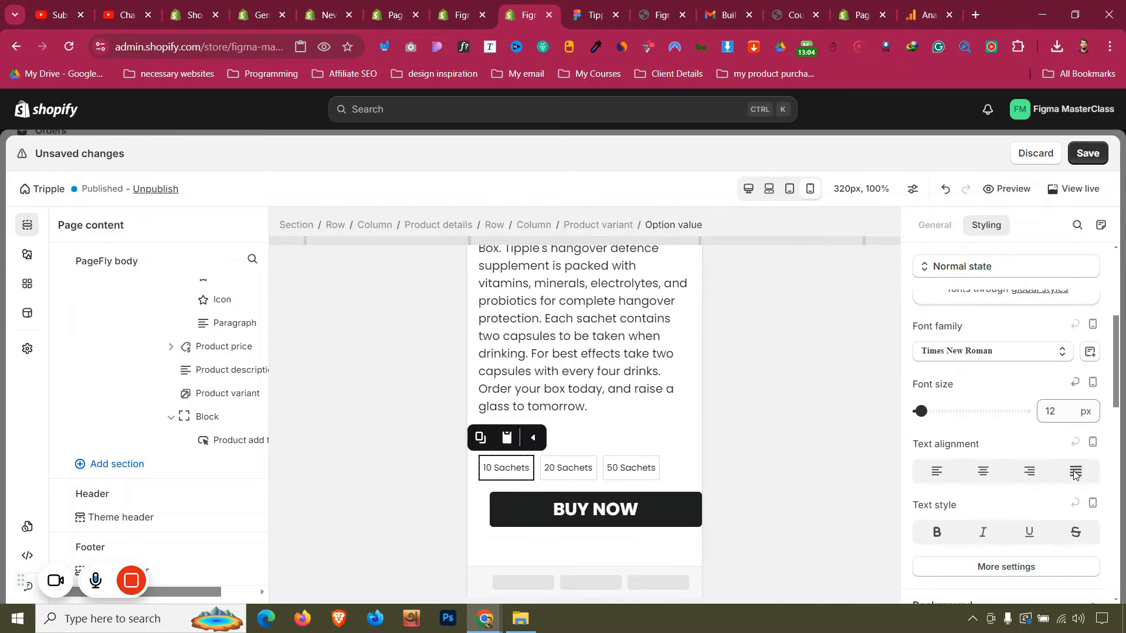
{"action": "left_click", "coordinate": [1051, 369]}
{"action": "type", "text": "13"}
{"action": "key", "text": "Up"}
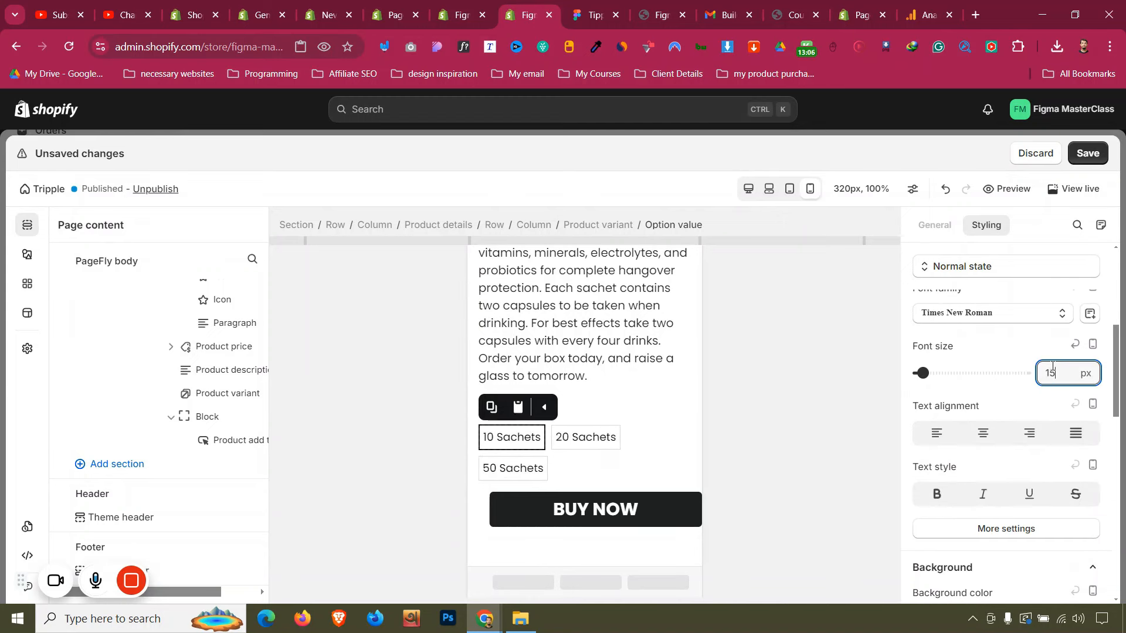
Set the BUY NOW button's left and right margins to 0 px in the mobile layout
{"action": "left_click", "coordinate": [538, 498]}
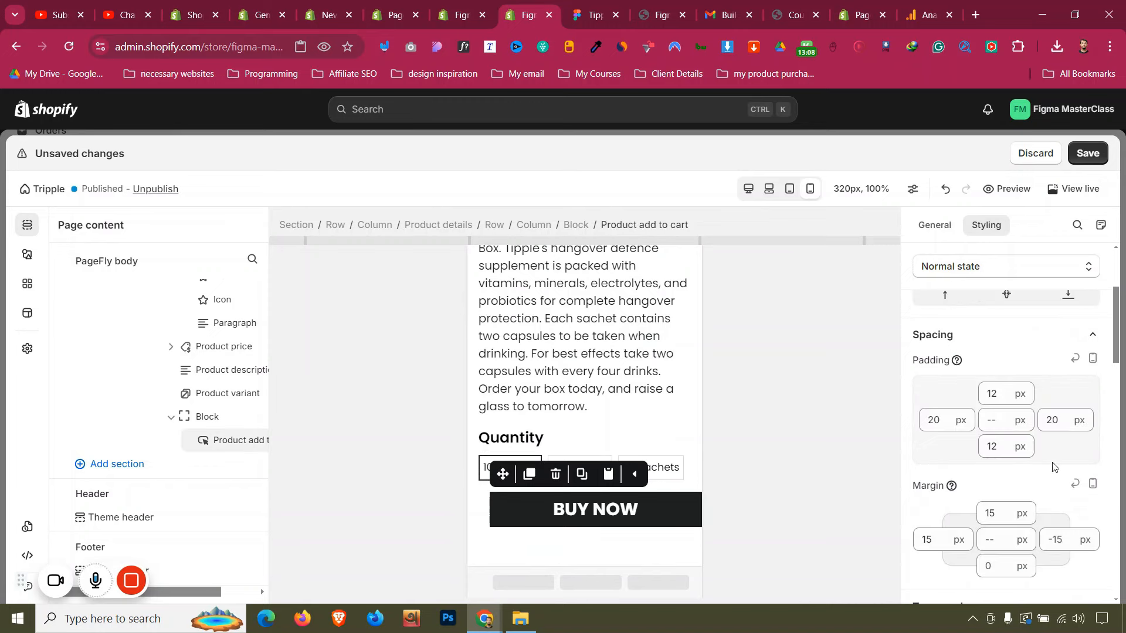
{"action": "scroll", "coordinate": [1056, 466], "scroll_direction": "down", "scroll_amount": 2}
{"action": "left_click", "coordinate": [930, 465]}
{"action": "key", "text": "Down"}
{"action": "key", "text": "Down"}
{"action": "key", "text": "Down"}
{"action": "key", "text": "Down"}
{"action": "key", "text": "Down"}
{"action": "key", "text": "Down"}
{"action": "key", "text": "Down"}
{"action": "key", "text": "Down"}
{"action": "key", "text": "Down"}
{"action": "key", "text": "Down"}
{"action": "key", "text": "Down"}
{"action": "key", "text": "Down"}
{"action": "key", "text": "Down"}
{"action": "key", "text": "Down"}
{"action": "key", "text": "Down"}
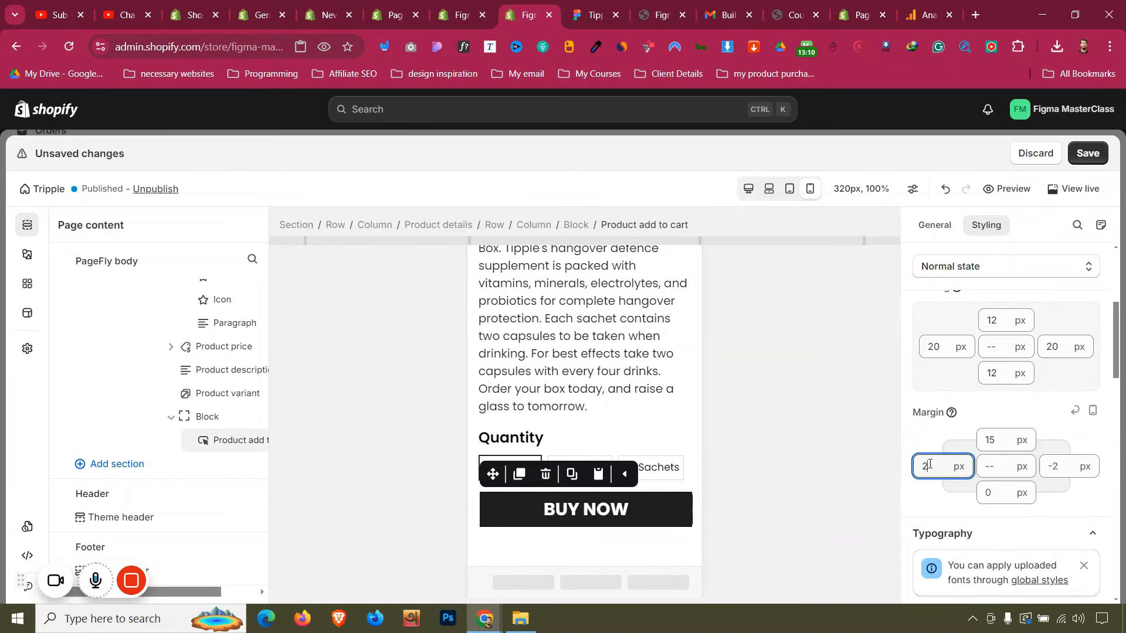
{"action": "left_click", "coordinate": [538, 560]}
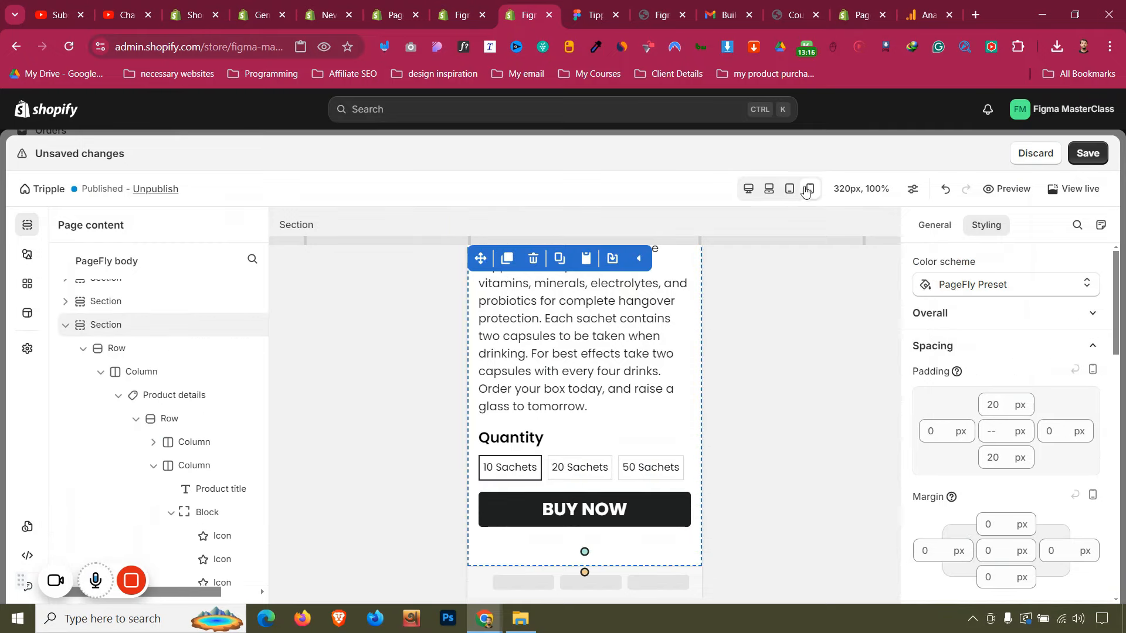
Return to the desktop layout and set the BUY NOW button's after add to cart action to Go to checkout page
{"action": "left_click", "coordinate": [748, 188]}
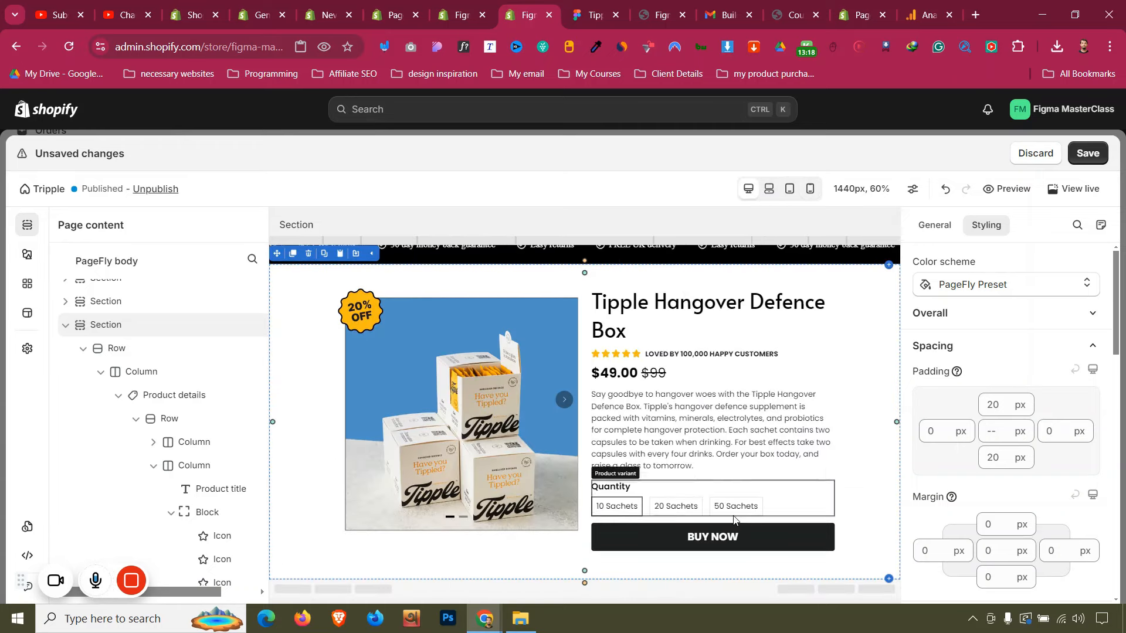
{"action": "left_click", "coordinate": [744, 531]}
{"action": "left_click", "coordinate": [934, 225]}
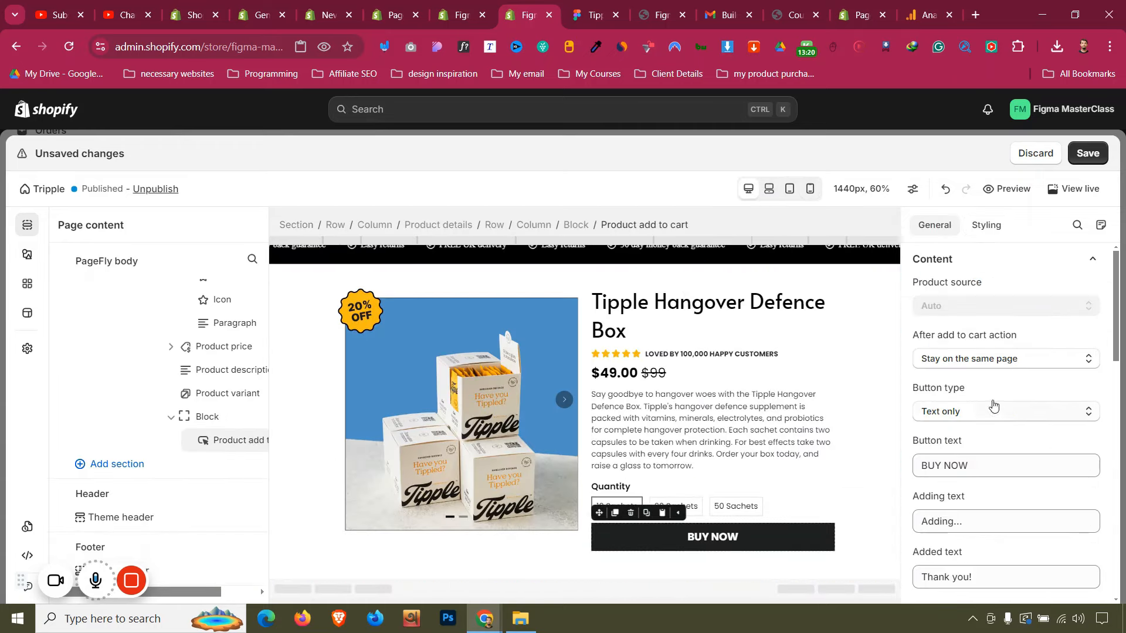
{"action": "left_click", "coordinate": [985, 356]}
{"action": "left_click", "coordinate": [962, 415]}
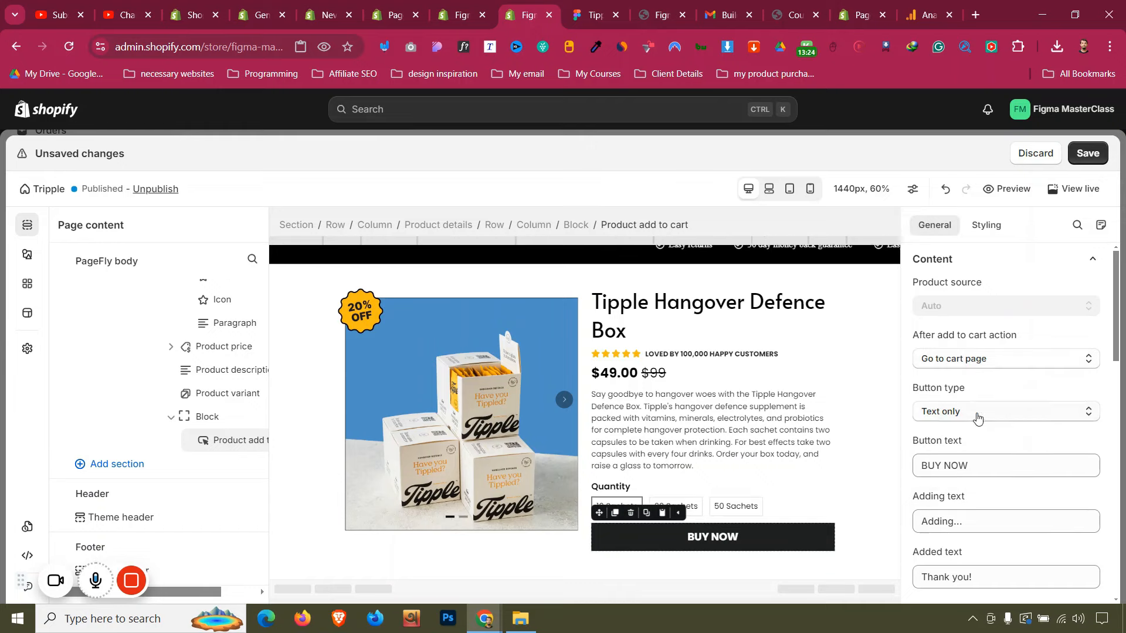
{"action": "left_click", "coordinate": [983, 359]}
{"action": "left_click", "coordinate": [1003, 449]}
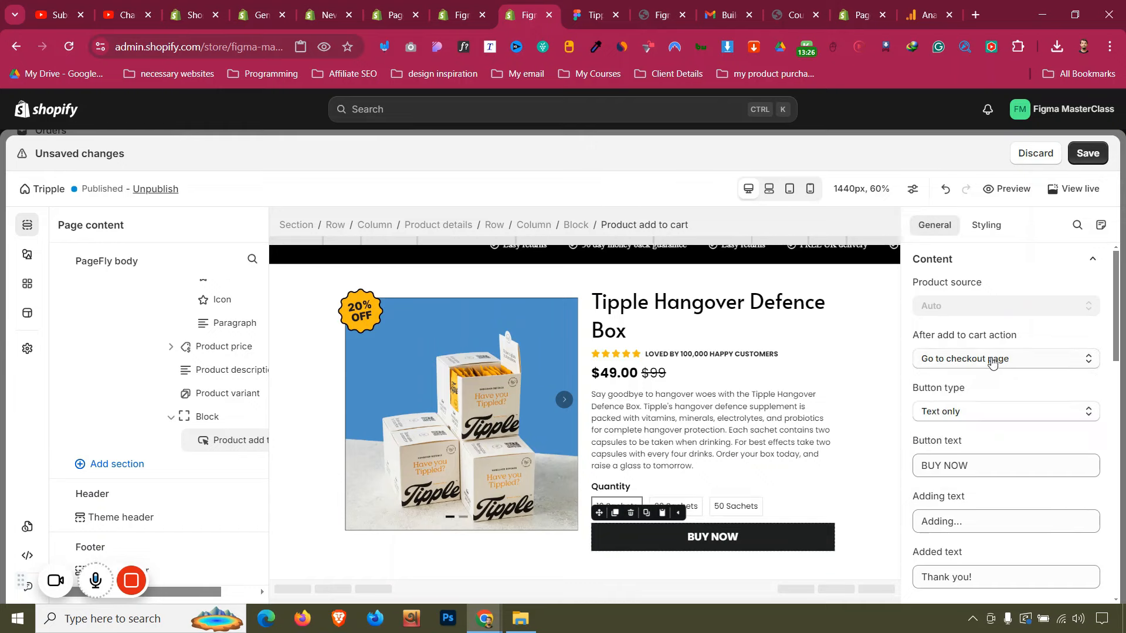
{"action": "scroll", "coordinate": [991, 363], "scroll_direction": "down", "scroll_amount": 4}
{"action": "scroll", "coordinate": [925, 345], "scroll_direction": "up", "scroll_amount": 3}
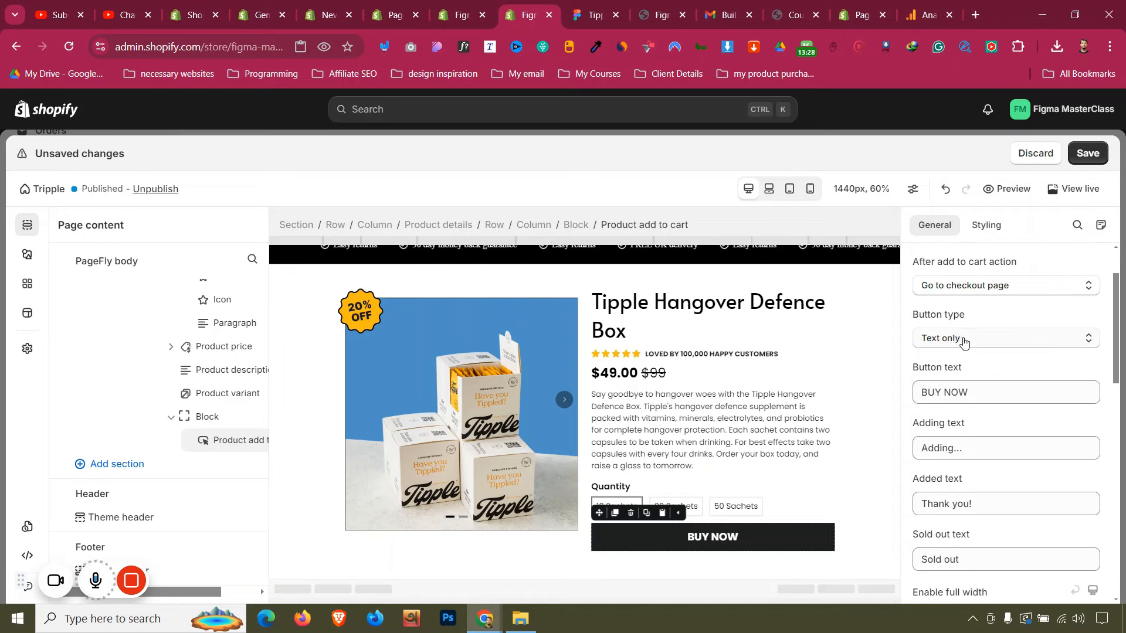
{"action": "left_click", "coordinate": [966, 341]}
{"action": "left_click", "coordinate": [964, 341]}
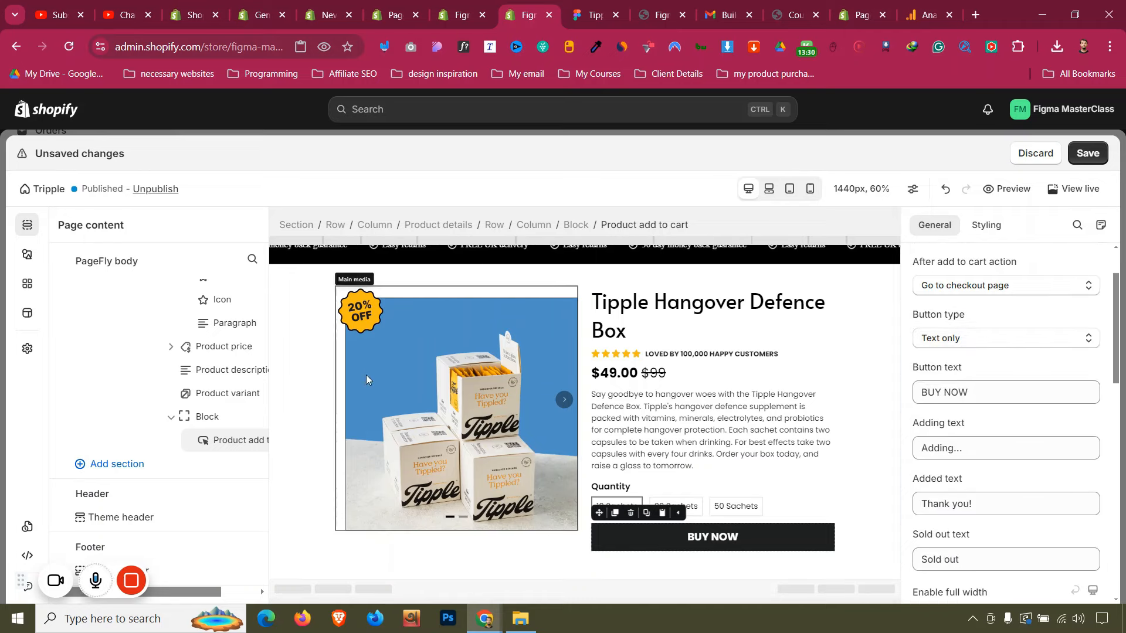
Check the product image carousel by moving to the second image and back to the first
{"action": "left_click", "coordinate": [322, 367]}
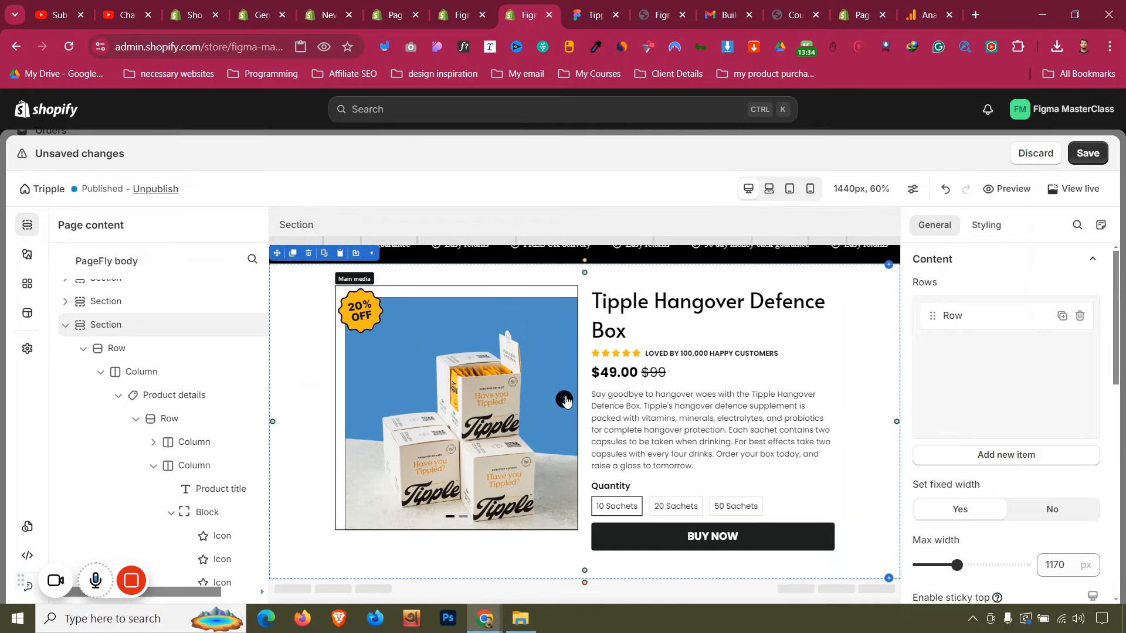
{"action": "left_click", "coordinate": [456, 399]}
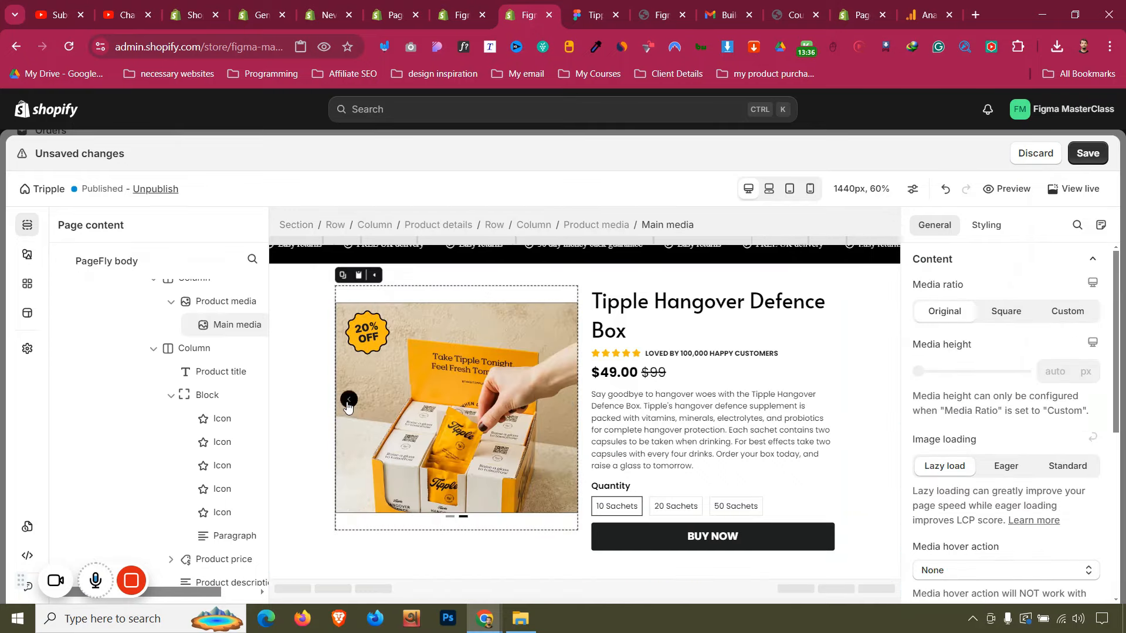
{"action": "left_click", "coordinate": [348, 401]}
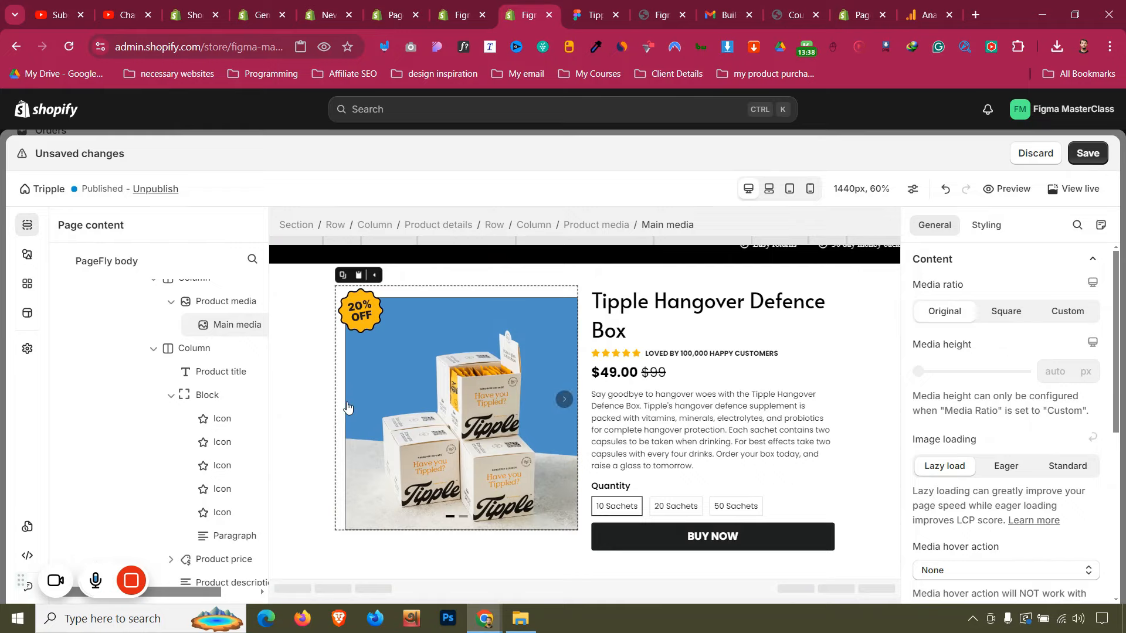
{"action": "left_click", "coordinate": [300, 396]}
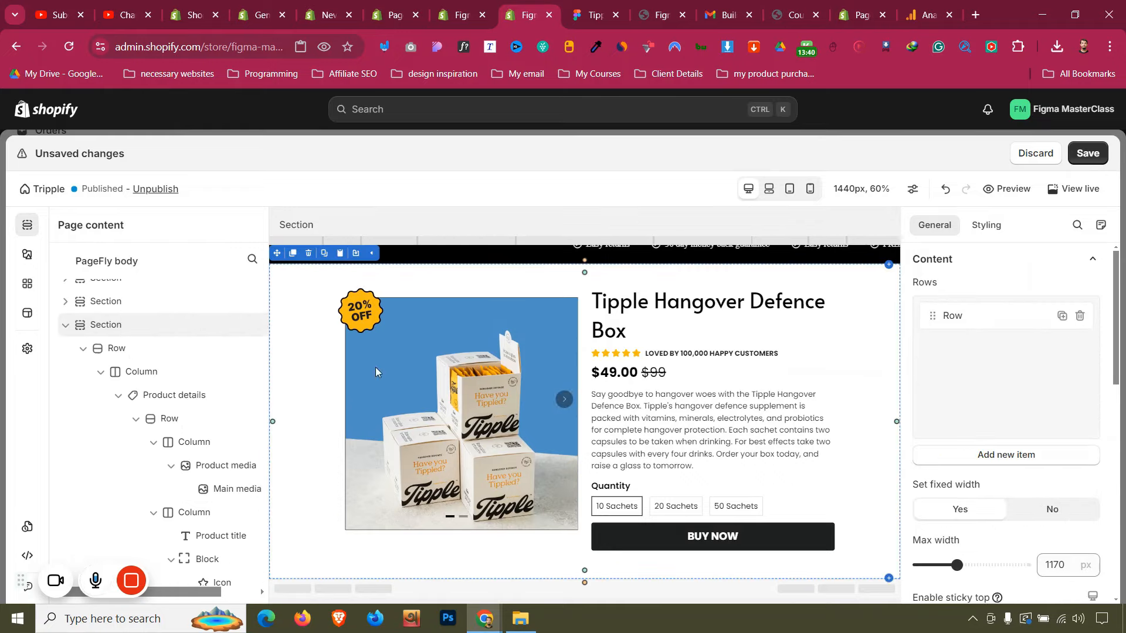
Compare the product title with the Figma design and make it bold in the desktop layout
{"action": "left_click", "coordinate": [589, 15]}
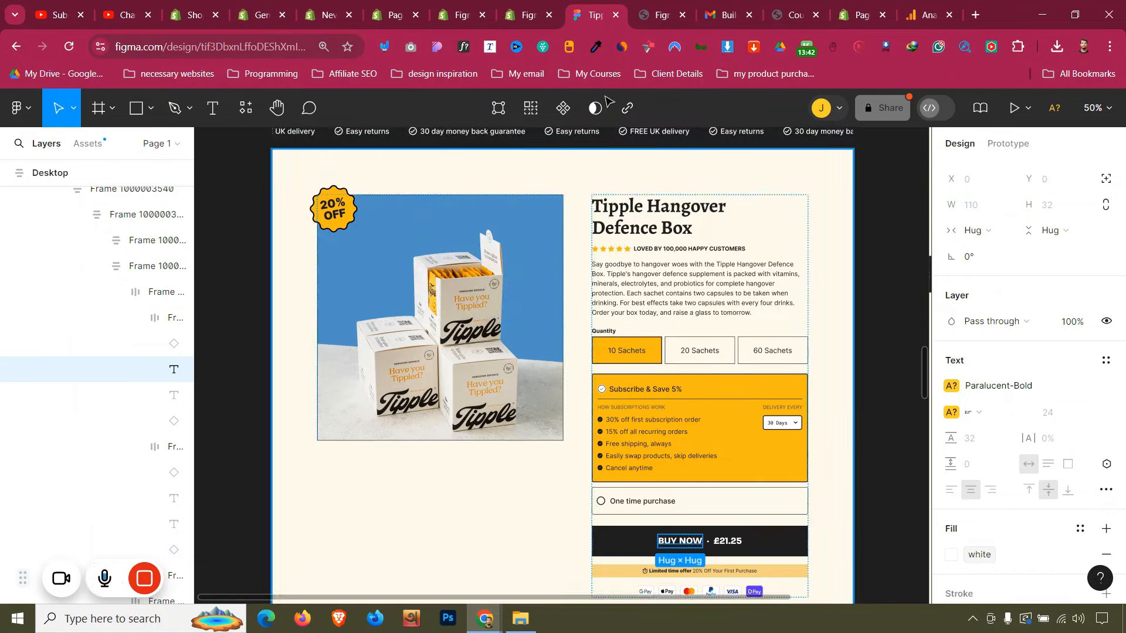
{"action": "left_click", "coordinate": [523, 14]}
{"action": "left_click", "coordinate": [715, 332]}
{"action": "left_click", "coordinate": [986, 225]}
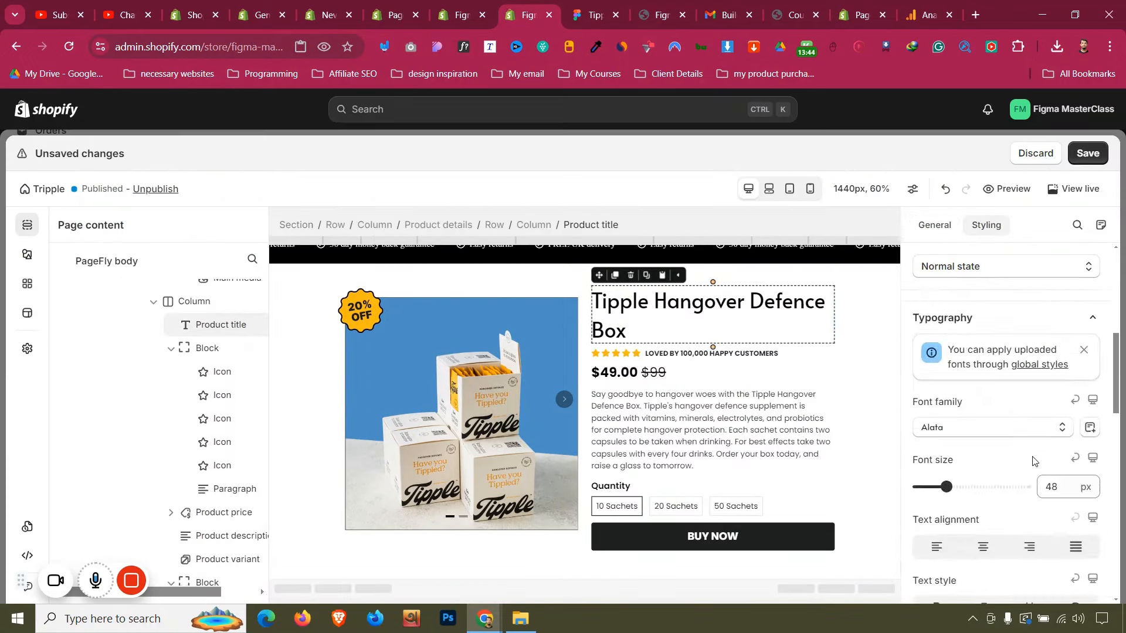
{"action": "scroll", "coordinate": [1033, 461], "scroll_direction": "down", "scroll_amount": 5}
{"action": "scroll", "coordinate": [1017, 375], "scroll_direction": "up", "scroll_amount": 5}
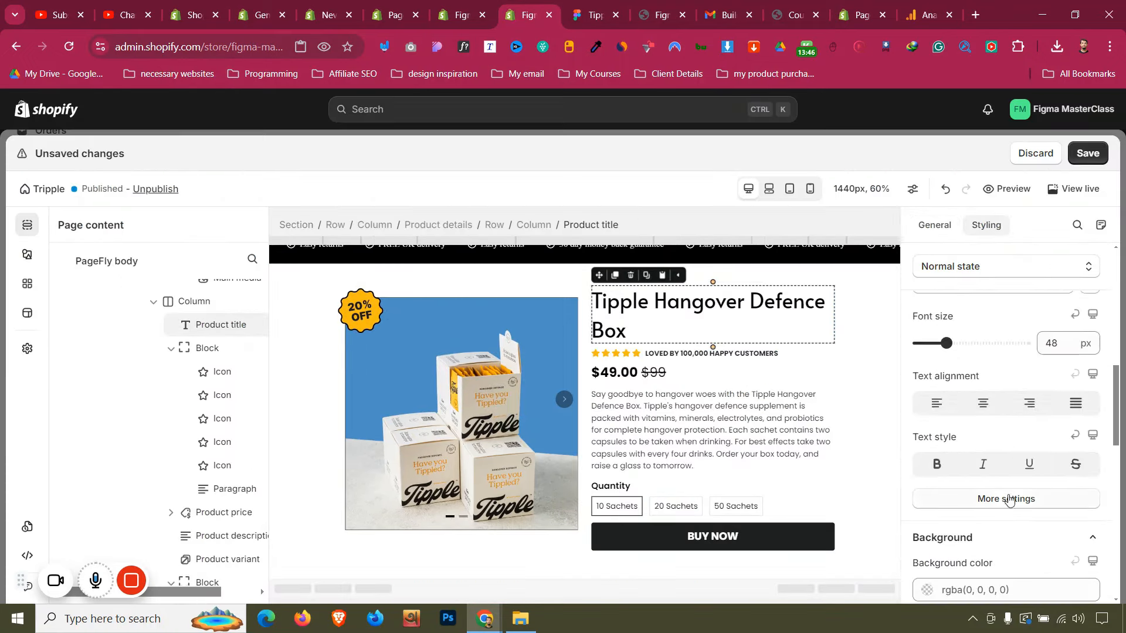
{"action": "left_click", "coordinate": [1009, 498]}
{"action": "left_click", "coordinate": [977, 284]}
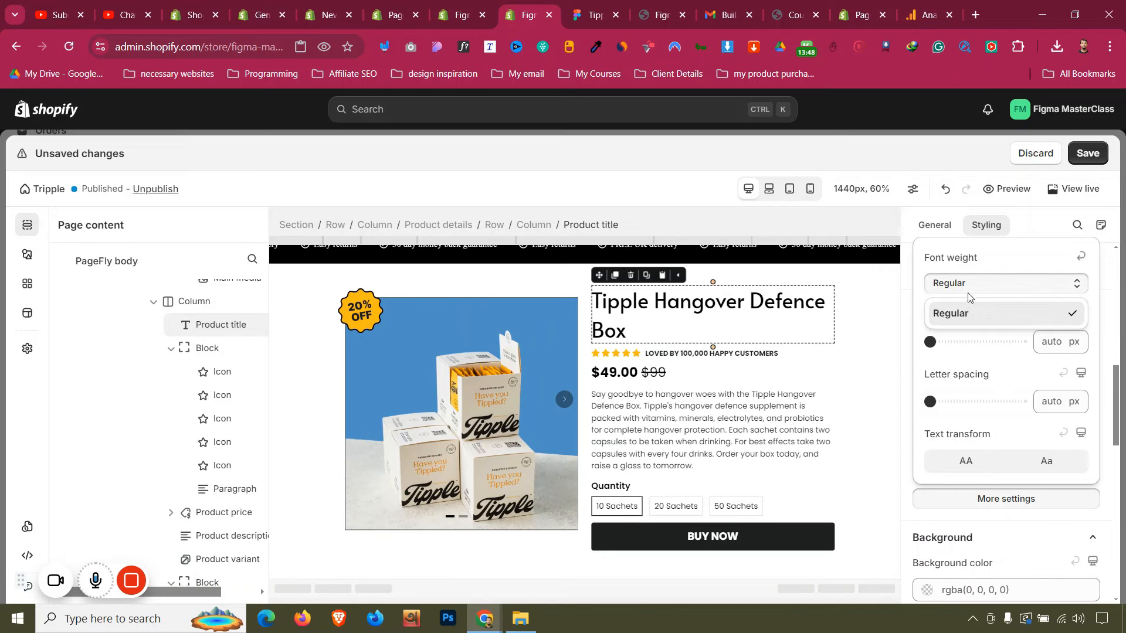
{"action": "left_click", "coordinate": [969, 313]}
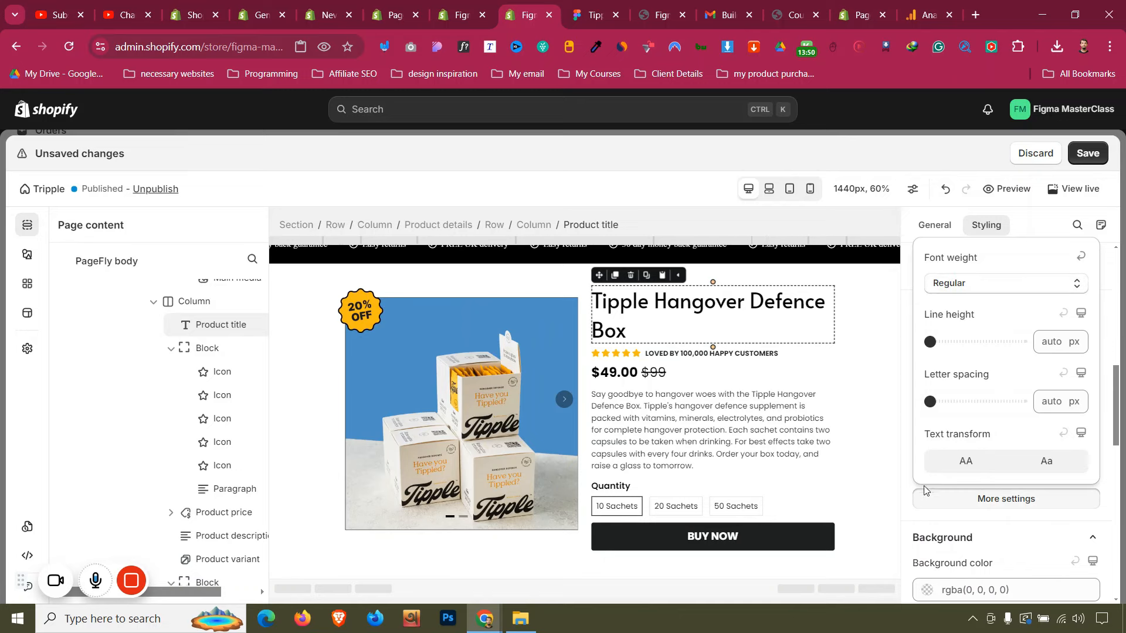
{"action": "left_click", "coordinate": [978, 500]}
{"action": "left_click", "coordinate": [937, 470]}
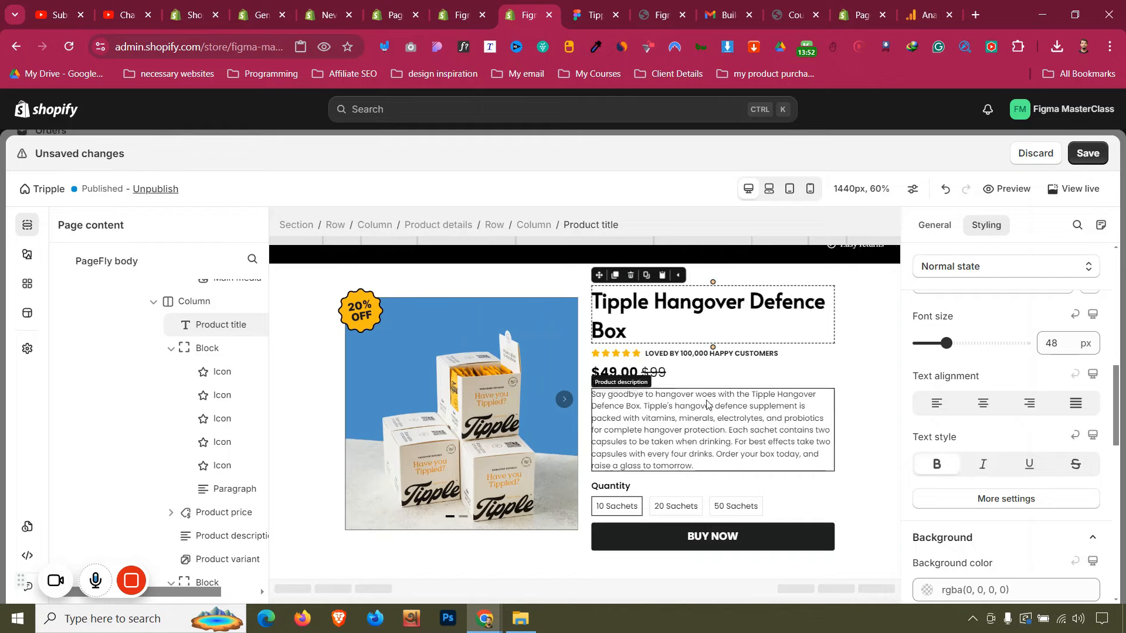
{"action": "left_click", "coordinate": [306, 271]}
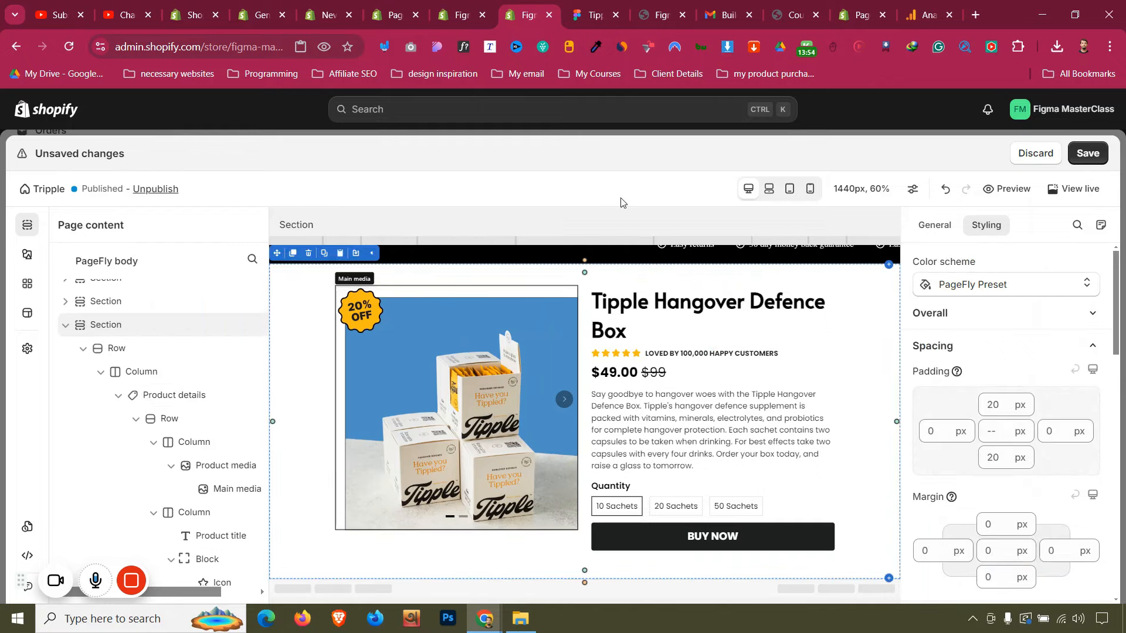
Following the Figma design, duplicate the Limited time offer block from under UNLOCK 20% OFF NOW and place it below the BUY NOW button
{"action": "key", "text": "ctrl+Tab"}
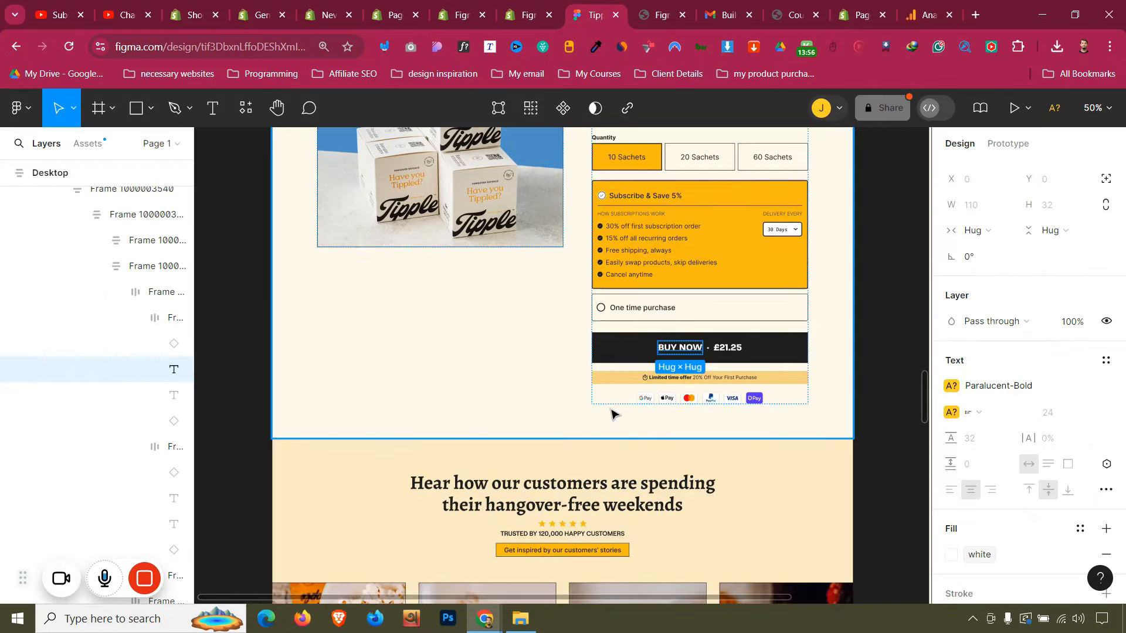
{"action": "left_click", "coordinate": [630, 384]}
{"action": "left_click", "coordinate": [632, 382]}
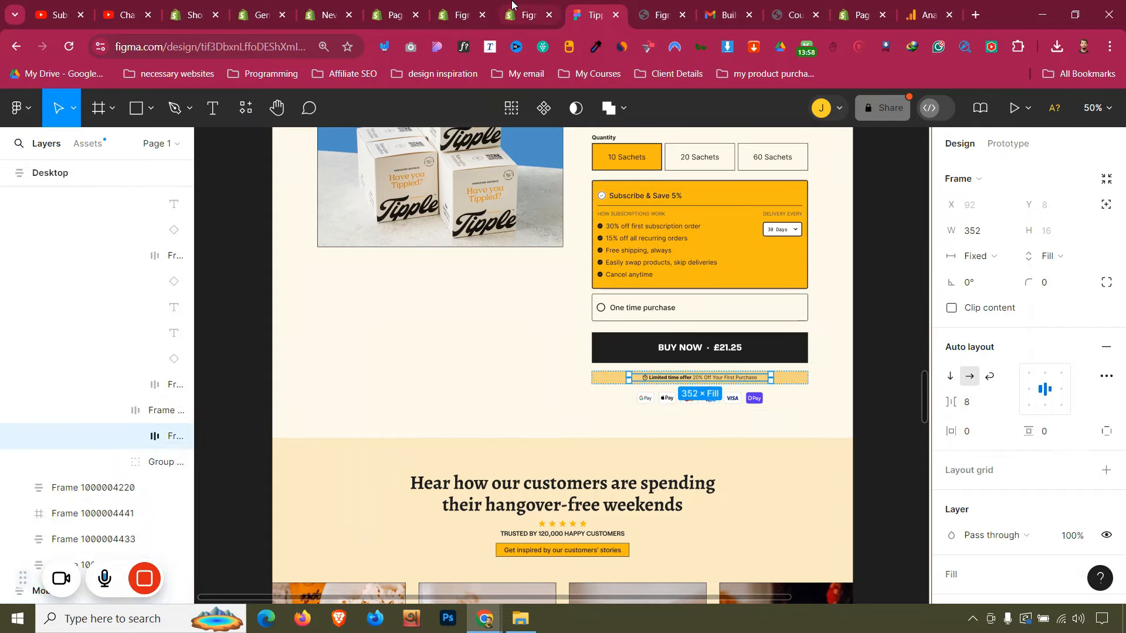
{"action": "key", "text": "ctrl+shift+Tab"}
{"action": "scroll", "coordinate": [568, 387], "scroll_direction": "up", "scroll_amount": 3}
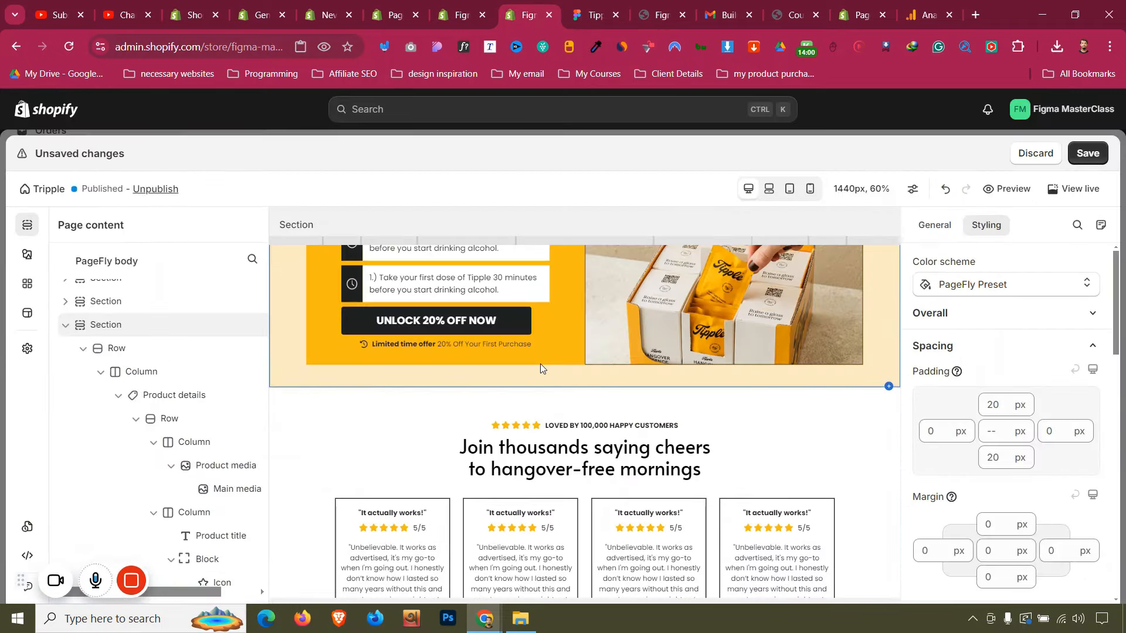
{"action": "left_click", "coordinate": [541, 347]}
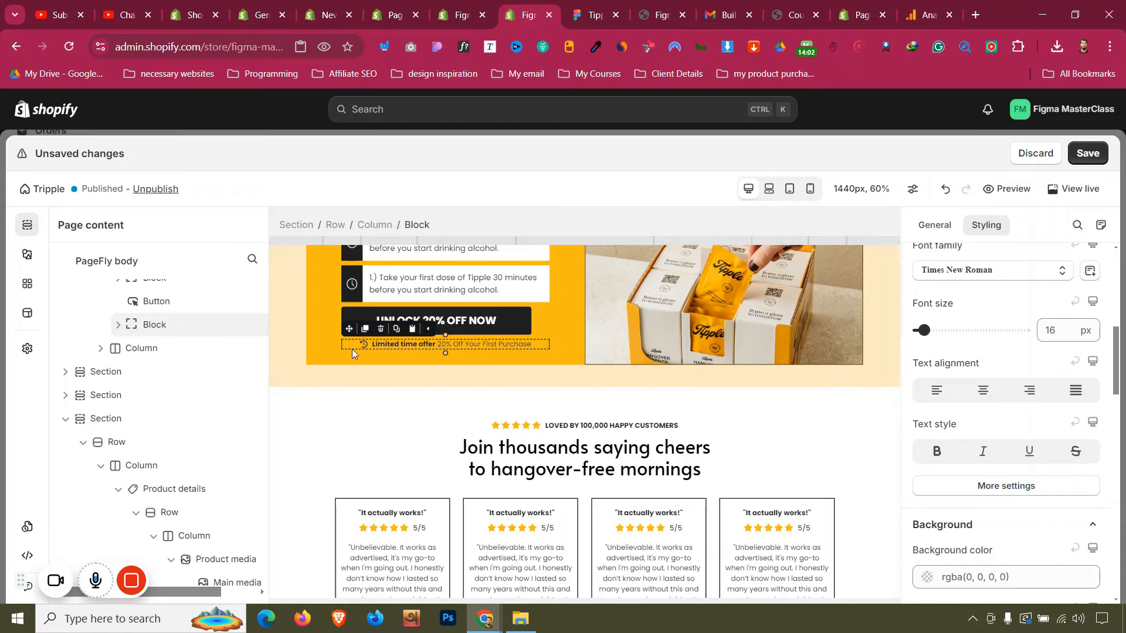
{"action": "left_click", "coordinate": [364, 330]}
{"action": "left_click_drag", "start_coordinate": [352, 336], "coordinate": [698, 548]}
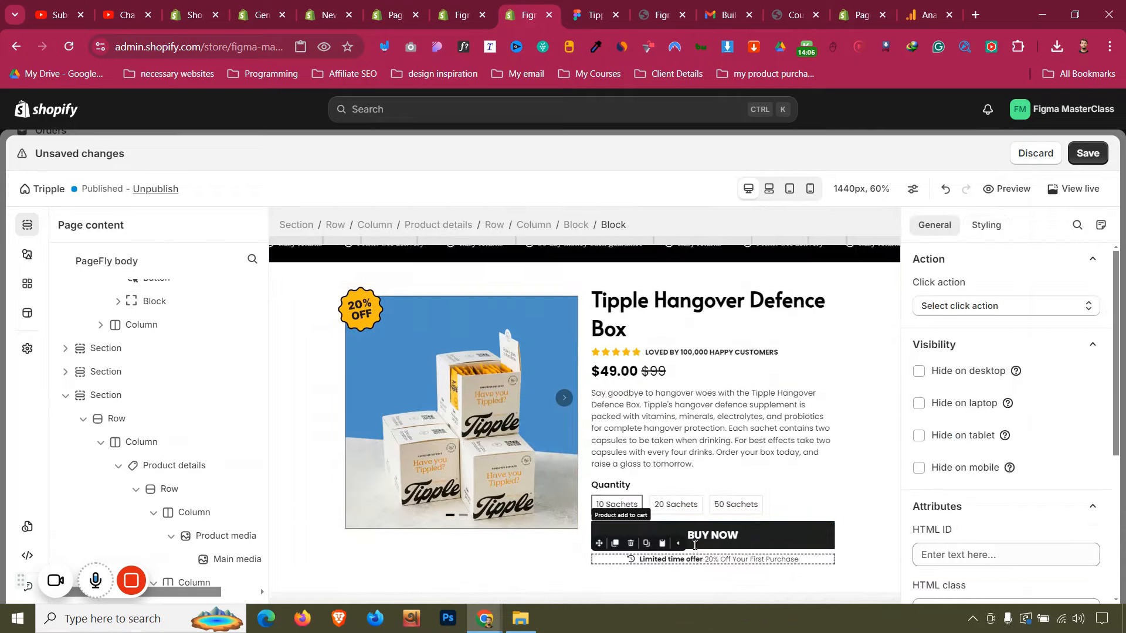
Look up the offer bar's fill in the Figma design and set the Limited time offer block's background color to rgb(247, 210, 130)
{"action": "left_click", "coordinate": [593, 15]}
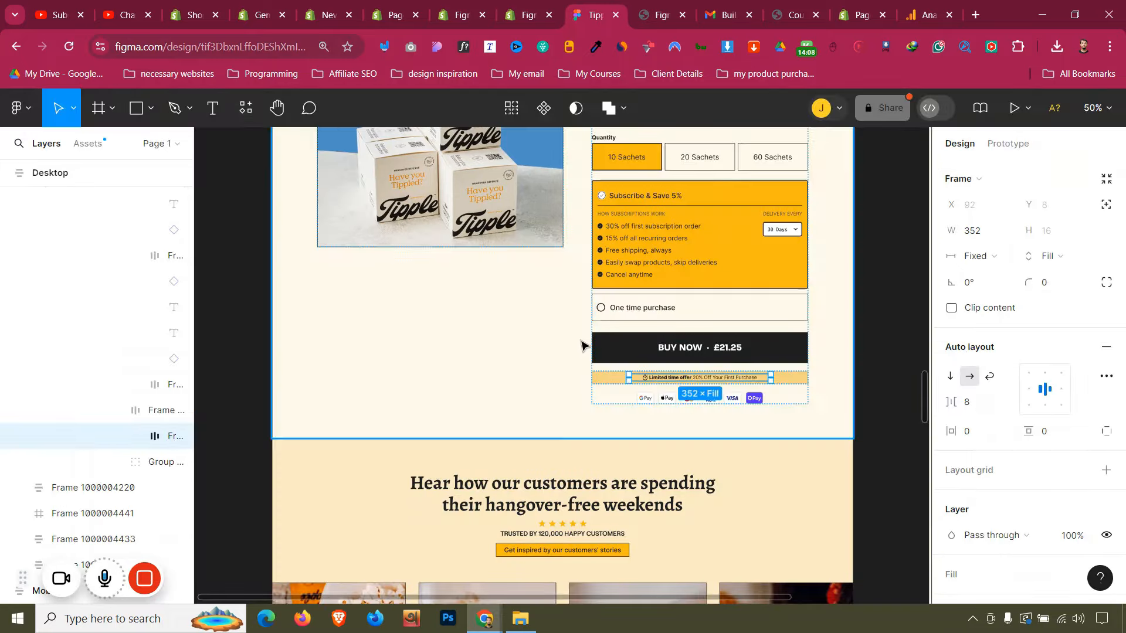
{"action": "left_click", "coordinate": [606, 385]}
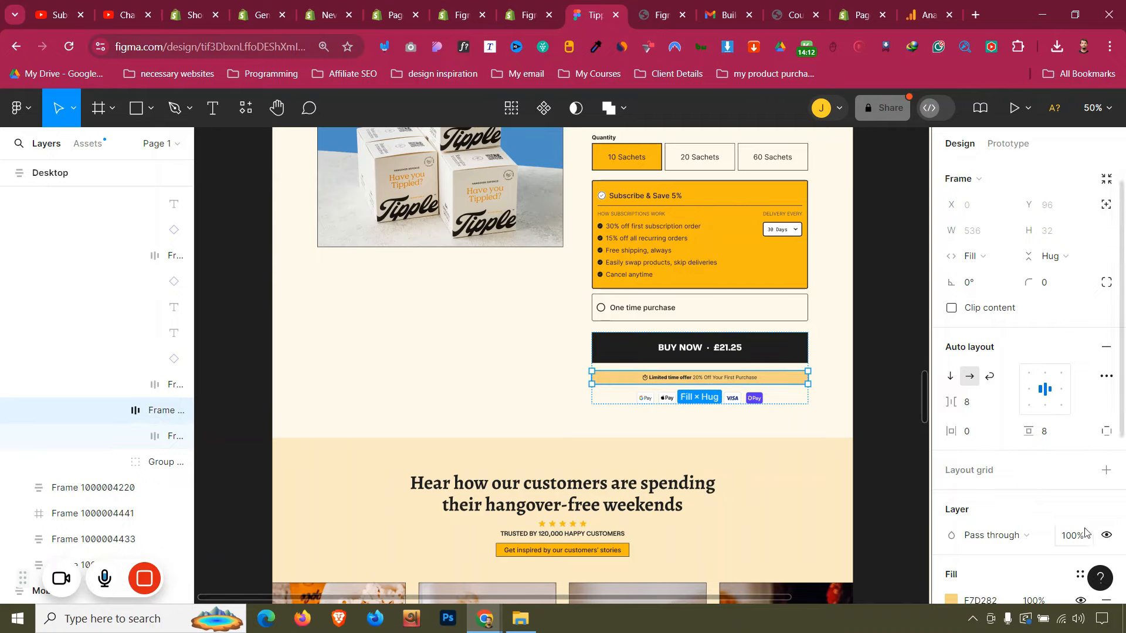
{"action": "scroll", "coordinate": [986, 469], "scroll_direction": "down", "scroll_amount": 4}
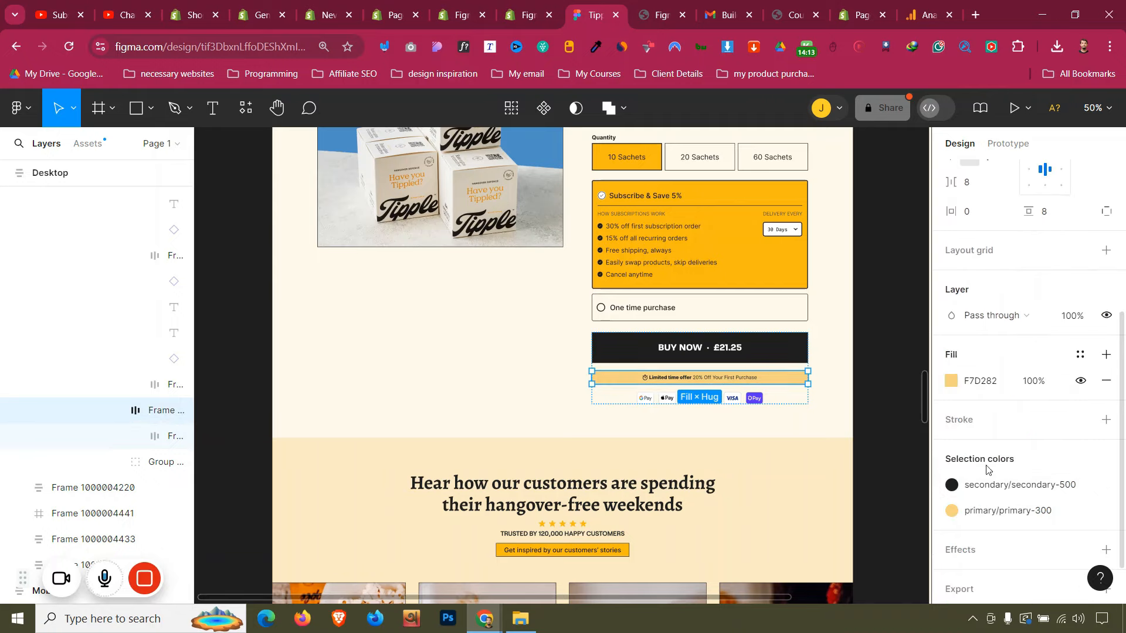
{"action": "left_click", "coordinate": [519, 11]}
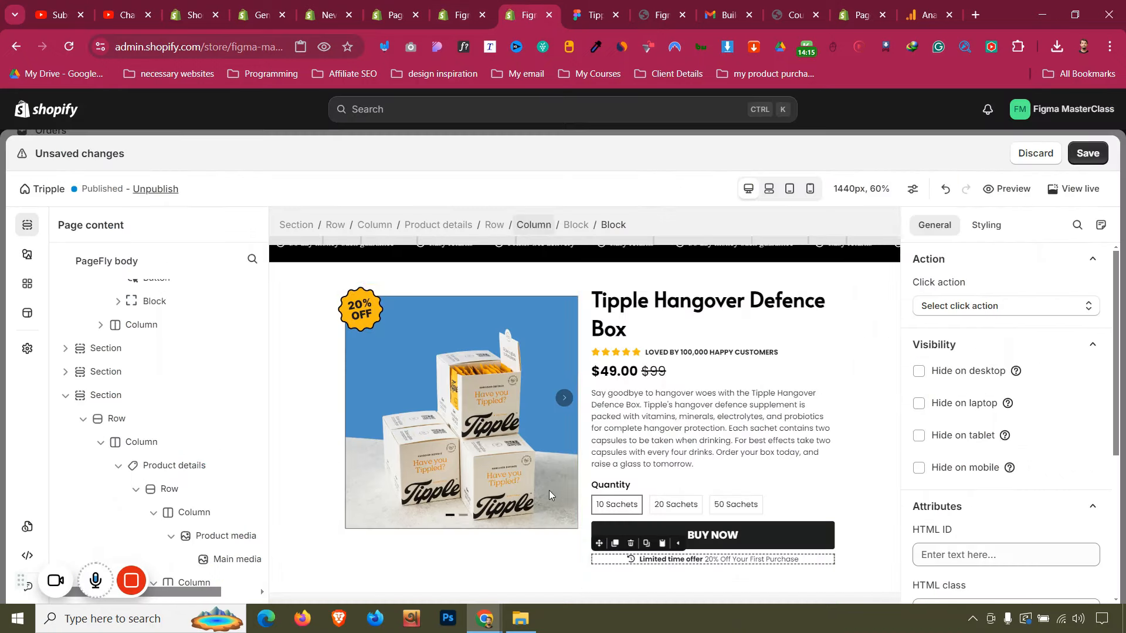
{"action": "left_click", "coordinate": [990, 225]}
{"action": "scroll", "coordinate": [996, 398], "scroll_direction": "down", "scroll_amount": 5}
{"action": "left_click", "coordinate": [999, 283]}
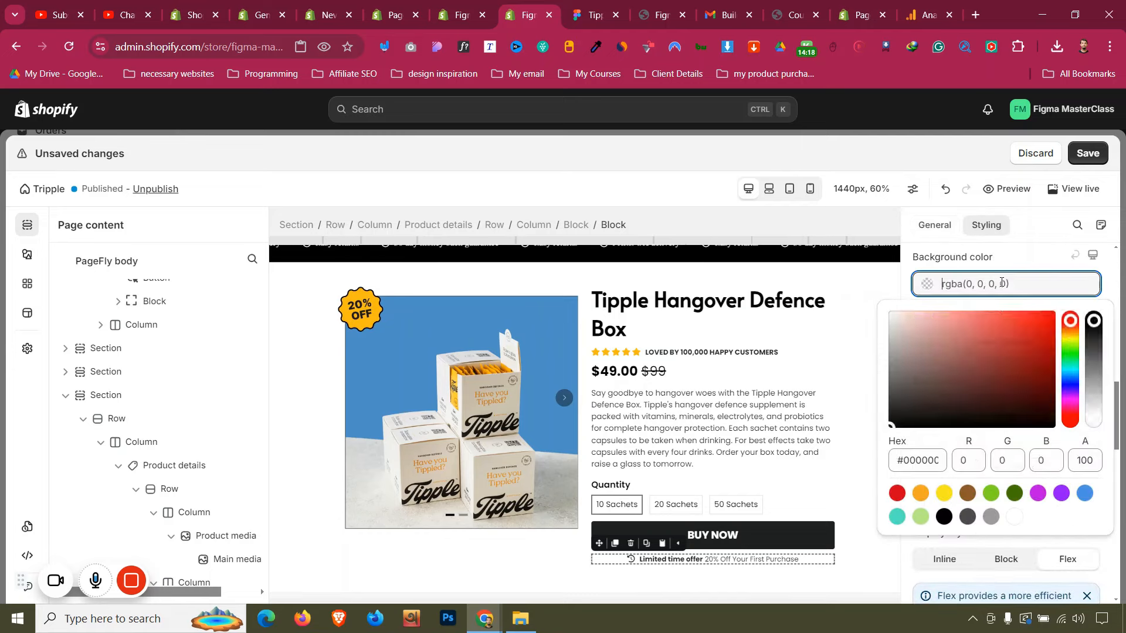
{"action": "type", "text": "rgb(247, 210, 130)"}
{"action": "left_click", "coordinate": [1032, 269]}
{"action": "scroll", "coordinate": [1014, 340], "scroll_direction": "up", "scroll_amount": 10}
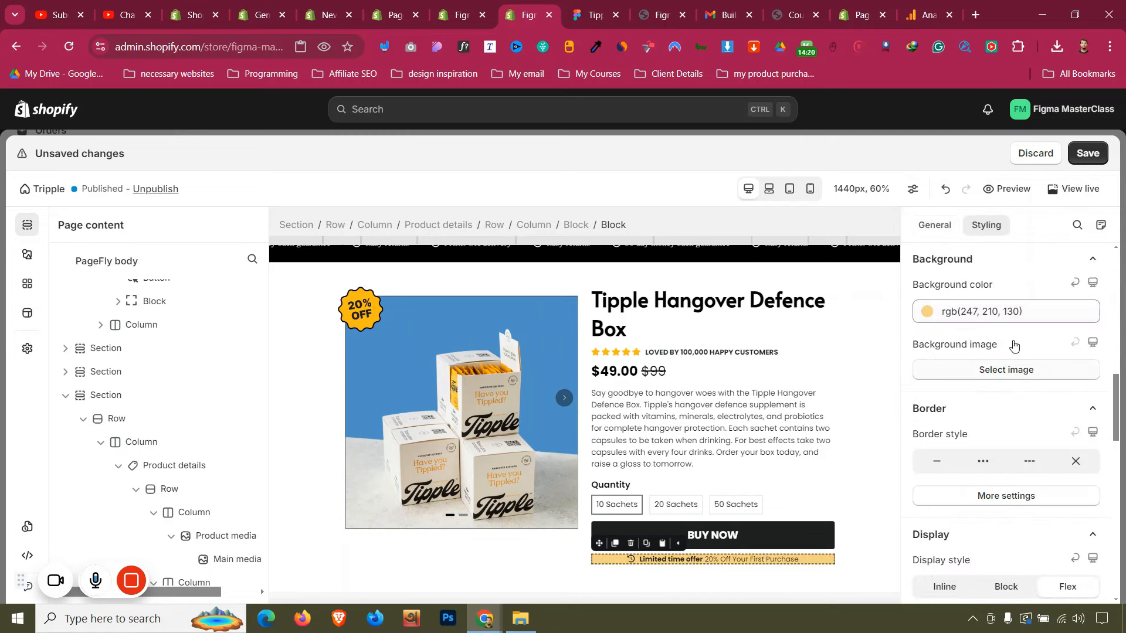
Set the Limited time offer block's top and bottom padding to 10 px
{"action": "left_click", "coordinate": [1007, 352]}
{"action": "type", "text": "2"}
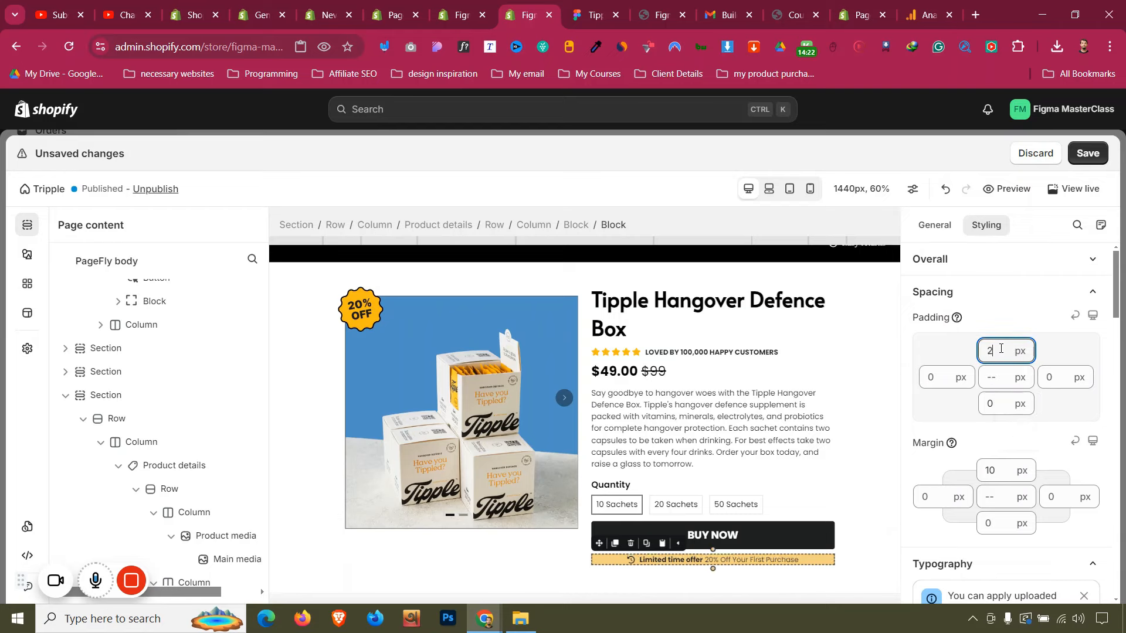
{"action": "key", "text": "BackSpace"}
{"action": "type", "text": "10"}
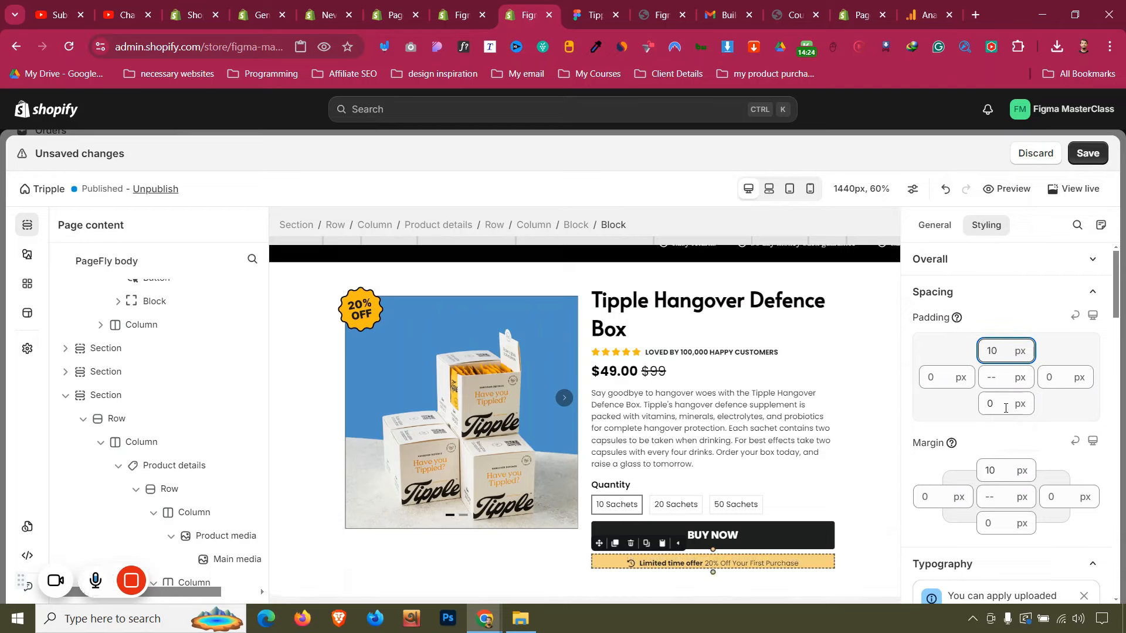
{"action": "type", "text": "7"}
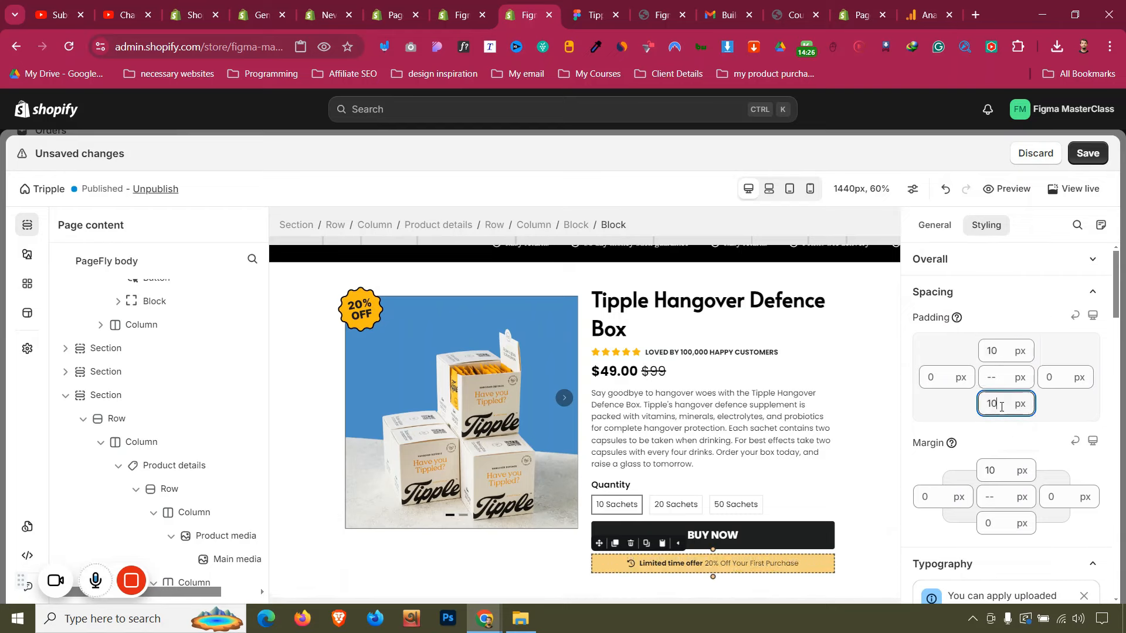
{"action": "left_click", "coordinate": [831, 498]}
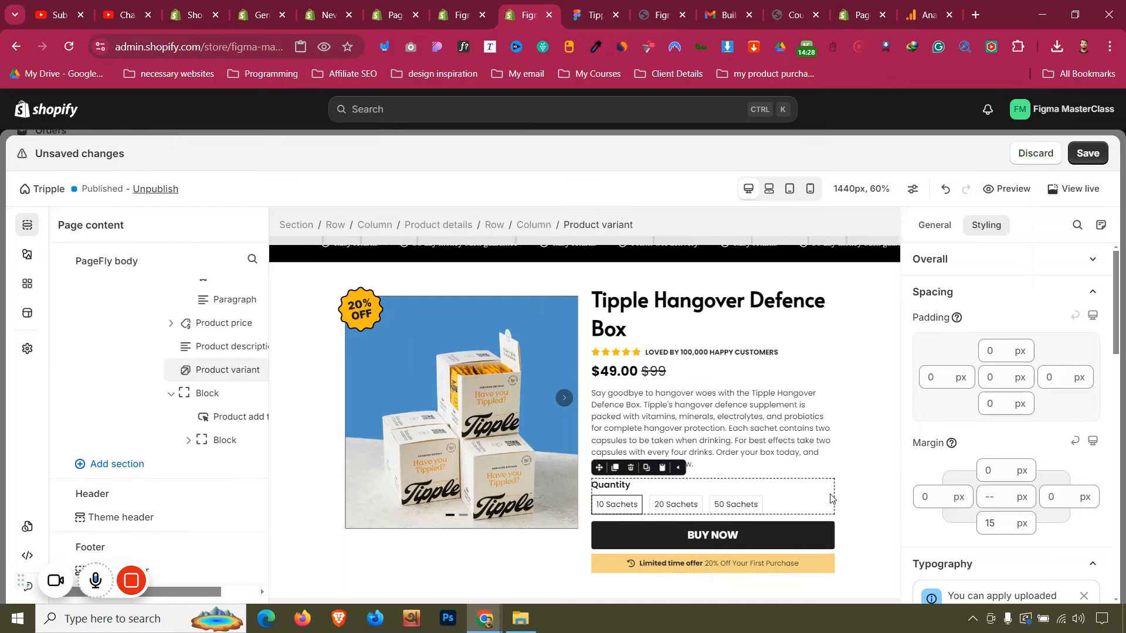
Set the Limited time offer block's top margin to 20 px below the BUY NOW button
{"action": "left_click", "coordinate": [595, 6]}
{"action": "left_click", "coordinate": [553, 4]}
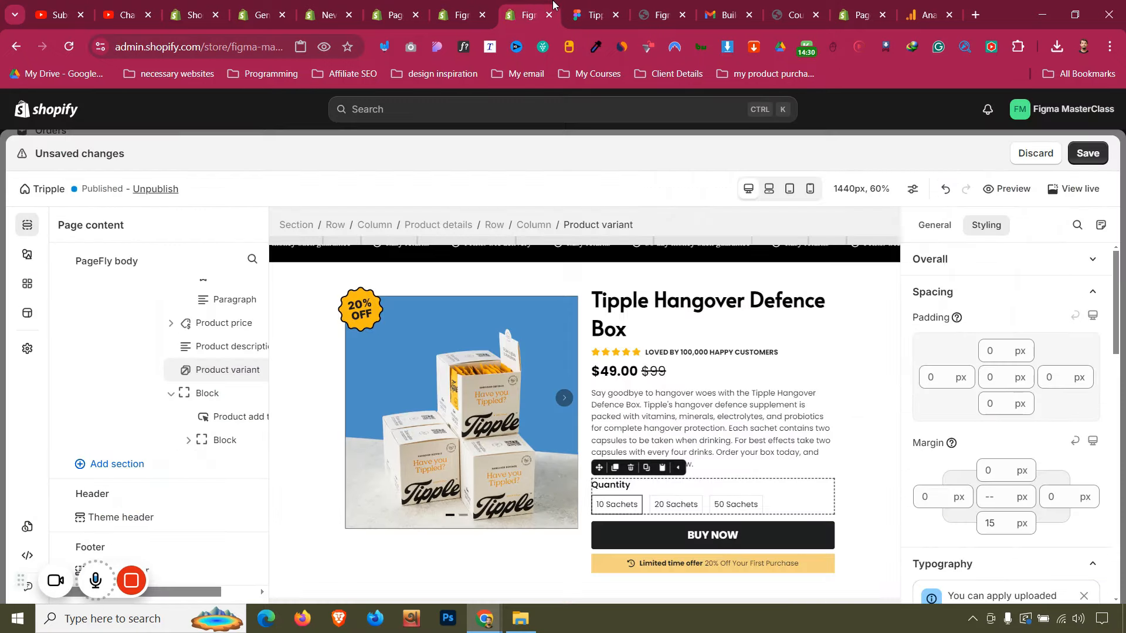
{"action": "left_click", "coordinate": [596, 561]}
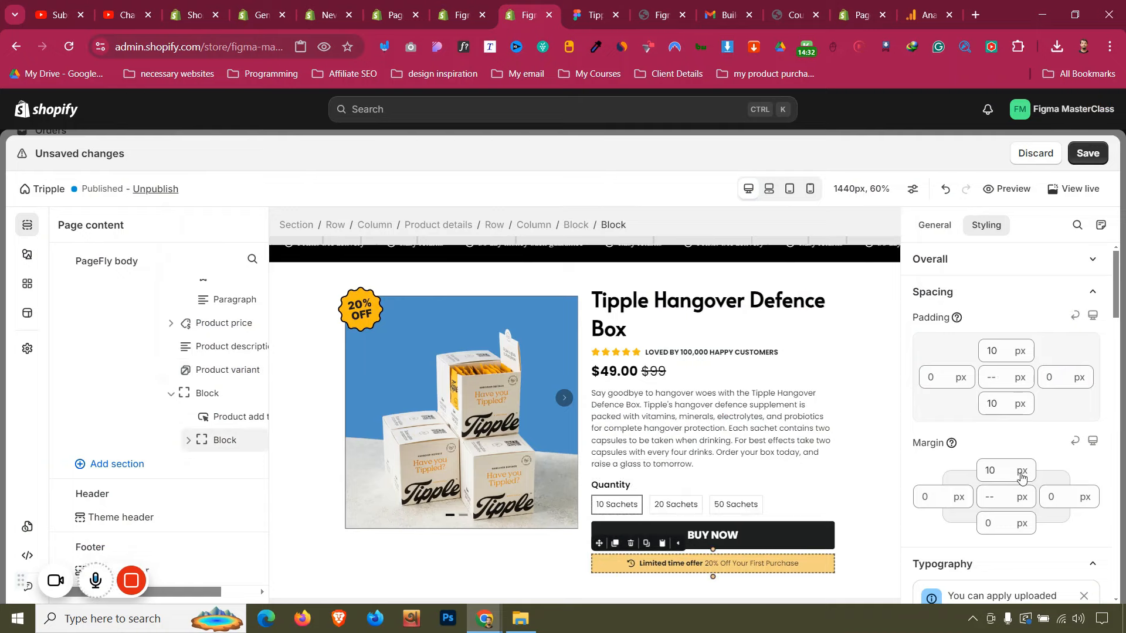
{"action": "key", "text": "Up"}
{"action": "key", "text": "Up"}
{"action": "key", "text": "Up"}
{"action": "key", "text": "Up"}
{"action": "key", "text": "Up"}
{"action": "key", "text": "Up"}
{"action": "key", "text": "Up"}
{"action": "key", "text": "Up"}
{"action": "key", "text": "Up"}
{"action": "key", "text": "Up"}
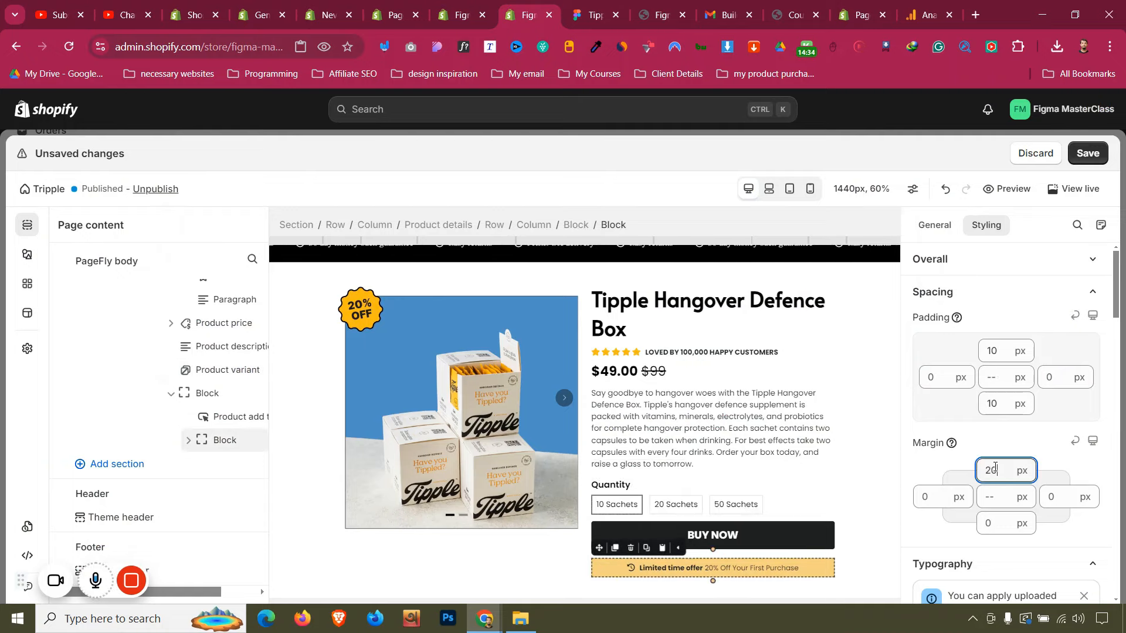
In the Figma design, export the payment icons group below the offer bar as a 1x PNG and return to the PageFly editor
{"action": "left_click", "coordinate": [593, 15]}
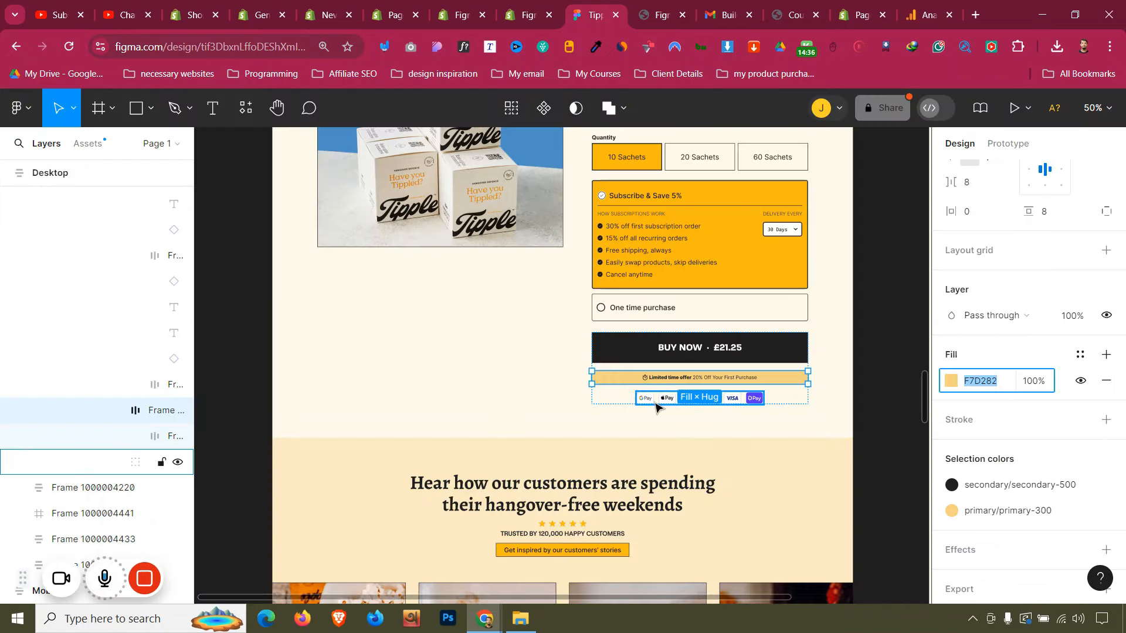
{"action": "left_click", "coordinate": [655, 404]}
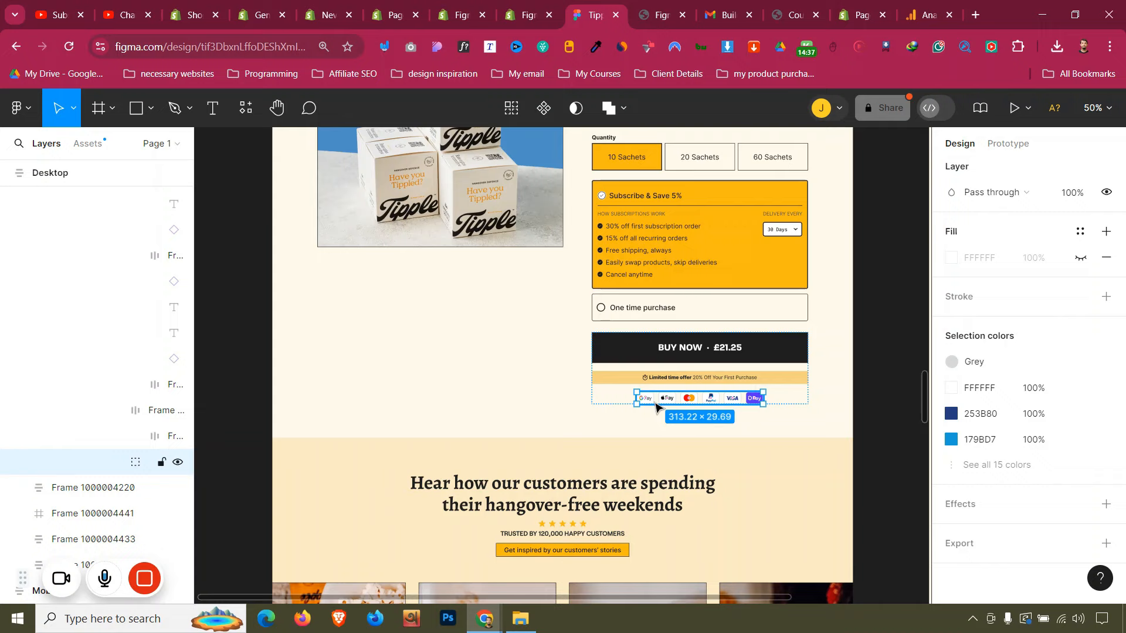
{"action": "left_click", "coordinate": [177, 463]}
{"action": "left_click", "coordinate": [177, 463]}
{"action": "scroll", "coordinate": [1108, 449], "scroll_direction": "down", "scroll_amount": 3}
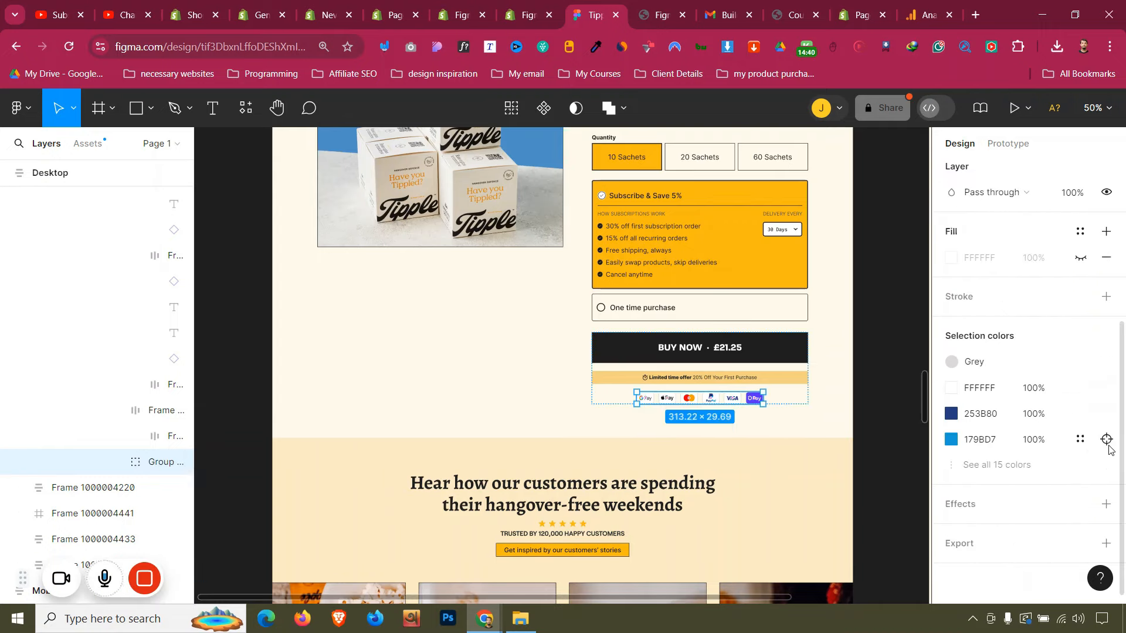
{"action": "left_click", "coordinate": [1020, 543]}
{"action": "scroll", "coordinate": [1017, 528], "scroll_direction": "down", "scroll_amount": 2}
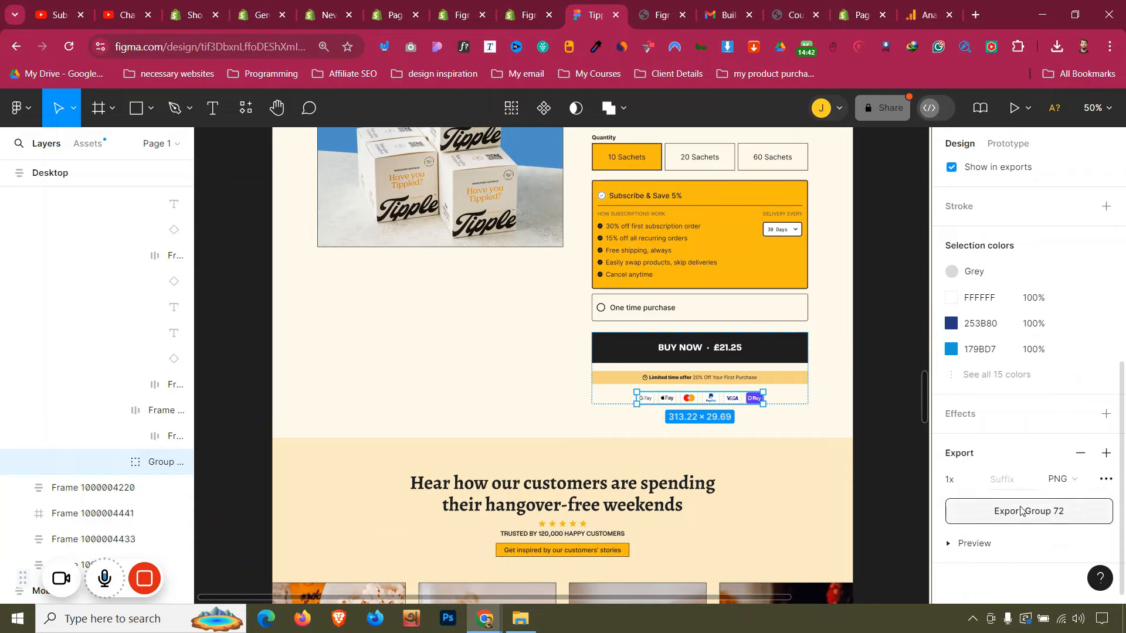
{"action": "left_click", "coordinate": [1020, 509]}
{"action": "key", "text": "ctrl+shift+Tab"}
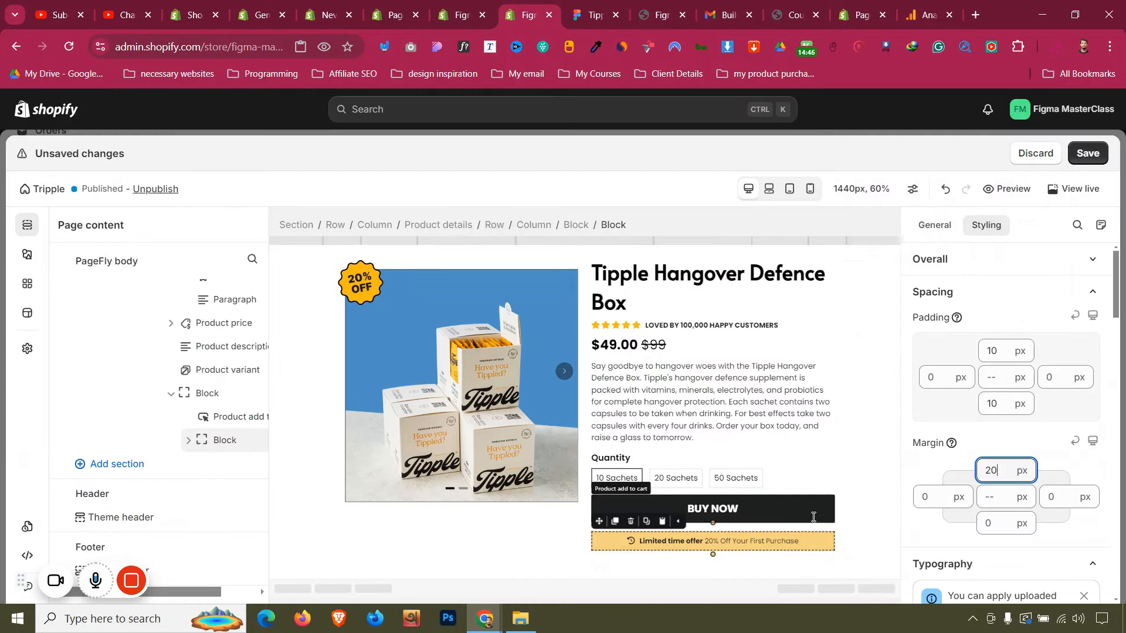
Set the Limited time offer block's top margin to 15 px
{"action": "key", "text": "Down"}
{"action": "key", "text": "Down"}
{"action": "key", "text": "Down"}
{"action": "key", "text": "Down"}
{"action": "key", "text": "Down"}
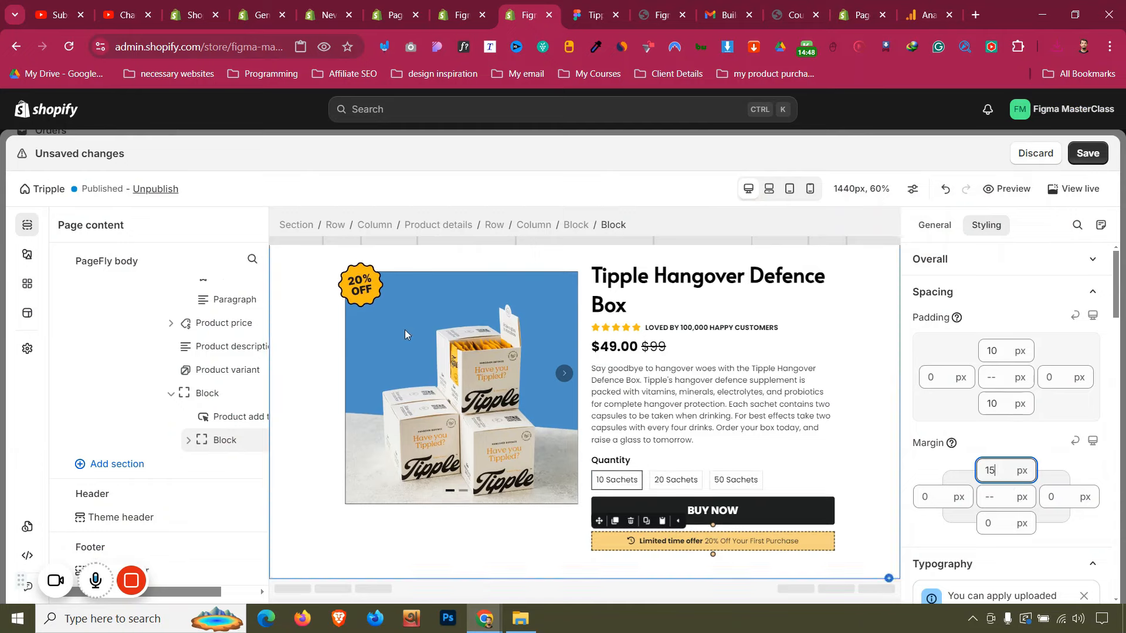
Add an Image element below the BUY NOW button and move the Limited time offer block above it
{"action": "left_click", "coordinate": [27, 260]}
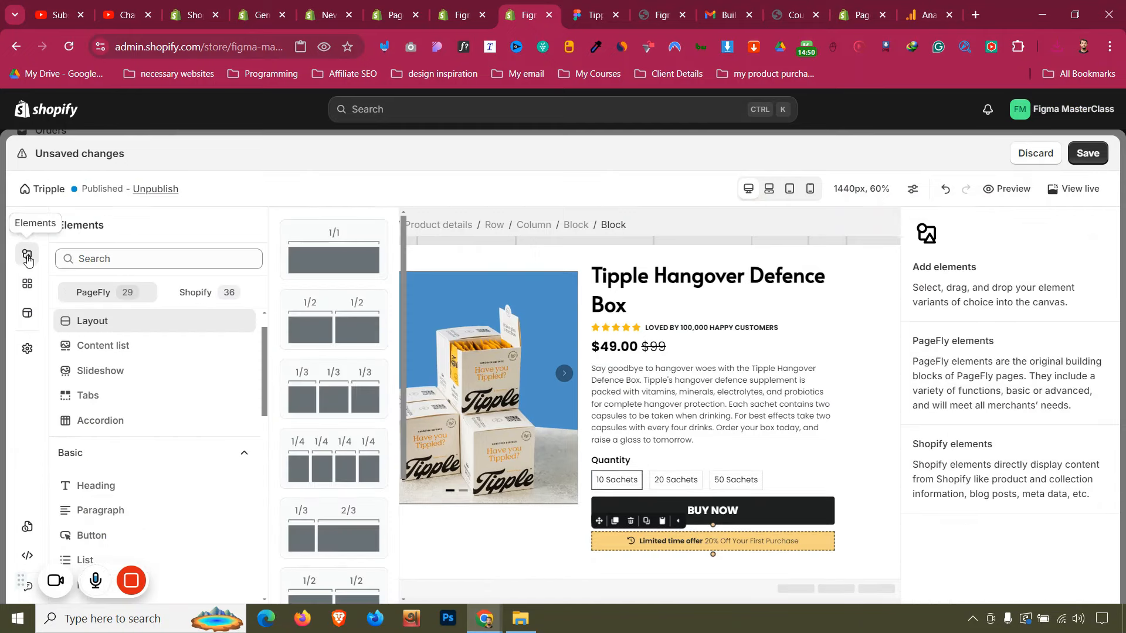
{"action": "scroll", "coordinate": [59, 432], "scroll_direction": "down", "scroll_amount": 4}
{"action": "left_click", "coordinate": [126, 478]}
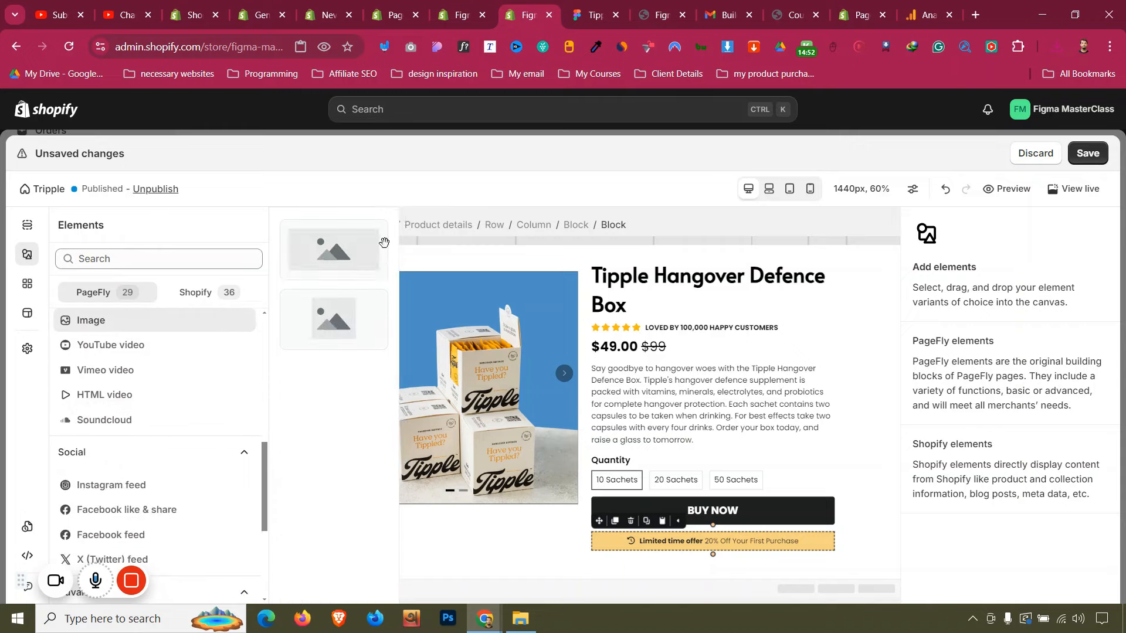
{"action": "left_click_drag", "start_coordinate": [326, 247], "coordinate": [780, 536]}
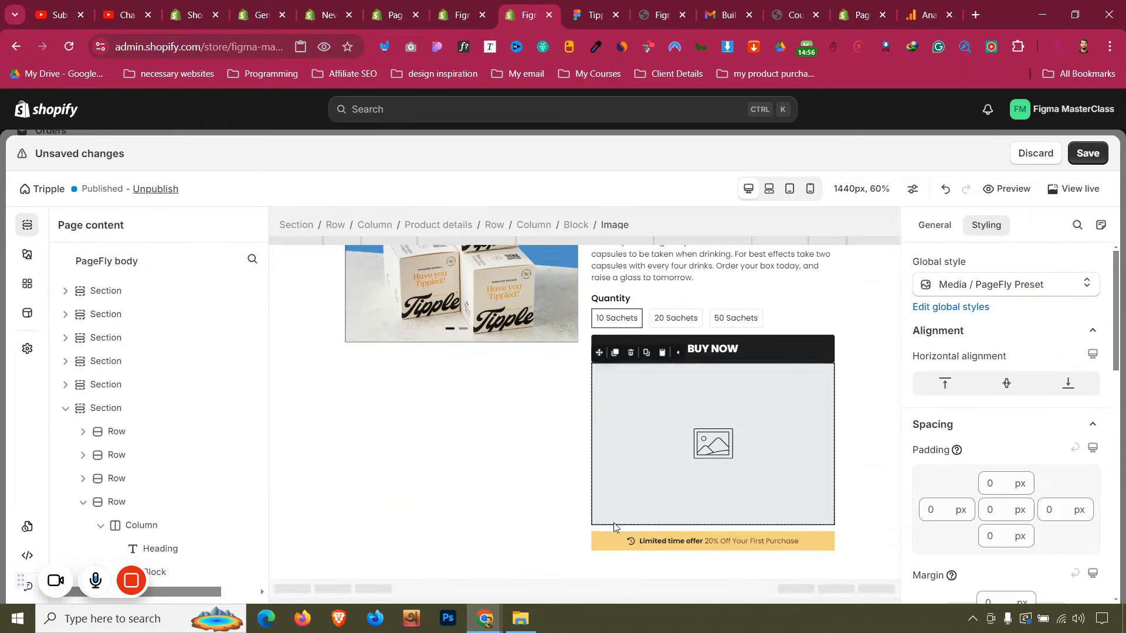
{"action": "left_click_drag", "start_coordinate": [610, 540], "coordinate": [748, 373]}
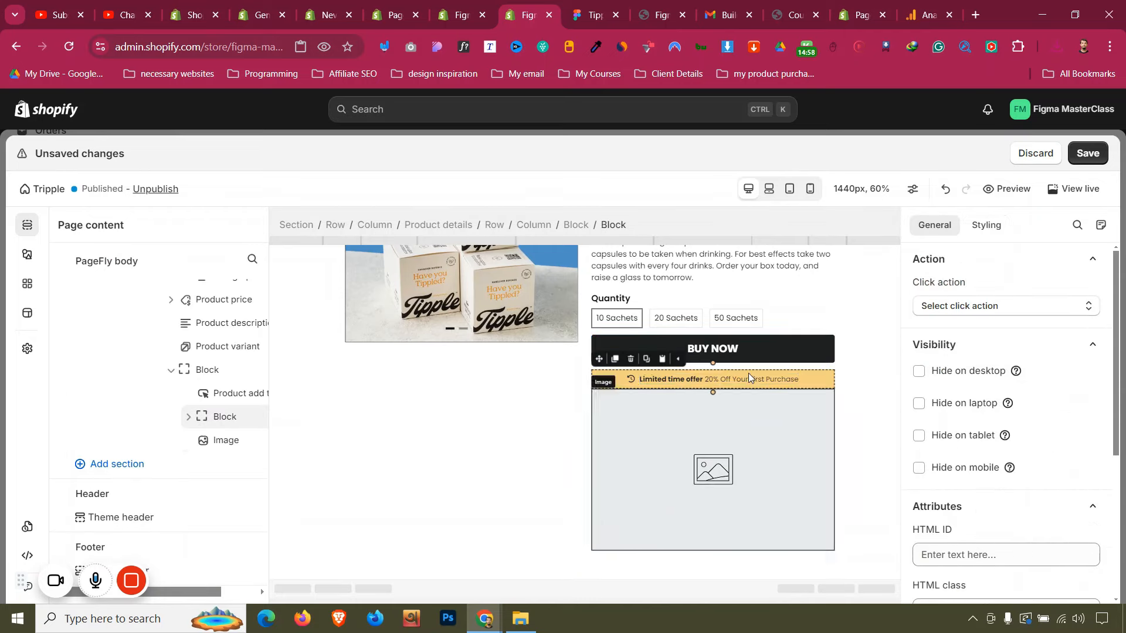
Upload Group 72.png from Downloads and use it as the source of the image below the offer bar
{"action": "left_click", "coordinate": [748, 400]}
{"action": "left_click", "coordinate": [986, 225]}
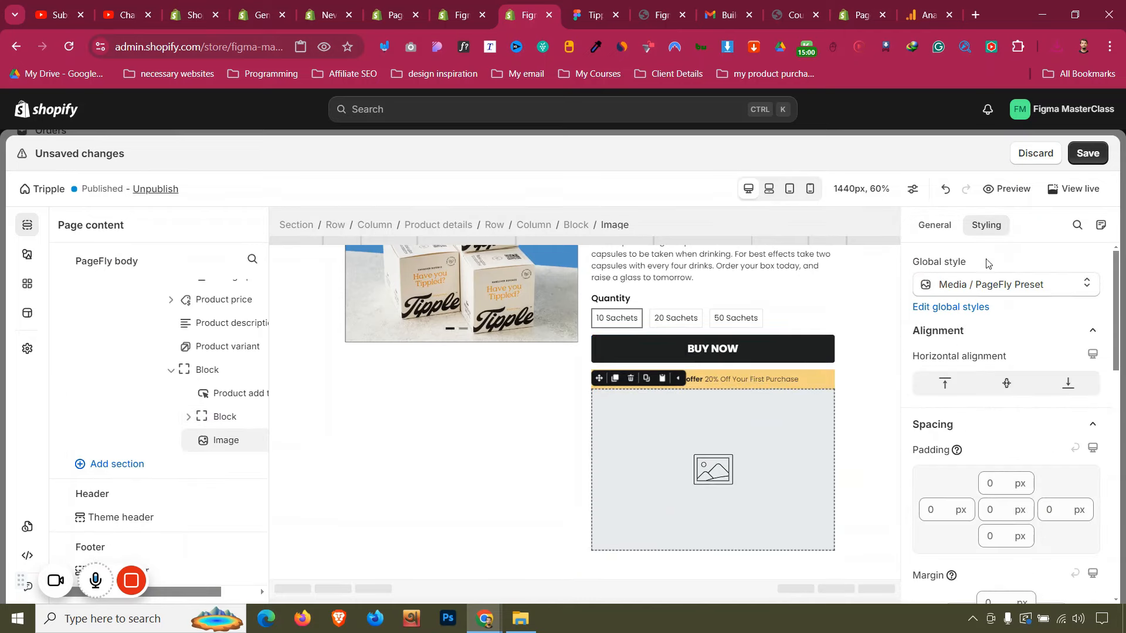
{"action": "left_click", "coordinate": [943, 232]}
{"action": "left_click", "coordinate": [985, 311]}
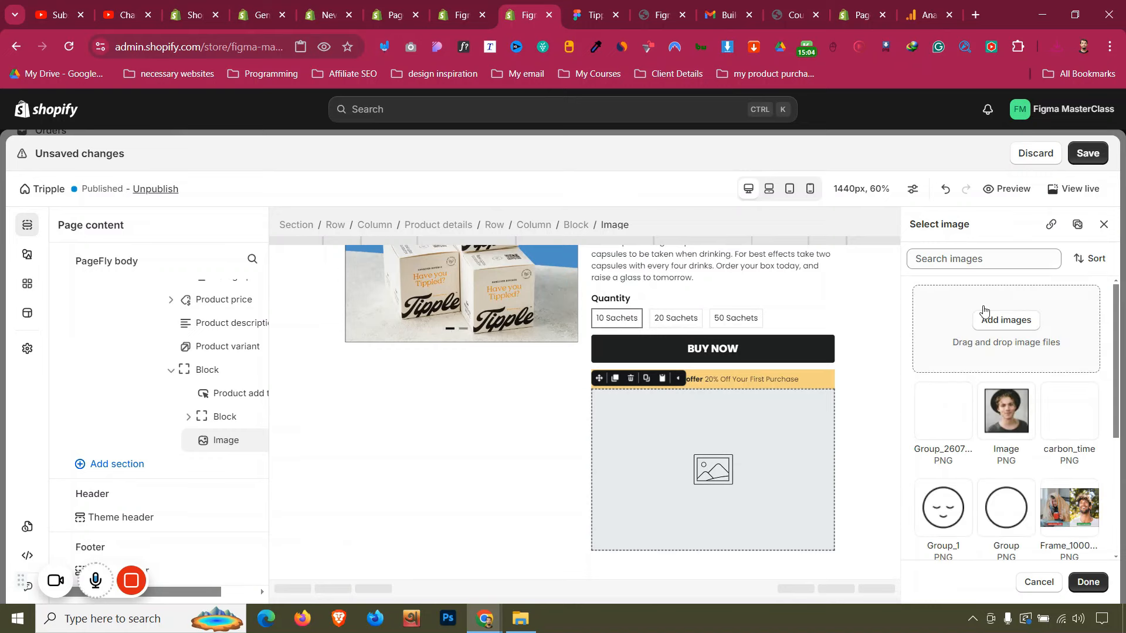
{"action": "left_click", "coordinate": [983, 309]}
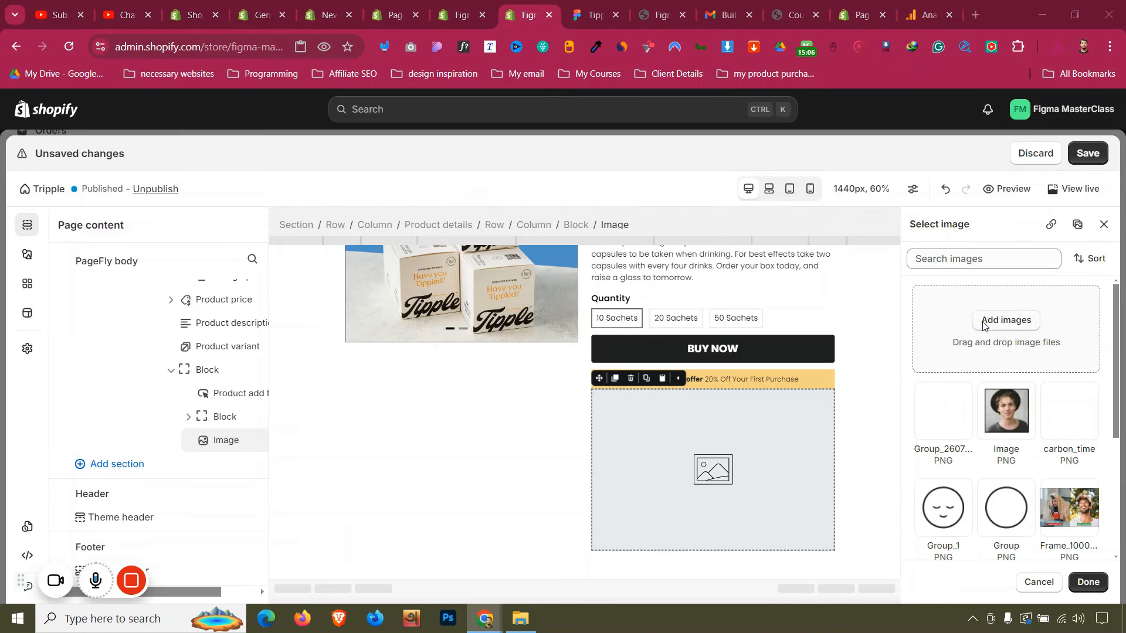
{"action": "left_click", "coordinate": [172, 141]}
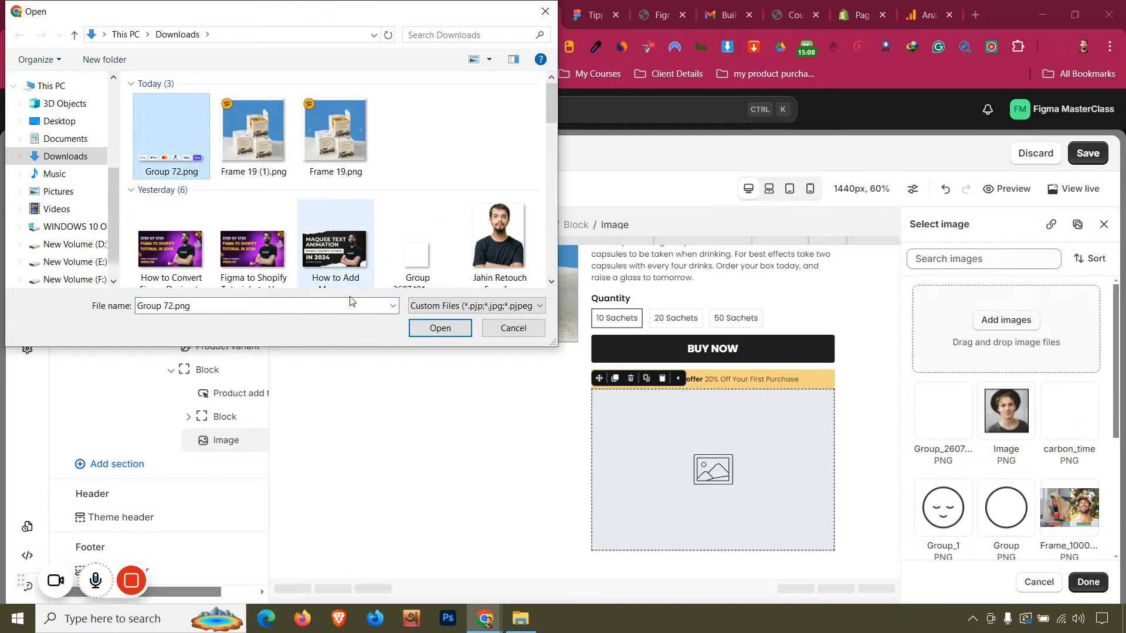
{"action": "left_click", "coordinate": [441, 329]}
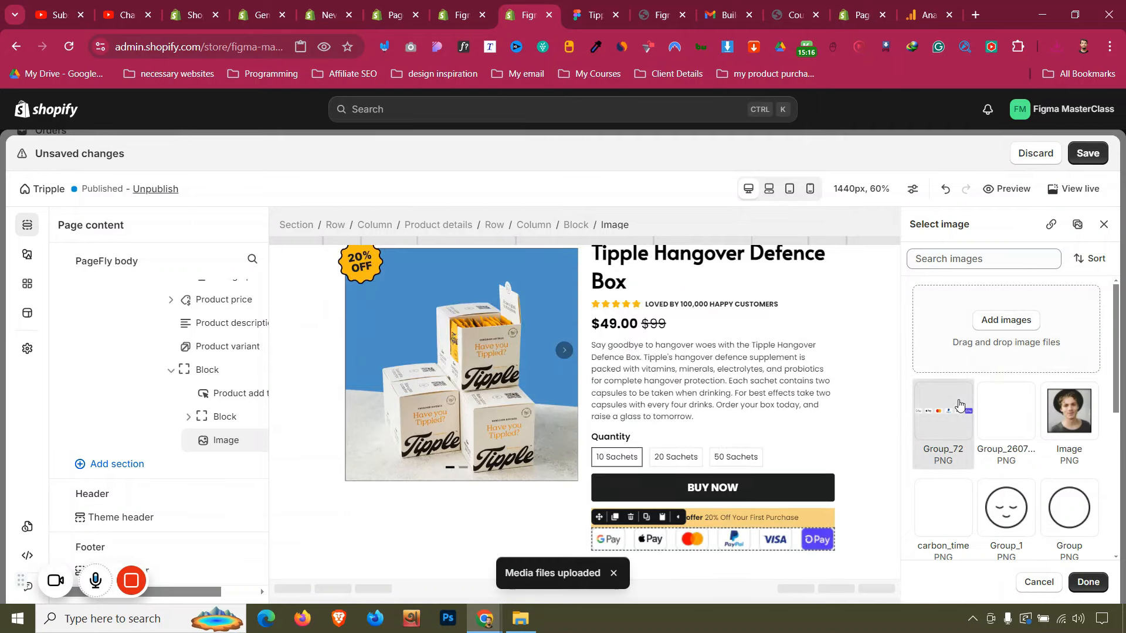
{"action": "left_click", "coordinate": [1088, 583]}
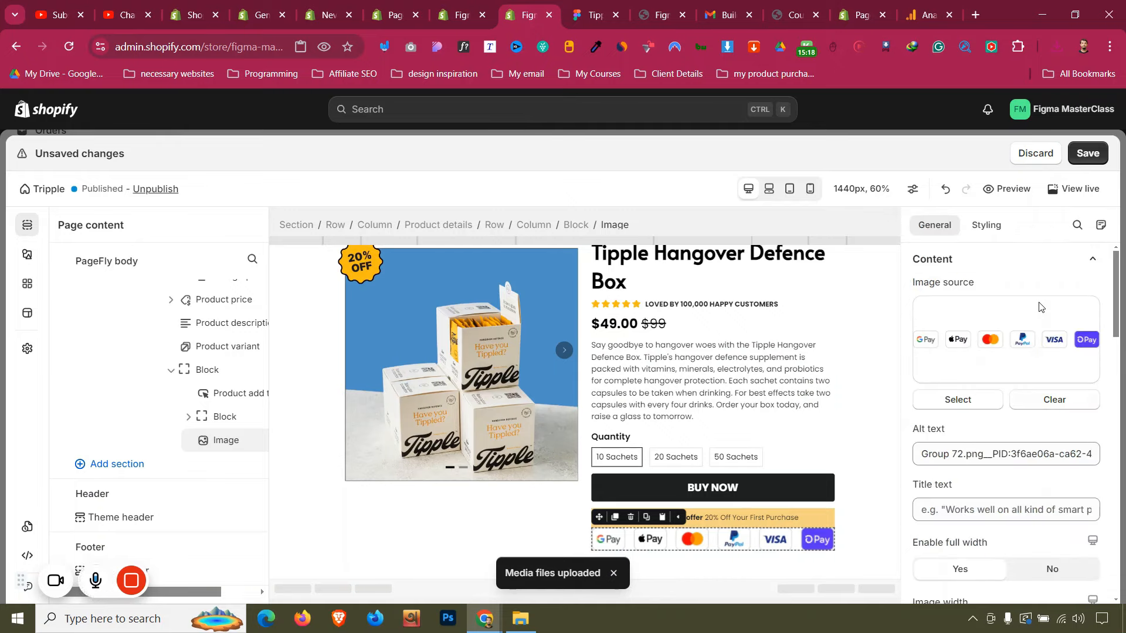
Set the payment icons image's top margin to 15 px
{"action": "left_click", "coordinate": [987, 226]}
{"action": "scroll", "coordinate": [988, 509], "scroll_direction": "down", "scroll_amount": 2}
{"action": "left_click", "coordinate": [996, 457]}
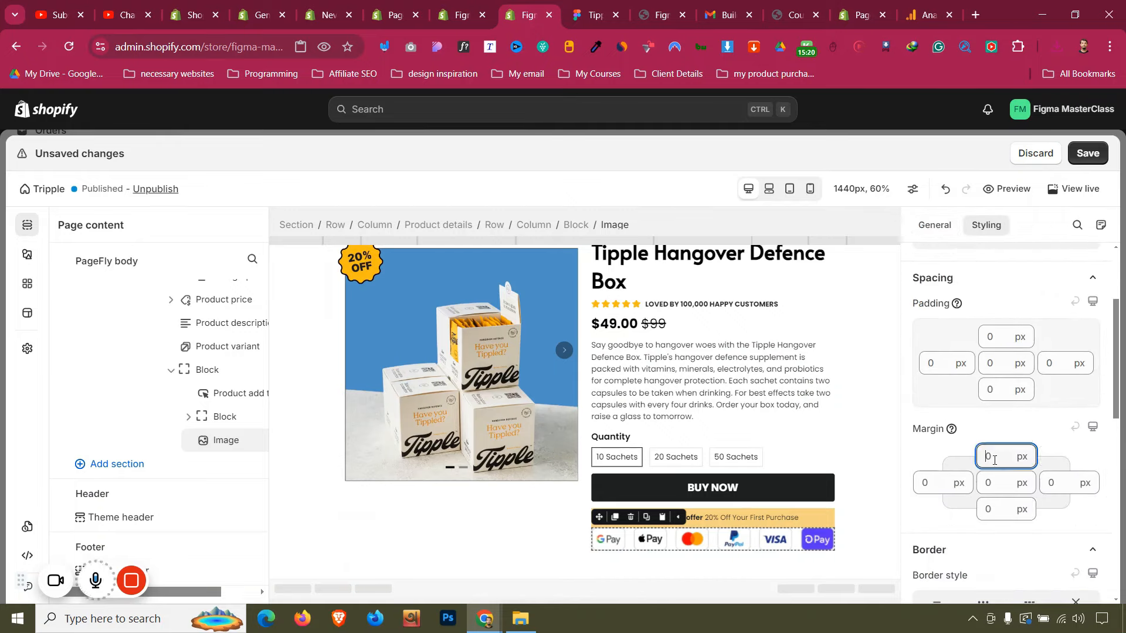
{"action": "type", "text": "12"}
{"action": "key", "text": "BackSpace"}
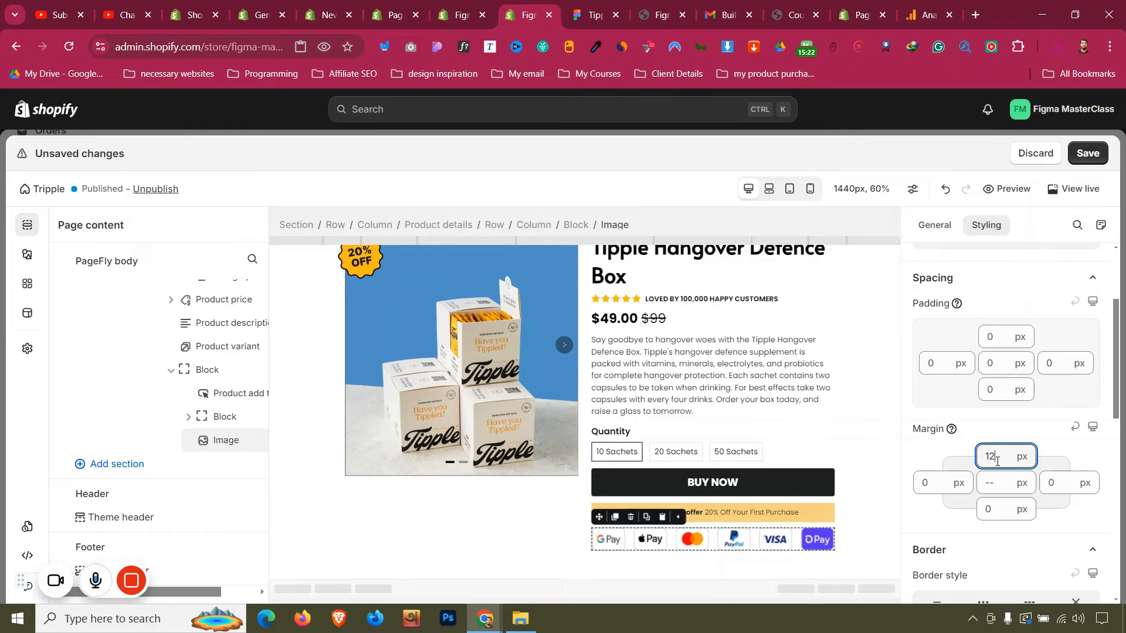
{"action": "type", "text": "5"}
Disable full width for the payment icons image and center it horizontally
{"action": "left_click", "coordinate": [938, 227]}
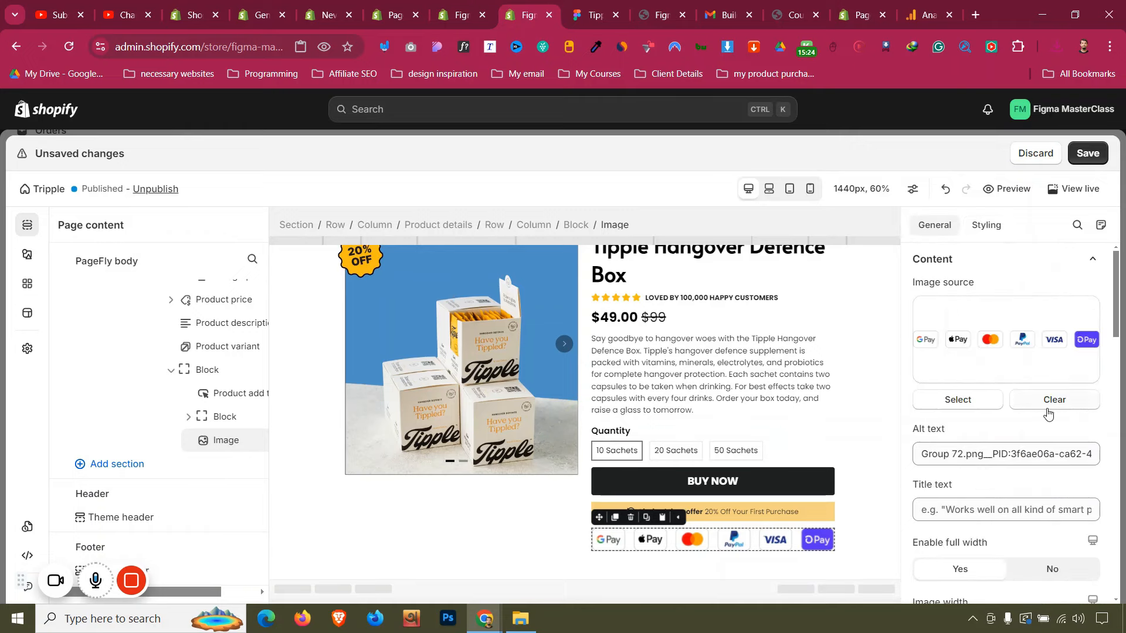
{"action": "scroll", "coordinate": [1048, 414], "scroll_direction": "down", "scroll_amount": 3}
{"action": "left_click", "coordinate": [1051, 425]}
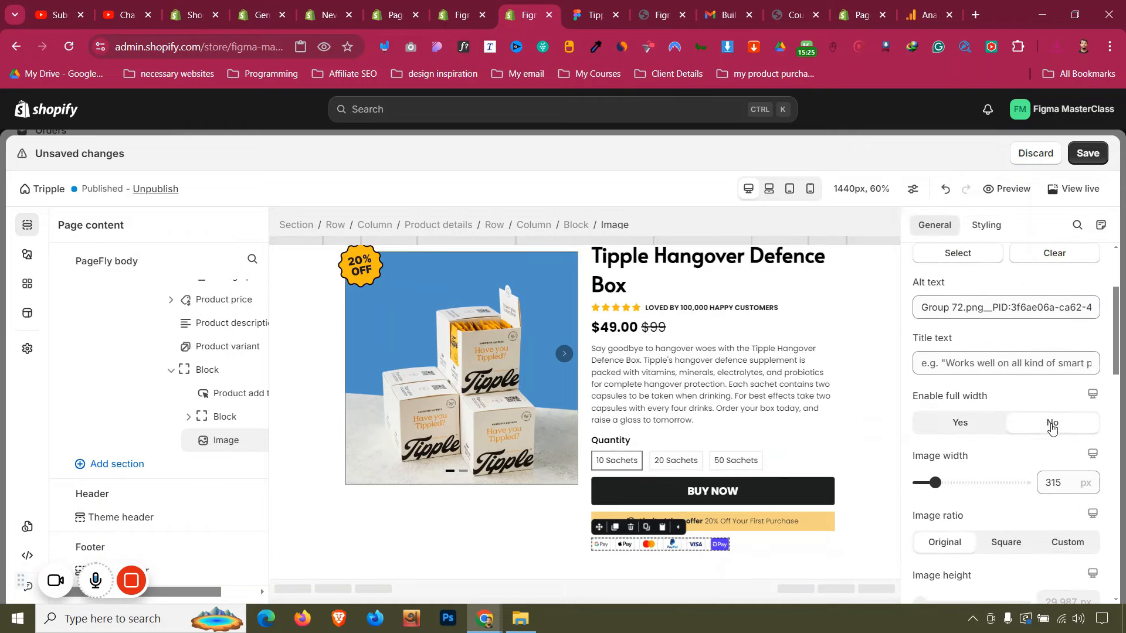
{"action": "left_click", "coordinate": [999, 236]}
{"action": "scroll", "coordinate": [986, 480], "scroll_direction": "down", "scroll_amount": 5}
{"action": "scroll", "coordinate": [988, 469], "scroll_direction": "up", "scroll_amount": 5}
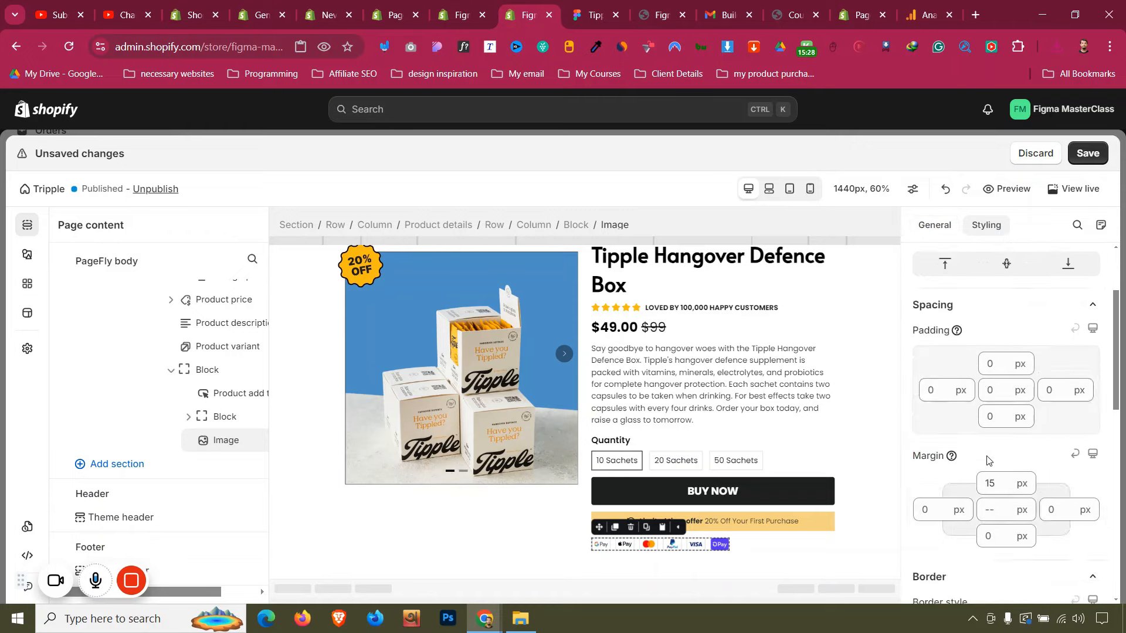
{"action": "scroll", "coordinate": [989, 461], "scroll_direction": "up", "scroll_amount": 5}
{"action": "left_click", "coordinate": [1006, 390]}
Compare the payment icons with the Figma design and set the image width to 440 px
{"action": "left_click", "coordinate": [938, 225]}
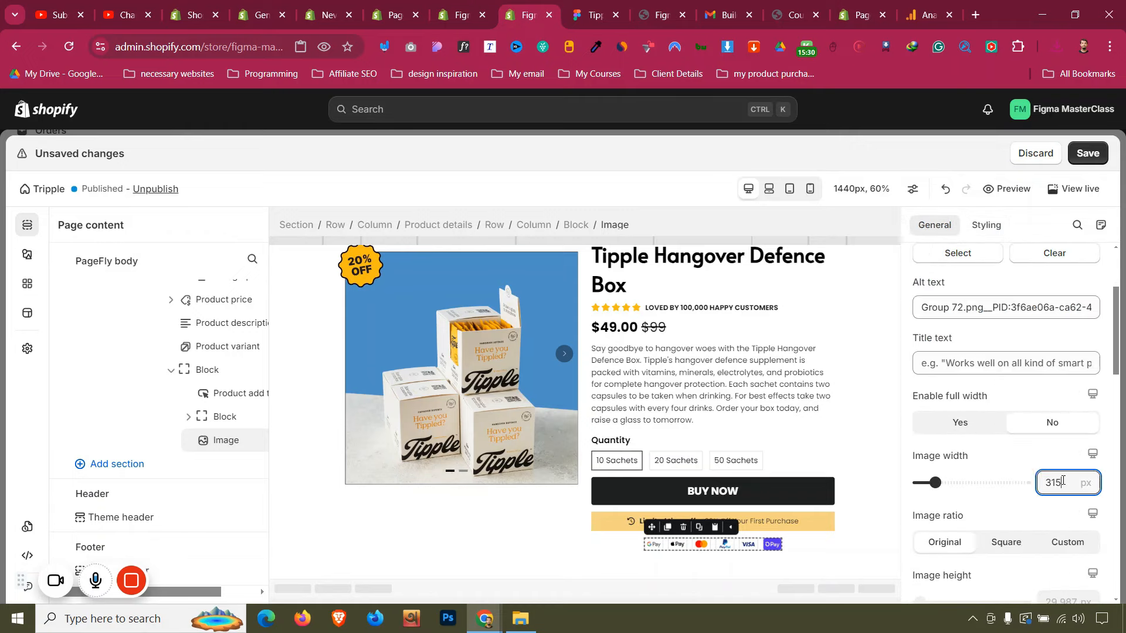
{"action": "key", "text": "Up"}
{"action": "key", "text": "Up"}
{"action": "key", "text": "Up"}
{"action": "key", "text": "Up"}
{"action": "key", "text": "Up"}
{"action": "key", "text": "Up"}
{"action": "key", "text": "Up"}
{"action": "key", "text": "Up"}
{"action": "key", "text": "Up"}
{"action": "key", "text": "Up"}
{"action": "key", "text": "Up"}
{"action": "key", "text": "Up"}
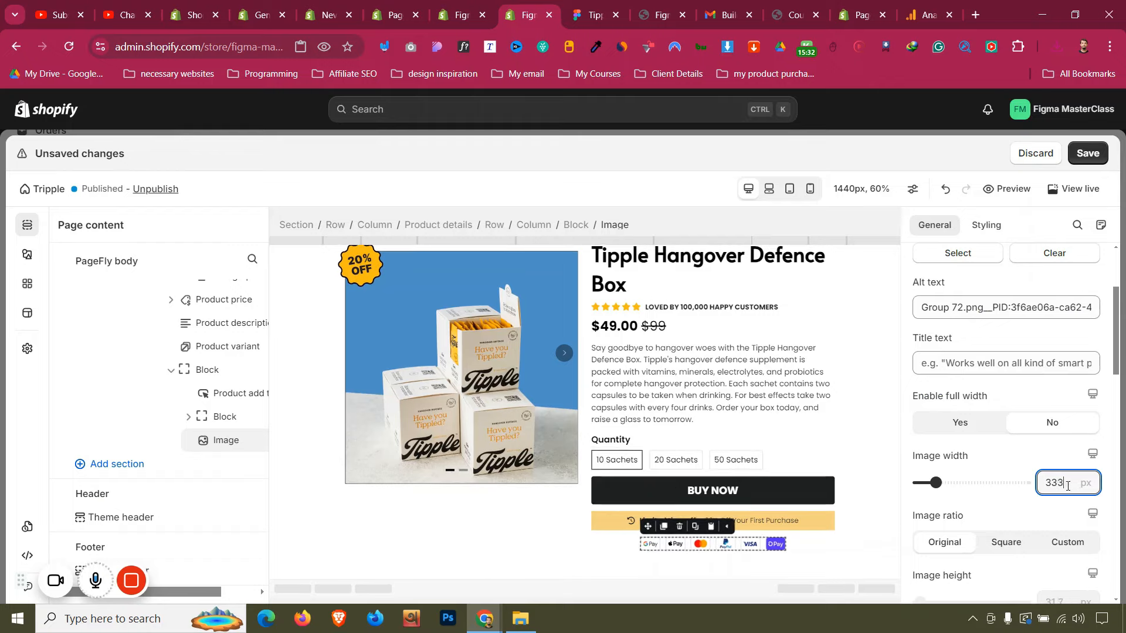
{"action": "left_click", "coordinate": [602, 10]}
{"action": "left_click", "coordinate": [519, 4]}
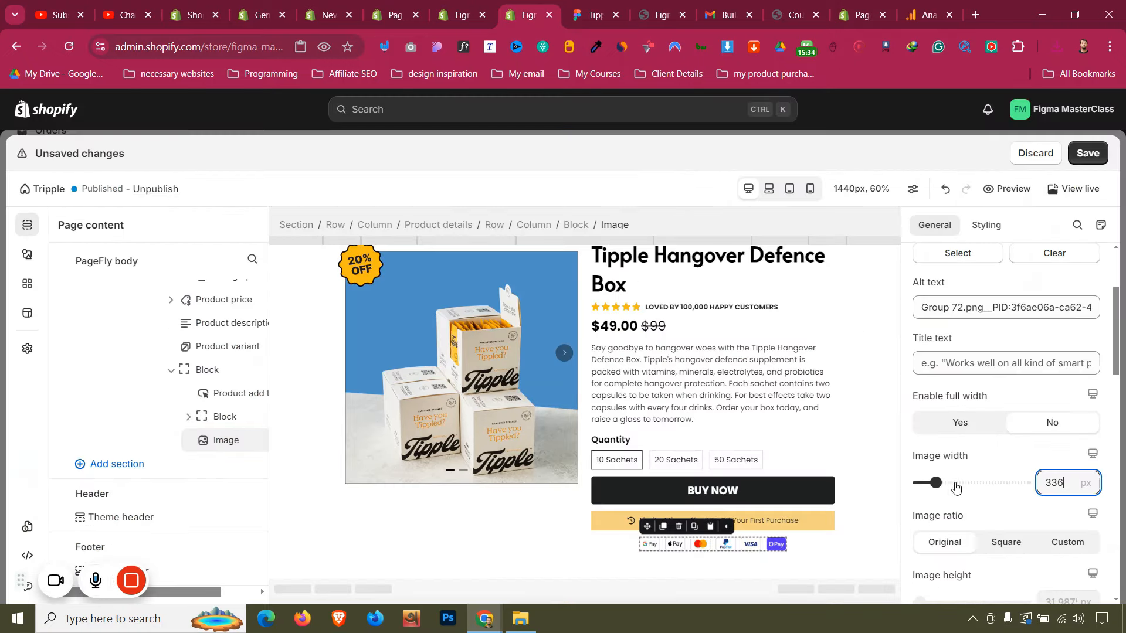
{"action": "key", "text": "Up"}
{"action": "key", "text": "Up"}
{"action": "key", "text": "Up"}
{"action": "key", "text": "Up"}
{"action": "key", "text": "Up"}
{"action": "key", "text": "Up"}
{"action": "key", "text": "Up"}
{"action": "key", "text": "Up"}
{"action": "key", "text": "Up"}
{"action": "key", "text": "Up"}
{"action": "key", "text": "Up"}
{"action": "key", "text": "Up"}
{"action": "key", "text": "Up"}
{"action": "key", "text": "Up"}
{"action": "key", "text": "Up"}
{"action": "key", "text": "Up"}
{"action": "key", "text": "Up"}
{"action": "key", "text": "Up"}
{"action": "key", "text": "Up"}
{"action": "key", "text": "Up"}
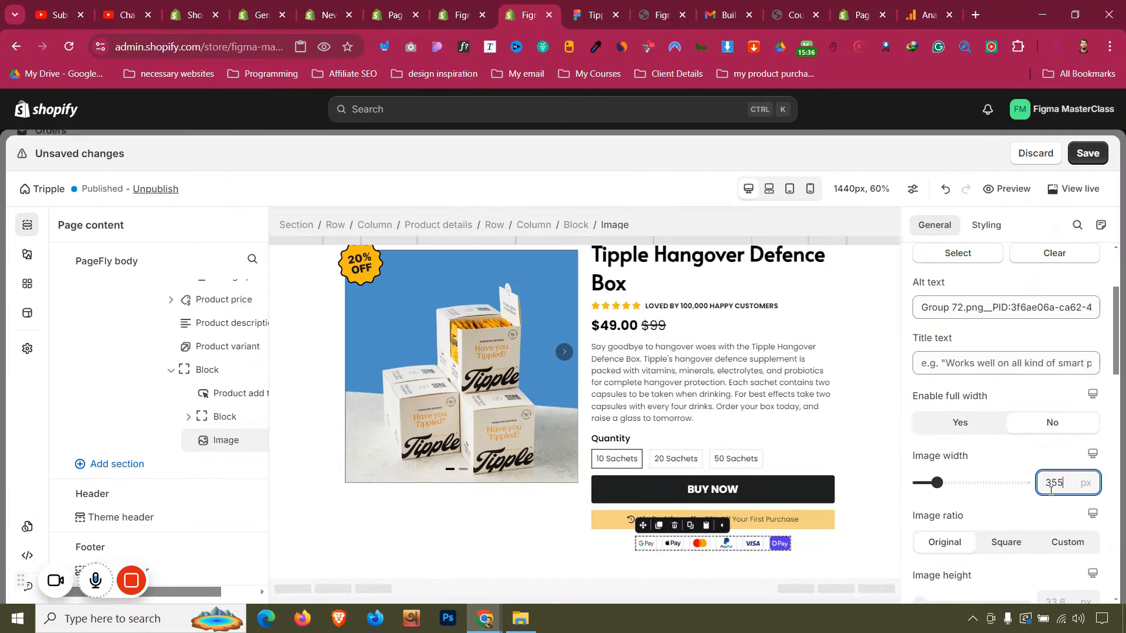
{"action": "key", "text": "Up"}
{"action": "key", "text": "Up"}
{"action": "key", "text": "Up"}
{"action": "key", "text": "Up"}
{"action": "key", "text": "Up"}
{"action": "key", "text": "Up"}
{"action": "key", "text": "Up"}
{"action": "key", "text": "Up"}
{"action": "key", "text": "Up"}
{"action": "key", "text": "Up"}
{"action": "key", "text": "Up"}
{"action": "key", "text": "Up"}
{"action": "key", "text": "Up"}
{"action": "key", "text": "Up"}
{"action": "key", "text": "Up"}
{"action": "key", "text": "Up"}
{"action": "key", "text": "Up"}
{"action": "key", "text": "Up"}
{"action": "key", "text": "Up"}
{"action": "key", "text": "Up"}
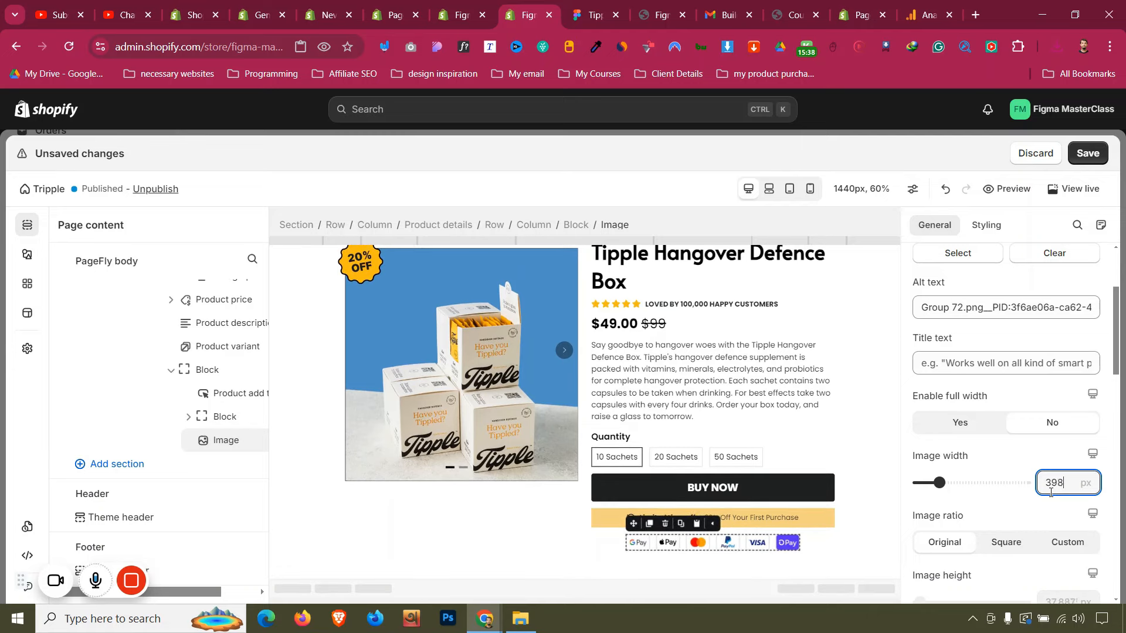
{"action": "key", "text": "Up"}
{"action": "key", "text": "Up"}
{"action": "key", "text": "Up"}
{"action": "key", "text": "Up"}
{"action": "key", "text": "Up"}
{"action": "key", "text": "Up"}
{"action": "key", "text": "Up"}
{"action": "key", "text": "Up"}
{"action": "key", "text": "Up"}
{"action": "key", "text": "Up"}
{"action": "key", "text": "Up"}
{"action": "key", "text": "Up"}
{"action": "key", "text": "Up"}
{"action": "key", "text": "Up"}
{"action": "key", "text": "Up"}
{"action": "key", "text": "Up"}
{"action": "key", "text": "Up"}
{"action": "key", "text": "Up"}
{"action": "key", "text": "Up"}
{"action": "key", "text": "Up"}
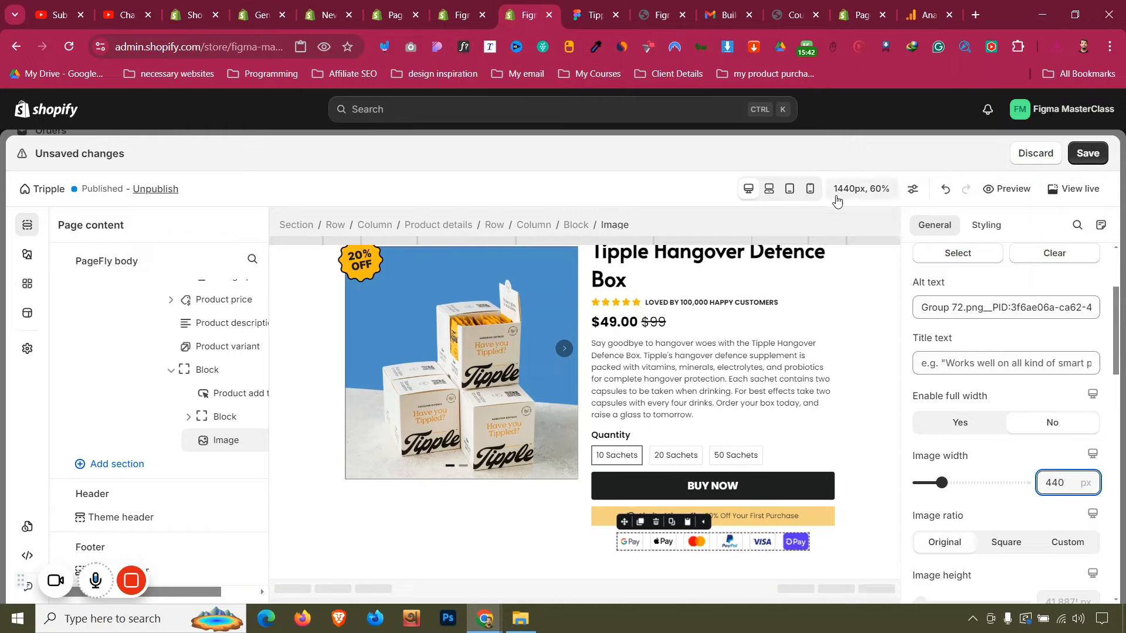
In the mobile view, set the limited time offer bar's top and bottom padding to 10 px
{"action": "left_click", "coordinate": [810, 188]}
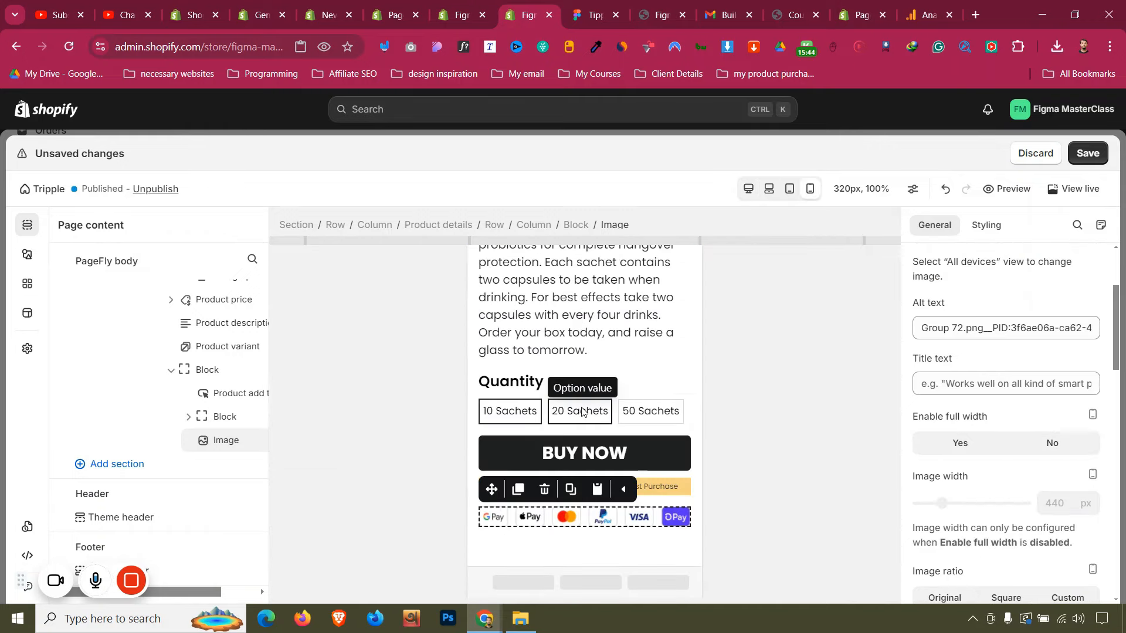
{"action": "left_click", "coordinate": [684, 487]}
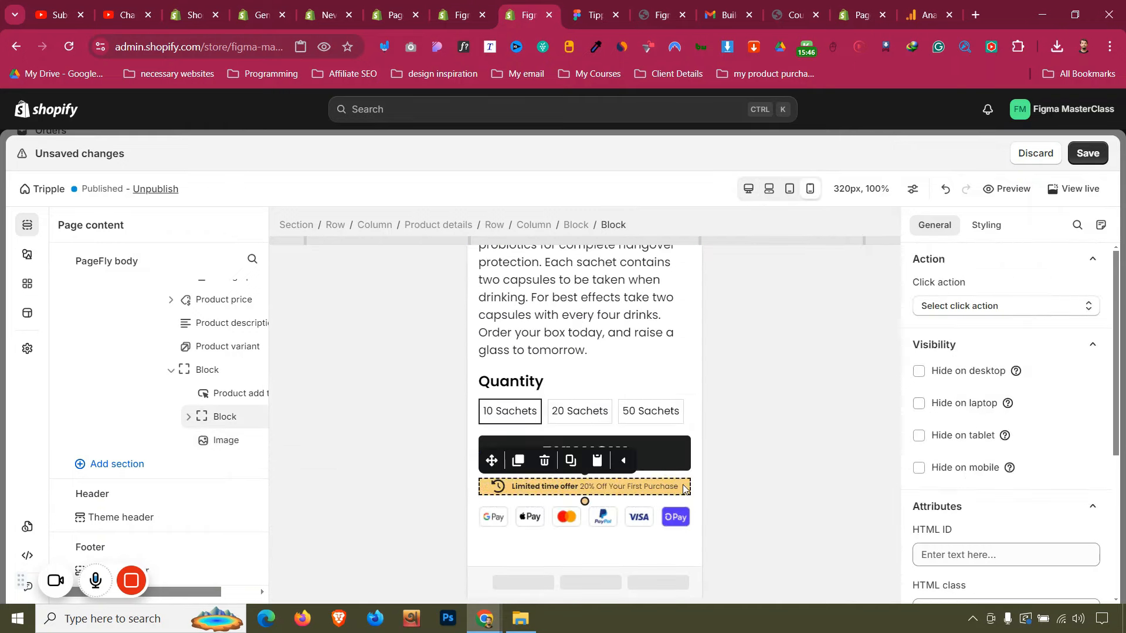
{"action": "left_click", "coordinate": [986, 225]}
{"action": "type", "text": "10"}
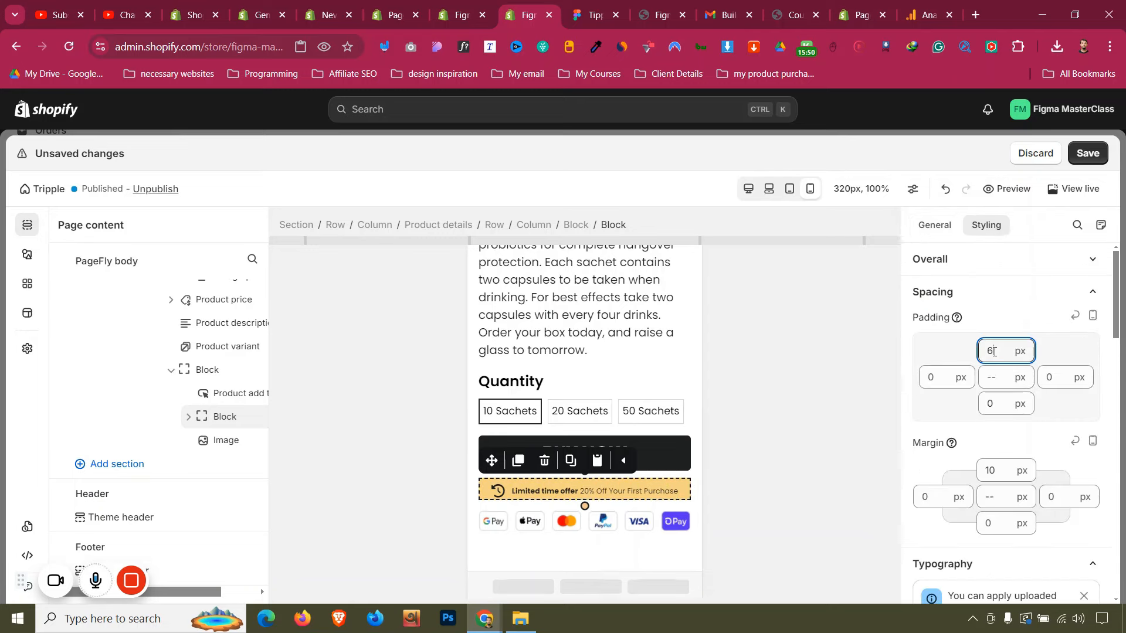
{"action": "type", "text": "10"}
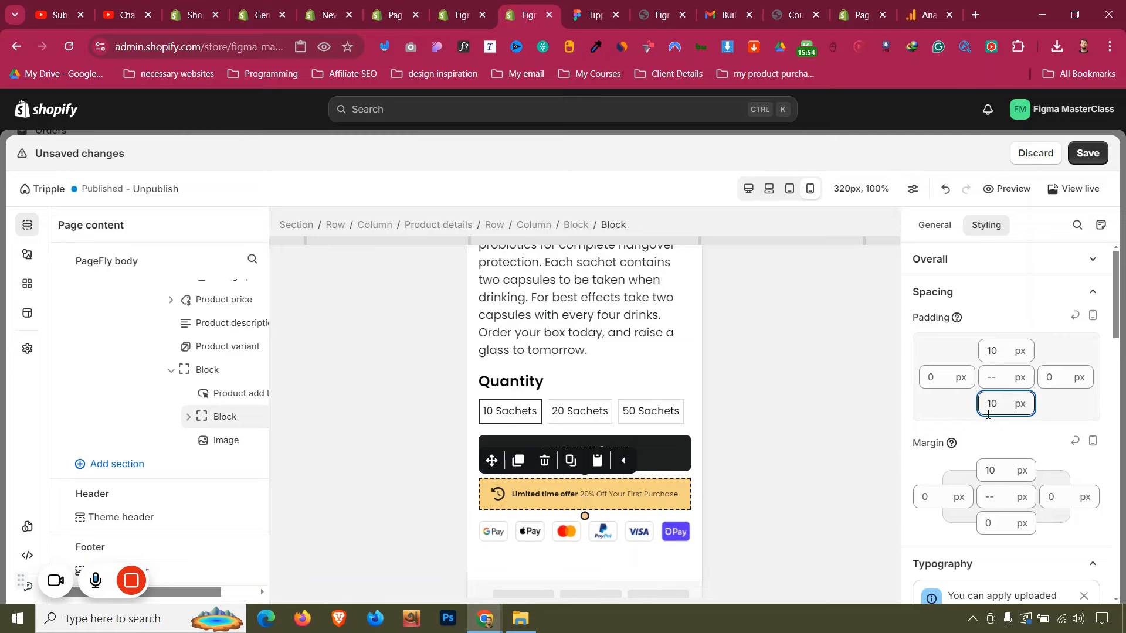
{"action": "left_click", "coordinate": [476, 522]}
{"action": "left_click", "coordinate": [485, 484]}
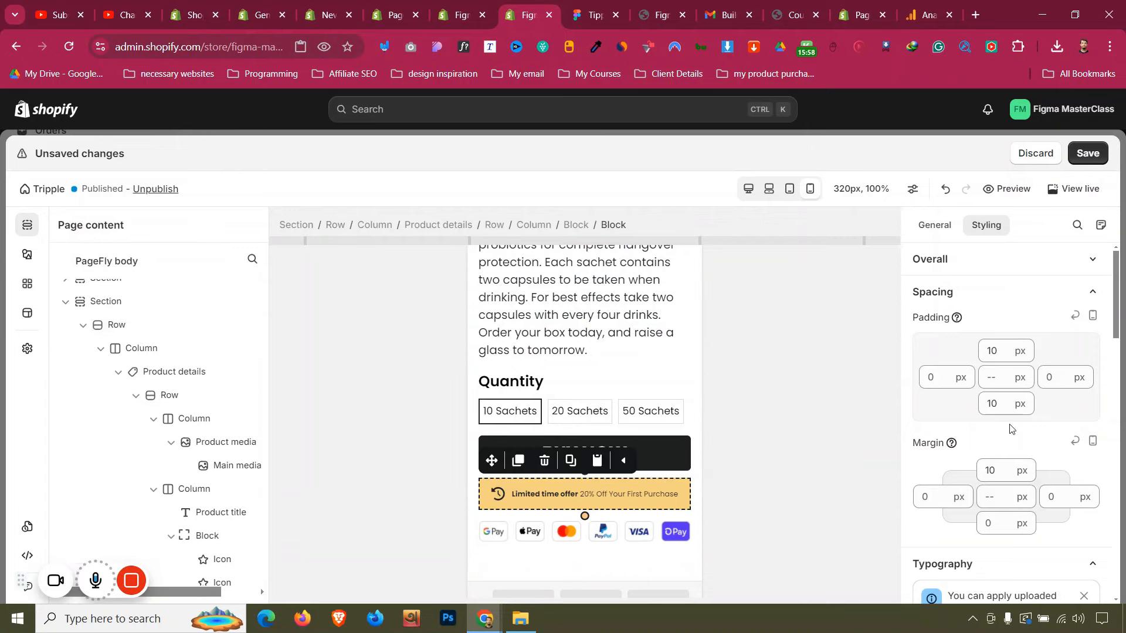
Set the offer bar's top margin to 15 px in the mobile view
{"action": "key", "text": "Up"}
{"action": "key", "text": "Up"}
{"action": "key", "text": "Up"}
{"action": "key", "text": "Up"}
{"action": "key", "text": "Up"}
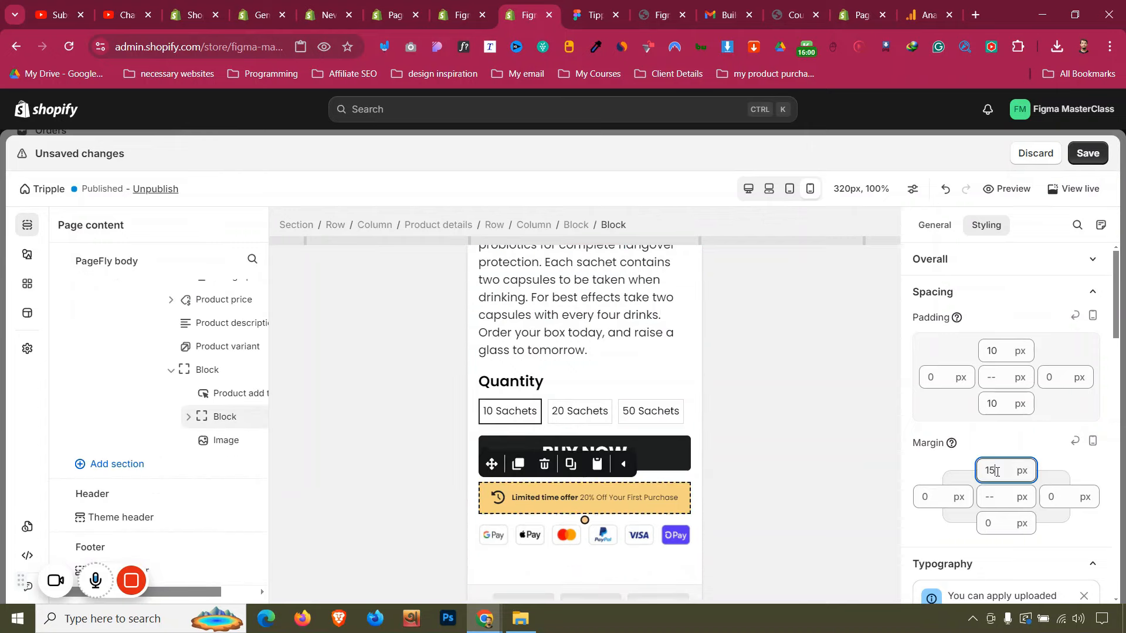
{"action": "left_click", "coordinate": [480, 543]}
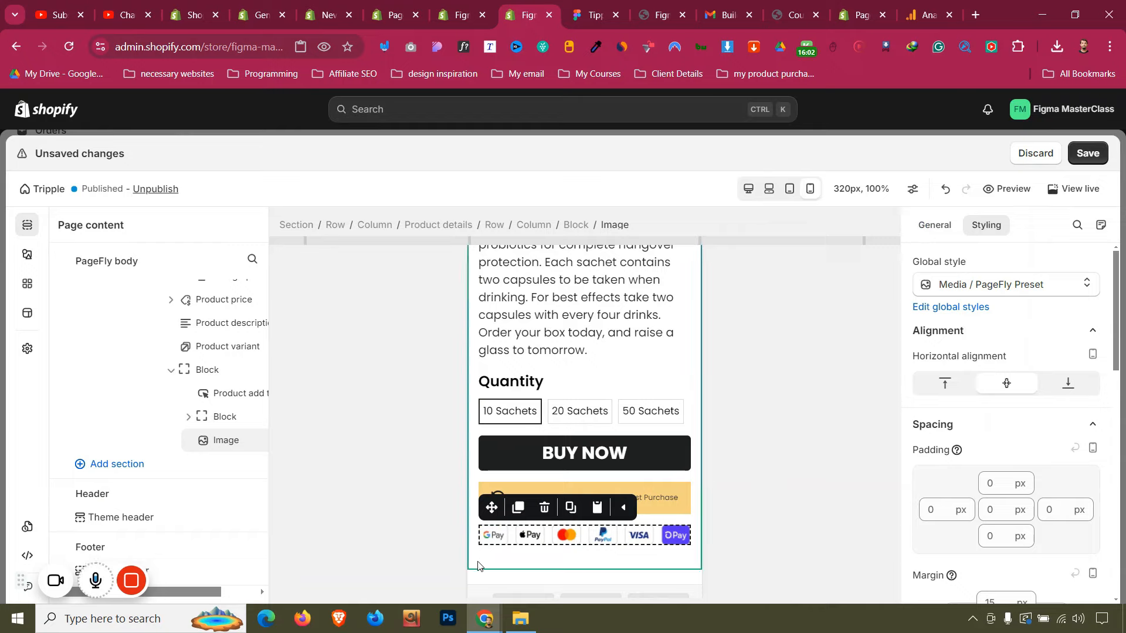
{"action": "left_click", "coordinate": [479, 563]}
{"action": "left_click", "coordinate": [478, 581]}
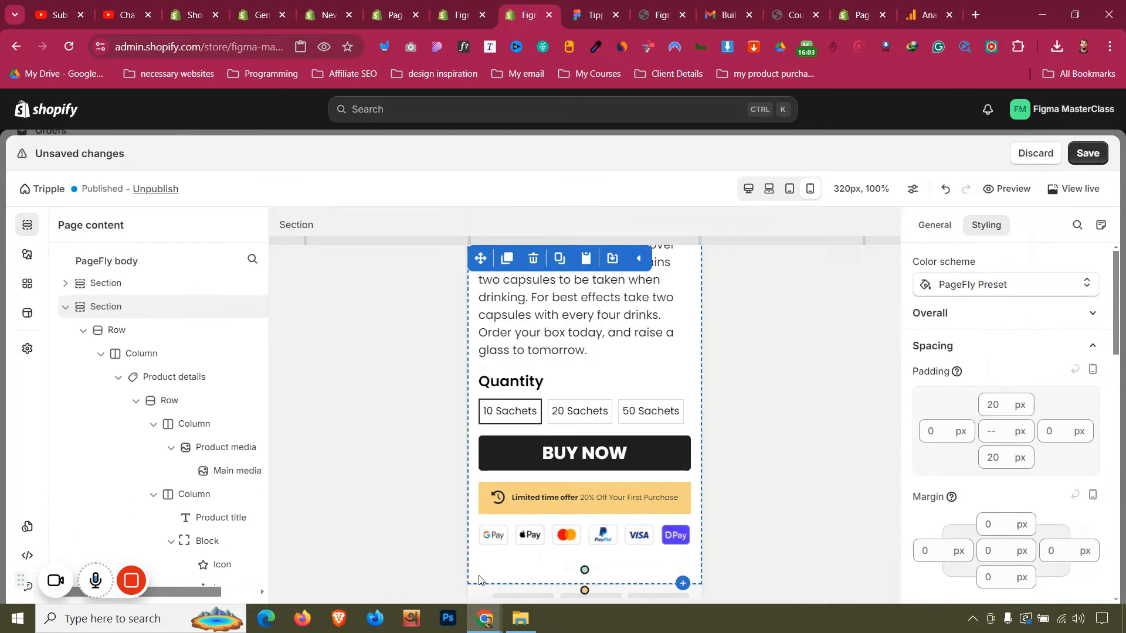
In the tablet view, set the product title's font size to 32 px
{"action": "left_click", "coordinate": [788, 191]}
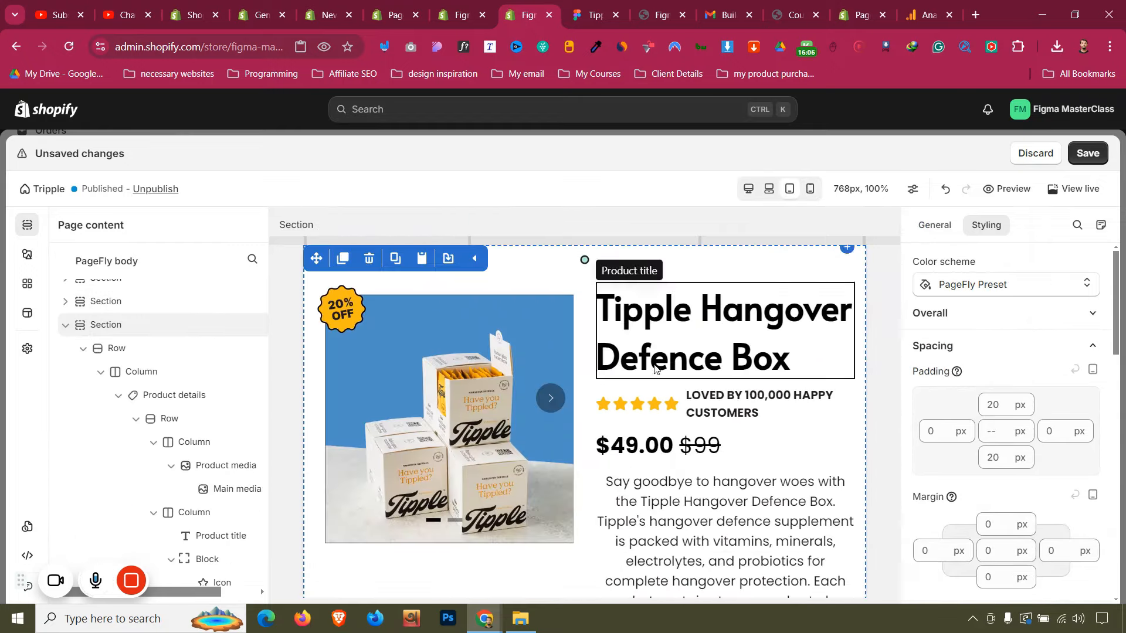
{"action": "scroll", "coordinate": [656, 369], "scroll_direction": "down", "scroll_amount": 3}
{"action": "scroll", "coordinate": [659, 366], "scroll_direction": "up", "scroll_amount": 3}
{"action": "left_click", "coordinate": [666, 359]}
{"action": "left_click", "coordinate": [1061, 345]}
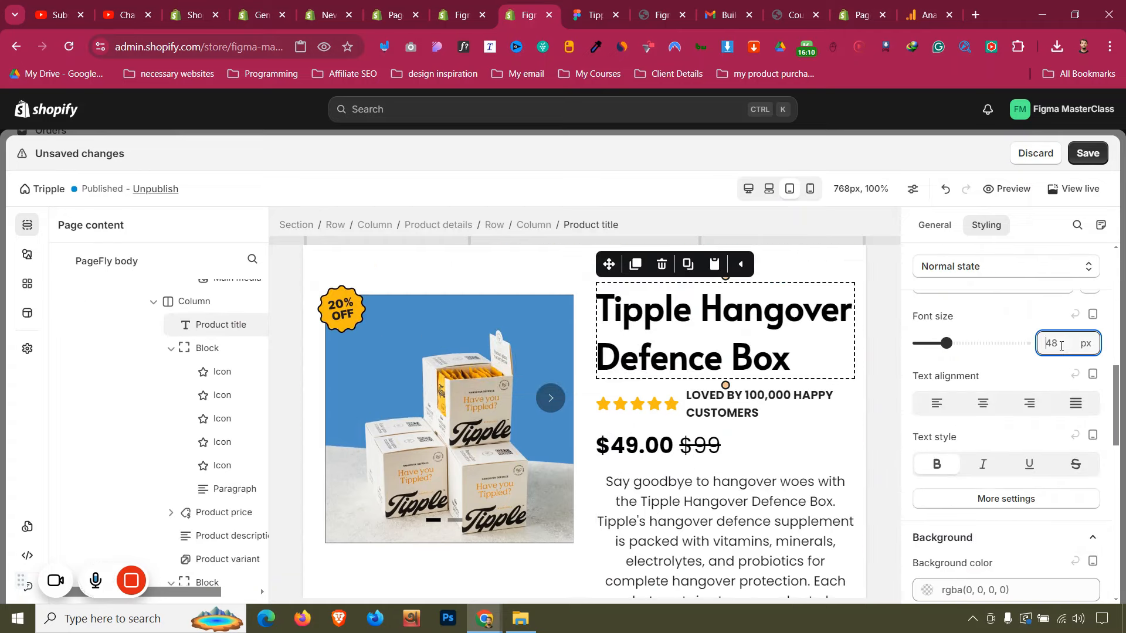
{"action": "type", "text": "32"}
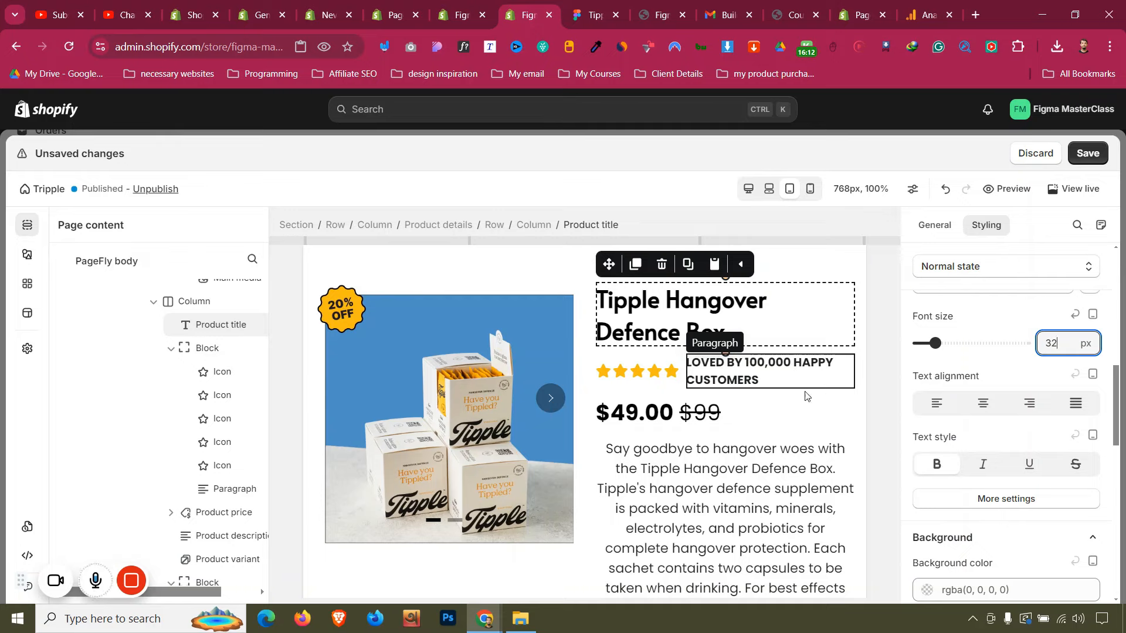
Left-align the product description text in the tablet view
{"action": "left_click", "coordinate": [709, 378]}
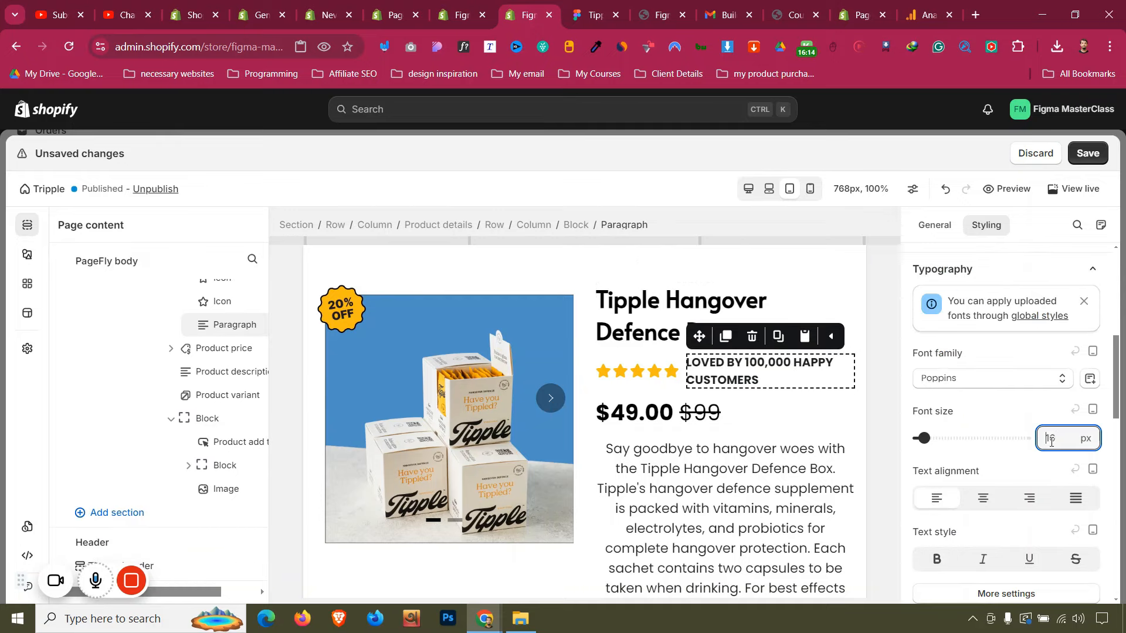
{"action": "left_click", "coordinate": [680, 392]}
{"action": "scroll", "coordinate": [681, 392], "scroll_direction": "down", "scroll_amount": 1}
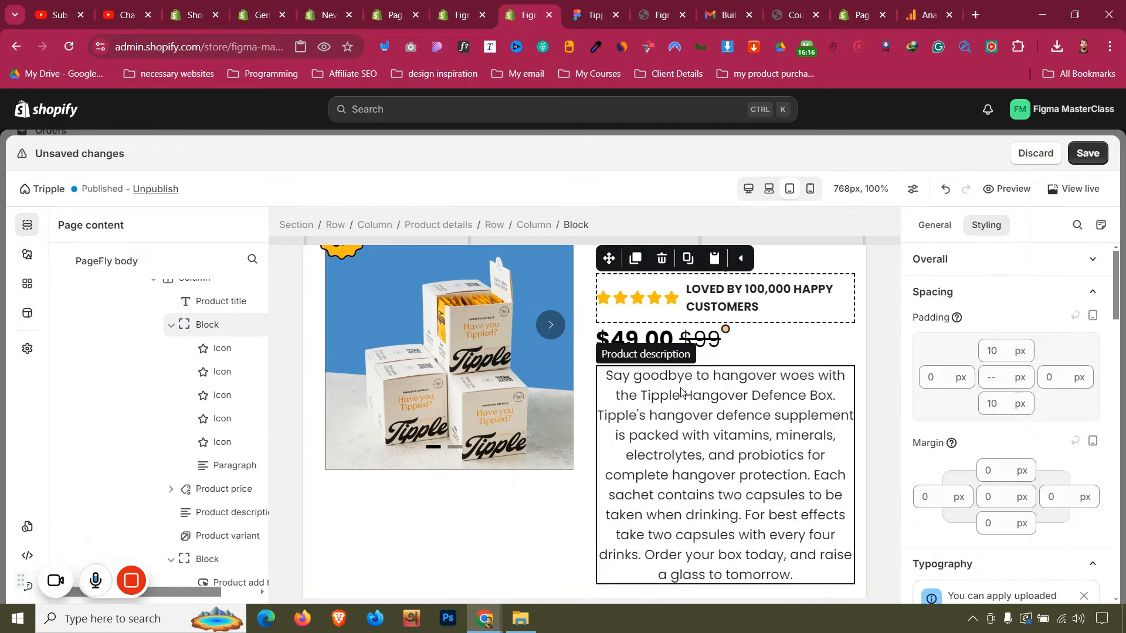
{"action": "left_click", "coordinate": [677, 402]}
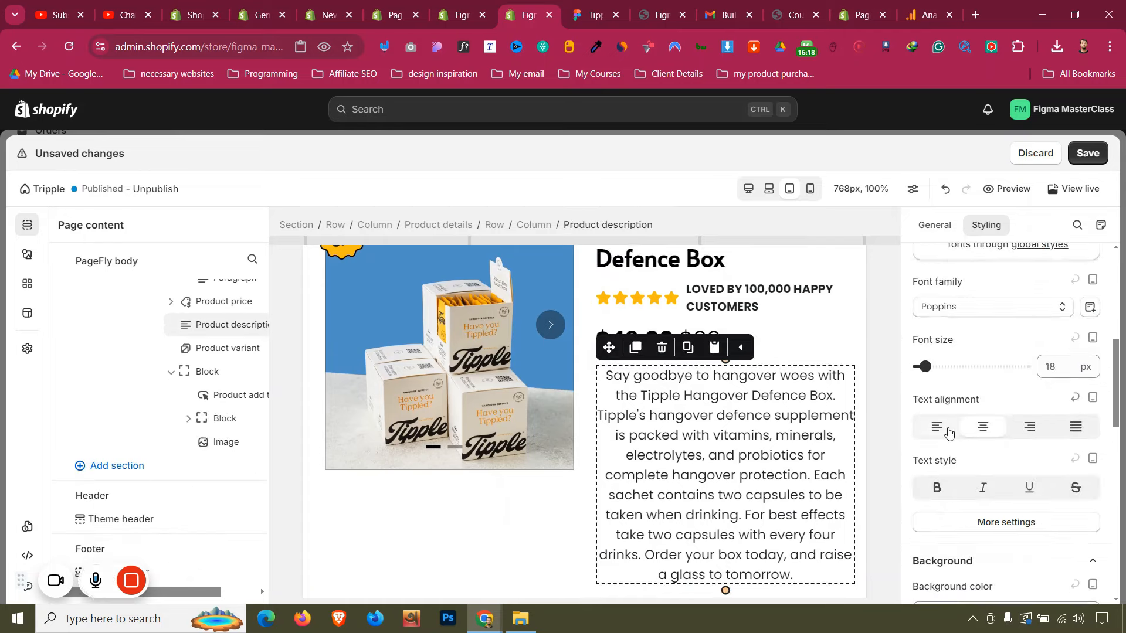
{"action": "left_click", "coordinate": [948, 432]}
{"action": "scroll", "coordinate": [578, 422], "scroll_direction": "down", "scroll_amount": 3}
{"action": "scroll", "coordinate": [578, 422], "scroll_direction": "up", "scroll_amount": 4}
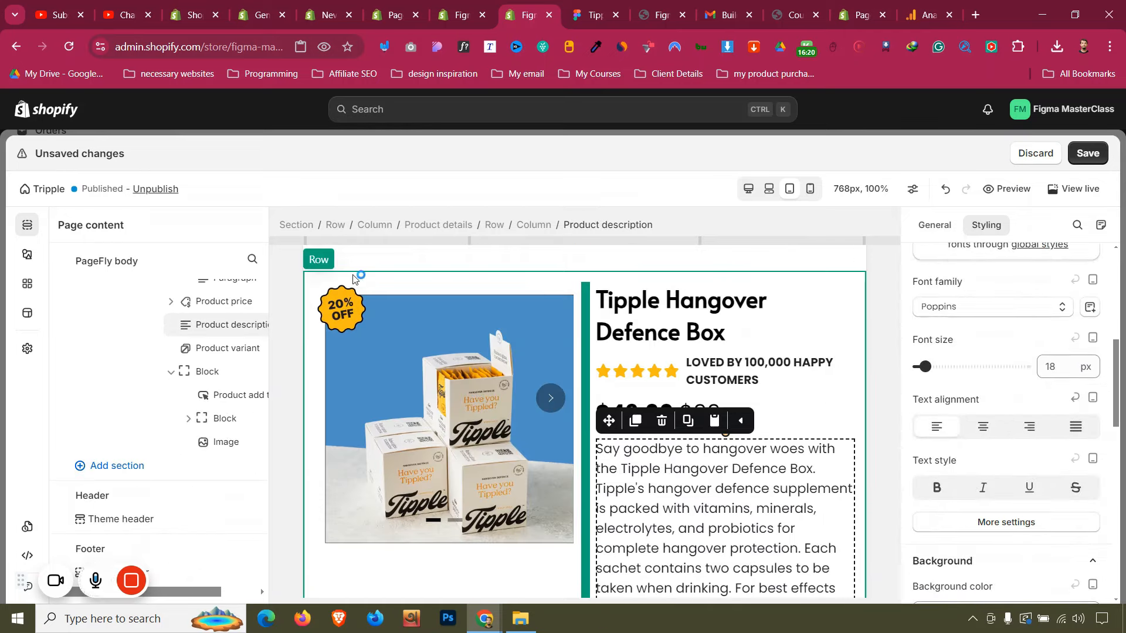
Set the product details row to 1 column per line in the tablet view
{"action": "left_click", "coordinate": [394, 284]}
{"action": "left_click", "coordinate": [938, 226]}
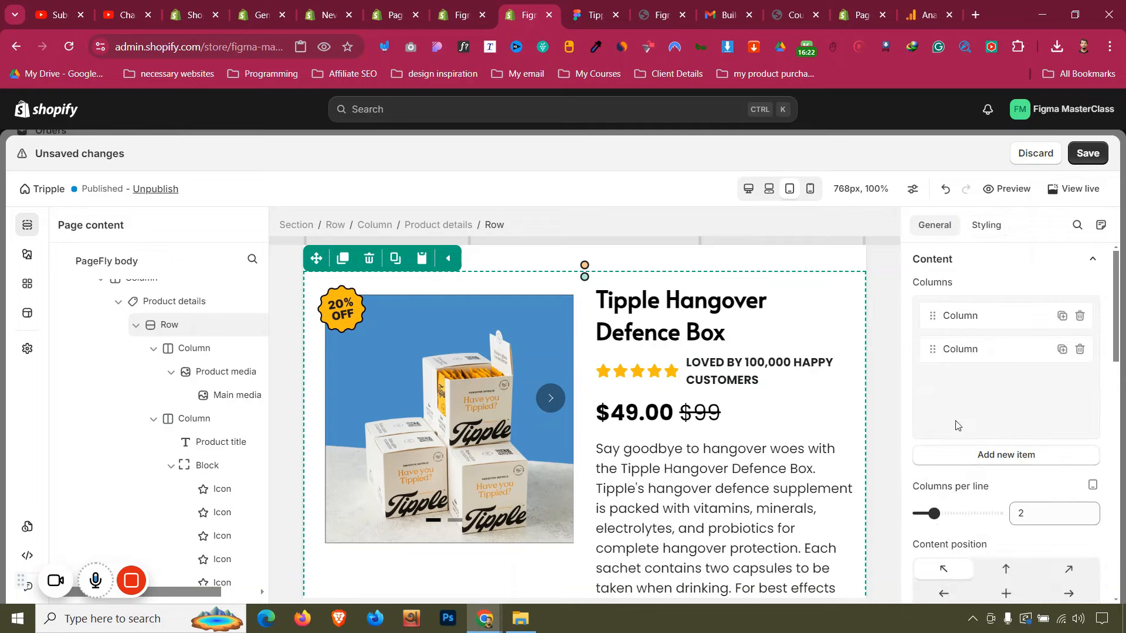
{"action": "left_click_drag", "start_coordinate": [934, 514], "coordinate": [916, 514]}
{"action": "scroll", "coordinate": [375, 327], "scroll_direction": "down", "scroll_amount": 8}
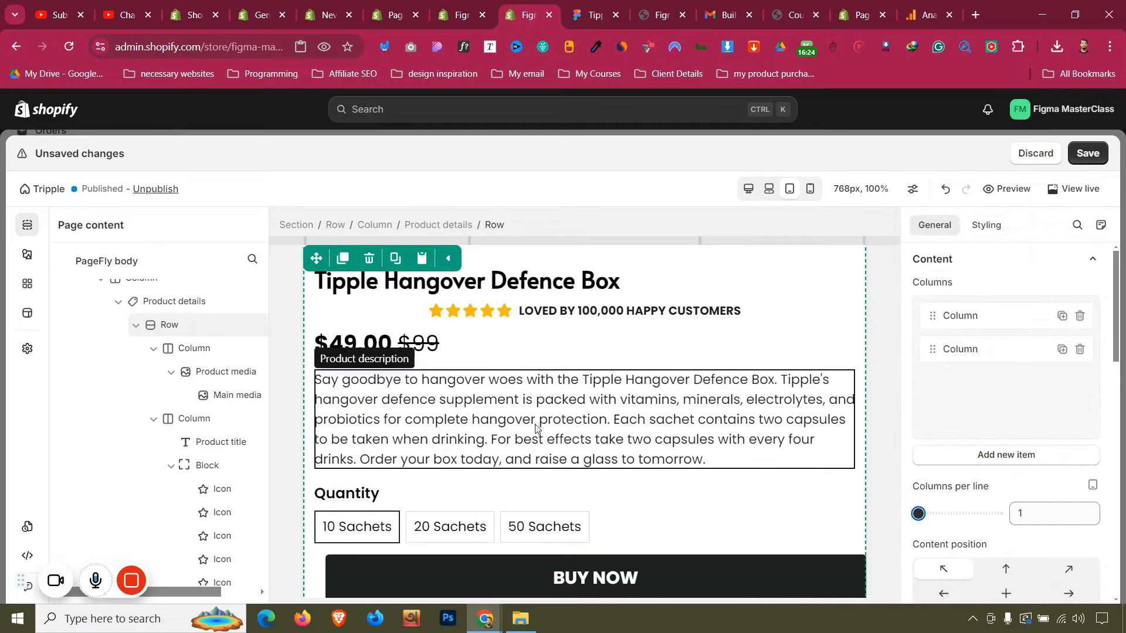
Set the justify content of the star rating block to Flex start in the tablet view
{"action": "left_click", "coordinate": [376, 320]}
{"action": "left_click", "coordinate": [986, 225]}
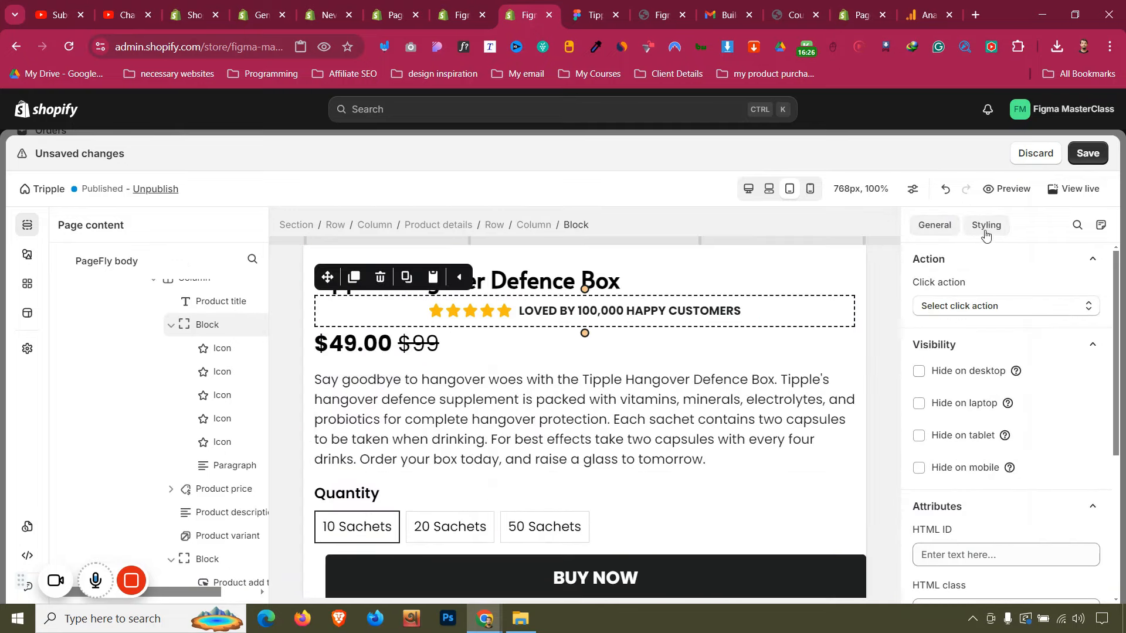
{"action": "scroll", "coordinate": [983, 347], "scroll_direction": "down", "scroll_amount": 5}
{"action": "scroll", "coordinate": [984, 347], "scroll_direction": "down", "scroll_amount": 10}
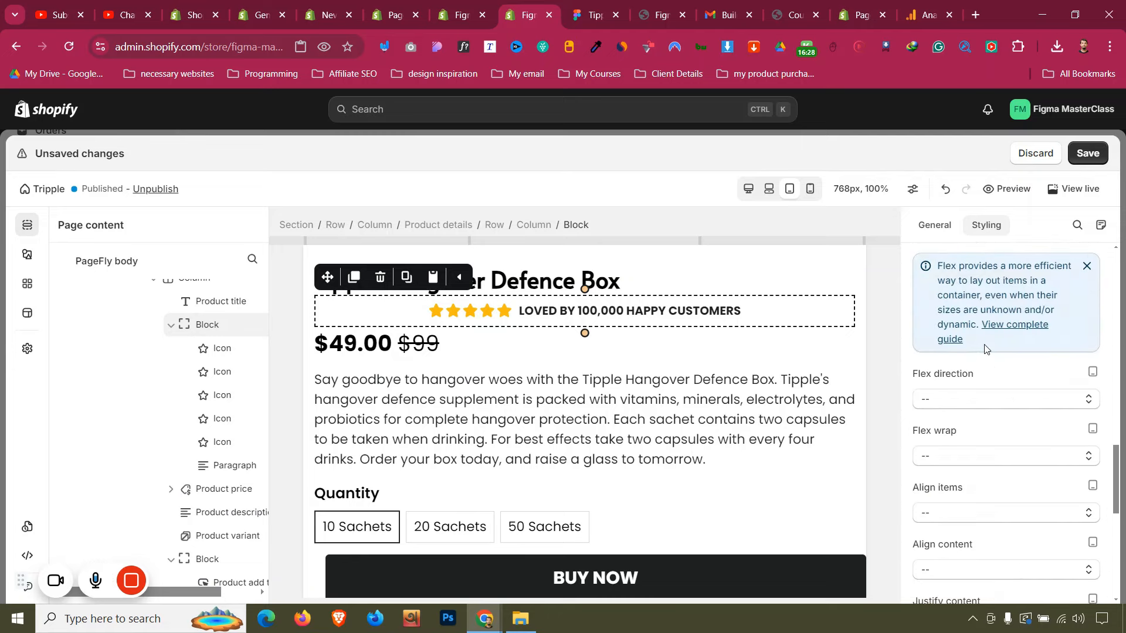
{"action": "scroll", "coordinate": [984, 349], "scroll_direction": "down", "scroll_amount": 3}
{"action": "left_click", "coordinate": [969, 480]}
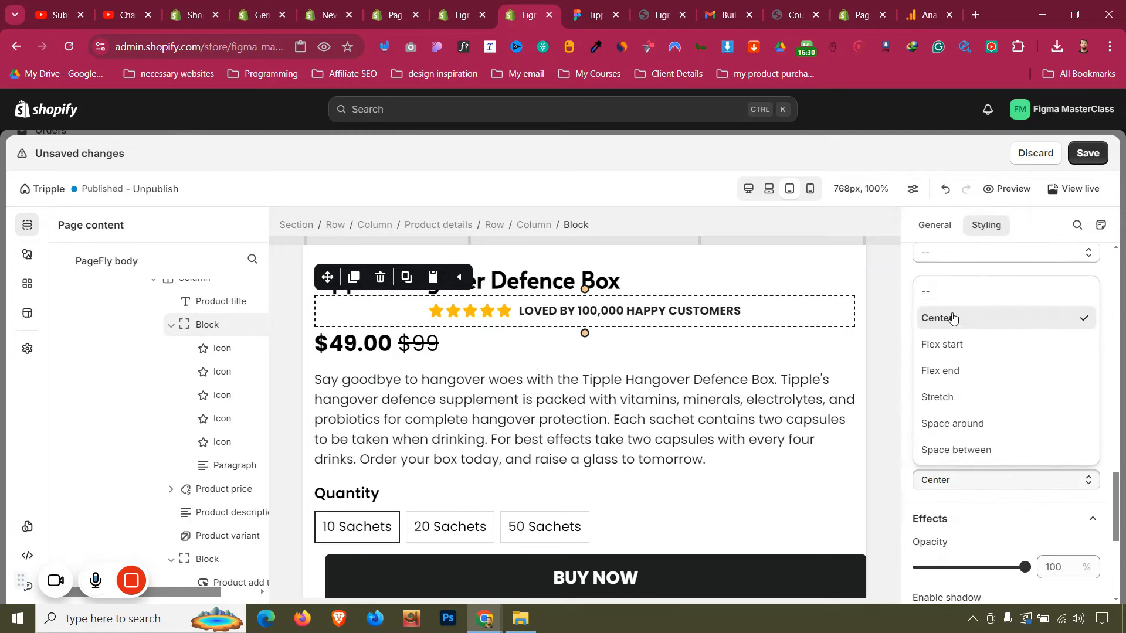
{"action": "left_click", "coordinate": [953, 347]}
{"action": "scroll", "coordinate": [353, 352], "scroll_direction": "down", "scroll_amount": 3}
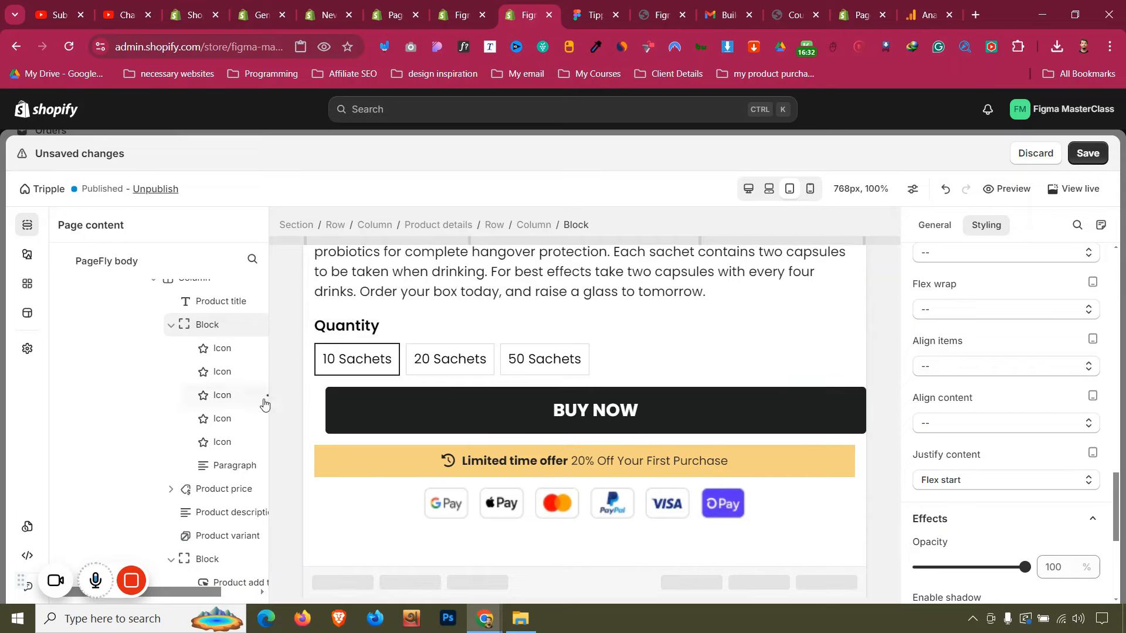
Set the BUY NOW button's left and right margins to 0 px in the tablet view
{"action": "left_click", "coordinate": [334, 401]}
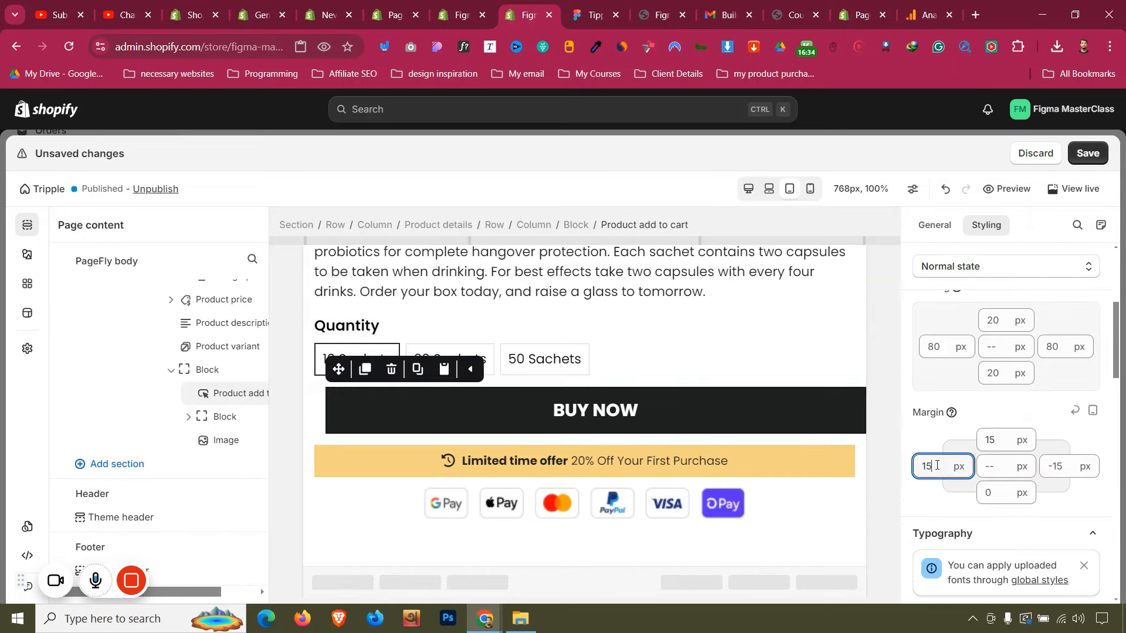
{"action": "key", "text": "Down"}
{"action": "key", "text": "Down"}
{"action": "key", "text": "Down"}
{"action": "key", "text": "Down"}
{"action": "key", "text": "Down"}
{"action": "key", "text": "Down"}
{"action": "key", "text": "Down"}
{"action": "key", "text": "Down"}
{"action": "key", "text": "Down"}
{"action": "key", "text": "Down"}
{"action": "key", "text": "Down"}
{"action": "key", "text": "Down"}
{"action": "key", "text": "Down"}
{"action": "key", "text": "Down"}
{"action": "key", "text": "Down"}
{"action": "key", "text": "Down"}
{"action": "key", "text": "Down"}
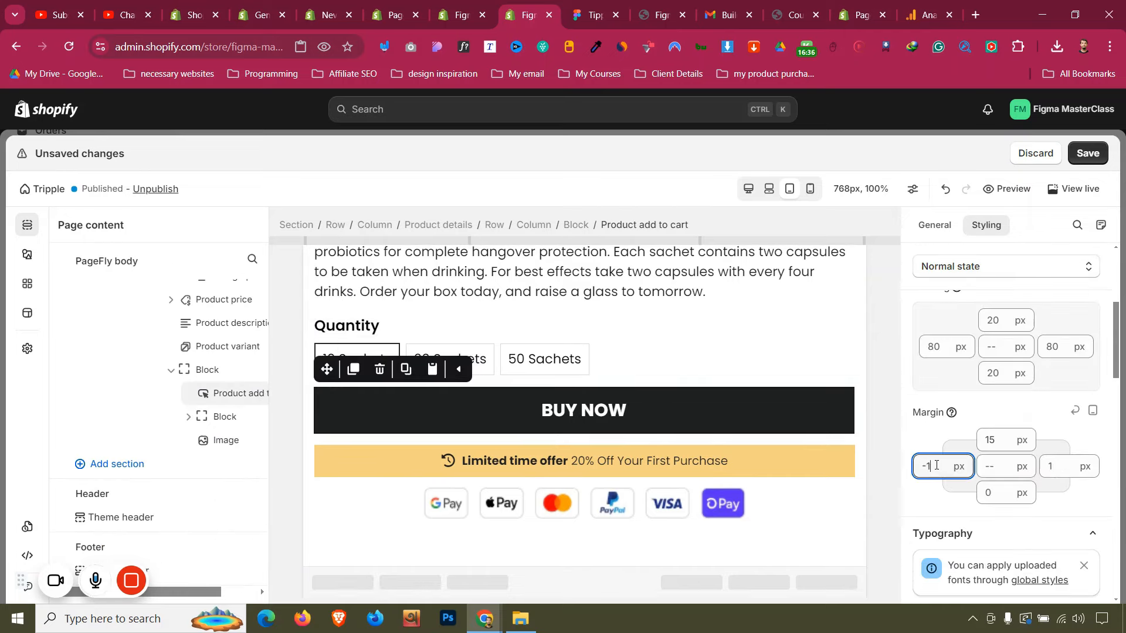
{"action": "key", "text": "Up"}
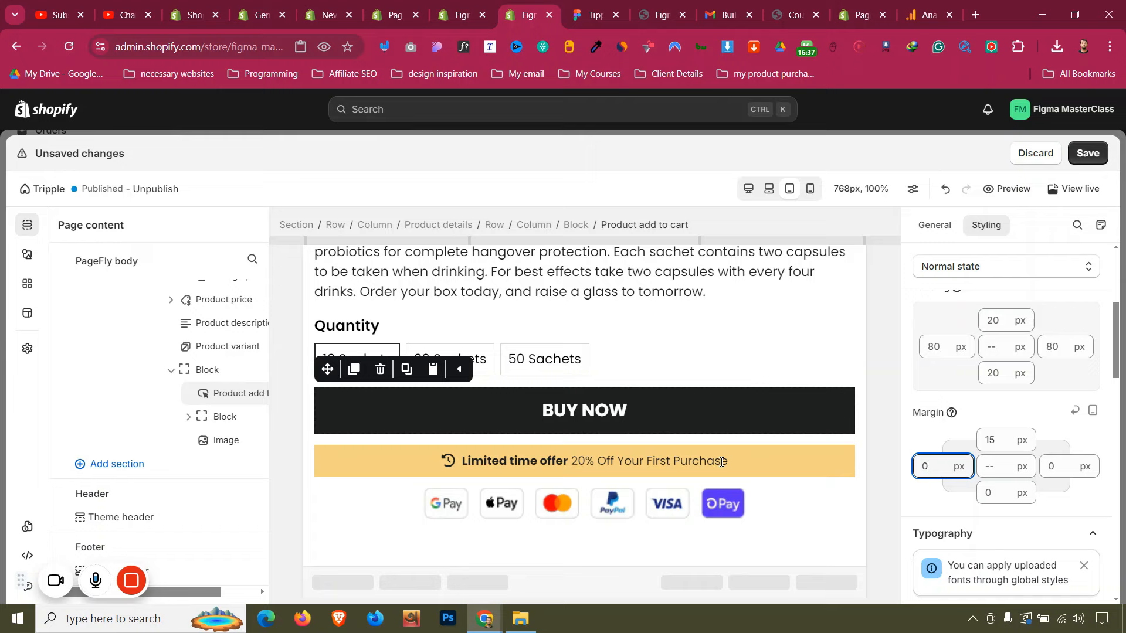
Set the product section's bottom padding to 0 px and its top padding to 1 px in the tablet view
{"action": "left_click", "coordinate": [358, 456]}
{"action": "scroll", "coordinate": [1000, 380], "scroll_direction": "up", "scroll_amount": 10}
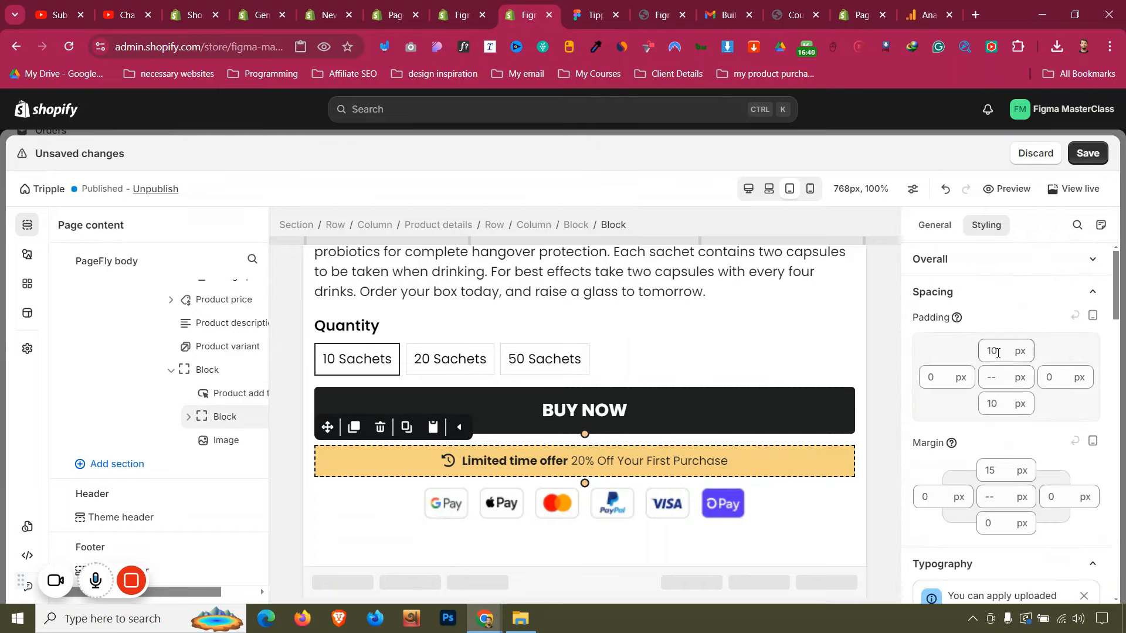
{"action": "left_click", "coordinate": [382, 556]}
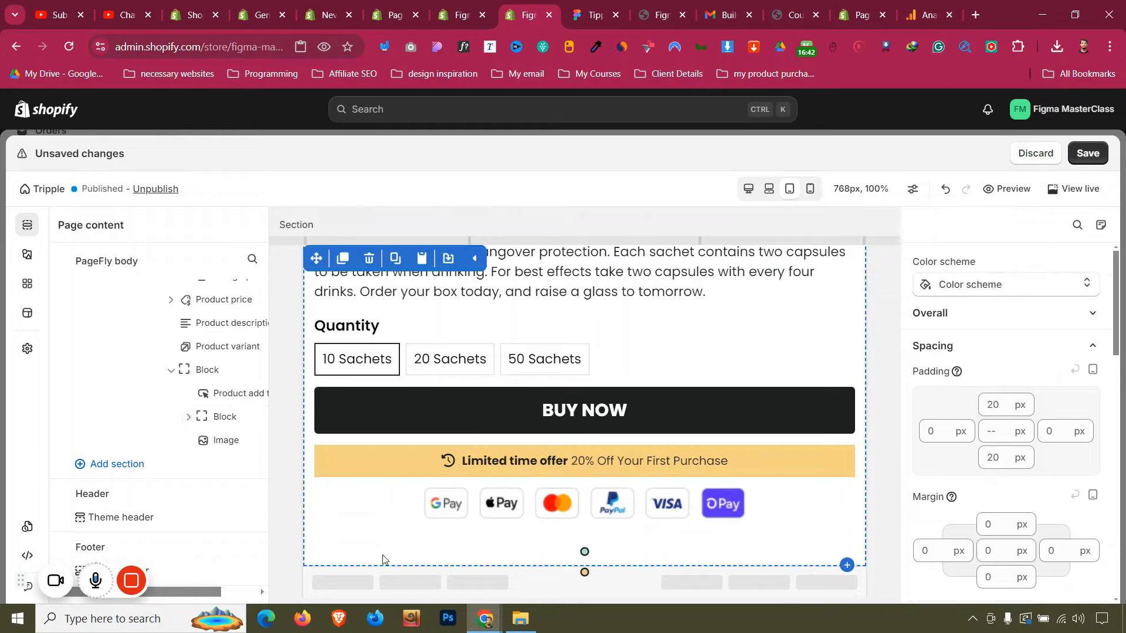
{"action": "left_click", "coordinate": [992, 458]}
{"action": "type", "text": "0"}
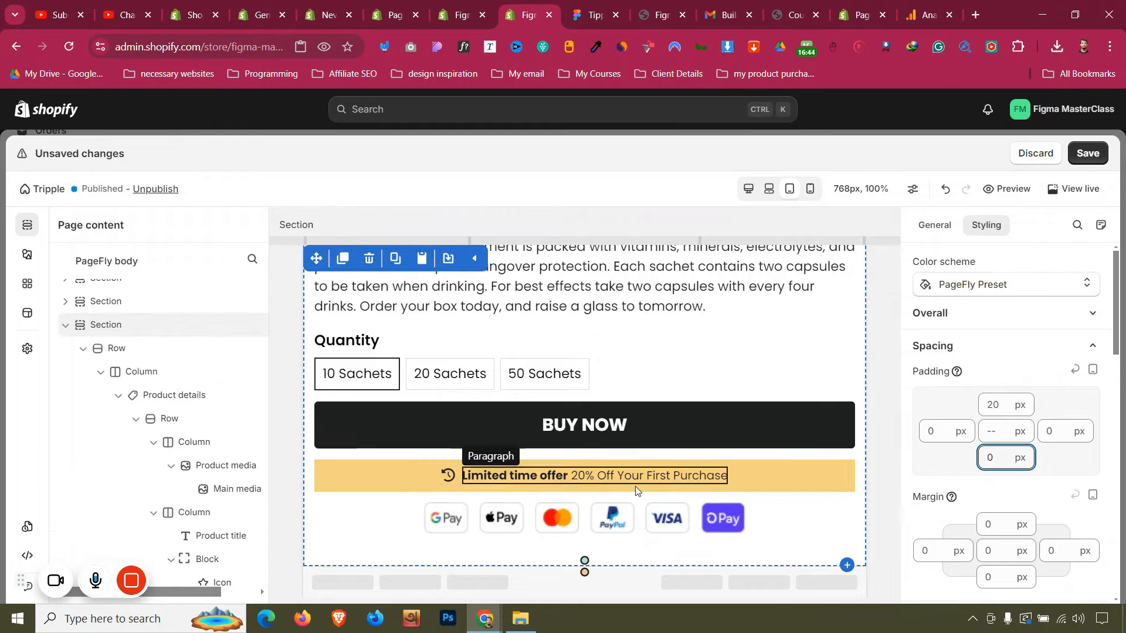
{"action": "scroll", "coordinate": [634, 488], "scroll_direction": "up", "scroll_amount": 10}
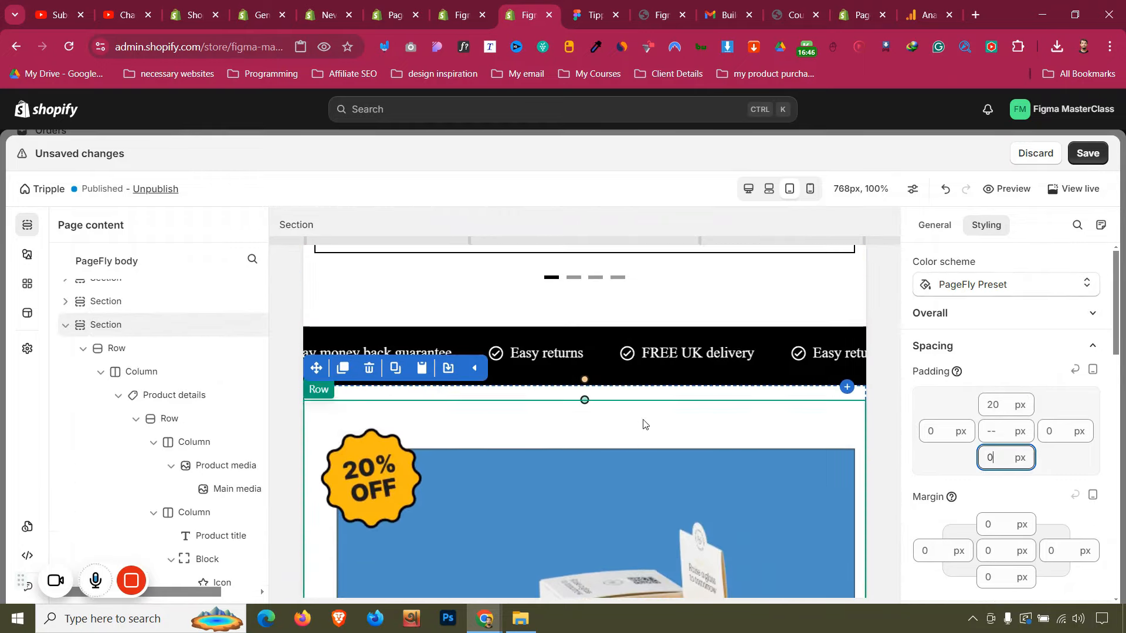
{"action": "left_click", "coordinate": [991, 404]}
{"action": "type", "text": "1"}
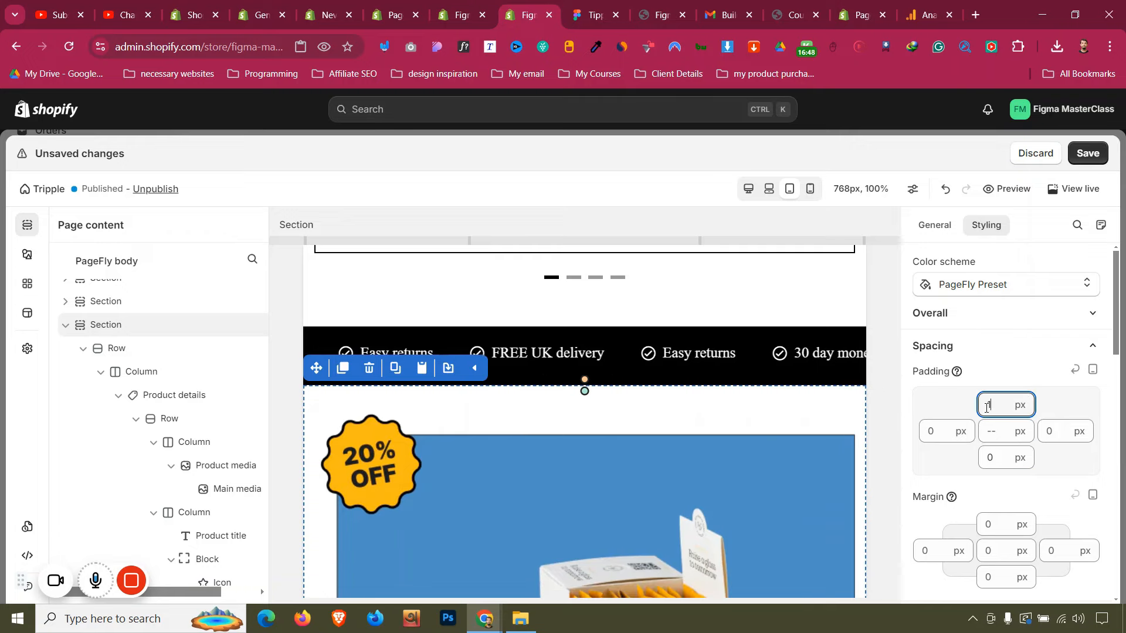
Try smaller top padding values for the product section in the mobile view and return it to 20 px
{"action": "left_click", "coordinate": [810, 190]}
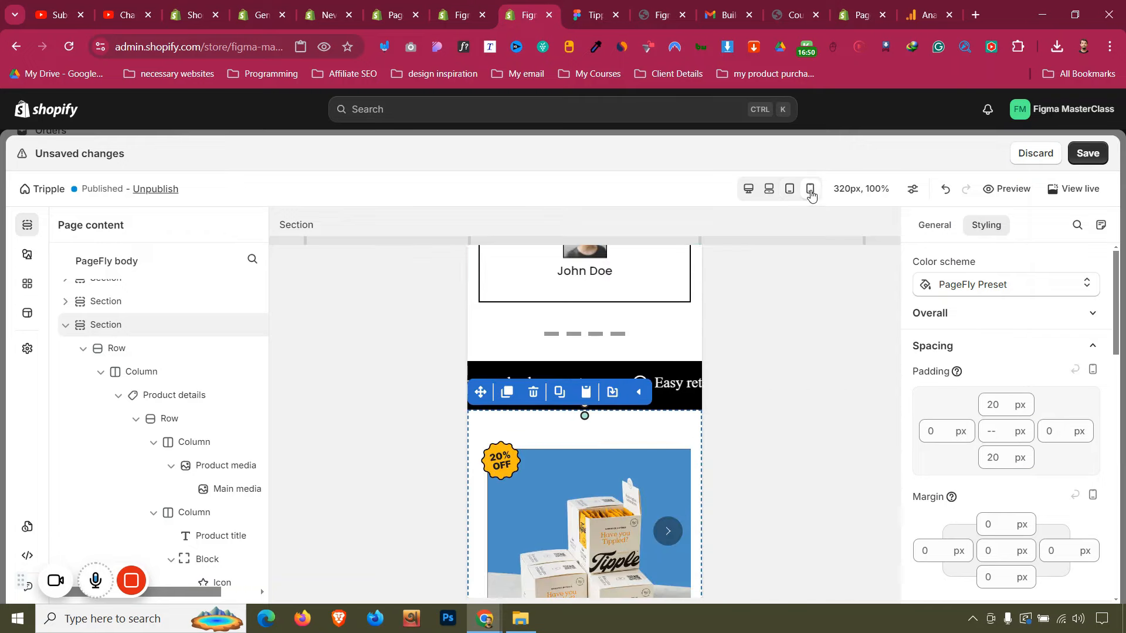
{"action": "scroll", "coordinate": [637, 316], "scroll_direction": "down", "scroll_amount": 2}
{"action": "scroll", "coordinate": [638, 315], "scroll_direction": "up", "scroll_amount": 1}
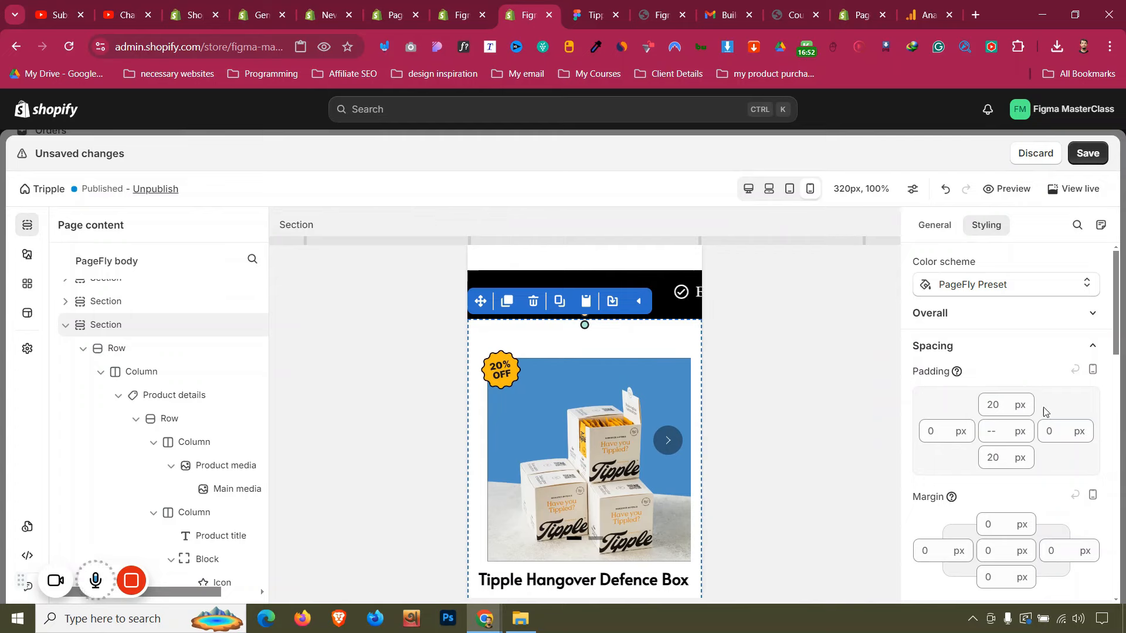
{"action": "double_click", "coordinate": [987, 401]}
{"action": "type", "text": "10"}
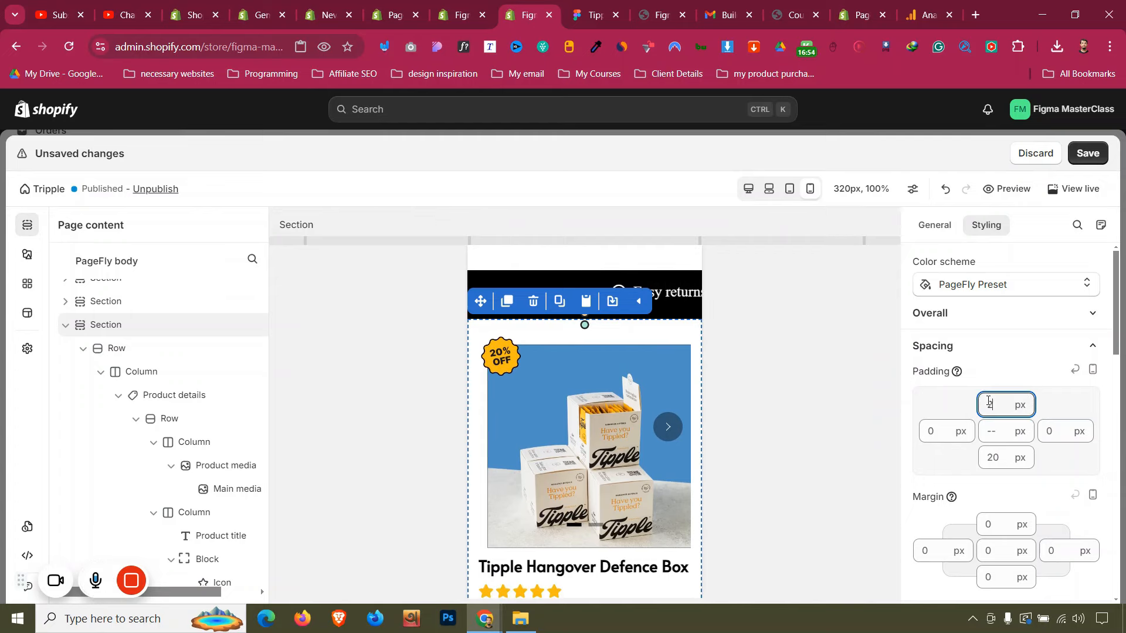
{"action": "key", "text": "BackSpace"}
{"action": "type", "text": "4"}
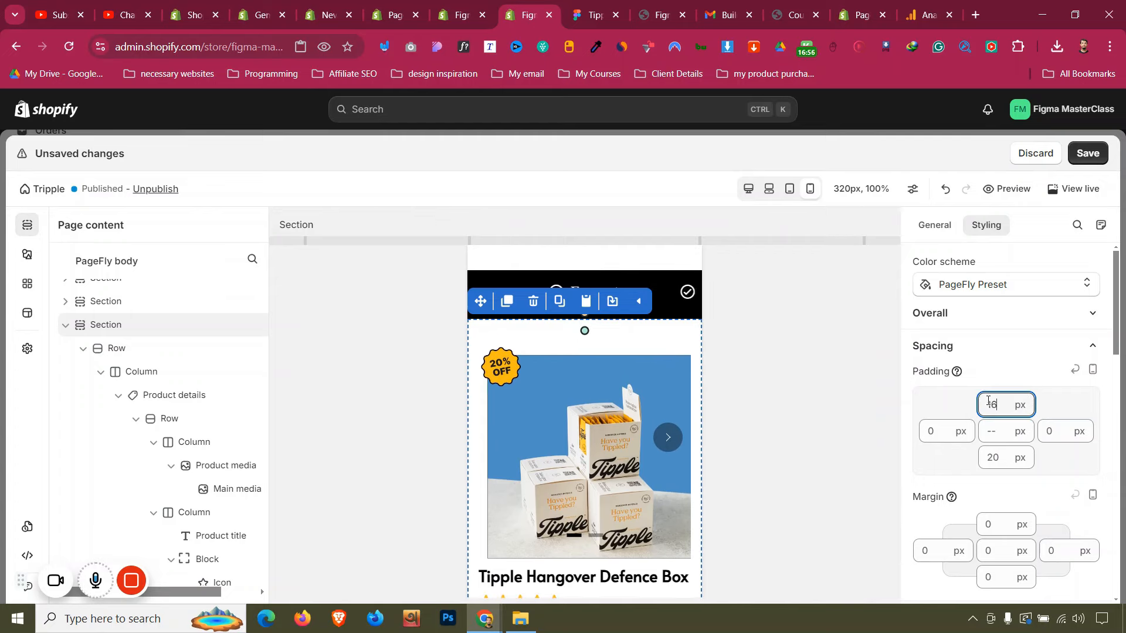
{"action": "key", "text": "Up"}
{"action": "key", "text": "Up"}
{"action": "key", "text": "Up"}
{"action": "key", "text": "Up"}
{"action": "key", "text": "Up"}
{"action": "key", "text": "Up"}
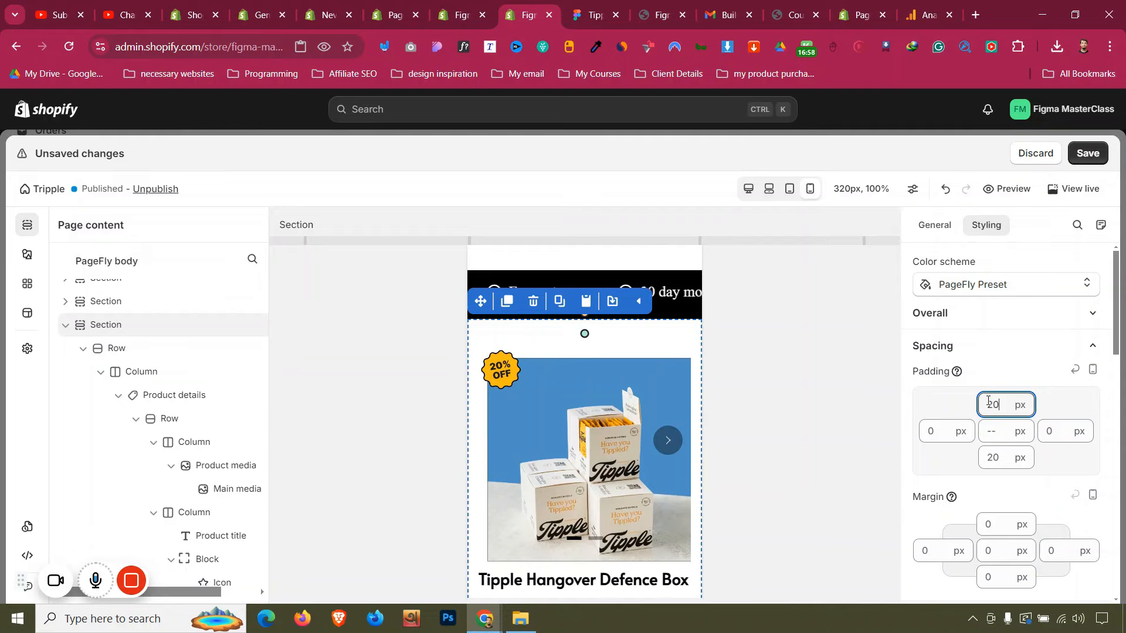
{"action": "scroll", "coordinate": [544, 429], "scroll_direction": "down", "scroll_amount": 2}
{"action": "scroll", "coordinate": [544, 429], "scroll_direction": "down", "scroll_amount": 1}
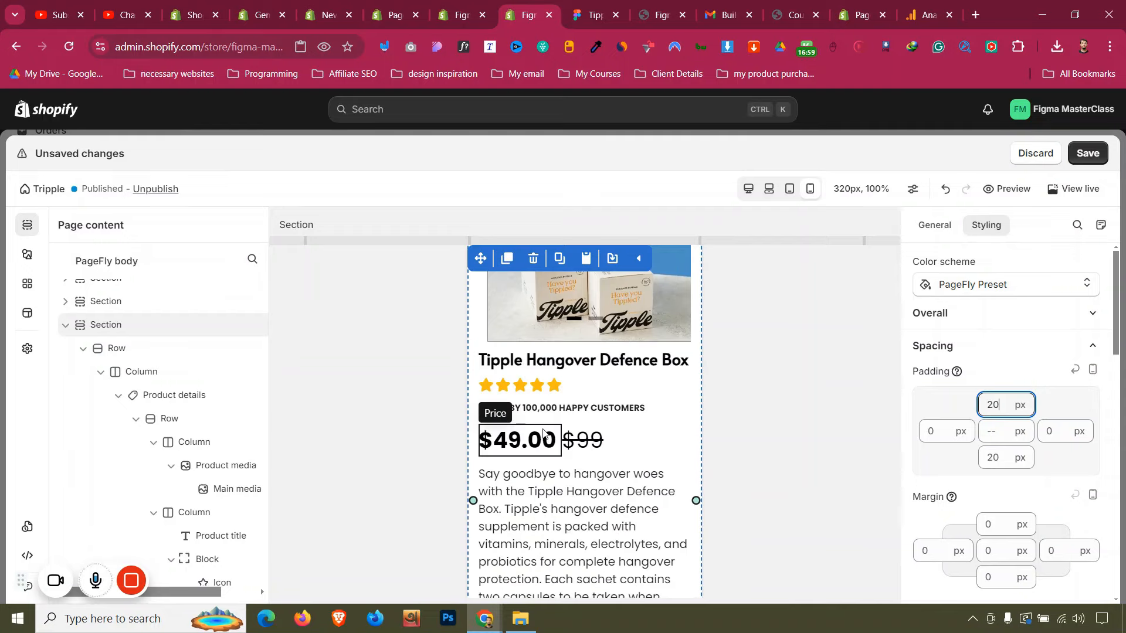
Set the product section's bottom padding to 0 px in the mobile view, then return to the desktop view and save the page
{"action": "left_click", "coordinate": [486, 325]}
{"action": "scroll", "coordinate": [487, 325], "scroll_direction": "down", "scroll_amount": 5}
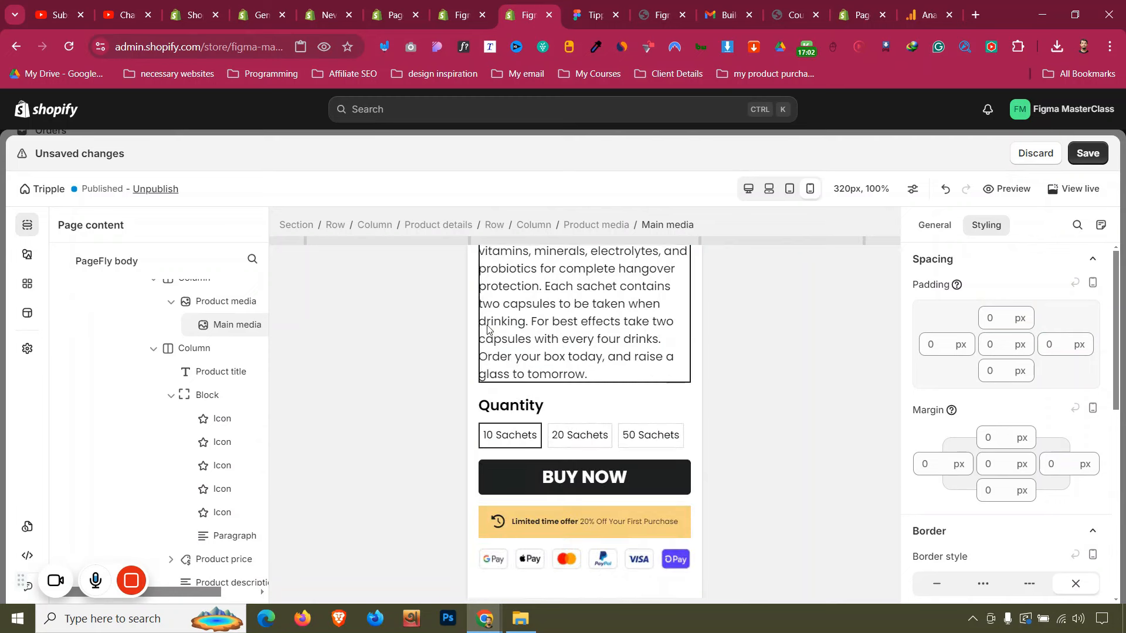
{"action": "left_click", "coordinate": [523, 560]}
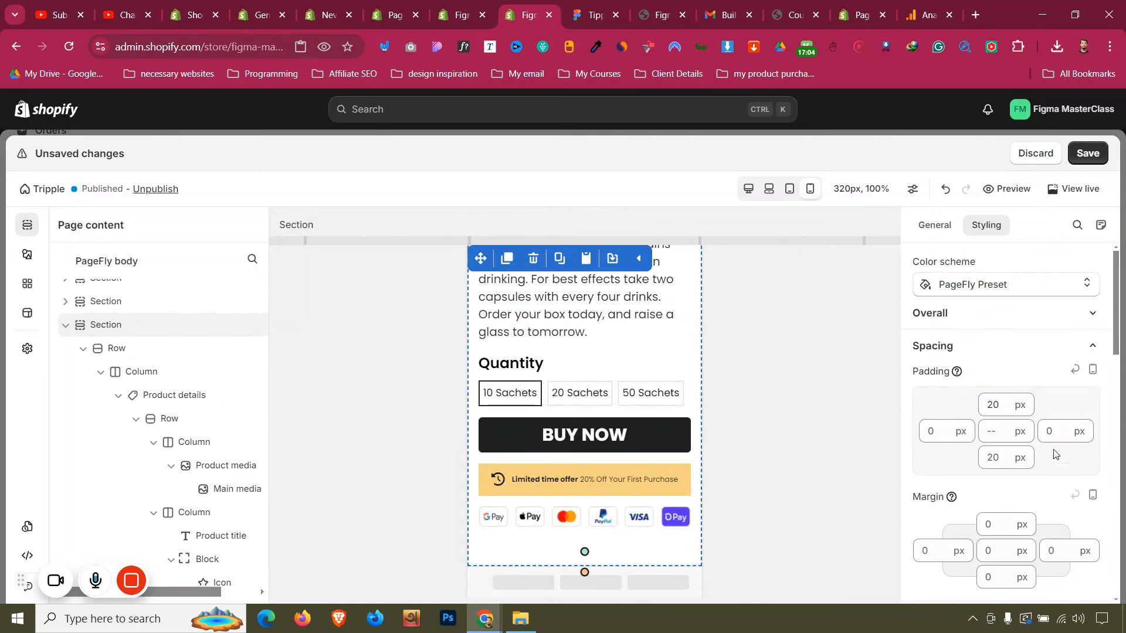
{"action": "type", "text": "0"}
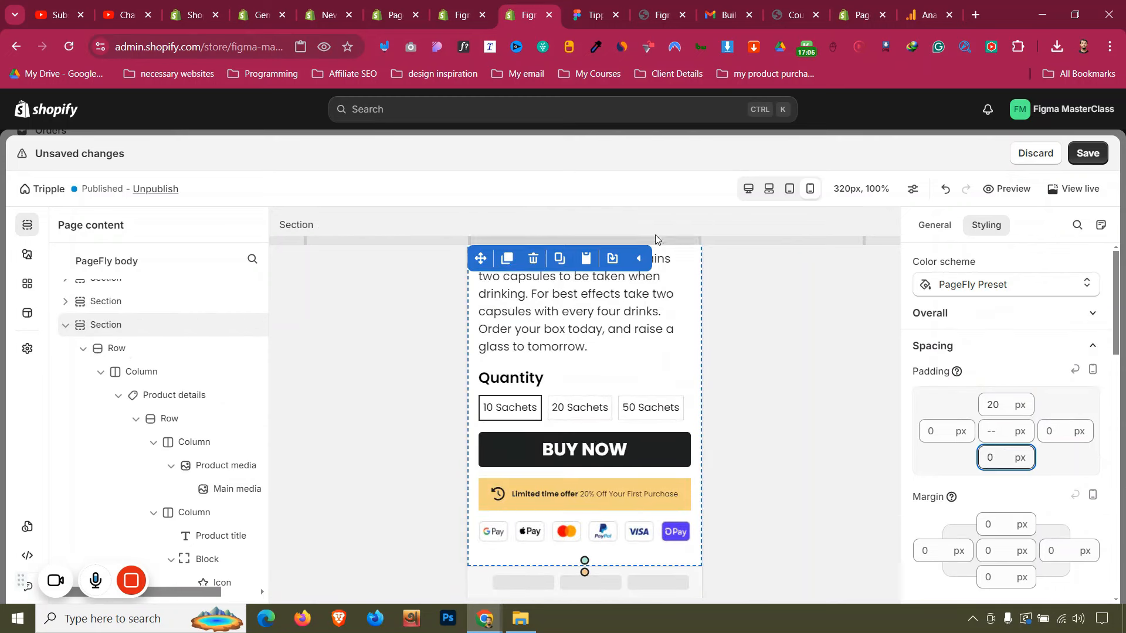
{"action": "left_click", "coordinate": [752, 191]}
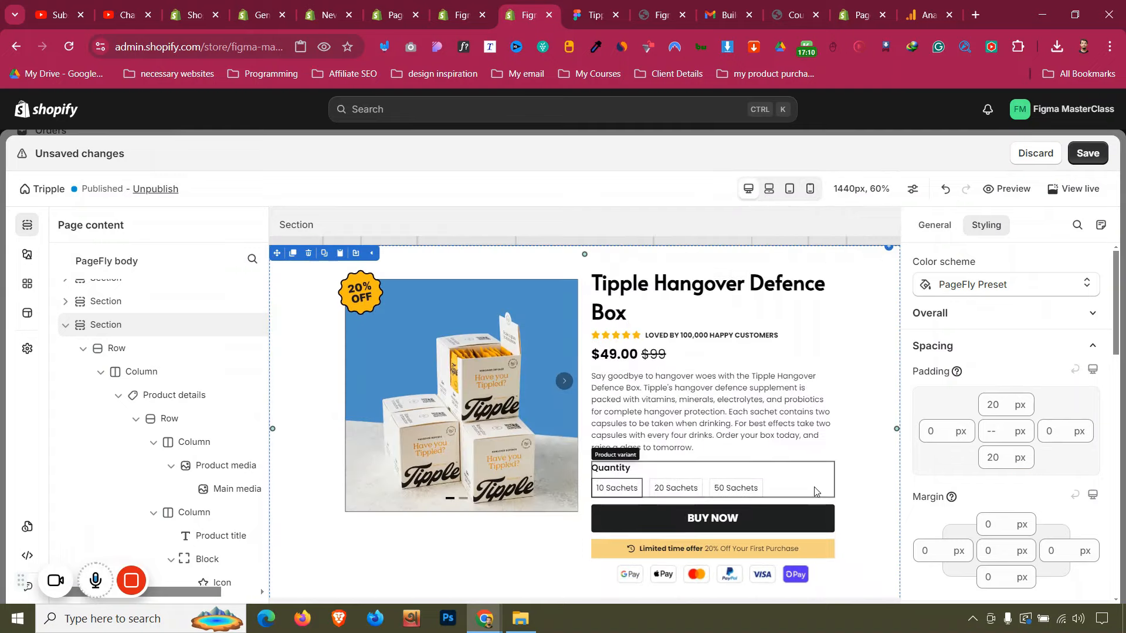
{"action": "key", "text": "ctrl+s"}
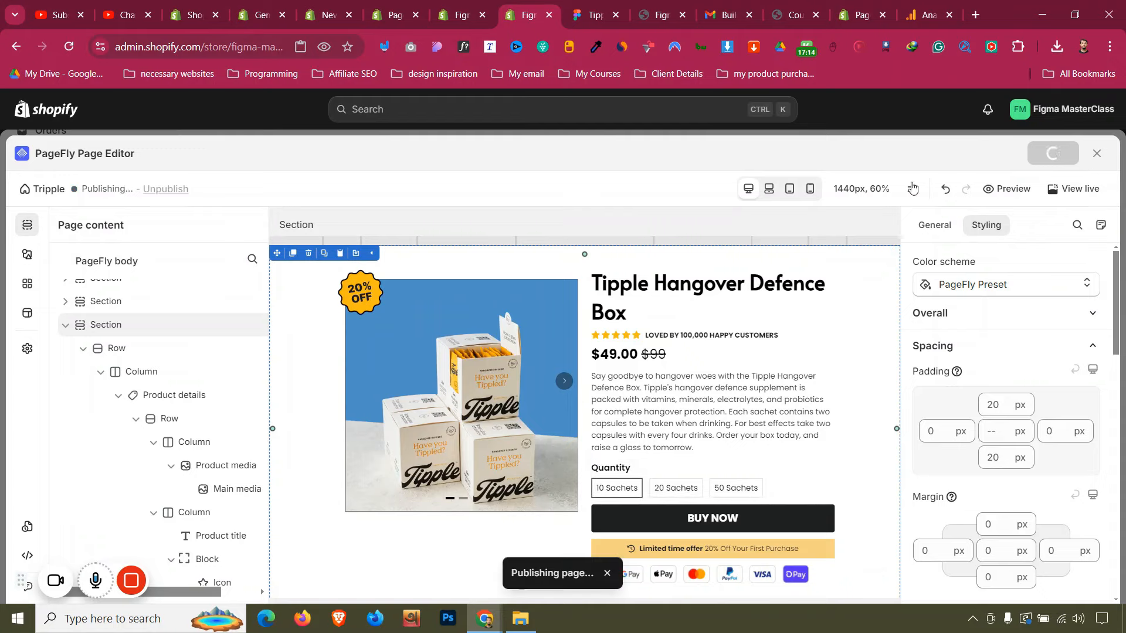
Switch to the Figma design and examine the remaining desktop sections below the product details, from the customer stories to the footer
{"action": "left_click", "coordinate": [611, 24]}
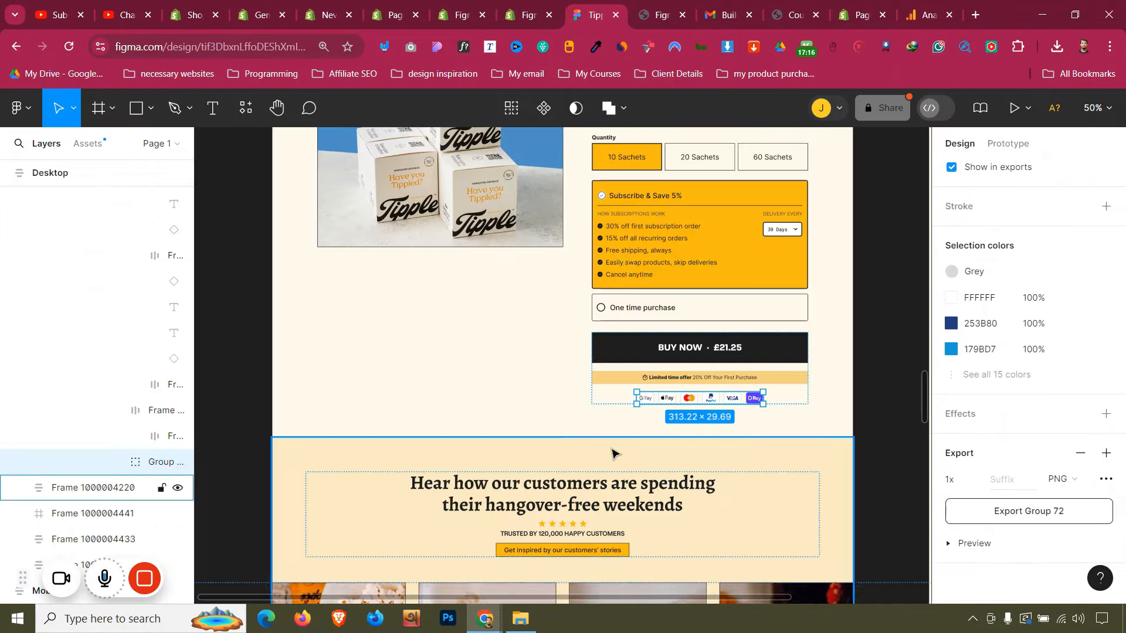
{"action": "scroll", "coordinate": [610, 453], "scroll_direction": "down", "scroll_amount": 6}
{"action": "scroll", "coordinate": [610, 453], "scroll_direction": "down", "scroll_amount": 3}
{"action": "scroll", "coordinate": [611, 452], "scroll_direction": "up", "scroll_amount": 12}
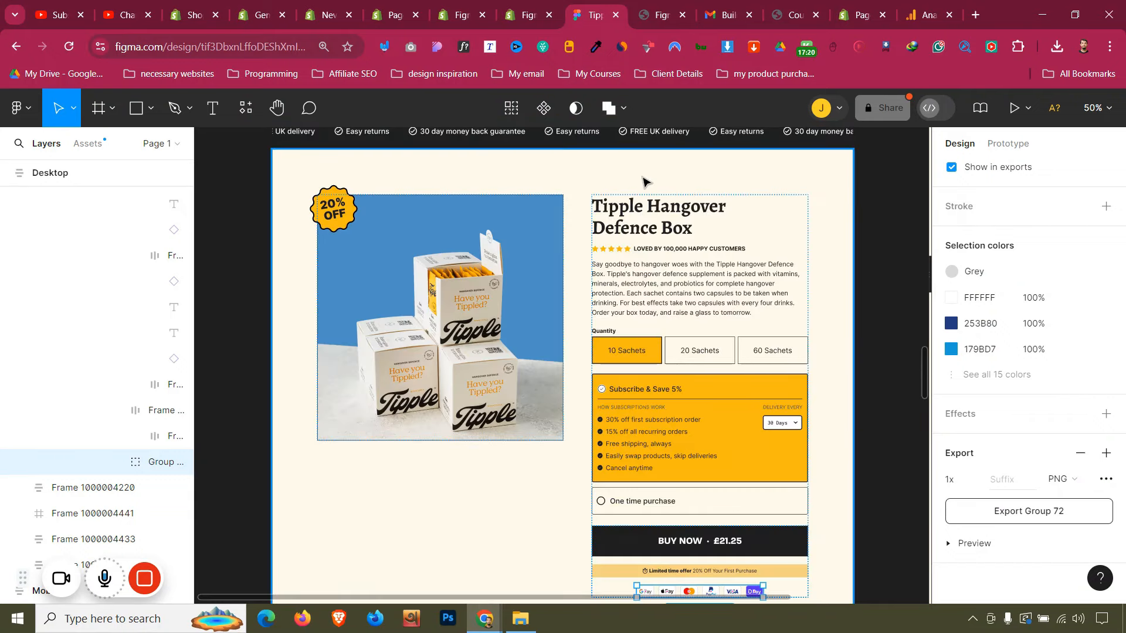
{"action": "scroll", "coordinate": [642, 181], "scroll_direction": "down", "scroll_amount": 2}
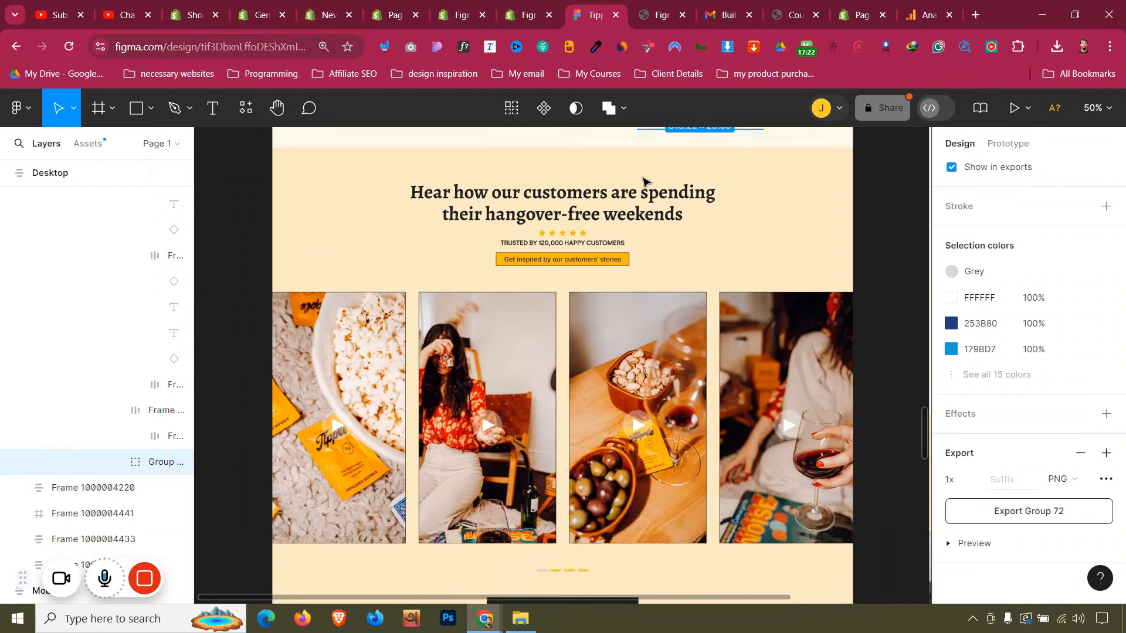
{"action": "scroll", "coordinate": [652, 170], "scroll_direction": "down", "scroll_amount": 8}
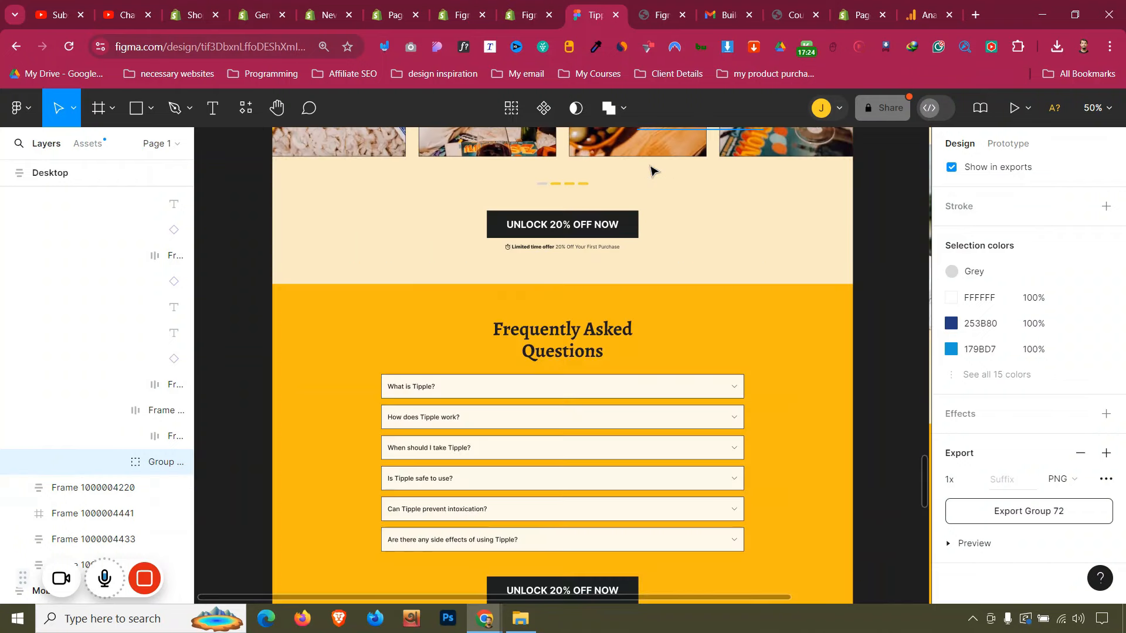
{"action": "scroll", "coordinate": [652, 170], "scroll_direction": "up", "scroll_amount": 8}
{"action": "scroll", "coordinate": [652, 170], "scroll_direction": "up", "scroll_amount": 2}
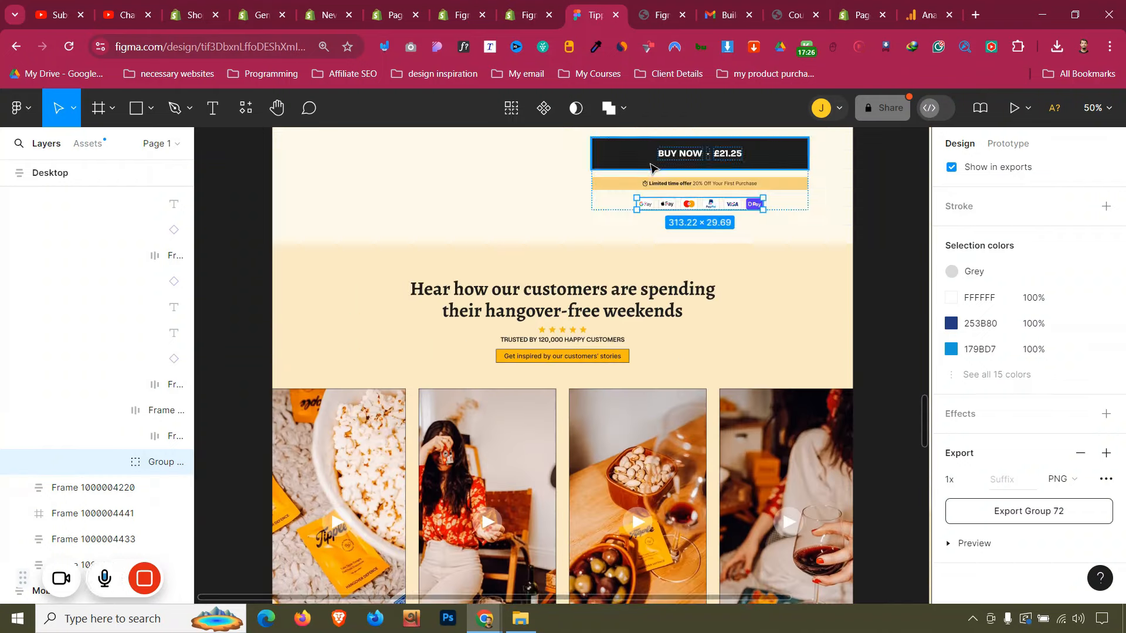
{"action": "scroll", "coordinate": [615, 207], "scroll_direction": "down", "scroll_amount": 10}
{"action": "scroll", "coordinate": [616, 207], "scroll_direction": "down", "scroll_amount": 10}
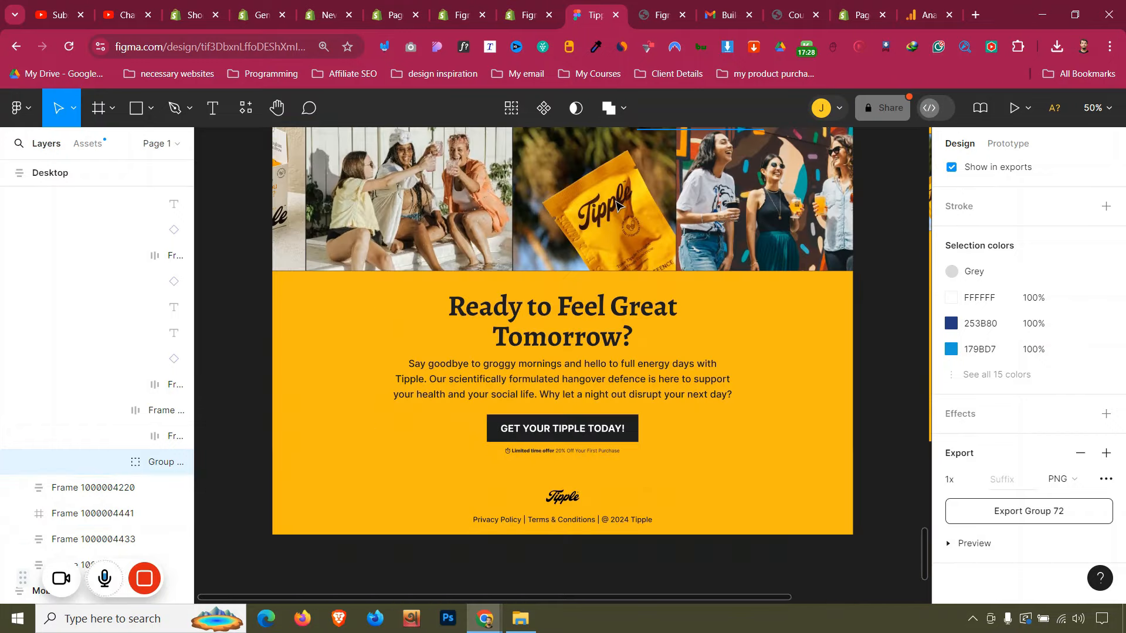
{"action": "scroll", "coordinate": [503, 370], "scroll_direction": "up", "scroll_amount": 6}
{"action": "scroll", "coordinate": [503, 370], "scroll_direction": "down", "scroll_amount": 4}
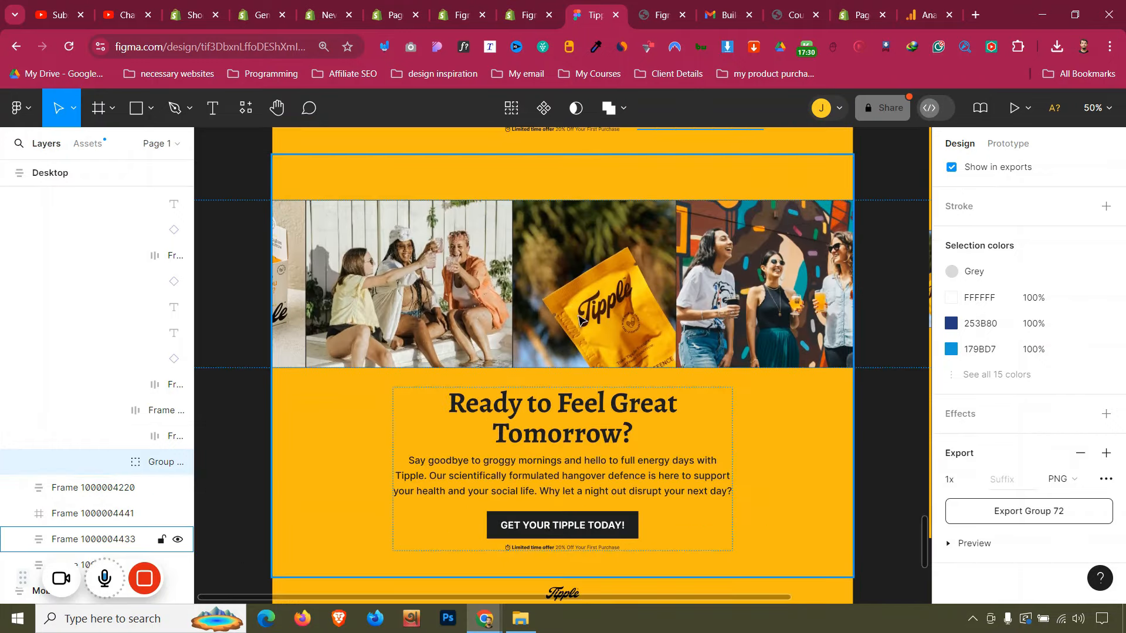
{"action": "scroll", "coordinate": [582, 299], "scroll_direction": "up", "scroll_amount": 8}
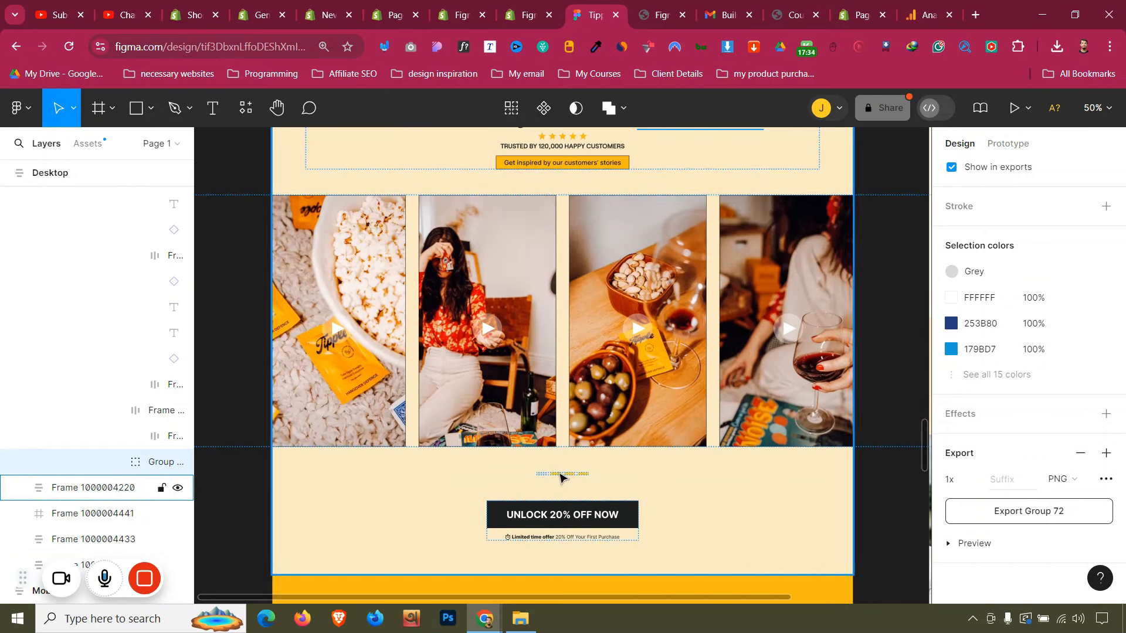
{"action": "scroll", "coordinate": [560, 478], "scroll_direction": "down", "scroll_amount": 3}
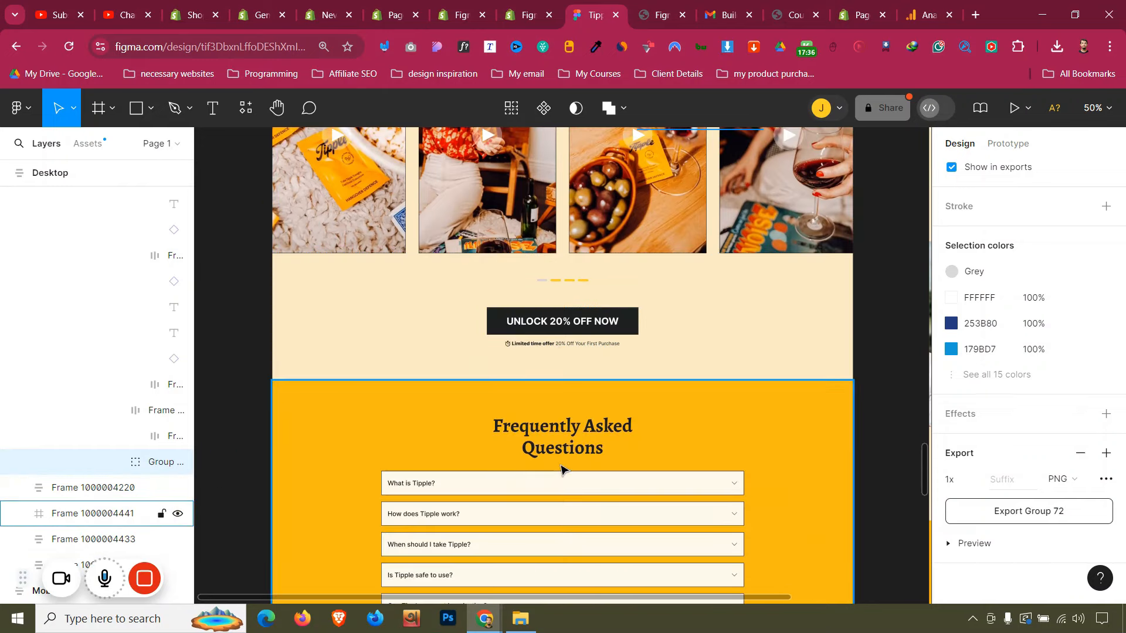
{"action": "scroll", "coordinate": [561, 469], "scroll_direction": "down", "scroll_amount": 10}
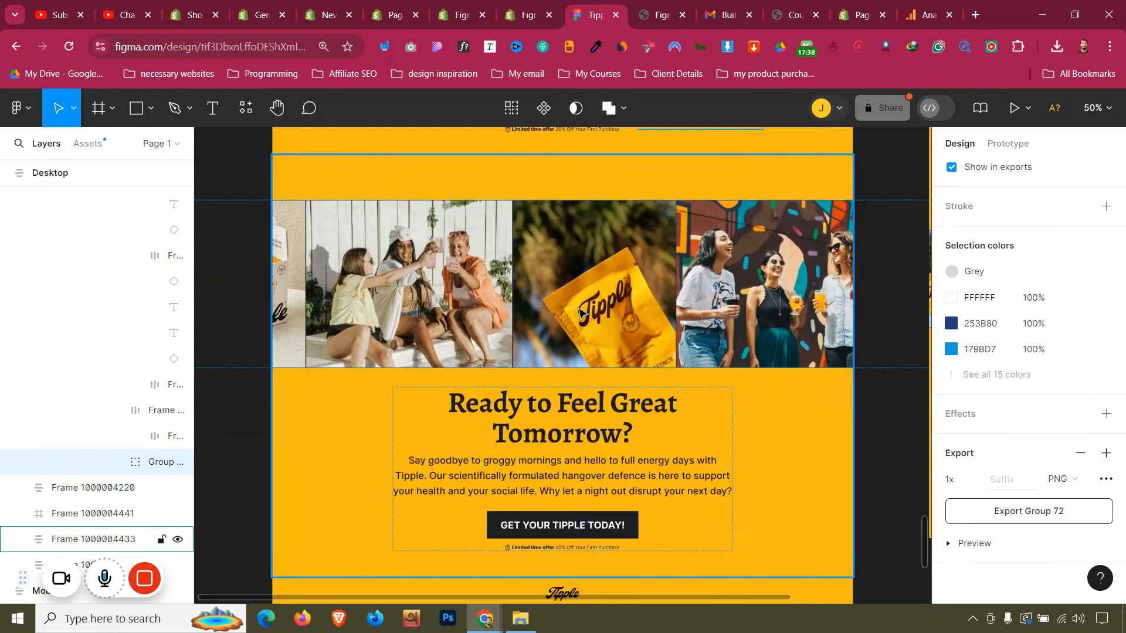
{"action": "scroll", "coordinate": [581, 316], "scroll_direction": "down", "scroll_amount": 2}
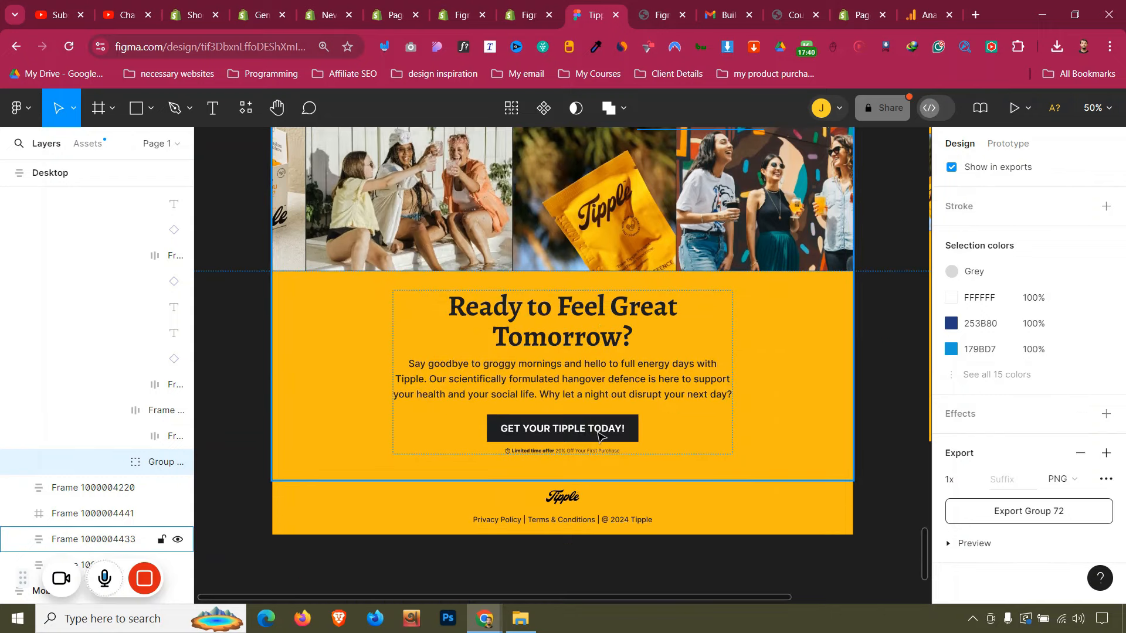
Return to the PageFly editor and review the page built so far from the hero to the product details section
{"action": "key", "text": "ctrl+shift+Tab"}
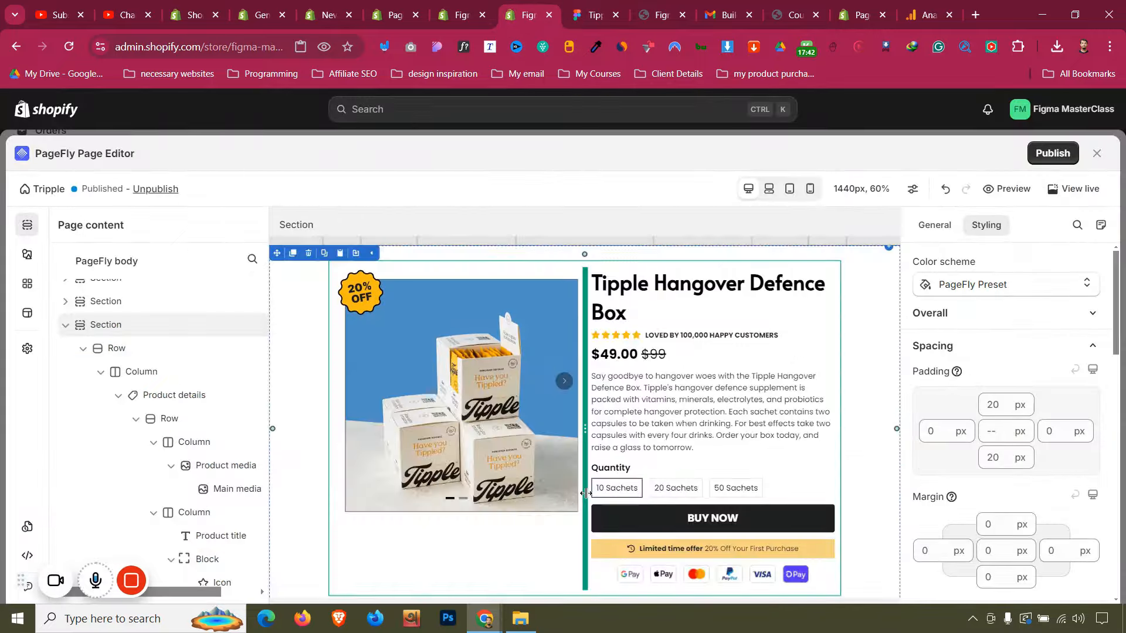
{"action": "scroll", "coordinate": [595, 445], "scroll_direction": "up", "scroll_amount": 15}
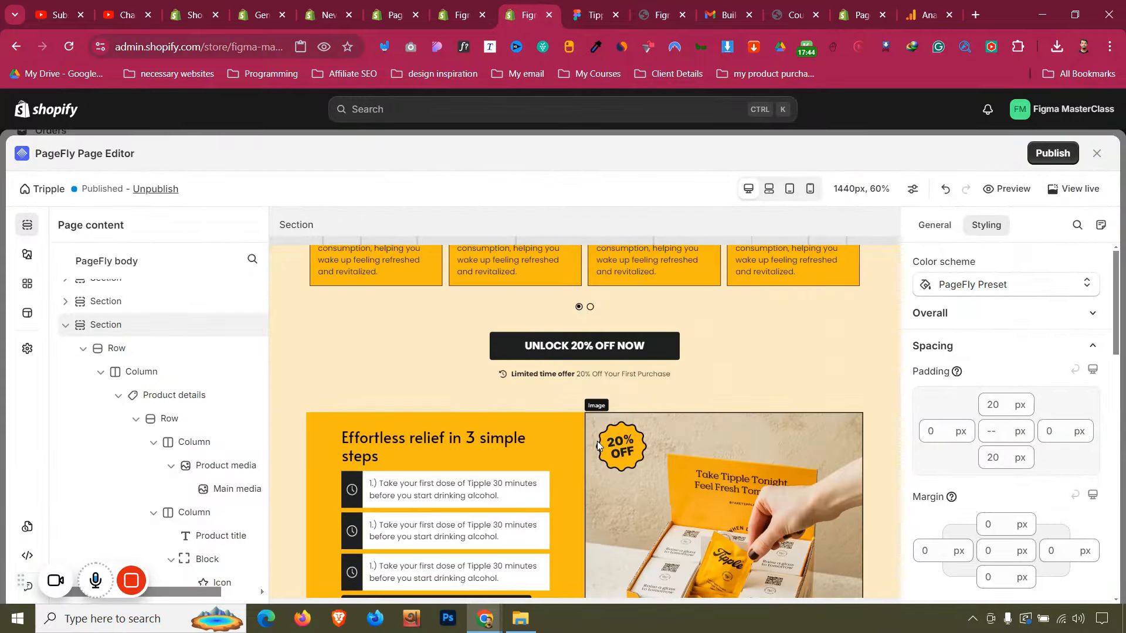
{"action": "scroll", "coordinate": [598, 443], "scroll_direction": "up", "scroll_amount": 8}
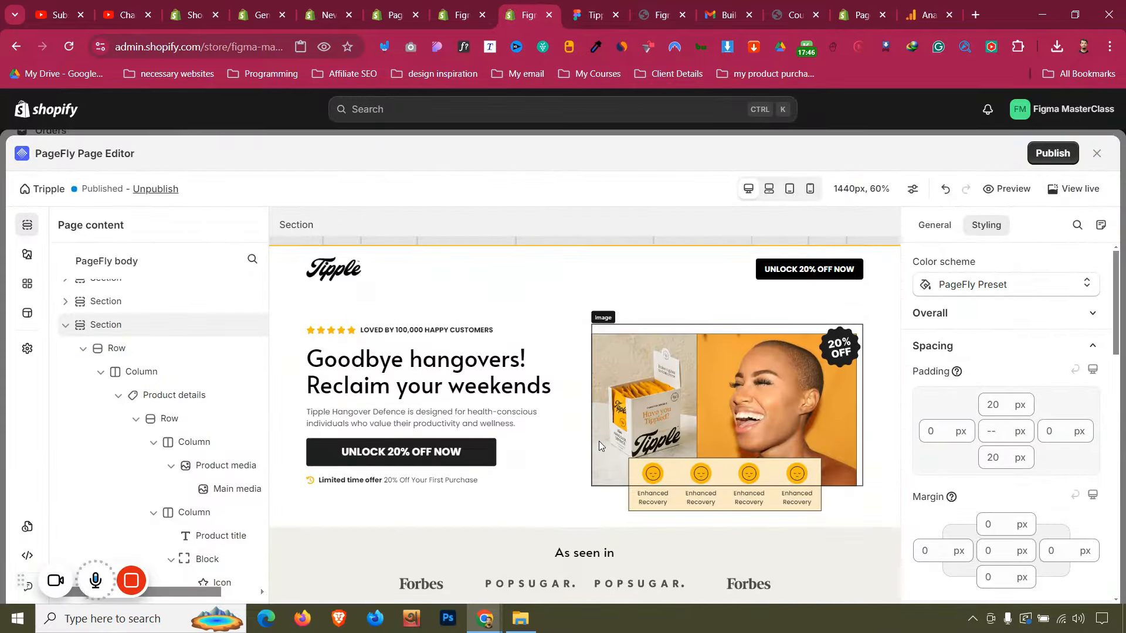
{"action": "scroll", "coordinate": [600, 444], "scroll_direction": "down", "scroll_amount": 4}
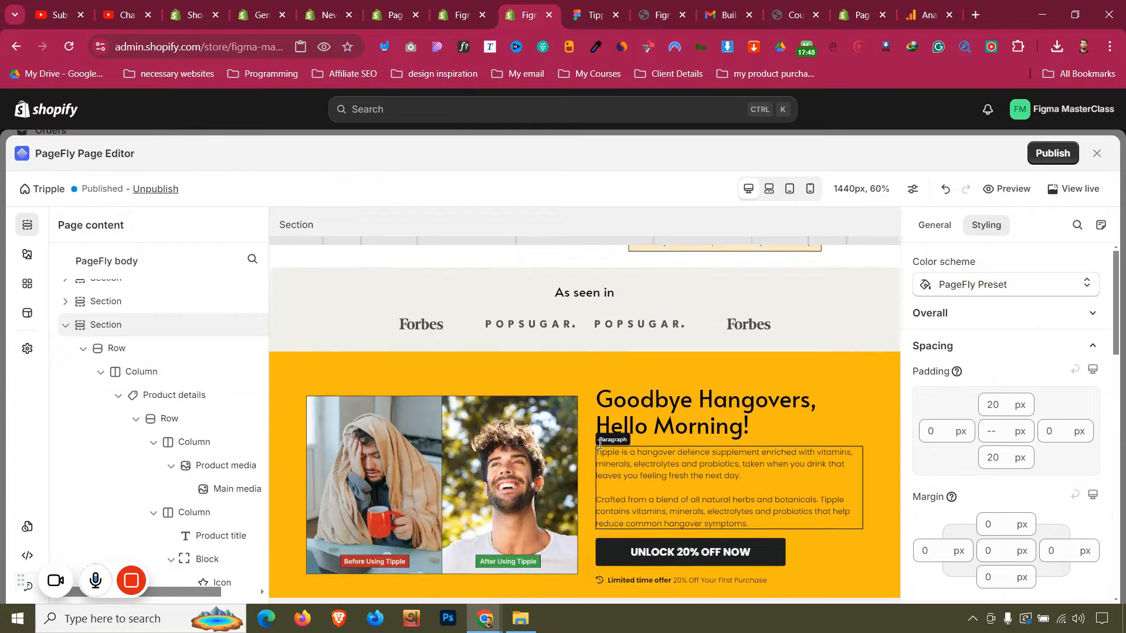
{"action": "scroll", "coordinate": [599, 445], "scroll_direction": "up", "scroll_amount": 3}
{"action": "scroll", "coordinate": [599, 445], "scroll_direction": "down", "scroll_amount": 10}
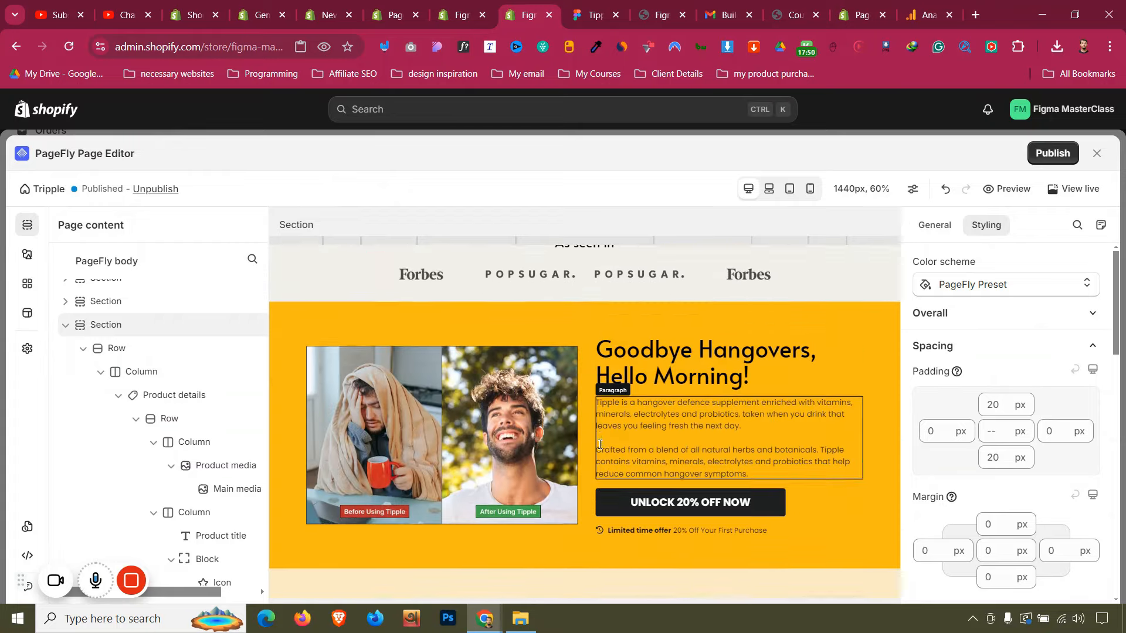
{"action": "scroll", "coordinate": [599, 445], "scroll_direction": "down", "scroll_amount": 10}
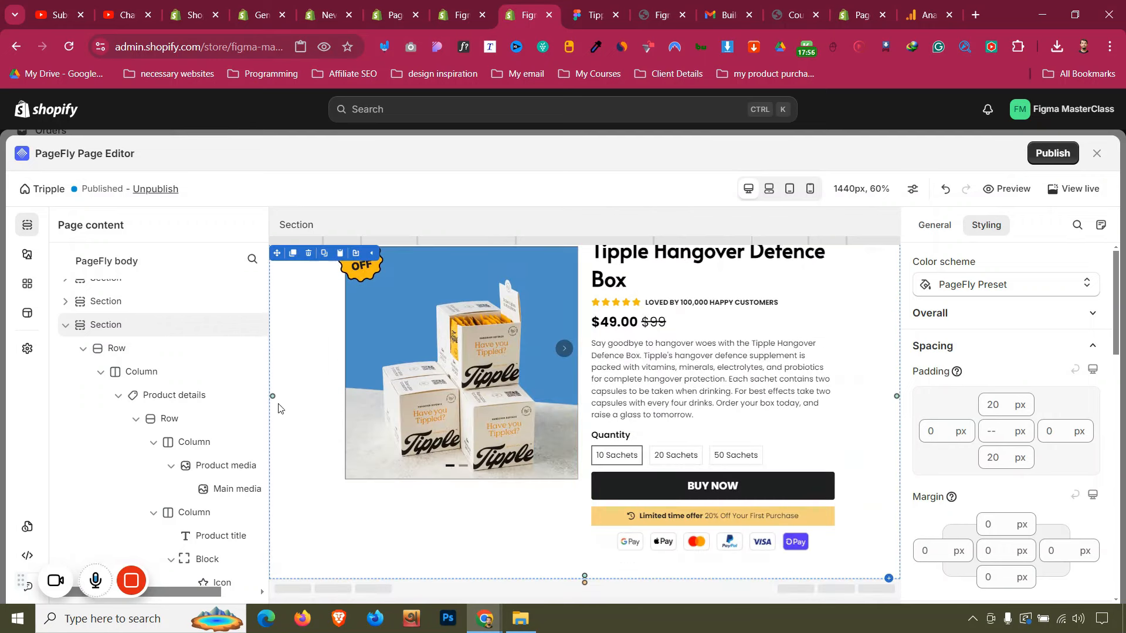
{"action": "scroll", "coordinate": [393, 368], "scroll_direction": "up", "scroll_amount": 5}
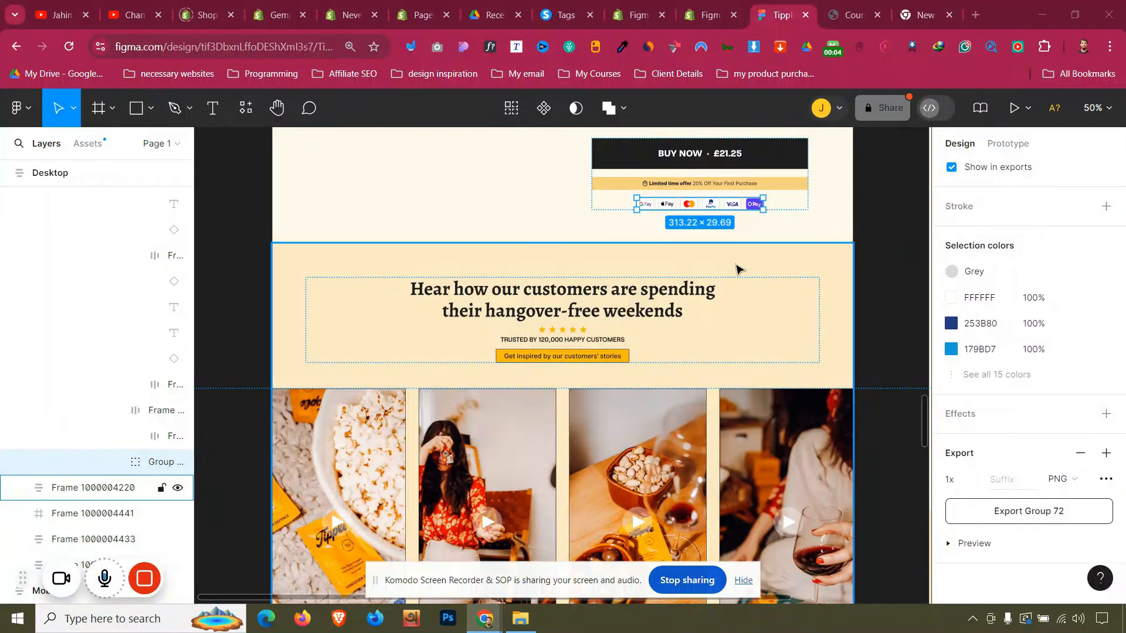
Examine the customer stories section in the Figma design and check it against the end of the PageFly page
{"action": "scroll", "coordinate": [736, 269], "scroll_direction": "down", "scroll_amount": 3}
{"action": "scroll", "coordinate": [736, 268], "scroll_direction": "up", "scroll_amount": 1}
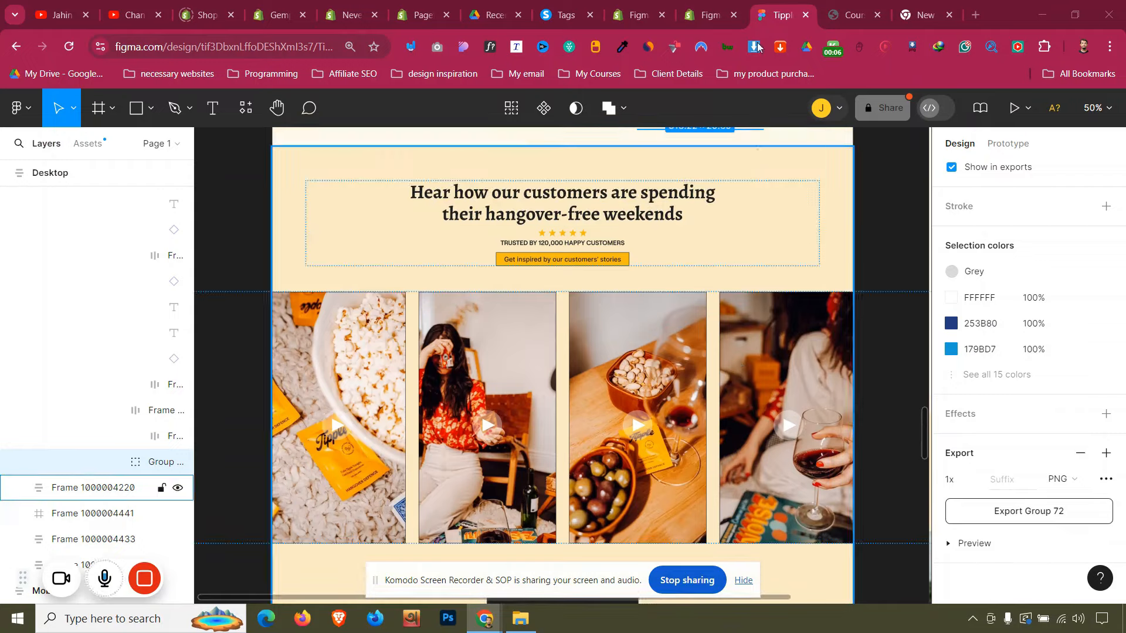
{"action": "left_click", "coordinate": [716, 6]}
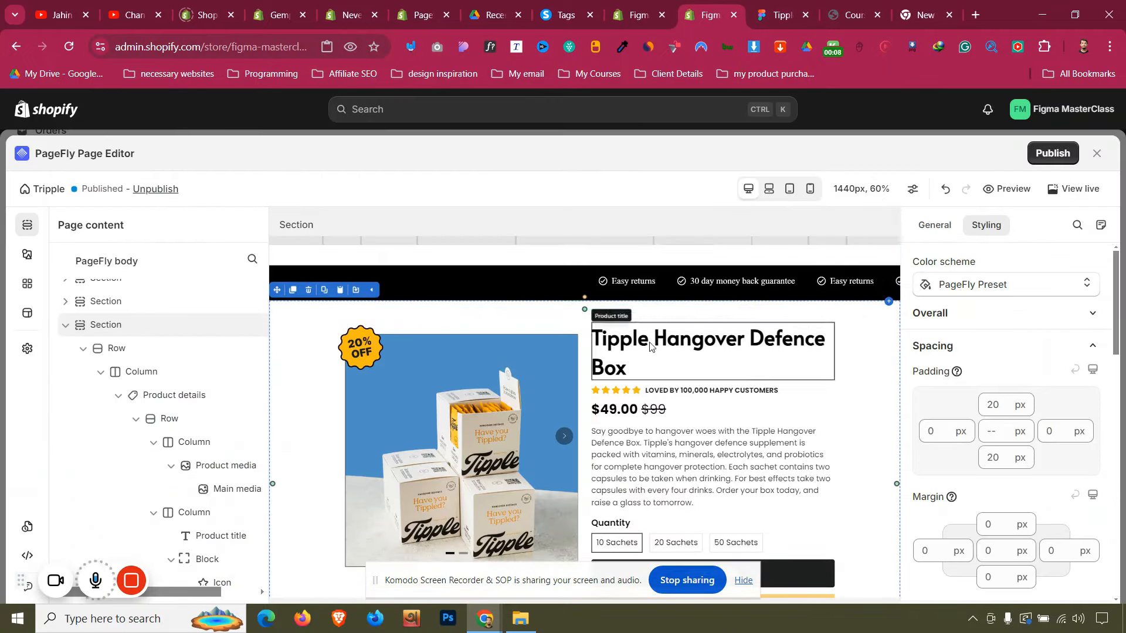
{"action": "left_click", "coordinate": [782, 15]}
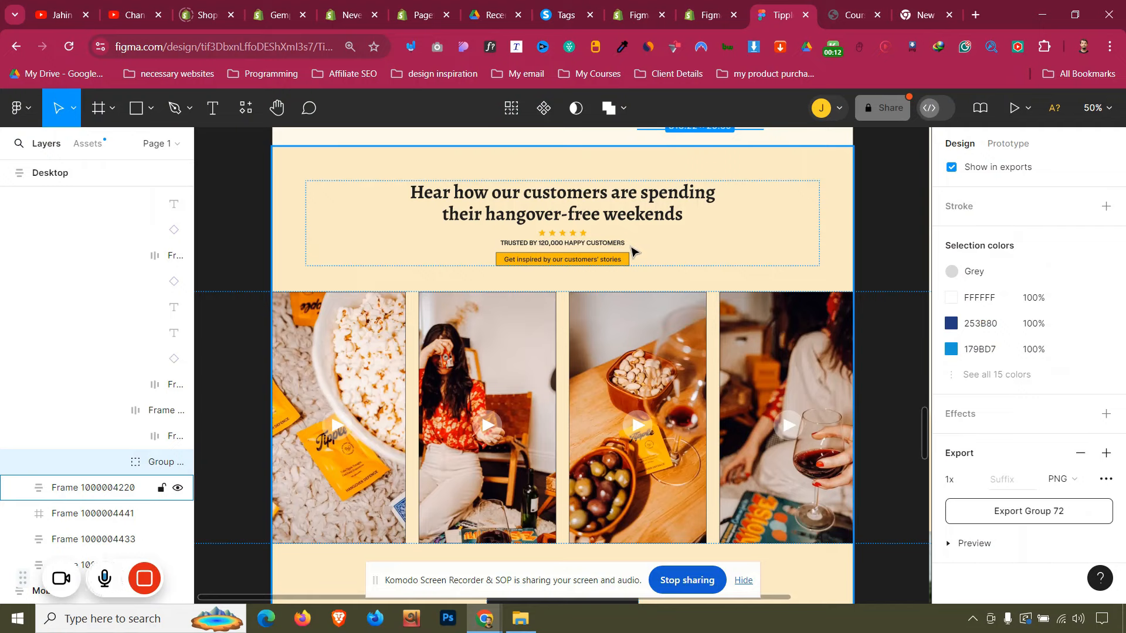
{"action": "scroll", "coordinate": [633, 251], "scroll_direction": "down", "scroll_amount": 3}
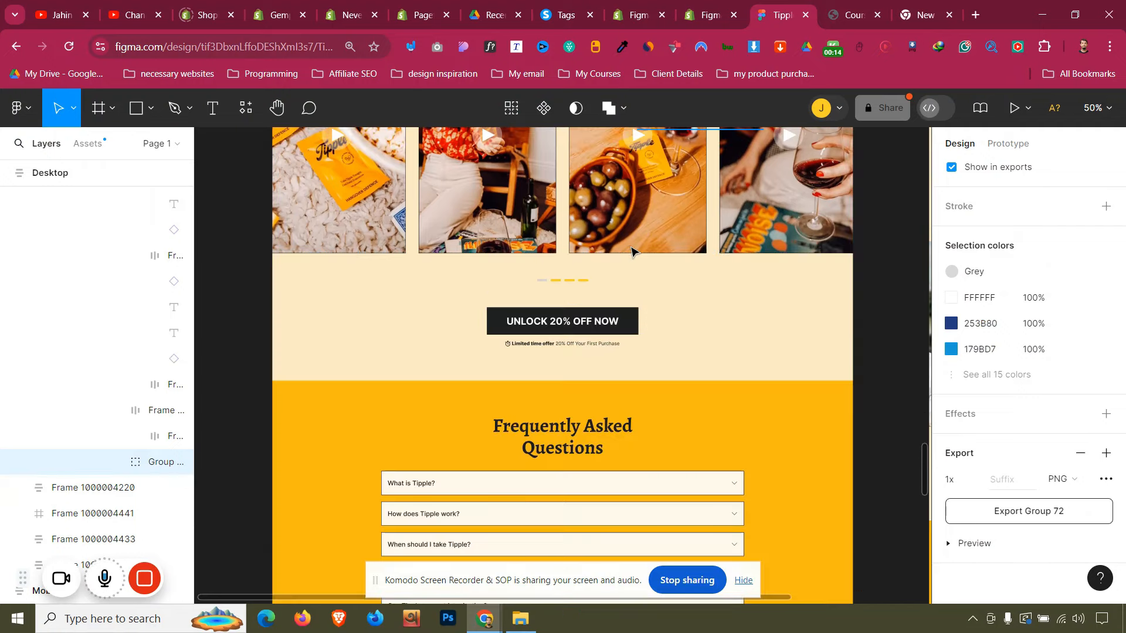
{"action": "scroll", "coordinate": [631, 251], "scroll_direction": "up", "scroll_amount": 2}
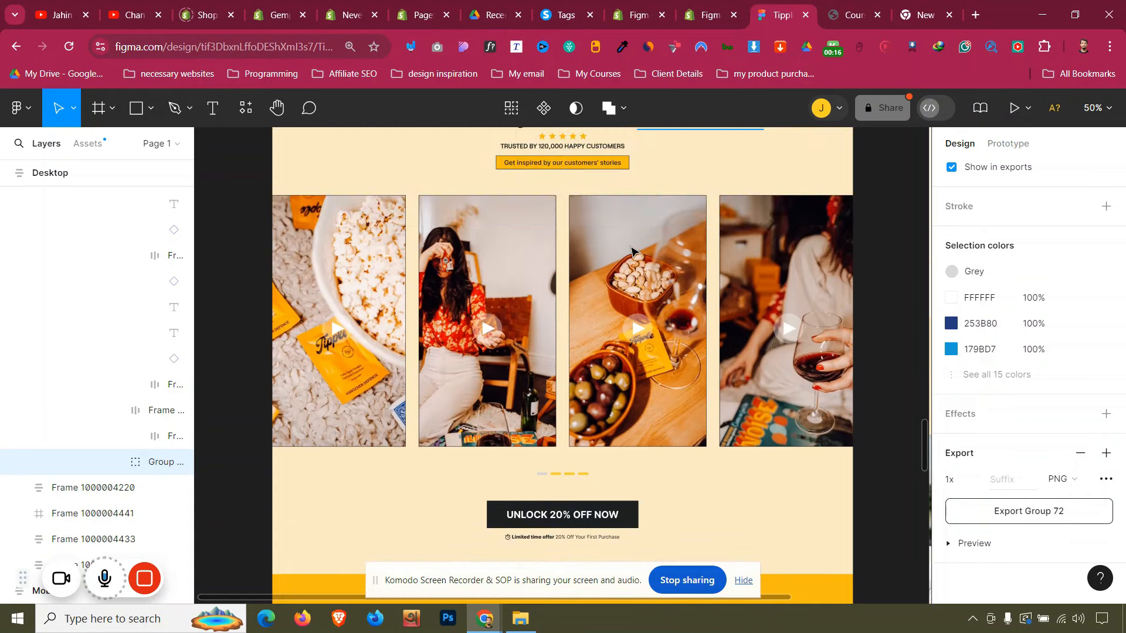
Export the wine and olives image from the third card of the customer stories carousel as a 1x PNG
{"action": "left_click", "coordinate": [474, 271]}
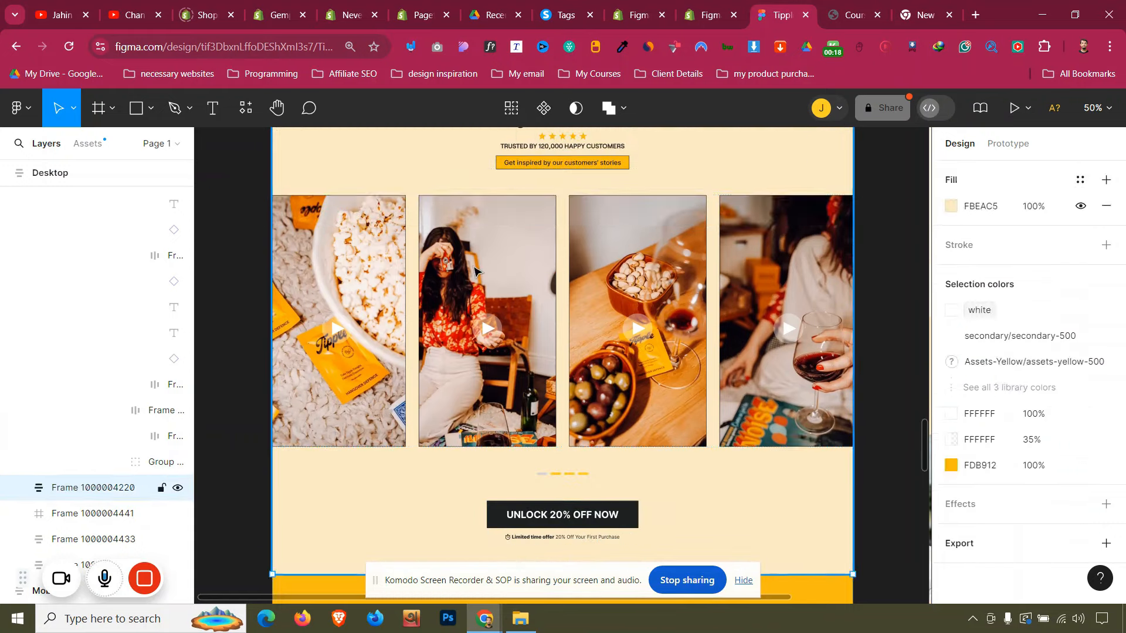
{"action": "double_click", "coordinate": [473, 271]}
{"action": "double_click", "coordinate": [473, 271]}
{"action": "left_click", "coordinate": [695, 285]}
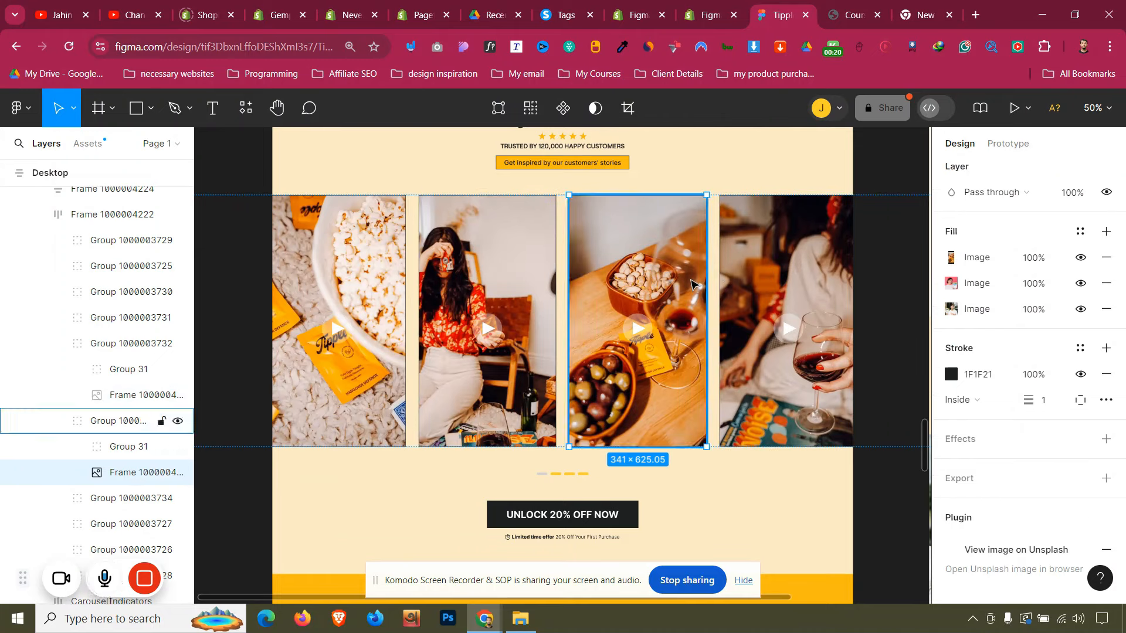
{"action": "left_click", "coordinate": [181, 475]}
{"action": "left_click", "coordinate": [182, 476]}
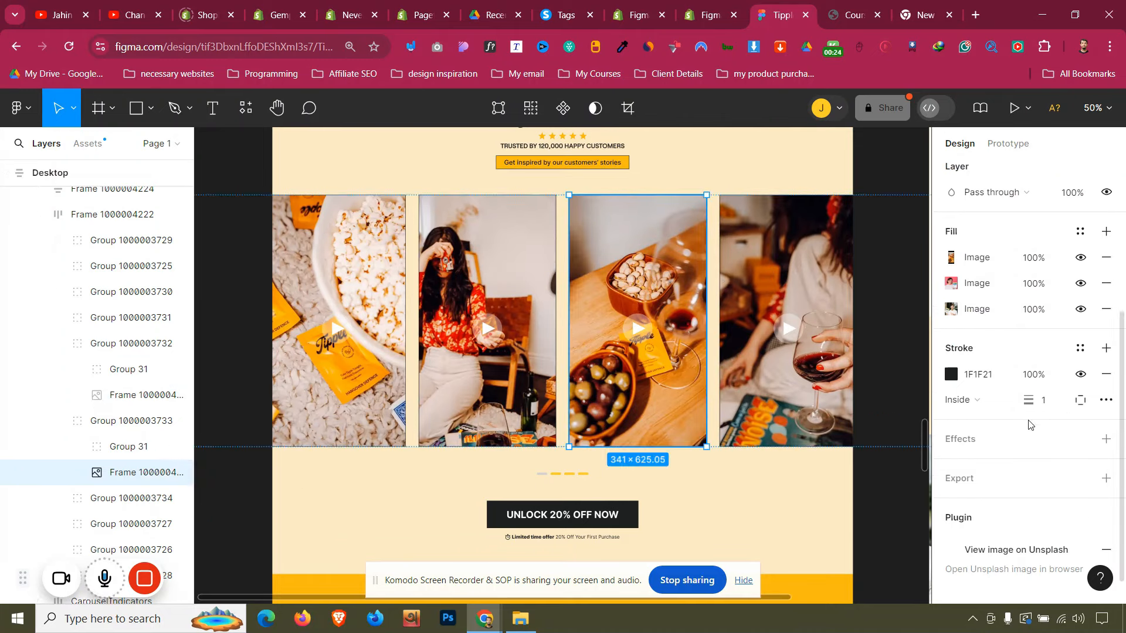
{"action": "scroll", "coordinate": [1007, 467], "scroll_direction": "down", "scroll_amount": 1}
{"action": "left_click", "coordinate": [1019, 465]}
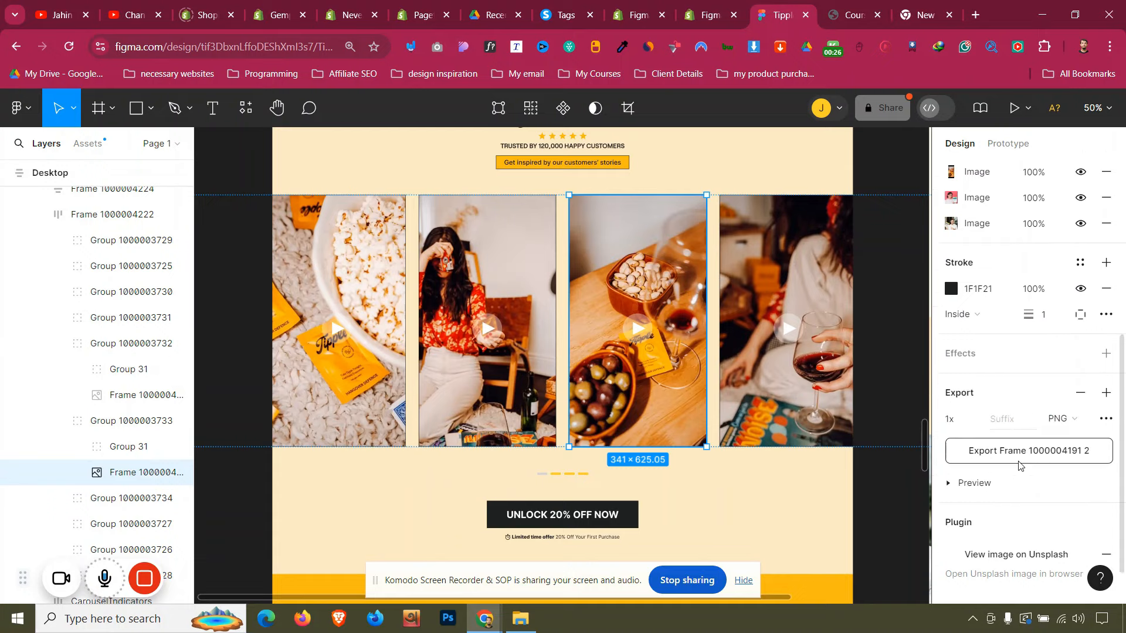
{"action": "scroll", "coordinate": [1018, 446], "scroll_direction": "down", "scroll_amount": 1}
{"action": "left_click", "coordinate": [1018, 423]}
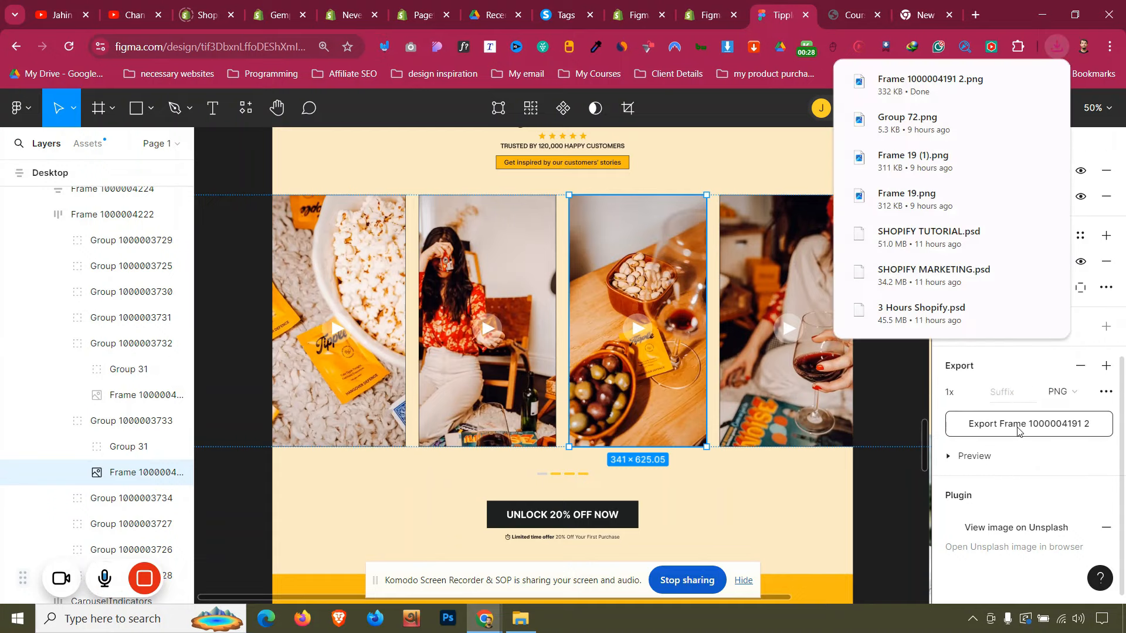
Select the popcorn image in the first card of the customer stories carousel and set it up for export as a 1x PNG
{"action": "left_click", "coordinate": [365, 284]}
{"action": "double_click", "coordinate": [365, 283]}
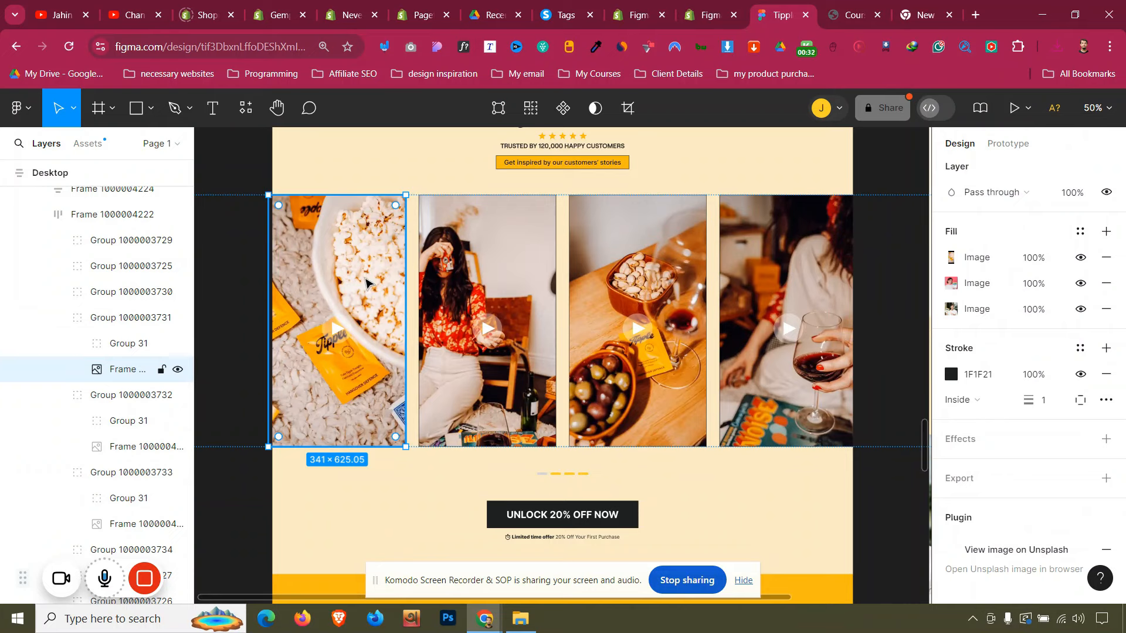
{"action": "scroll", "coordinate": [1047, 536], "scroll_direction": "down", "scroll_amount": 1}
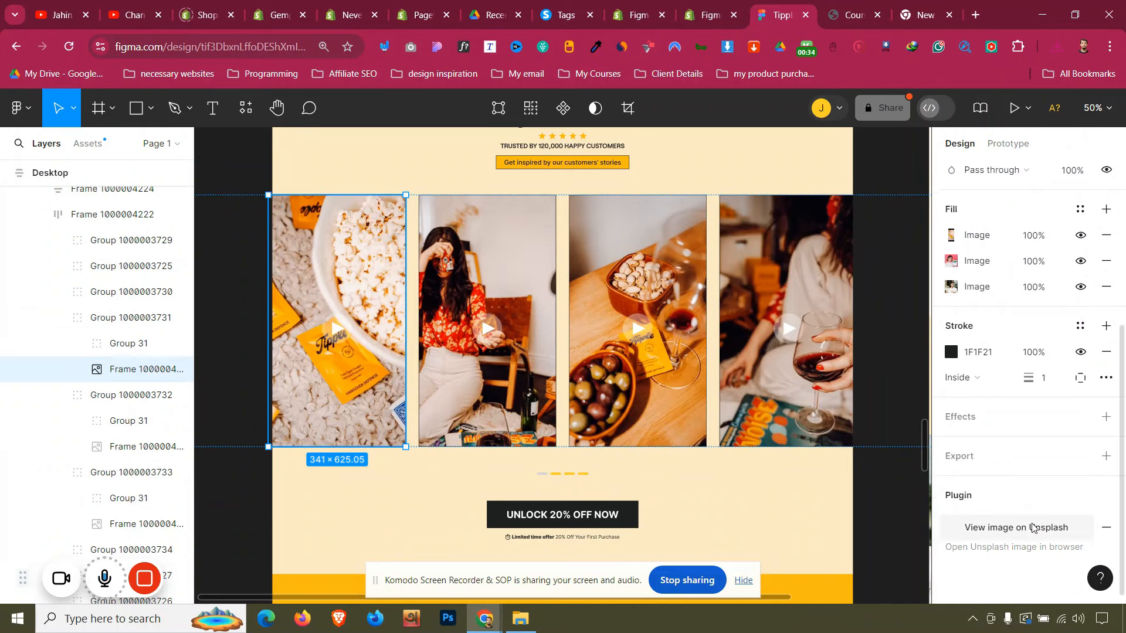
{"action": "left_click", "coordinate": [1018, 464]}
{"action": "scroll", "coordinate": [1020, 464], "scroll_direction": "down", "scroll_amount": 3}
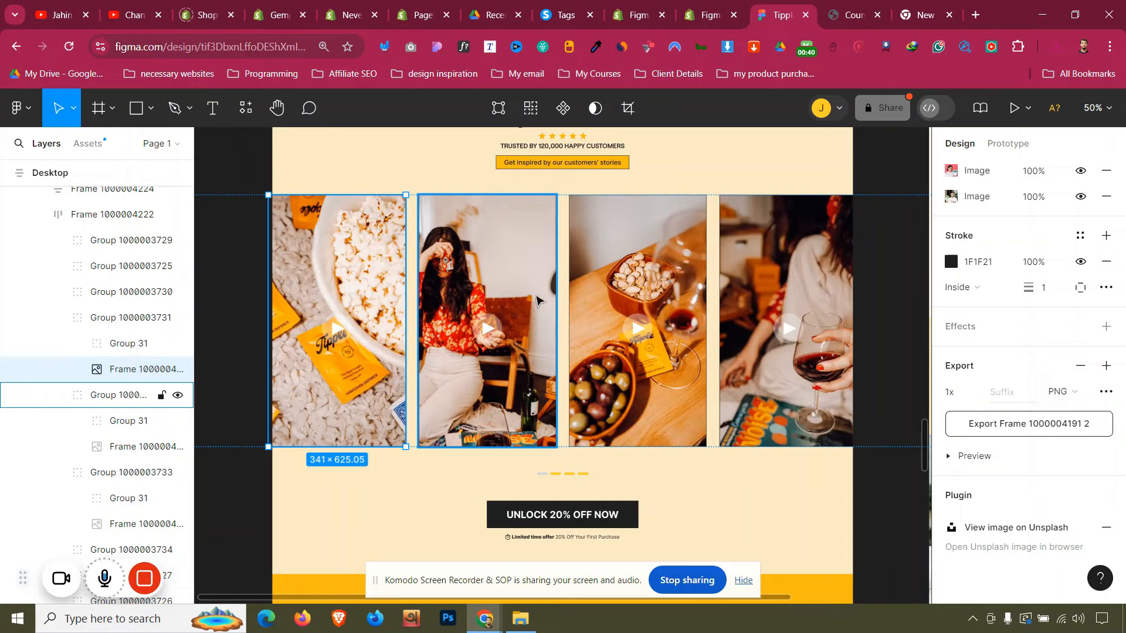
Examine the customer stories section frame, its layers and its fill and selection colours in the Figma design
{"action": "scroll", "coordinate": [536, 300], "scroll_direction": "up", "scroll_amount": 3}
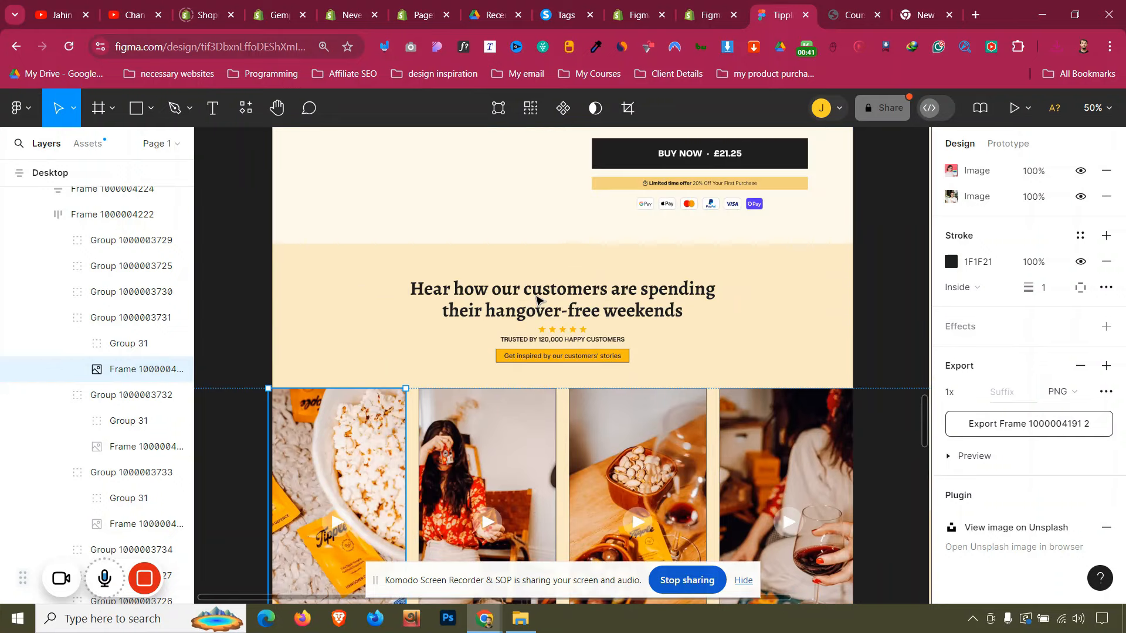
{"action": "left_click", "coordinate": [538, 262]}
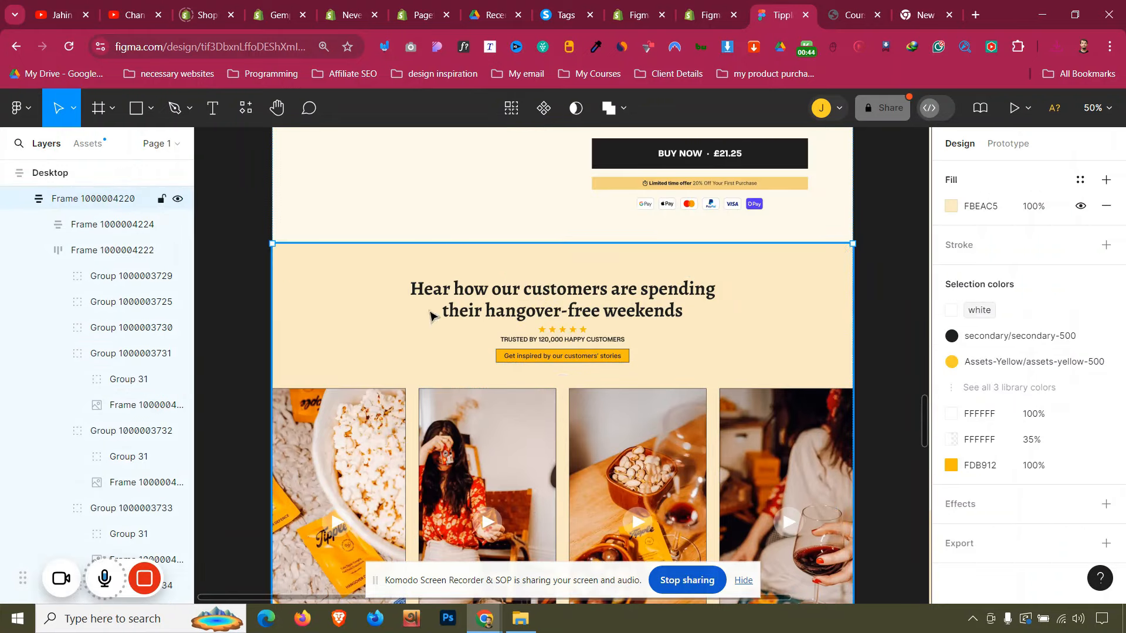
{"action": "left_click", "coordinate": [420, 263]}
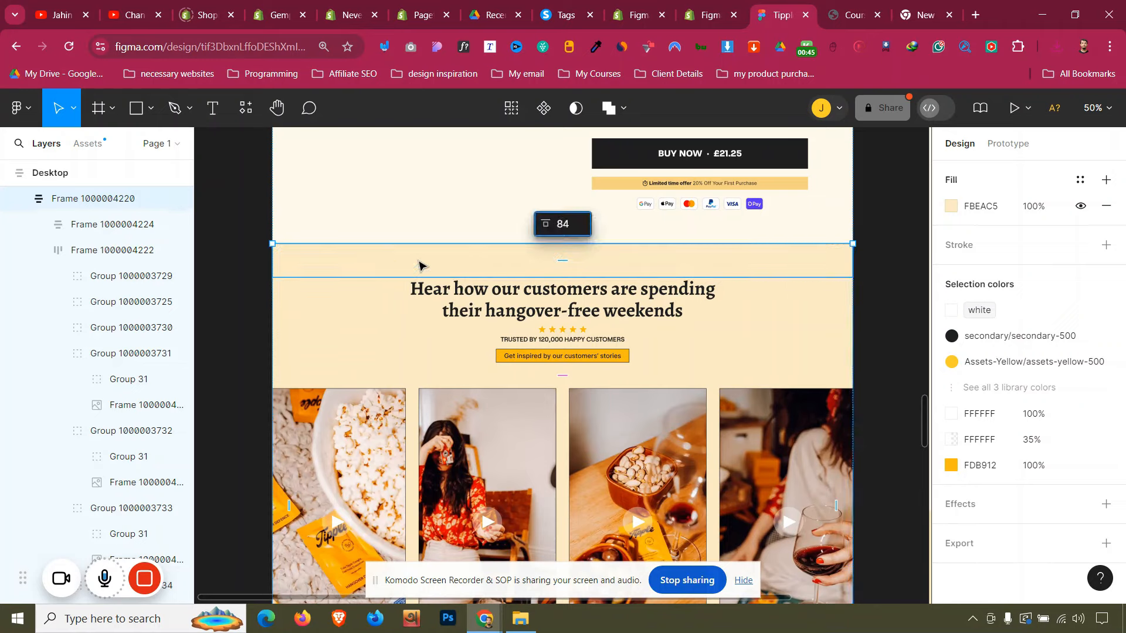
{"action": "left_click", "coordinate": [382, 259]}
{"action": "left_click", "coordinate": [101, 197]}
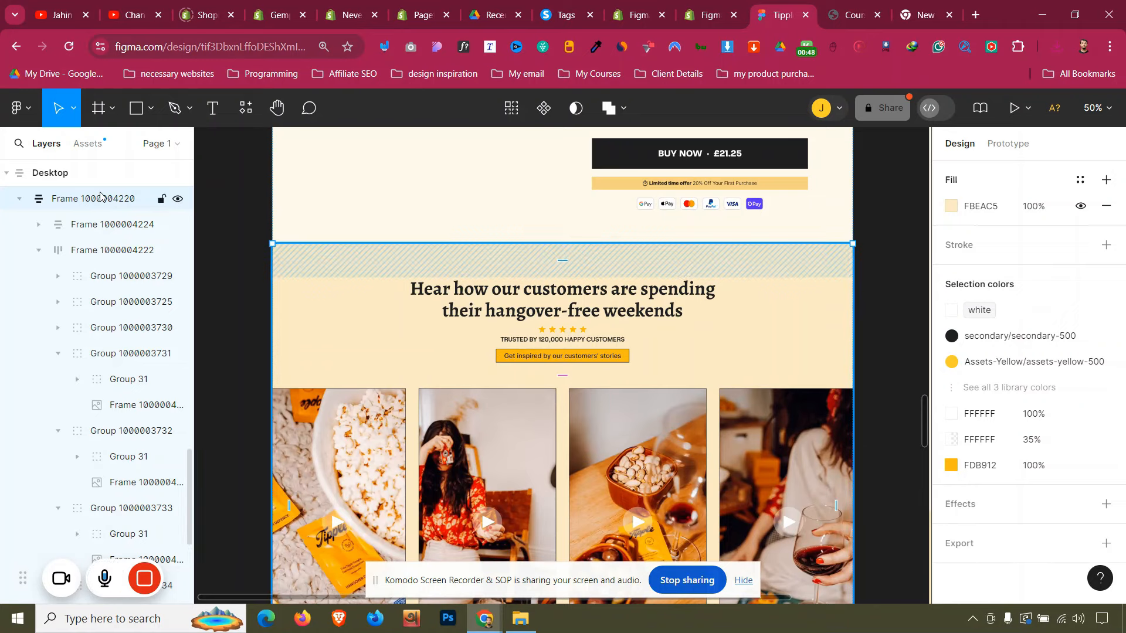
{"action": "left_click", "coordinate": [106, 227]}
{"action": "left_click", "coordinate": [106, 205]}
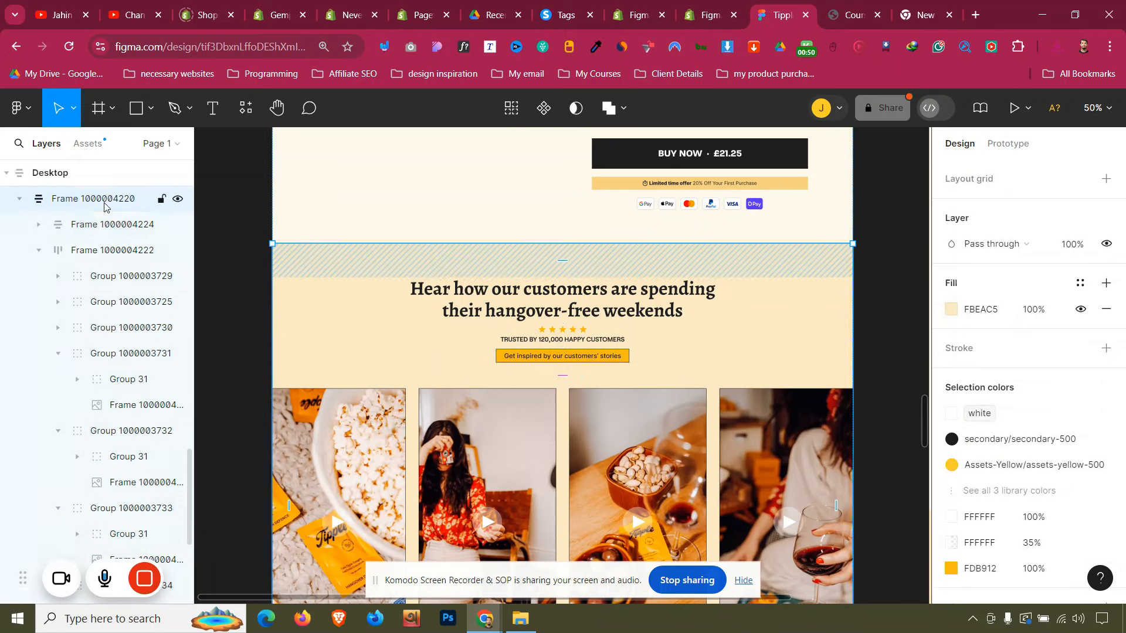
{"action": "scroll", "coordinate": [106, 201], "scroll_direction": "up", "scroll_amount": 1}
{"action": "scroll", "coordinate": [103, 200], "scroll_direction": "up", "scroll_amount": 2}
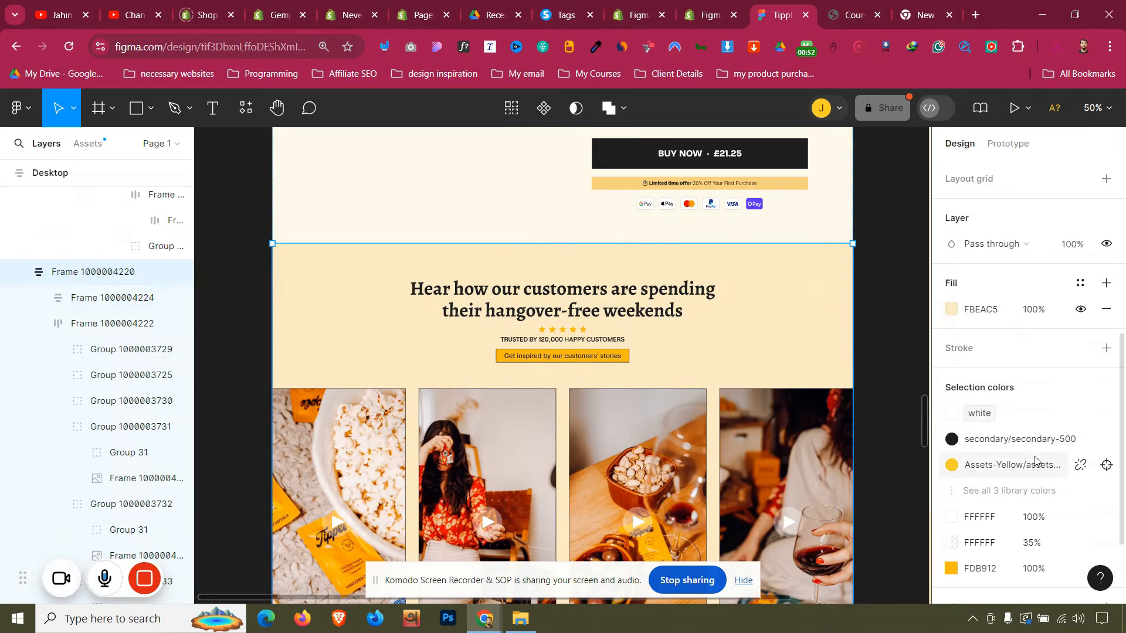
{"action": "scroll", "coordinate": [1036, 460], "scroll_direction": "down", "scroll_amount": 2}
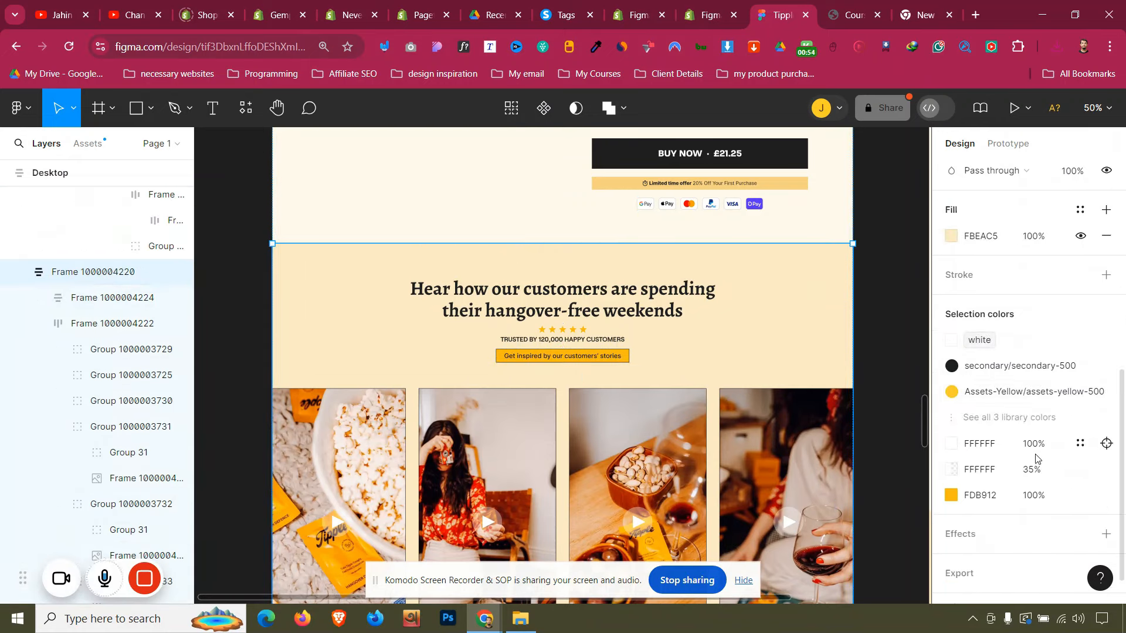
{"action": "scroll", "coordinate": [986, 469], "scroll_direction": "down", "scroll_amount": 1}
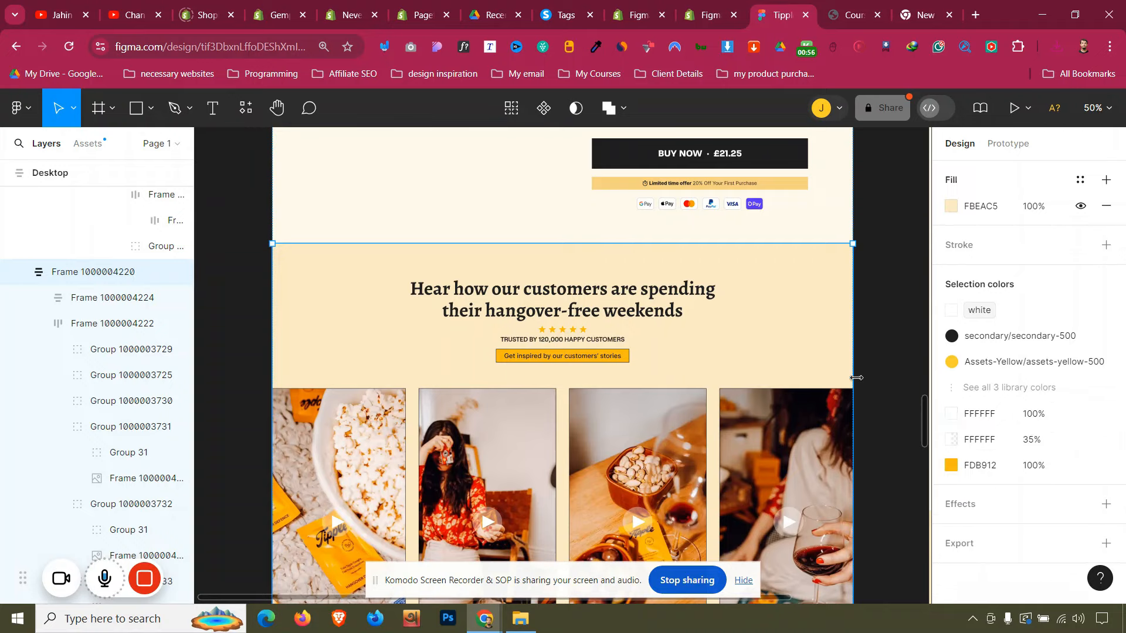
Sample the cream background colour of the customer stories section with the browser's page color picker
{"action": "left_click", "coordinate": [595, 47]}
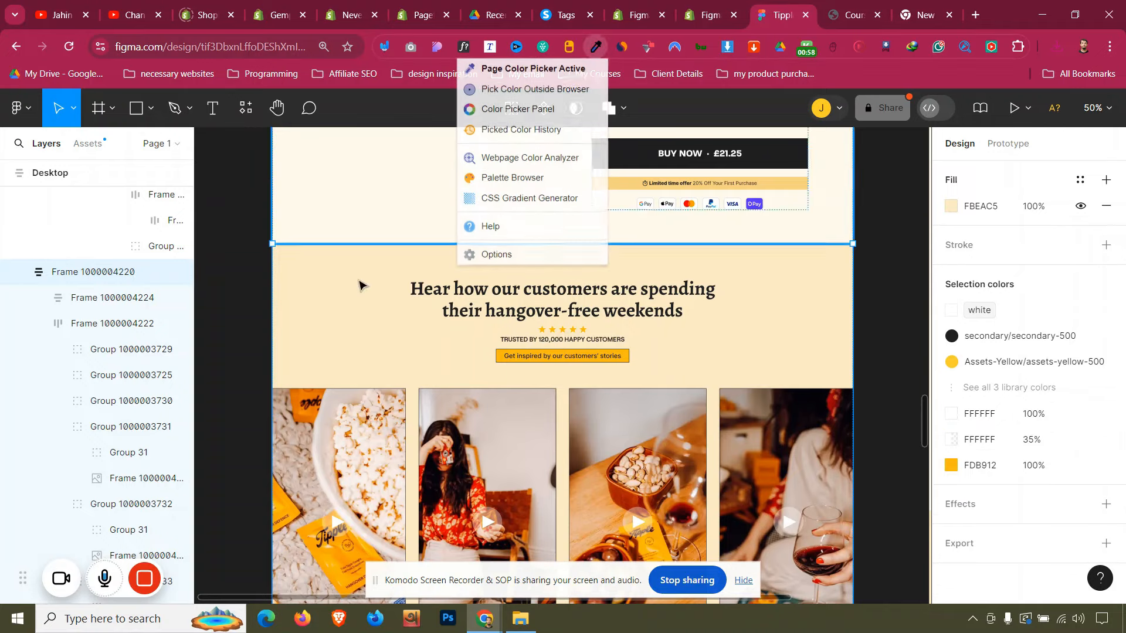
{"action": "left_click", "coordinate": [516, 68]}
{"action": "left_click", "coordinate": [354, 338]}
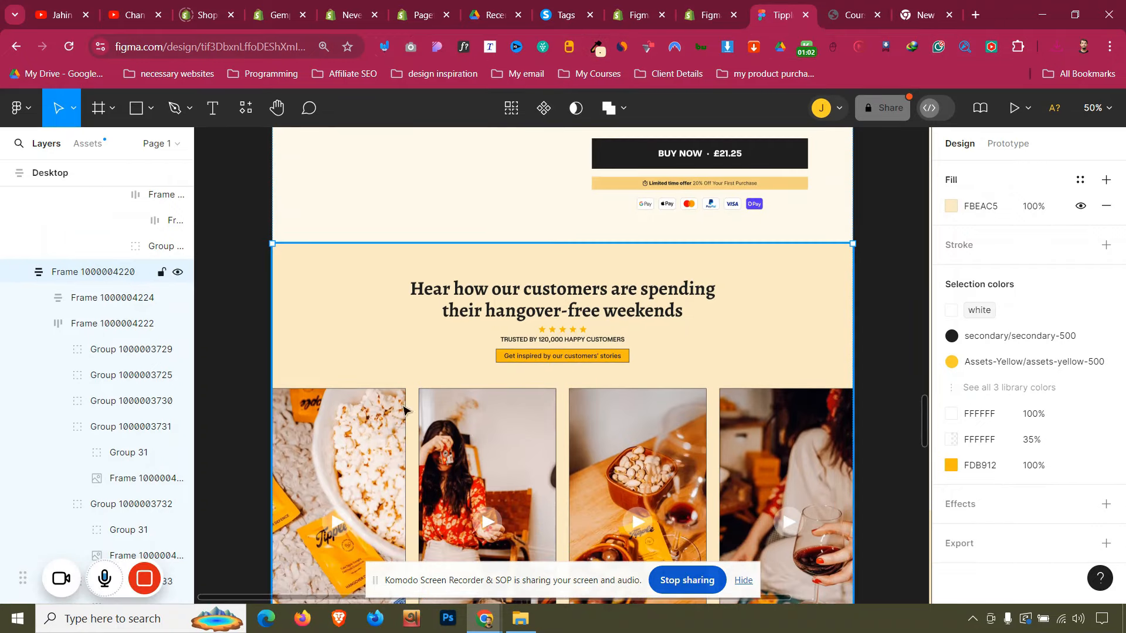
Check the customer stories heading's text properties in Figma against the typography of the "Join thousands saying cheers" heading in PageFly
{"action": "left_click", "coordinate": [522, 306]}
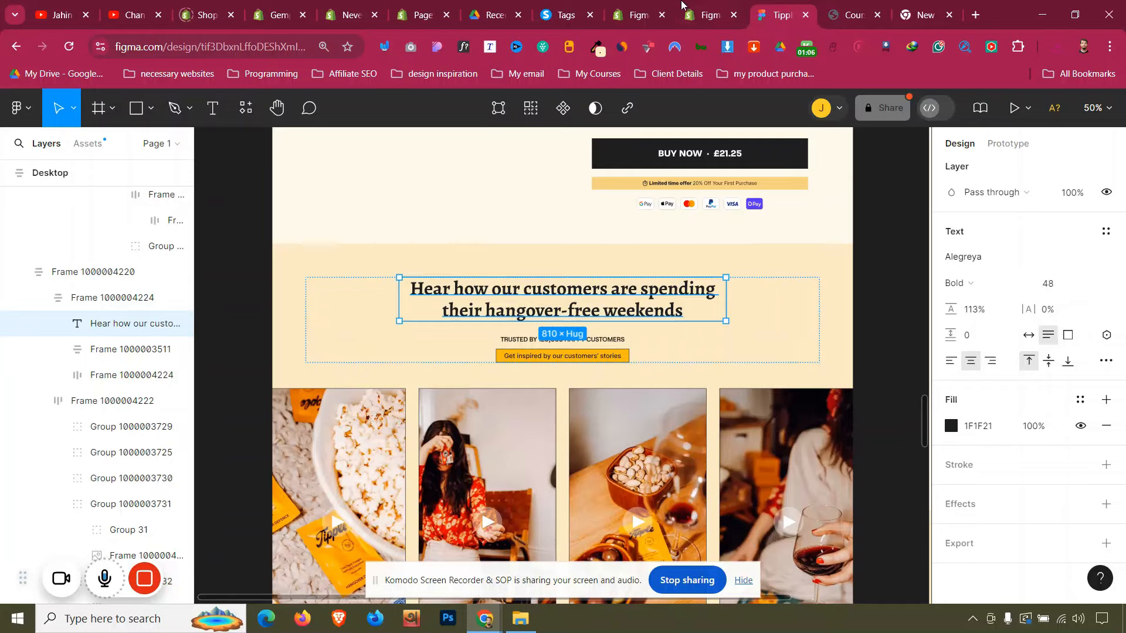
{"action": "left_click", "coordinate": [706, 15]}
{"action": "scroll", "coordinate": [494, 383], "scroll_direction": "up", "scroll_amount": 3}
{"action": "scroll", "coordinate": [494, 383], "scroll_direction": "up", "scroll_amount": 3}
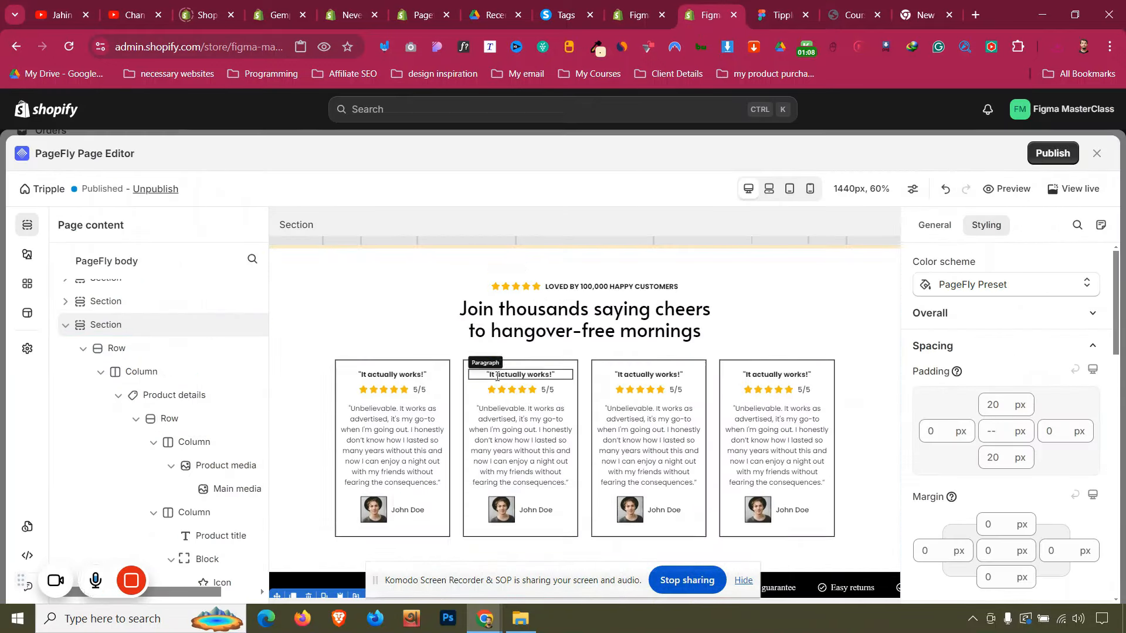
{"action": "left_click", "coordinate": [535, 328]}
{"action": "scroll", "coordinate": [966, 438], "scroll_direction": "down", "scroll_amount": 4}
{"action": "scroll", "coordinate": [967, 436], "scroll_direction": "down", "scroll_amount": 2}
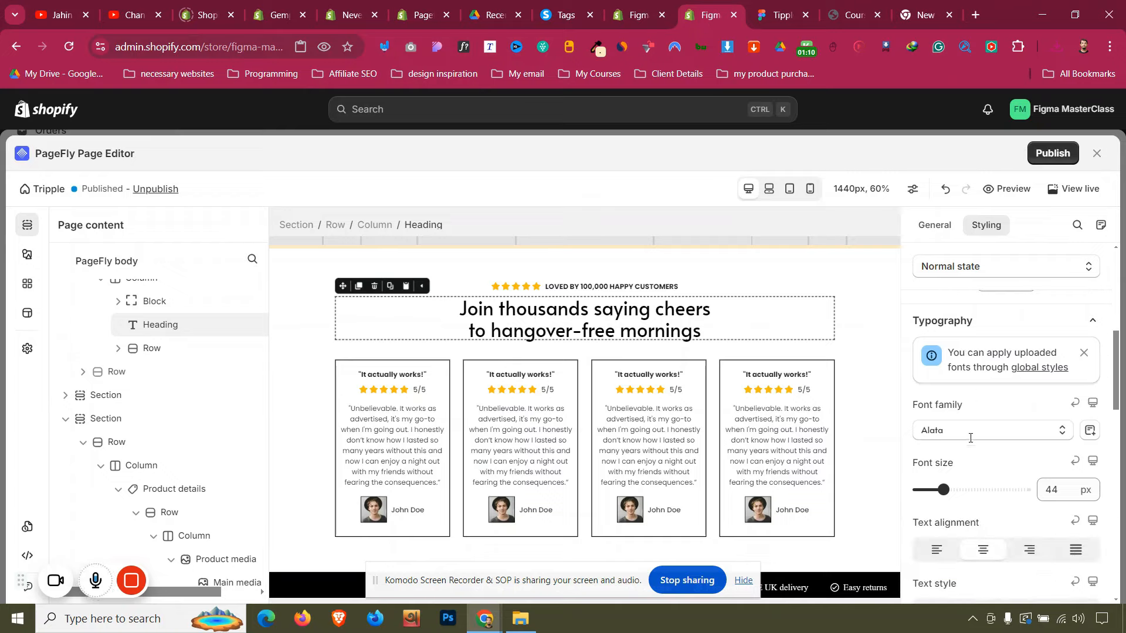
{"action": "scroll", "coordinate": [599, 426], "scroll_direction": "up", "scroll_amount": 5}
{"action": "scroll", "coordinate": [599, 427], "scroll_direction": "down", "scroll_amount": 1}
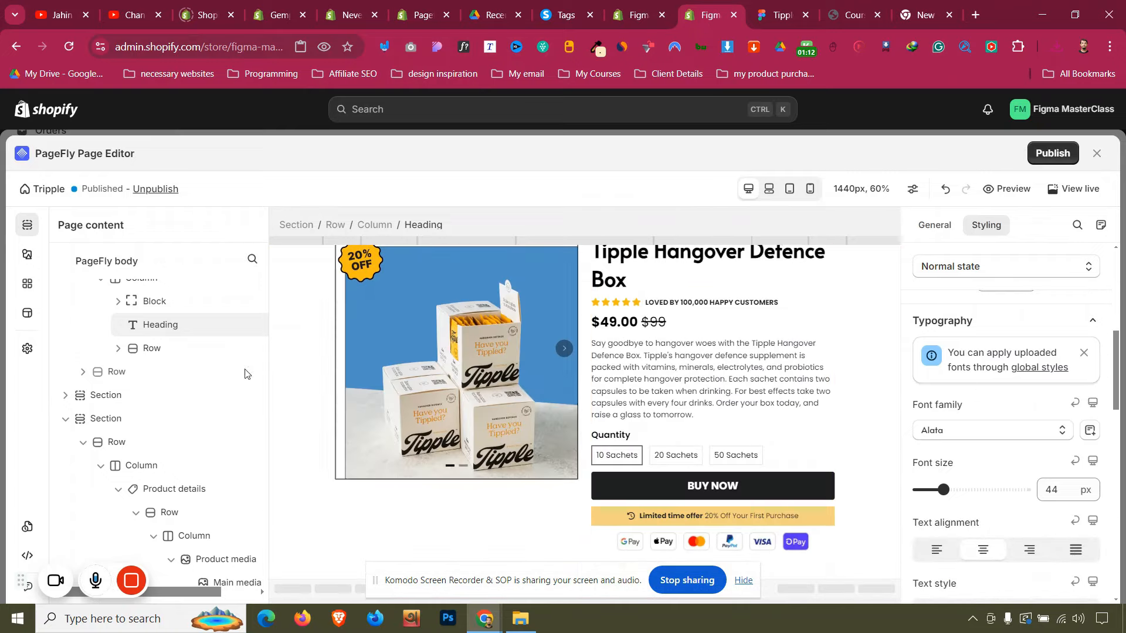
Add a one-column (1/1) layout as a new section below the product details section
{"action": "left_click", "coordinate": [27, 254]}
{"action": "scroll", "coordinate": [586, 383], "scroll_direction": "up", "scroll_amount": 5}
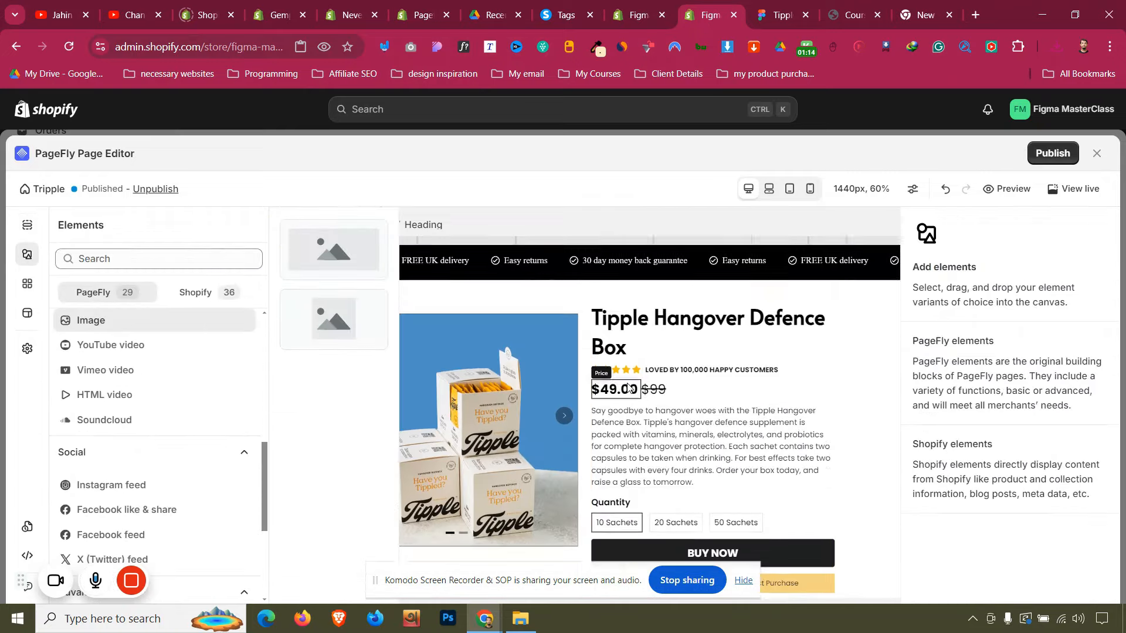
{"action": "scroll", "coordinate": [631, 387], "scroll_direction": "down", "scroll_amount": 5}
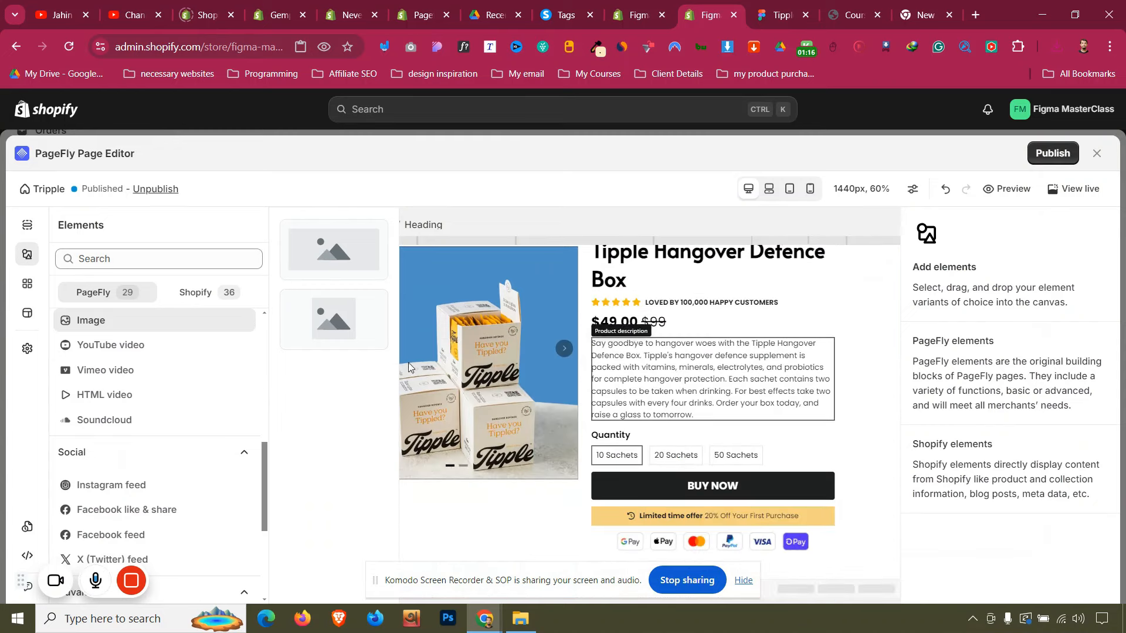
{"action": "scroll", "coordinate": [139, 375], "scroll_direction": "up", "scroll_amount": 7}
{"action": "left_click", "coordinate": [142, 359]}
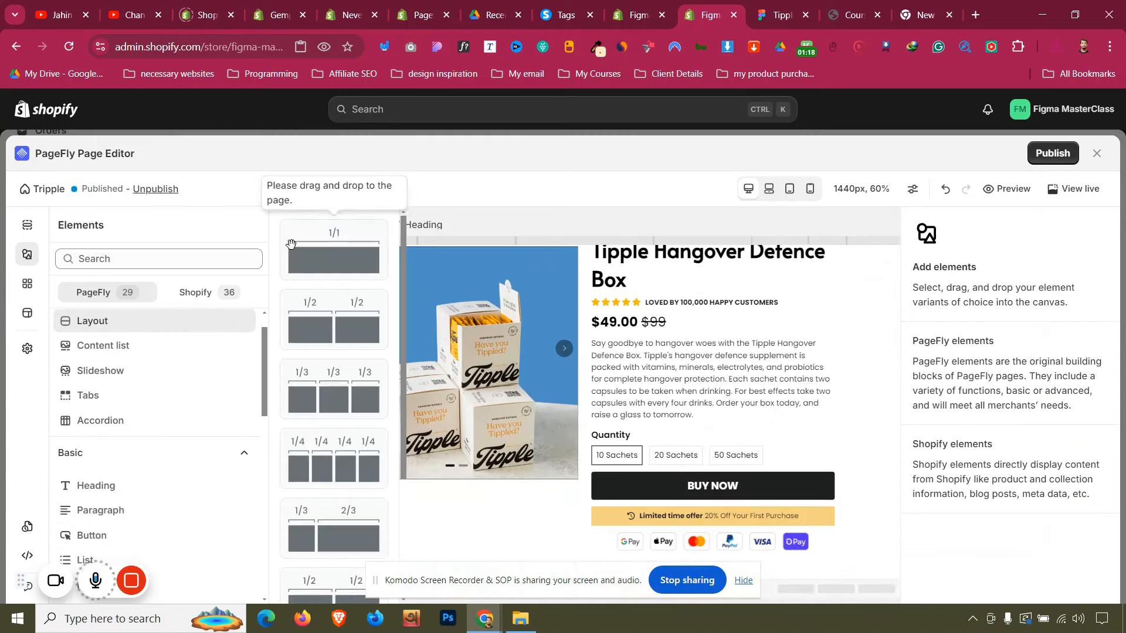
{"action": "left_click_drag", "start_coordinate": [291, 244], "coordinate": [296, 577]}
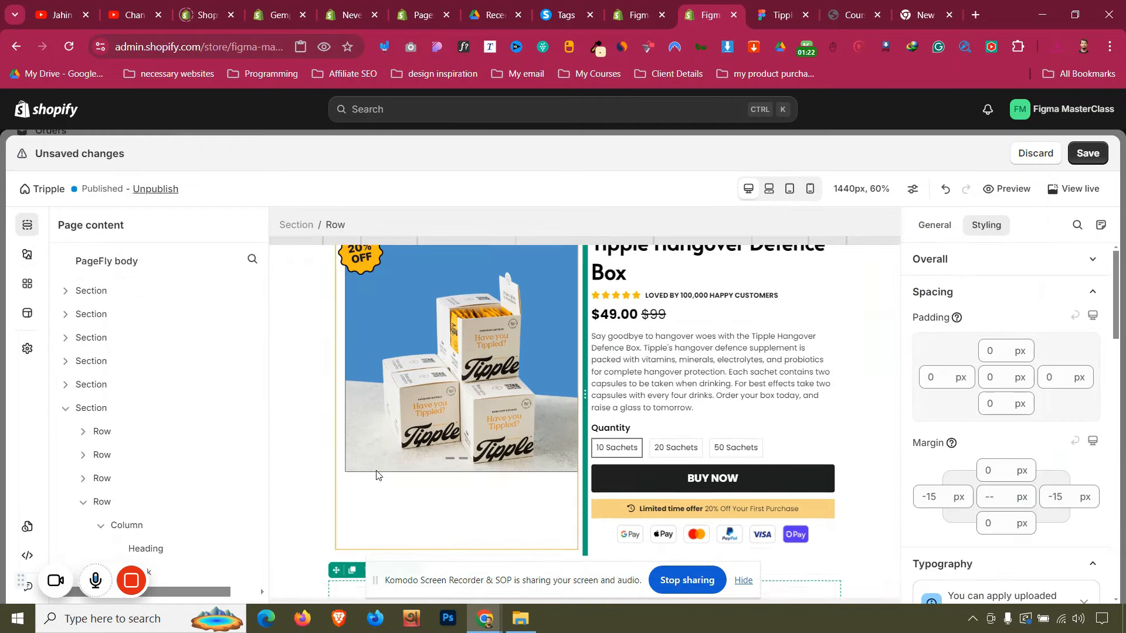
Set the new section's background color to rgb(251, 234, 197), the value sampled from the Figma design
{"action": "left_click", "coordinate": [317, 523]}
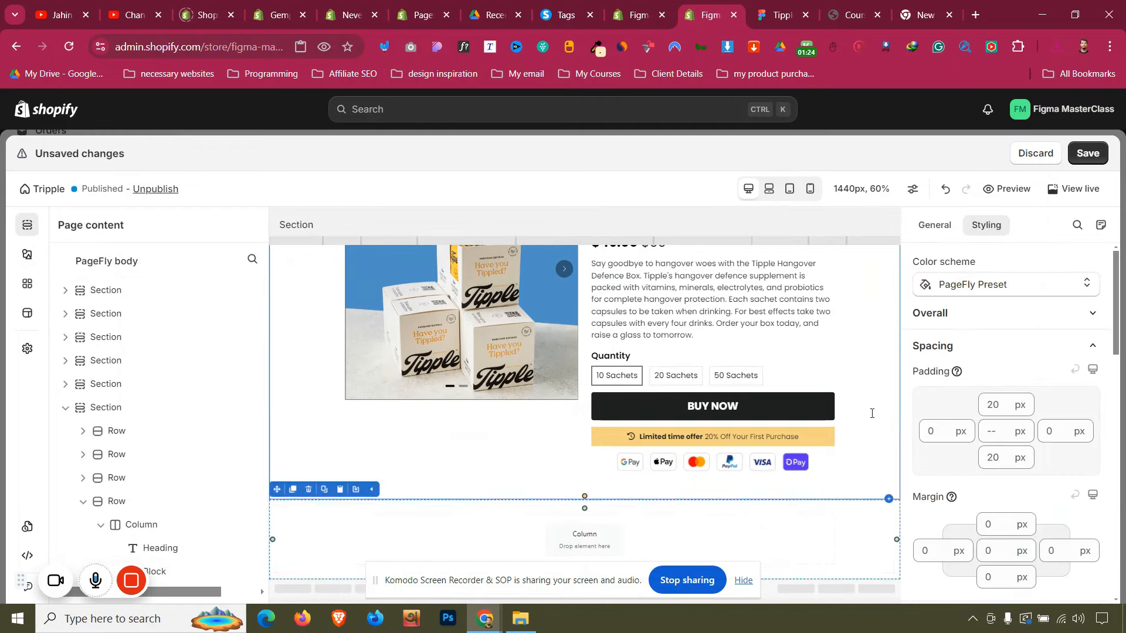
{"action": "scroll", "coordinate": [989, 317], "scroll_direction": "down", "scroll_amount": 4}
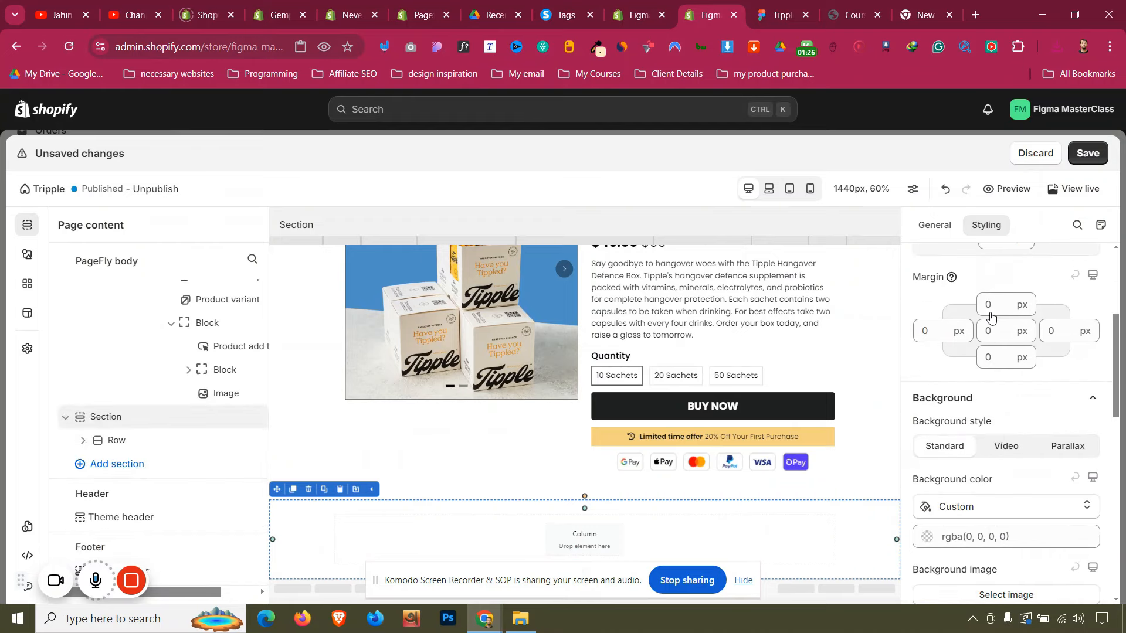
{"action": "left_click", "coordinate": [1021, 537]}
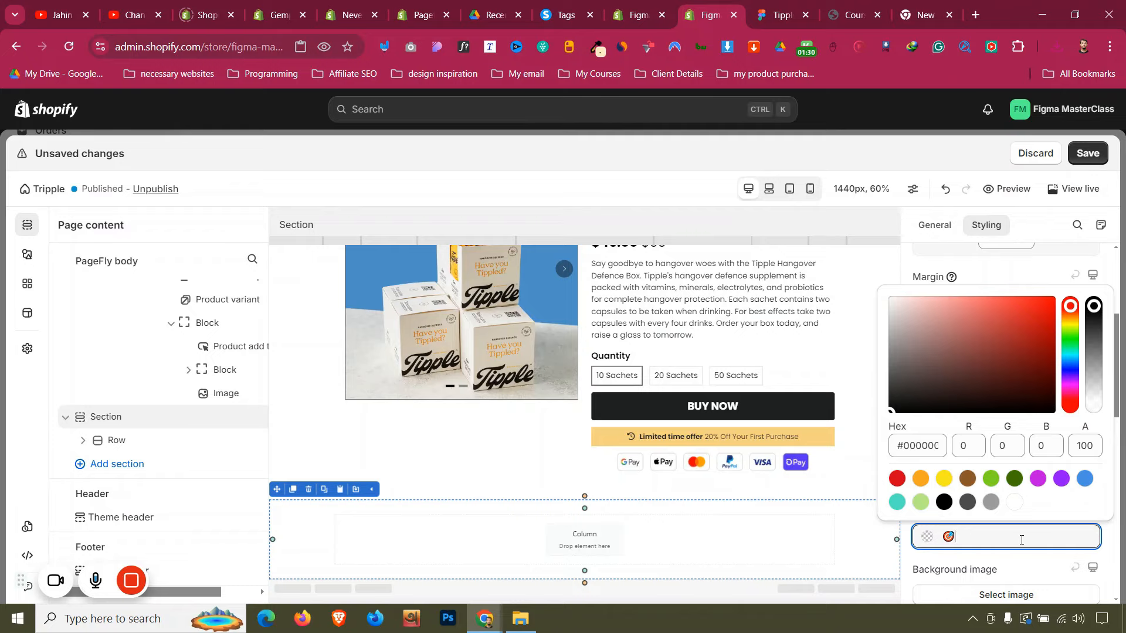
{"action": "key", "text": "Return"}
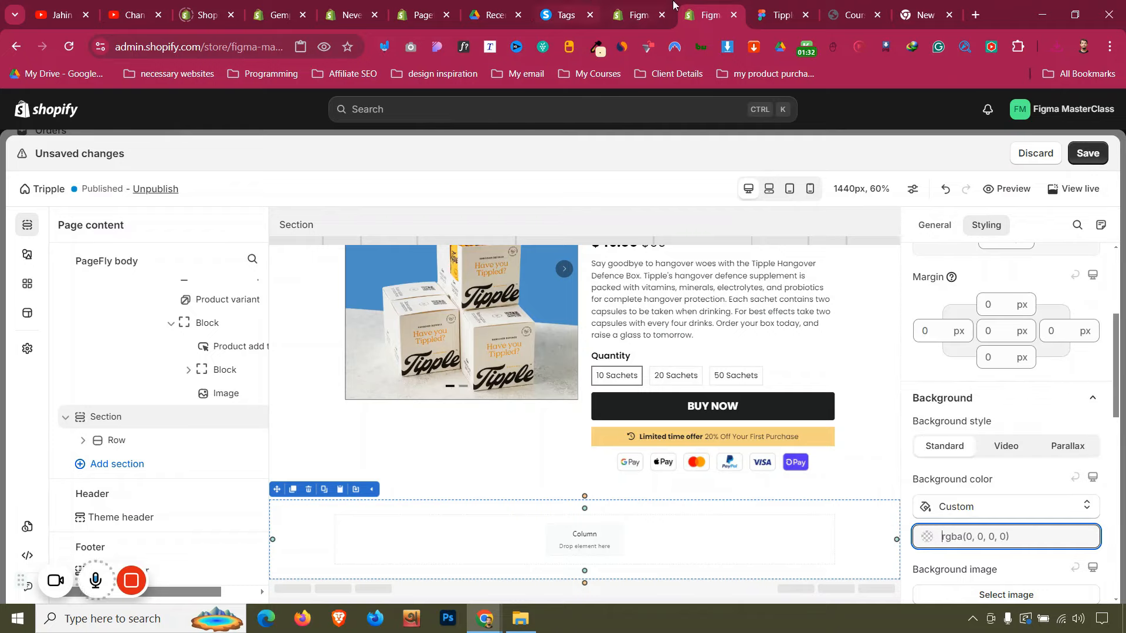
{"action": "left_click", "coordinate": [765, 6]}
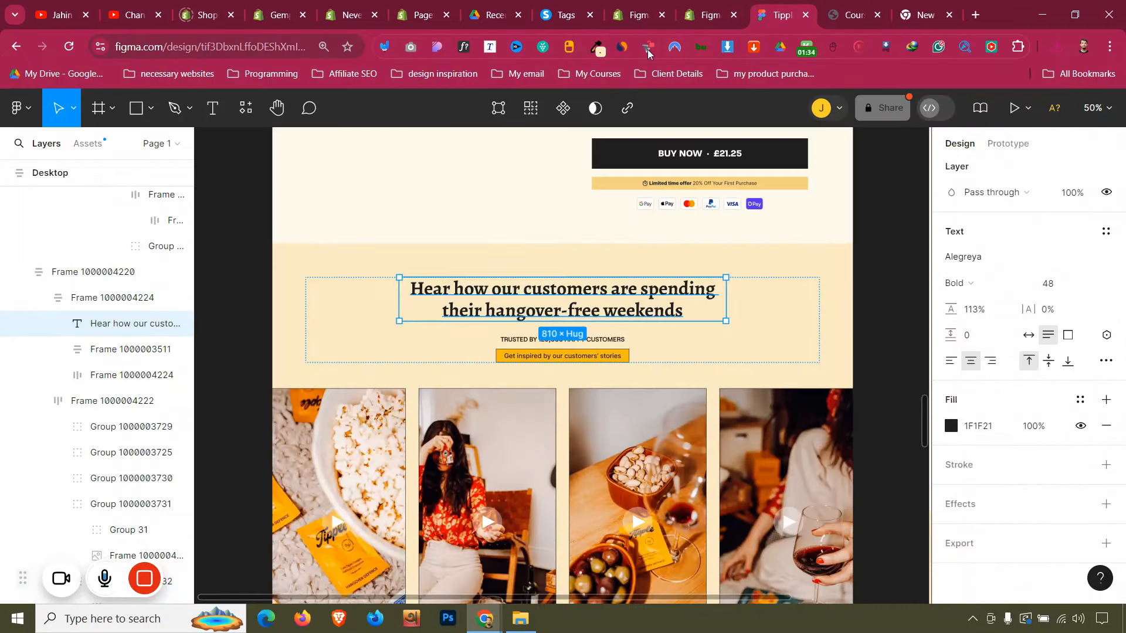
{"action": "left_click", "coordinate": [593, 51]}
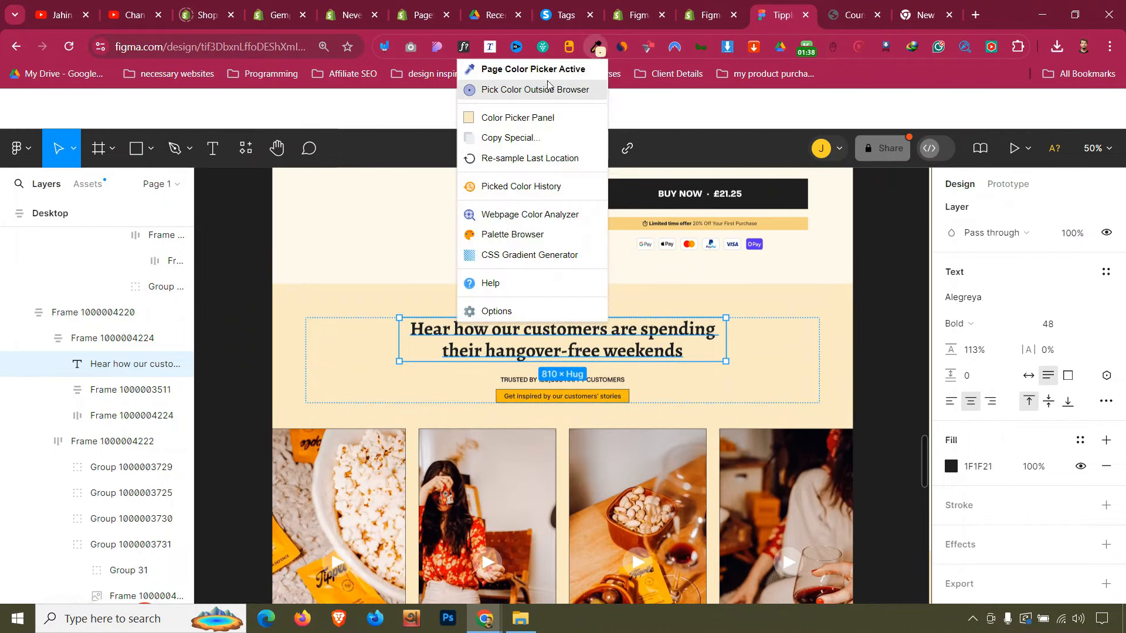
{"action": "left_click", "coordinate": [547, 117]}
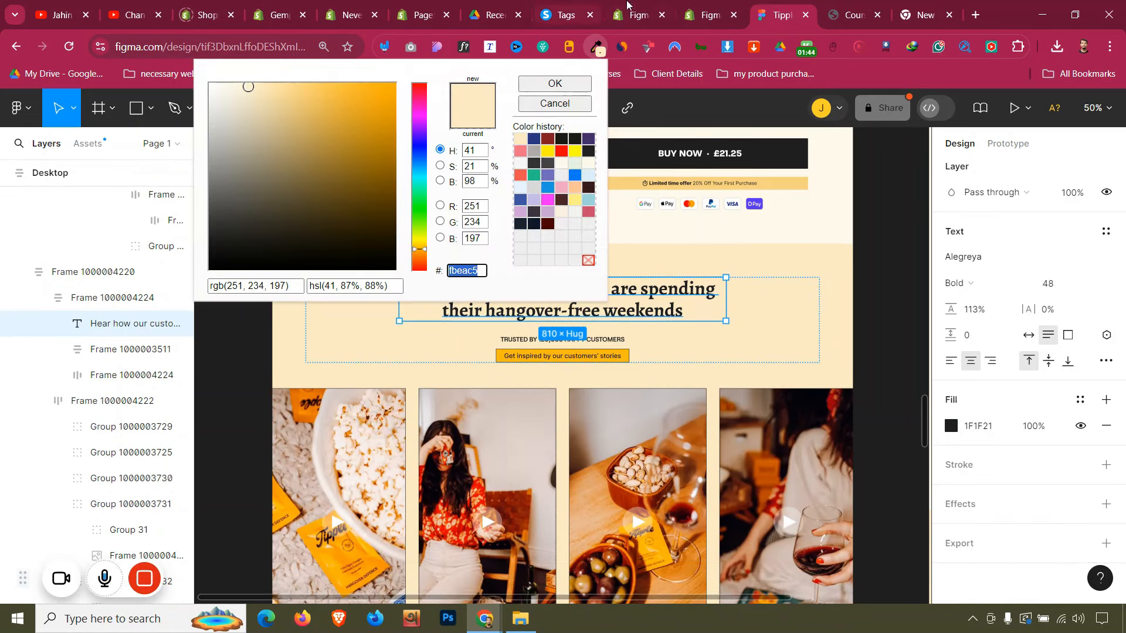
{"action": "left_click", "coordinate": [717, 6]}
{"action": "left_click", "coordinate": [1034, 534]}
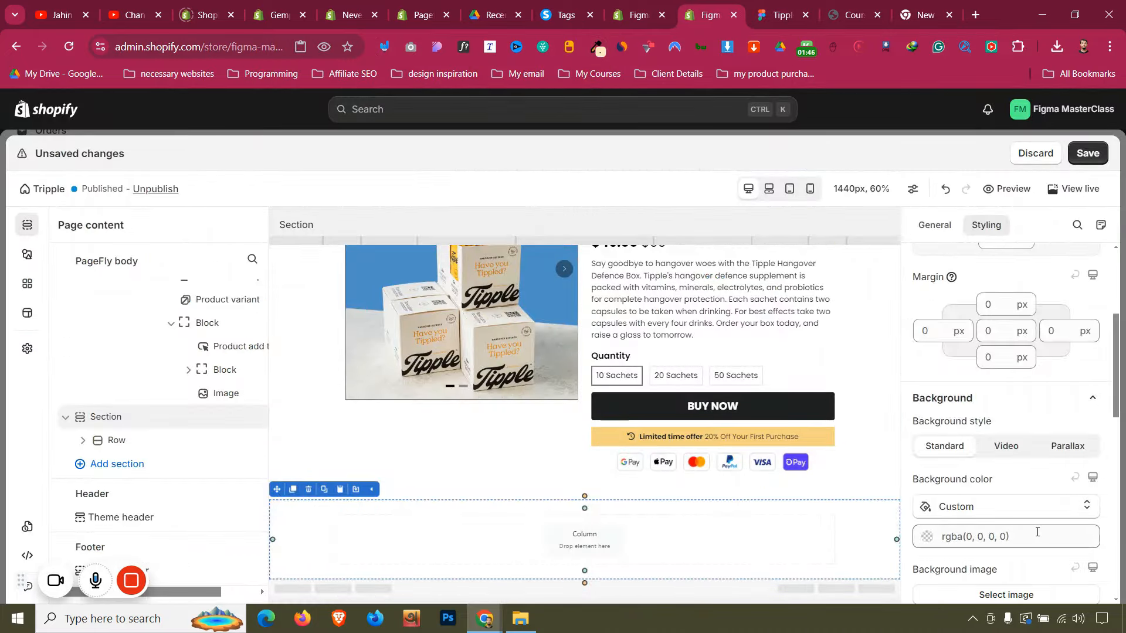
{"action": "type", "text": "rgb(251, 234, 197)"}
Duplicate the "Join thousands saying cheers to hangover-free mornings" heading and move the copy into the new section's empty column
{"action": "scroll", "coordinate": [587, 351], "scroll_direction": "up", "scroll_amount": 10}
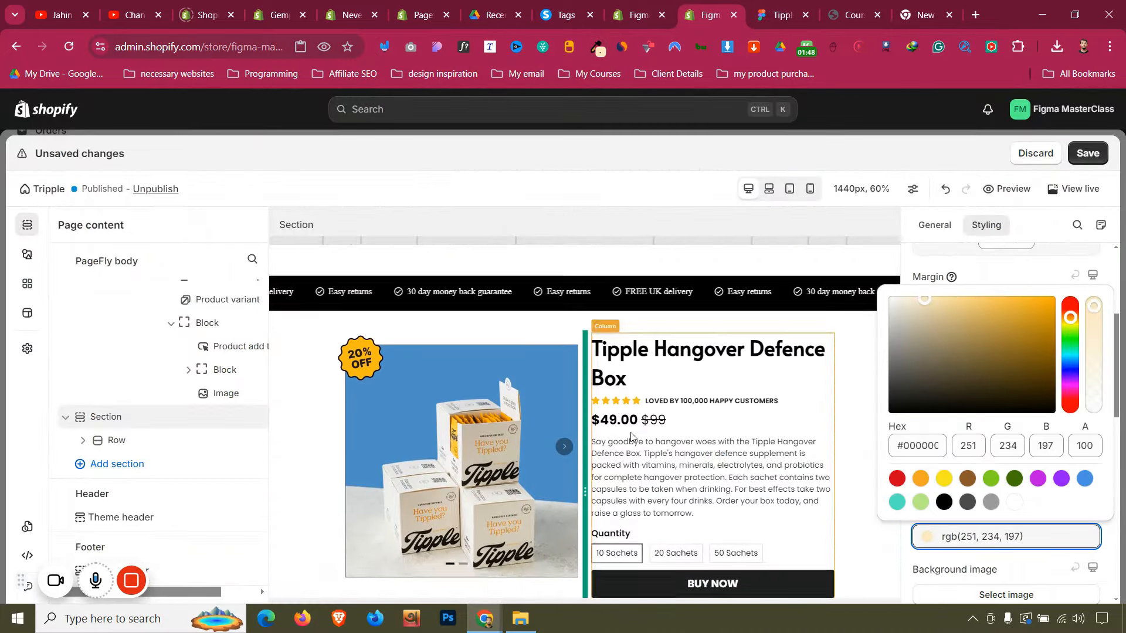
{"action": "left_click", "coordinate": [587, 296]}
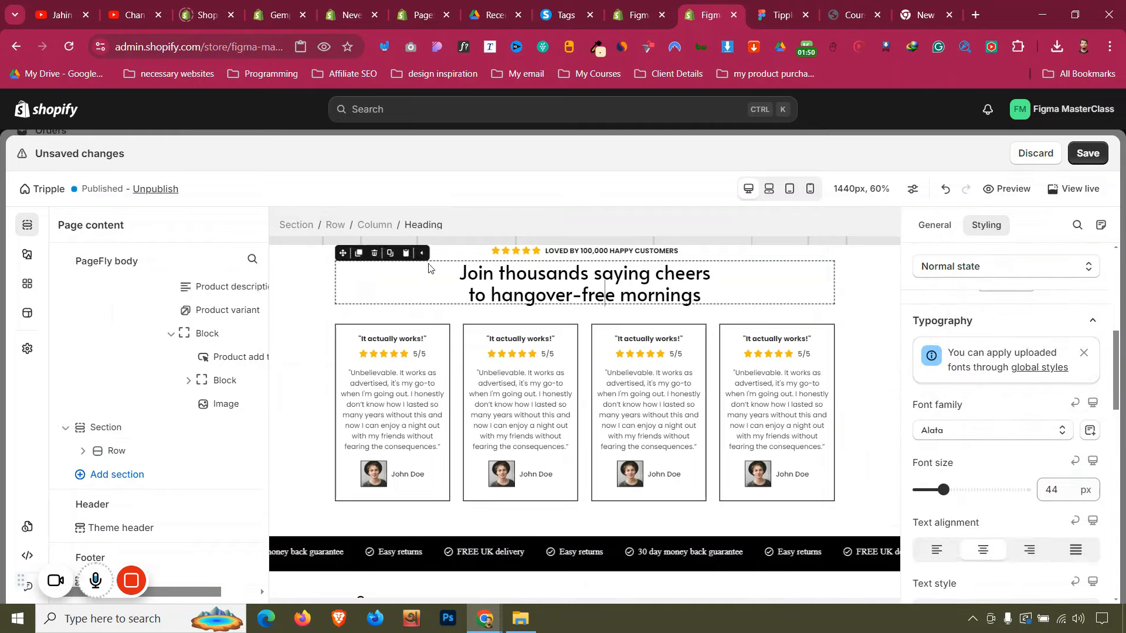
{"action": "left_click", "coordinate": [356, 257]}
{"action": "left_click_drag", "start_coordinate": [343, 253], "coordinate": [591, 539]}
Replace the duplicated heading's text with "Hear how our customers are spending their hangover-free weekends", copied from the Figma design
{"action": "key", "text": "ctrl+Tab"}
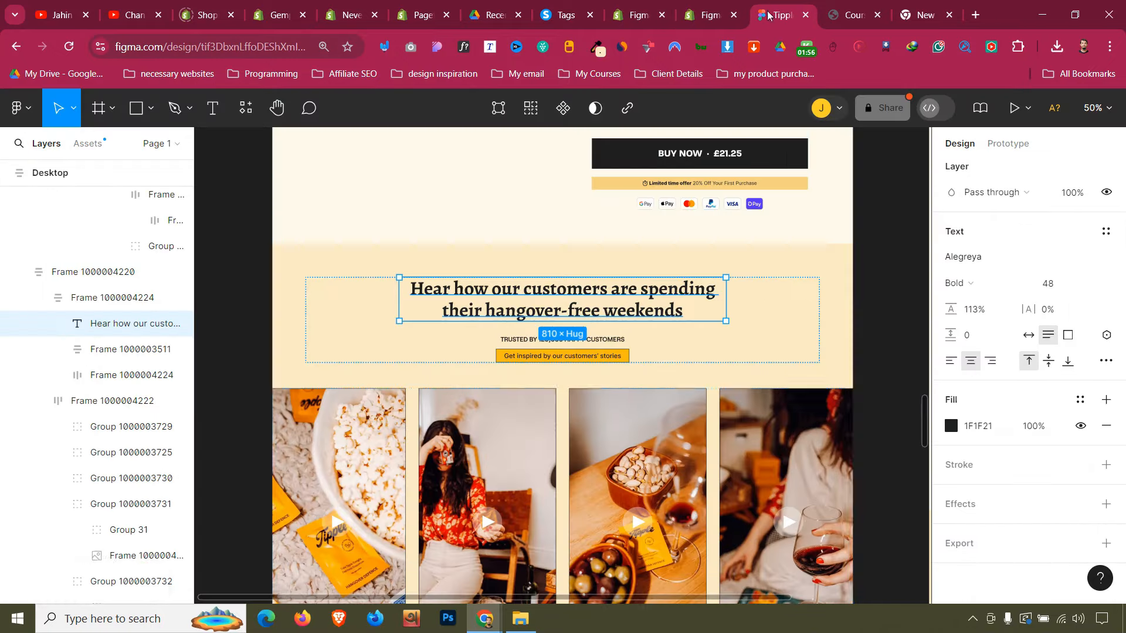
{"action": "double_click", "coordinate": [666, 300]}
{"action": "key", "text": "ctrl+c"}
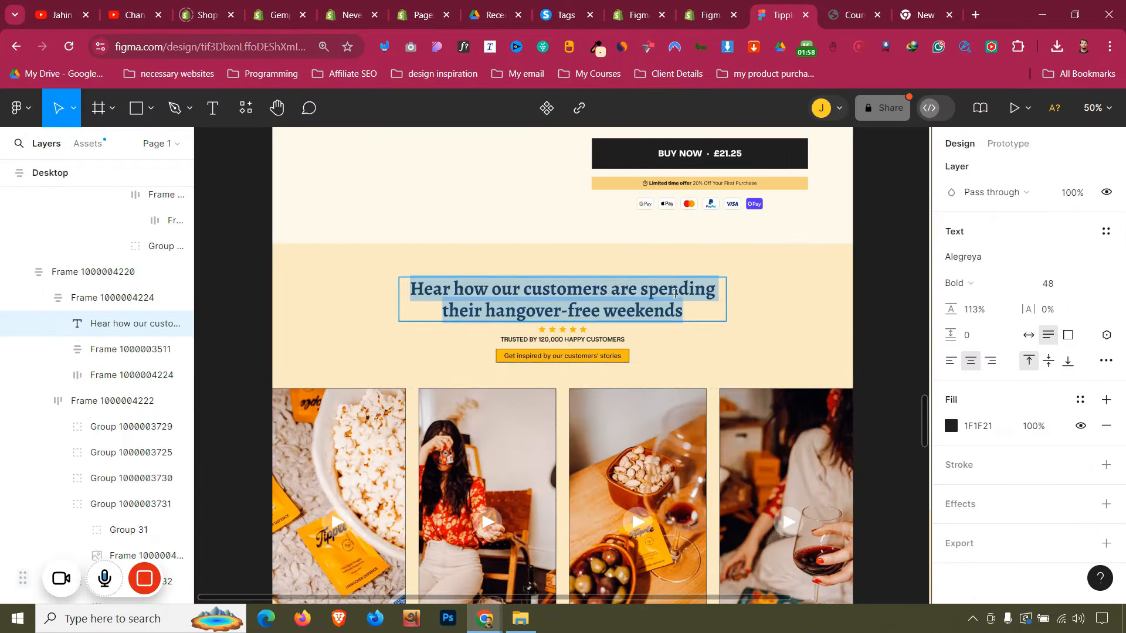
{"action": "left_click", "coordinate": [696, 6]}
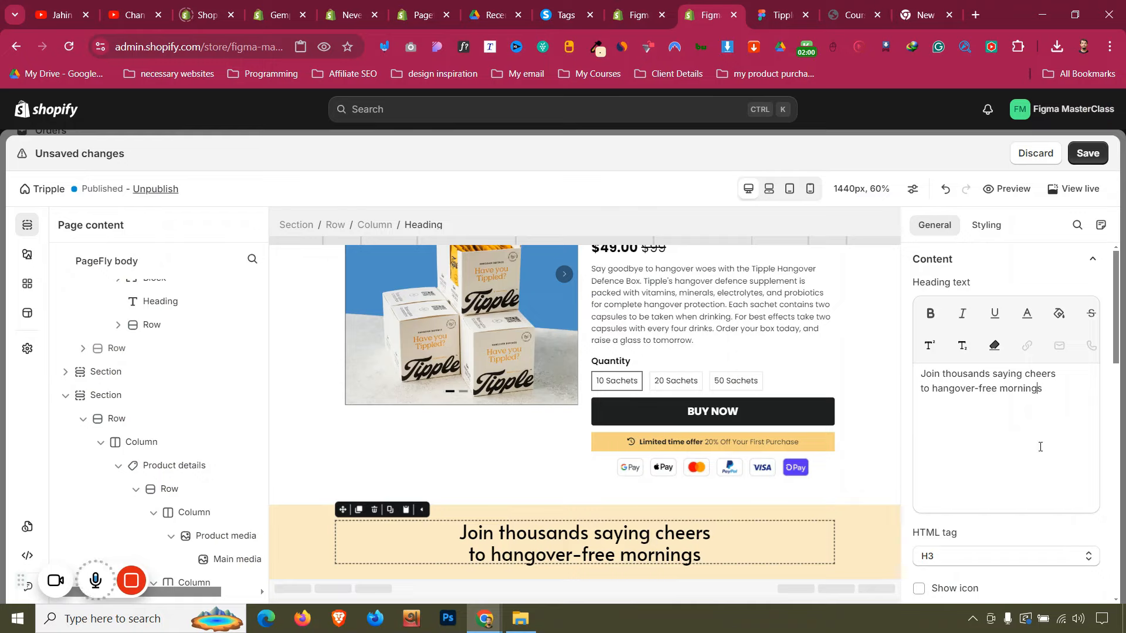
{"action": "key", "text": "ctrl+a"}
{"action": "key", "text": "ctrl+v"}
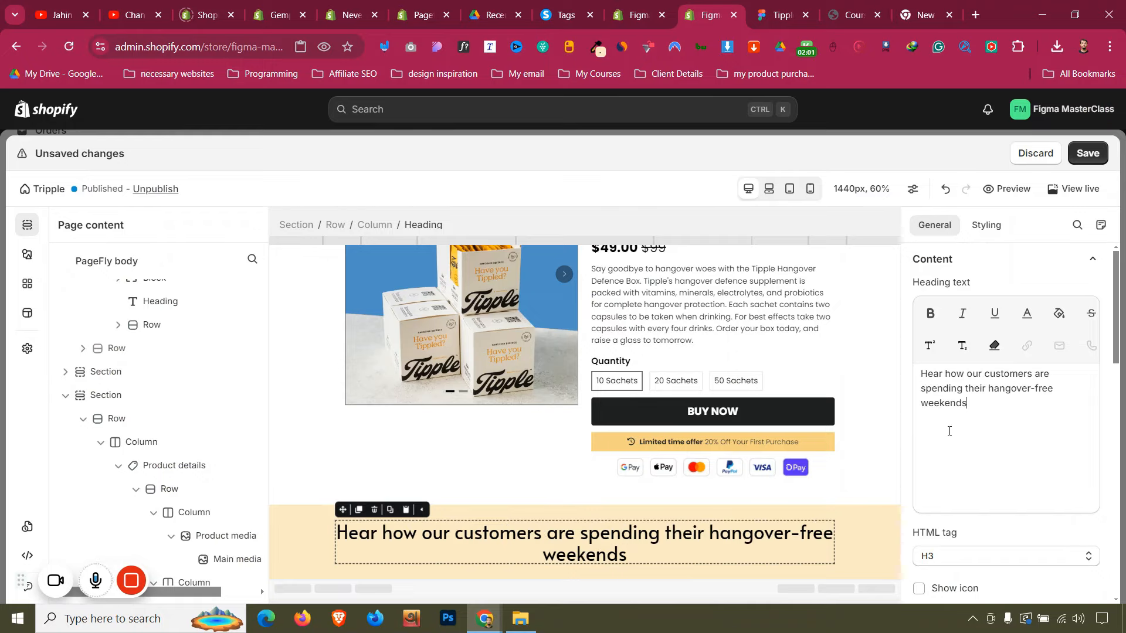
Switch to the Figma design and inspect the customer stories heading group, its button text and the section frame
{"action": "left_click", "coordinate": [775, 7]}
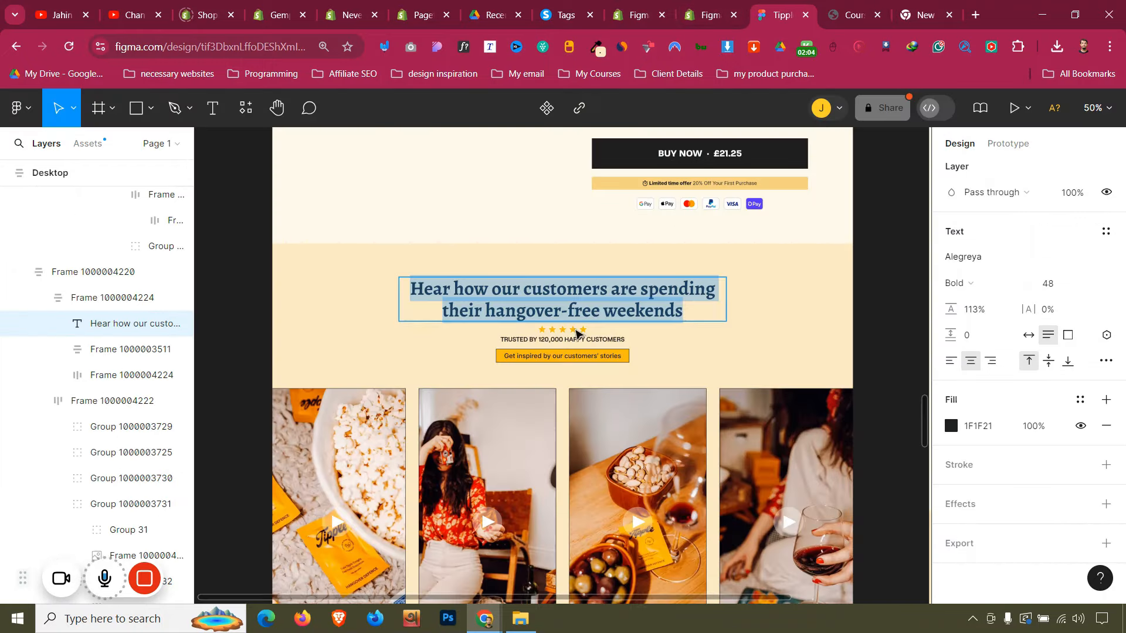
{"action": "key", "text": "Escape"}
{"action": "left_click", "coordinate": [347, 305]}
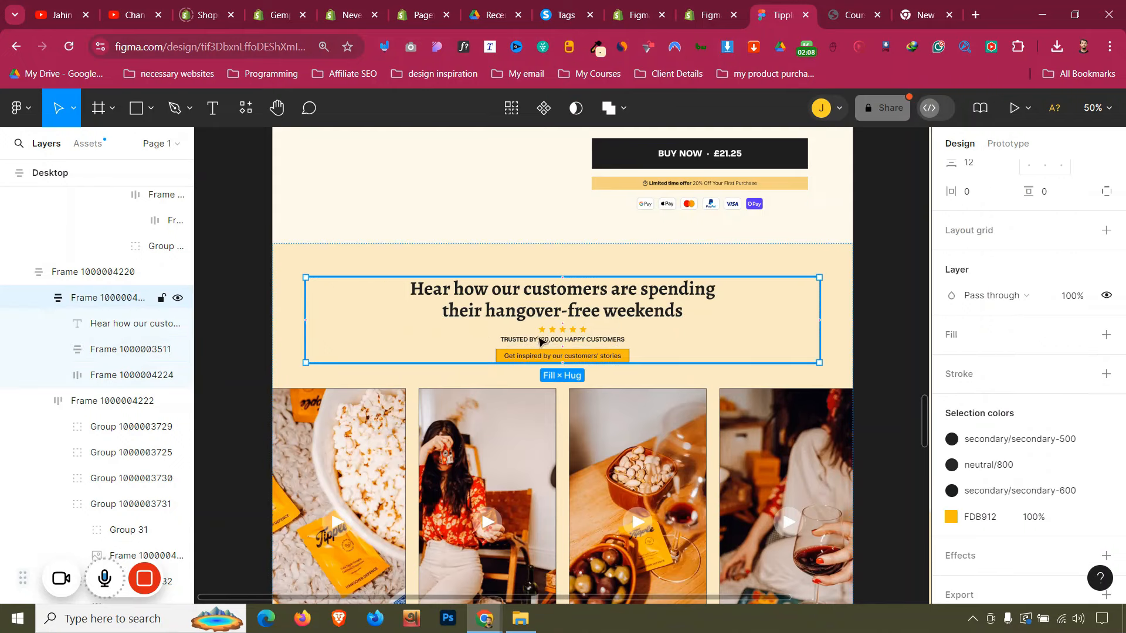
{"action": "left_click", "coordinate": [540, 358]}
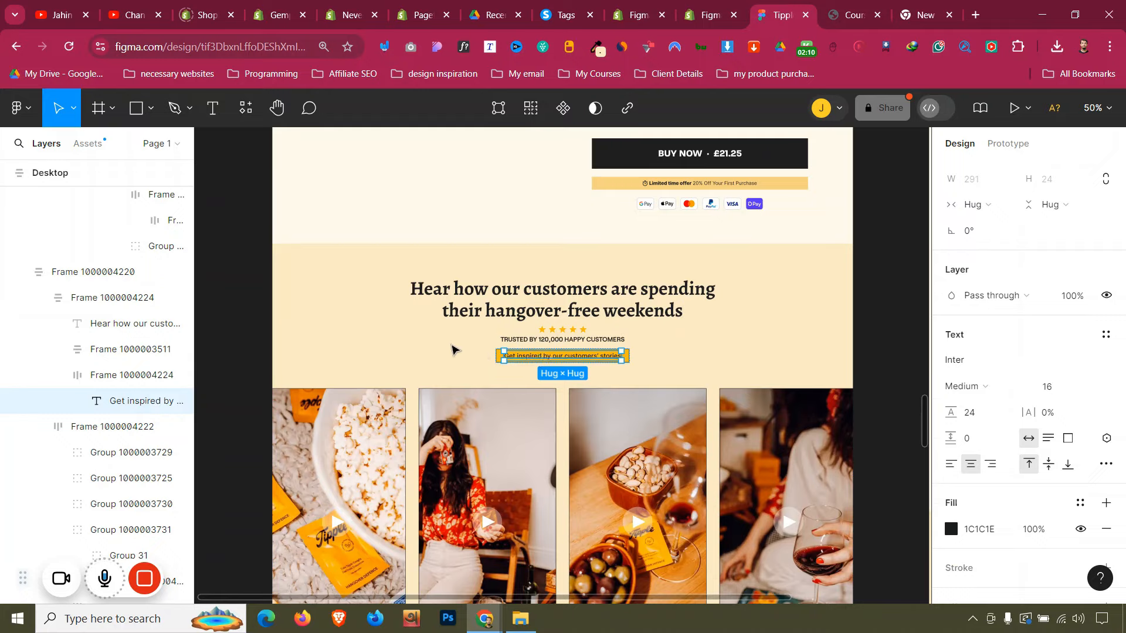
{"action": "left_click", "coordinate": [402, 343]}
{"action": "left_click", "coordinate": [294, 319]}
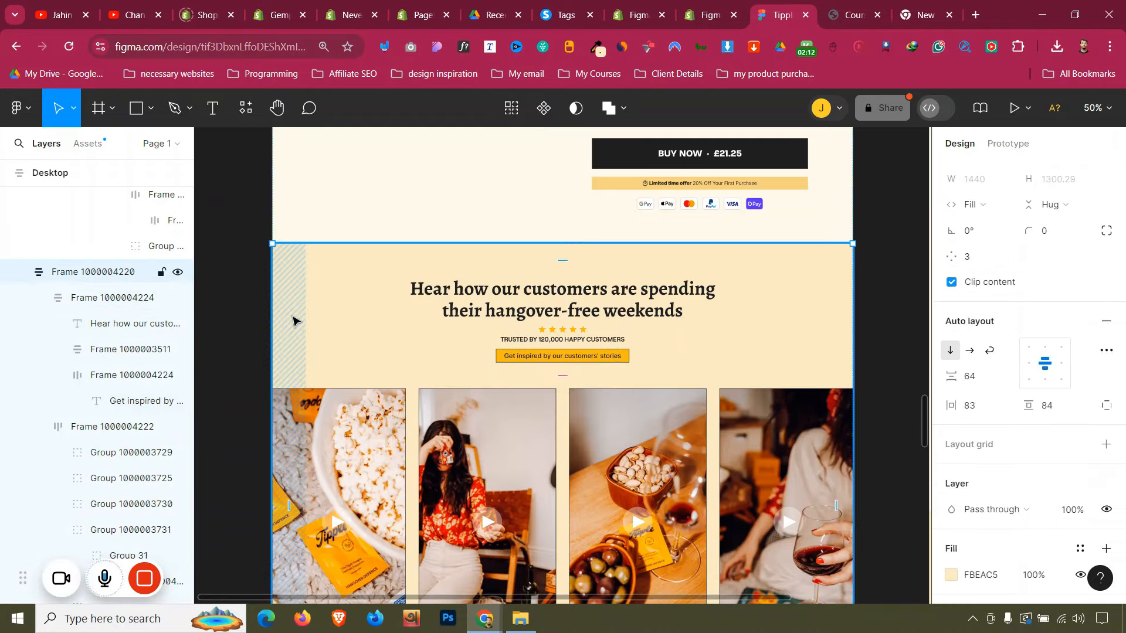
Back in the PageFly editor, duplicate the stars and "LOVED BY 100,000 HAPPY CUSTOMERS" block and move the copy below the new section's heading
{"action": "left_click", "coordinate": [699, 6]}
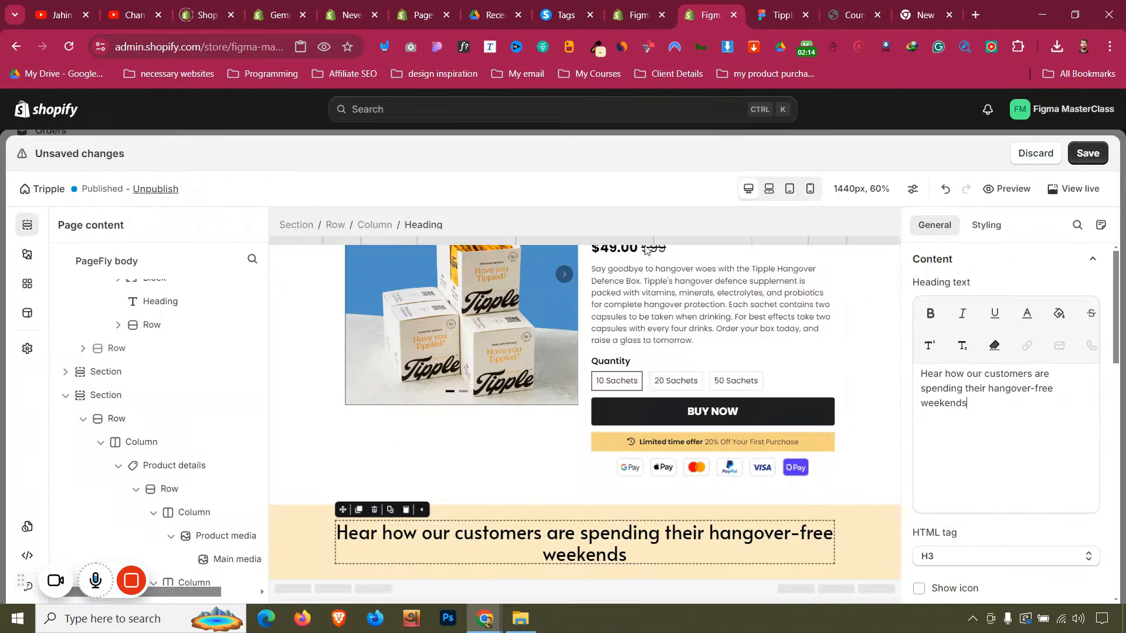
{"action": "scroll", "coordinate": [733, 351], "scroll_direction": "up", "scroll_amount": 4}
{"action": "left_click", "coordinate": [818, 363]}
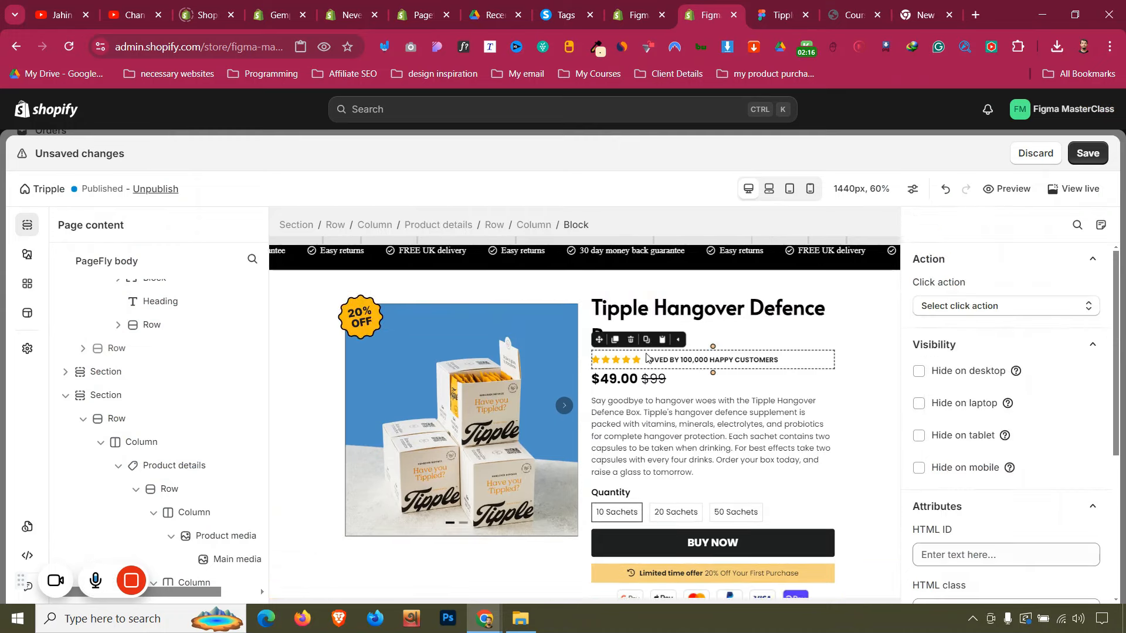
{"action": "left_click", "coordinate": [615, 340]}
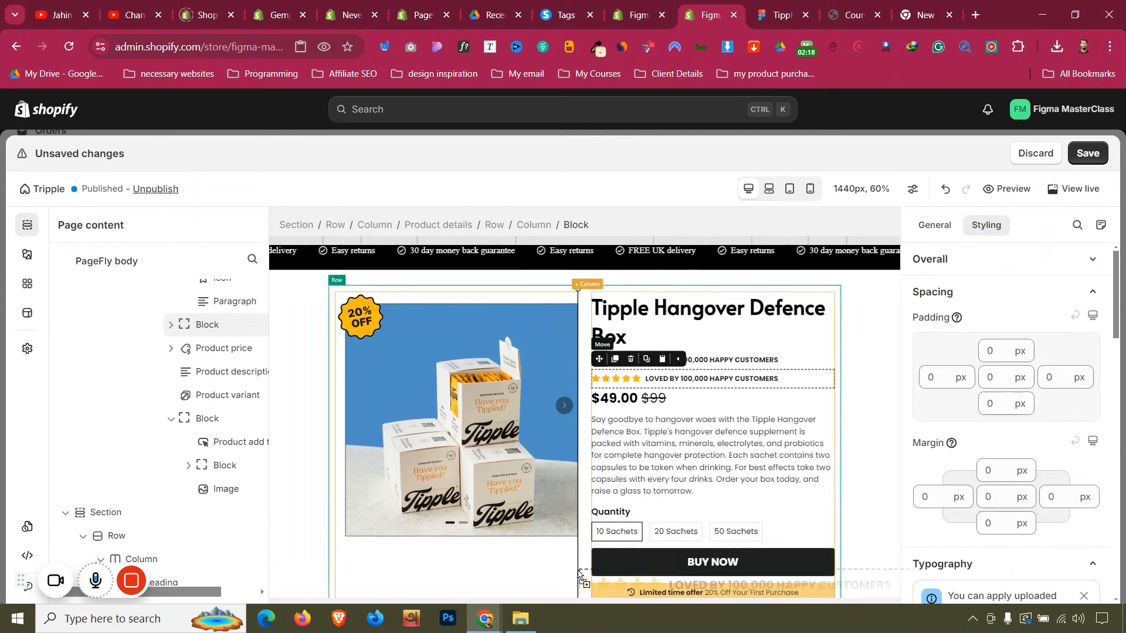
{"action": "scroll", "coordinate": [589, 567], "scroll_direction": "down", "scroll_amount": 3}
{"action": "left_click_drag", "start_coordinate": [589, 567], "coordinate": [589, 567]}
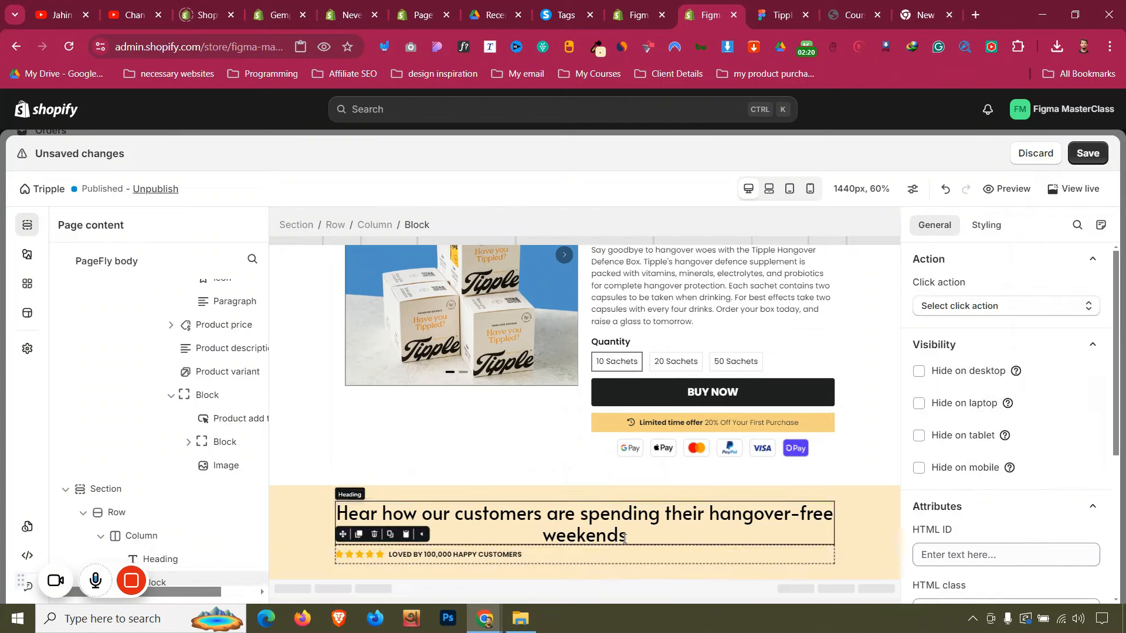
Set the copied rating block's display style to Block and center its text alignment
{"action": "left_click", "coordinate": [986, 225]}
{"action": "scroll", "coordinate": [1003, 322], "scroll_direction": "down", "scroll_amount": 10}
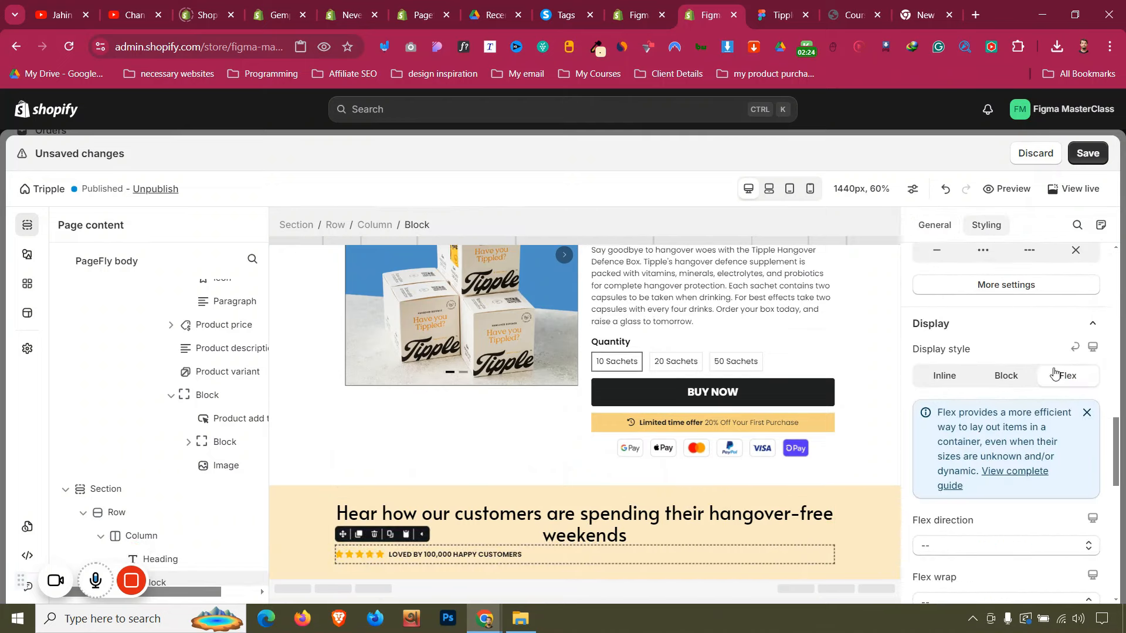
{"action": "left_click", "coordinate": [1014, 378]}
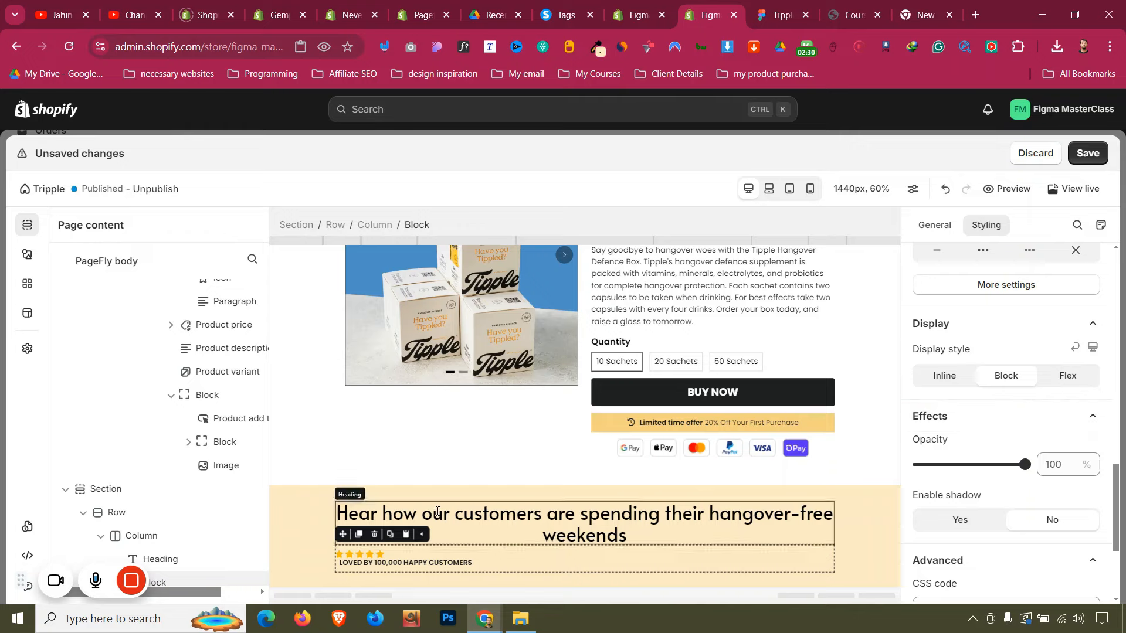
{"action": "scroll", "coordinate": [1014, 437], "scroll_direction": "up", "scroll_amount": 5}
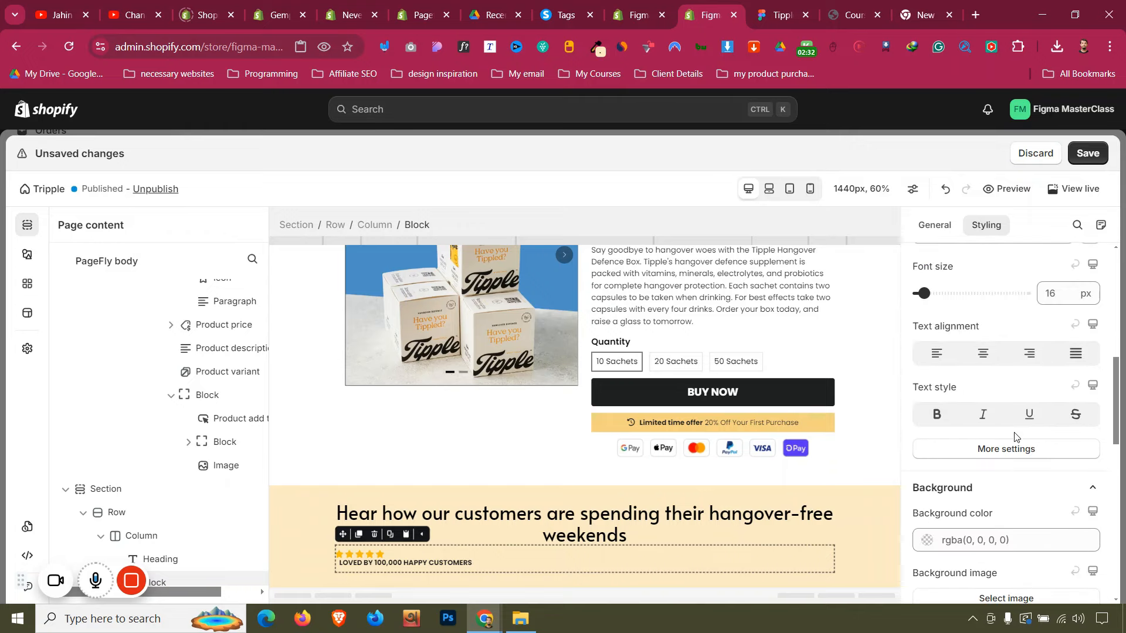
{"action": "left_click", "coordinate": [990, 356]}
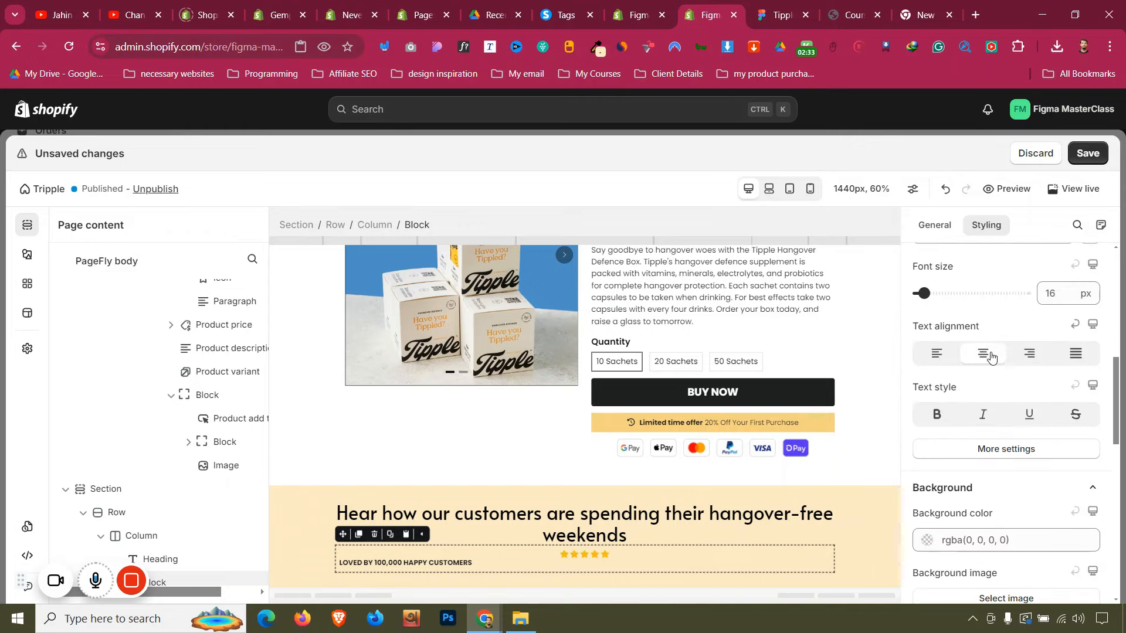
Set the left margin of the "LOVED BY 100,000 HAPPY CUSTOMERS" paragraph in the new section to 0 px and center its text
{"action": "left_click", "coordinate": [467, 563]}
{"action": "scroll", "coordinate": [940, 447], "scroll_direction": "up", "scroll_amount": 5}
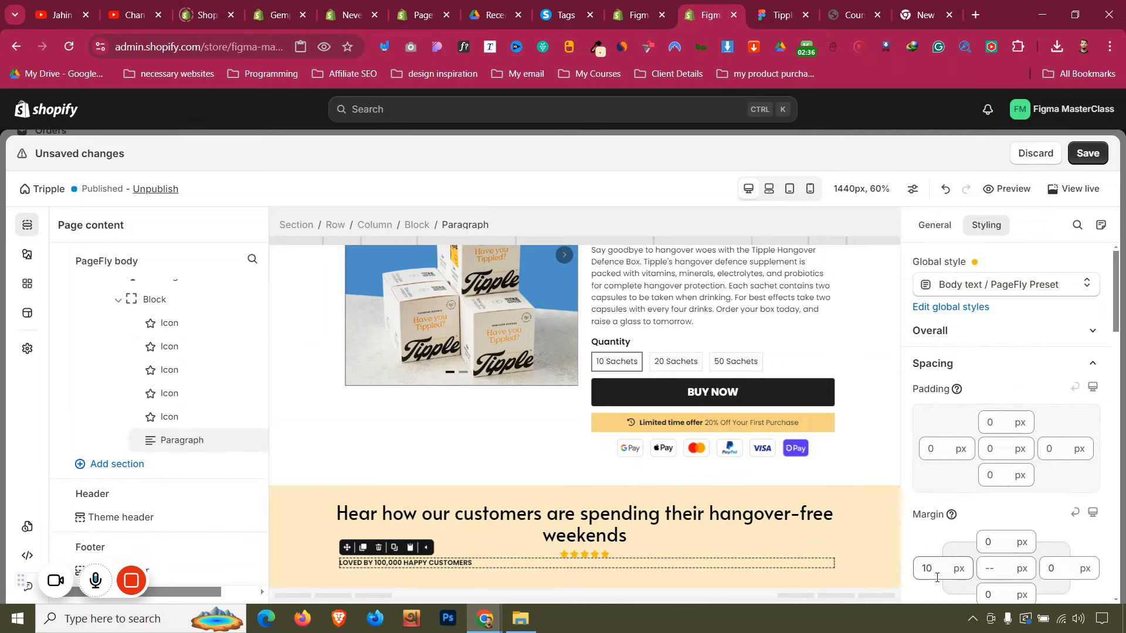
{"action": "left_click", "coordinate": [936, 577]}
{"action": "key", "text": "Down"}
{"action": "key", "text": "Down"}
{"action": "key", "text": "Down"}
{"action": "key", "text": "Down"}
{"action": "key", "text": "Down"}
{"action": "key", "text": "Down"}
{"action": "key", "text": "Down"}
{"action": "key", "text": "Down"}
{"action": "key", "text": "Down"}
{"action": "key", "text": "Down"}
{"action": "scroll", "coordinate": [985, 511], "scroll_direction": "down", "scroll_amount": 2}
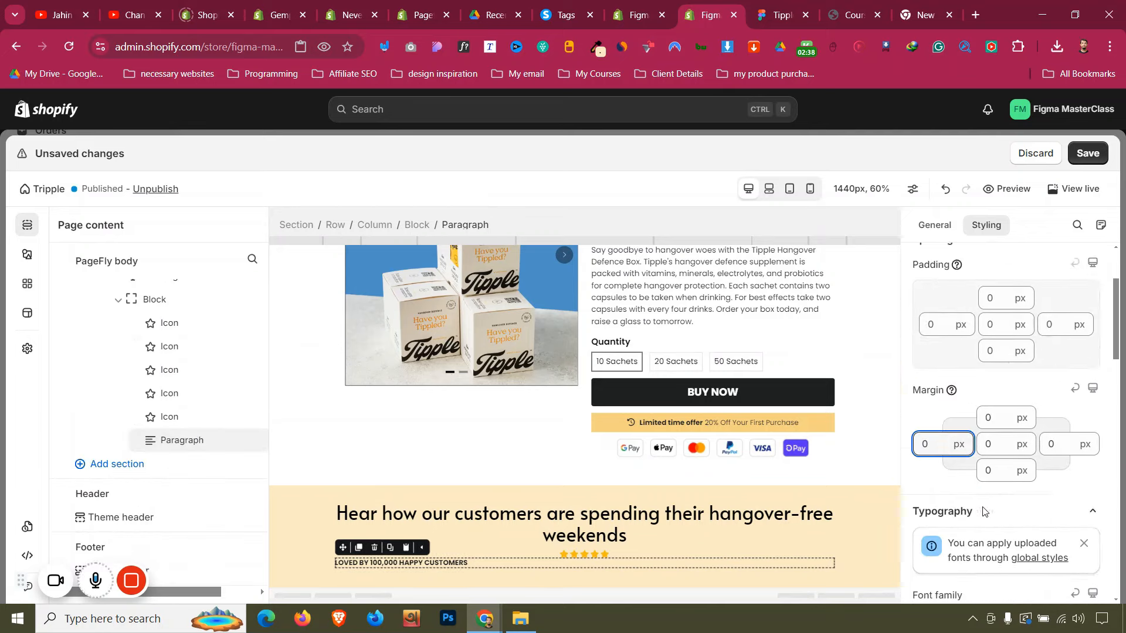
{"action": "scroll", "coordinate": [983, 512], "scroll_direction": "down", "scroll_amount": 4}
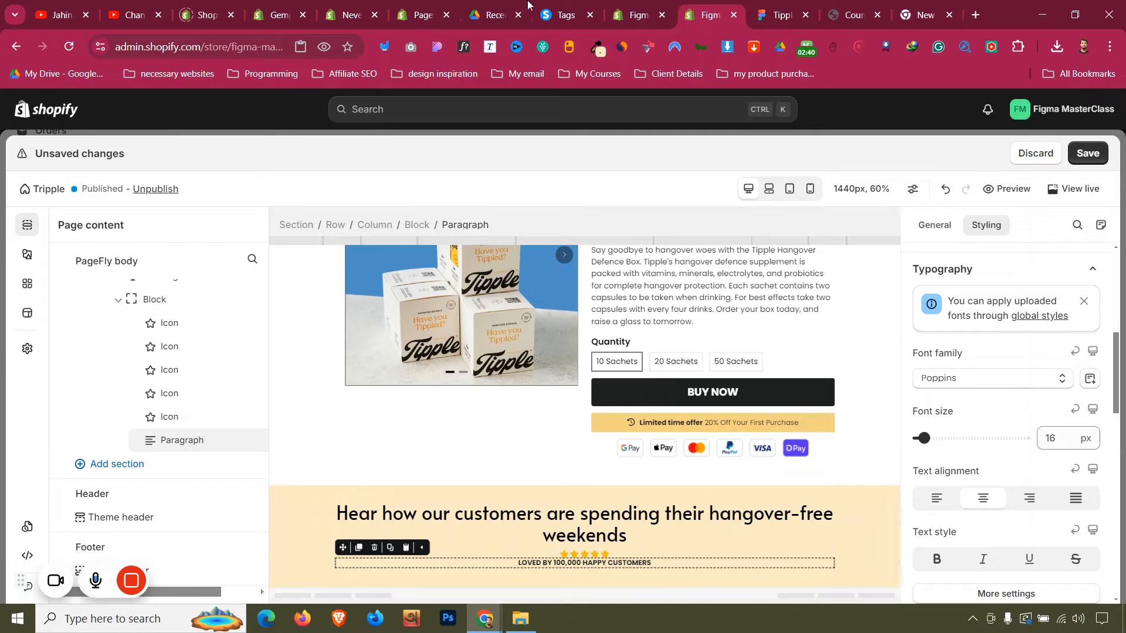
Set the top margin of the copied rating block to 5 px
{"action": "left_click", "coordinate": [773, 6]}
{"action": "left_click", "coordinate": [730, 4]}
{"action": "left_click", "coordinate": [673, 555]}
{"action": "scroll", "coordinate": [996, 371], "scroll_direction": "up", "scroll_amount": 5}
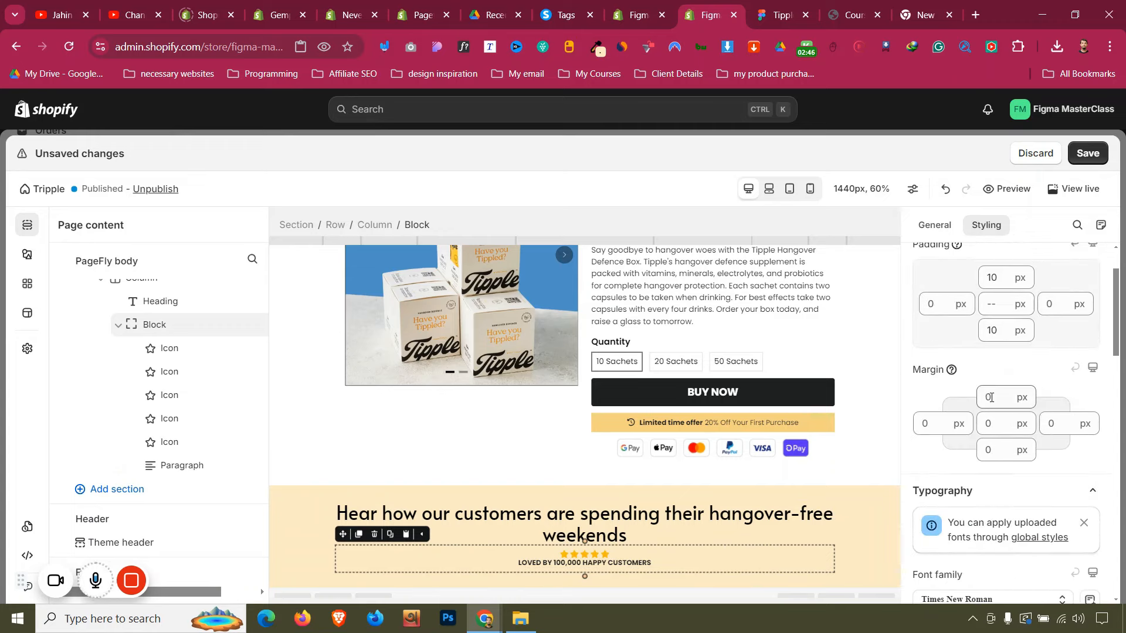
{"action": "left_click", "coordinate": [991, 397]}
{"action": "type", "text": "5"}
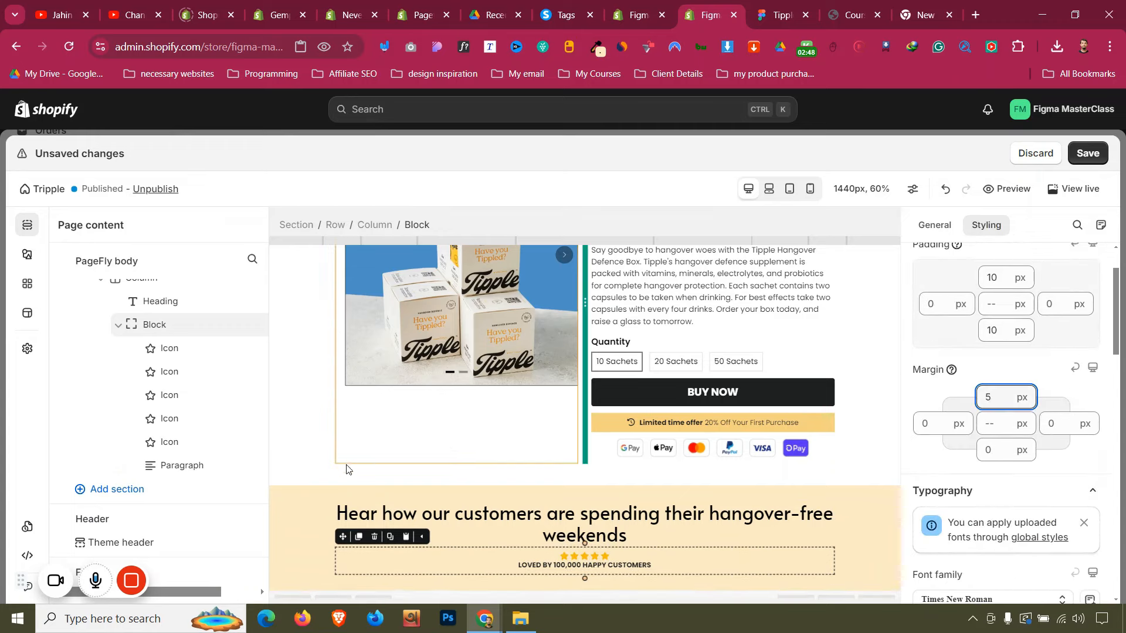
{"action": "left_click", "coordinate": [328, 492]}
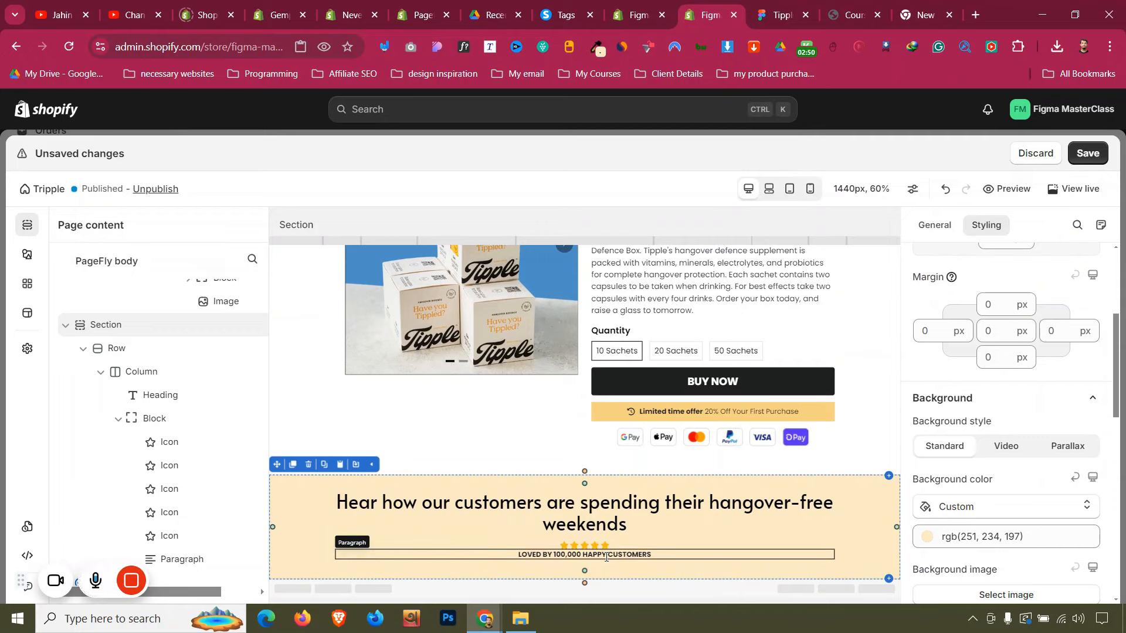
Set the top margin of the "LOVED BY 100,000 HAPPY CUSTOMERS" paragraph under the stars to 10 px
{"action": "left_click", "coordinate": [606, 554]}
{"action": "scroll", "coordinate": [995, 446], "scroll_direction": "up", "scroll_amount": 5}
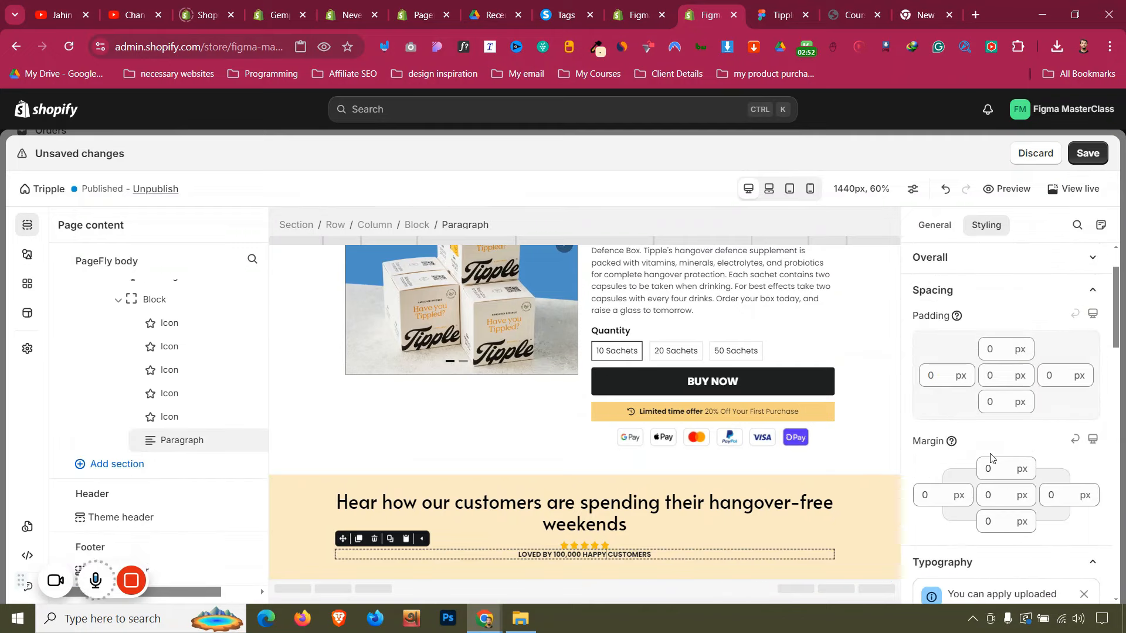
{"action": "type", "text": "10"}
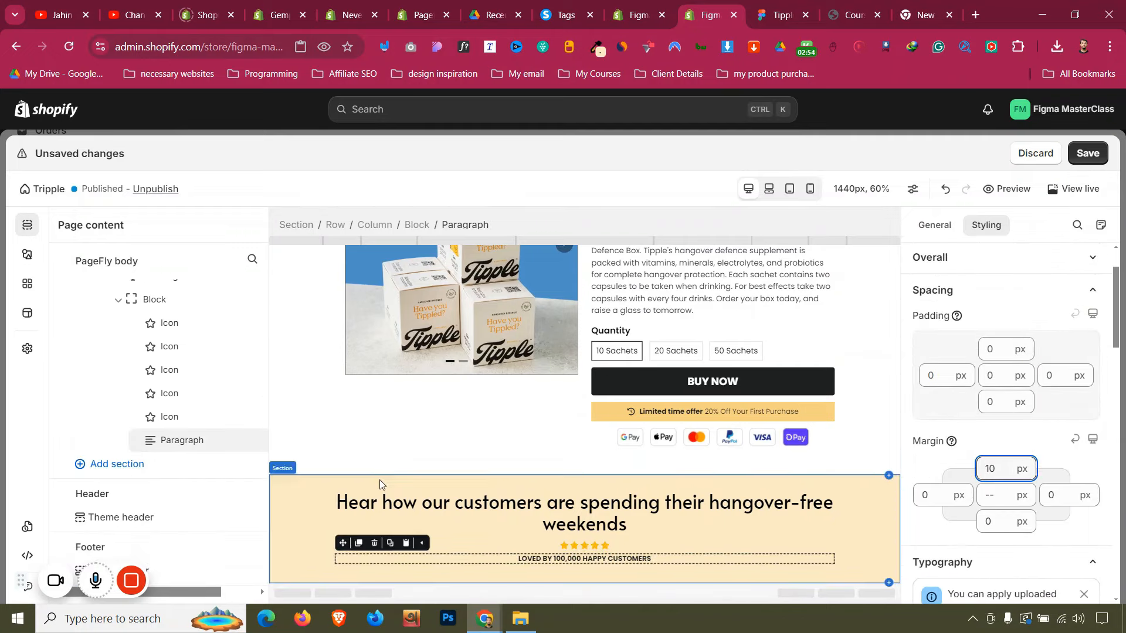
{"action": "left_click", "coordinate": [311, 490]}
In the Figma design, copy the fill color FDB912 of the "Get inspired by our customers' stories" button
{"action": "left_click", "coordinate": [780, 14]}
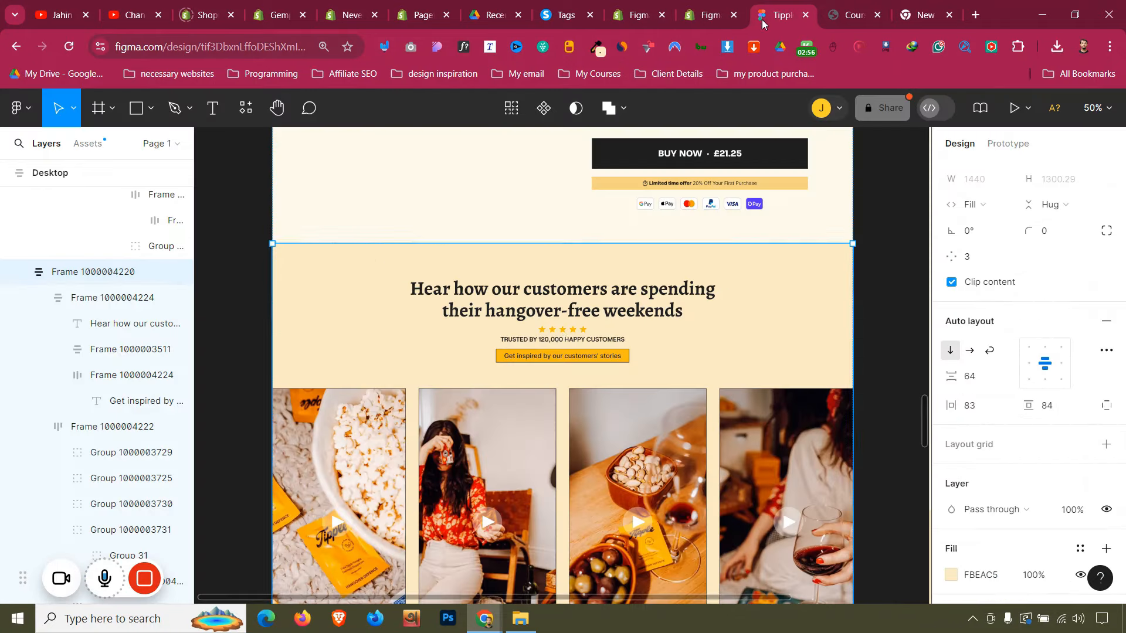
{"action": "left_click", "coordinate": [500, 362]}
{"action": "left_click", "coordinate": [500, 362]}
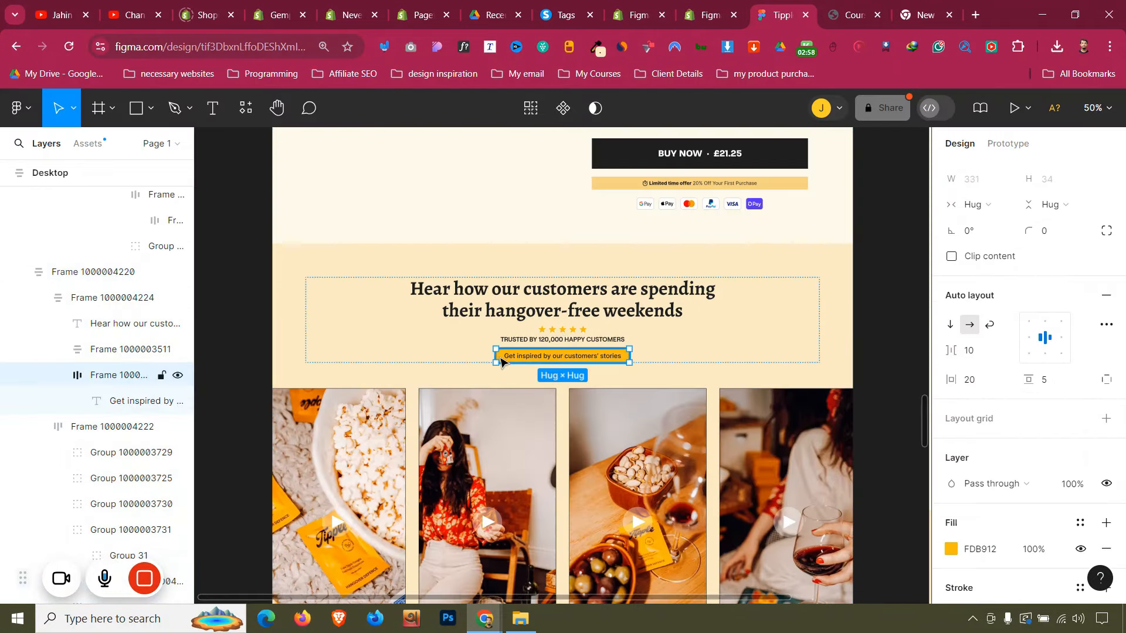
{"action": "left_click", "coordinate": [995, 554]}
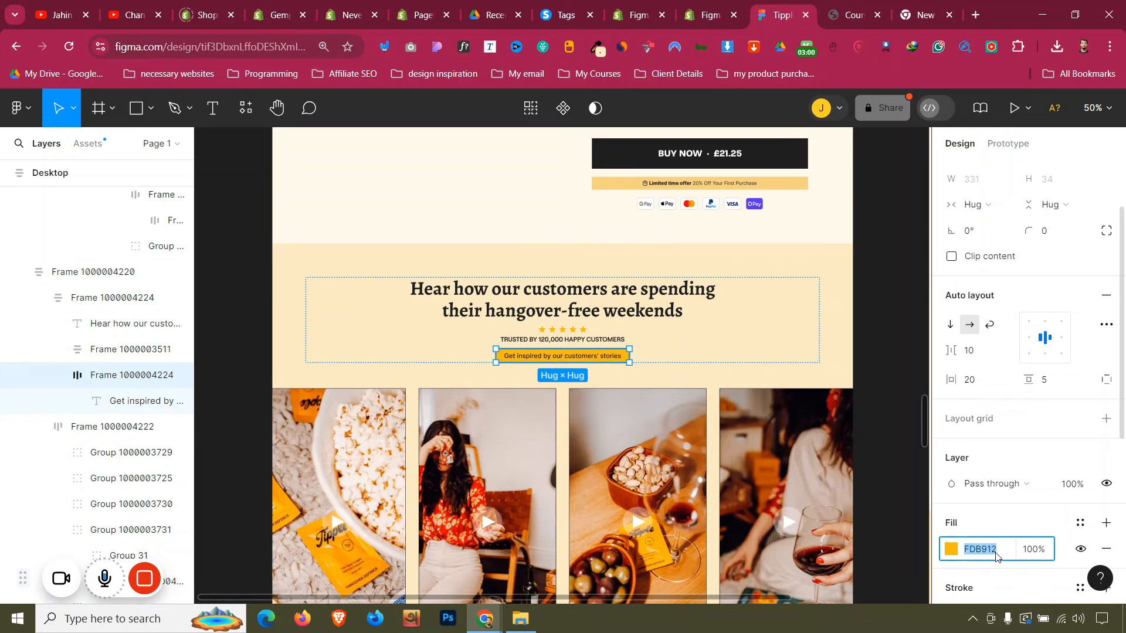
In the PageFly editor, duplicate the paragraph under the stars and set the copy's background color to rgb(253, 185, 18)
{"action": "left_click", "coordinate": [701, 3]}
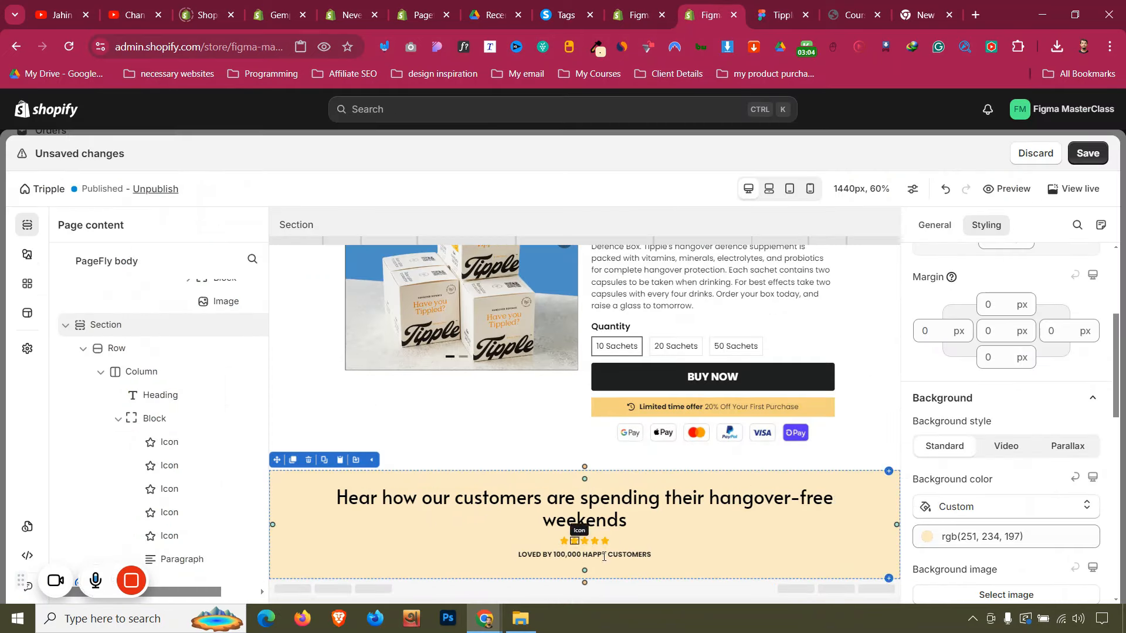
{"action": "left_click", "coordinate": [602, 554]}
{"action": "key", "text": "ctrl+d"}
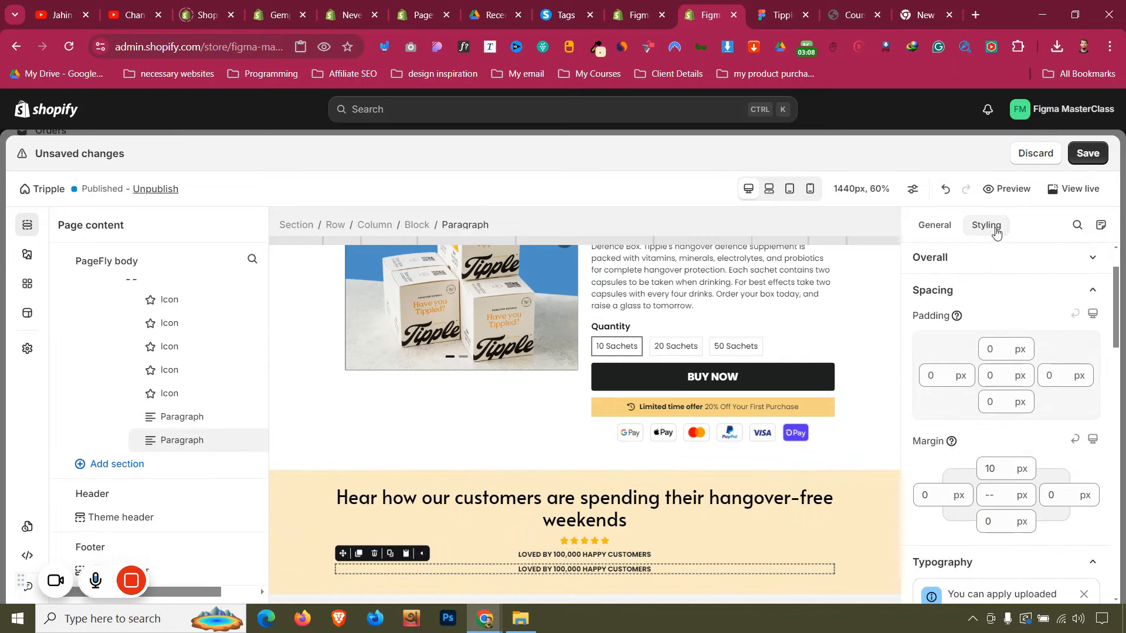
{"action": "scroll", "coordinate": [1016, 426], "scroll_direction": "down", "scroll_amount": 10}
{"action": "scroll", "coordinate": [1016, 426], "scroll_direction": "up", "scroll_amount": 5}
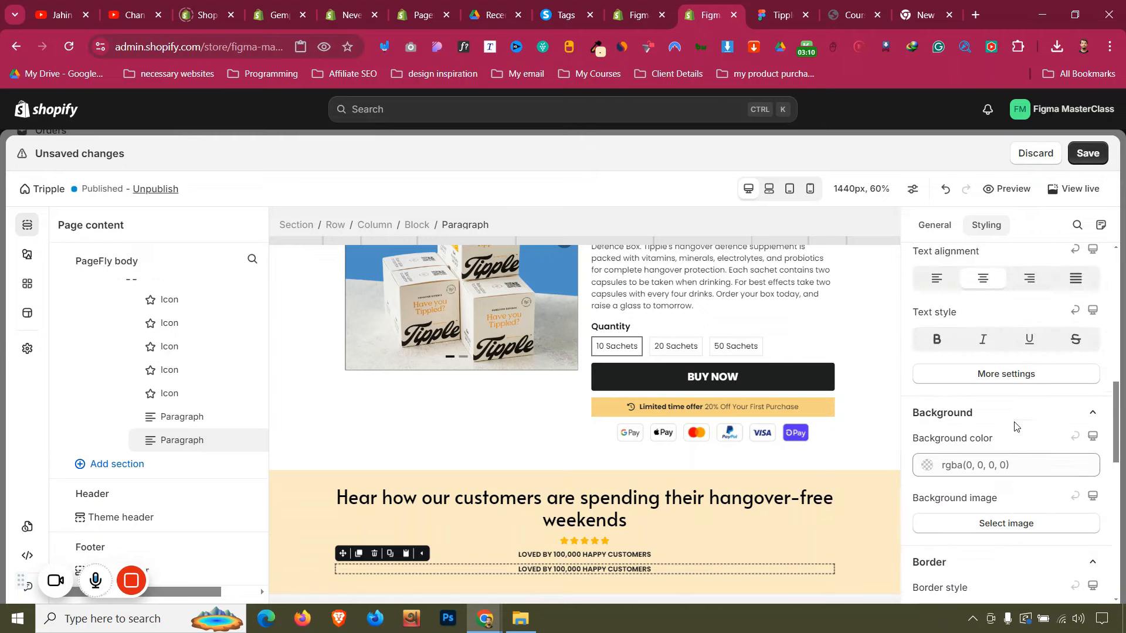
{"action": "left_click", "coordinate": [996, 466]}
{"action": "type", "text": "rgb(253, 185, 18)"}
{"action": "left_click", "coordinate": [999, 500]}
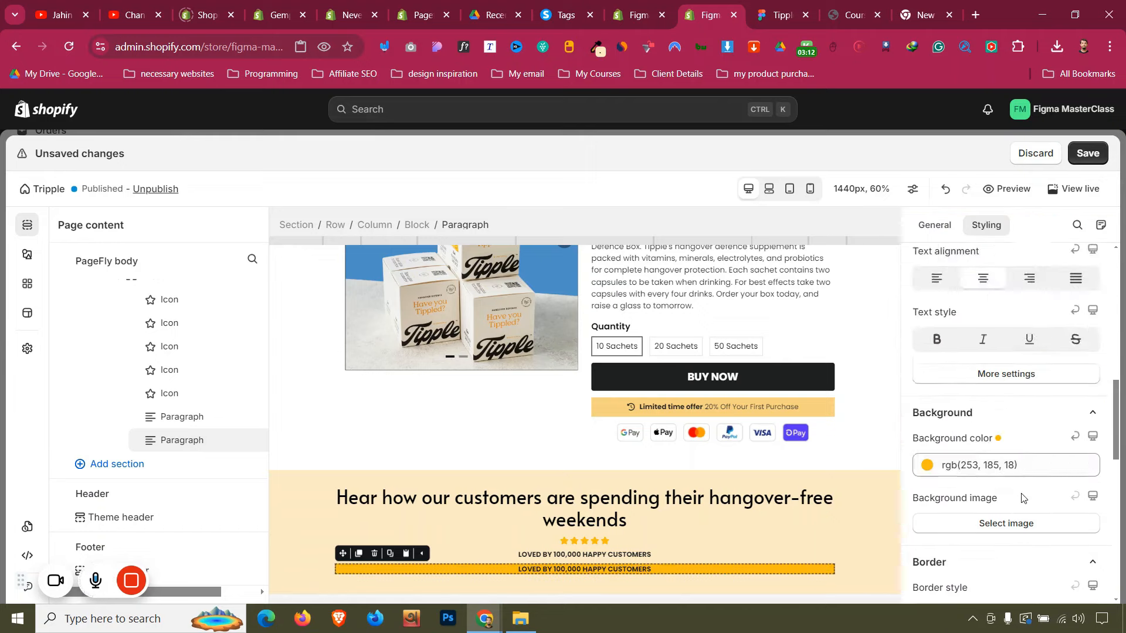
Set the display style of the duplicated yellow paragraph to Inline
{"action": "scroll", "coordinate": [1017, 499], "scroll_direction": "down", "scroll_amount": 6}
{"action": "scroll", "coordinate": [1009, 459], "scroll_direction": "up", "scroll_amount": 5}
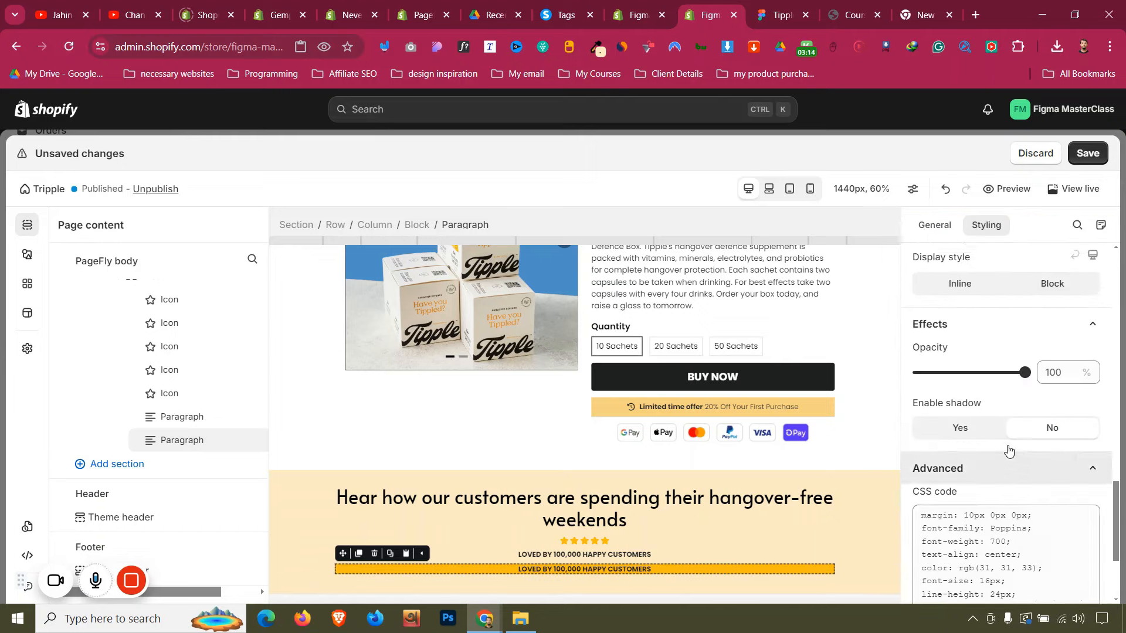
{"action": "left_click", "coordinate": [961, 419]}
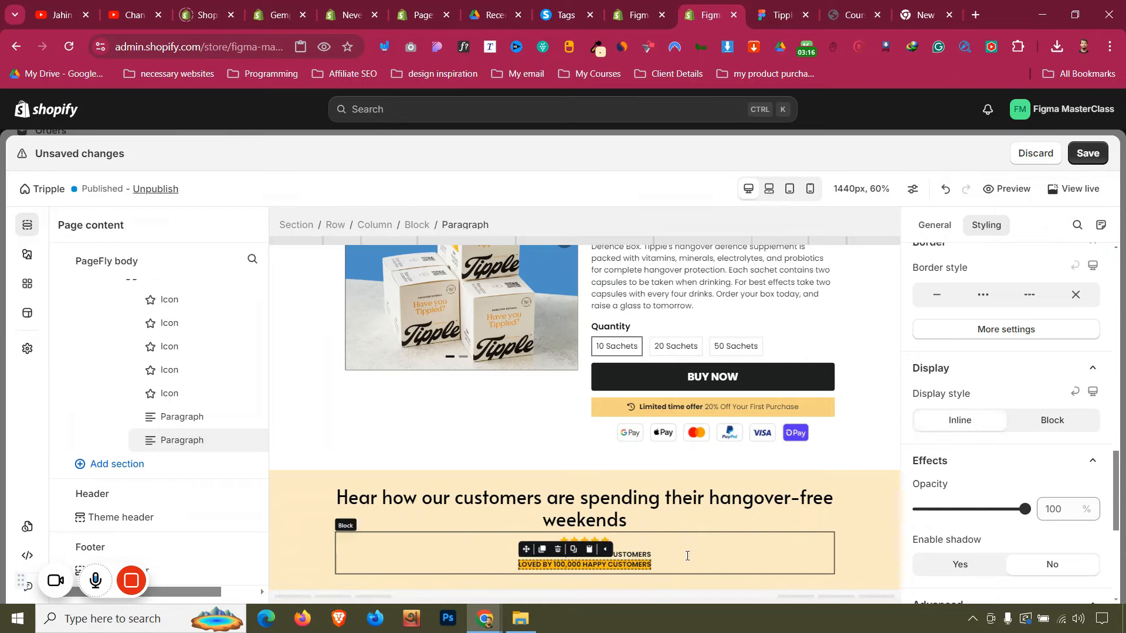
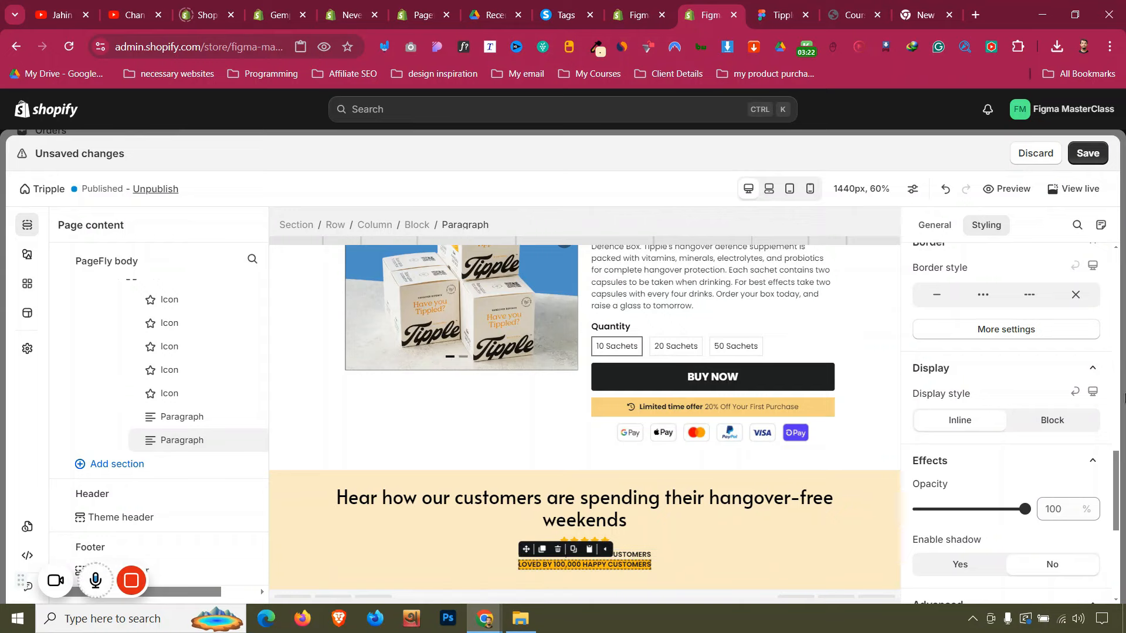
Set the yellow paragraph's padding to 5 px on all four sides
{"action": "scroll", "coordinate": [1032, 428], "scroll_direction": "up", "scroll_amount": 10}
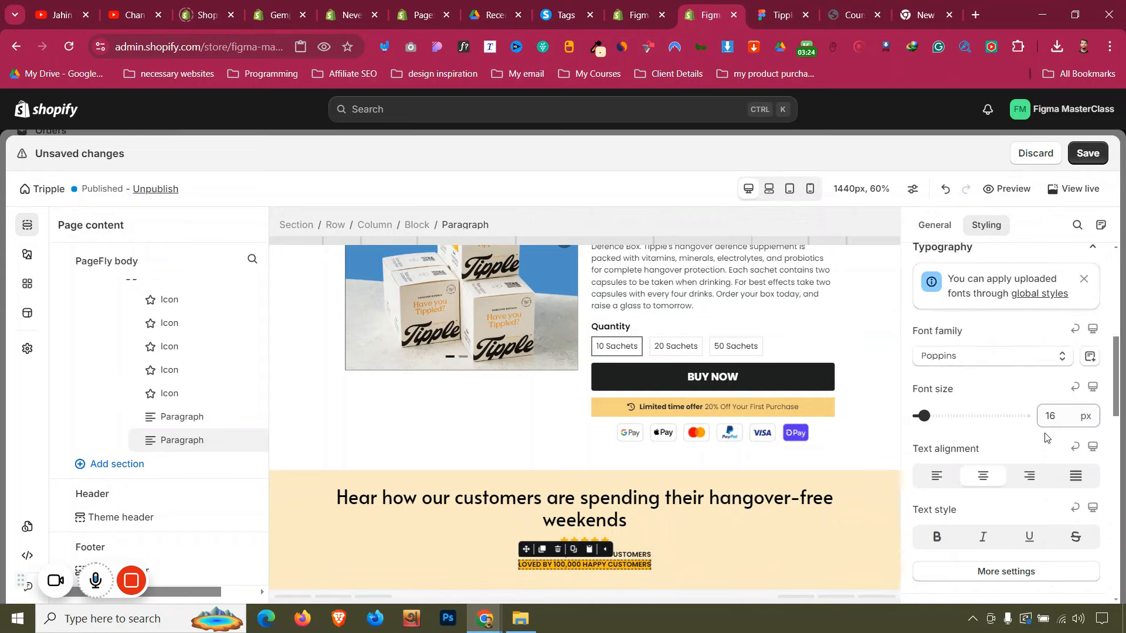
{"action": "type", "text": "7"}
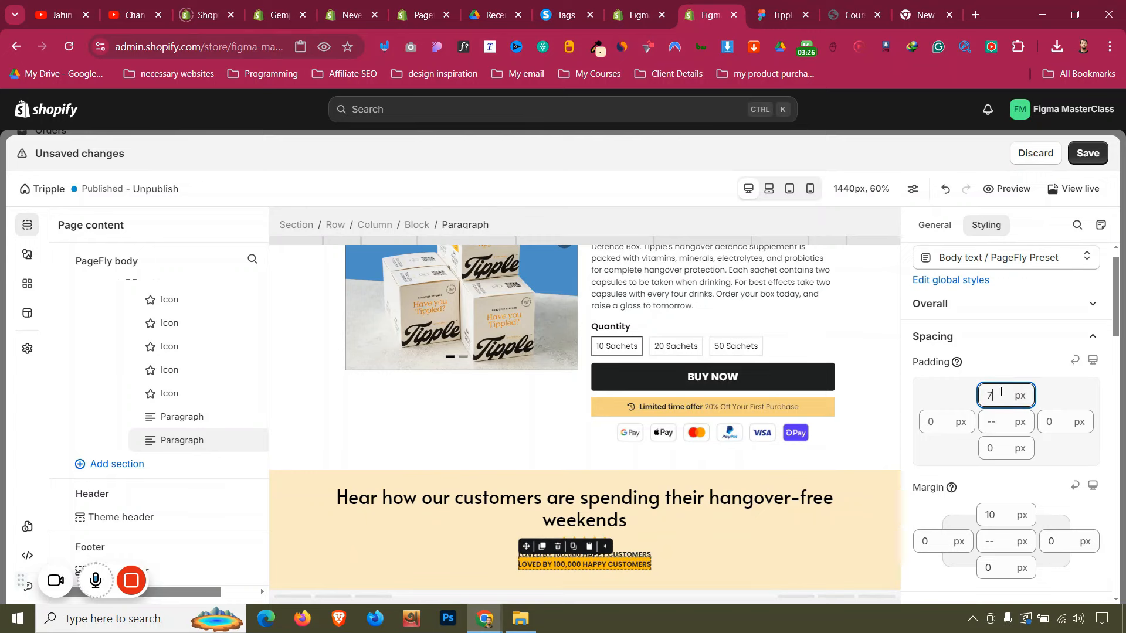
{"action": "key", "text": "Up"}
{"action": "key", "text": "Up"}
{"action": "key", "text": "Up"}
{"action": "key", "text": "Down"}
{"action": "key", "text": "Down"}
{"action": "key", "text": "Down"}
{"action": "key", "text": "Down"}
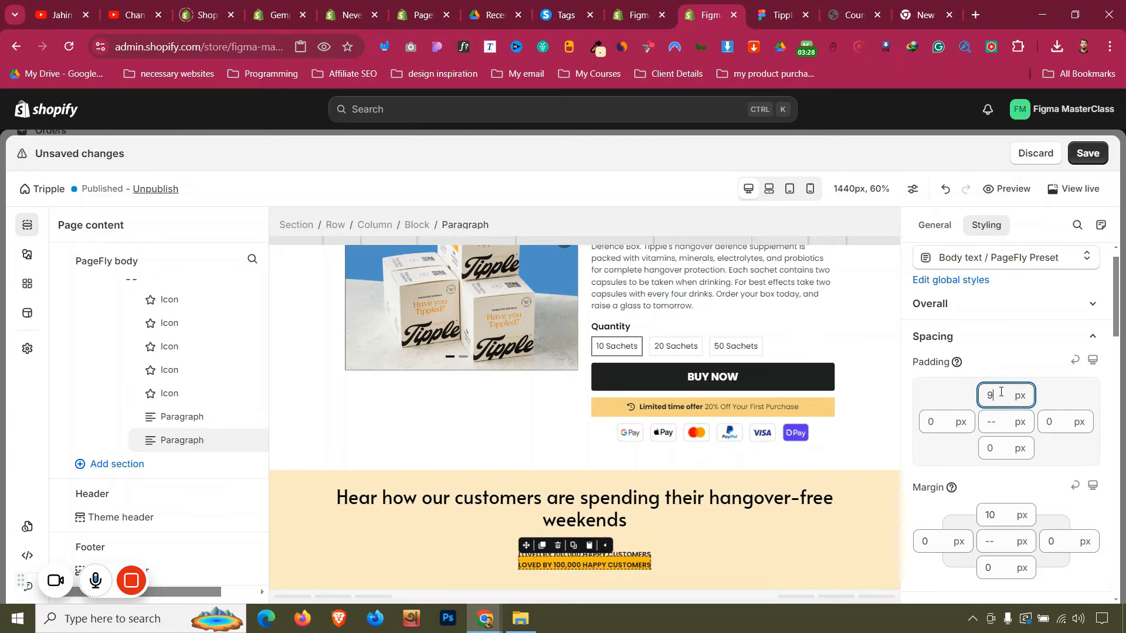
{"action": "key", "text": "Down"}
{"action": "left_click", "coordinate": [991, 449]}
{"action": "type", "text": "5"}
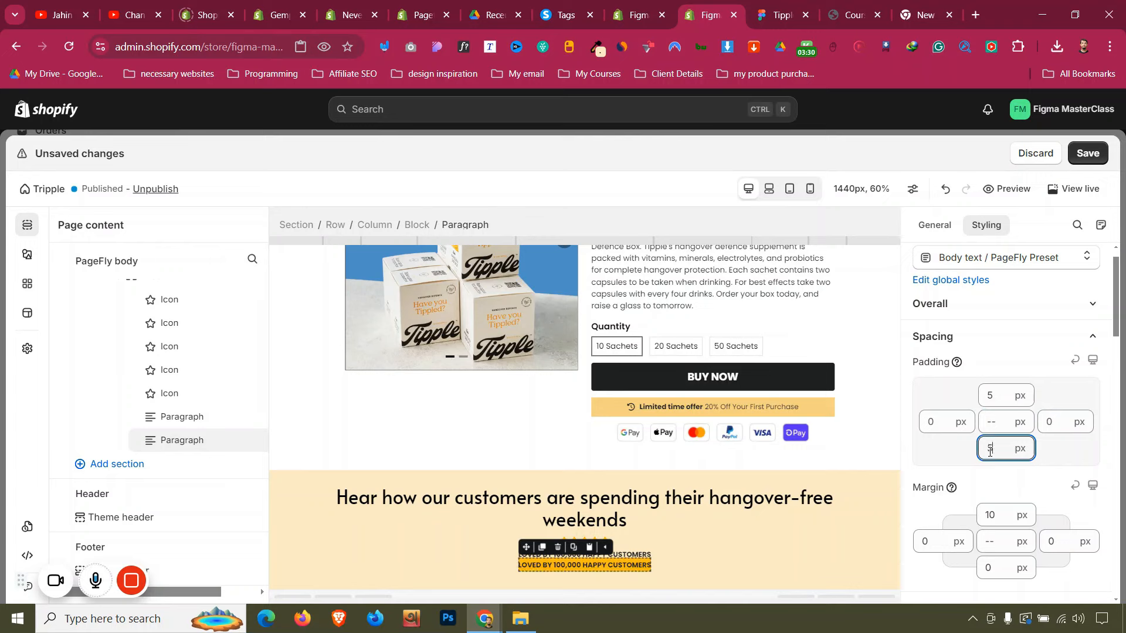
{"action": "left_click", "coordinate": [945, 430]}
{"action": "type", "text": "4"}
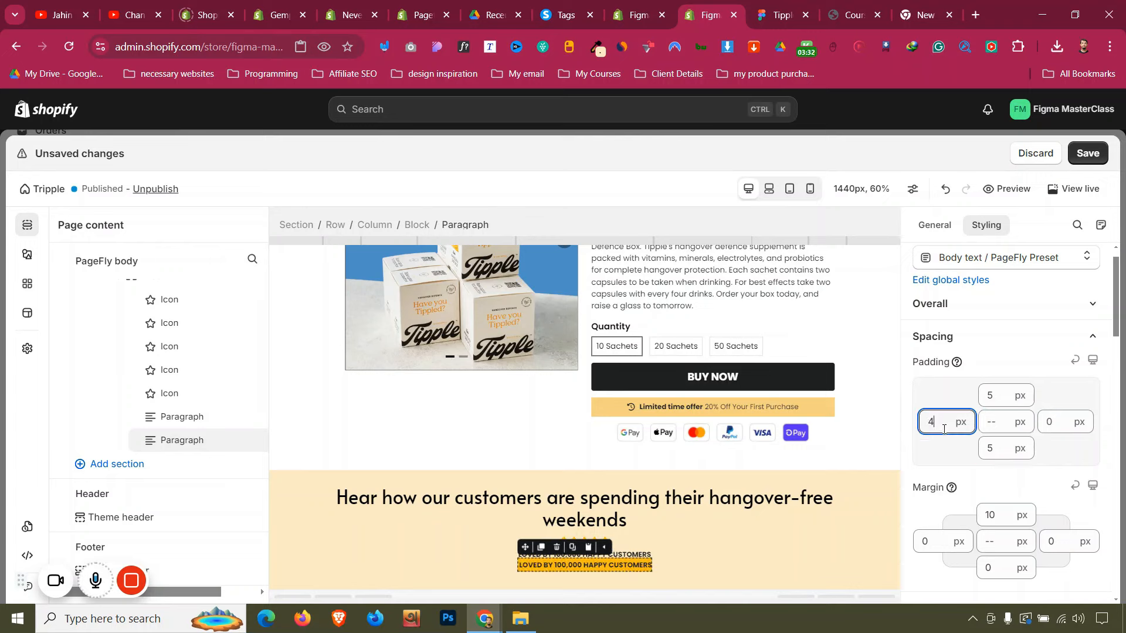
{"action": "left_click", "coordinate": [1055, 421]}
{"action": "type", "text": "5"}
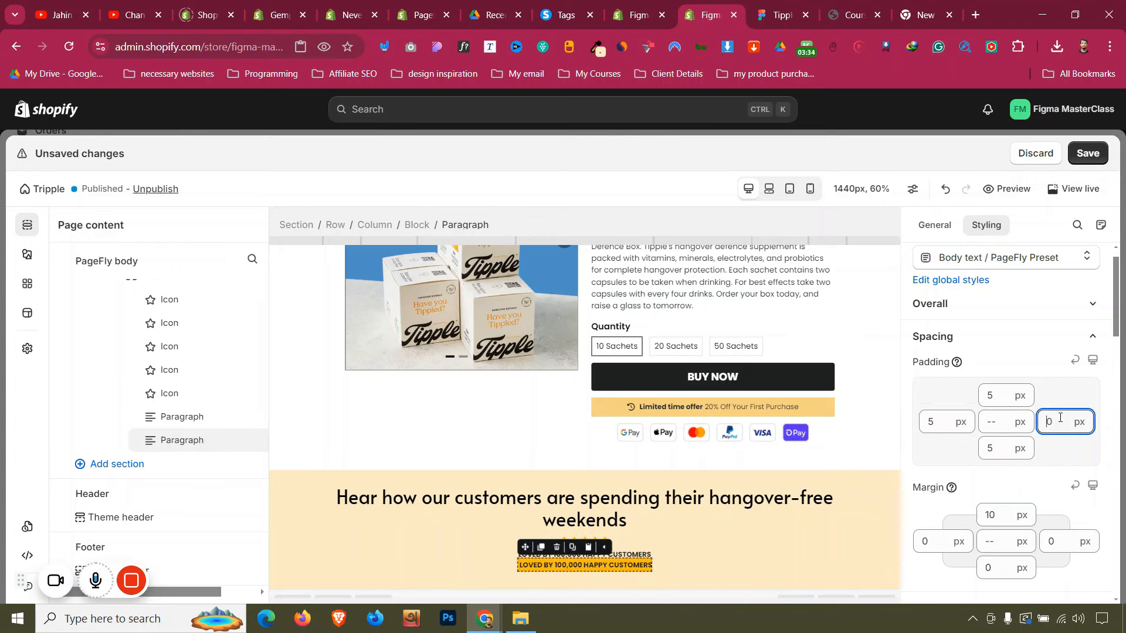
{"action": "left_click", "coordinate": [997, 515]}
{"action": "scroll", "coordinate": [995, 515], "scroll_direction": "up", "scroll_amount": 4}
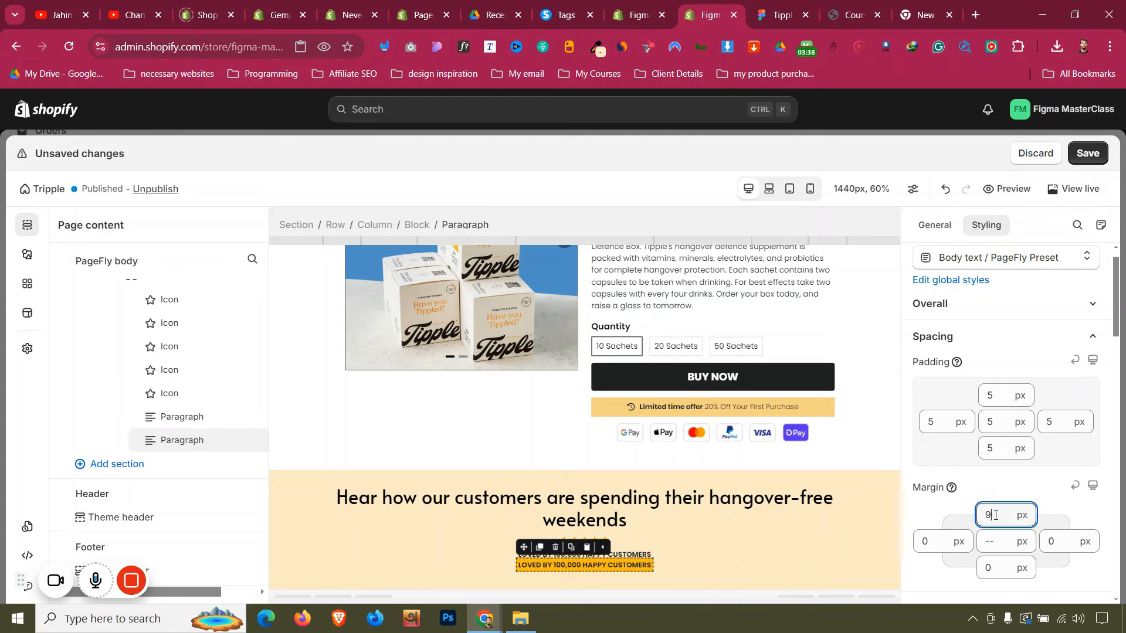
{"action": "scroll", "coordinate": [995, 515], "scroll_direction": "up", "scroll_amount": 1}
Set the bottom margin of the "LOVED BY 100,000 HAPPY CUSTOMERS" paragraph above the yellow label to 10 px
{"action": "left_click", "coordinate": [627, 554]}
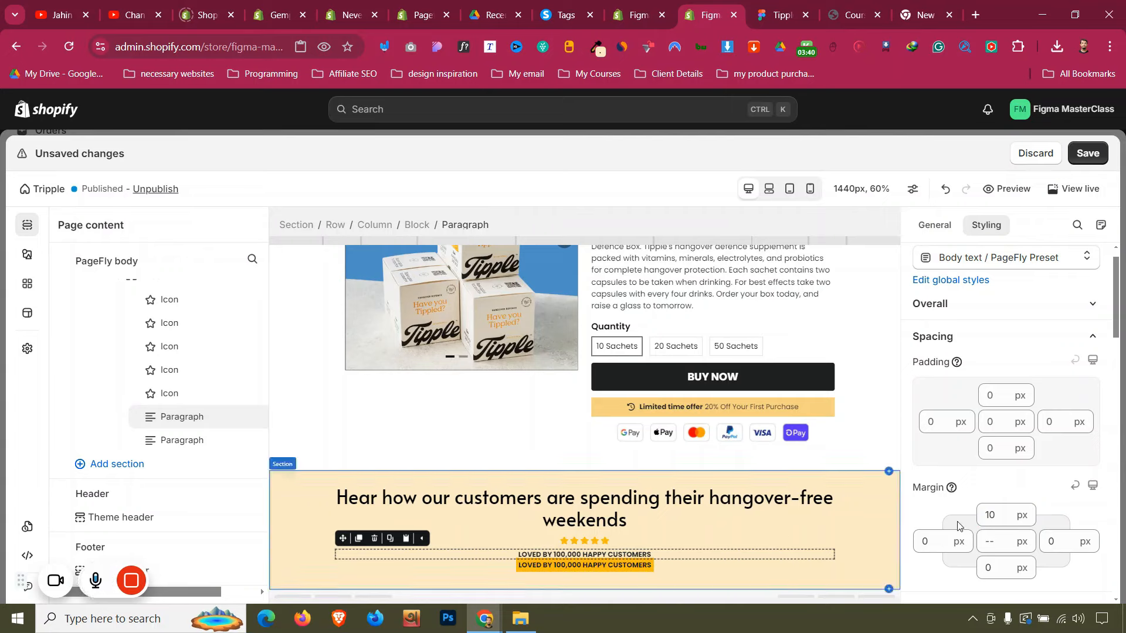
{"action": "scroll", "coordinate": [998, 563], "scroll_direction": "up", "scroll_amount": 8}
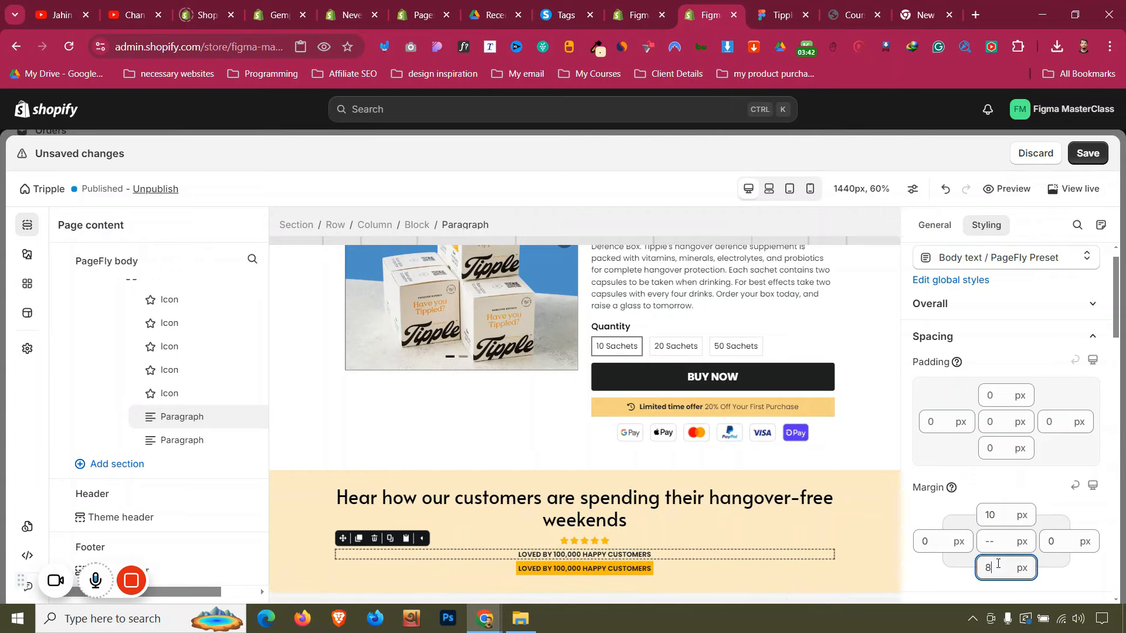
{"action": "scroll", "coordinate": [997, 564], "scroll_direction": "up", "scroll_amount": 1}
{"action": "left_click", "coordinate": [315, 530]}
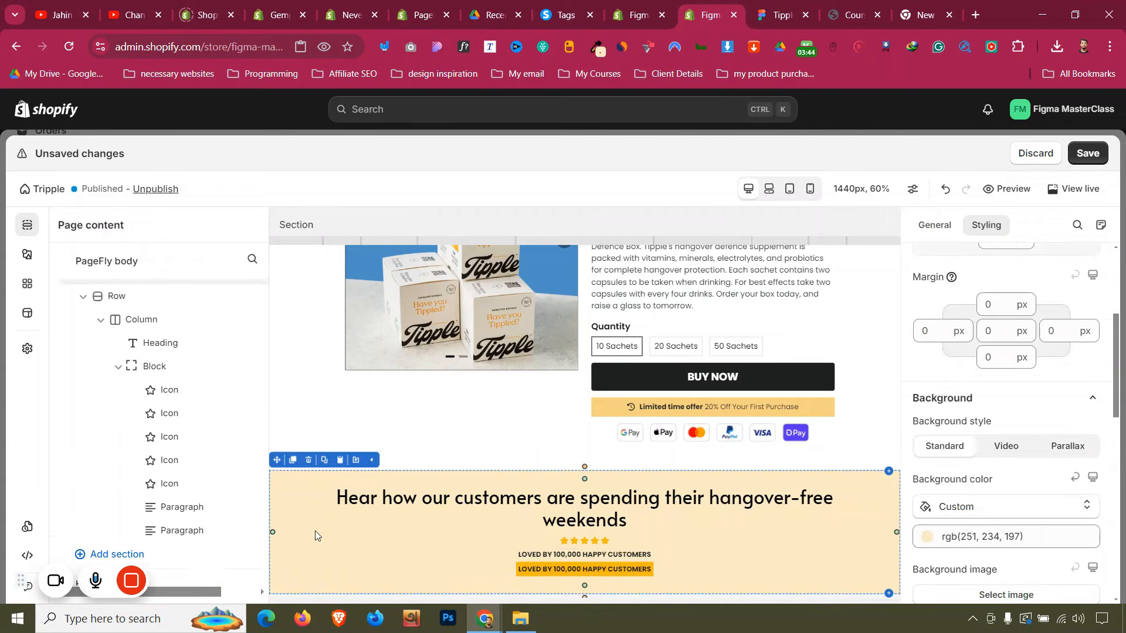
In the Figma design, copy the text "Get inspired by our customers' stories" from the yellow button
{"action": "key", "text": "ctrl+Tab"}
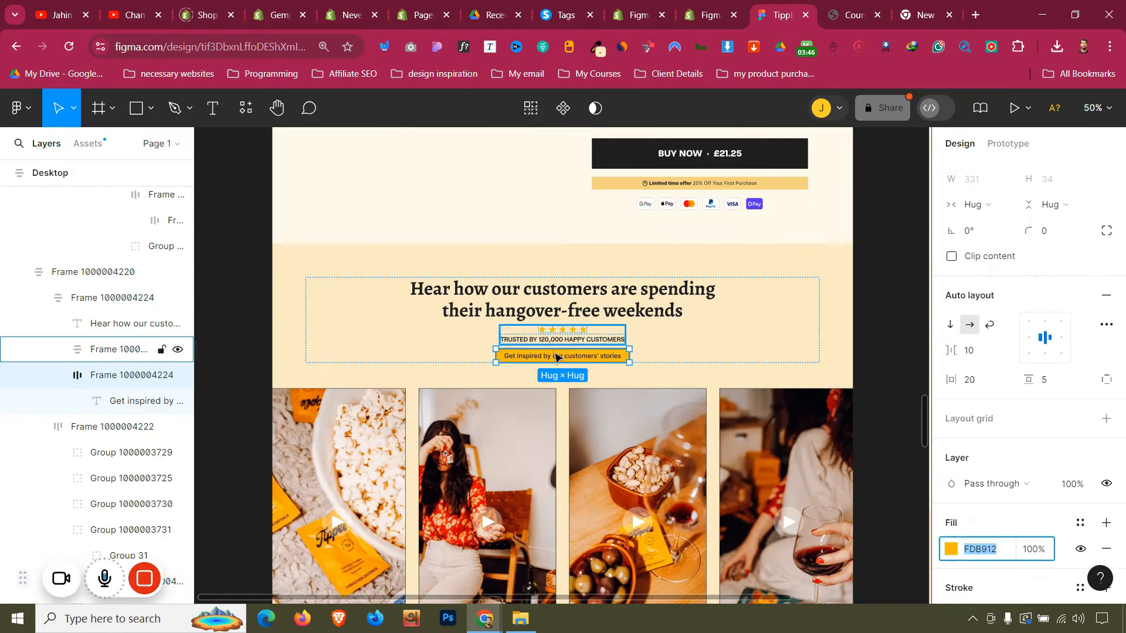
{"action": "double_click", "coordinate": [557, 361]}
{"action": "double_click", "coordinate": [570, 355]}
{"action": "key", "text": "ctrl+c"}
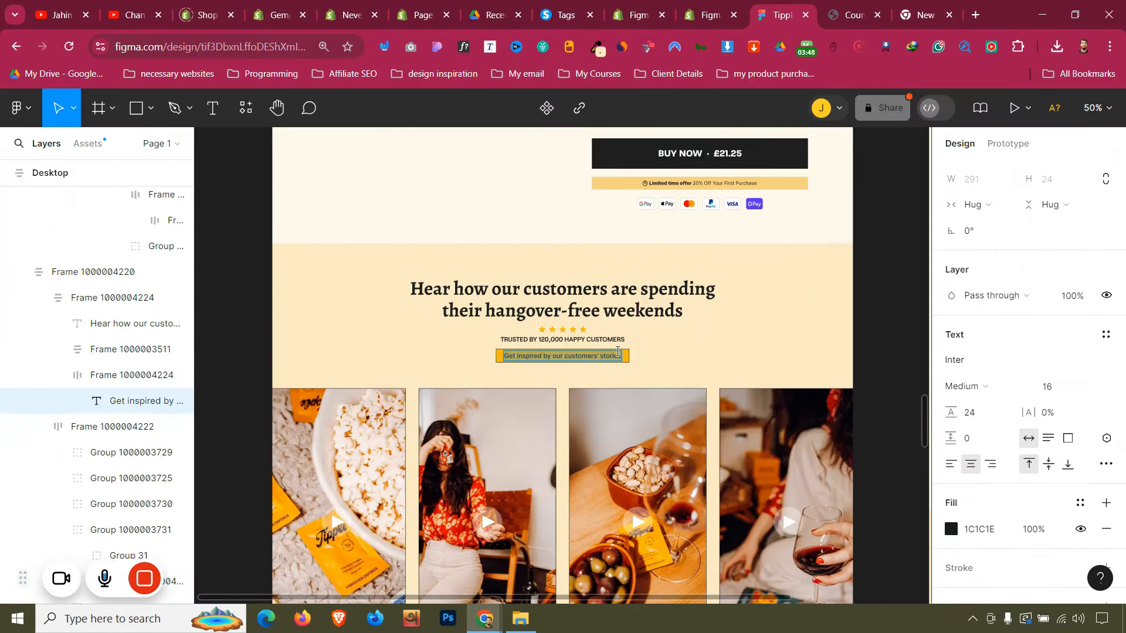
In the PageFly editor, replace the yellow paragraph's text with the copied "Get inspired by our customers' stories"
{"action": "left_click", "coordinate": [683, 5]}
{"action": "left_click", "coordinate": [636, 557]}
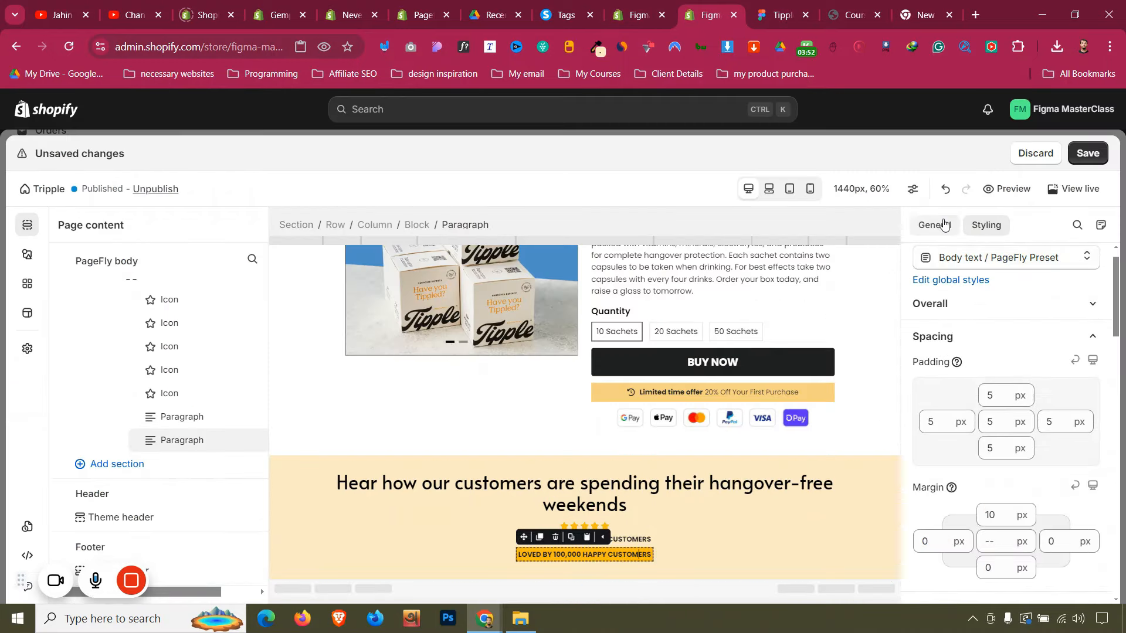
{"action": "left_click", "coordinate": [937, 225]}
{"action": "key", "text": "ctrl+a"}
{"action": "key", "text": "ctrl+v"}
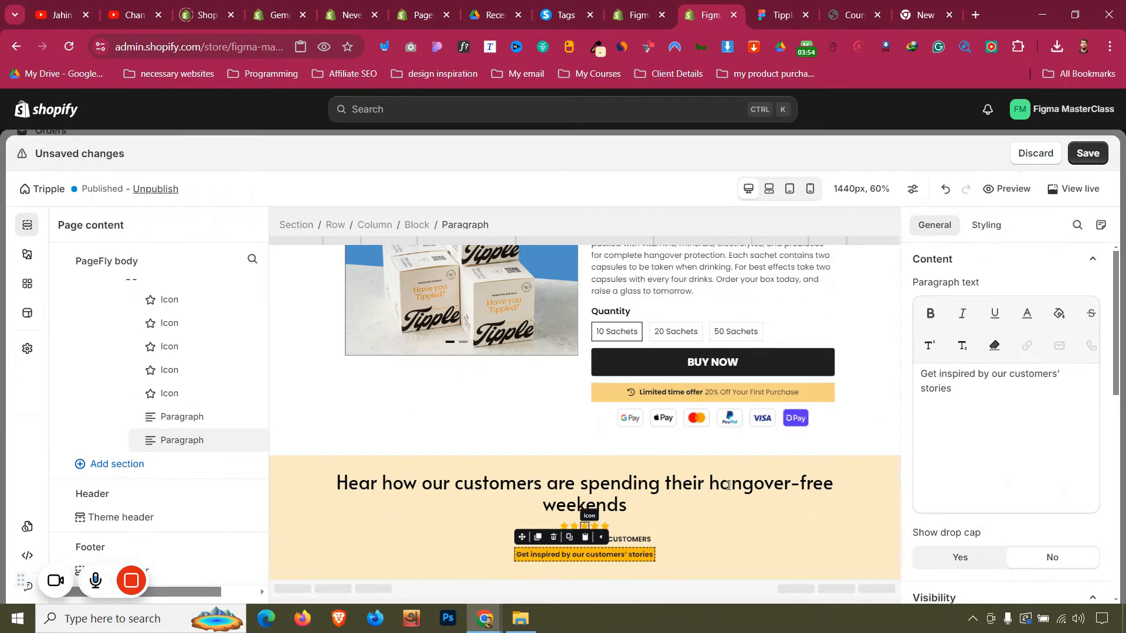
{"action": "left_click", "coordinate": [716, 536]}
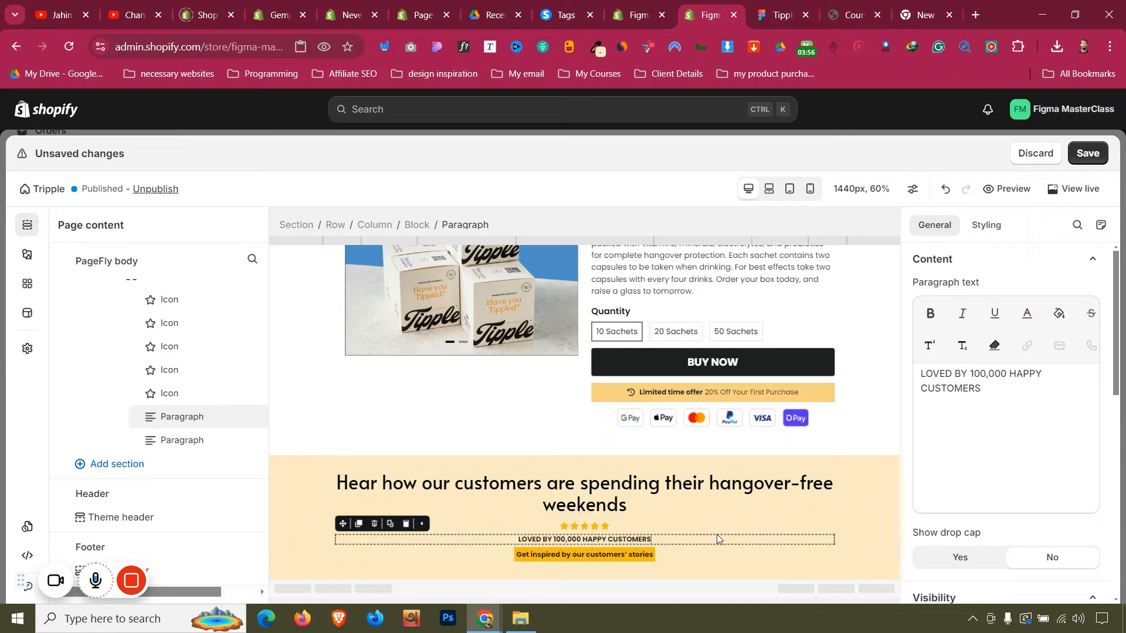
Set the padding of the yellow "Get inspired by our customers' stories" paragraph to 10 px on all four sides
{"action": "left_click", "coordinate": [616, 553]}
{"action": "left_click", "coordinate": [986, 226]}
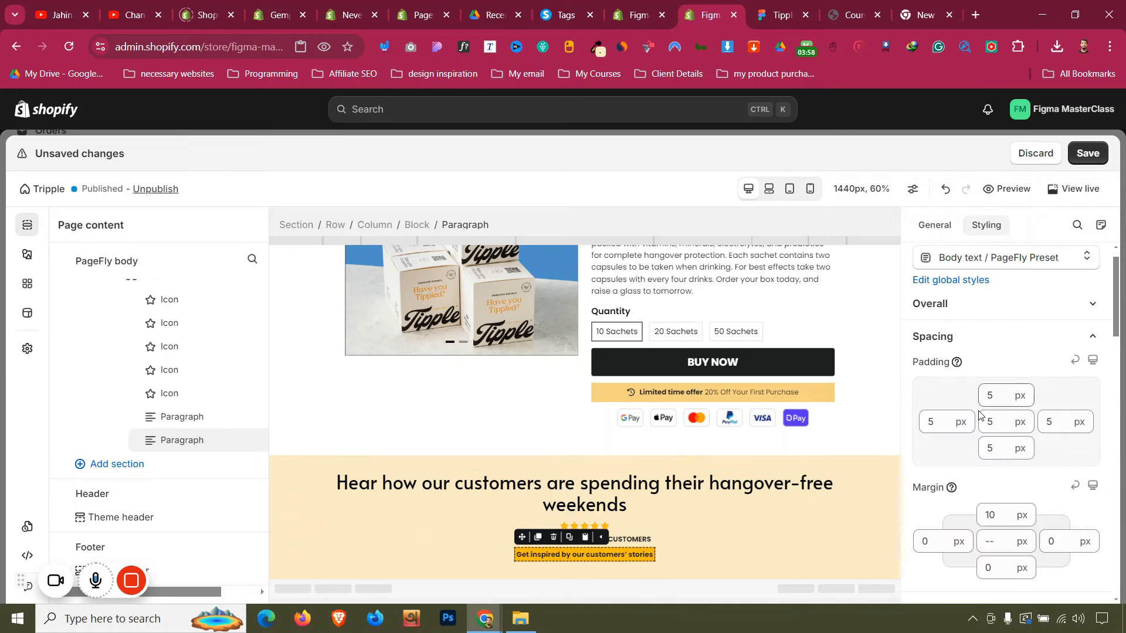
{"action": "left_click", "coordinate": [994, 399]}
{"action": "type", "text": "8"}
{"action": "left_click", "coordinate": [1000, 444]}
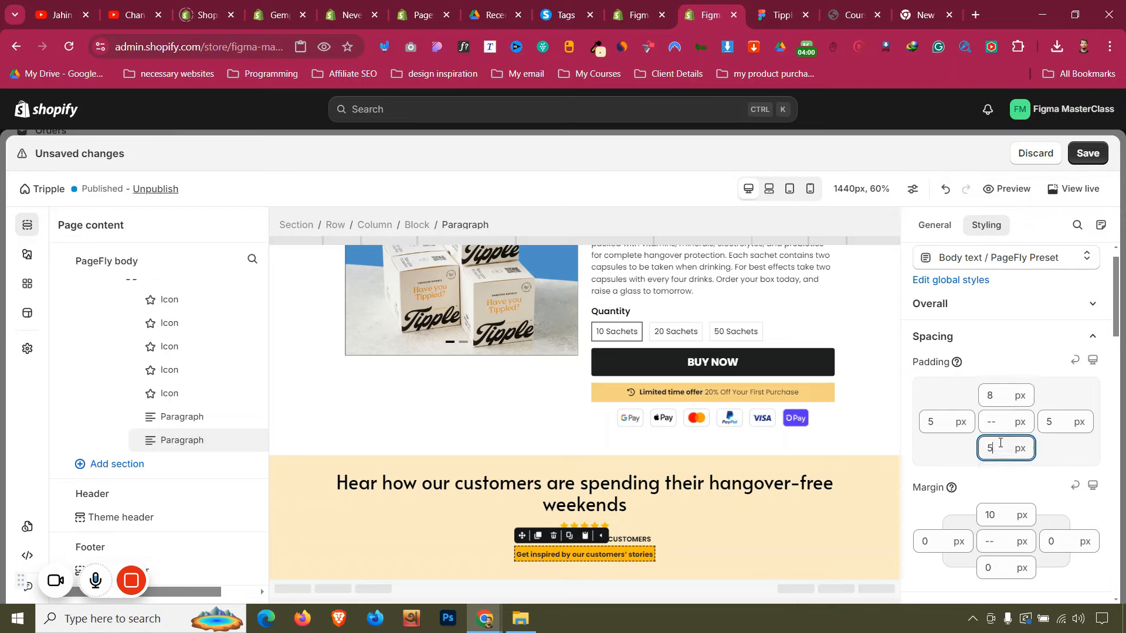
{"action": "left_click", "coordinate": [992, 394]}
{"action": "type", "text": "10"}
{"action": "left_click", "coordinate": [937, 427]}
{"action": "type", "text": "11"}
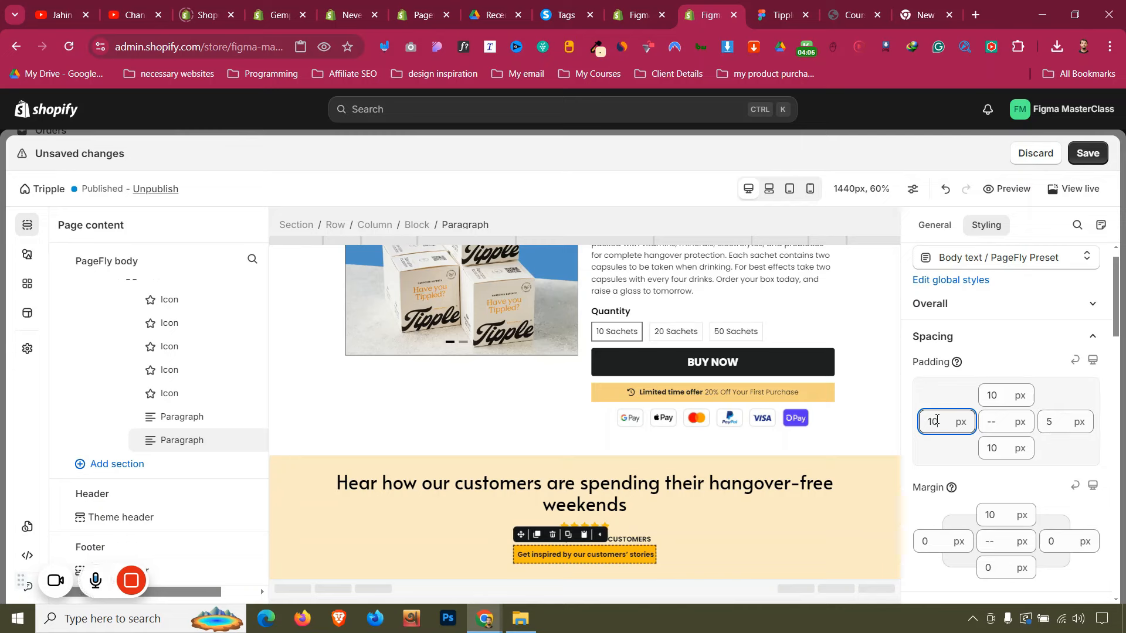
{"action": "left_click", "coordinate": [1048, 419]}
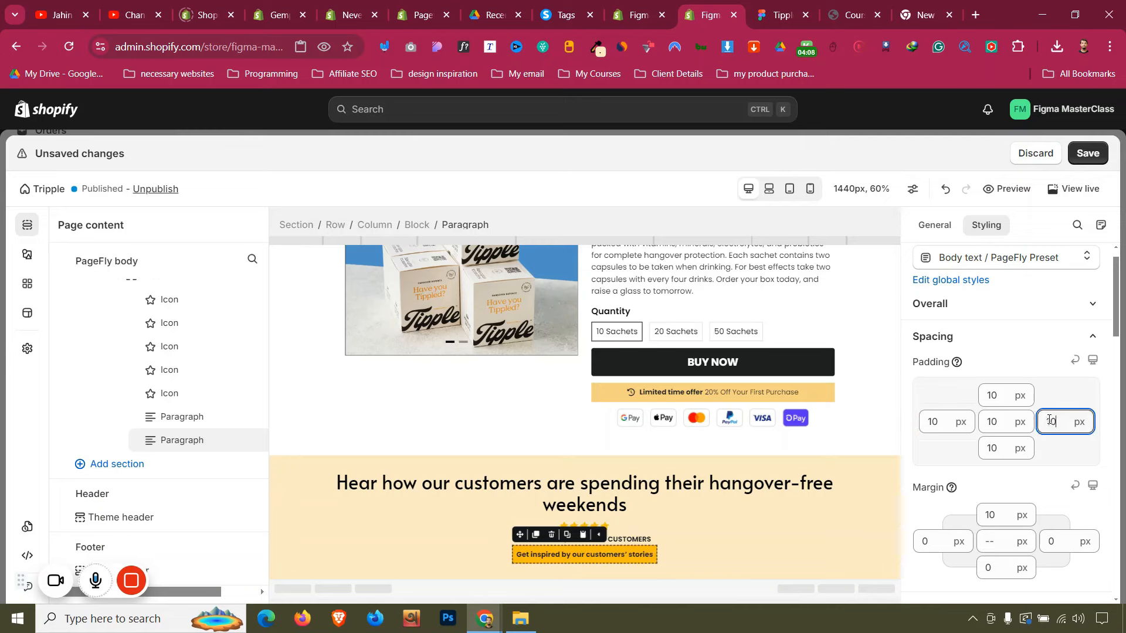
Give the yellow paragraph a solid black border with a width of 1 px on all sides
{"action": "scroll", "coordinate": [1040, 483], "scroll_direction": "down", "scroll_amount": 7}
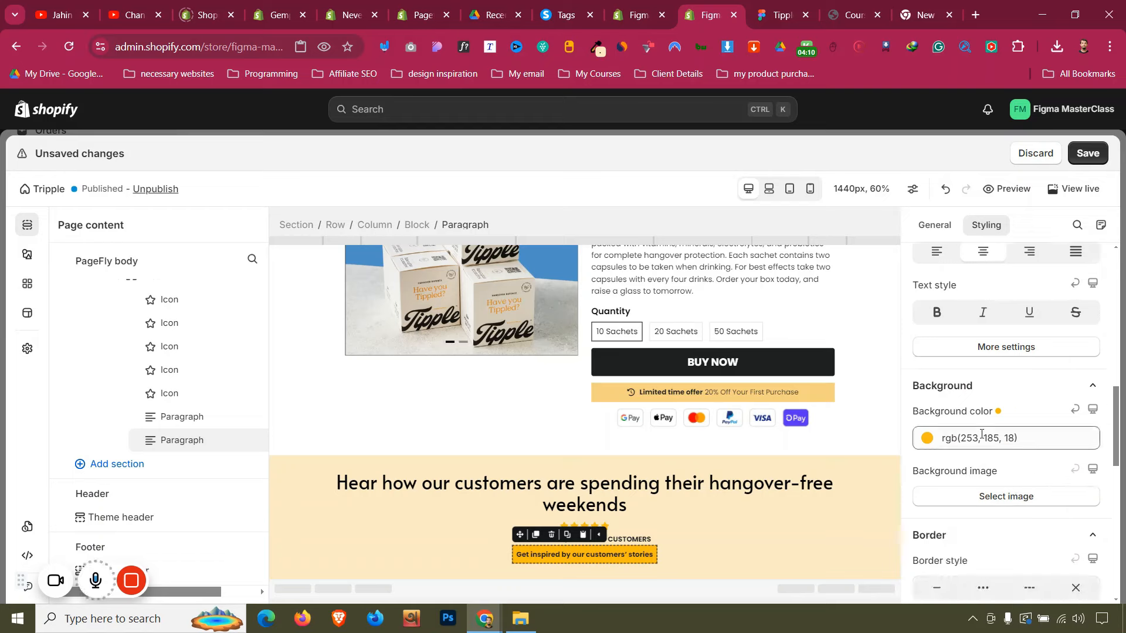
{"action": "scroll", "coordinate": [976, 430], "scroll_direction": "down", "scroll_amount": 3}
{"action": "left_click", "coordinate": [949, 522]}
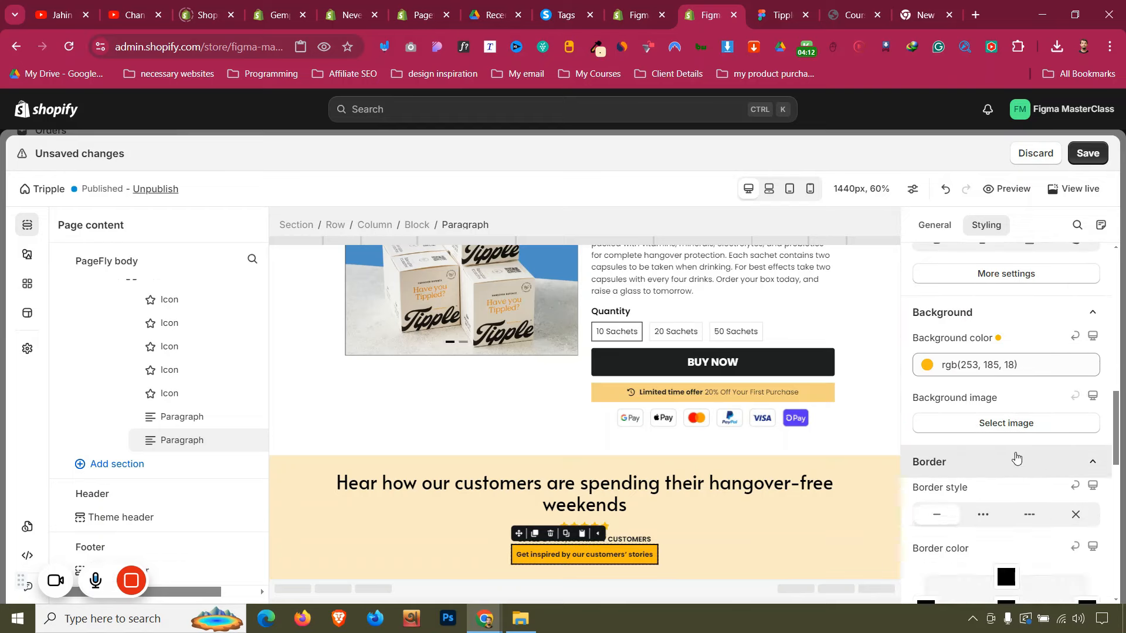
{"action": "scroll", "coordinate": [1017, 462], "scroll_direction": "down", "scroll_amount": 2}
{"action": "left_click", "coordinate": [1018, 531]}
{"action": "left_click", "coordinate": [990, 346]}
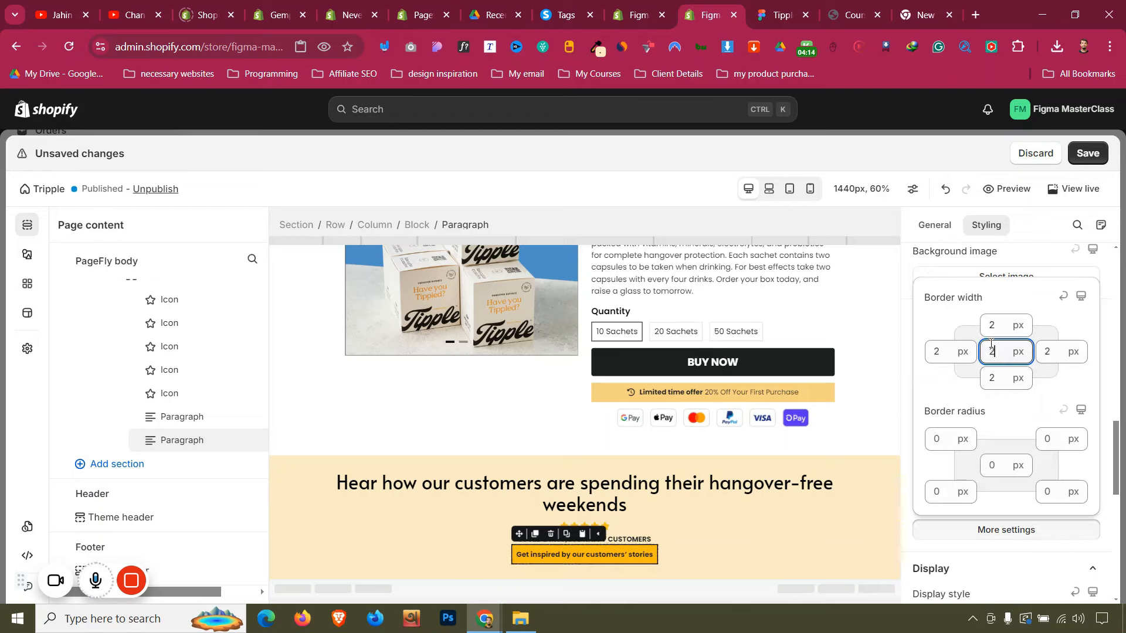
{"action": "type", "text": "1"}
{"action": "left_click", "coordinate": [299, 474]}
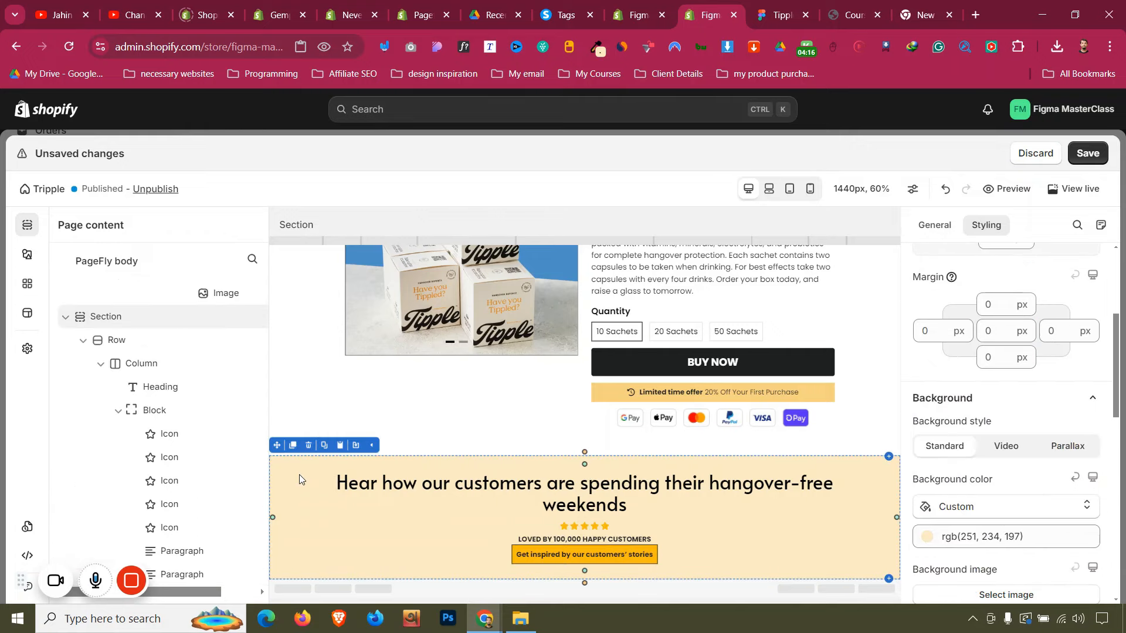
Set the bottom margin of the "LOVED BY 100,000 HAPPY CUSTOMERS" paragraph to 20 px
{"action": "left_click", "coordinate": [654, 539]}
{"action": "scroll", "coordinate": [1006, 469], "scroll_direction": "up", "scroll_amount": 10}
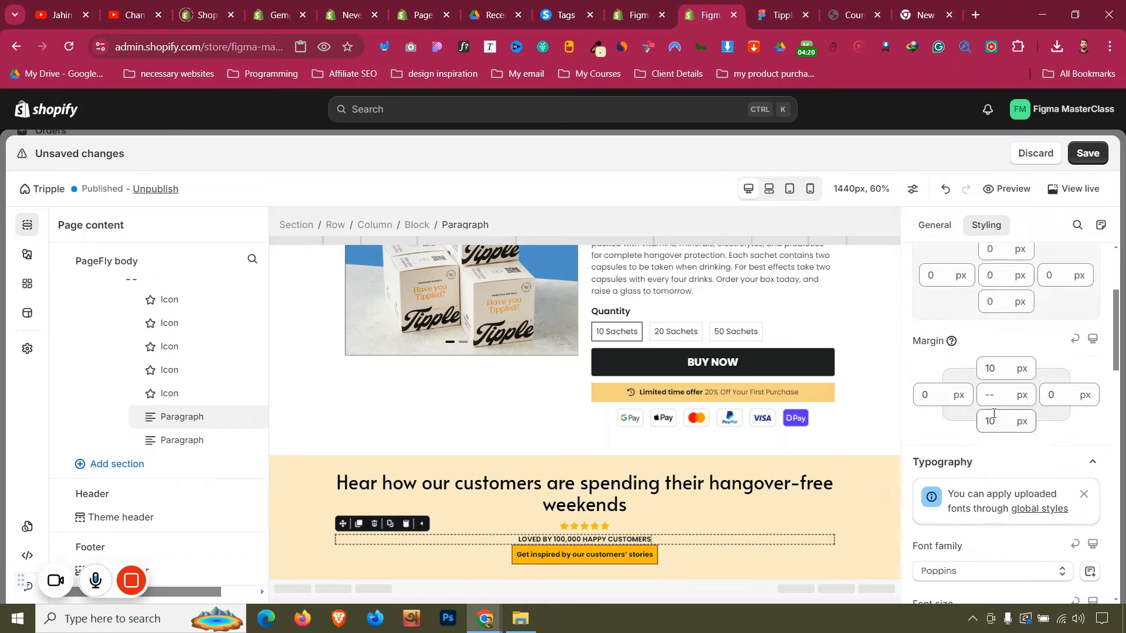
{"action": "left_click", "coordinate": [994, 417]}
{"action": "key", "text": "Up"}
{"action": "key", "text": "Up"}
{"action": "key", "text": "Up"}
{"action": "key", "text": "Up"}
{"action": "key", "text": "Up"}
{"action": "key", "text": "Up"}
{"action": "key", "text": "Up"}
{"action": "key", "text": "Up"}
{"action": "key", "text": "Up"}
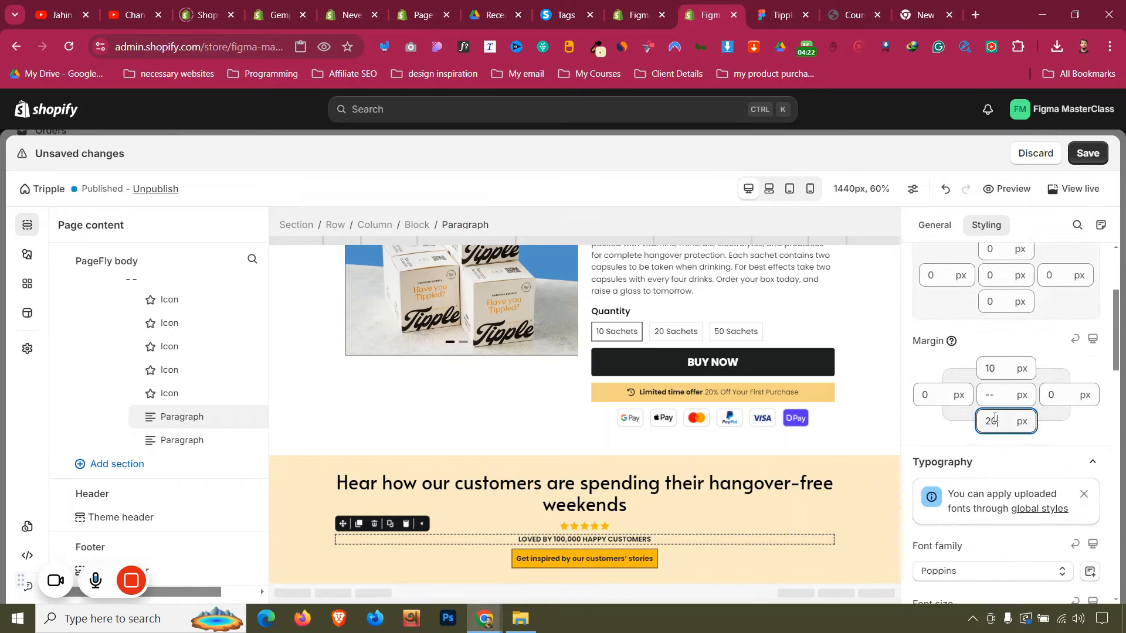
{"action": "left_click", "coordinate": [275, 471]}
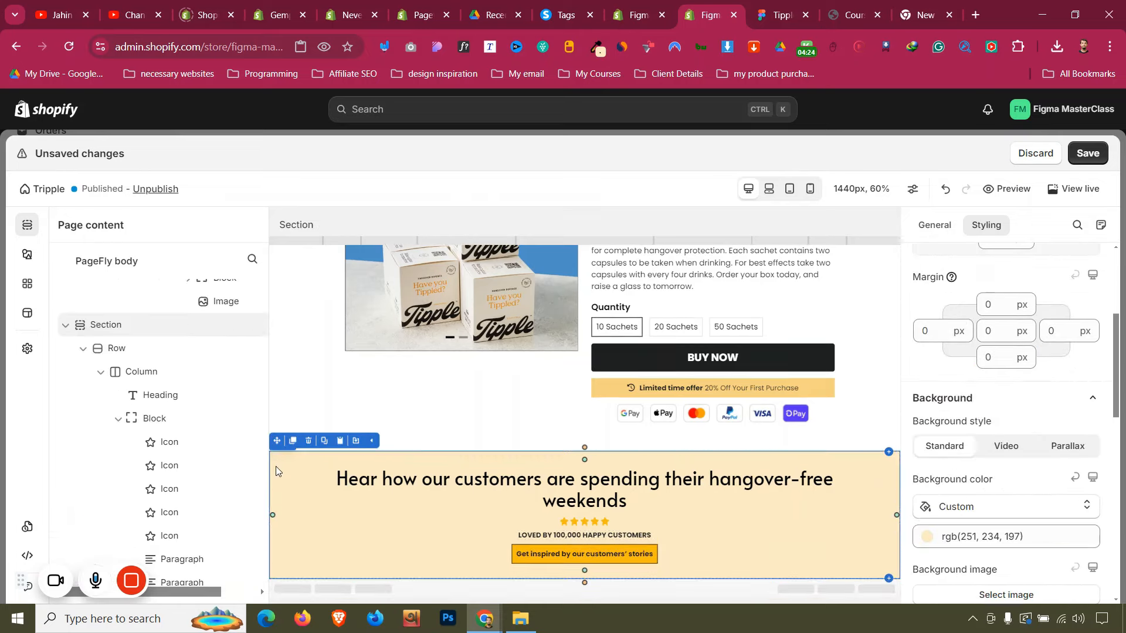
Check the customer stories section in the Figma design and add a one-column section below the customer stories heading section in PageFly
{"action": "left_click", "coordinate": [773, 15]}
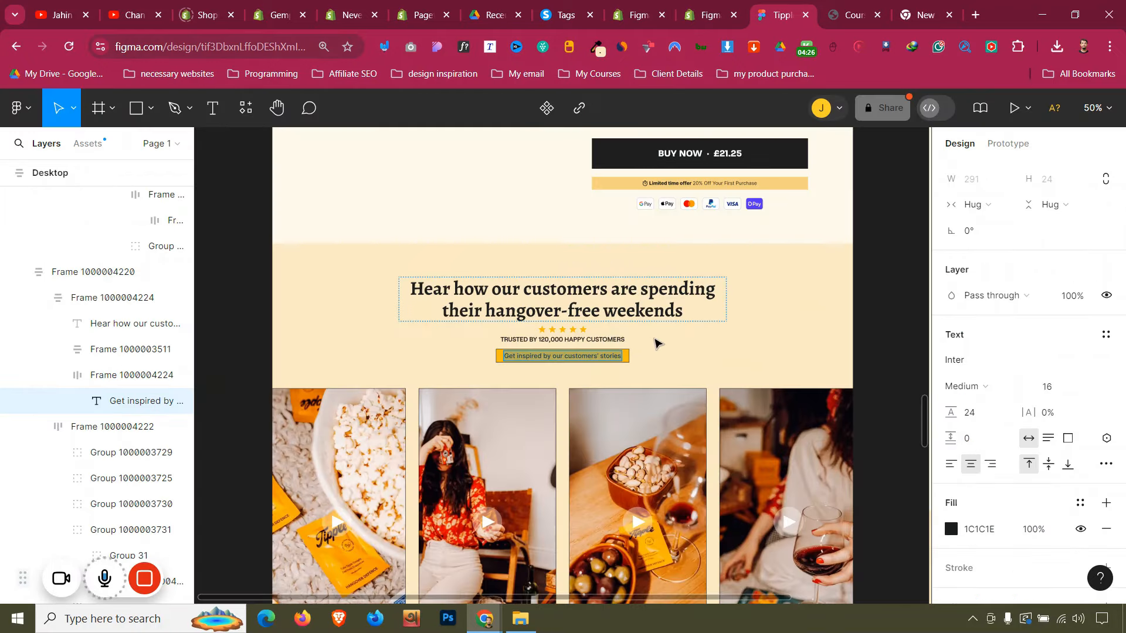
{"action": "left_click", "coordinate": [290, 324]}
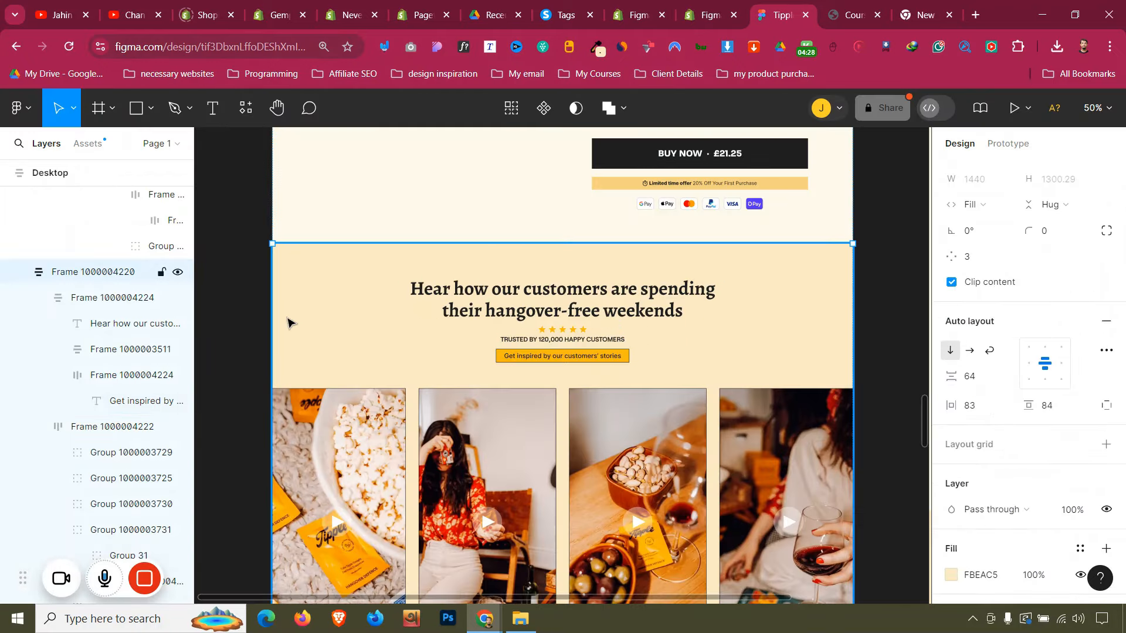
{"action": "scroll", "coordinate": [296, 322], "scroll_direction": "down", "scroll_amount": 5}
{"action": "scroll", "coordinate": [302, 320], "scroll_direction": "up", "scroll_amount": 3}
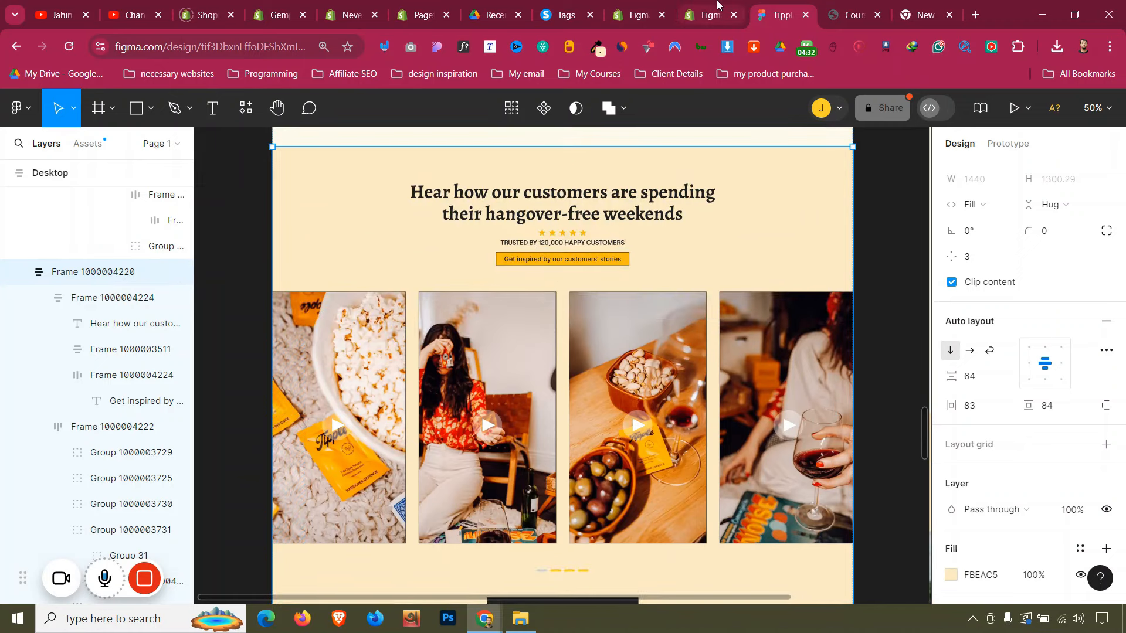
{"action": "scroll", "coordinate": [586, 364], "scroll_direction": "down", "scroll_amount": 5}
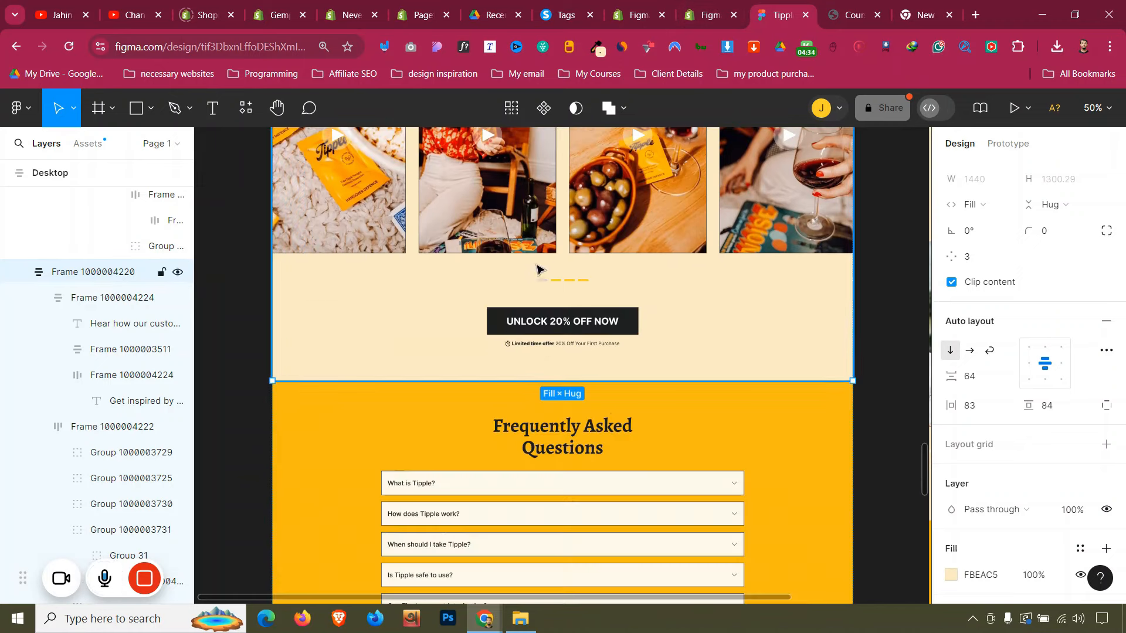
{"action": "left_click", "coordinate": [730, 7]}
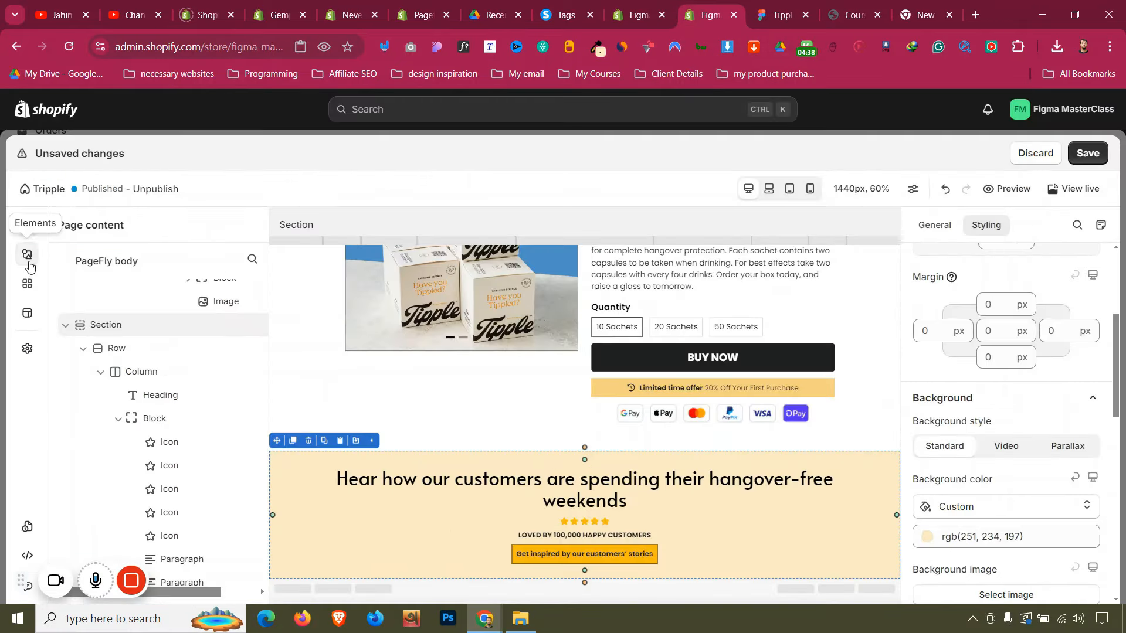
{"action": "left_click", "coordinate": [27, 253]}
{"action": "left_click_drag", "start_coordinate": [288, 291], "coordinate": [437, 580]}
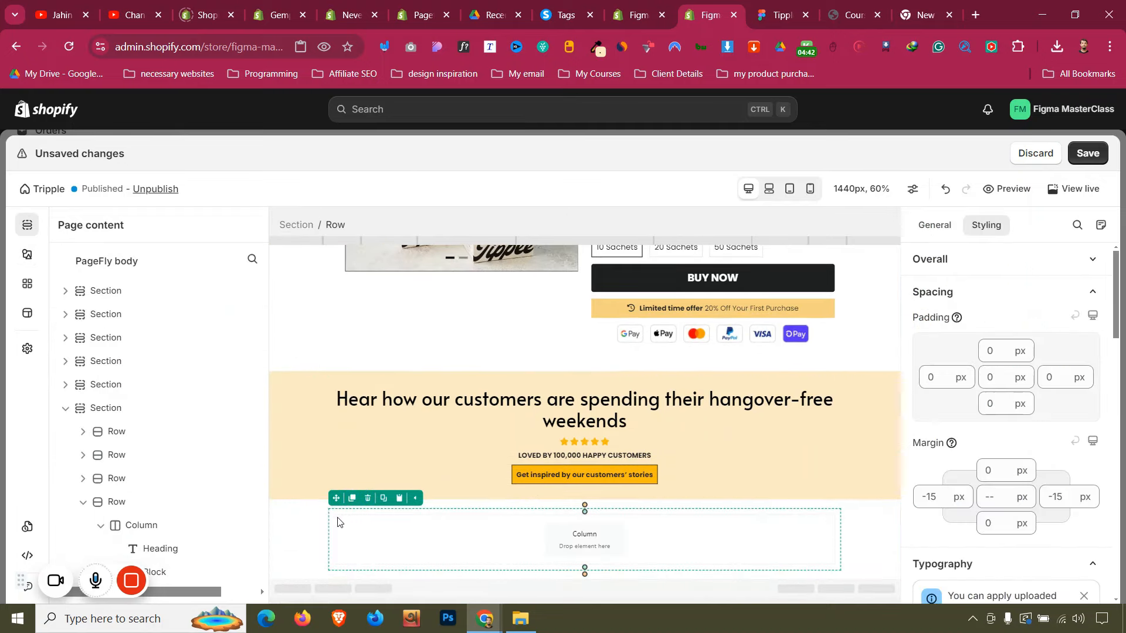
Turn off the fixed width of the new empty section below the customer stories heading
{"action": "left_click", "coordinate": [305, 531]}
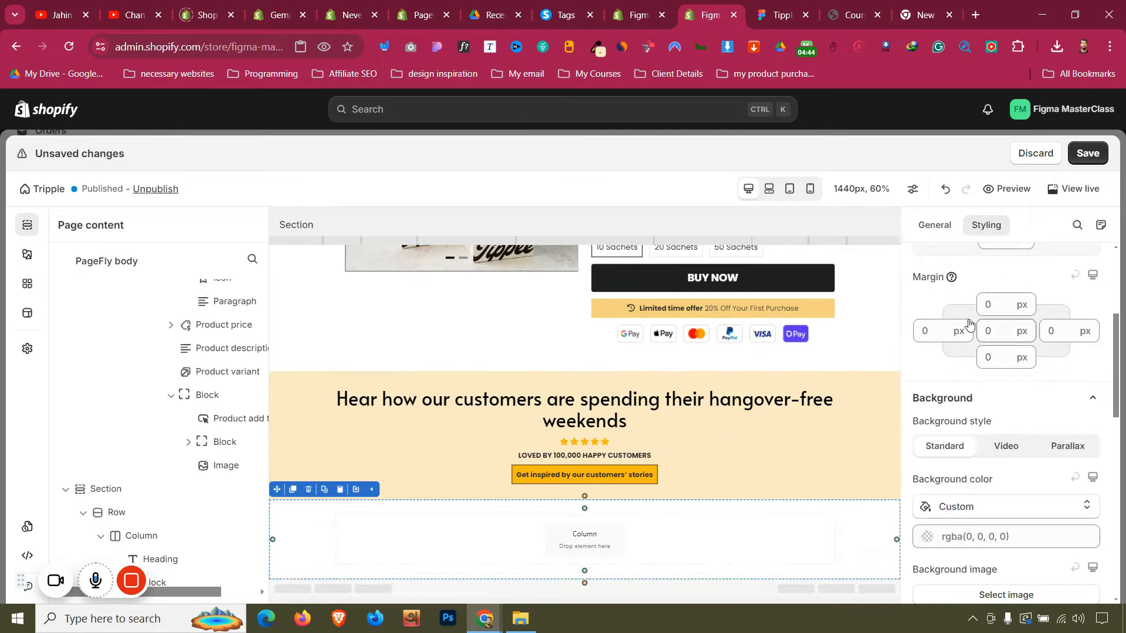
{"action": "left_click", "coordinate": [943, 229]}
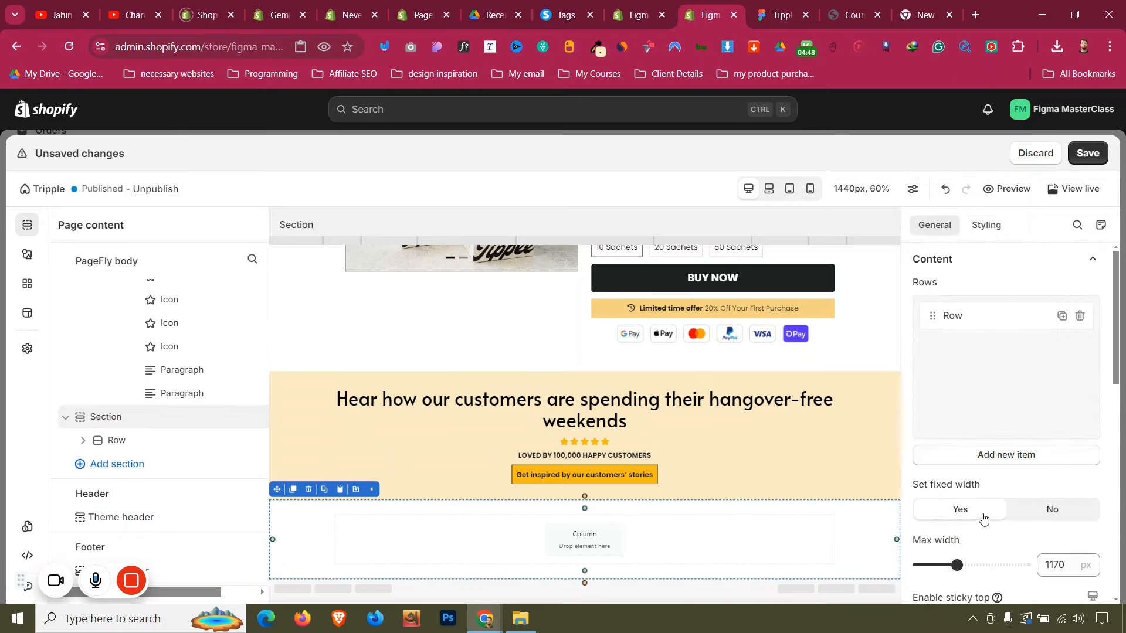
{"action": "left_click", "coordinate": [1041, 513]}
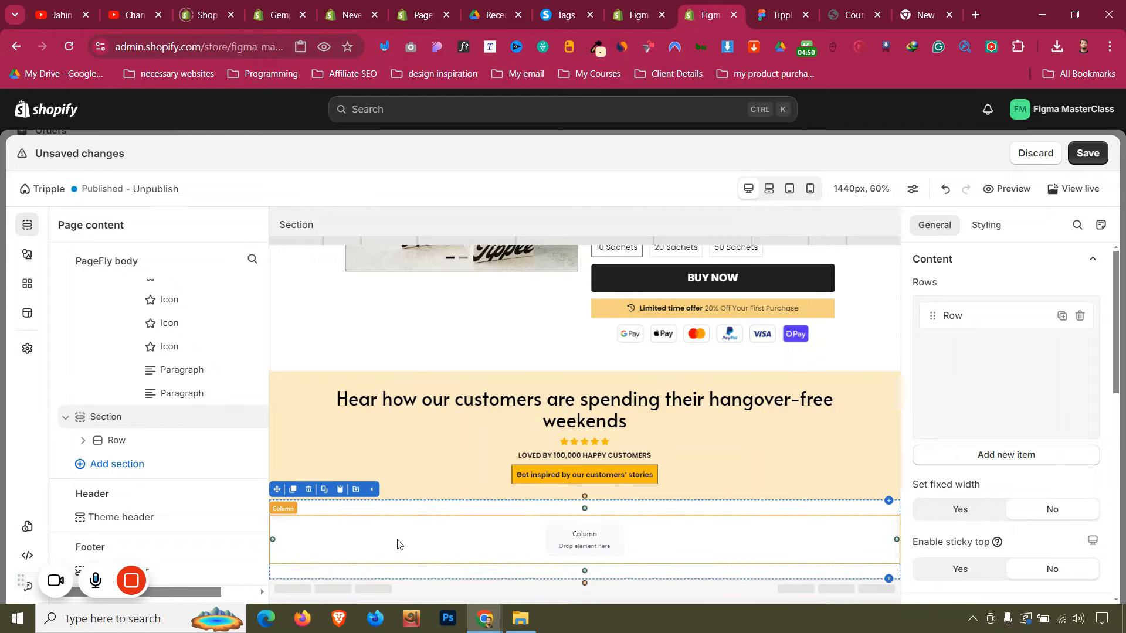
Compare the customer stories heading with the Figma design and set its PageFly section's max width to 800 px
{"action": "left_click", "coordinate": [293, 417]}
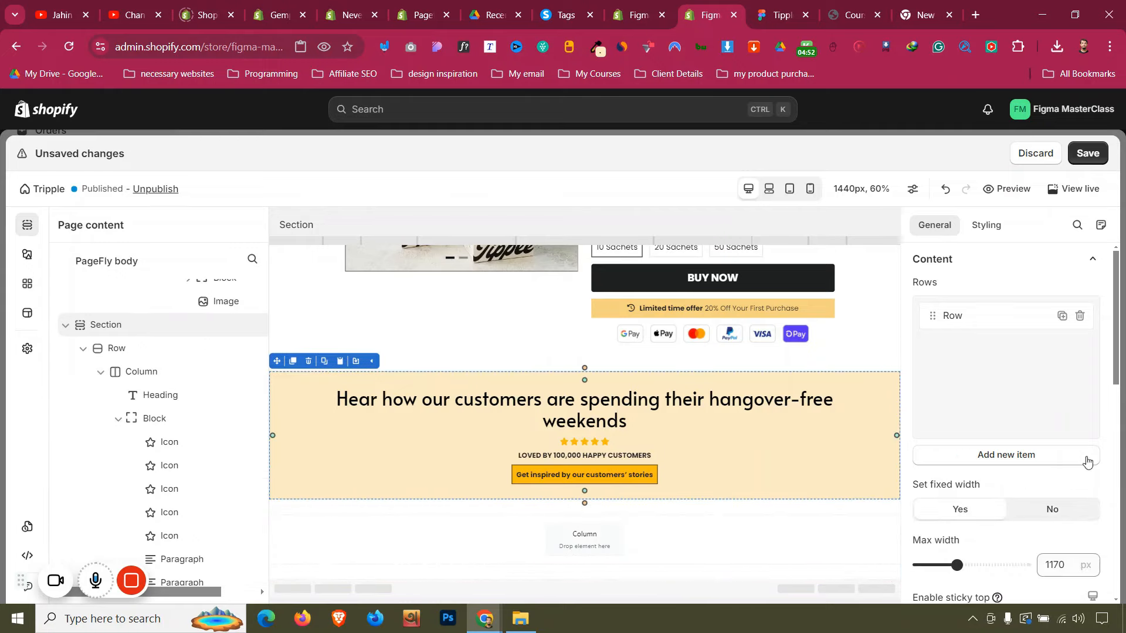
{"action": "scroll", "coordinate": [1009, 457], "scroll_direction": "down", "scroll_amount": 3}
{"action": "left_click", "coordinate": [781, 14]}
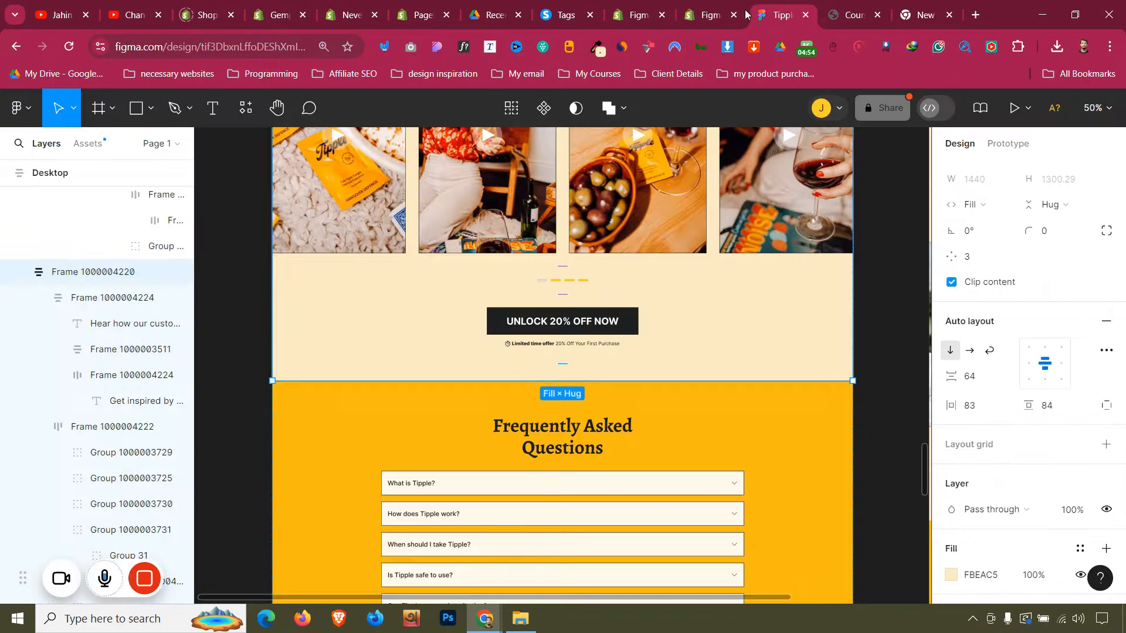
{"action": "scroll", "coordinate": [587, 302], "scroll_direction": "up", "scroll_amount": 5}
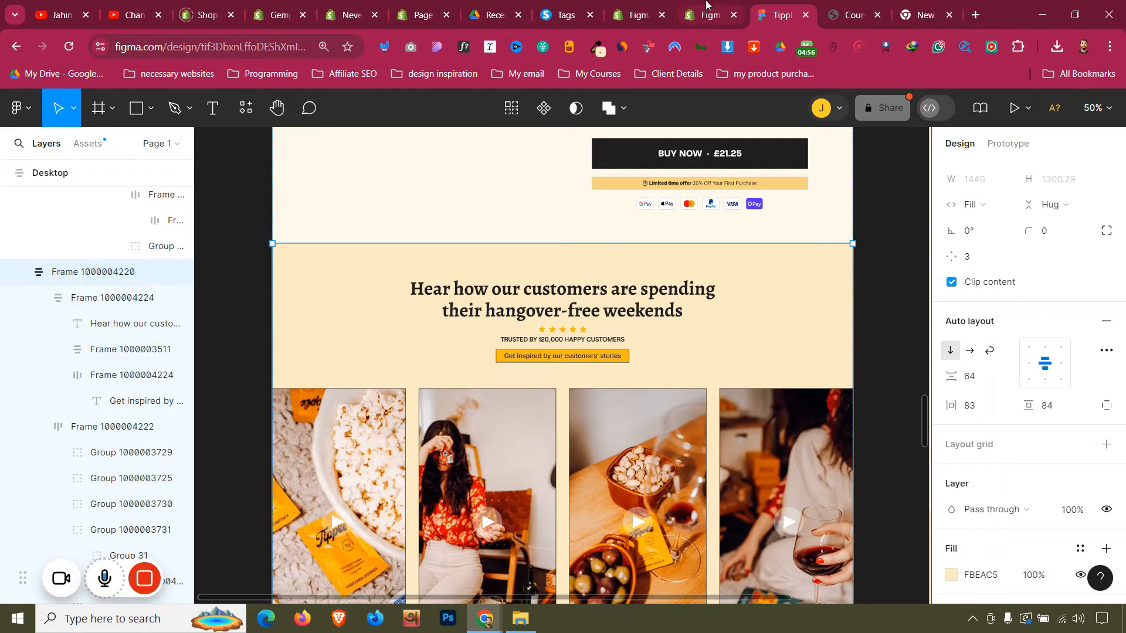
{"action": "key", "text": "ctrl+shift+Tab"}
{"action": "left_click_drag", "start_coordinate": [956, 416], "coordinate": [926, 404]}
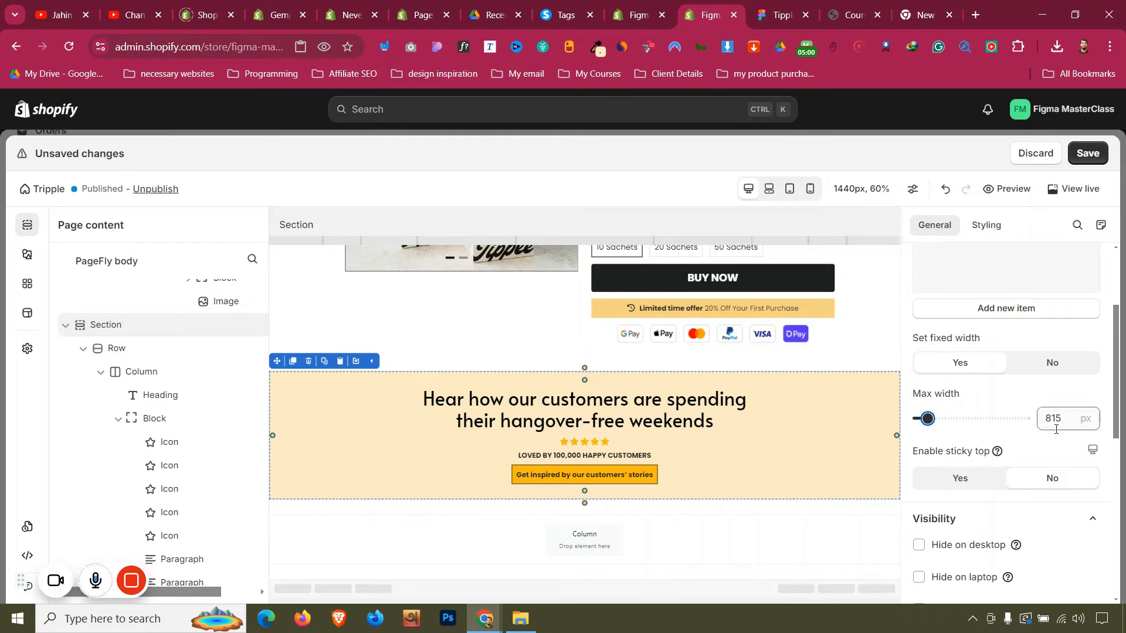
{"action": "left_click", "coordinate": [1061, 423]}
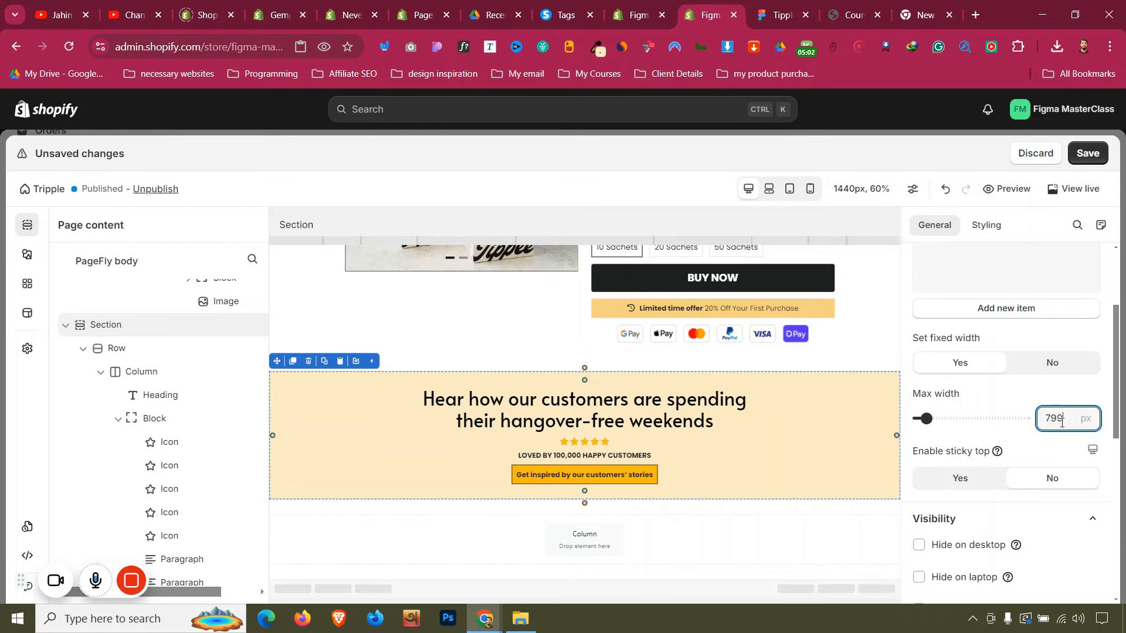
{"action": "left_click", "coordinate": [782, 15]}
{"action": "left_click", "coordinate": [710, 15]}
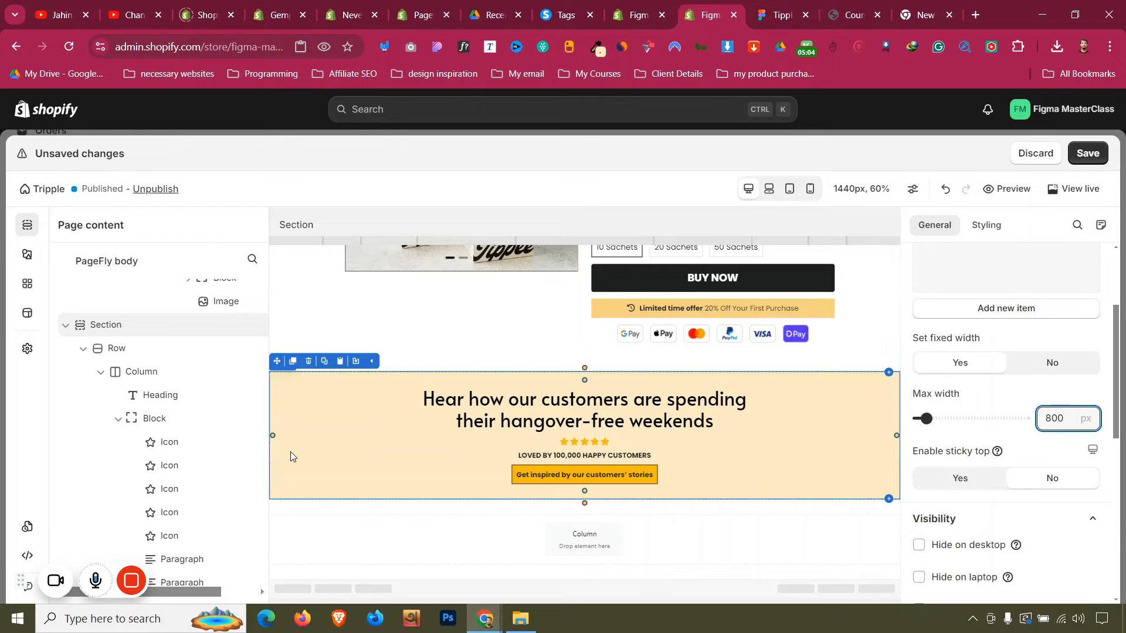
Check the padding of the customer reviews section and set the customer stories heading section's top padding to 50 px
{"action": "scroll", "coordinate": [1030, 354], "scroll_direction": "up", "scroll_amount": 3}
{"action": "left_click", "coordinate": [986, 225]}
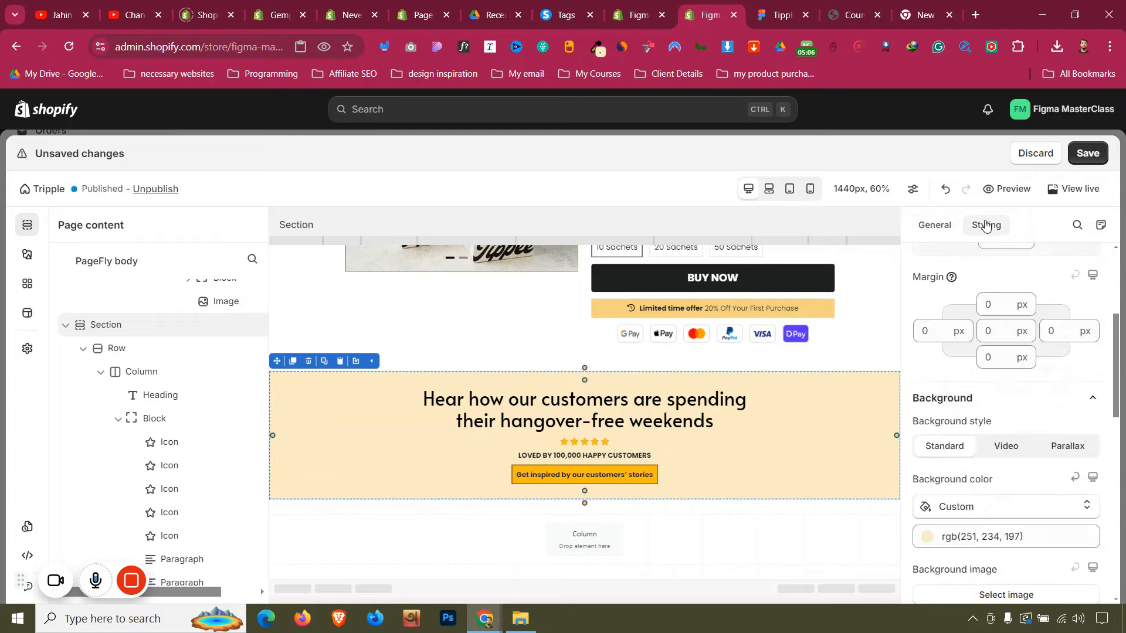
{"action": "scroll", "coordinate": [611, 359], "scroll_direction": "up", "scroll_amount": 10}
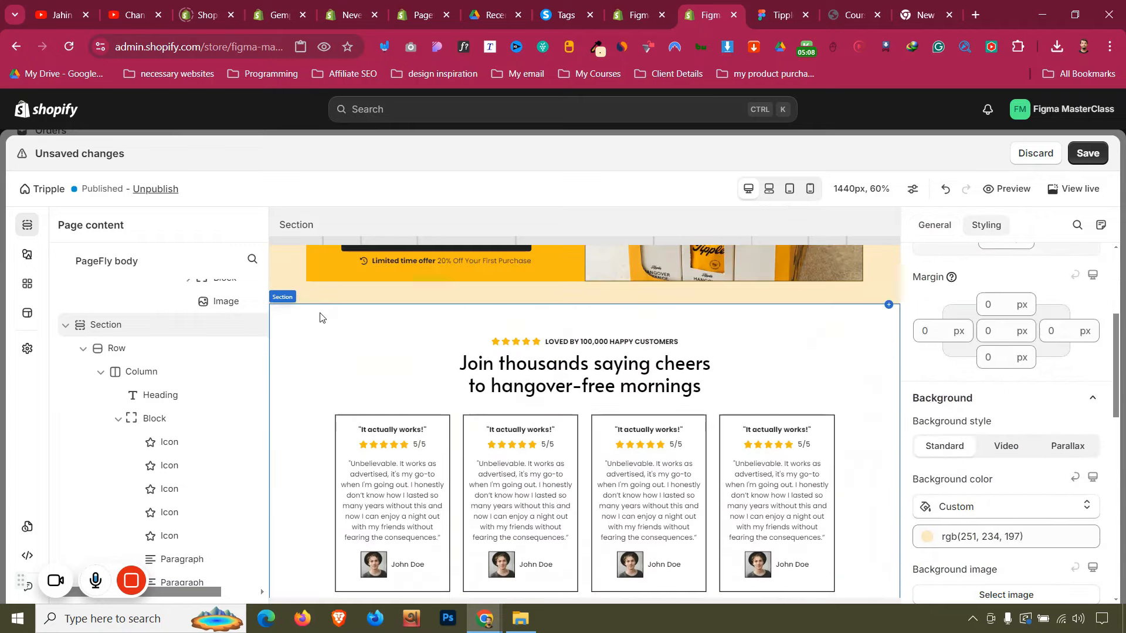
{"action": "left_click", "coordinate": [320, 317]}
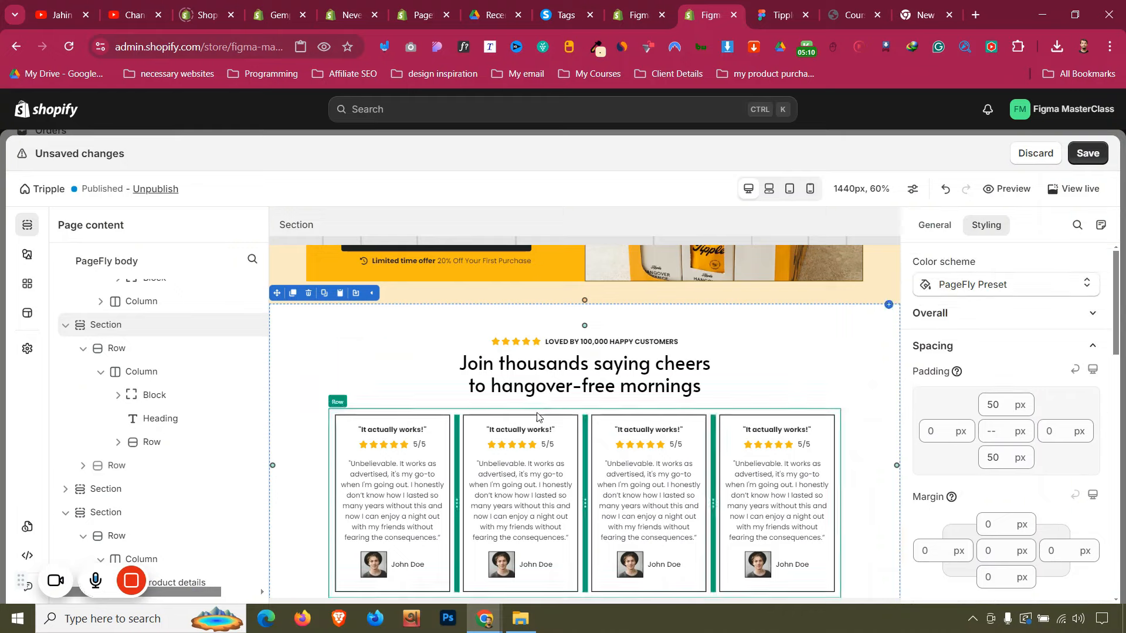
{"action": "scroll", "coordinate": [519, 417], "scroll_direction": "up", "scroll_amount": 3}
{"action": "scroll", "coordinate": [519, 417], "scroll_direction": "down", "scroll_amount": 2}
{"action": "left_click", "coordinate": [357, 390]}
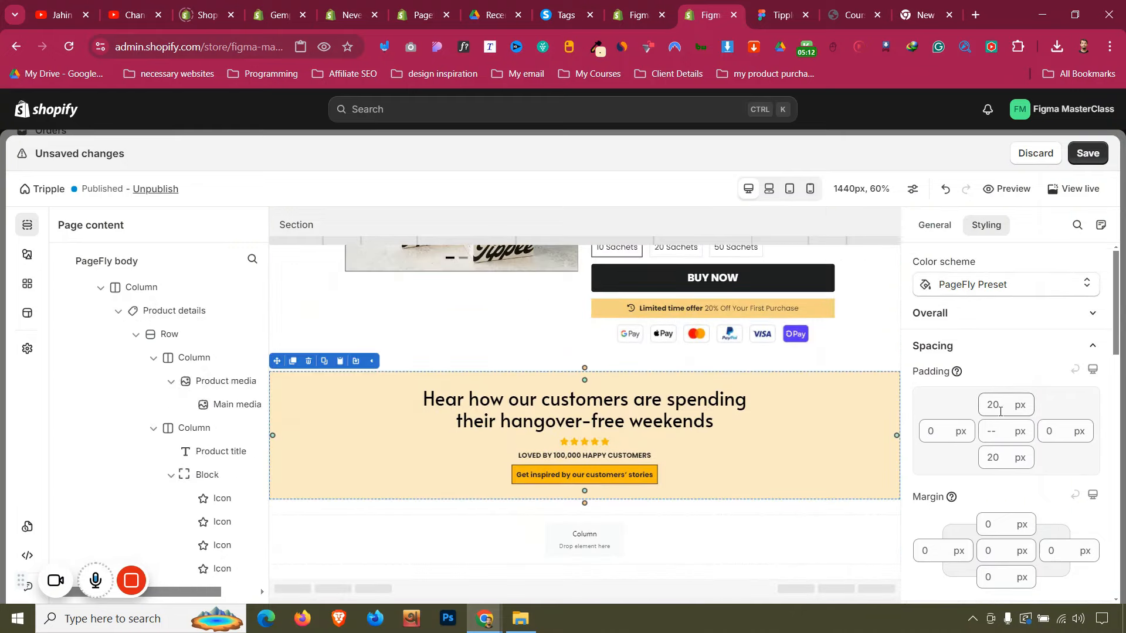
{"action": "double_click", "coordinate": [999, 409]}
{"action": "type", "text": "50"}
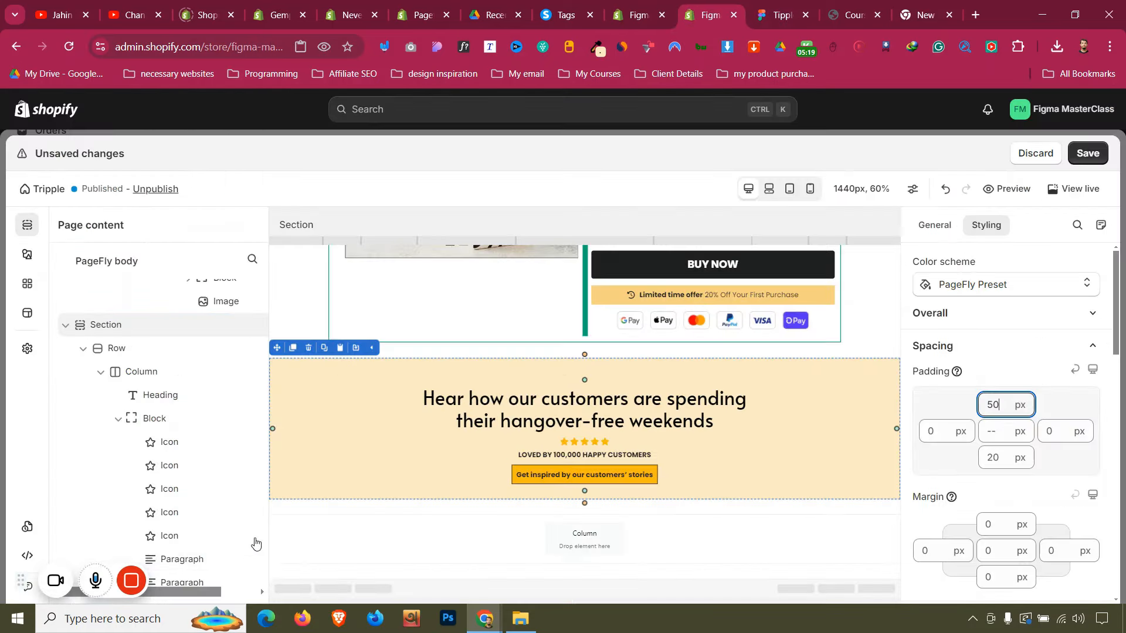
Add a blank slideshow to the empty column below the customer stories heading
{"action": "left_click", "coordinate": [27, 254]}
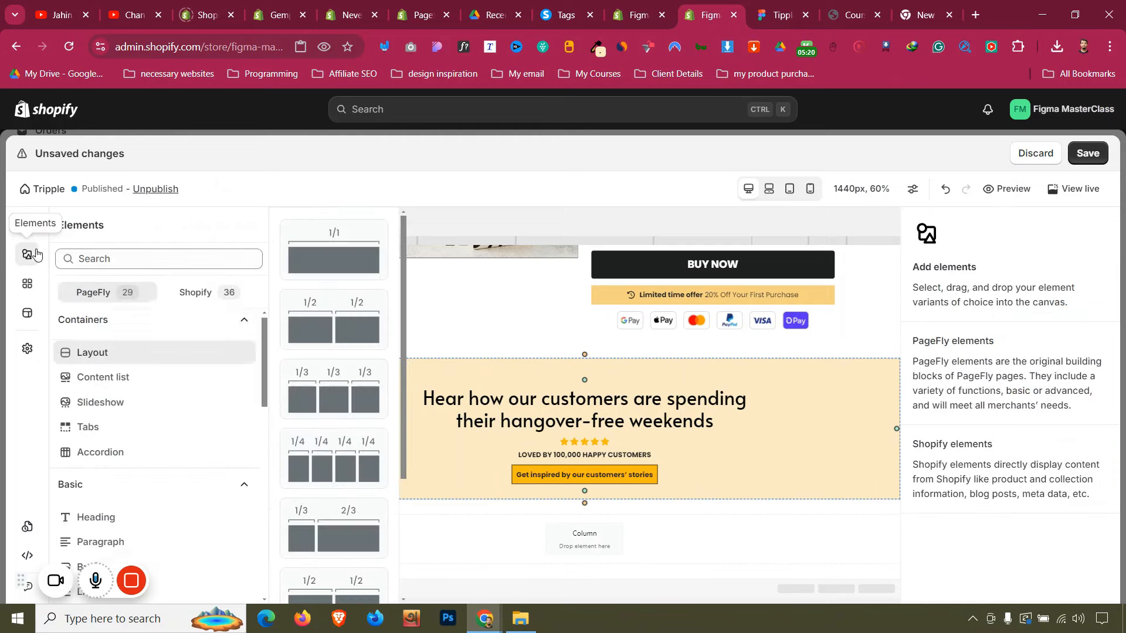
{"action": "scroll", "coordinate": [129, 349], "scroll_direction": "down", "scroll_amount": 1}
{"action": "scroll", "coordinate": [135, 381], "scroll_direction": "up", "scroll_amount": 1}
{"action": "scroll", "coordinate": [150, 417], "scroll_direction": "down", "scroll_amount": 4}
{"action": "scroll", "coordinate": [150, 416], "scroll_direction": "up", "scroll_amount": 4}
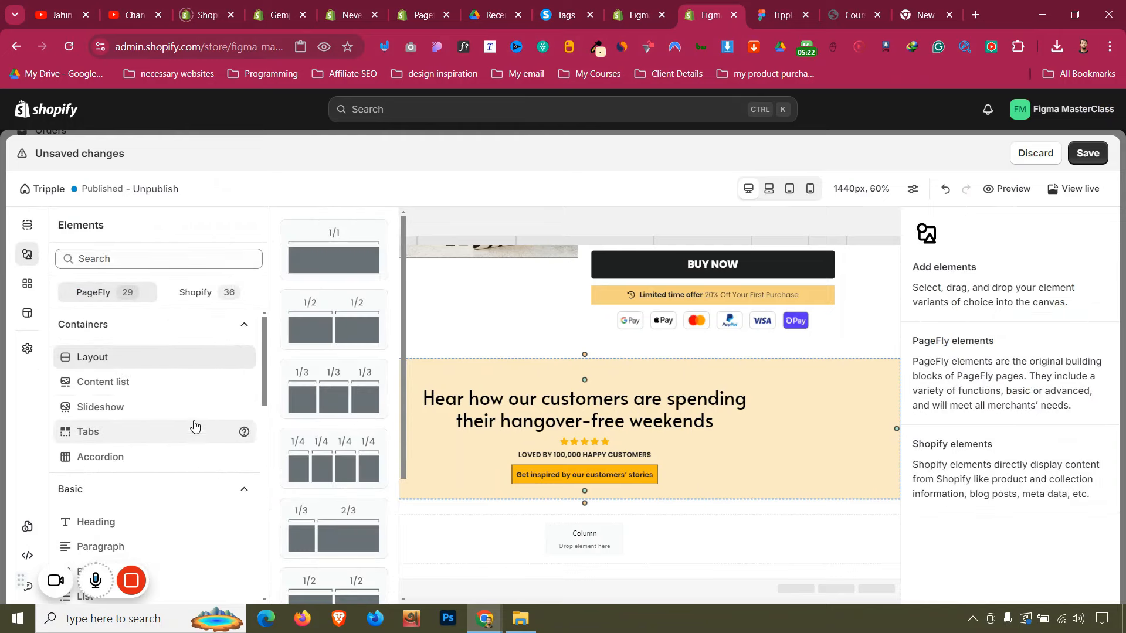
{"action": "left_click", "coordinate": [101, 407]}
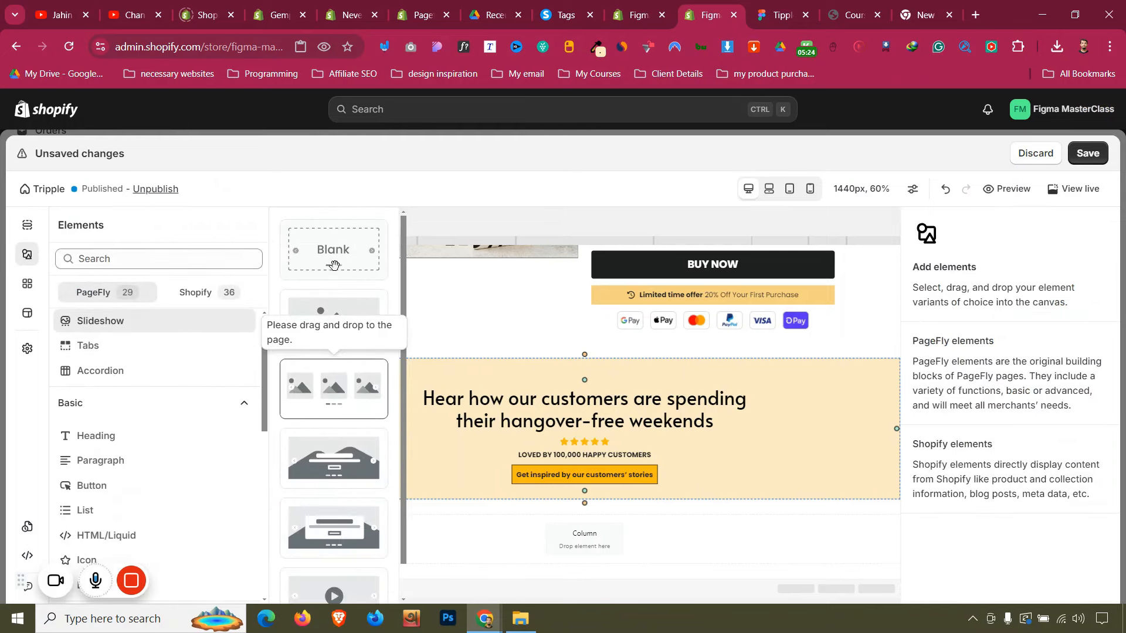
{"action": "left_click_drag", "start_coordinate": [384, 271], "coordinate": [494, 541]}
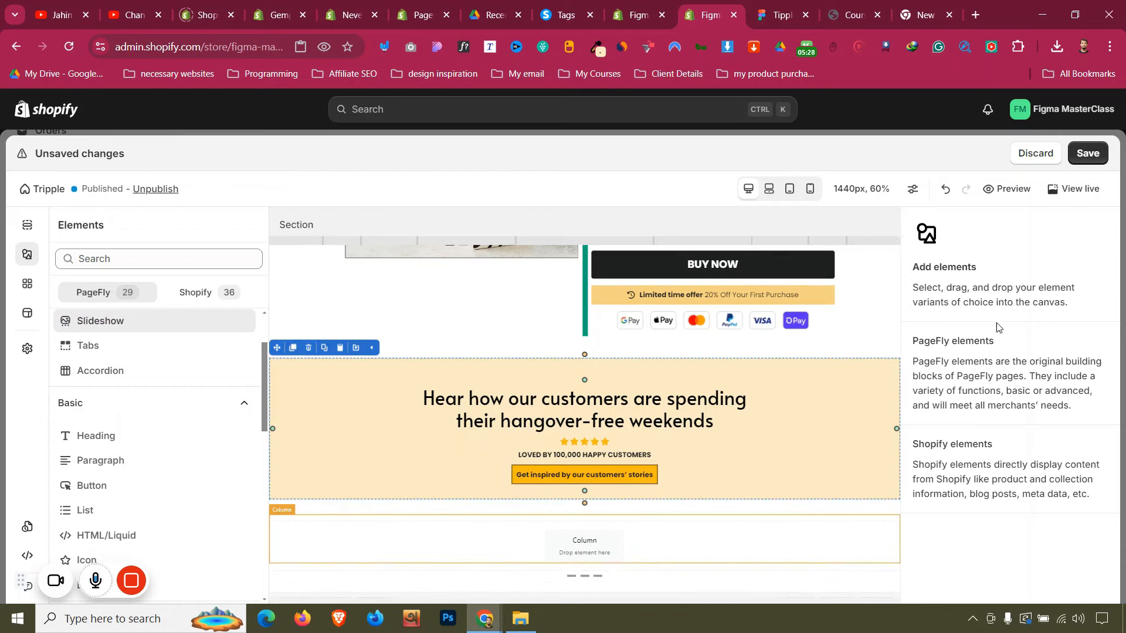
Add more slides to the new slideshow and set its number of items displayed to 4
{"action": "left_click", "coordinate": [934, 224]}
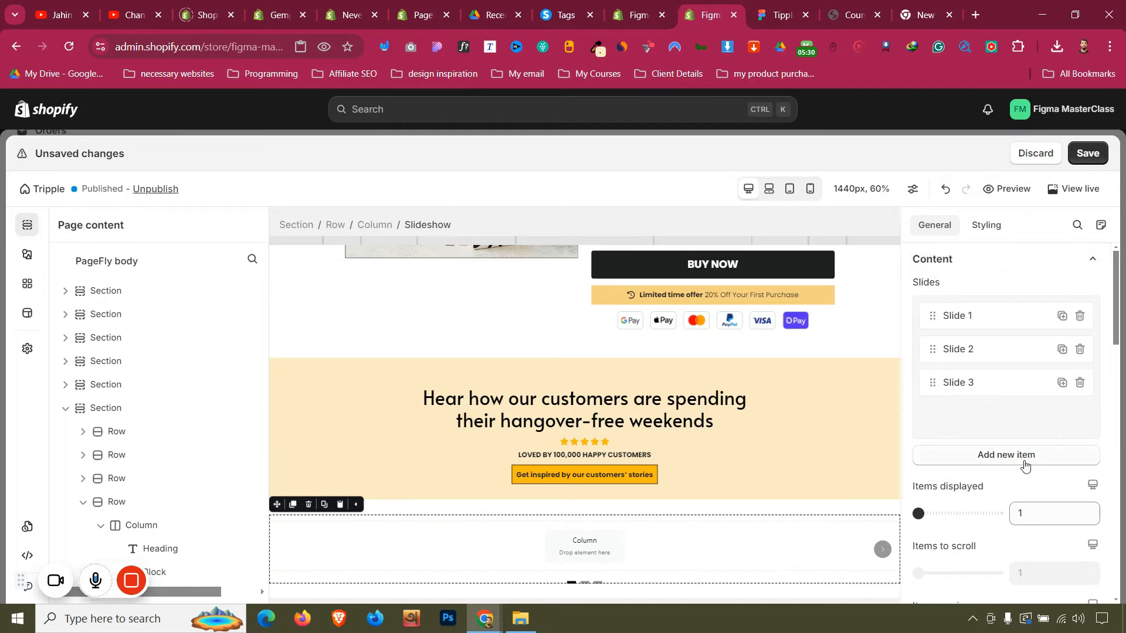
{"action": "left_click", "coordinate": [1024, 457]}
{"action": "scroll", "coordinate": [1023, 458], "scroll_direction": "down", "scroll_amount": 3}
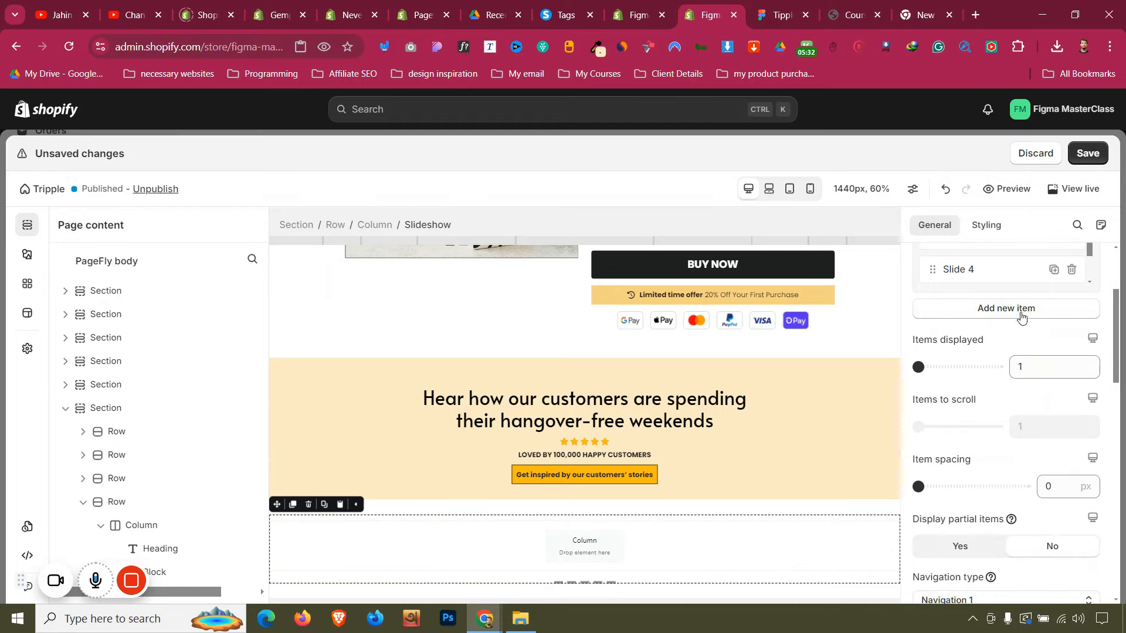
{"action": "scroll", "coordinate": [926, 507], "scroll_direction": "up", "scroll_amount": 3}
{"action": "left_click_drag", "start_coordinate": [918, 511], "coordinate": [976, 512]}
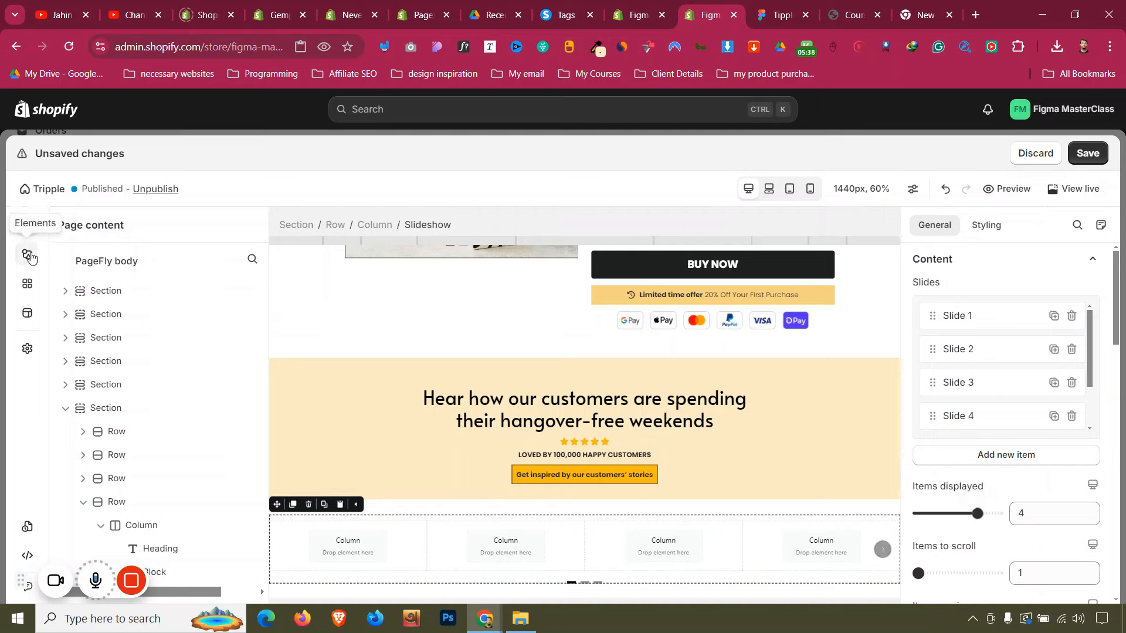
Find the media elements in the element library for filling the slideshow's empty columns
{"action": "left_click", "coordinate": [27, 255]}
{"action": "left_click", "coordinate": [101, 384]}
{"action": "scroll", "coordinate": [129, 350], "scroll_direction": "down", "scroll_amount": 3}
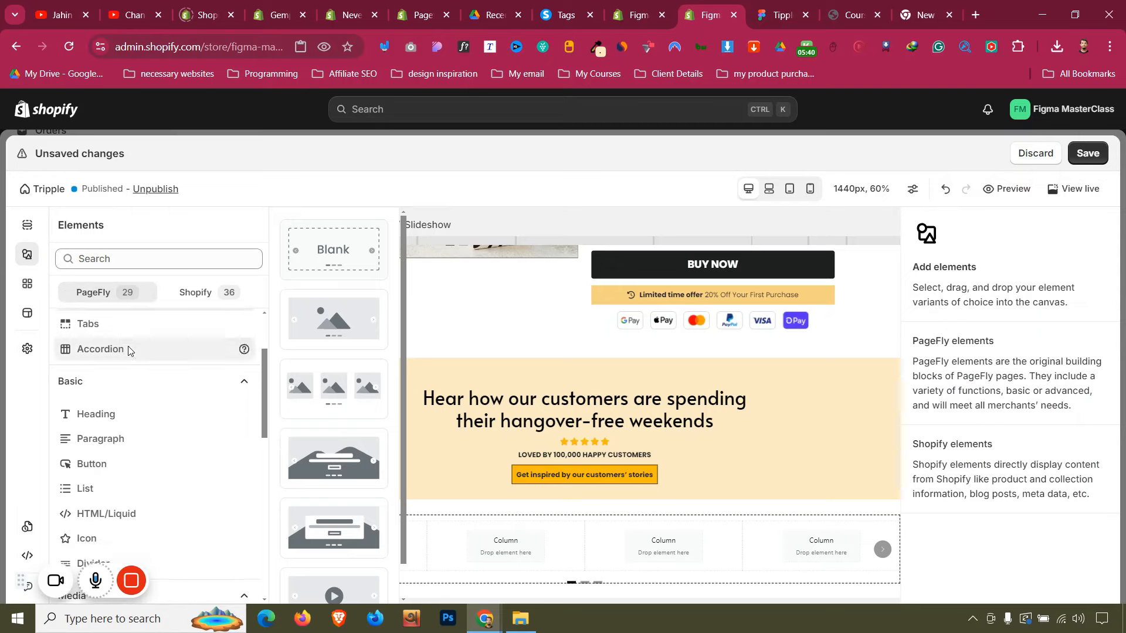
{"action": "scroll", "coordinate": [131, 422], "scroll_direction": "down", "scroll_amount": 3}
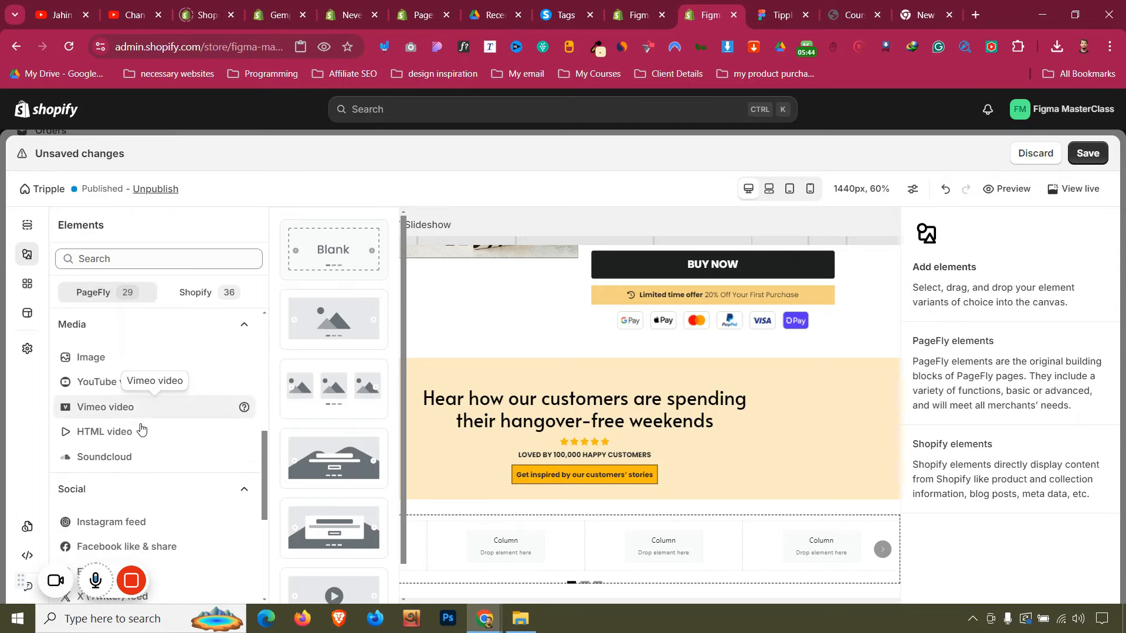
Add an HTML video element to the empty column of the slideshow's first slide
{"action": "left_click", "coordinate": [141, 431]}
{"action": "left_click_drag", "start_coordinate": [329, 246], "coordinate": [340, 548]}
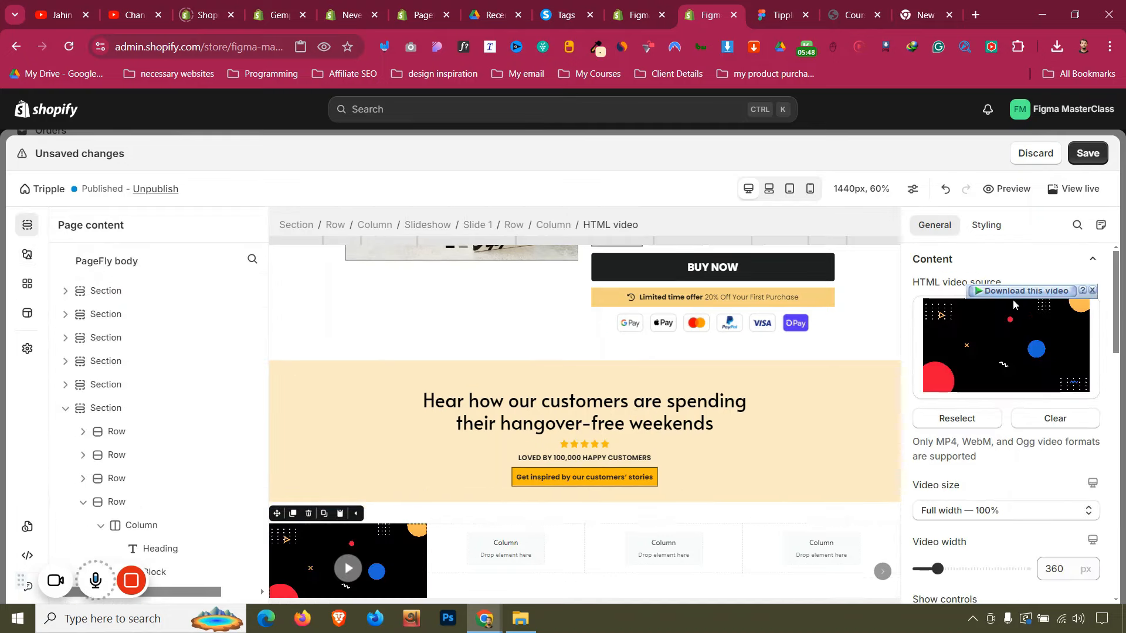
{"action": "scroll", "coordinate": [368, 542], "scroll_direction": "down", "scroll_amount": 1}
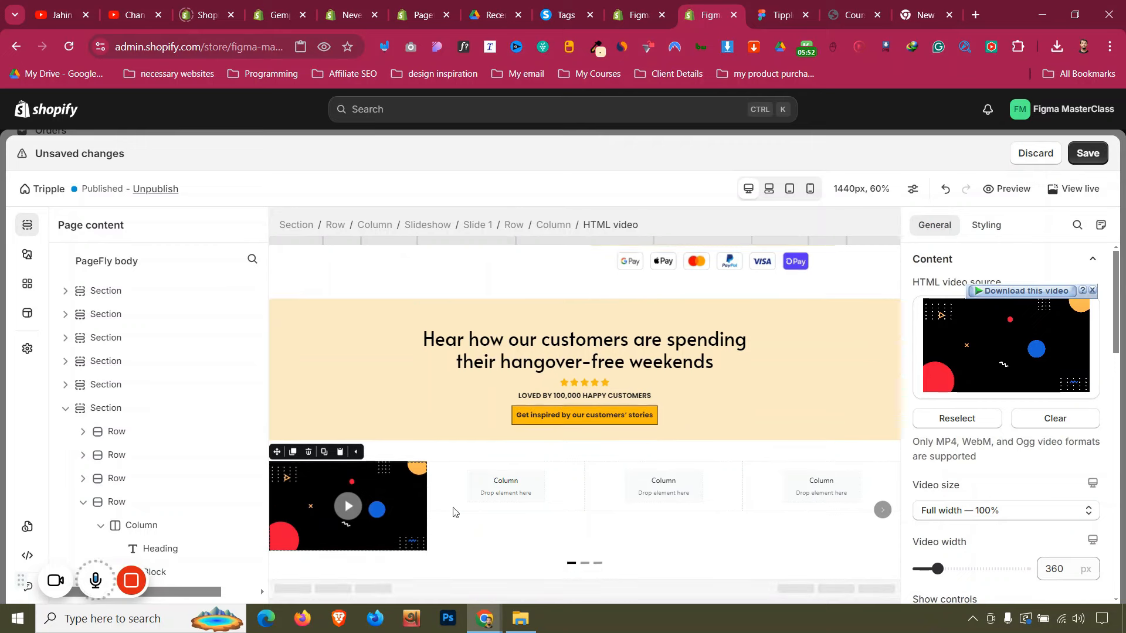
{"action": "scroll", "coordinate": [998, 488], "scroll_direction": "down", "scroll_amount": 8}
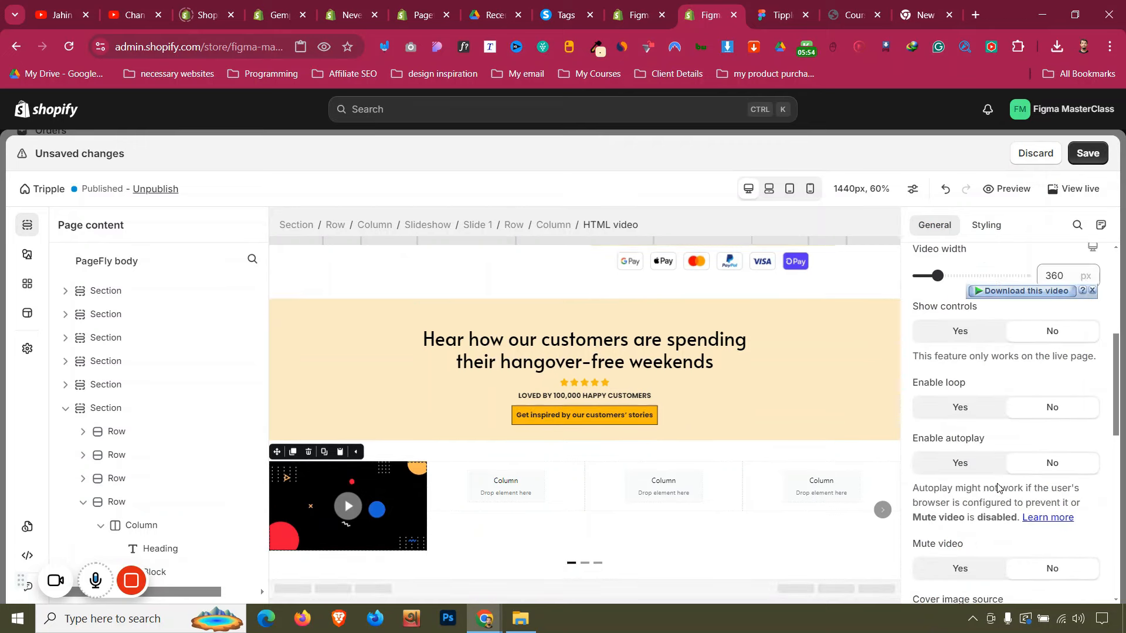
{"action": "left_click", "coordinate": [998, 480]}
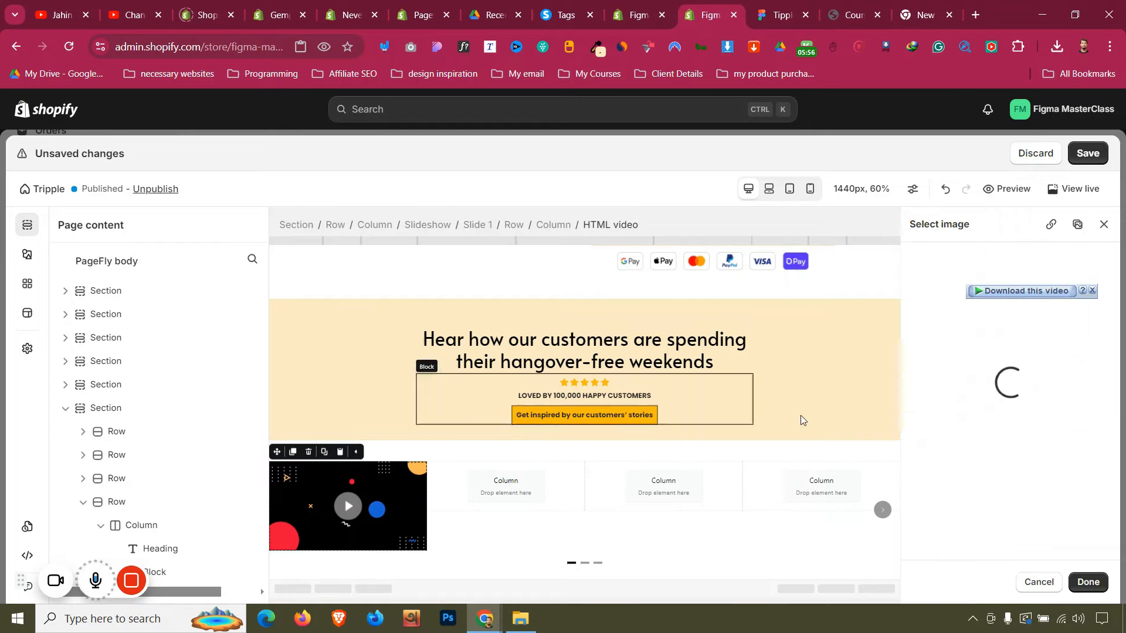
{"action": "left_click", "coordinate": [1006, 321]}
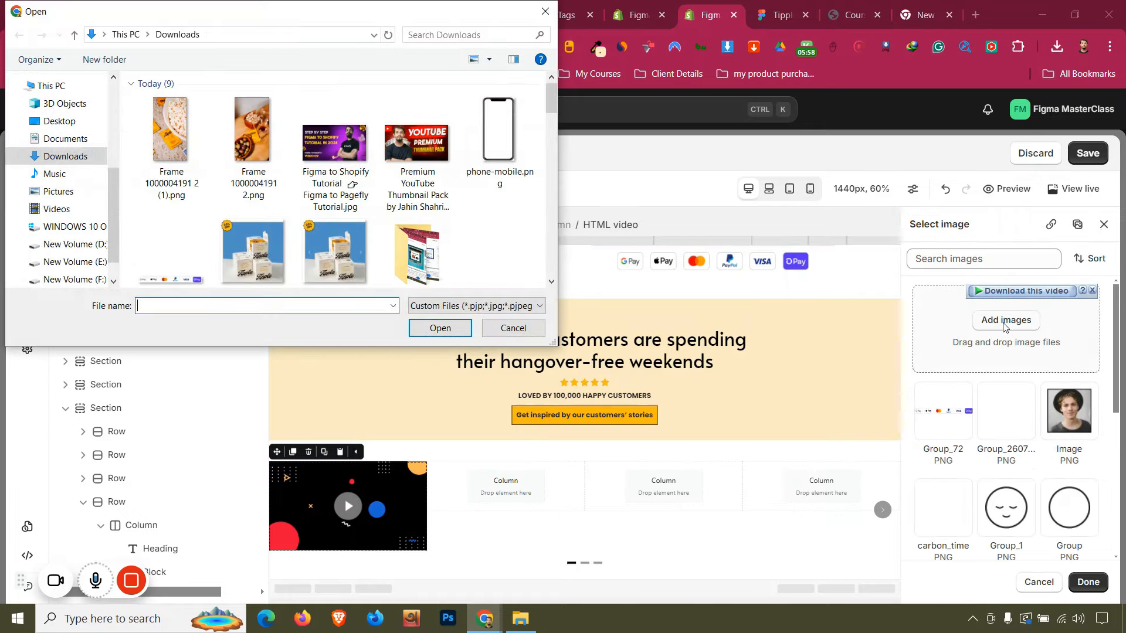
{"action": "left_click", "coordinate": [238, 129]}
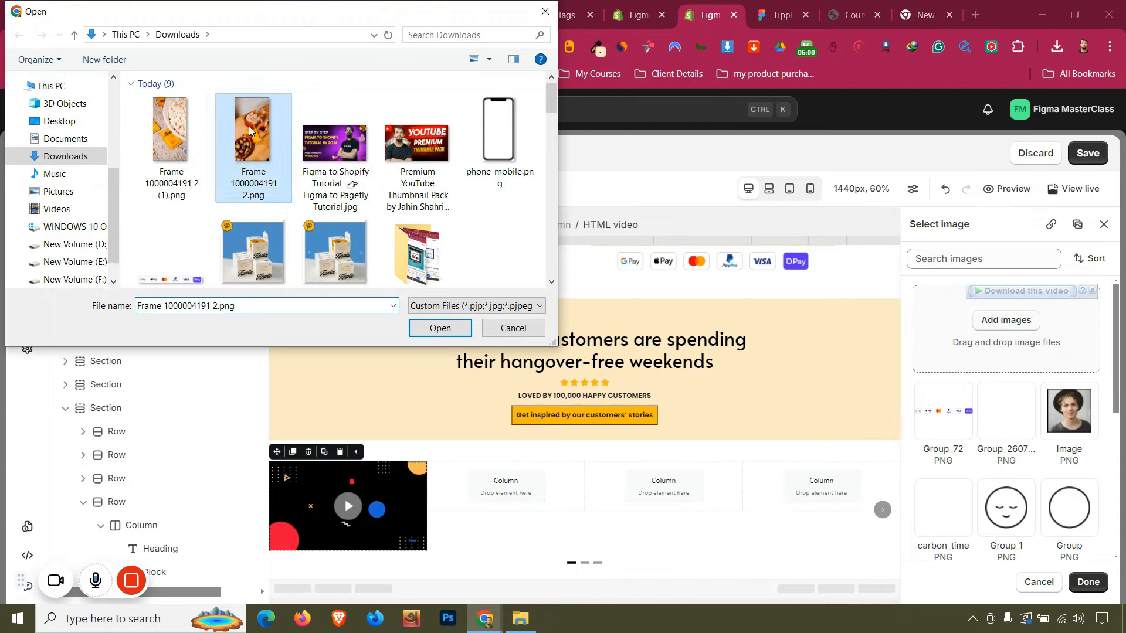
{"action": "left_click", "coordinate": [439, 328]}
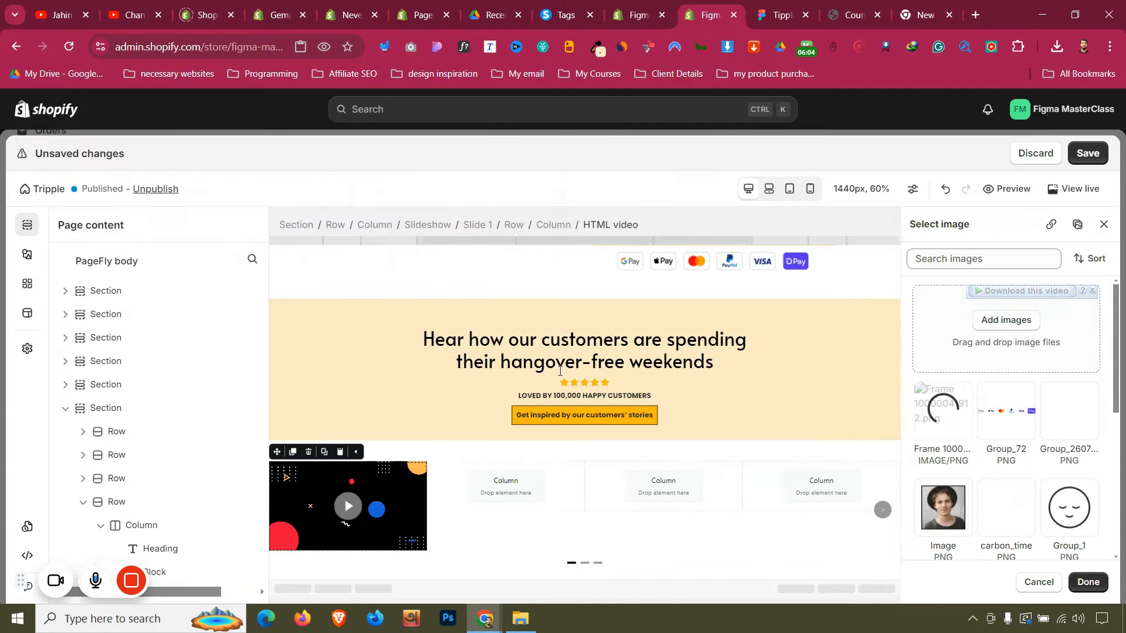
Switch to the Figma design and examine the image and play-button layers of the customer story cards
{"action": "left_click", "coordinate": [817, 6]}
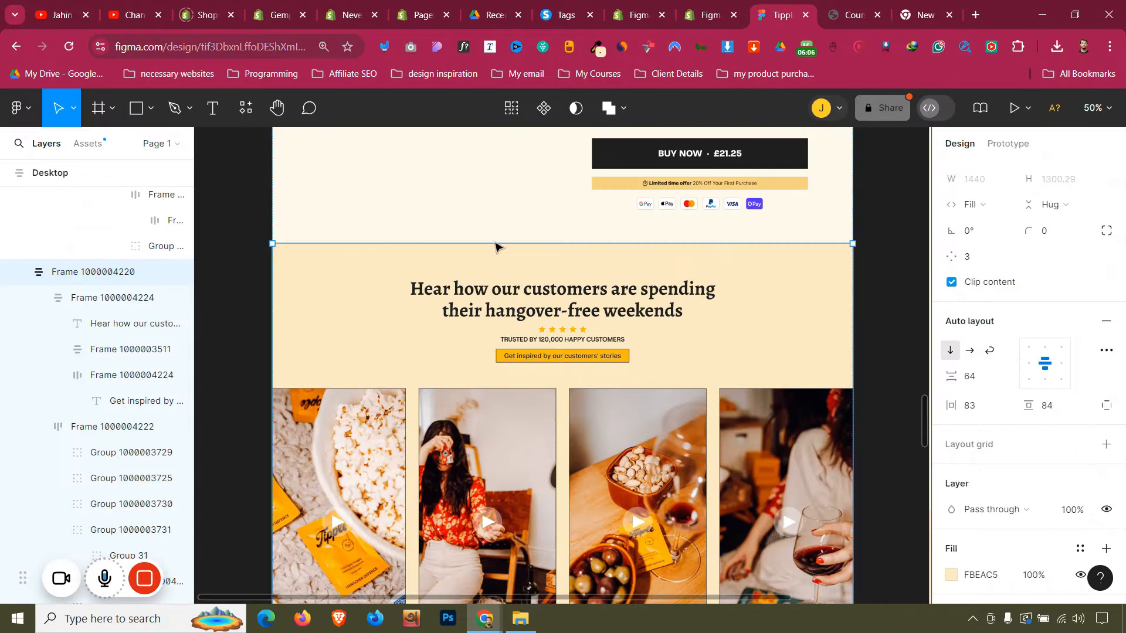
{"action": "double_click", "coordinate": [342, 523]}
{"action": "double_click", "coordinate": [343, 523]}
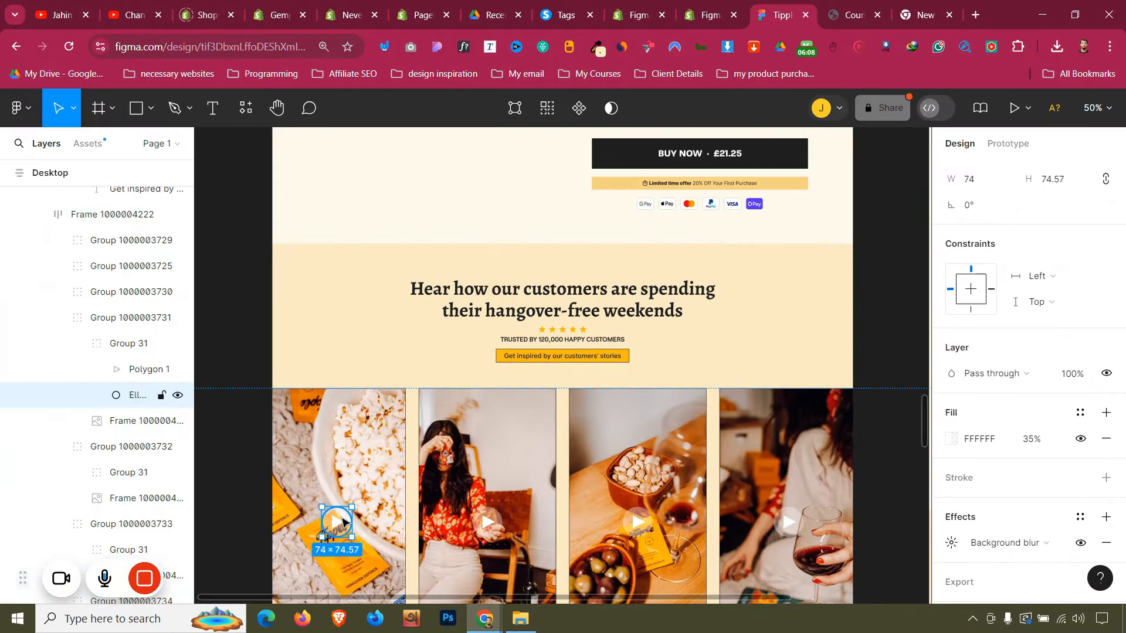
{"action": "left_click", "coordinate": [132, 422]}
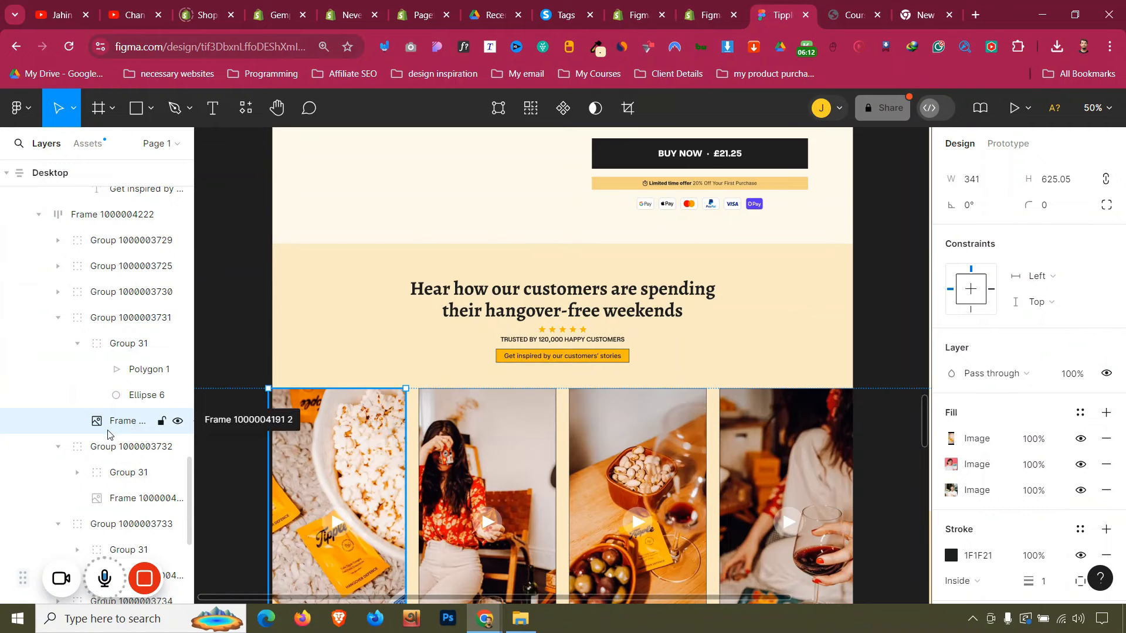
{"action": "scroll", "coordinate": [112, 431], "scroll_direction": "down", "scroll_amount": 3}
{"action": "left_click", "coordinate": [120, 479]}
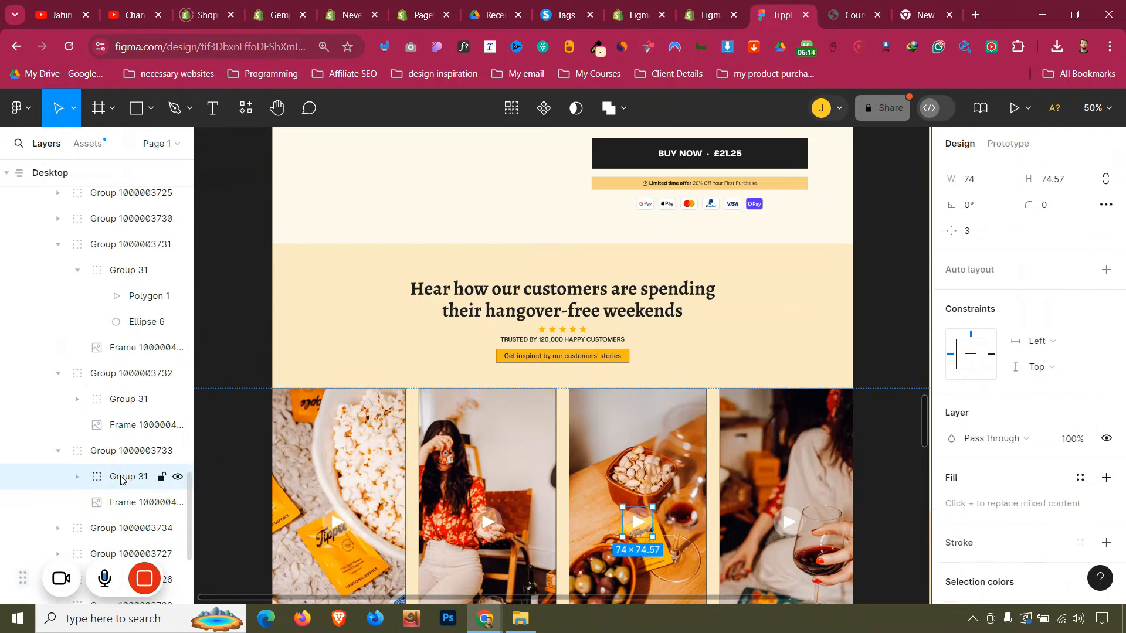
{"action": "left_click", "coordinate": [127, 405]}
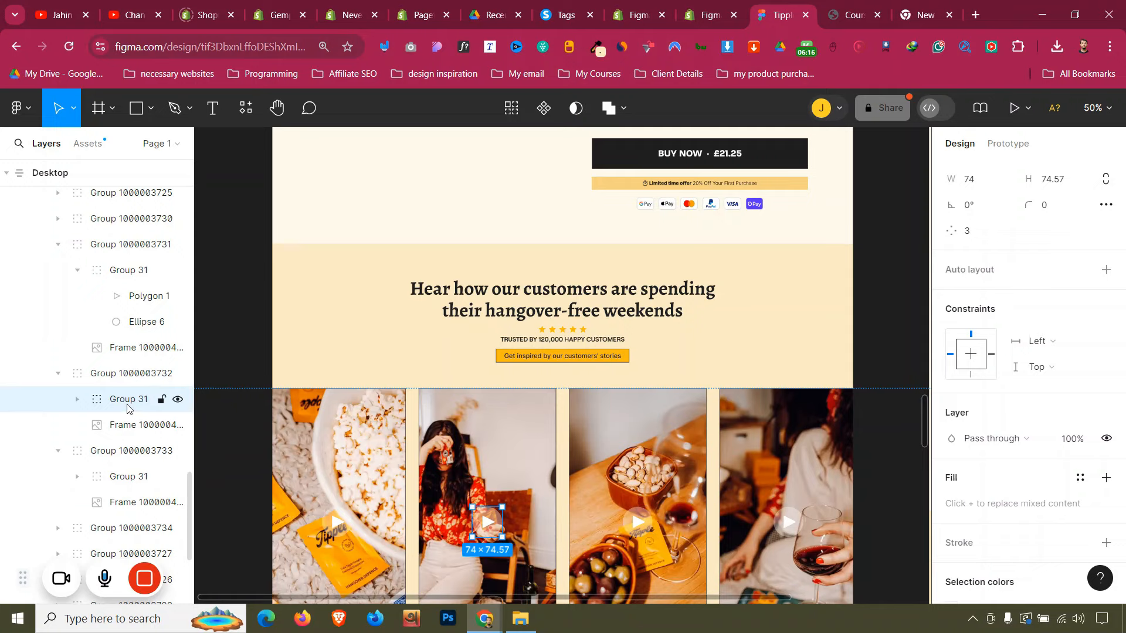
{"action": "left_click", "coordinate": [137, 350]}
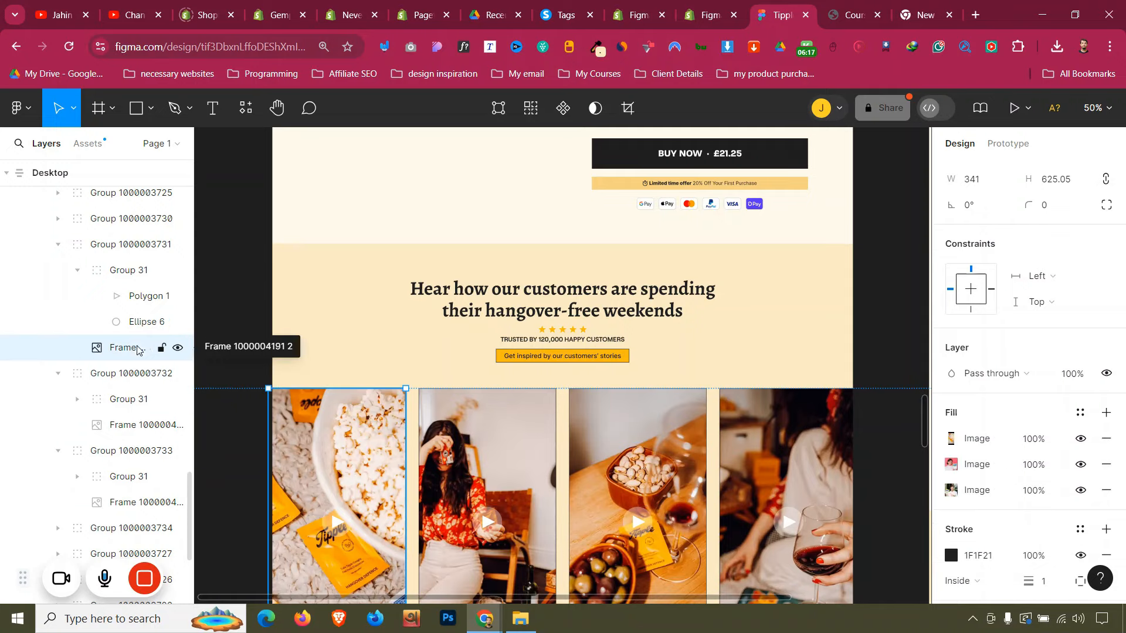
Return to the PageFly editor and apply the uploaded frame image as the HTML video's cover
{"action": "left_click", "coordinate": [727, 14]}
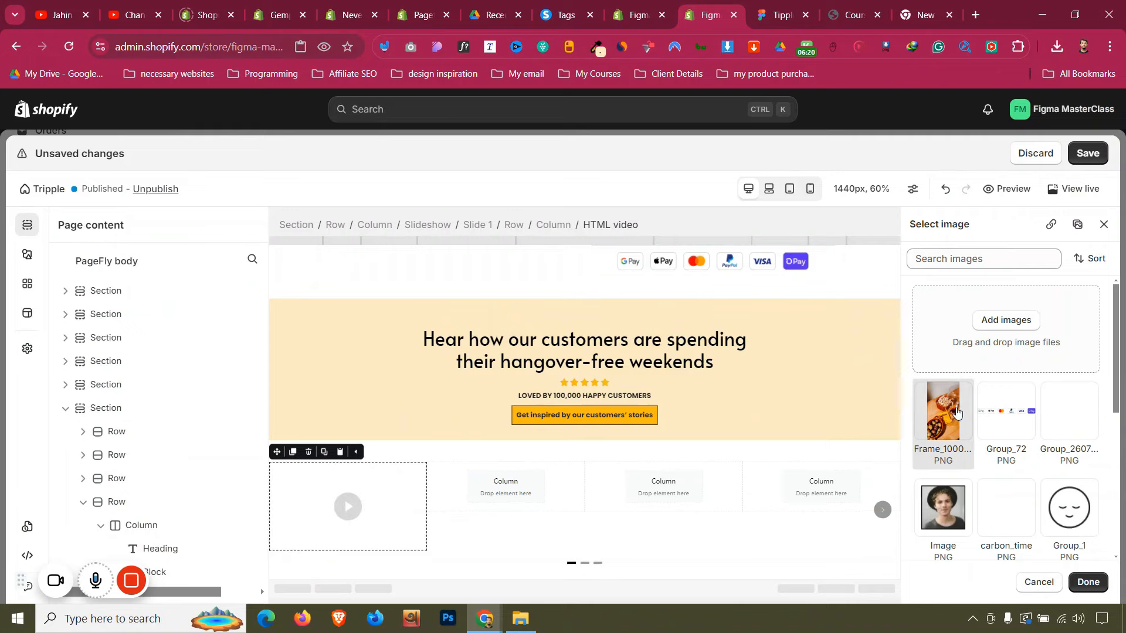
{"action": "left_click", "coordinate": [1087, 581]}
{"action": "scroll", "coordinate": [406, 529], "scroll_direction": "down", "scroll_amount": 2}
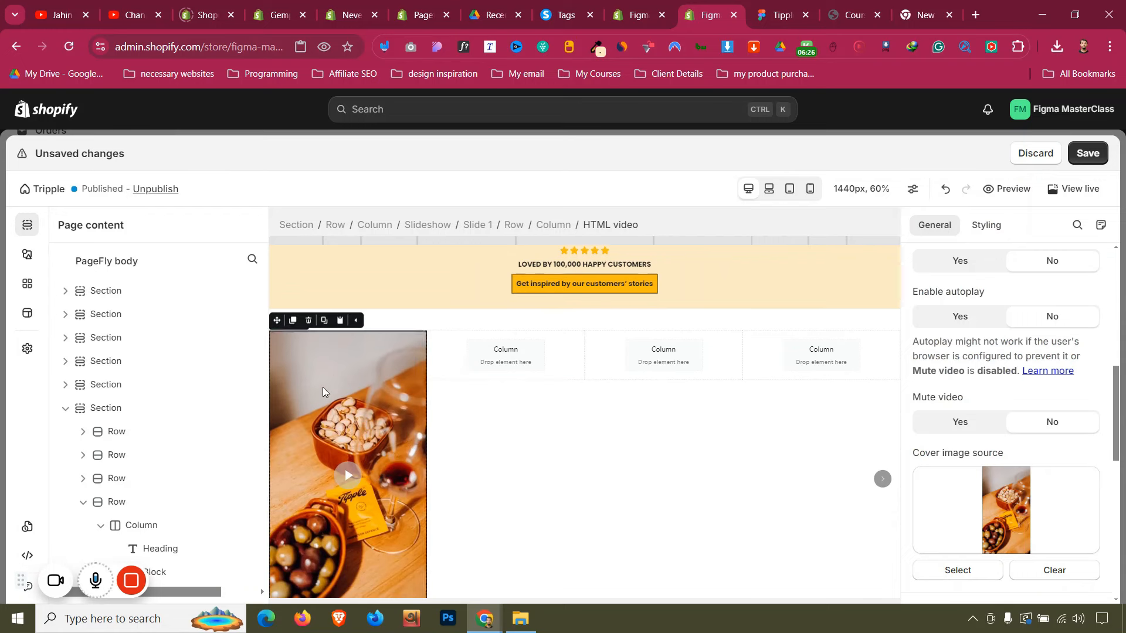
Duplicate the HTML video and move the copies into the empty columns of slides 2, 3 and 4
{"action": "left_click", "coordinate": [293, 320]}
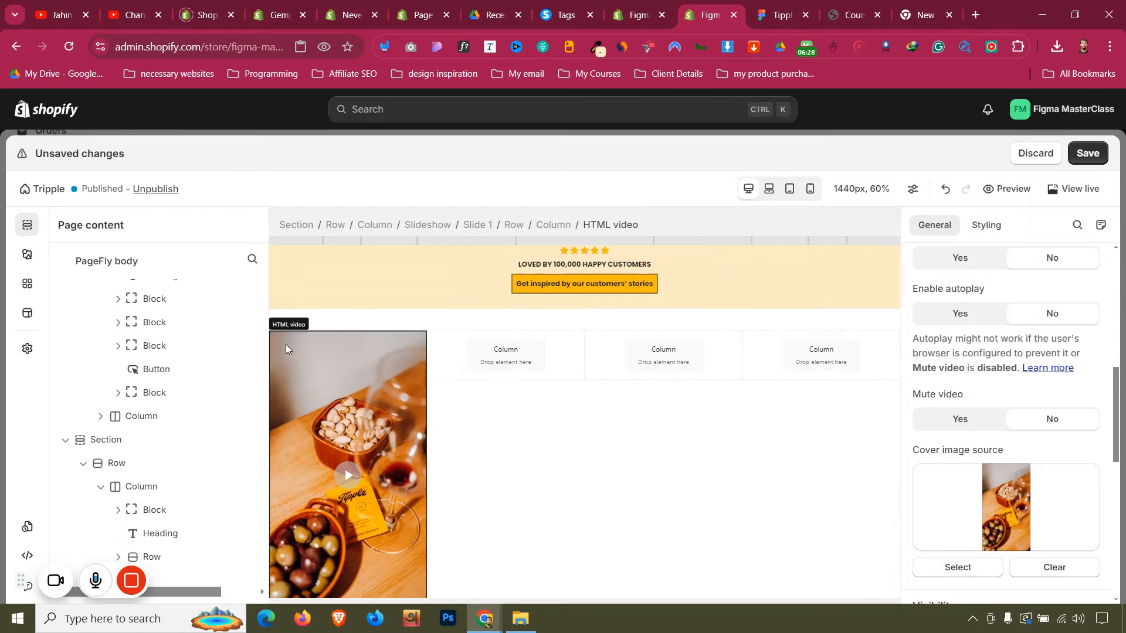
{"action": "left_click_drag", "start_coordinate": [276, 320], "coordinate": [561, 367]}
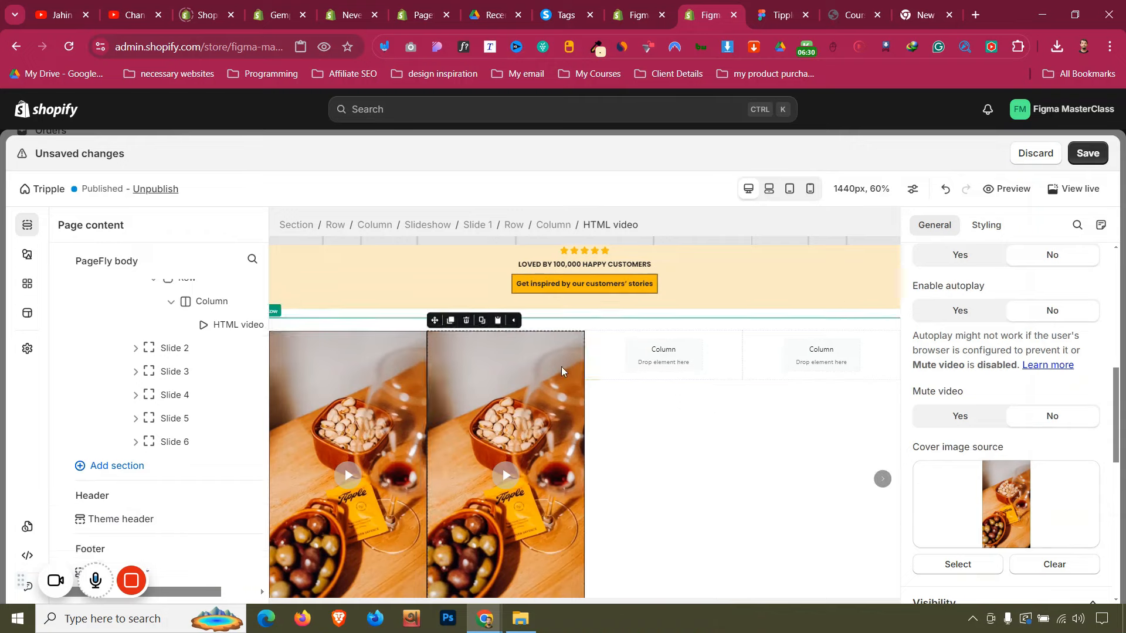
{"action": "left_click", "coordinate": [443, 331]}
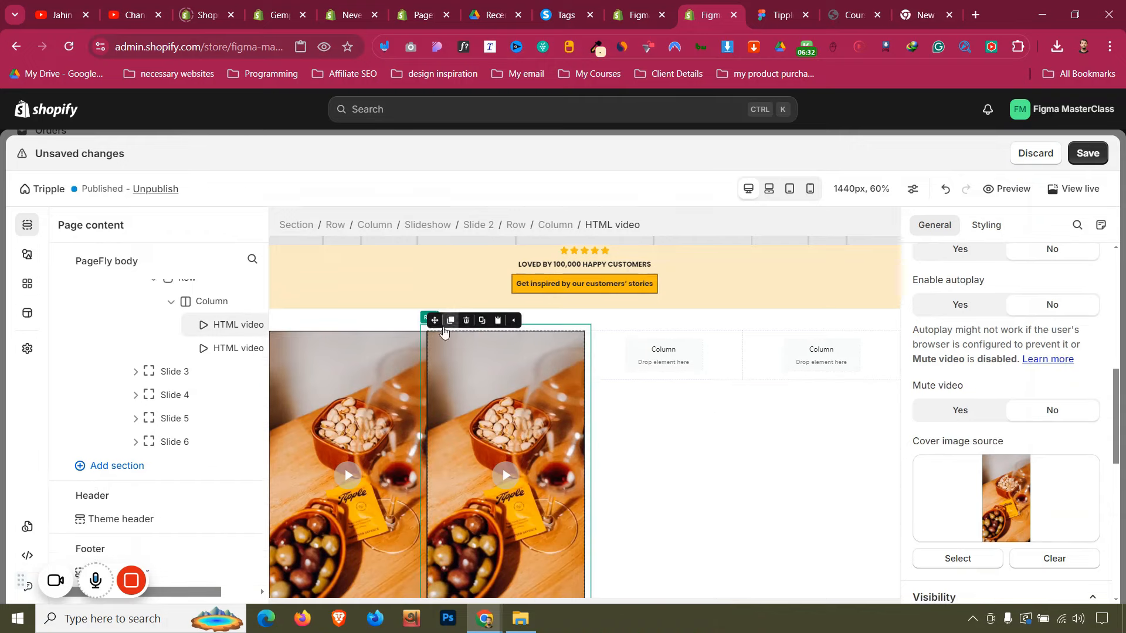
{"action": "left_click_drag", "start_coordinate": [448, 331], "coordinate": [658, 362]}
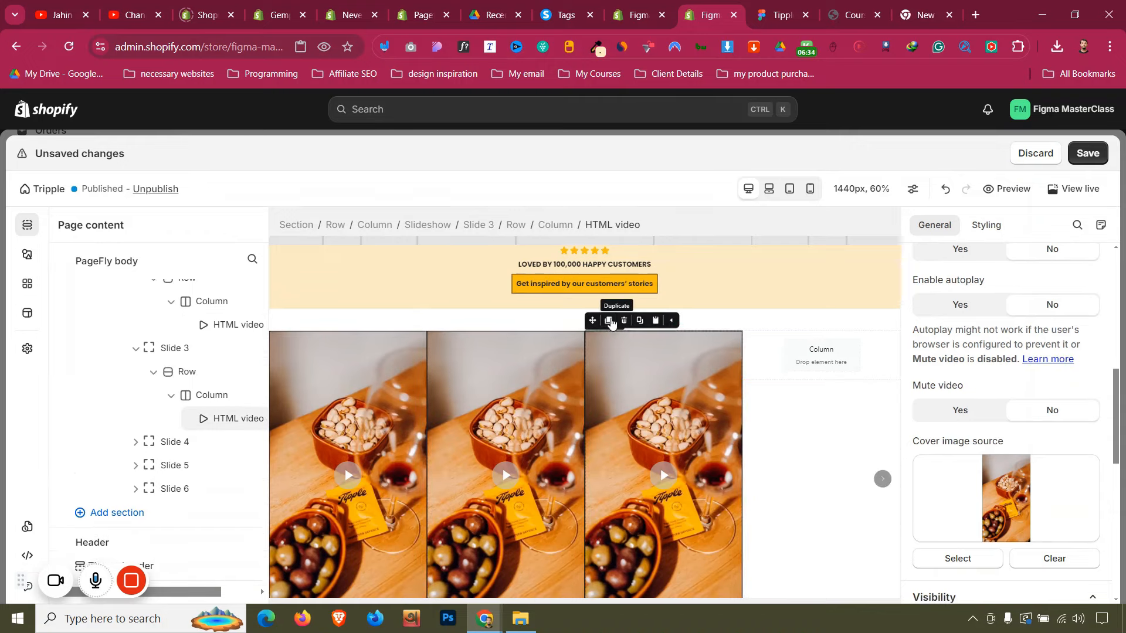
{"action": "left_click", "coordinate": [609, 321]}
{"action": "left_click_drag", "start_coordinate": [596, 328], "coordinate": [810, 363]}
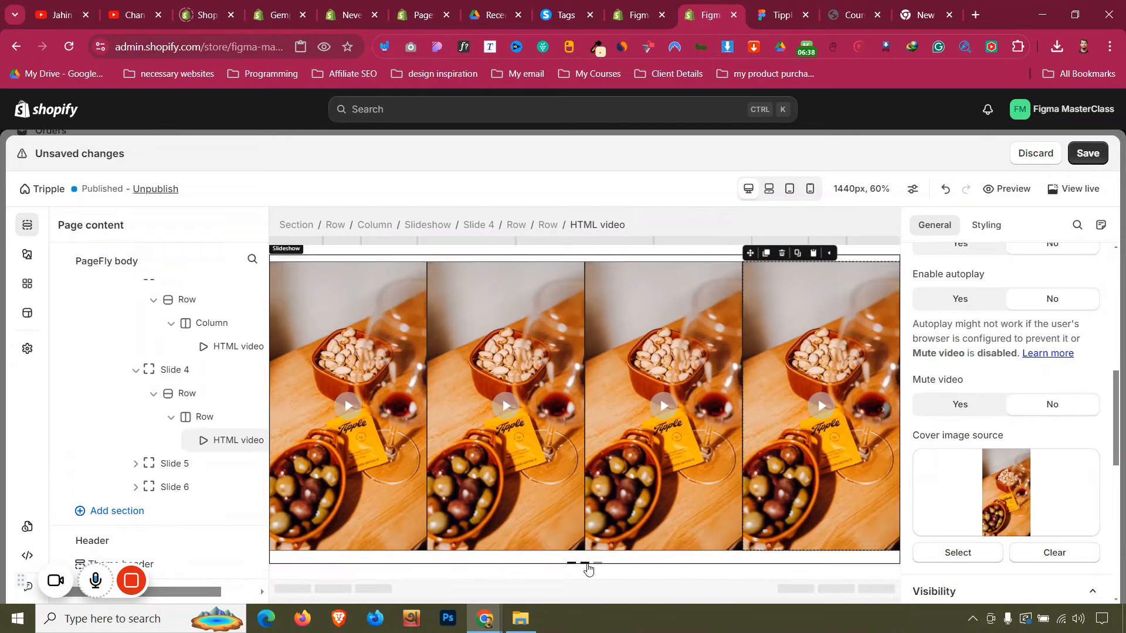
Bring the slideshow's last slides into view and place duplicates of the HTML video in slides 5 and 6
{"action": "left_click", "coordinate": [588, 566]}
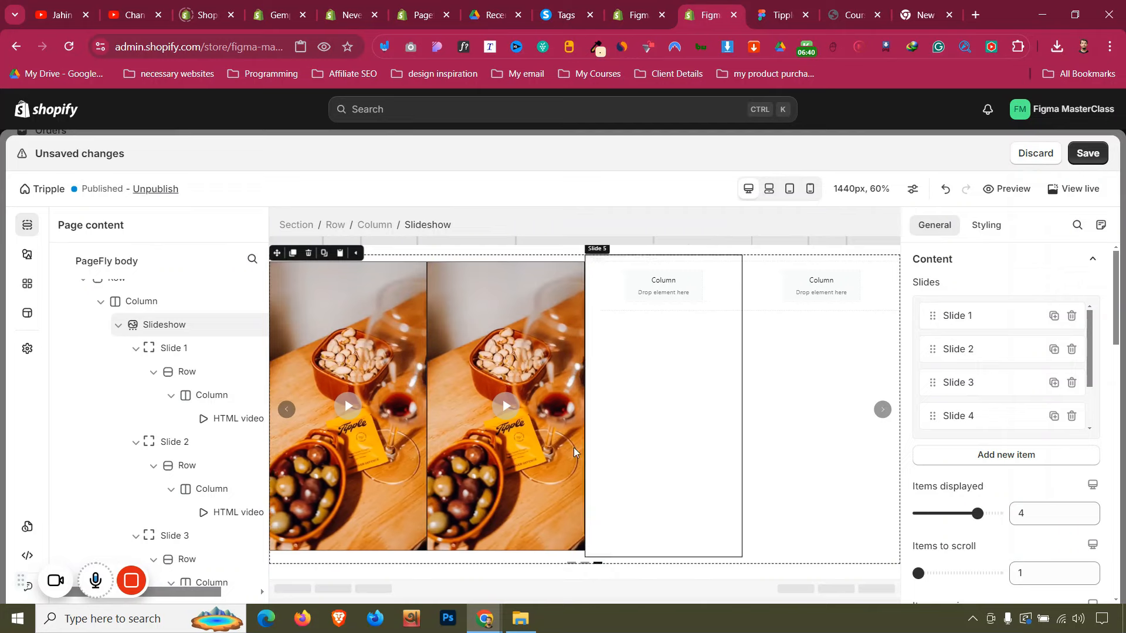
{"action": "left_click", "coordinate": [466, 266]}
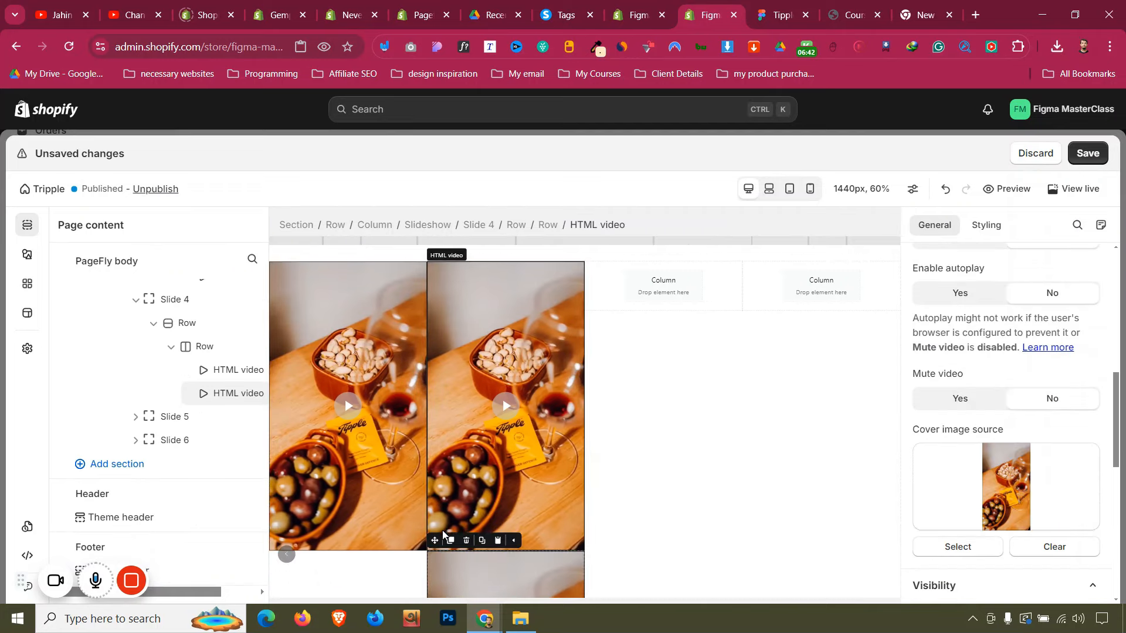
{"action": "left_click", "coordinate": [451, 540]}
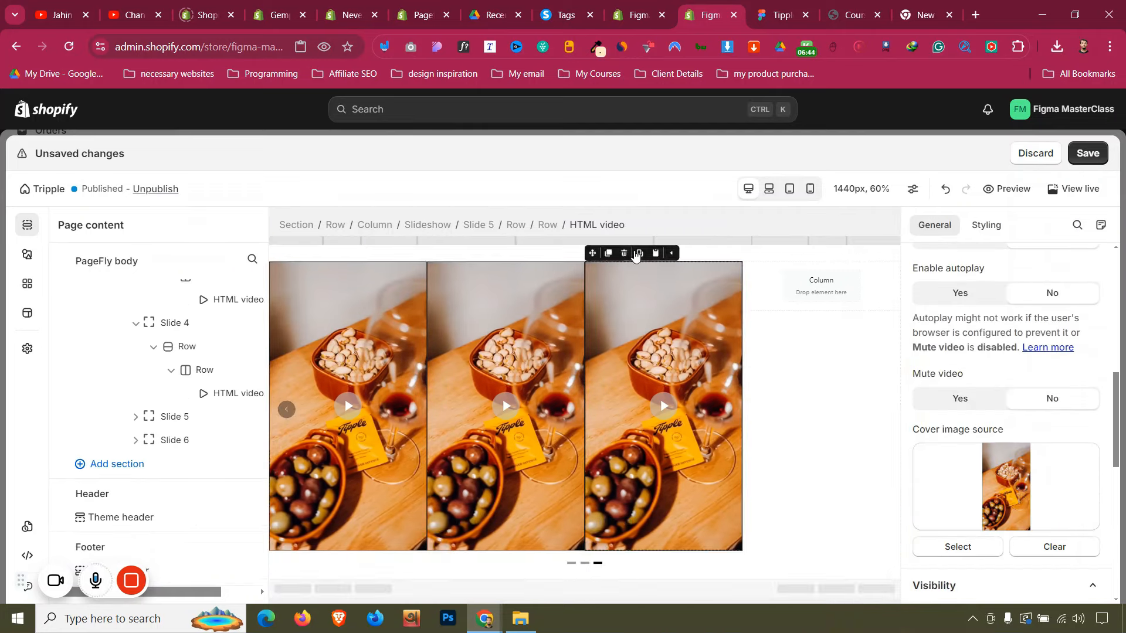
{"action": "left_click", "coordinate": [639, 253]}
{"action": "left_click_drag", "start_coordinate": [594, 539], "coordinate": [797, 289]}
Set the slideshow's item spacing to 15 px
{"action": "left_click", "coordinate": [454, 229]}
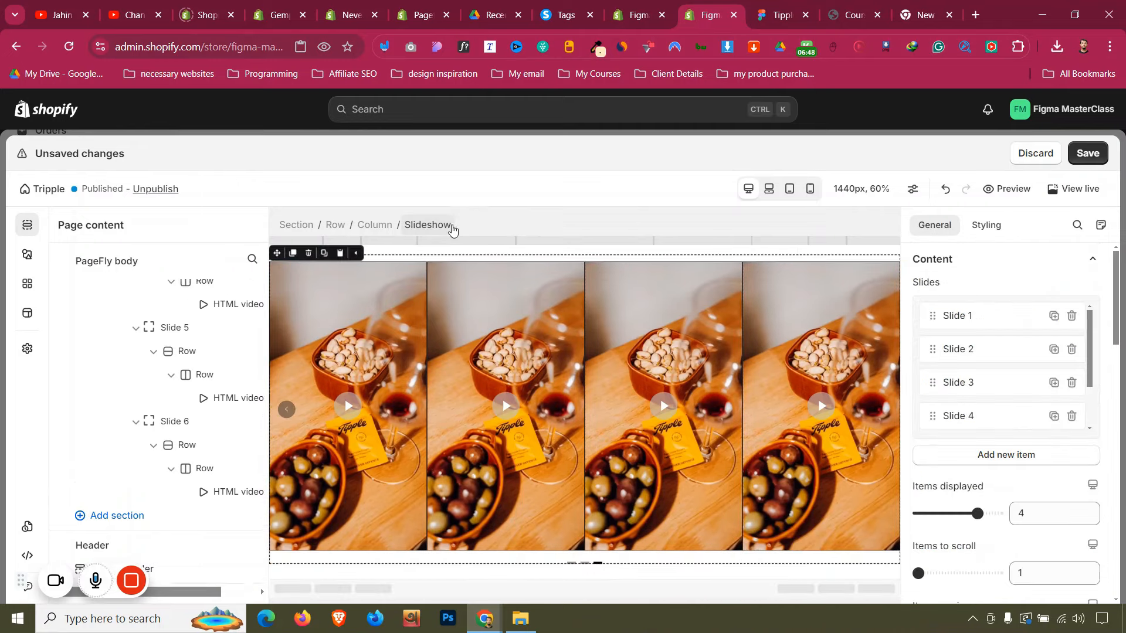
{"action": "scroll", "coordinate": [987, 397], "scroll_direction": "down", "scroll_amount": 2}
{"action": "scroll", "coordinate": [1041, 546], "scroll_direction": "down", "scroll_amount": 4}
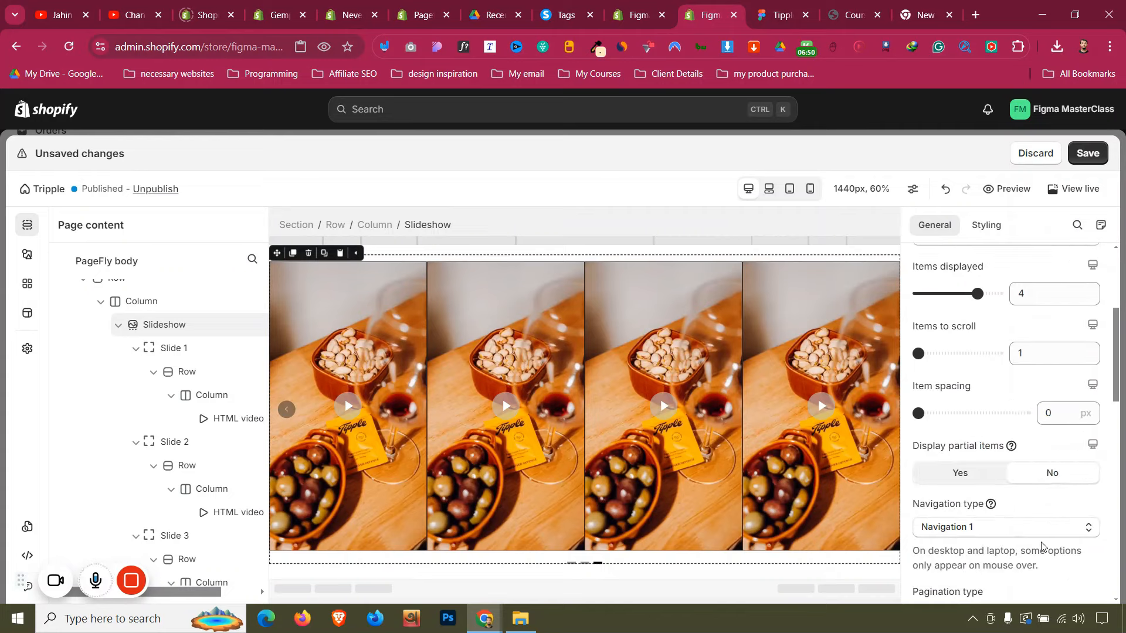
{"action": "type", "text": "12"}
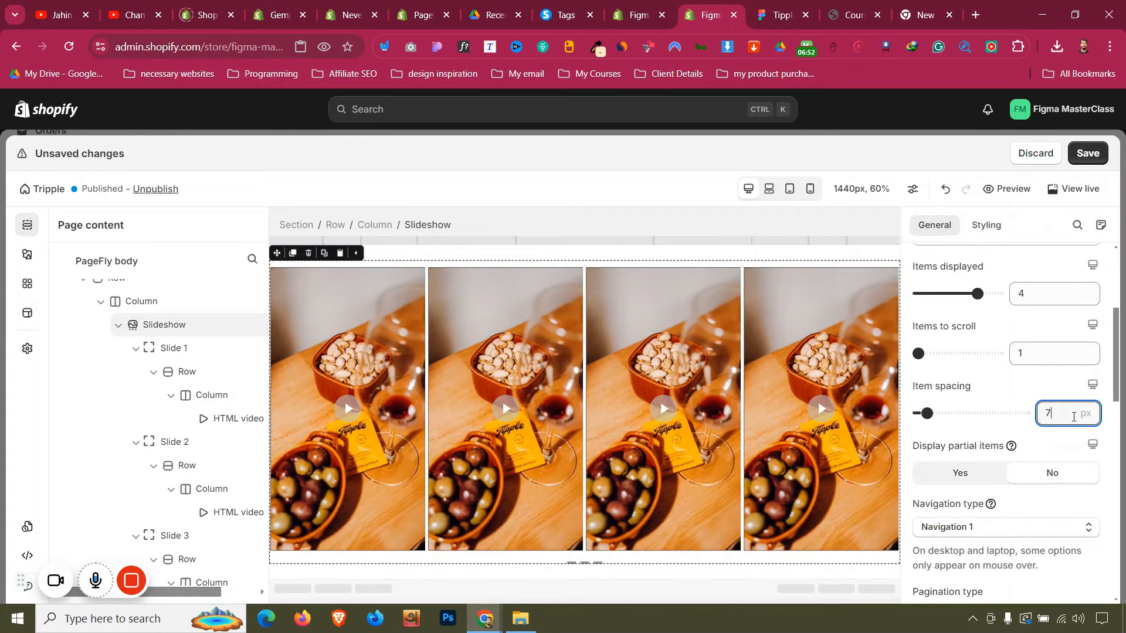
{"action": "key", "text": "Up"}
{"action": "key", "text": "Up"}
{"action": "key", "text": "Up"}
{"action": "key", "text": "Up"}
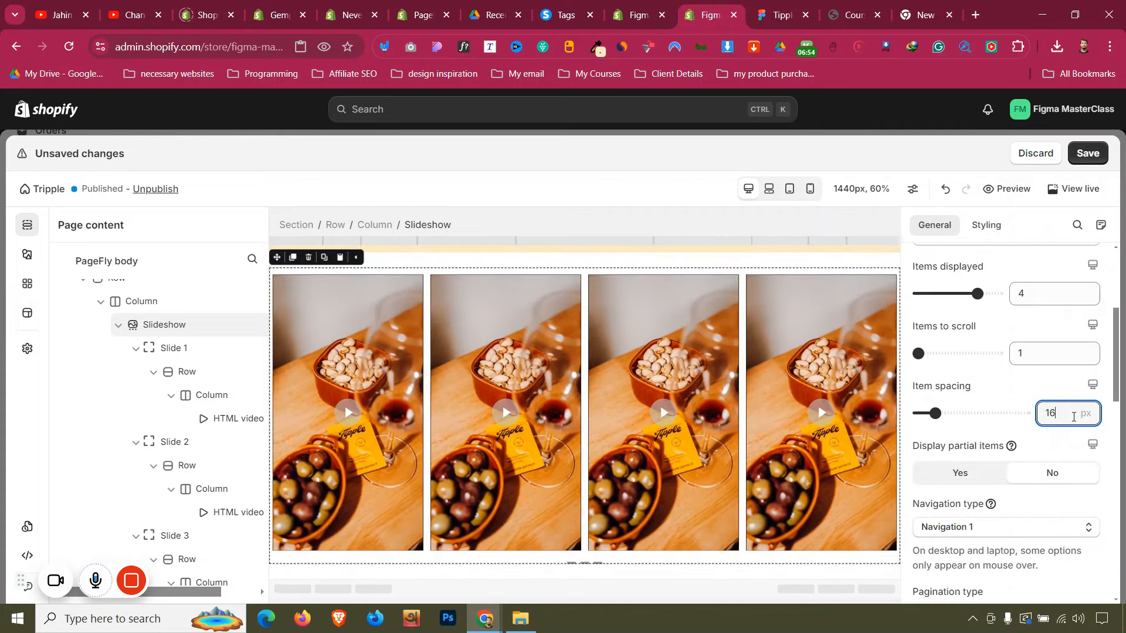
{"action": "key", "text": "Down"}
Enable the display of partial items in the slideshow, compare with the Figma design, and return to the PageFly editor
{"action": "left_click", "coordinate": [975, 483]}
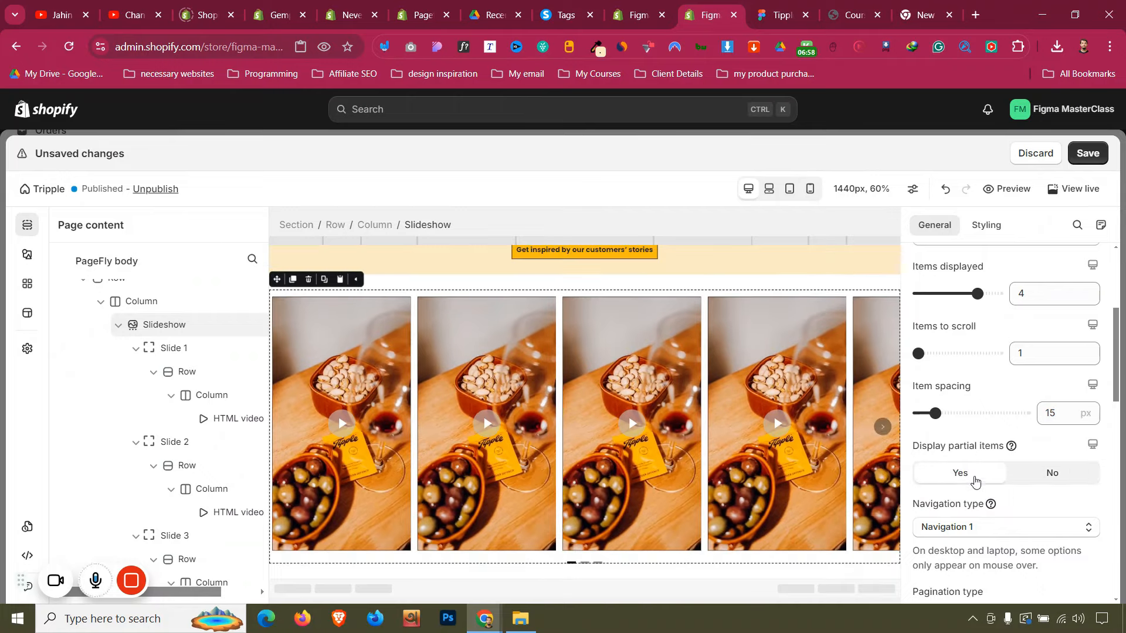
{"action": "left_click", "coordinate": [786, 12]}
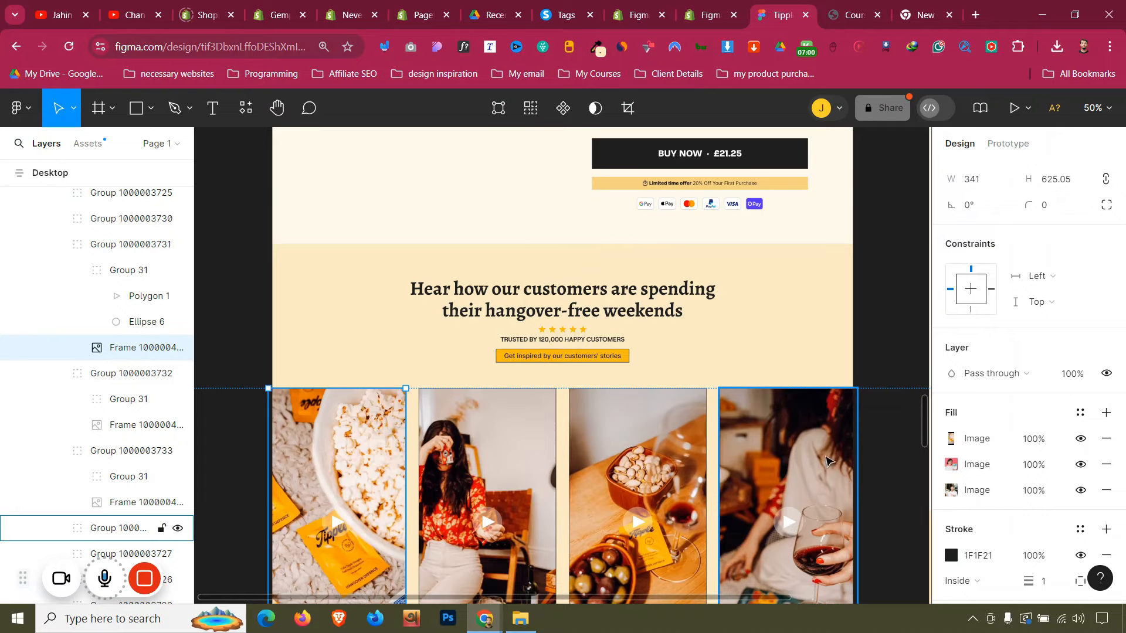
{"action": "left_click", "coordinate": [716, 9]}
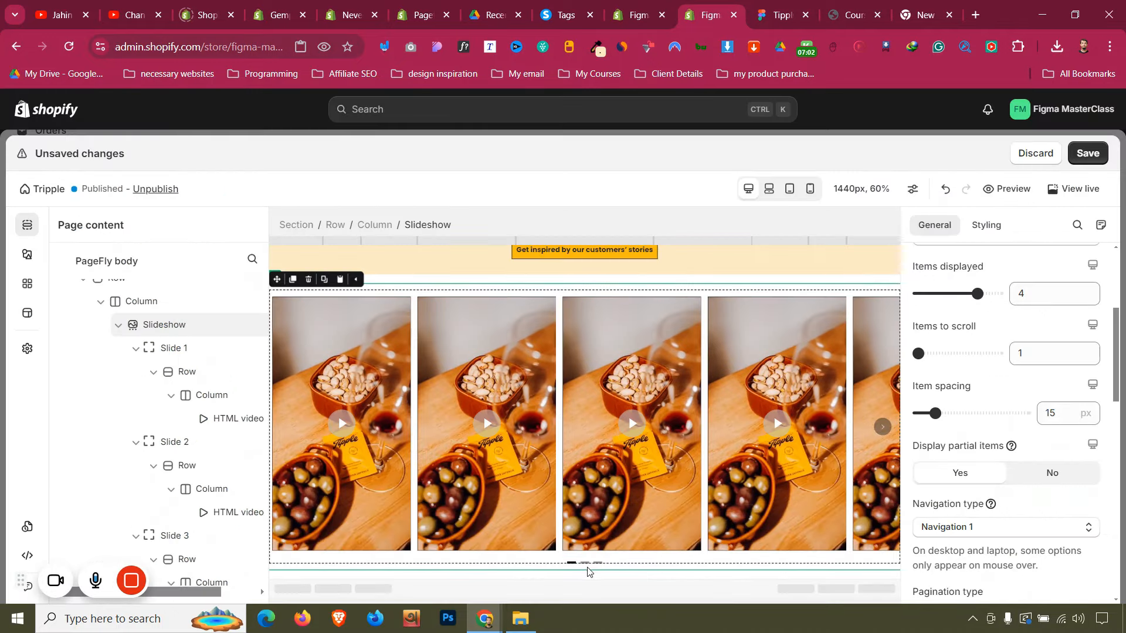
Copy the heading section's background colour, rgb(251, 234, 197), and apply it to the slideshow section below
{"action": "left_click", "coordinate": [410, 282]}
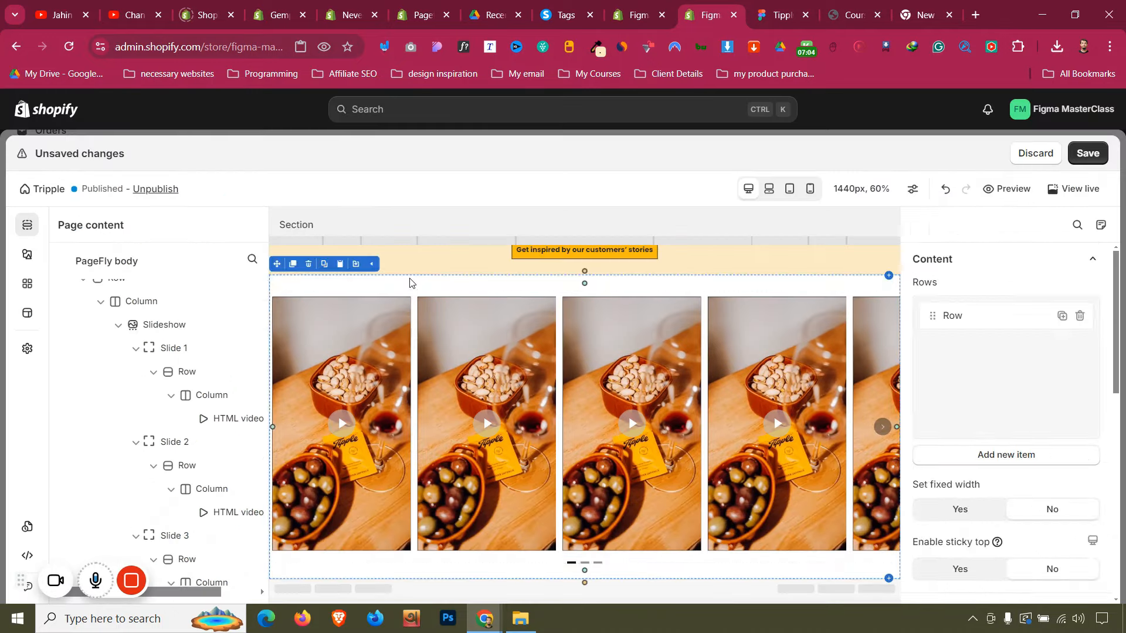
{"action": "left_click", "coordinate": [421, 314]}
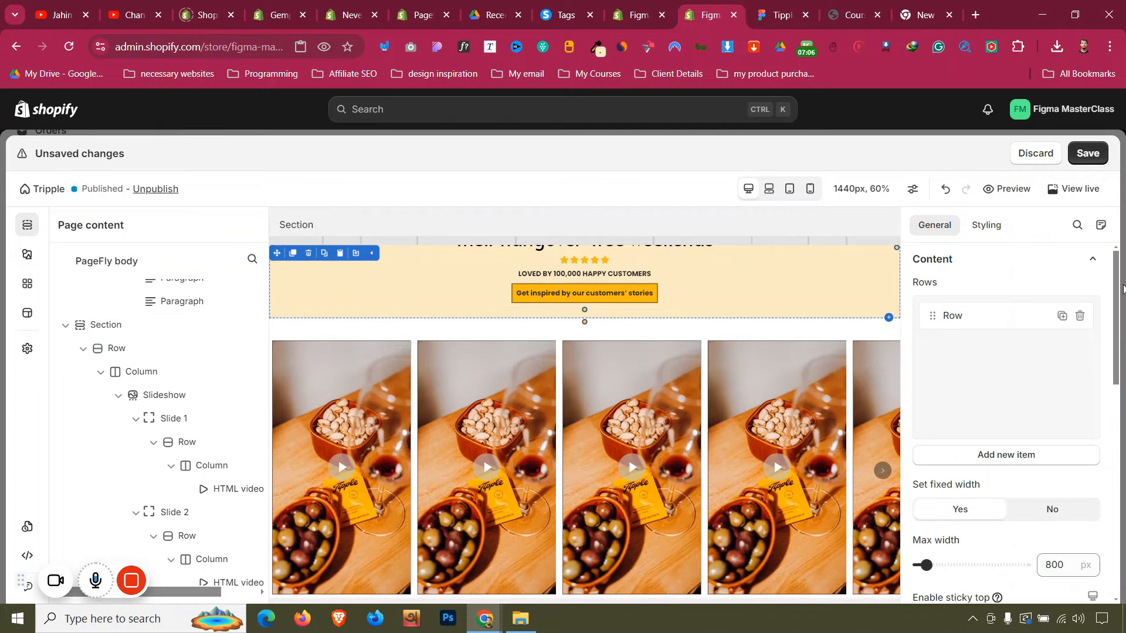
{"action": "left_click", "coordinate": [986, 225]}
{"action": "scroll", "coordinate": [1018, 338], "scroll_direction": "down", "scroll_amount": 2}
{"action": "scroll", "coordinate": [1018, 339], "scroll_direction": "down", "scroll_amount": 6}
{"action": "scroll", "coordinate": [1018, 335], "scroll_direction": "up", "scroll_amount": 3}
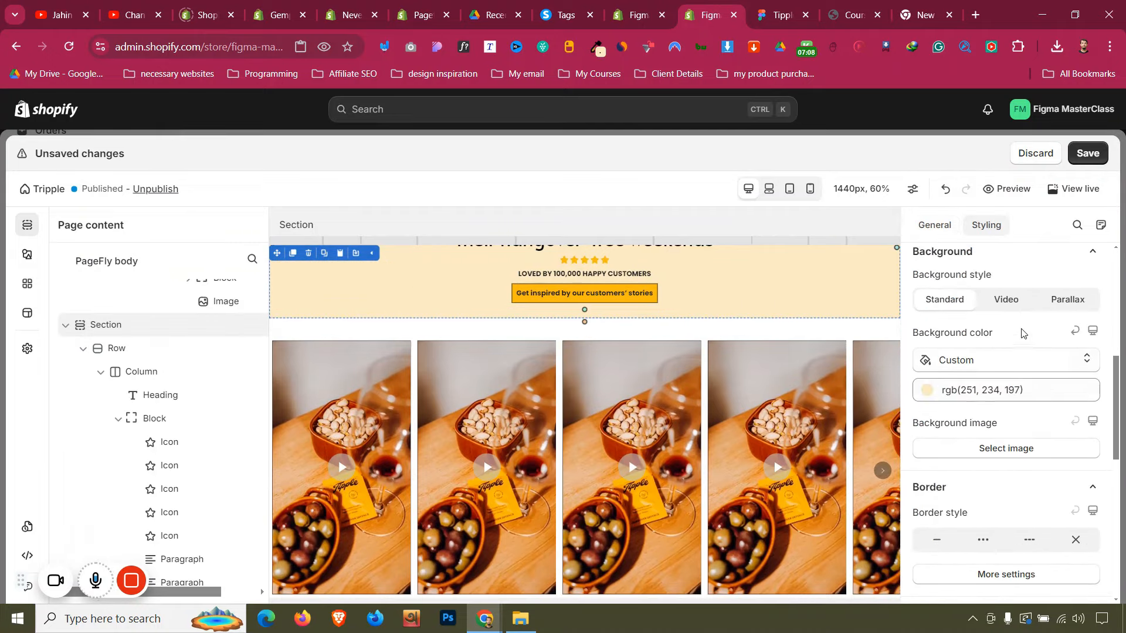
{"action": "left_click", "coordinate": [1047, 387]}
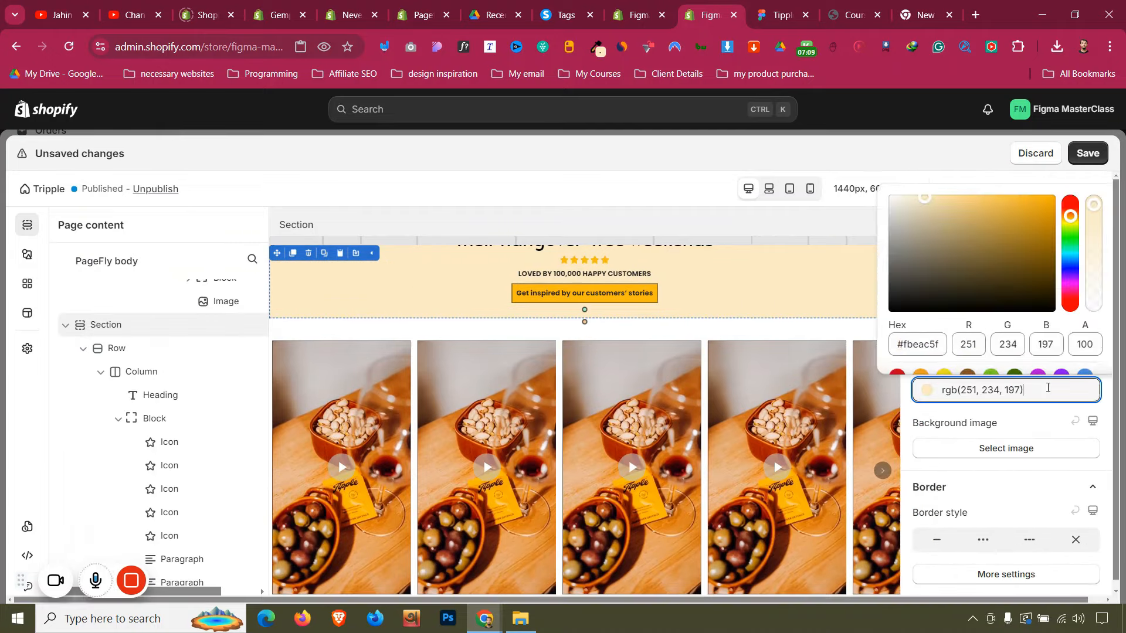
{"action": "left_click", "coordinate": [527, 326]}
{"action": "left_click", "coordinate": [972, 399]}
{"action": "type", "text": "rgb(251, 234, 197)"}
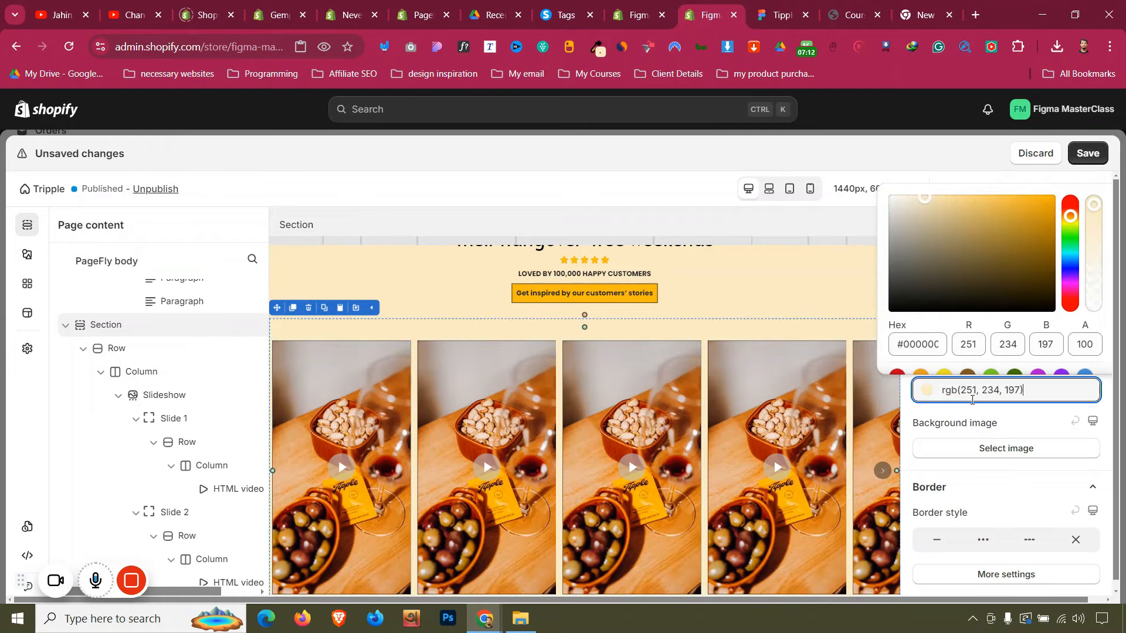
Switch to the mobile view and set the left and right margins of the video slideshow's row to 0 px
{"action": "scroll", "coordinate": [459, 344], "scroll_direction": "down", "scroll_amount": 1}
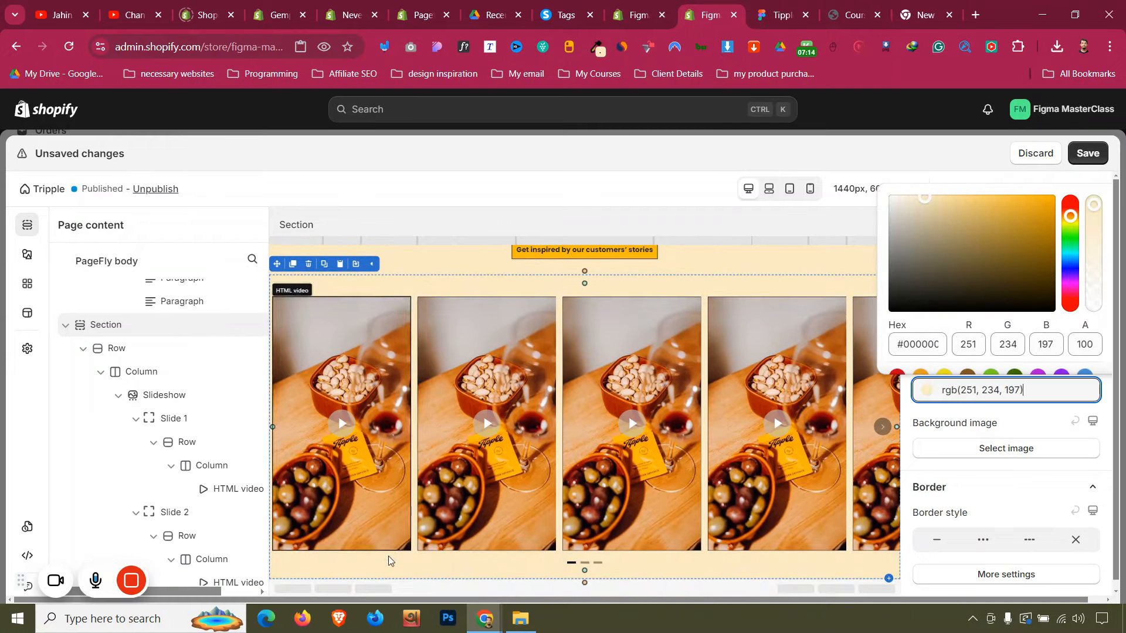
{"action": "left_click", "coordinate": [809, 188]}
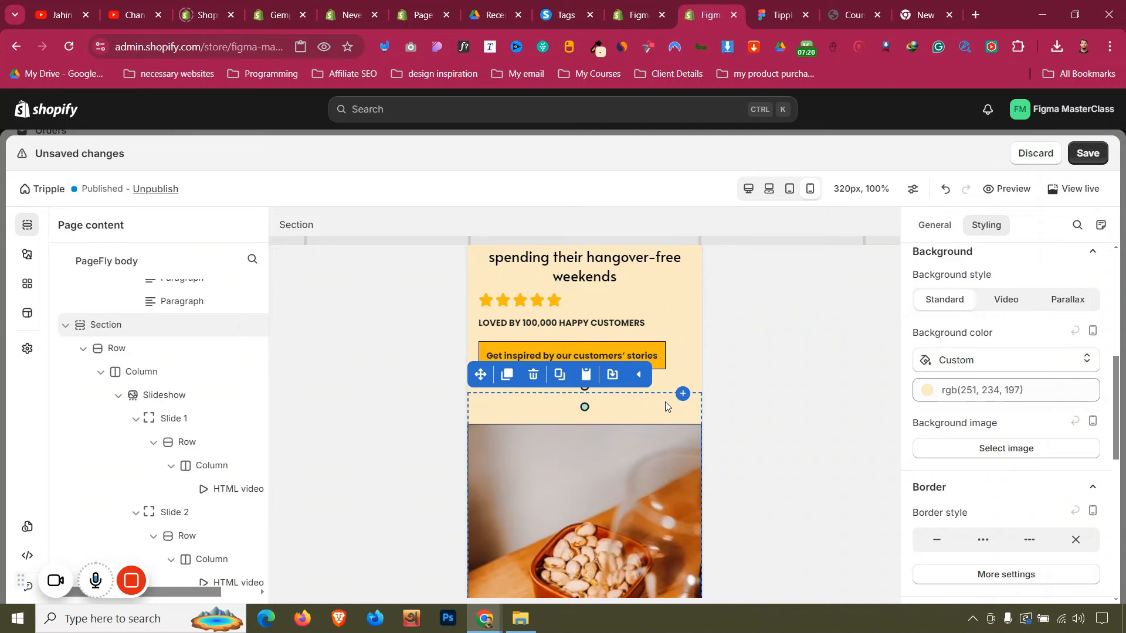
{"action": "left_click", "coordinate": [648, 428]}
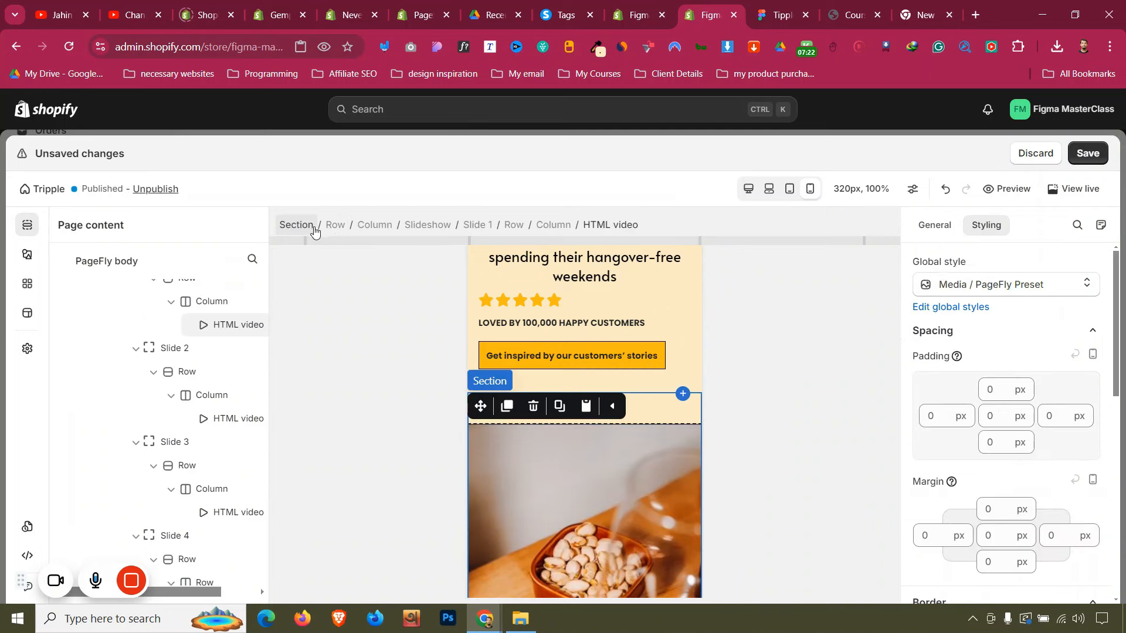
{"action": "left_click", "coordinate": [337, 226]}
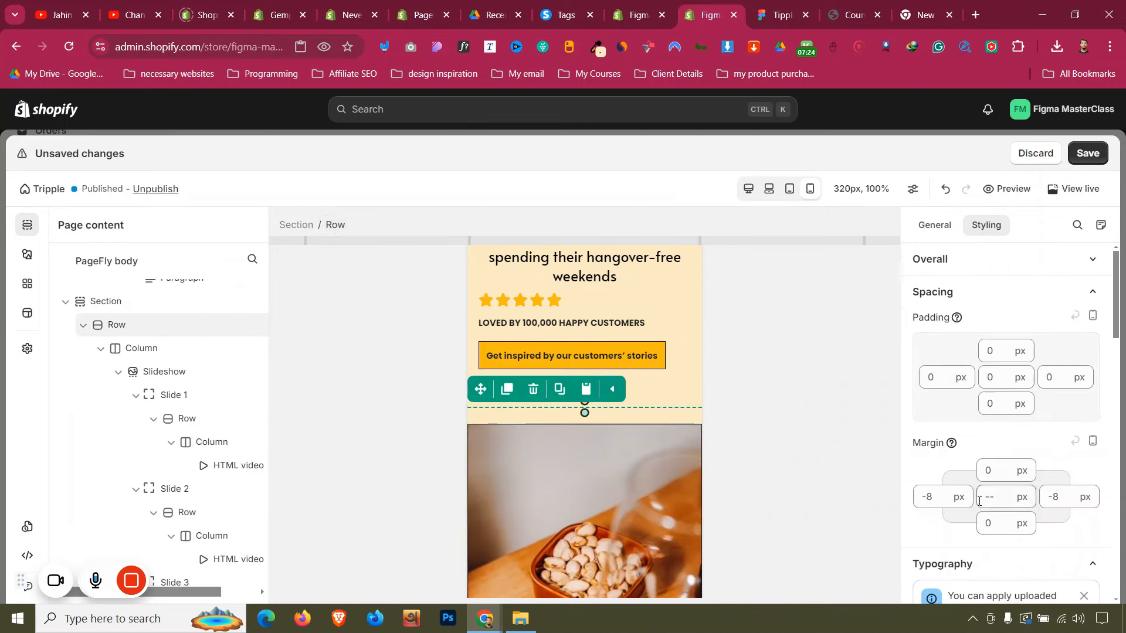
{"action": "double_click", "coordinate": [932, 493]}
{"action": "type", "text": "0"}
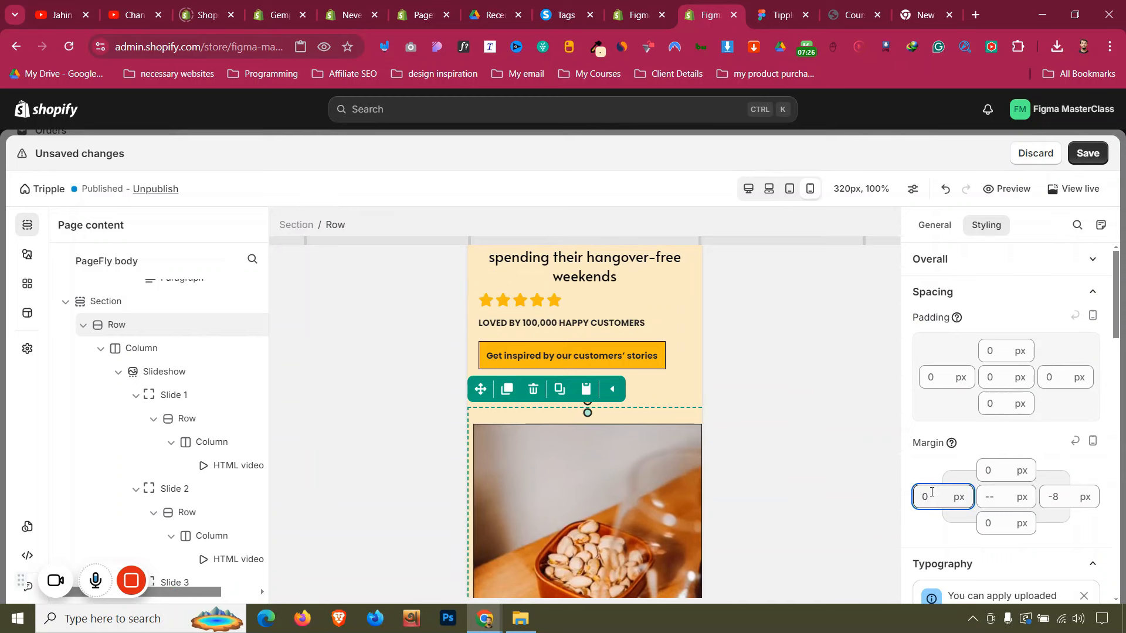
{"action": "type", "text": "0"}
{"action": "scroll", "coordinate": [628, 445], "scroll_direction": "down", "scroll_amount": 4}
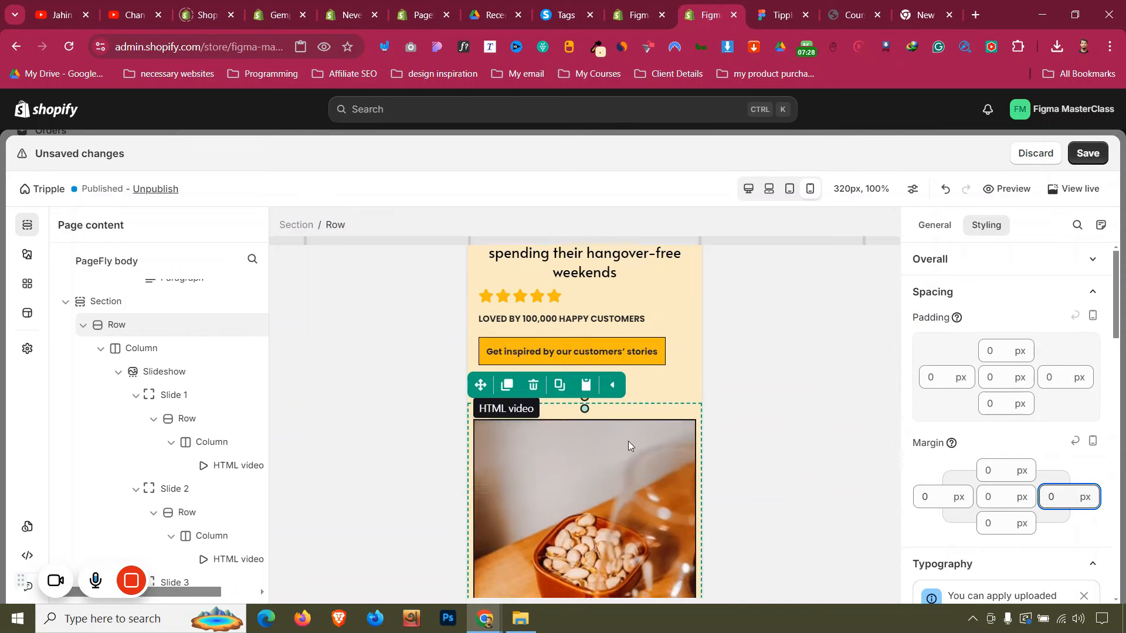
Centre the star rating block and the "LOVED BY 100,000 HAPPY CUSTOMERS" paragraph in the mobile view
{"action": "scroll", "coordinate": [624, 447], "scroll_direction": "up", "scroll_amount": 5}
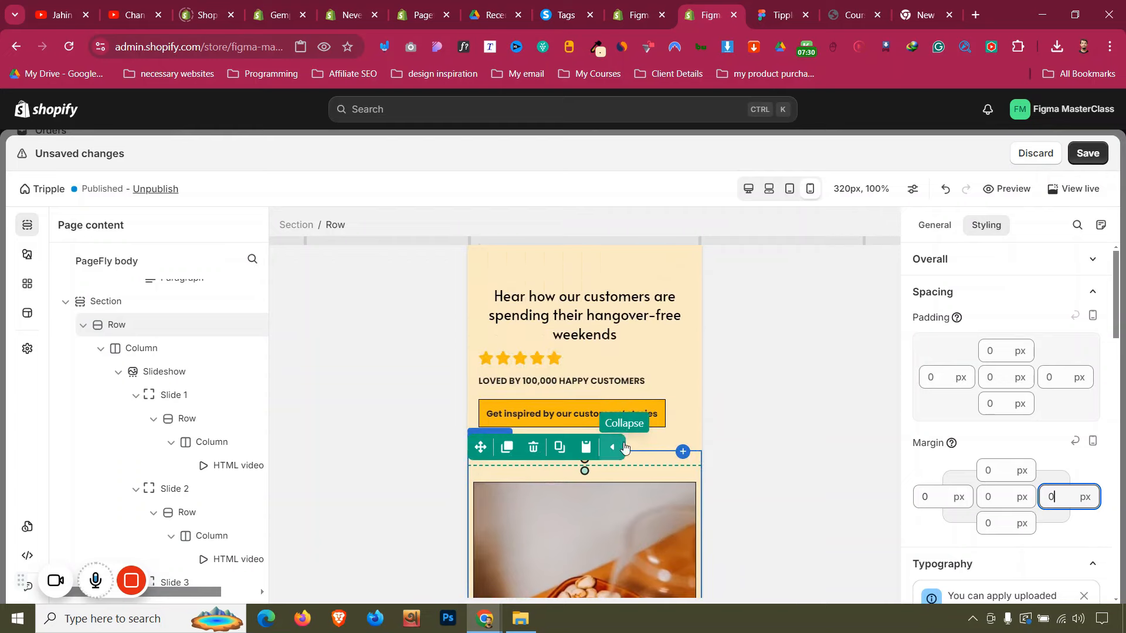
{"action": "left_click", "coordinate": [573, 359]}
{"action": "scroll", "coordinate": [1020, 422], "scroll_direction": "down", "scroll_amount": 3}
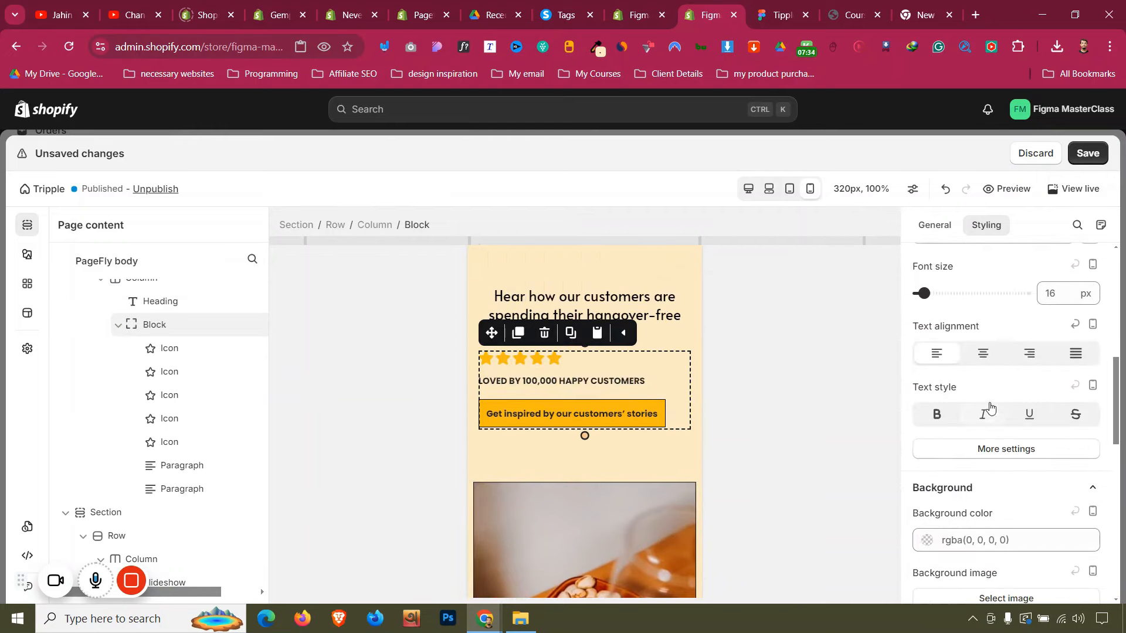
{"action": "left_click", "coordinate": [982, 354]}
{"action": "scroll", "coordinate": [985, 359], "scroll_direction": "up", "scroll_amount": 1}
{"action": "left_click", "coordinate": [588, 379]}
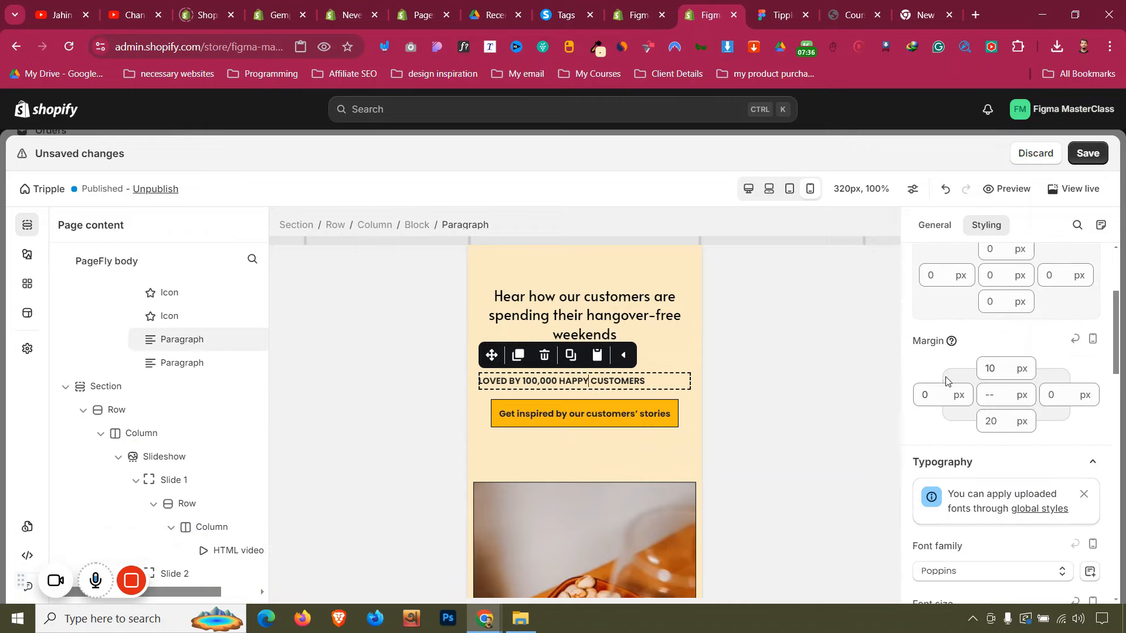
{"action": "scroll", "coordinate": [973, 460], "scroll_direction": "down", "scroll_amount": 3}
{"action": "left_click", "coordinate": [982, 545]}
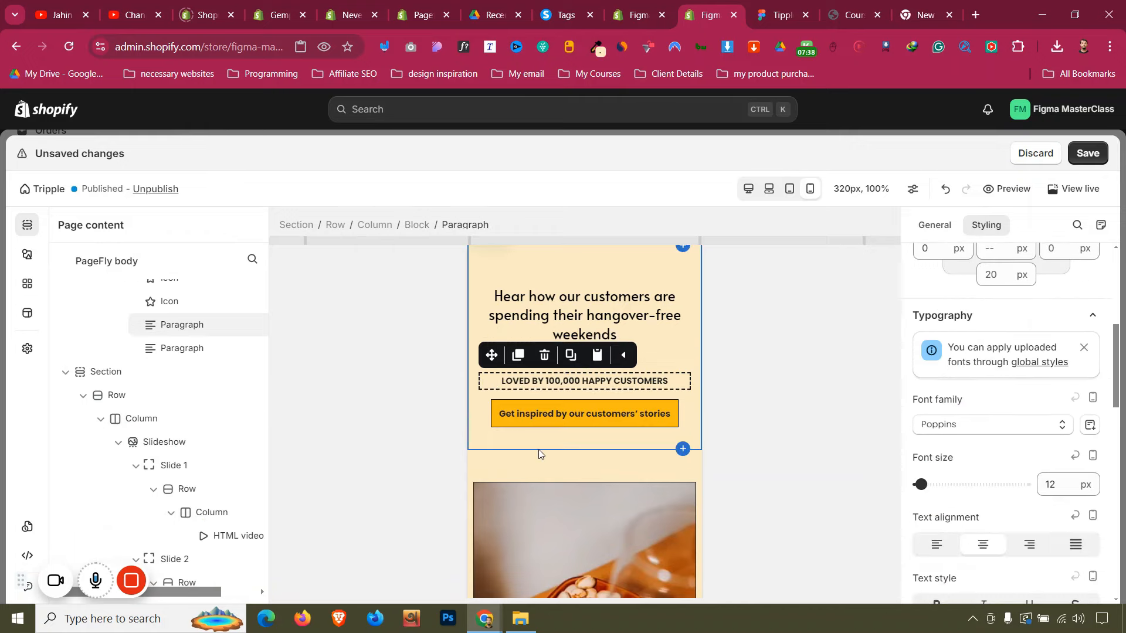
Set the slideshow section's top padding to 0 px in both the mobile and desktop views
{"action": "left_click", "coordinate": [542, 466]}
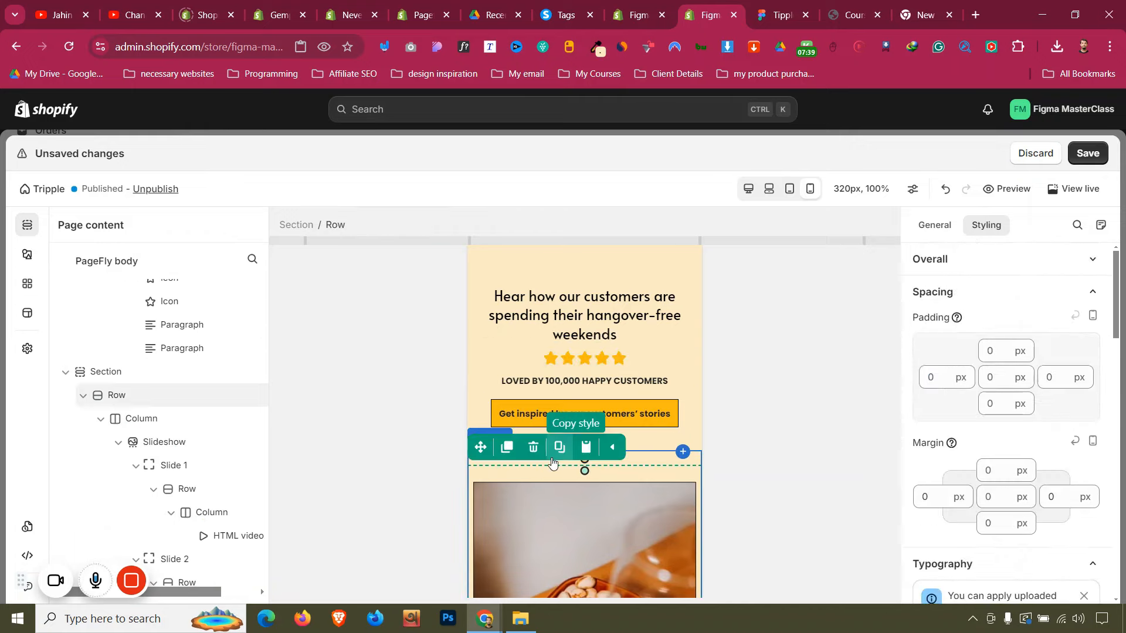
{"action": "left_click", "coordinate": [630, 458]}
{"action": "scroll", "coordinate": [1003, 426], "scroll_direction": "up", "scroll_amount": 5}
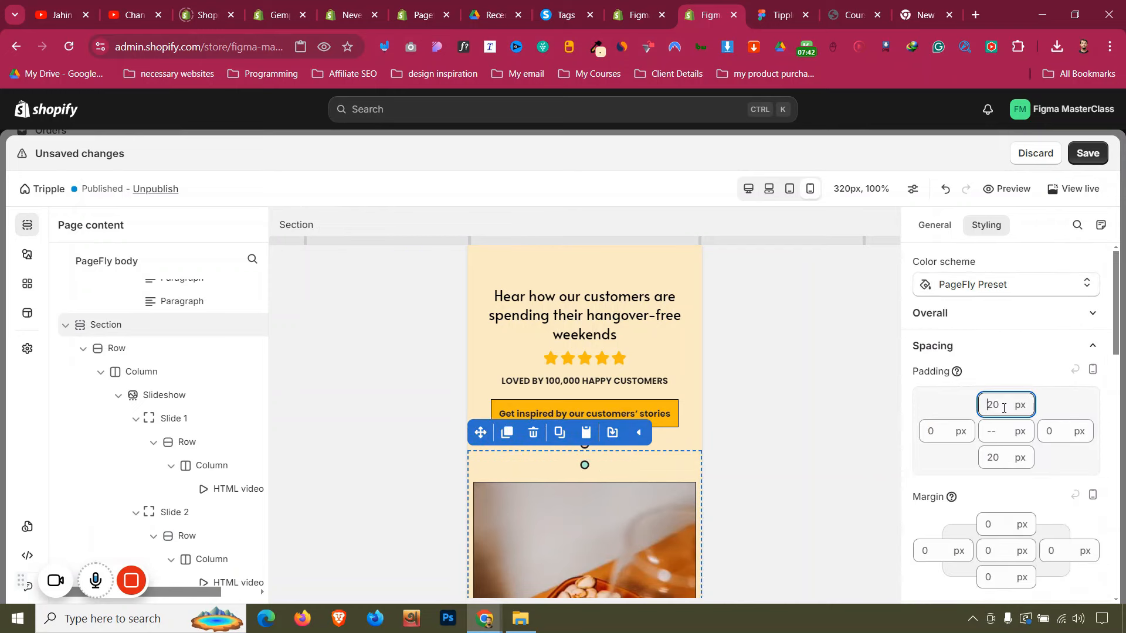
{"action": "type", "text": "0"}
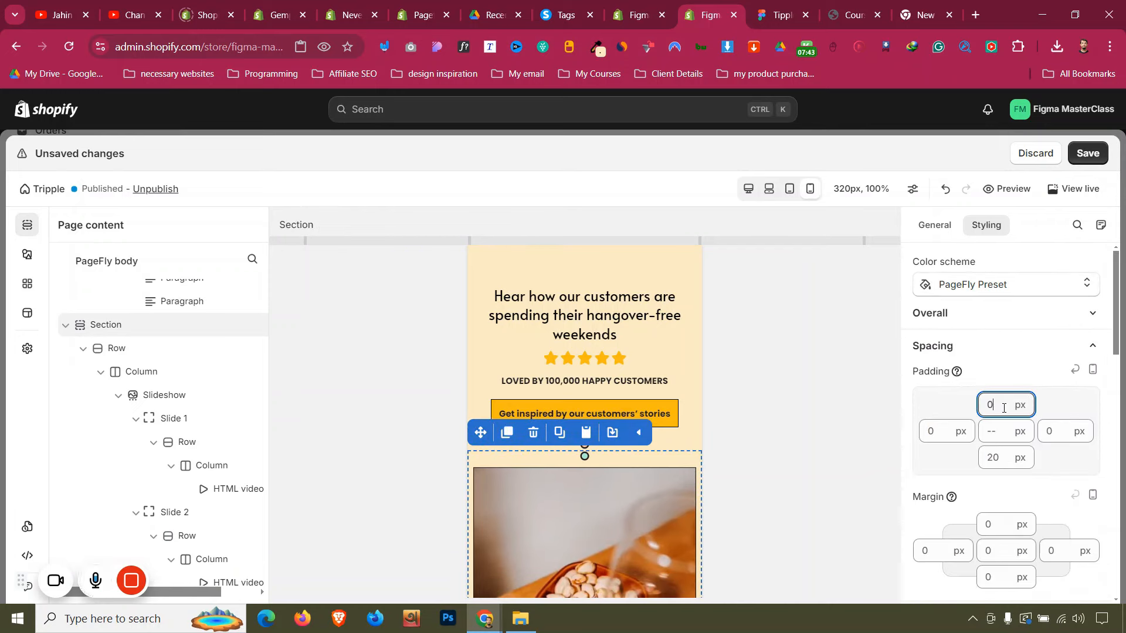
{"action": "left_click", "coordinate": [753, 188]}
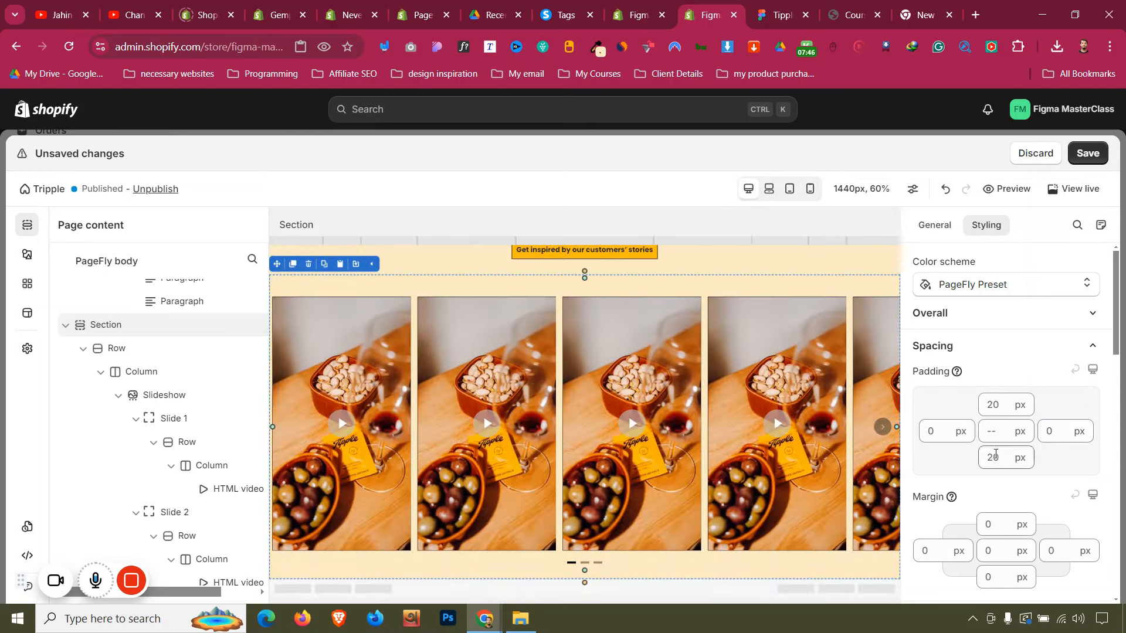
{"action": "type", "text": "0"}
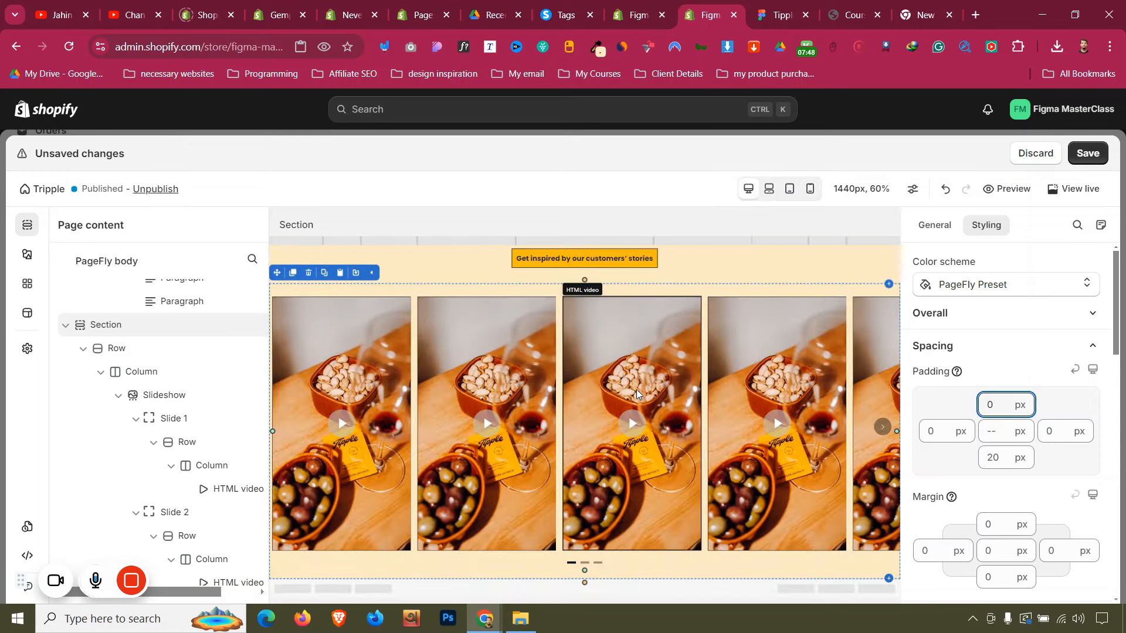
Check the Figma design, return to PageFly, duplicate the "UNLOCK 20% OFF NOW" row and place the copy below the video slideshow
{"action": "left_click", "coordinate": [780, 15]}
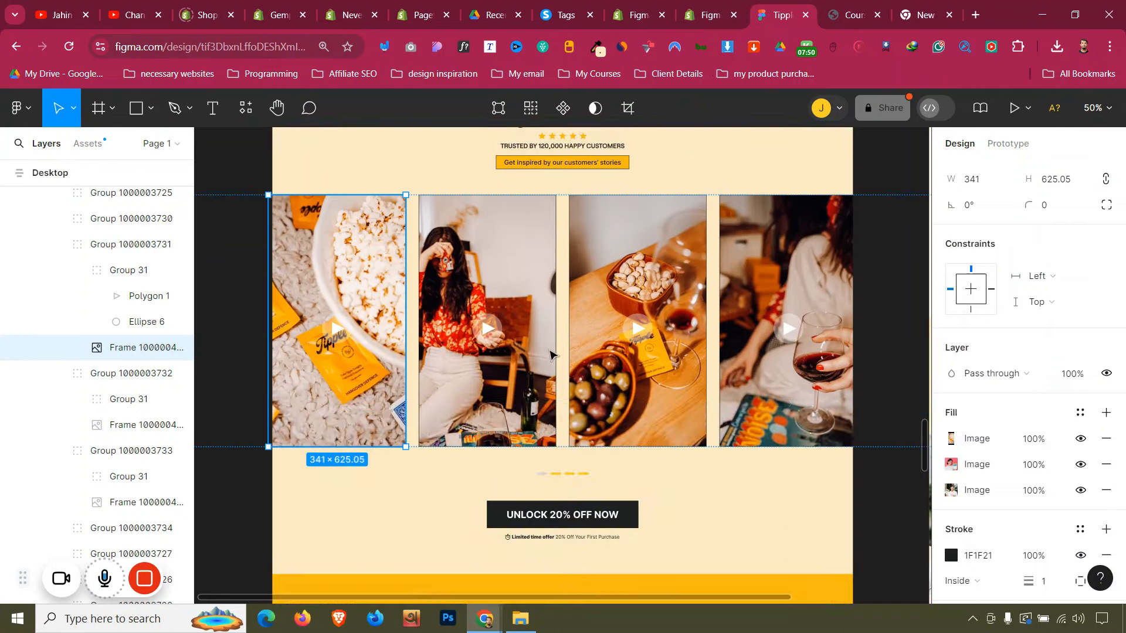
{"action": "scroll", "coordinate": [556, 346], "scroll_direction": "down", "scroll_amount": 6}
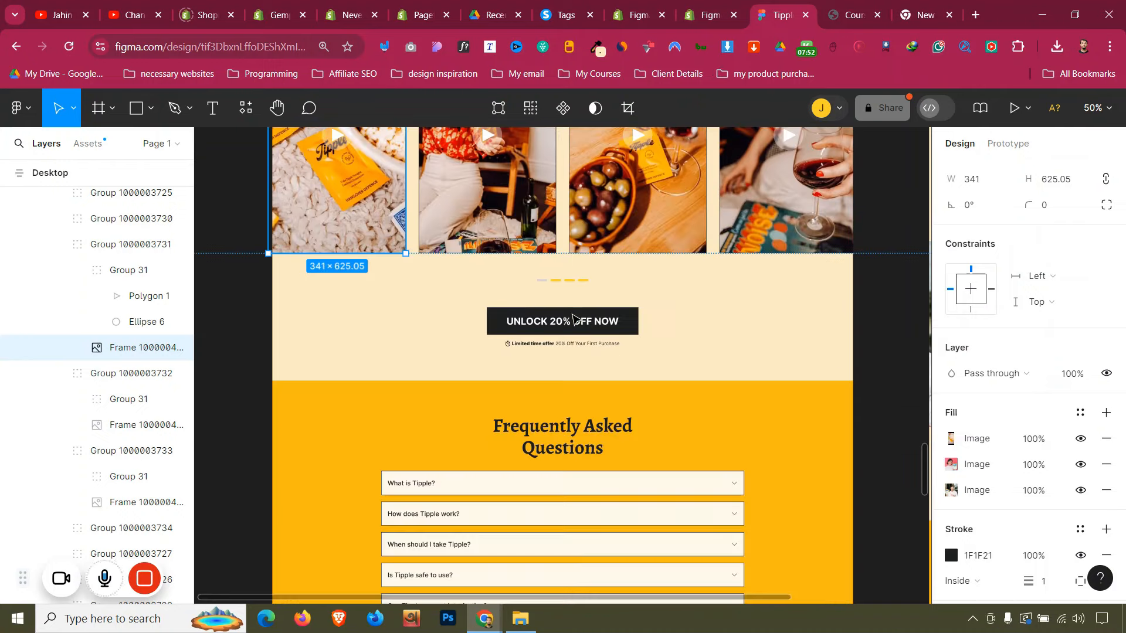
{"action": "scroll", "coordinate": [580, 329], "scroll_direction": "up", "scroll_amount": 20}
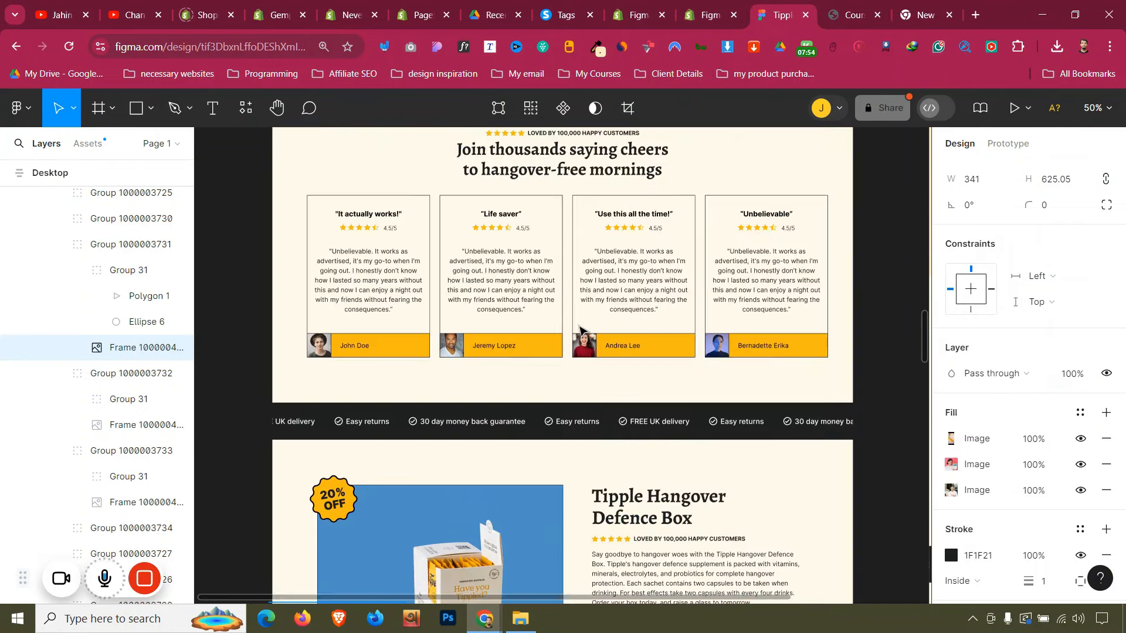
{"action": "scroll", "coordinate": [580, 330], "scroll_direction": "down", "scroll_amount": 20}
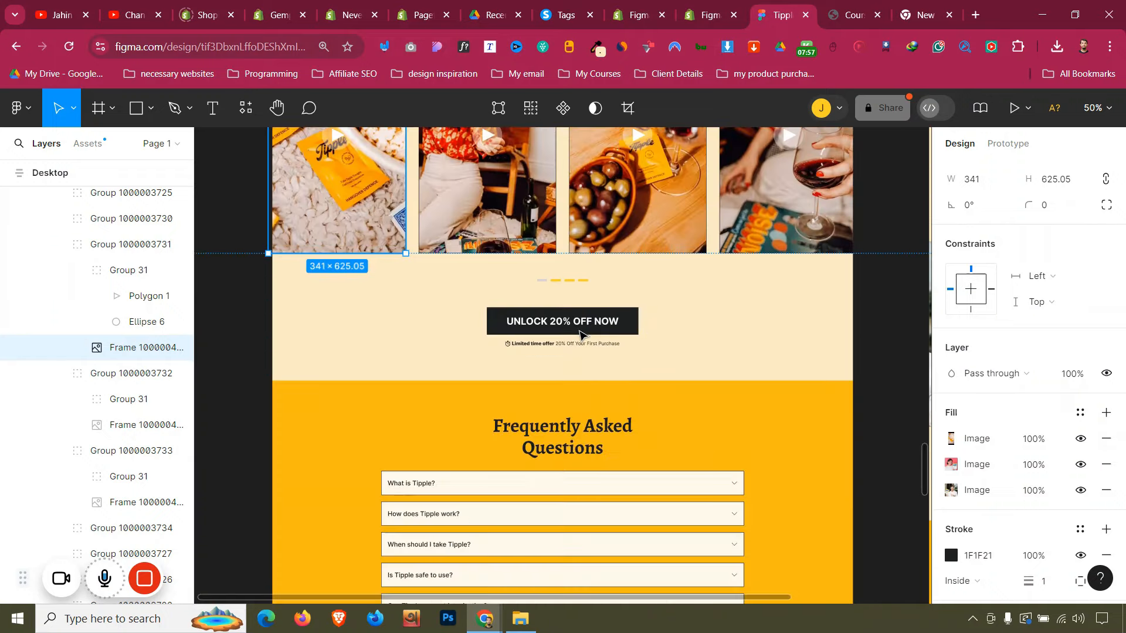
{"action": "left_click", "coordinate": [706, 15]}
{"action": "scroll", "coordinate": [607, 337], "scroll_direction": "up", "scroll_amount": 15}
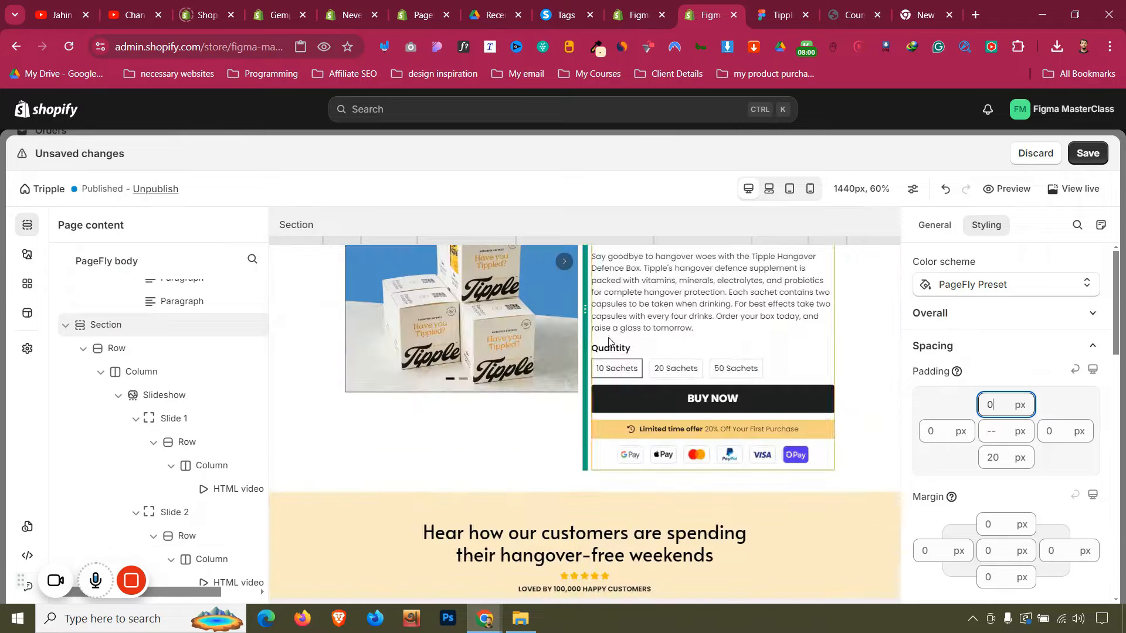
{"action": "scroll", "coordinate": [610, 338], "scroll_direction": "up", "scroll_amount": 8}
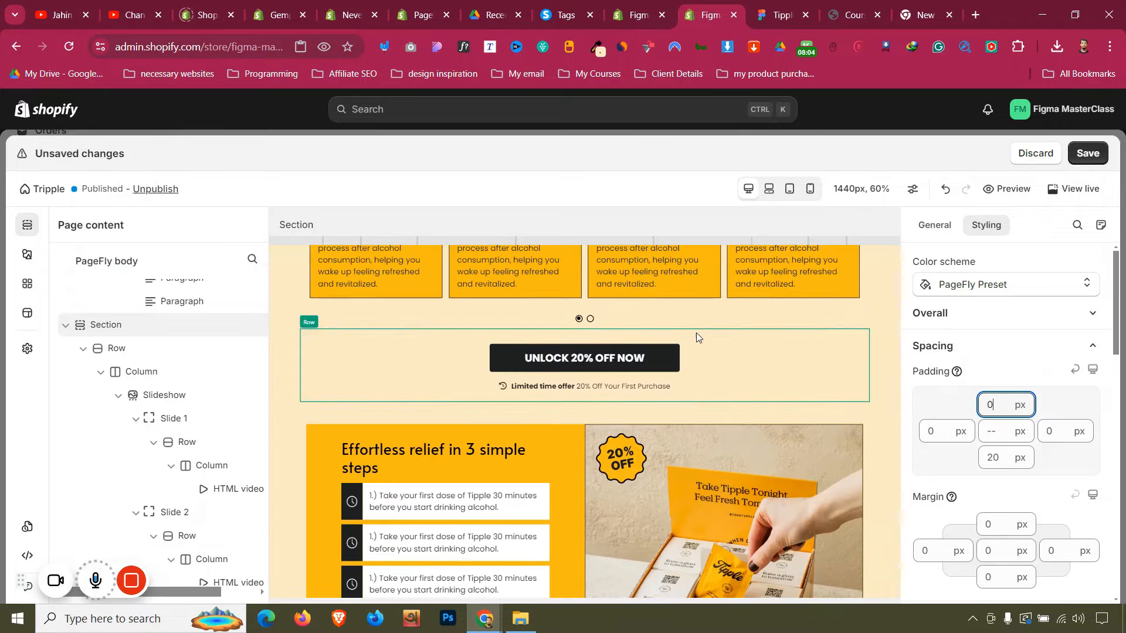
{"action": "left_click", "coordinate": [685, 336]}
{"action": "left_click", "coordinate": [323, 318]}
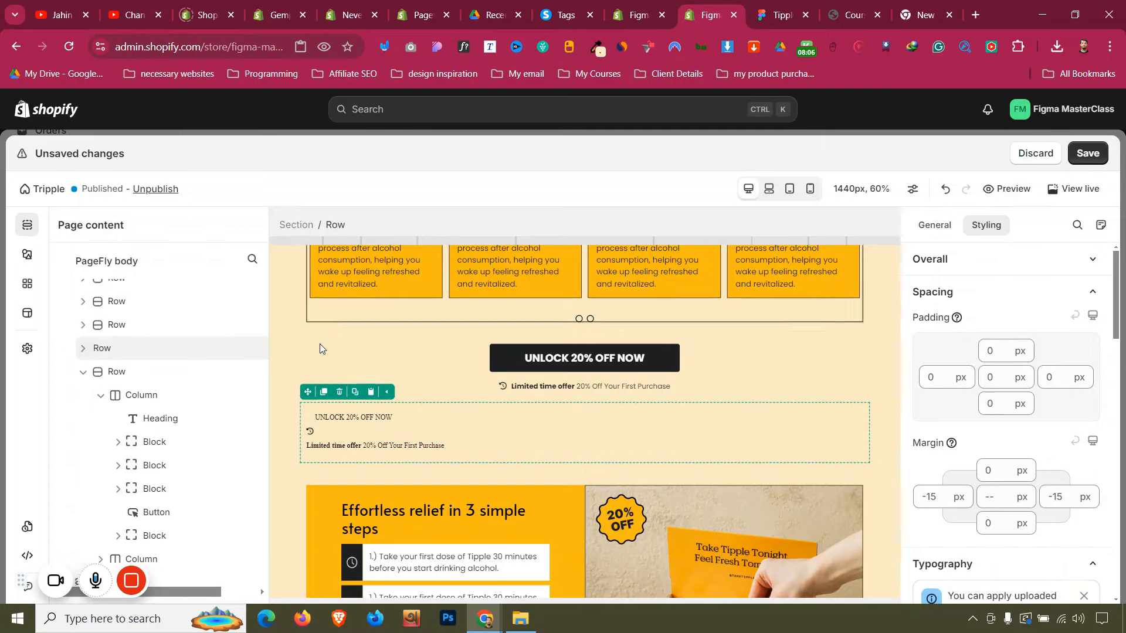
{"action": "left_click_drag", "start_coordinate": [433, 610], "coordinate": [613, 574]}
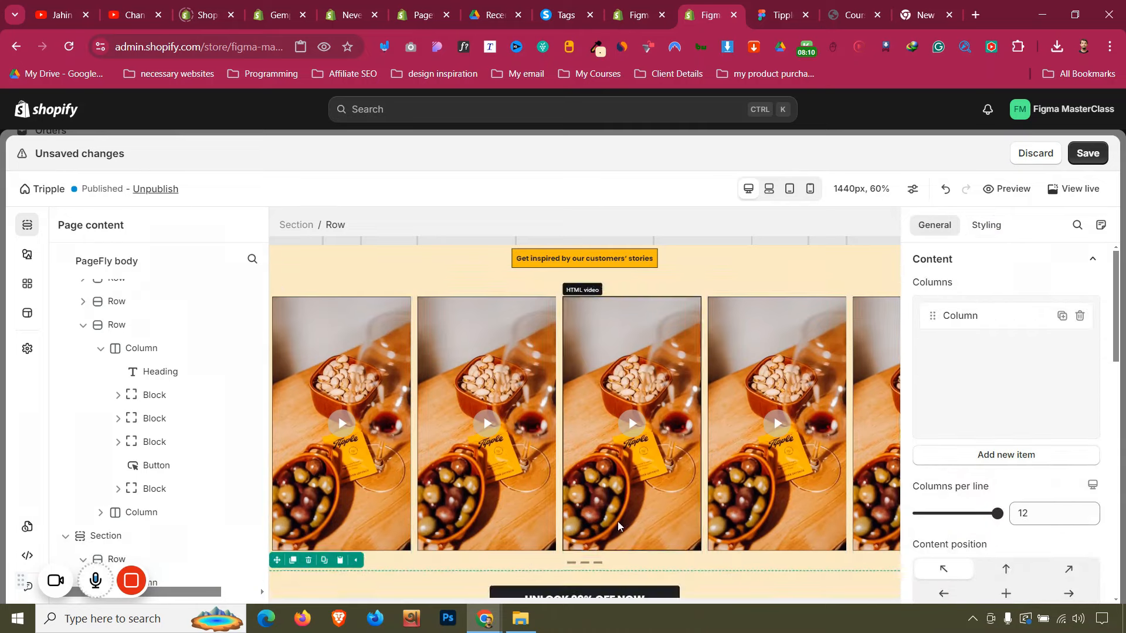
Set the slideshow section's bottom padding to 50 px in the desktop view
{"action": "left_click", "coordinate": [315, 573]}
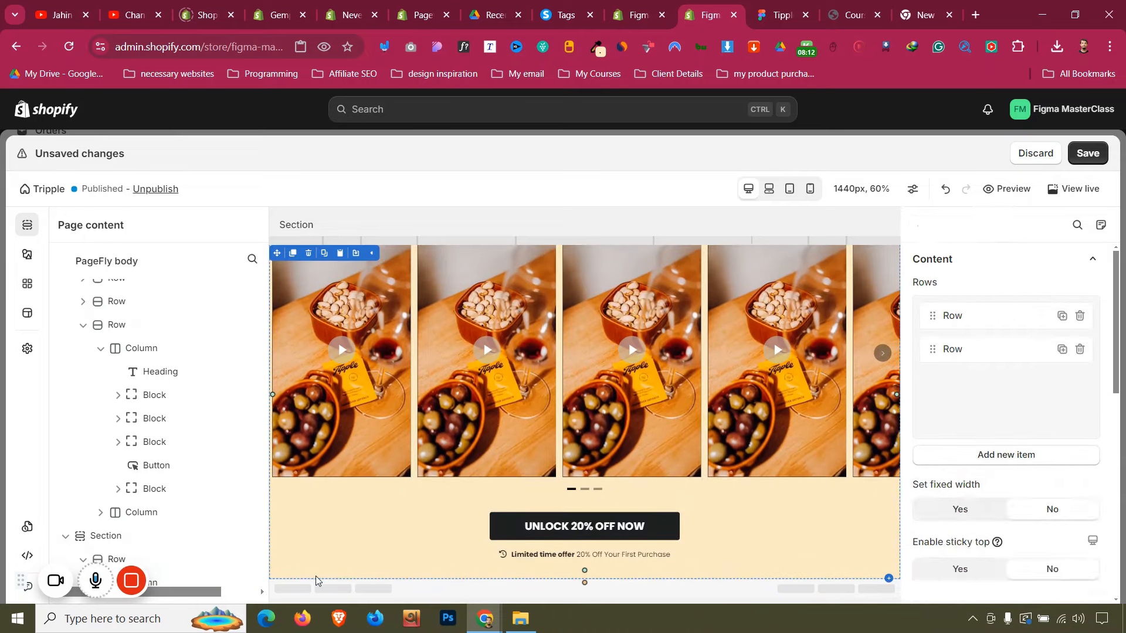
{"action": "left_click", "coordinate": [986, 224]}
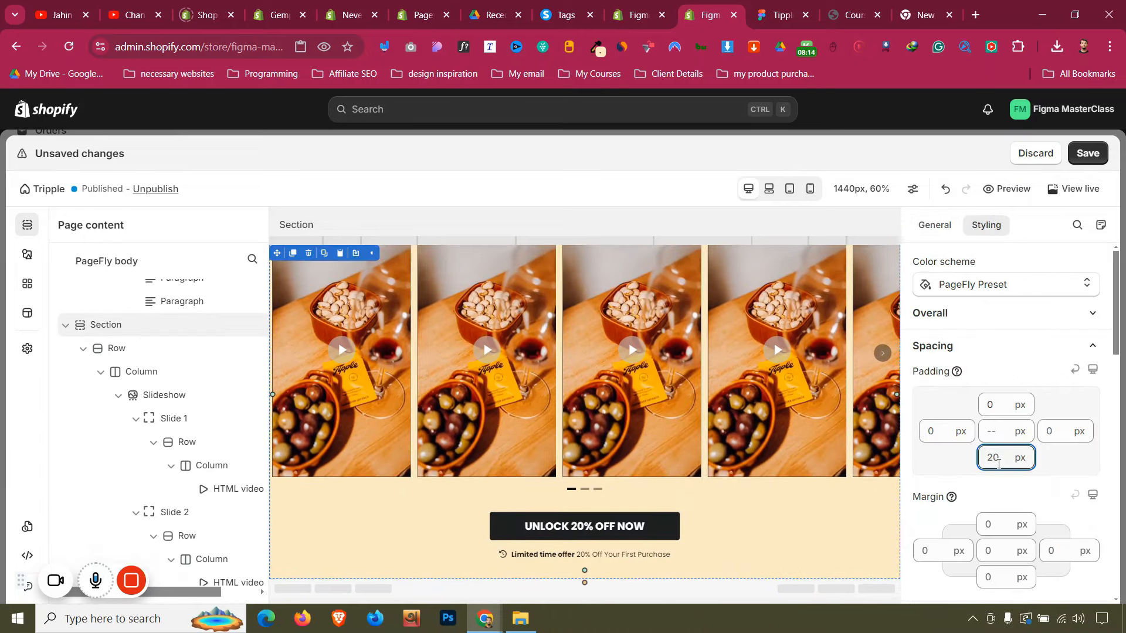
{"action": "type", "text": "50"}
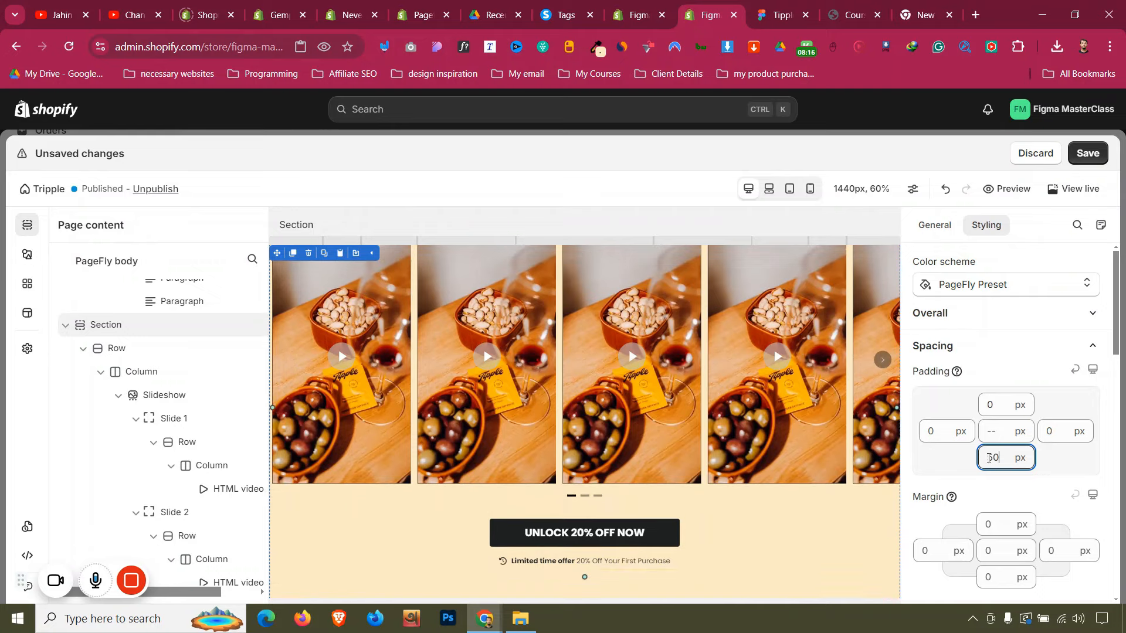
Switch to the mobile view and set the slideshow section's bottom padding to 30 px
{"action": "left_click", "coordinate": [810, 189]}
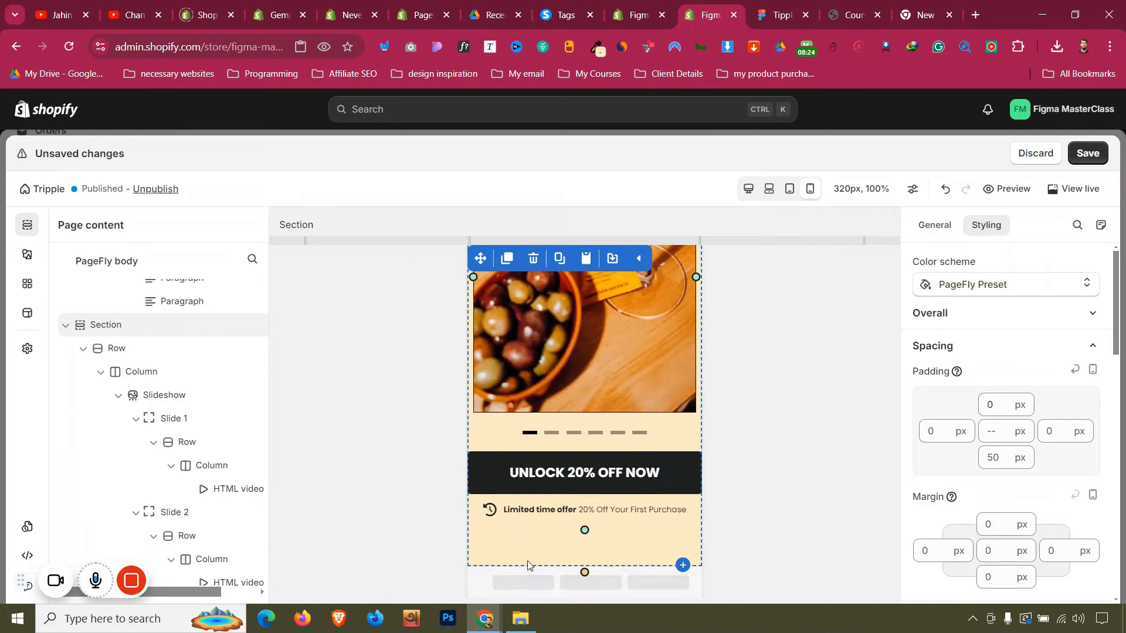
{"action": "double_click", "coordinate": [997, 457]}
{"action": "type", "text": "4"}
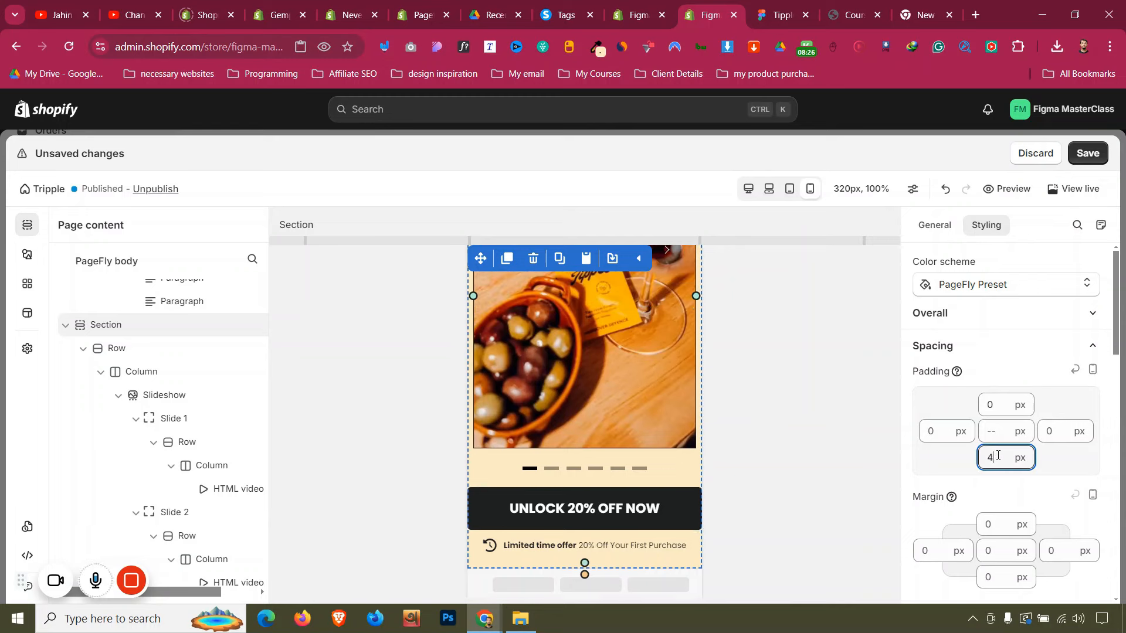
{"action": "key", "text": "Up"}
{"action": "key", "text": "Up"}
{"action": "key", "text": "Up"}
{"action": "key", "text": "Up"}
{"action": "key", "text": "Up"}
{"action": "key", "text": "Up"}
{"action": "key", "text": "Up"}
{"action": "key", "text": "Up"}
{"action": "key", "text": "Up"}
{"action": "key", "text": "Up"}
{"action": "key", "text": "Up"}
{"action": "key", "text": "Up"}
{"action": "key", "text": "Up"}
{"action": "key", "text": "Up"}
{"action": "key", "text": "Up"}
{"action": "key", "text": "Up"}
{"action": "key", "text": "Up"}
{"action": "key", "text": "Up"}
{"action": "key", "text": "Up"}
{"action": "key", "text": "Up"}
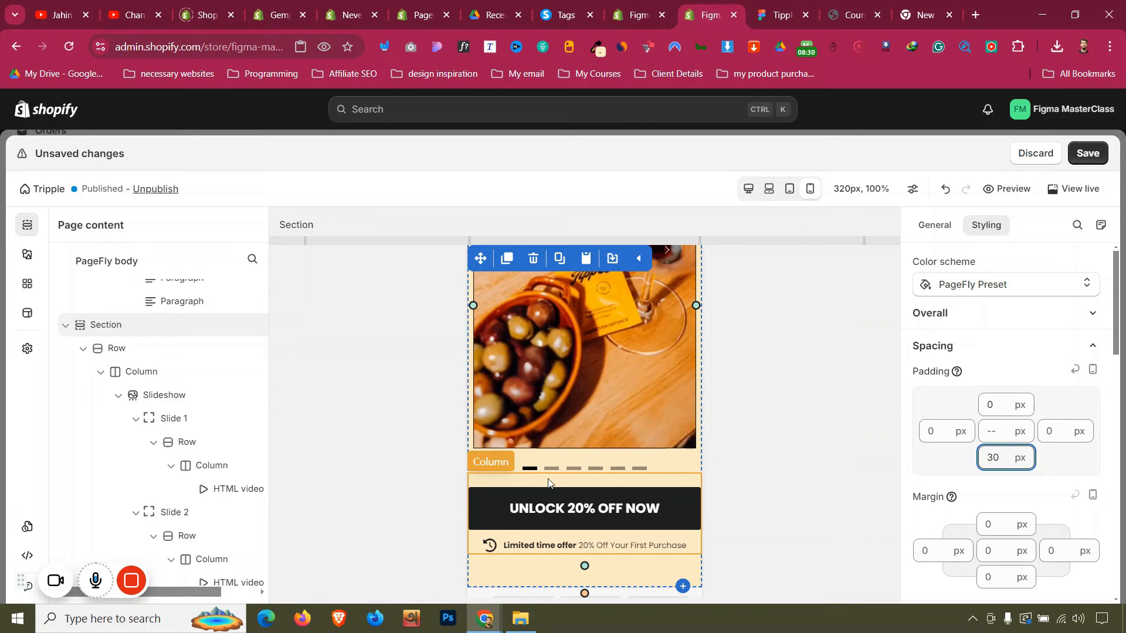
Set the left and right margins of the "UNLOCK 20% OFF NOW" row below the slideshow to 0 px in the mobile view
{"action": "left_click", "coordinate": [529, 485]}
{"action": "left_click", "coordinate": [336, 225]}
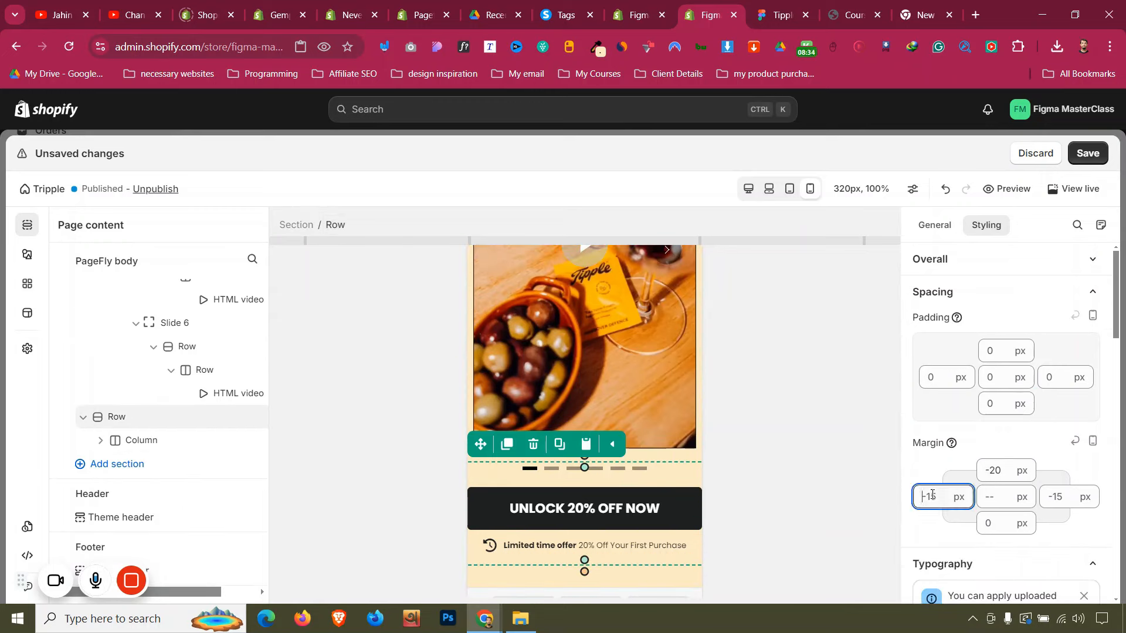
{"action": "type", "text": "00"}
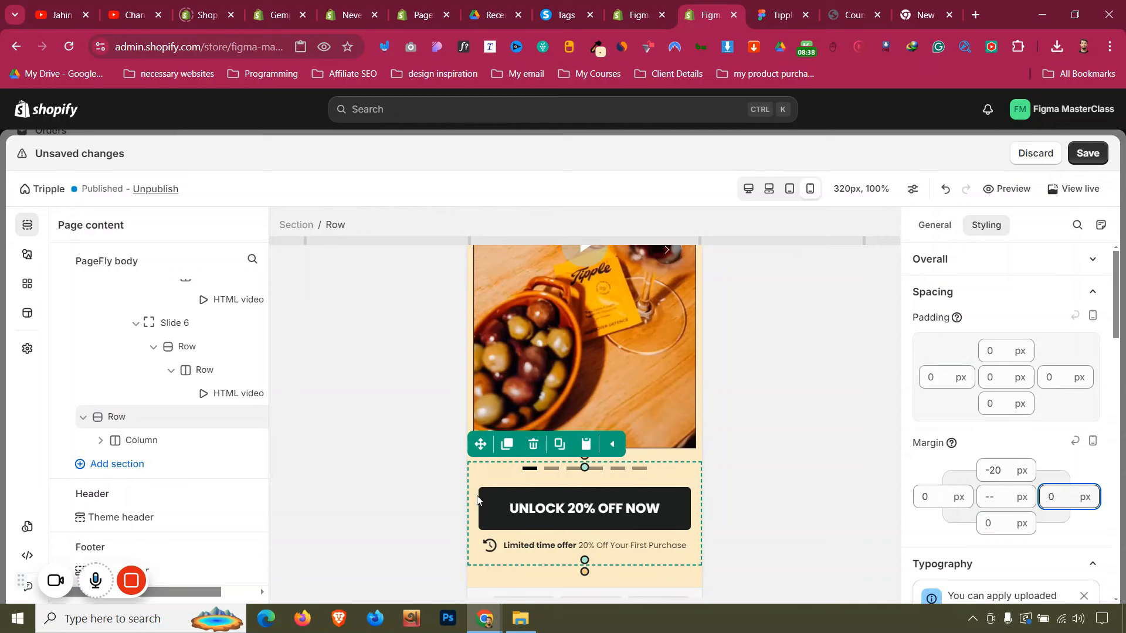
Review the mobile layout of the sections above the video slideshow
{"action": "scroll", "coordinate": [483, 503], "scroll_direction": "up", "scroll_amount": 20}
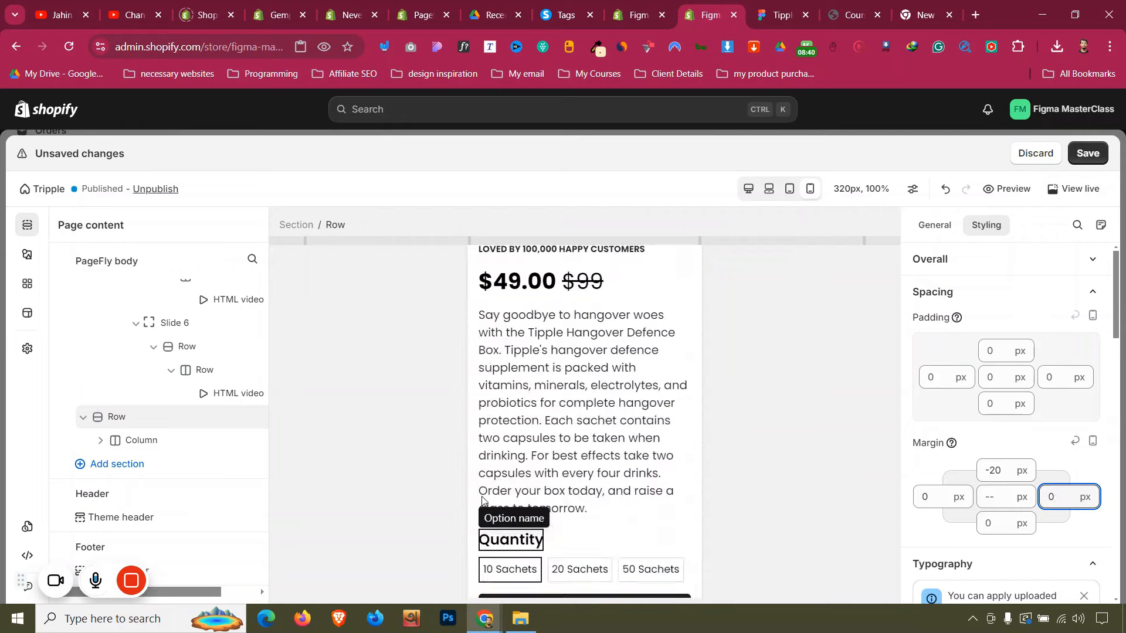
{"action": "scroll", "coordinate": [482, 500], "scroll_direction": "down", "scroll_amount": 15}
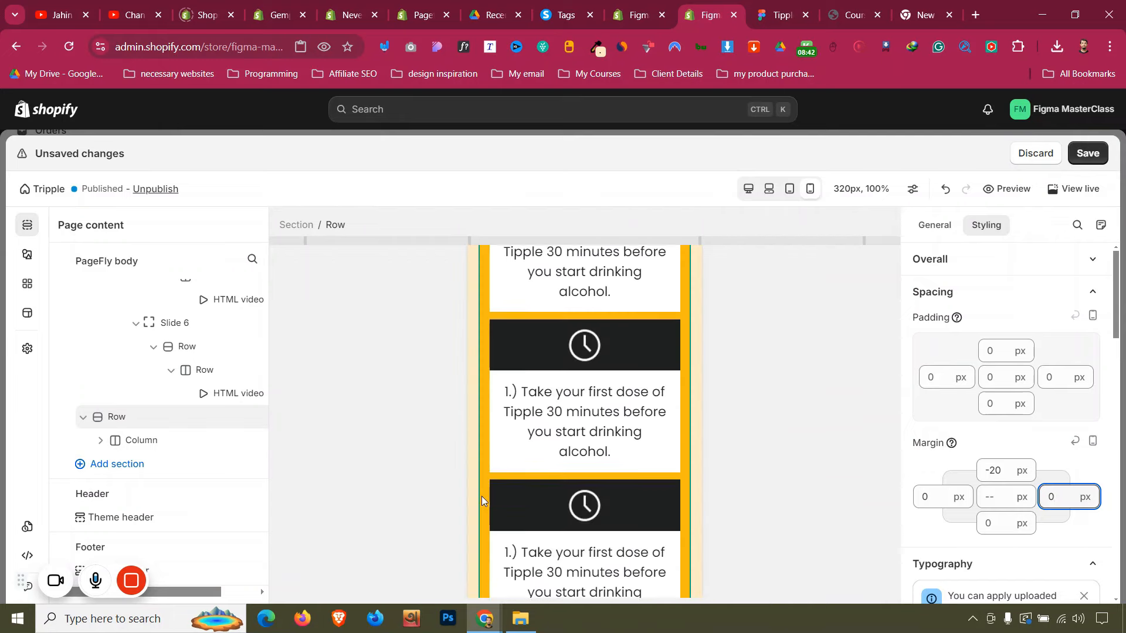
{"action": "scroll", "coordinate": [481, 501], "scroll_direction": "up", "scroll_amount": 13}
{"action": "scroll", "coordinate": [480, 501], "scroll_direction": "down", "scroll_amount": 2}
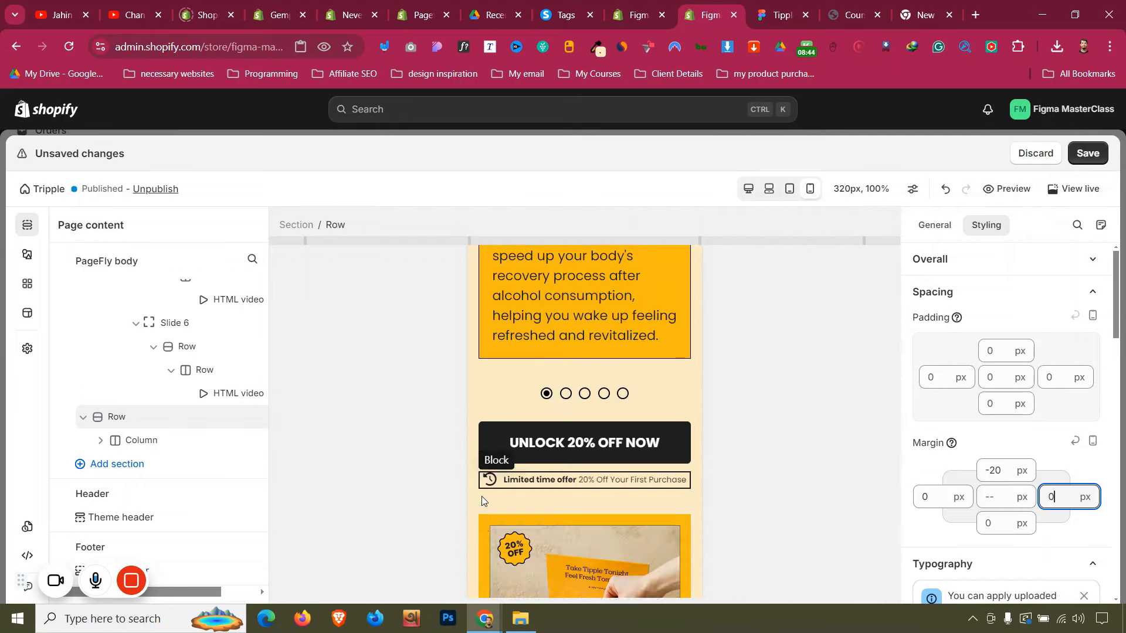
{"action": "scroll", "coordinate": [485, 428], "scroll_direction": "up", "scroll_amount": 20}
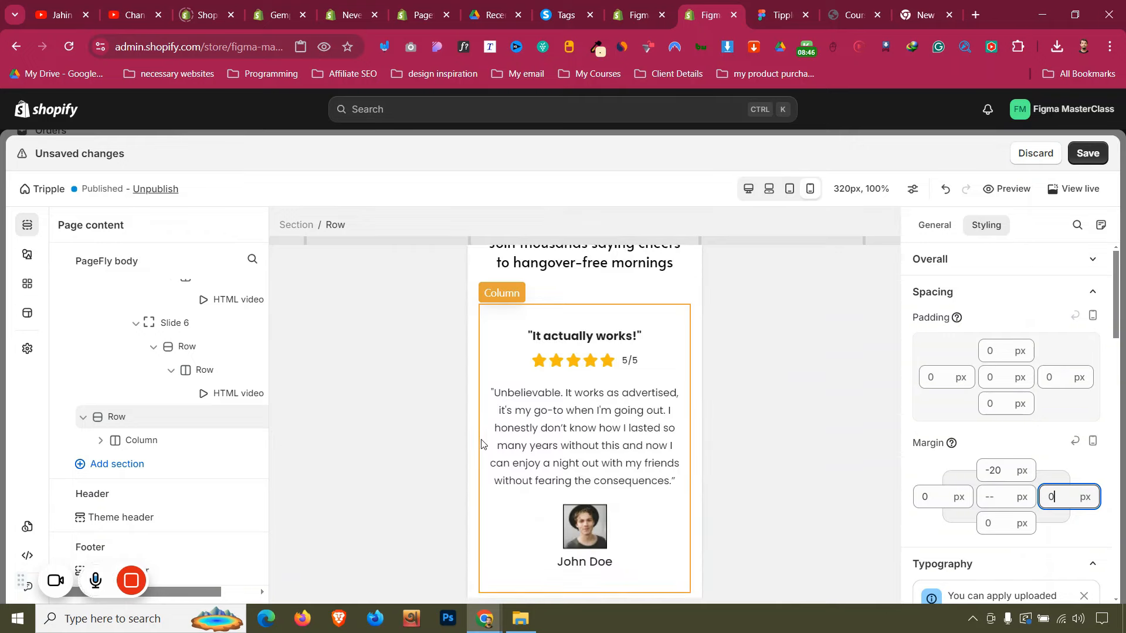
Save the page in the desktop view, and copy the FAQ section's background color FDB912 from the Figma design
{"action": "left_click", "coordinate": [752, 193]}
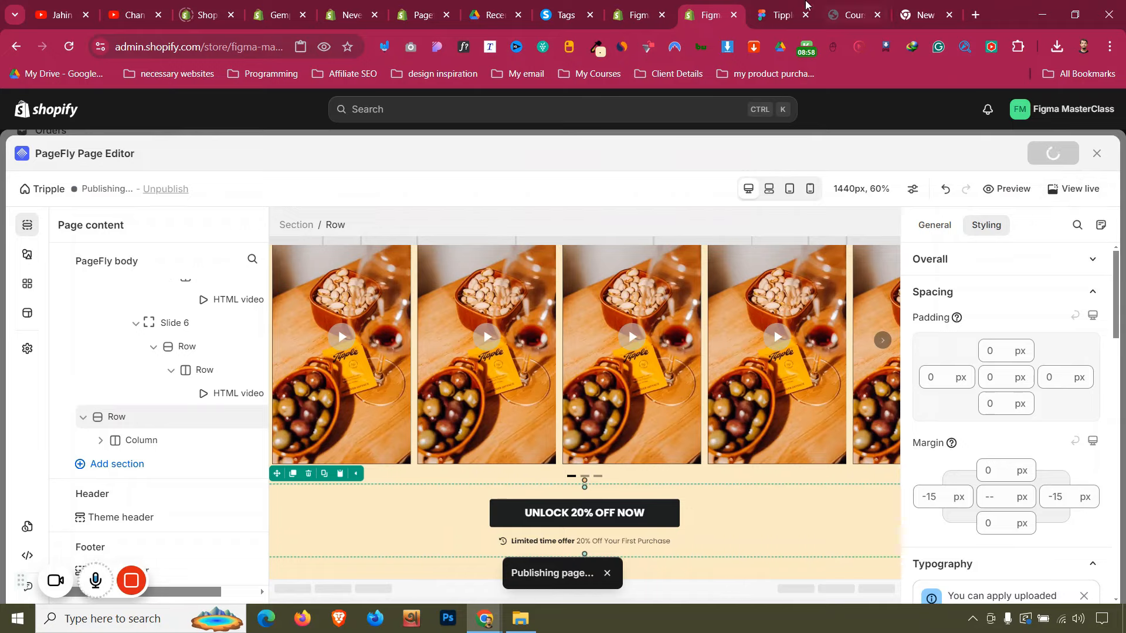
{"action": "key", "text": "ctrl+Tab"}
{"action": "scroll", "coordinate": [577, 413], "scroll_direction": "down", "scroll_amount": 3}
{"action": "scroll", "coordinate": [578, 413], "scroll_direction": "up", "scroll_amount": 5}
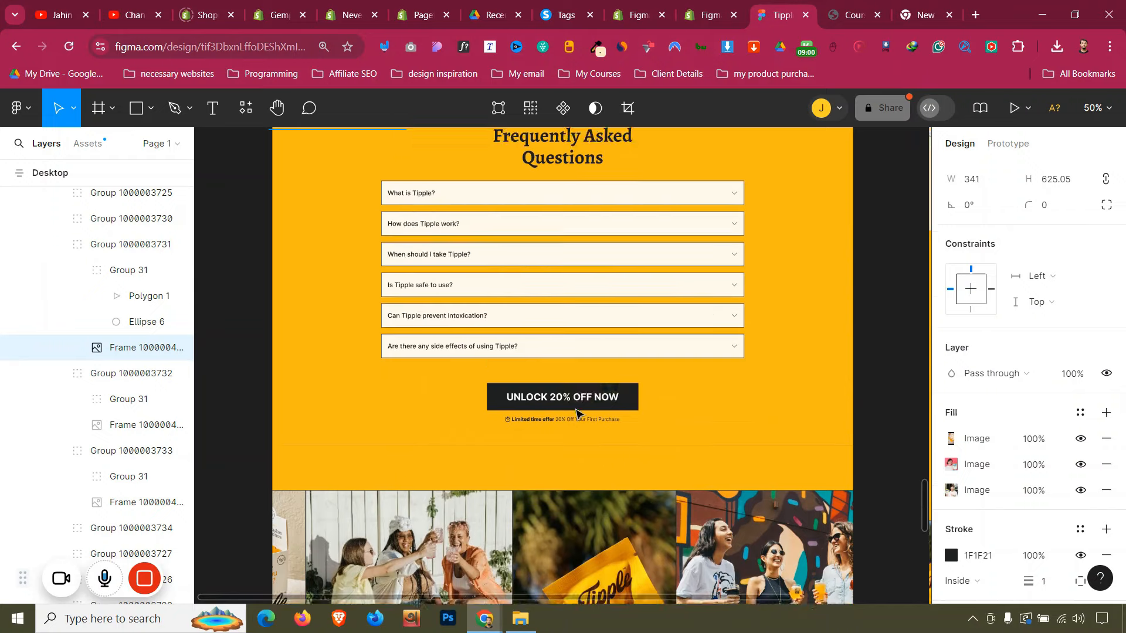
{"action": "left_click", "coordinate": [495, 209]}
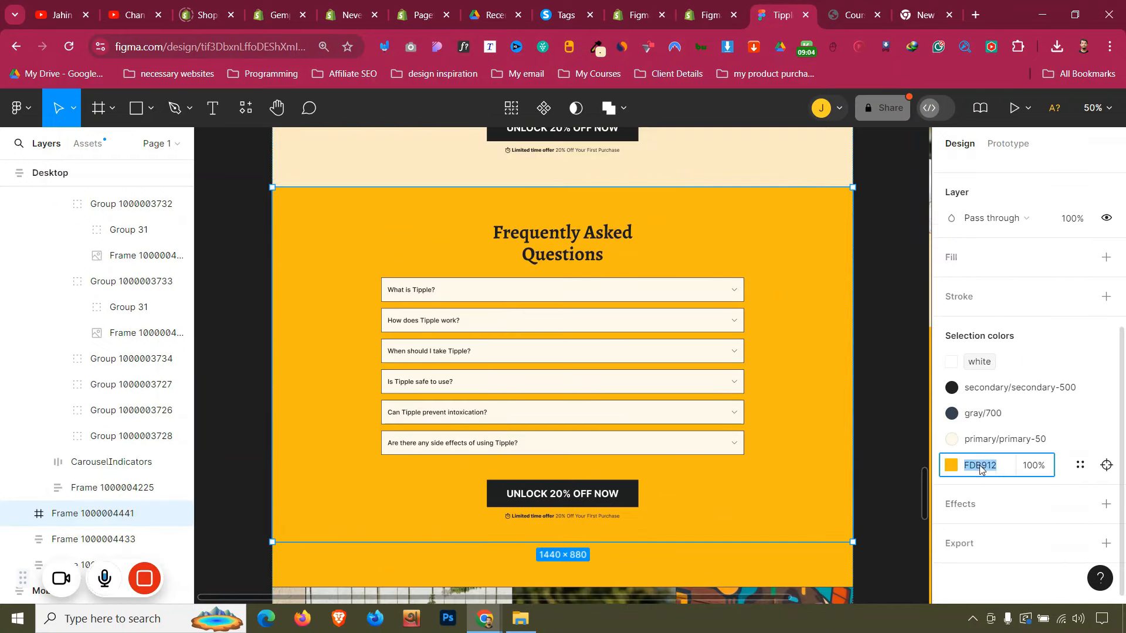
Open the live page and check the customer stories slideshow by advancing its slides and playing a video
{"action": "left_click", "coordinate": [715, 6]}
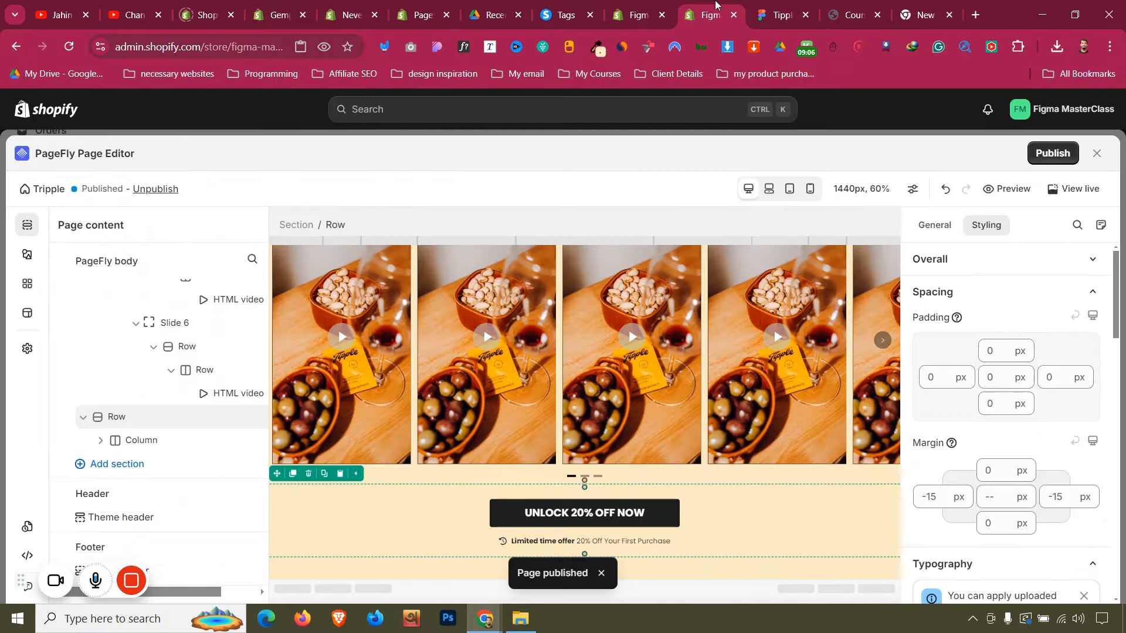
{"action": "left_click", "coordinate": [1068, 193]}
{"action": "scroll", "coordinate": [680, 252], "scroll_direction": "down", "scroll_amount": 15}
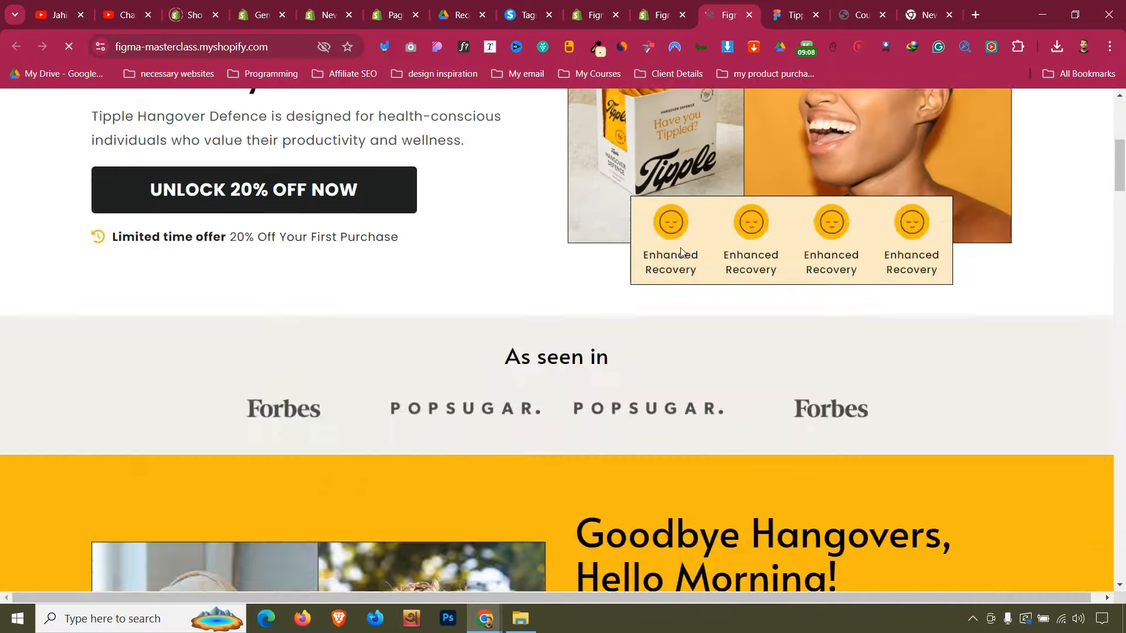
{"action": "scroll", "coordinate": [680, 258], "scroll_direction": "down", "scroll_amount": 15}
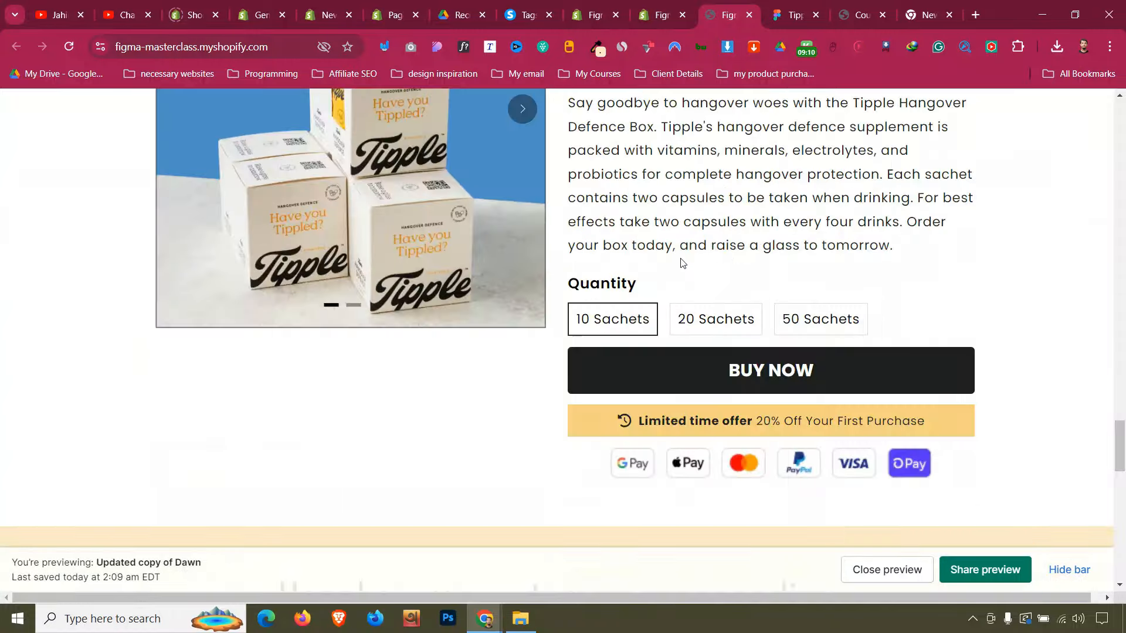
{"action": "scroll", "coordinate": [680, 257], "scroll_direction": "down", "scroll_amount": 5}
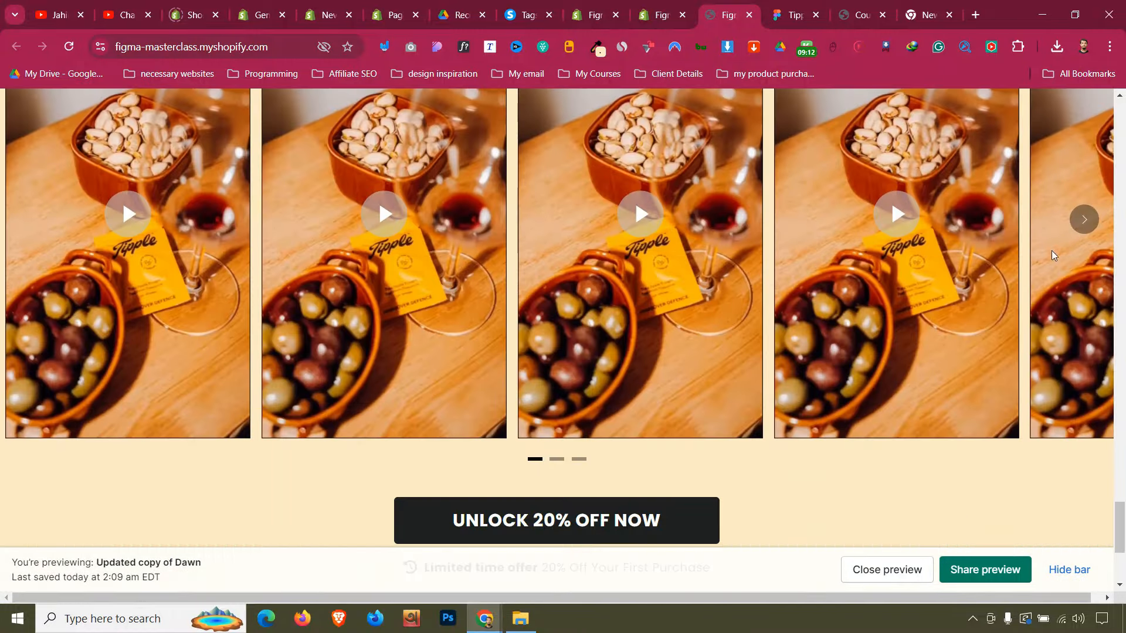
{"action": "left_click", "coordinate": [1085, 219]}
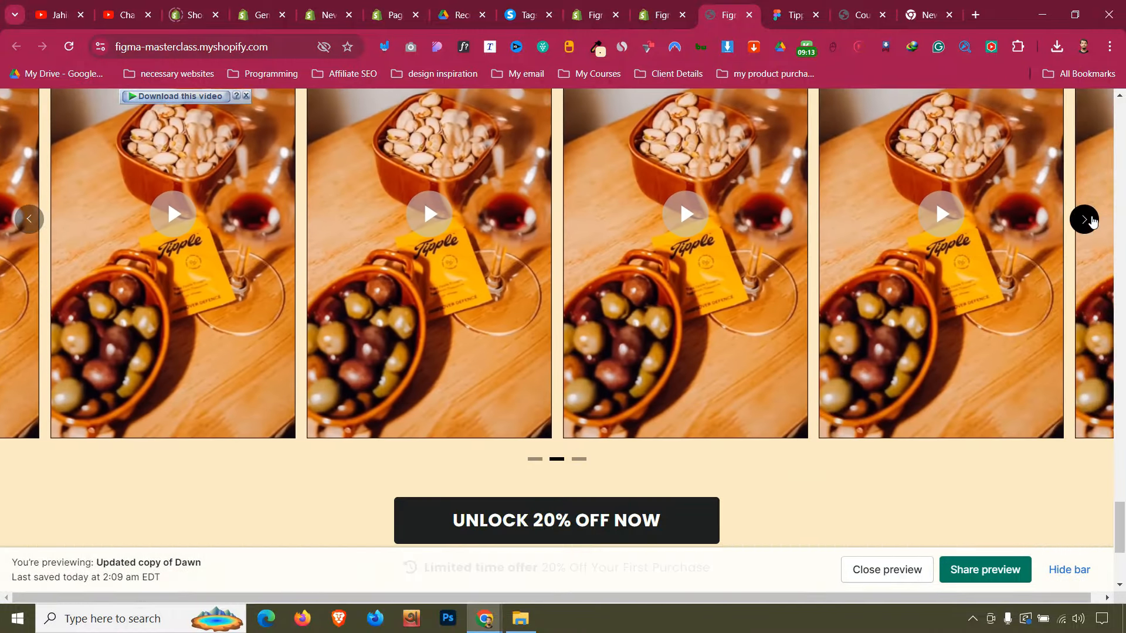
{"action": "left_click", "coordinate": [940, 216]}
{"action": "scroll", "coordinate": [954, 176], "scroll_direction": "up", "scroll_amount": 4}
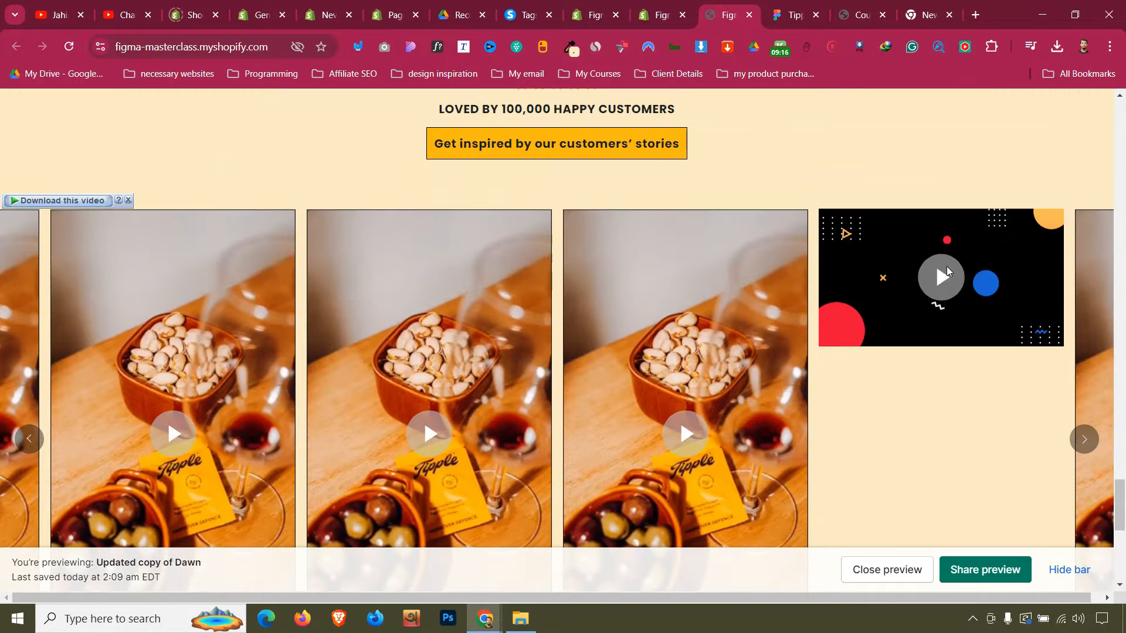
{"action": "scroll", "coordinate": [772, 297], "scroll_direction": "down", "scroll_amount": 8}
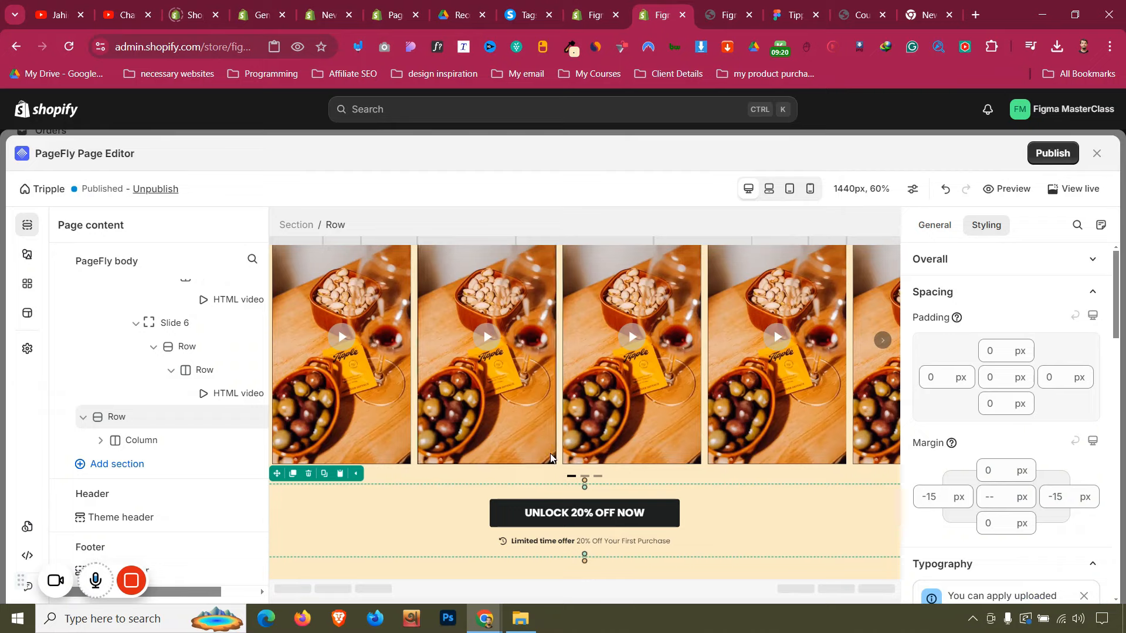
Add a single-column layout as a new section below the video slideshow section in the PageFly editor
{"action": "left_click", "coordinate": [34, 257]}
{"action": "scroll", "coordinate": [223, 329], "scroll_direction": "up", "scroll_amount": 10}
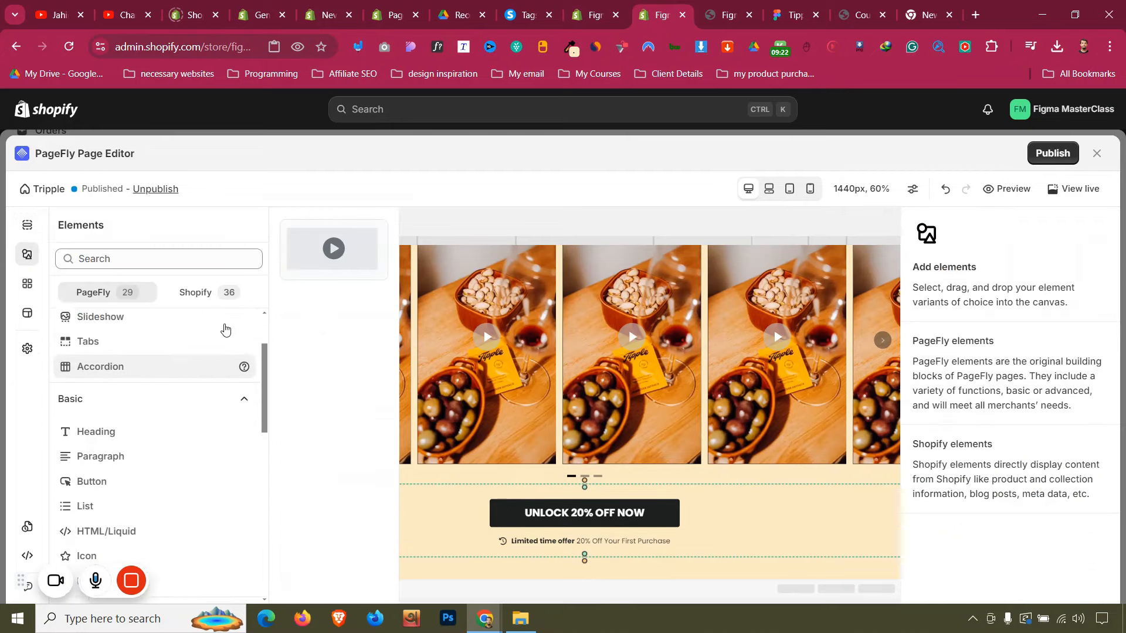
{"action": "left_click", "coordinate": [196, 357]}
{"action": "left_click_drag", "start_coordinate": [352, 252], "coordinate": [432, 589]}
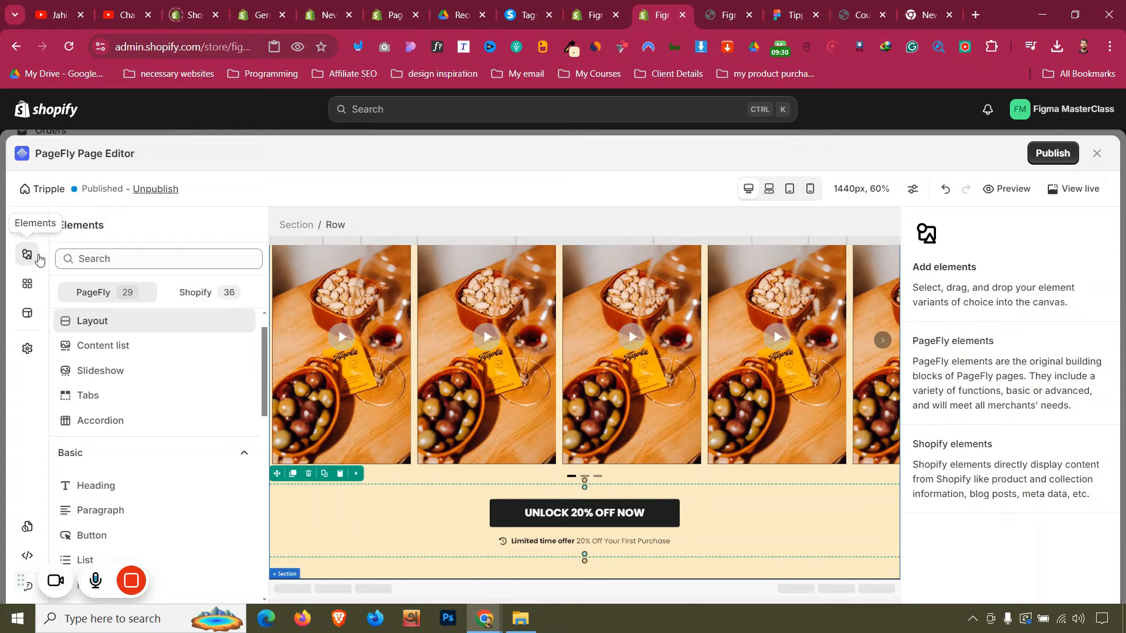
{"action": "left_click", "coordinate": [111, 333]}
{"action": "left_click_drag", "start_coordinate": [334, 258], "coordinate": [402, 583]}
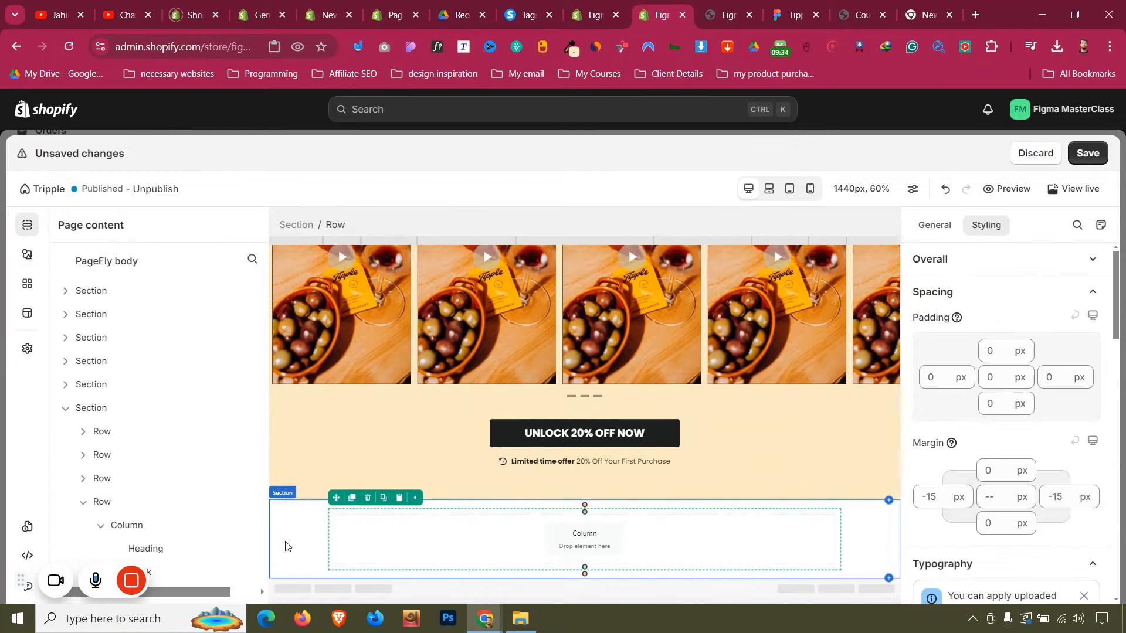
Set the new section's background color to rgb(253, 185, 18) and its top and bottom padding to 50 px
{"action": "left_click", "coordinate": [290, 540]}
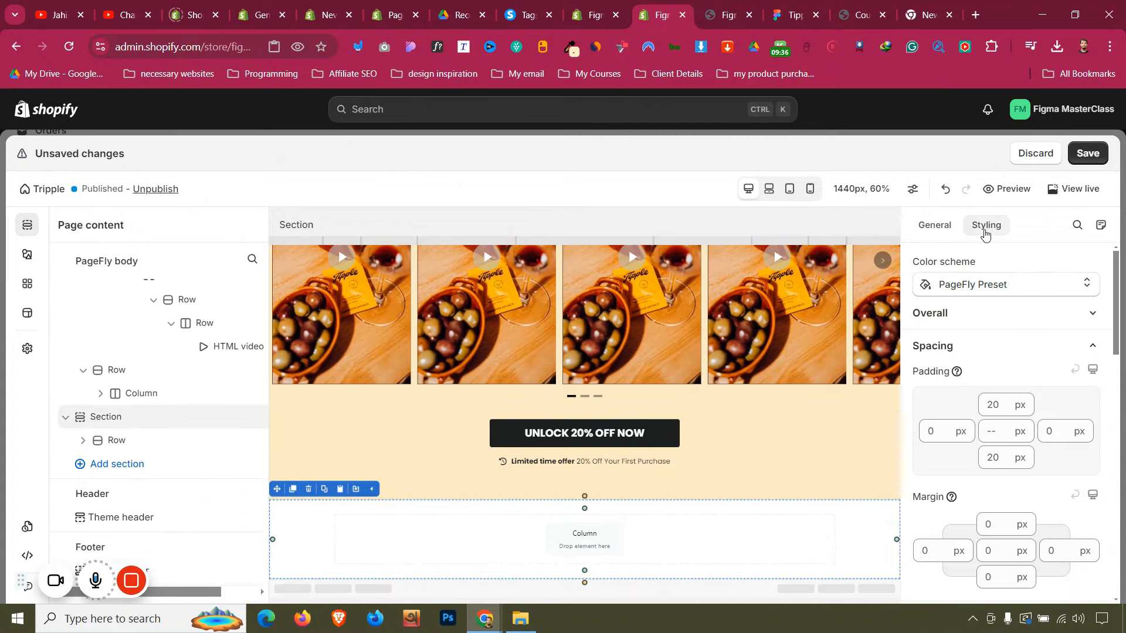
{"action": "scroll", "coordinate": [993, 333], "scroll_direction": "down", "scroll_amount": 6}
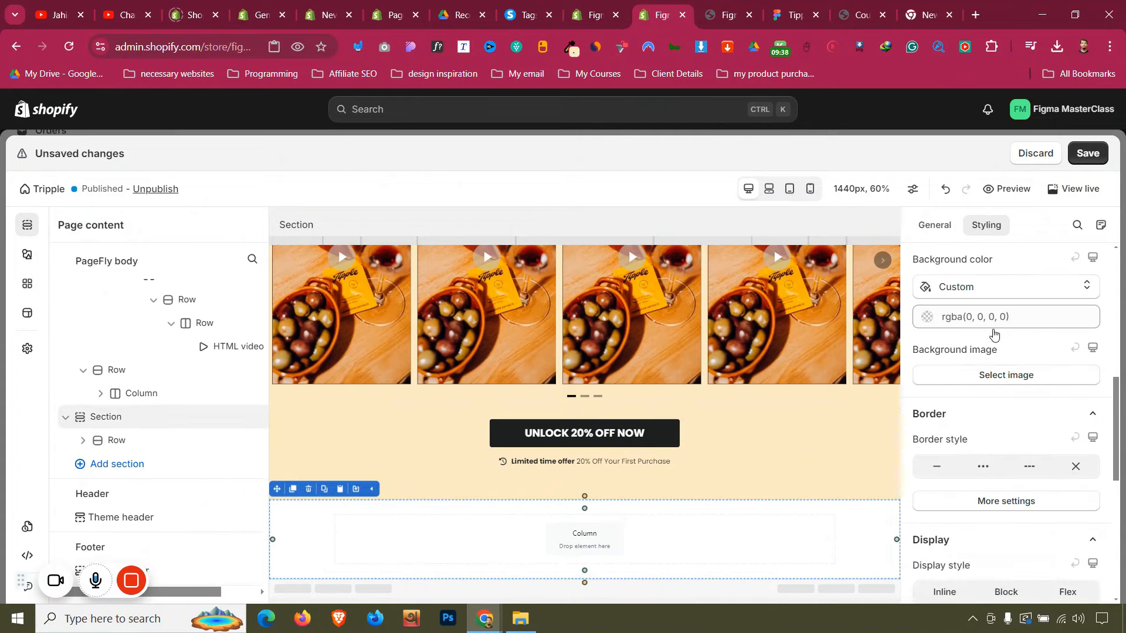
{"action": "type", "text": "rgb(253, 185, 18)"}
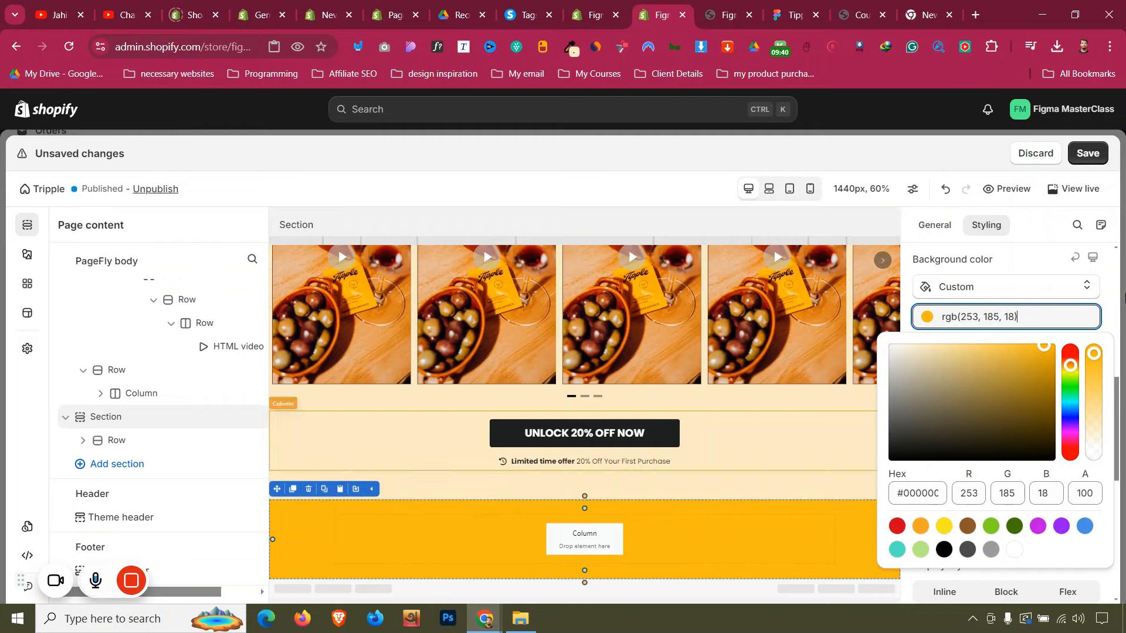
{"action": "scroll", "coordinate": [1041, 288], "scroll_direction": "up", "scroll_amount": 5}
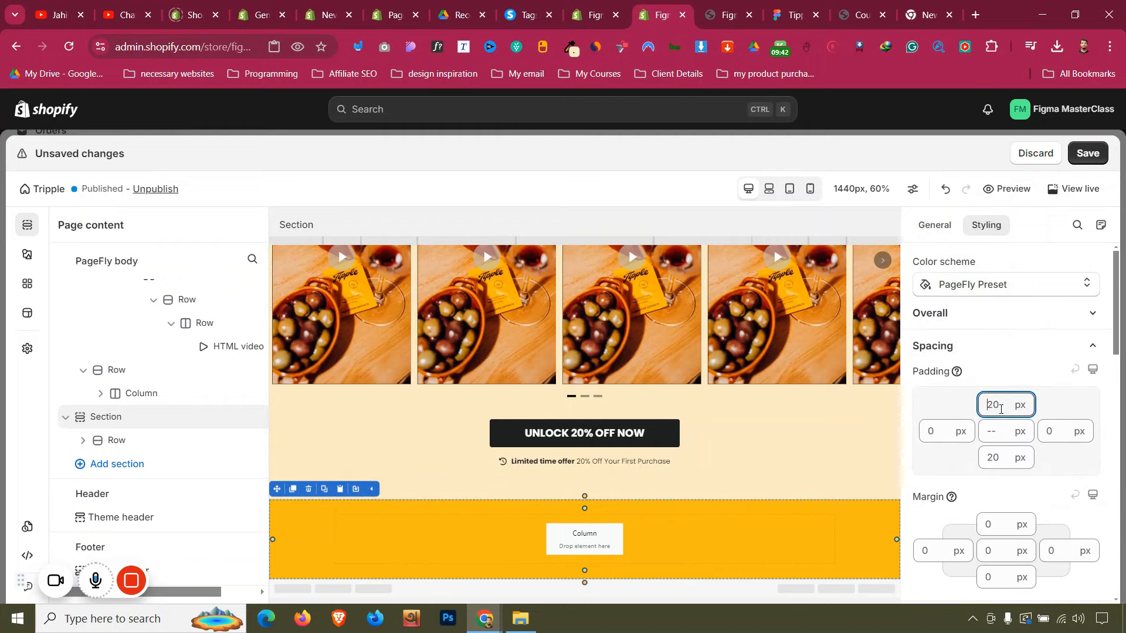
{"action": "type", "text": "50"}
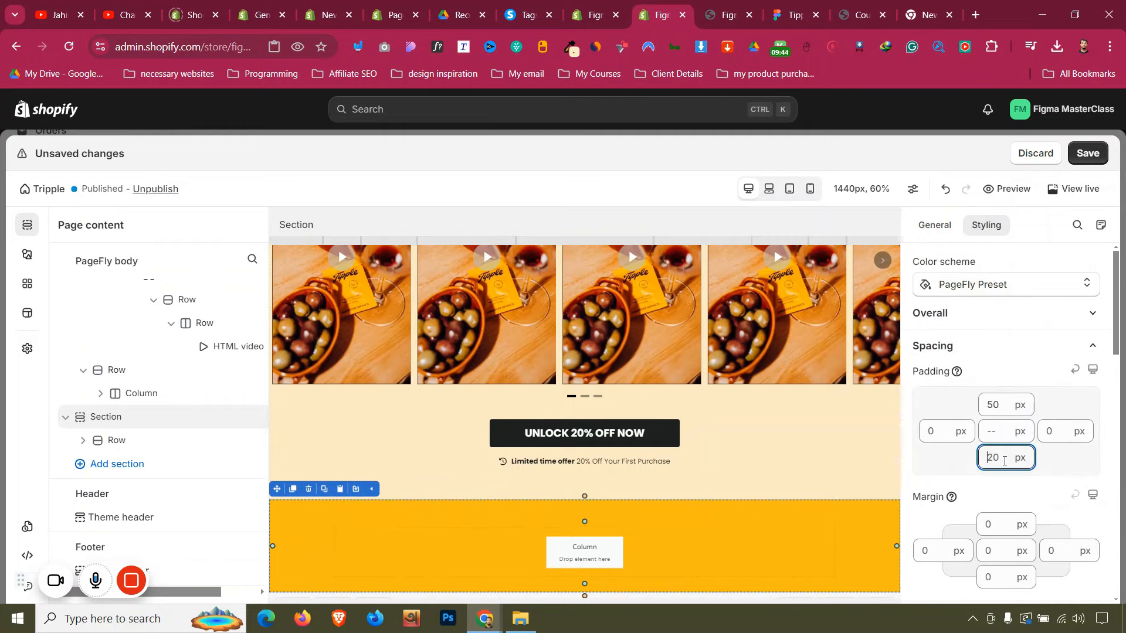
{"action": "type", "text": "50"}
Duplicate the "Hear how our customers are spending their hangover-free weekends" heading and move the copy into the new yellow section's column
{"action": "scroll", "coordinate": [560, 454], "scroll_direction": "up", "scroll_amount": 3}
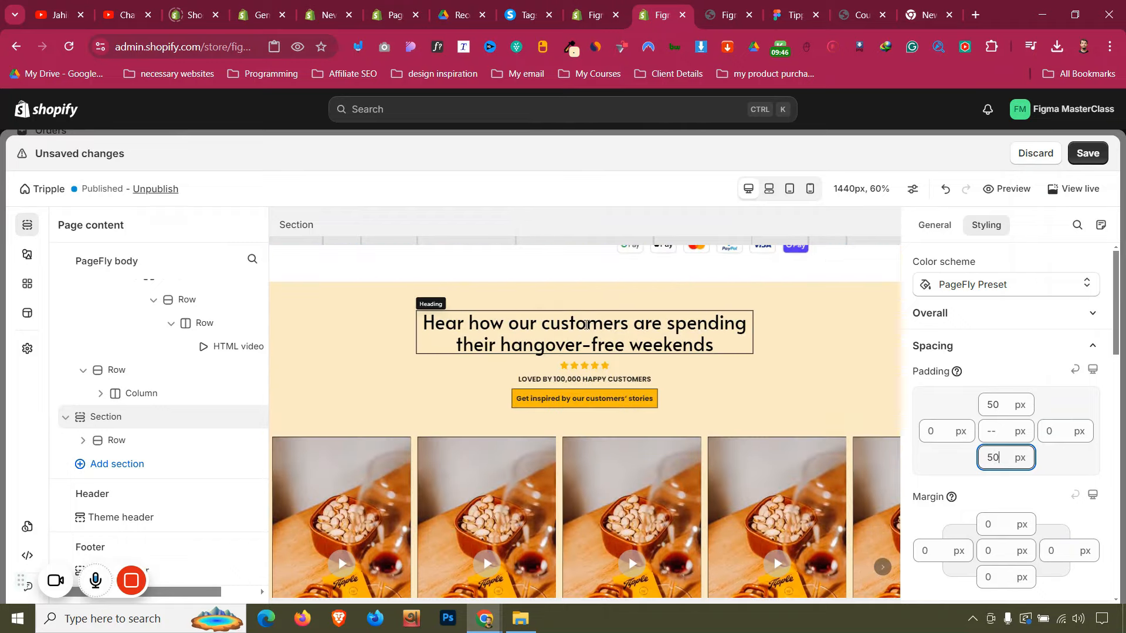
{"action": "left_click", "coordinate": [586, 325]}
{"action": "left_click", "coordinate": [441, 299]}
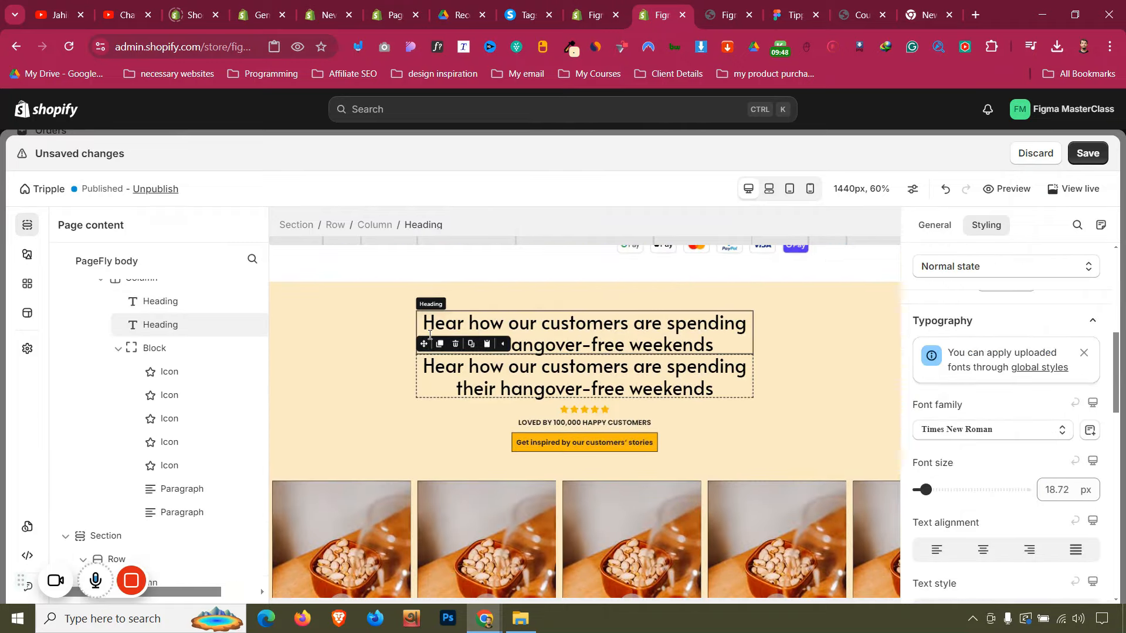
{"action": "left_click_drag", "start_coordinate": [427, 340], "coordinate": [591, 522]}
Copy the "Frequently Asked Questions" heading text from the FAQ section of the Figma design
{"action": "left_click", "coordinate": [754, 5]}
{"action": "left_click", "coordinate": [791, 7]}
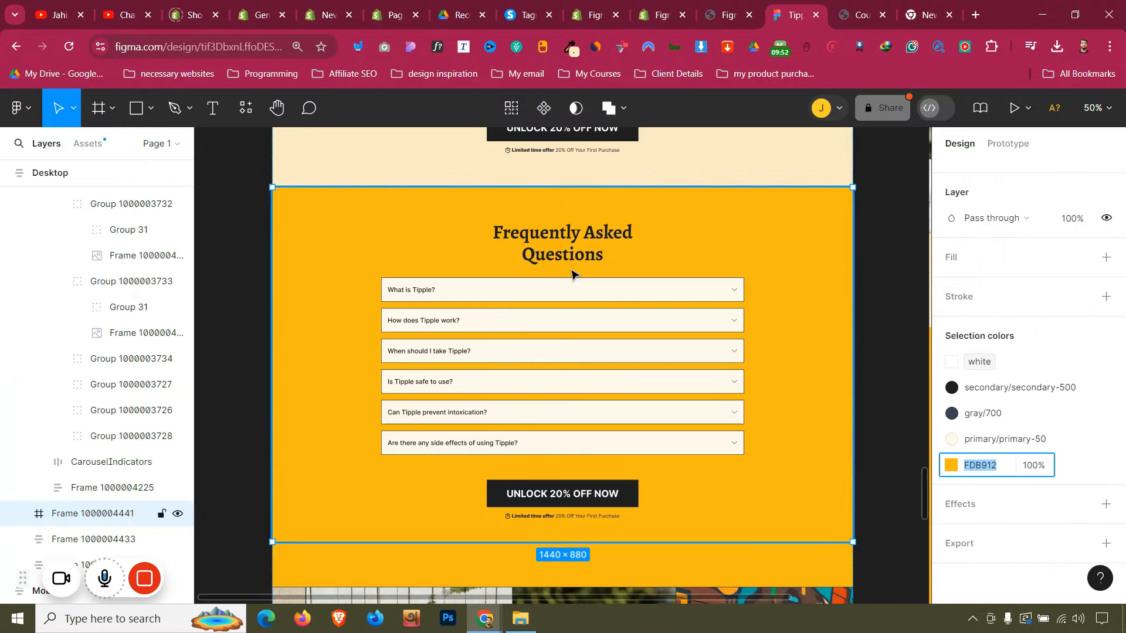
{"action": "left_click", "coordinate": [577, 255]}
{"action": "double_click", "coordinate": [648, 249]}
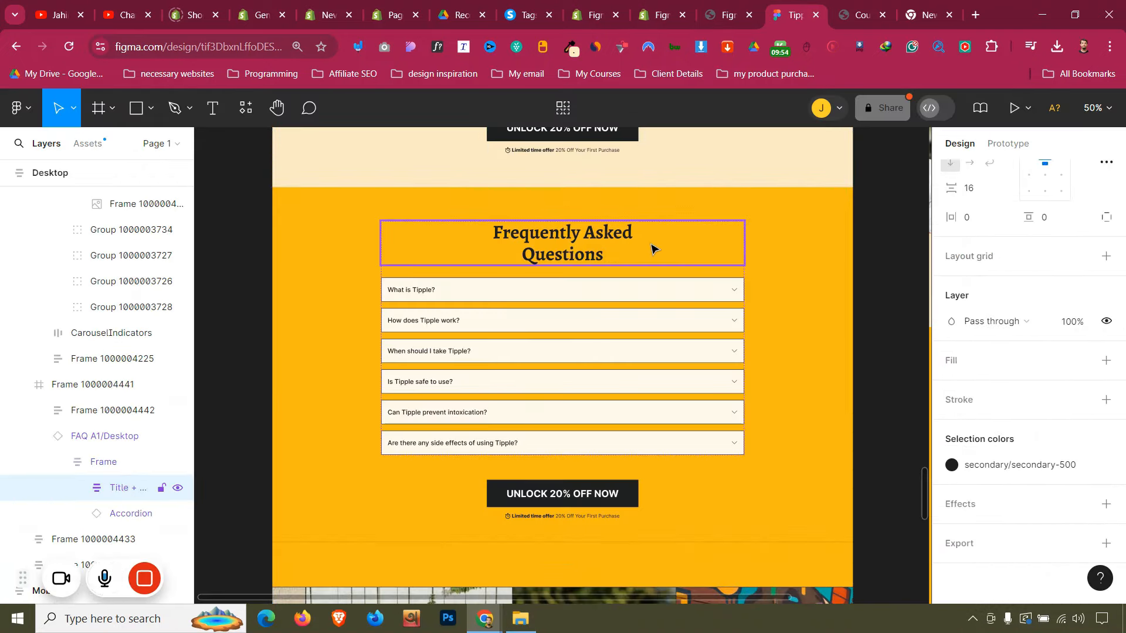
{"action": "double_click", "coordinate": [597, 247]}
{"action": "double_click", "coordinate": [598, 246]}
{"action": "left_click", "coordinate": [613, 245]}
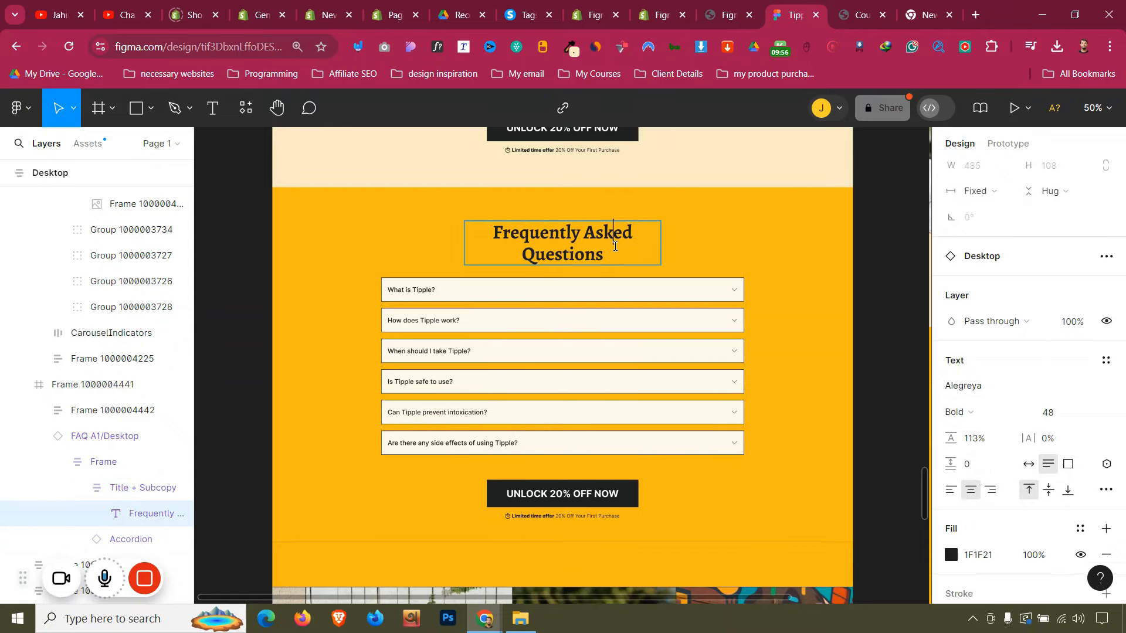
{"action": "key", "text": "ctrl+a"}
{"action": "key", "text": "ctrl+c"}
Replace the copied heading's text in the yellow PageFly section with "Frequently Asked Questions"
{"action": "left_click", "coordinate": [679, 5]}
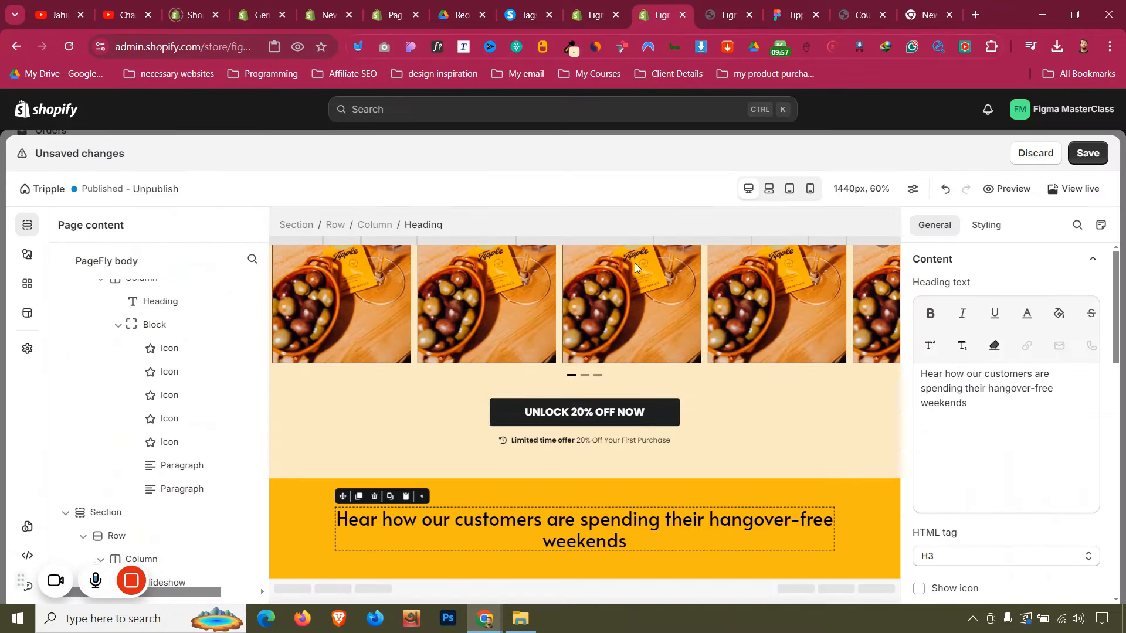
{"action": "left_click", "coordinate": [1012, 433]}
{"action": "key", "text": "ctrl+a"}
{"action": "key", "text": "ctrl+v"}
Check the FAQ layout in the Figma design and add the accordion variant with item icons below the "Frequently Asked Questions" heading in PageFly
{"action": "left_click", "coordinate": [737, 6]}
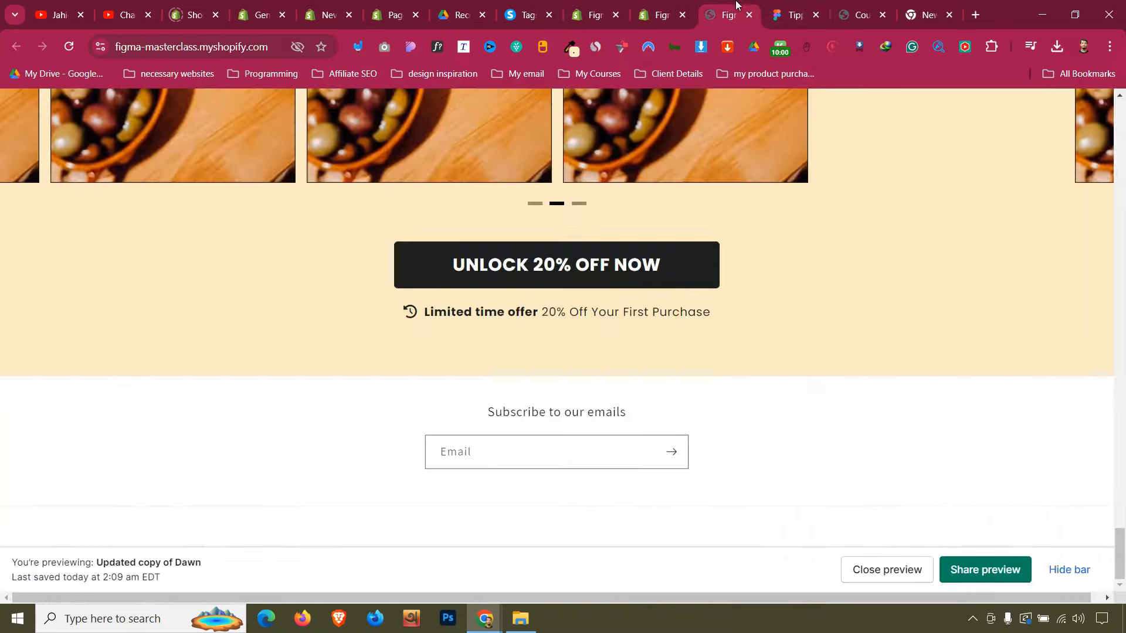
{"action": "left_click", "coordinate": [786, 5]}
{"action": "key", "text": "Escape"}
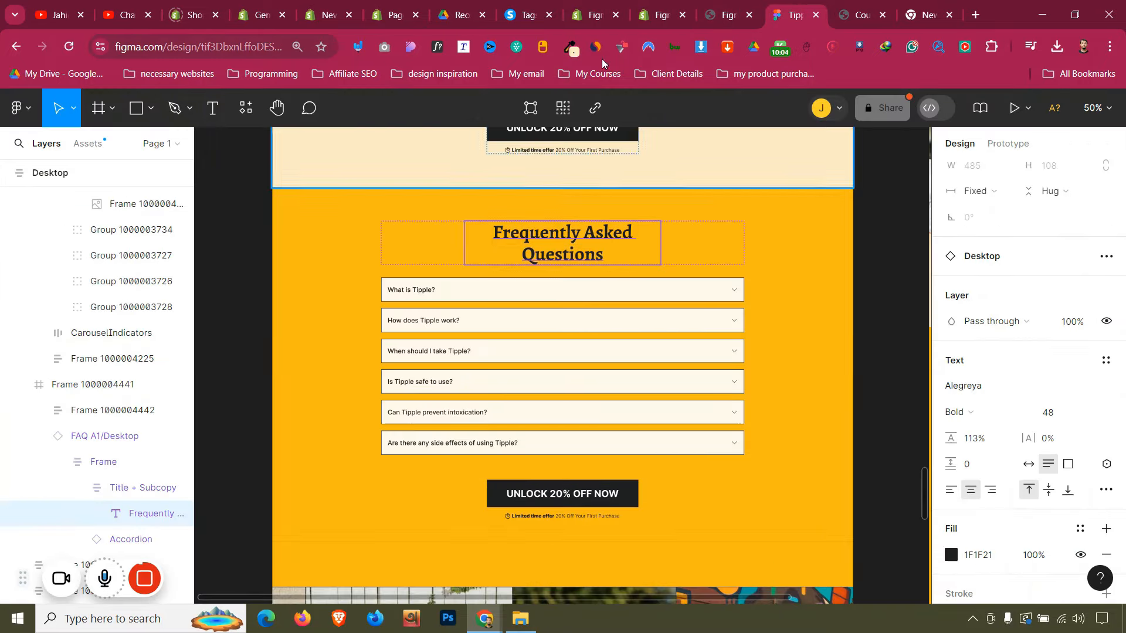
{"action": "left_click", "coordinate": [656, 8]}
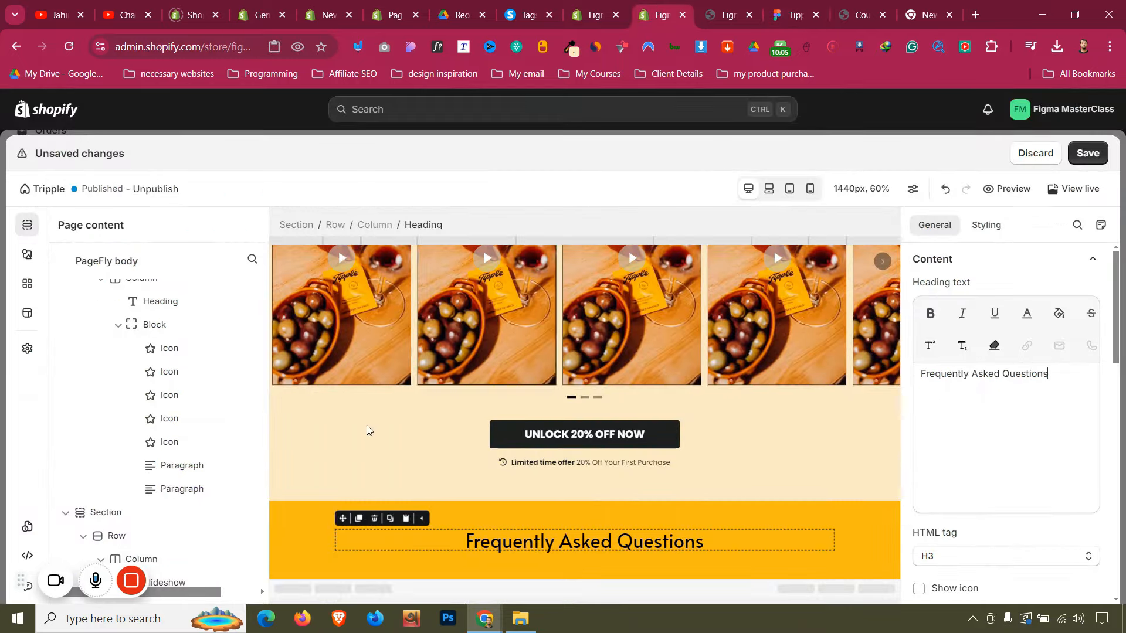
{"action": "left_click", "coordinate": [33, 263]}
{"action": "left_click", "coordinate": [129, 422]}
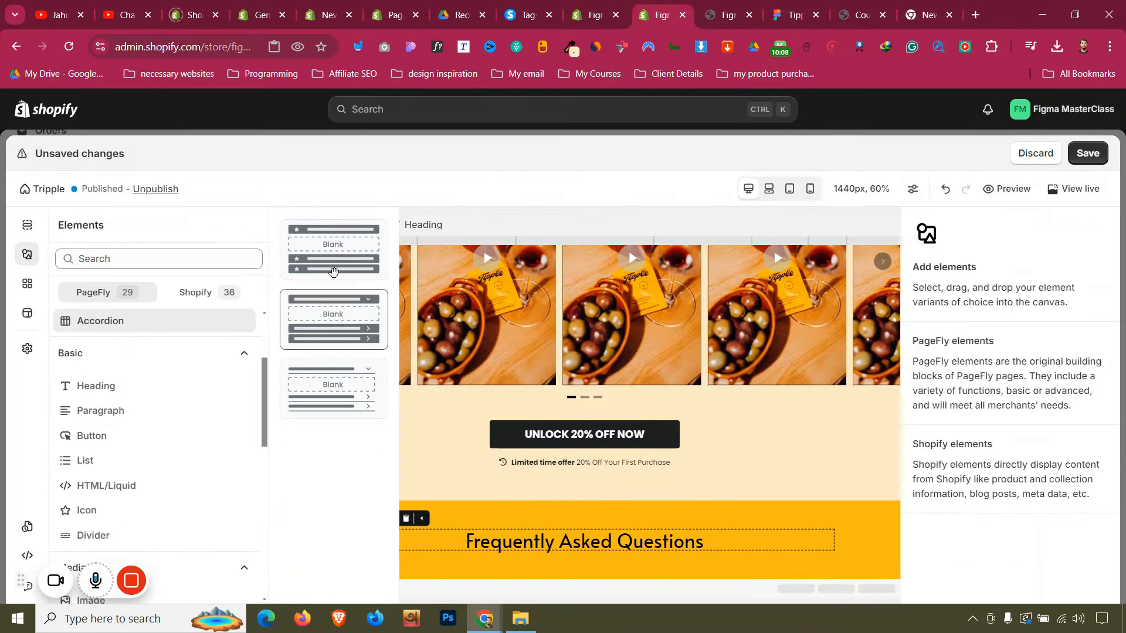
{"action": "left_click", "coordinate": [738, 5]}
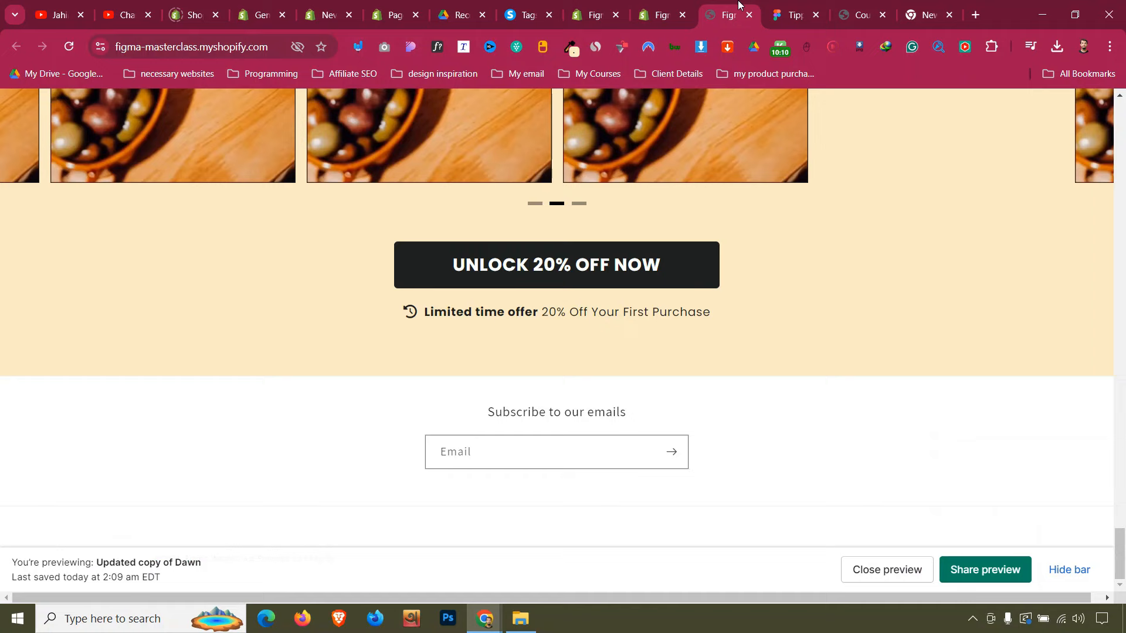
{"action": "left_click", "coordinate": [785, 6]}
{"action": "left_click", "coordinate": [674, 5]}
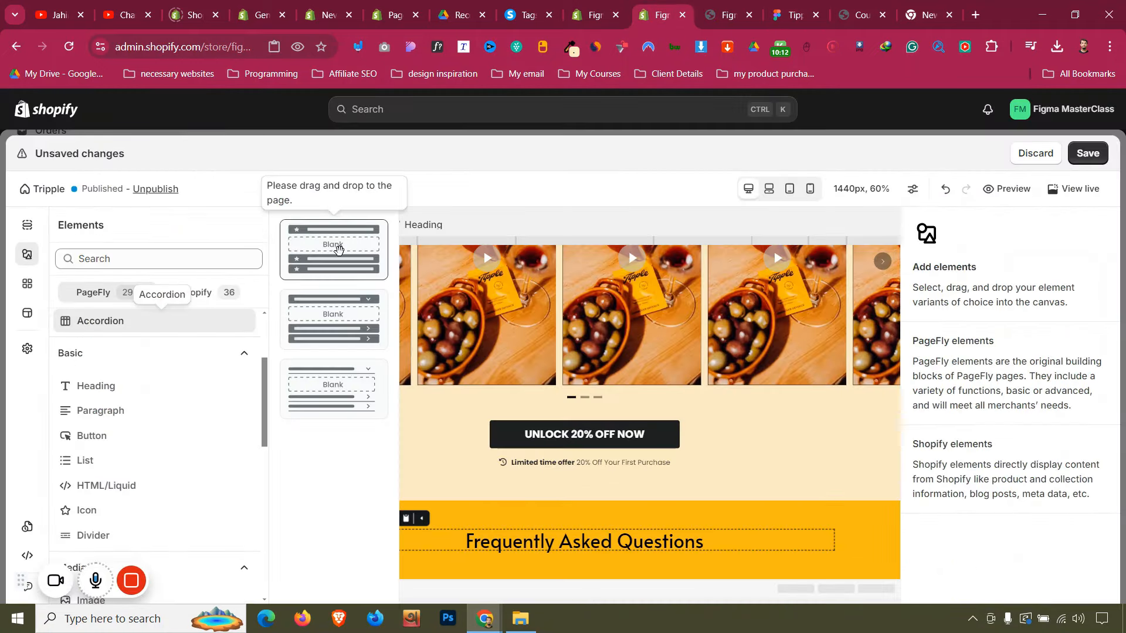
{"action": "left_click_drag", "start_coordinate": [334, 250], "coordinate": [647, 555]}
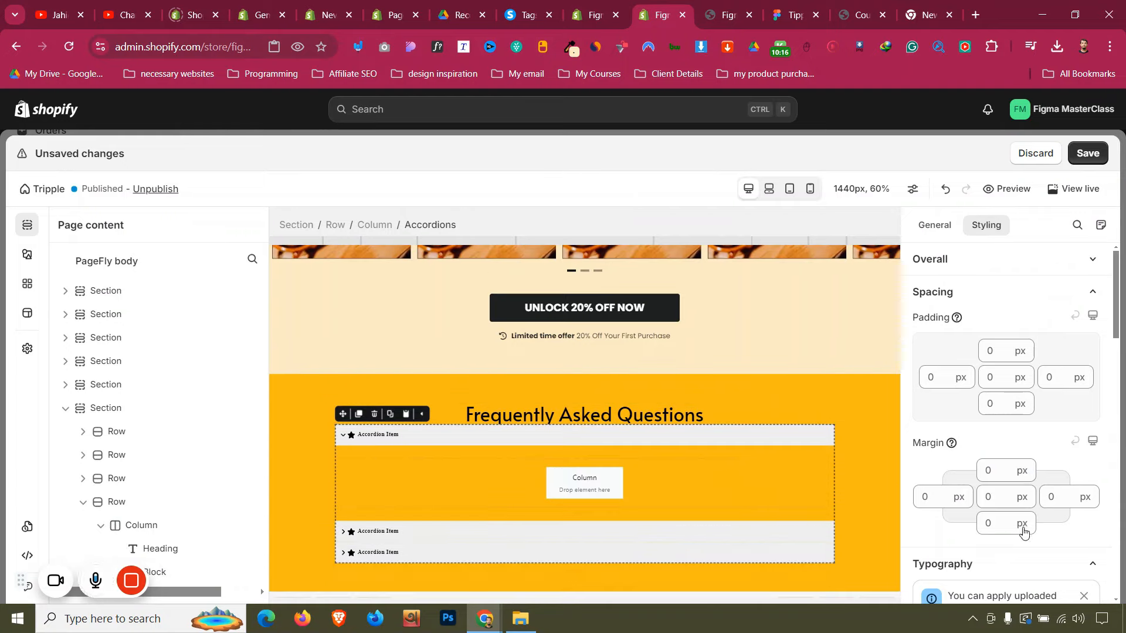
Set the accordion's top margin to 25 px
{"action": "left_click", "coordinate": [991, 466]}
{"action": "key", "text": "Up"}
{"action": "key", "text": "Up"}
{"action": "key", "text": "Up"}
{"action": "key", "text": "Up"}
{"action": "key", "text": "Up"}
{"action": "key", "text": "Up"}
{"action": "key", "text": "Up"}
{"action": "key", "text": "Up"}
{"action": "key", "text": "Up"}
{"action": "key", "text": "Up"}
{"action": "key", "text": "Up"}
{"action": "key", "text": "Up"}
{"action": "key", "text": "Up"}
{"action": "key", "text": "Up"}
{"action": "key", "text": "Up"}
{"action": "key", "text": "Up"}
{"action": "key", "text": "Up"}
{"action": "key", "text": "Up"}
{"action": "key", "text": "Up"}
{"action": "key", "text": "Up"}
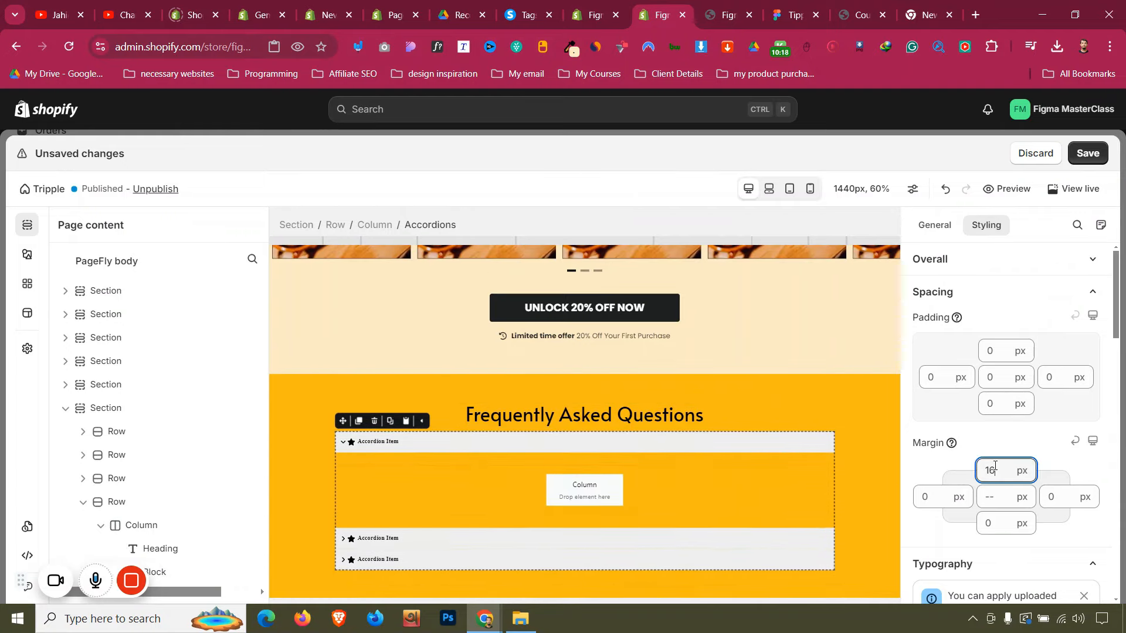
{"action": "key", "text": "Up"}
{"action": "key", "text": "Up"}
{"action": "key", "text": "Up"}
{"action": "key", "text": "Up"}
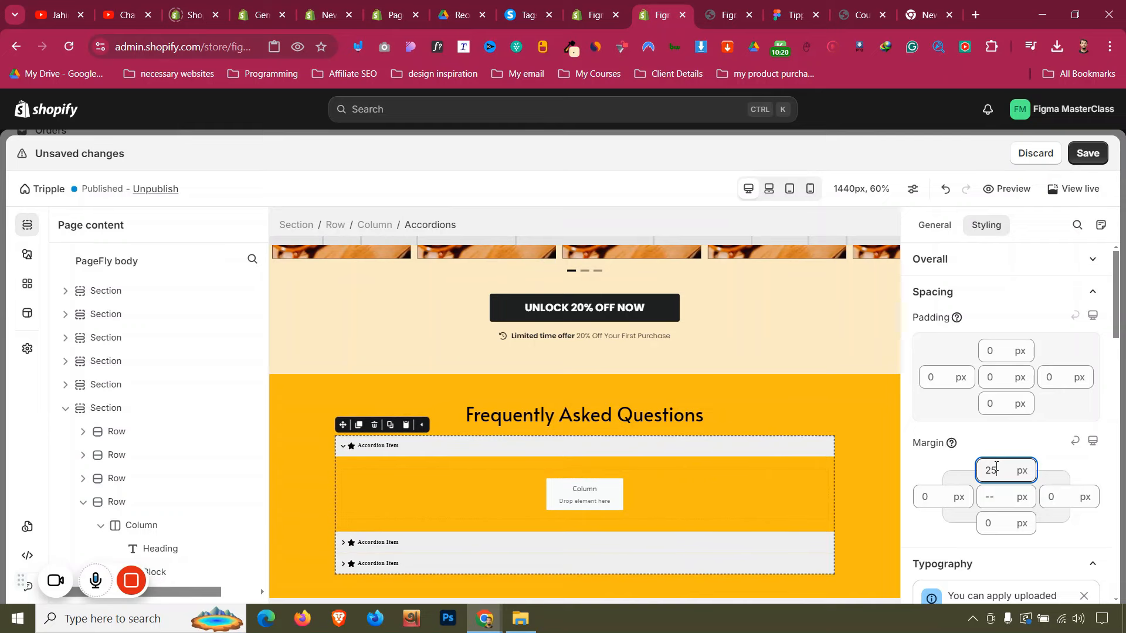
Set the accordion's expand icon position to Right
{"action": "left_click", "coordinate": [935, 224]}
{"action": "scroll", "coordinate": [1049, 457], "scroll_direction": "down", "scroll_amount": 3}
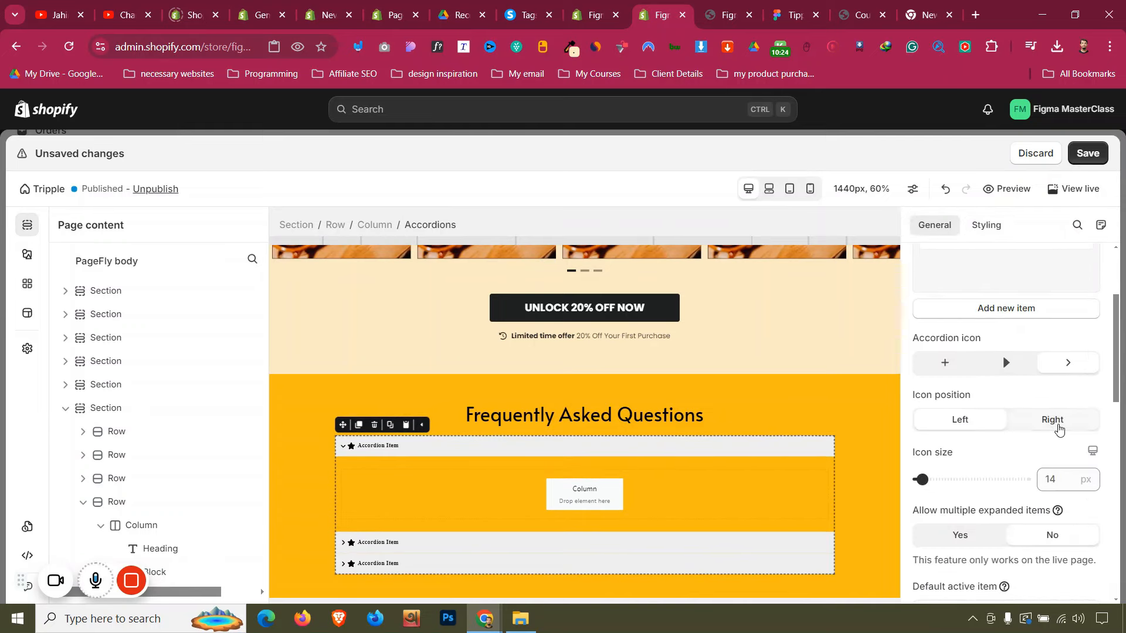
{"action": "left_click", "coordinate": [1057, 428]}
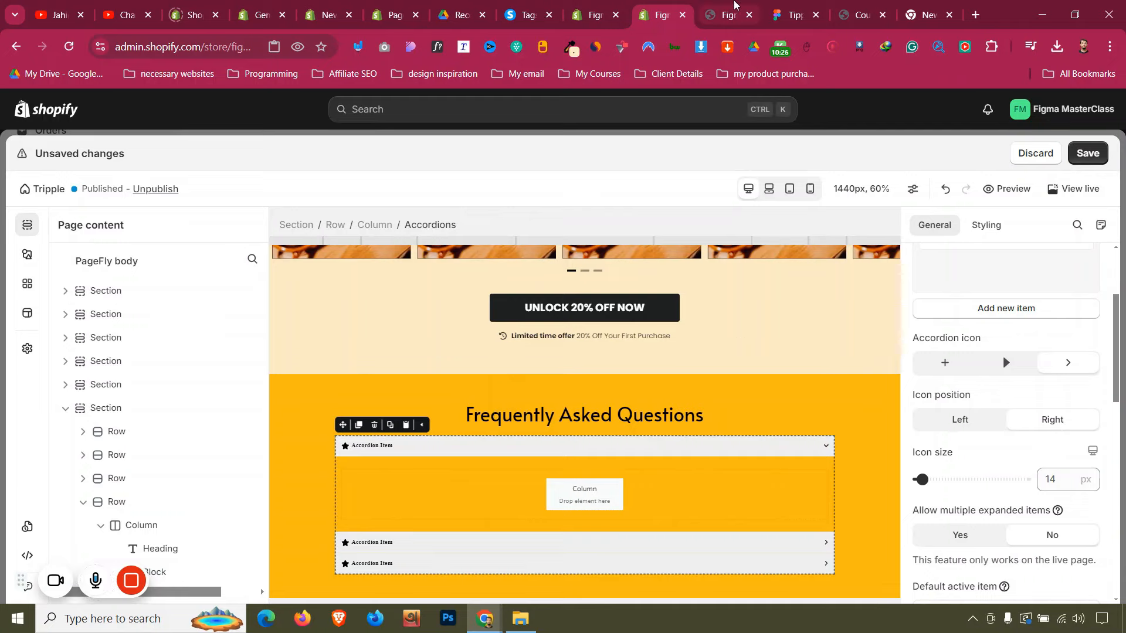
Hide the star icon on the first accordion item's header
{"action": "scroll", "coordinate": [1018, 389], "scroll_direction": "down", "scroll_amount": 5}
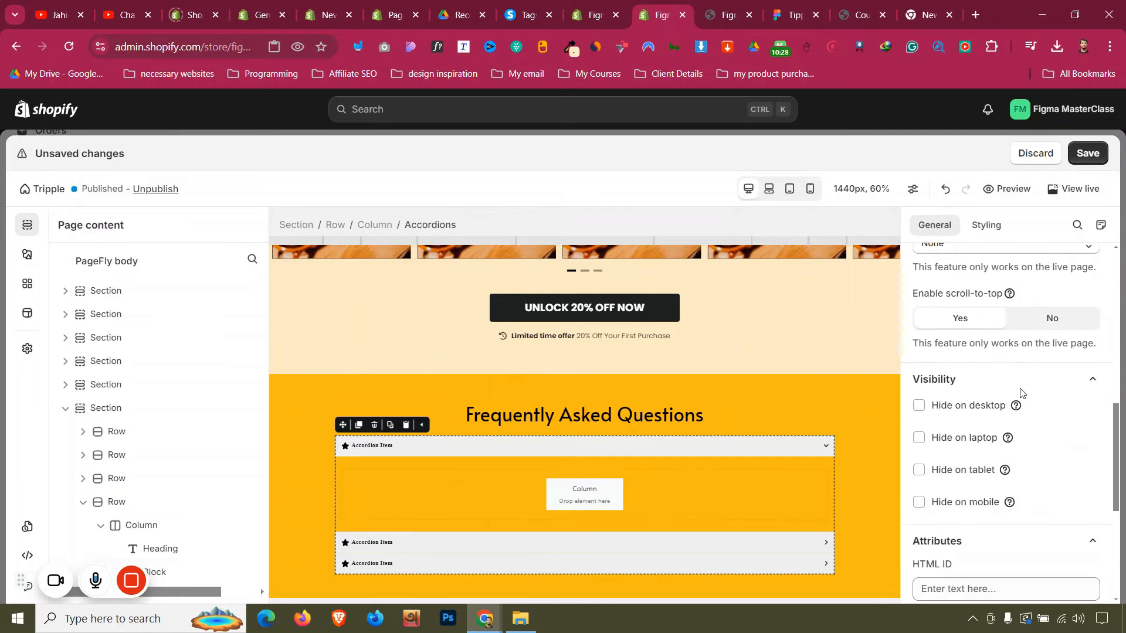
{"action": "scroll", "coordinate": [1021, 393], "scroll_direction": "up", "scroll_amount": 8}
{"action": "scroll", "coordinate": [1014, 379], "scroll_direction": "down", "scroll_amount": 5}
{"action": "left_click", "coordinate": [450, 444]}
{"action": "scroll", "coordinate": [1033, 443], "scroll_direction": "down", "scroll_amount": 6}
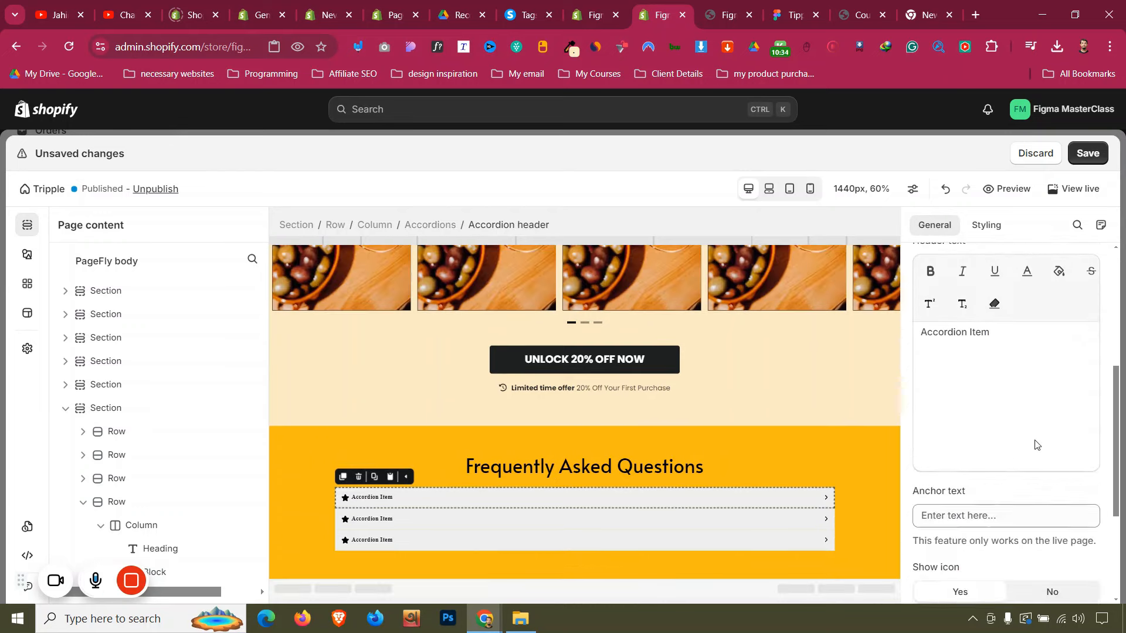
{"action": "scroll", "coordinate": [1009, 433], "scroll_direction": "down", "scroll_amount": 2}
{"action": "left_click", "coordinate": [1040, 409]}
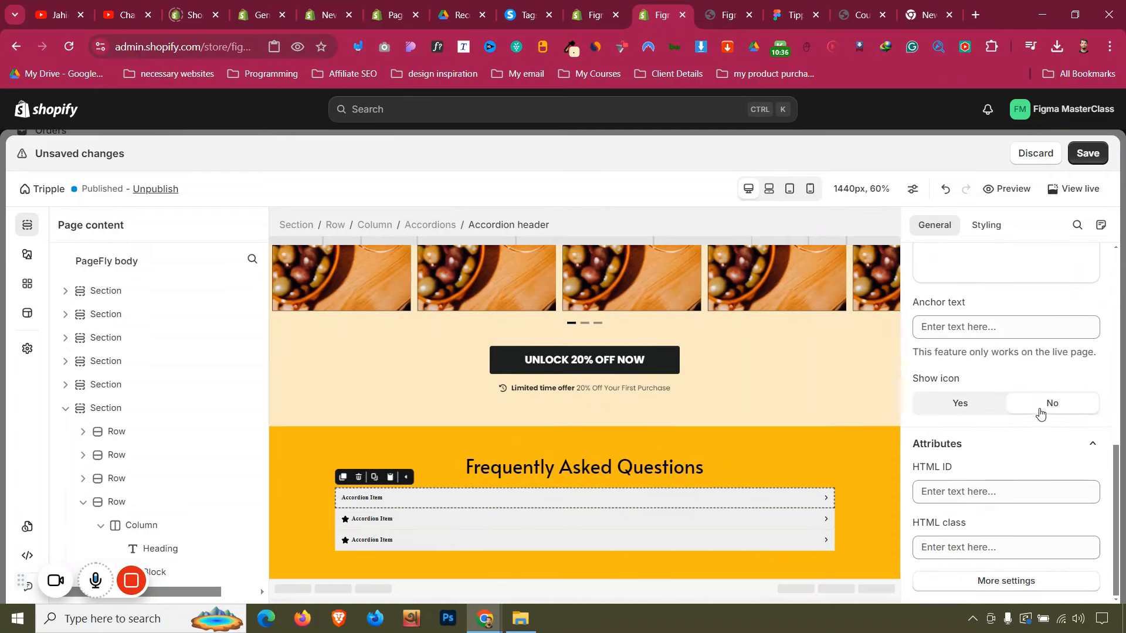
Change the accordion header's font family to Poppins
{"action": "left_click", "coordinate": [985, 226]}
{"action": "scroll", "coordinate": [991, 352], "scroll_direction": "down", "scroll_amount": 3}
{"action": "scroll", "coordinate": [991, 352], "scroll_direction": "up", "scroll_amount": 1}
{"action": "left_click", "coordinate": [981, 358]}
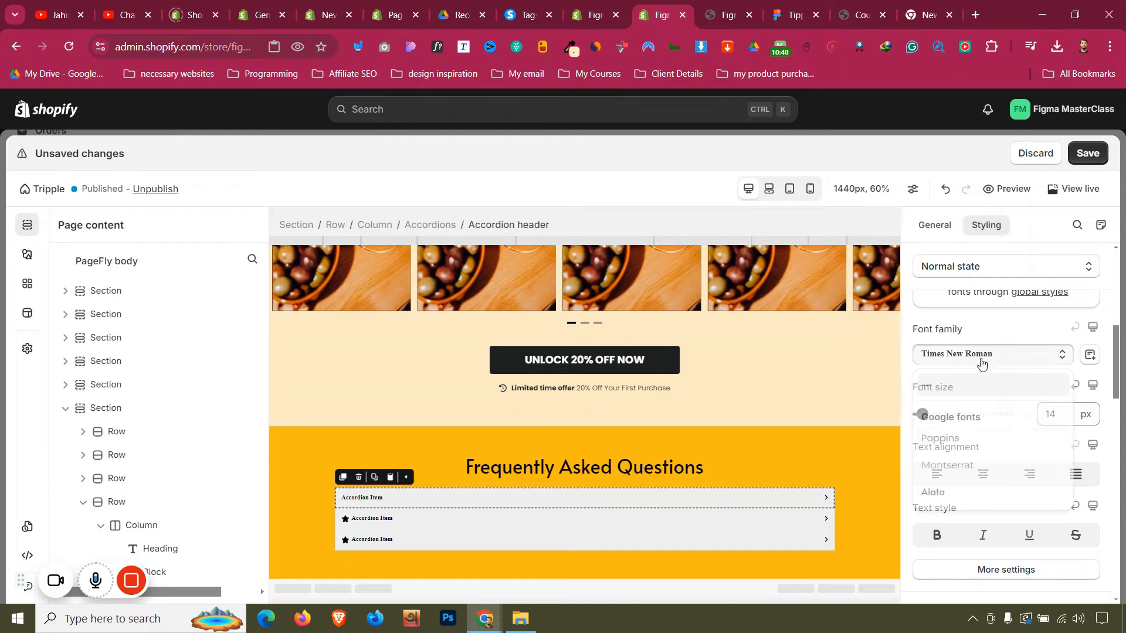
{"action": "left_click", "coordinate": [964, 441]}
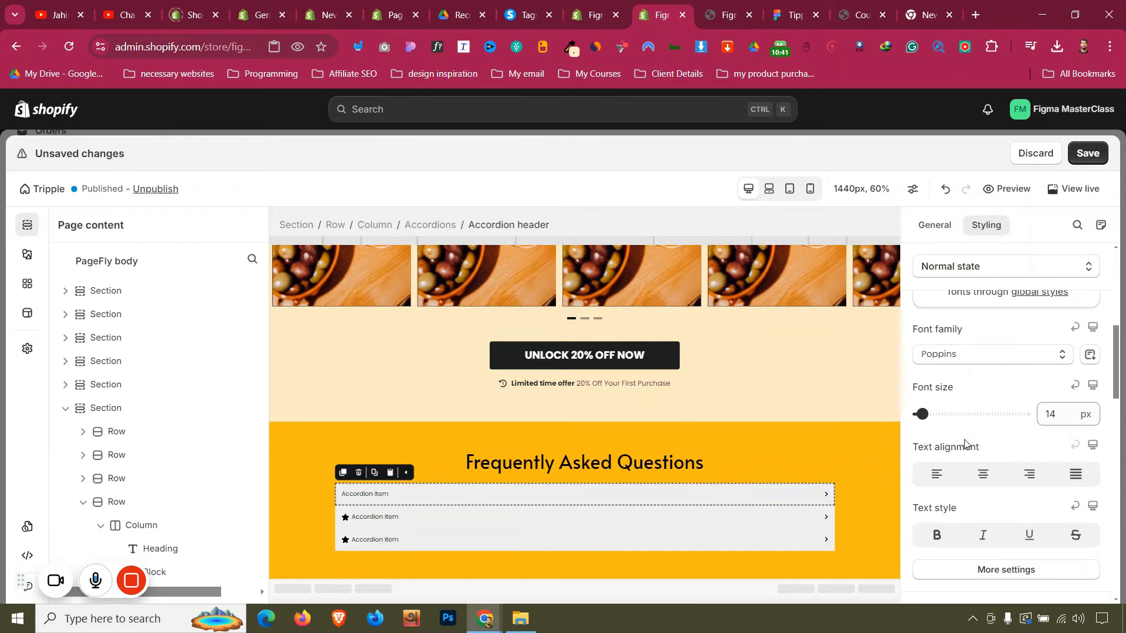
Set the accordion header's font size to 20 px and its font weight to Semi Bold
{"action": "left_click", "coordinate": [787, 6]}
{"action": "left_click", "coordinate": [669, 7]}
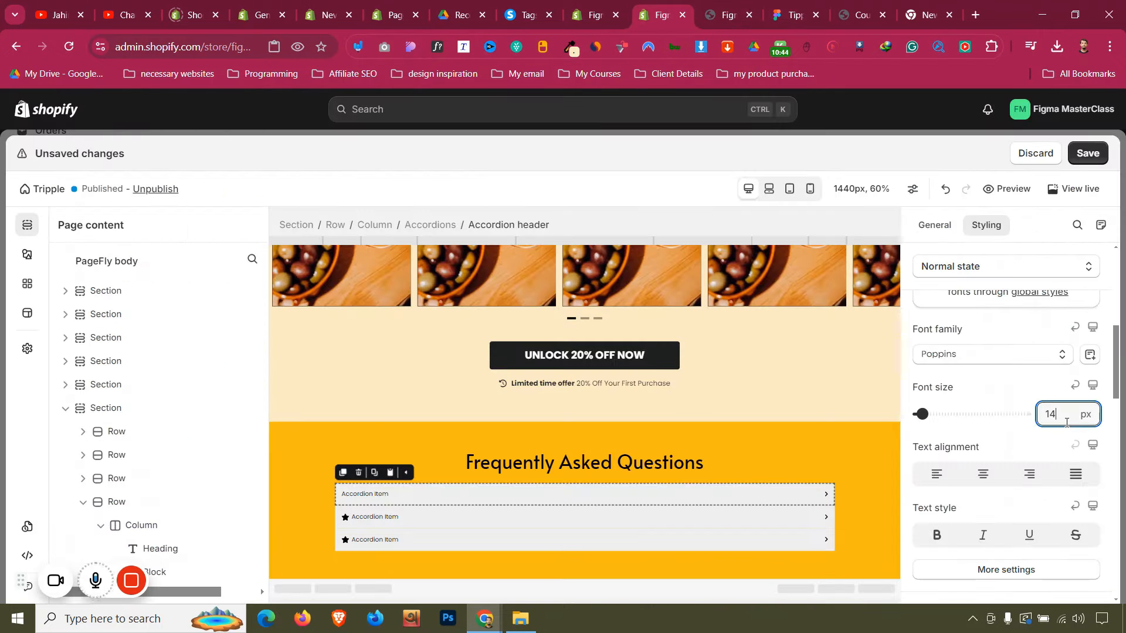
{"action": "key", "text": "Up"}
{"action": "key", "text": "Up"}
{"action": "key", "text": "Up"}
{"action": "key", "text": "Up"}
{"action": "key", "text": "Up"}
{"action": "key", "text": "Up"}
{"action": "left_click", "coordinate": [1019, 572]}
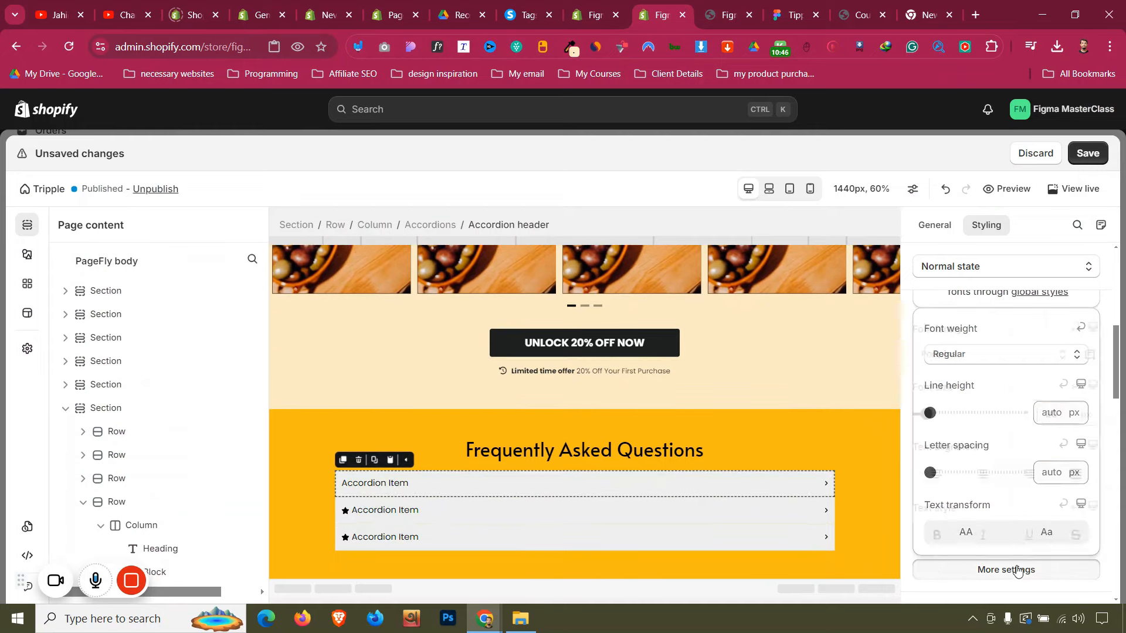
{"action": "left_click", "coordinate": [985, 354]}
{"action": "left_click", "coordinate": [969, 515]}
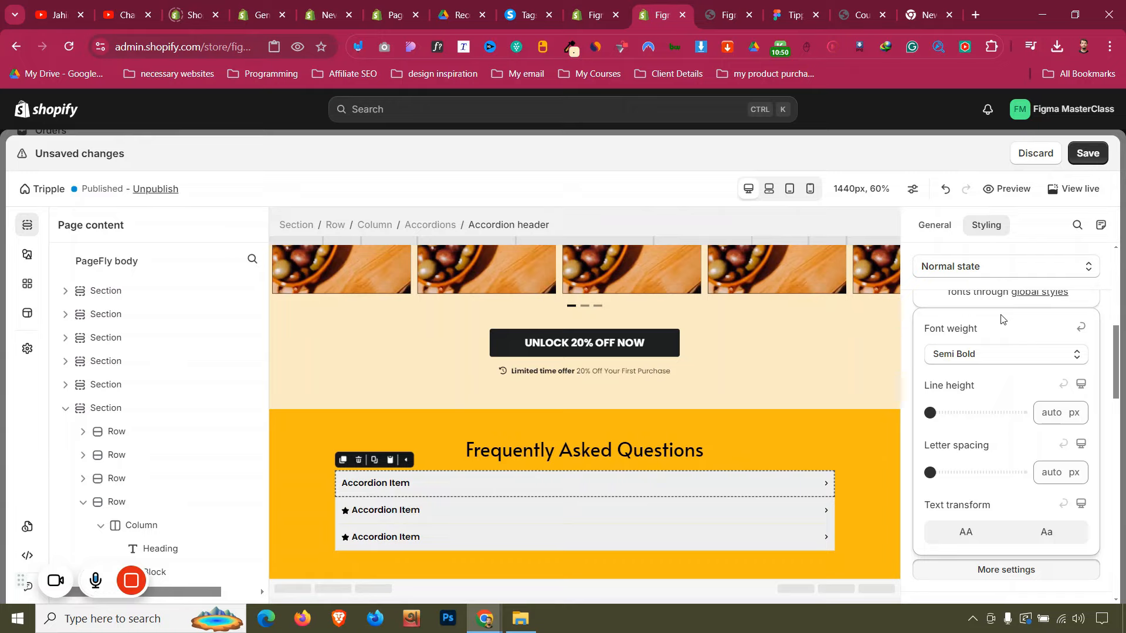
Check the FAQ item spacing in the Figma design and set the PageFly accordion header's bottom margin to 15 px
{"action": "left_click", "coordinate": [706, 5]}
{"action": "left_click", "coordinate": [788, 5]}
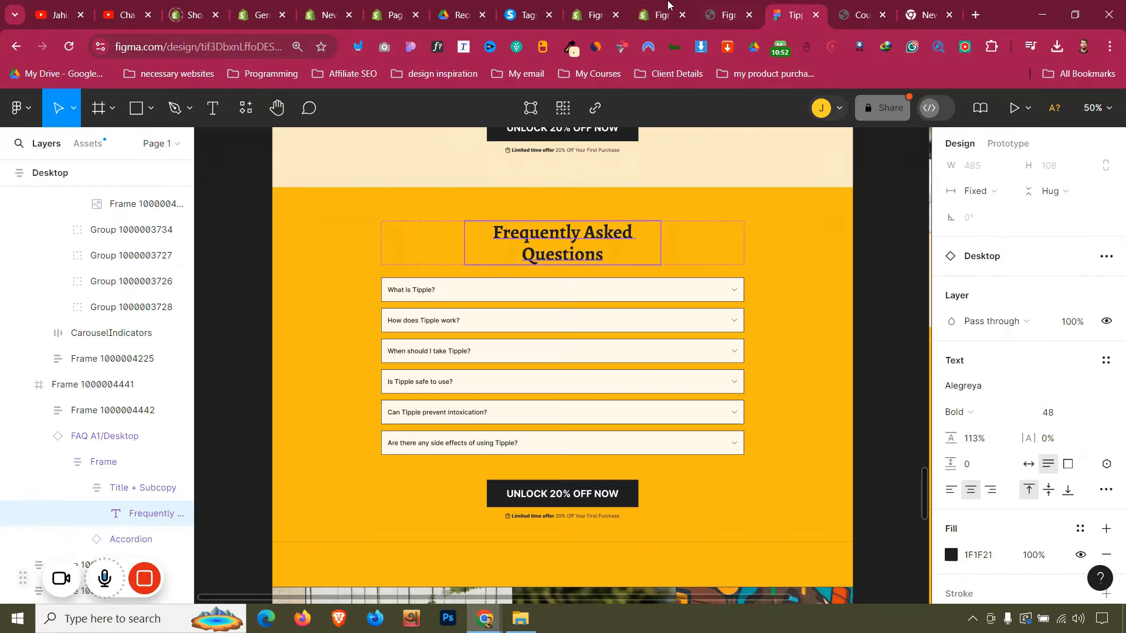
{"action": "left_click", "coordinate": [667, 5]}
{"action": "left_click", "coordinate": [985, 228]}
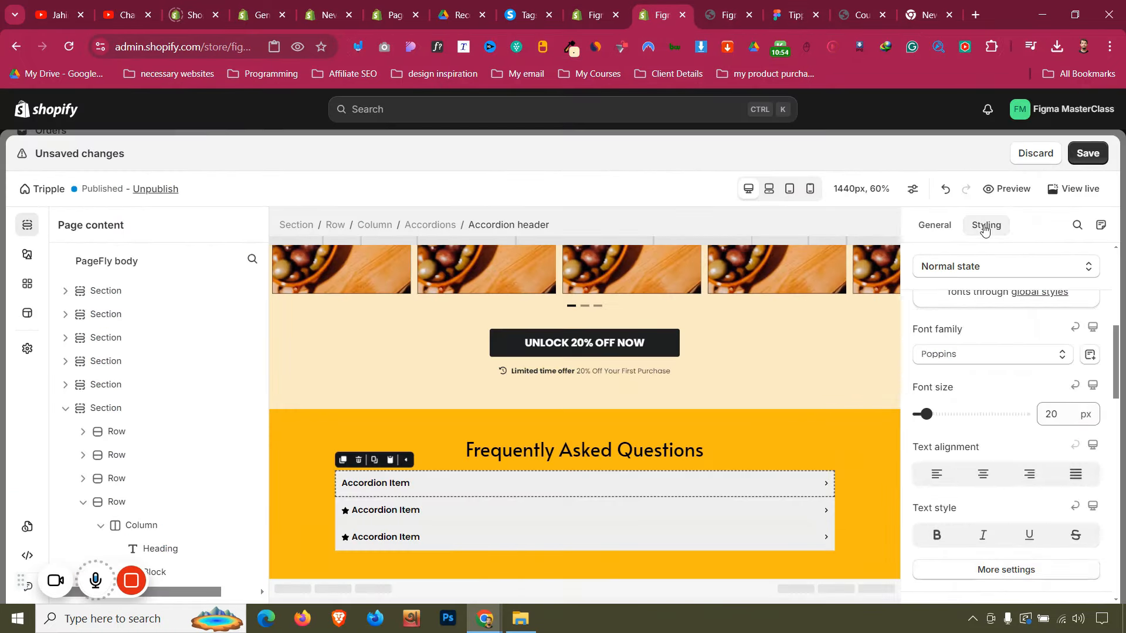
{"action": "scroll", "coordinate": [998, 460], "scroll_direction": "down", "scroll_amount": 3}
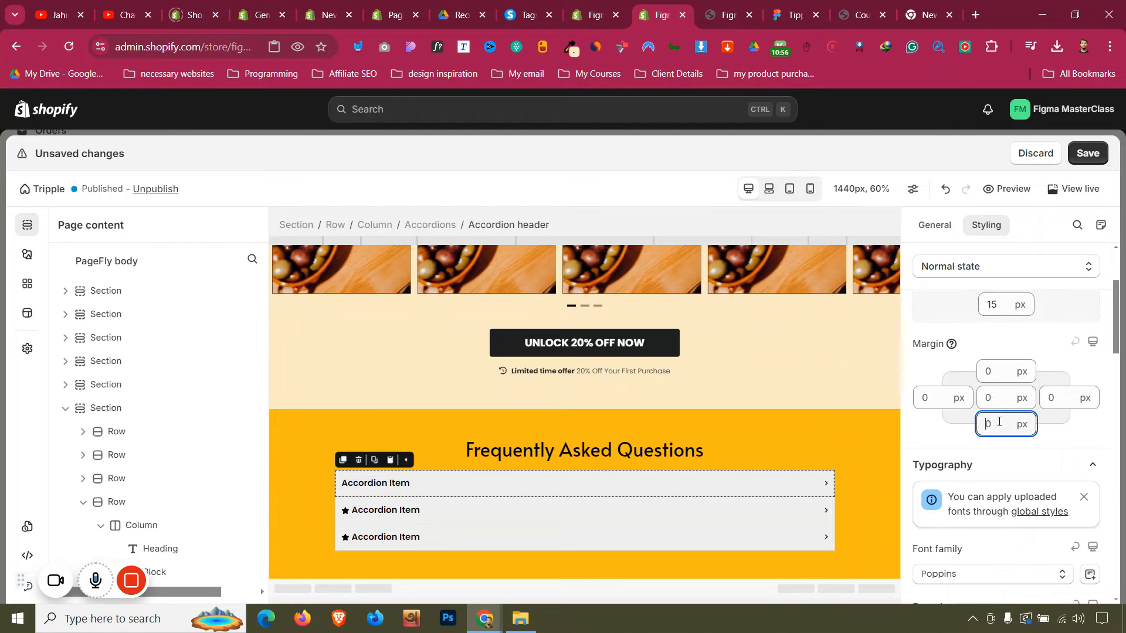
{"action": "type", "text": "15"}
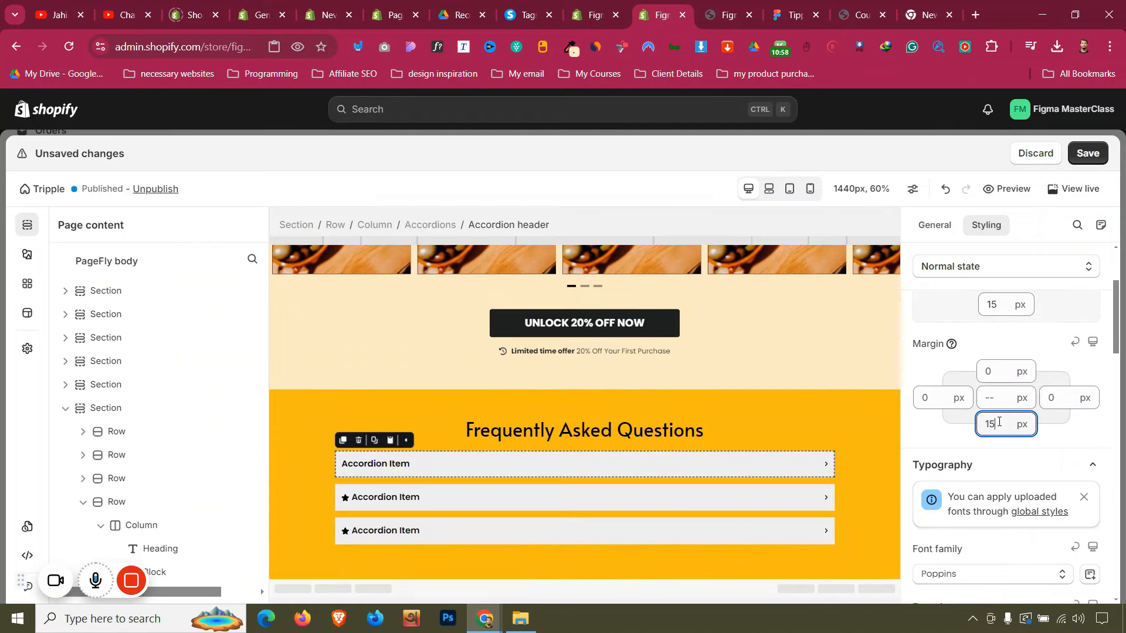
Compare with the Figma FAQ design and give the PageFly accordion header a solid black border 2 px wide on all sides
{"action": "left_click", "coordinate": [787, 5]}
{"action": "left_click", "coordinate": [667, 5]}
{"action": "scroll", "coordinate": [967, 404], "scroll_direction": "down", "scroll_amount": 6}
{"action": "left_click", "coordinate": [940, 410]}
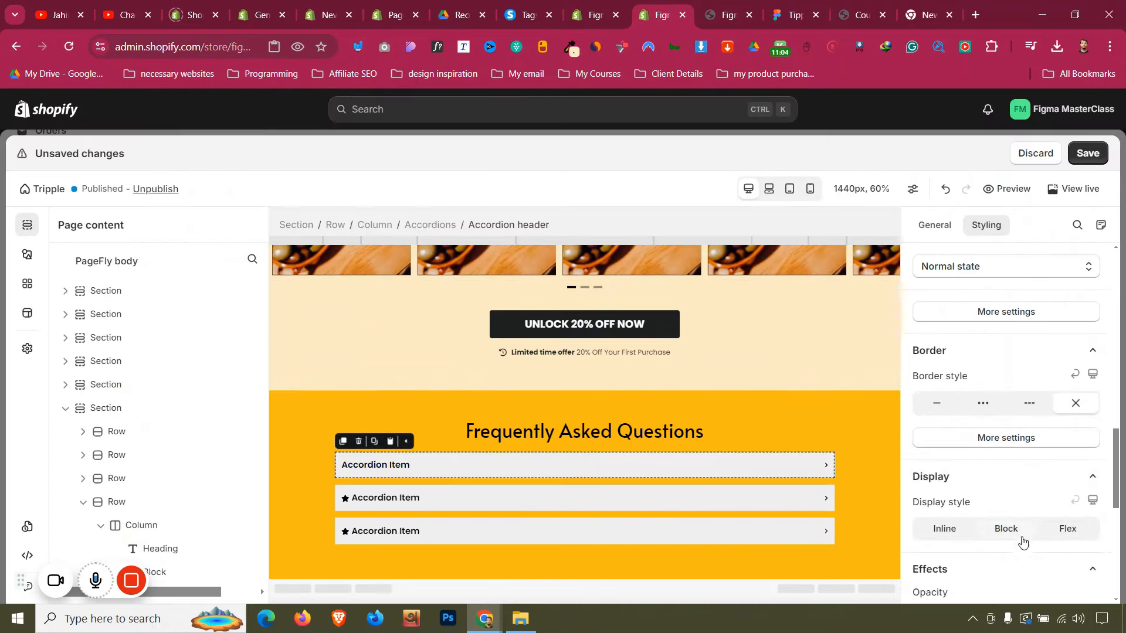
{"action": "left_click", "coordinate": [990, 441]}
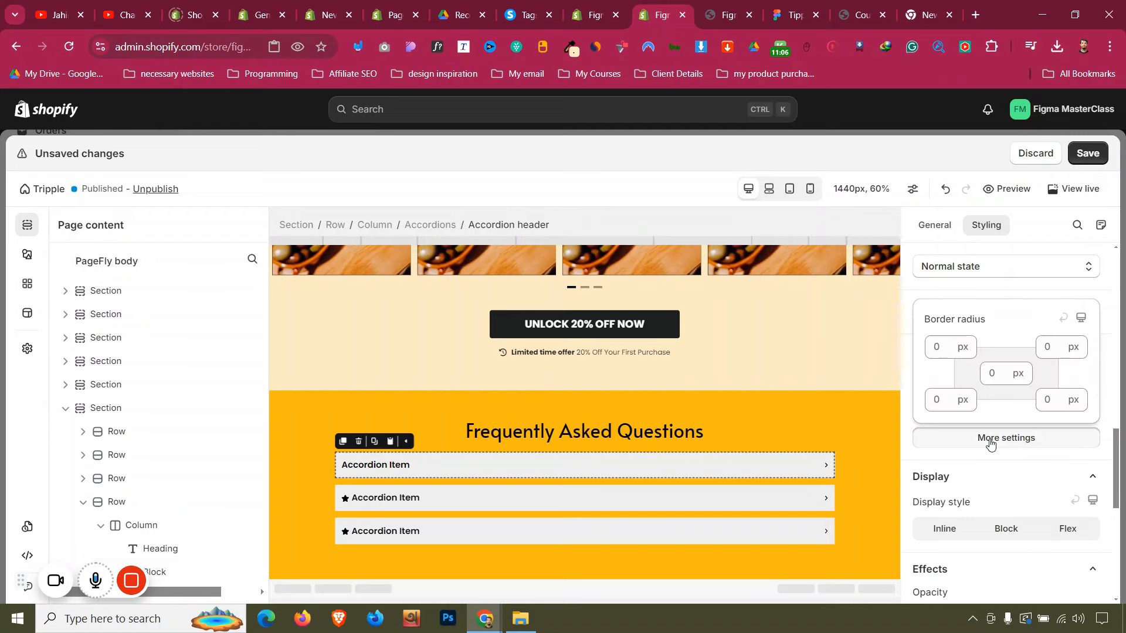
{"action": "left_click", "coordinate": [1000, 435]}
{"action": "left_click", "coordinate": [946, 410]}
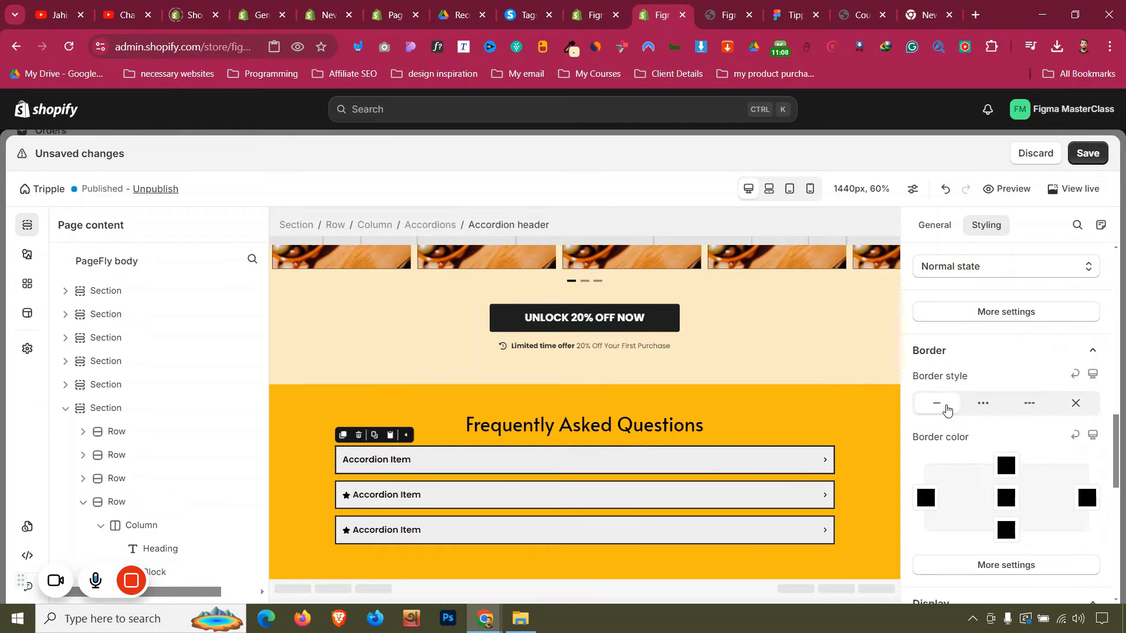
{"action": "left_click", "coordinate": [1024, 566]}
{"action": "key", "text": "BackSpace"}
{"action": "type", "text": "2"}
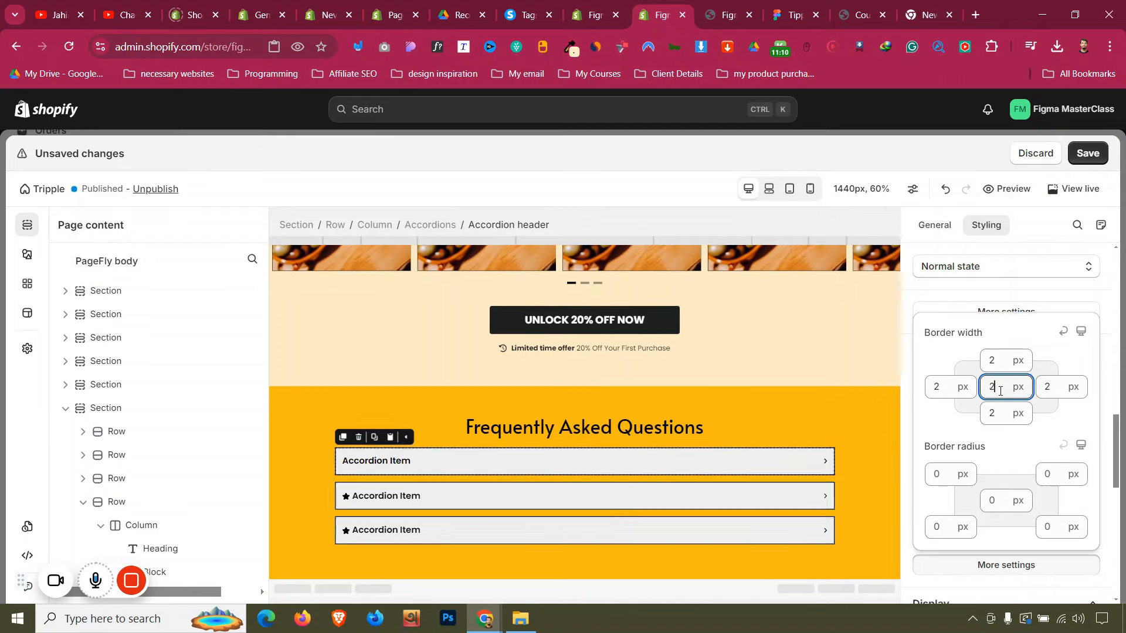
Copy the first FAQ question from the Figma design and replace the first PageFly accordion header's text with "What is Tipple?"
{"action": "left_click", "coordinate": [314, 433]}
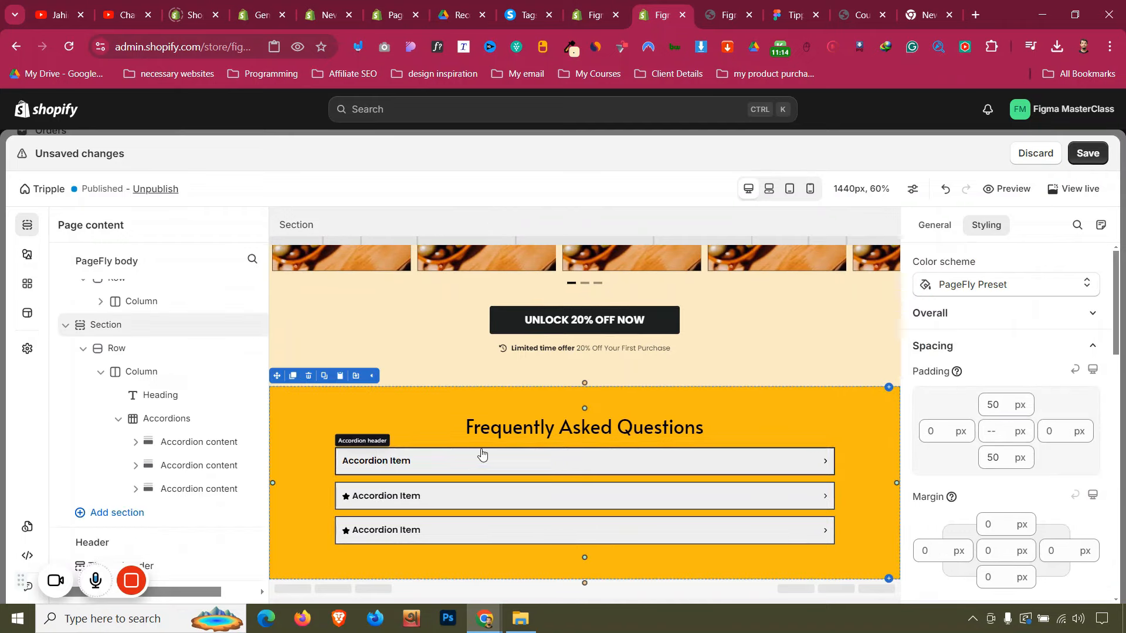
{"action": "left_click", "coordinate": [780, 6]}
{"action": "double_click", "coordinate": [420, 293]}
{"action": "double_click", "coordinate": [420, 293]}
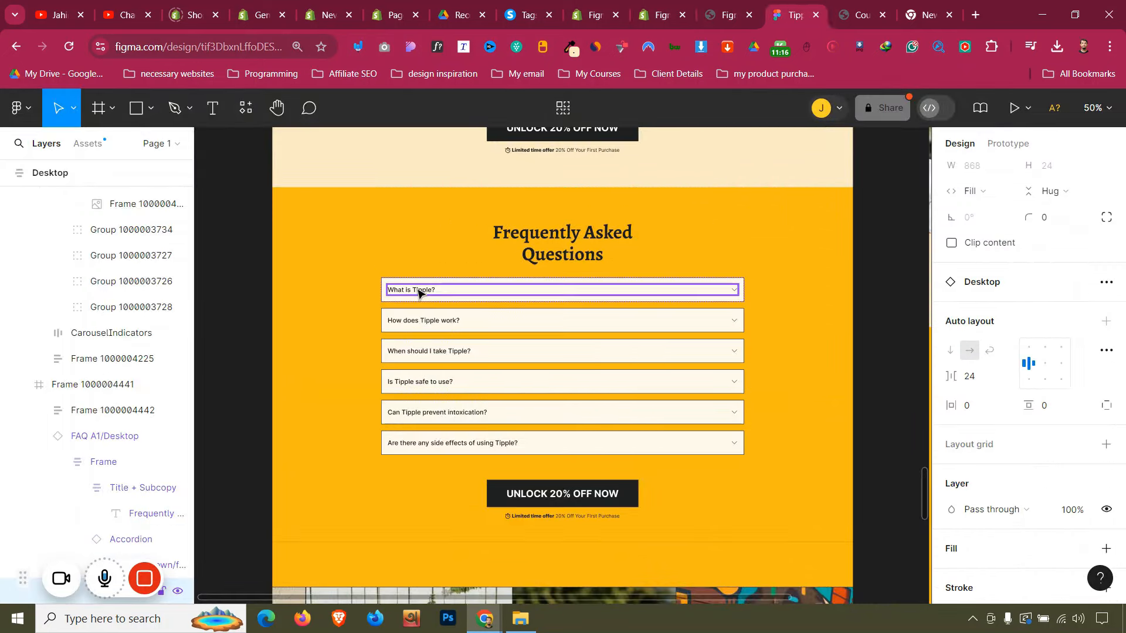
{"action": "double_click", "coordinate": [432, 293]}
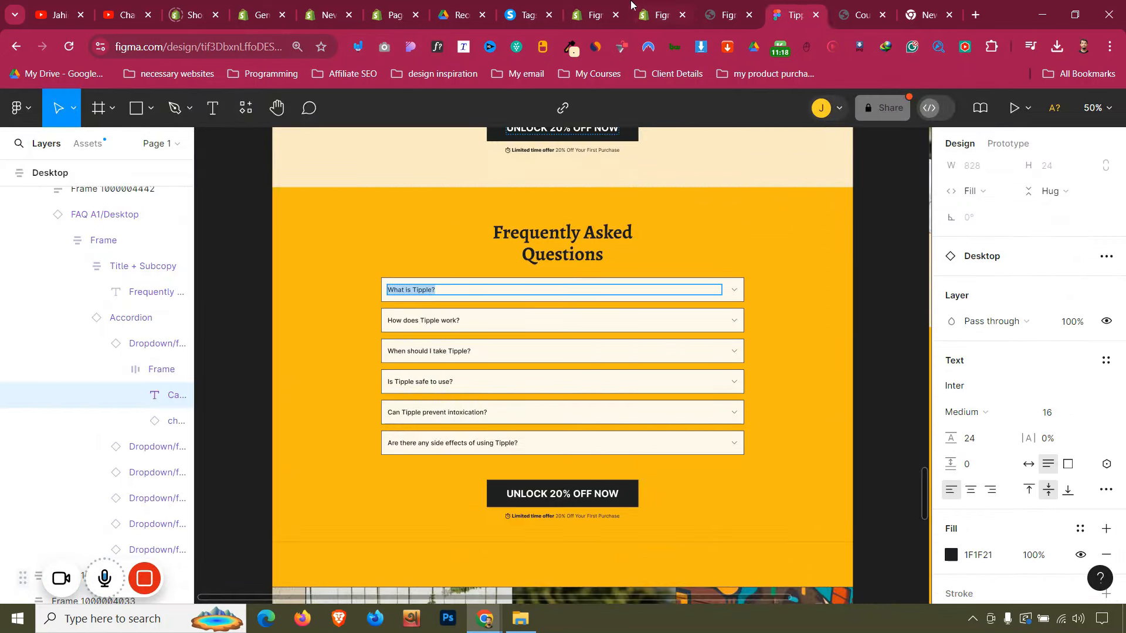
{"action": "left_click", "coordinate": [648, 12]}
{"action": "left_click", "coordinate": [389, 463]}
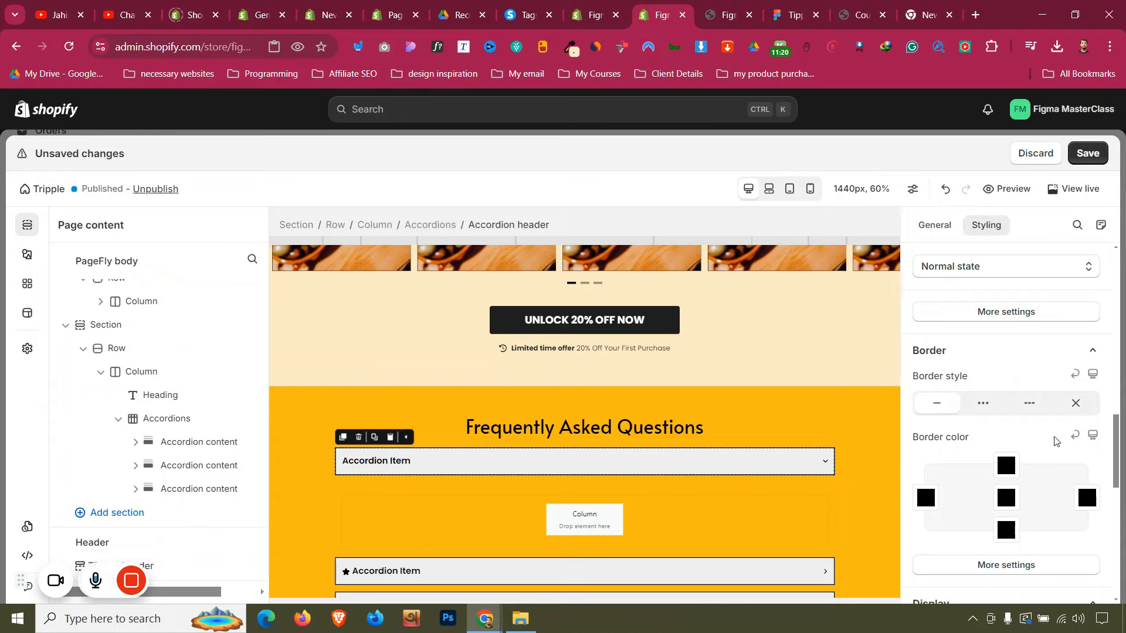
{"action": "left_click", "coordinate": [938, 225]}
{"action": "scroll", "coordinate": [1002, 504], "scroll_direction": "up", "scroll_amount": 4}
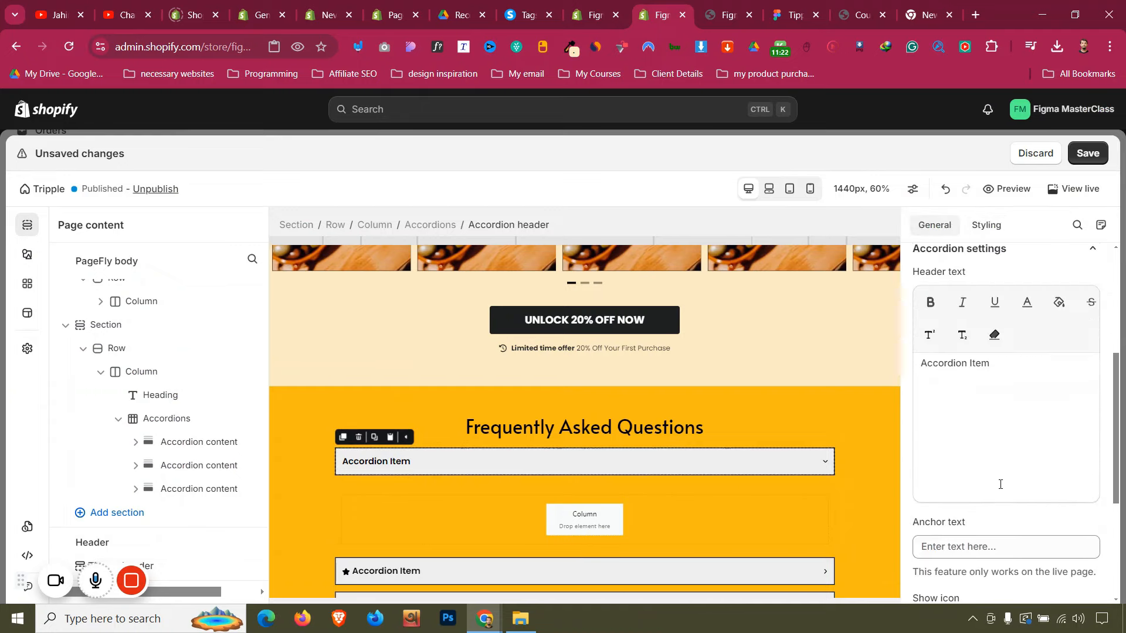
{"action": "key", "text": "ctrl+a"}
{"action": "type", "text": "What is Tipple?"}
Try a duplicate of the product description as the content of the "What is Tipple?" item, and delete it from there
{"action": "scroll", "coordinate": [603, 435], "scroll_direction": "up", "scroll_amount": 6}
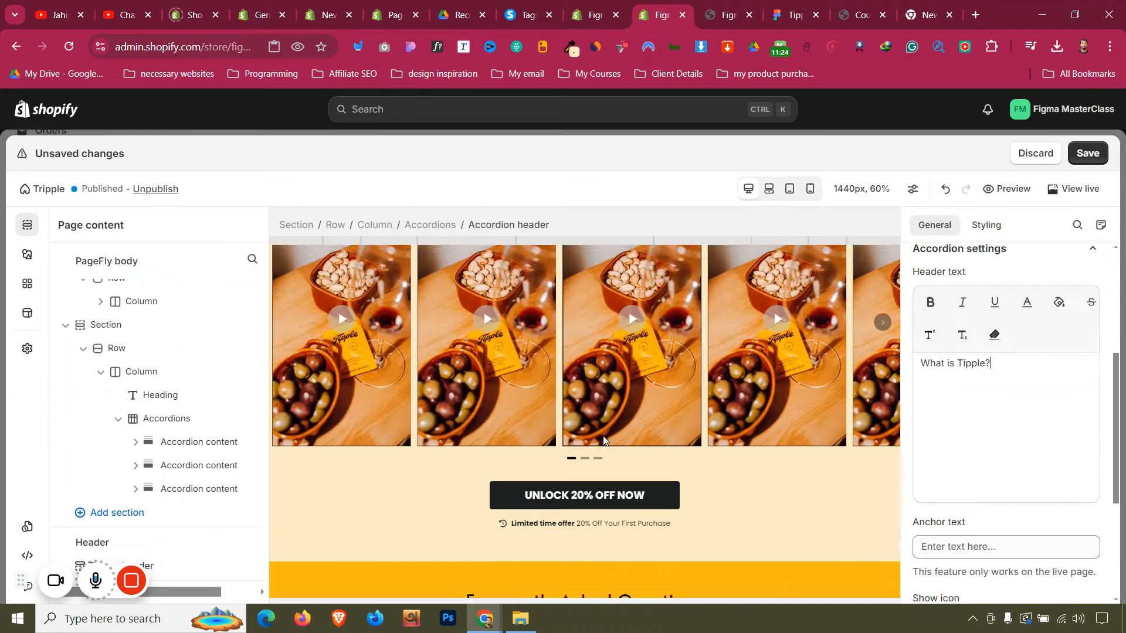
{"action": "scroll", "coordinate": [618, 402], "scroll_direction": "up", "scroll_amount": 5}
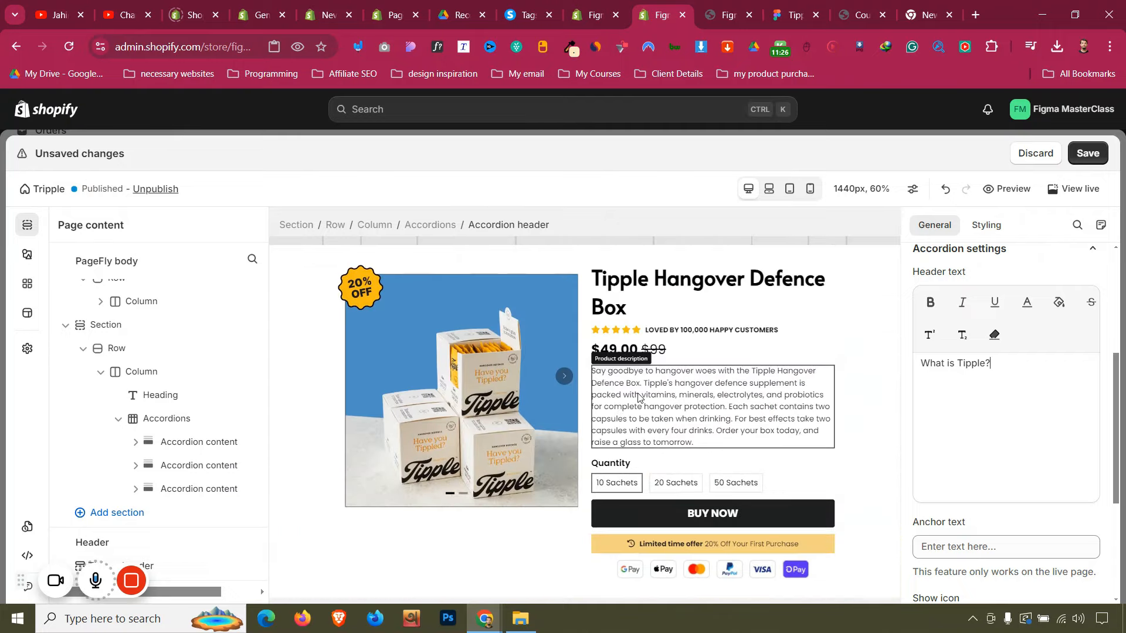
{"action": "scroll", "coordinate": [639, 397], "scroll_direction": "up", "scroll_amount": 4}
{"action": "scroll", "coordinate": [642, 410], "scroll_direction": "down", "scroll_amount": 4}
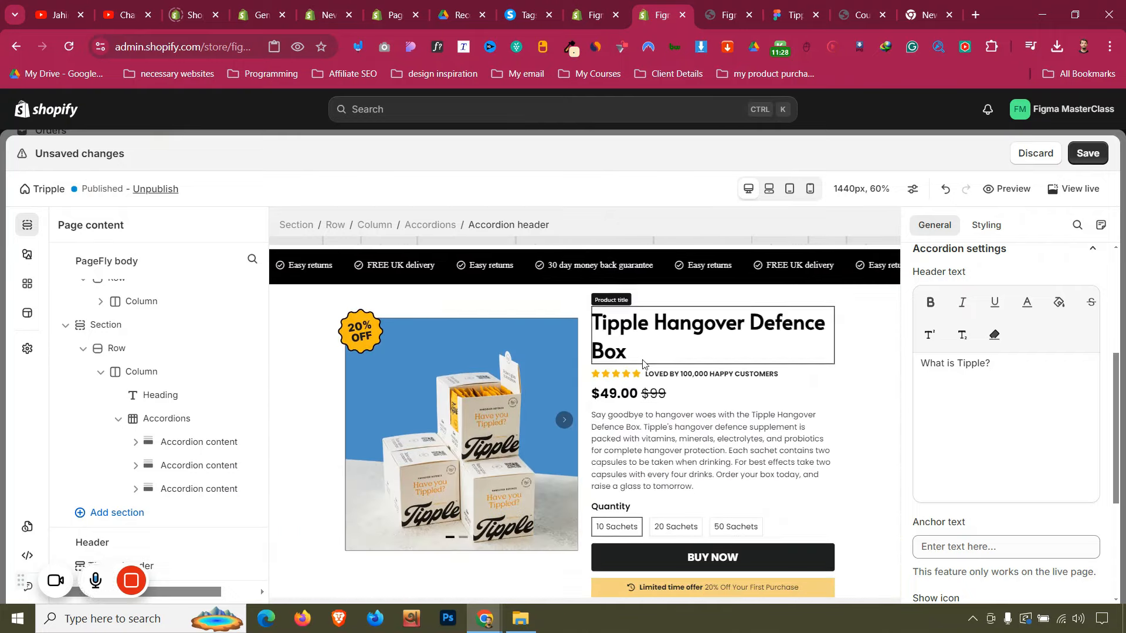
{"action": "left_click", "coordinate": [643, 414]}
{"action": "left_click", "coordinate": [615, 398]}
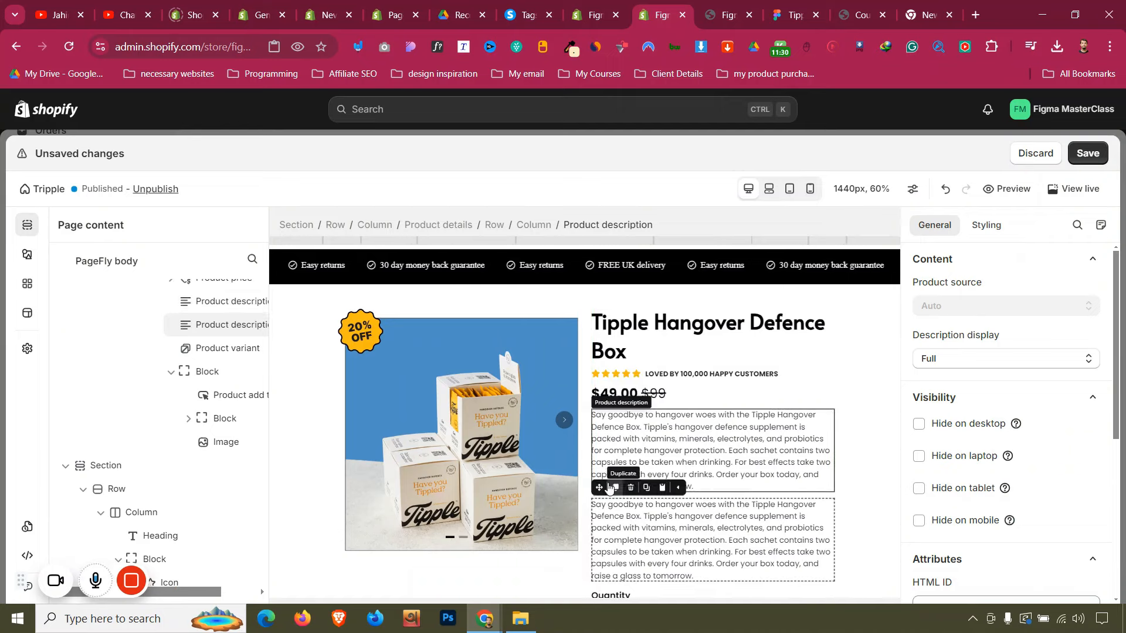
{"action": "left_click_drag", "start_coordinate": [598, 484], "coordinate": [529, 430]}
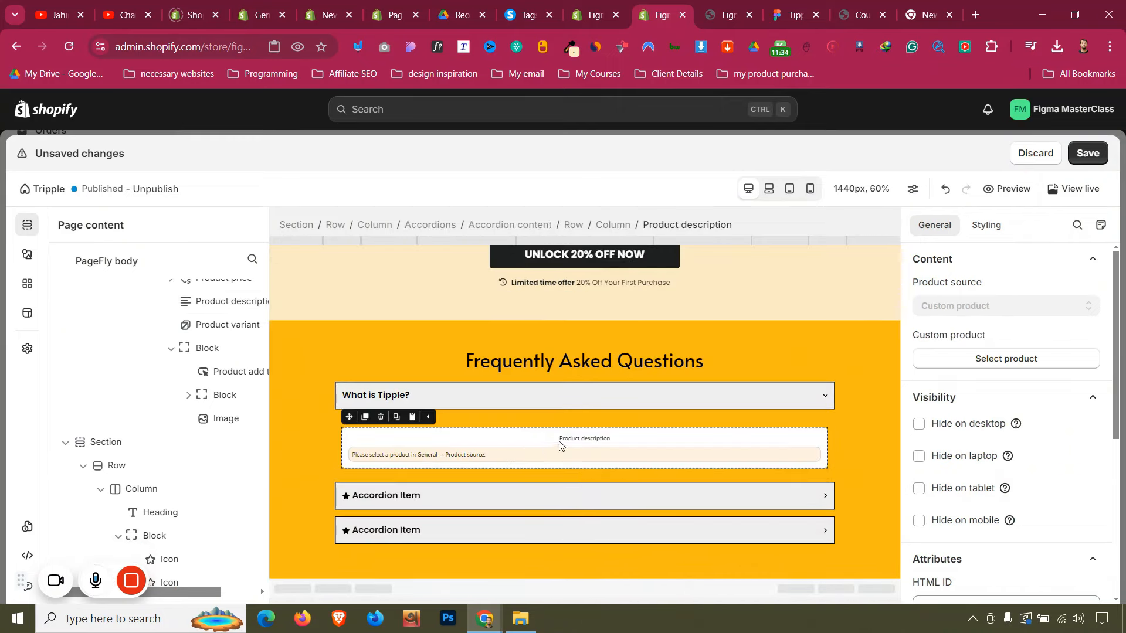
{"action": "left_click", "coordinate": [386, 416]}
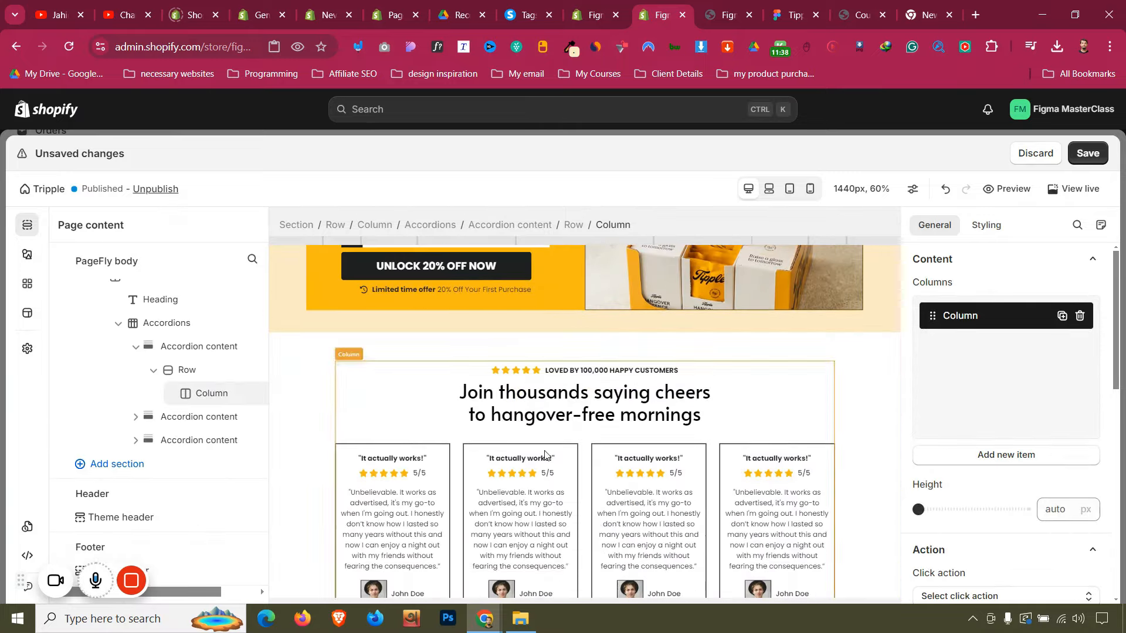
Duplicate the second testimonial's paragraph, move the copy into the "What is Tipple?" content, and left-align its text
{"action": "left_click", "coordinate": [481, 491]}
{"action": "left_click", "coordinate": [491, 477]}
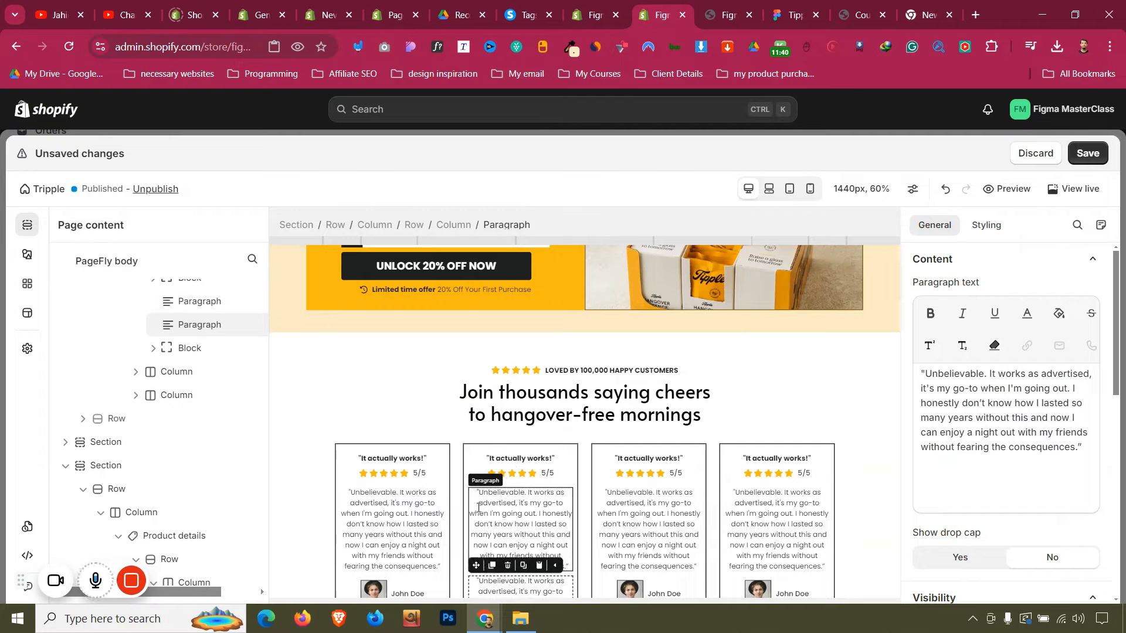
{"action": "left_click_drag", "start_coordinate": [478, 562], "coordinate": [581, 419]}
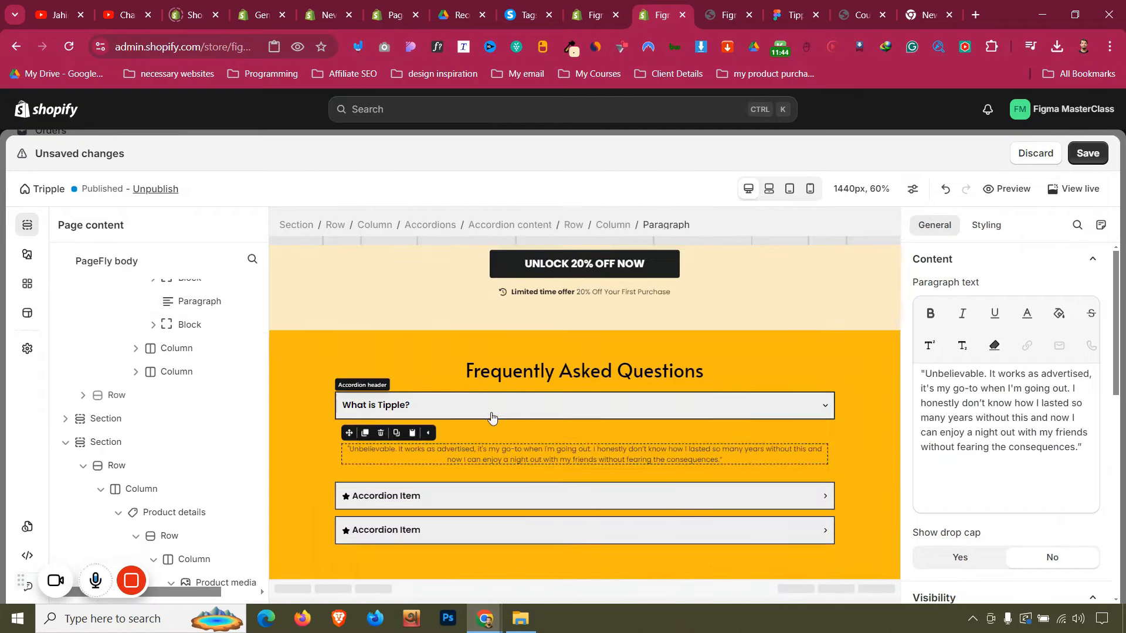
{"action": "left_click", "coordinate": [984, 224]}
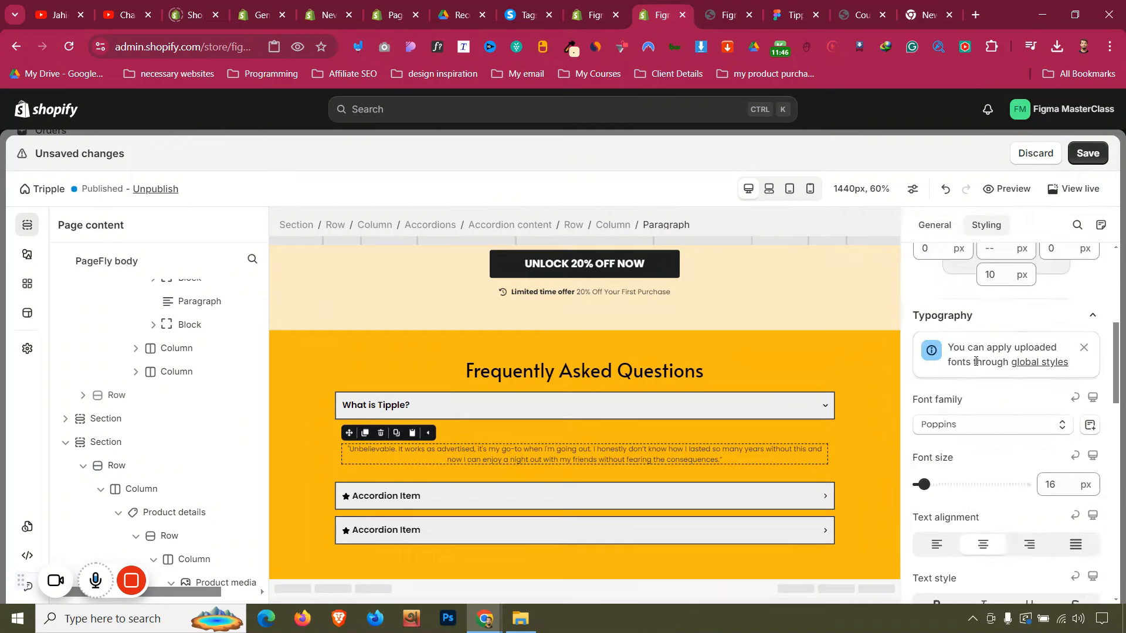
{"action": "scroll", "coordinate": [975, 363], "scroll_direction": "down", "scroll_amount": 3}
{"action": "left_click", "coordinate": [938, 398]}
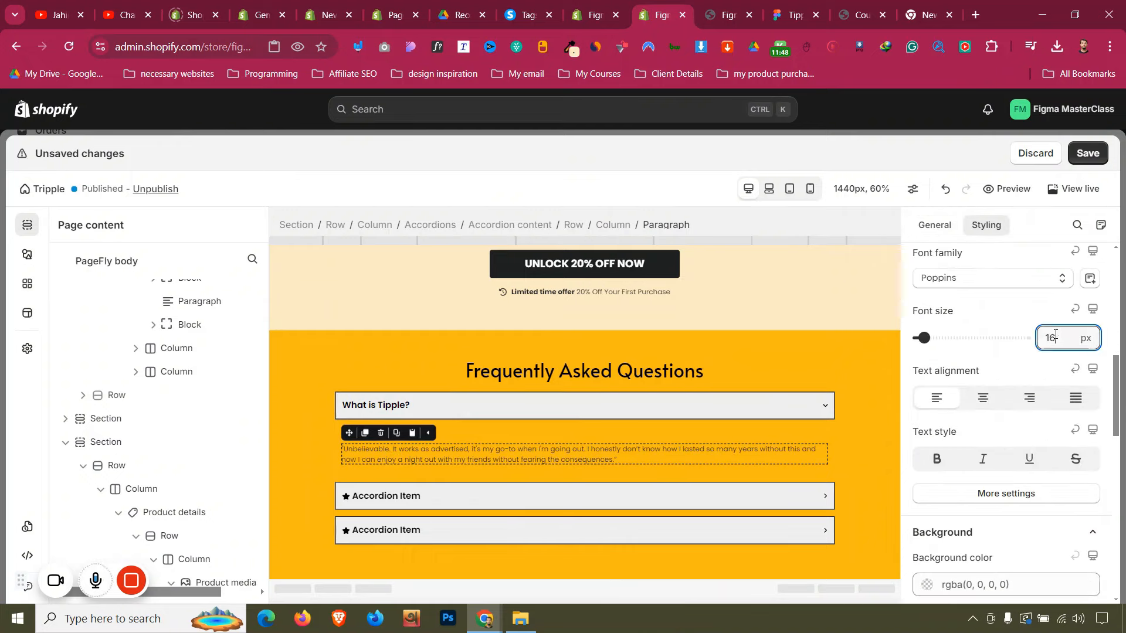
Set the answer paragraph's font size to 20 px and its margins to 0 px on all sides
{"action": "key", "text": "Up"}
{"action": "key", "text": "Up"}
{"action": "key", "text": "Up"}
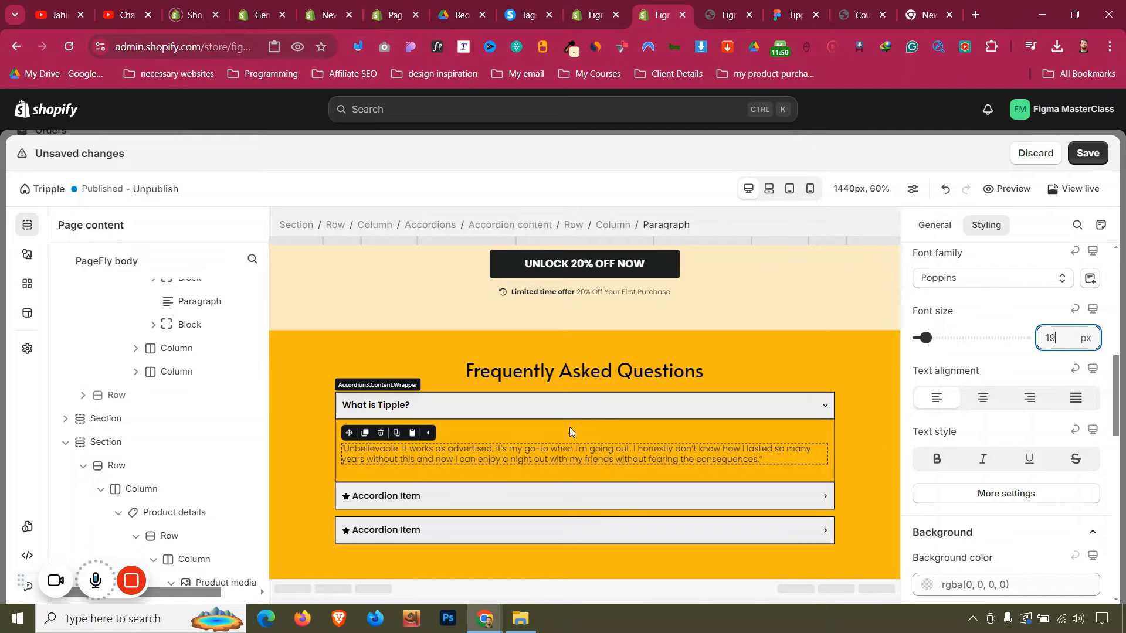
{"action": "key", "text": "Up"}
{"action": "key", "text": "Up"}
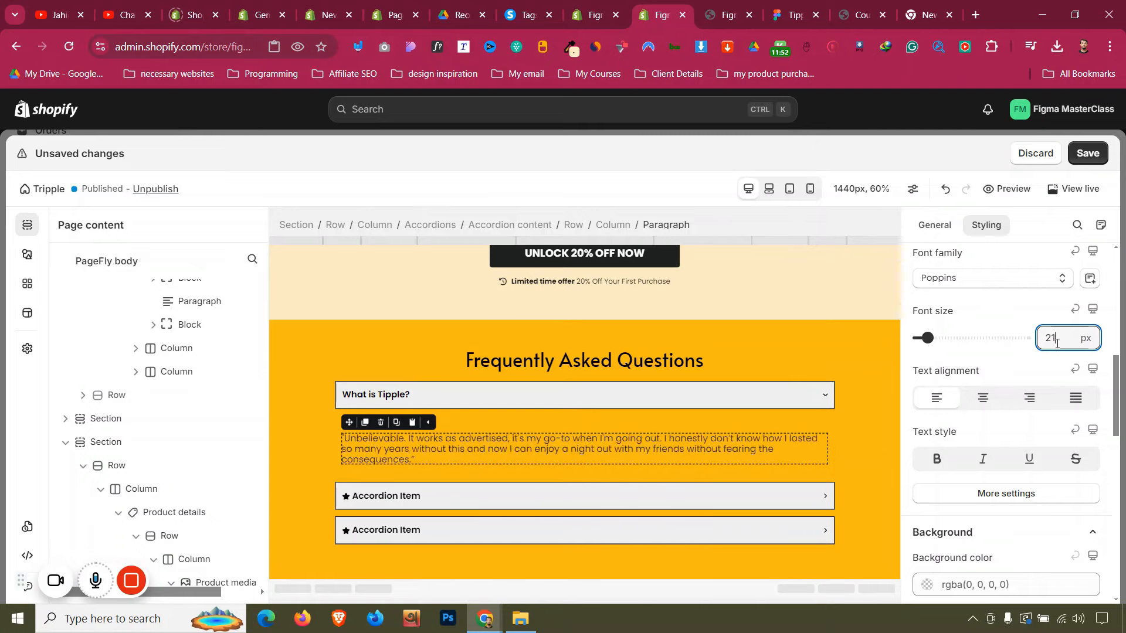
{"action": "key", "text": "Down"}
{"action": "scroll", "coordinate": [985, 352], "scroll_direction": "up", "scroll_amount": 5}
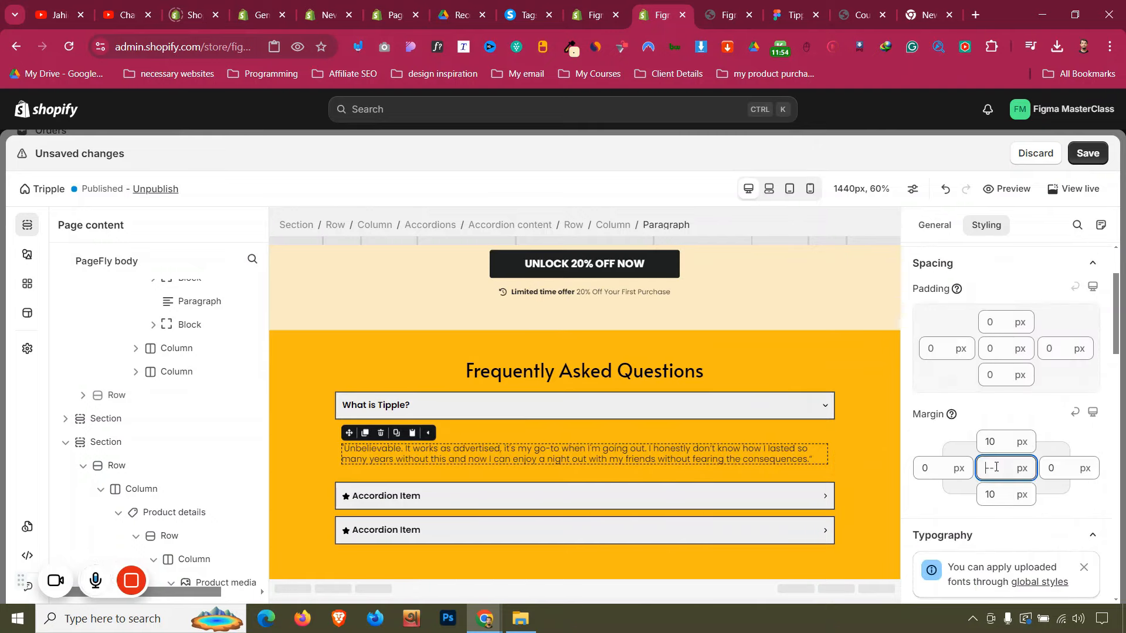
{"action": "type", "text": "0"}
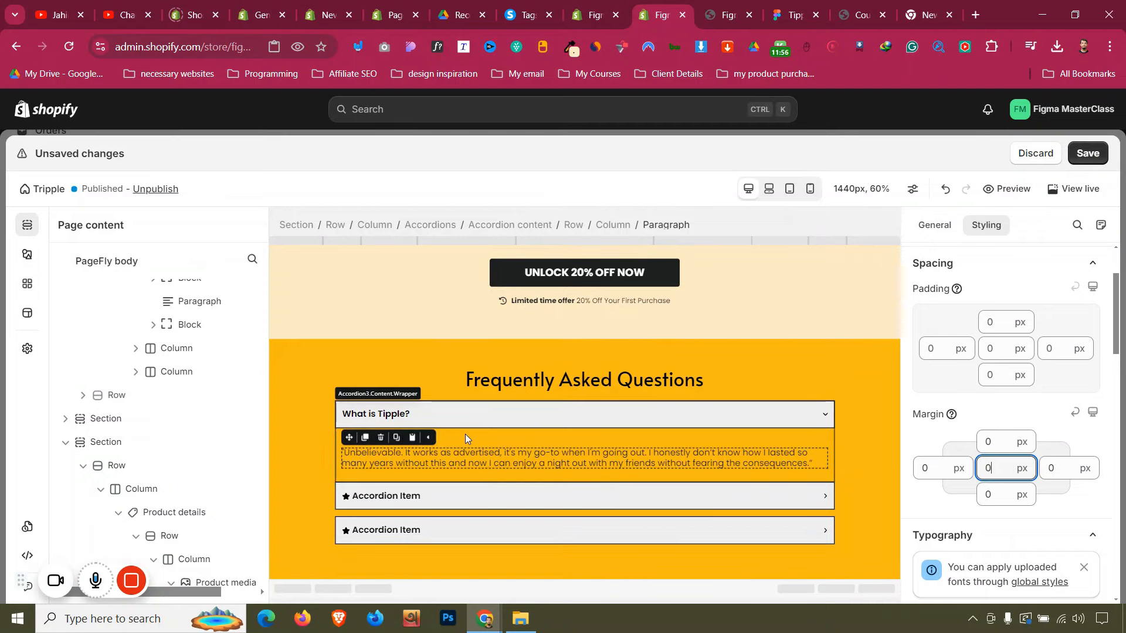
Collapse the "What is Tipple?" item and try a bottom margin of 7 px on the "Frequently Asked Questions" heading
{"action": "key", "text": "Escape"}
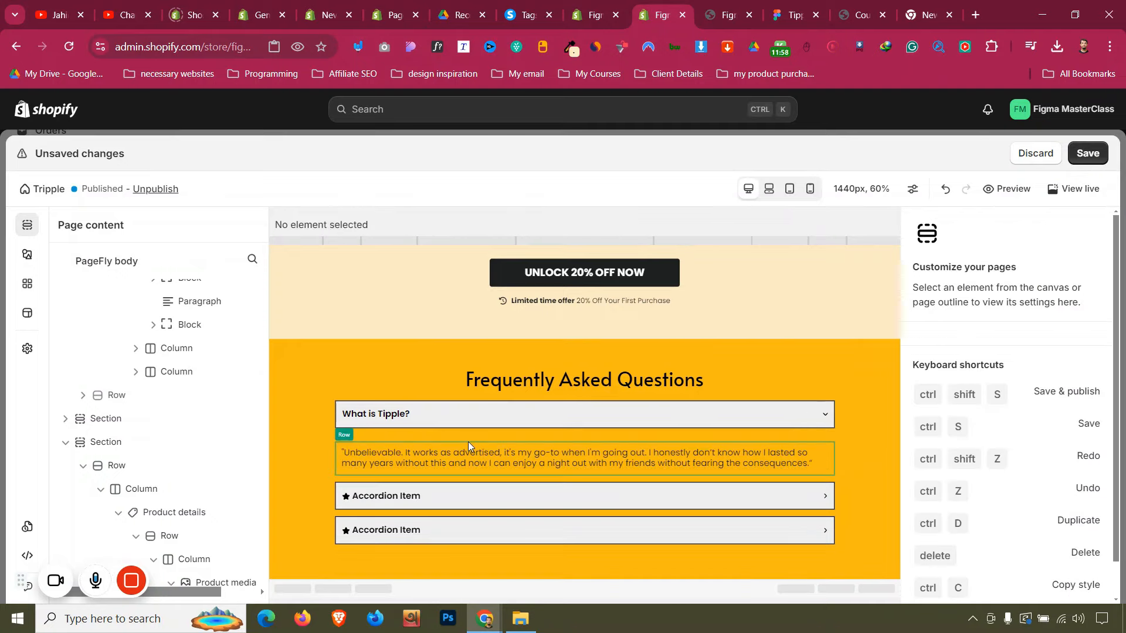
{"action": "left_click", "coordinate": [467, 442]}
{"action": "left_click", "coordinate": [766, 417]}
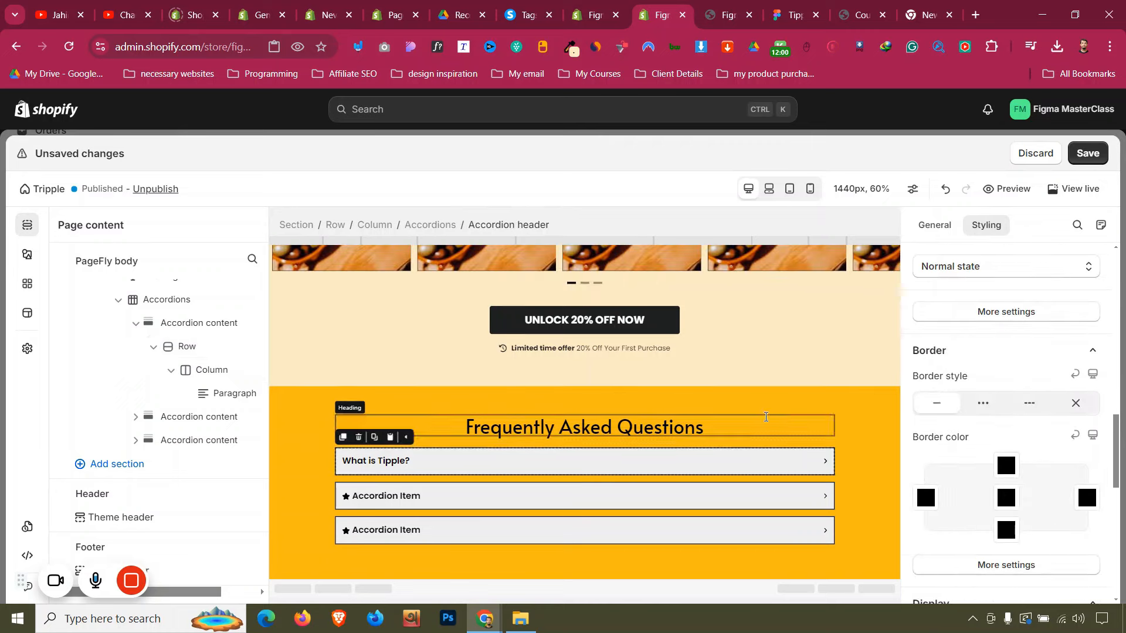
{"action": "left_click", "coordinate": [291, 410]}
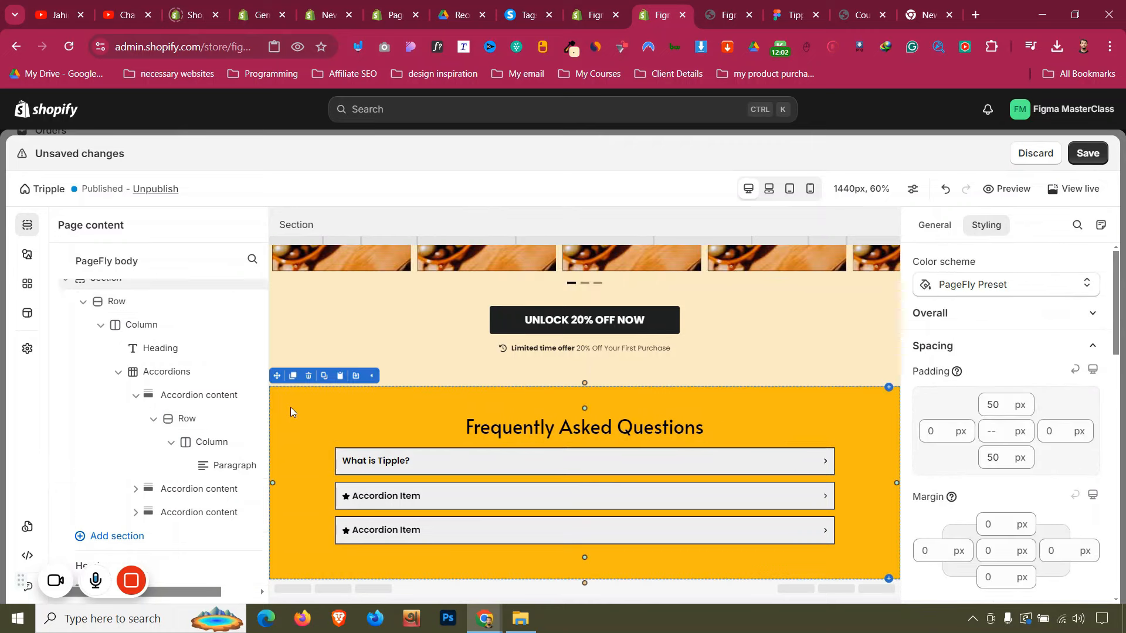
{"action": "left_click", "coordinate": [522, 428]}
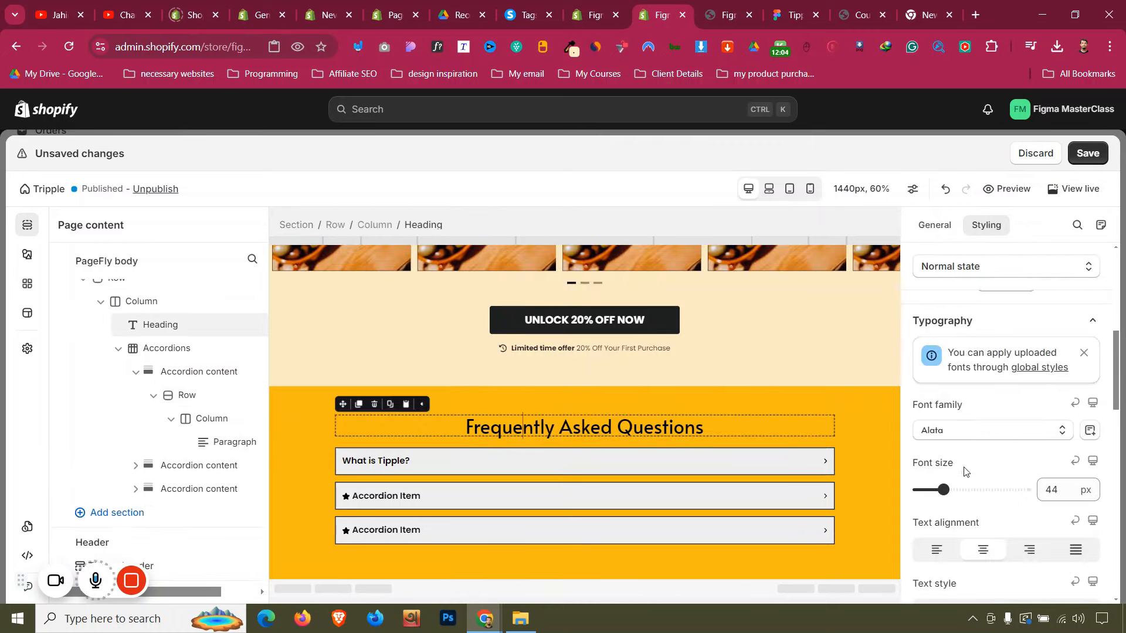
{"action": "scroll", "coordinate": [999, 423], "scroll_direction": "up", "scroll_amount": 4}
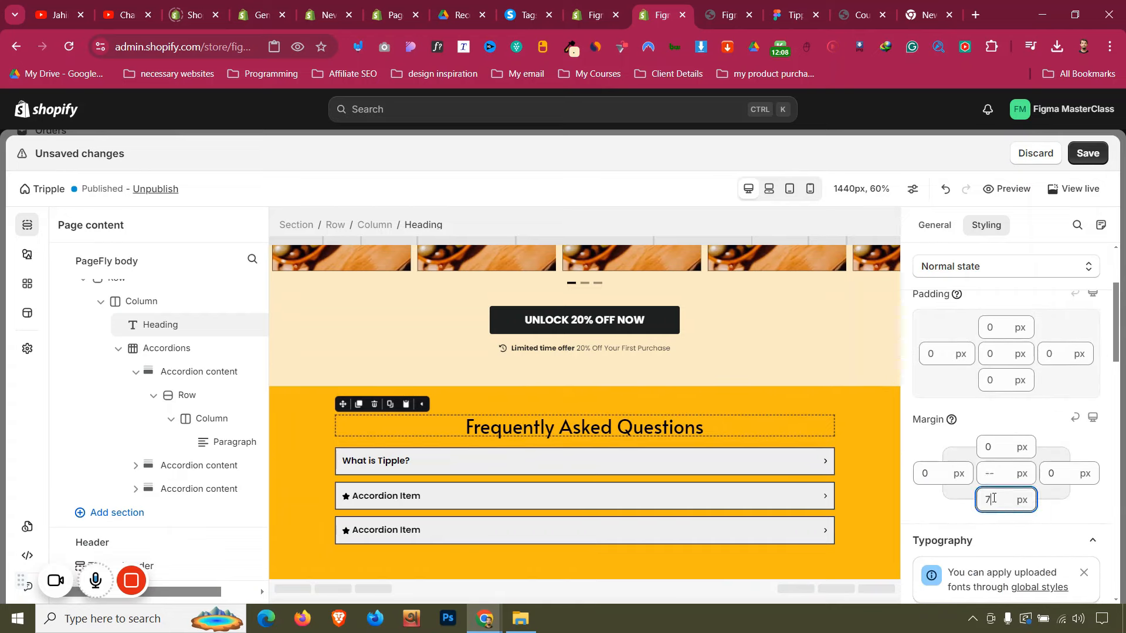
Set the top margin of the whole FAQ Accordions element to 35 px
{"action": "left_click", "coordinate": [741, 461]}
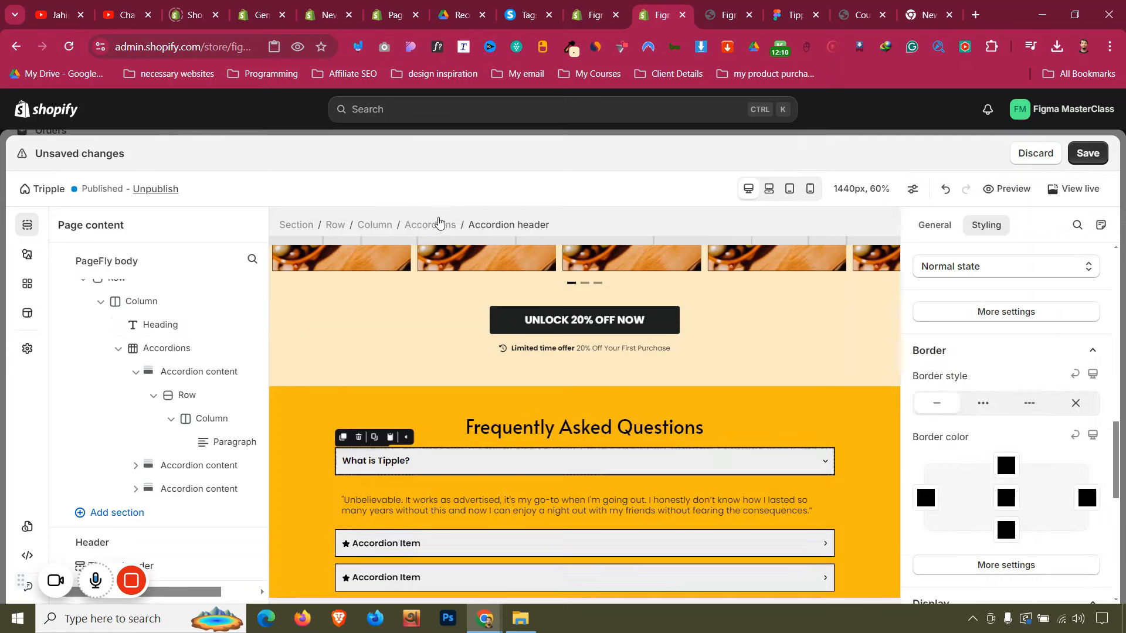
{"action": "left_click", "coordinate": [434, 224]}
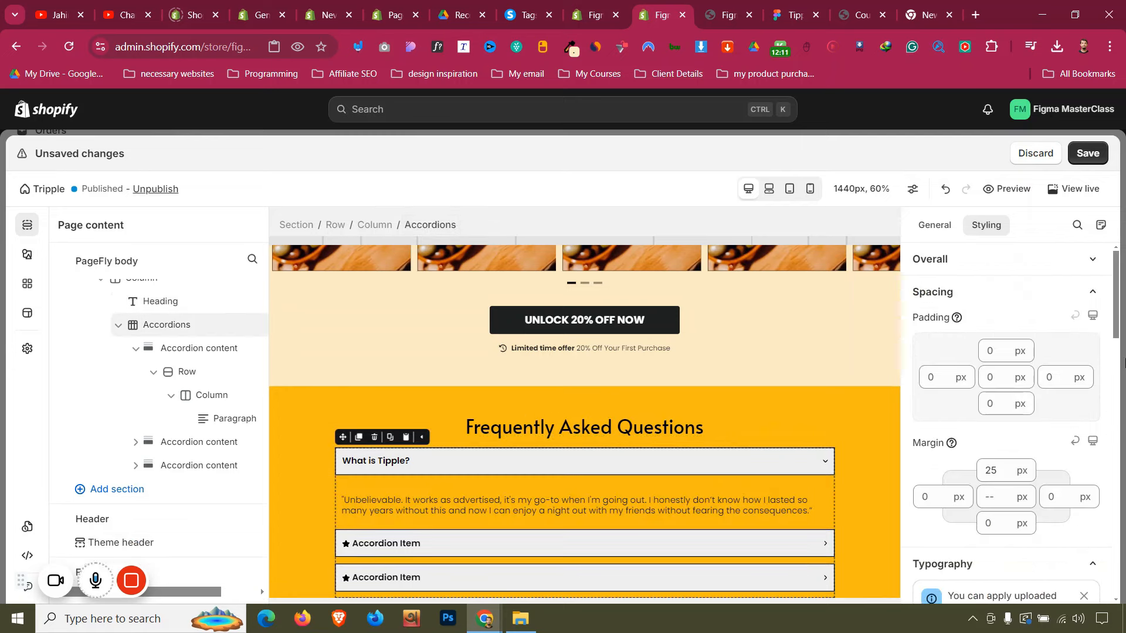
{"action": "left_click", "coordinate": [995, 469]}
{"action": "key", "text": "Up"}
{"action": "key", "text": "Up"}
{"action": "key", "text": "Up"}
{"action": "key", "text": "Up"}
{"action": "key", "text": "Up"}
{"action": "key", "text": "Up"}
{"action": "key", "text": "Up"}
{"action": "key", "text": "Up"}
{"action": "key", "text": "Up"}
{"action": "key", "text": "Up"}
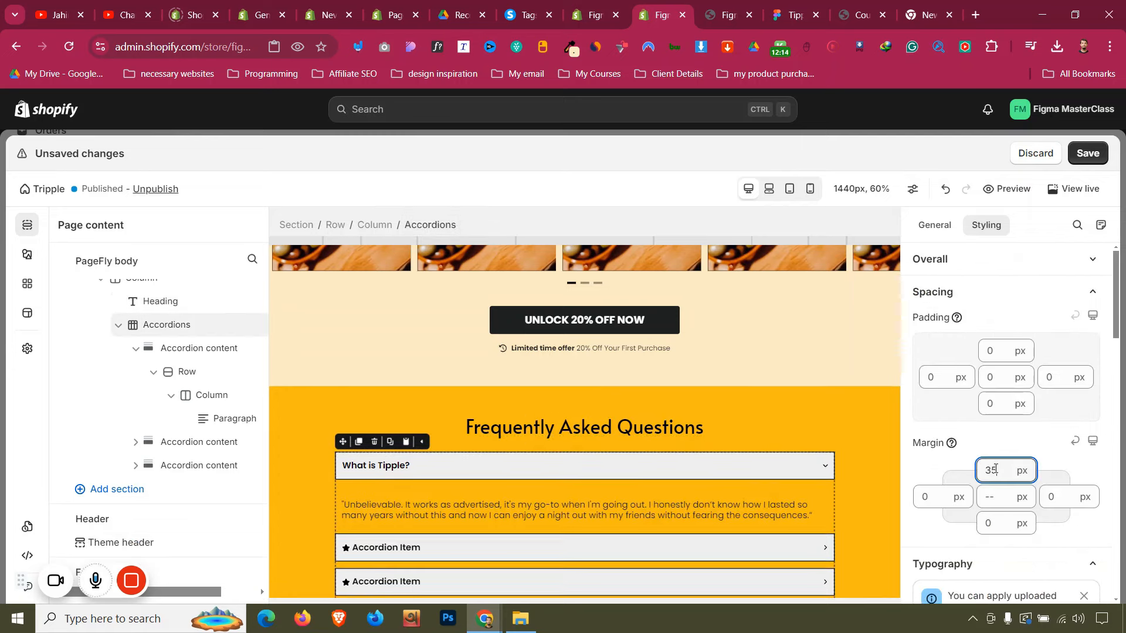
Delete the two default accordion items and duplicate the "What is Tipple?" item until the FAQ has five, leaving all of them collapsed
{"action": "left_click", "coordinate": [936, 225]}
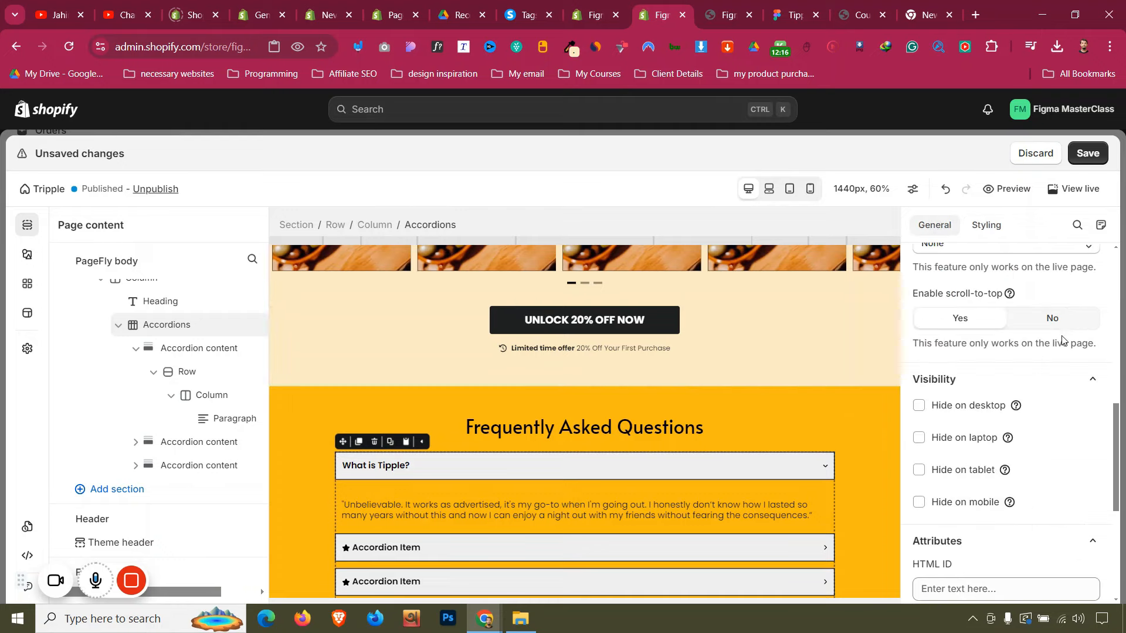
{"action": "left_click", "coordinate": [1079, 350]}
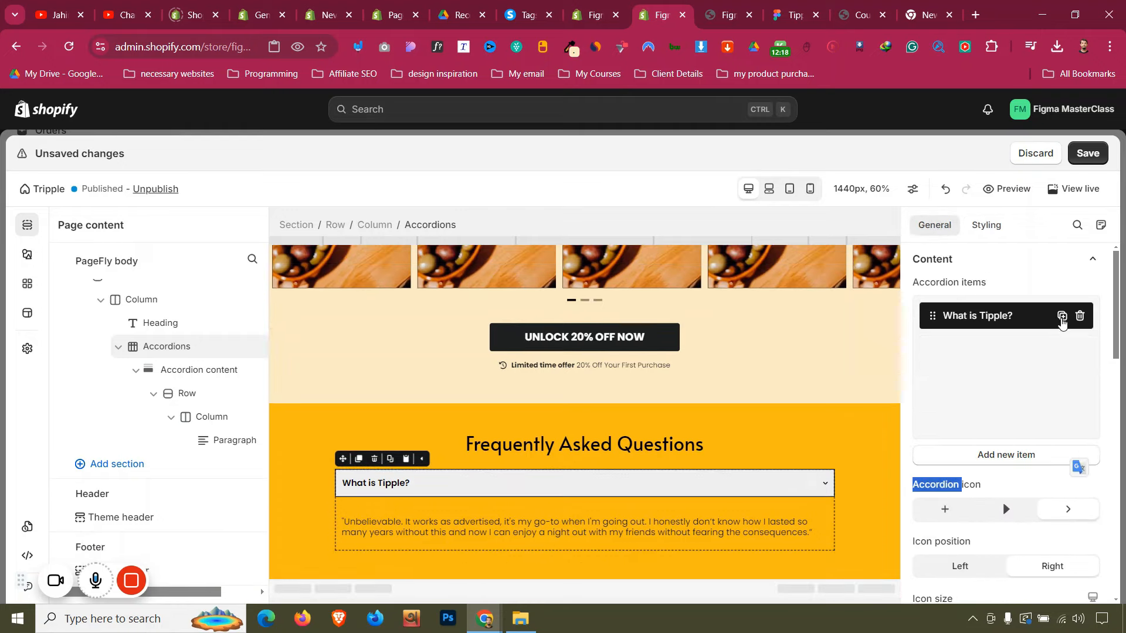
{"action": "left_click", "coordinate": [1061, 316]}
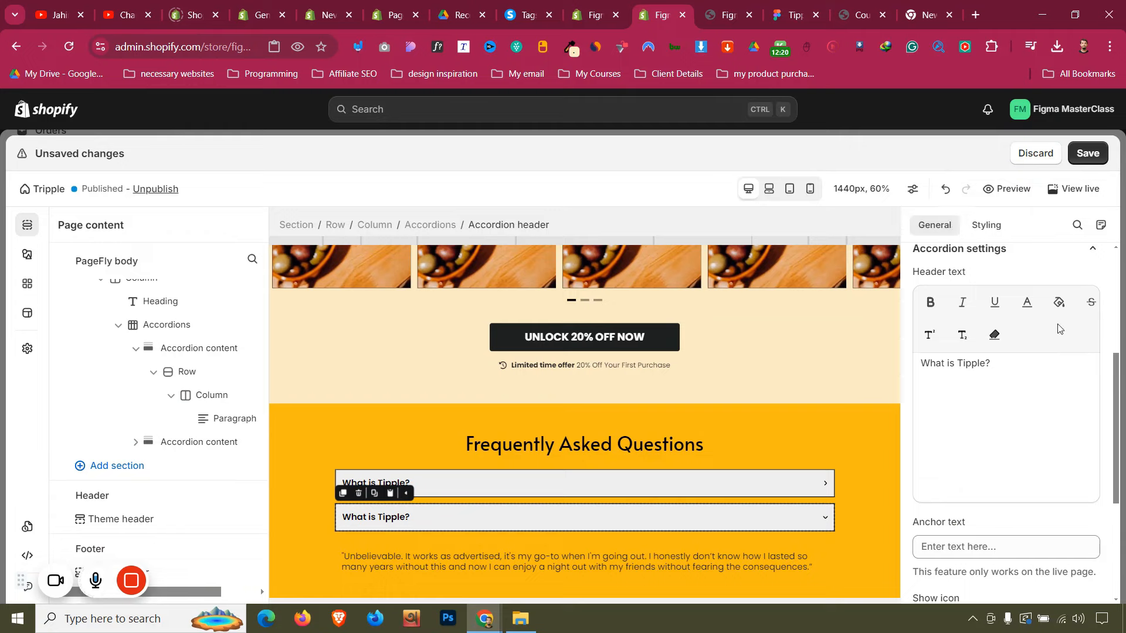
{"action": "left_click", "coordinate": [435, 227]}
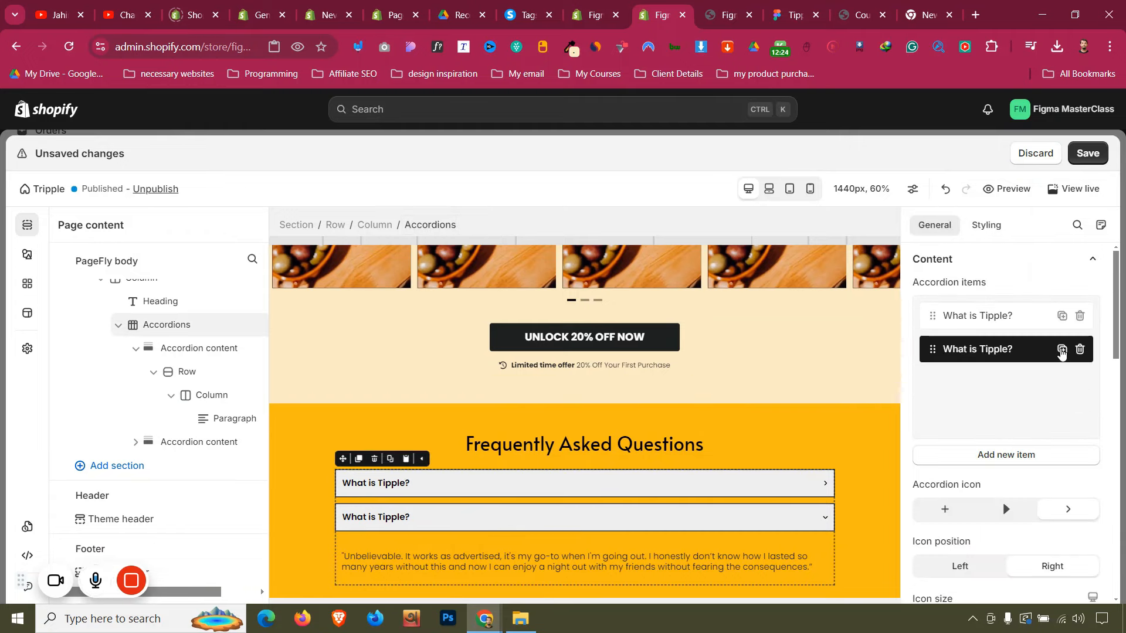
{"action": "left_click", "coordinate": [1062, 349]}
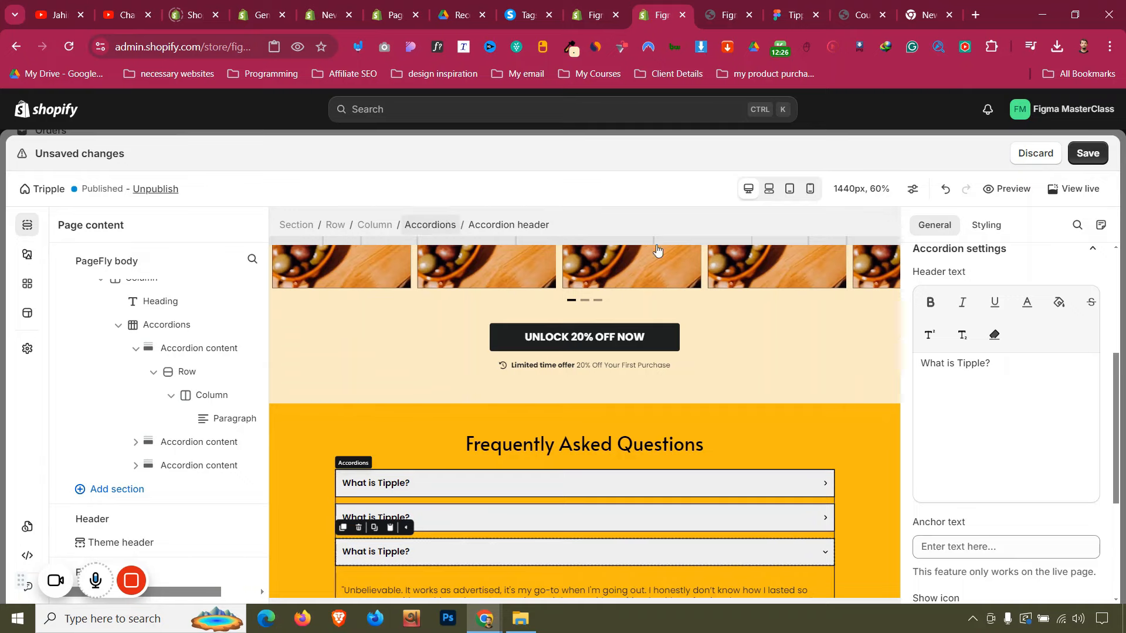
{"action": "left_click", "coordinate": [437, 226]}
{"action": "left_click", "coordinate": [1063, 383]}
{"action": "left_click", "coordinate": [436, 225]}
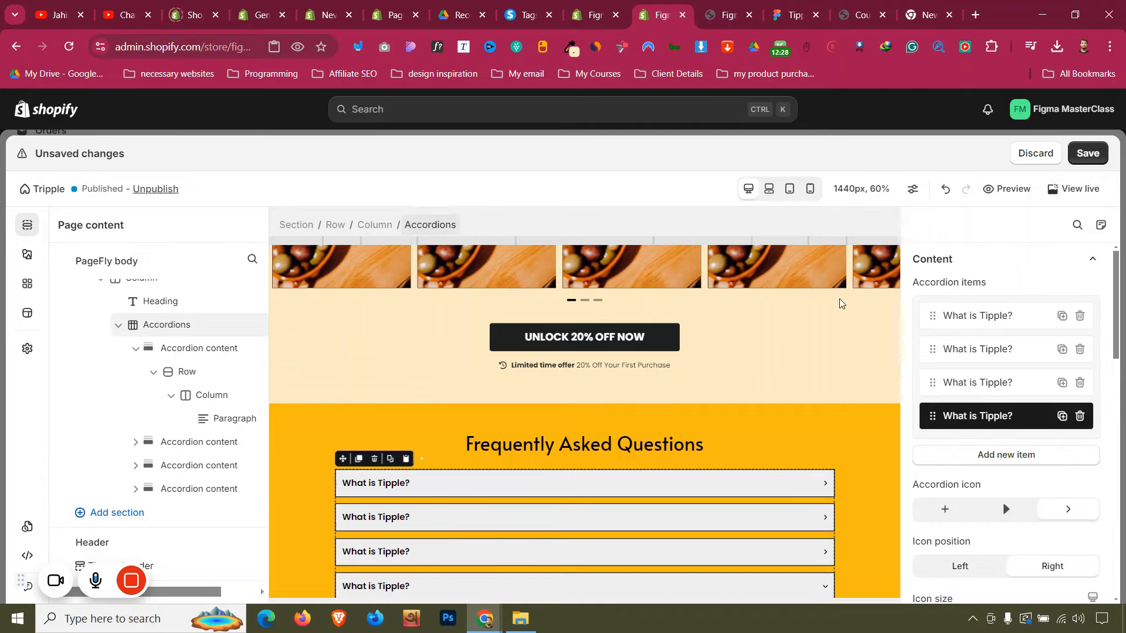
{"action": "left_click", "coordinate": [1062, 417]}
{"action": "scroll", "coordinate": [311, 406], "scroll_direction": "down", "scroll_amount": 3}
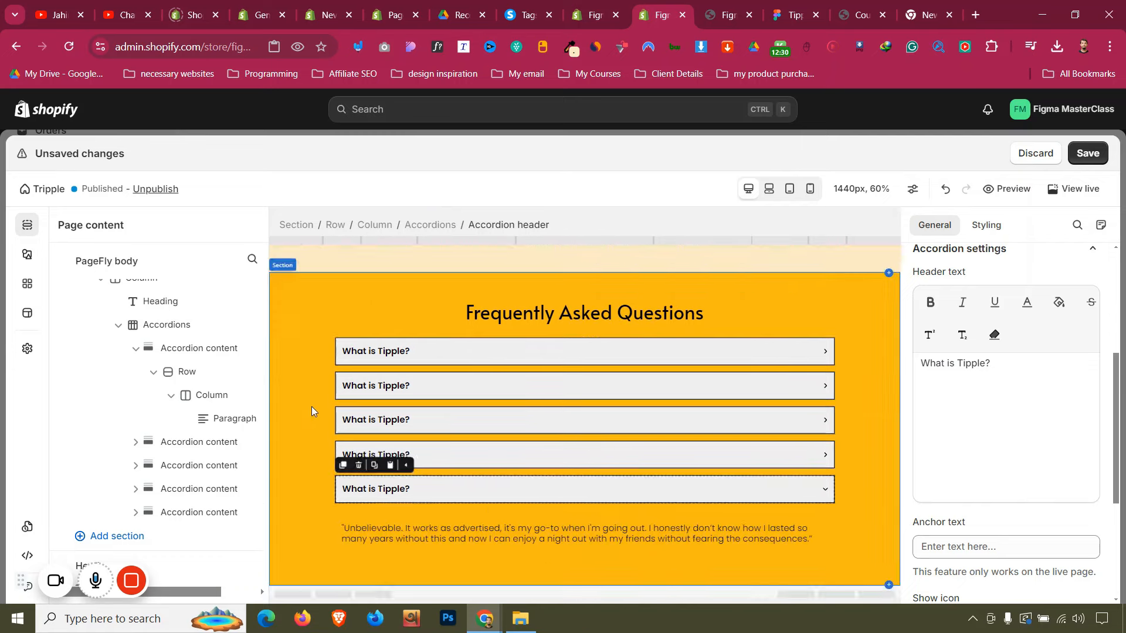
{"action": "left_click", "coordinate": [310, 403]}
{"action": "left_click", "coordinate": [756, 491]}
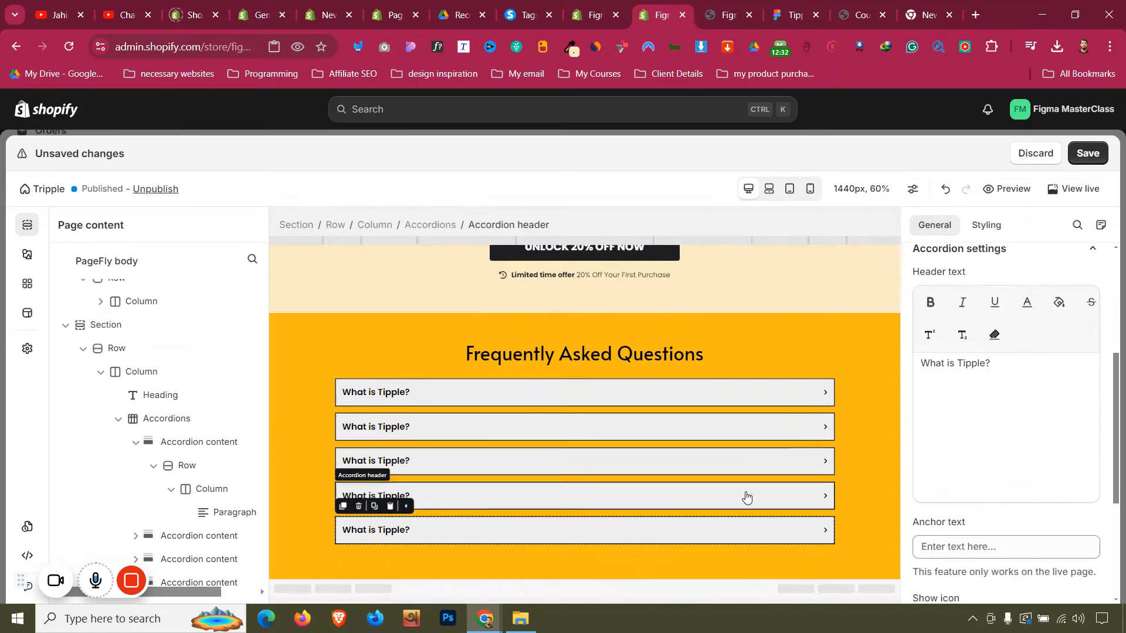
{"action": "left_click", "coordinate": [280, 407]}
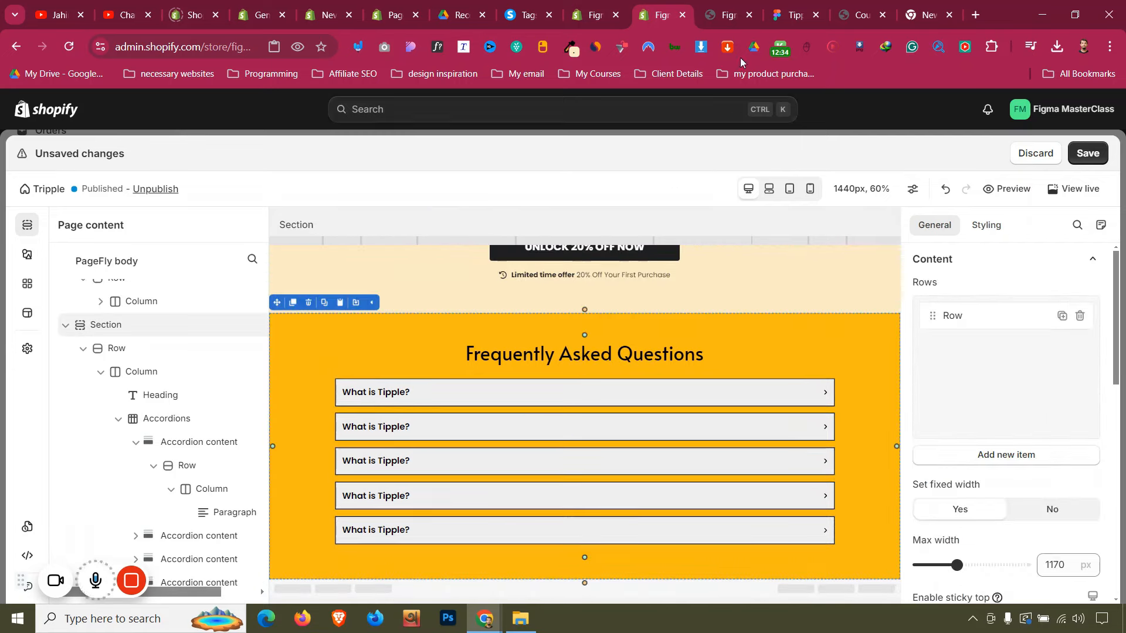
Switch to the Figma design and check the FAQ section's questions and the elements below them
{"action": "left_click", "coordinate": [727, 15]}
{"action": "left_click", "coordinate": [783, 6]}
{"action": "scroll", "coordinate": [623, 296], "scroll_direction": "down", "scroll_amount": 3}
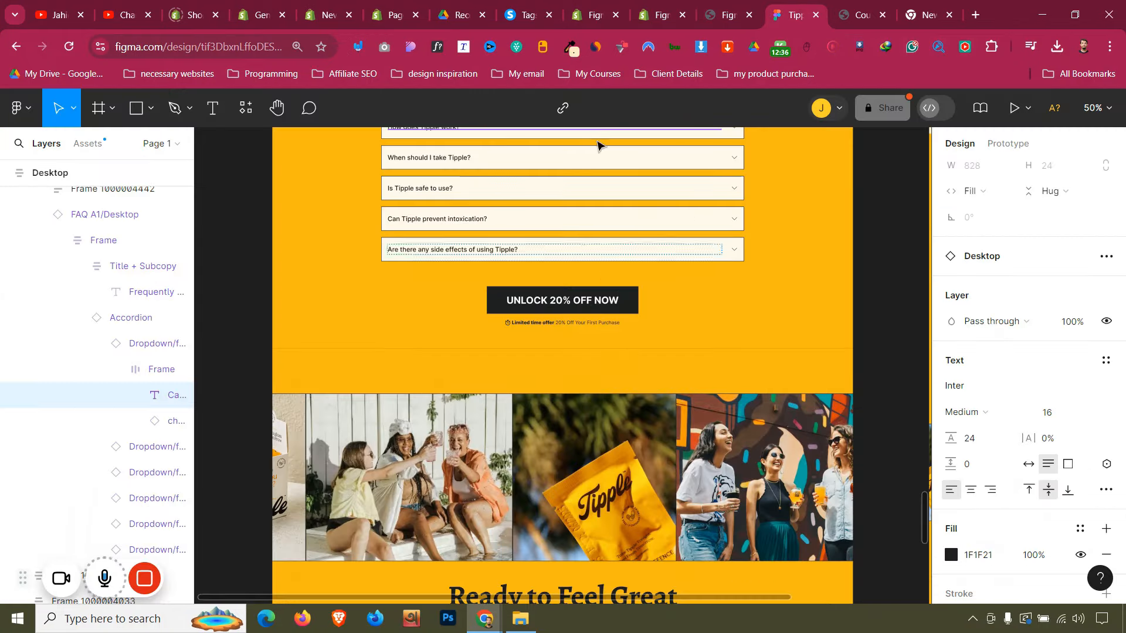
Back in PageFly, duplicate the "UNLOCK 20% OFF NOW" row above "Effortless relief in 3 simple steps" and move the copy below the FAQ accordion
{"action": "left_click", "coordinate": [661, 14]}
{"action": "scroll", "coordinate": [378, 339], "scroll_direction": "up", "scroll_amount": 1}
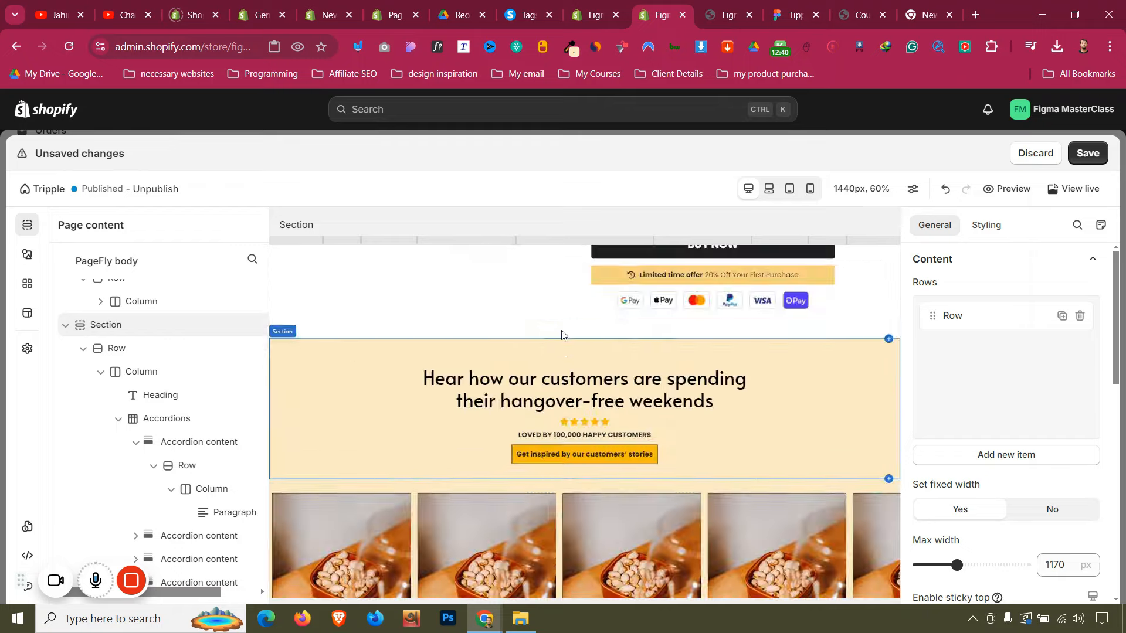
{"action": "scroll", "coordinate": [563, 334], "scroll_direction": "down", "scroll_amount": 10}
{"action": "scroll", "coordinate": [565, 337], "scroll_direction": "up", "scroll_amount": 4}
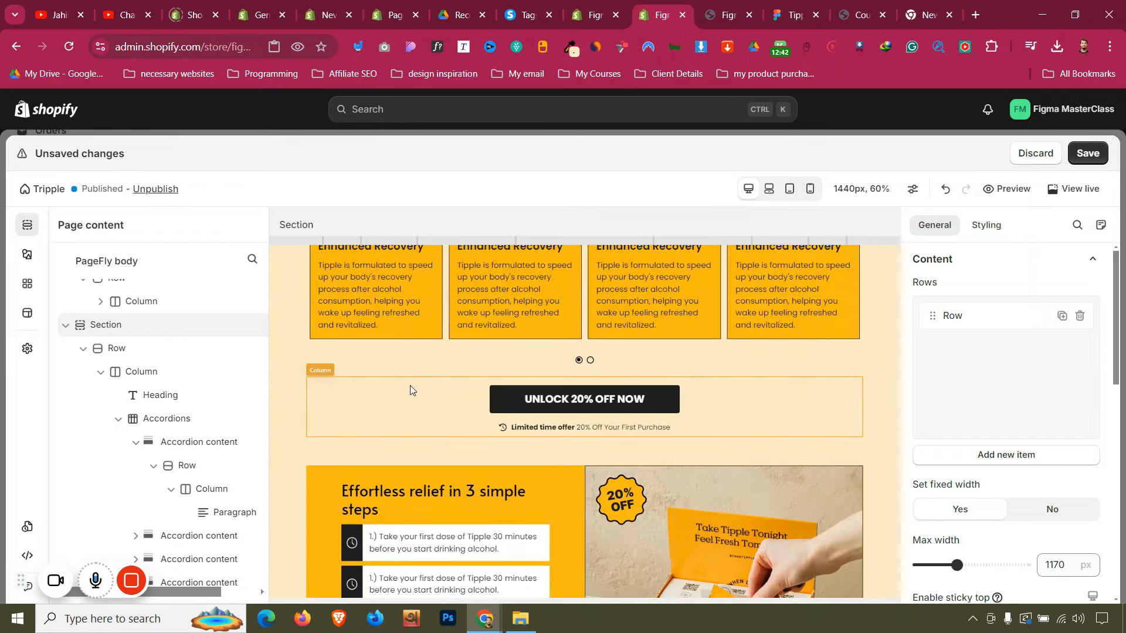
{"action": "left_click", "coordinate": [412, 380]}
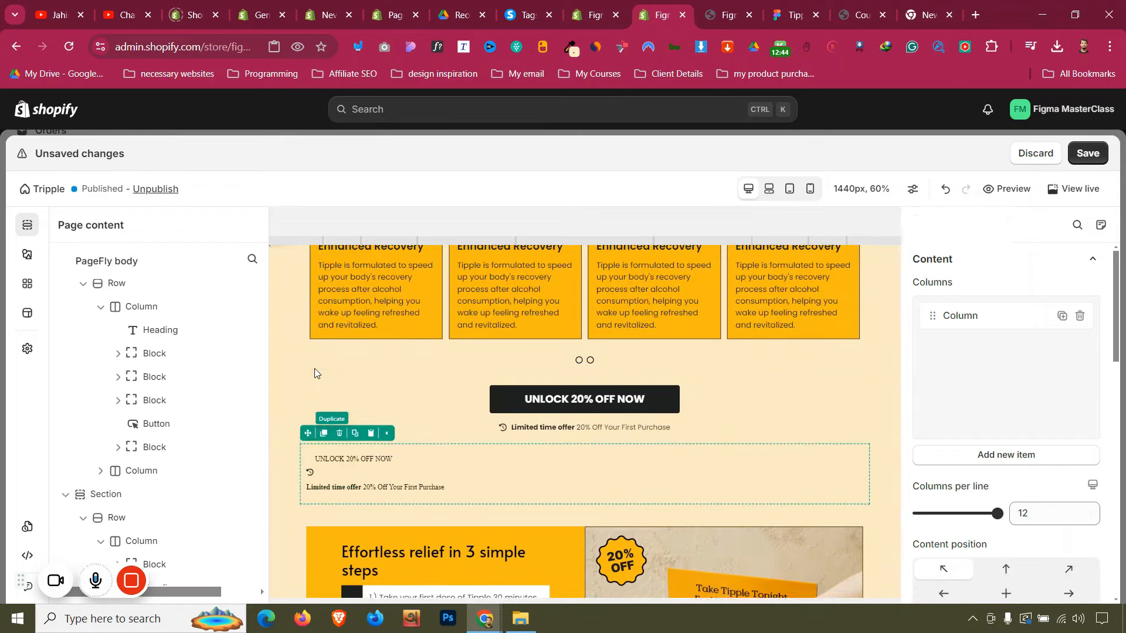
{"action": "left_click", "coordinate": [322, 432]}
{"action": "left_click_drag", "start_coordinate": [305, 432], "coordinate": [532, 555]}
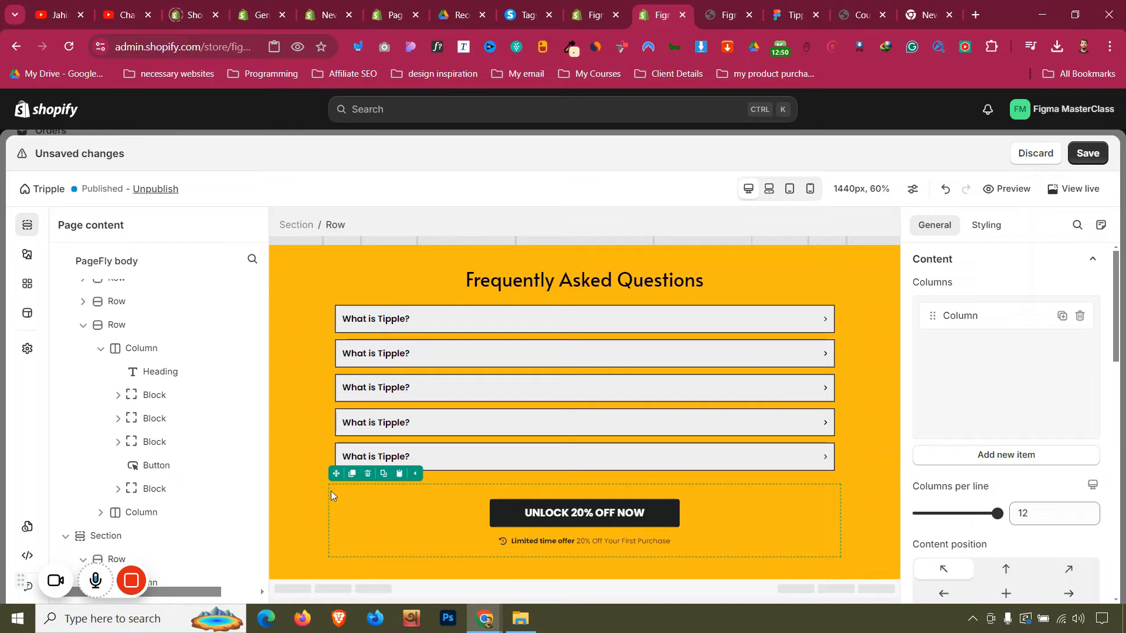
{"action": "left_click", "coordinate": [294, 514]}
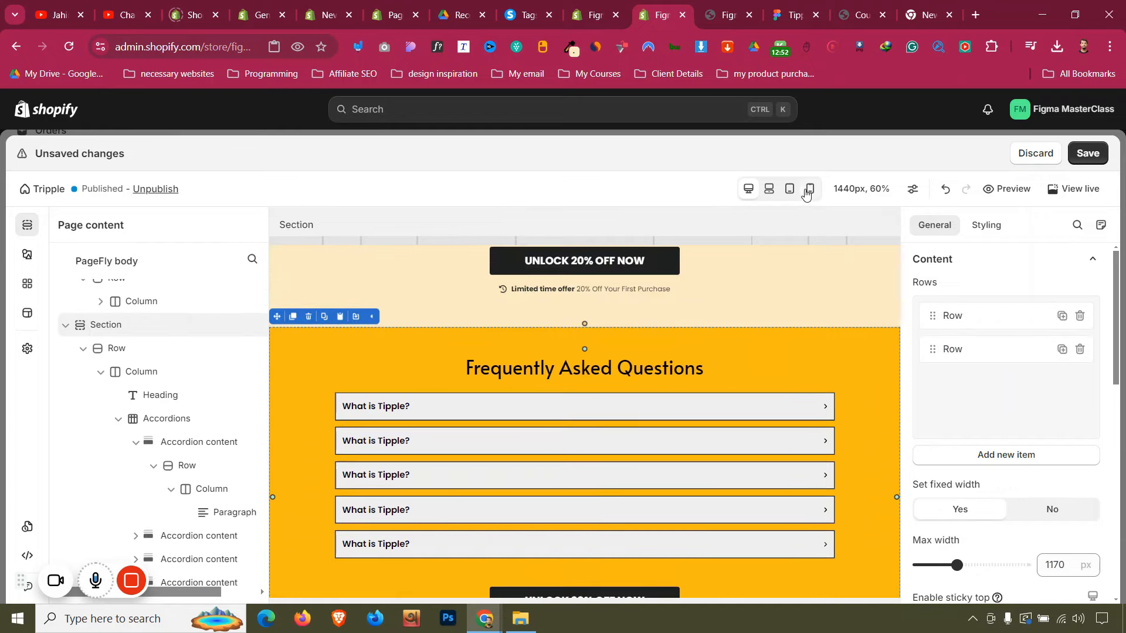
Switch to the mobile view and set the FAQ section's top and bottom padding to 30 px
{"action": "left_click", "coordinate": [810, 188]}
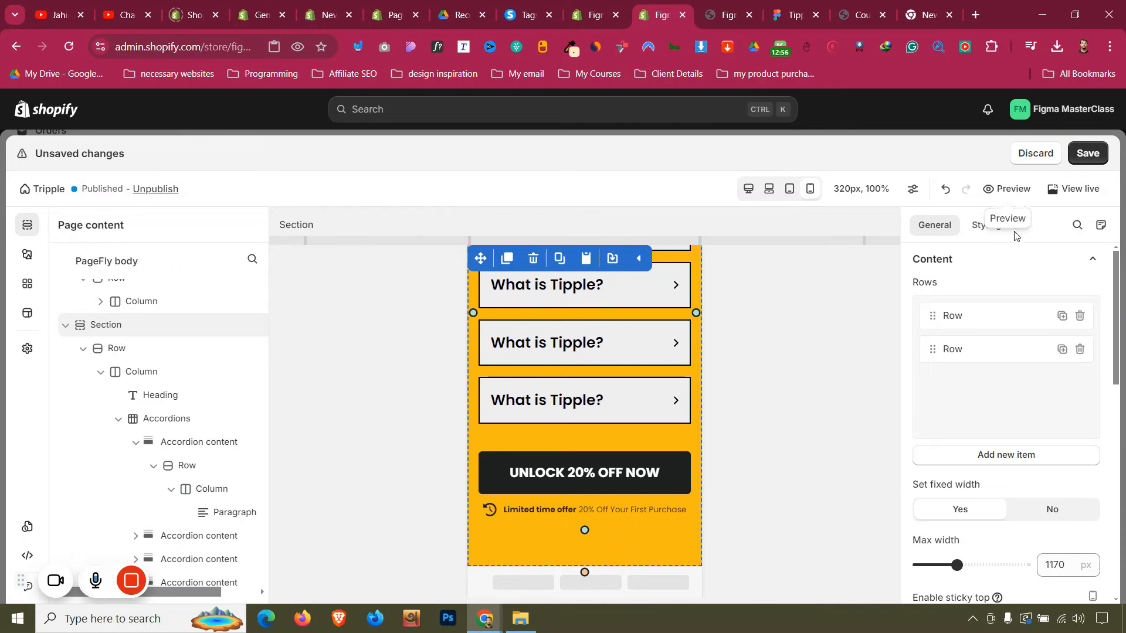
{"action": "left_click", "coordinate": [987, 225]}
{"action": "left_click", "coordinate": [999, 458]}
{"action": "type", "text": "11"}
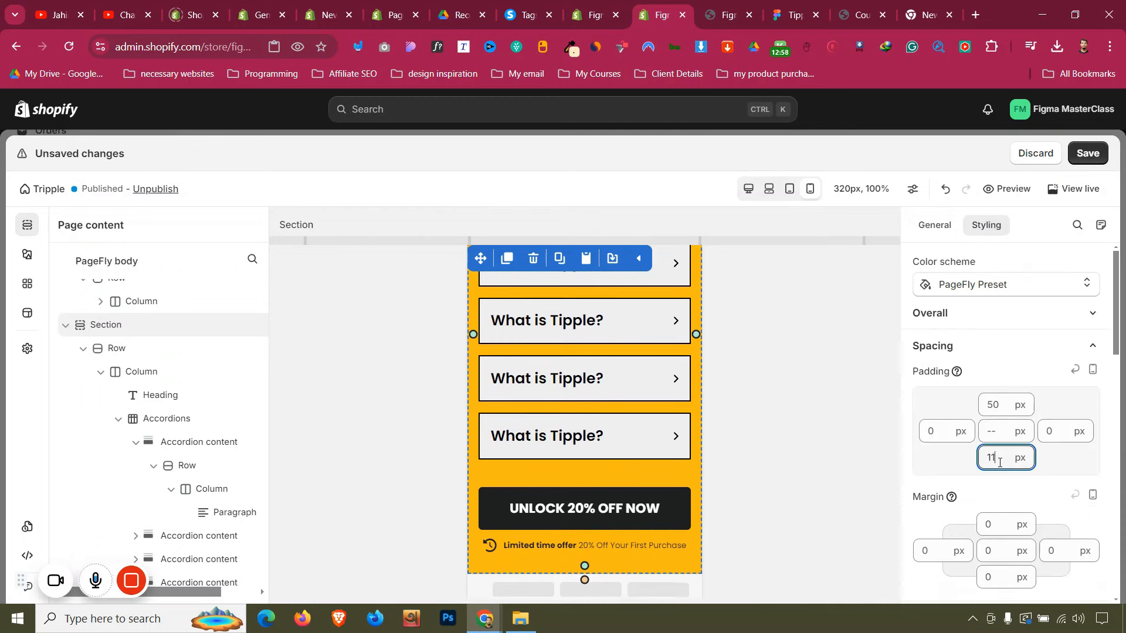
{"action": "key", "text": "Up"}
{"action": "key", "text": "Up"}
{"action": "key", "text": "Up"}
{"action": "key", "text": "Up"}
{"action": "key", "text": "Up"}
{"action": "key", "text": "Up"}
{"action": "key", "text": "Up"}
{"action": "key", "text": "Up"}
{"action": "key", "text": "Up"}
{"action": "key", "text": "Up"}
{"action": "key", "text": "Up"}
{"action": "key", "text": "Up"}
{"action": "key", "text": "Up"}
{"action": "key", "text": "Up"}
{"action": "key", "text": "Up"}
{"action": "key", "text": "Up"}
{"action": "key", "text": "Up"}
{"action": "key", "text": "Up"}
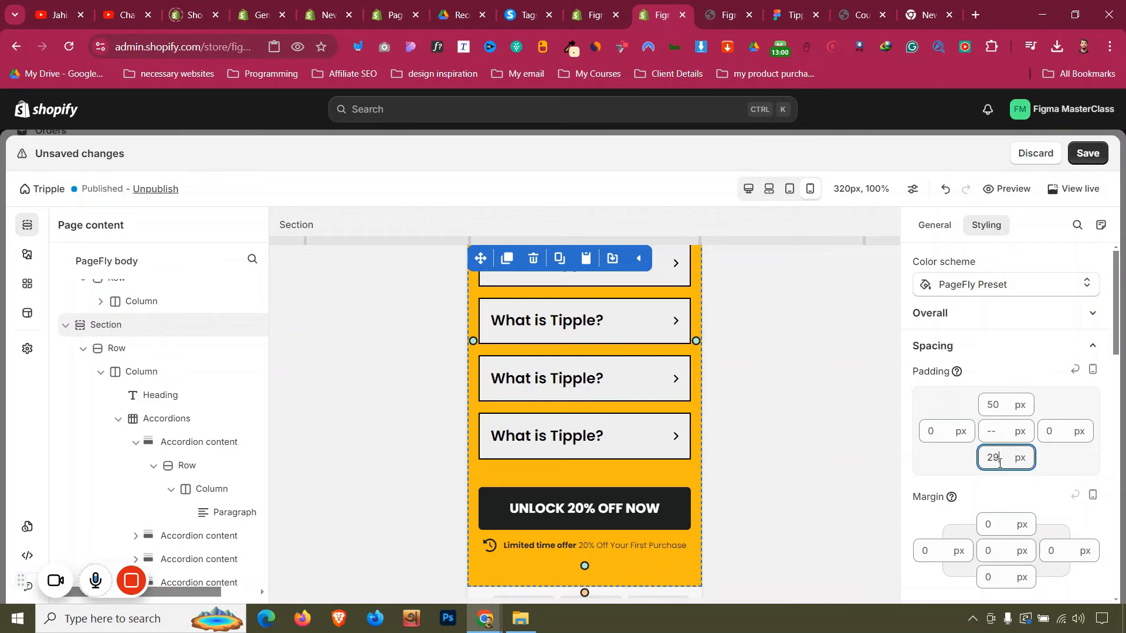
{"action": "key", "text": "Up"}
{"action": "left_click", "coordinate": [1003, 413]}
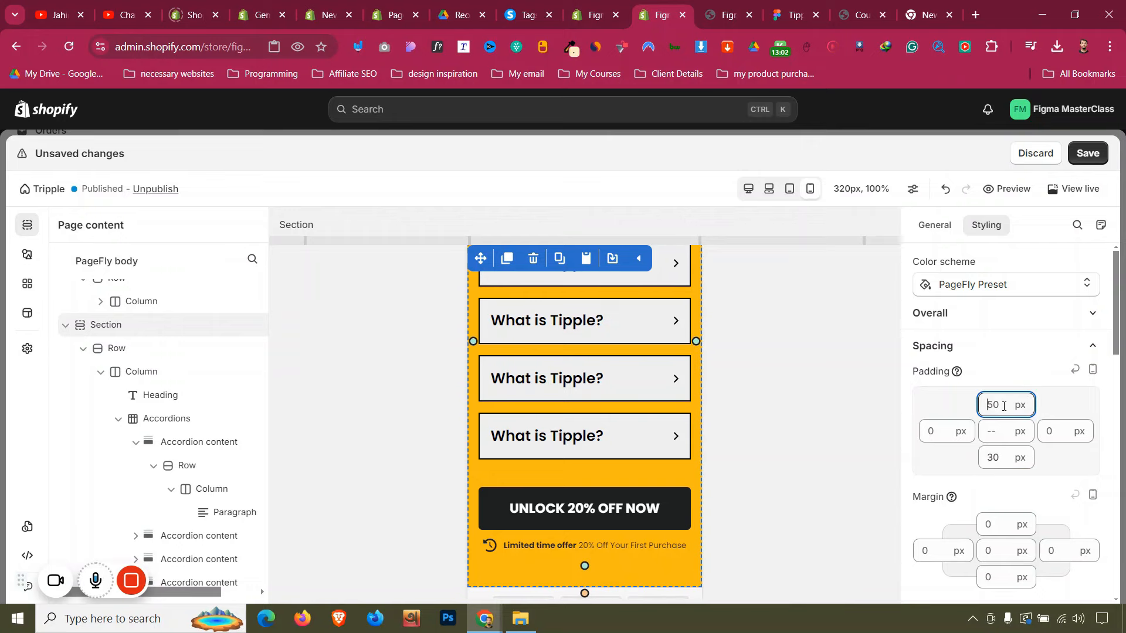
{"action": "type", "text": "30"}
Set the mobile font size of the "Frequently Asked Questions" heading to 22 px
{"action": "scroll", "coordinate": [585, 419], "scroll_direction": "up", "scroll_amount": 3}
{"action": "scroll", "coordinate": [584, 419], "scroll_direction": "up", "scroll_amount": 2}
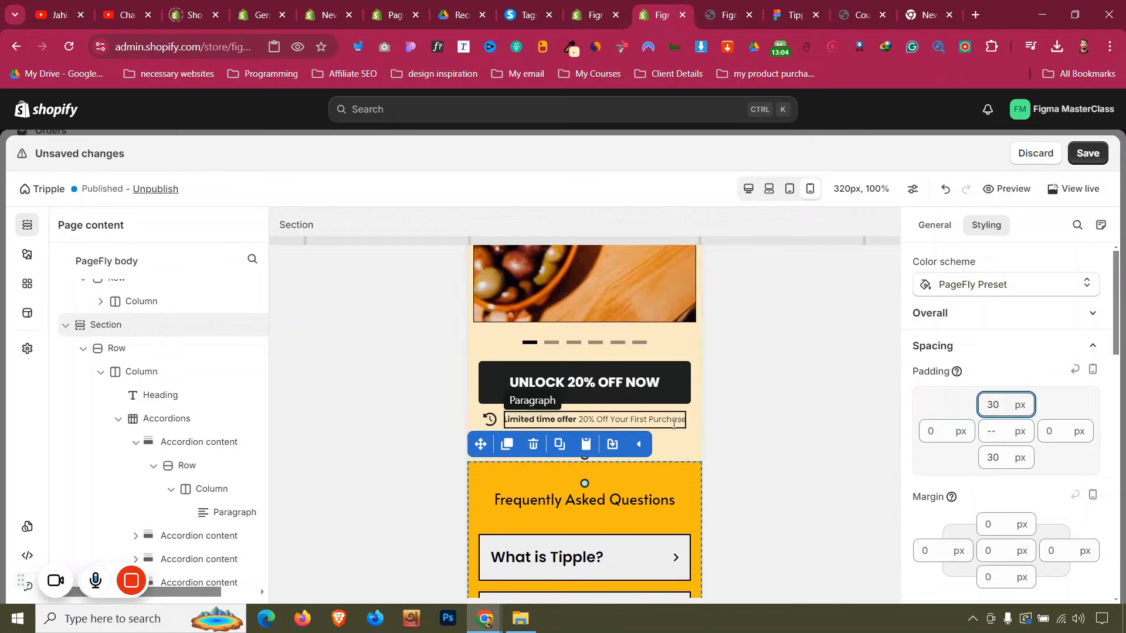
{"action": "left_click", "coordinate": [628, 499]}
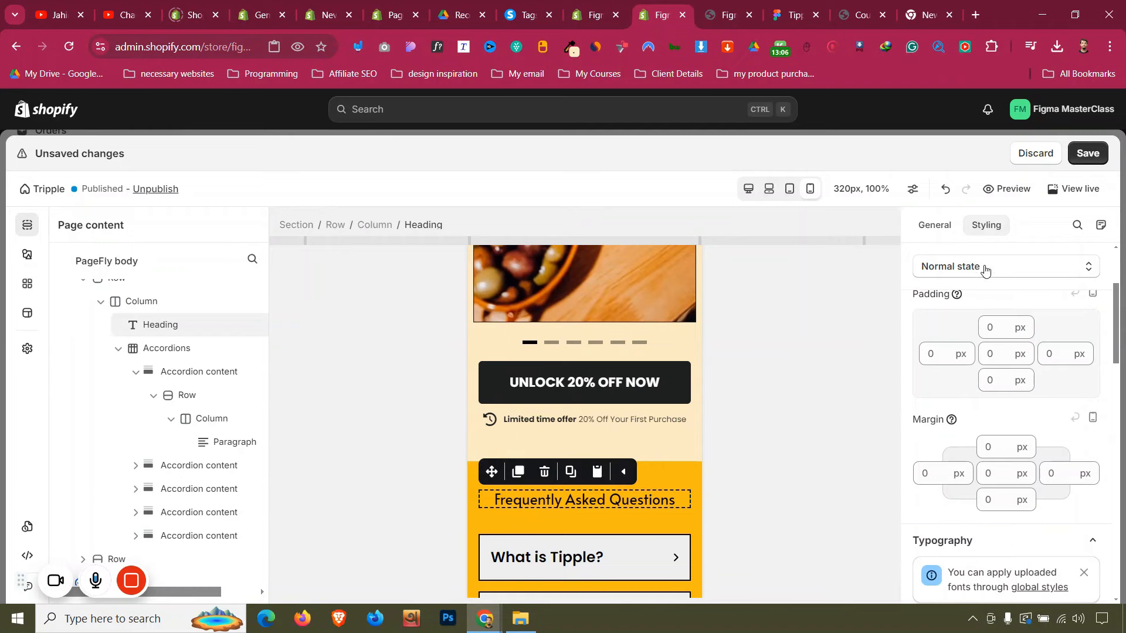
{"action": "scroll", "coordinate": [997, 304], "scroll_direction": "down", "scroll_amount": 6}
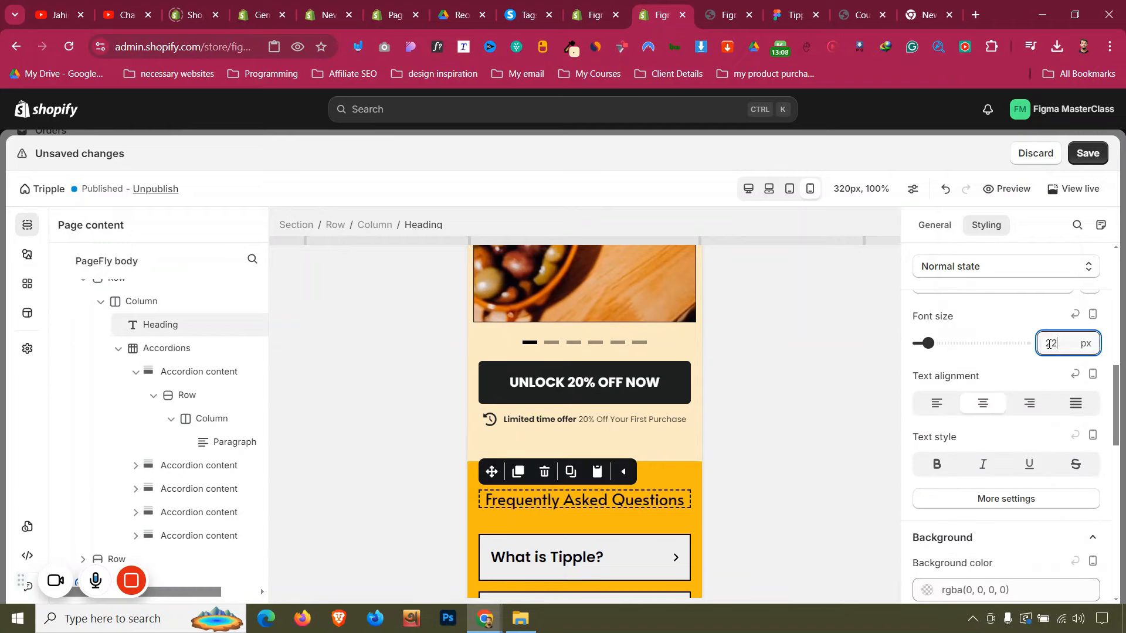
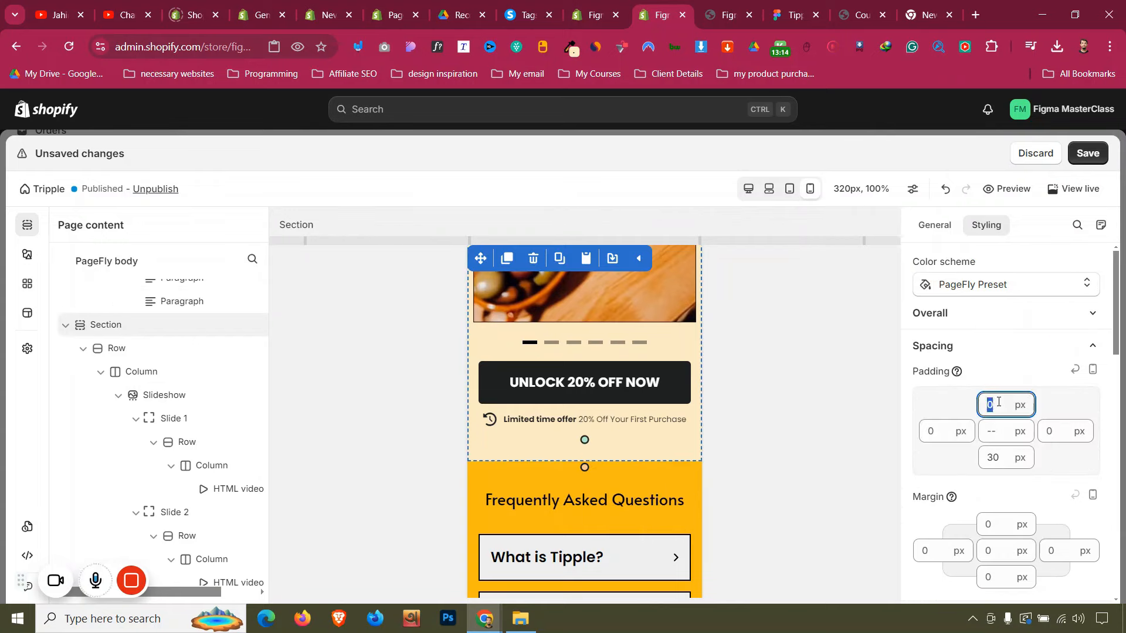
Try top paddings of 30 px and 5 px on the mobile slideshow section, and set it back to 0 px
{"action": "type", "text": "30"}
{"action": "scroll", "coordinate": [529, 409], "scroll_direction": "up", "scroll_amount": 5}
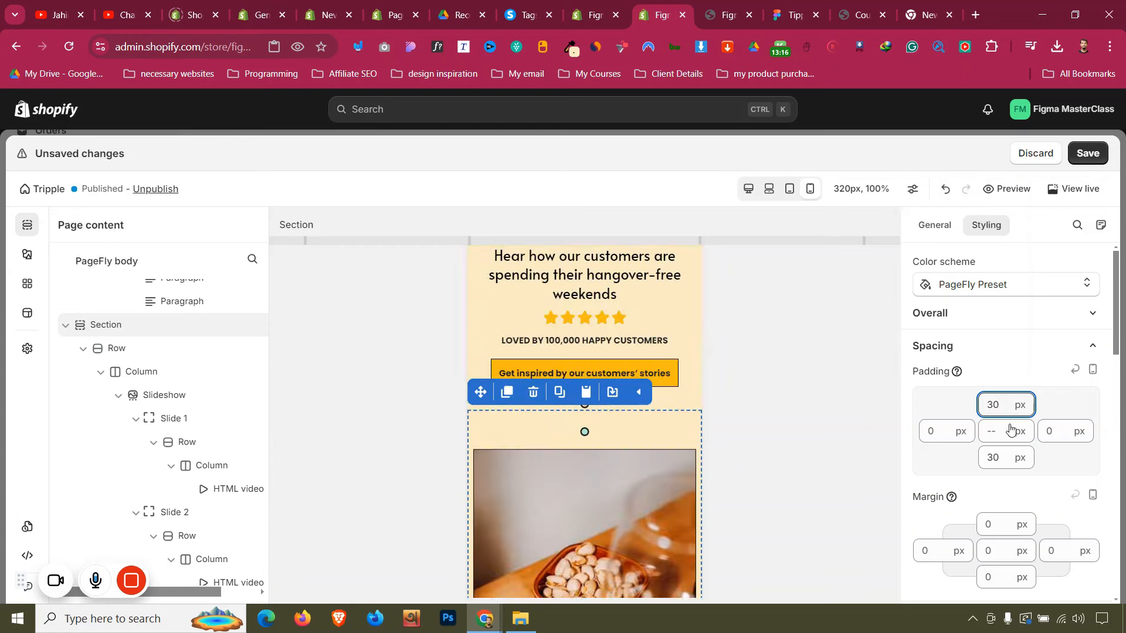
{"action": "scroll", "coordinate": [999, 403], "scroll_direction": "down", "scroll_amount": 20}
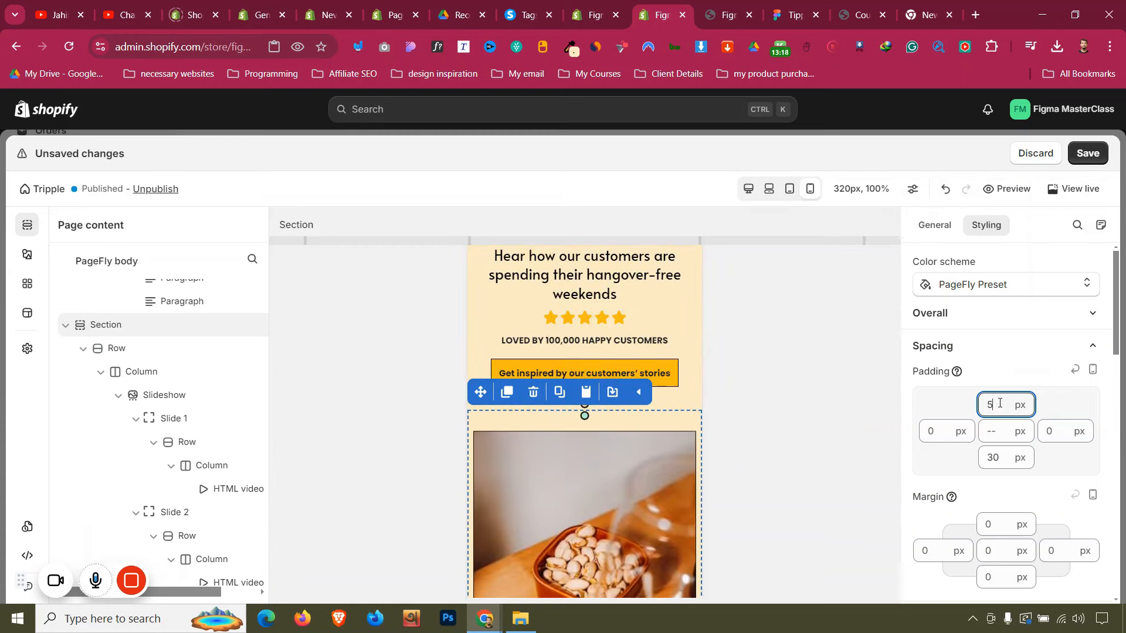
{"action": "scroll", "coordinate": [999, 403], "scroll_direction": "down", "scroll_amount": 5}
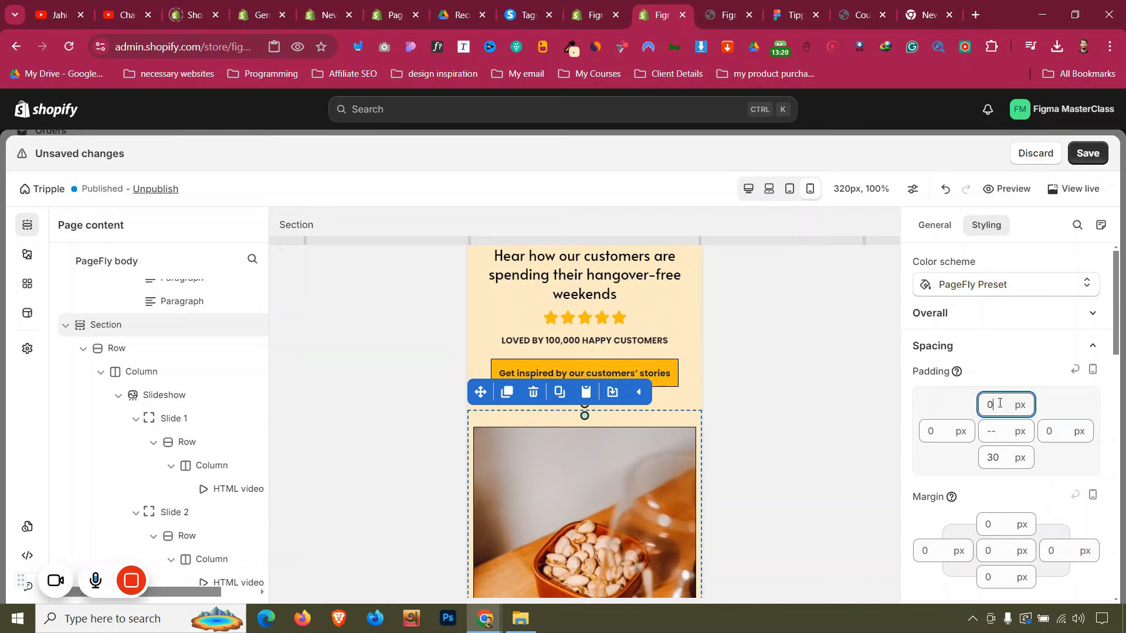
{"action": "scroll", "coordinate": [547, 359], "scroll_direction": "up", "scroll_amount": 5}
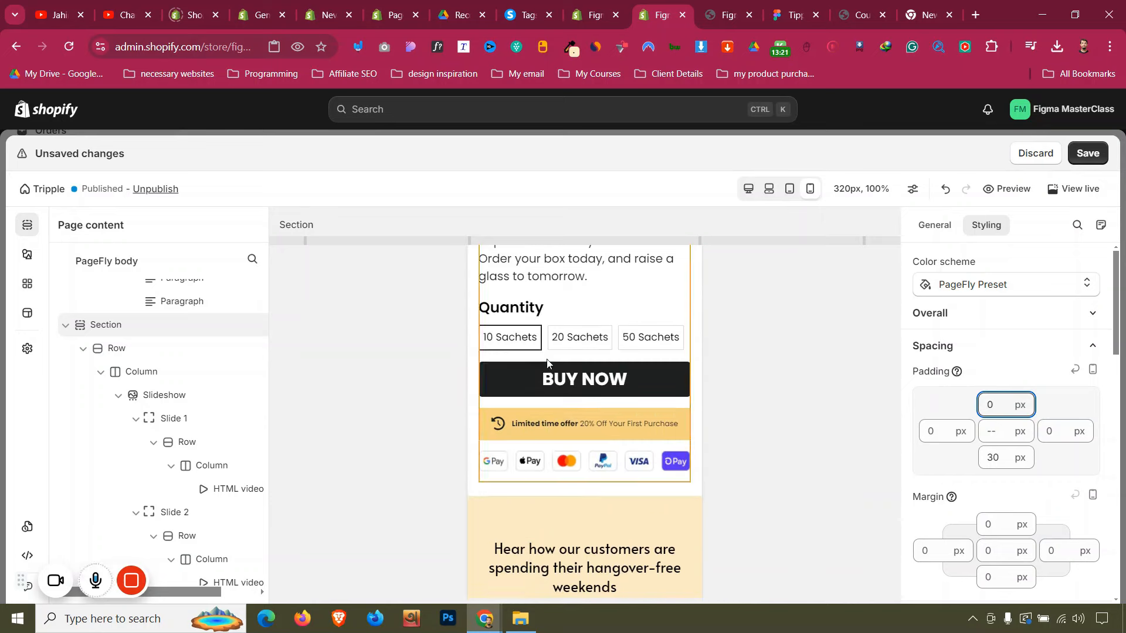
Check the mobile padding of the product, customer review and "Effortless relief in 3 simple steps" sections and look over the FAQ section
{"action": "left_click", "coordinate": [507, 495]}
{"action": "scroll", "coordinate": [508, 469], "scroll_direction": "up", "scroll_amount": 10}
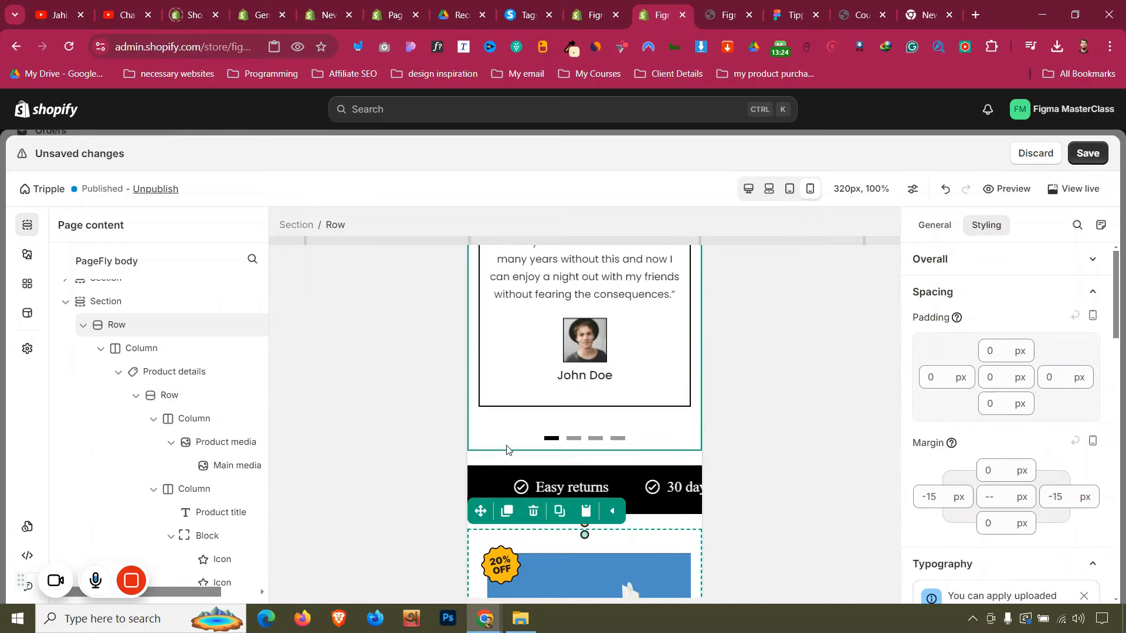
{"action": "left_click", "coordinate": [508, 460]}
{"action": "scroll", "coordinate": [507, 462], "scroll_direction": "up", "scroll_amount": 8}
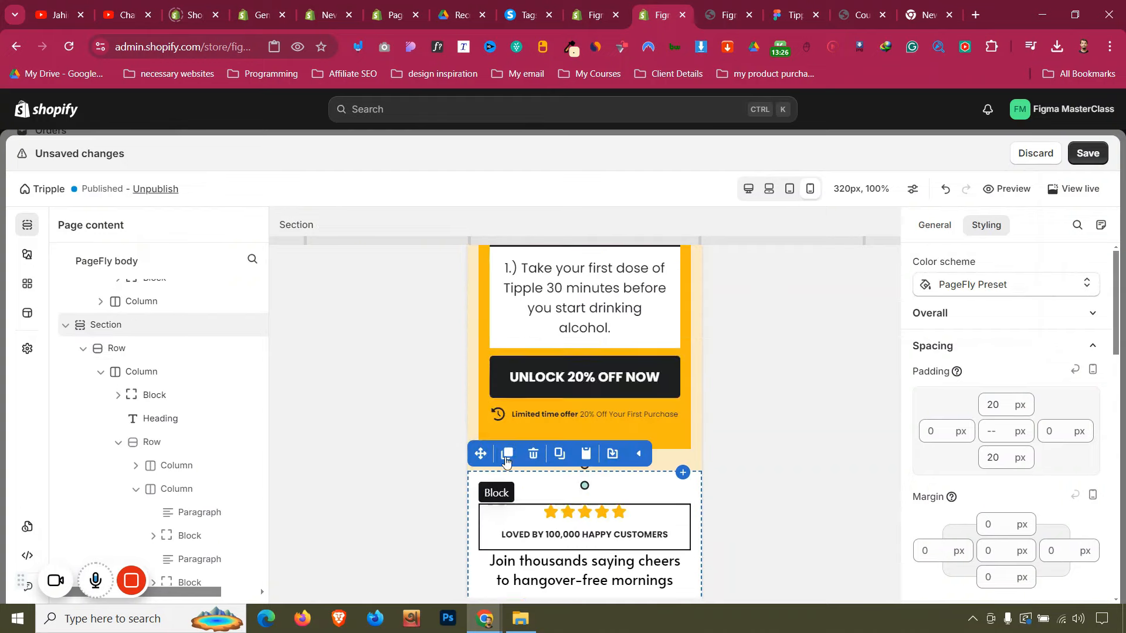
{"action": "left_click", "coordinate": [507, 455]}
{"action": "left_click", "coordinate": [475, 427]}
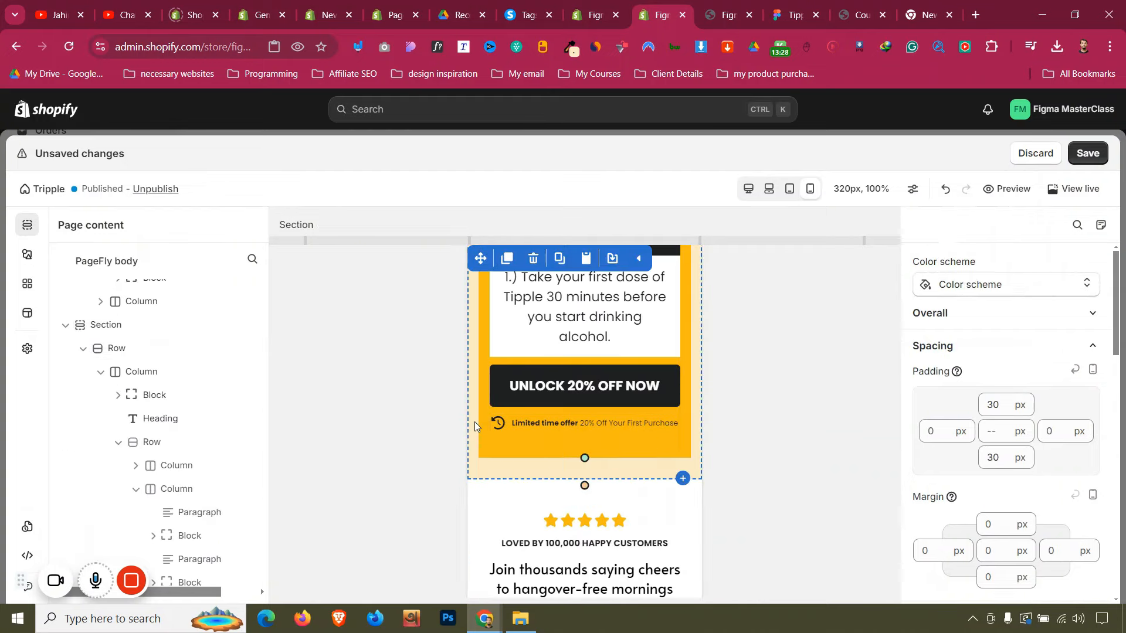
{"action": "scroll", "coordinate": [475, 429], "scroll_direction": "down", "scroll_amount": 14}
{"action": "scroll", "coordinate": [475, 431], "scroll_direction": "down", "scroll_amount": 15}
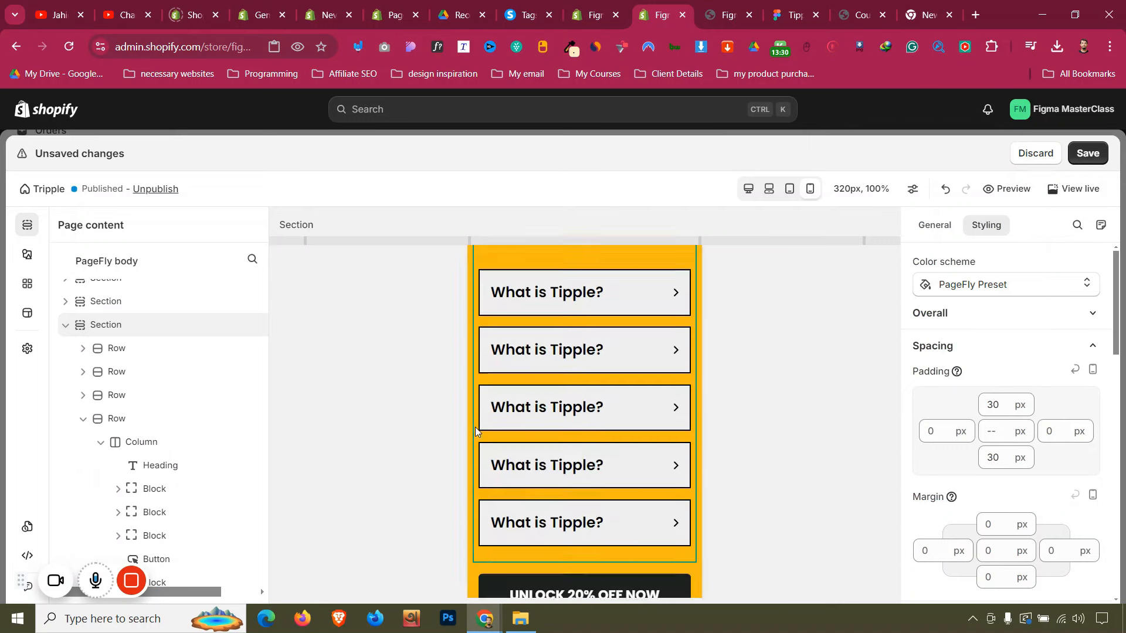
{"action": "scroll", "coordinate": [490, 426], "scroll_direction": "down", "scroll_amount": 15}
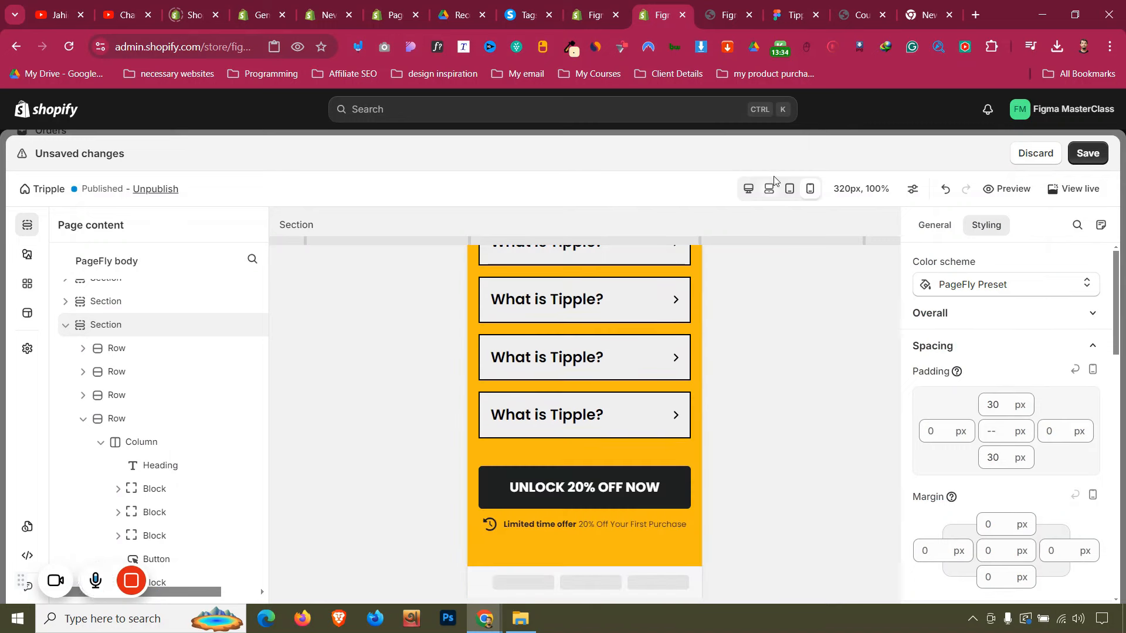
In the tablet view, set the display style of the stars and "LOVED BY 100,000 HAPPY CUSTOMERS" block under the "Hear how our customers" heading to Block
{"action": "left_click", "coordinate": [782, 192]}
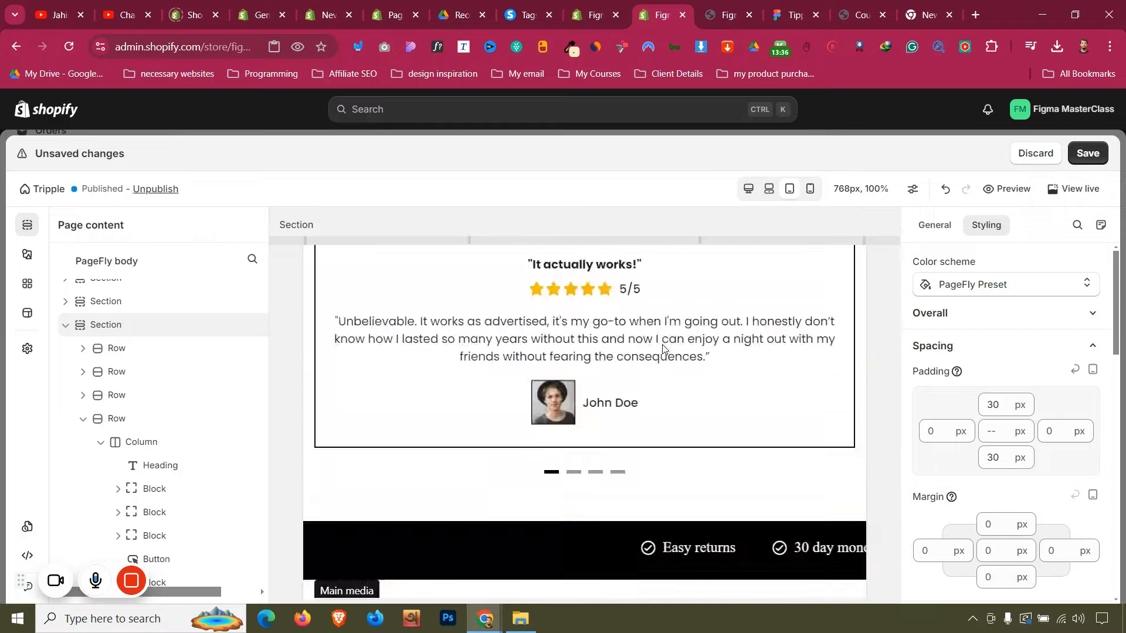
{"action": "scroll", "coordinate": [665, 344], "scroll_direction": "down", "scroll_amount": 20}
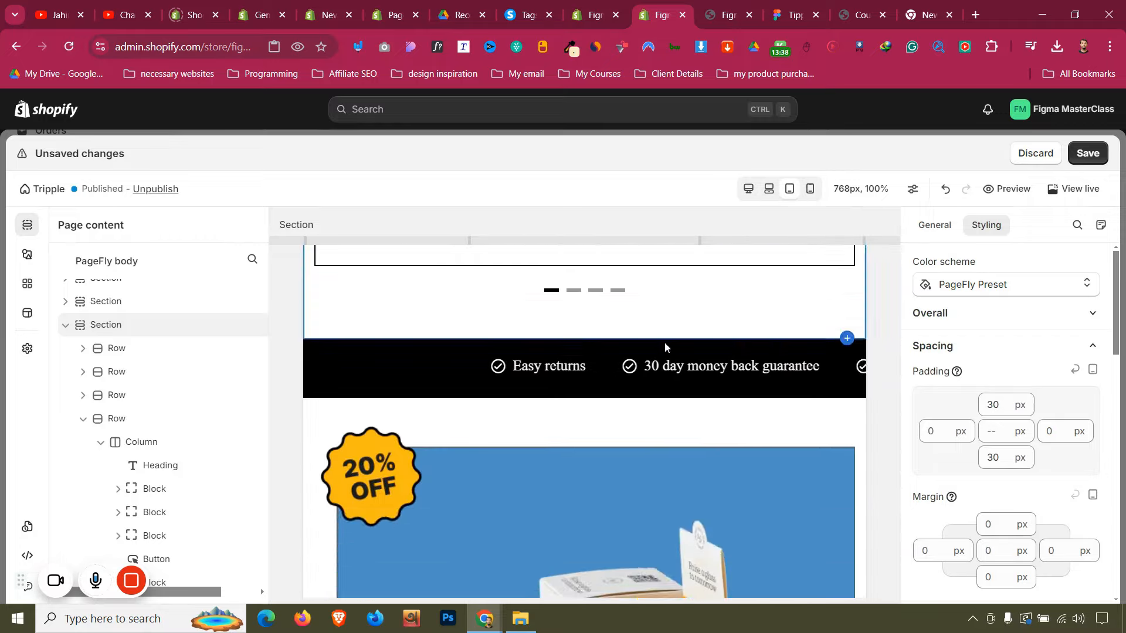
{"action": "scroll", "coordinate": [665, 347], "scroll_direction": "down", "scroll_amount": 10}
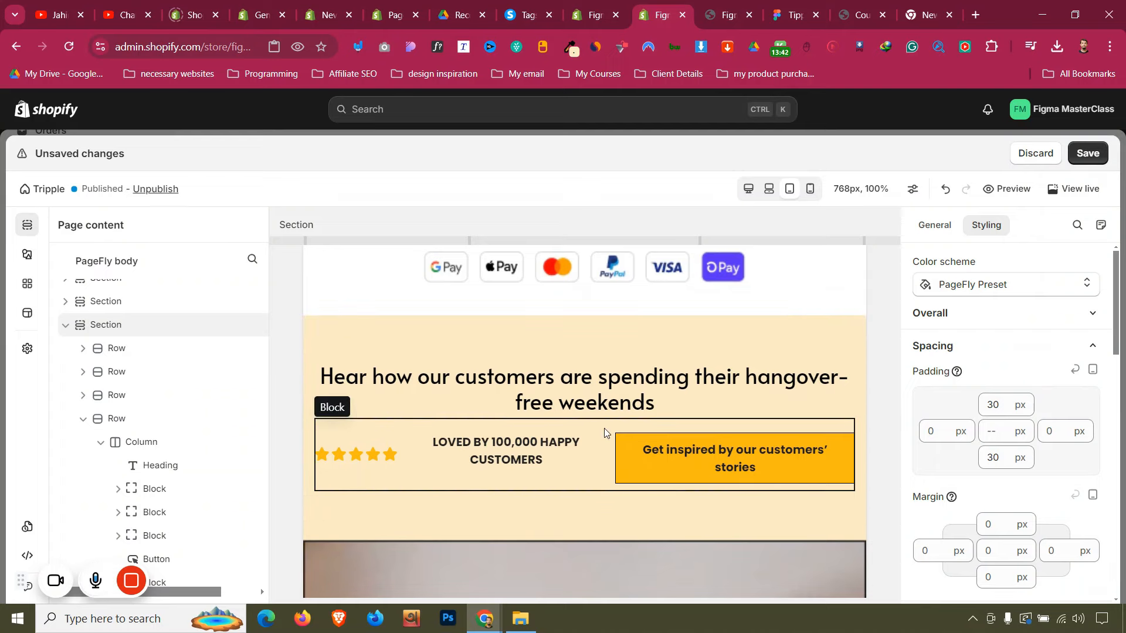
{"action": "left_click", "coordinate": [605, 433]}
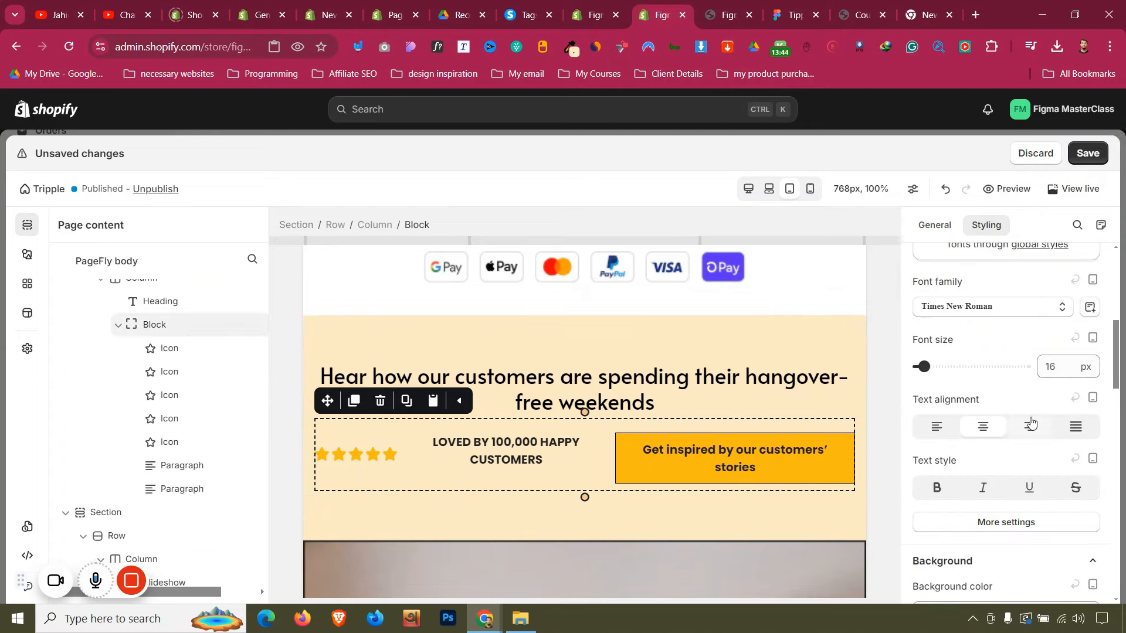
{"action": "scroll", "coordinate": [1027, 416], "scroll_direction": "down", "scroll_amount": 5}
{"action": "left_click", "coordinate": [1006, 448]}
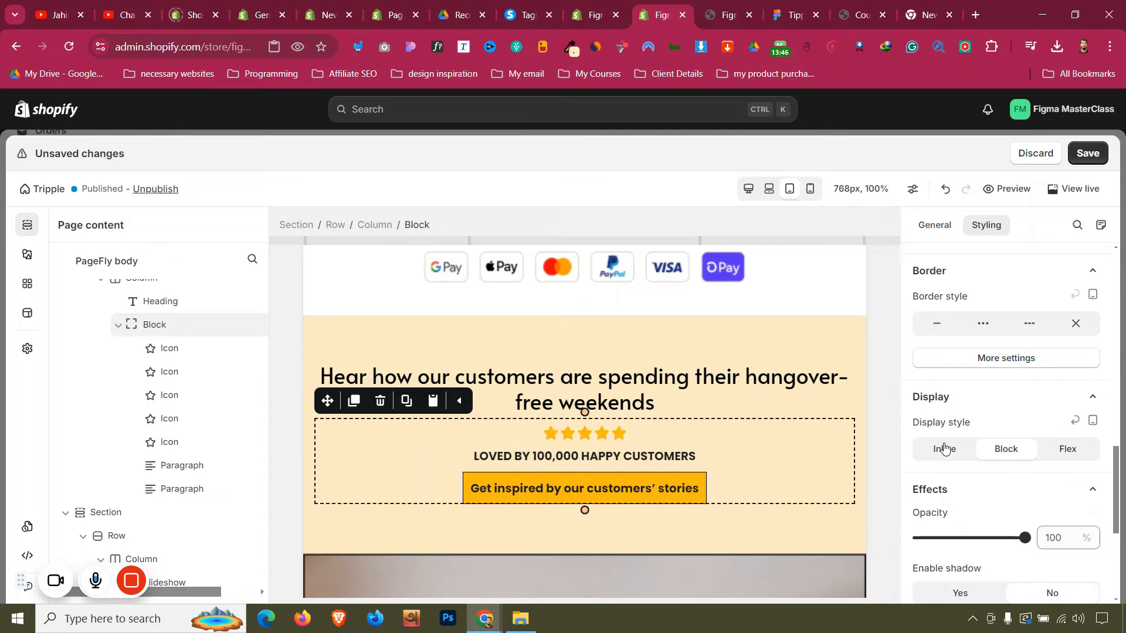
{"action": "scroll", "coordinate": [517, 437], "scroll_direction": "down", "scroll_amount": 1}
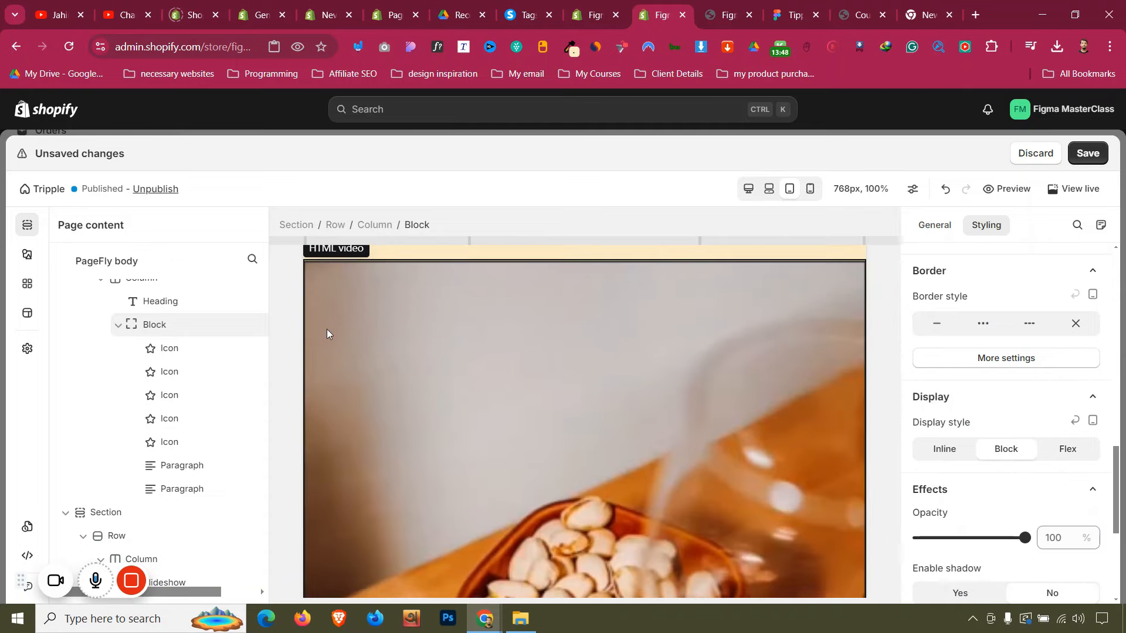
Set the tablet video slideshow to display 3 items with an item spacing of 15 px
{"action": "left_click", "coordinate": [325, 328]}
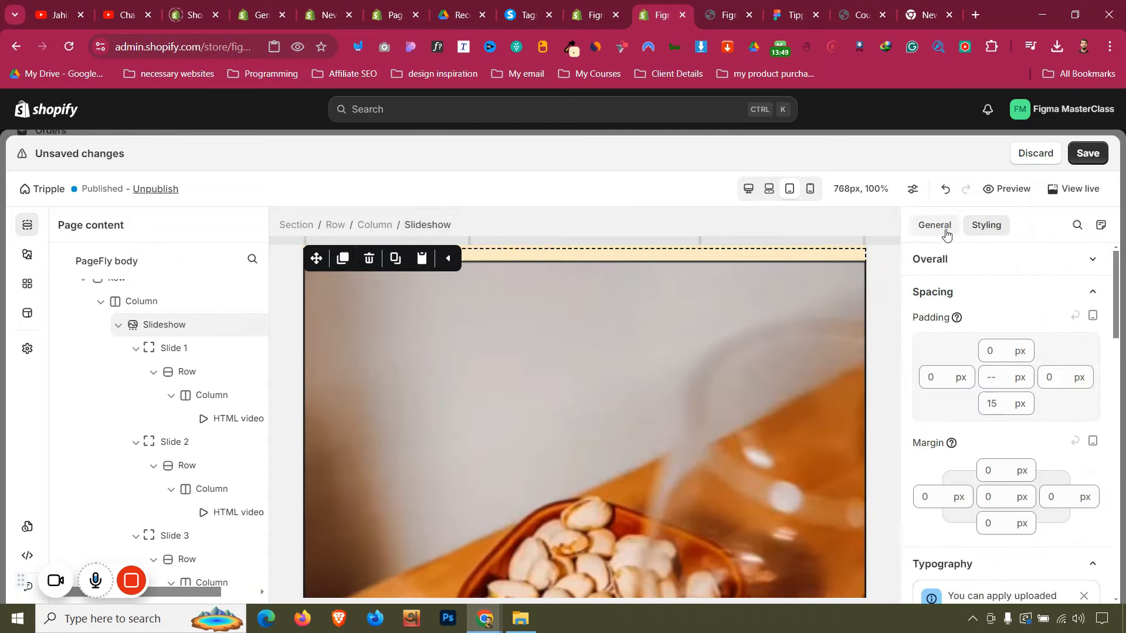
{"action": "left_click", "coordinate": [935, 225]}
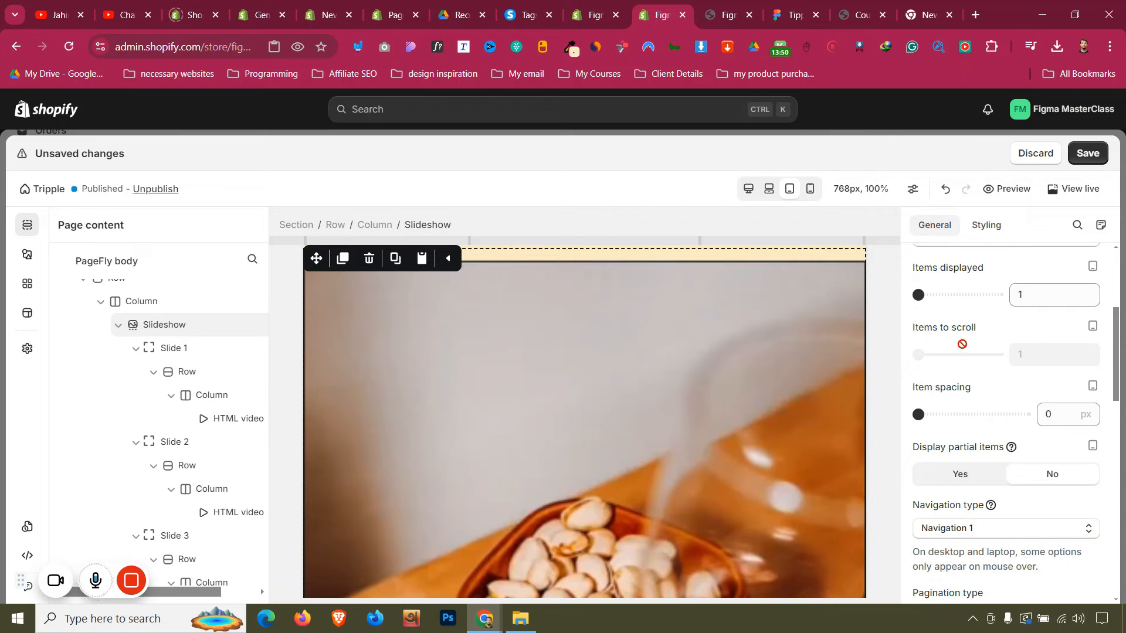
{"action": "scroll", "coordinate": [909, 440], "scroll_direction": "up", "scroll_amount": 3}
{"action": "left_click_drag", "start_coordinate": [918, 439], "coordinate": [954, 428]}
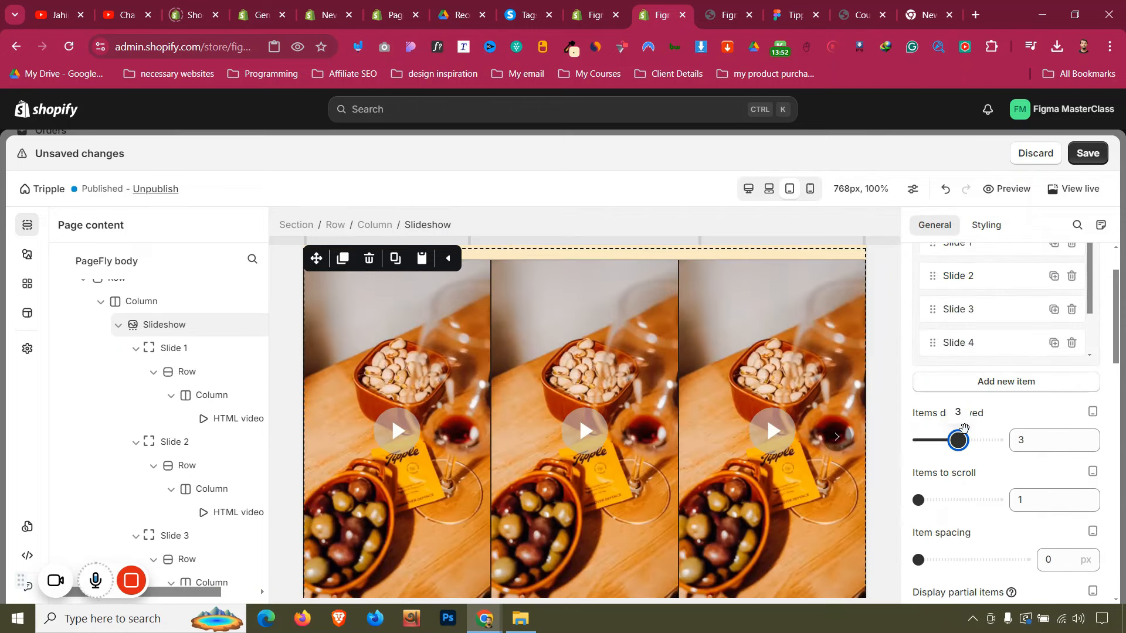
{"action": "left_click", "coordinate": [1067, 565]}
{"action": "type", "text": "13"}
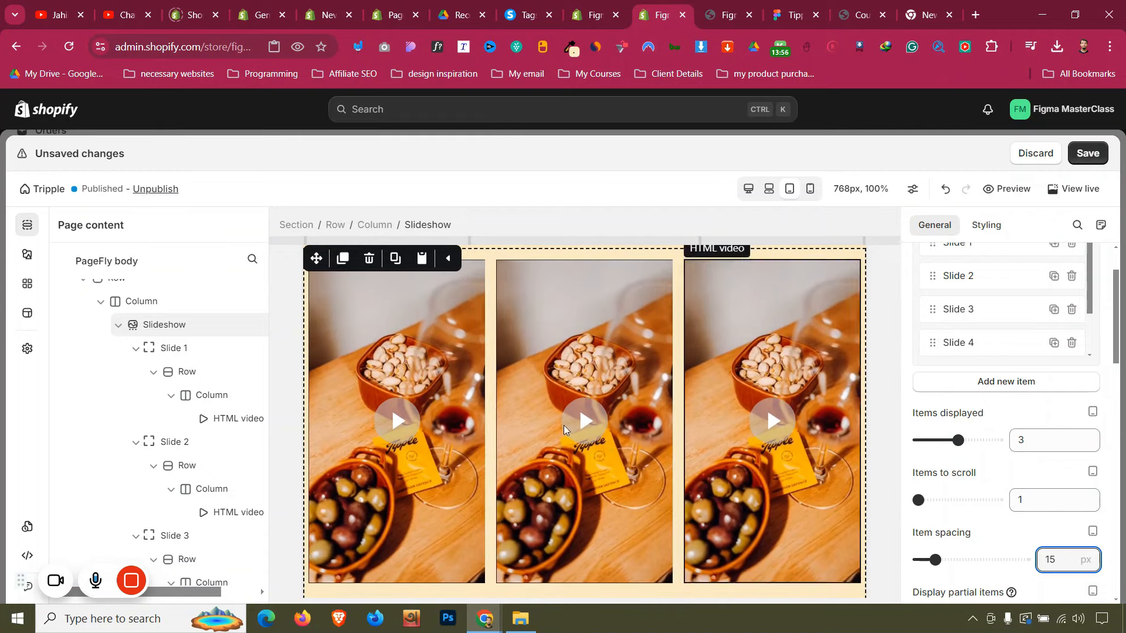
{"action": "scroll", "coordinate": [558, 417], "scroll_direction": "down", "scroll_amount": 5}
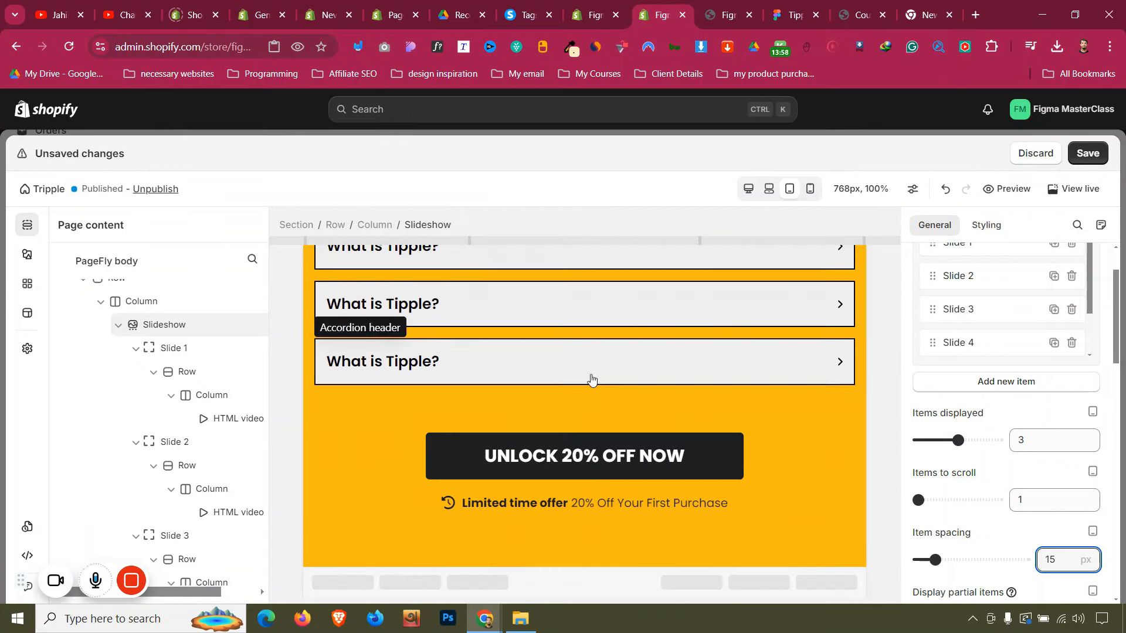
{"action": "scroll", "coordinate": [591, 381], "scroll_direction": "up", "scroll_amount": 8}
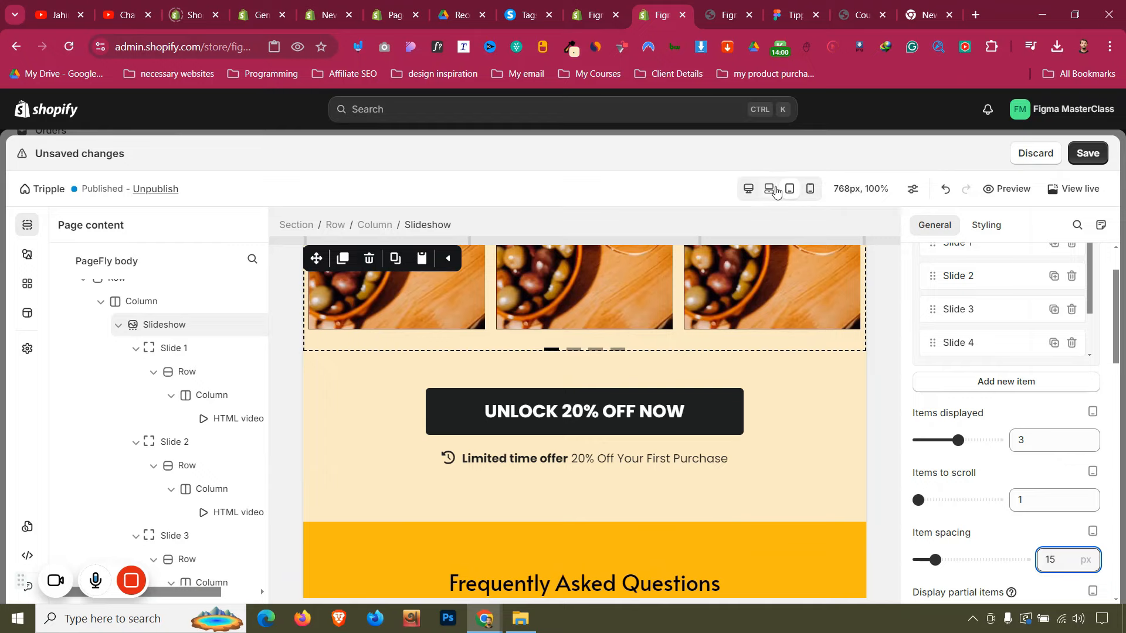
In the laptop view, set the video slideshow to display 4 items with an item spacing of 15 px
{"action": "left_click", "coordinate": [770, 189]}
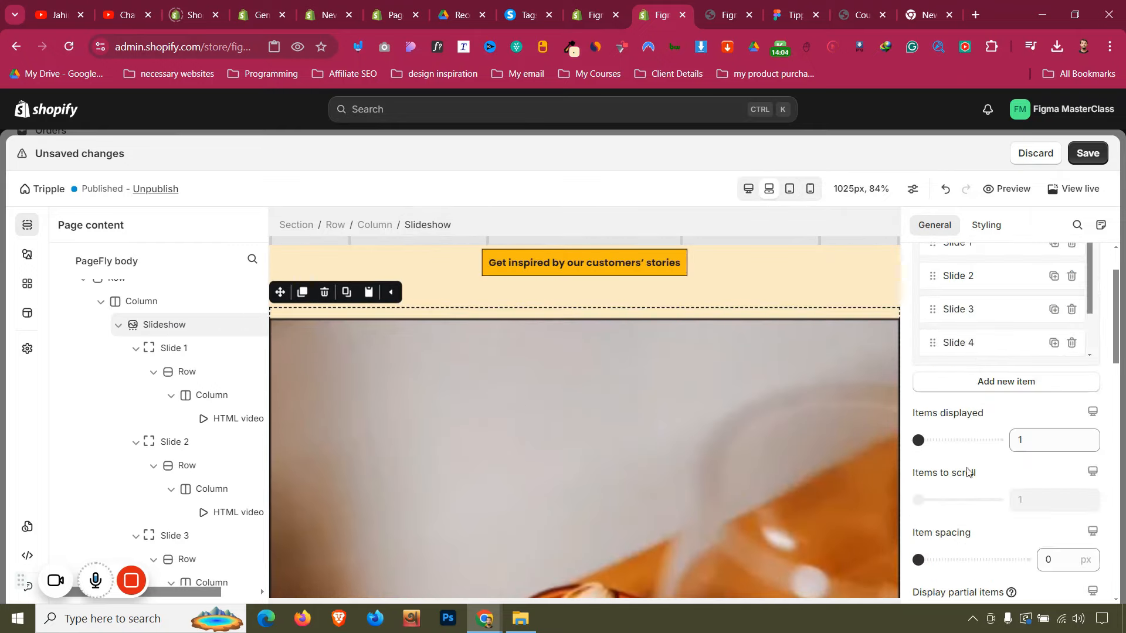
{"action": "left_click_drag", "start_coordinate": [919, 441], "coordinate": [976, 441]}
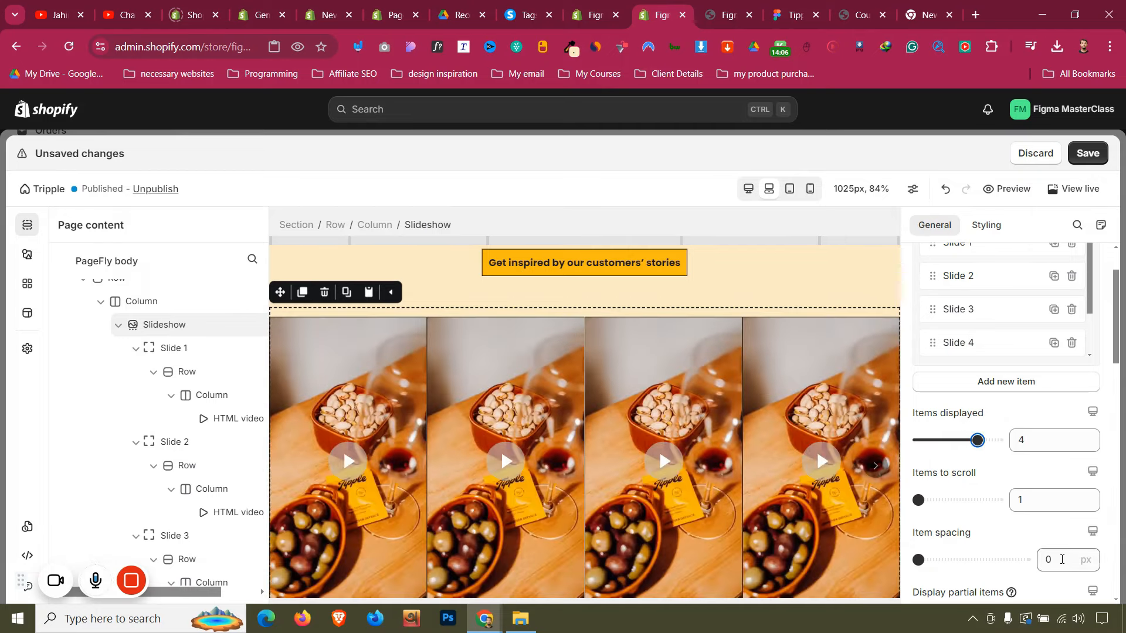
{"action": "left_click", "coordinate": [1062, 559]}
{"action": "type", "text": "11"}
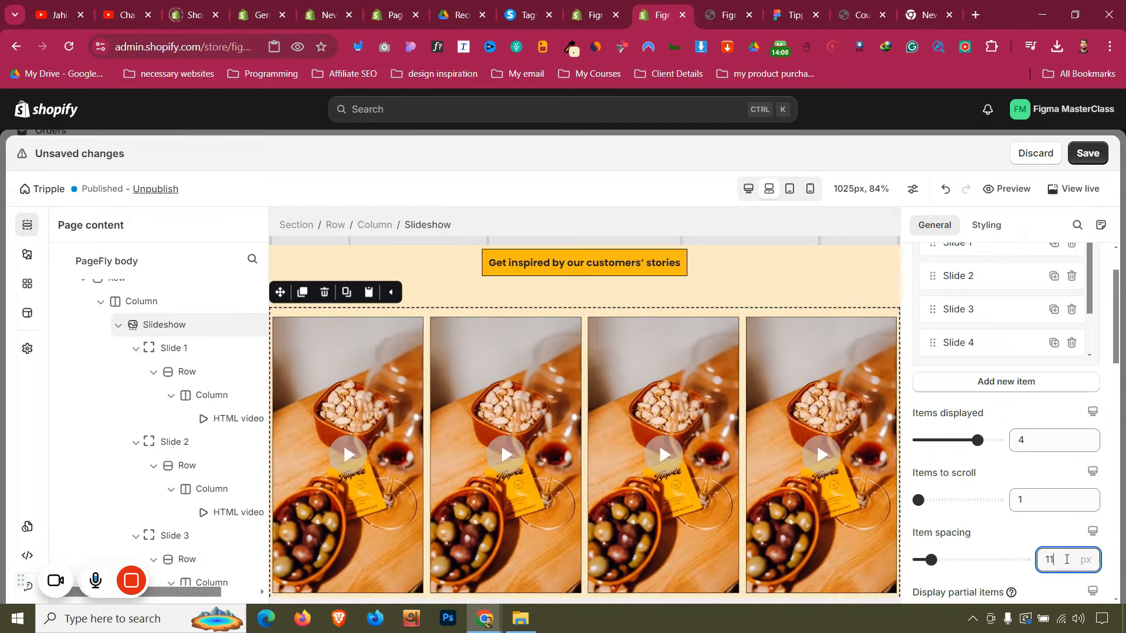
{"action": "key", "text": "Up"}
{"action": "key", "text": "Up"}
{"action": "key", "text": "Up"}
{"action": "key", "text": "Up"}
{"action": "key", "text": "Up"}
{"action": "key", "text": "Down"}
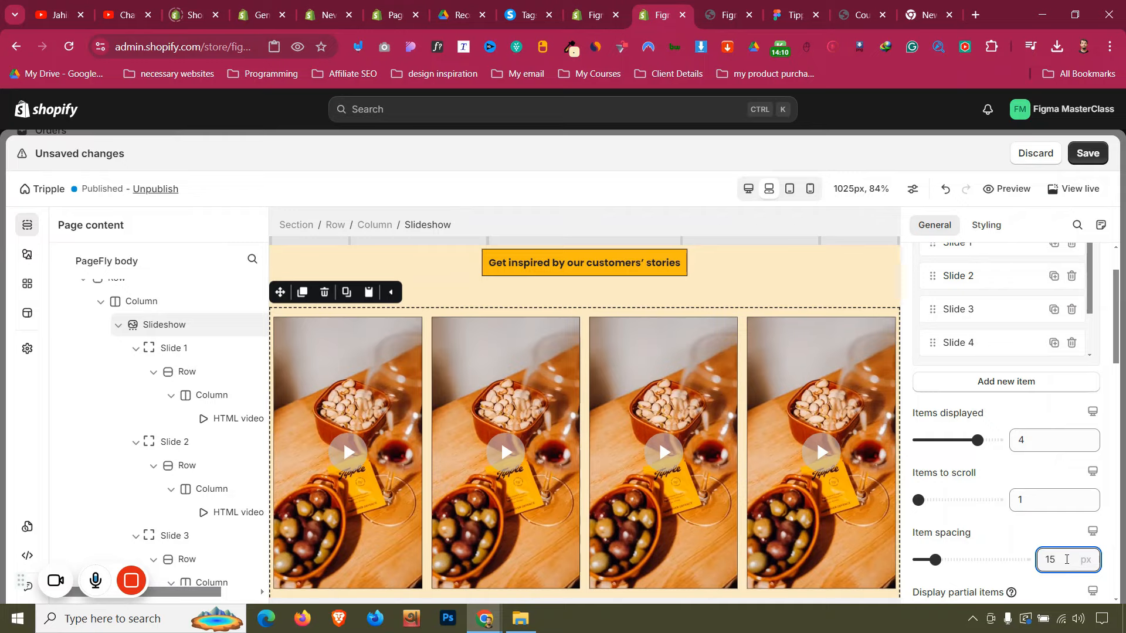
Examine the laptop layout and section paddings from the video slideshow up to the benefits section, and switch to the desktop view
{"action": "scroll", "coordinate": [442, 411], "scroll_direction": "up", "scroll_amount": 5}
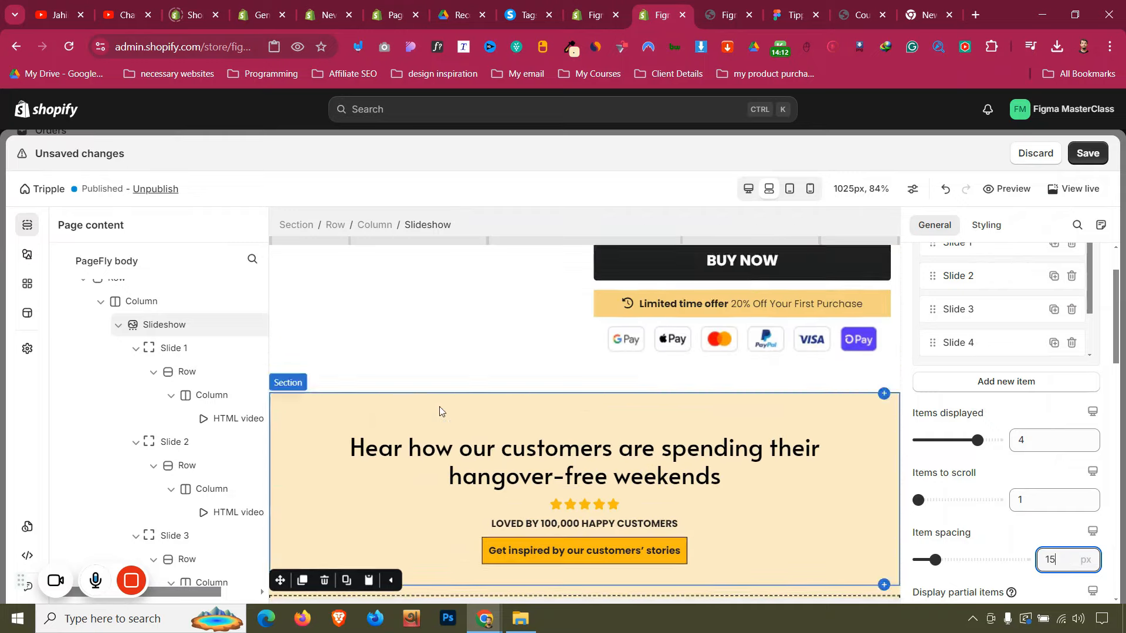
{"action": "scroll", "coordinate": [441, 410], "scroll_direction": "up", "scroll_amount": 2}
{"action": "left_click", "coordinate": [434, 471]}
{"action": "scroll", "coordinate": [434, 472], "scroll_direction": "up", "scroll_amount": 4}
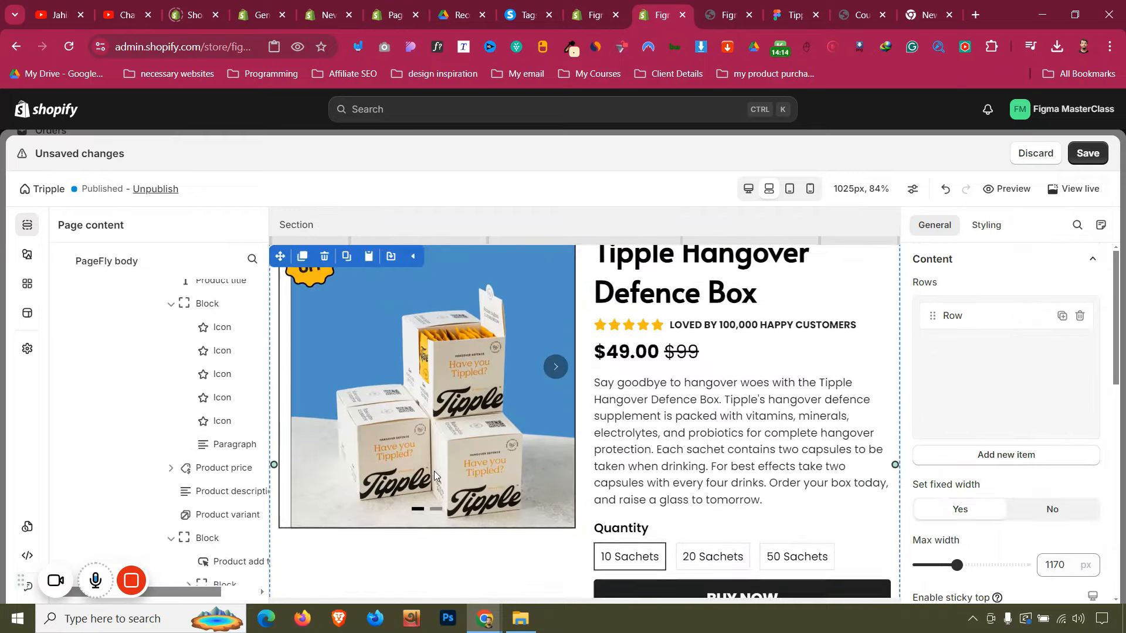
{"action": "scroll", "coordinate": [435, 472], "scroll_direction": "up", "scroll_amount": 2}
{"action": "scroll", "coordinate": [673, 392], "scroll_direction": "up", "scroll_amount": 2}
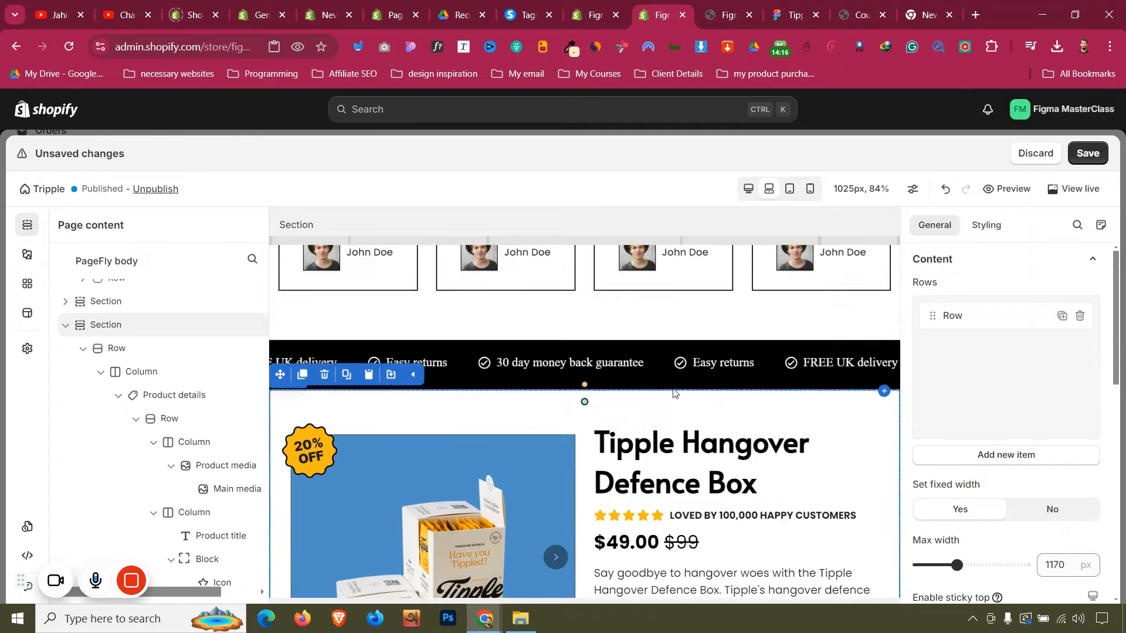
{"action": "scroll", "coordinate": [673, 392], "scroll_direction": "up", "scroll_amount": 8}
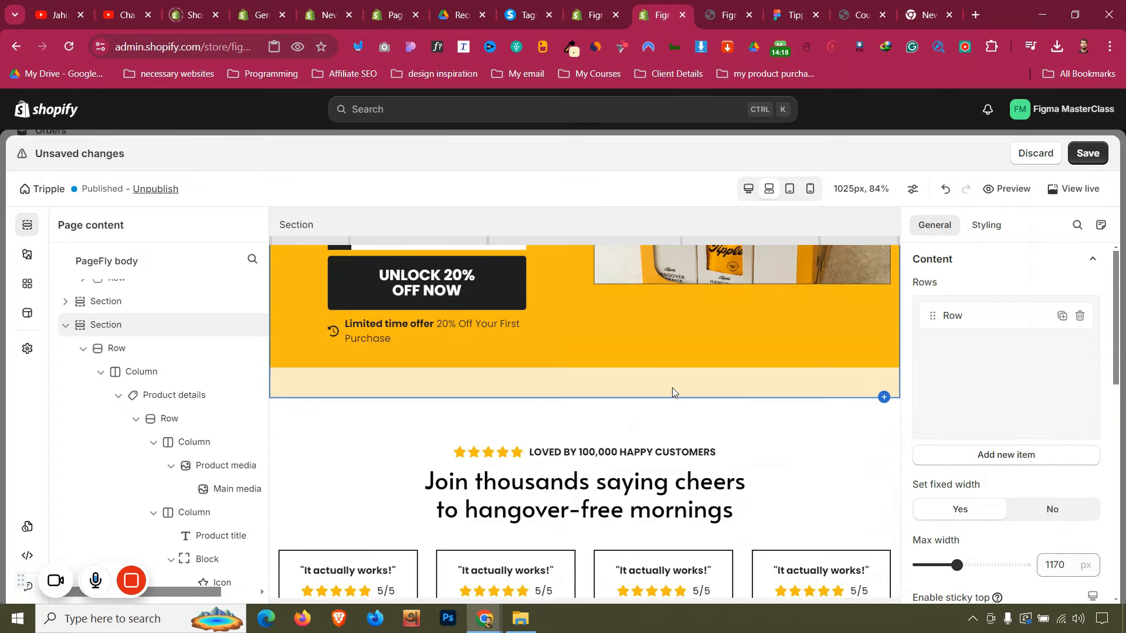
{"action": "left_click", "coordinate": [660, 415]}
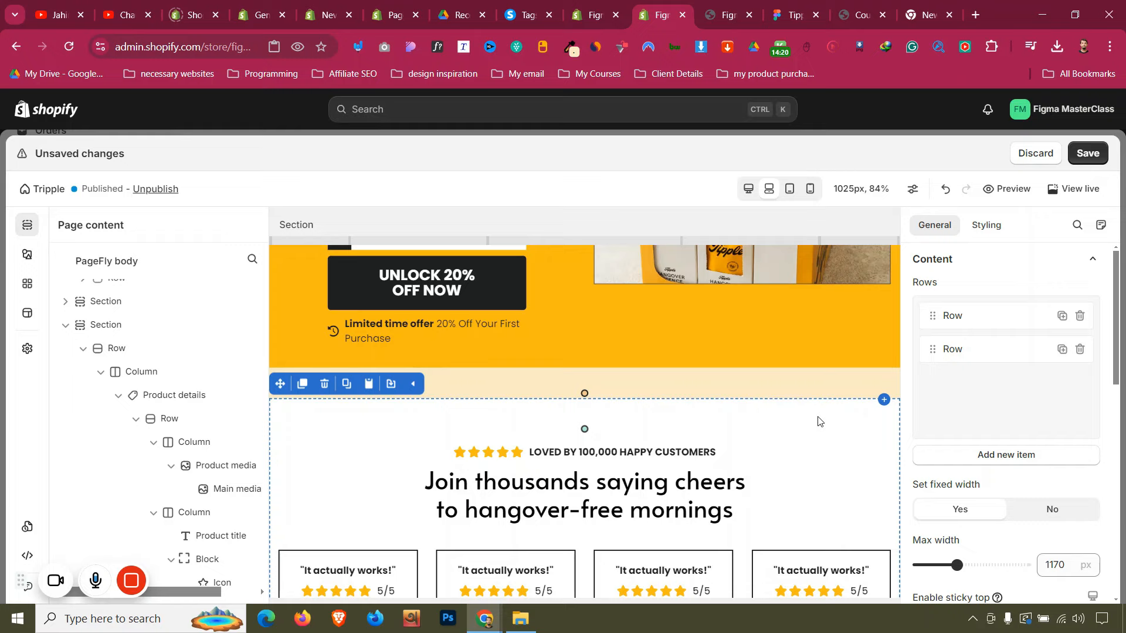
{"action": "left_click", "coordinate": [995, 228]}
{"action": "left_click", "coordinate": [588, 385]}
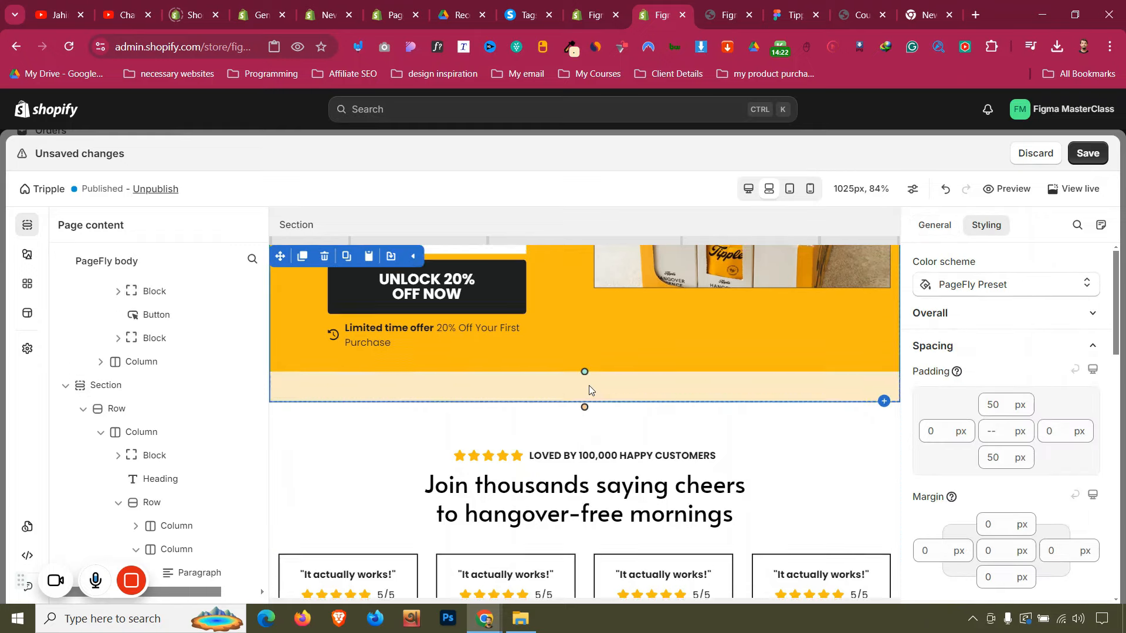
{"action": "scroll", "coordinate": [598, 364], "scroll_direction": "up", "scroll_amount": 5}
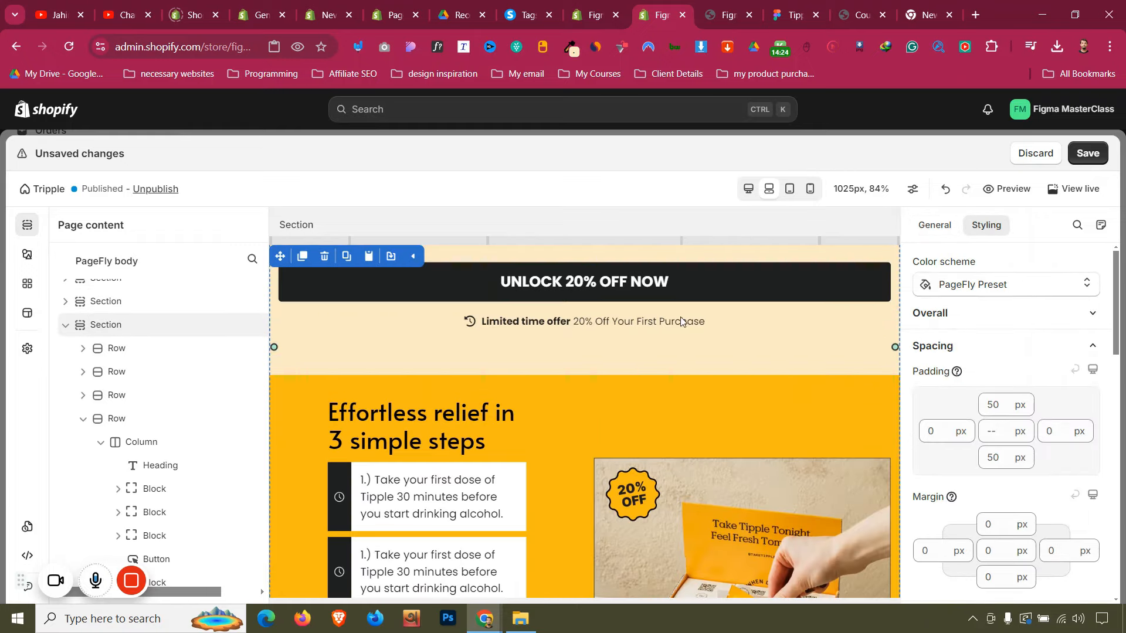
{"action": "left_click", "coordinate": [751, 194]}
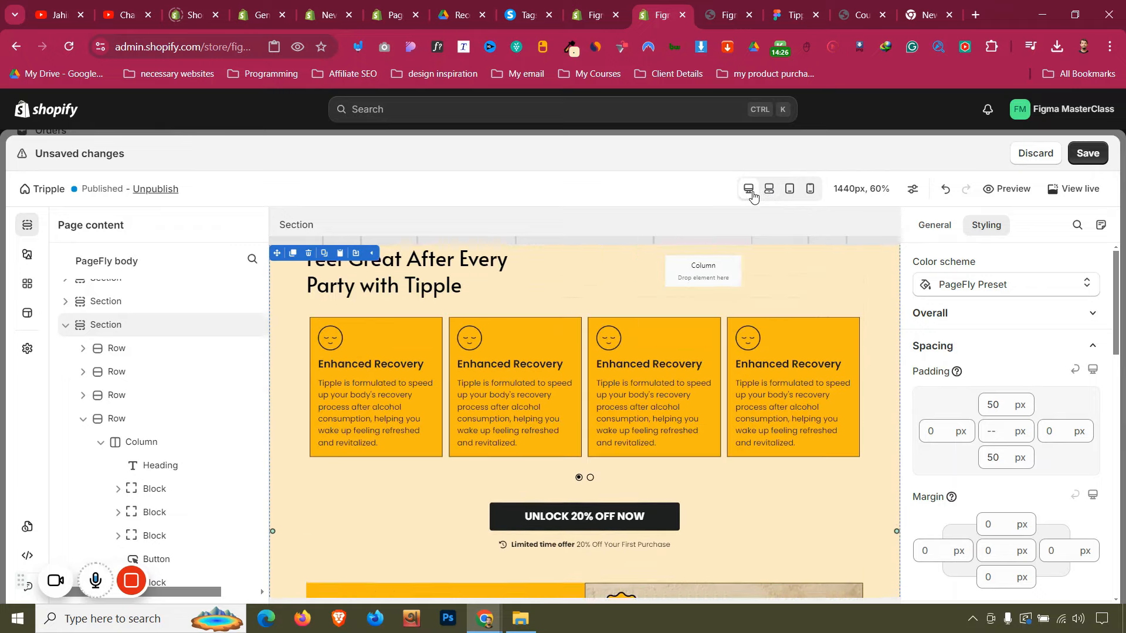
Switch to the Figma design and export the photo strip frame above "Ready to Feel Great Tomorrow?" as a 1x PNG
{"action": "left_click", "coordinate": [791, 15]}
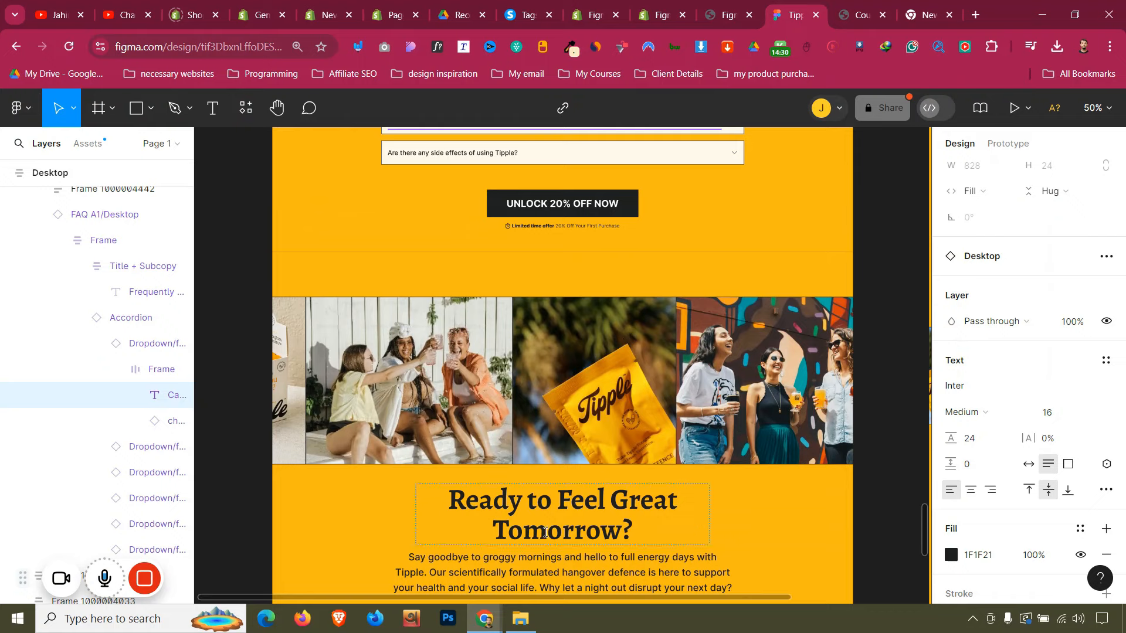
{"action": "left_click_drag", "start_coordinate": [604, 602], "coordinate": [677, 593]}
{"action": "double_click", "coordinate": [703, 432]}
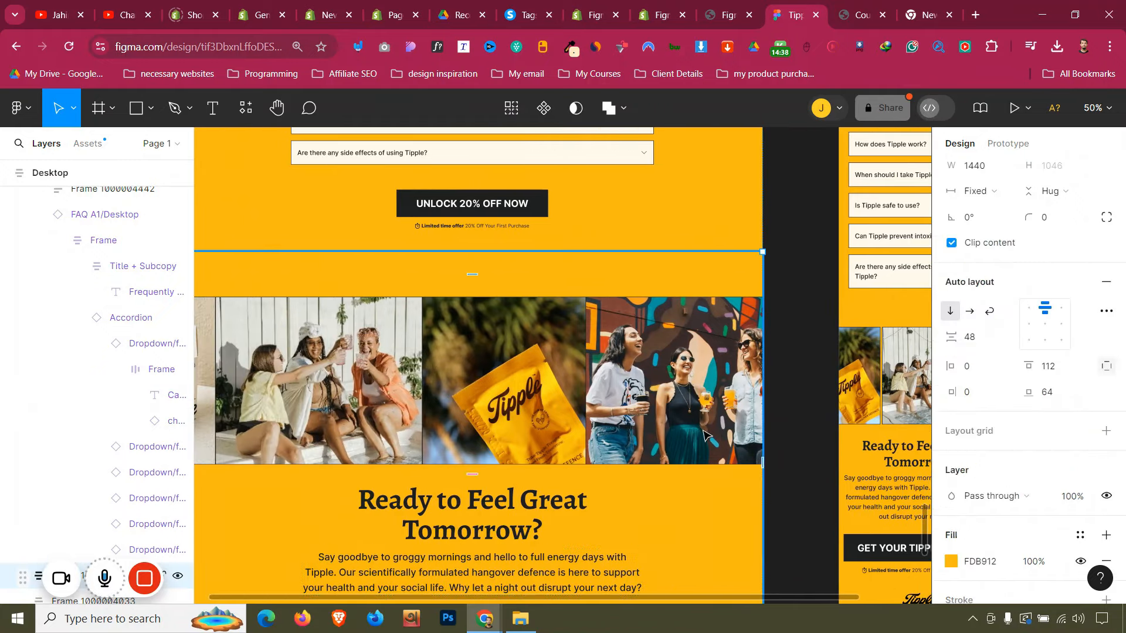
{"action": "left_click", "coordinate": [178, 514]}
{"action": "left_click", "coordinate": [178, 514]}
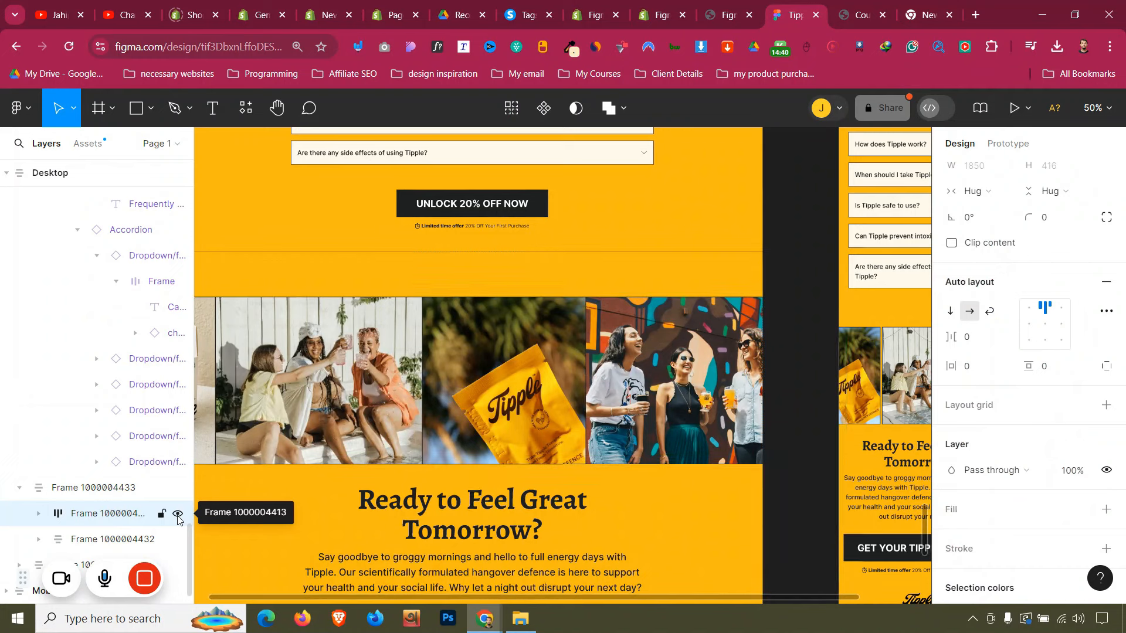
{"action": "left_click", "coordinate": [88, 514]}
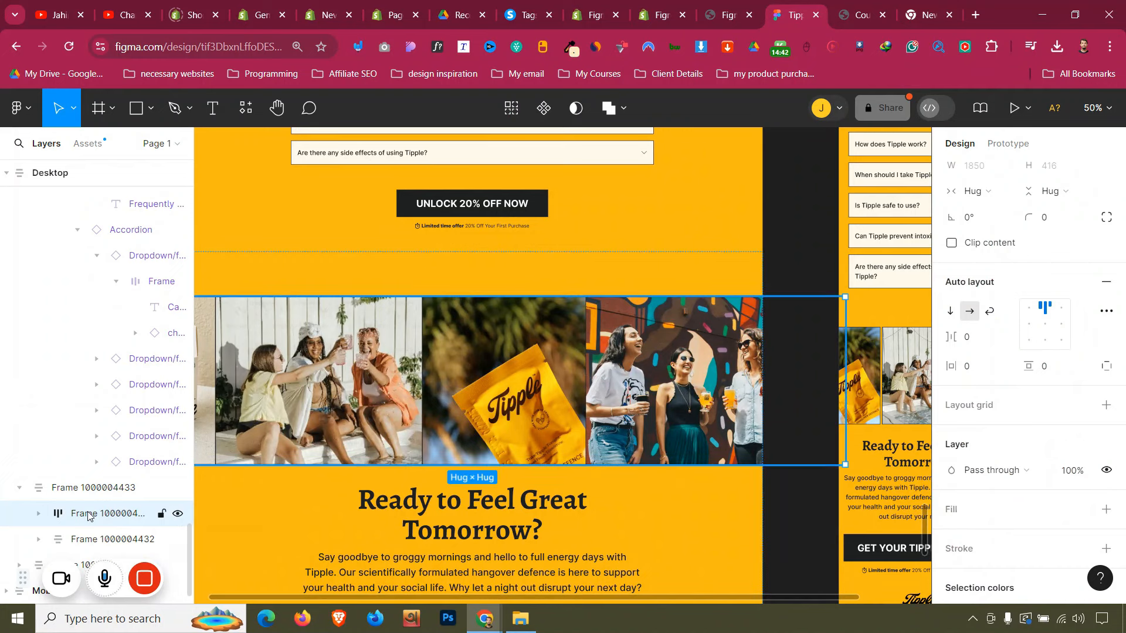
{"action": "scroll", "coordinate": [1049, 432], "scroll_direction": "down", "scroll_amount": 3}
{"action": "left_click", "coordinate": [1011, 542]}
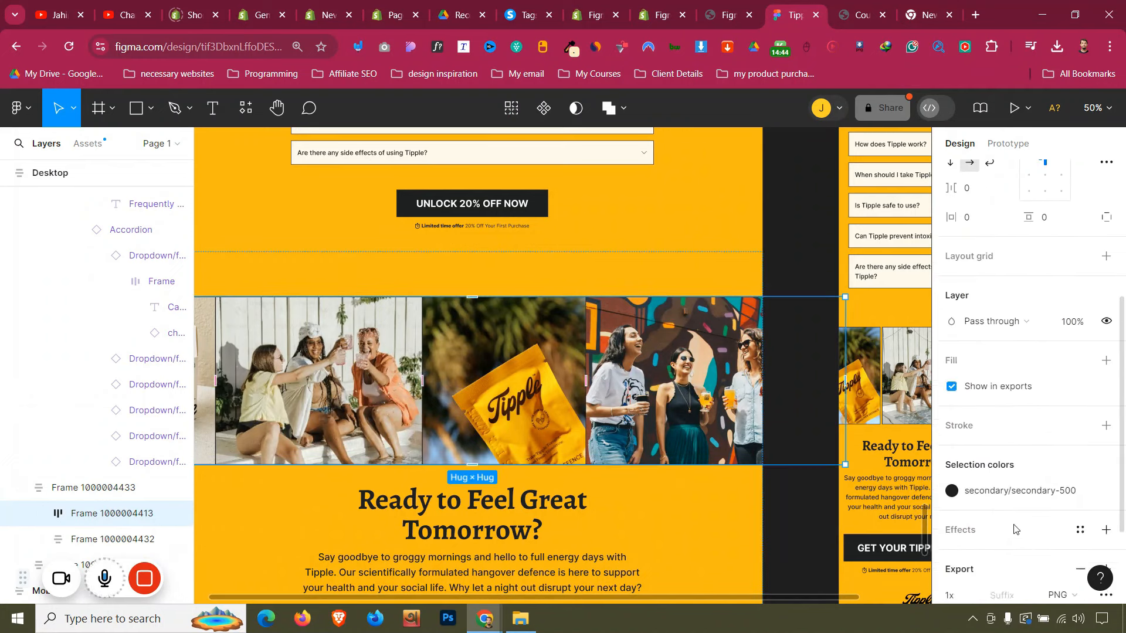
{"action": "scroll", "coordinate": [1008, 535], "scroll_direction": "down", "scroll_amount": 2}
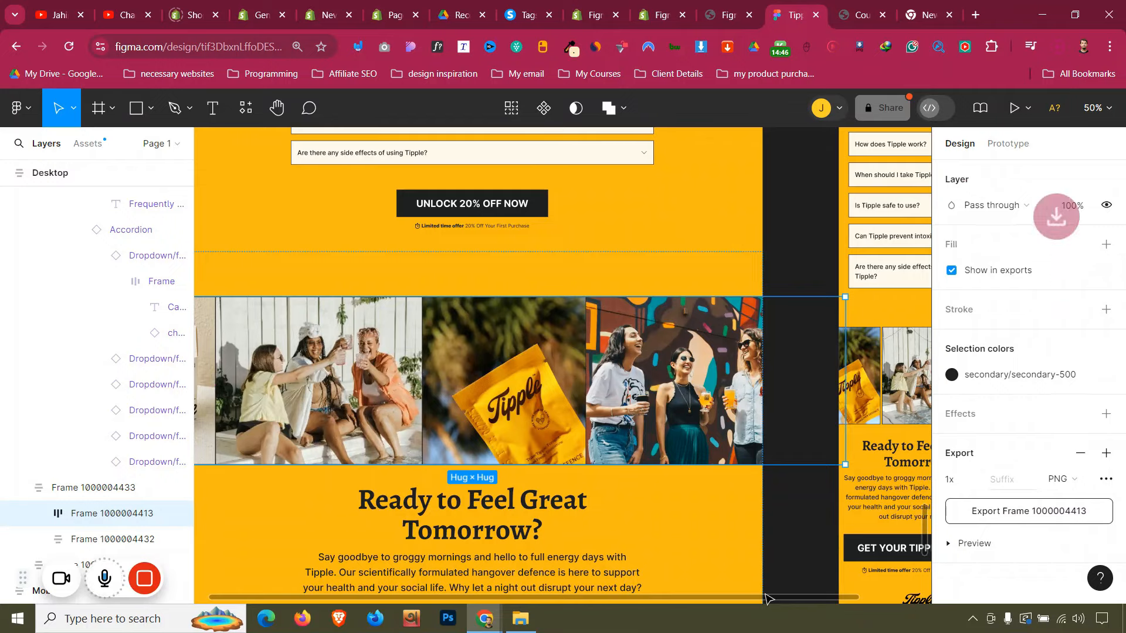
Switch to the PageFly editor and duplicate the Frequently Asked Questions section
{"action": "left_click_drag", "start_coordinate": [768, 599], "coordinate": [704, 589]}
{"action": "scroll", "coordinate": [705, 530], "scroll_direction": "down", "scroll_amount": 5}
{"action": "scroll", "coordinate": [727, 460], "scroll_direction": "up", "scroll_amount": 7}
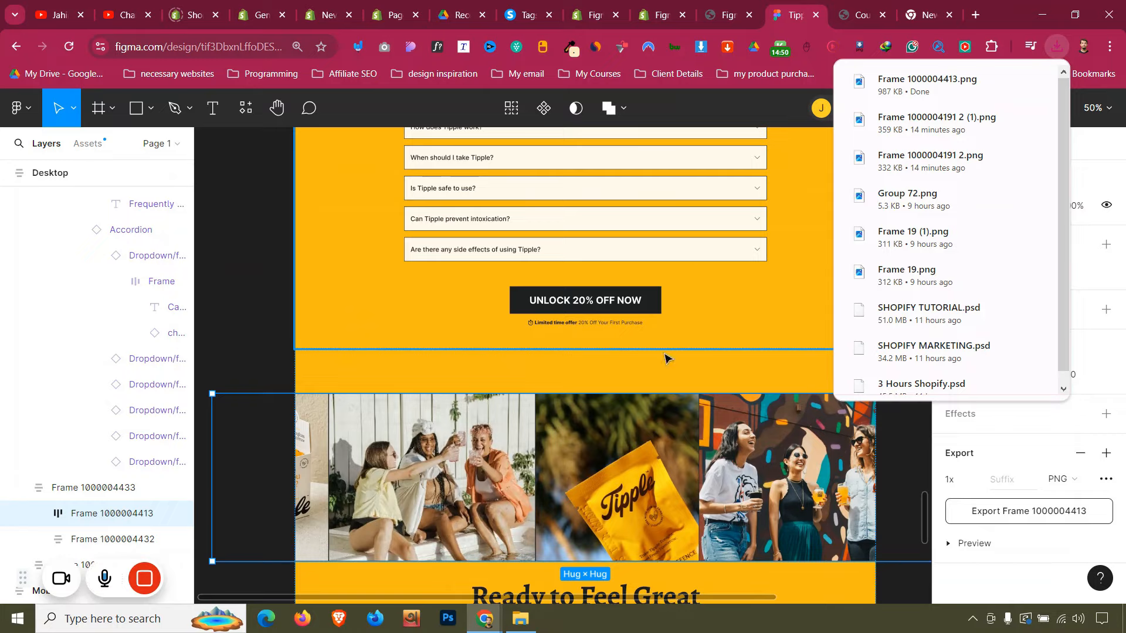
{"action": "left_click", "coordinate": [672, 5]}
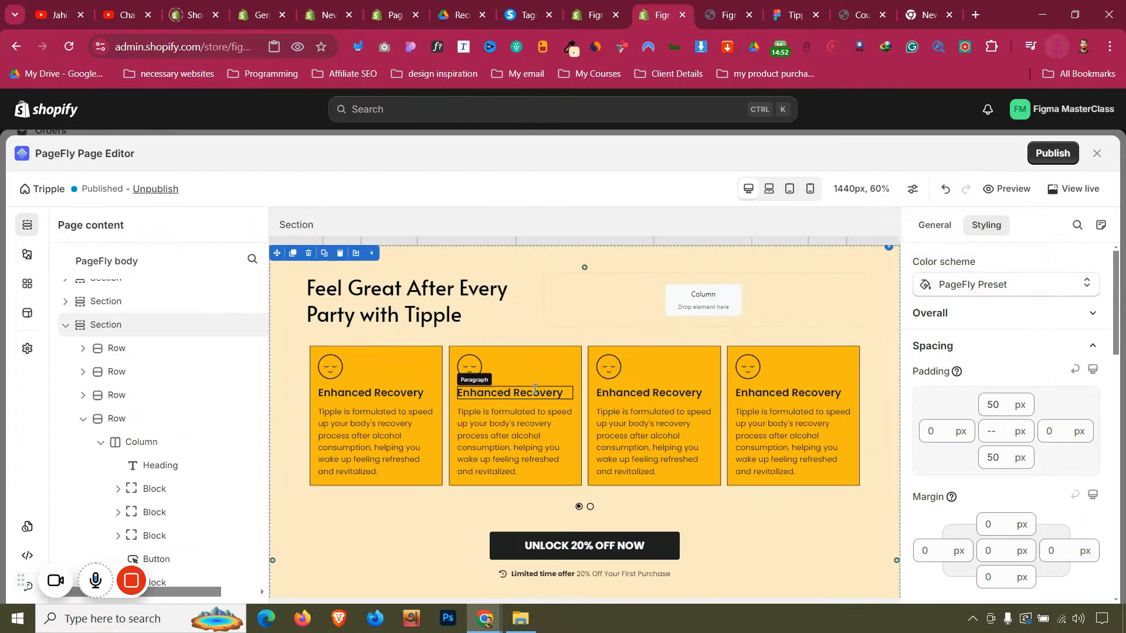
{"action": "scroll", "coordinate": [534, 388], "scroll_direction": "down", "scroll_amount": 15}
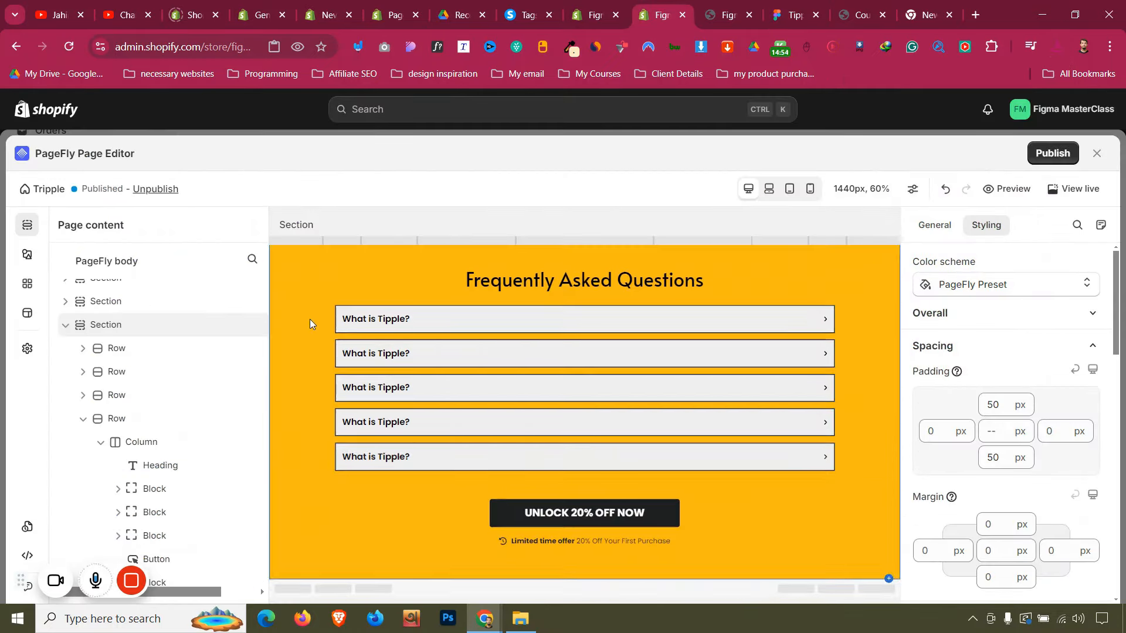
{"action": "left_click", "coordinate": [309, 319]}
{"action": "left_click", "coordinate": [293, 273]}
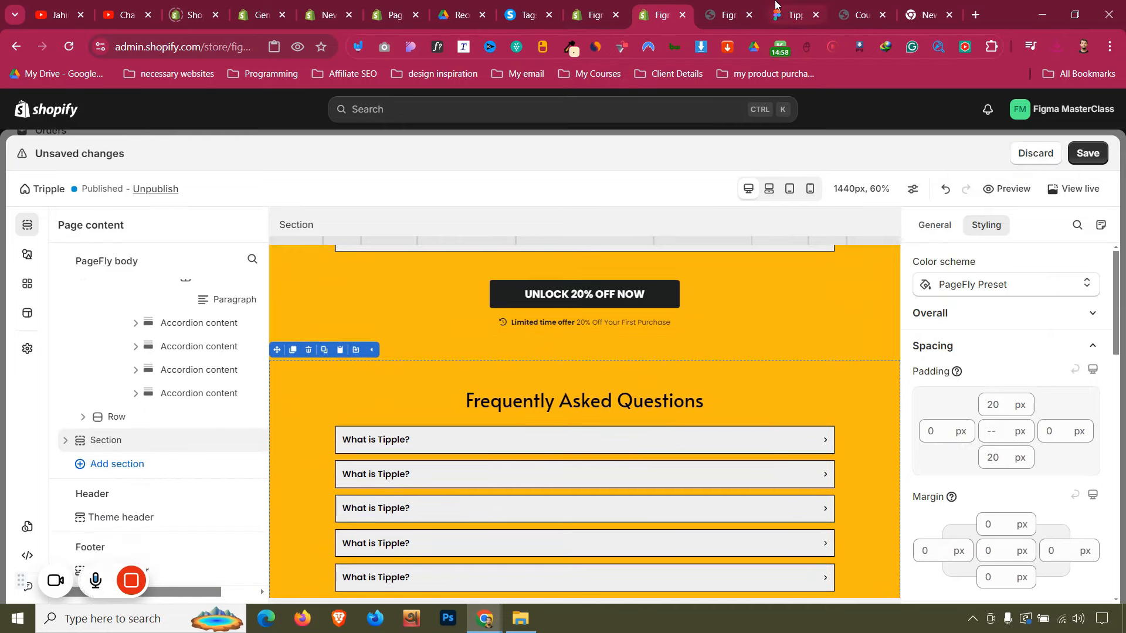
Add an Image element above the heading in the duplicated Frequently Asked Questions section
{"action": "left_click", "coordinate": [788, 13]}
{"action": "left_click", "coordinate": [661, 13]}
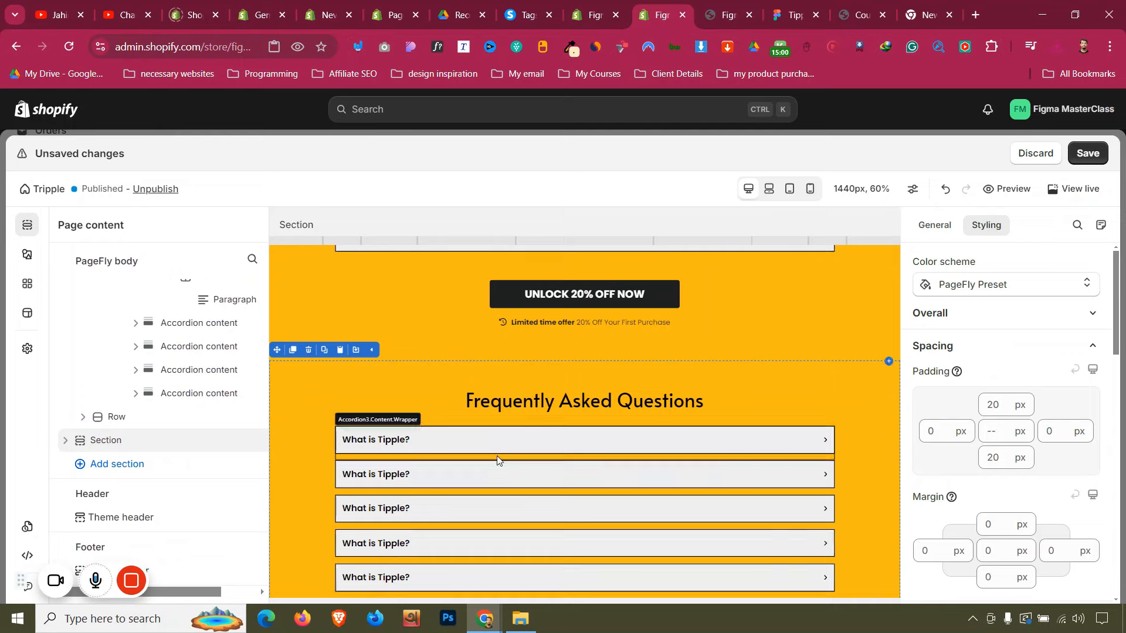
{"action": "left_click", "coordinate": [30, 260]}
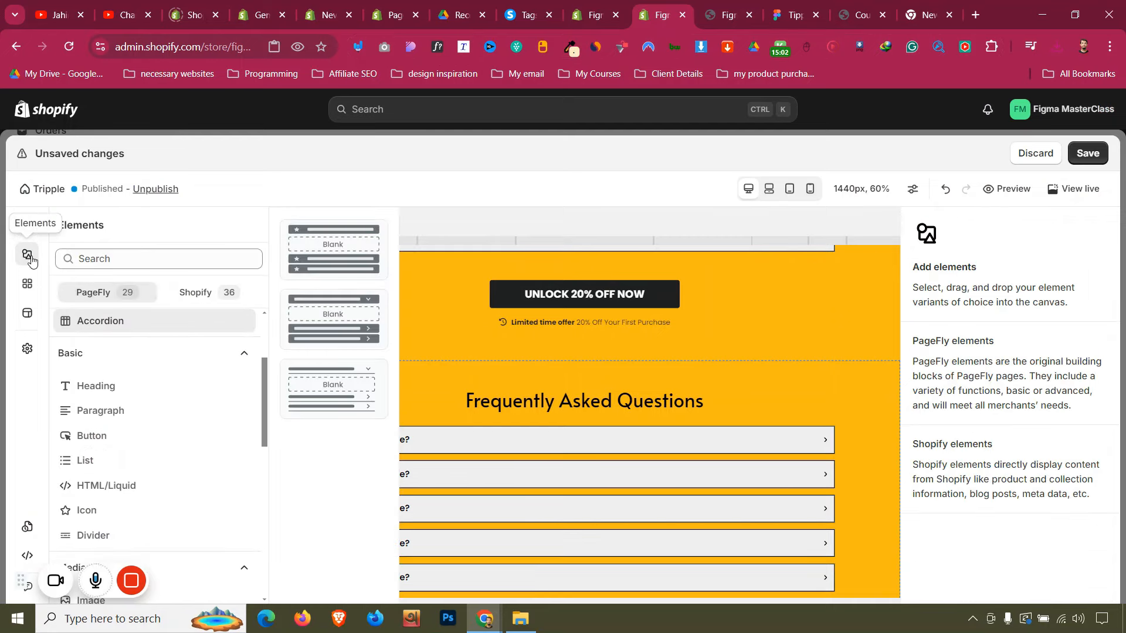
{"action": "scroll", "coordinate": [129, 407], "scroll_direction": "down", "scroll_amount": 4}
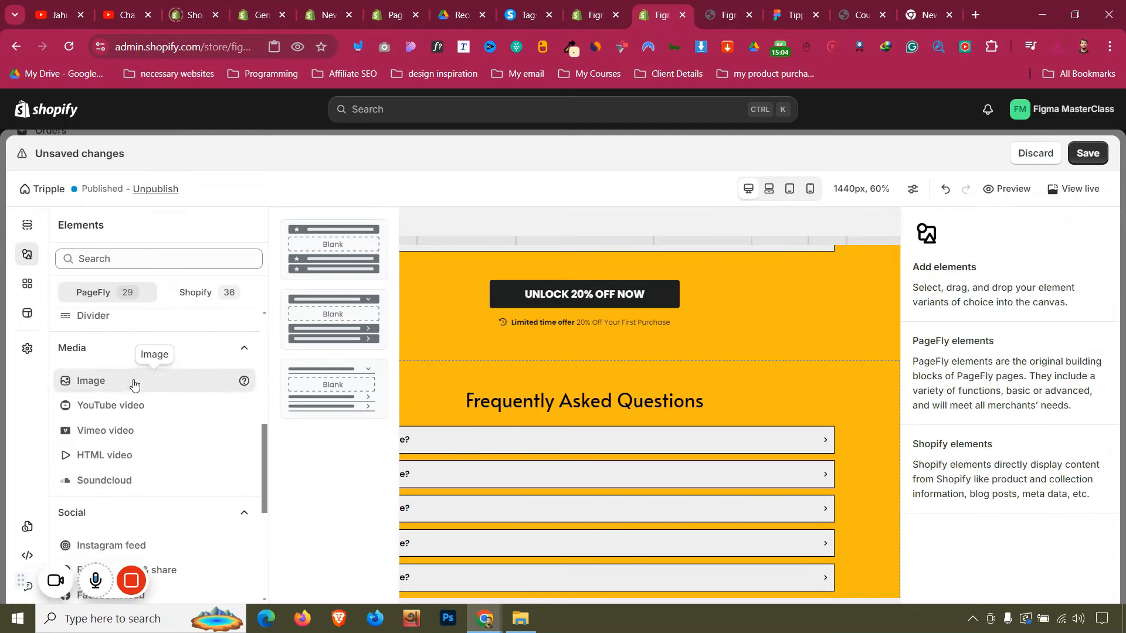
{"action": "left_click", "coordinate": [133, 384]}
{"action": "left_click_drag", "start_coordinate": [326, 253], "coordinate": [641, 425]}
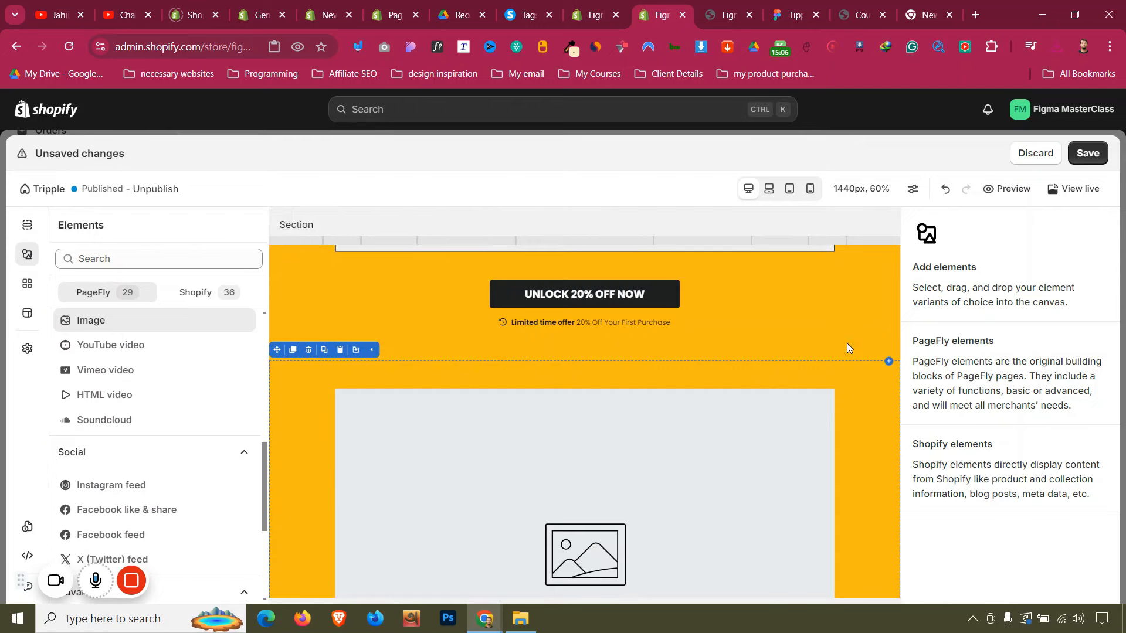
Upload Frame 1000004413.png from the Downloads folder and use it as the new image's source
{"action": "left_click", "coordinate": [944, 232]}
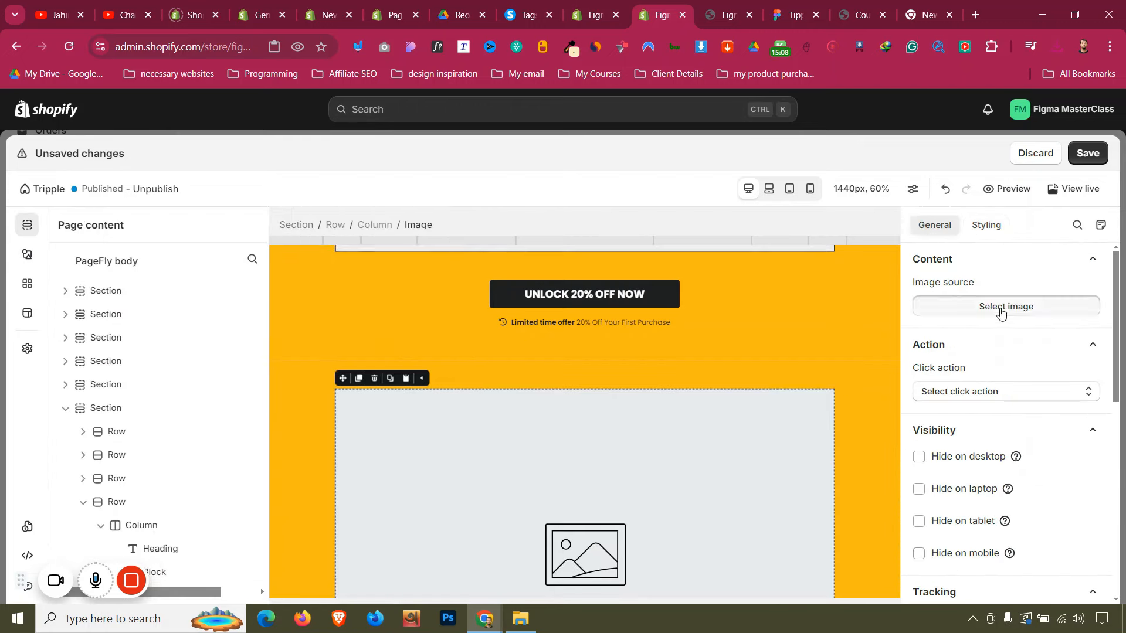
{"action": "left_click", "coordinate": [1000, 311]}
{"action": "left_click", "coordinate": [1024, 317]}
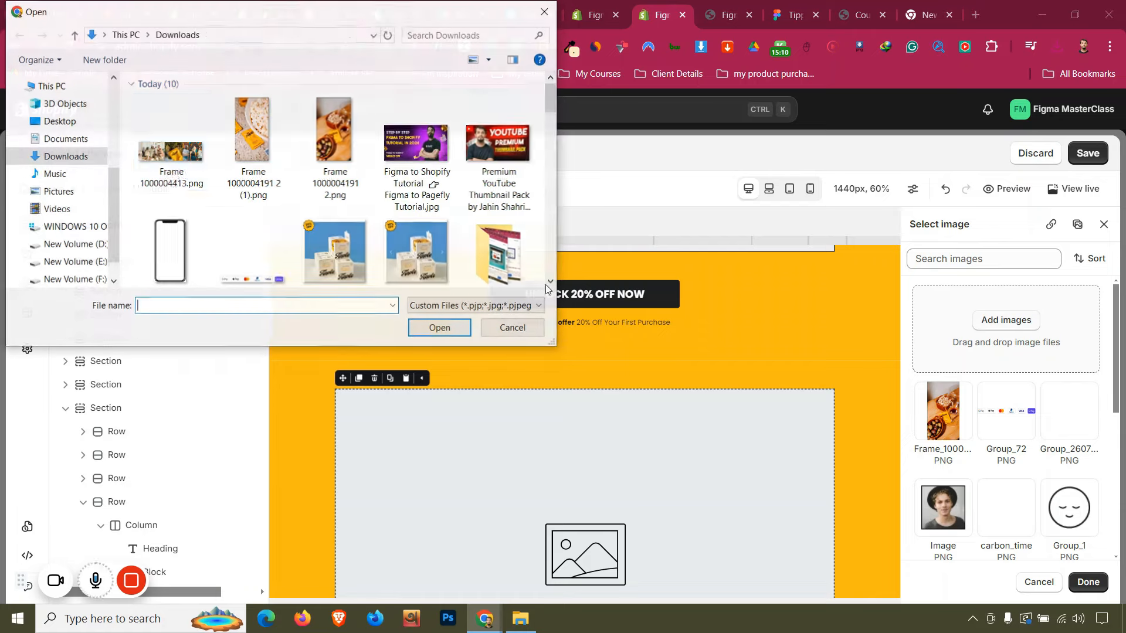
{"action": "left_click", "coordinate": [173, 176]}
{"action": "left_click", "coordinate": [465, 329]}
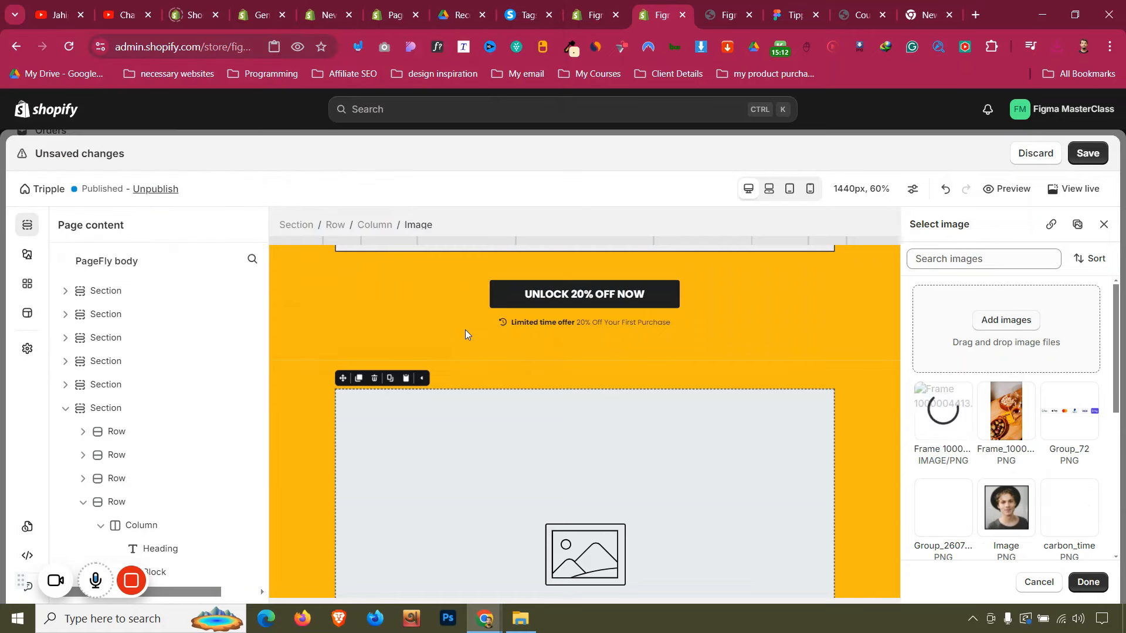
{"action": "left_click", "coordinate": [815, 5]}
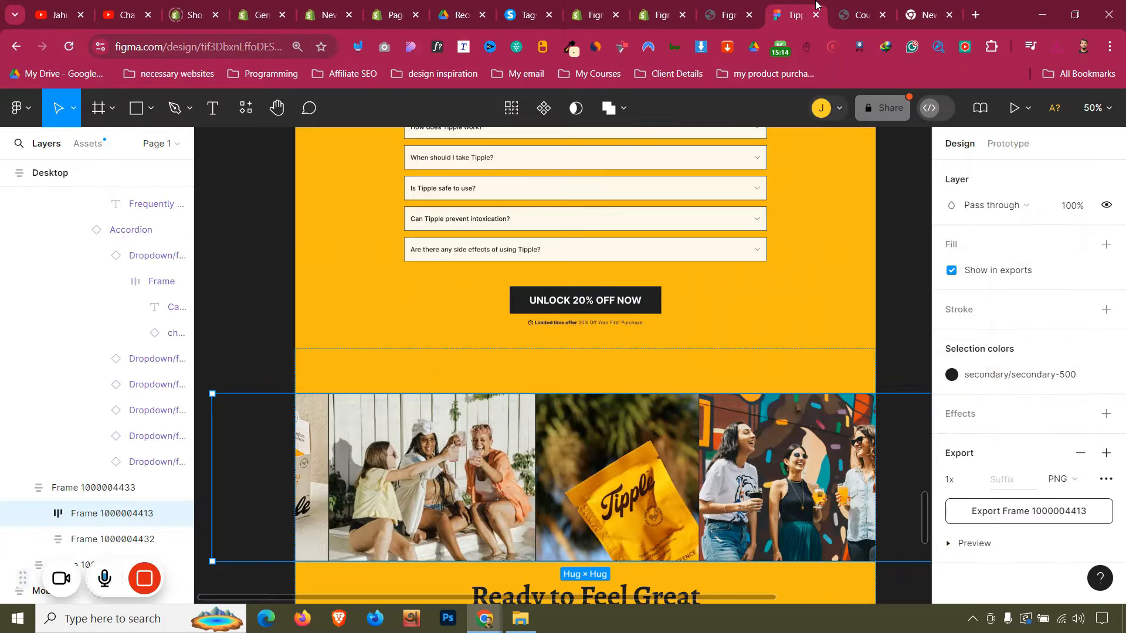
{"action": "scroll", "coordinate": [642, 430], "scroll_direction": "down", "scroll_amount": 3}
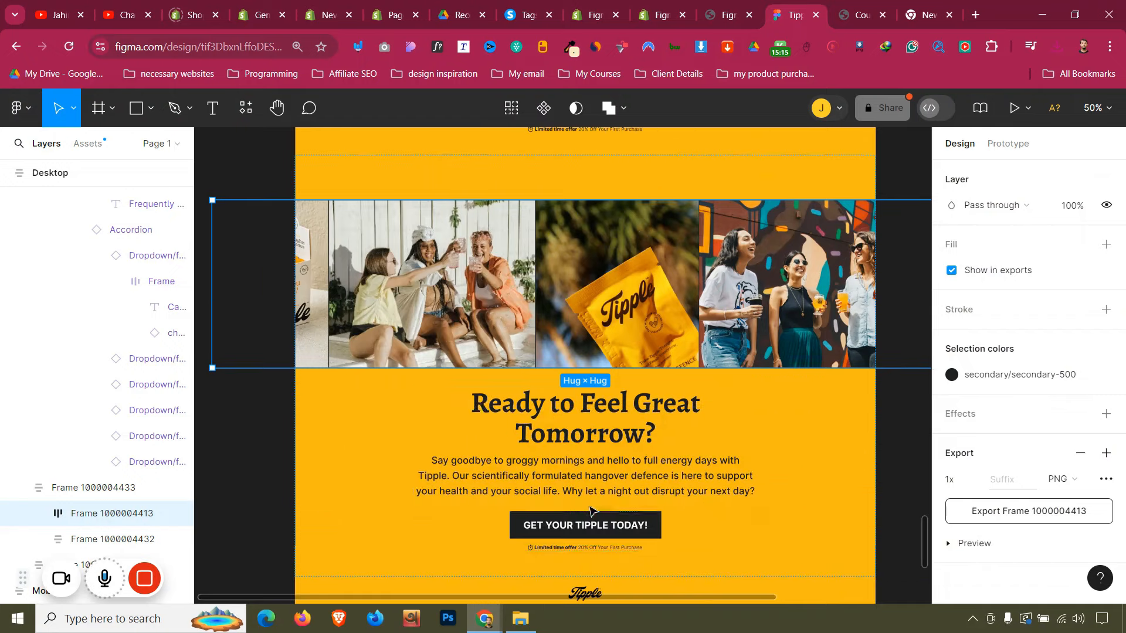
{"action": "left_click", "coordinate": [646, 17]}
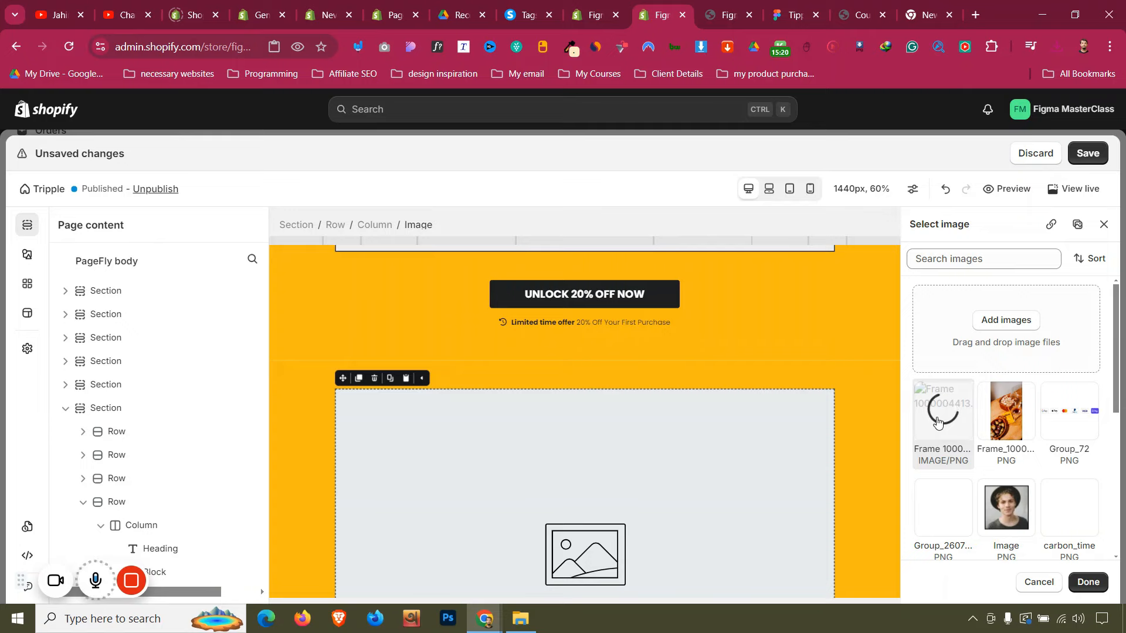
{"action": "left_click", "coordinate": [940, 421]}
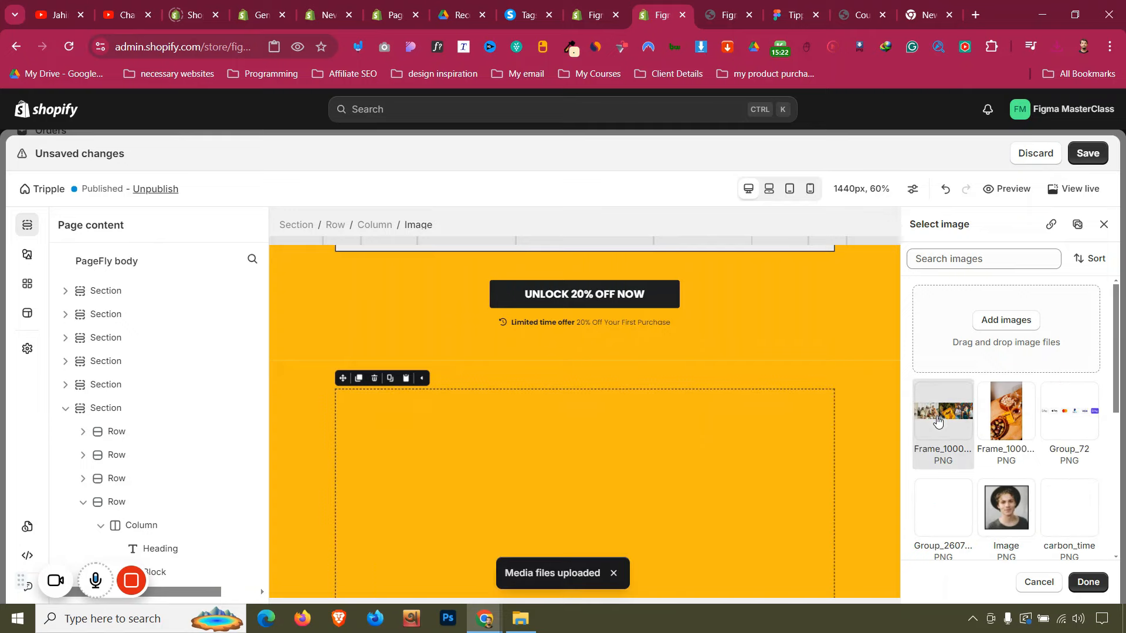
{"action": "left_click", "coordinate": [1086, 582]}
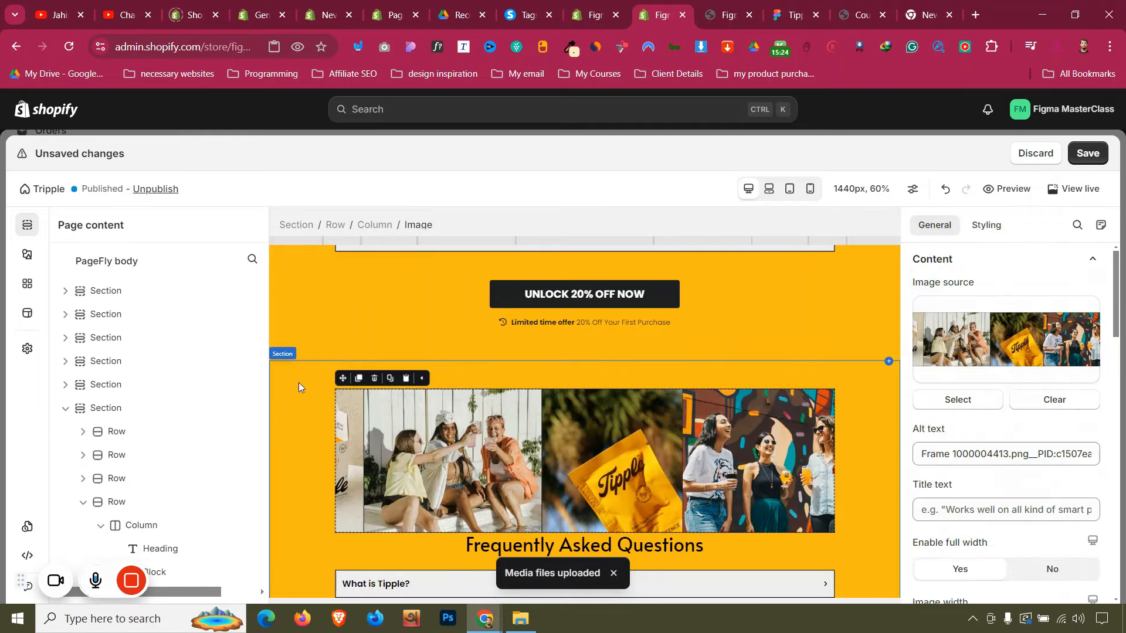
Turn off fixed width for the section containing the photo strip and set its top padding to 0 px
{"action": "left_click", "coordinate": [299, 384]}
{"action": "left_click", "coordinate": [1053, 510]}
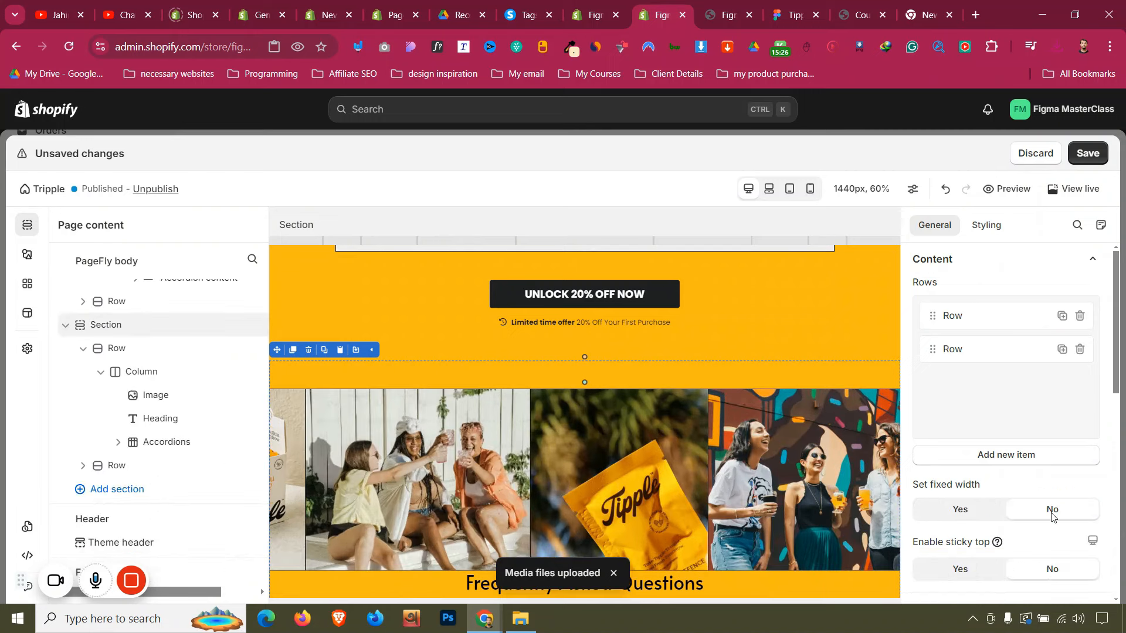
{"action": "left_click", "coordinate": [986, 226]}
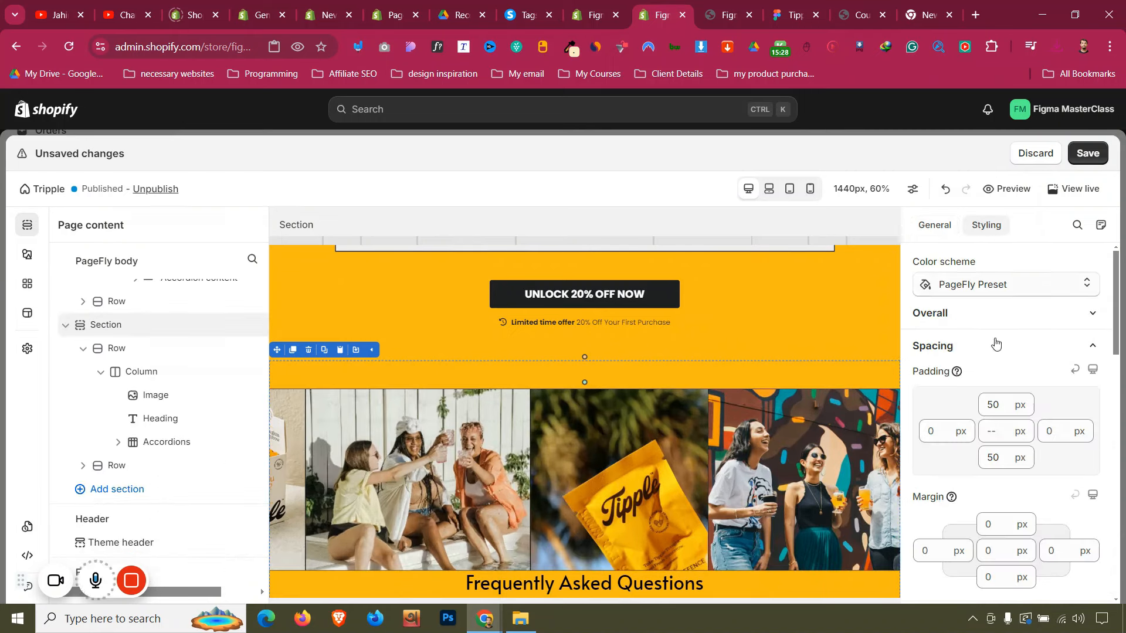
{"action": "scroll", "coordinate": [1003, 405], "scroll_direction": "down", "scroll_amount": 11}
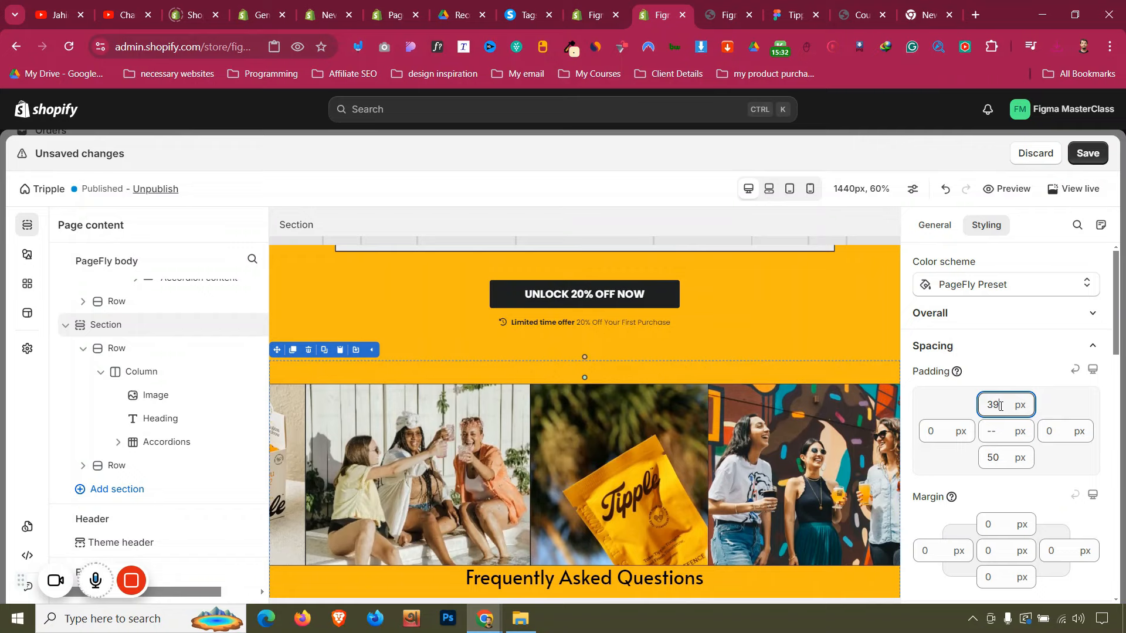
{"action": "key", "text": "ctrl+a"}
{"action": "type", "text": "0"}
{"action": "scroll", "coordinate": [652, 406], "scroll_direction": "down", "scroll_amount": 2}
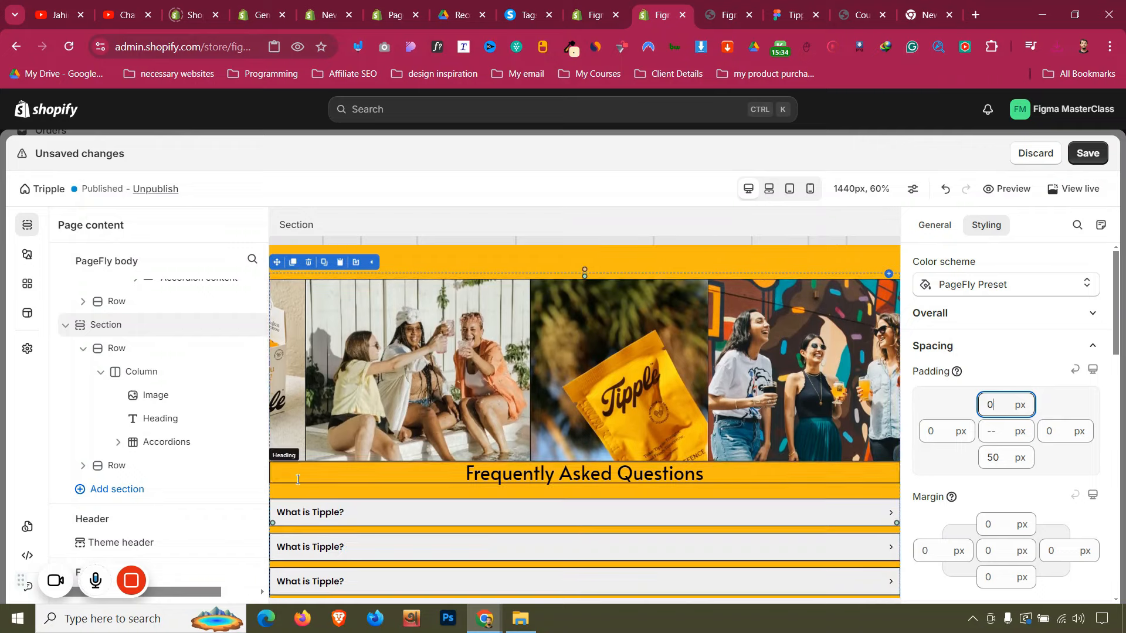
Duplicate the full-width section containing the photo strip, heading and accordion
{"action": "left_click", "coordinate": [321, 415]}
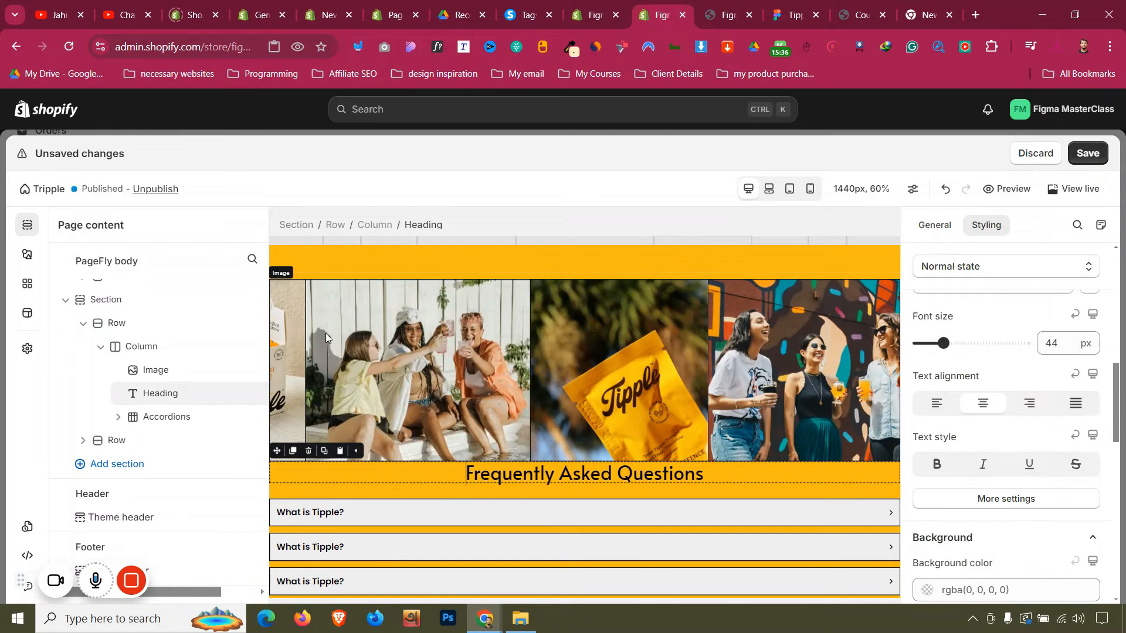
{"action": "left_click", "coordinate": [296, 224]}
{"action": "left_click", "coordinate": [293, 269]}
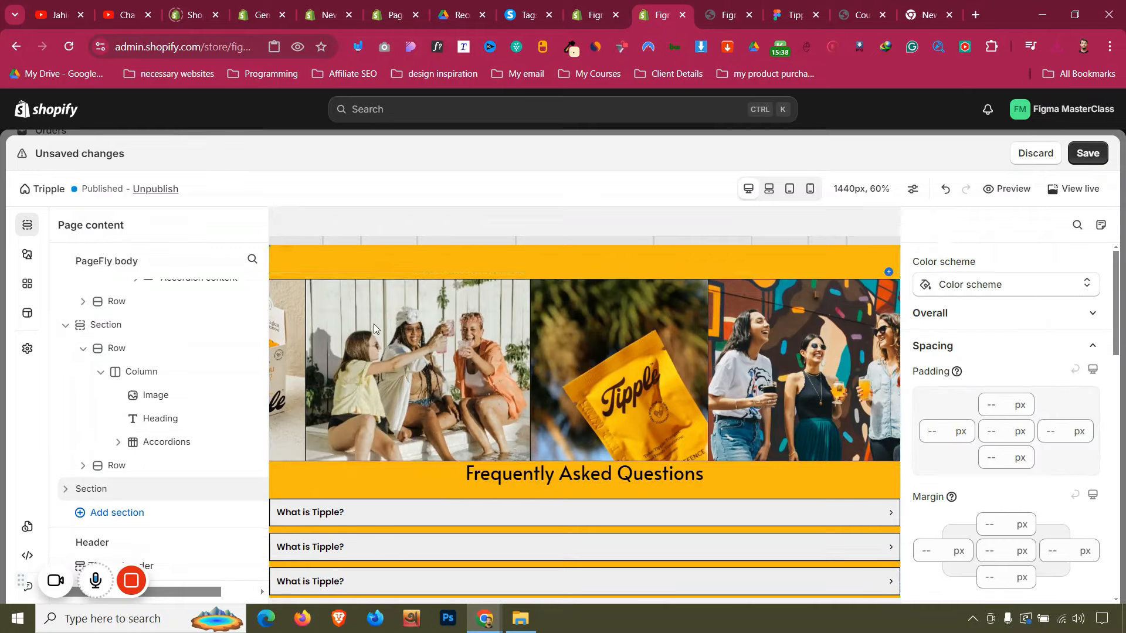
Delete the heading, the accordion and the button row from the first photo strip section, keeping only its image
{"action": "scroll", "coordinate": [374, 323], "scroll_direction": "down", "scroll_amount": 3}
{"action": "left_click", "coordinate": [444, 342]}
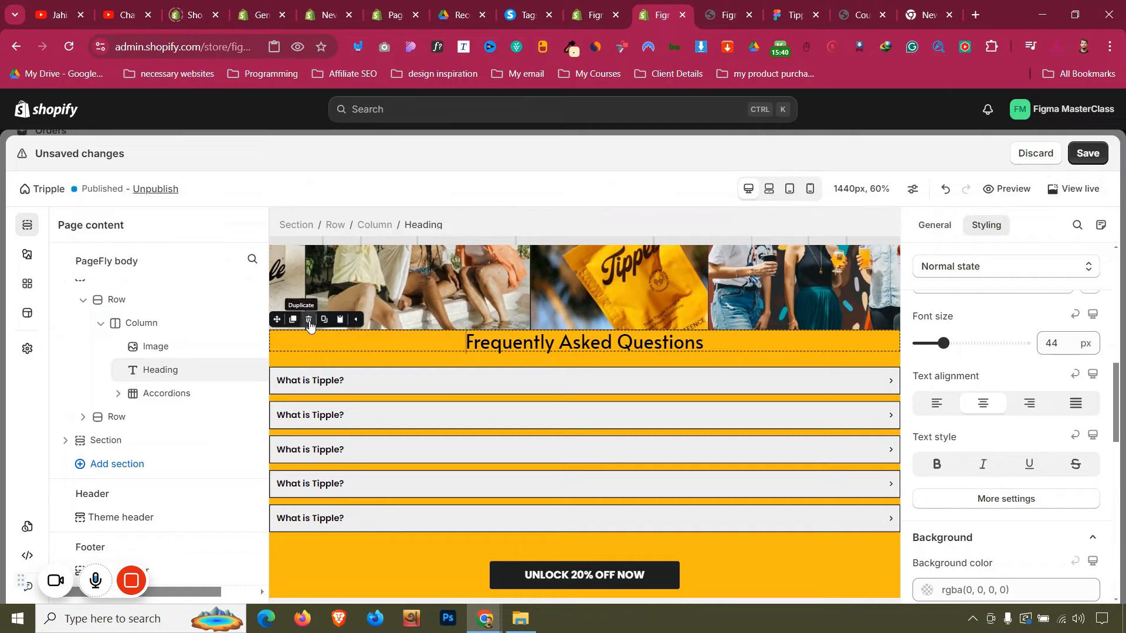
{"action": "left_click", "coordinate": [309, 319]}
{"action": "left_click", "coordinate": [377, 456]}
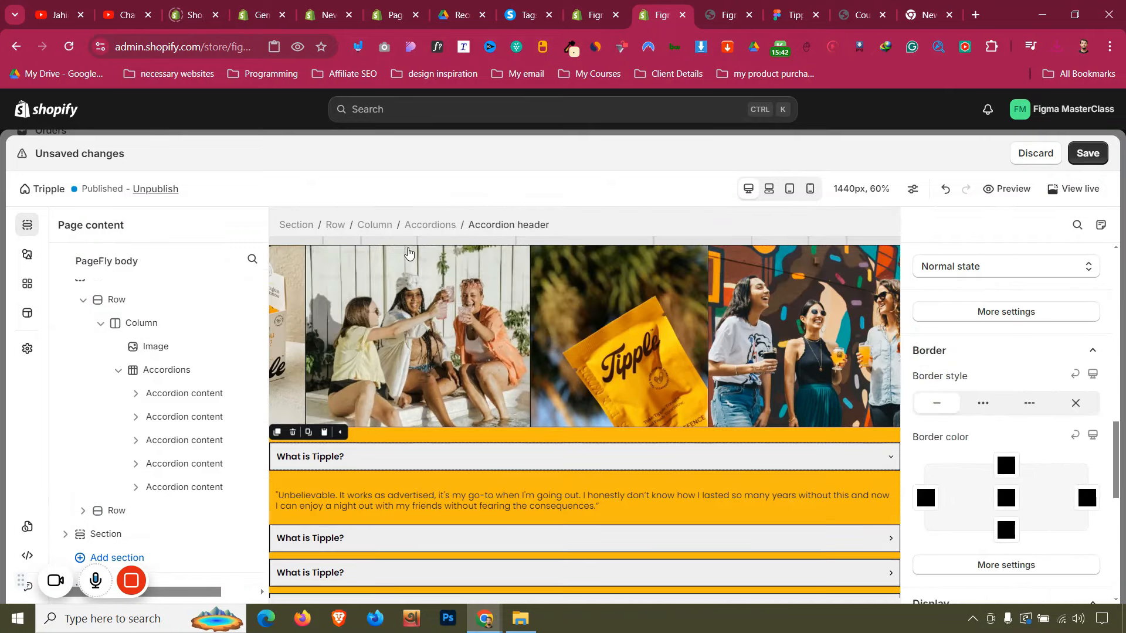
{"action": "left_click", "coordinate": [433, 228]}
{"action": "left_click", "coordinate": [309, 432]}
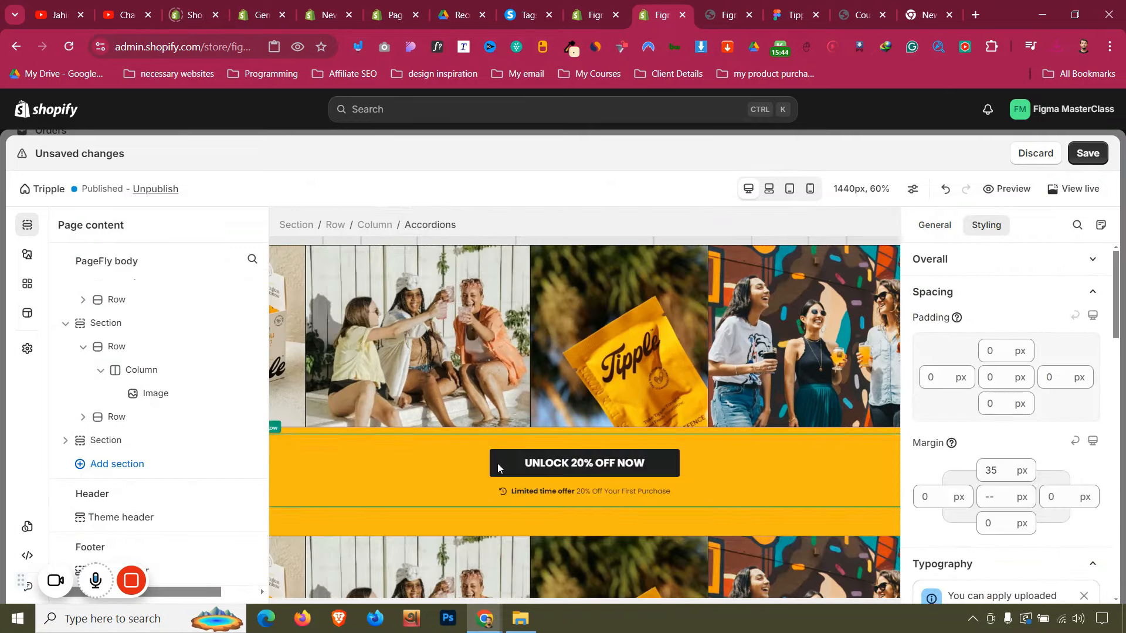
{"action": "left_click", "coordinate": [375, 438]}
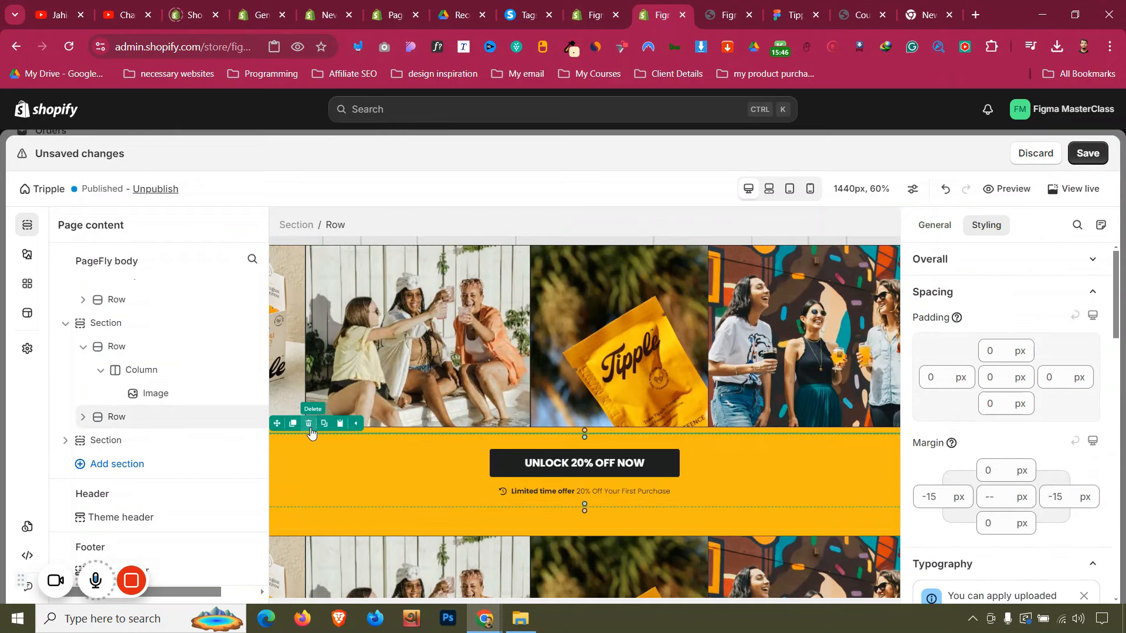
{"action": "left_click", "coordinate": [309, 423]}
Turn on fixed width for the duplicated section below the photo strip and delete its image
{"action": "left_click", "coordinate": [337, 527]}
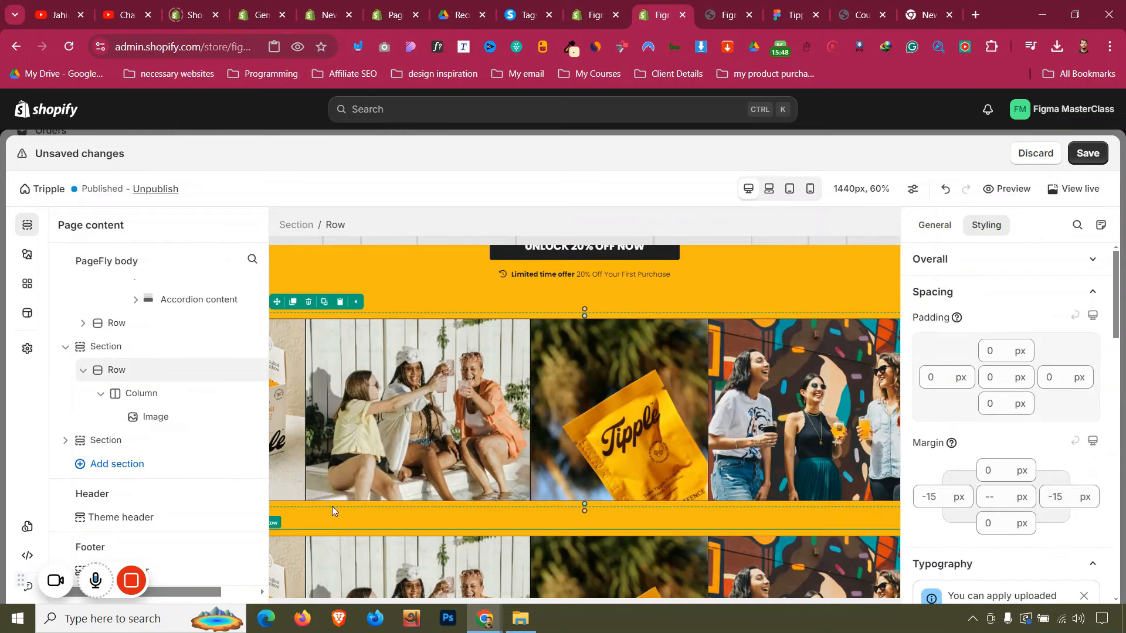
{"action": "left_click", "coordinate": [941, 229]}
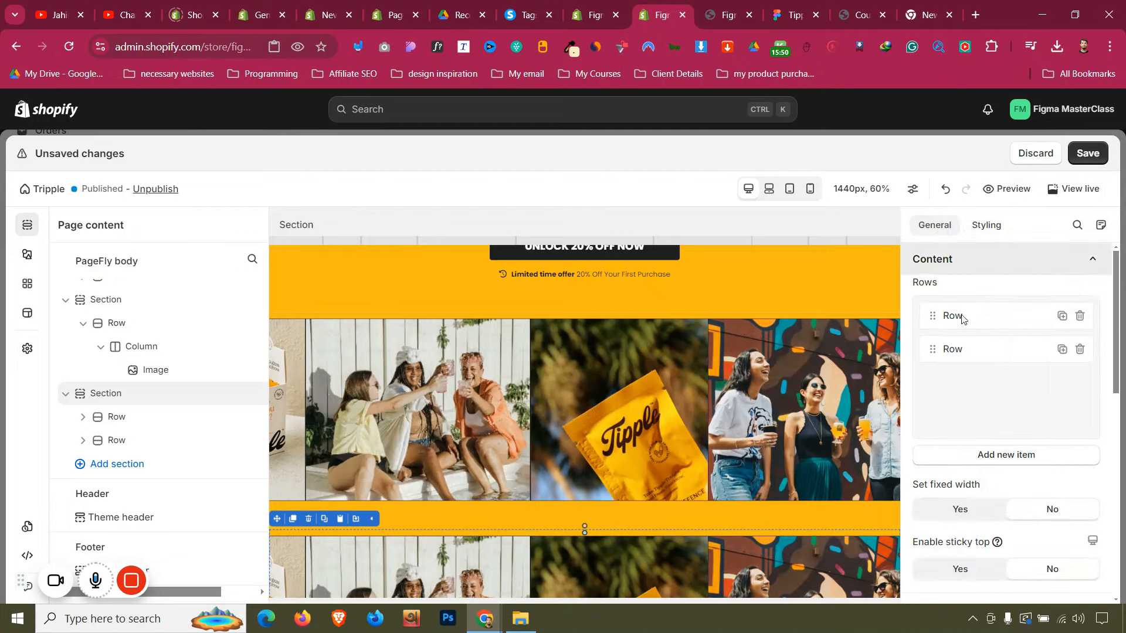
{"action": "left_click", "coordinate": [960, 509]}
{"action": "scroll", "coordinate": [430, 457], "scroll_direction": "down", "scroll_amount": 2}
{"action": "left_click", "coordinate": [431, 452]}
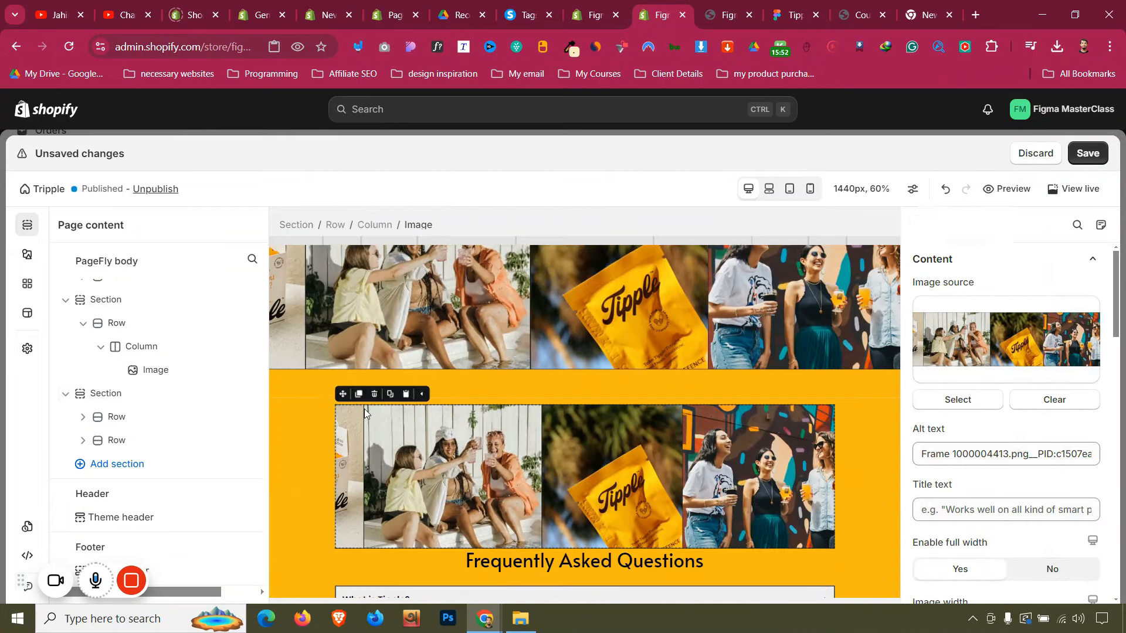
{"action": "scroll", "coordinate": [410, 434], "scroll_direction": "down", "scroll_amount": 2}
Move the Frequently Asked Questions heading of the last section into the row below, directly above the button
{"action": "left_click", "coordinate": [409, 413]}
{"action": "scroll", "coordinate": [409, 405], "scroll_direction": "down", "scroll_amount": 2}
{"action": "scroll", "coordinate": [528, 340], "scroll_direction": "up", "scroll_amount": 1}
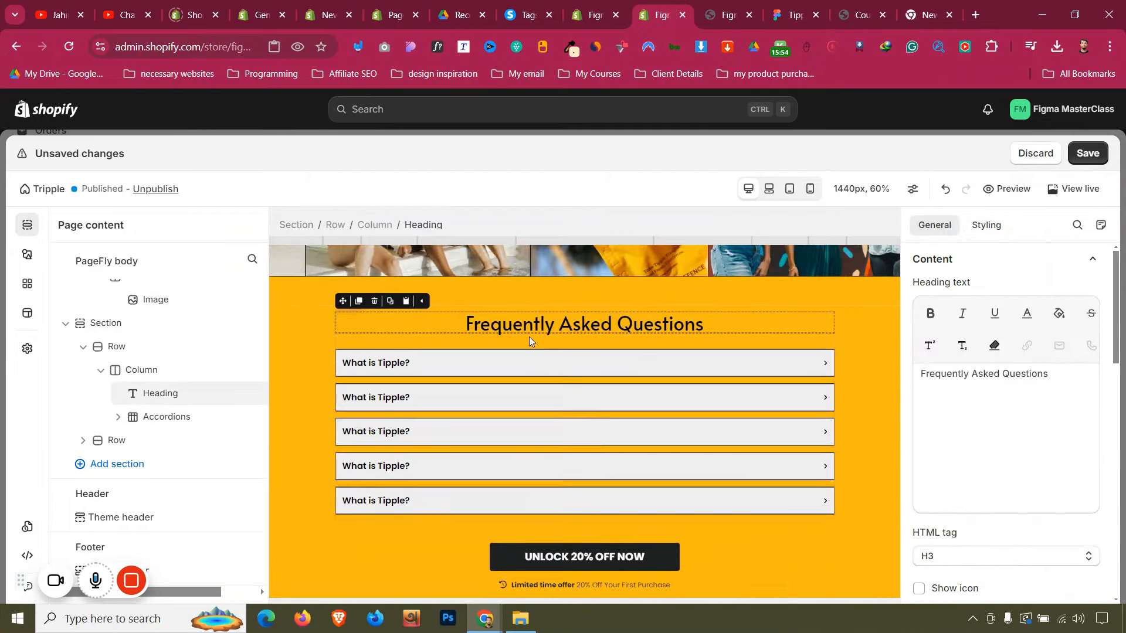
{"action": "left_click_drag", "start_coordinate": [343, 294], "coordinate": [597, 540]}
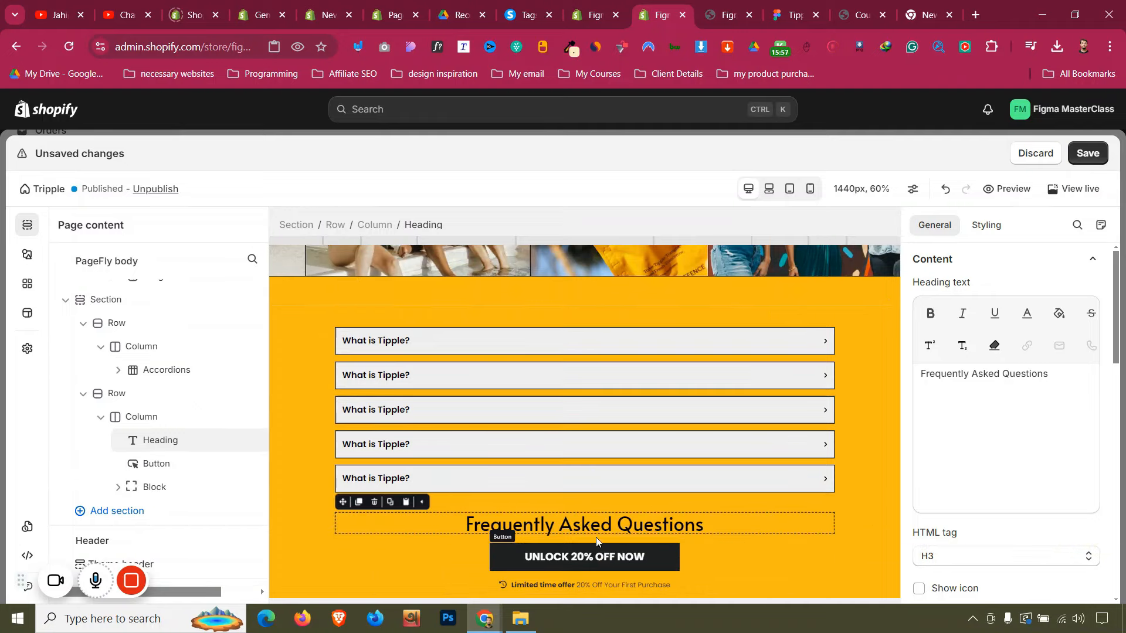
Delete the last section's accordion and its emptied row, and switch to the Figma design
{"action": "left_click", "coordinate": [395, 337]}
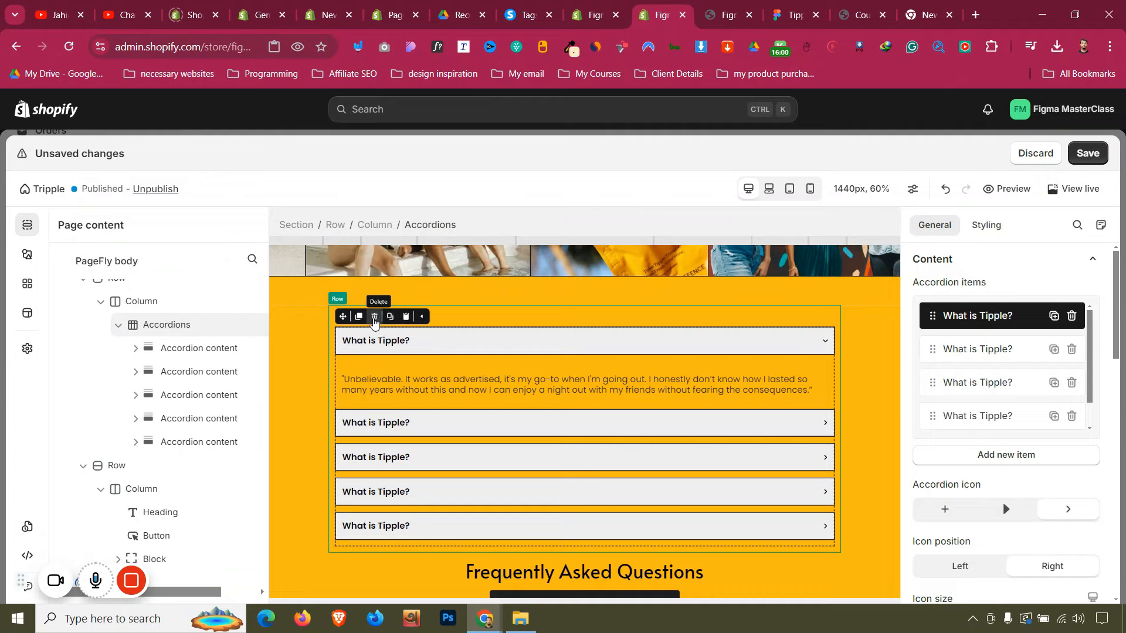
{"action": "left_click", "coordinate": [374, 317]}
{"action": "left_click", "coordinate": [304, 434]}
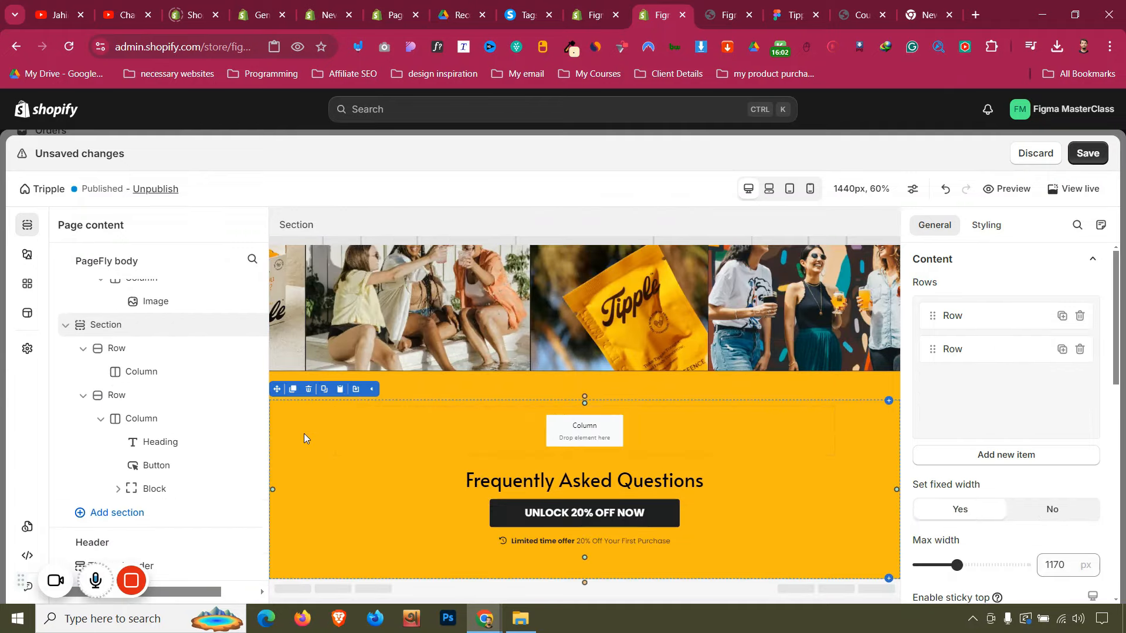
{"action": "left_click", "coordinate": [481, 403]}
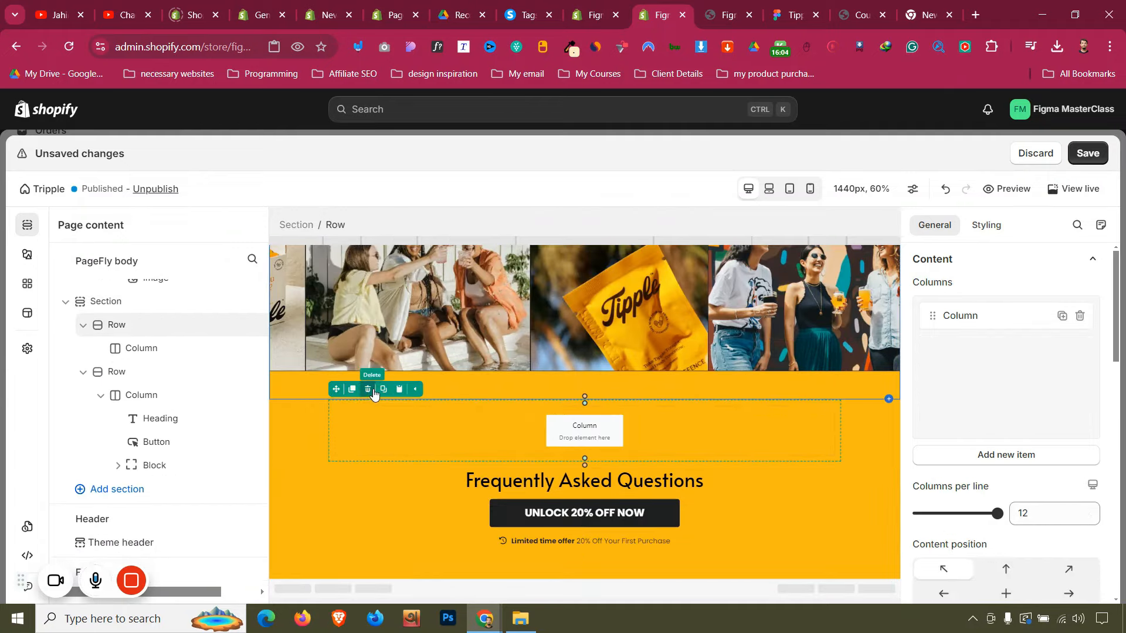
{"action": "left_click", "coordinate": [374, 390]}
{"action": "left_click", "coordinate": [792, 15]}
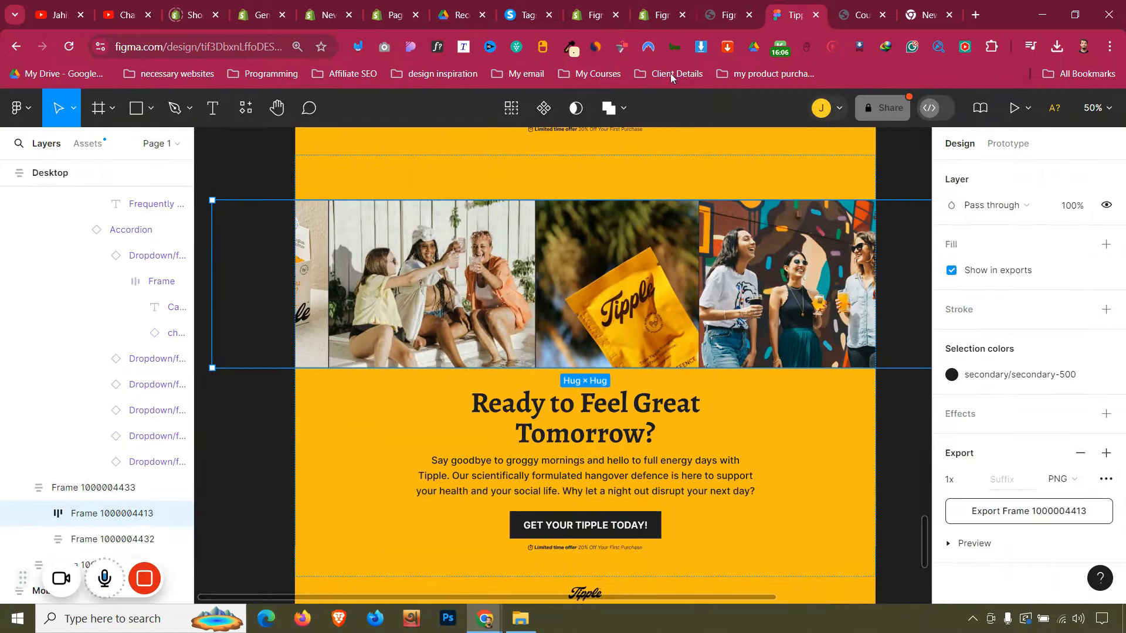
Copy the closing heading from the Figma design and replace the Frequently Asked Questions heading with "Ready to Feel Great Tomorrow?"
{"action": "left_click", "coordinate": [592, 425]}
{"action": "double_click", "coordinate": [592, 425]}
{"action": "double_click", "coordinate": [592, 425]}
{"action": "key", "text": "ctrl+c"}
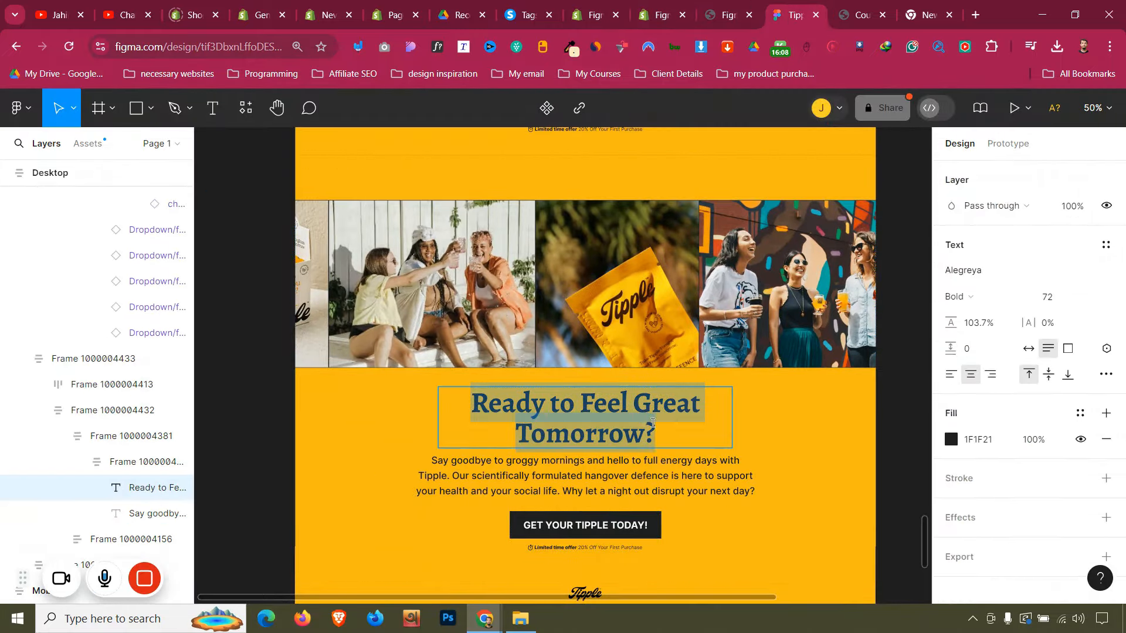
{"action": "left_click", "coordinate": [671, 4]}
{"action": "left_click", "coordinate": [645, 480]}
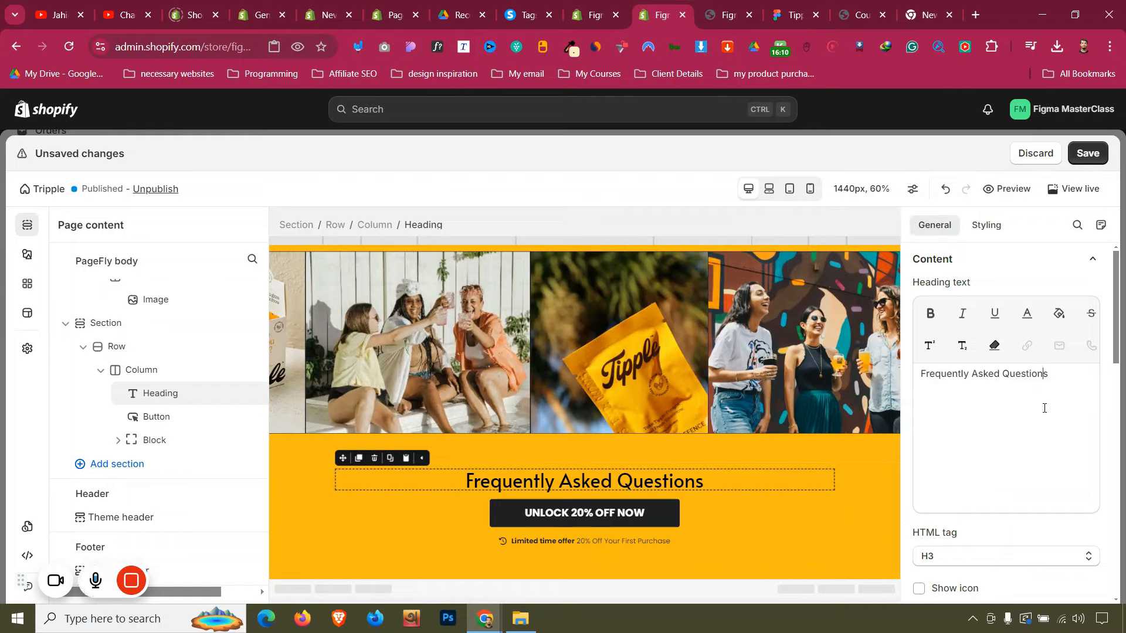
{"action": "key", "text": "ctrl+a"}
{"action": "key", "text": "ctrl+v"}
Copy the review paragraph from a testimonial card into the closing section, between the heading and the button
{"action": "scroll", "coordinate": [638, 441], "scroll_direction": "up", "scroll_amount": 10}
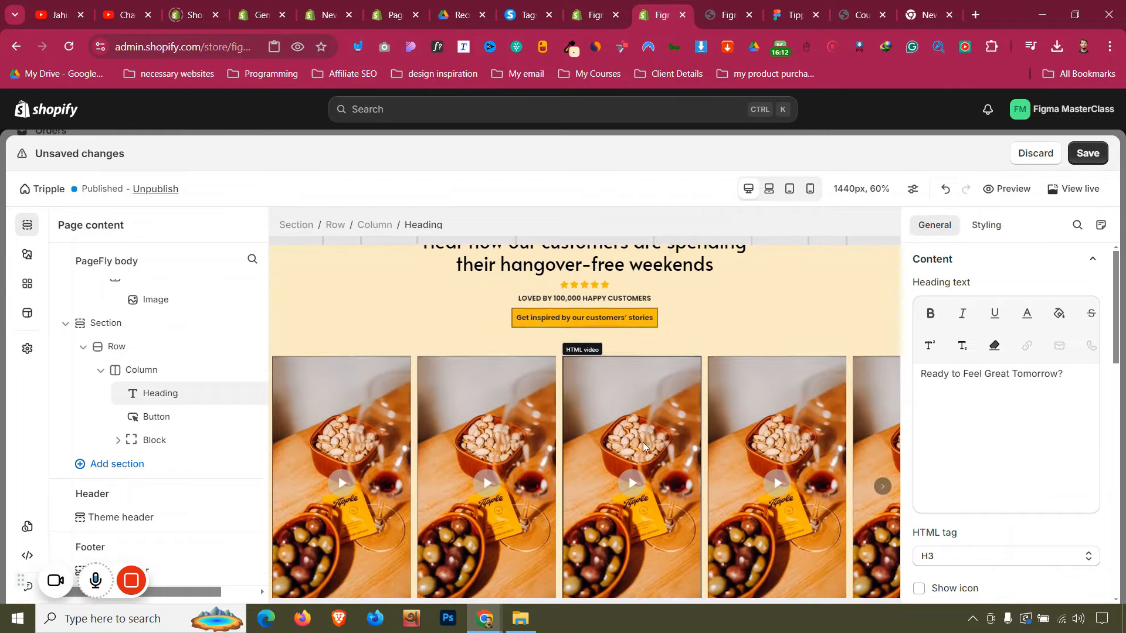
{"action": "scroll", "coordinate": [643, 442], "scroll_direction": "up", "scroll_amount": 5}
{"action": "left_click", "coordinate": [774, 4]}
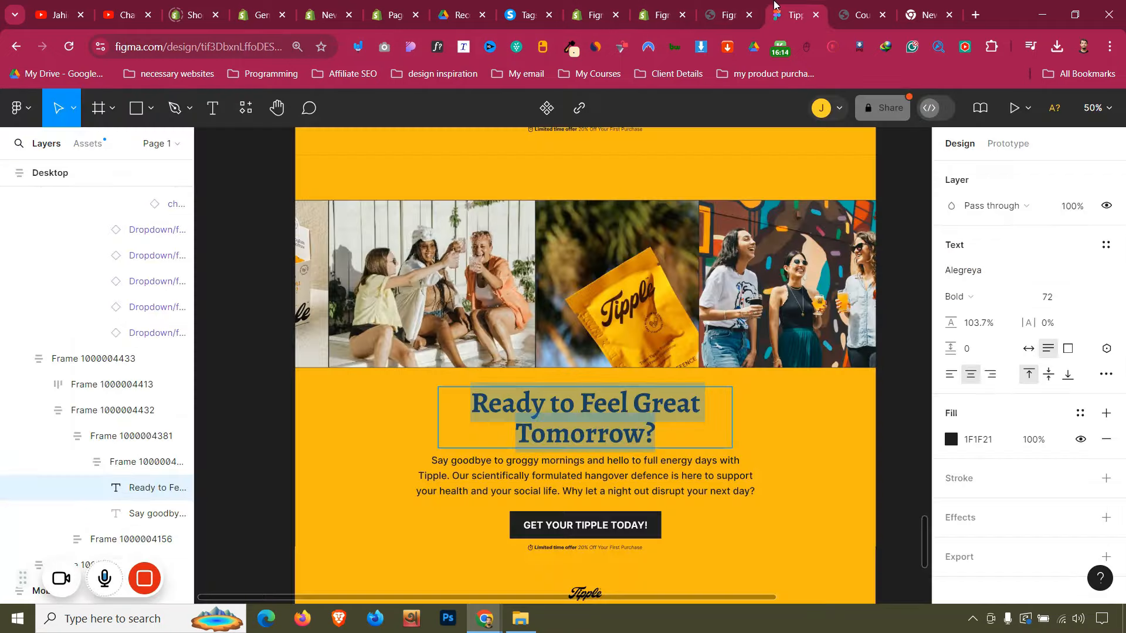
{"action": "left_click", "coordinate": [652, 6]}
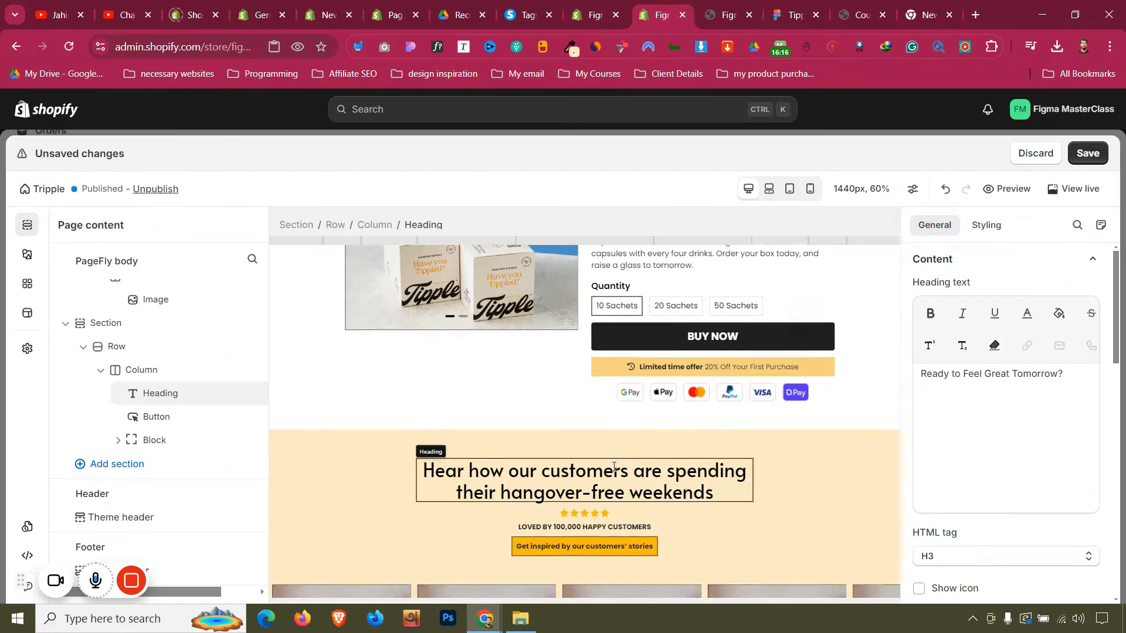
{"action": "scroll", "coordinate": [626, 438], "scroll_direction": "down", "scroll_amount": 2}
{"action": "scroll", "coordinate": [626, 438], "scroll_direction": "up", "scroll_amount": 3}
{"action": "scroll", "coordinate": [627, 439], "scroll_direction": "down", "scroll_amount": 10}
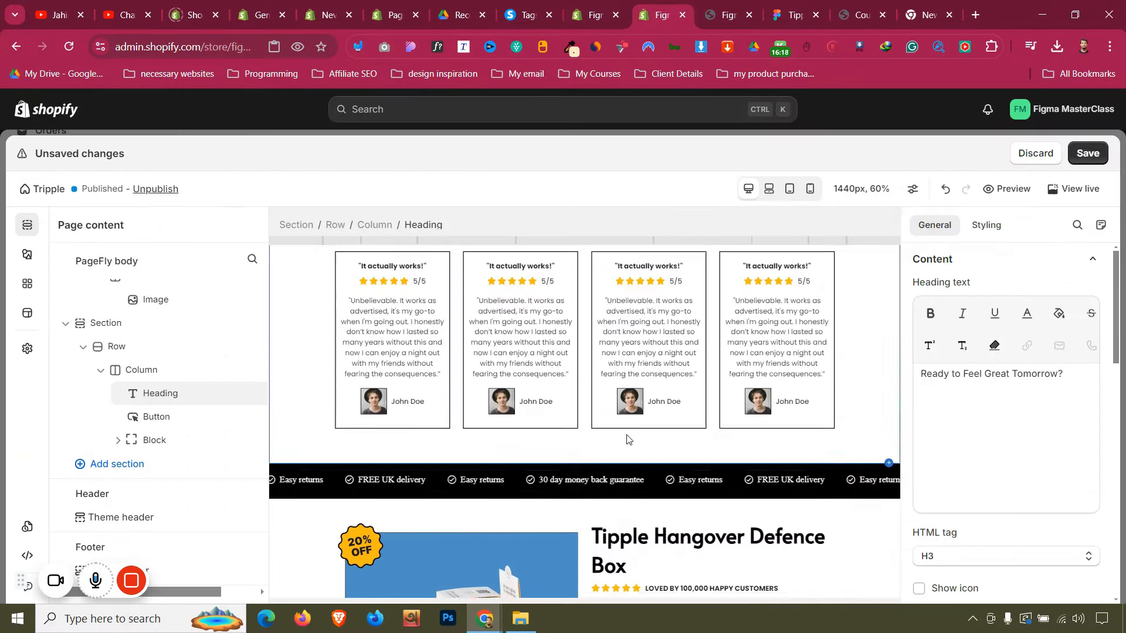
{"action": "left_click", "coordinate": [505, 347]}
{"action": "left_click_drag", "start_coordinate": [481, 285], "coordinate": [599, 486]}
Replace the closing section's paragraph text with the "Say goodbye to groggy mornings" copy from the Figma design
{"action": "left_click", "coordinate": [771, 6]}
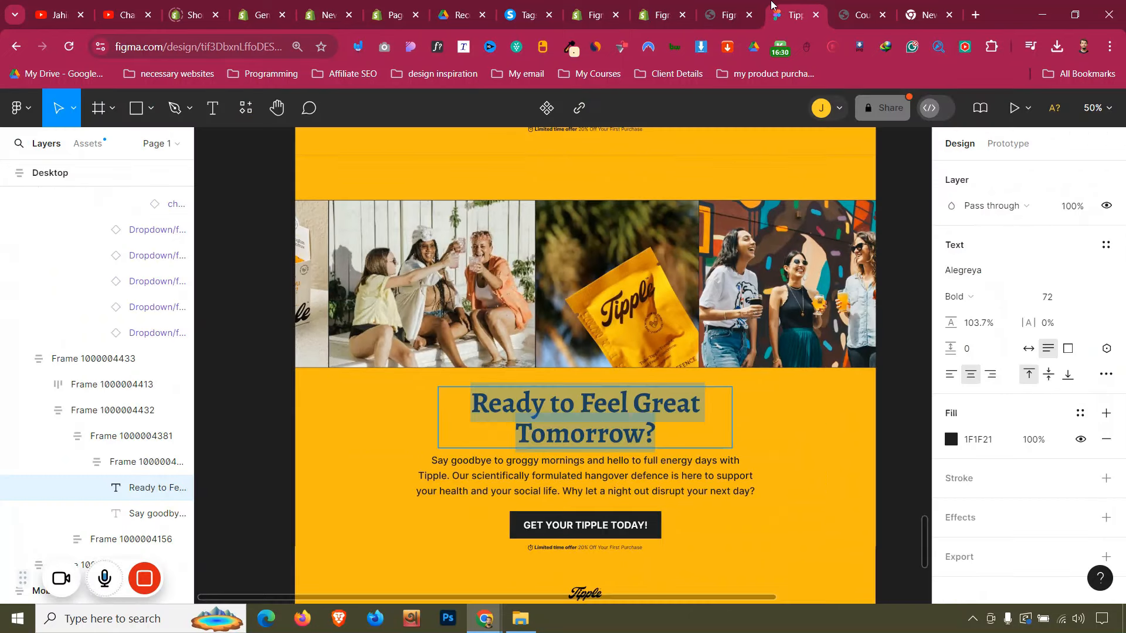
{"action": "left_click", "coordinate": [635, 491]}
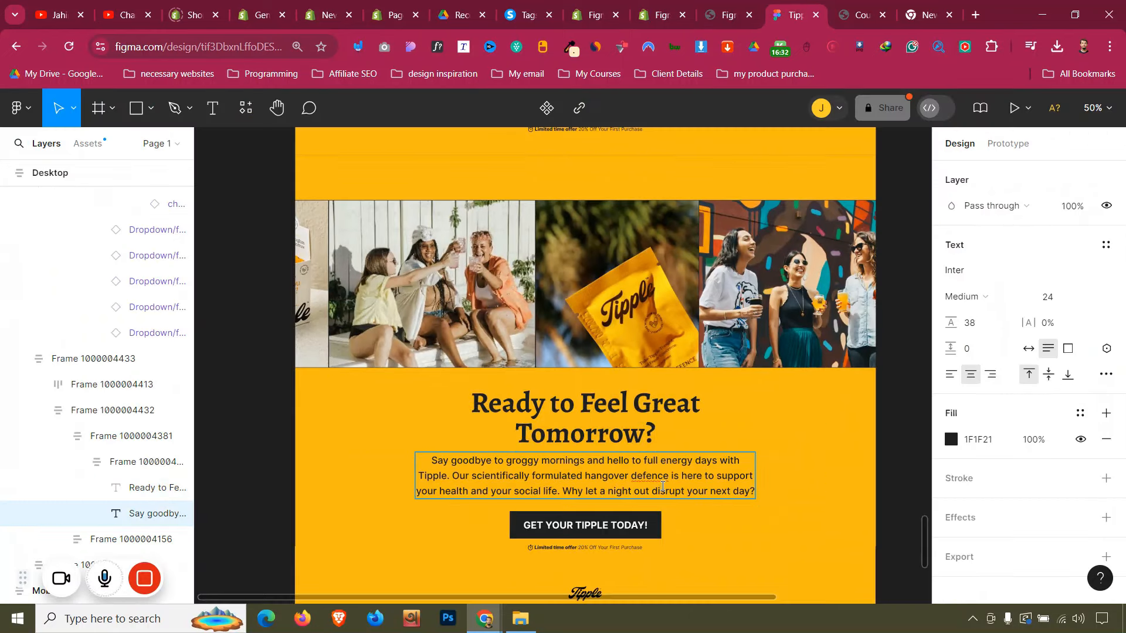
{"action": "key", "text": "Return"}
{"action": "key", "text": "ctrl+c"}
{"action": "left_click", "coordinate": [659, 15]}
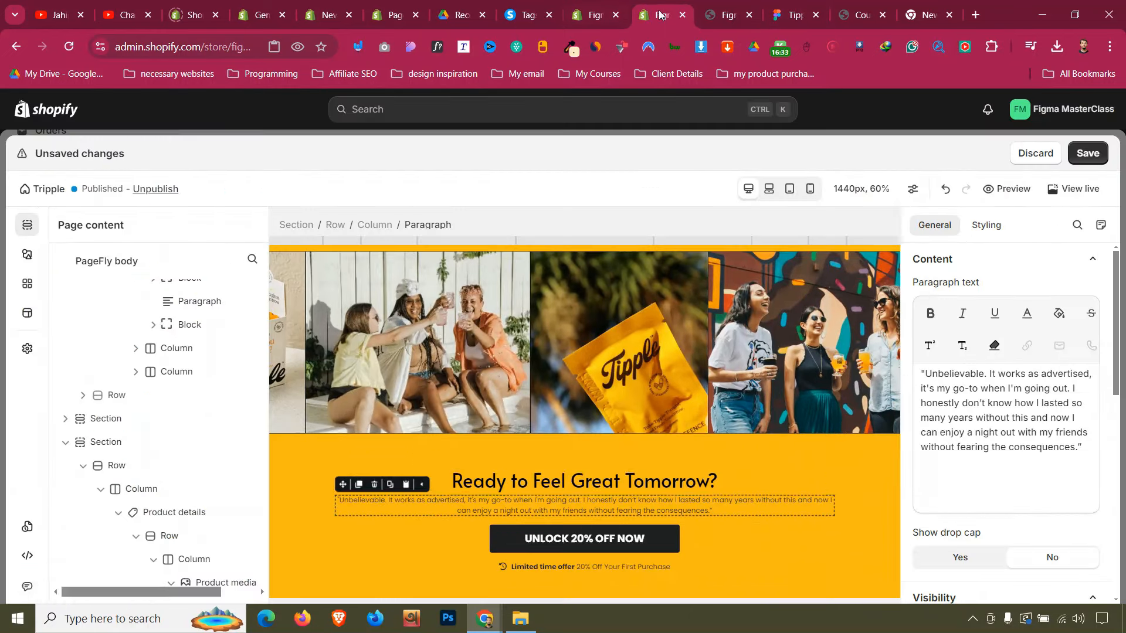
{"action": "left_click", "coordinate": [967, 472]}
{"action": "key", "text": "ctrl+a"}
{"action": "key", "text": "ctrl+v"}
Set the closing paragraph's font size to 20 px and its content color to black, rgb(0, 0, 0)
{"action": "left_click", "coordinate": [986, 225]}
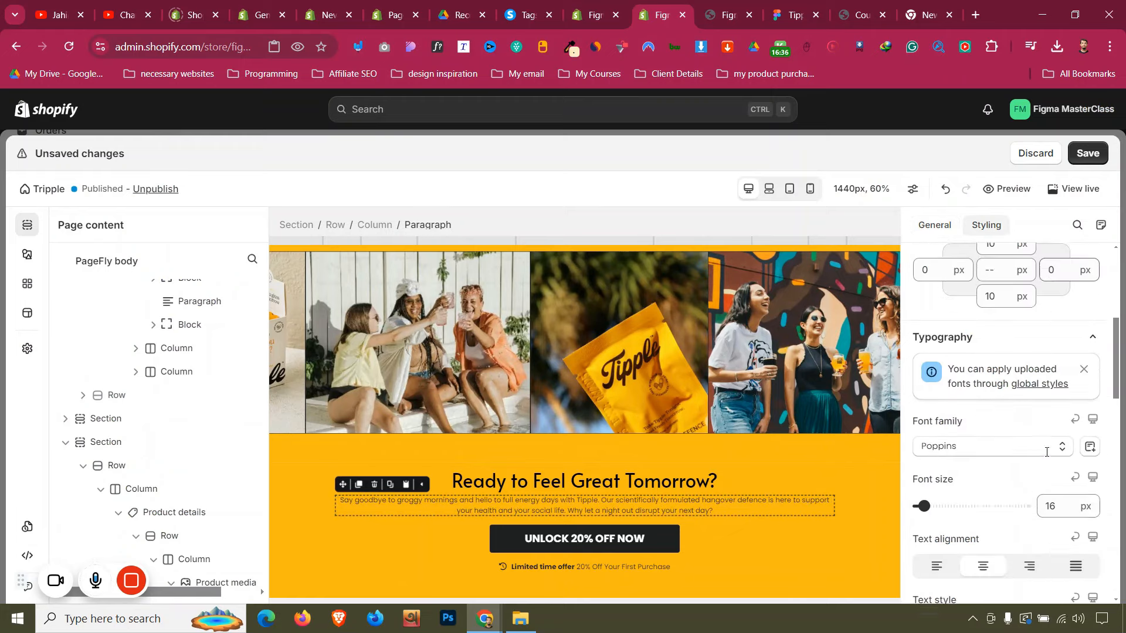
{"action": "scroll", "coordinate": [1058, 399], "scroll_direction": "down", "scroll_amount": 2}
{"action": "key", "text": "BackSpace"}
{"action": "key", "text": "BackSpace"}
{"action": "type", "text": "20"}
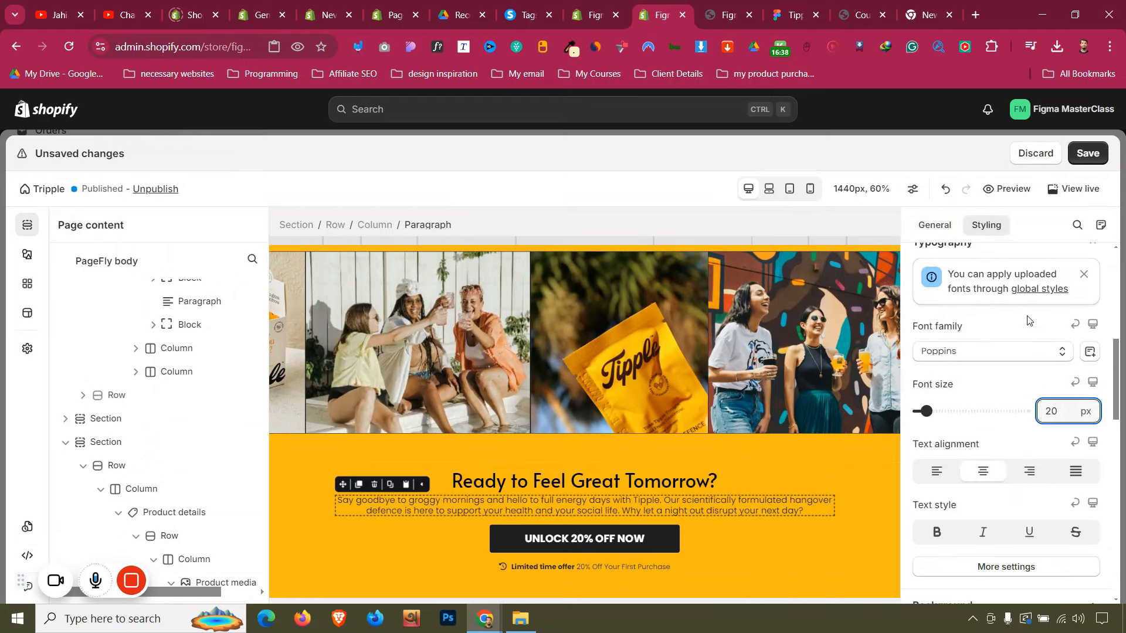
{"action": "scroll", "coordinate": [1031, 328], "scroll_direction": "up", "scroll_amount": 5}
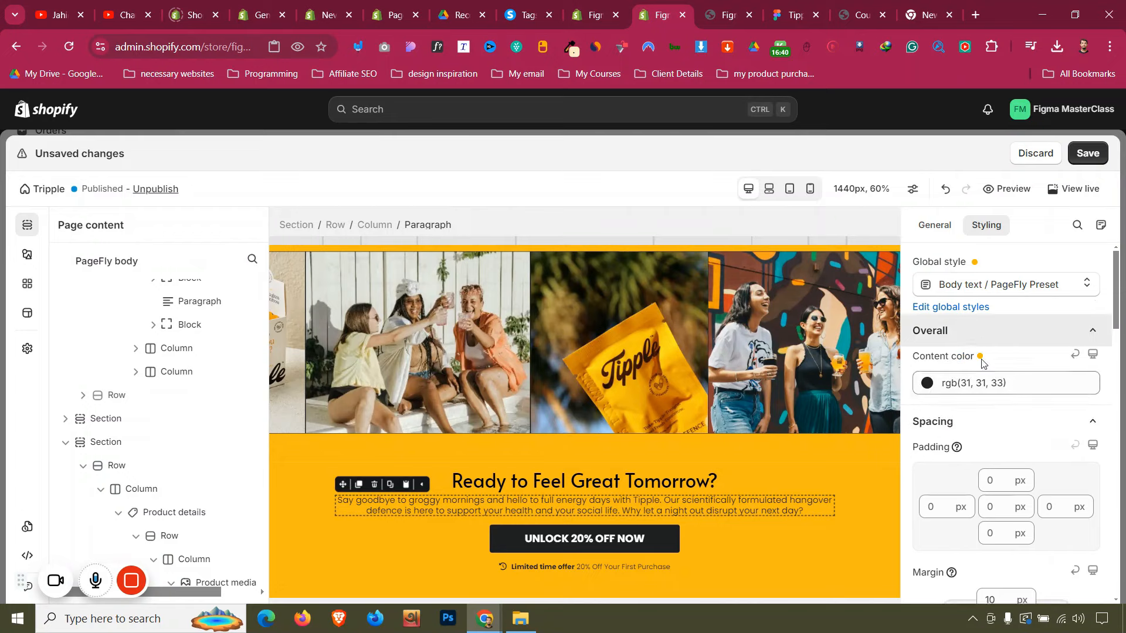
{"action": "left_click", "coordinate": [985, 382]}
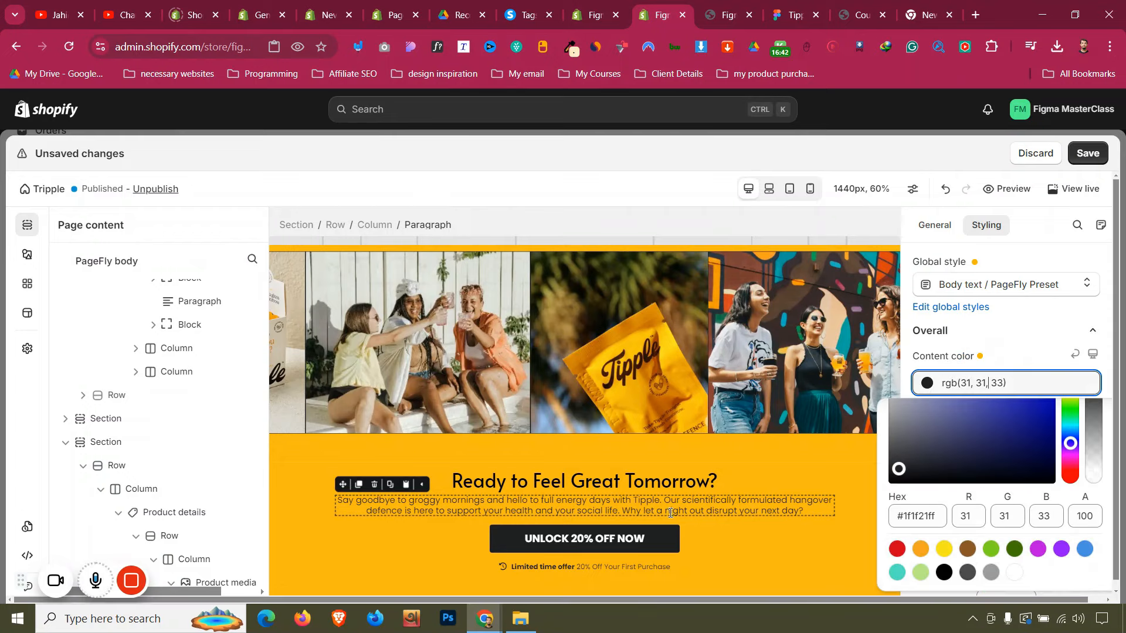
{"action": "left_click", "coordinate": [944, 572]}
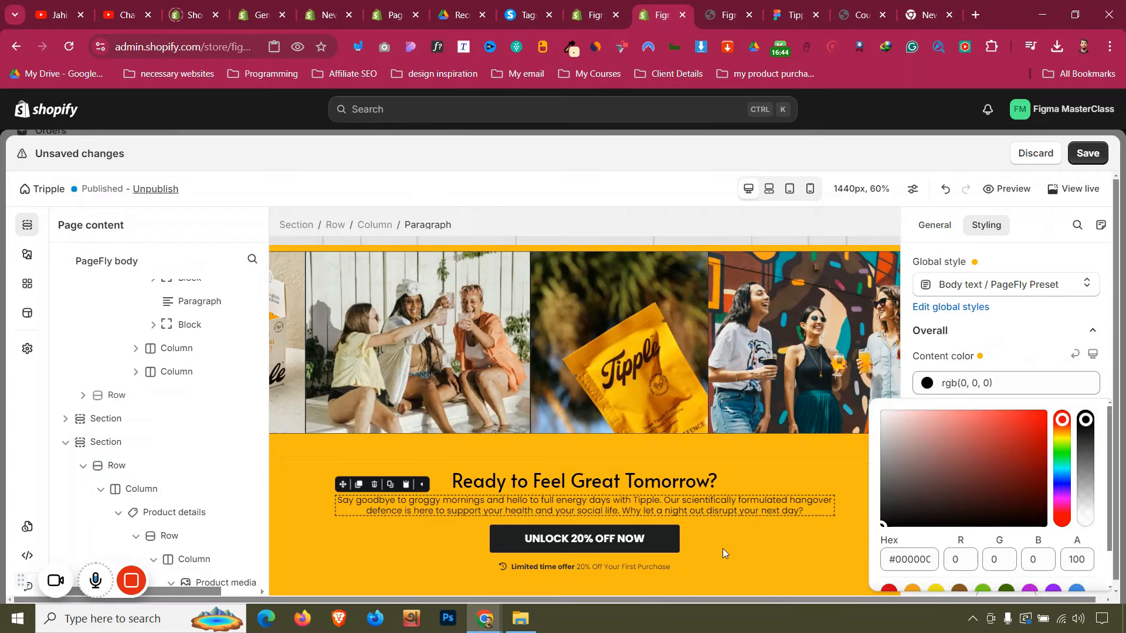
{"action": "left_click", "coordinate": [304, 481]}
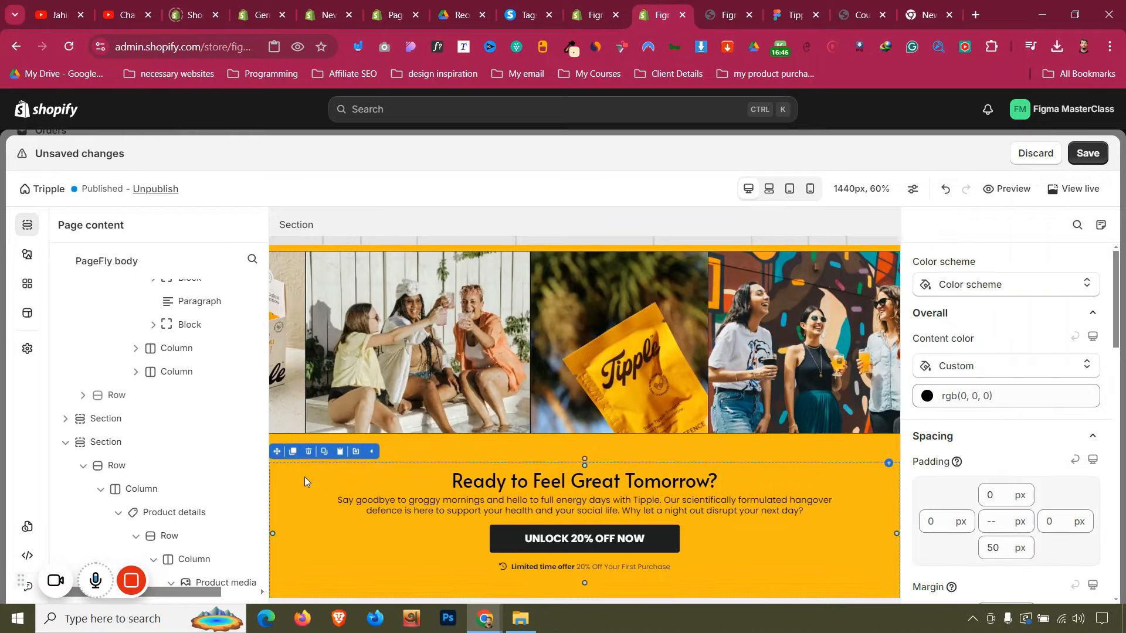
Check the closing heading's typography in Figma, and set its PageFly font size to 70 px and line height to 77 px
{"action": "left_click", "coordinate": [770, 6]}
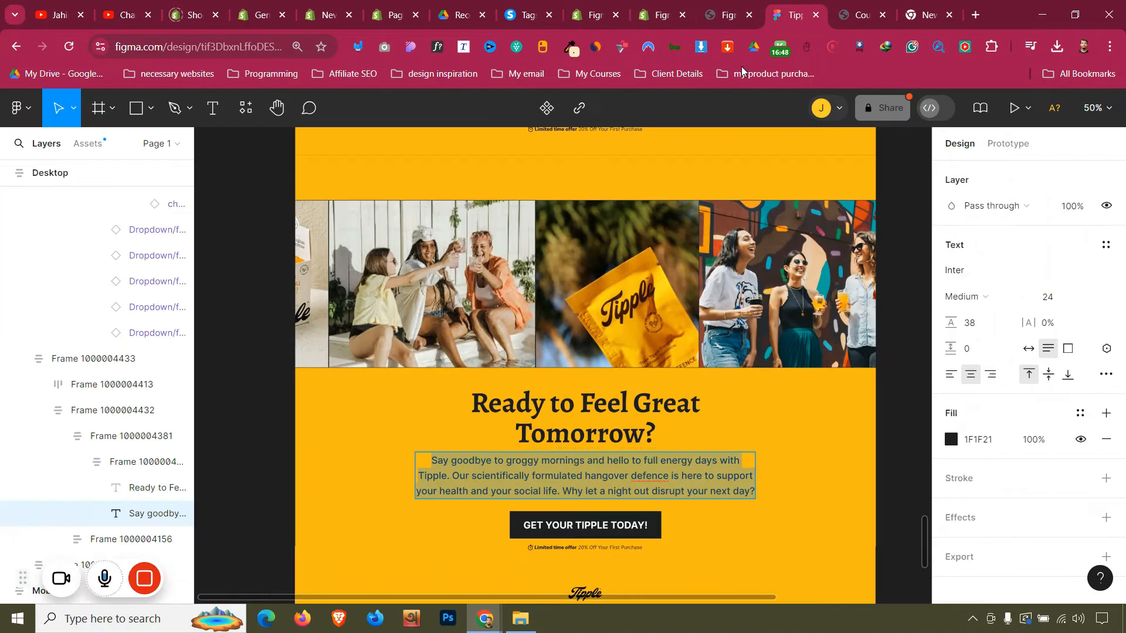
{"action": "double_click", "coordinate": [598, 429]}
{"action": "left_click", "coordinate": [654, 6]}
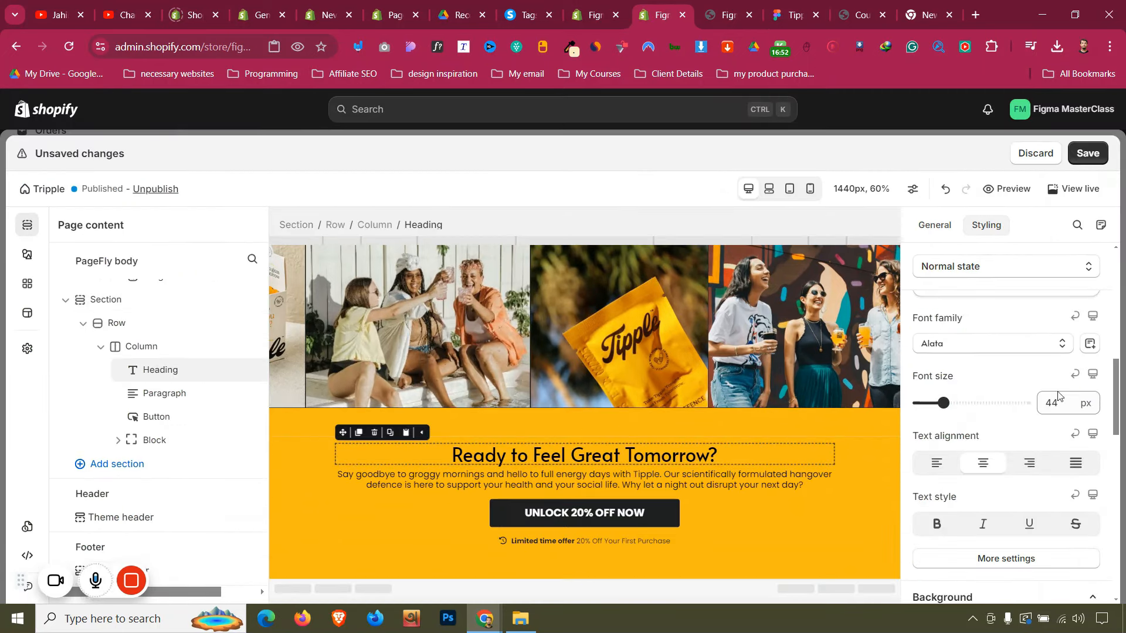
{"action": "scroll", "coordinate": [1062, 397], "scroll_direction": "up", "scroll_amount": 20}
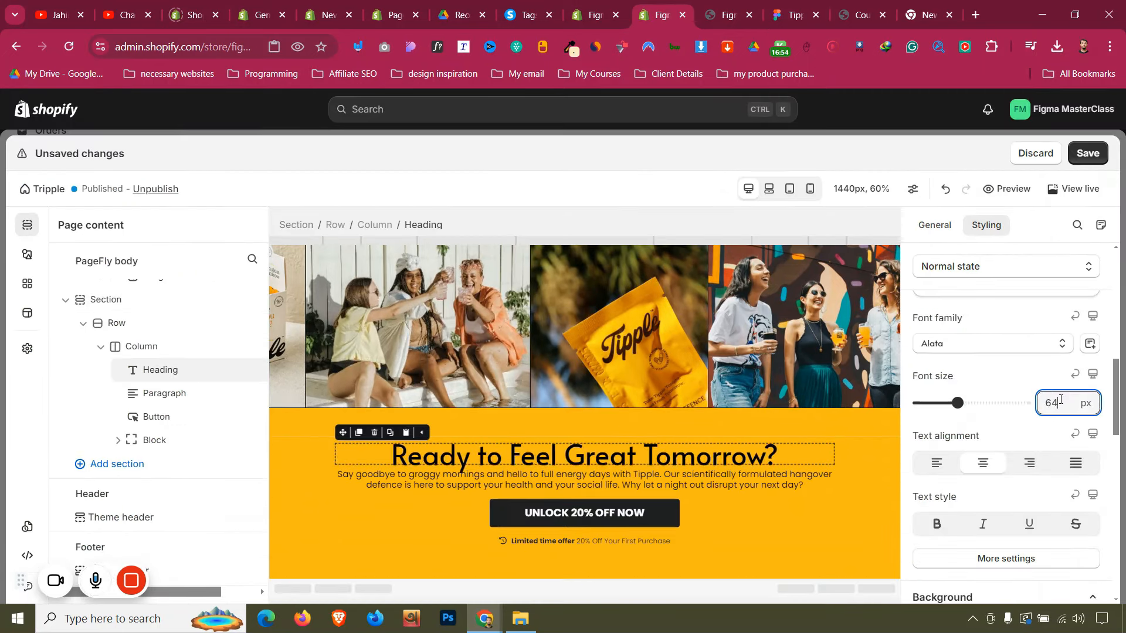
{"action": "scroll", "coordinate": [1059, 399], "scroll_direction": "down", "scroll_amount": 1}
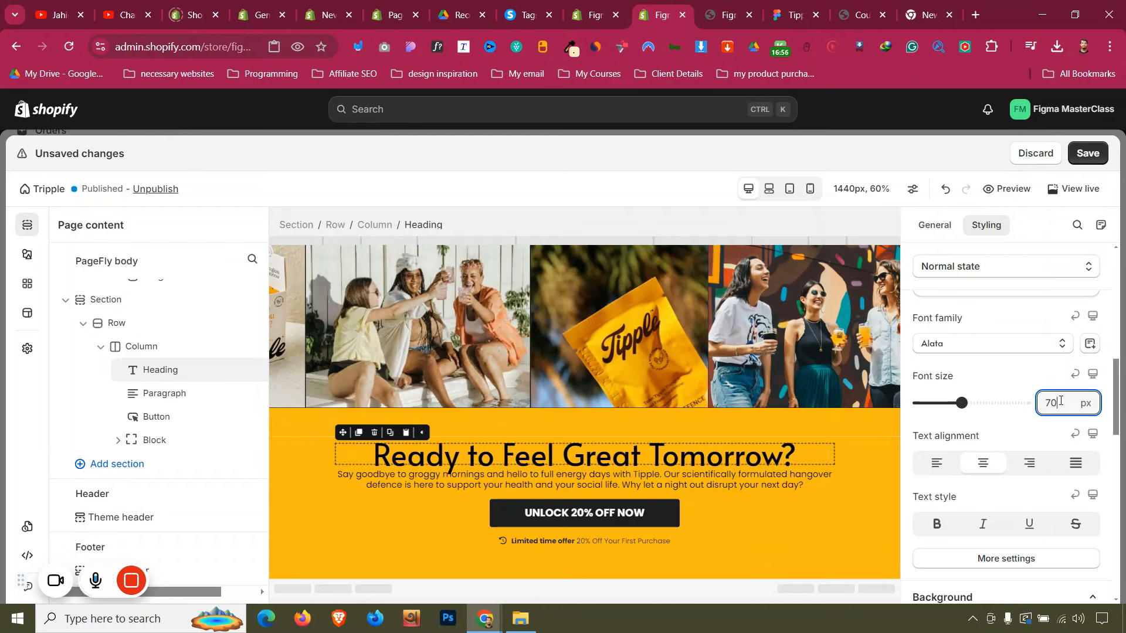
{"action": "left_click", "coordinate": [1059, 556]}
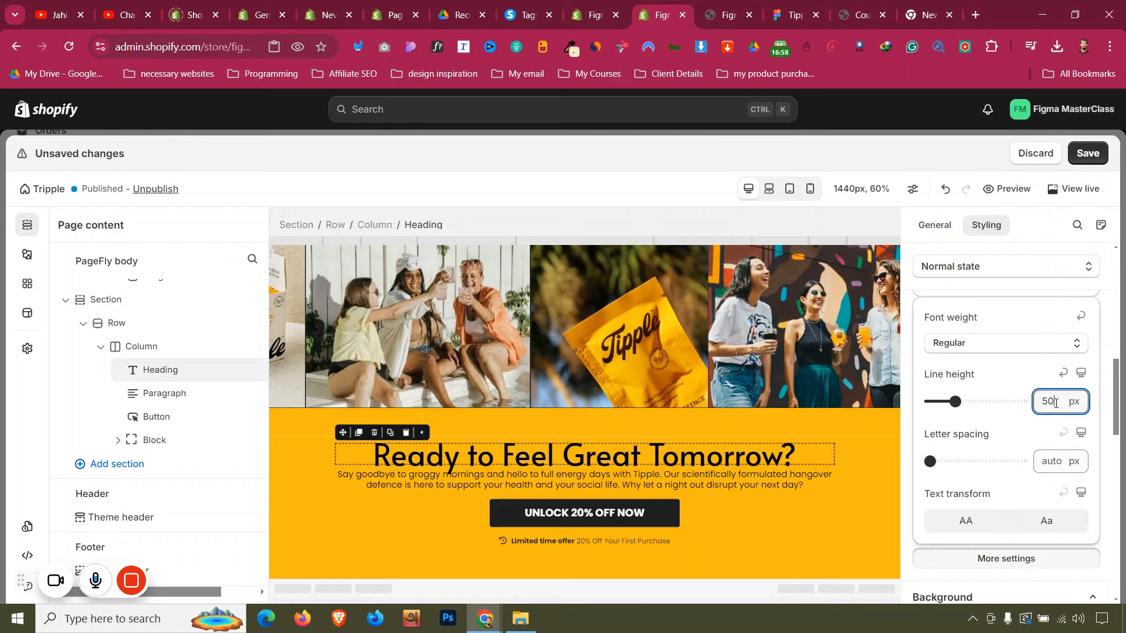
{"action": "scroll", "coordinate": [1055, 402], "scroll_direction": "up", "scroll_amount": 20}
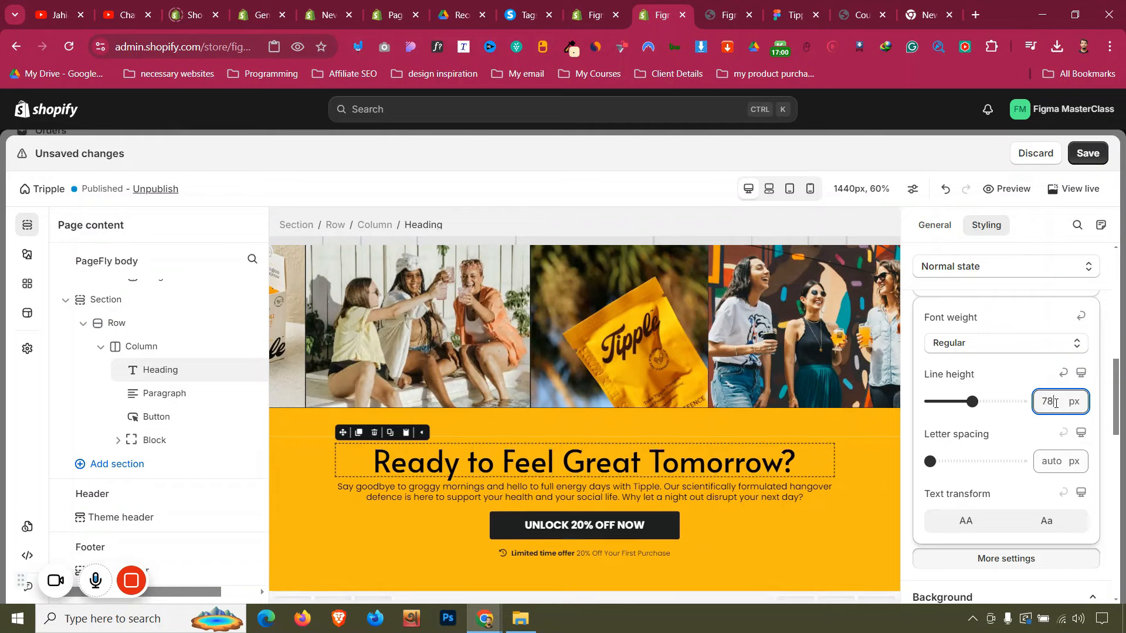
{"action": "scroll", "coordinate": [1055, 402], "scroll_direction": "down", "scroll_amount": 1}
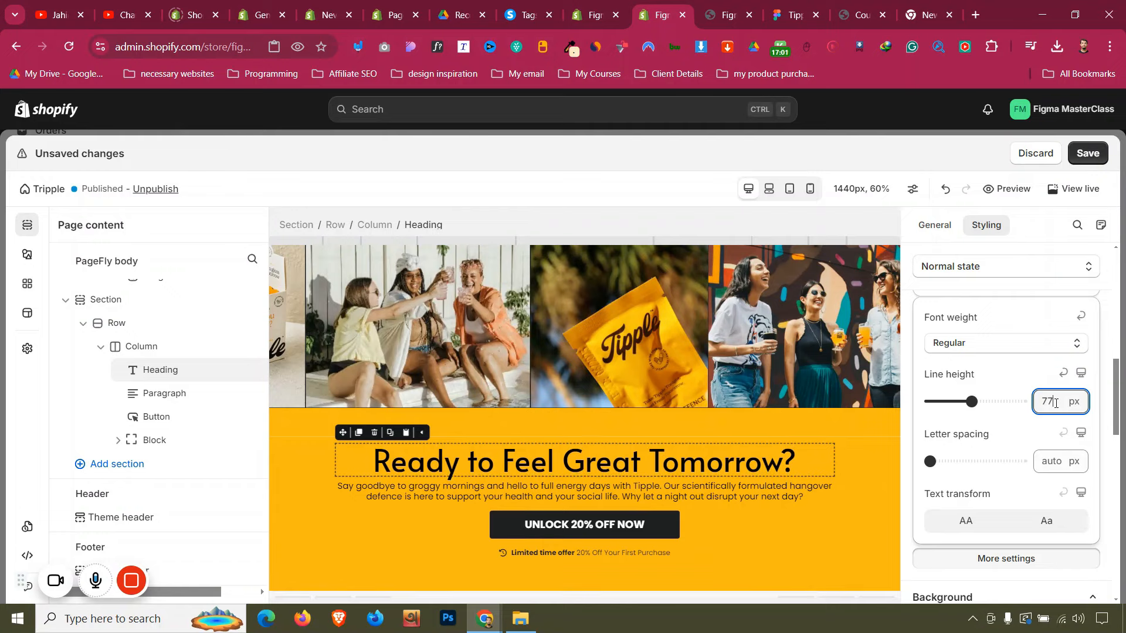
Increase the closing paragraph's top margin to 21 px
{"action": "left_click", "coordinate": [319, 481]}
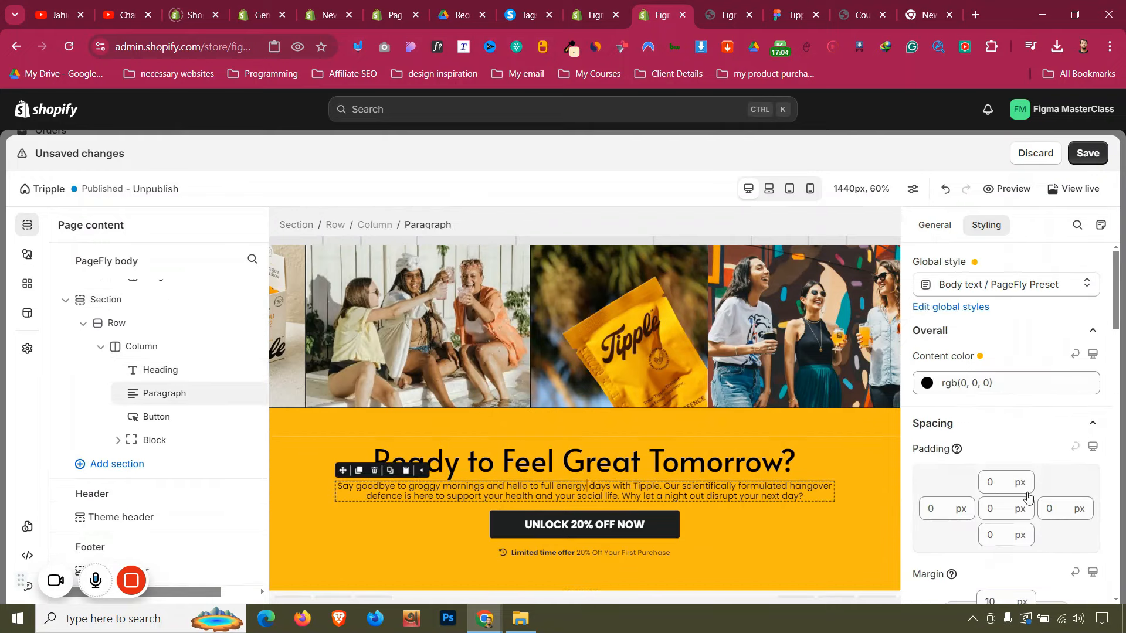
{"action": "scroll", "coordinate": [1026, 496], "scroll_direction": "down", "scroll_amount": 3}
{"action": "left_click", "coordinate": [997, 382]}
{"action": "scroll", "coordinate": [997, 382], "scroll_direction": "up", "scroll_amount": 10}
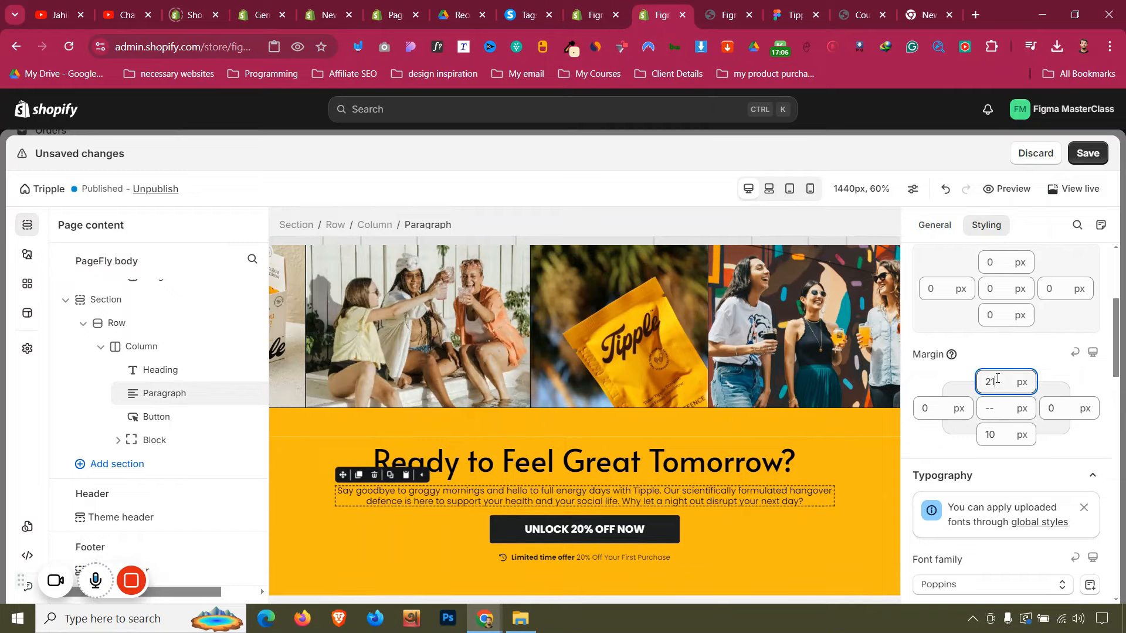
Replace the closing section's button text with "Get your Tipple today!" copied from the Figma design
{"action": "left_click", "coordinate": [776, 9]}
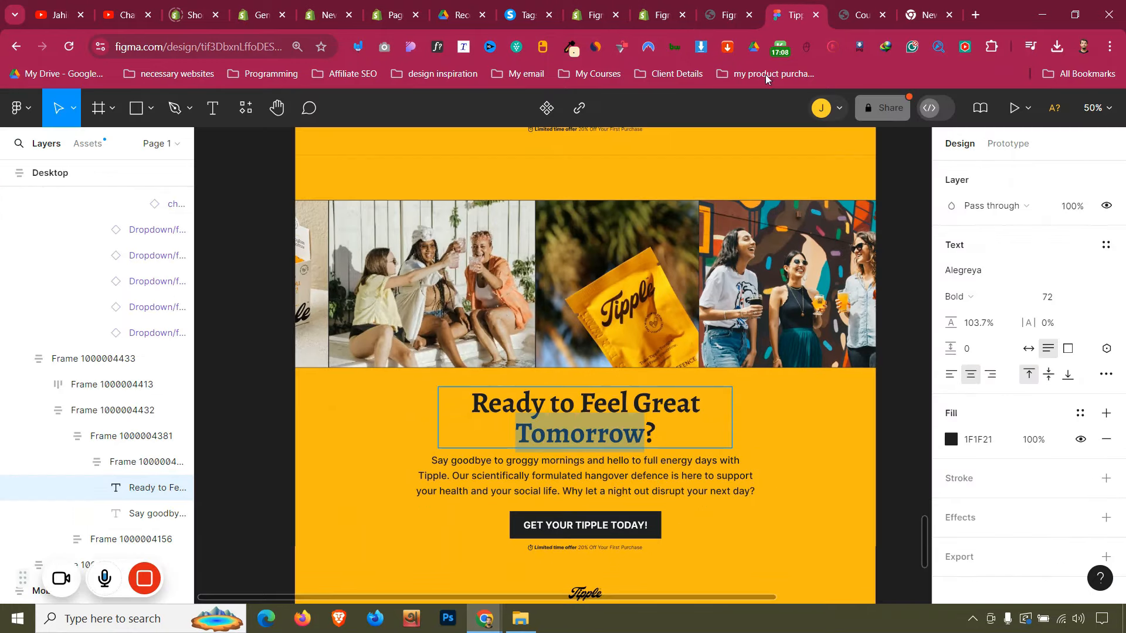
{"action": "left_click", "coordinate": [626, 524]}
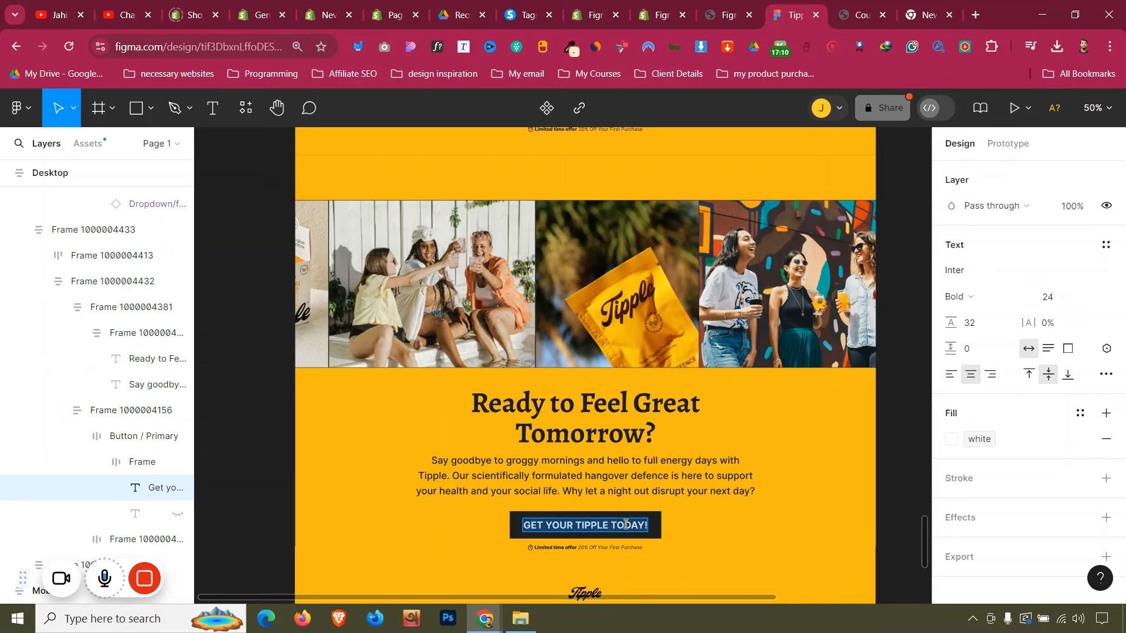
{"action": "left_click", "coordinate": [648, 6]}
{"action": "left_click", "coordinate": [626, 536]}
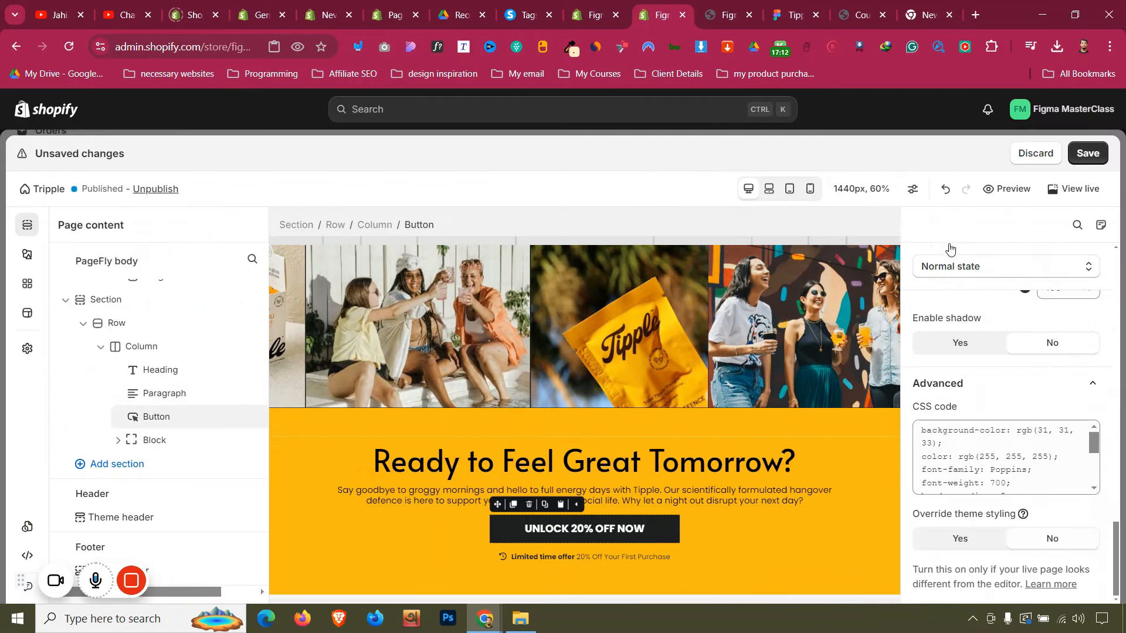
{"action": "left_click", "coordinate": [935, 226]}
{"action": "scroll", "coordinate": [982, 449], "scroll_direction": "down", "scroll_amount": 2}
{"action": "scroll", "coordinate": [982, 449], "scroll_direction": "down", "scroll_amount": 1}
{"action": "left_click", "coordinate": [1007, 391]}
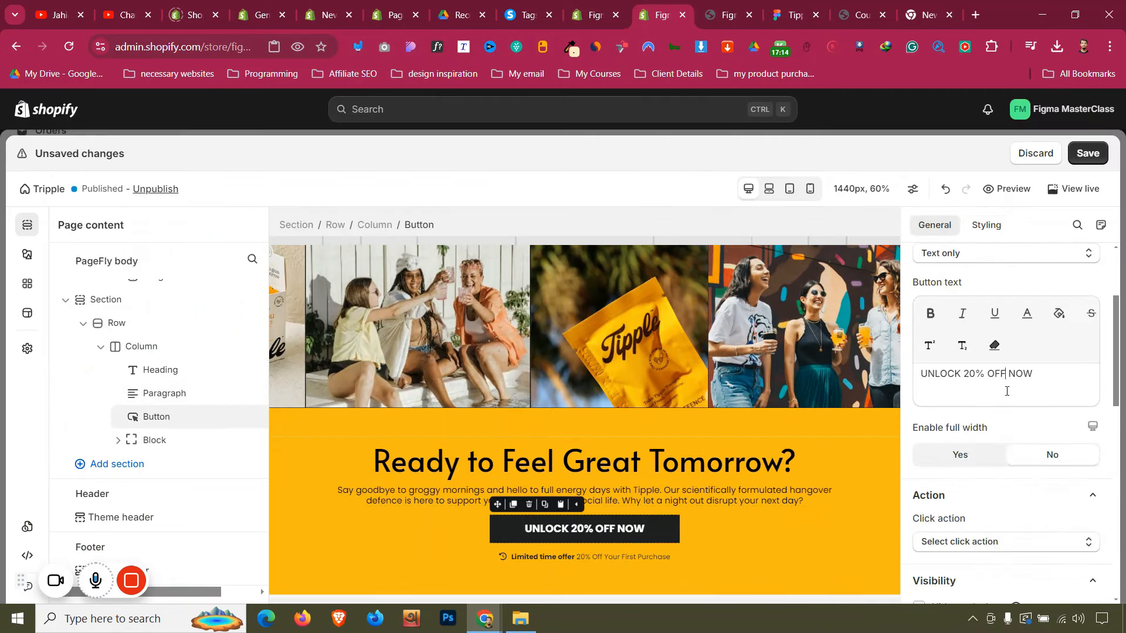
Reduce the closing section's maximum width to 900 px
{"action": "left_click", "coordinate": [314, 460]}
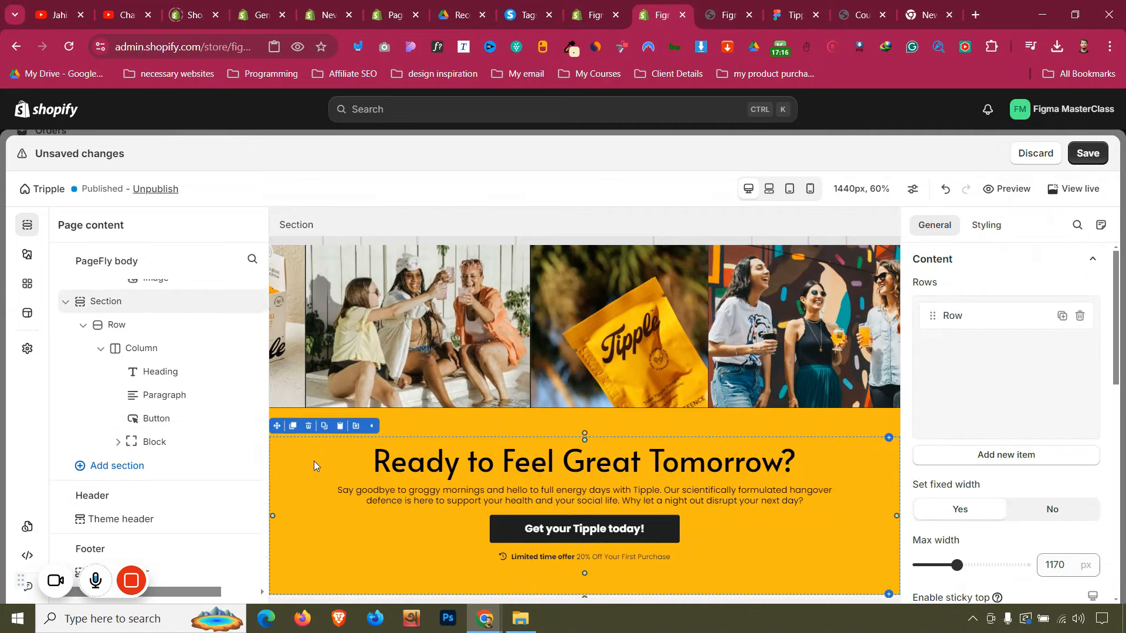
{"action": "scroll", "coordinate": [1005, 495], "scroll_direction": "down", "scroll_amount": 2}
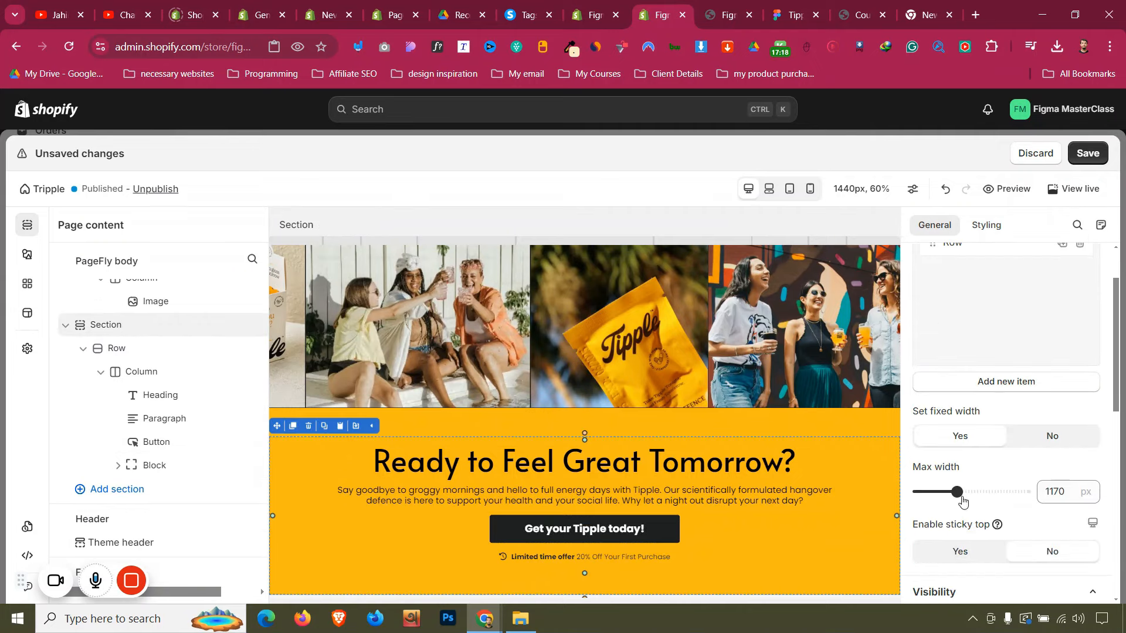
{"action": "left_click_drag", "start_coordinate": [957, 493], "coordinate": [940, 490]}
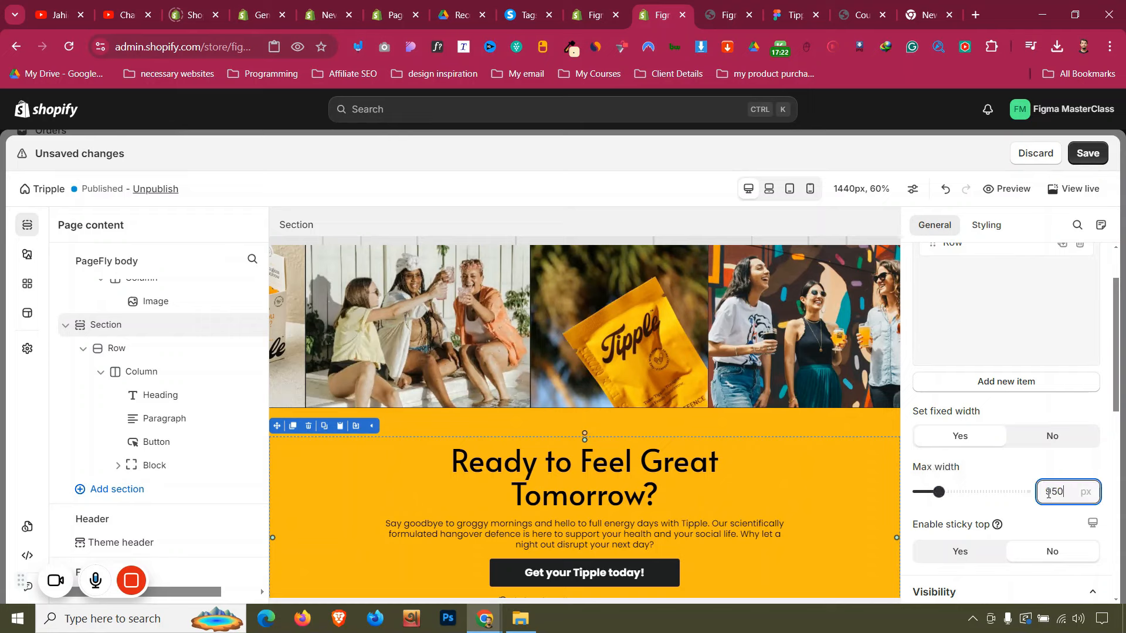
{"action": "key", "text": "Down"}
{"action": "key", "text": "Down"}
{"action": "key", "text": "Down"}
{"action": "key", "text": "Down"}
{"action": "key", "text": "Down"}
{"action": "key", "text": "Down"}
{"action": "key", "text": "Down"}
{"action": "key", "text": "Down"}
{"action": "key", "text": "Down"}
{"action": "key", "text": "Down"}
{"action": "key", "text": "Down"}
{"action": "key", "text": "Down"}
{"action": "key", "text": "Down"}
{"action": "key", "text": "Down"}
{"action": "key", "text": "Down"}
{"action": "key", "text": "Down"}
{"action": "key", "text": "Down"}
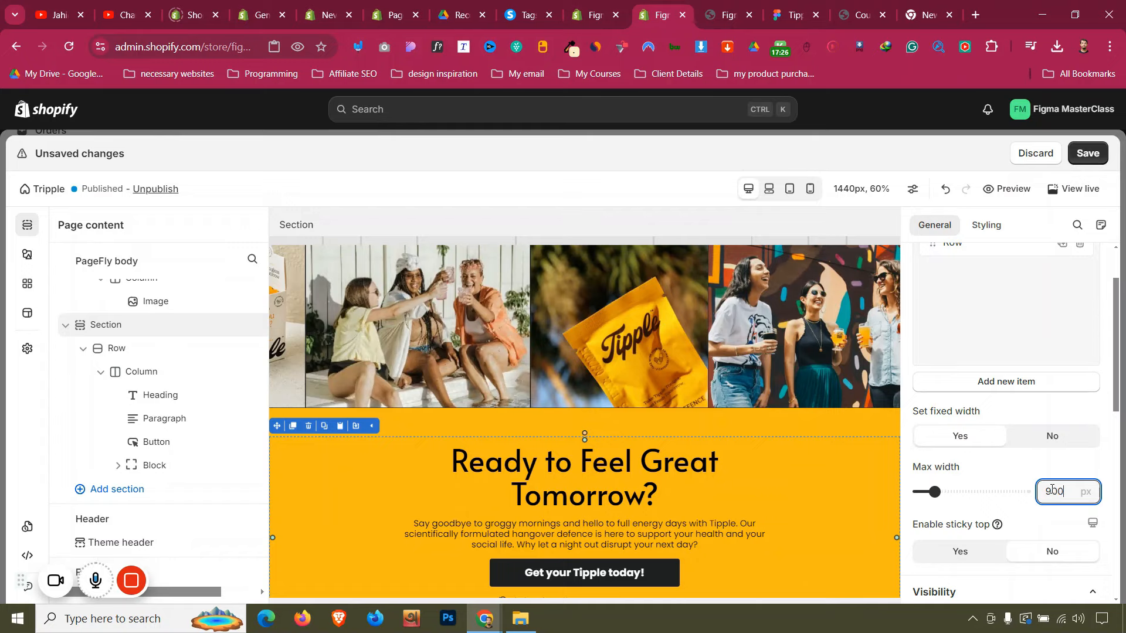
{"action": "scroll", "coordinate": [311, 500], "scroll_direction": "down", "scroll_amount": 1}
Switch to the Figma design and review its footer and the page sections above it
{"action": "left_click", "coordinate": [765, 21]}
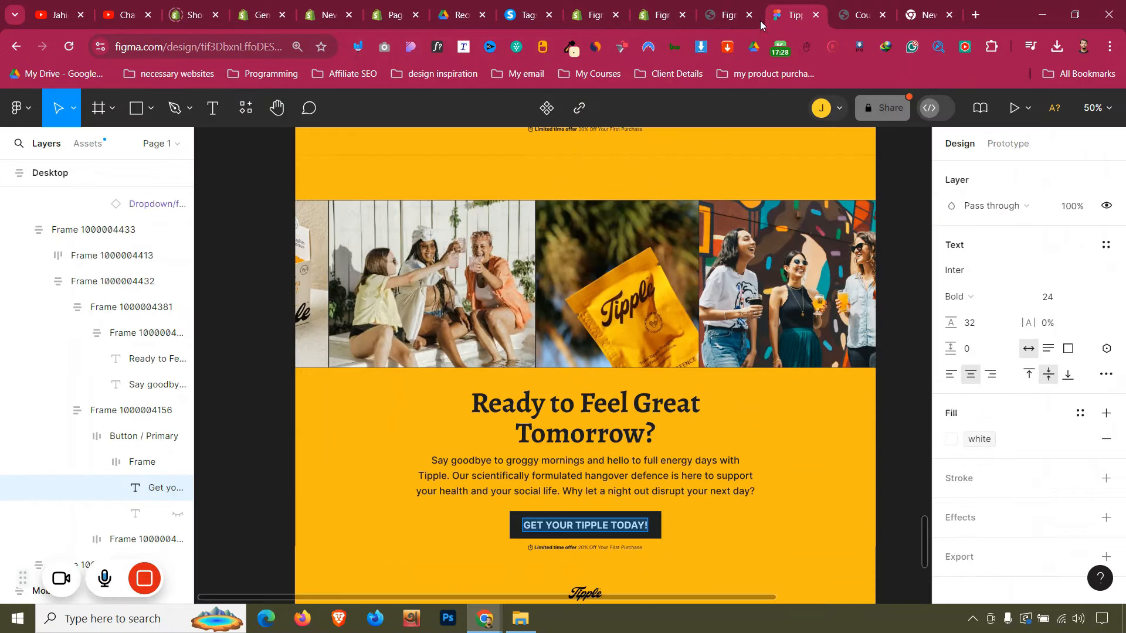
{"action": "scroll", "coordinate": [624, 240], "scroll_direction": "down", "scroll_amount": 5}
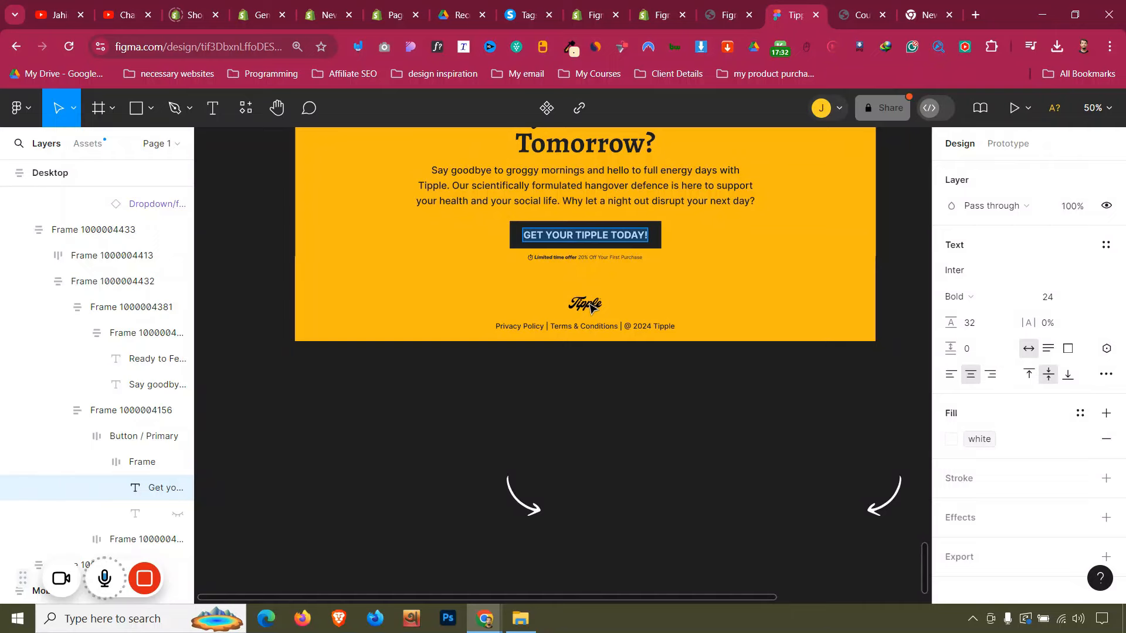
{"action": "scroll", "coordinate": [591, 306], "scroll_direction": "up", "scroll_amount": 20}
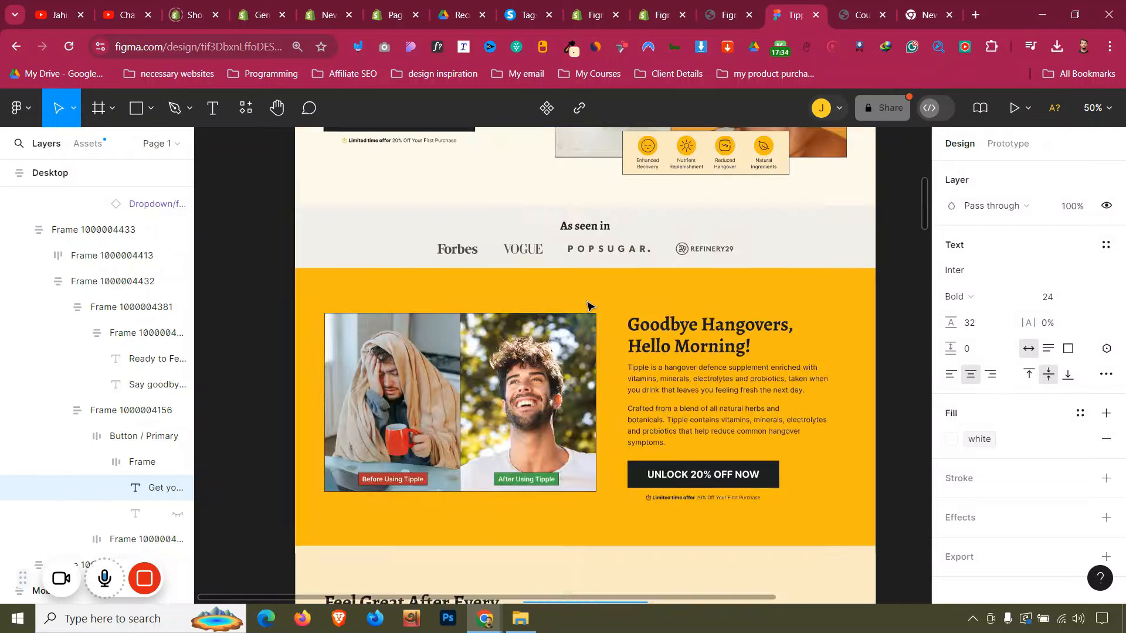
Check the footer in the Figma design, then switch to PageFly and add an Image element in a new row beneath the closing section's offer line
{"action": "scroll", "coordinate": [586, 305], "scroll_direction": "up", "scroll_amount": 10}
{"action": "scroll", "coordinate": [592, 328], "scroll_direction": "down", "scroll_amount": 20}
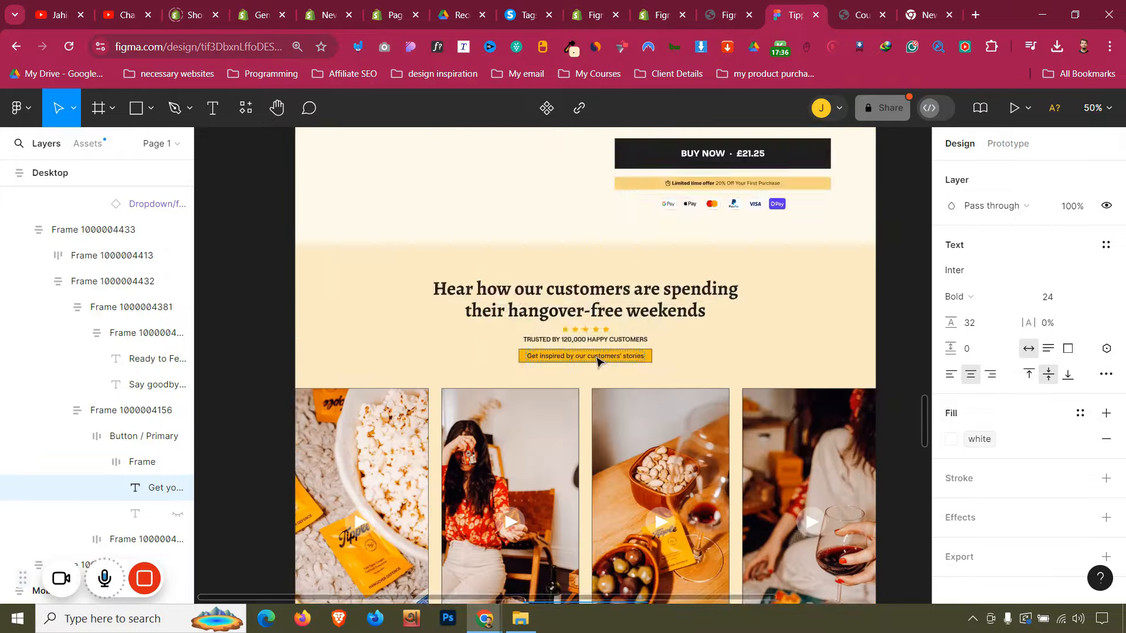
{"action": "scroll", "coordinate": [597, 358], "scroll_direction": "down", "scroll_amount": 15}
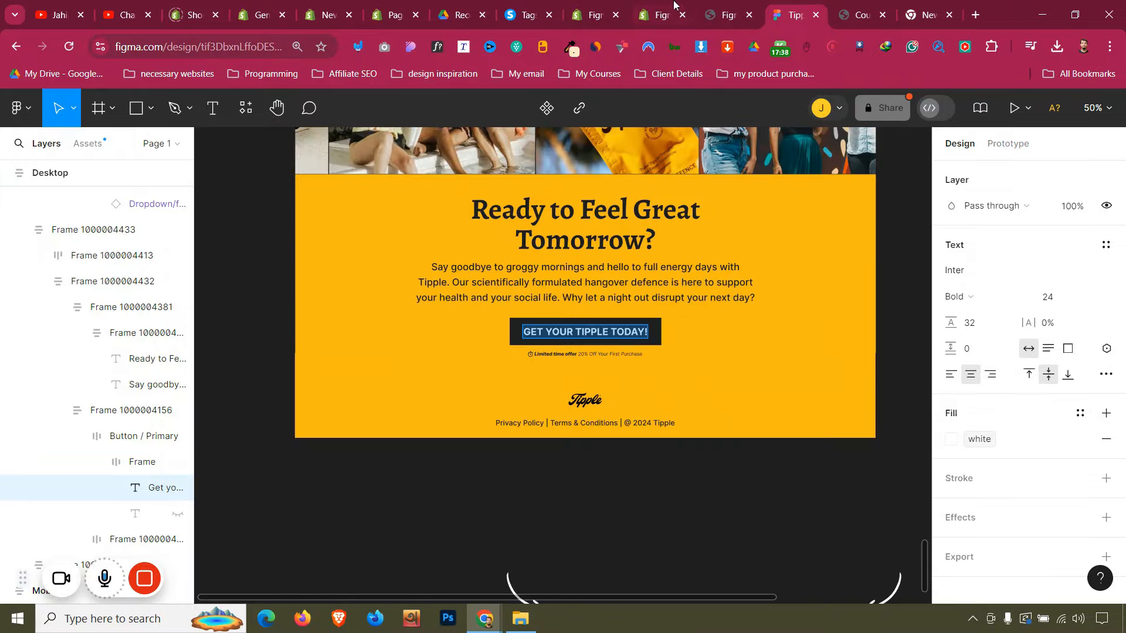
{"action": "left_click", "coordinate": [674, 5]}
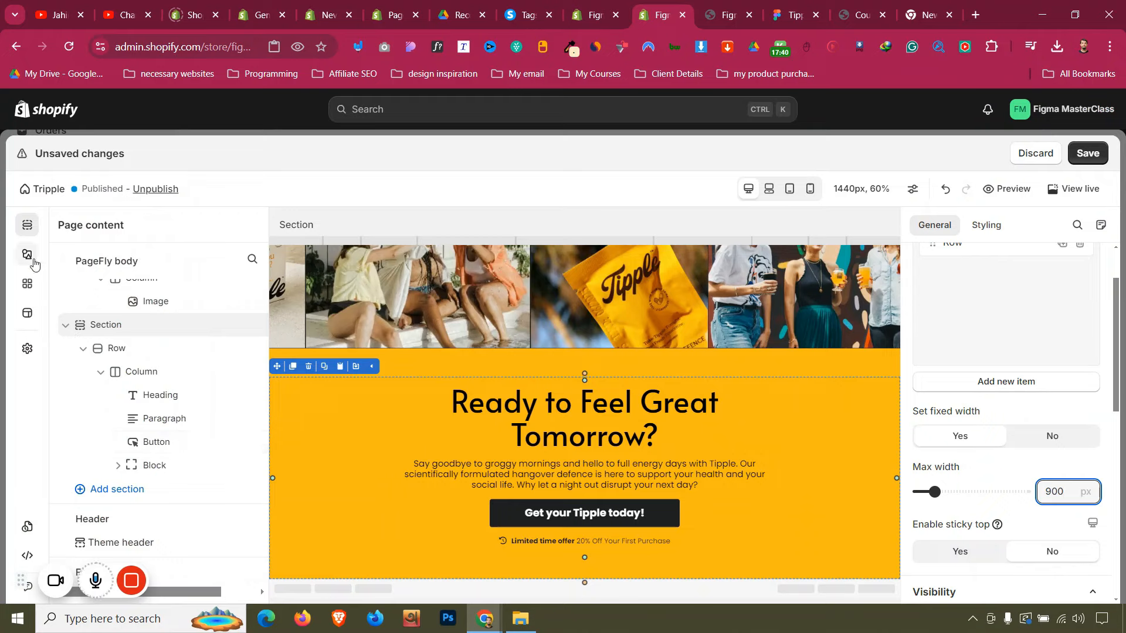
{"action": "left_click", "coordinate": [27, 254]}
{"action": "scroll", "coordinate": [158, 425], "scroll_direction": "down", "scroll_amount": 5}
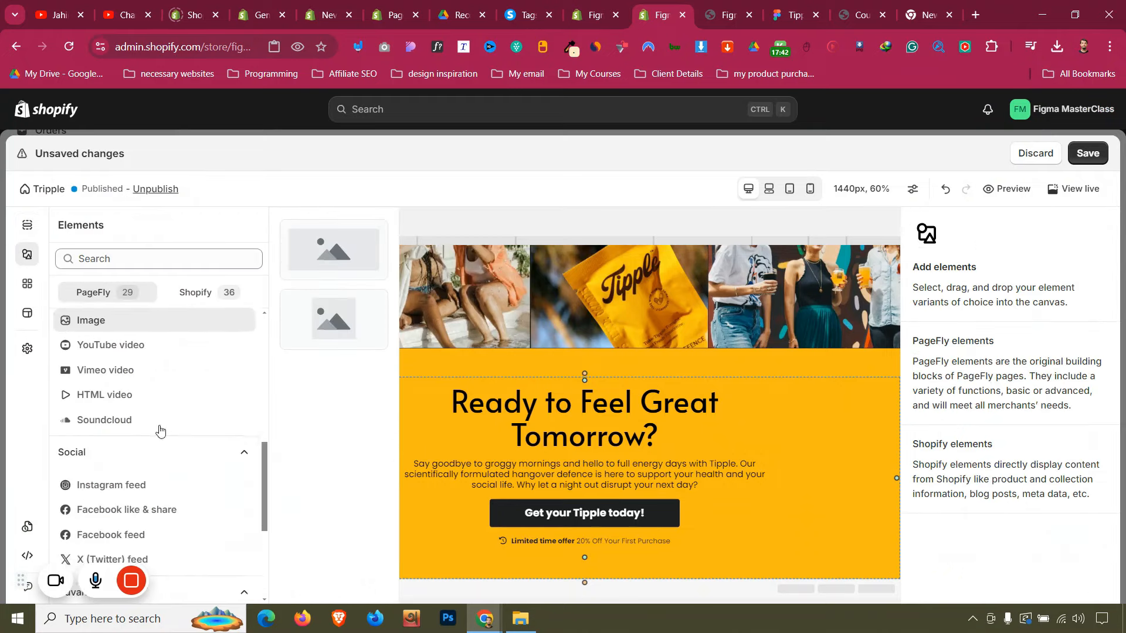
{"action": "scroll", "coordinate": [156, 417], "scroll_direction": "up", "scroll_amount": 5}
{"action": "scroll", "coordinate": [126, 405], "scroll_direction": "down", "scroll_amount": 4}
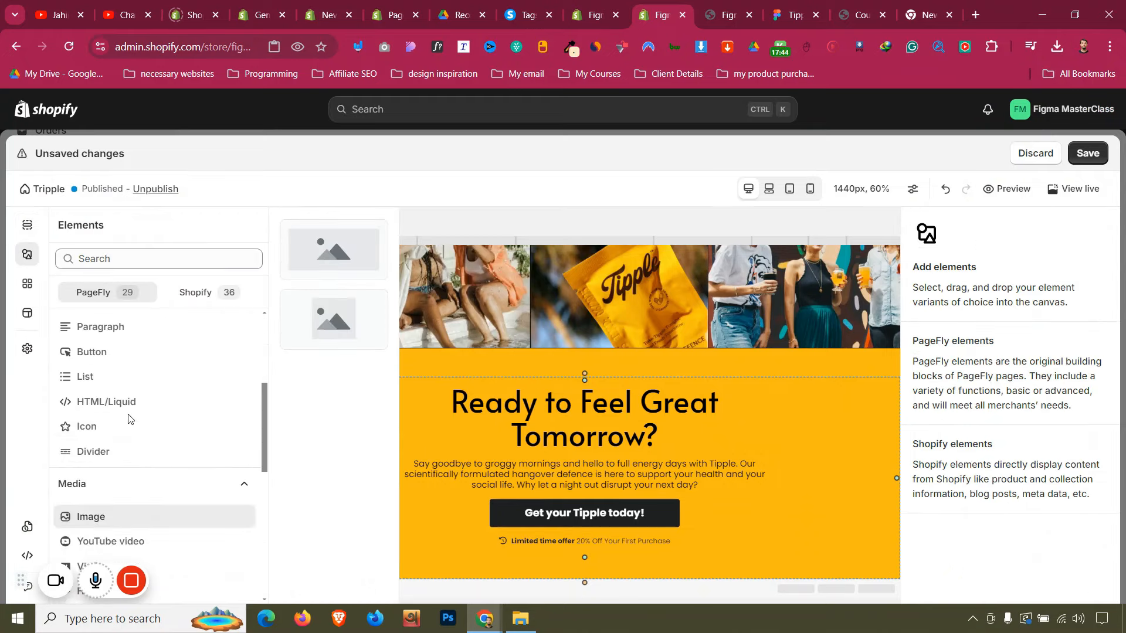
{"action": "left_click_drag", "start_coordinate": [334, 249], "coordinate": [663, 529]}
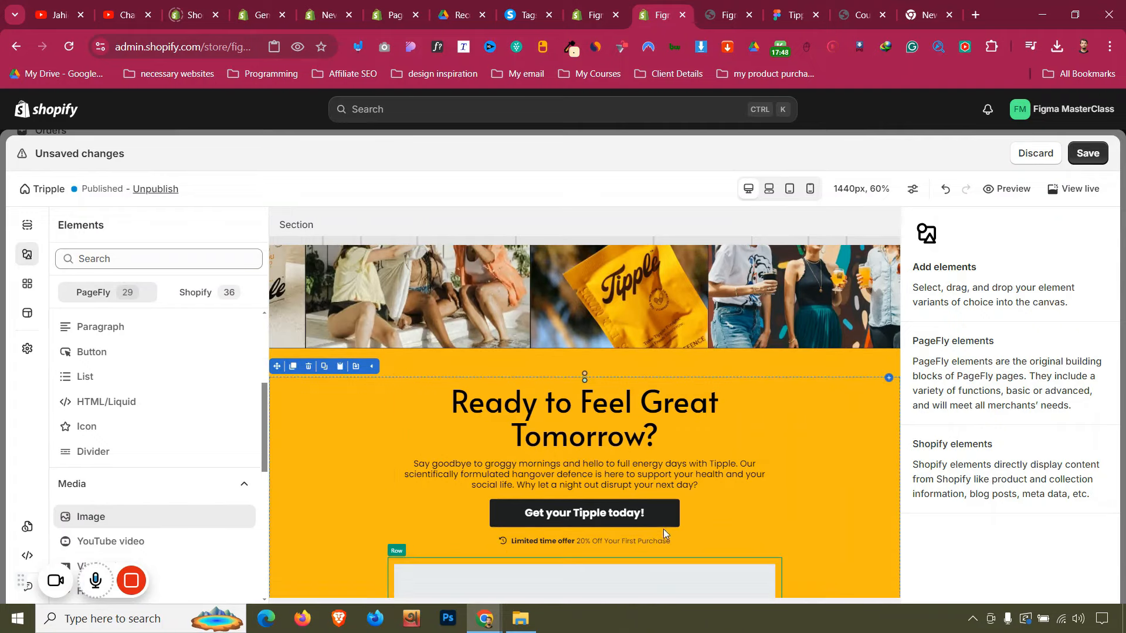
Choose the Tipple logo file image_311 as the source of the new image
{"action": "left_click", "coordinate": [984, 306]}
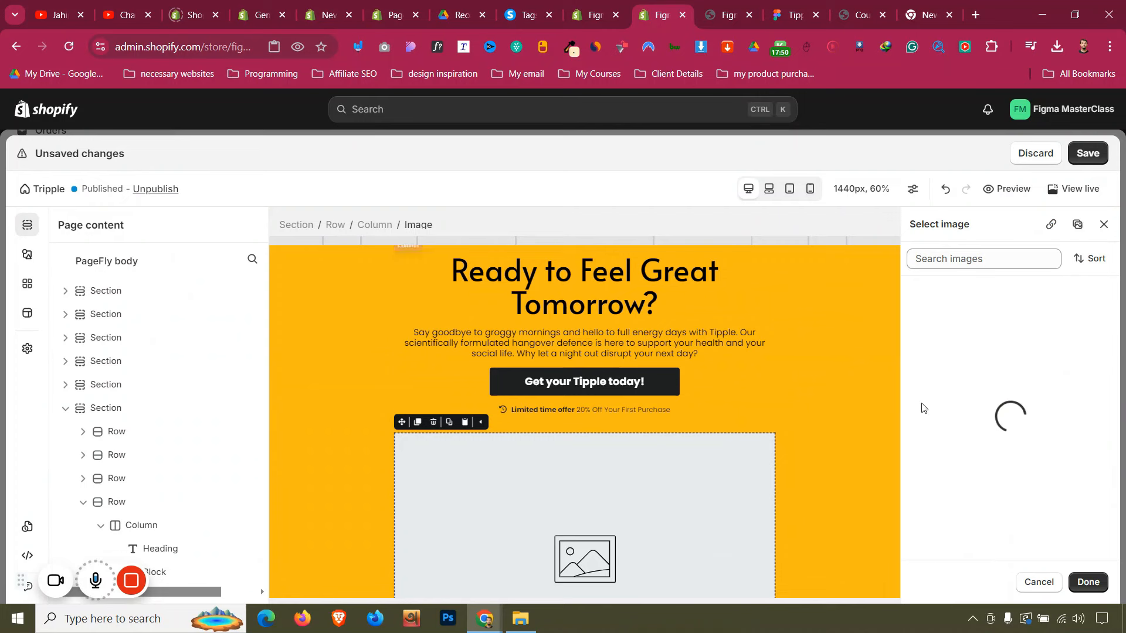
{"action": "scroll", "coordinate": [991, 410], "scroll_direction": "down", "scroll_amount": 3}
{"action": "left_click", "coordinate": [1069, 495]}
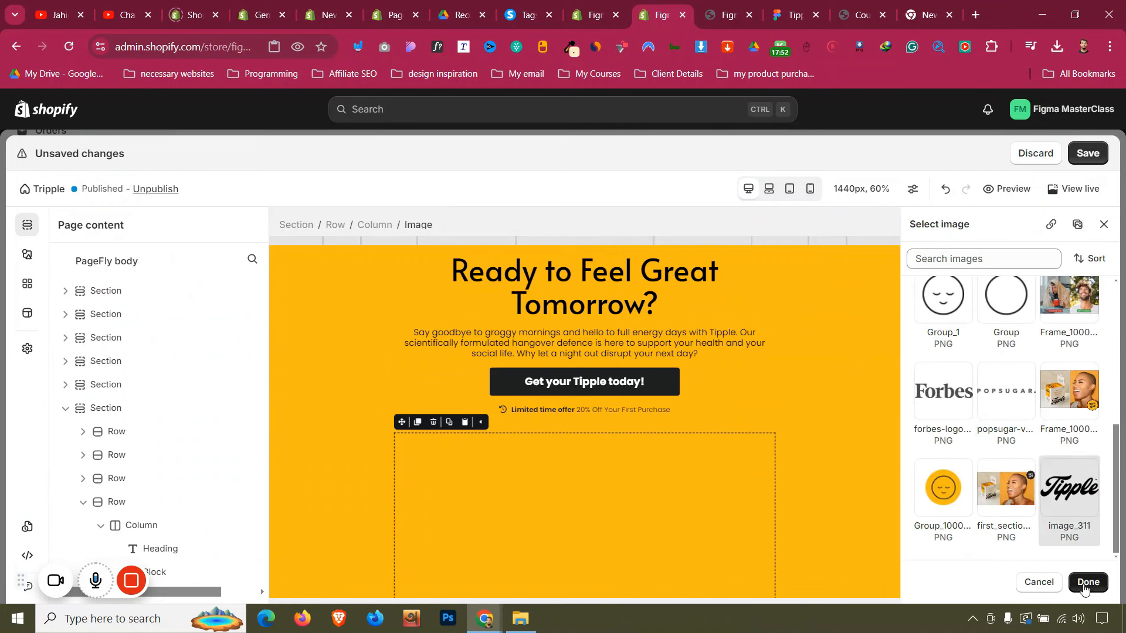
{"action": "left_click", "coordinate": [1085, 583]}
Turn off full width for the logo image and center it horizontally in its row
{"action": "scroll", "coordinate": [1065, 527], "scroll_direction": "down", "scroll_amount": 3}
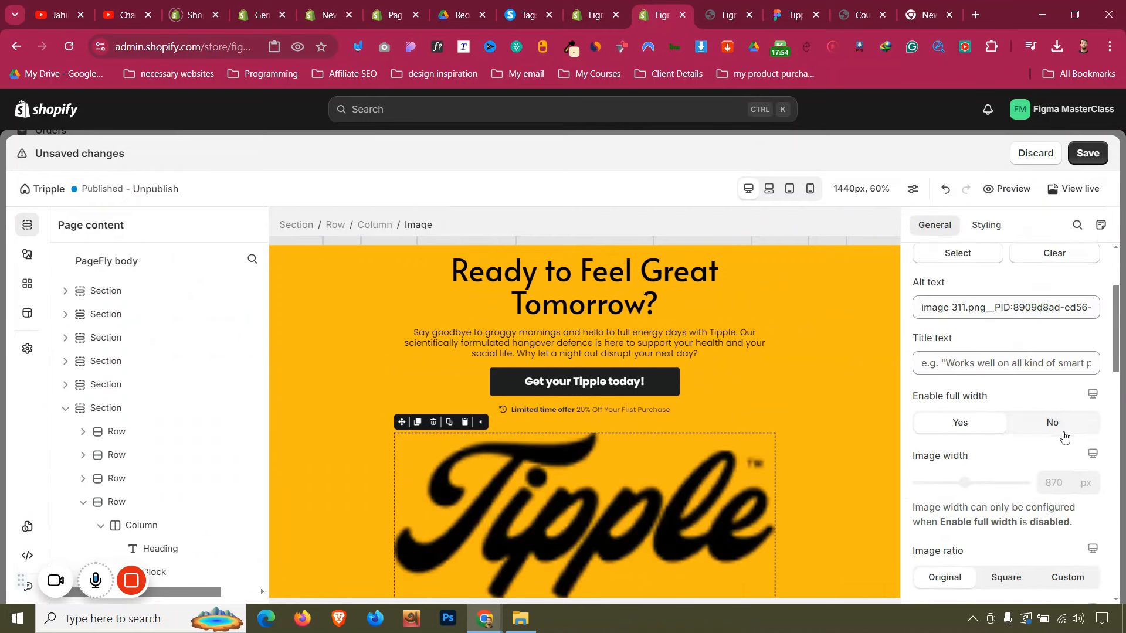
{"action": "left_click", "coordinate": [1063, 431]}
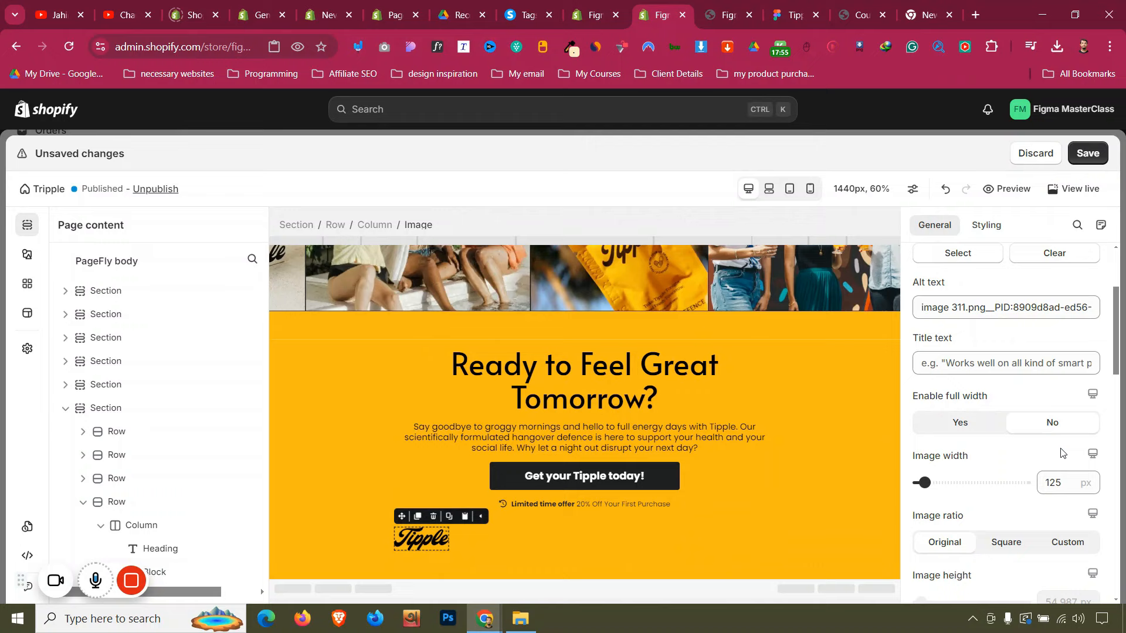
{"action": "left_click", "coordinate": [988, 226]}
{"action": "left_click", "coordinate": [1007, 385]}
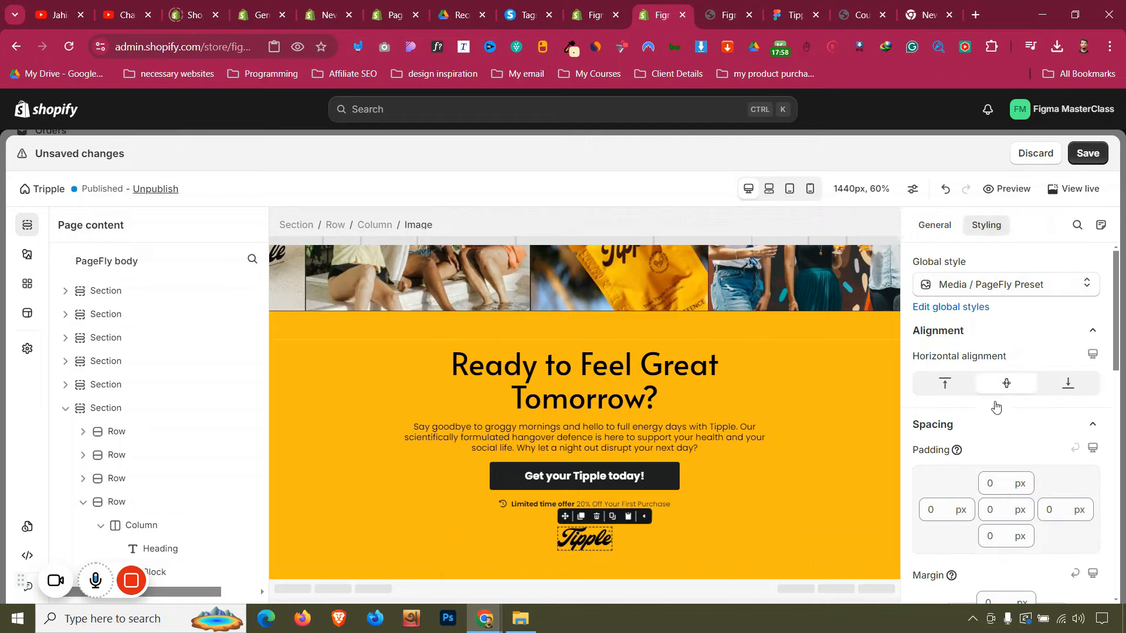
Set the top margin of the row containing the logo to 30 px
{"action": "left_click", "coordinate": [334, 226]}
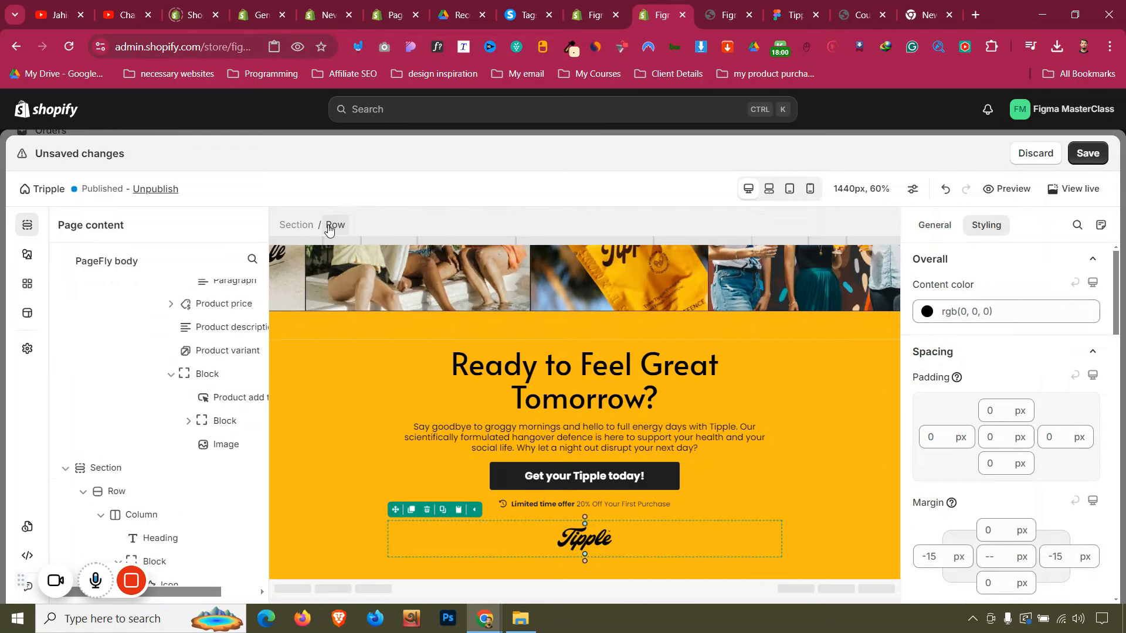
{"action": "key", "text": "Up"}
{"action": "key", "text": "Up"}
{"action": "key", "text": "Up"}
{"action": "key", "text": "Up"}
{"action": "key", "text": "Up"}
{"action": "key", "text": "Up"}
{"action": "key", "text": "Up"}
{"action": "key", "text": "Up"}
{"action": "key", "text": "Up"}
{"action": "key", "text": "Up"}
{"action": "key", "text": "Up"}
{"action": "key", "text": "Up"}
{"action": "key", "text": "Up"}
{"action": "key", "text": "Up"}
{"action": "key", "text": "Up"}
{"action": "key", "text": "Up"}
{"action": "key", "text": "Up"}
{"action": "key", "text": "Up"}
{"action": "key", "text": "Up"}
{"action": "key", "text": "Up"}
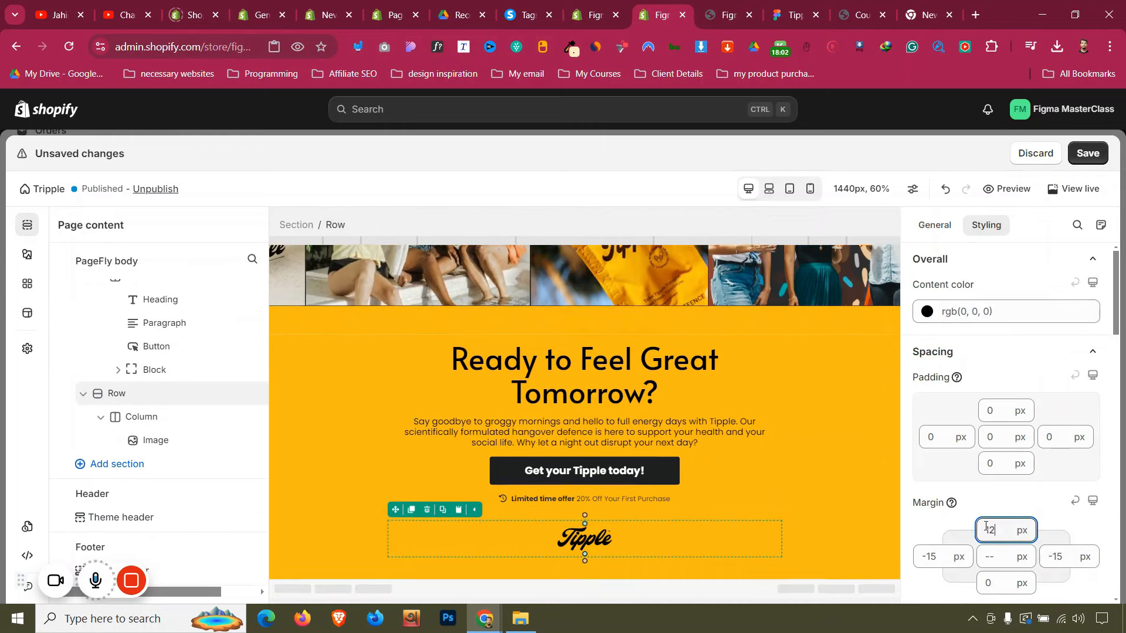
{"action": "key", "text": "Up"}
{"action": "key", "text": "Up"}
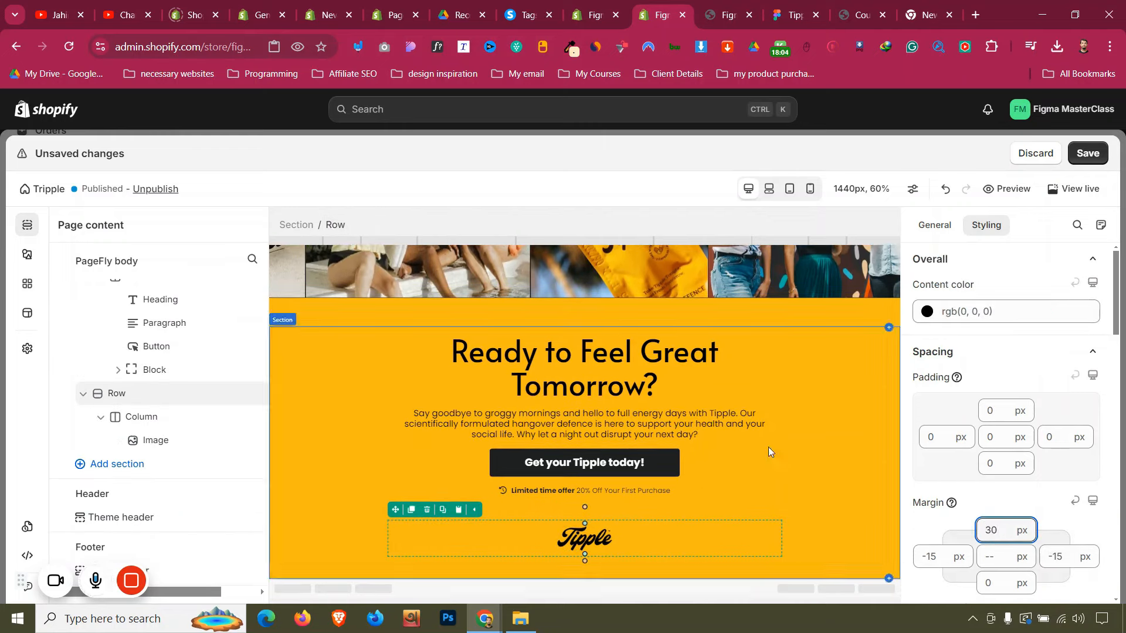
Switch to the Figma design, copy the footer line with the privacy policy, terms and copyright text, and return to PageFly
{"action": "left_click", "coordinate": [632, 412]}
{"action": "left_click", "coordinate": [728, 13]}
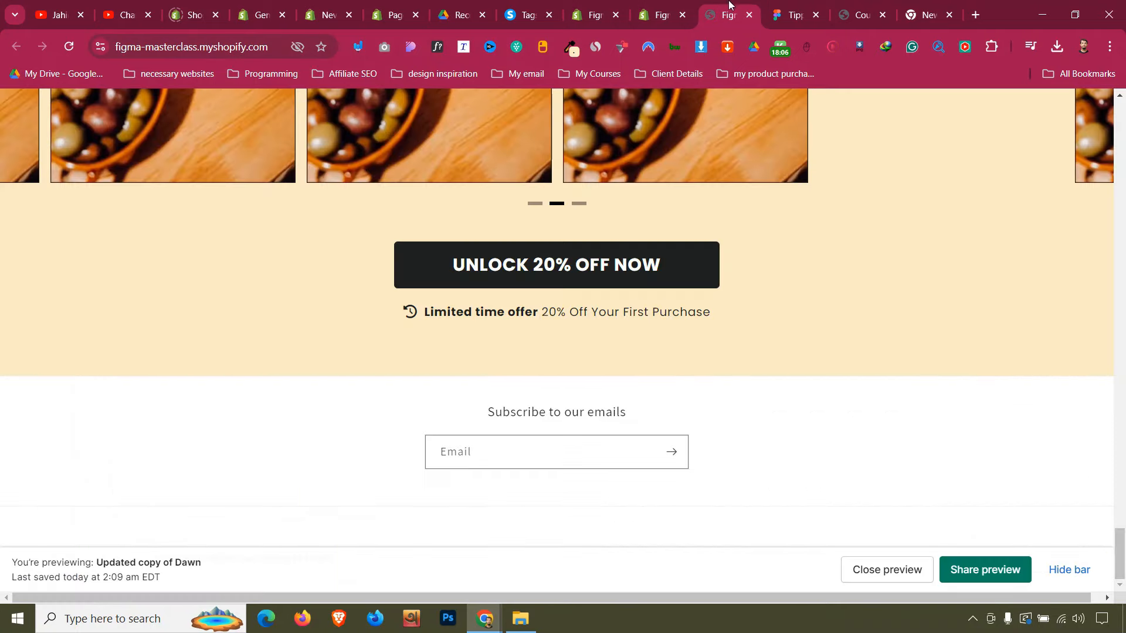
{"action": "left_click", "coordinate": [795, 5]}
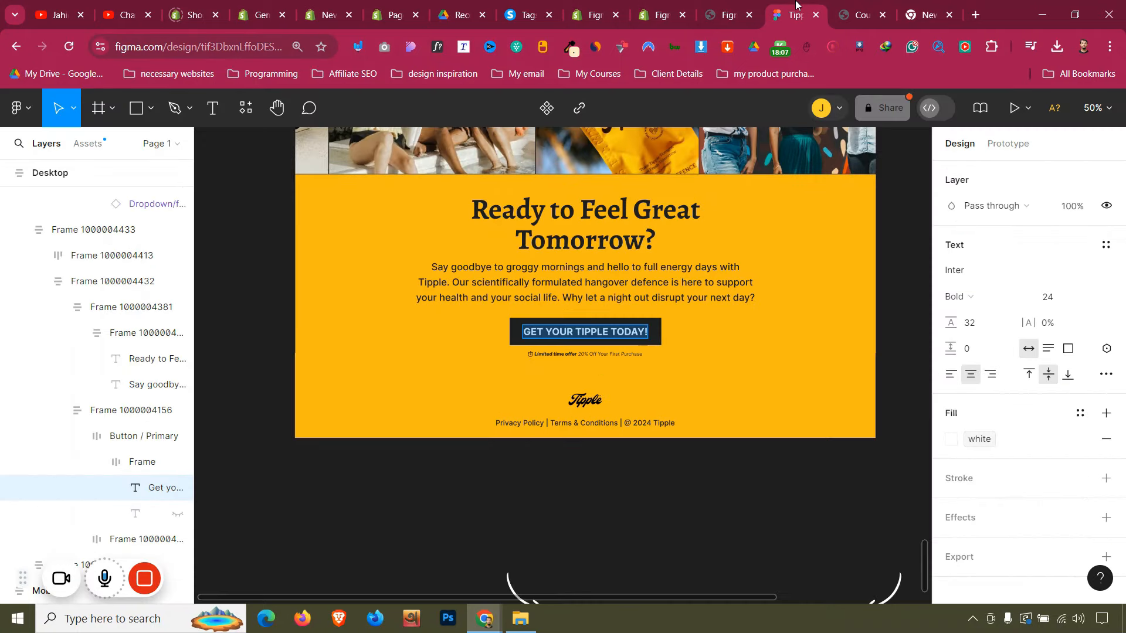
{"action": "left_click", "coordinate": [605, 424]}
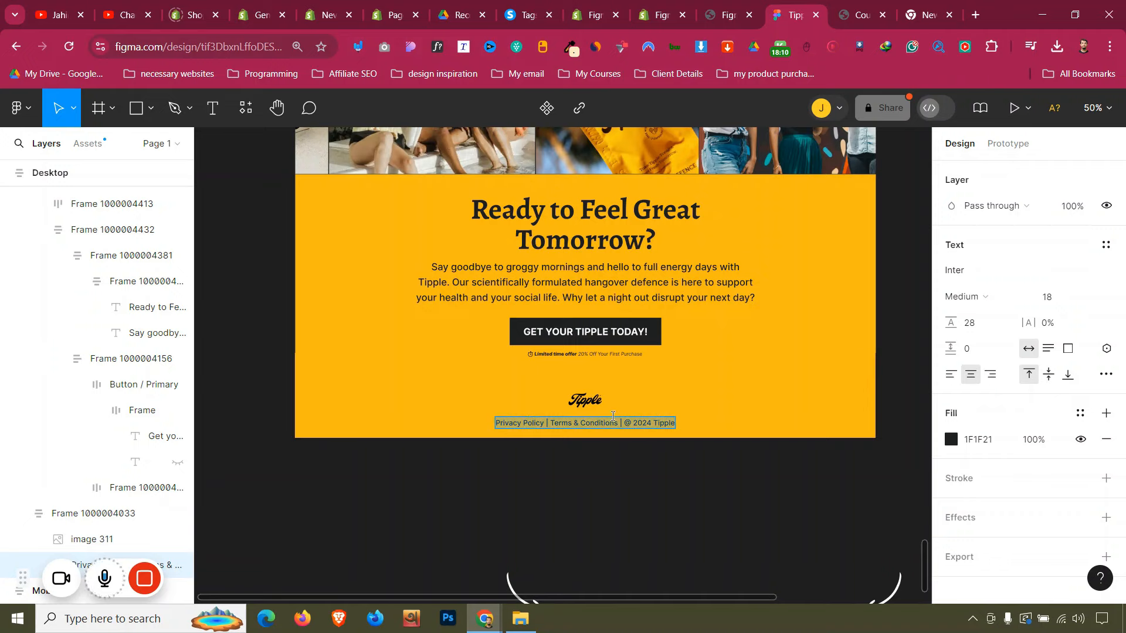
{"action": "left_click", "coordinate": [674, 4]}
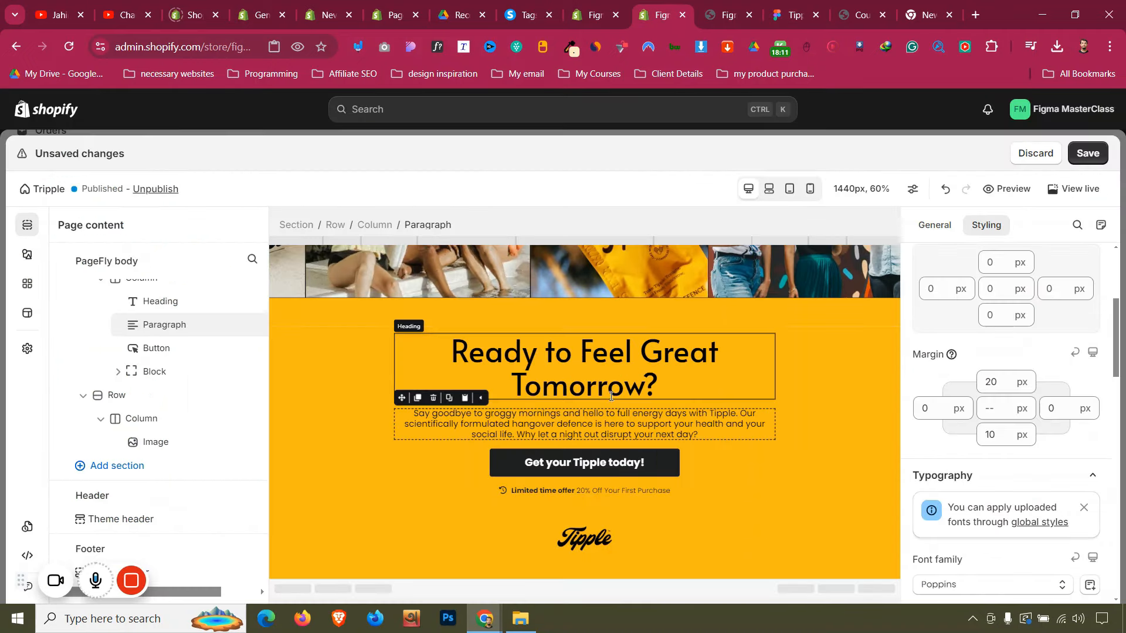
Duplicate the closing paragraph beneath the logo and replace its text with "Privacy Policy | Terms & Conditions | @ 2024 Tipple"
{"action": "left_click", "coordinate": [418, 398]}
{"action": "left_click_drag", "start_coordinate": [403, 415], "coordinate": [586, 566]}
{"action": "key", "text": "ctrl+a"}
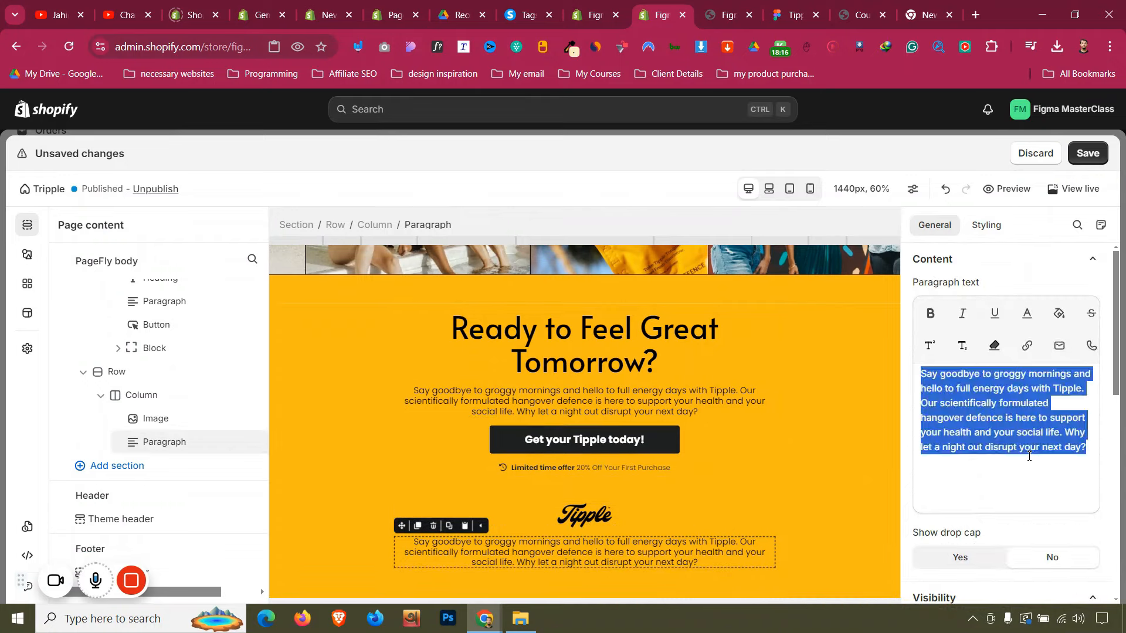
{"action": "type", "text": "Privacy Policy | Terms & Conditions | @ 2024 Tipple"}
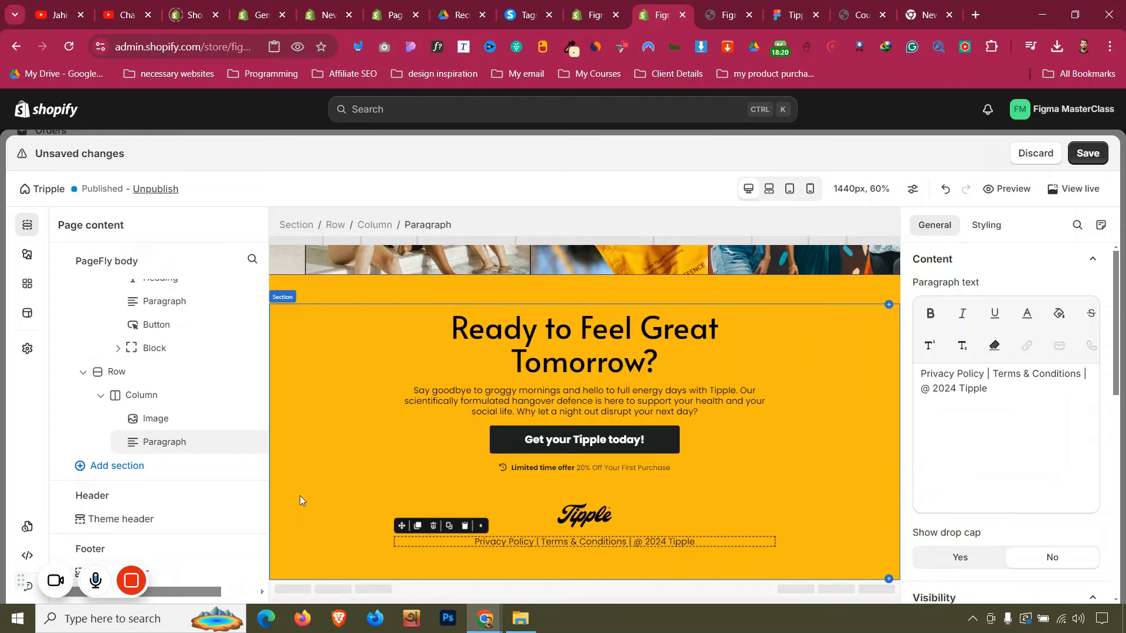
Reduce the closing section's bottom padding to 15 px
{"action": "left_click", "coordinate": [300, 496]}
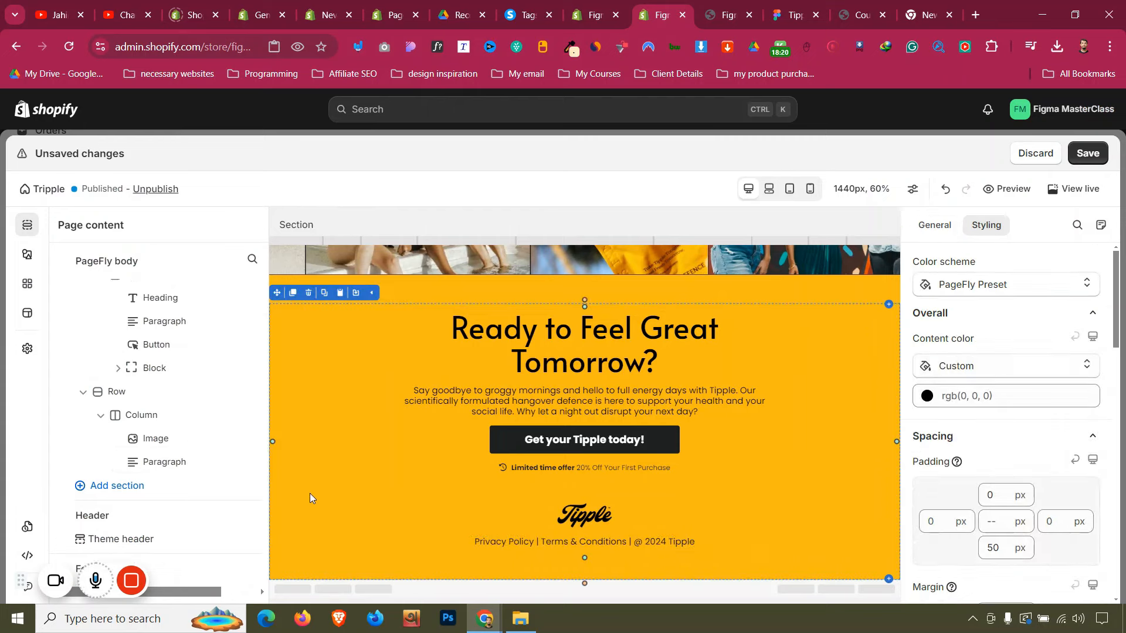
{"action": "left_click", "coordinate": [995, 548]}
{"action": "scroll", "coordinate": [995, 548], "scroll_direction": "down", "scroll_amount": 20}
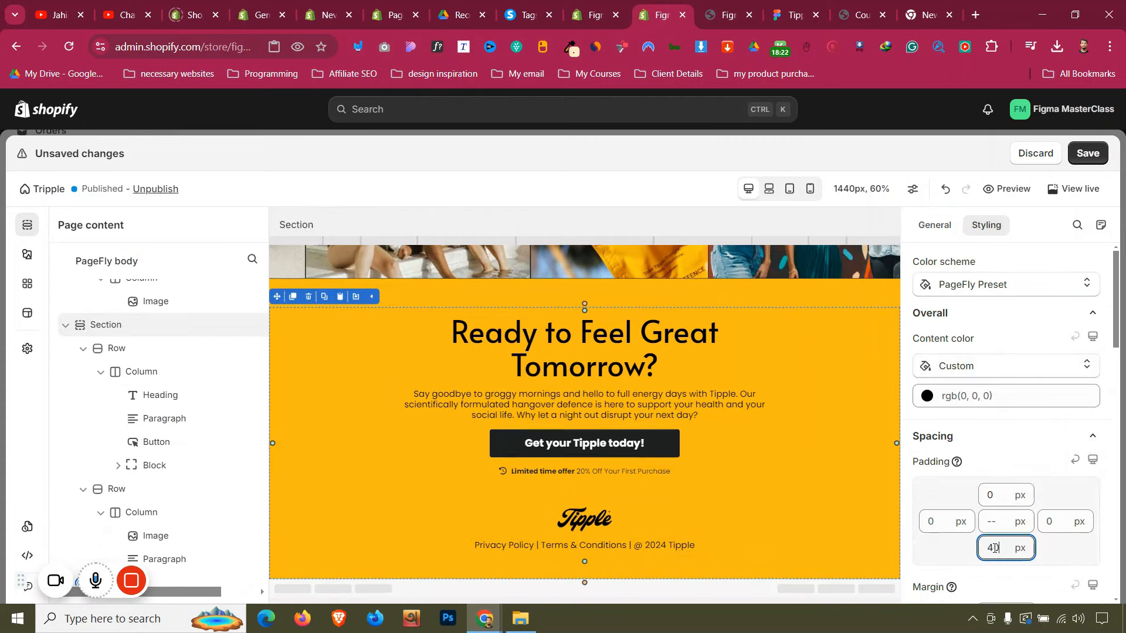
{"action": "scroll", "coordinate": [995, 549], "scroll_direction": "down", "scroll_amount": 15}
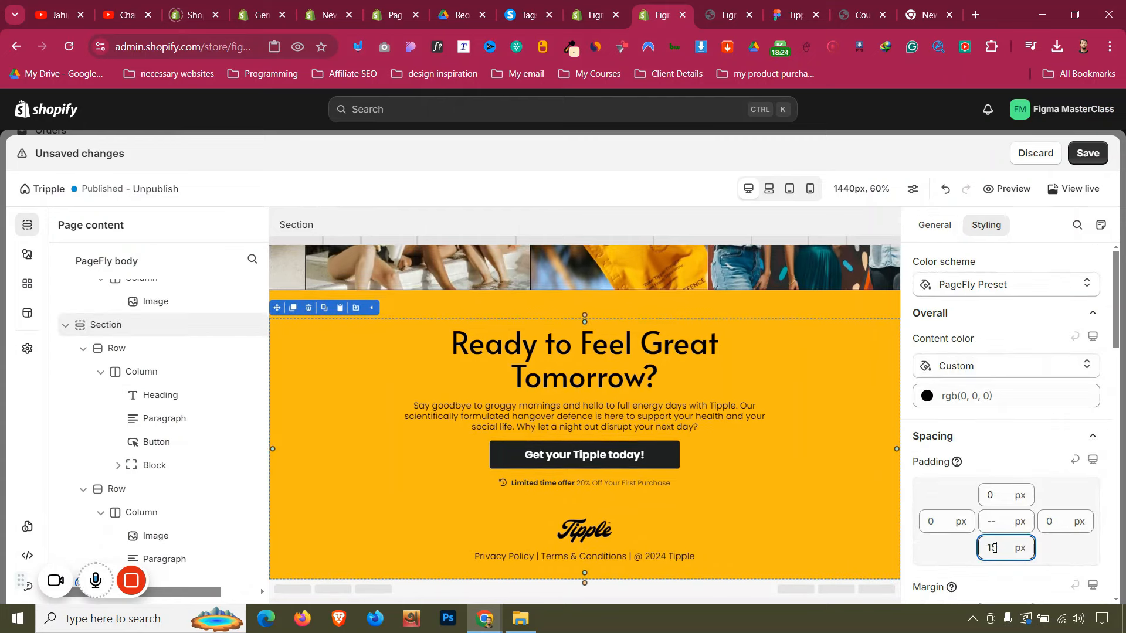
{"action": "scroll", "coordinate": [994, 548], "scroll_direction": "up", "scroll_amount": 7}
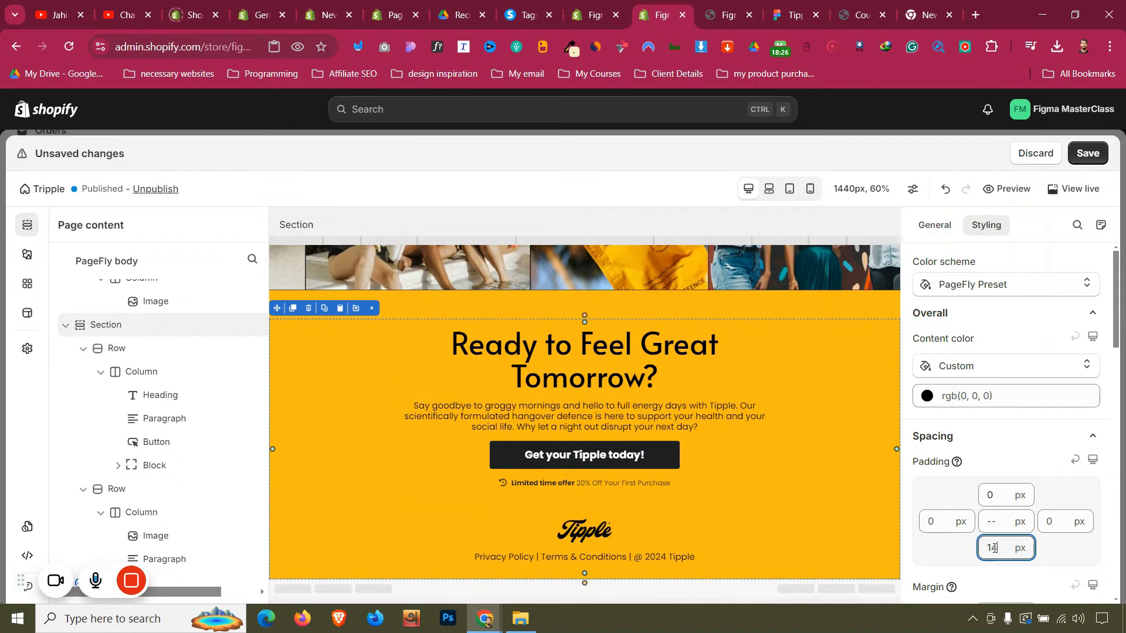
Remove the bottom padding of the image strip section and compare the spacing with the Figma design
{"action": "left_click", "coordinate": [406, 315]}
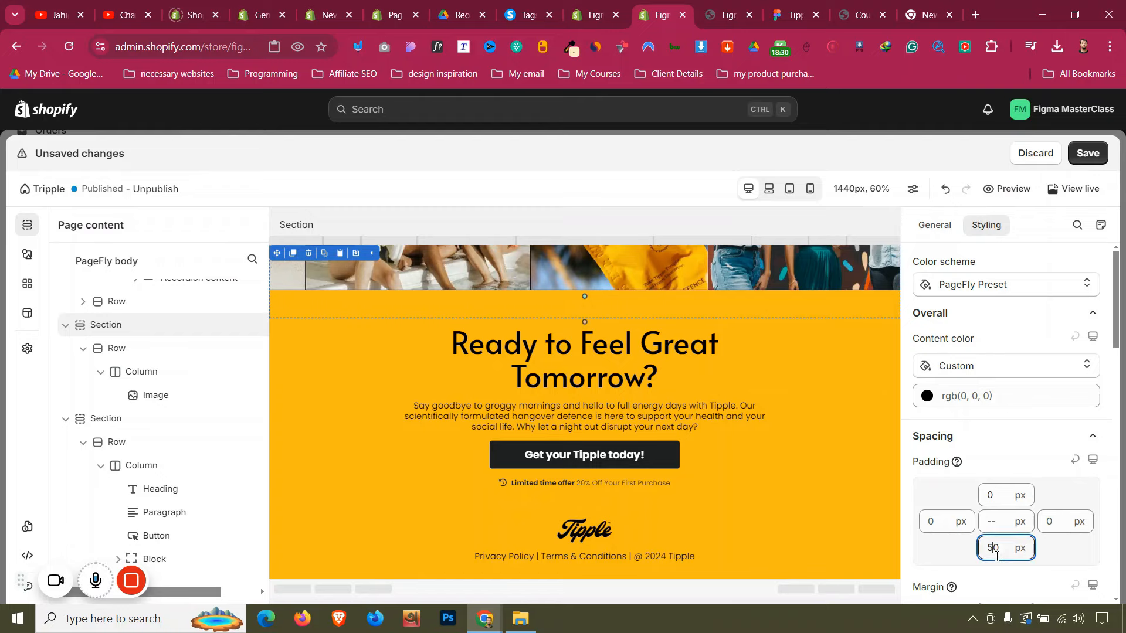
{"action": "scroll", "coordinate": [996, 554], "scroll_direction": "down", "scroll_amount": 10}
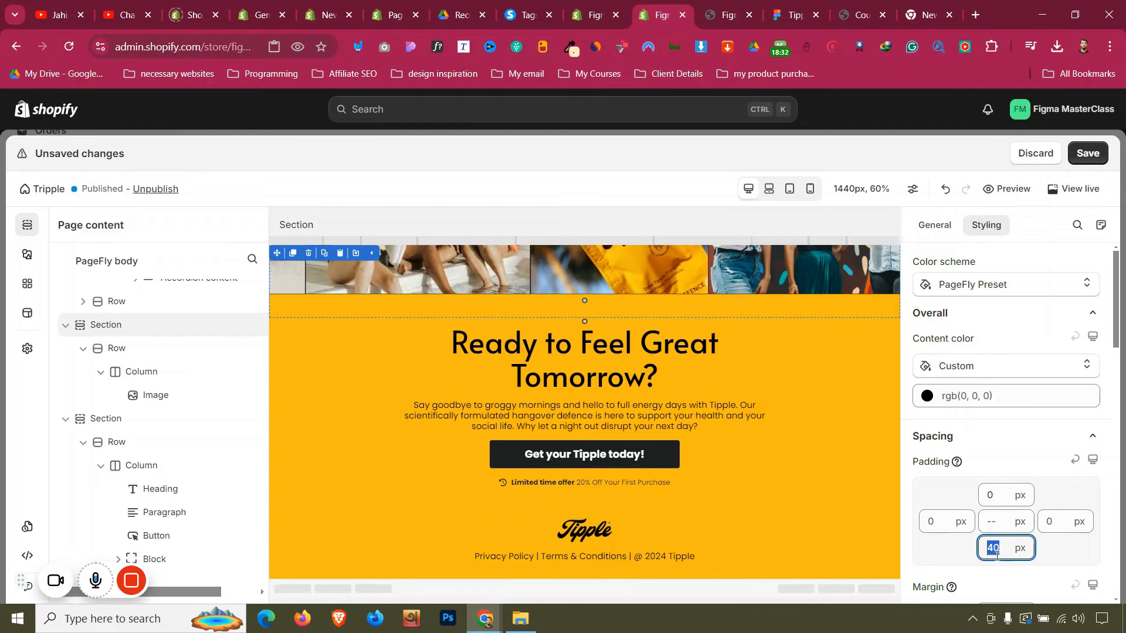
{"action": "left_click", "coordinate": [826, 5]}
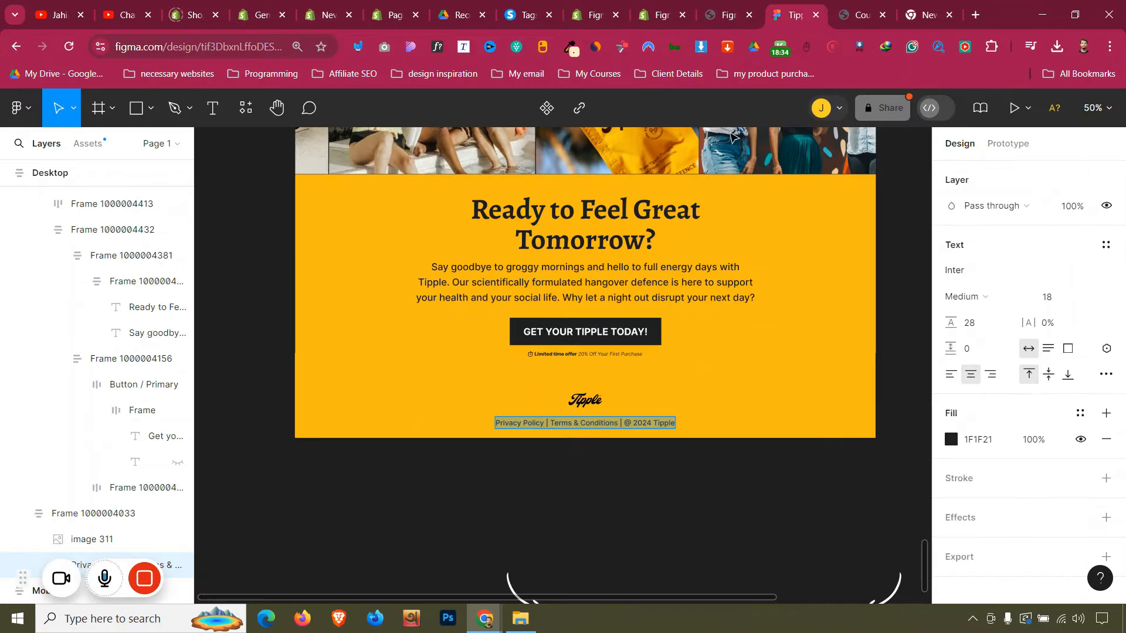
{"action": "left_click", "coordinate": [651, 6]}
Set the bottom padding of the accordion FAQ section to 0 px in the desktop view
{"action": "scroll", "coordinate": [295, 360], "scroll_direction": "up", "scroll_amount": 5}
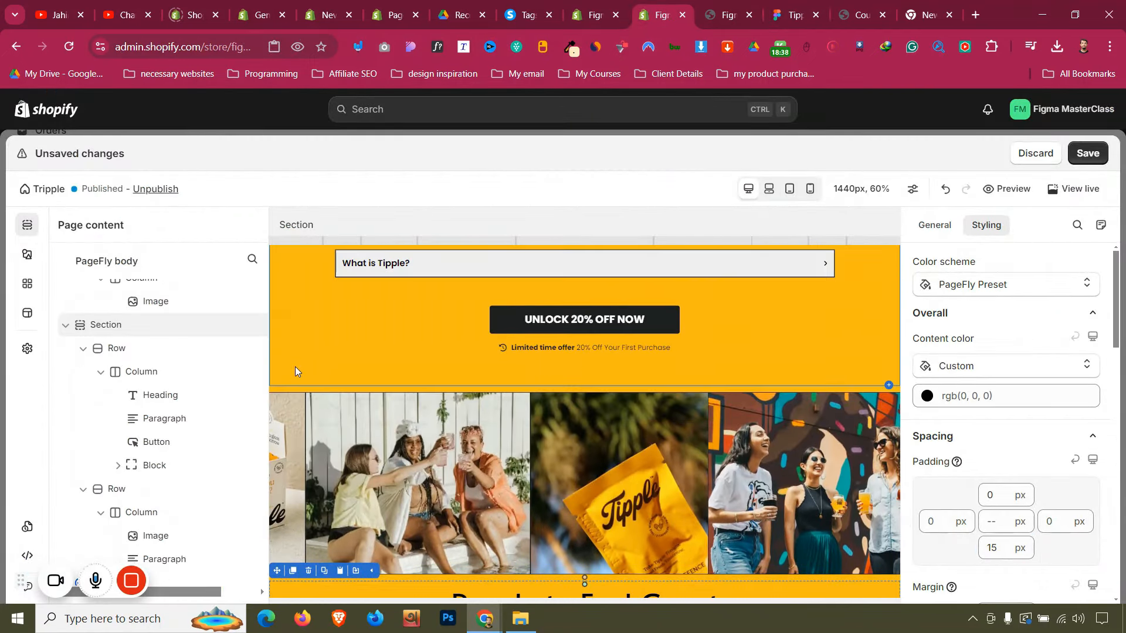
{"action": "left_click", "coordinate": [295, 367]}
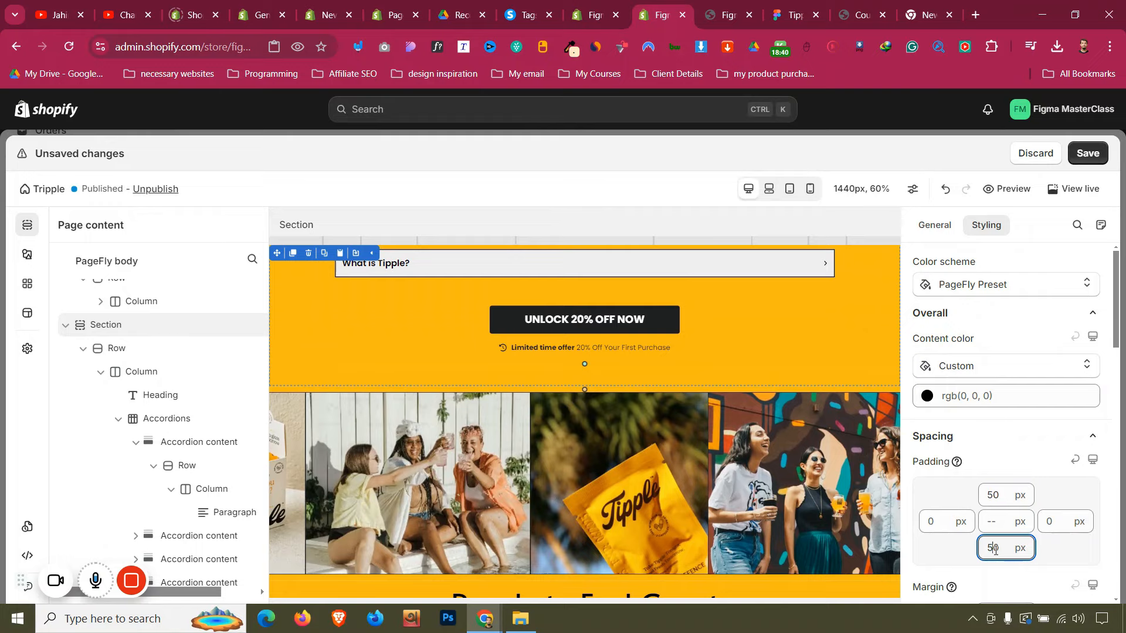
{"action": "double_click", "coordinate": [994, 549]}
{"action": "type", "text": "0"}
{"action": "scroll", "coordinate": [460, 376], "scroll_direction": "down", "scroll_amount": 4}
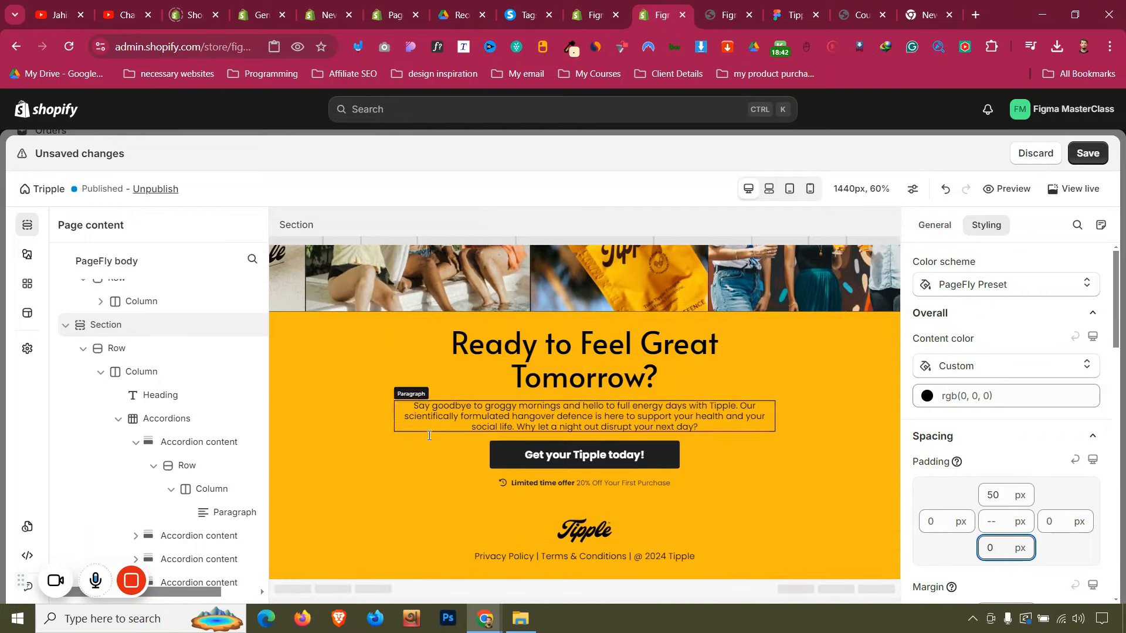
Switch to the 320 px mobile view and set the FAQ section's bottom padding to 0 px
{"action": "scroll", "coordinate": [349, 553], "scroll_direction": "up", "scroll_amount": 5}
{"action": "scroll", "coordinate": [345, 549], "scroll_direction": "up", "scroll_amount": 5}
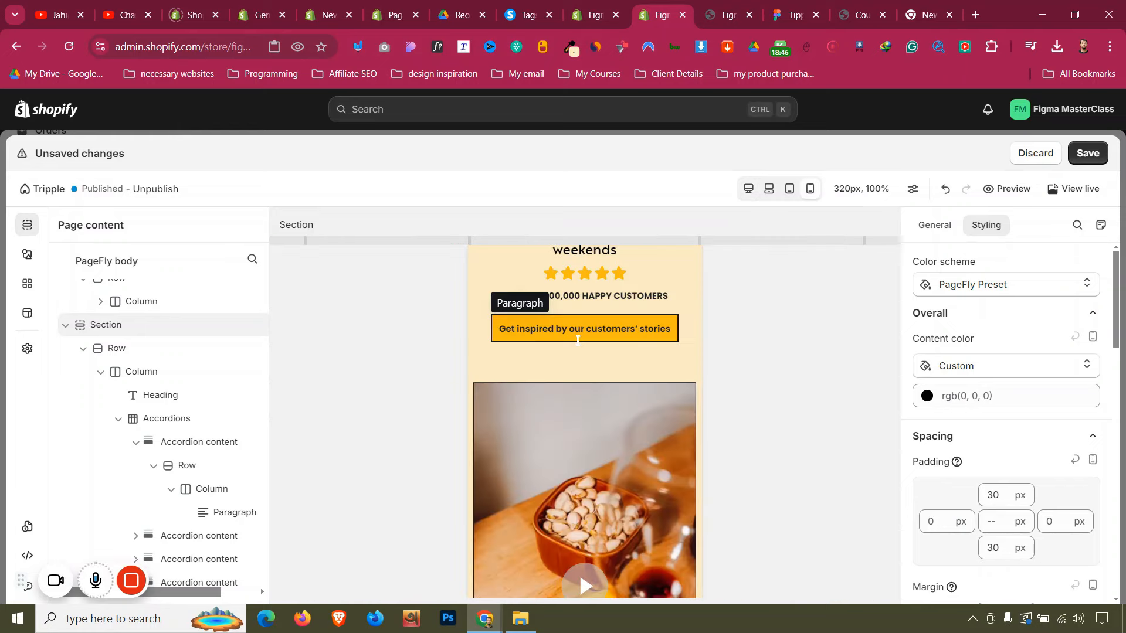
{"action": "scroll", "coordinate": [578, 340], "scroll_direction": "down", "scroll_amount": 10}
{"action": "scroll", "coordinate": [579, 344], "scroll_direction": "down", "scroll_amount": 2}
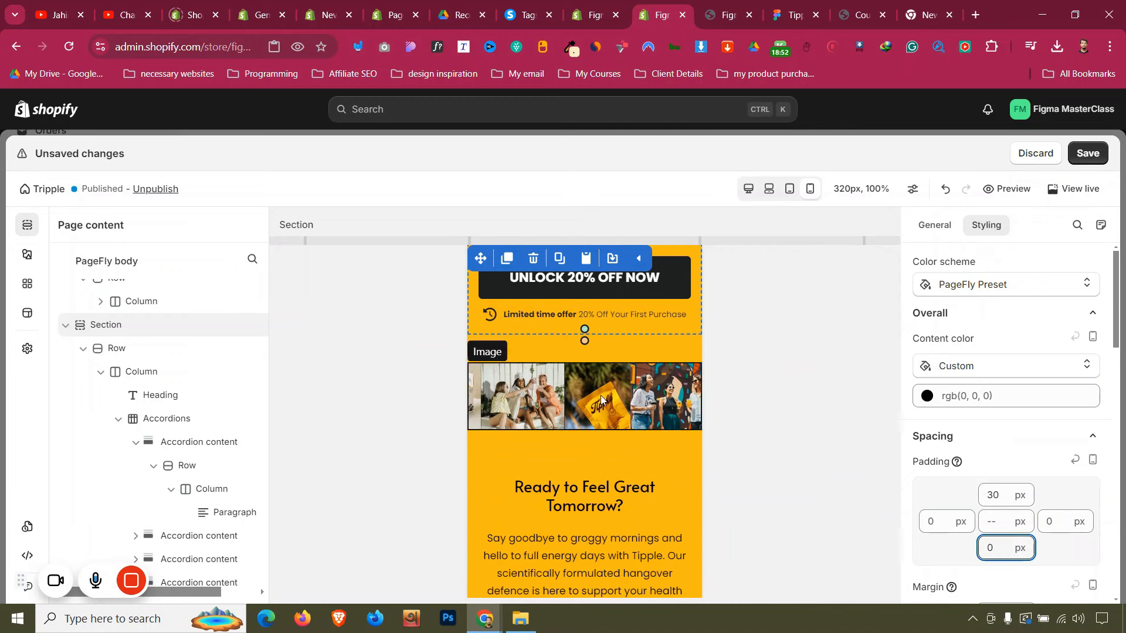
Set the image strip section's bottom padding to 0 px in the mobile view
{"action": "left_click", "coordinate": [536, 346]}
{"action": "double_click", "coordinate": [993, 547]}
{"action": "type", "text": "0"}
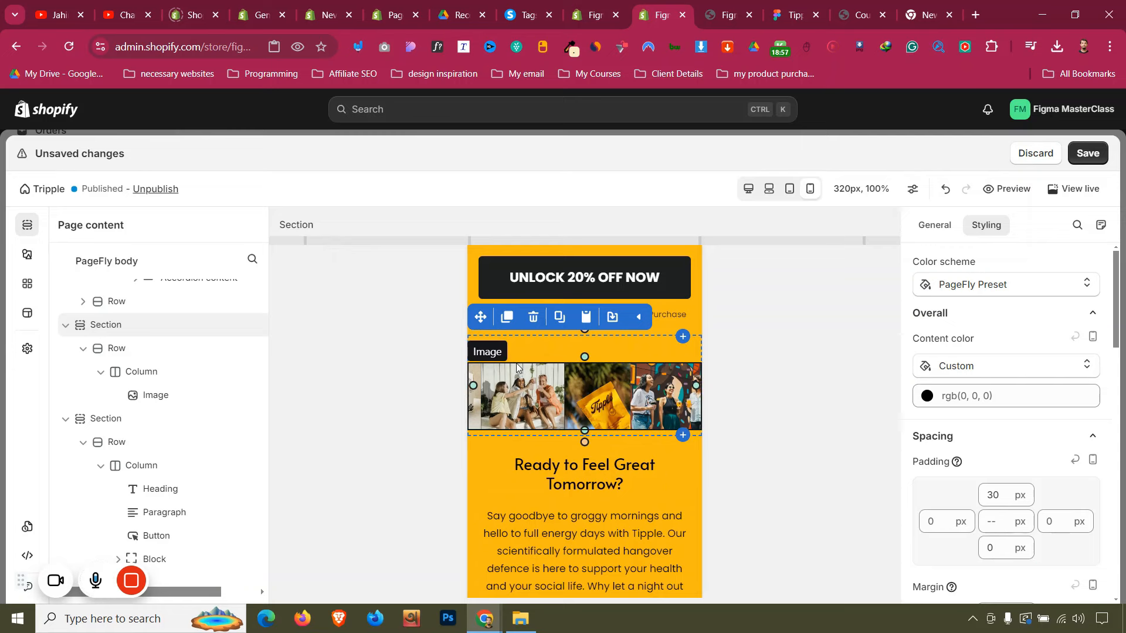
Set the image strip row's columns spacing and its section's top padding to 0 px in the mobile view
{"action": "left_click", "coordinate": [518, 359]}
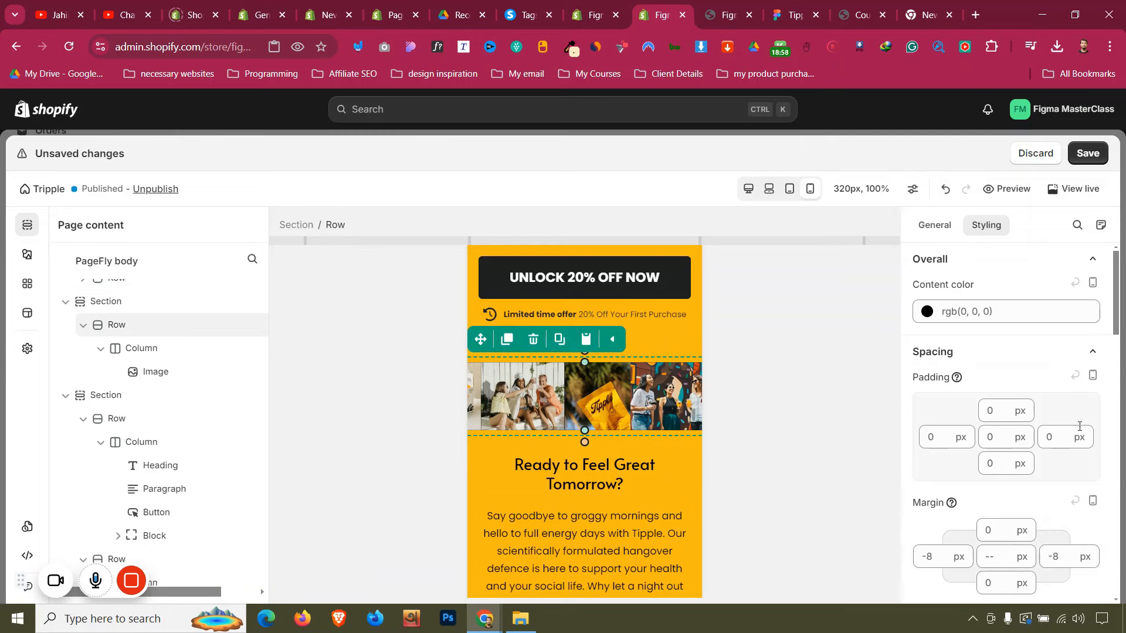
{"action": "left_click", "coordinate": [935, 225]}
{"action": "scroll", "coordinate": [1008, 442], "scroll_direction": "down", "scroll_amount": 5}
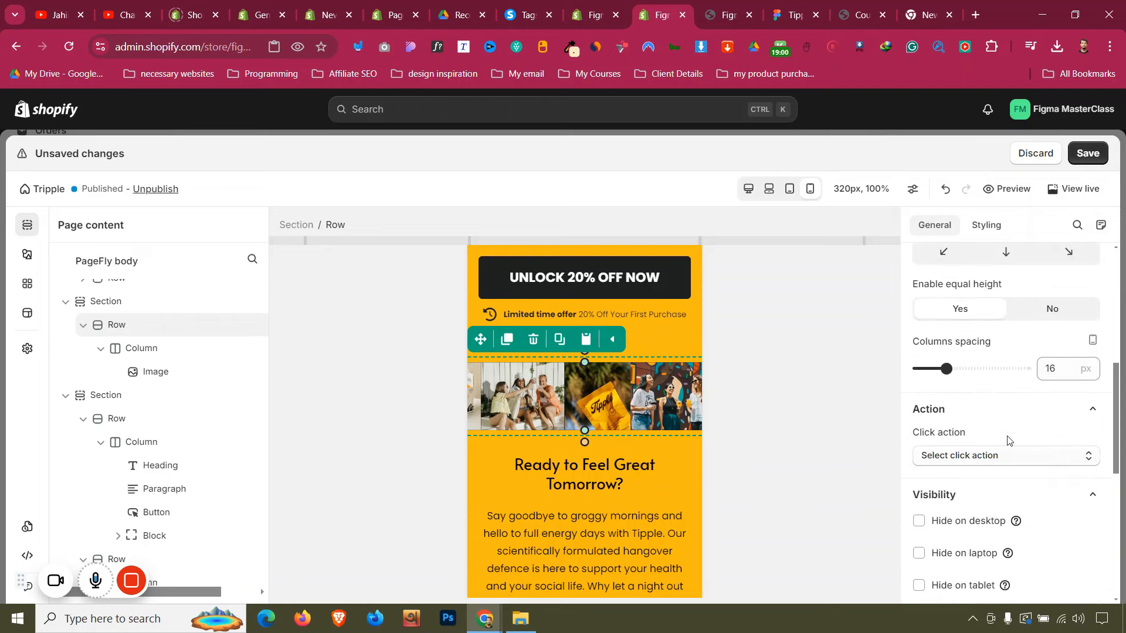
{"action": "left_click_drag", "start_coordinate": [957, 379], "coordinate": [835, 367]}
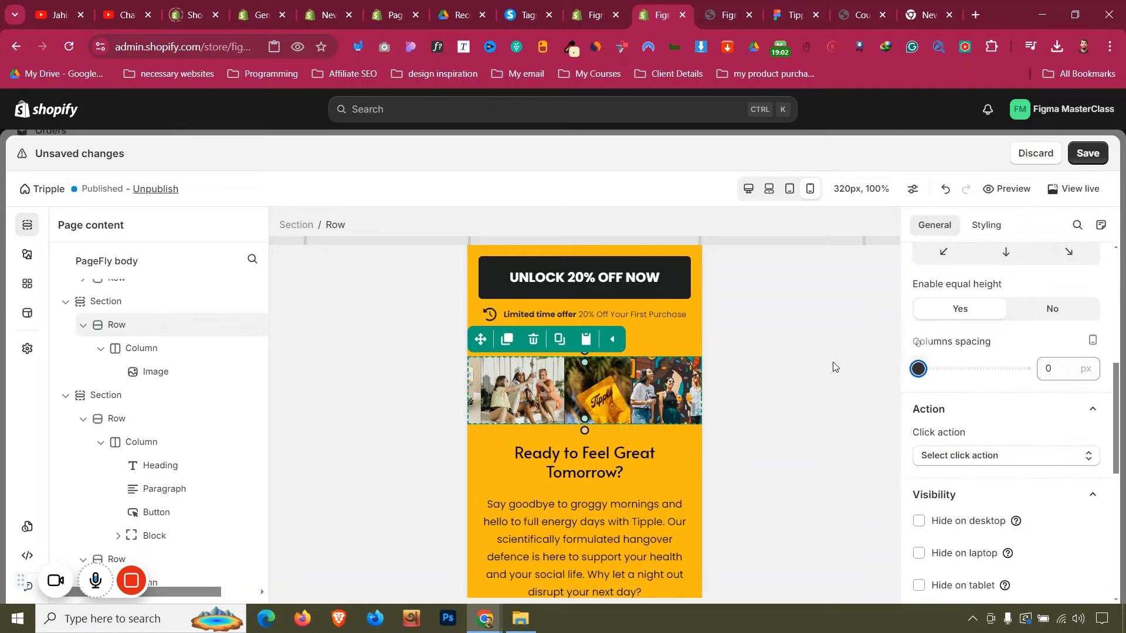
{"action": "left_click", "coordinate": [666, 345]}
{"action": "left_click", "coordinate": [987, 227]}
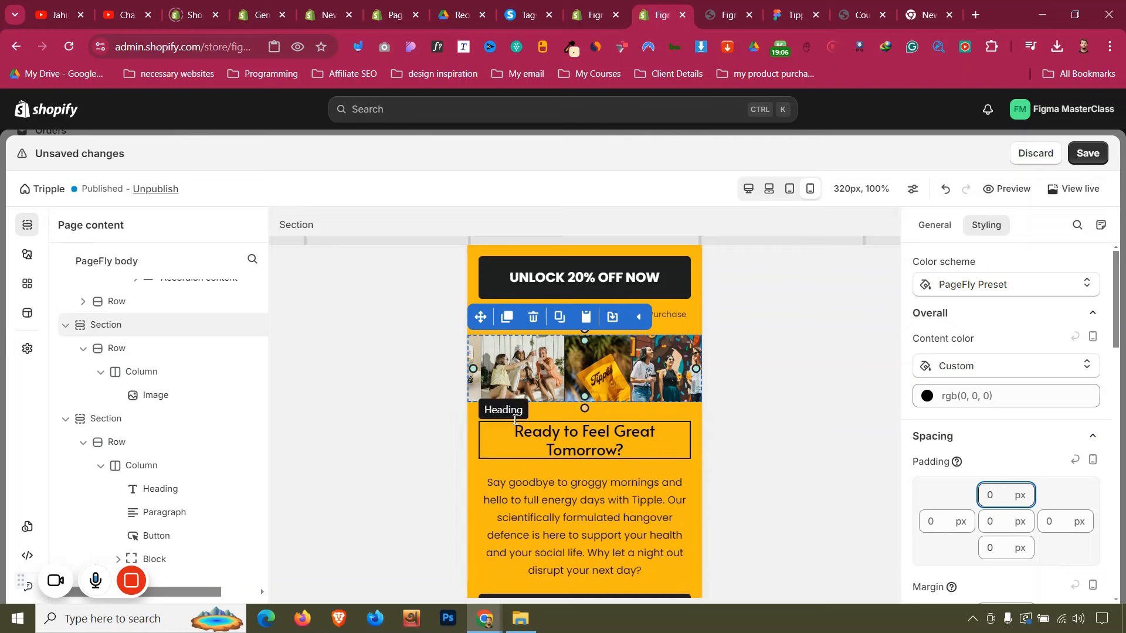
Set the closing "Ready to Feel Great Tomorrow?" section's padding to 15 px top and 10 px bottom in the mobile view
{"action": "left_click", "coordinate": [498, 409]}
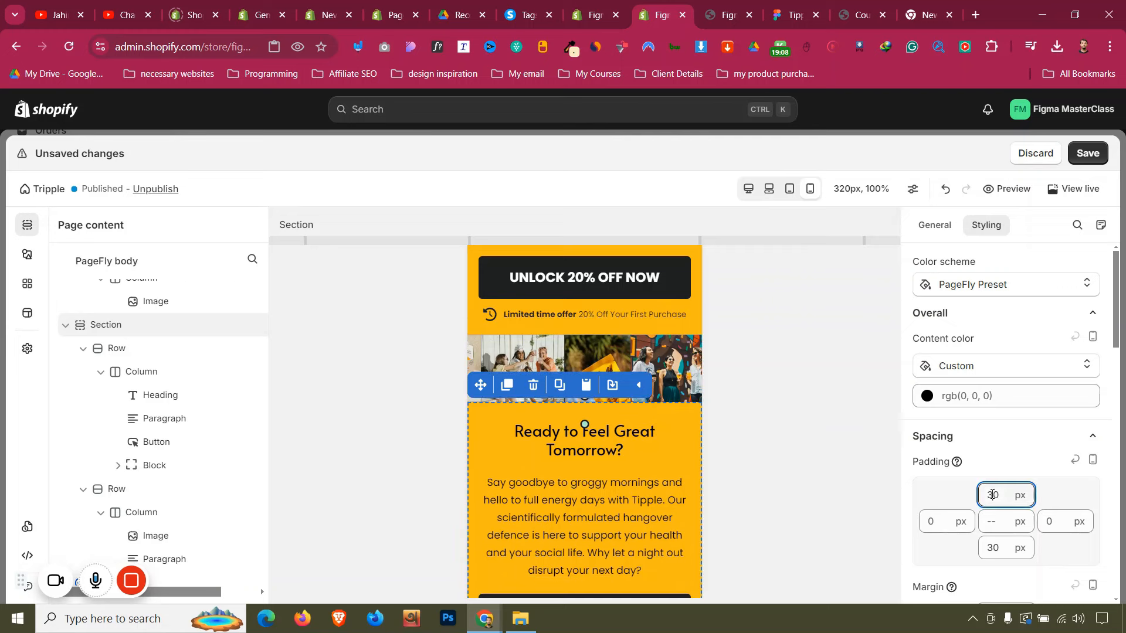
{"action": "key", "text": "BackSpace"}
{"action": "type", "text": "15"}
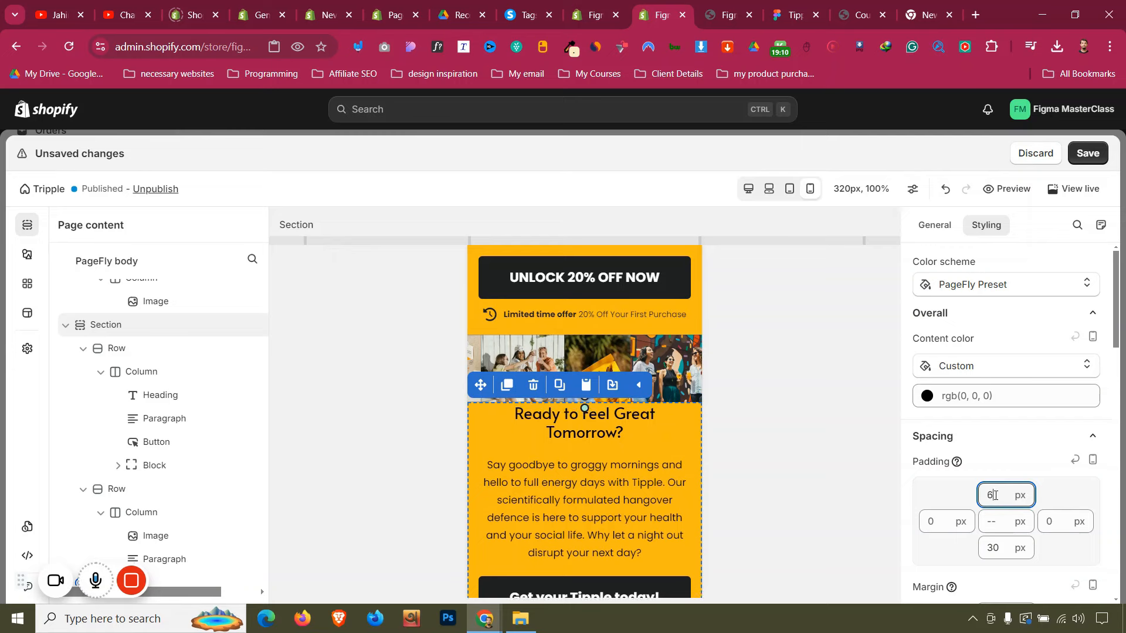
{"action": "key", "text": "Up"}
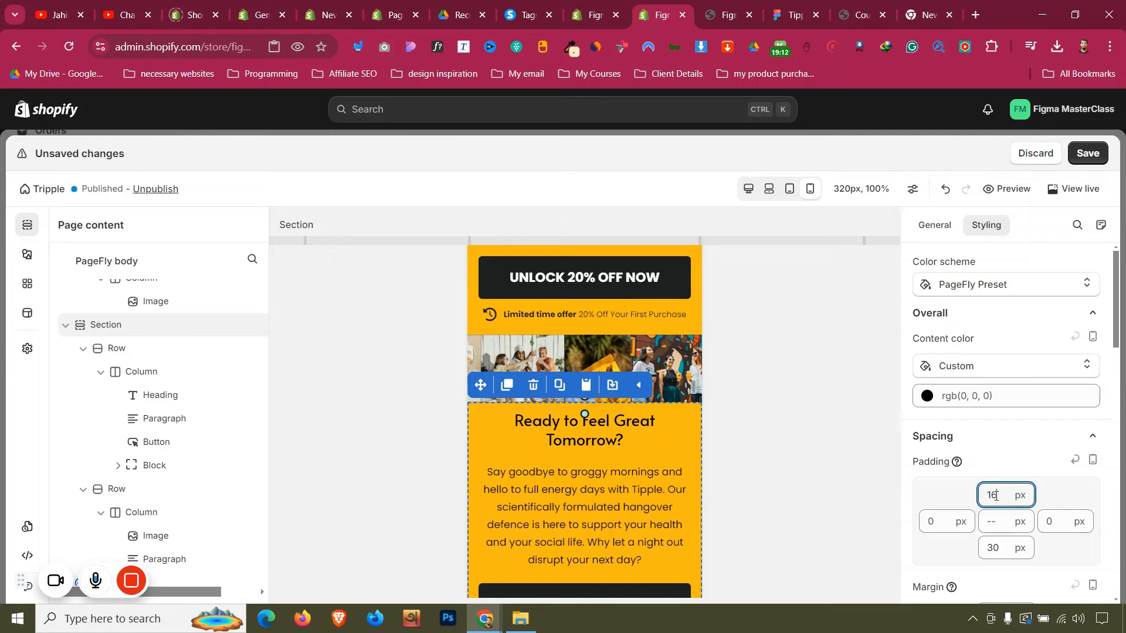
{"action": "key", "text": "Down"}
{"action": "scroll", "coordinate": [611, 445], "scroll_direction": "down", "scroll_amount": 5}
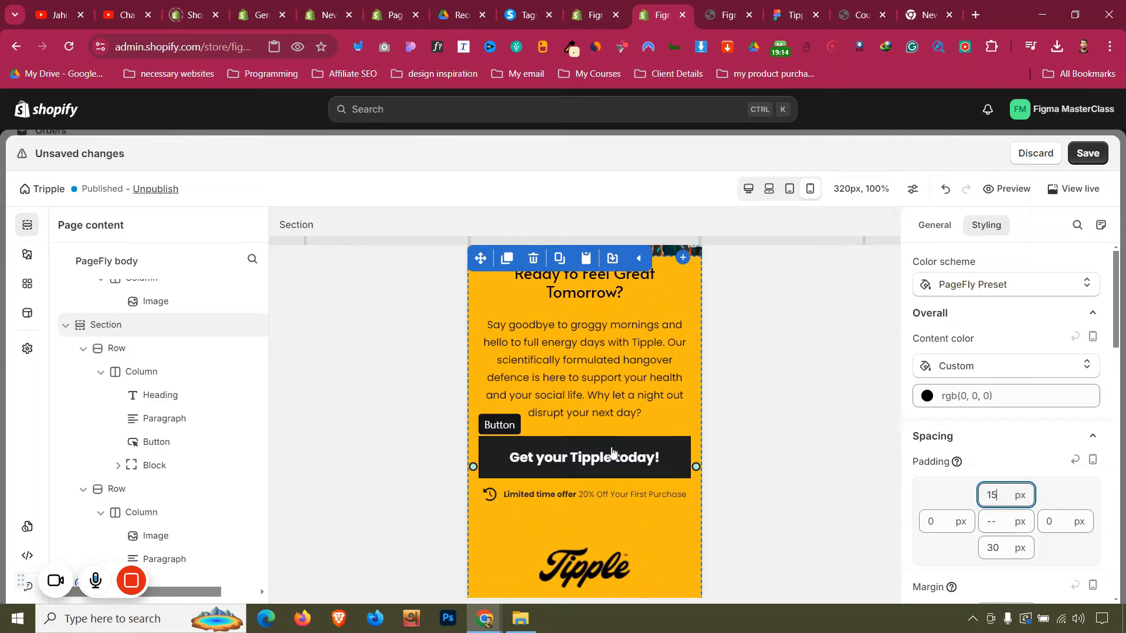
{"action": "key", "text": "BackSpace"}
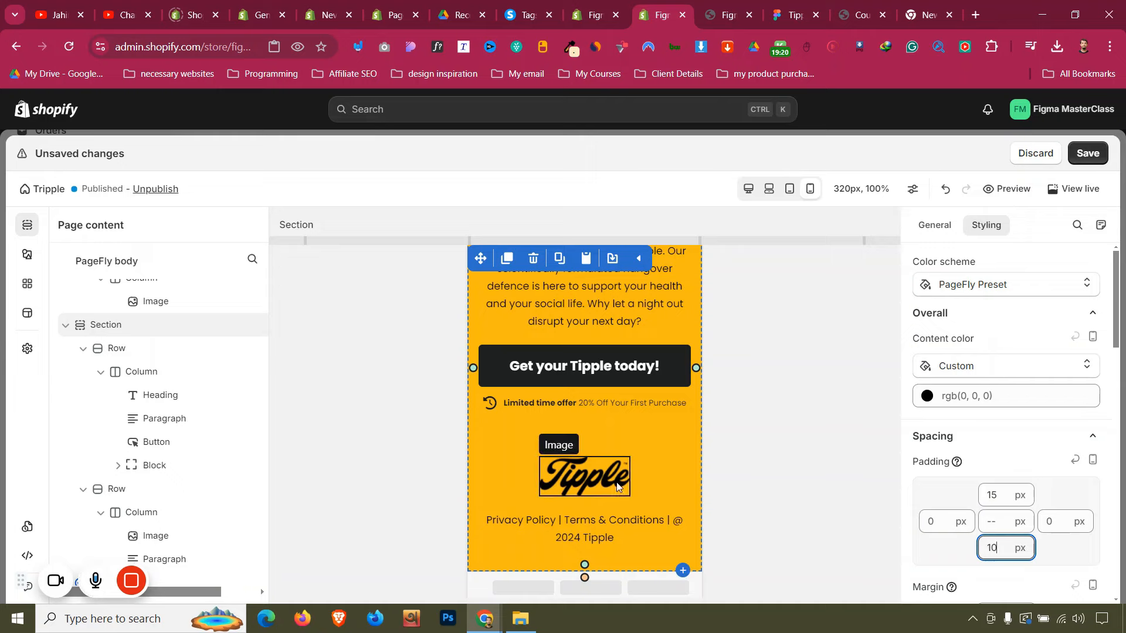
Disable full width for the footer Tipple logo in the mobile view and reduce its image width to about 100 px
{"action": "left_click", "coordinate": [592, 479]}
{"action": "left_click", "coordinate": [944, 231]}
{"action": "scroll", "coordinate": [1083, 489], "scroll_direction": "down", "scroll_amount": 4}
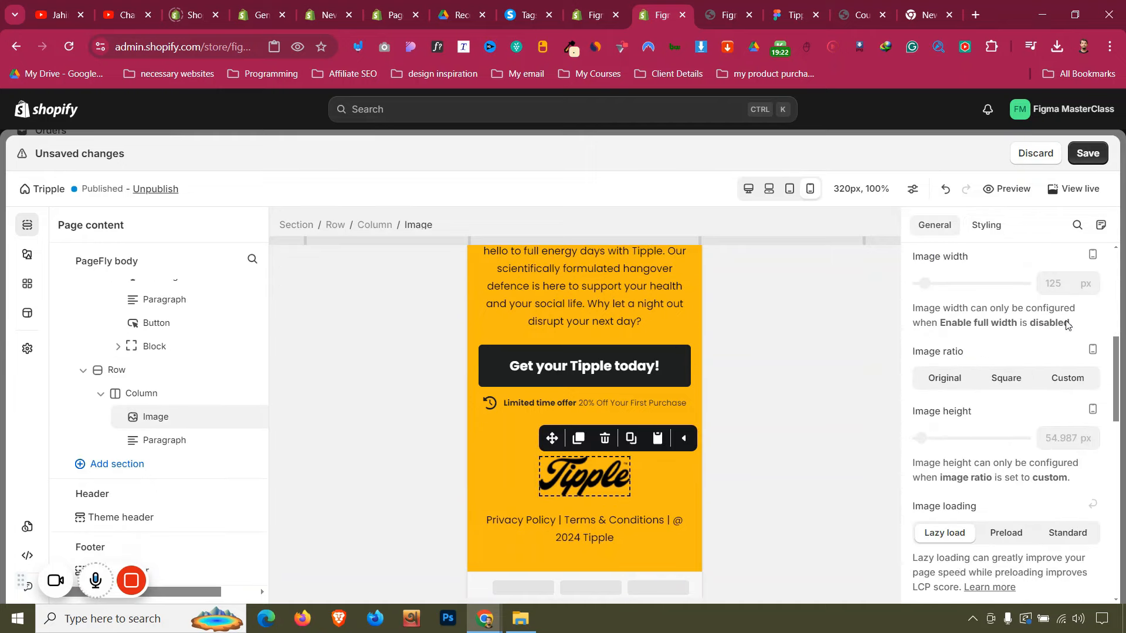
{"action": "scroll", "coordinate": [1061, 304], "scroll_direction": "up", "scroll_amount": 1}
{"action": "left_click", "coordinate": [1052, 296]}
{"action": "left_click", "coordinate": [1059, 365]}
{"action": "scroll", "coordinate": [1059, 365], "scroll_direction": "down", "scroll_amount": 20}
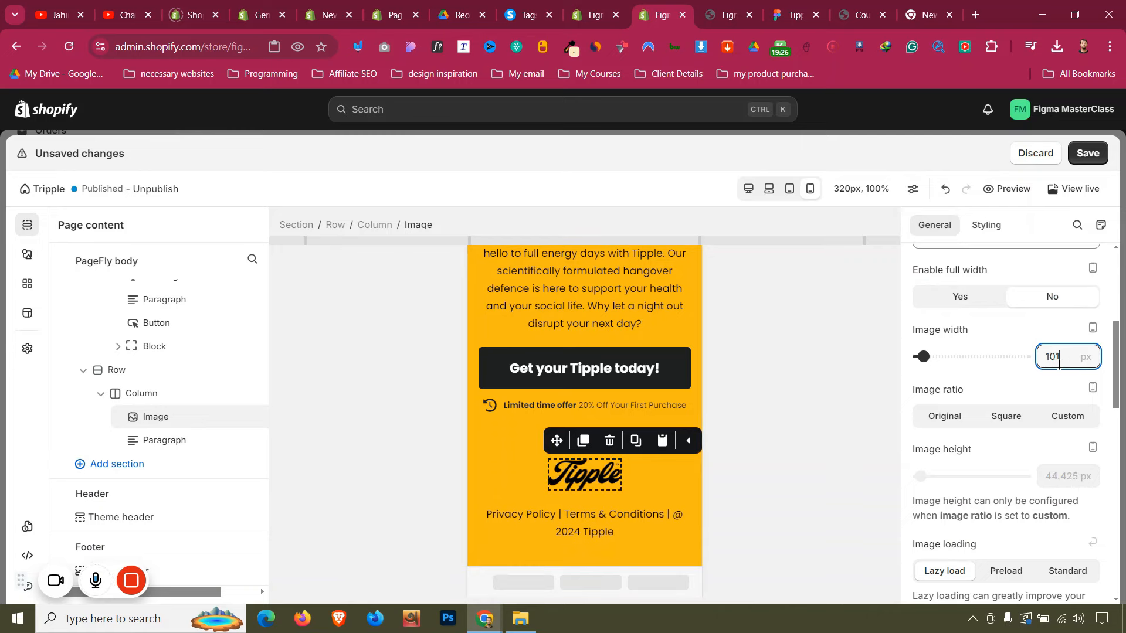
{"action": "scroll", "coordinate": [1059, 365], "scroll_direction": "down", "scroll_amount": 1}
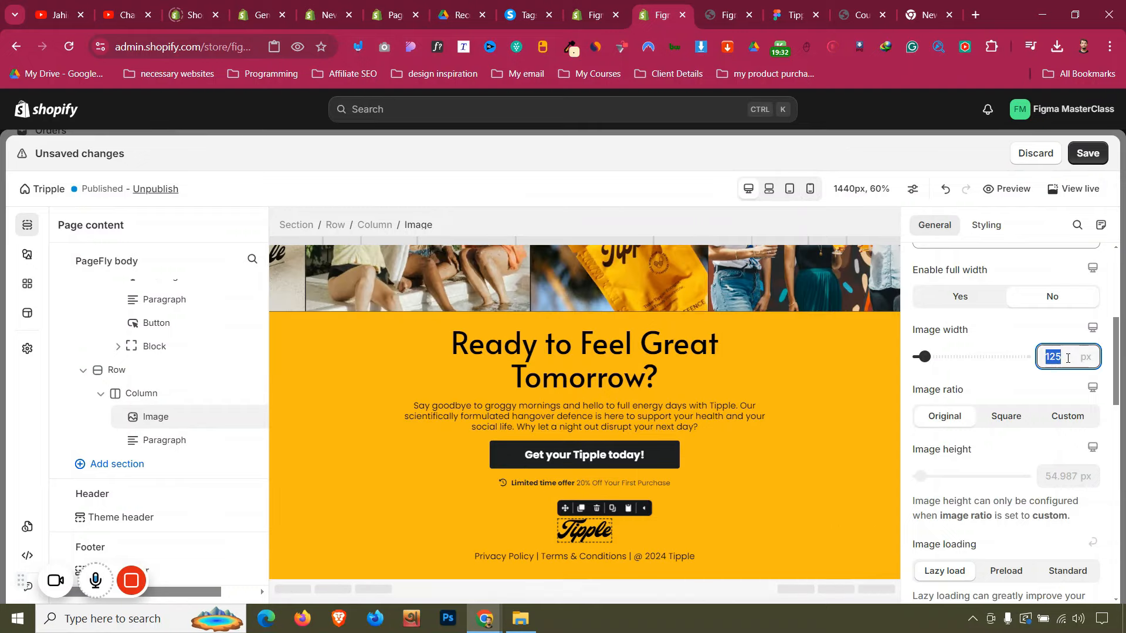
Set the footer Tipple logo's image width to 130 px in the desktop view
{"action": "type", "text": "100"}
{"action": "key", "text": "Up"}
{"action": "key", "text": "Up"}
{"action": "key", "text": "Up"}
{"action": "key", "text": "Up"}
{"action": "key", "text": "Up"}
{"action": "key", "text": "Up"}
{"action": "key", "text": "Up"}
{"action": "key", "text": "Up"}
{"action": "key", "text": "Up"}
{"action": "key", "text": "Up"}
{"action": "key", "text": "Up"}
{"action": "key", "text": "Up"}
{"action": "key", "text": "Up"}
{"action": "key", "text": "Up"}
{"action": "key", "text": "Up"}
{"action": "key", "text": "Up"}
{"action": "key", "text": "Up"}
{"action": "key", "text": "Up"}
{"action": "key", "text": "Up"}
{"action": "key", "text": "Up"}
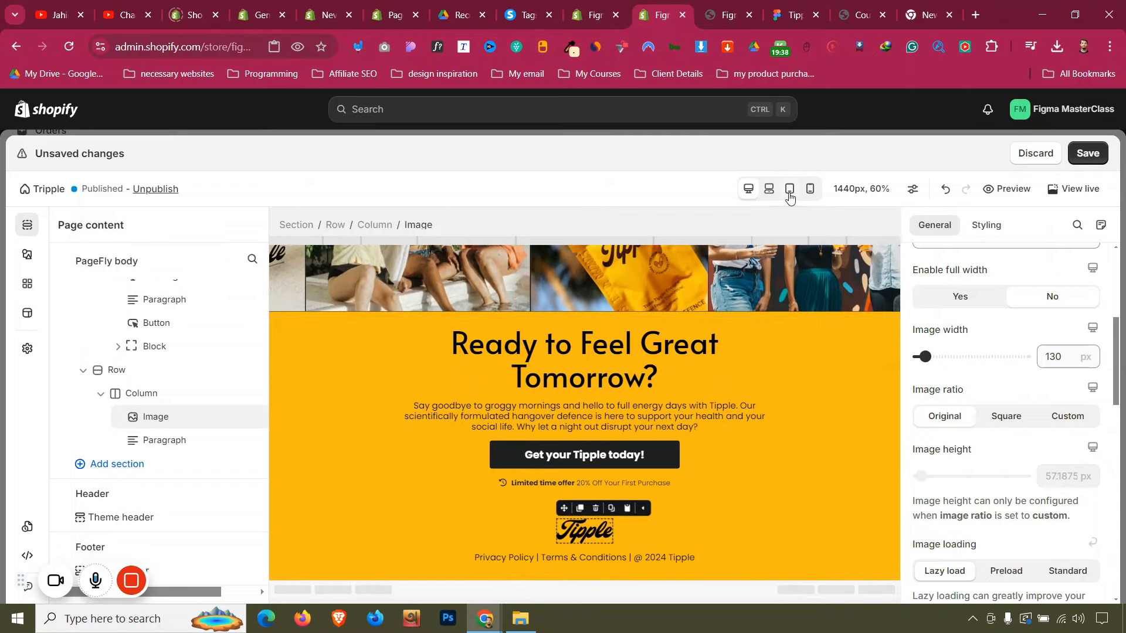
Examine the page's layout and section spacing in the 768 px tablet and 1025 px laptop views
{"action": "left_click", "coordinate": [789, 188]}
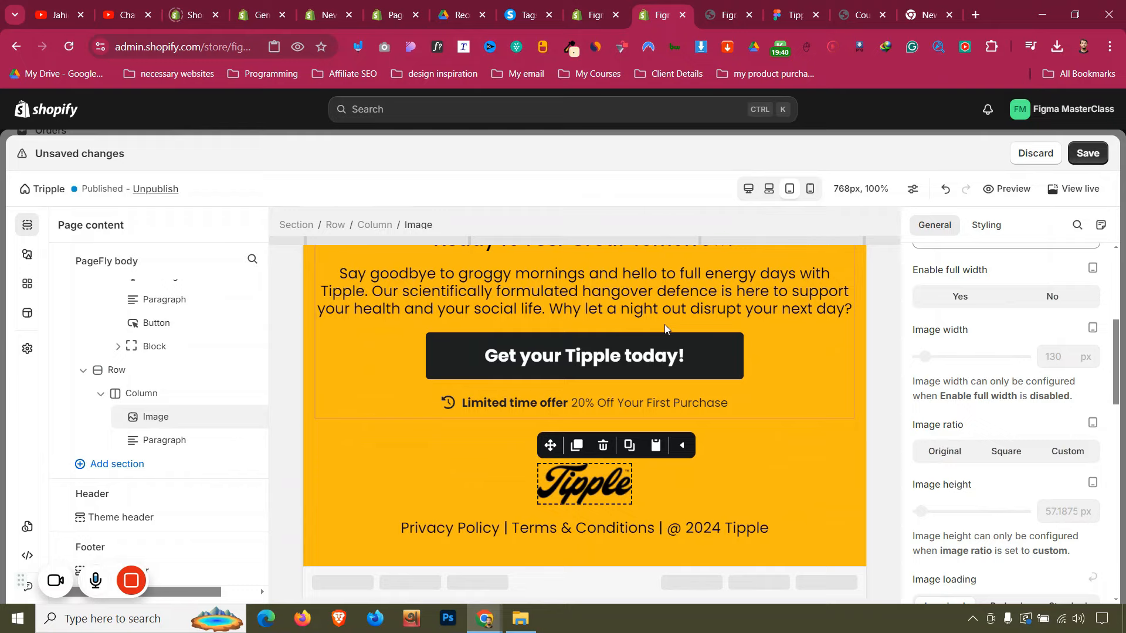
{"action": "scroll", "coordinate": [402, 358], "scroll_direction": "up", "scroll_amount": 12}
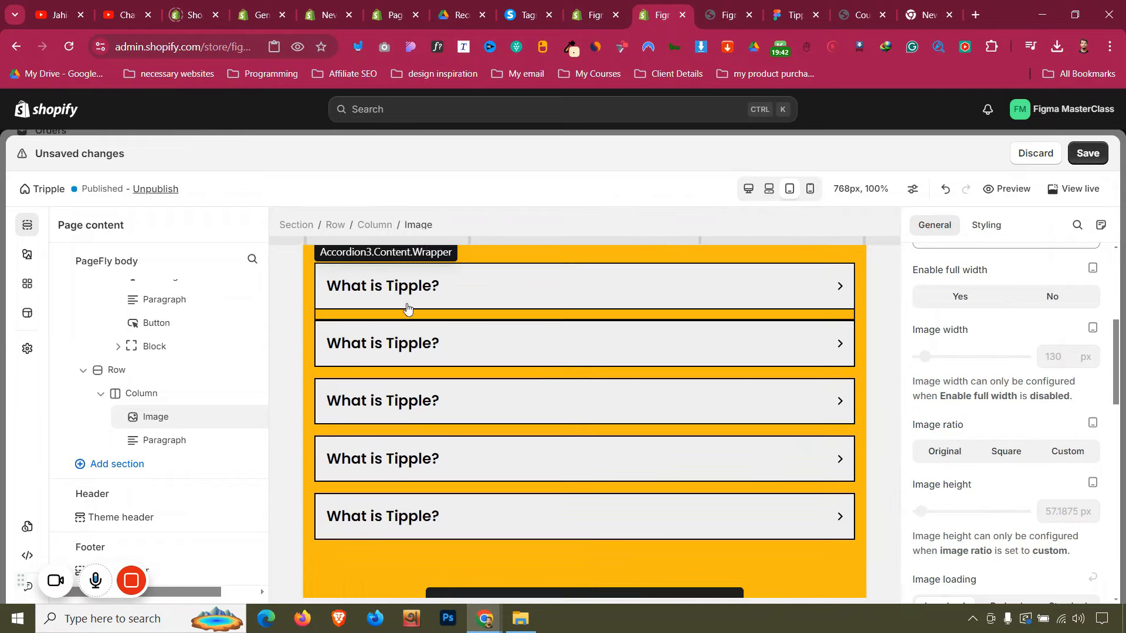
{"action": "scroll", "coordinate": [407, 307], "scroll_direction": "up", "scroll_amount": 3}
{"action": "left_click", "coordinate": [428, 333]}
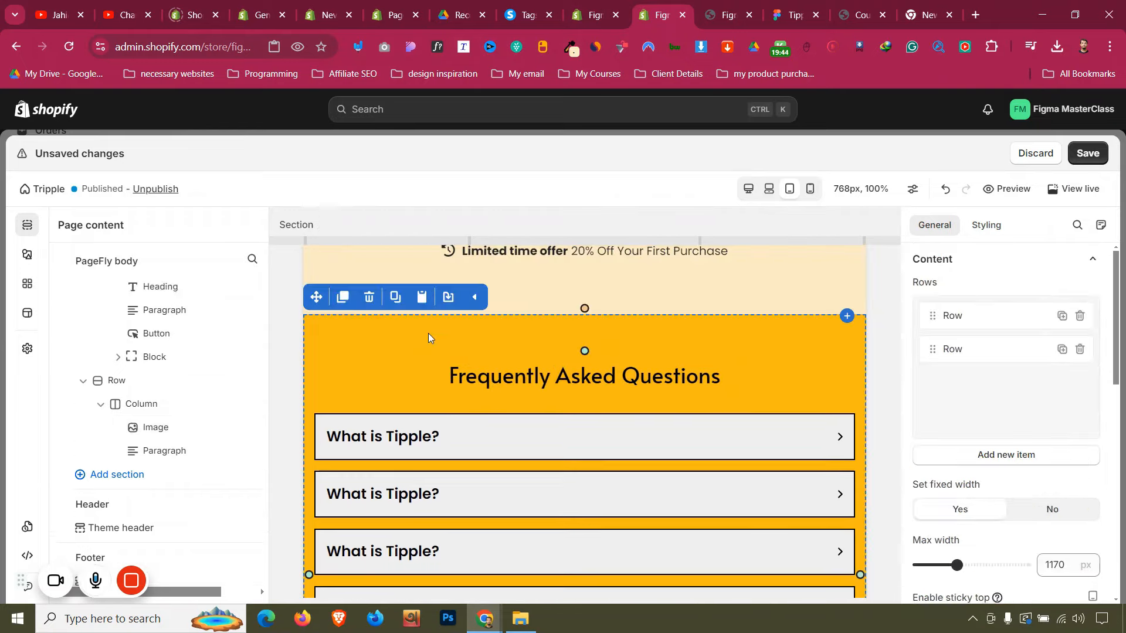
{"action": "scroll", "coordinate": [884, 325], "scroll_direction": "down", "scroll_amount": 4}
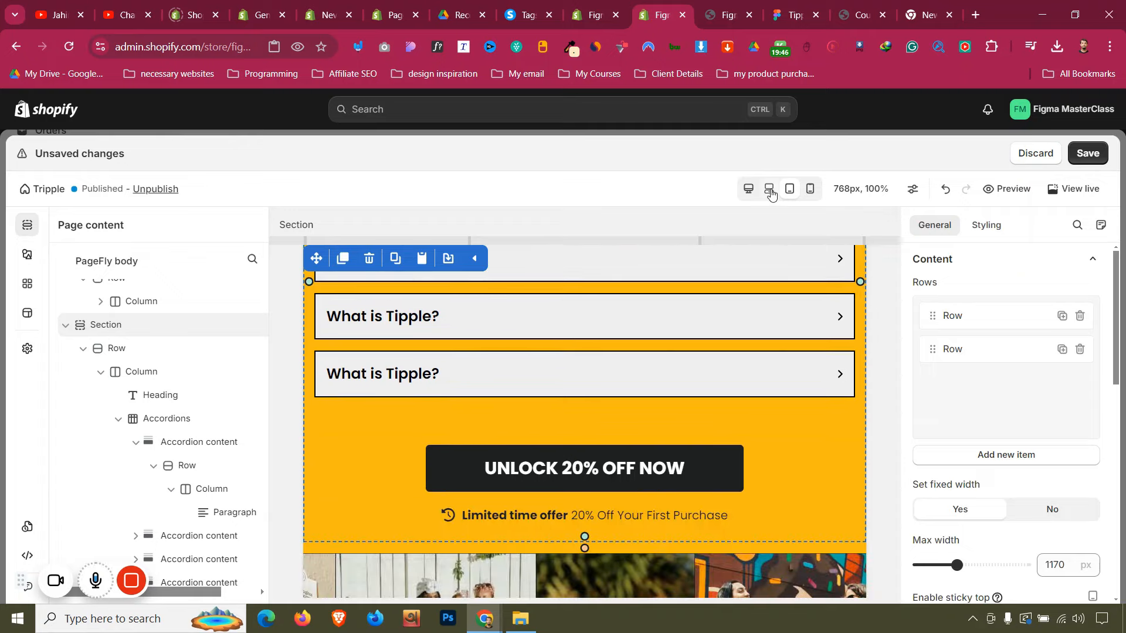
{"action": "left_click", "coordinate": [770, 191]}
{"action": "scroll", "coordinate": [696, 390], "scroll_direction": "up", "scroll_amount": 15}
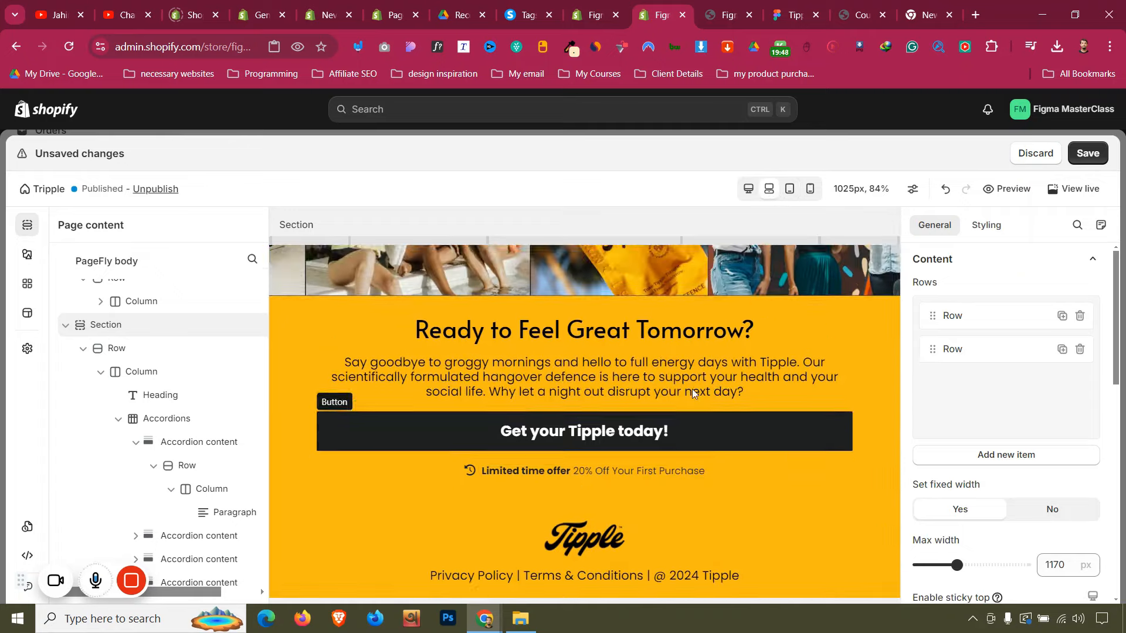
{"action": "scroll", "coordinate": [704, 391], "scroll_direction": "up", "scroll_amount": 15}
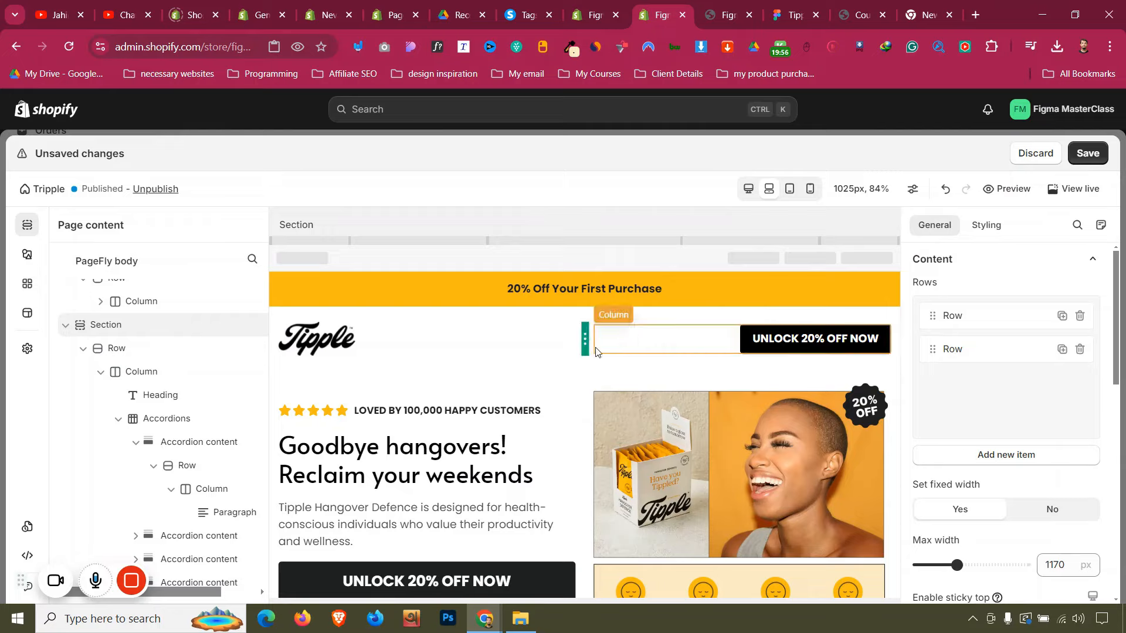
{"action": "scroll", "coordinate": [596, 351], "scroll_direction": "down", "scroll_amount": 5}
In the 1440 px desktop view, rename the section holding the Tipple Hangover Defence Box product details to "Section Dynamic"
{"action": "left_click", "coordinate": [747, 189]}
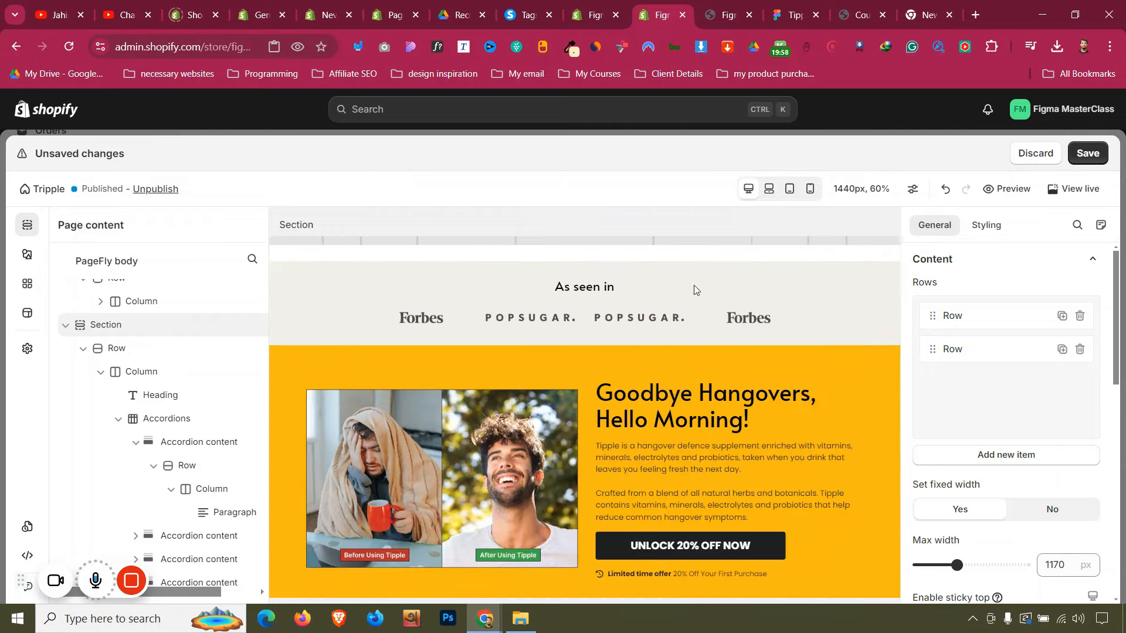
{"action": "scroll", "coordinate": [554, 387], "scroll_direction": "down", "scroll_amount": 10}
{"action": "scroll", "coordinate": [554, 385], "scroll_direction": "down", "scroll_amount": 6}
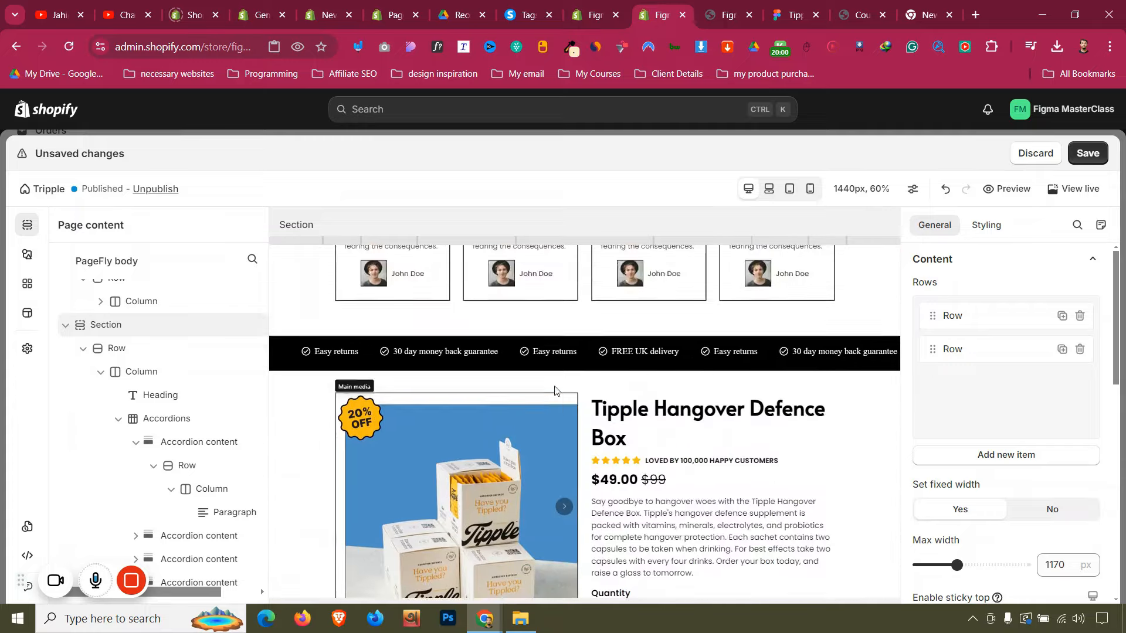
{"action": "left_click", "coordinate": [309, 367]}
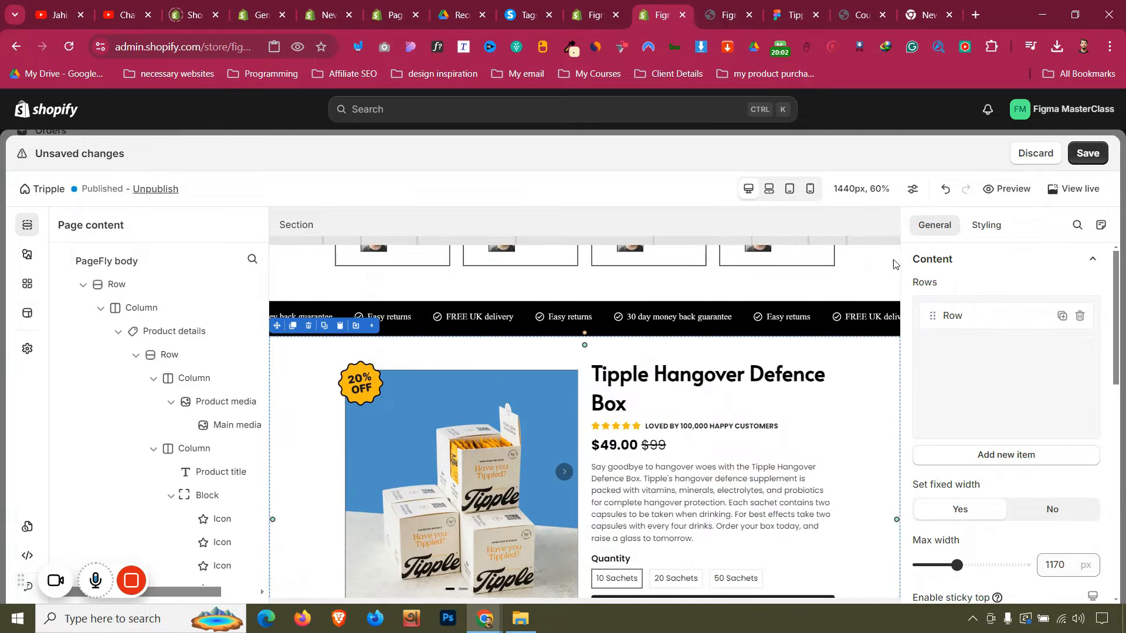
{"action": "scroll", "coordinate": [969, 329], "scroll_direction": "down", "scroll_amount": 5}
{"action": "scroll", "coordinate": [974, 341], "scroll_direction": "down", "scroll_amount": 2}
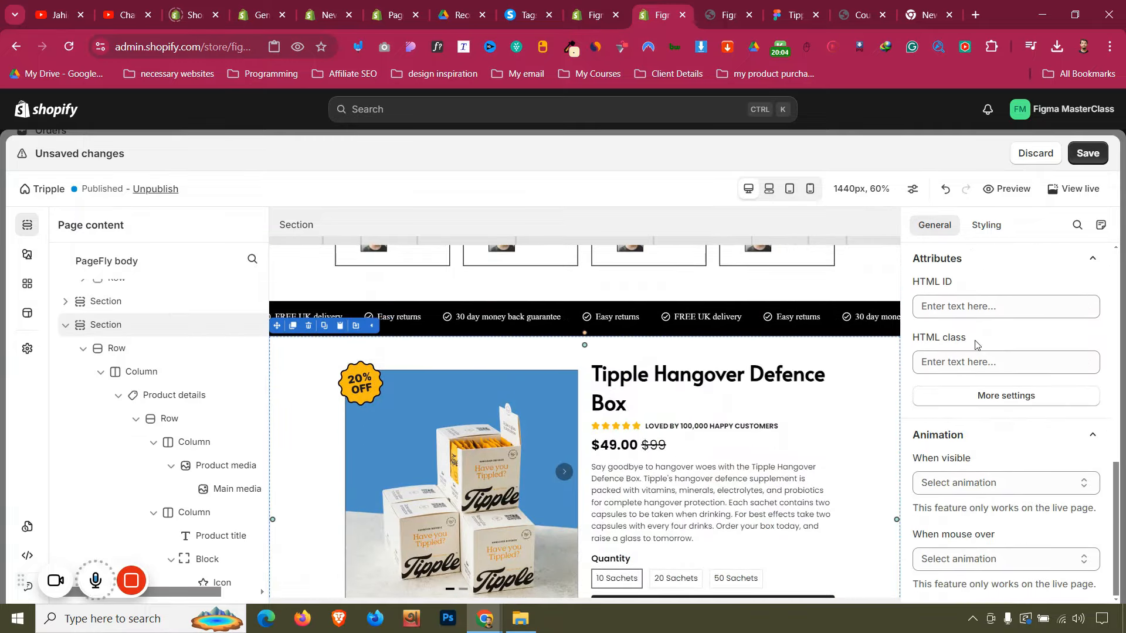
{"action": "left_click", "coordinate": [996, 396]}
{"action": "left_click", "coordinate": [901, 231]}
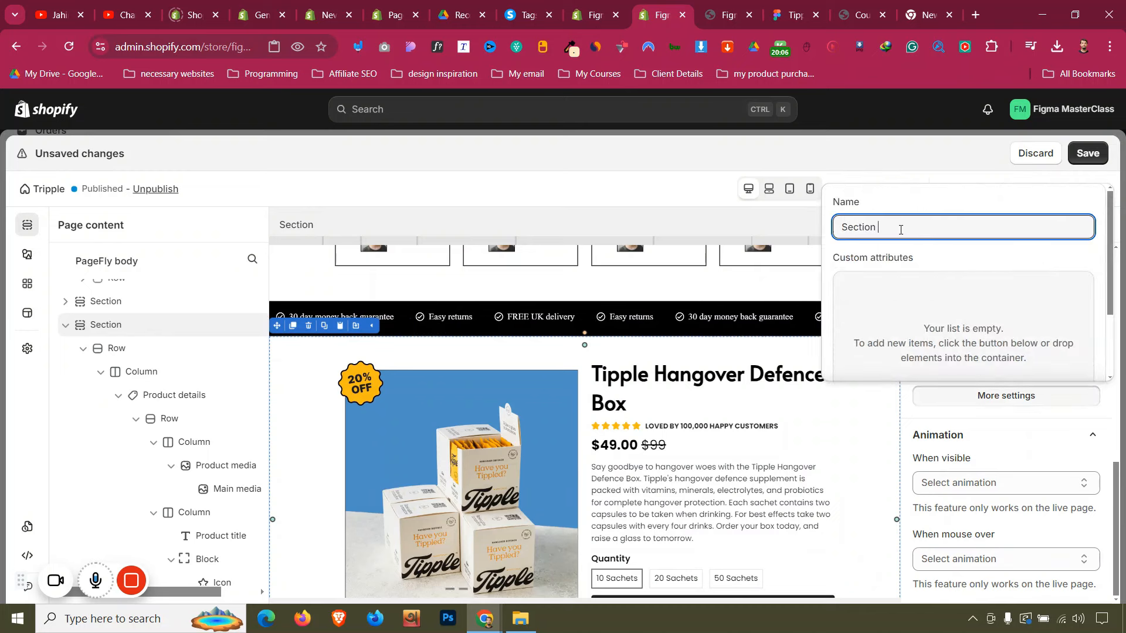
{"action": "type", "text": "Dynamic"}
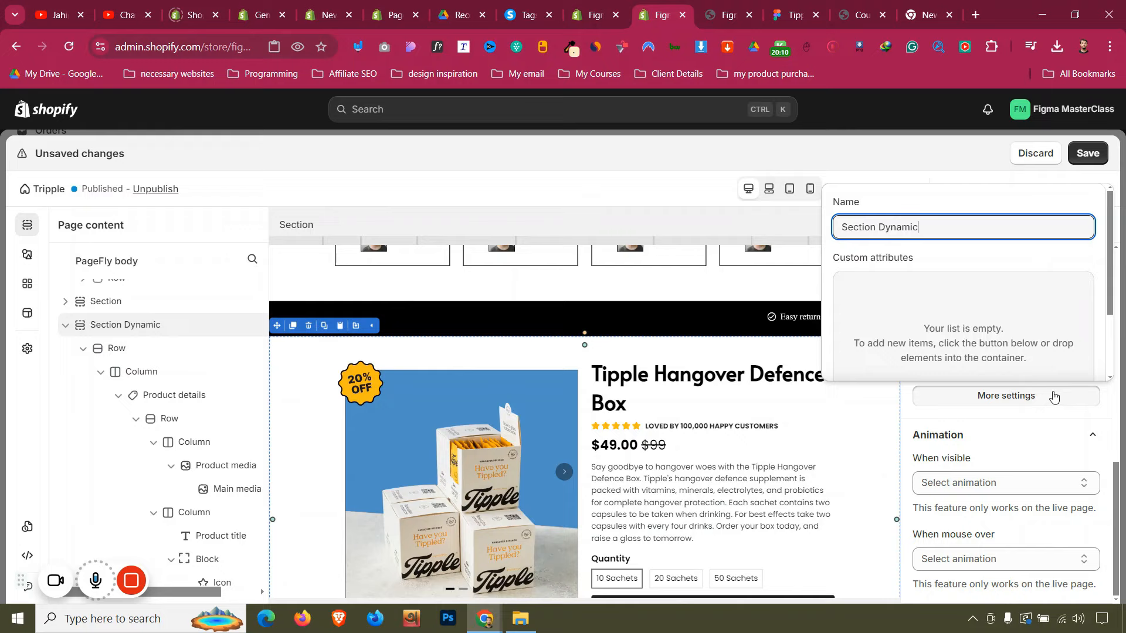
{"action": "left_click", "coordinate": [1054, 397]}
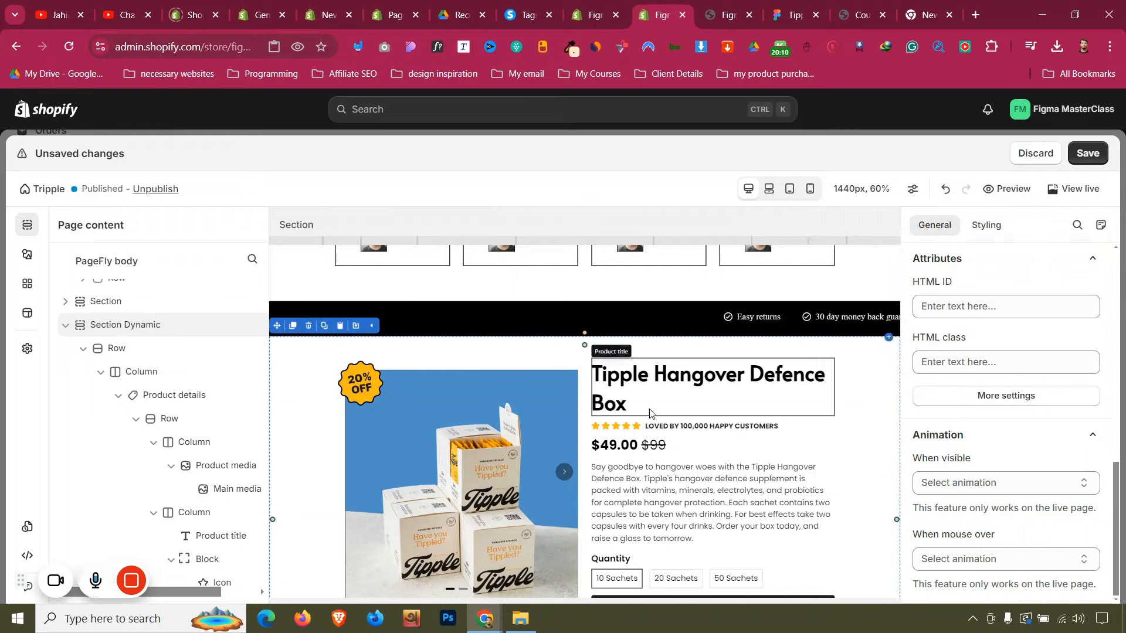
Make the header's UNLOCK 20% OFF NOW button scroll to Section Dynamic as its click action
{"action": "scroll", "coordinate": [650, 414], "scroll_direction": "up", "scroll_amount": 20}
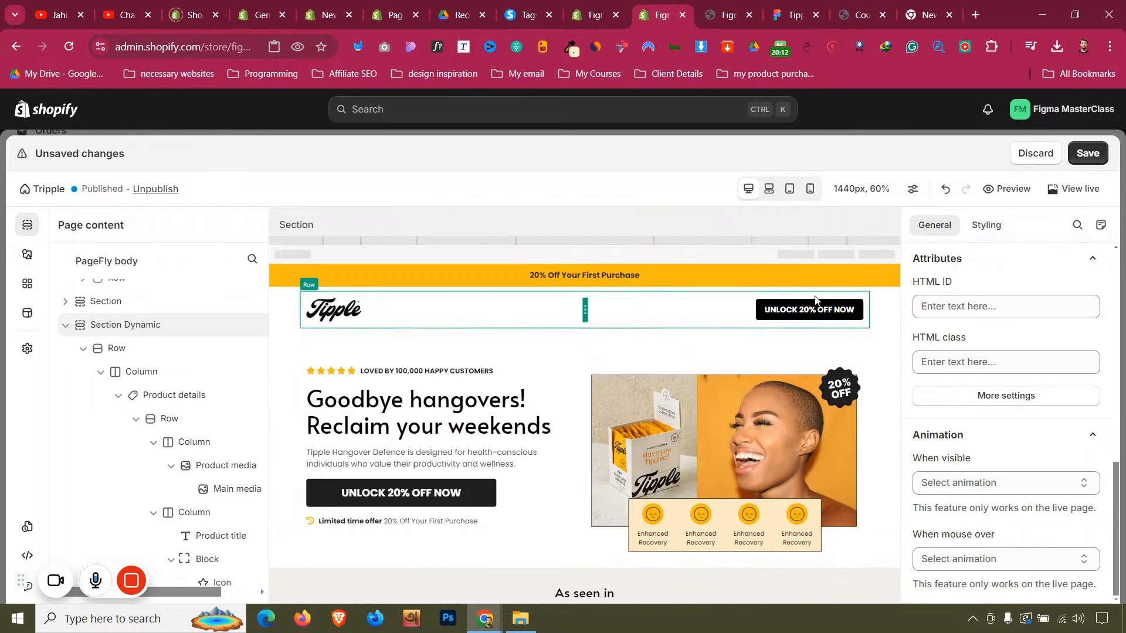
{"action": "left_click", "coordinate": [803, 309]}
{"action": "scroll", "coordinate": [1012, 406], "scroll_direction": "down", "scroll_amount": 3}
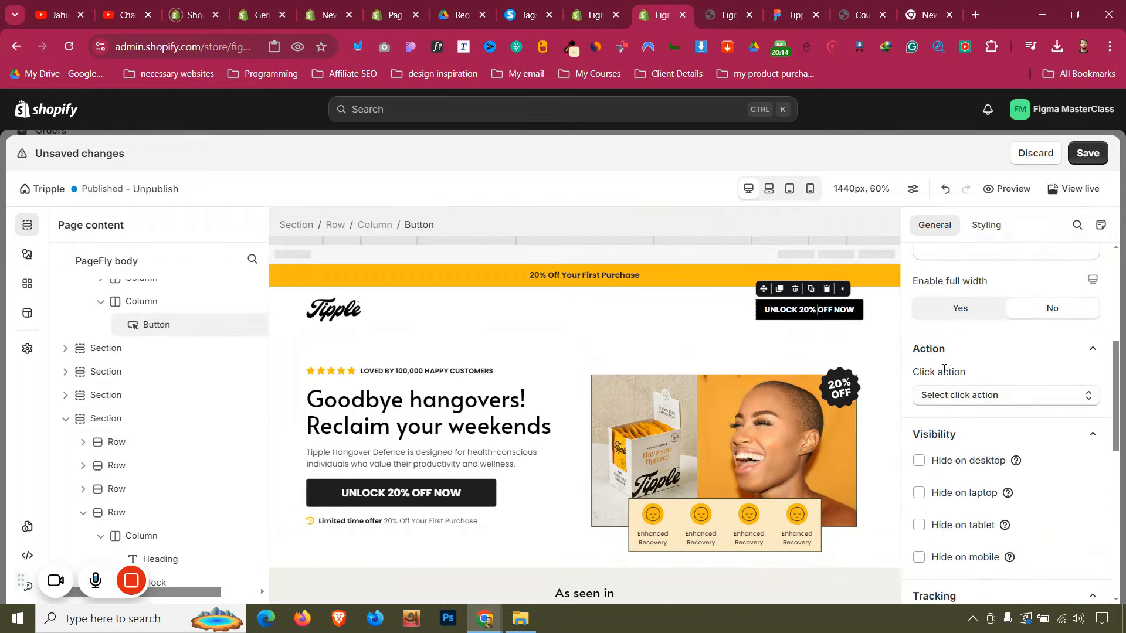
{"action": "left_click", "coordinate": [956, 396]}
{"action": "left_click", "coordinate": [965, 502]}
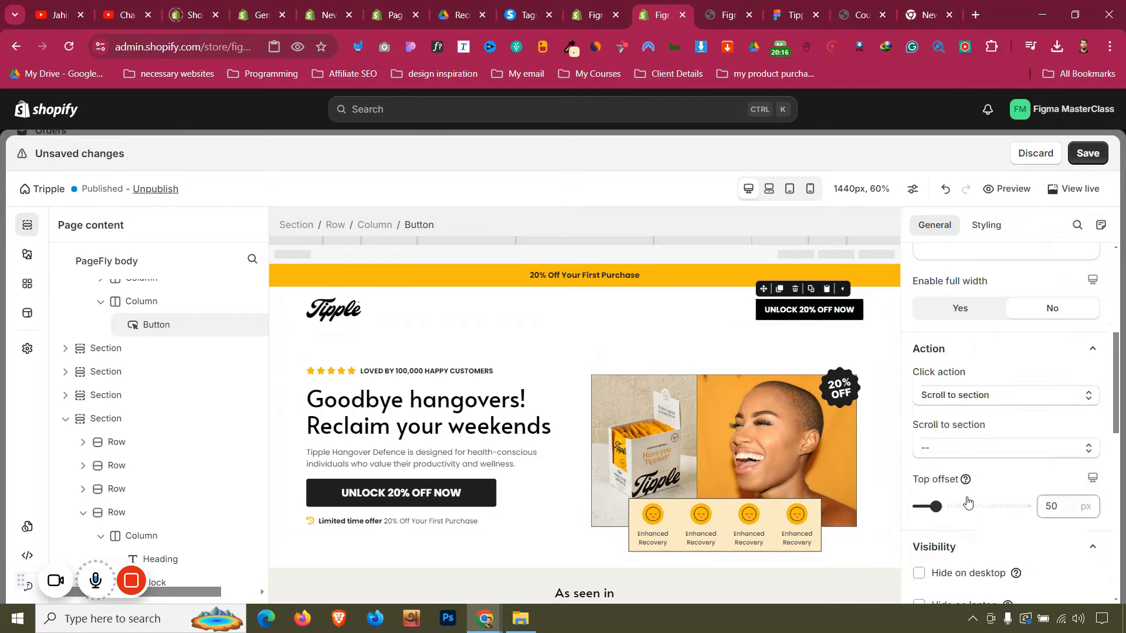
{"action": "left_click", "coordinate": [973, 449]}
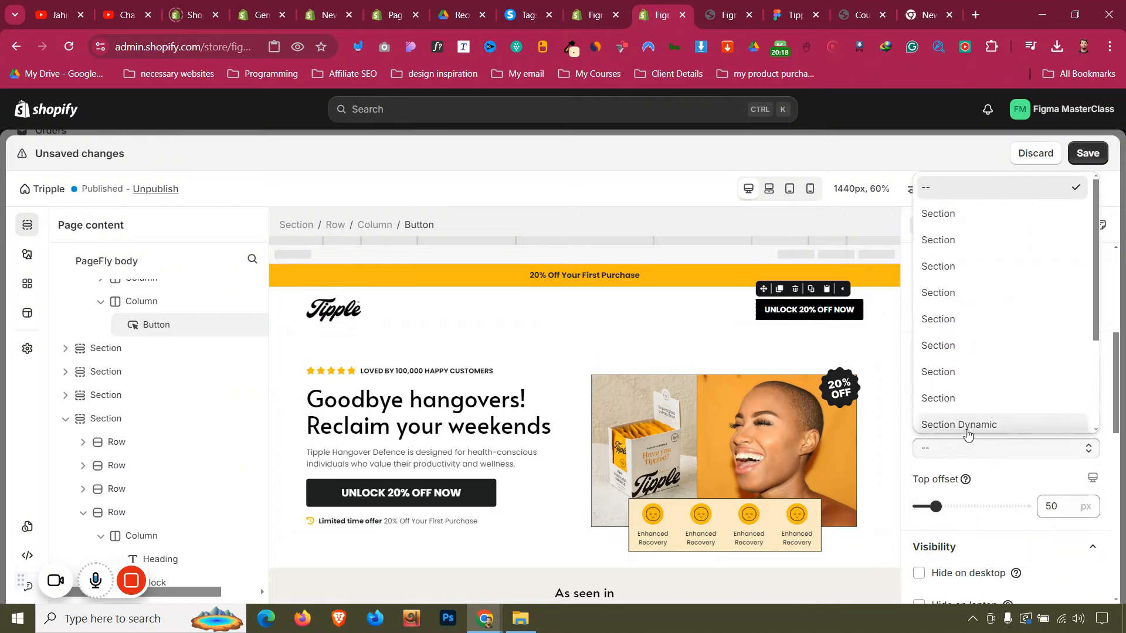
{"action": "left_click", "coordinate": [961, 428]}
Make the hero section's UNLOCK 20% OFF NOW button scroll to Section Dynamic as its click action
{"action": "left_click", "coordinate": [401, 493]}
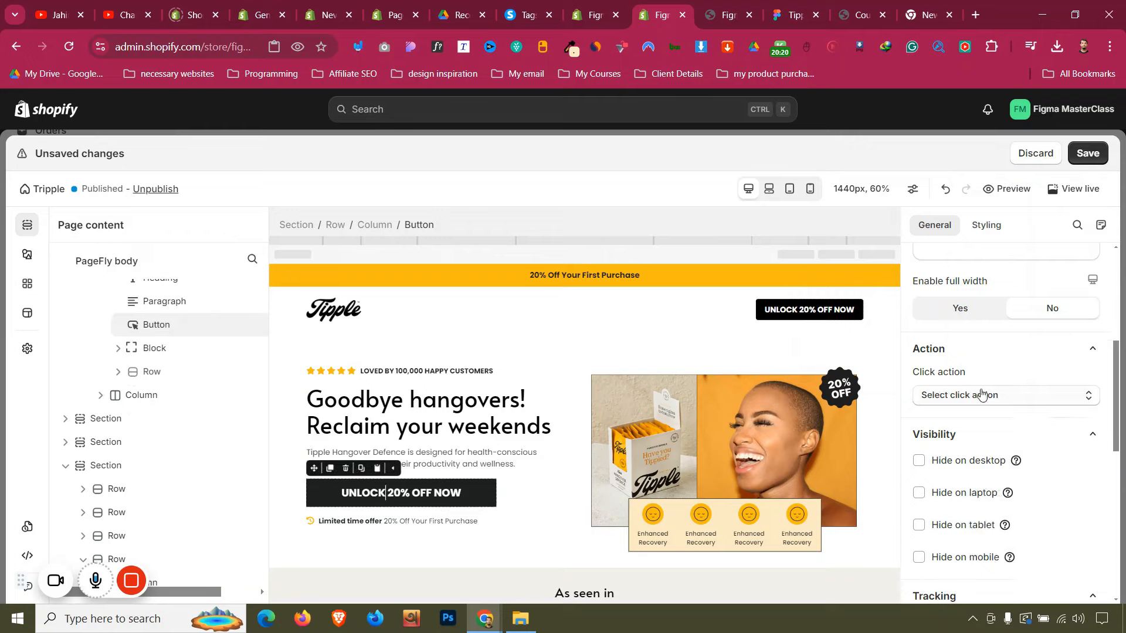
{"action": "left_click", "coordinate": [987, 395]}
{"action": "left_click", "coordinate": [976, 502]}
{"action": "left_click", "coordinate": [975, 449]}
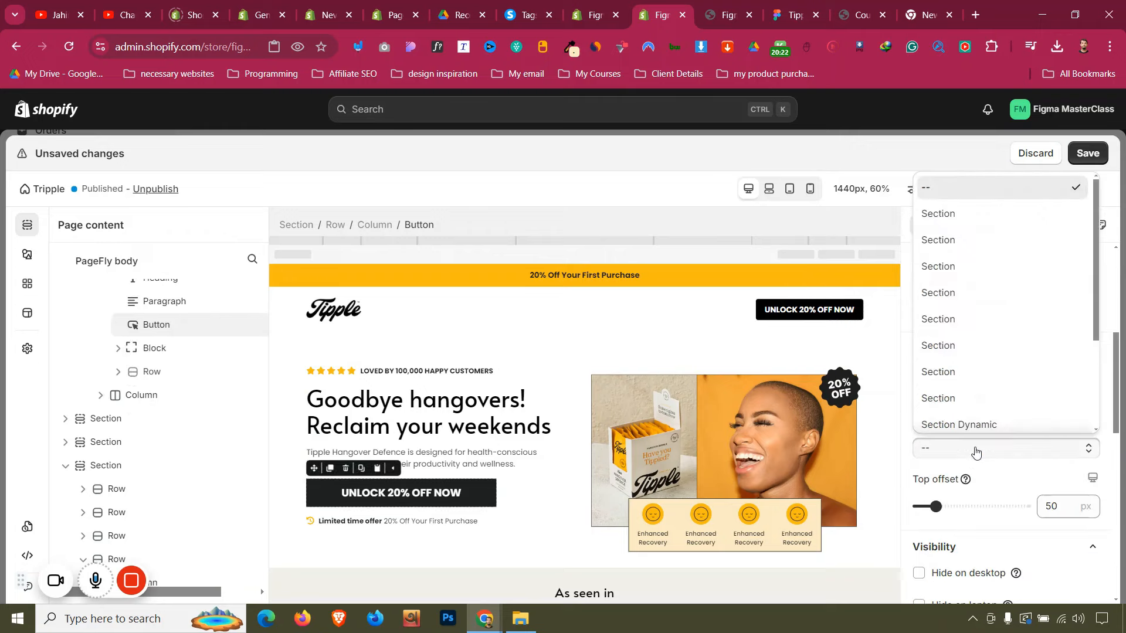
{"action": "left_click", "coordinate": [962, 423]}
Make the UNLOCK 20% OFF NOW button in the "Goodbye Hangovers, Hello Morning!" section scroll to Section Dynamic
{"action": "scroll", "coordinate": [535, 528], "scroll_direction": "down", "scroll_amount": 5}
{"action": "scroll", "coordinate": [534, 529], "scroll_direction": "down", "scroll_amount": 2}
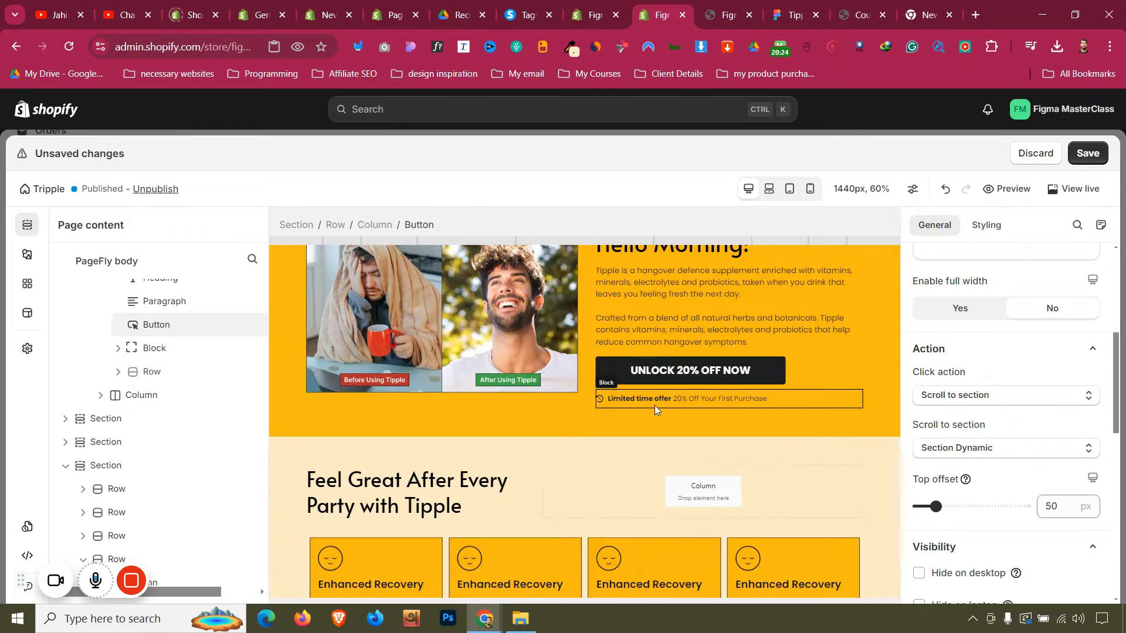
{"action": "left_click", "coordinate": [661, 371]}
{"action": "left_click", "coordinate": [987, 394]}
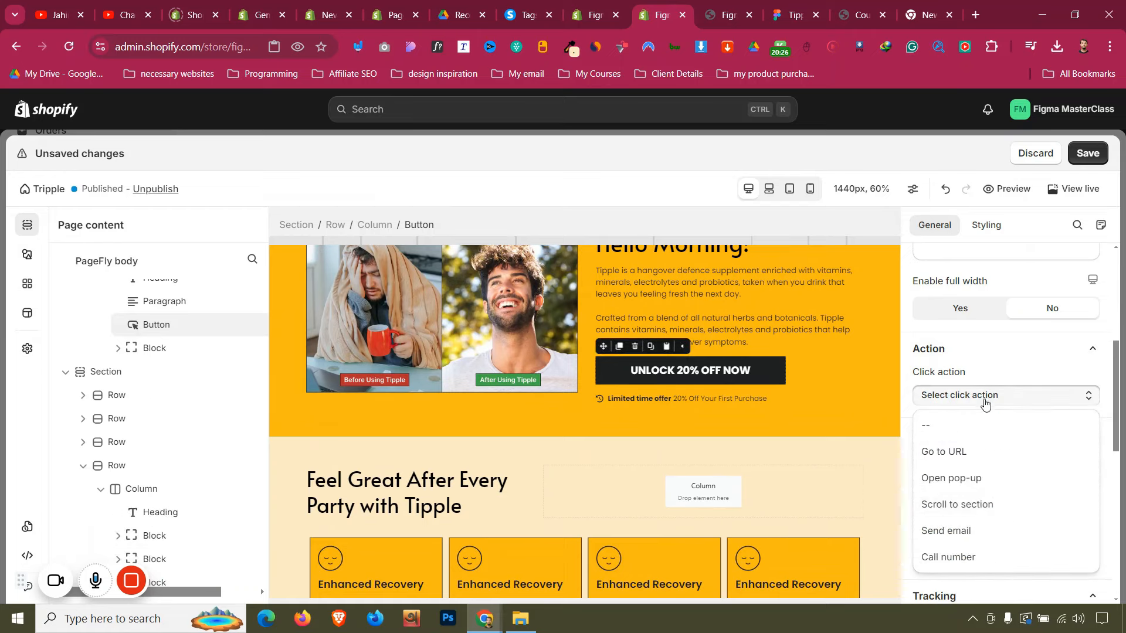
{"action": "left_click", "coordinate": [978, 502]}
{"action": "left_click", "coordinate": [988, 451]}
{"action": "left_click", "coordinate": [985, 424]}
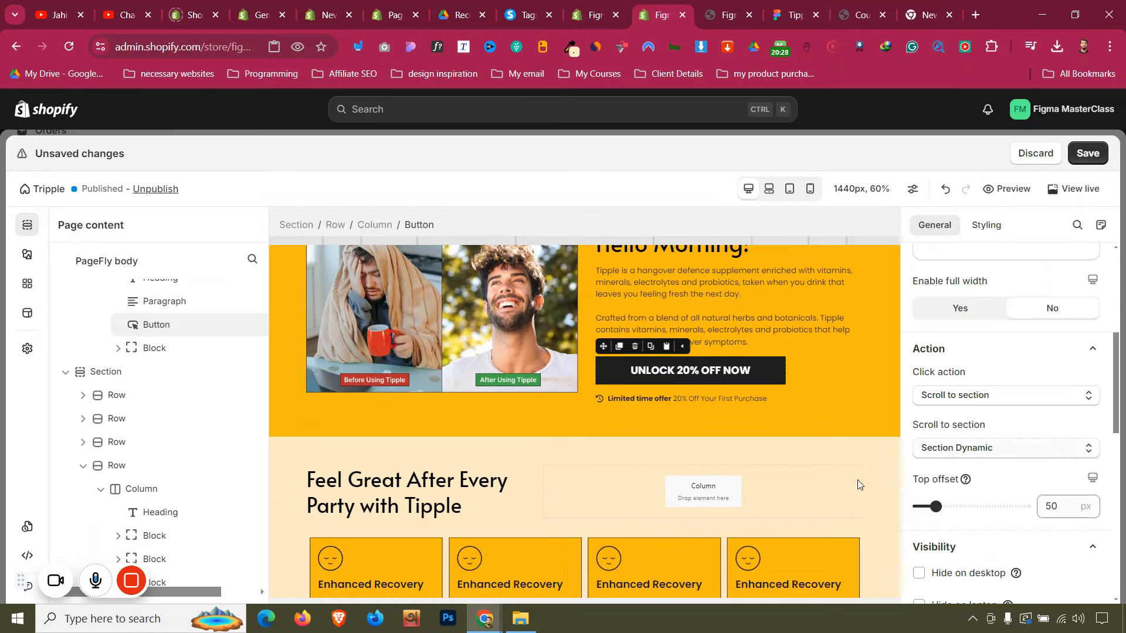
Publish the page, open its live version and test the header's UNLOCK 20% OFF NOW button
{"action": "key", "text": "ctrl+s"}
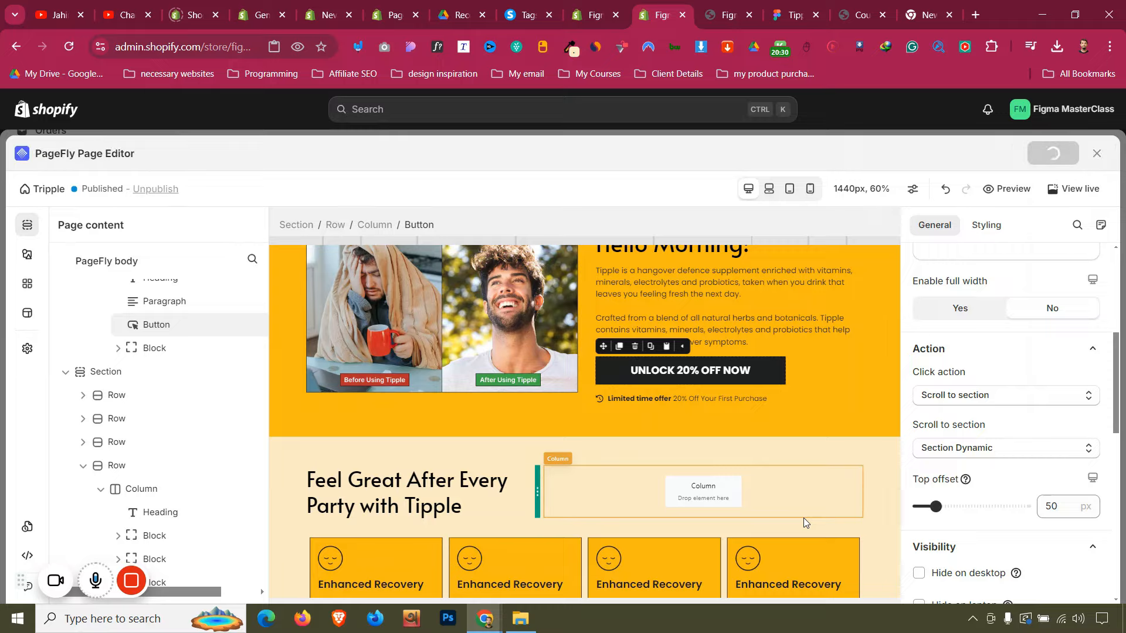
{"action": "left_click", "coordinate": [717, 7]}
{"action": "scroll", "coordinate": [843, 226], "scroll_direction": "up", "scroll_amount": 20}
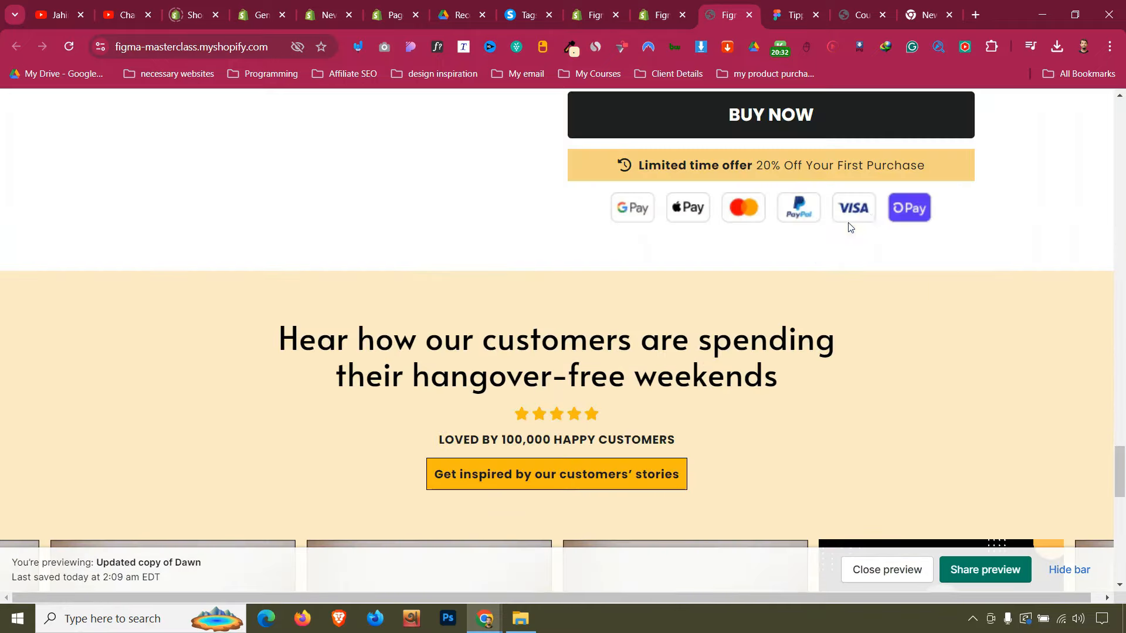
{"action": "scroll", "coordinate": [957, 184], "scroll_direction": "up", "scroll_amount": 10}
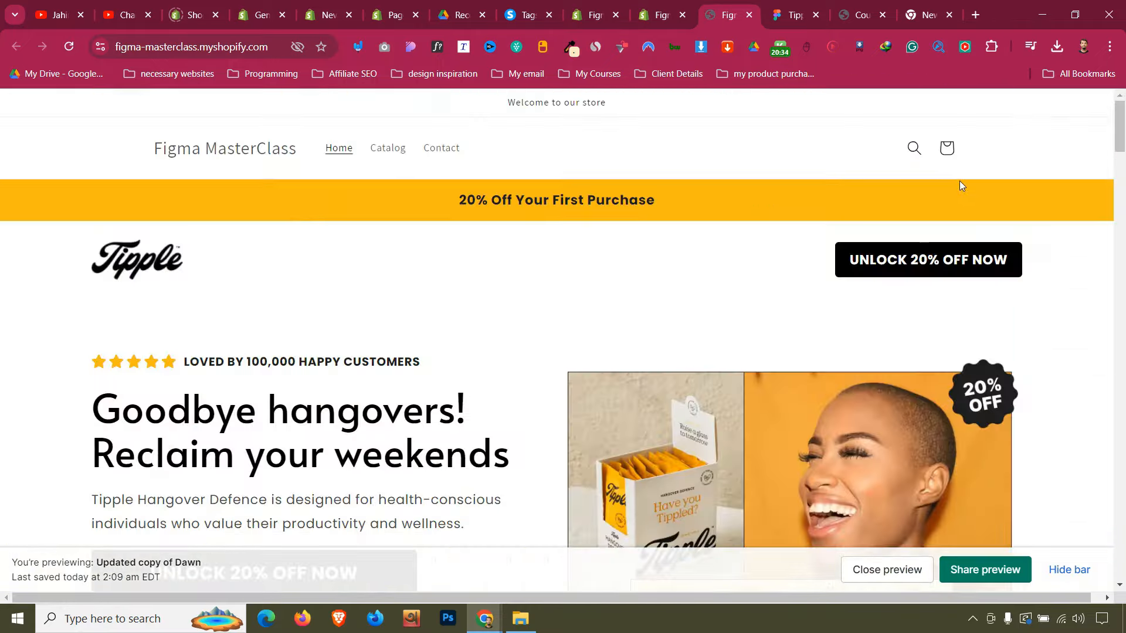
{"action": "left_click", "coordinate": [655, 5]}
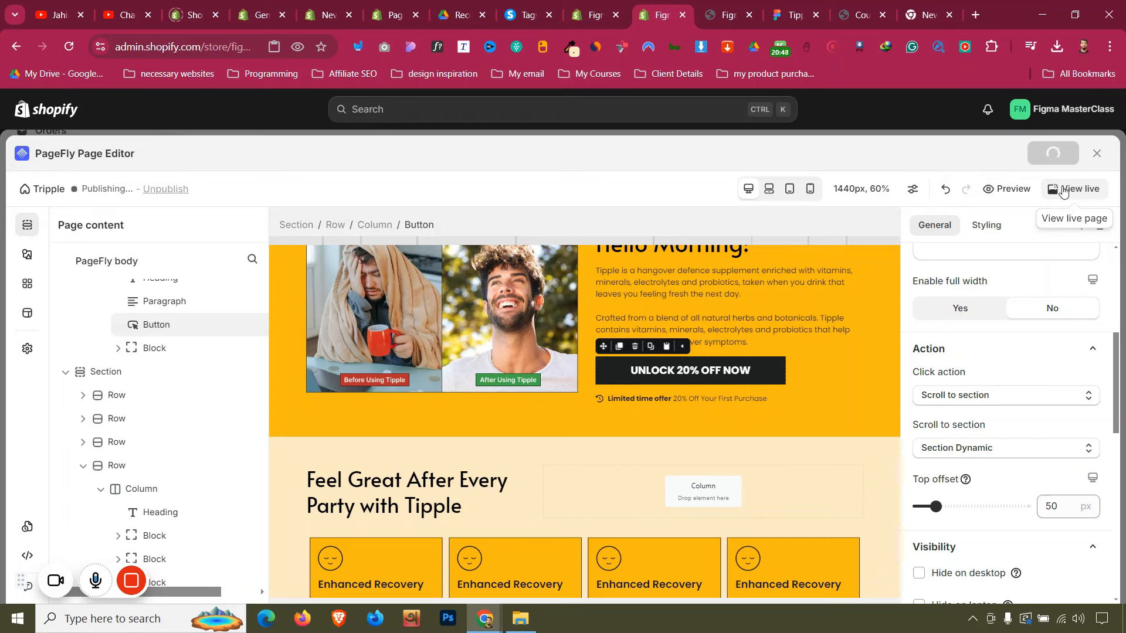
{"action": "left_click", "coordinate": [1062, 190]}
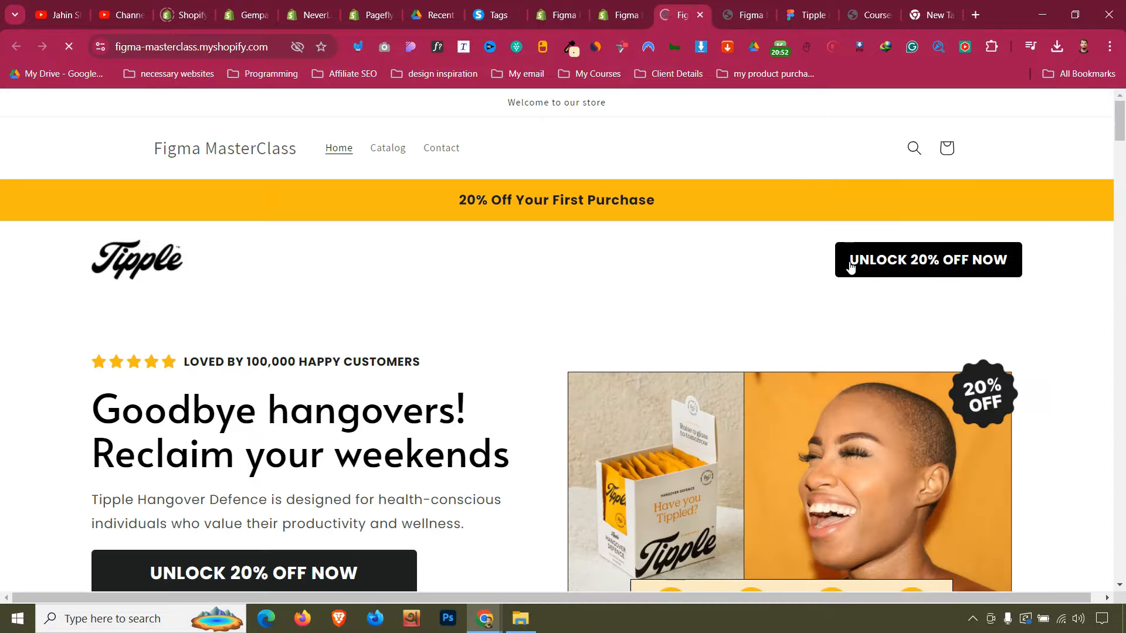
{"action": "left_click", "coordinate": [850, 265]}
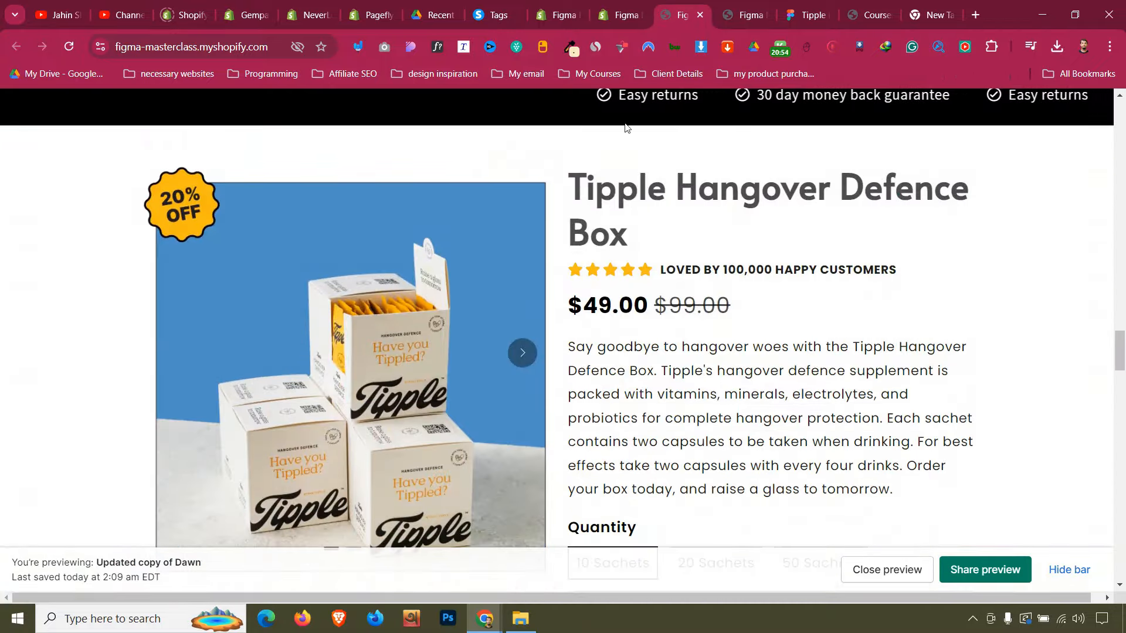
Set the content color of the Tipple Hangover Defence Box product title to black, rgb(0, 0, 0), in the PageFly editor
{"action": "left_click", "coordinate": [621, 14]}
{"action": "scroll", "coordinate": [670, 425], "scroll_direction": "down", "scroll_amount": 10}
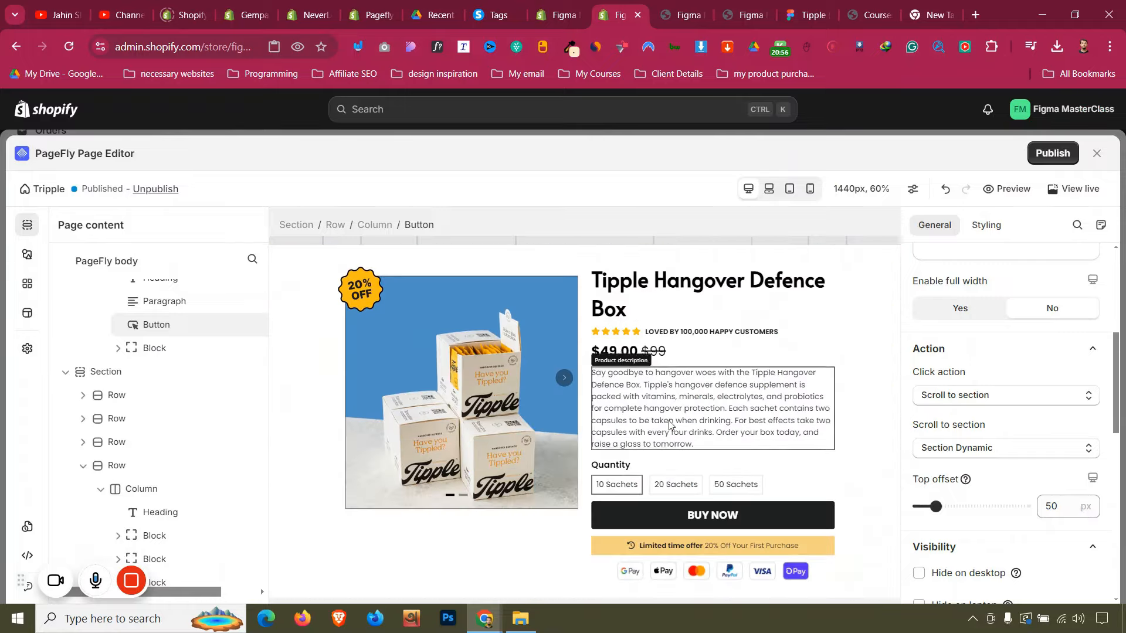
{"action": "left_click", "coordinate": [674, 285]}
{"action": "left_click", "coordinate": [996, 228]}
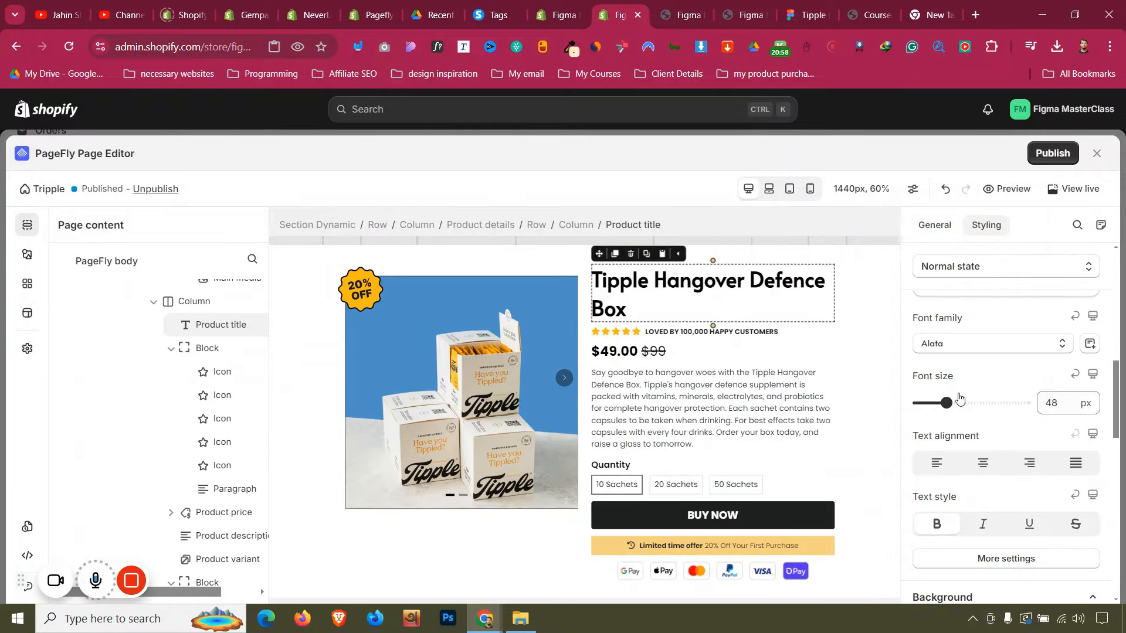
{"action": "scroll", "coordinate": [959, 398], "scroll_direction": "up", "scroll_amount": 5}
{"action": "left_click", "coordinate": [974, 435]}
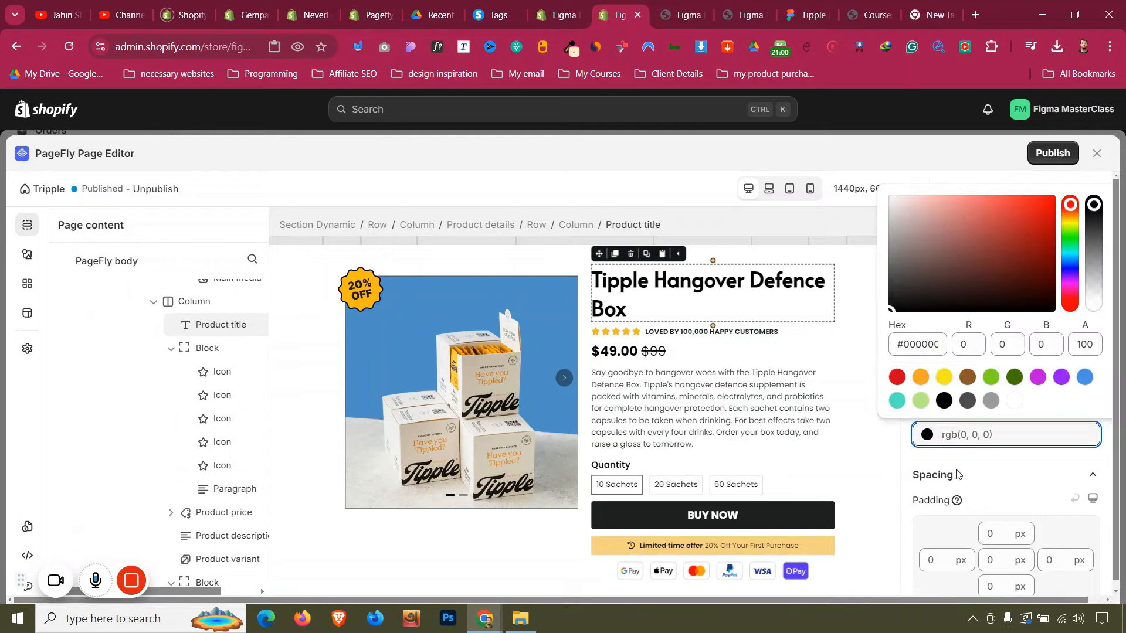
{"action": "left_click", "coordinate": [943, 400]}
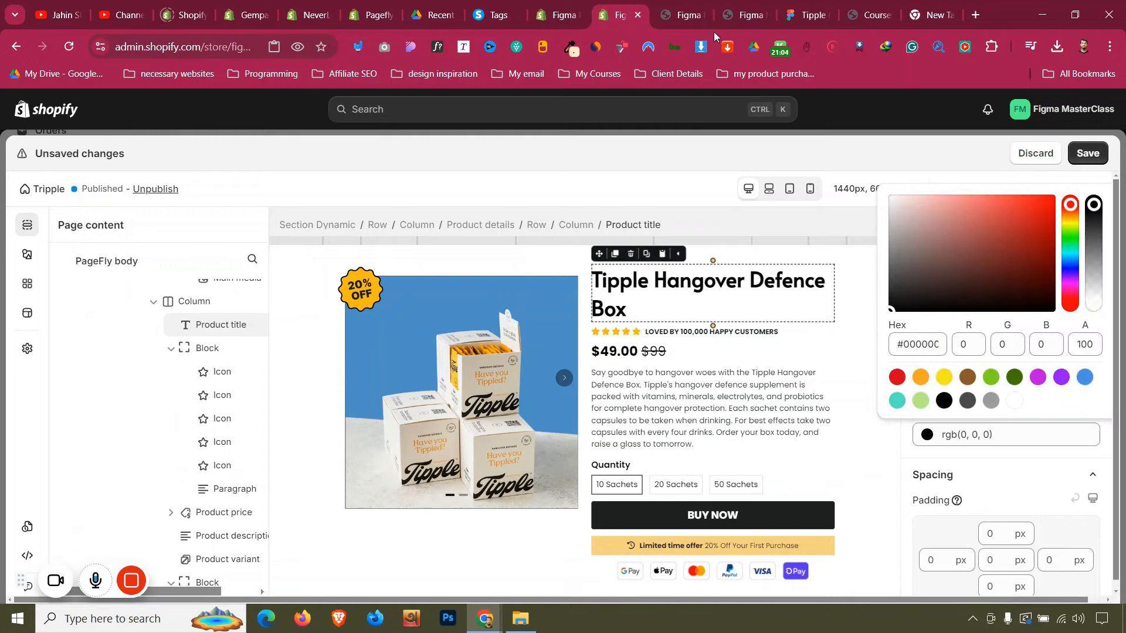
Review the live page's testimonial, product, FAQ and footer sections
{"action": "left_click", "coordinate": [701, 16]}
{"action": "scroll", "coordinate": [675, 320], "scroll_direction": "up", "scroll_amount": 6}
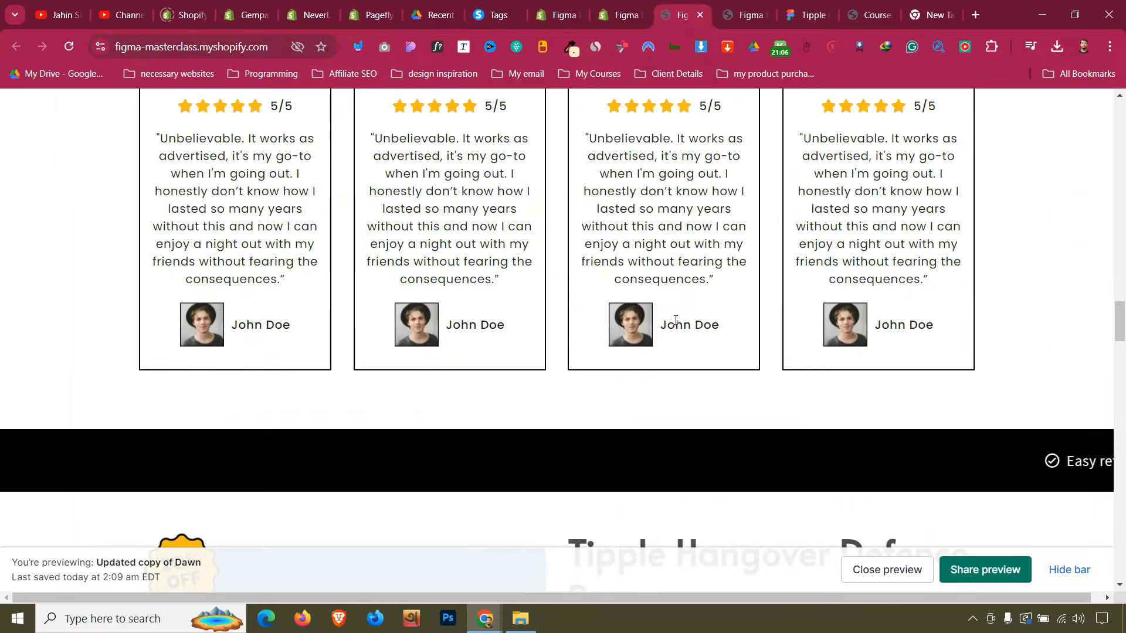
{"action": "scroll", "coordinate": [675, 321], "scroll_direction": "up", "scroll_amount": 5}
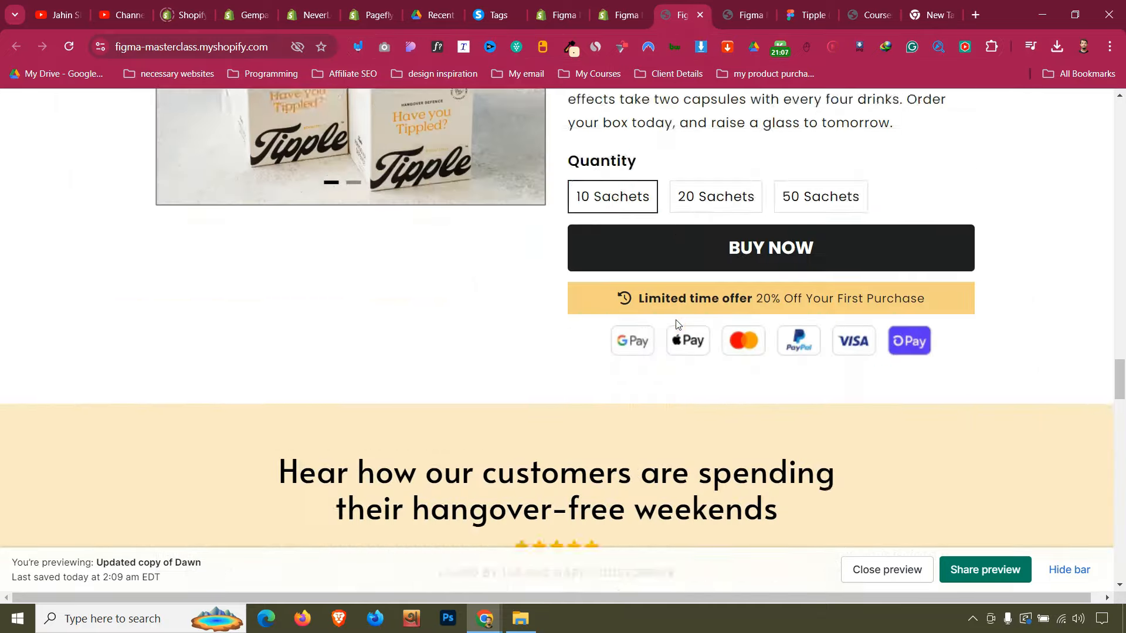
{"action": "scroll", "coordinate": [678, 325], "scroll_direction": "down", "scroll_amount": 10}
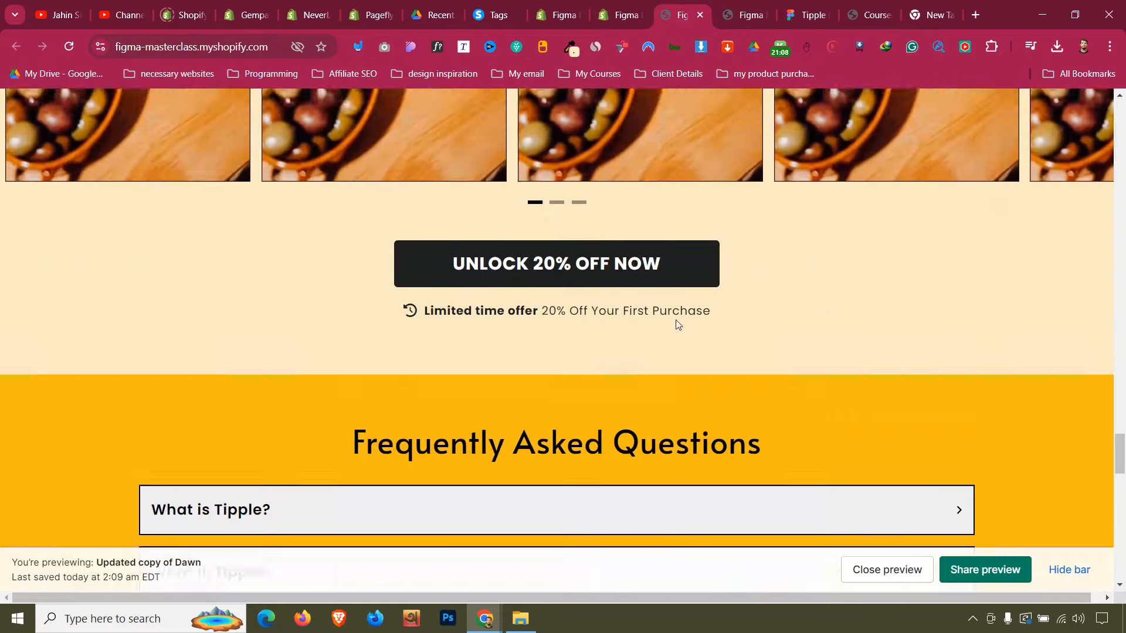
{"action": "scroll", "coordinate": [677, 322], "scroll_direction": "down", "scroll_amount": 15}
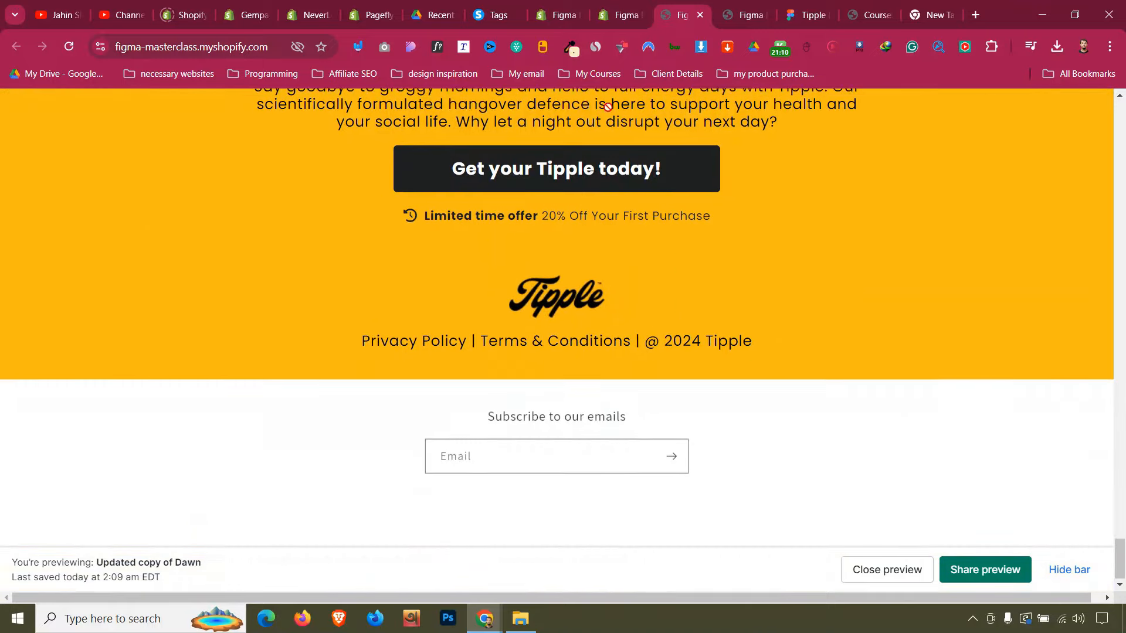
Save and publish the product title color in PageFly, and close the outdated live page tabs
{"action": "key", "text": "ctrl+Page_Up"}
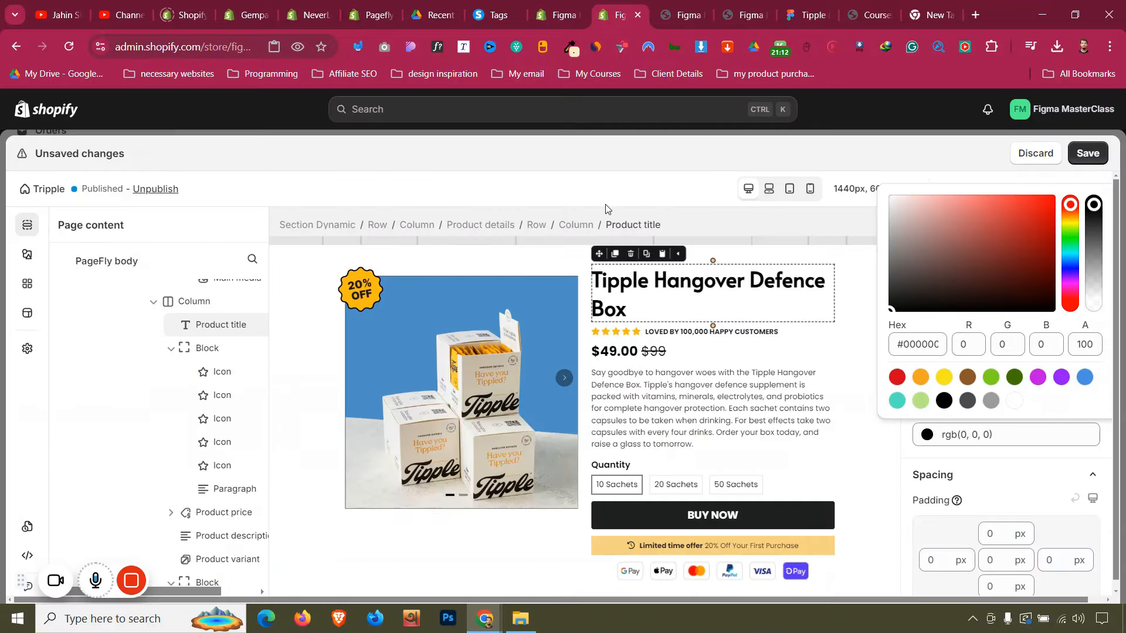
{"action": "left_click", "coordinate": [1089, 154]}
{"action": "left_click", "coordinate": [690, 6]}
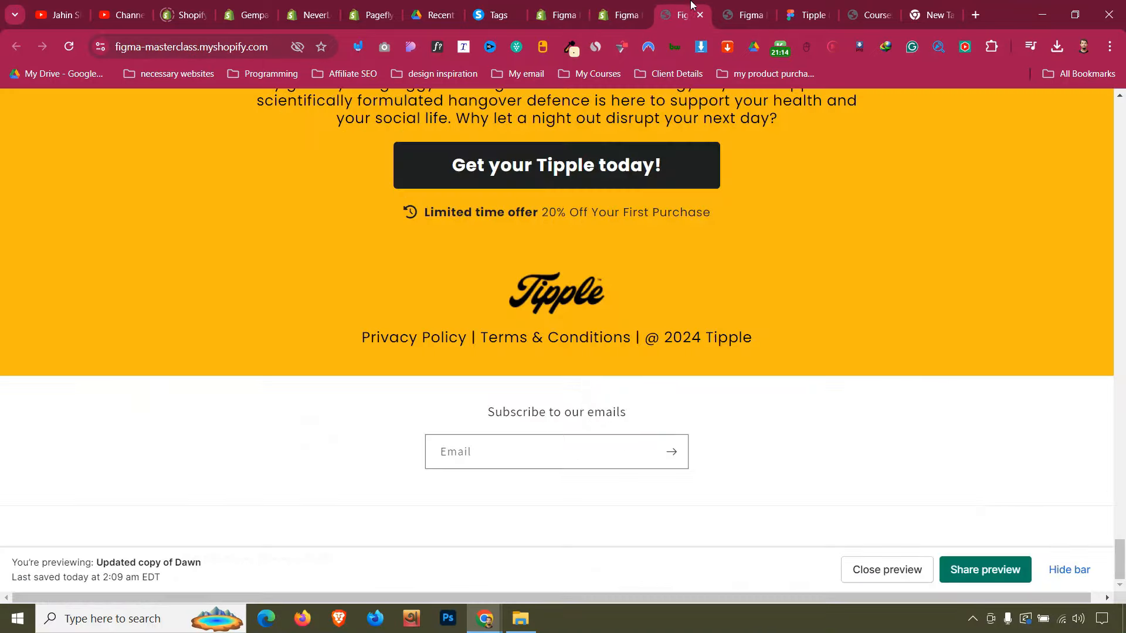
{"action": "left_click", "coordinate": [700, 16]}
{"action": "left_click", "coordinate": [698, 16]}
{"action": "left_click", "coordinate": [700, 15]}
{"action": "left_click", "coordinate": [628, 7]}
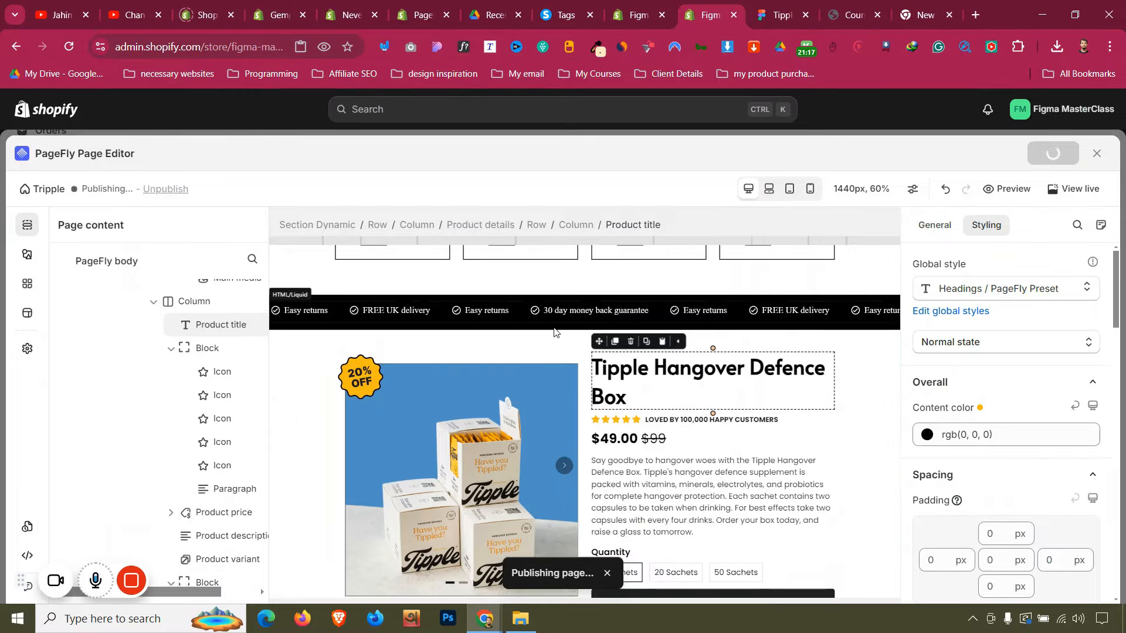
Check the max width of the upper sections, from the hero down to "Feel Great After Every Party with Tipple"
{"action": "scroll", "coordinate": [551, 340], "scroll_direction": "down", "scroll_amount": 3}
{"action": "scroll", "coordinate": [358, 327], "scroll_direction": "down", "scroll_amount": 15}
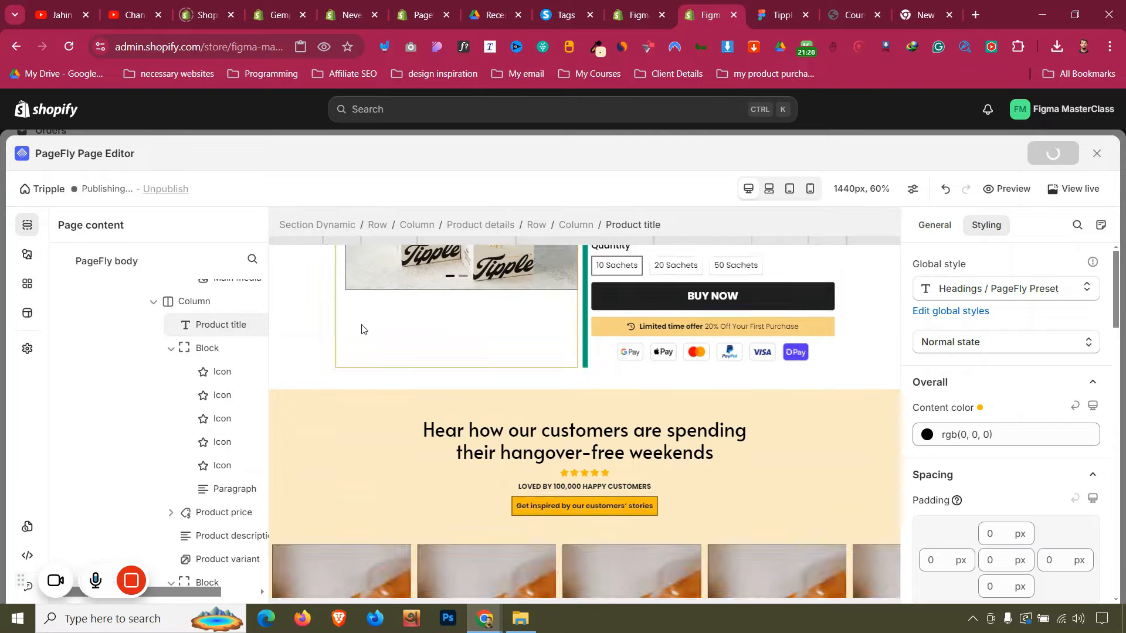
{"action": "scroll", "coordinate": [287, 314], "scroll_direction": "up", "scroll_amount": 3}
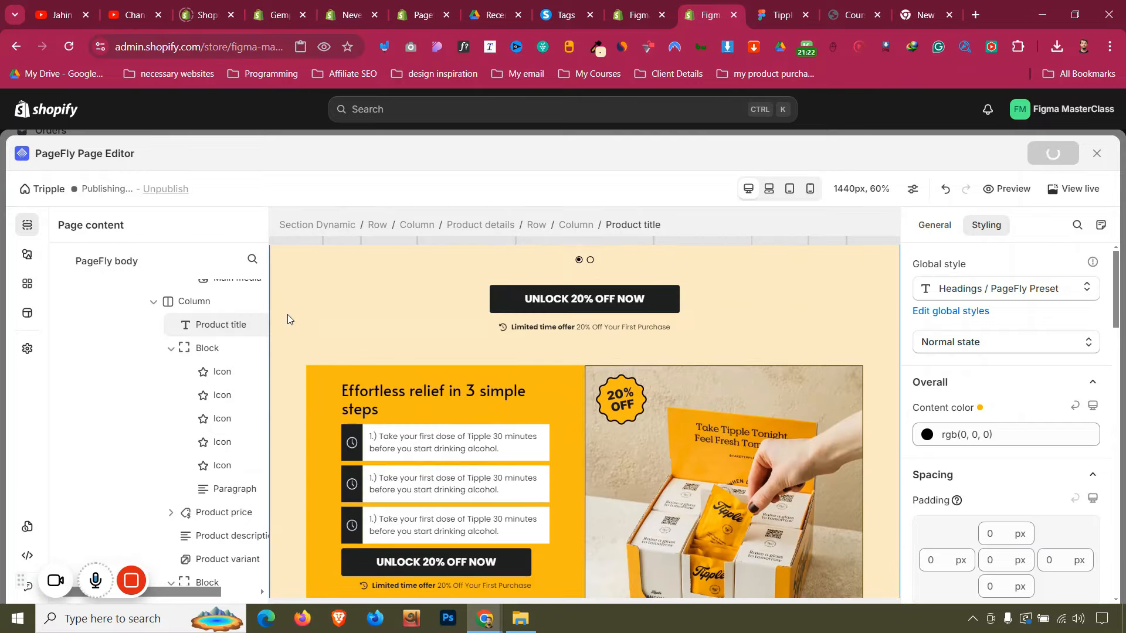
{"action": "left_click", "coordinate": [288, 314]}
{"action": "left_click", "coordinate": [944, 223]}
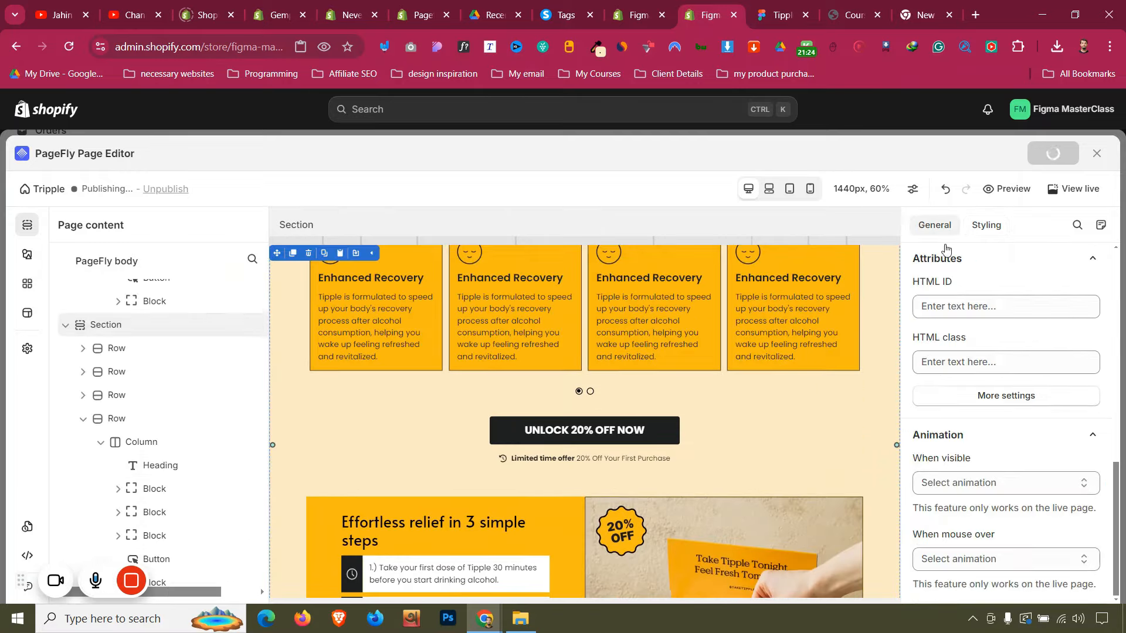
{"action": "scroll", "coordinate": [991, 362], "scroll_direction": "up", "scroll_amount": 5}
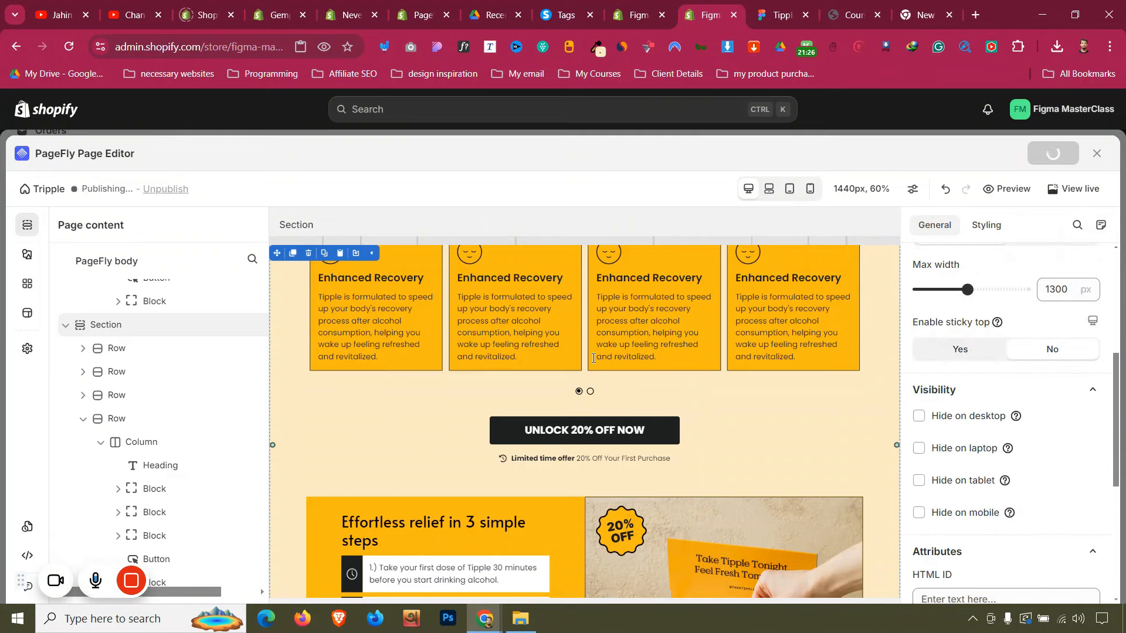
{"action": "scroll", "coordinate": [593, 358], "scroll_direction": "up", "scroll_amount": 6}
{"action": "left_click", "coordinate": [295, 327]}
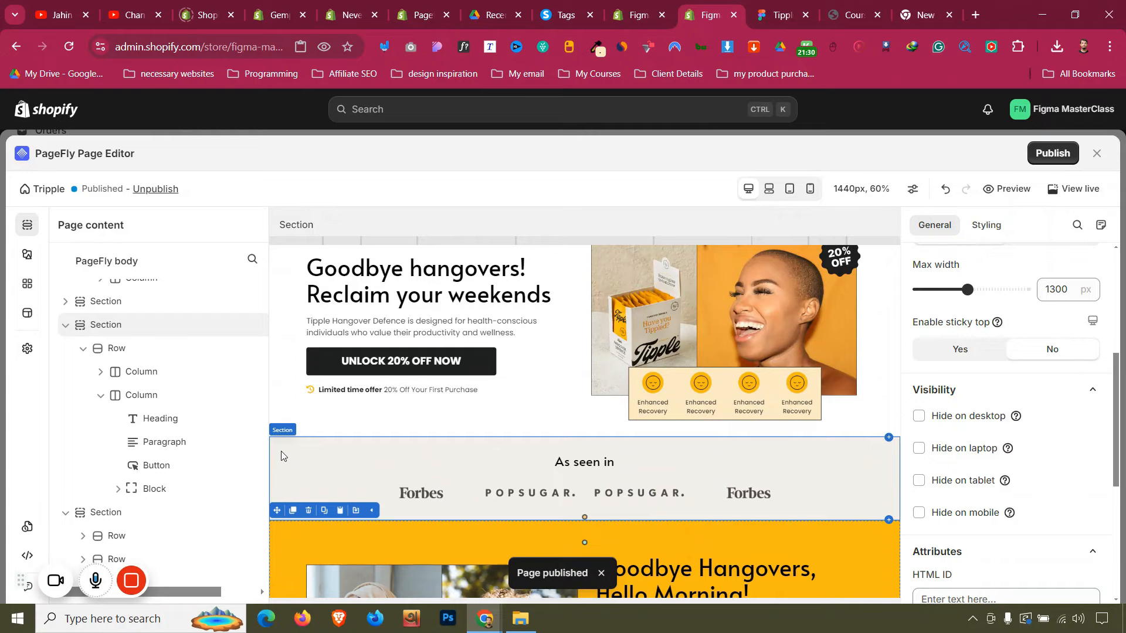
{"action": "left_click", "coordinate": [282, 451]}
{"action": "left_click", "coordinate": [287, 367]}
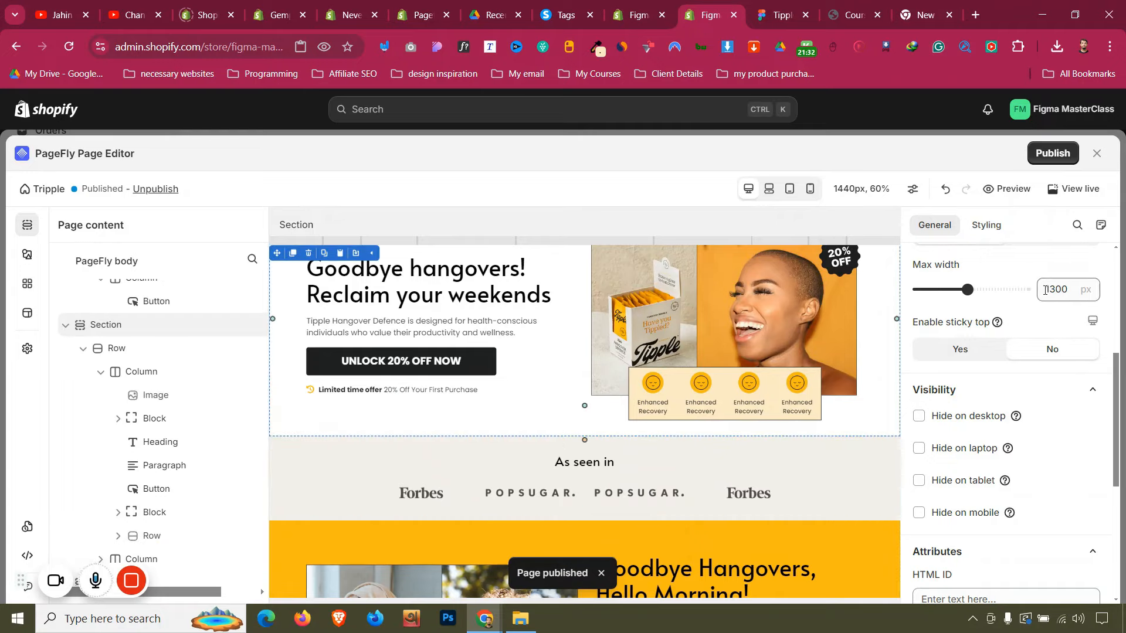
{"action": "scroll", "coordinate": [278, 413], "scroll_direction": "down", "scroll_amount": 8}
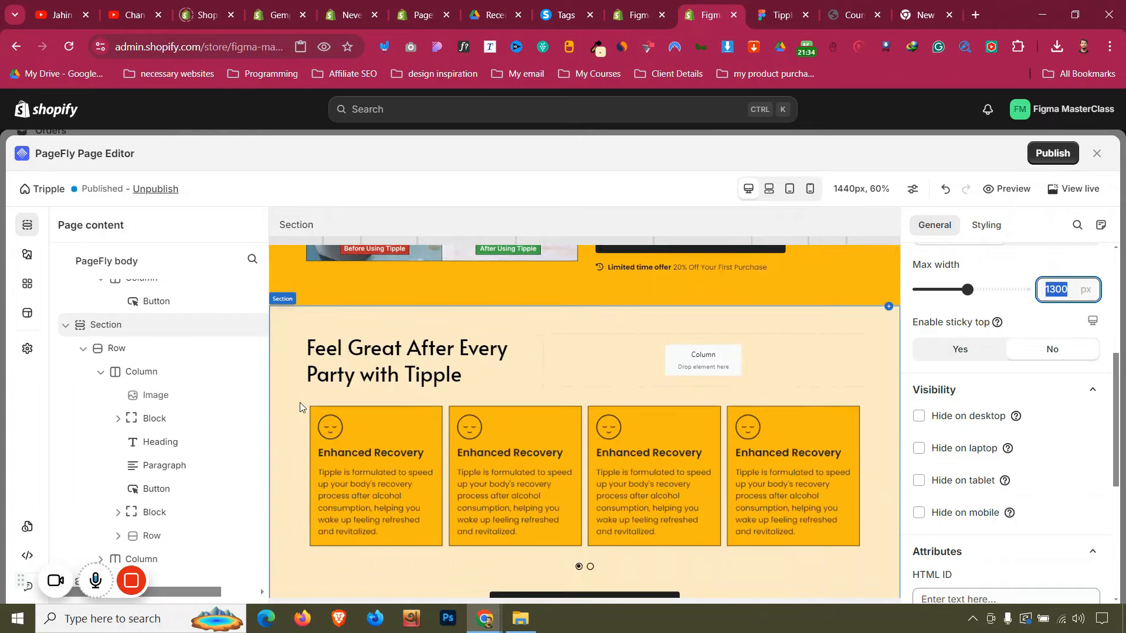
{"action": "left_click", "coordinate": [288, 371]}
Set the max width of the "Join thousands saying cheers" testimonial section and of Section Dynamic to 1300 px
{"action": "scroll", "coordinate": [288, 372], "scroll_direction": "down", "scroll_amount": 3}
{"action": "scroll", "coordinate": [288, 371], "scroll_direction": "down", "scroll_amount": 5}
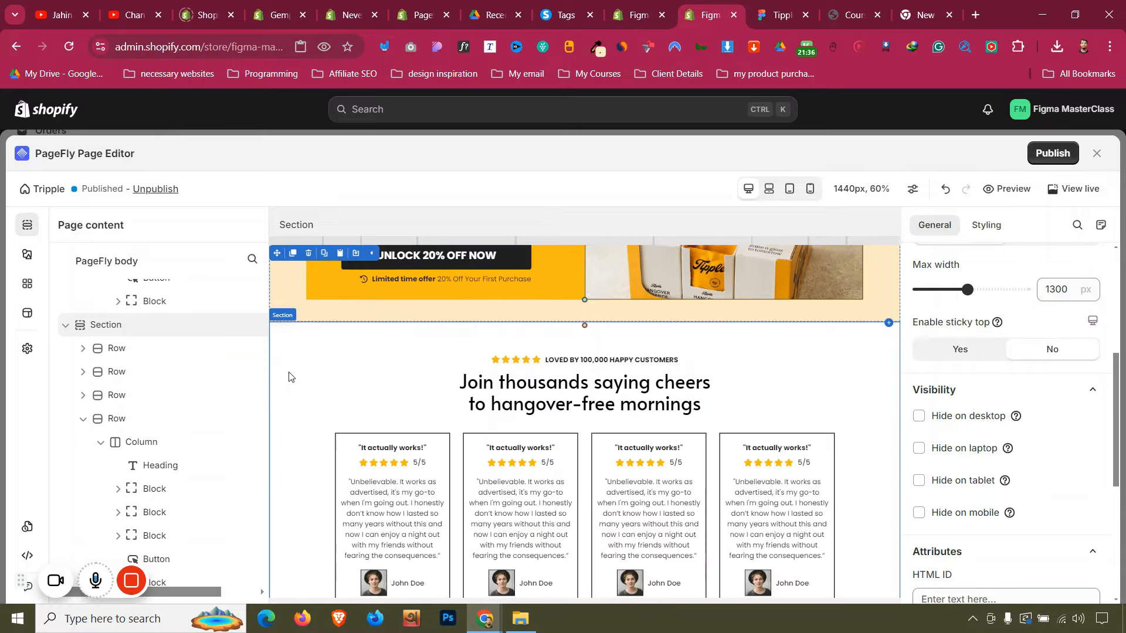
{"action": "left_click", "coordinate": [308, 376]}
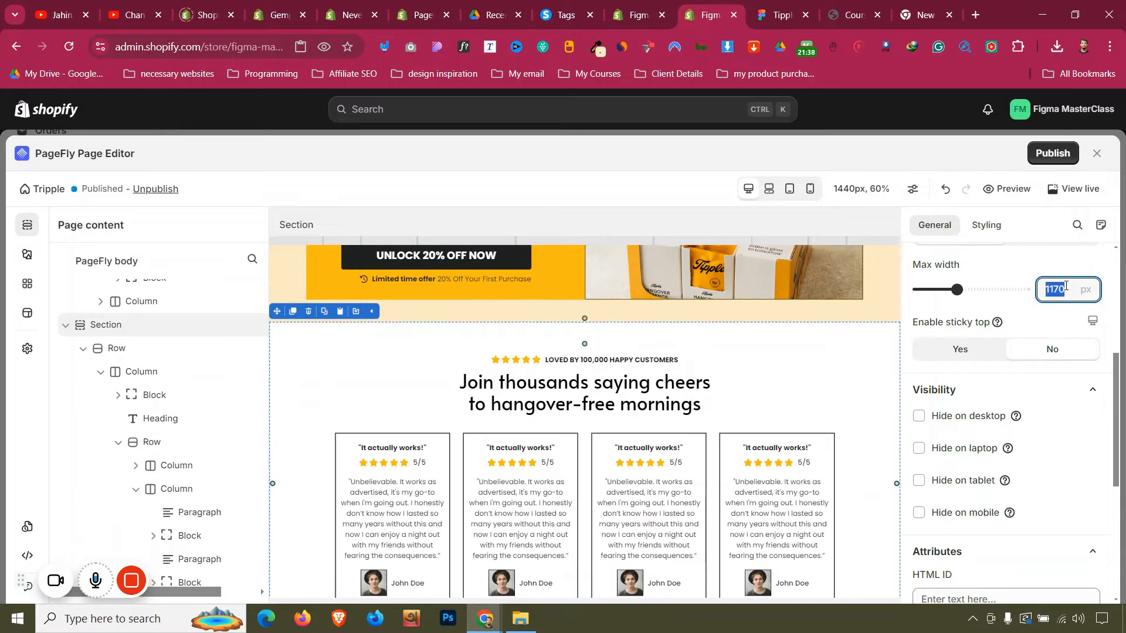
{"action": "type", "text": "1300"}
{"action": "scroll", "coordinate": [327, 359], "scroll_direction": "down", "scroll_amount": 5}
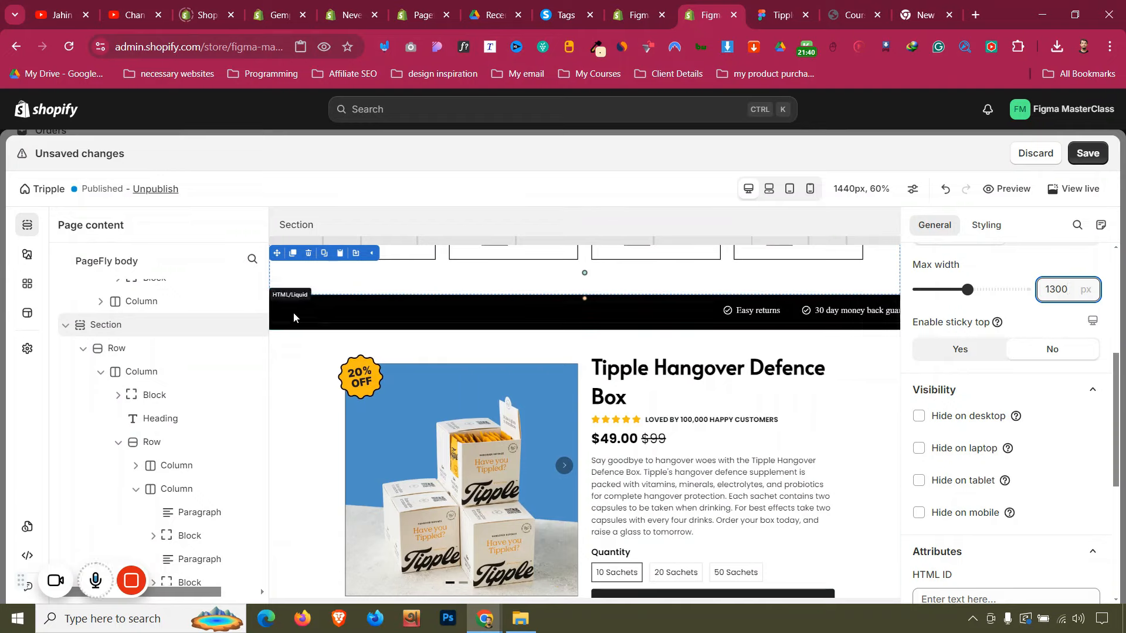
{"action": "left_click", "coordinate": [291, 381]}
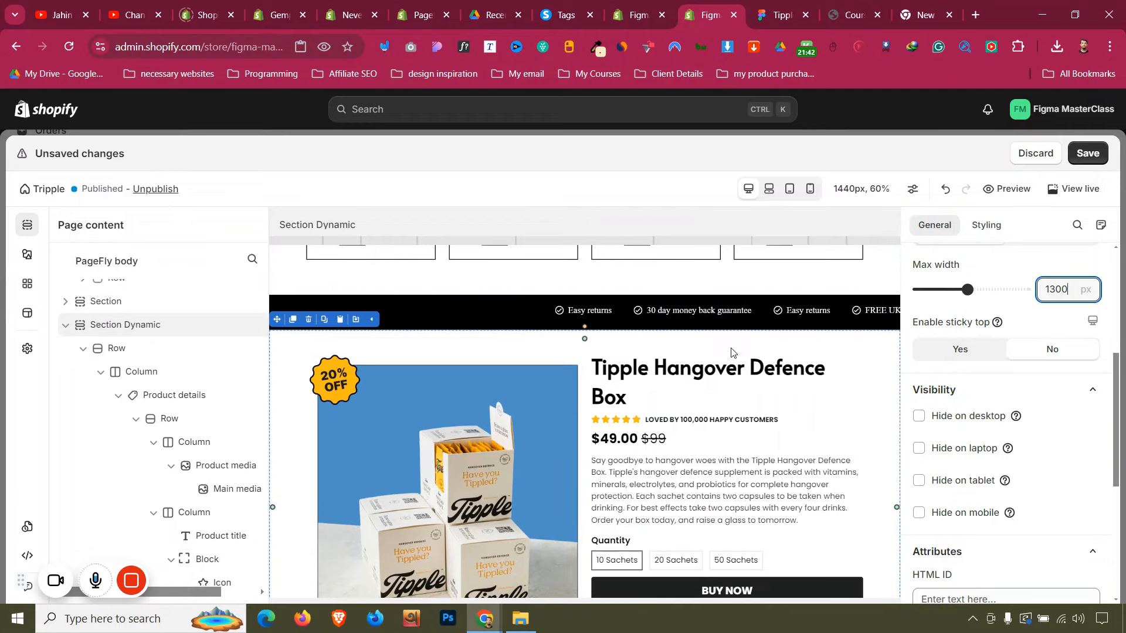
Check the max width of the "Hear how our customers are spending" section and compare the FAQ section with the Figma design
{"action": "scroll", "coordinate": [731, 352], "scroll_direction": "down", "scroll_amount": 5}
{"action": "left_click", "coordinate": [301, 451]}
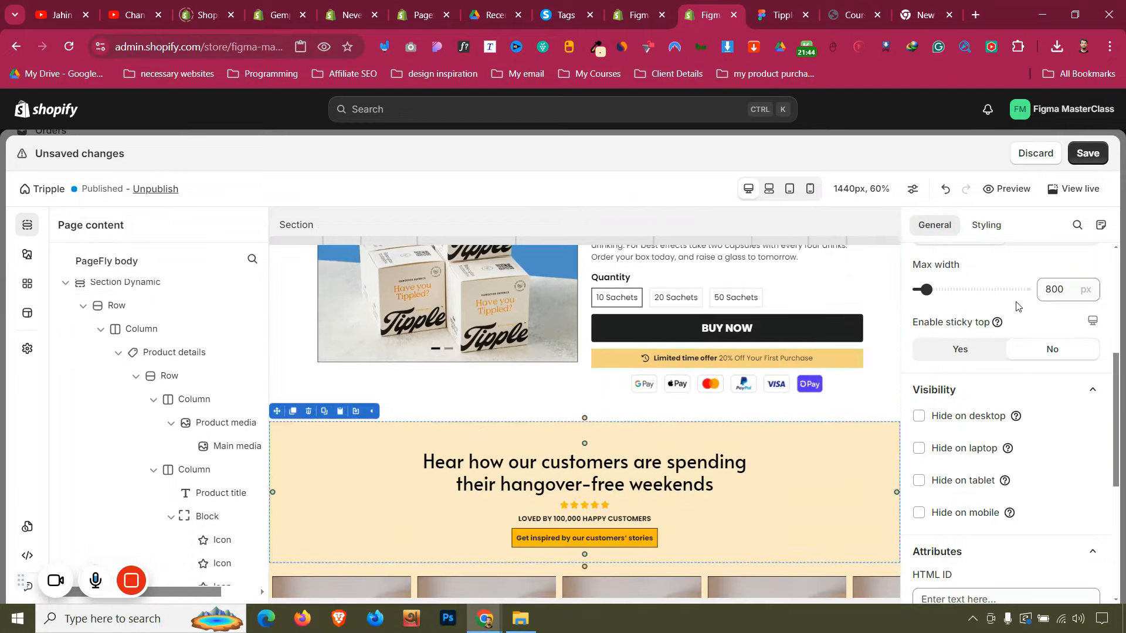
{"action": "scroll", "coordinate": [279, 375], "scroll_direction": "down", "scroll_amount": 10}
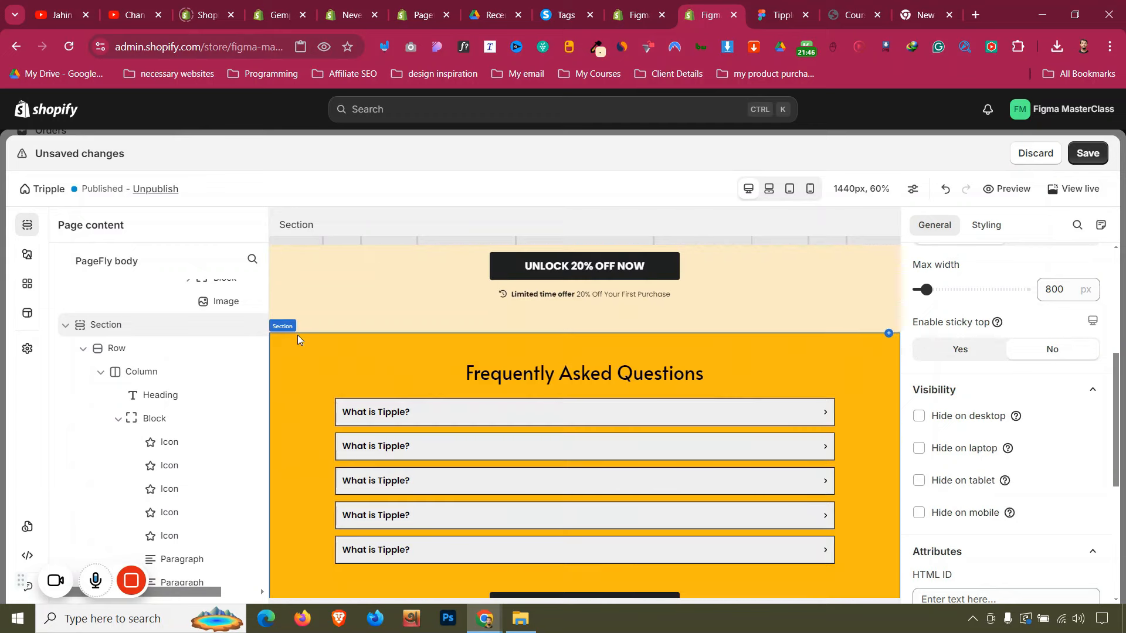
{"action": "scroll", "coordinate": [297, 350], "scroll_direction": "down", "scroll_amount": 8}
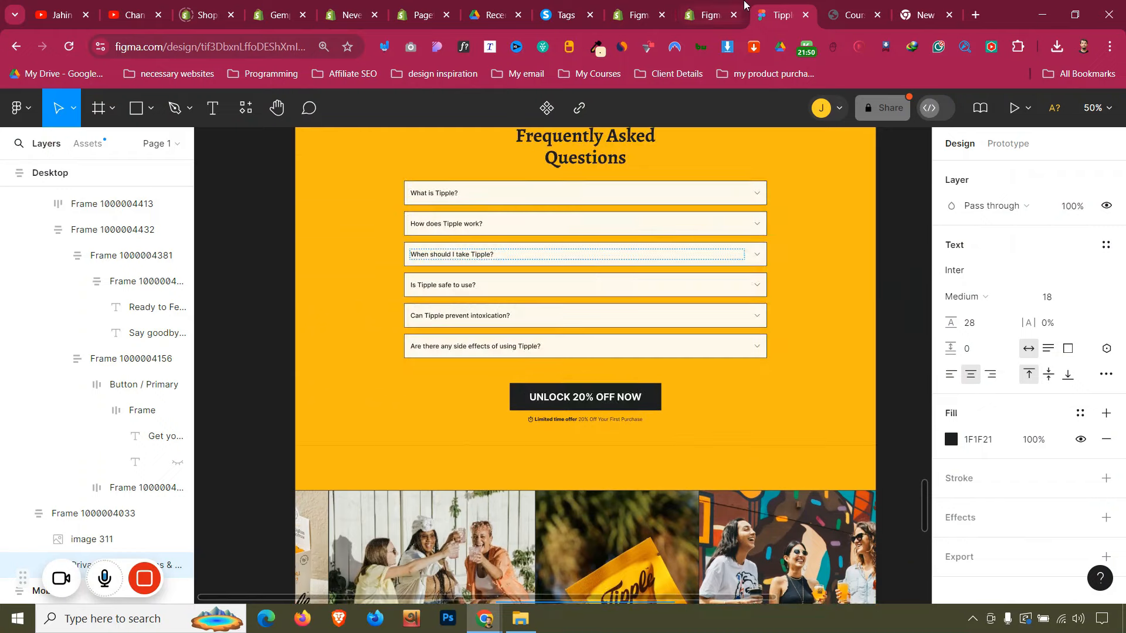
{"action": "left_click", "coordinate": [741, 8]}
Publish the section width changes and open the live page to review its upper sections
{"action": "key", "text": "ctrl+s"}
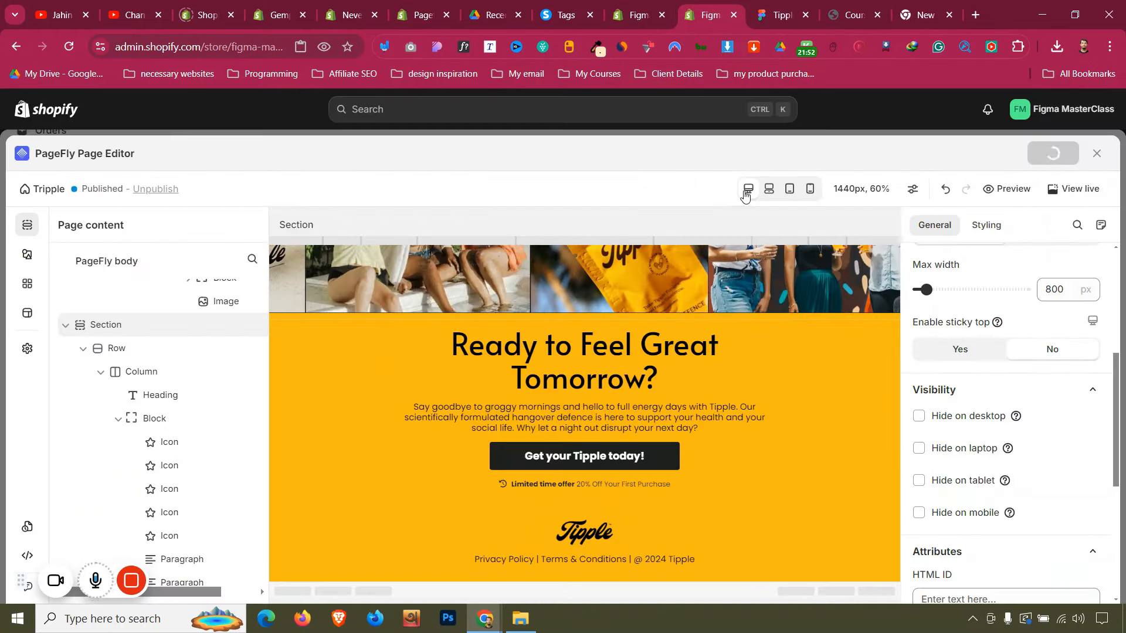
{"action": "scroll", "coordinate": [774, 407], "scroll_direction": "up", "scroll_amount": 1}
{"action": "scroll", "coordinate": [758, 391], "scroll_direction": "up", "scroll_amount": 15}
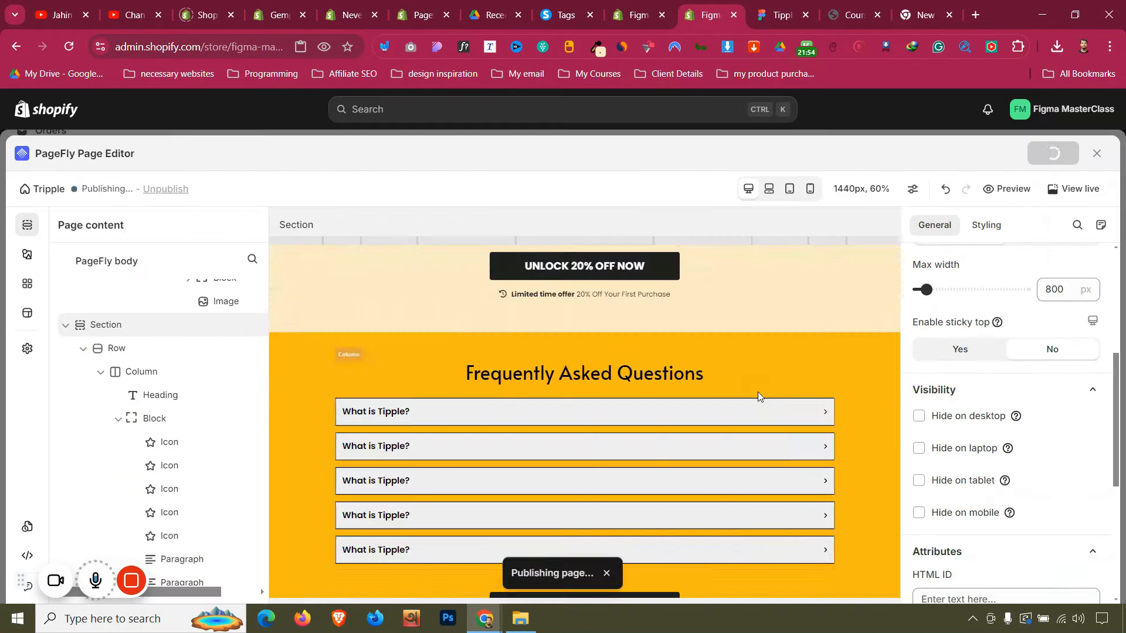
{"action": "scroll", "coordinate": [757, 392], "scroll_direction": "up", "scroll_amount": 15}
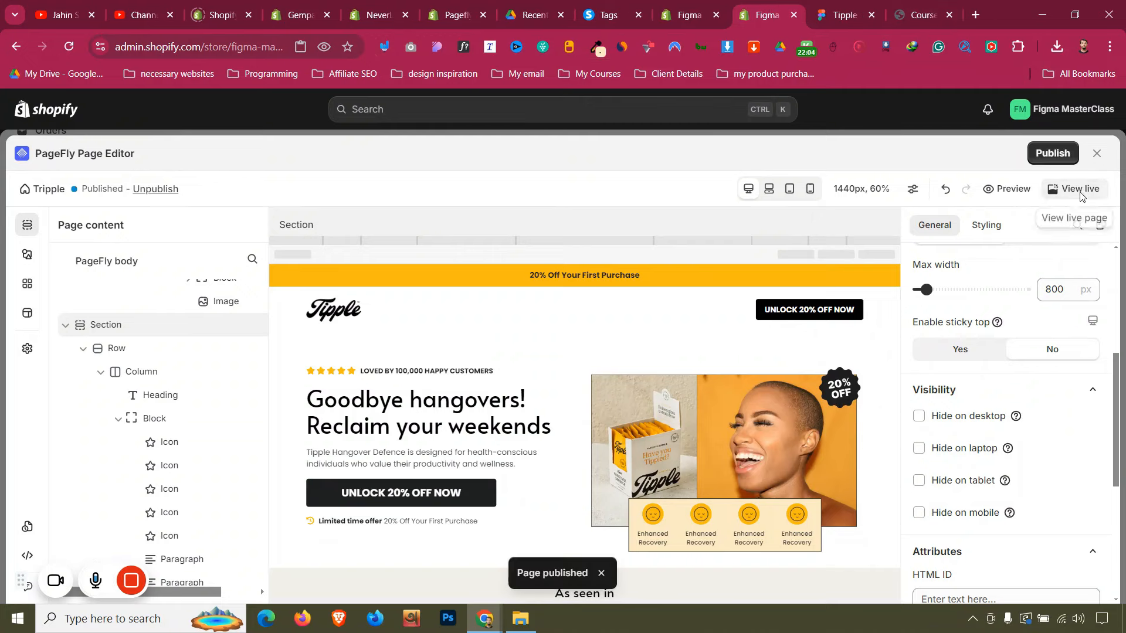
{"action": "left_click", "coordinate": [1079, 188]}
{"action": "scroll", "coordinate": [579, 296], "scroll_direction": "down", "scroll_amount": 15}
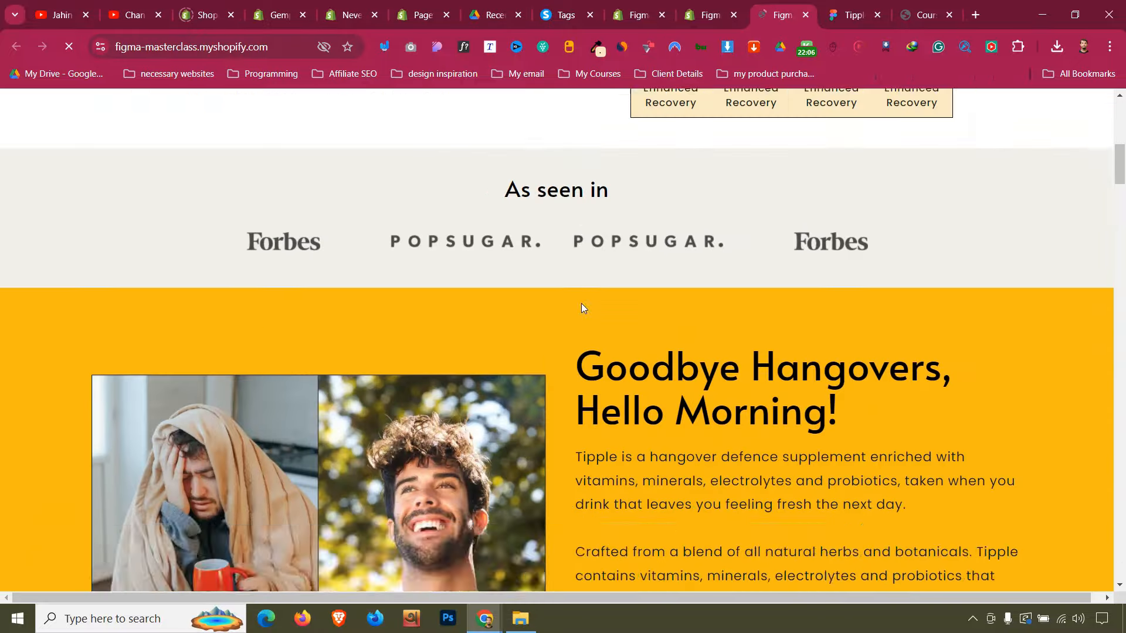
Test the live product section by selecting 10, 20 and 50 Sachets, buying the 50 Sachets option and returning from the checkout
{"action": "scroll", "coordinate": [584, 304], "scroll_direction": "up", "scroll_amount": 10}
{"action": "scroll", "coordinate": [583, 304], "scroll_direction": "down", "scroll_amount": 20}
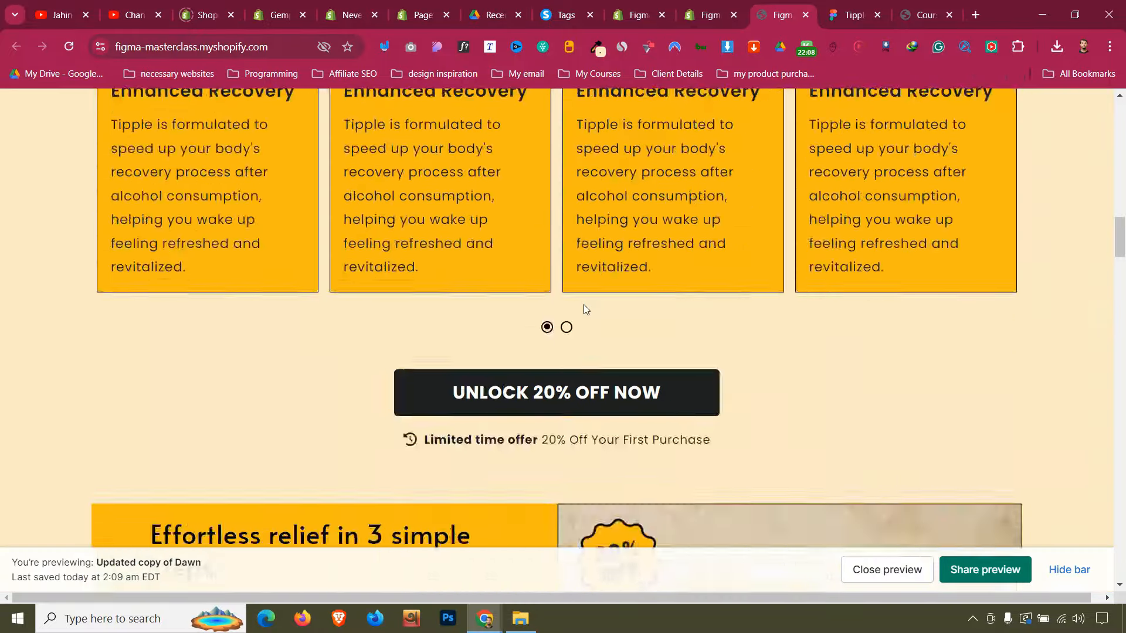
{"action": "scroll", "coordinate": [589, 303], "scroll_direction": "down", "scroll_amount": 12}
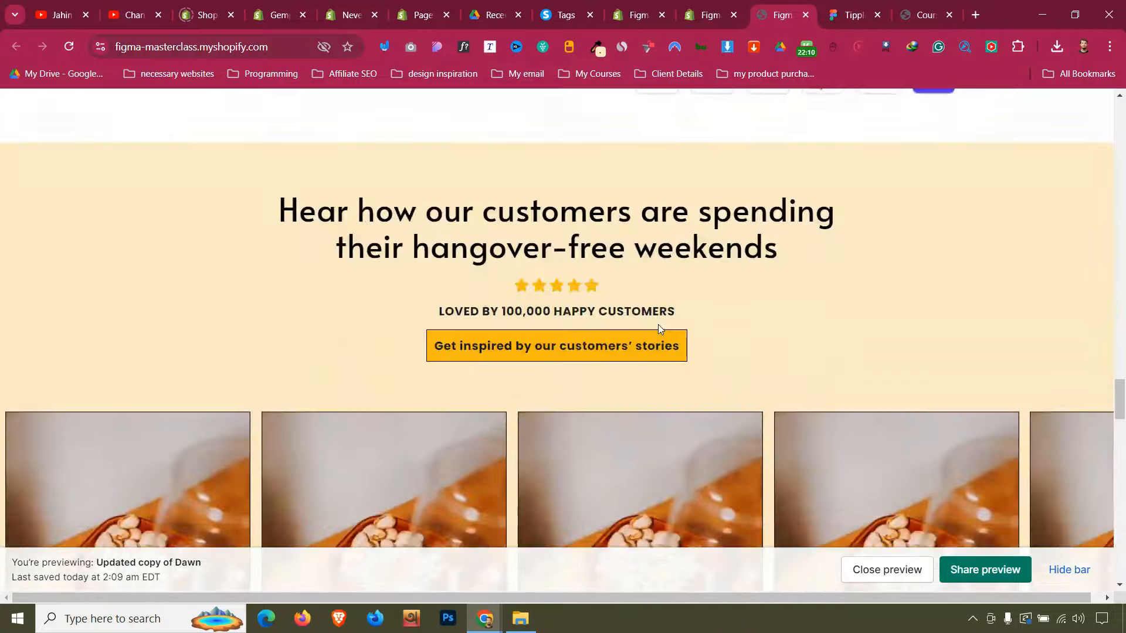
{"action": "scroll", "coordinate": [657, 325], "scroll_direction": "up", "scroll_amount": 6}
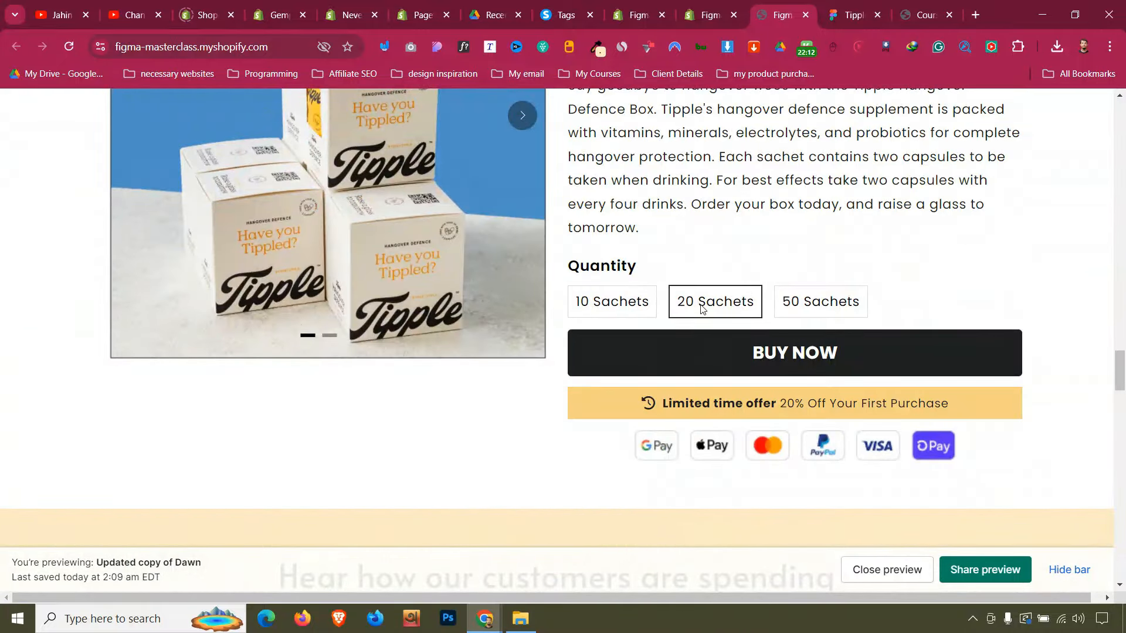
{"action": "scroll", "coordinate": [702, 309], "scroll_direction": "up", "scroll_amount": 3}
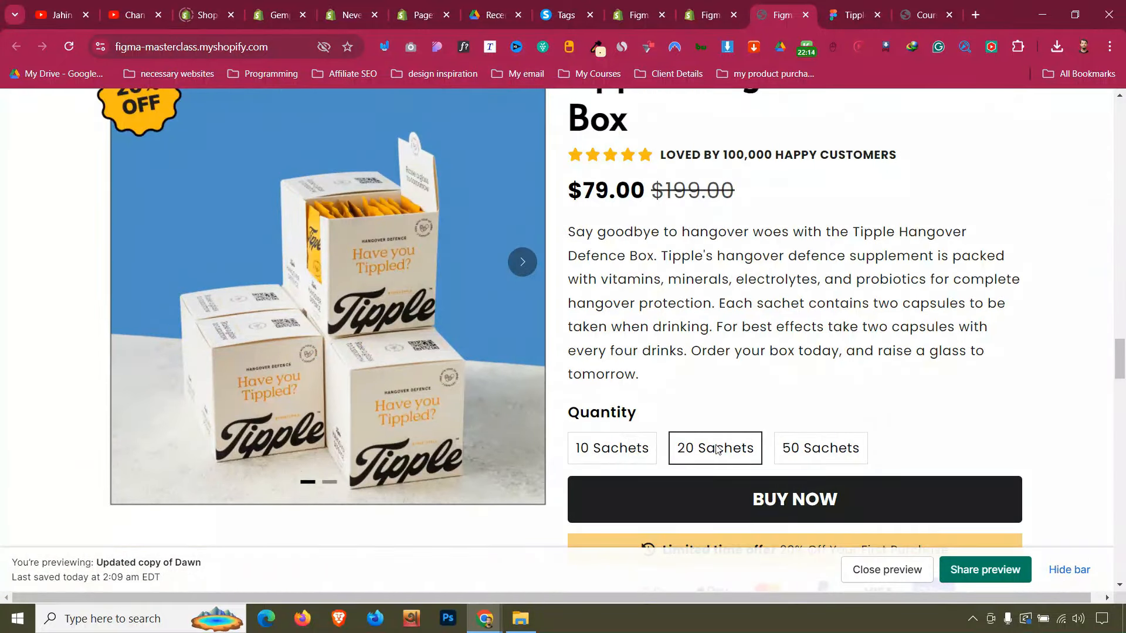
{"action": "left_click", "coordinate": [630, 456]}
{"action": "left_click", "coordinate": [695, 457]}
{"action": "left_click", "coordinate": [818, 455]}
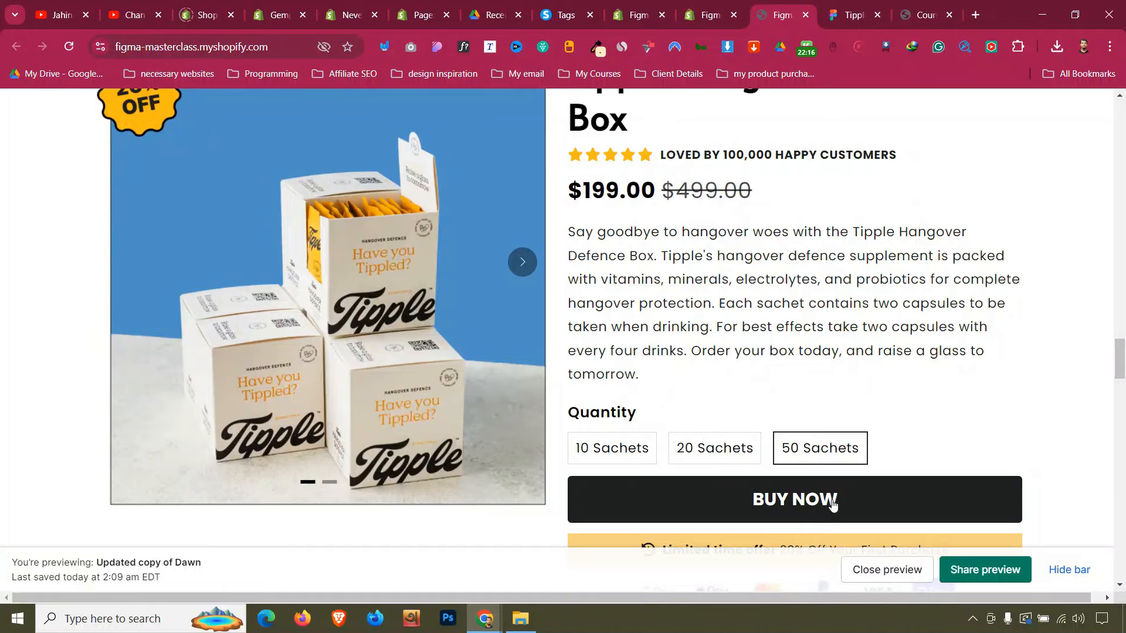
{"action": "left_click", "coordinate": [833, 501]}
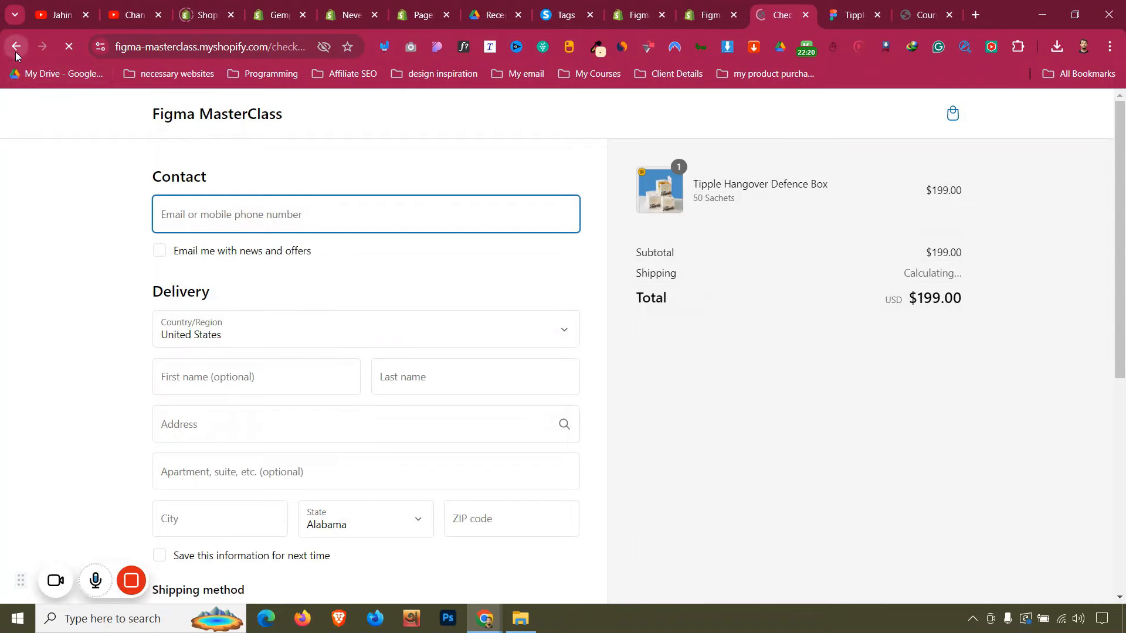
{"action": "left_click", "coordinate": [16, 51]}
Review the customer stories carousel on the live page and test opening and closing the first "What is Tipple?" question
{"action": "scroll", "coordinate": [534, 293], "scroll_direction": "down", "scroll_amount": 15}
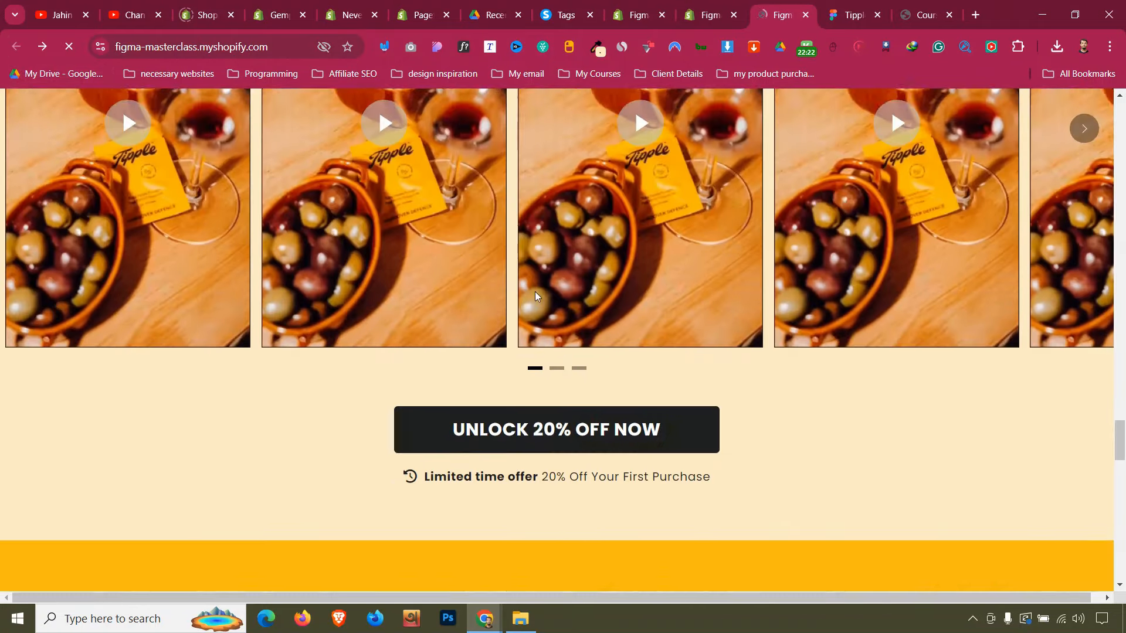
{"action": "scroll", "coordinate": [516, 269], "scroll_direction": "up", "scroll_amount": 4}
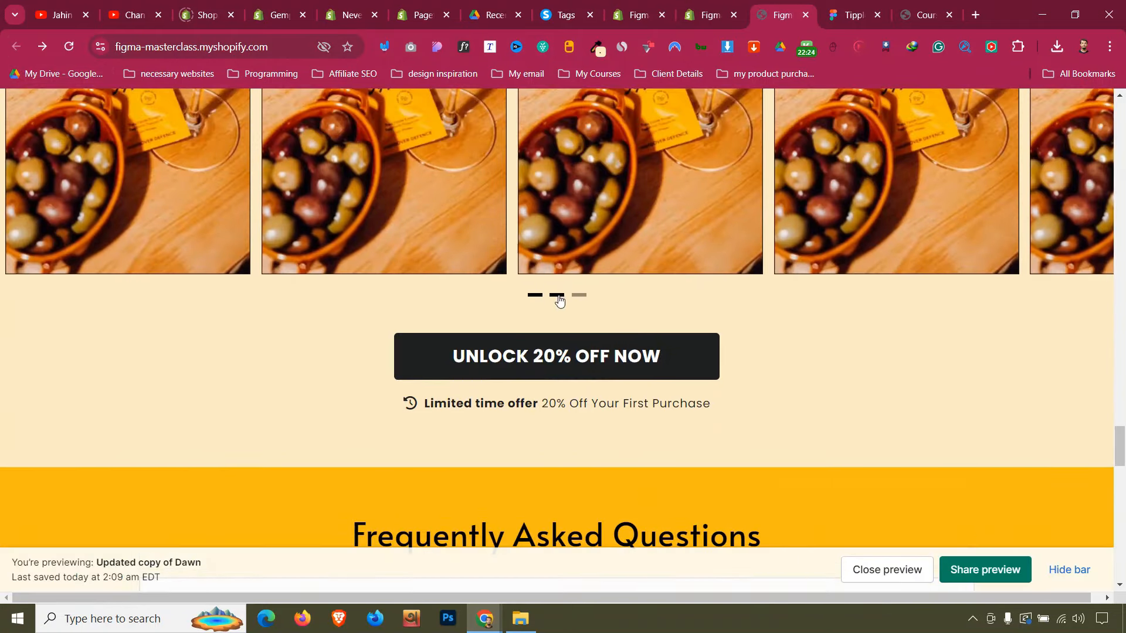
{"action": "scroll", "coordinate": [455, 298], "scroll_direction": "down", "scroll_amount": 4}
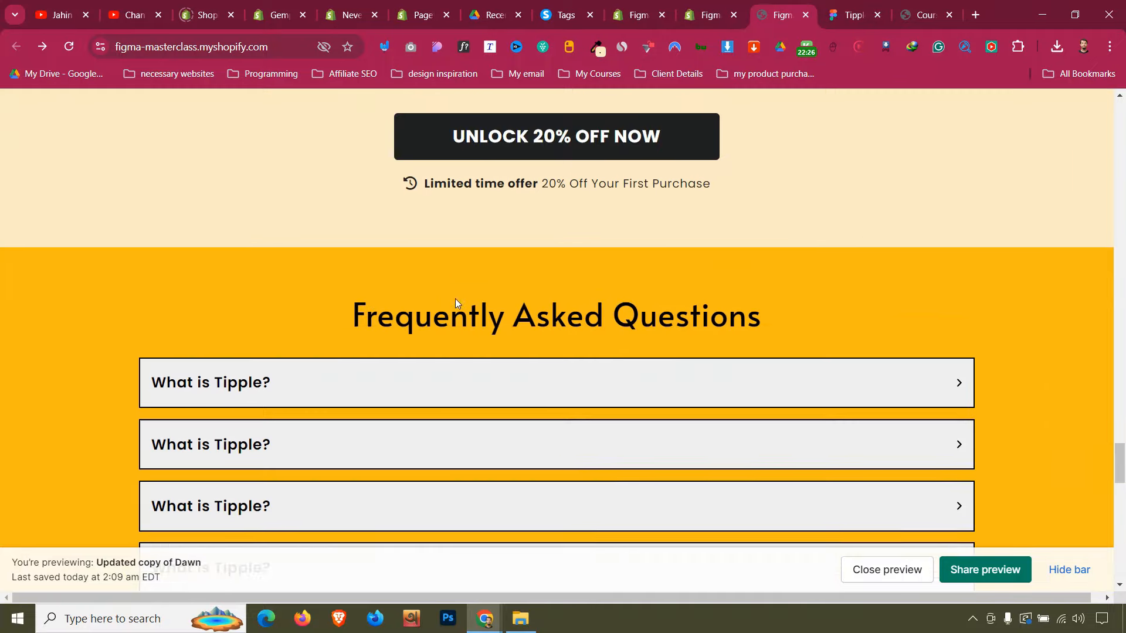
{"action": "scroll", "coordinate": [455, 297], "scroll_direction": "down", "scroll_amount": 4}
{"action": "left_click", "coordinate": [490, 171]}
{"action": "scroll", "coordinate": [491, 164], "scroll_direction": "up", "scroll_amount": 1}
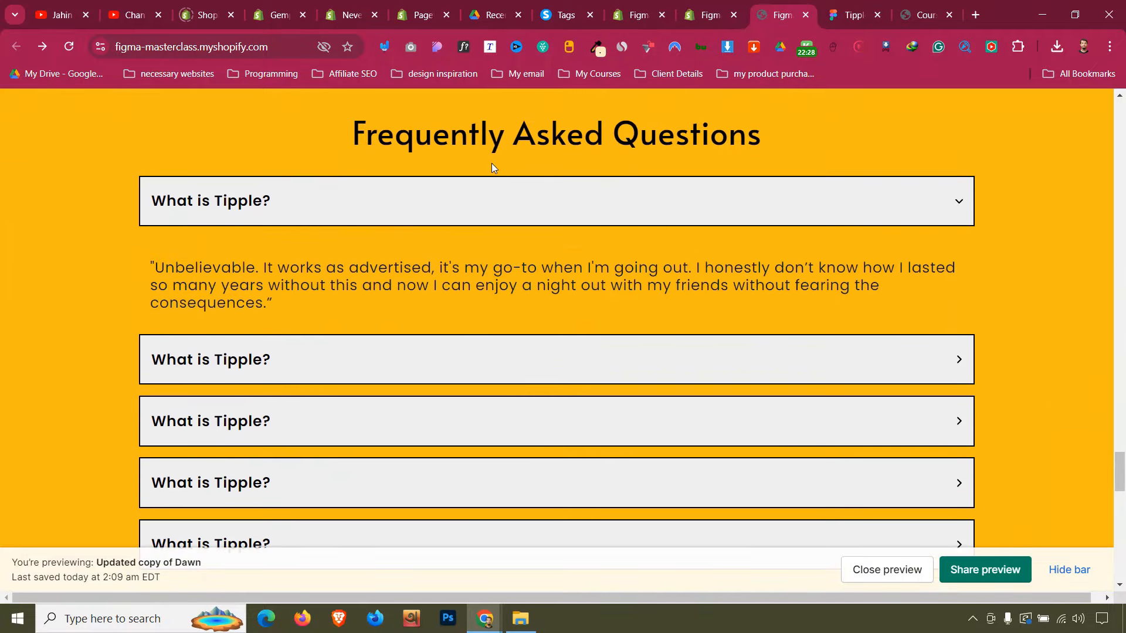
{"action": "left_click", "coordinate": [497, 206]}
{"action": "left_click", "coordinate": [496, 207]}
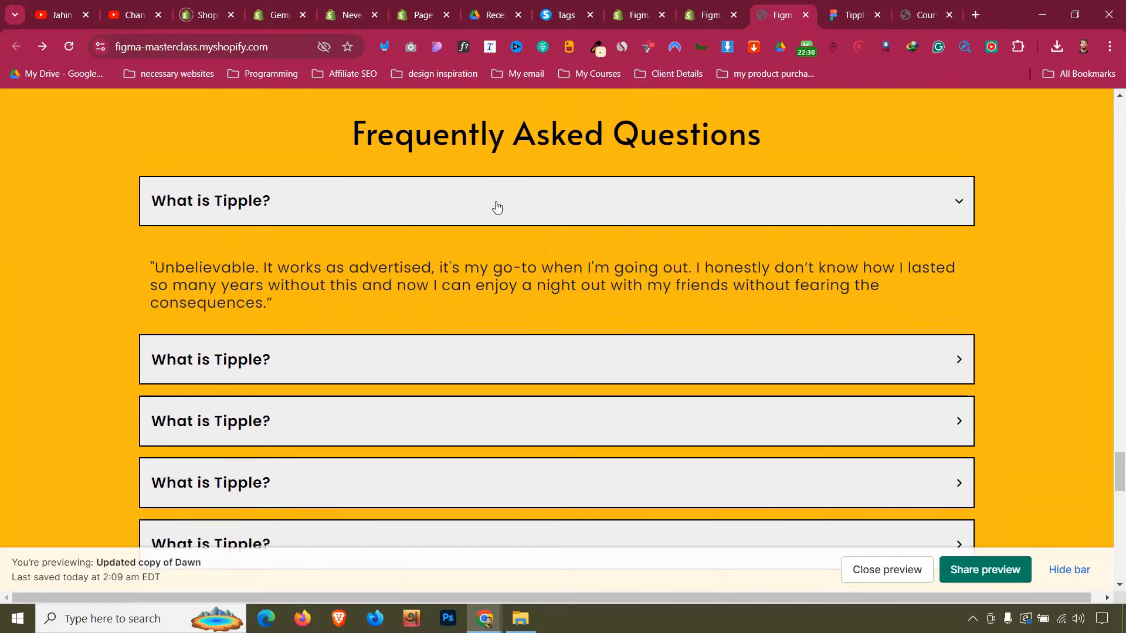
{"action": "left_click", "coordinate": [496, 206]}
Review the "Ready to Feel Great Tomorrow?" section and the footer on the live page, and return to the PageFly editor
{"action": "scroll", "coordinate": [497, 206], "scroll_direction": "down", "scroll_amount": 12}
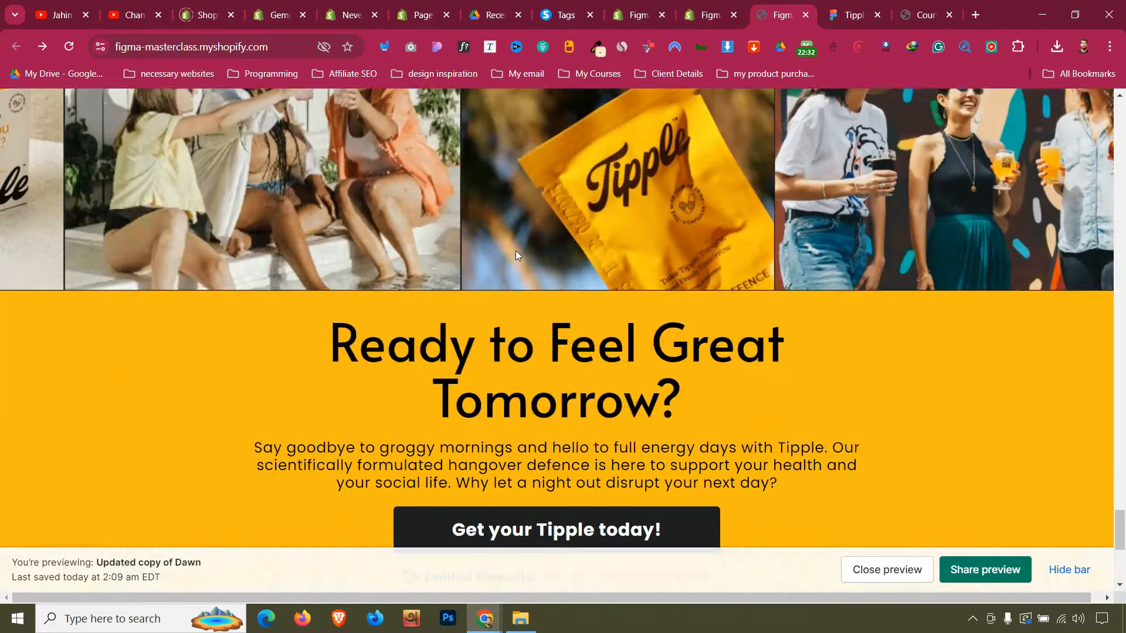
{"action": "scroll", "coordinate": [516, 254], "scroll_direction": "up", "scroll_amount": 5}
{"action": "scroll", "coordinate": [516, 251], "scroll_direction": "down", "scroll_amount": 5}
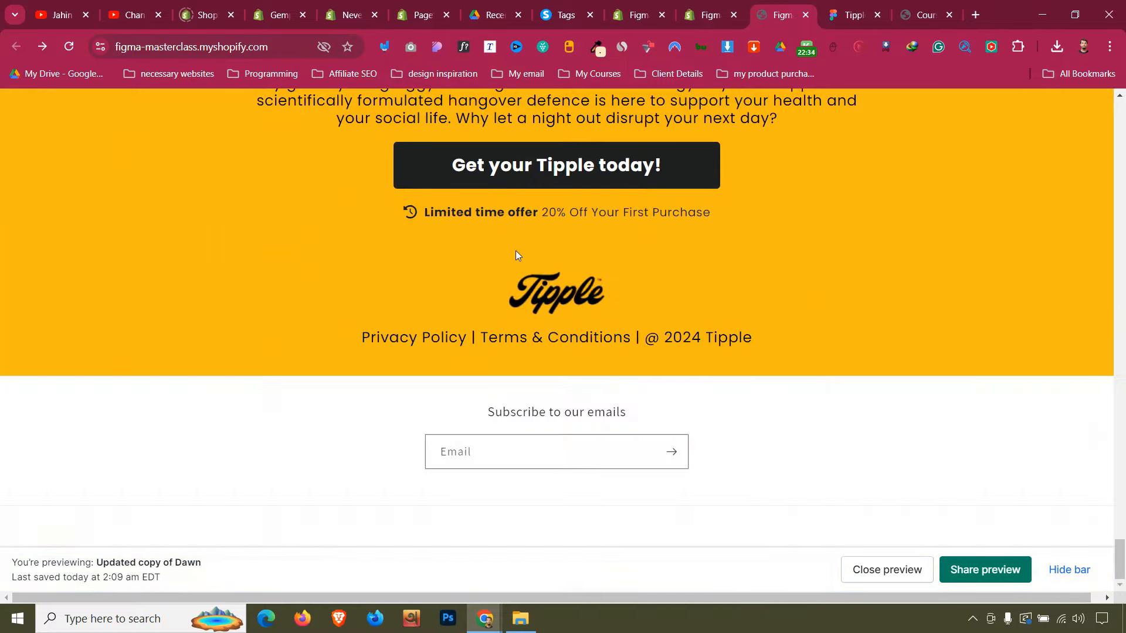
{"action": "left_click", "coordinate": [704, 4]}
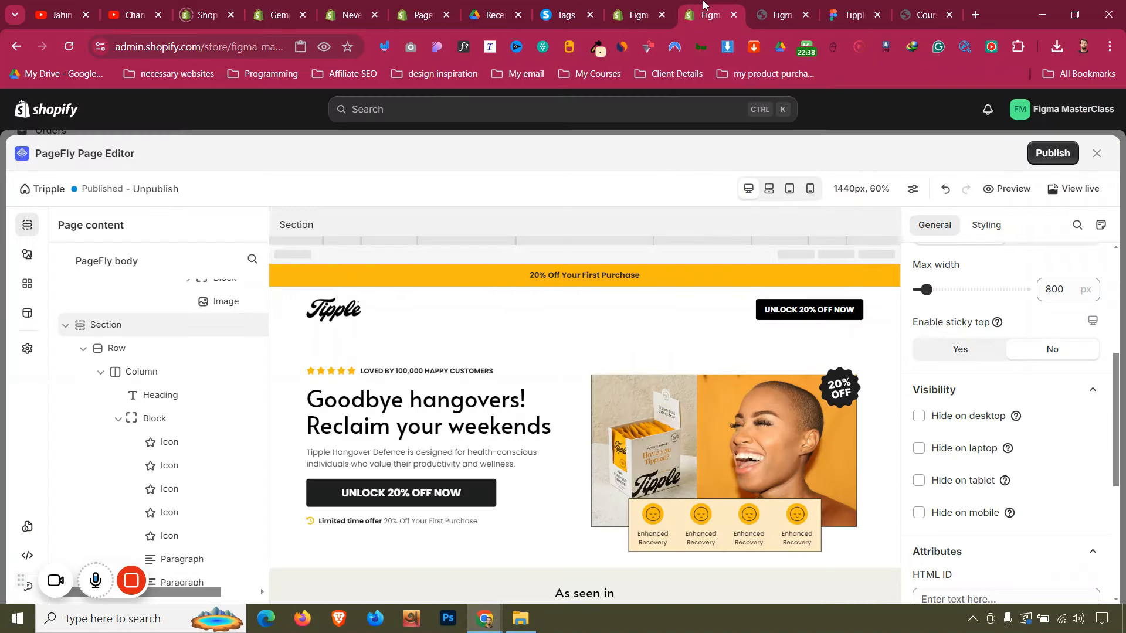